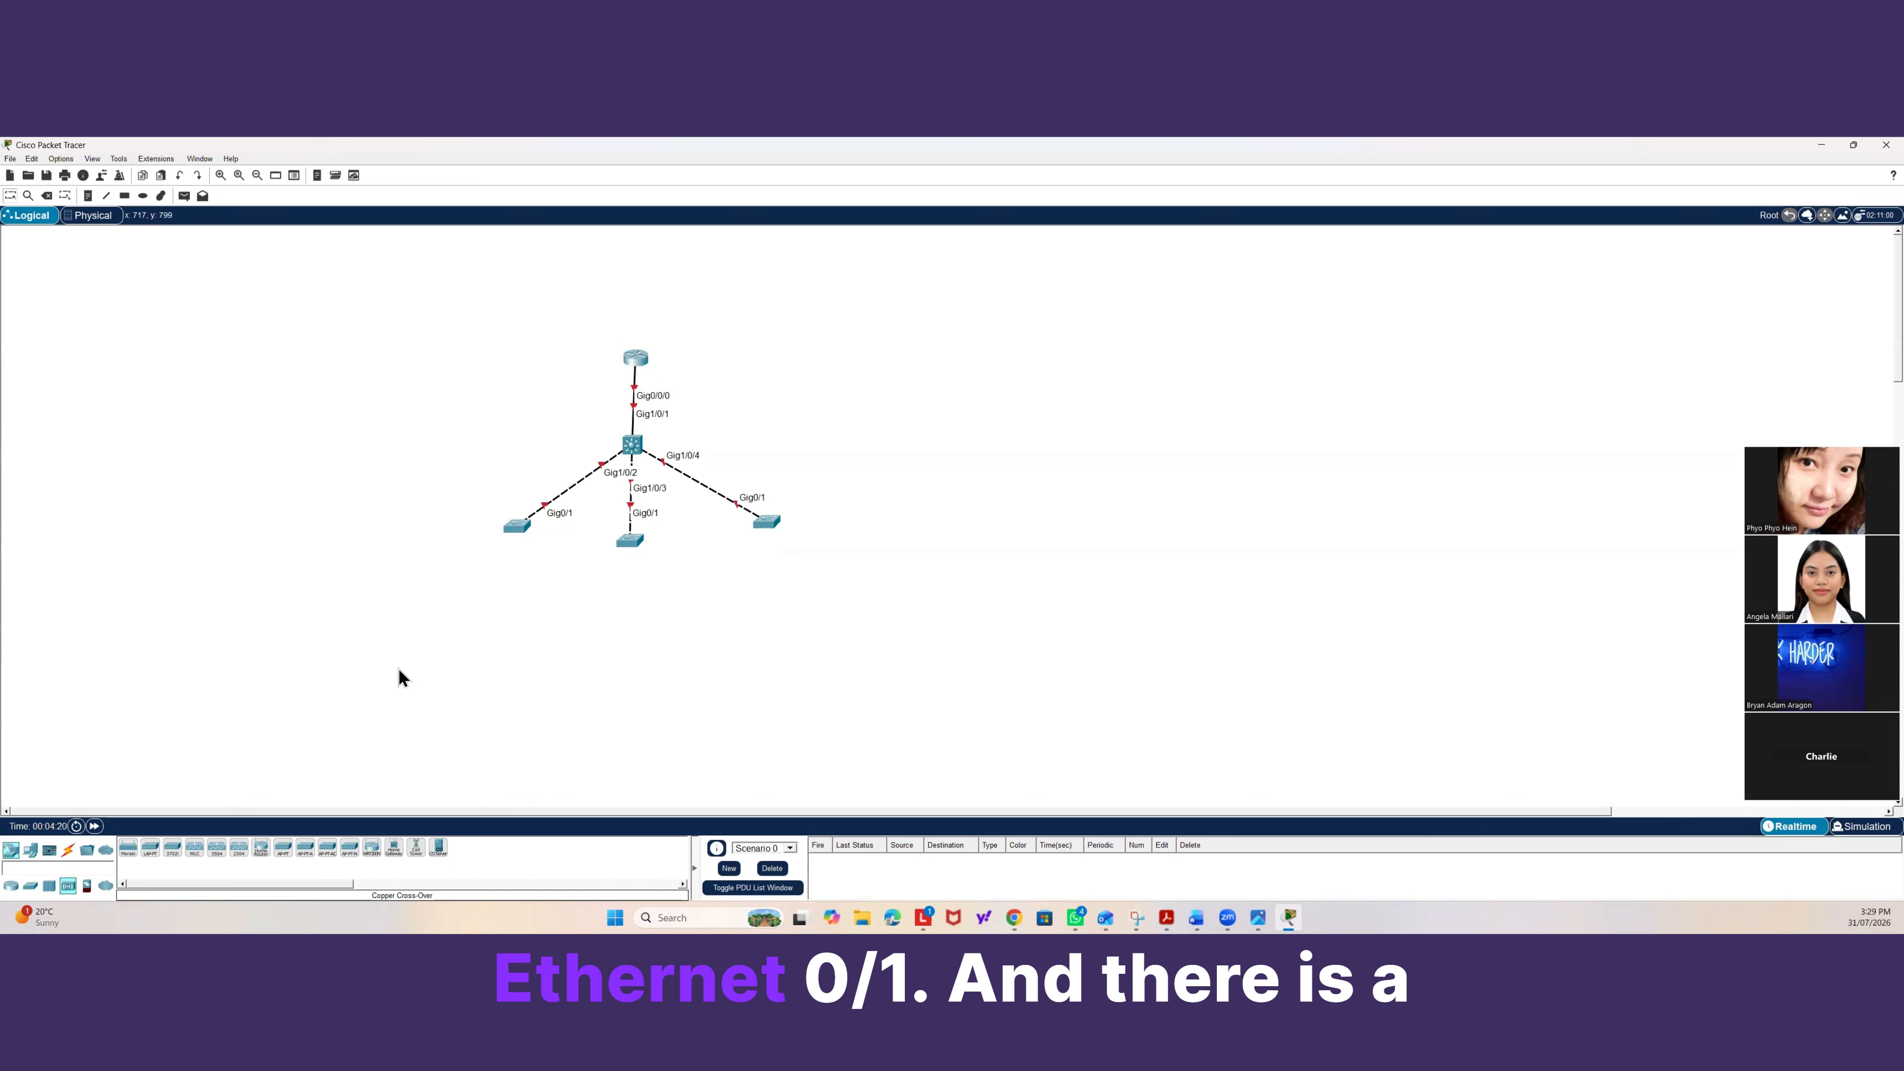
Place a WLC-PT wireless LAN controller to the left of the distribution switch.
click(68, 888)
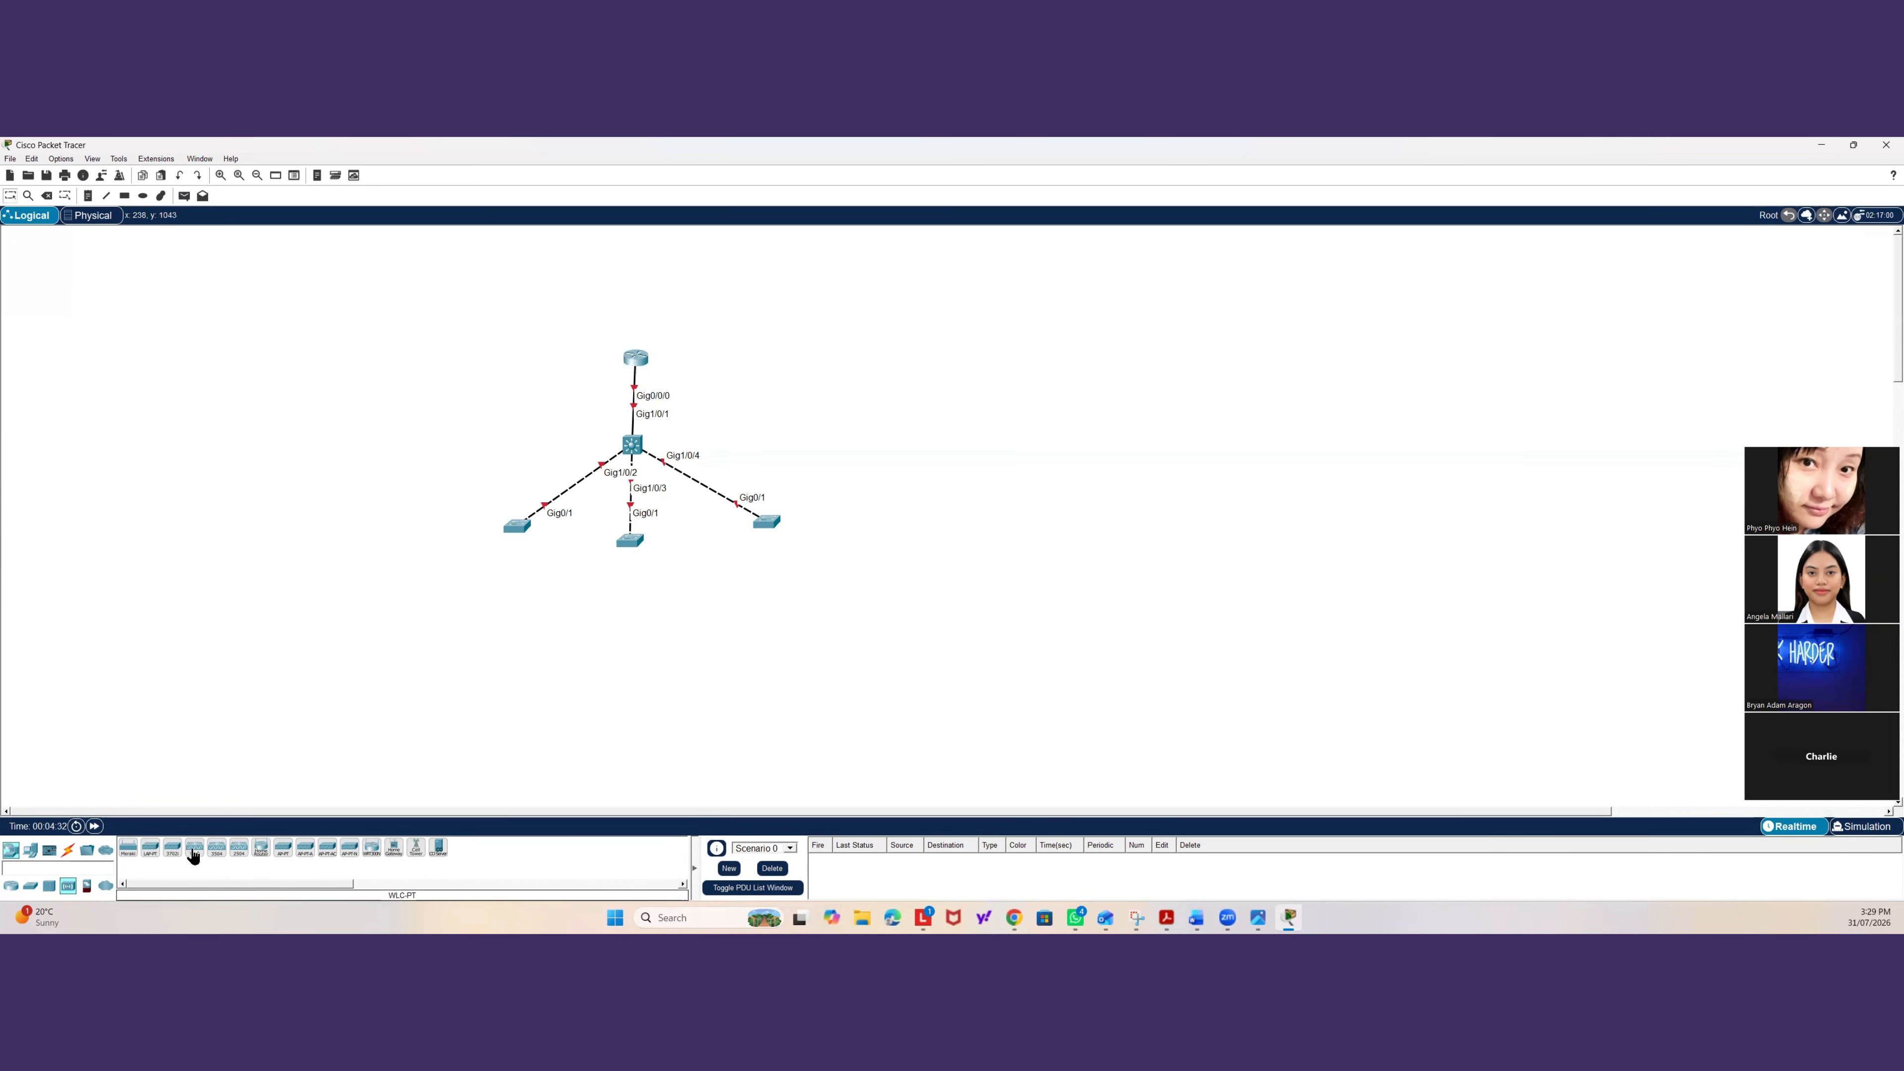
drag(192, 855, 523, 450)
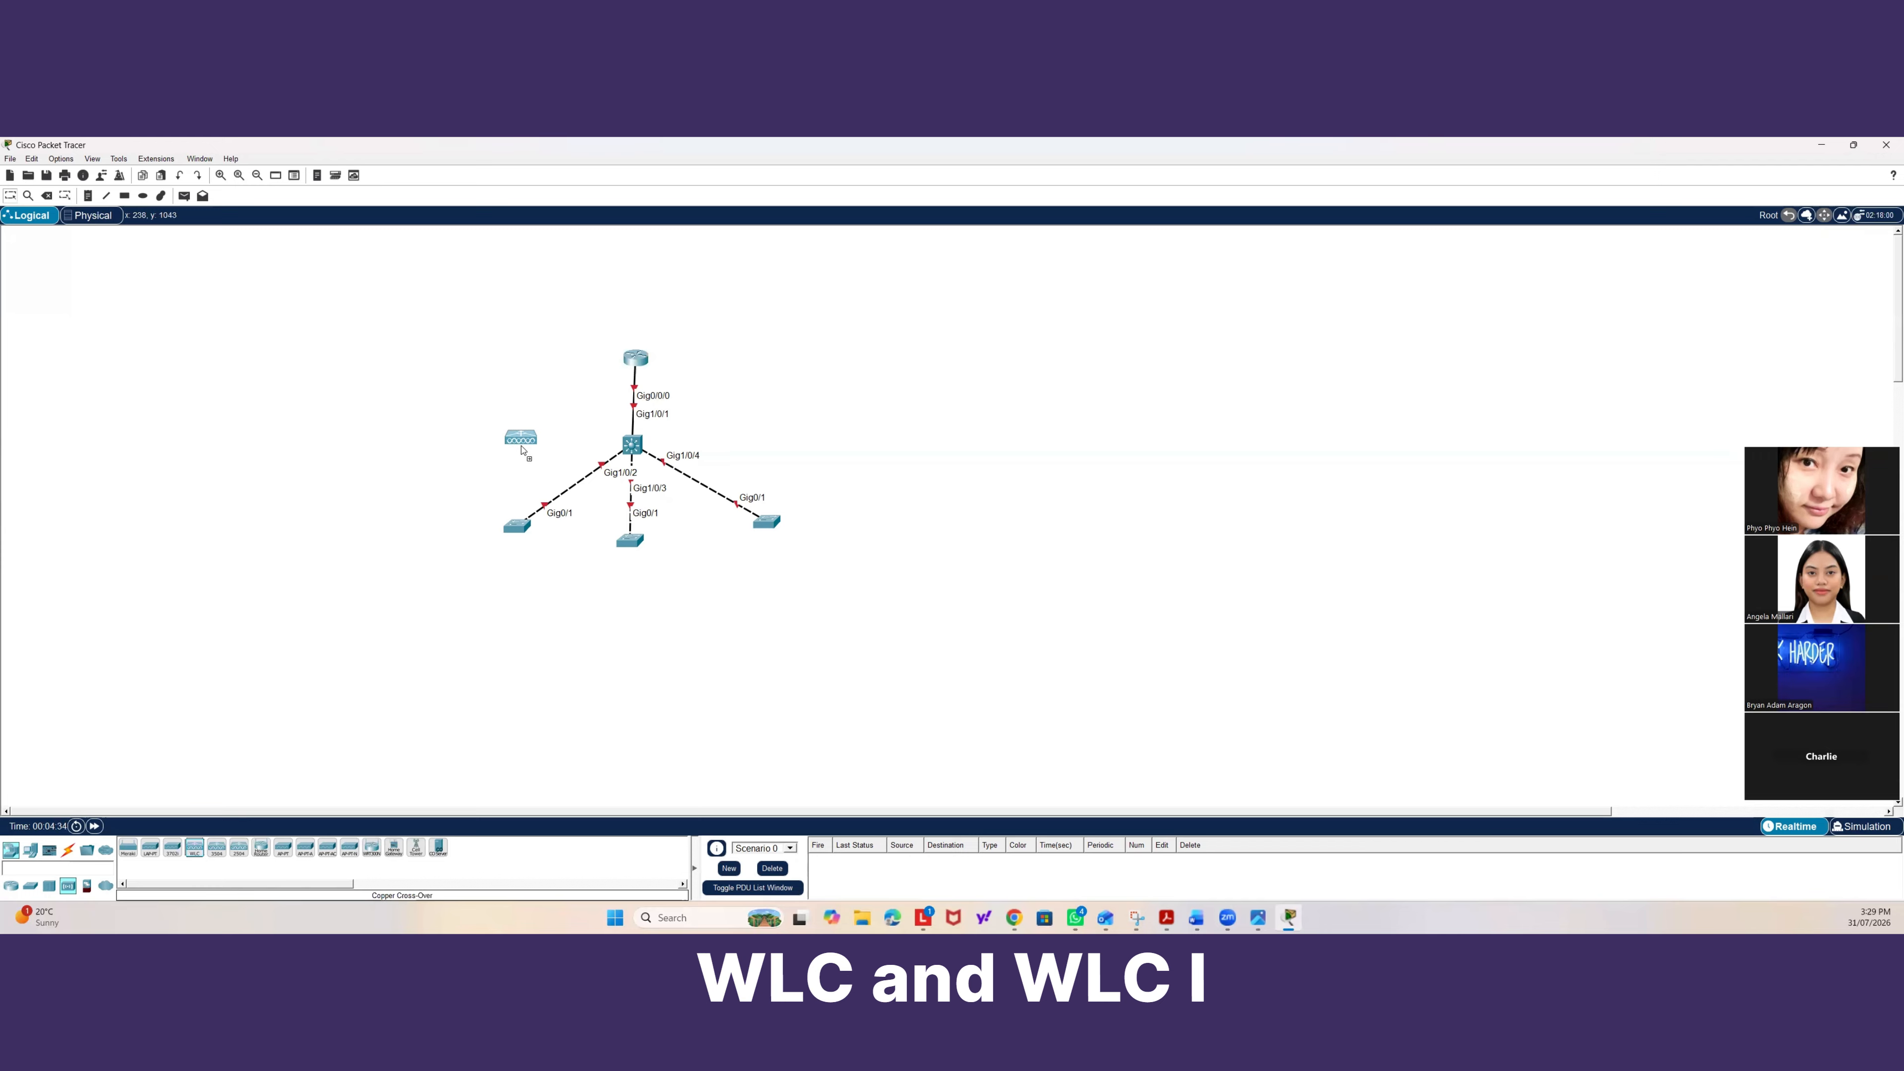
click(519, 453)
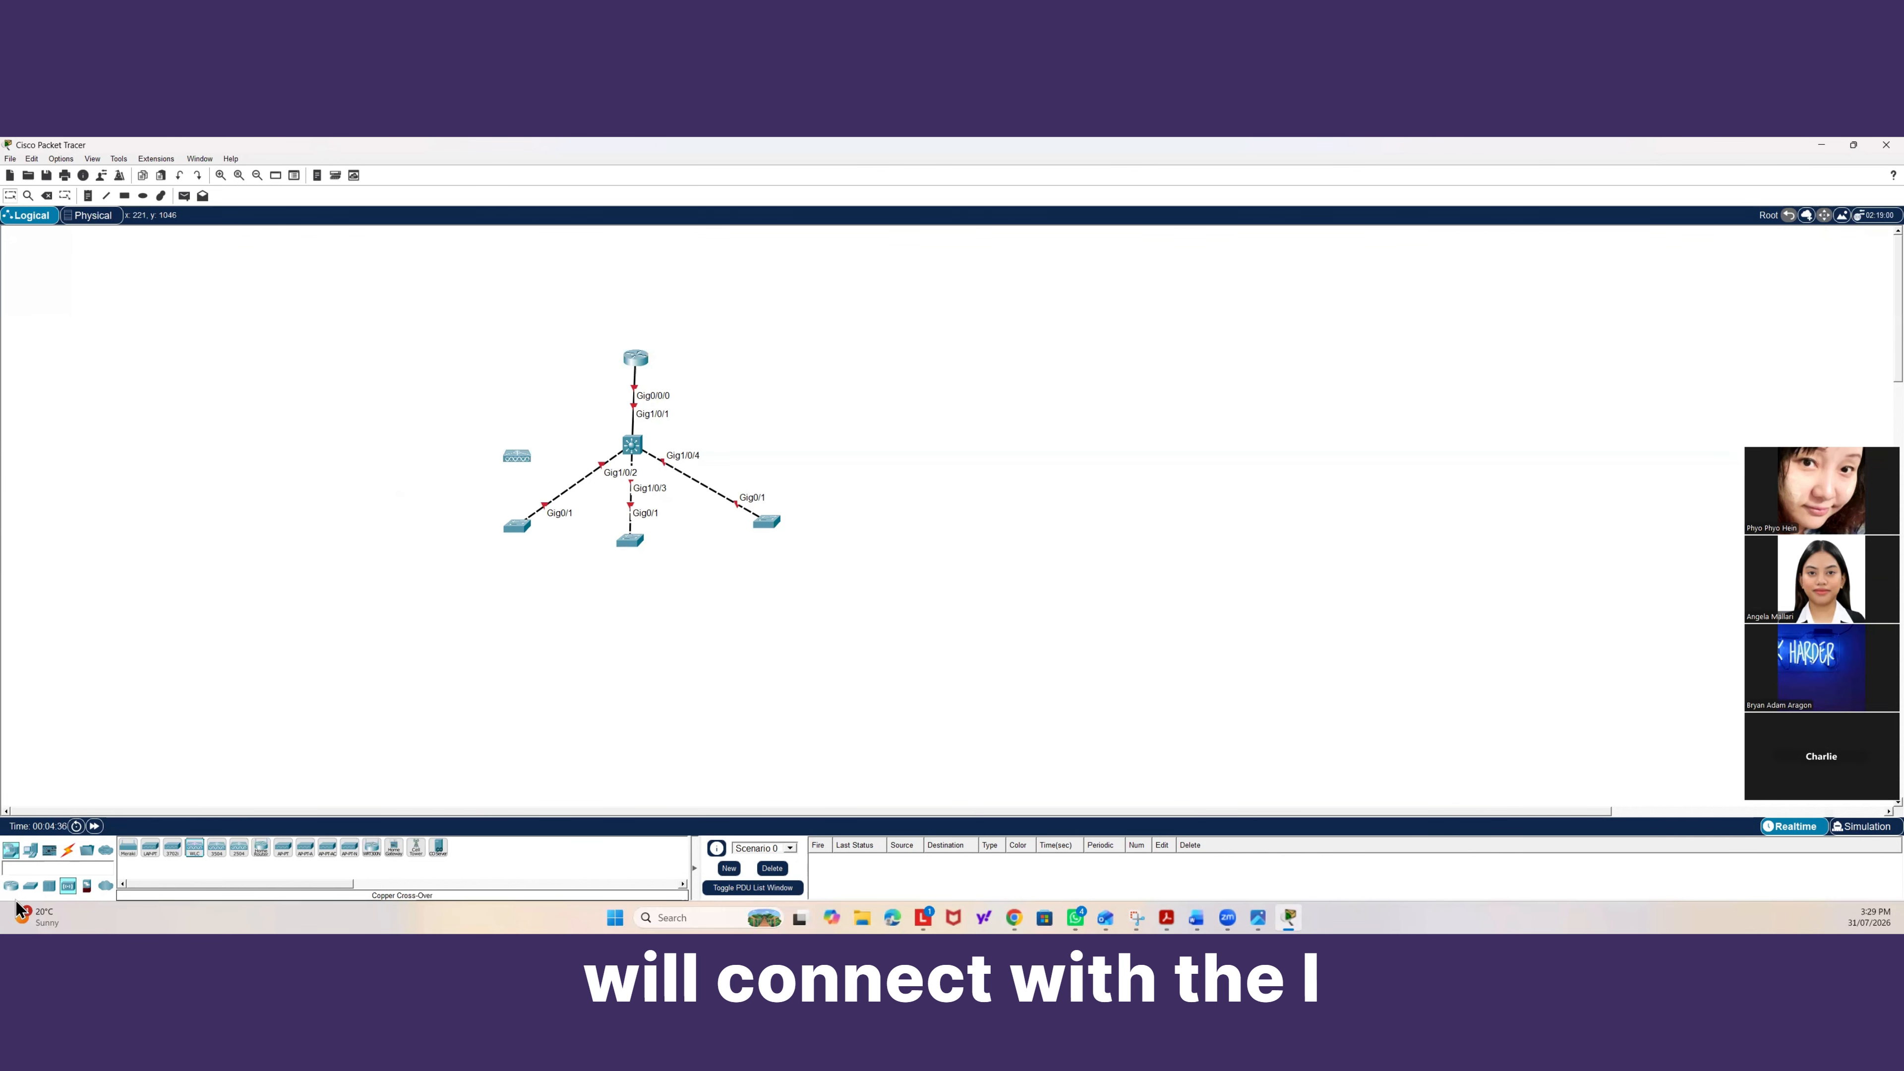
Cable the controller's GigabitEthernet0 to the distribution switch's GigabitEthernet1/0/5 with a copper straight-through cable.
click(67, 850)
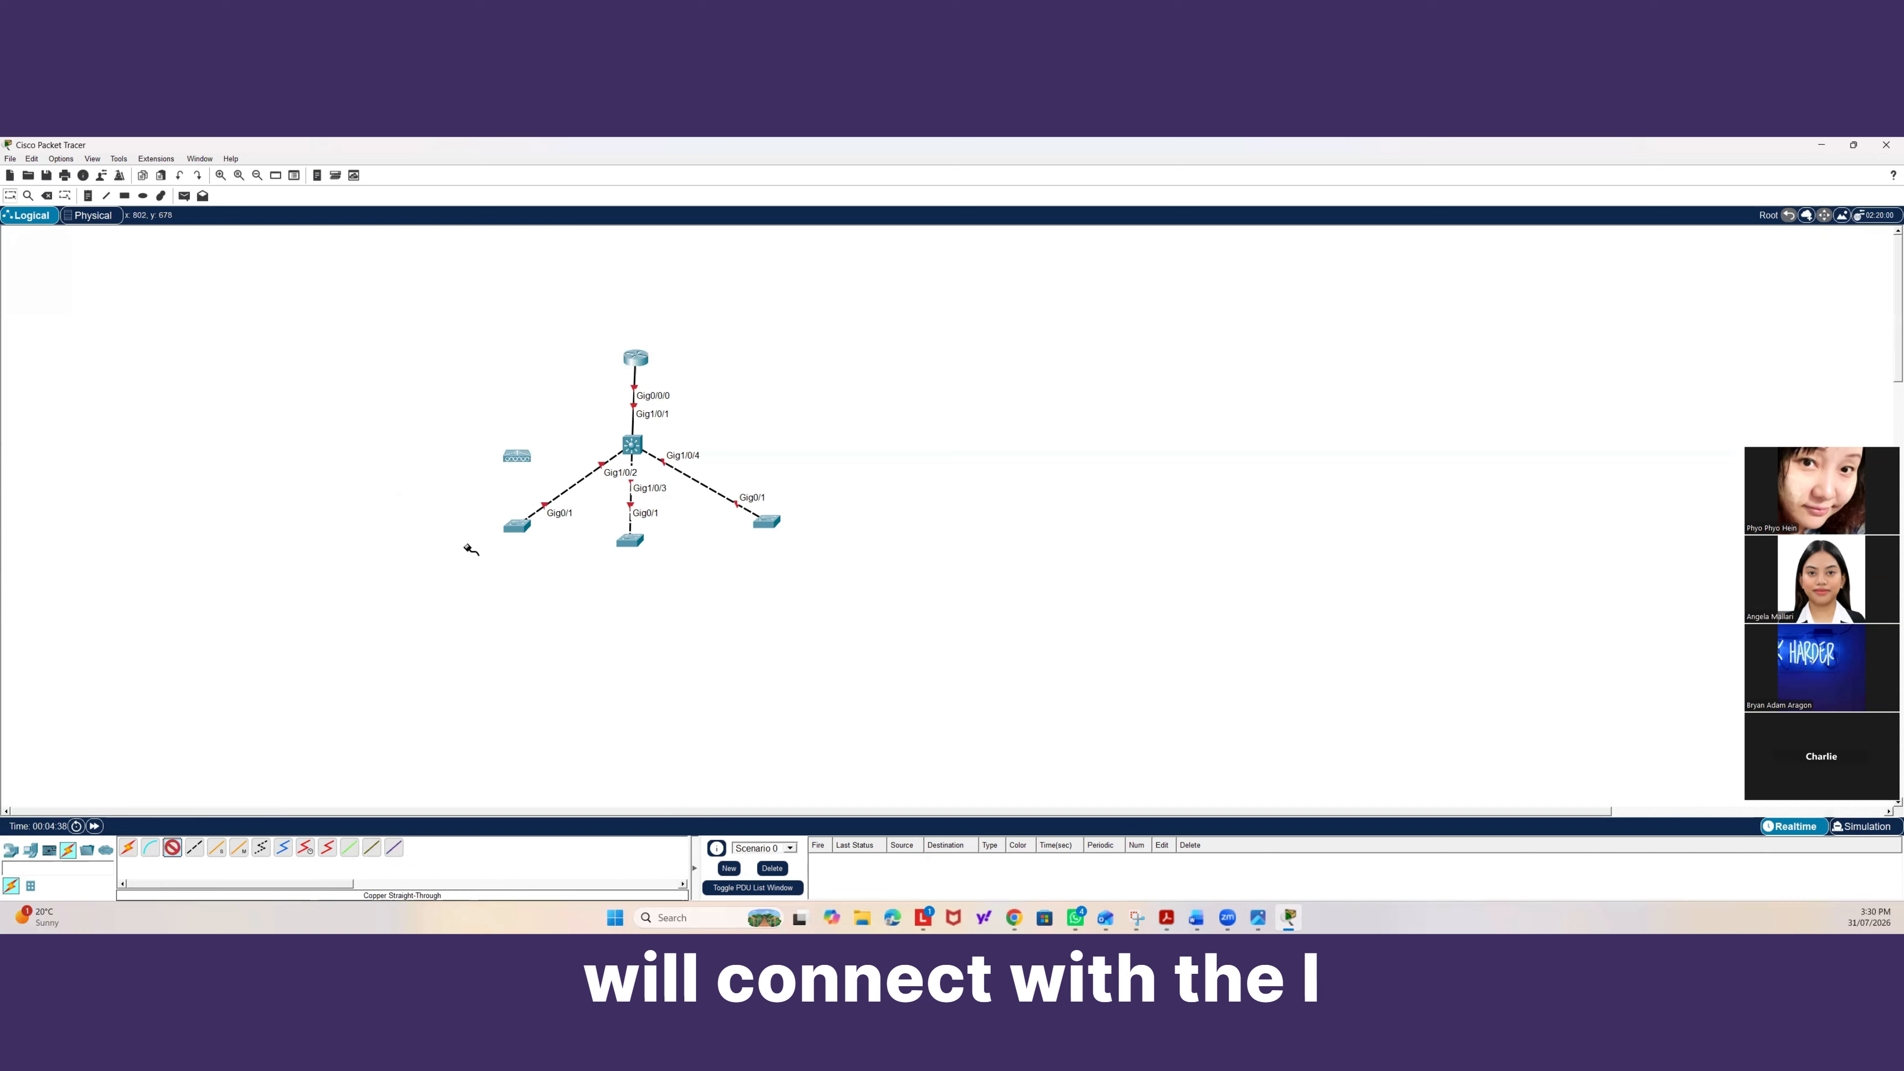
click(633, 445)
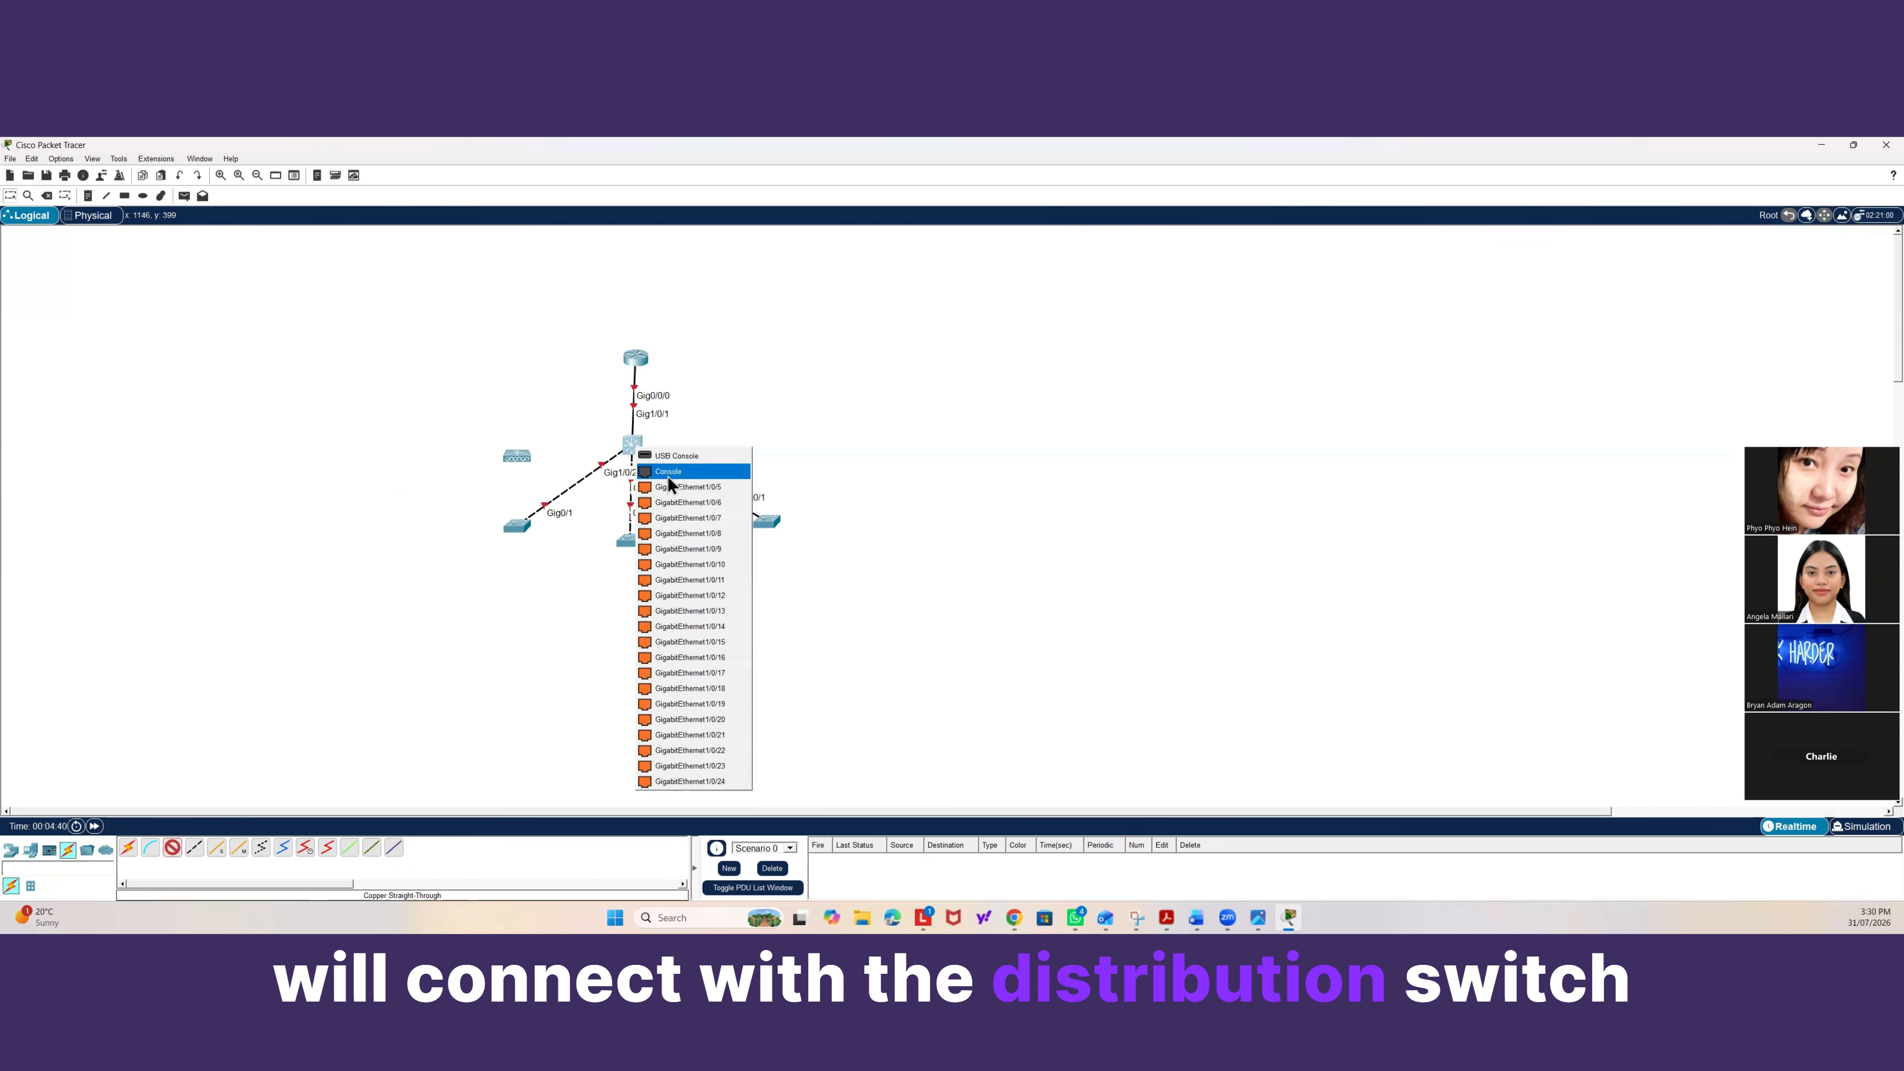
click(671, 487)
click(525, 461)
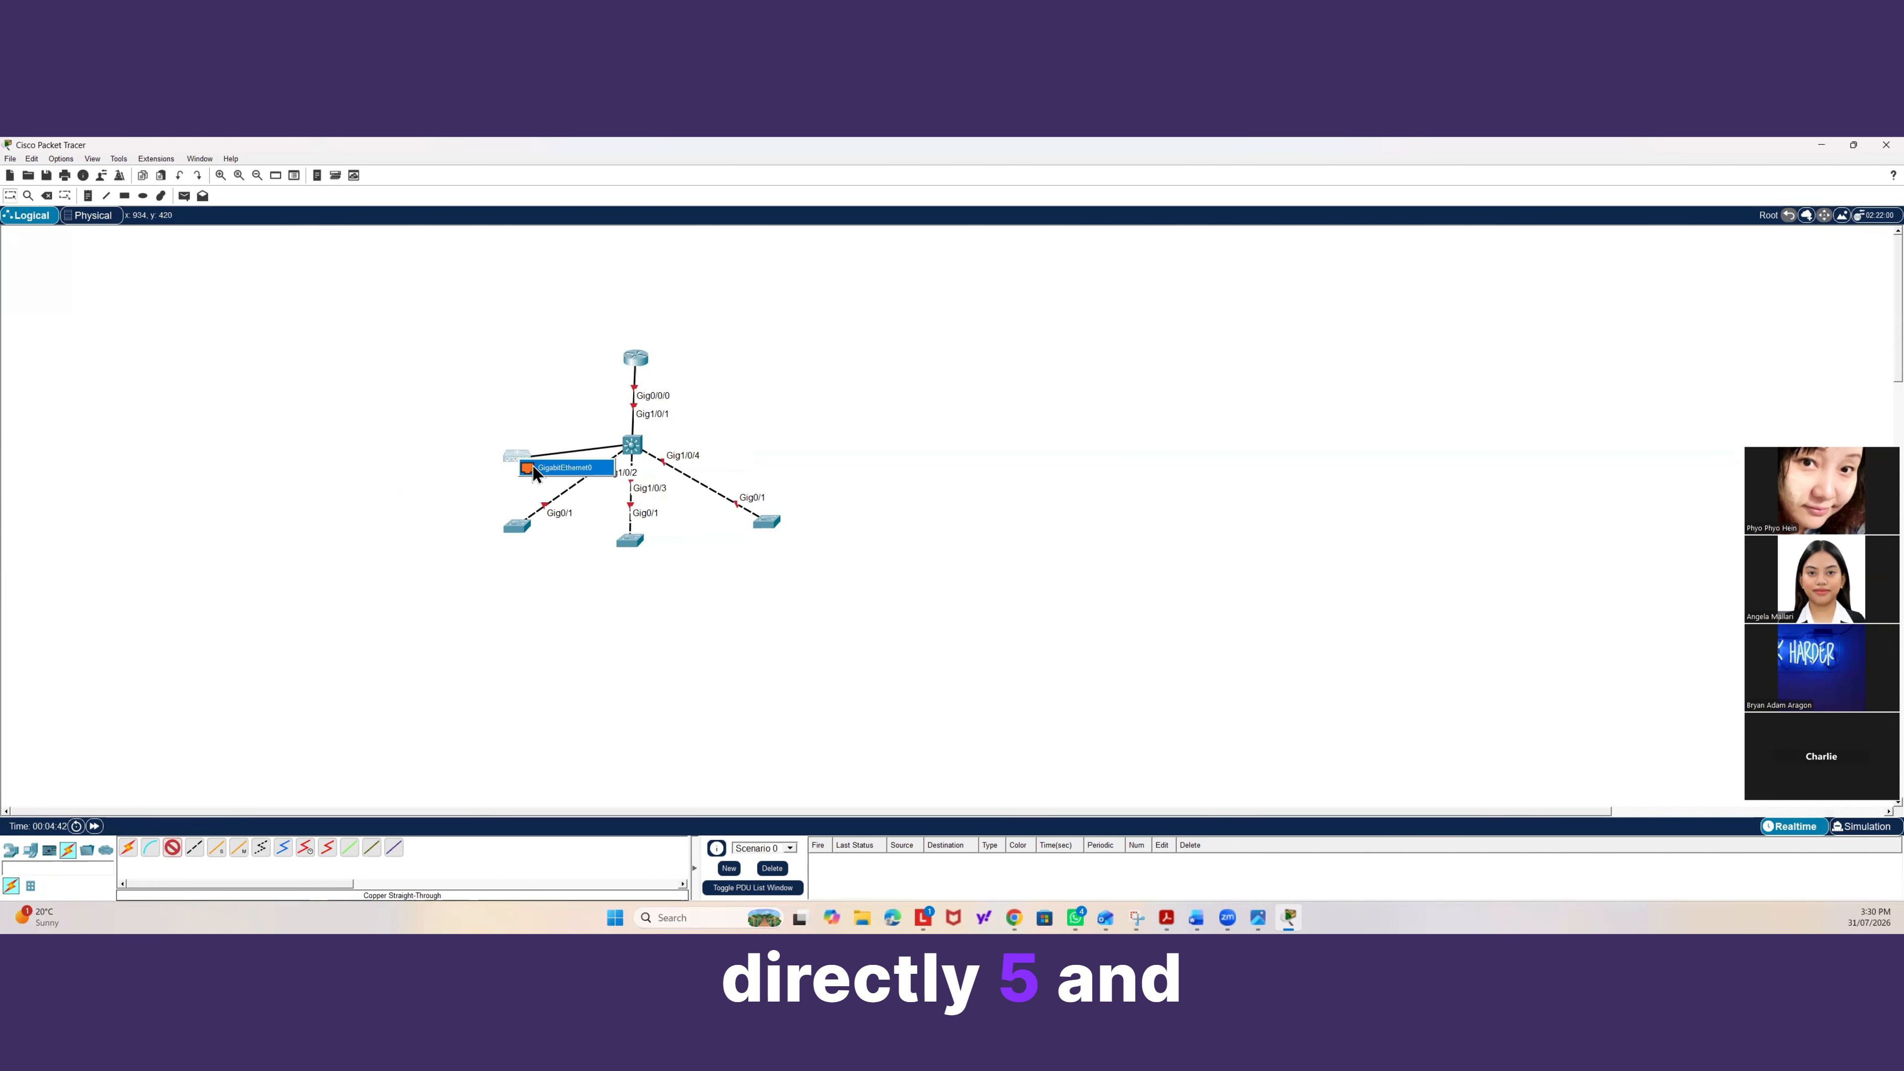
click(534, 467)
Open the wireless LAN controller's configuration and inspect its GigabitEthernet0 interface settings.
click(515, 453)
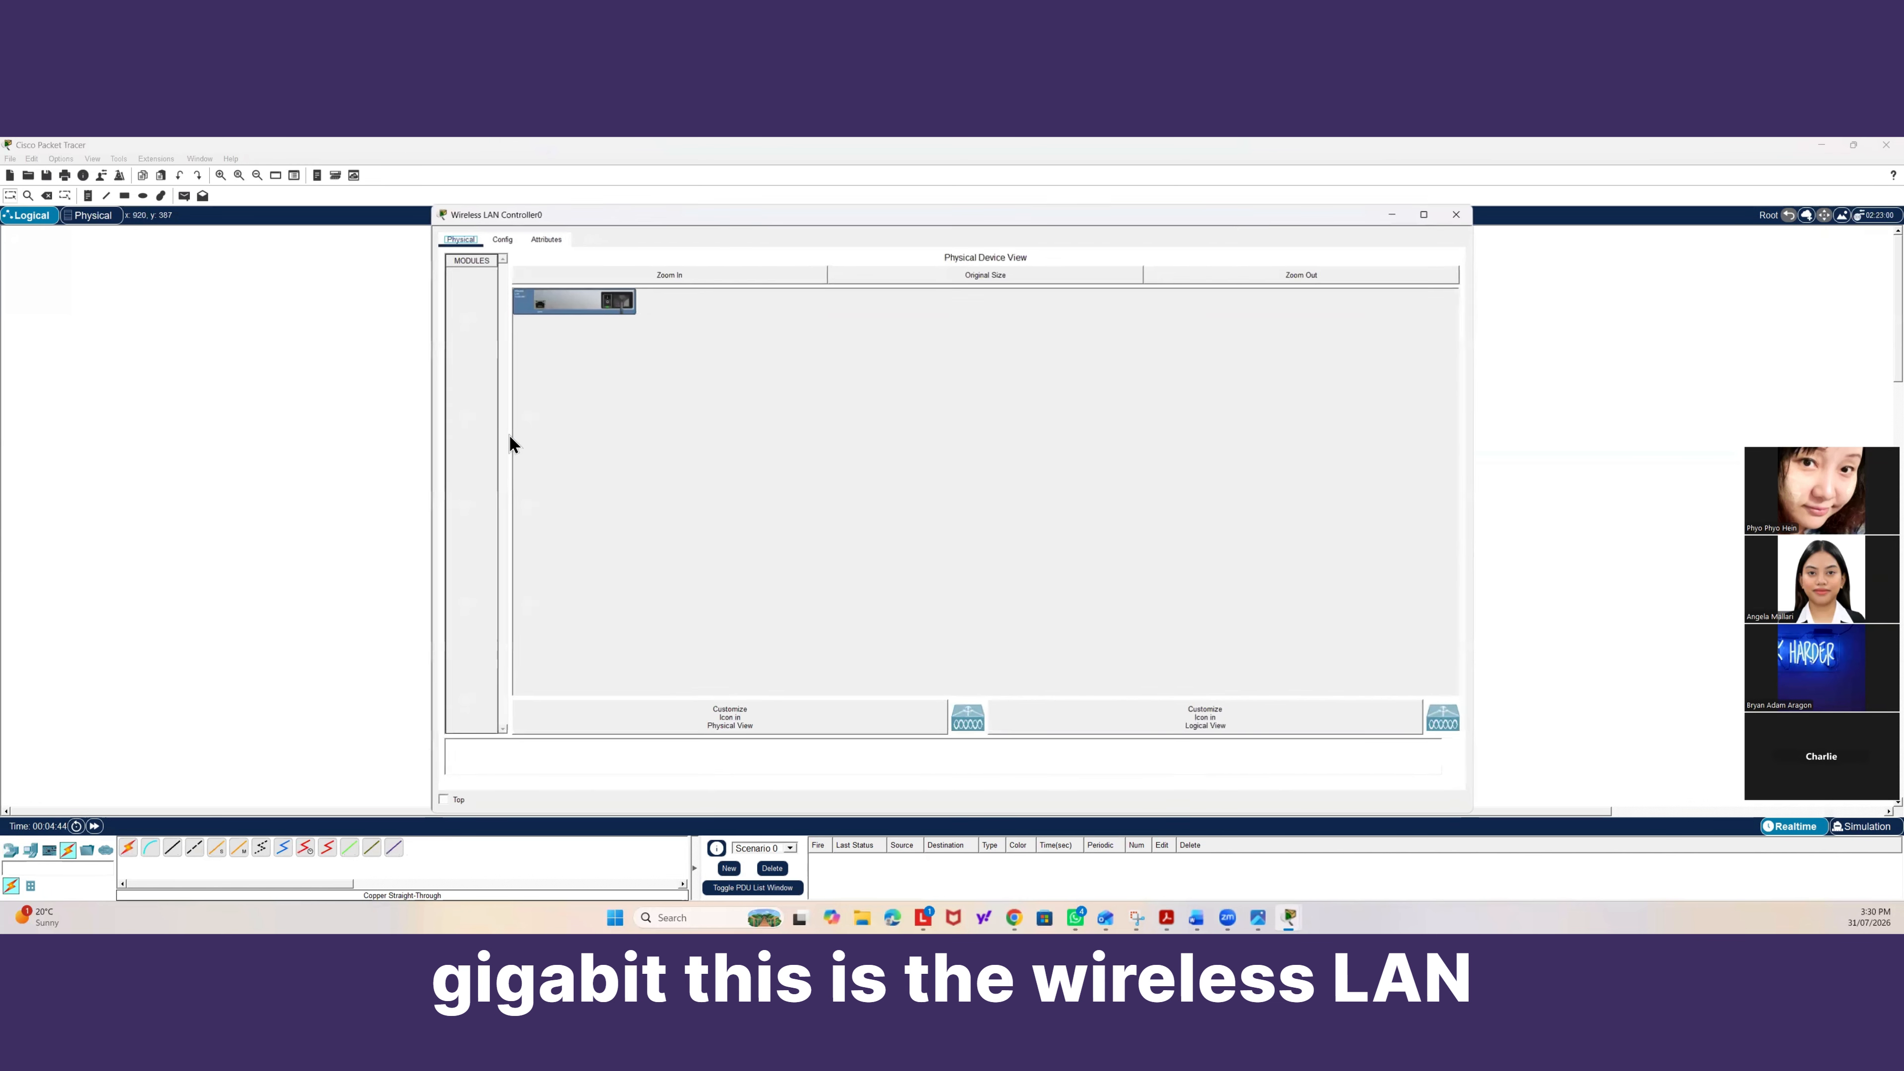
click(501, 240)
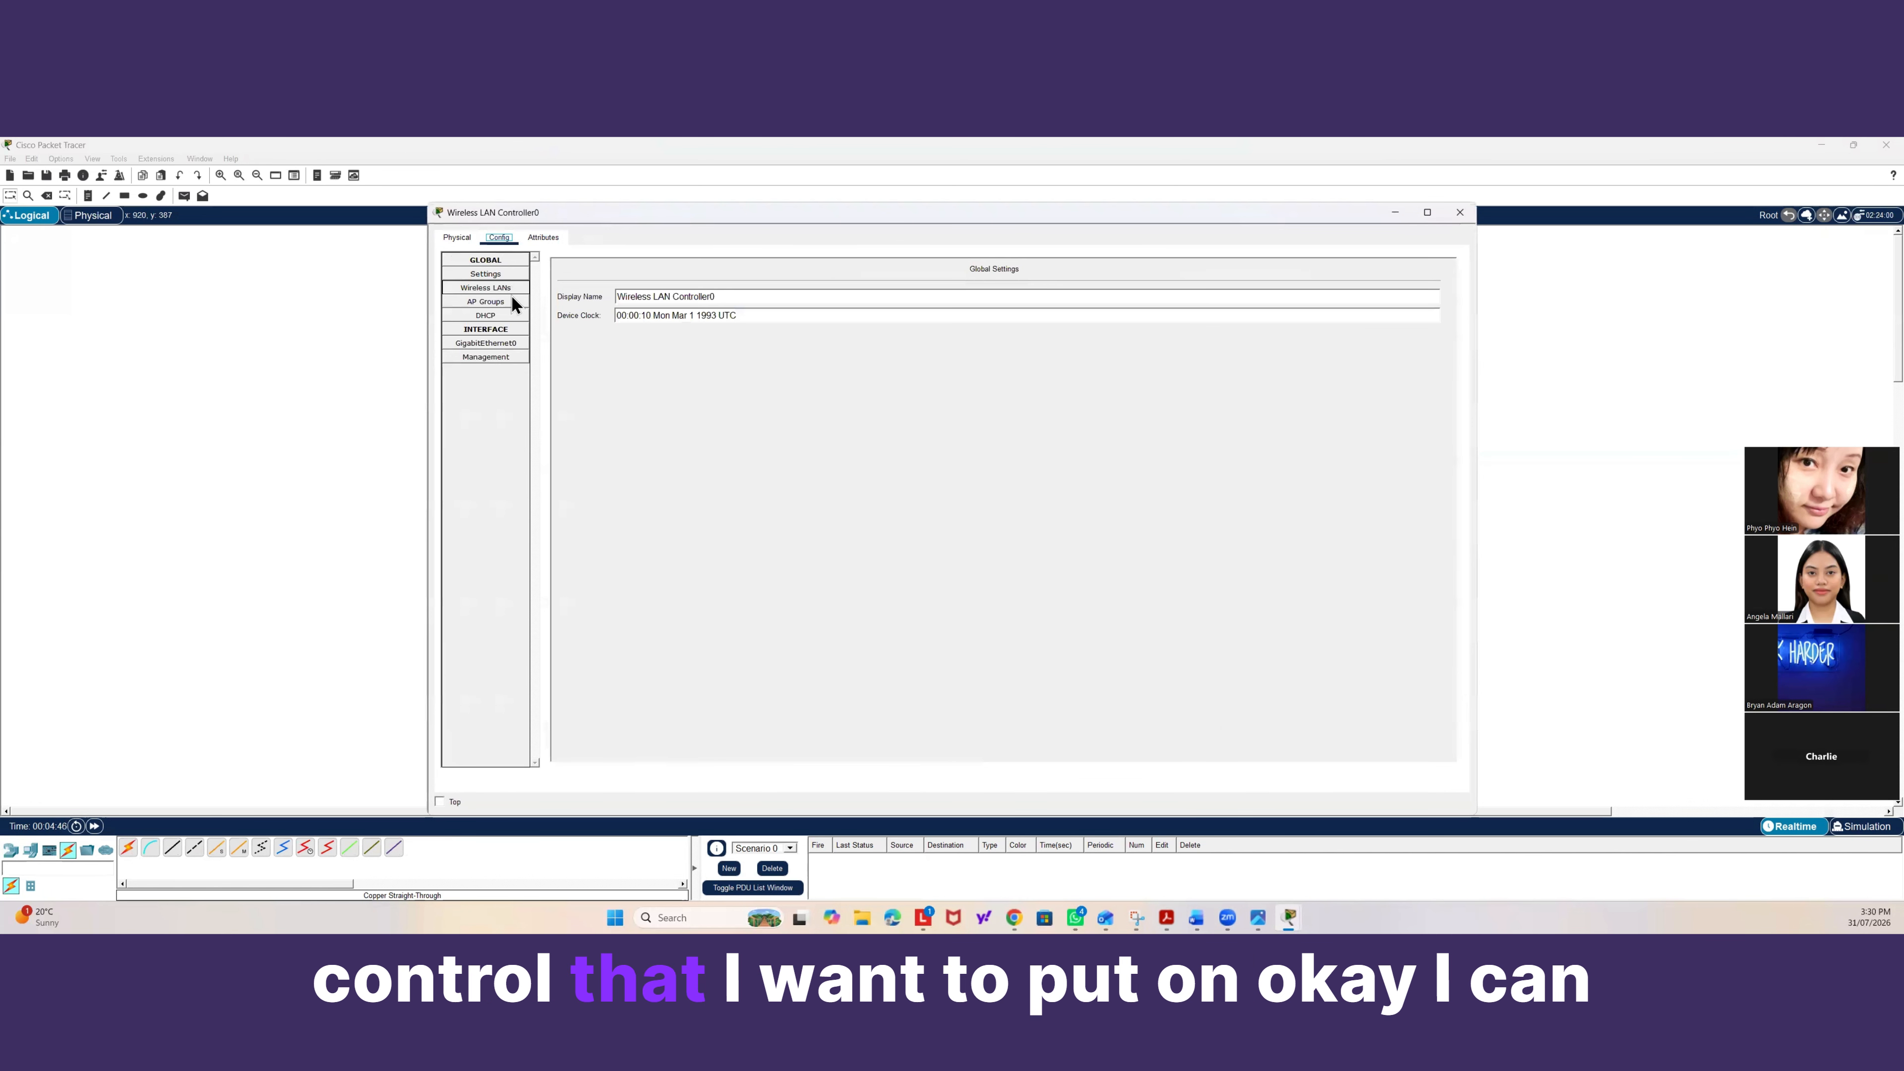
click(500, 344)
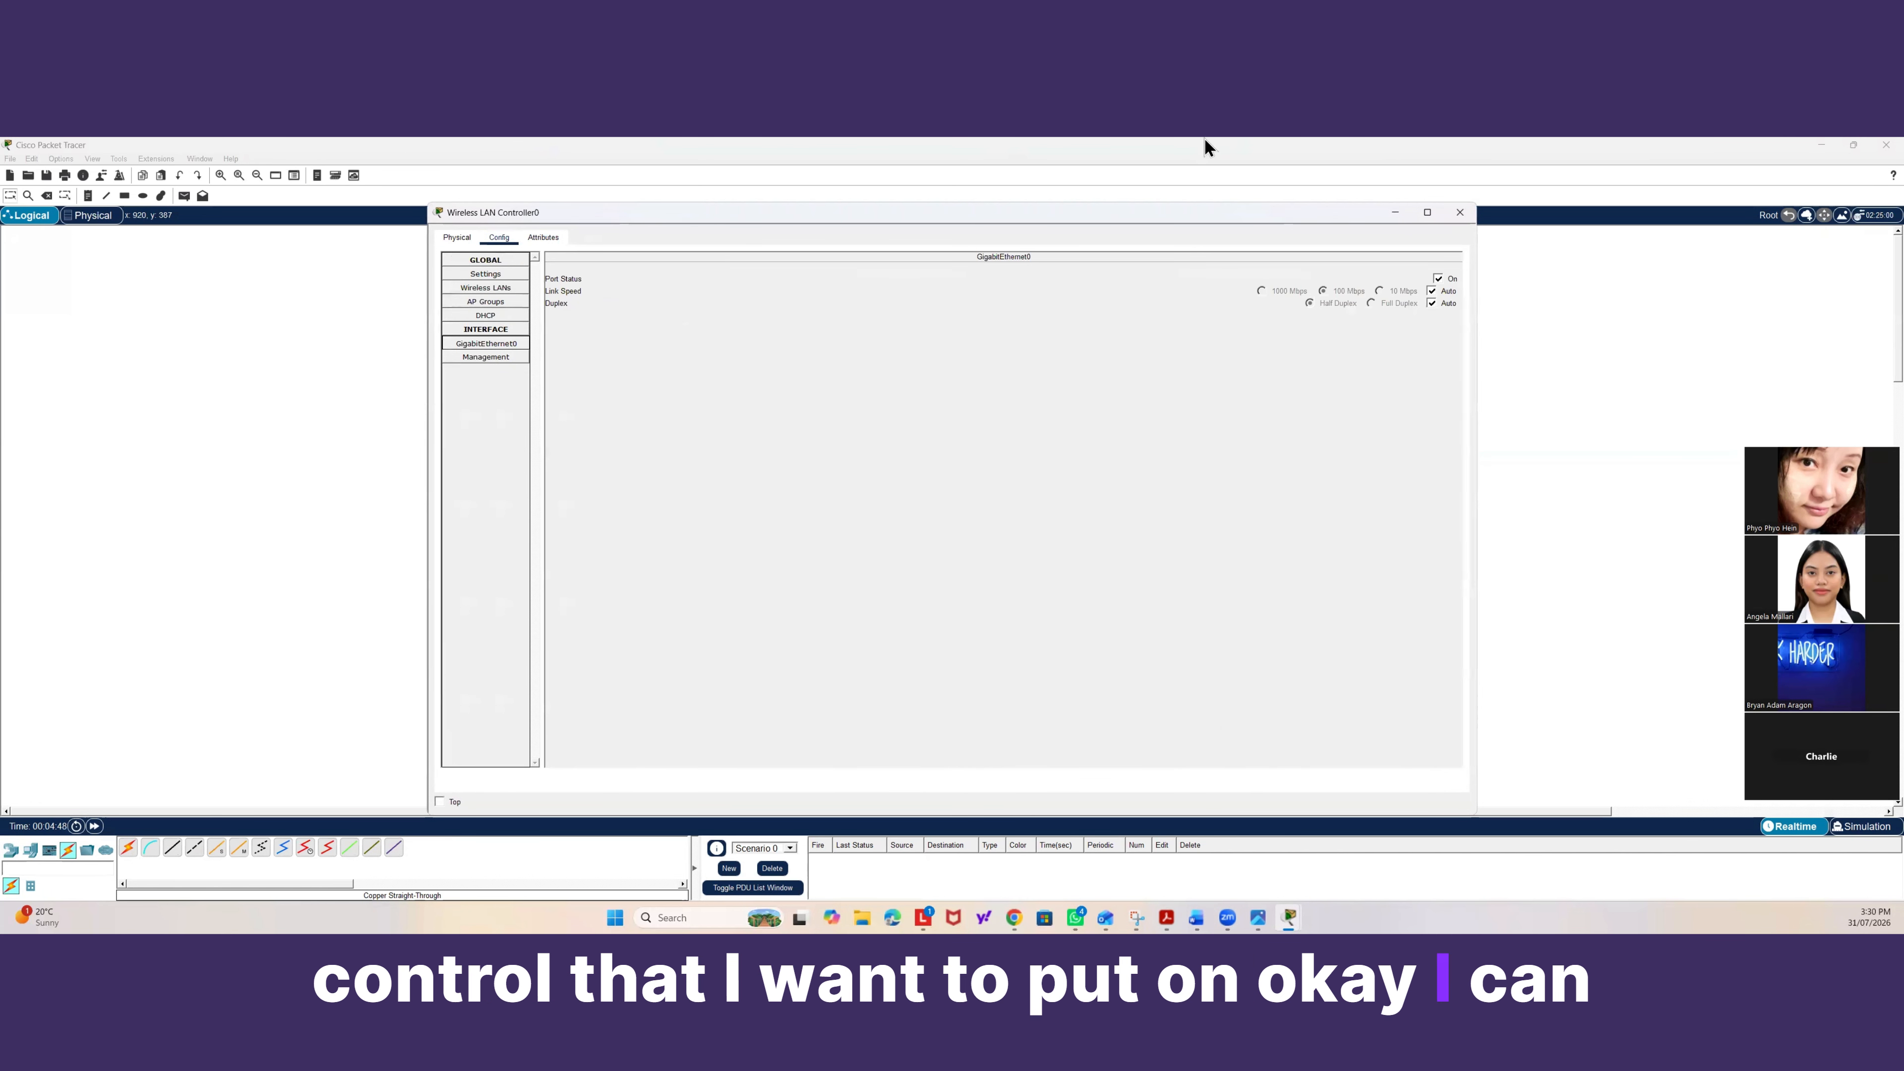
click(1459, 212)
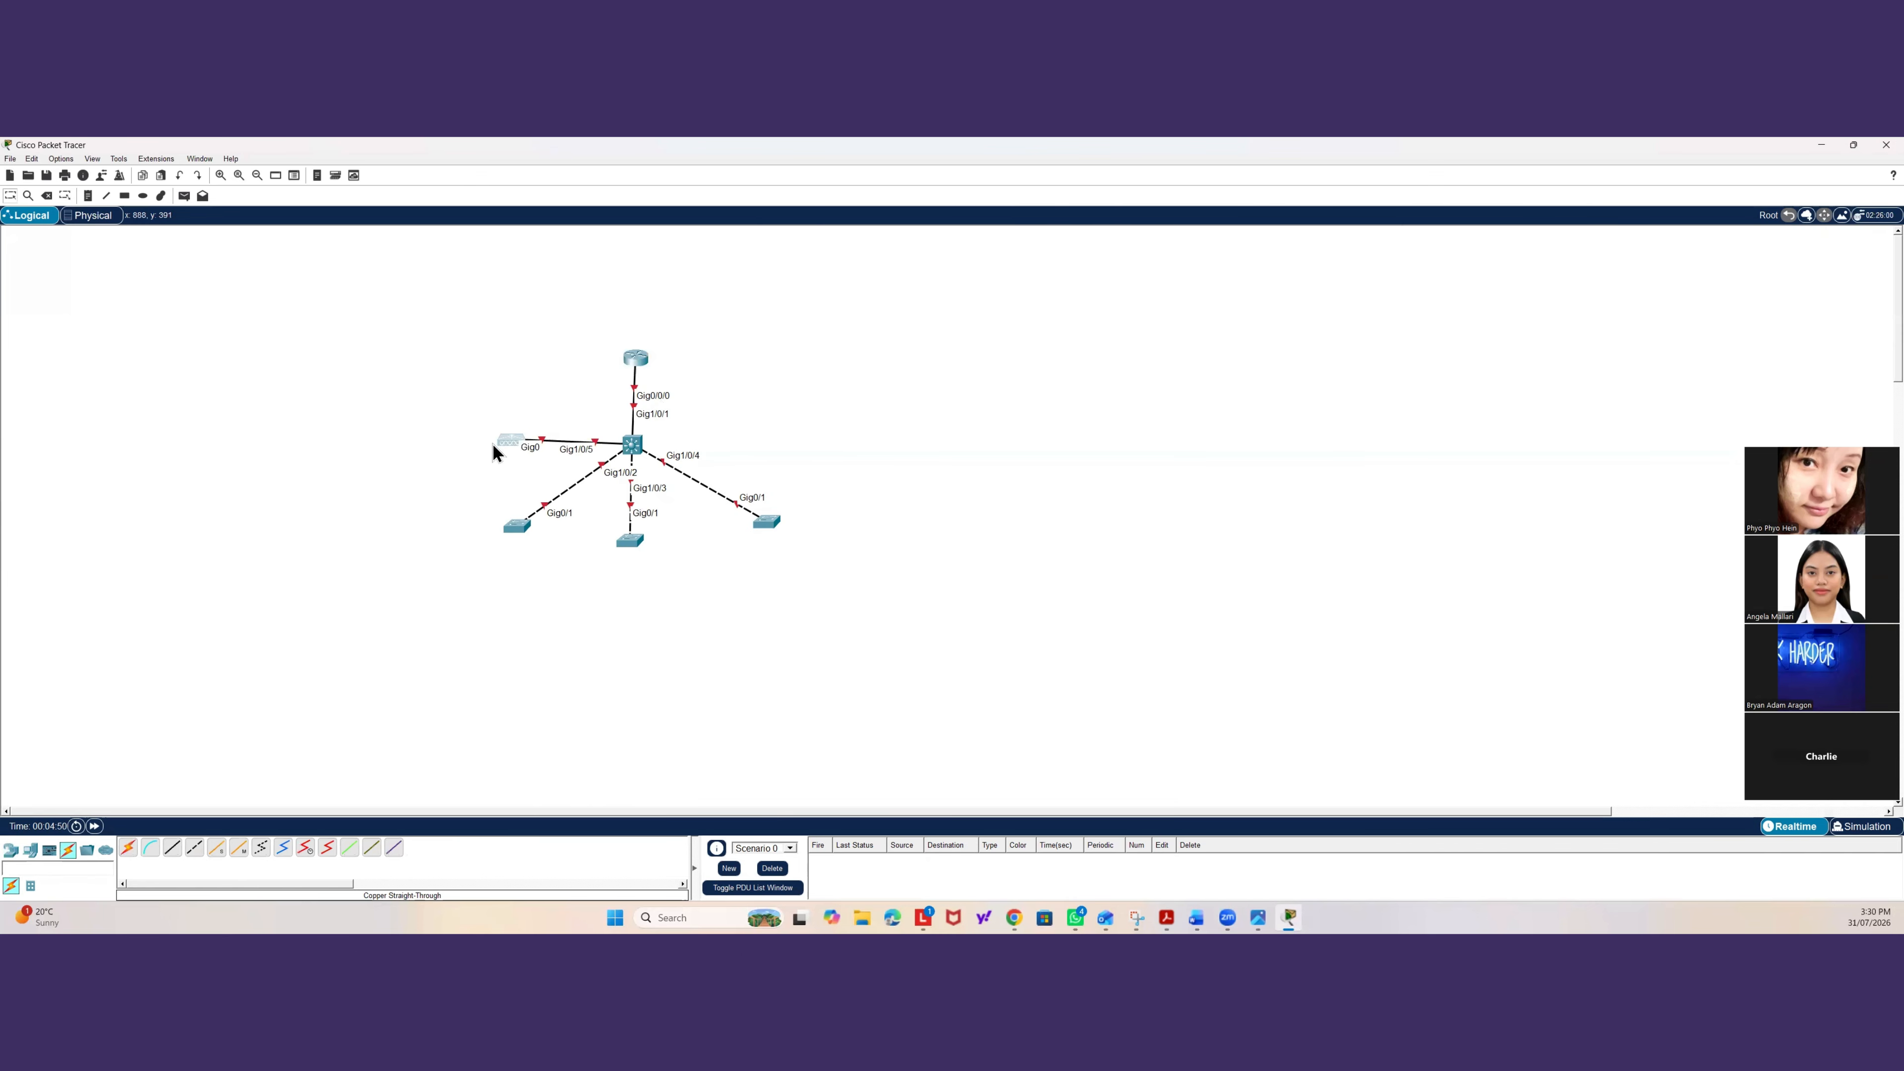
Nudge the controller and two access switches slightly to tidy the topology layout.
drag(475, 440, 477, 448)
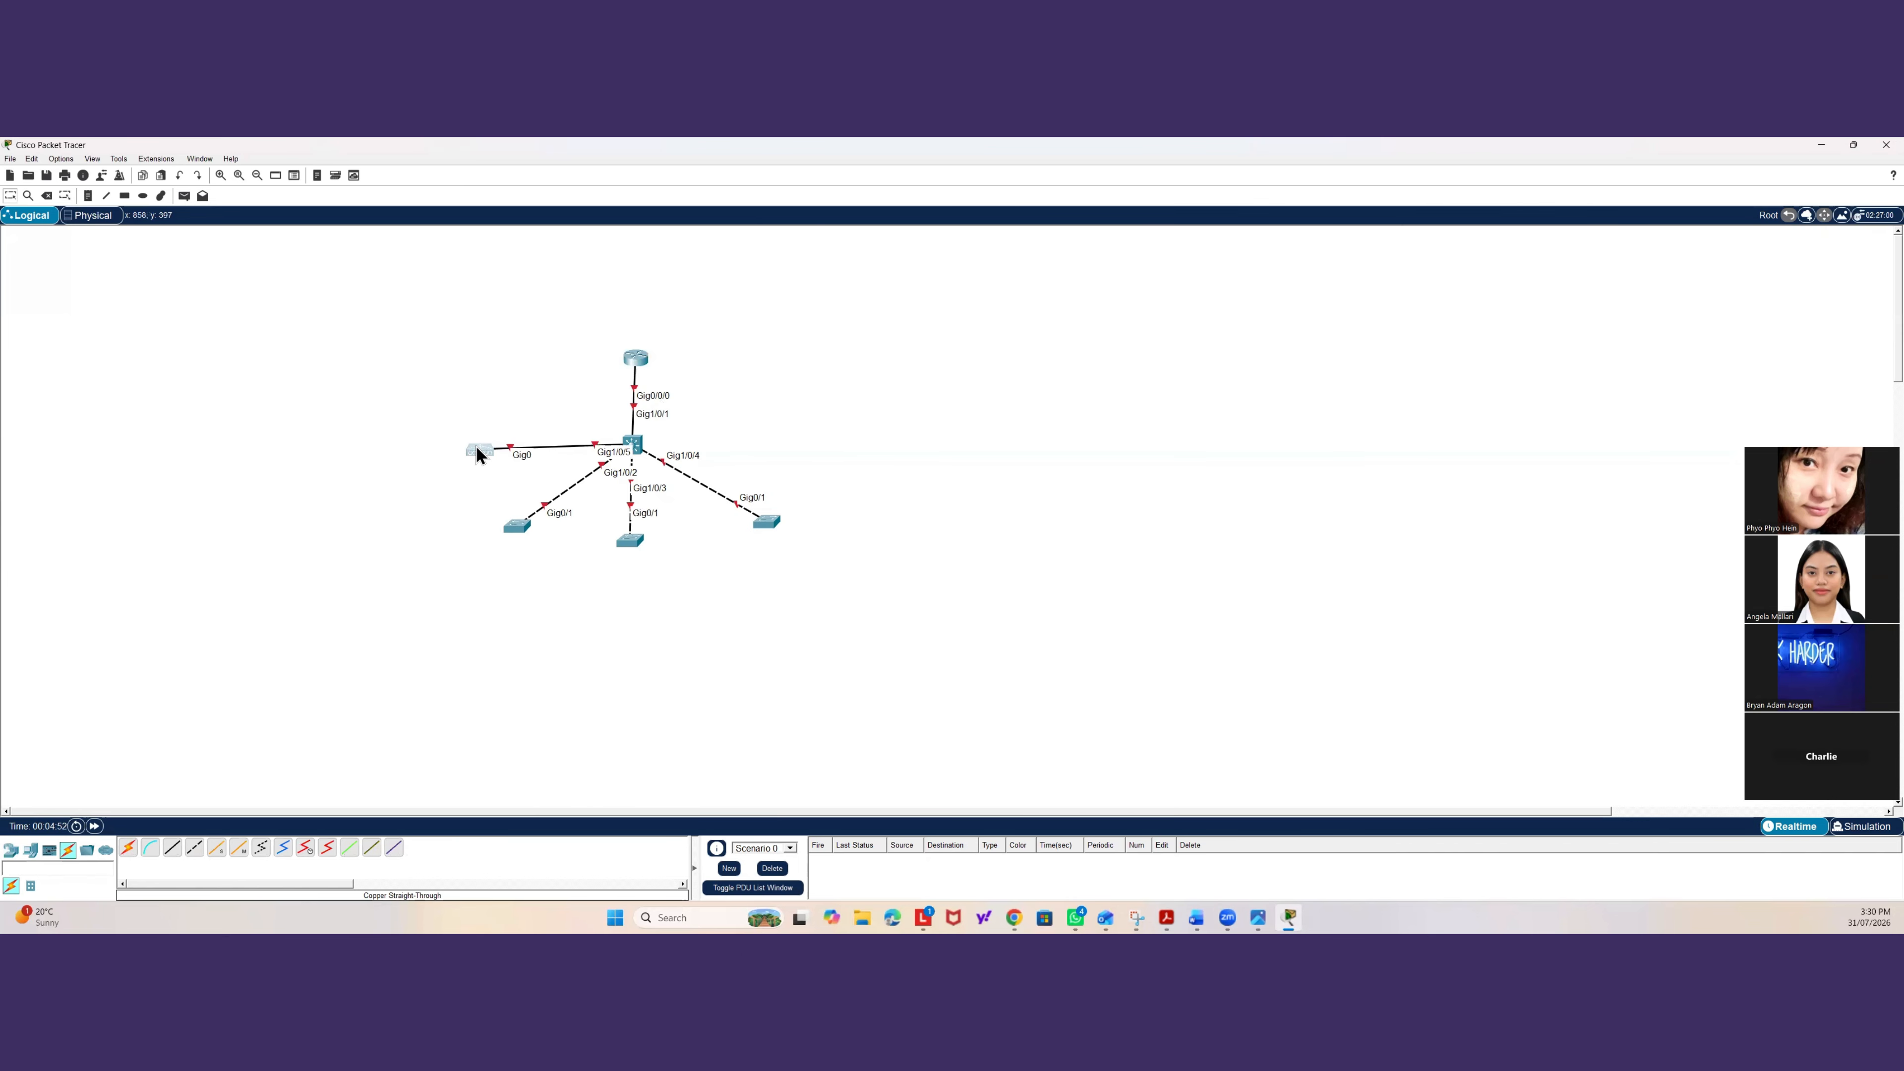
drag(768, 523, 778, 523)
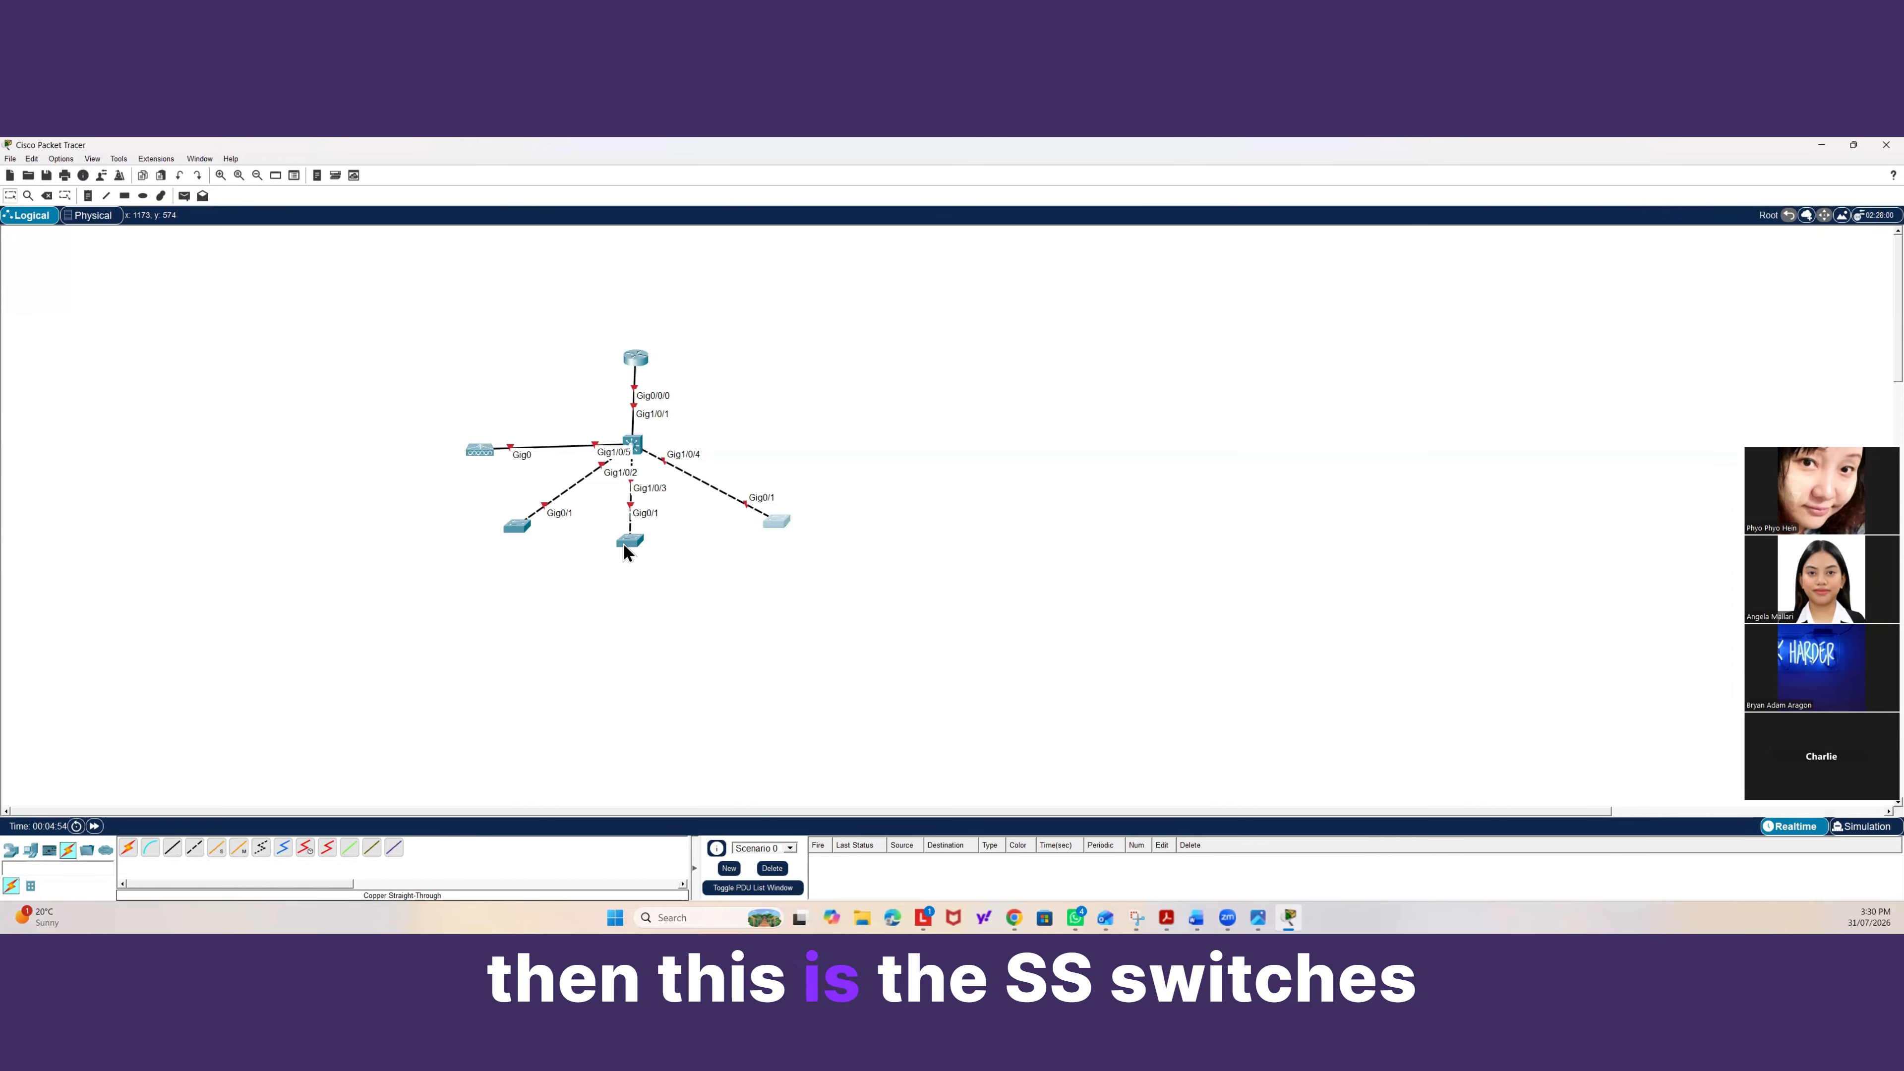
drag(622, 543, 631, 540)
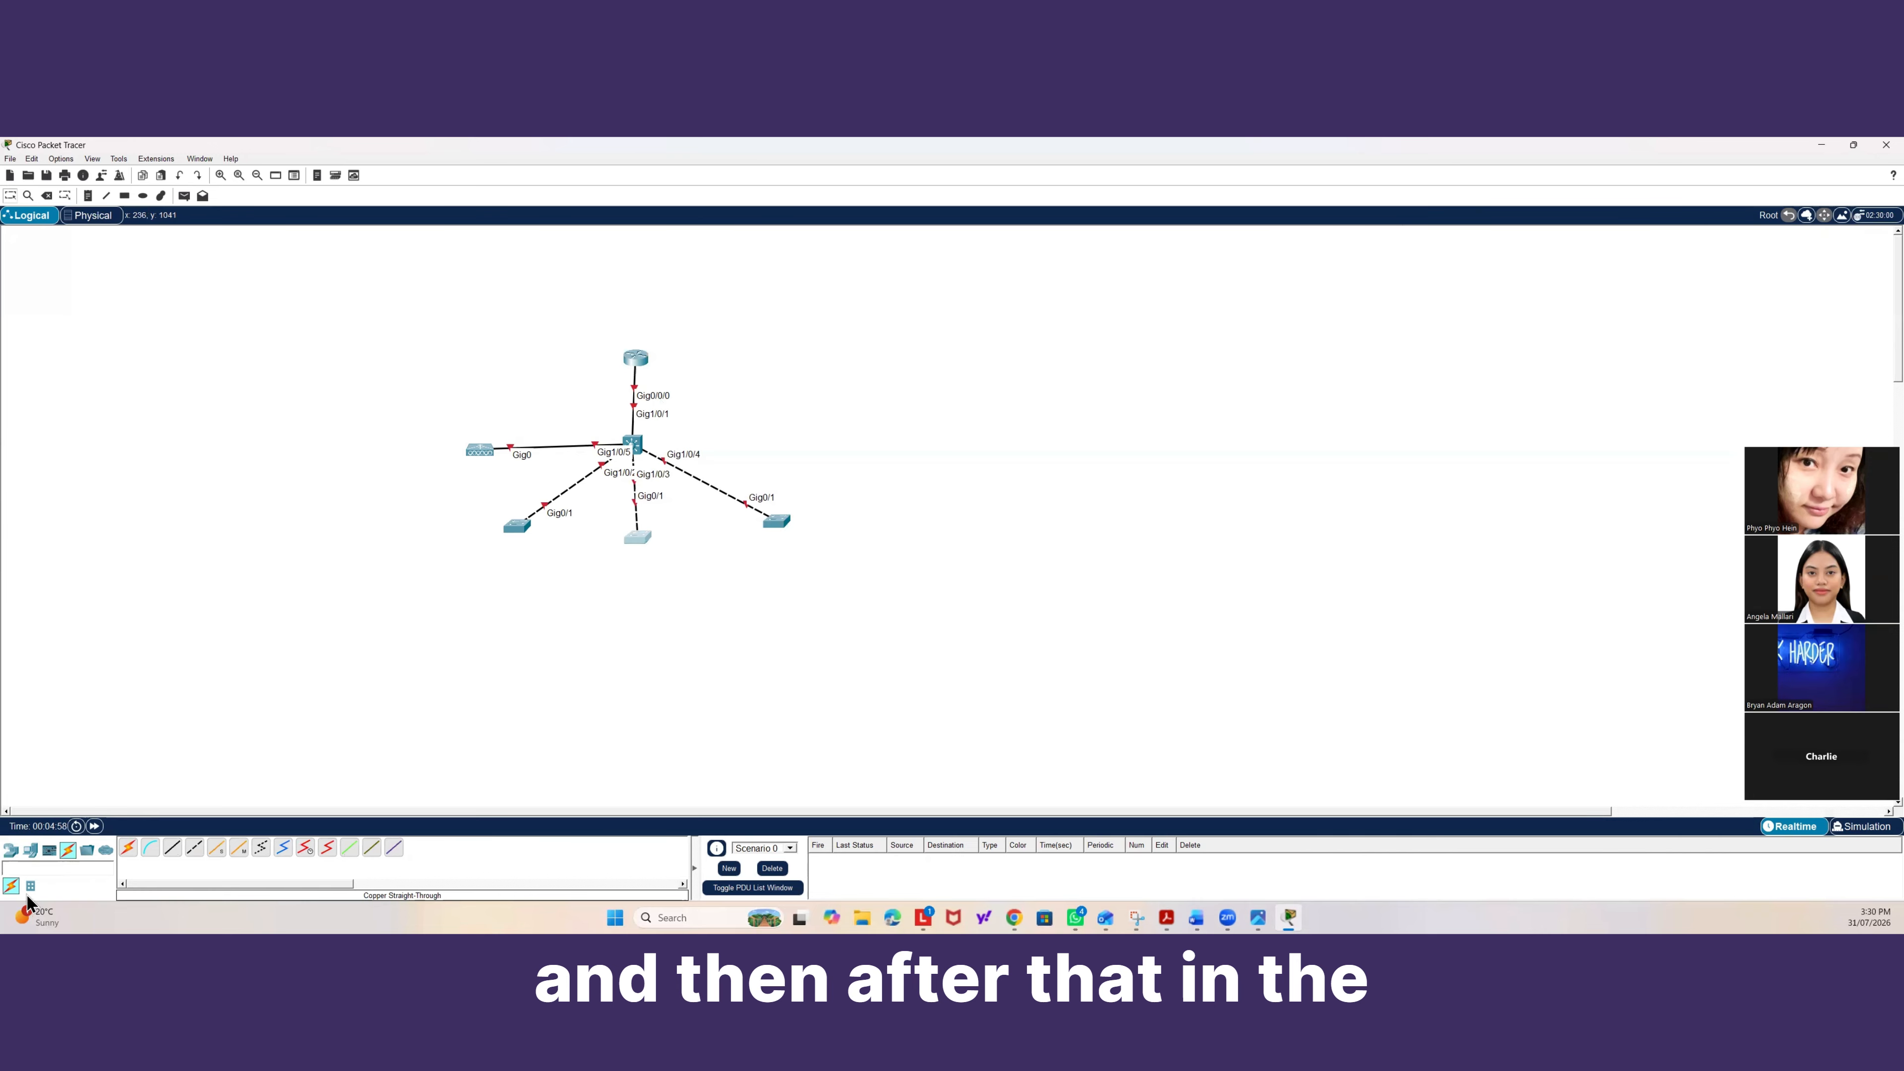
Place six AccessPoint-PT devices around the access switches, two near each one.
click(11, 850)
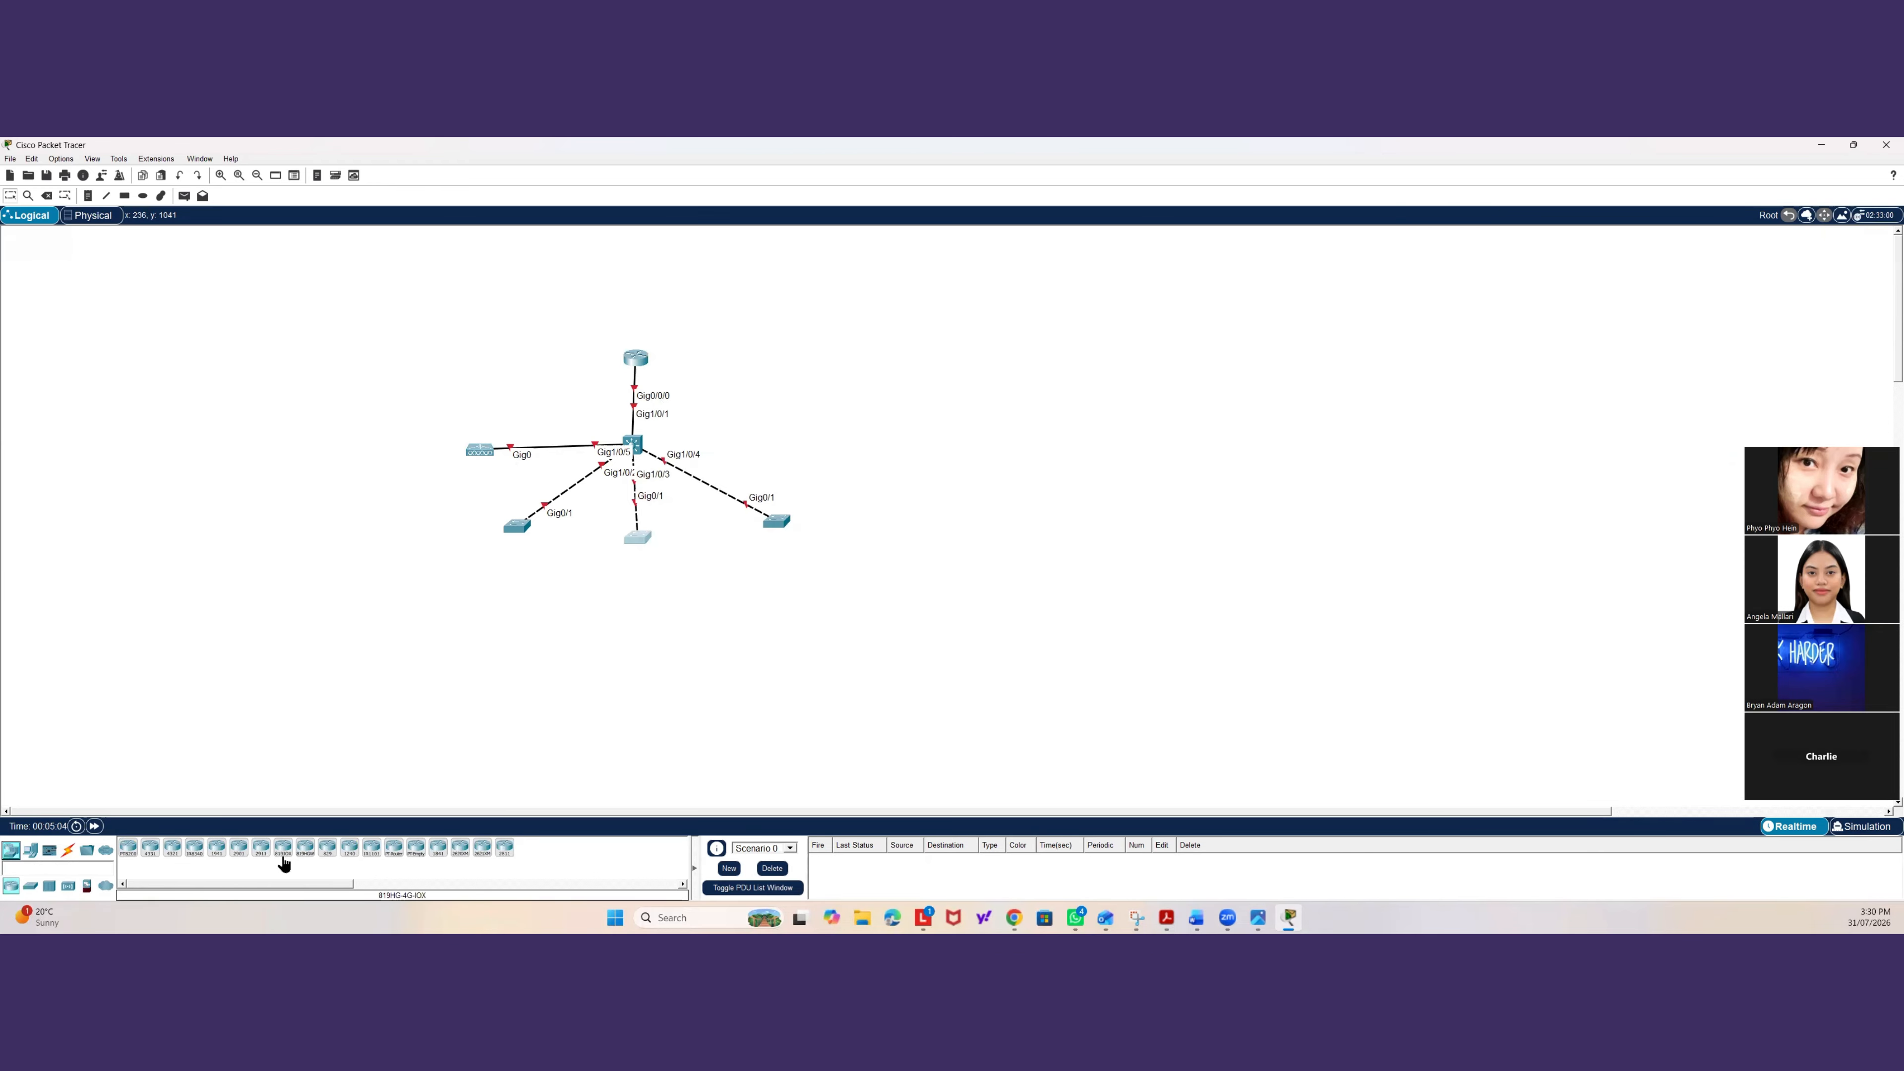
click(68, 886)
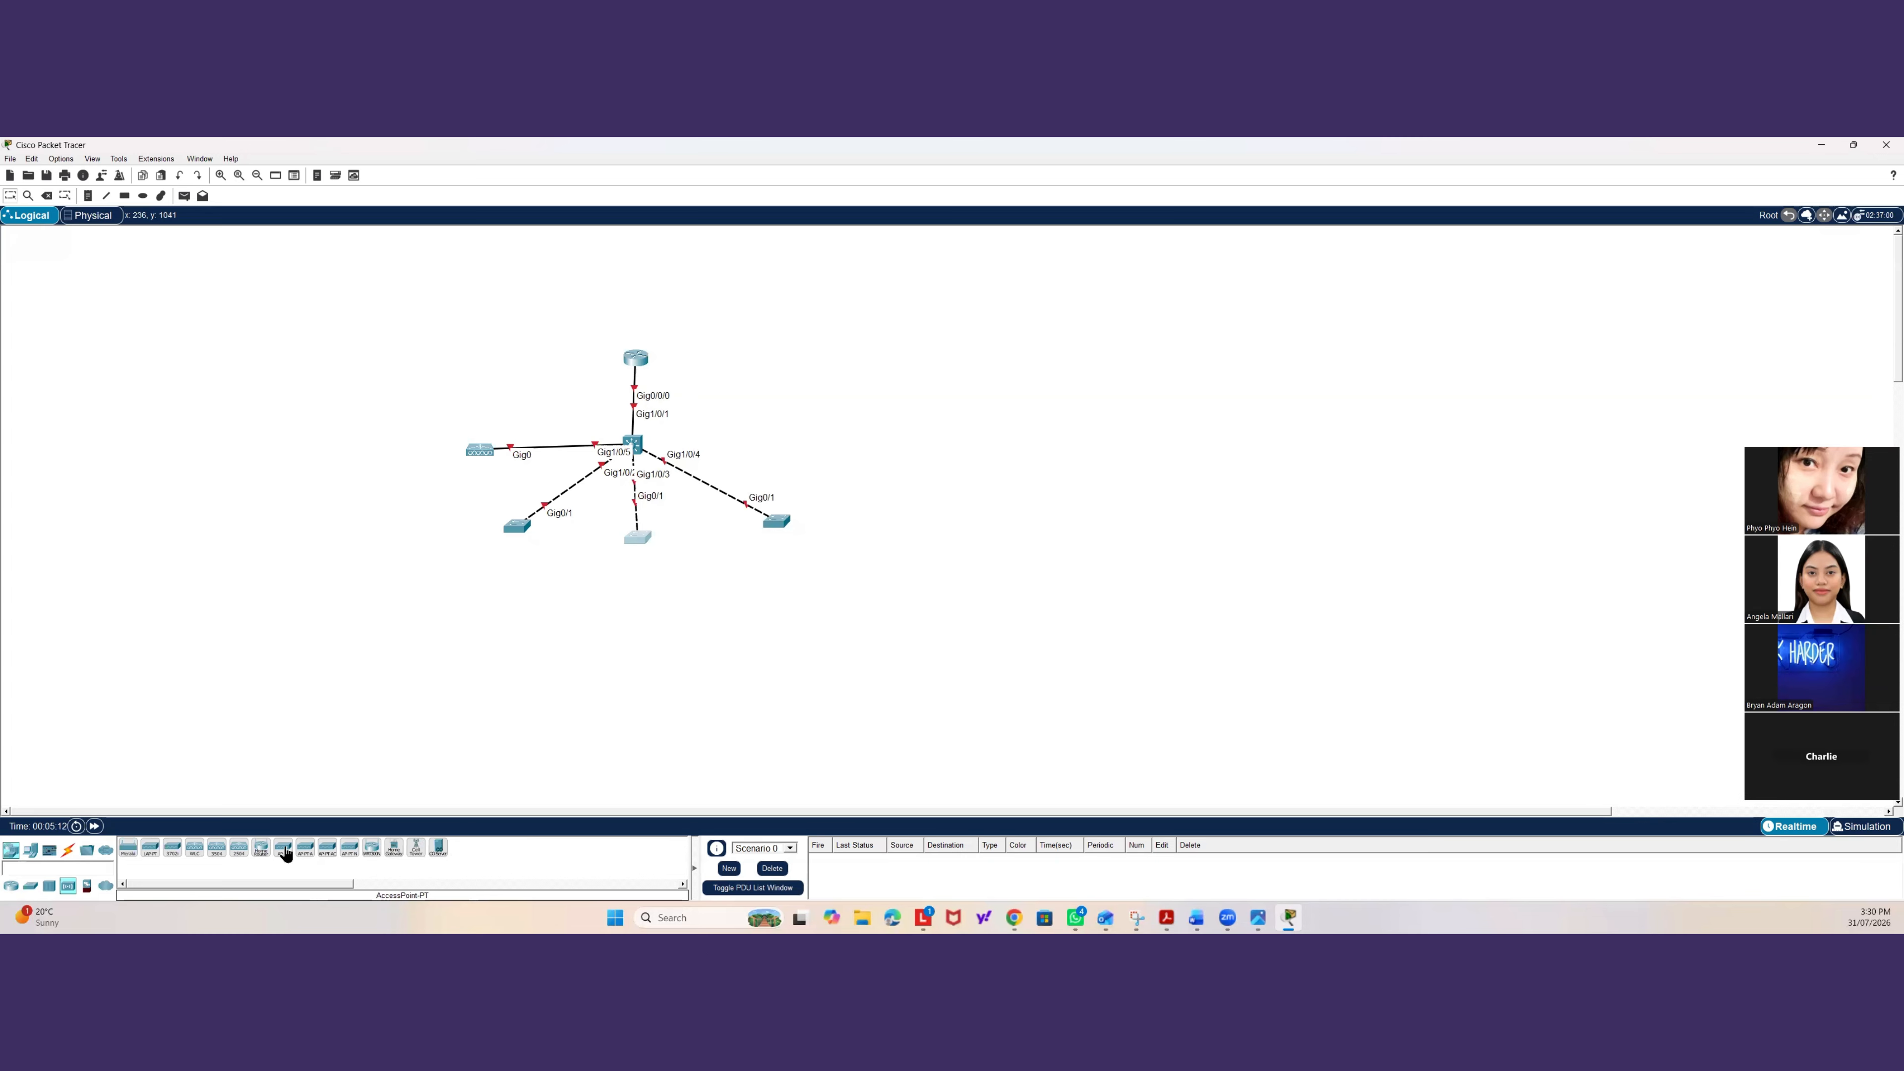
drag(284, 853, 442, 600)
drag(283, 853, 434, 517)
drag(437, 599, 424, 575)
drag(285, 853, 597, 602)
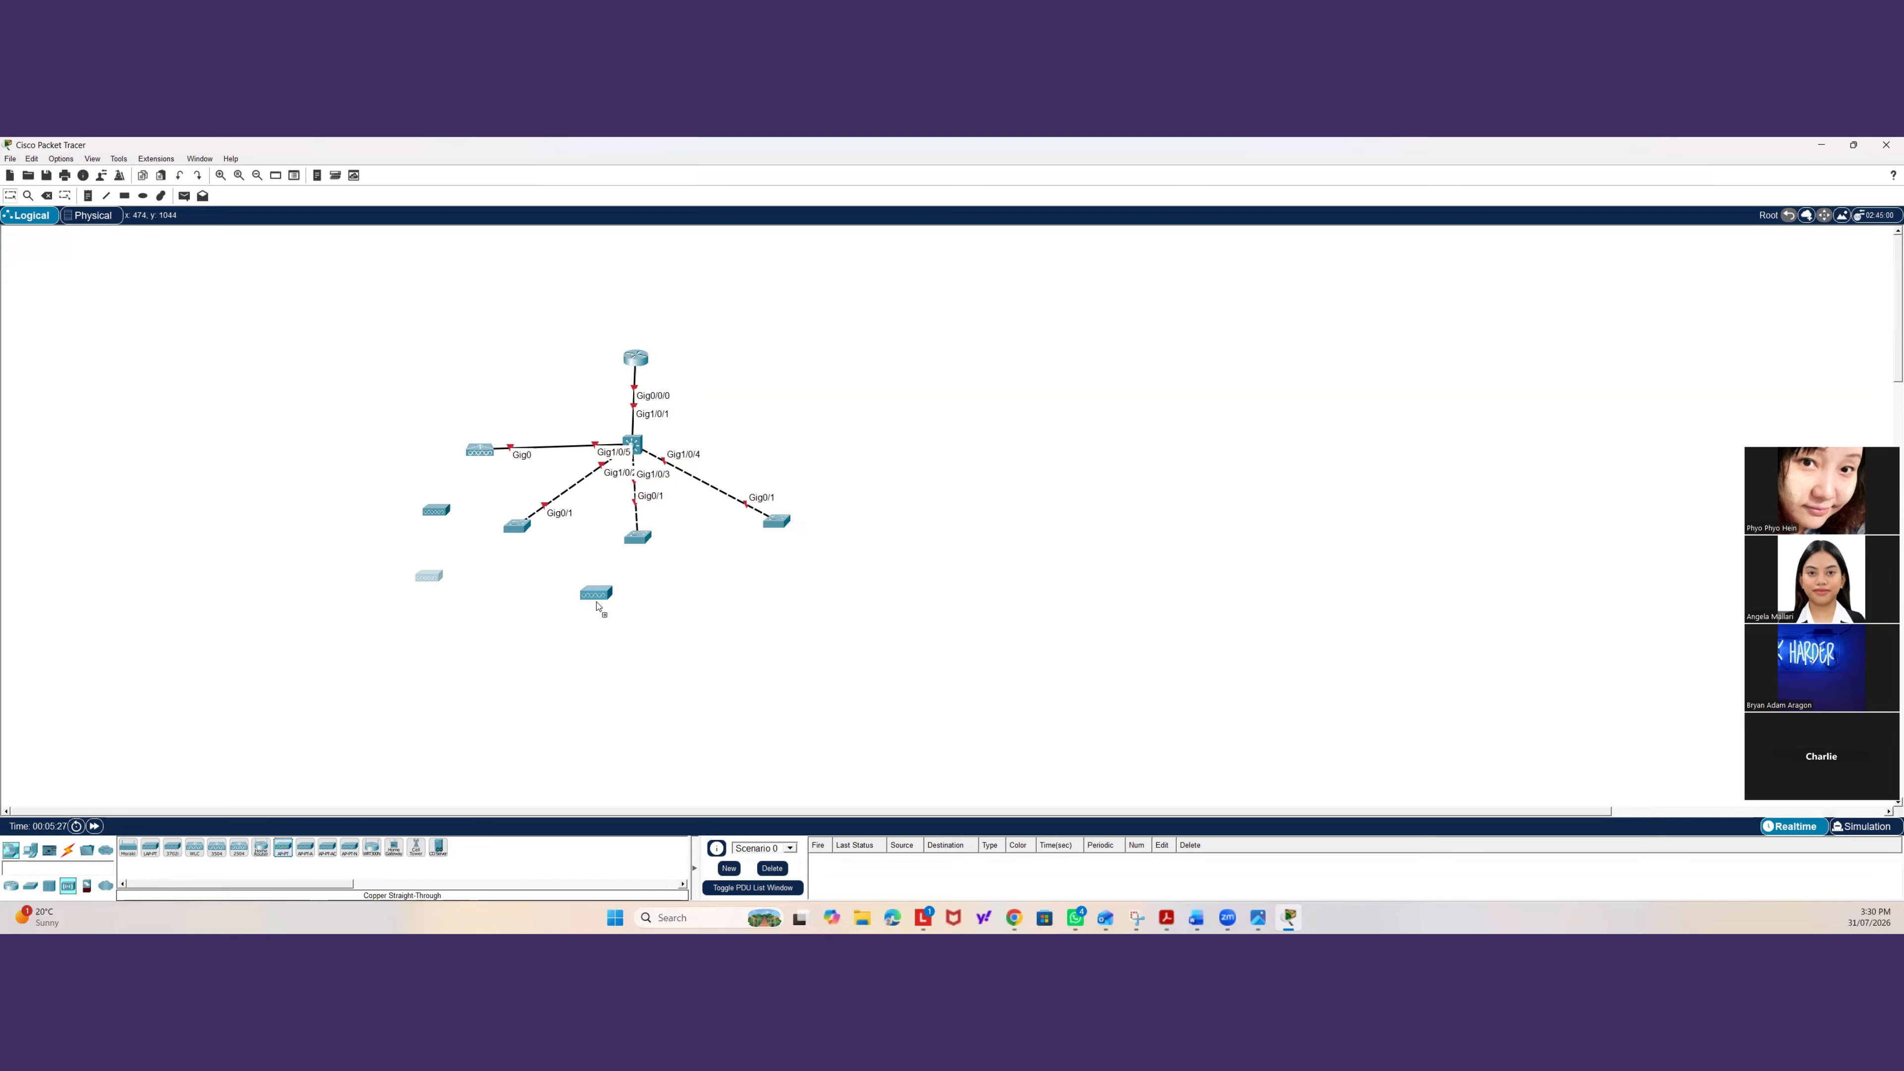
drag(283, 855, 662, 605)
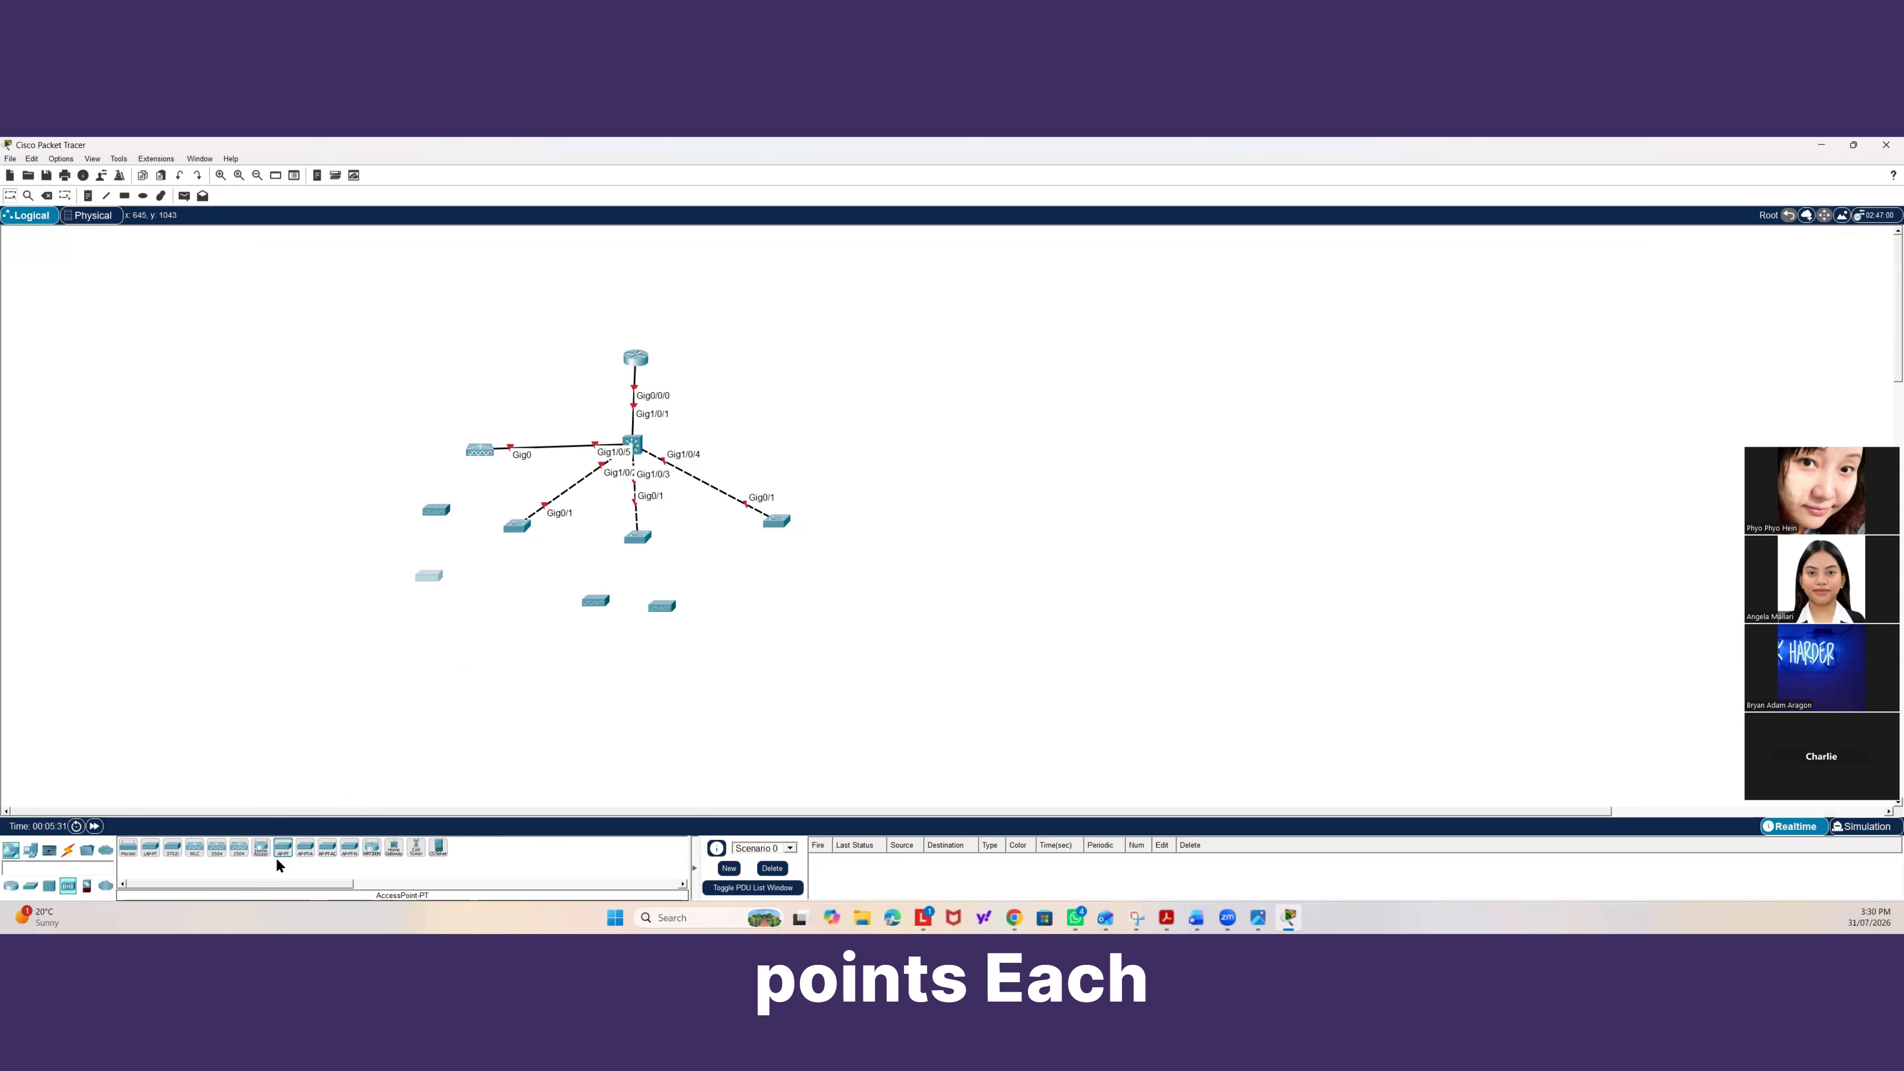
drag(279, 856, 845, 500)
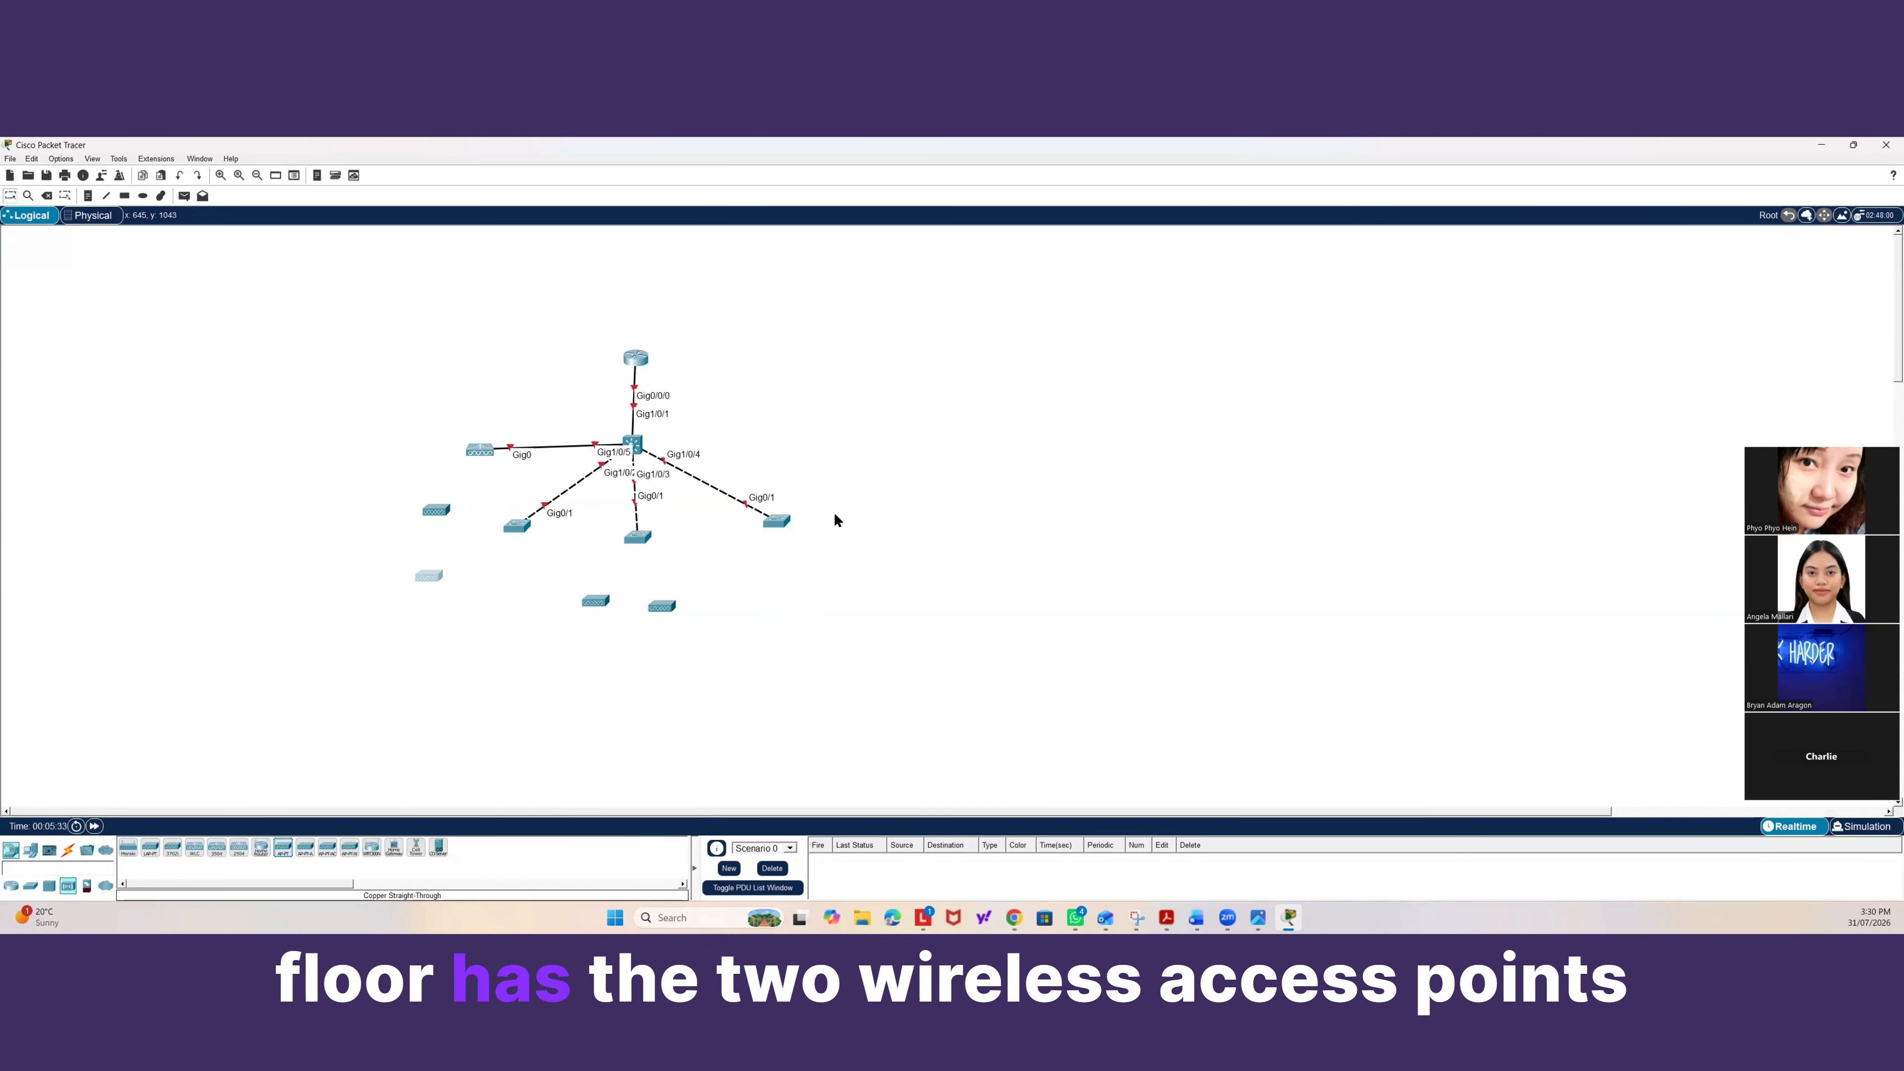
drag(283, 859, 844, 575)
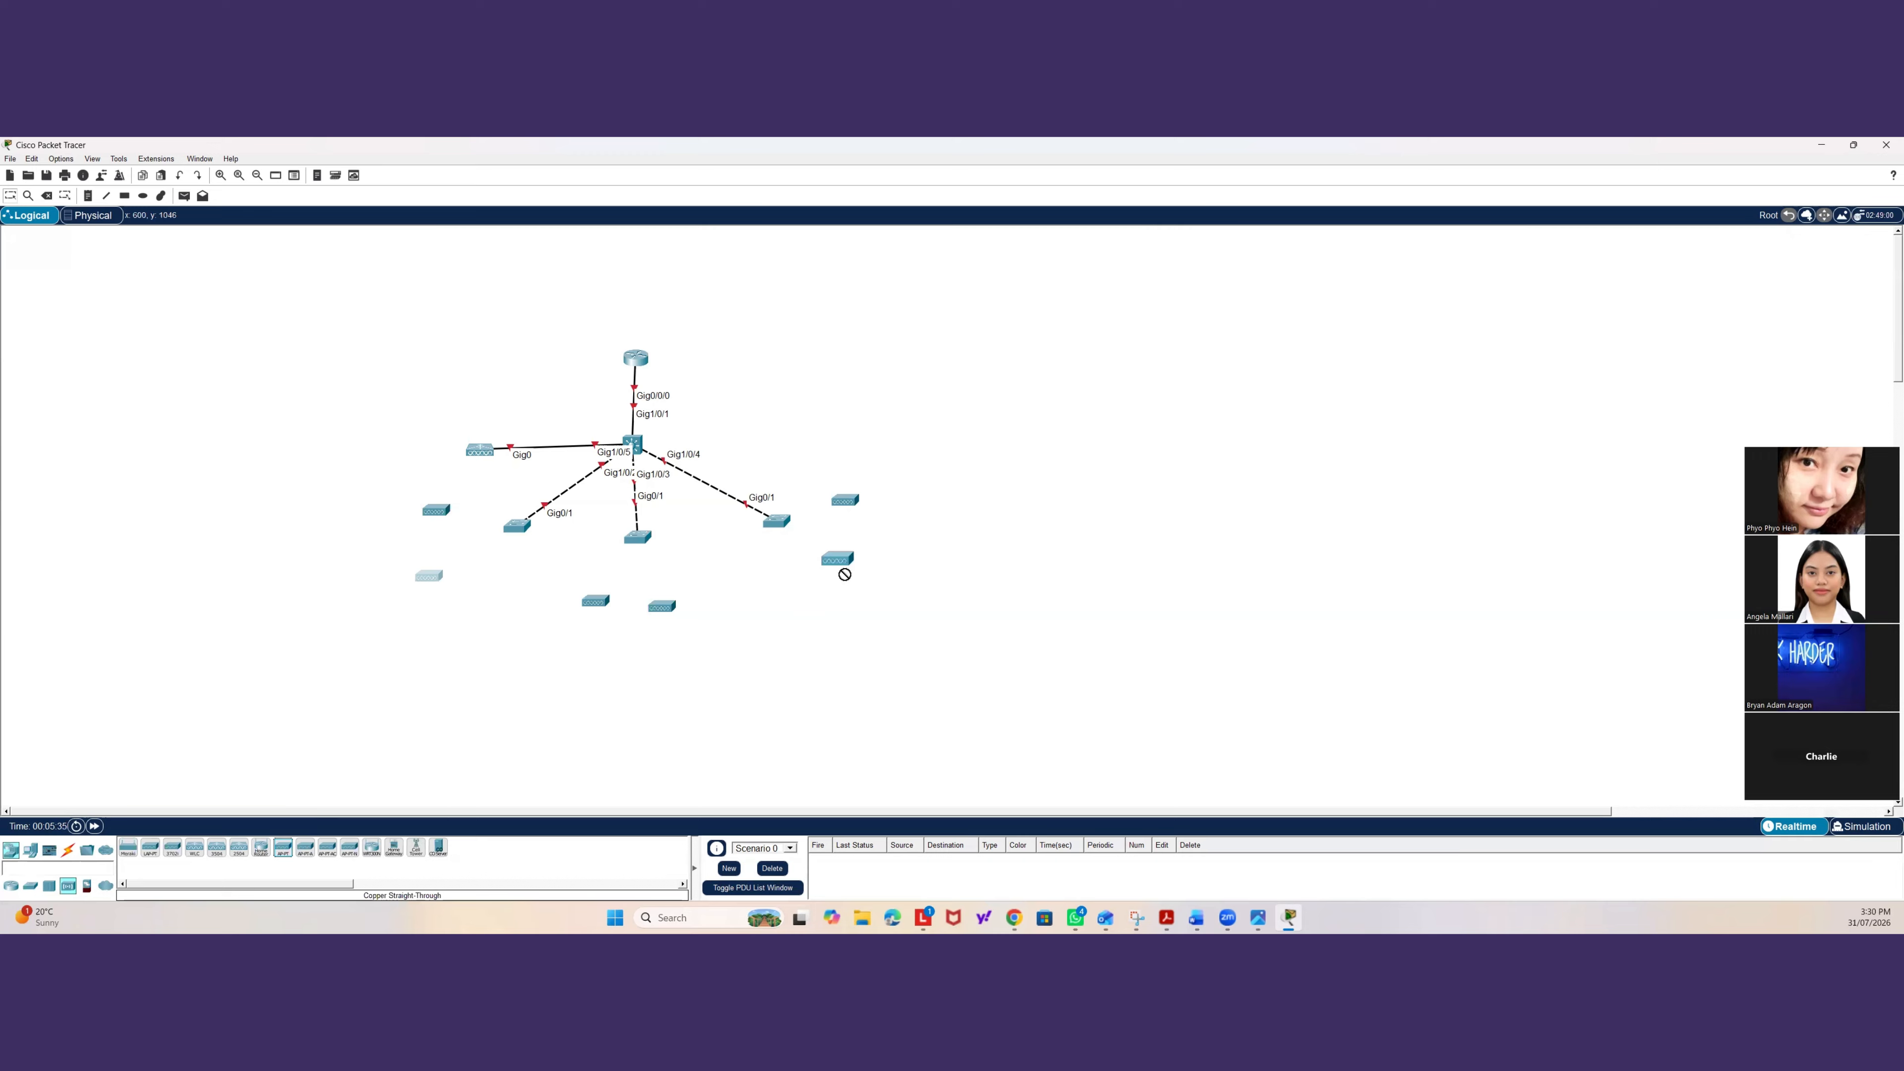
click(837, 574)
Place six PC-PT end devices below the access switches, two for each one.
click(31, 851)
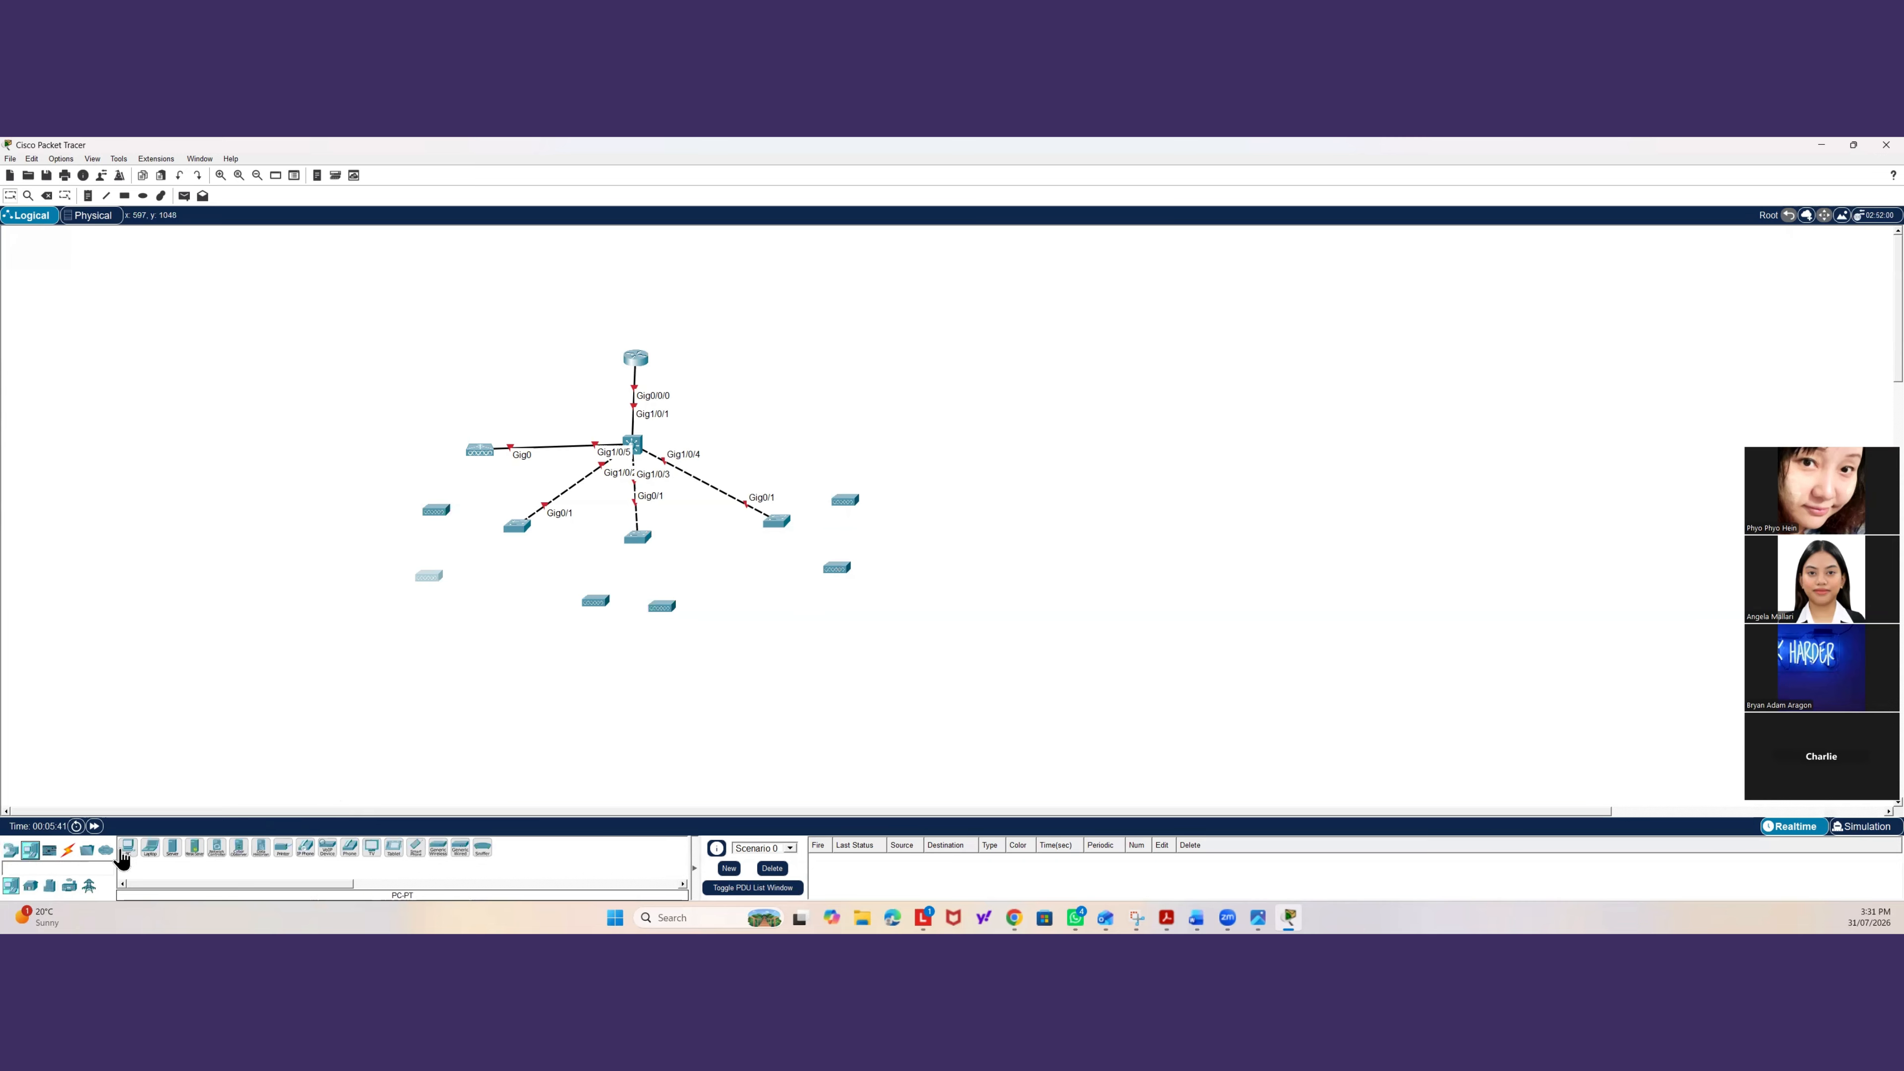
drag(128, 851, 502, 592)
click(502, 592)
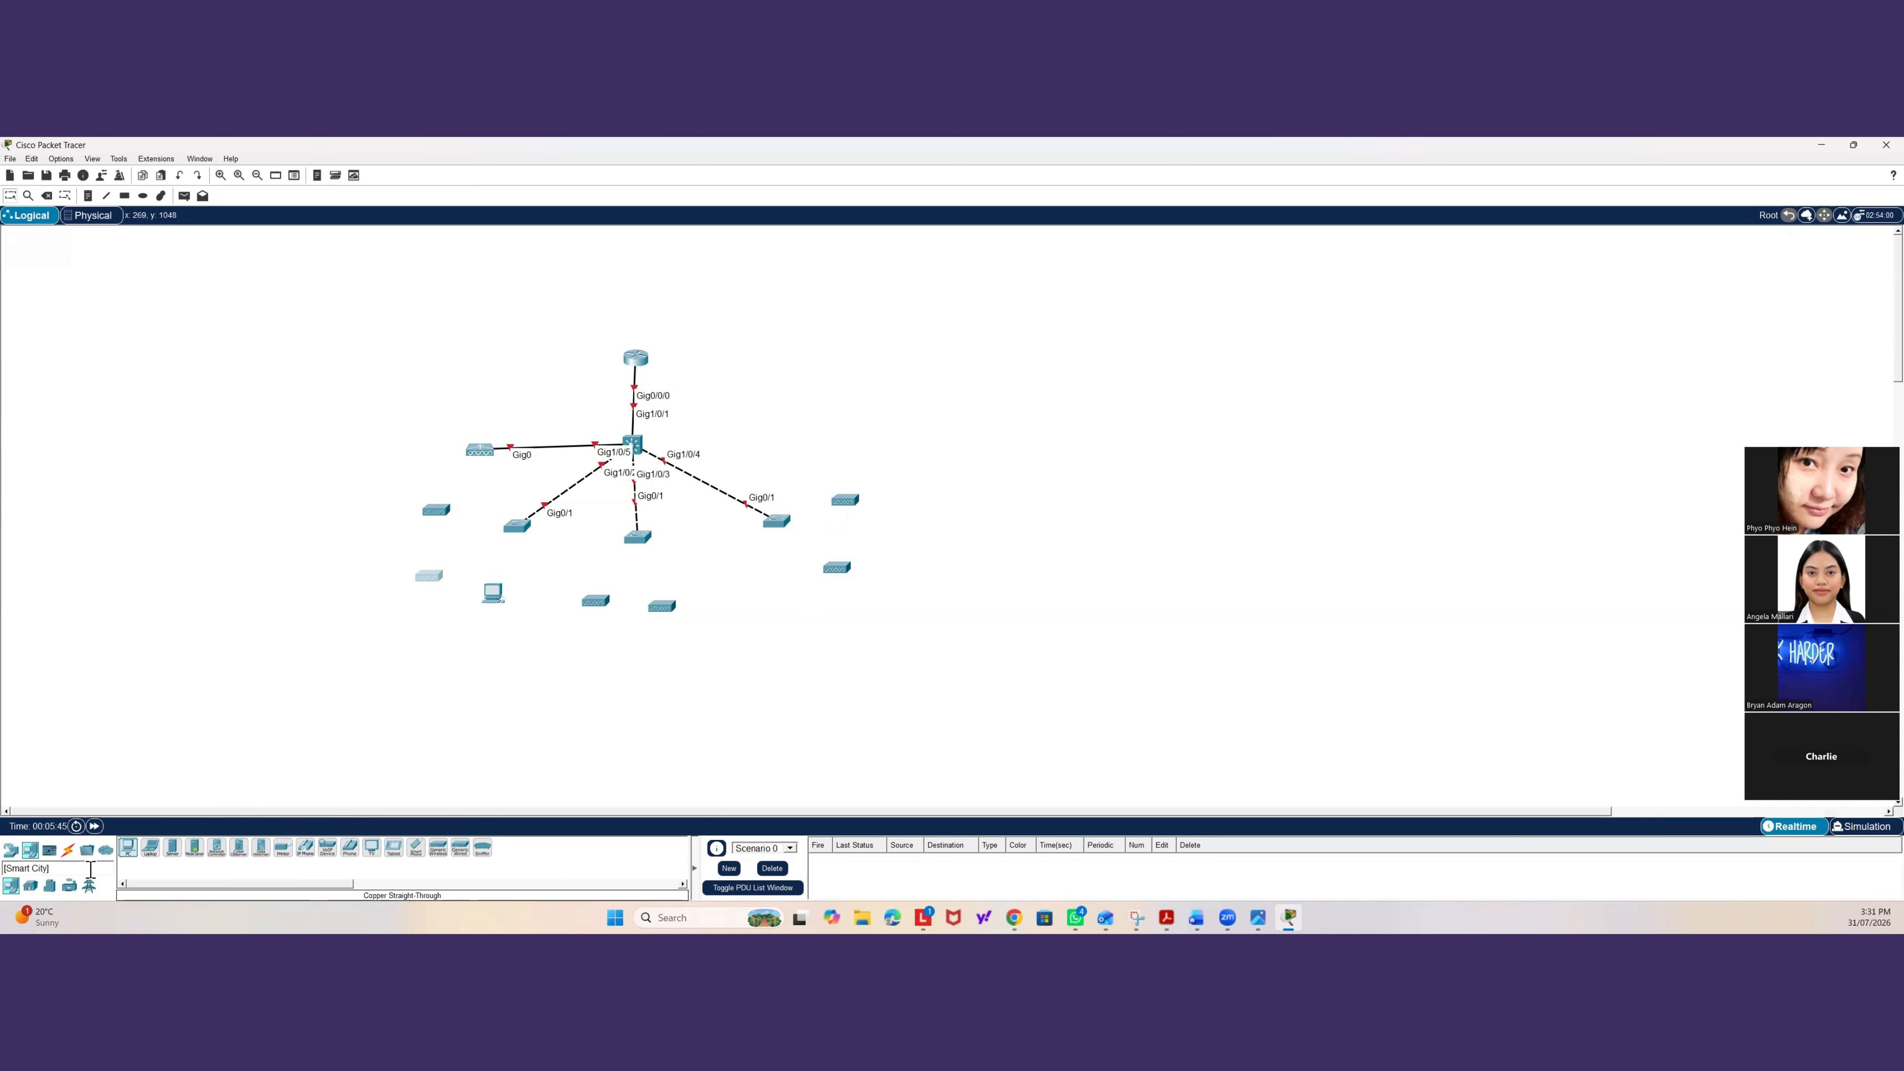
click(127, 850)
click(525, 600)
click(128, 850)
click(690, 604)
click(127, 849)
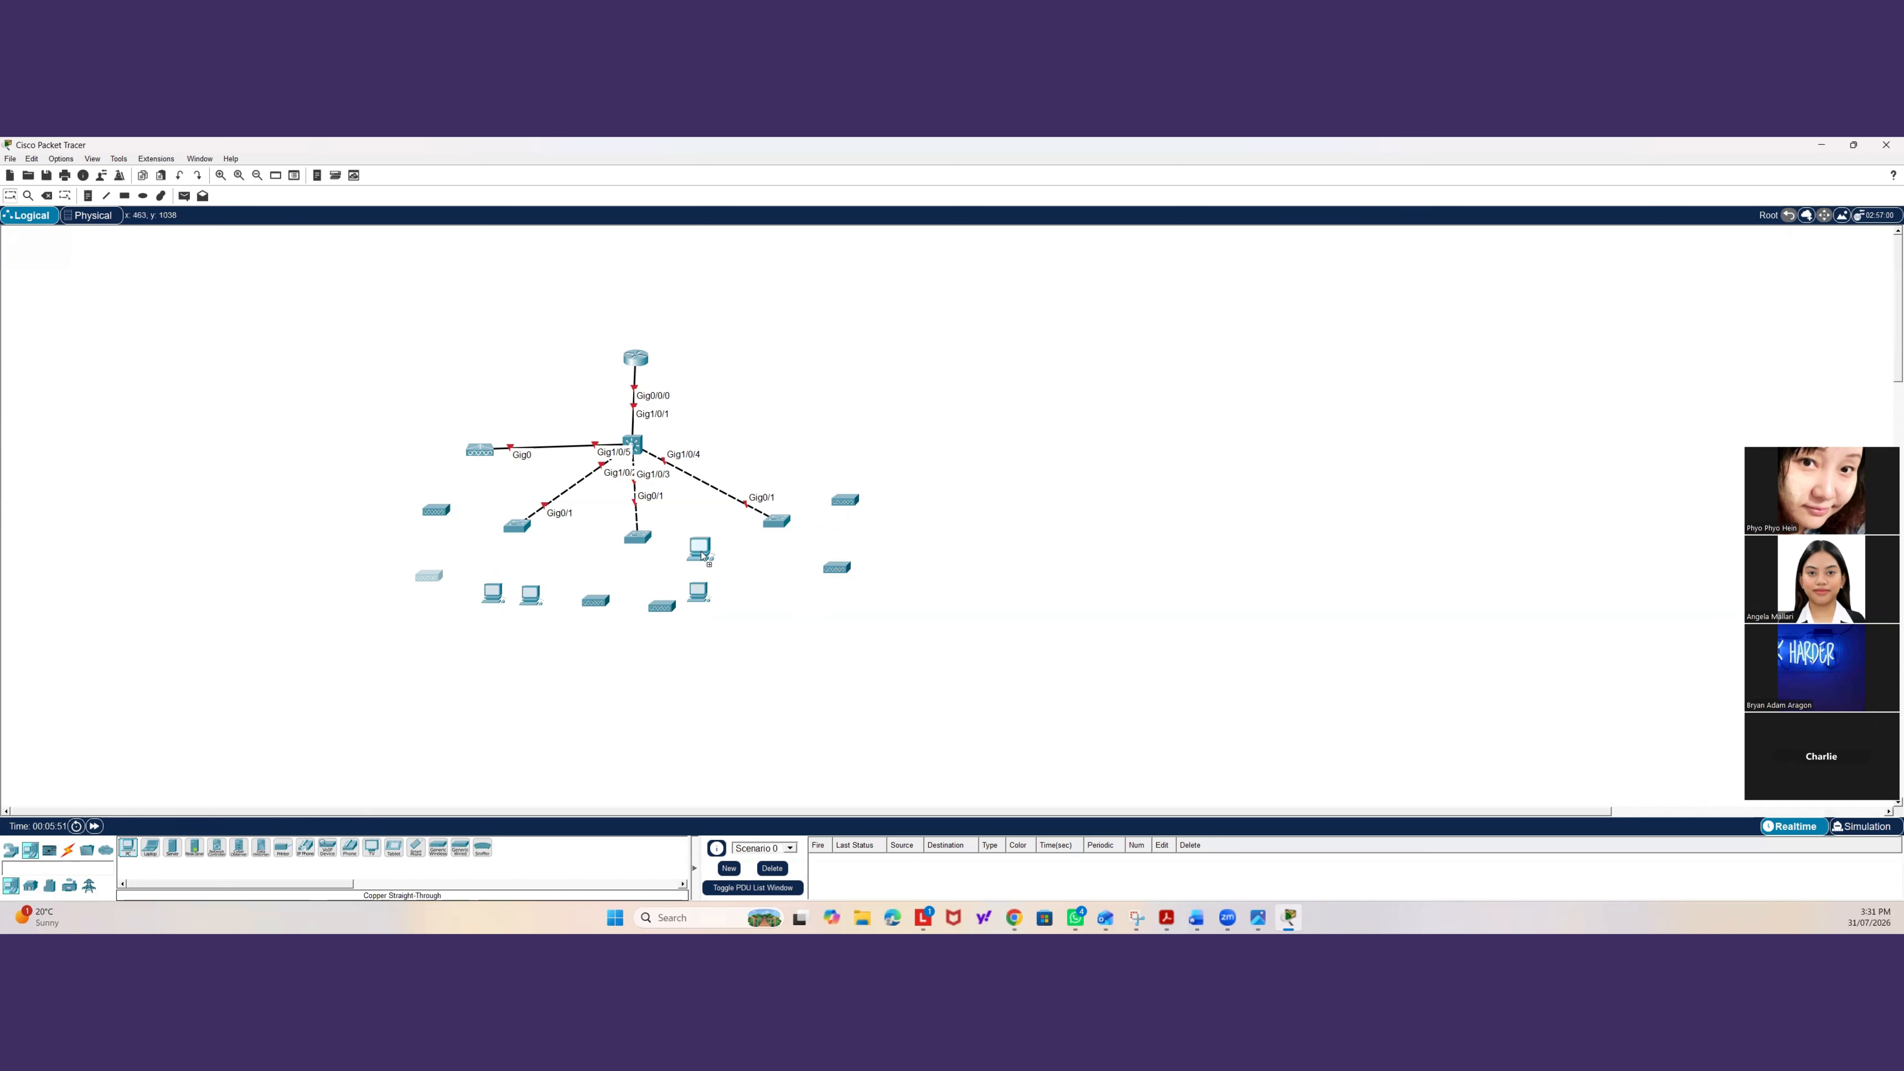
click(127, 850)
click(827, 634)
click(127, 850)
click(777, 634)
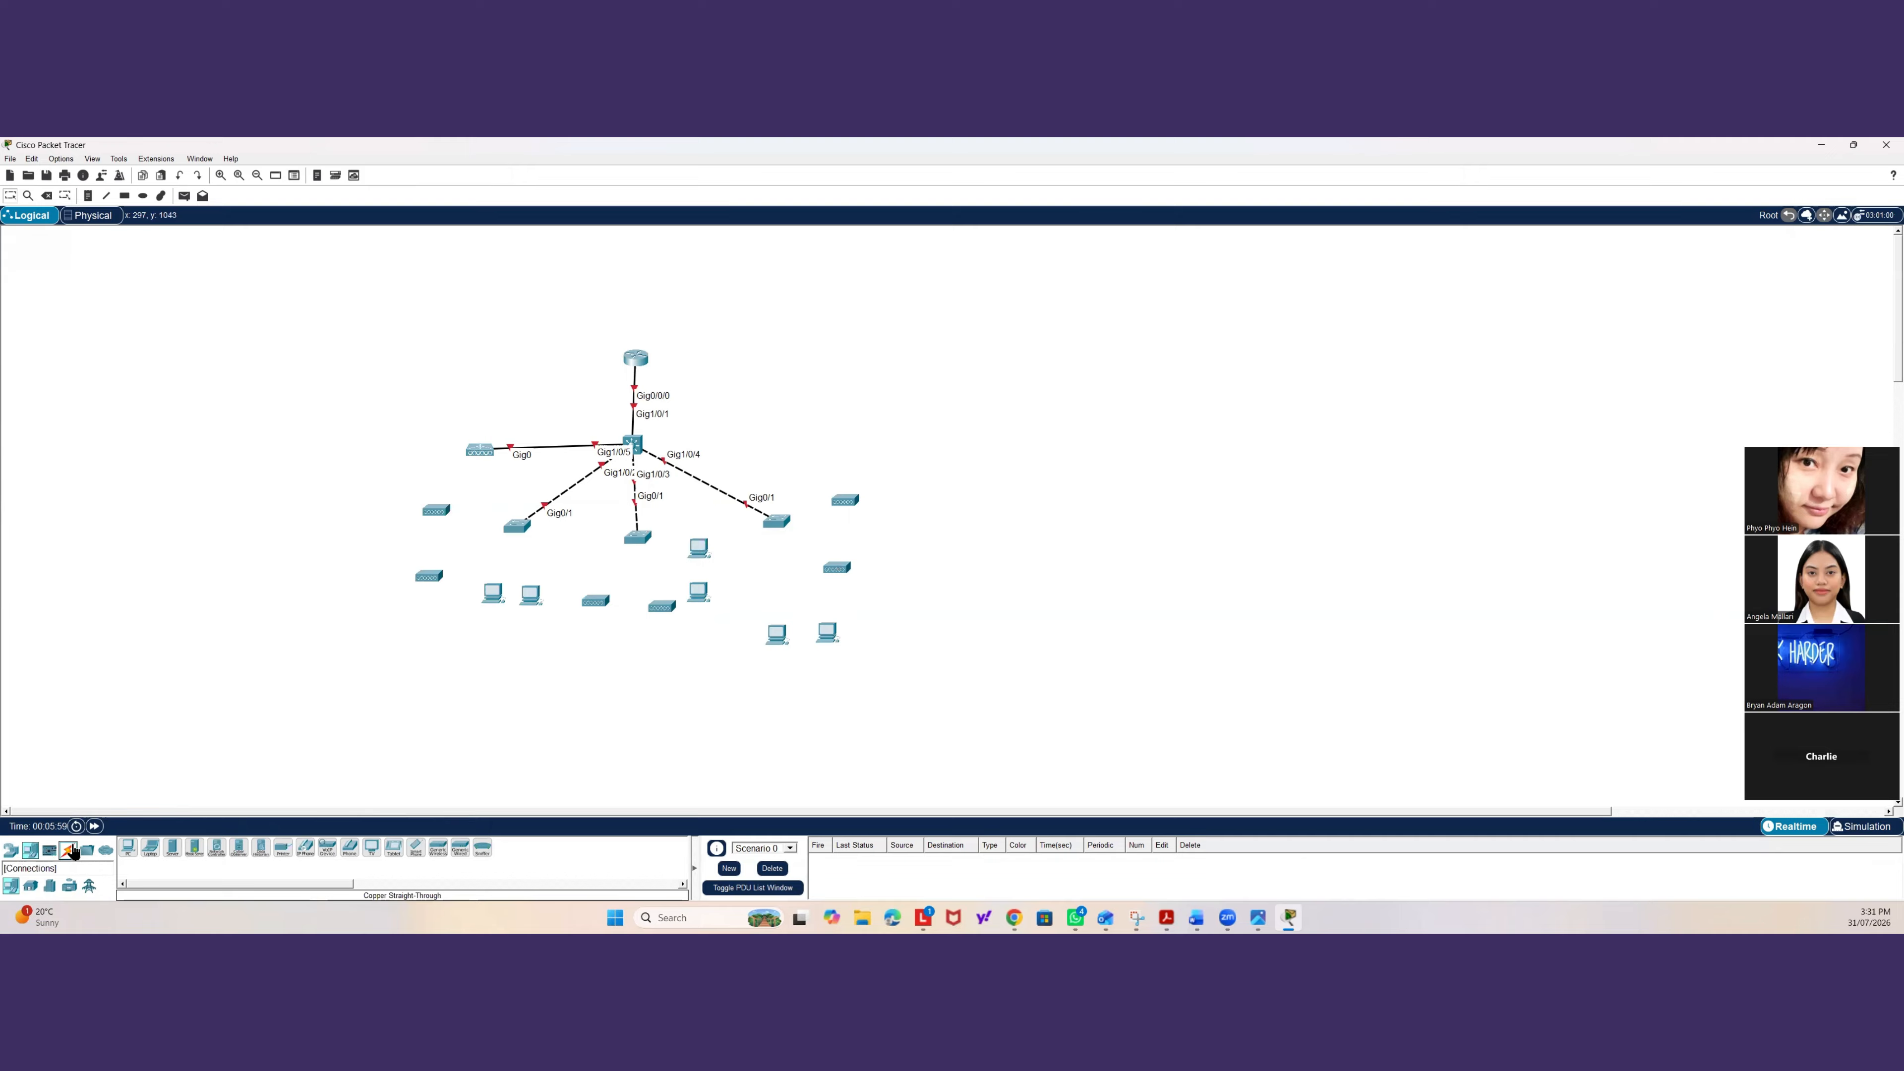
Cable the left access switch's FastEthernet0/1 and FastEthernet0/2 to its two access points with straight-through cables.
click(69, 849)
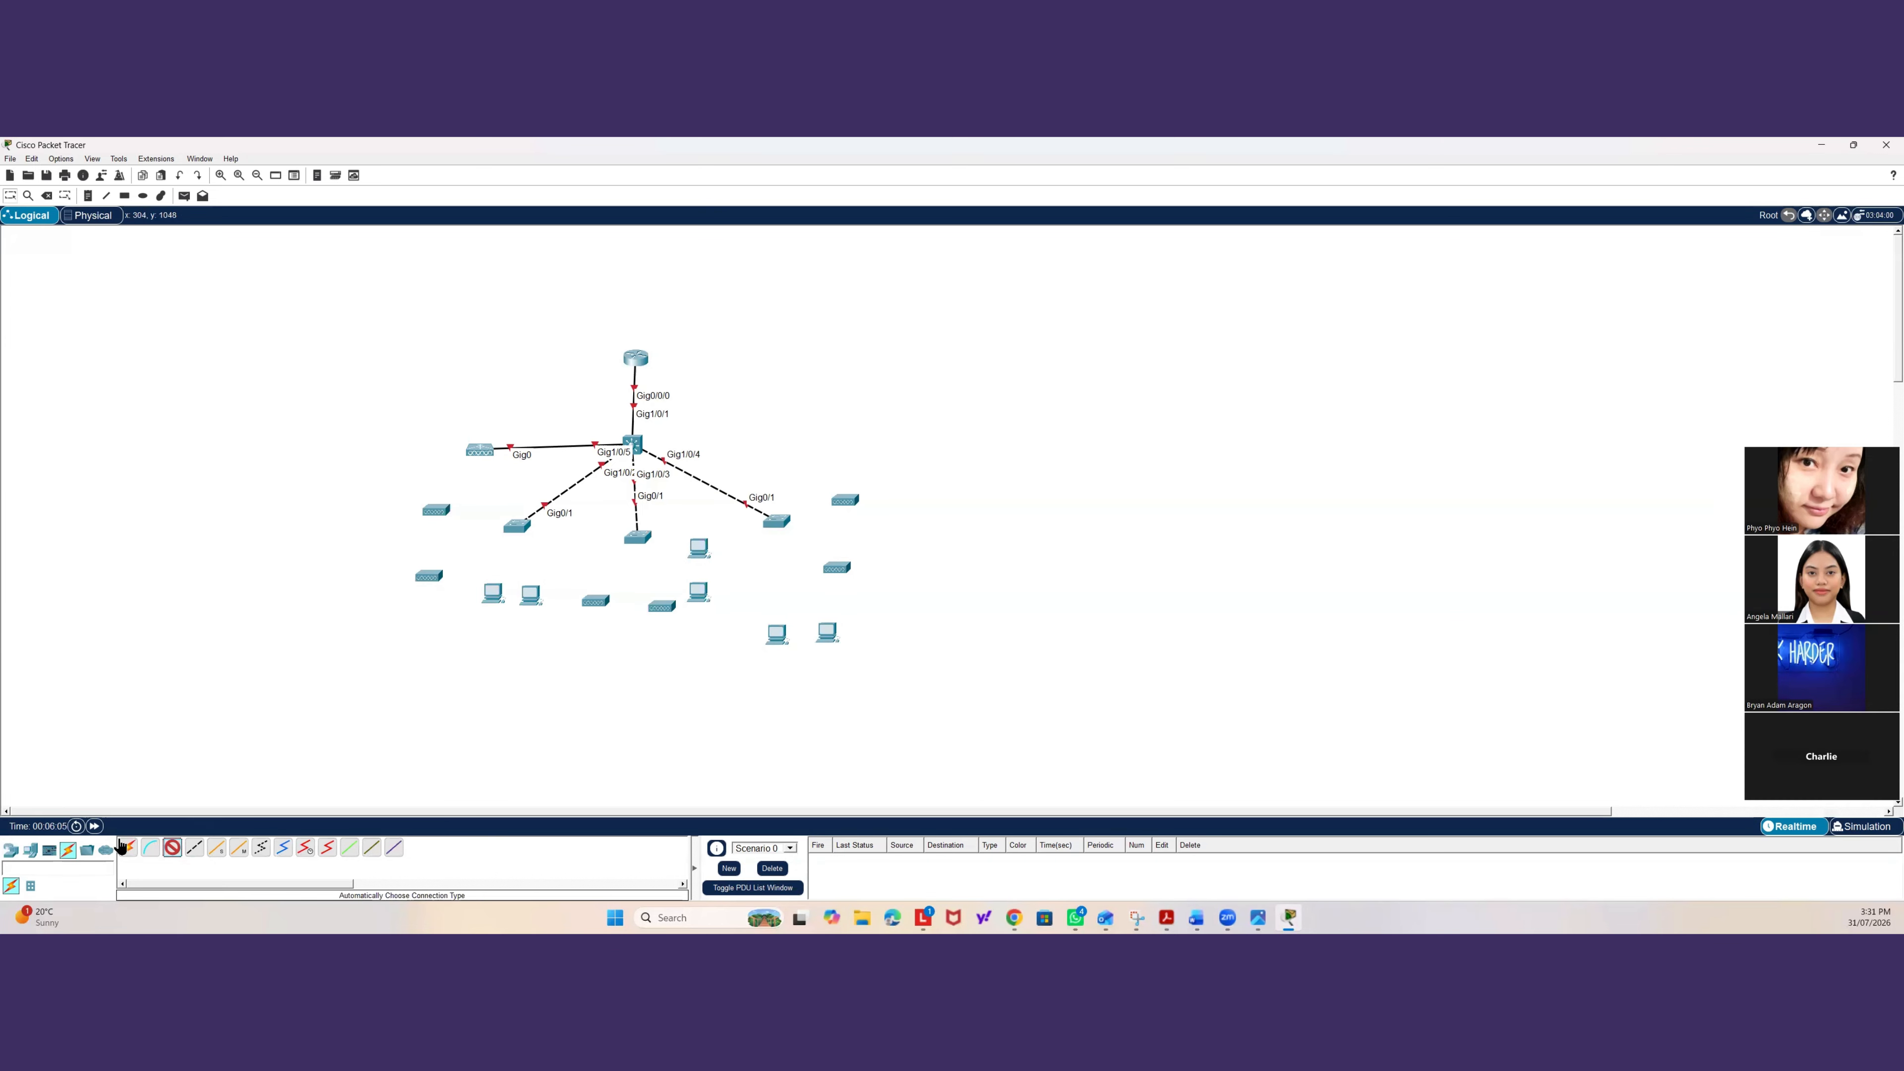
click(516, 525)
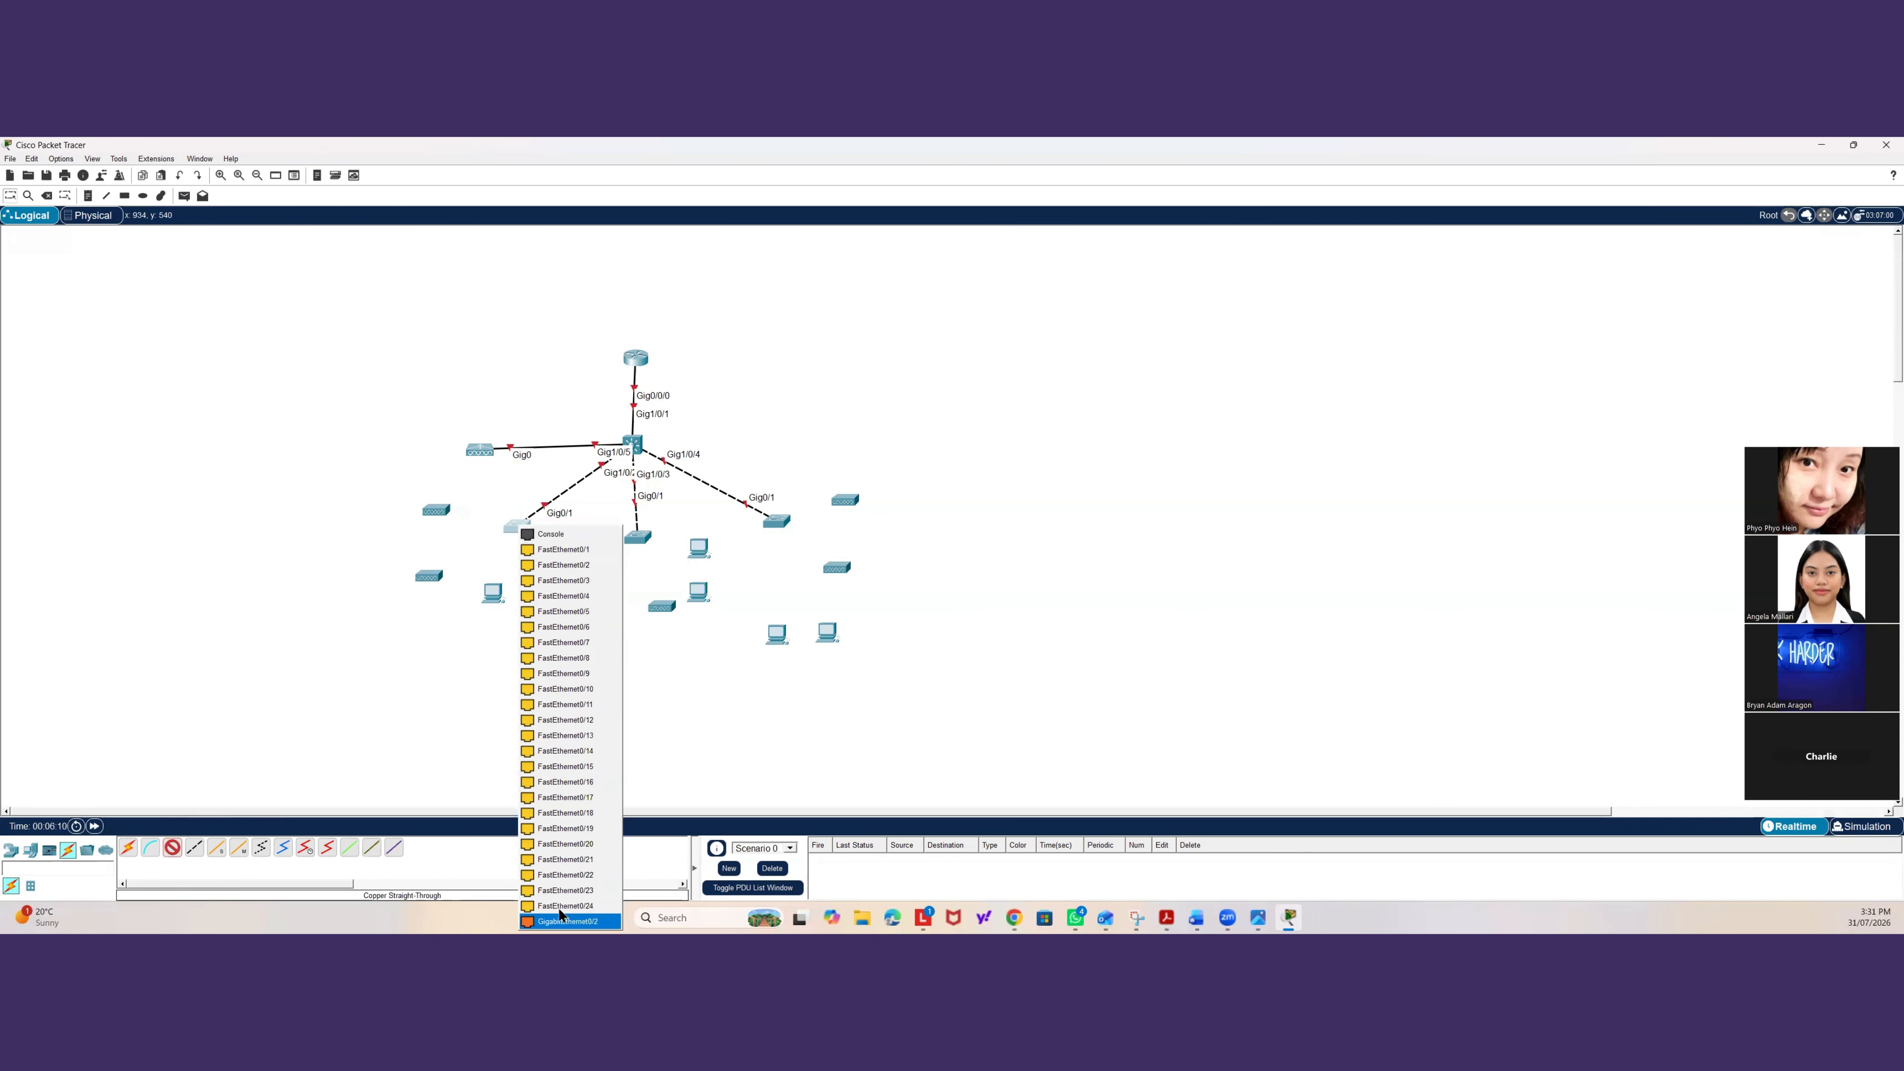
click(560, 549)
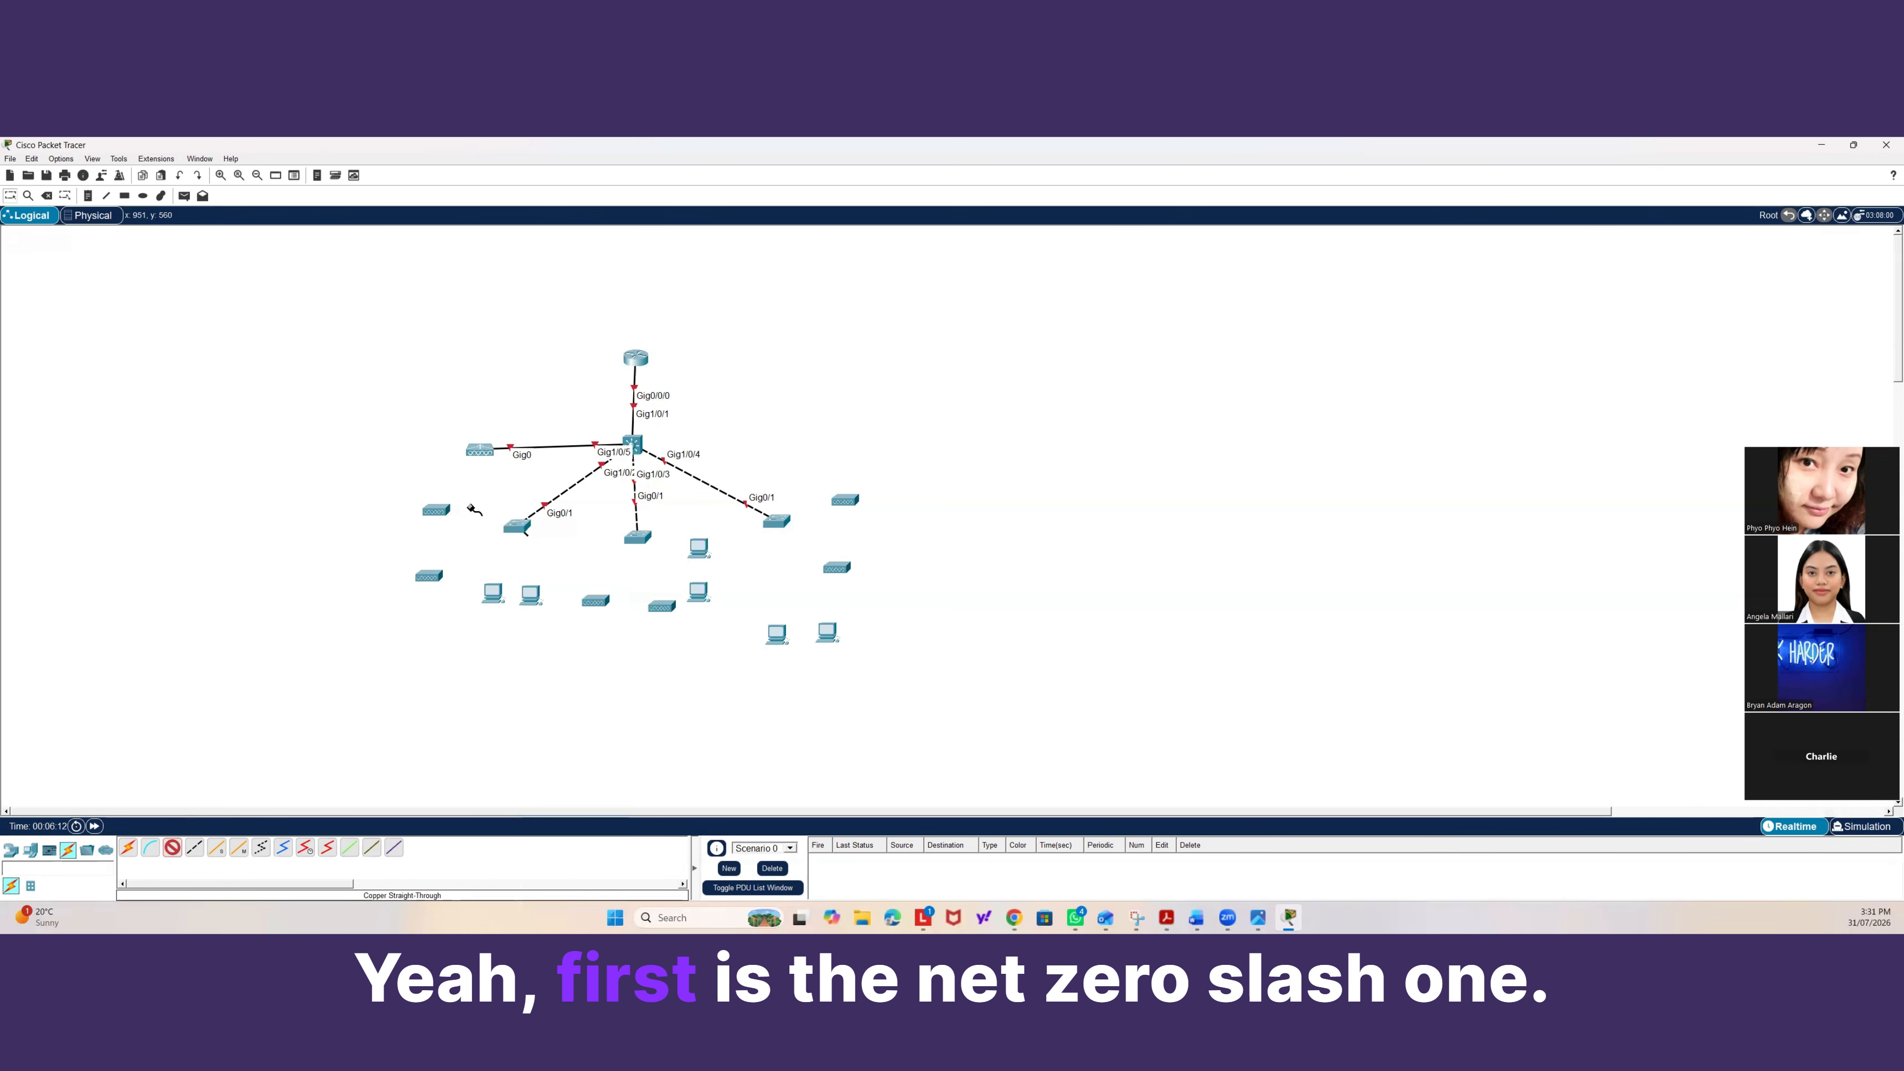
click(432, 513)
click(449, 522)
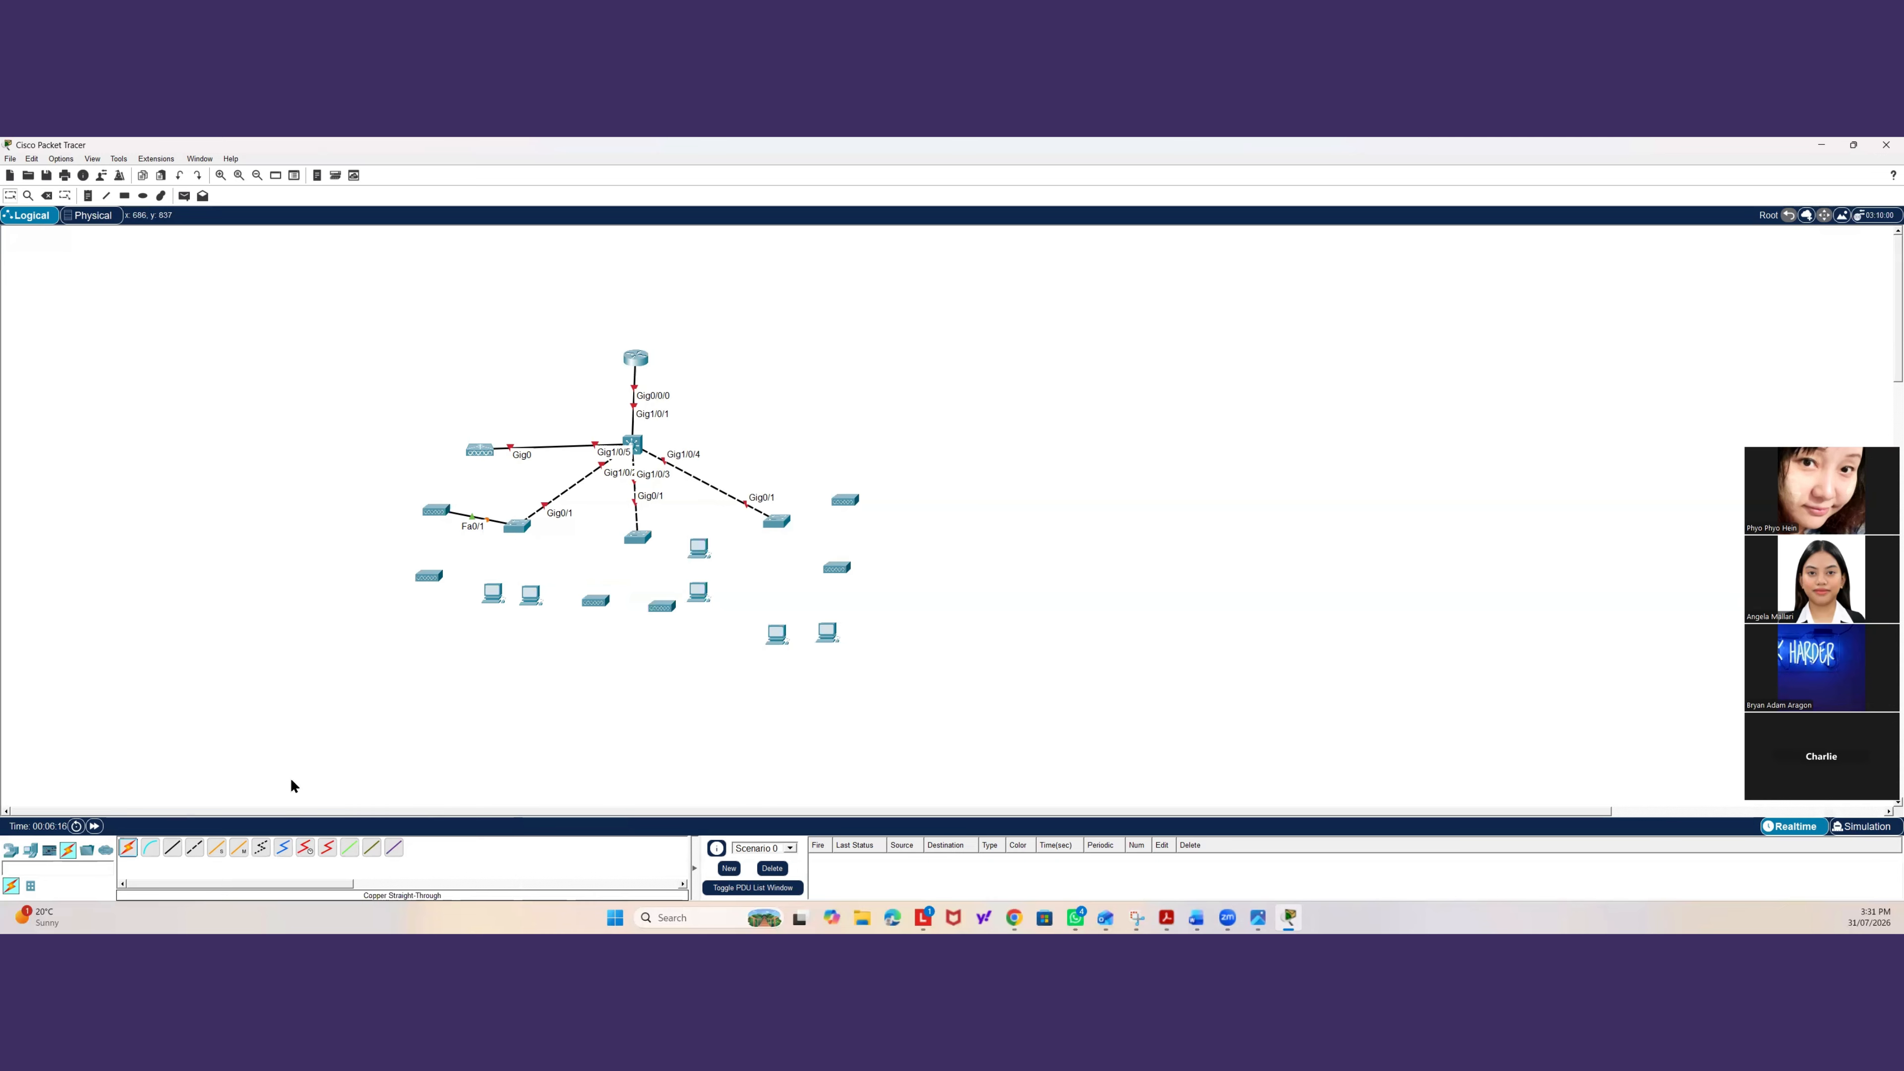
click(172, 851)
click(523, 527)
click(544, 559)
click(435, 583)
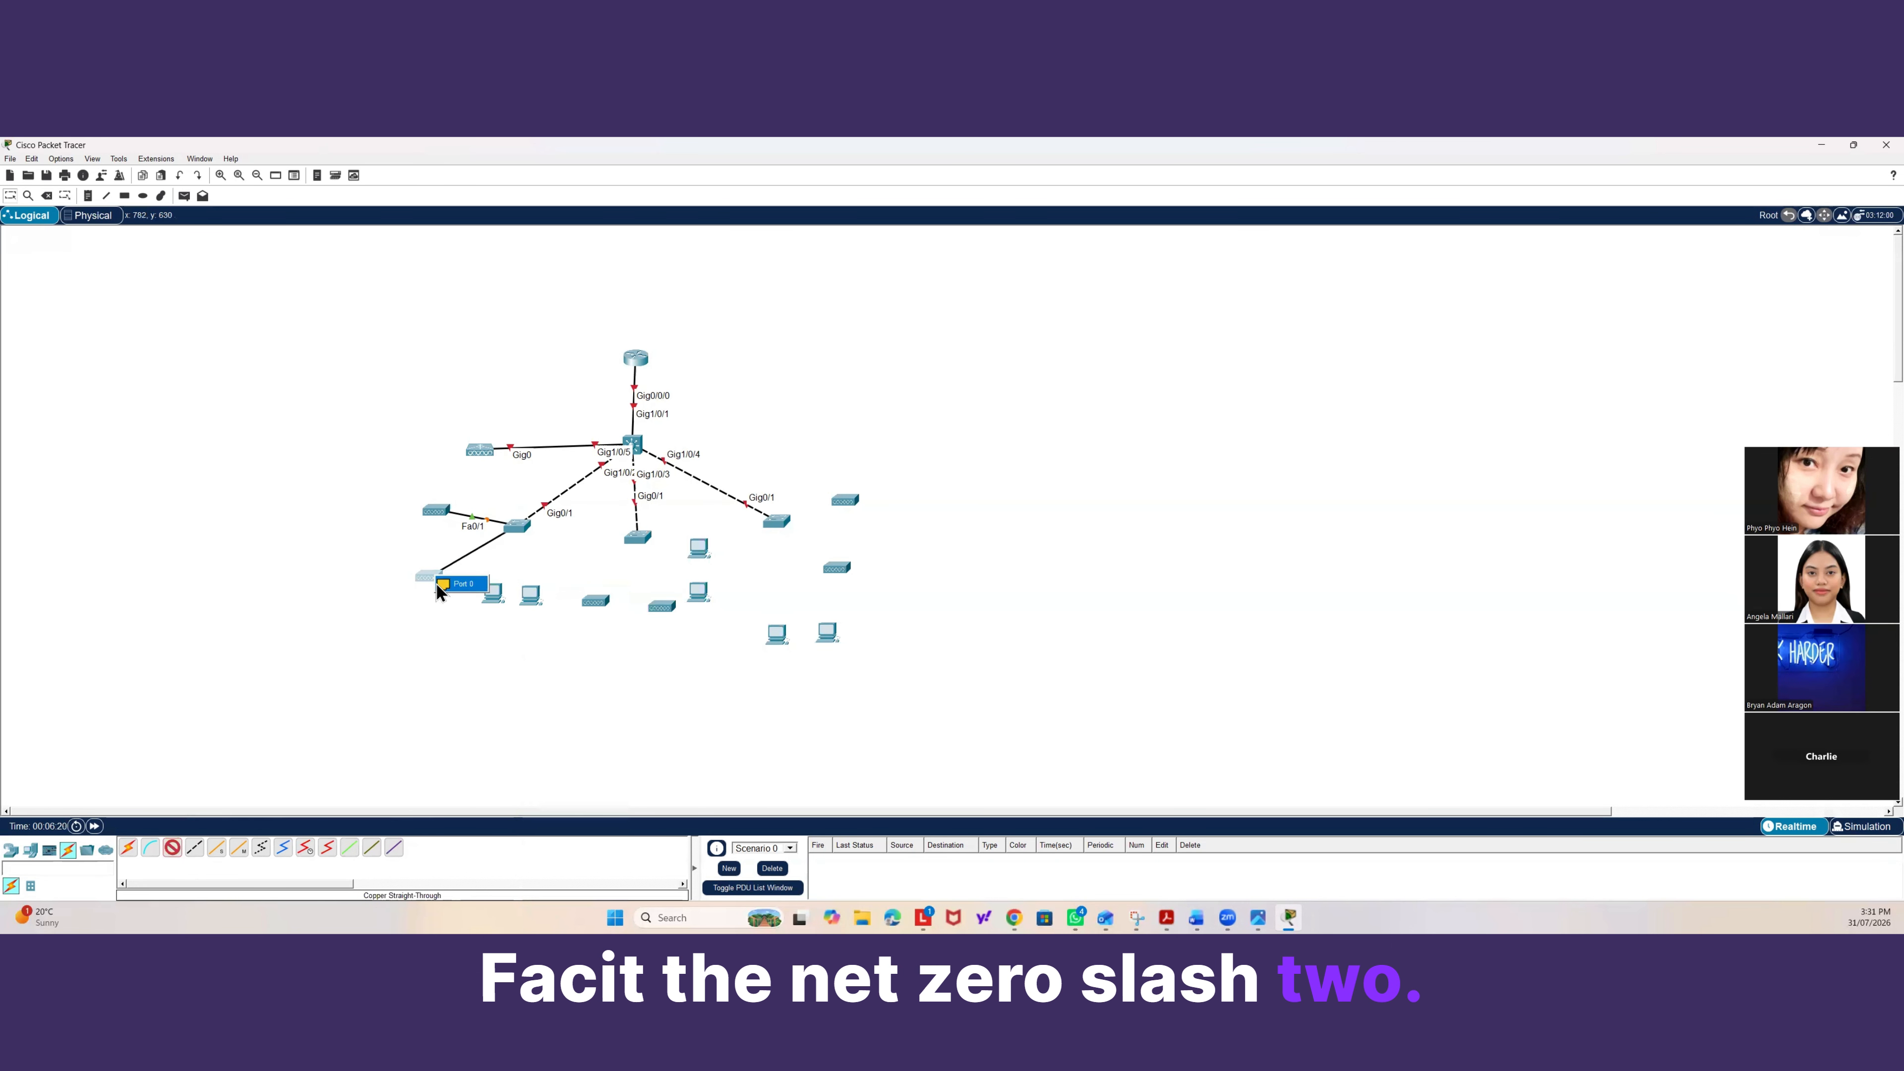
click(442, 584)
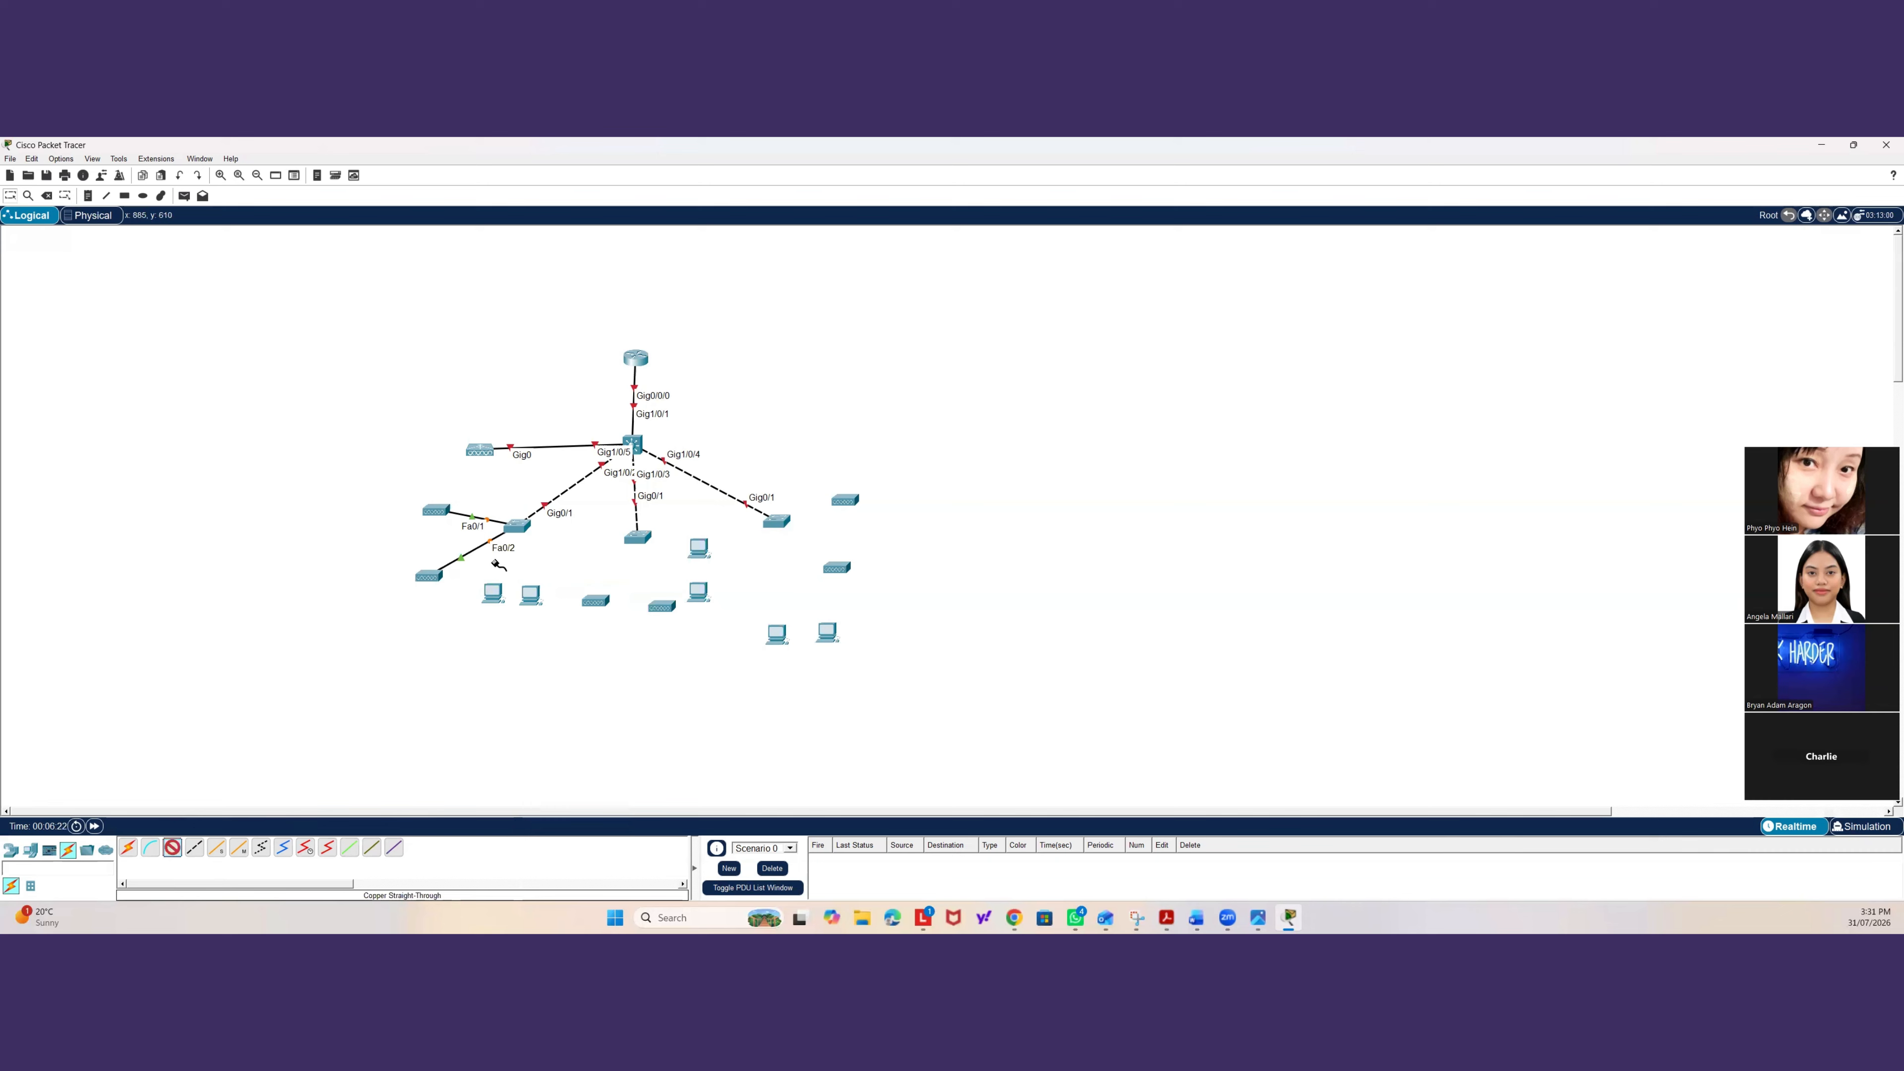
Cable the left access switch's FastEthernet0/3 and FastEthernet0/4 to the two PCs' FastEthernet0 ports.
click(517, 527)
click(558, 587)
click(493, 604)
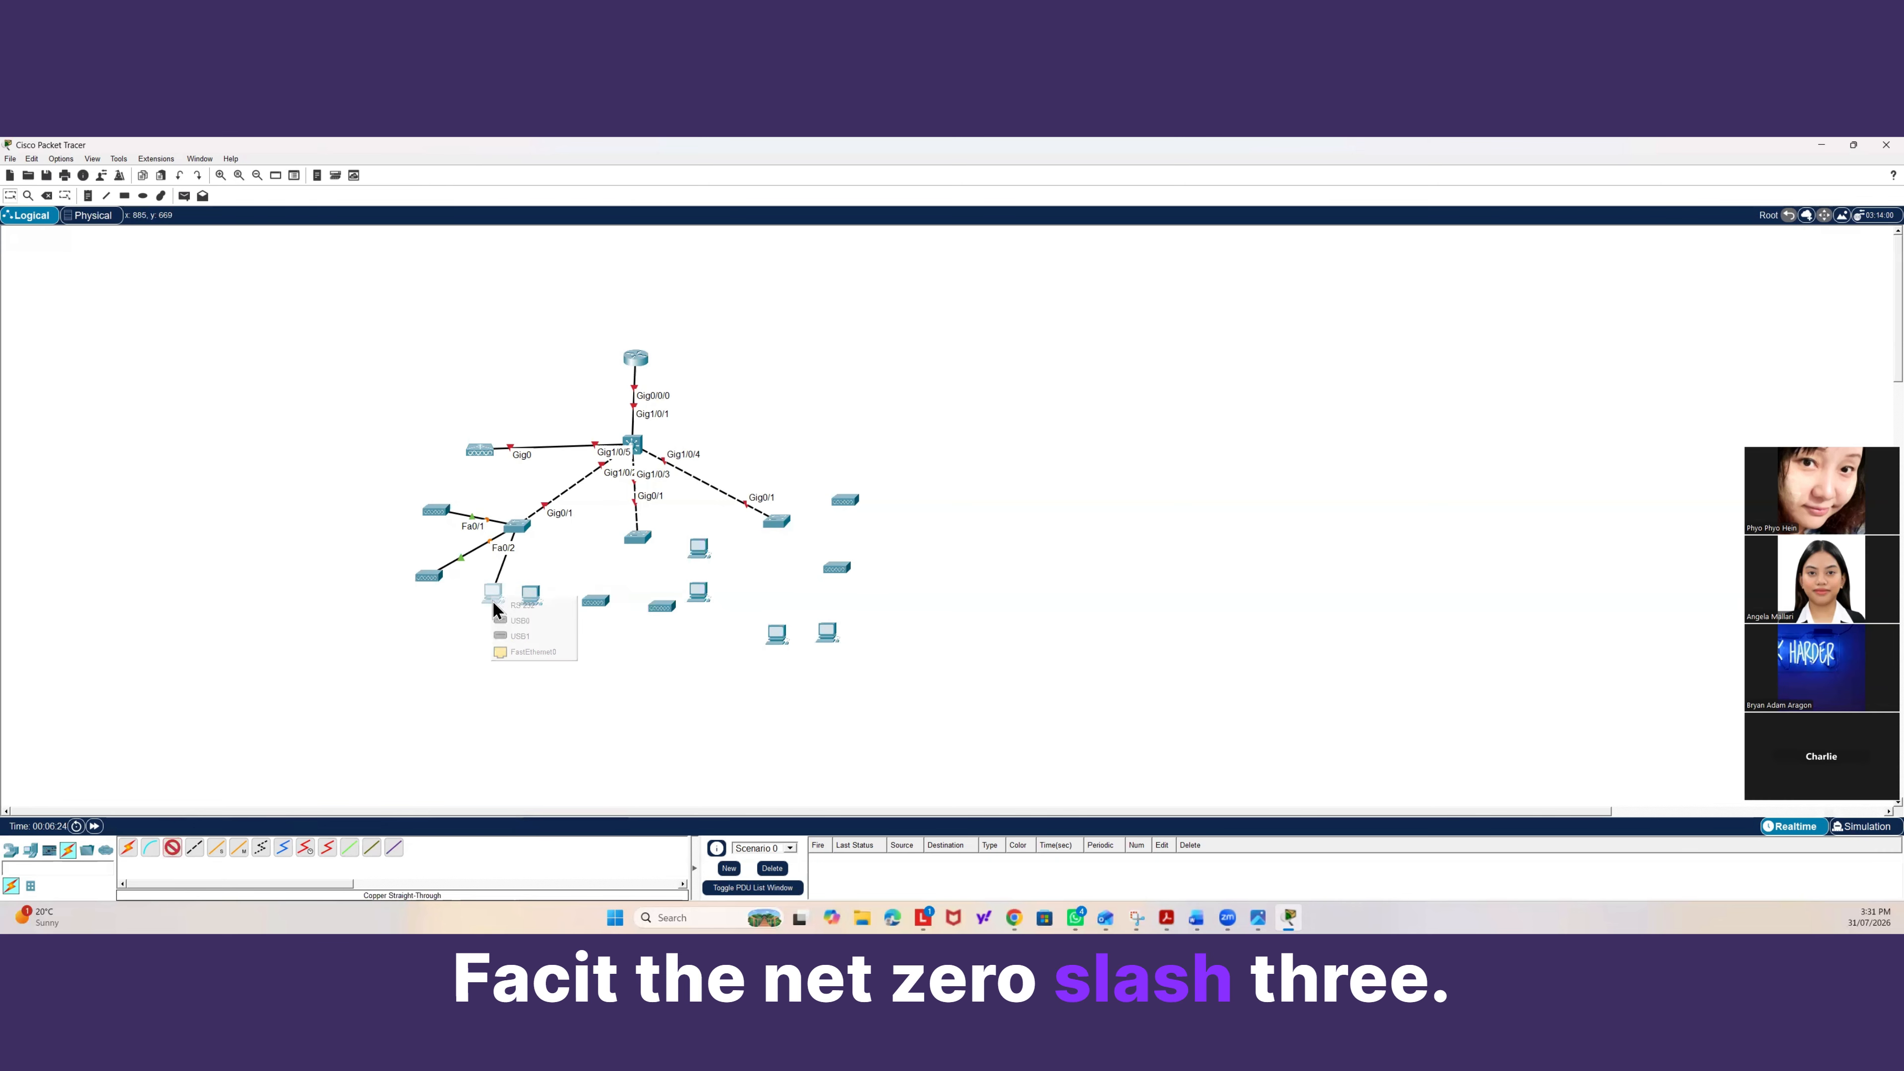
click(533, 652)
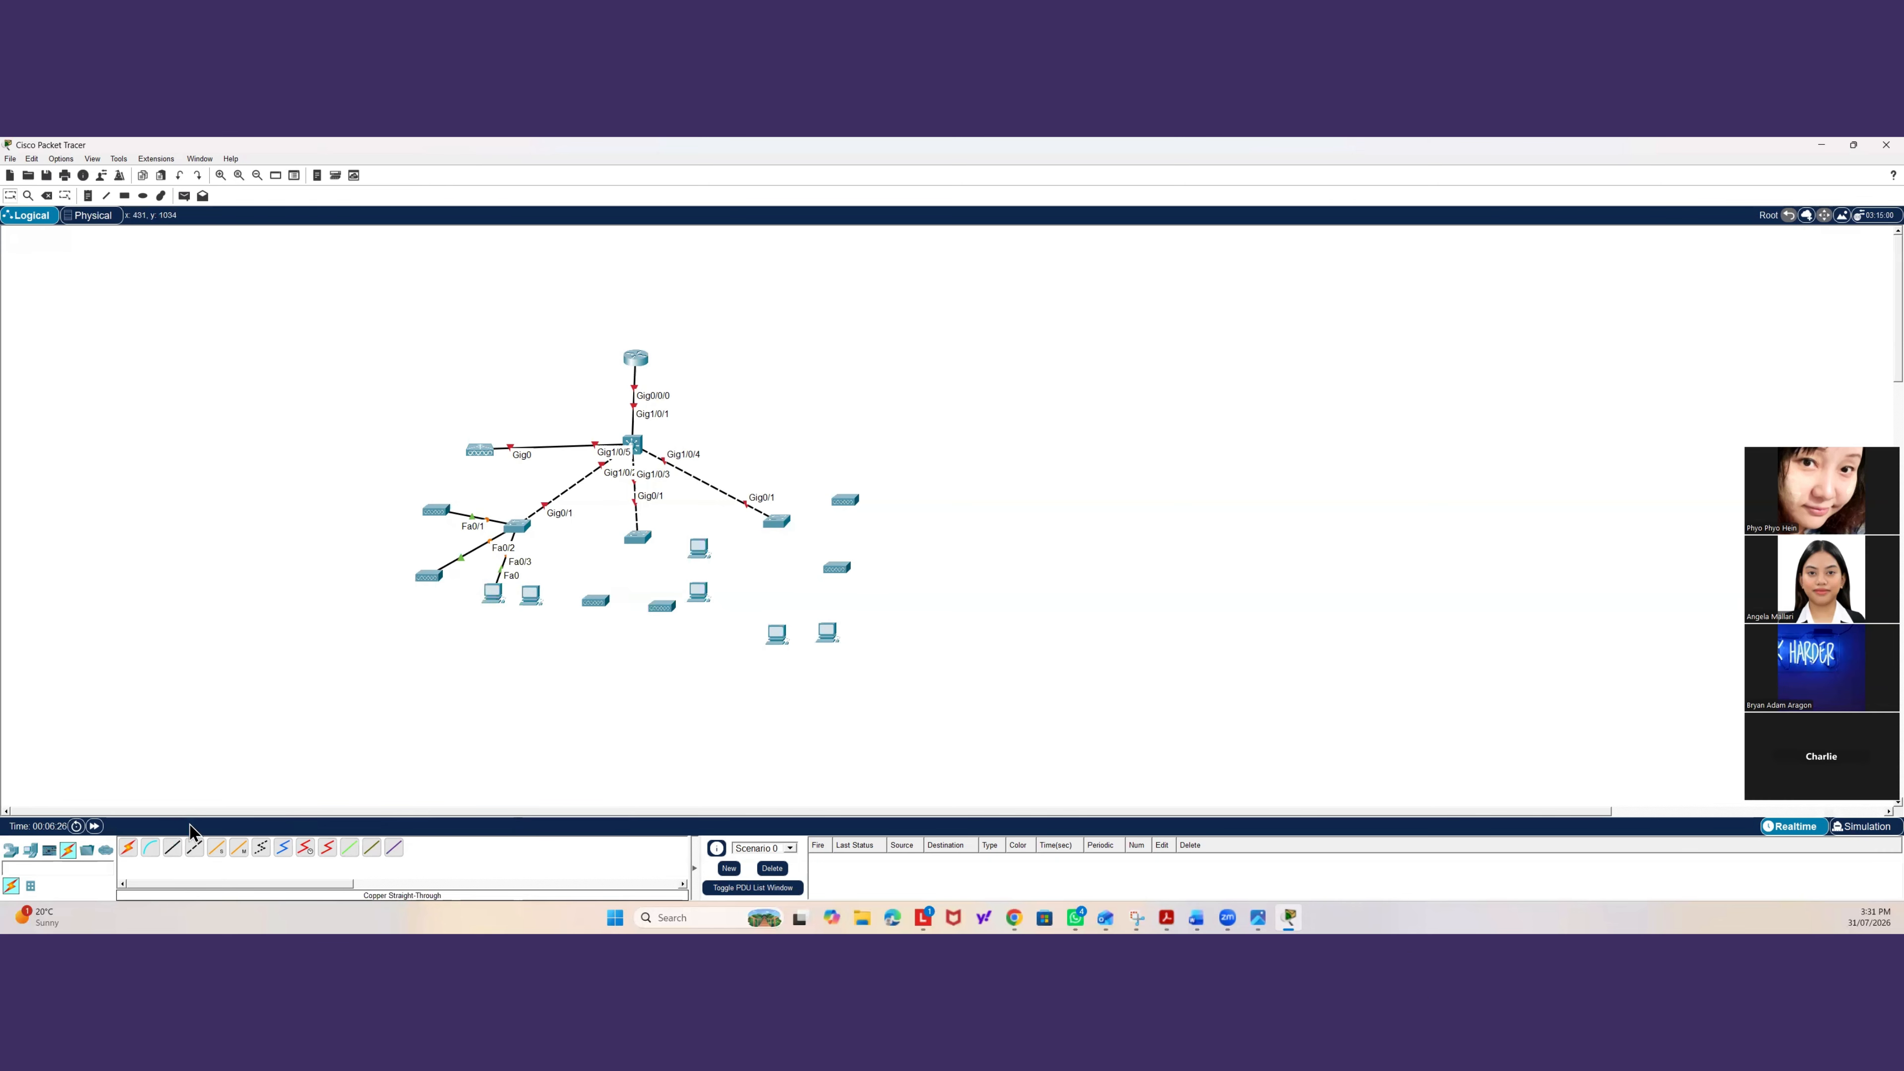
click(510, 522)
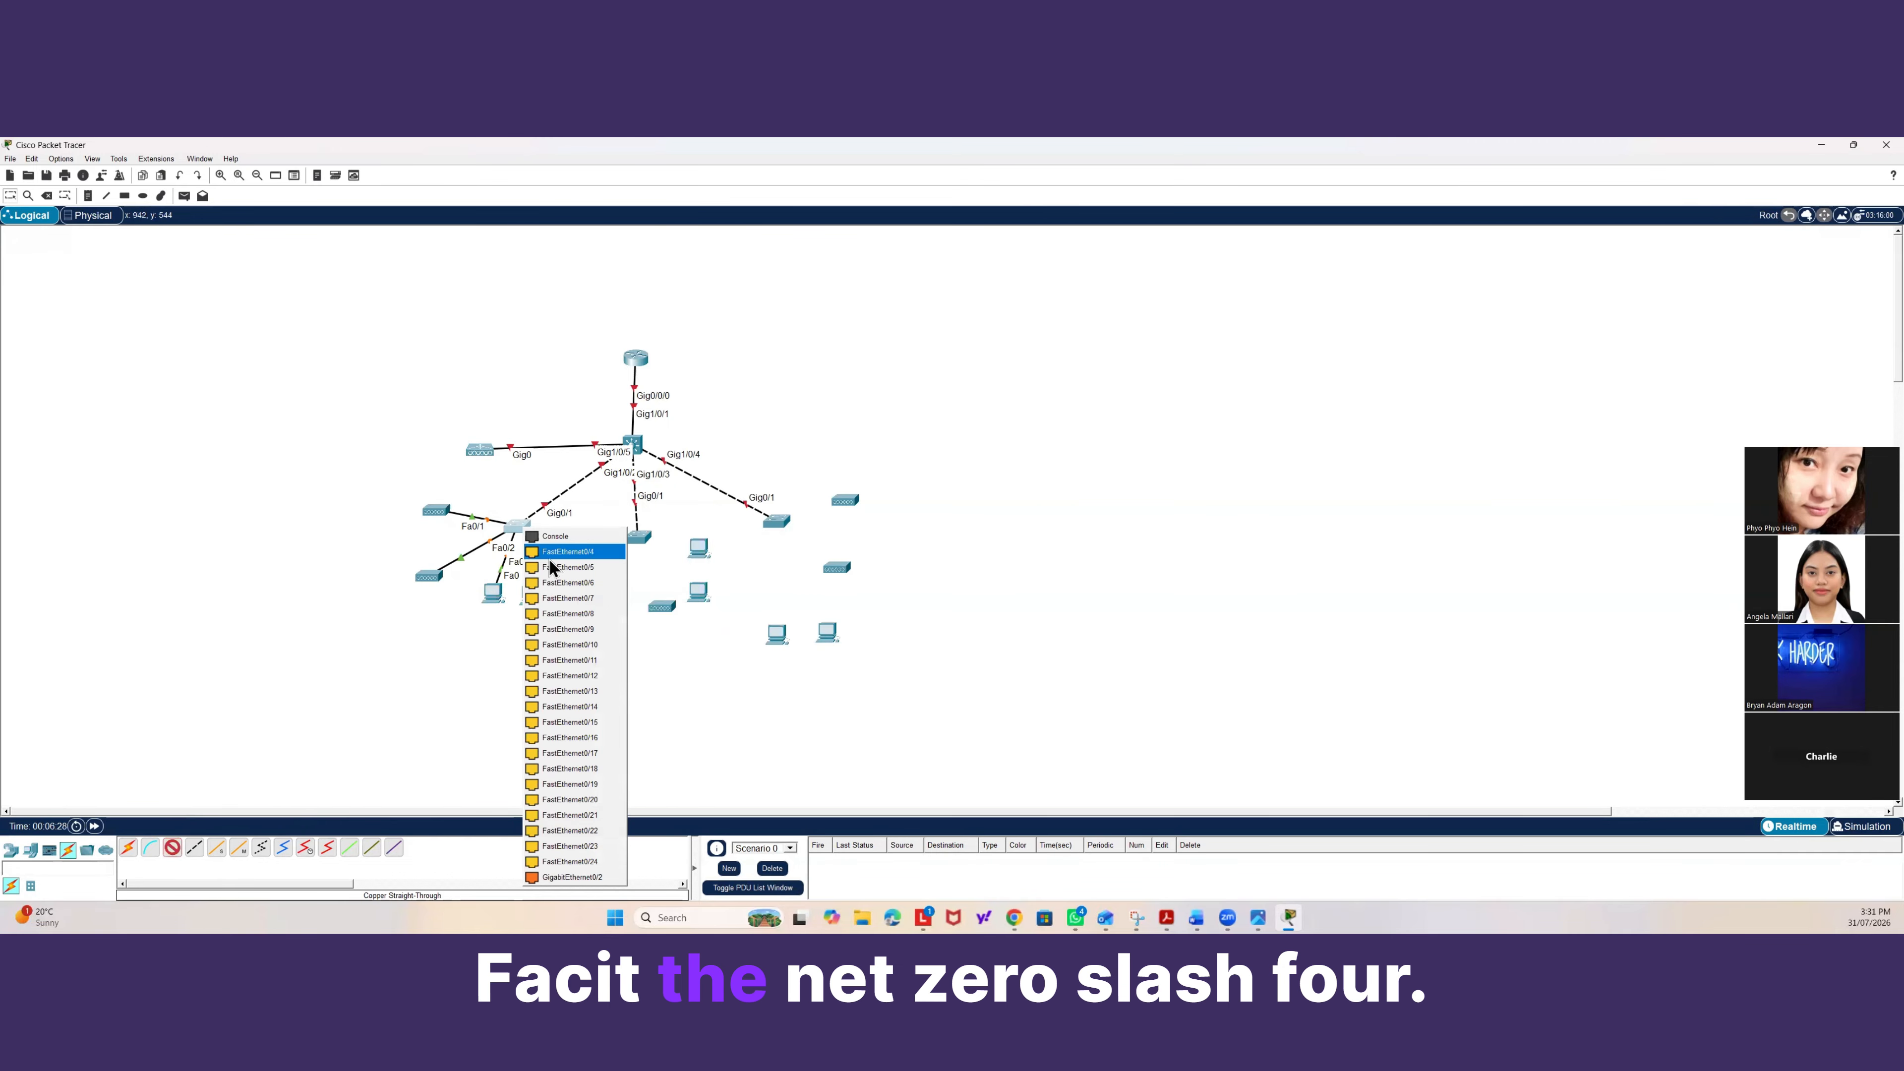
click(558, 601)
click(531, 609)
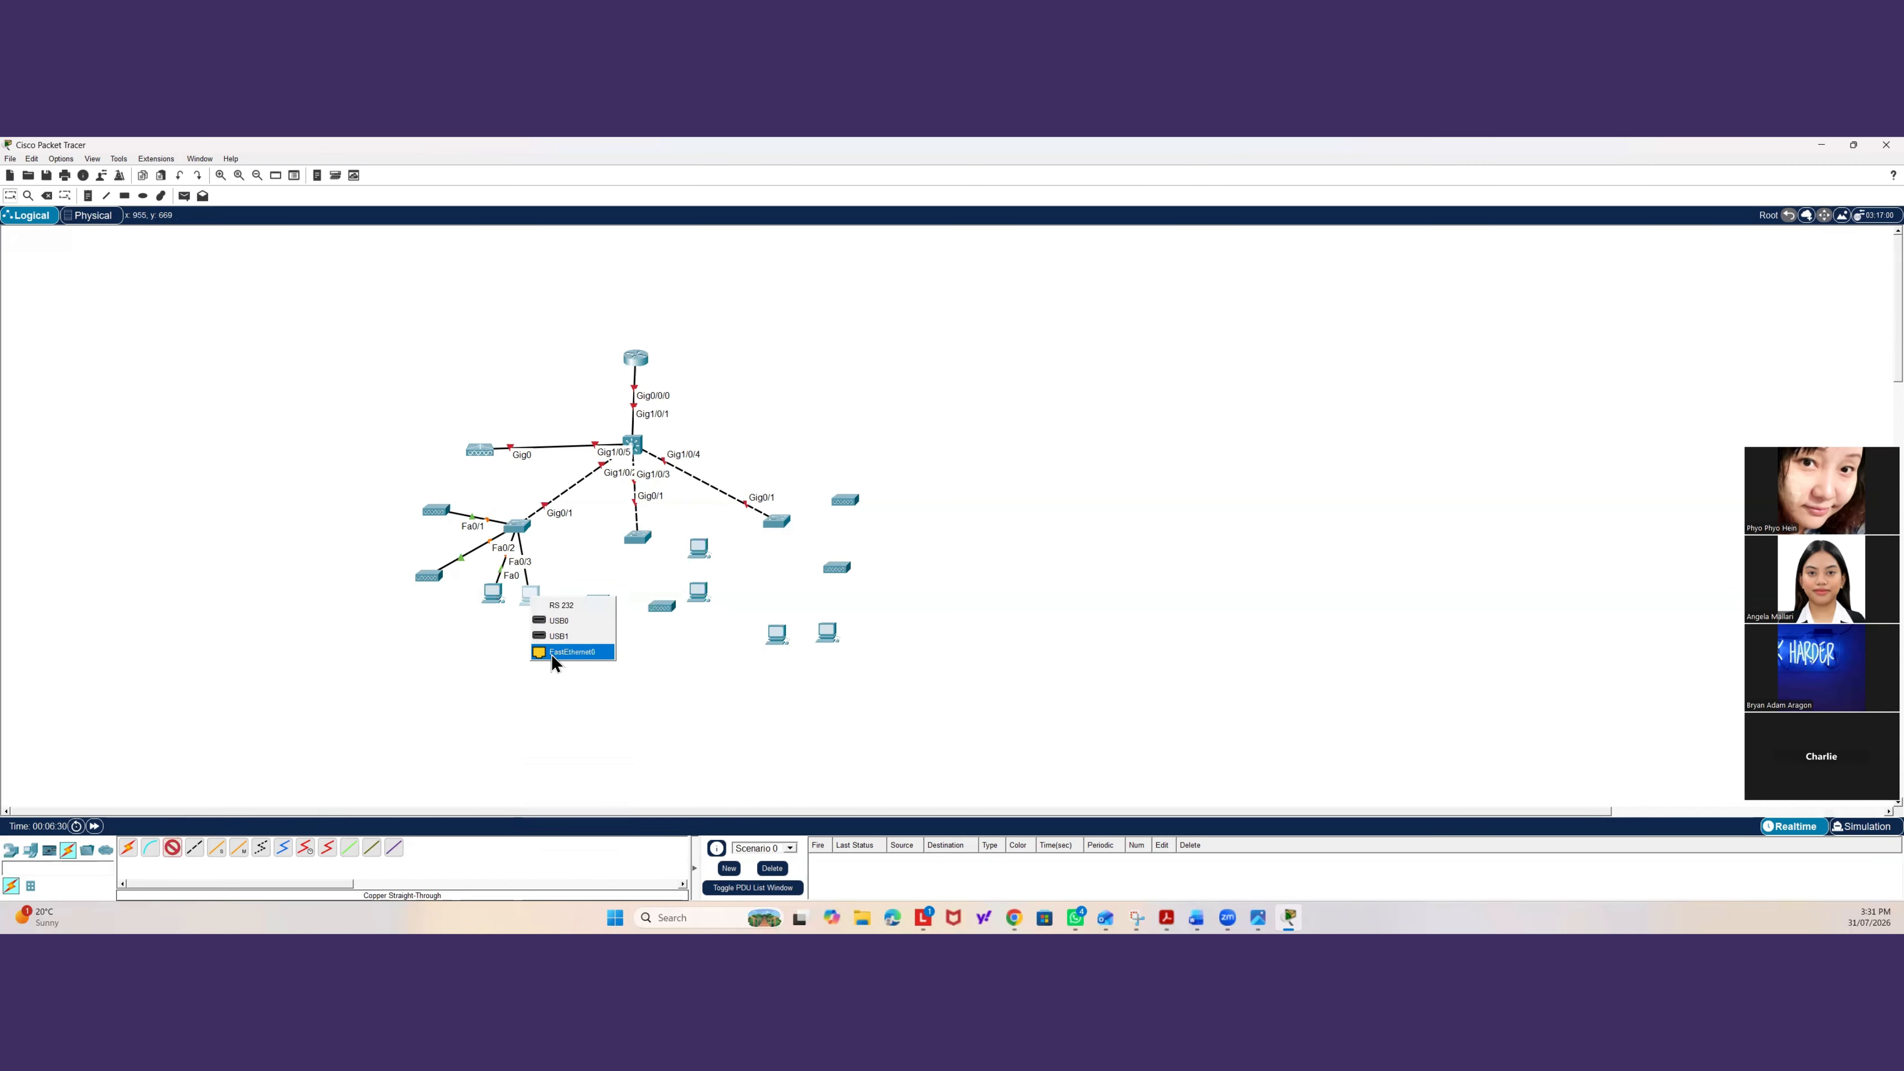
click(555, 655)
Cable the middle access switch's FastEthernet0/1 and FastEthernet0/2 to its two access points with straight-through cables.
click(167, 850)
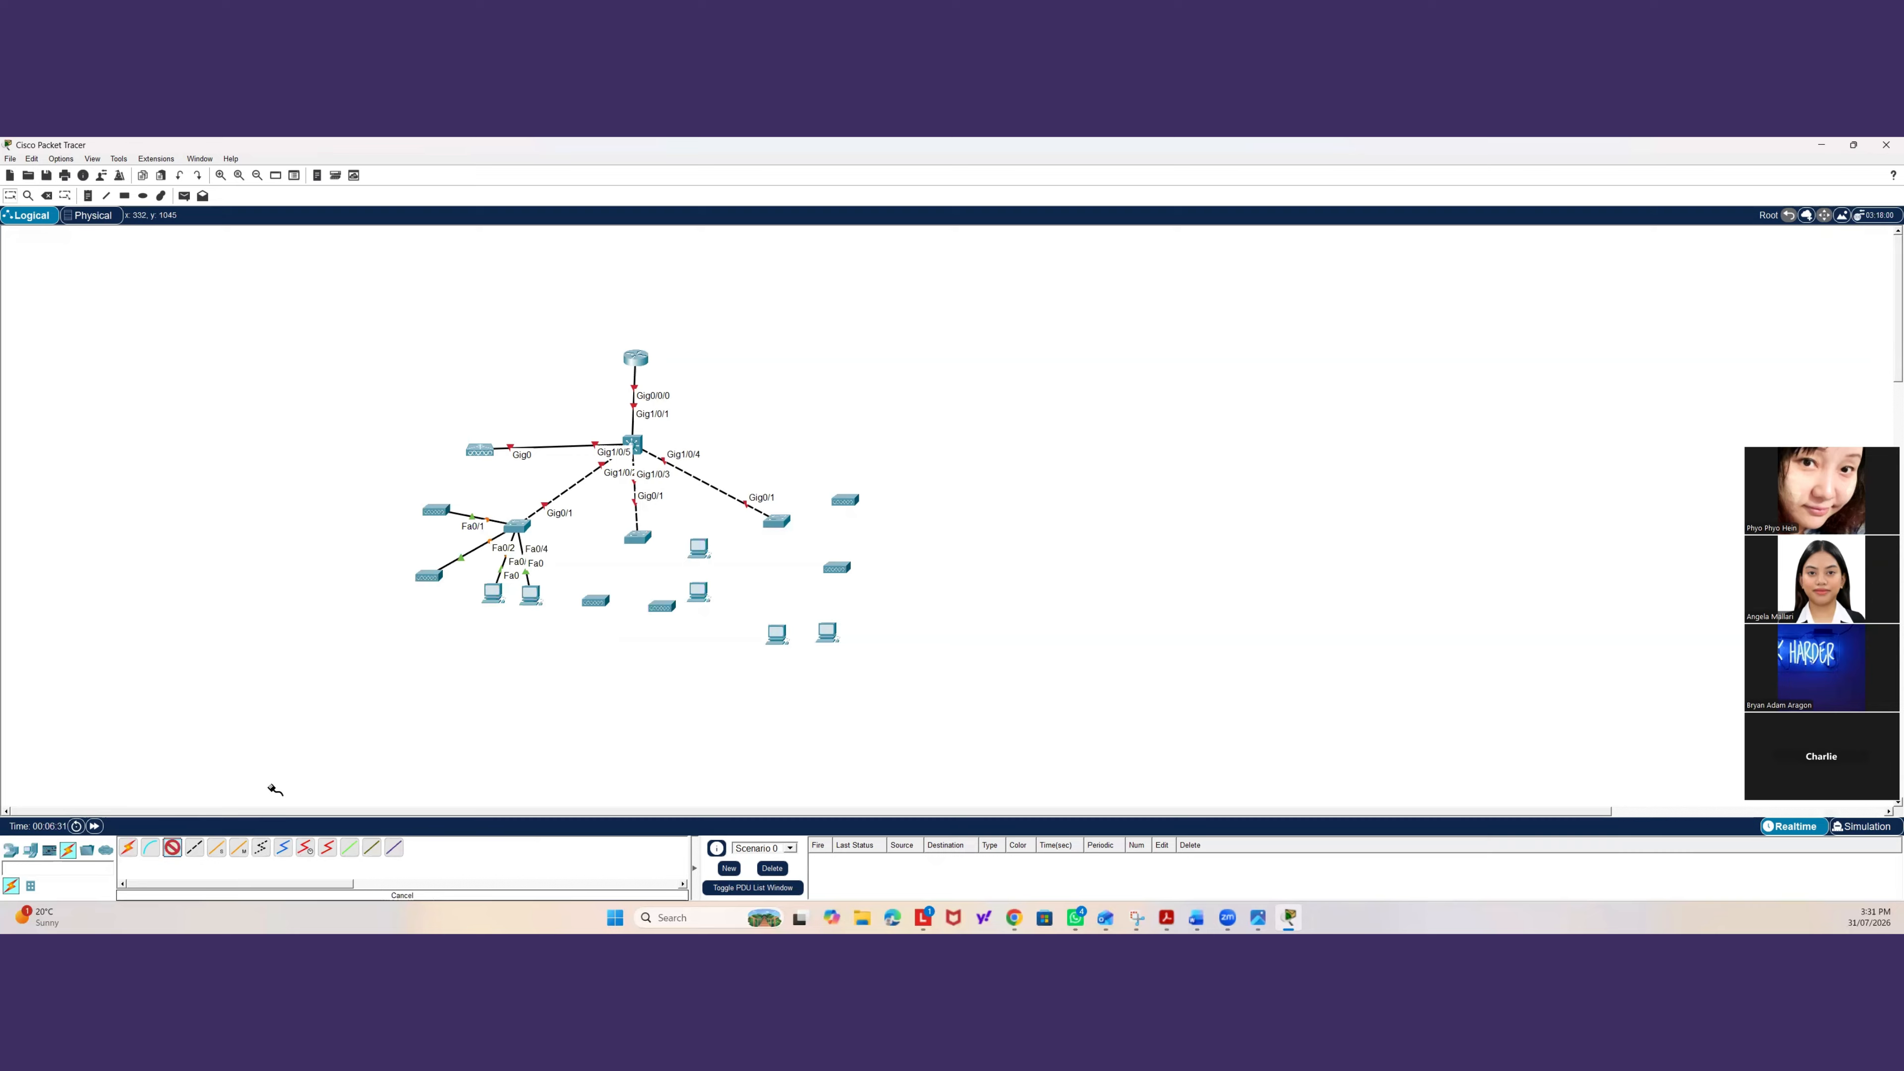
click(643, 538)
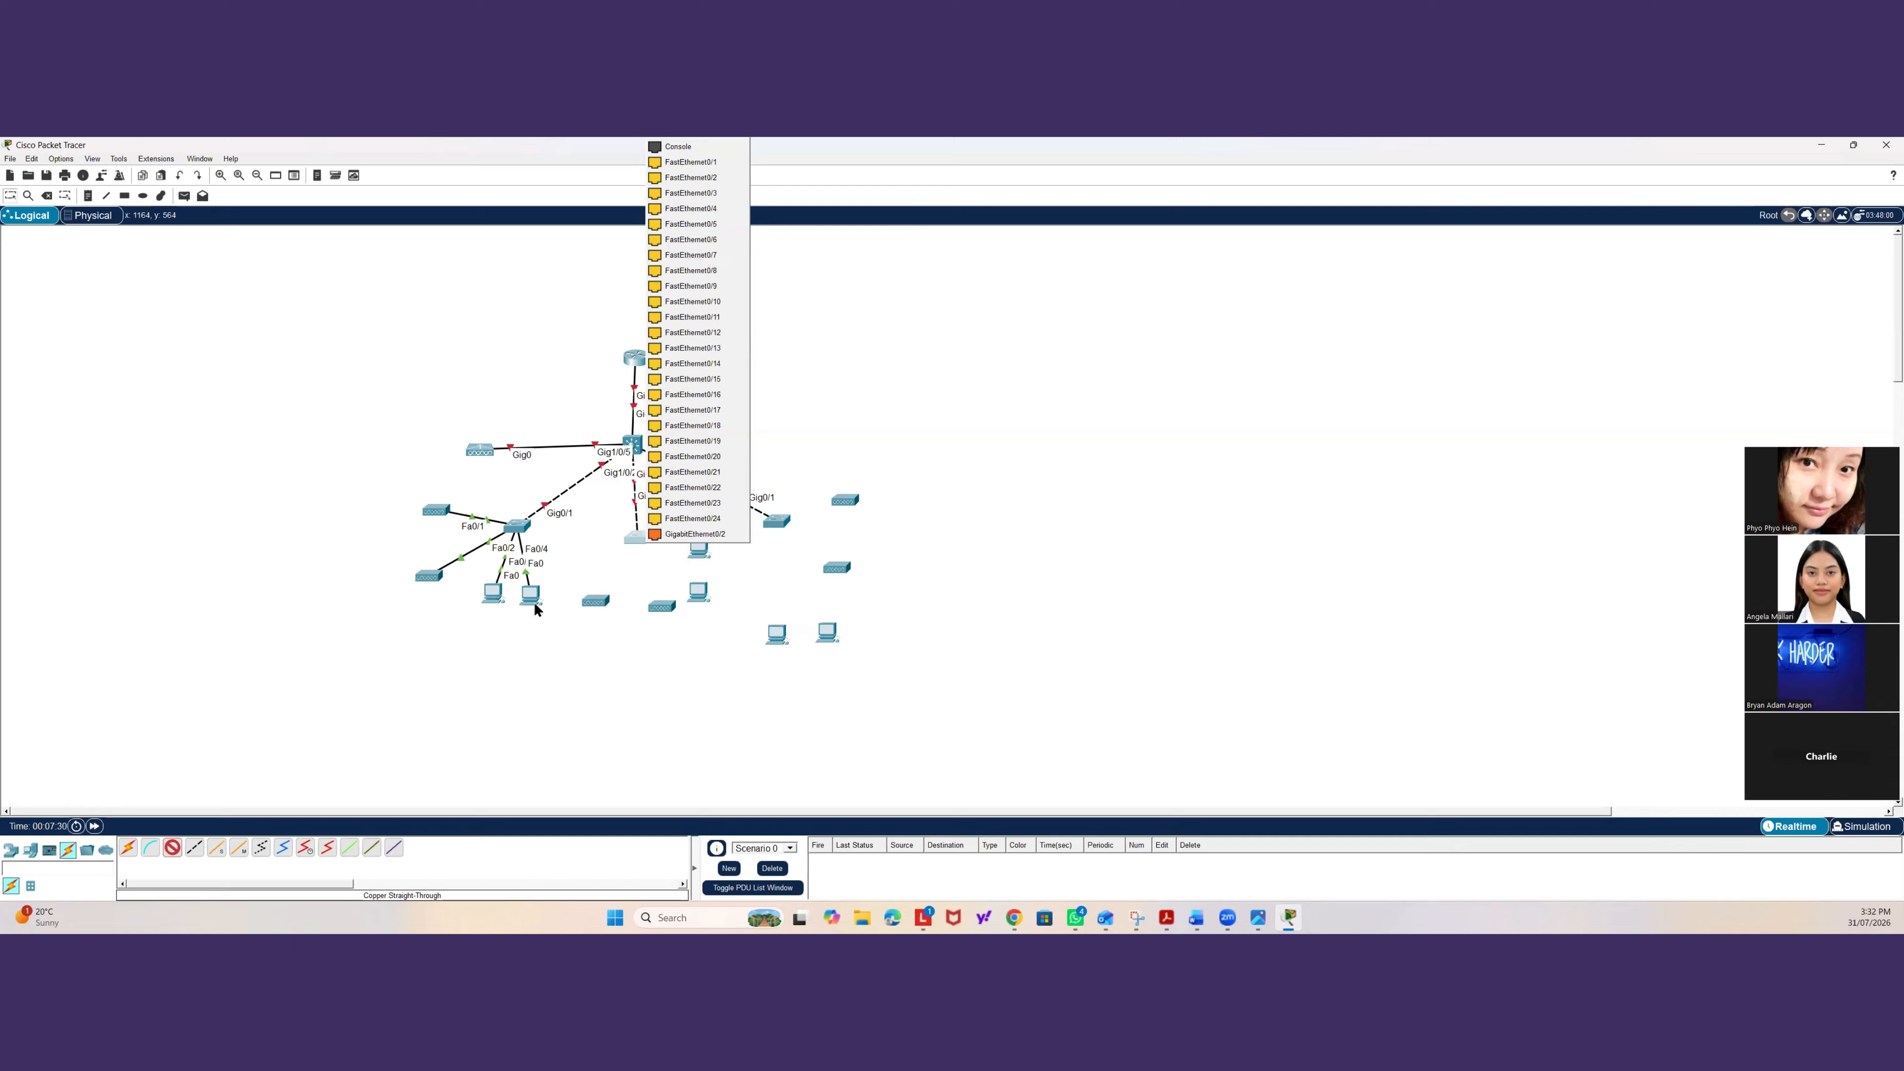
click(569, 564)
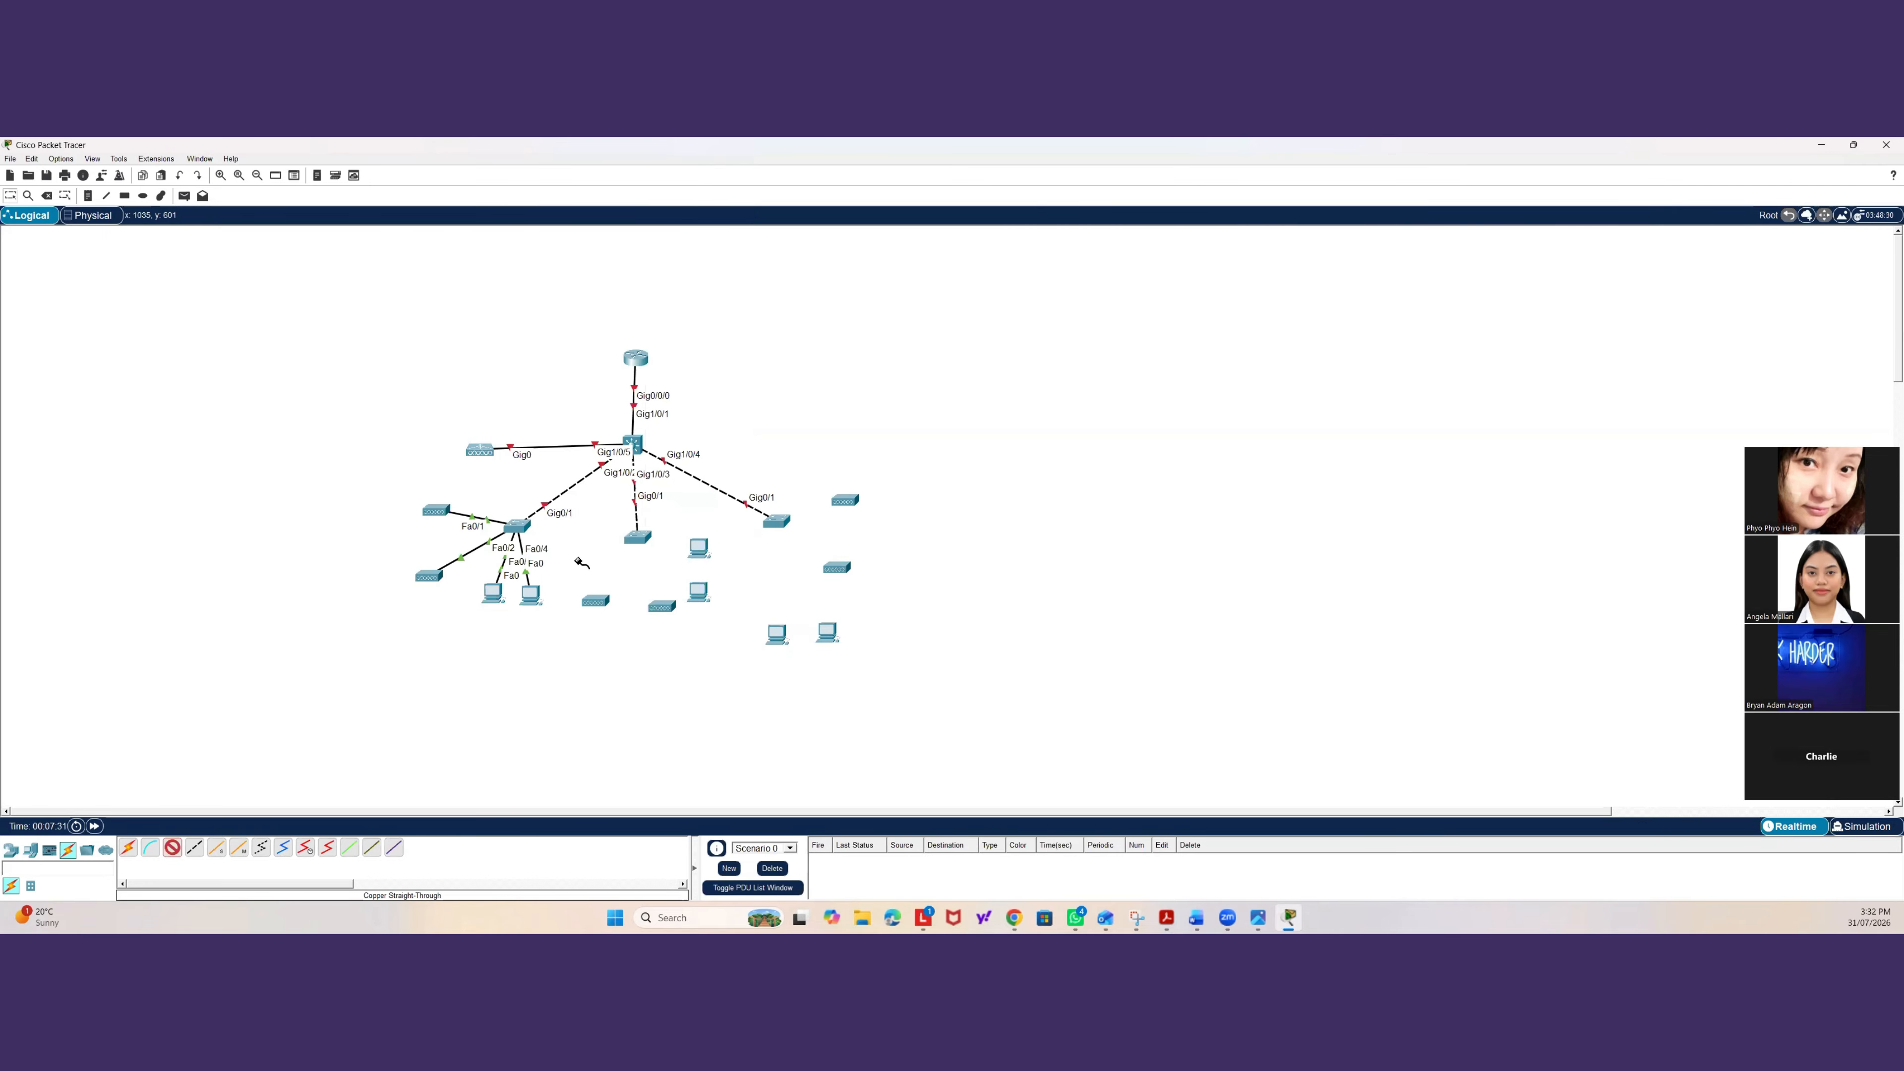
click(637, 540)
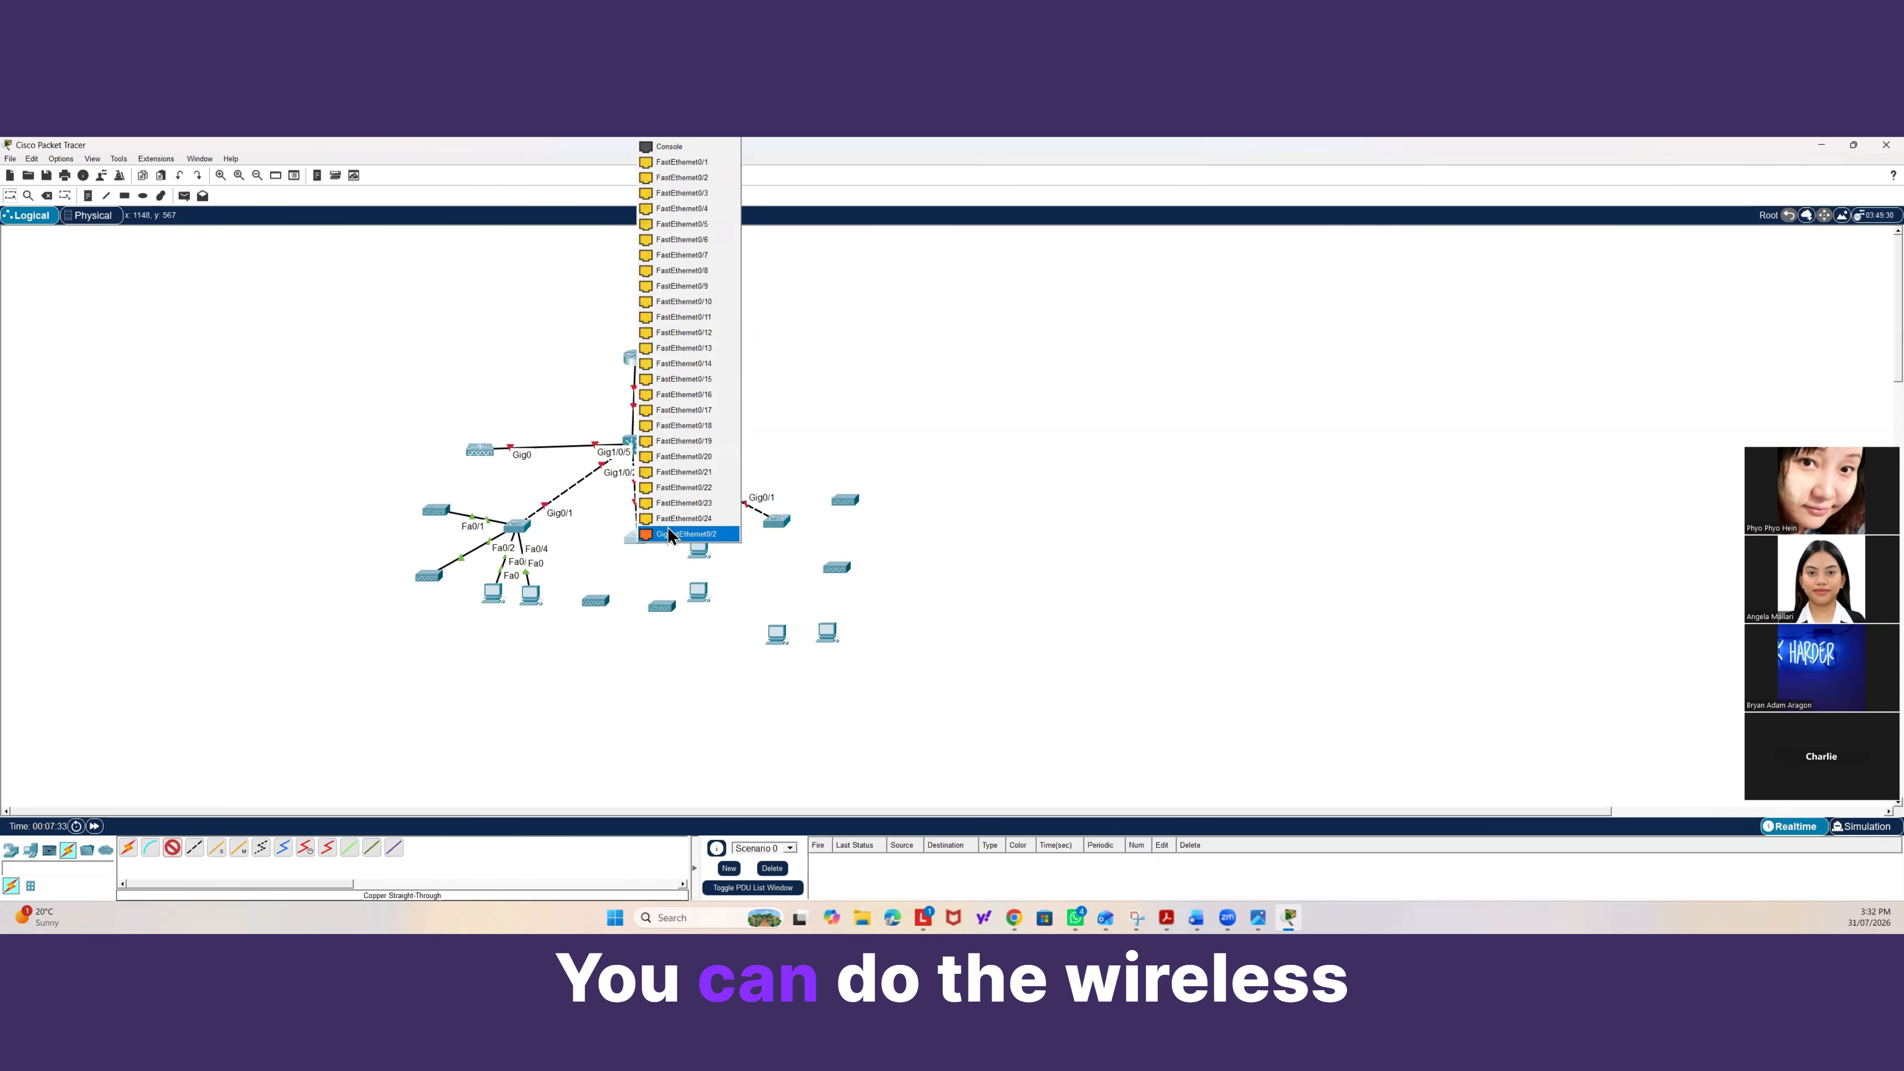
click(681, 162)
click(595, 602)
click(602, 618)
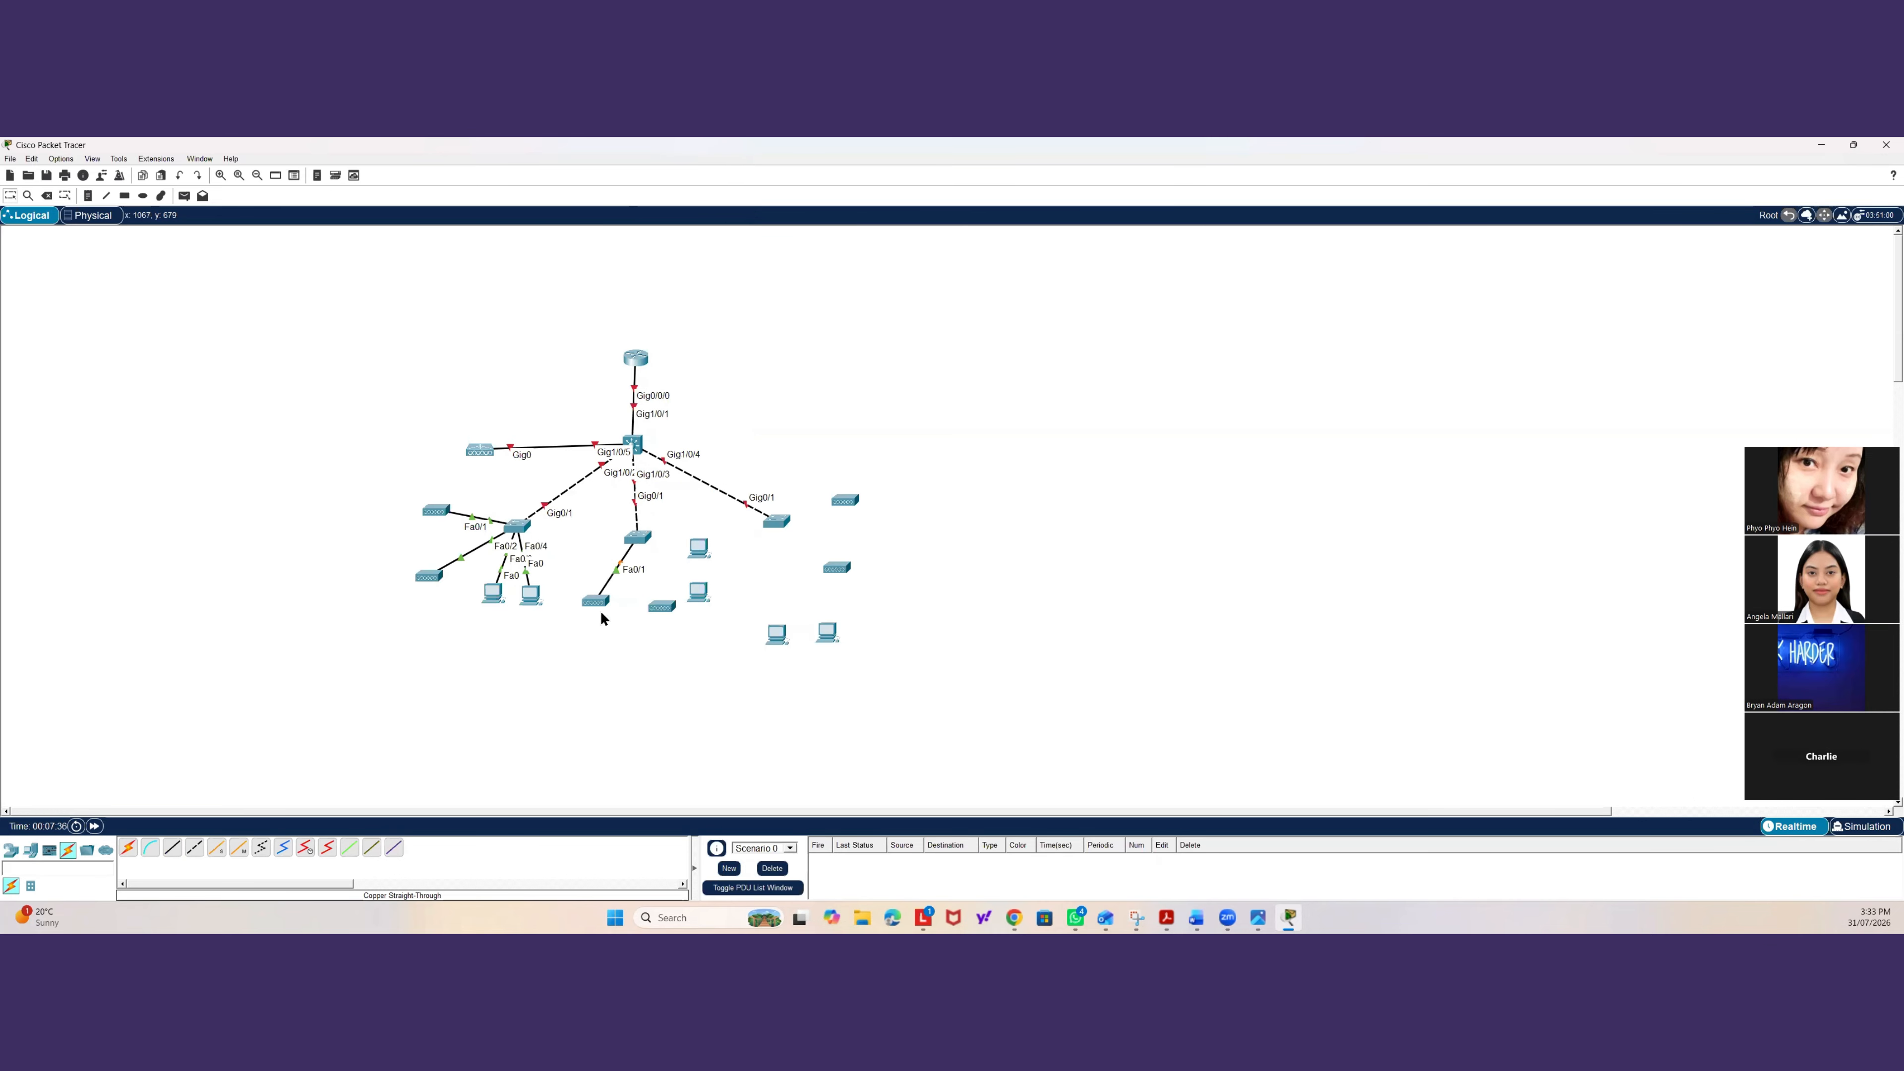
click(633, 540)
click(668, 569)
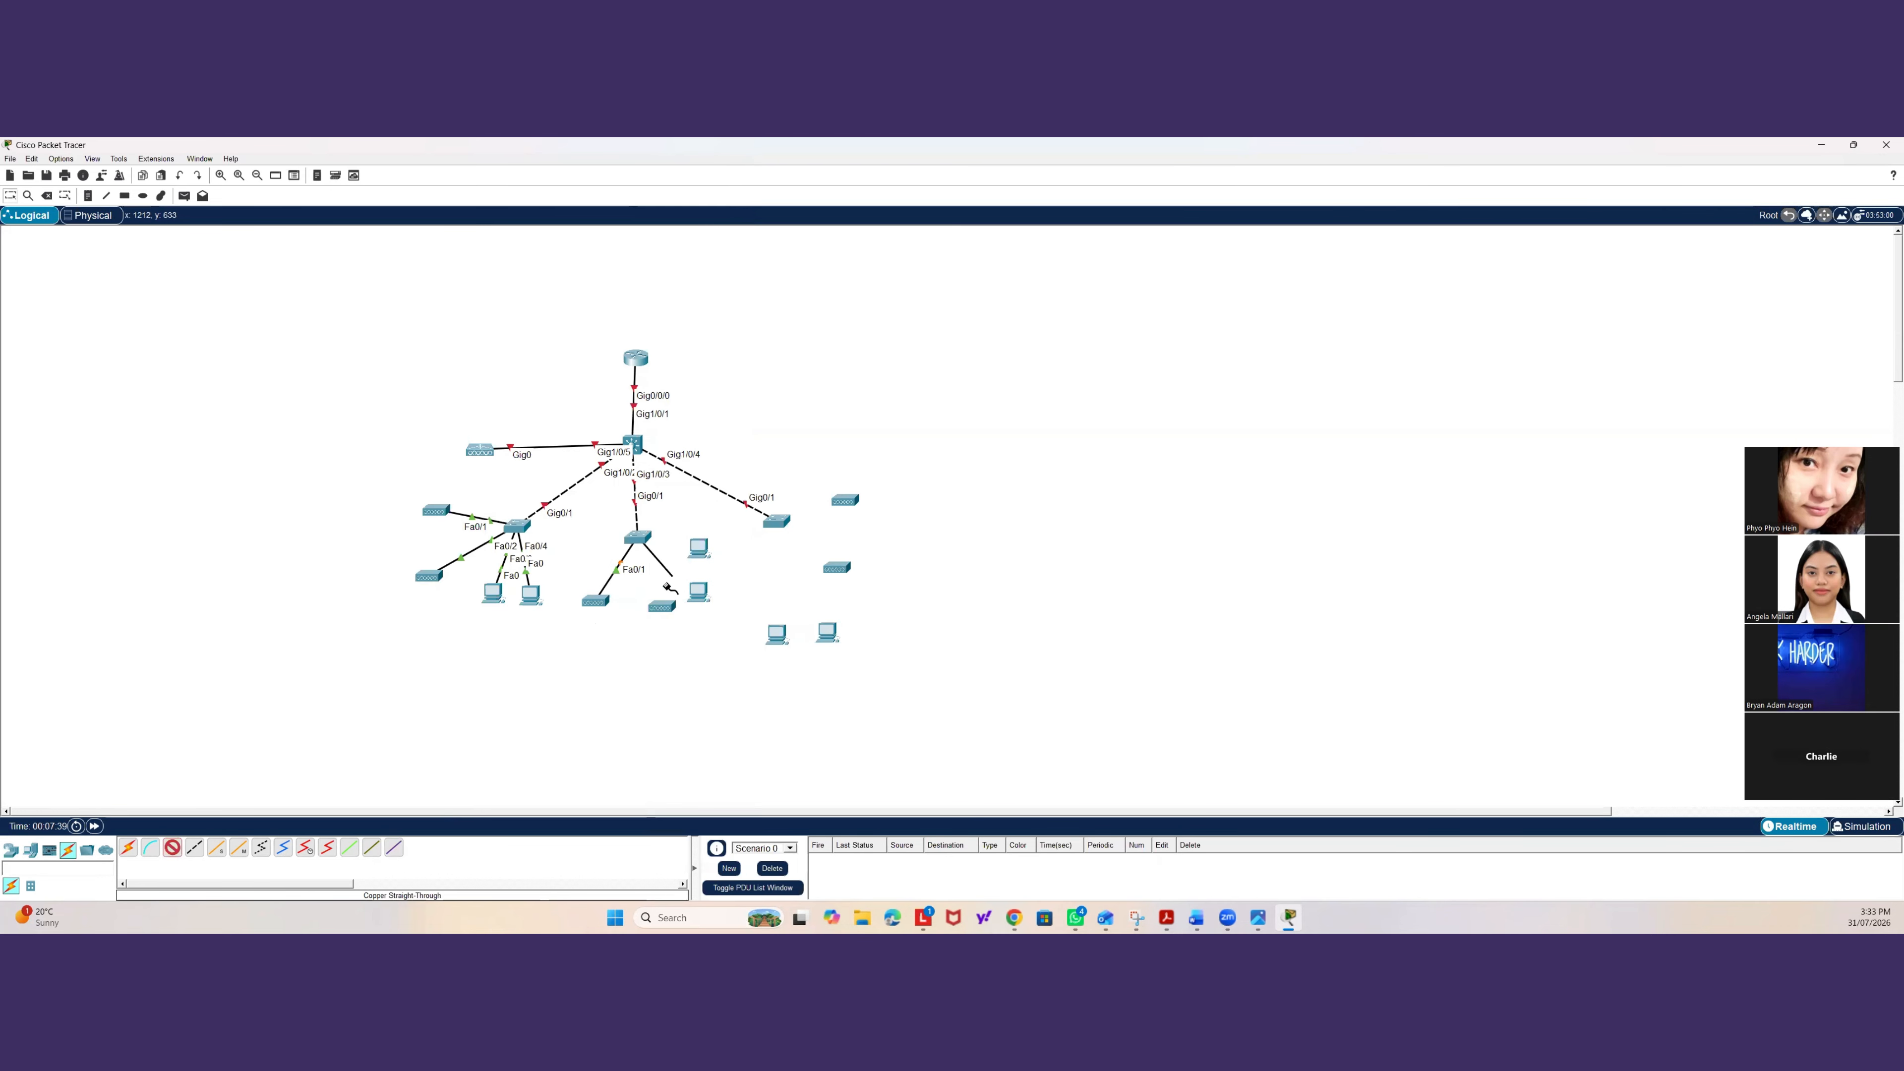
click(660, 615)
click(679, 623)
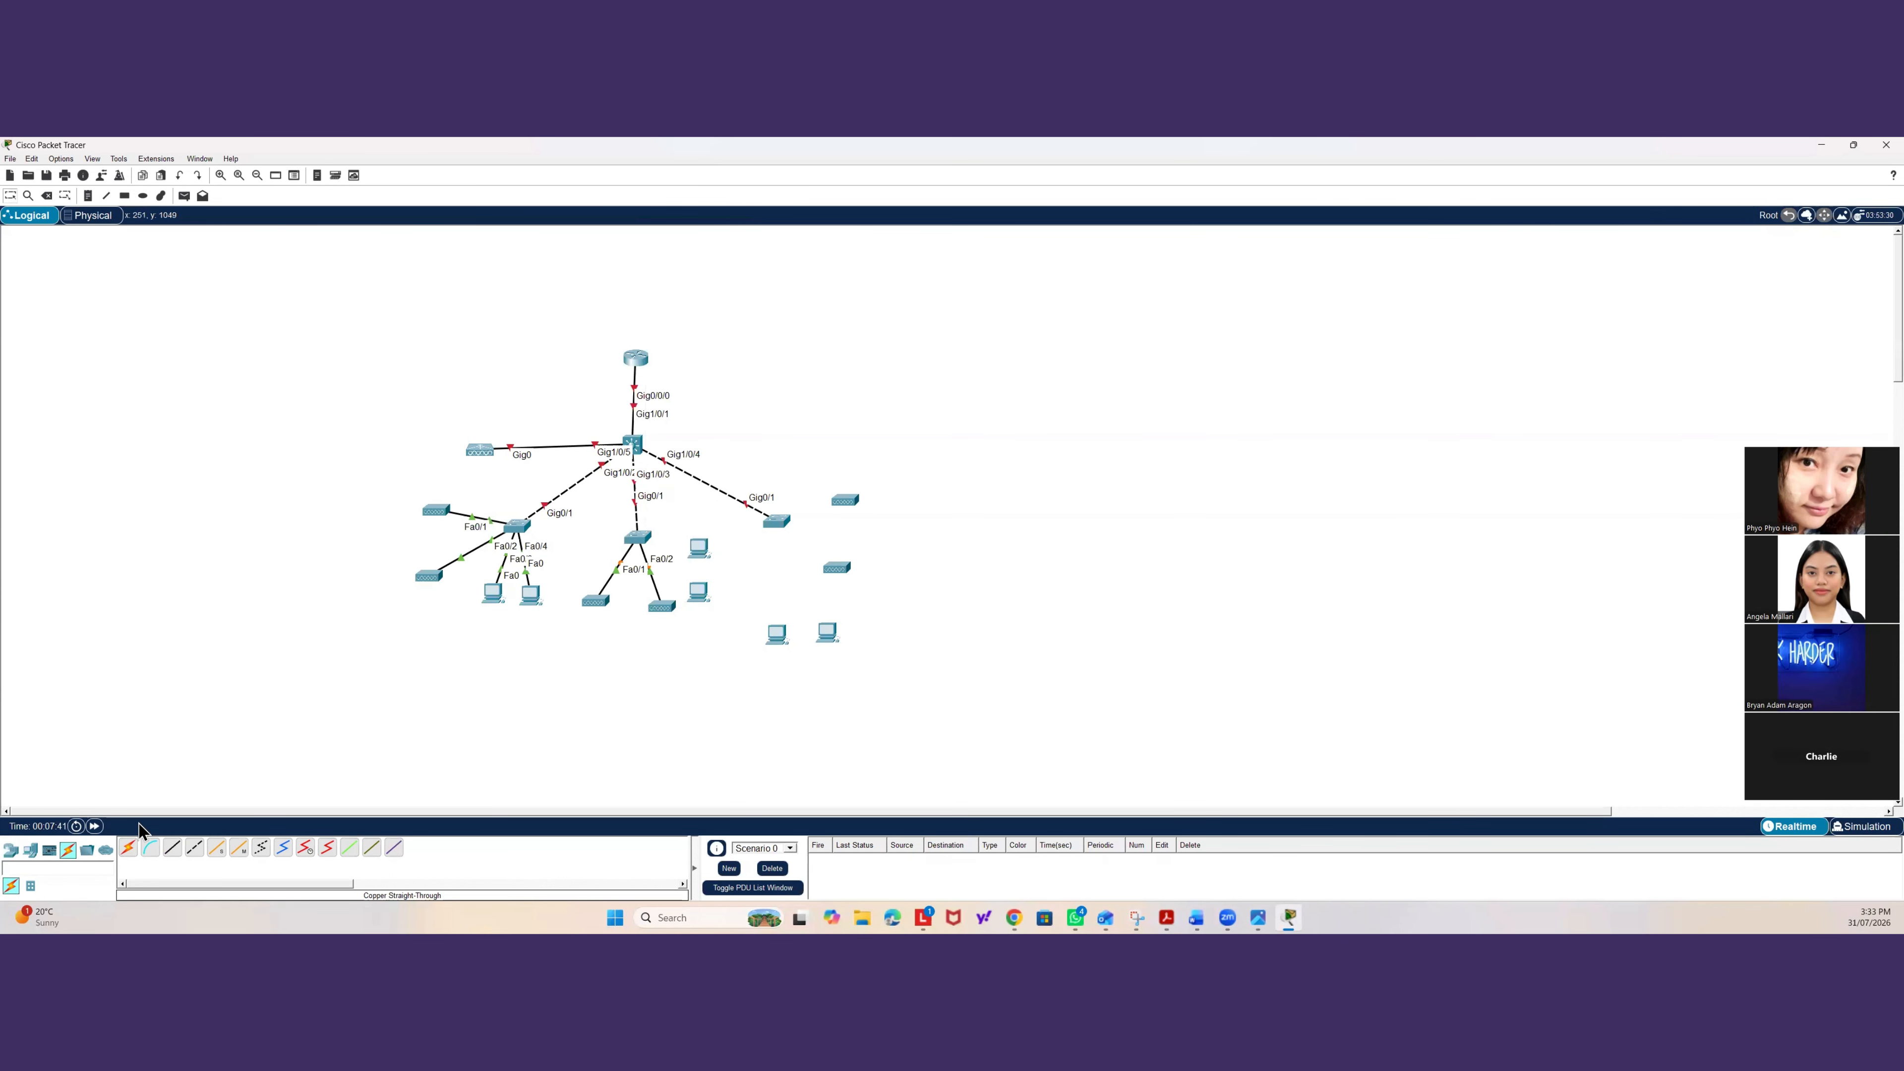
Cable the right access switch's FastEthernet0/1 and FastEthernet0/2 to its two access points.
click(782, 530)
click(810, 552)
click(846, 501)
click(869, 510)
click(782, 527)
click(816, 552)
click(180, 855)
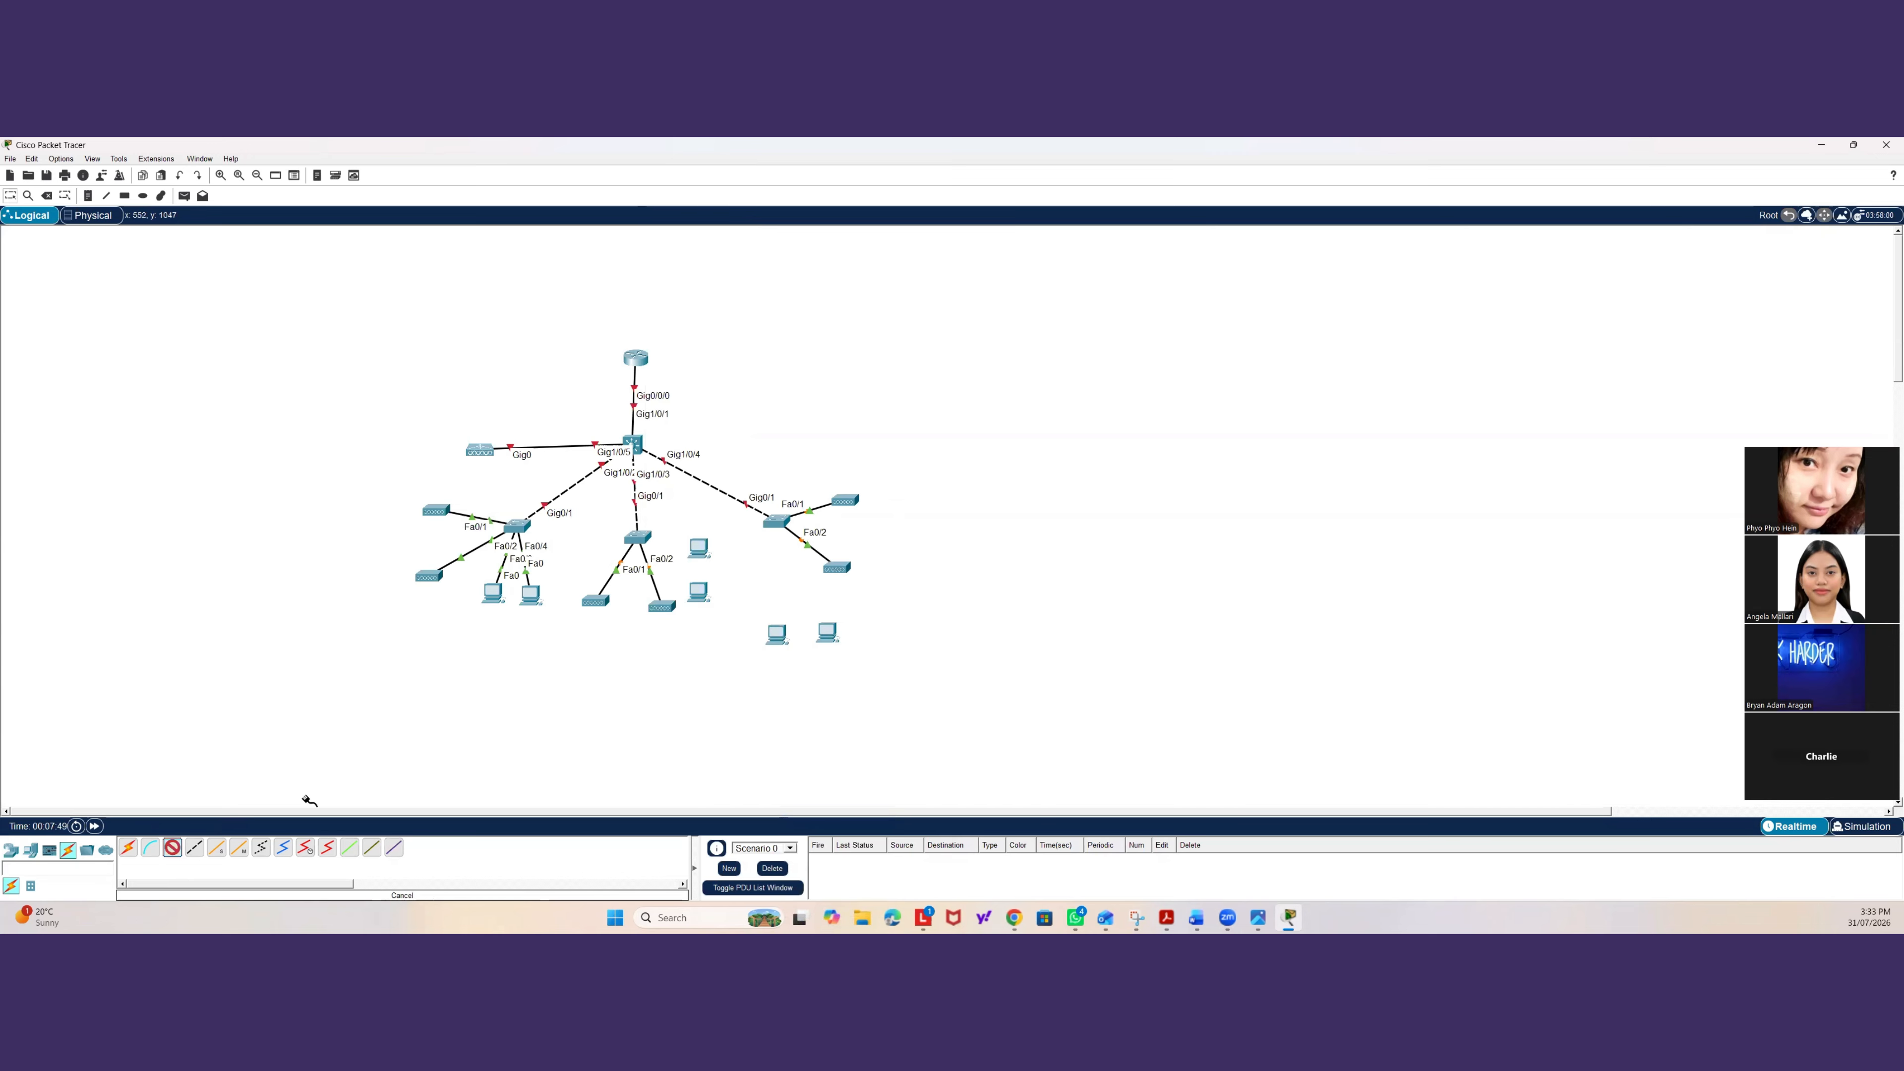
Cable the right access switch's FastEthernet0/3 and FastEthernet0/4 to its two PCs' FastEthernet0 ports and reposition a PC.
click(781, 521)
click(804, 546)
click(776, 634)
click(787, 692)
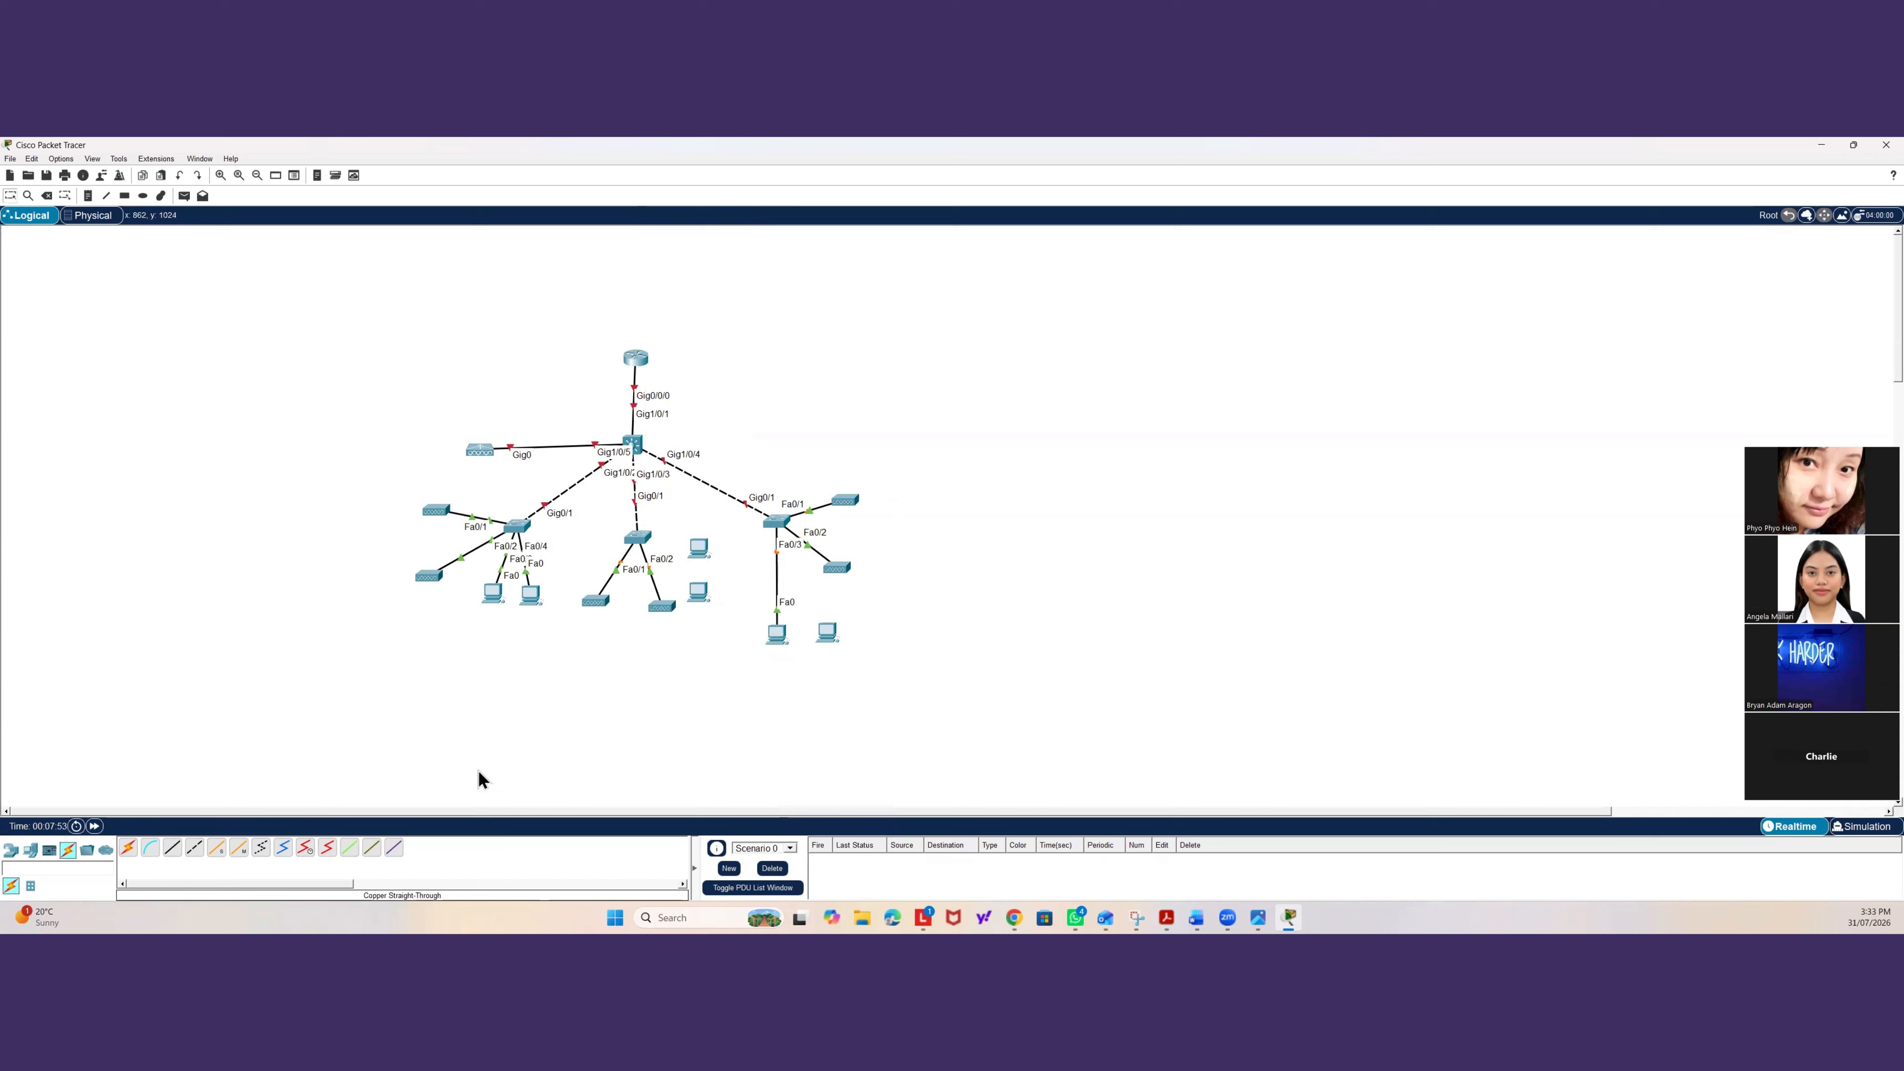
click(777, 523)
click(810, 549)
click(828, 633)
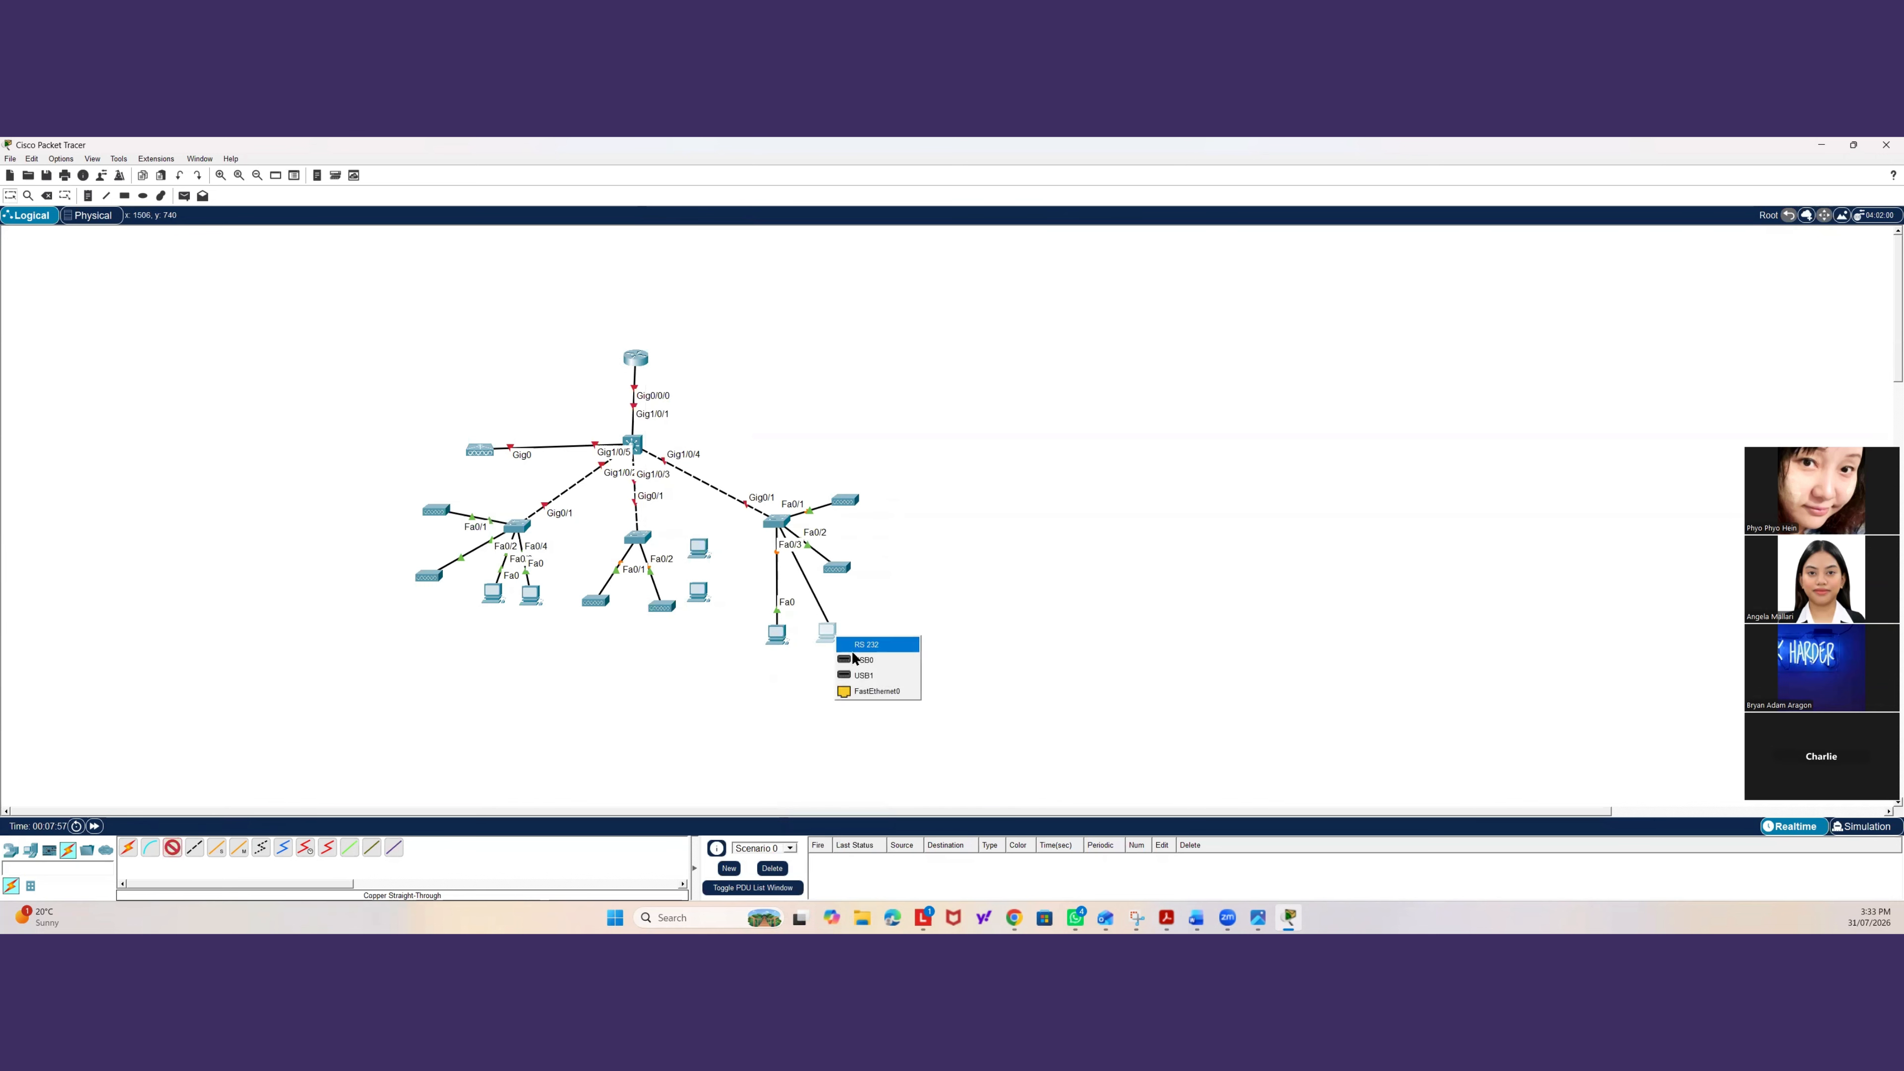
click(855, 694)
drag(781, 644, 821, 629)
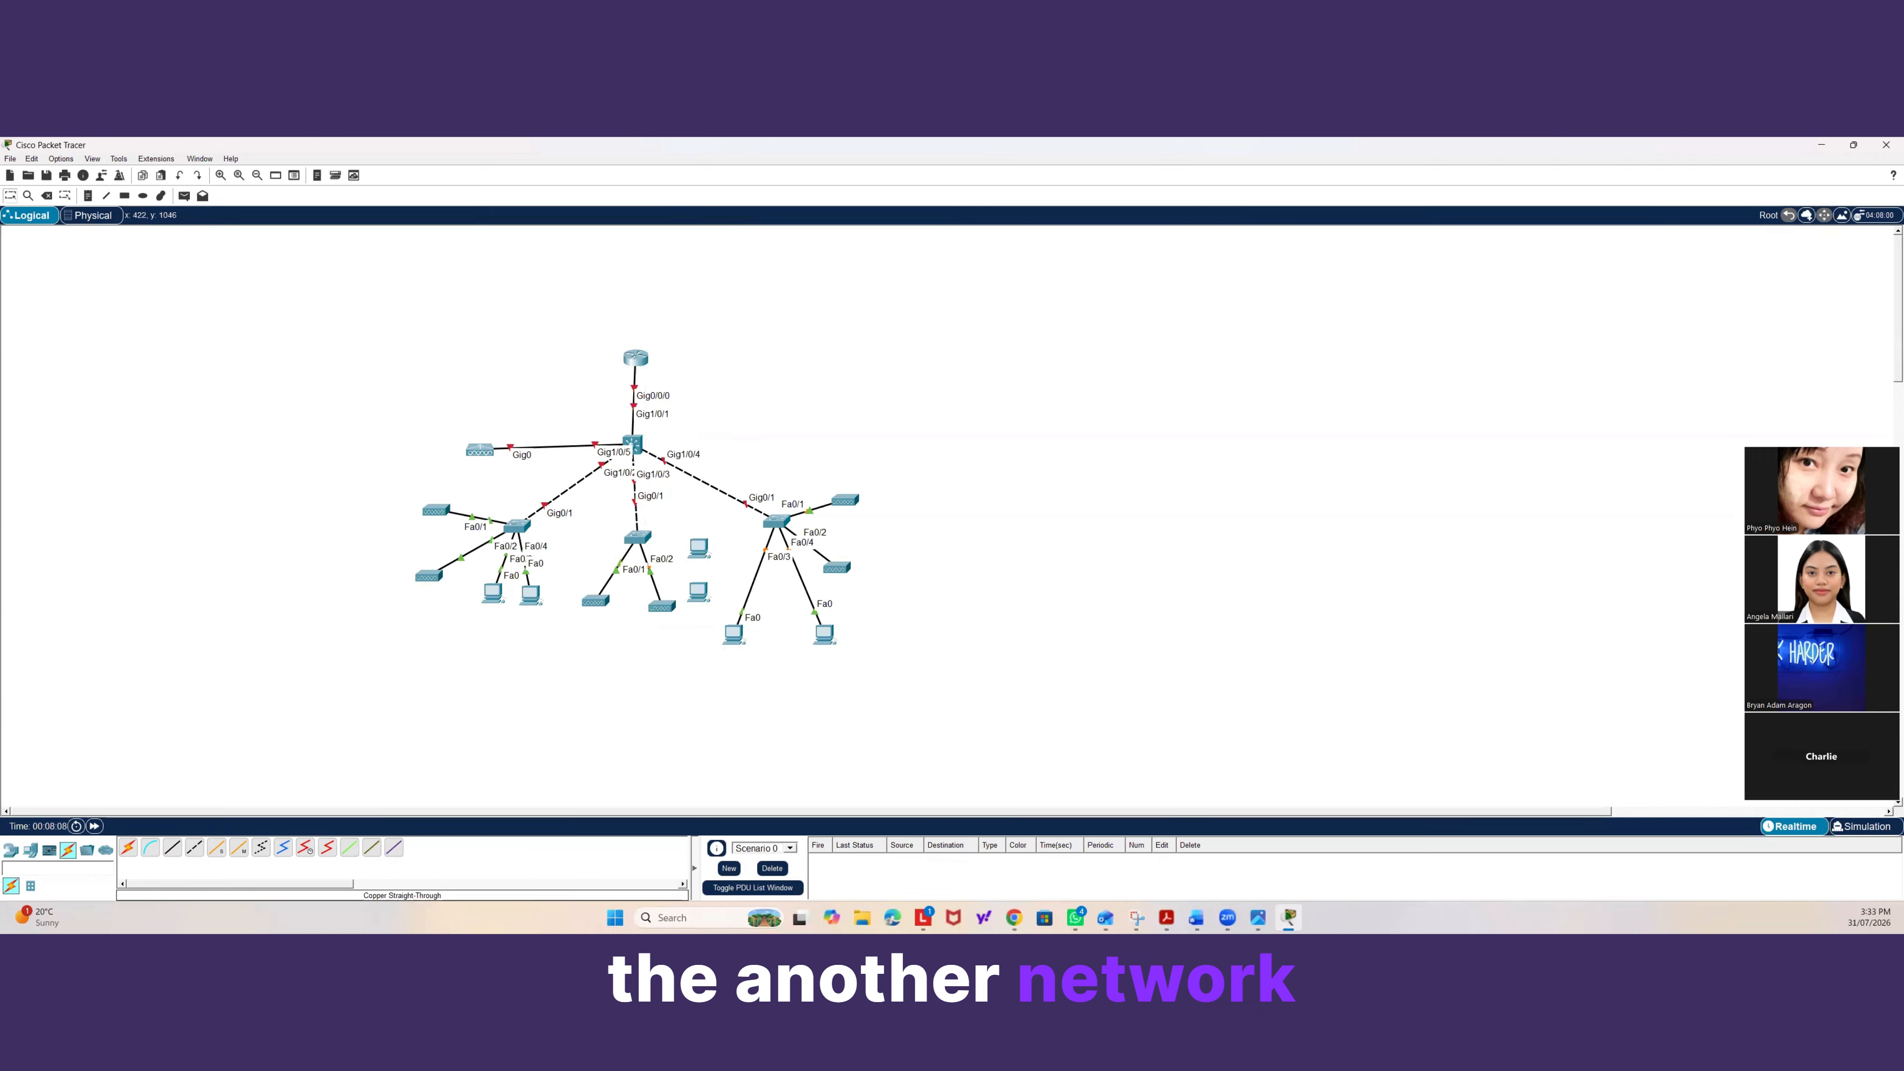
Place a firewall device to the right of the distribution switch.
click(10, 853)
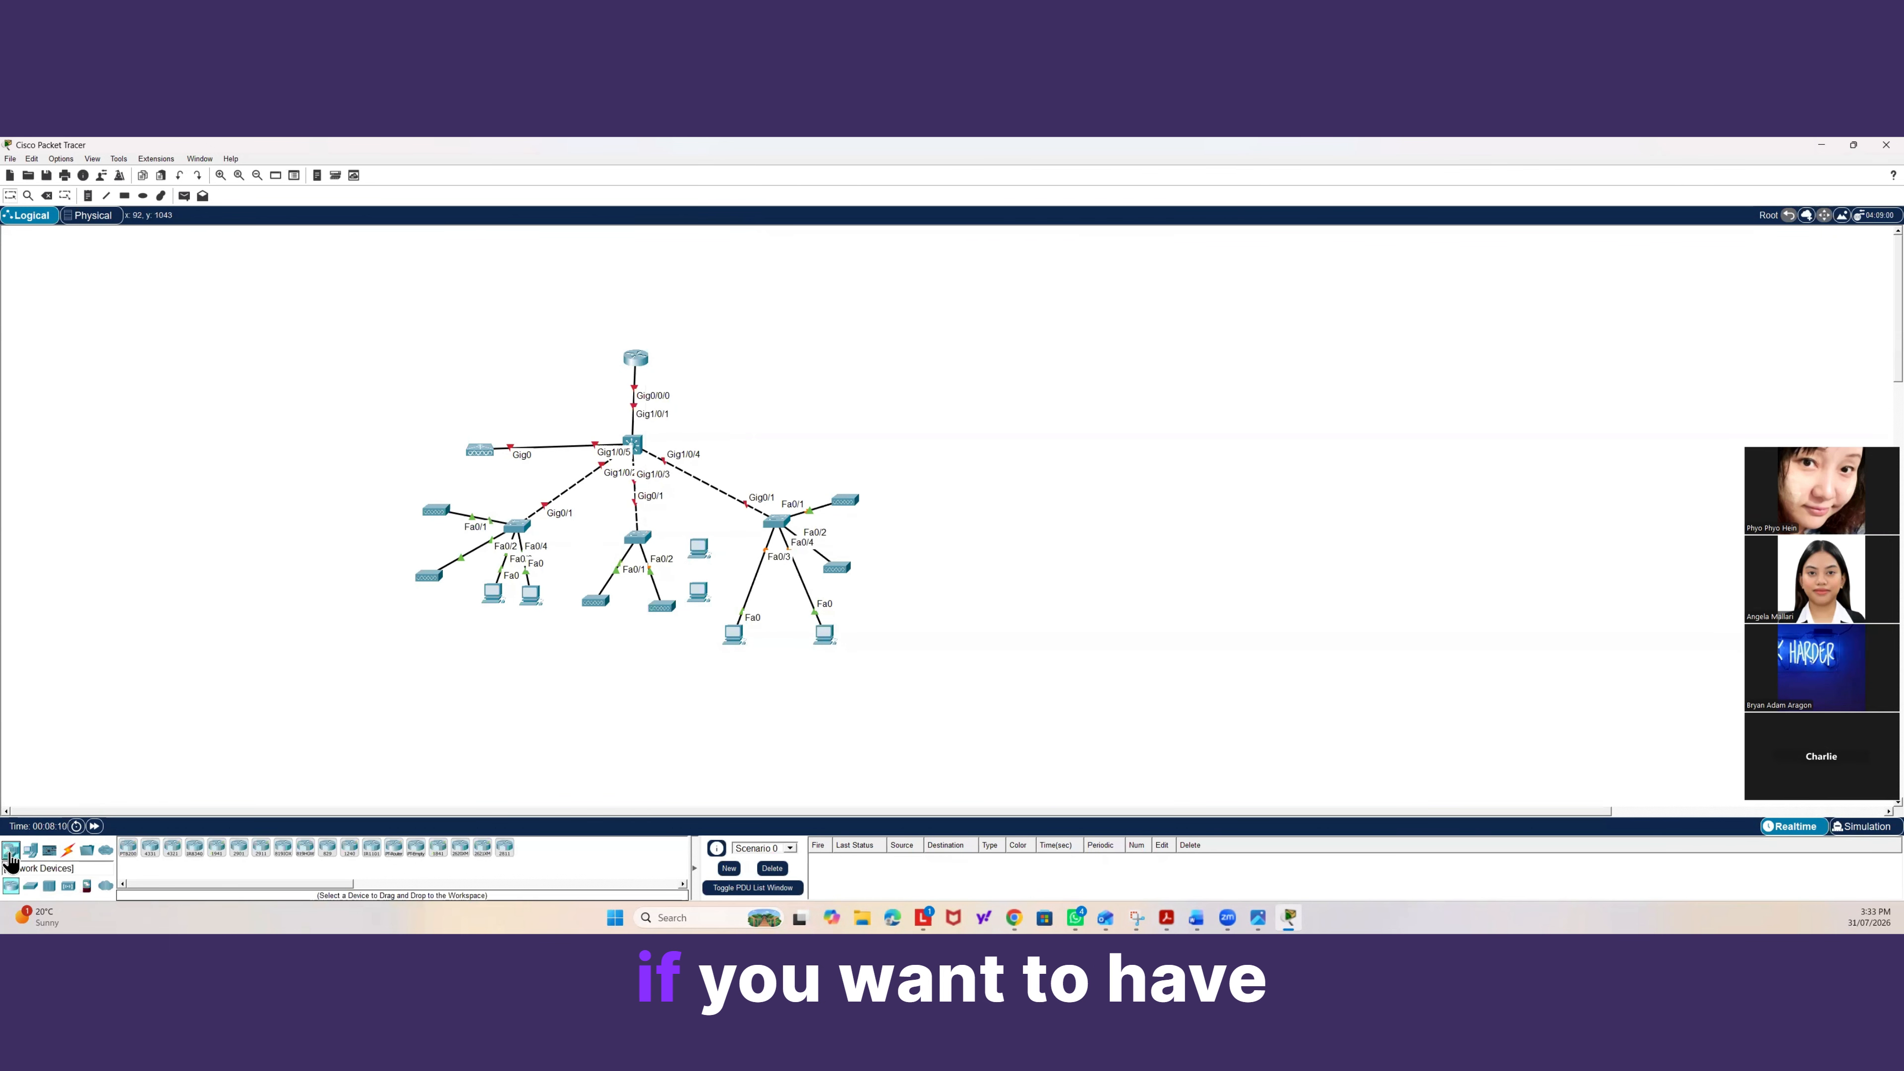
click(12, 886)
drag(88, 887, 733, 442)
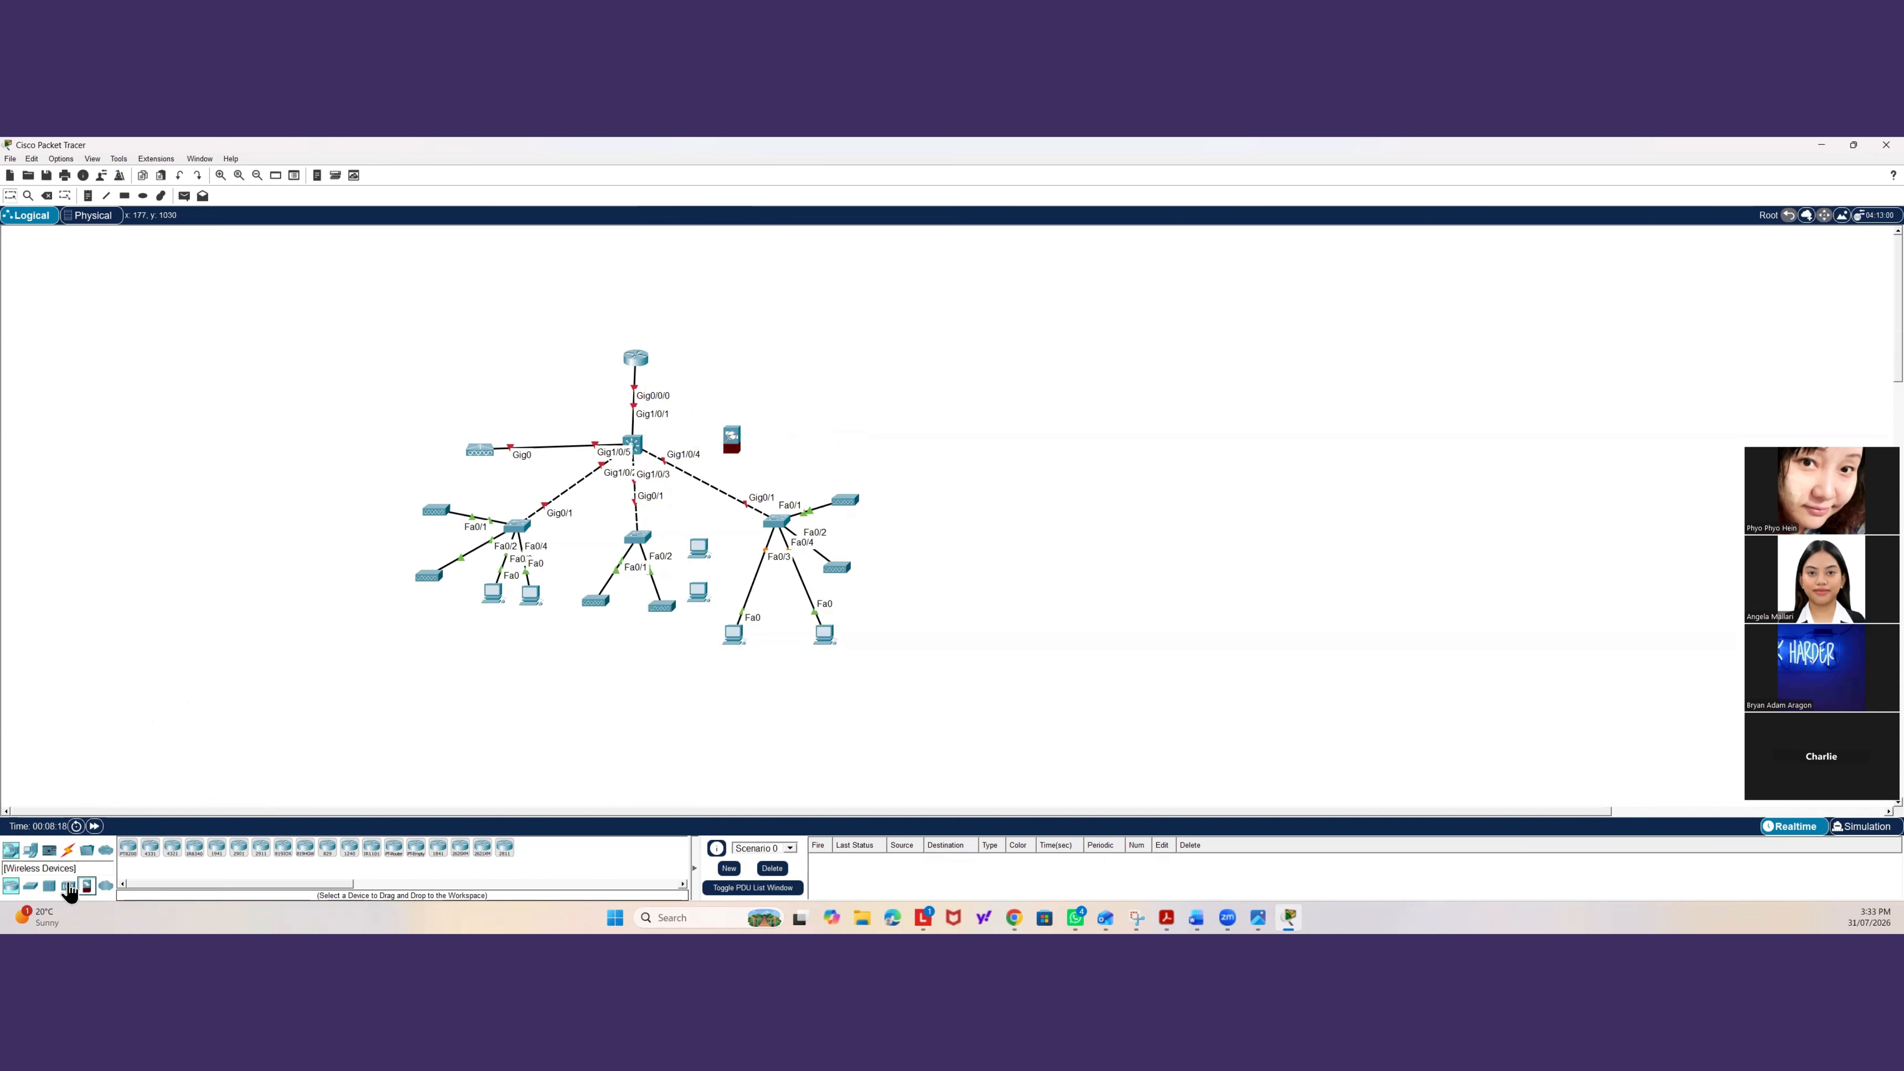
Cable the distribution switch's GigabitEthernet1/0/6 to the firewall's Ethernet0/0.
click(69, 851)
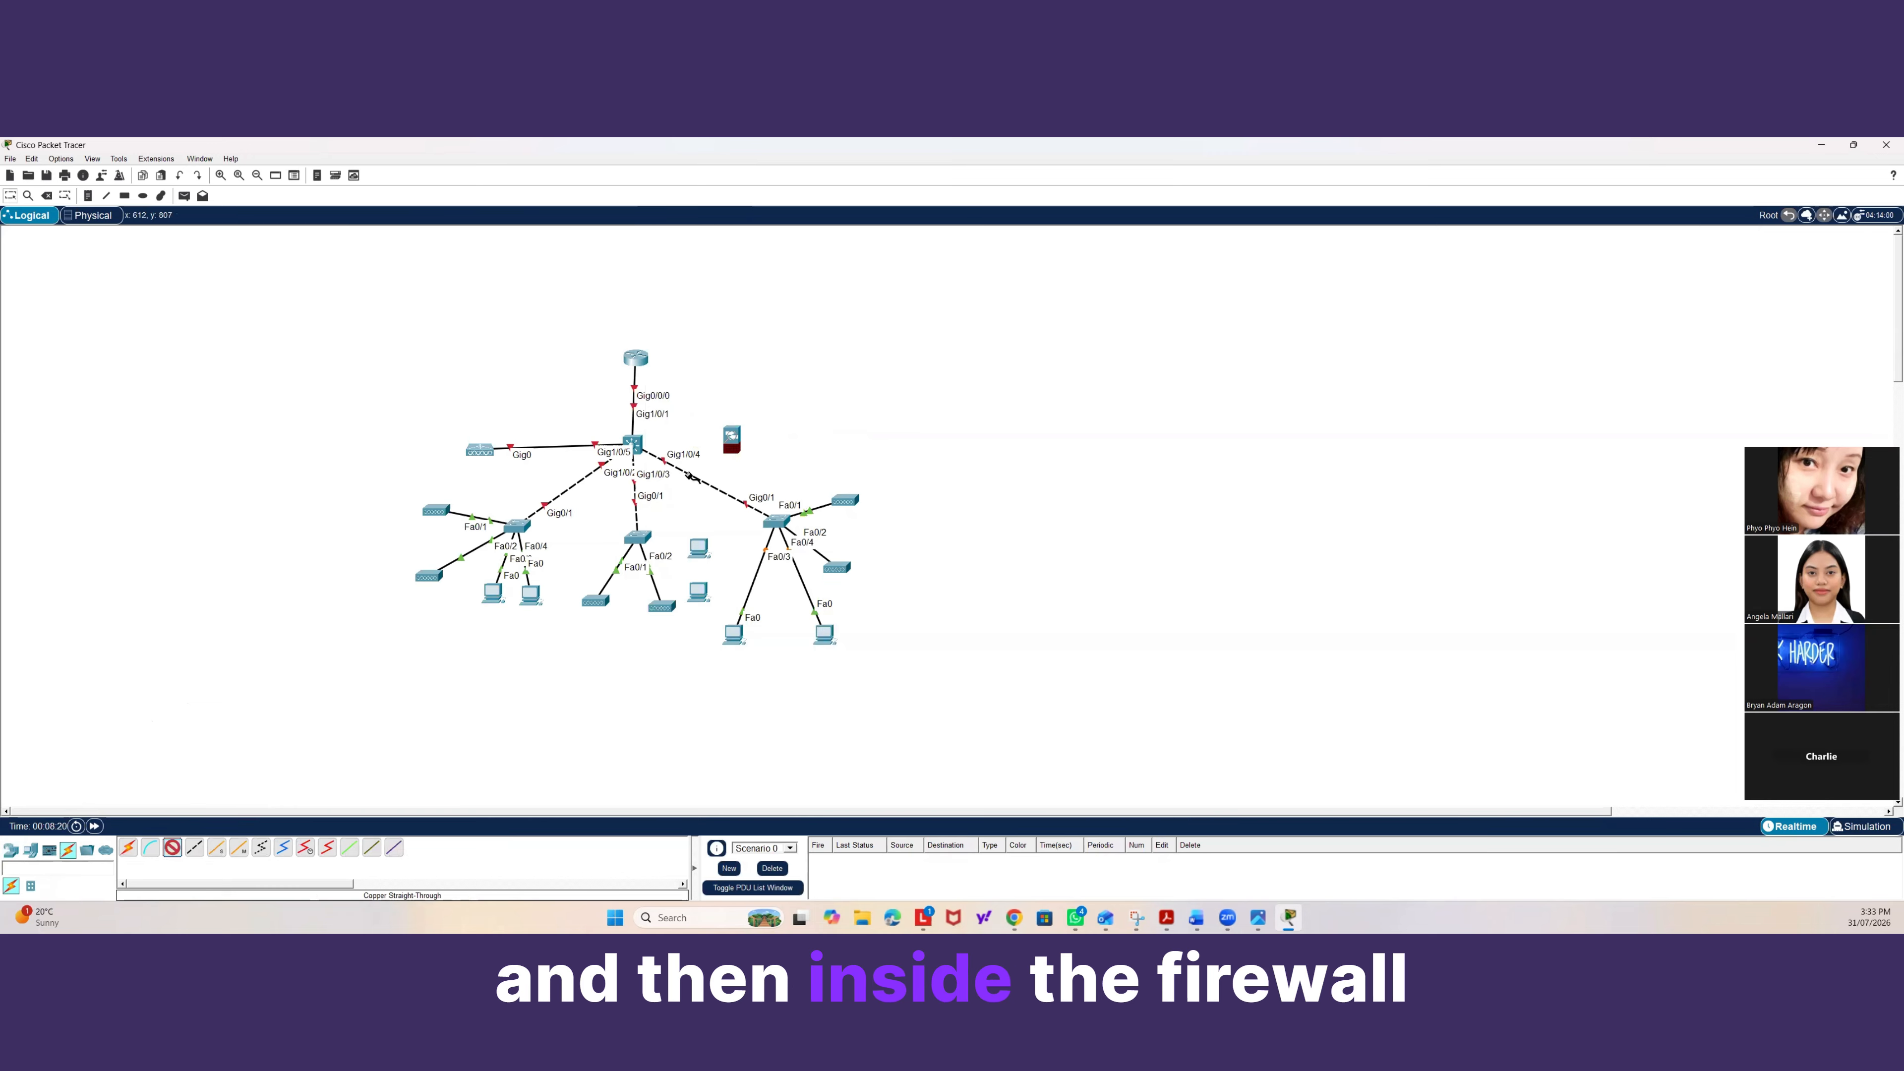
click(640, 444)
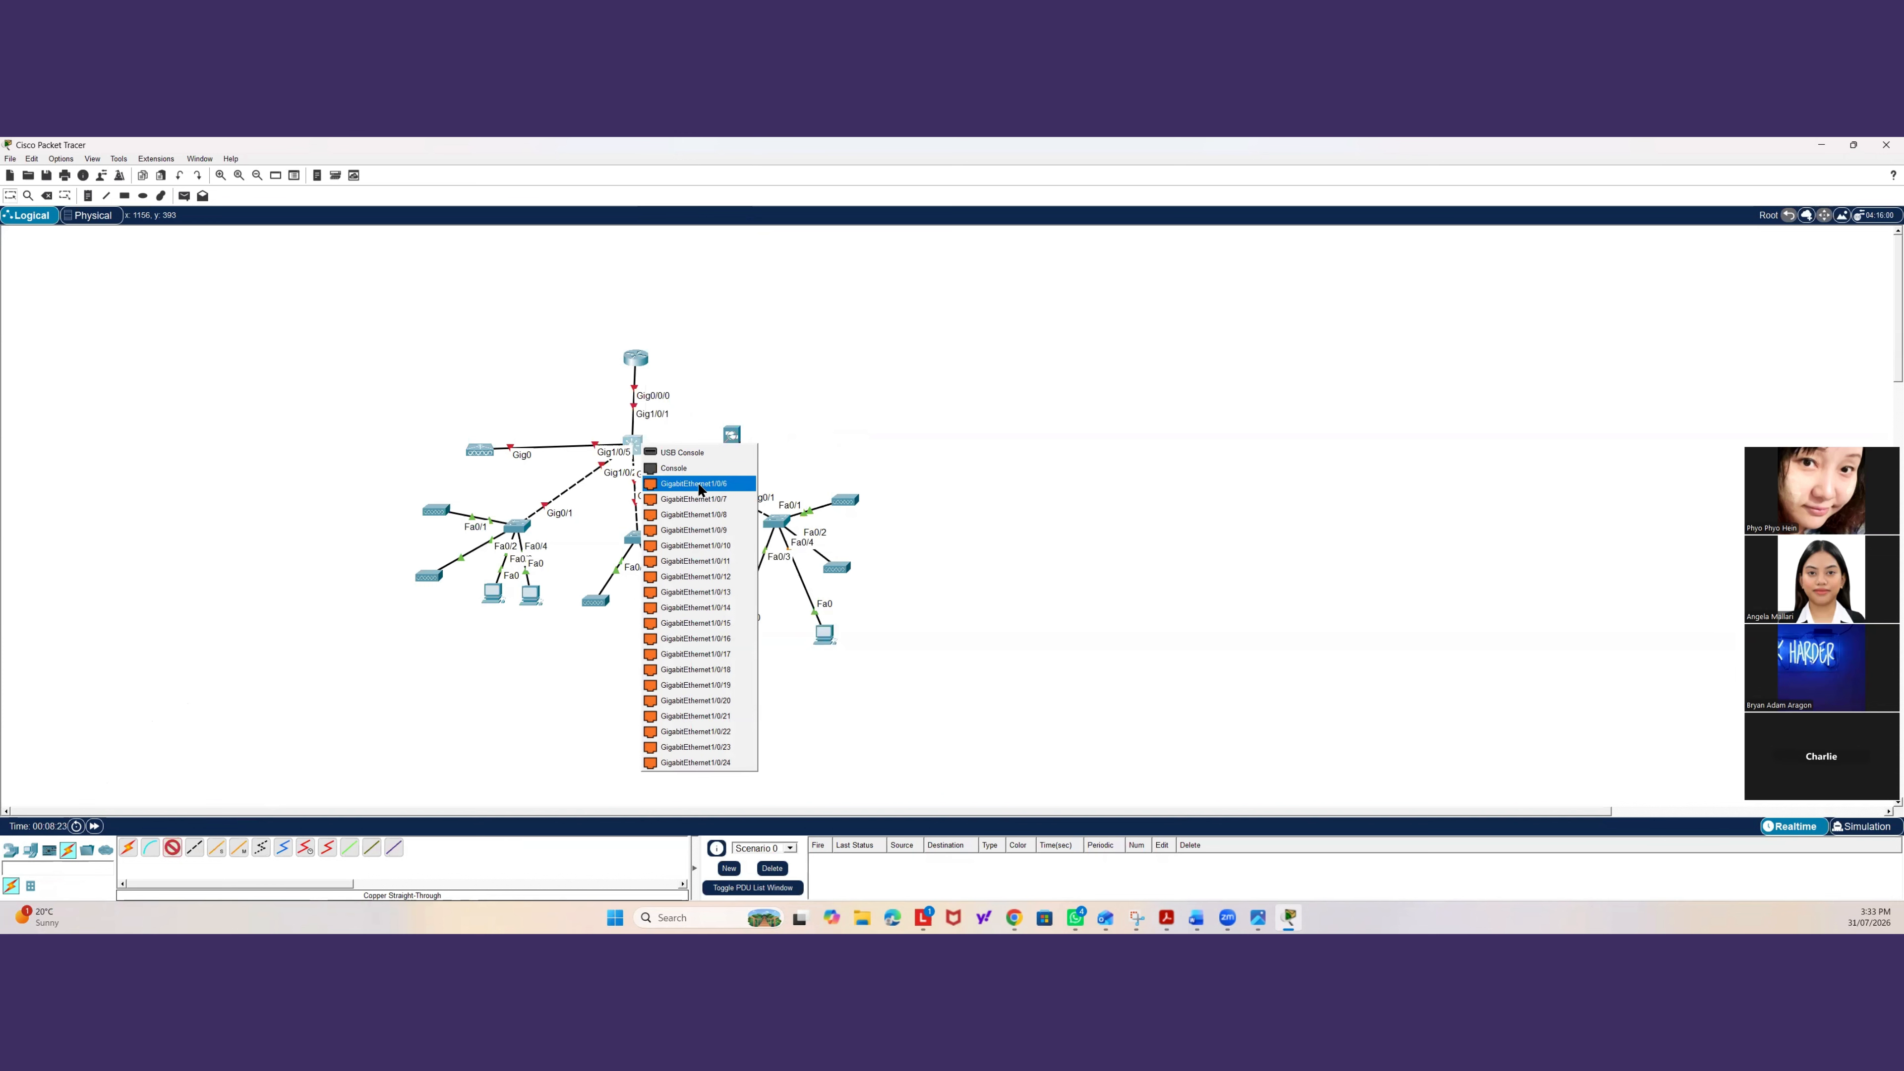
click(698, 484)
click(732, 439)
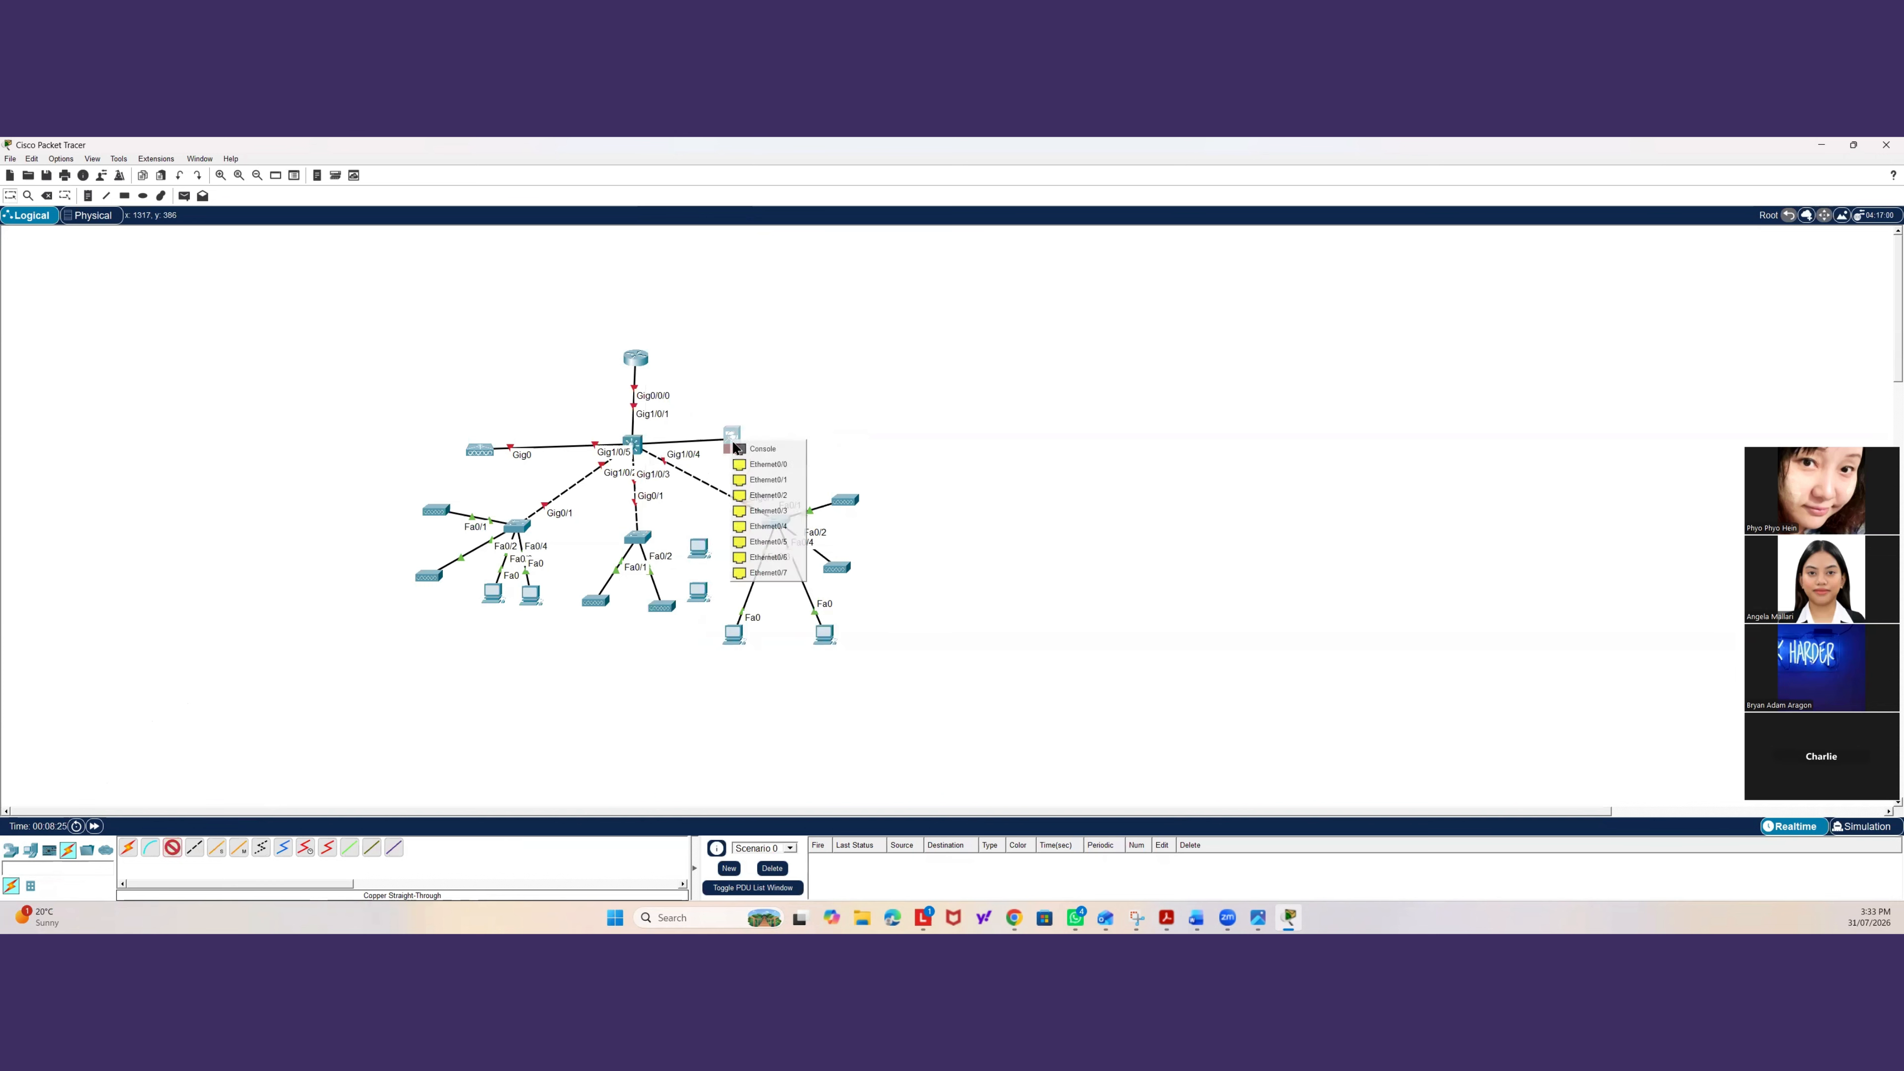
click(749, 464)
drag(730, 436, 741, 444)
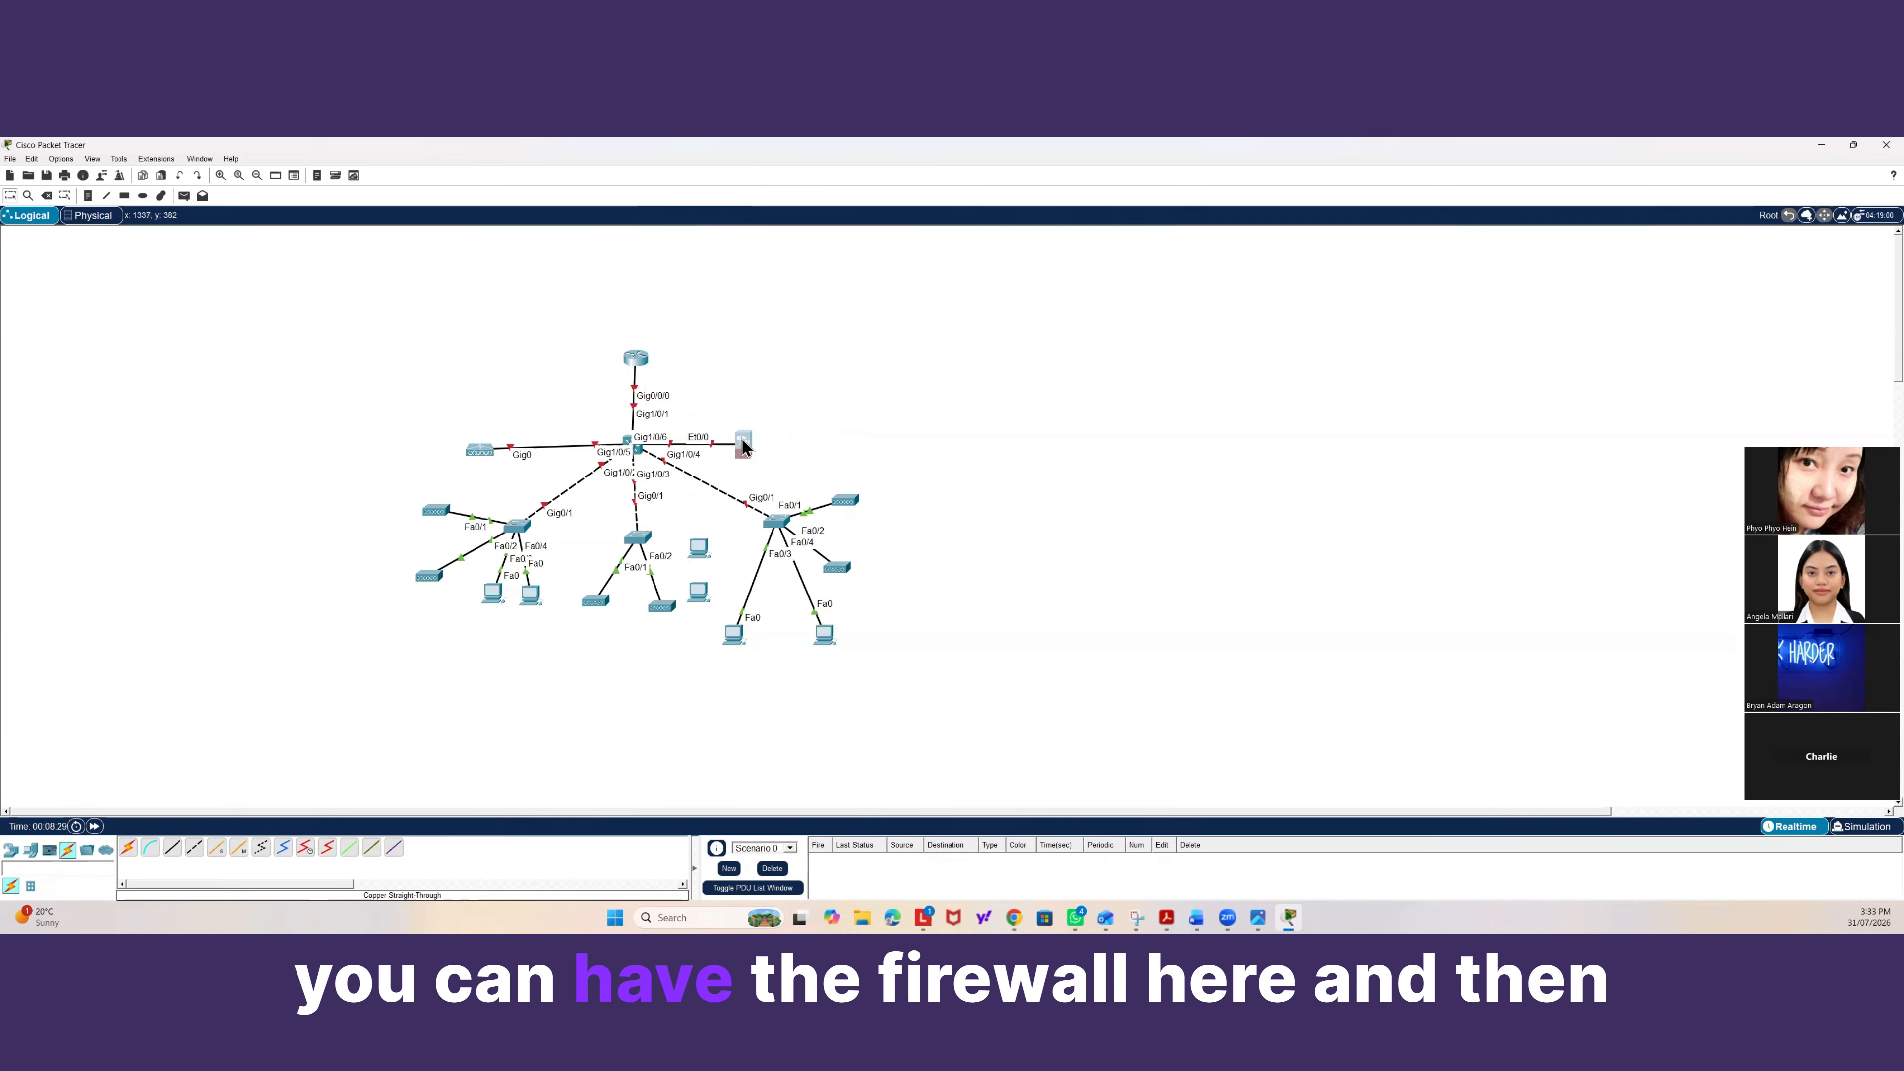
Place a new switch to the right of the firewall.
click(11, 849)
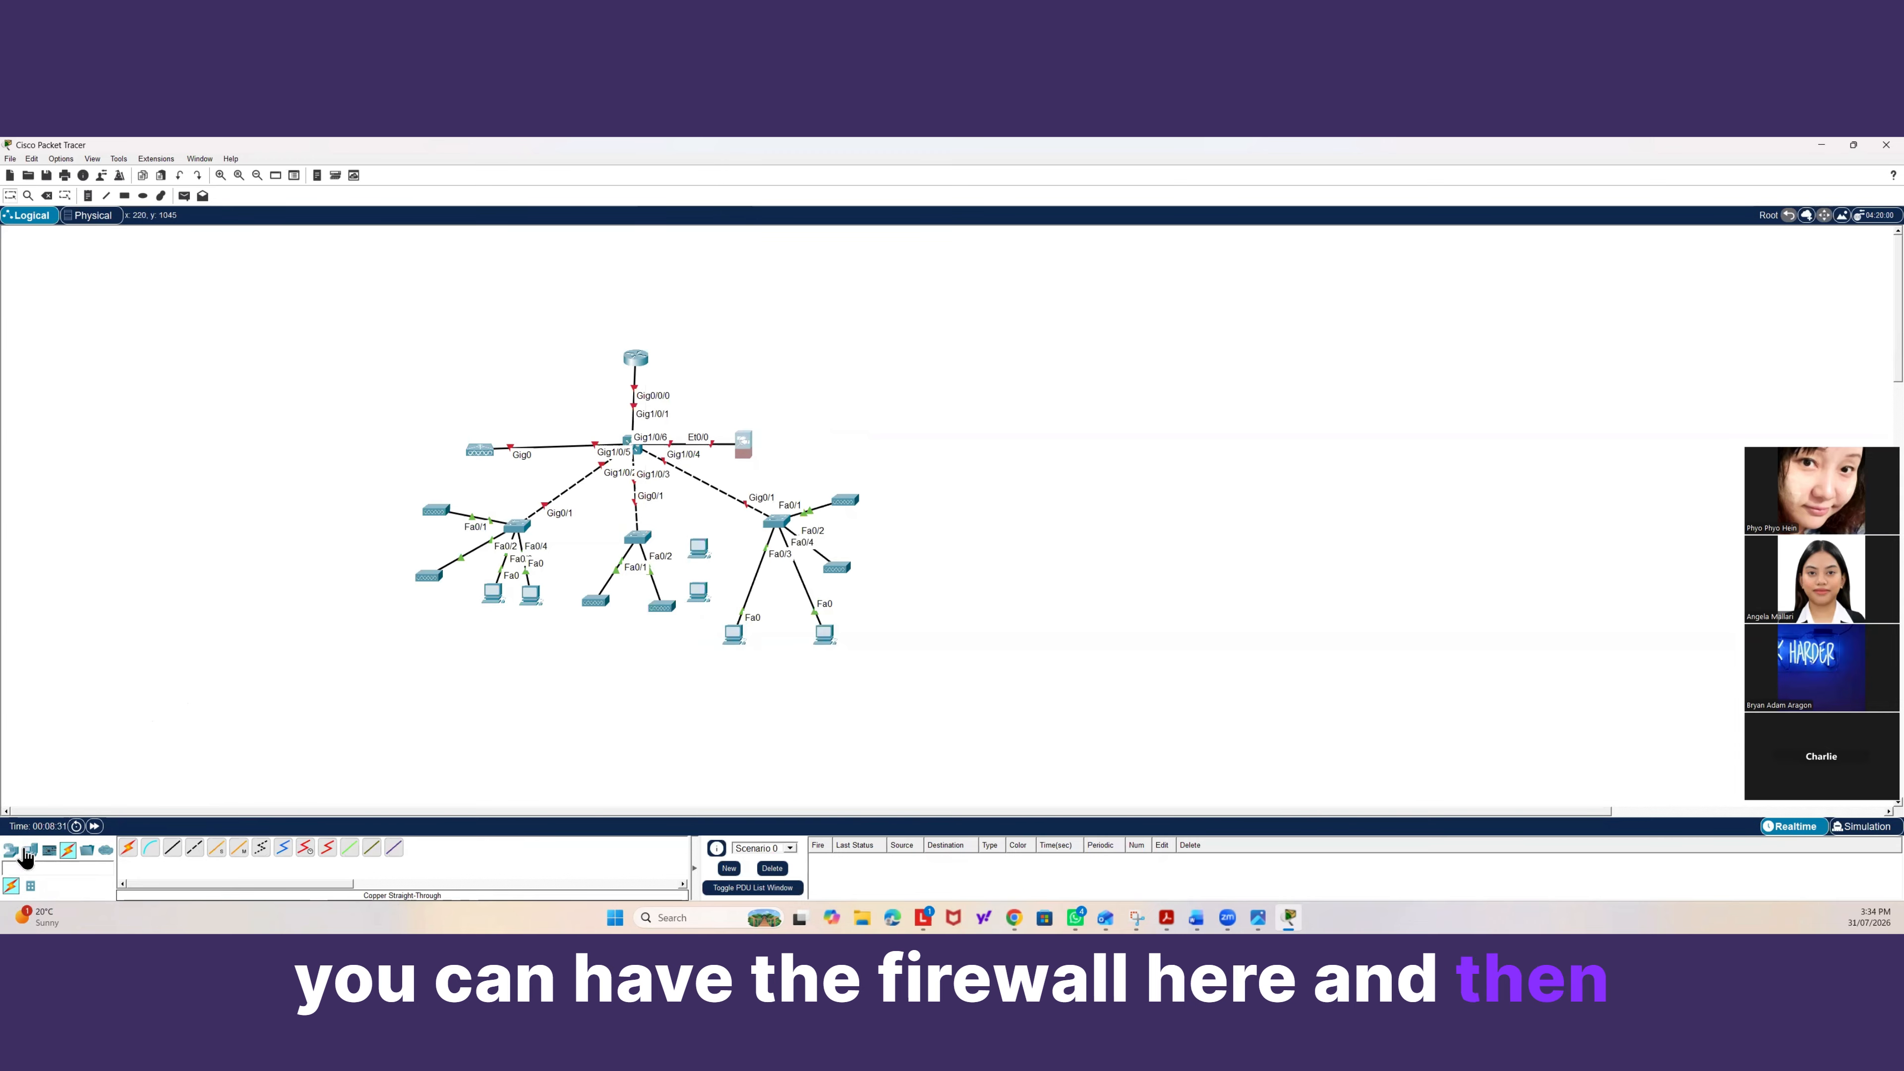
click(11, 851)
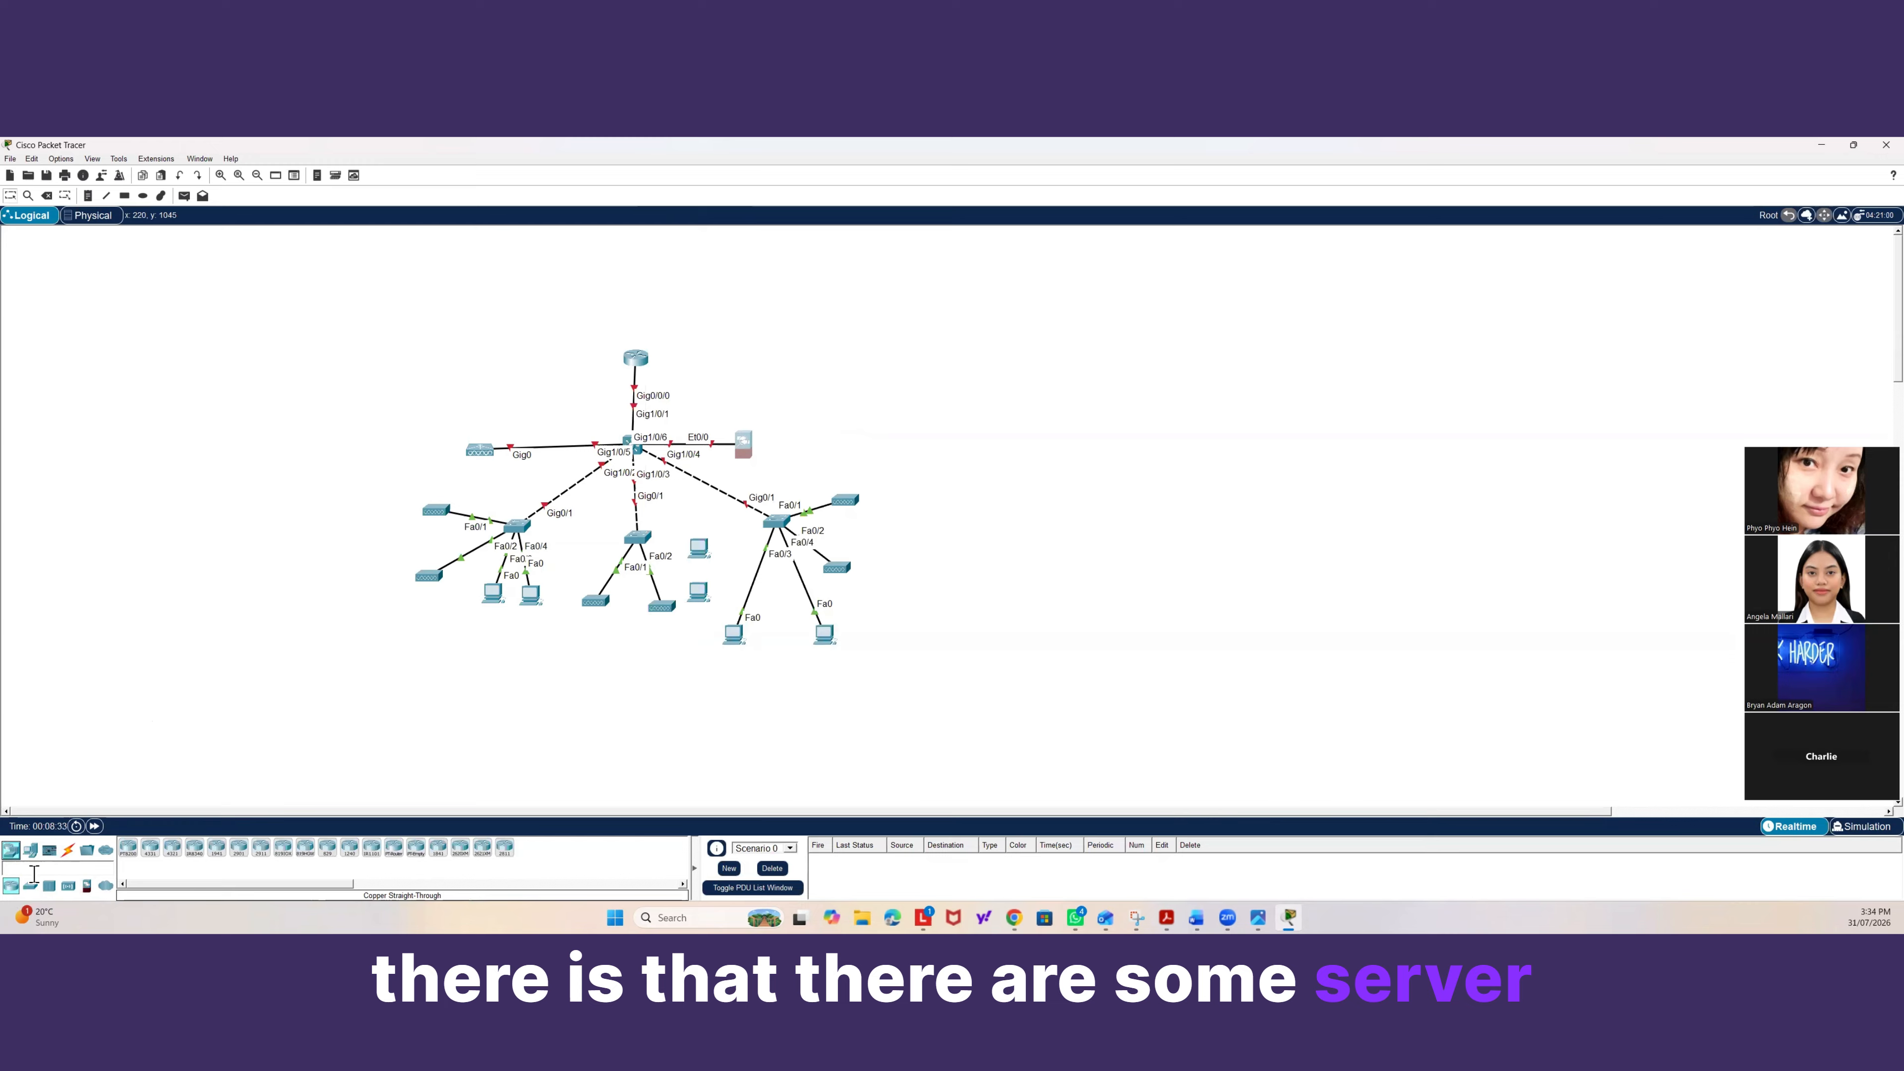
drag(30, 886, 800, 465)
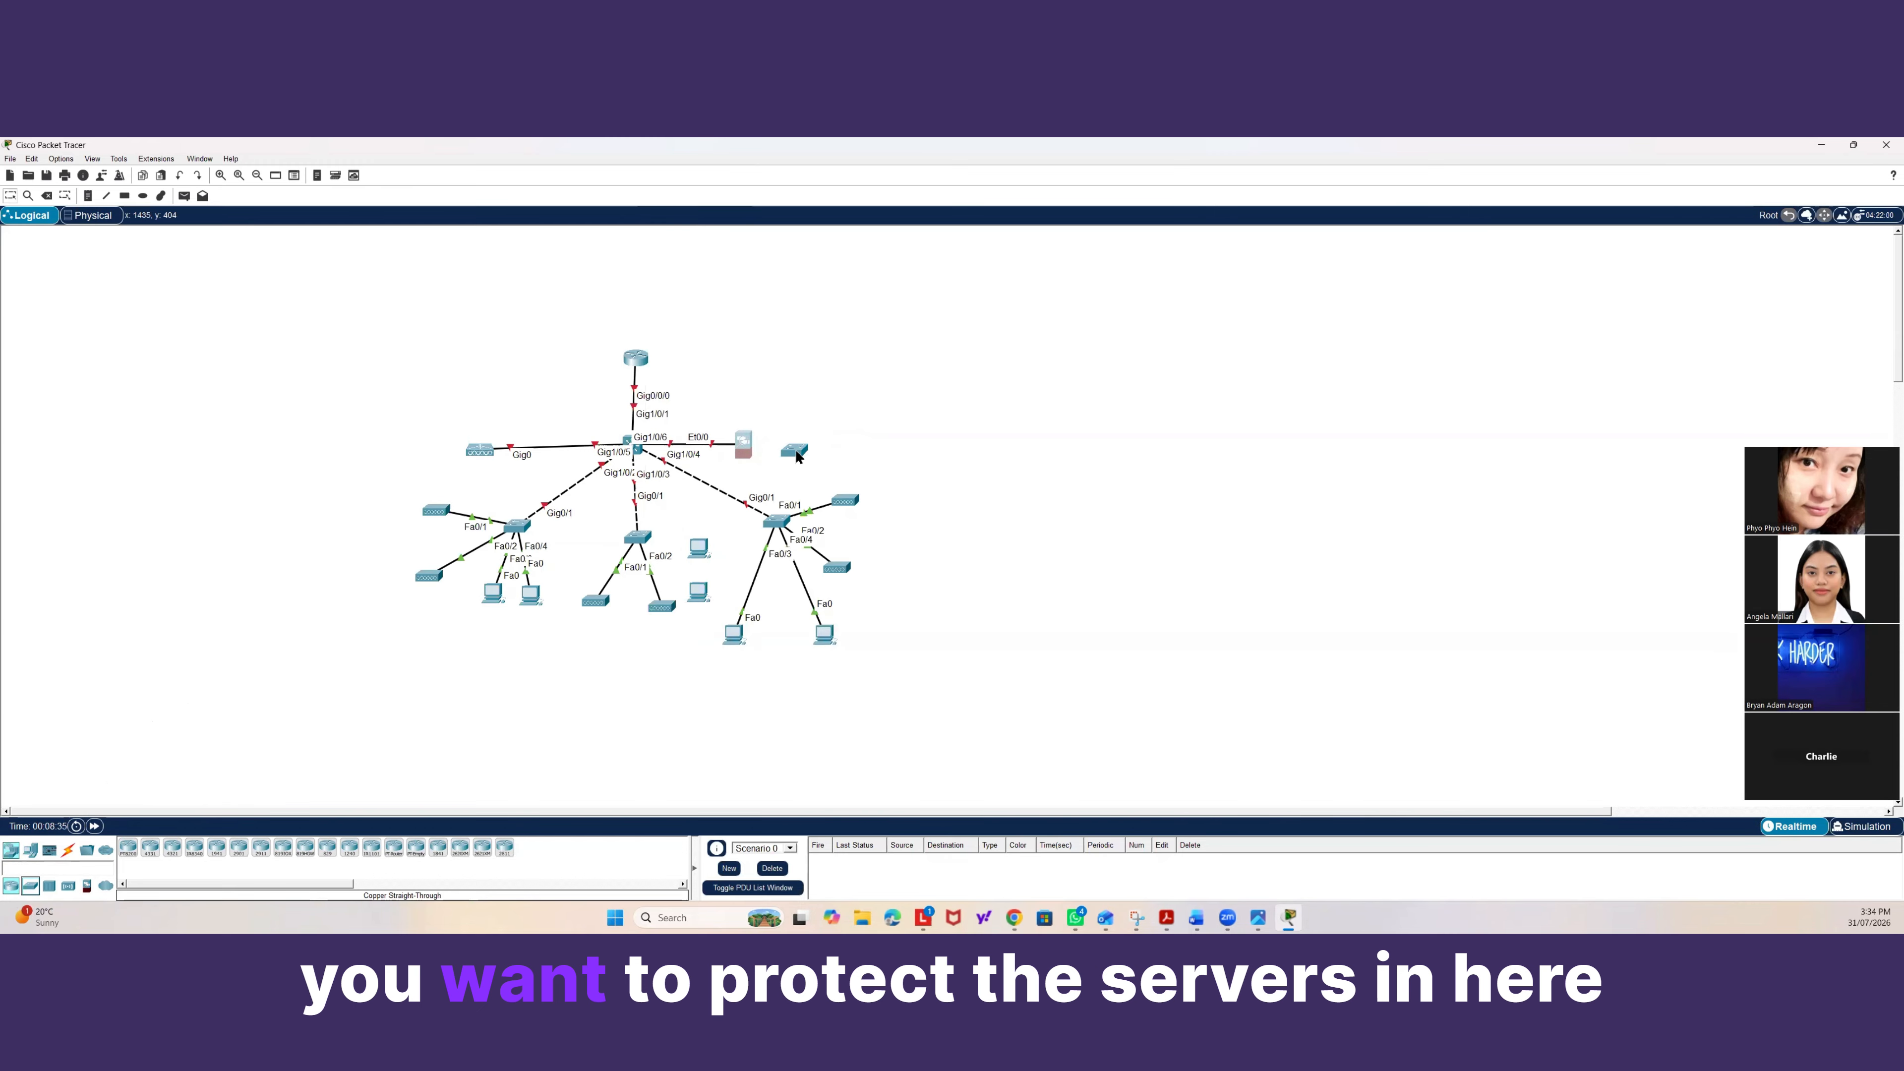
Cable the firewall's Ethernet0/1 to the new switch's FastEthernet0/1 with a straight-through cable.
click(66, 850)
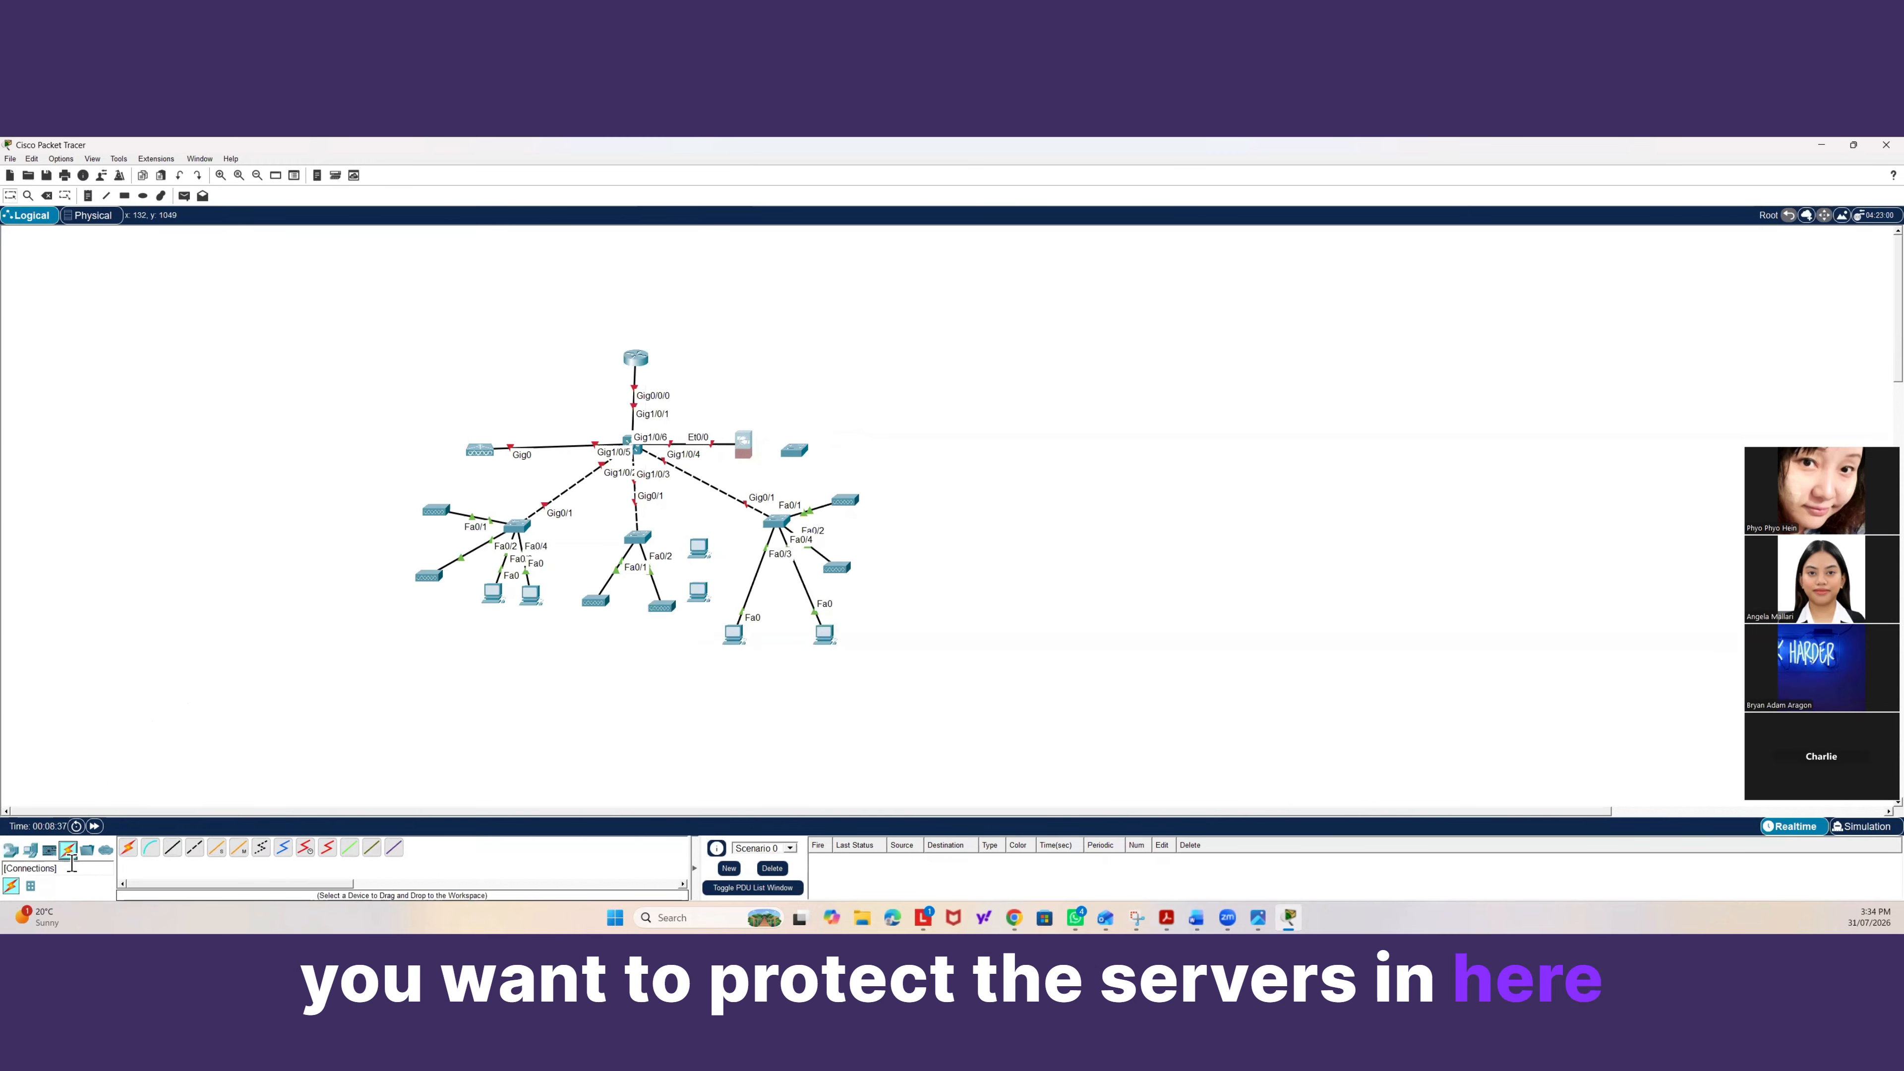
click(172, 847)
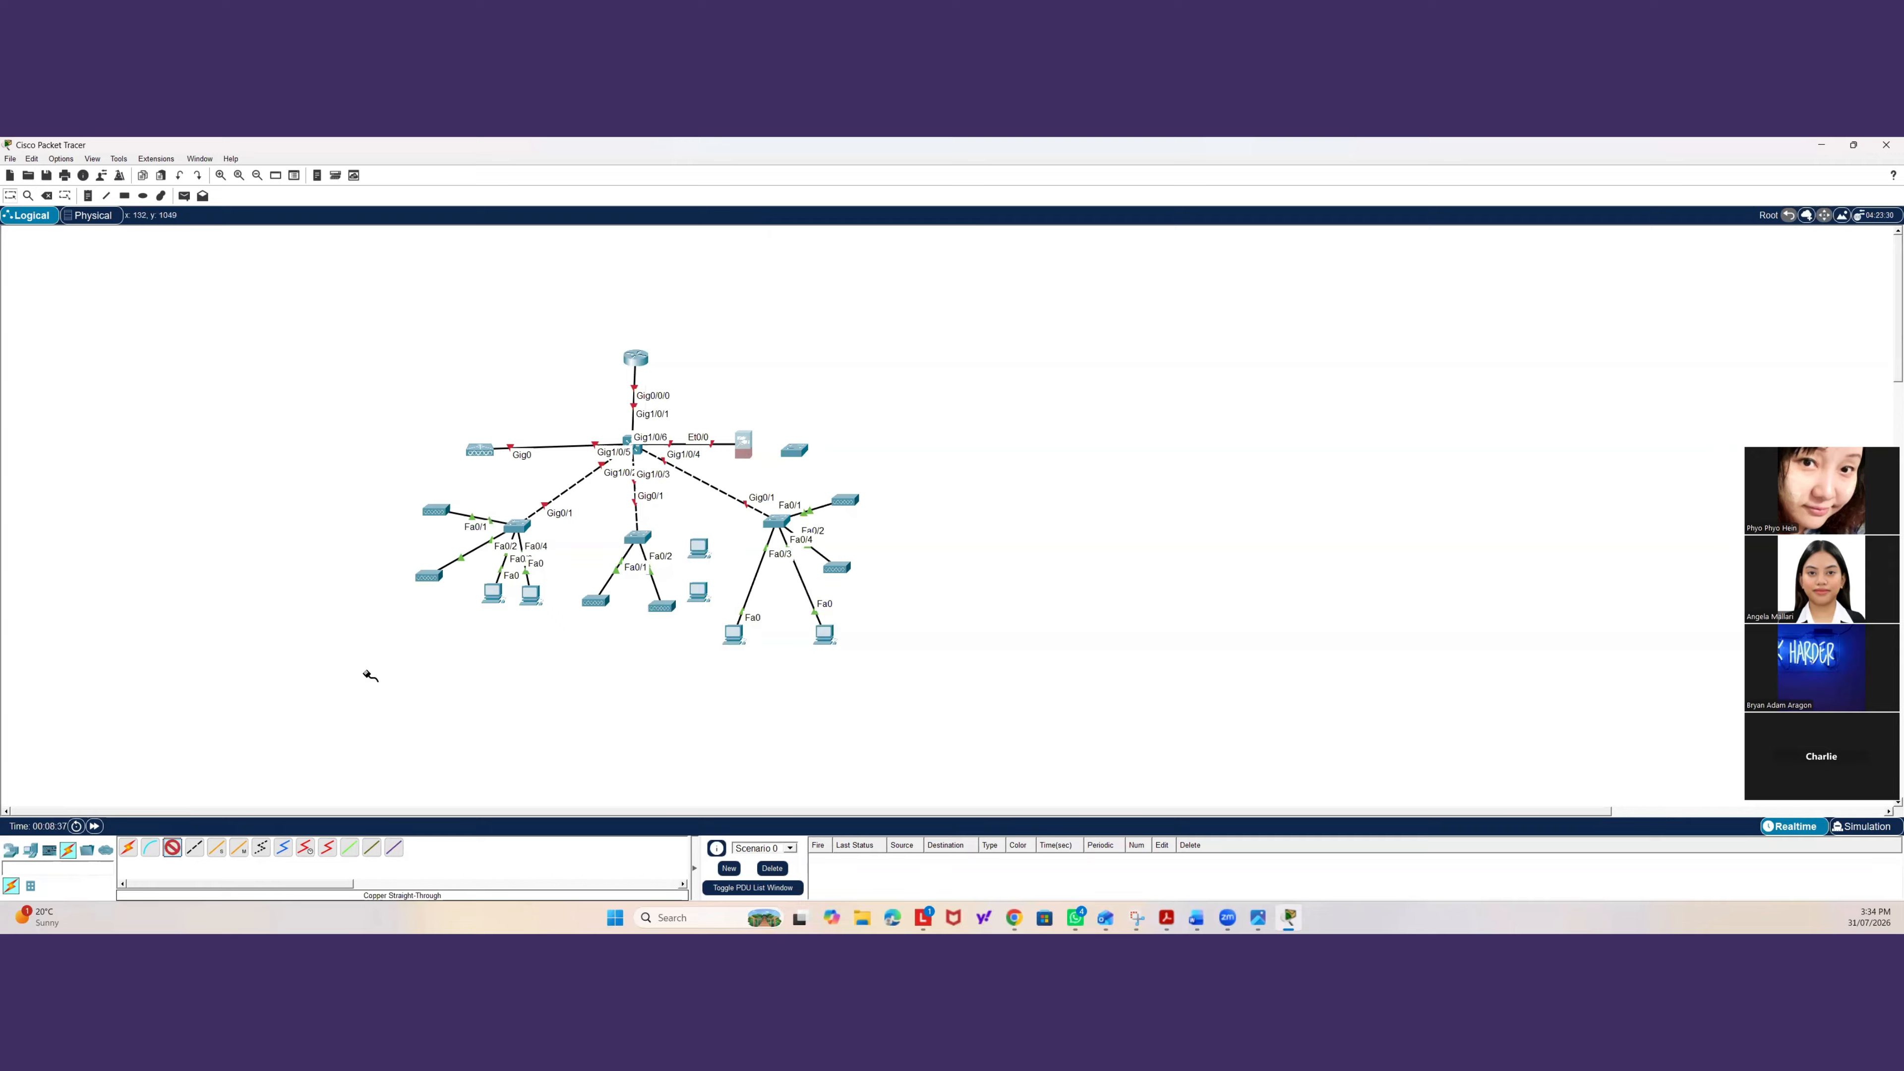
click(754, 459)
click(783, 478)
click(796, 452)
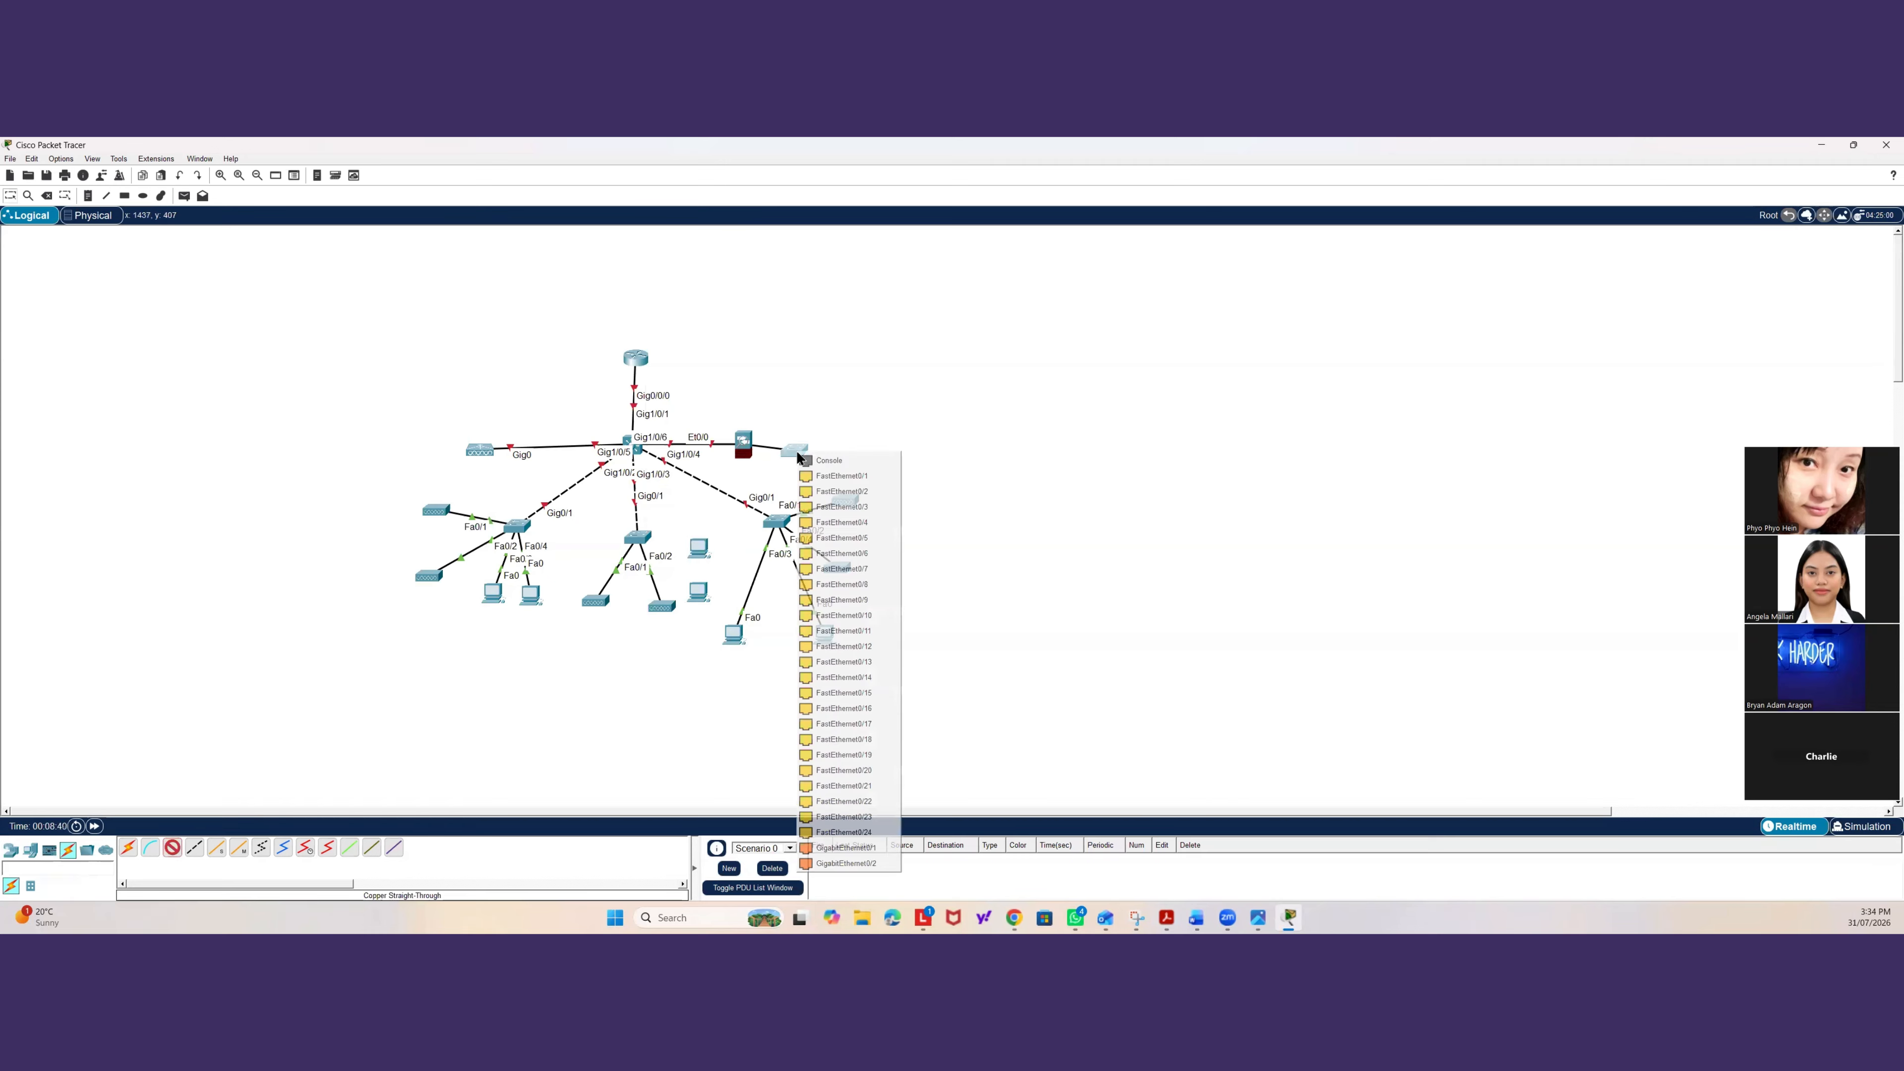
click(817, 482)
Place two Server-PT devices beside the new switch.
click(10, 850)
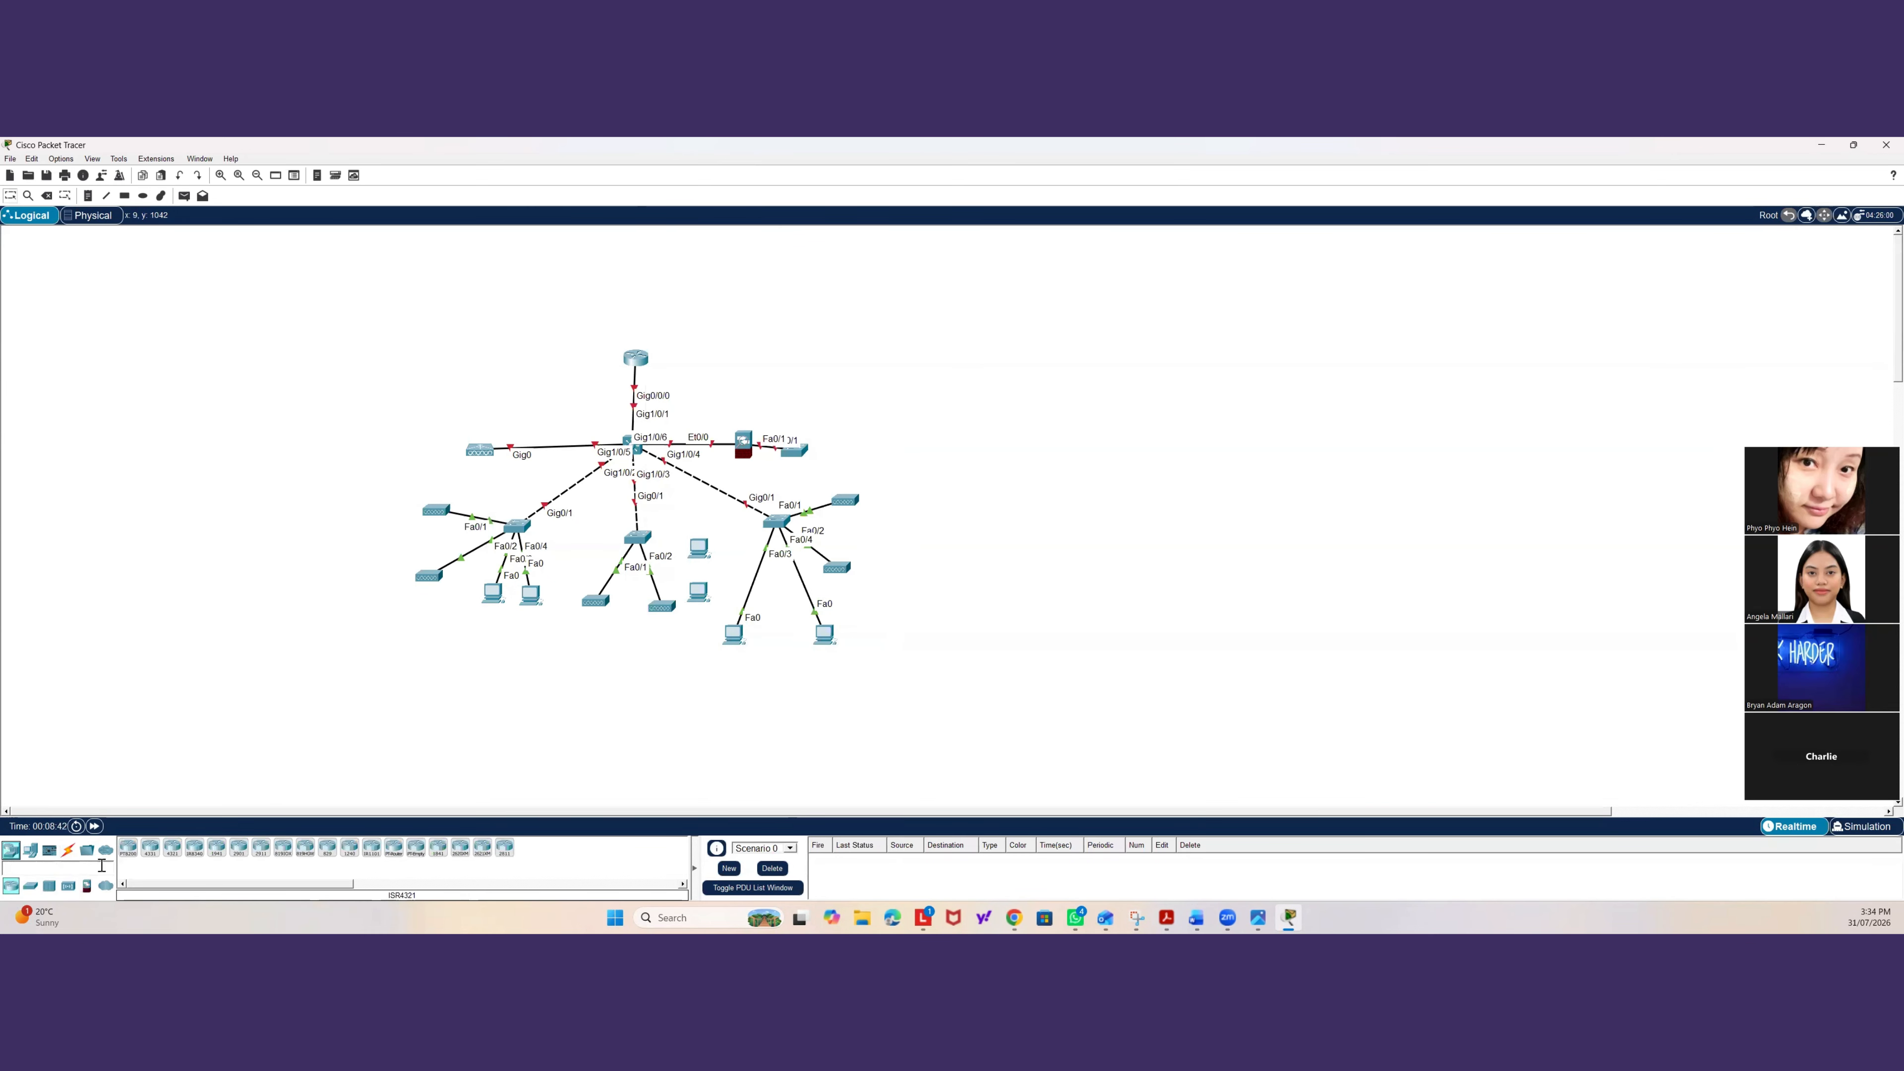
click(31, 887)
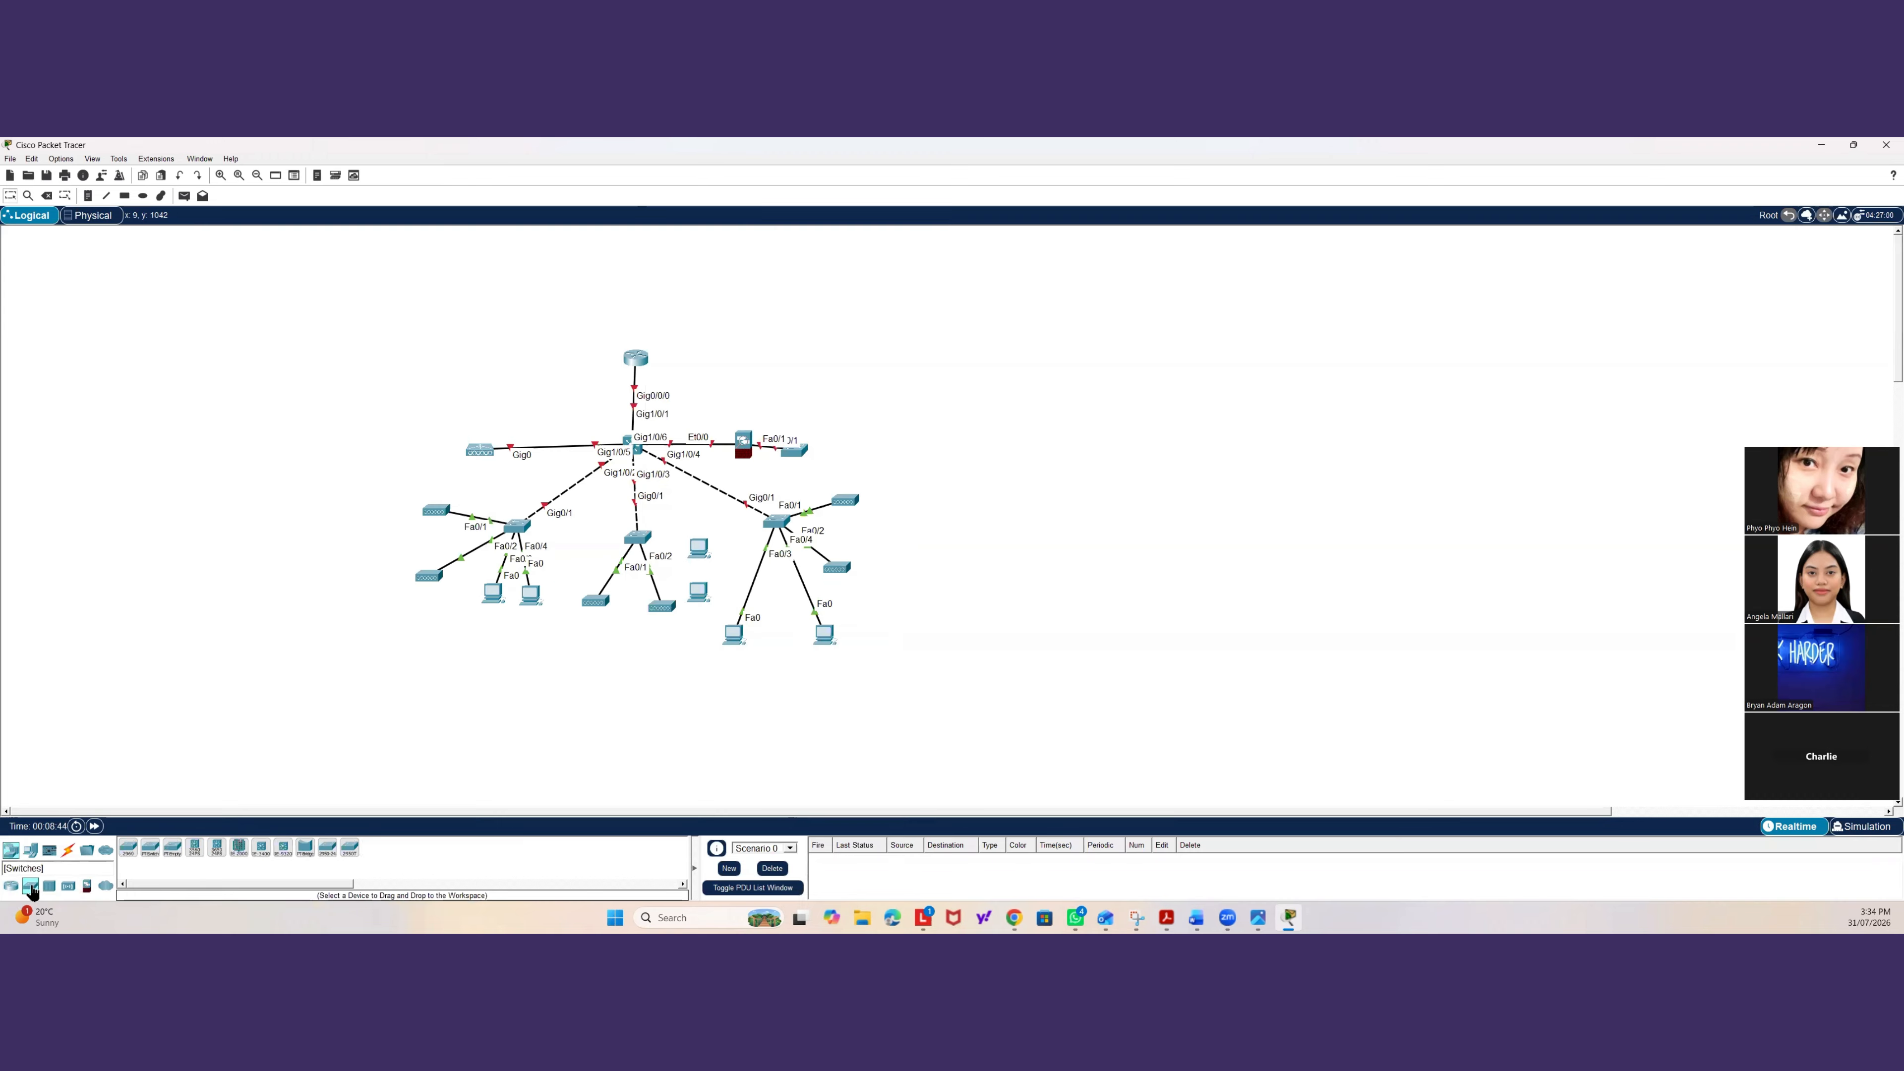
click(29, 852)
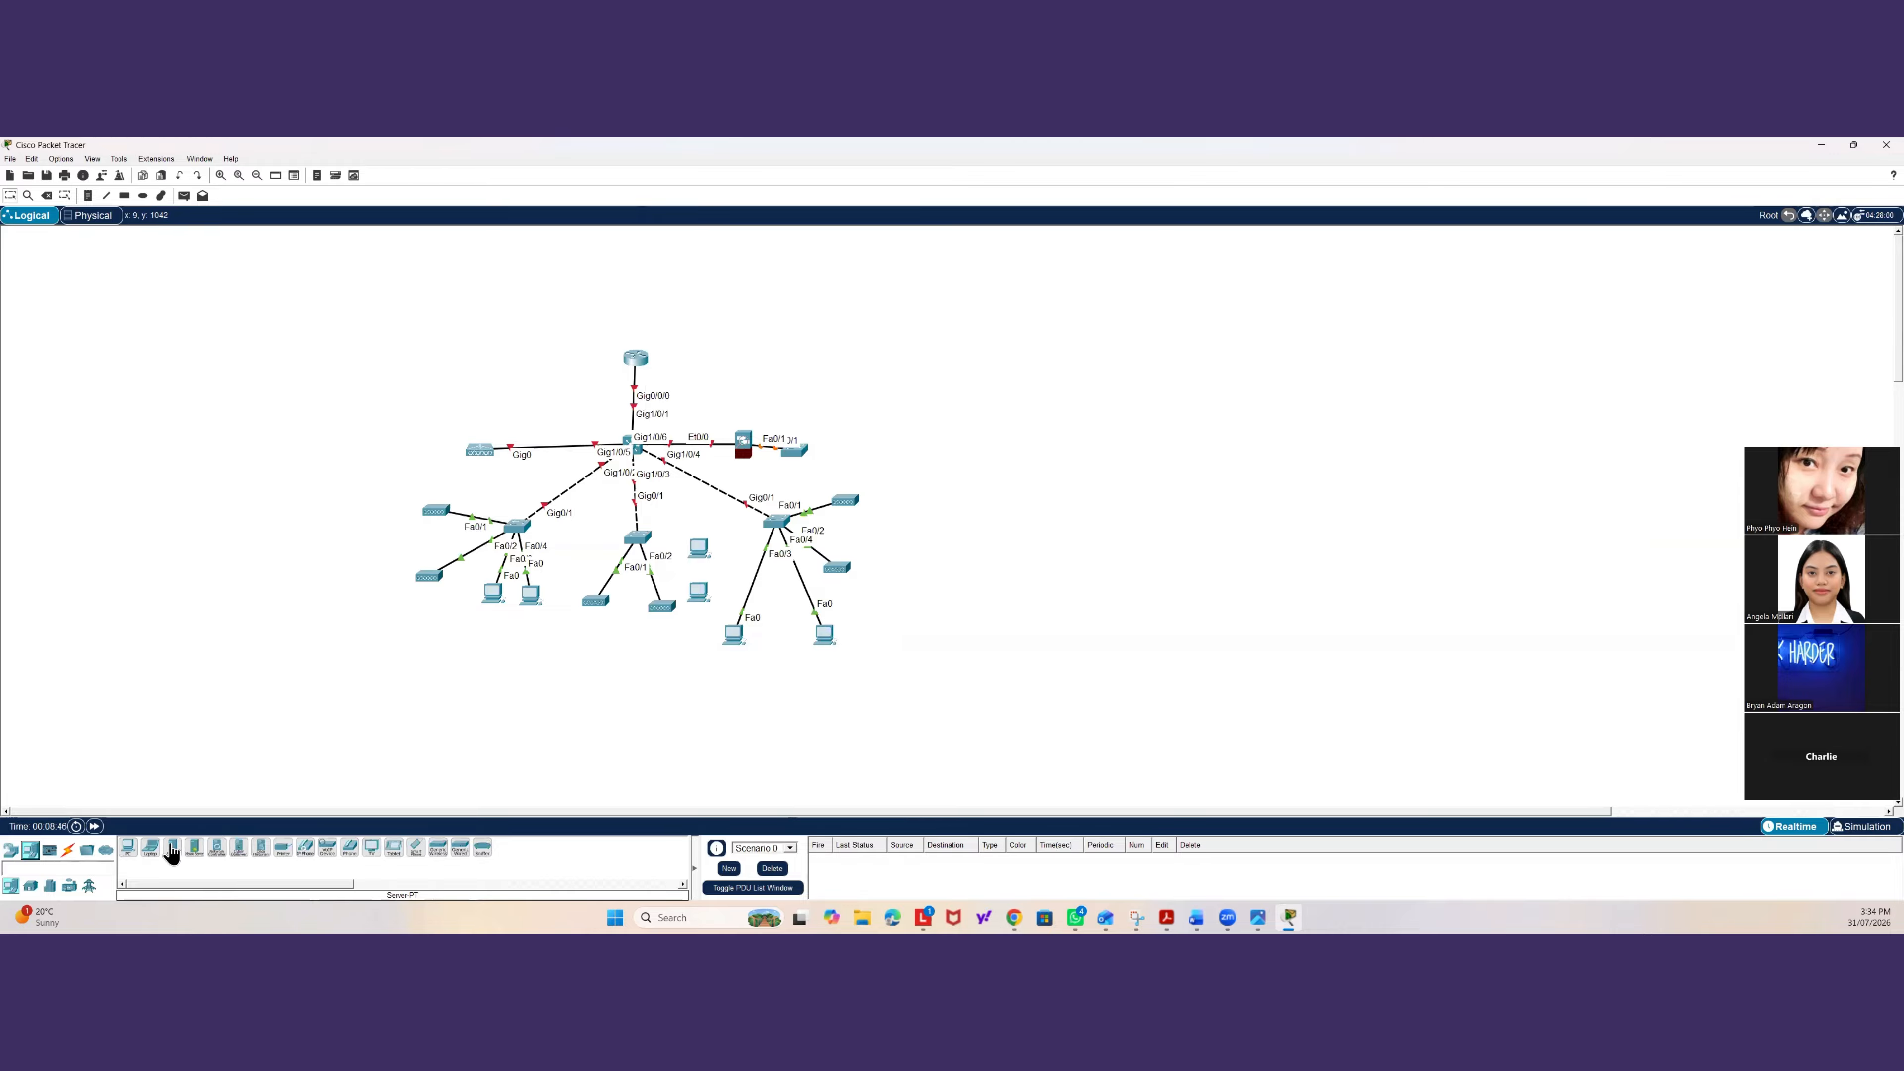
drag(171, 853, 851, 413)
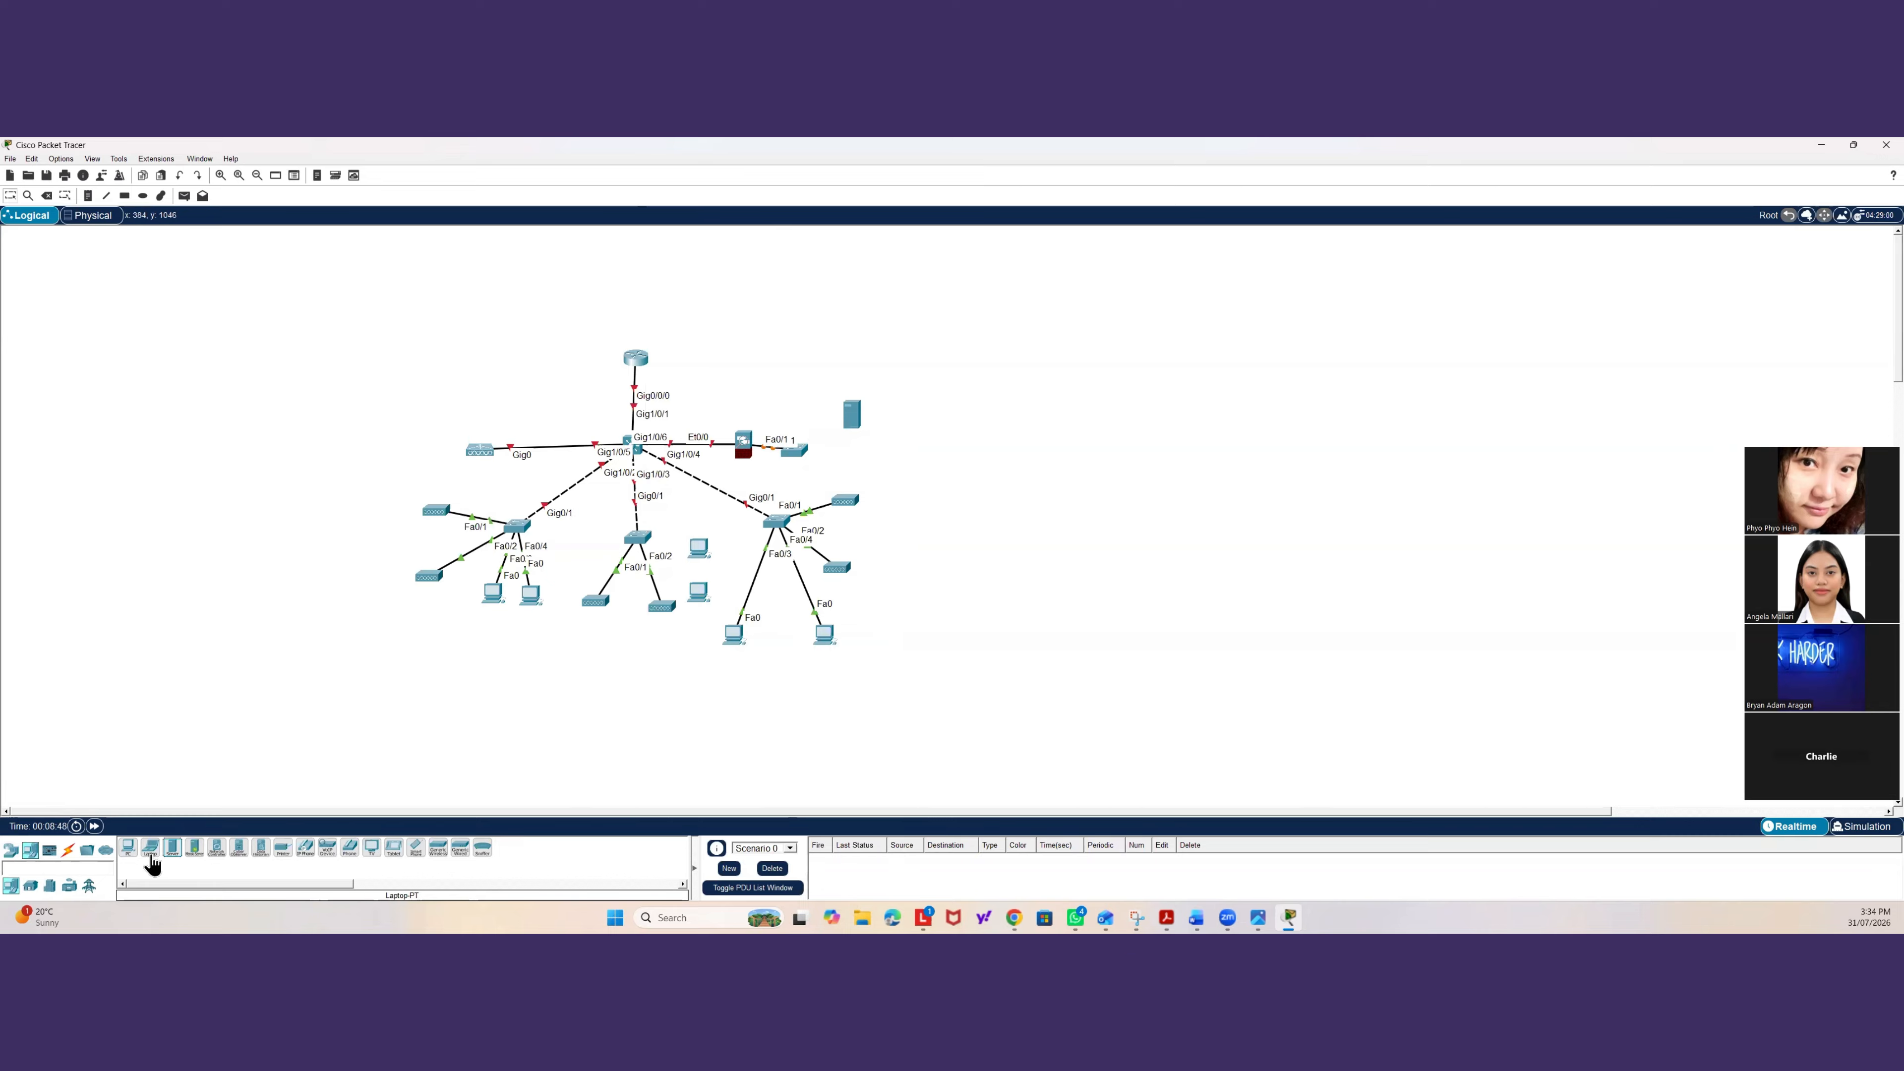
drag(172, 852, 849, 455)
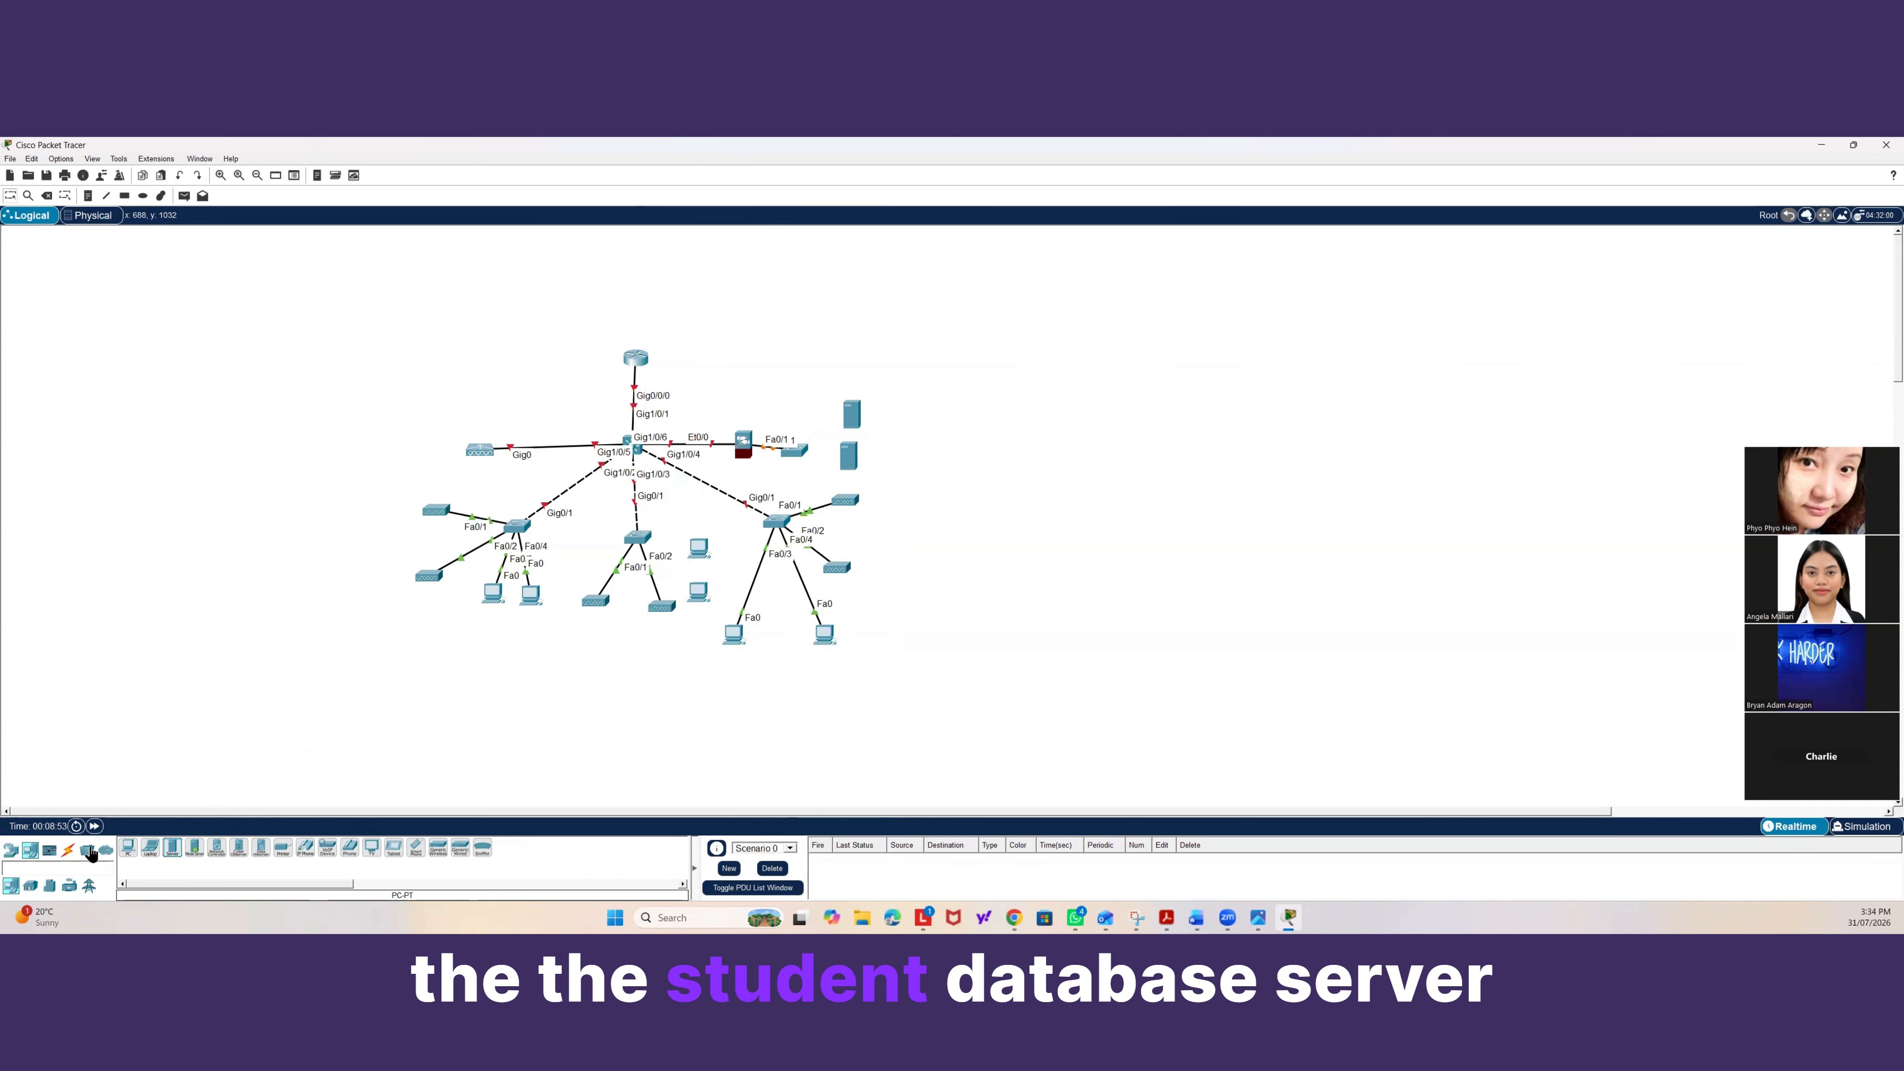
Cable the new switch's FastEthernet0/2 to the upper server's FastEthernet0 port.
click(66, 851)
click(172, 847)
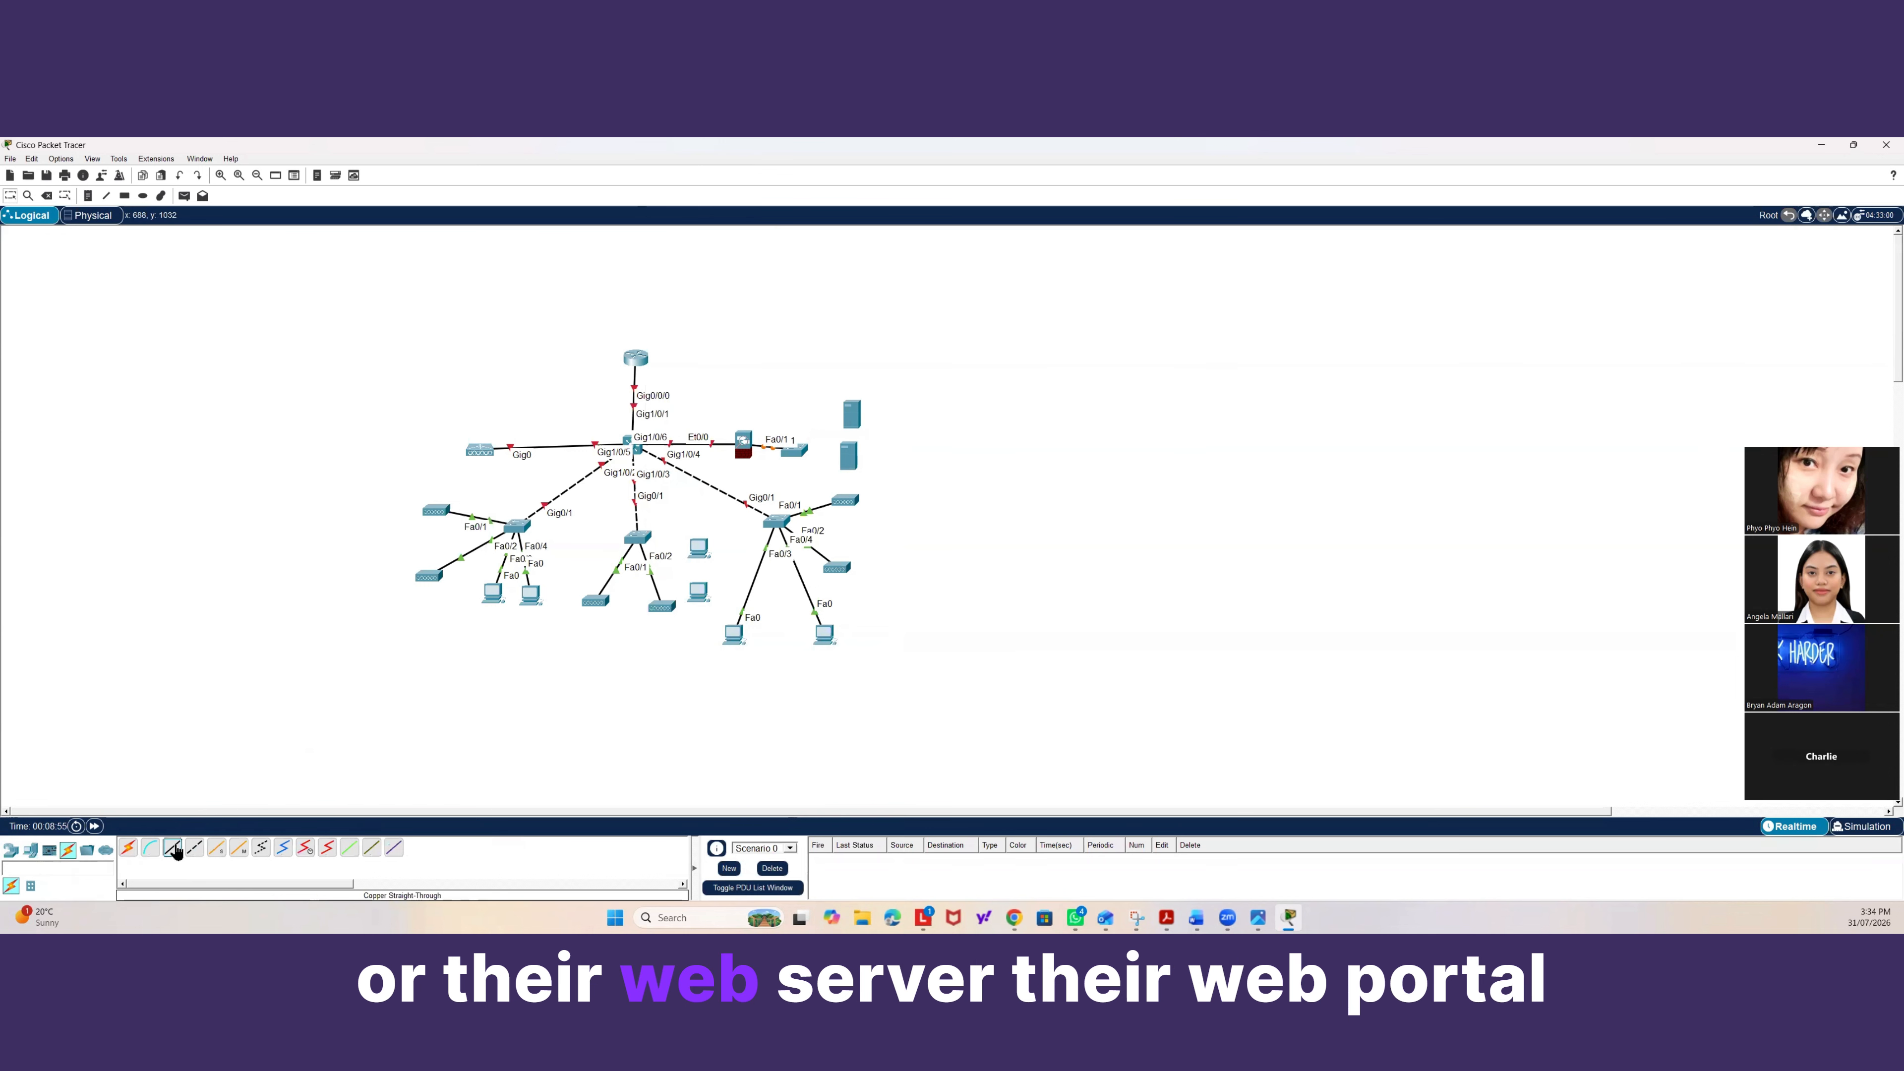
click(795, 451)
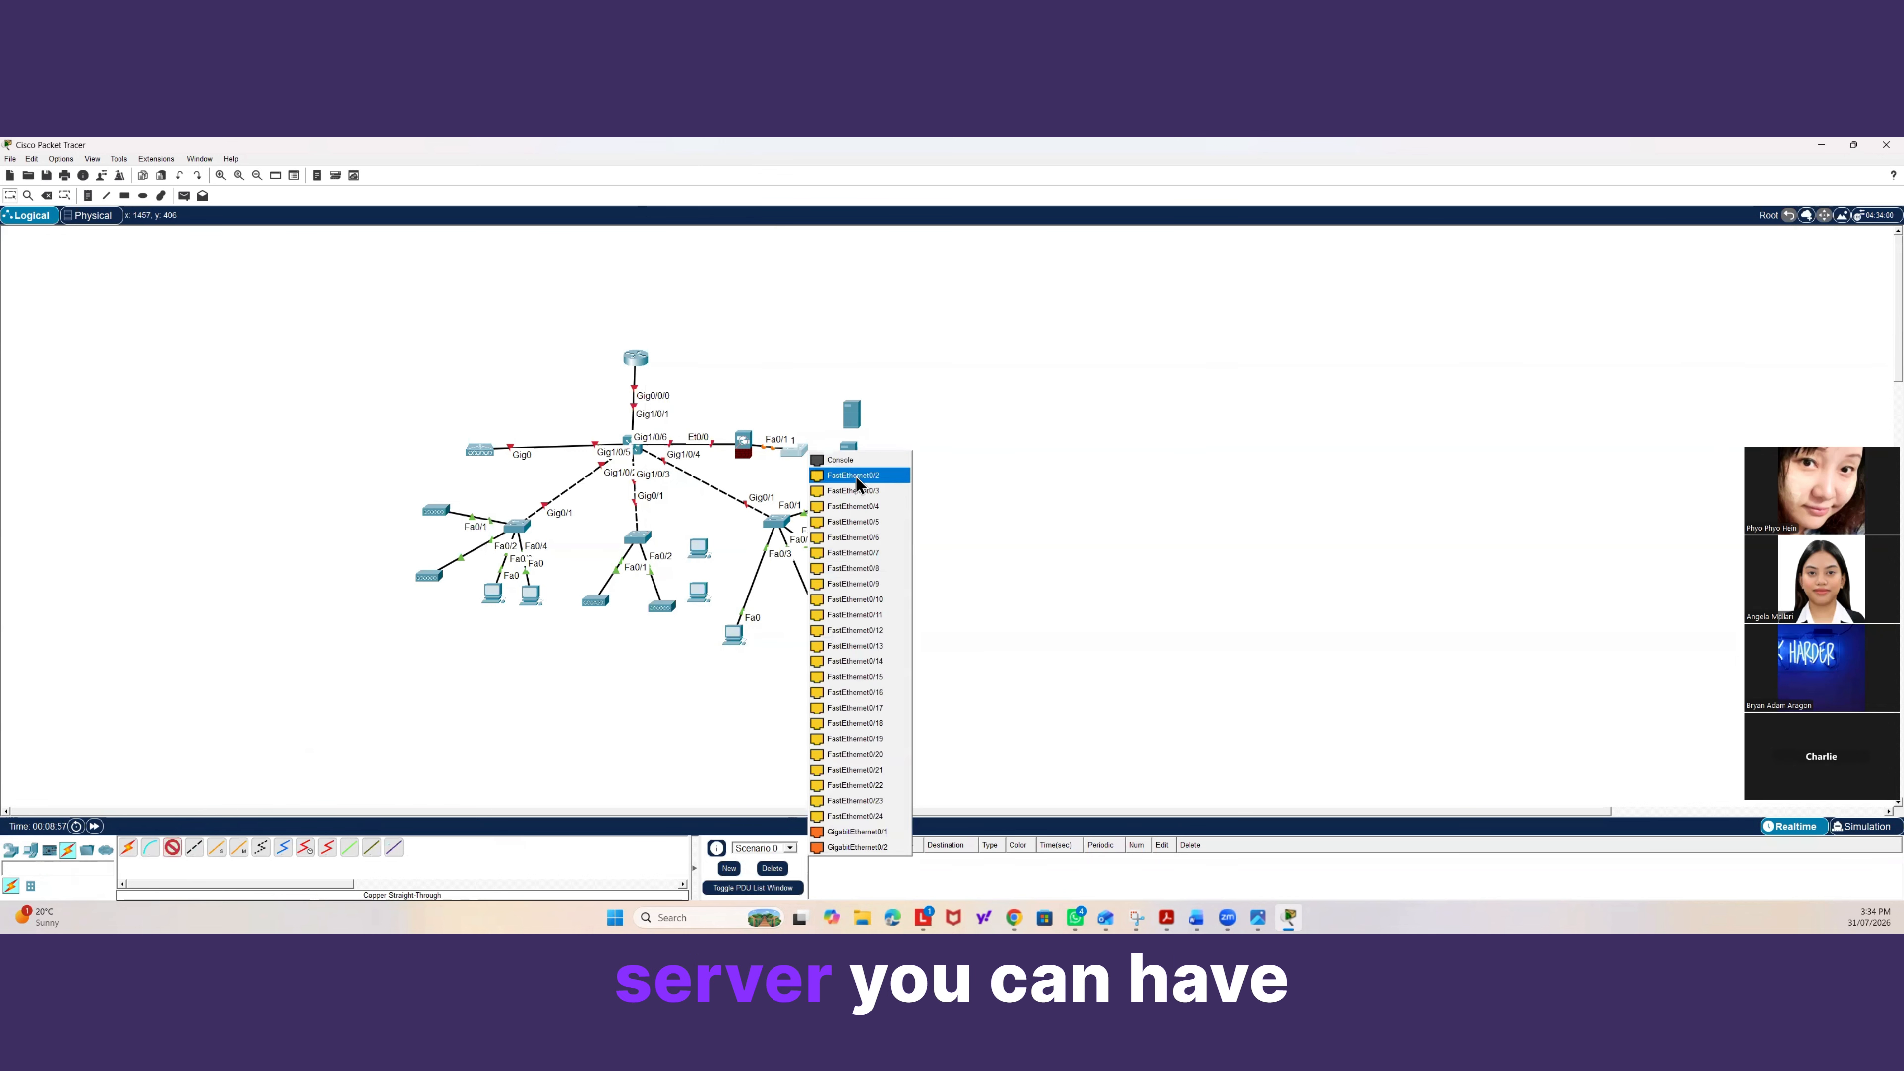
click(847, 471)
click(860, 420)
click(873, 424)
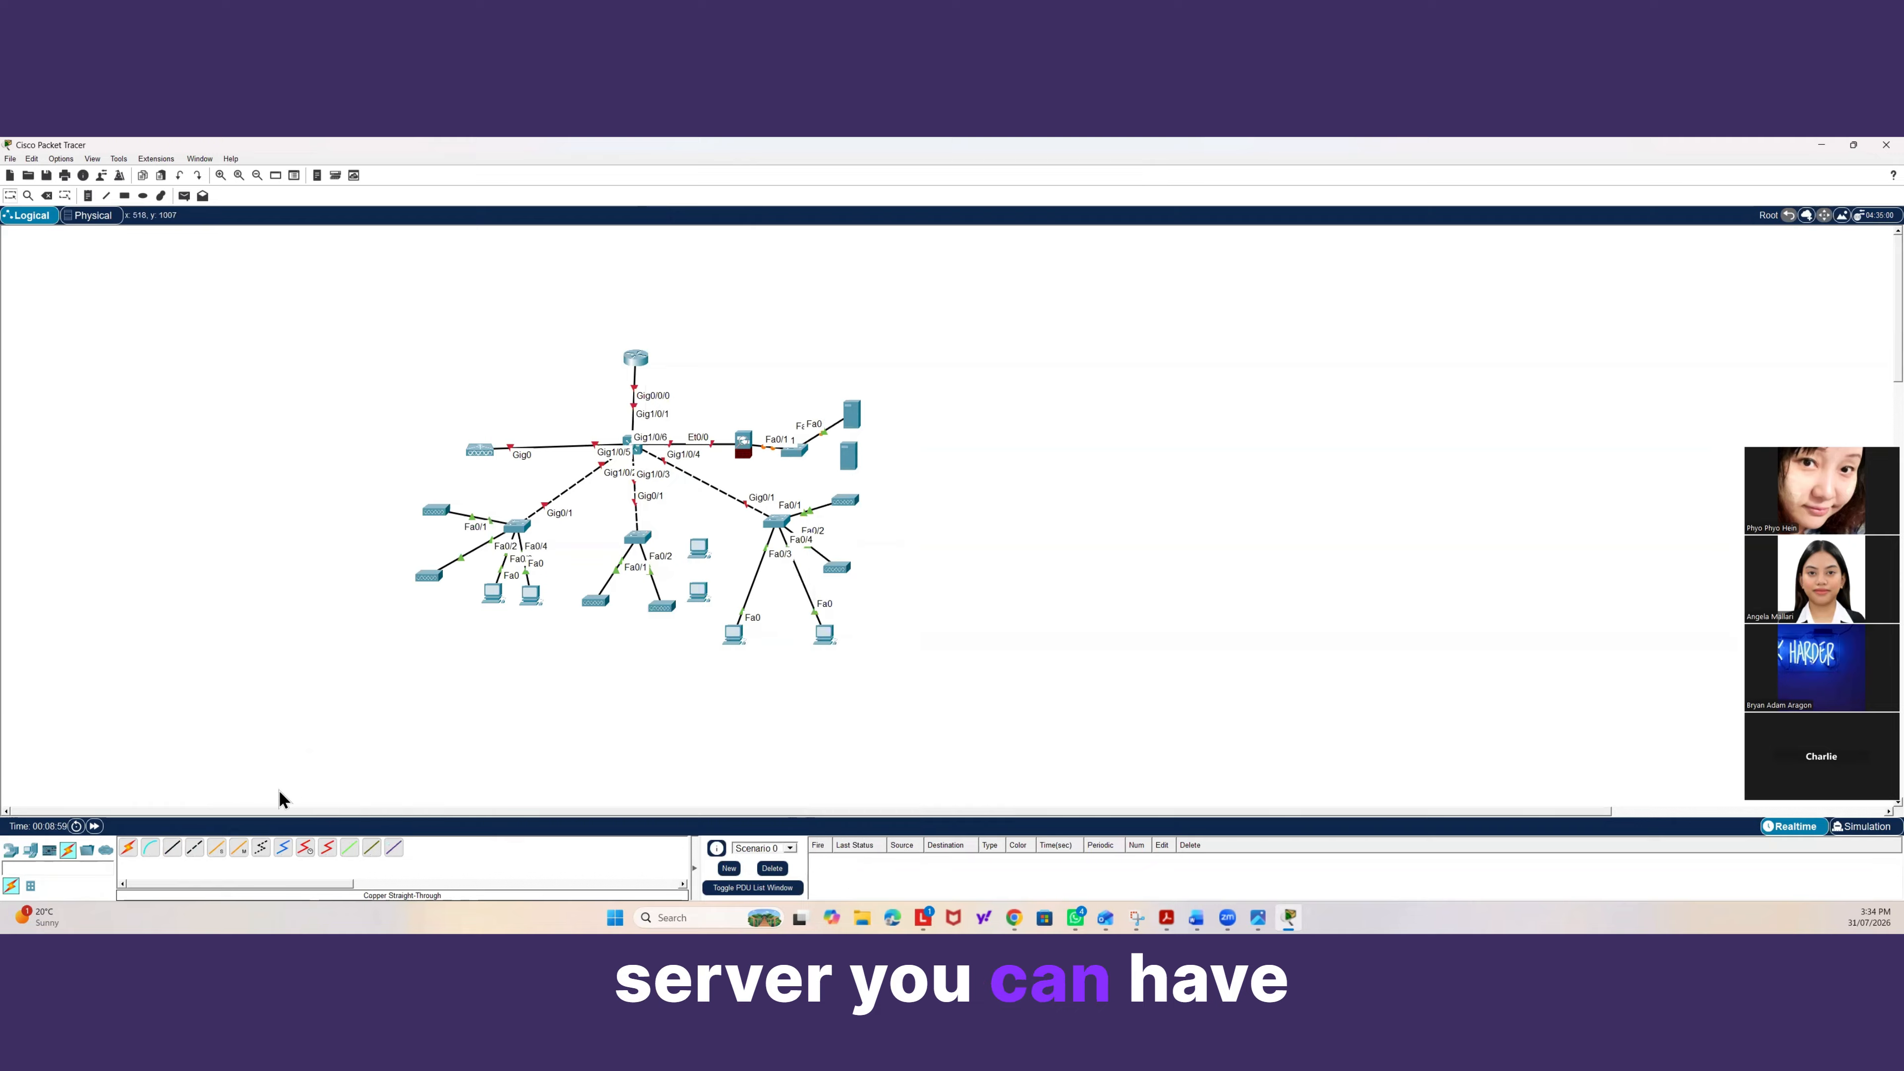
Cable the new switch's FastEthernet0/3 to the lower server's FastEthernet0 port and move that server down slightly.
click(171, 850)
click(806, 459)
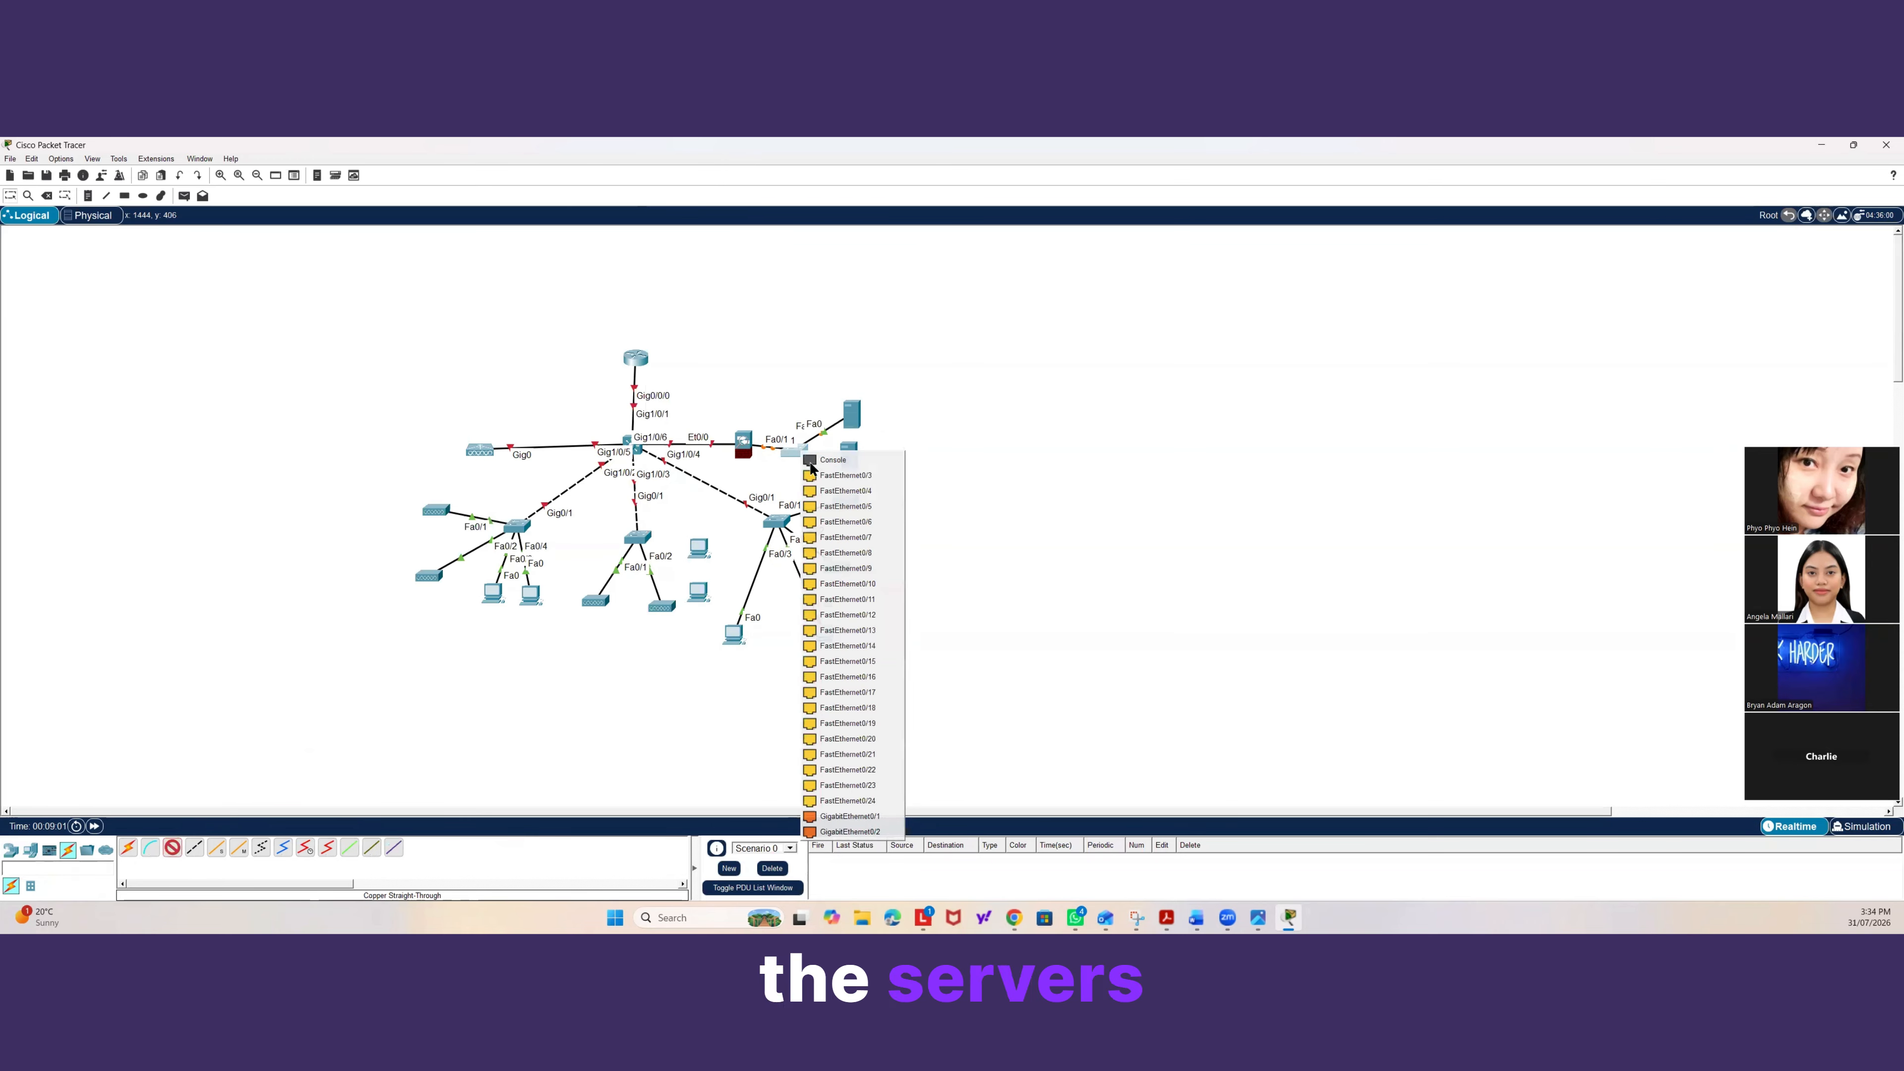
click(829, 468)
click(852, 460)
click(874, 470)
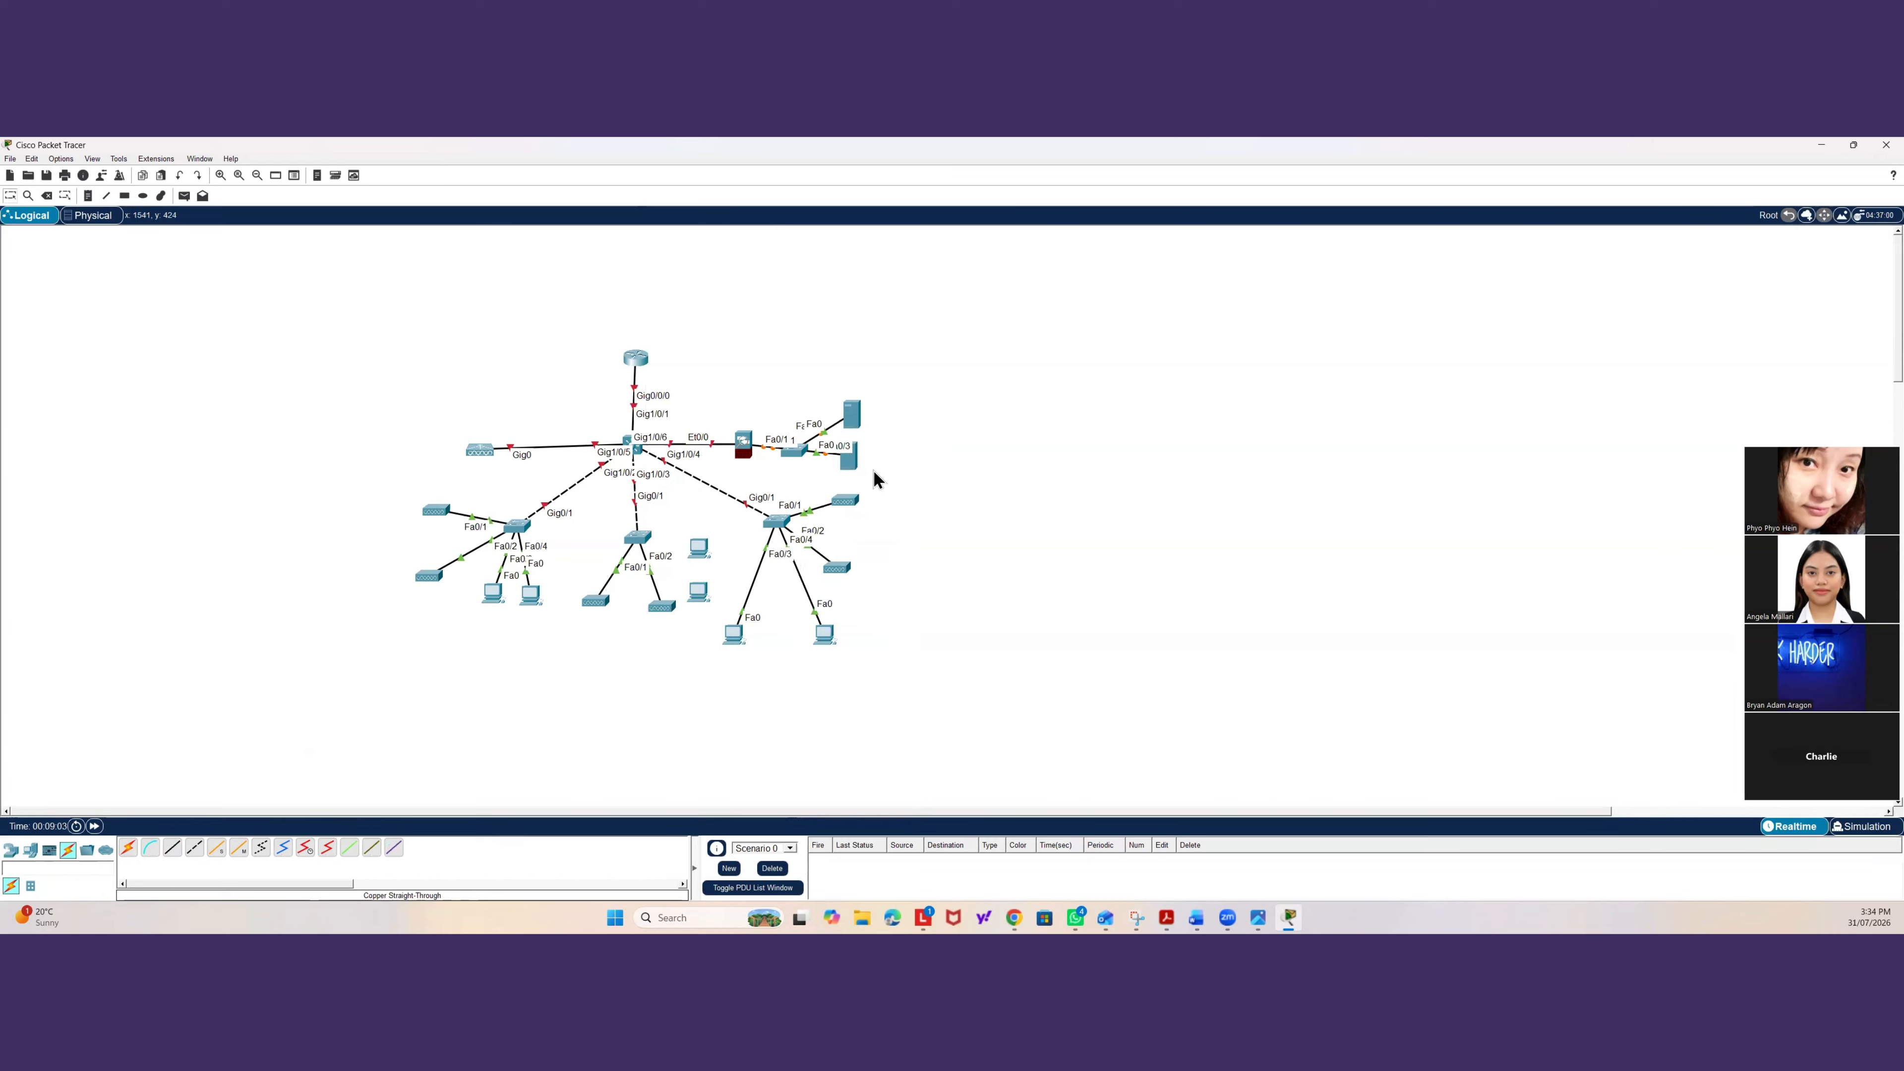
drag(843, 465, 839, 495)
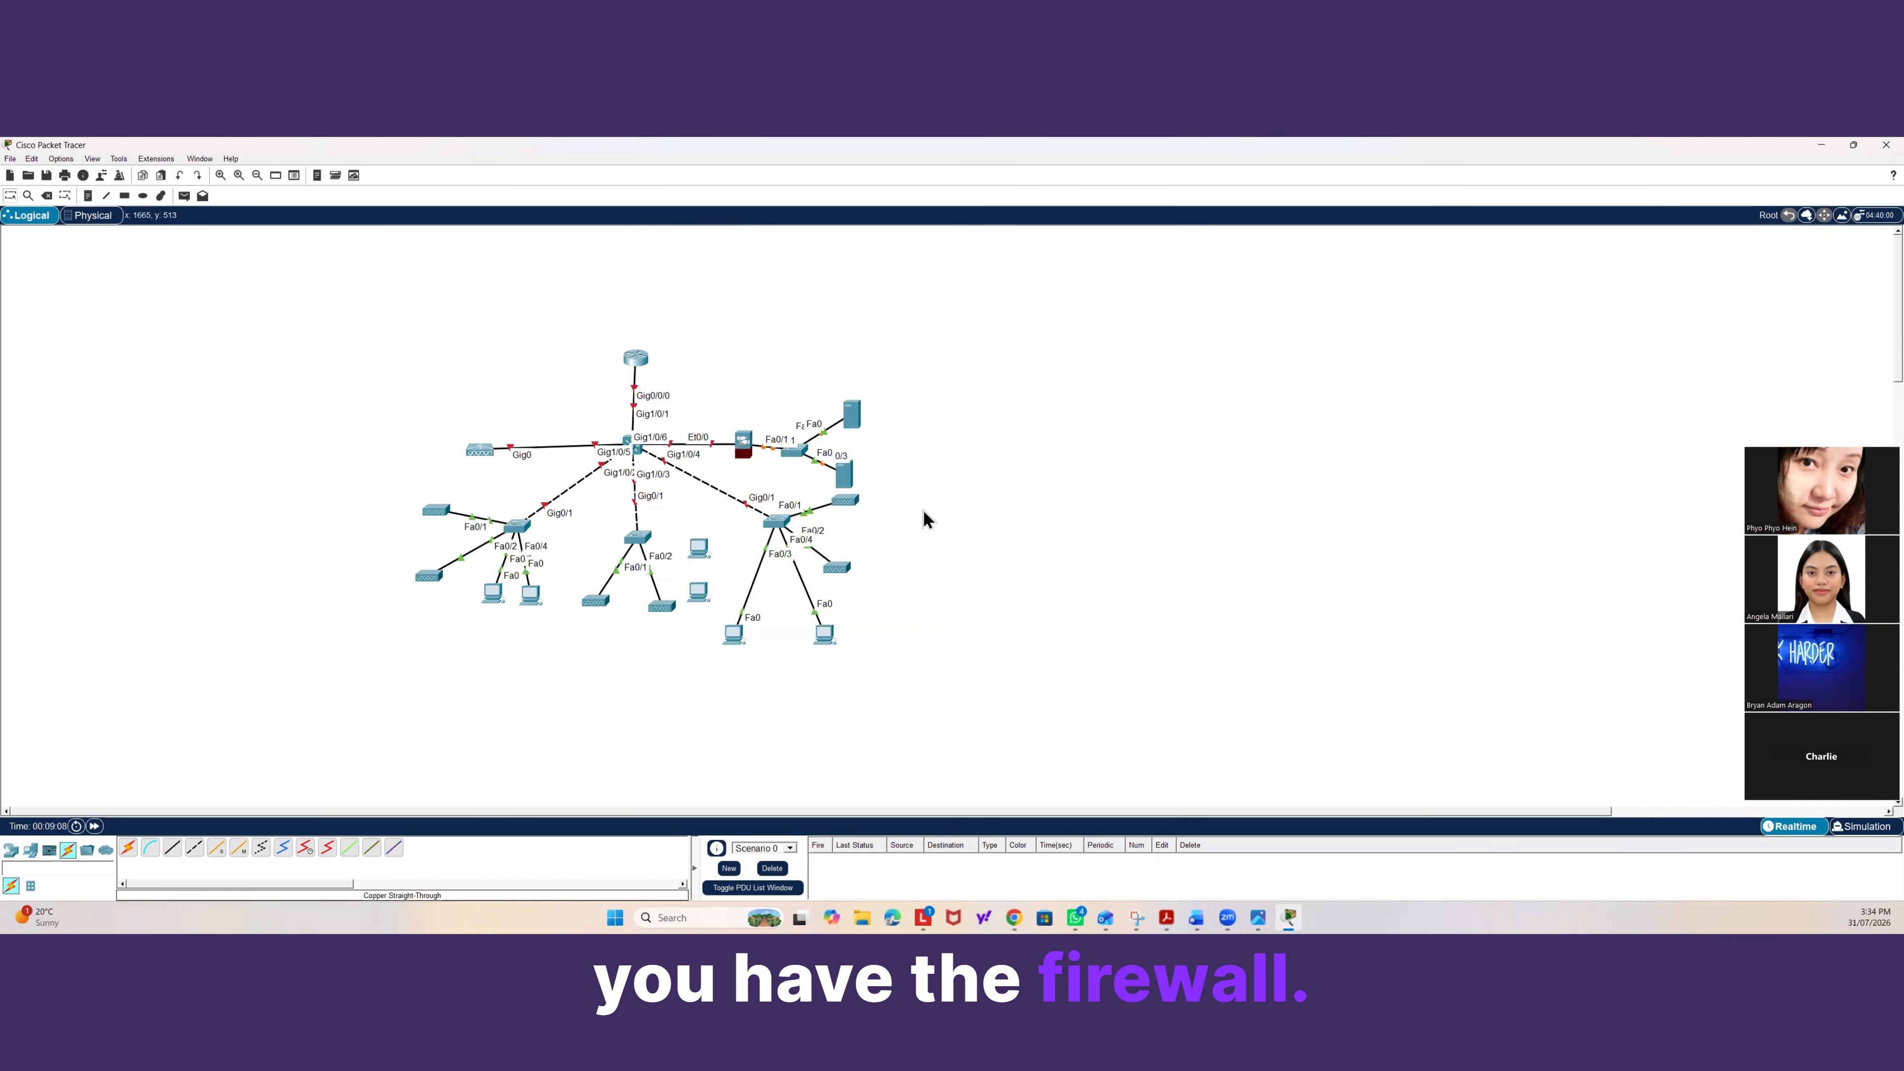
Install the AC power supply module in the distribution multilayer switch's physical view.
click(637, 450)
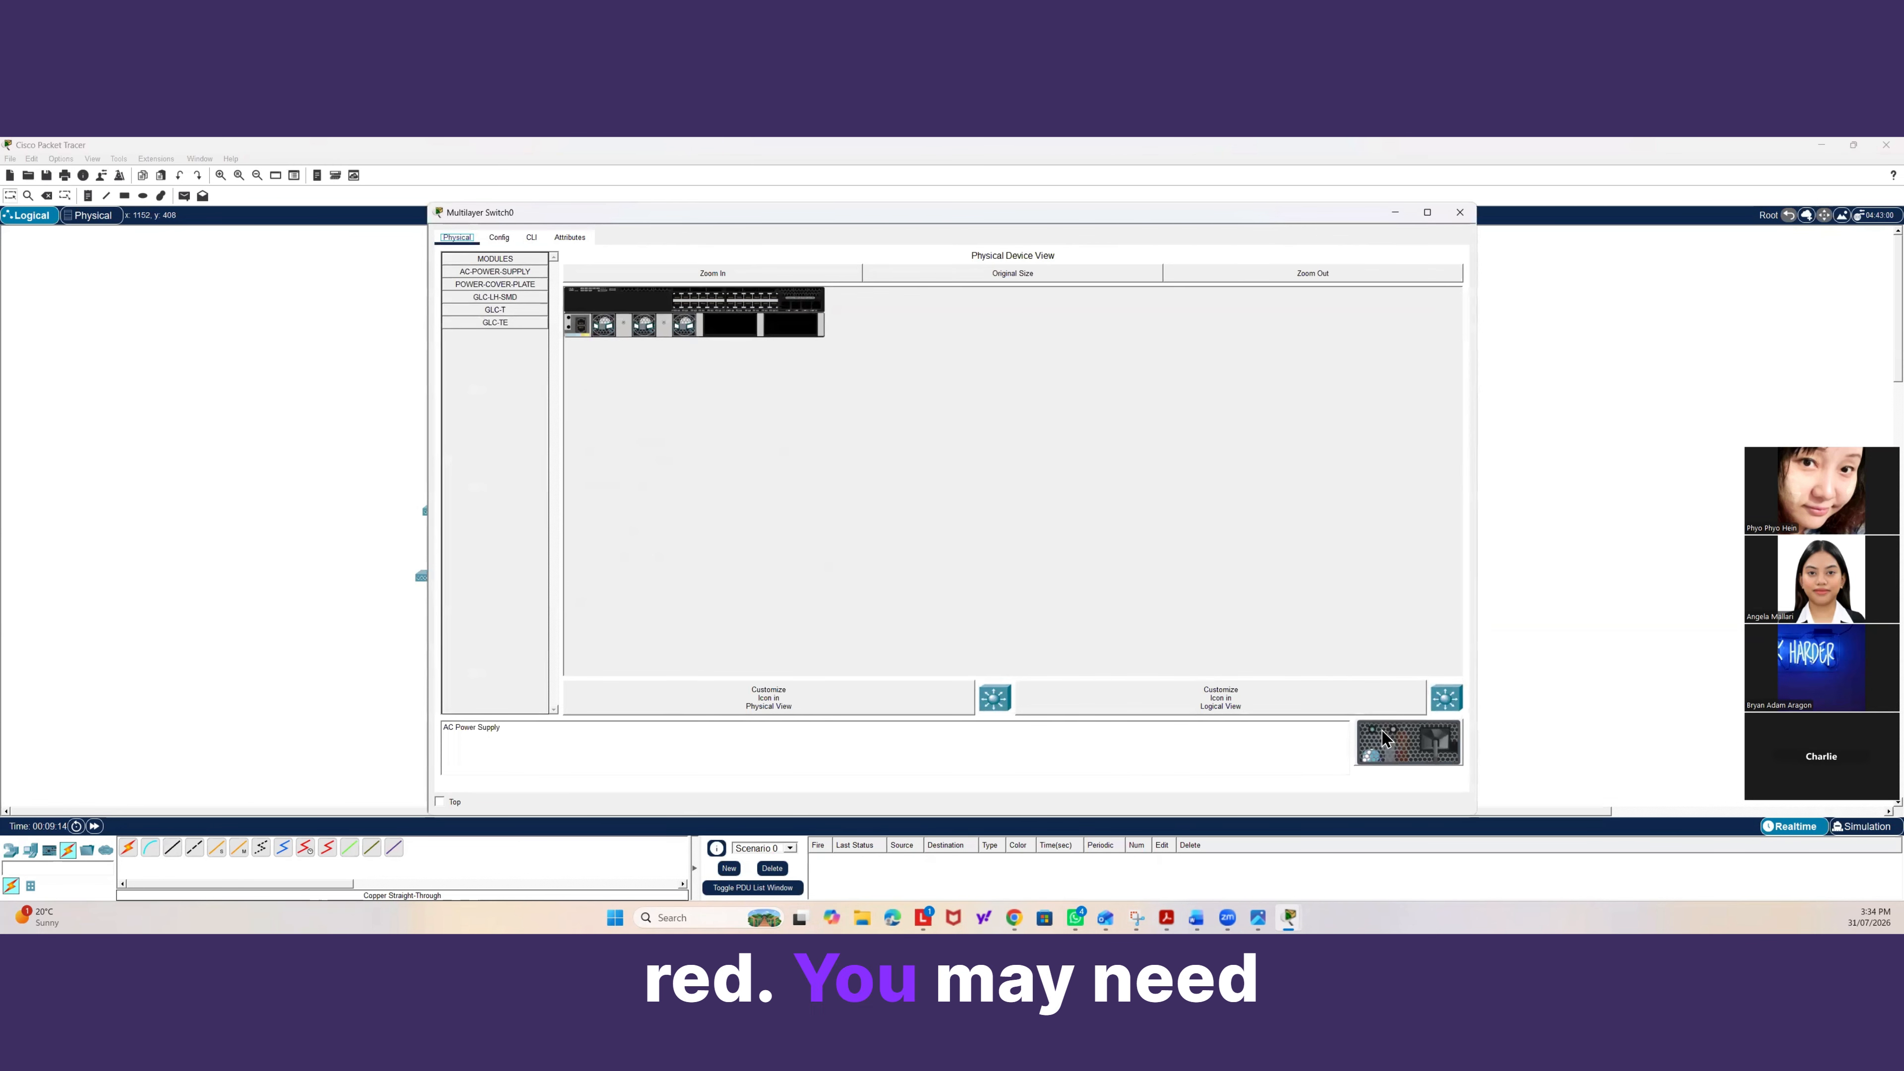
drag(1408, 743, 793, 326)
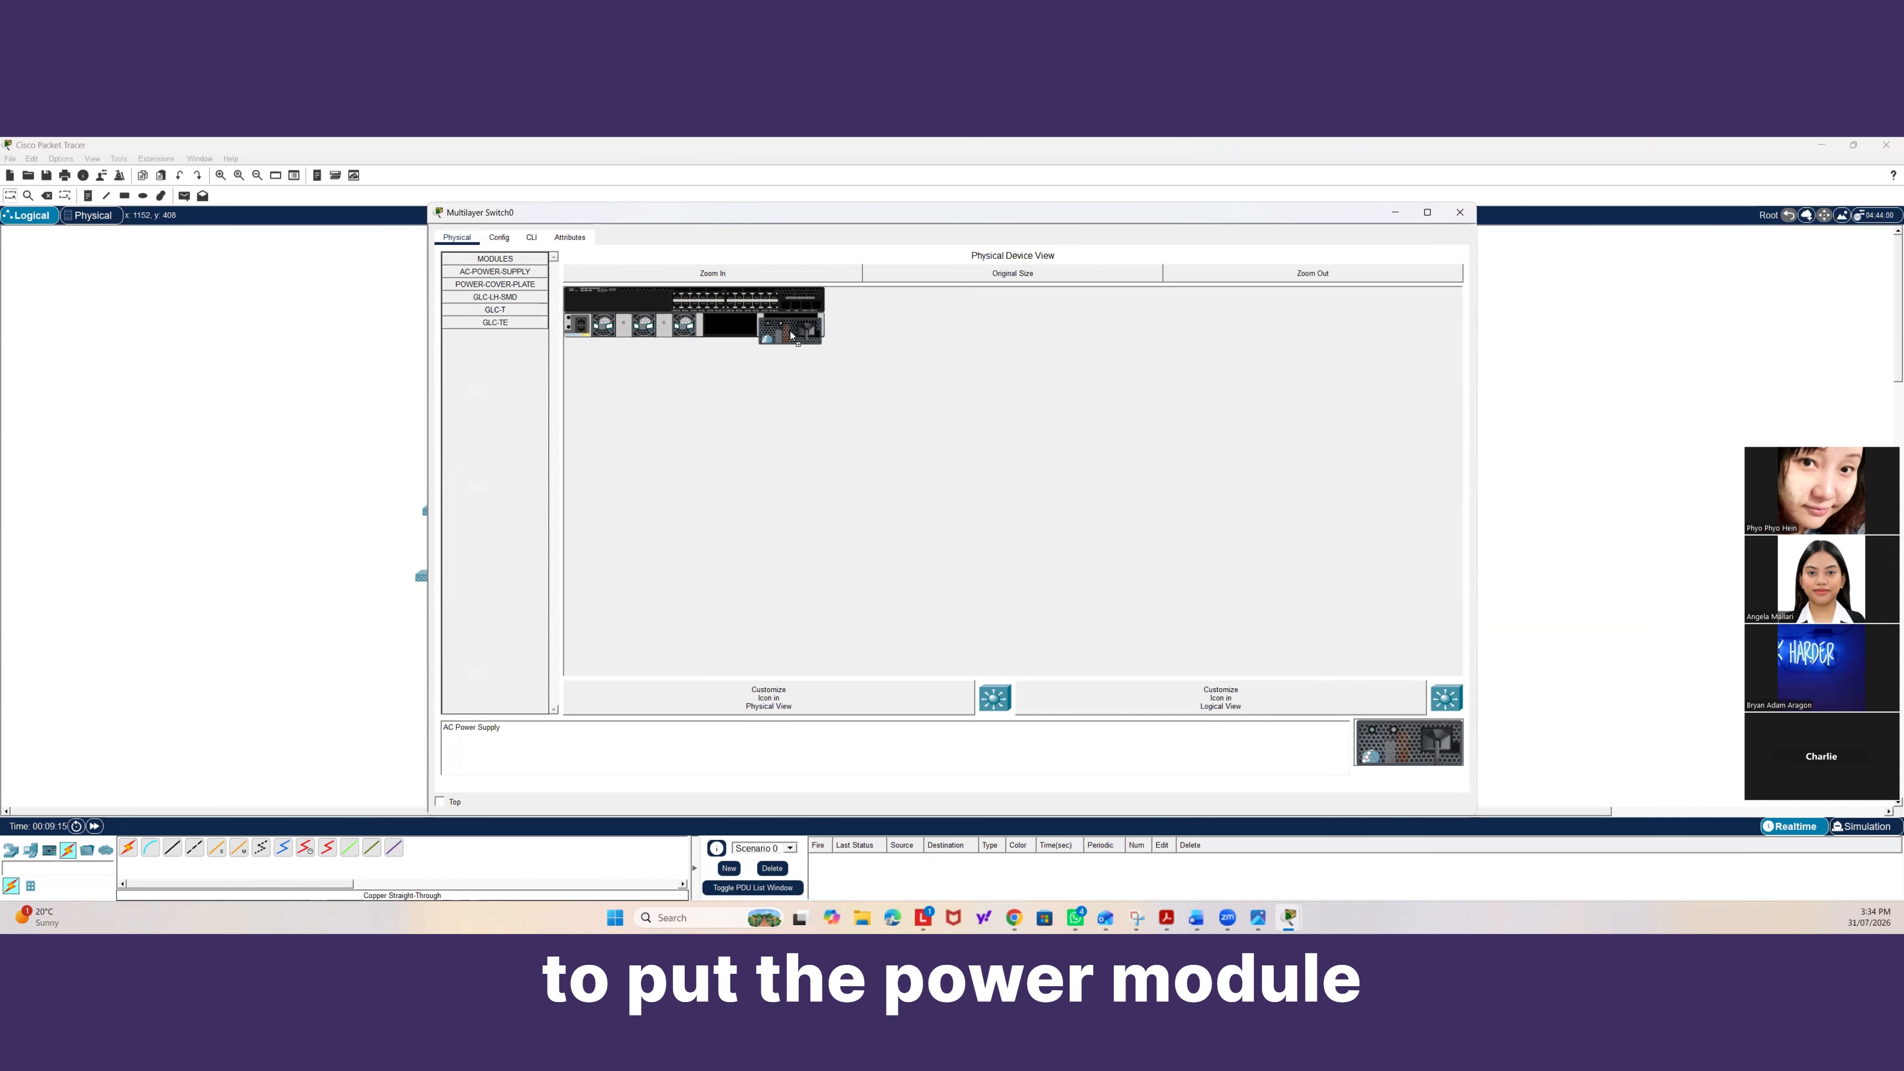
drag(1396, 737, 741, 334)
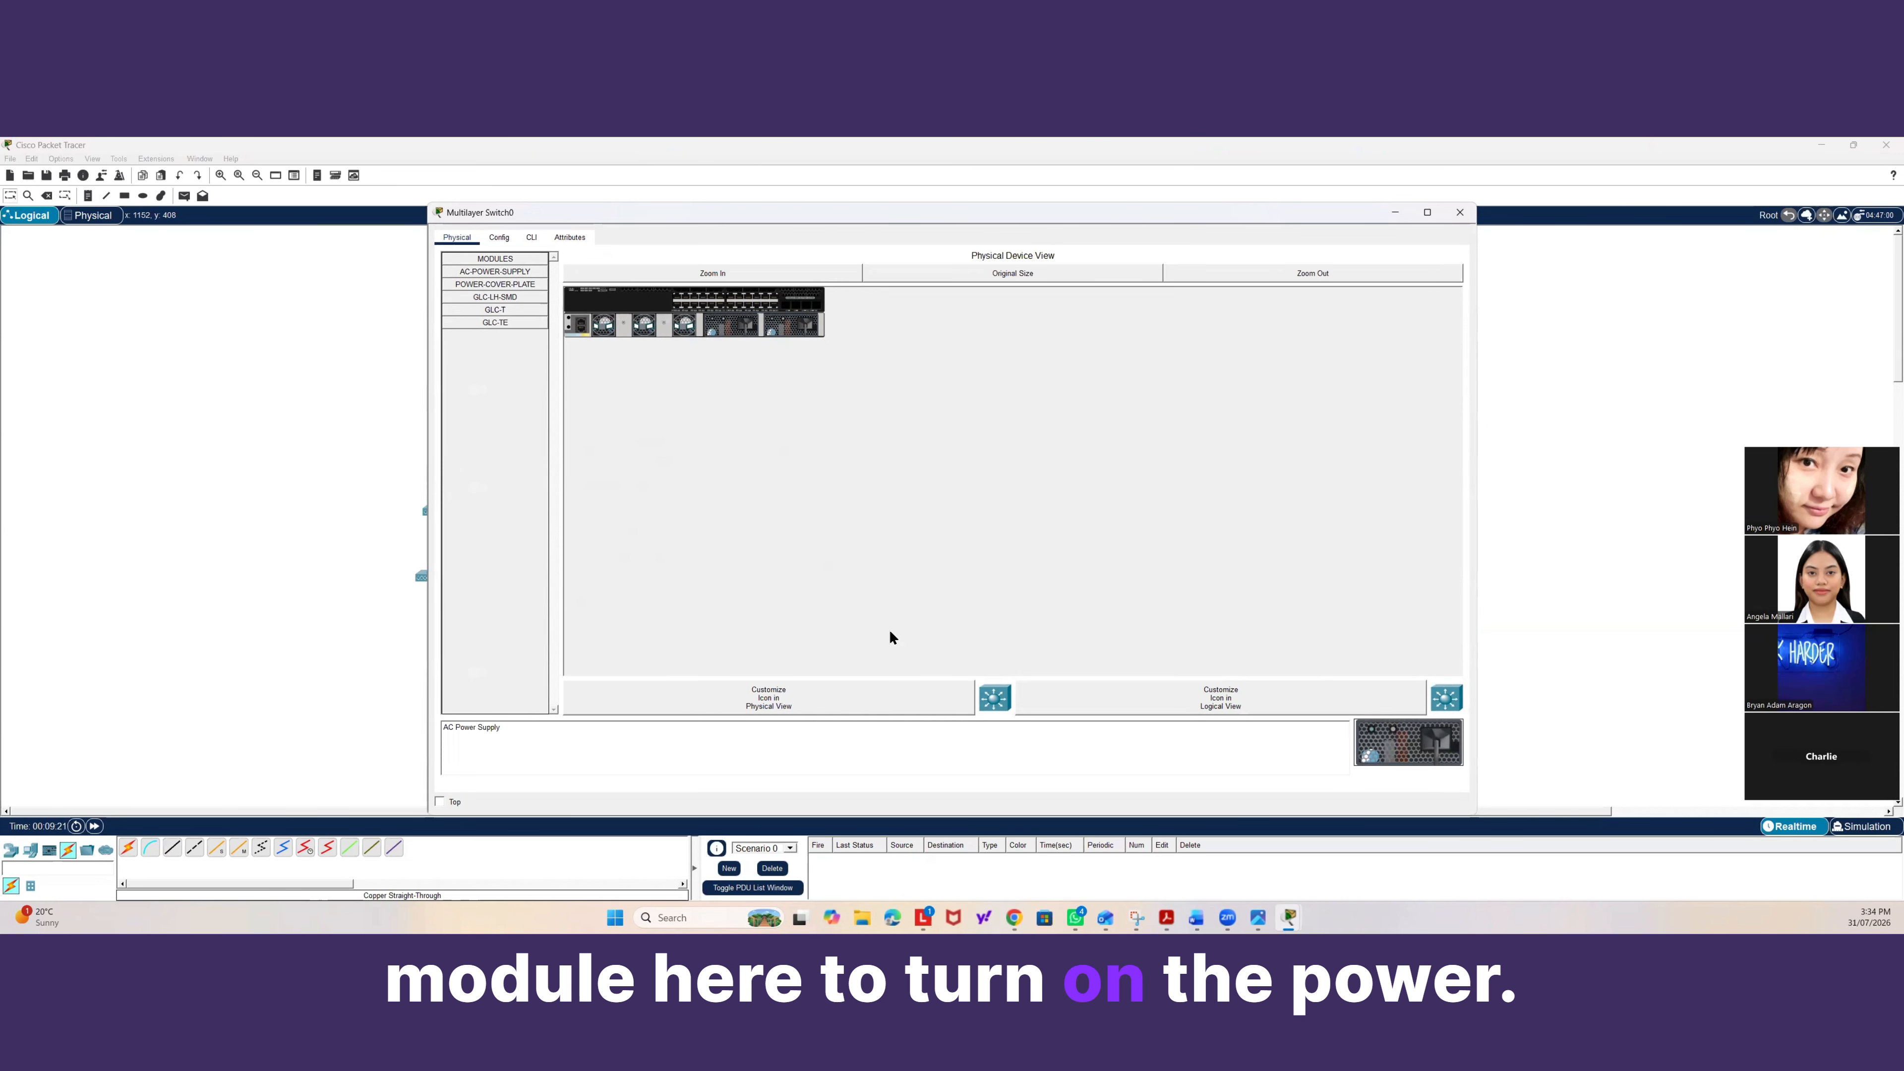
click(1460, 213)
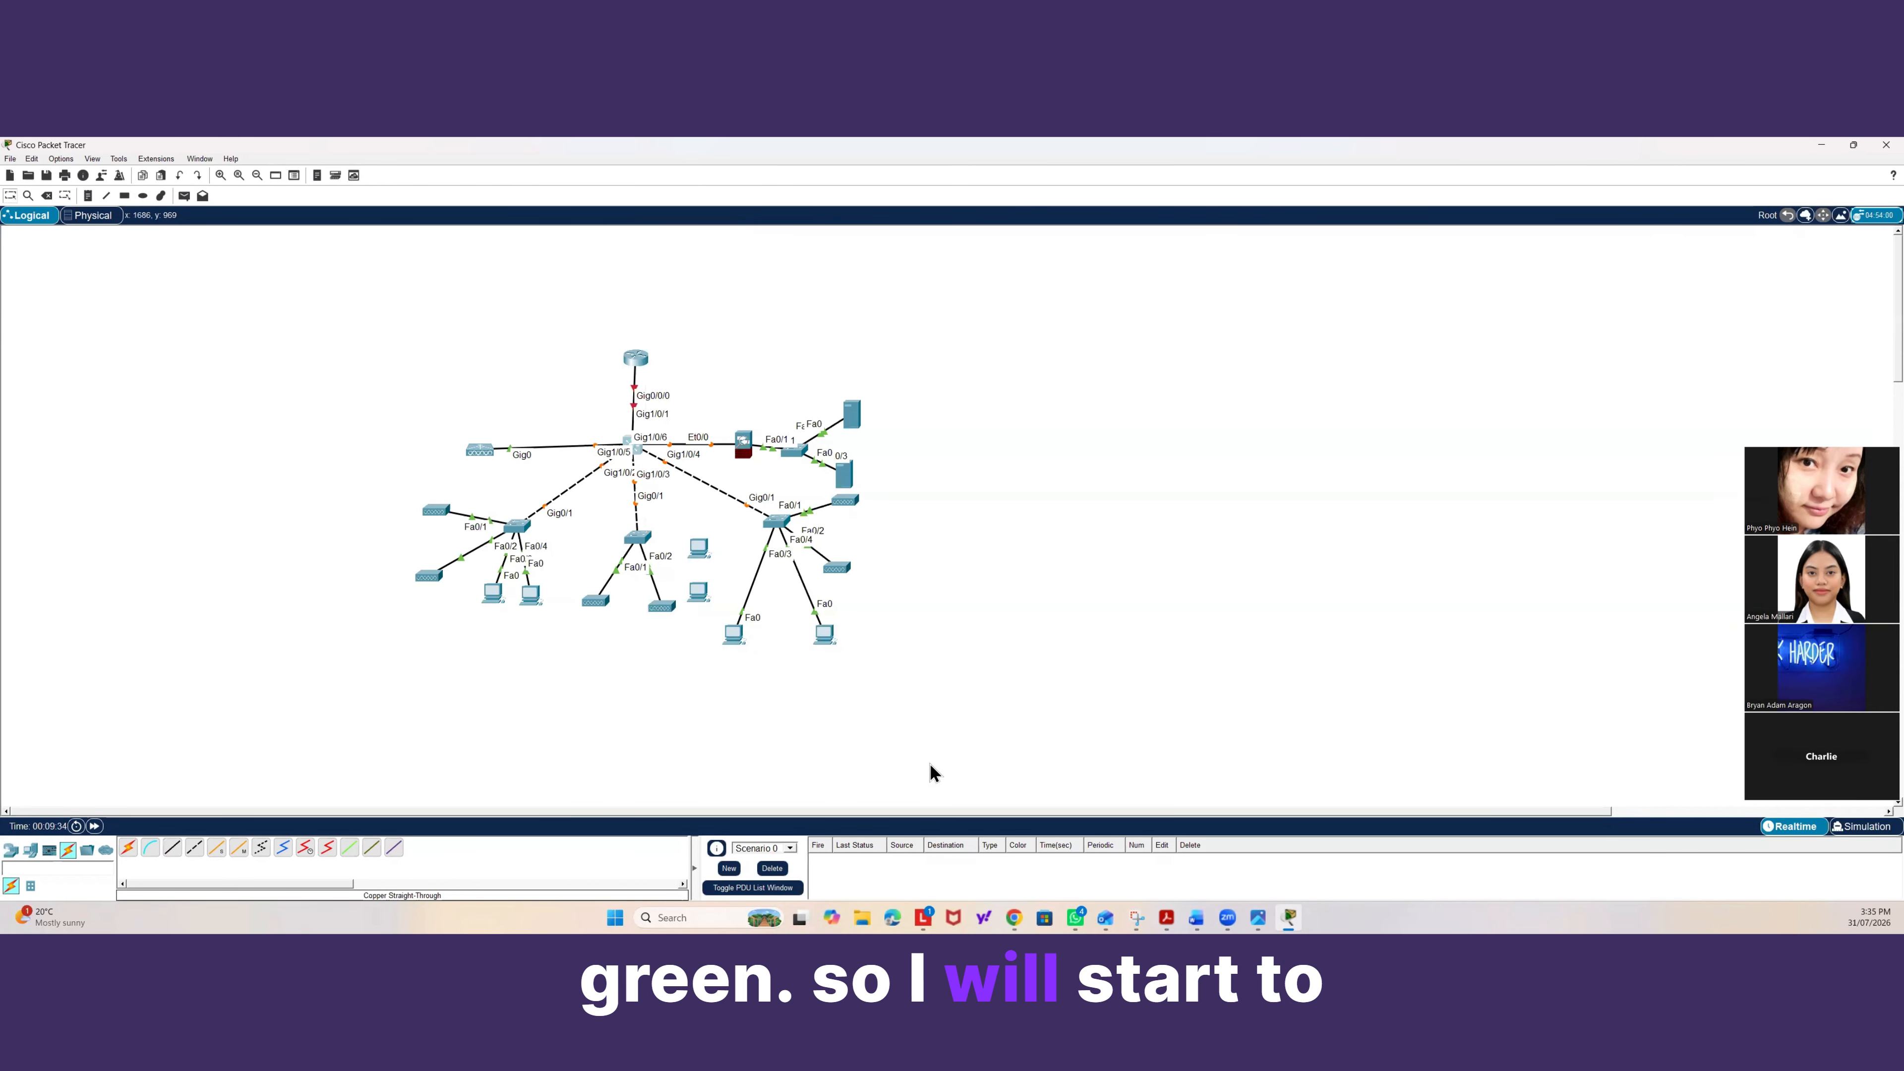
Open the distribution multilayer switch's command line and answer no to the initial configuration dialog.
click(633, 450)
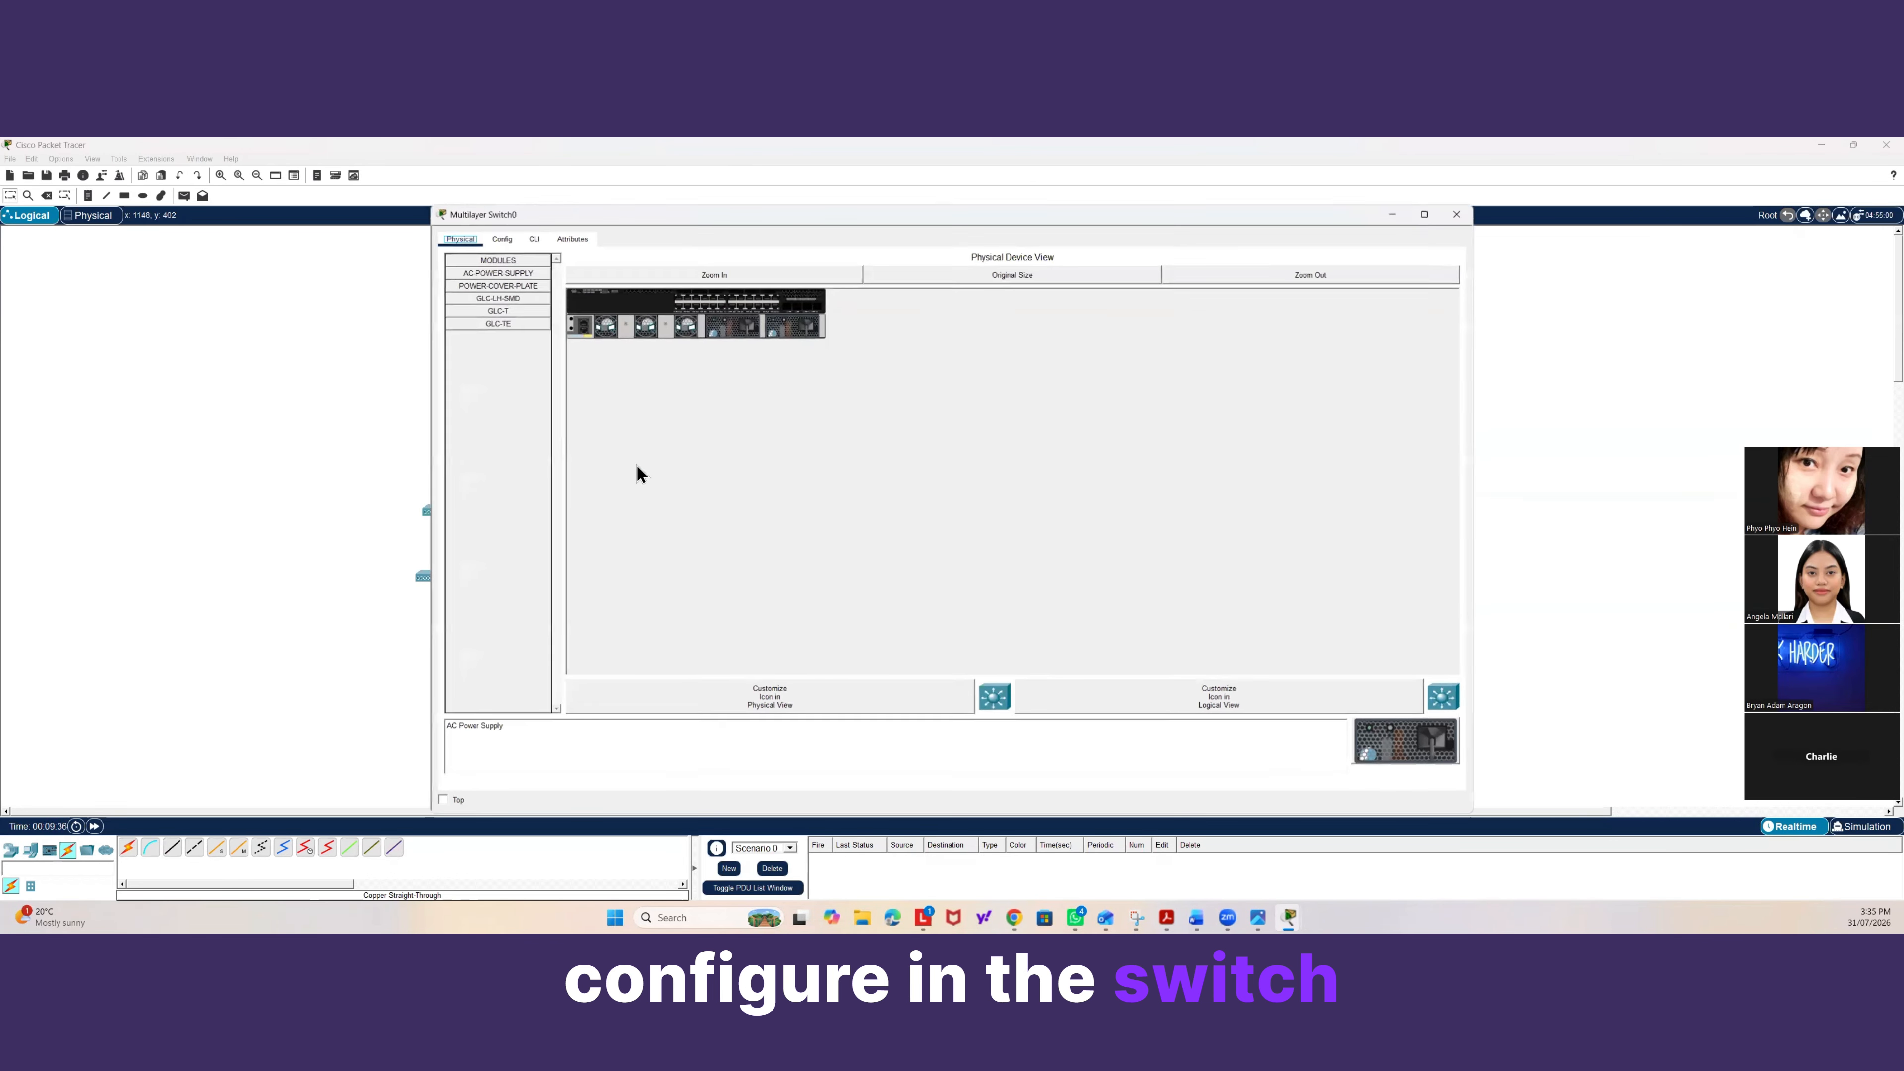
click(532, 238)
key(Return)
key(Return)
key(Return)
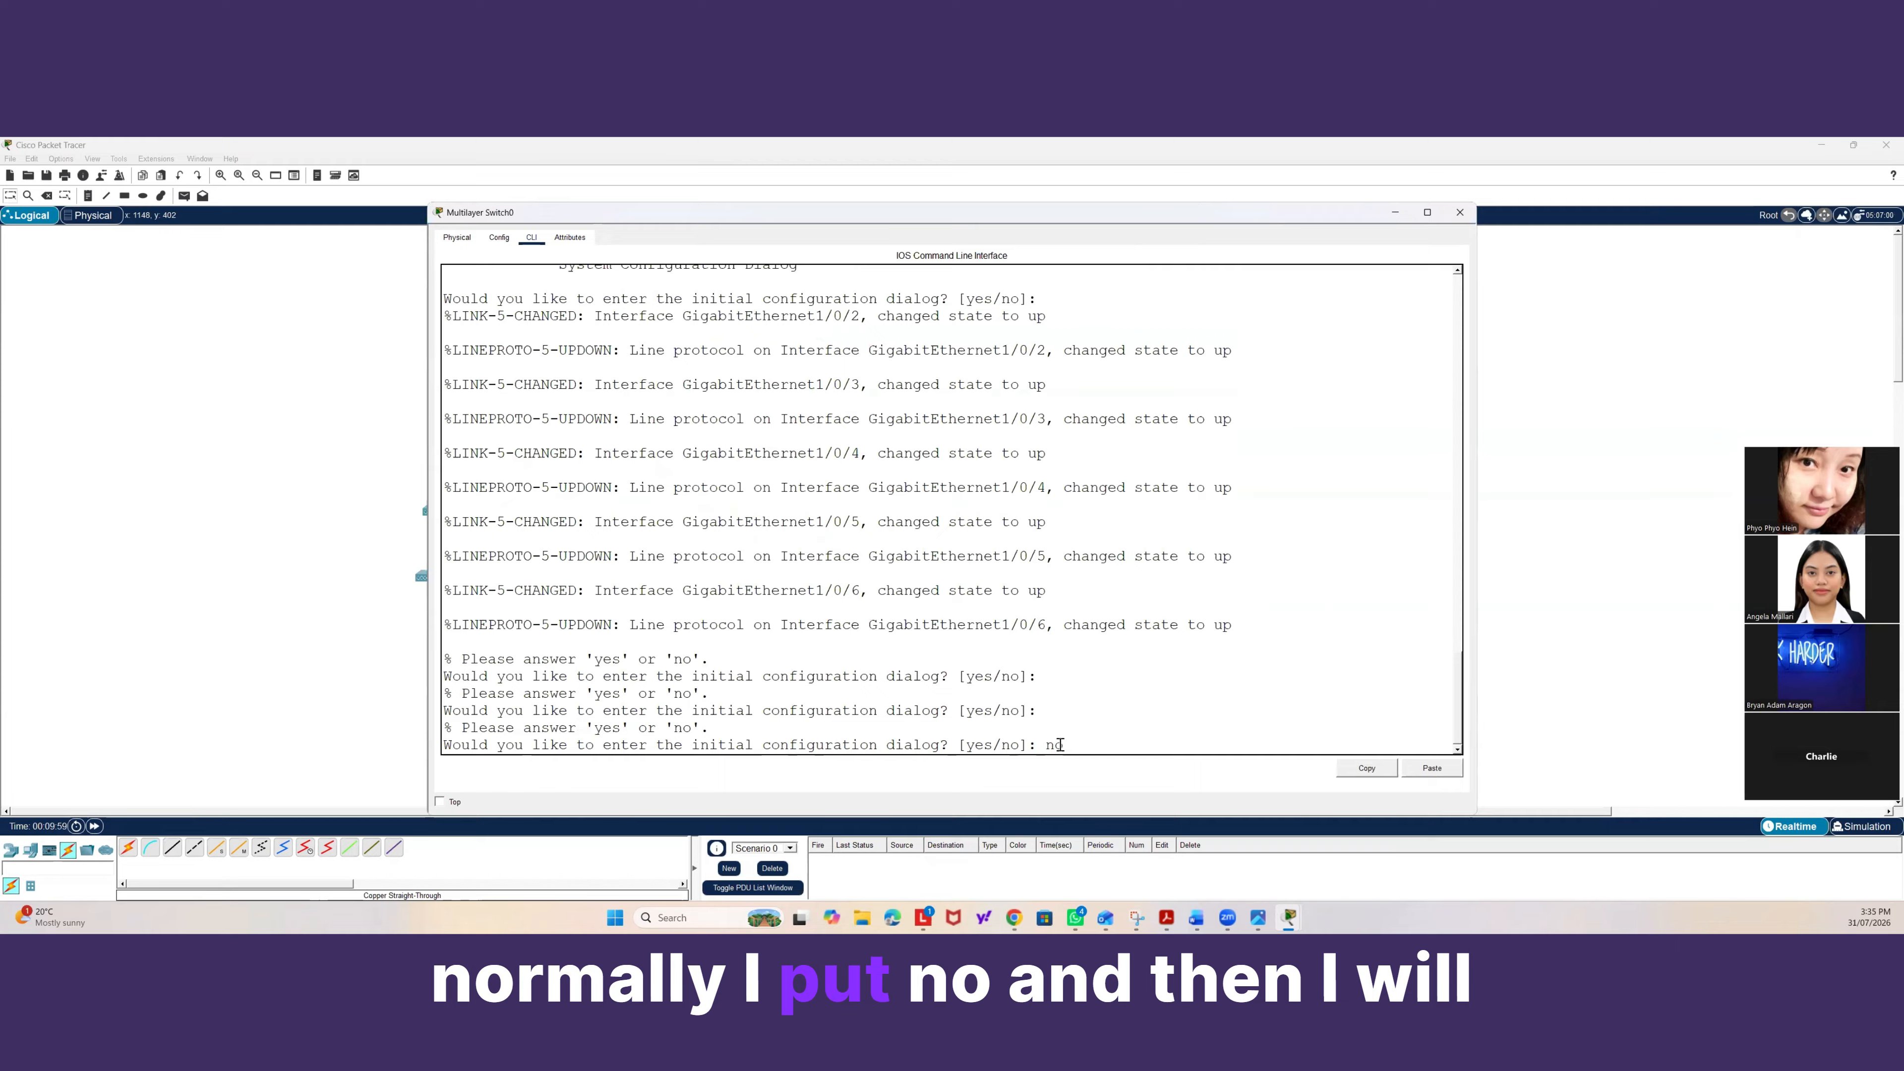
text(o)
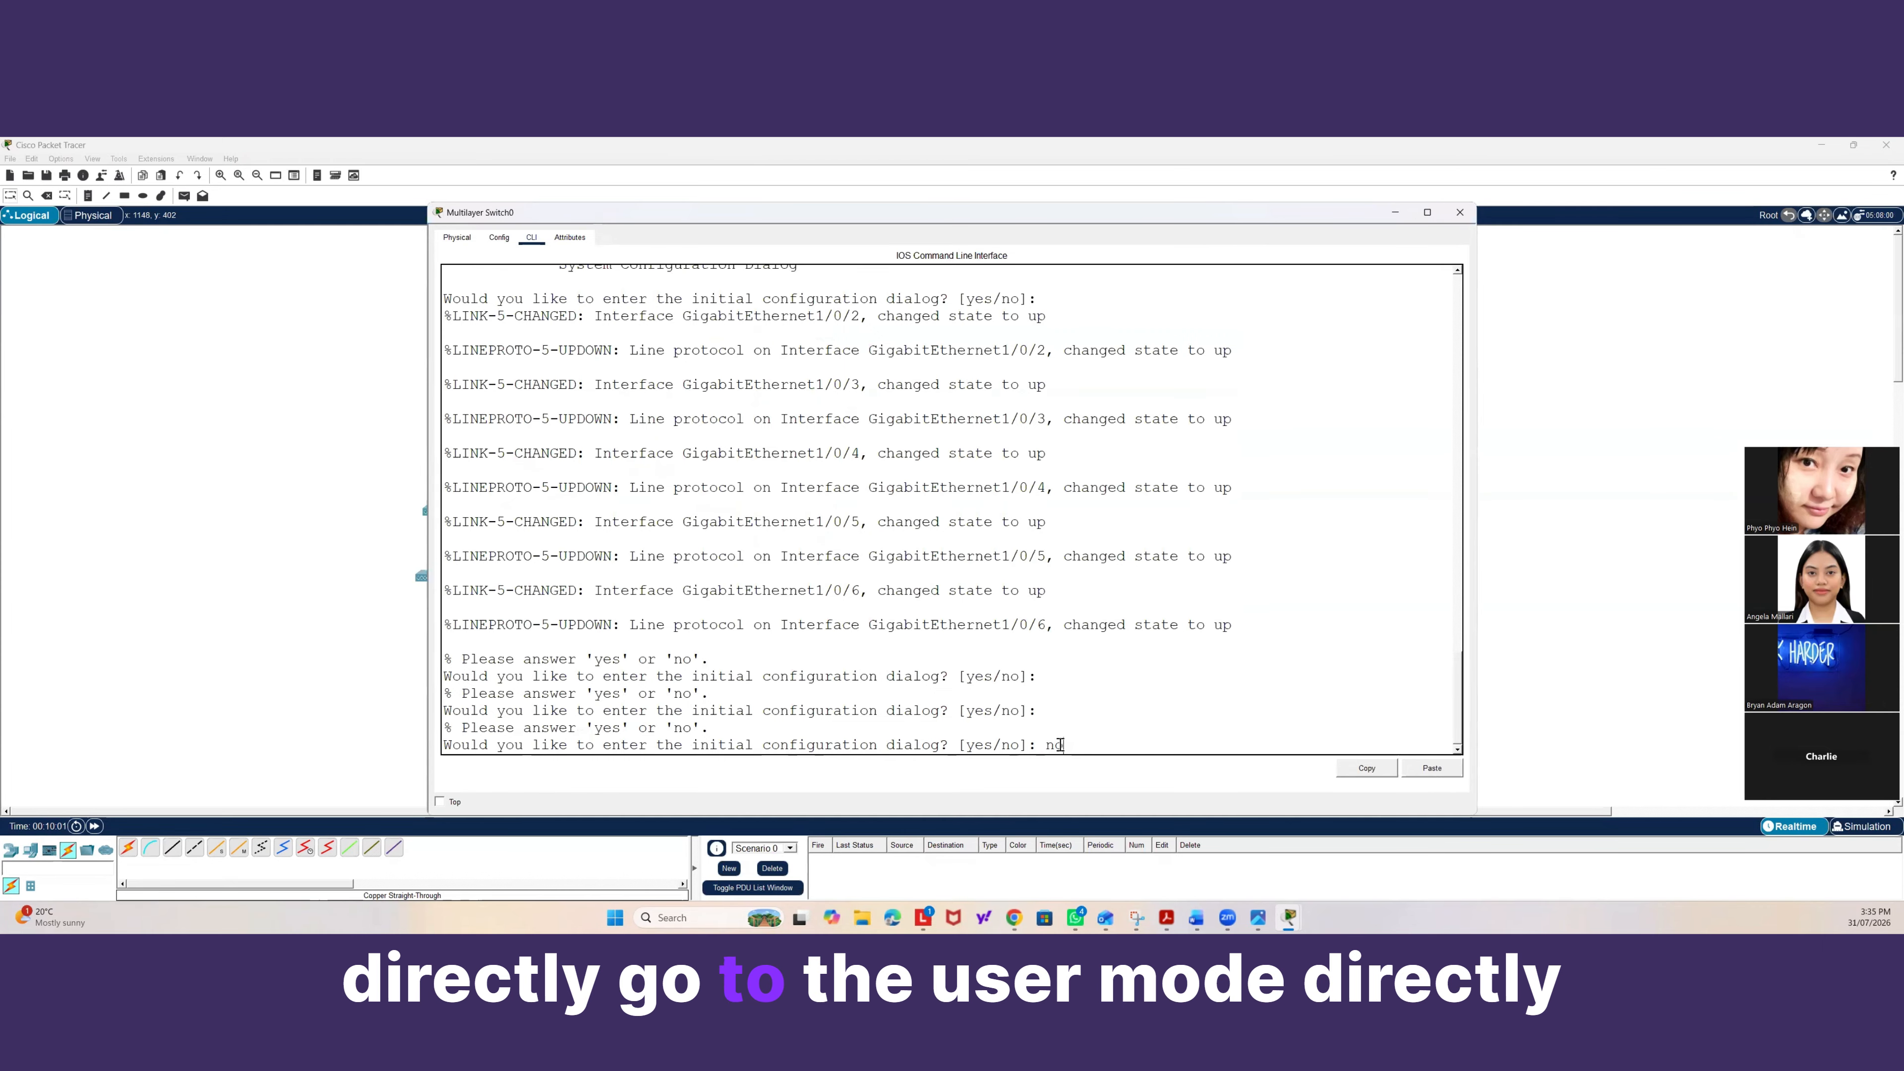
key(Return)
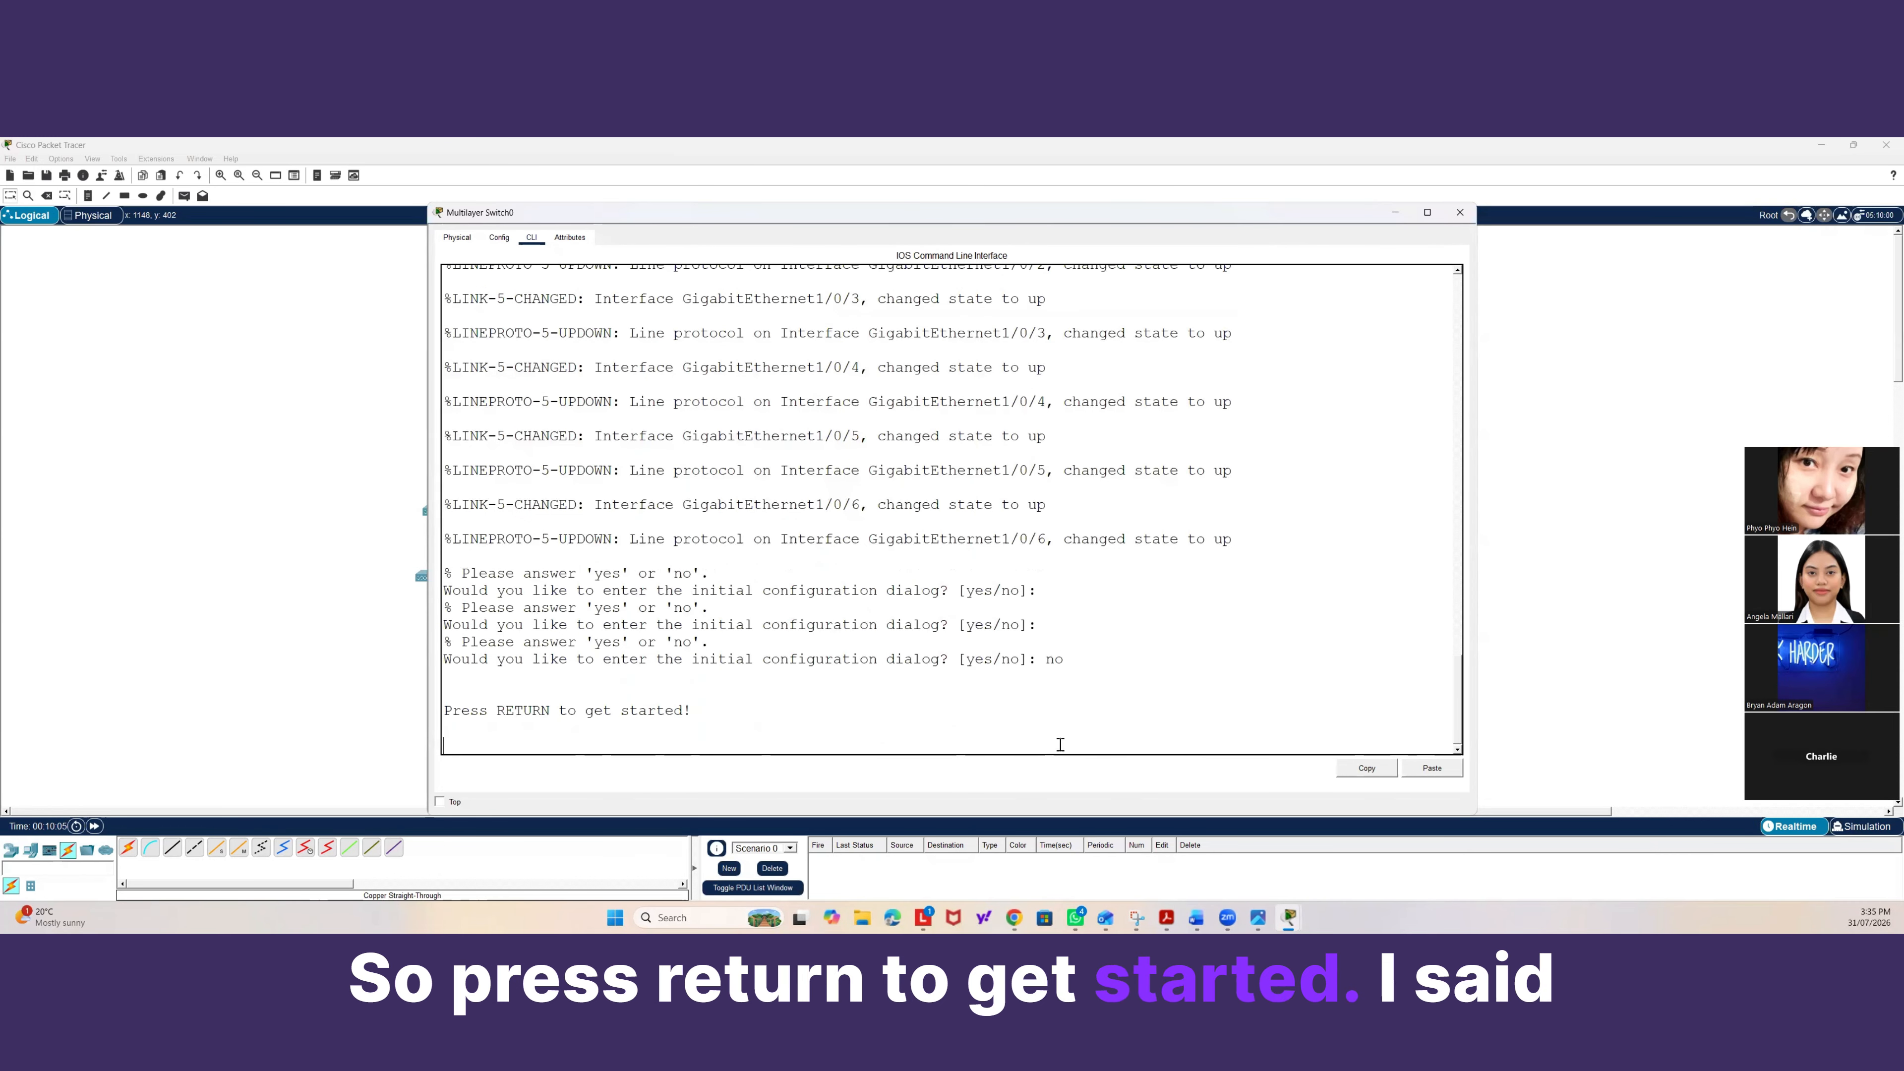
key(Return)
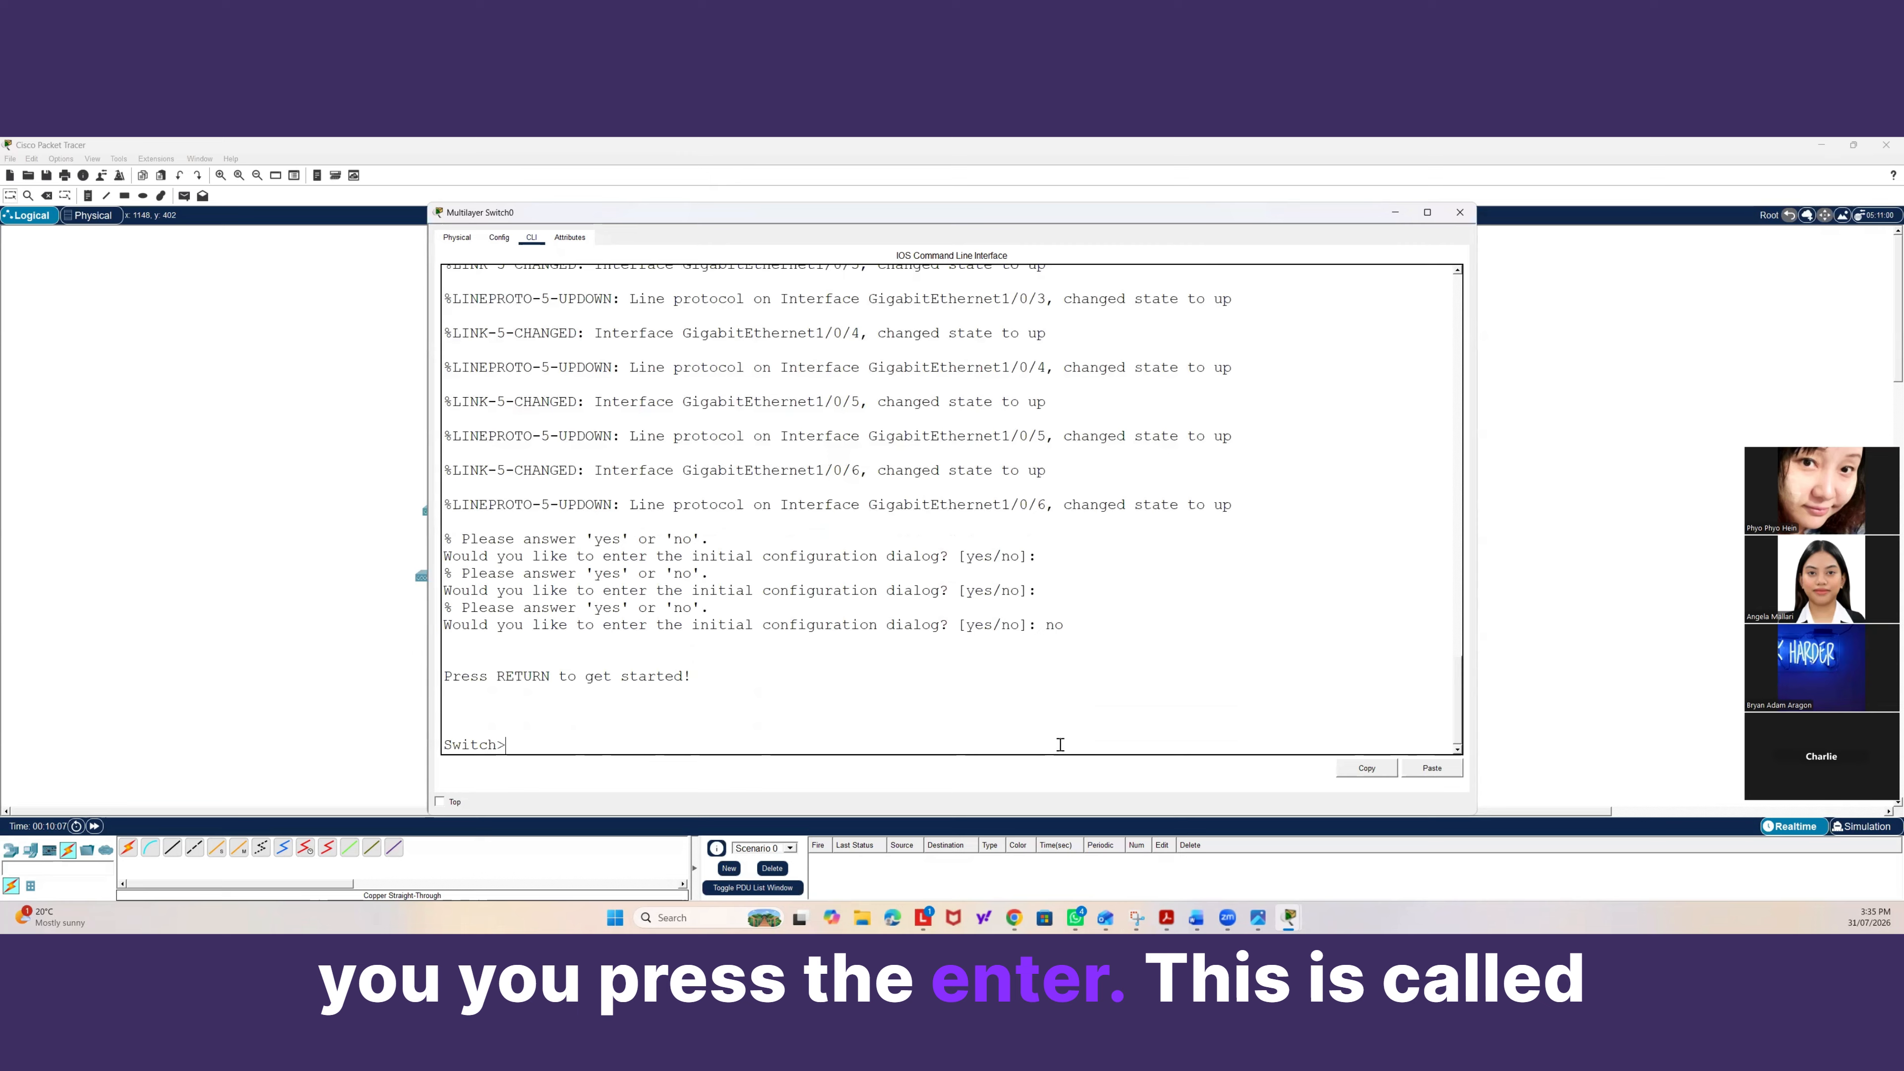
Enter privileged mode on the switch with the enable command.
drag(529, 743, 436, 745)
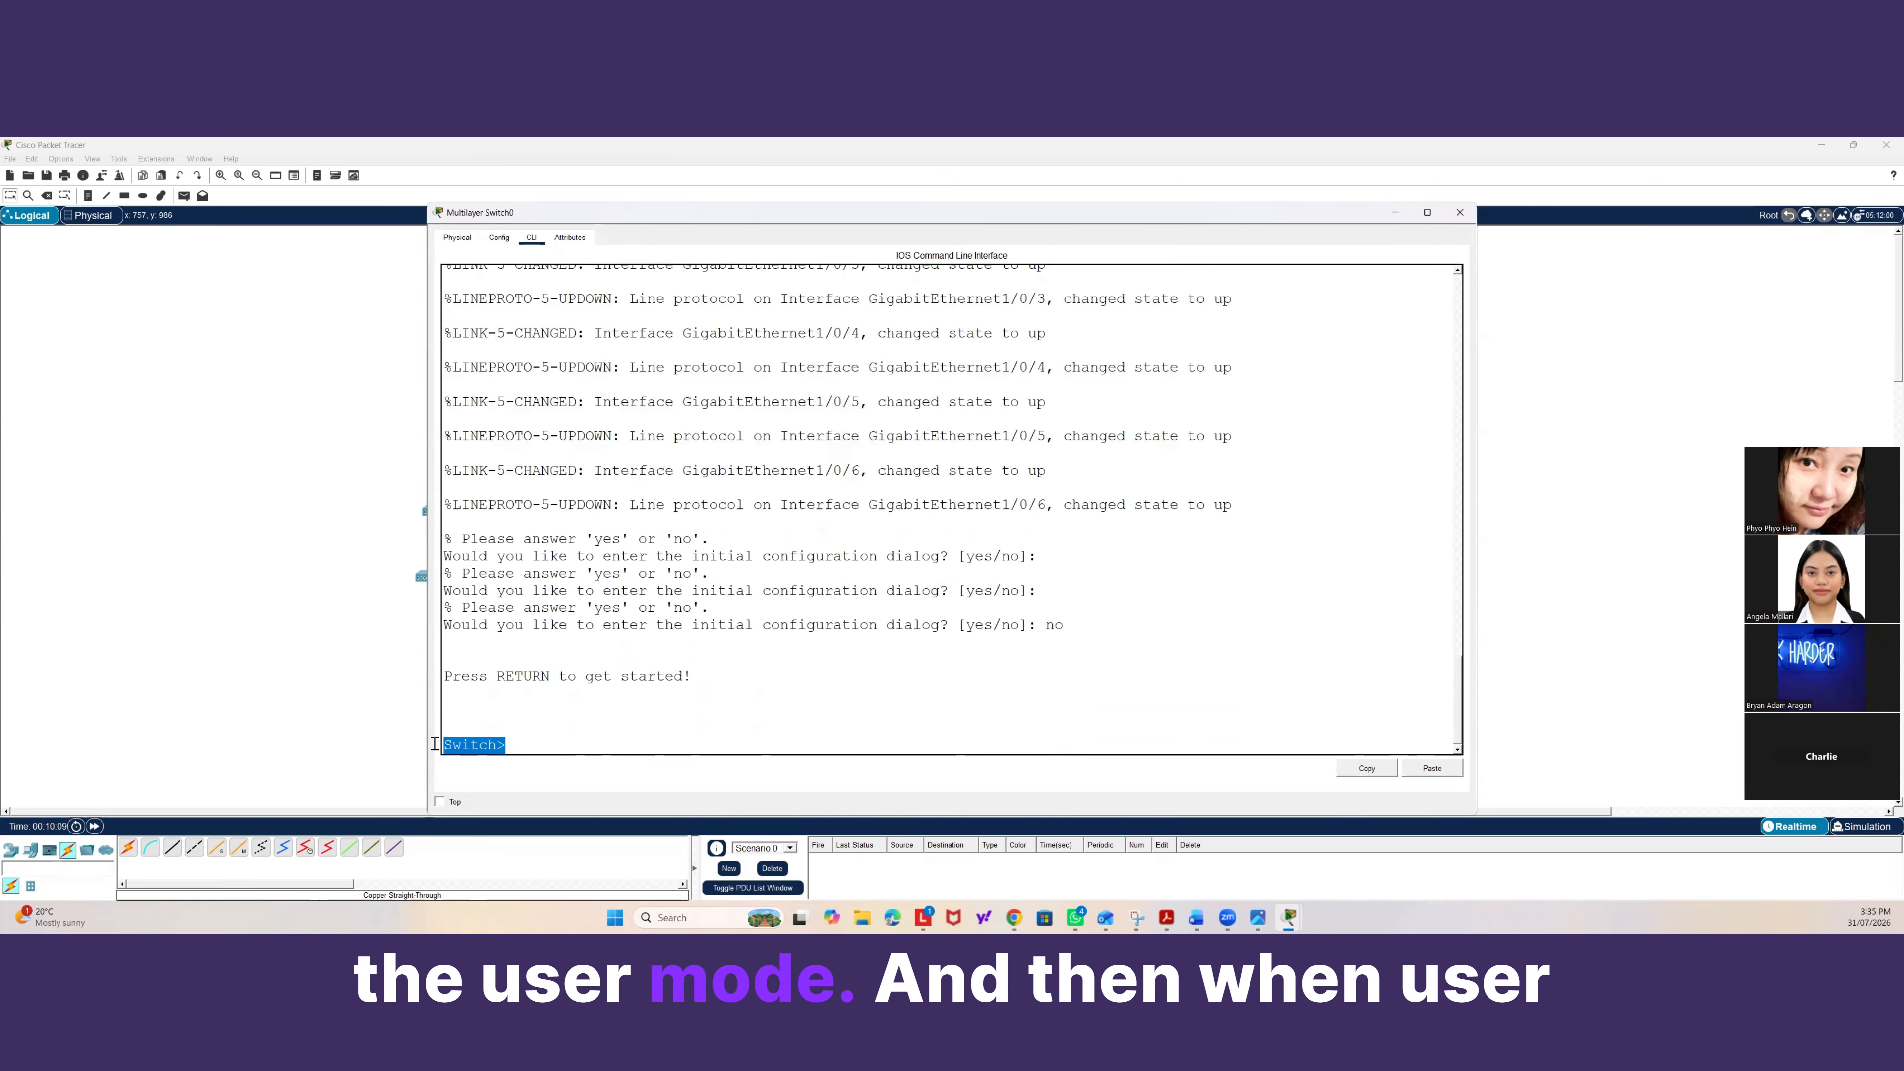
click(521, 744)
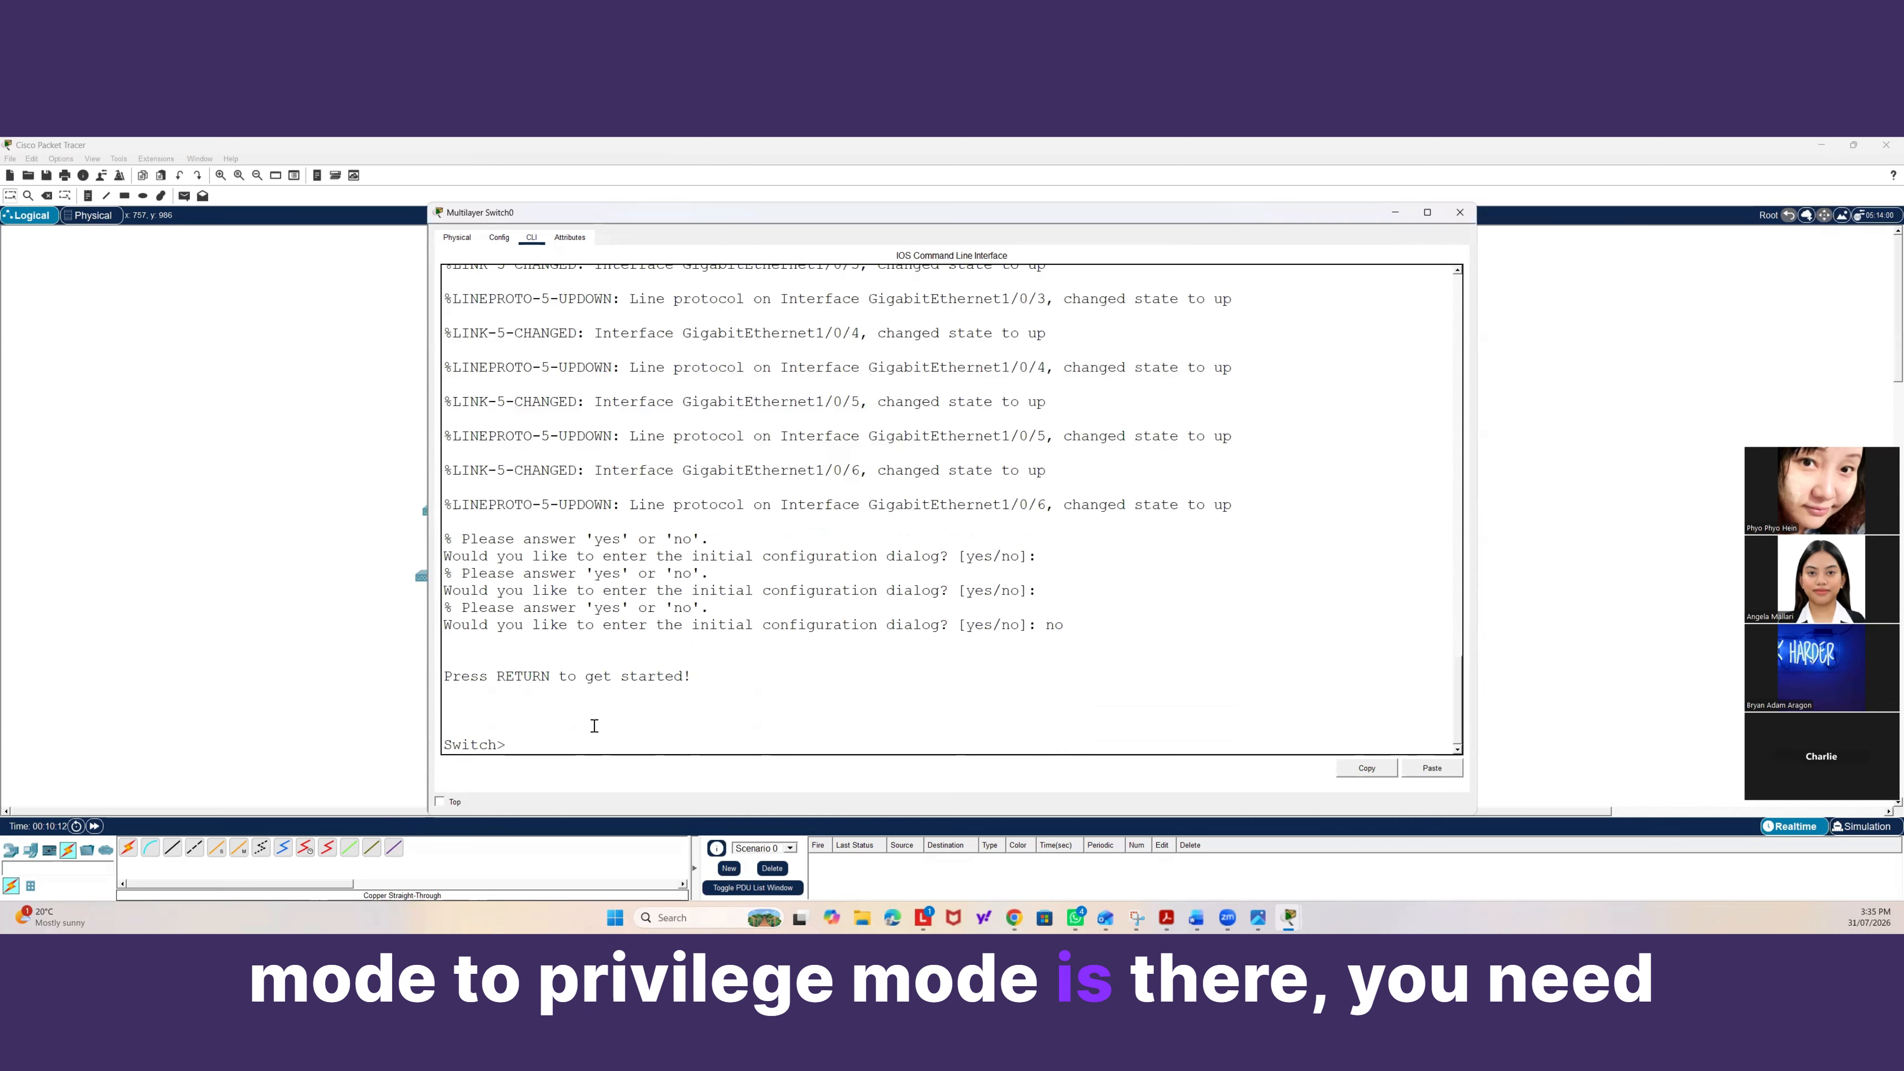
text(eanb)
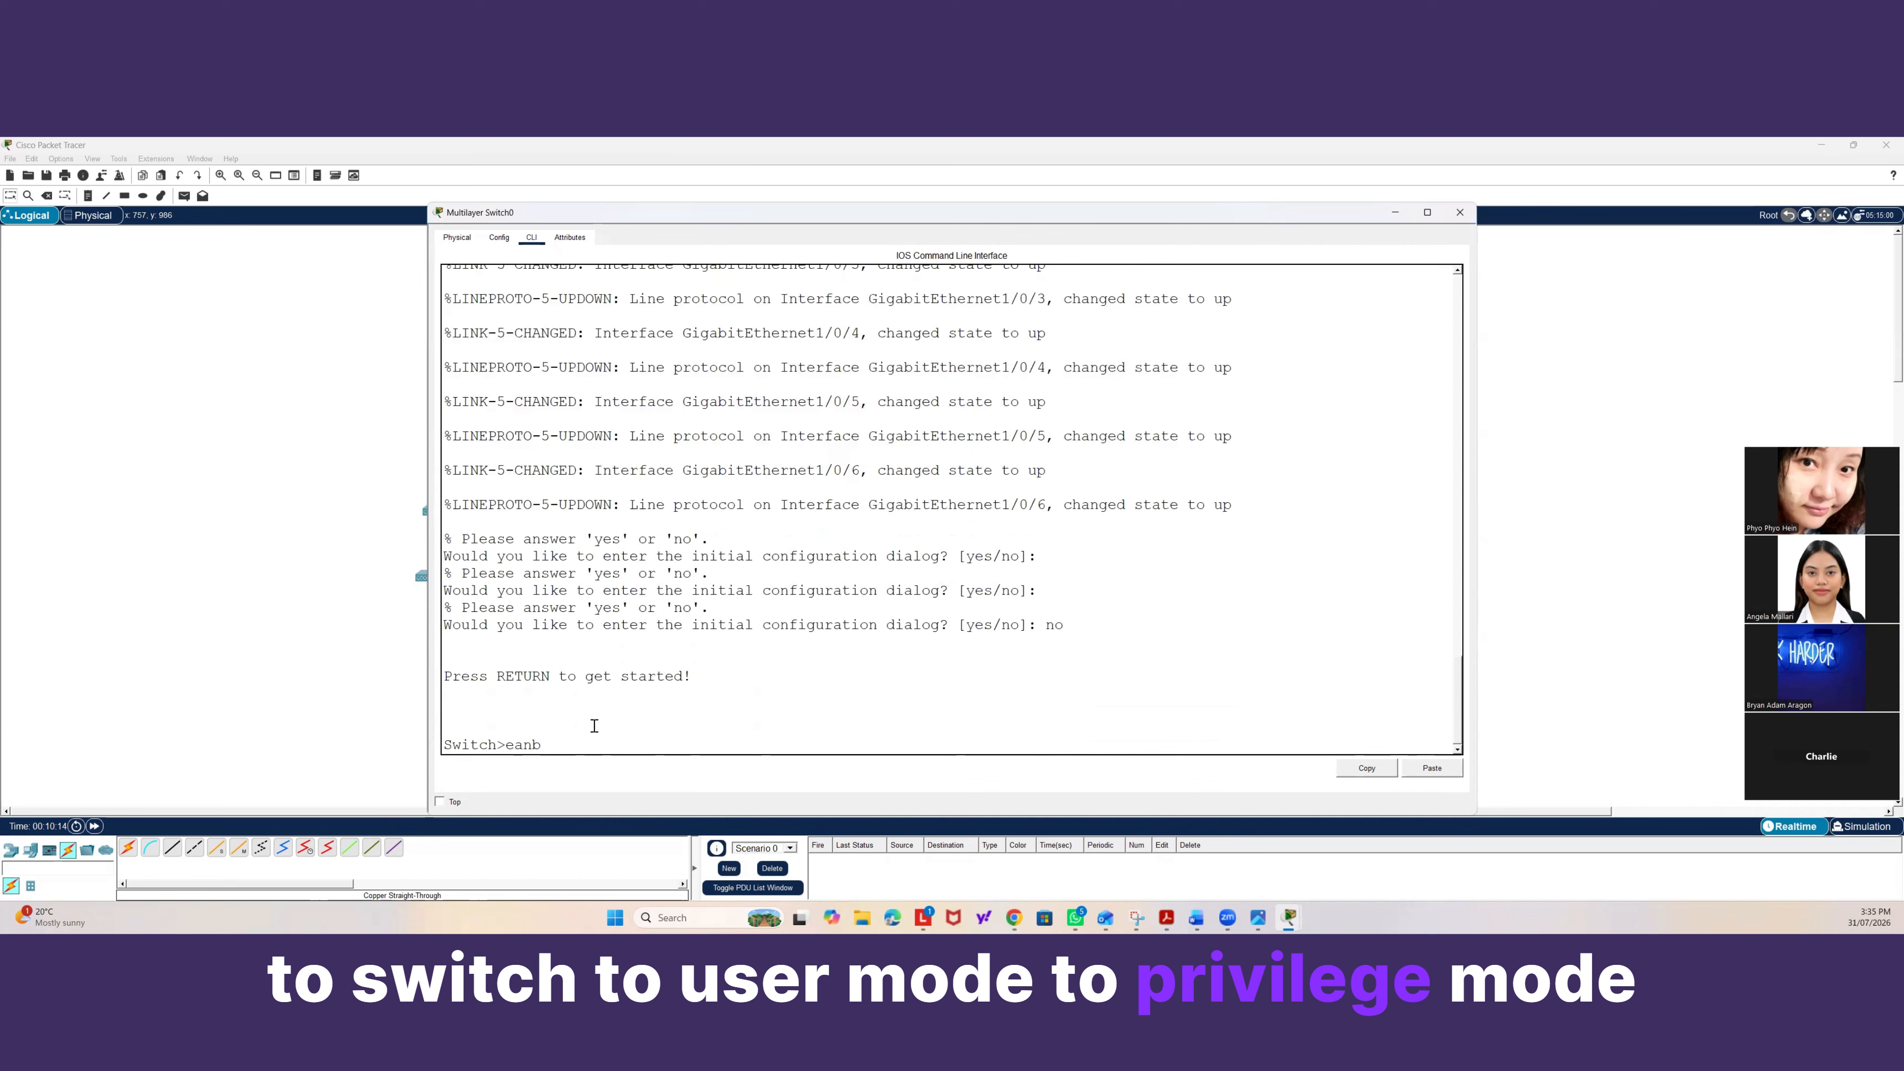
key(BackSpace)
key(BackSpace)
key(BackSpace)
text(nable)
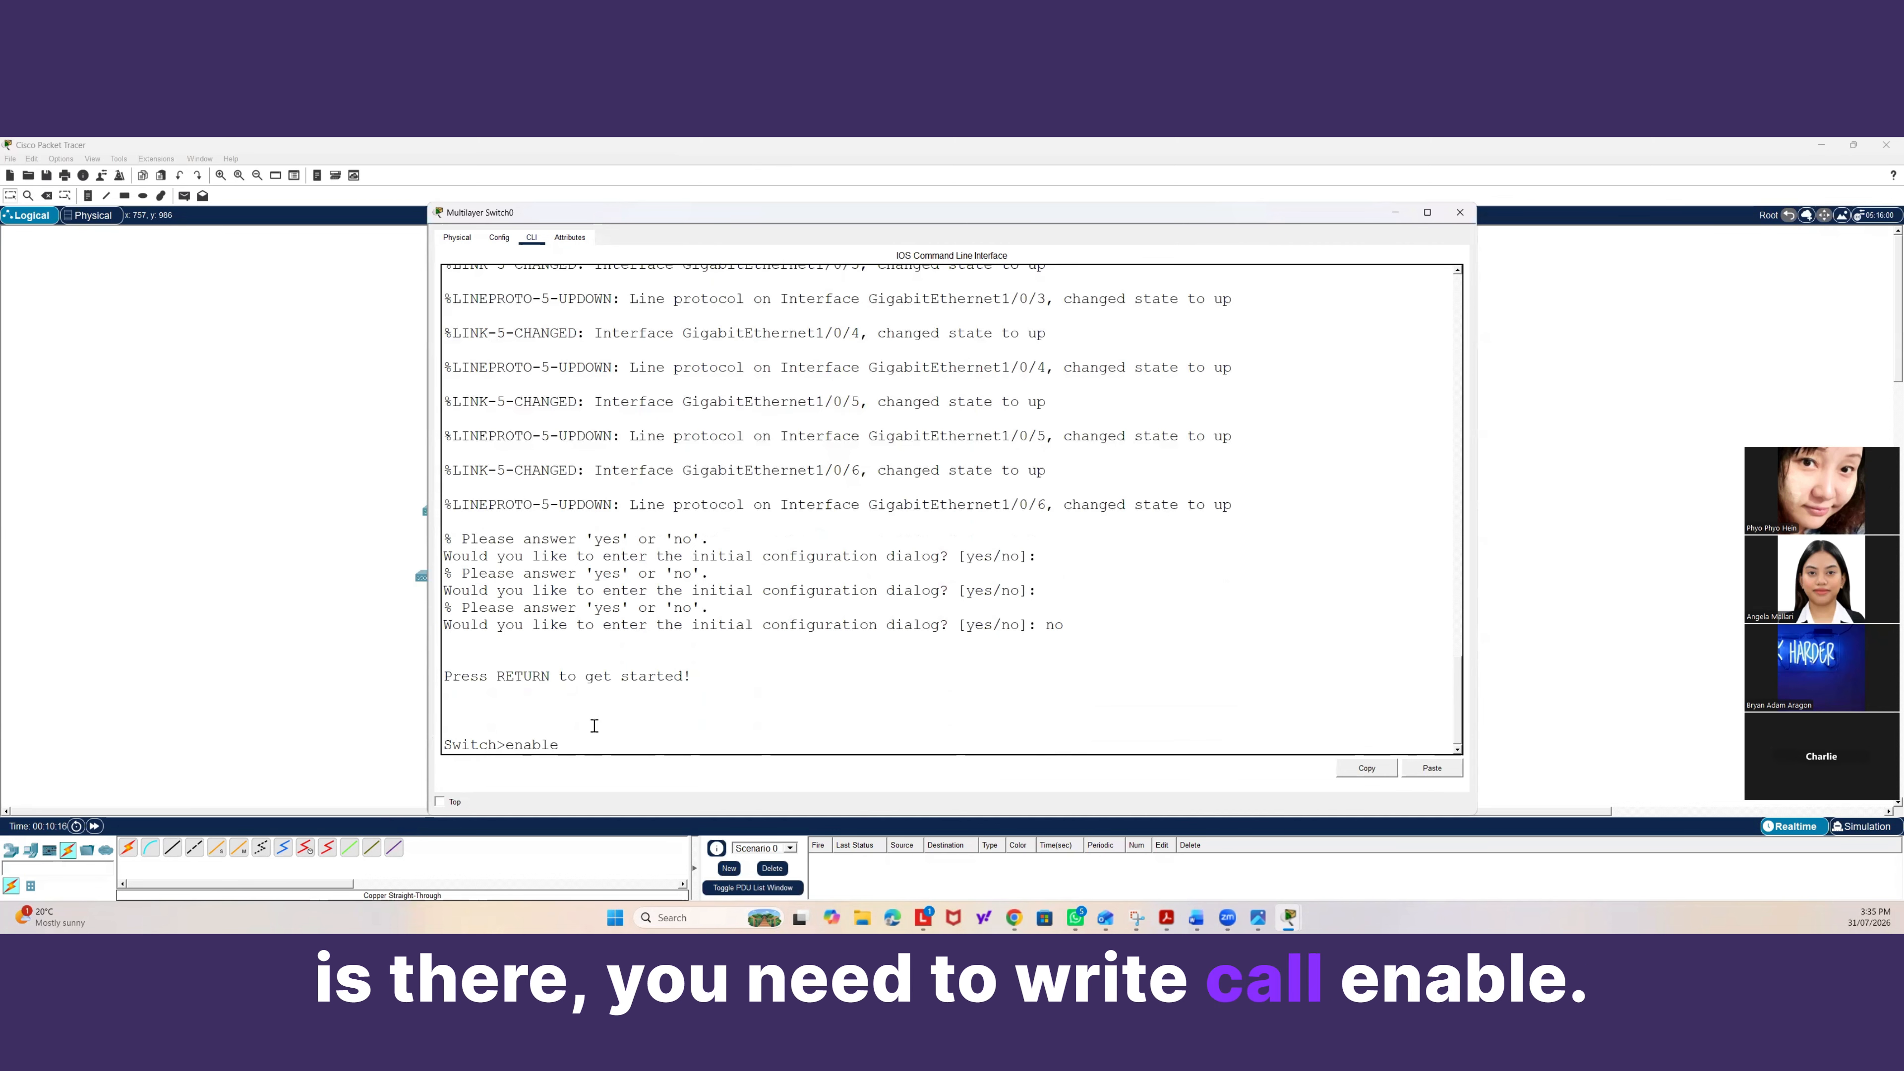
key(Return)
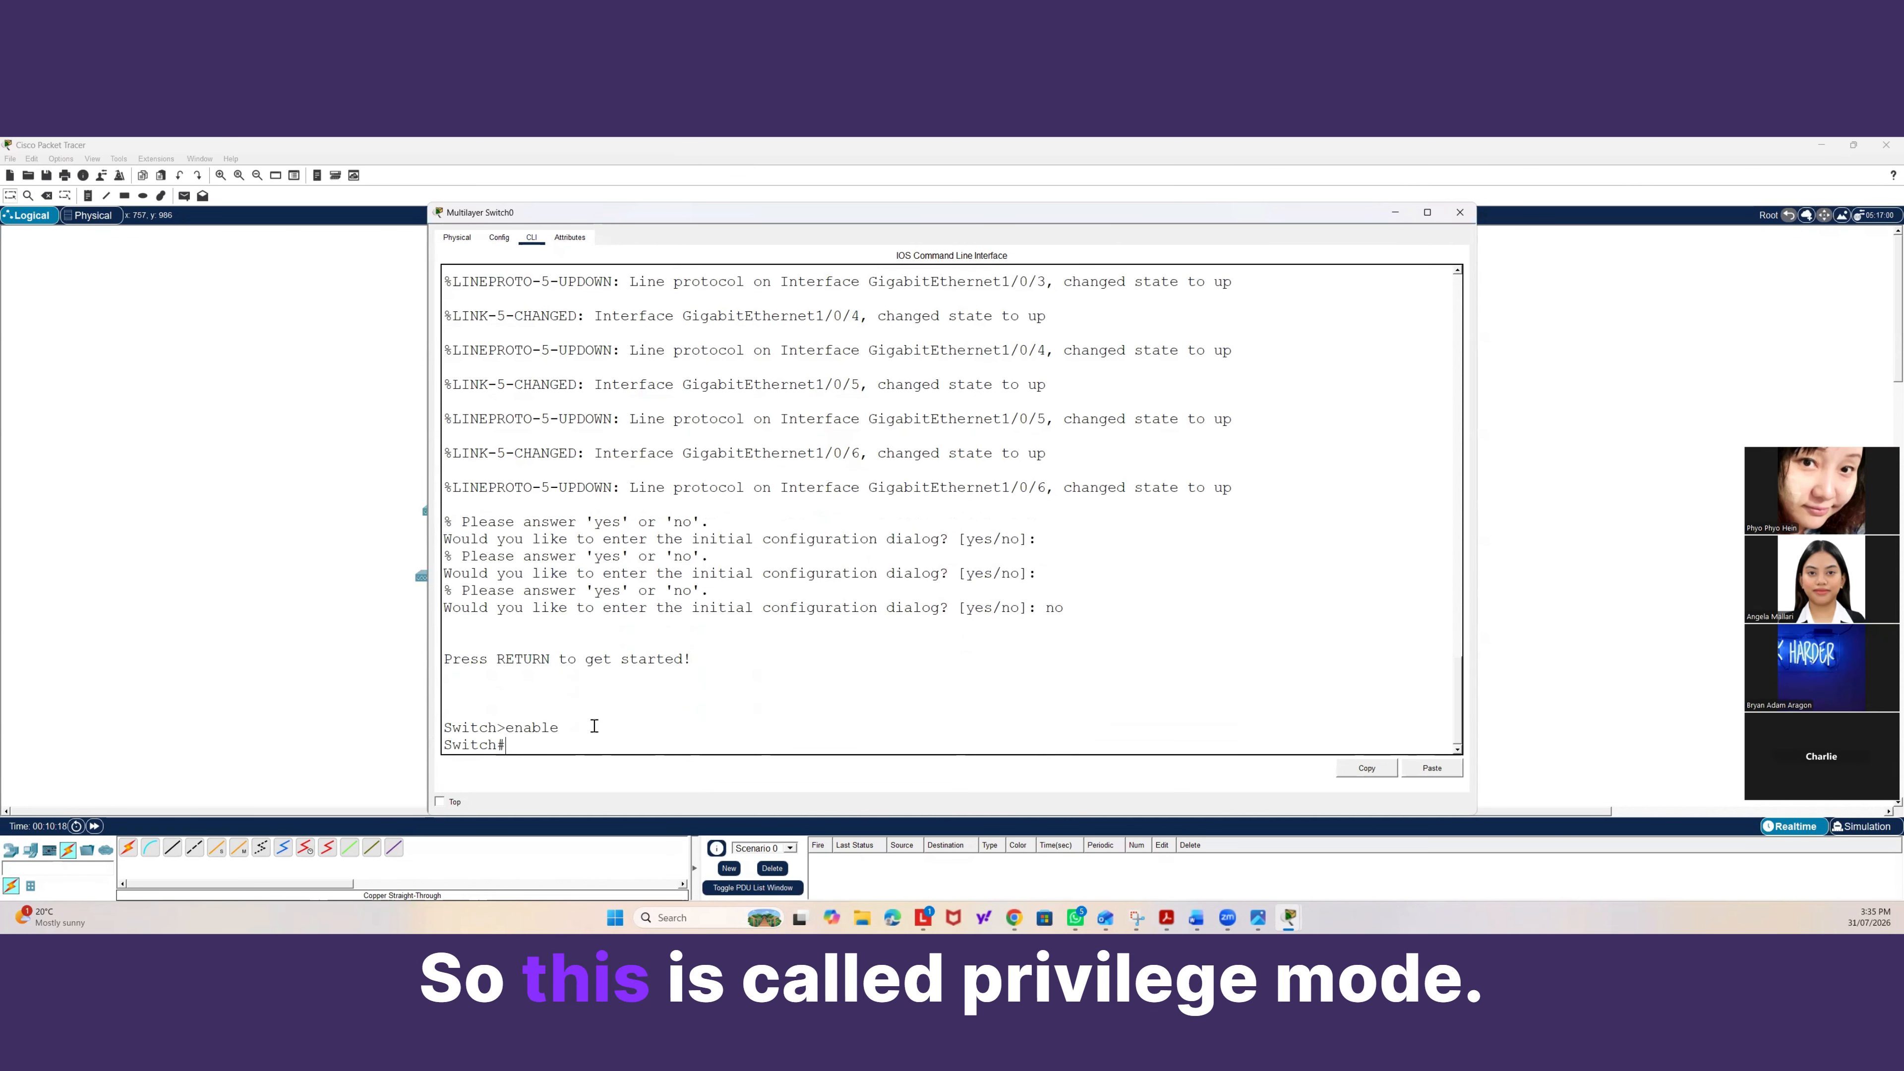
Enter global configuration mode with configure terminal.
drag(508, 744, 443, 740)
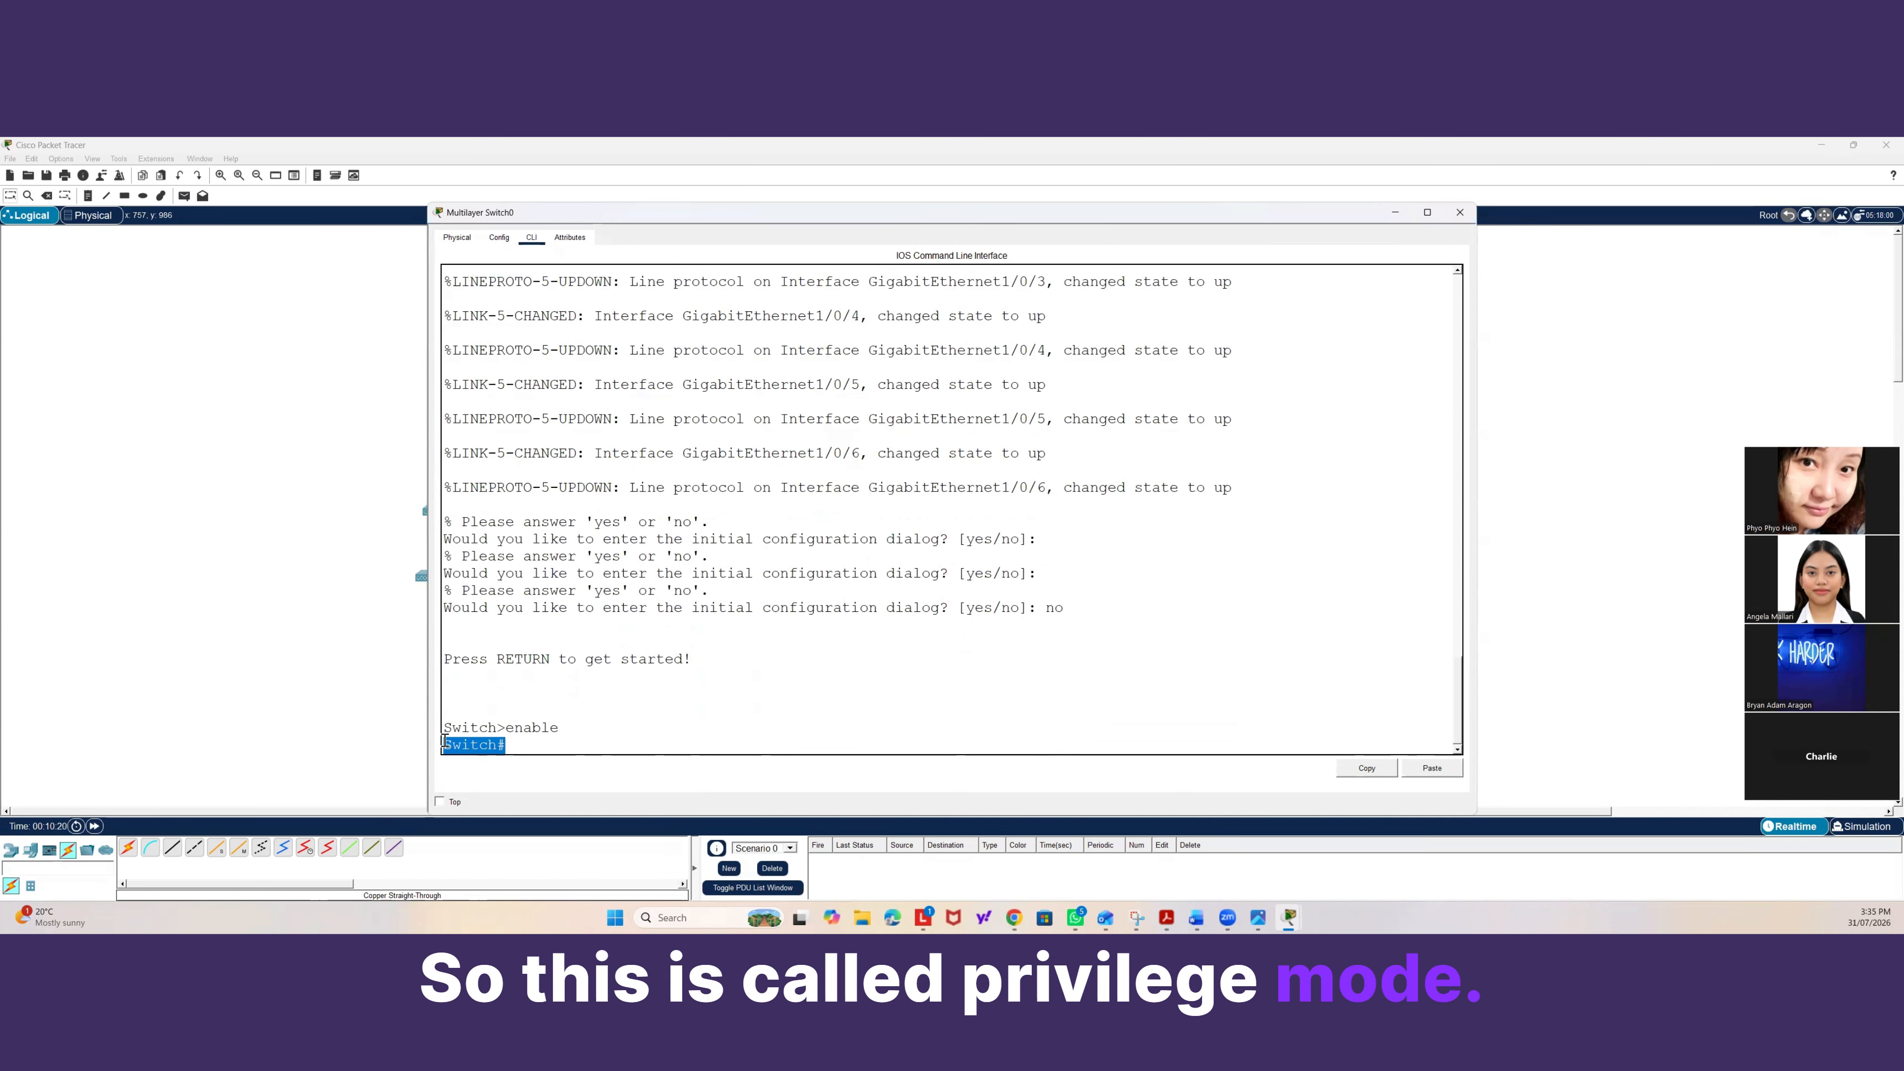
click(517, 742)
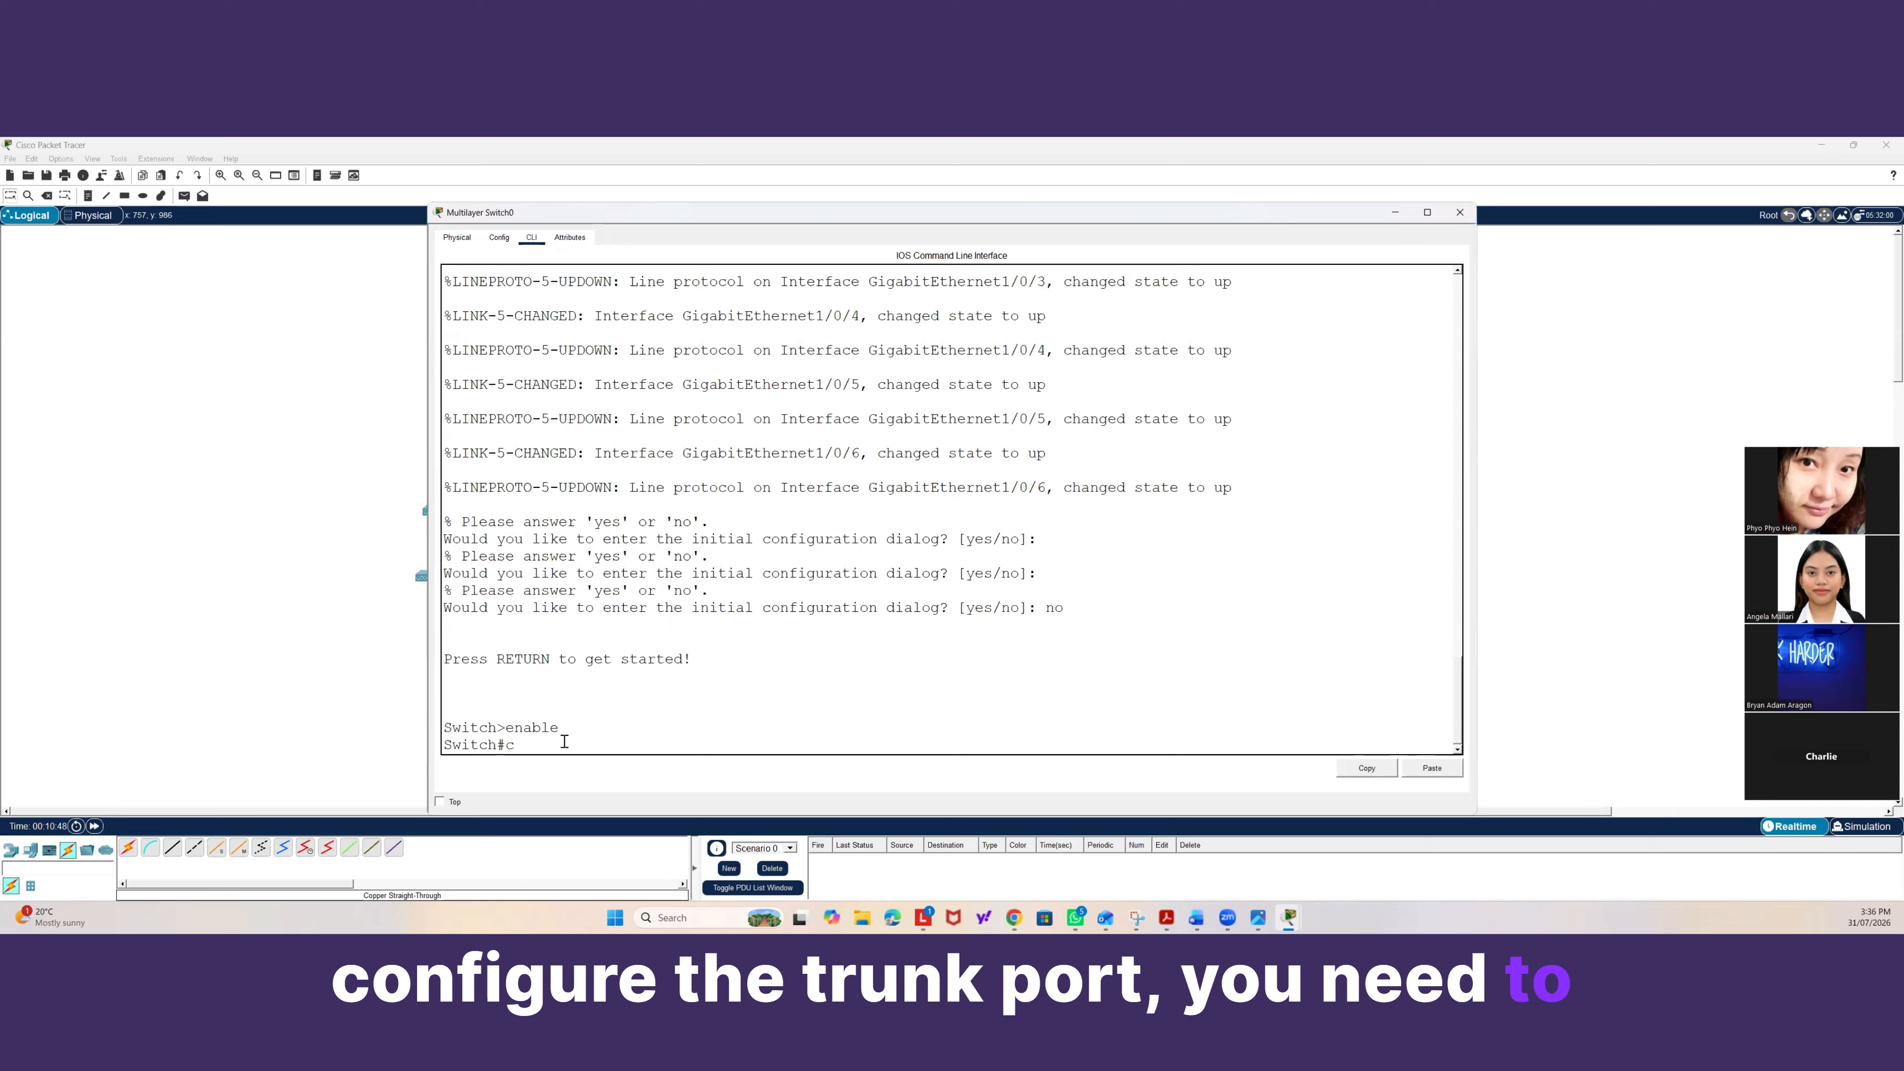
text(config)
key(Tab)
text(t)
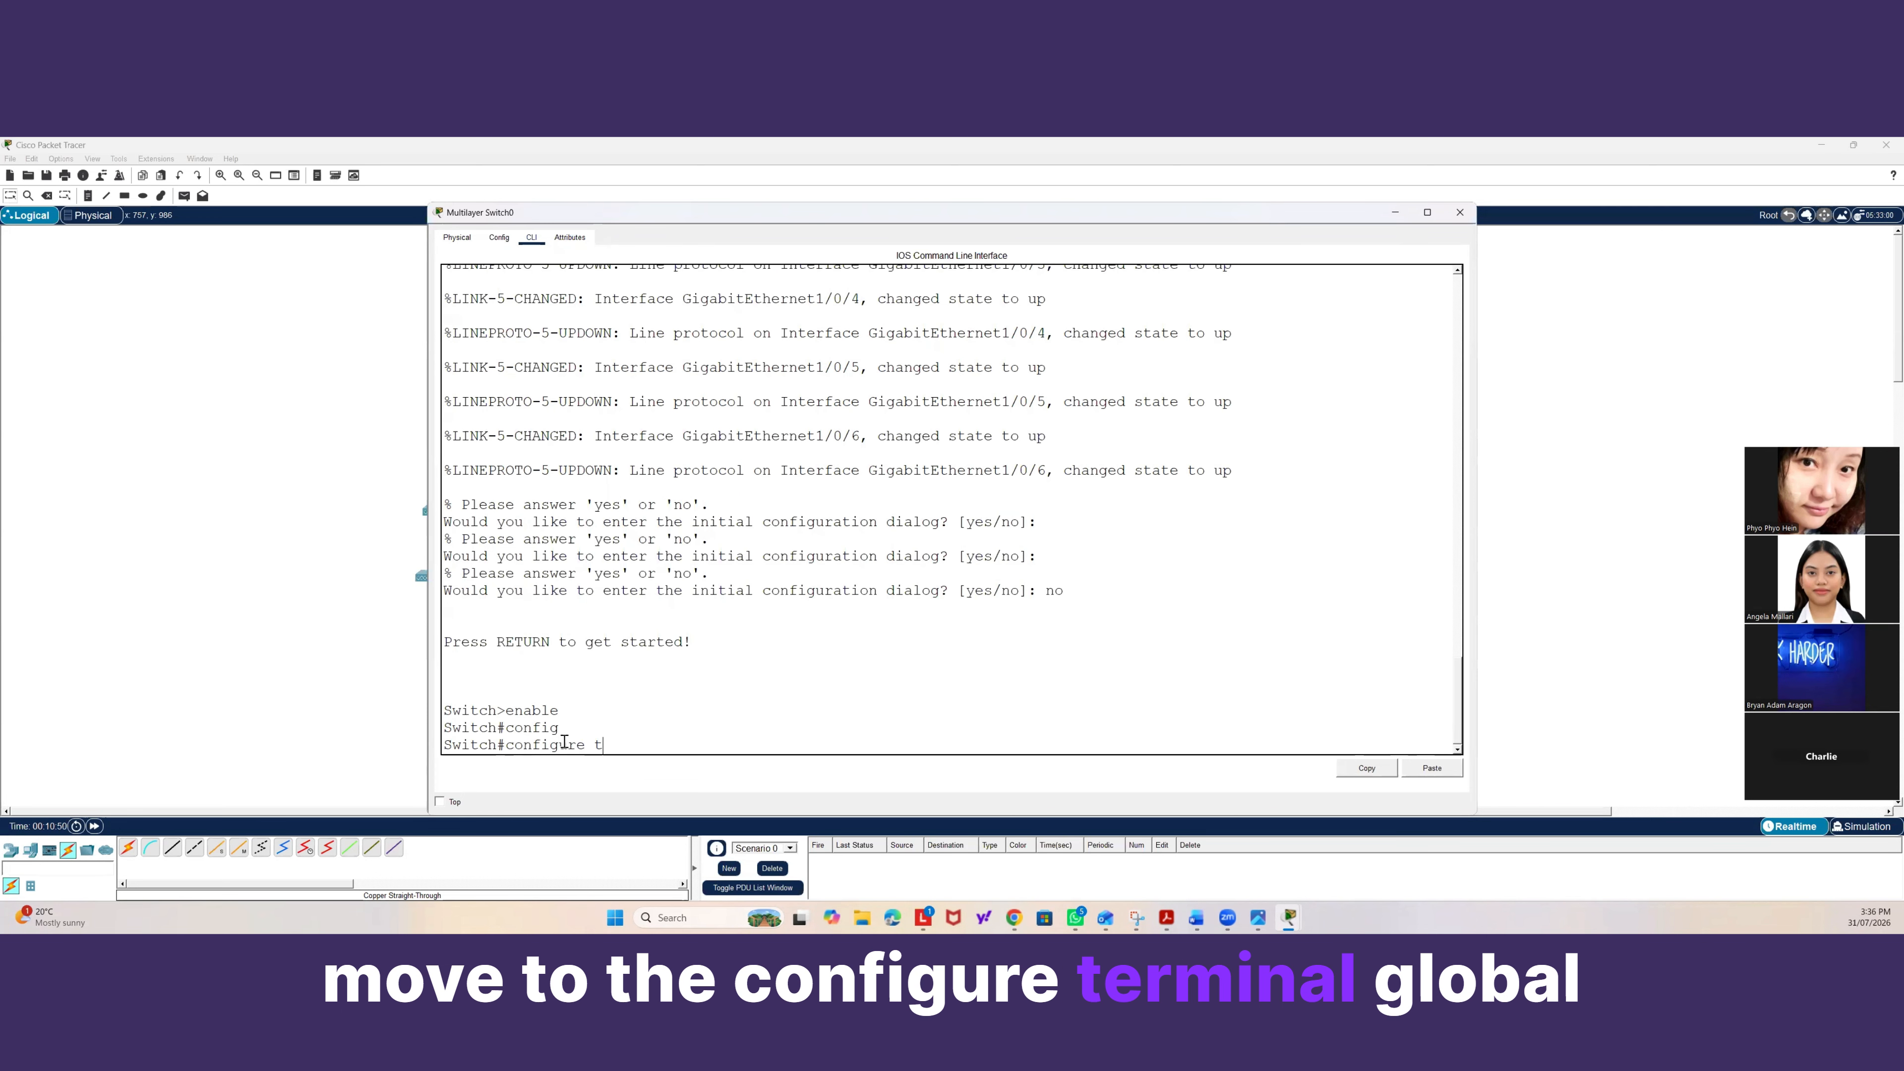
text(ermiaal)
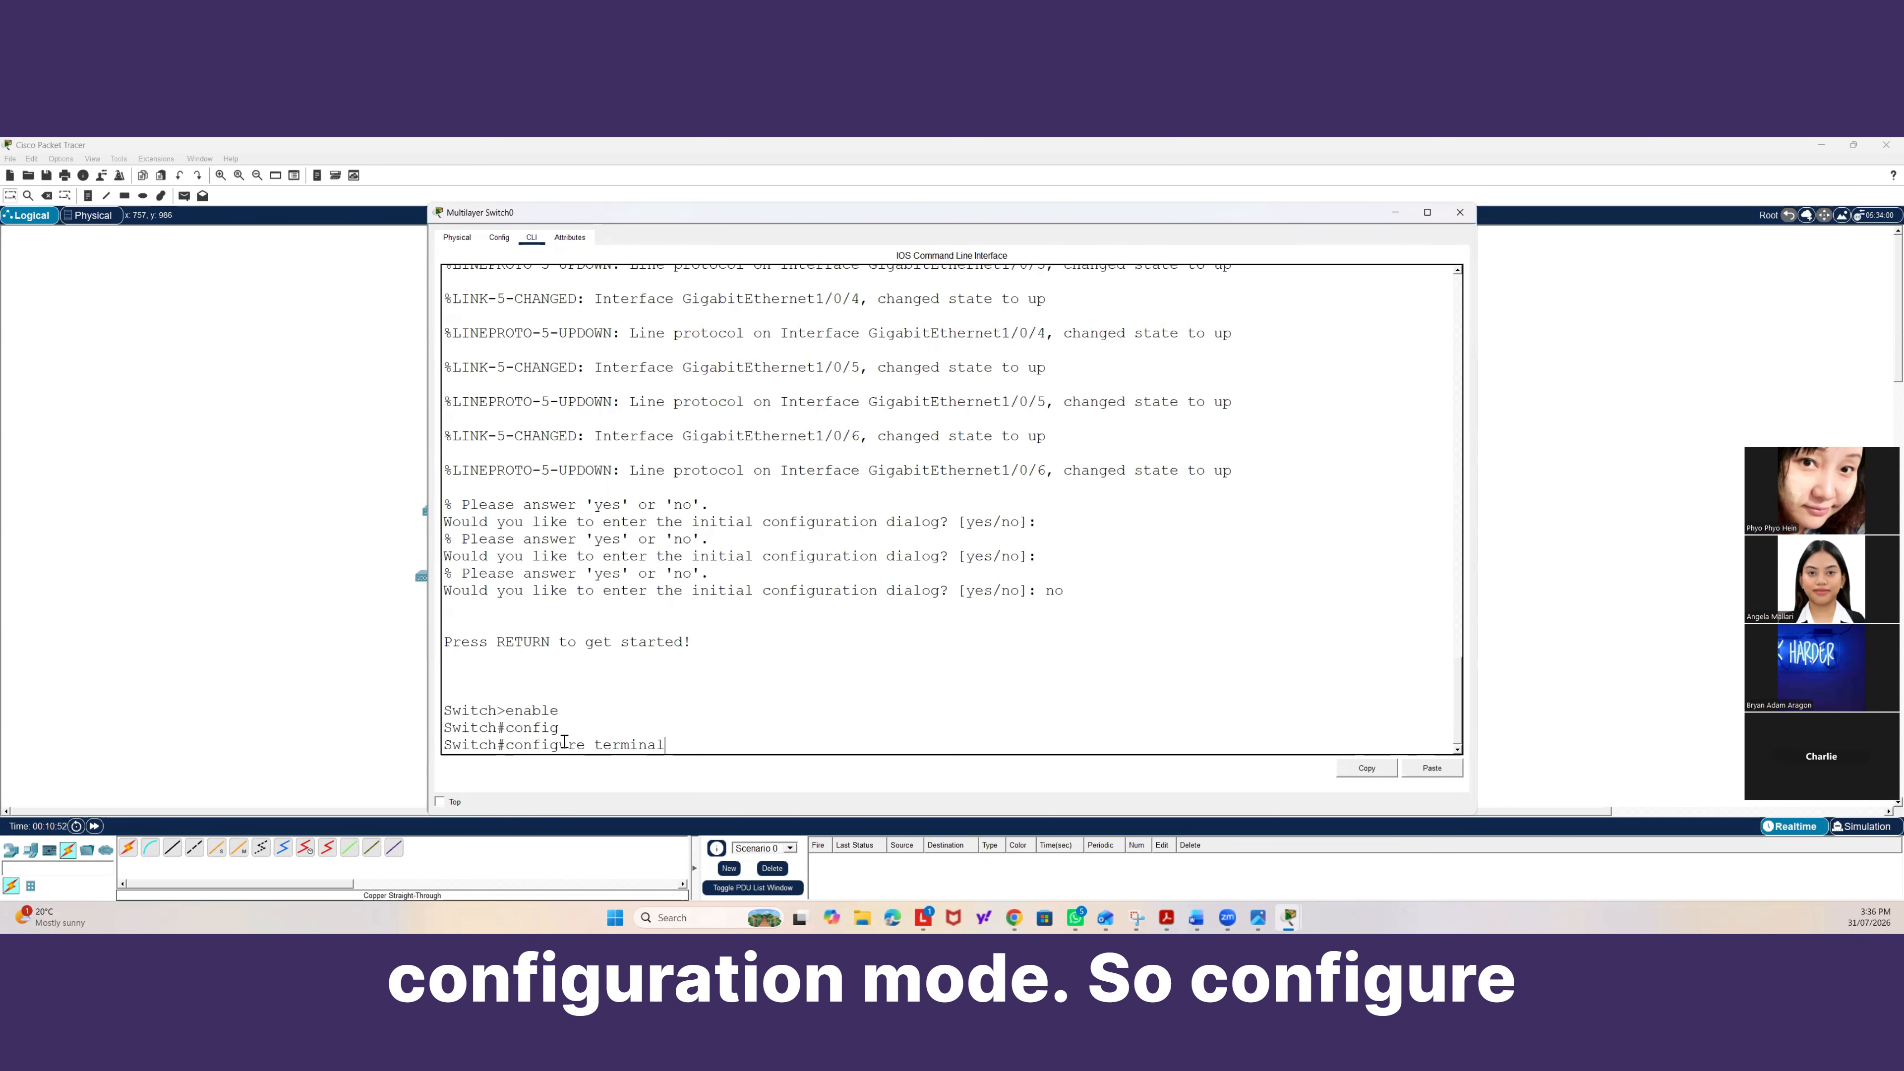
key(Return)
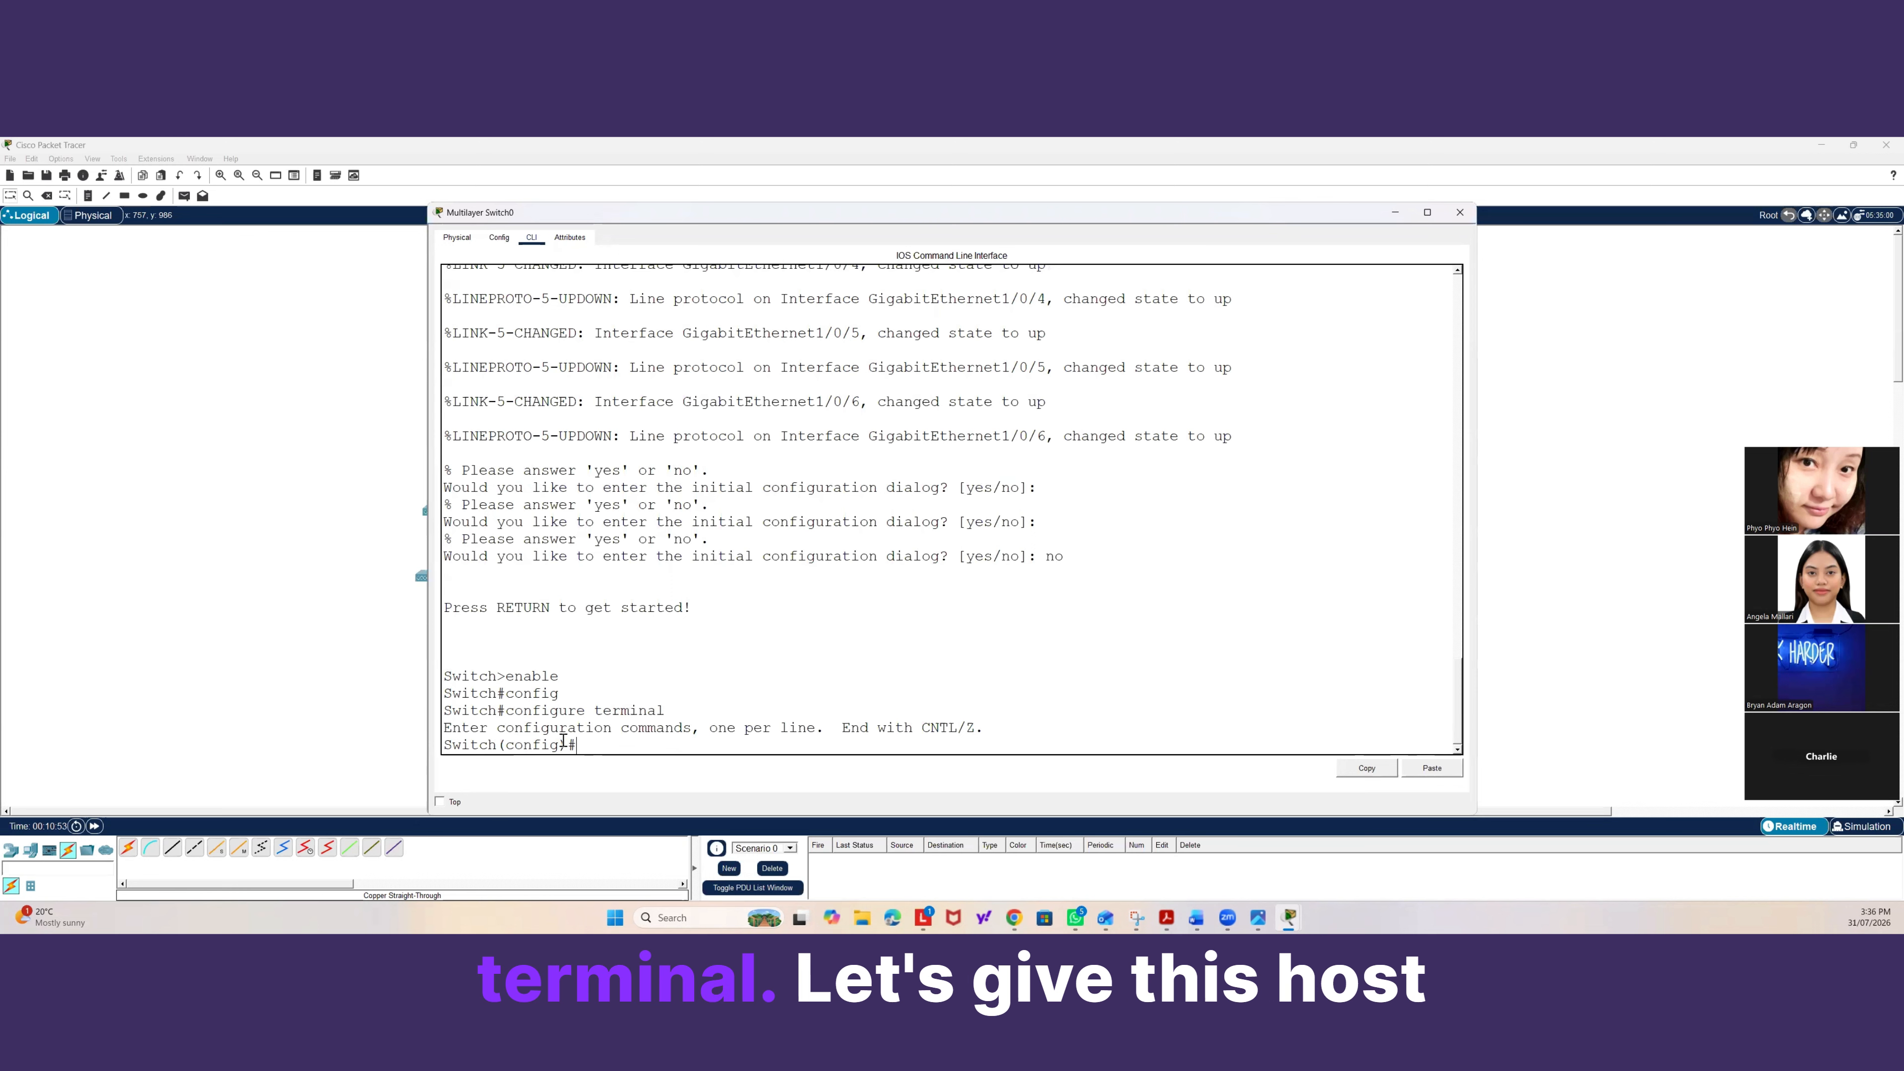
Set the switch hostname to A-PLUS-BNE-DSW01.
text(hostname )
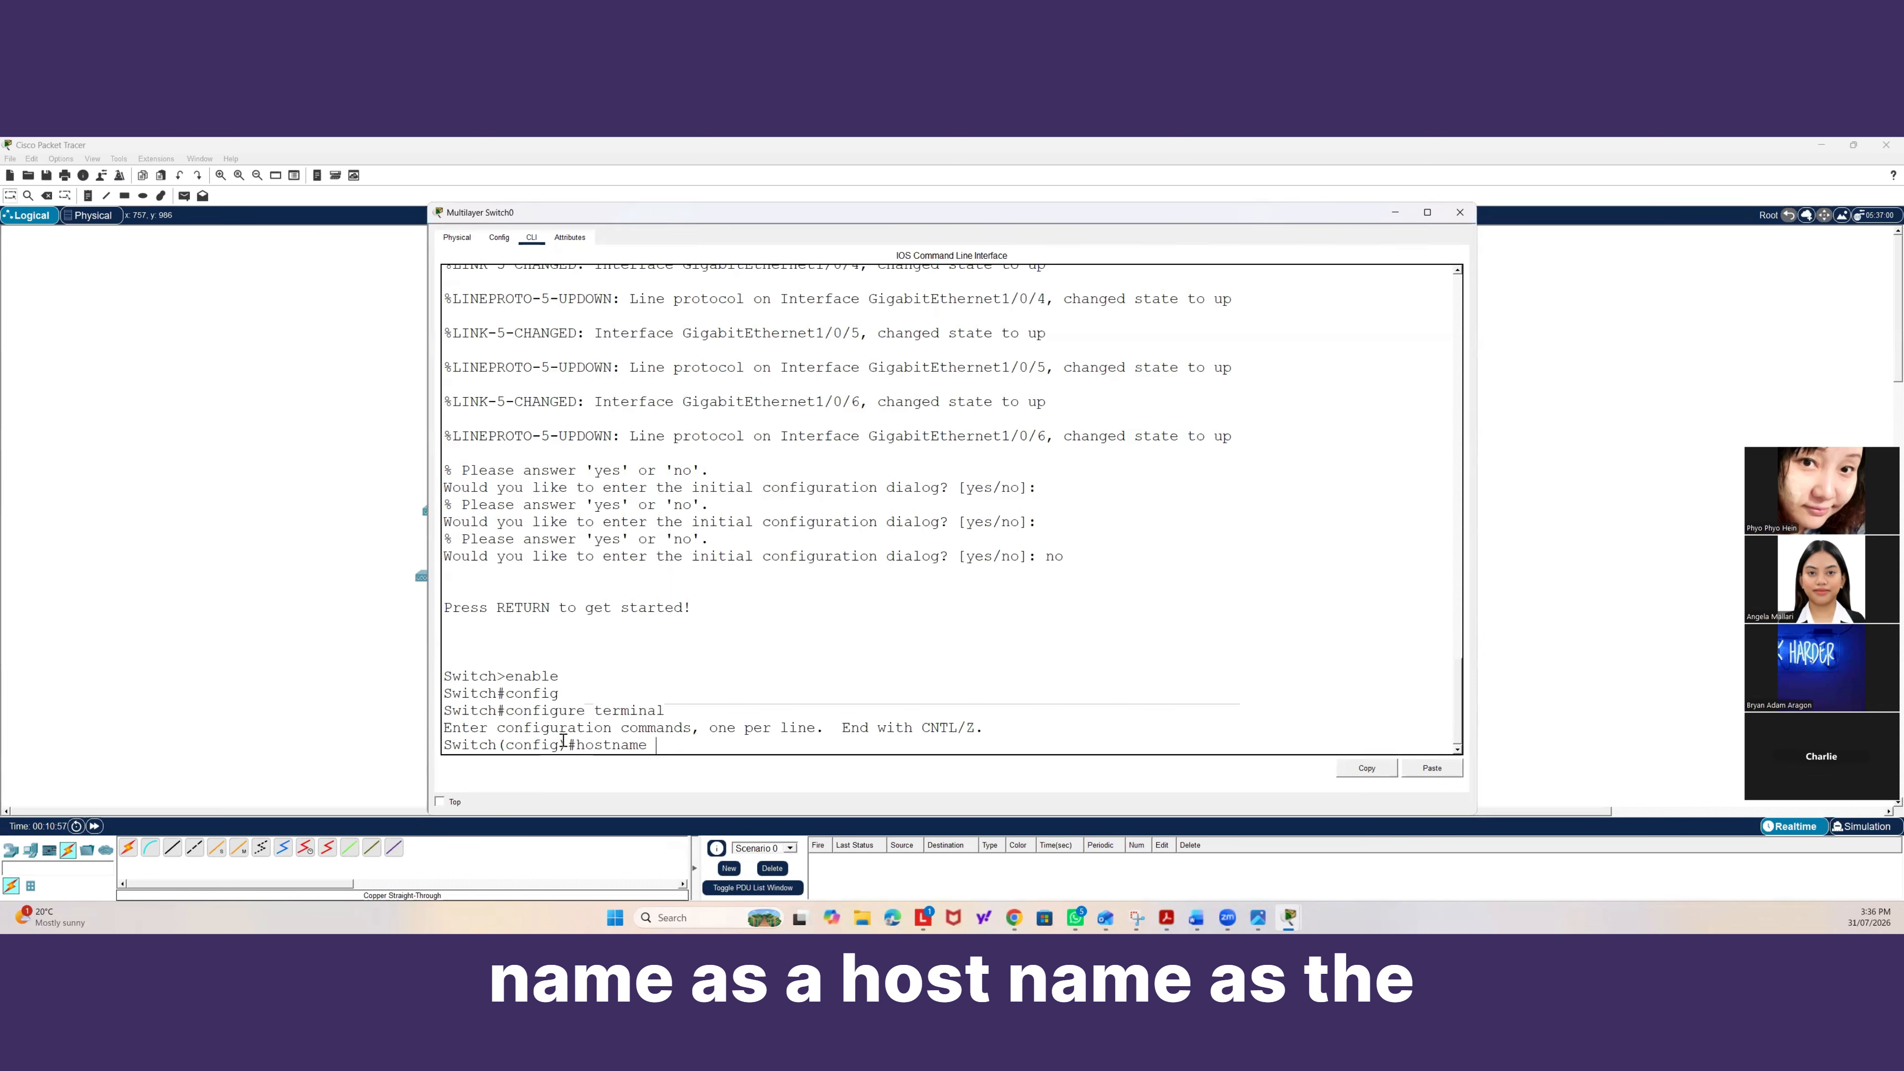
text(DSW)
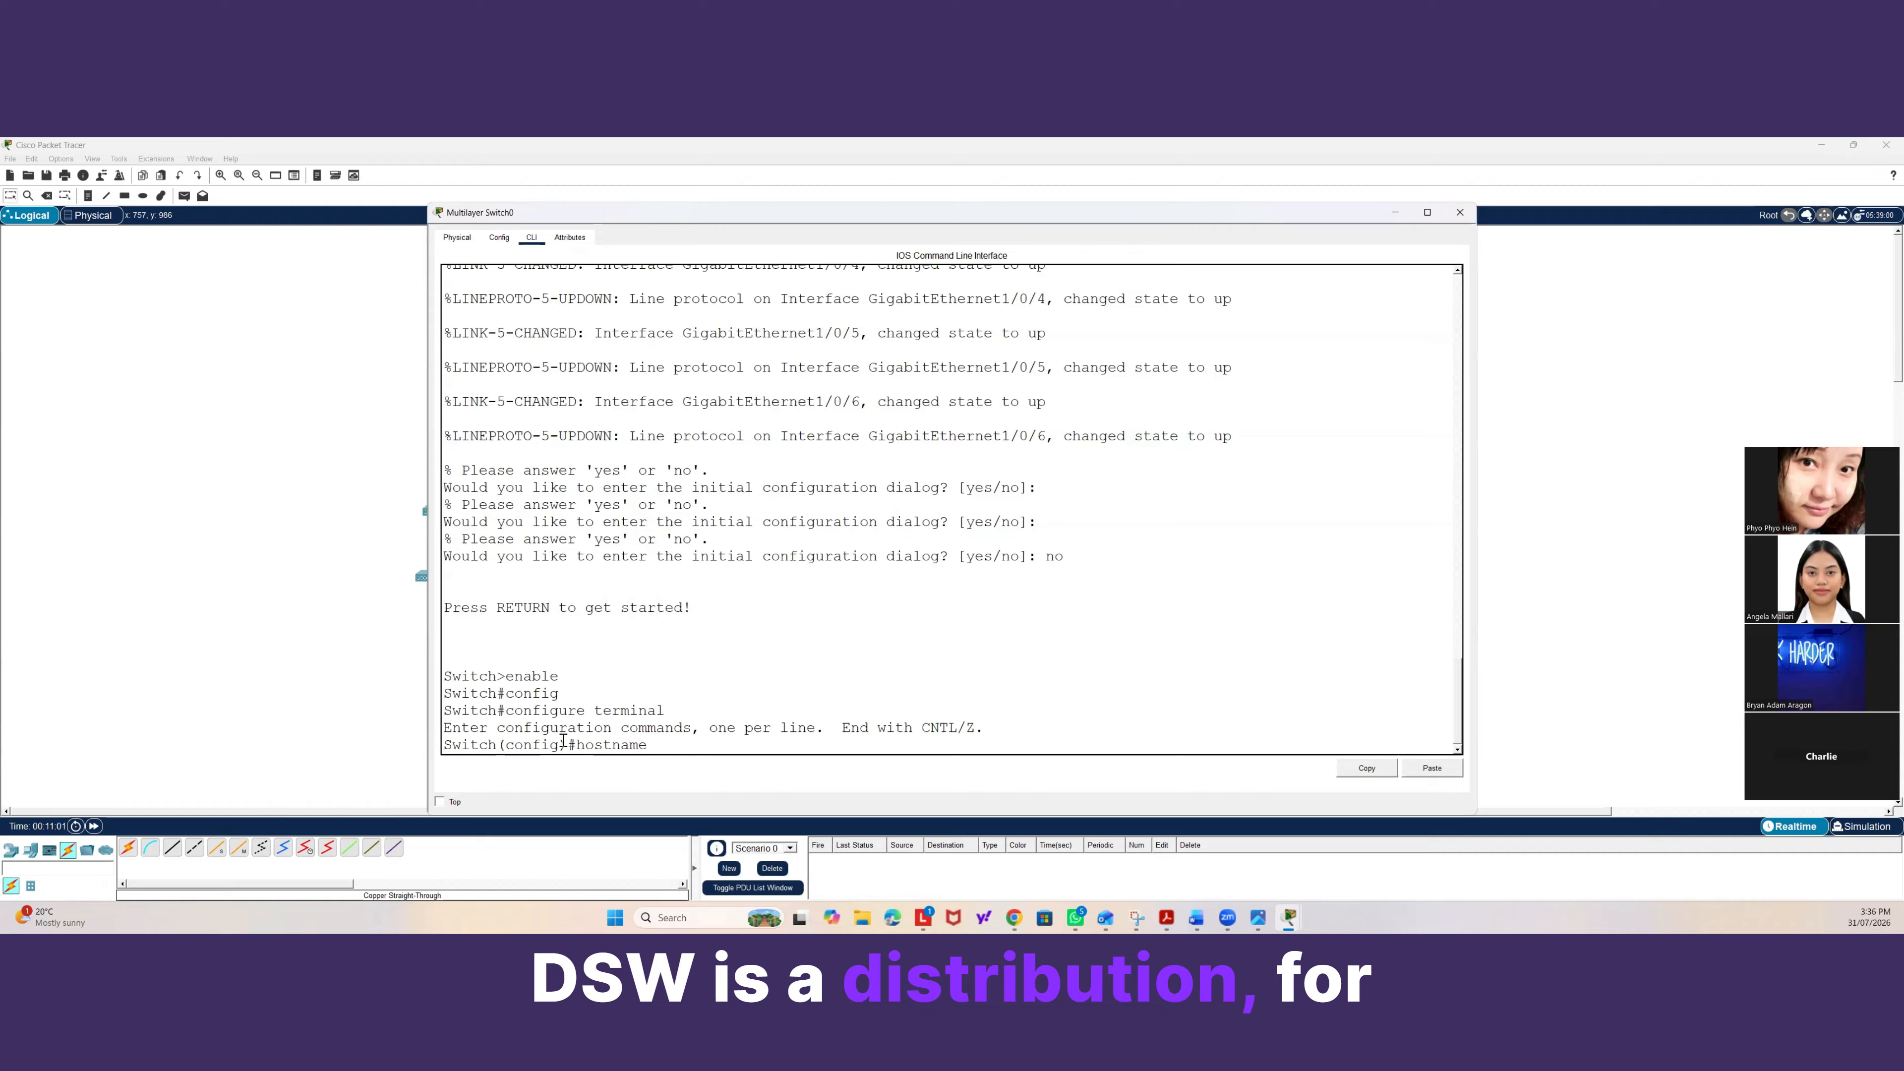
text(A-PLU)
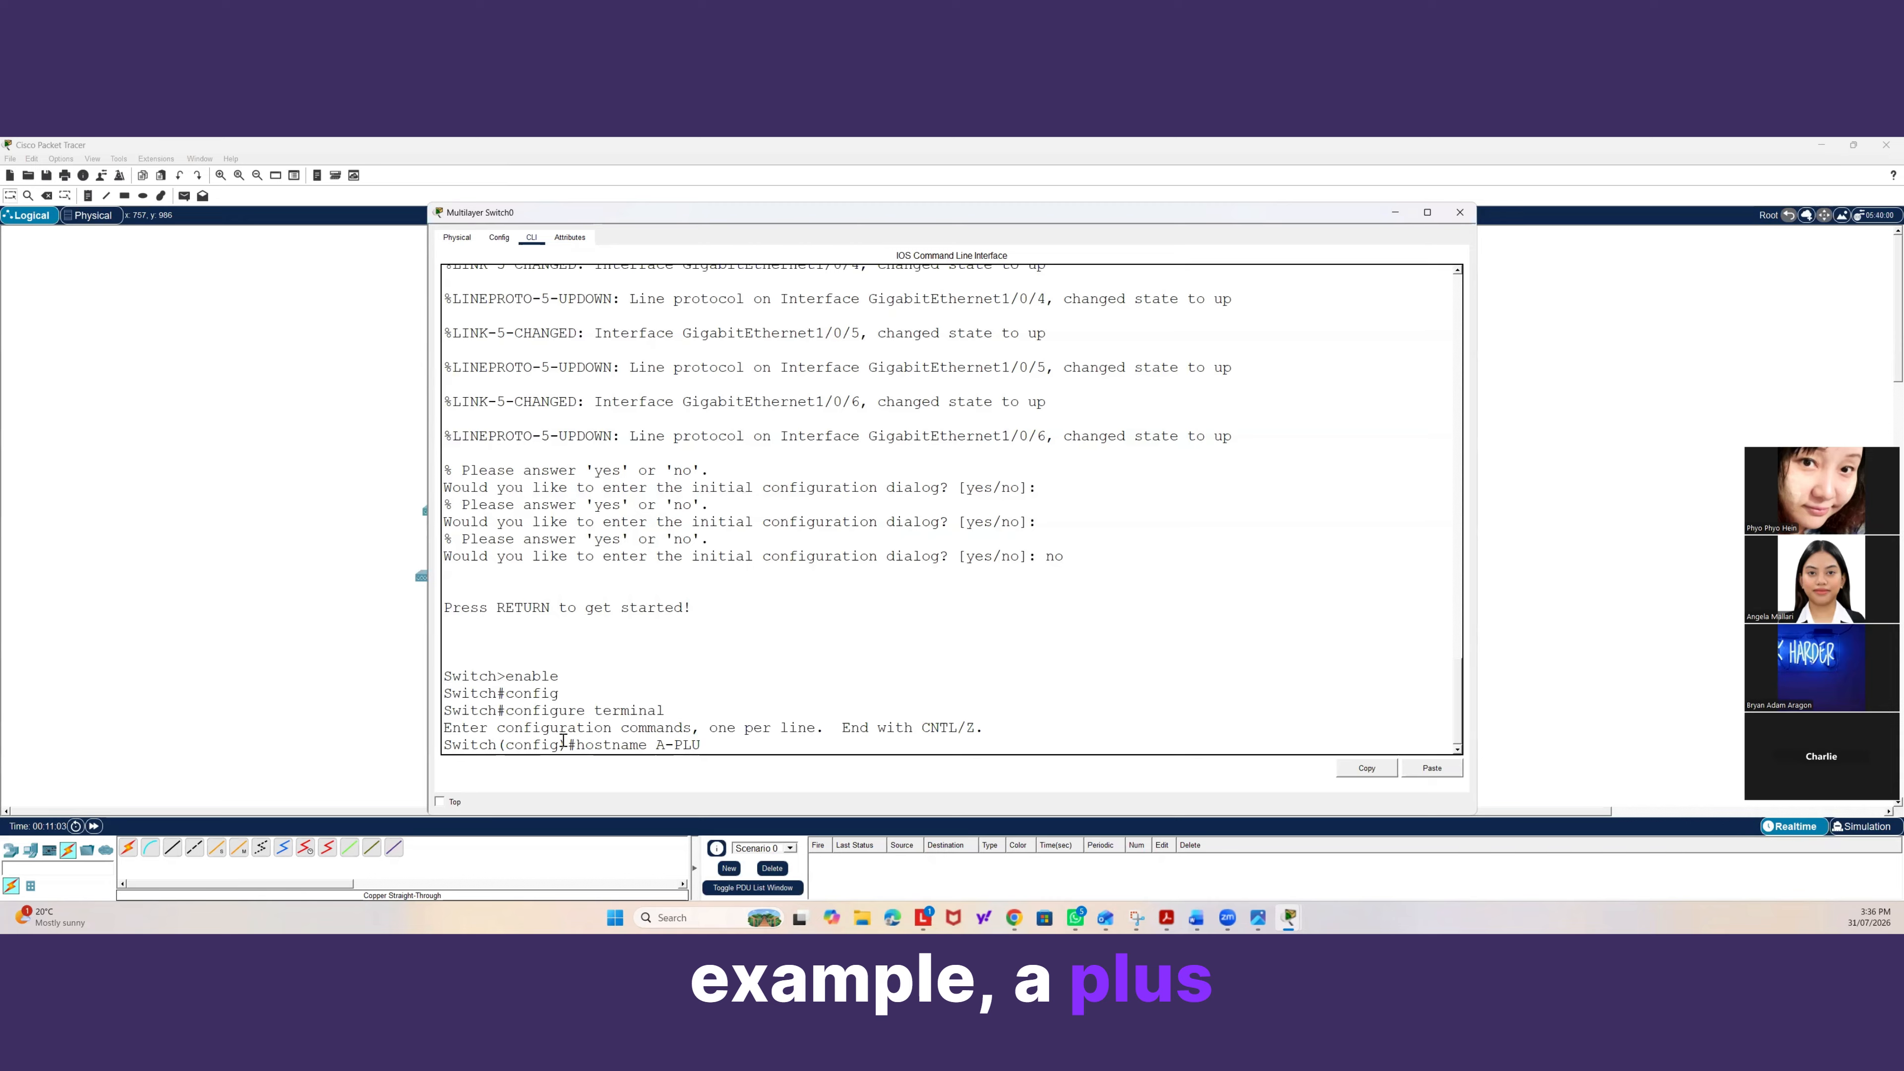
text(S-BNE-)
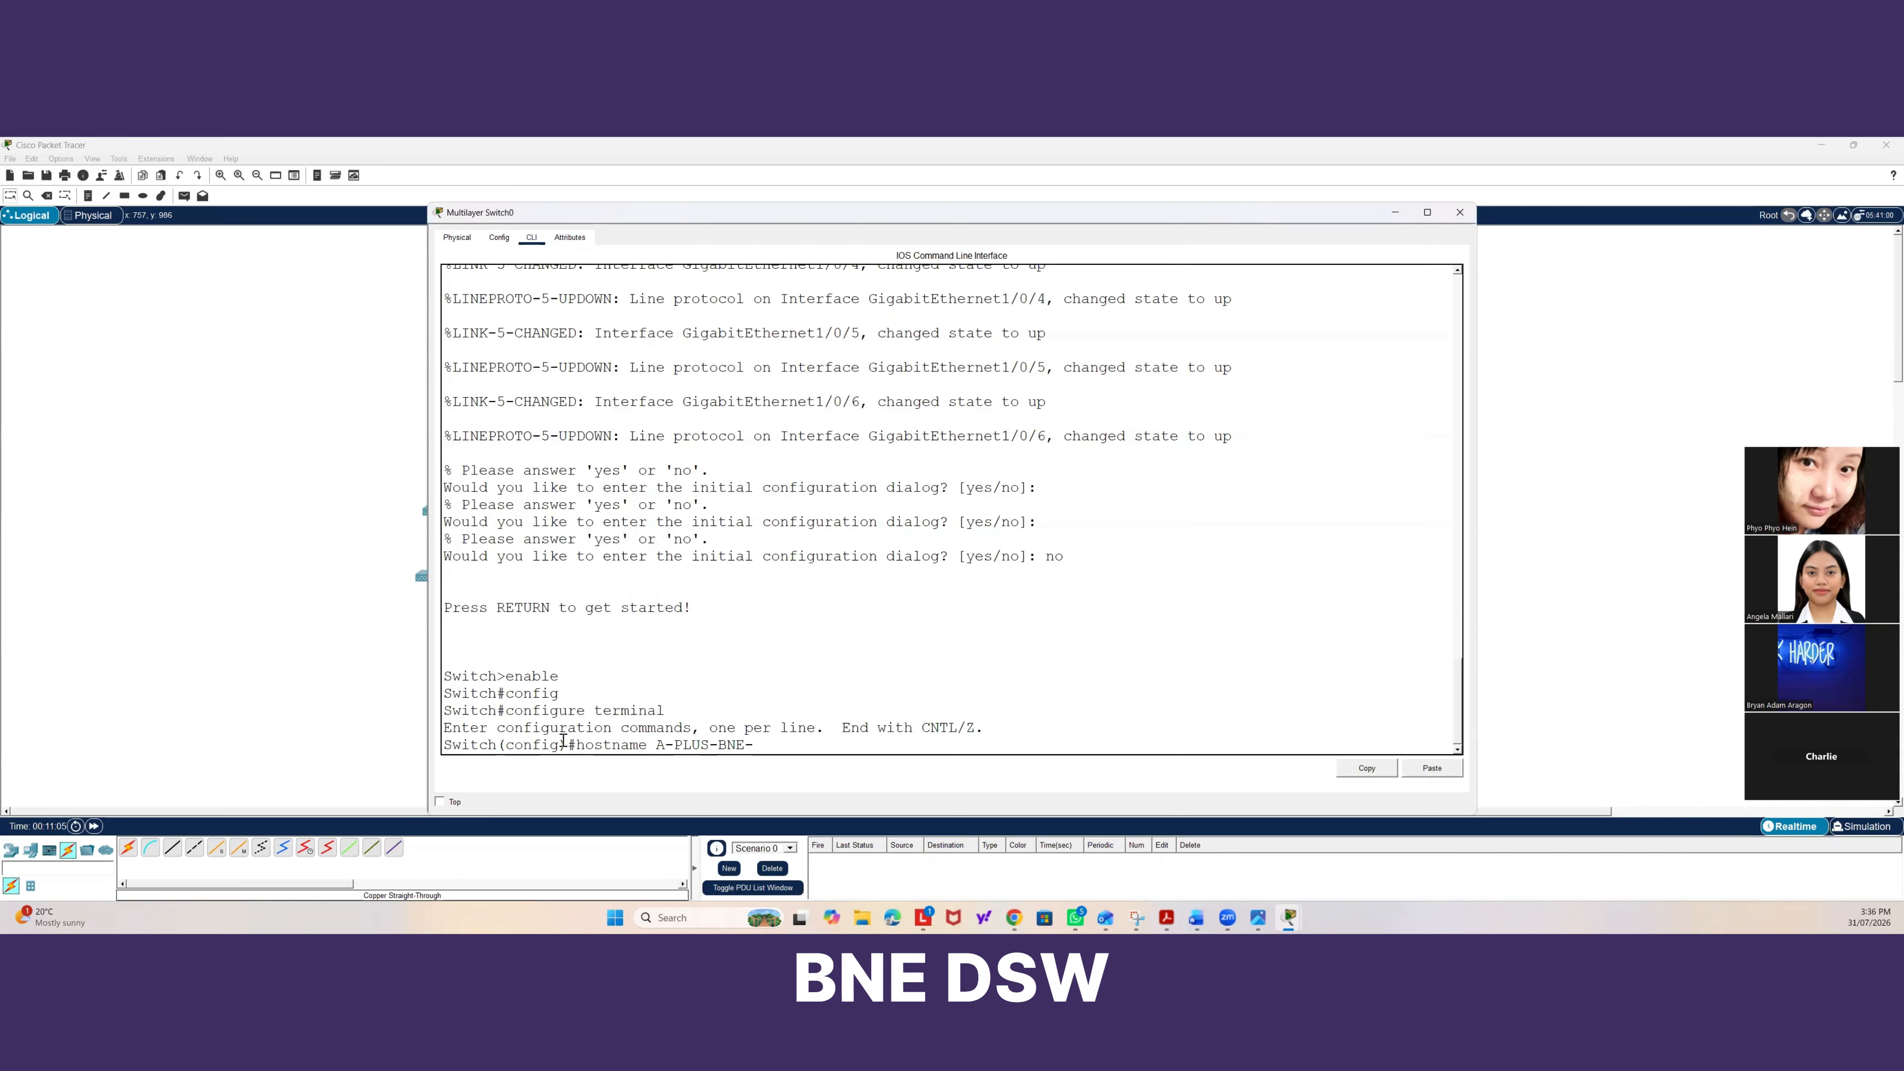
text(DSW01)
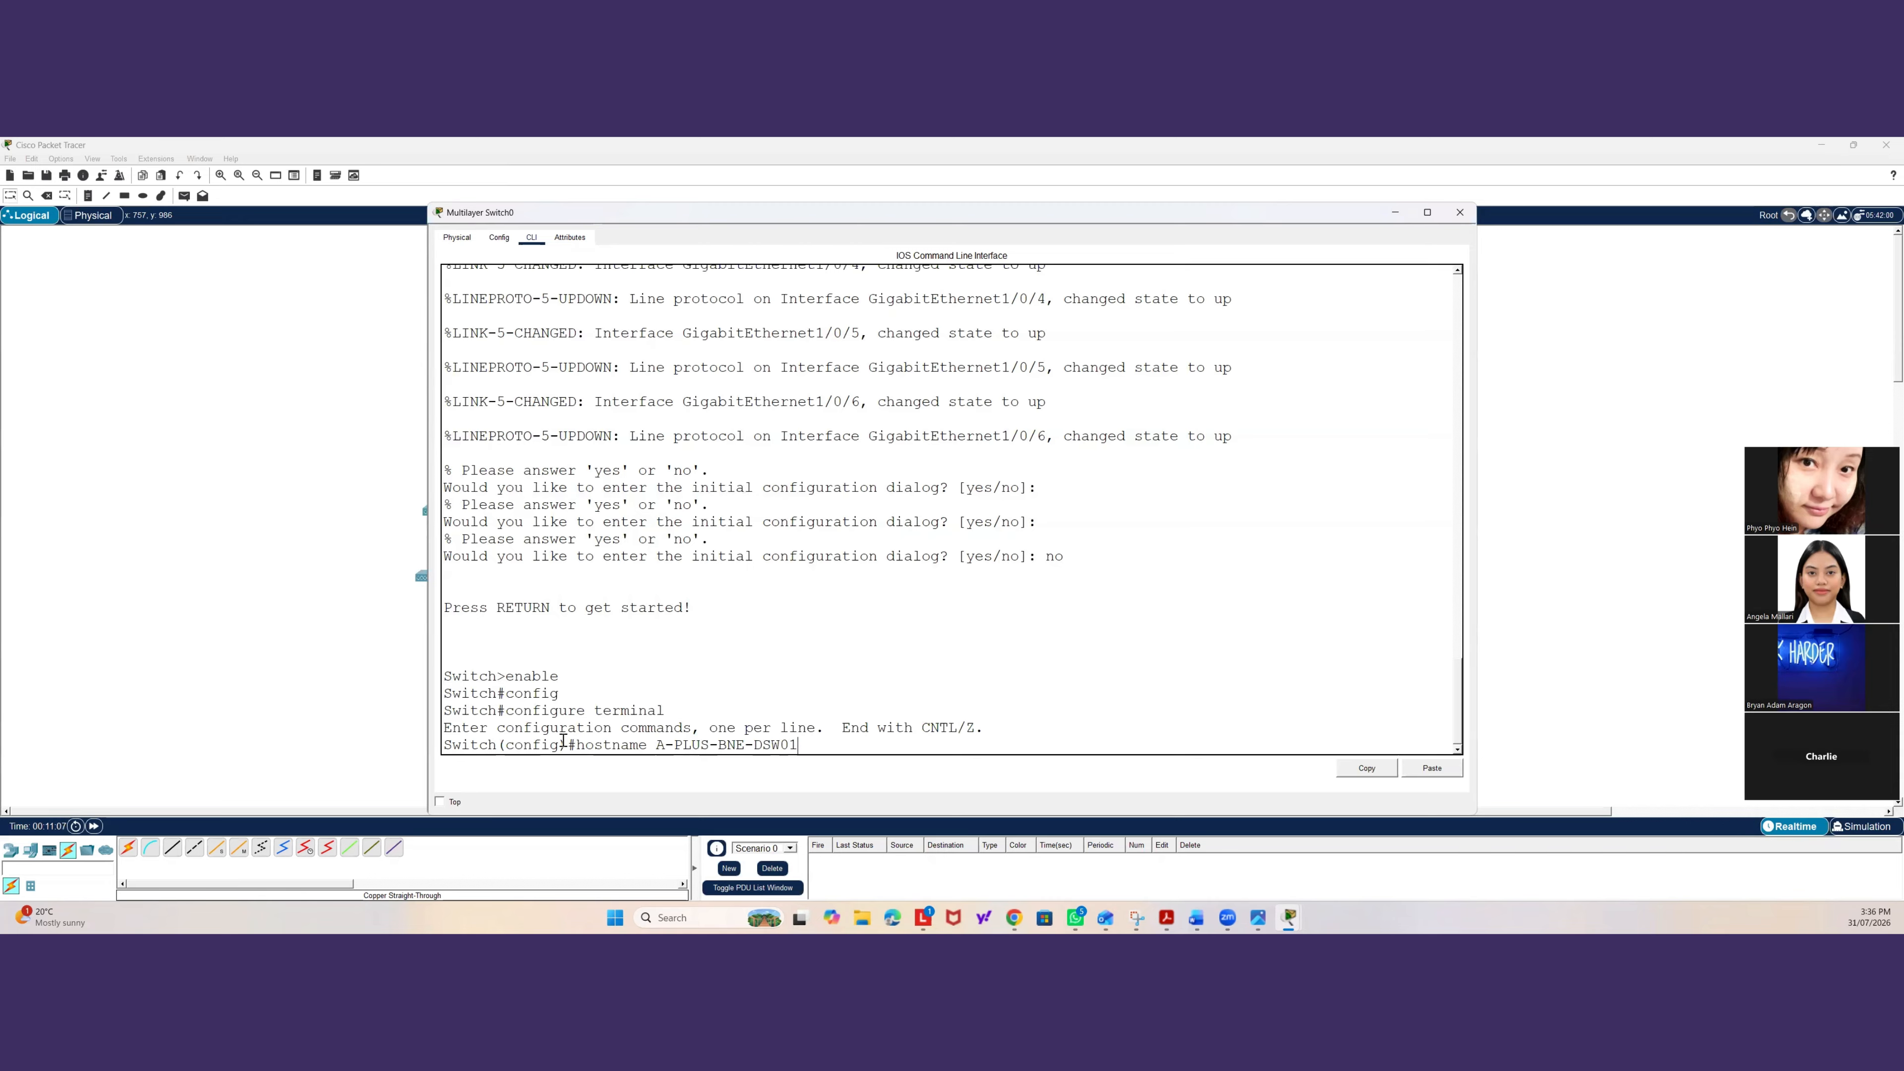
key(Return)
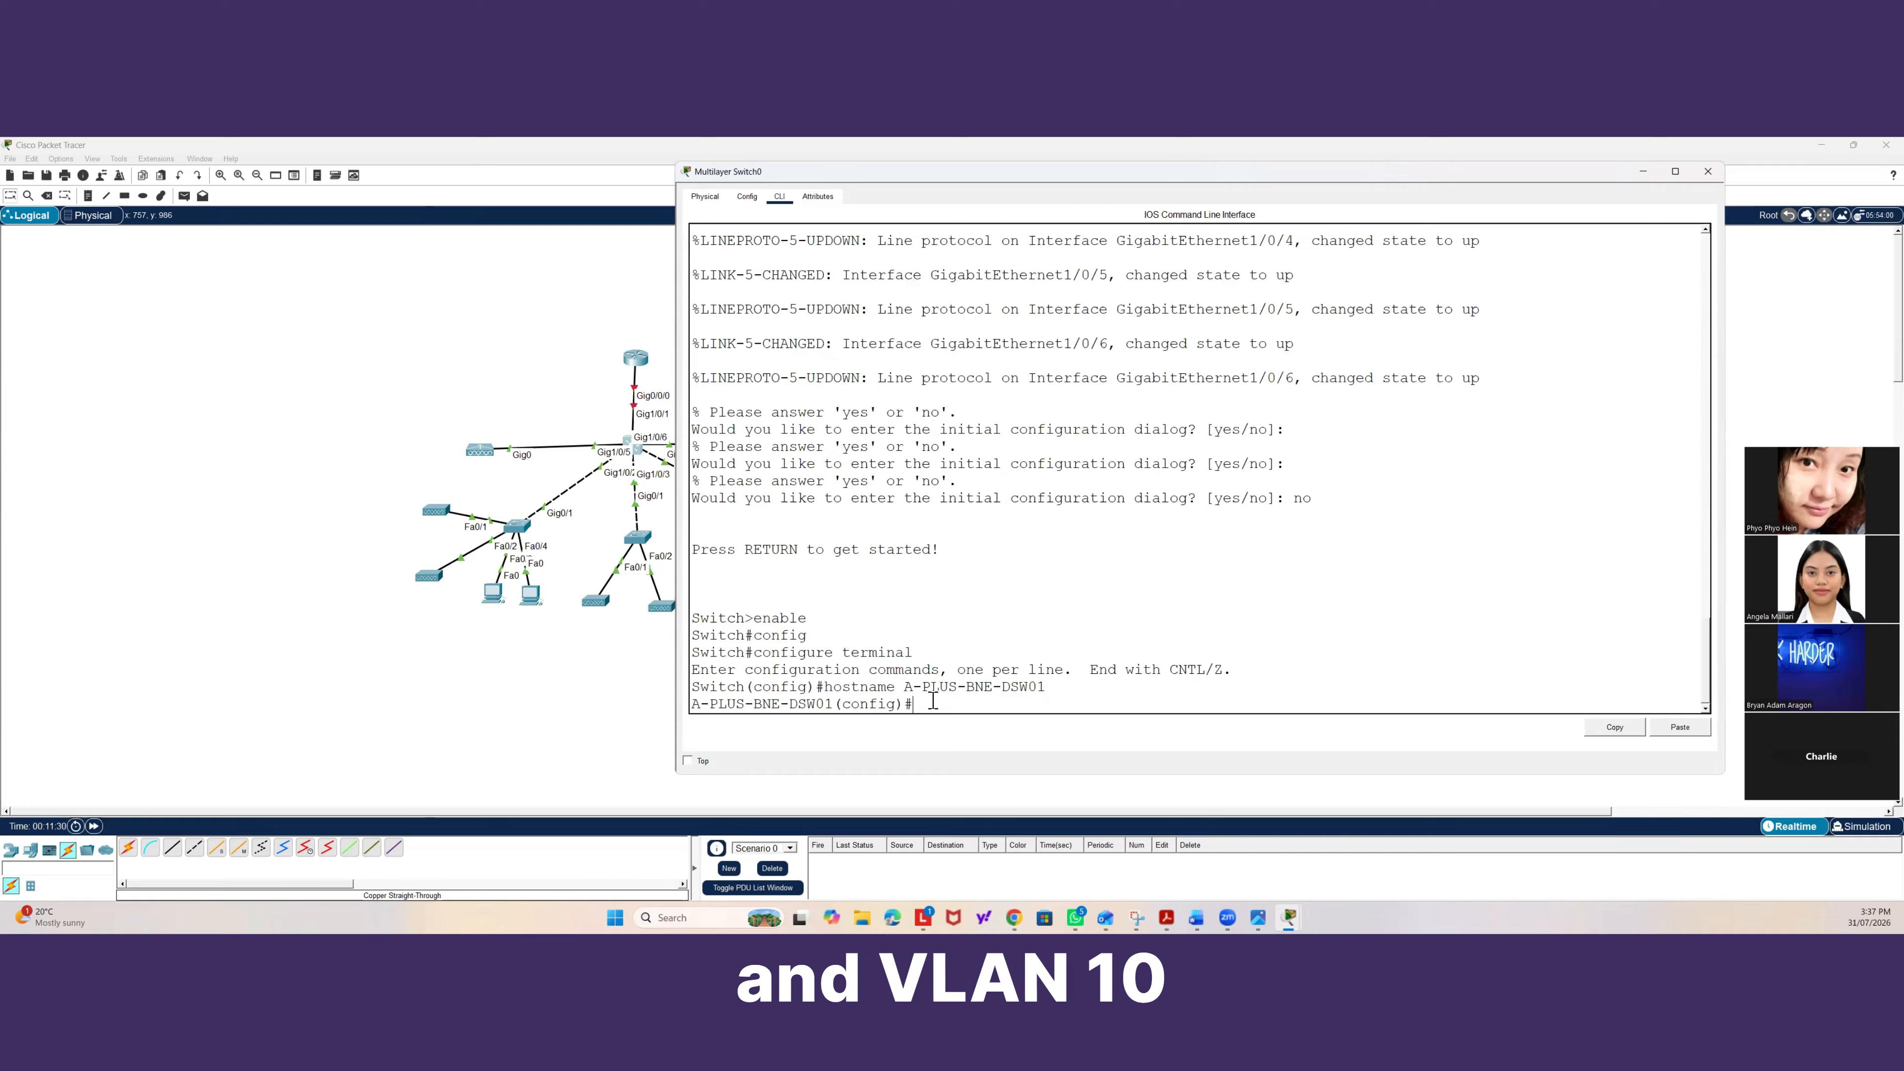
Create VLAN 10 named Students and exit the VLAN configuration.
text(vlan 10)
key(Return)
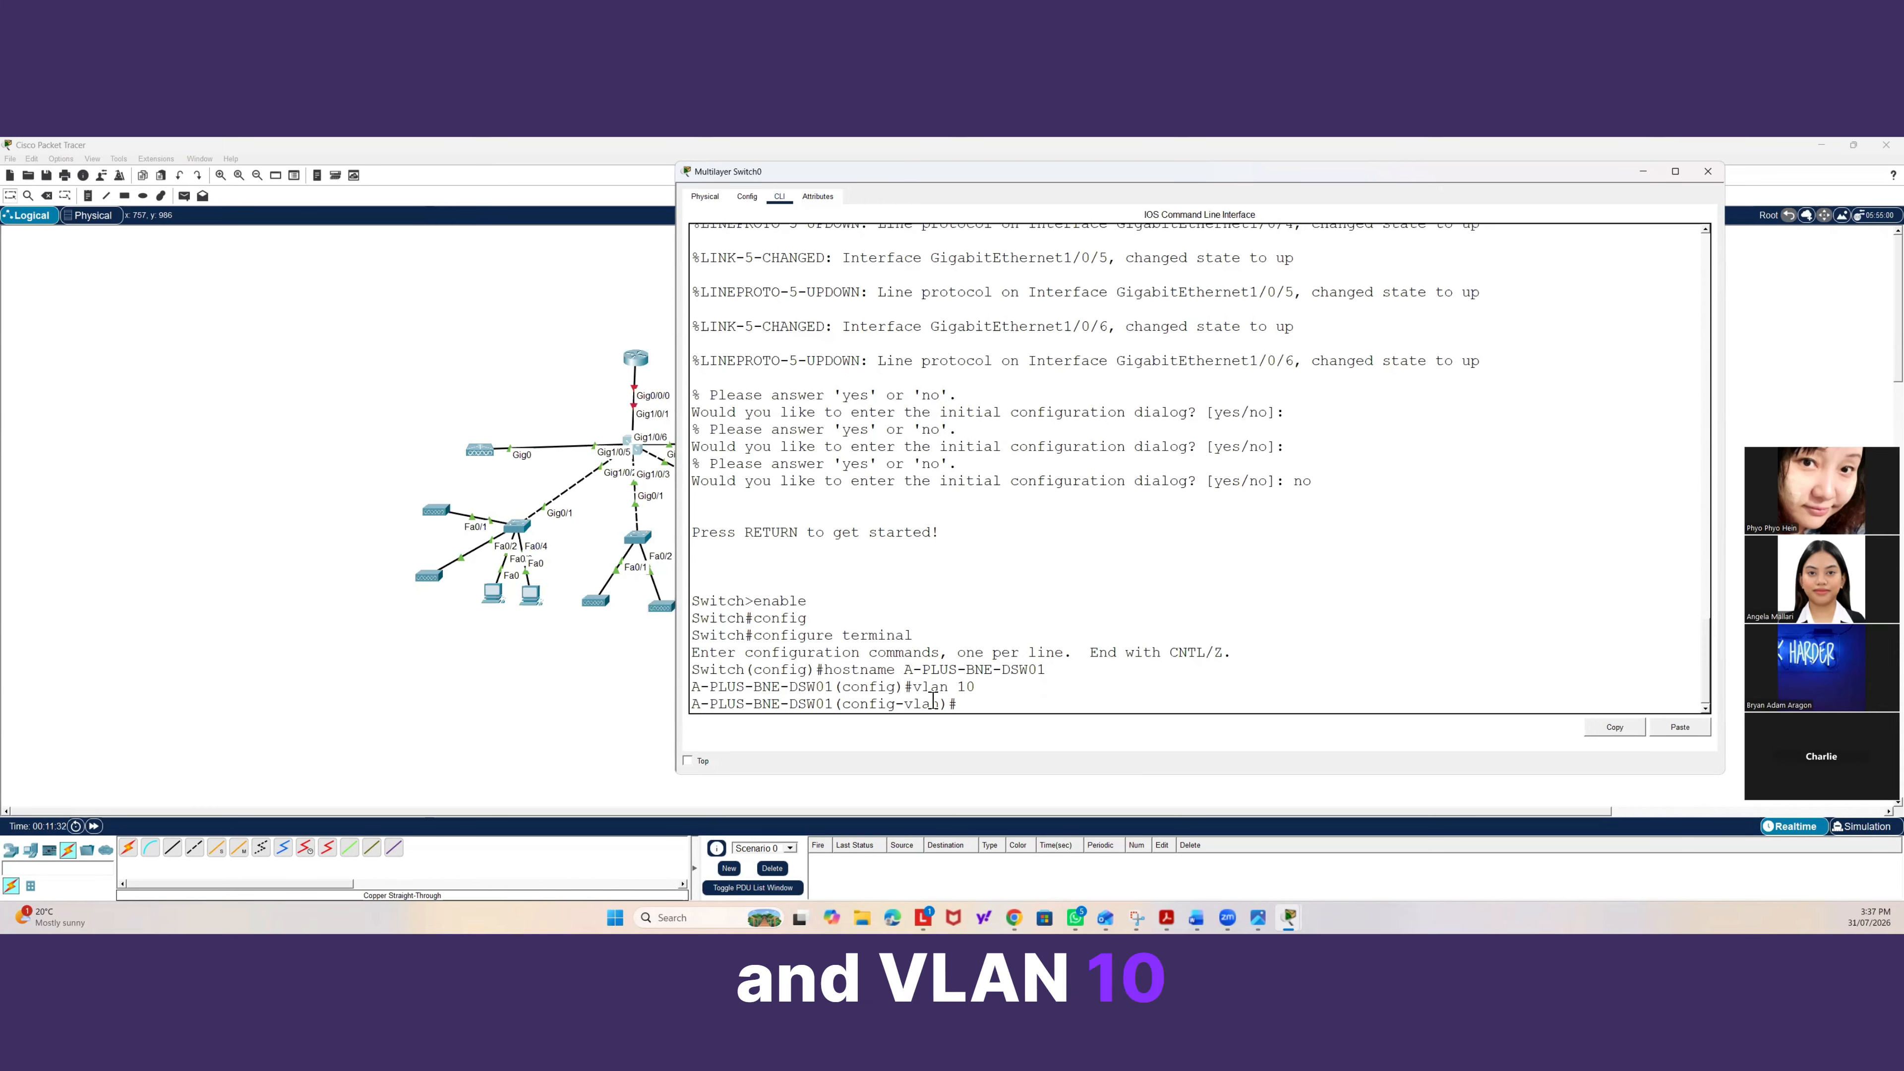
text(name S)
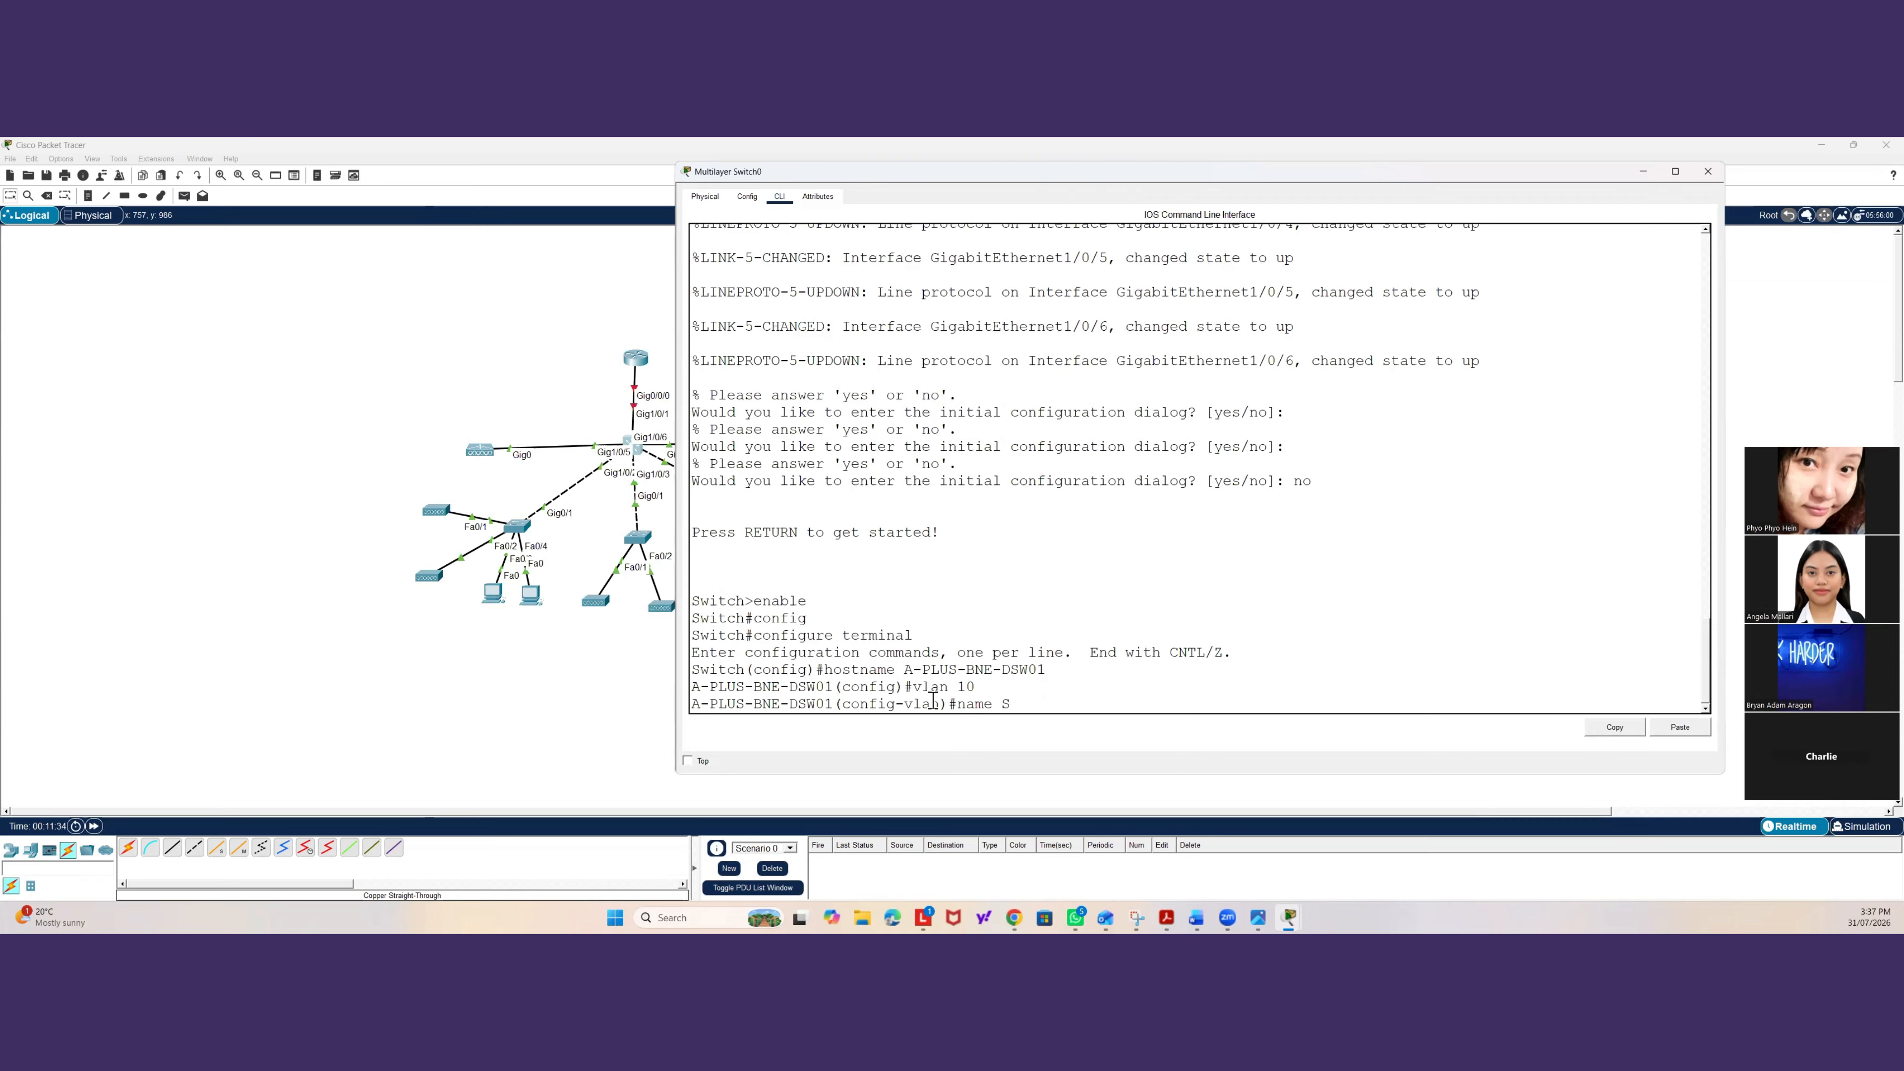
text(tudents)
key(Return)
text(exi)
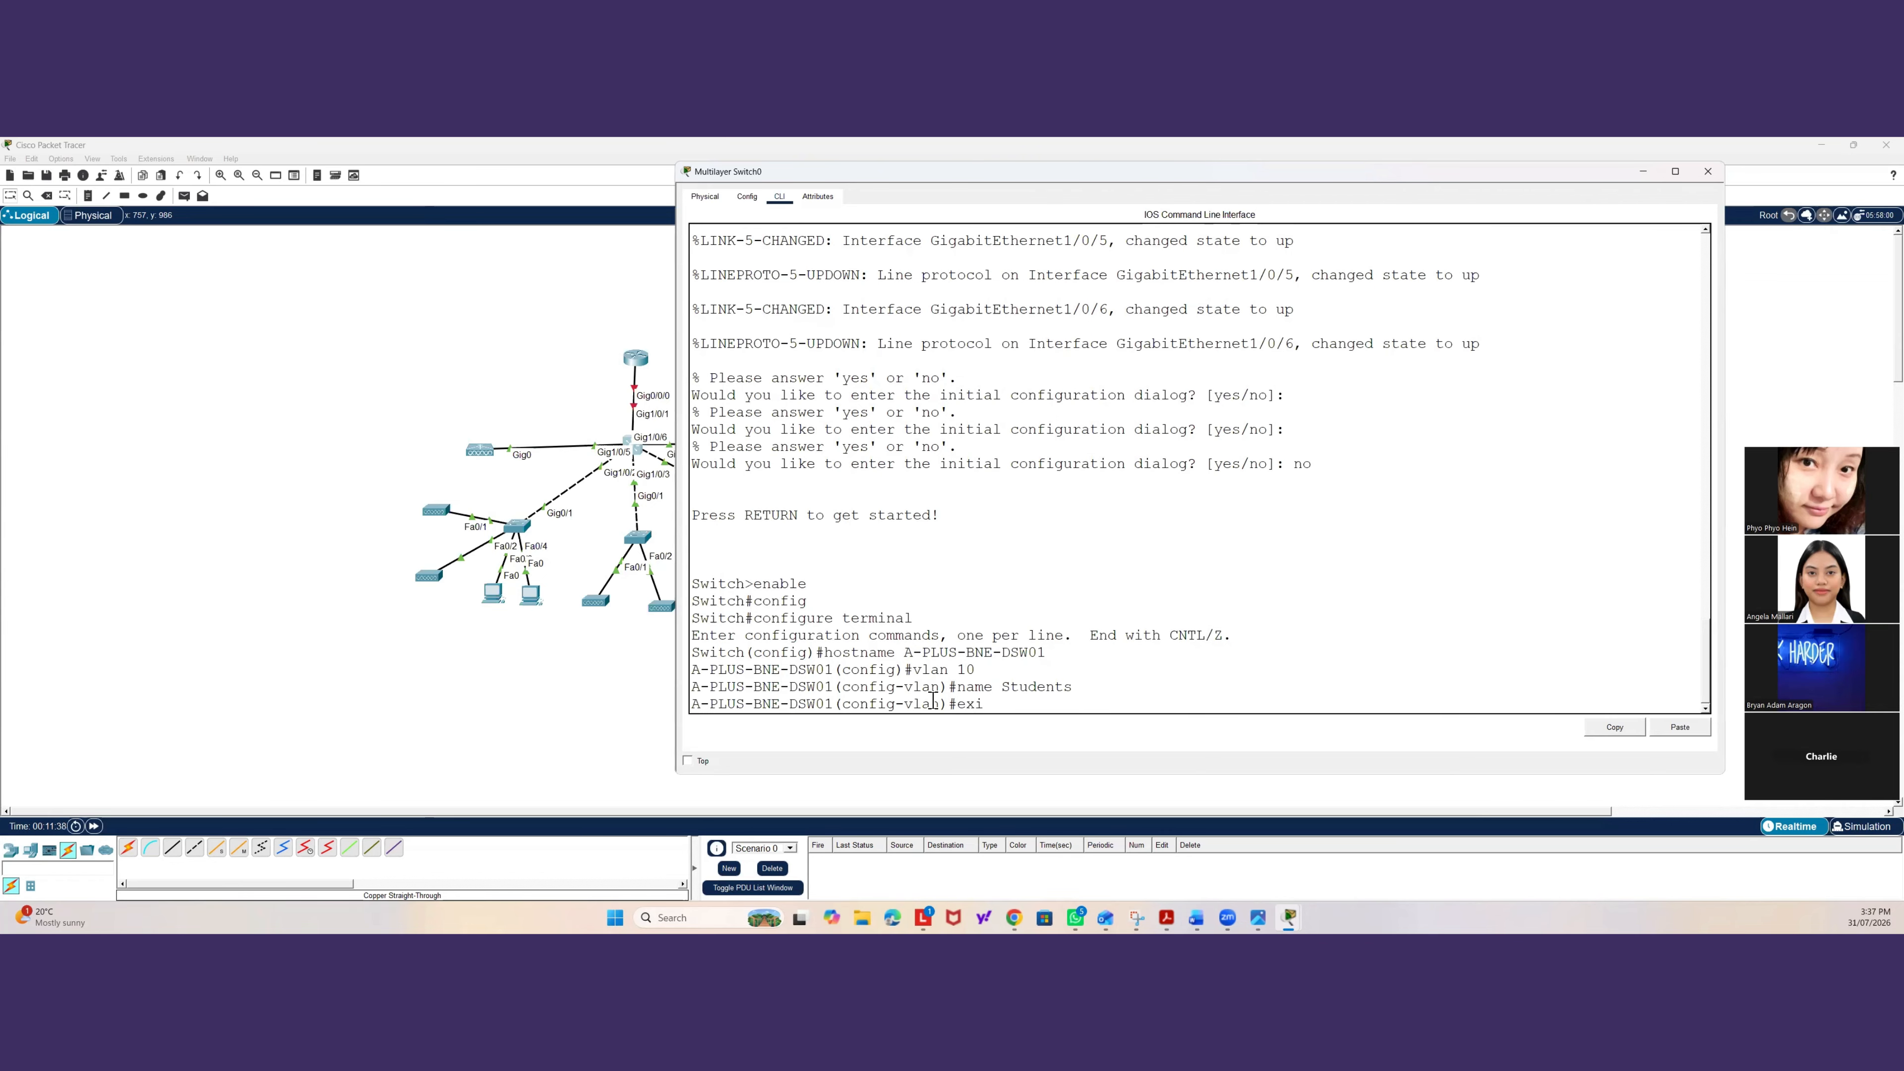
text(t)
key(Return)
Create VLAN 20 named A-Plus-office.
text(vlan )
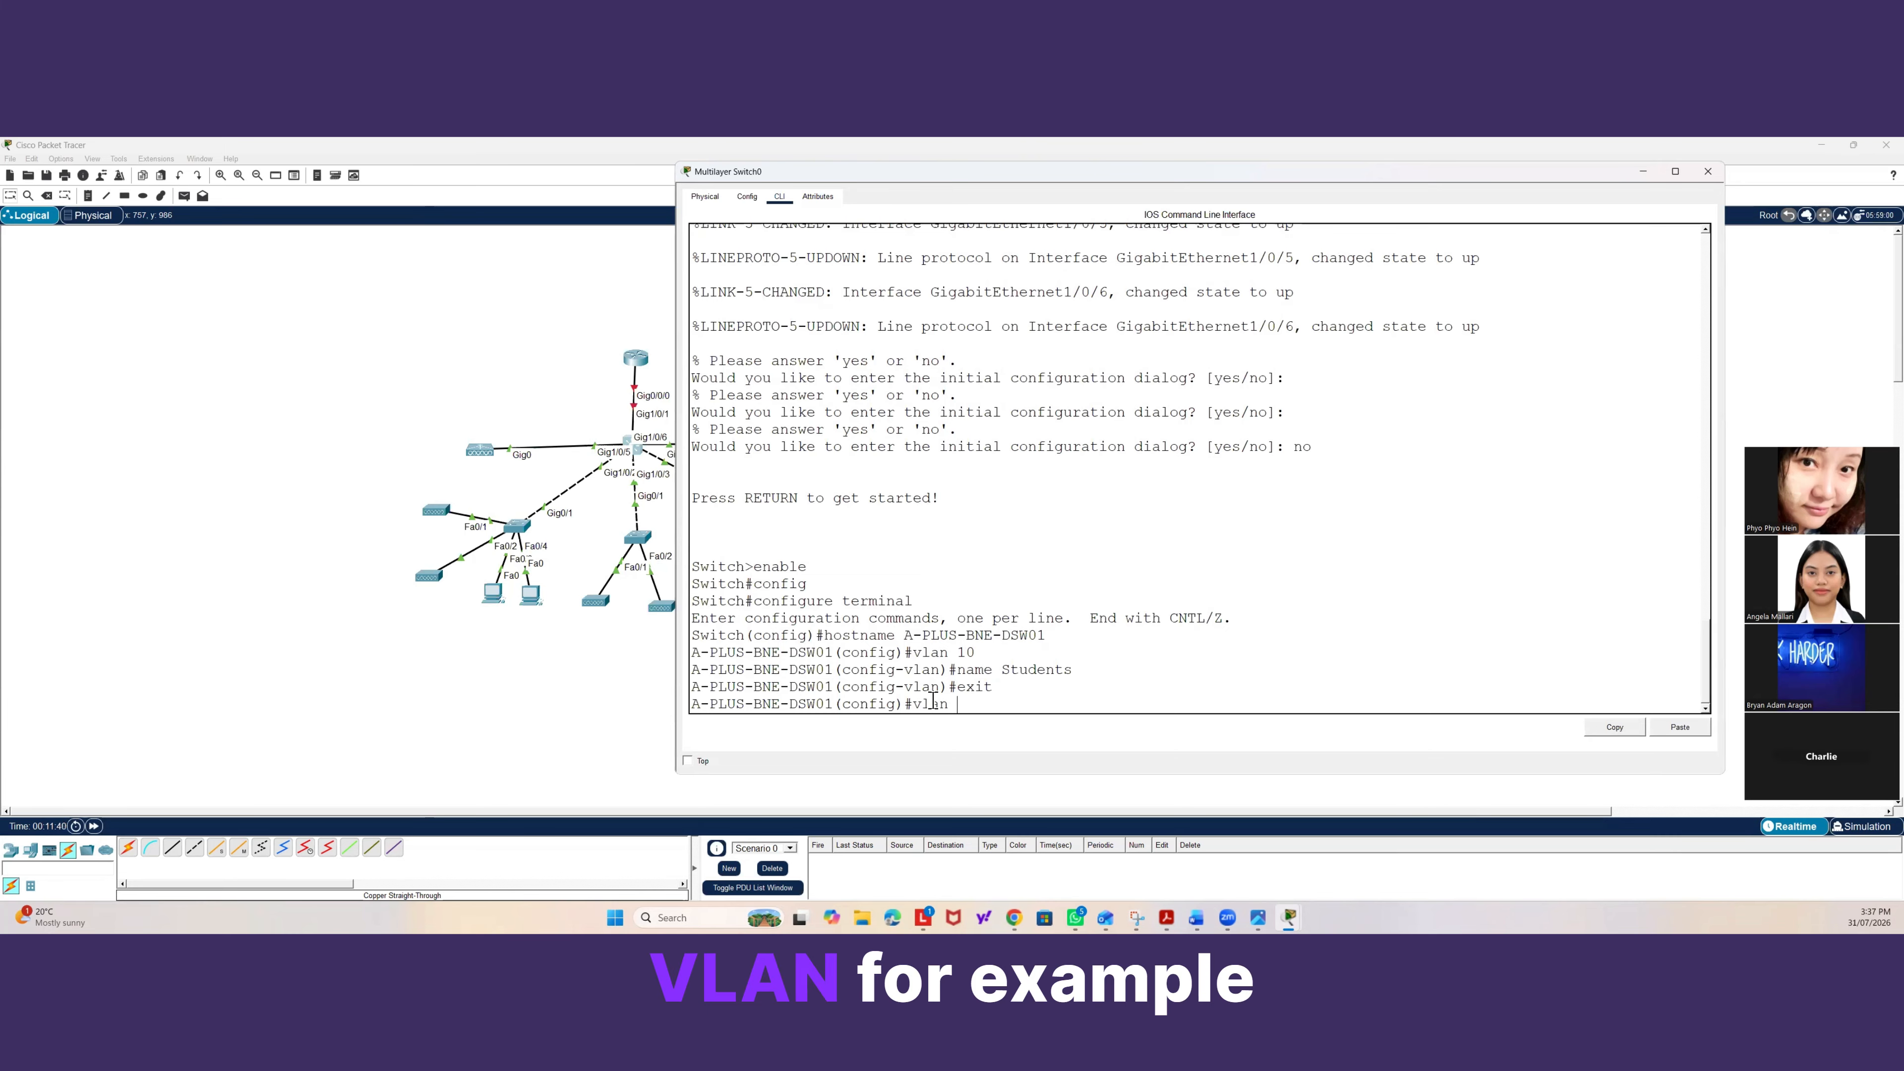
text(2)
text(0)
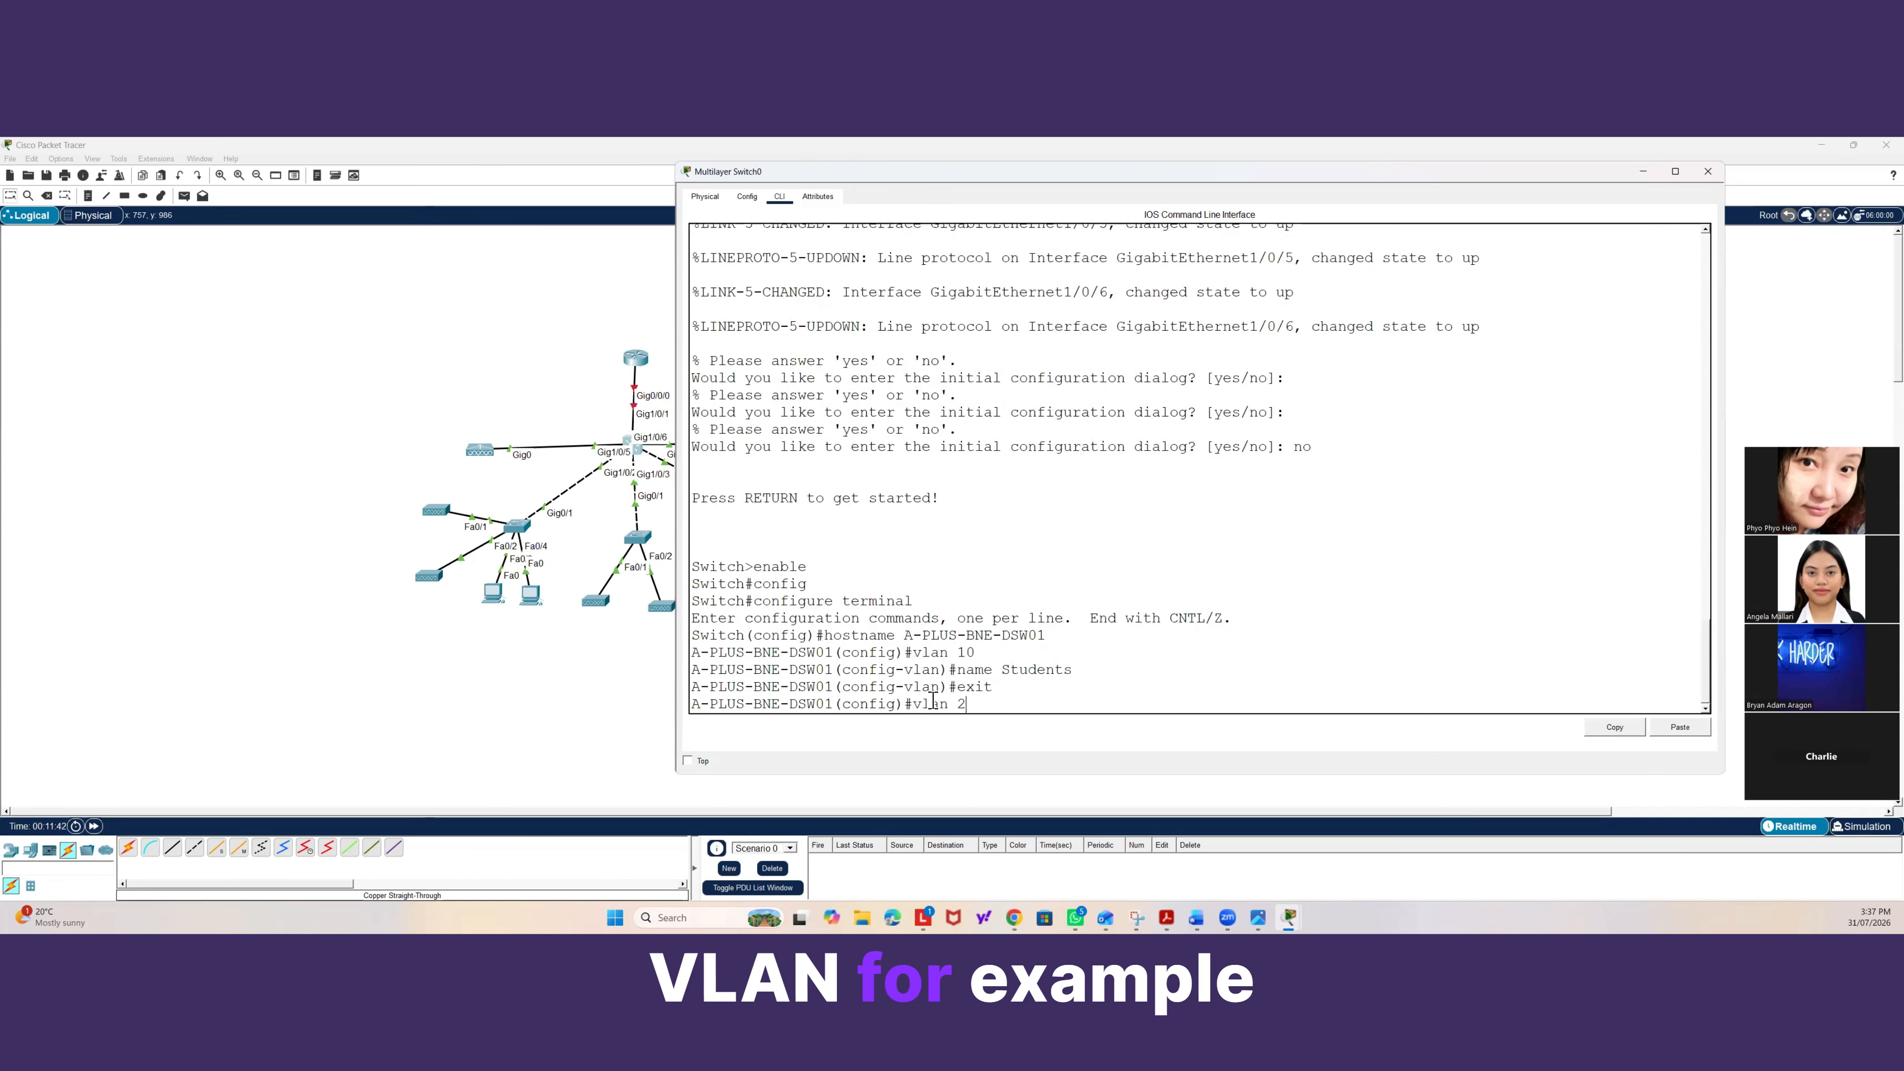
key(Return)
text(name)
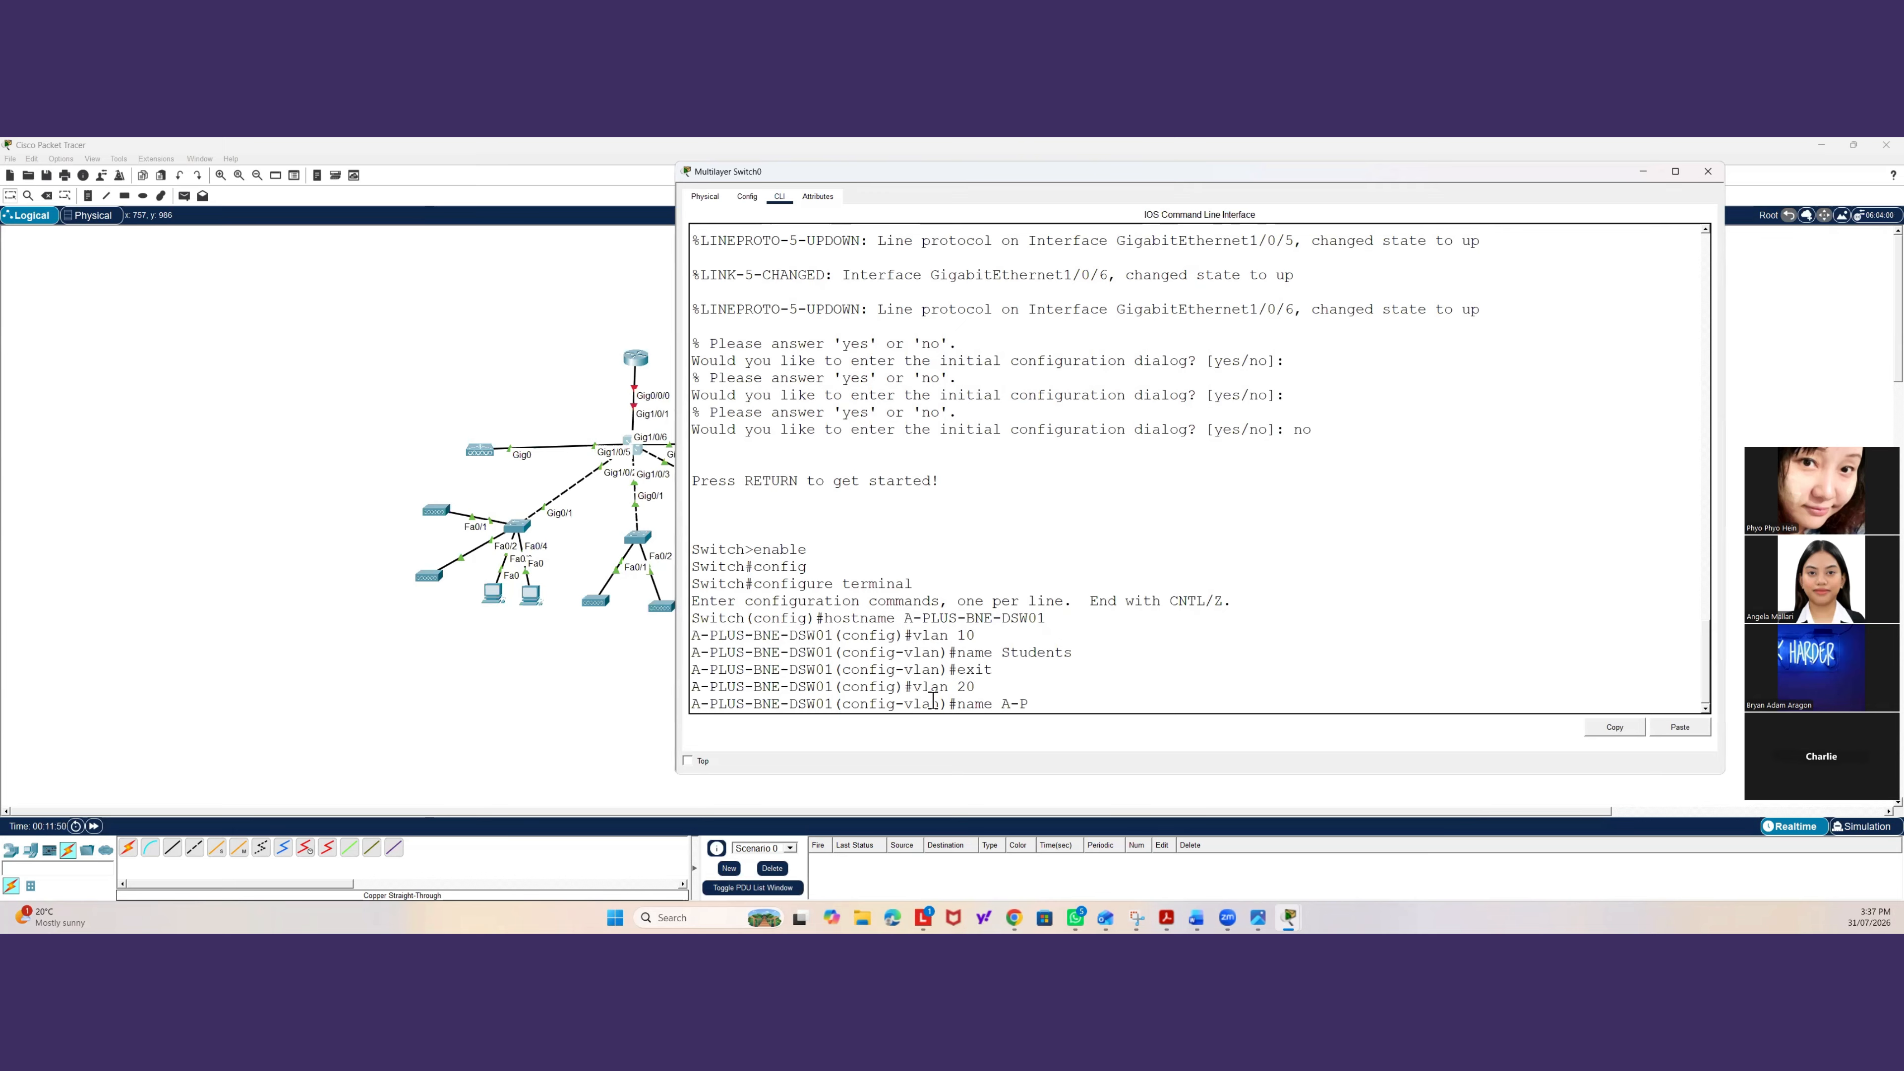
text(A-Plus)
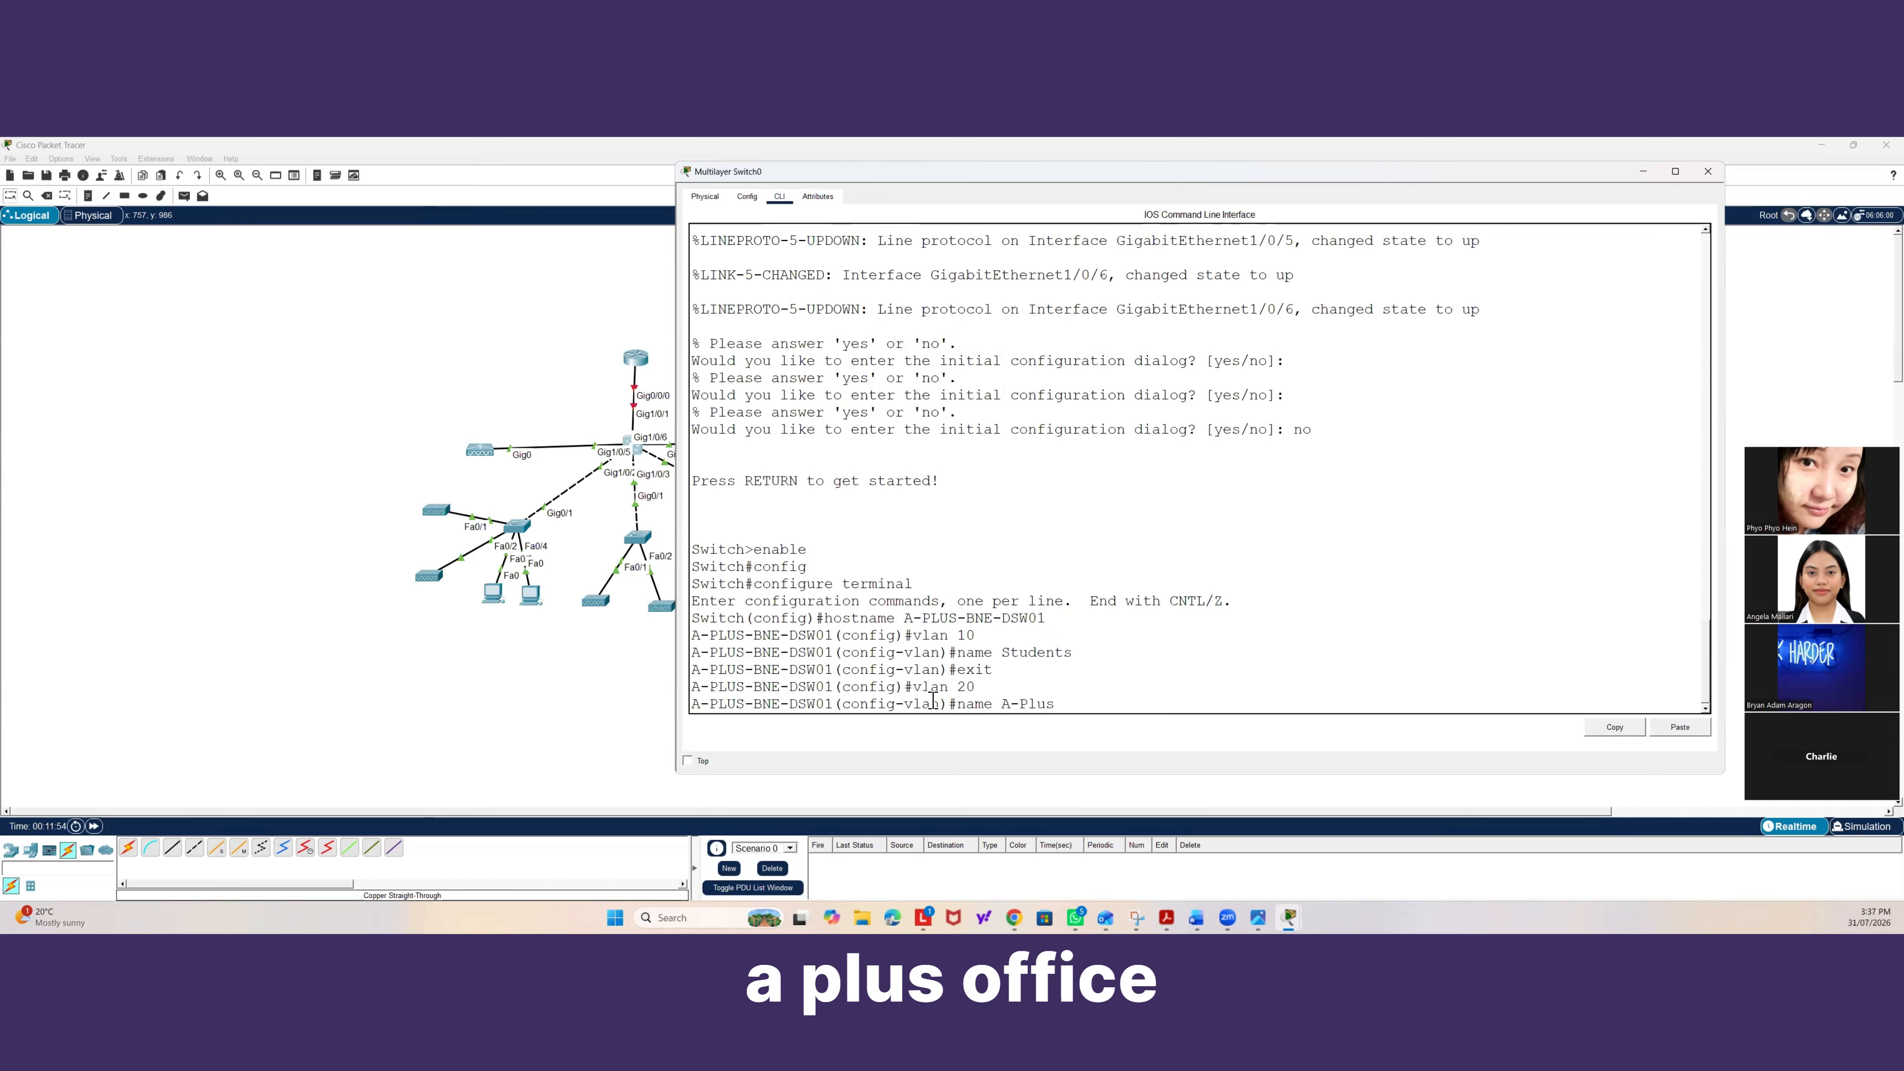
text( Off-offic)
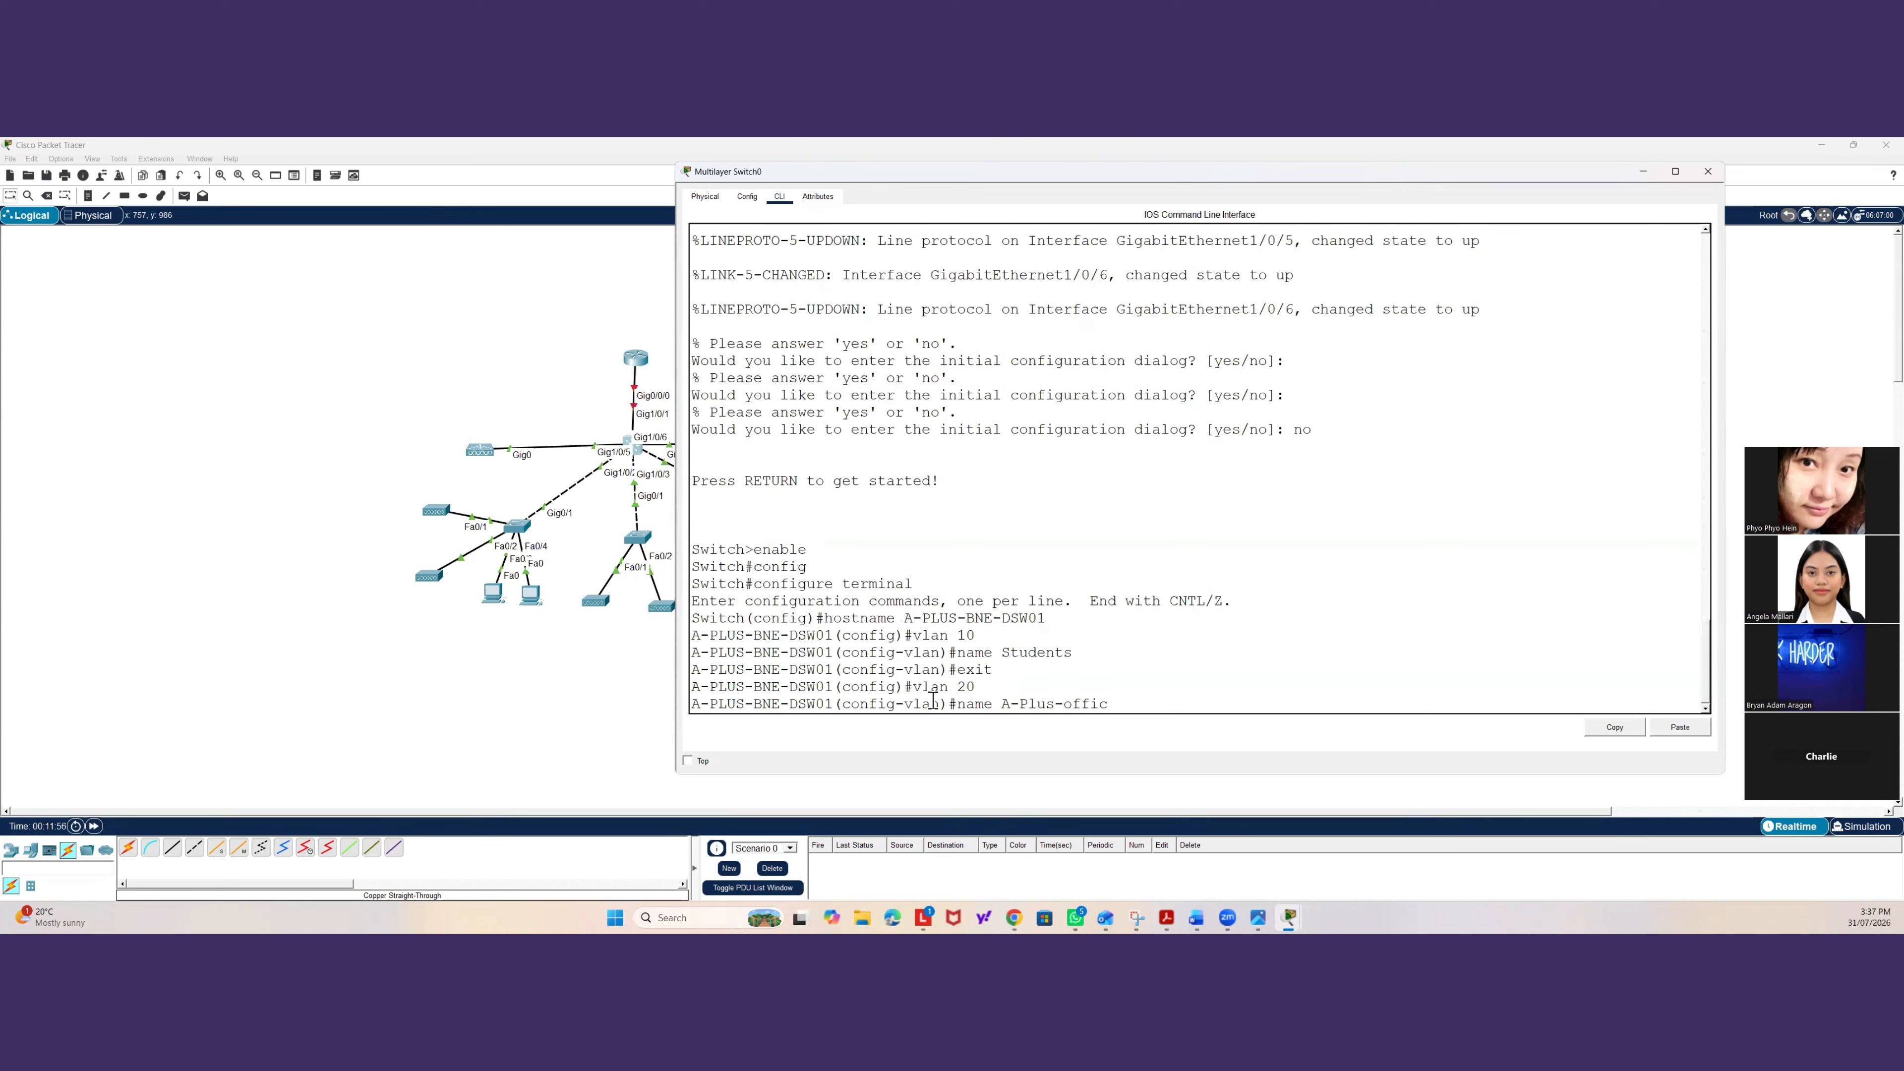
text(e)
key(Return)
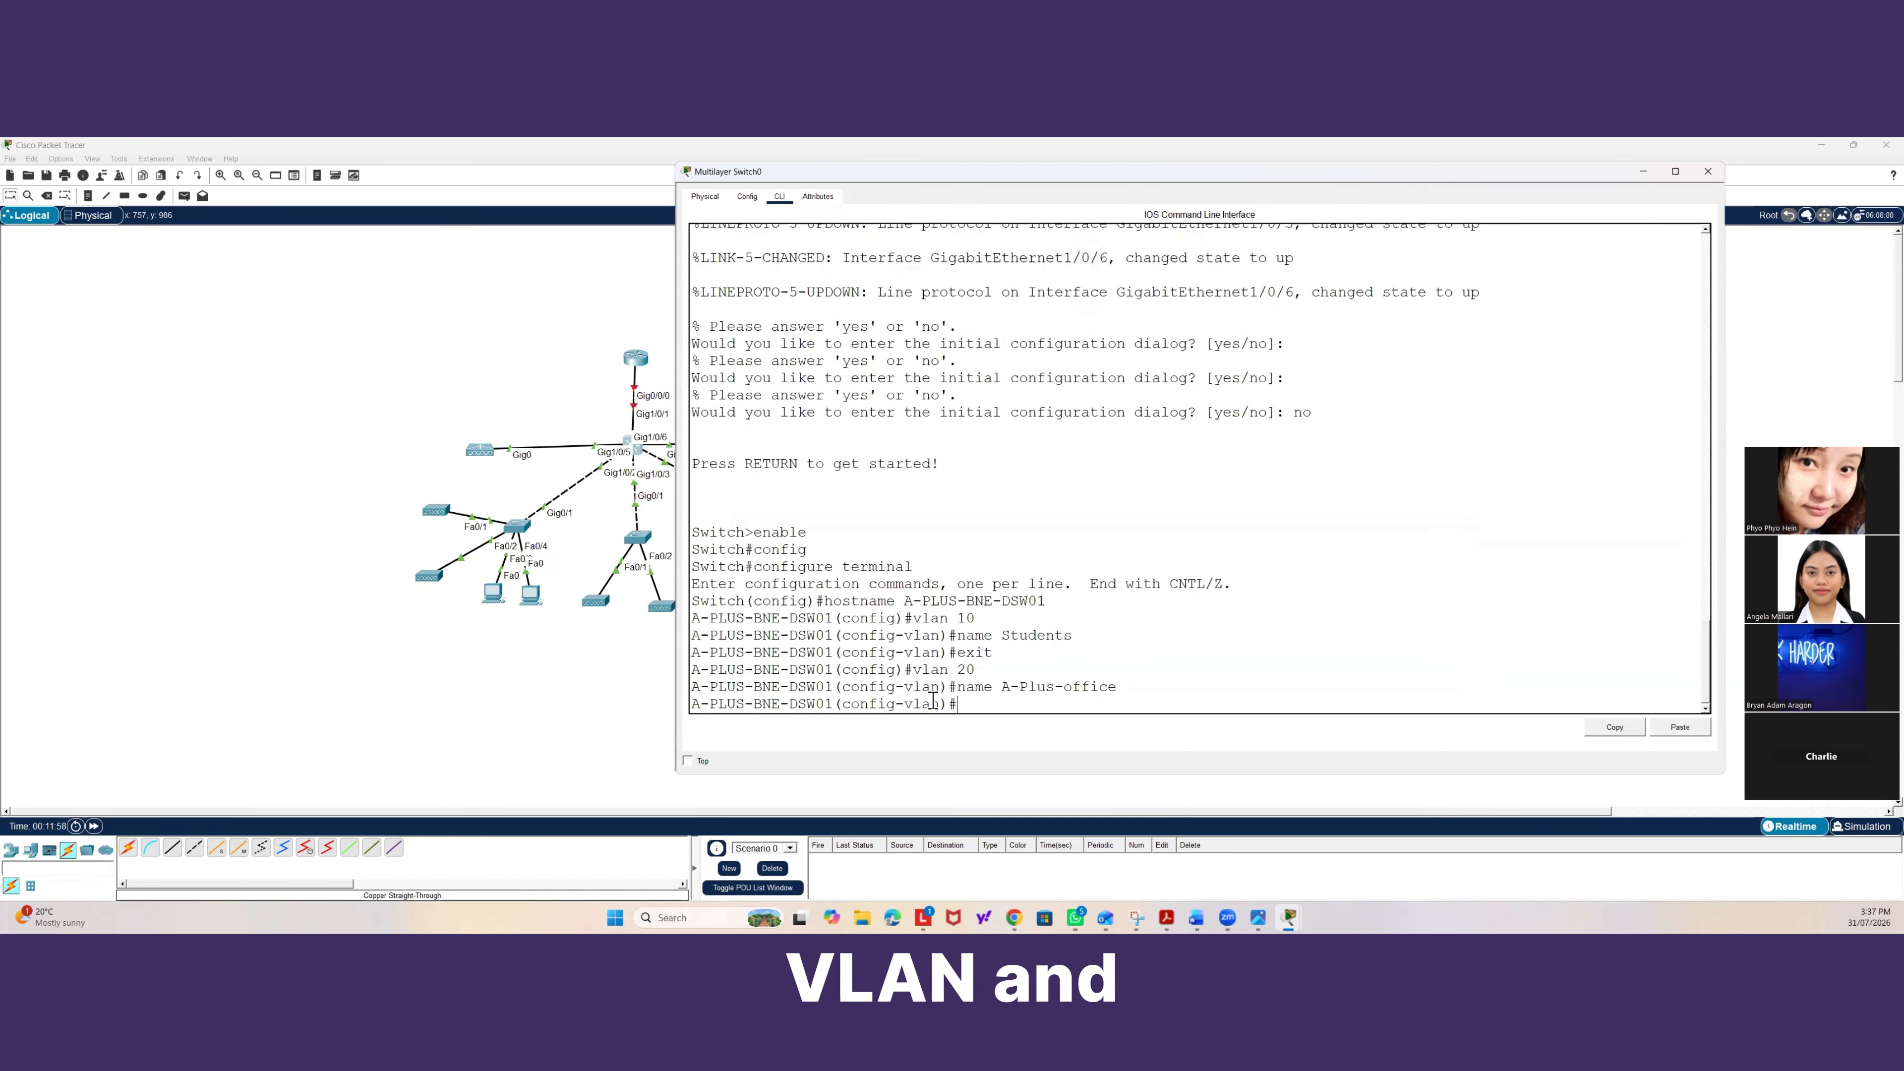
Create VLAN 99 named Net-Management.
text(v)
text(lan 99)
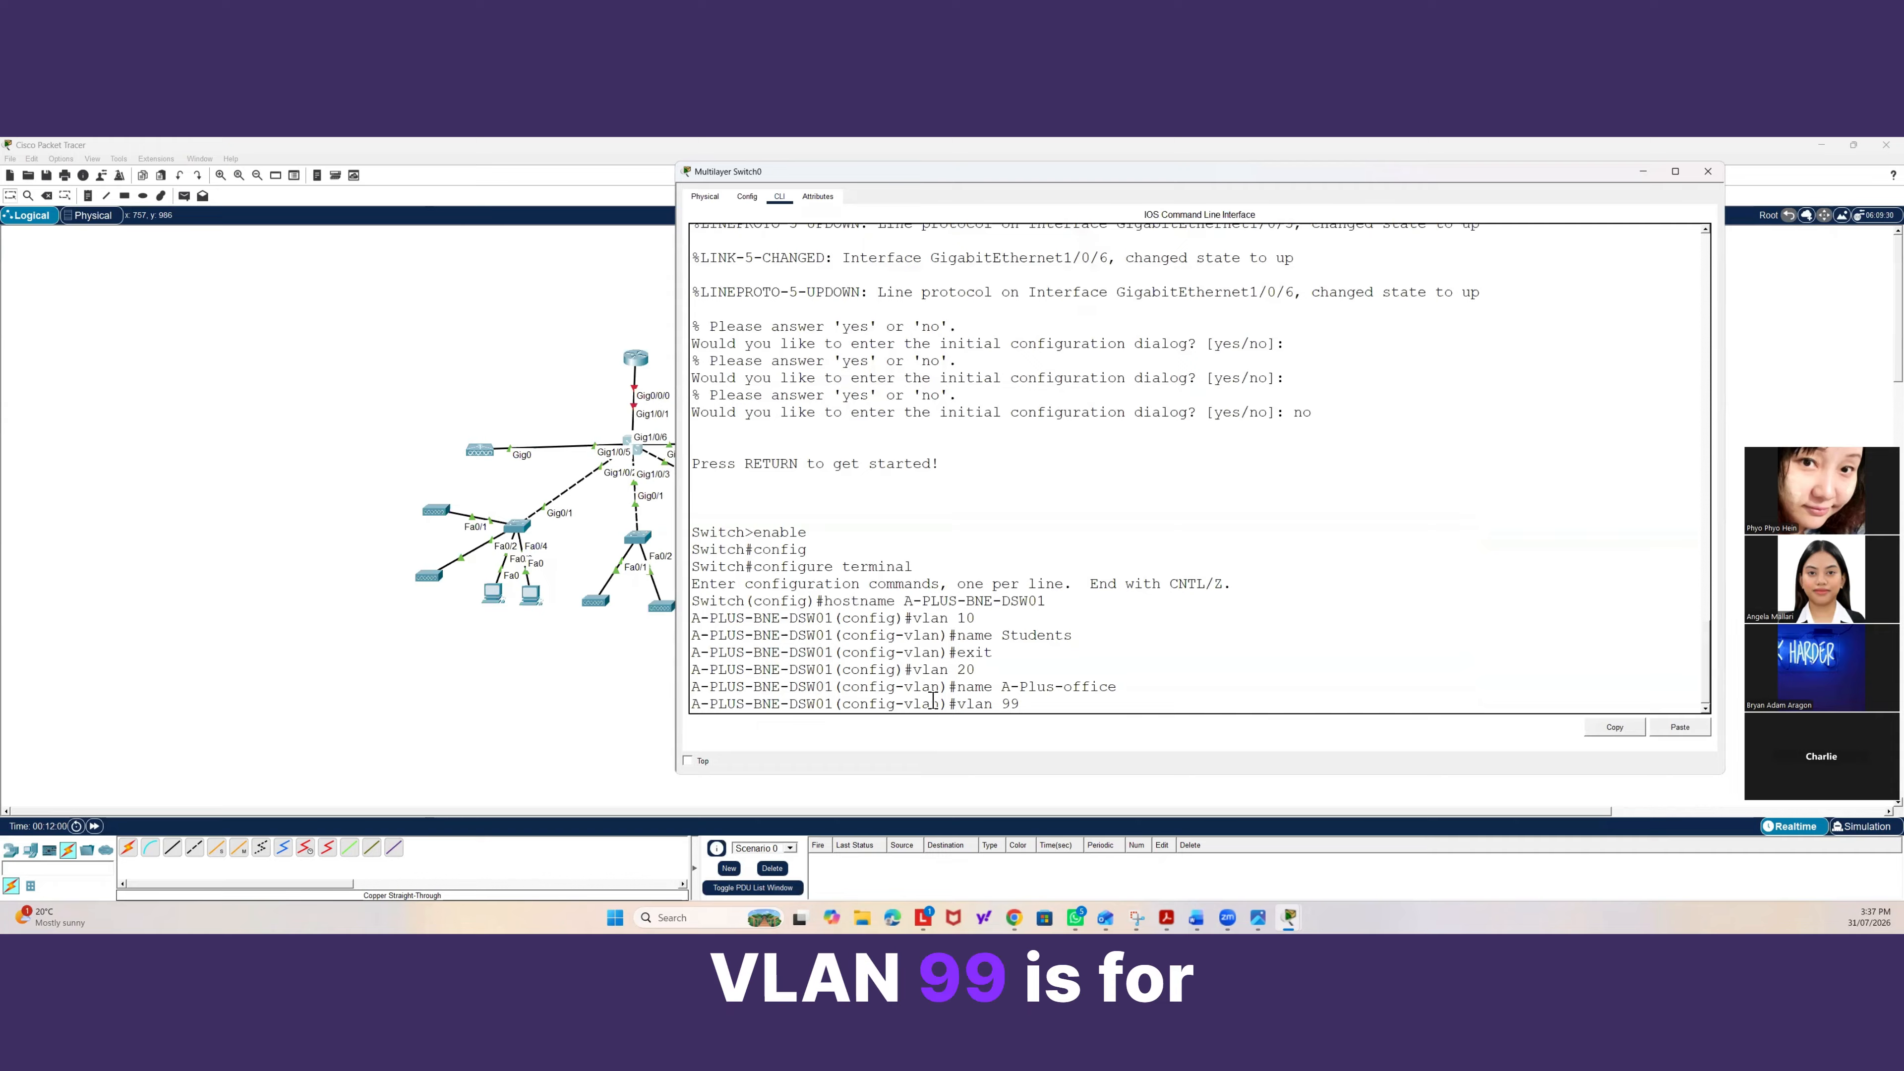
key(Return)
text(na)
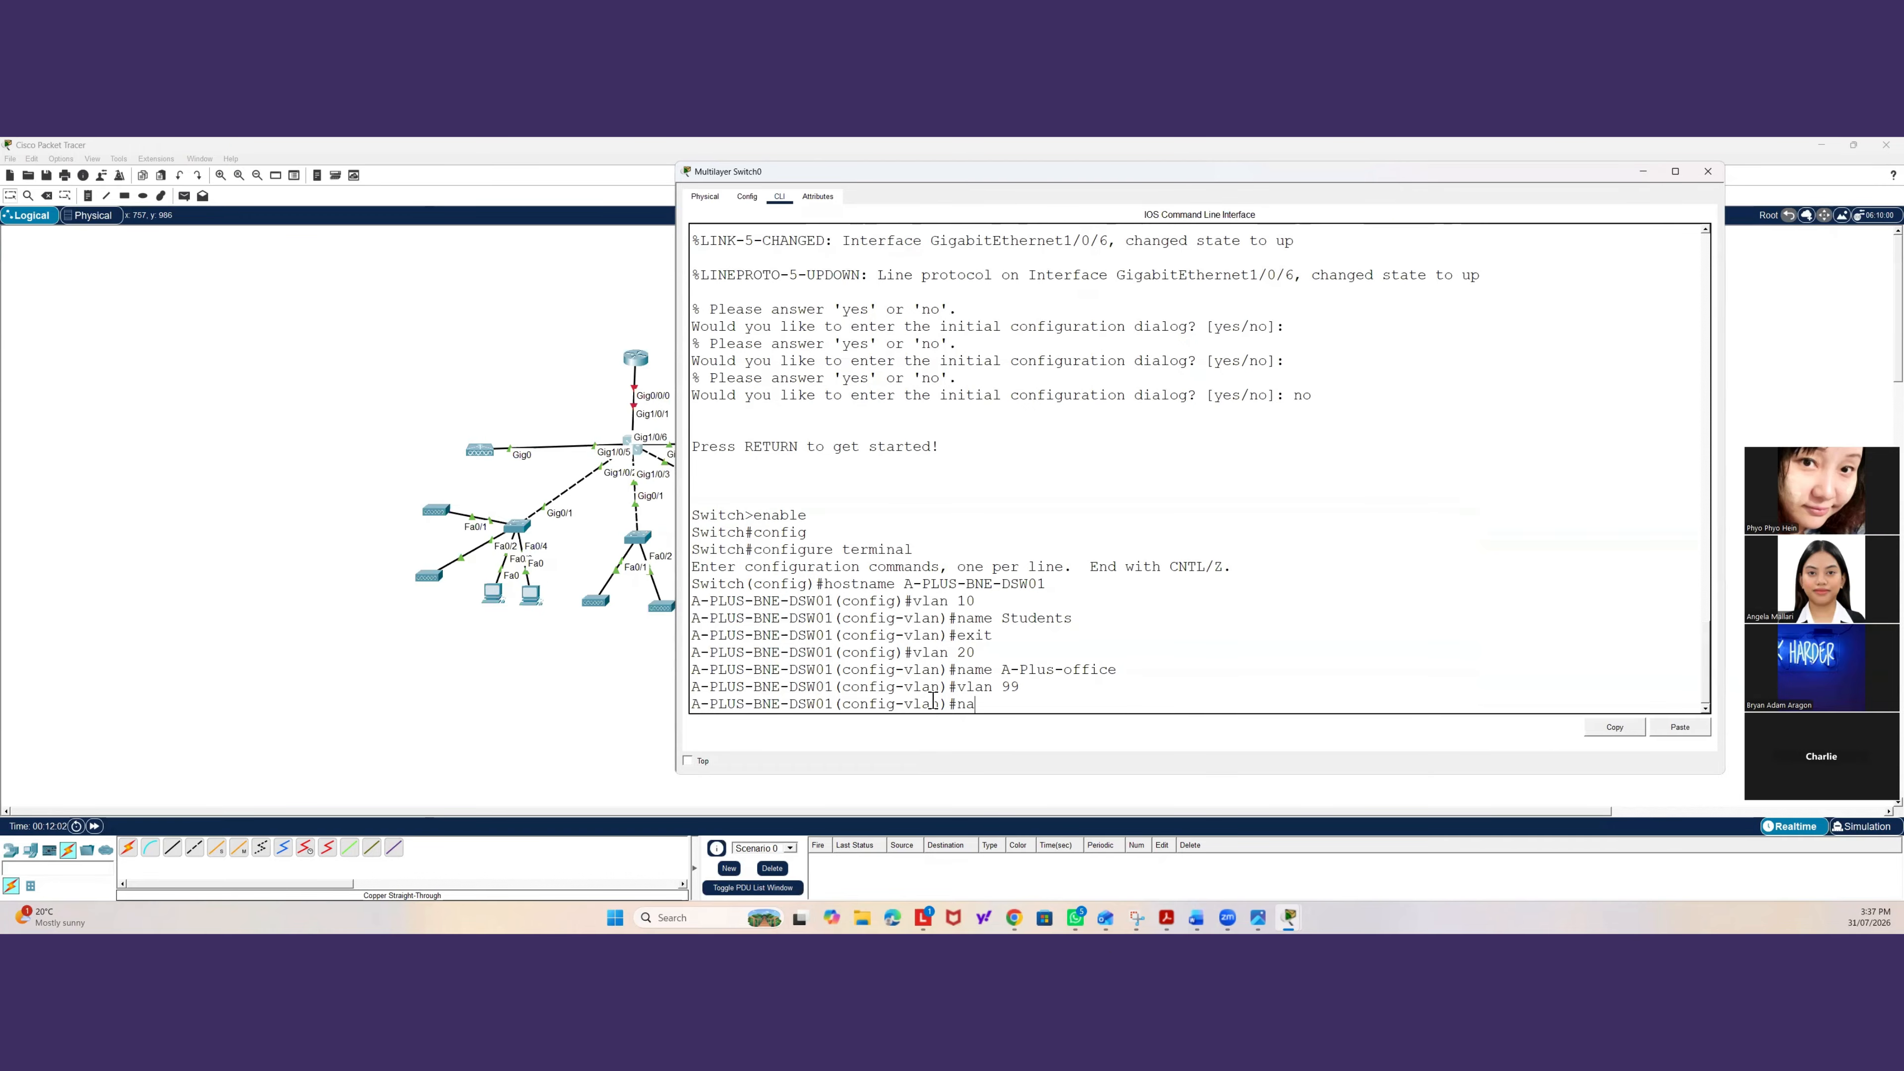
text(me Net-)
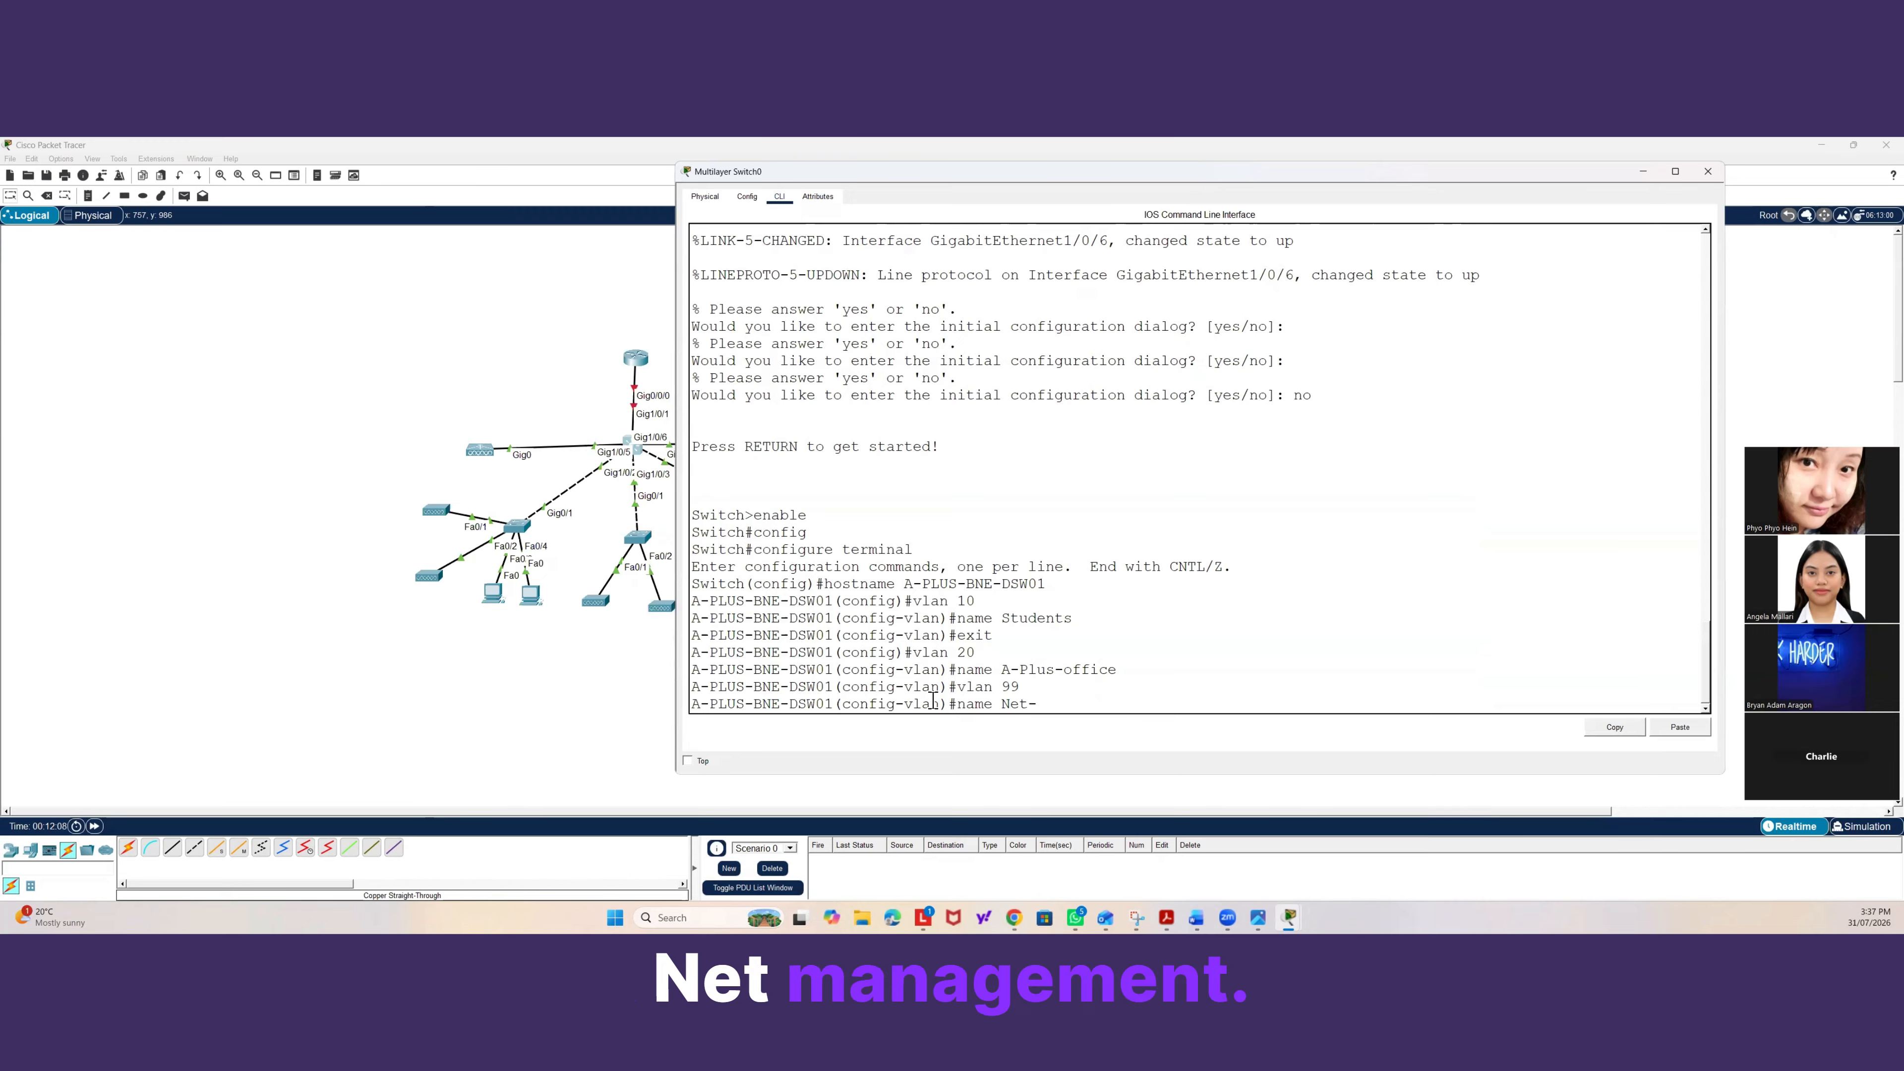
text(Management)
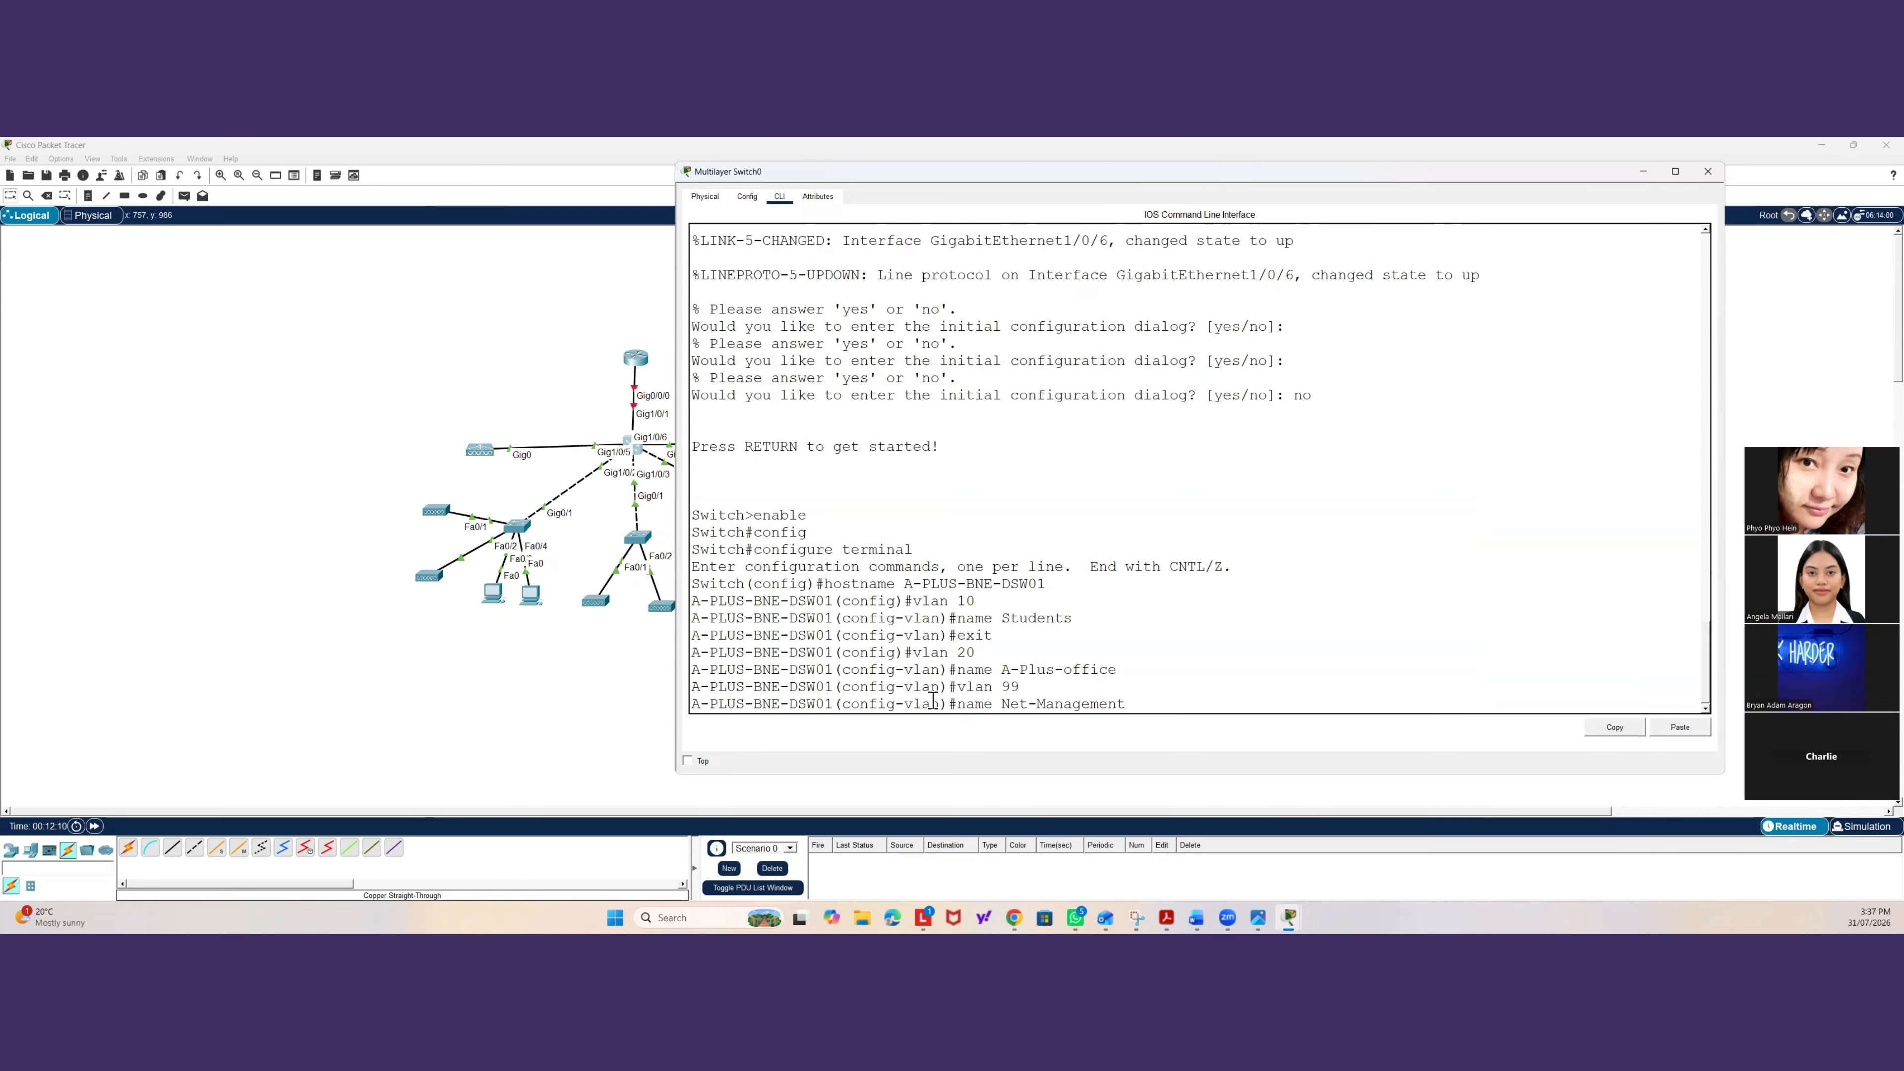
key(Return)
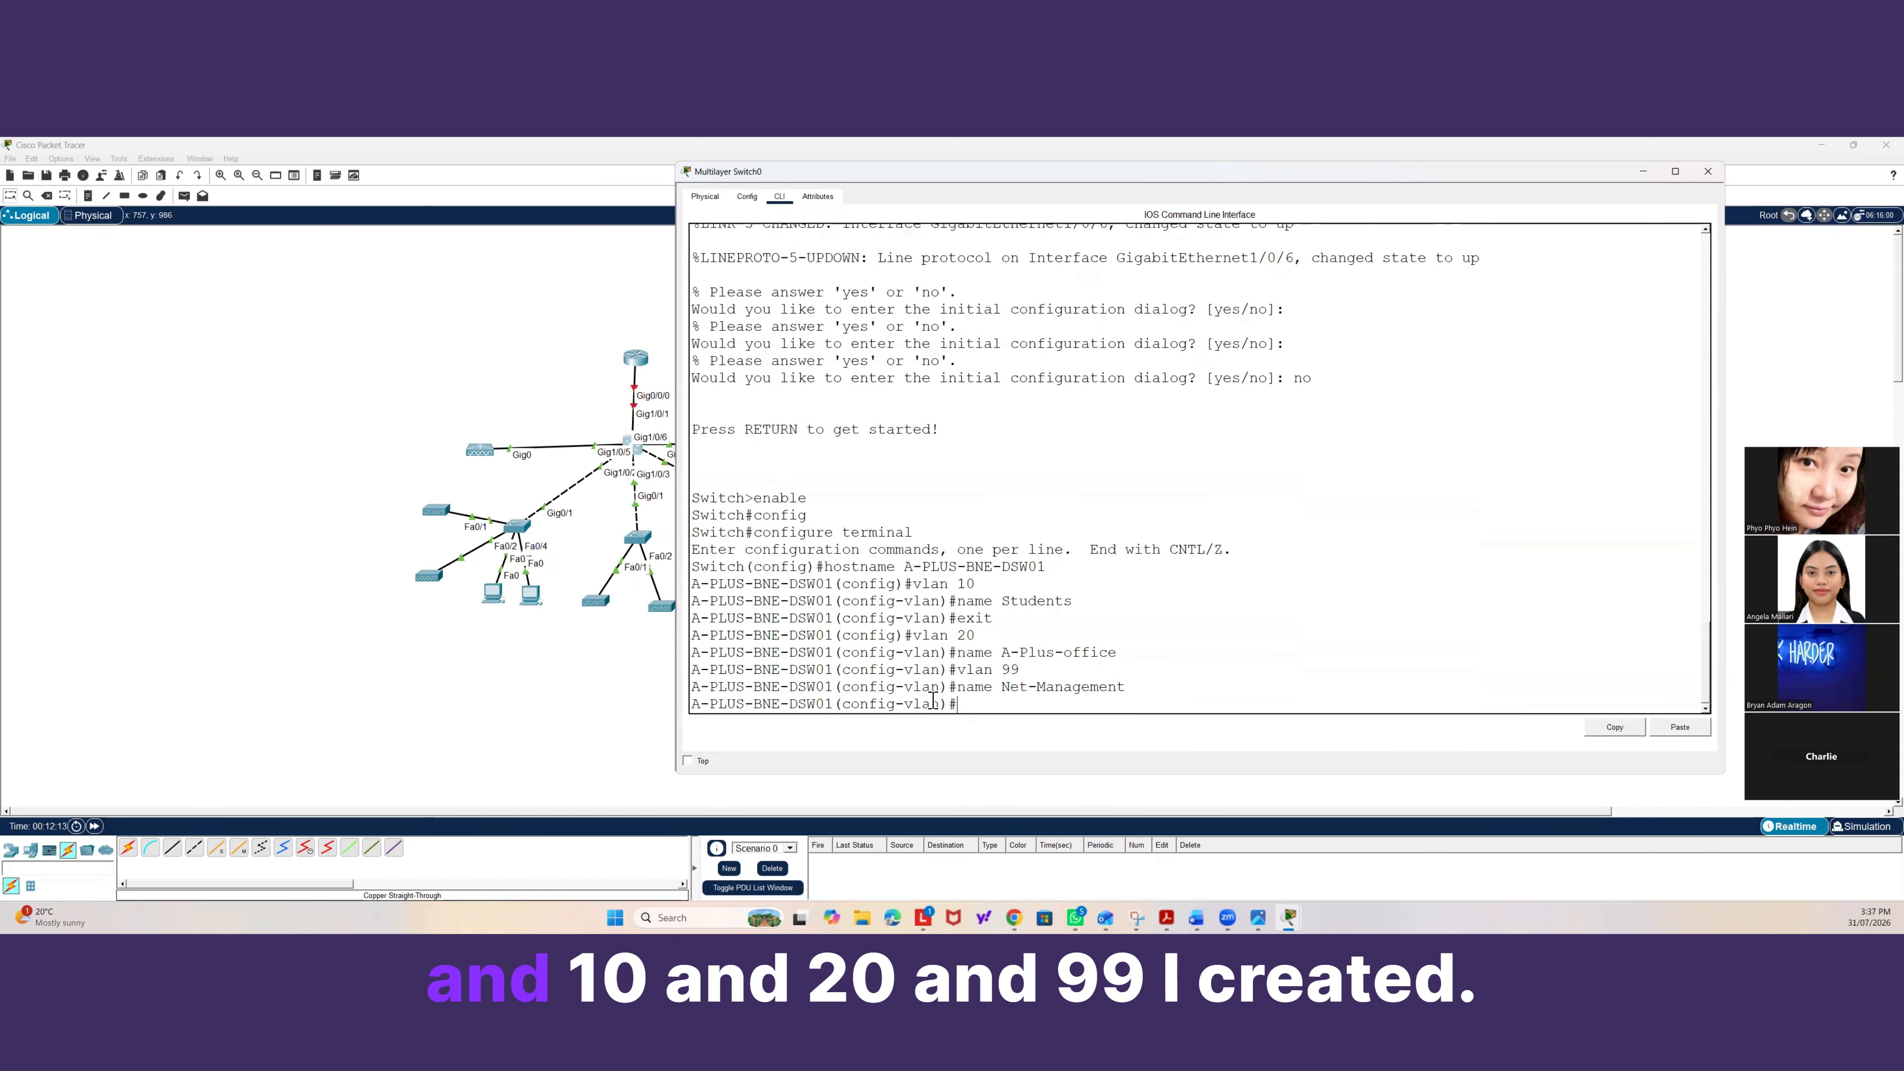
Leave VLAN configuration and enable IP routing on the switch.
text(exit)
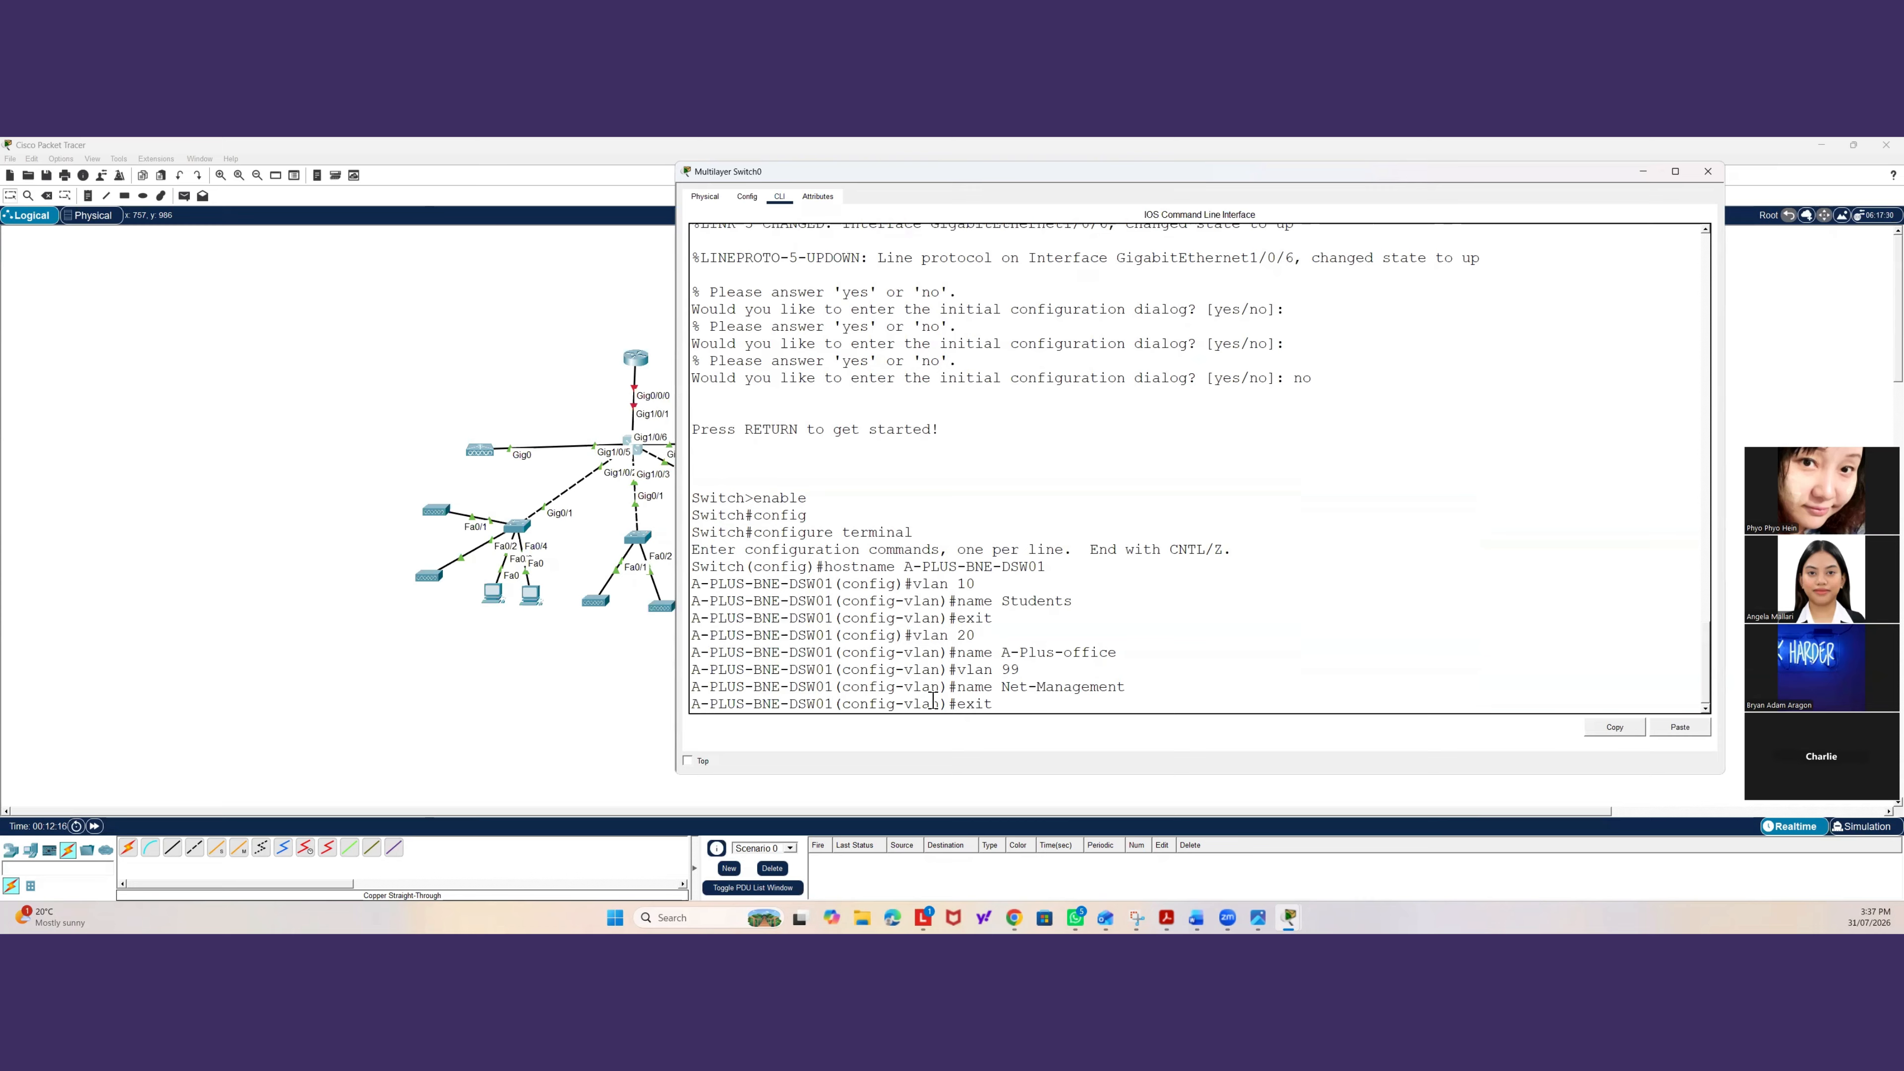
key(Return)
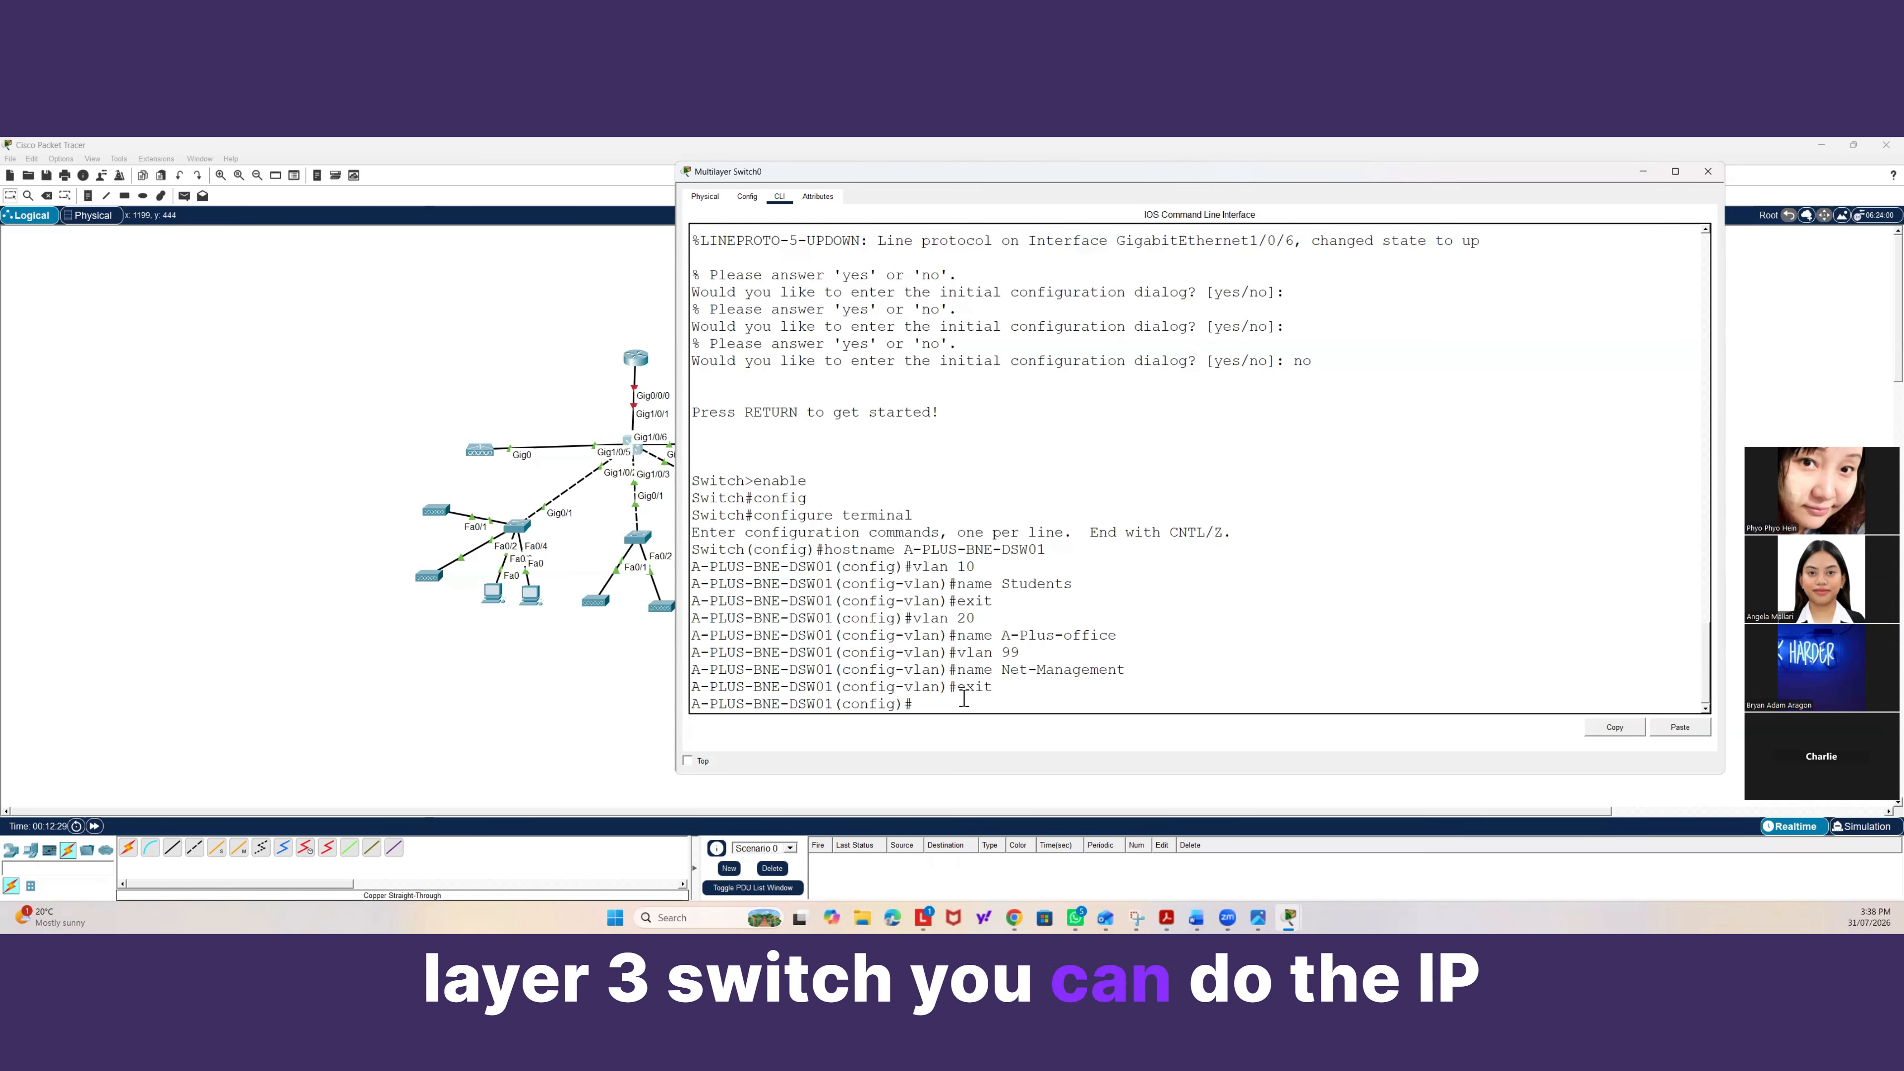
text(ip routing)
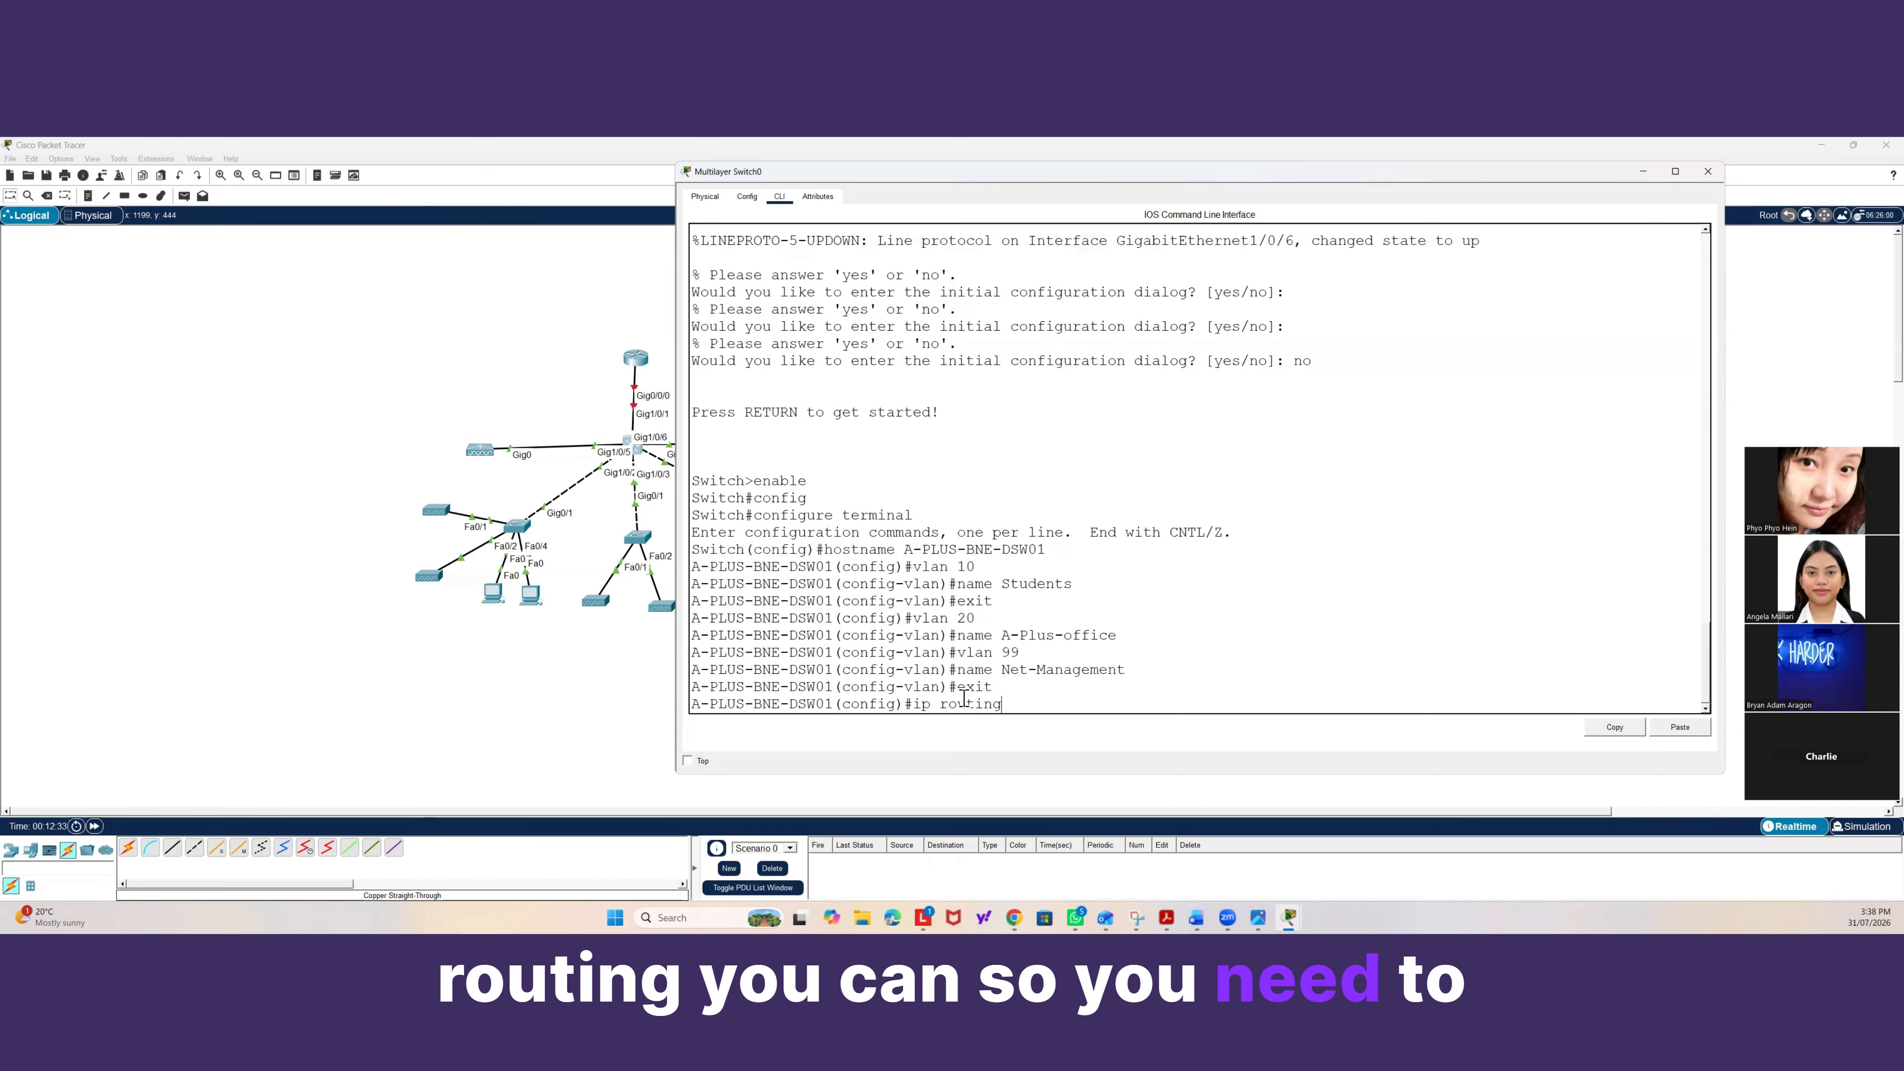
key(Return)
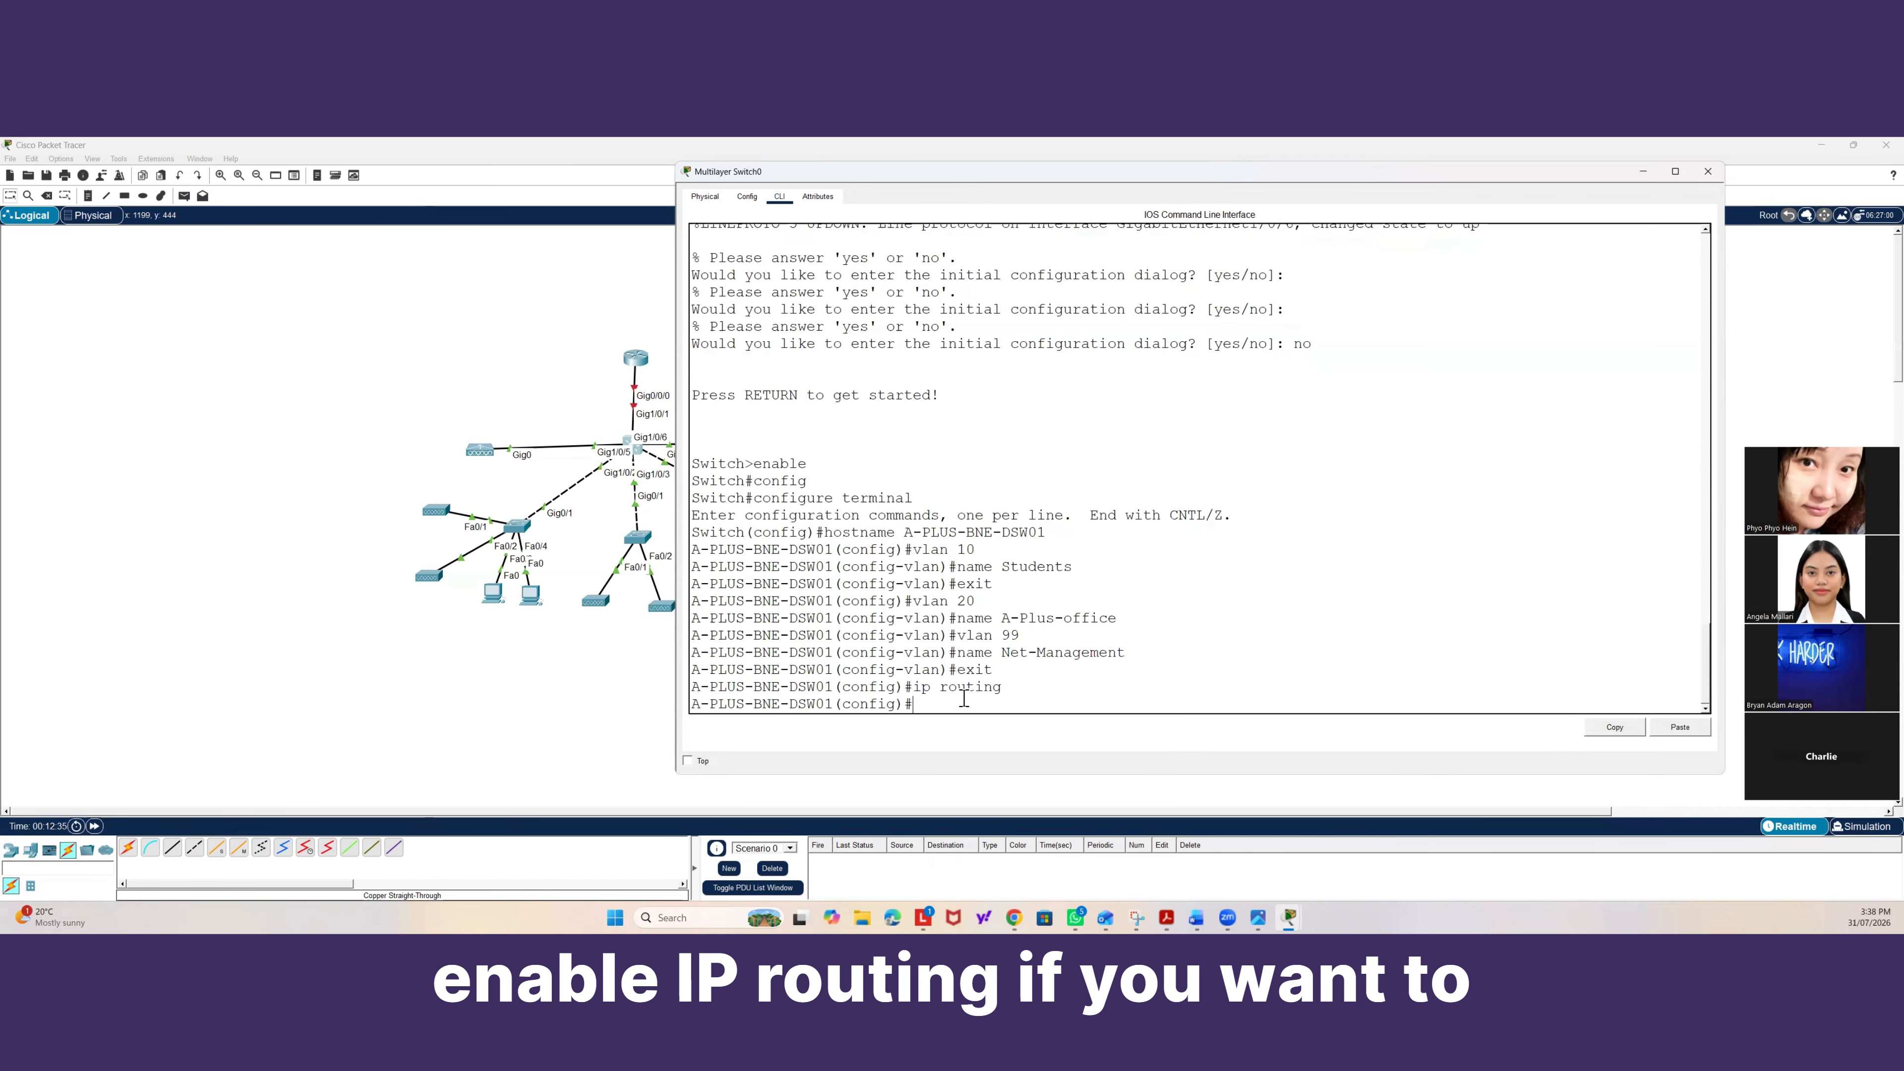
Enable IPv6 unicast routing on the switch.
text(ipv)
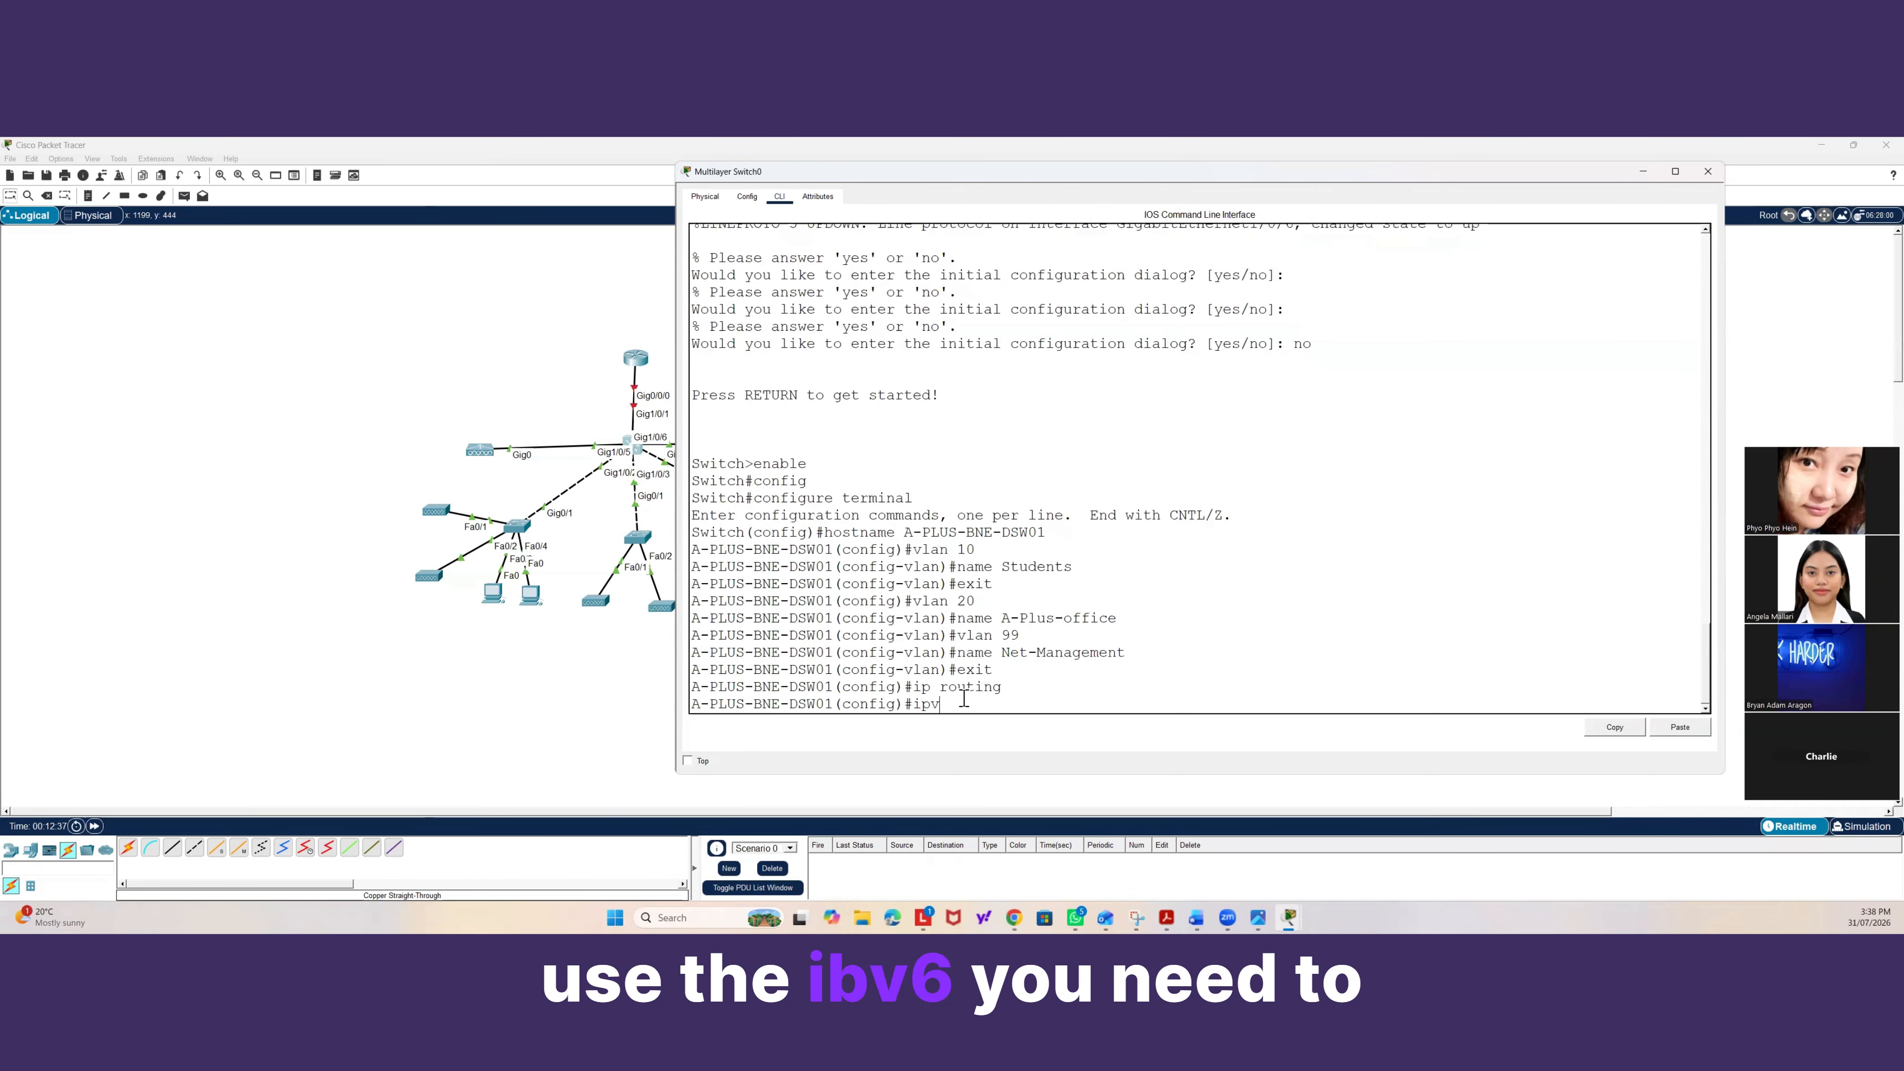
text(6 uni)
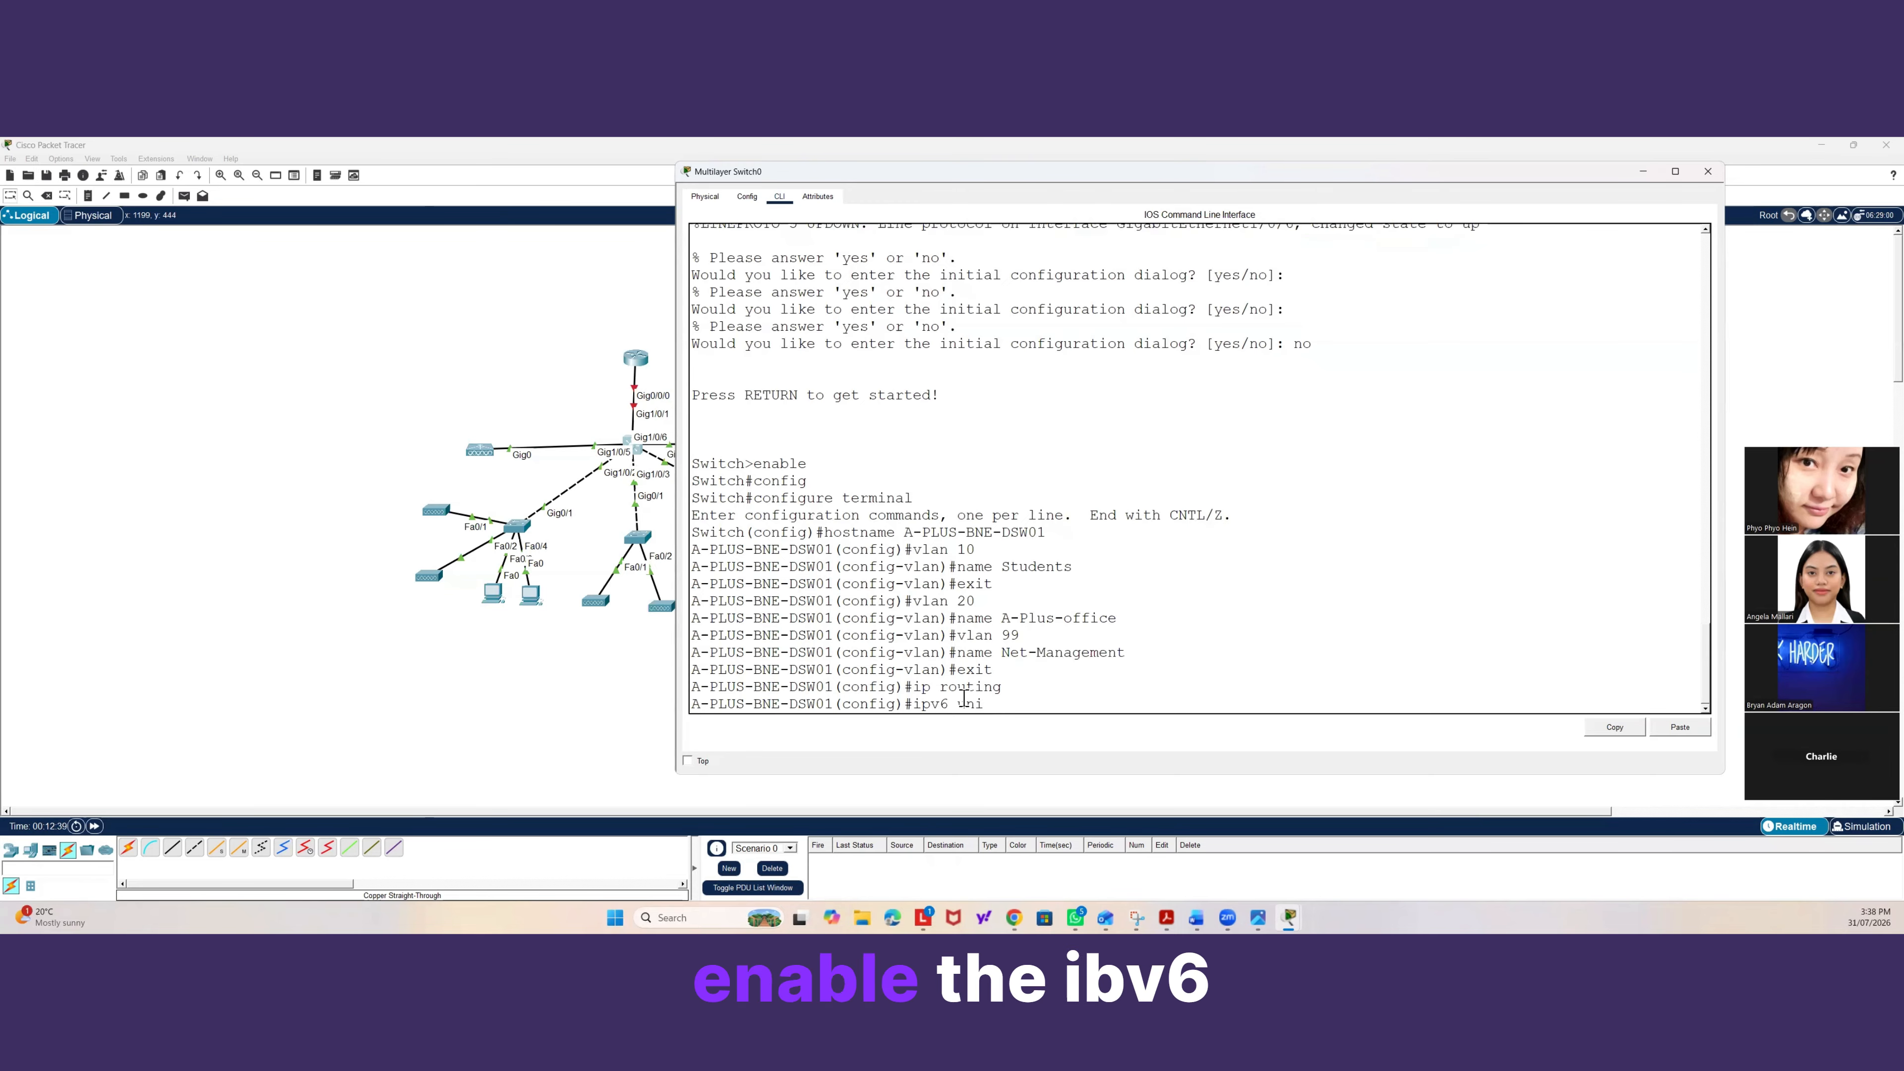
text(cast)
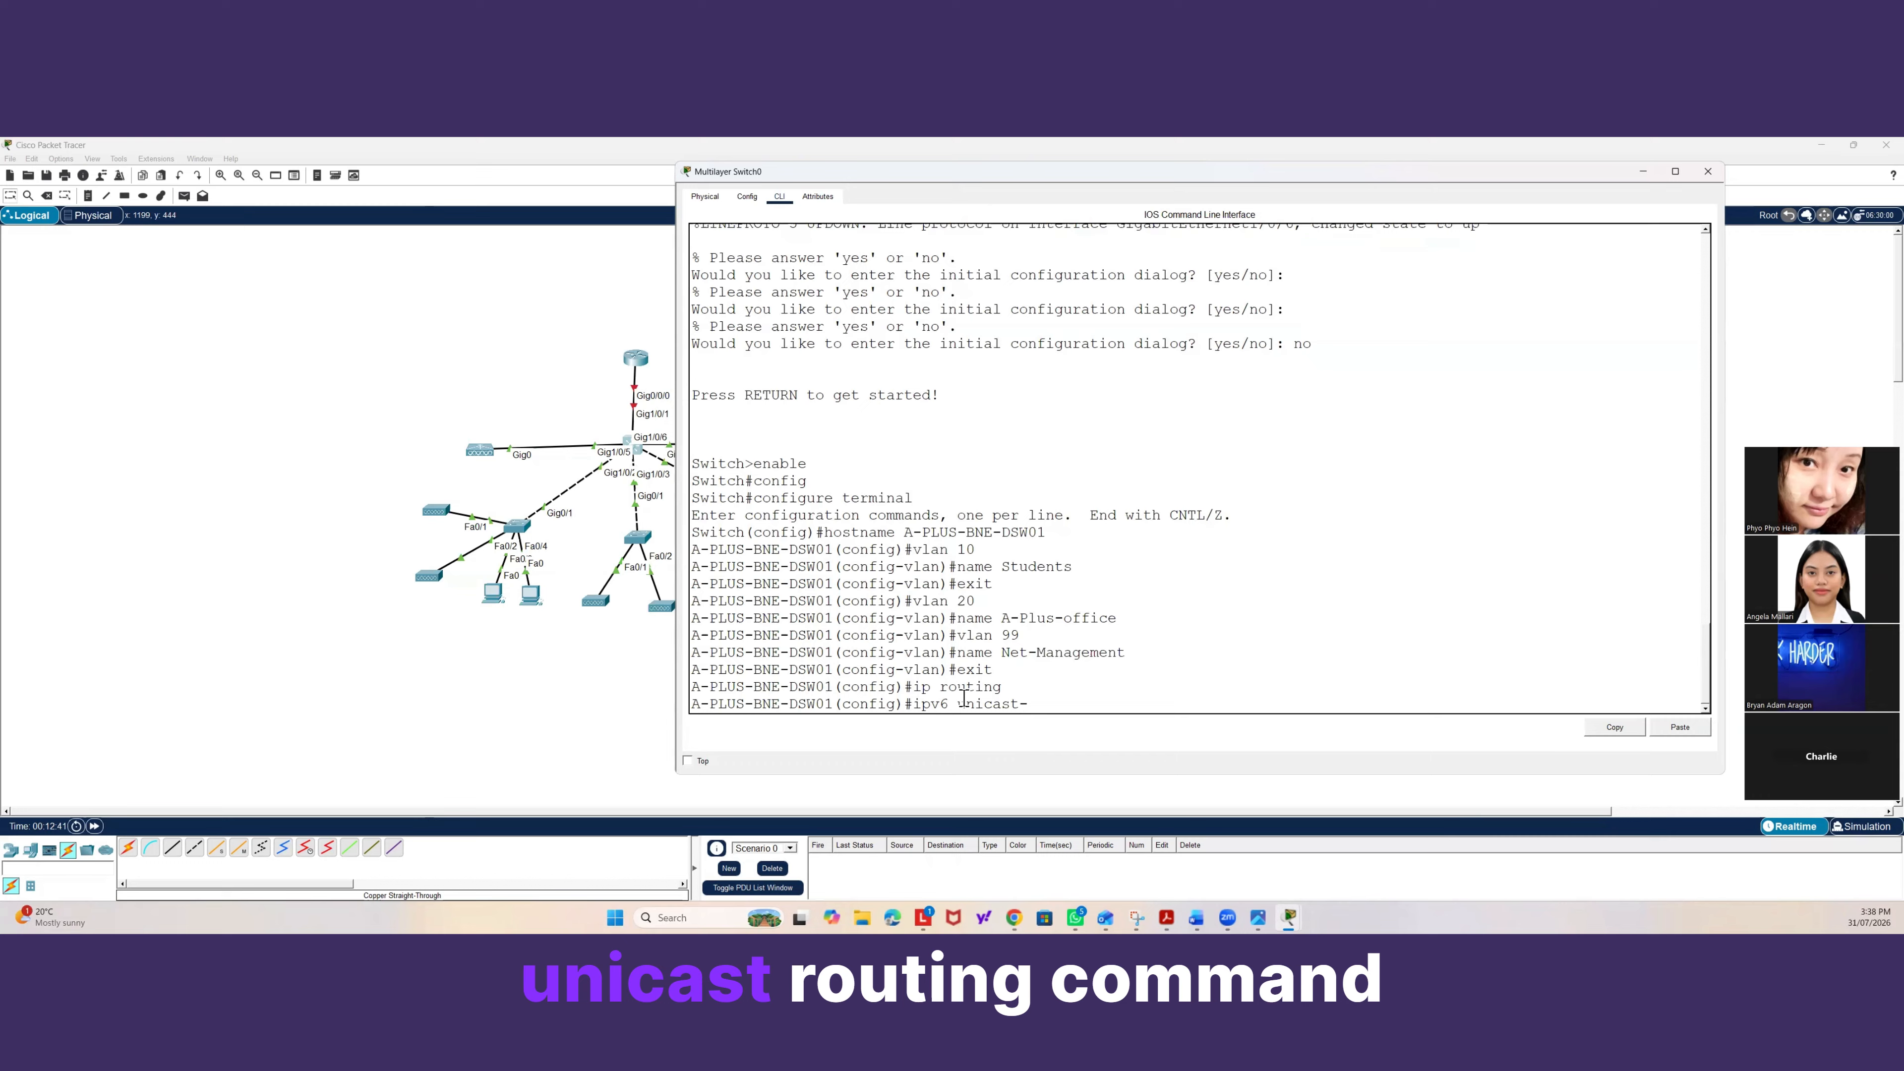
text(-routing)
key(Return)
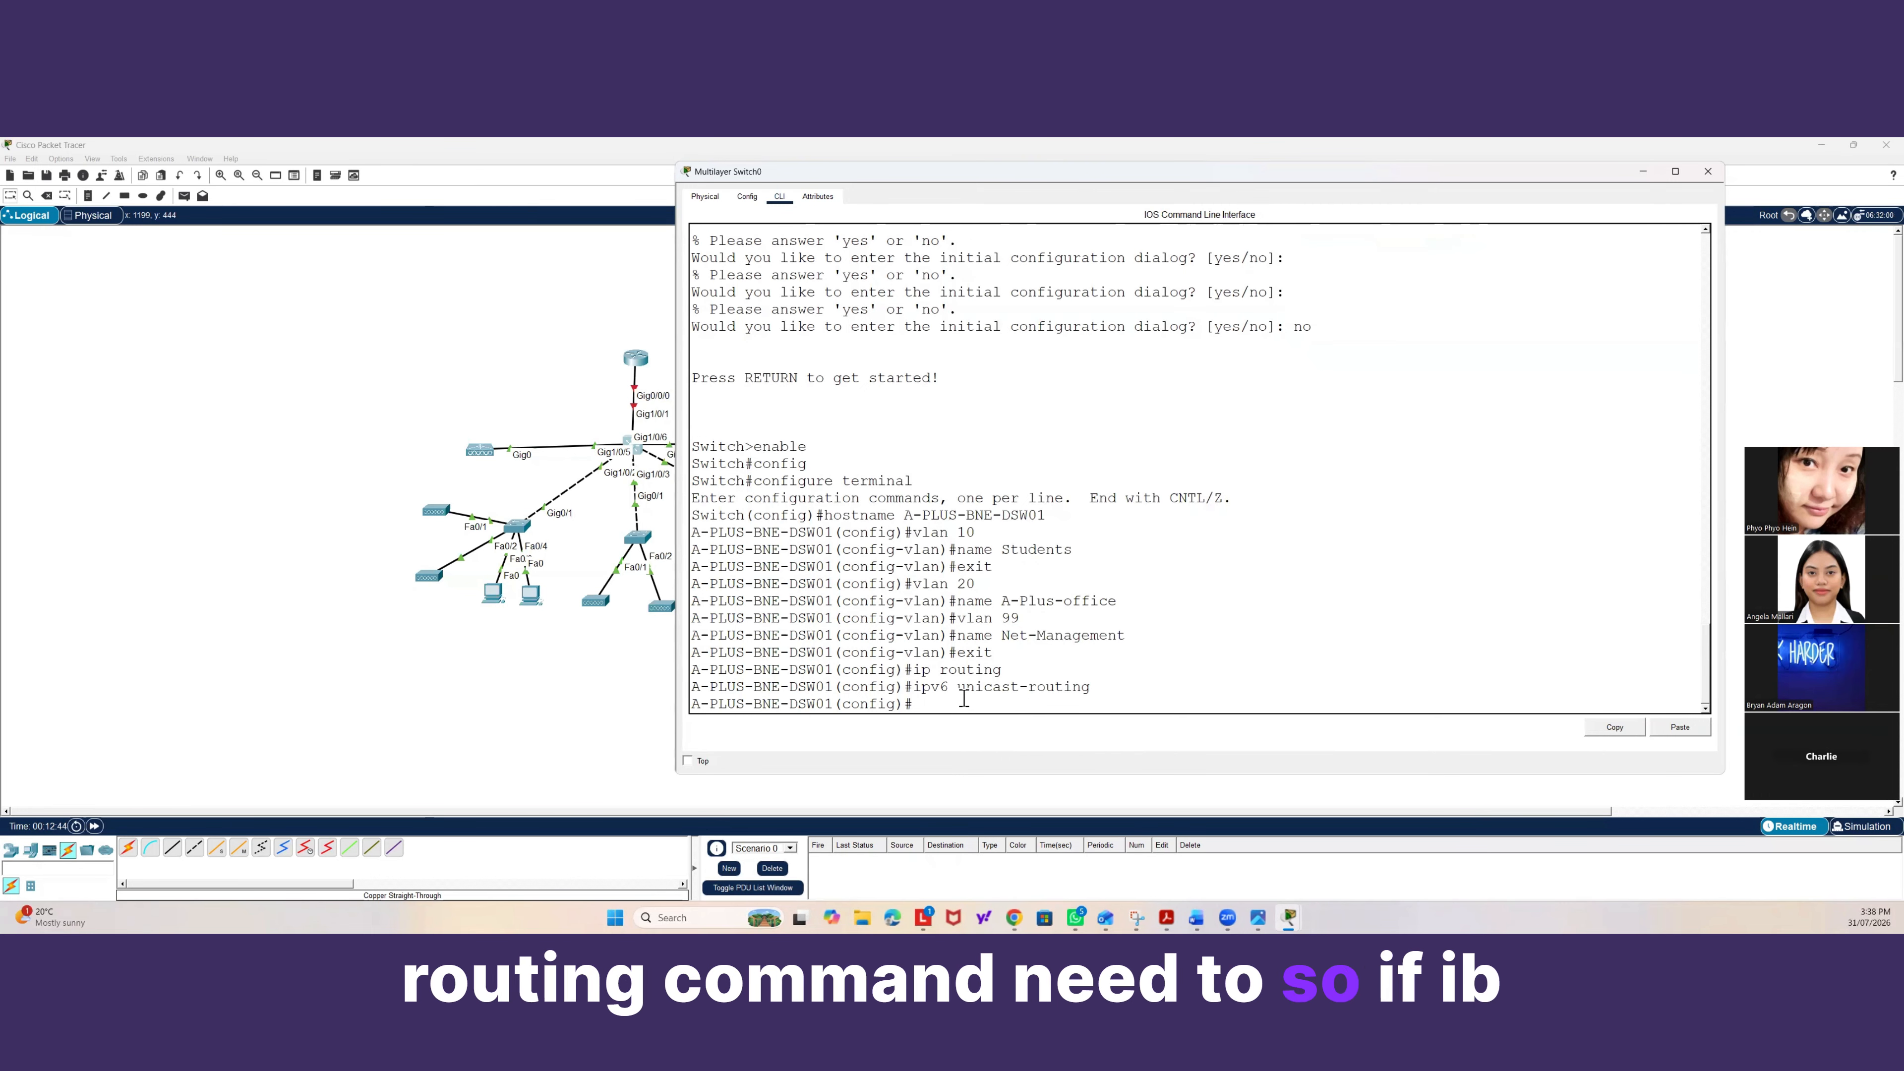
drag(1002, 669, 914, 669)
drag(1108, 689, 914, 689)
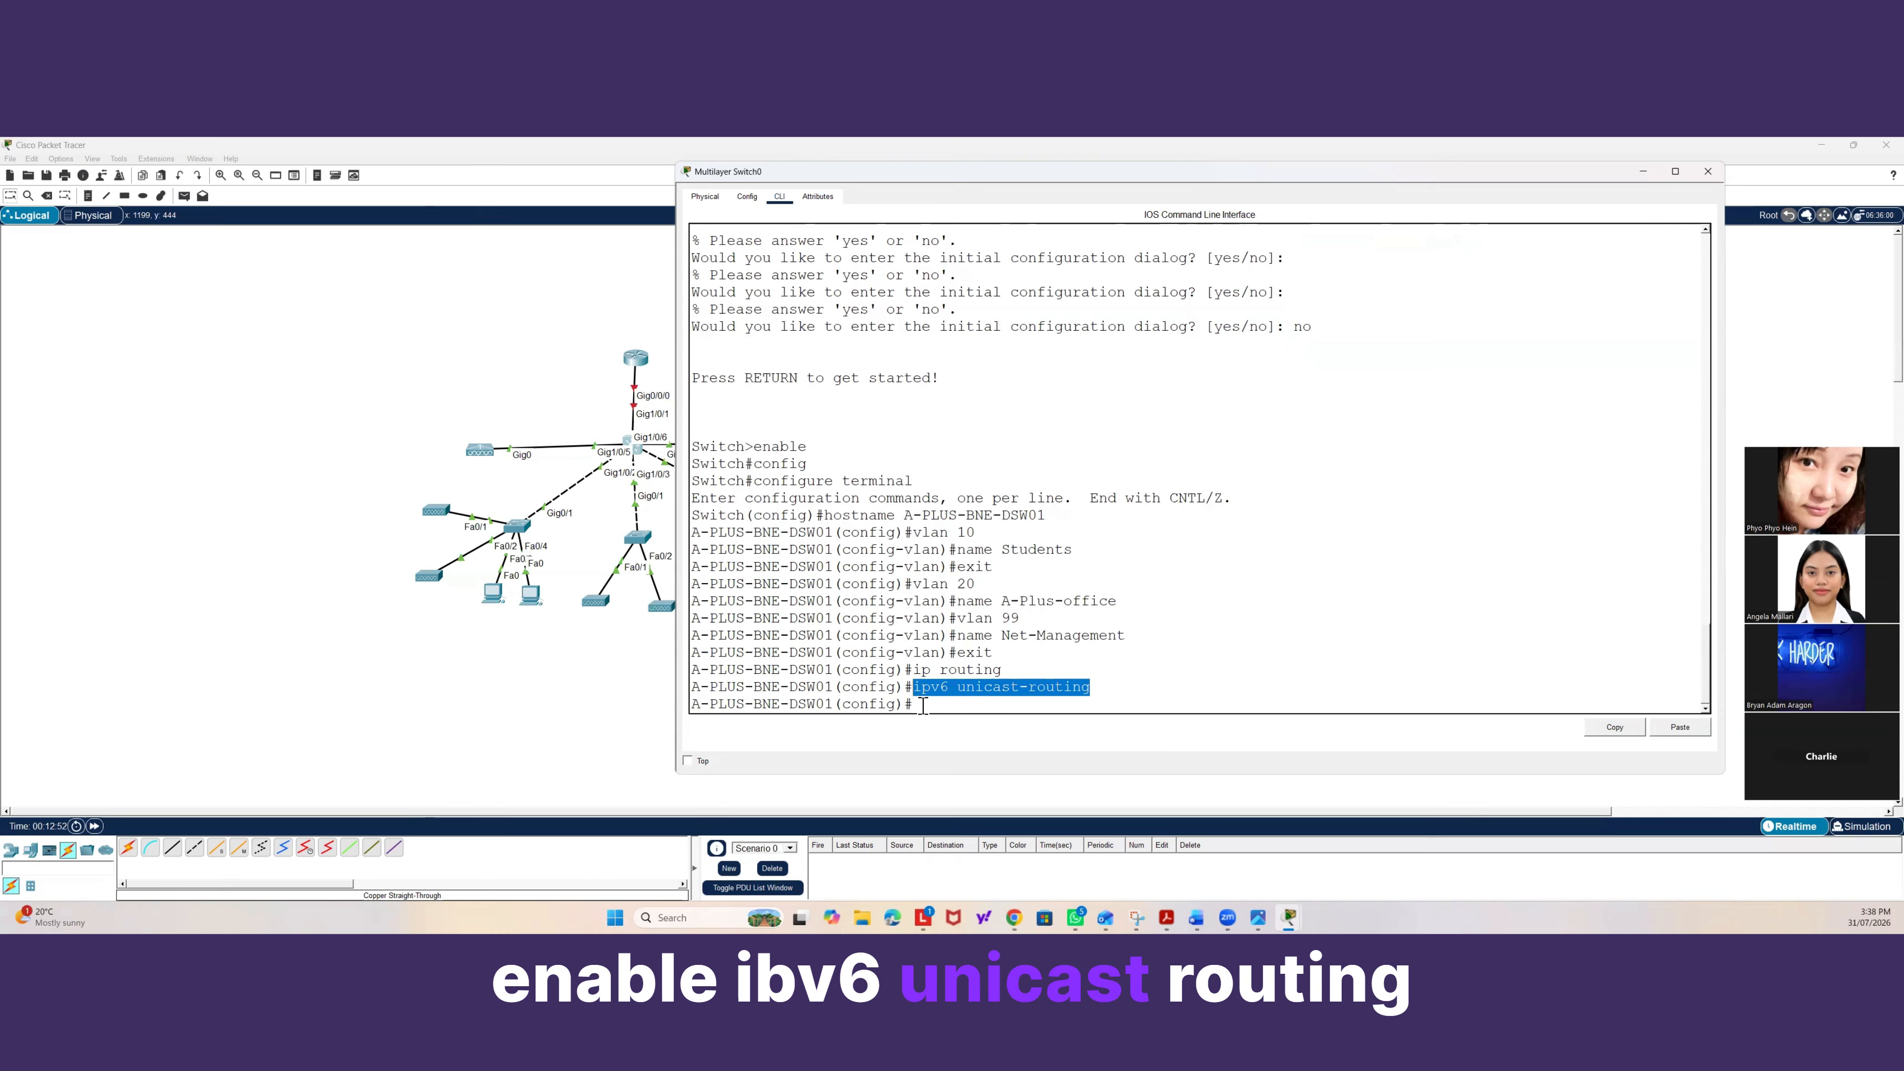
click(922, 703)
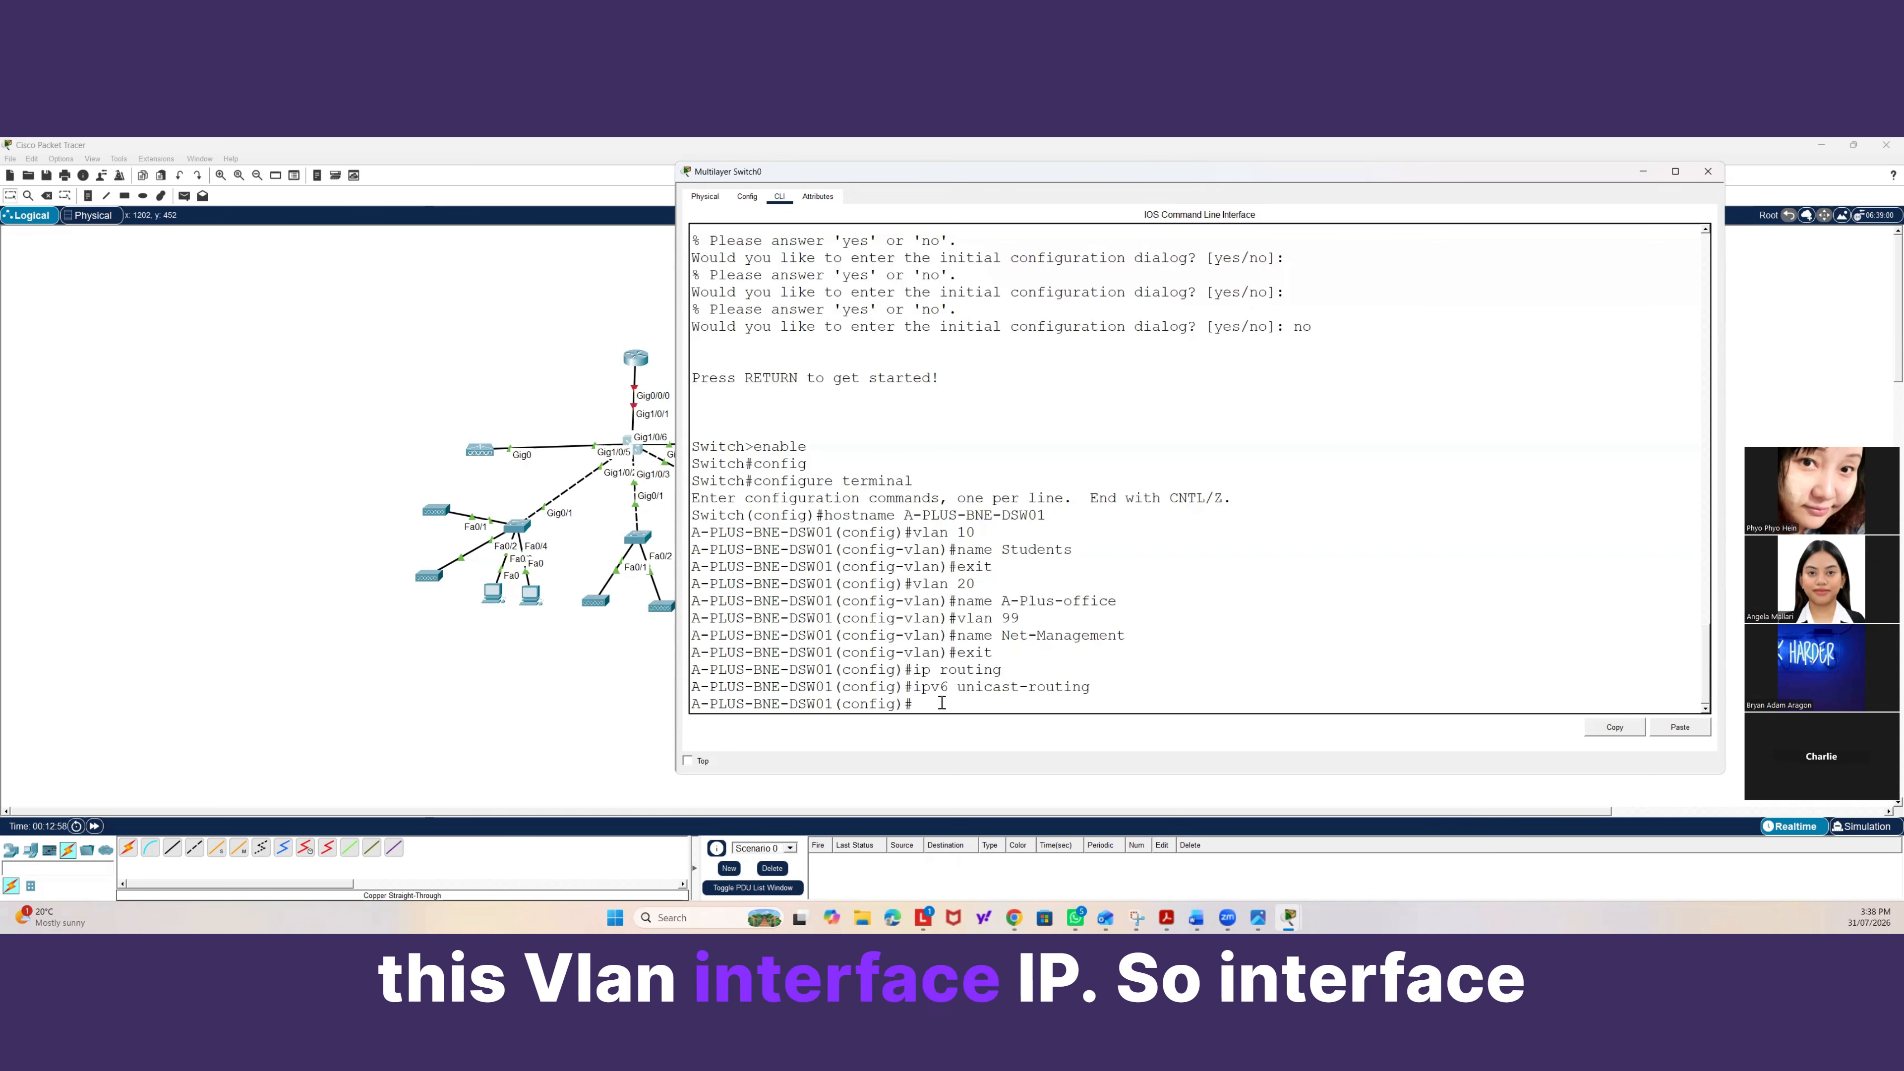
Configure interface VLAN 10 with IP address 192.168.10.1 and mask 255.255.255.0, and bring it up with no shutdown.
text(inter vlan 10)
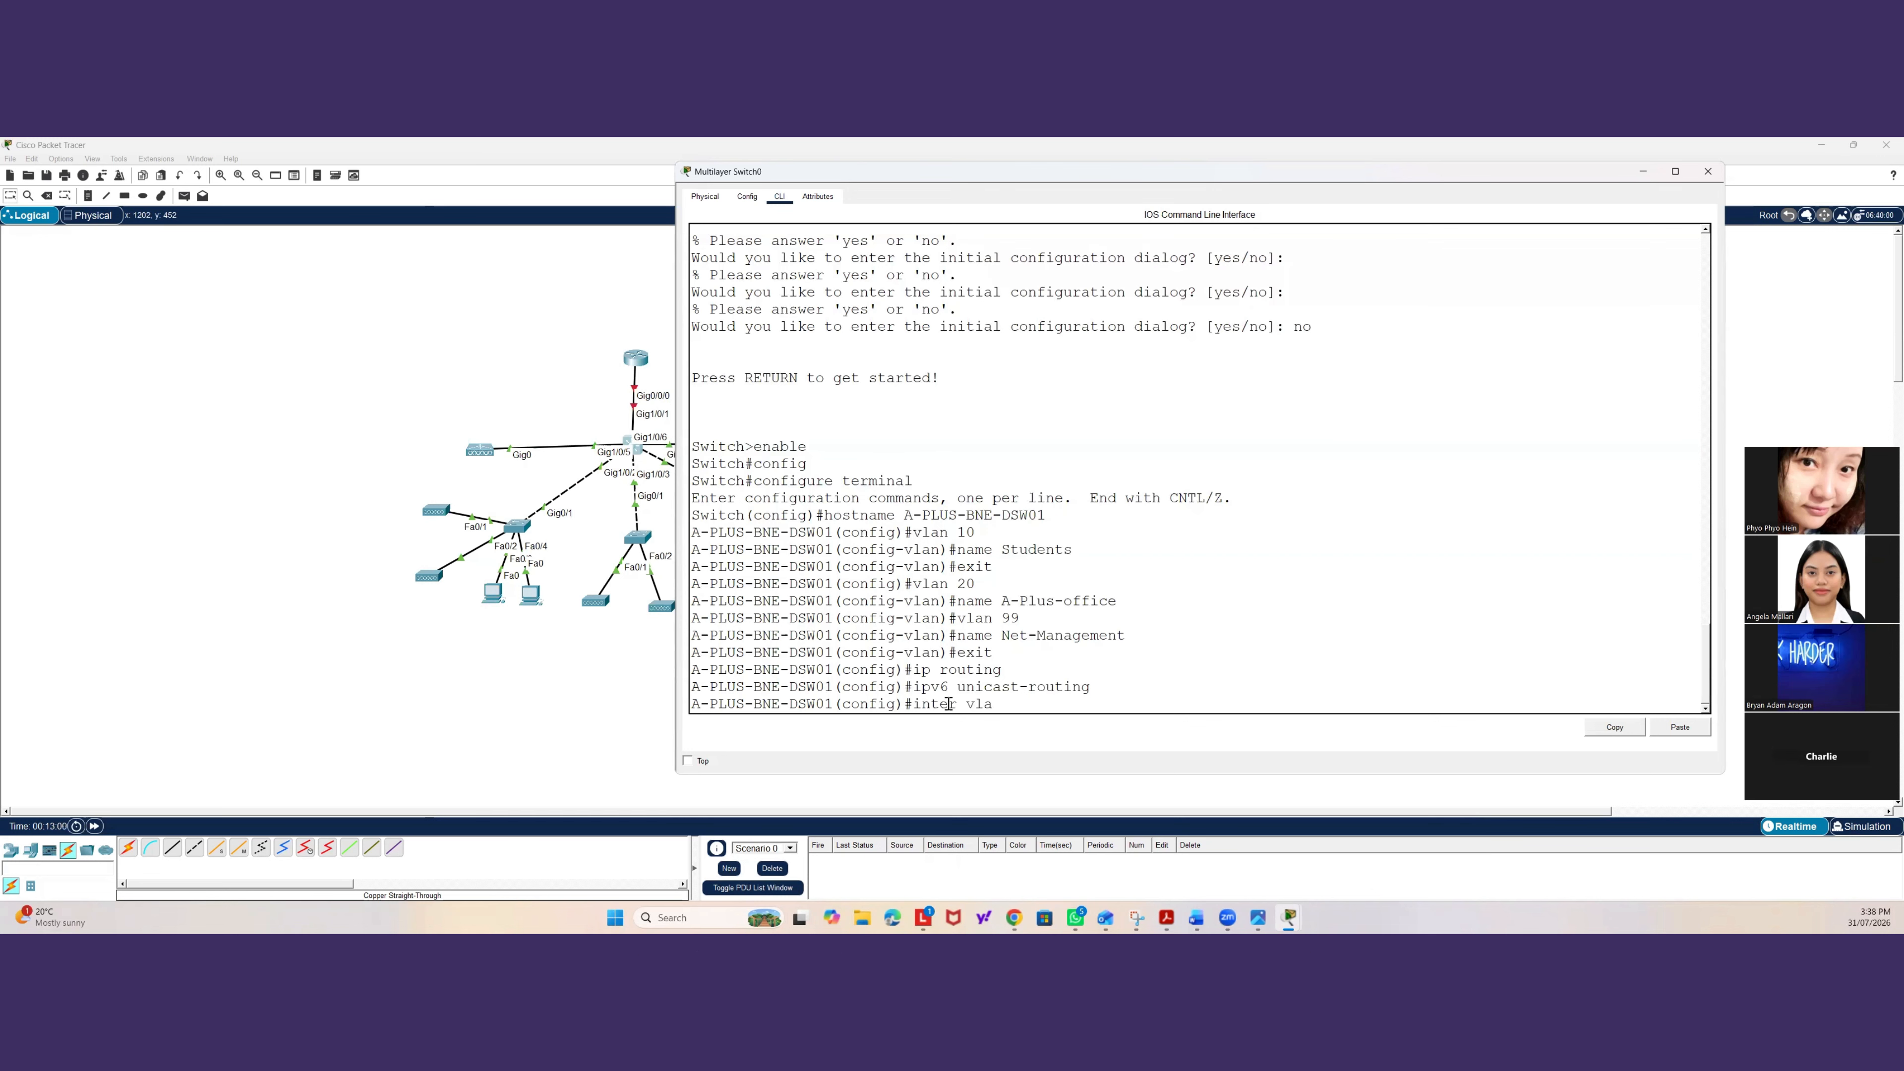
key(Return)
key(Return)
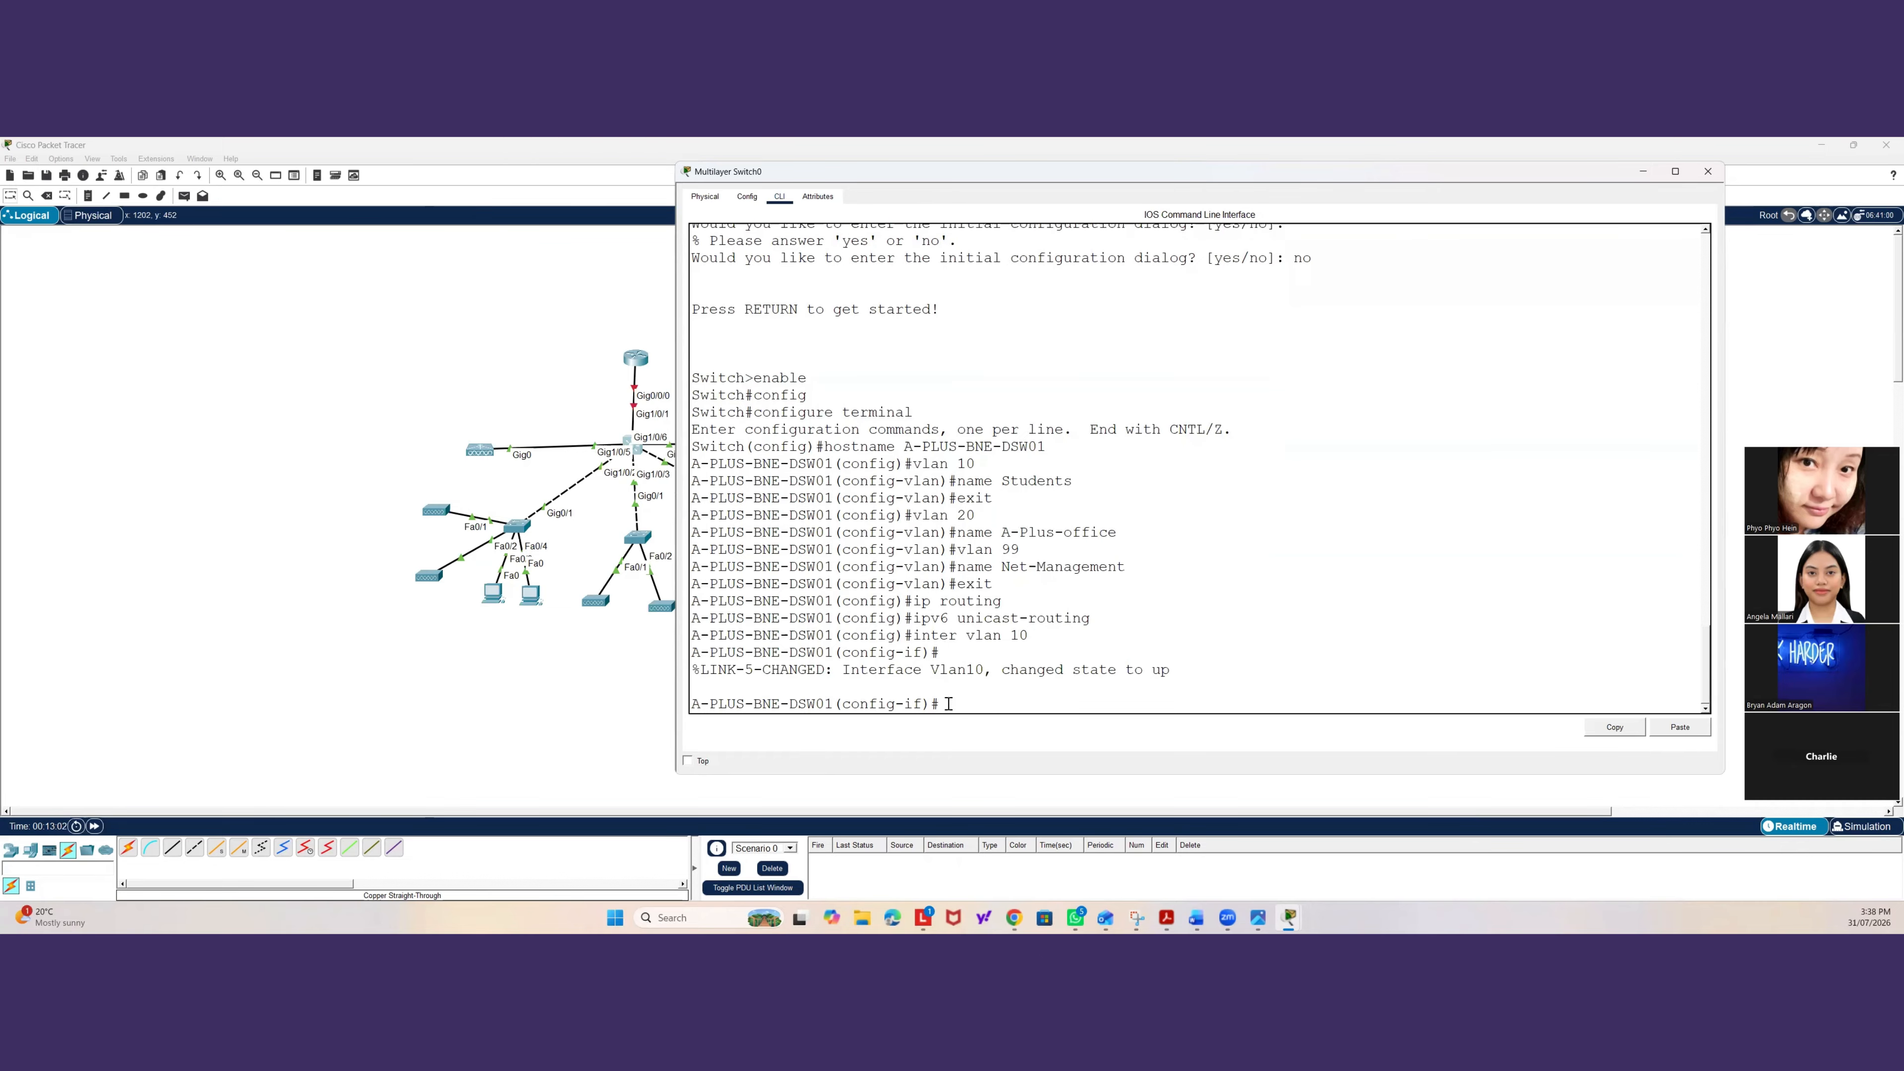
text(ip addres)
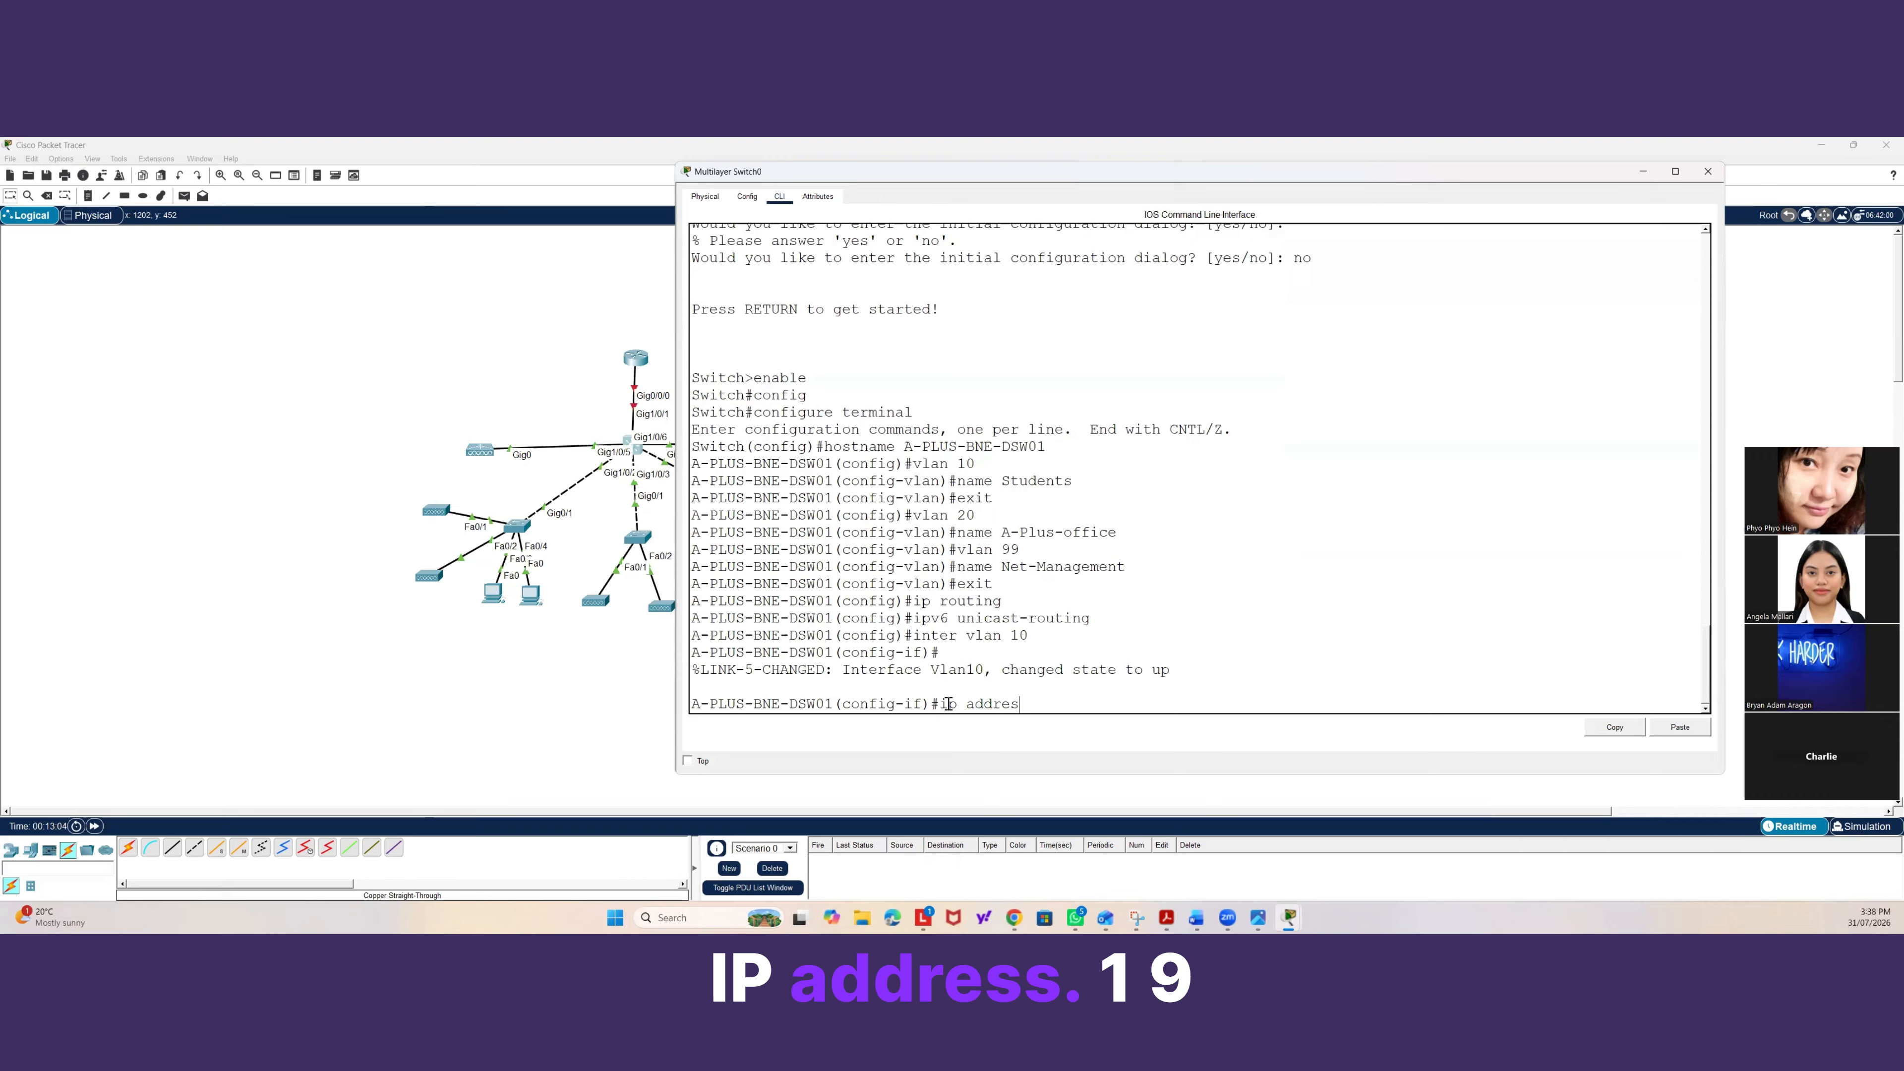
text(s 192.)
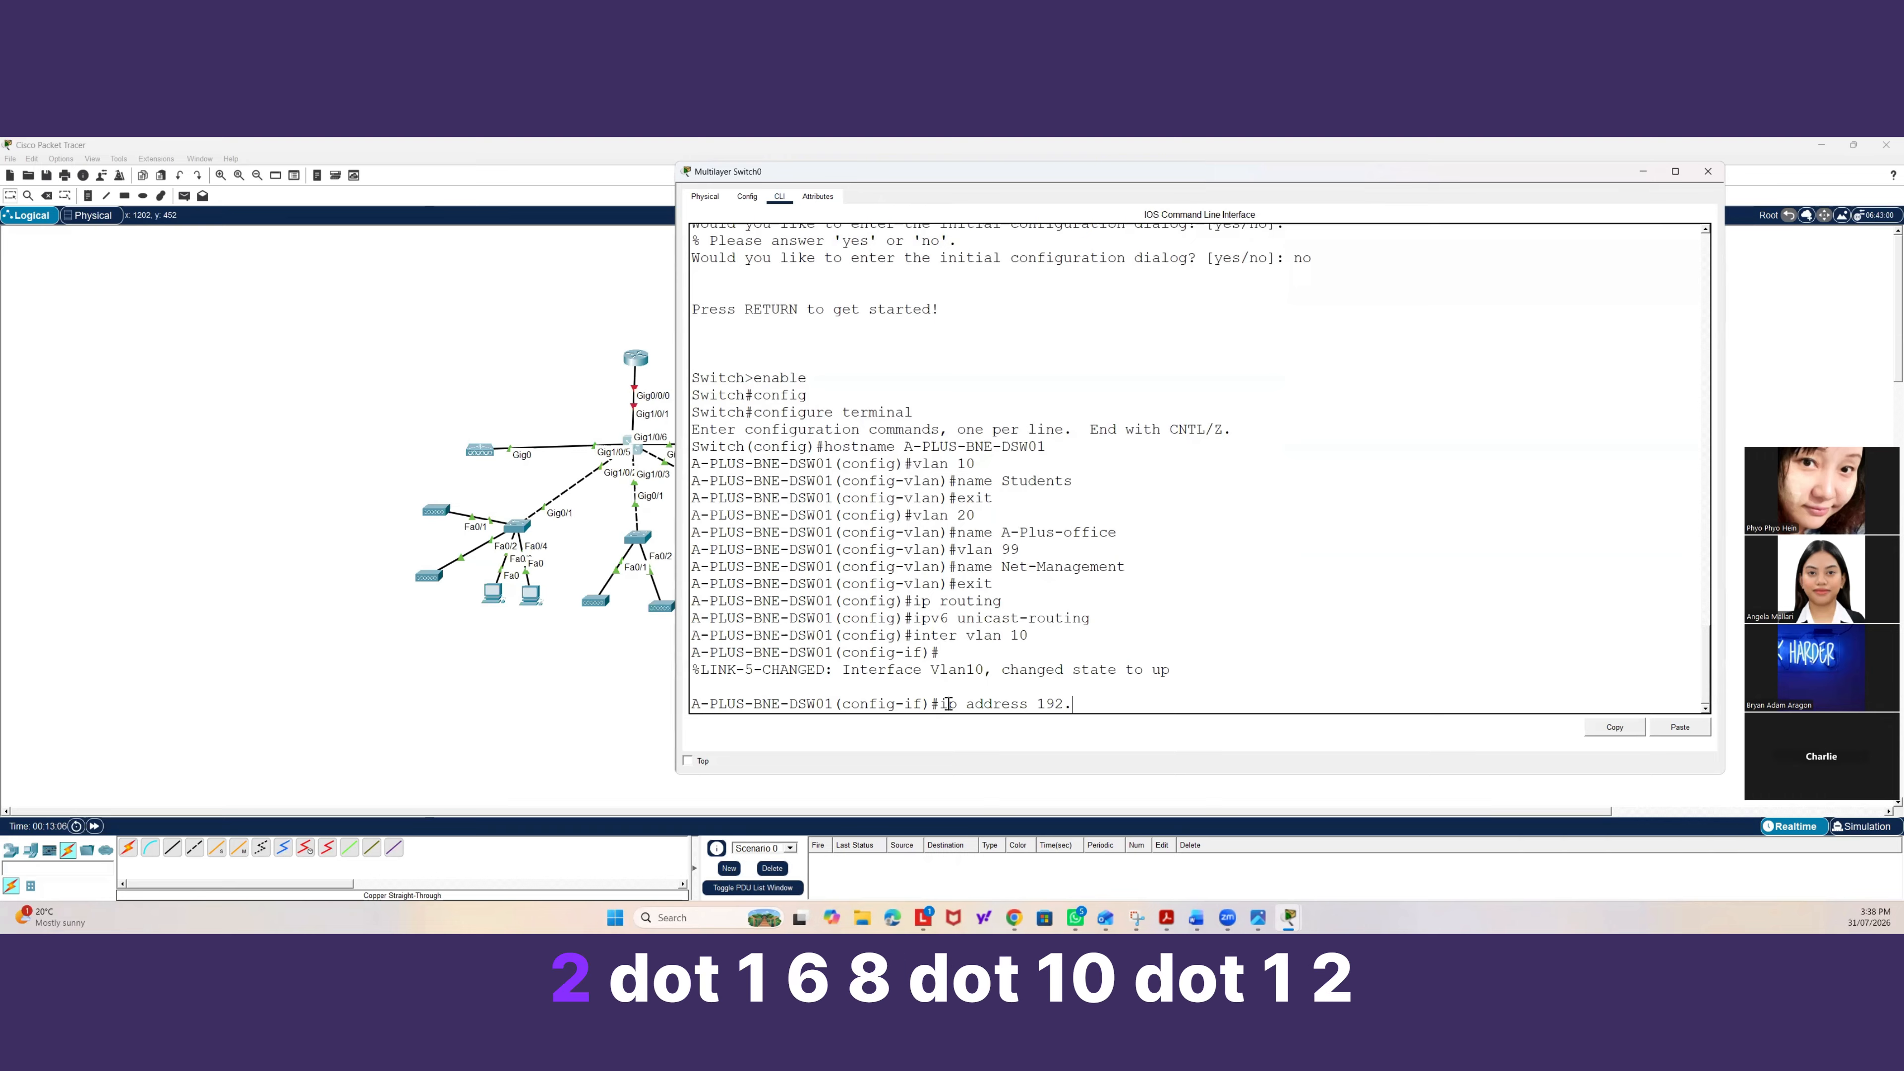
text(168.10.1 )
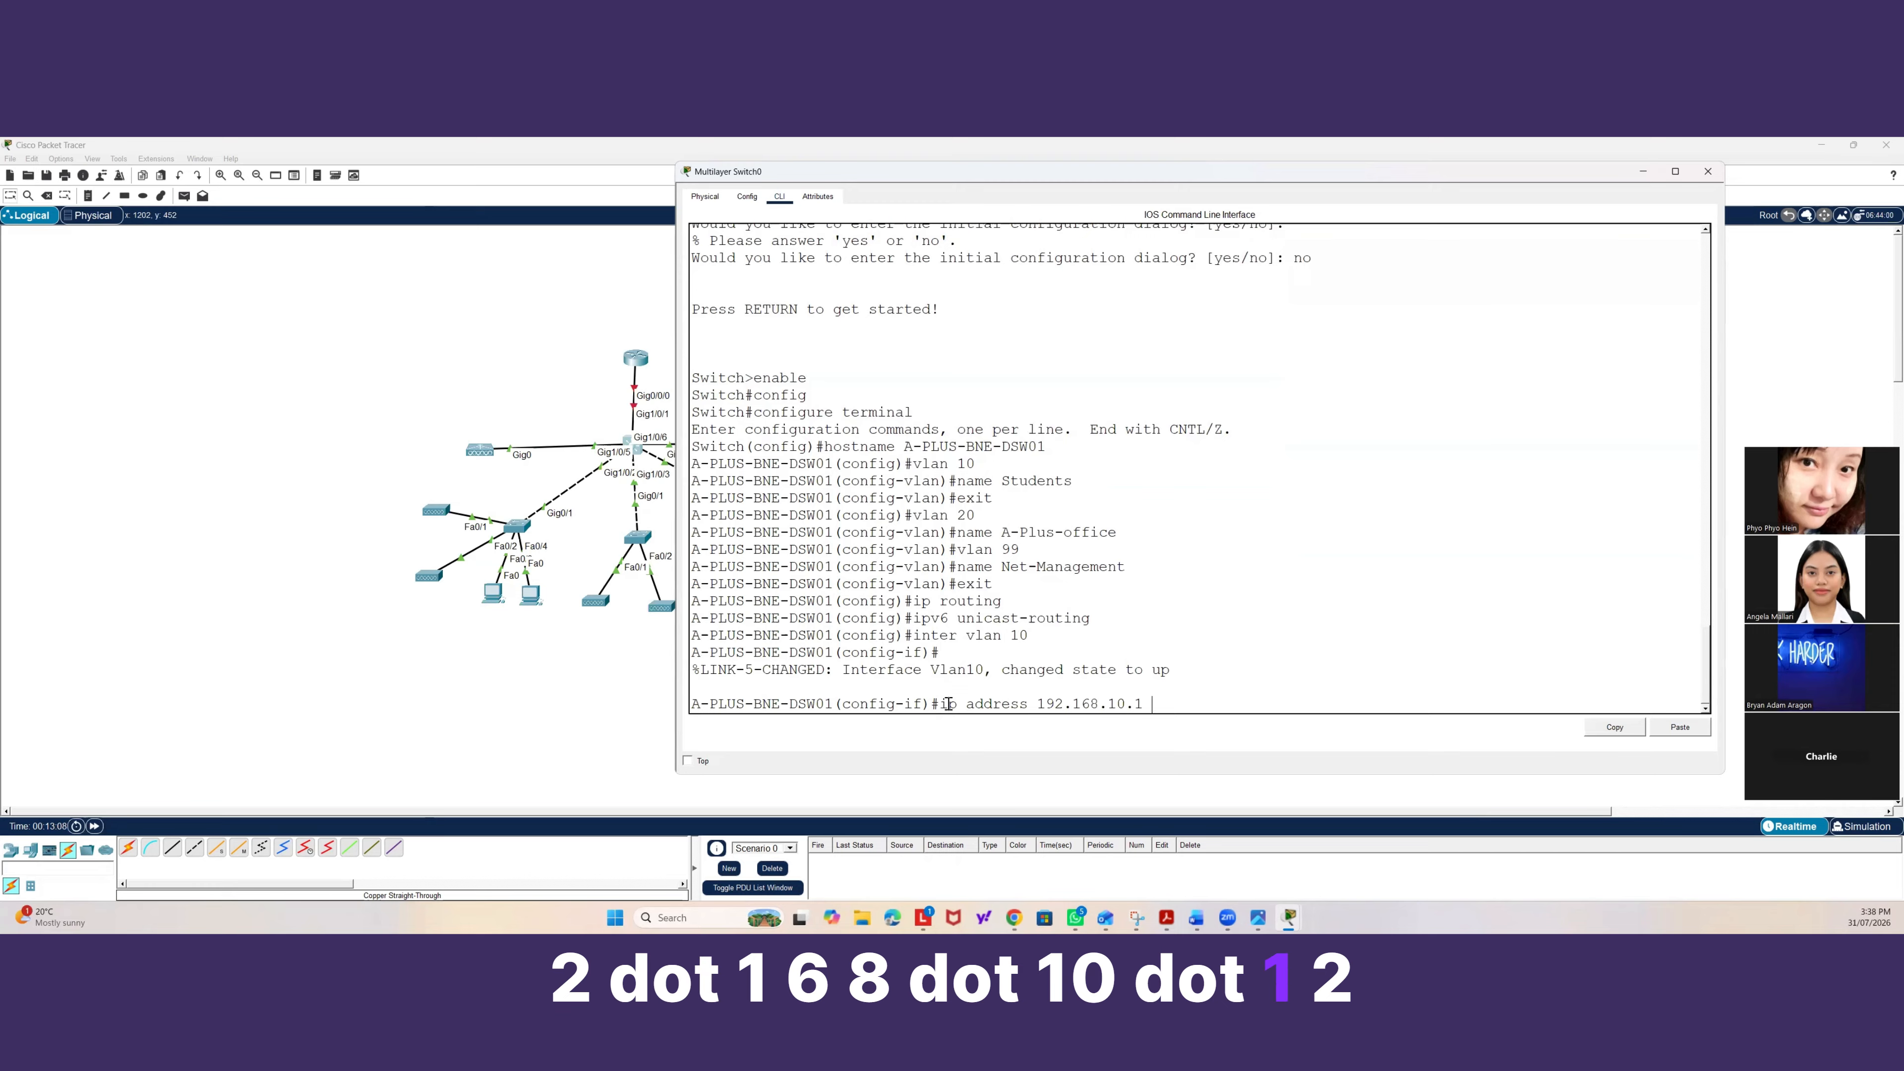
text(255.255.255.0)
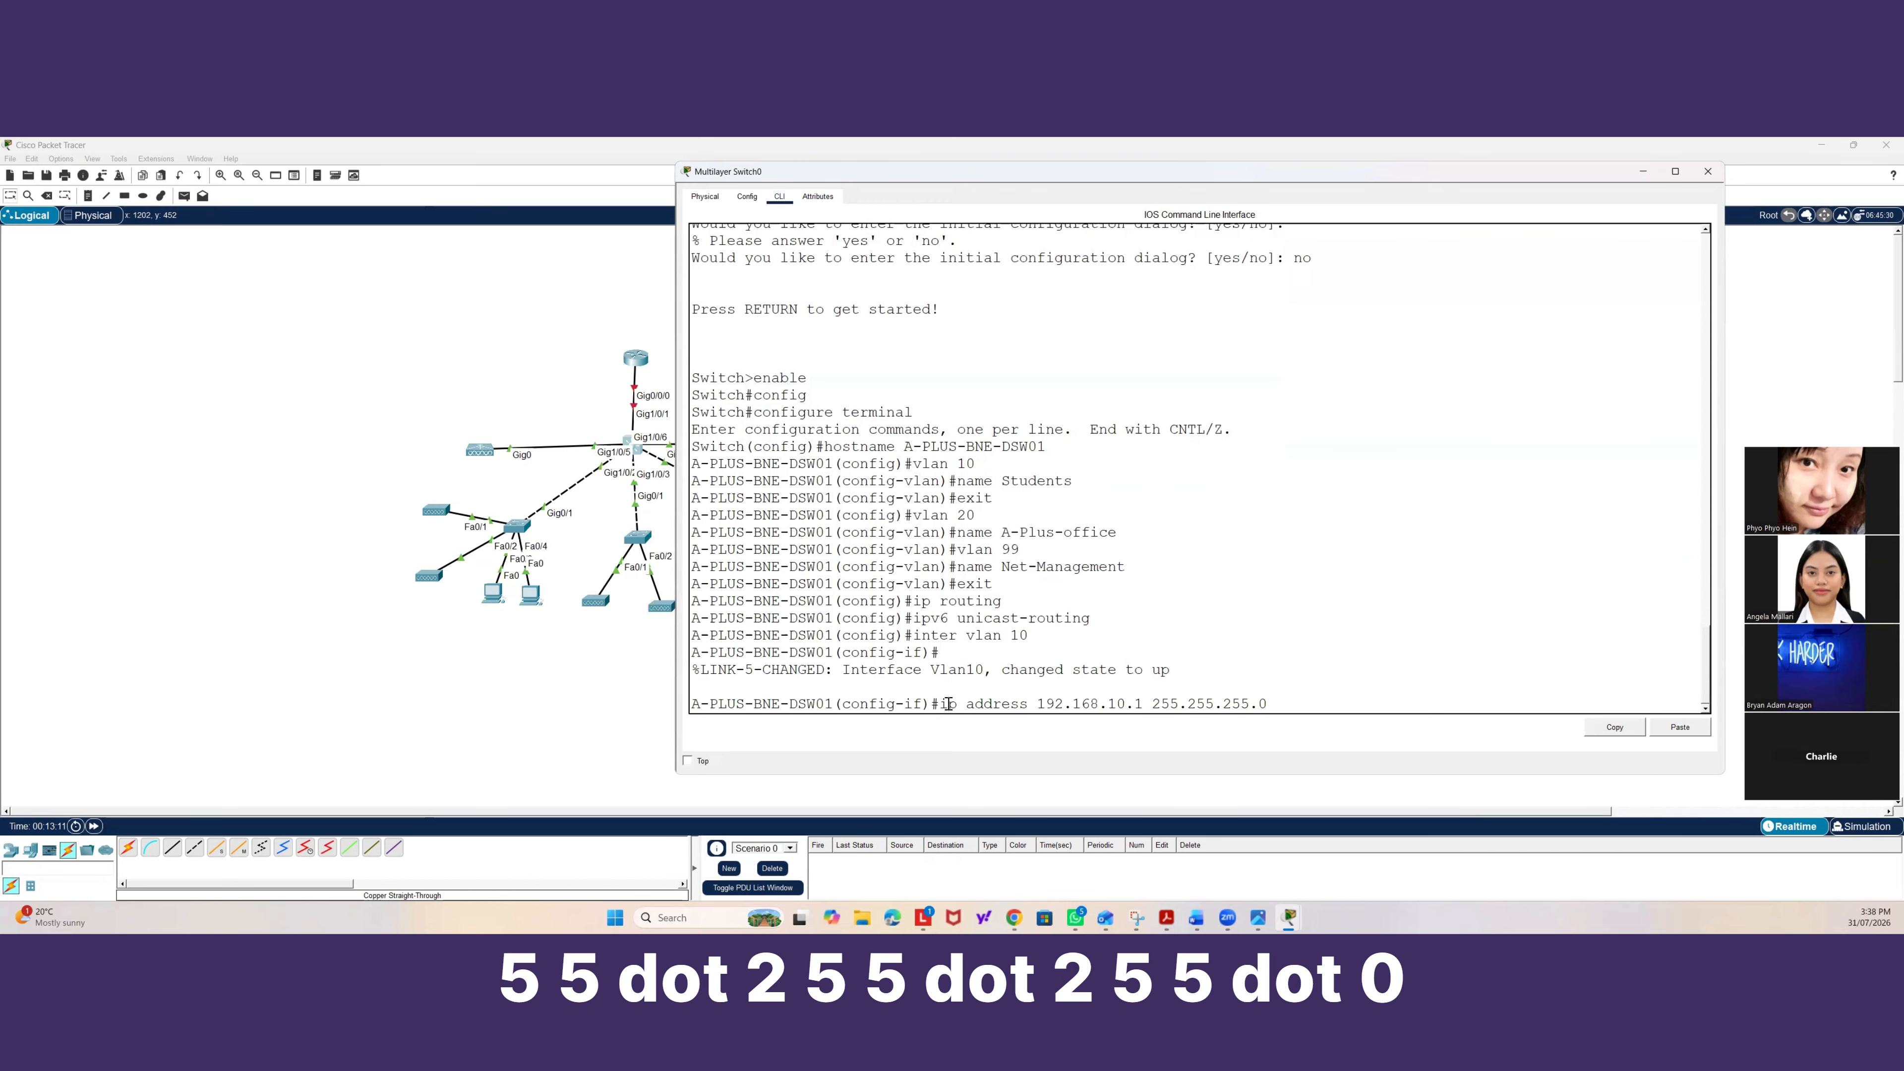
key(Return)
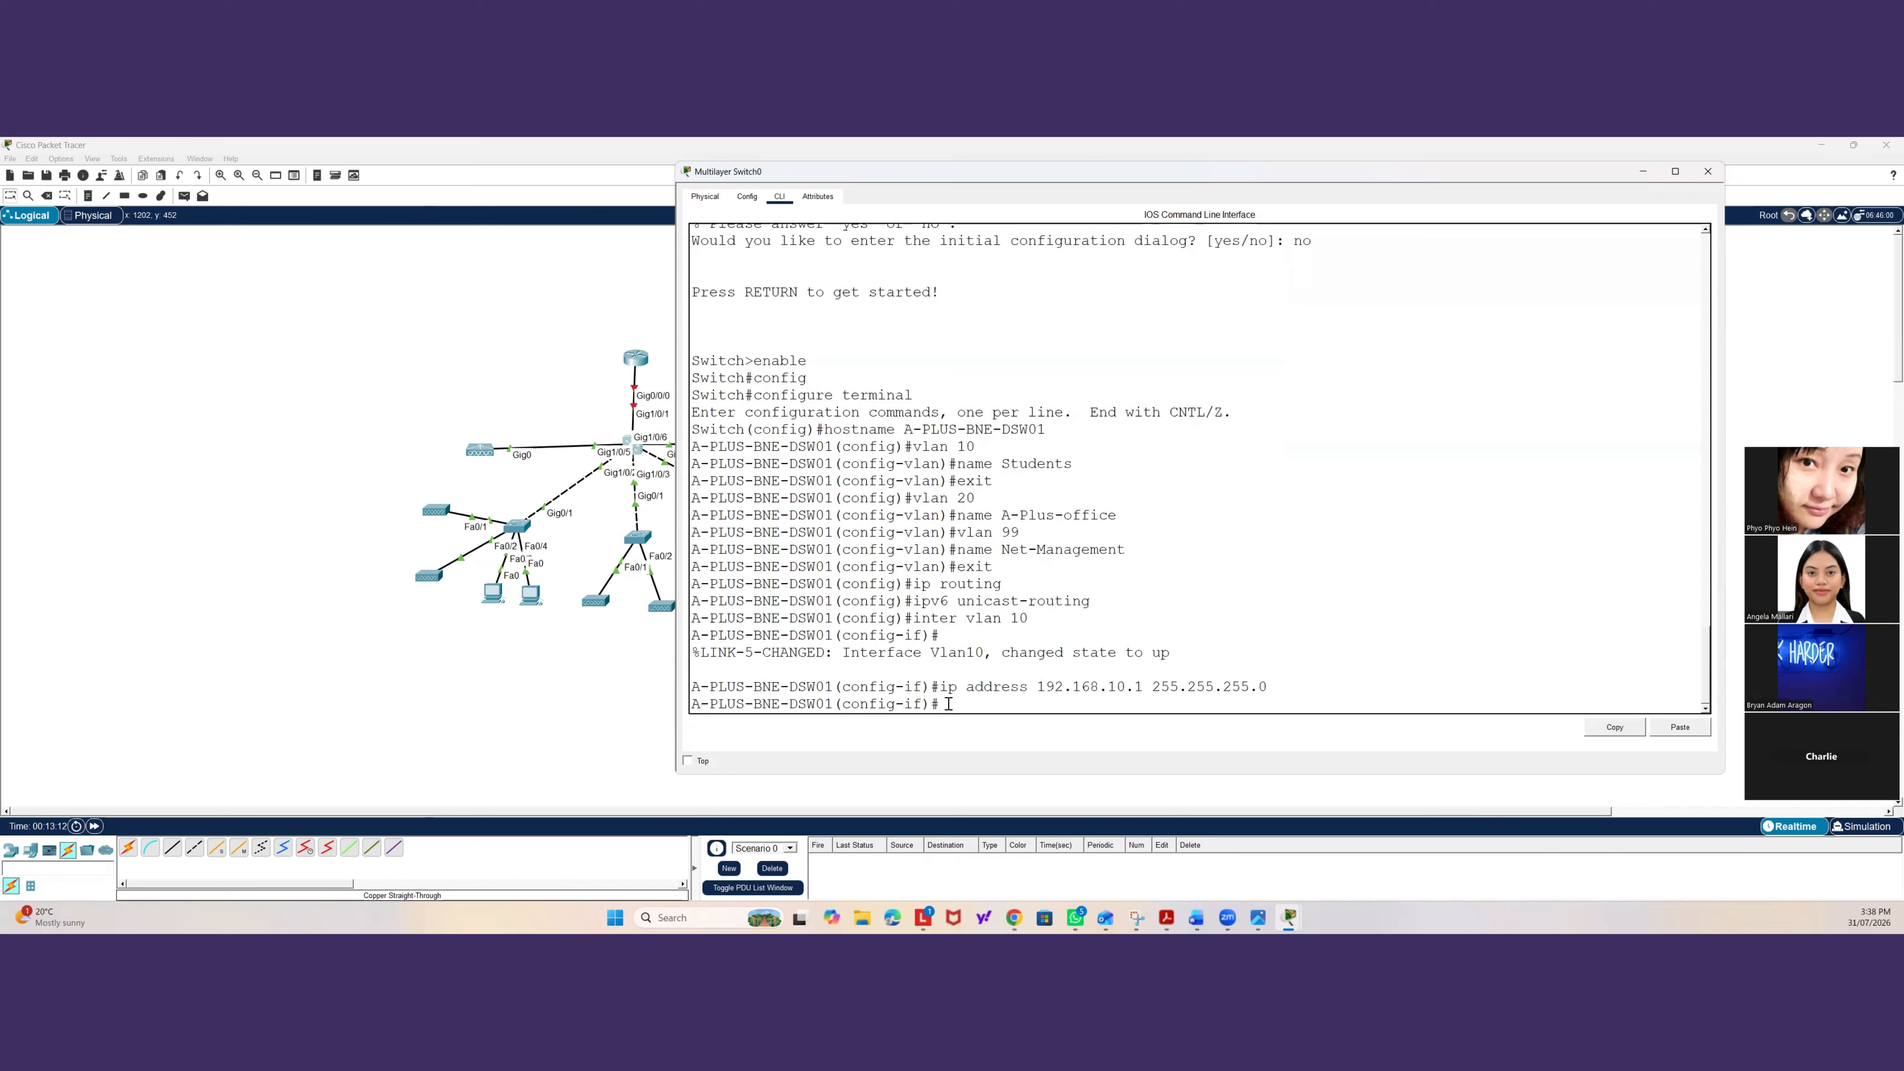
text(no shutdown)
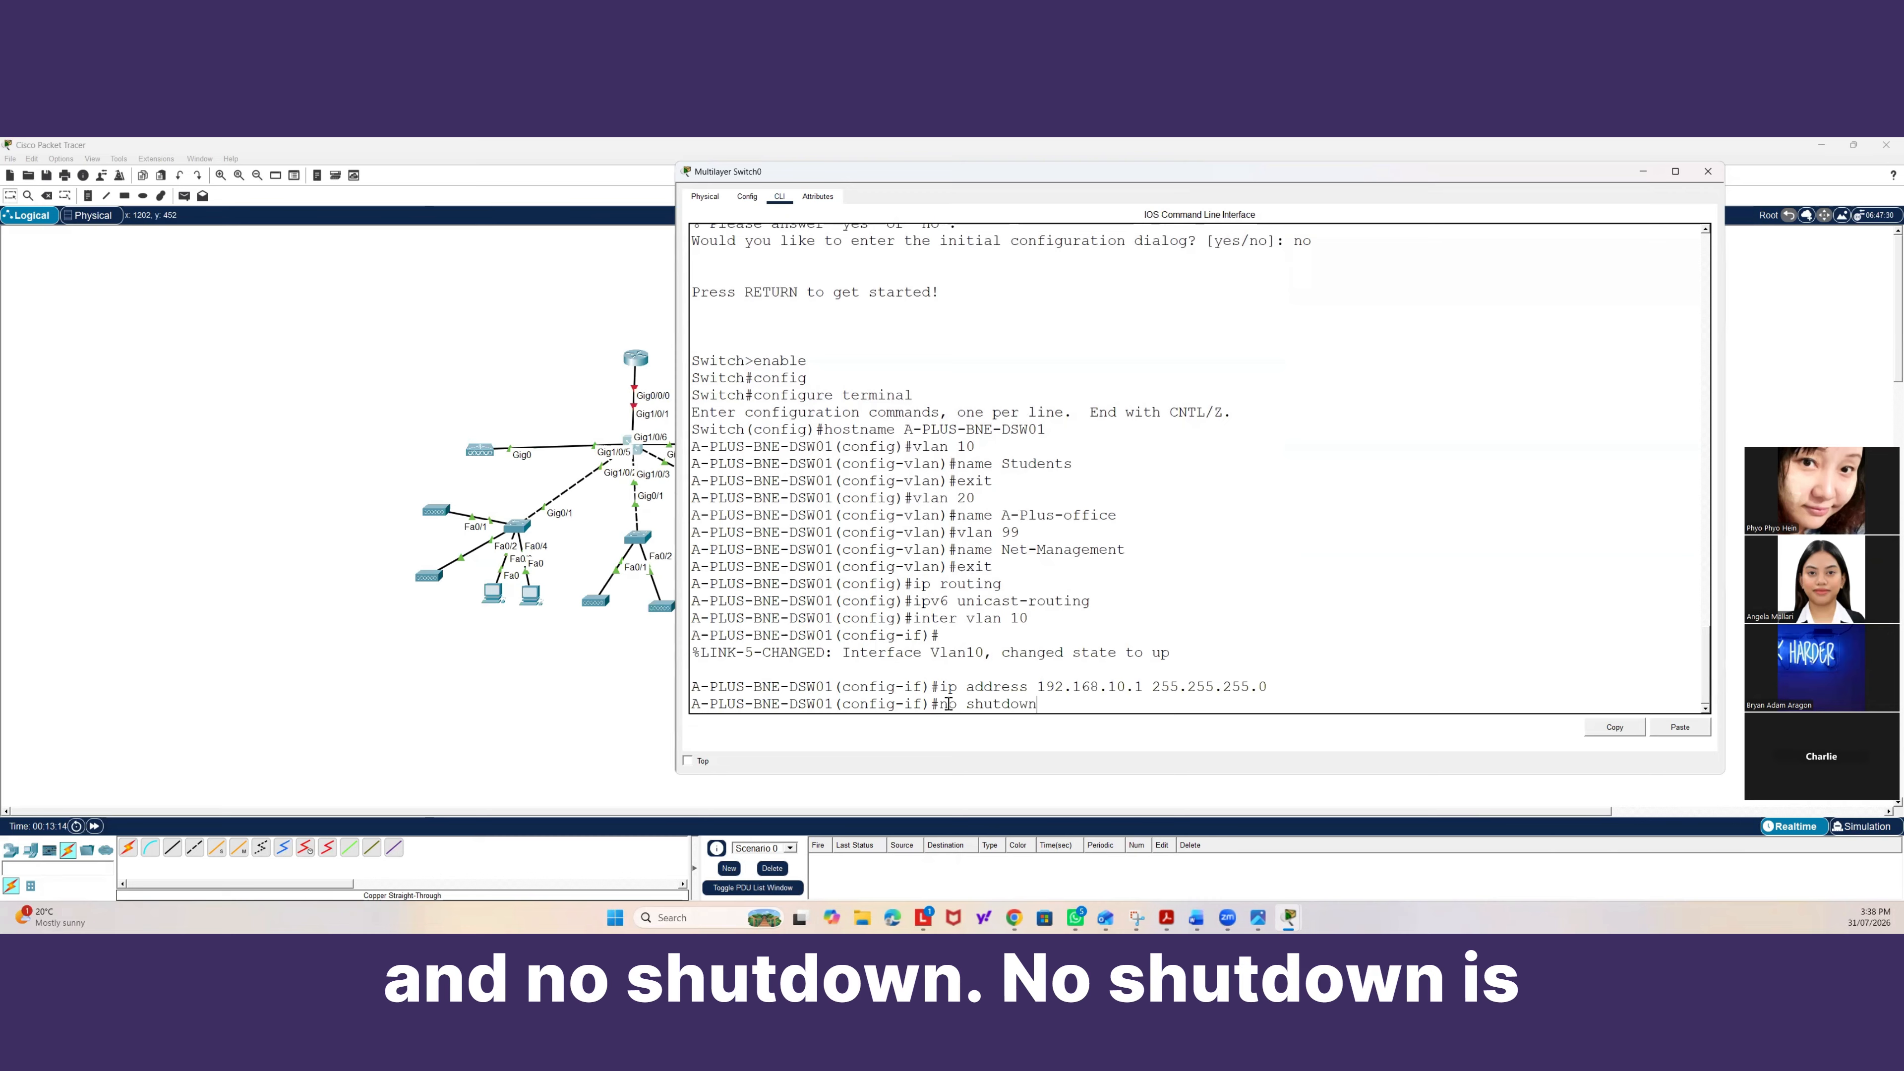
key(Return)
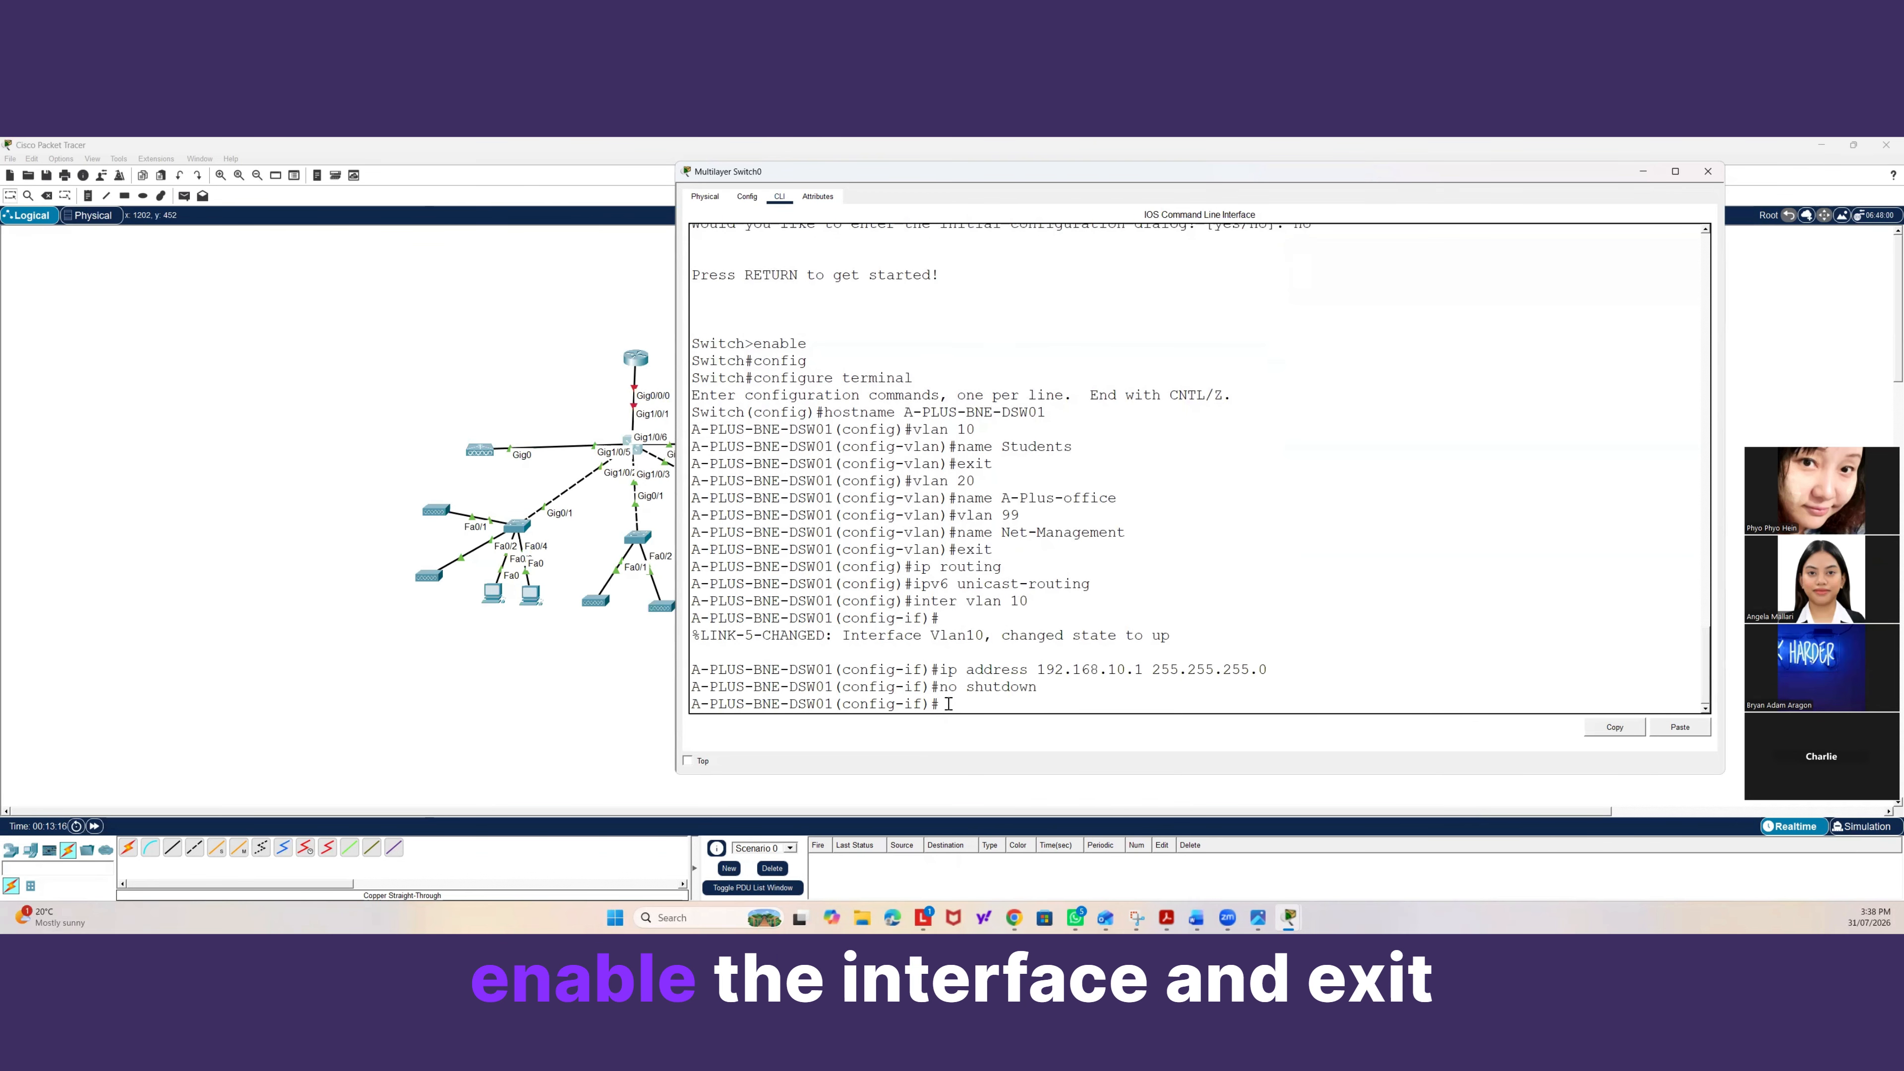
Configure interface VLAN 20 with IP address 192.168.20.1 and mask 255.255.255.0, bring it up, and exit the interface.
text(exit)
key(Return)
text(int)
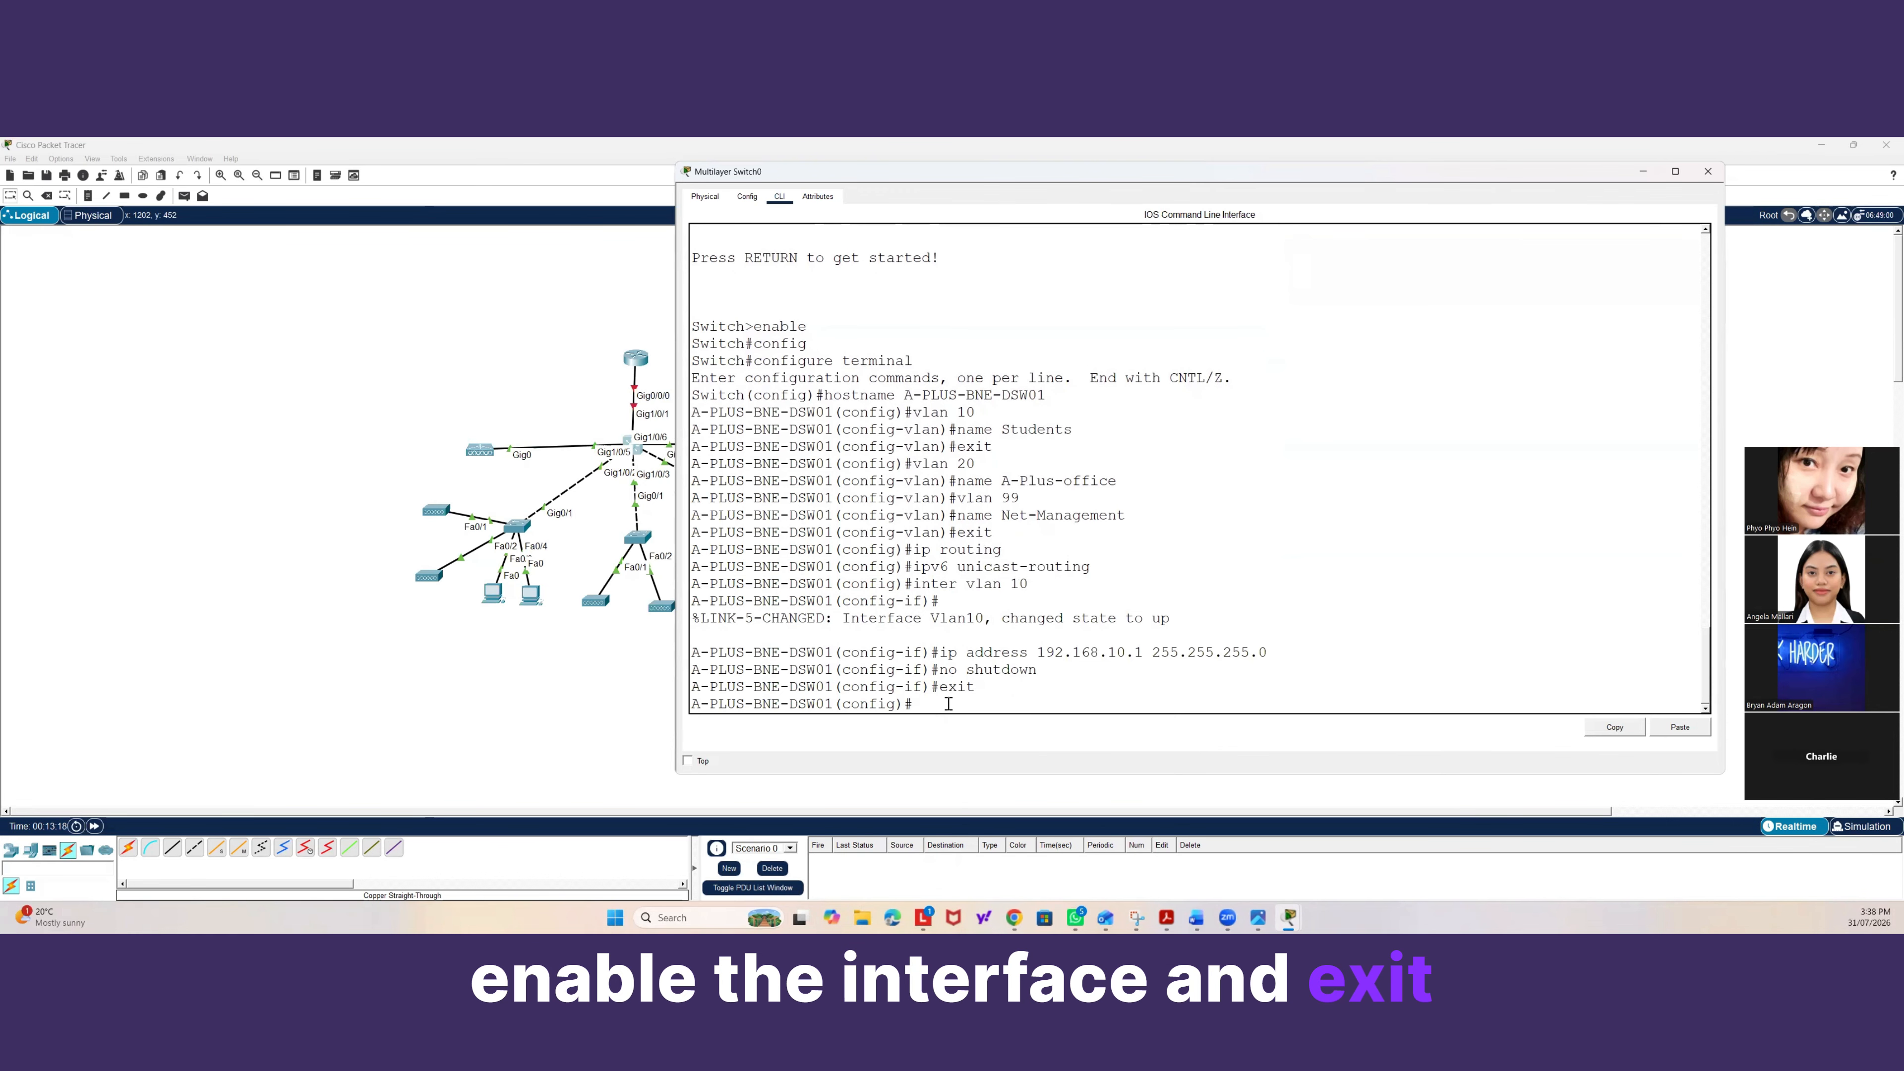
text(er vlan 20)
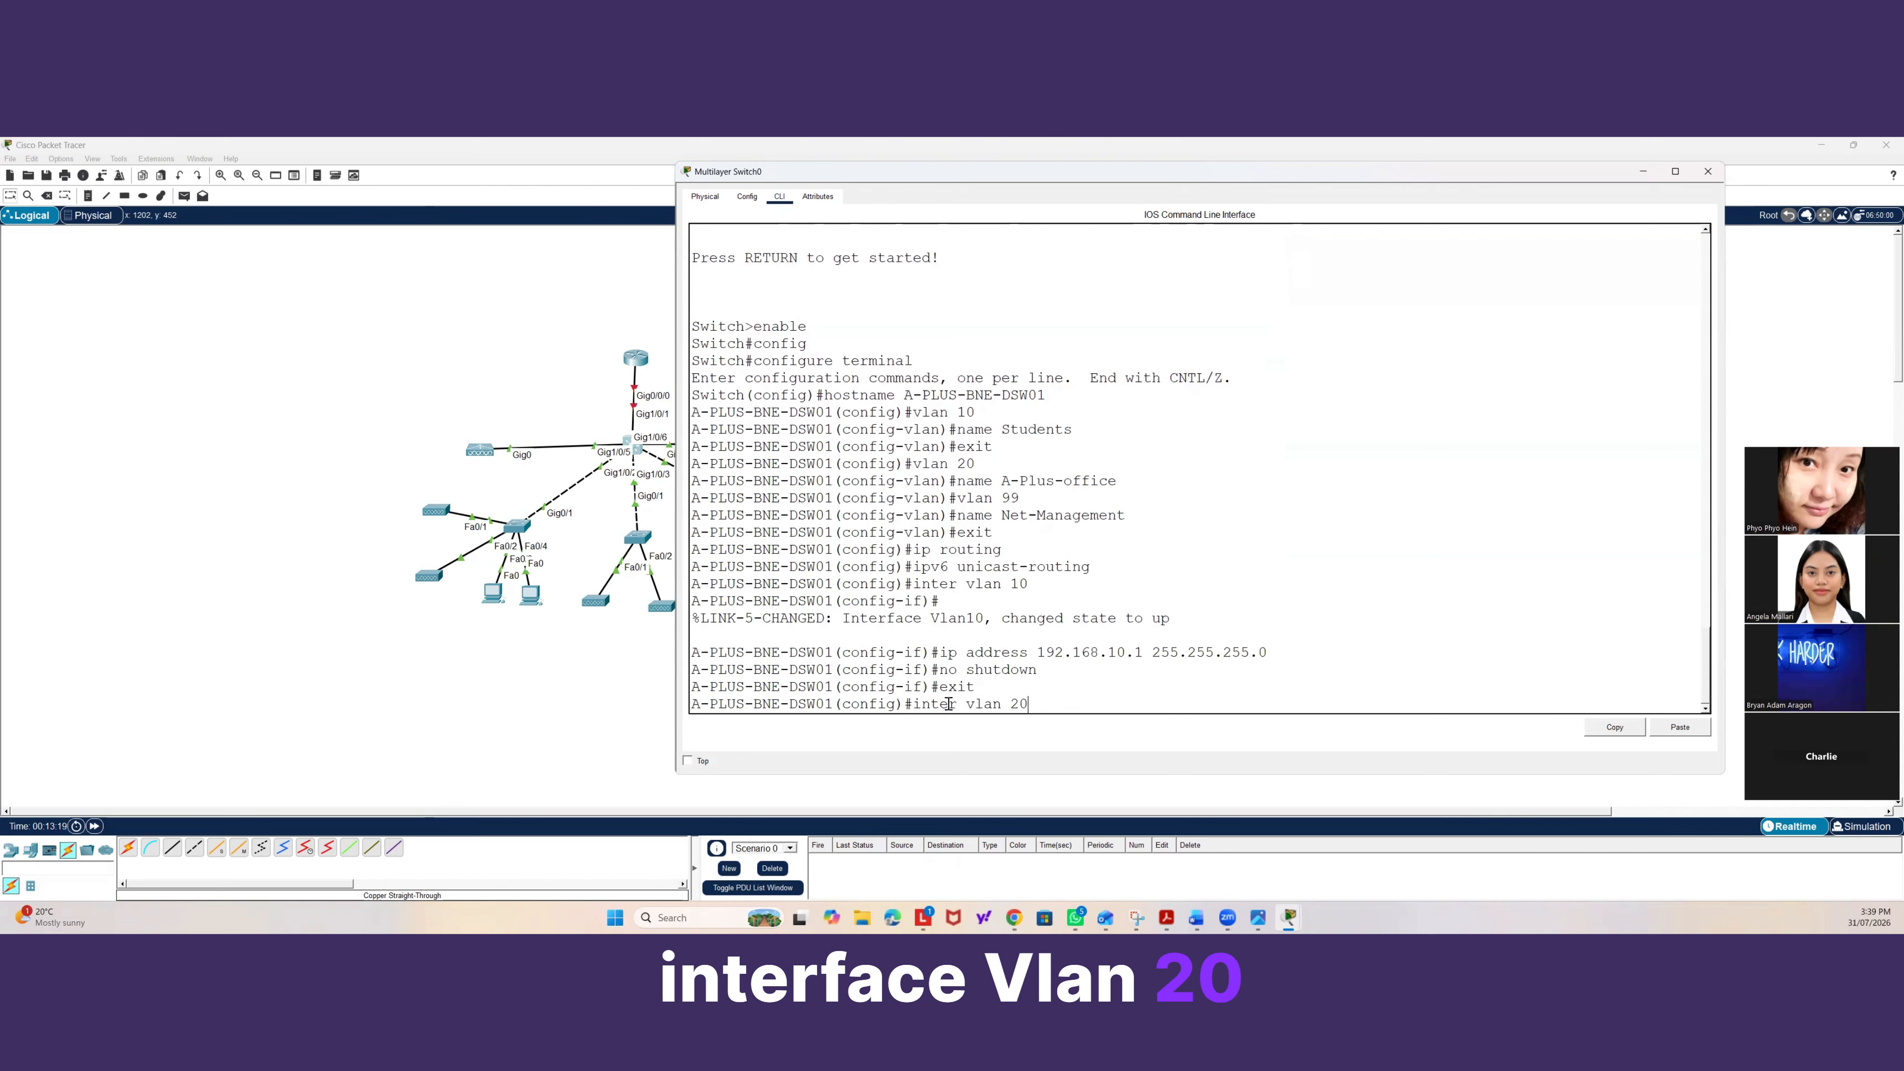
key(Return)
text(ip address)
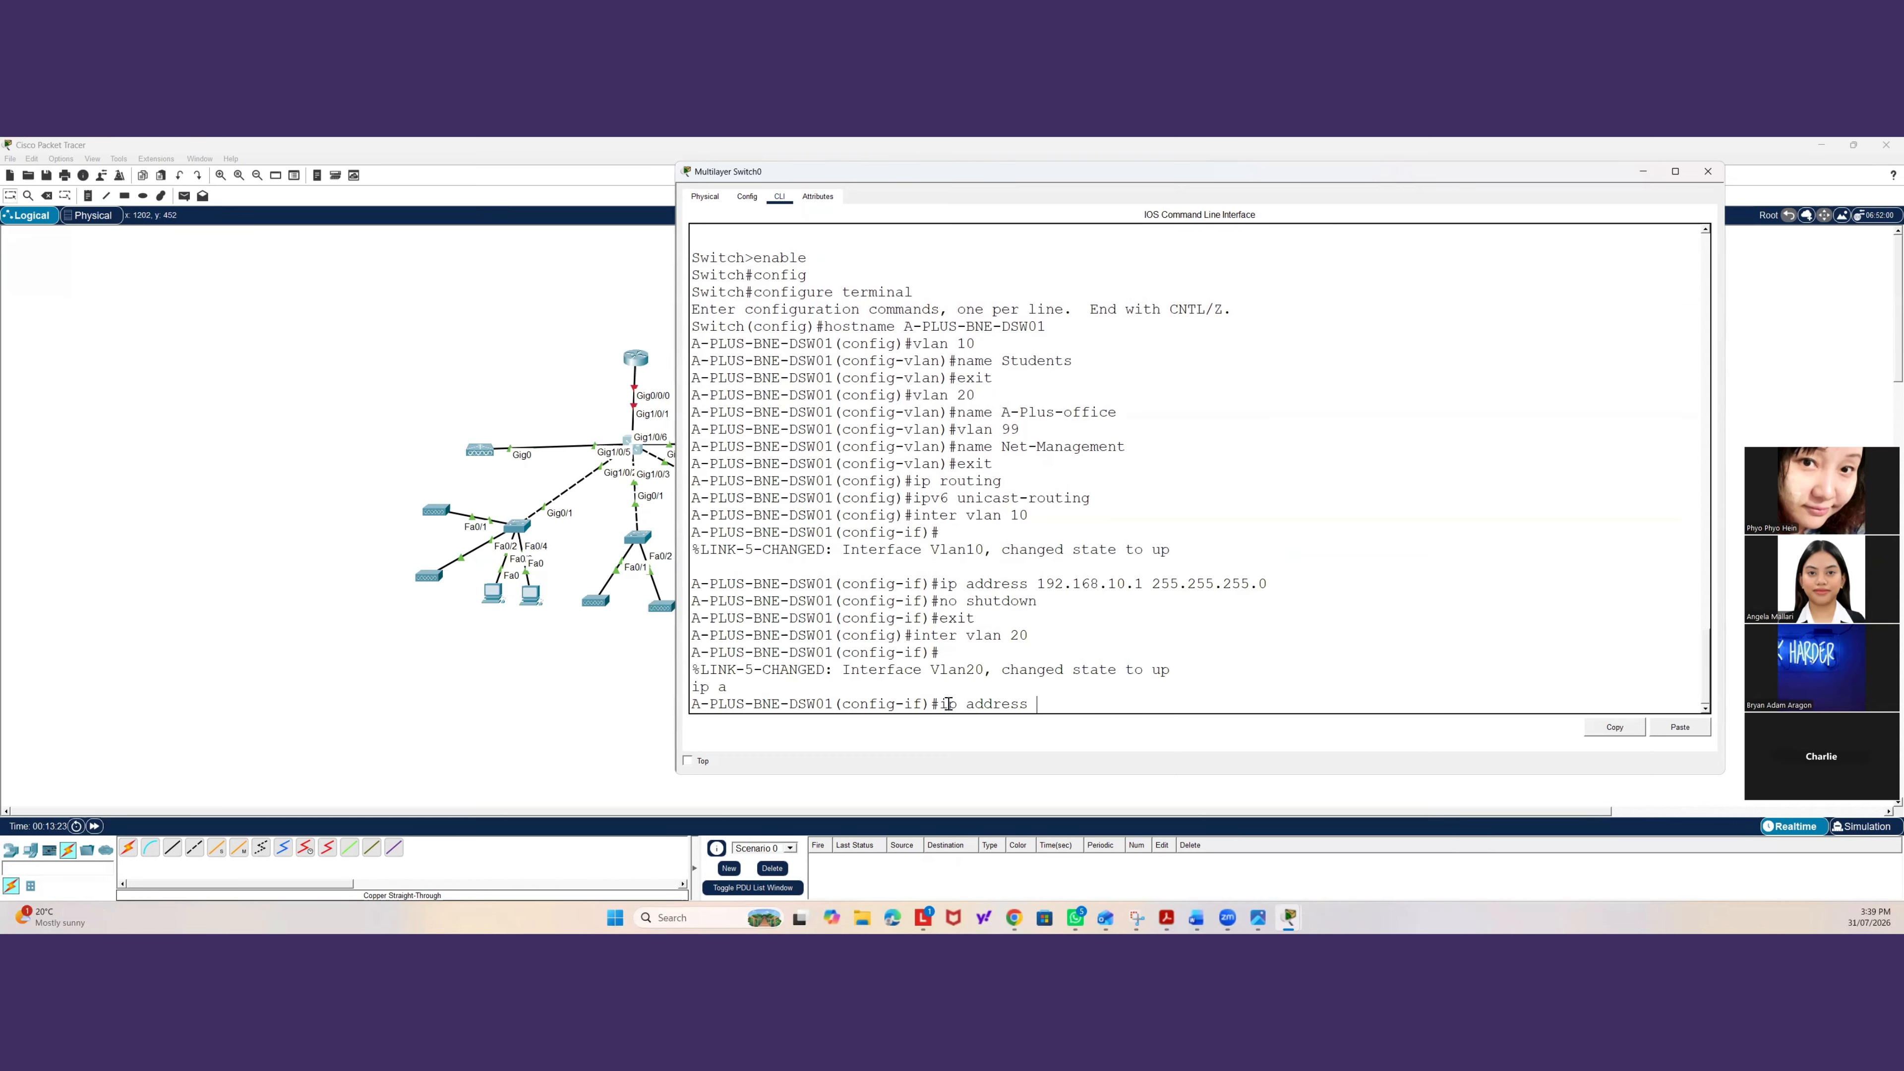
text( 192.168)
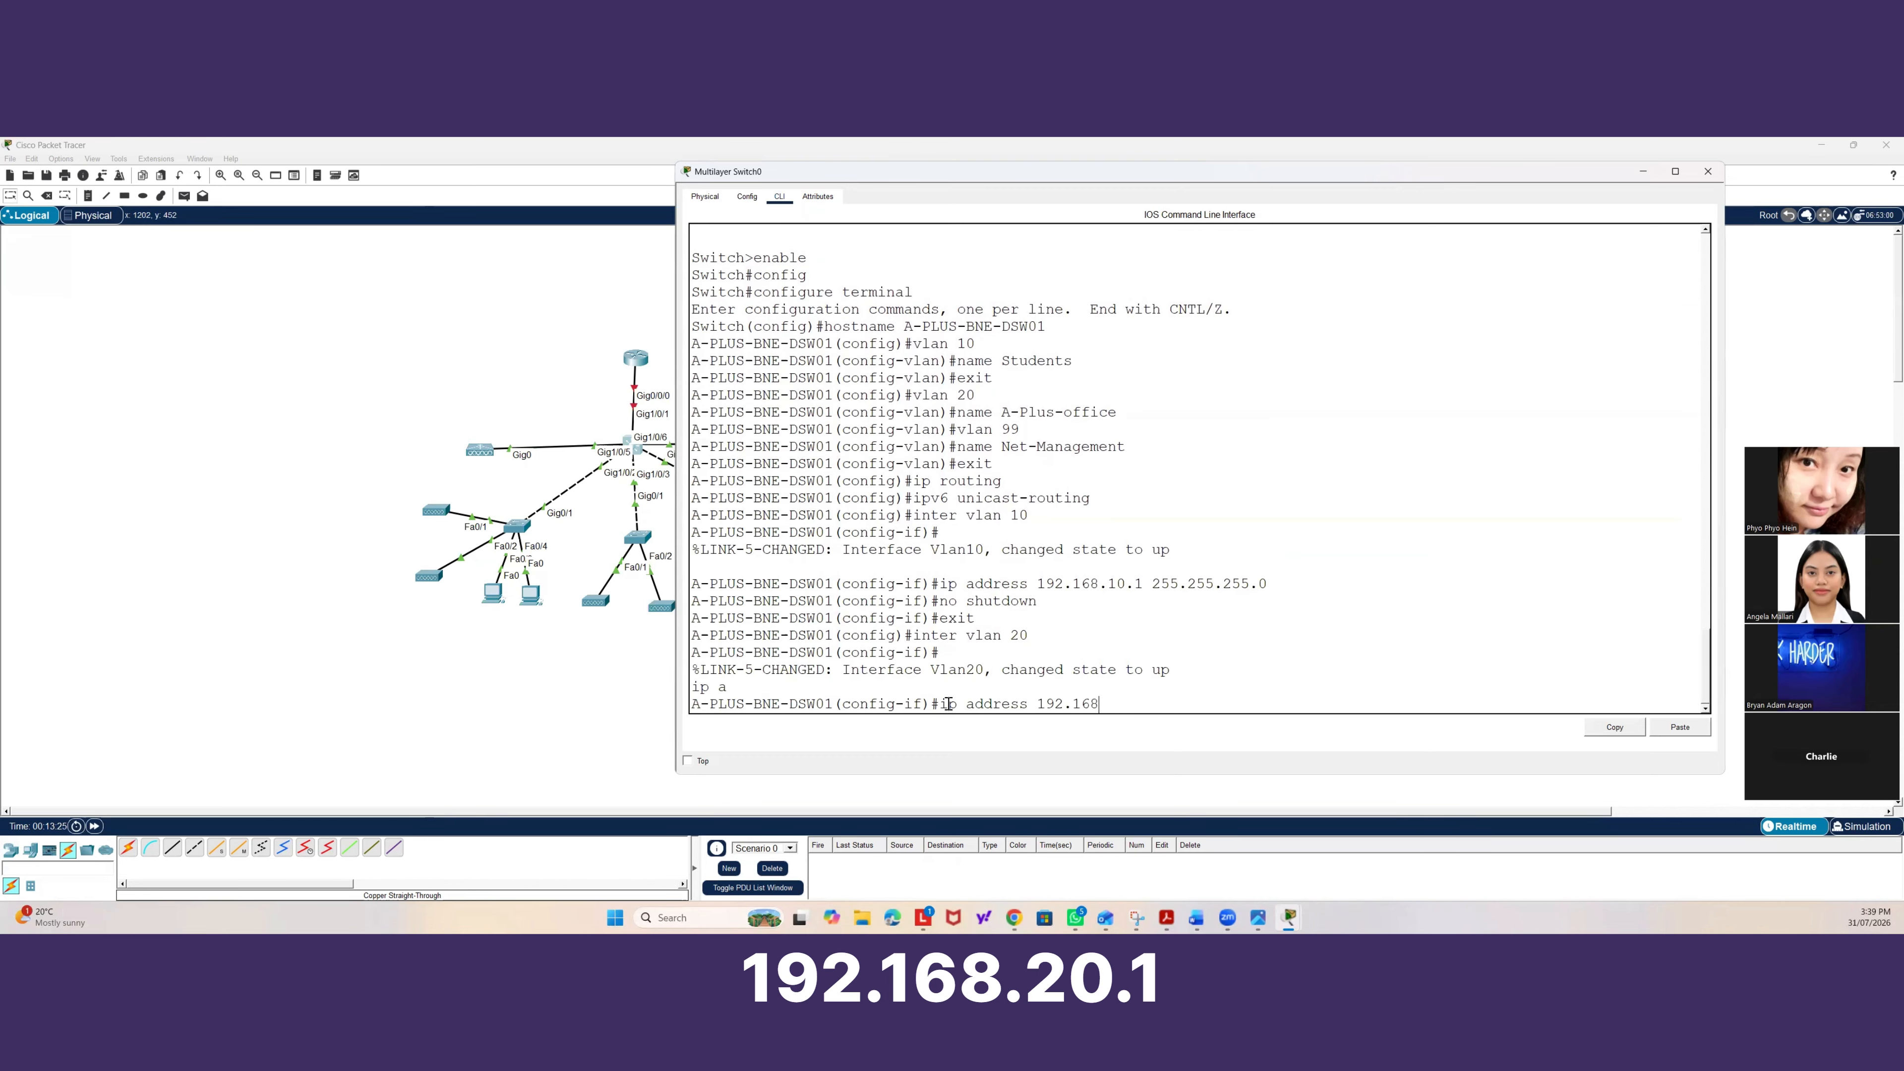
text(.20.1 25)
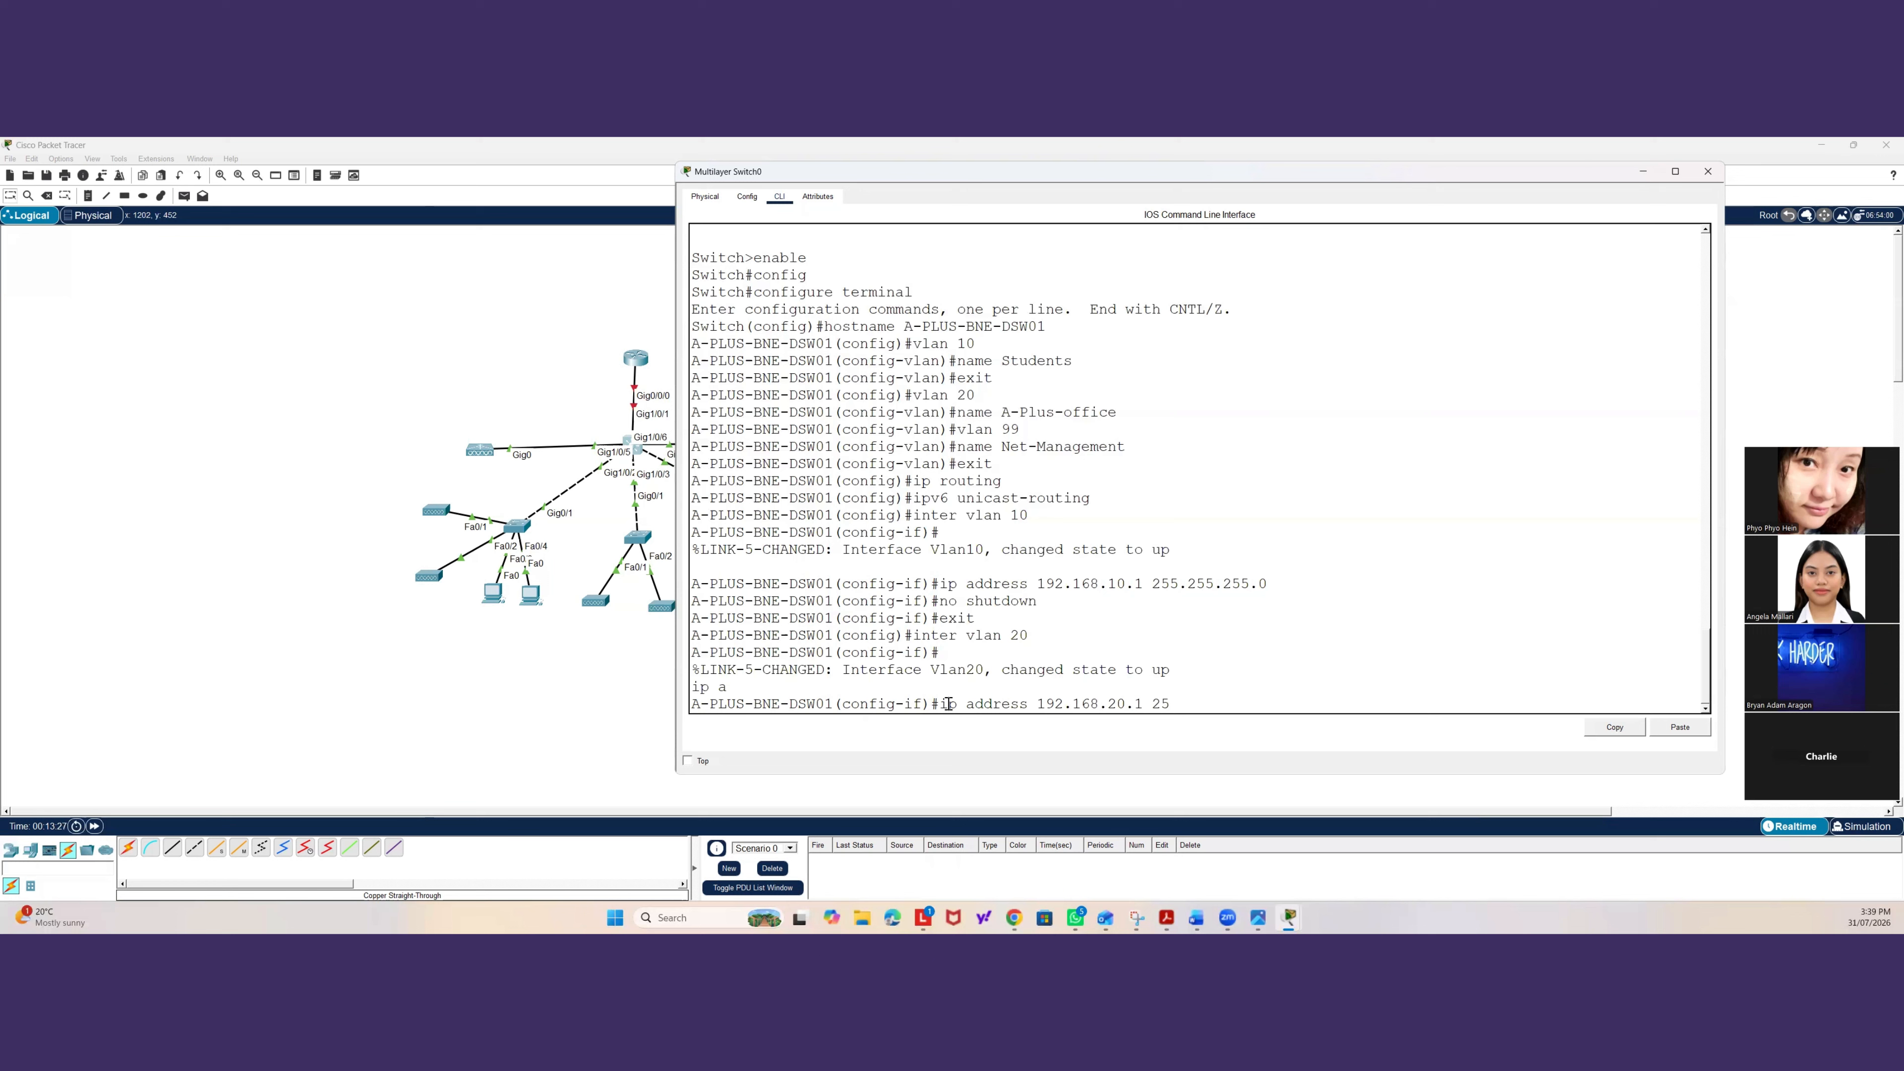
text(5.255.255)
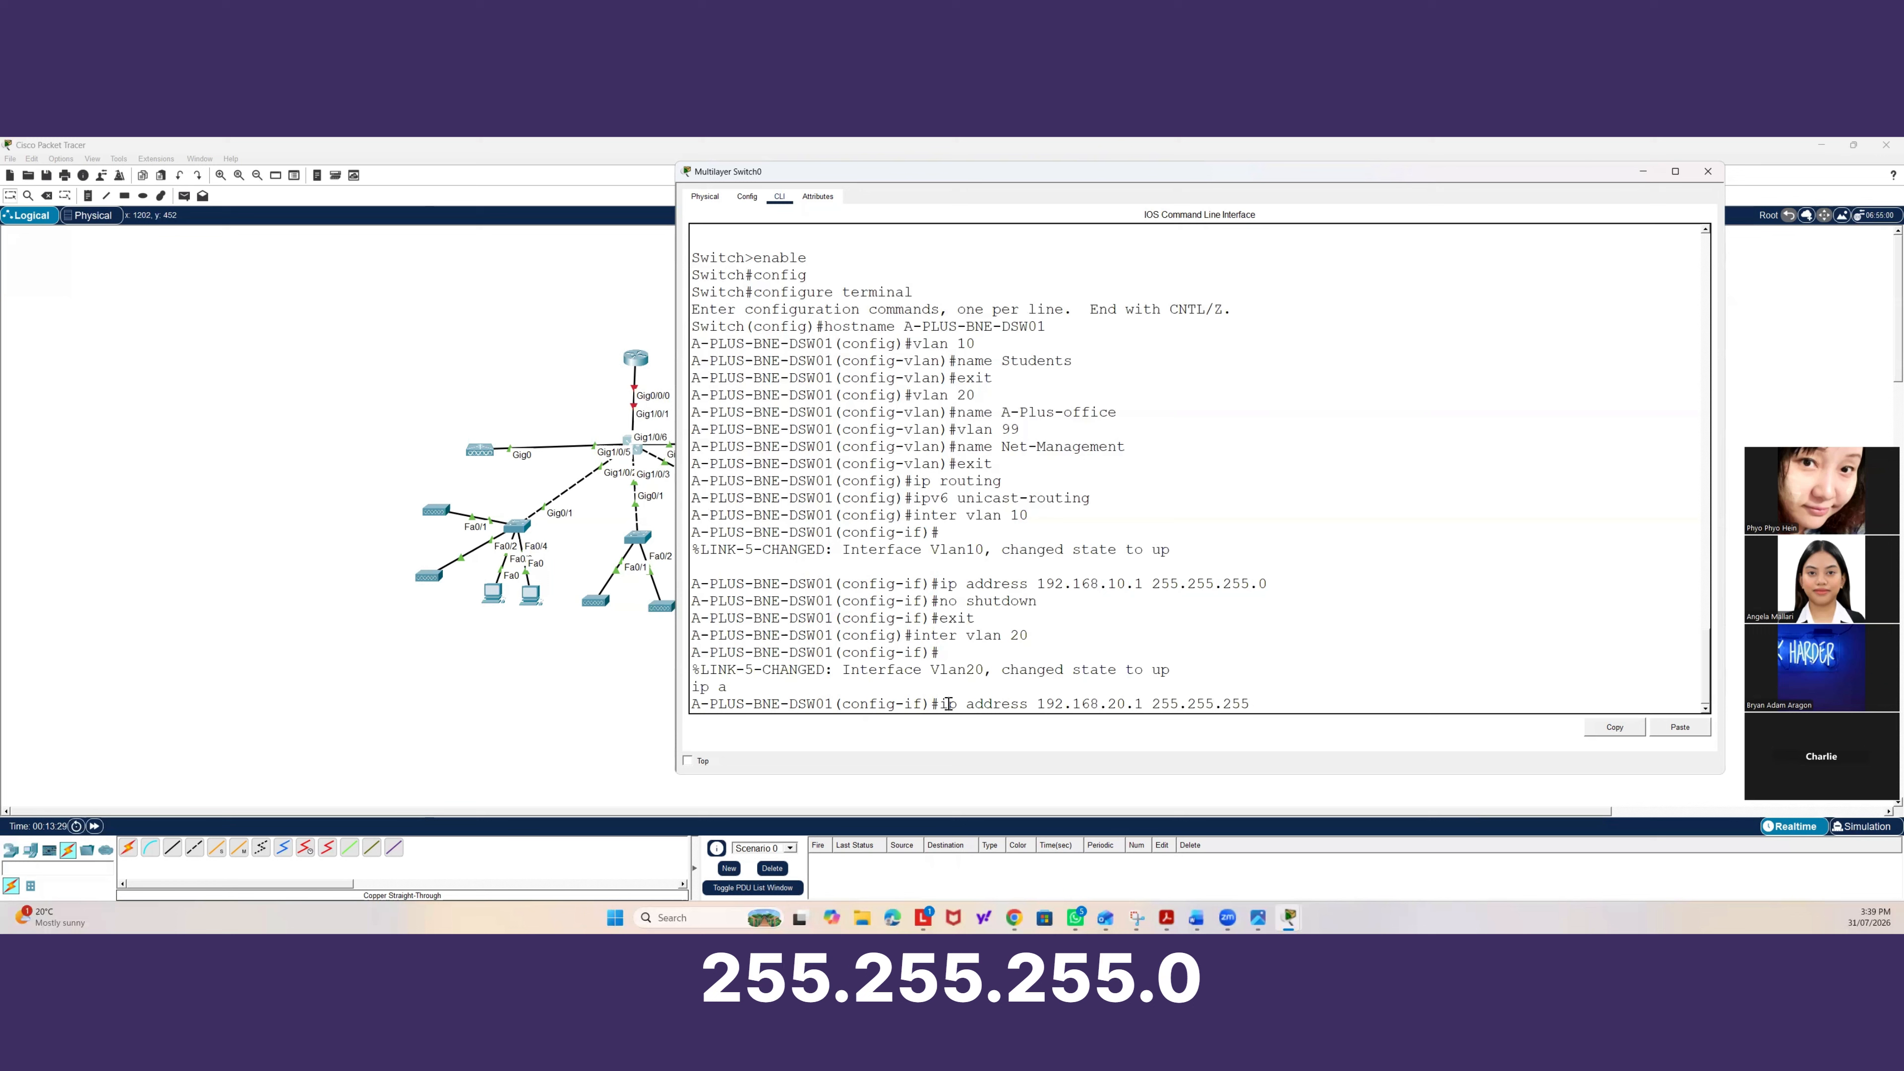
text(.0)
key(Return)
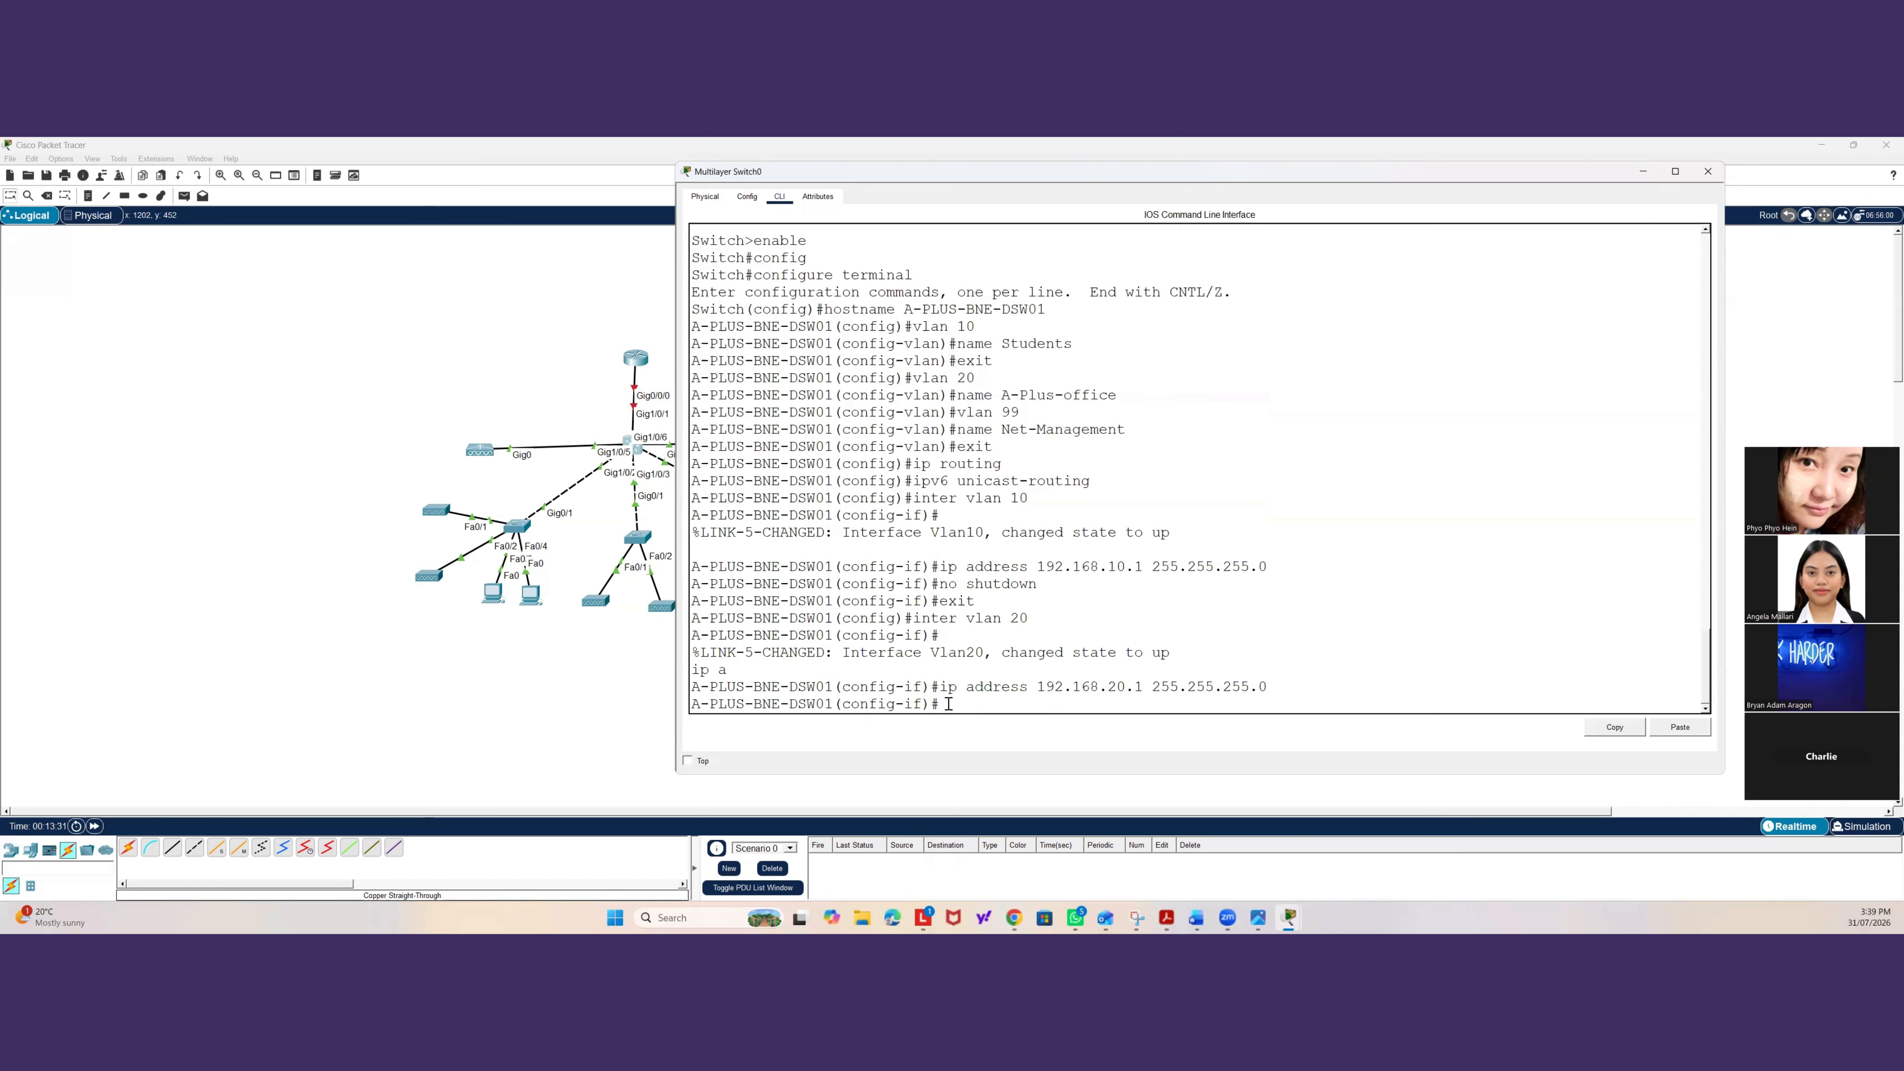
text(no shutdown)
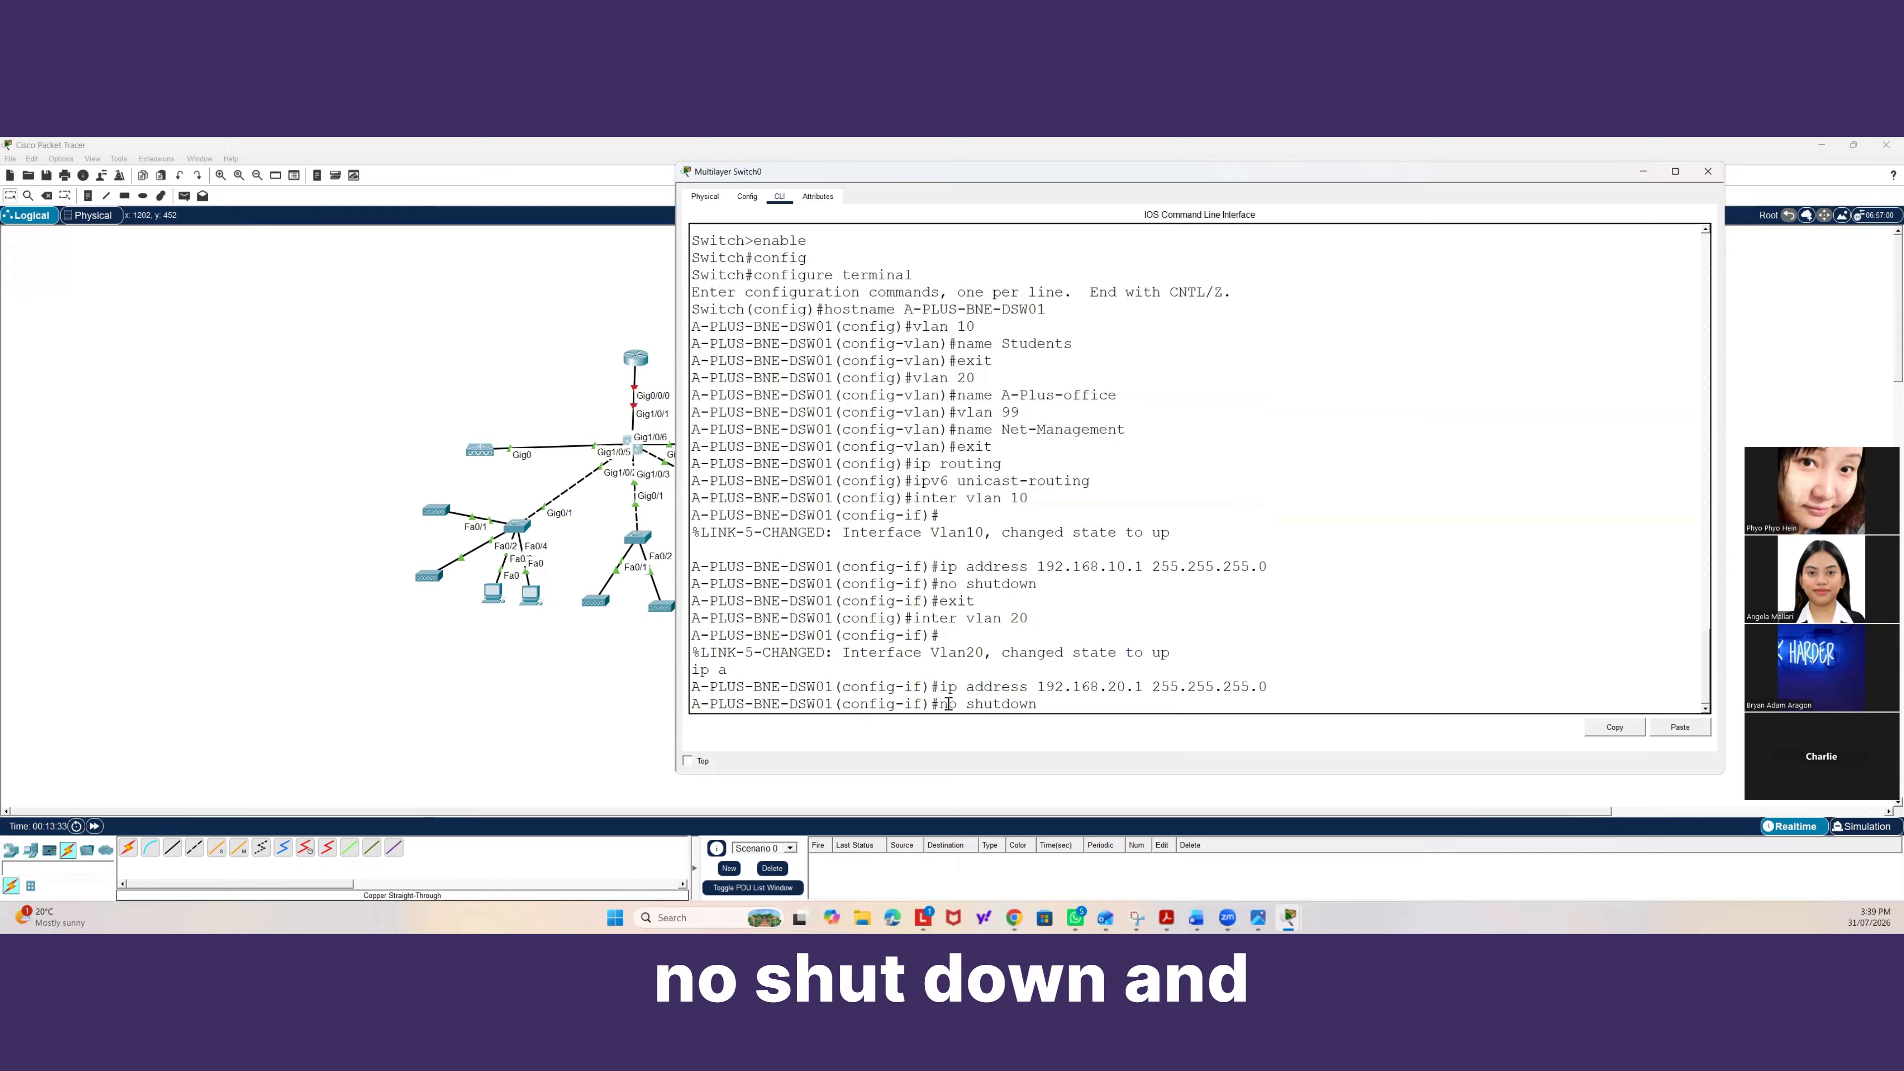
key(Return)
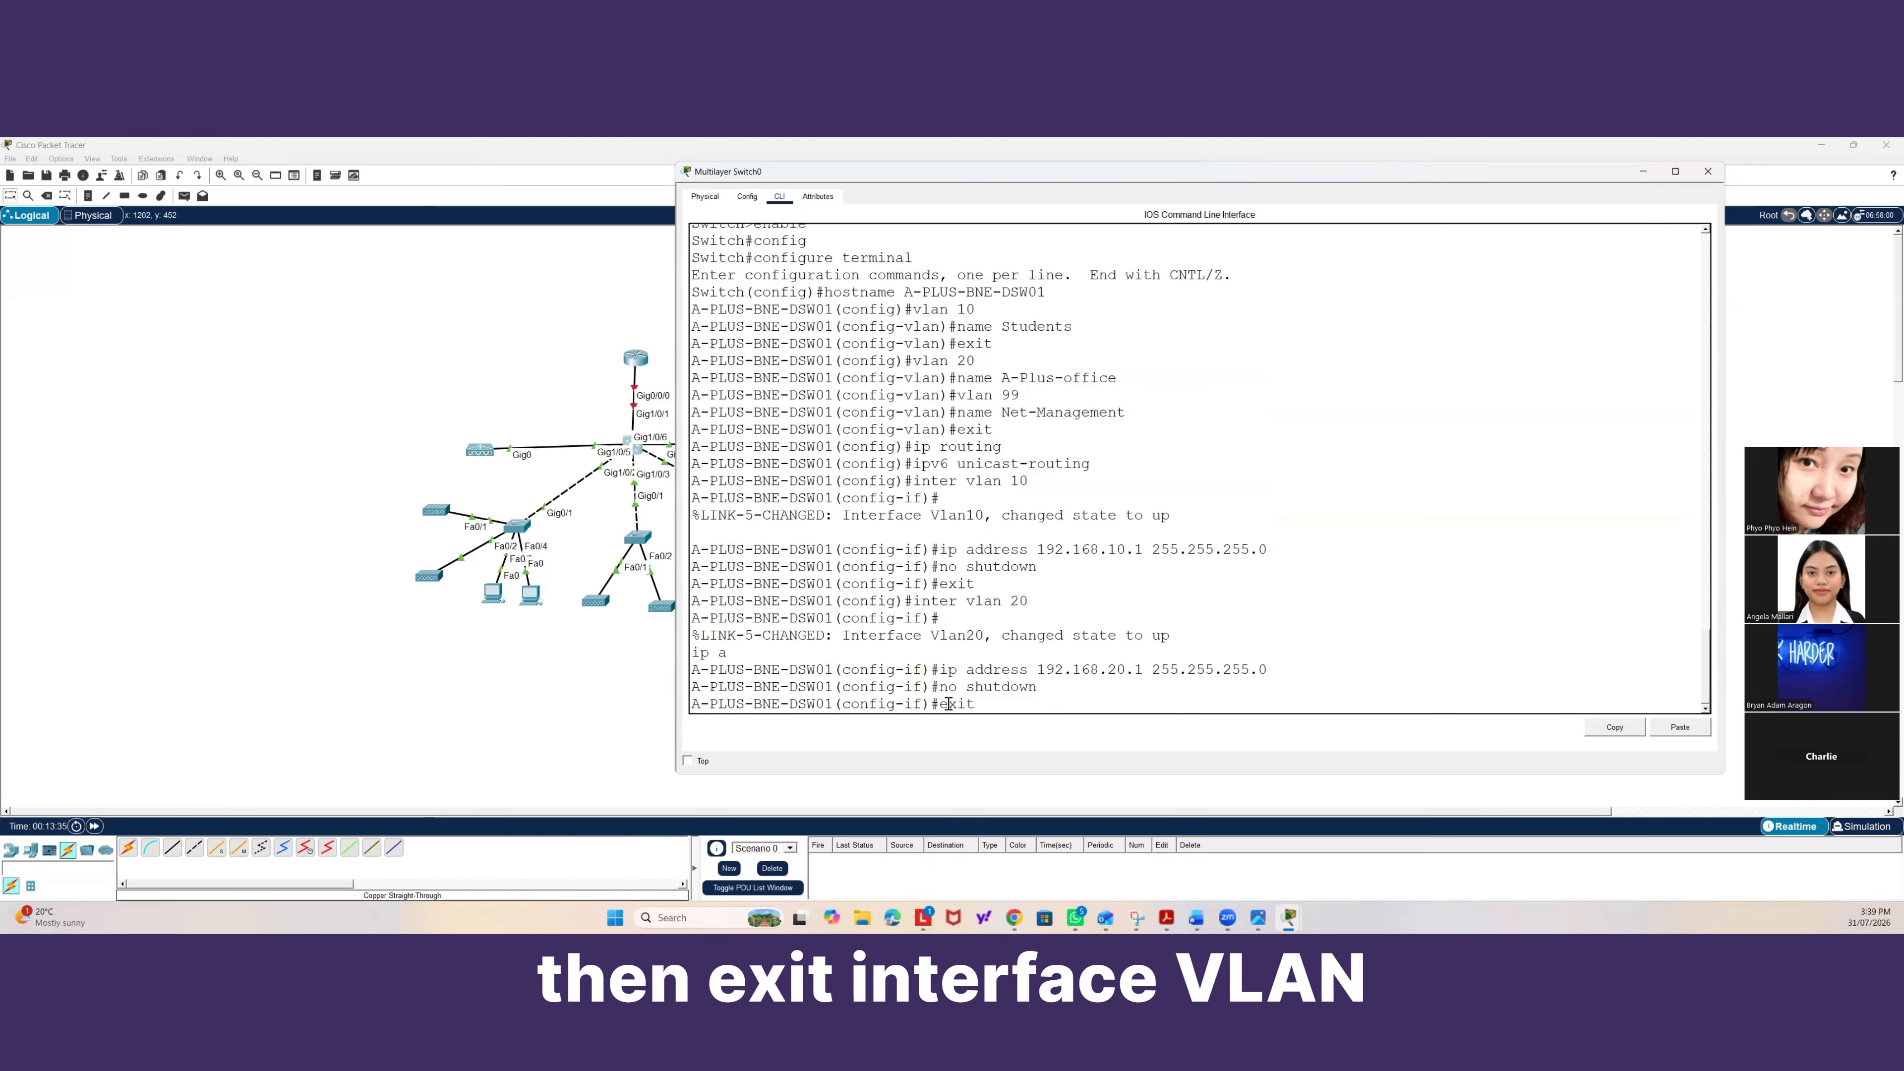
text(exit)
key(Return)
text(inter vla)
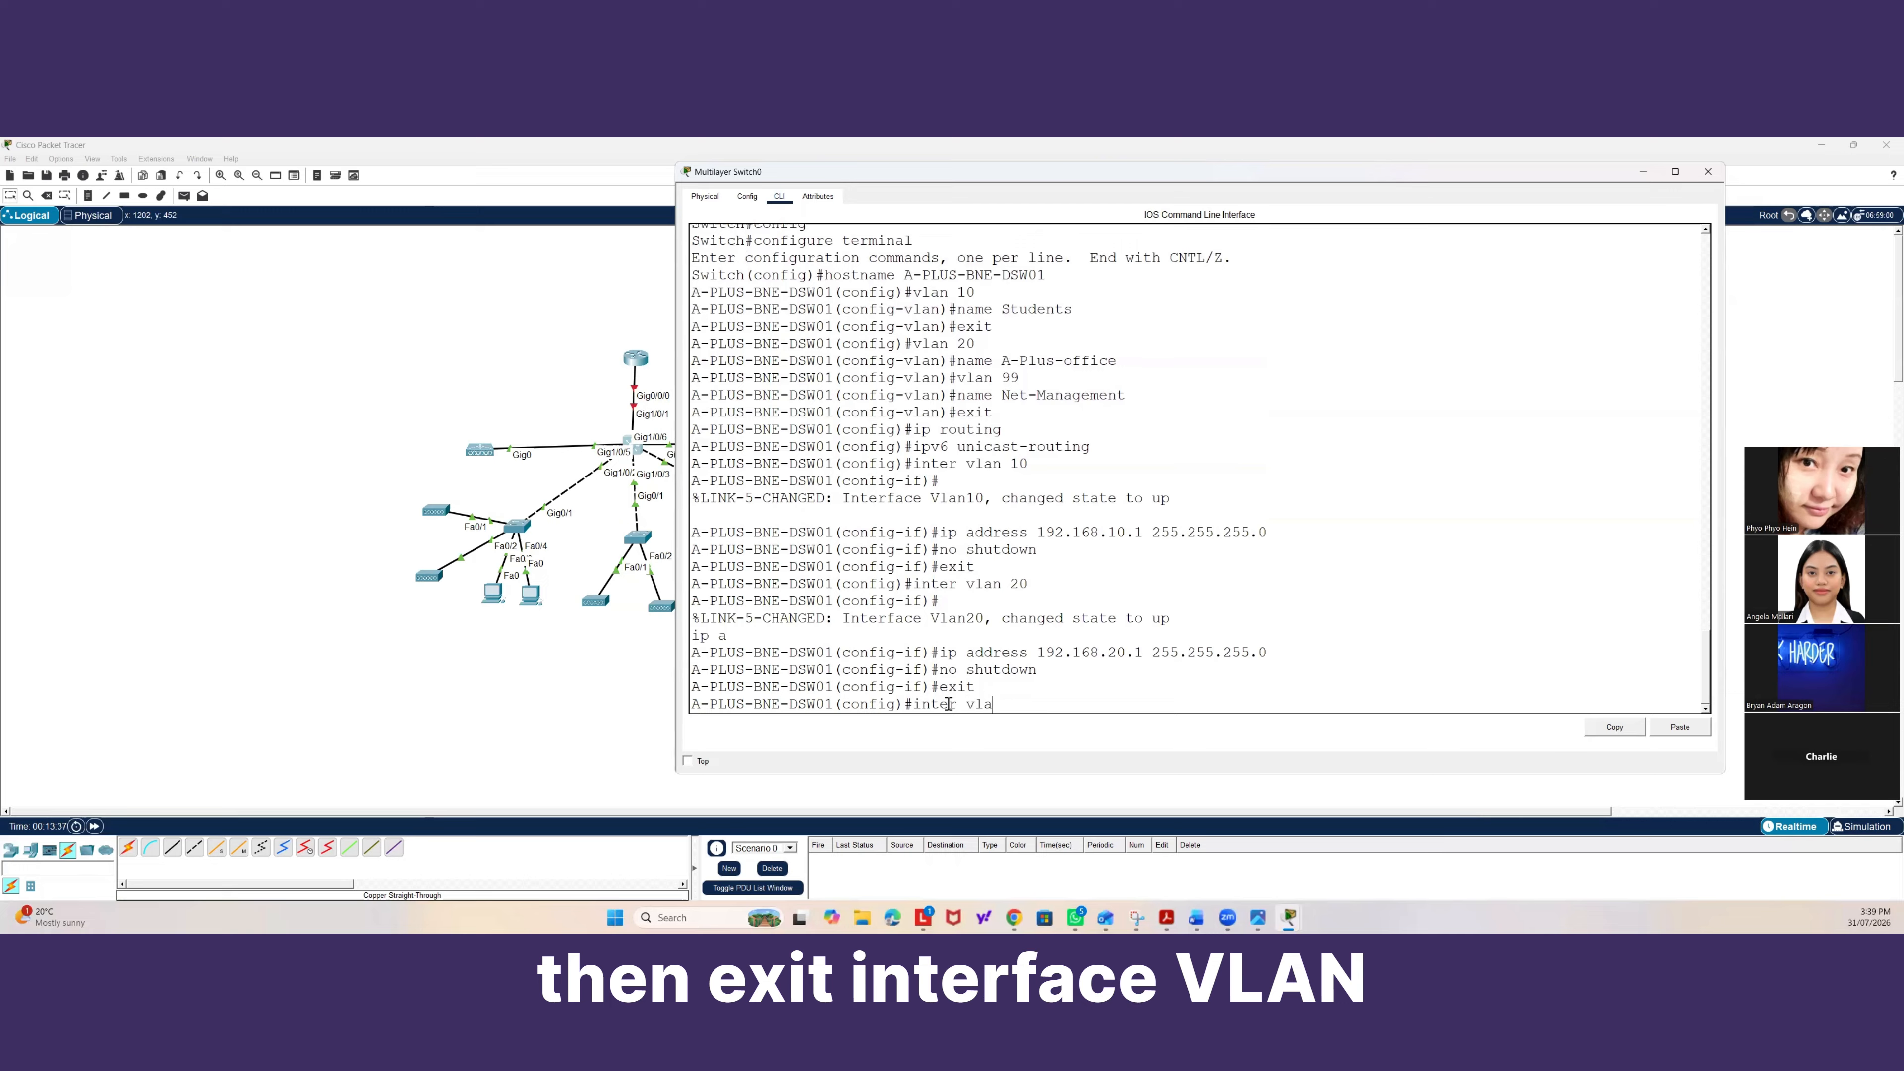
text(n 30)
key(Return)
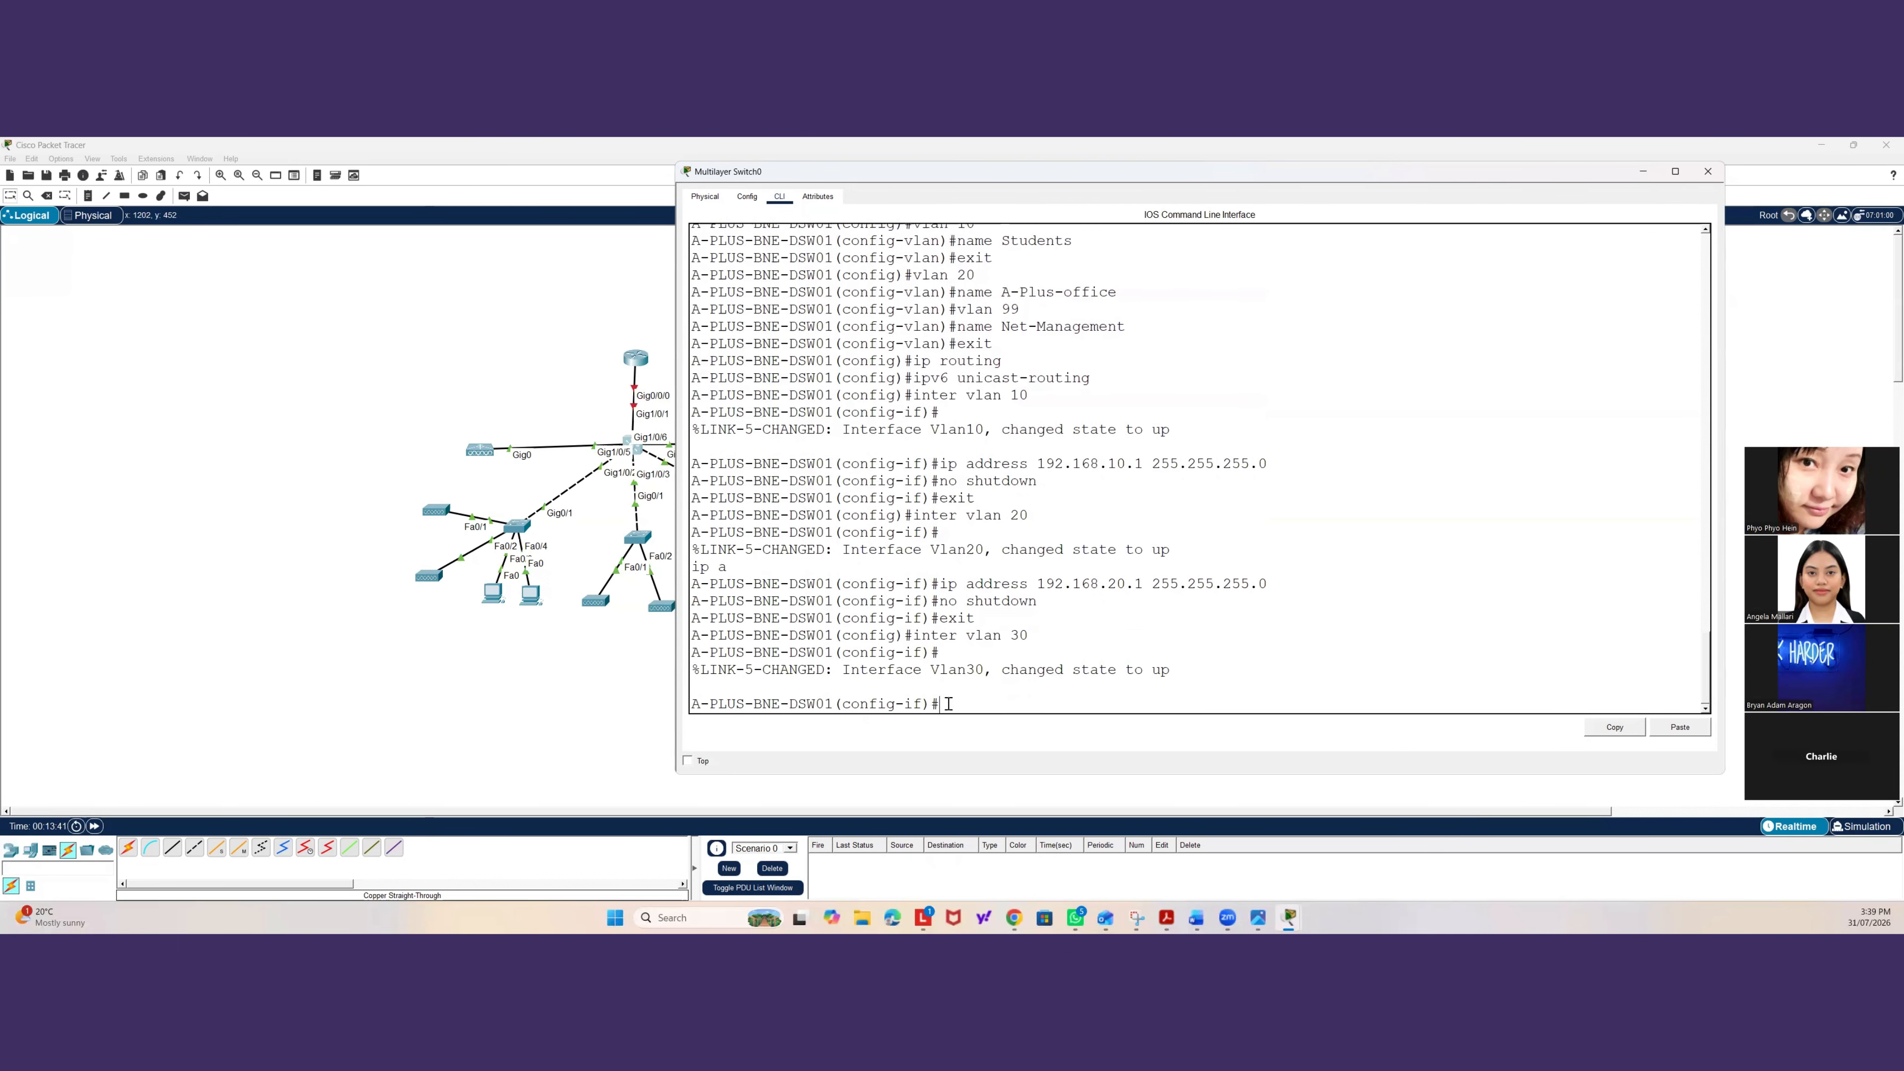
text(ip)
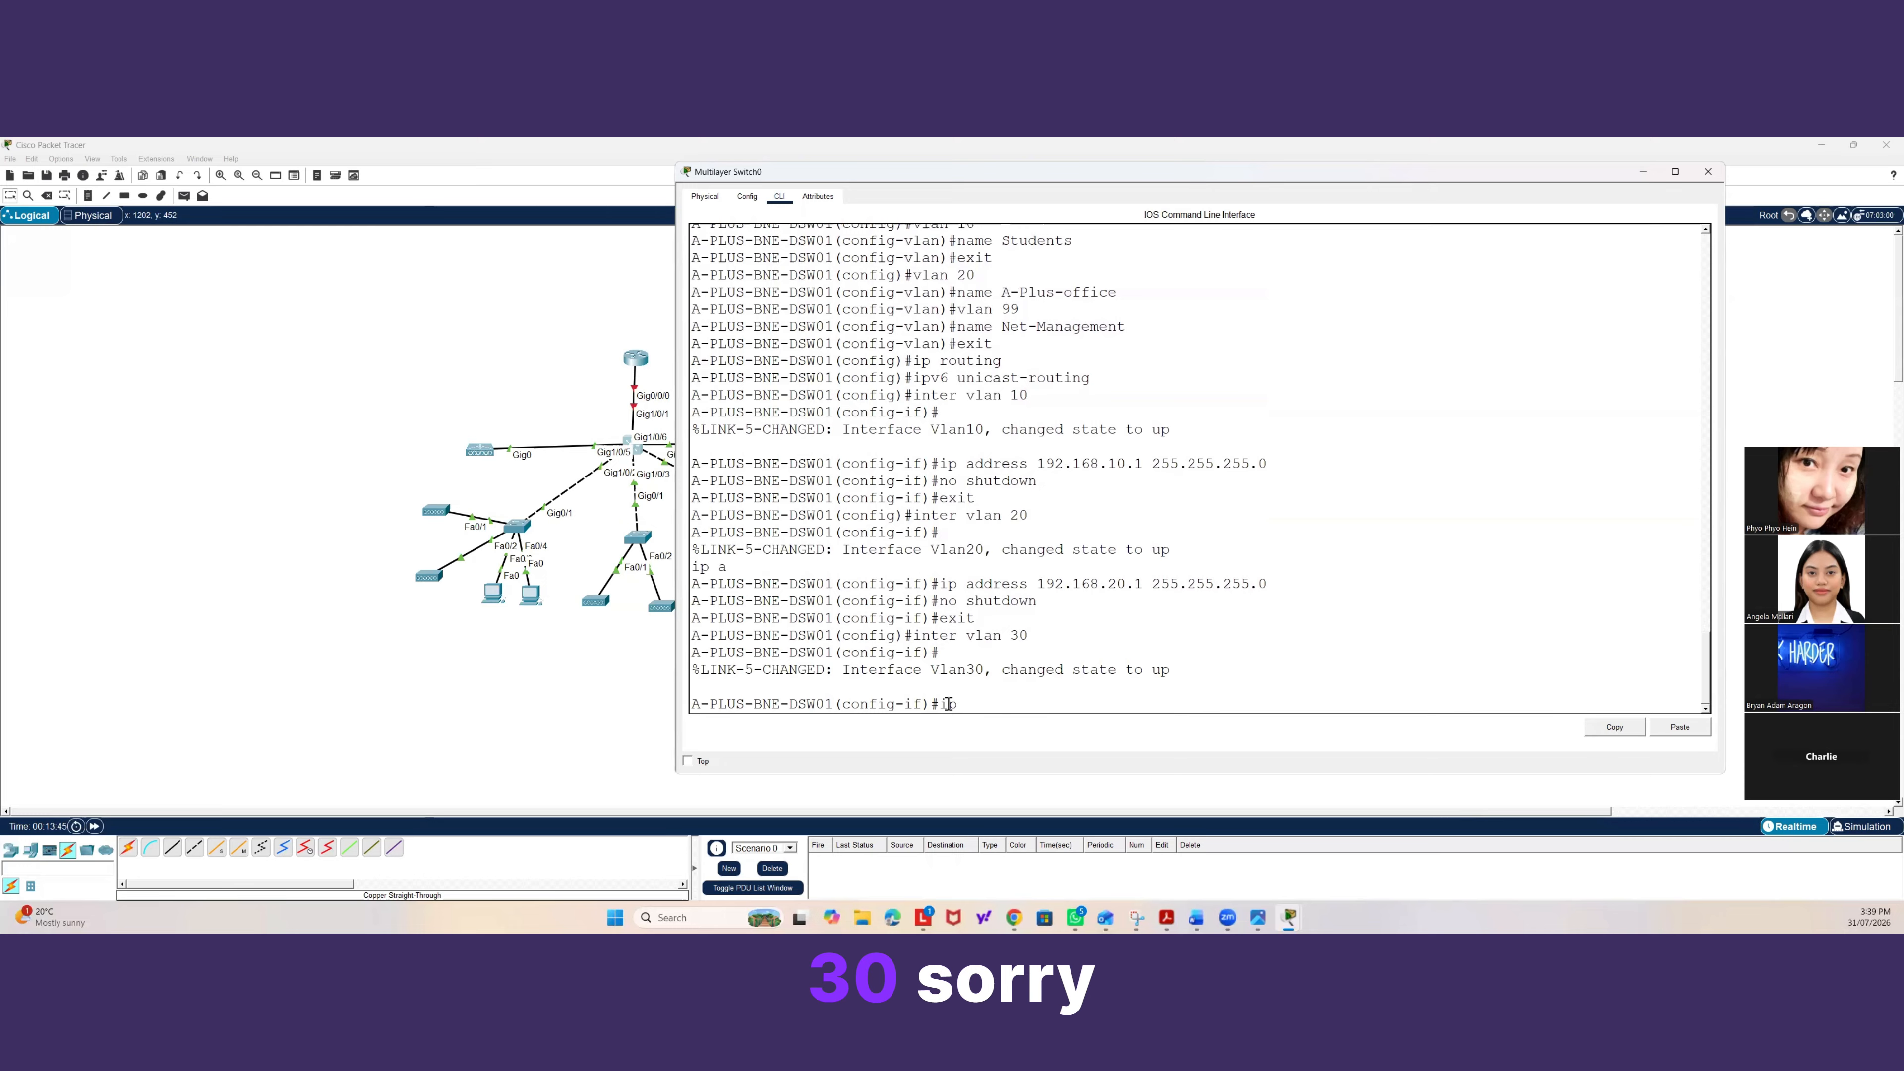
key(BackSpace)
key(BackSpace)
key(BackSpace)
text(exit)
key(Return)
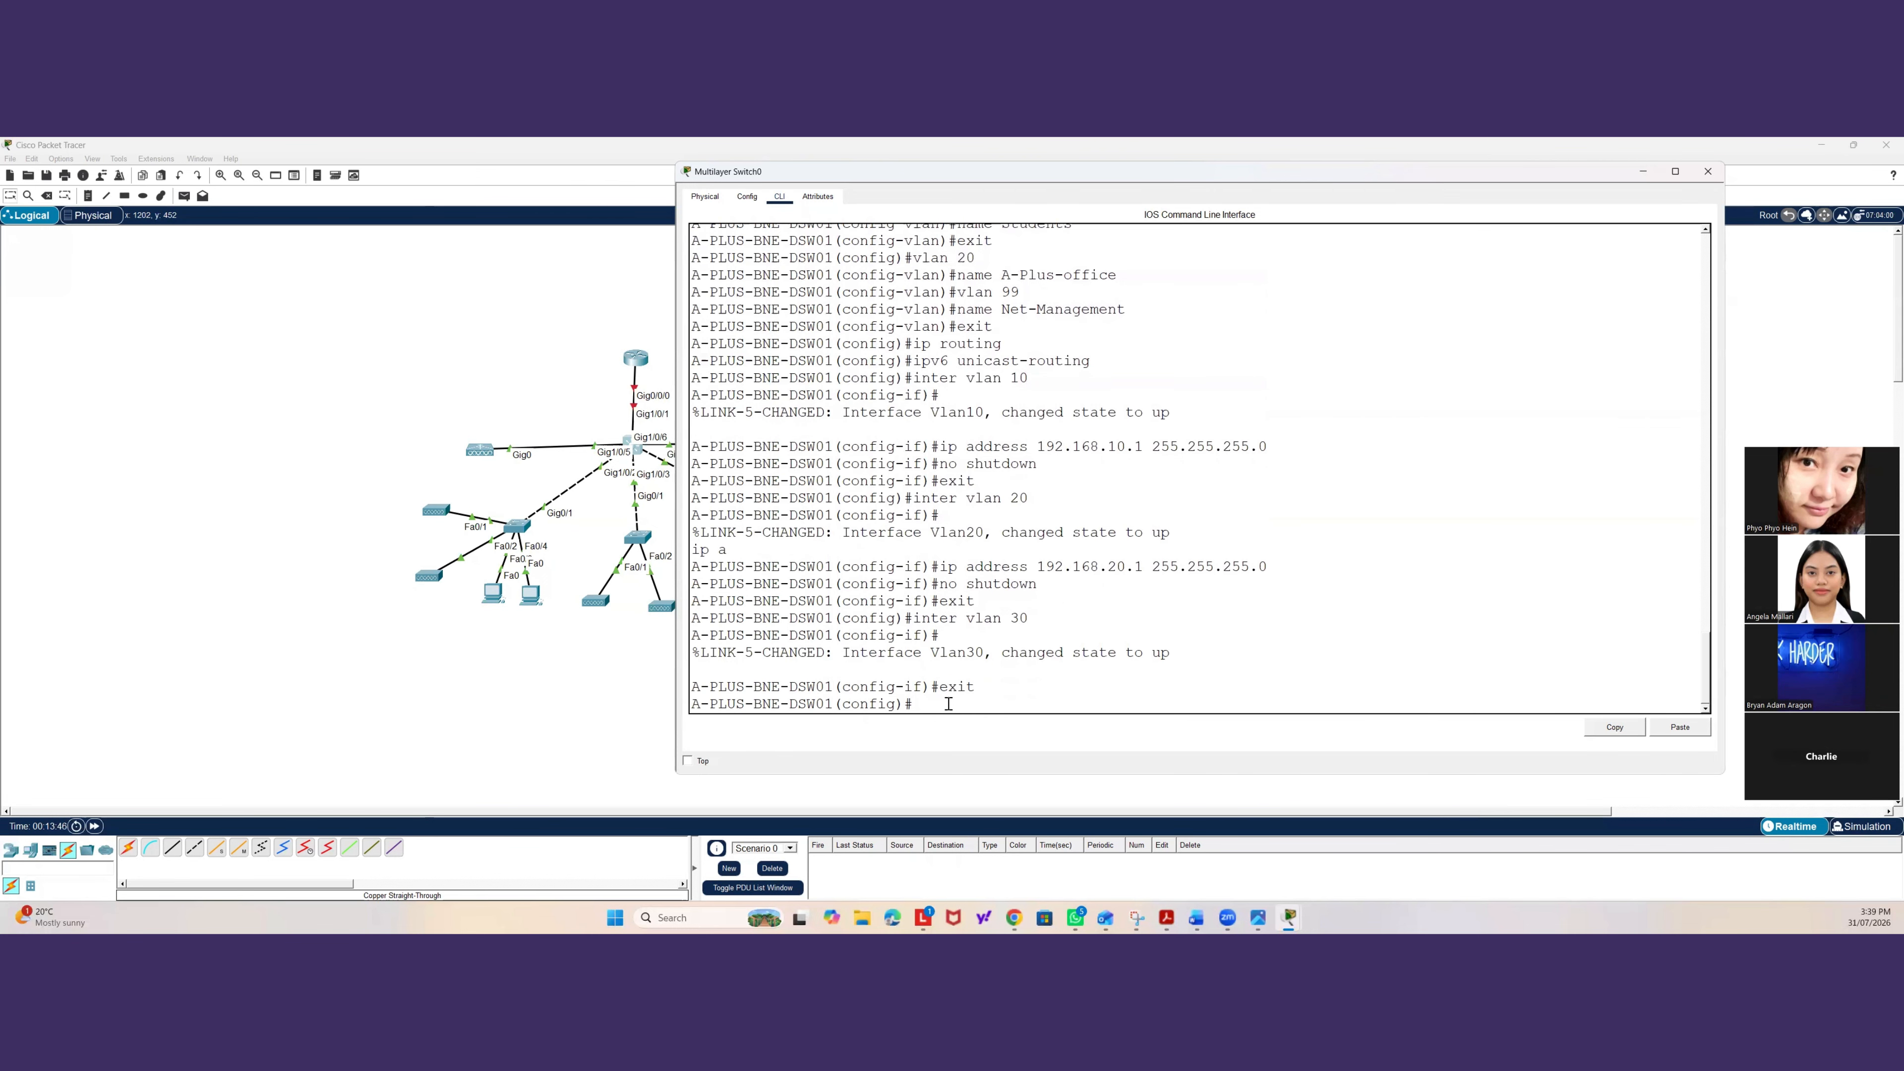
Configure interface VLAN 99 with IP address 192.168.99.1 and mask 255.255.255.0, bring it up with no shutdown, and exit.
text(inter vlan )
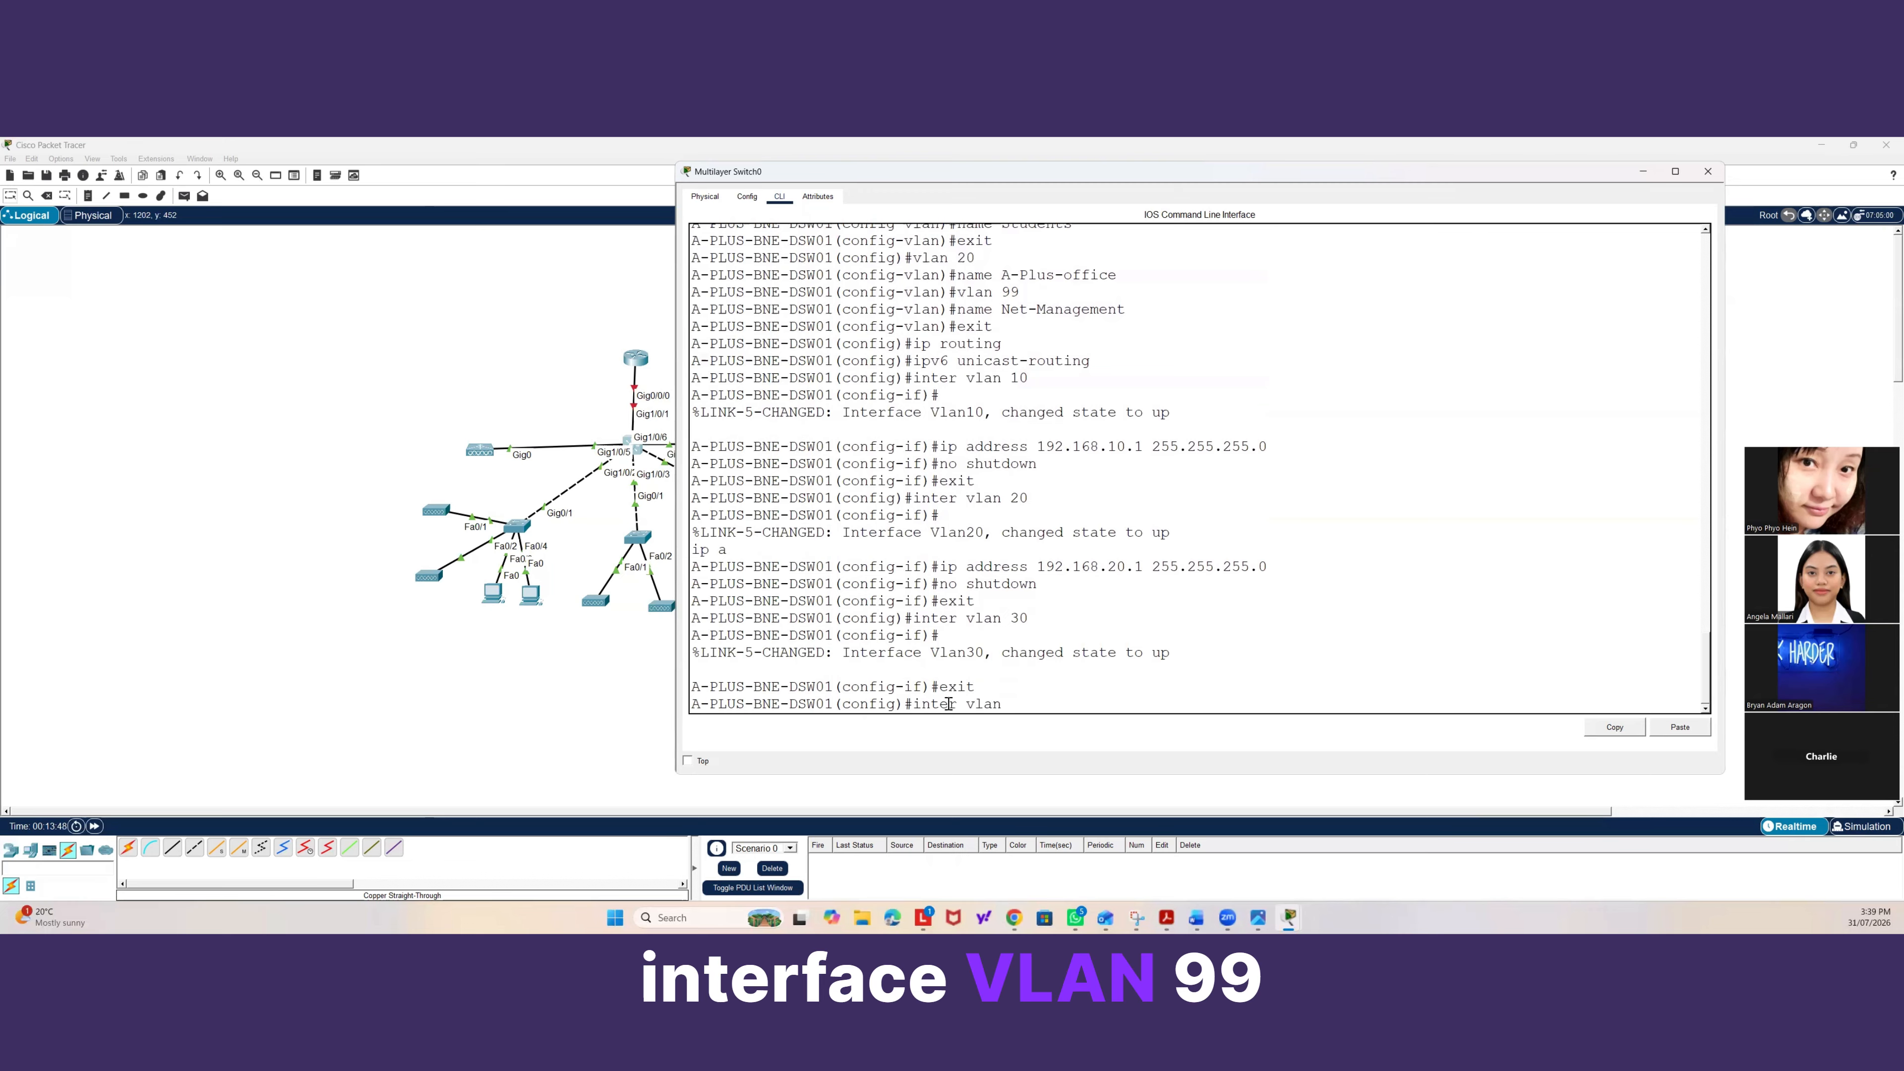
text(99)
key(Return)
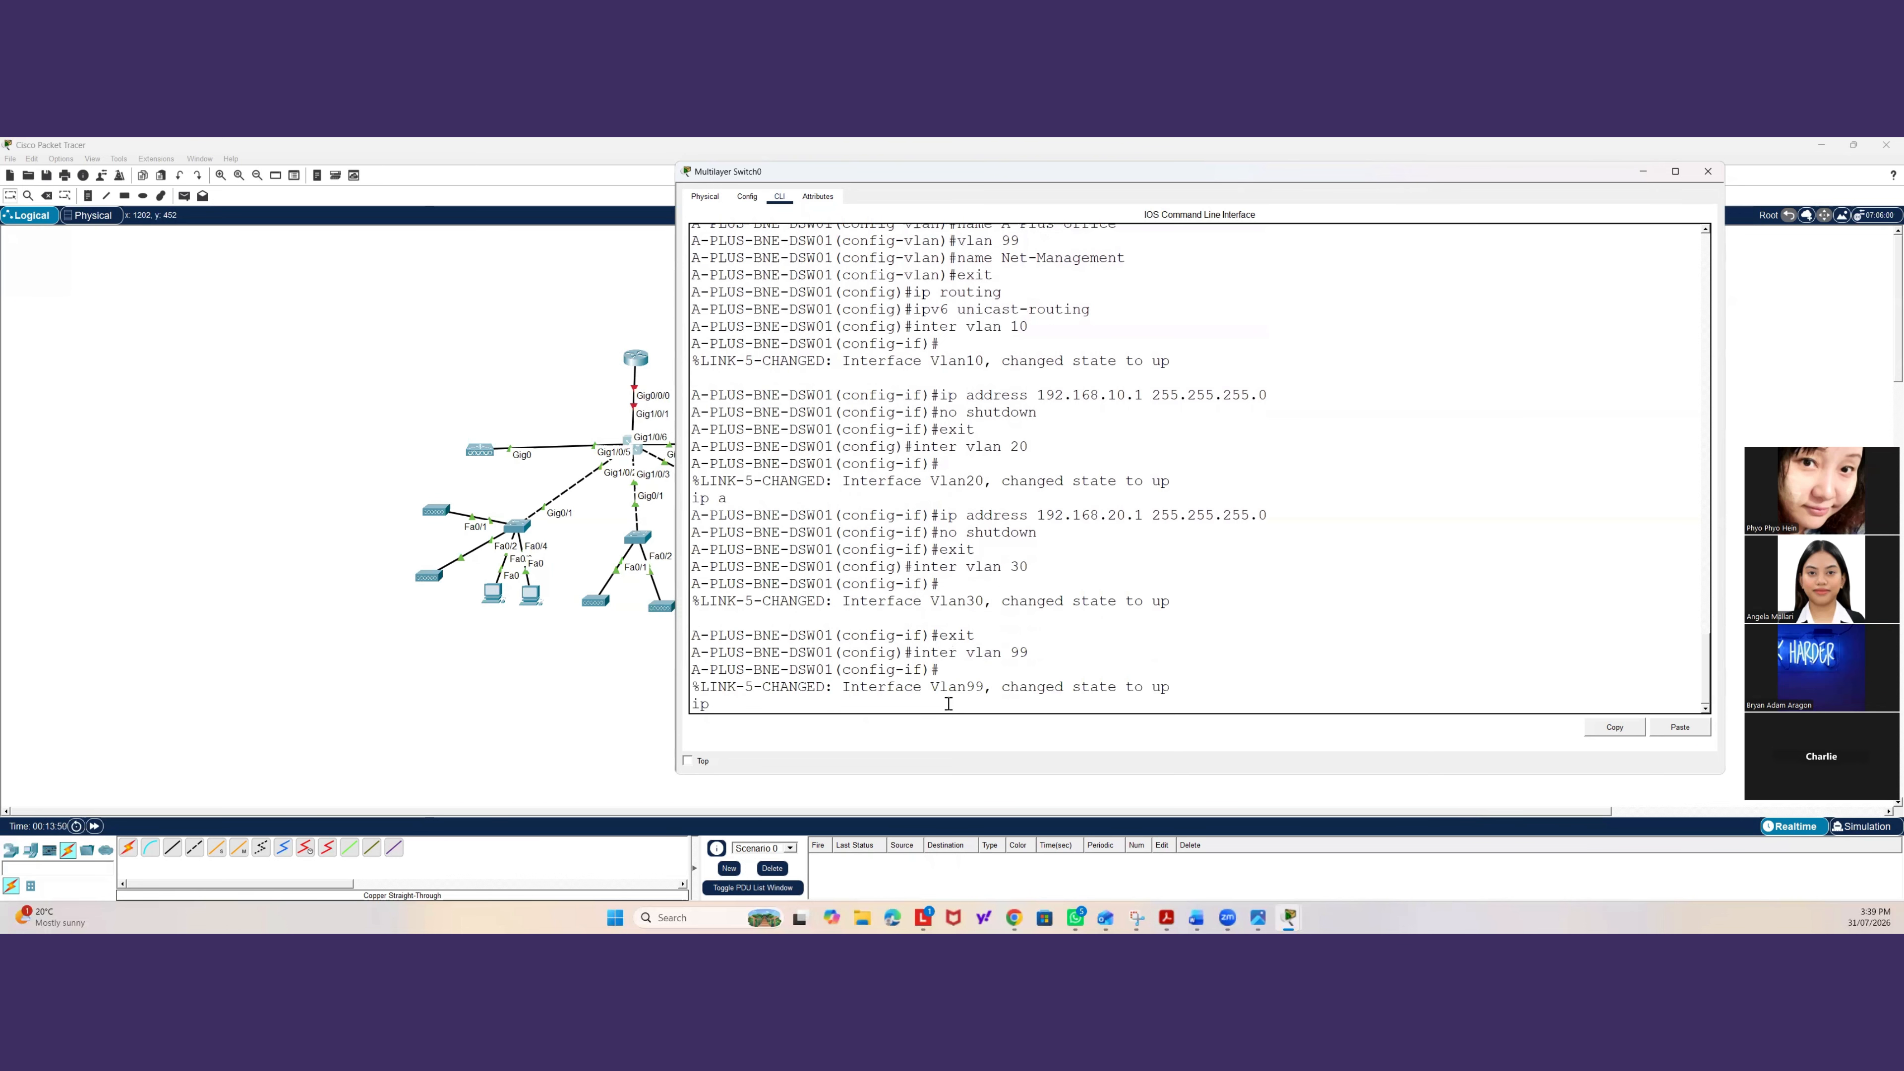
text(ip)
key(Tab)
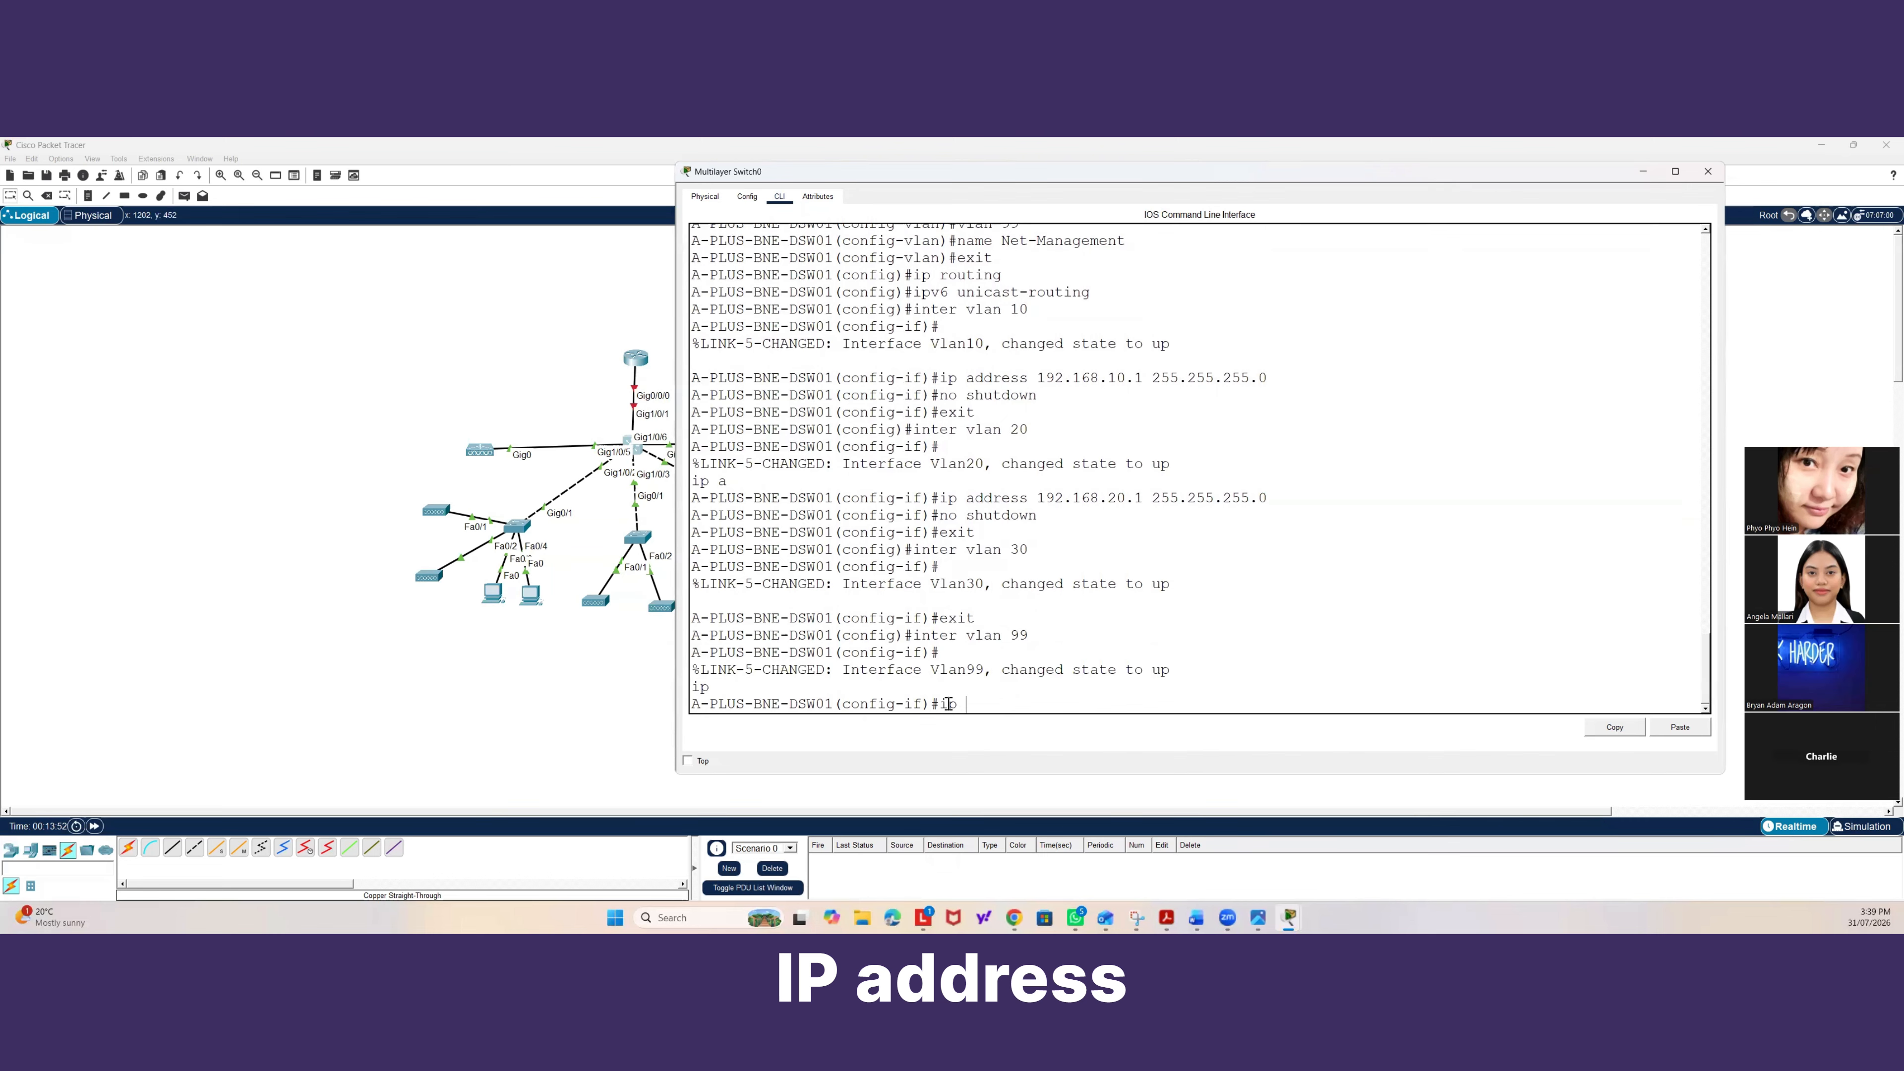
text(address 19)
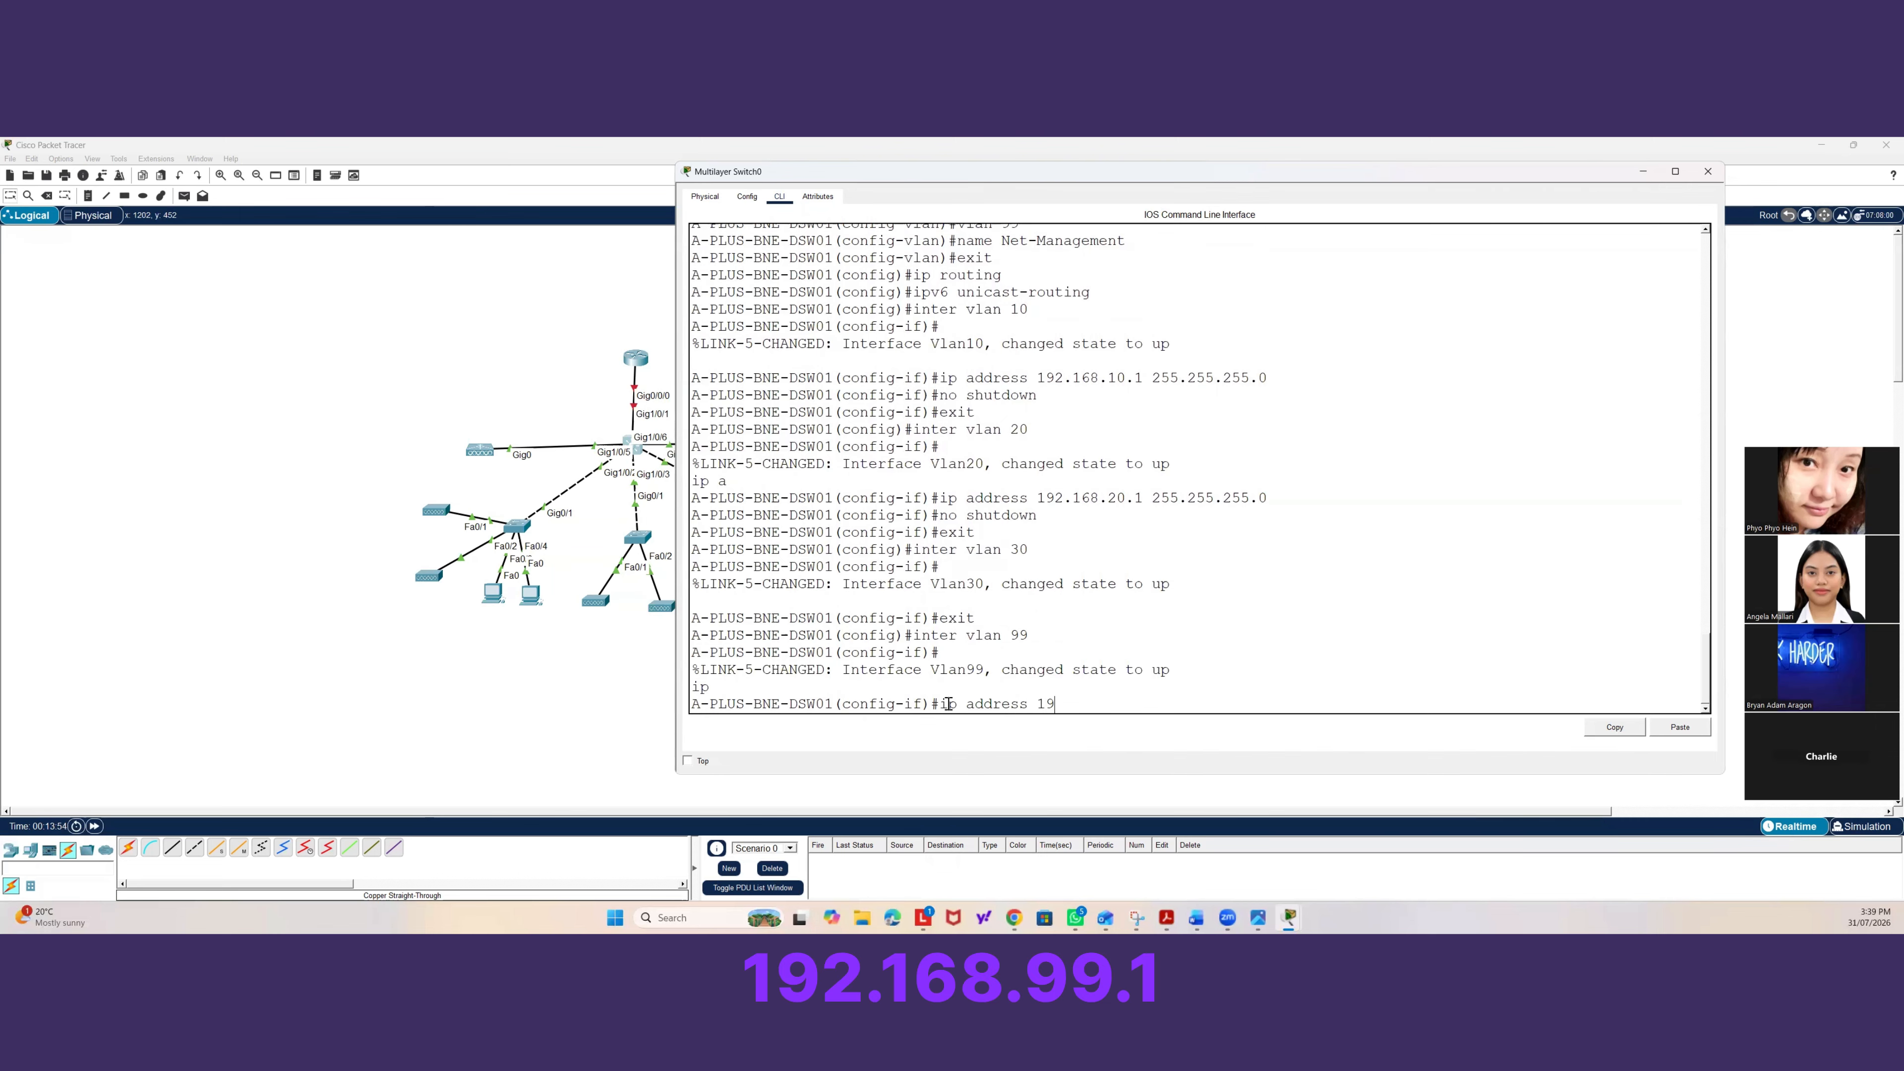
text(2.168.99.)
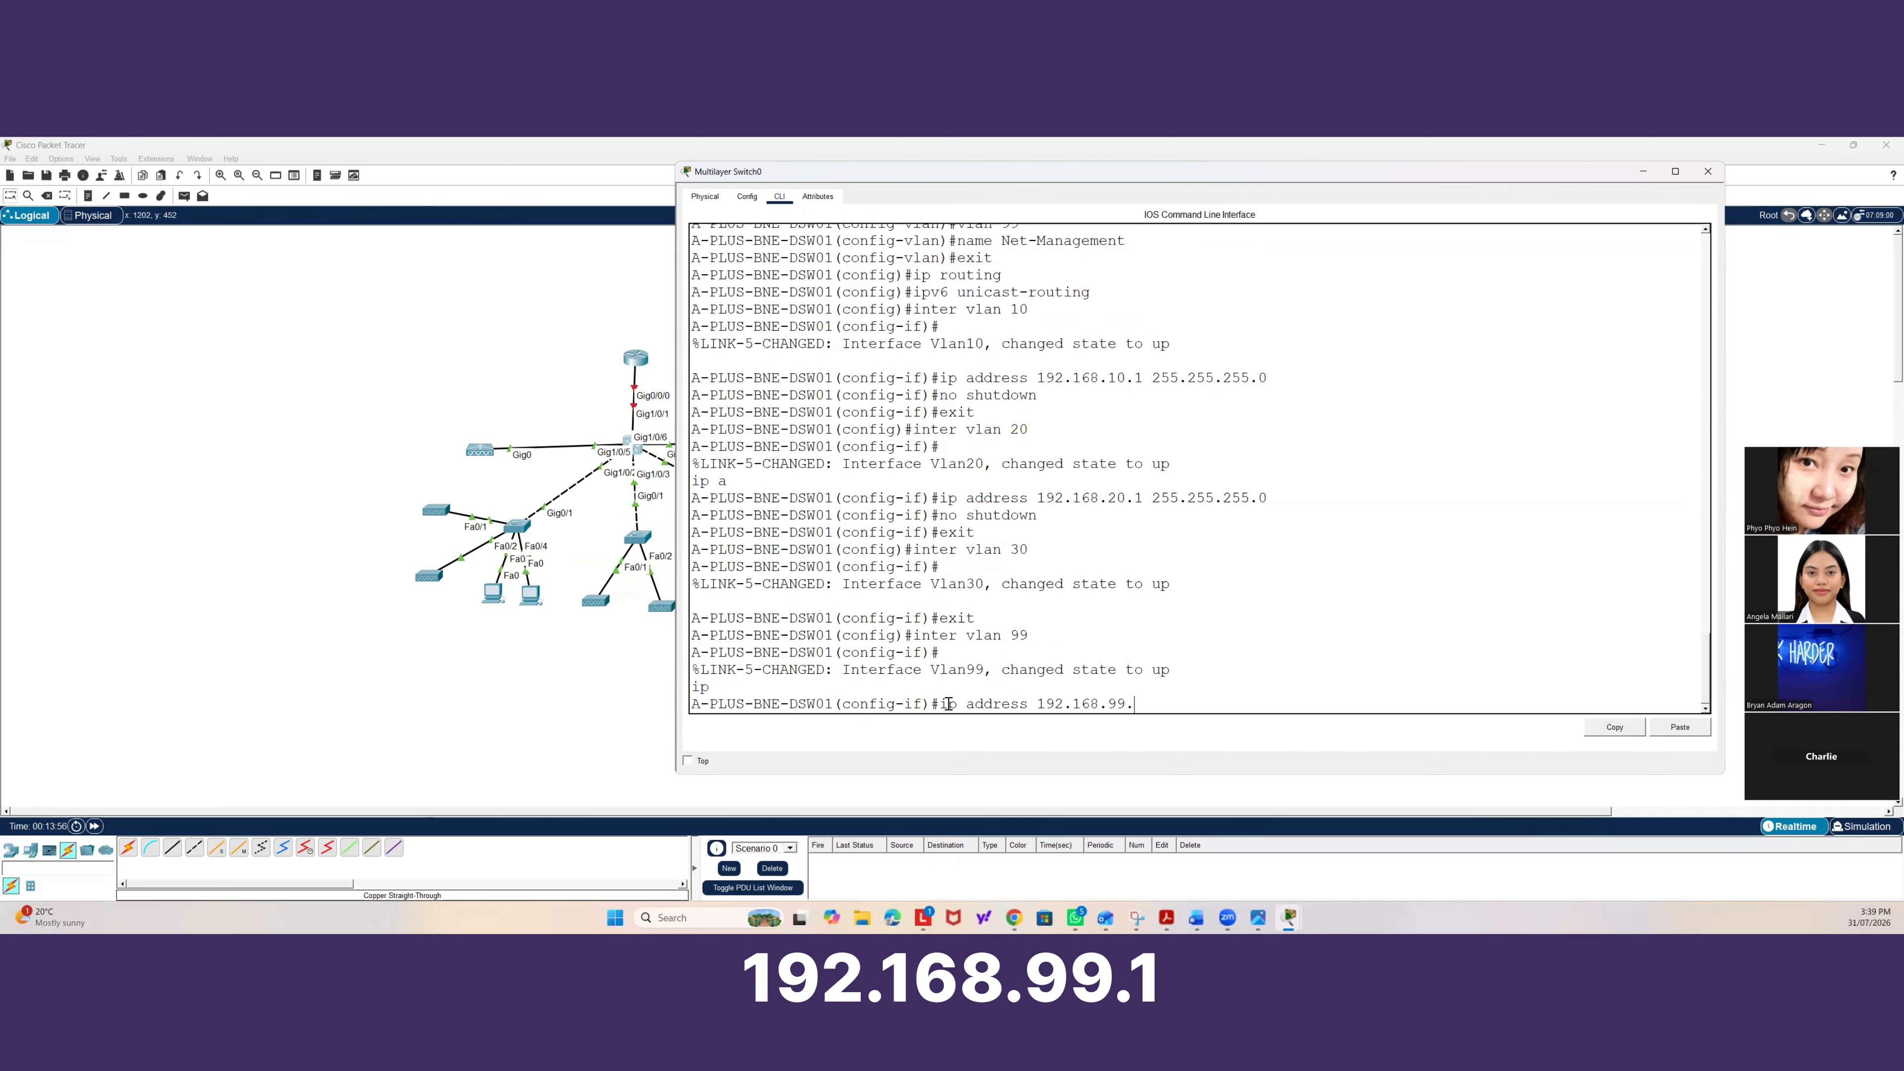
text(1 255.255)
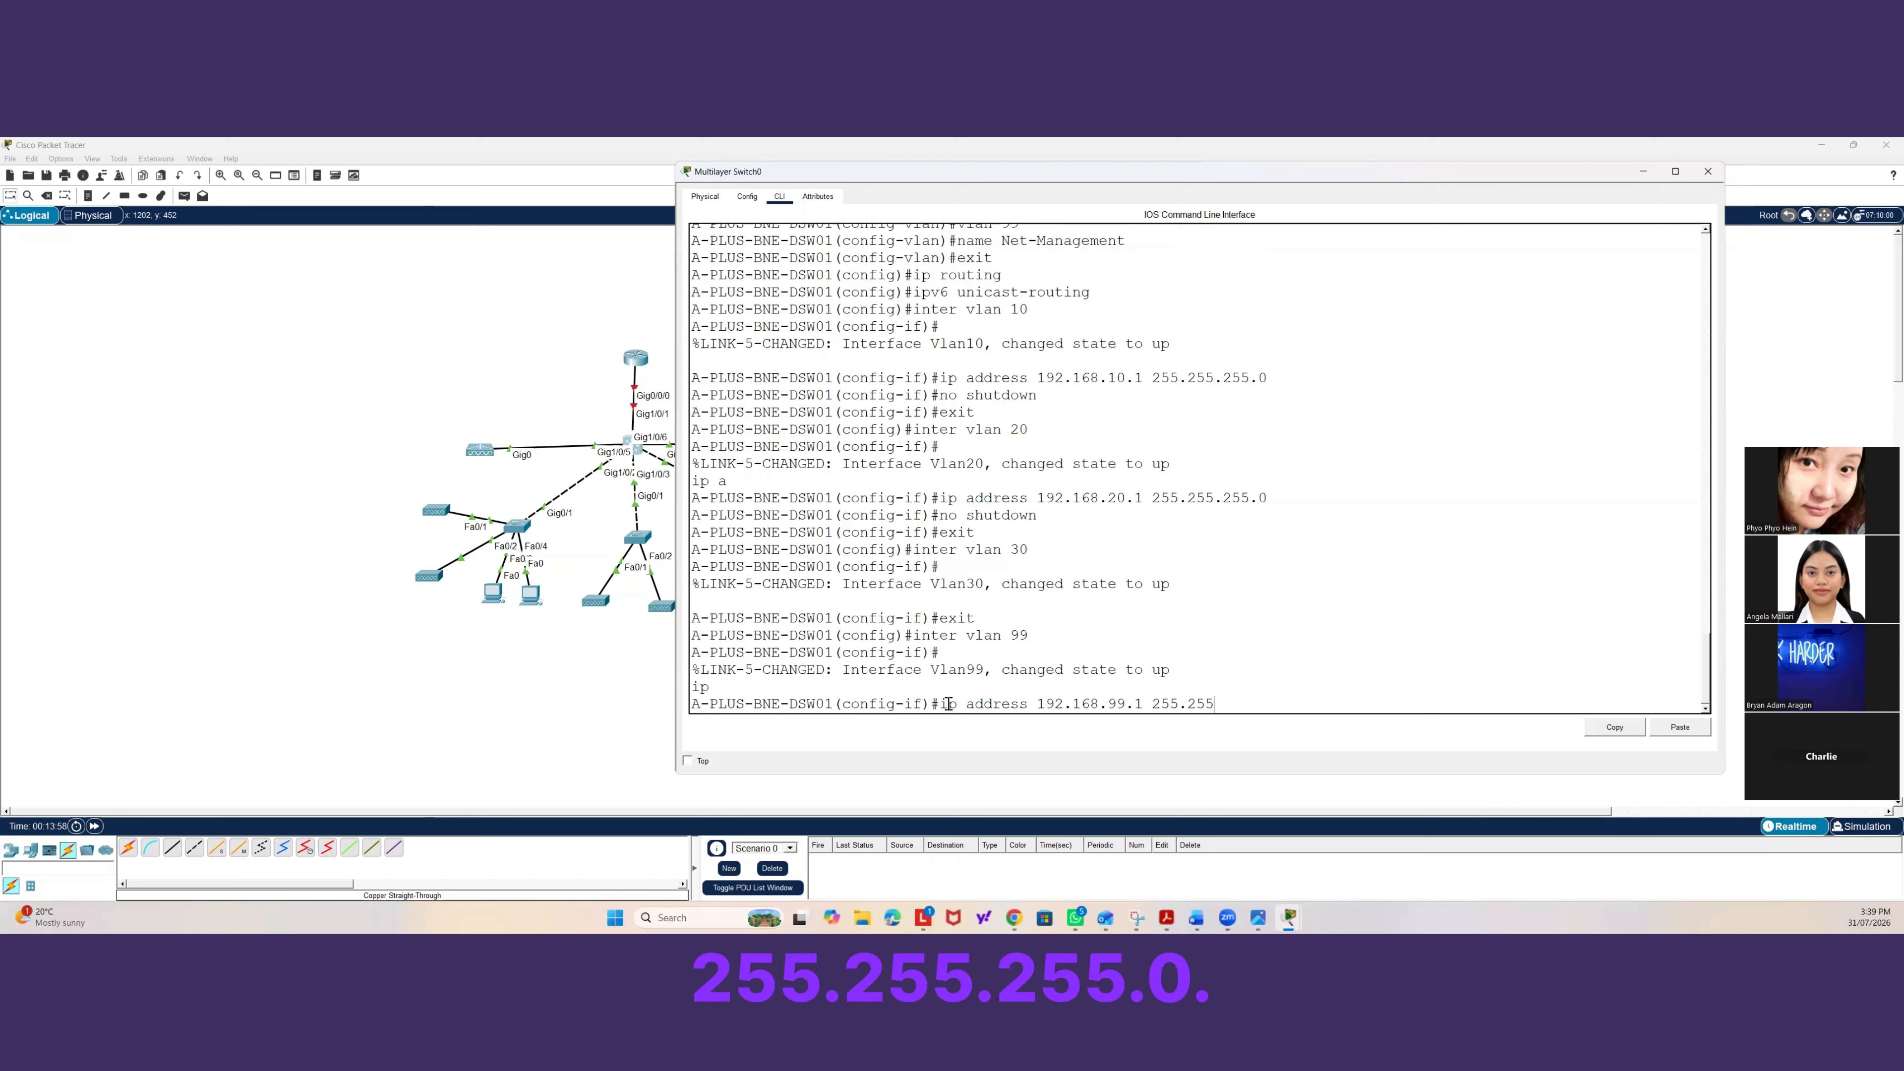
text(.255.0)
key(Return)
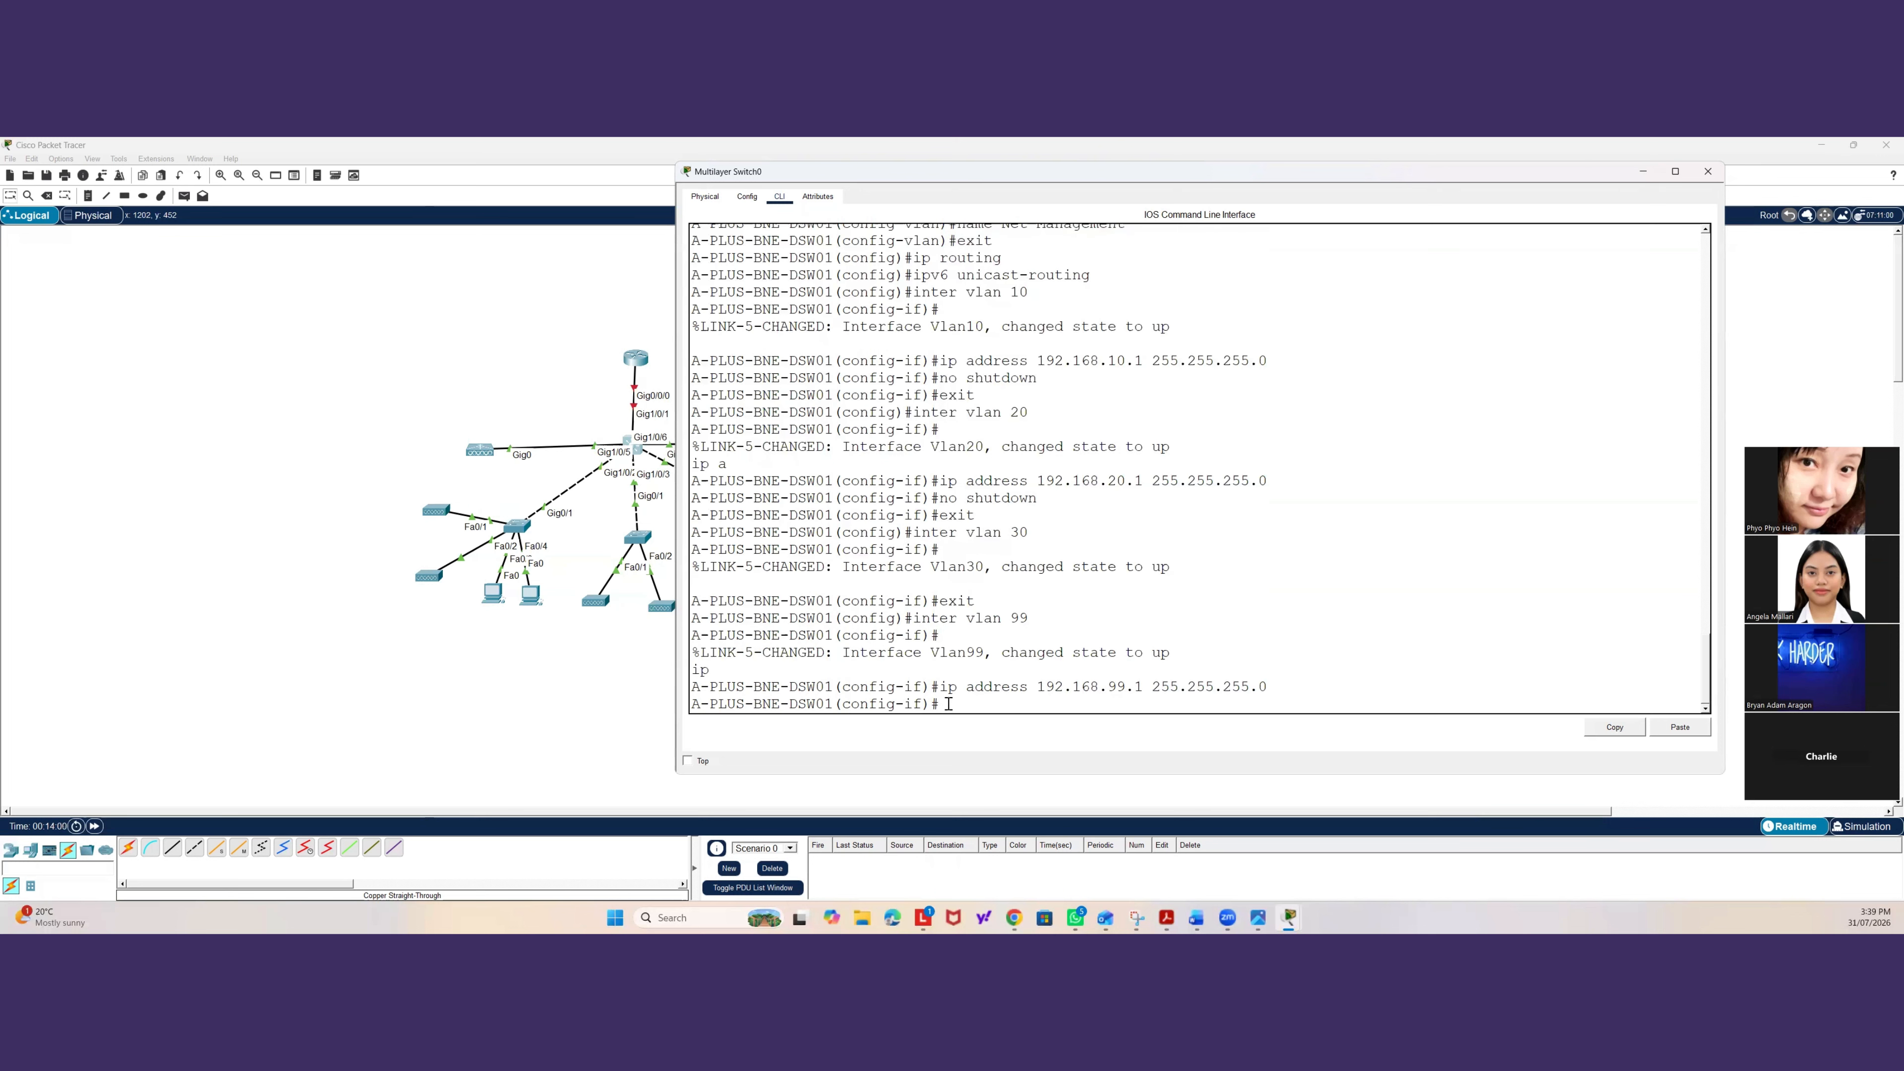
text(no shut)
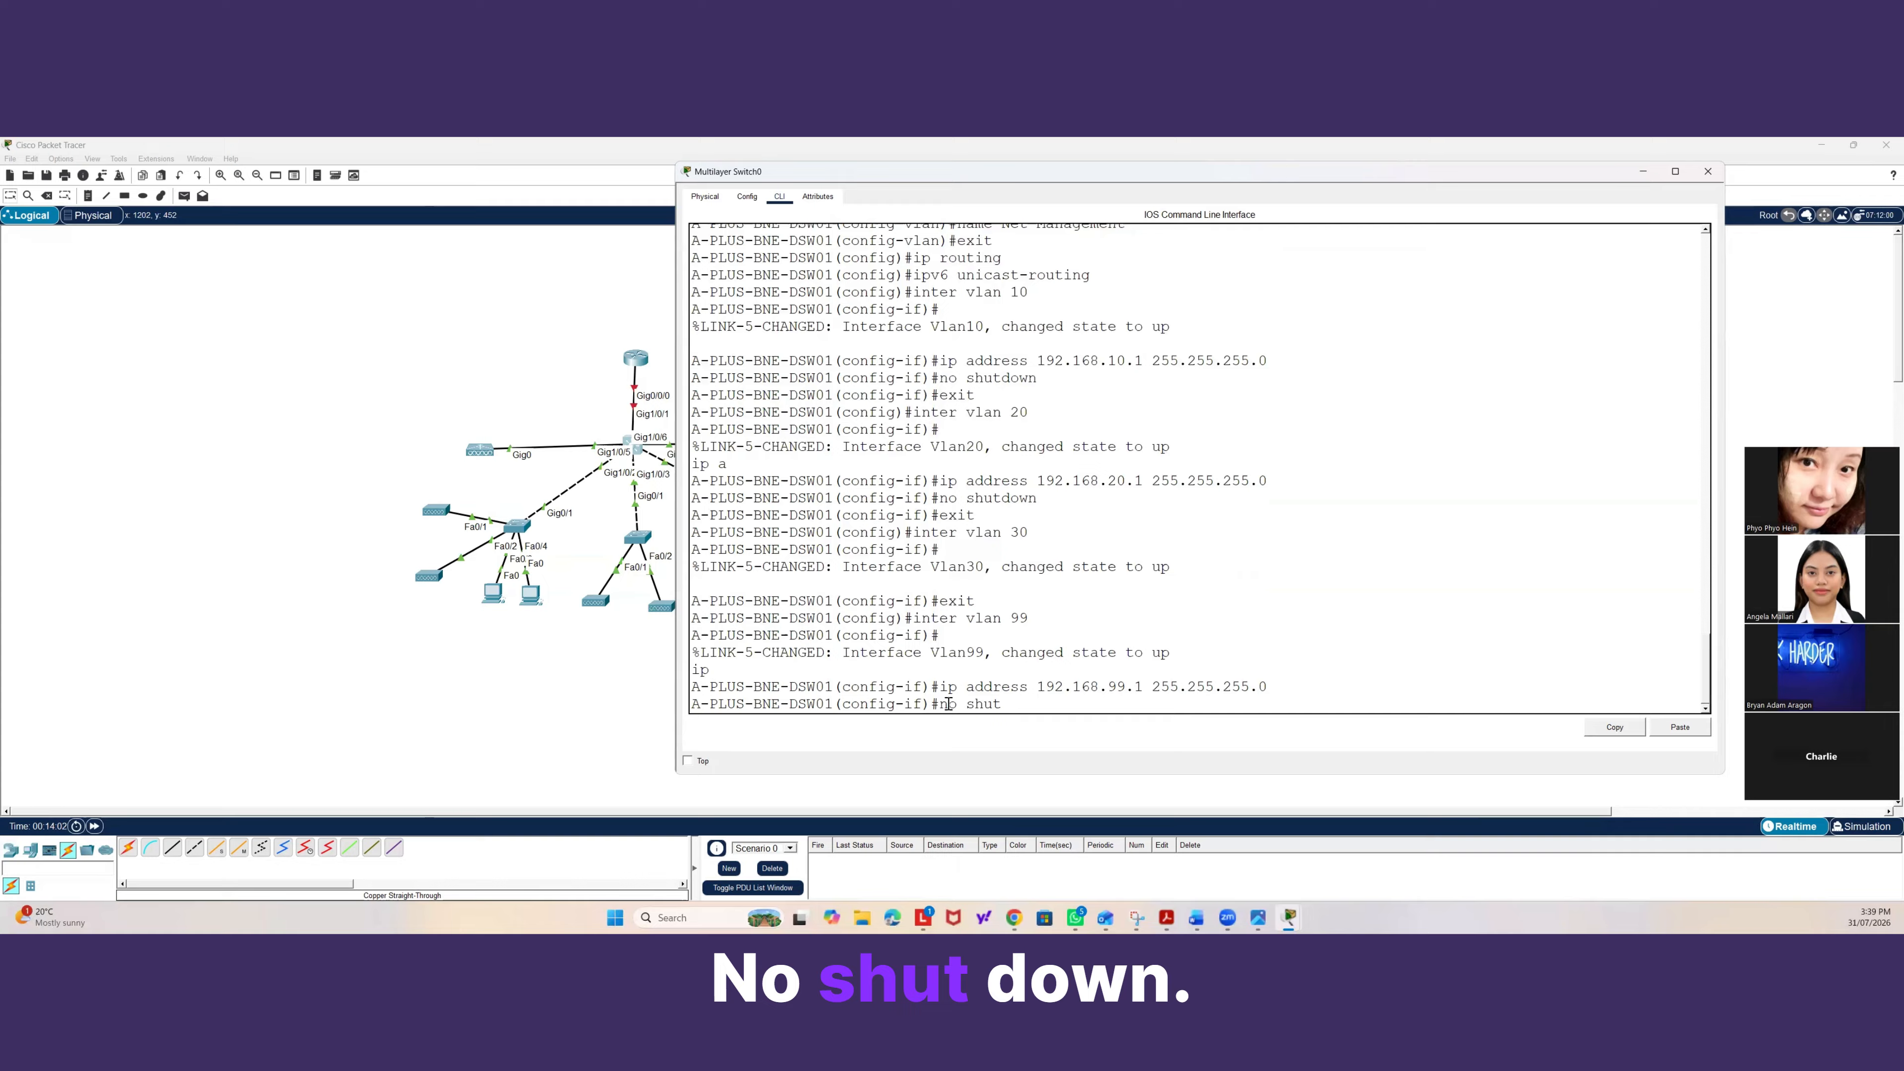
text(down)
key(Return)
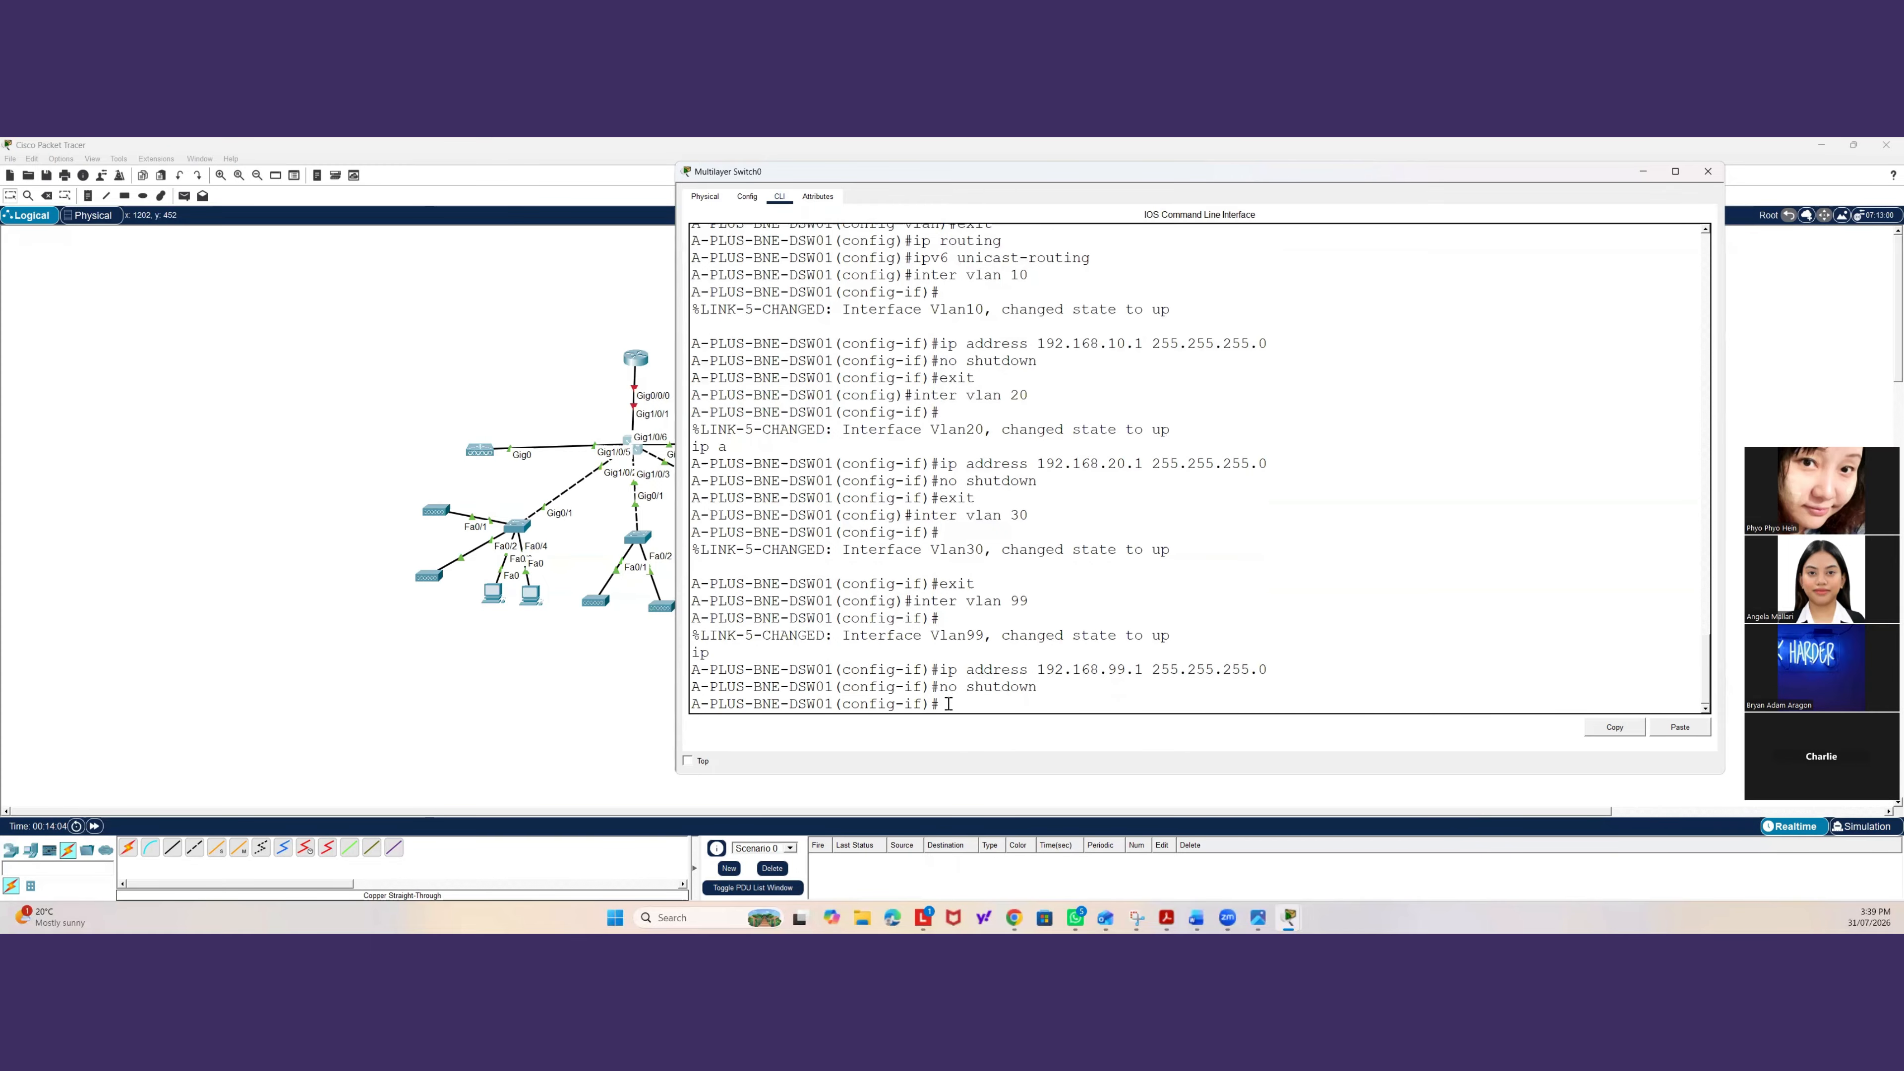
text(exit)
key(Return)
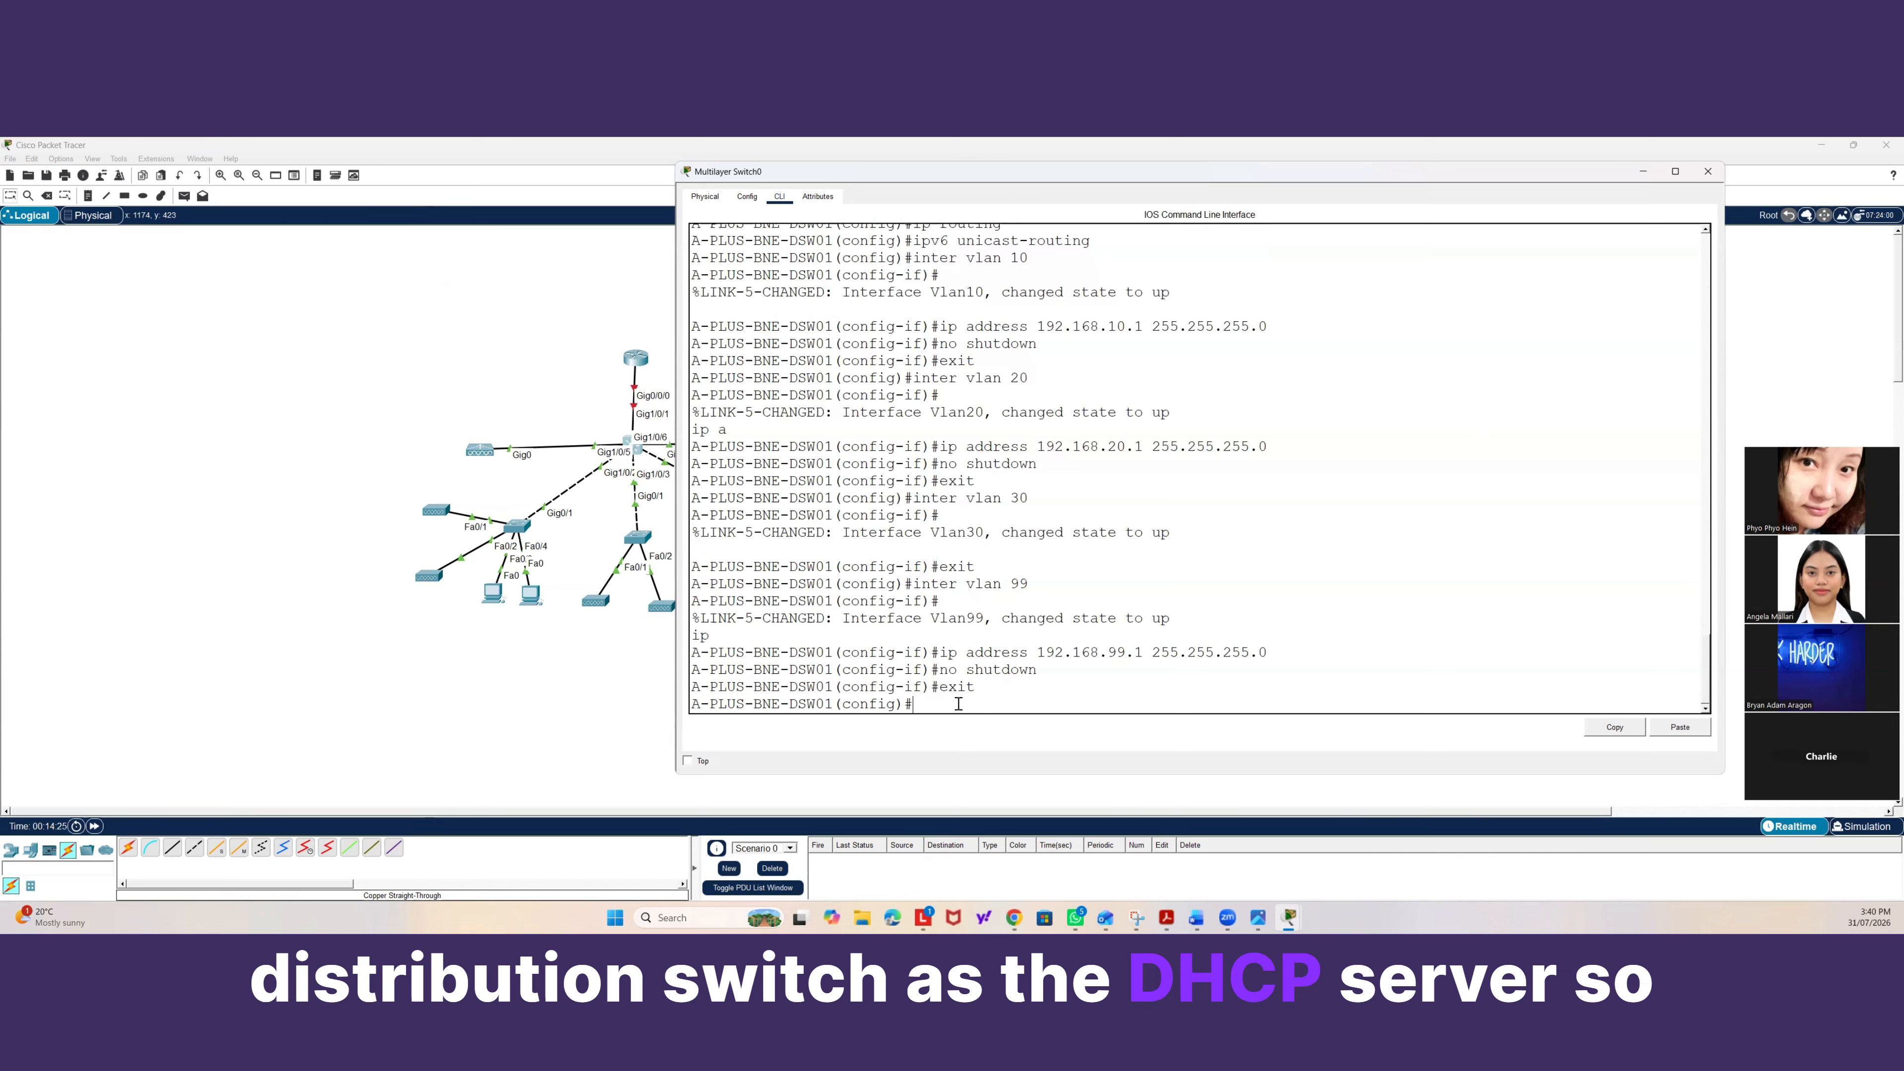
Exclude the DHCP address range 192.168.10.1 to 192.168.10.10 on the switch.
text(ip )
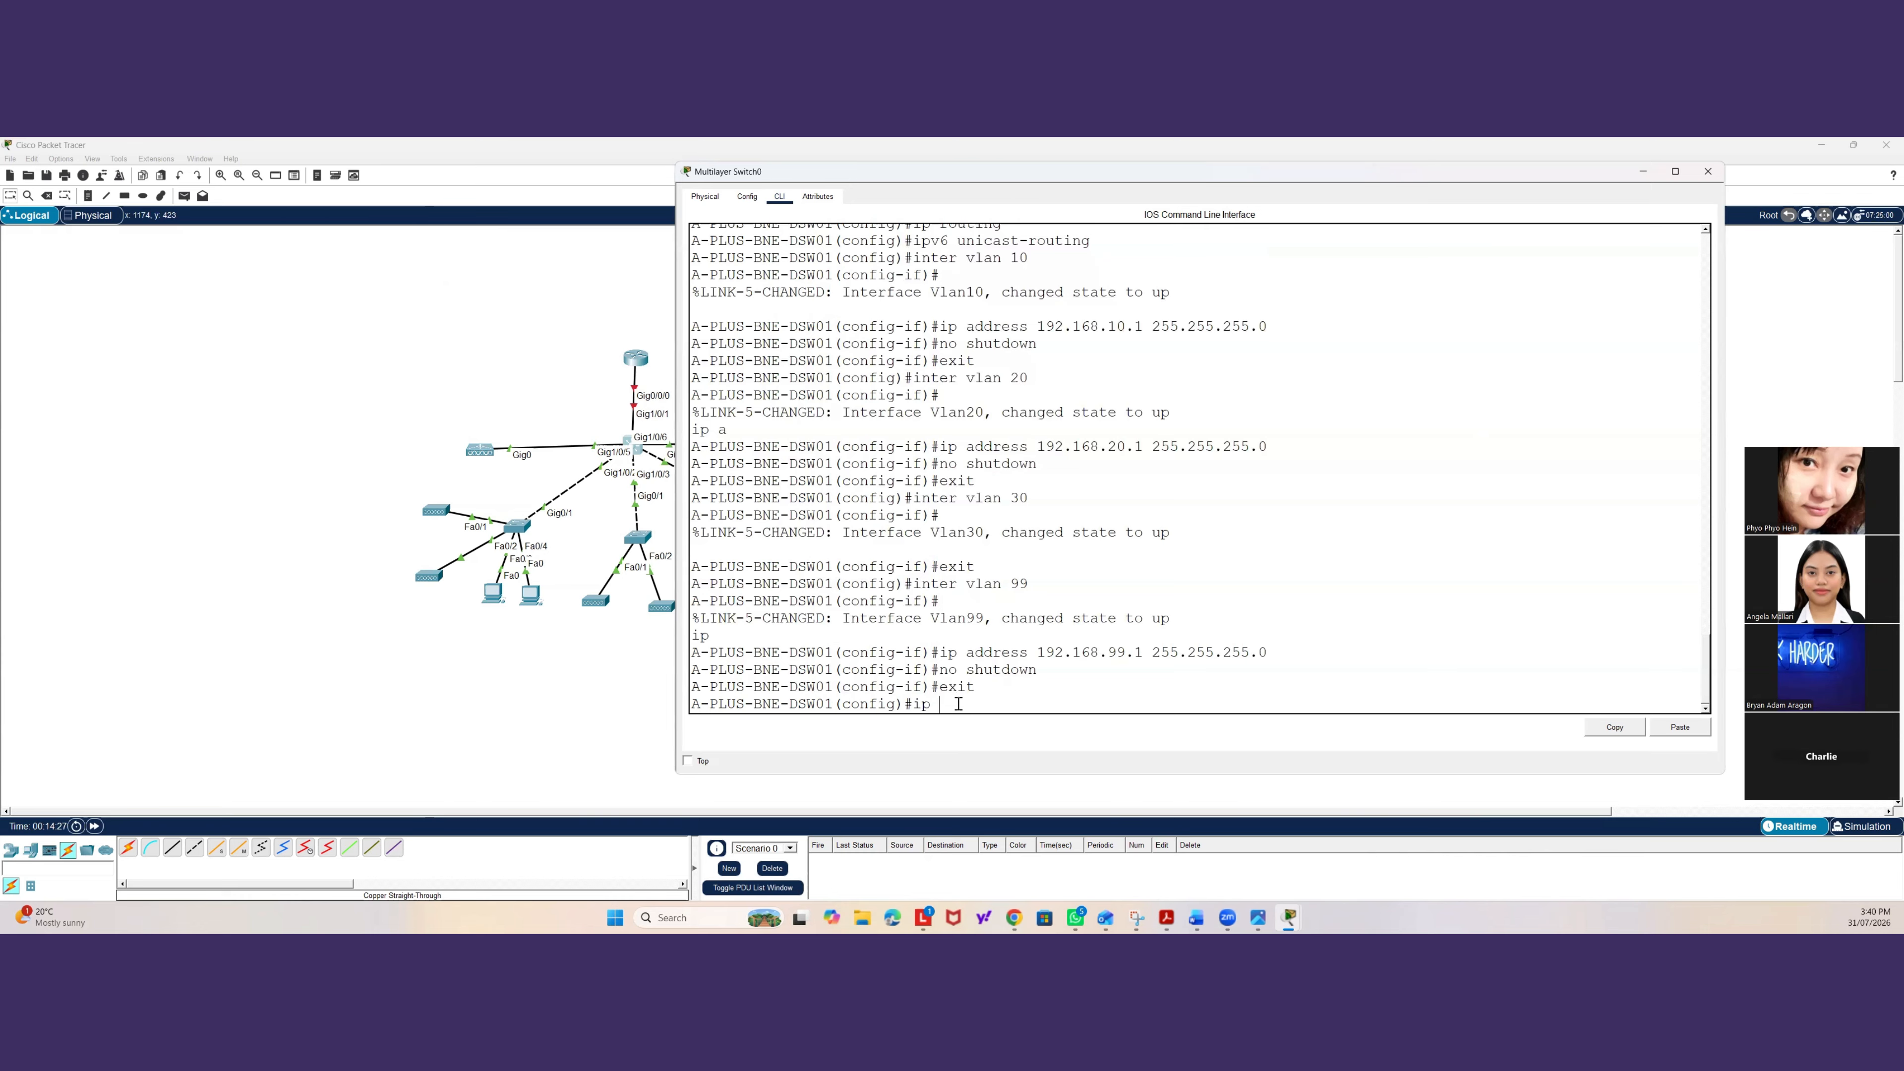
text(dhcp)
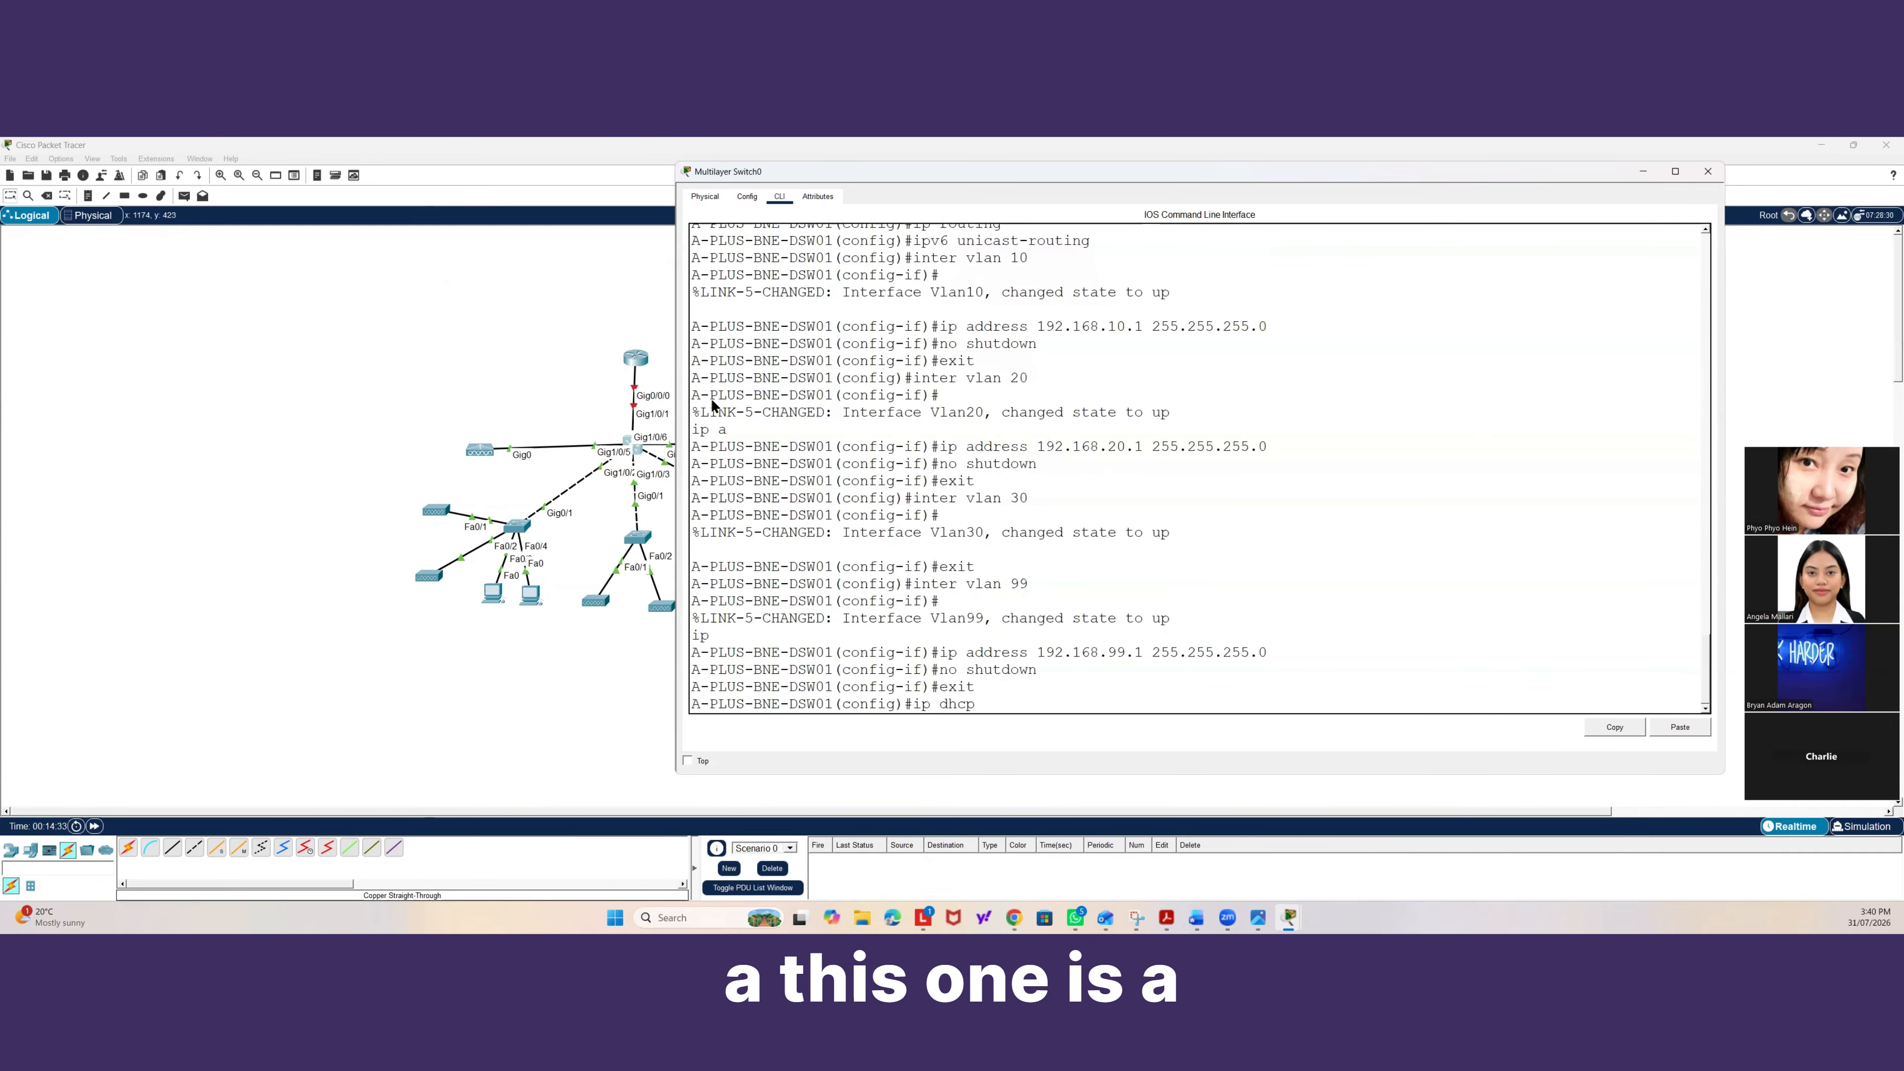
drag(941, 167, 1482, 337)
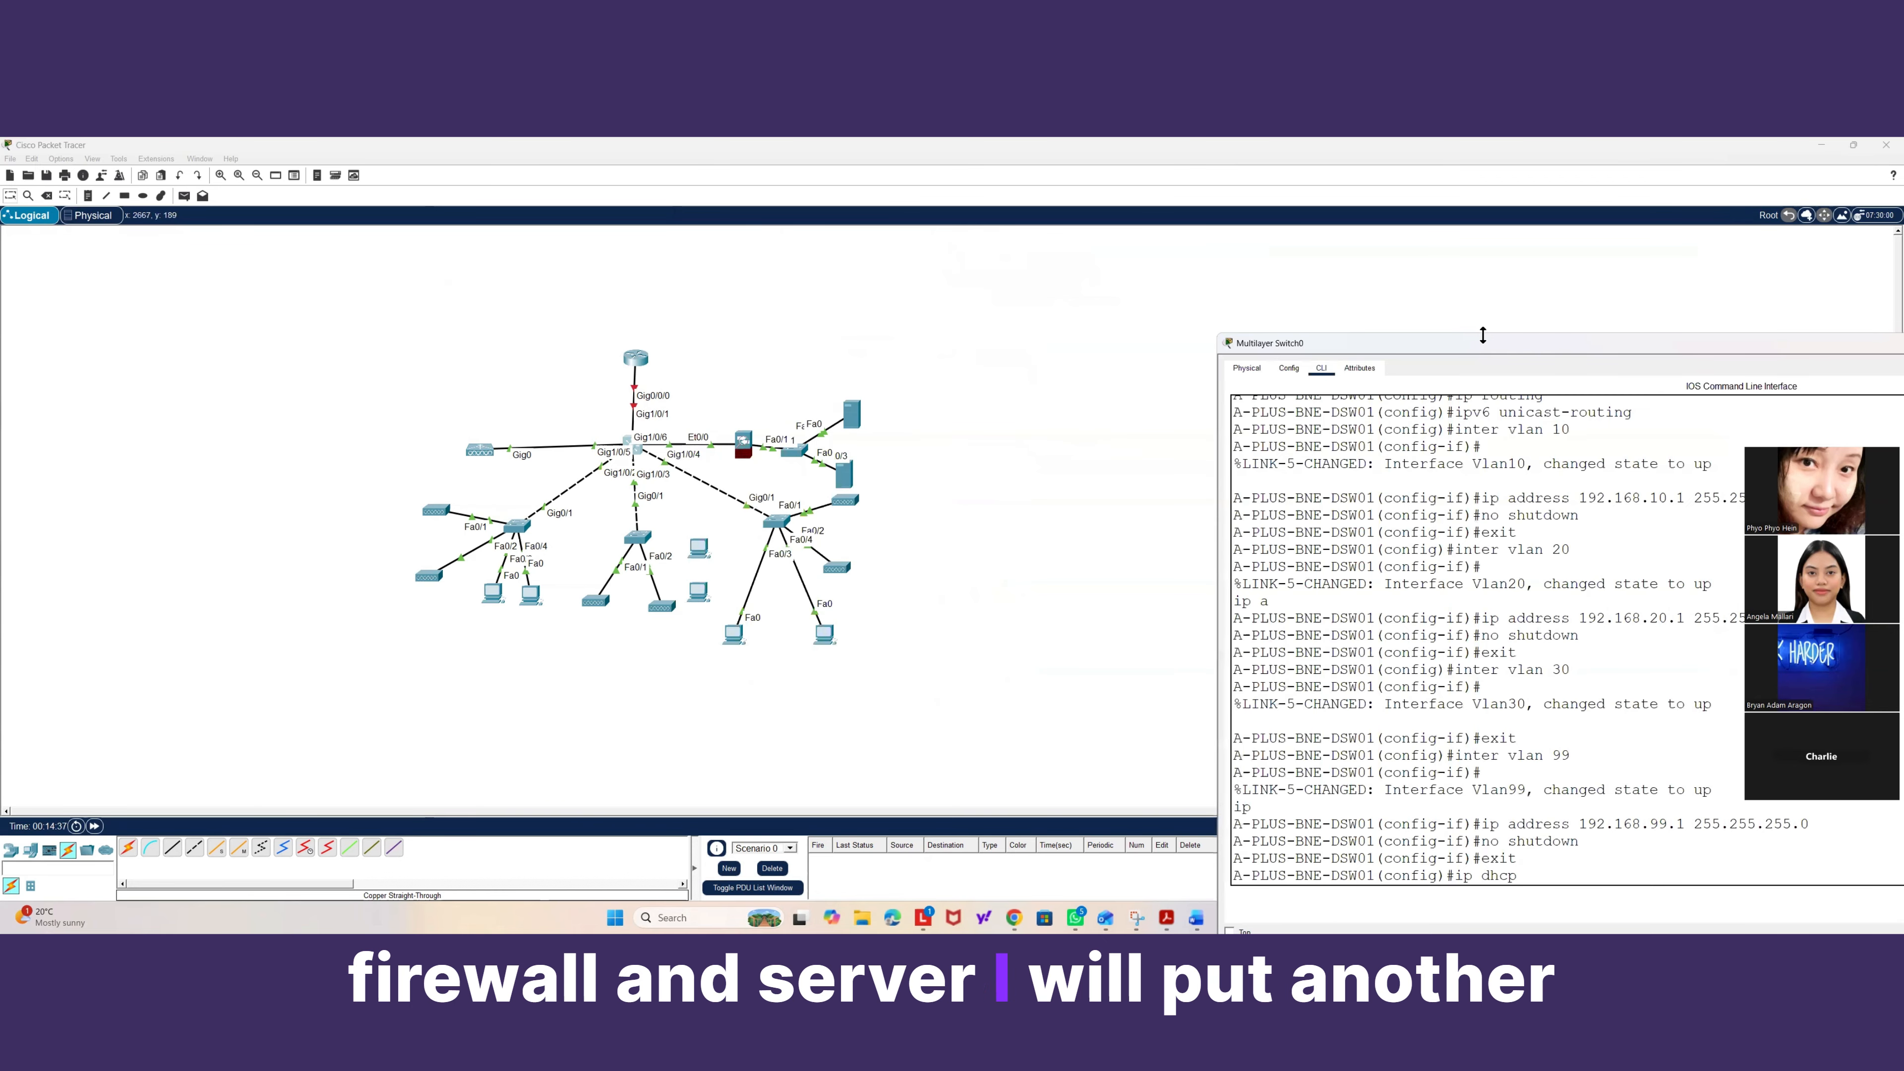
click(640, 449)
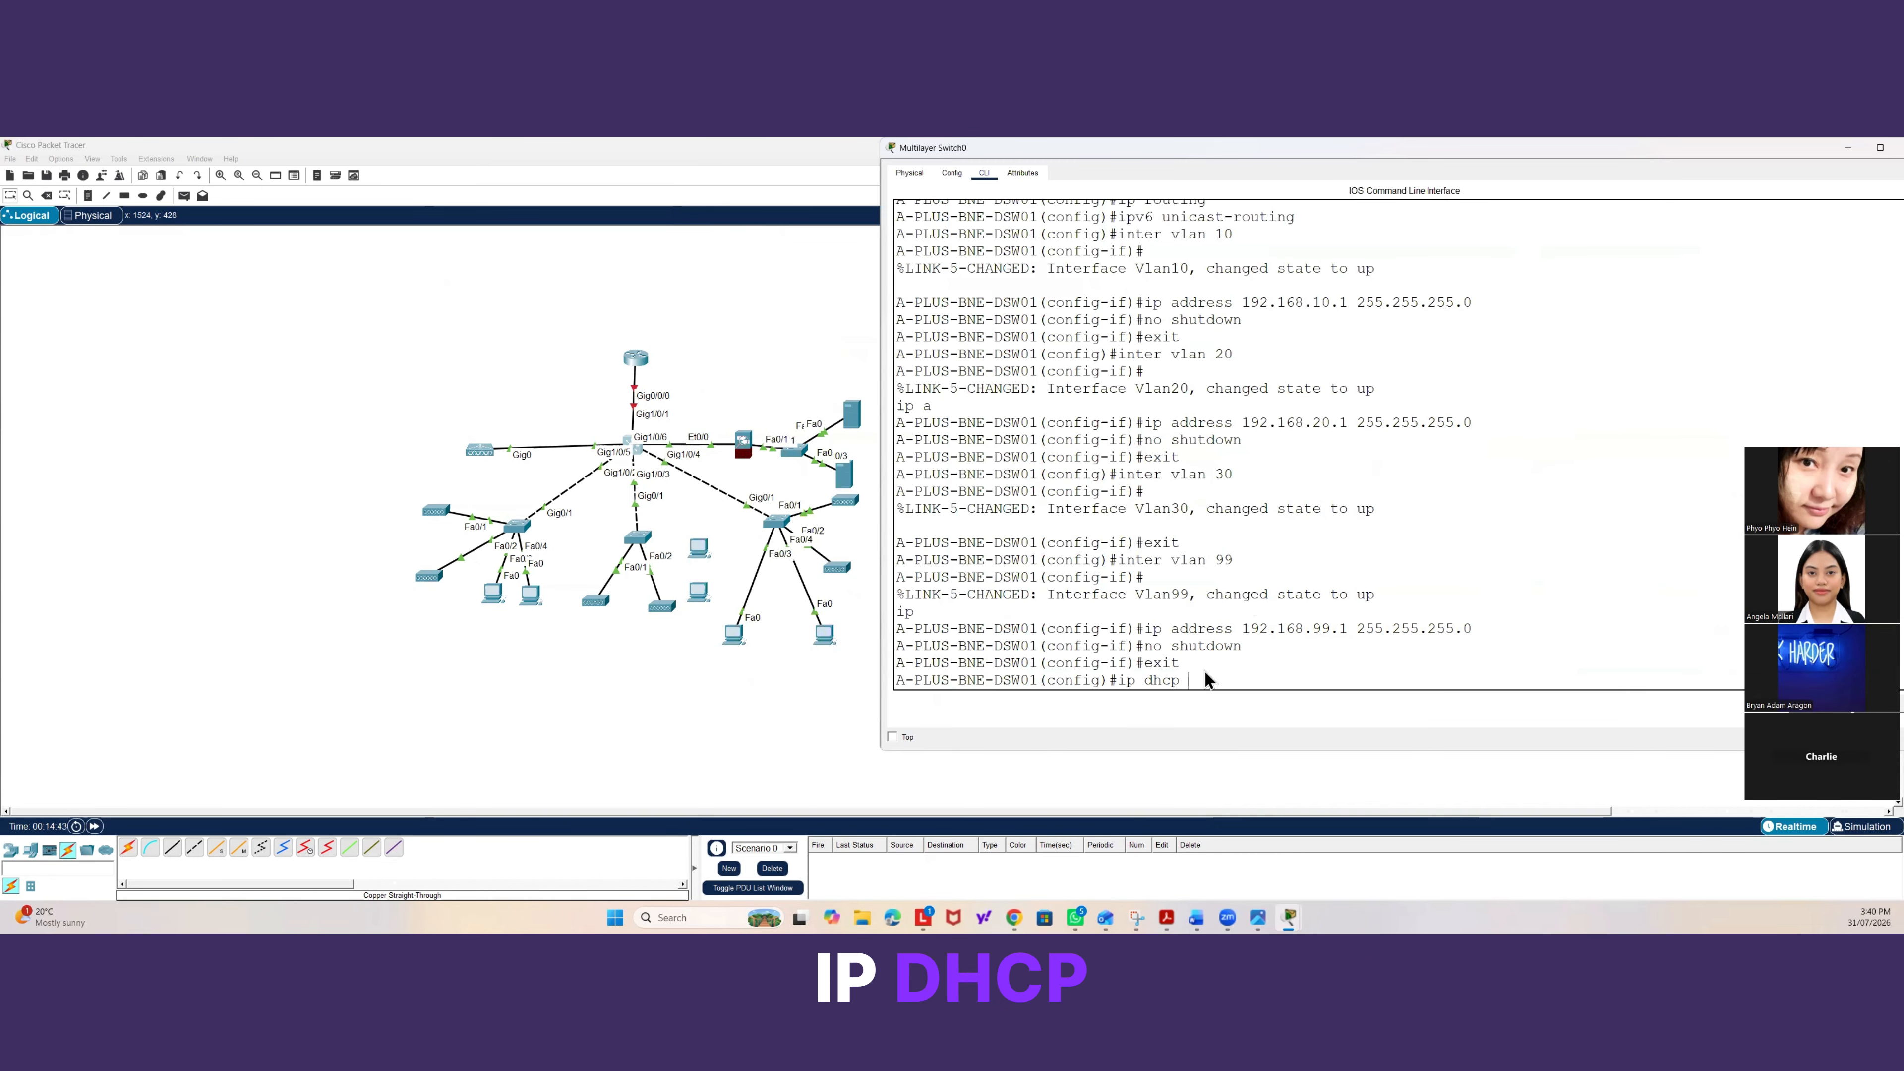
text(ex)
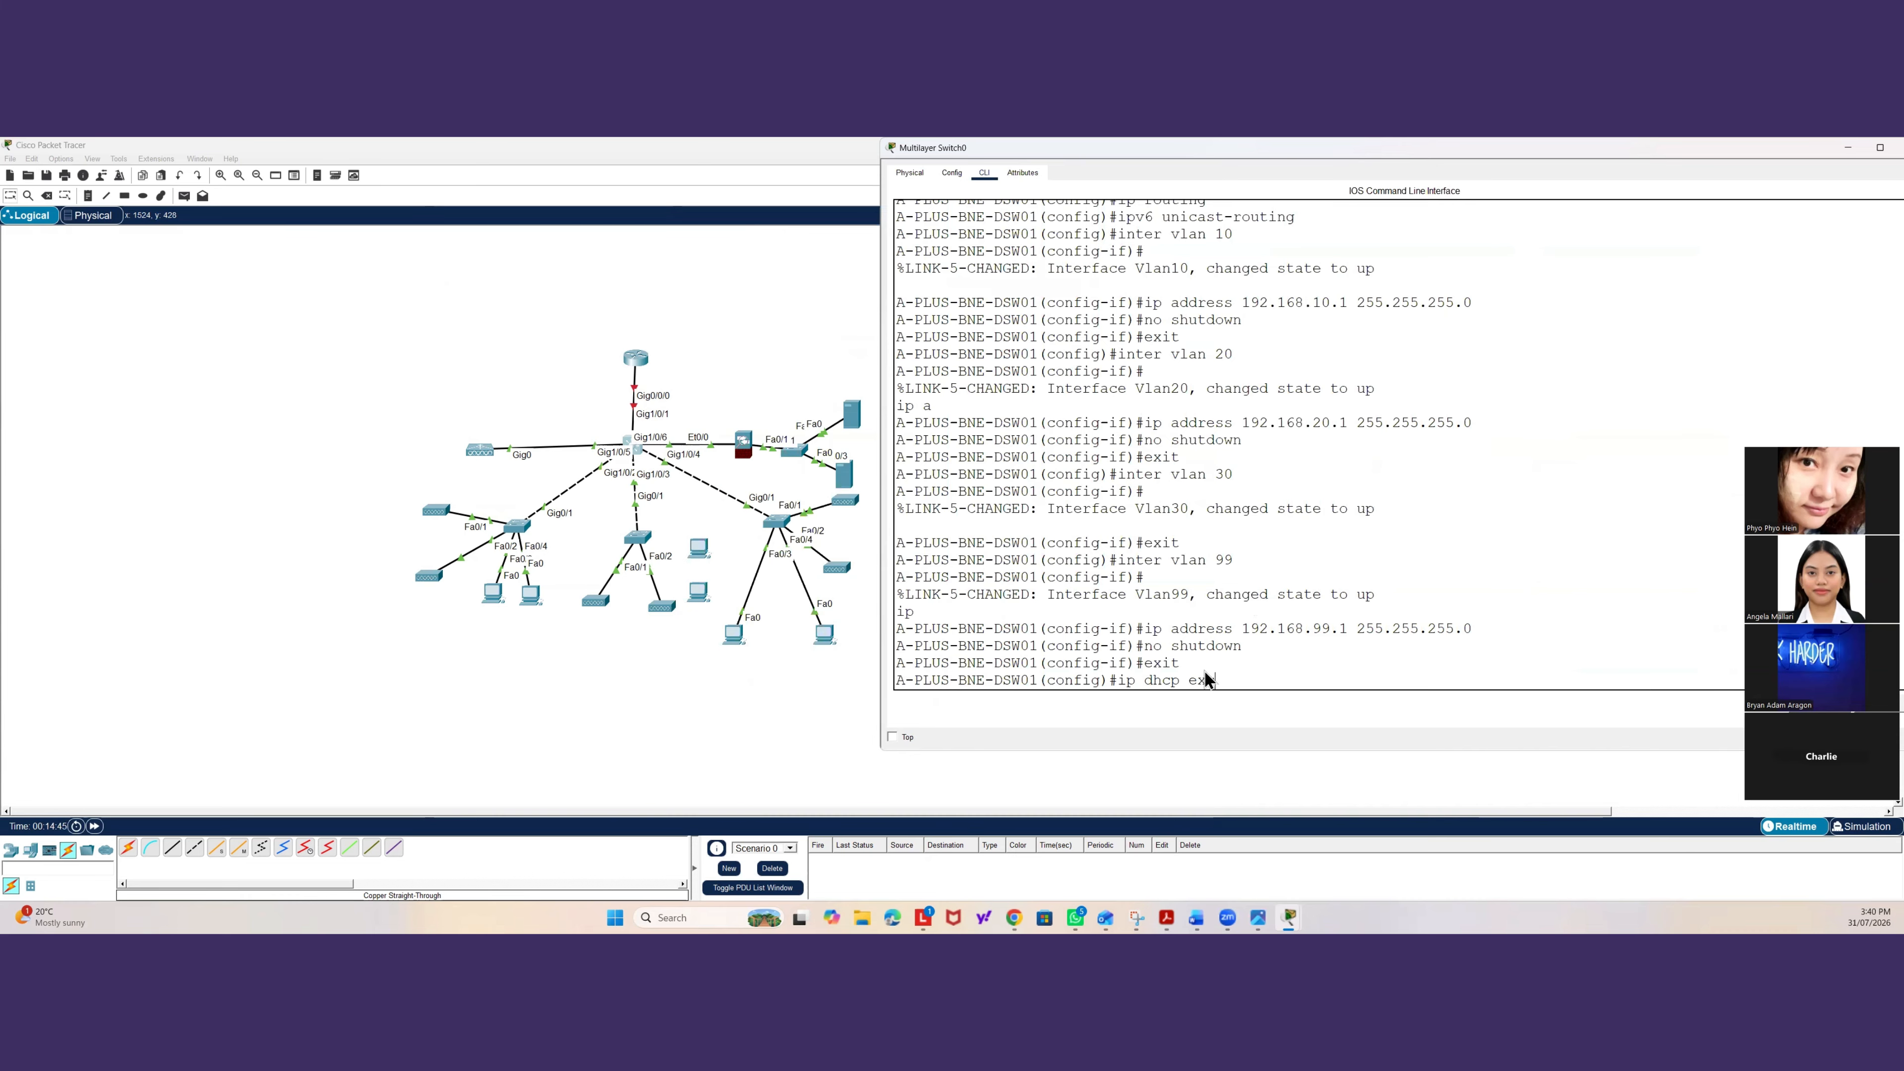
text(clud)
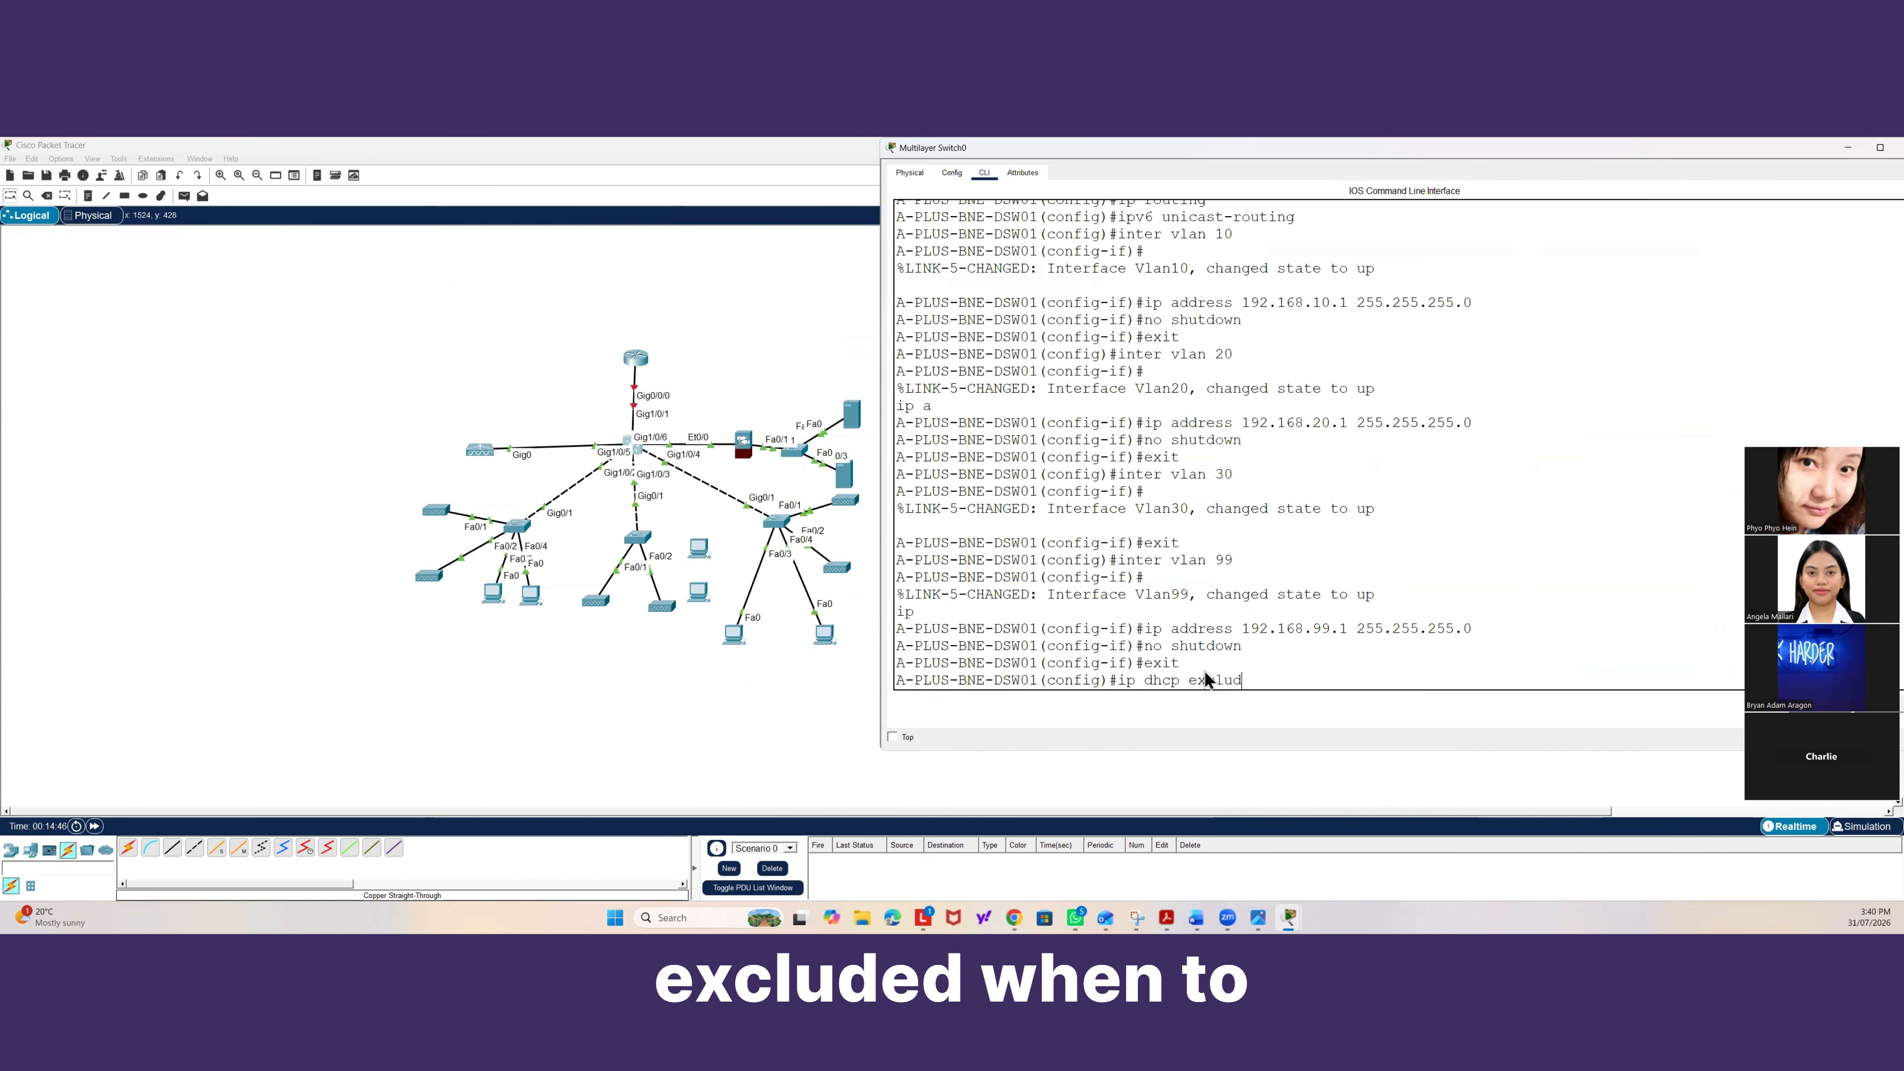
key(BackSpace)
key(BackSpace)
key(BackSpace)
key(BackSpace)
key(BackSpace)
key(BackSpace)
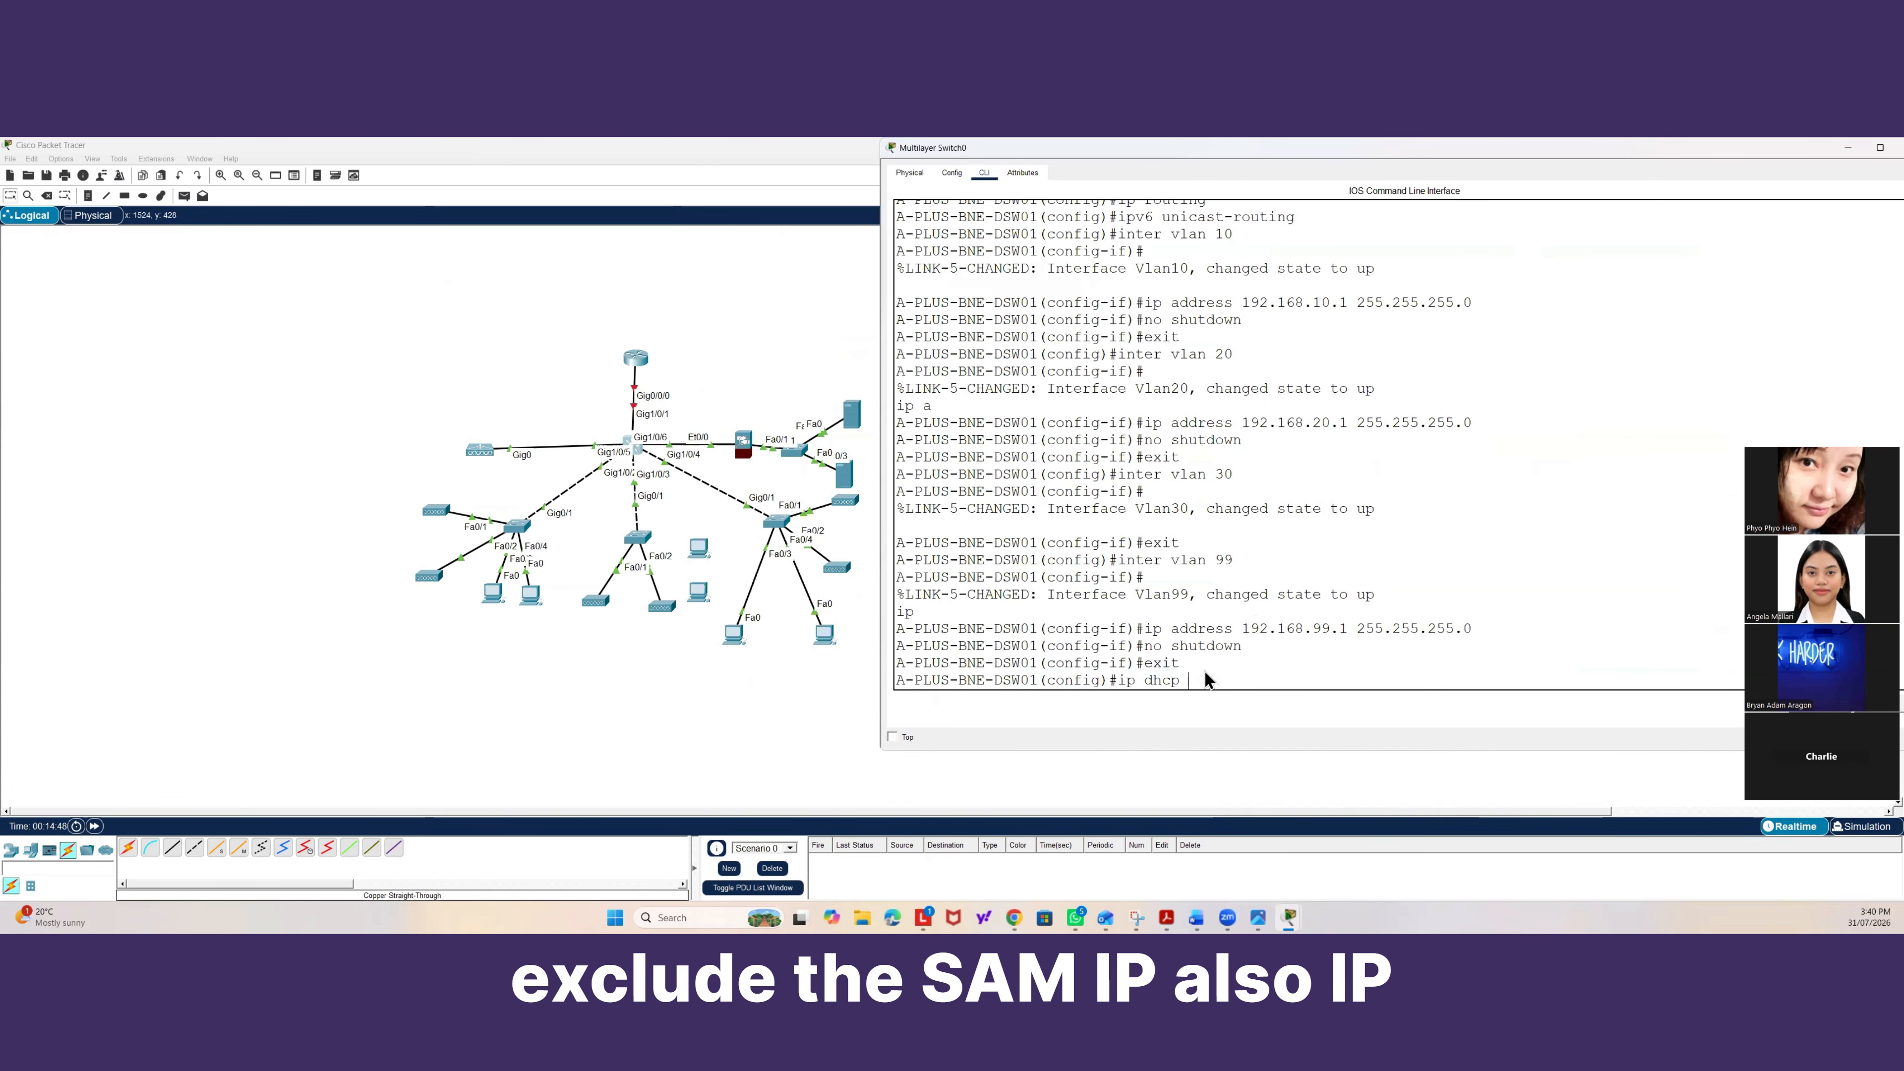
text(ex)
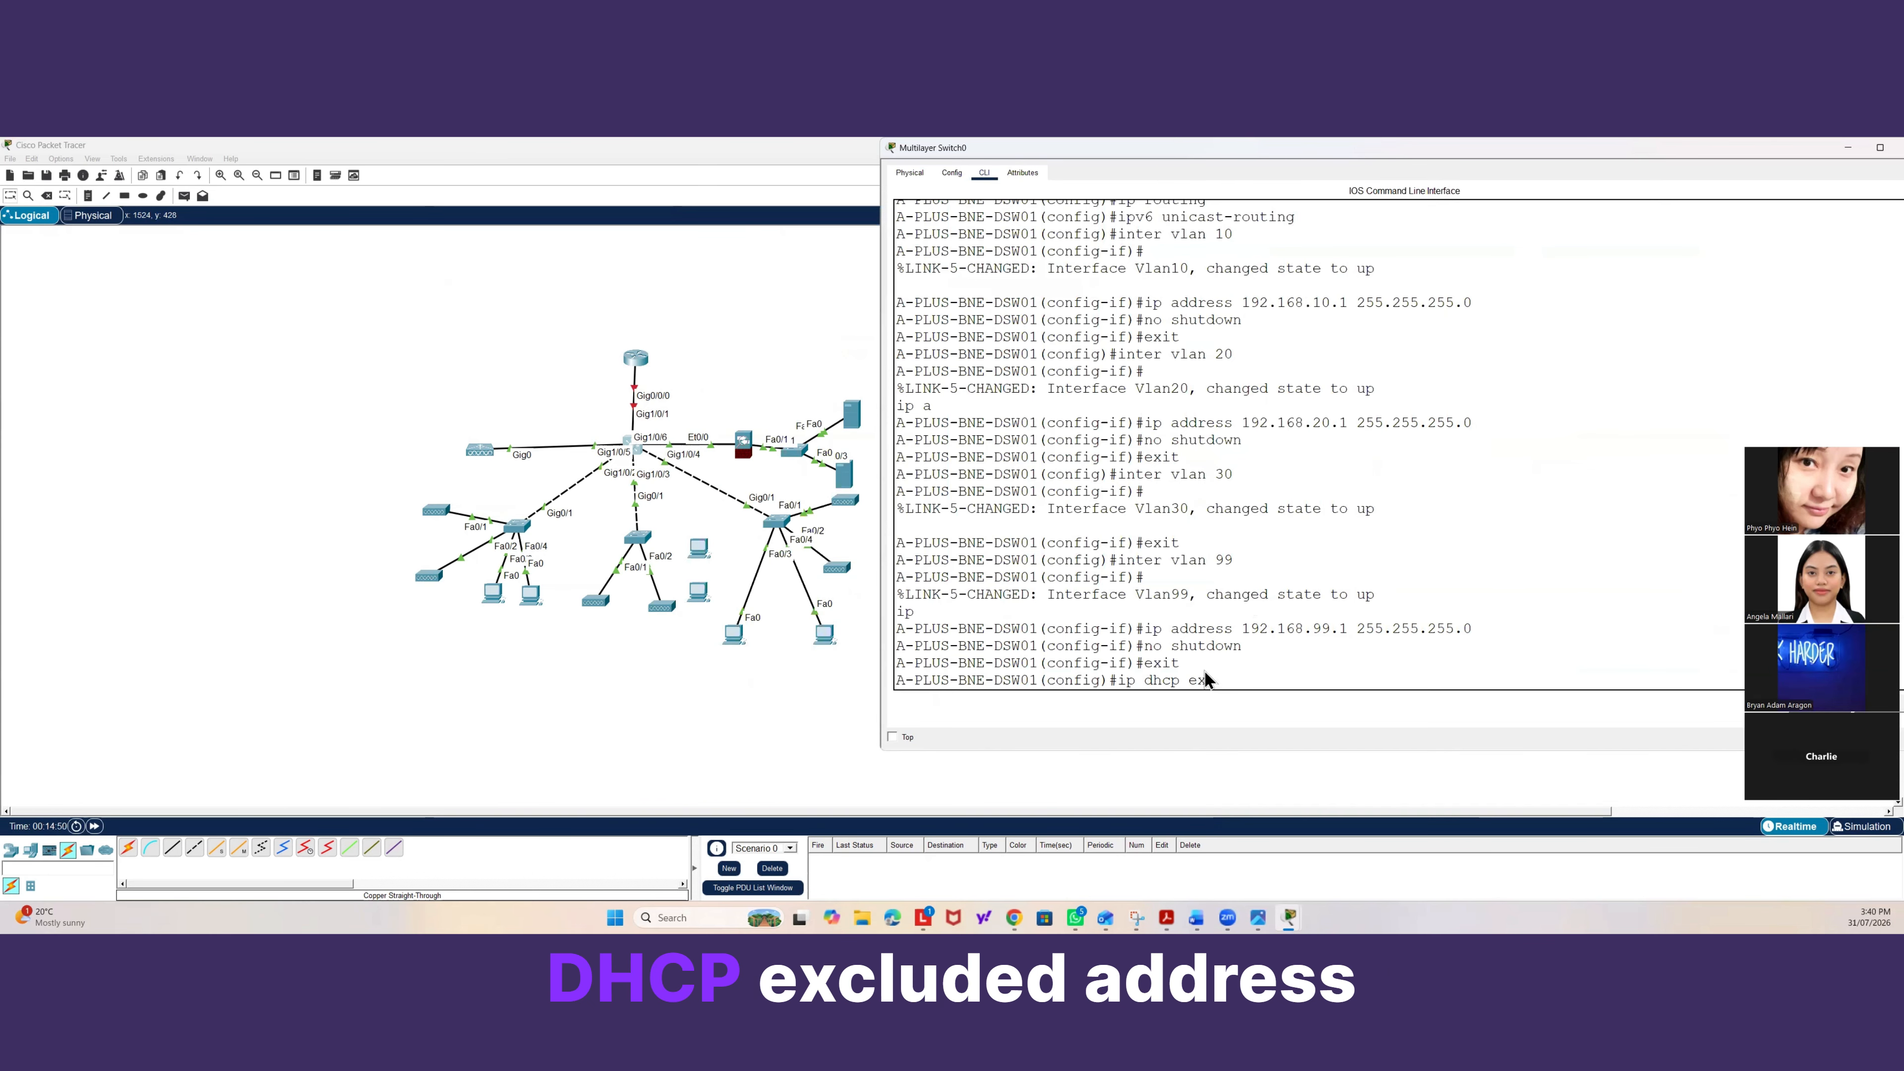
key(Tab)
text(19)
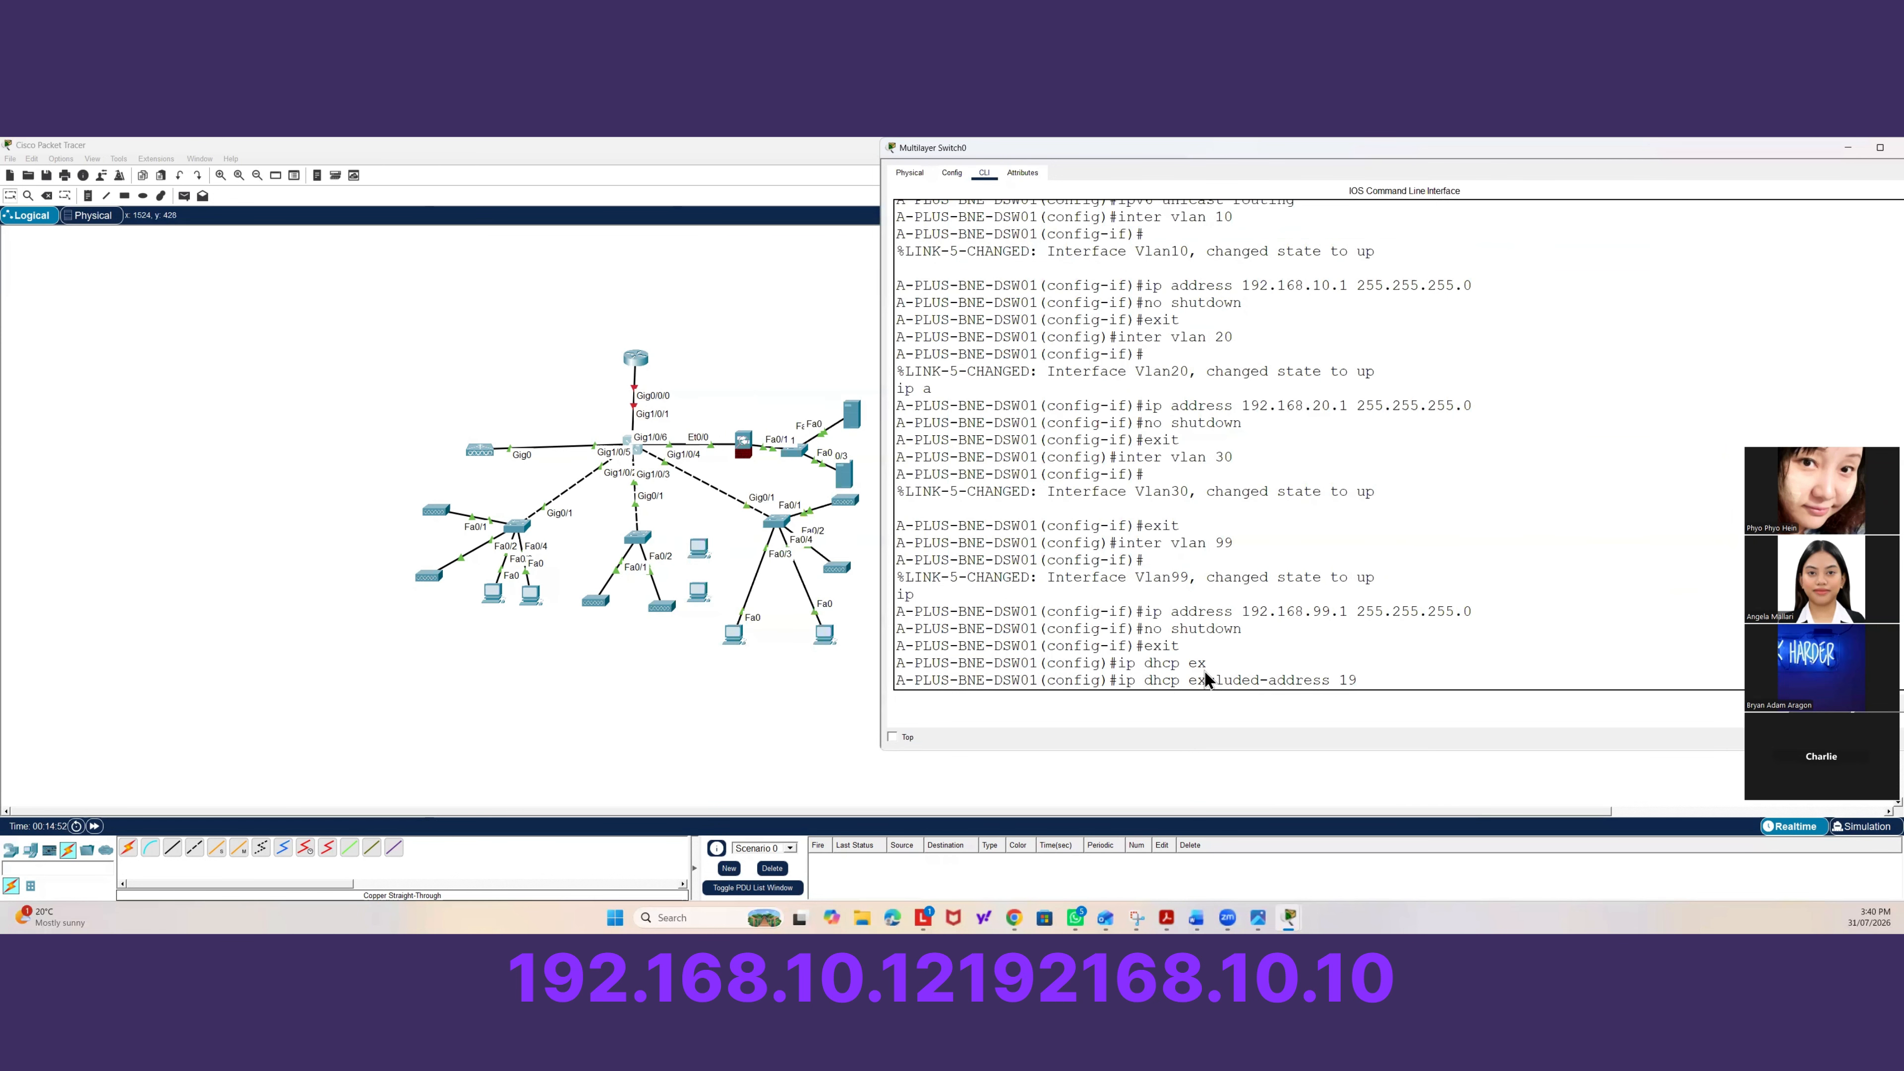
text(2.168.10.1)
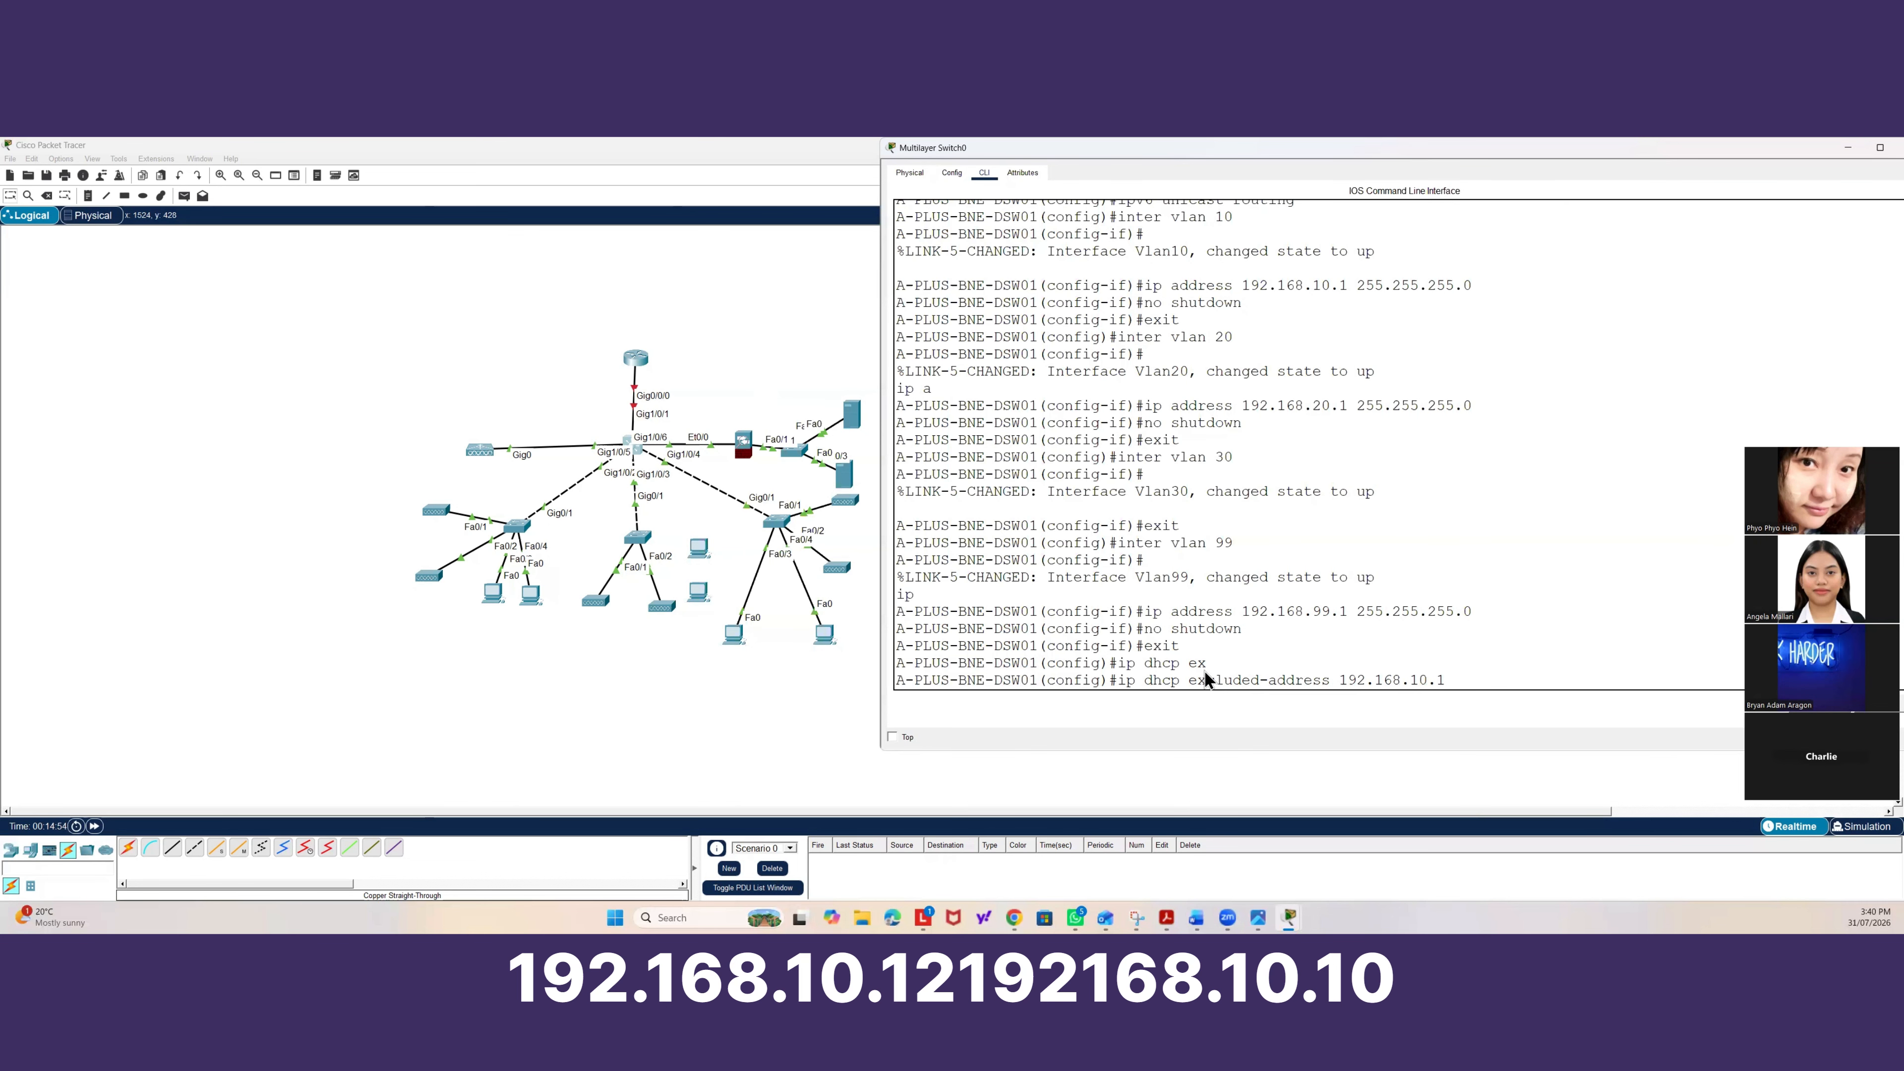
text( 192.168.10.10)
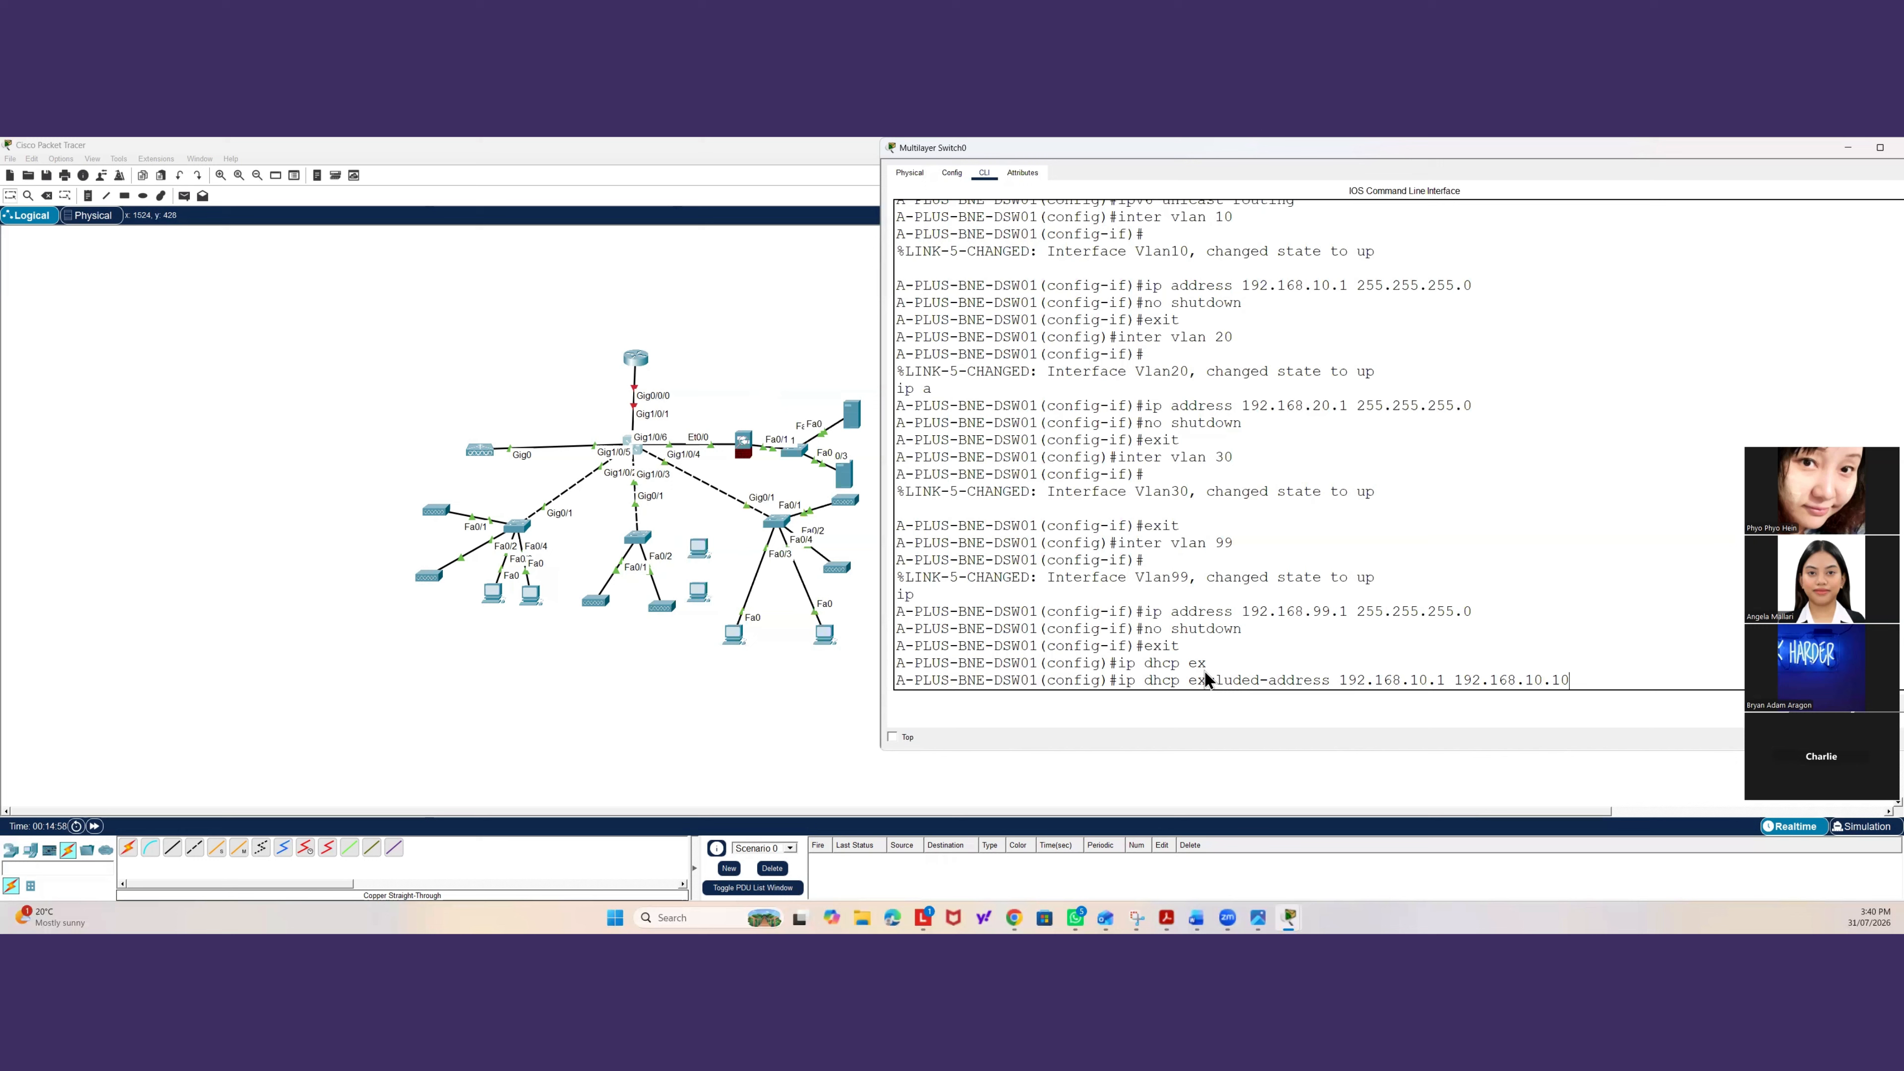
key(Return)
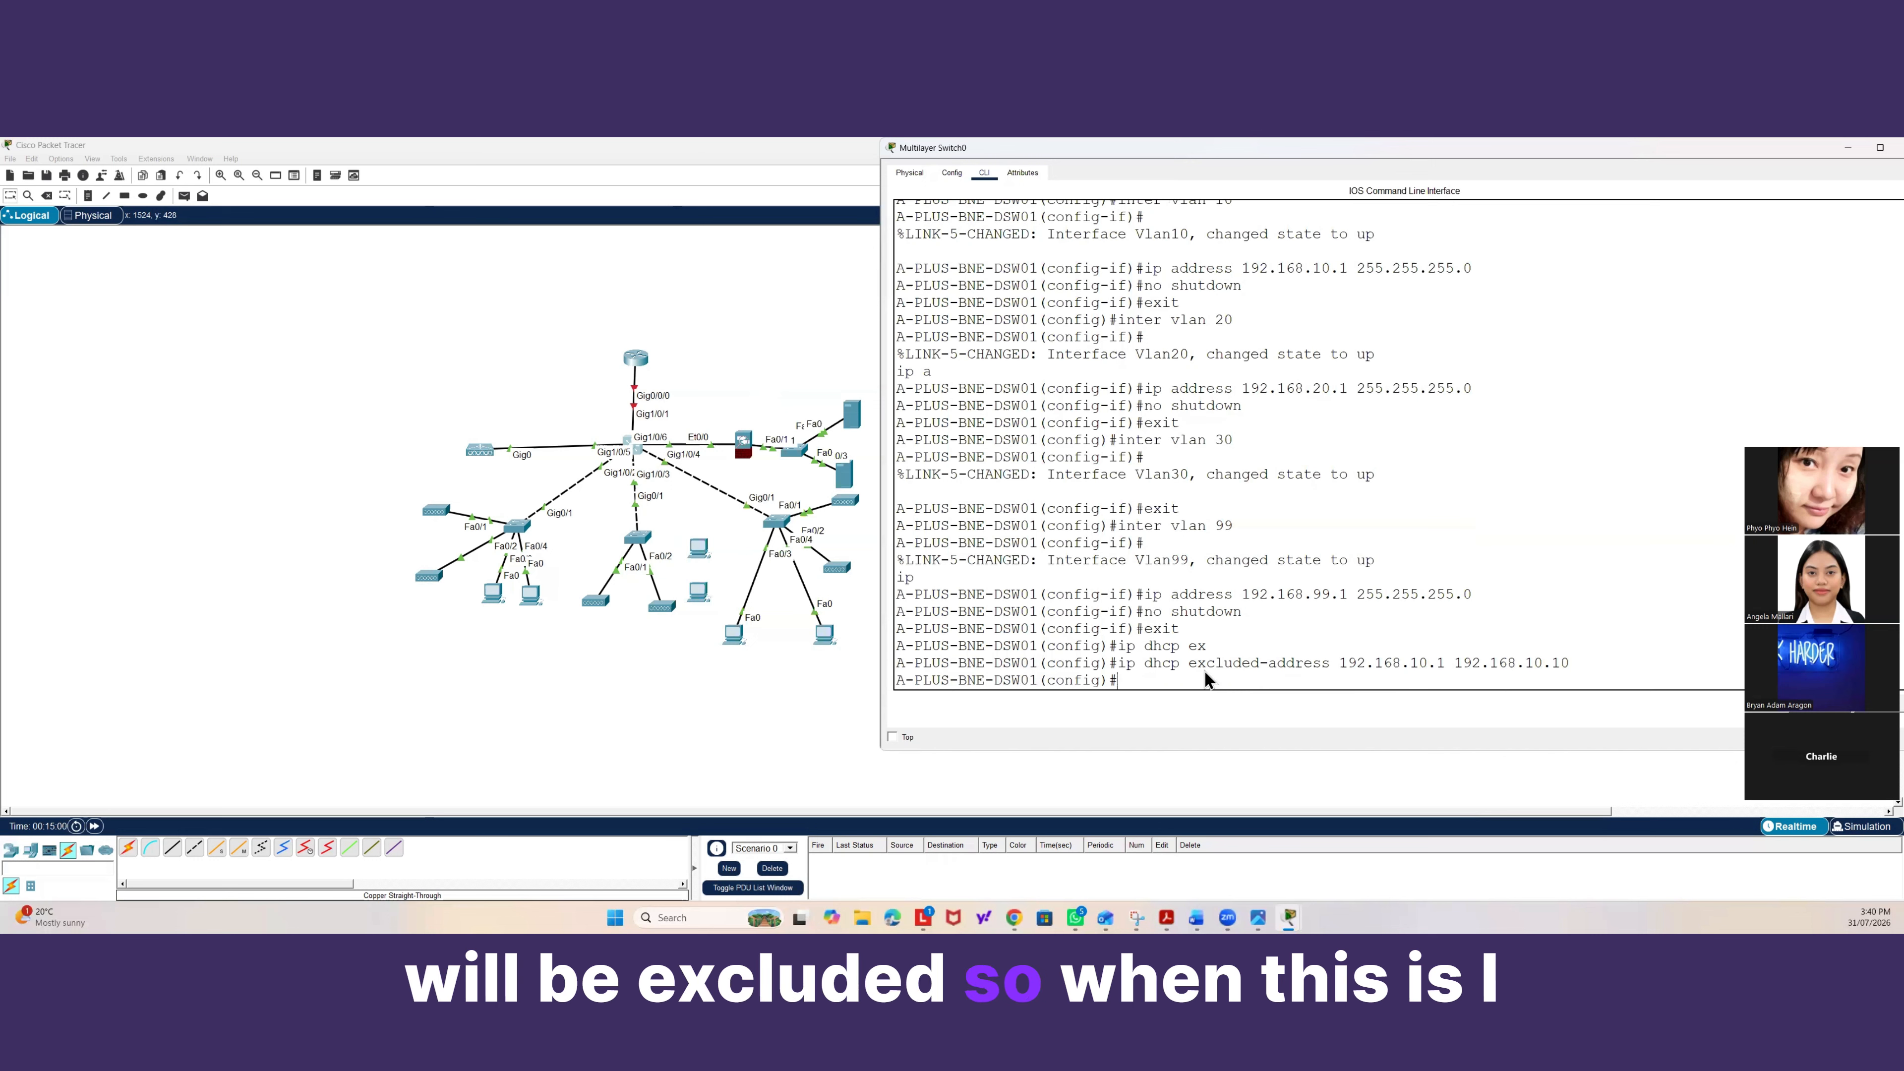
drag(1569, 663, 1309, 670)
drag(1153, 665, 1122, 665)
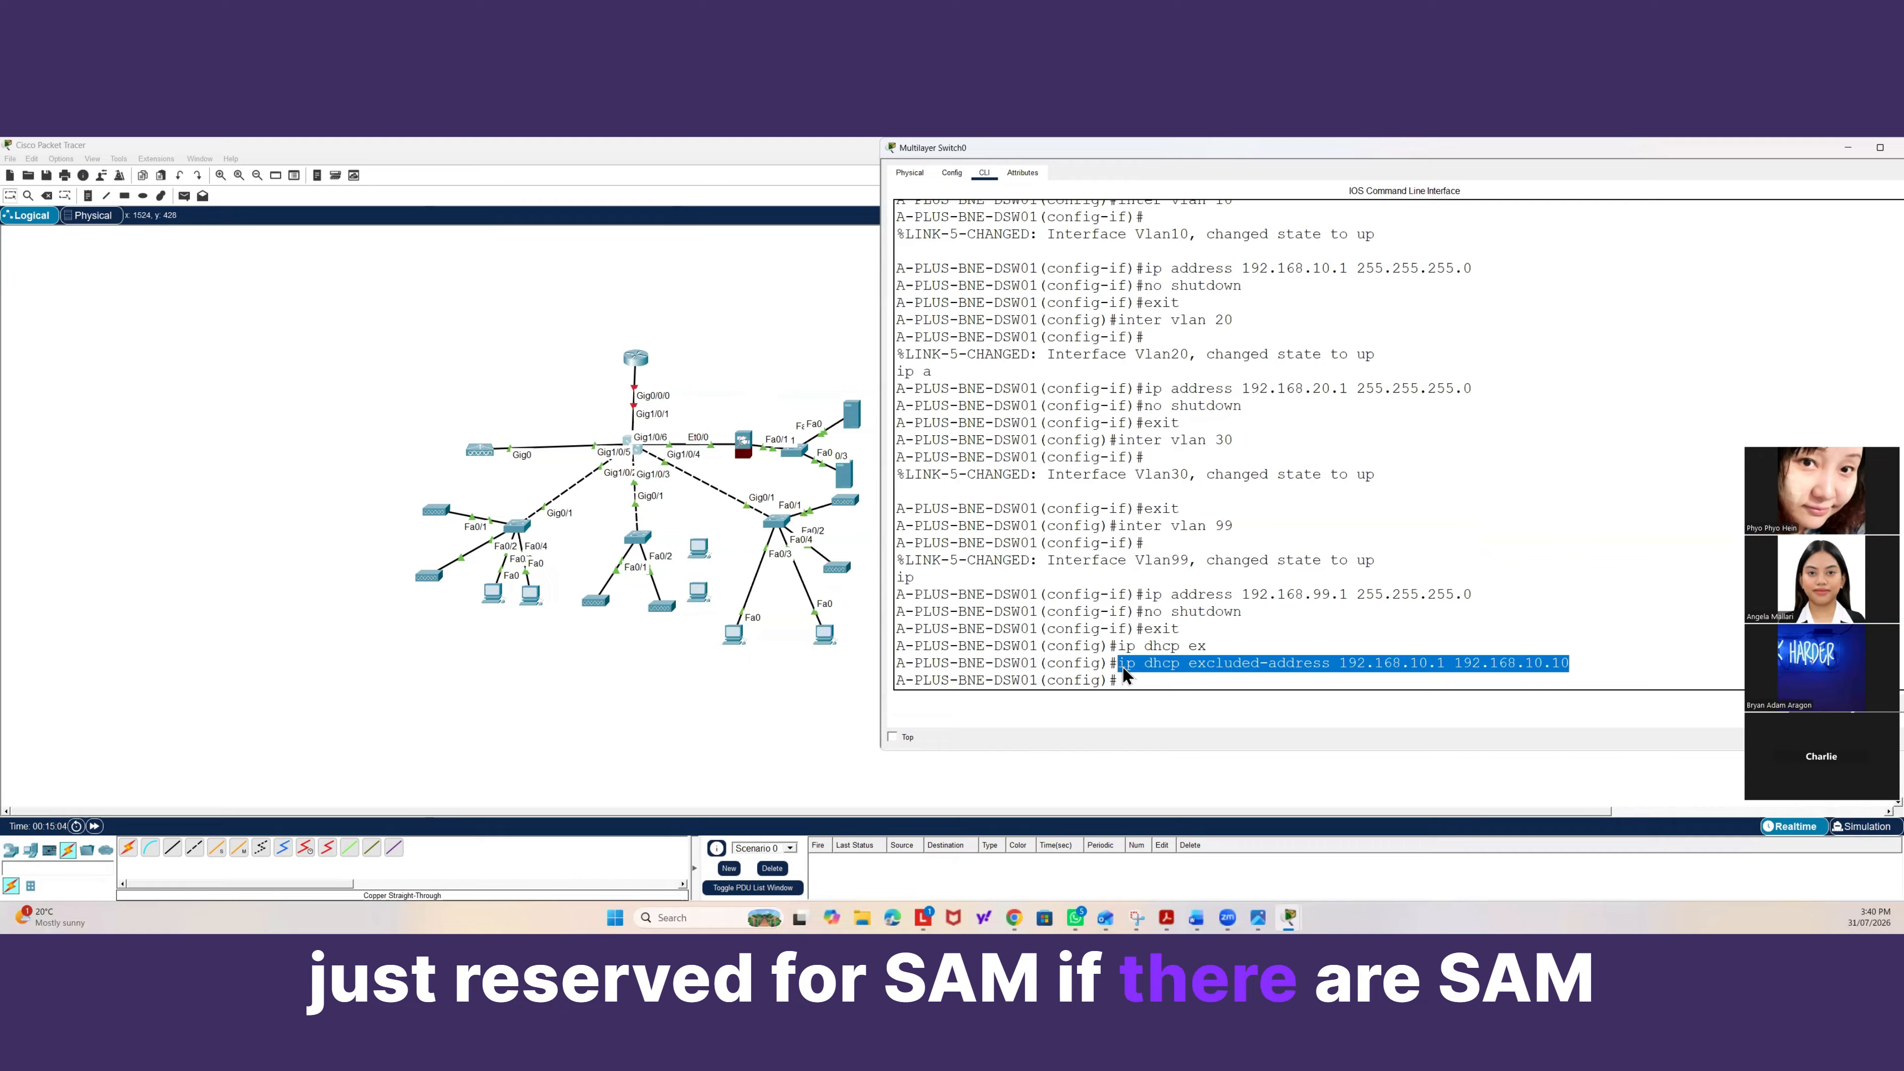
click(1583, 659)
drag(1590, 661, 1124, 666)
drag(1340, 664, 1571, 659)
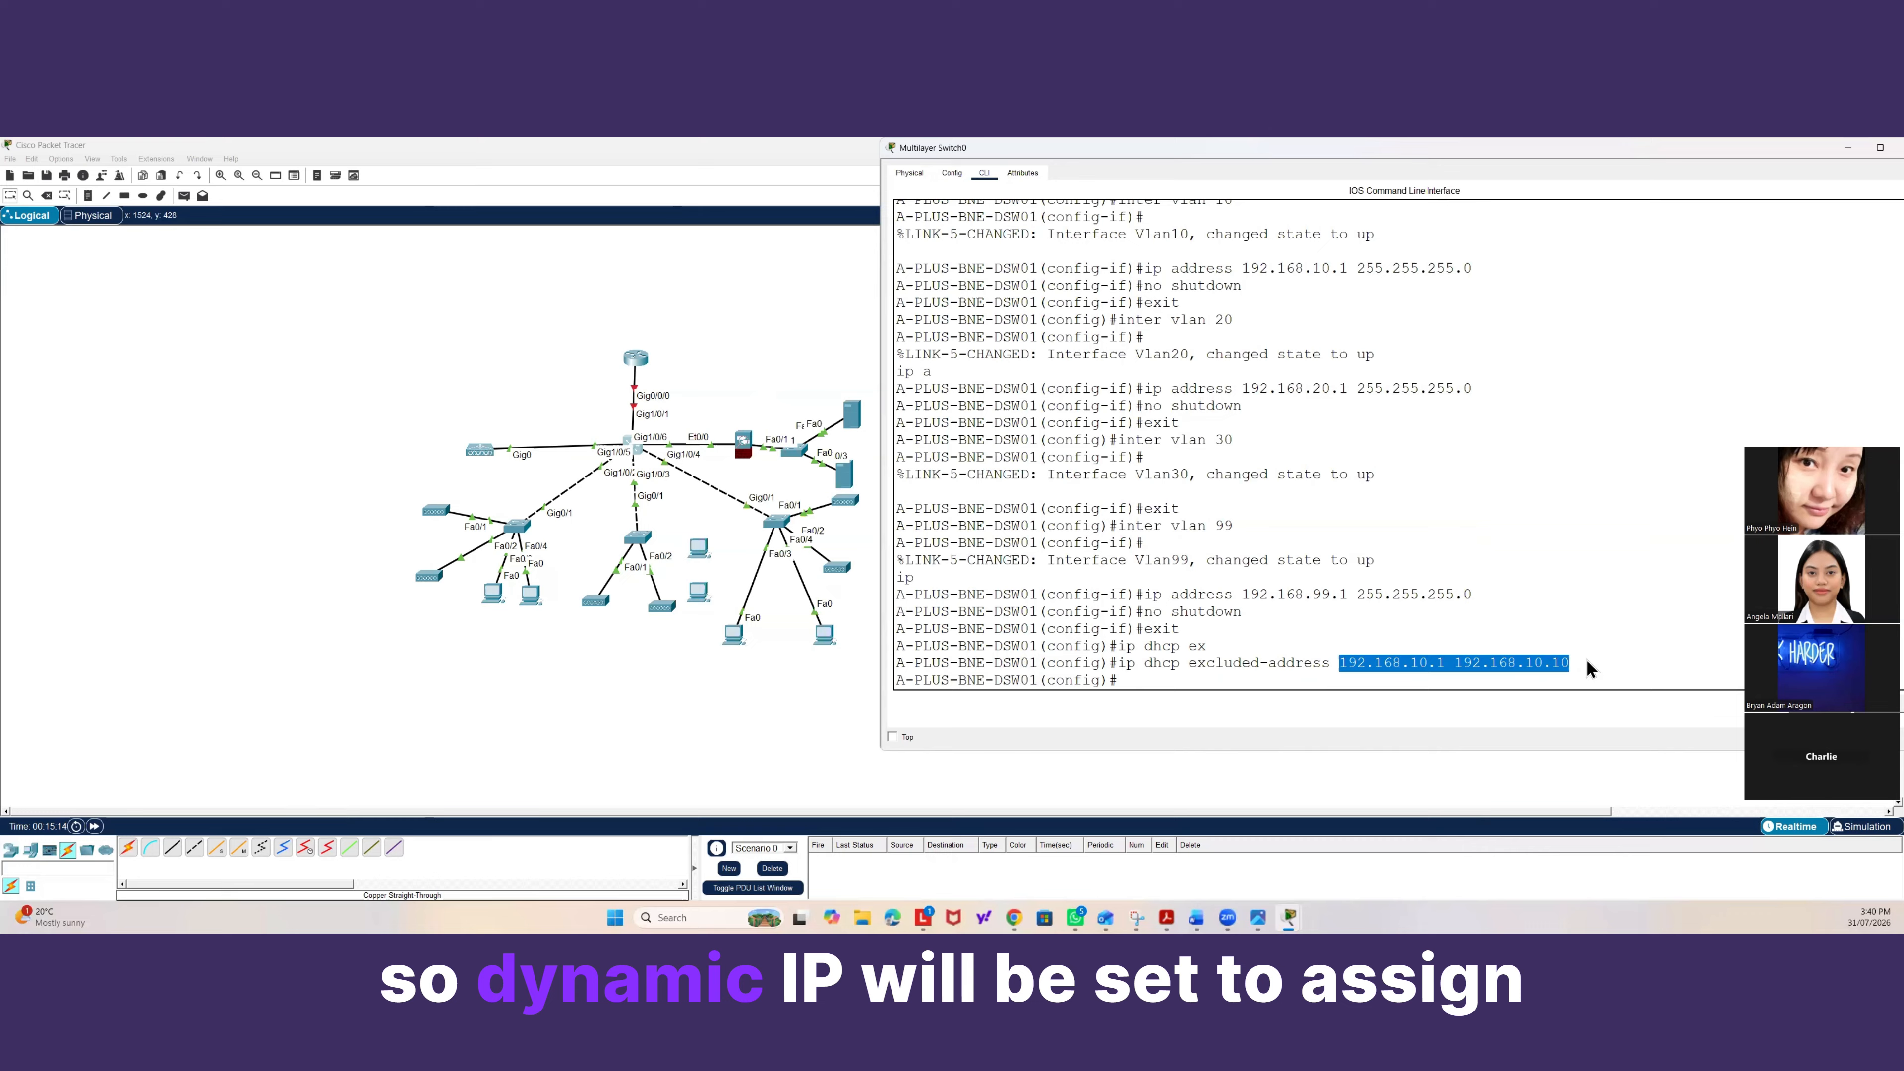
click(1585, 660)
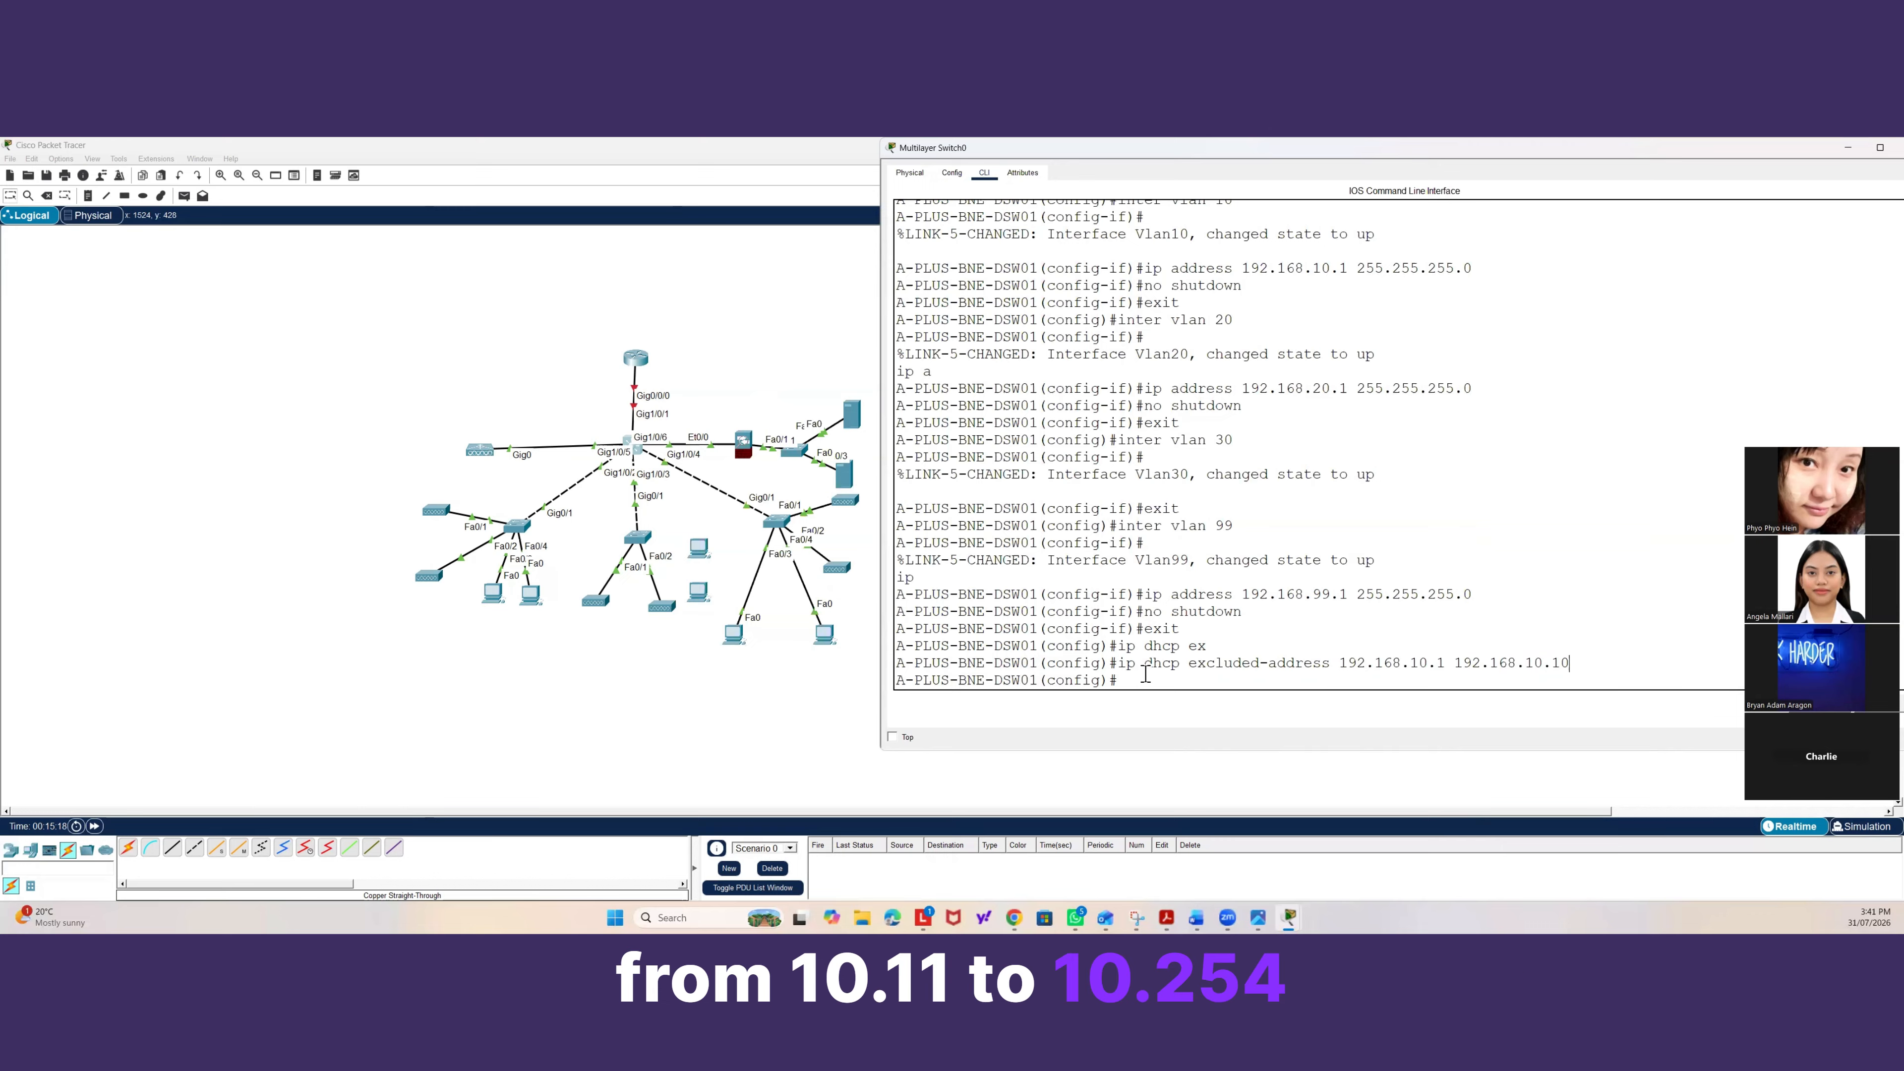
Exclude the DHCP address range 192.168.20.1 to 192.168.20.10 on the switch.
text(ip d)
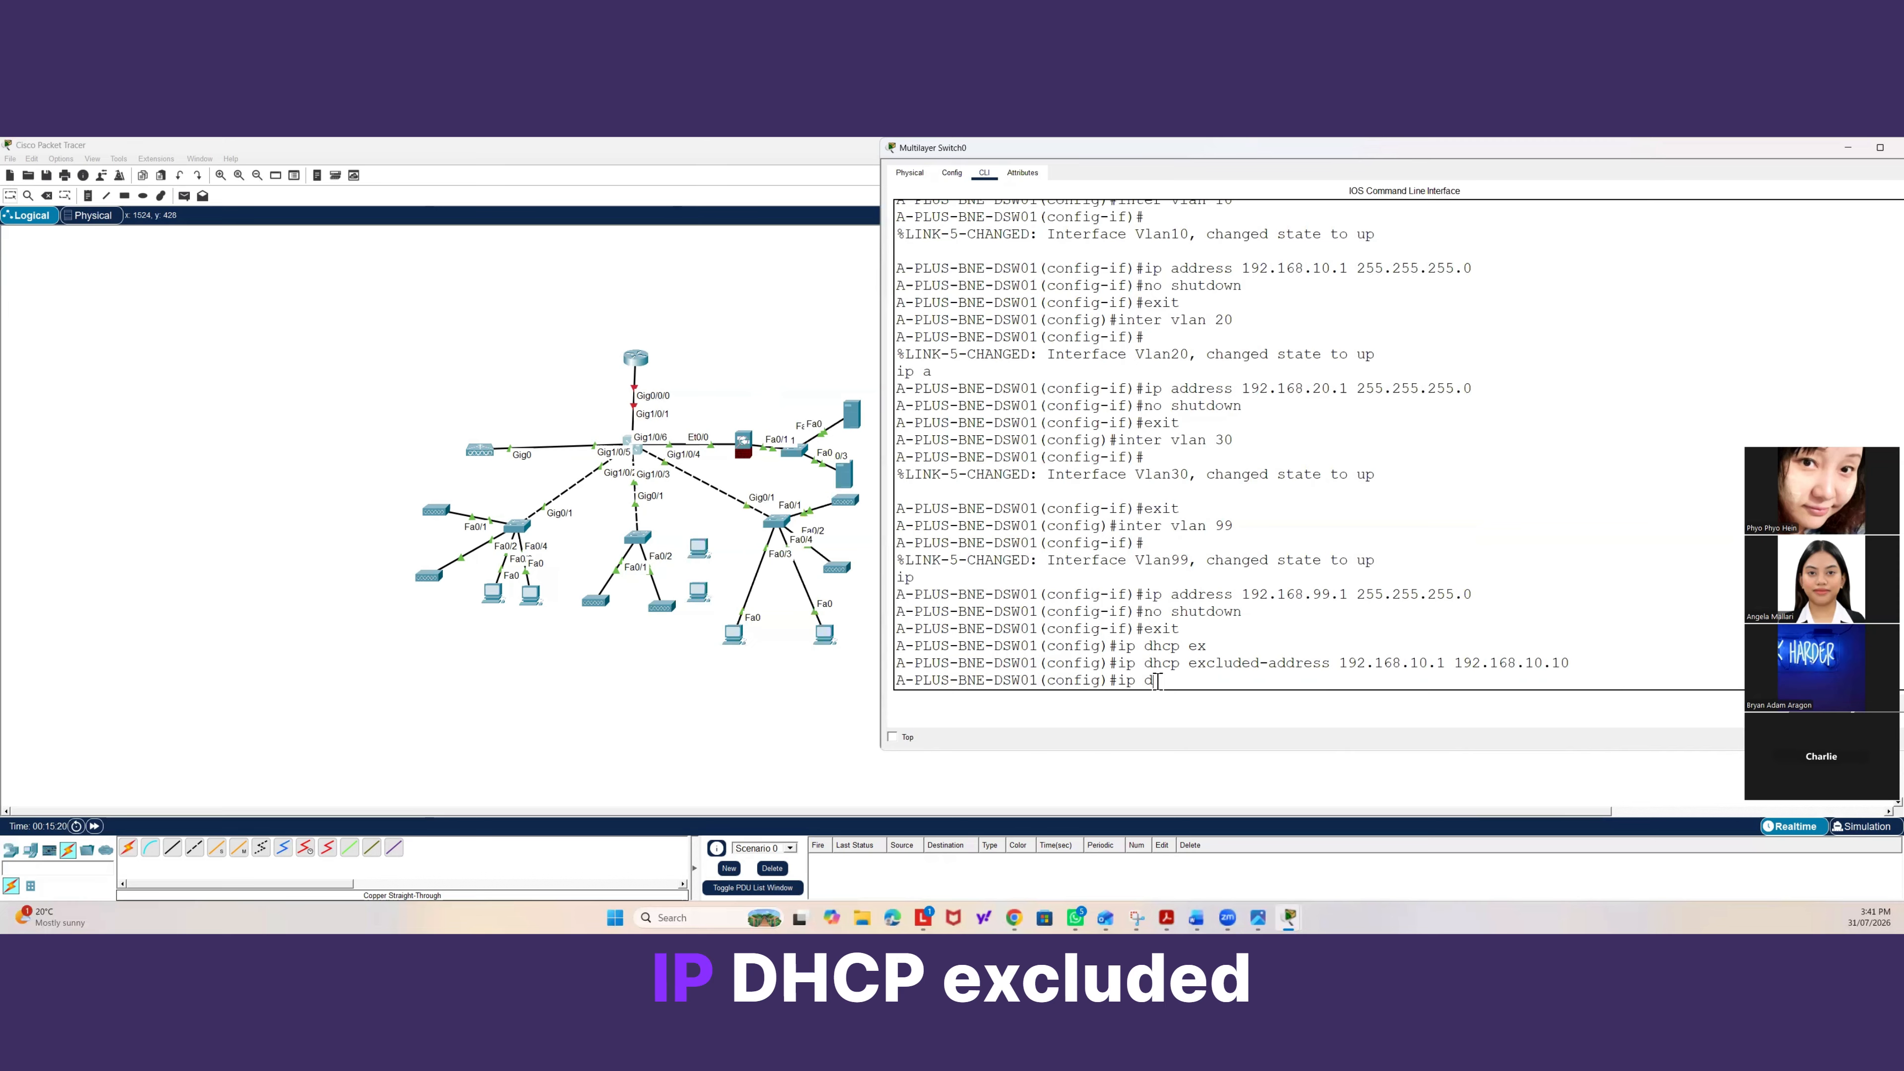
text(hcp exclud)
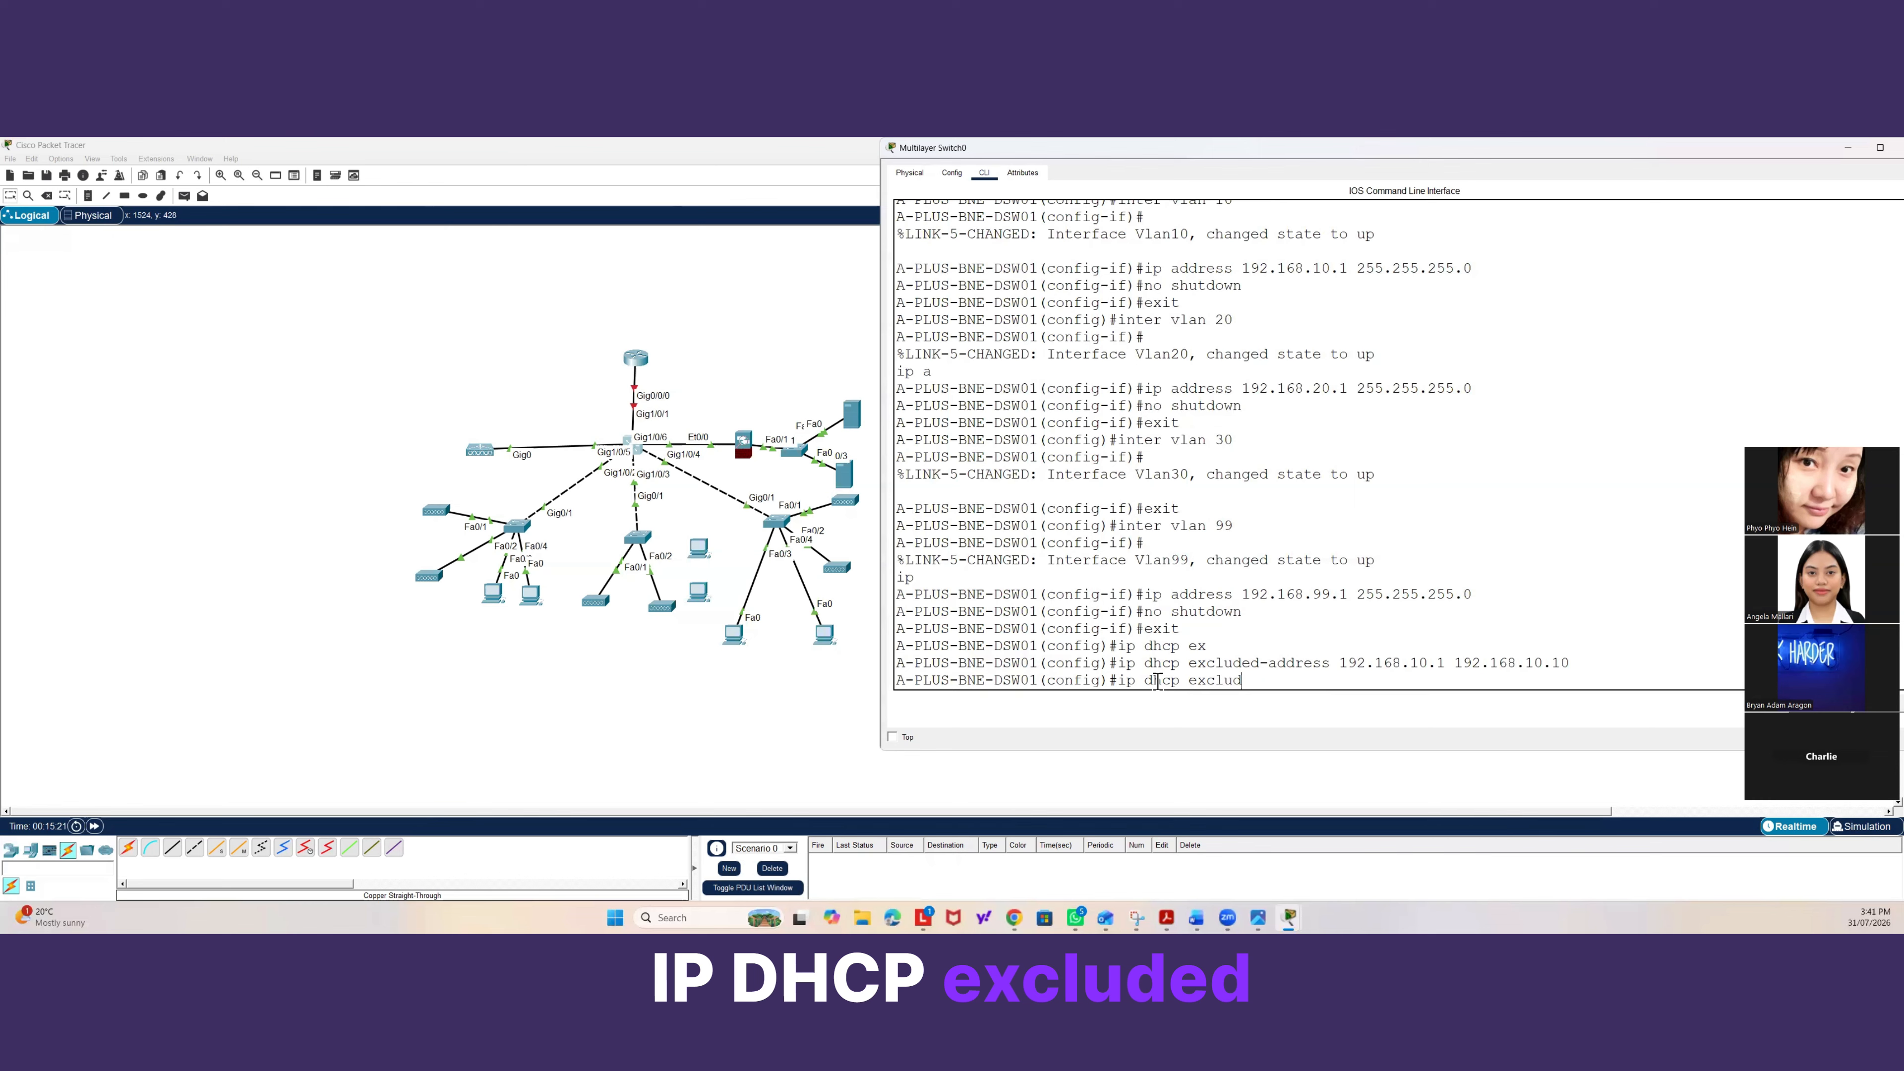
text(ed-)
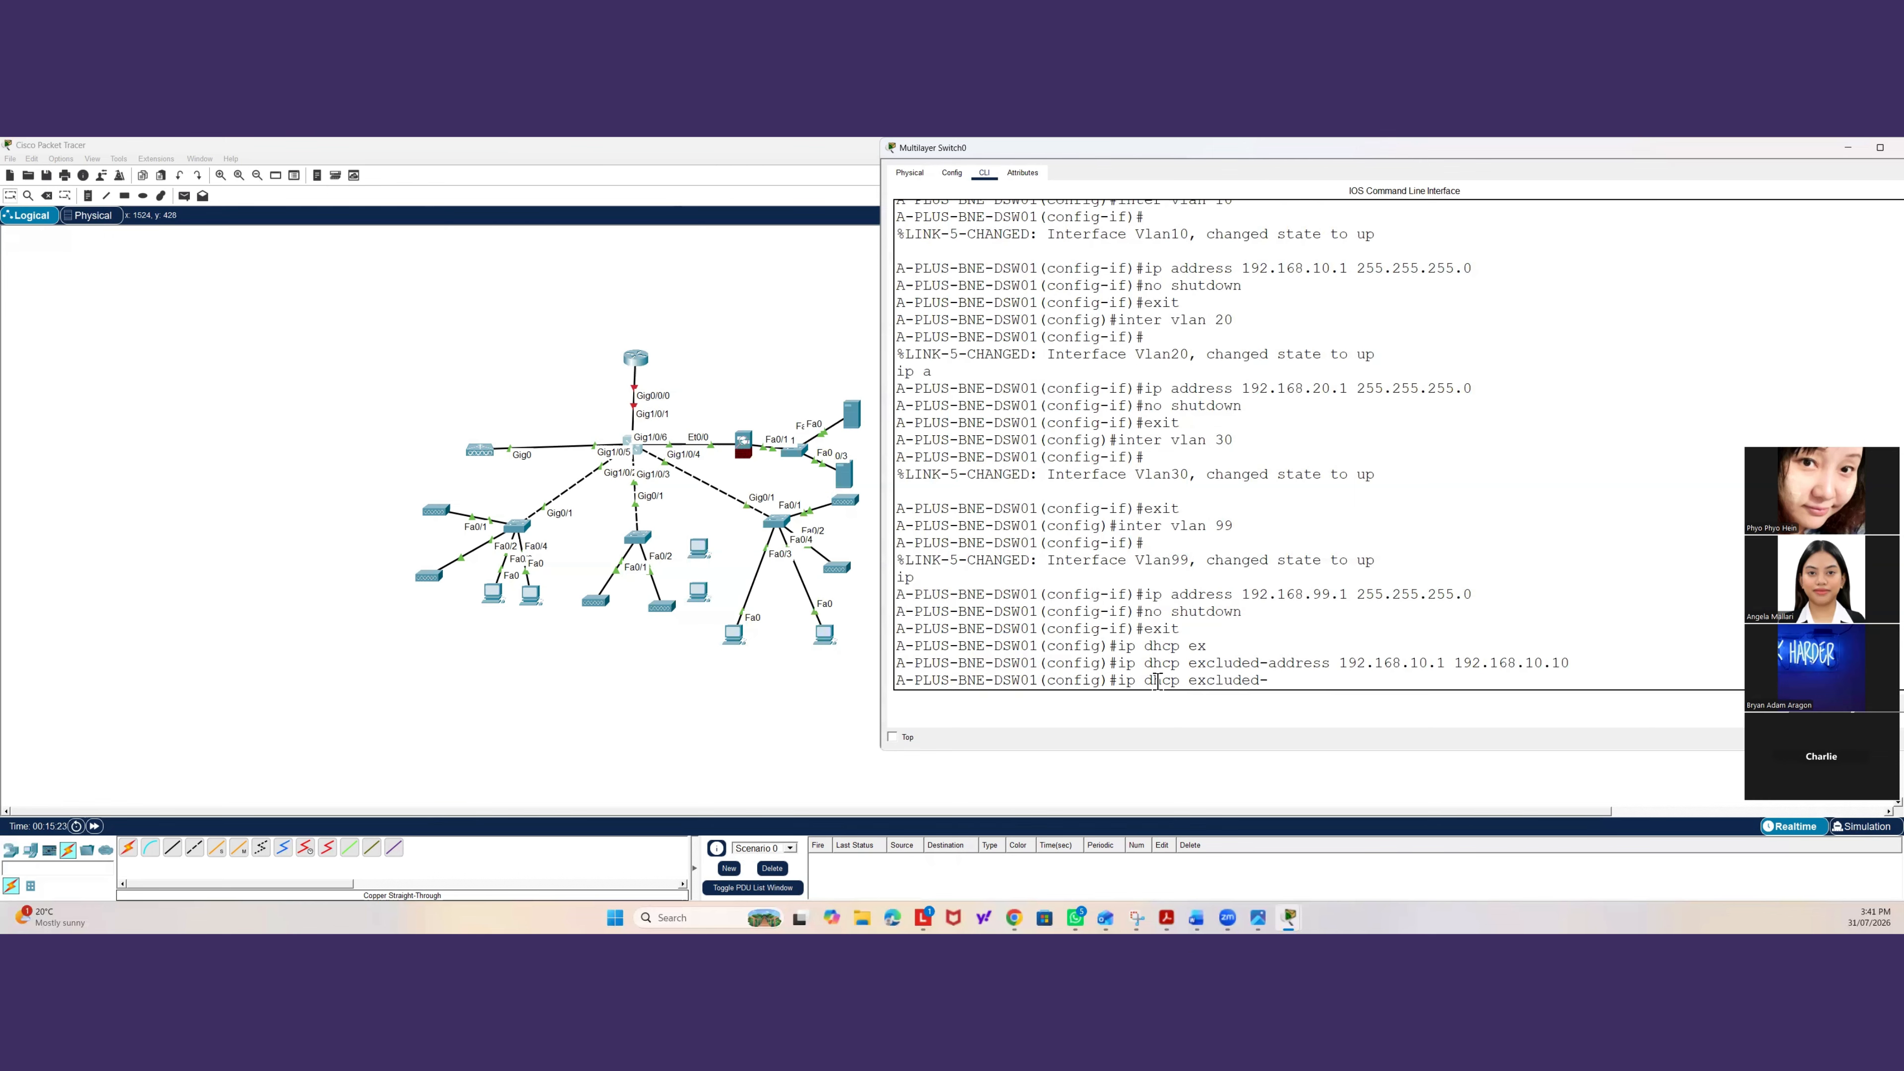
text(address 1)
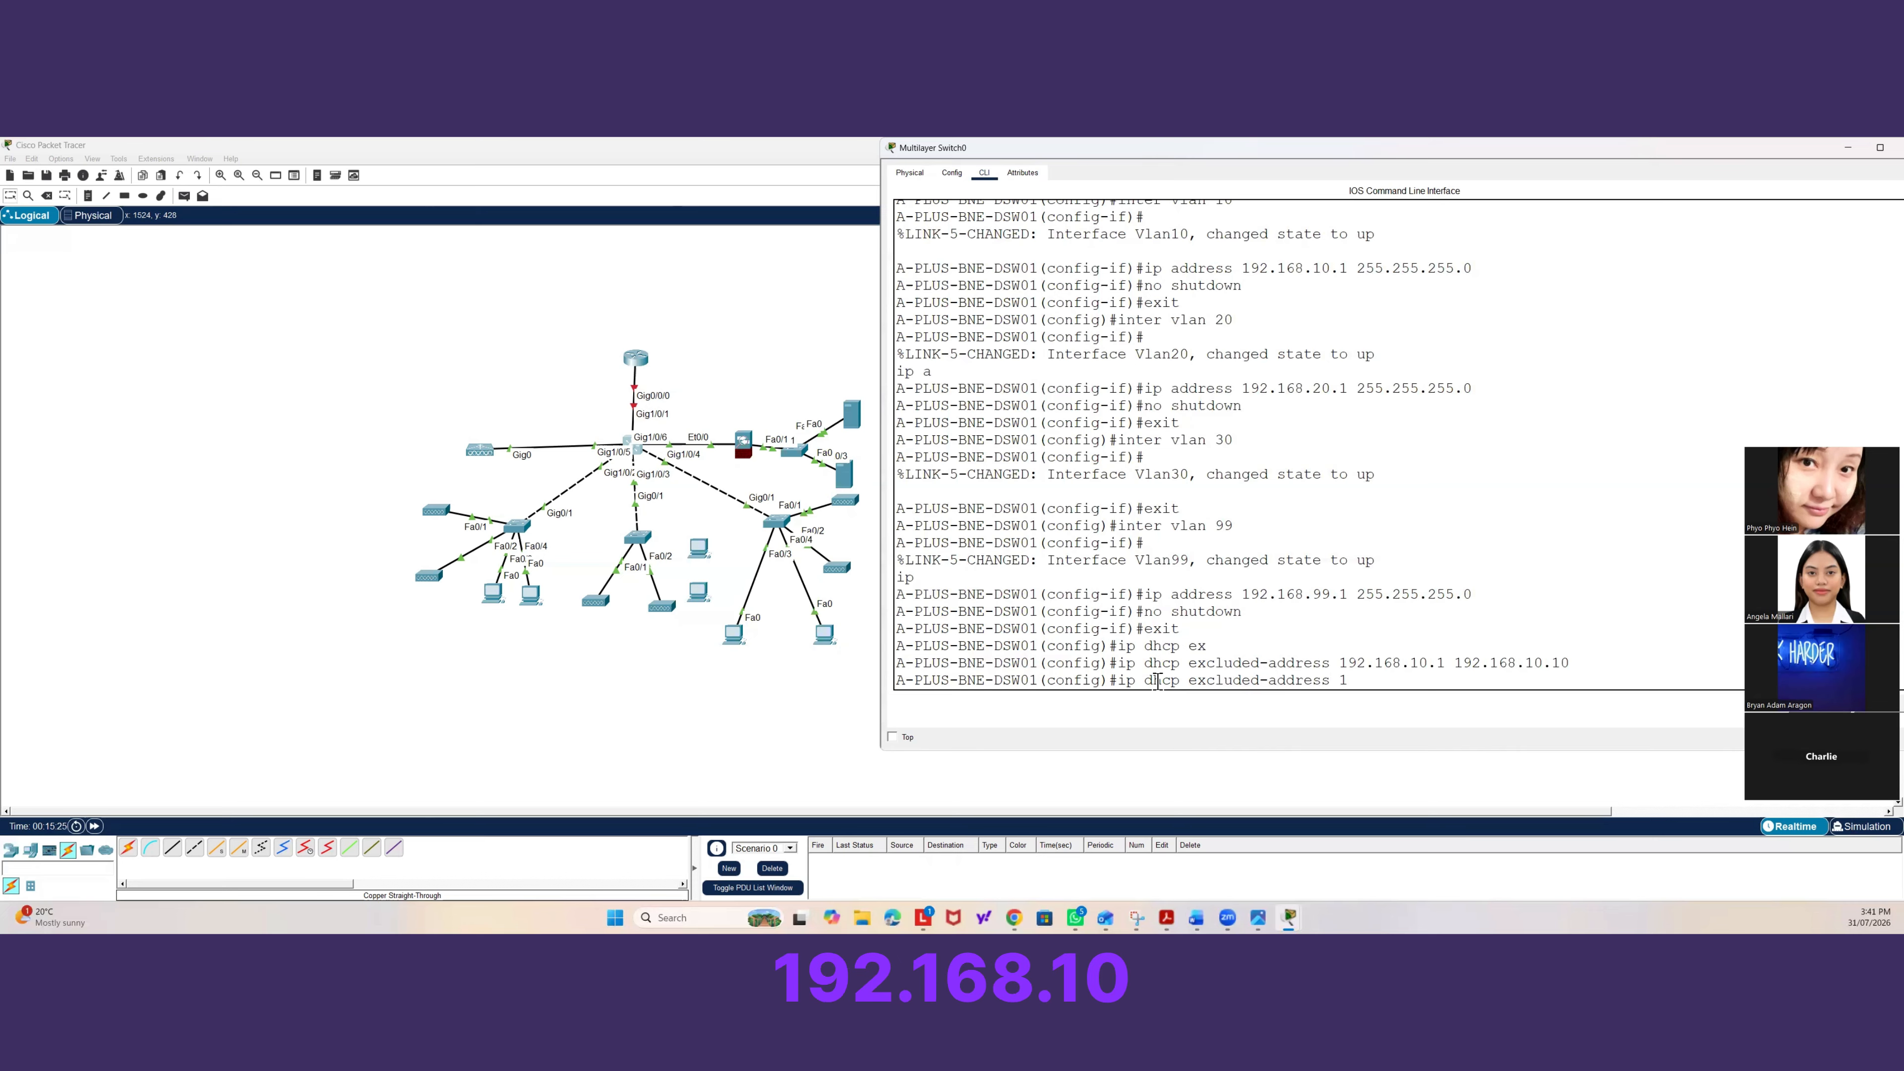
text(92.168.10)
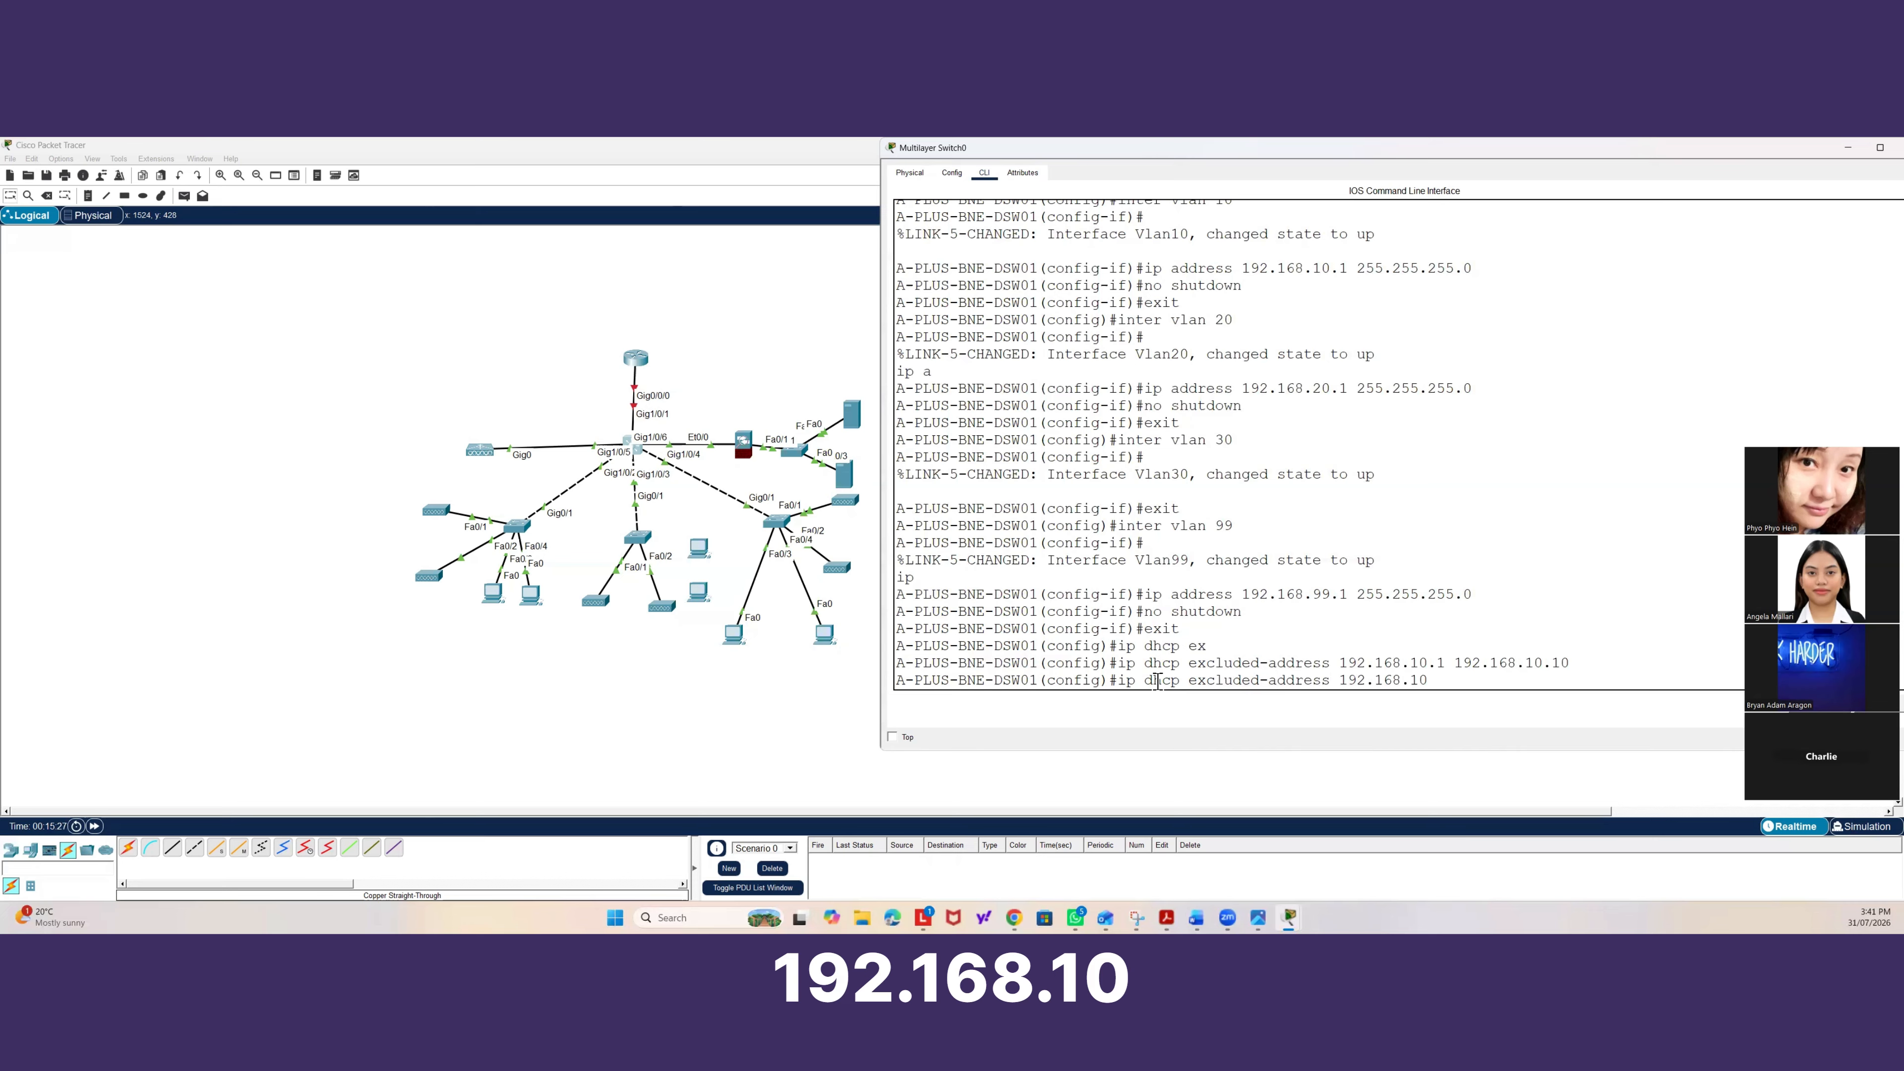
key(BackSpace)
key(BackSpace)
text(20.)
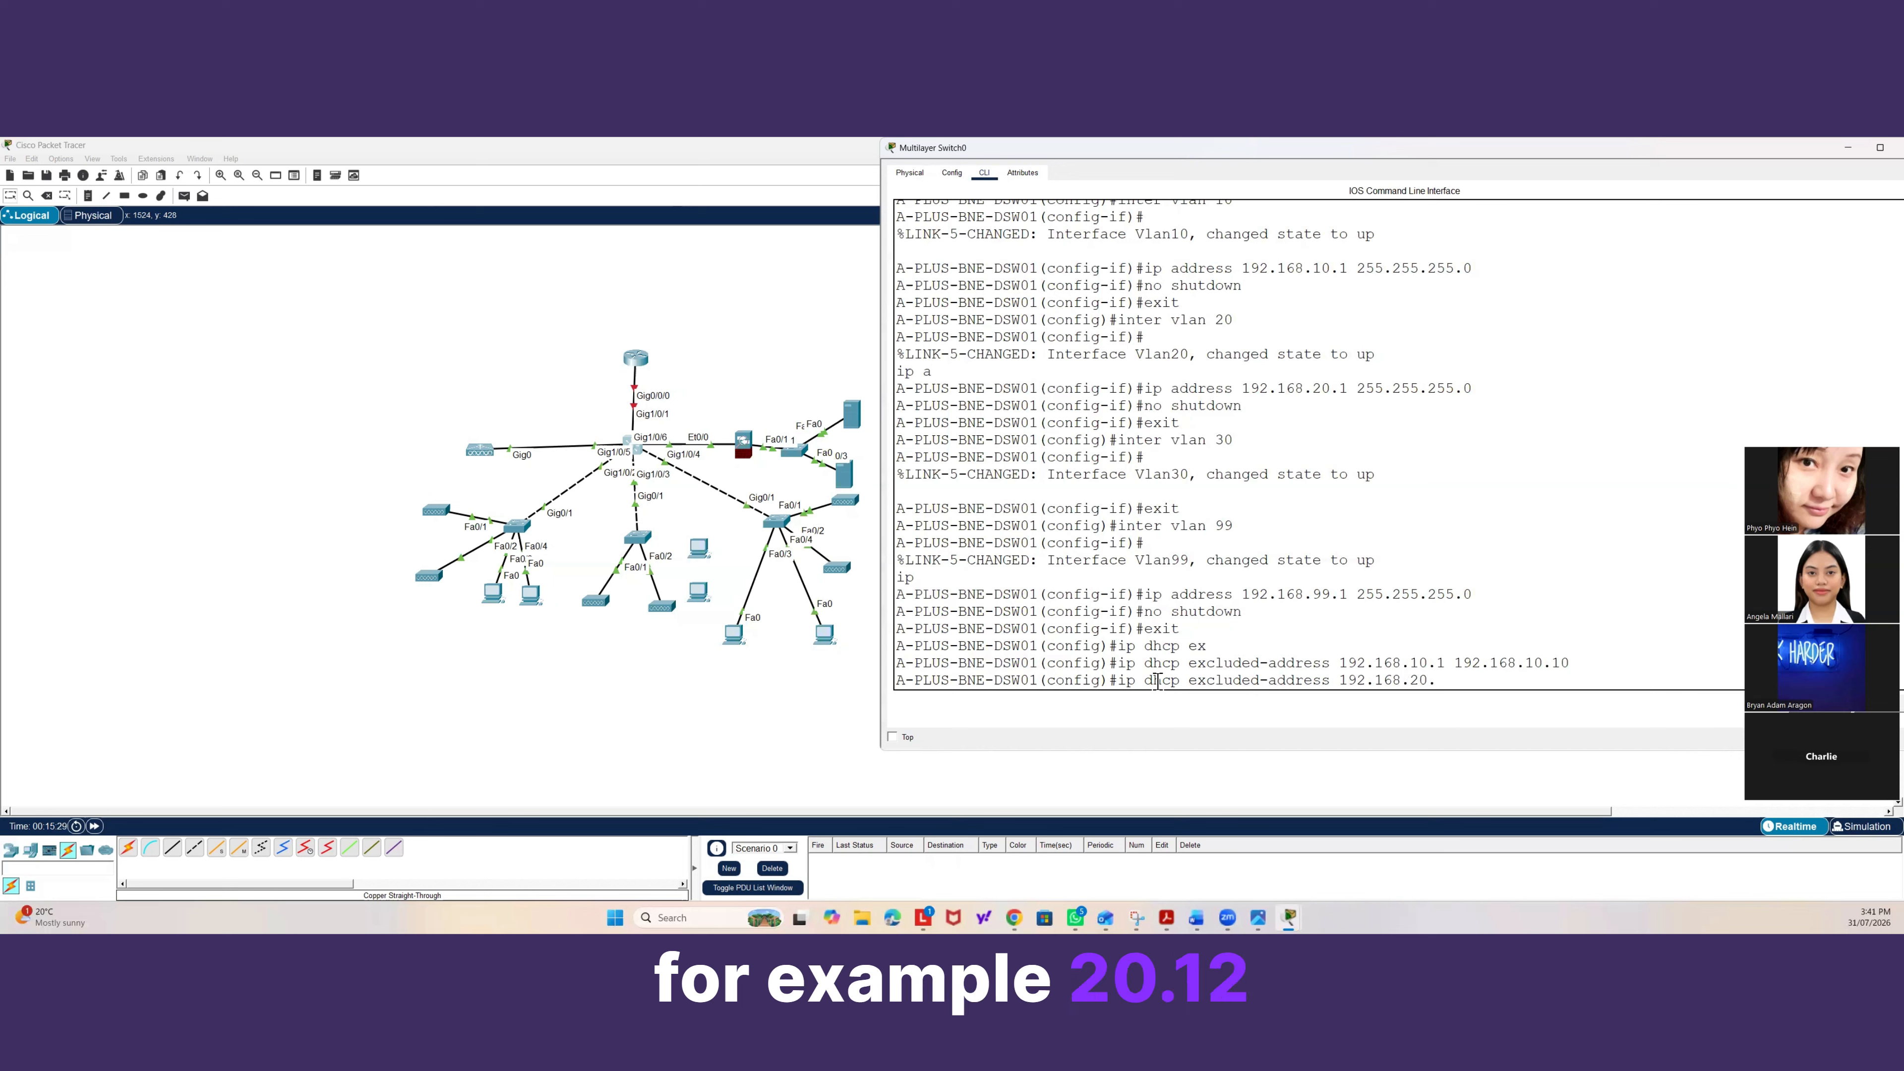
text(1 192.1)
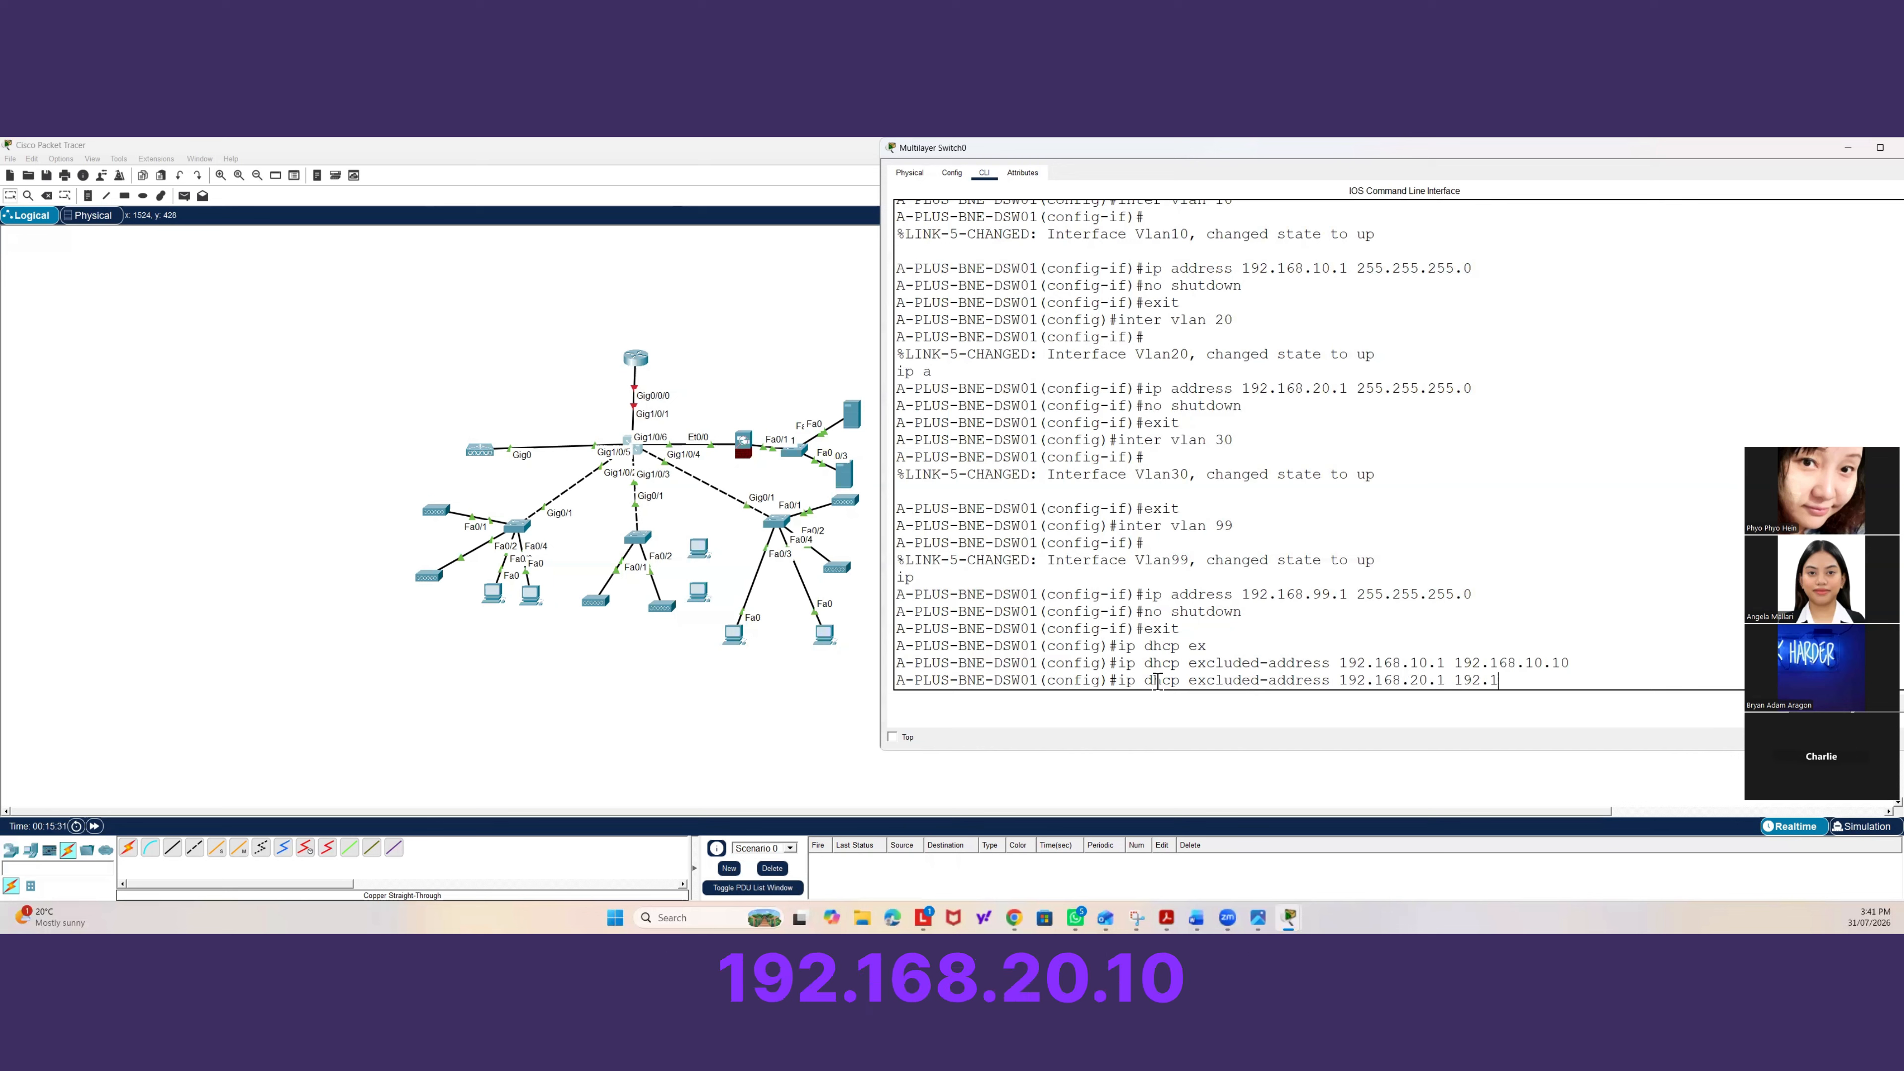
text(68.20.10)
key(Return)
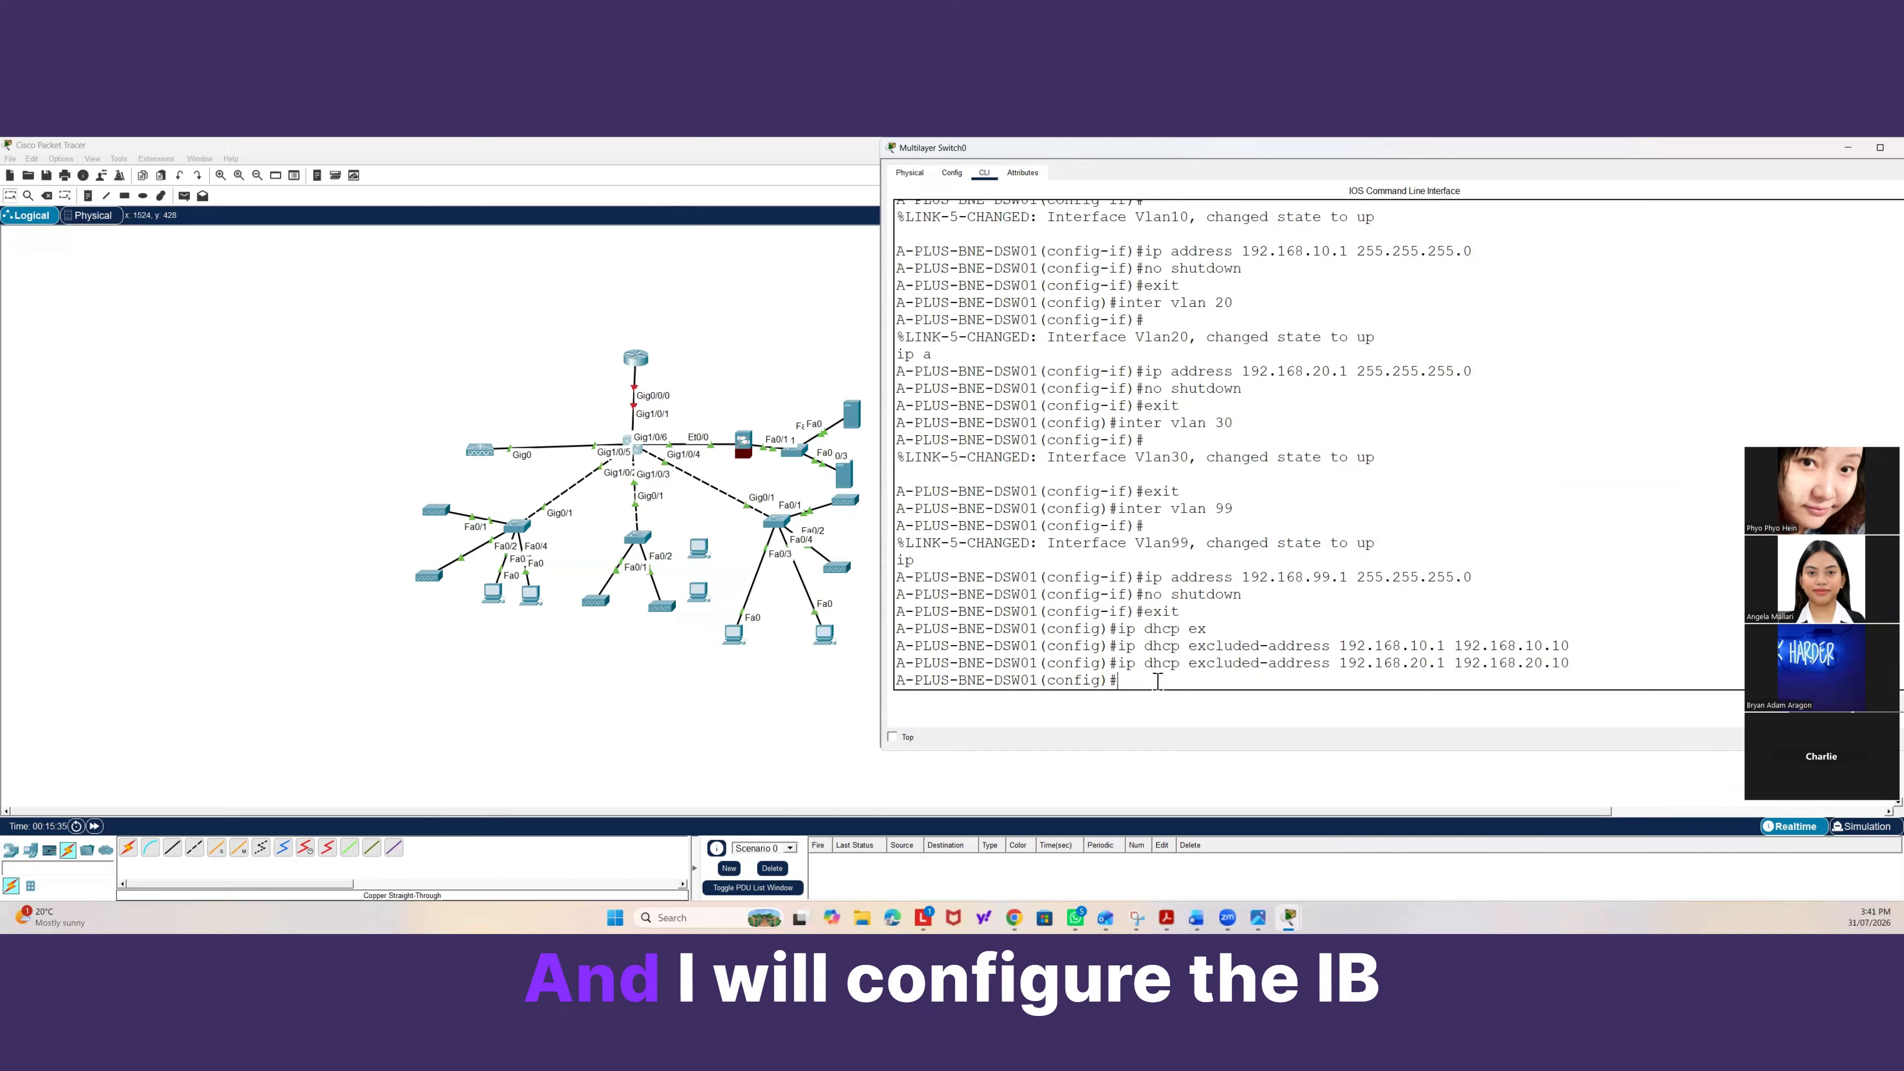
Create a DHCP pool named Students and set its network to 192.168.10.0 with mask 255.255.255.0.
text(ip dh)
key(Tab)
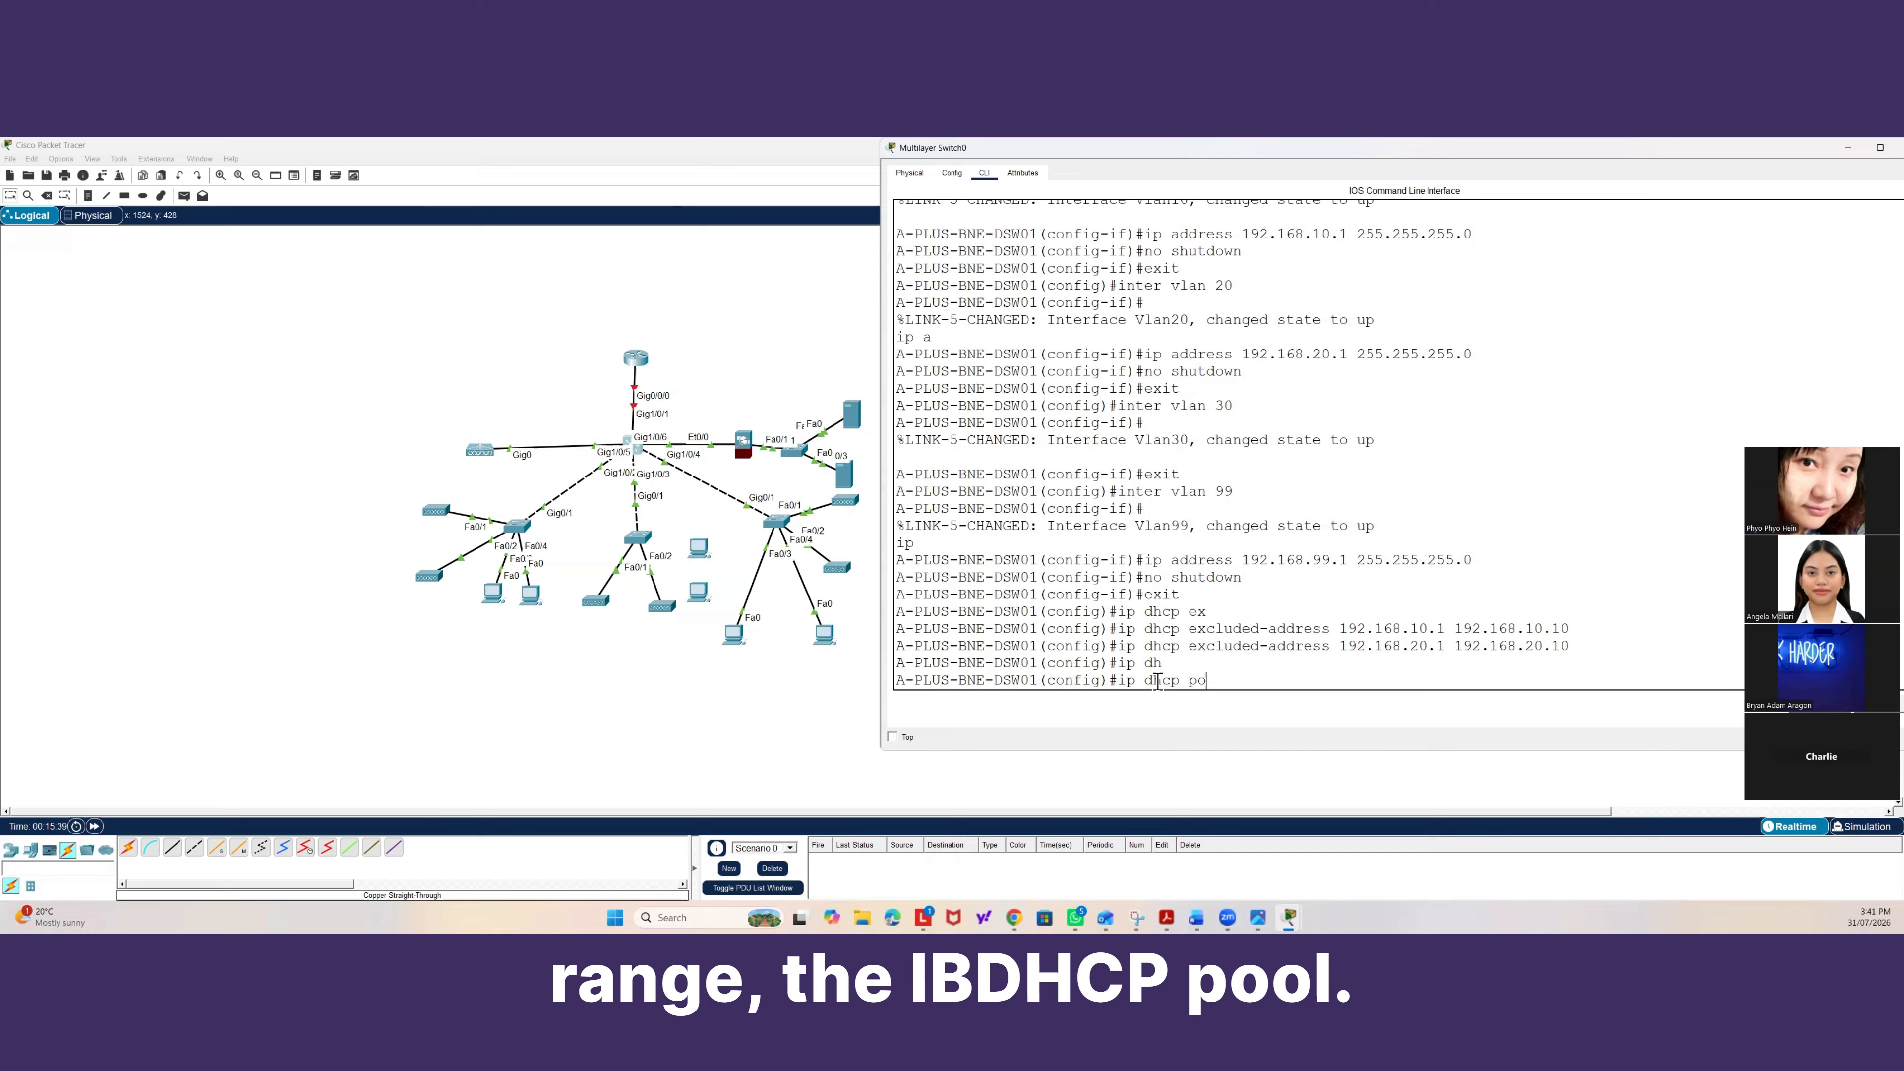
text(pool)
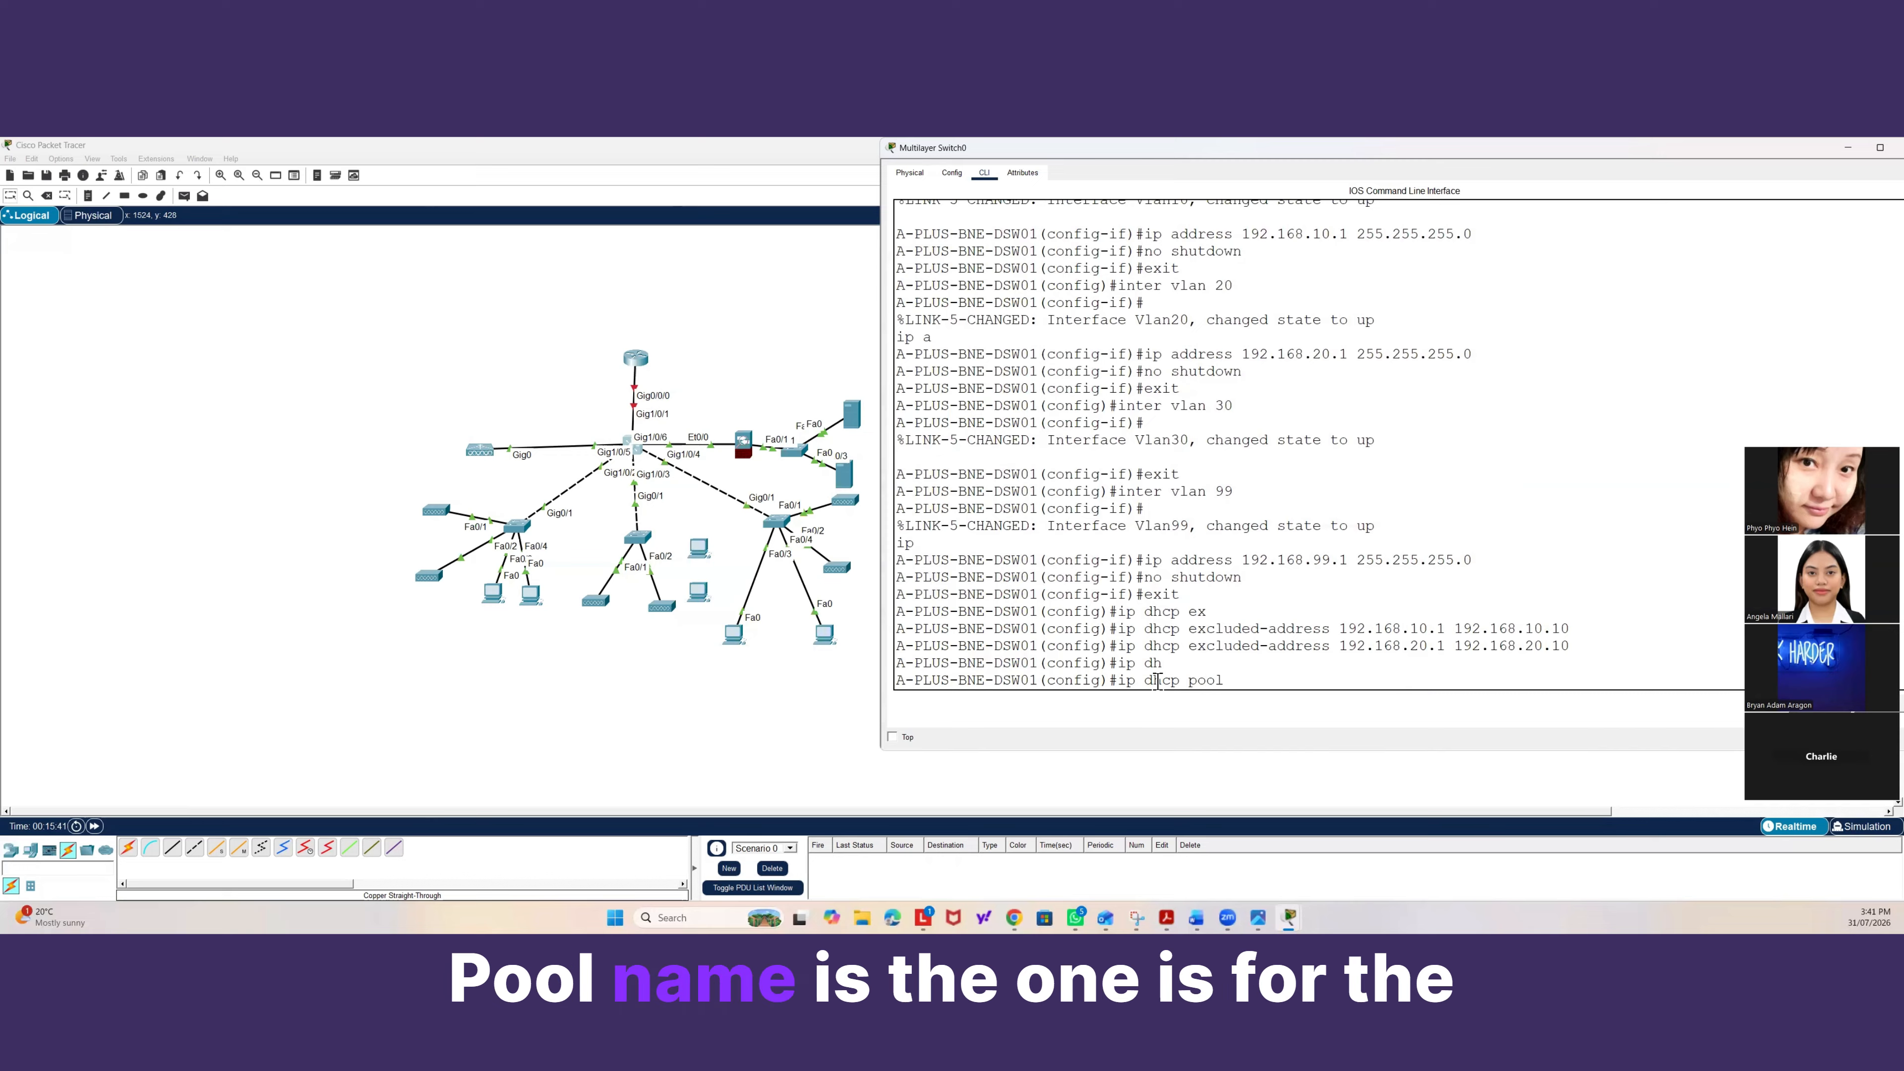
scroll(1184, 563, up, 6)
scroll(1192, 504, down, 6)
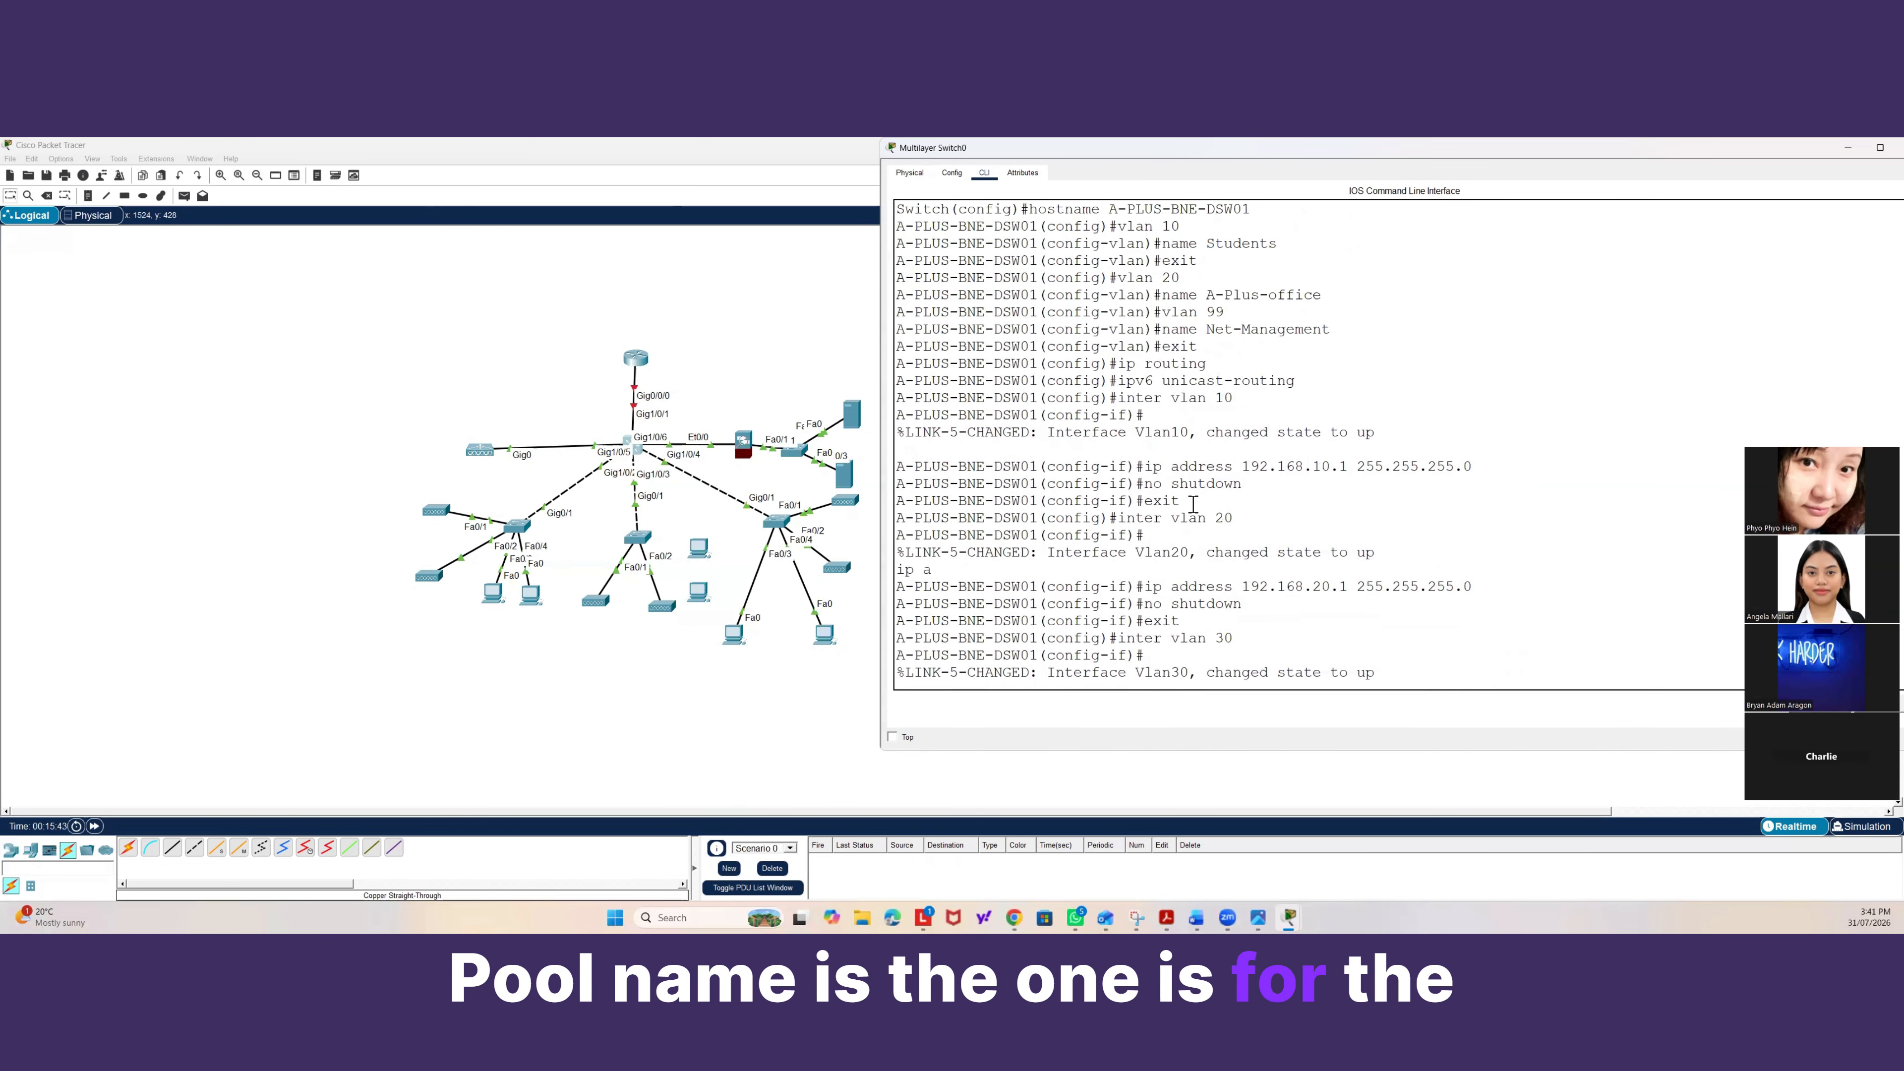
text(Students)
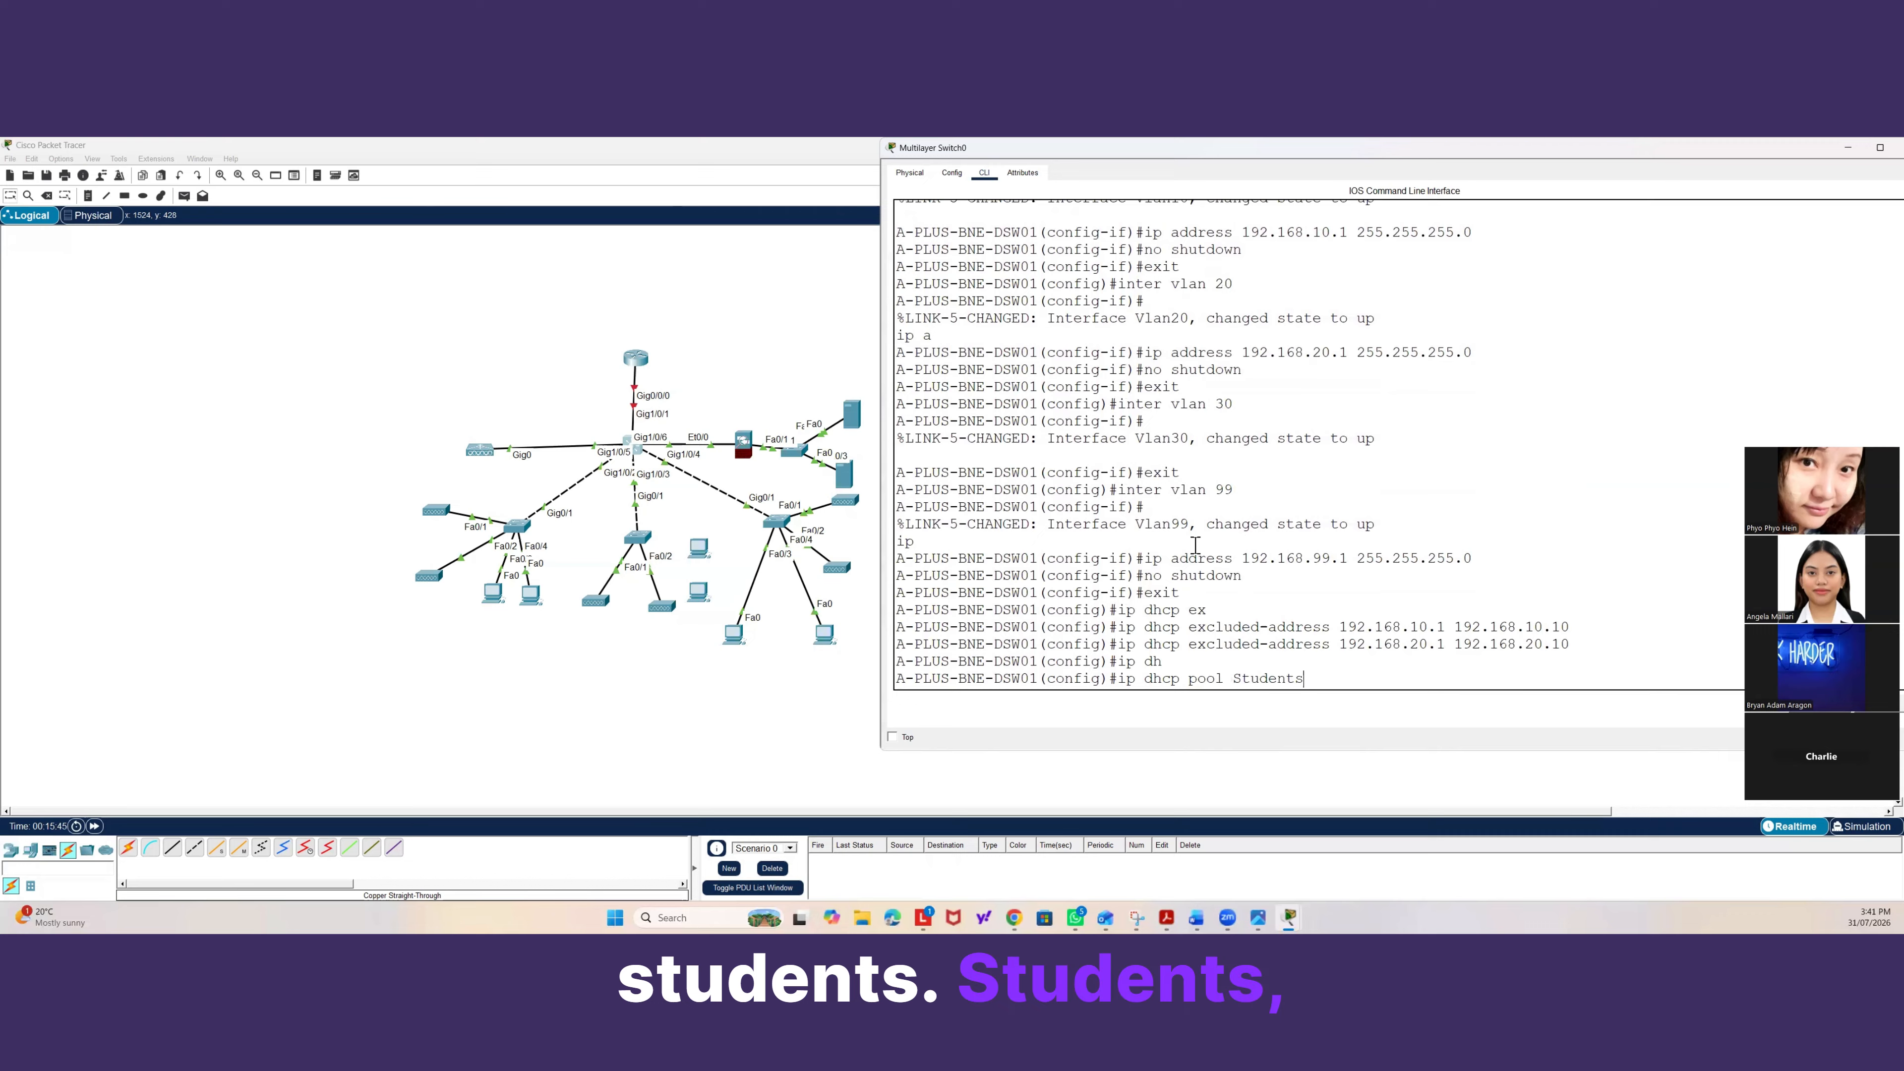
key(Return)
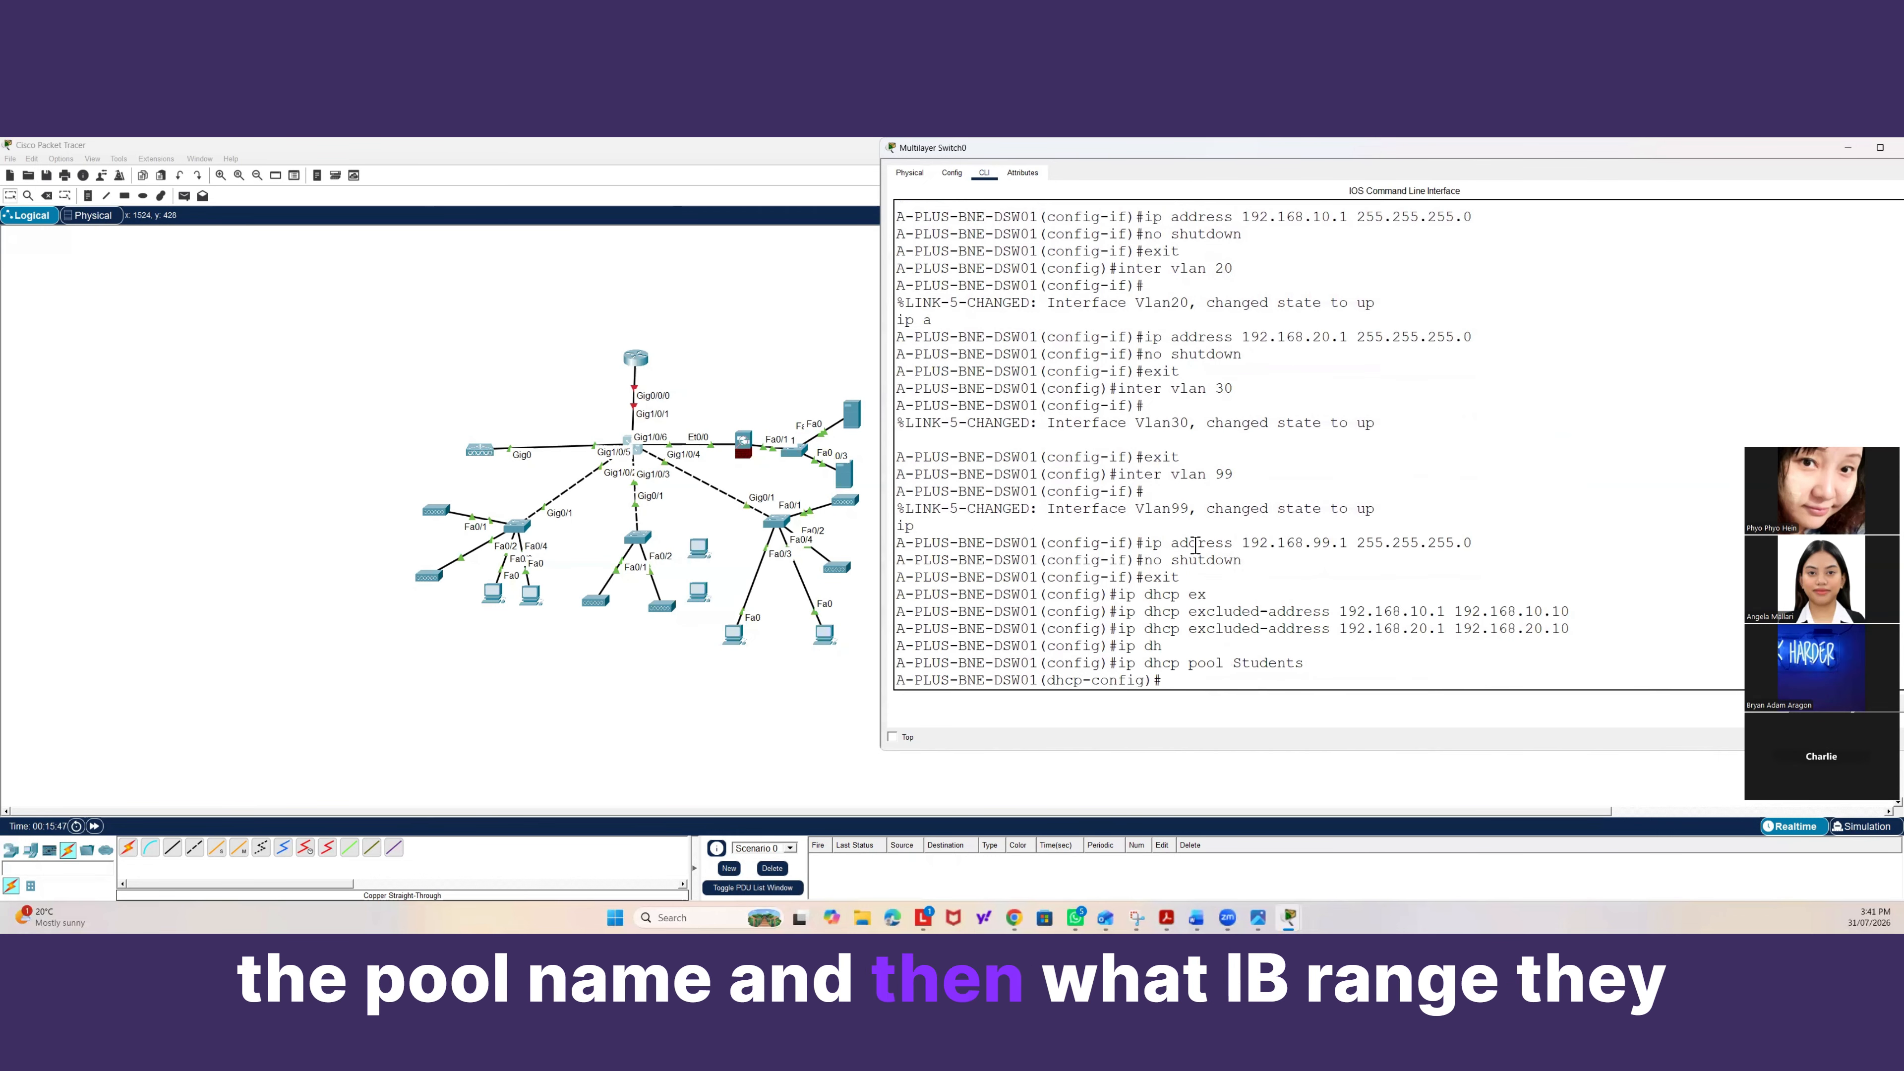
text(network )
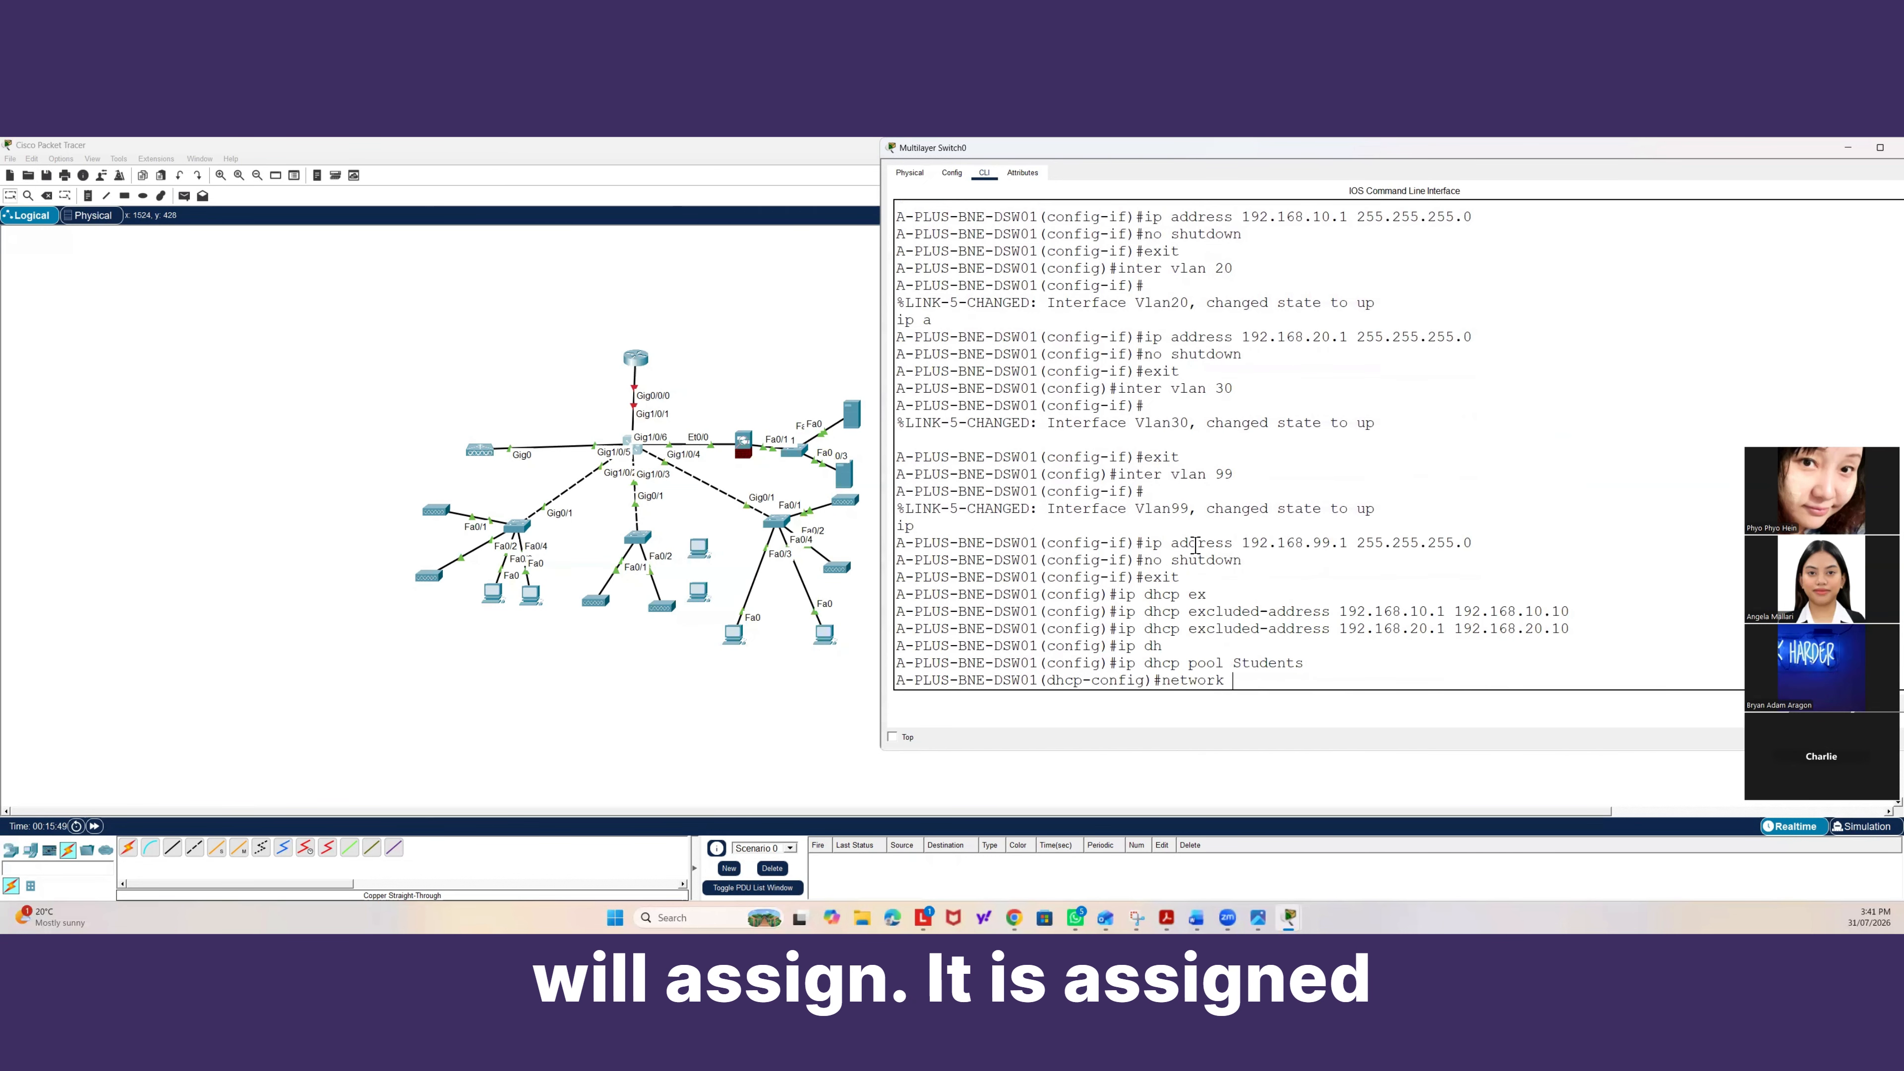
text(192.168.10.0)
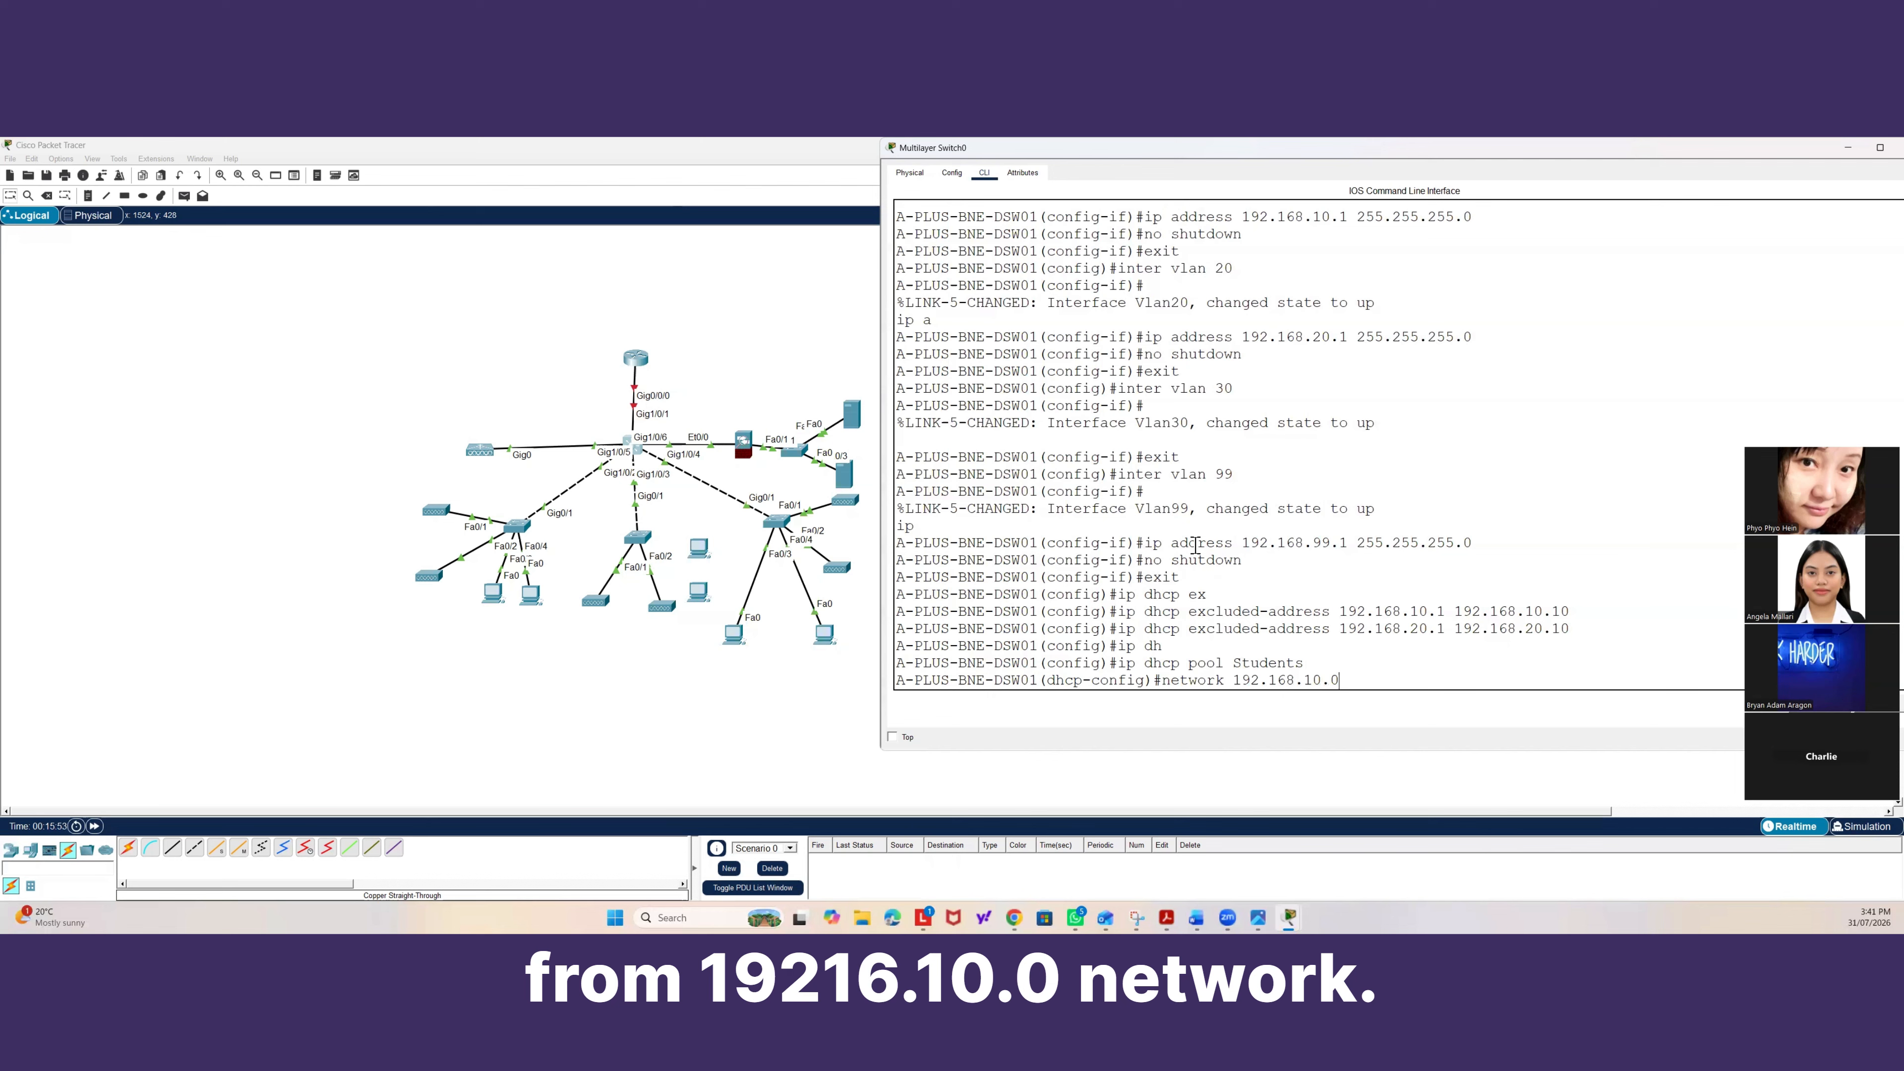
text( 255.25)
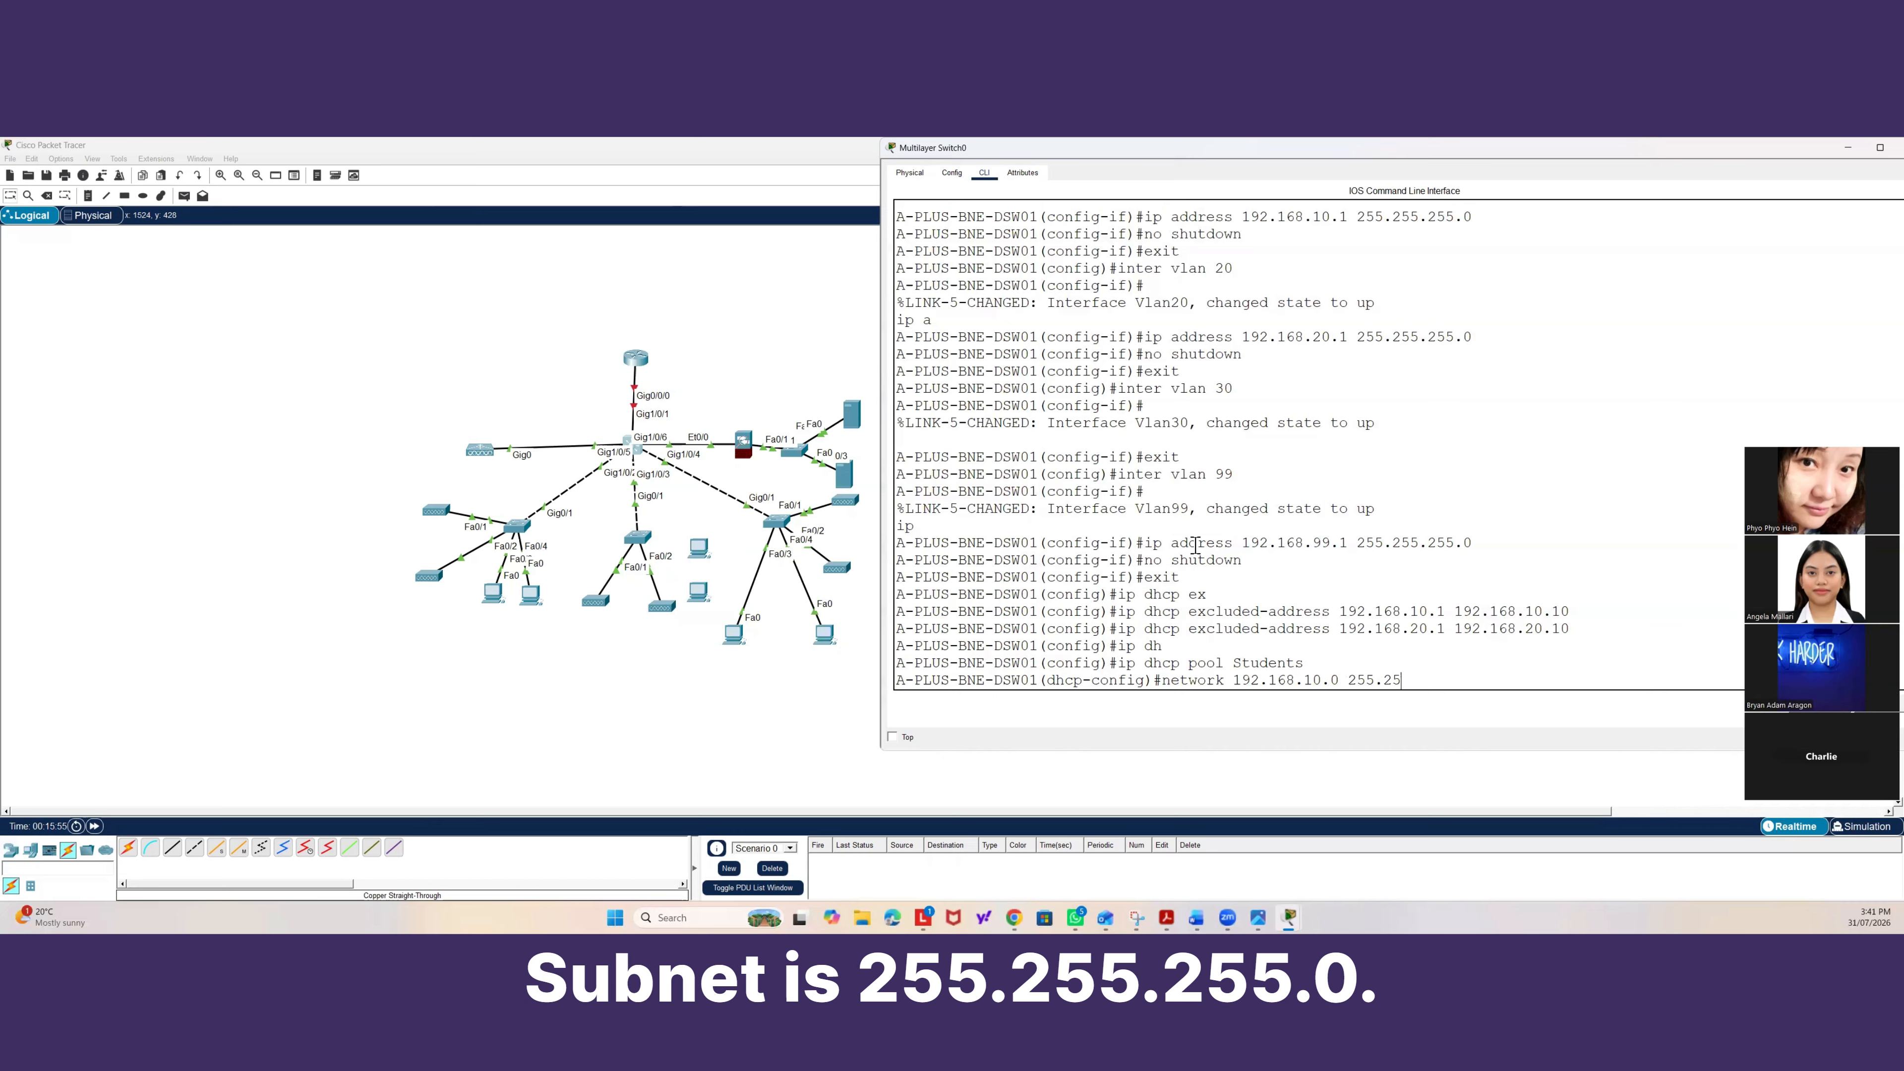
text(5.255.0)
key(Return)
Set the Students pool's default router to 192.168.10.1 and DNS server to 8.8.8.8, then exit the pool.
text(defau)
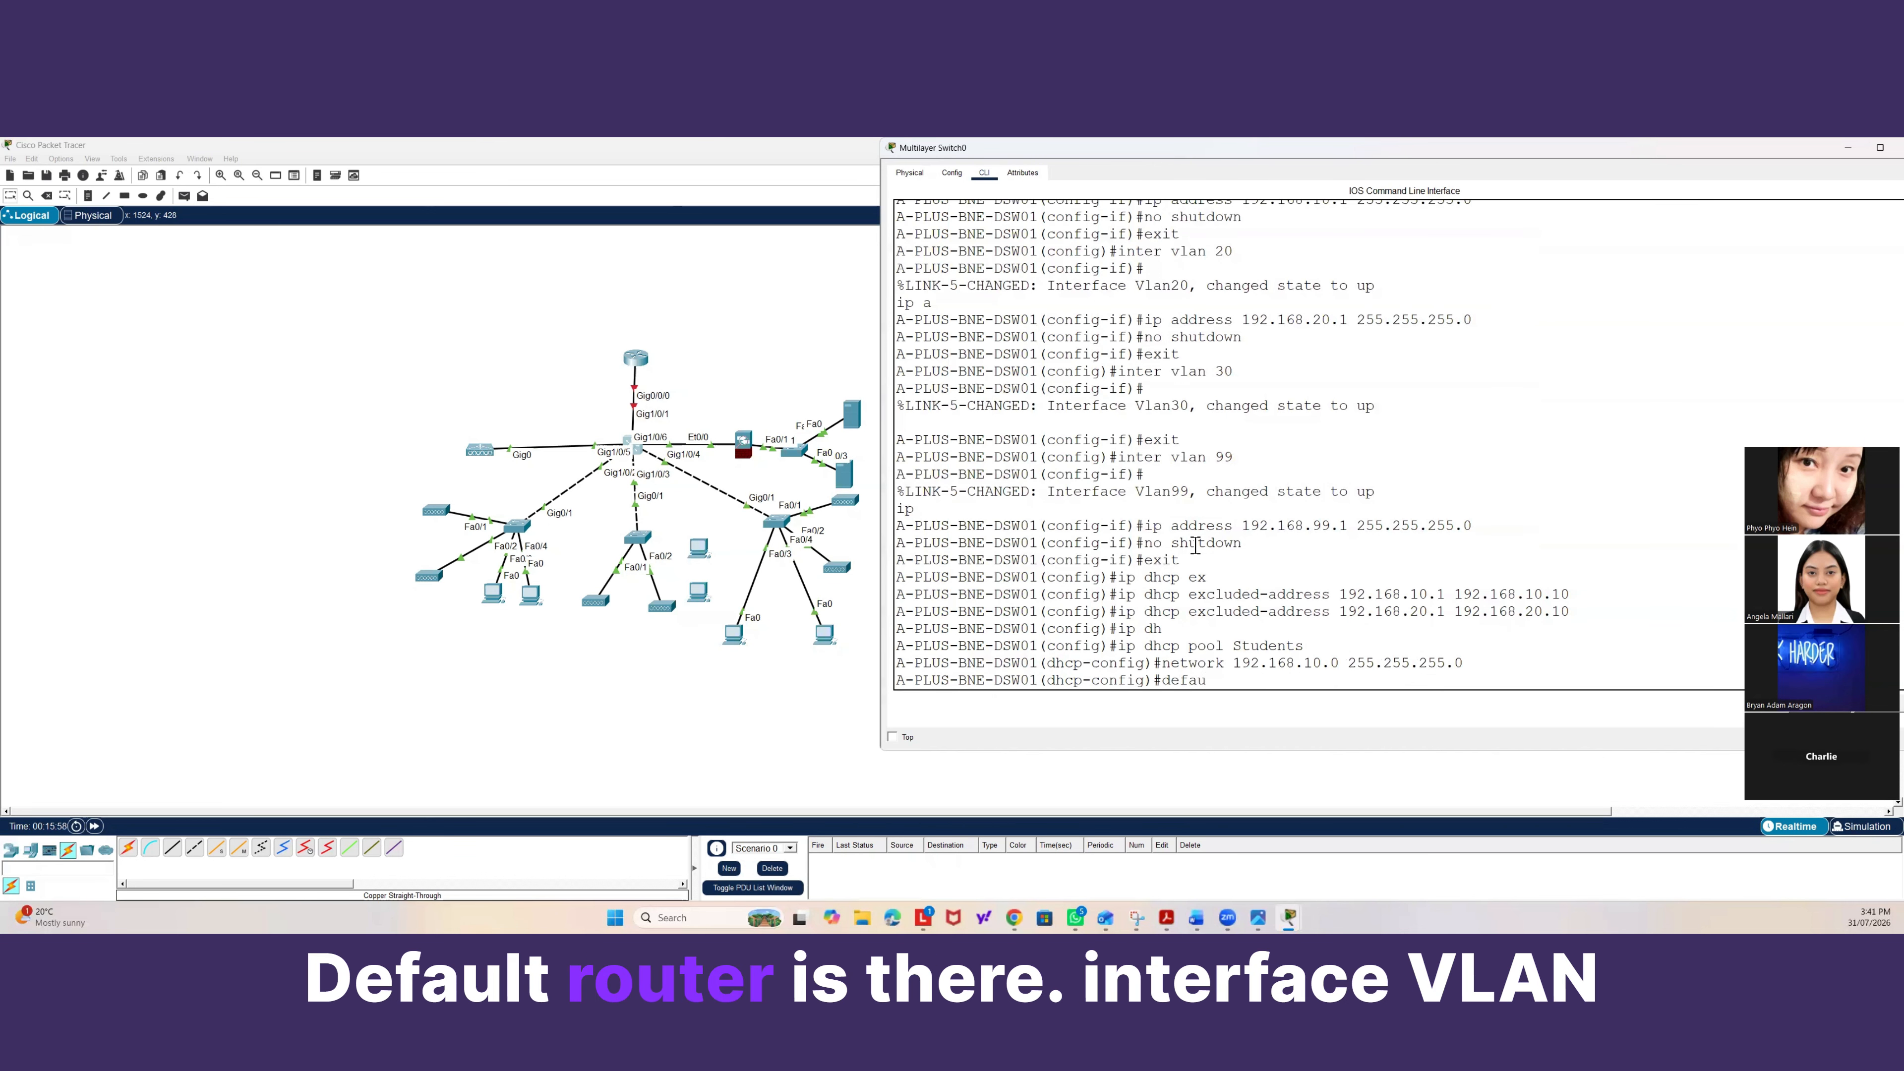
key(Tab)
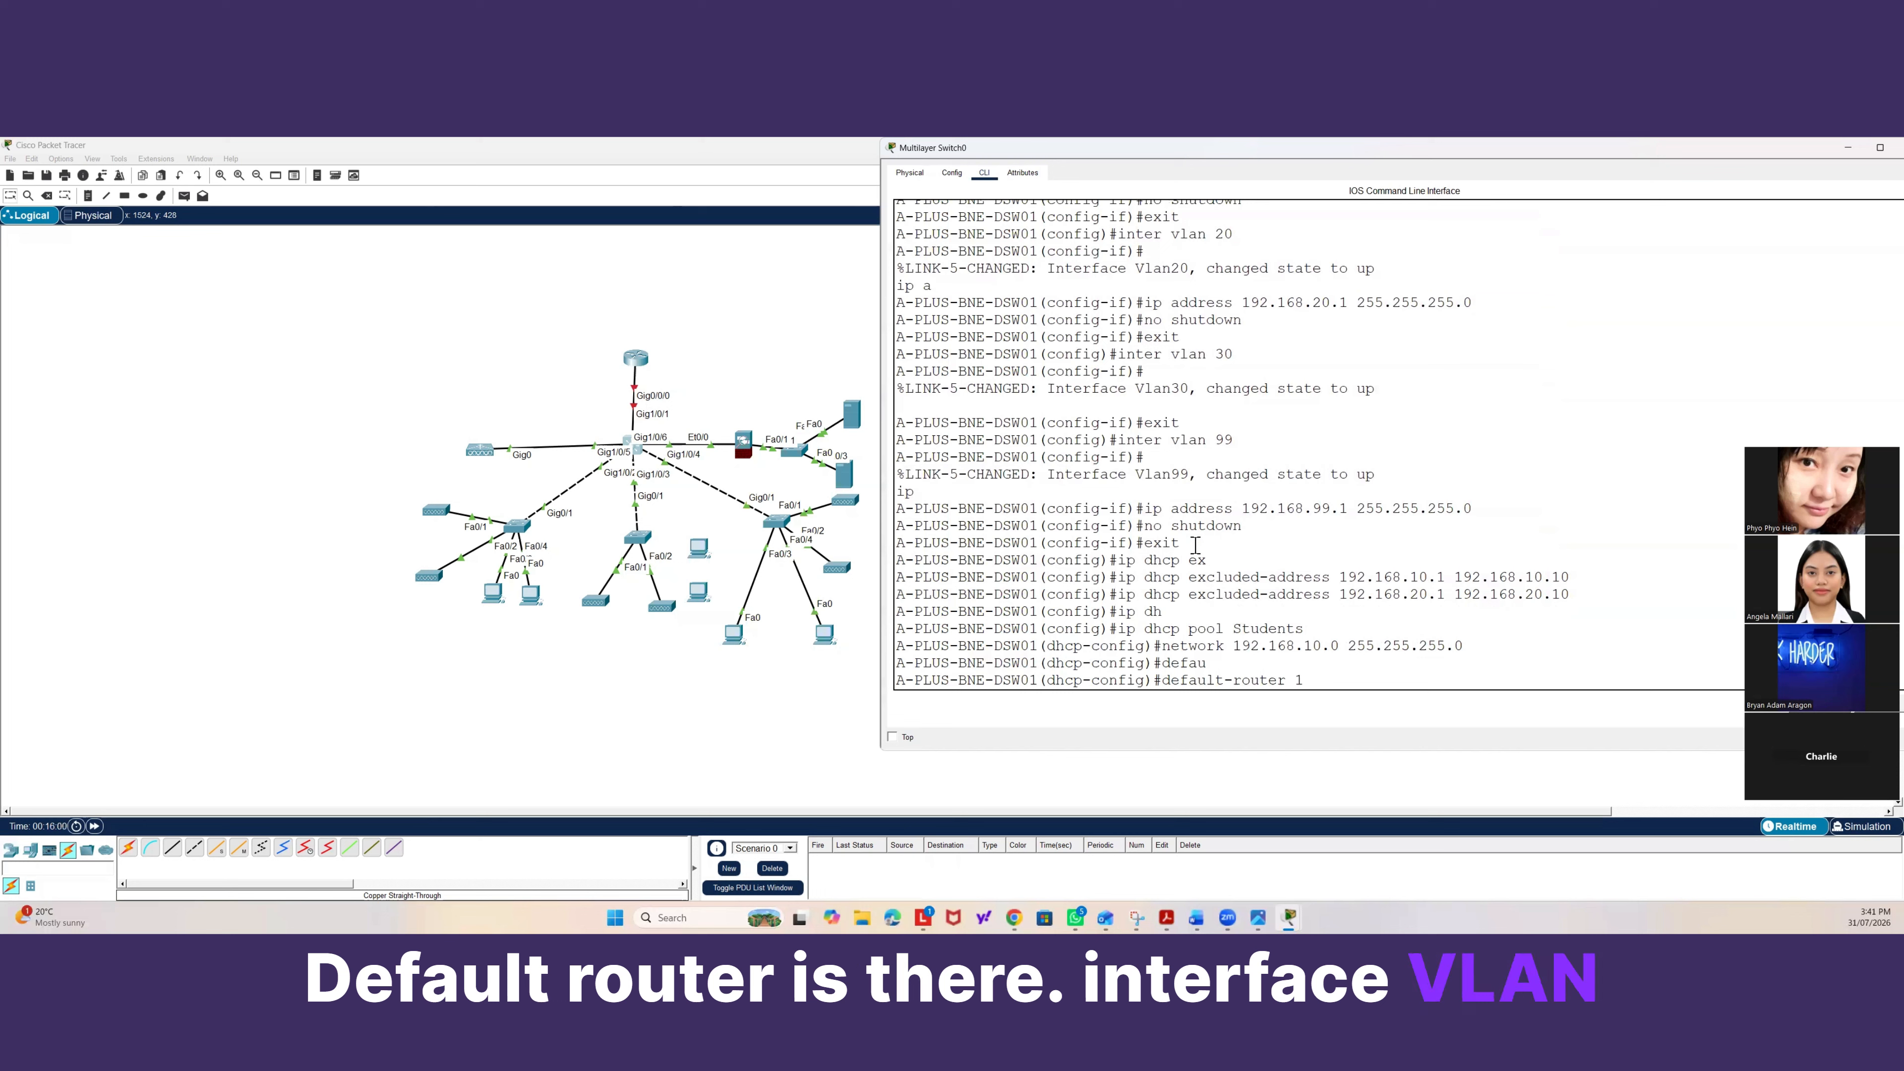
text(192.168.10.1)
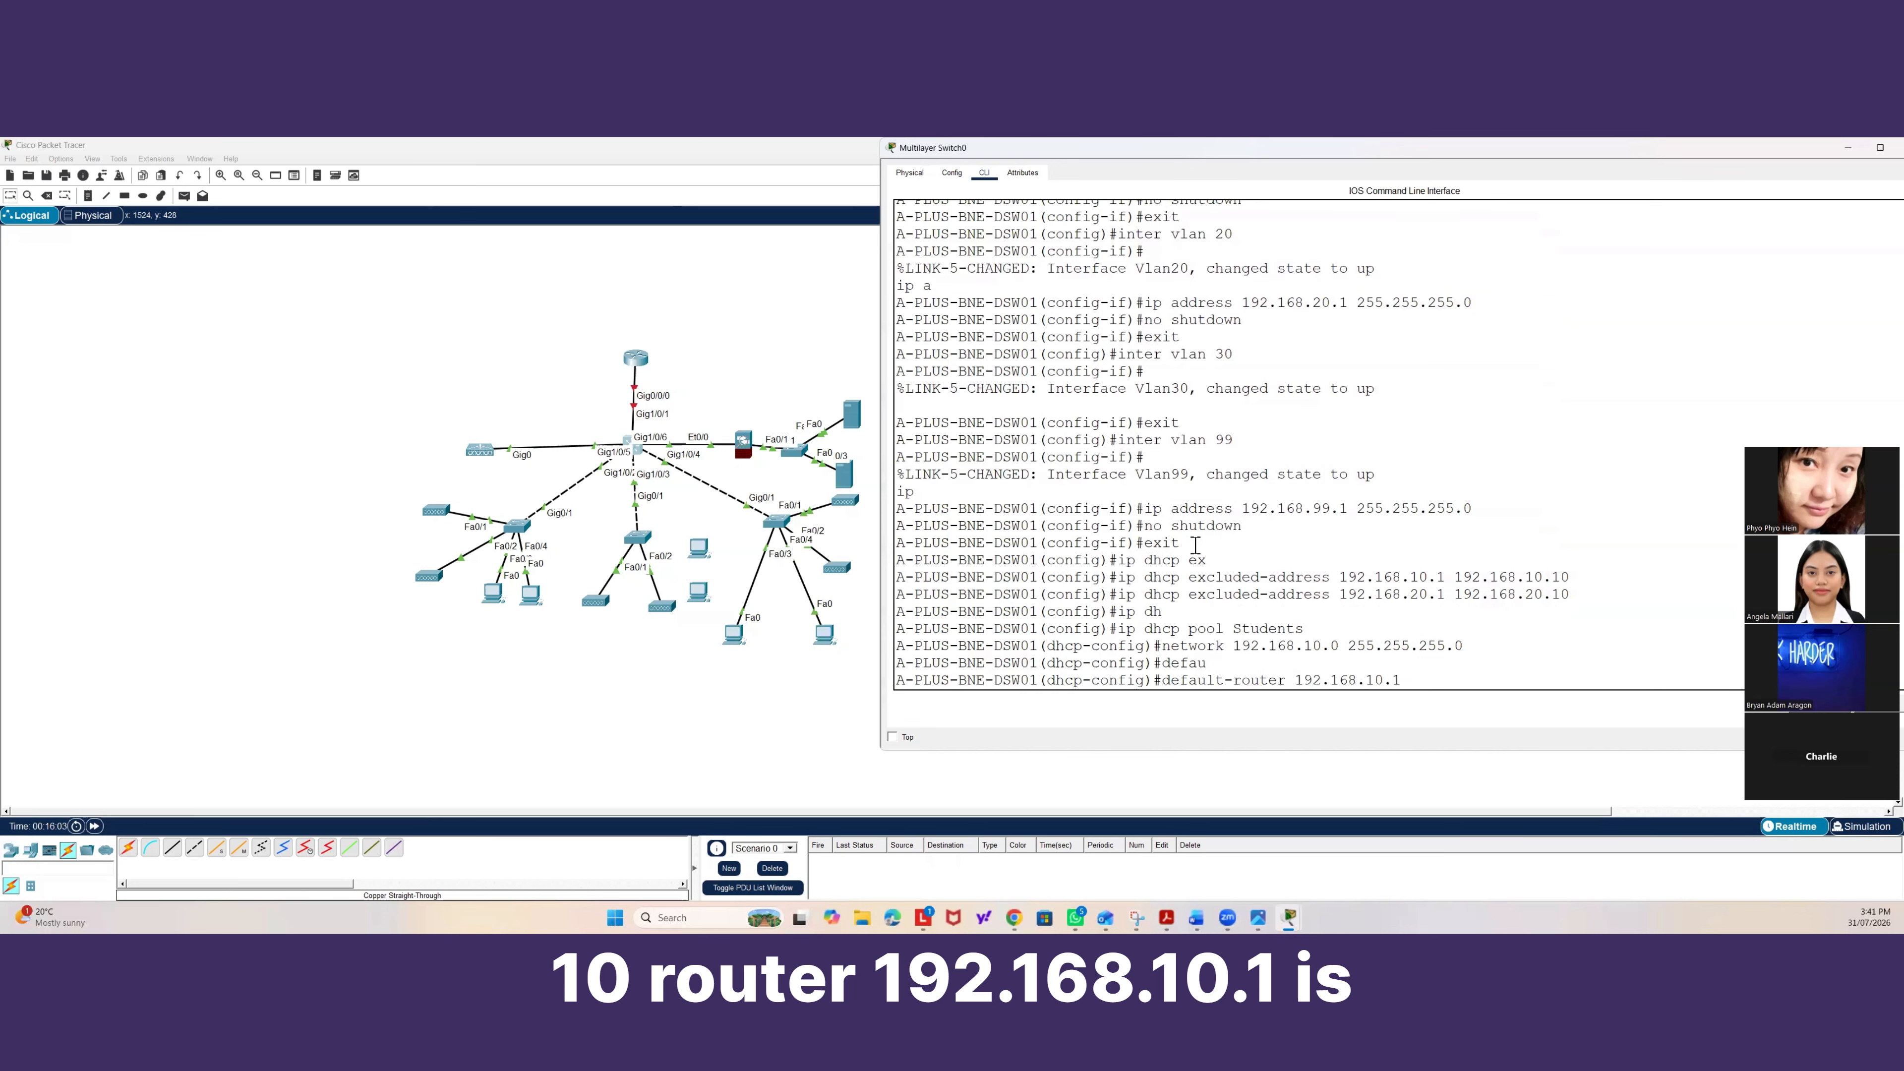
key(Return)
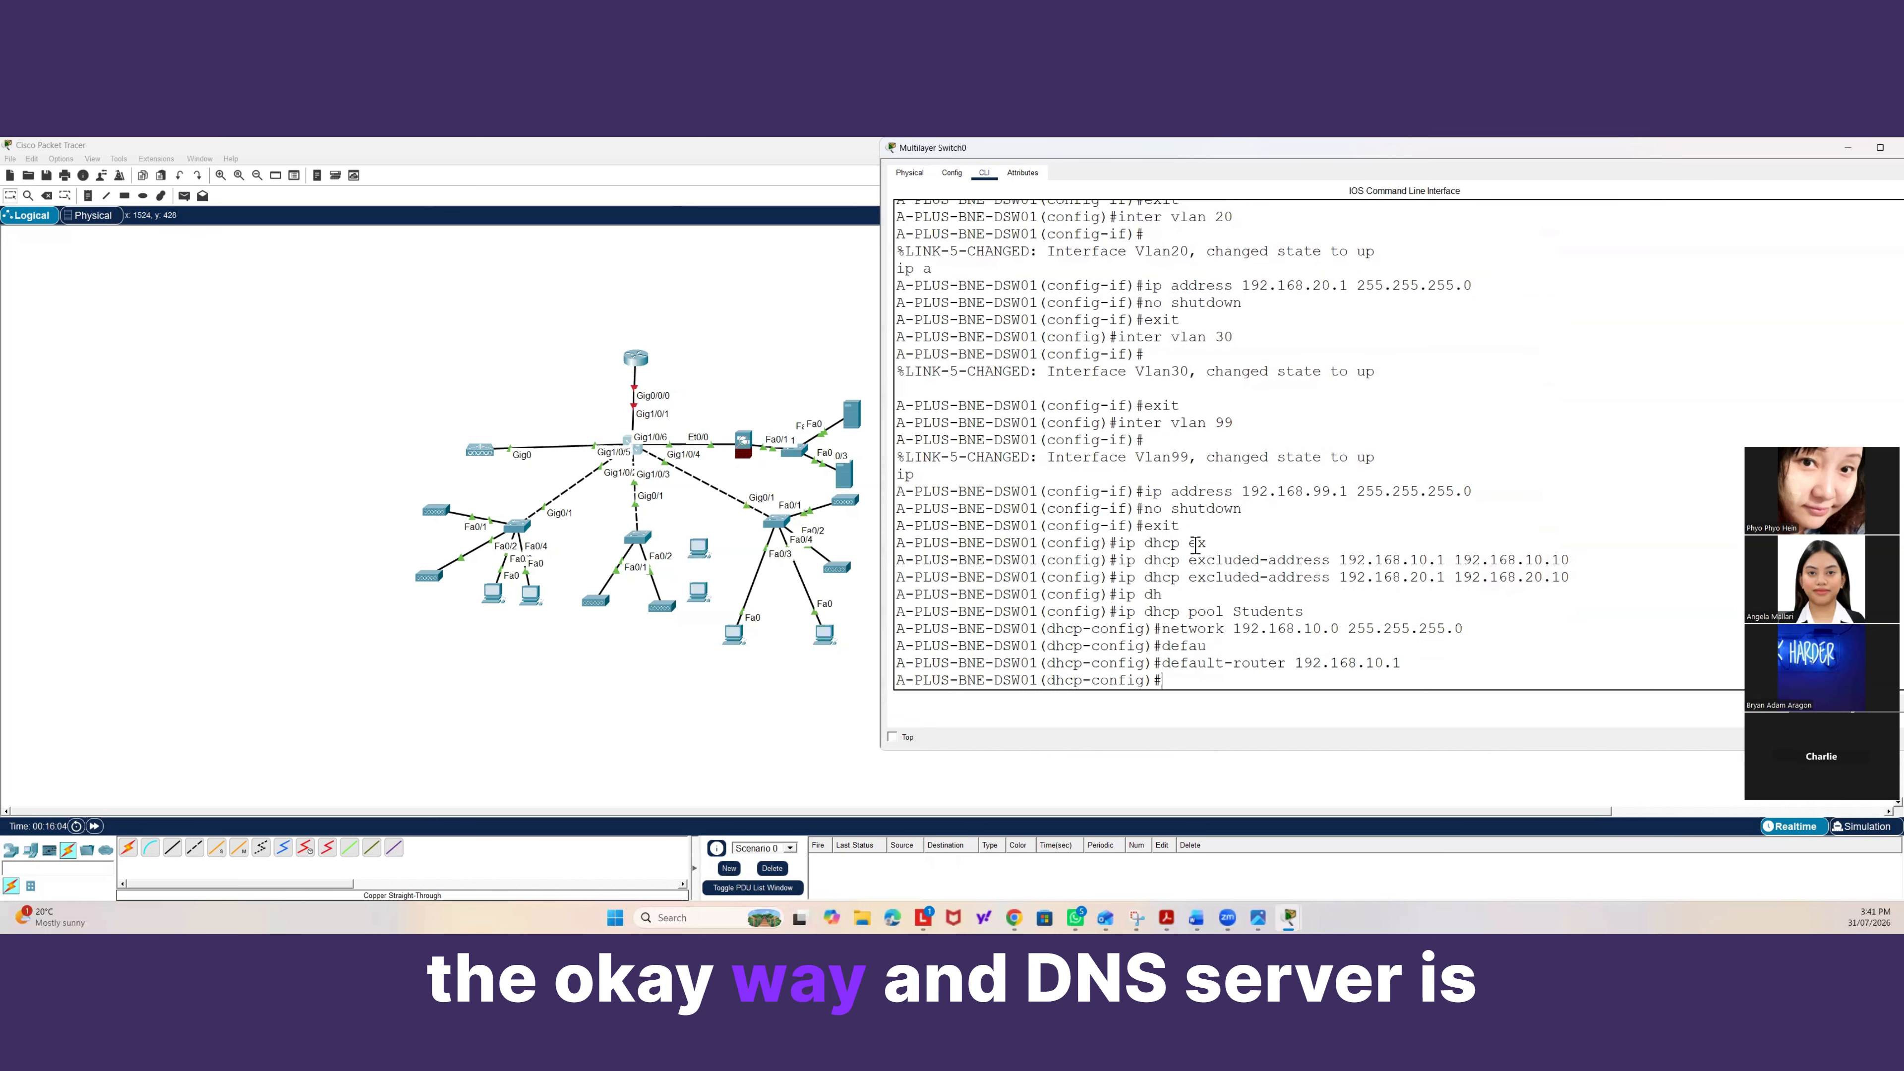
text(d)
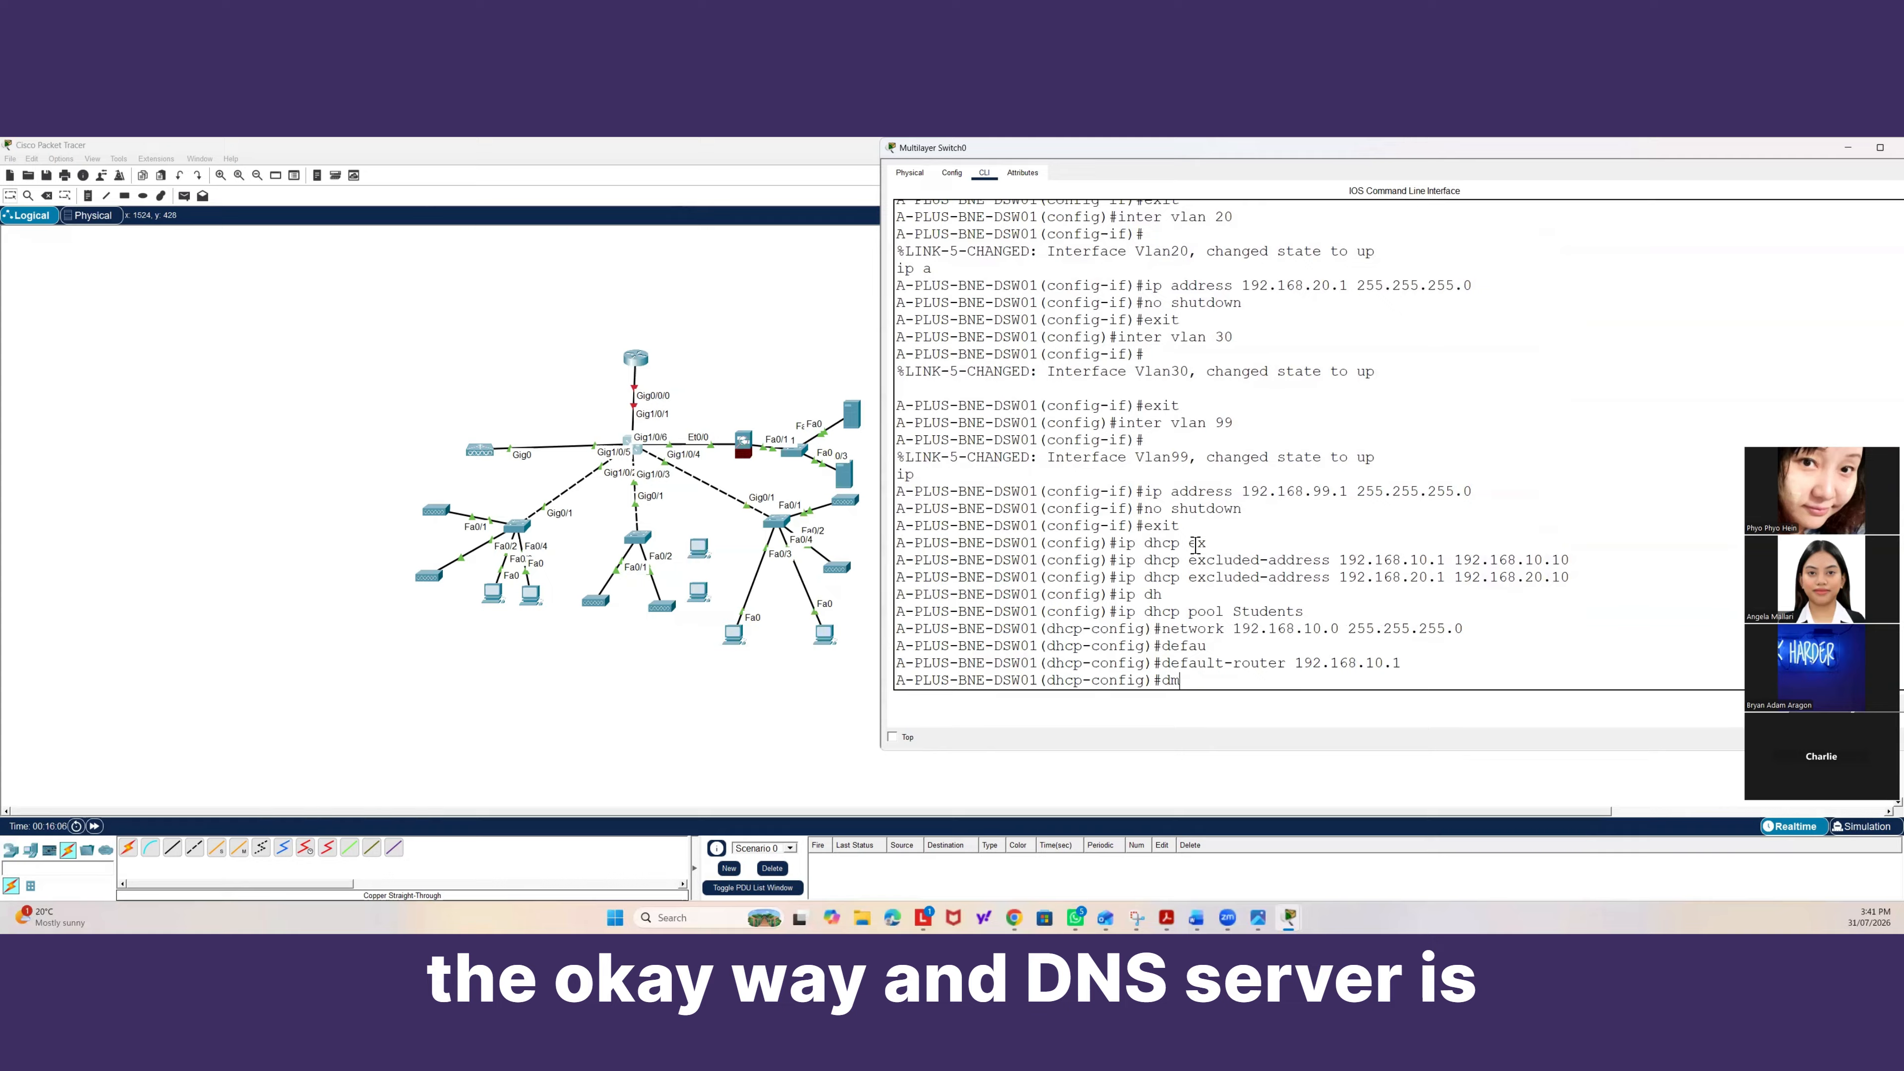
text(n)
key(Tab)
text(8.)
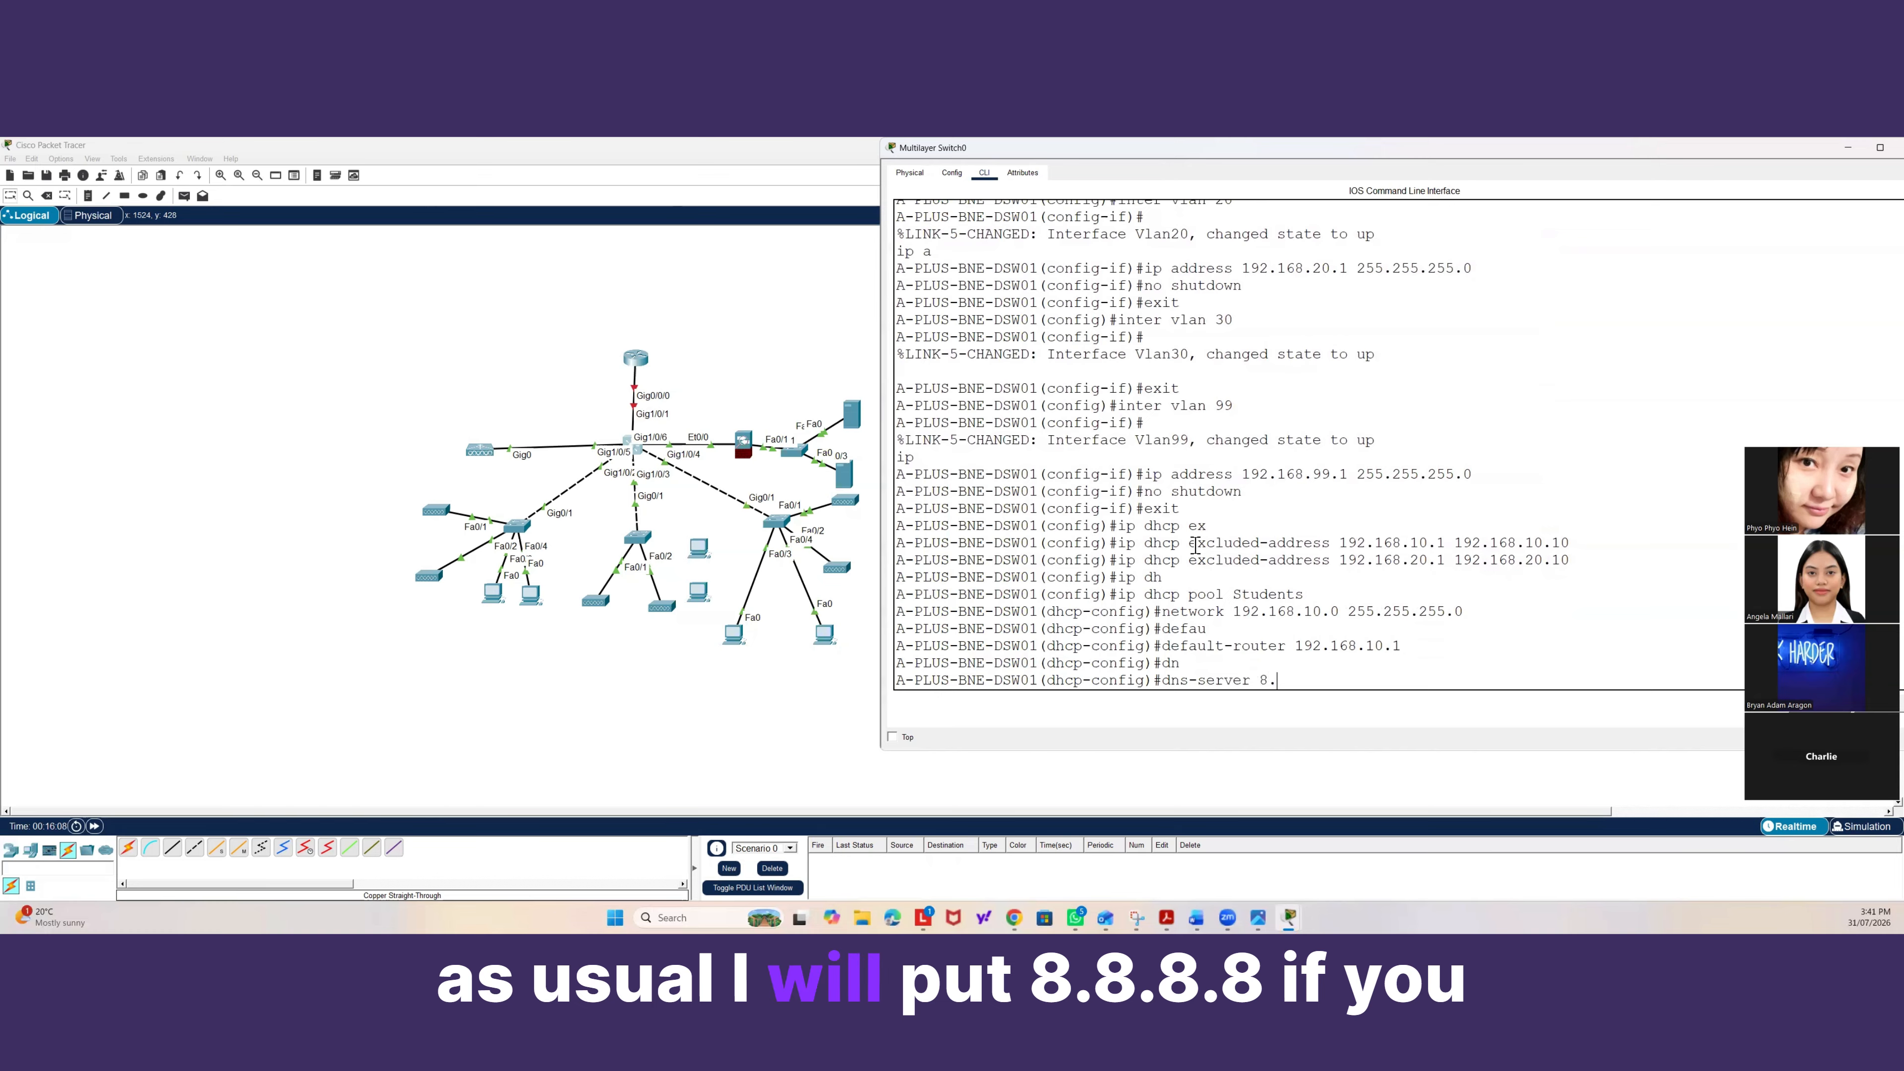
text(8.8.8)
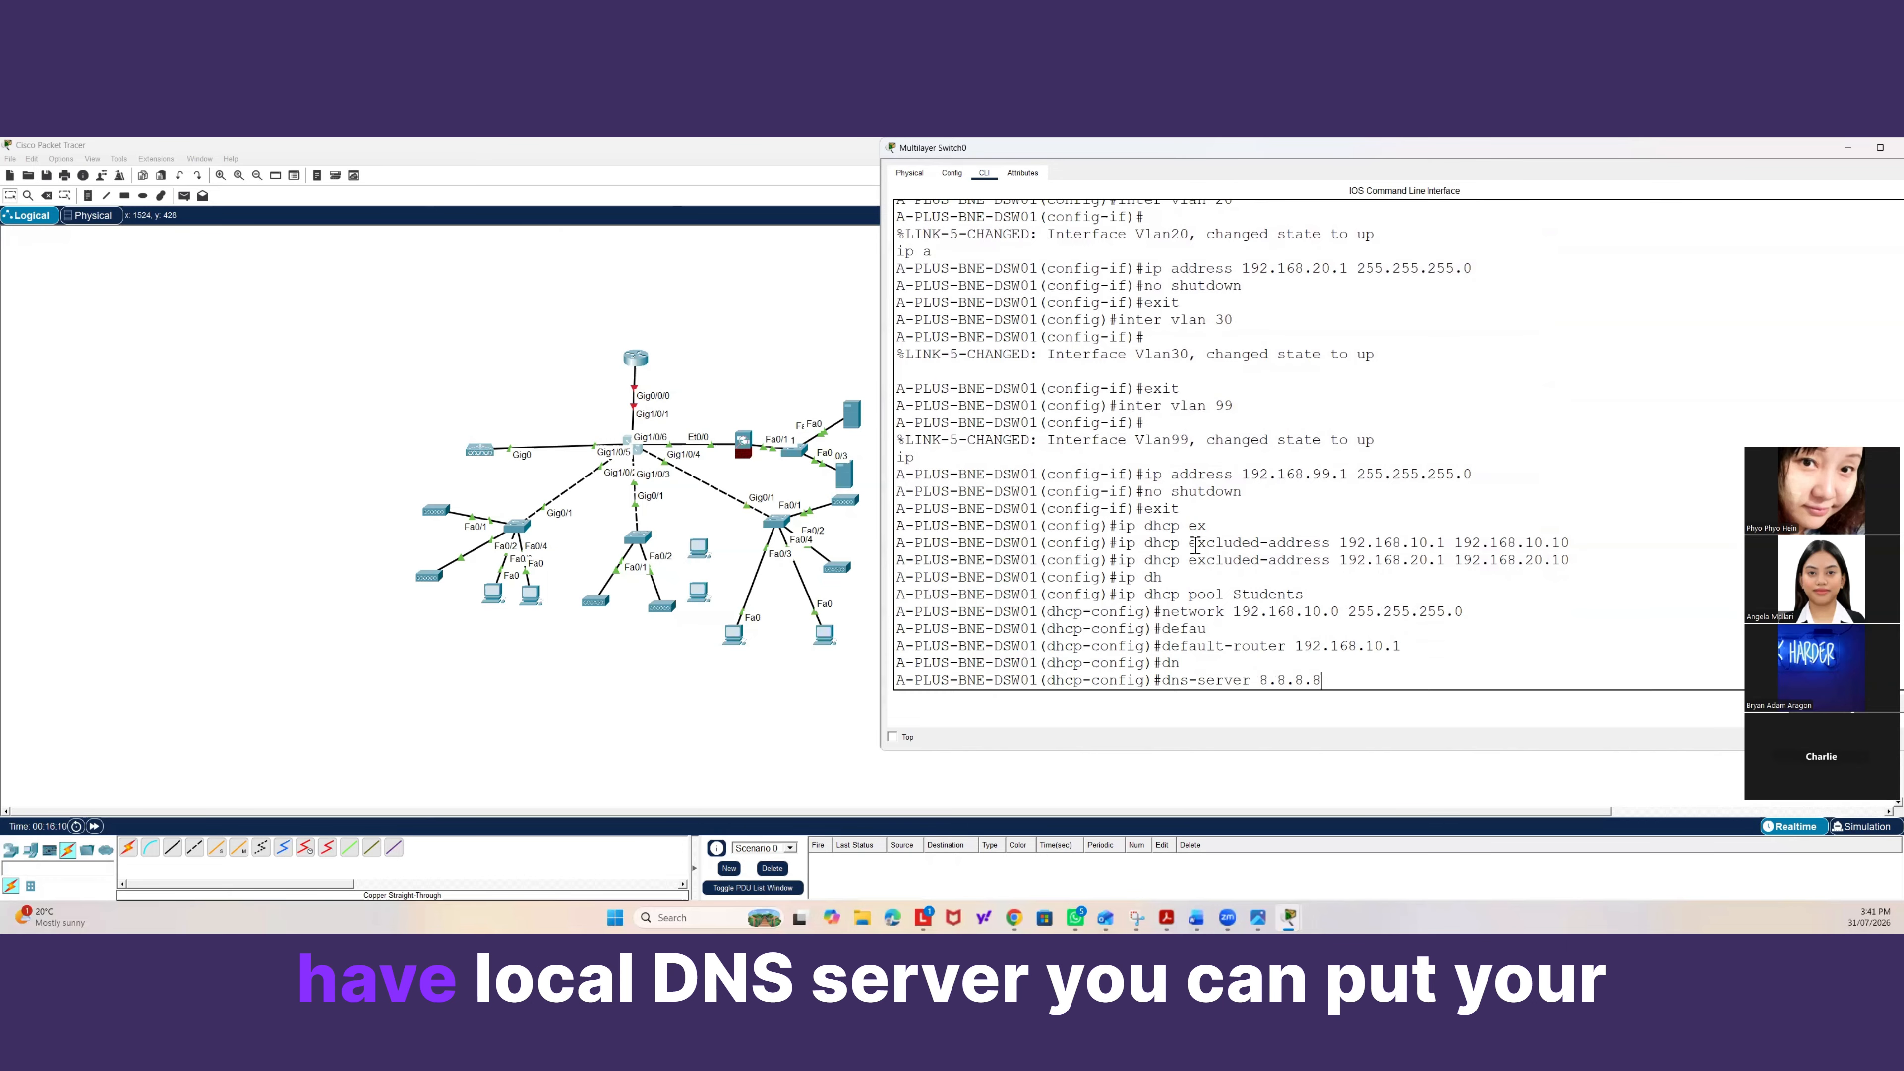
key(Return)
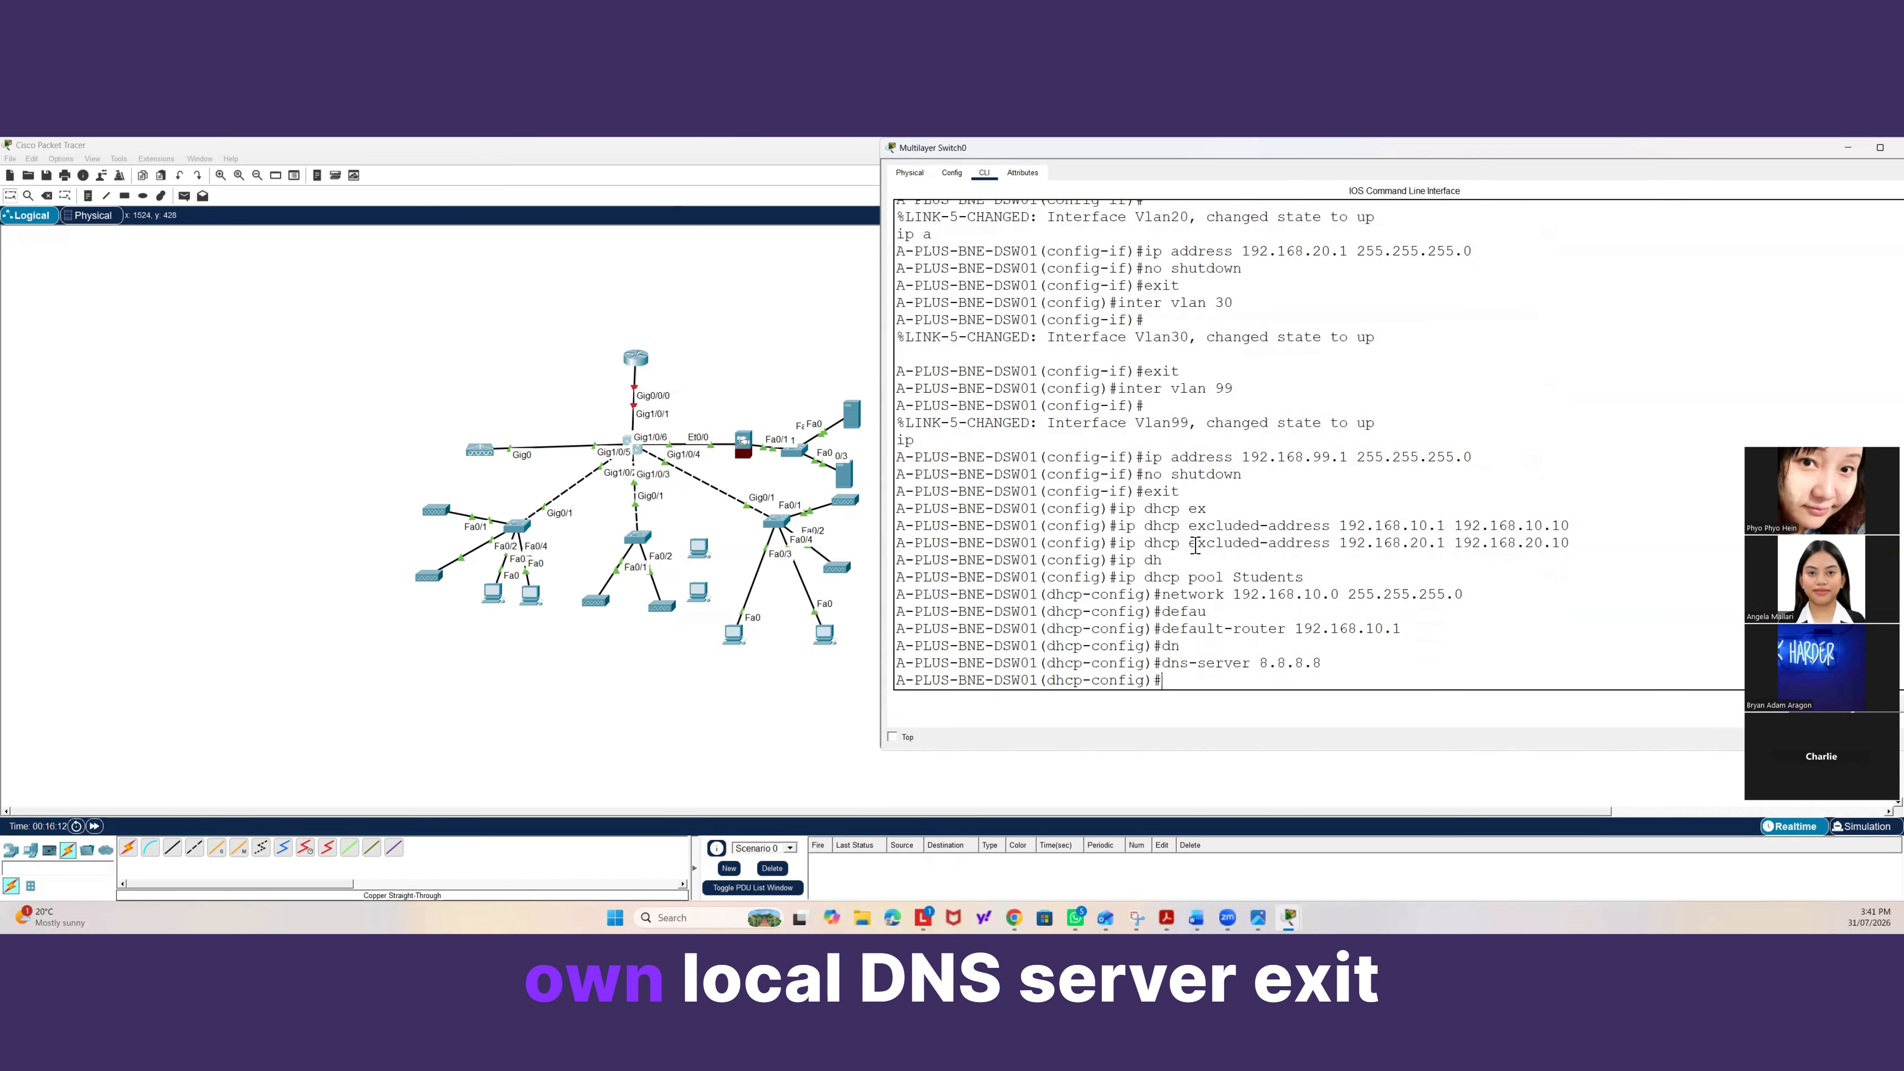
text(exit)
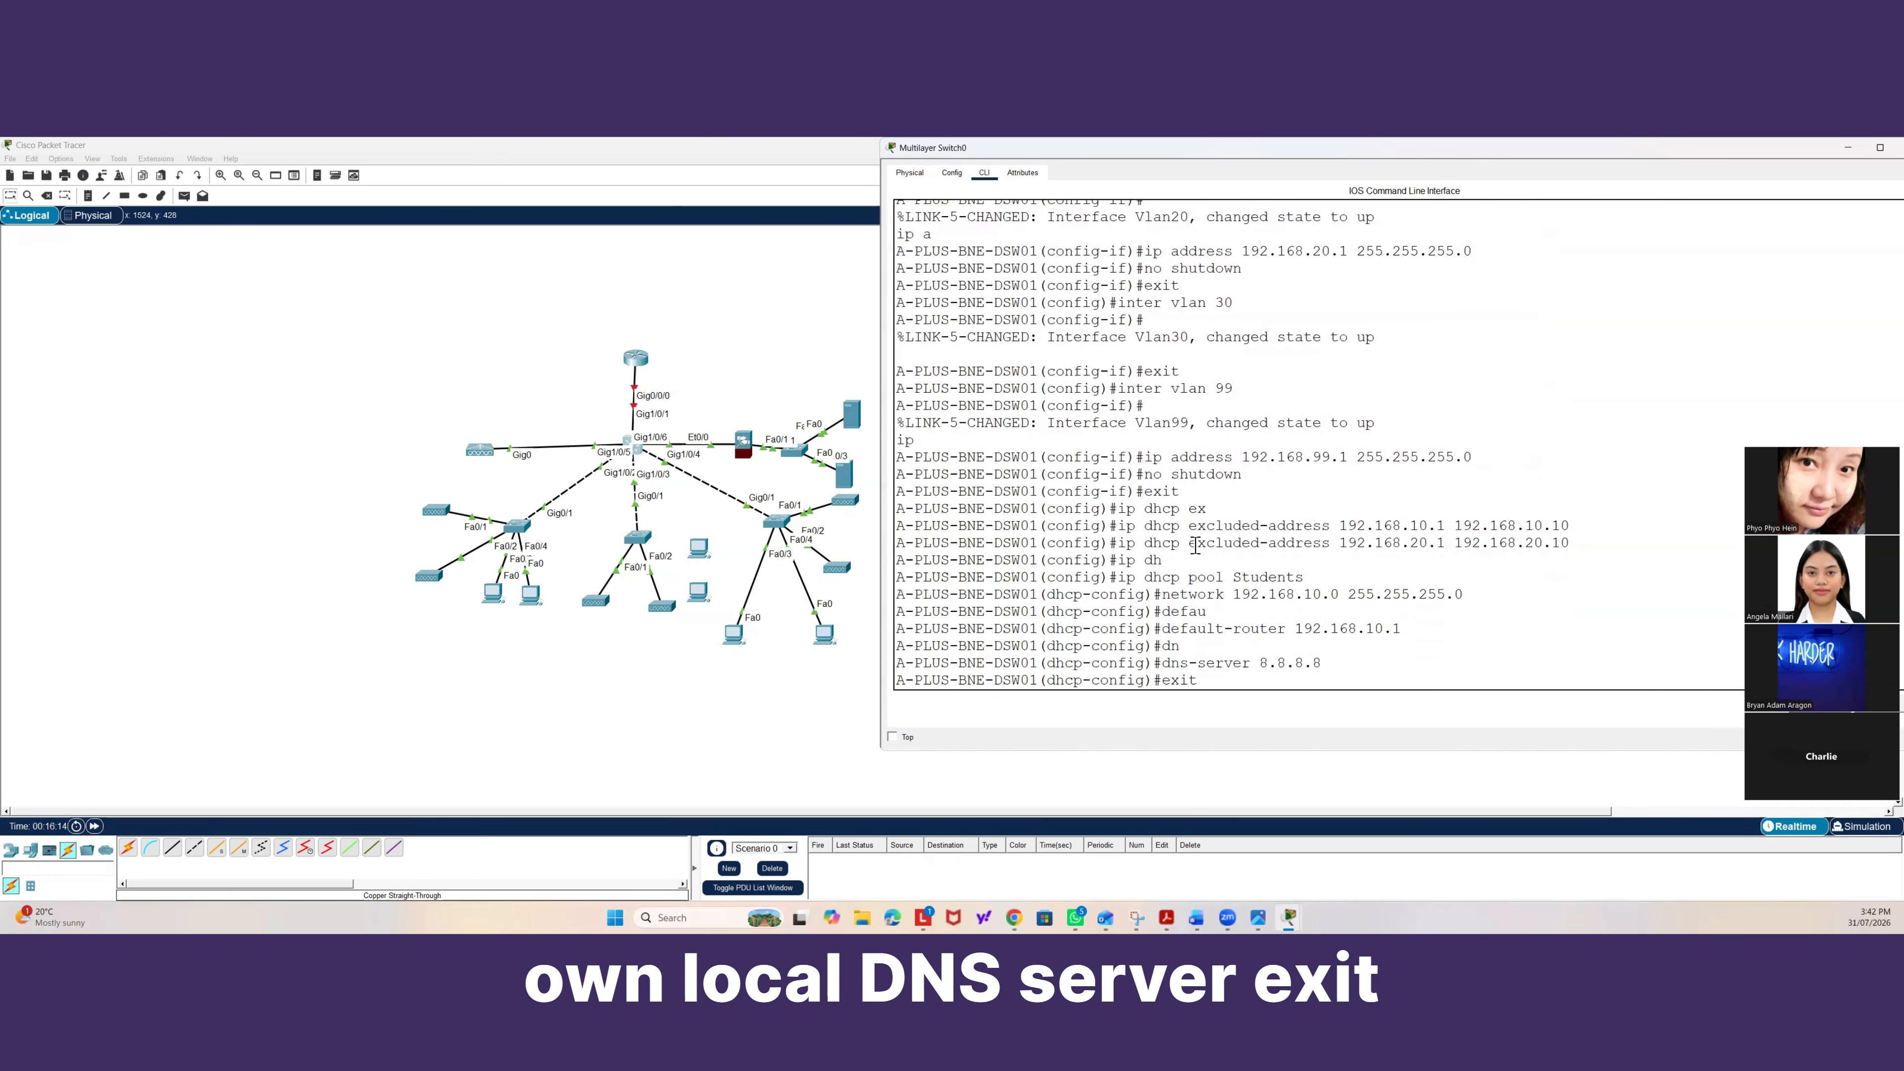
key(Return)
Create a DHCP pool named A-Plus-Office with network 192.168.20.0 and mask 255.255.255.0.
text(ip dh)
key(Tab)
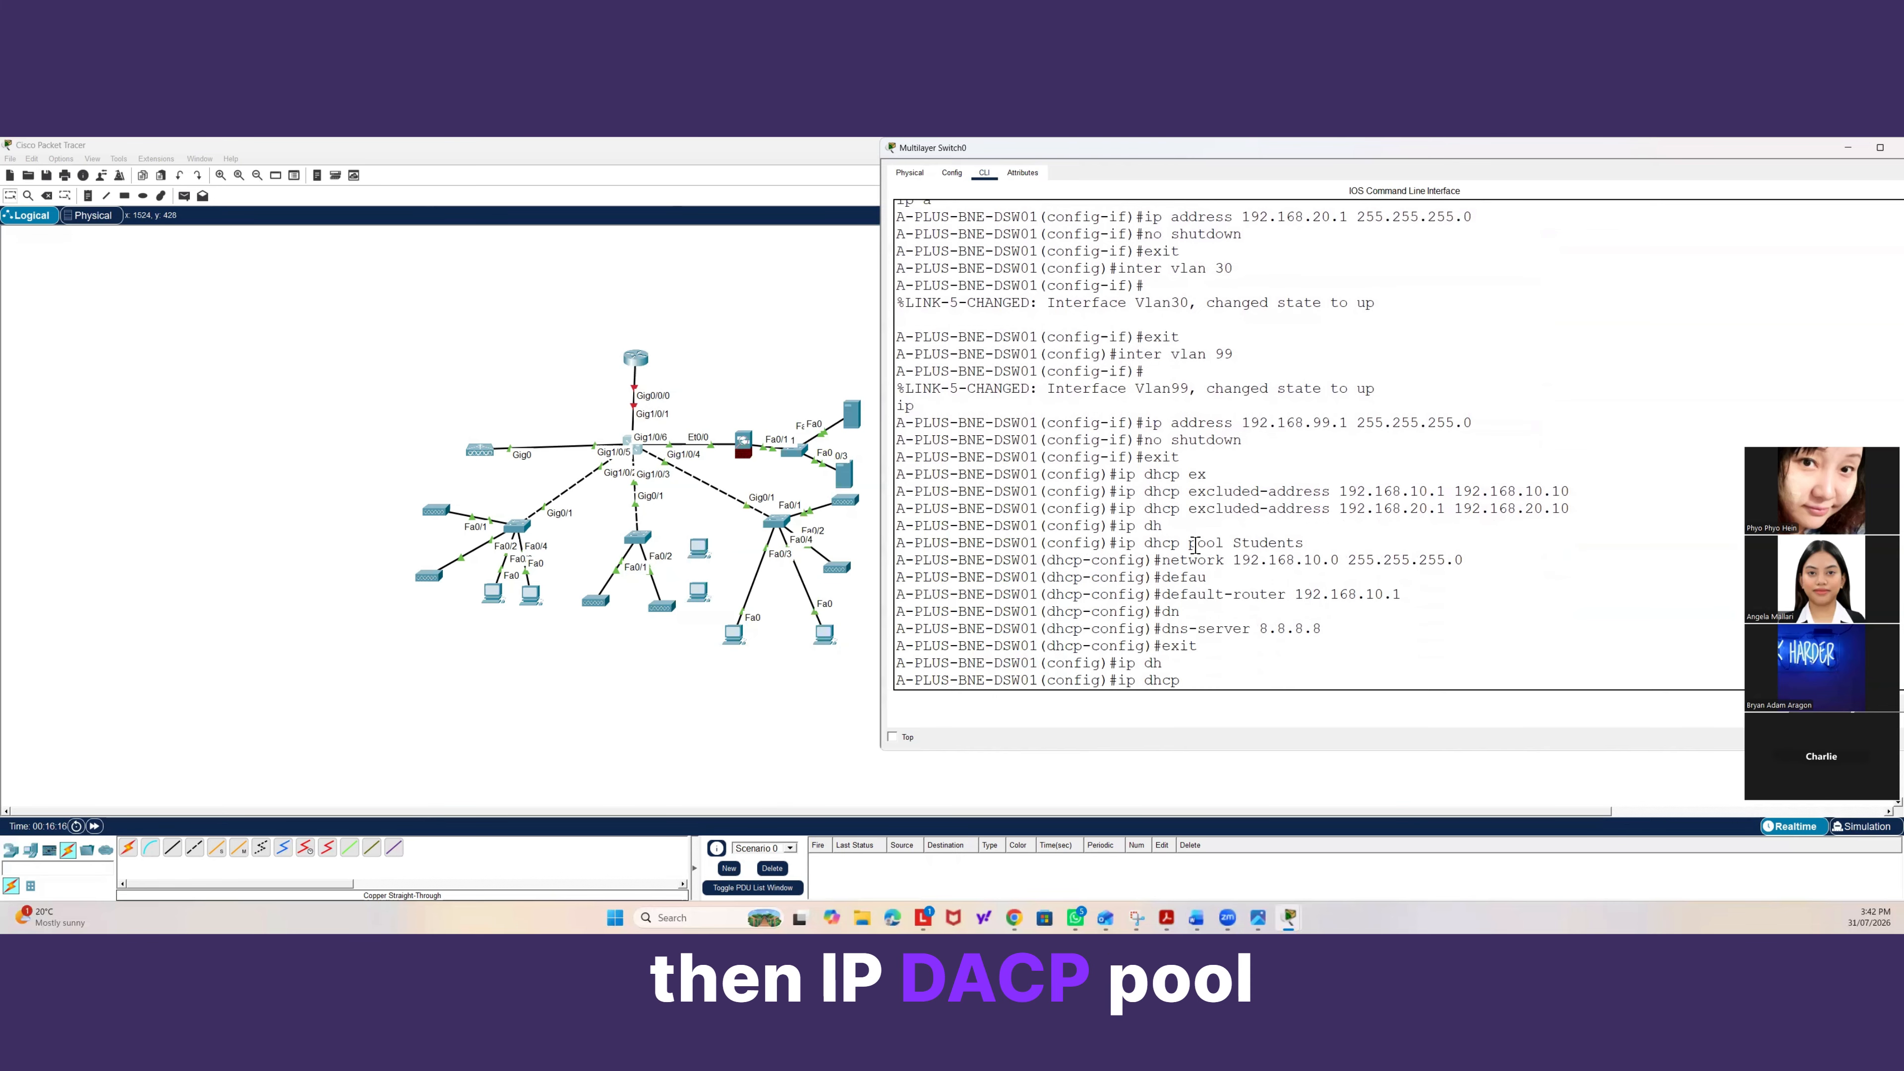
text(pool)
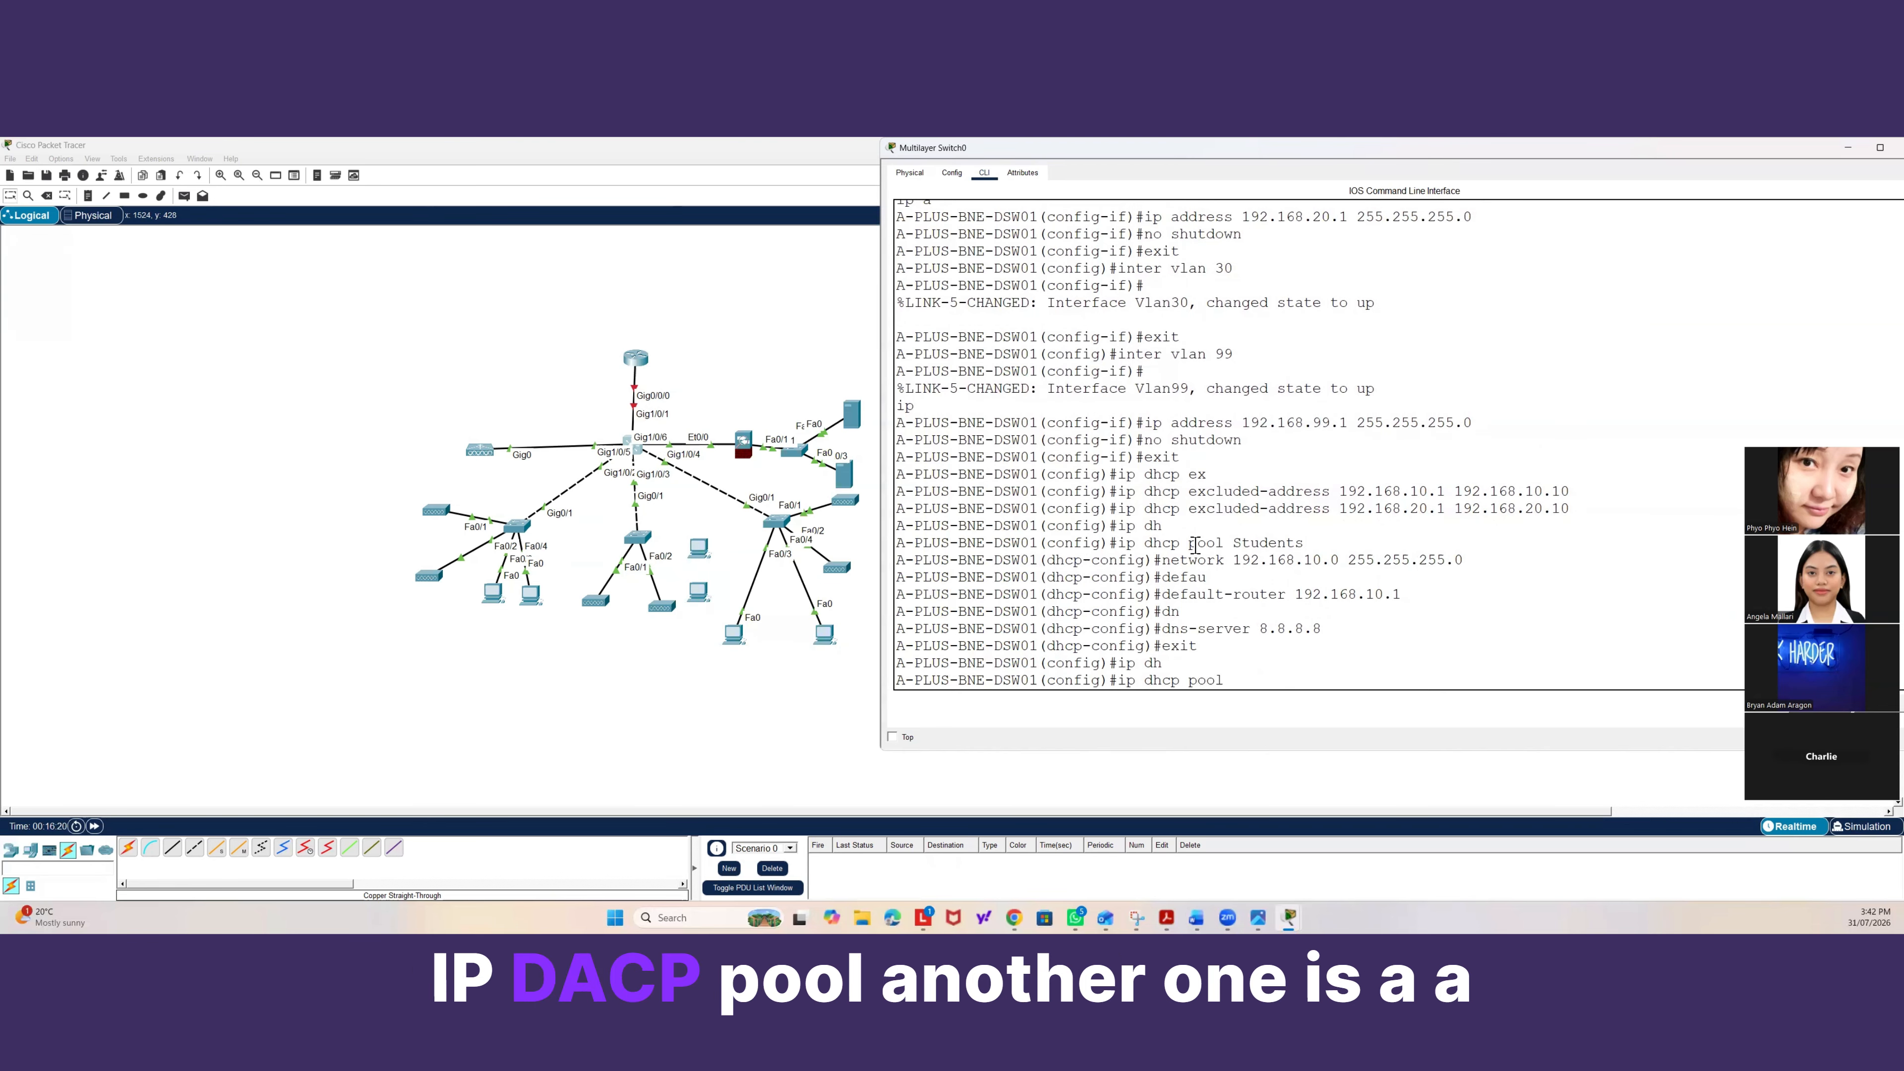
text( A-)
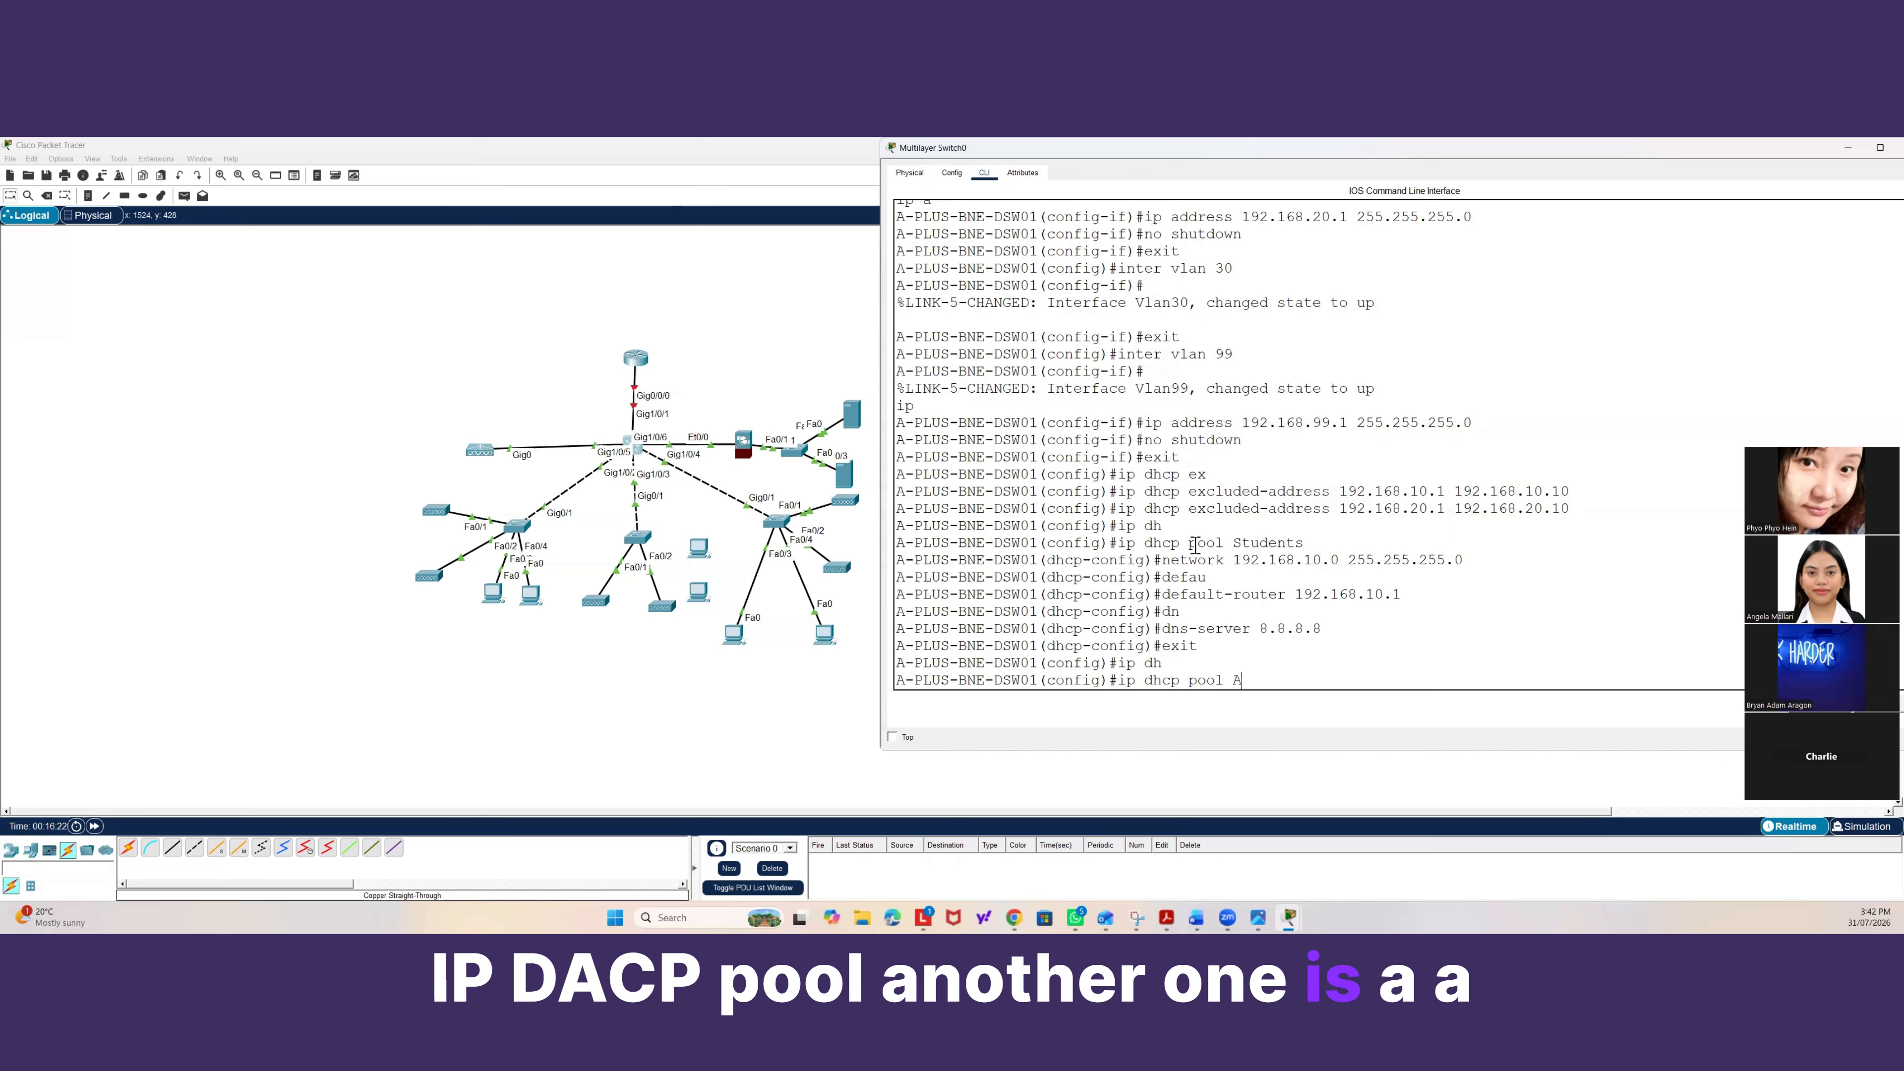
text(Plus)
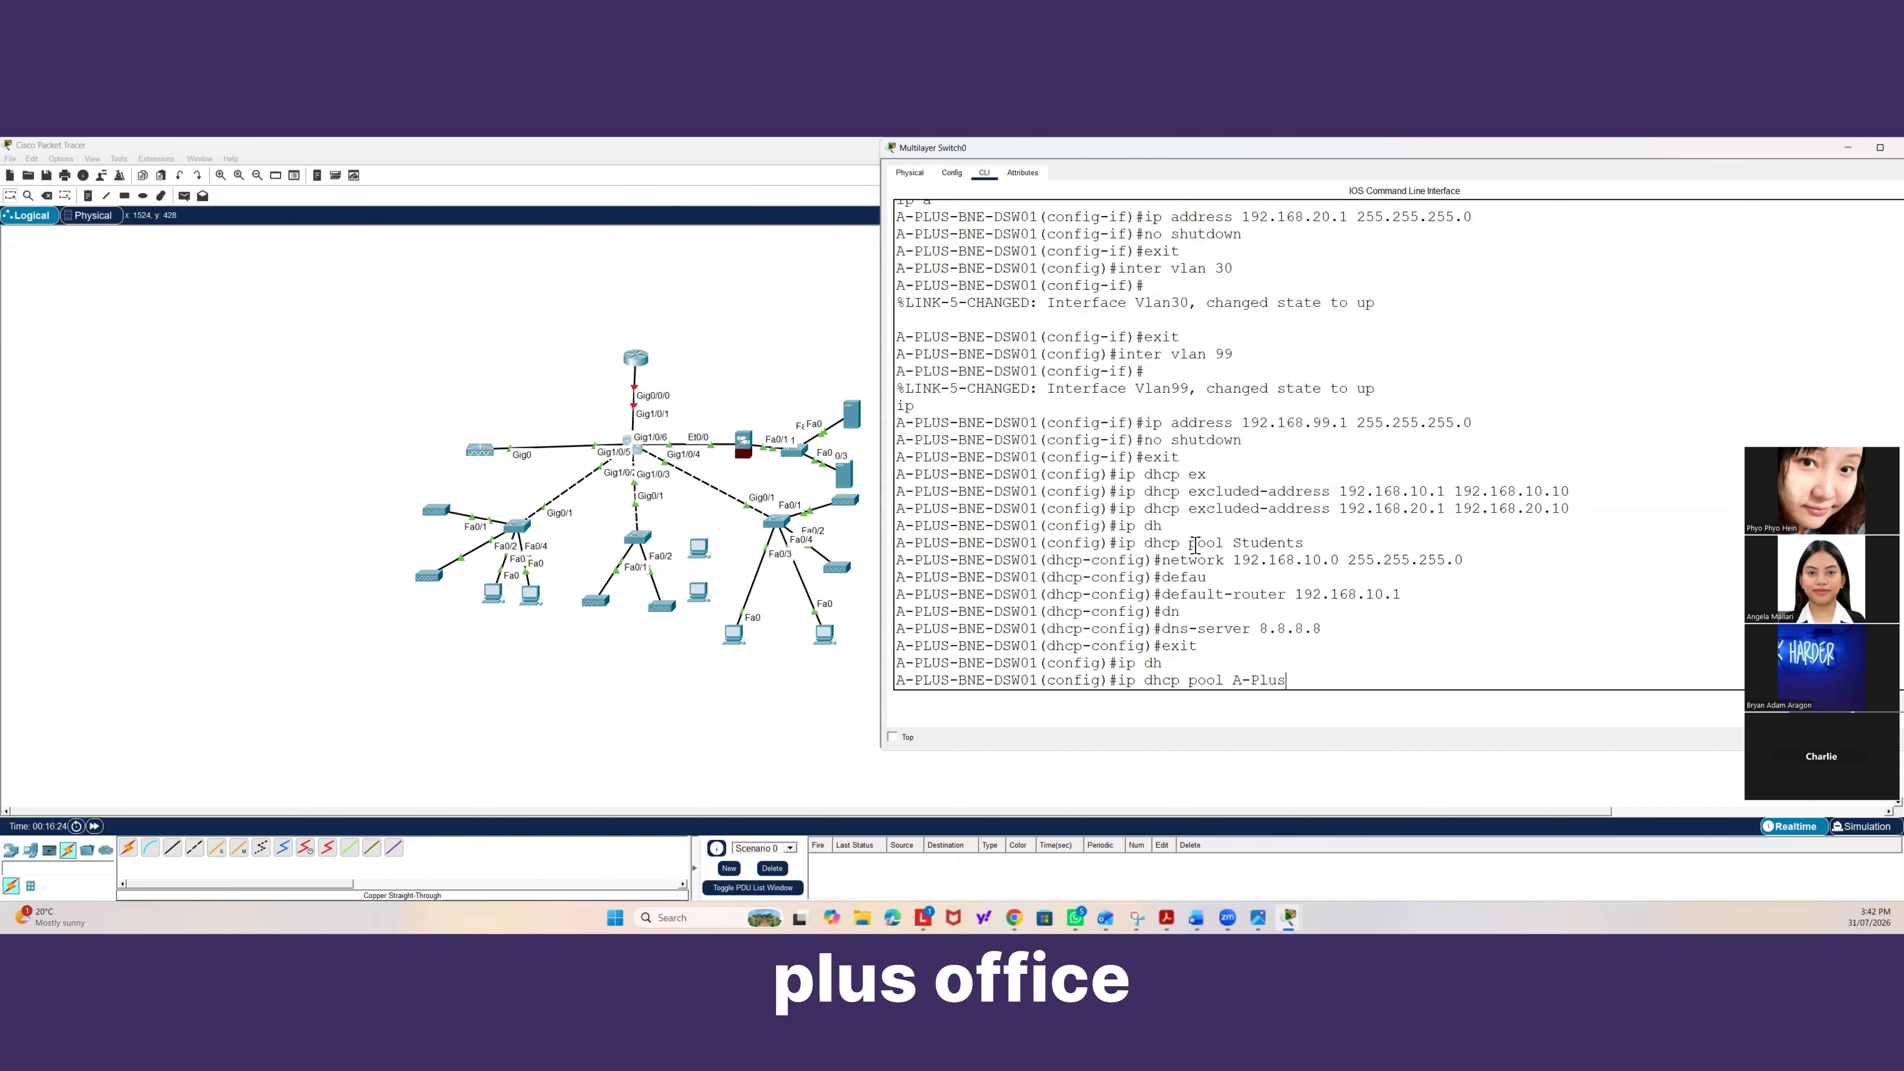
text(-Of)
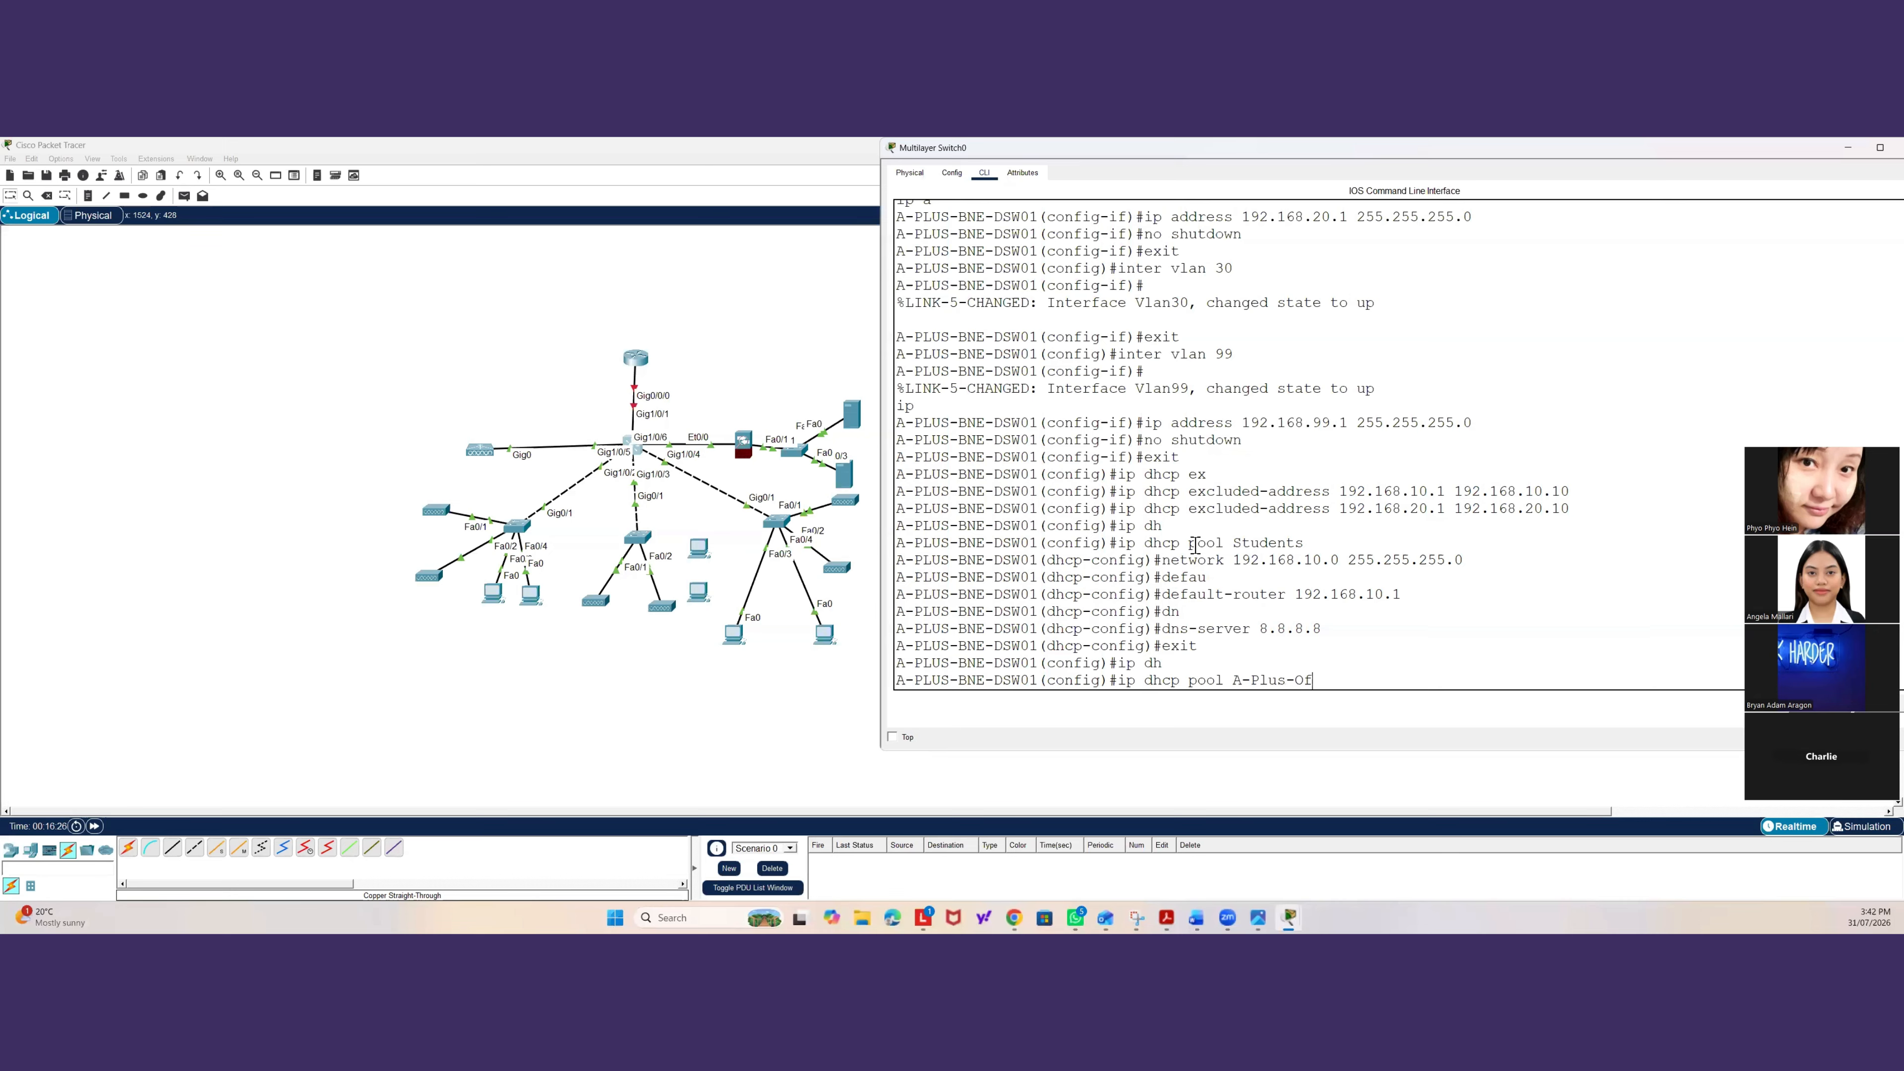
text(fice)
key(Return)
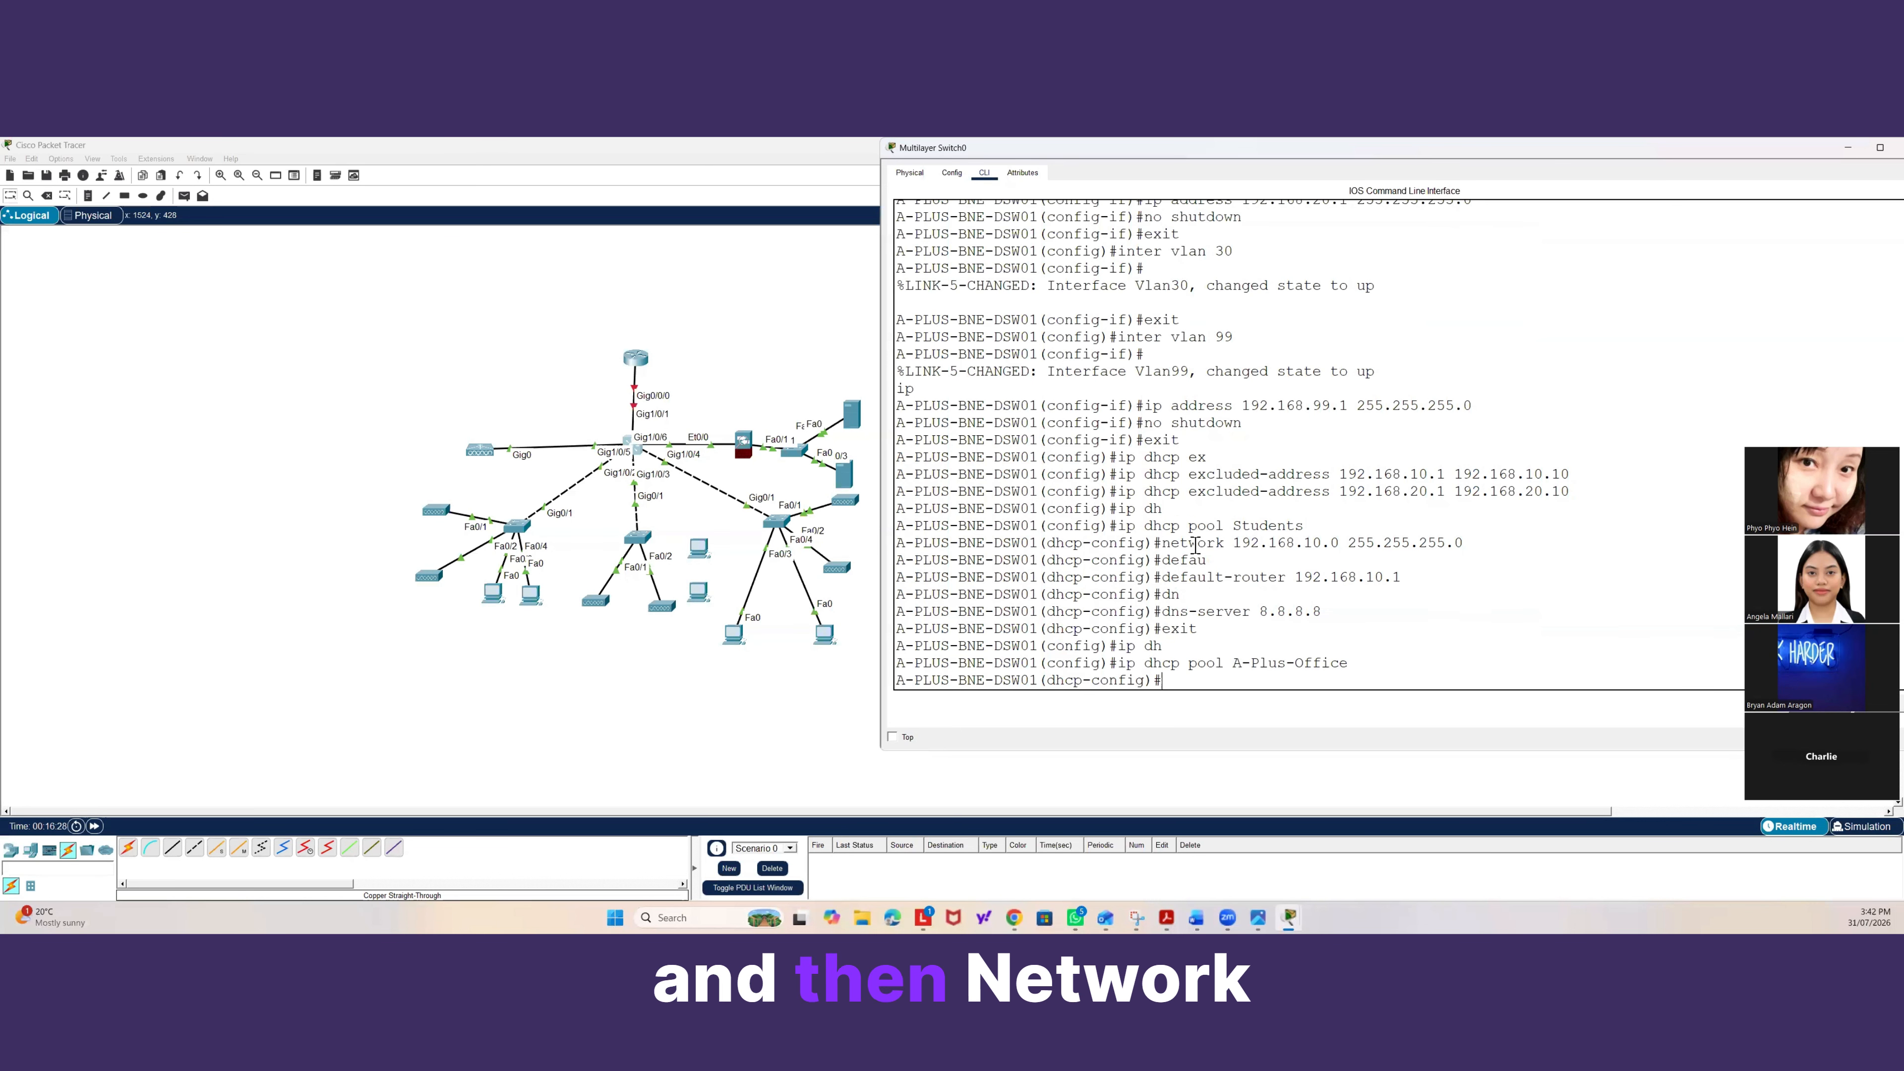
text(netw)
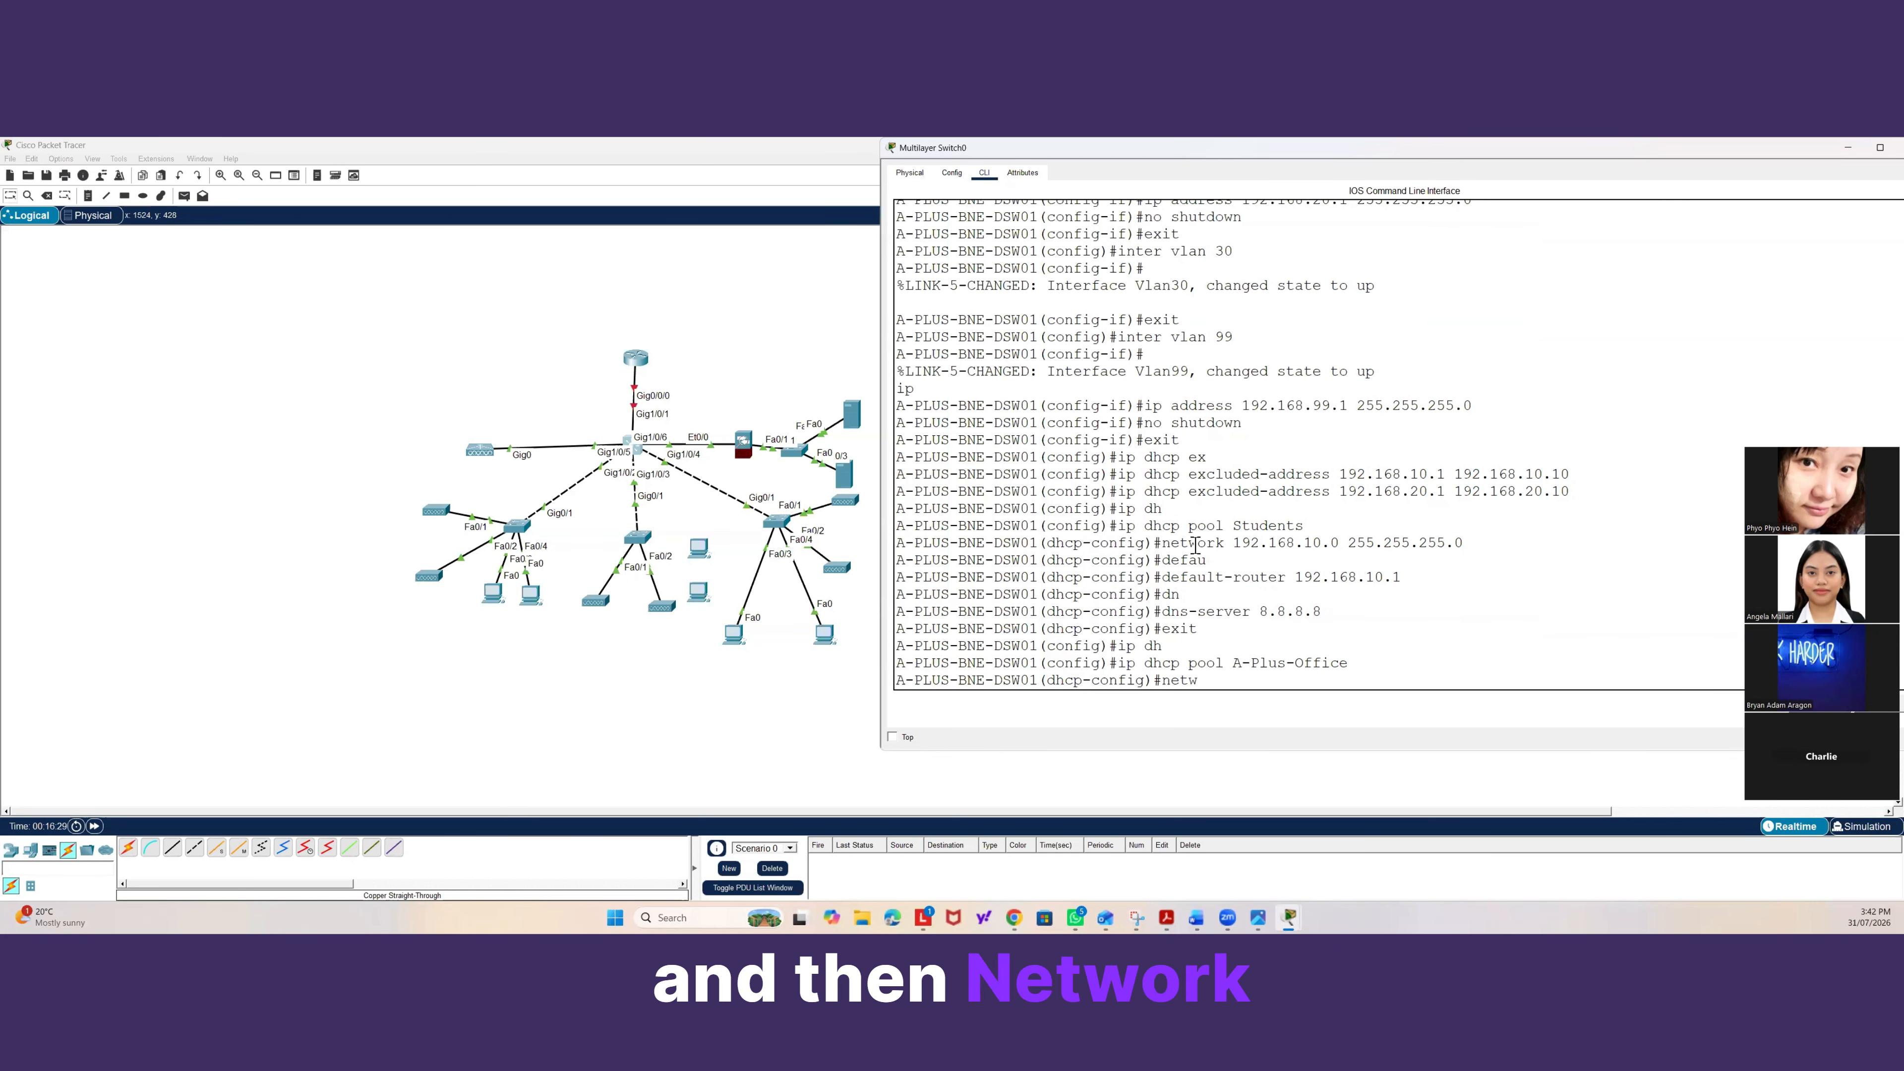
text(ork 192.1)
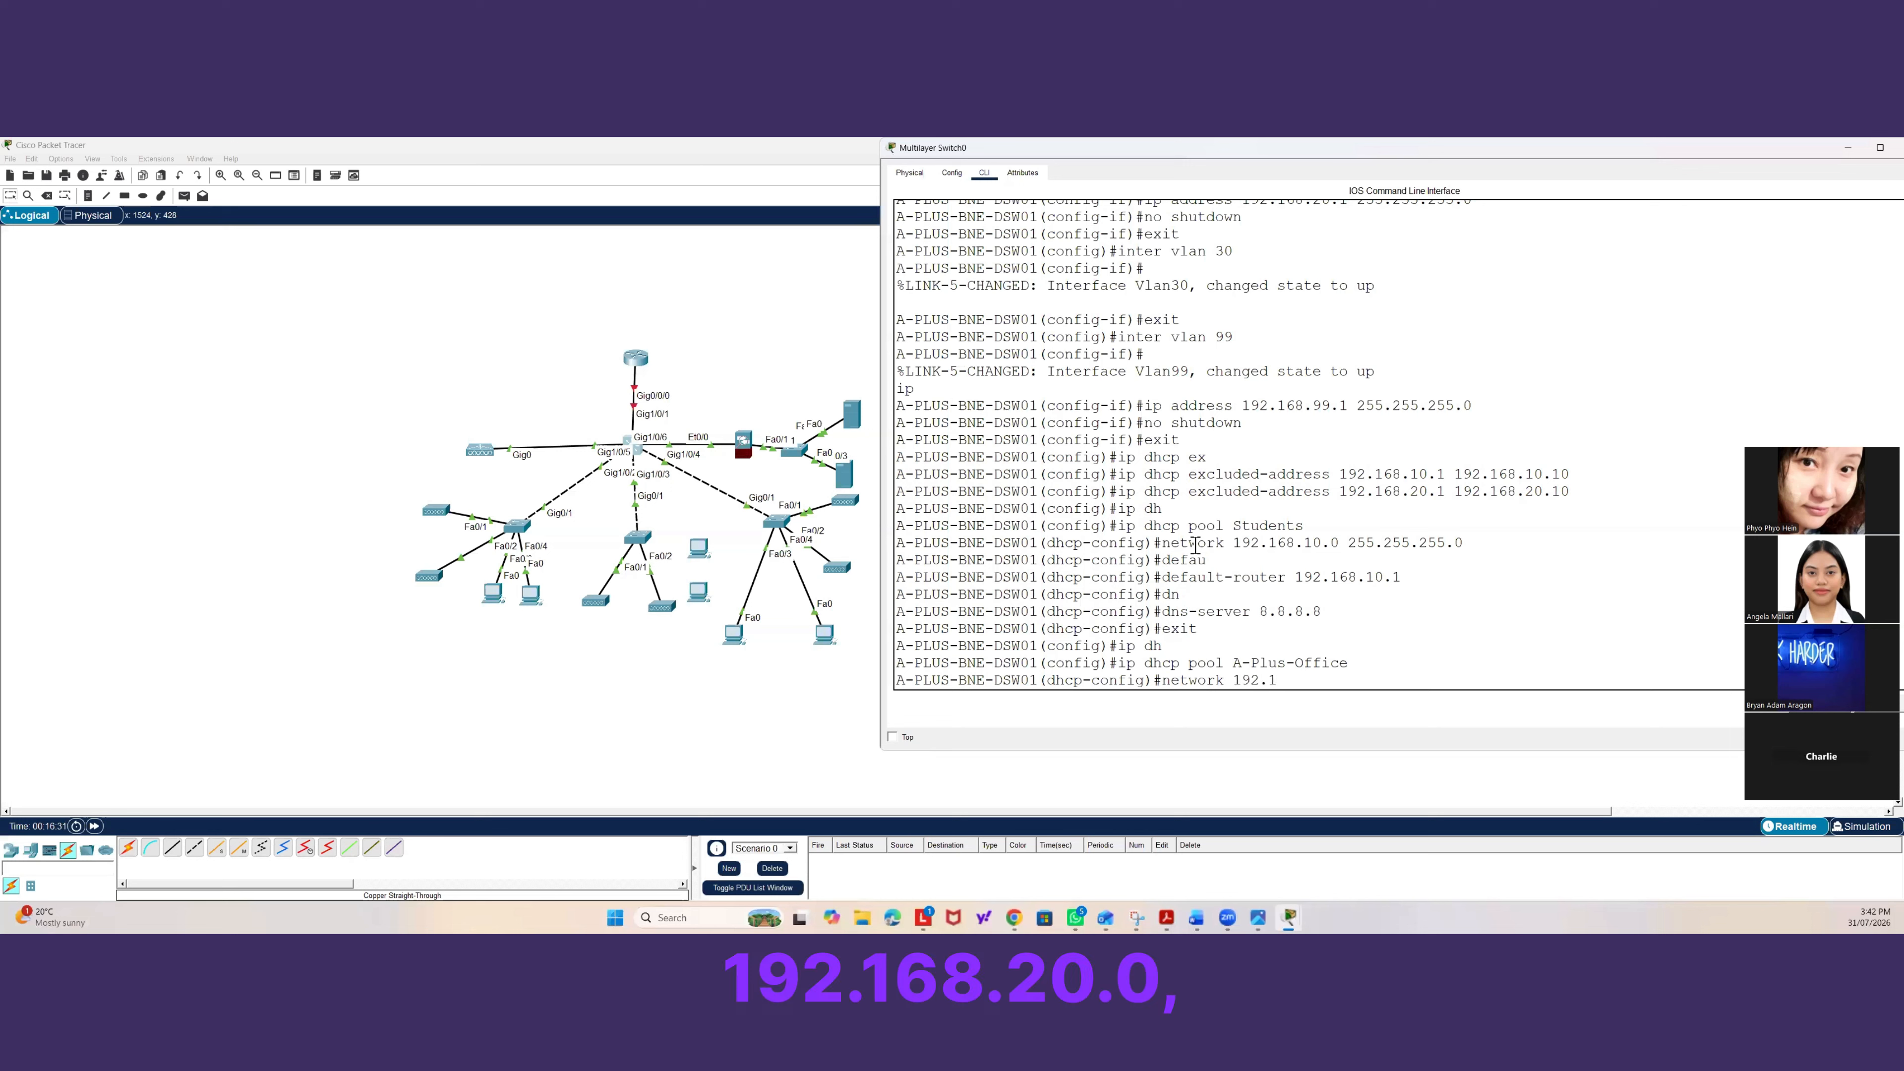
text(68.20.0)
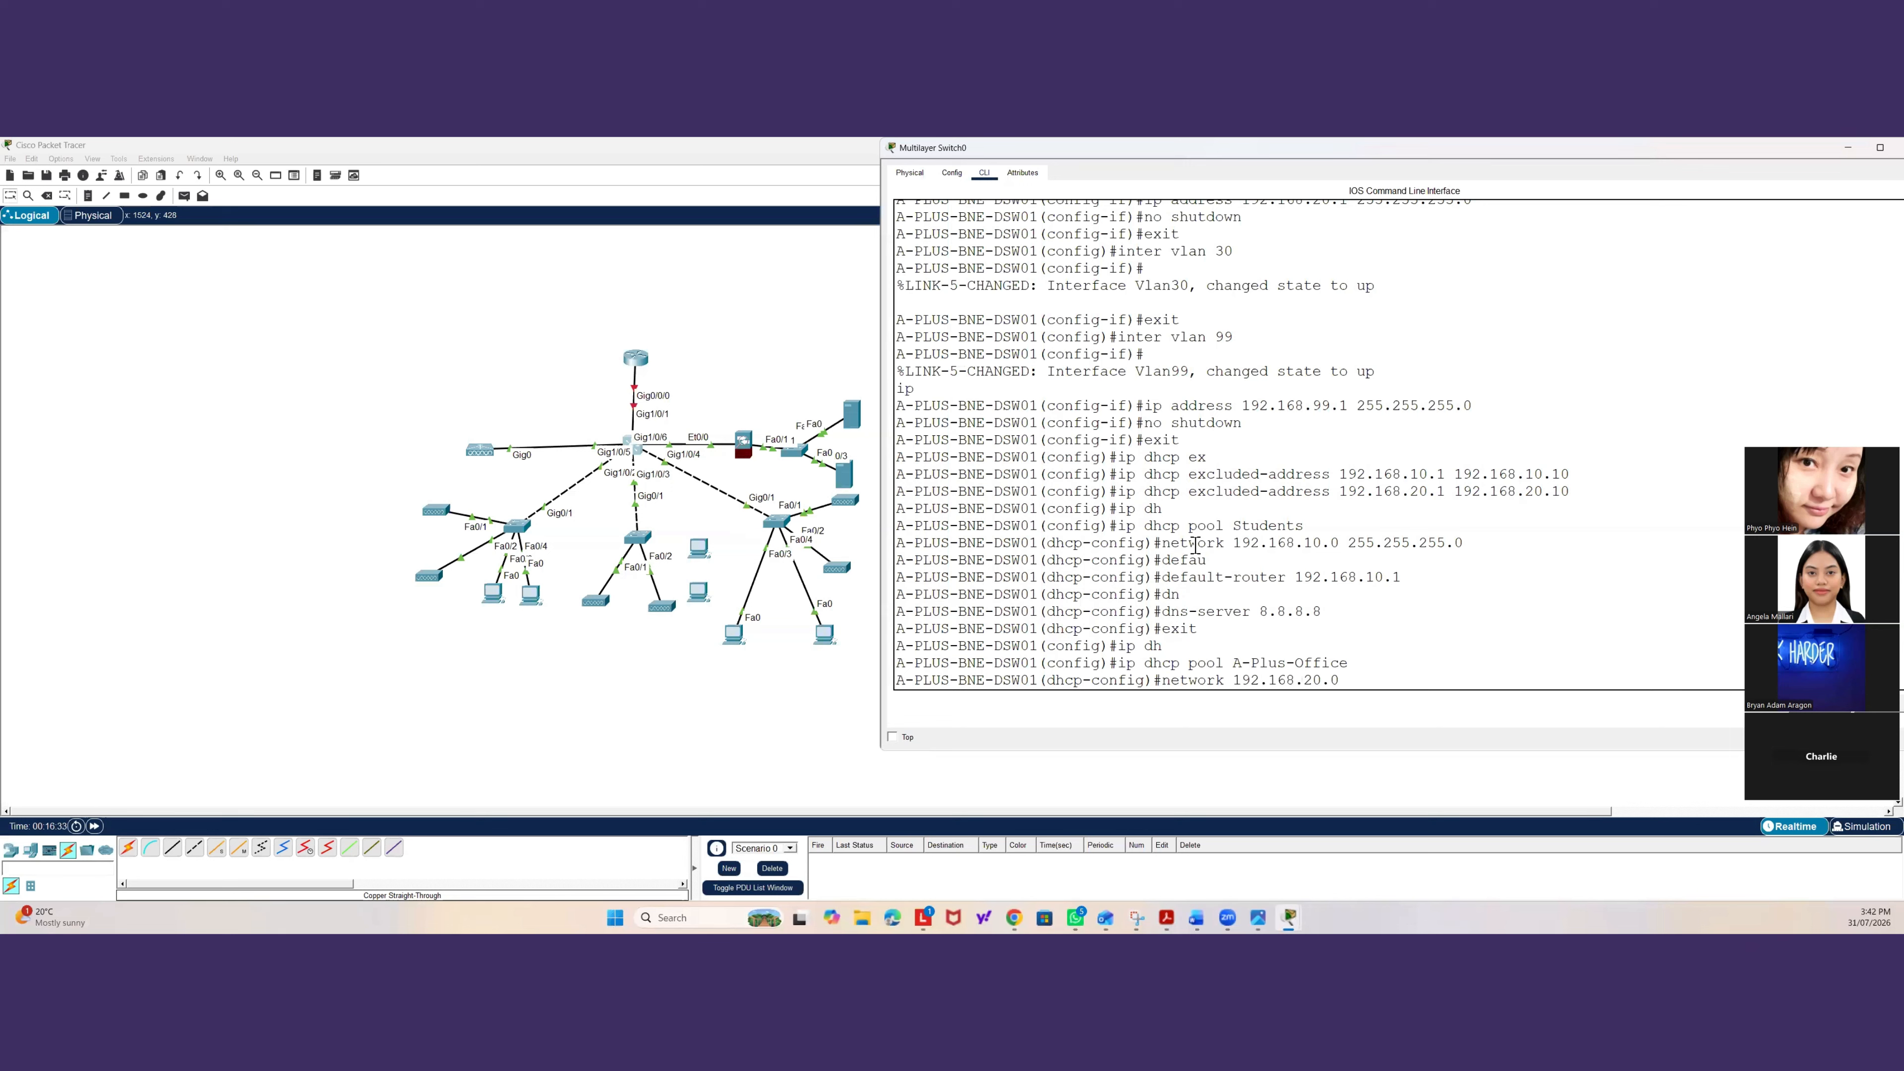
text( 255.255.255)
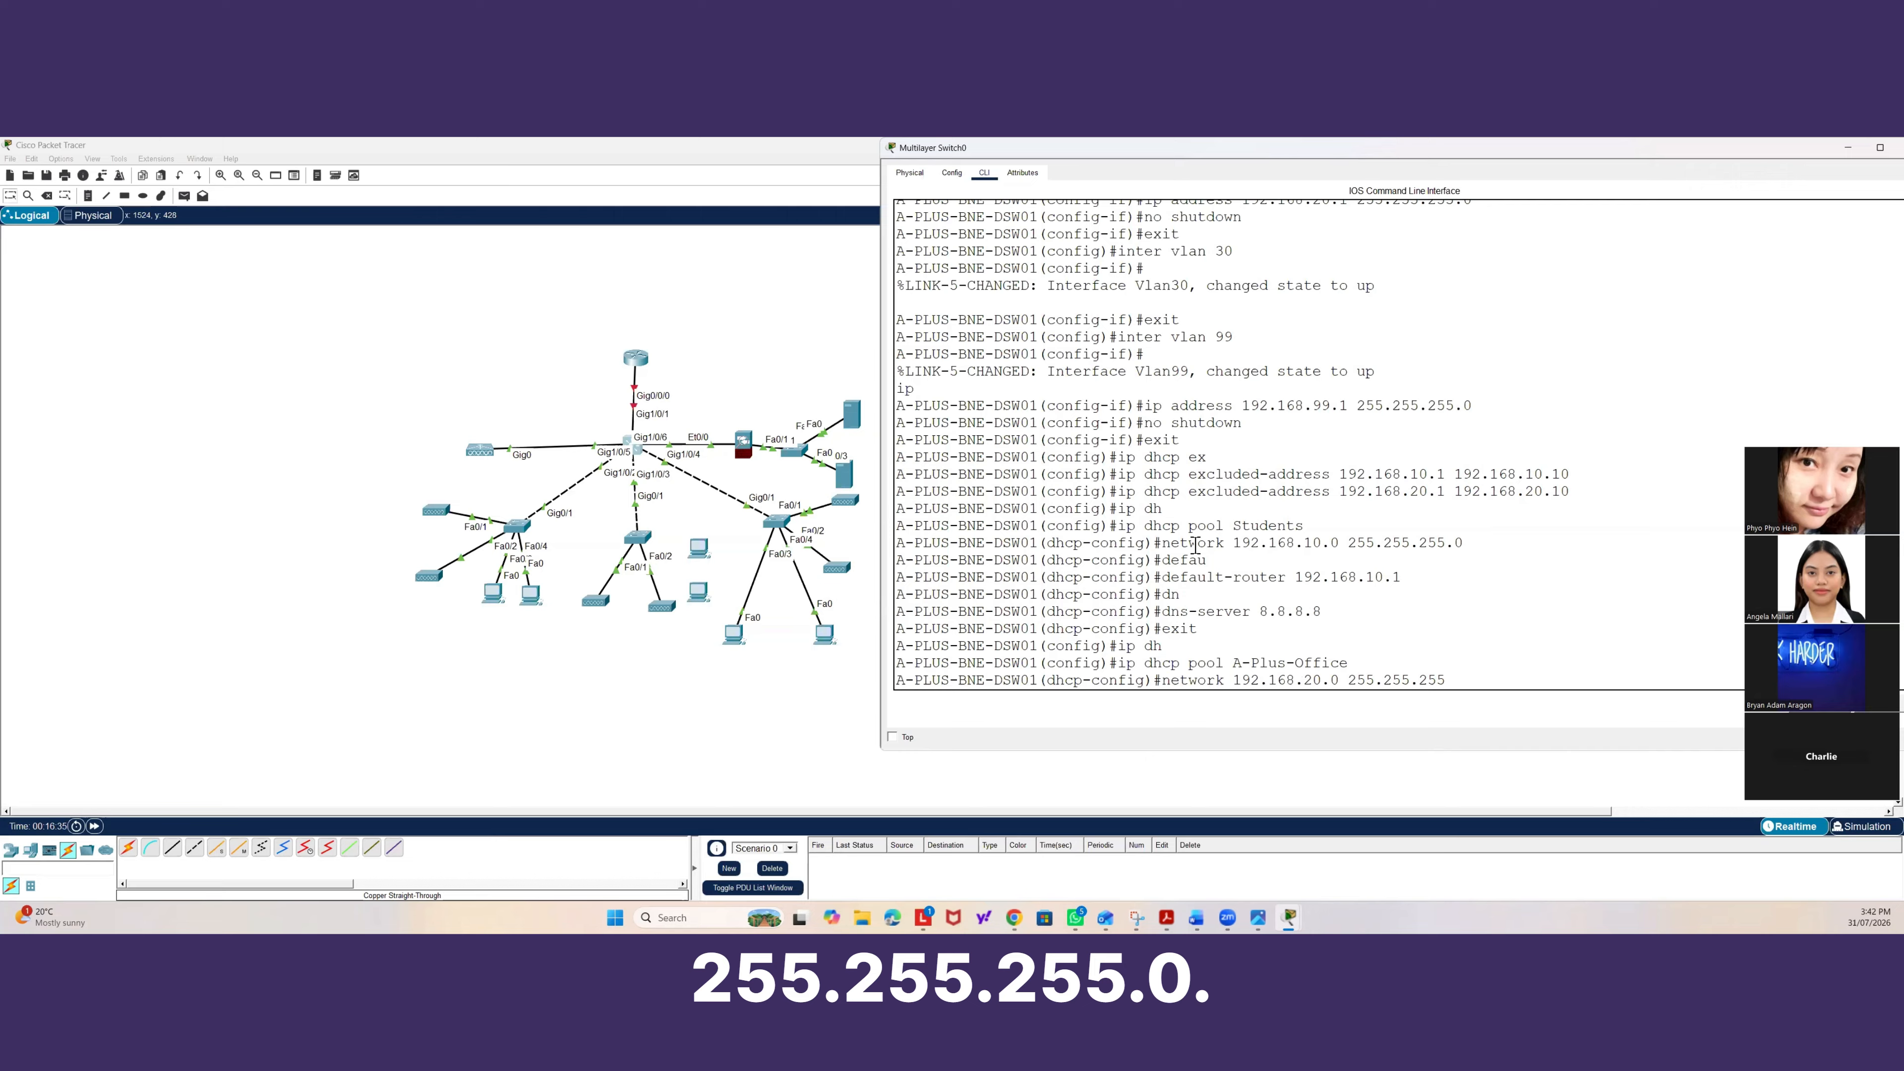
text(.0)
key(Return)
Set the A-Plus-Office pool's default router to 192.168.20.1 and DNS server to 8.8.8.8.
text(dhcp-config)#d)
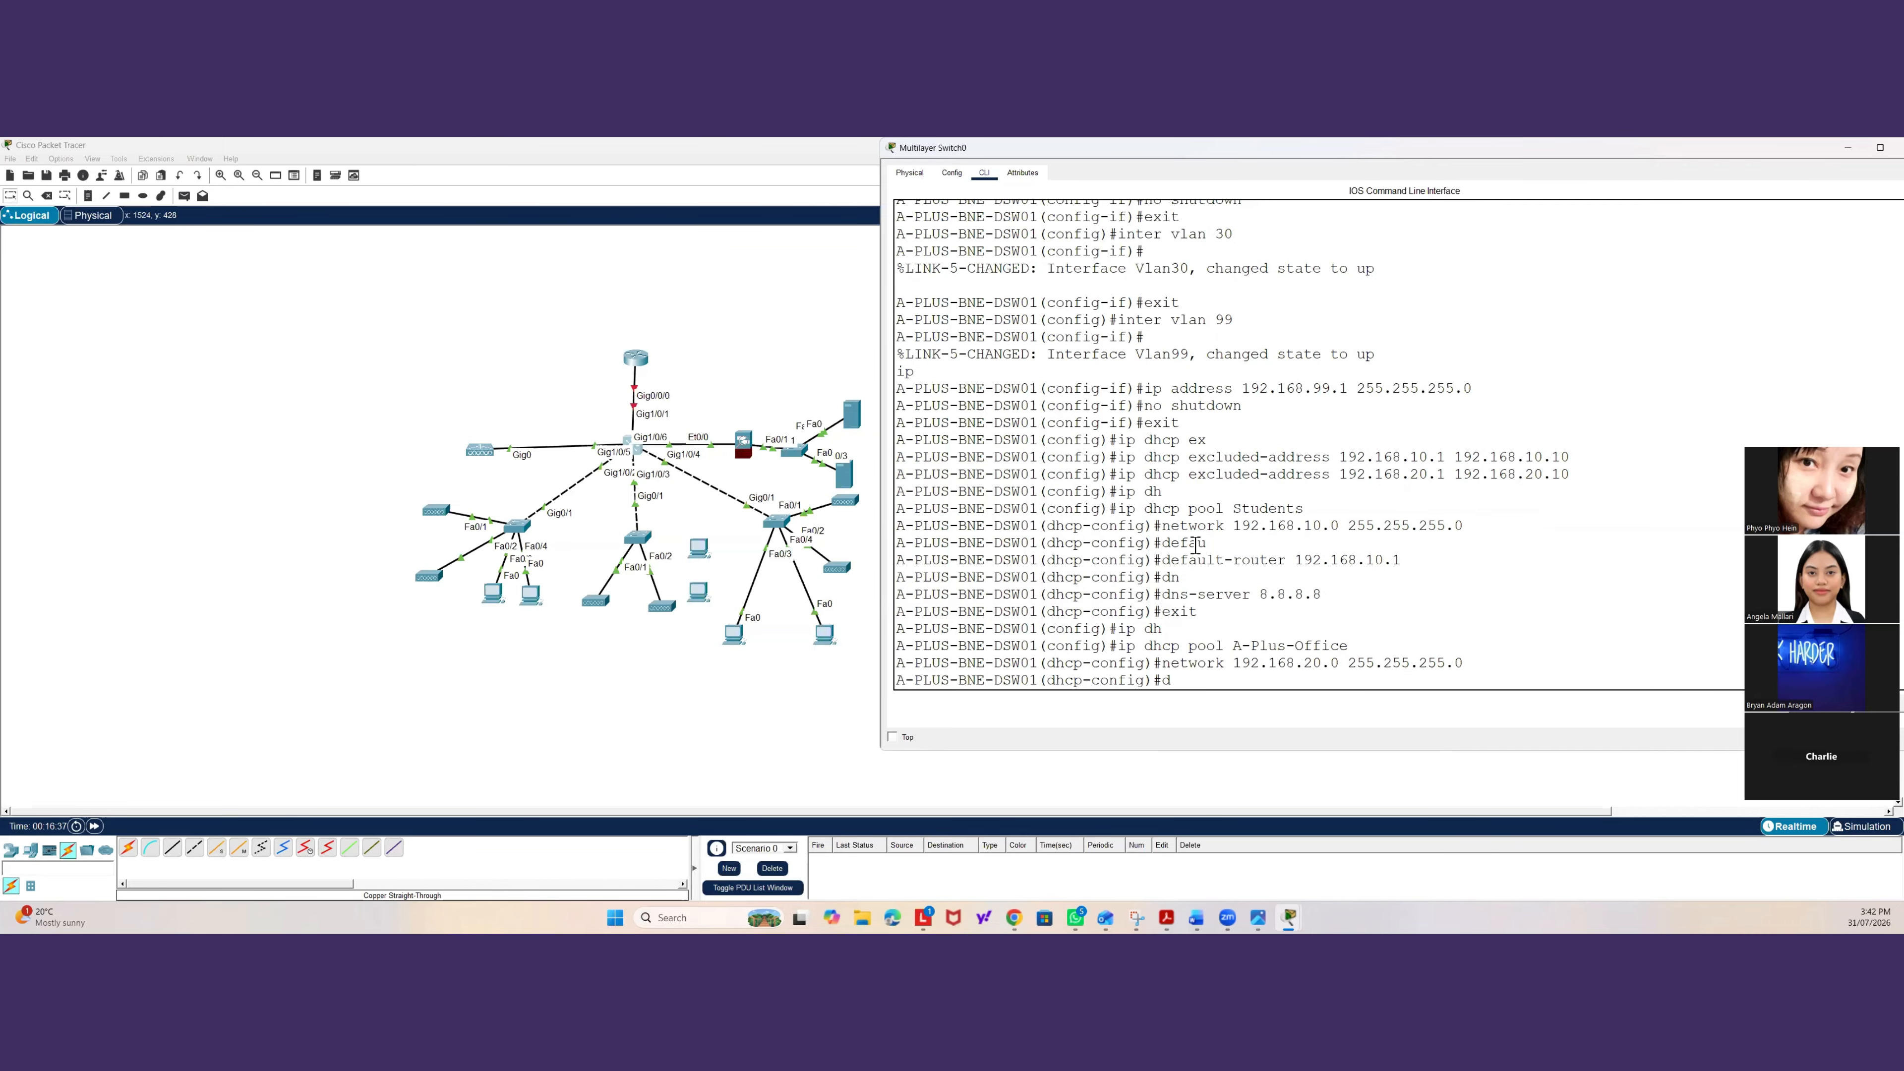
text(efa)
key(Tab)
text(19)
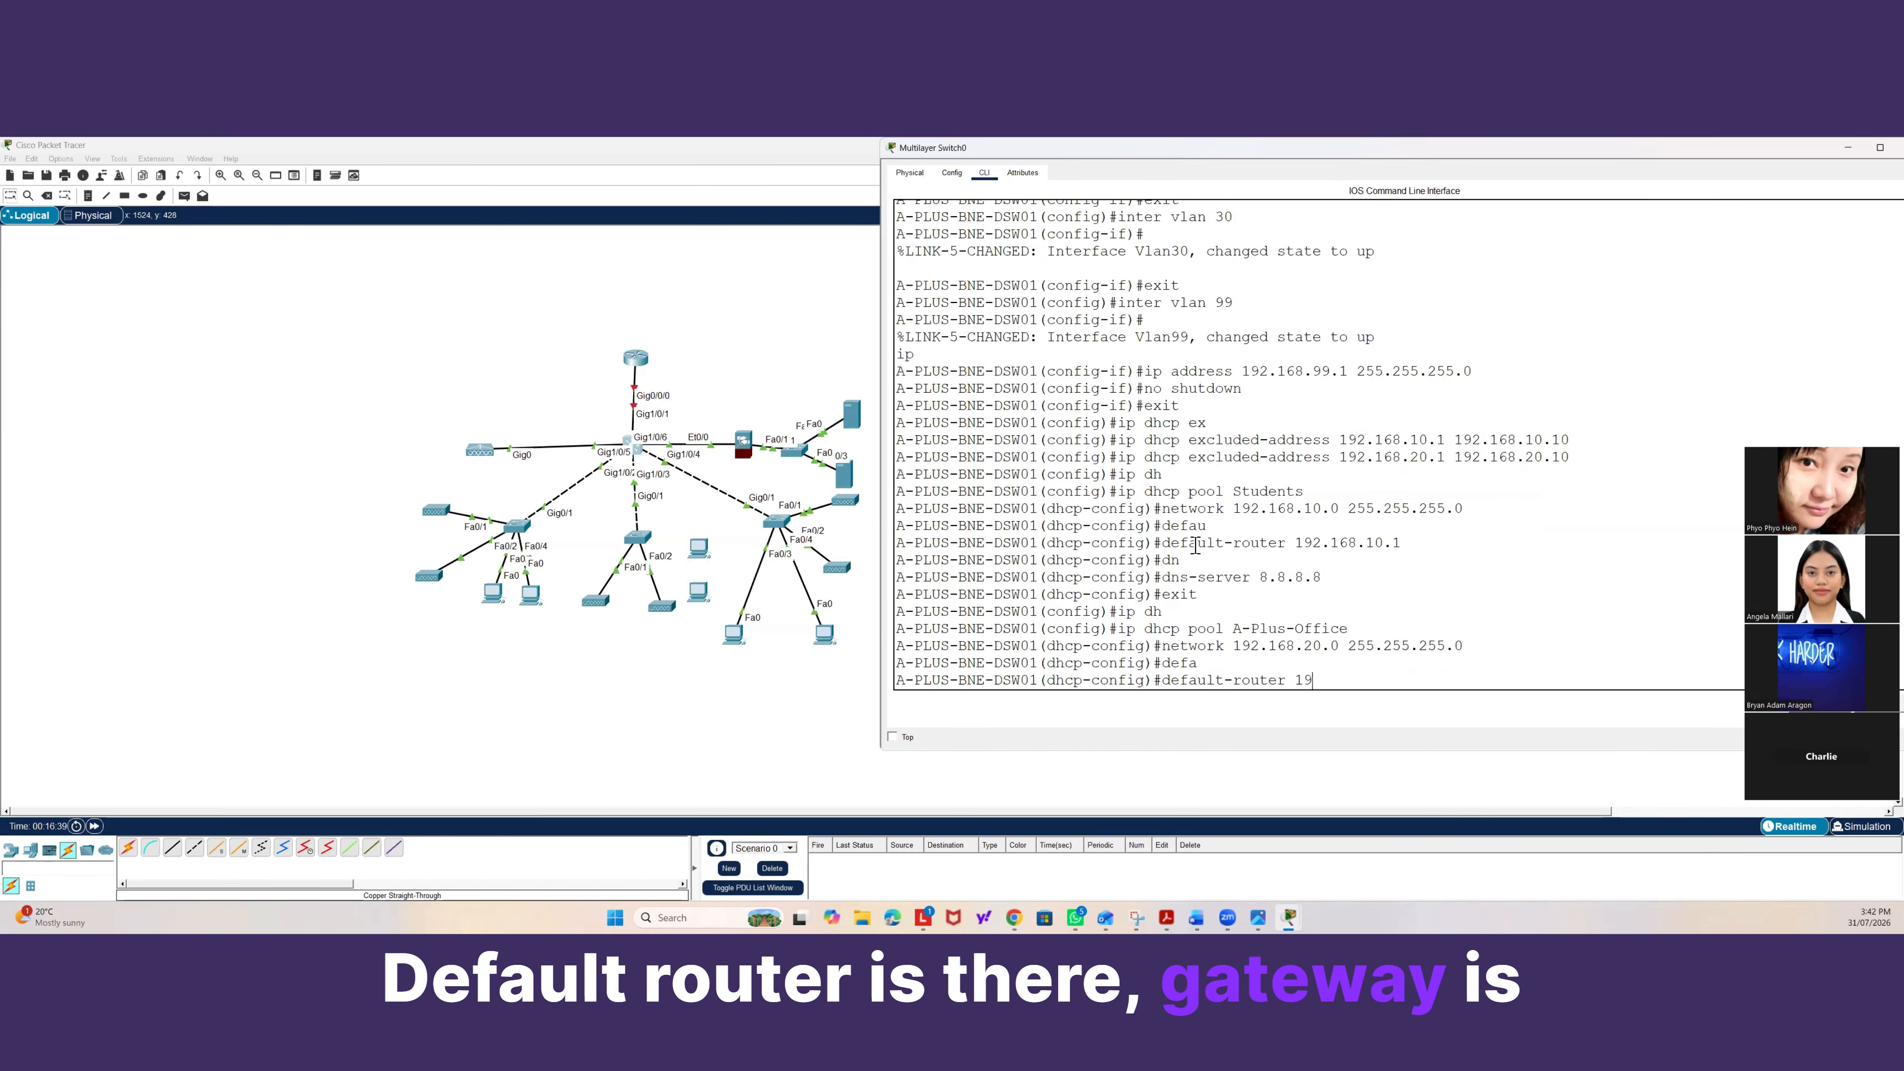
text(2.168.20.1)
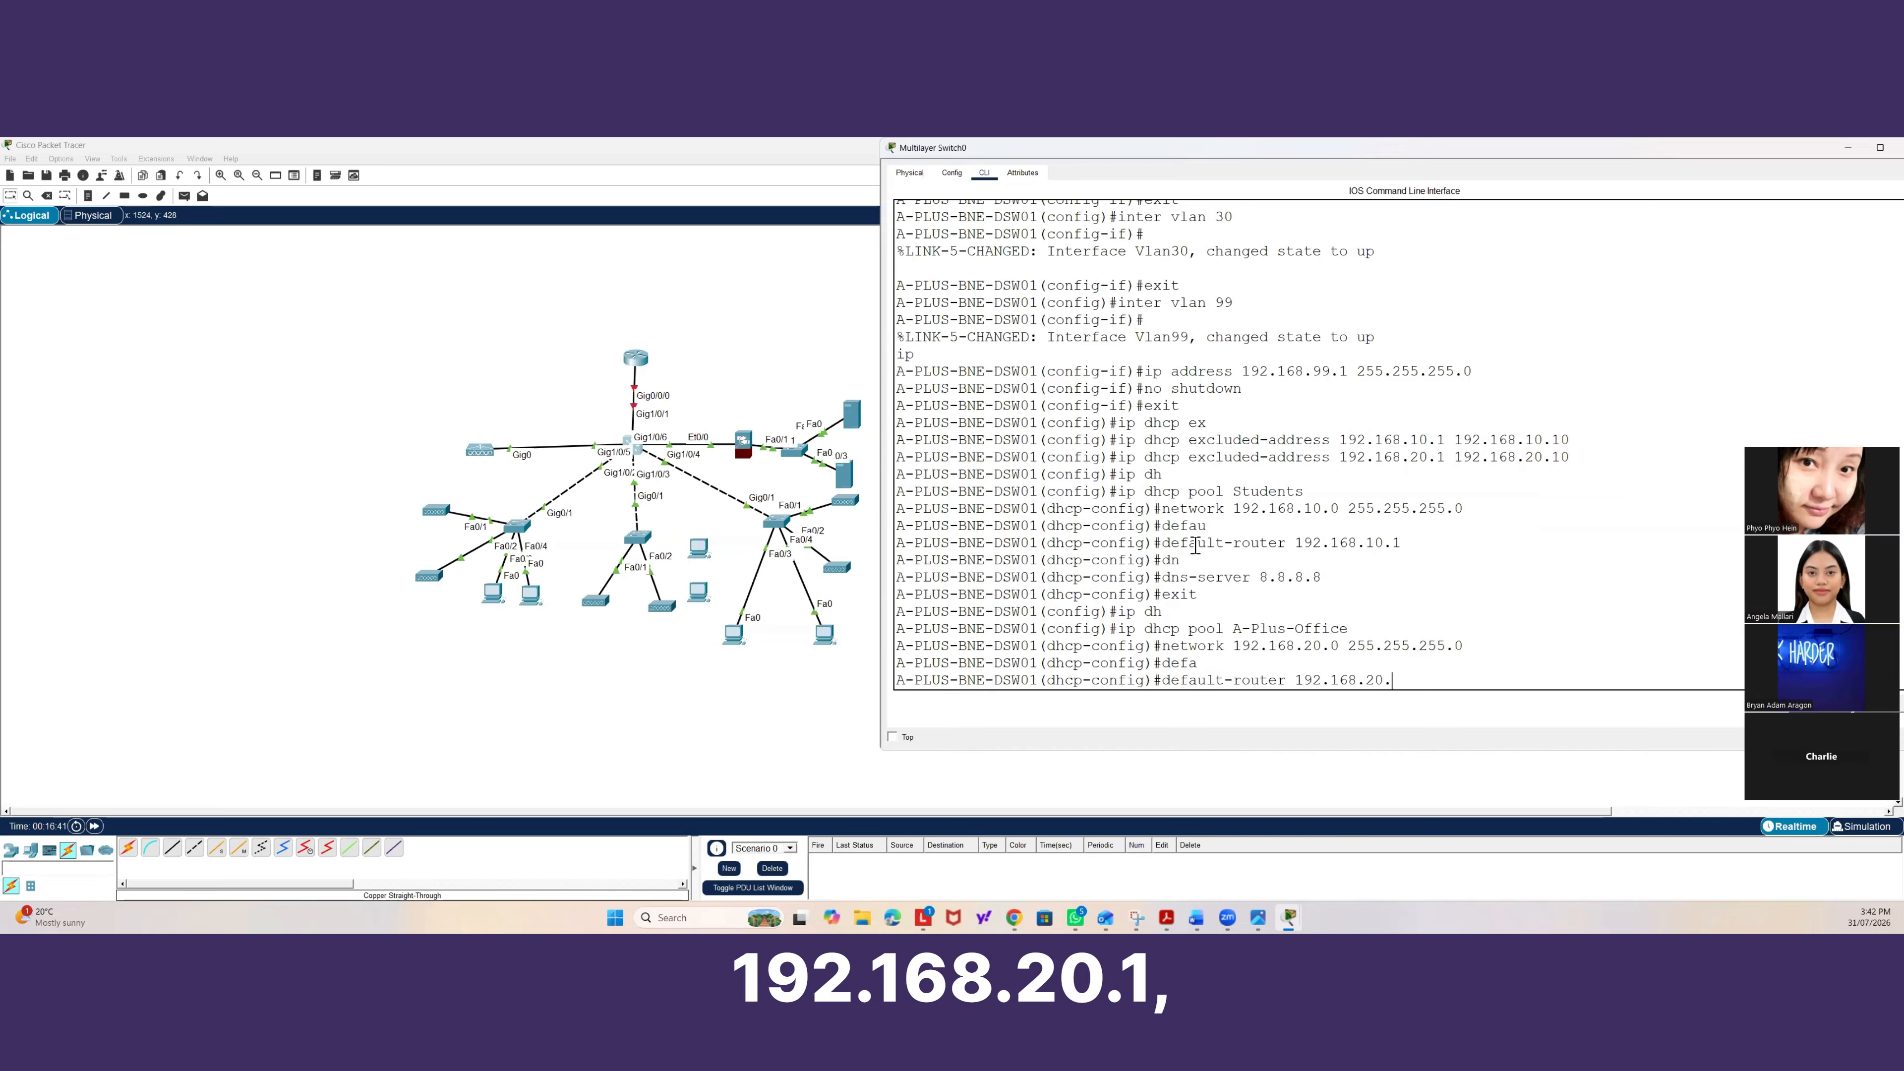
key(Return)
text(dhcp-config)#dns)
key(Tab)
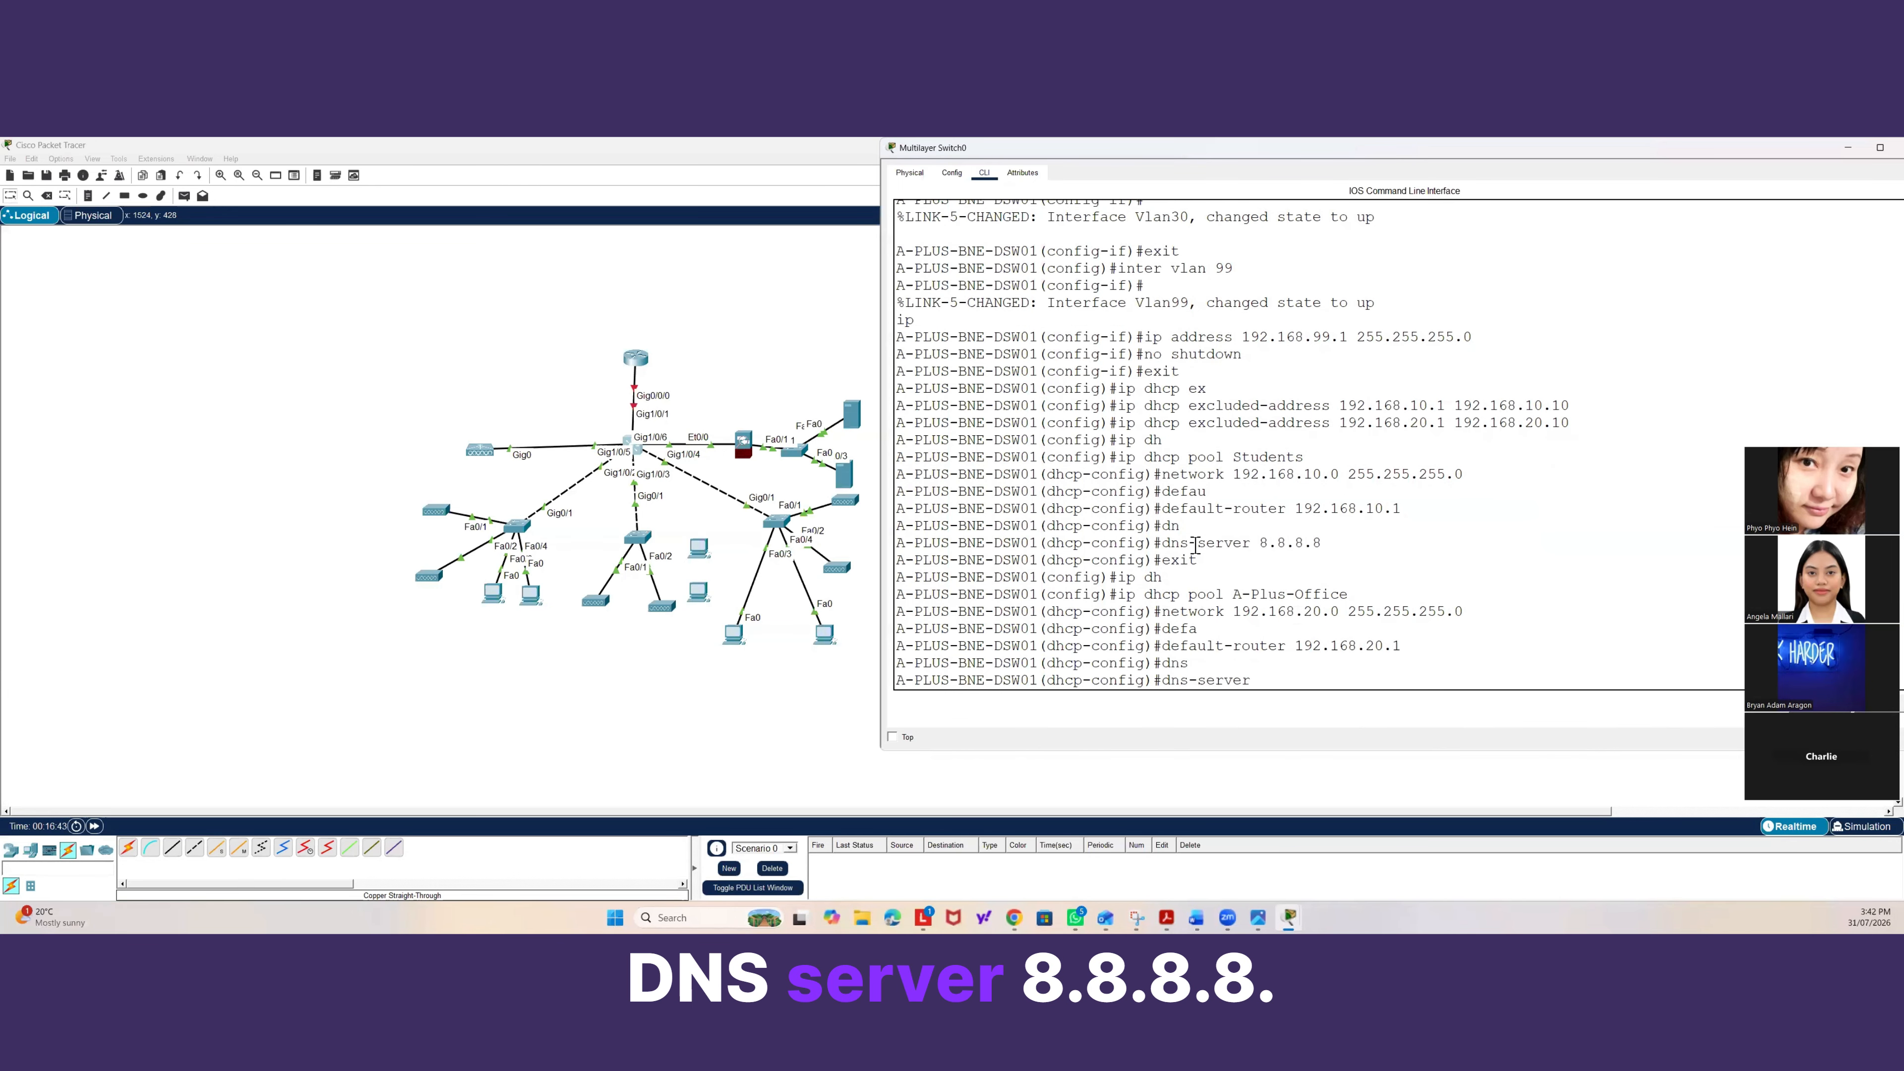
text(8.8.8.8)
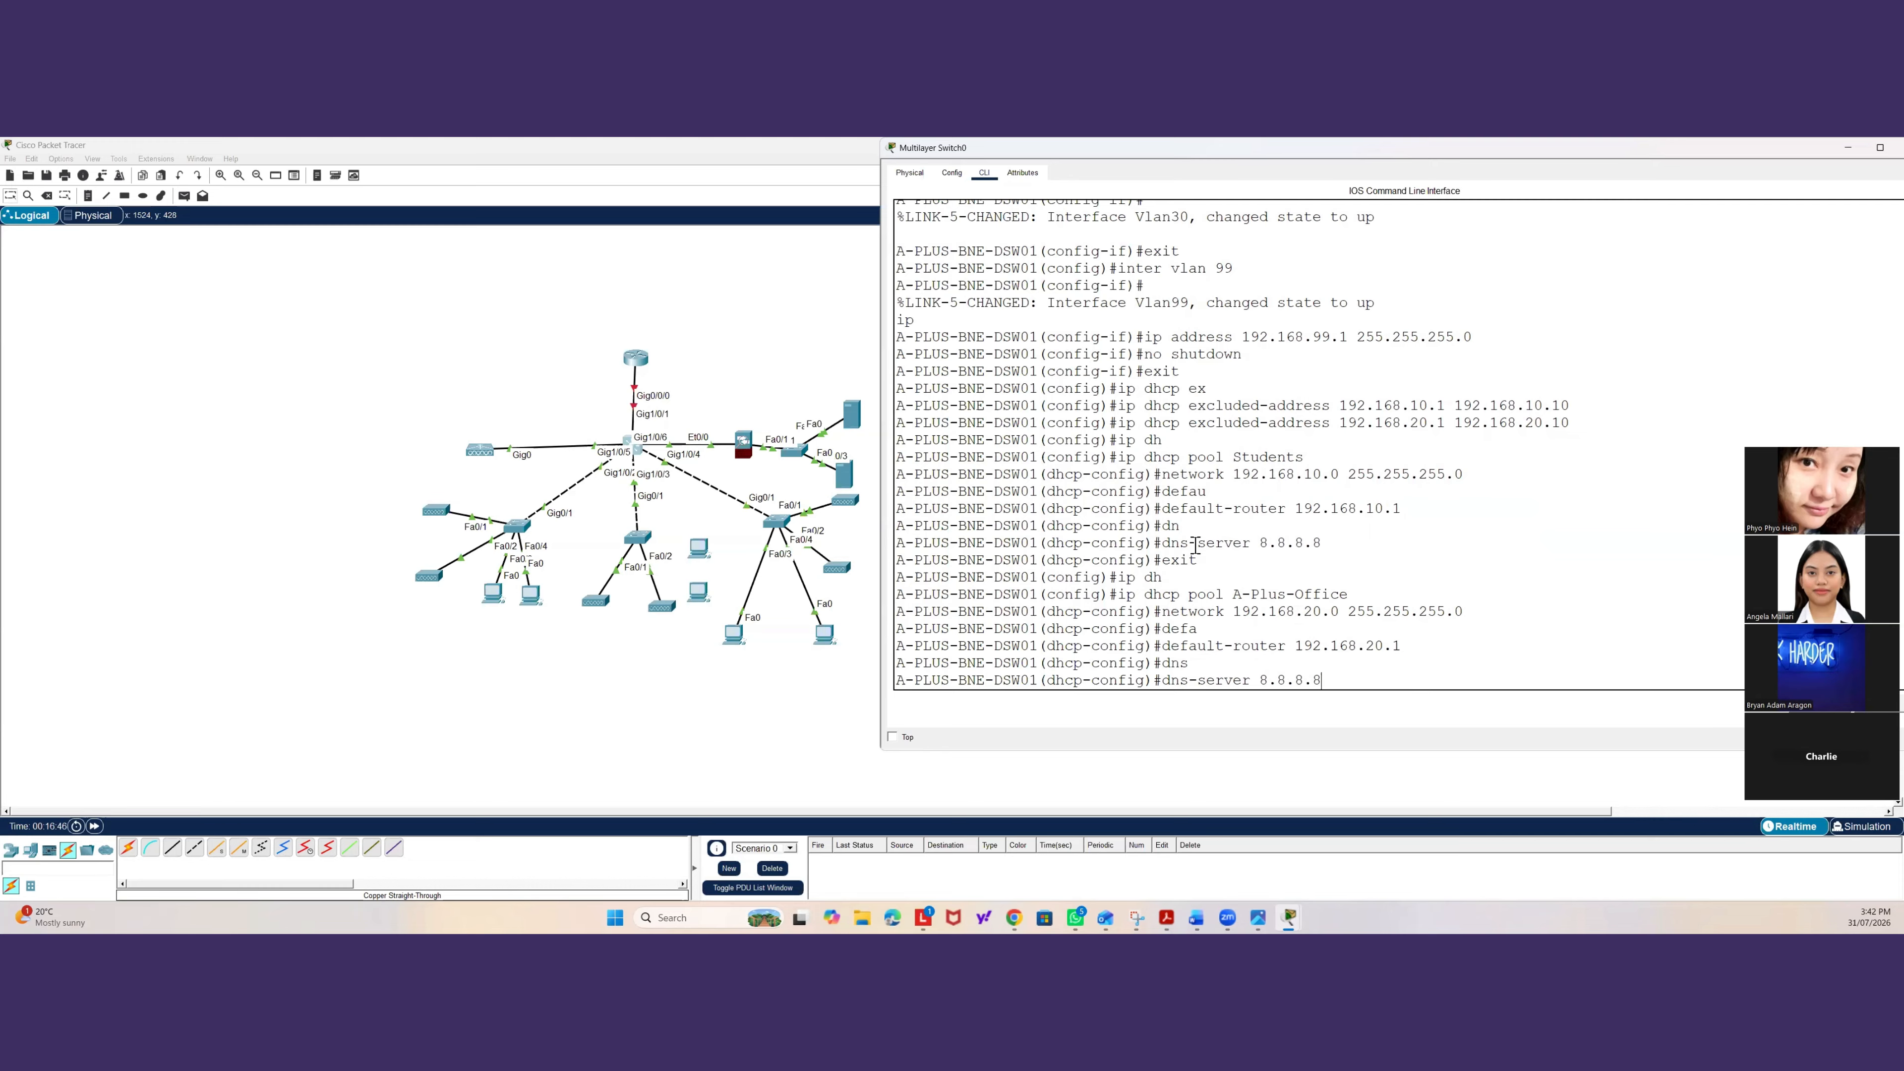
key(Return)
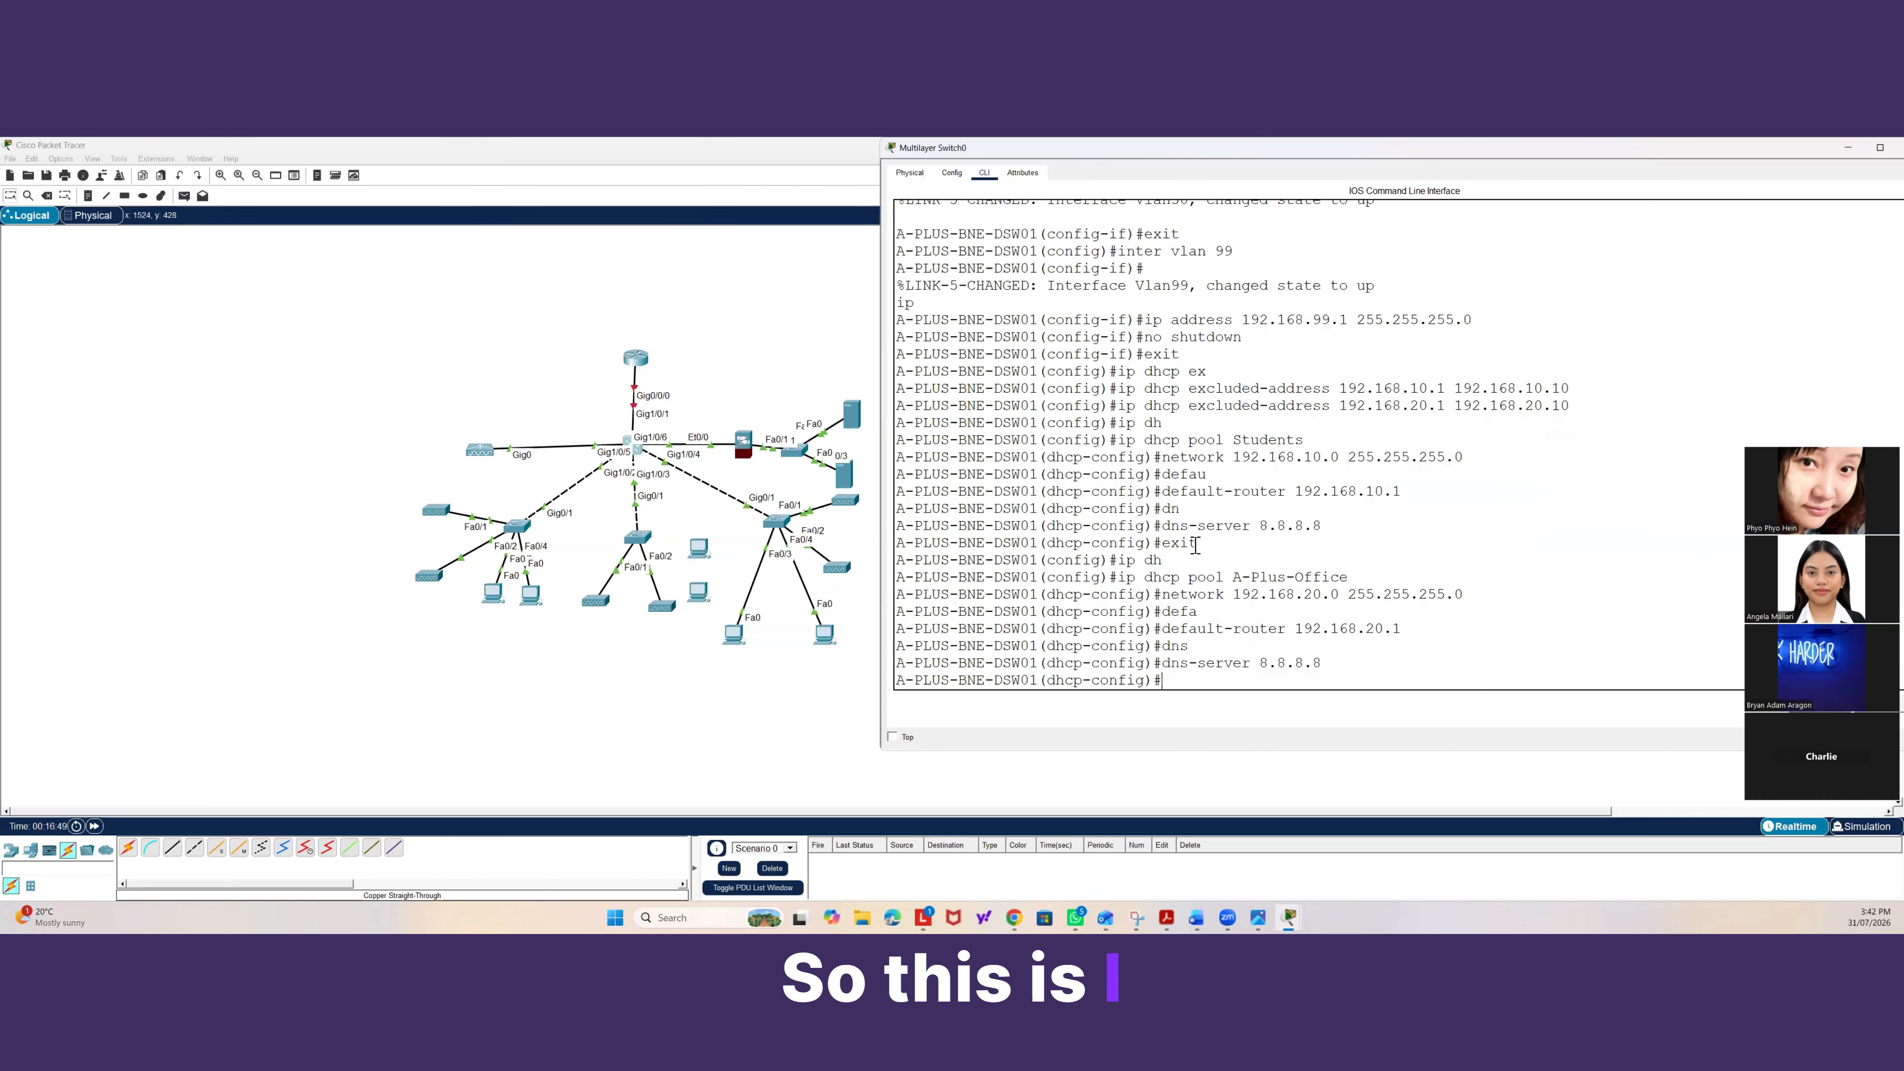
Exit the DHCP pool and leave global configuration mode back to privileged mode.
text(exit)
key(Return)
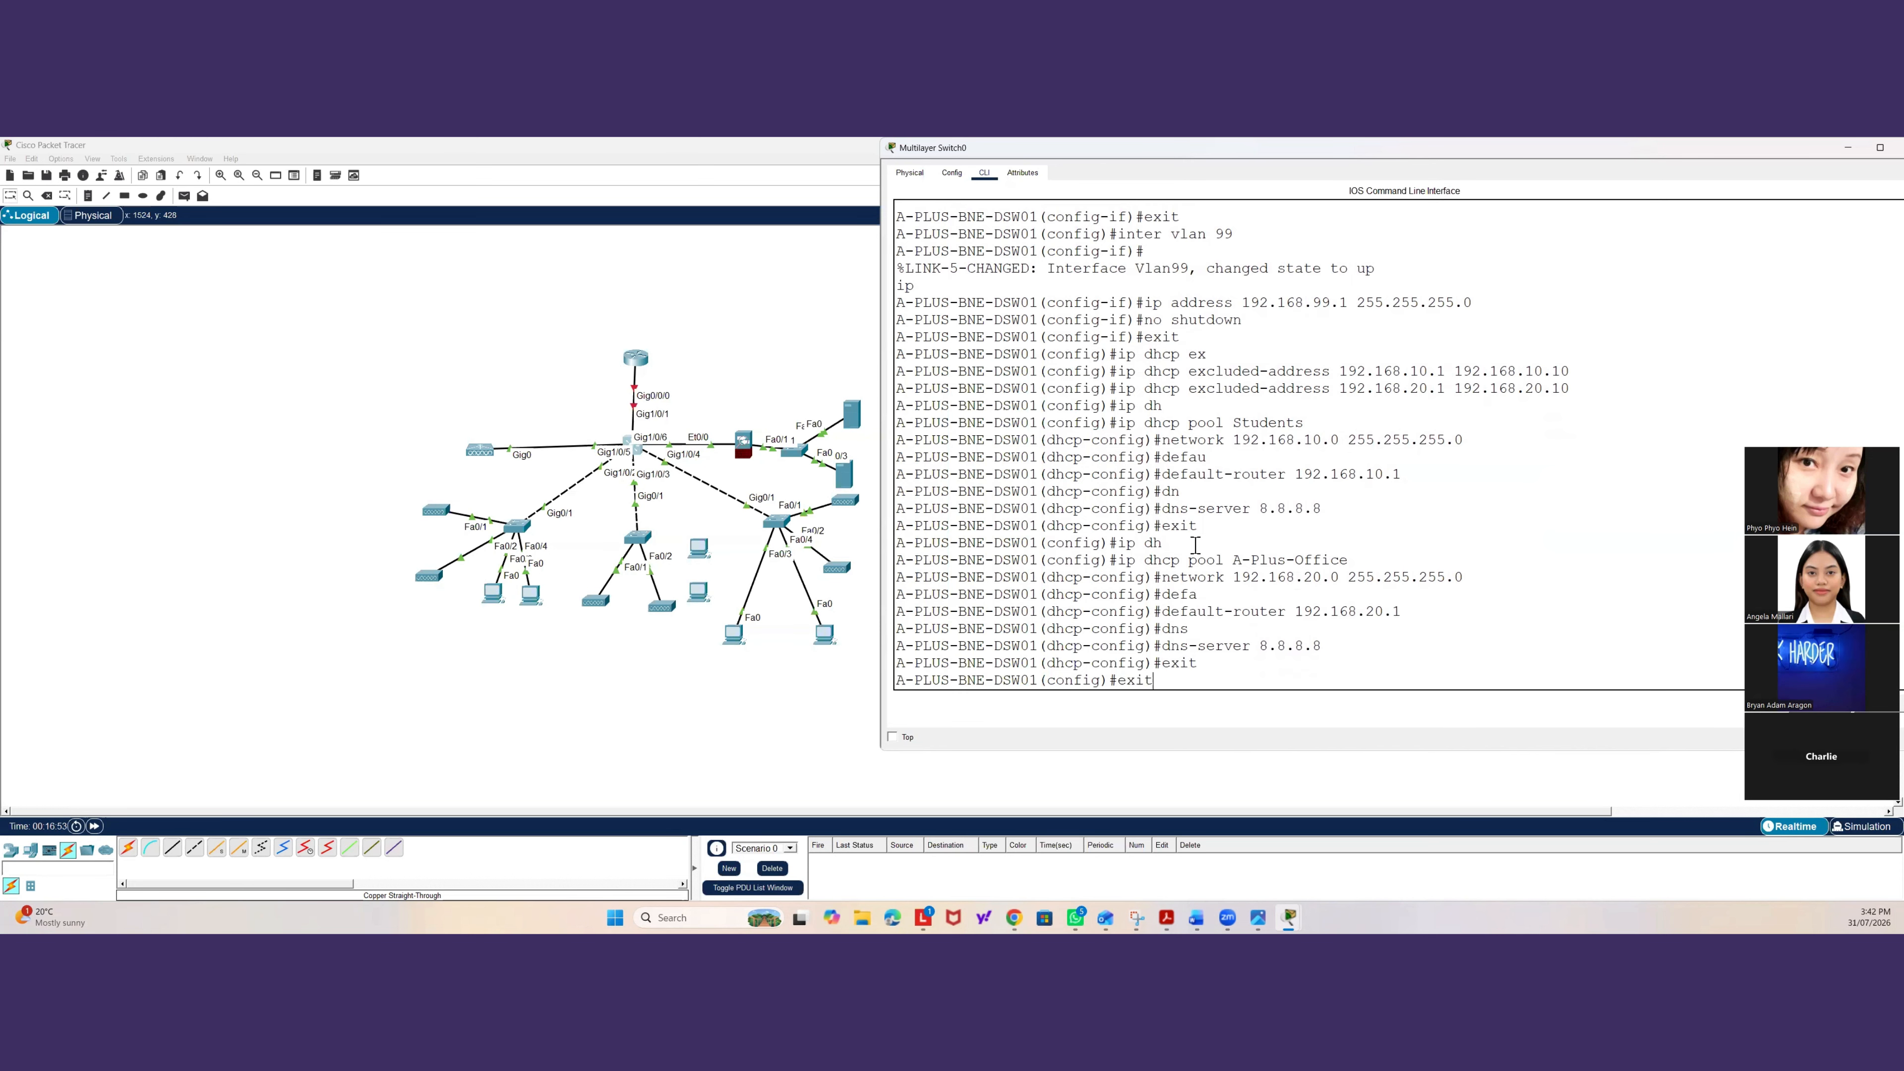
text(exit)
key(Return)
key(Return)
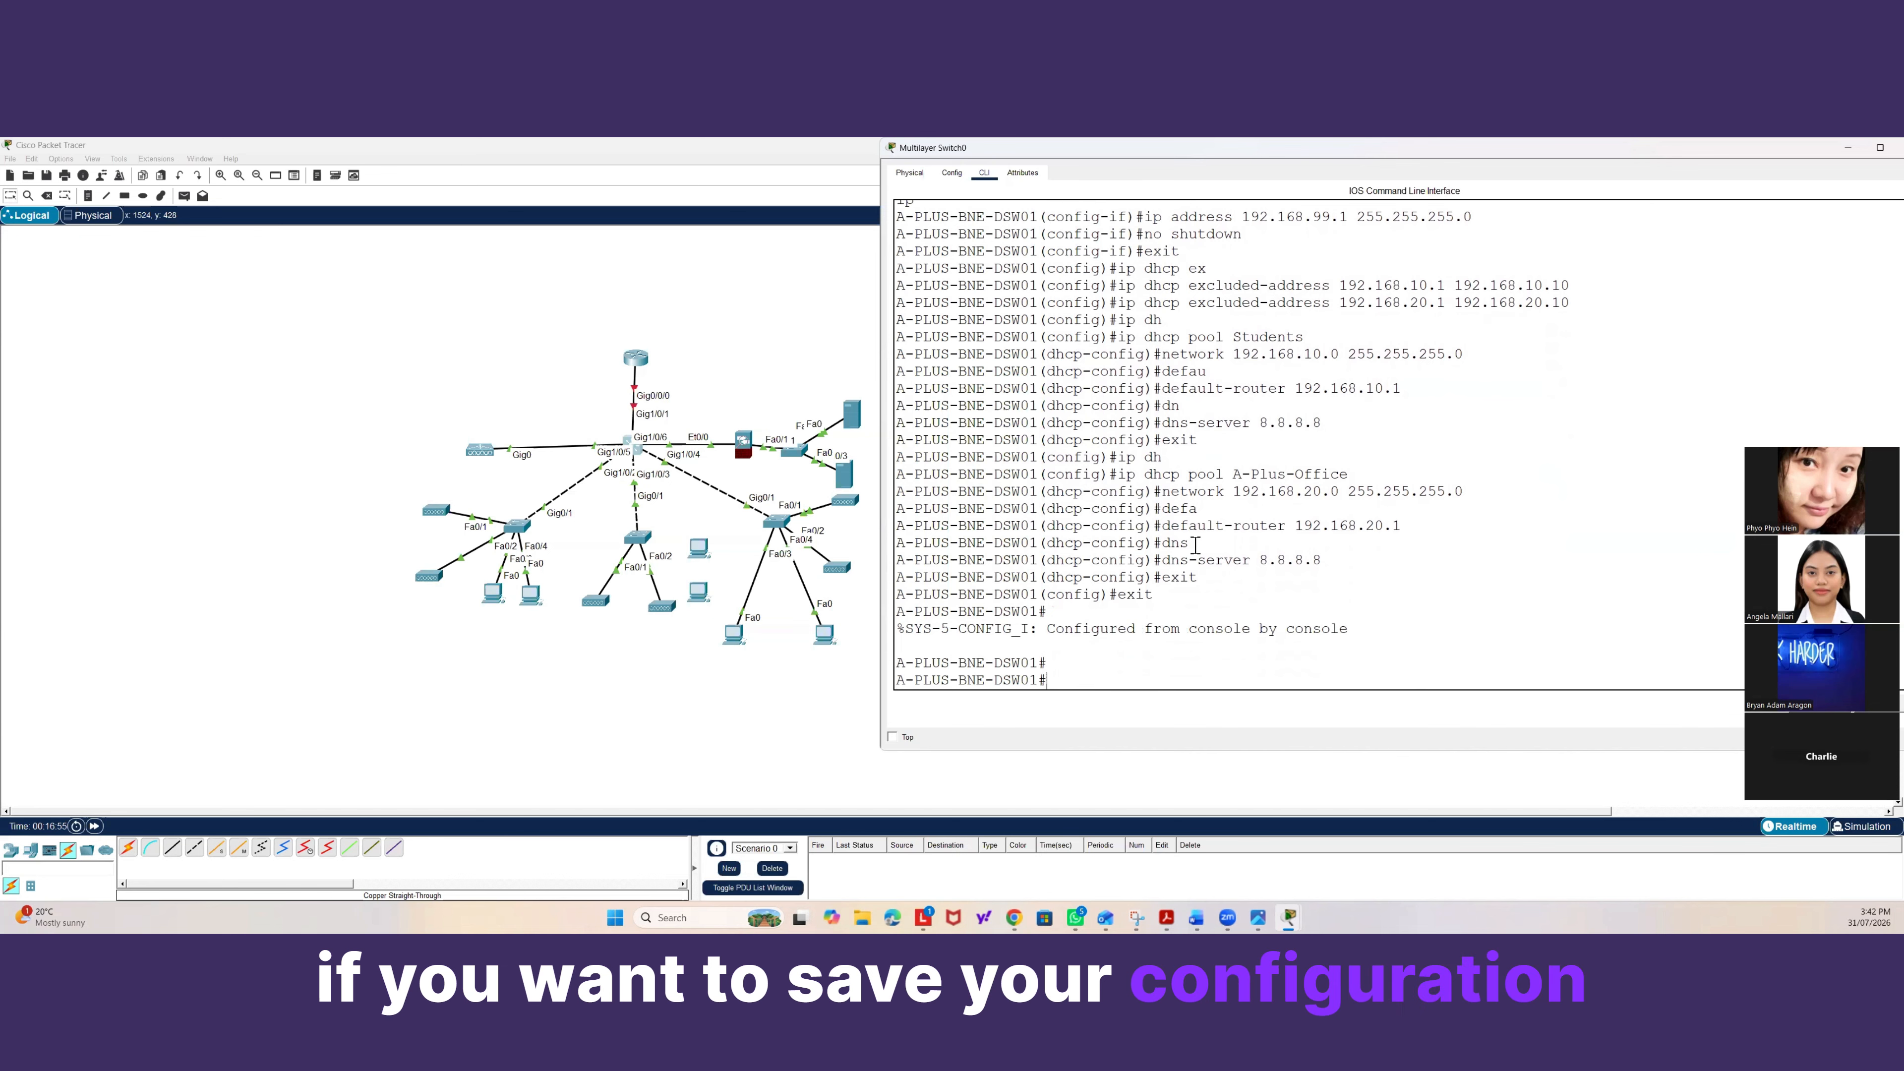
Save the switch's running configuration with the write memory command.
text(wro)
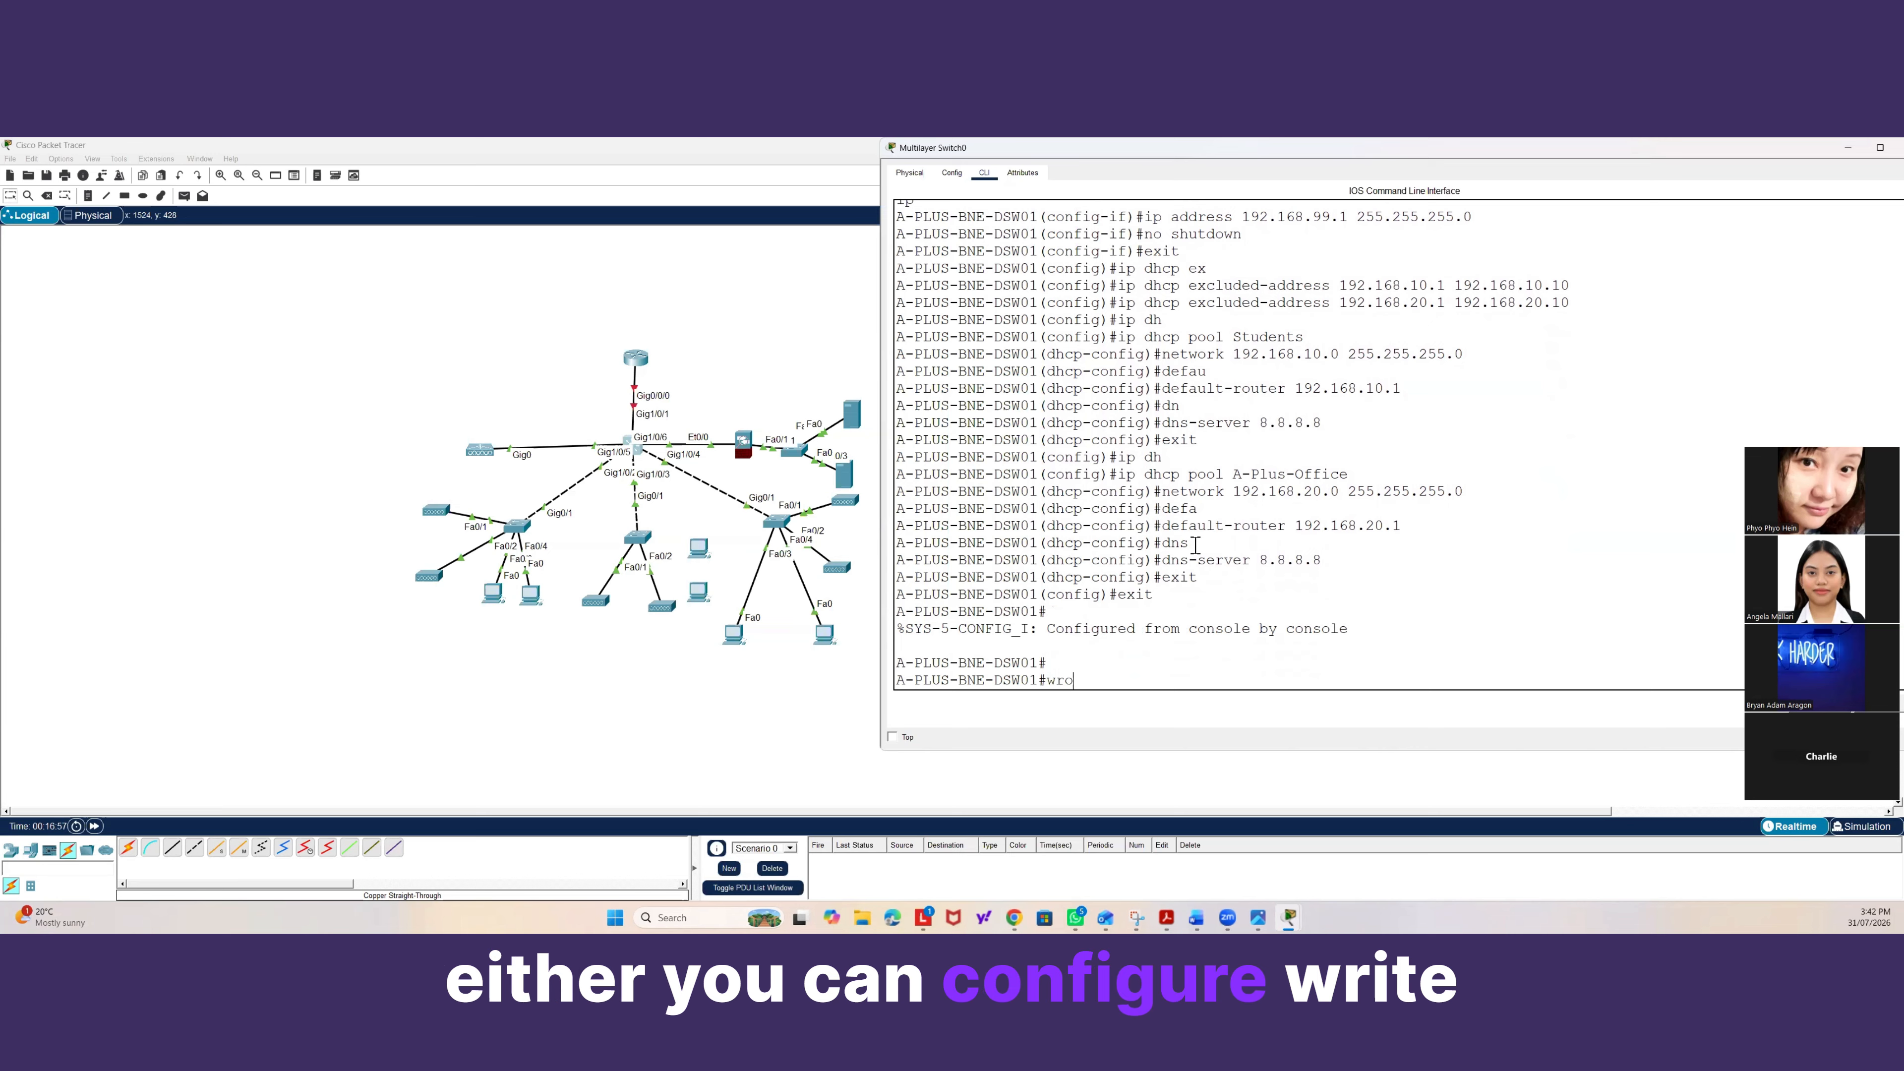
key(BackSpace)
key(Tab)
text(mem)
key(Tab)
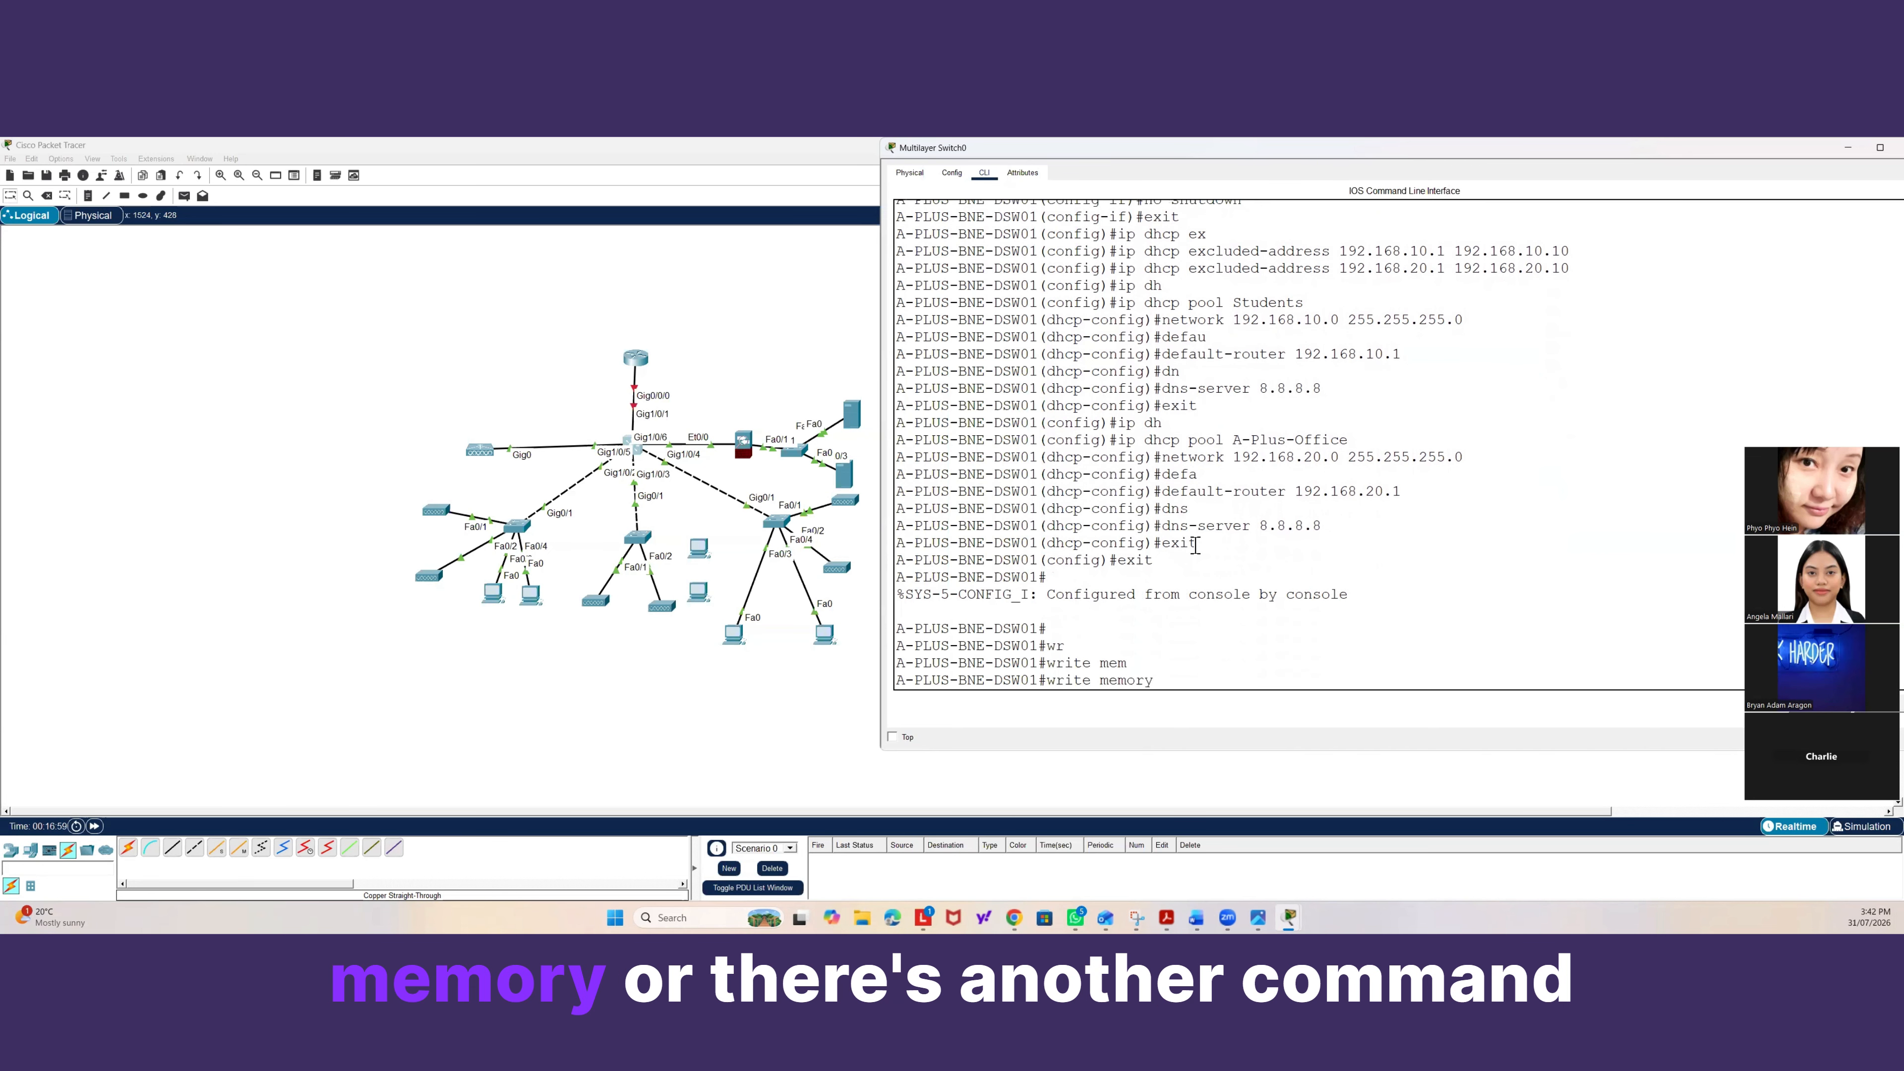
key(Return)
key(Return)
Copy the running-config to the startup-config, accepting the default startup-config destination filename.
text(copy)
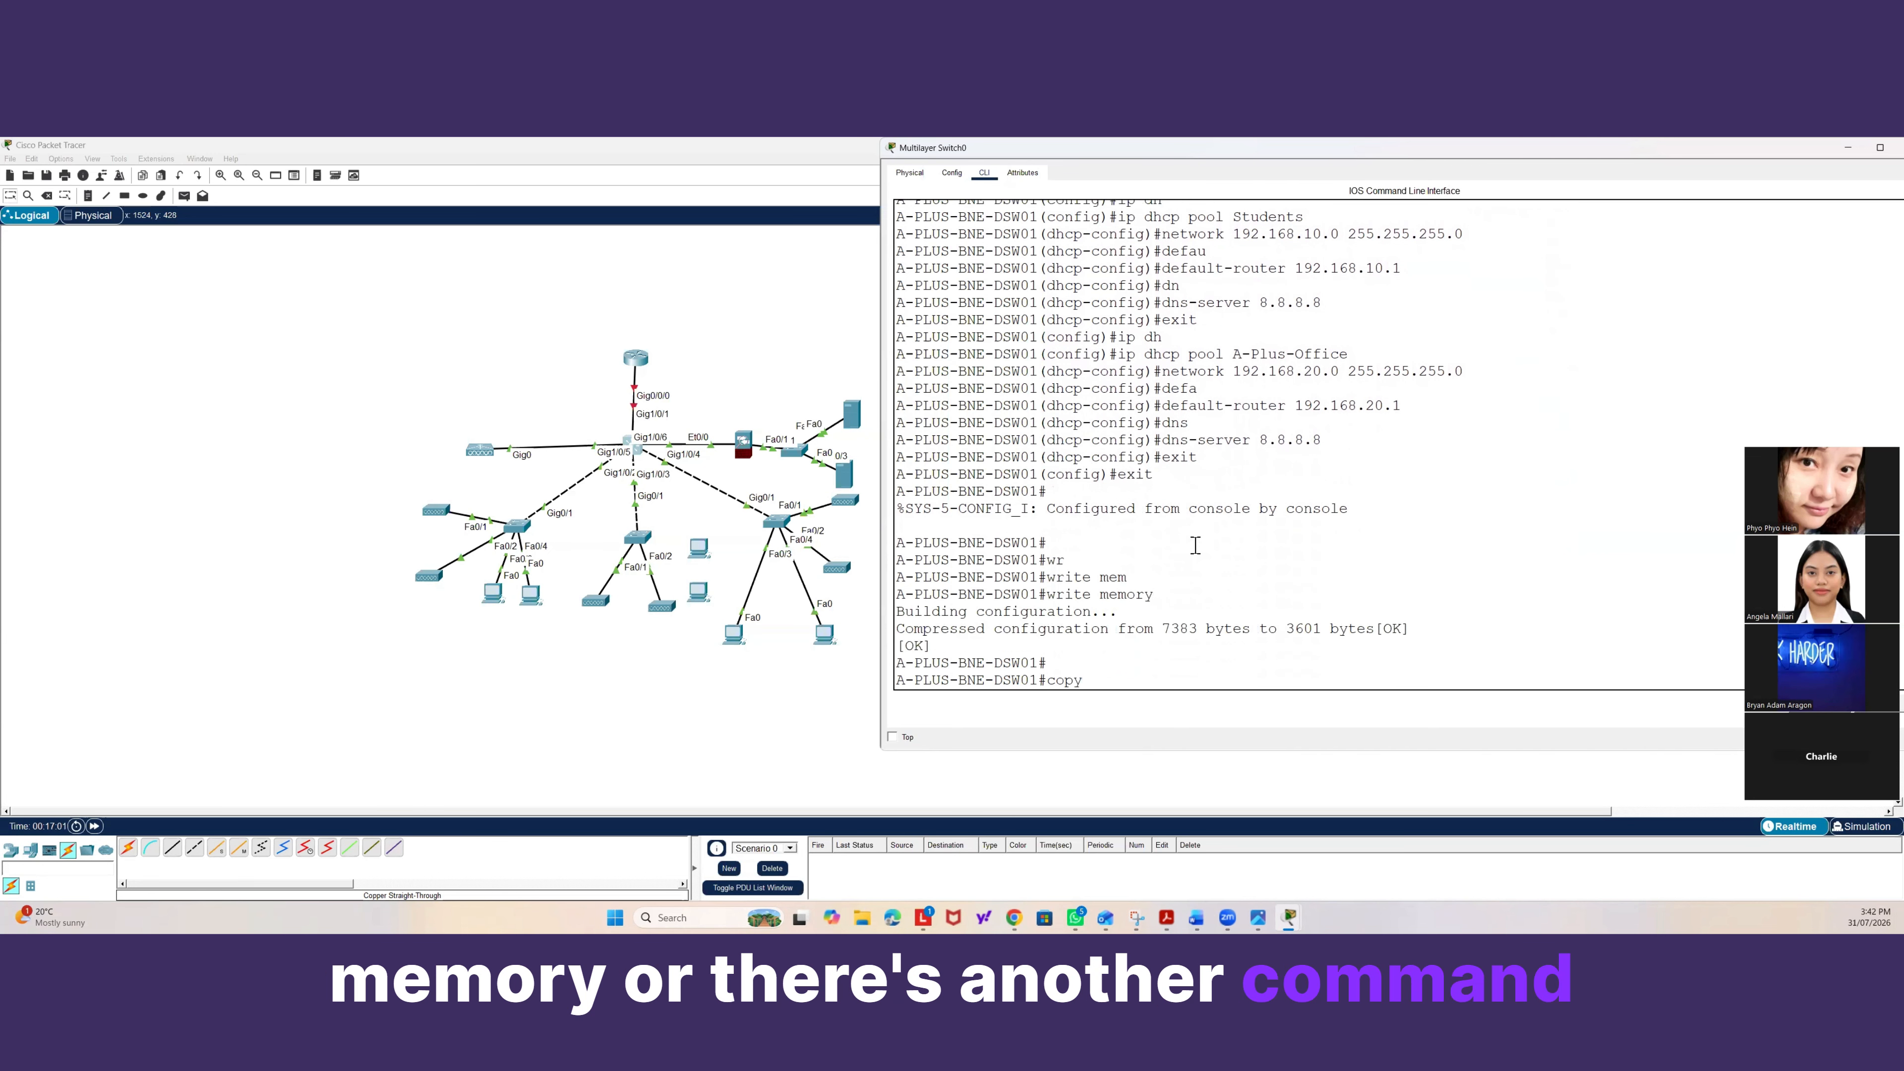
text( run)
key(Tab)
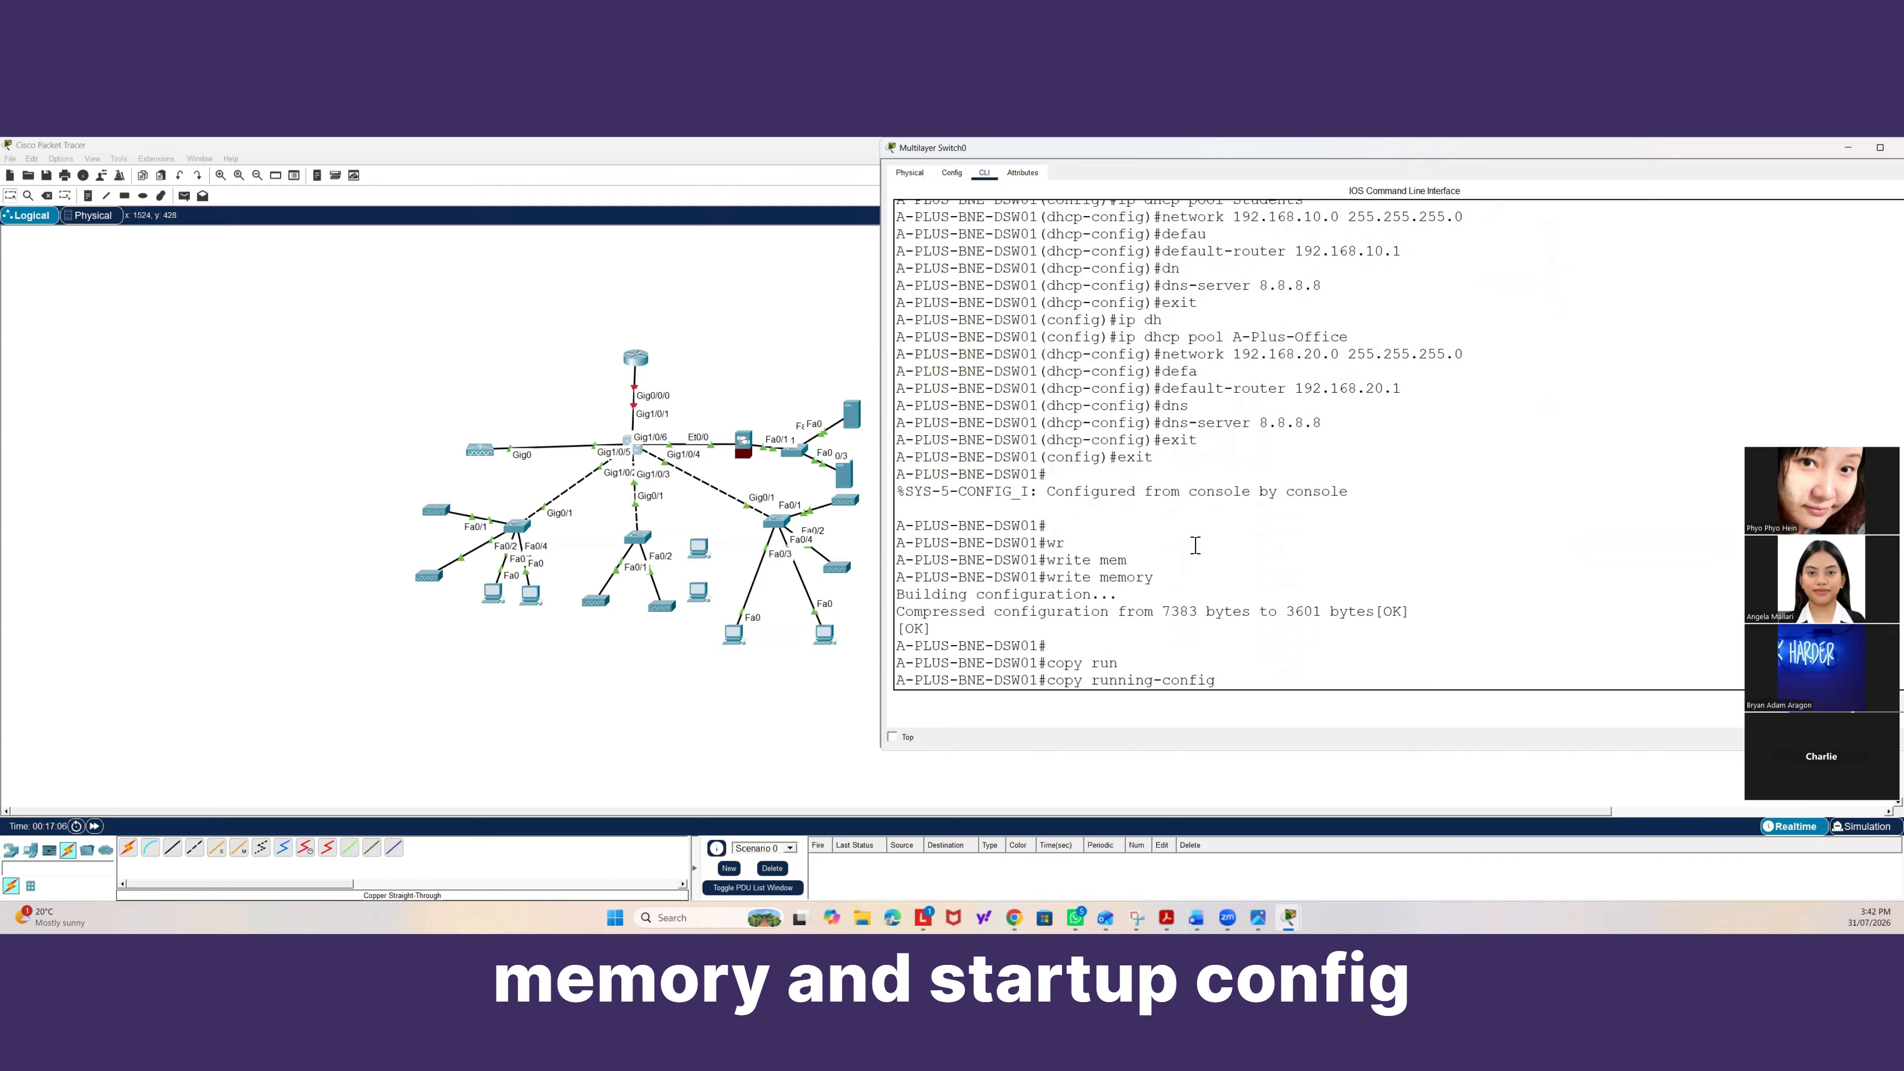
text(starr)
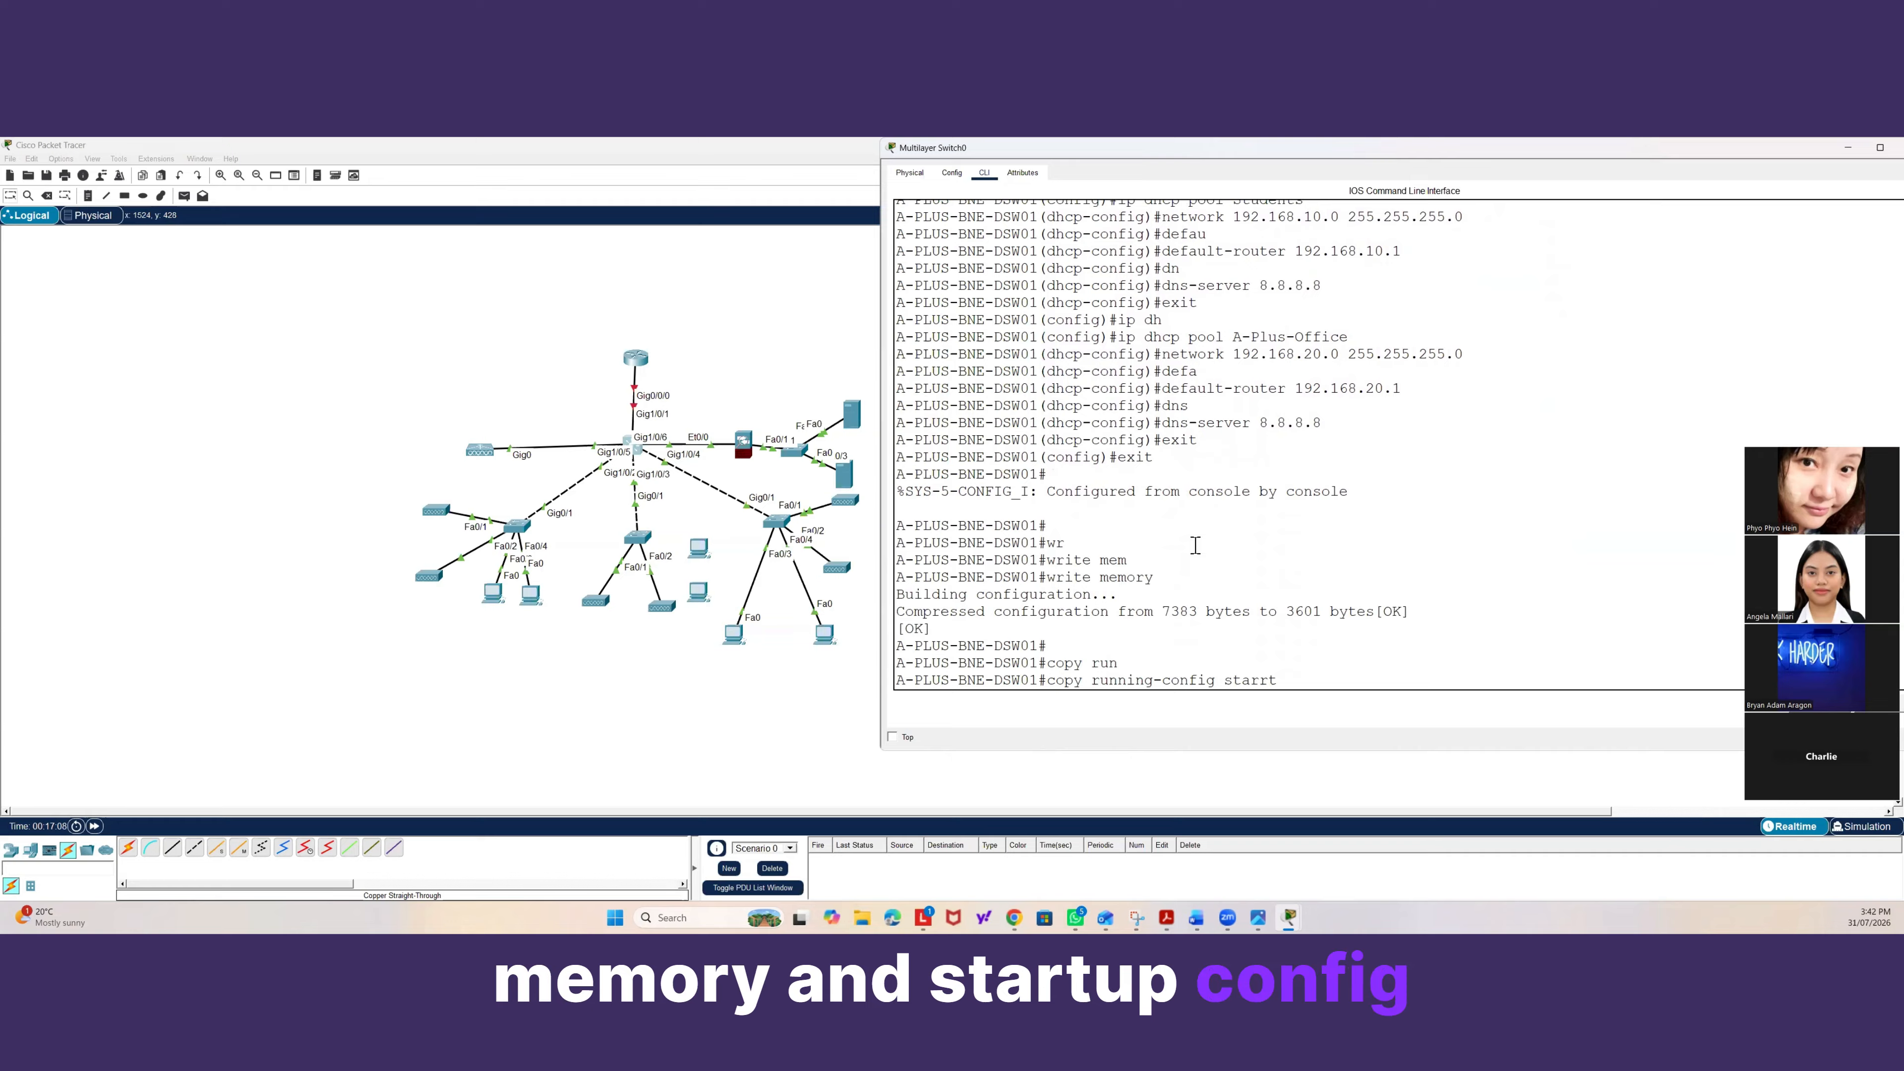
key(Tab)
key(BackSpace)
text(t)
key(Tab)
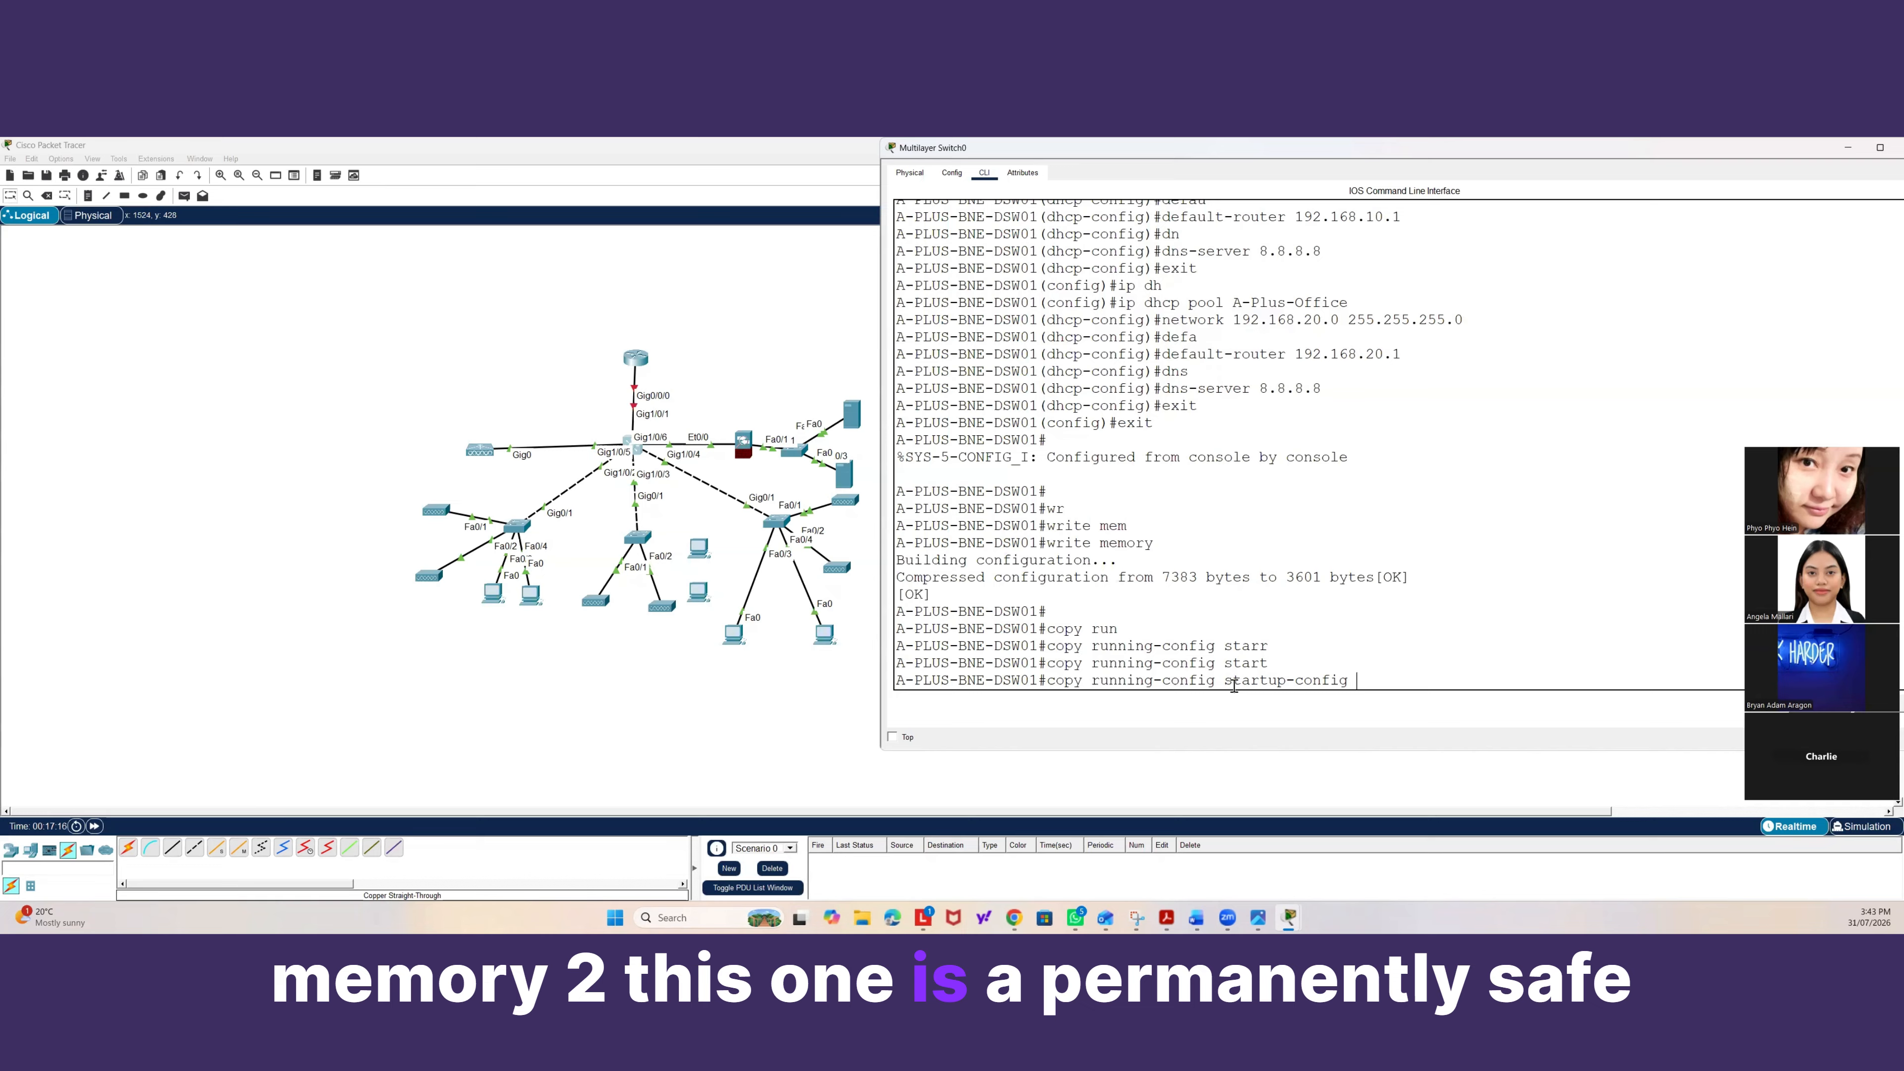
drag(1232, 681, 1358, 679)
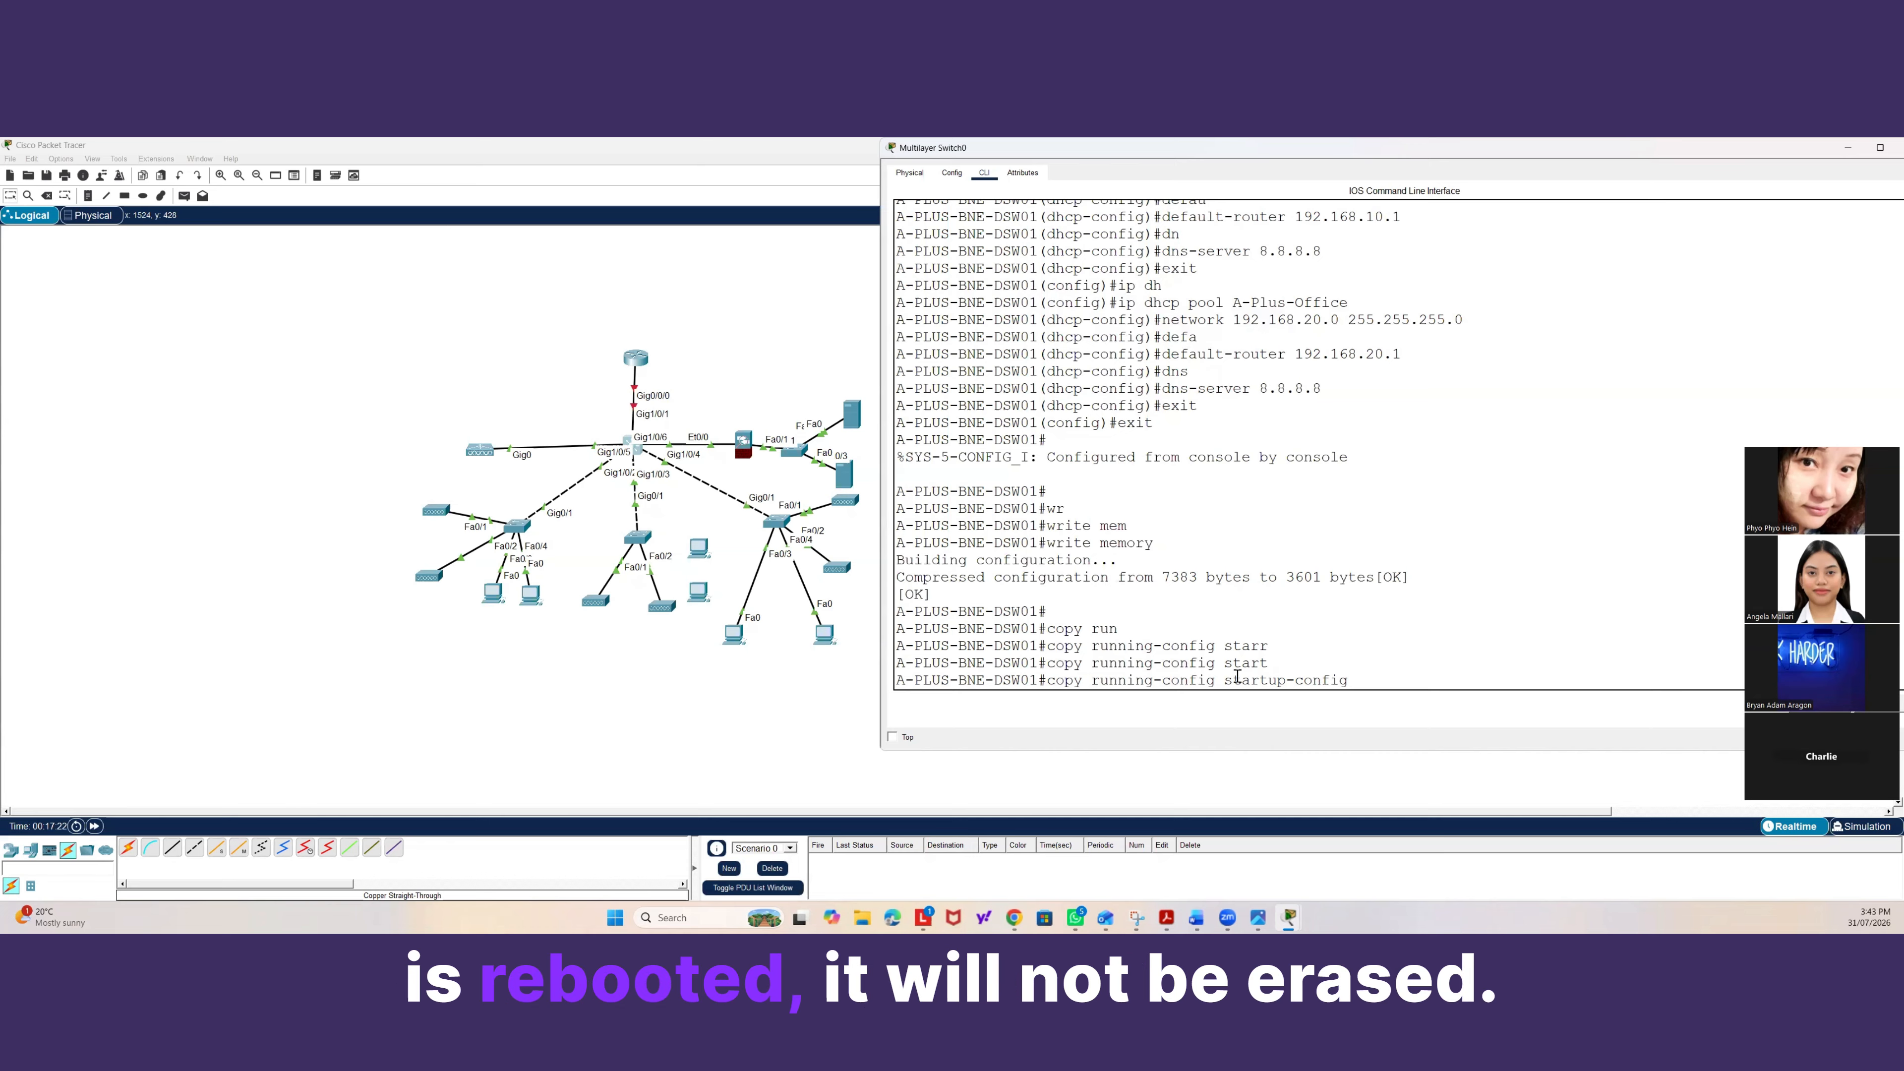
mouse_move(1233, 678)
mouse_down()
mouse_move(1313, 671)
mouse_move(1238, 679)
mouse_up()
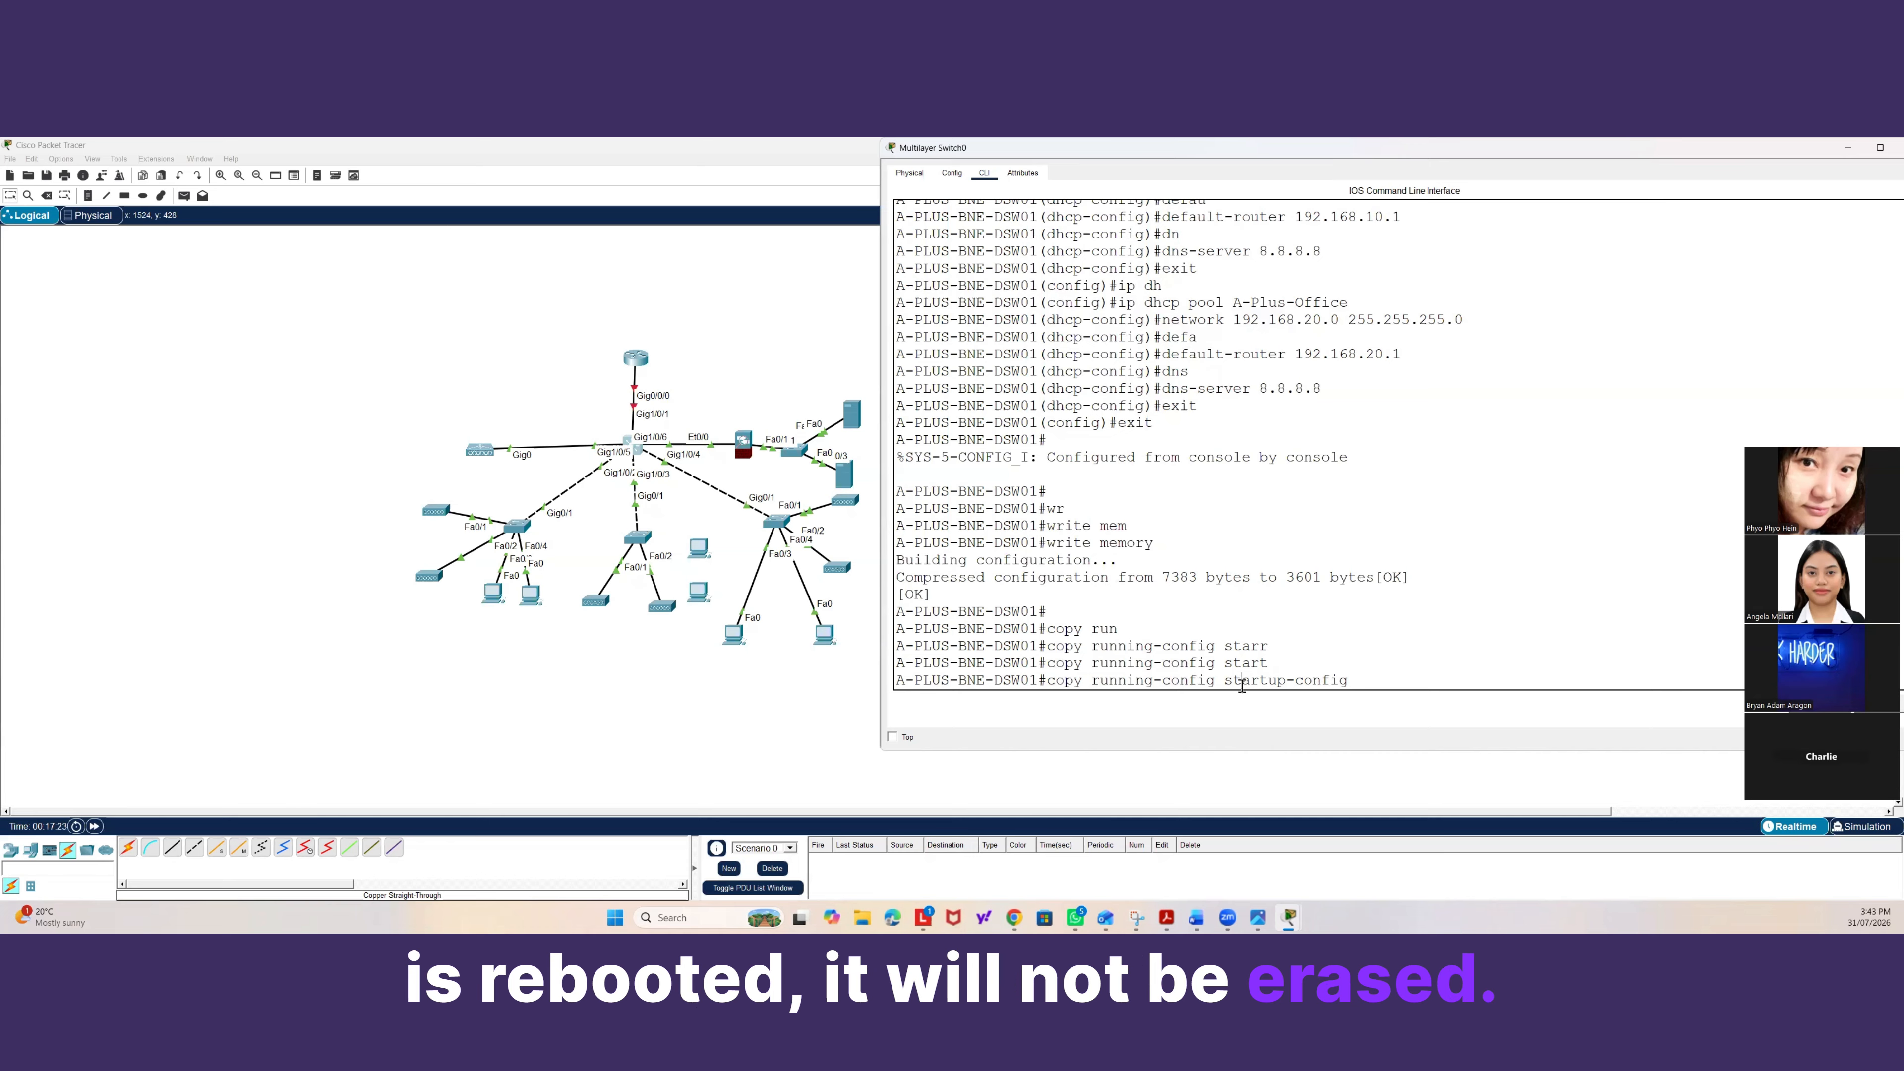
double_click(1215, 679)
drag(1108, 681, 1094, 681)
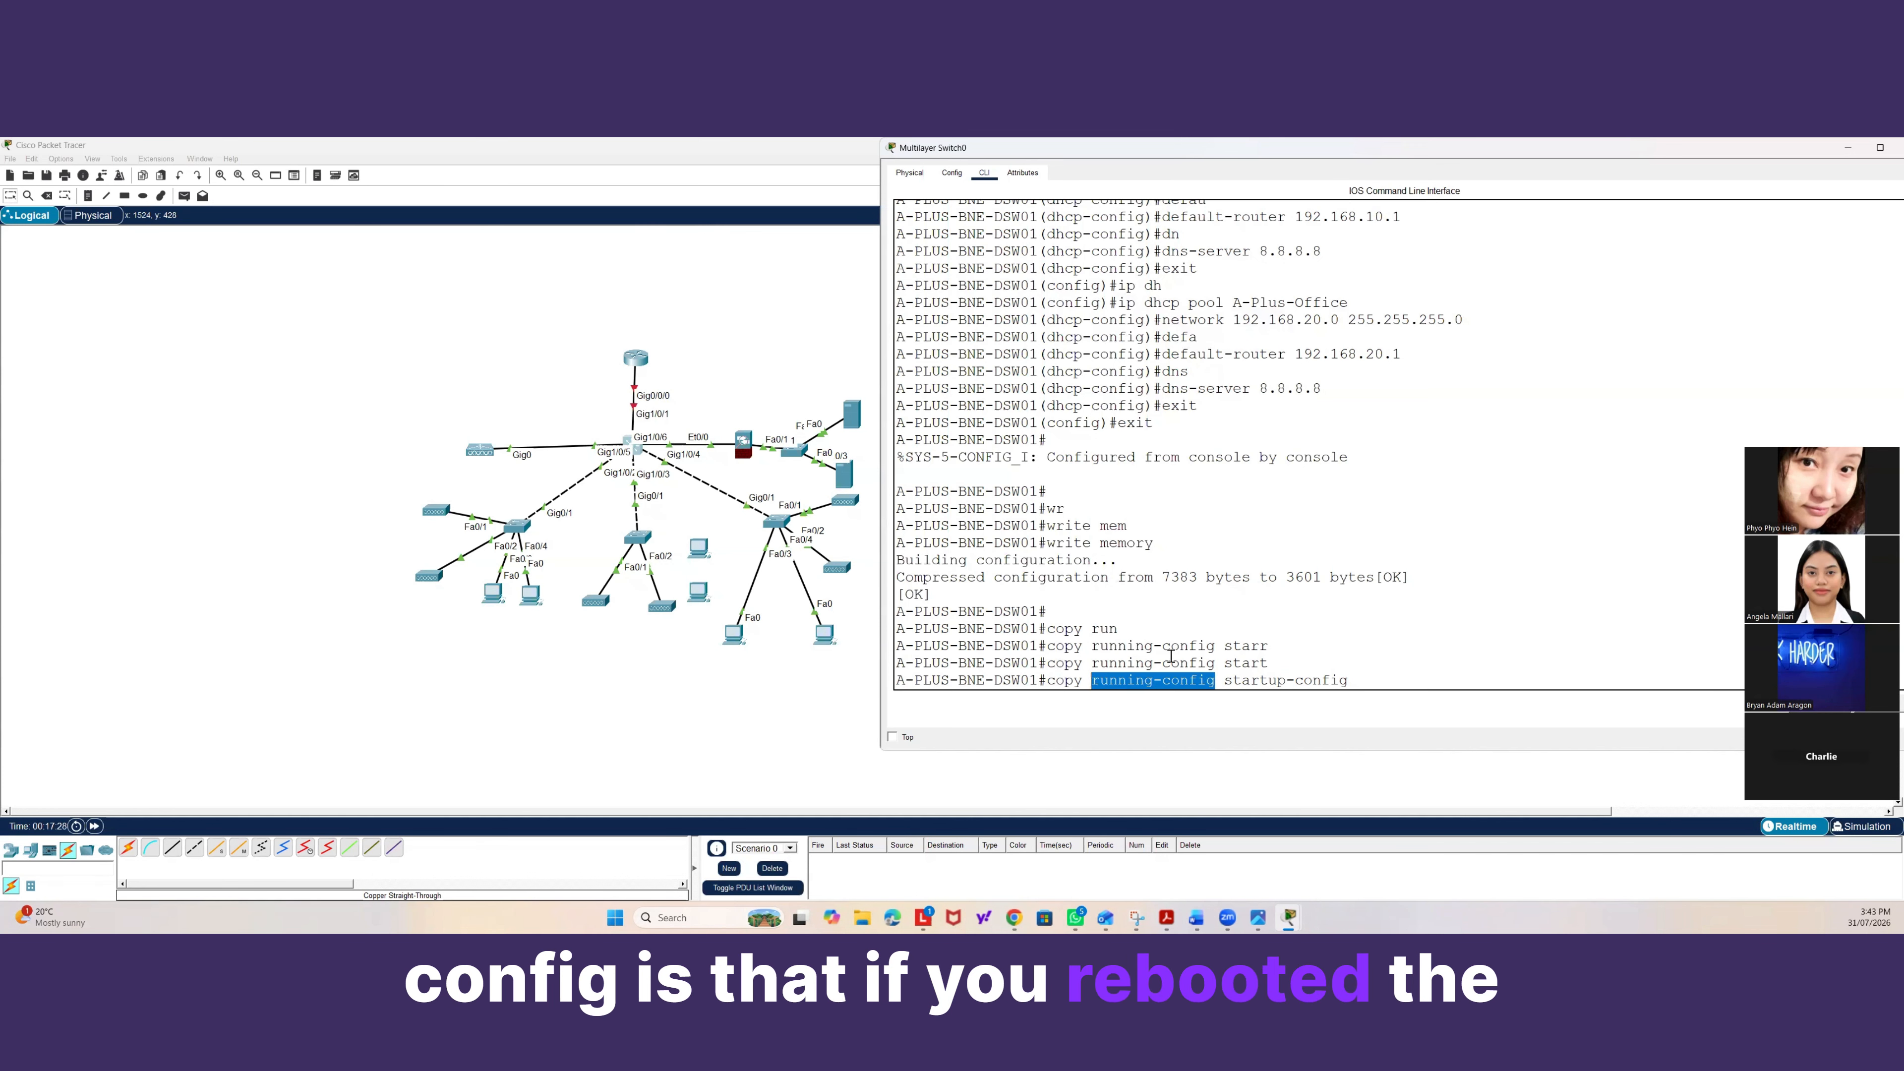
click(1369, 680)
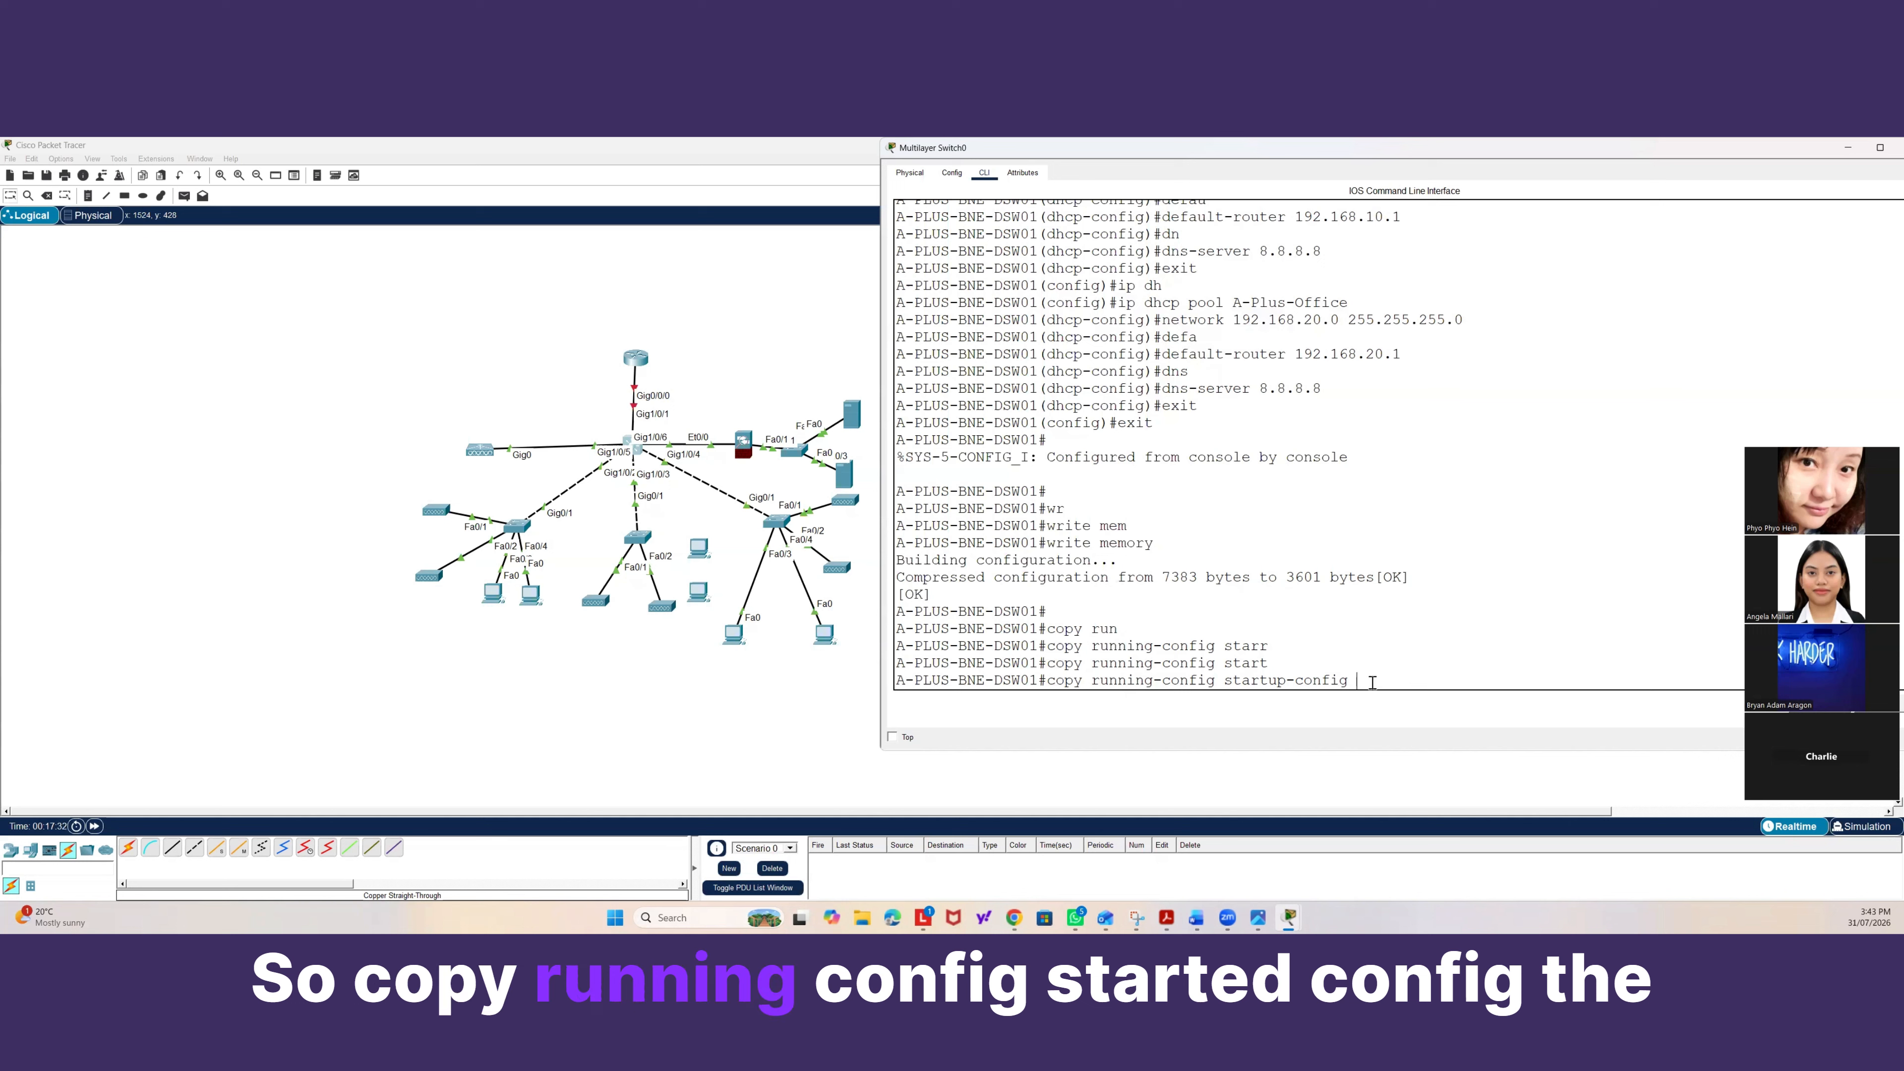
key(Return)
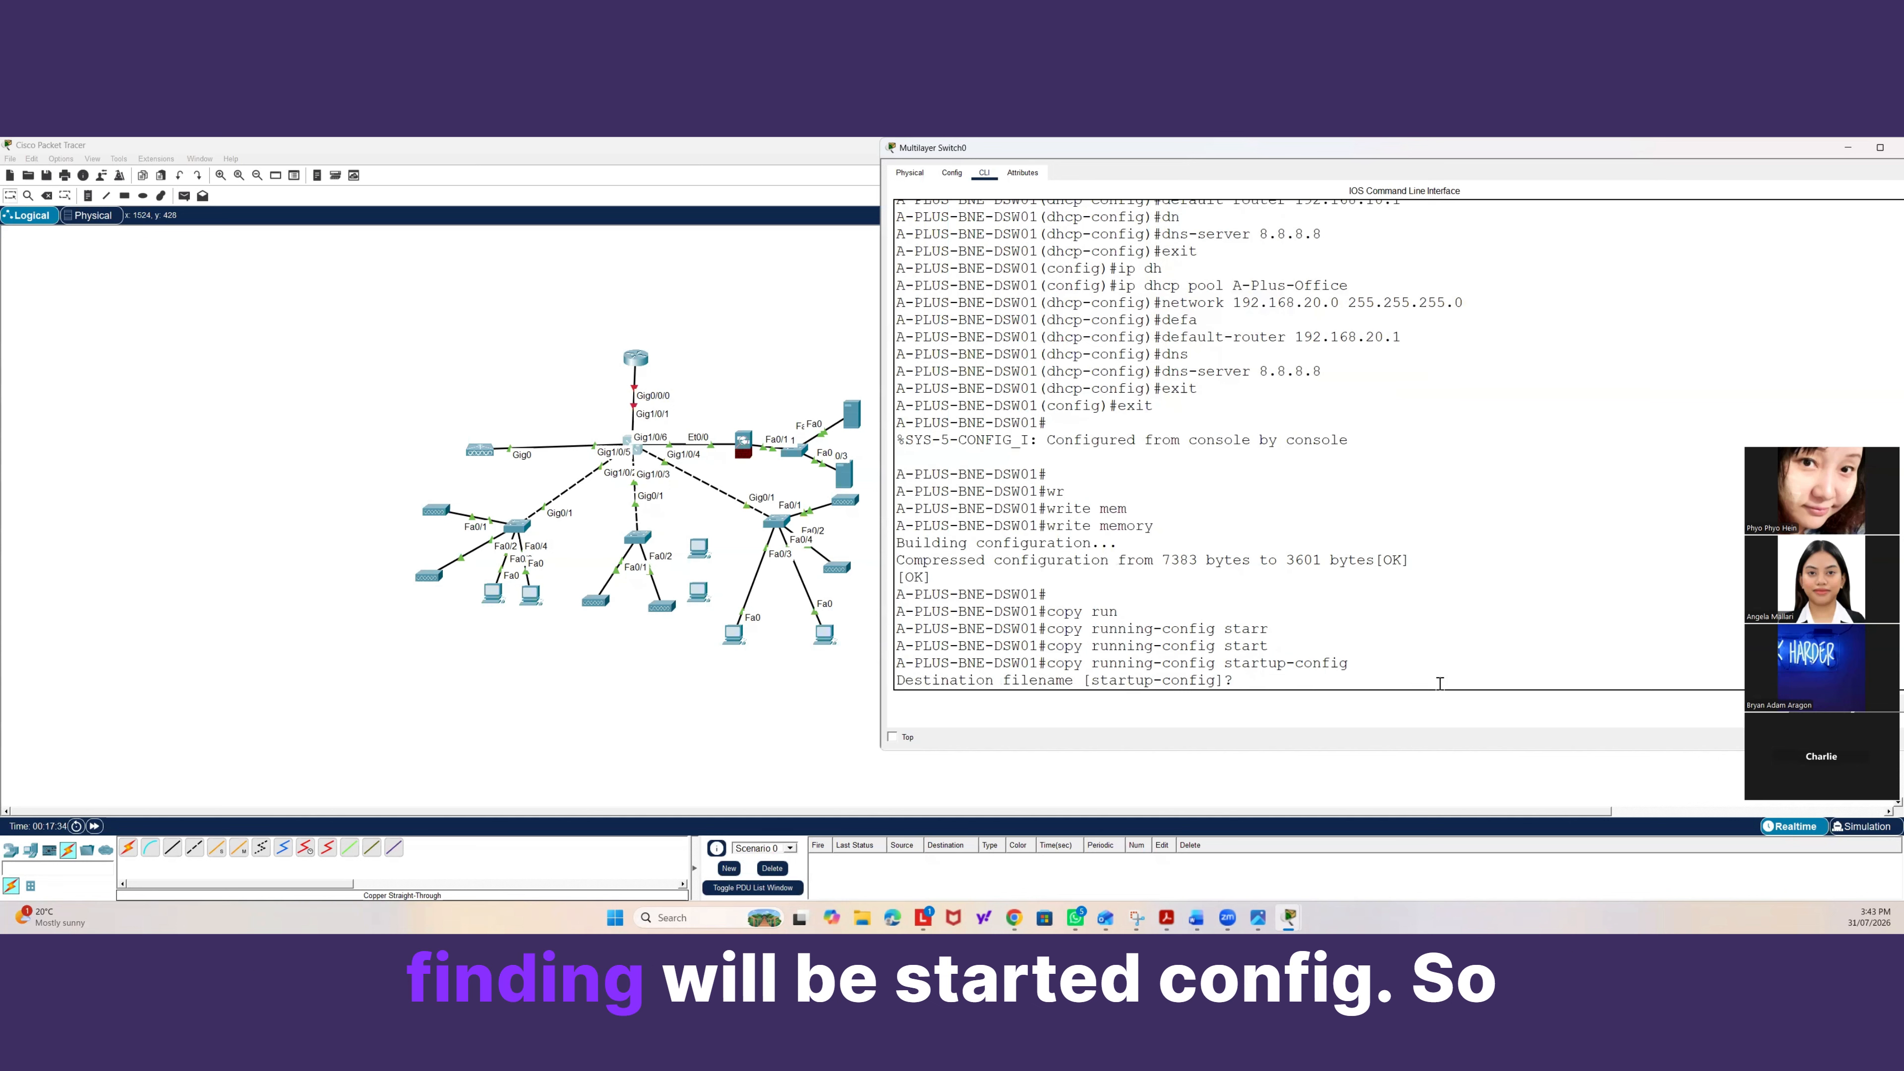
key(Return)
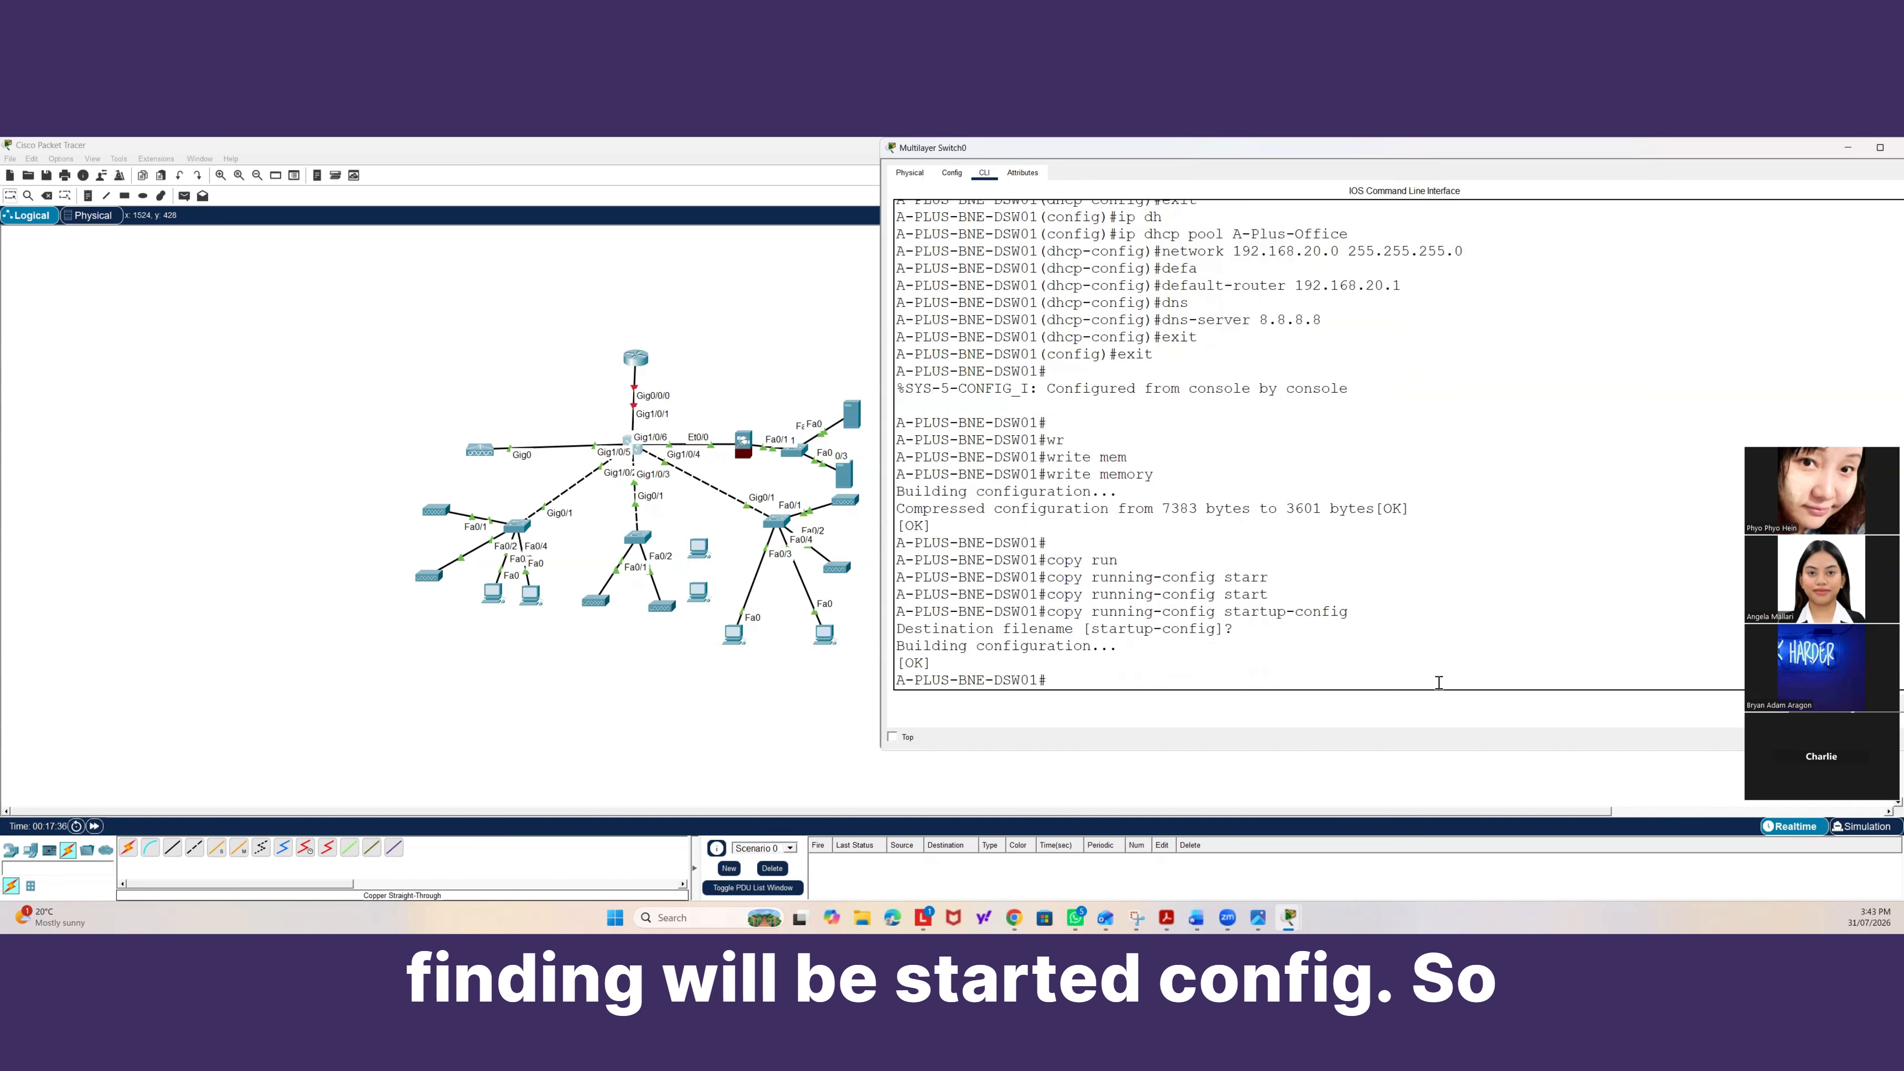
Highlight the write memory and copy running-config startup-config commands in the CLI output to compare them.
drag(1162, 474, 1063, 474)
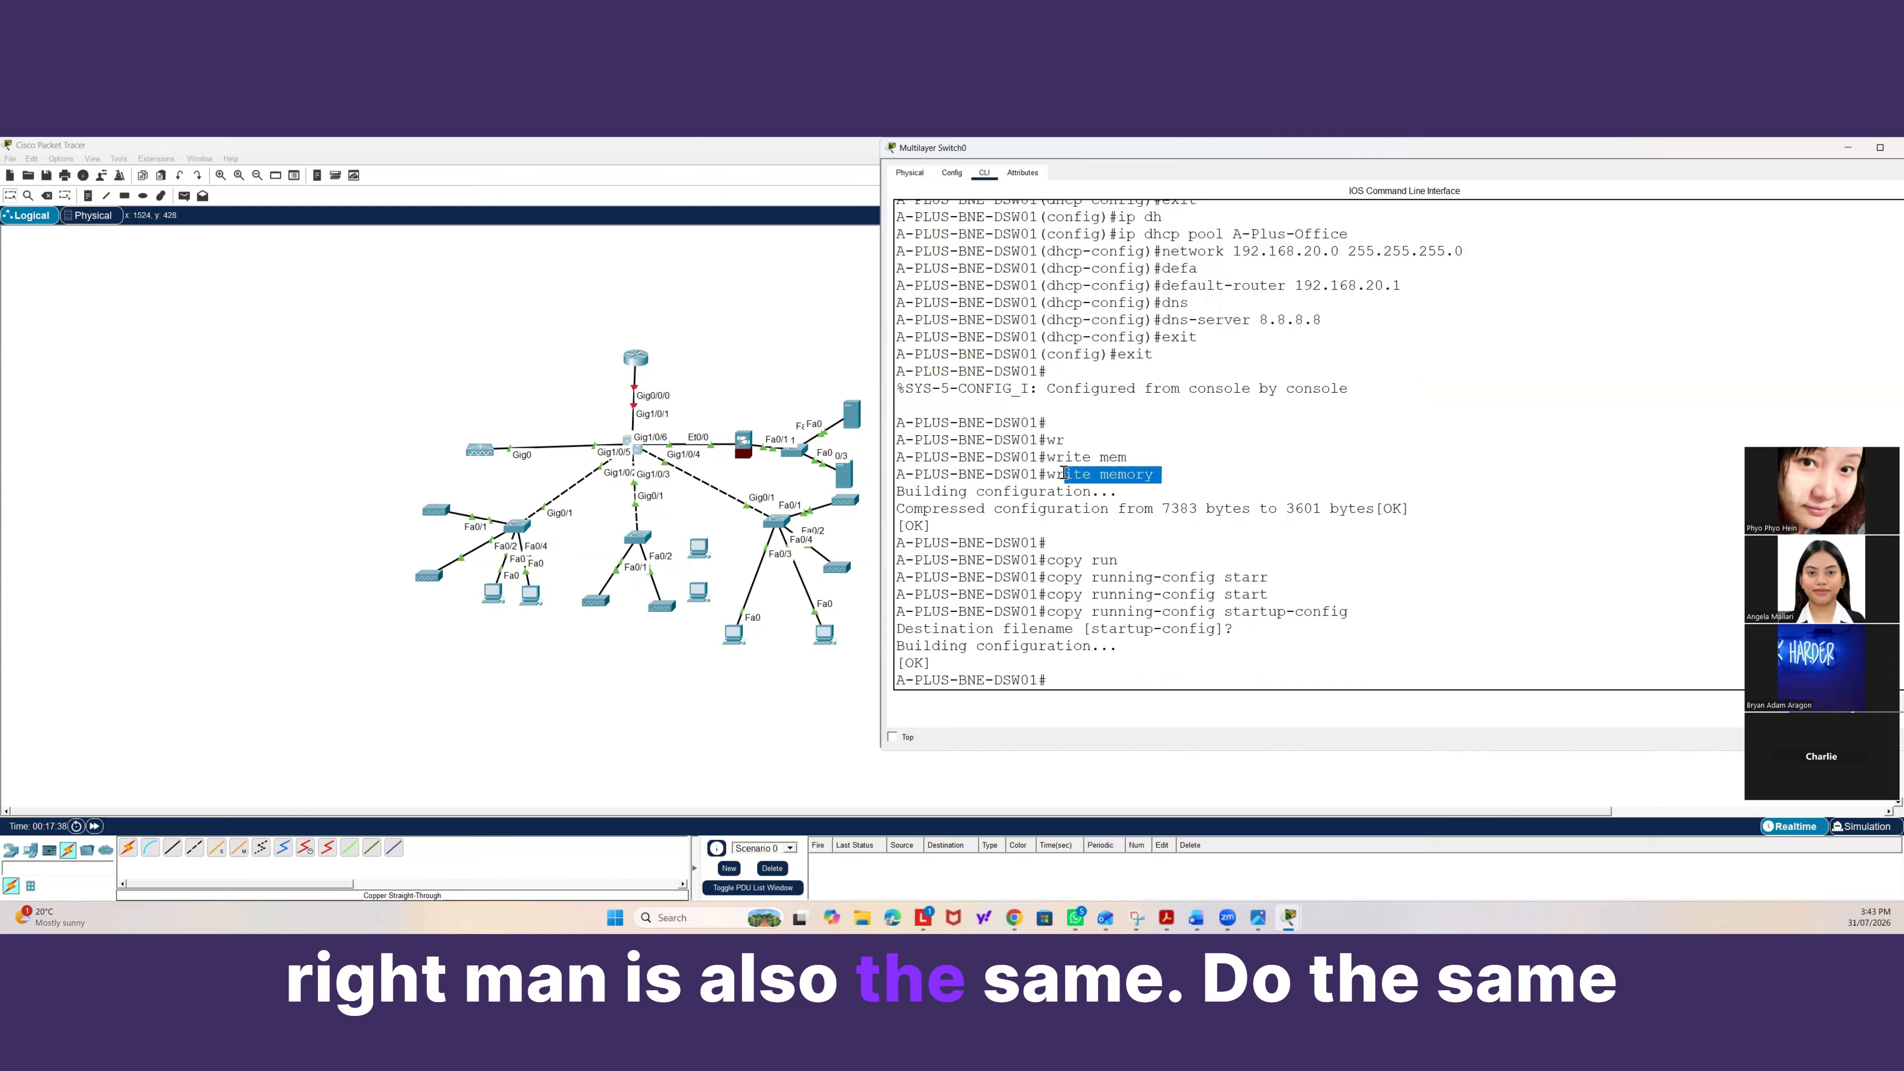
drag(1347, 611, 1048, 600)
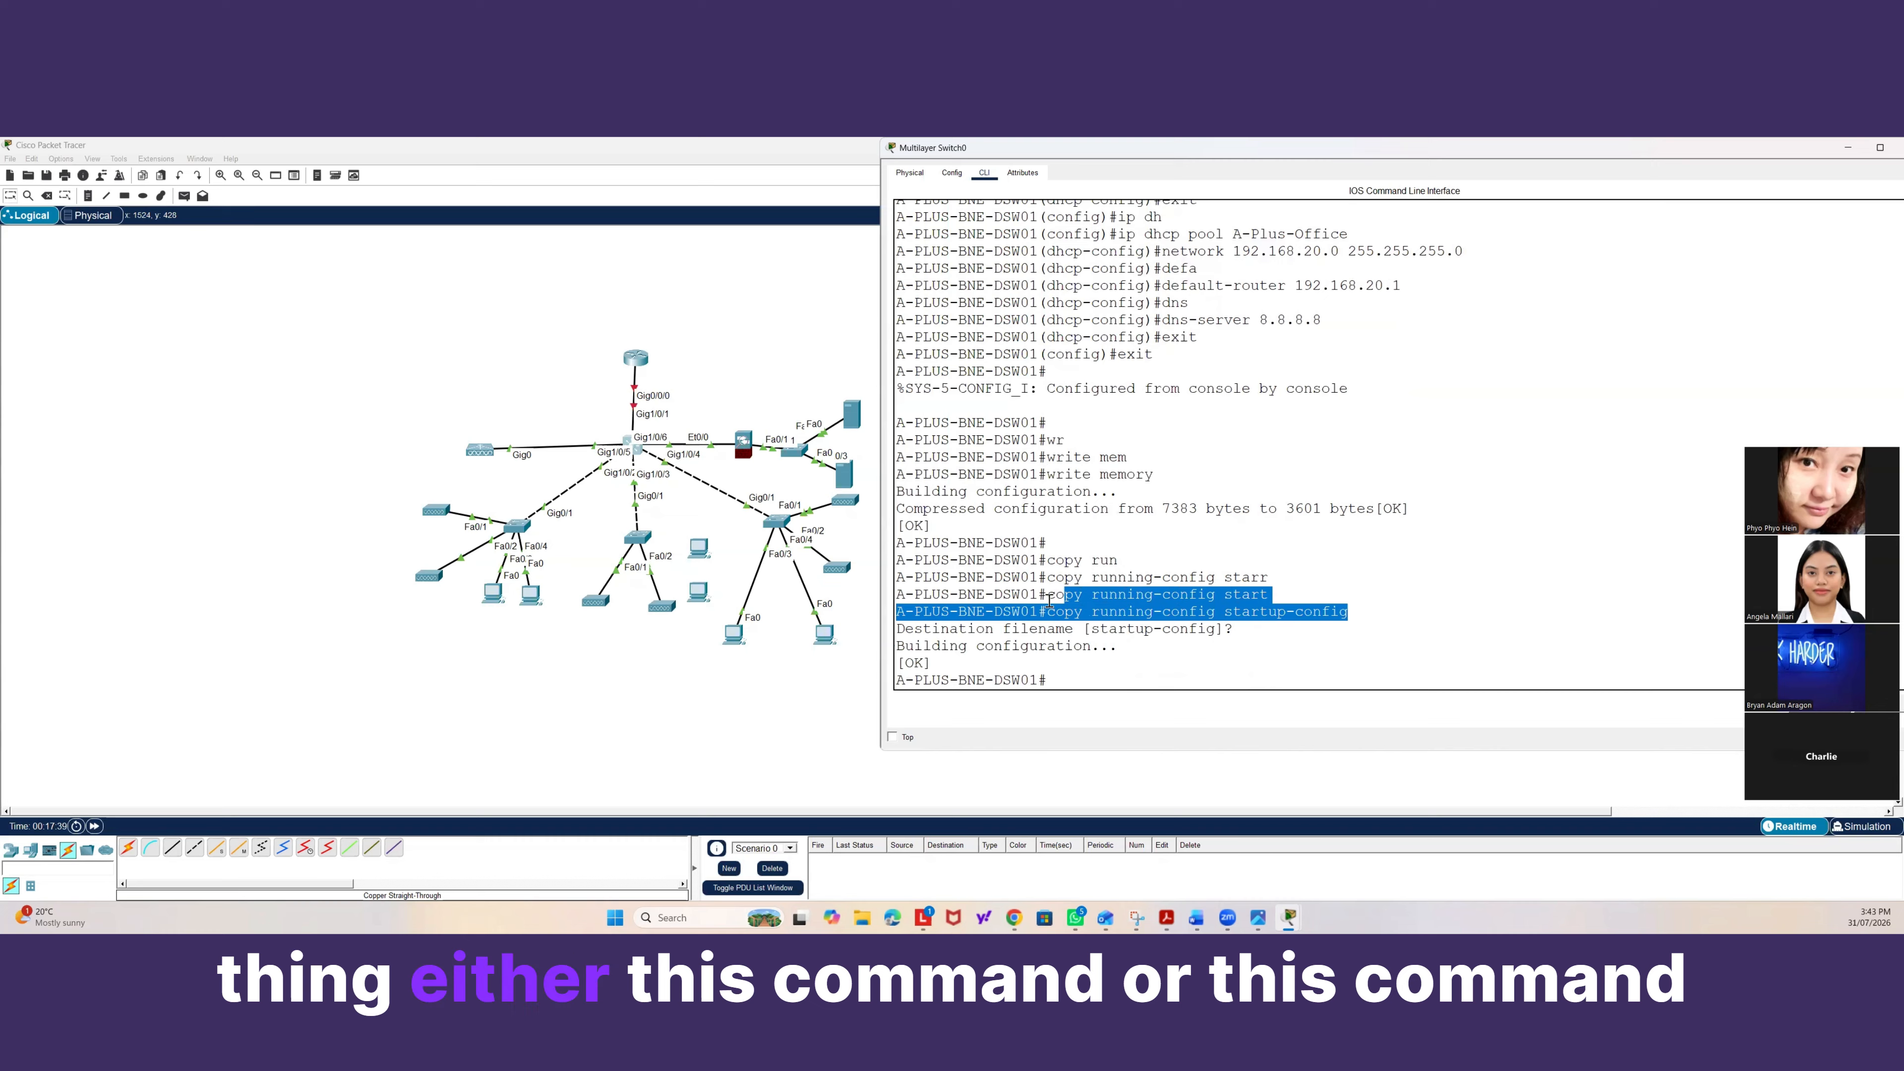
drag(1162, 473, 1043, 474)
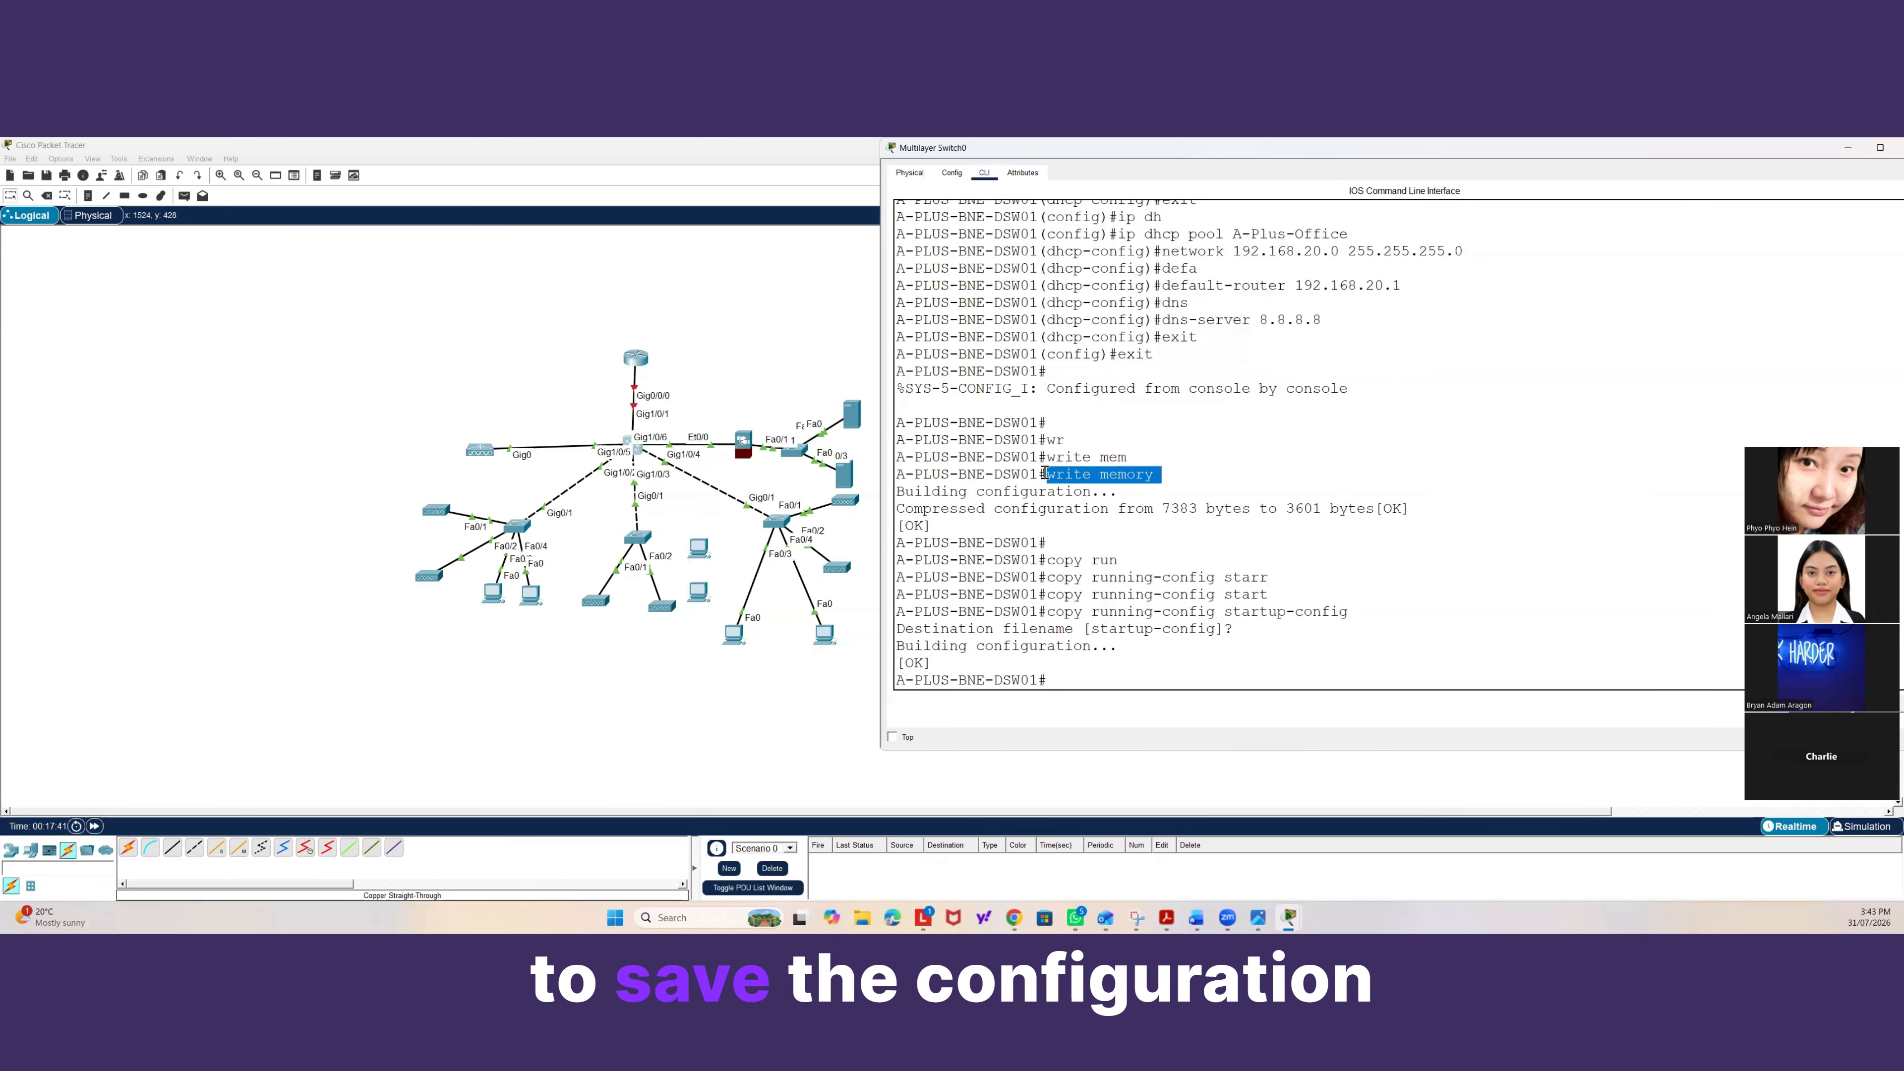
click(1068, 679)
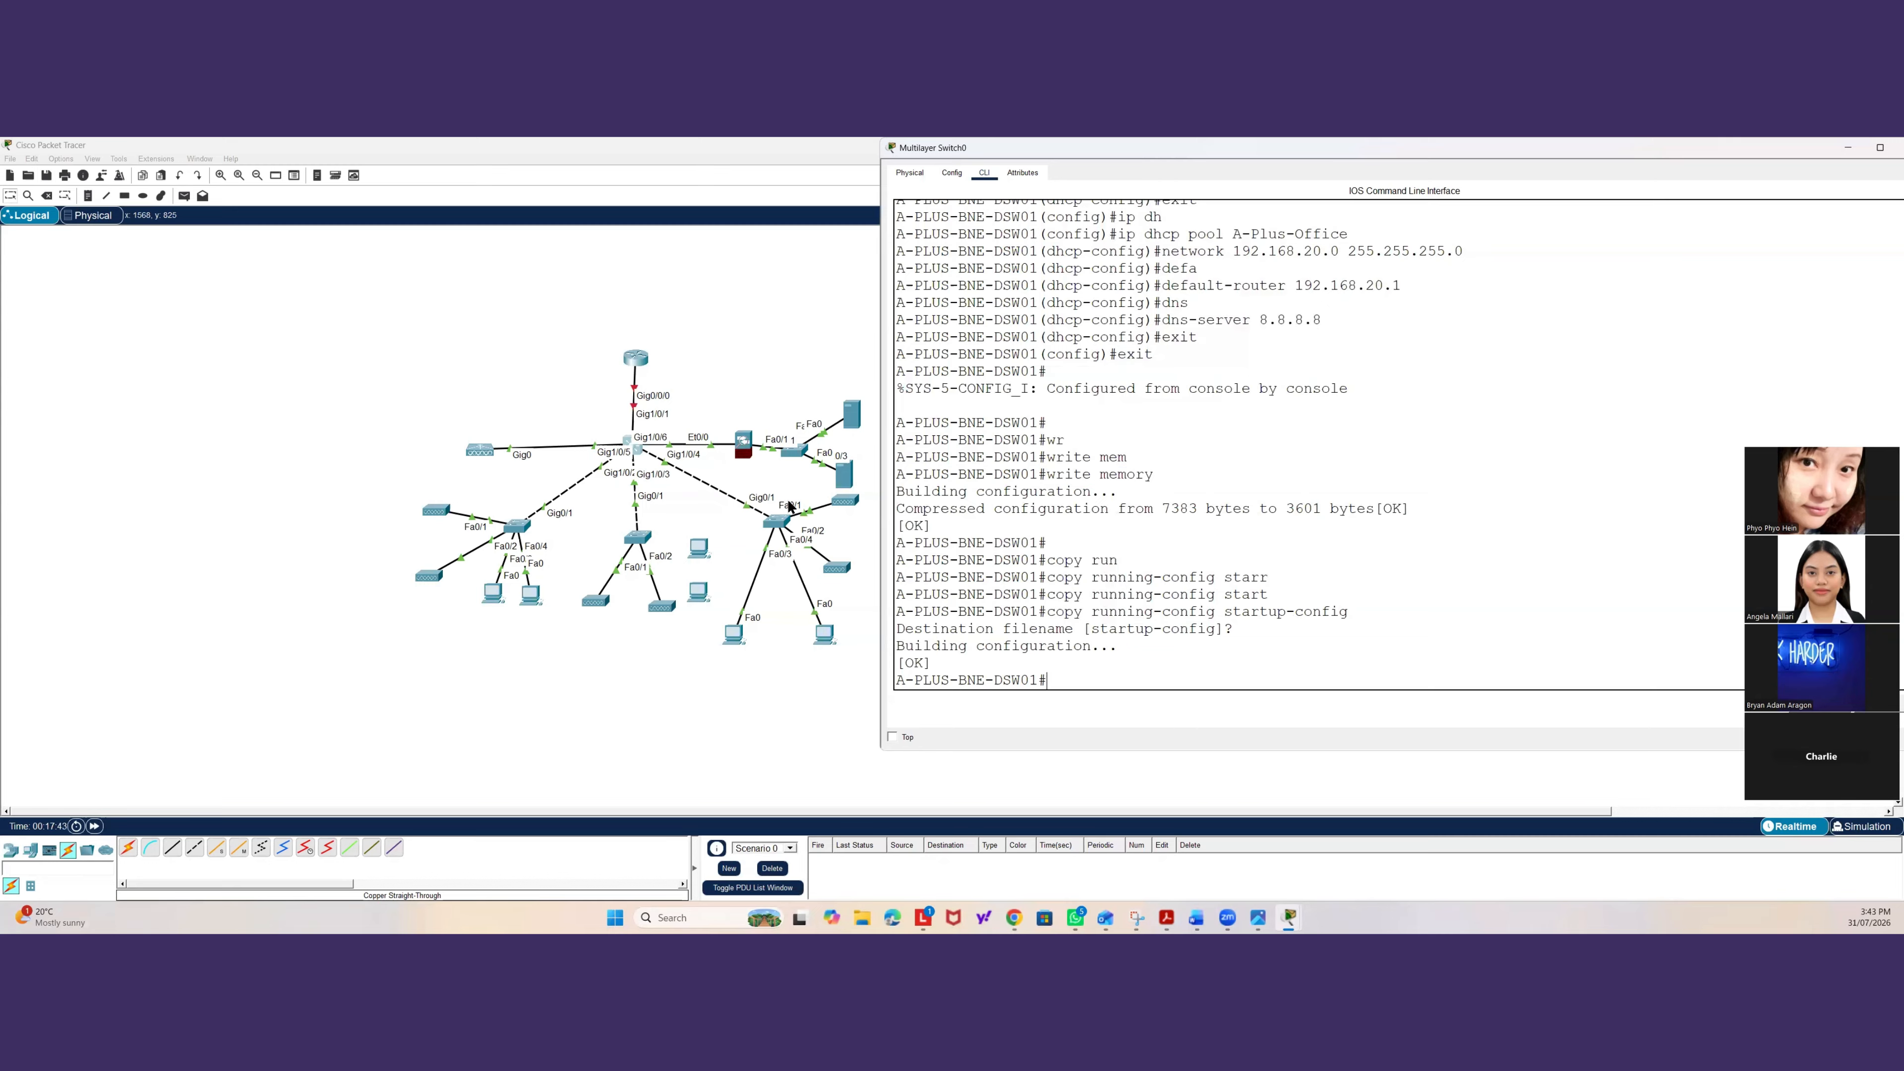
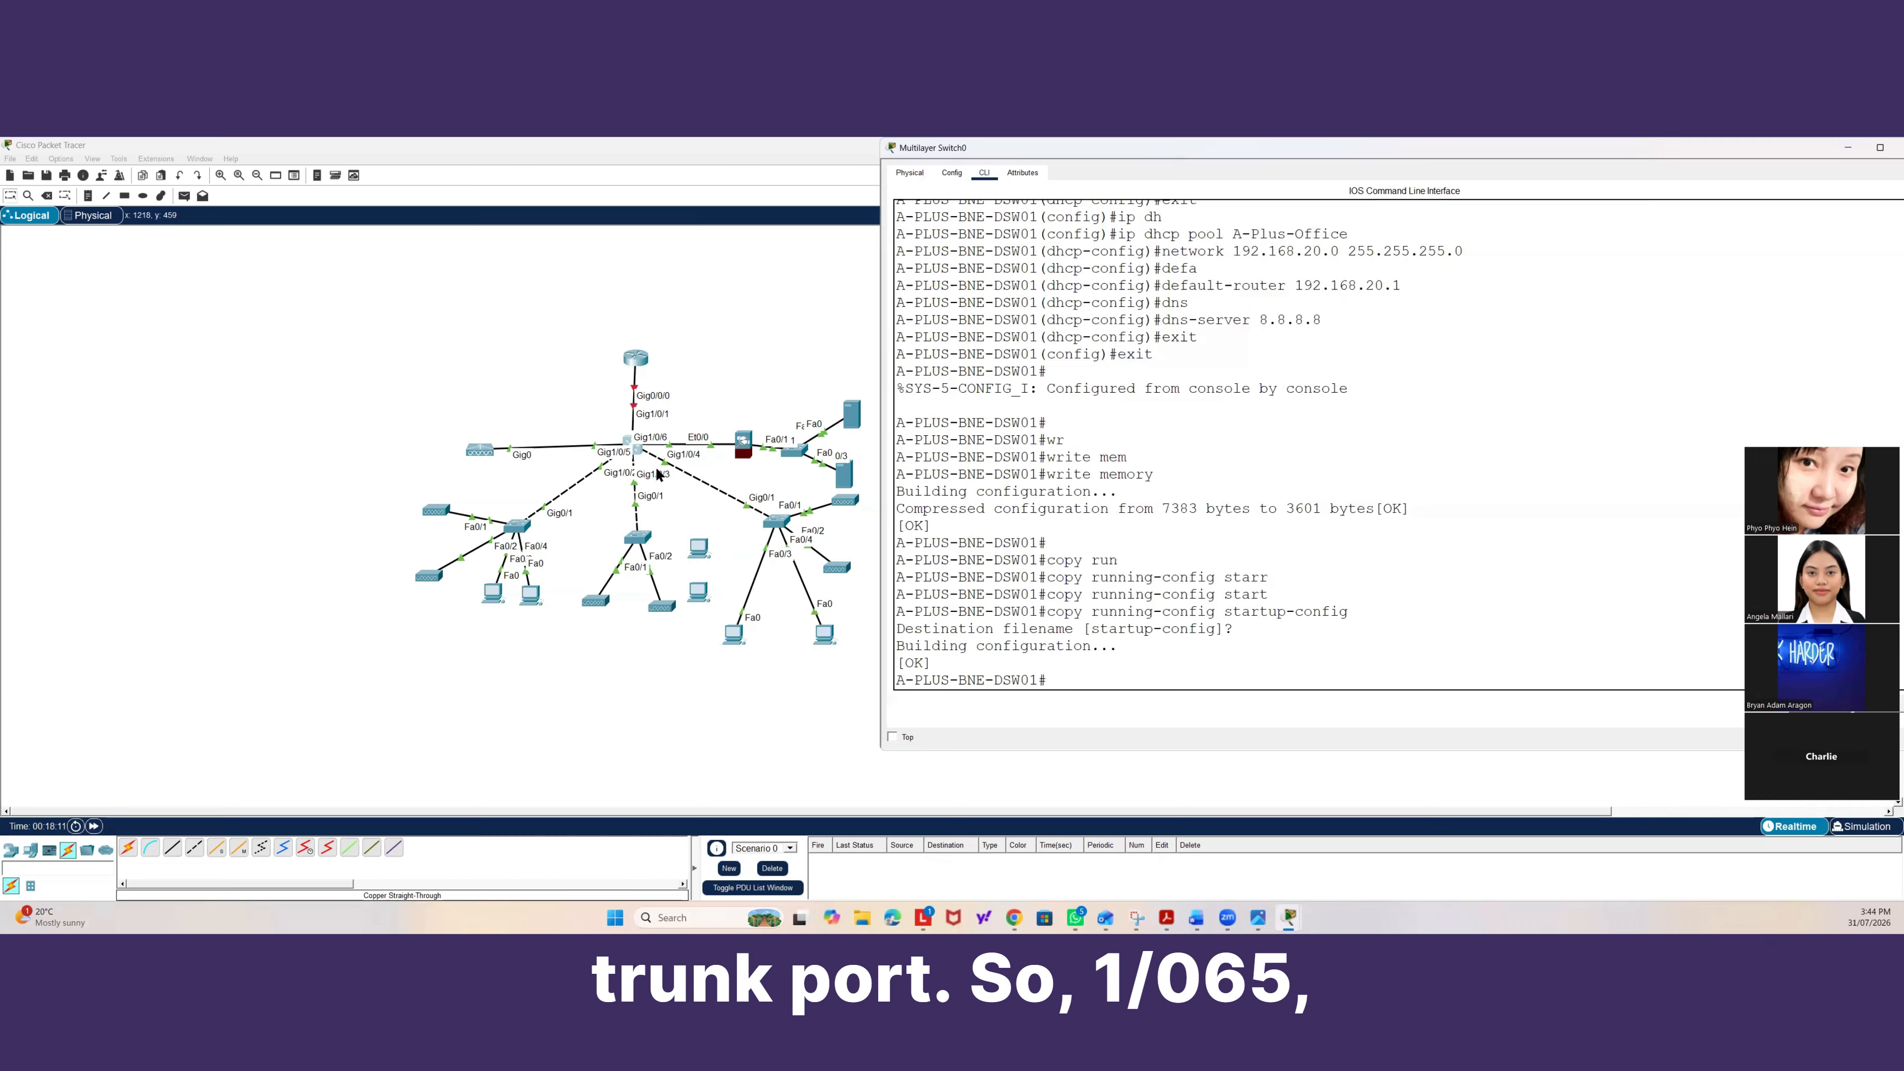
Rearrange the router, access switches and multilayer switch in the logical topology to tidy the layout.
drag(475, 443, 521, 400)
drag(631, 360, 637, 316)
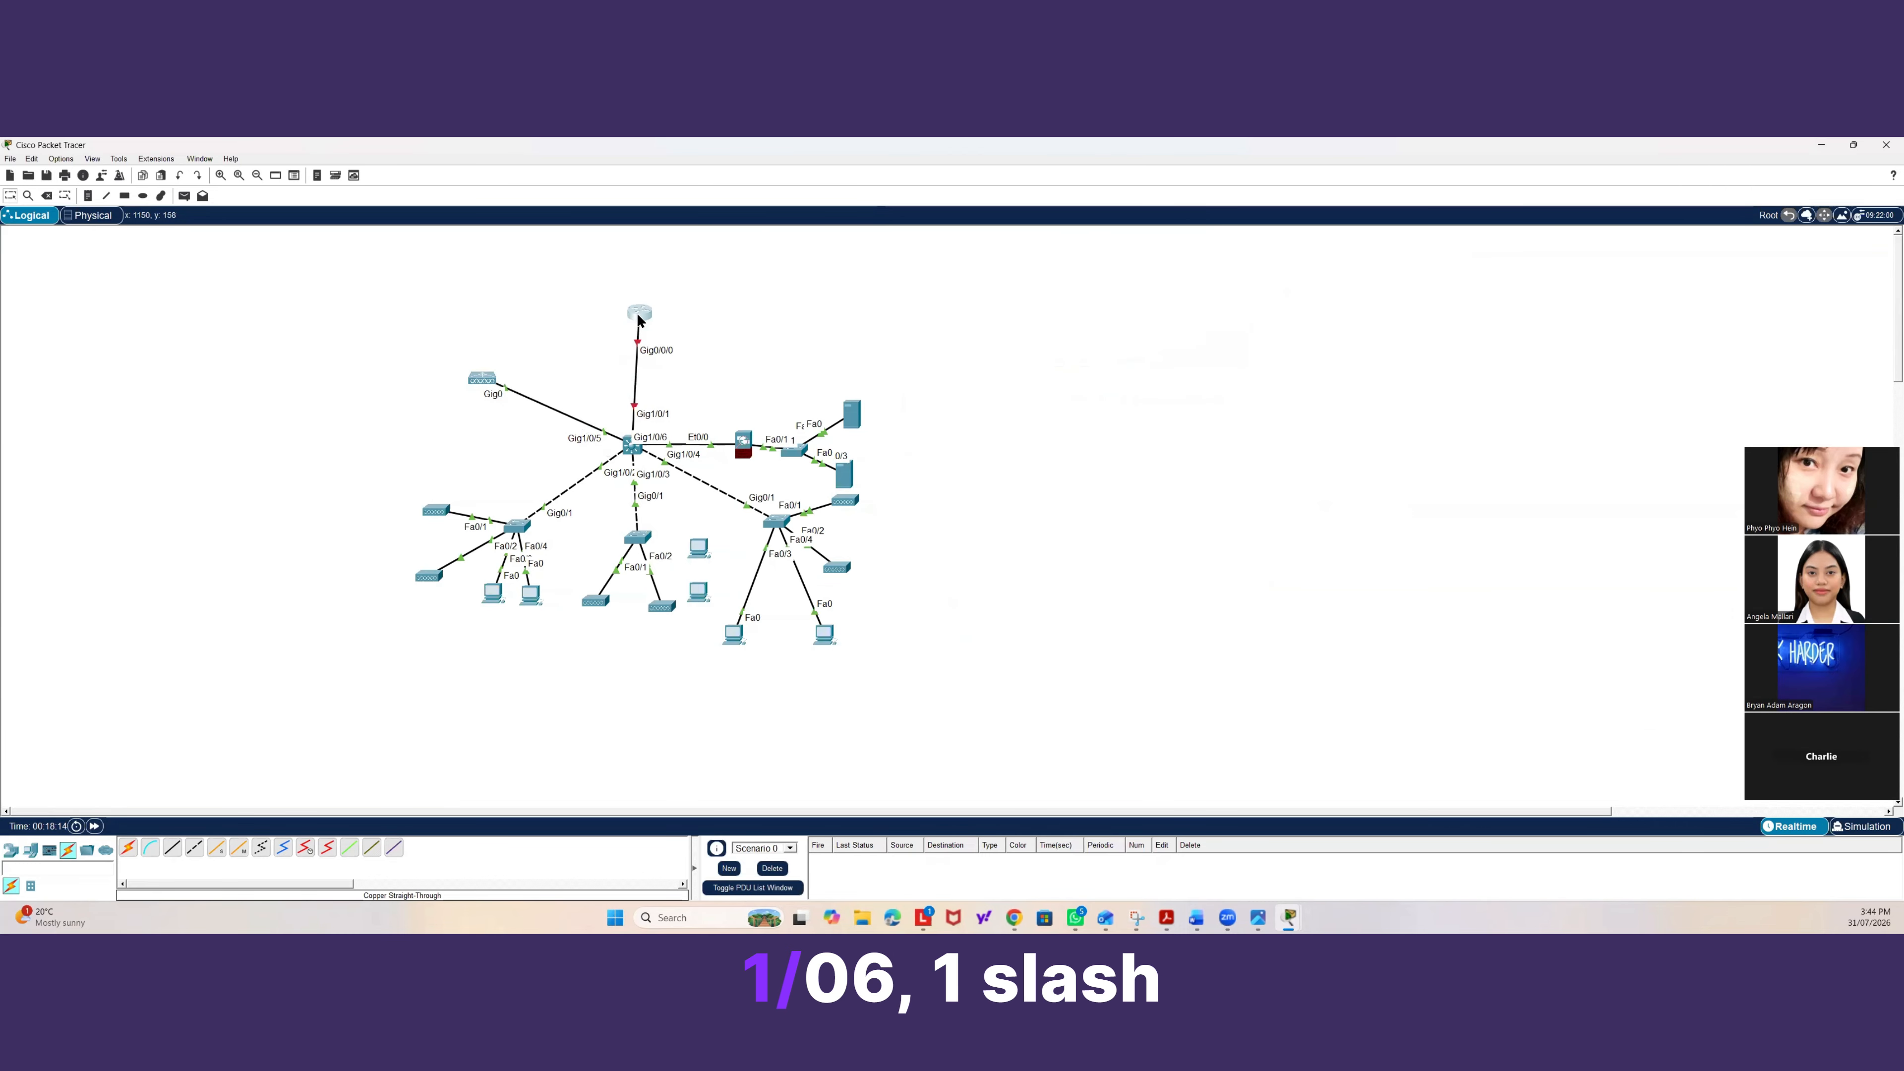
drag(526, 525, 501, 494)
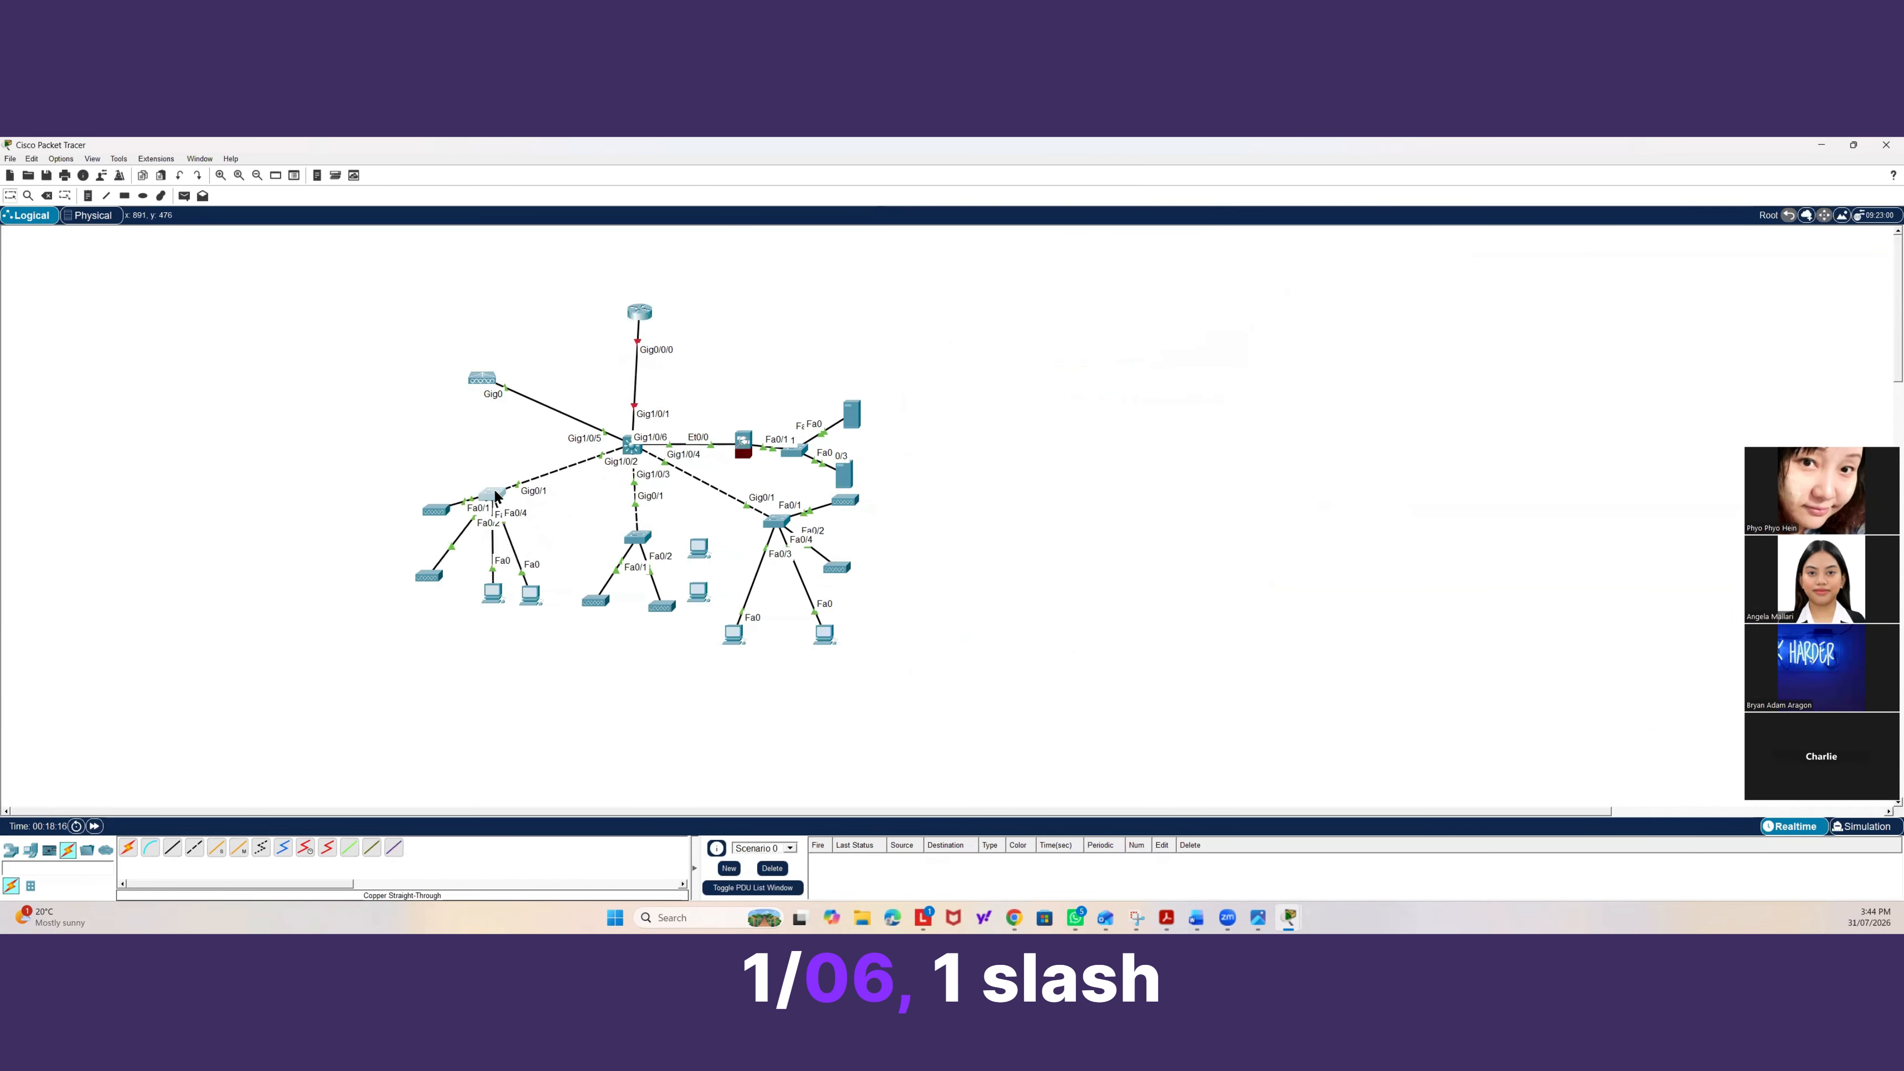
drag(639, 534, 617, 531)
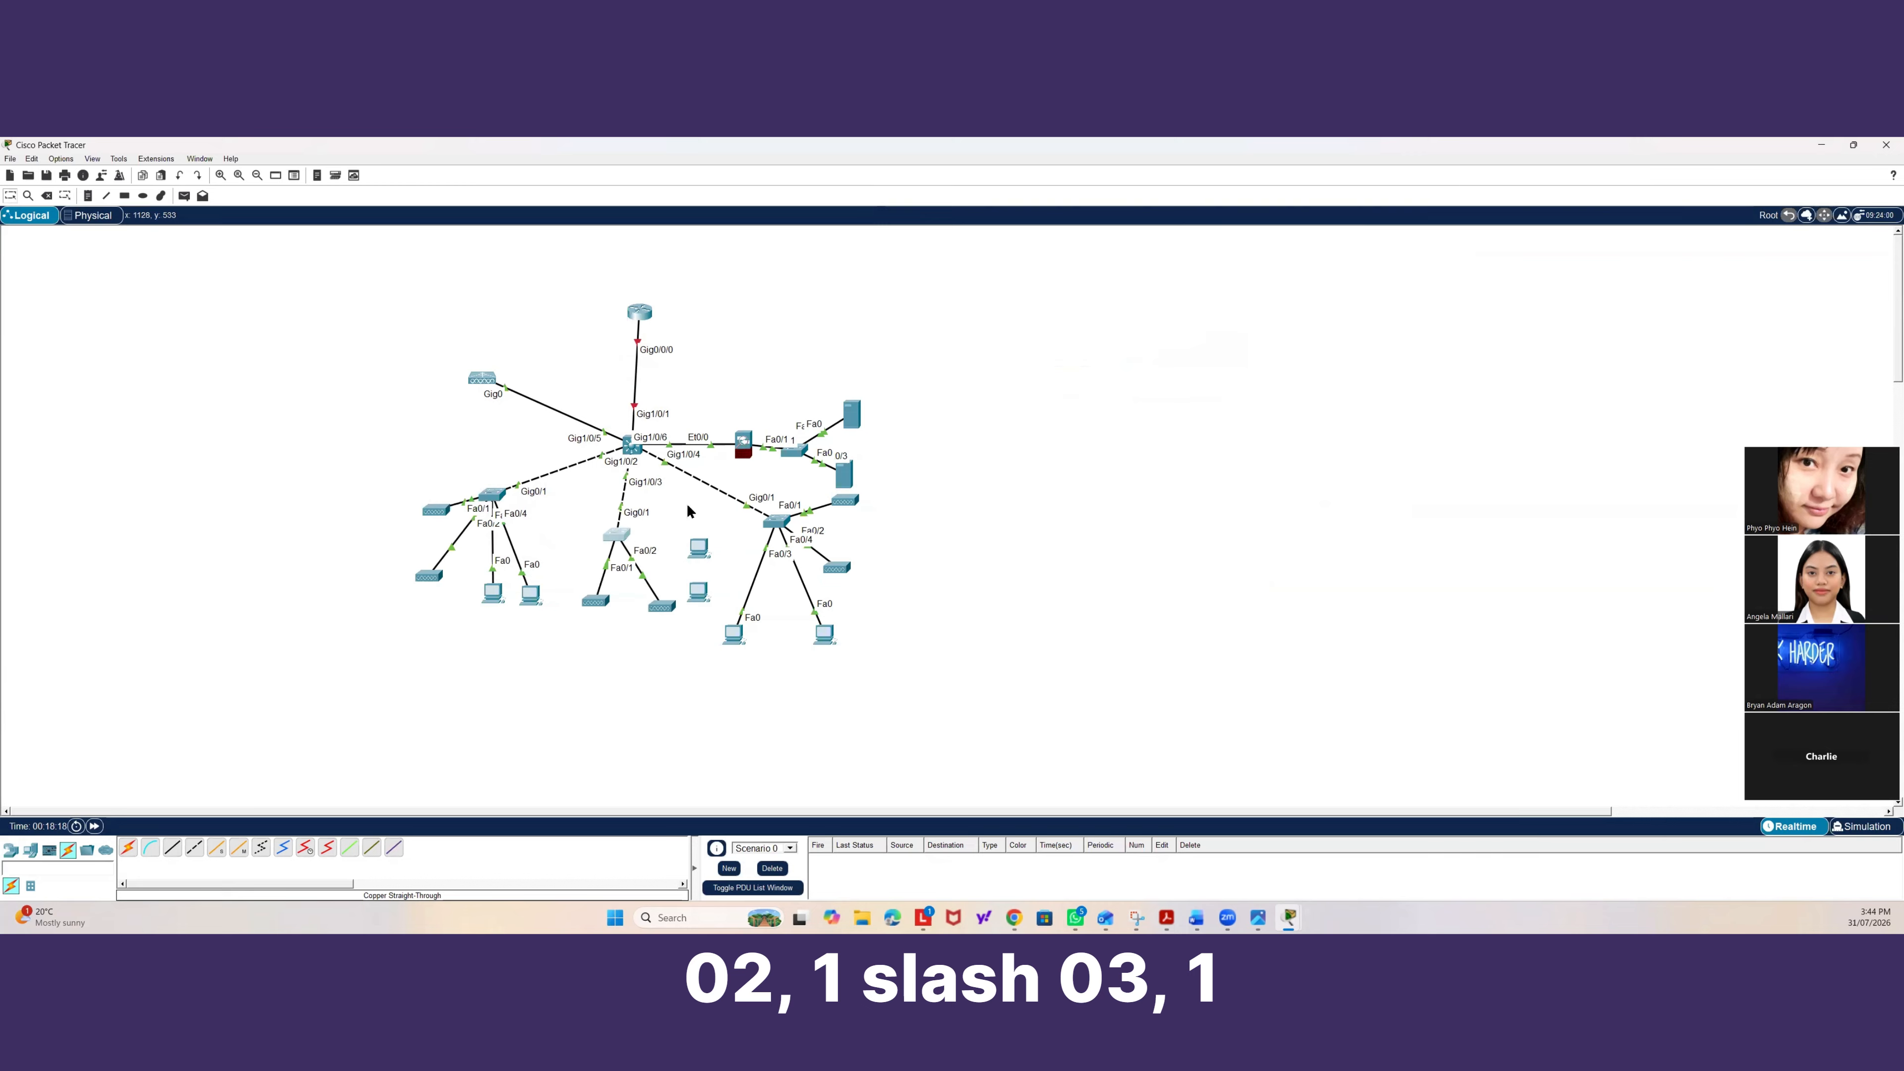
drag(783, 531, 795, 538)
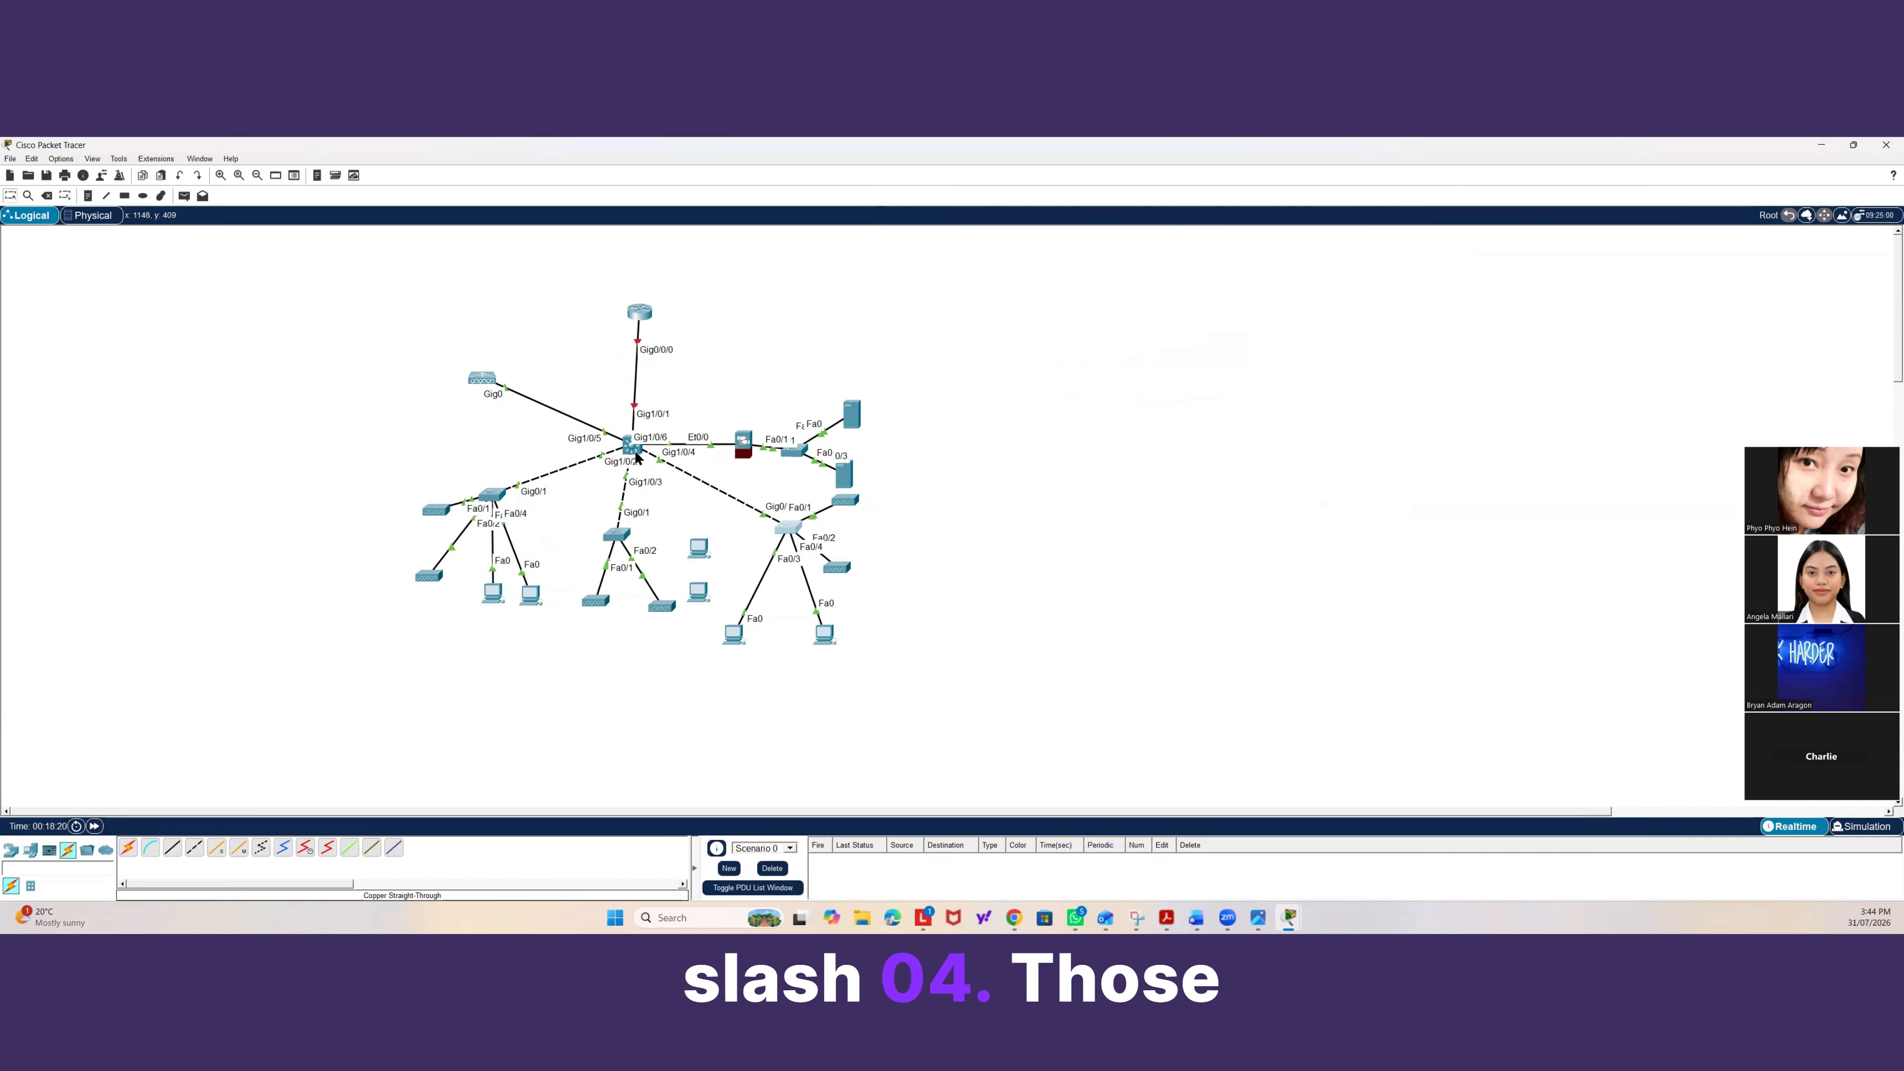
drag(637, 456, 639, 452)
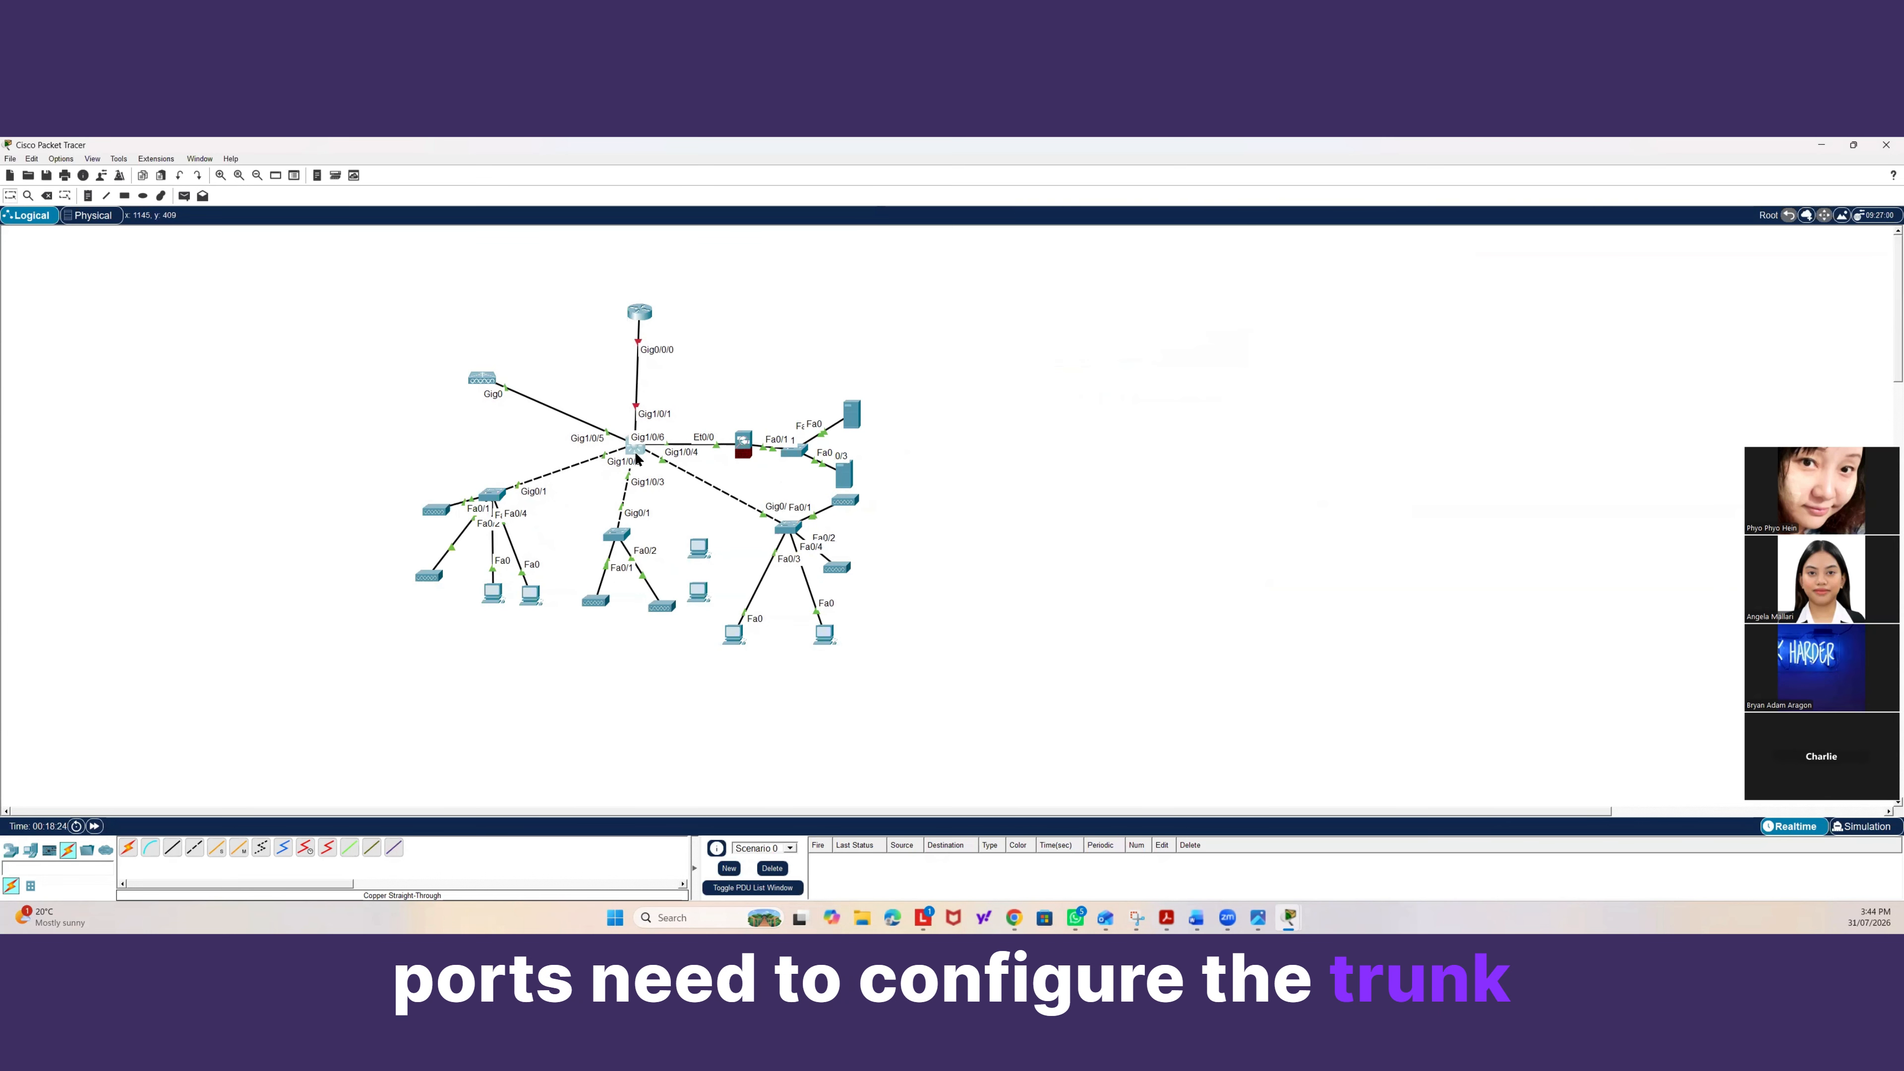
Open the multilayer switch's CLI, enter global configuration mode and select interface Gig1/0/6.
click(633, 448)
text(co)
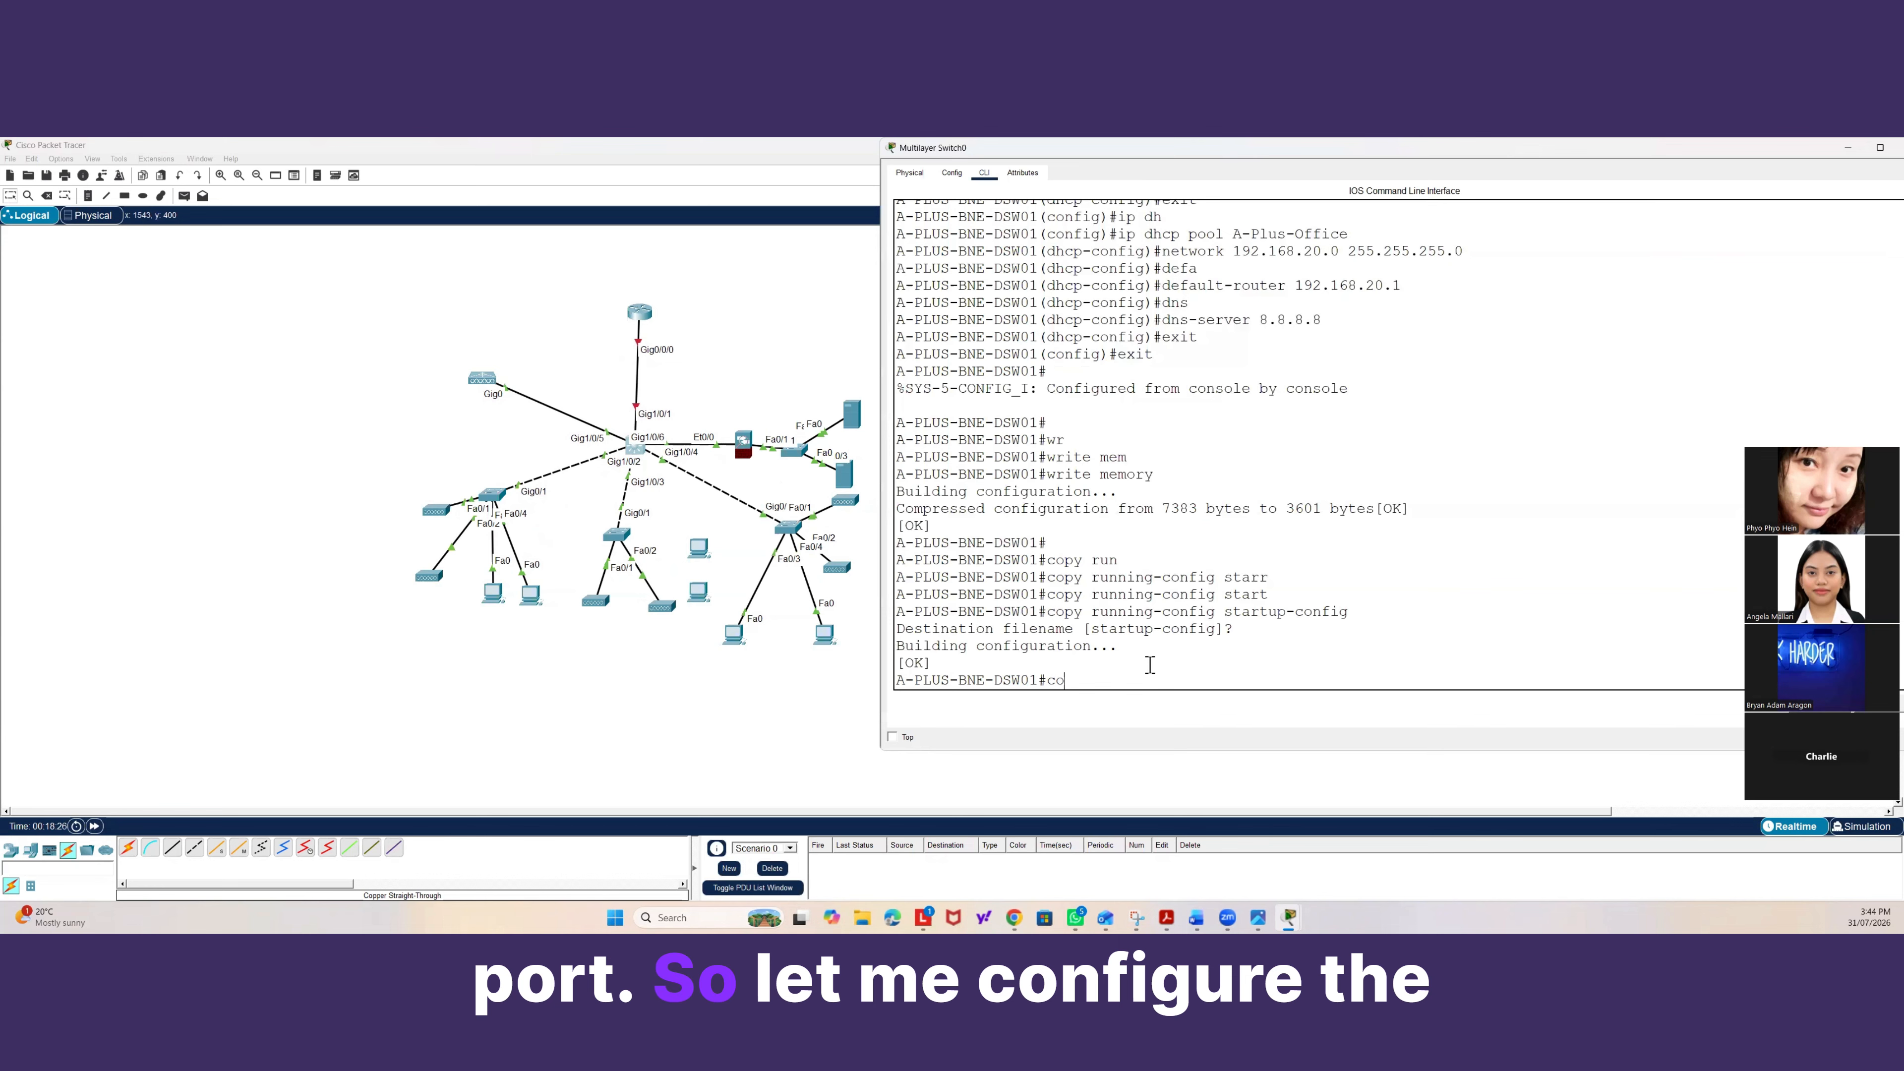
text(nf t)
key(Return)
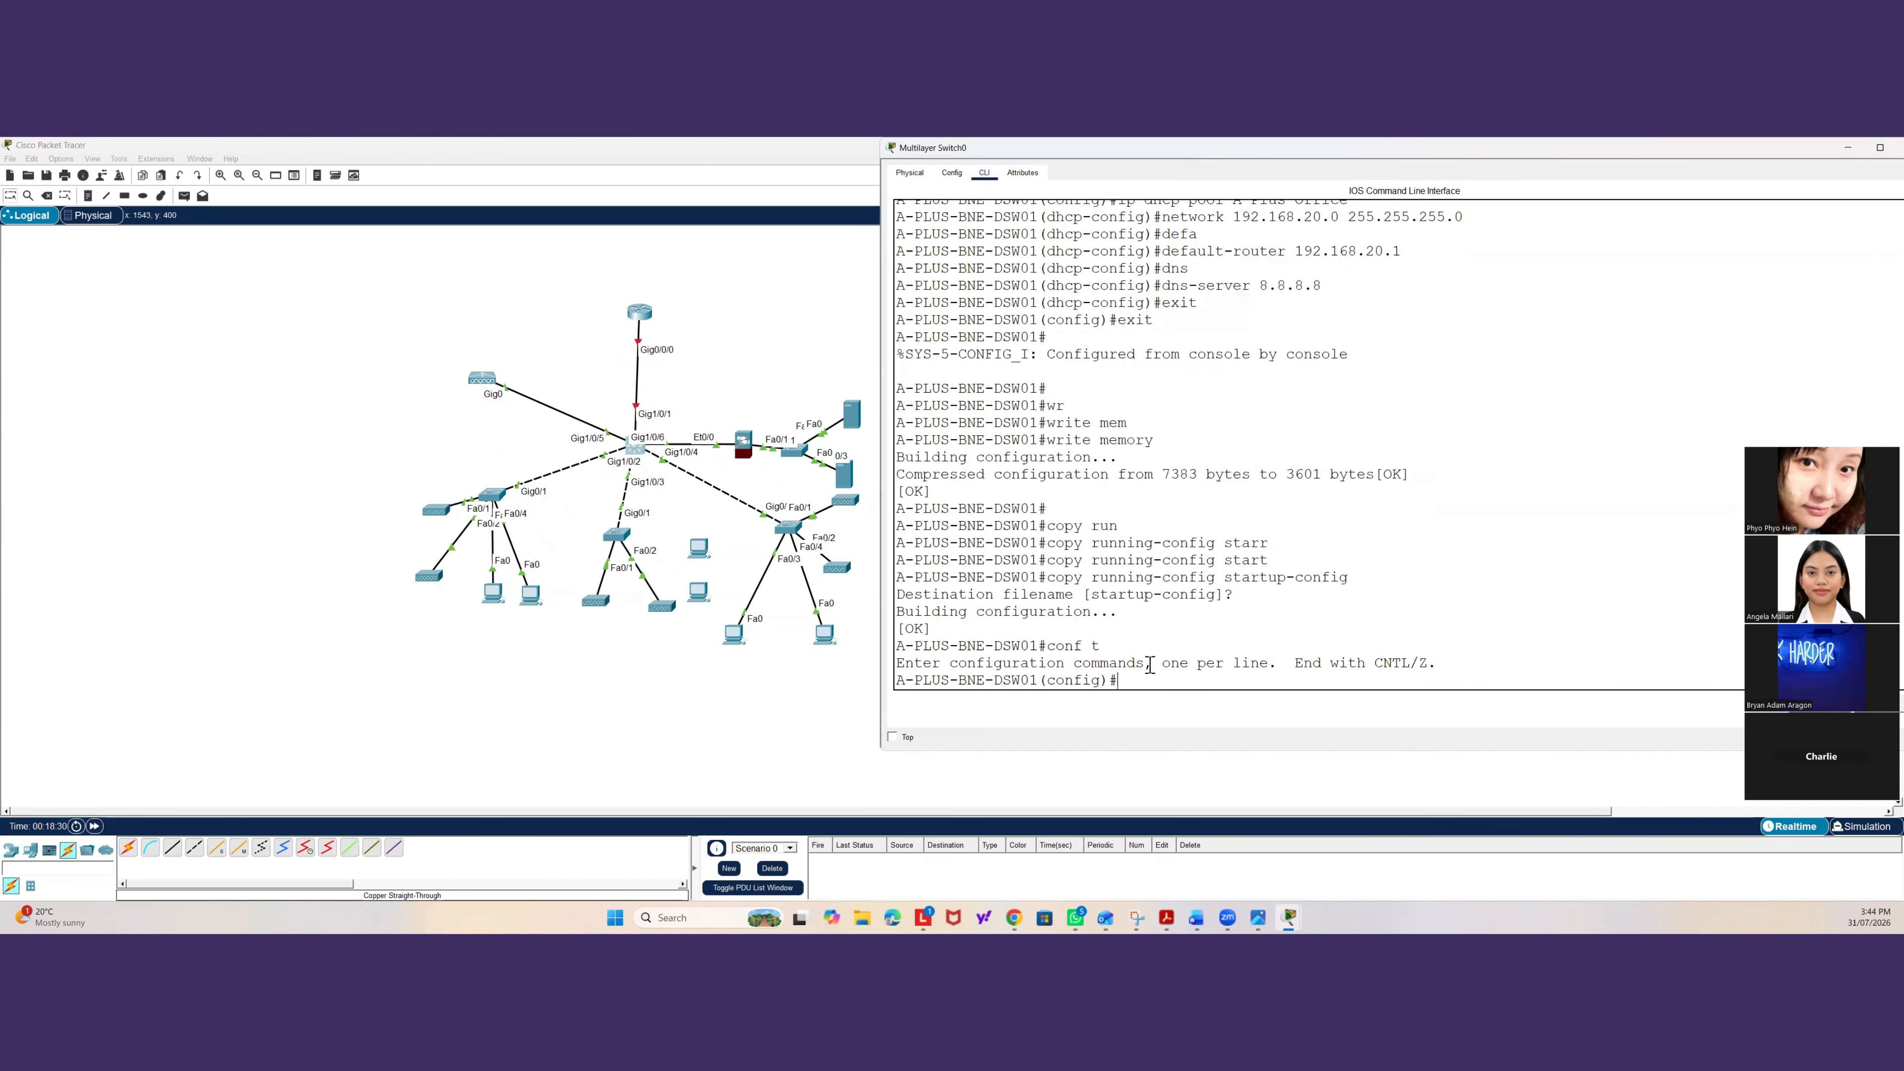
text(inter gig)
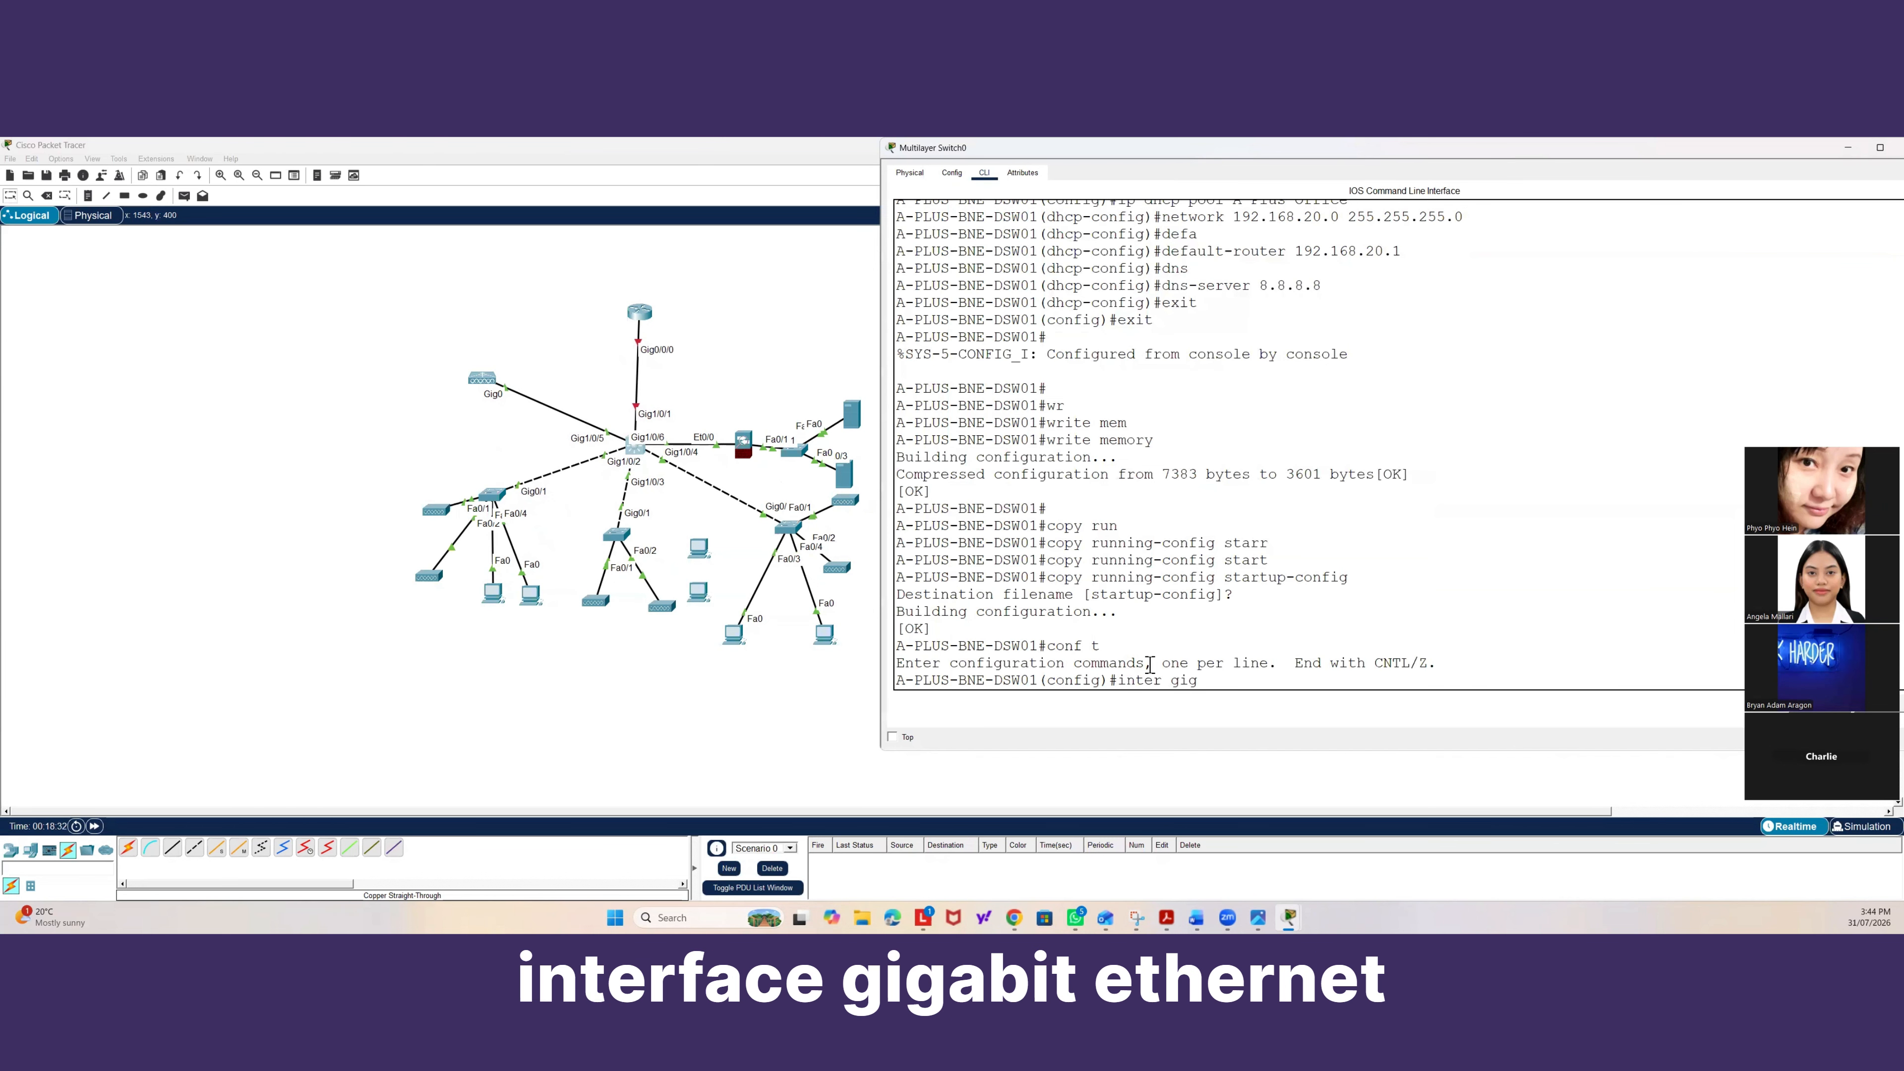
text(1)
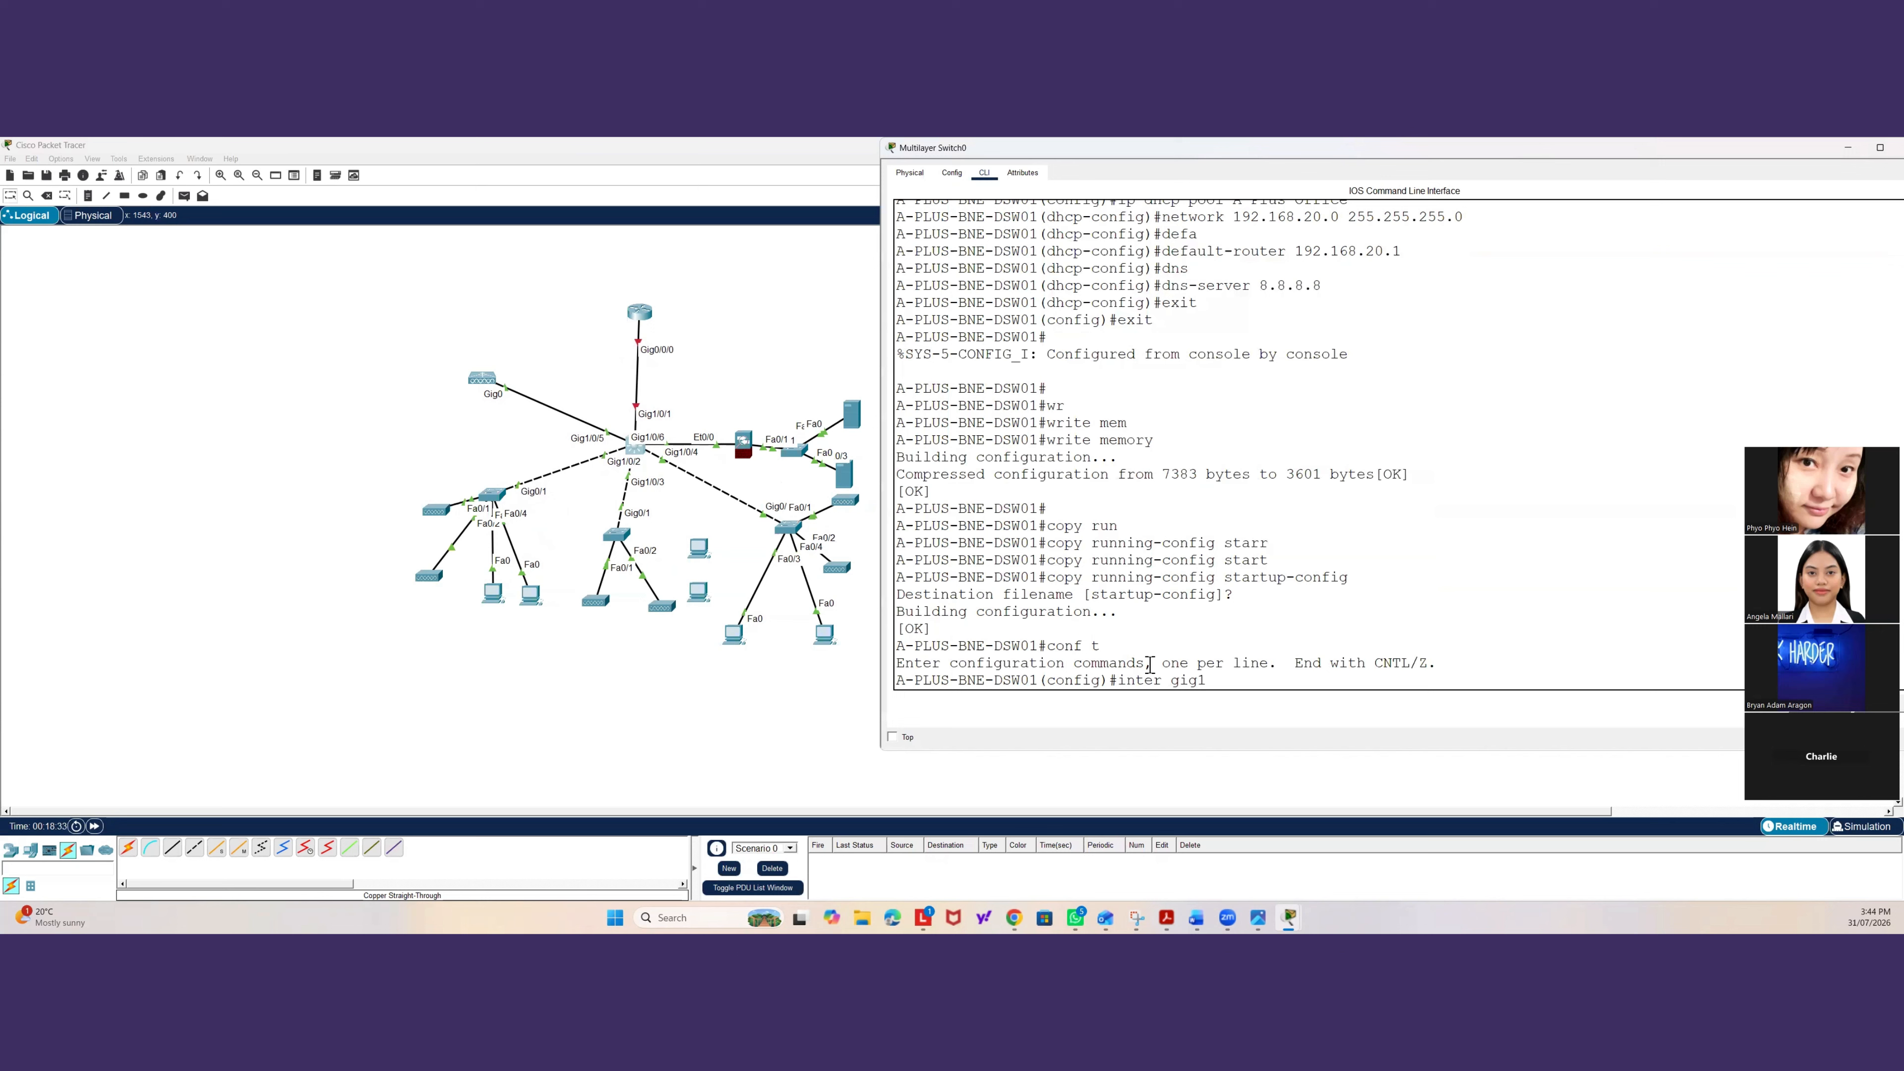
text(/0/6)
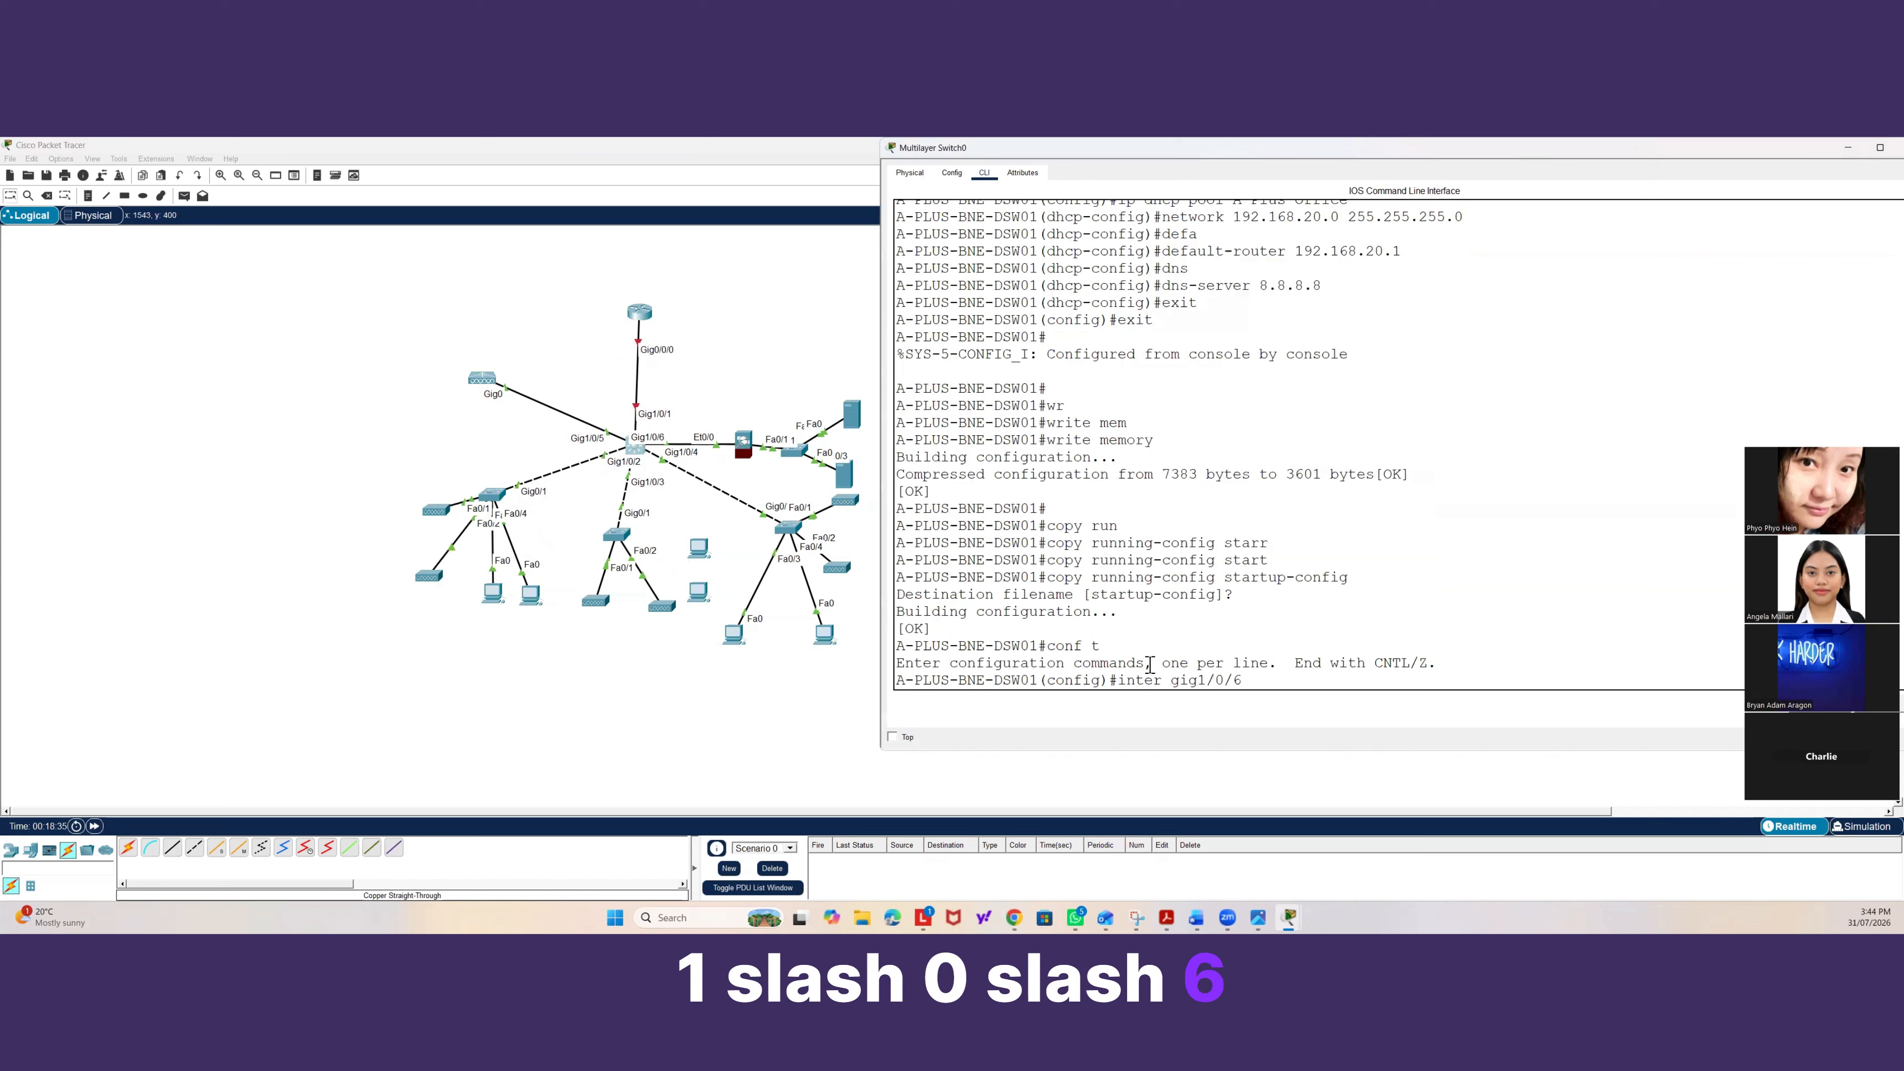
key(Return)
Set interface Gig1/0/6 to switchport mode trunk.
text(swi)
key(Tab)
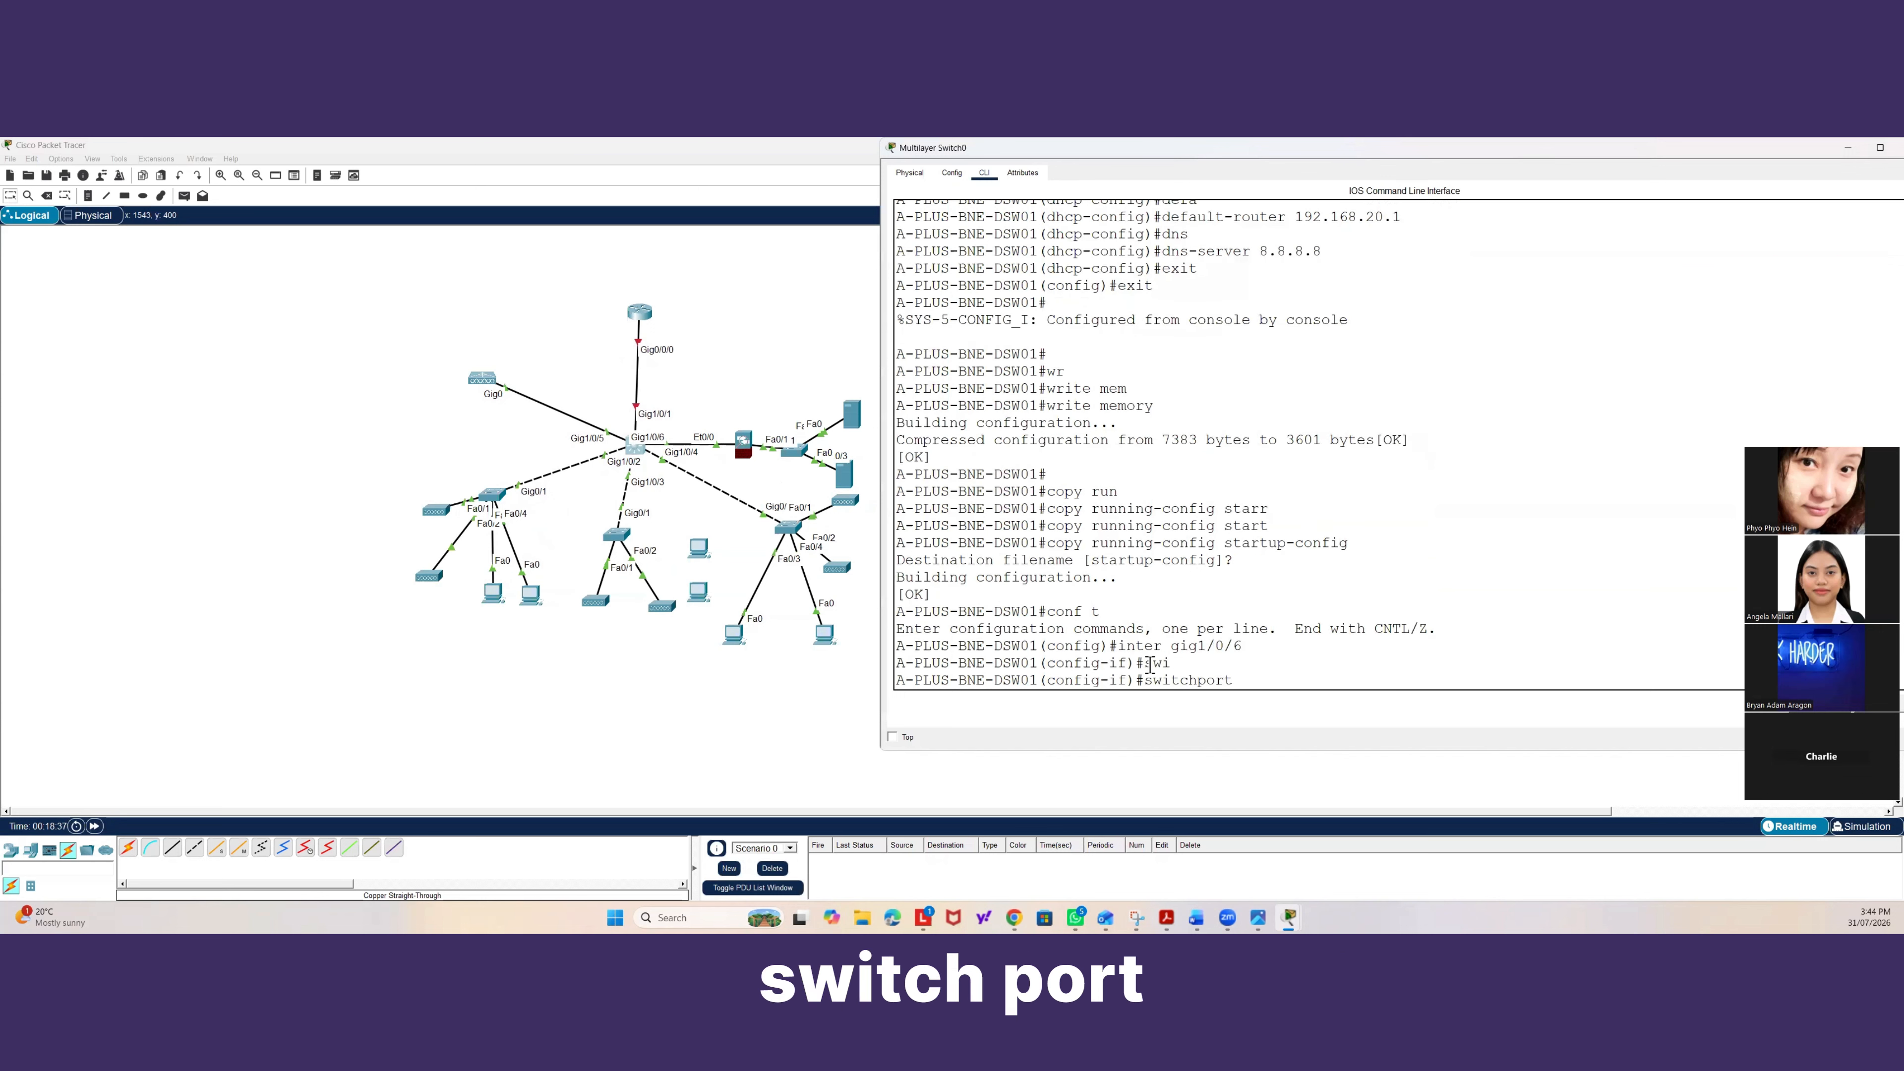
text(mod)
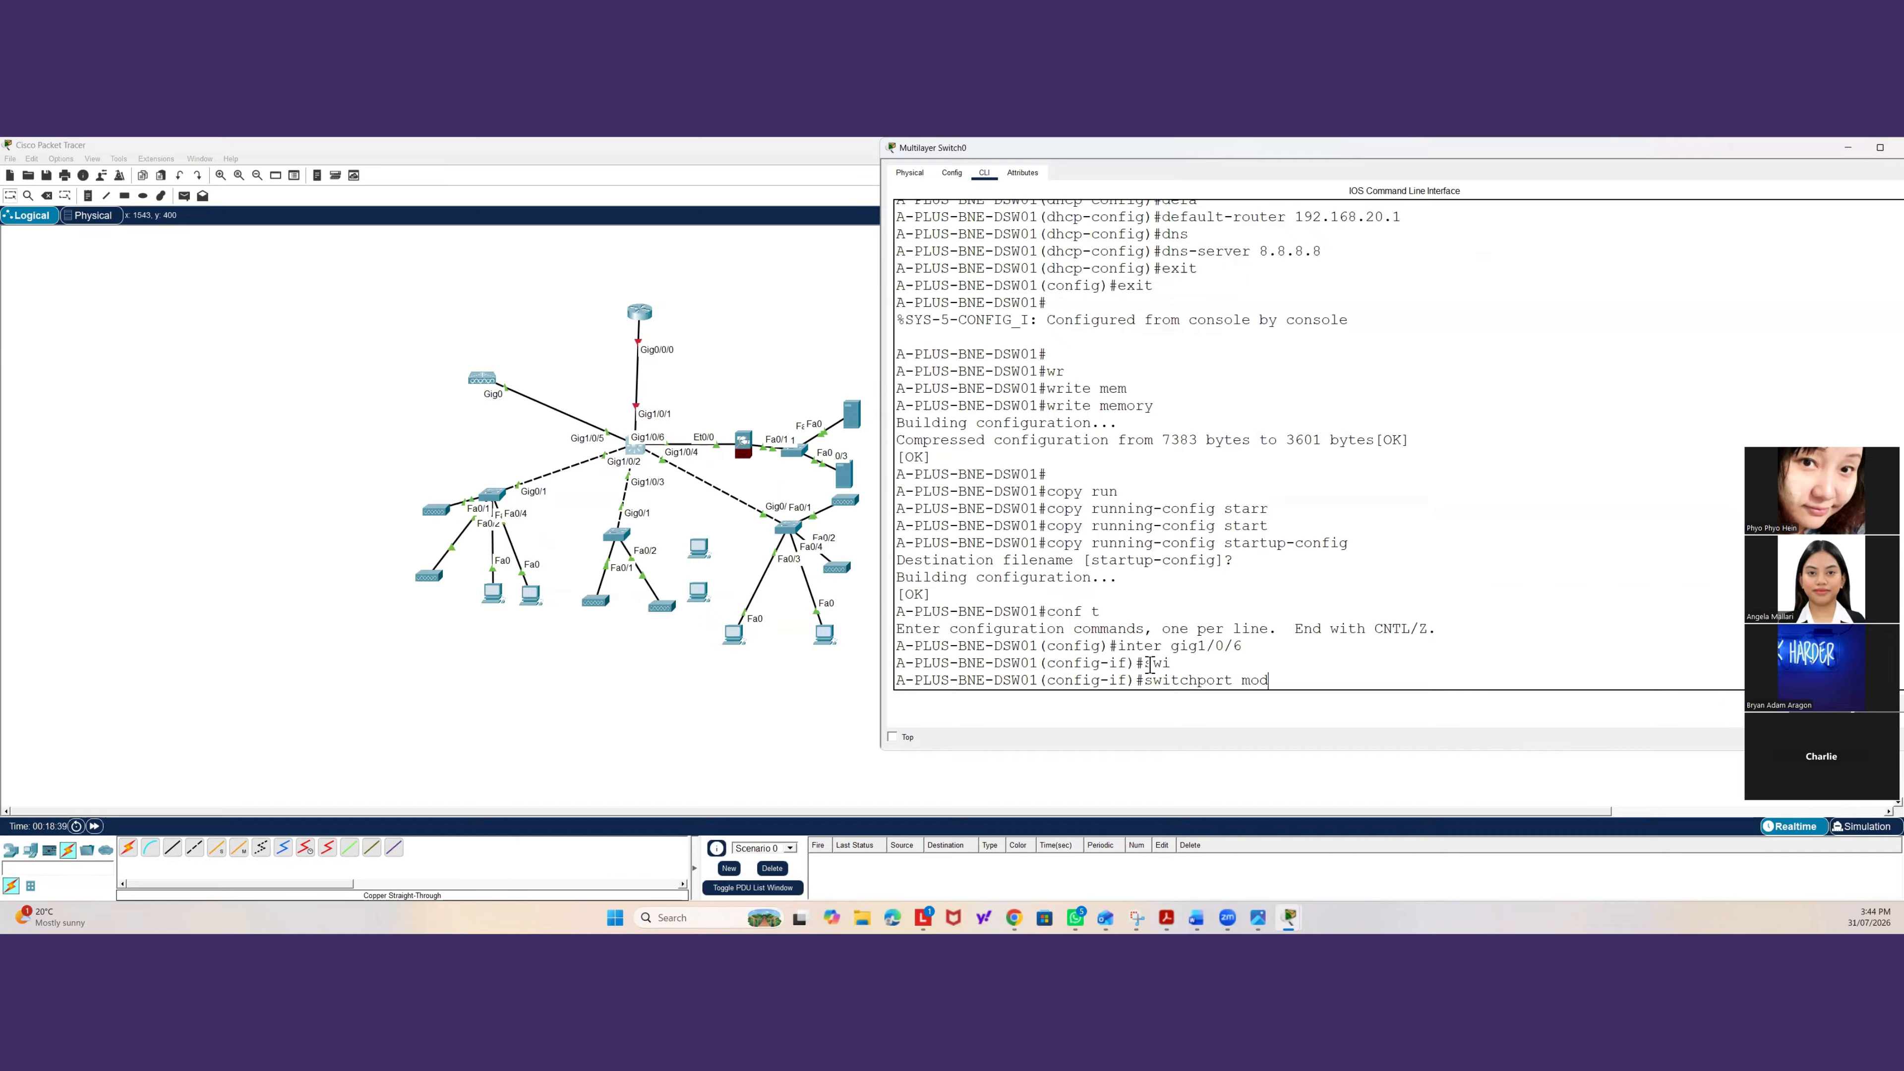
text(e tru)
key(Tab)
key(Return)
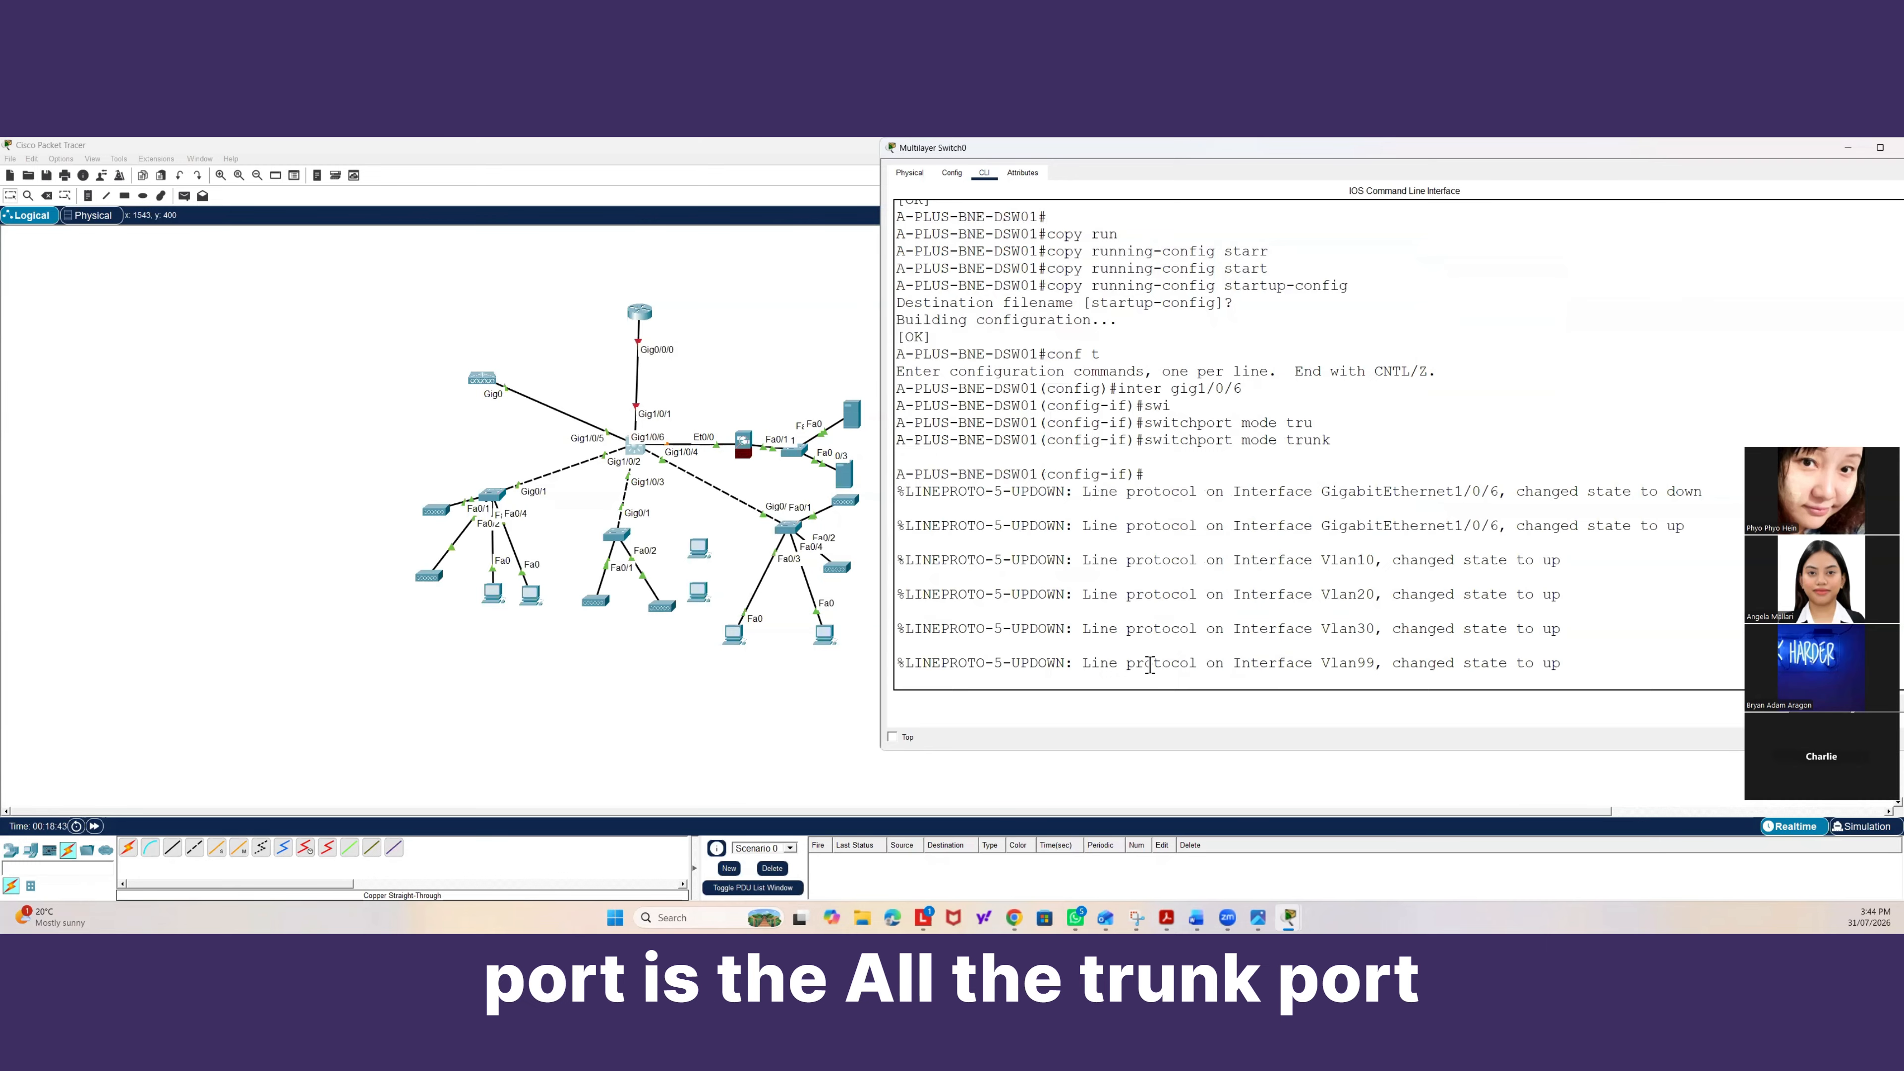
key(Return)
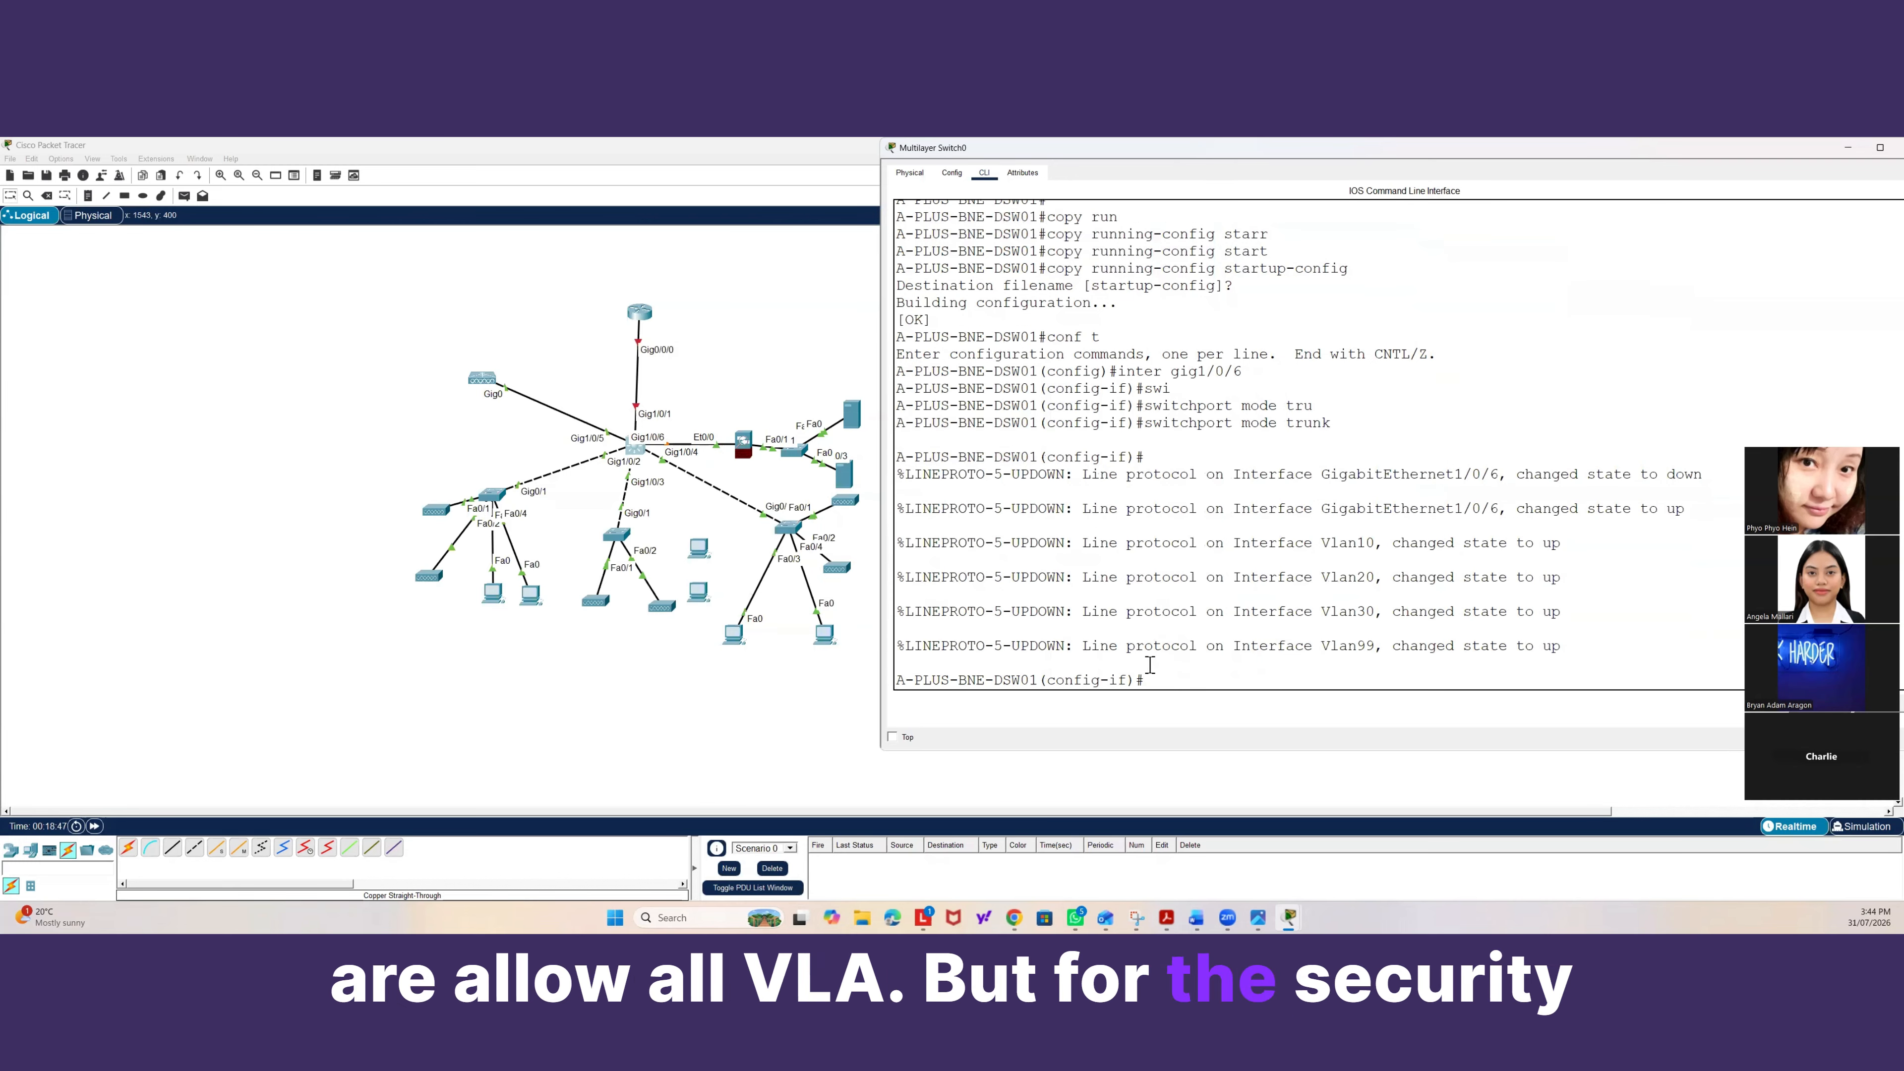
Set the trunk allowed VLAN list on Gig1/0/6 to none.
text(swi)
key(Tab)
text(mod)
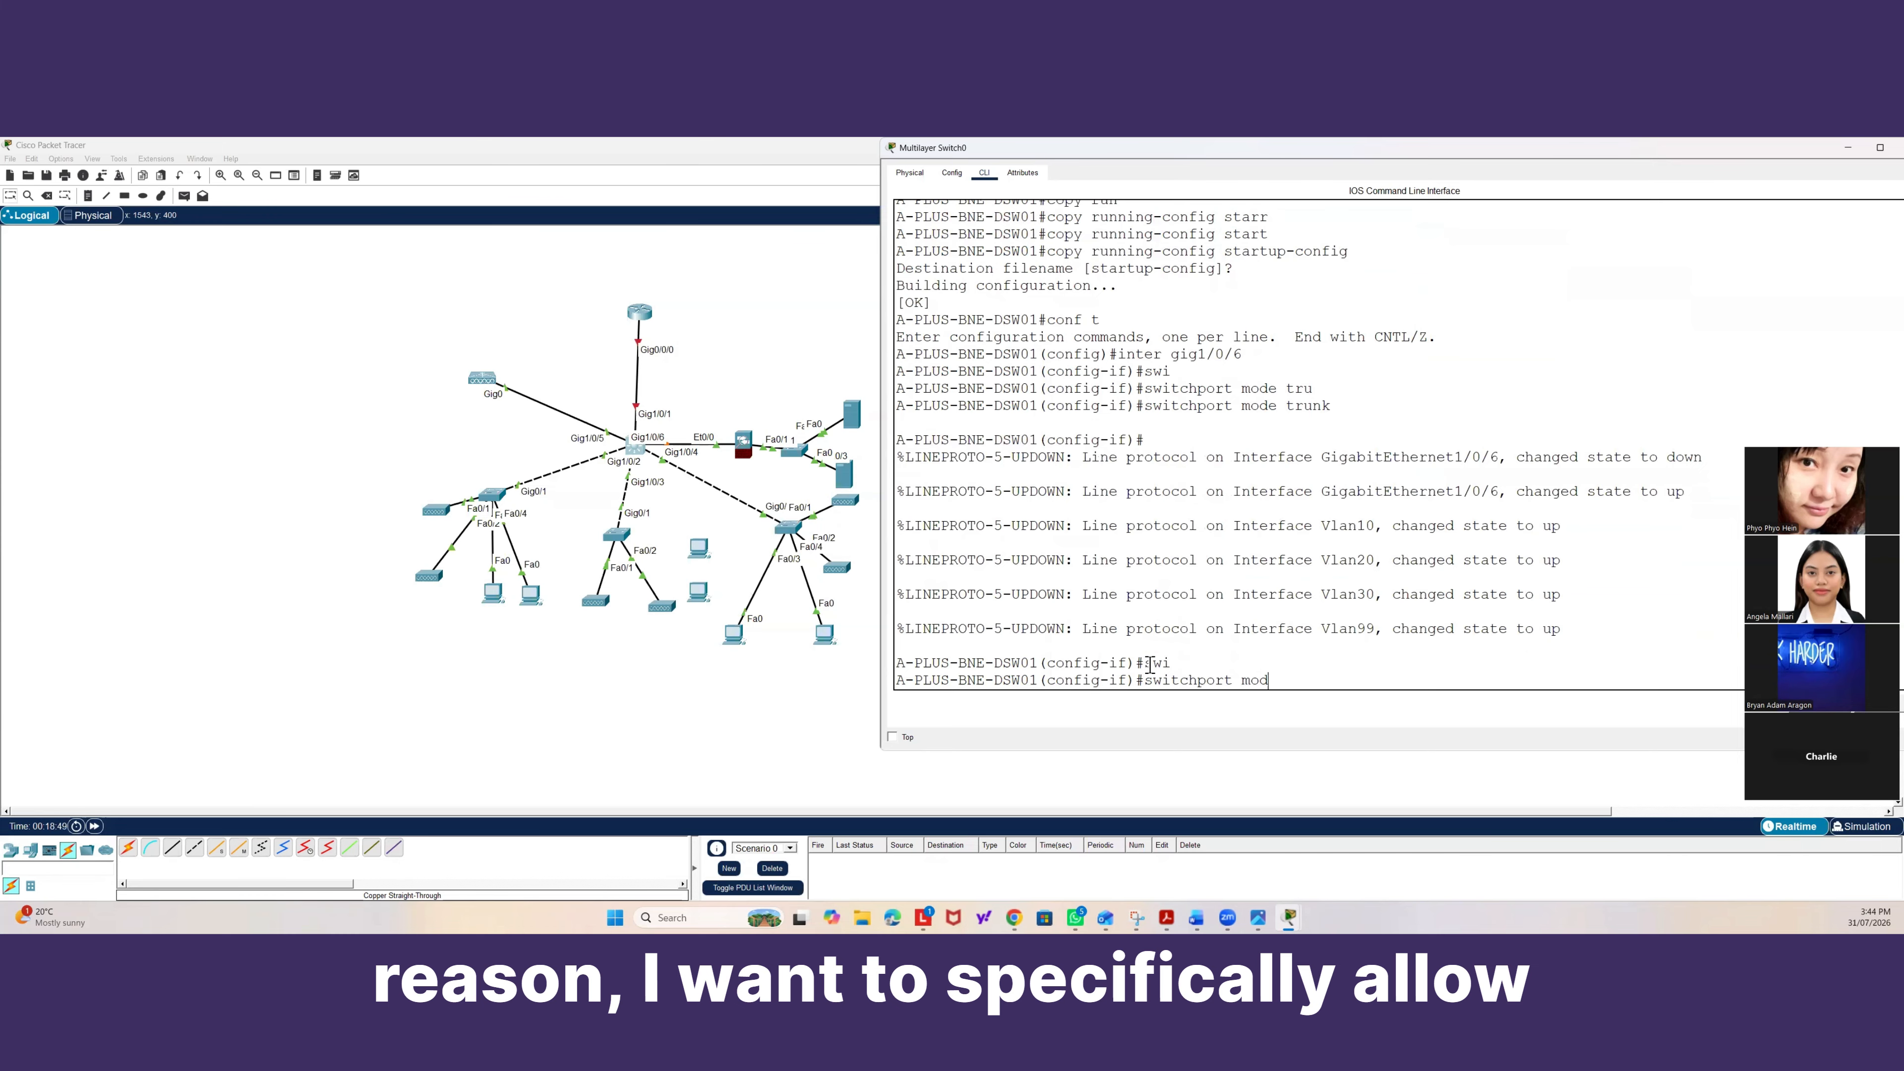
text(e tru)
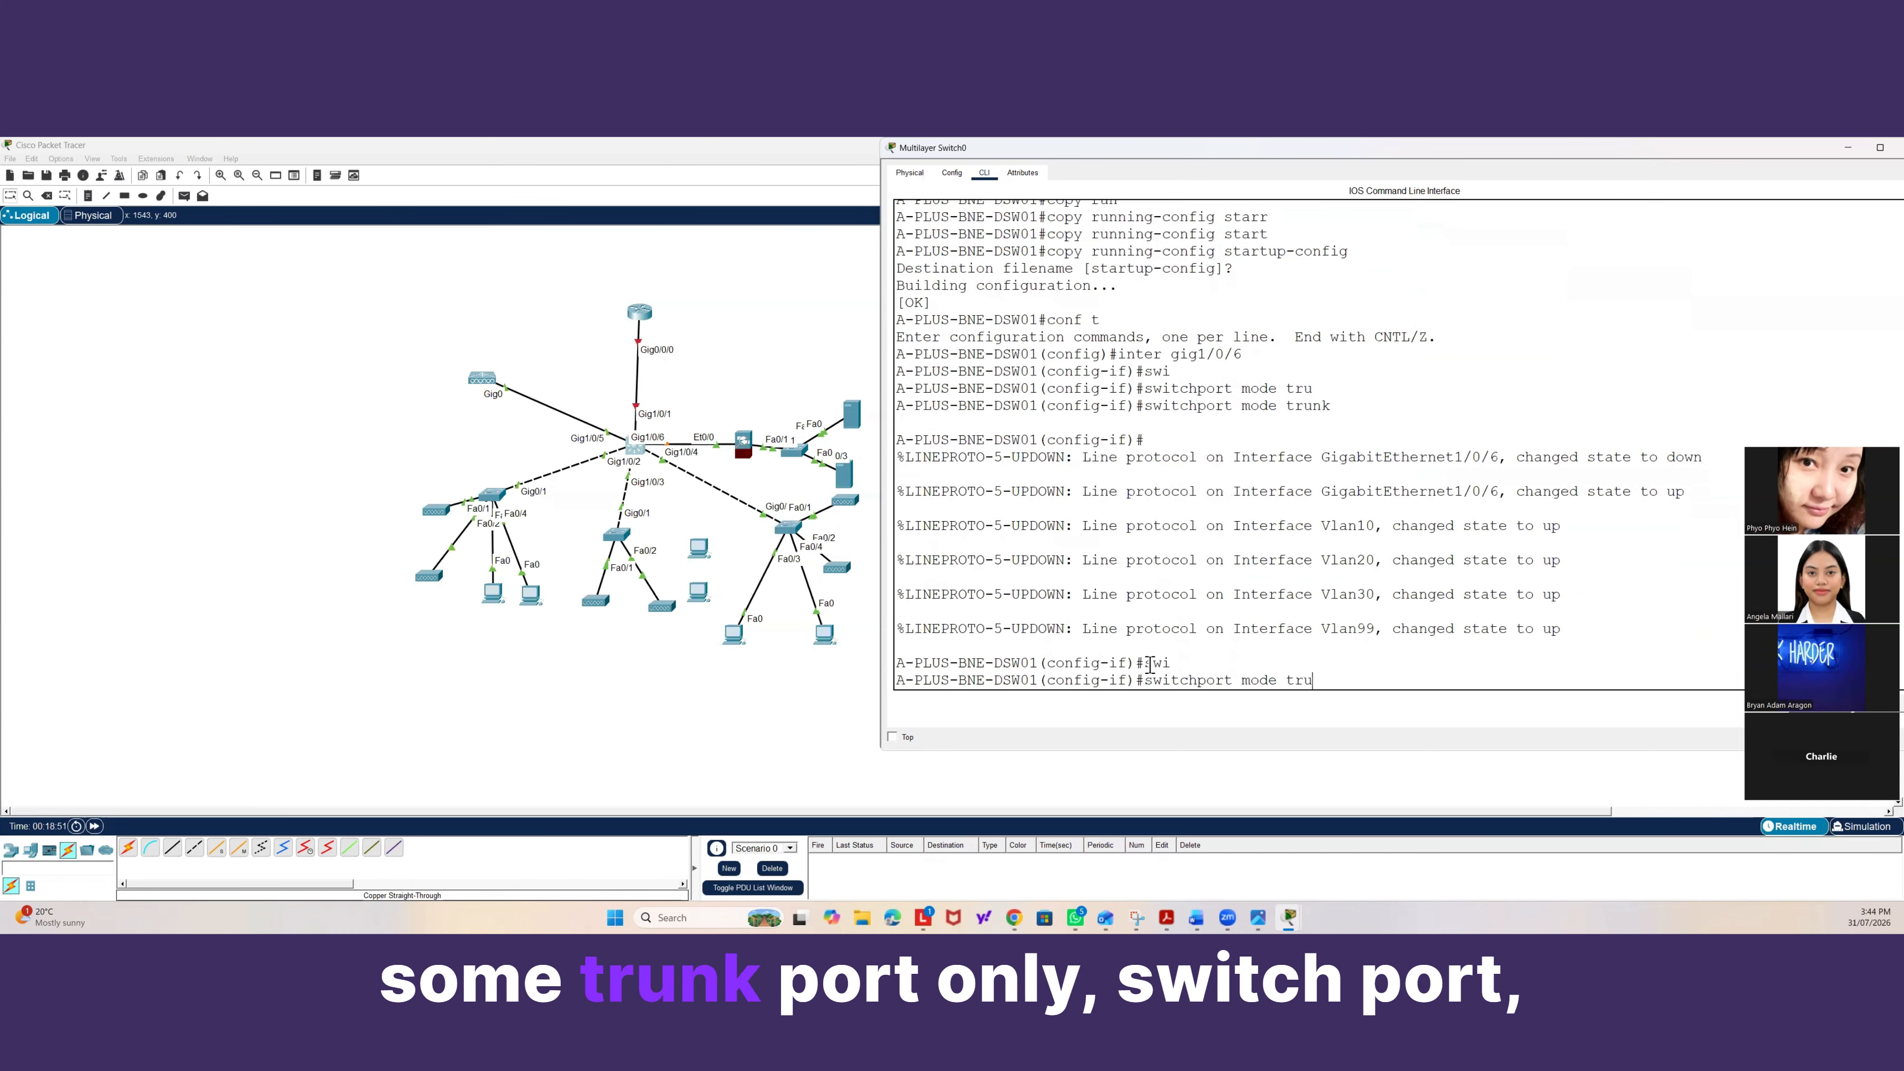
key(BackSpace)
key(BackSpace)
key(BackSpace)
key(BackSpace)
key(BackSpace)
key(BackSpace)
key(BackSpace)
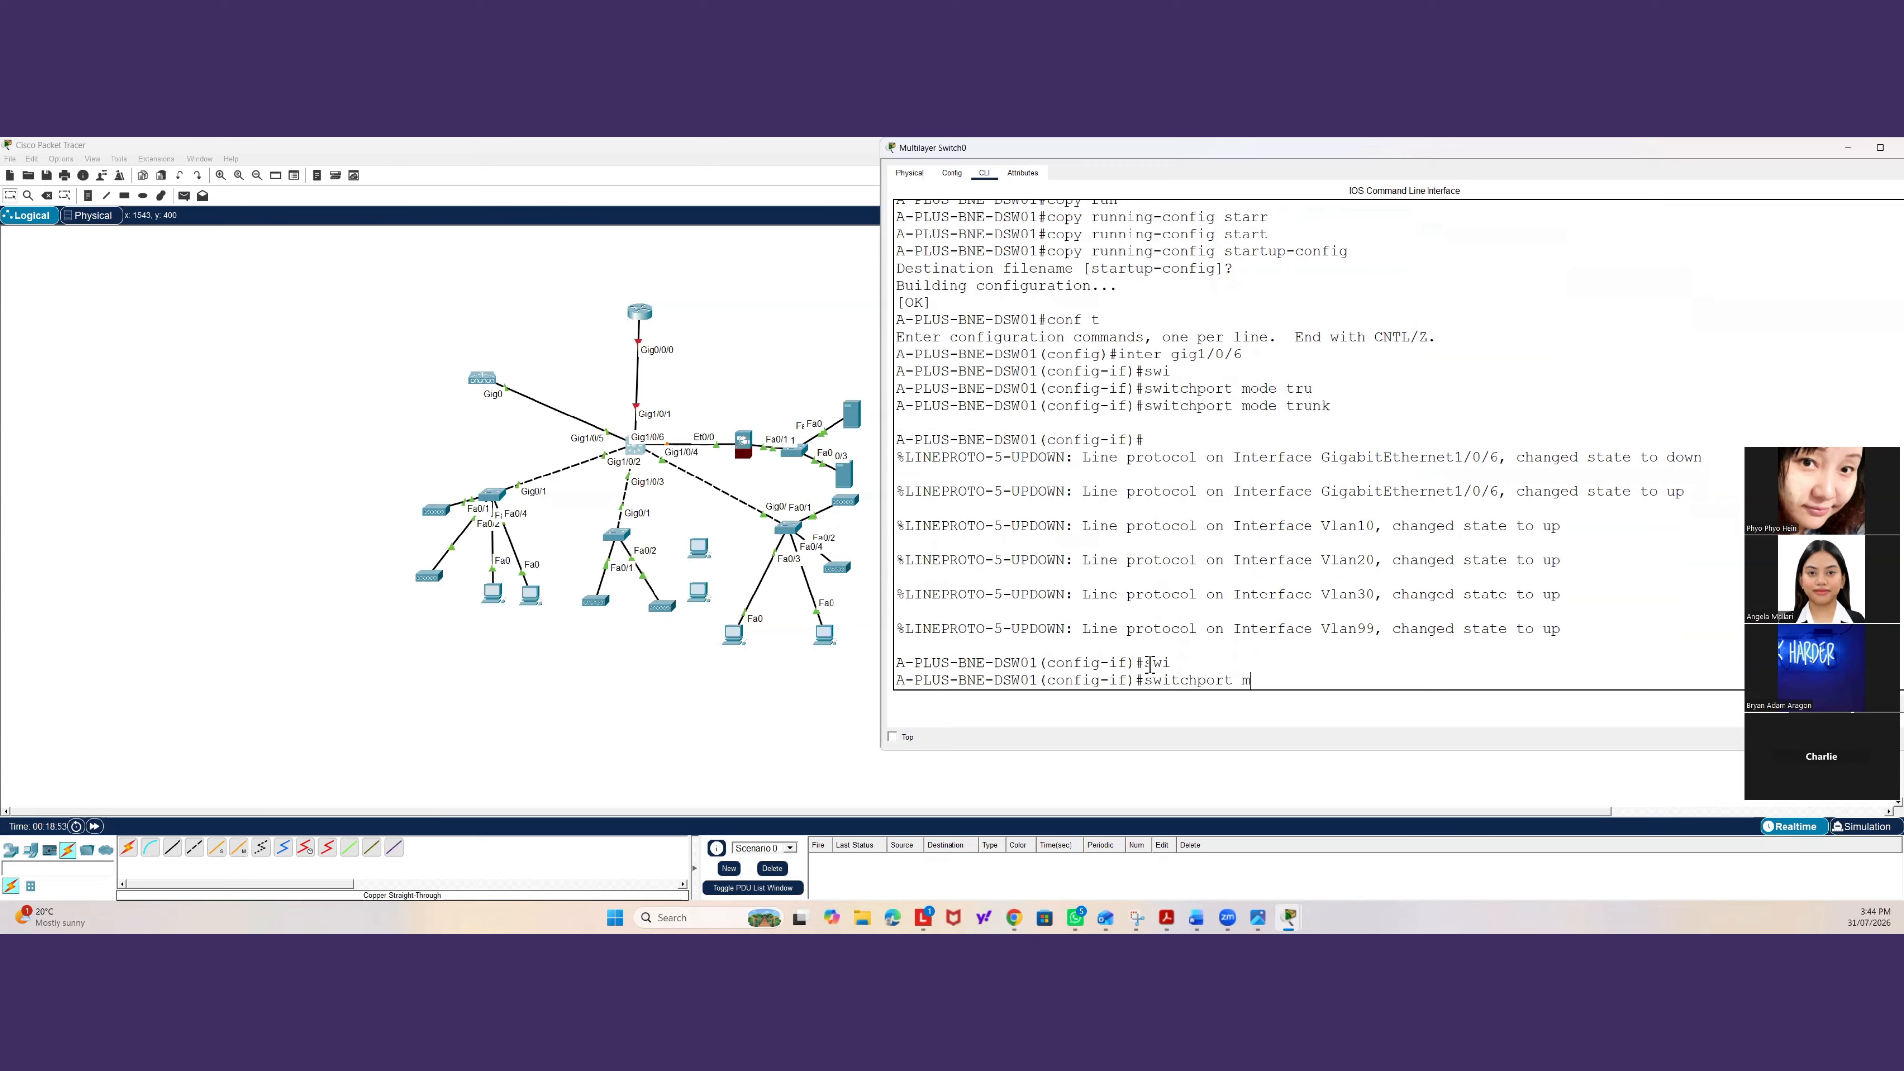
text(u)
key(Tab)
text(all)
key(Tab)
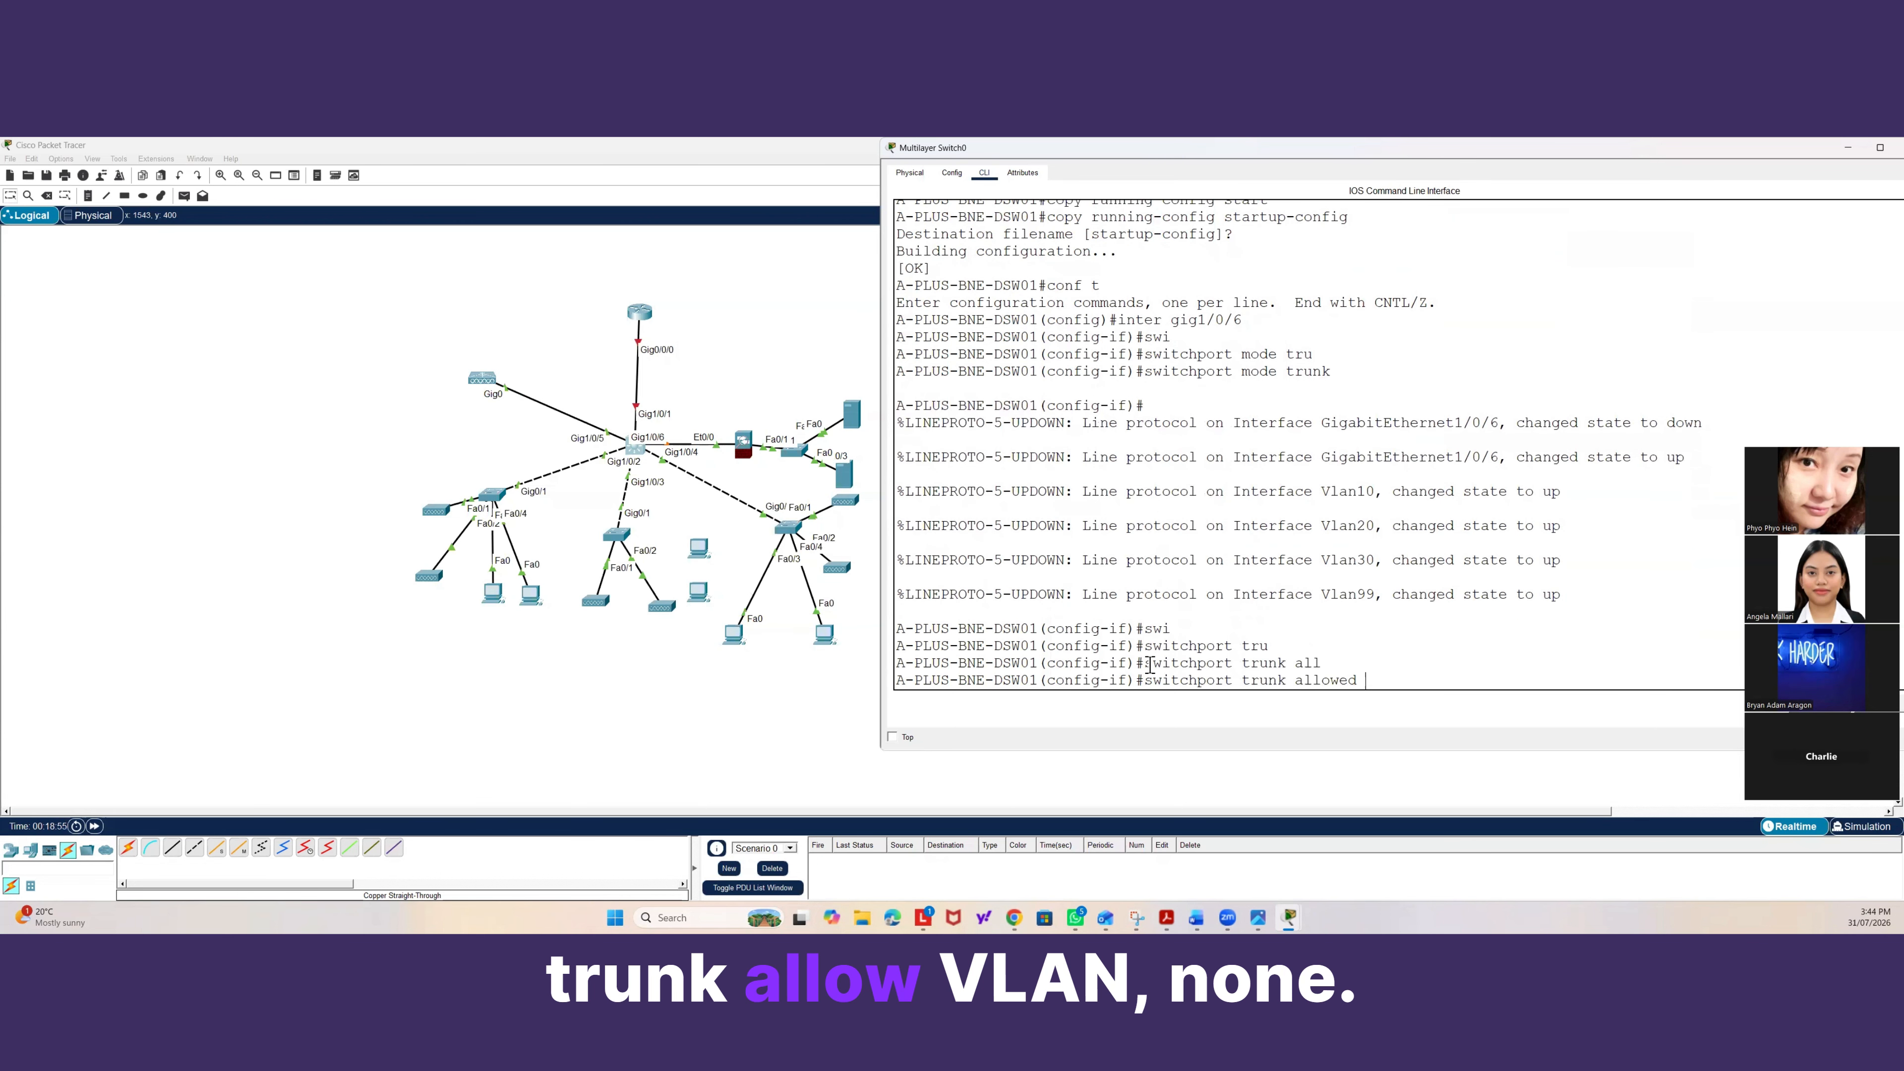
text(vlan none)
key(Return)
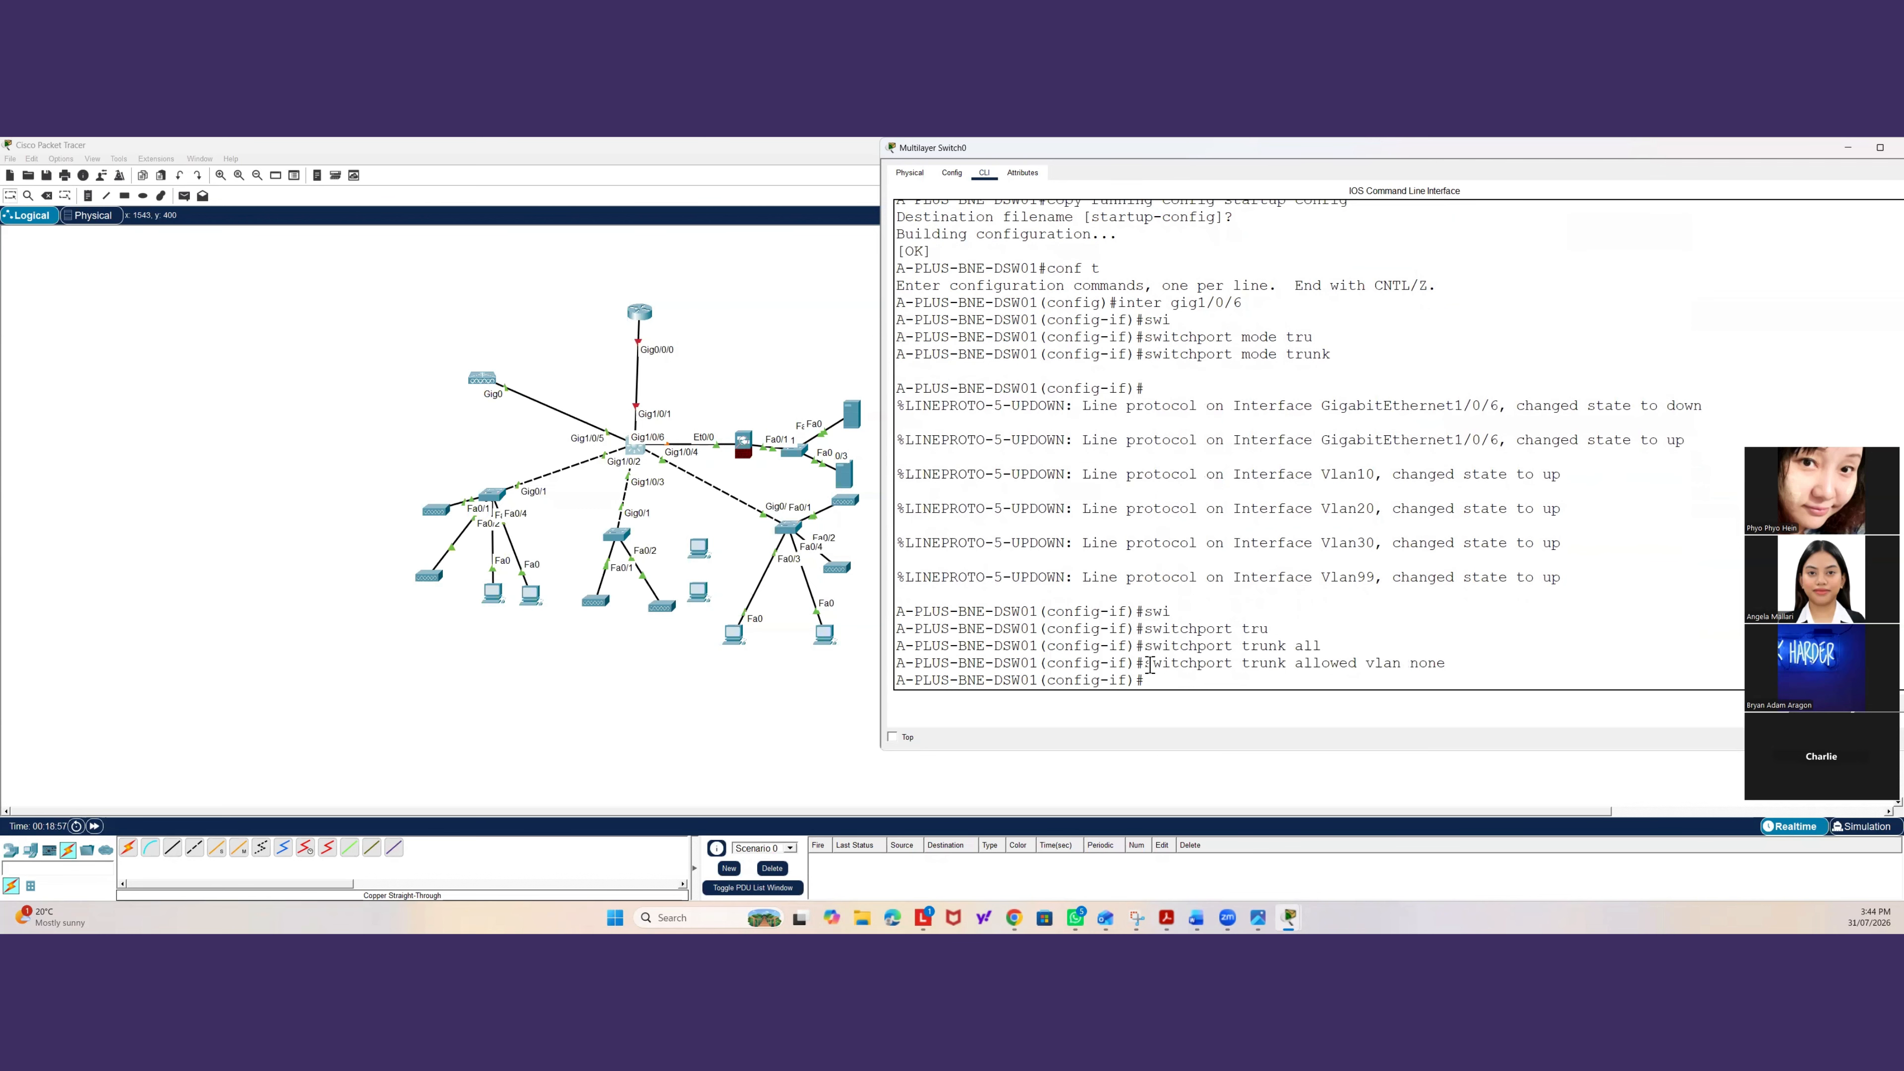
drag(1450, 663, 1145, 655)
click(1218, 679)
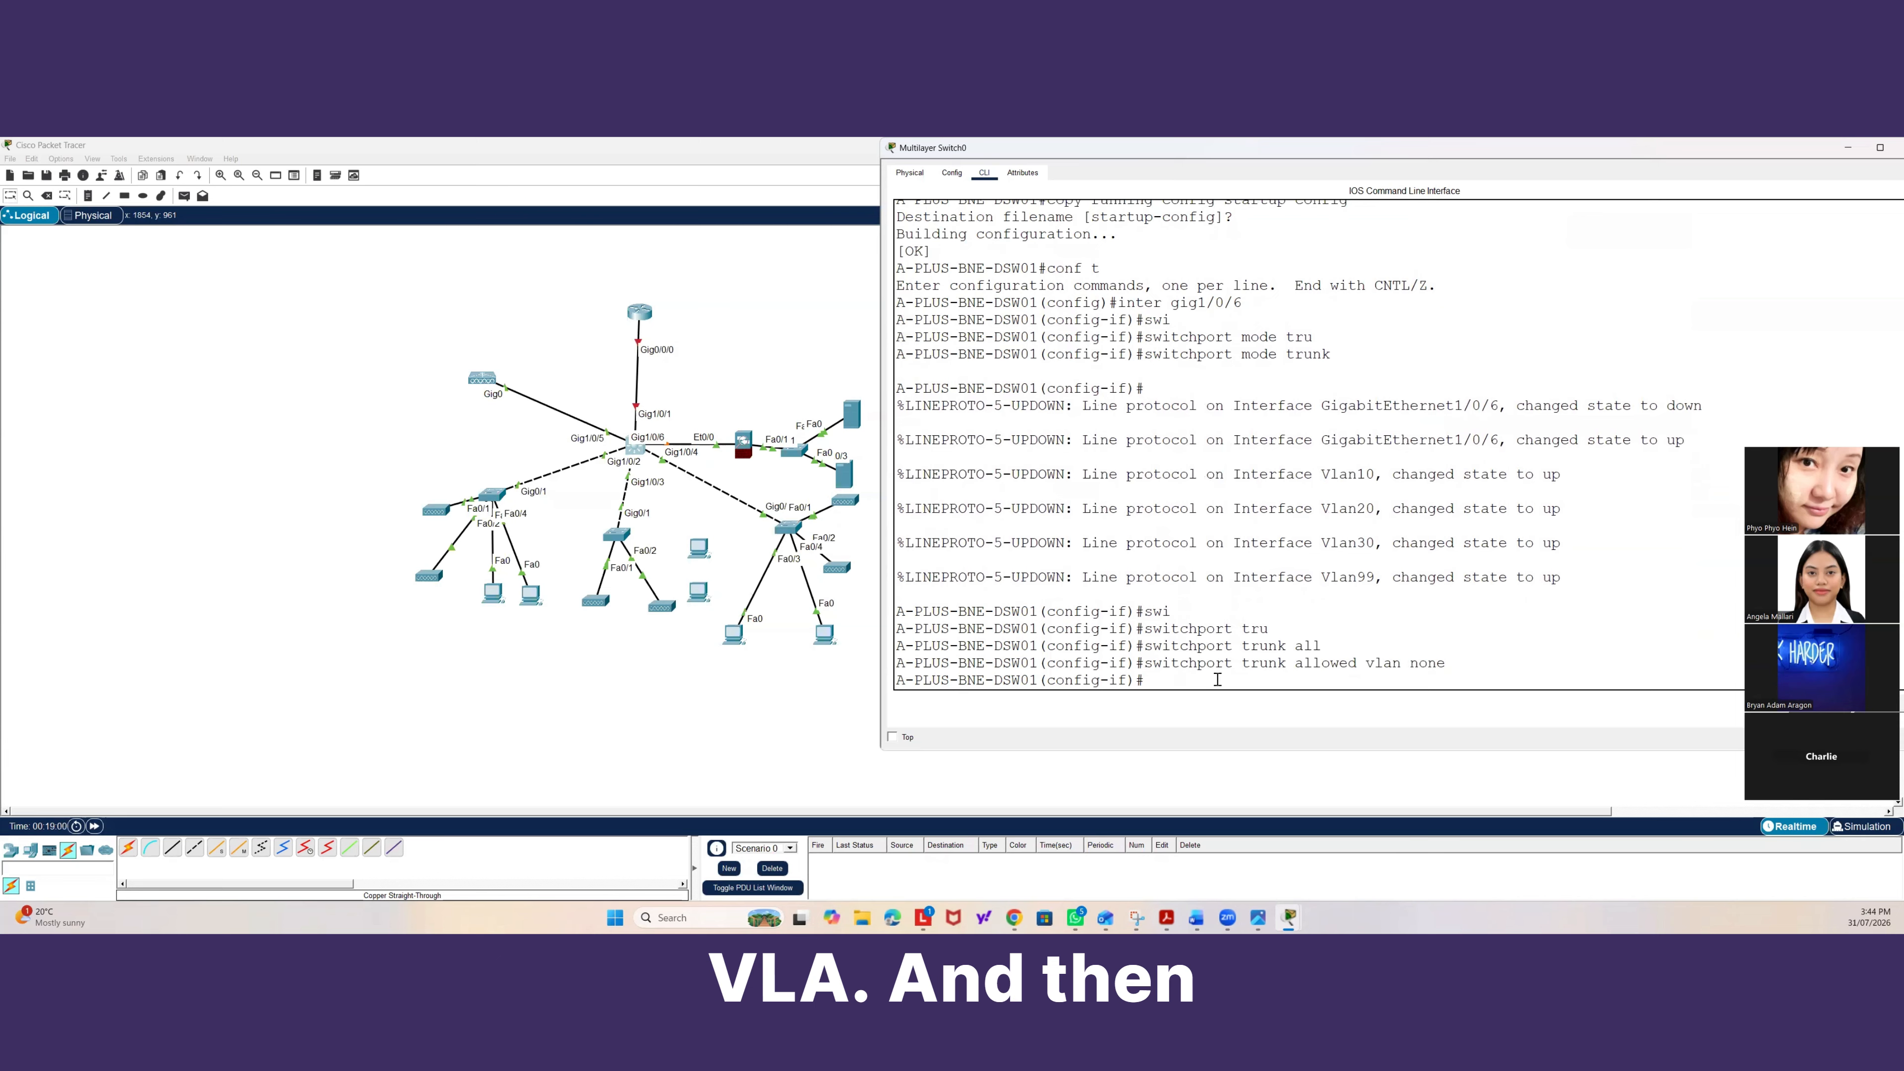
Allow only VLANs 10, 20 and 99 on the Gig1/0/6 trunk, then exit the interface.
text(swi)
key(Tab)
text(tr)
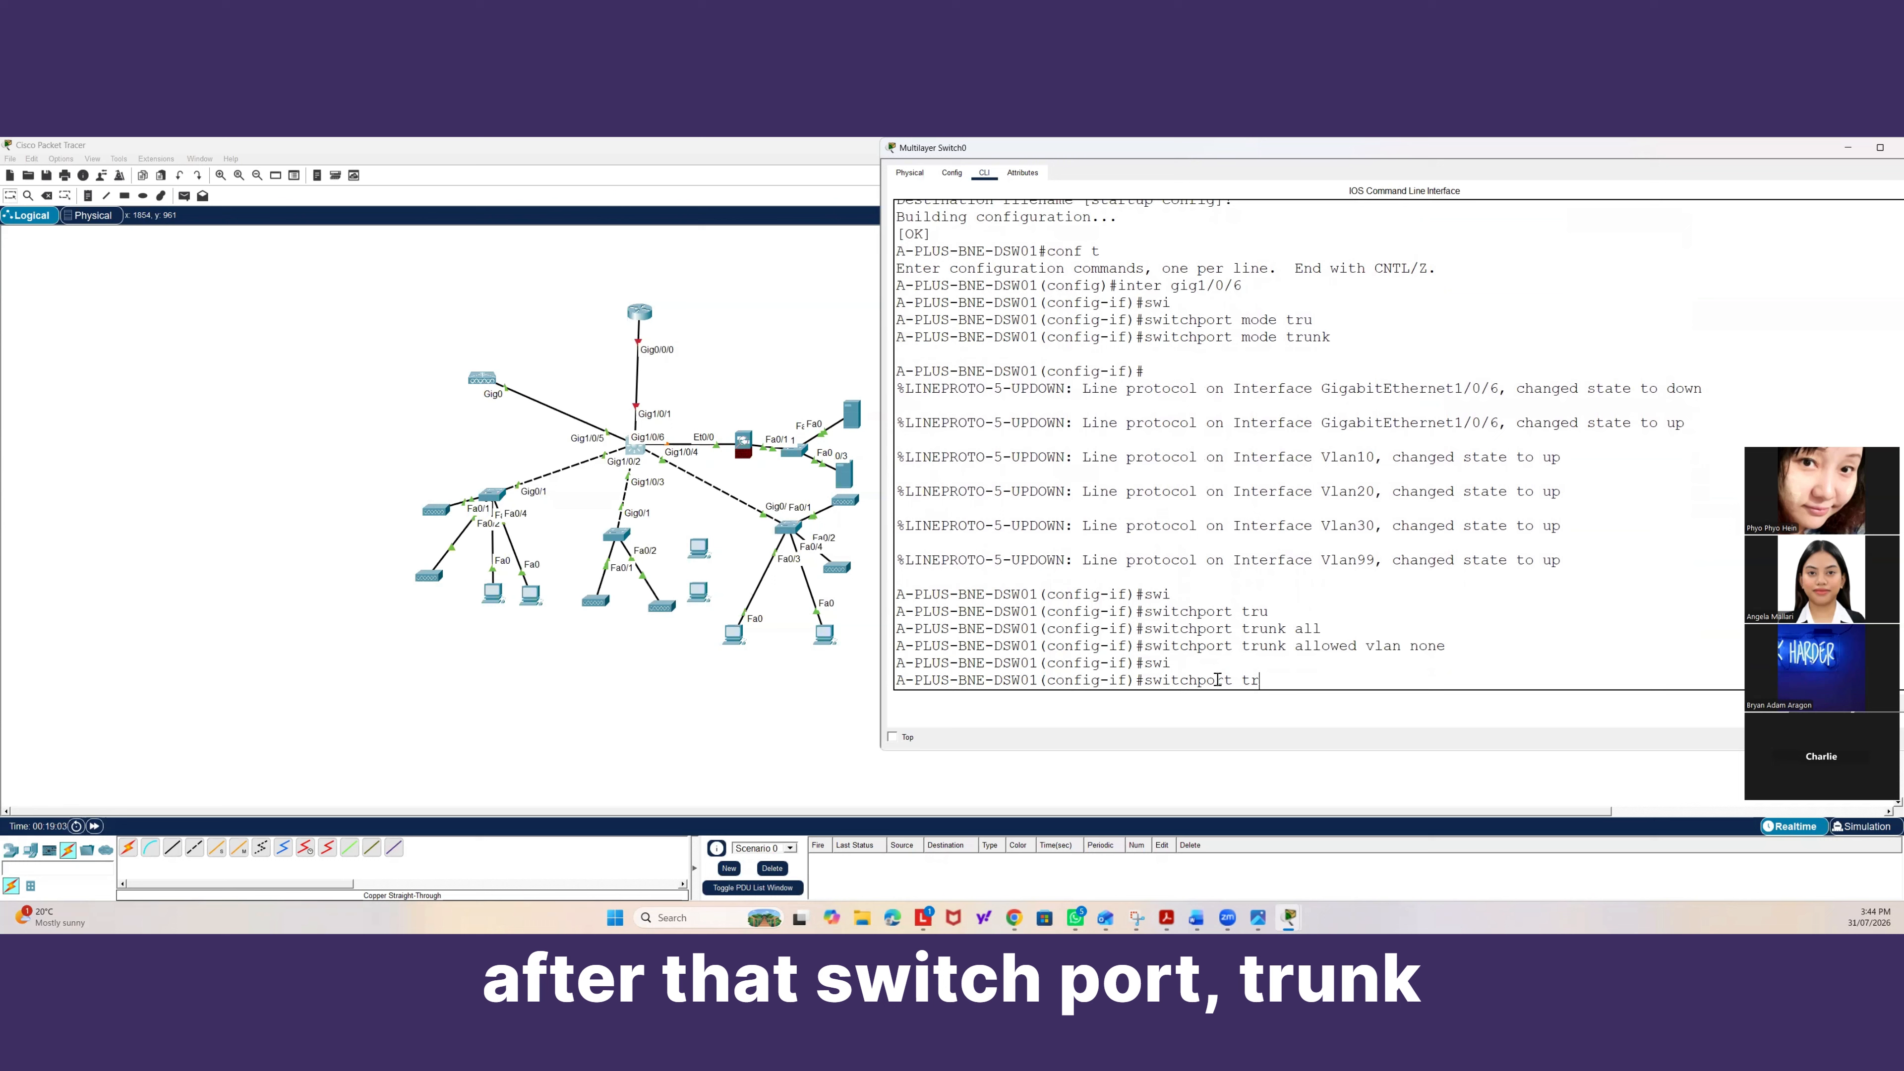
key(Tab)
text(all)
key(Tab)
text(v)
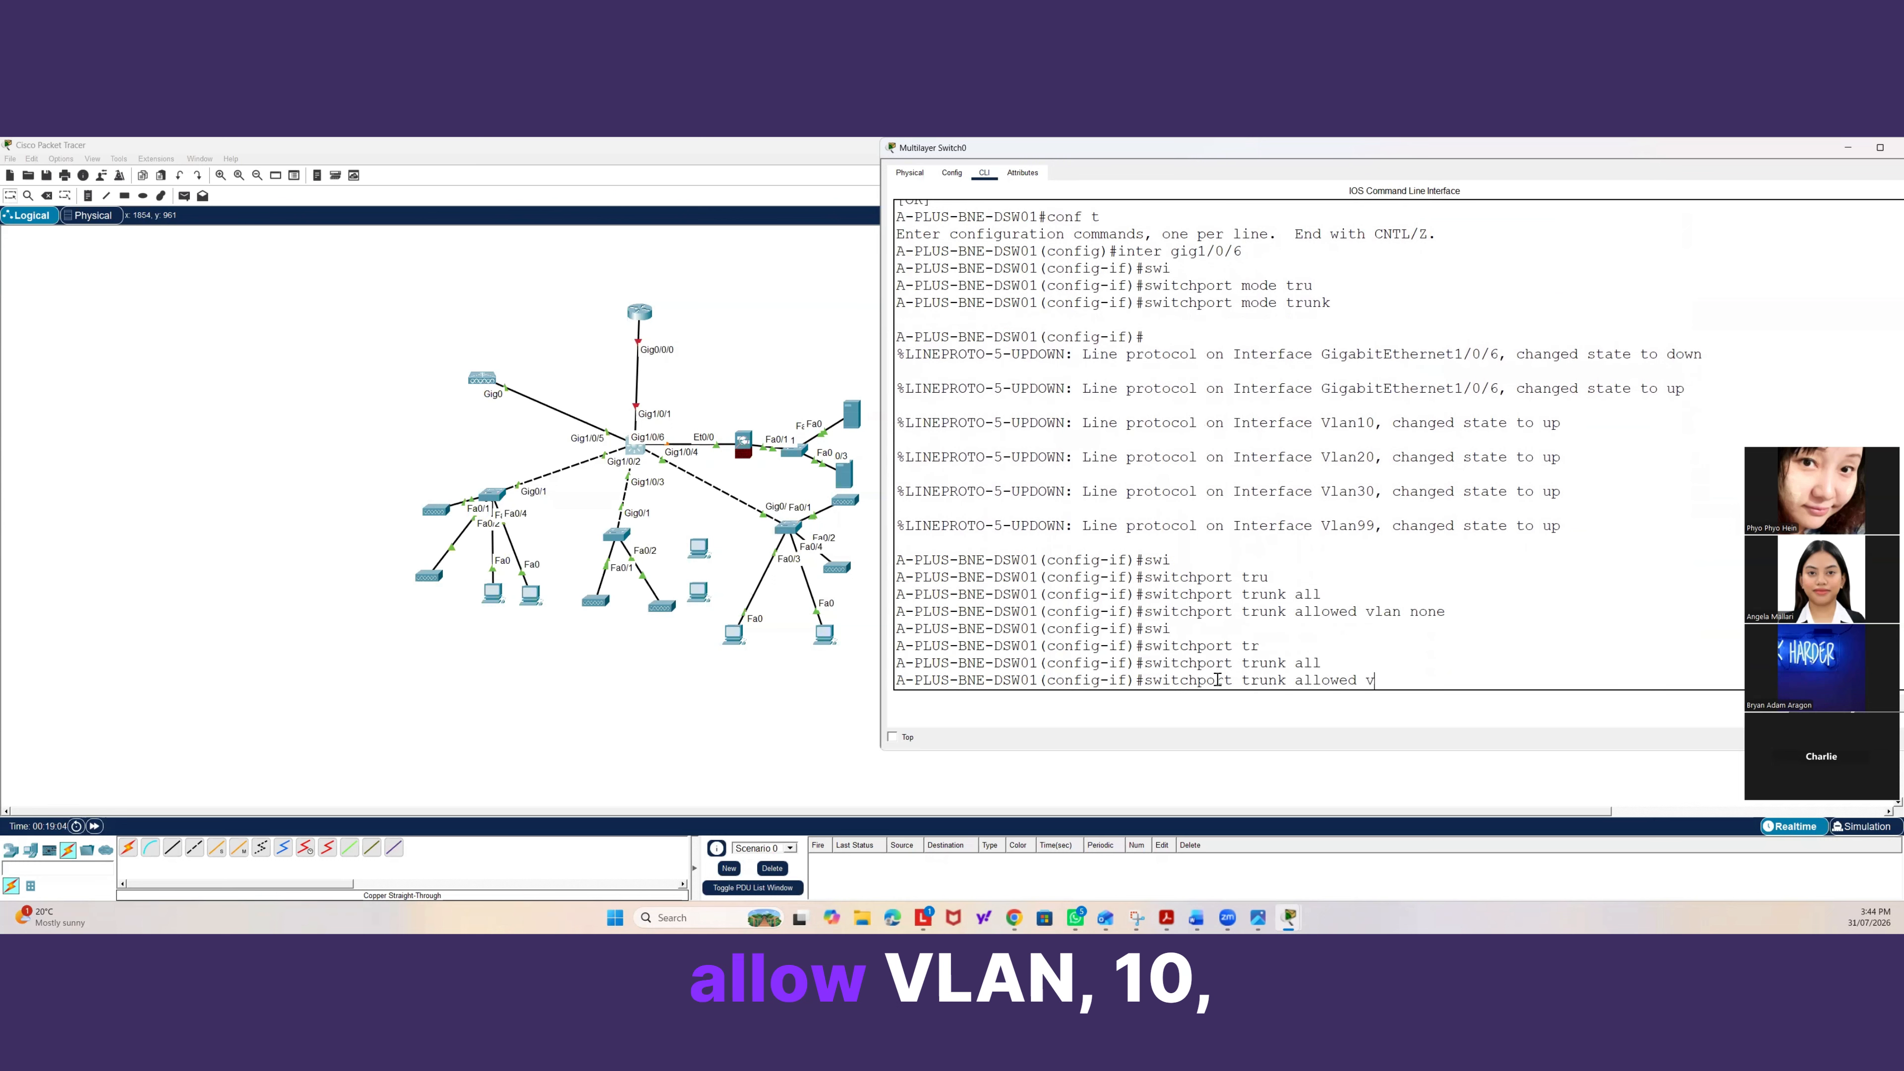
text(lan 10)
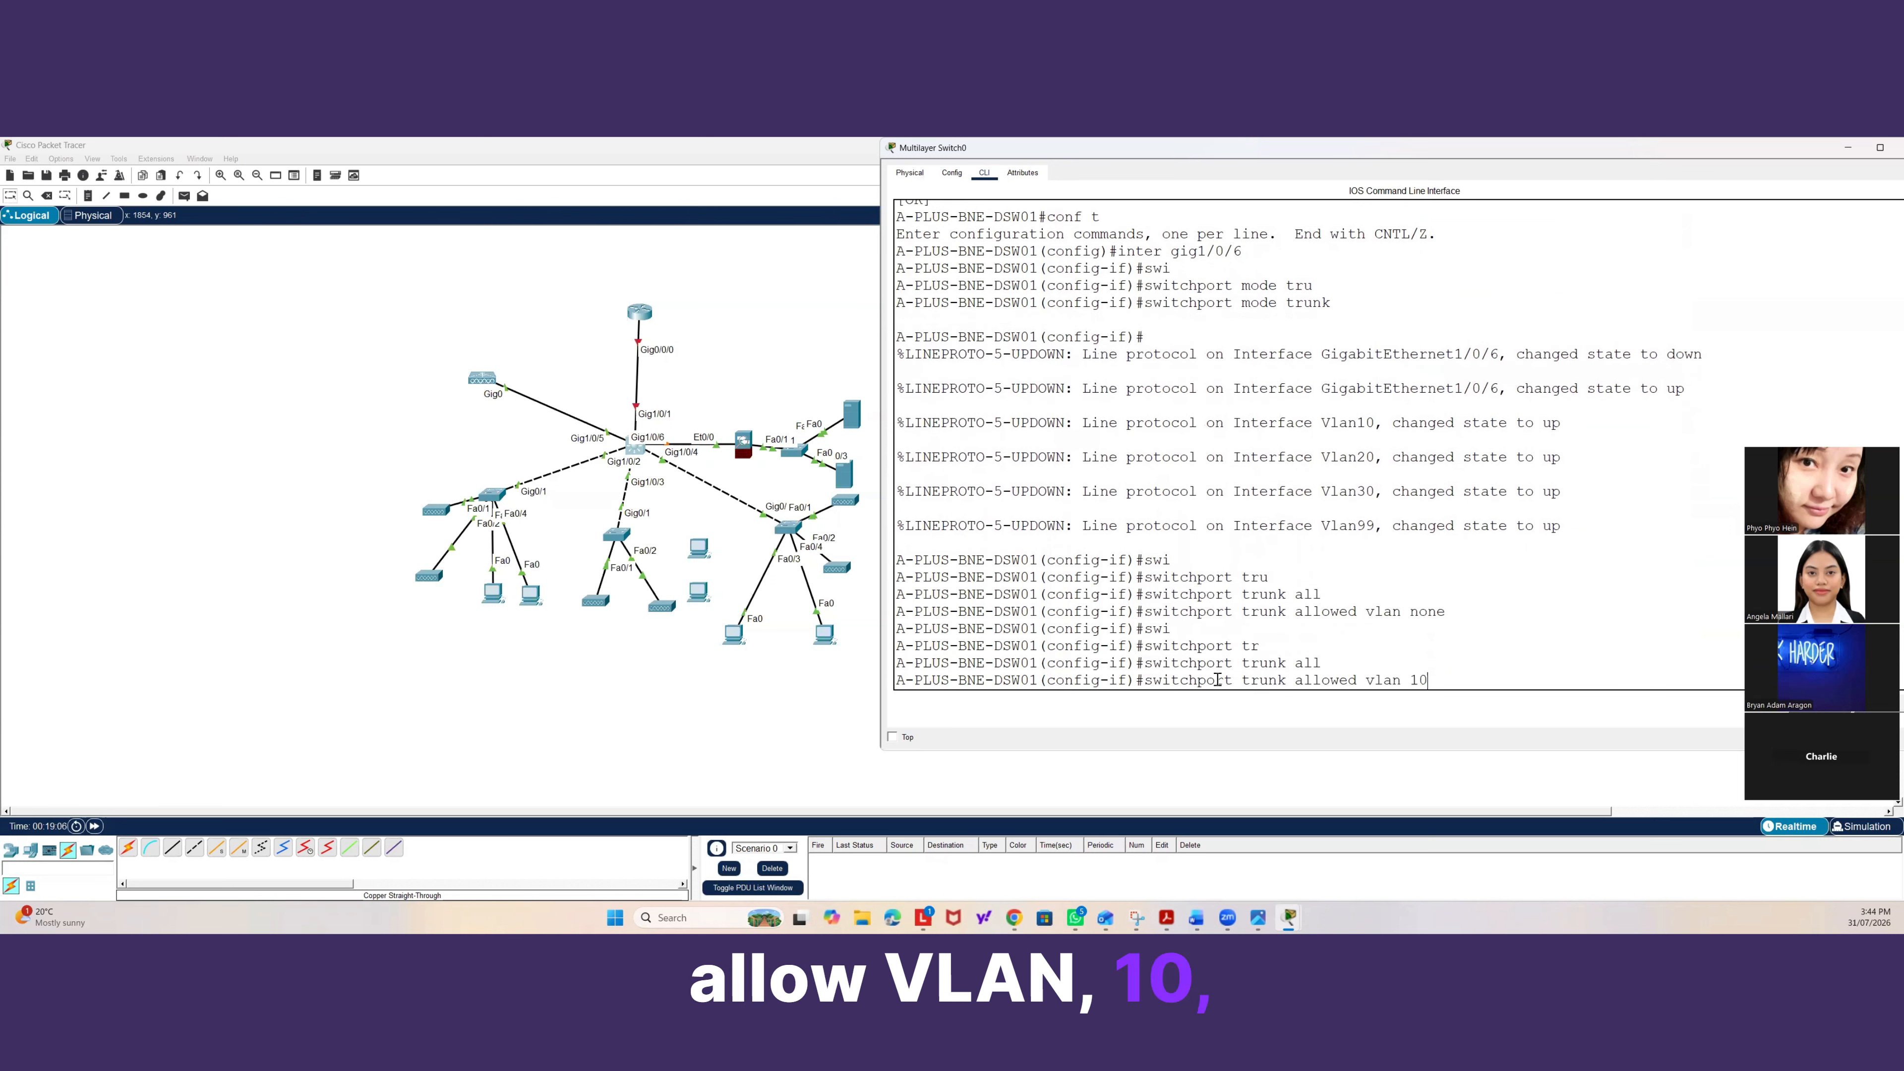
text(,20)
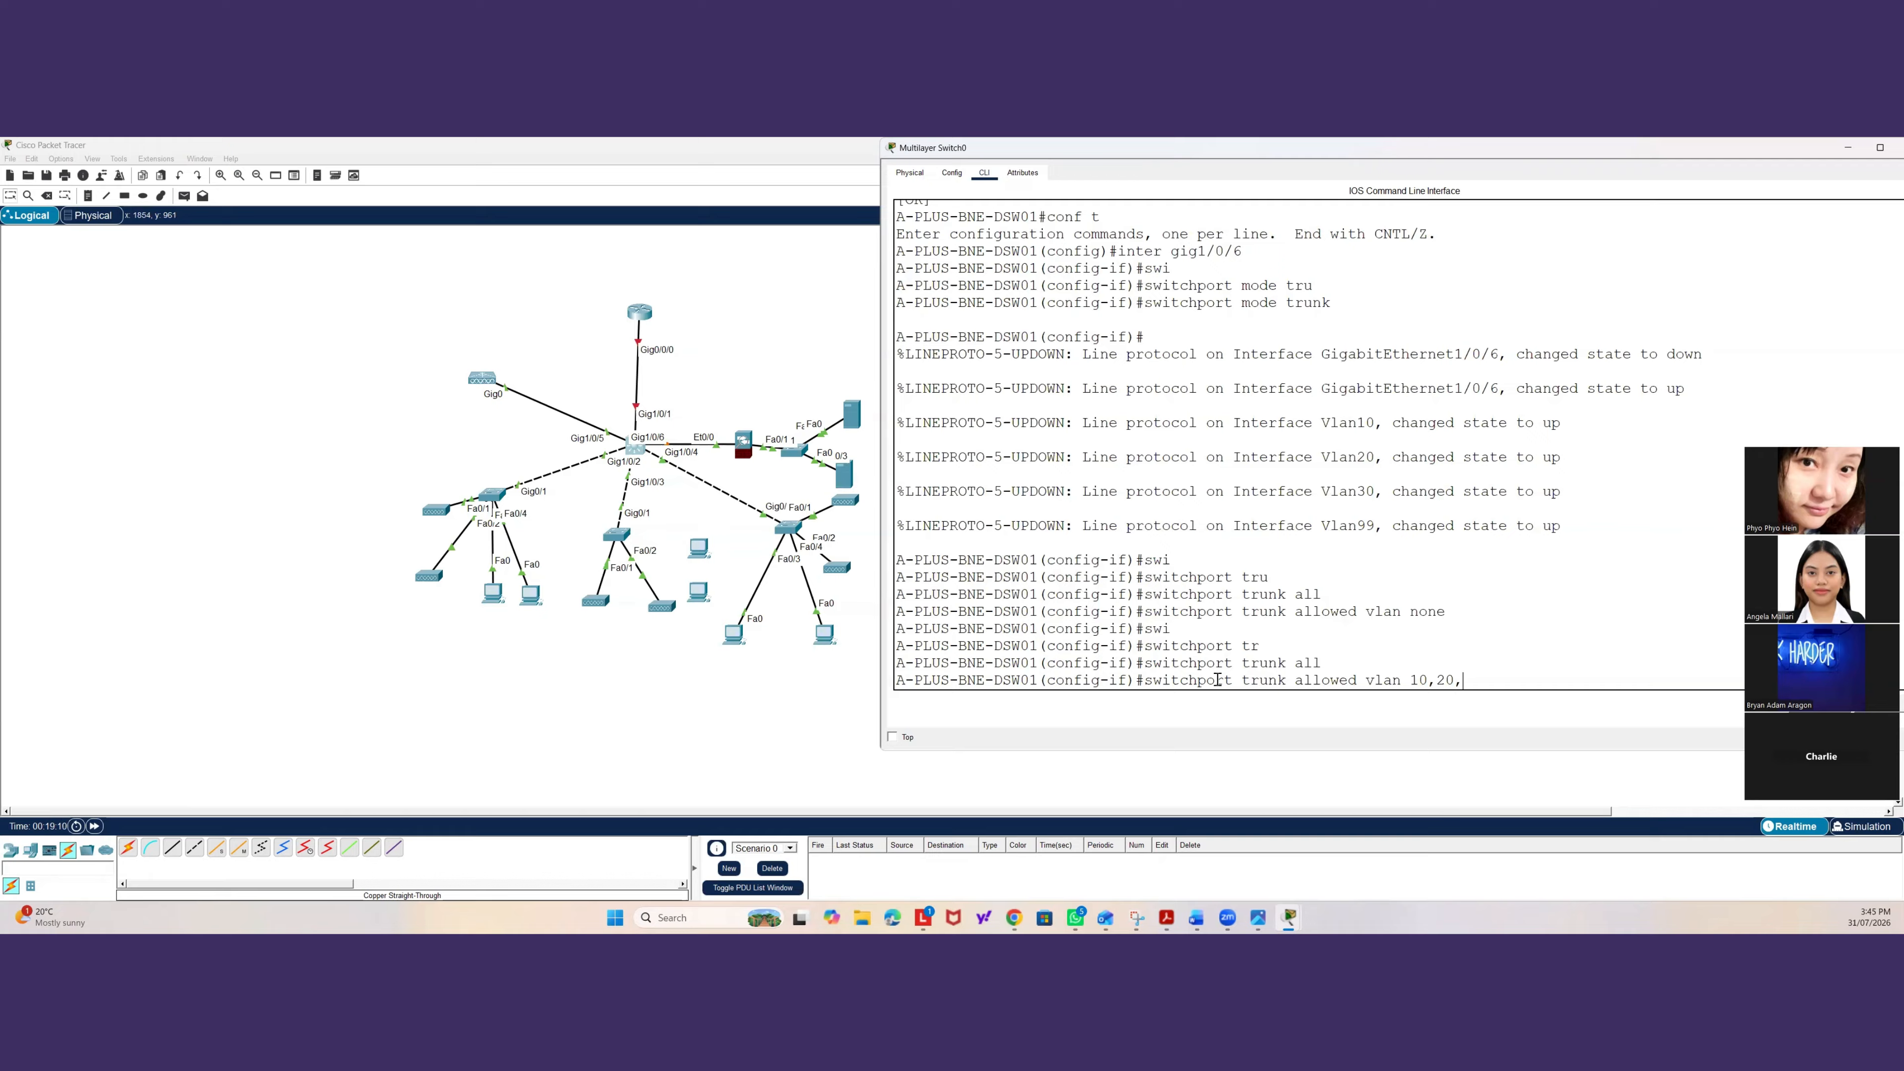
text(,9)
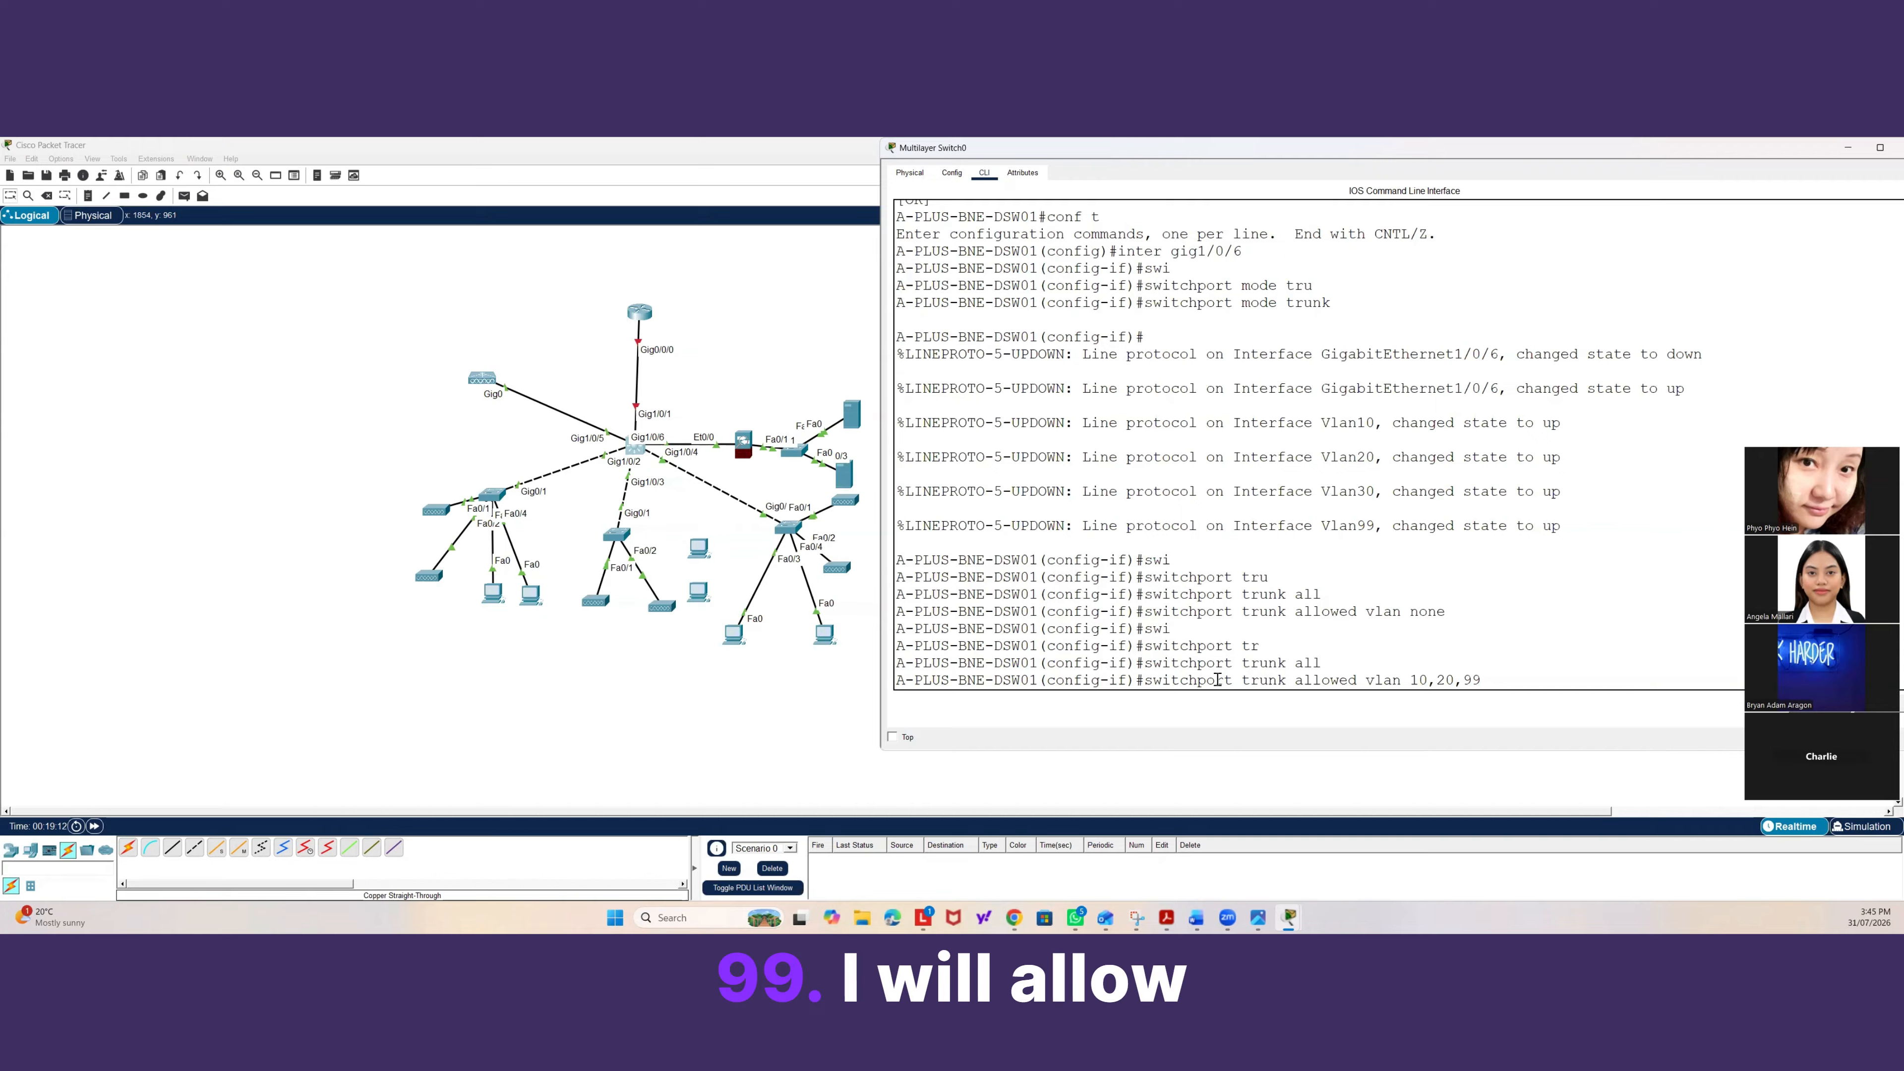
text(9)
key(Return)
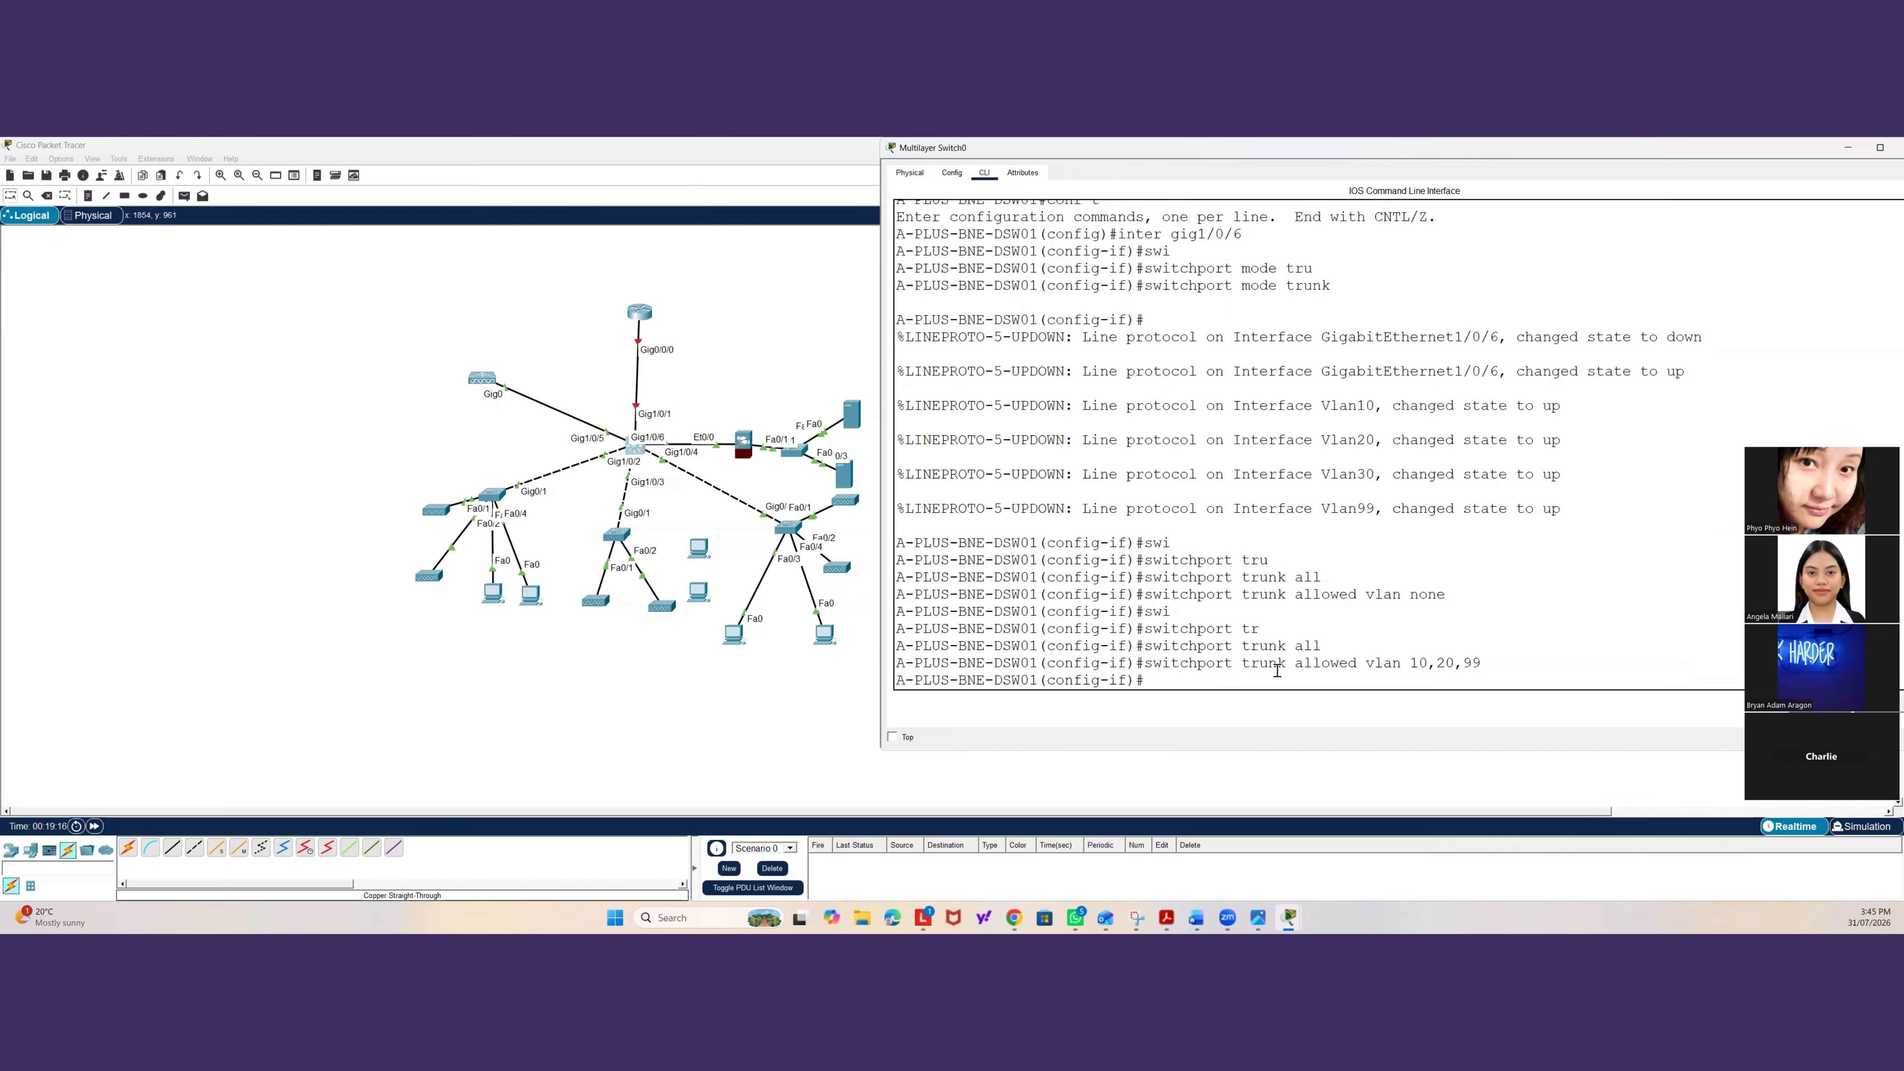
text(exit)
key(Return)
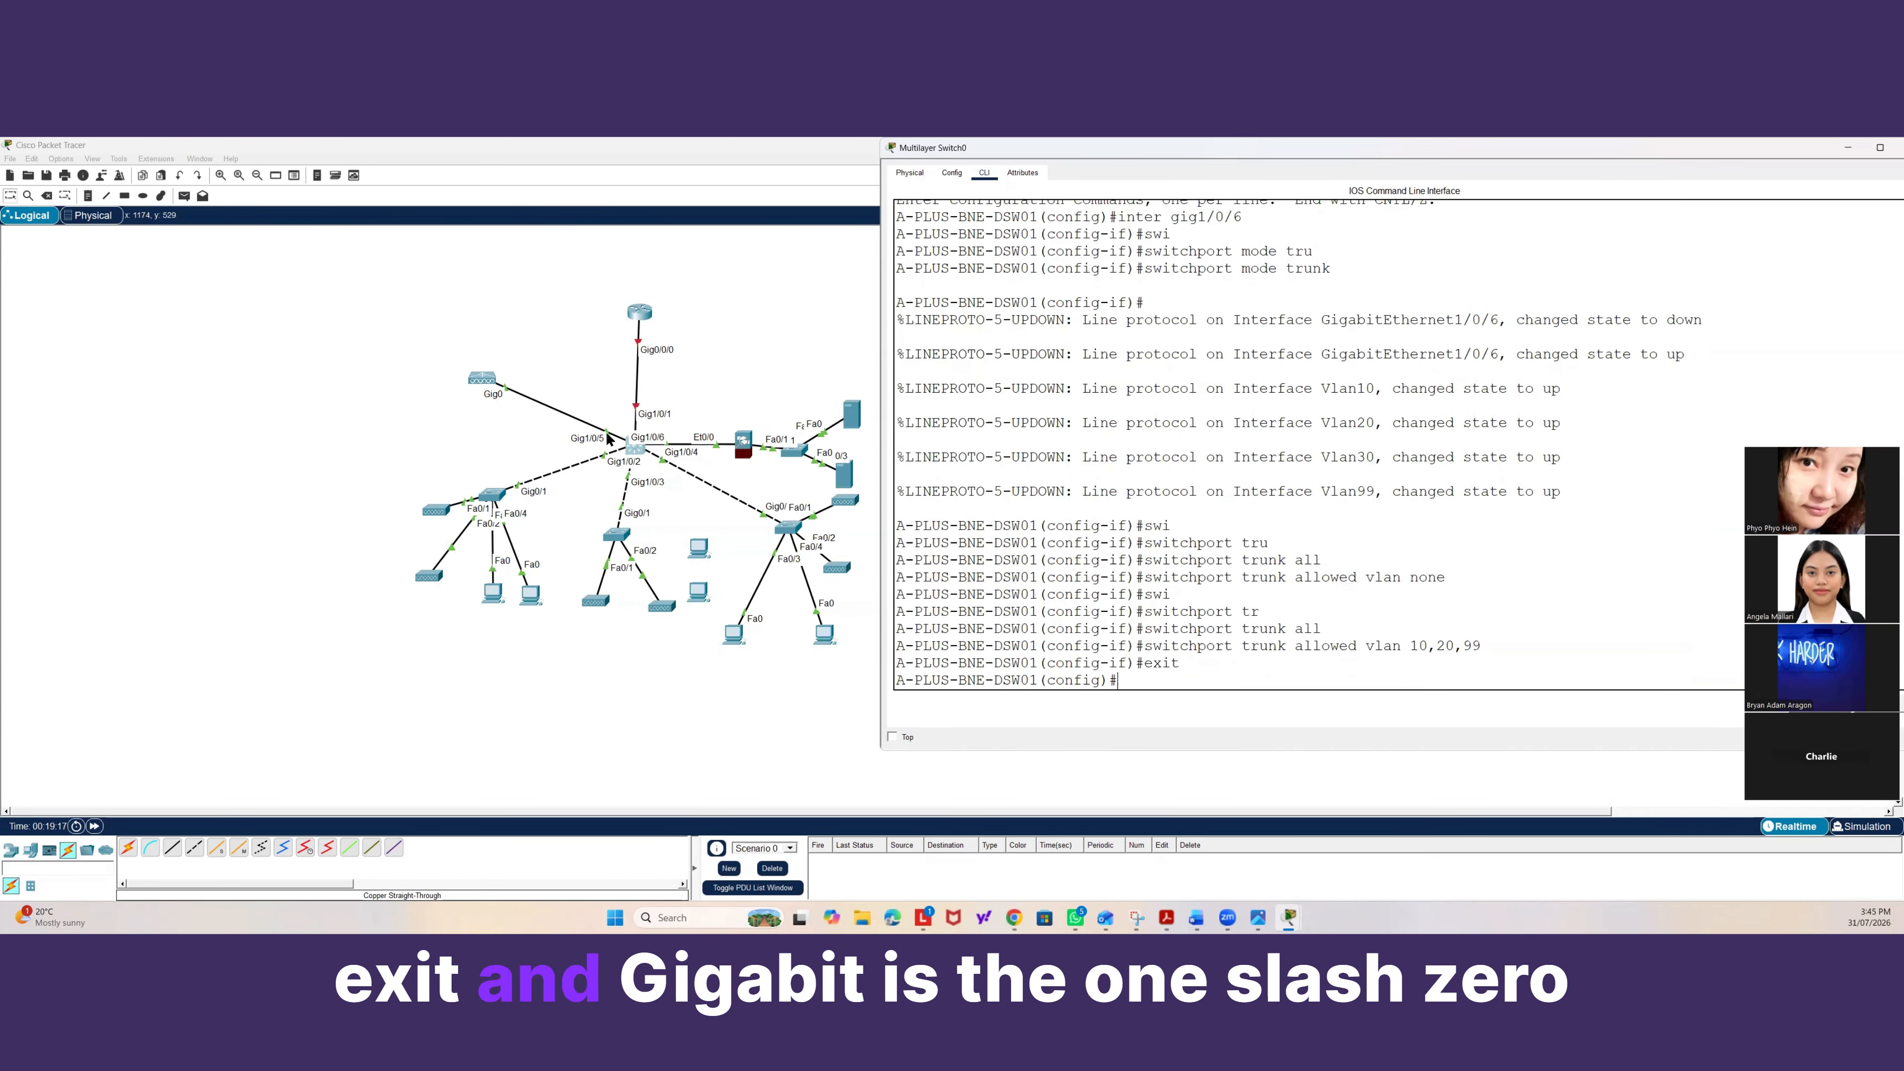
Select interface Gig1/0/5 and set it to switchport mode trunk.
text(inter gig)
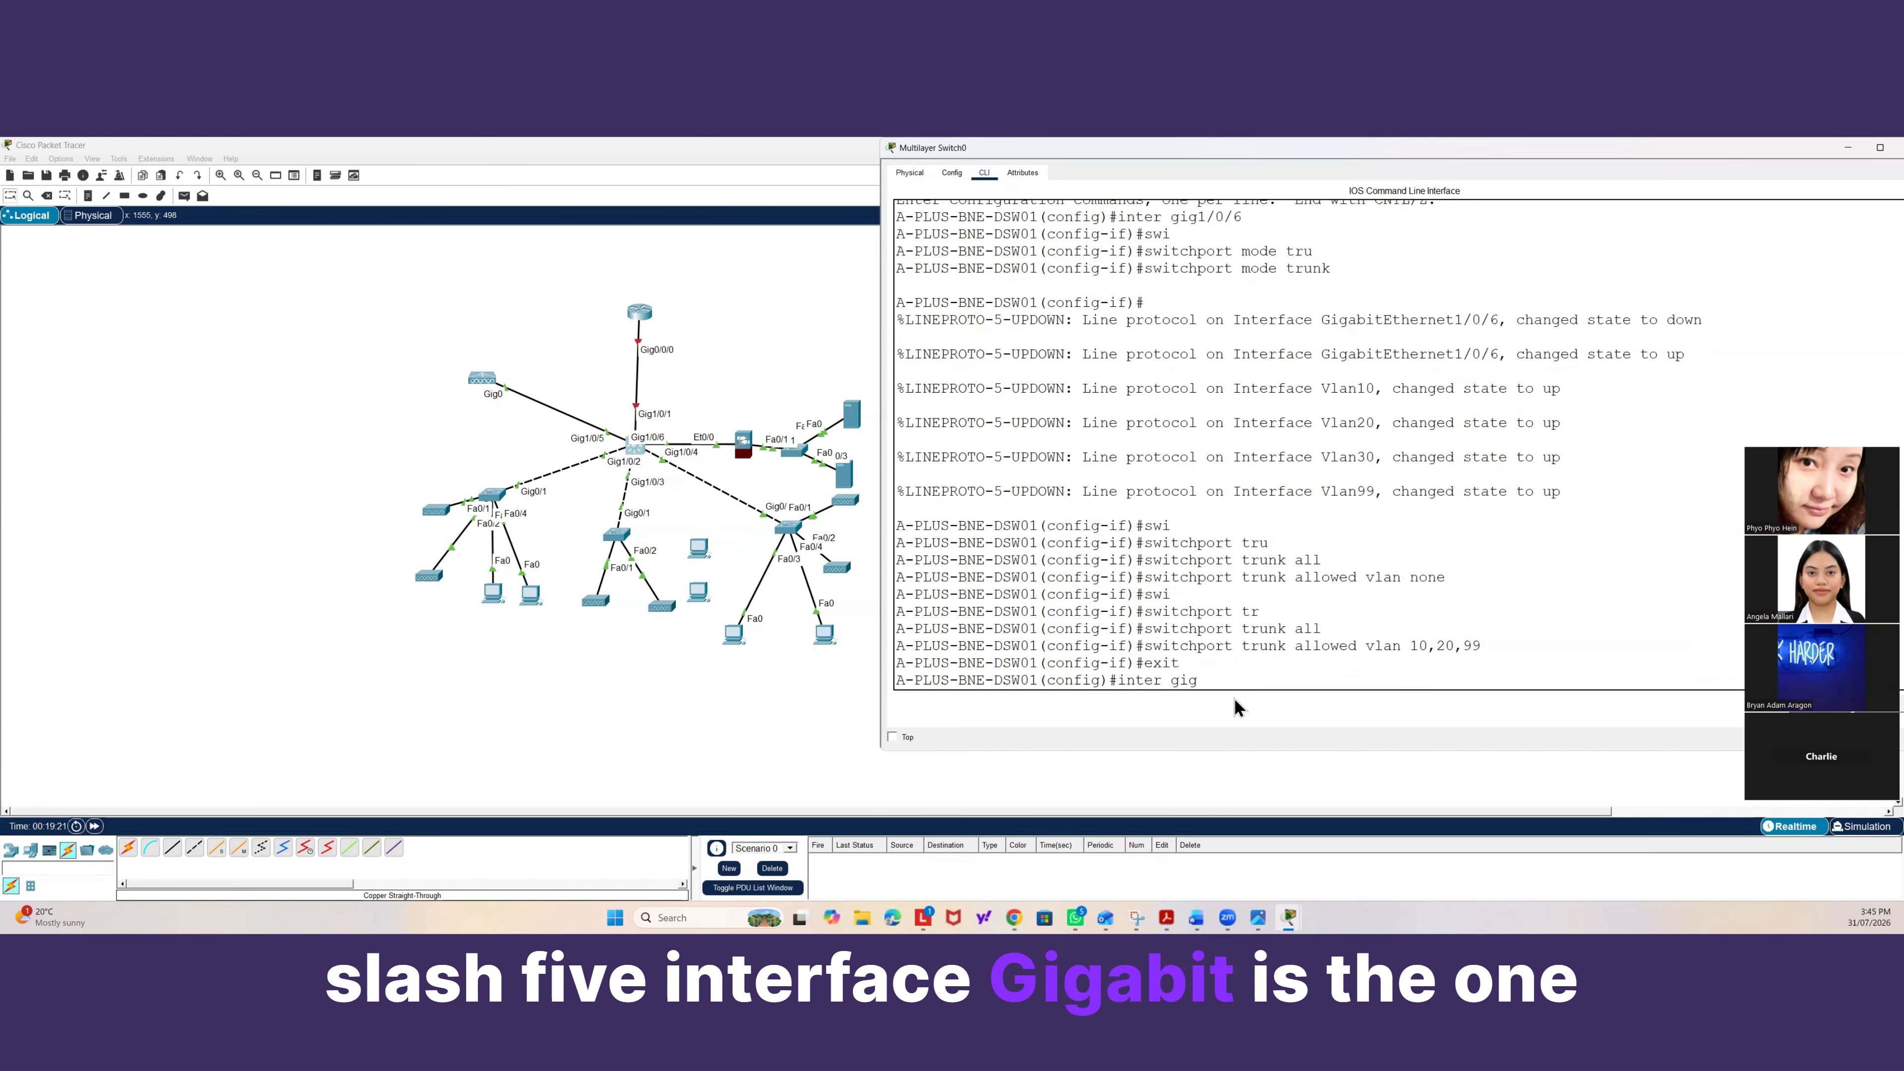
text(1/0/)
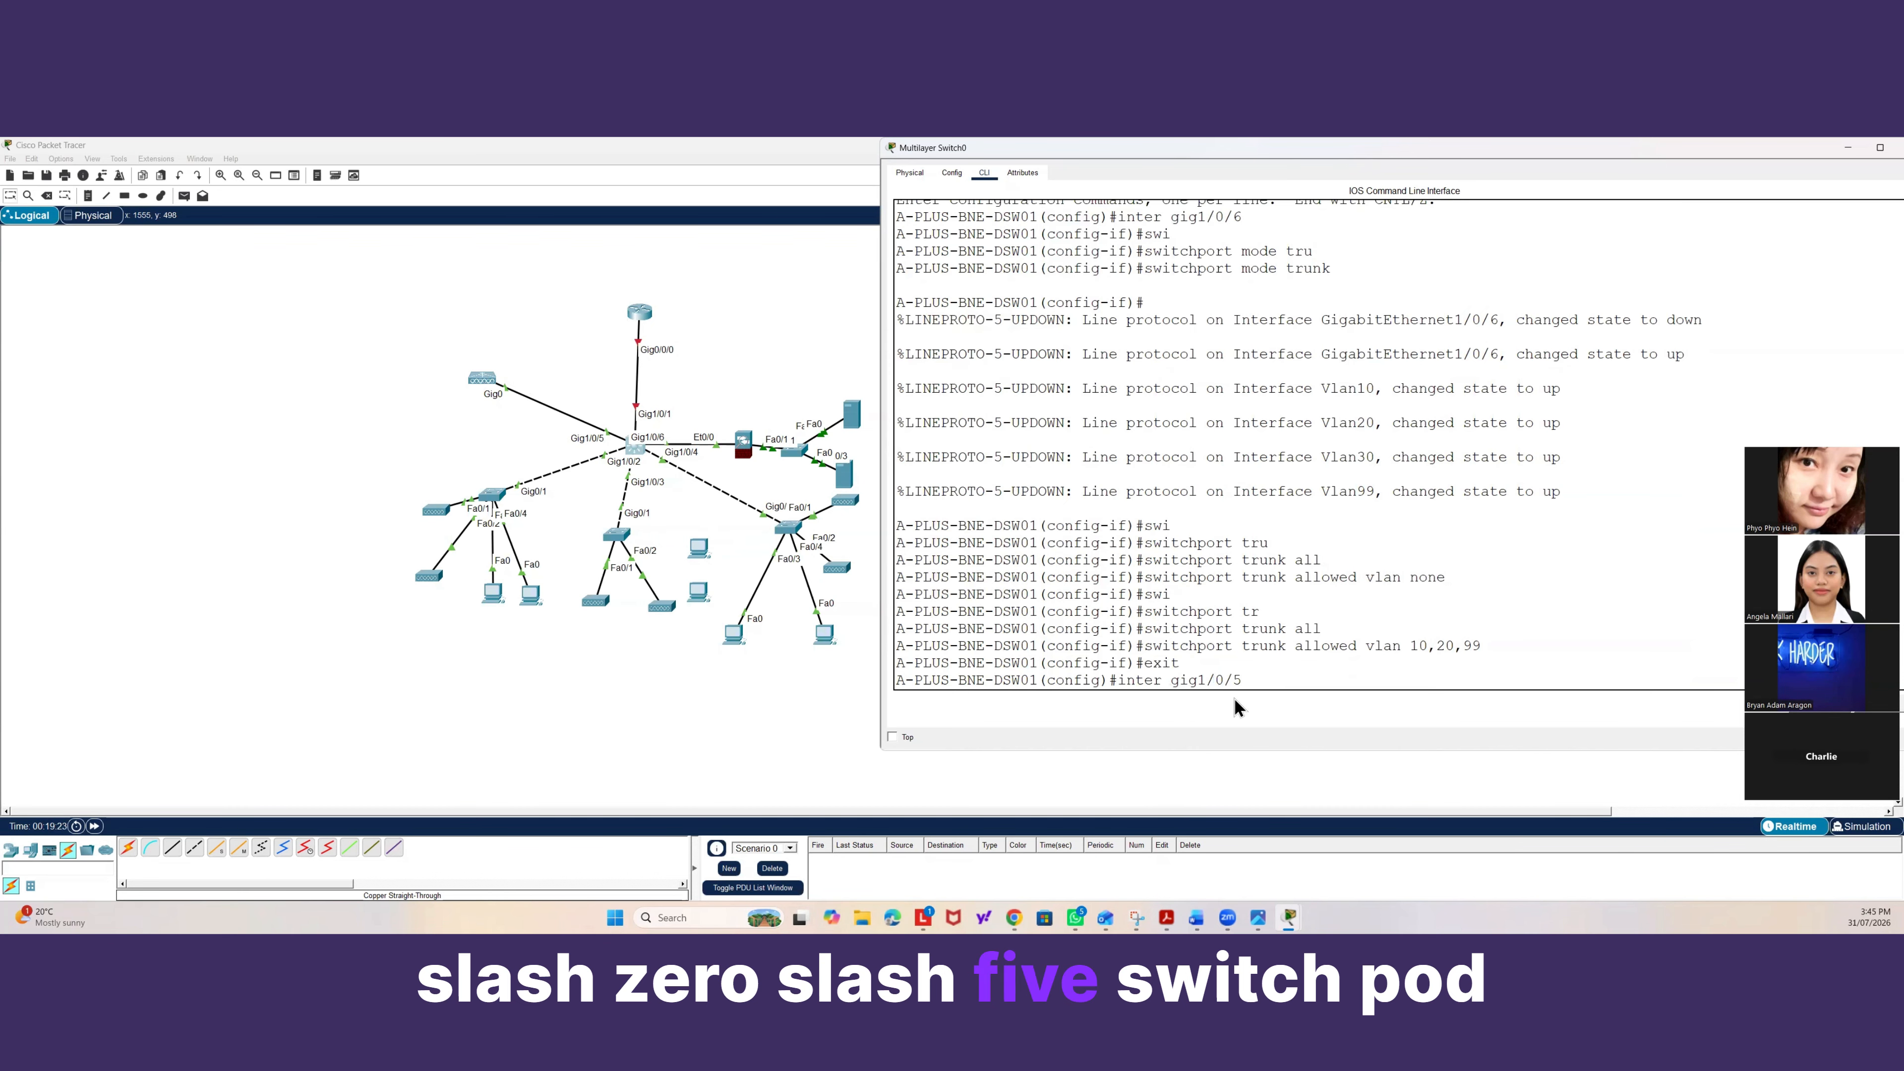
text(5)
key(Return)
text(swi)
key(Tab)
text(tr)
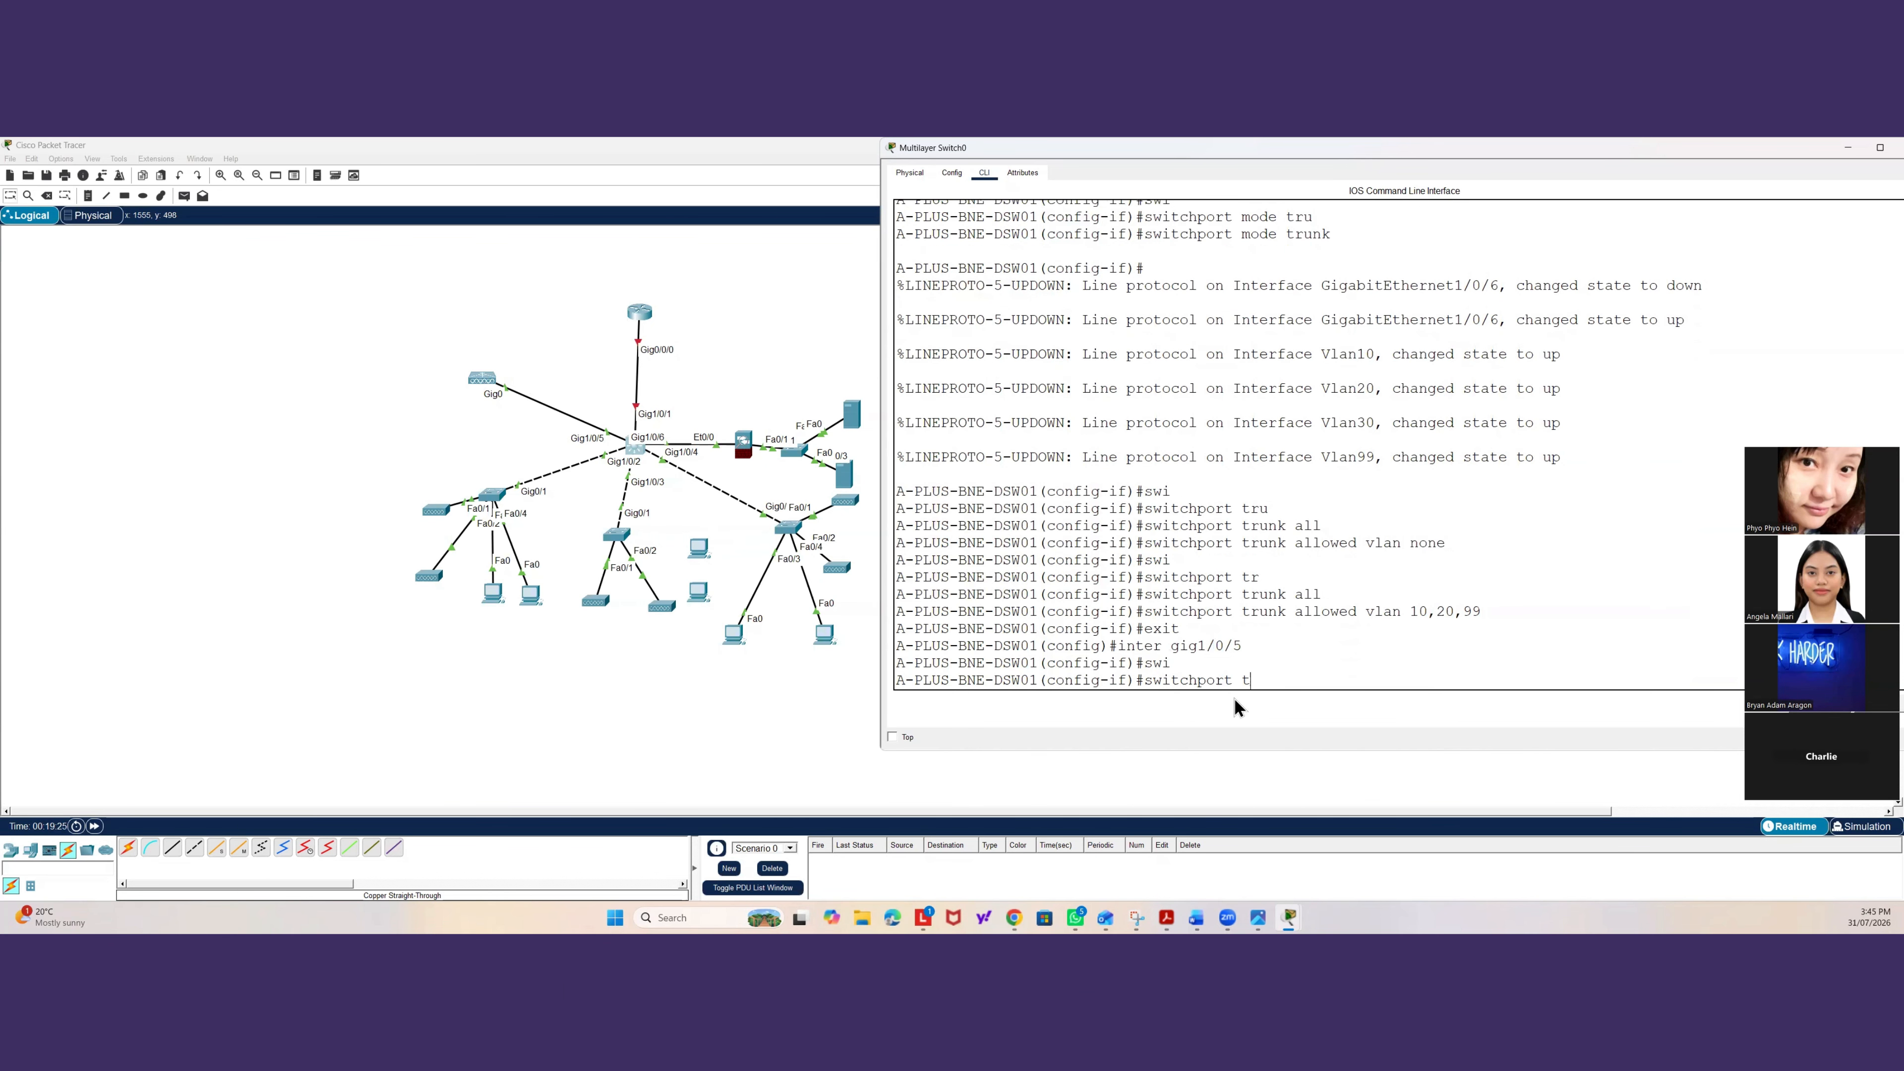
key(Tab)
key(BackSpace)
key(BackSpace)
key(BackSpace)
key(BackSpace)
key(BackSpace)
key(BackSpace)
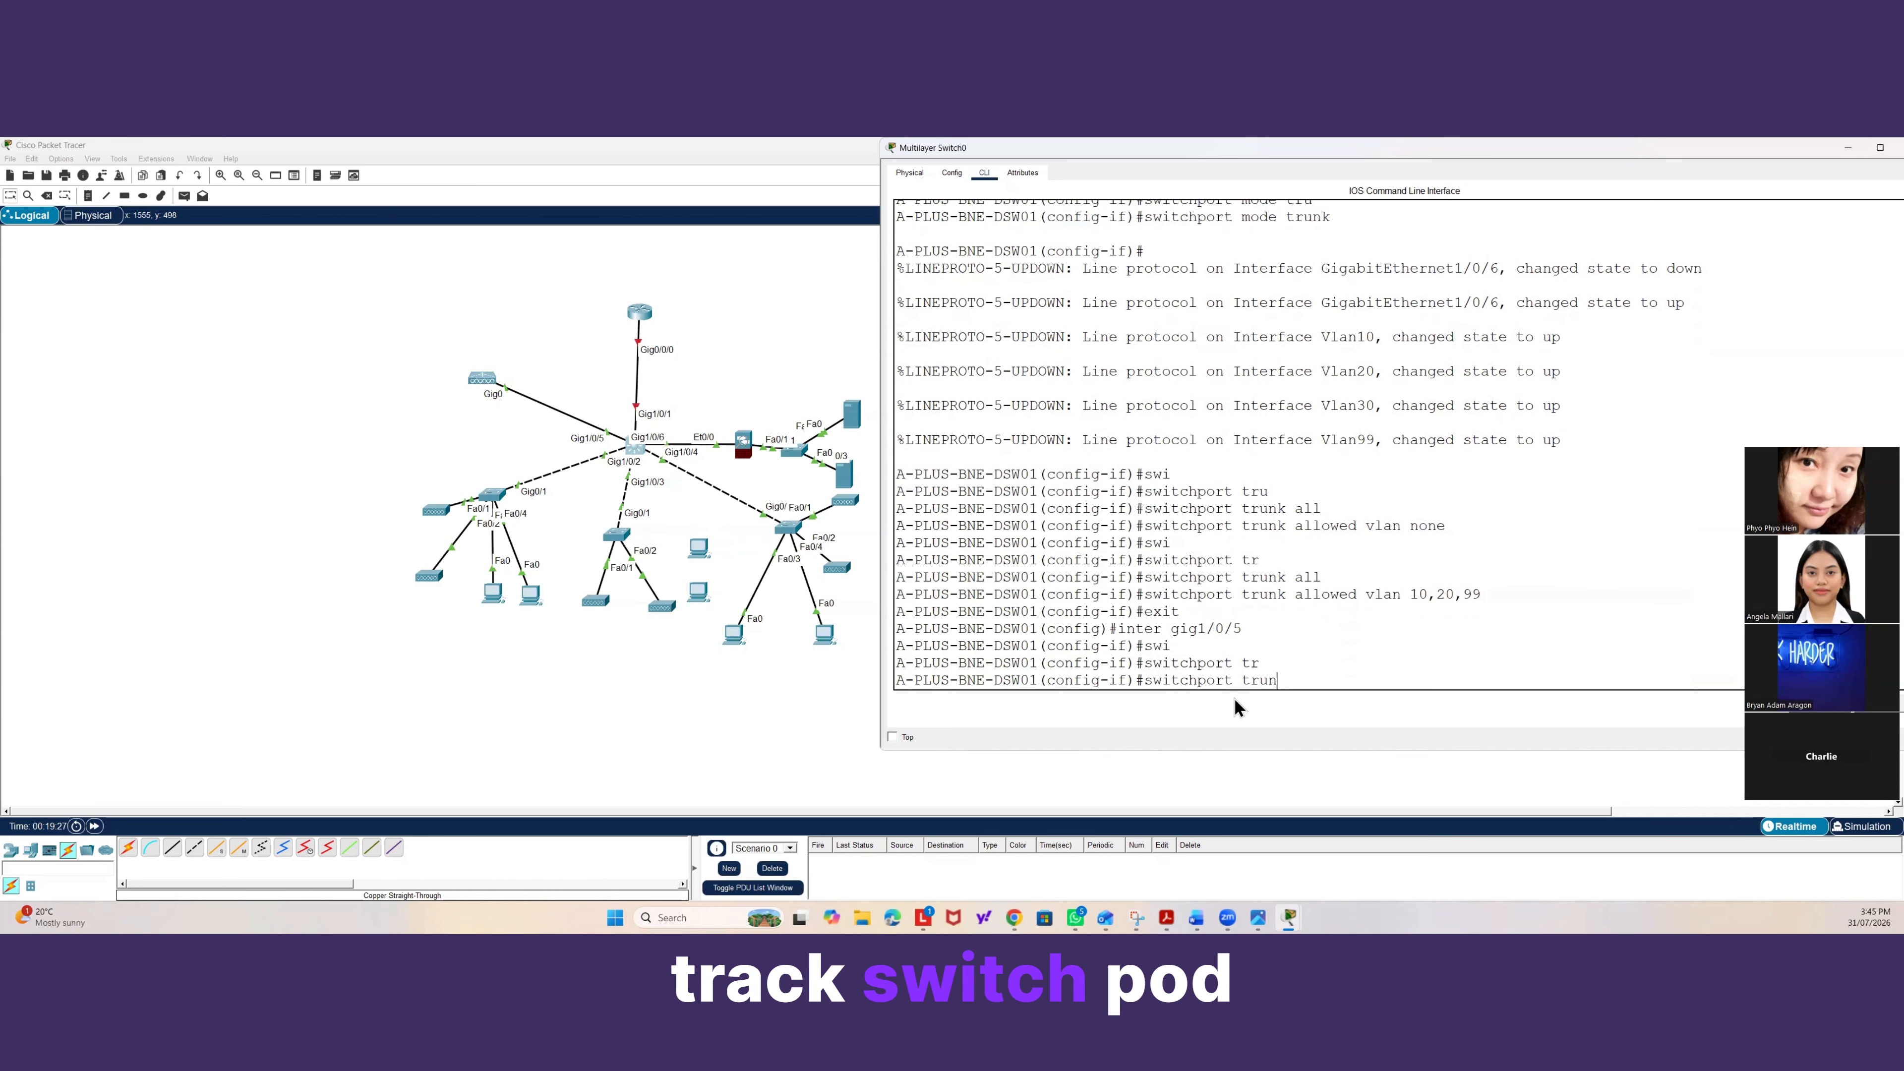
text(mode tr)
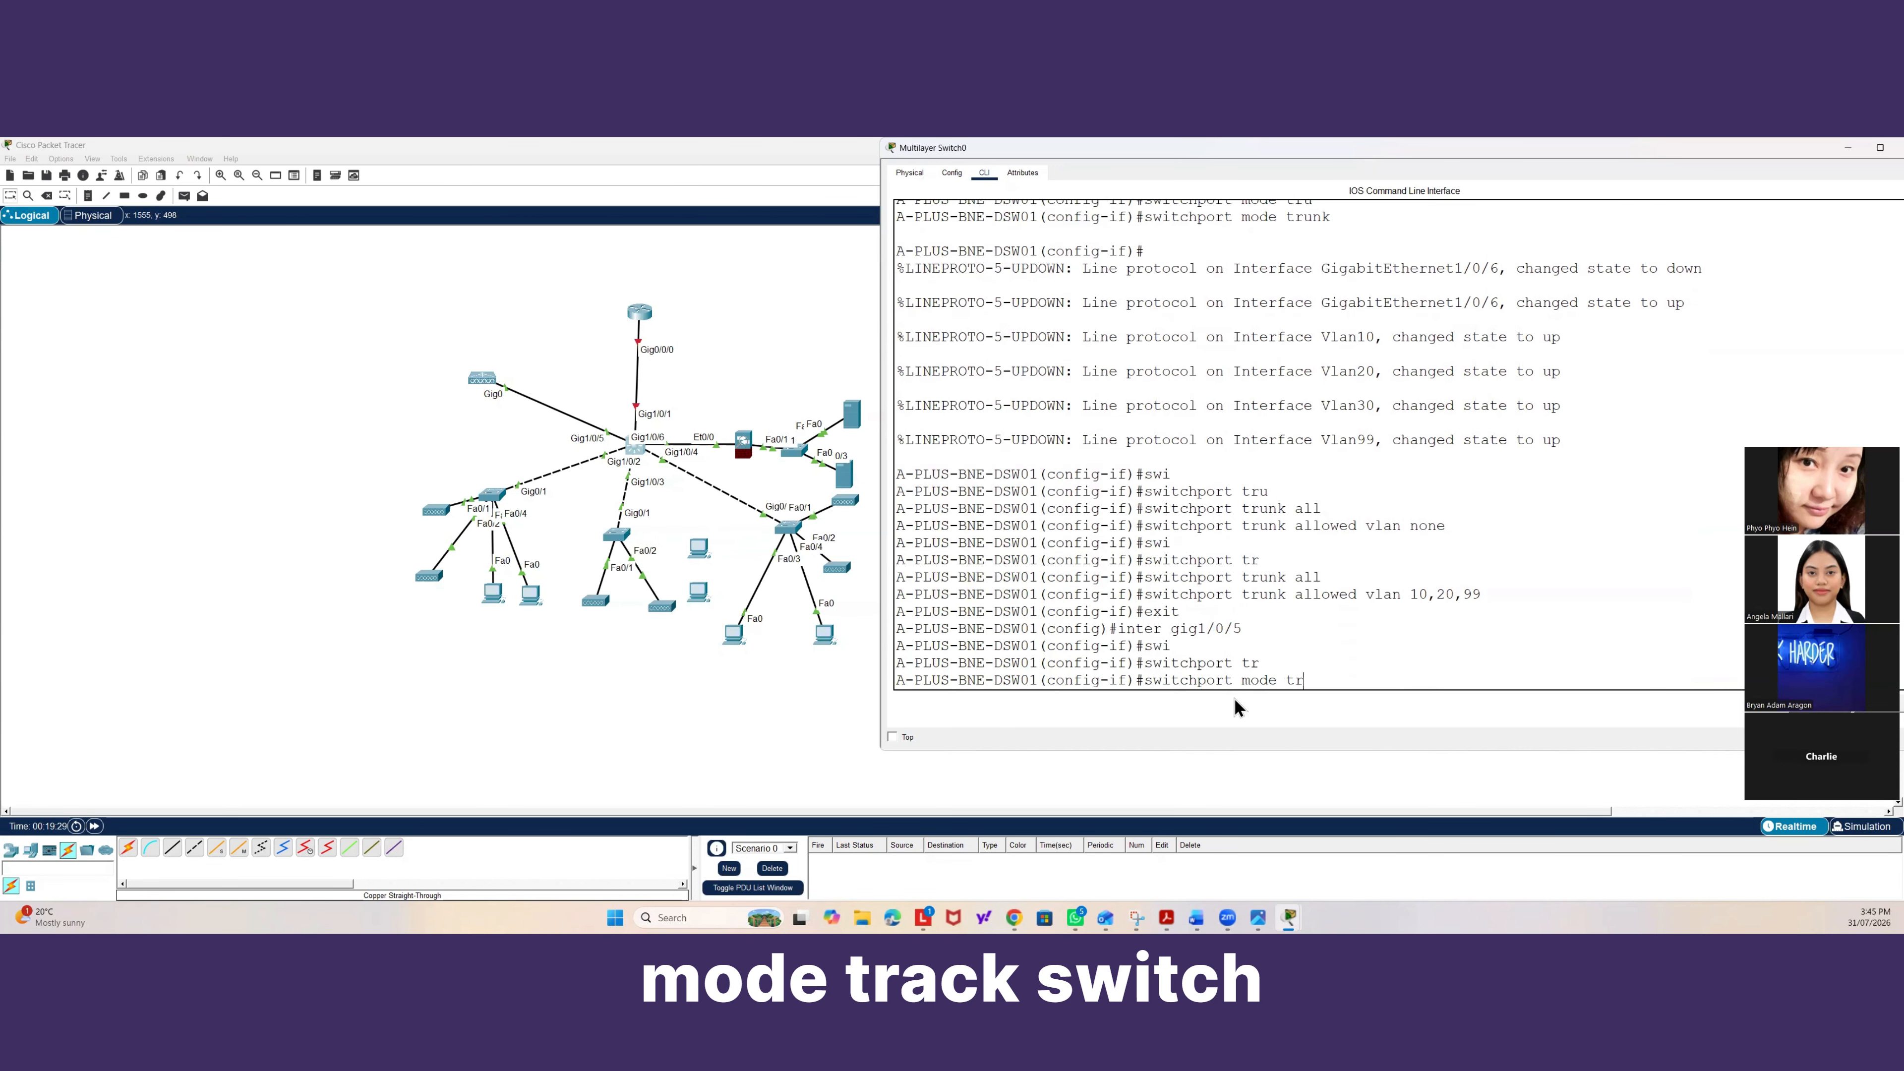
key(Tab)
key(Return)
Set the trunk allowed VLAN list on Gig1/0/5 to none.
text(sw)
key(Tab)
text(tr)
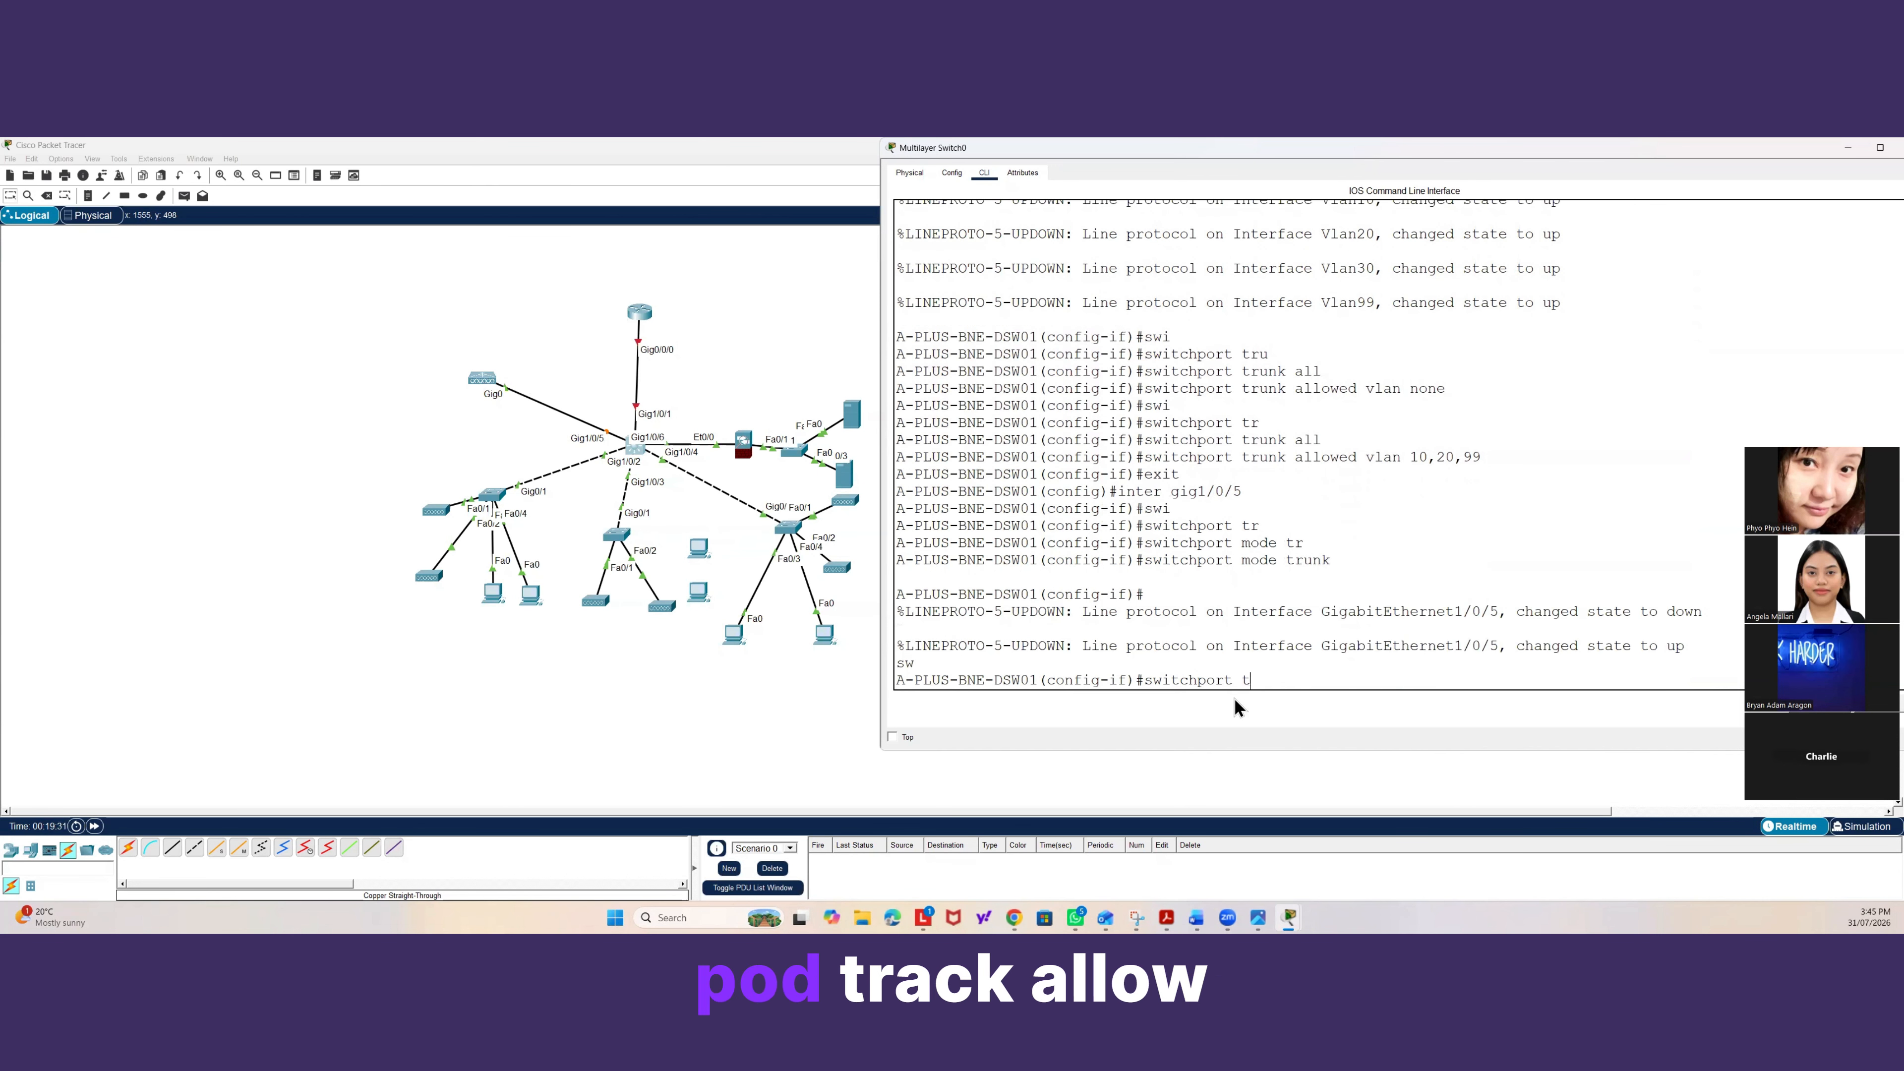
key(Tab)
text(all)
key(Tab)
text(vlan none)
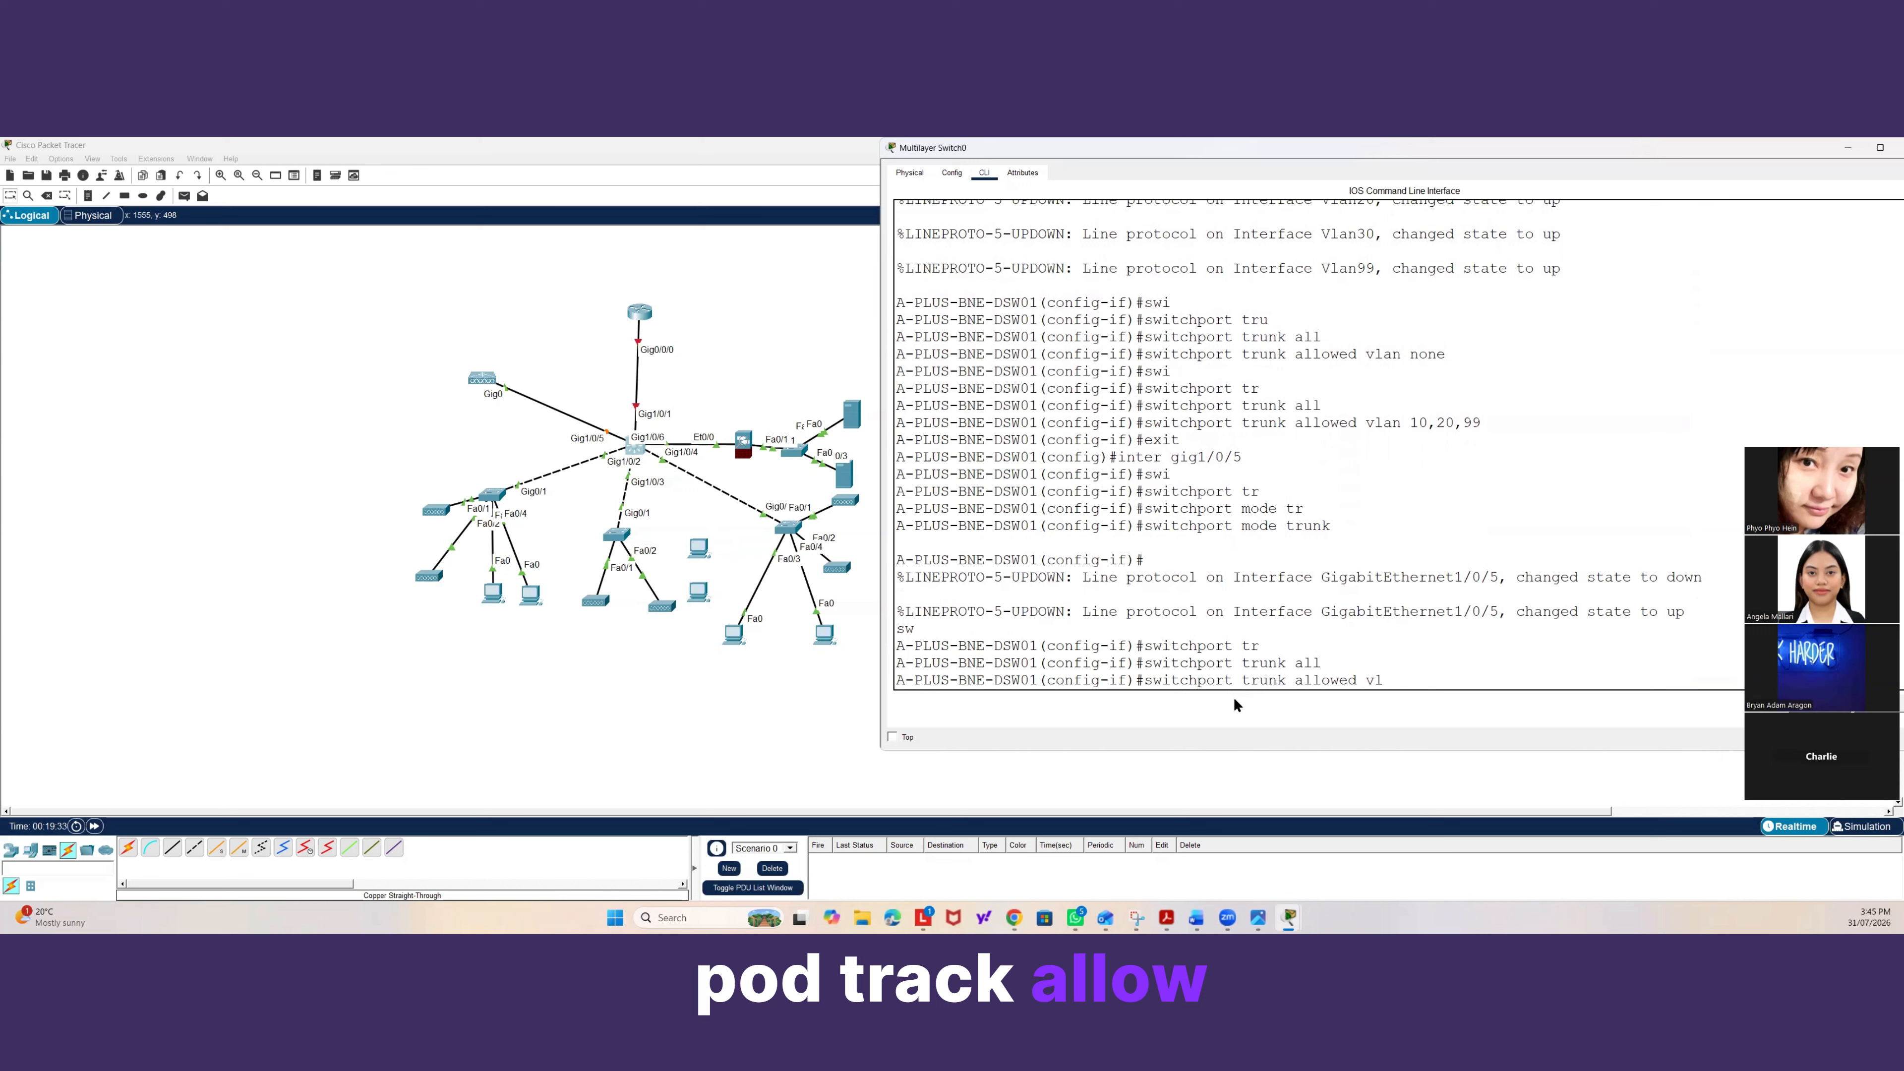
key(Return)
Allow only VLANs 10, 20 and 99 on the Gig1/0/5 trunk, then exit the interface.
text(swi)
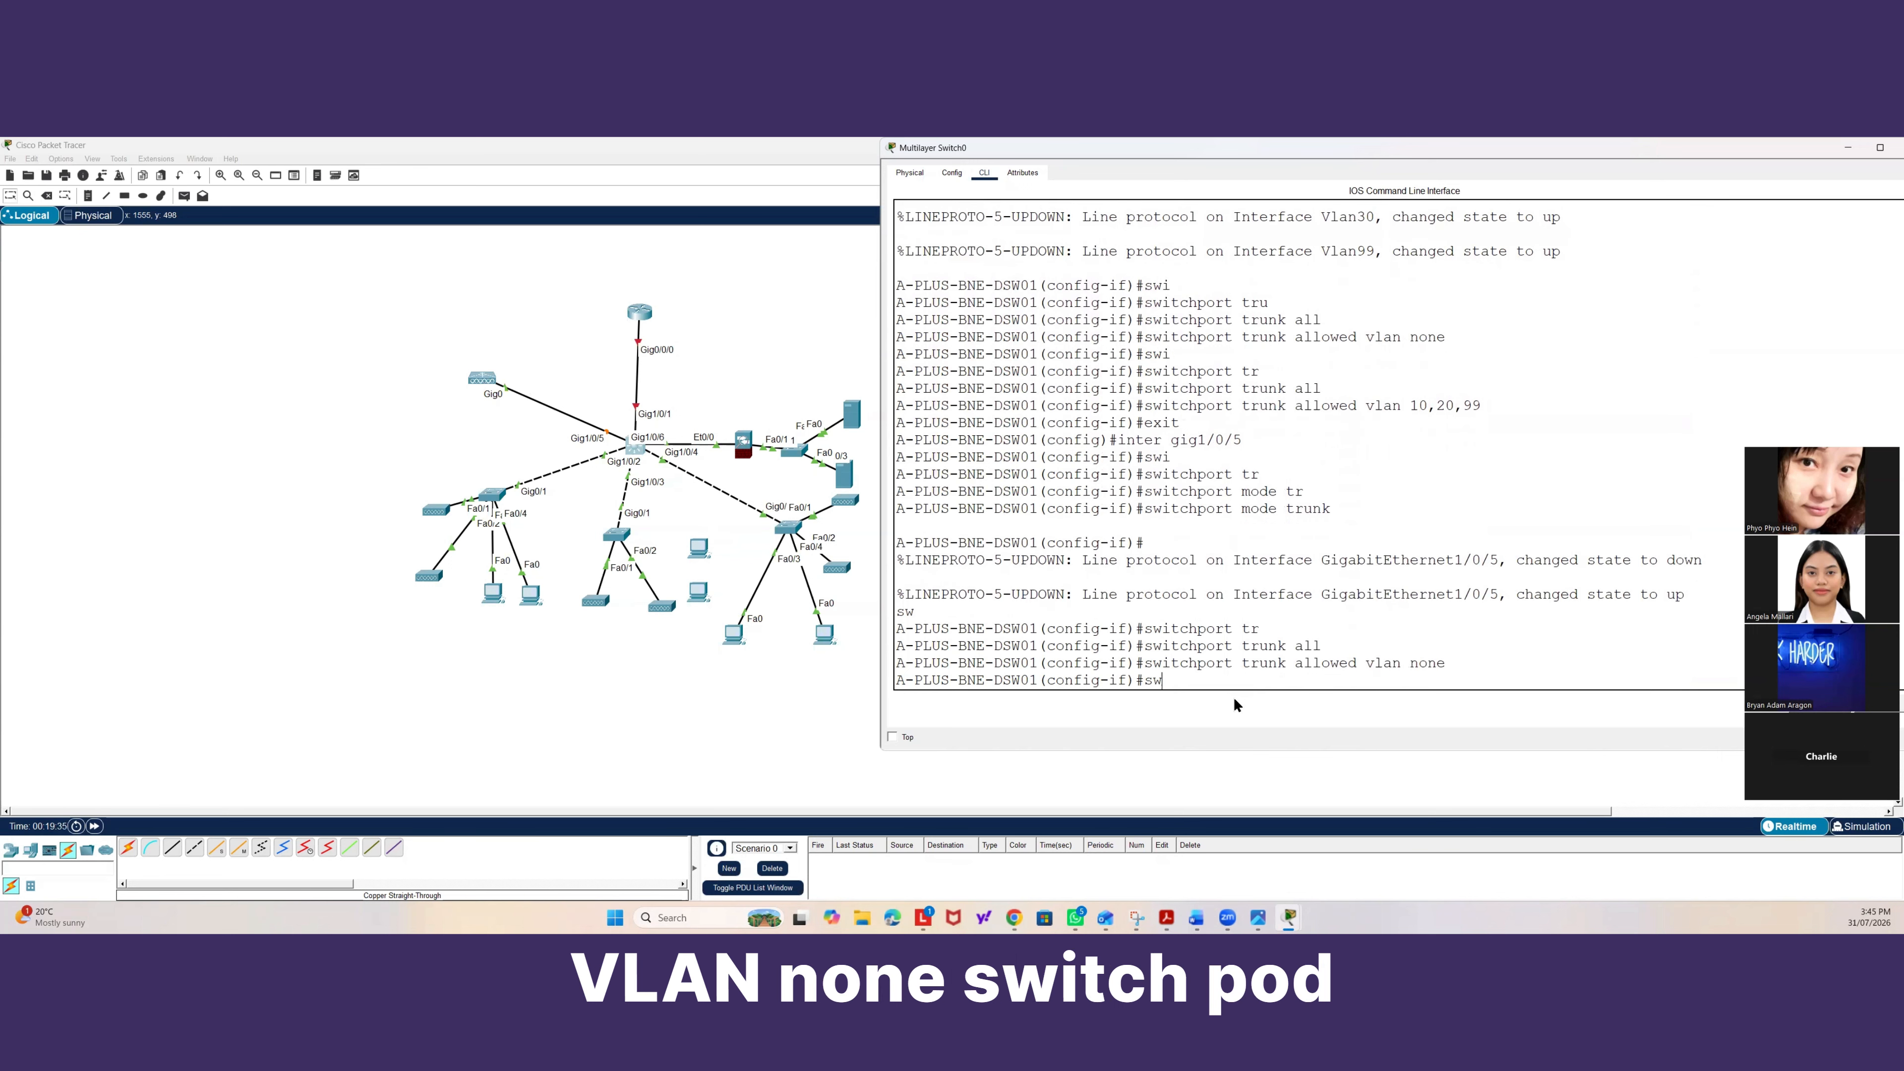
key(Tab)
text(tr)
key(Tab)
text(all)
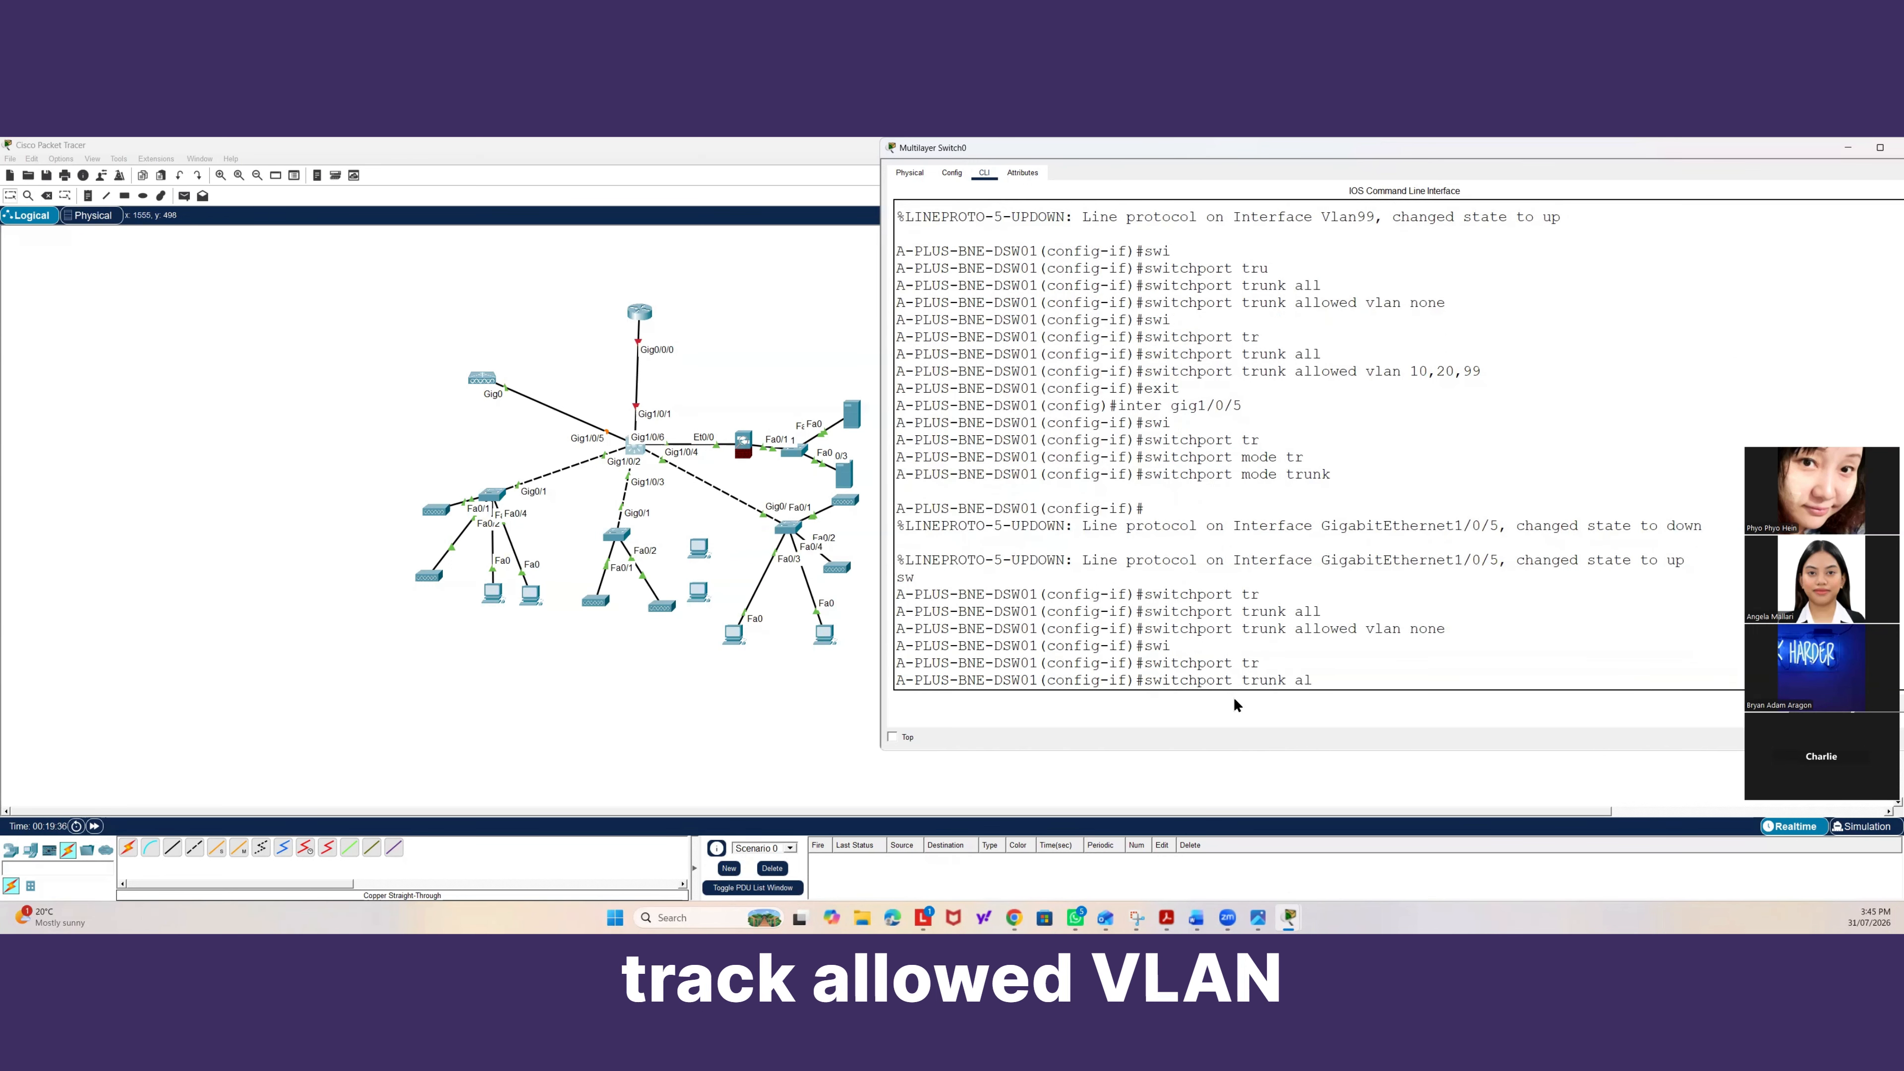
key(Tab)
text(vlan 1)
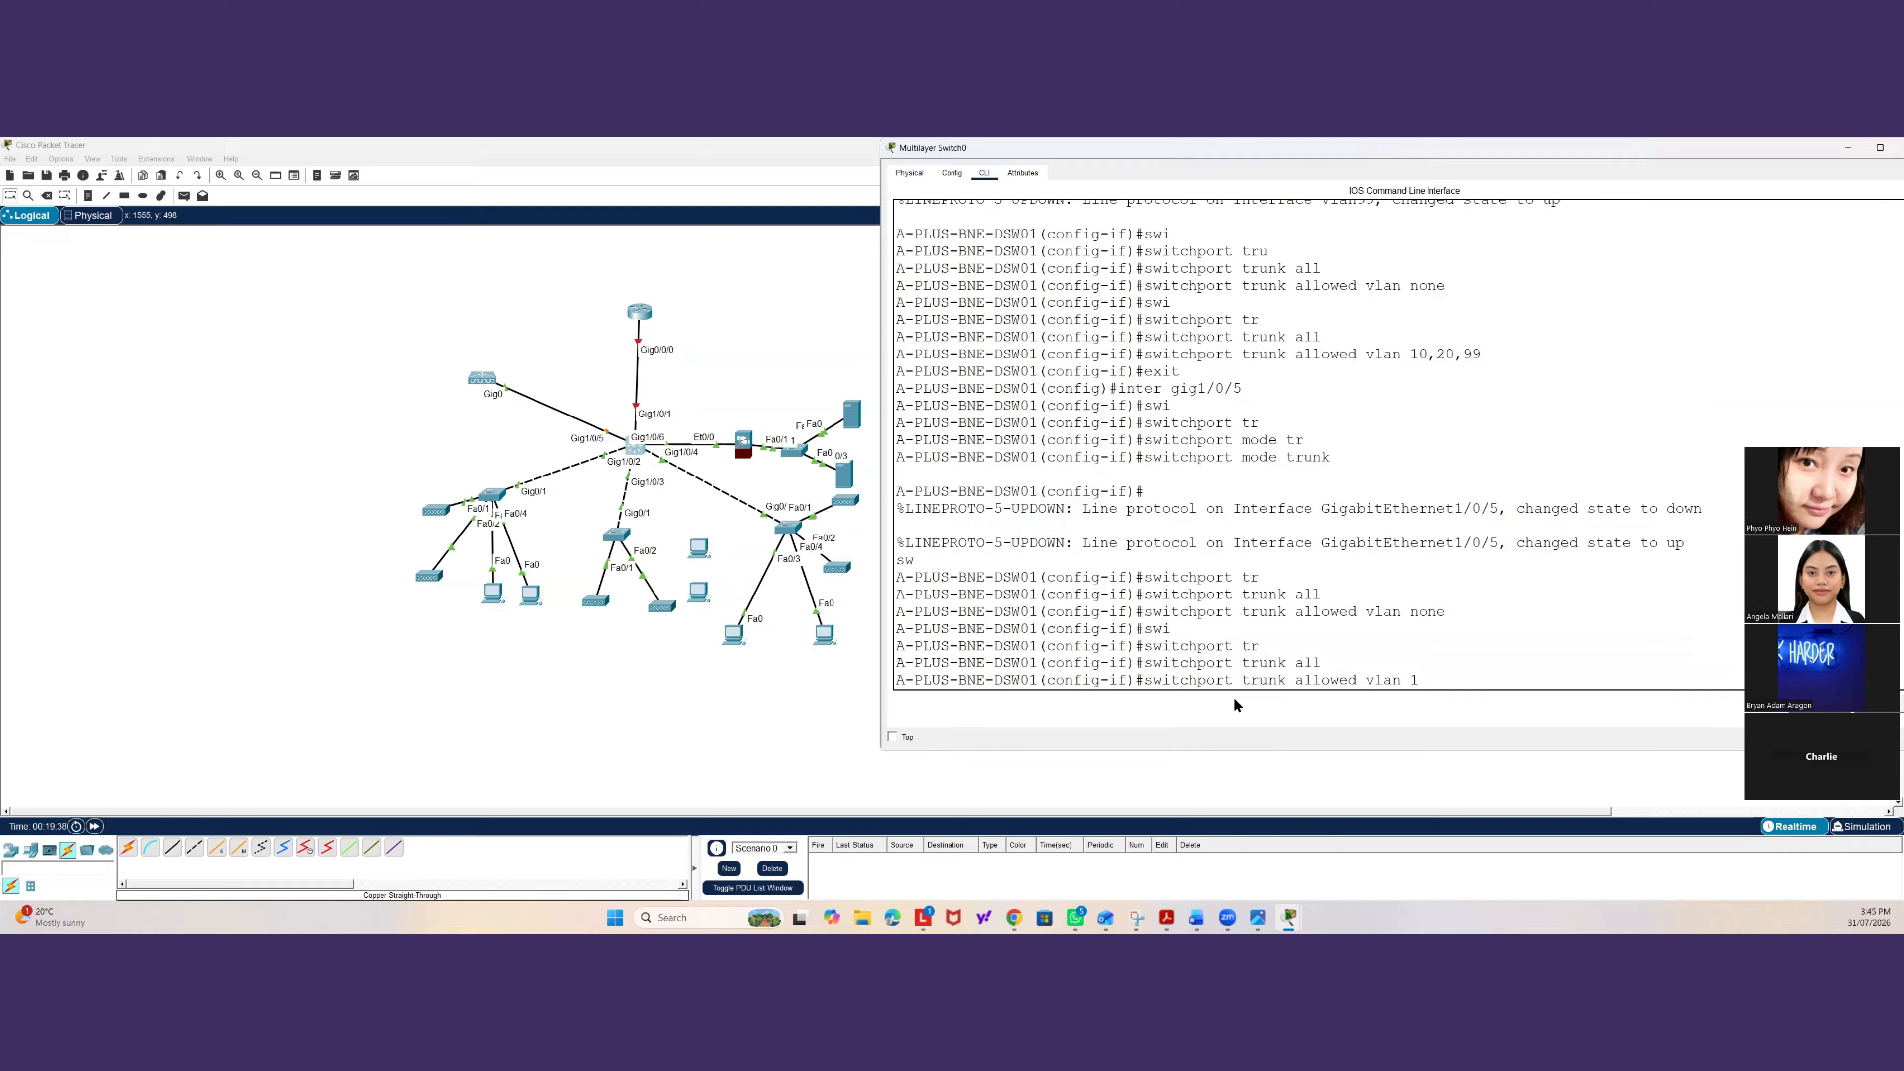
text(0,20)
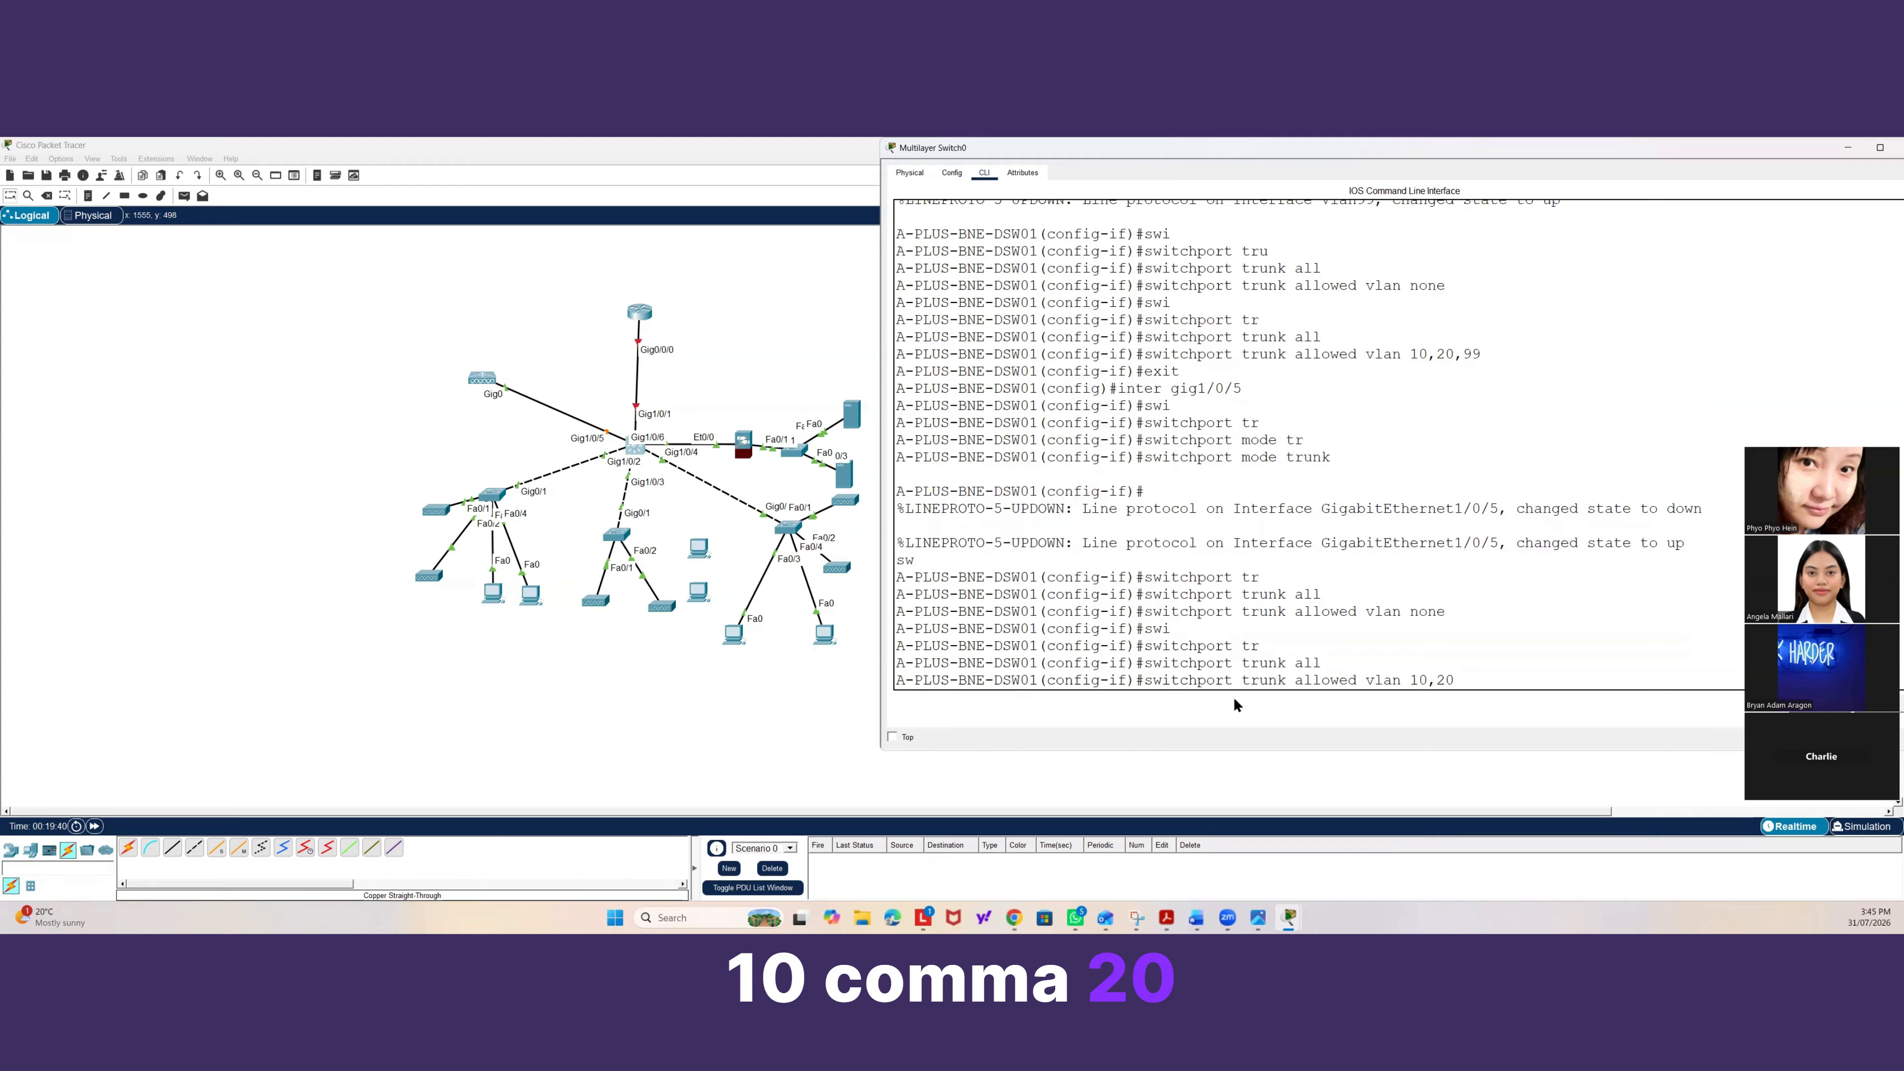
text(,99)
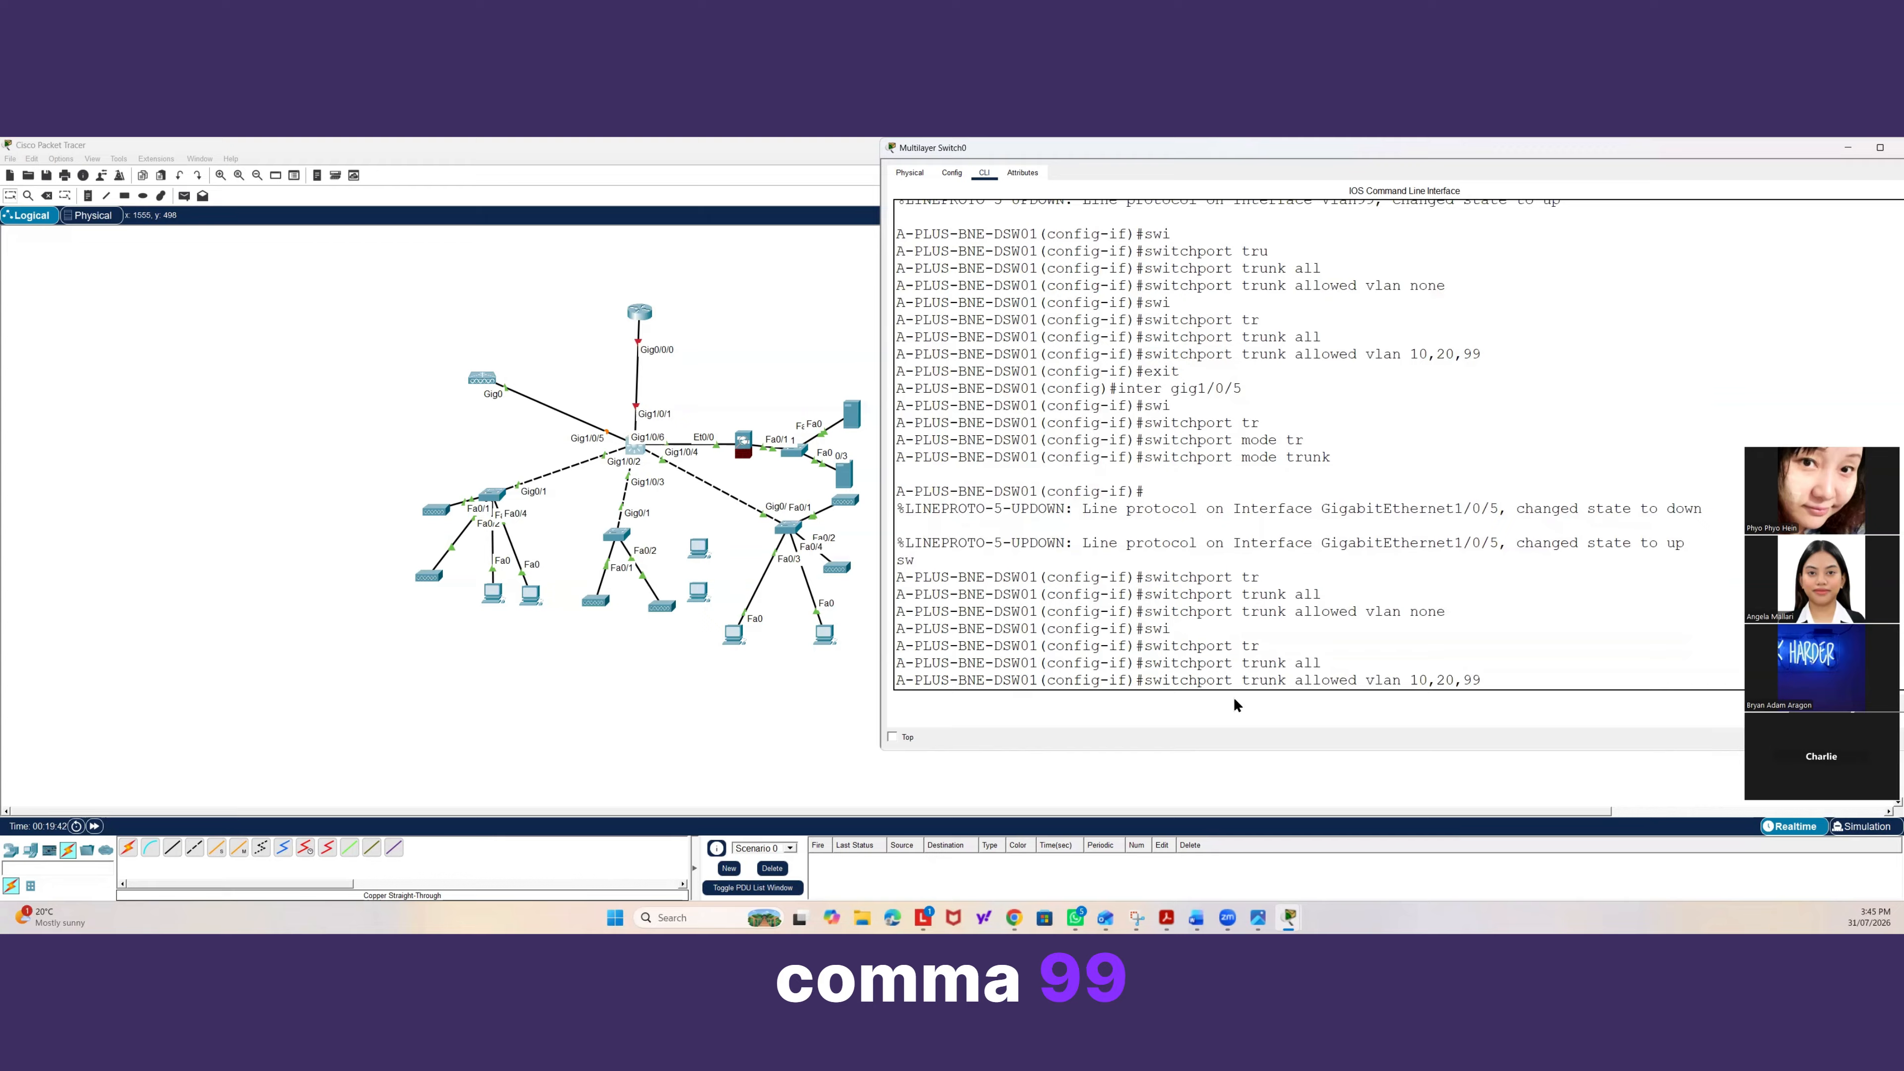
key(Return)
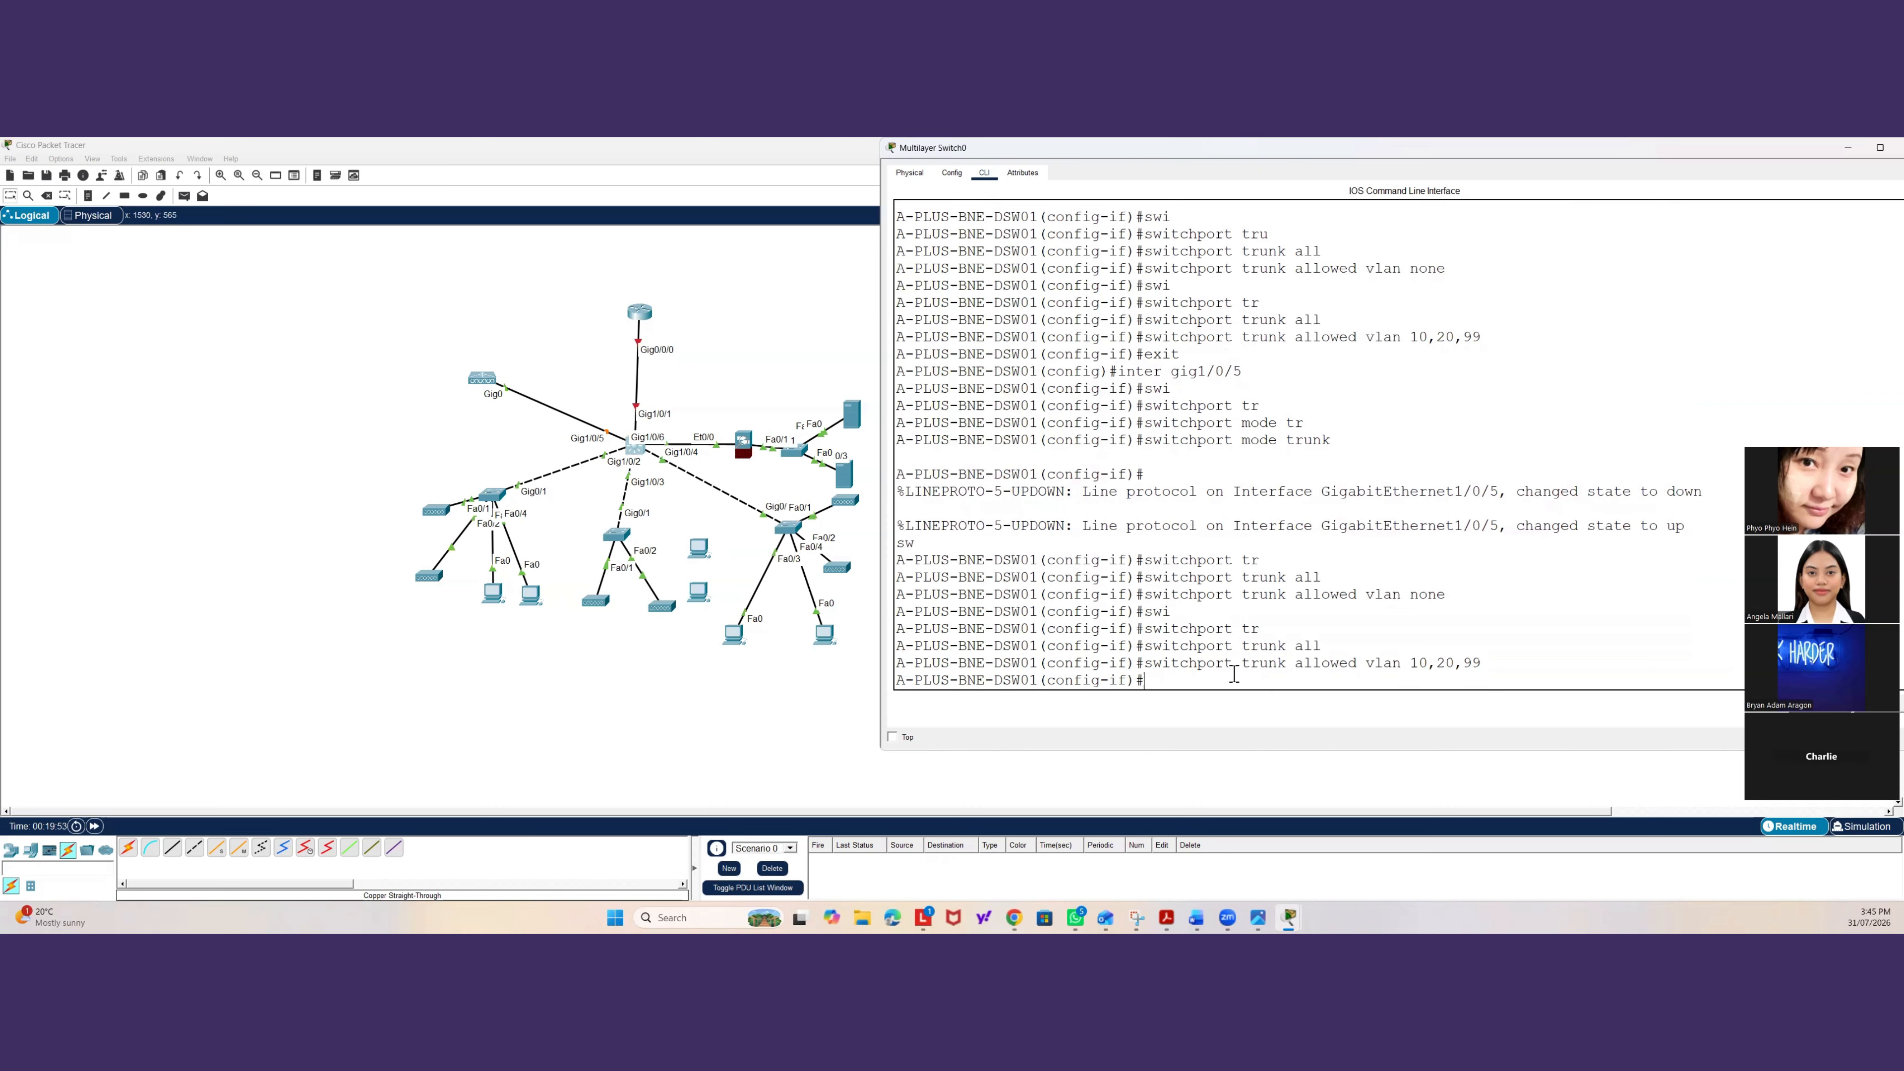
text(xit)
key(Return)
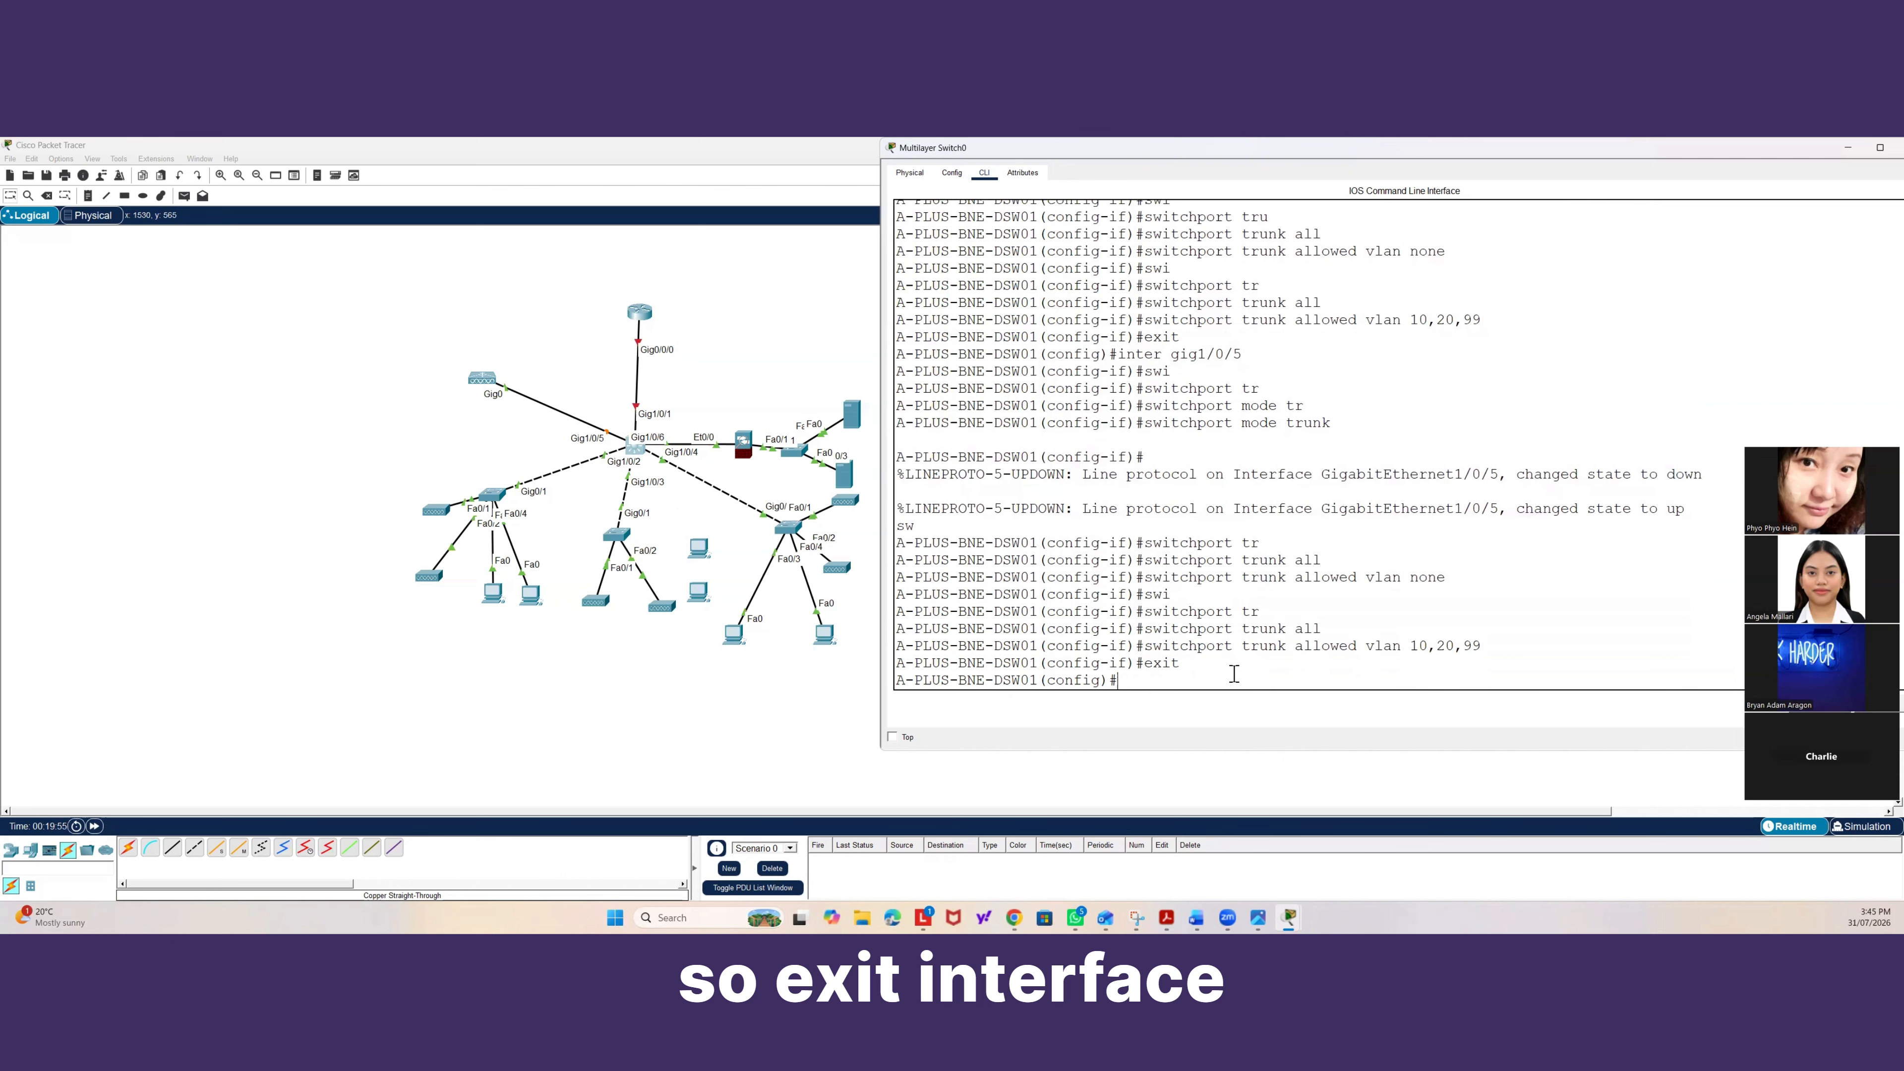
Select interface Gig1/0/2 and set its trunk allowed VLAN list to none.
text(inter ggi)
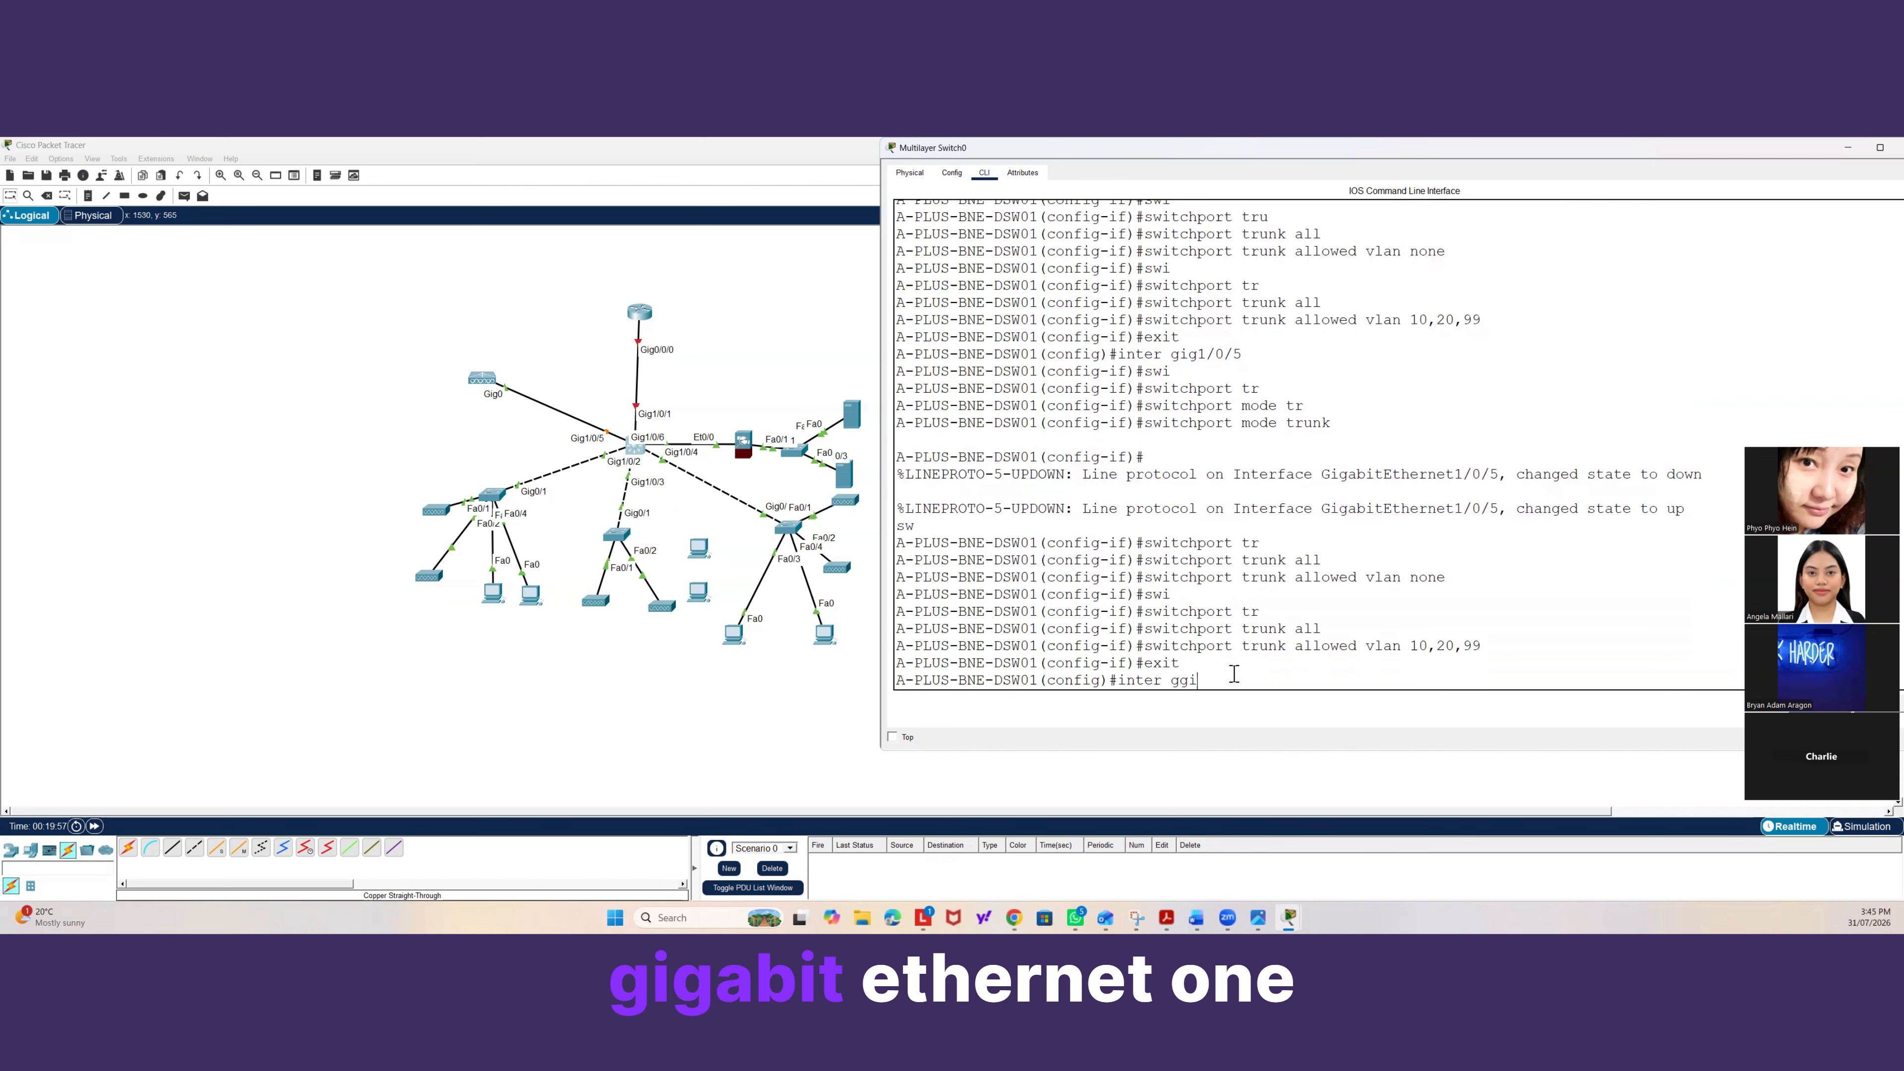
key(BackSpace)
key(BackSpace)
text(ig)
text(1/0/2)
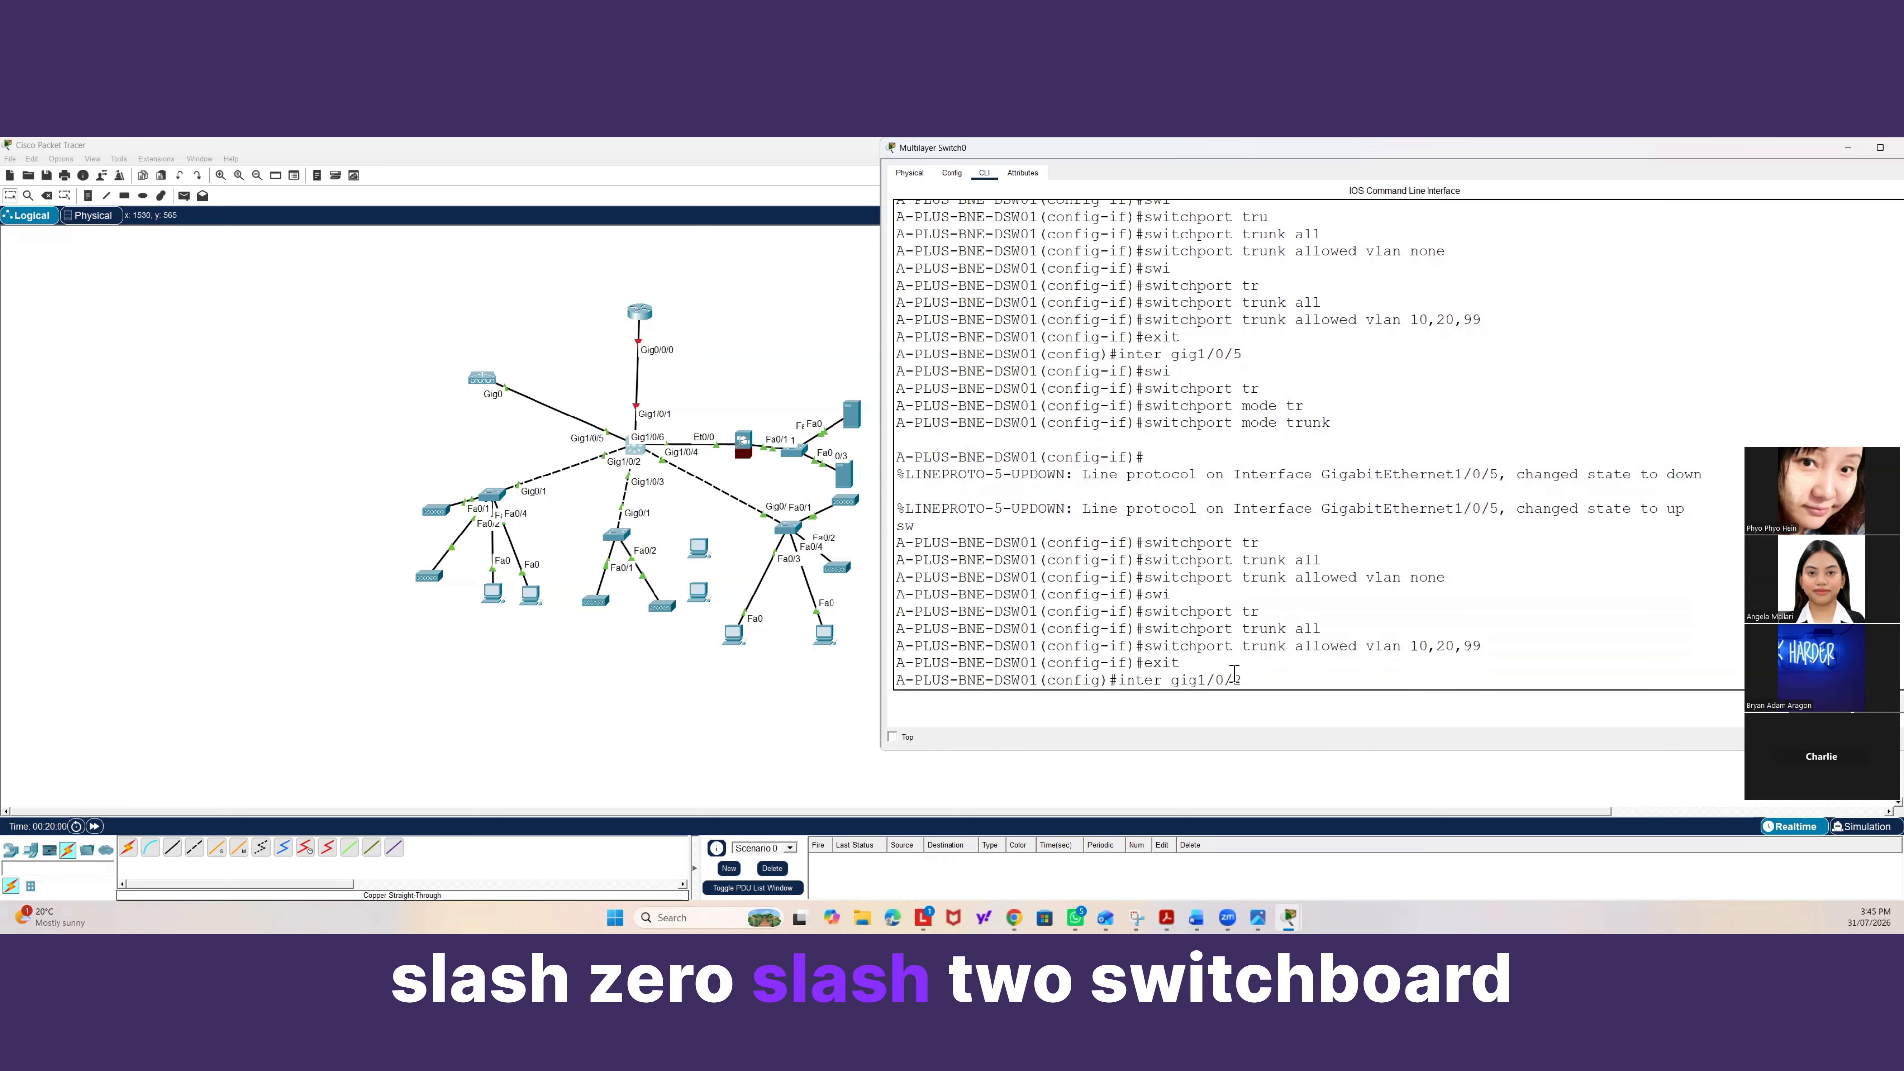
key(Return)
text(swi)
key(Tab)
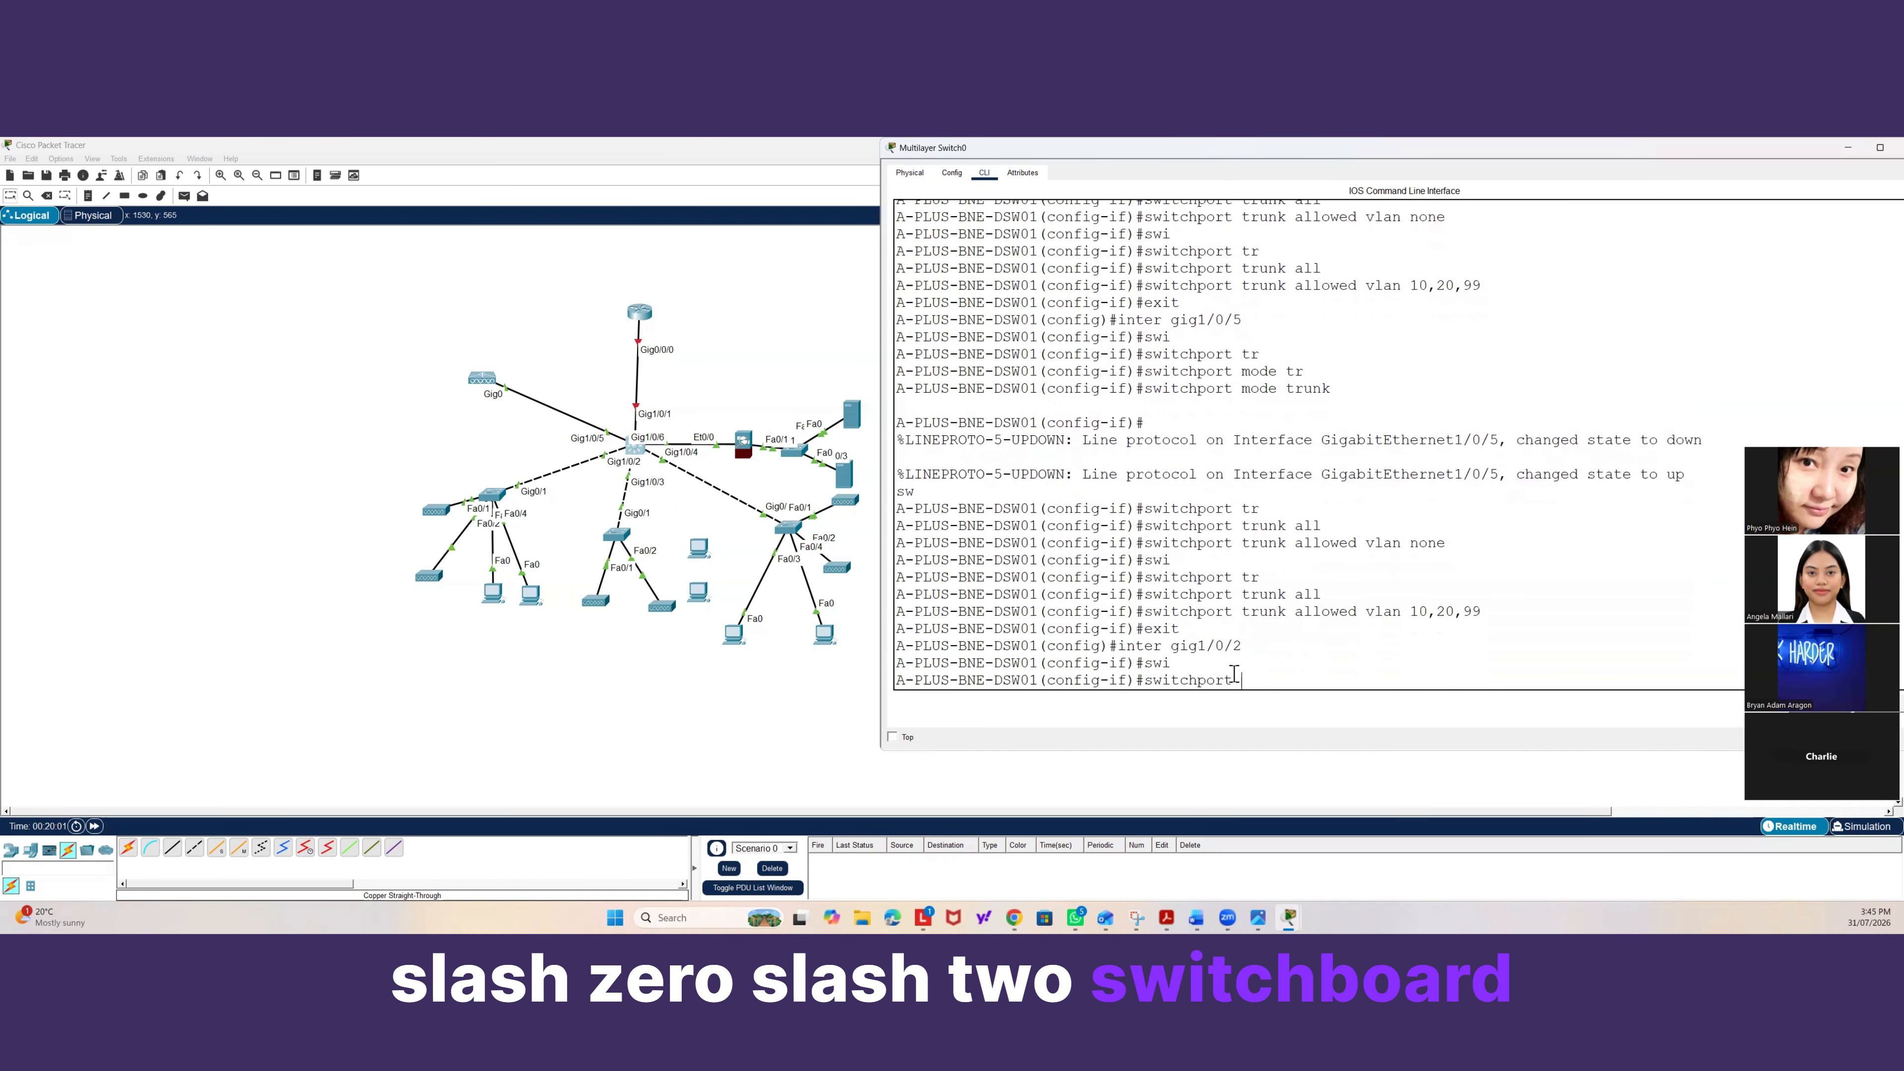
text(tr)
key(Tab)
text(all)
key(Tab)
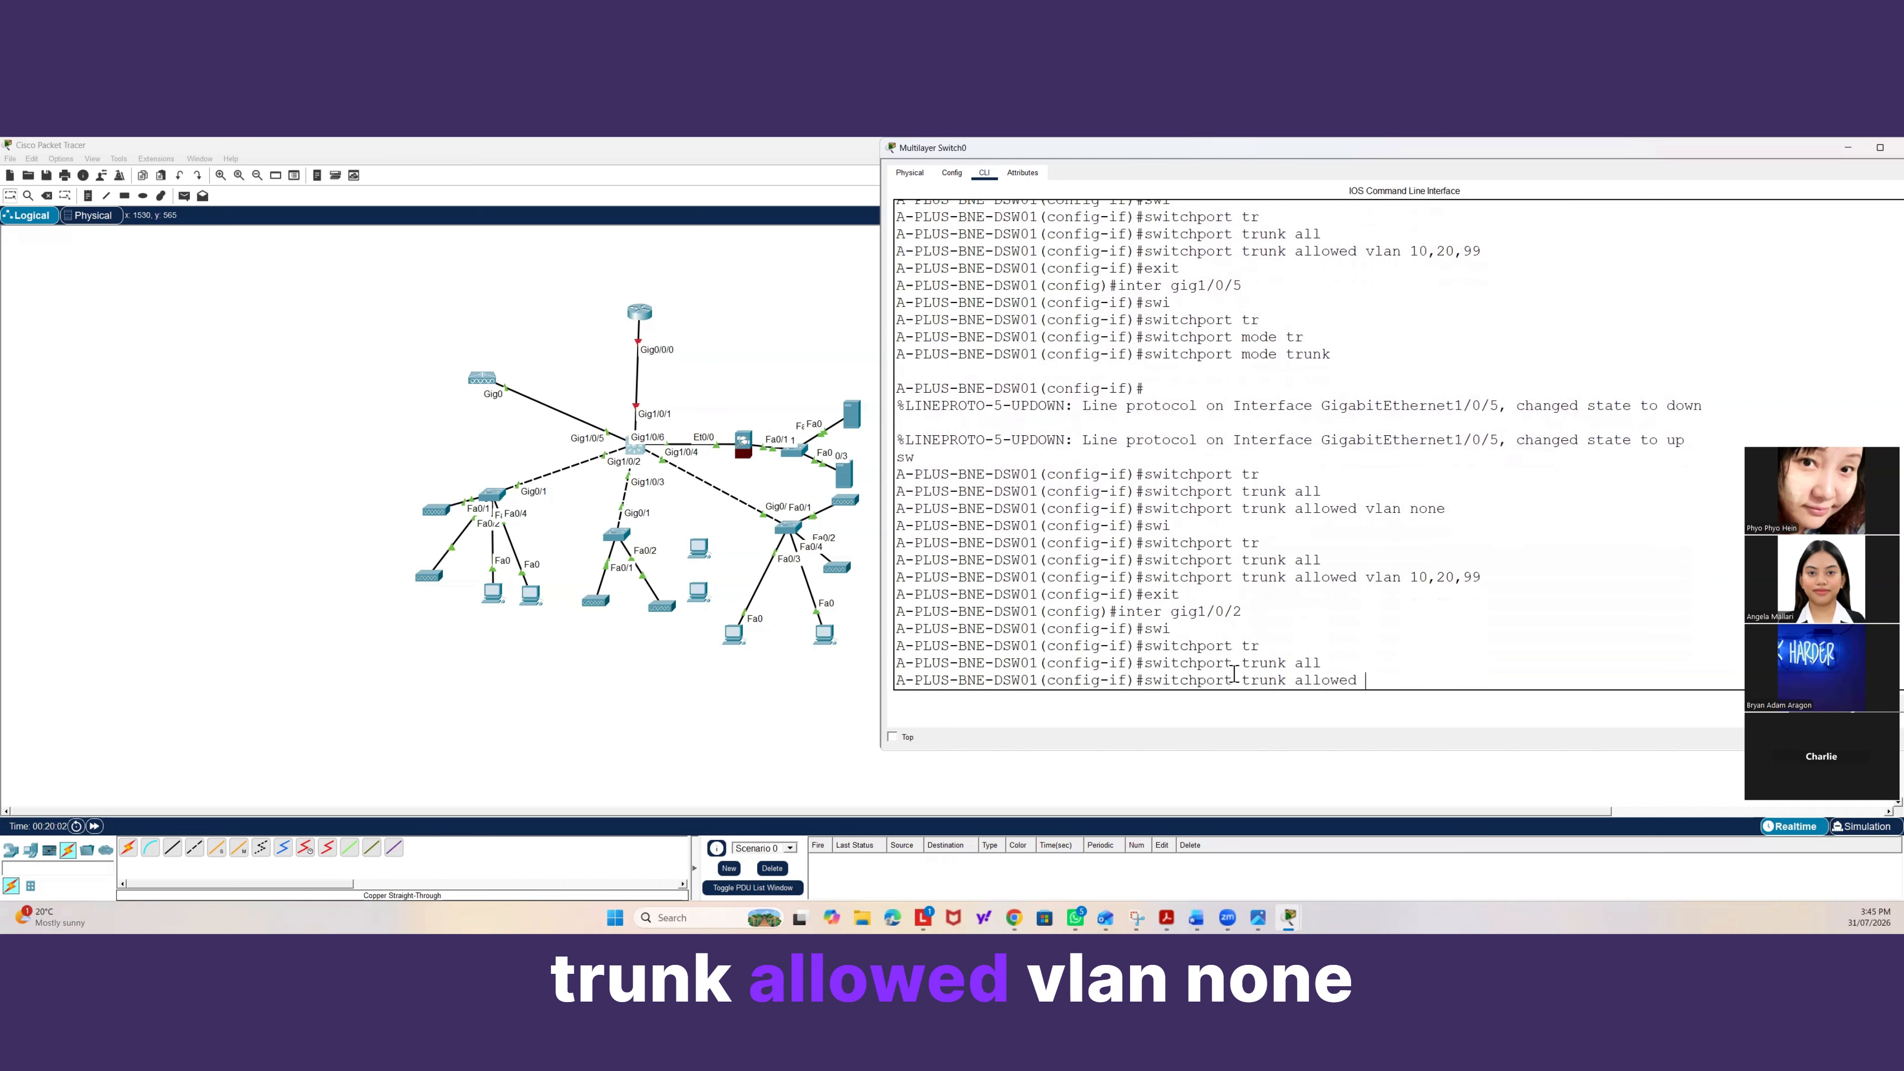
text(vlan none)
key(Return)
Allow only VLANs 10, 20 and 99 on the Gig1/0/2 trunk.
text(swi)
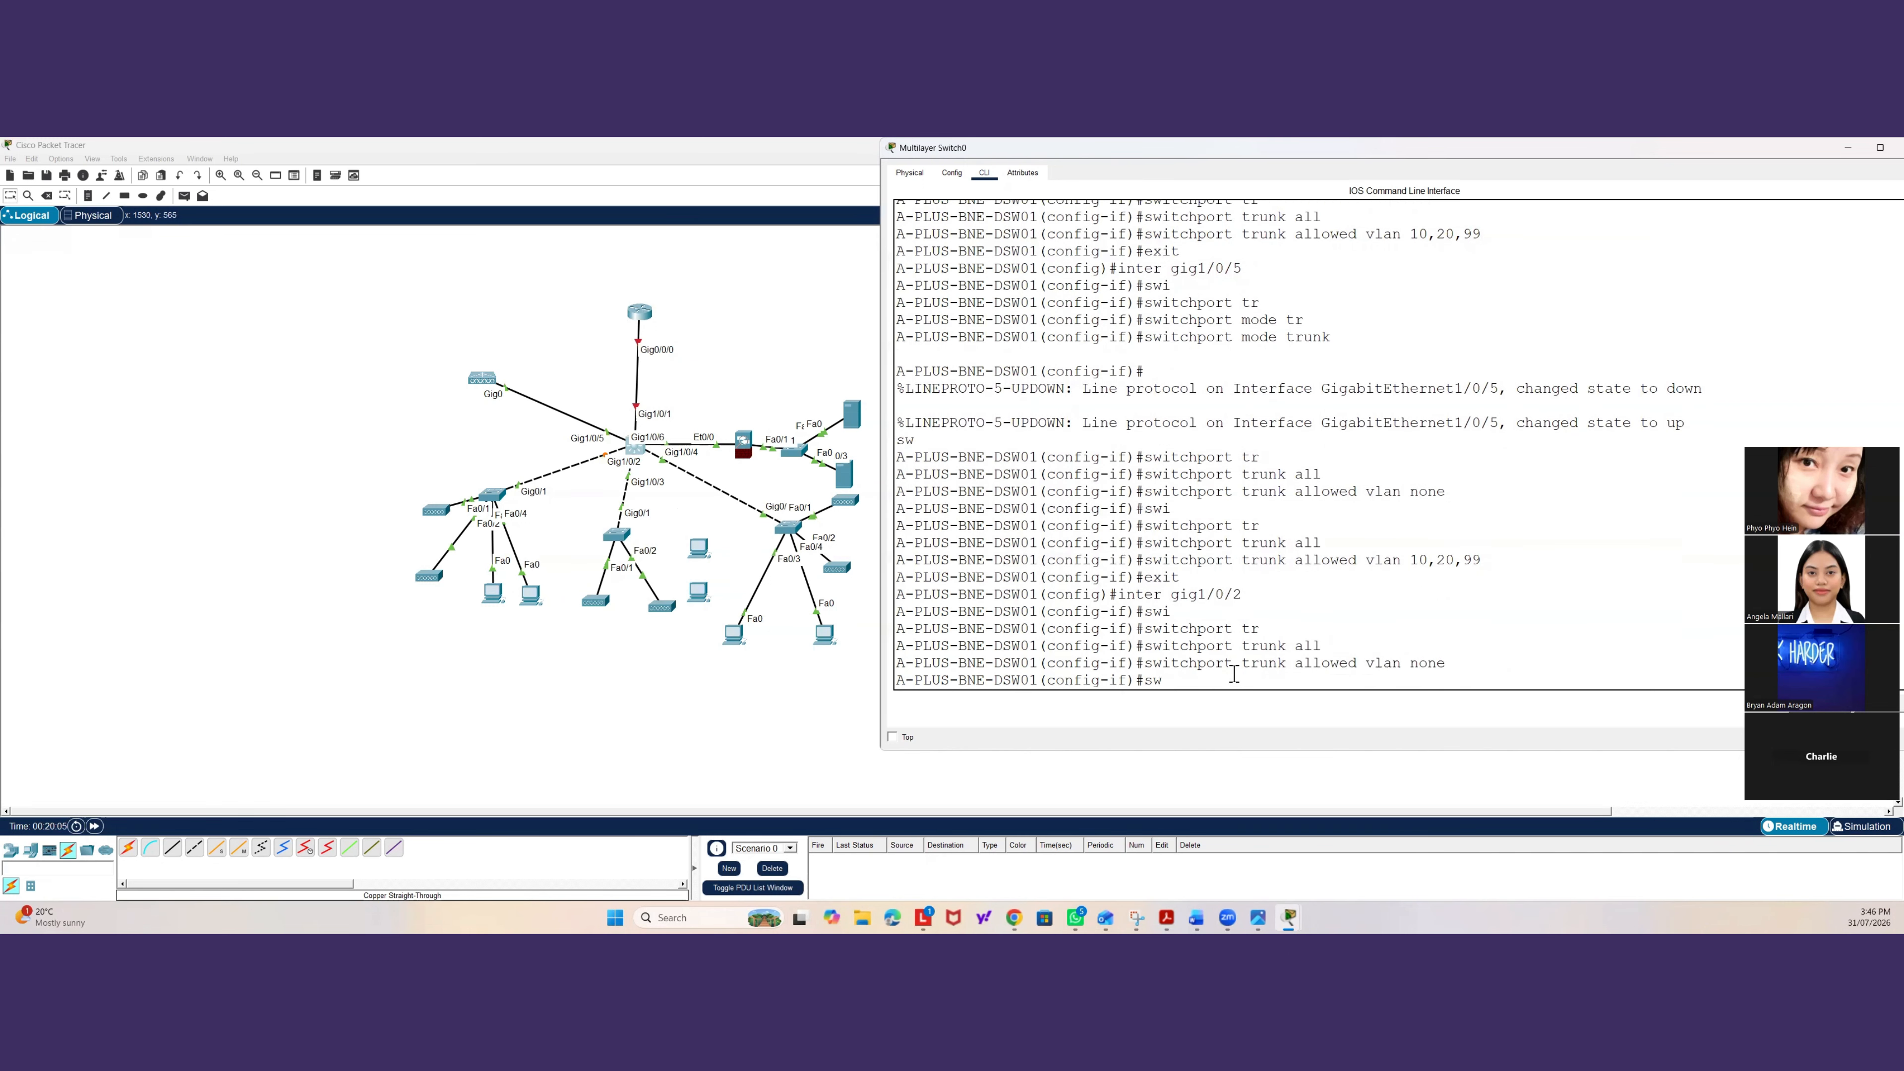
key(Tab)
text(tr)
key(Tab)
text(all)
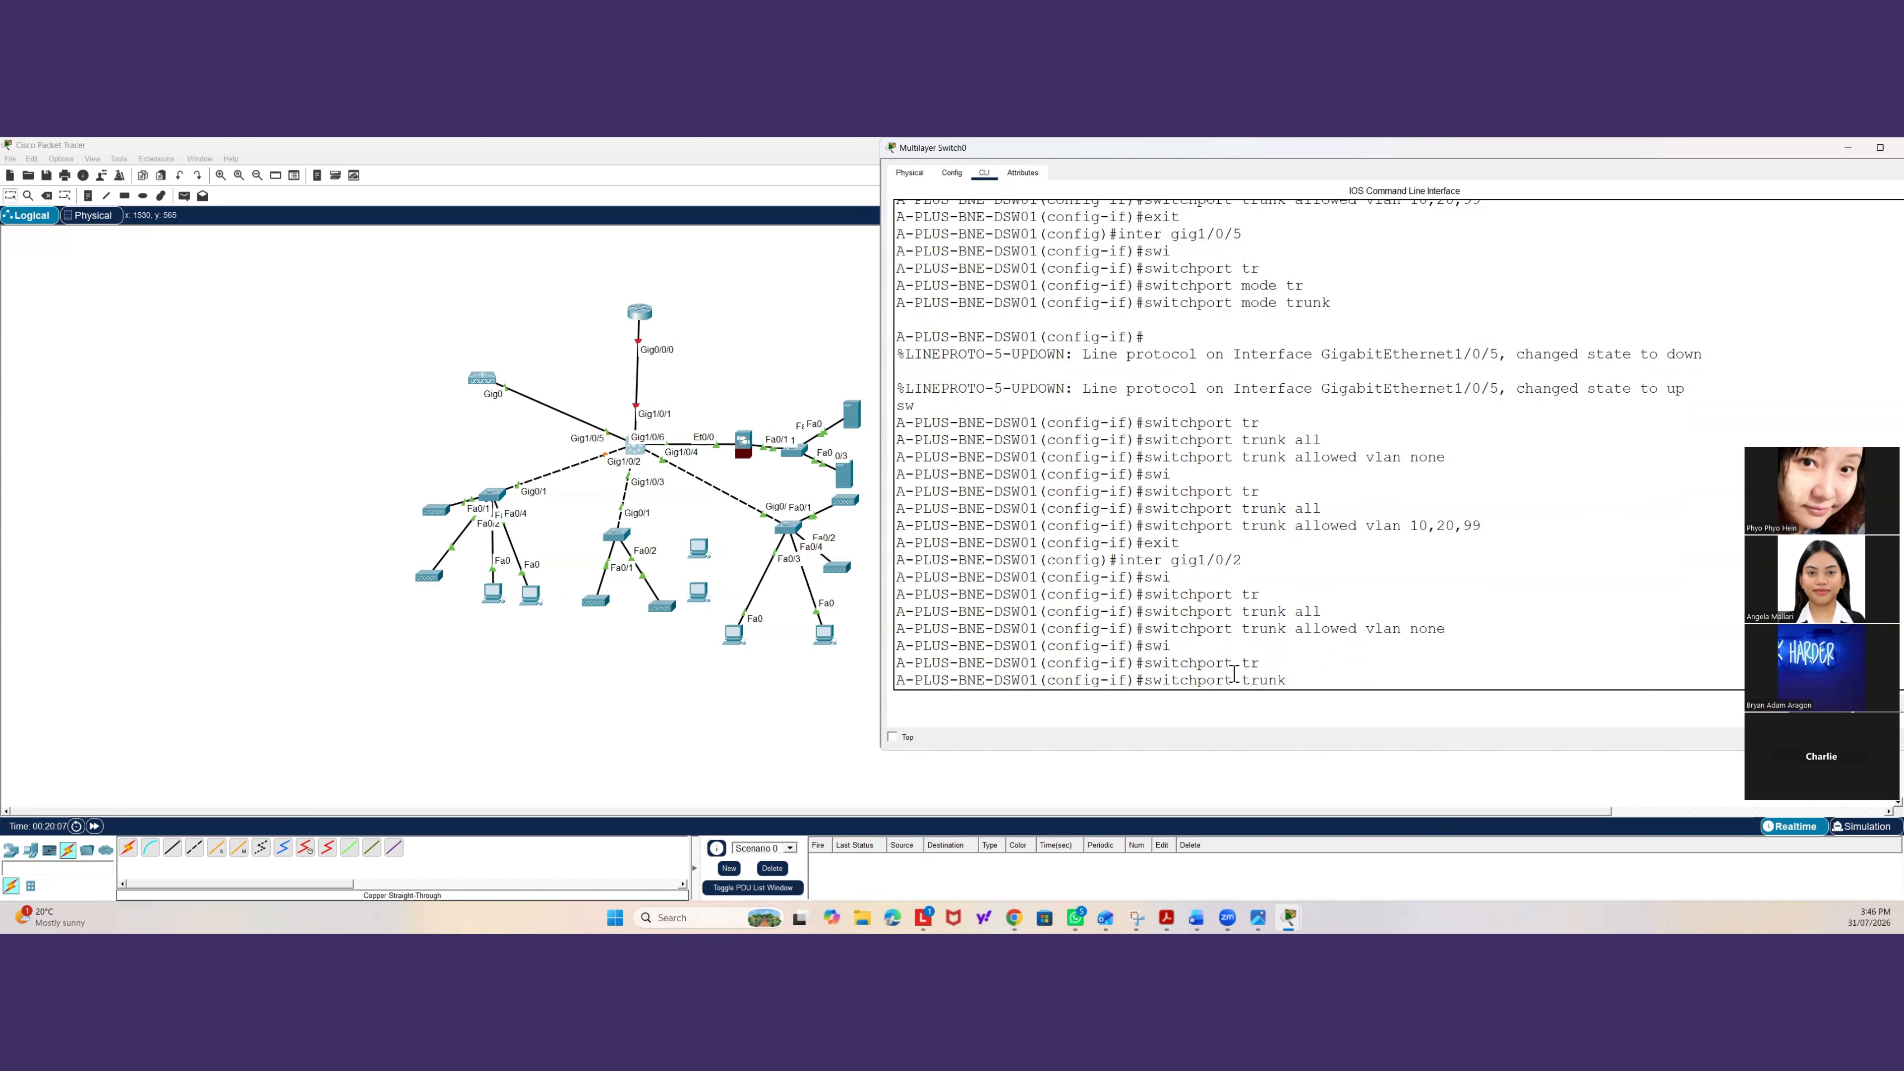
key(Tab)
text(vlan)
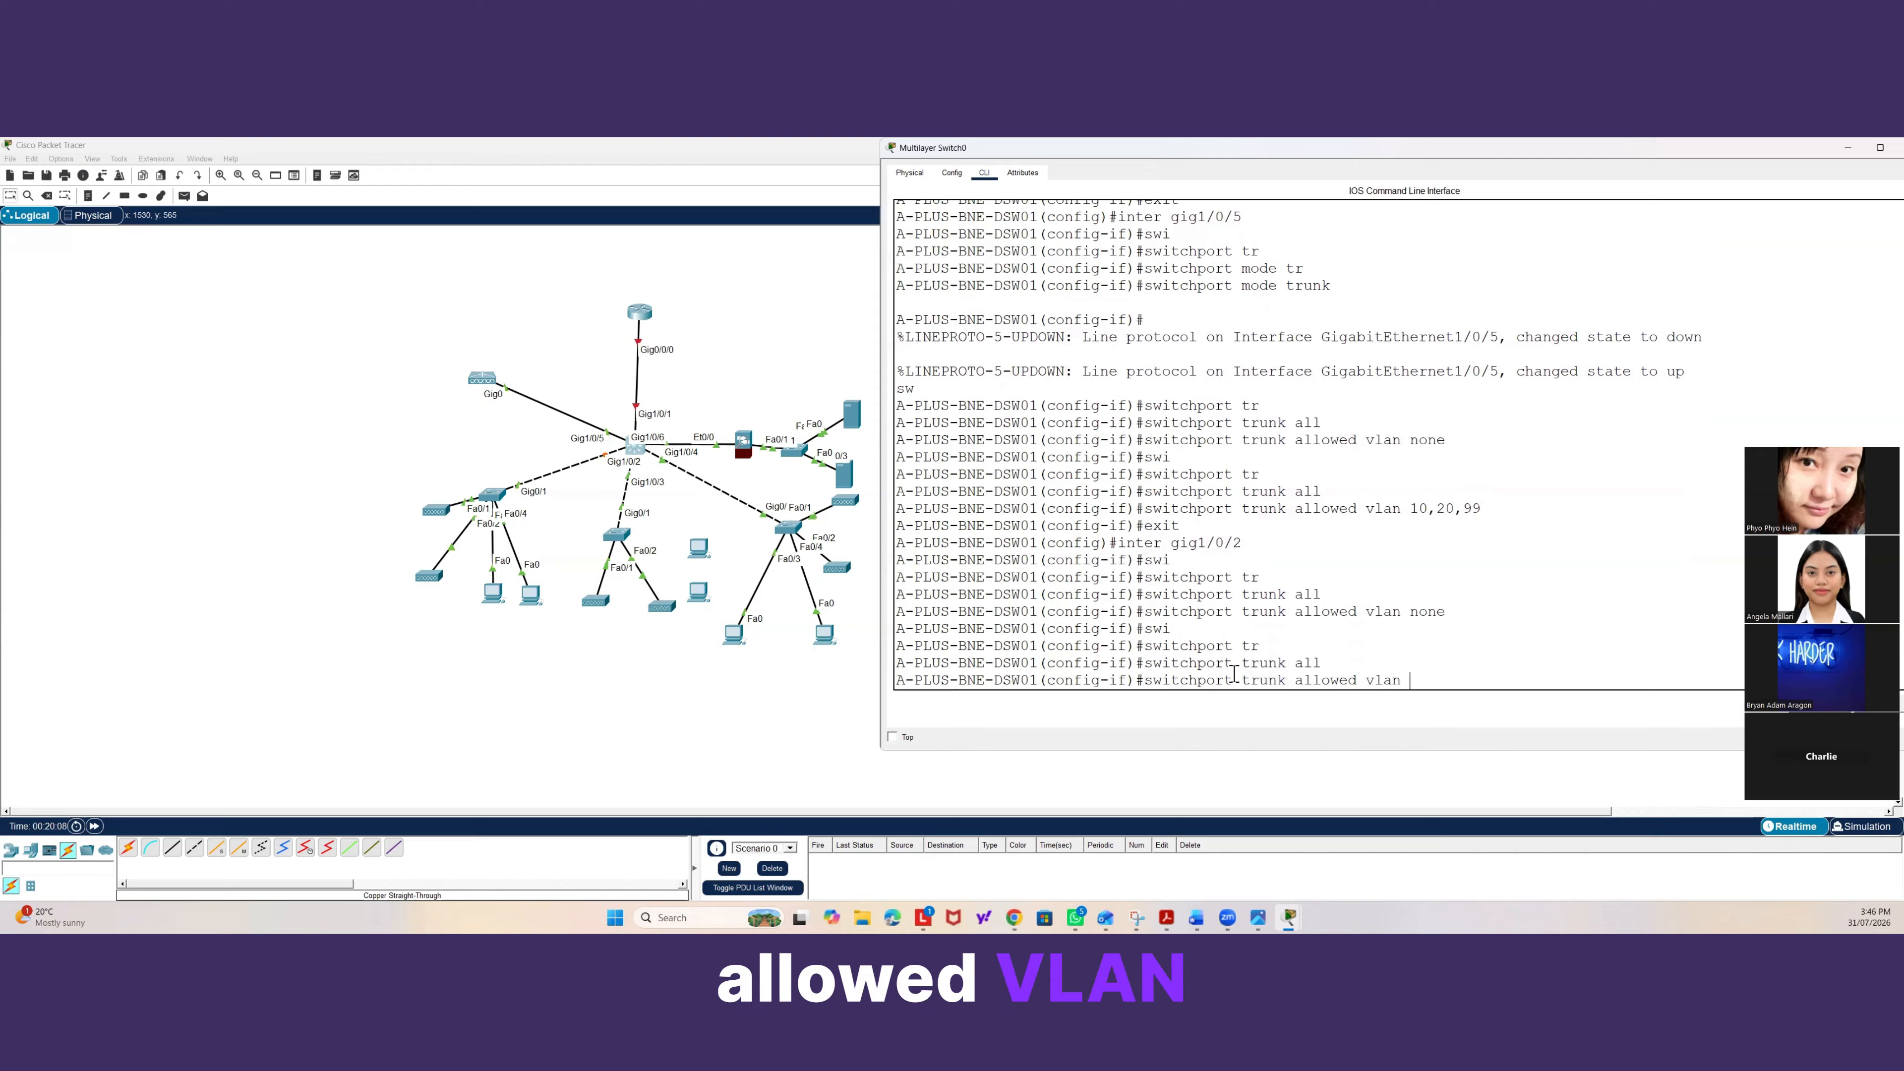
text( 1)
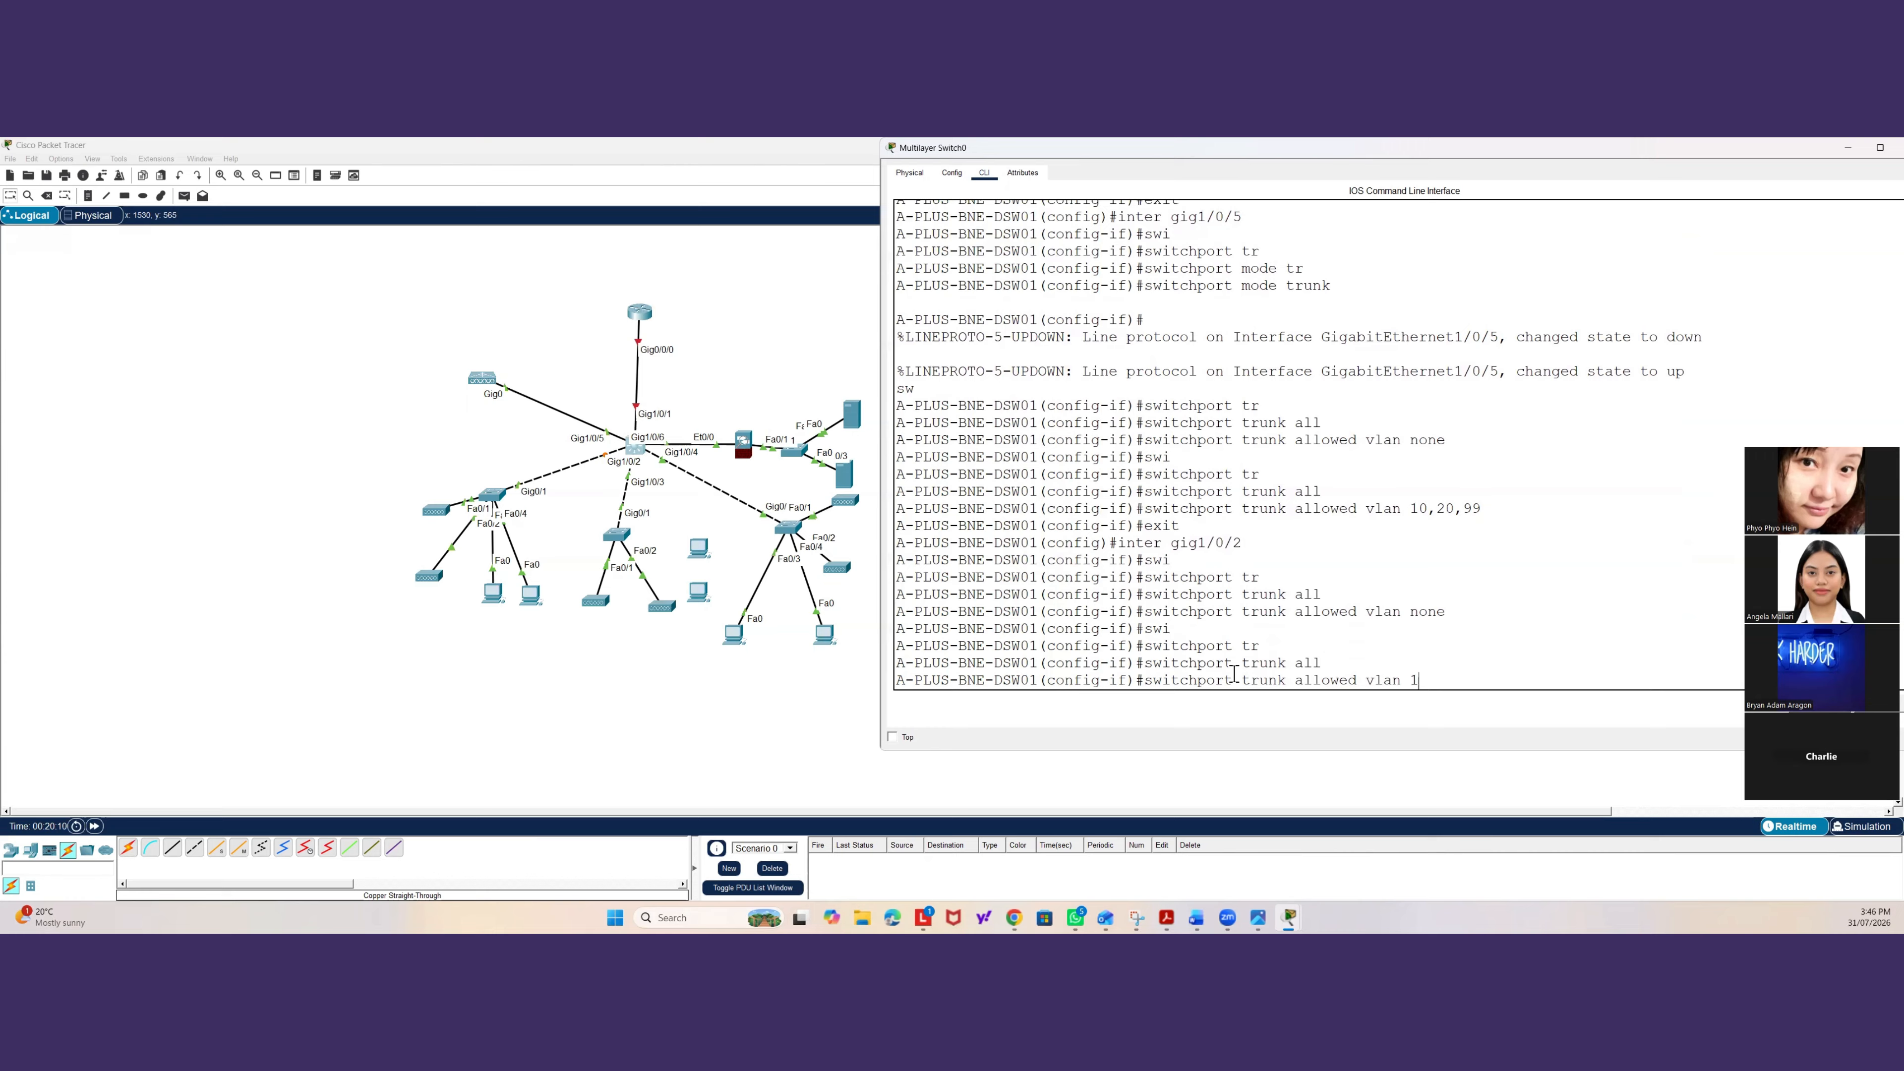
text(0,20)
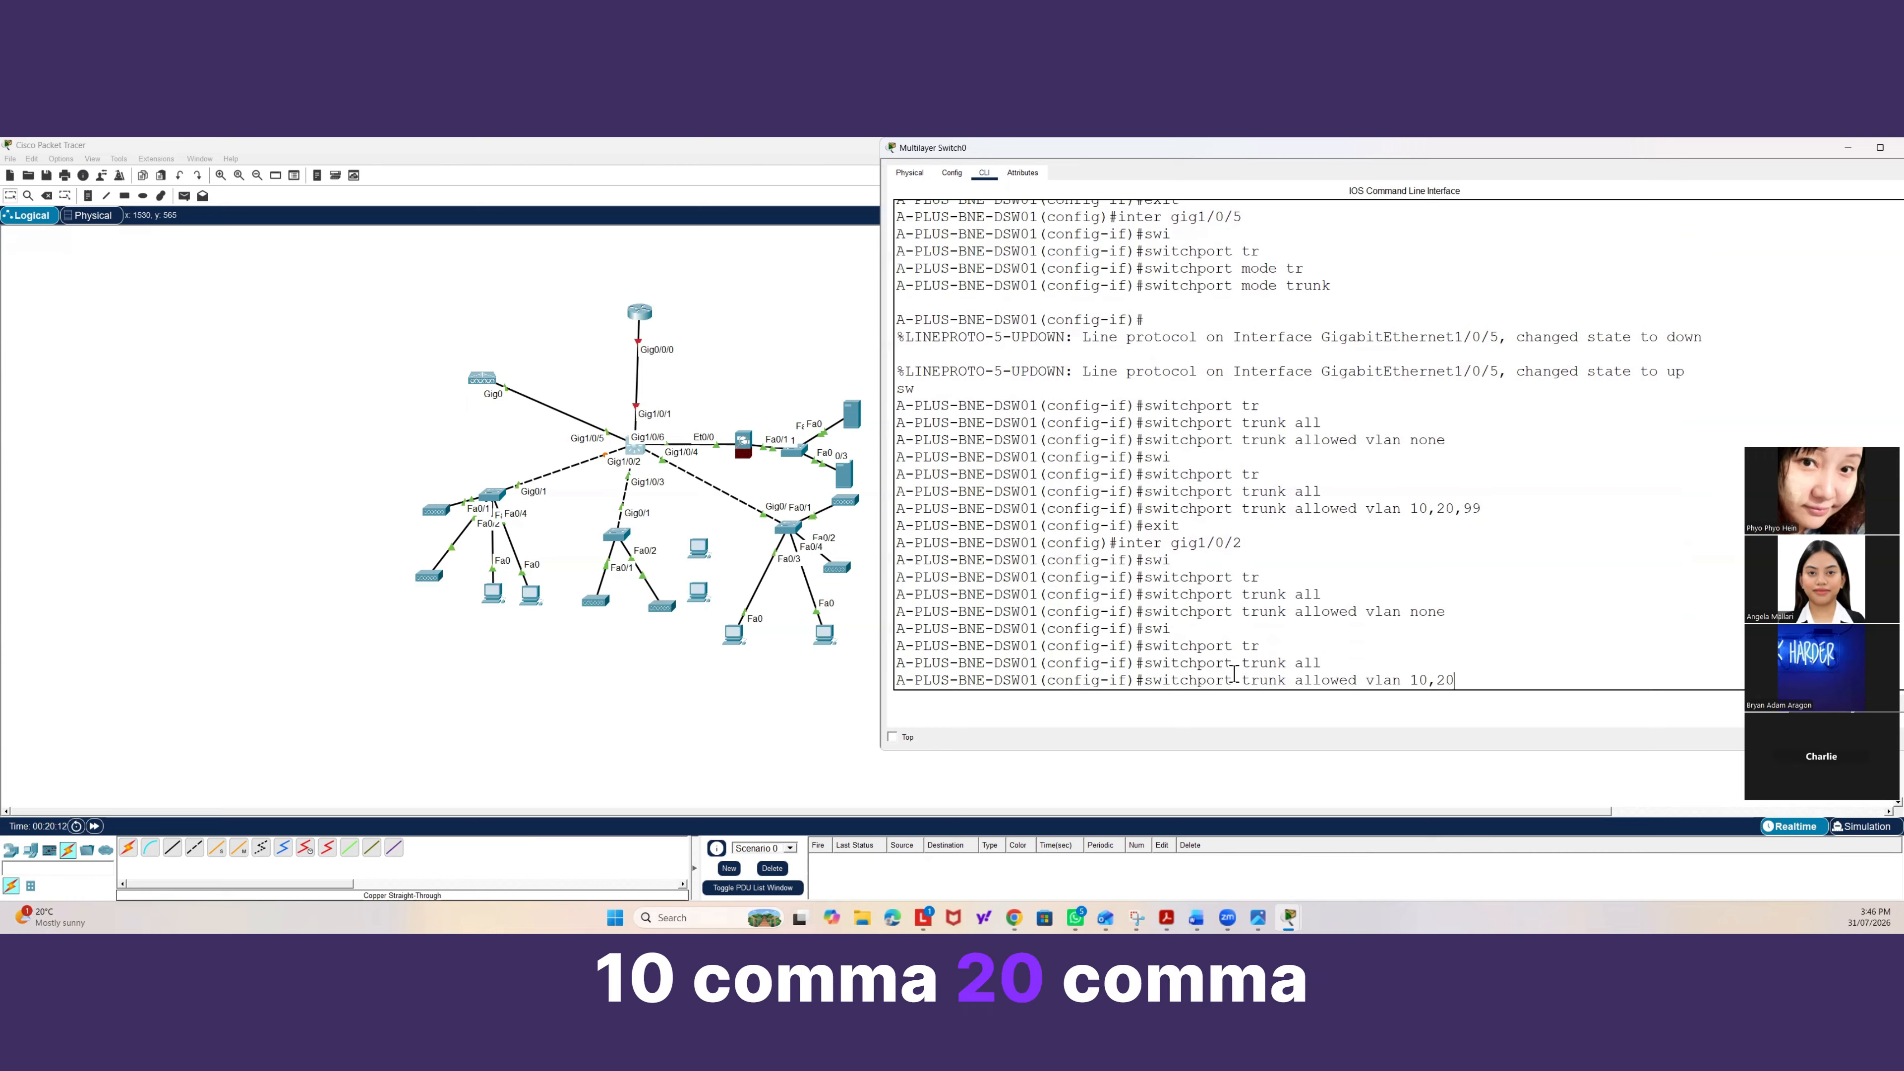
text(,99)
key(Return)
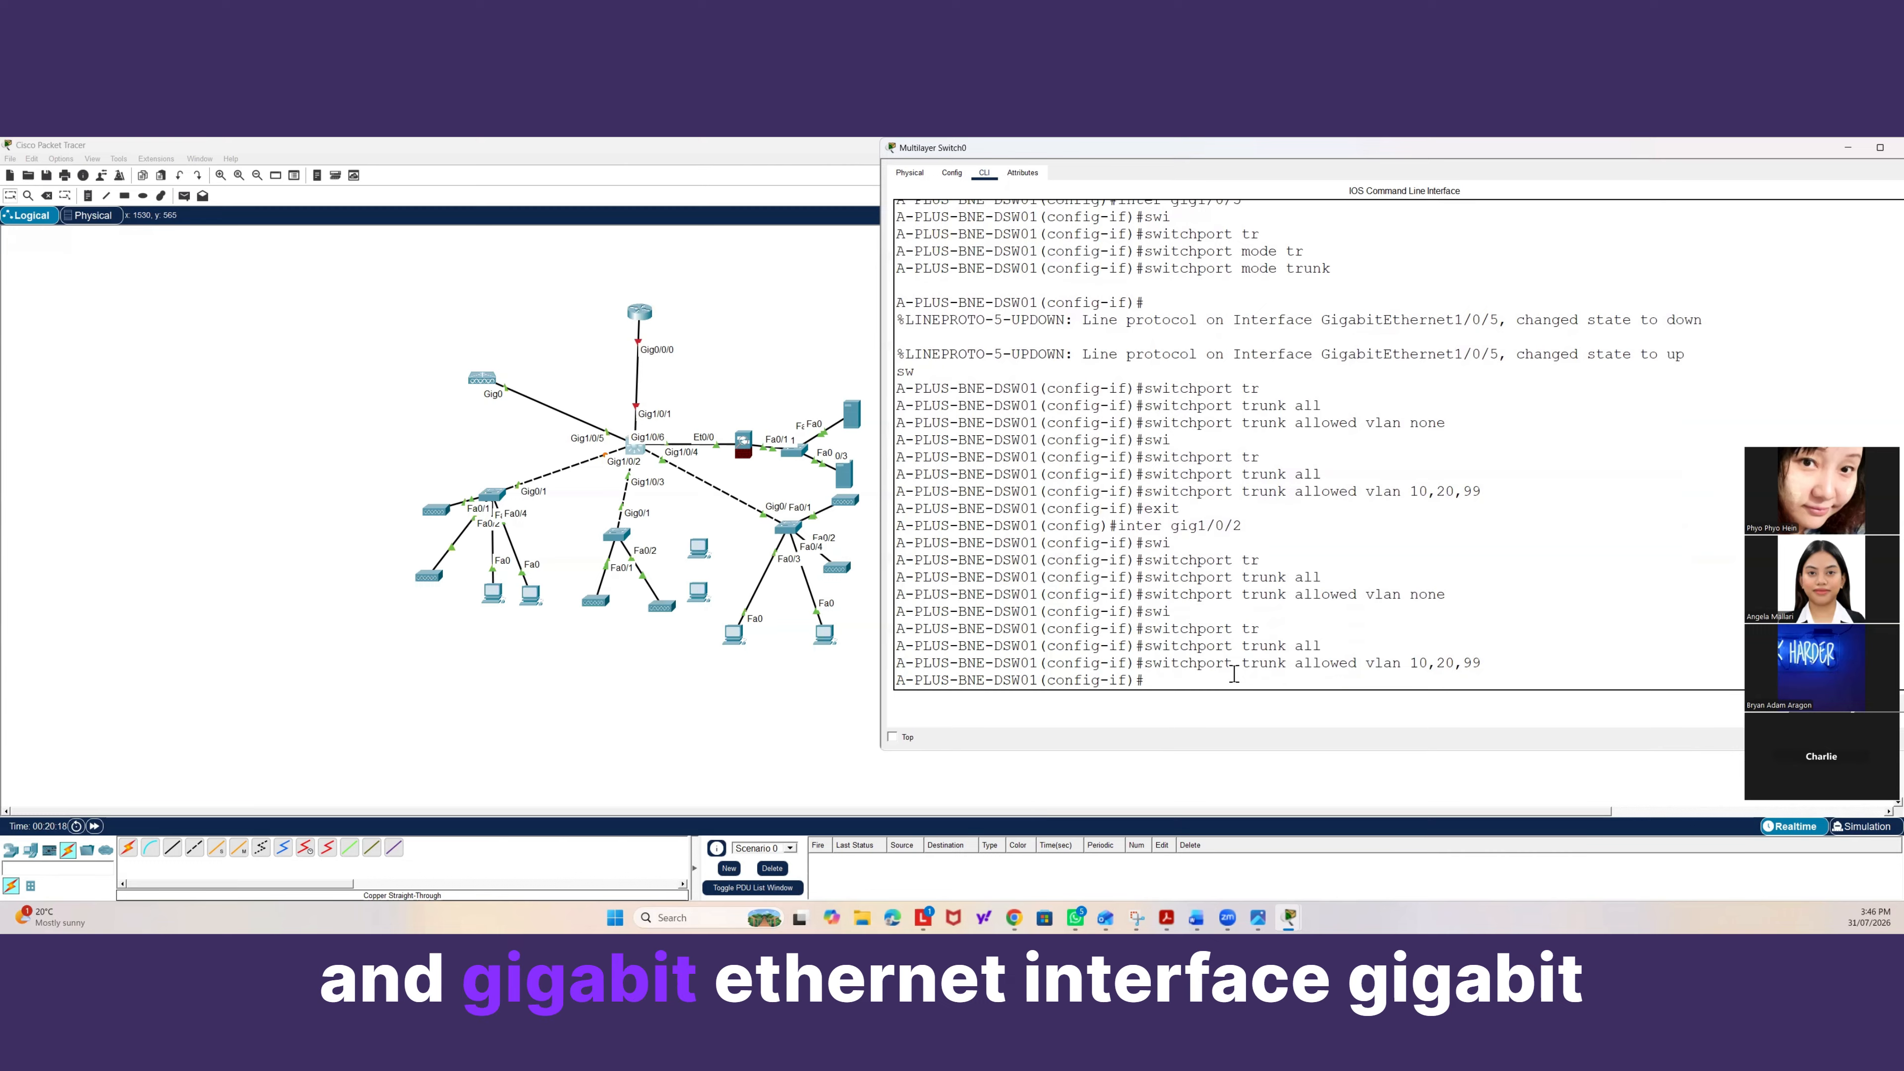
Select interface Gig1/0/3 and set it to switchport mode trunk.
text(inter gig1/0/2)
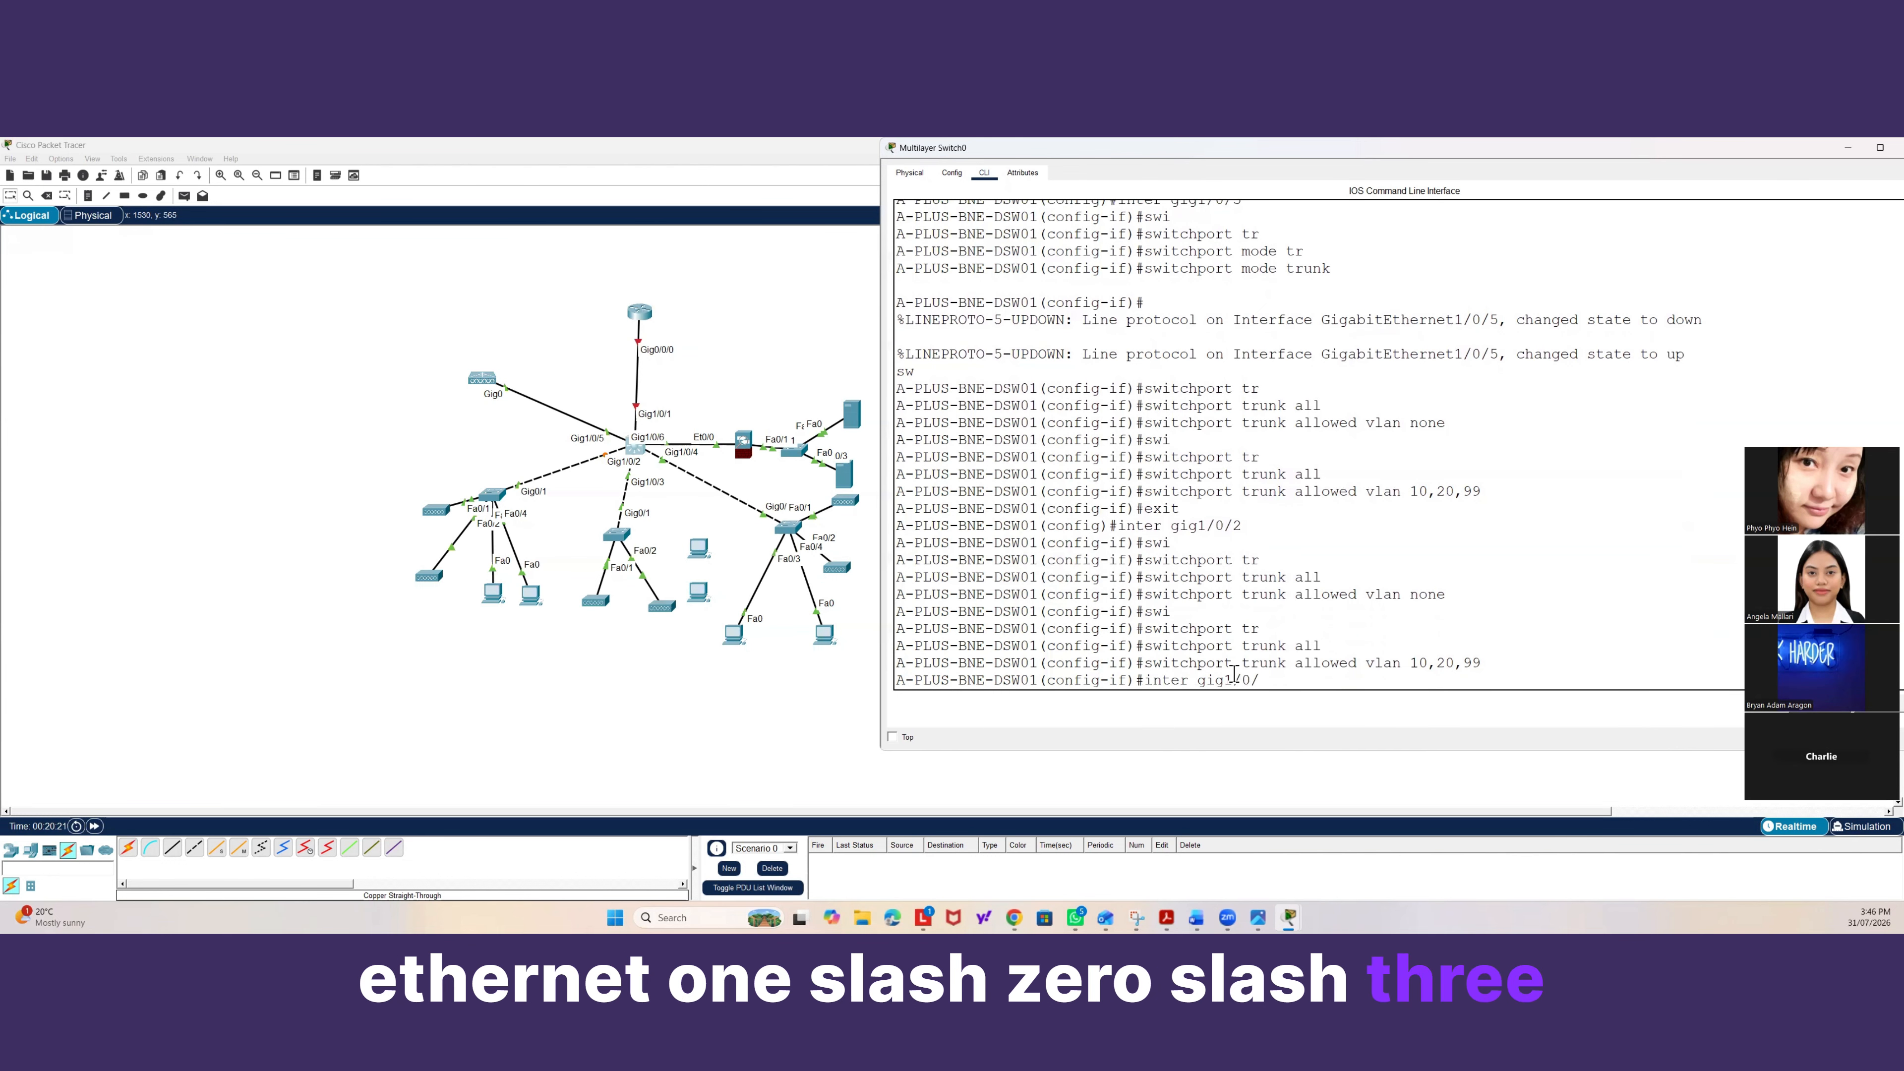
key(BackSpace)
text(3)
key(Return)
text(swi)
key(Tab)
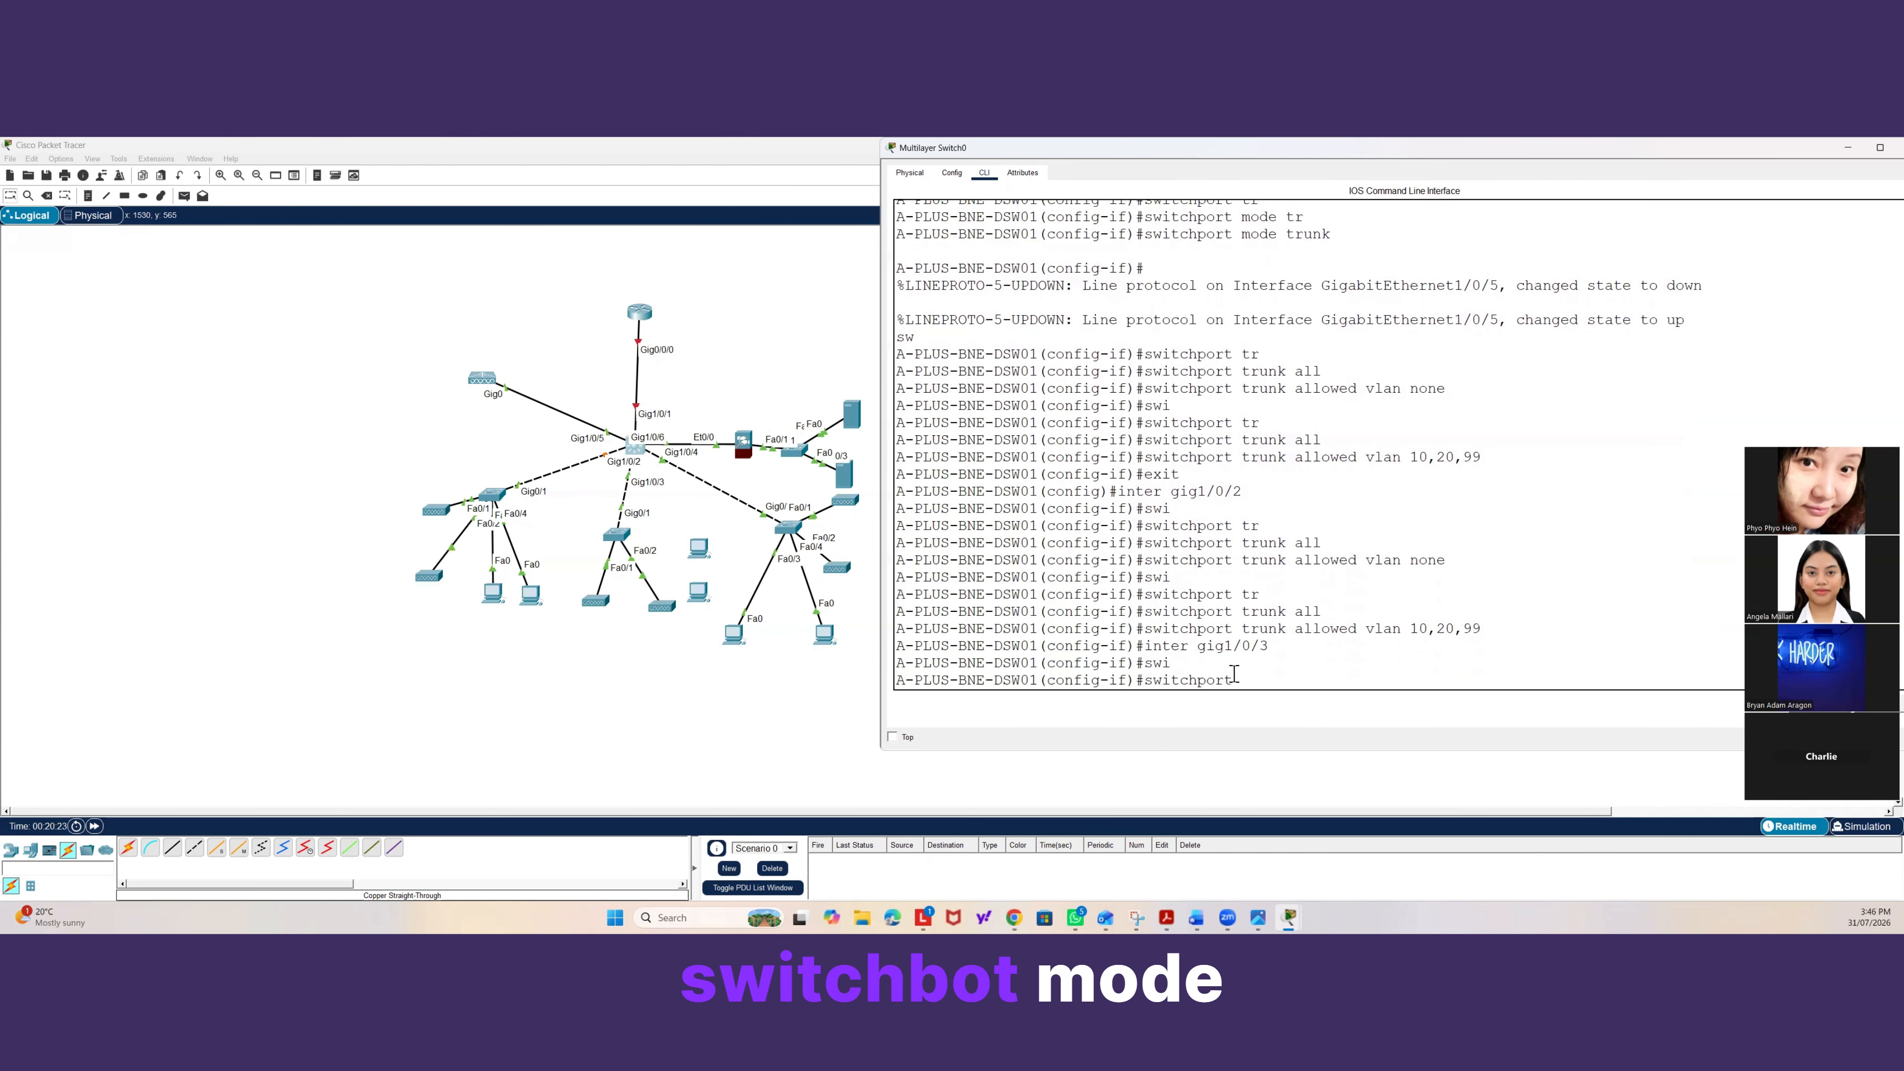
text(mode tr)
key(Tab)
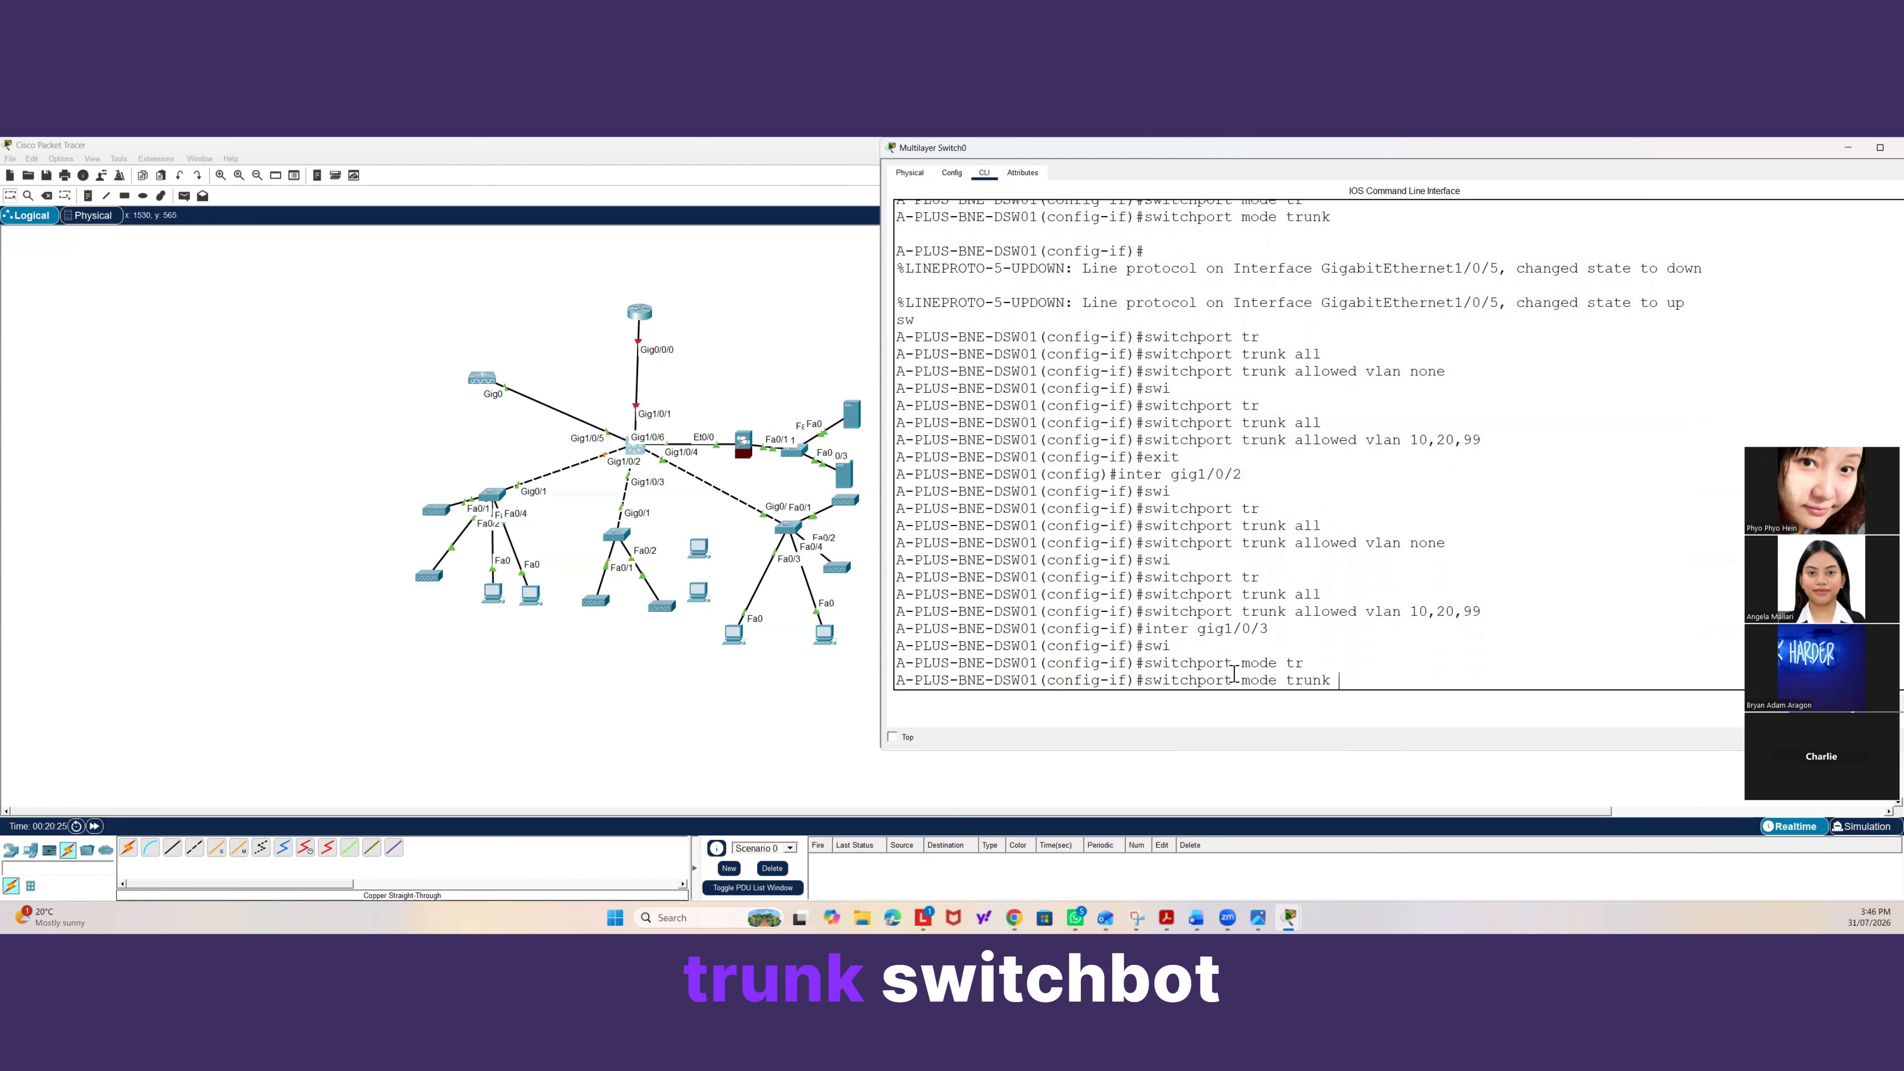
key(Return)
Set the trunk allowed VLAN list on Gig1/0/3 to none.
text(swi)
key(Tab)
text(t)
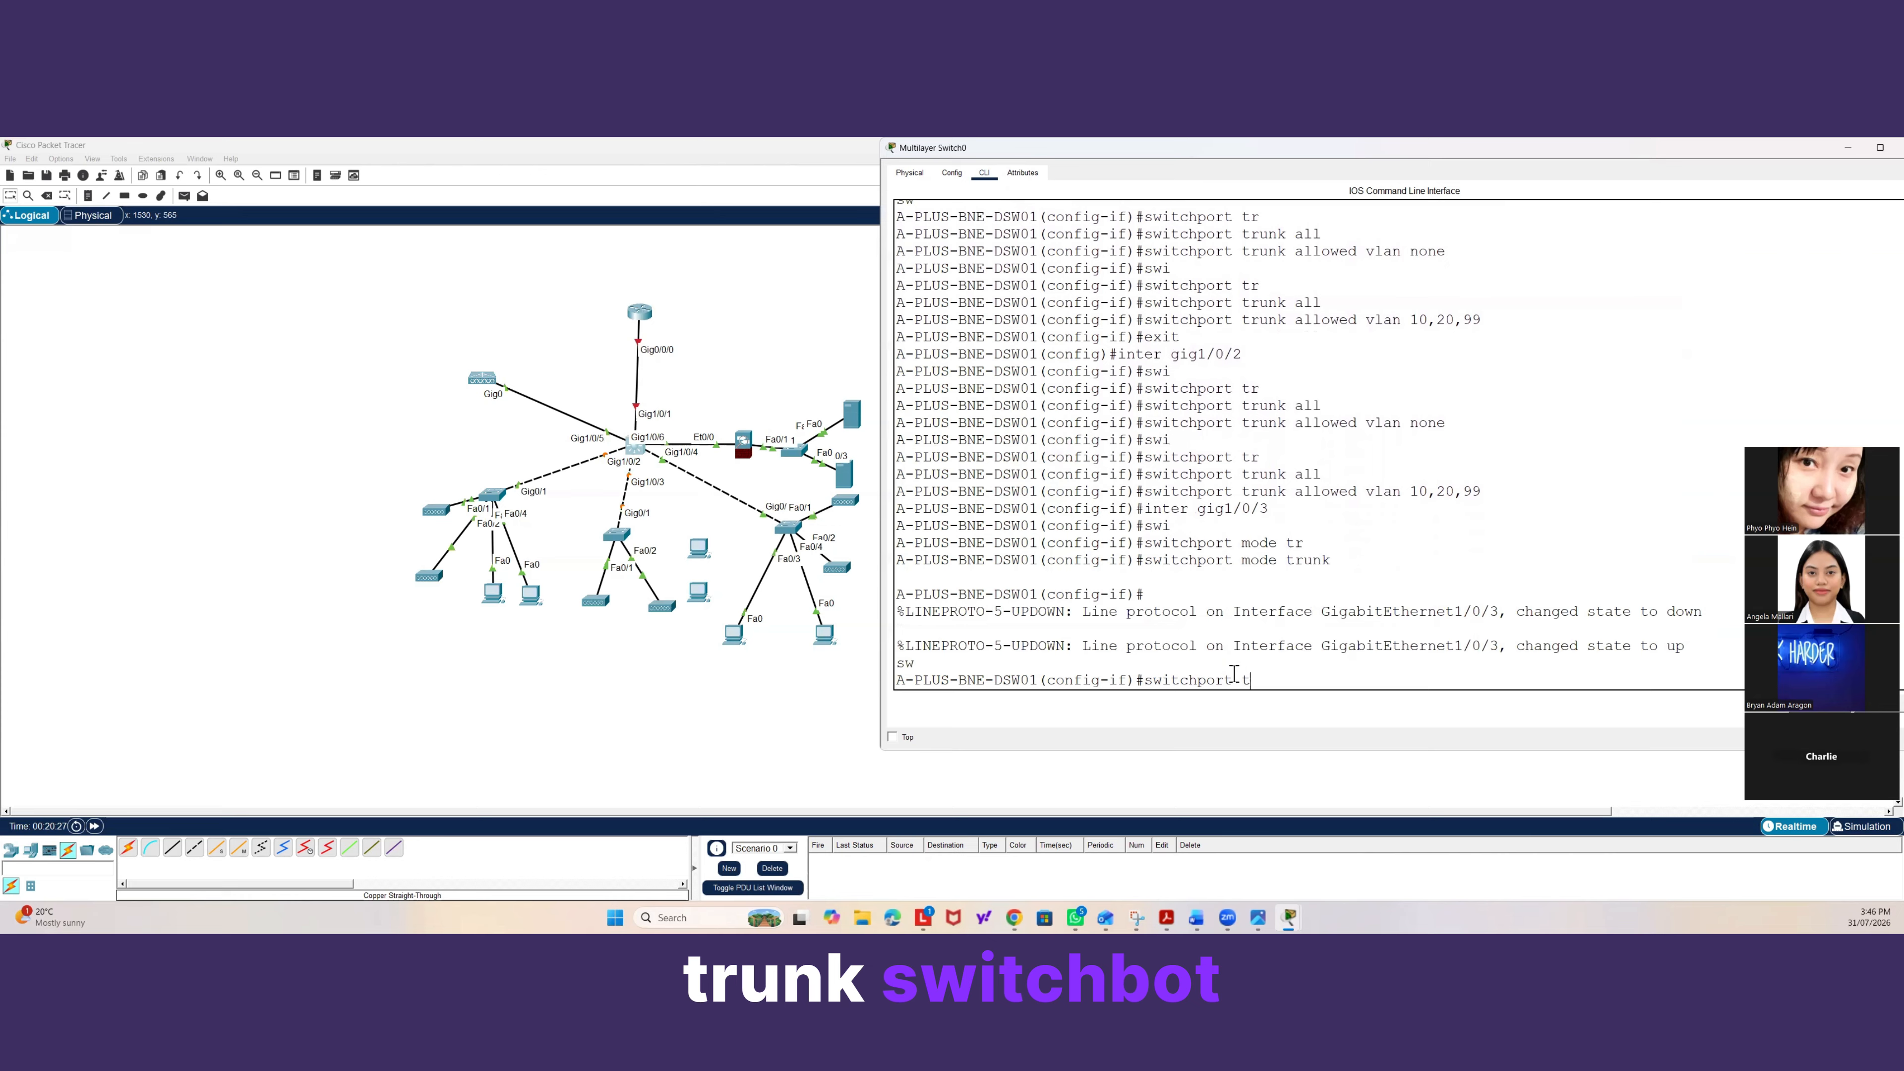
text(r)
key(Tab)
text(all)
key(Tab)
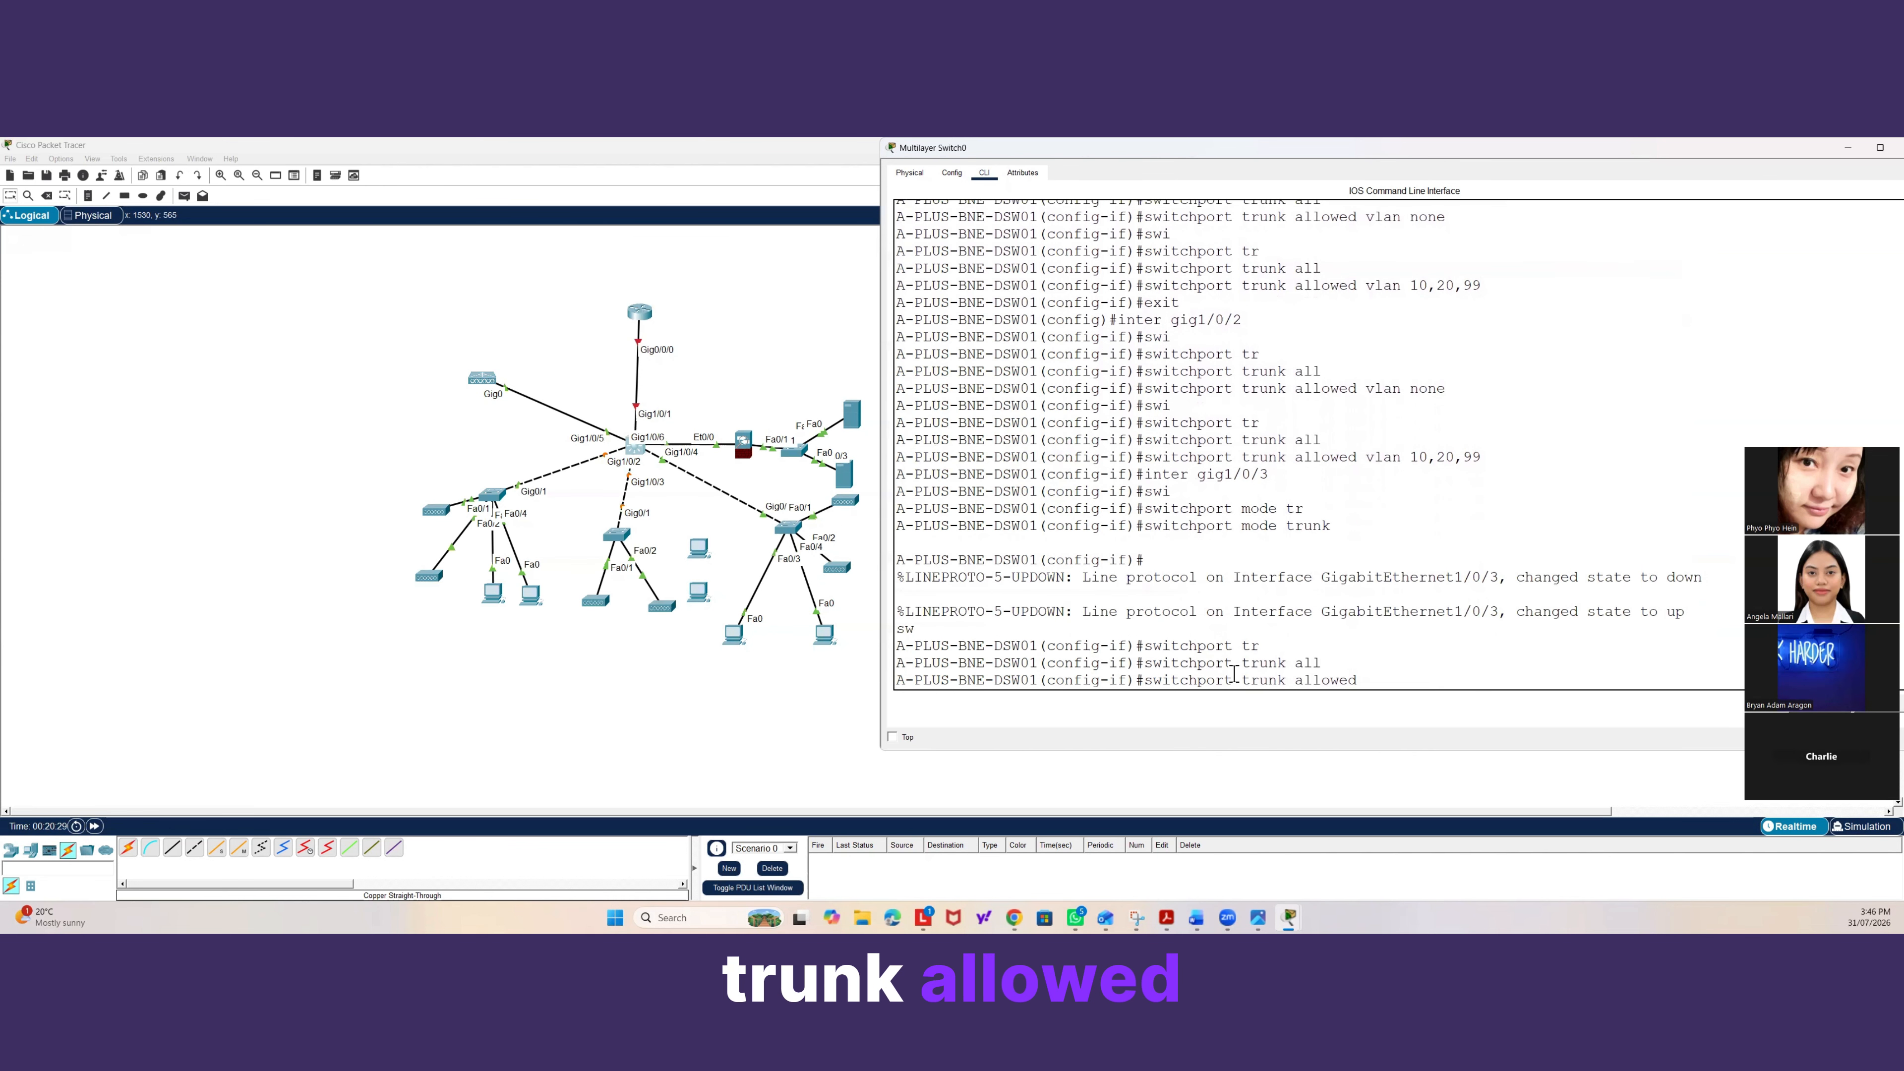
text(vlan none)
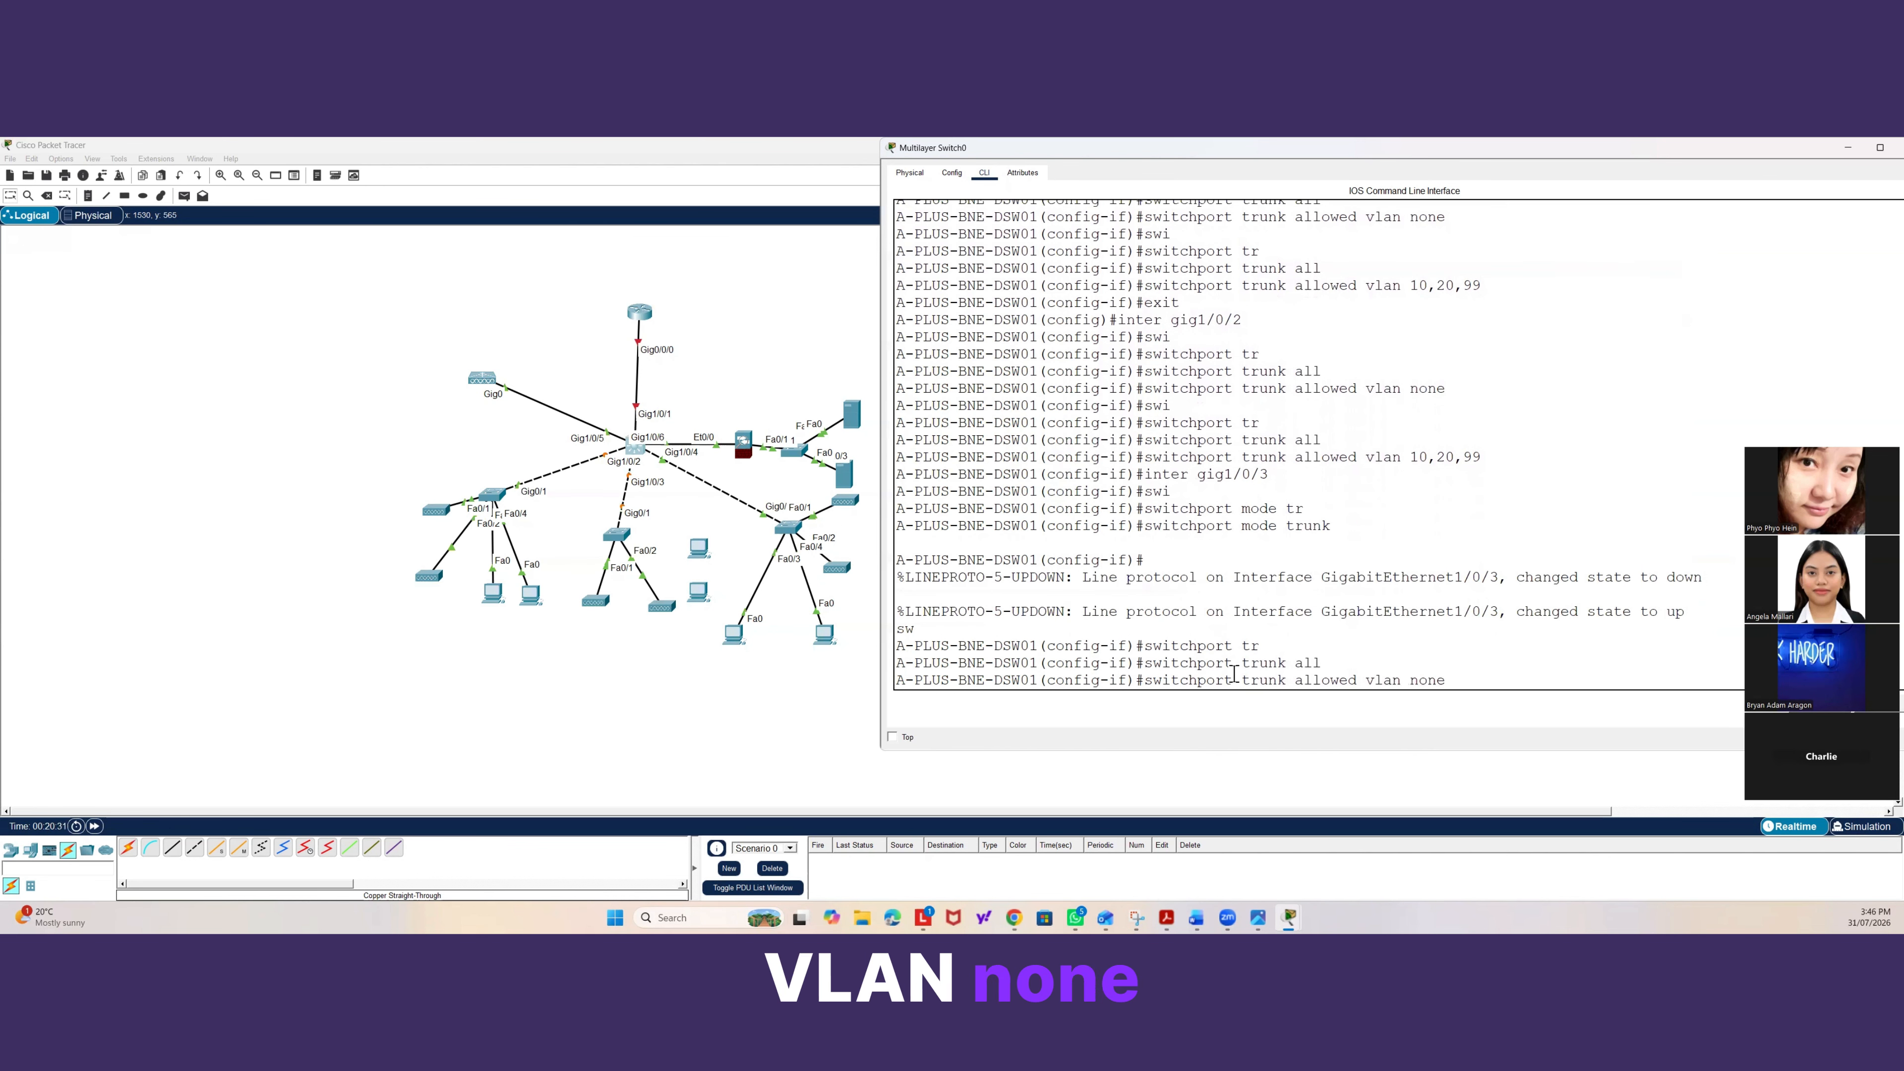
key(Return)
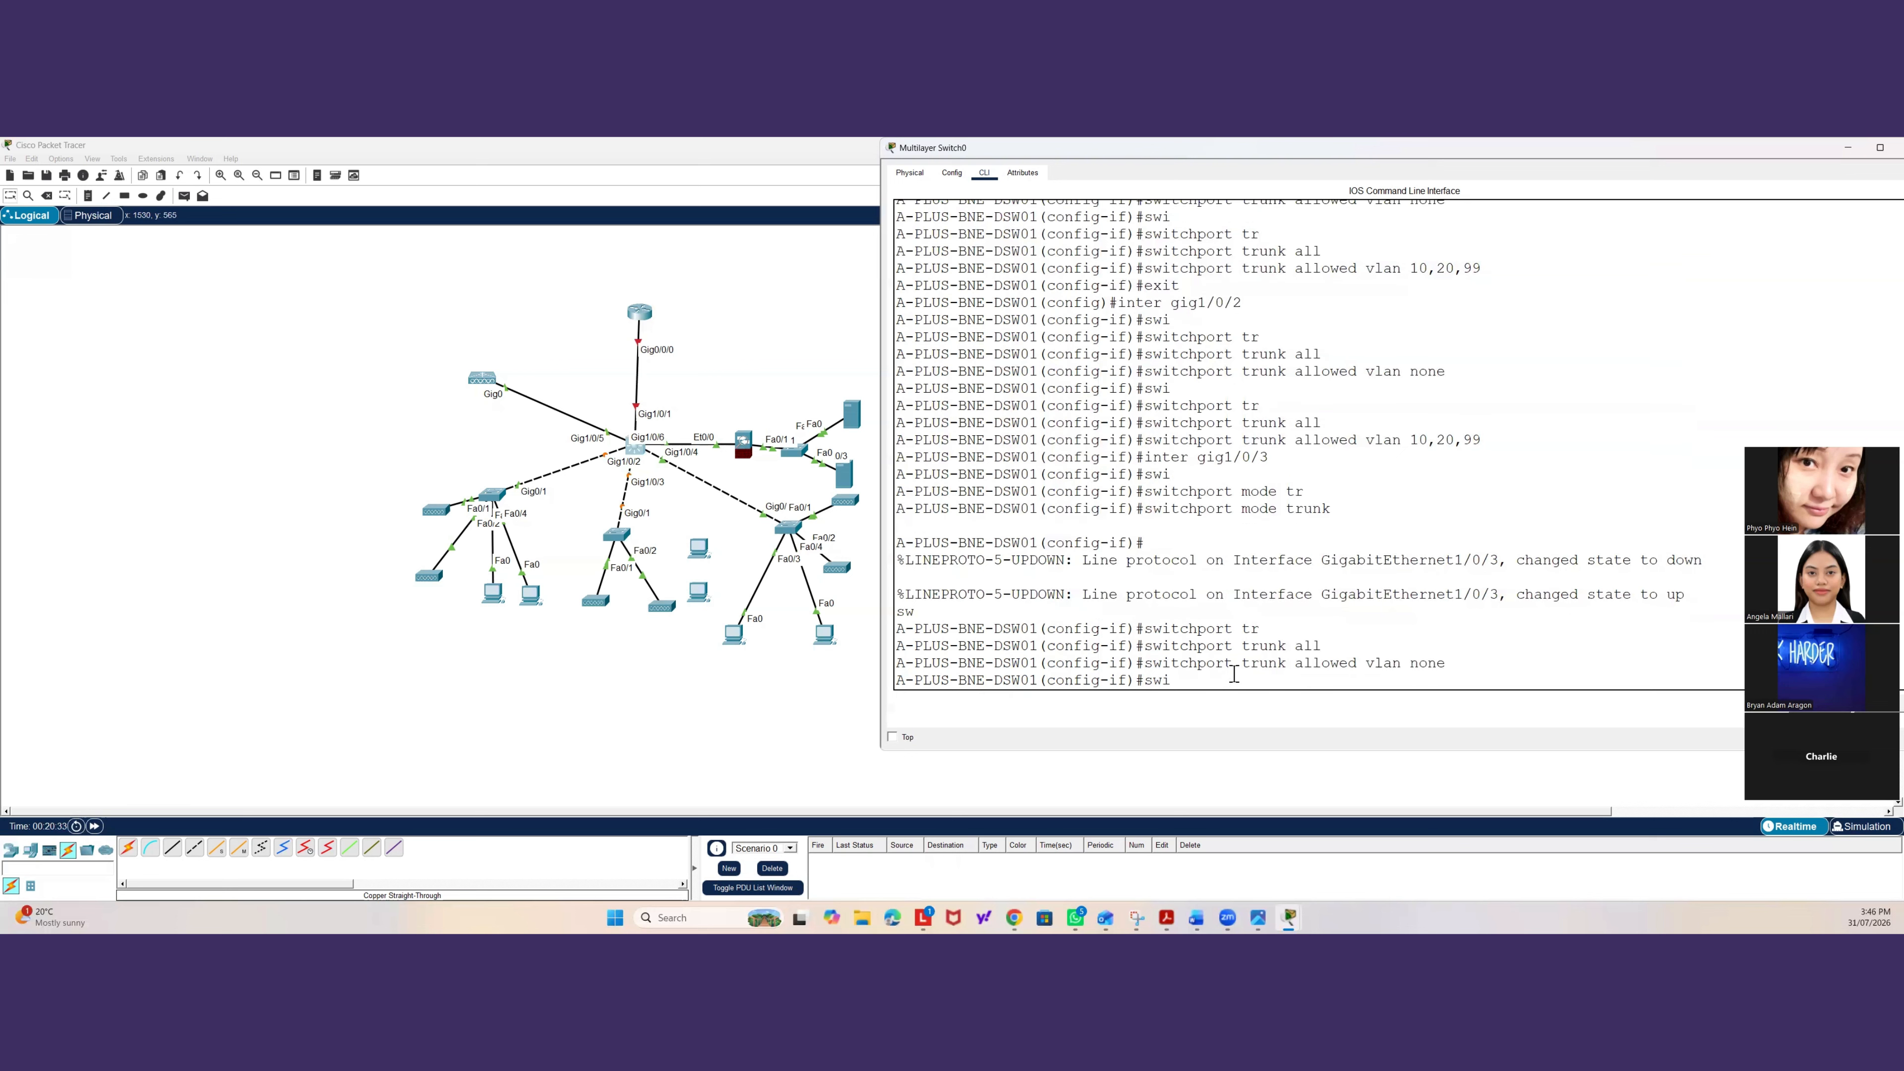
Allow only VLANs 10, 20 and 99 on the Gig1/0/3 trunk, then exit the interface.
text(swi)
key(Tab)
text(tr)
key(Tab)
text(al)
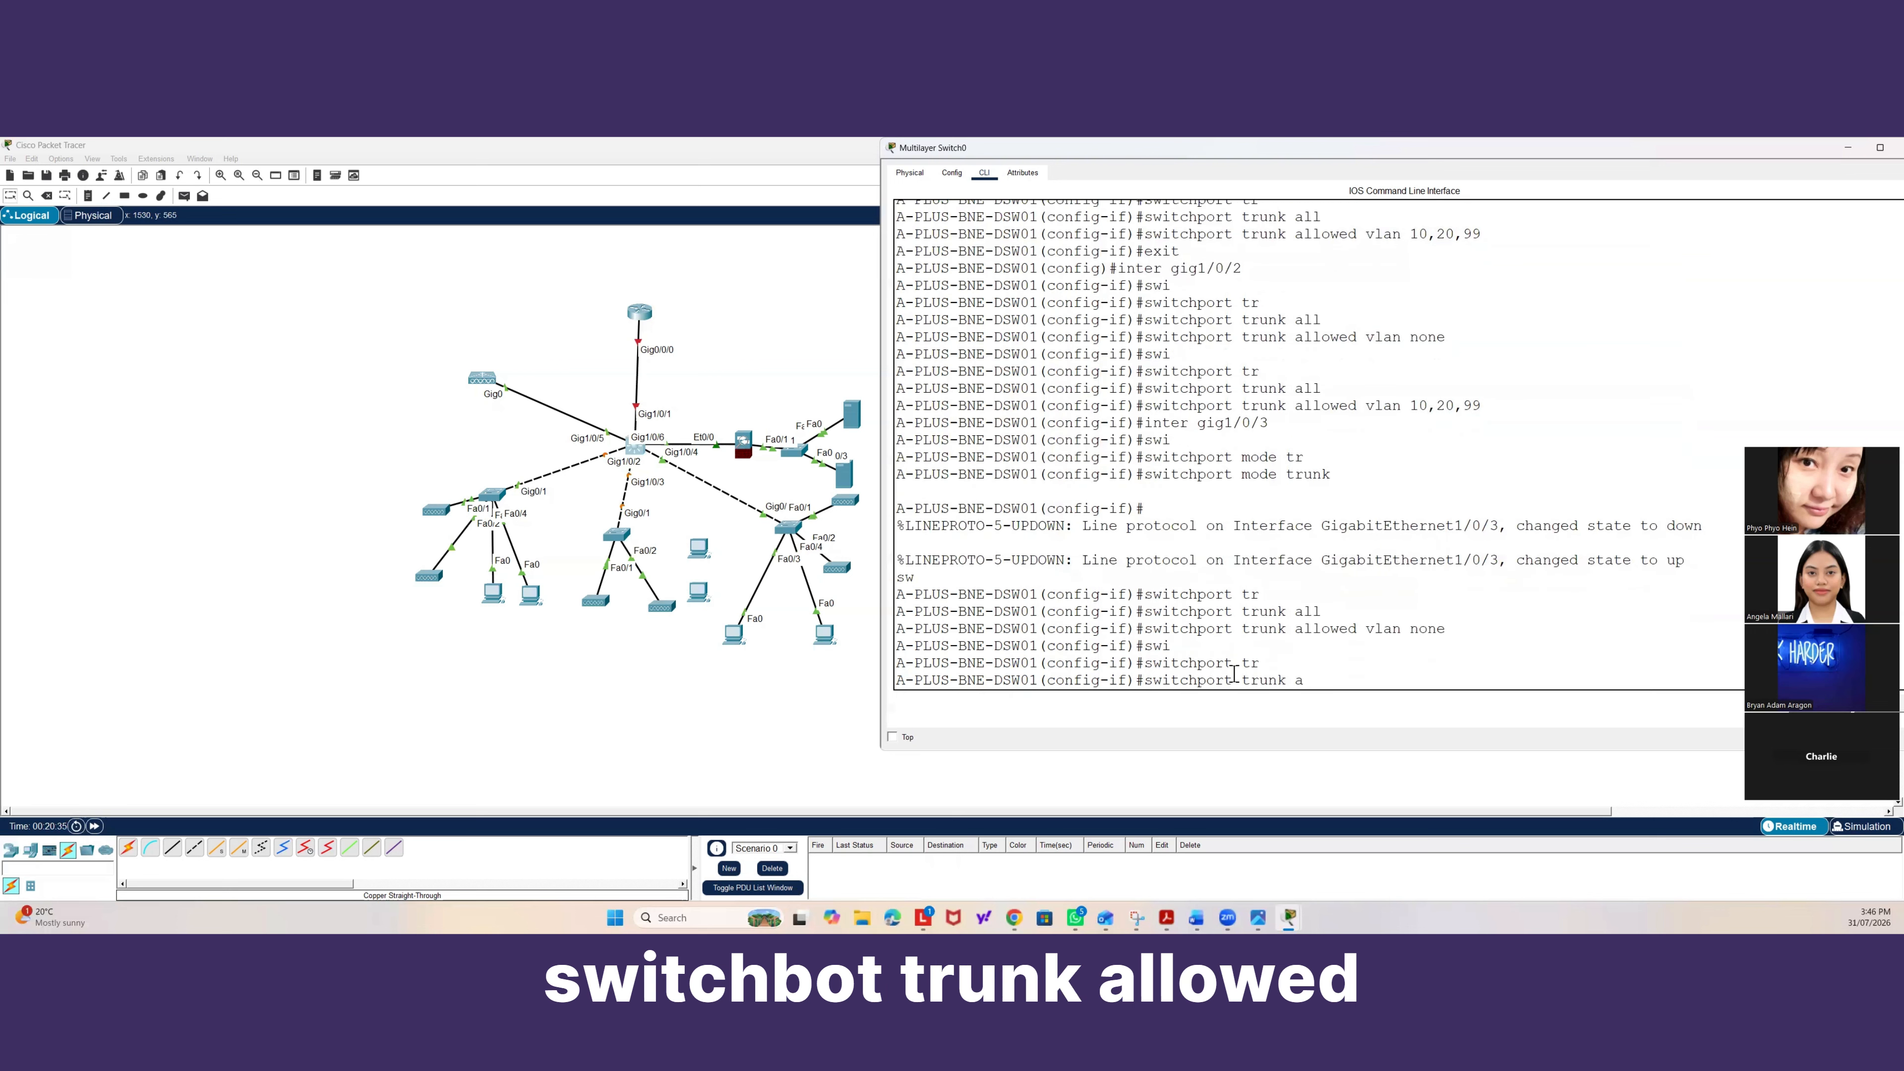
key(Tab)
text(vlan )
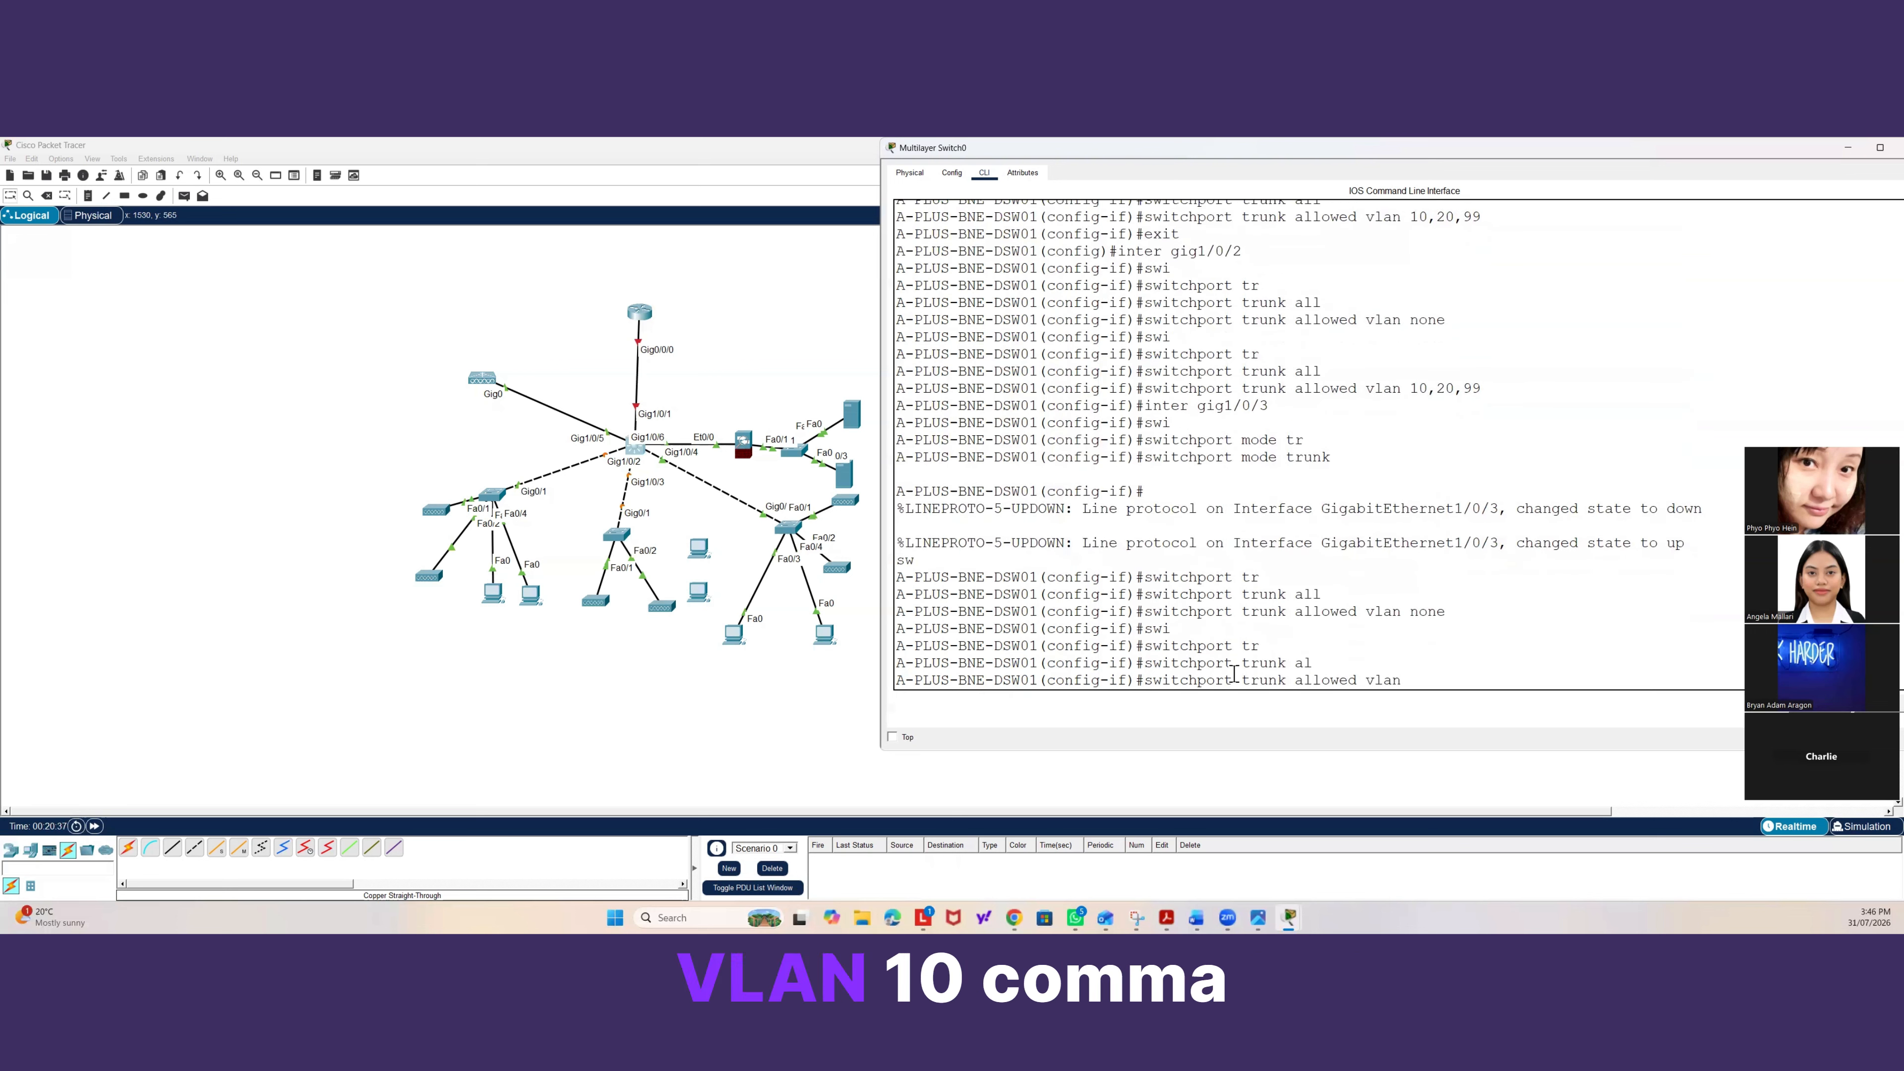
text(10,20)
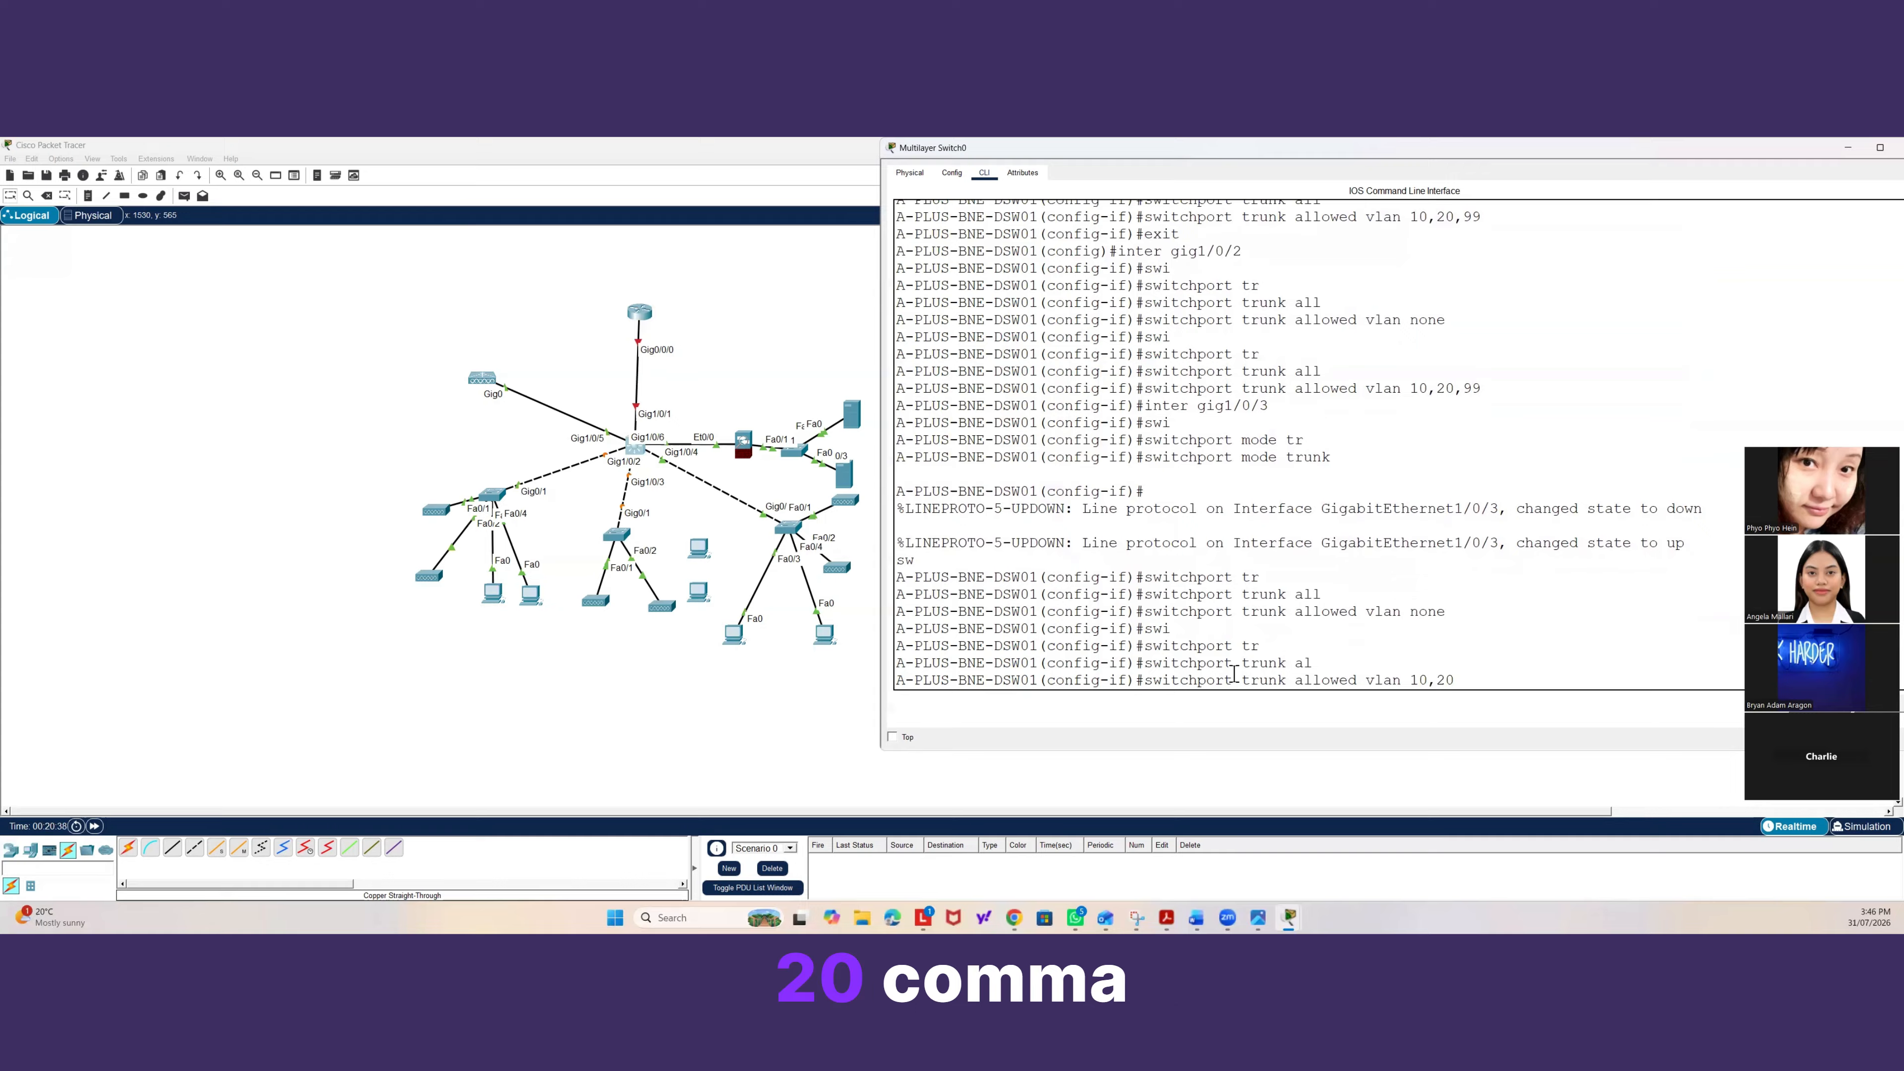
text(,)
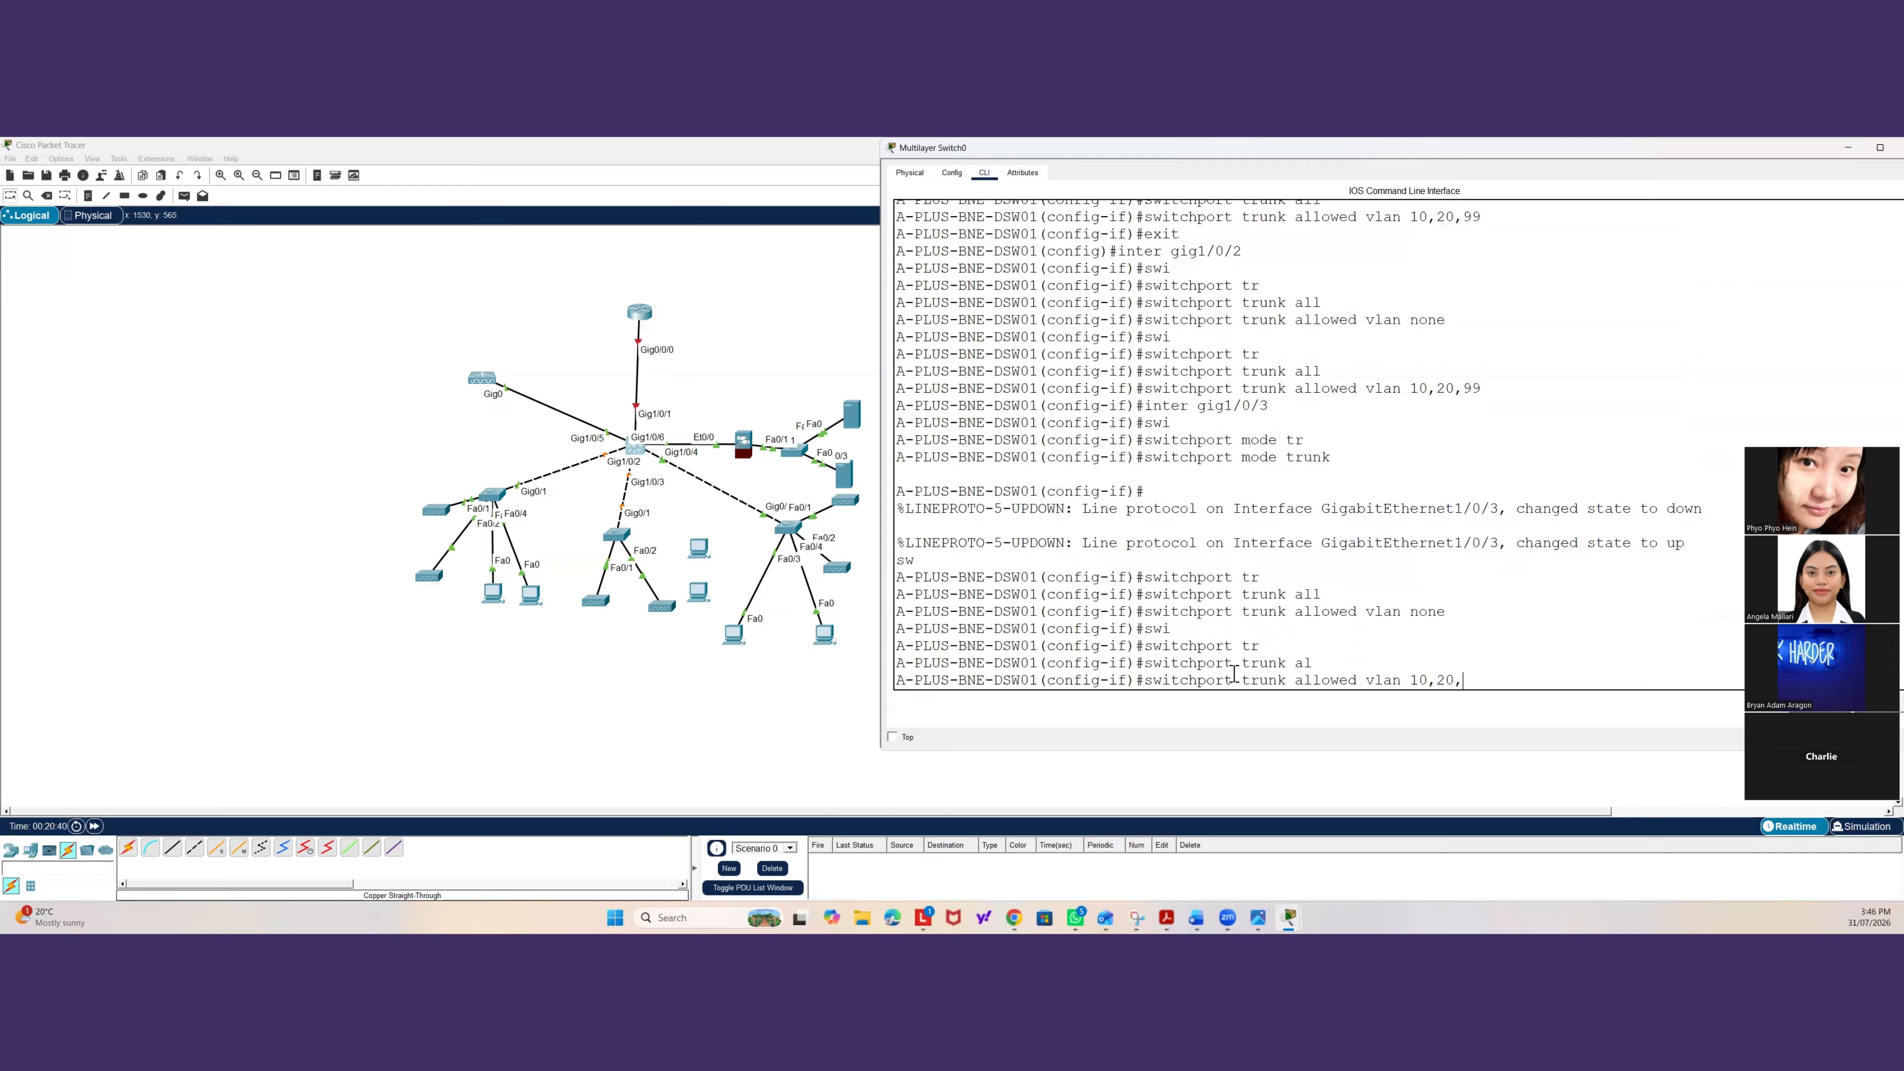
text(99)
key(Return)
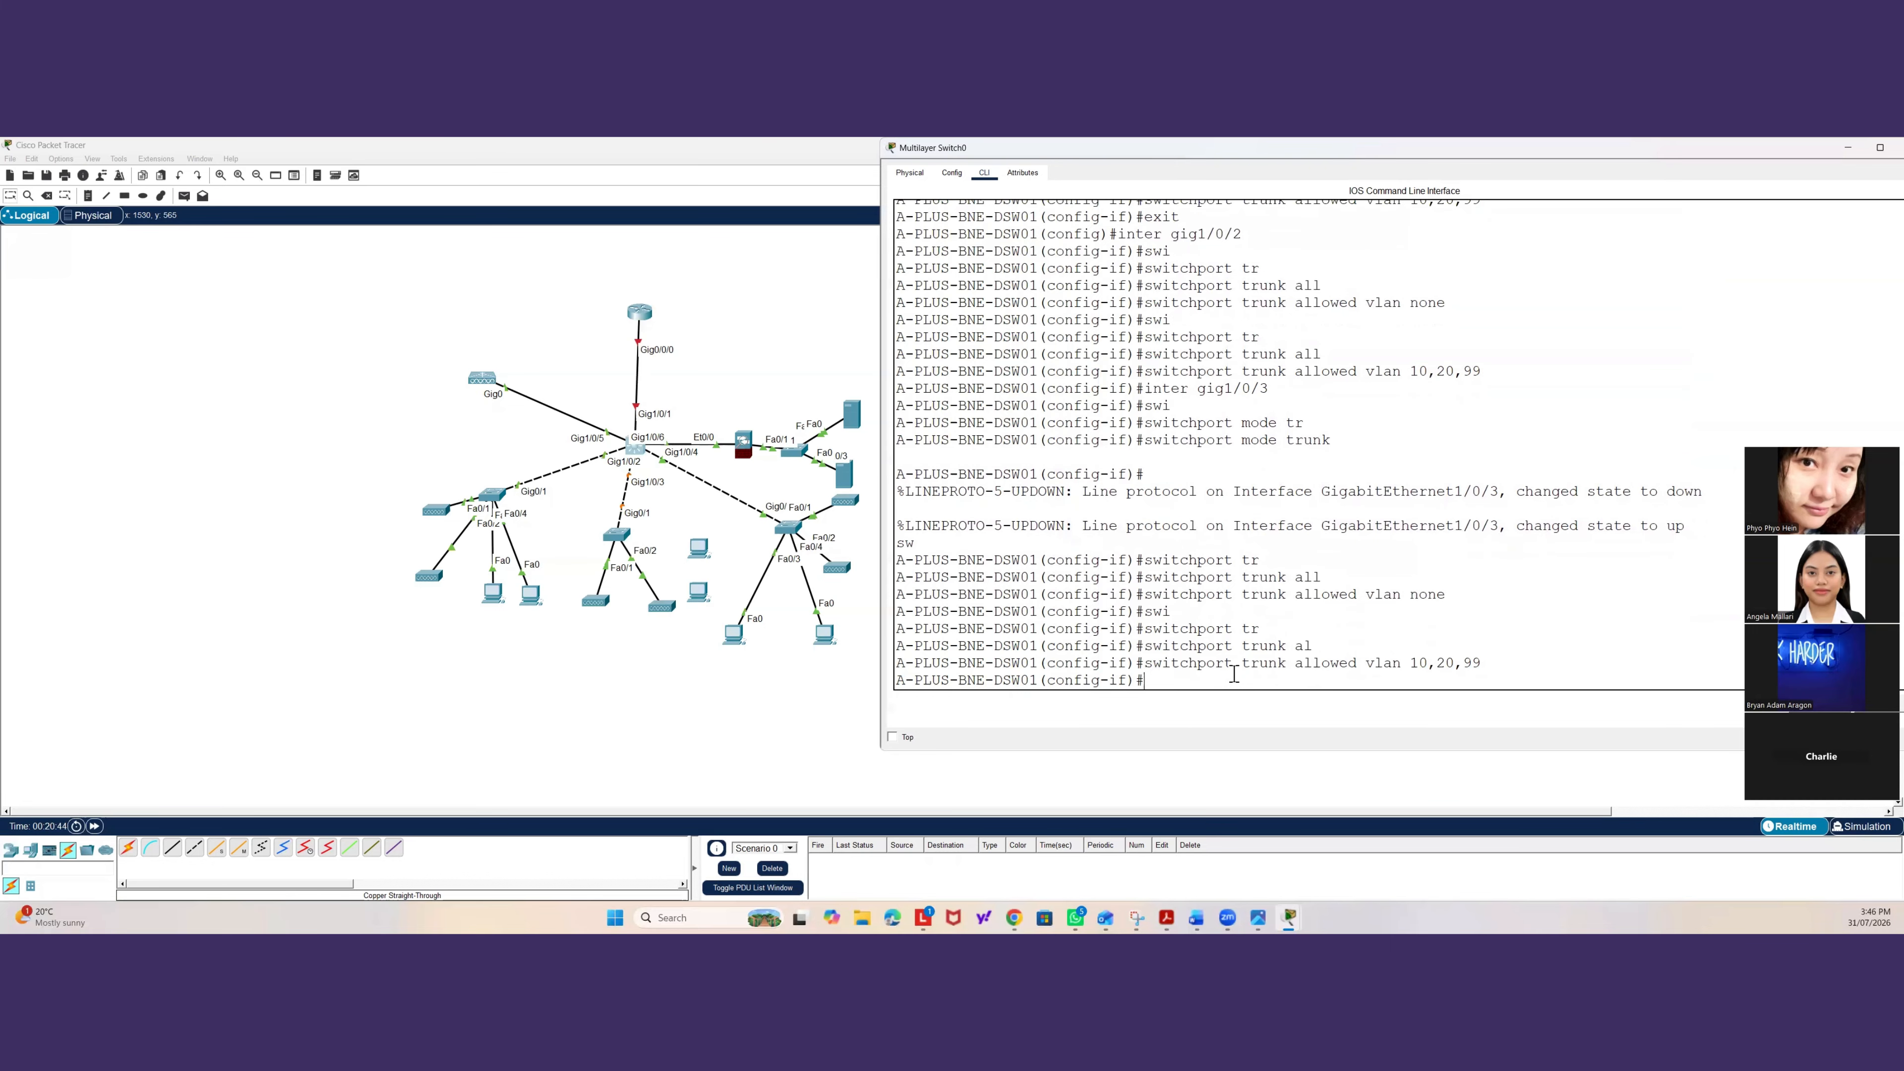
text(exit)
key(Return)
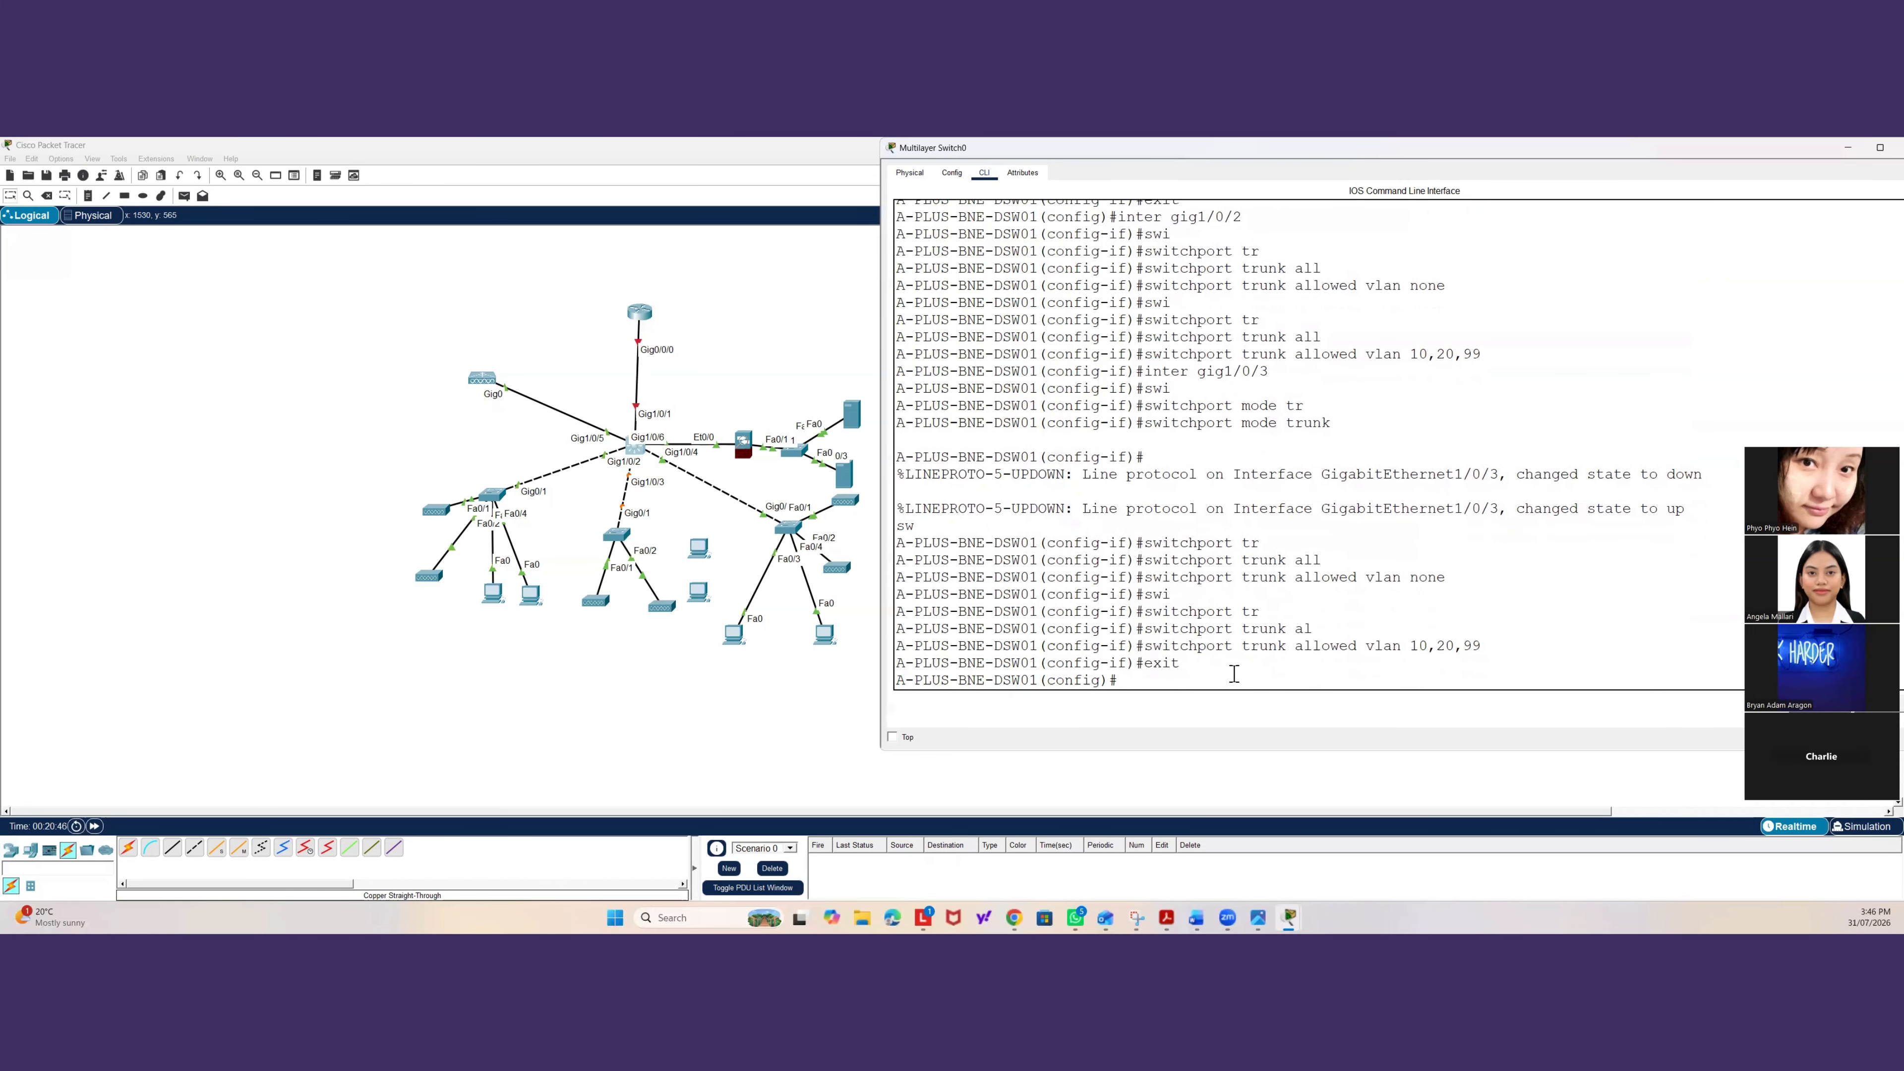
text(inter gig)
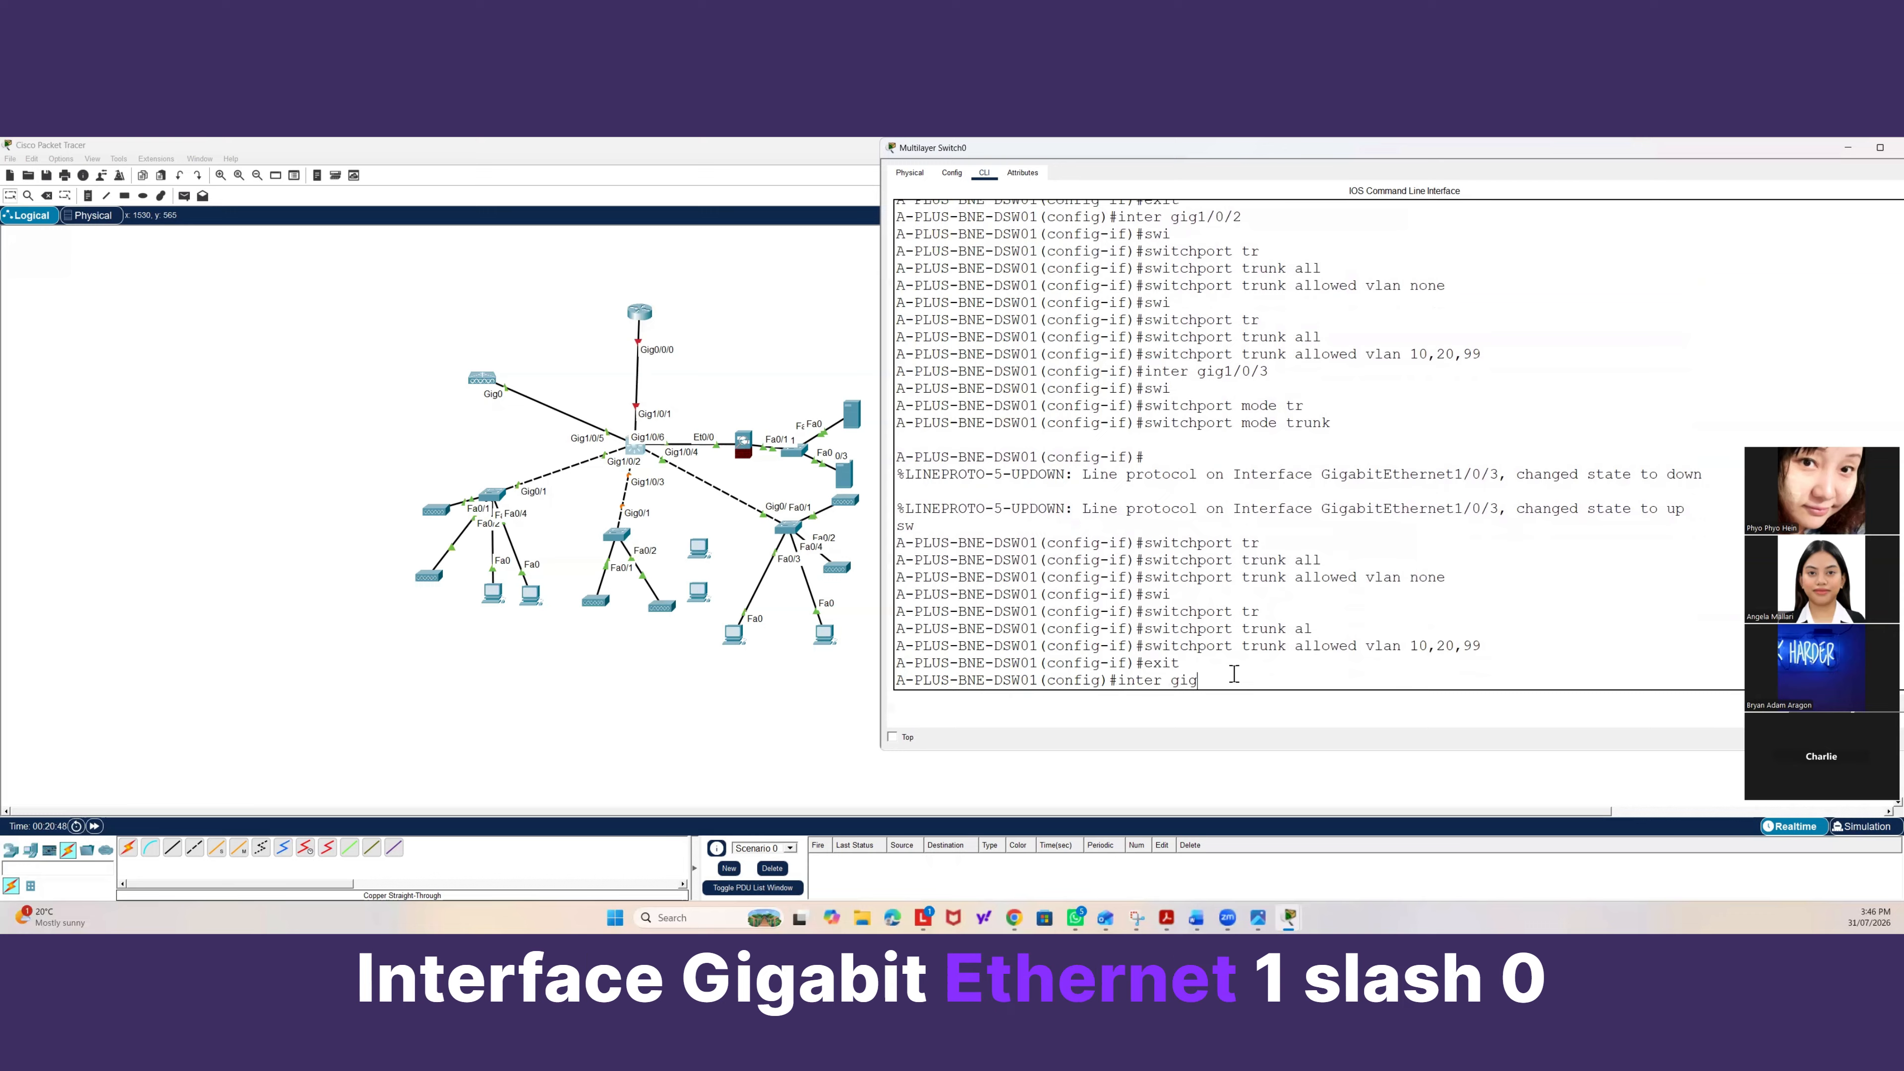
text(1/0/3)
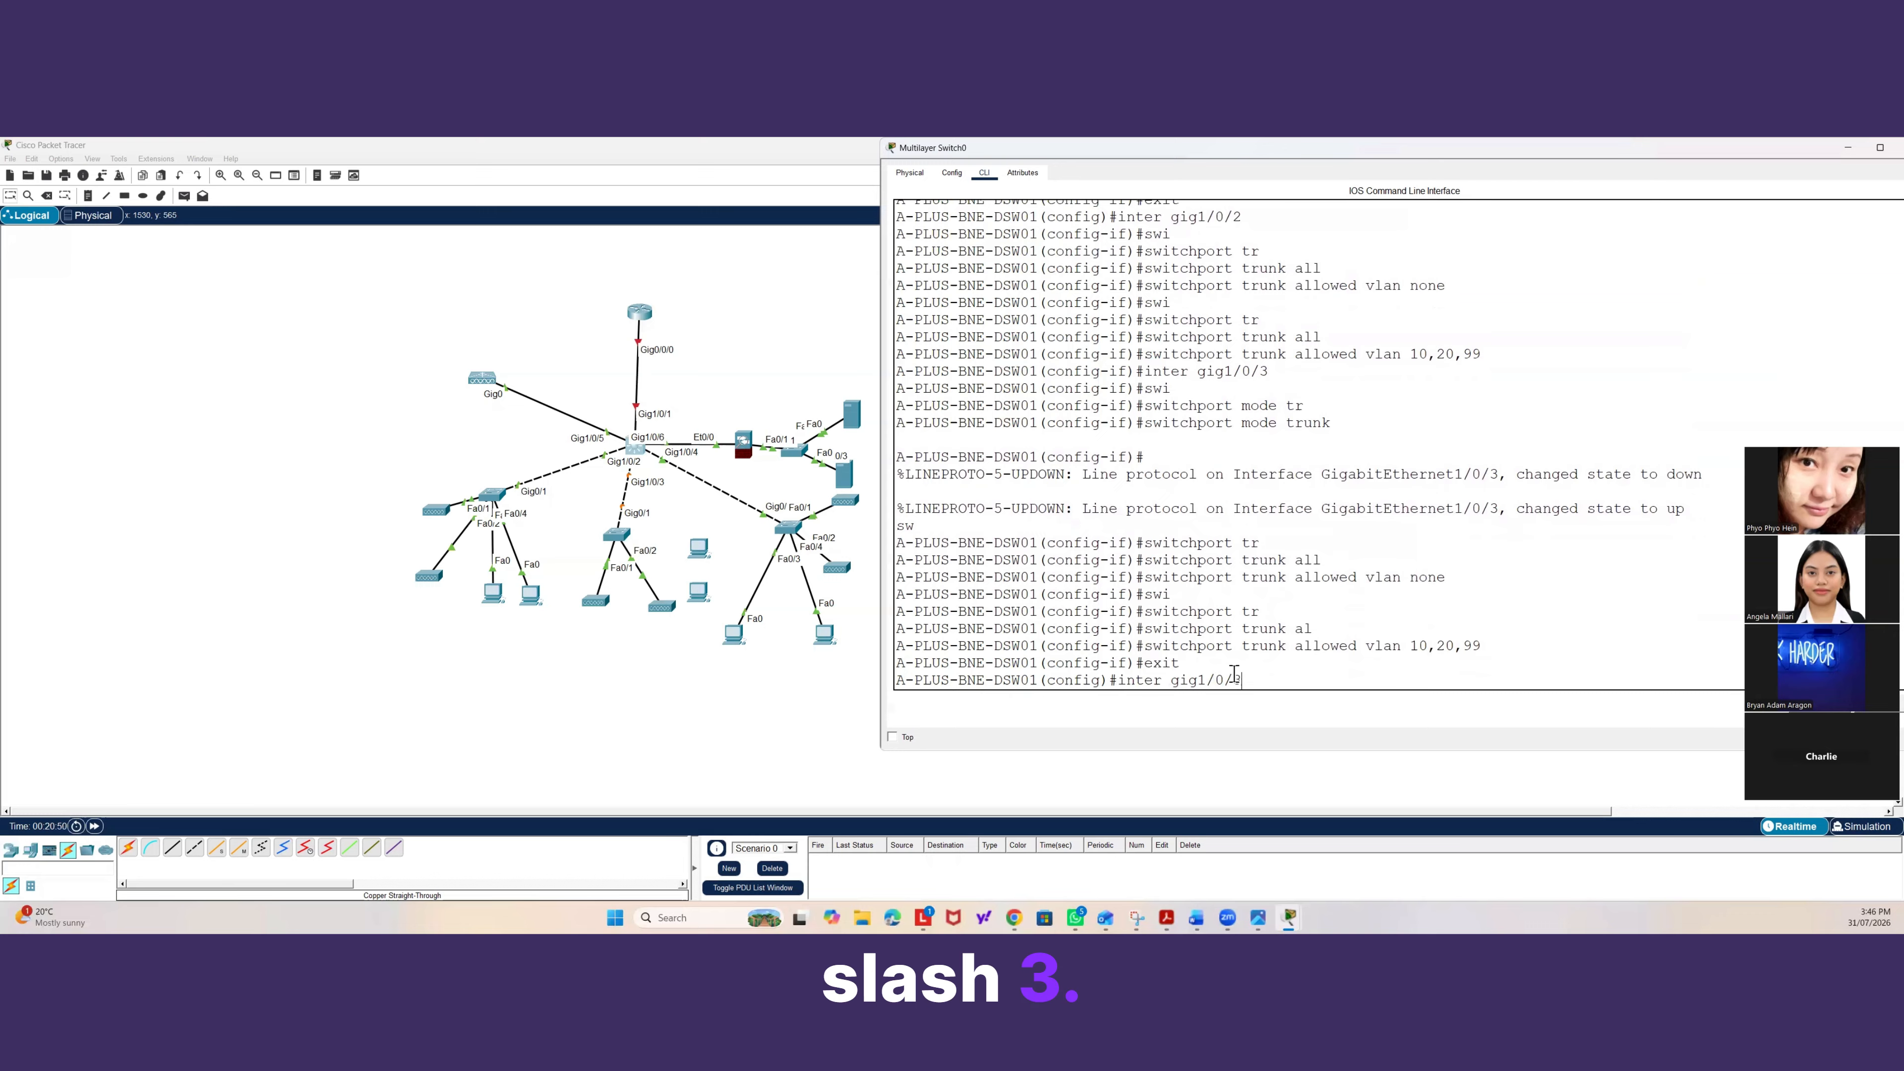
key(Return)
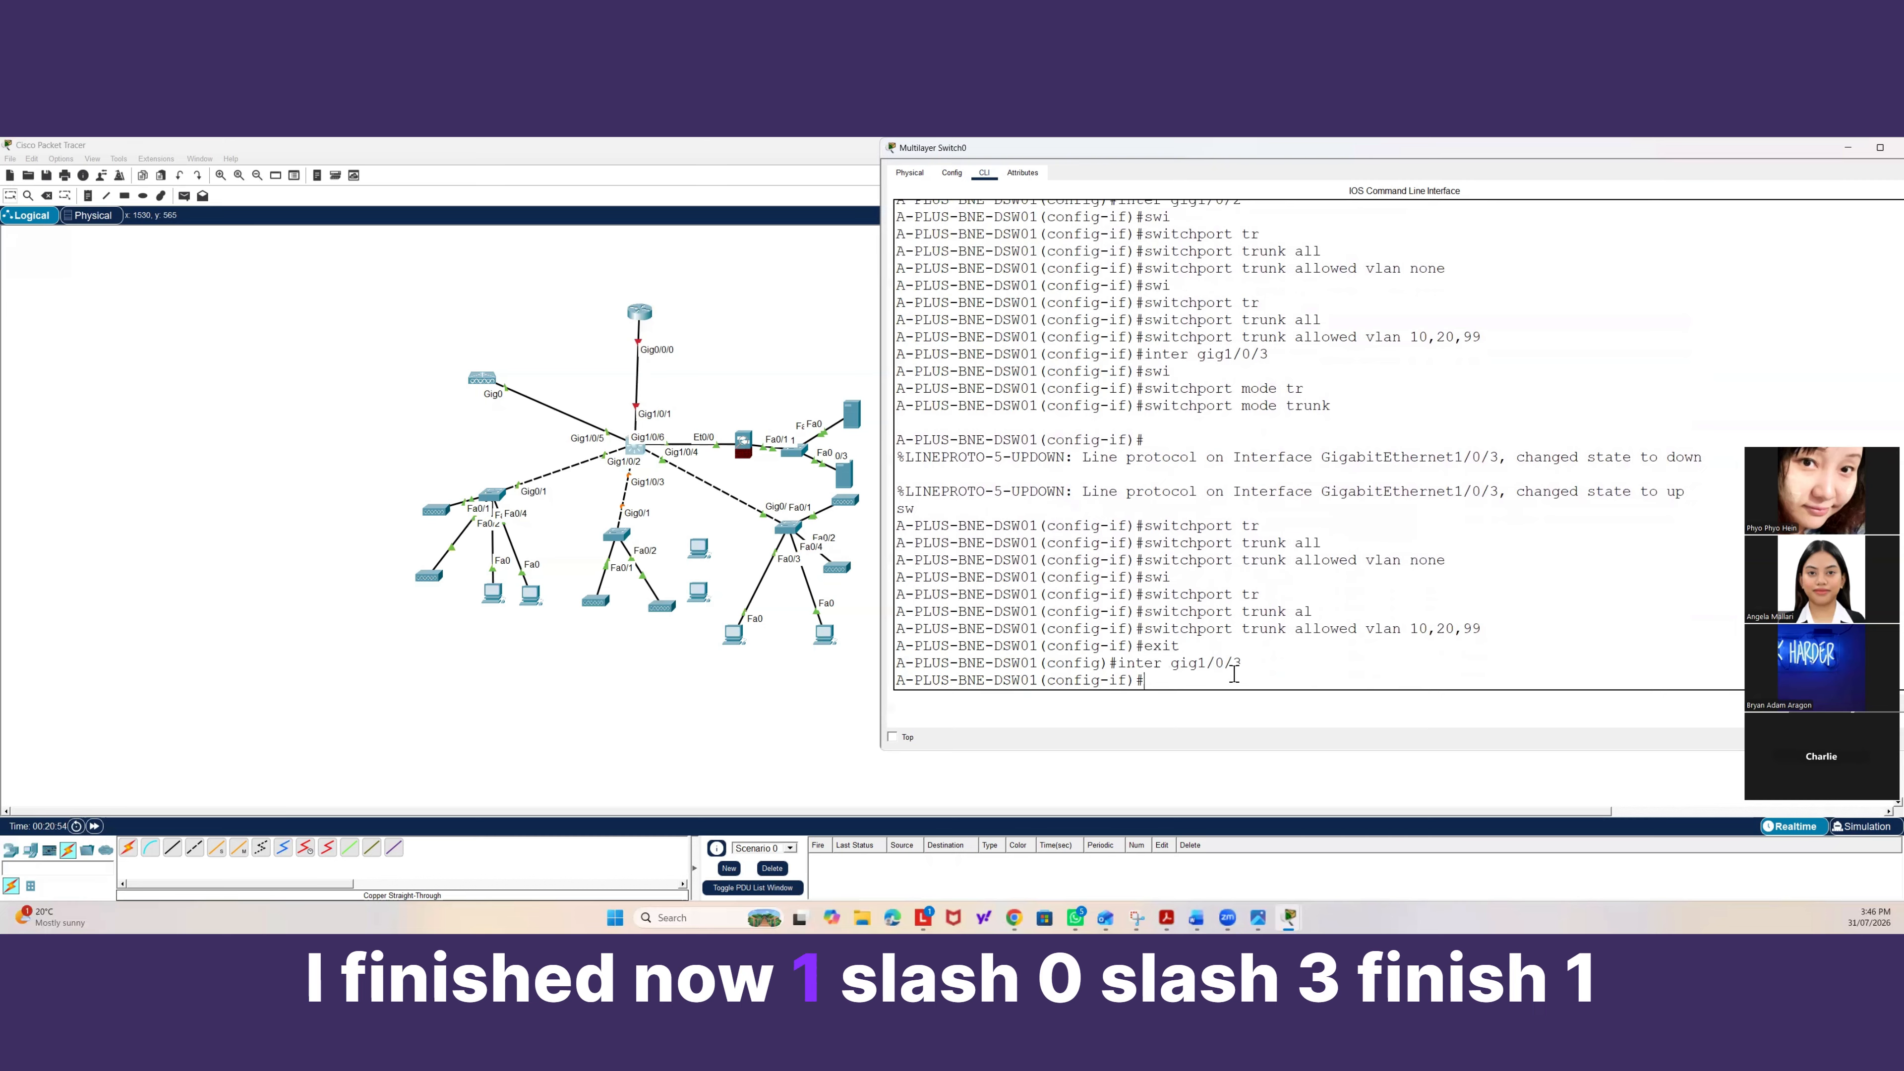
Select interface Gig1/0/4 and set it to switchport mode trunk.
text(inter gig1/0/3)
key(BackSpace)
text(4)
key(Return)
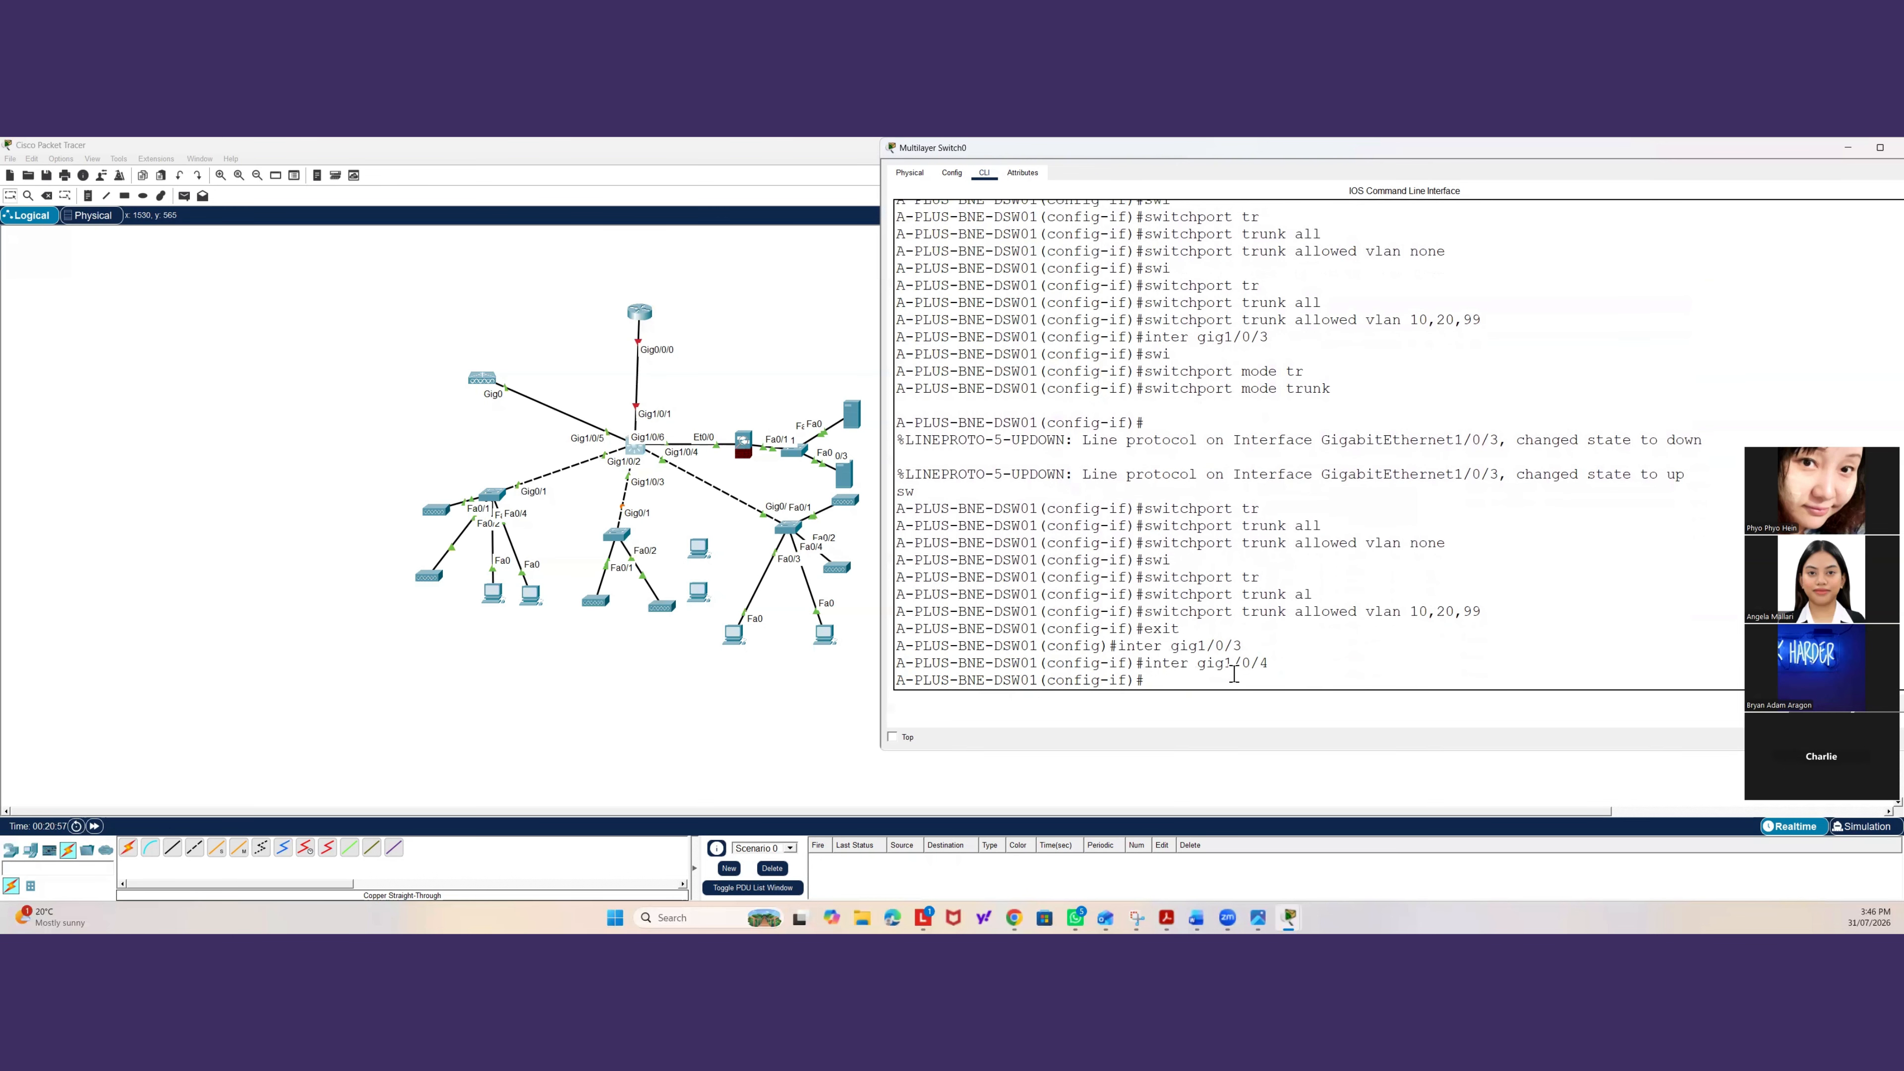
text(sw)
key(Tab)
text(mode tr)
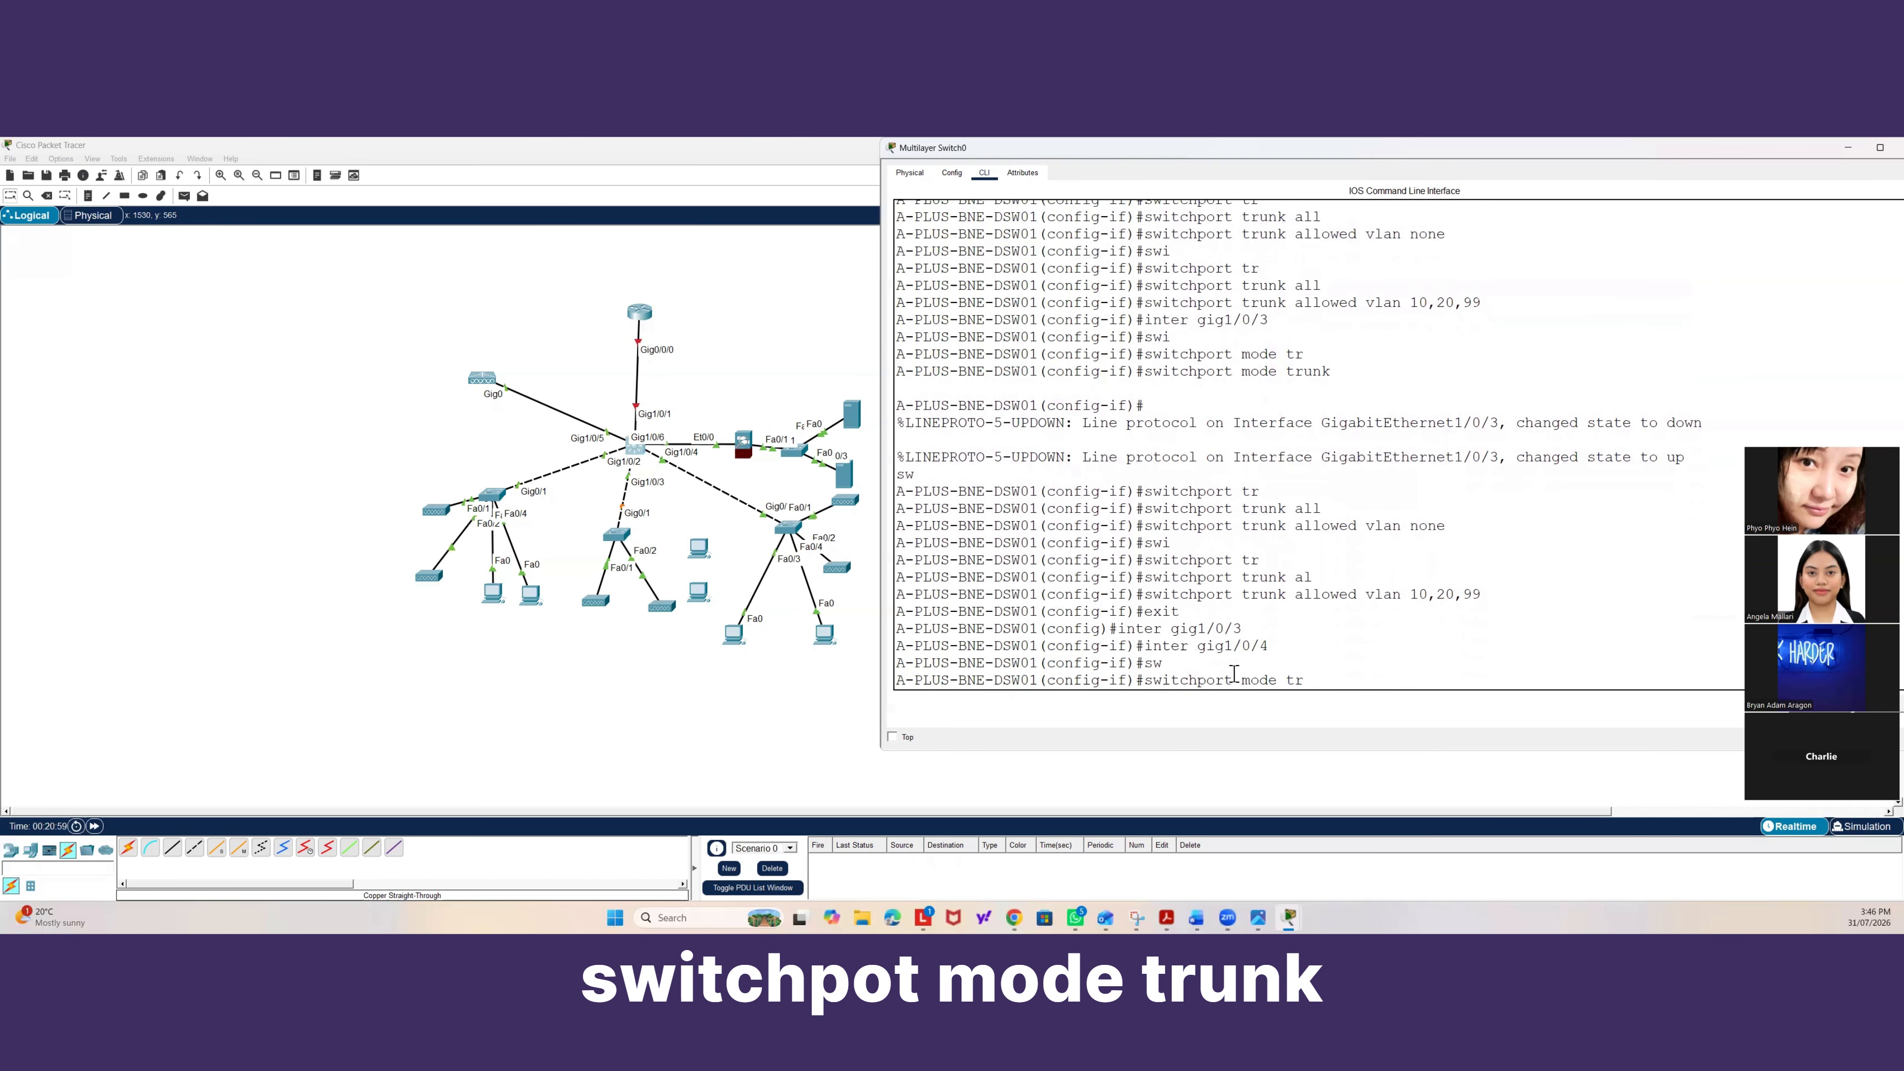
key(Tab)
key(Return)
Set the trunk allowed VLAN list on Gig1/0/4 to none.
text(swi)
key(Tab)
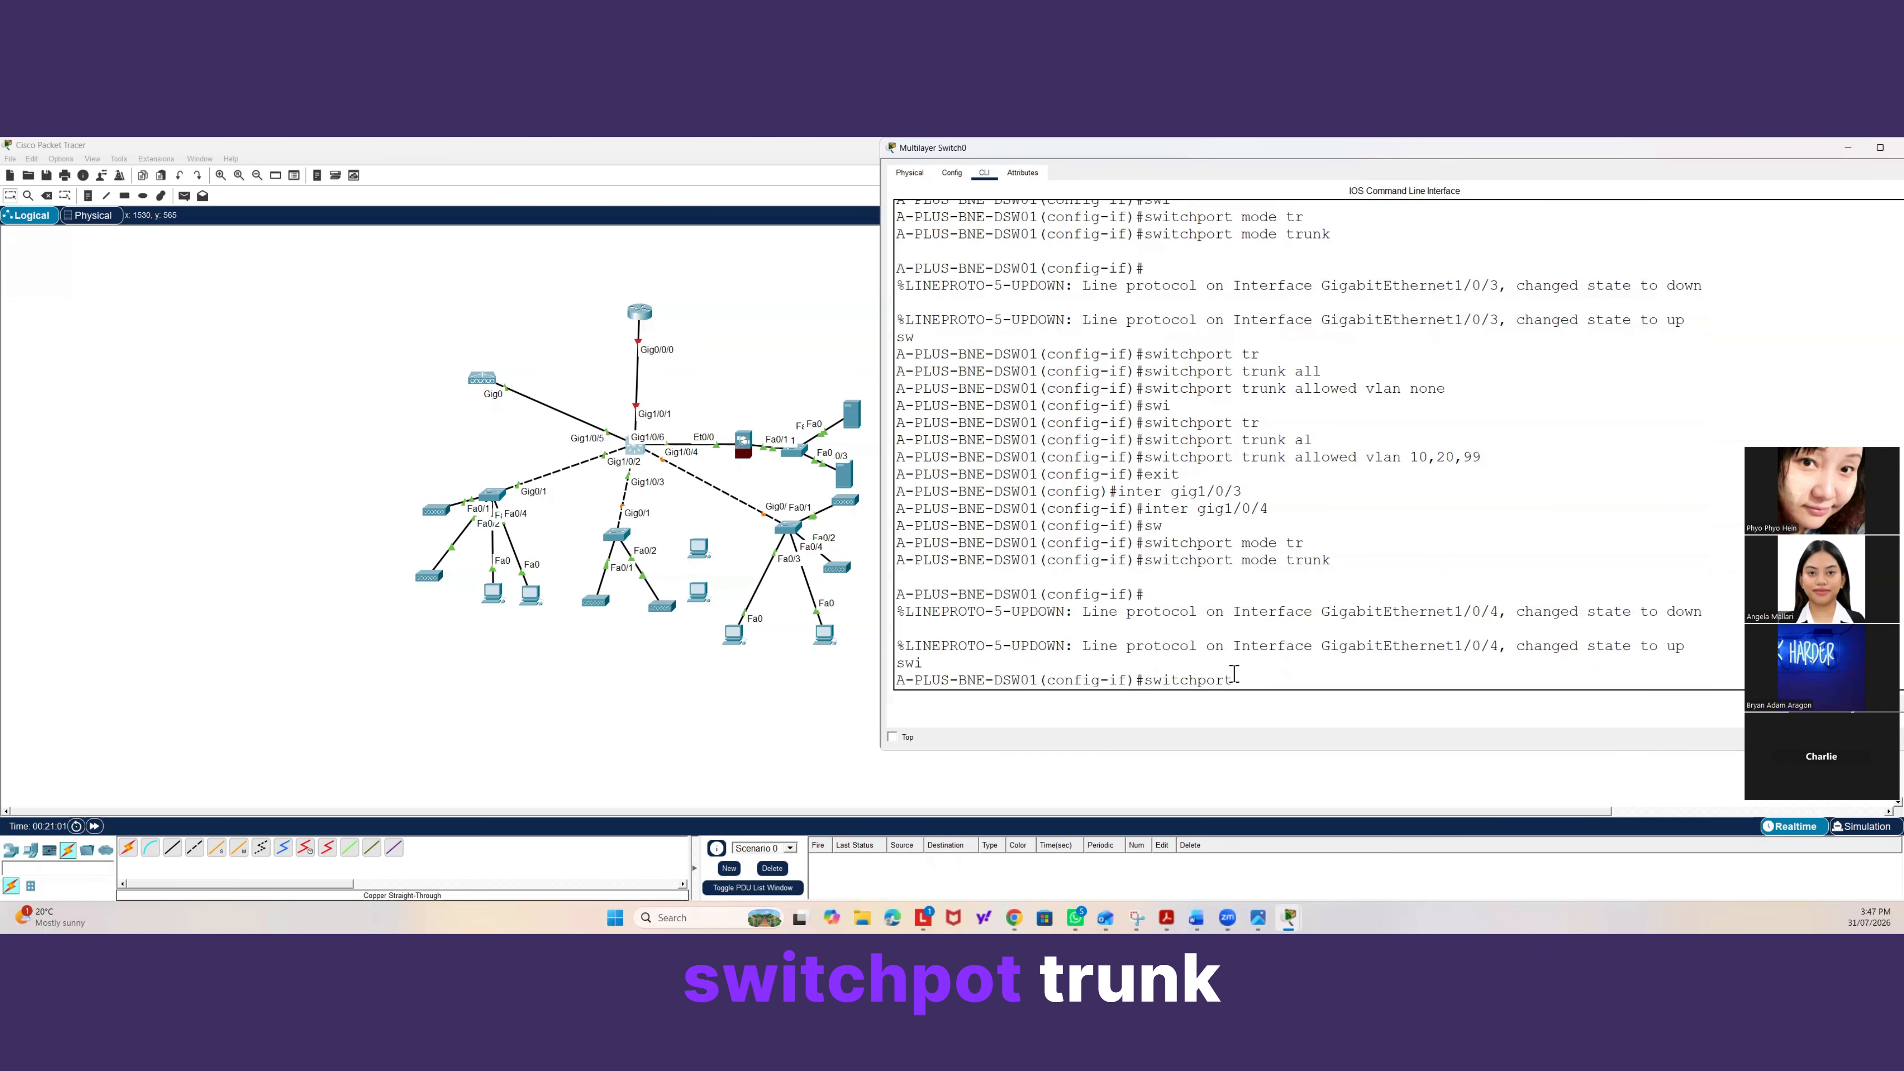
text(tr)
key(Tab)
text(all)
key(Tab)
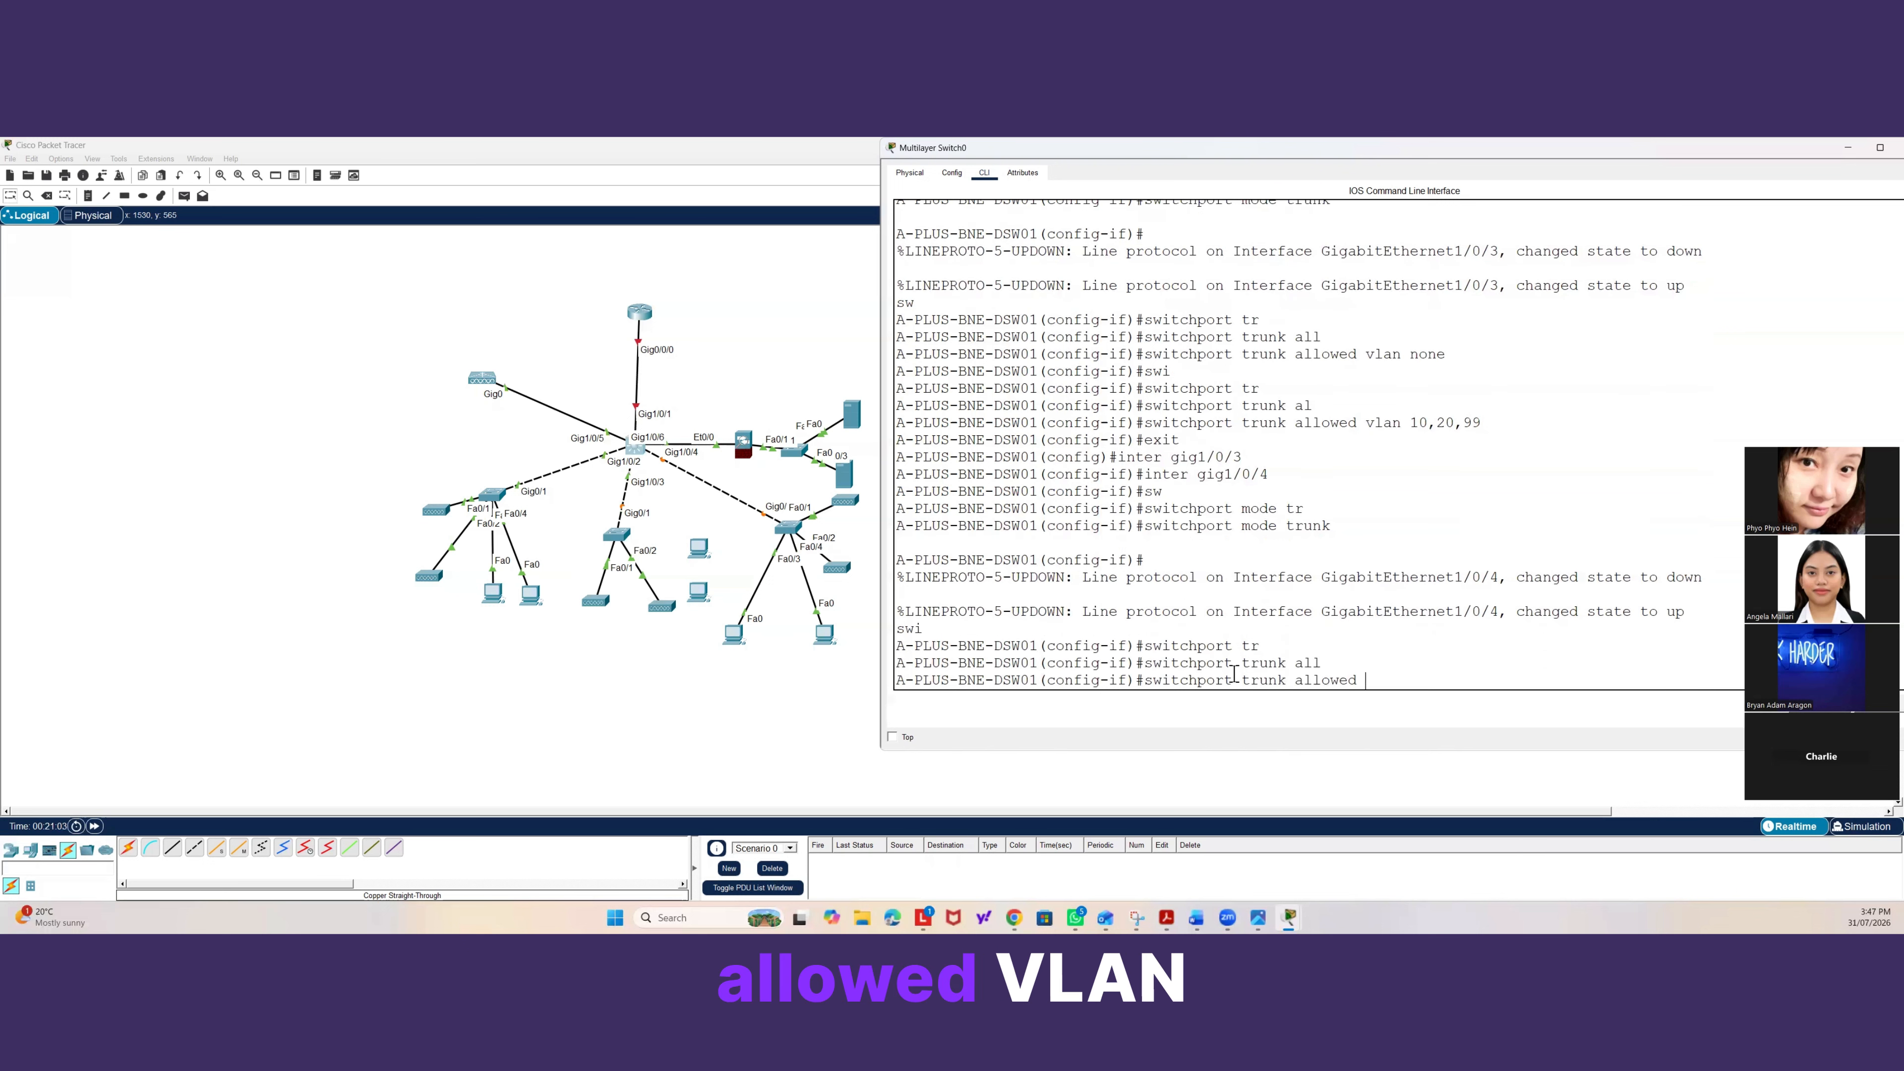
text(v)
key(Tab)
text(no)
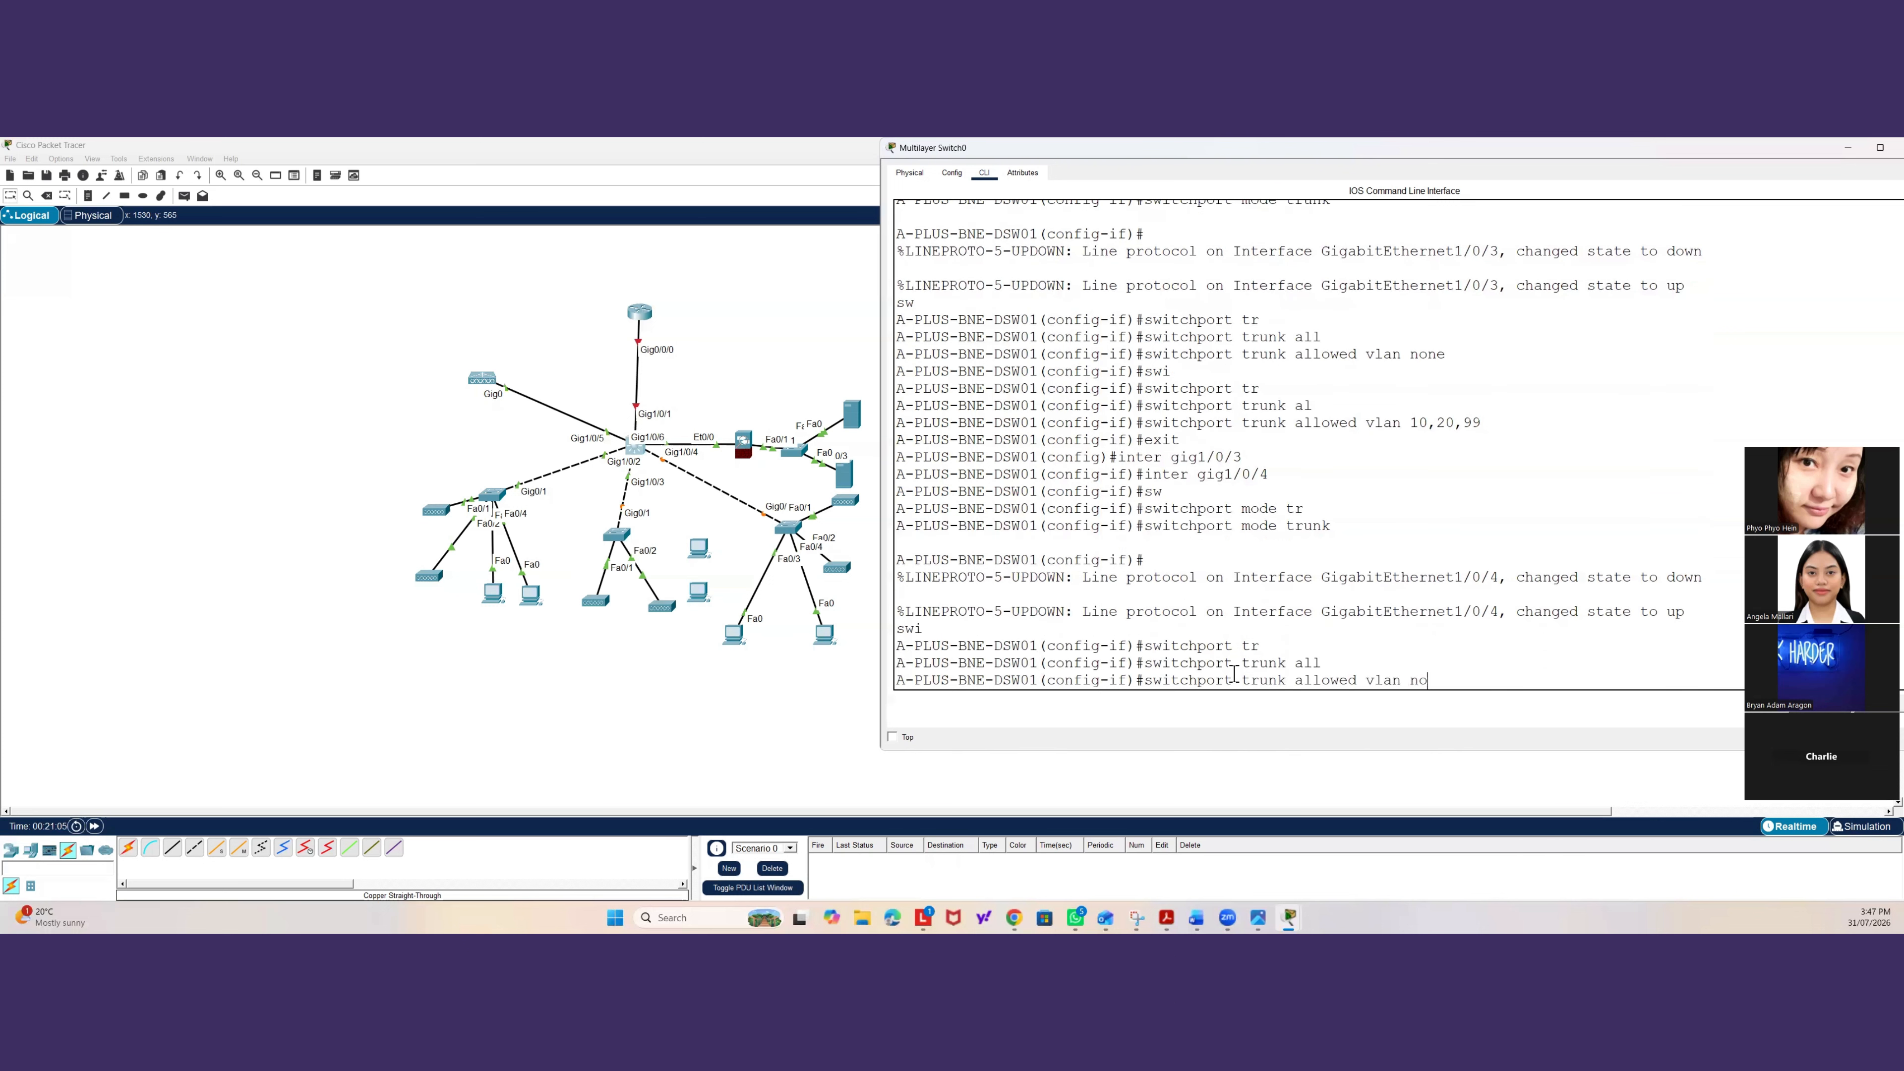
key(Tab)
key(Return)
Allow only VLANs 10, 20 and 99 on the Gig1/0/4 trunk.
text(swi)
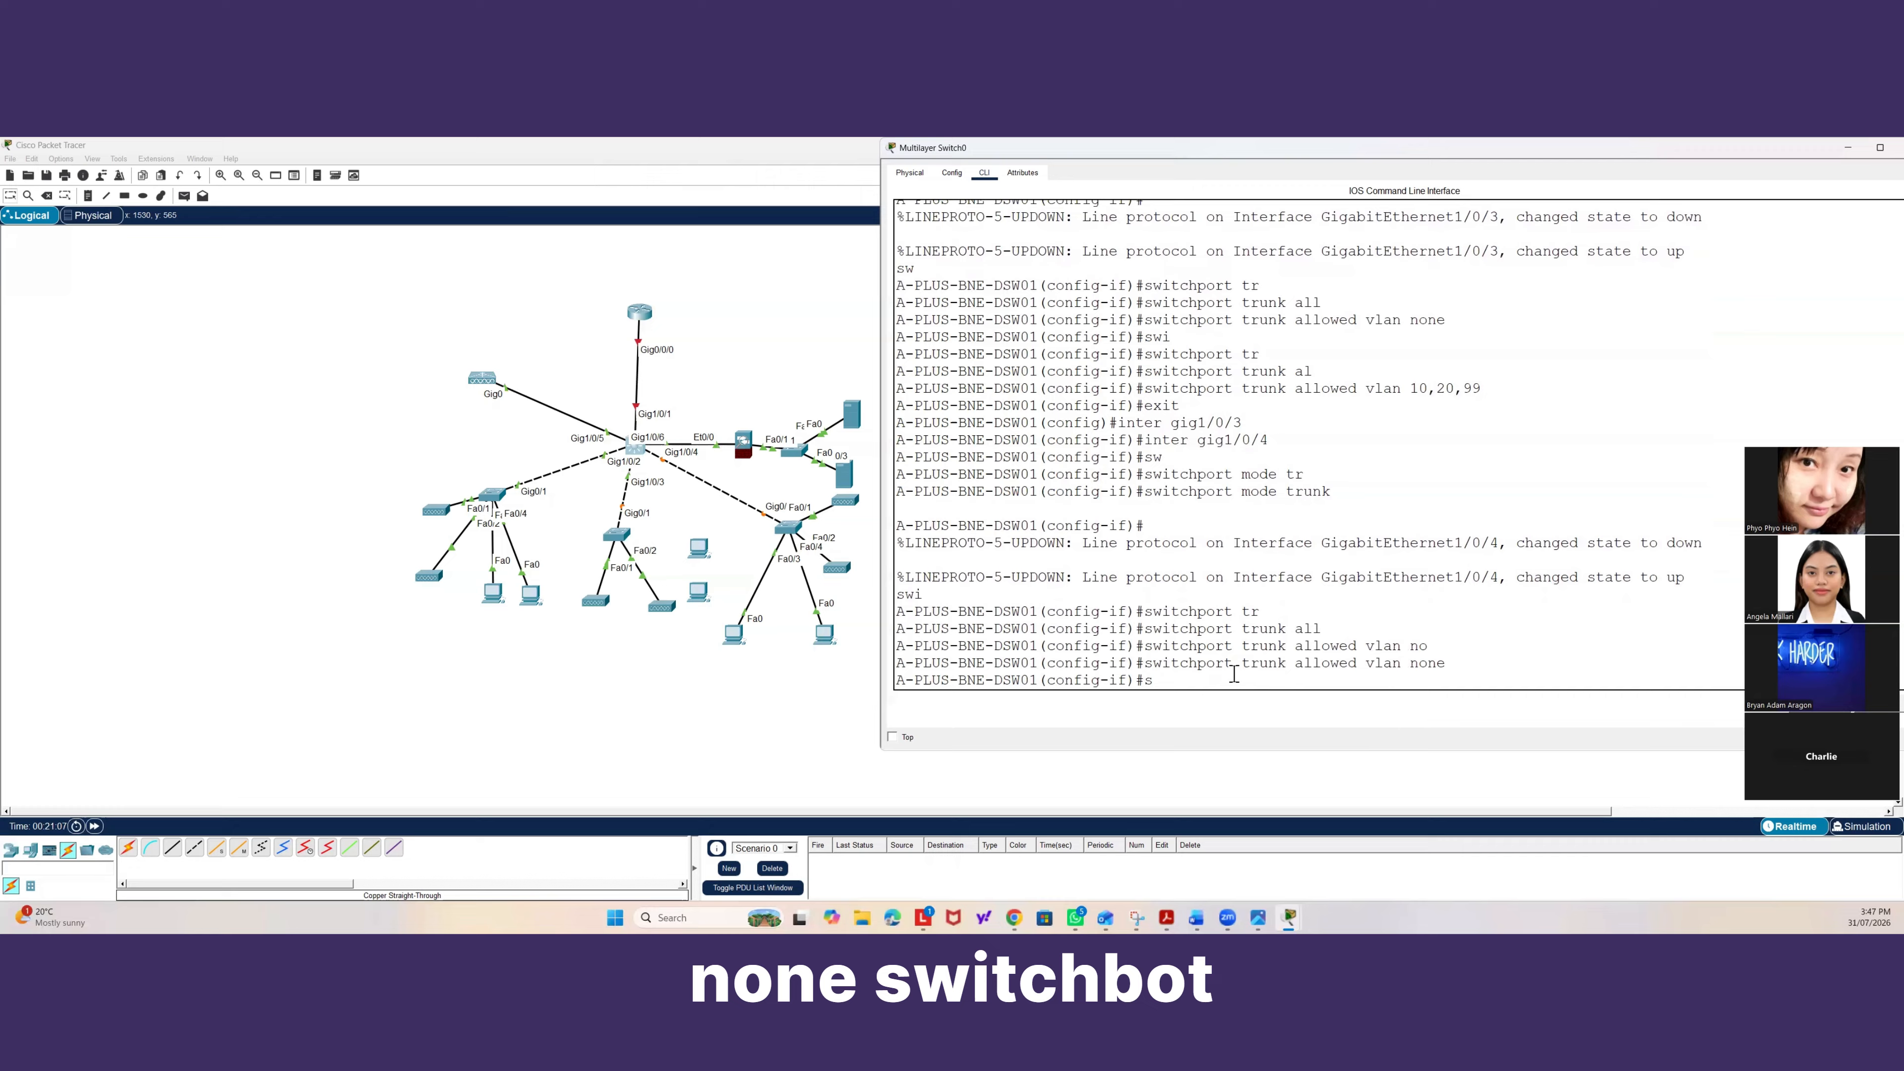
key(Tab)
text(tr)
key(Tab)
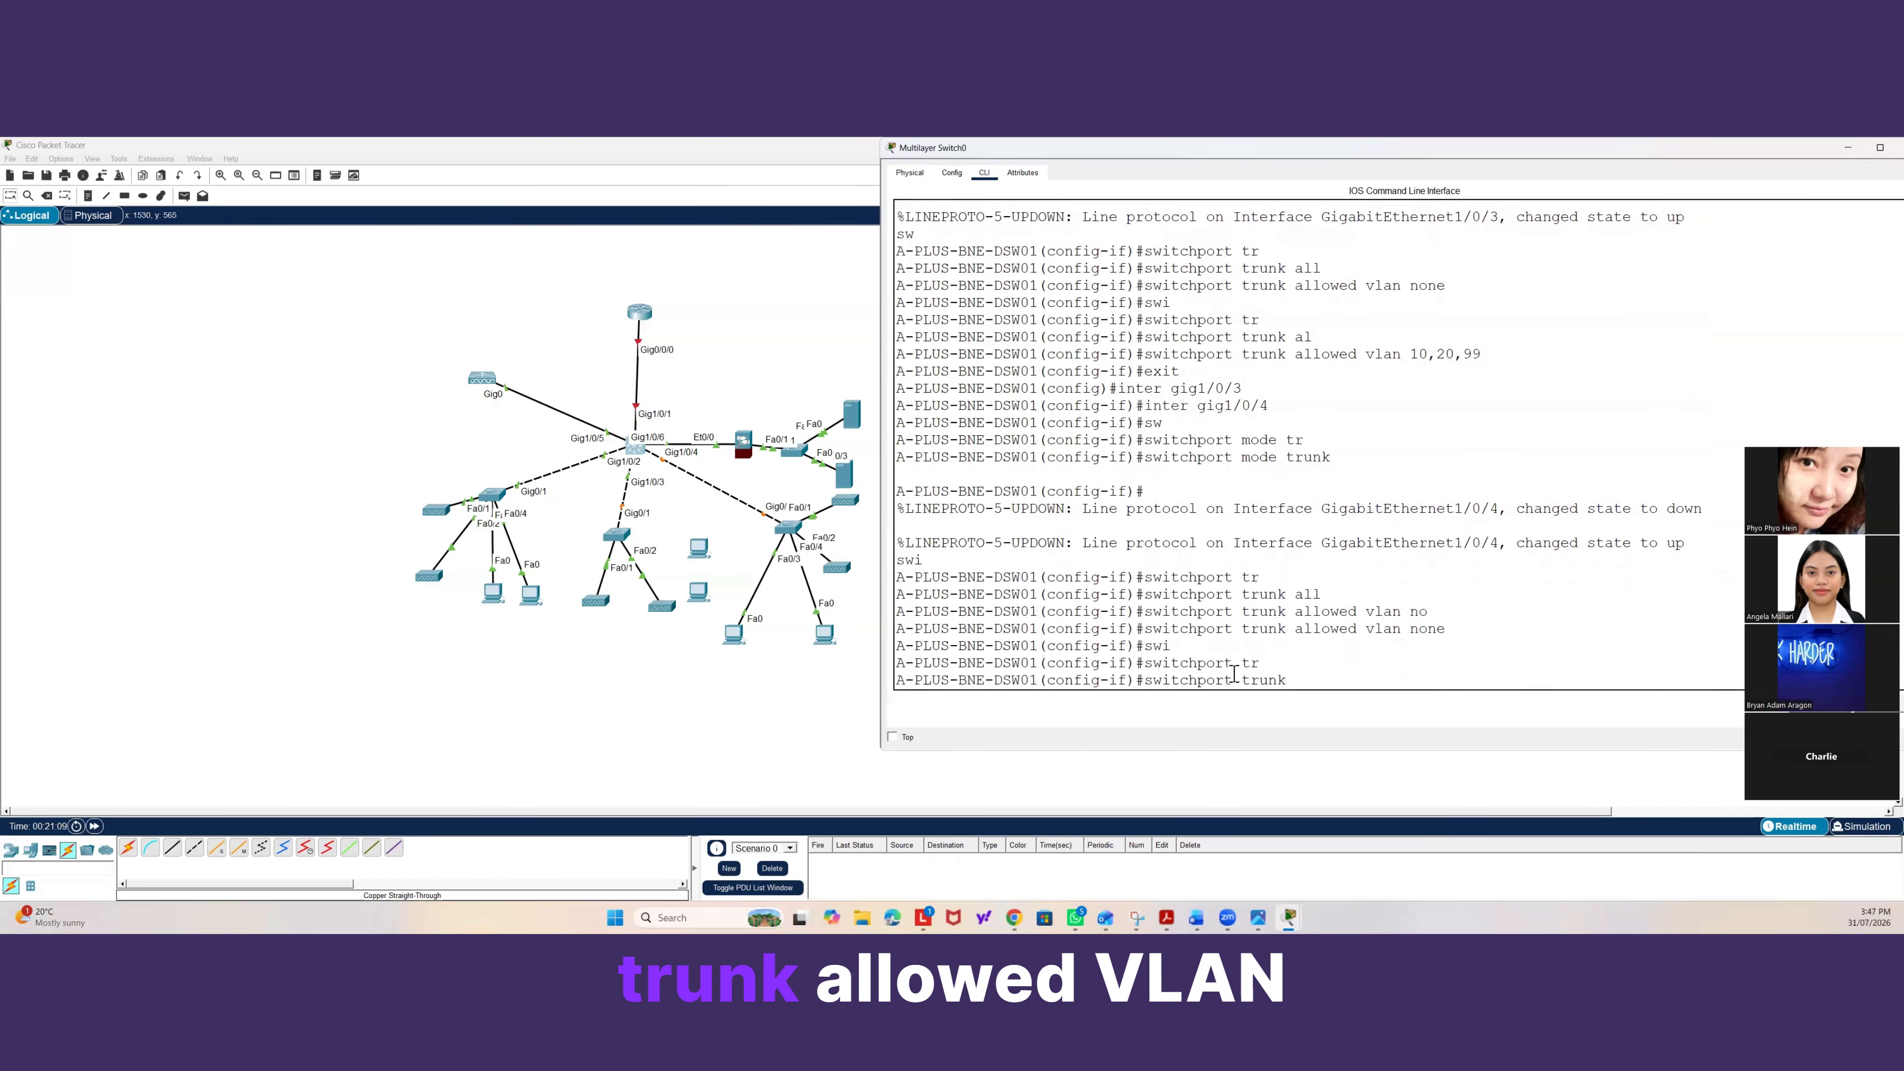
text(all)
key(Tab)
text(vlan)
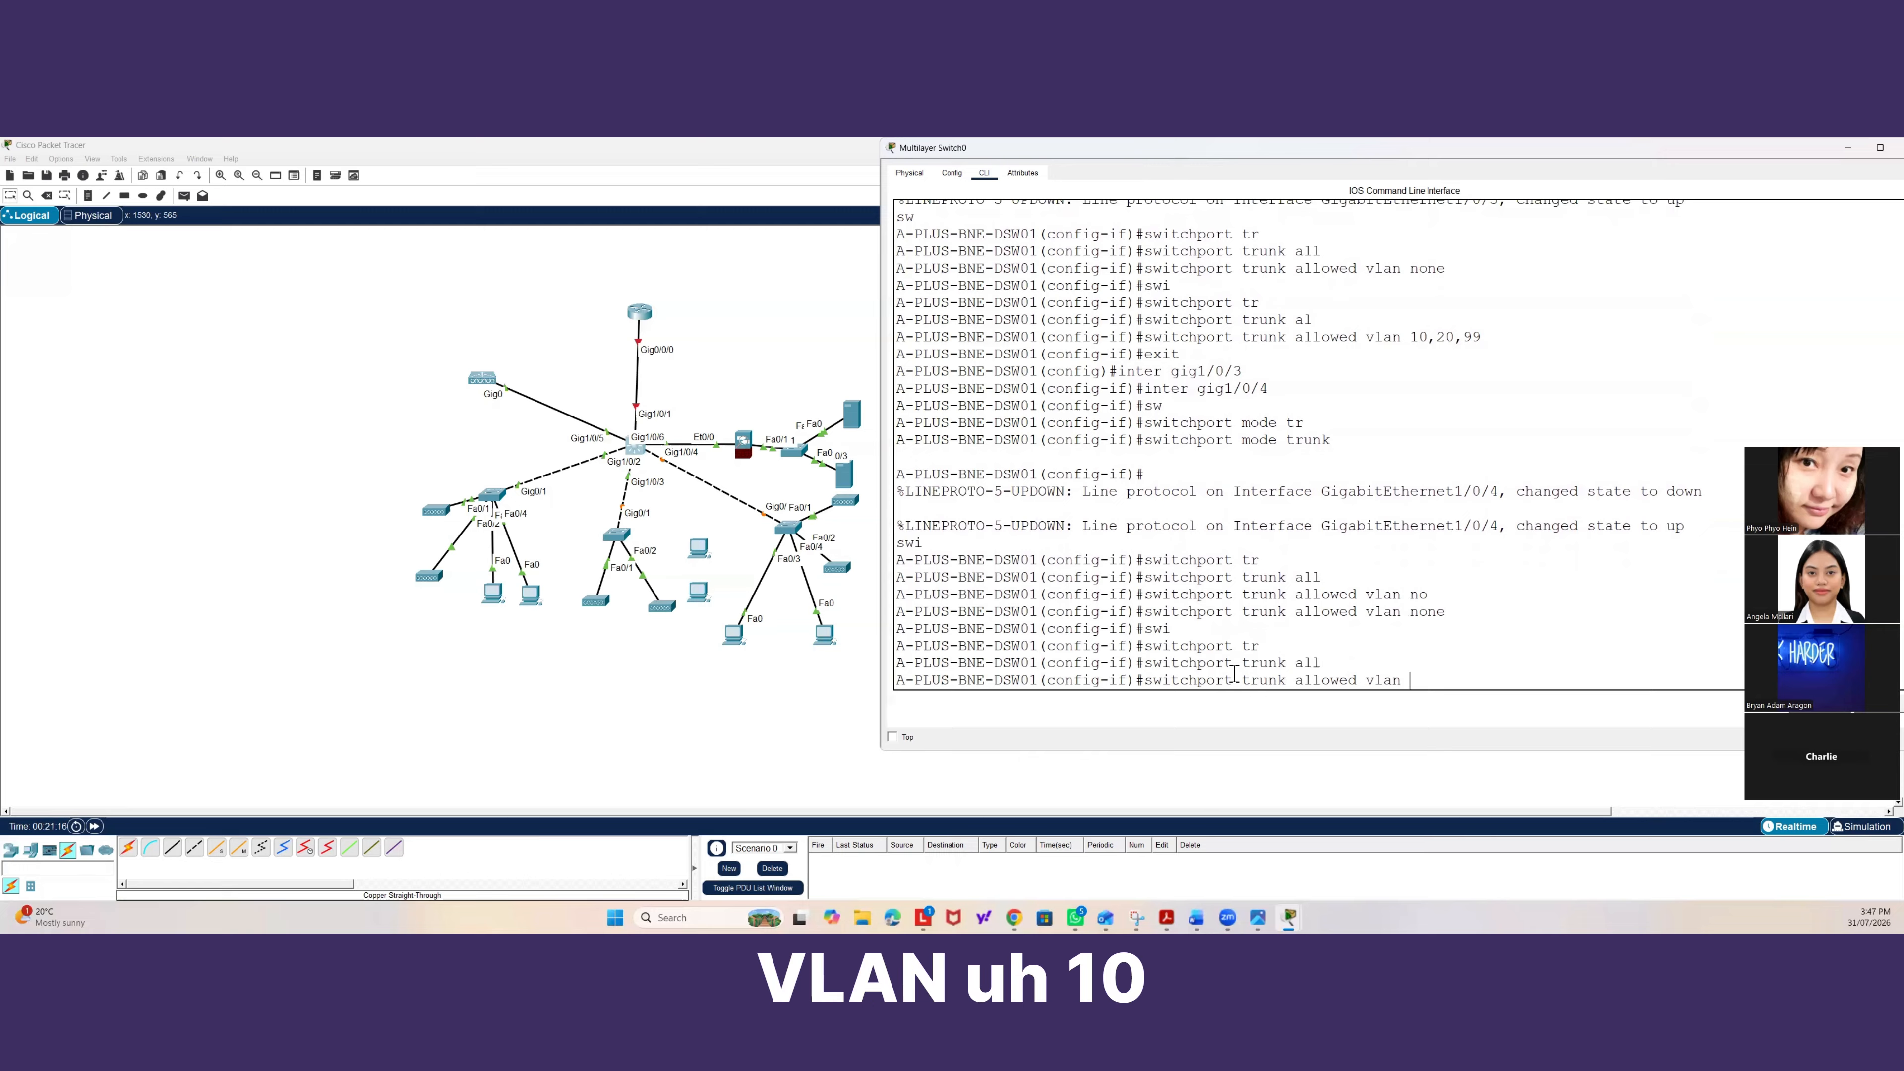
text(10)
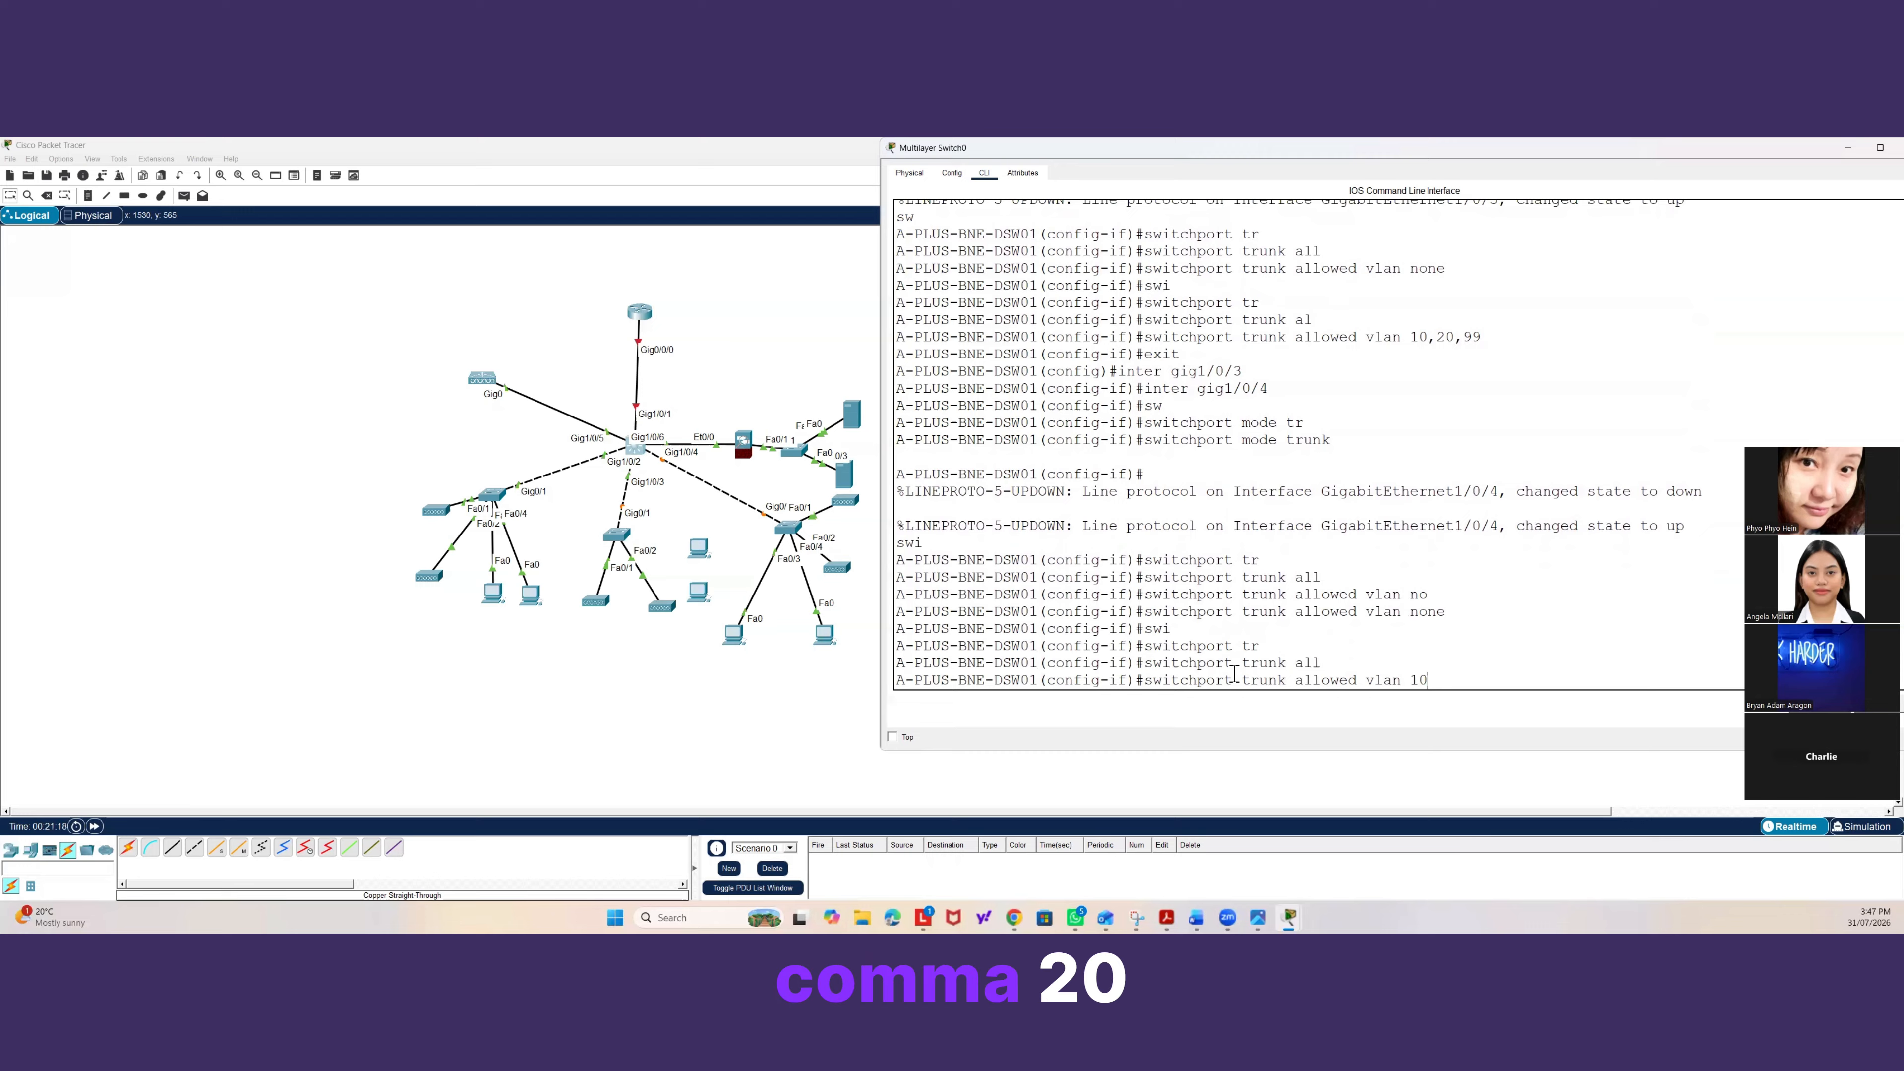
text(,20)
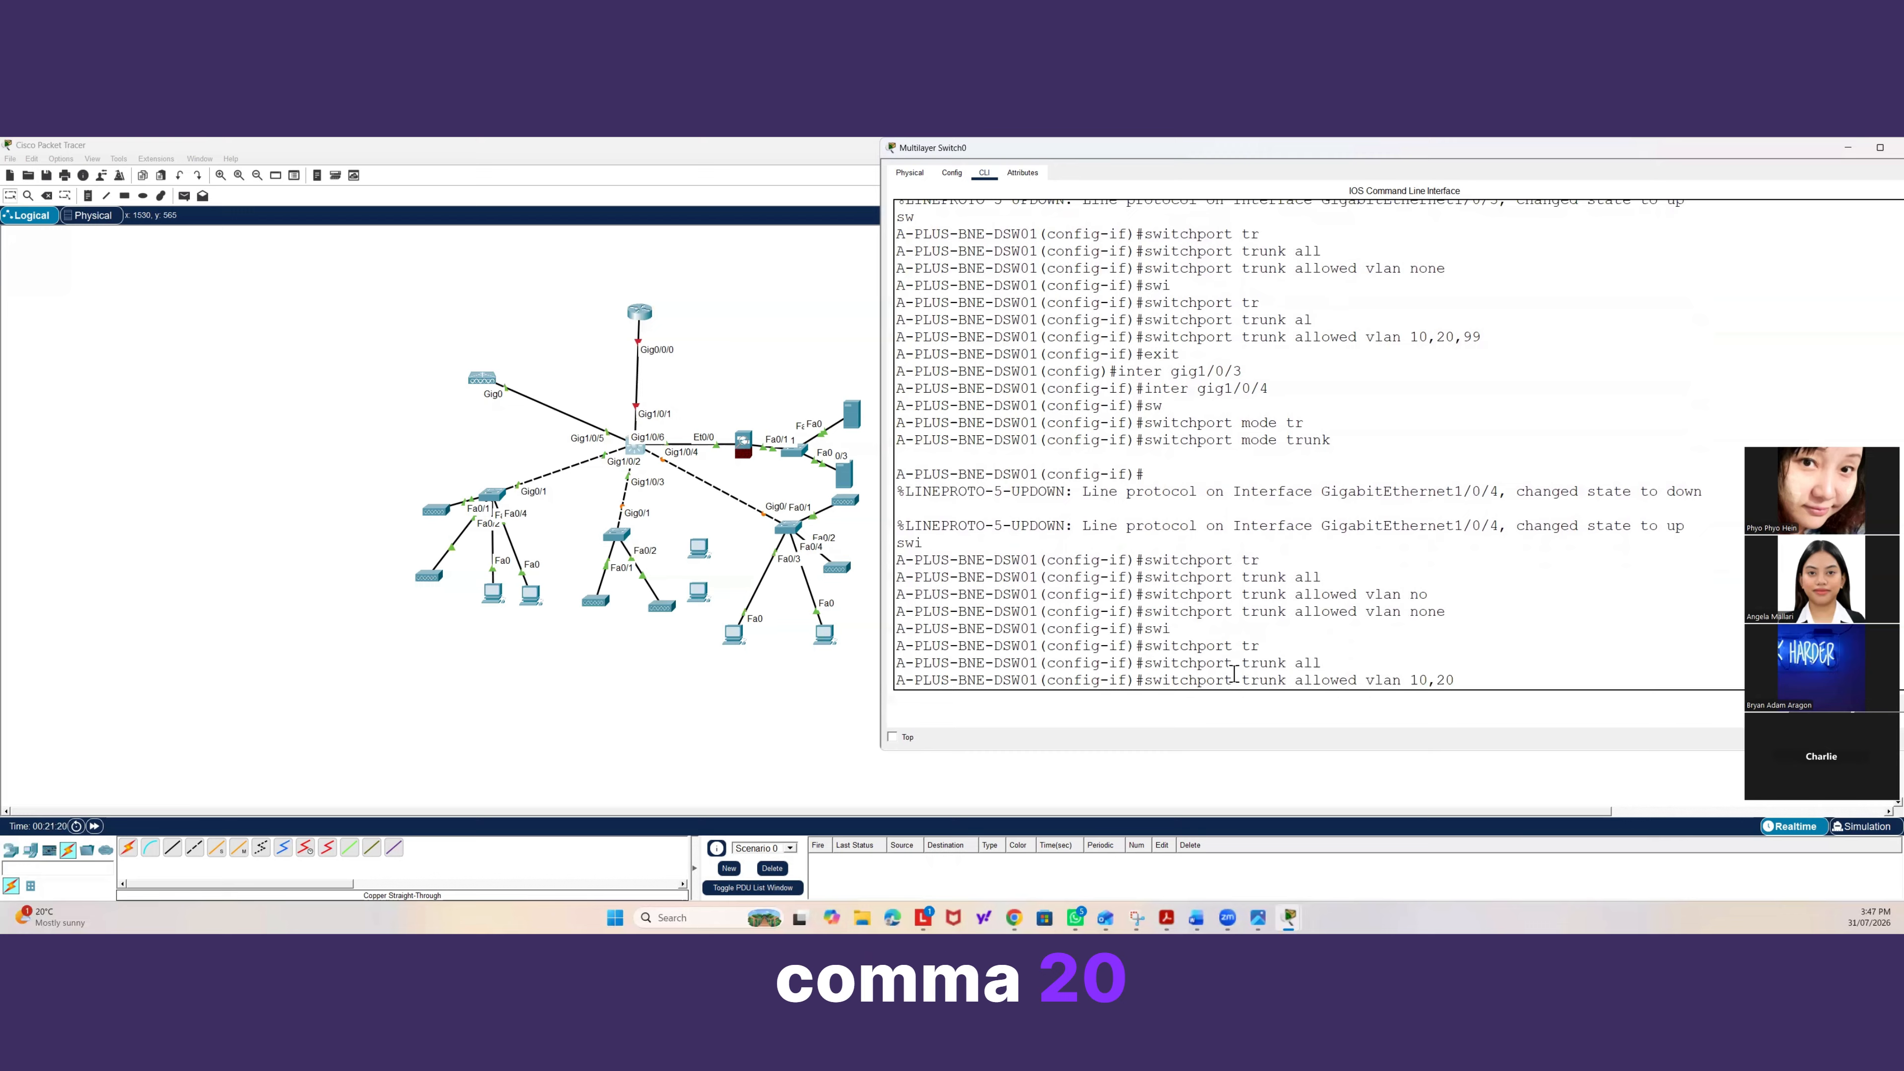
text(,)
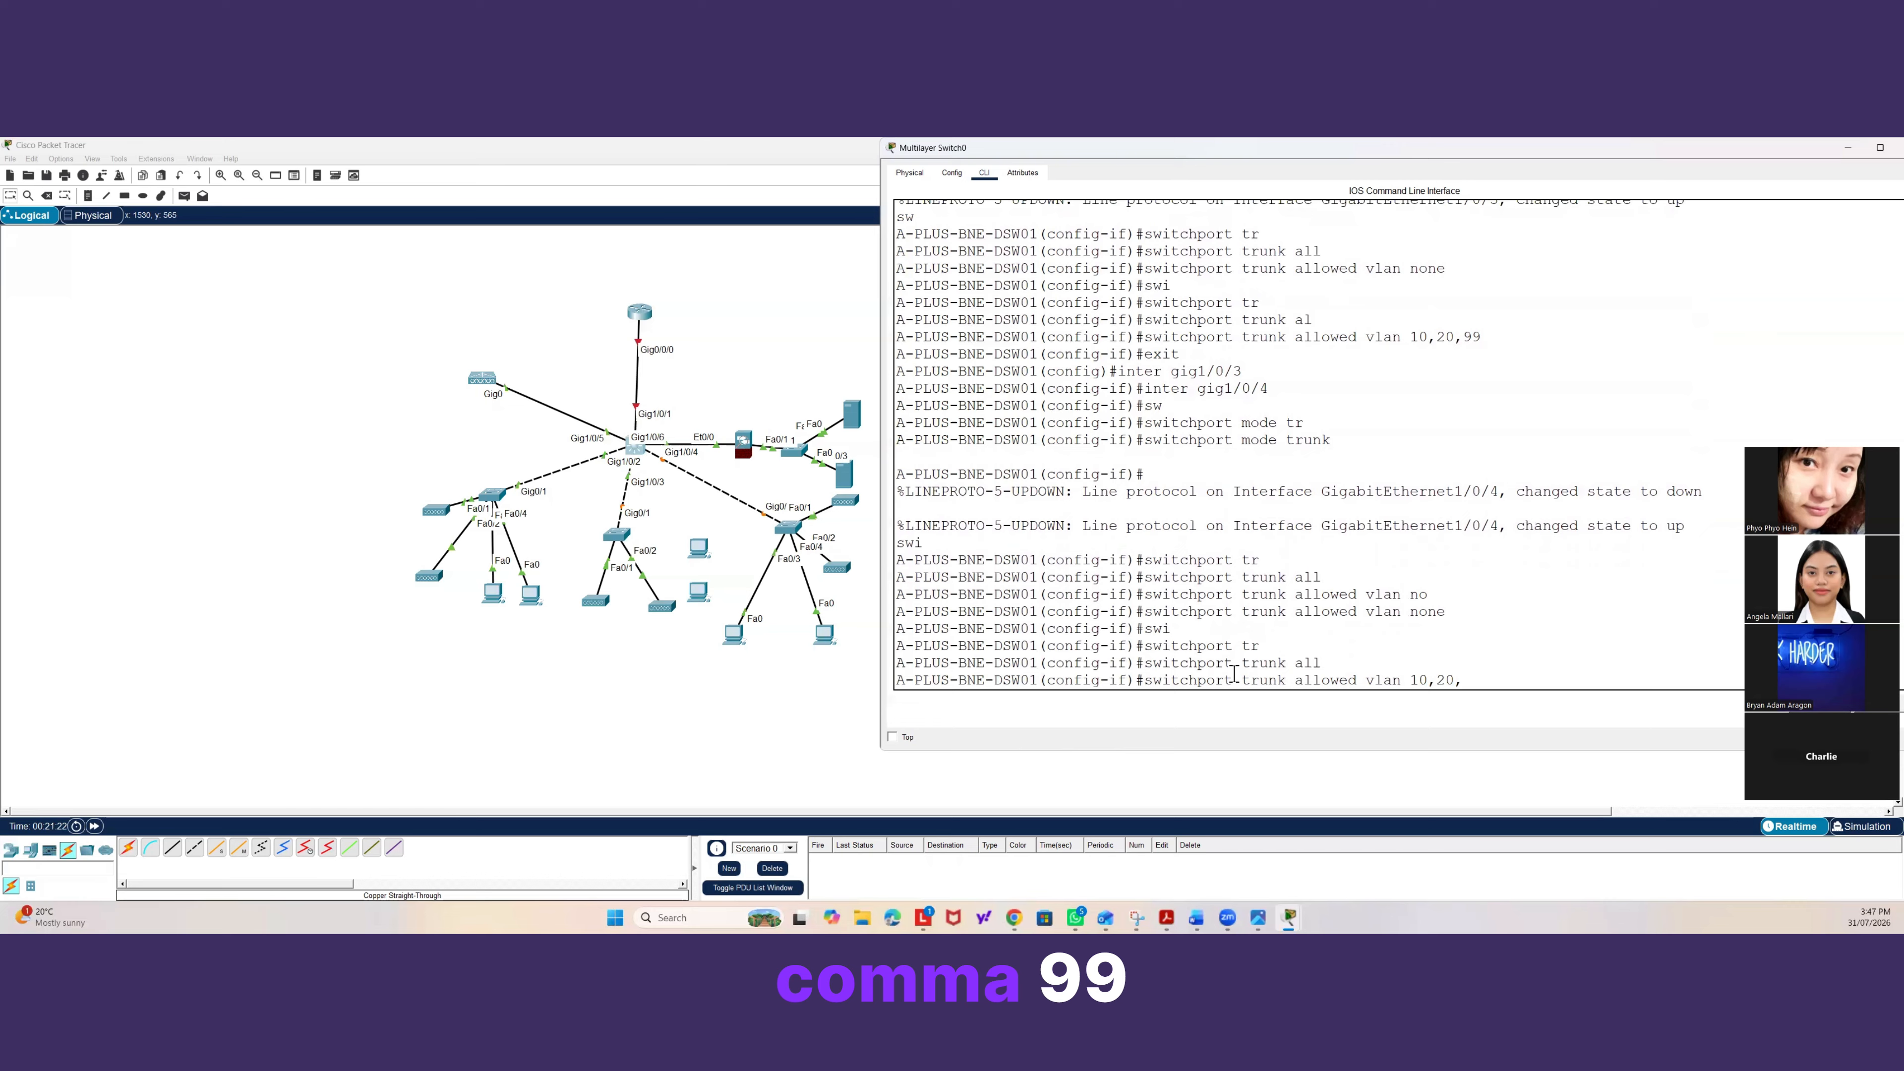
text(99)
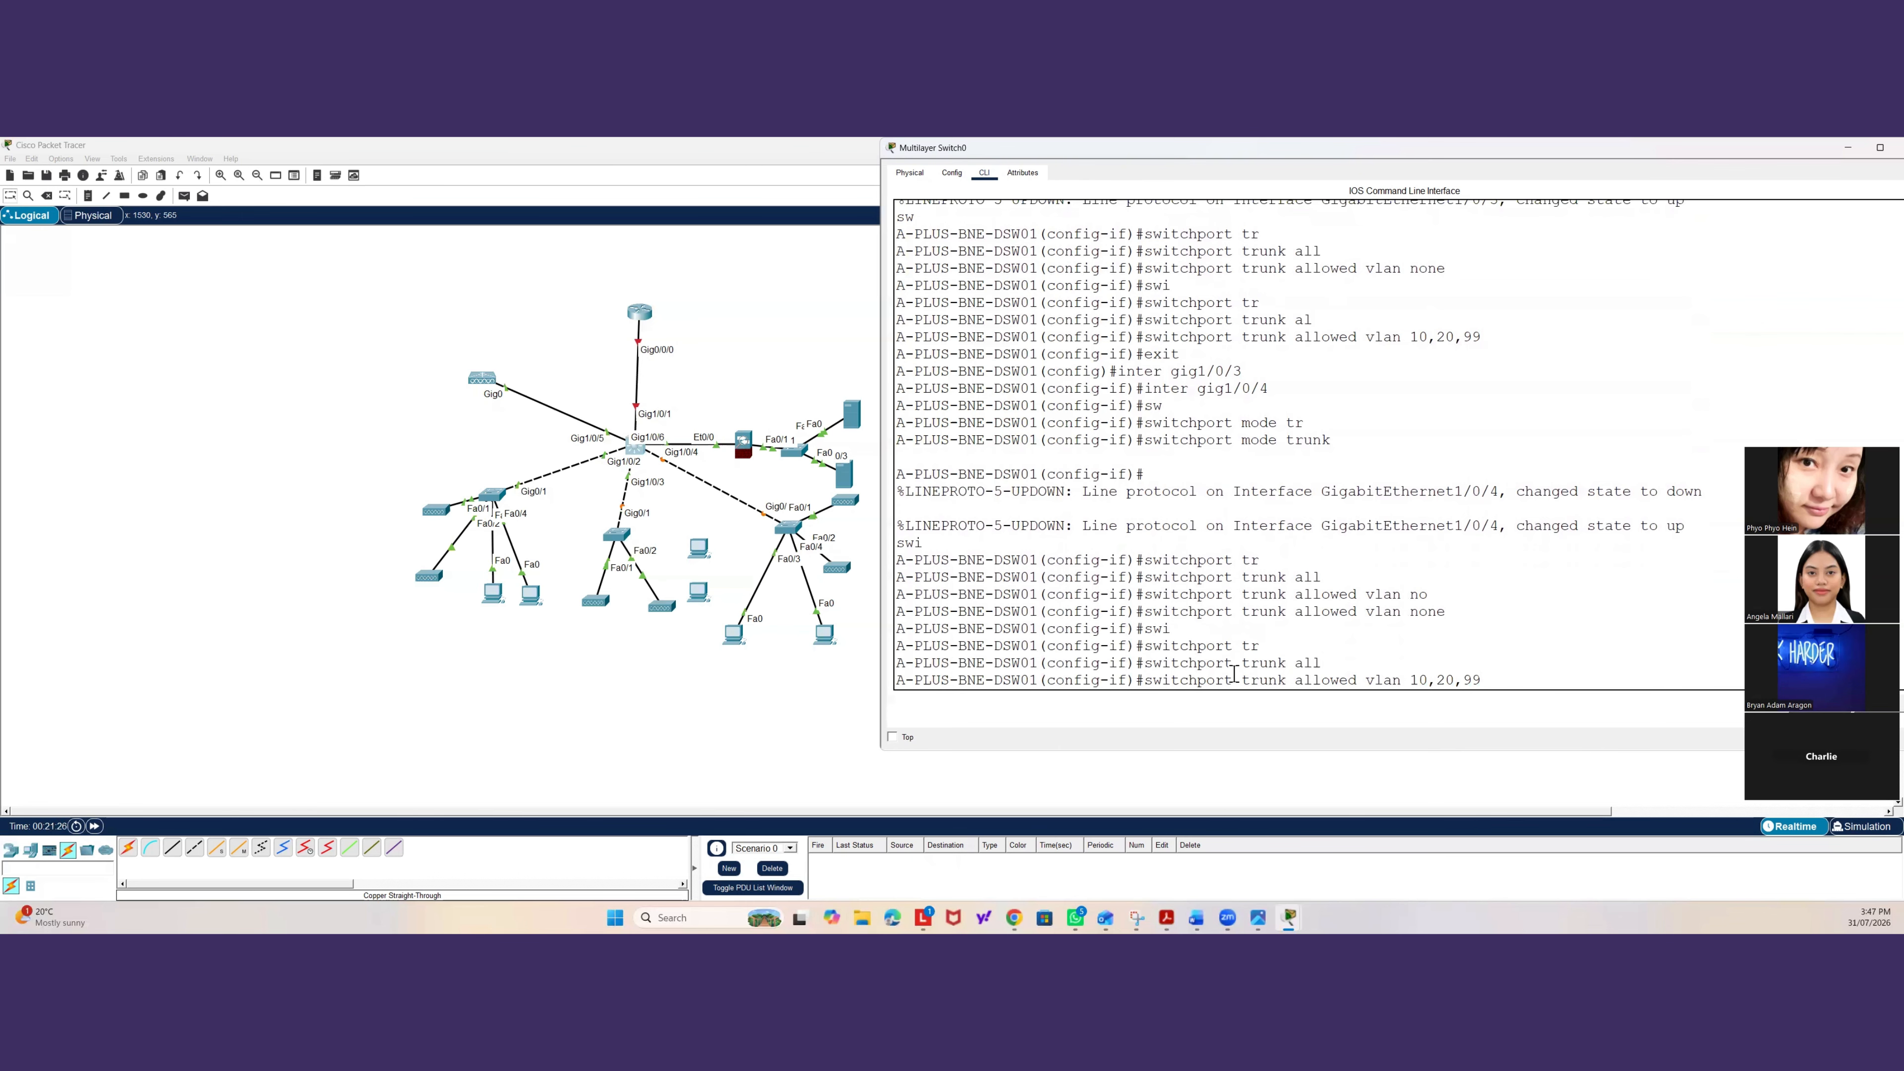
key(Return)
Exit configuration mode and save the running configuration with wr mem.
text(exit)
key(Return)
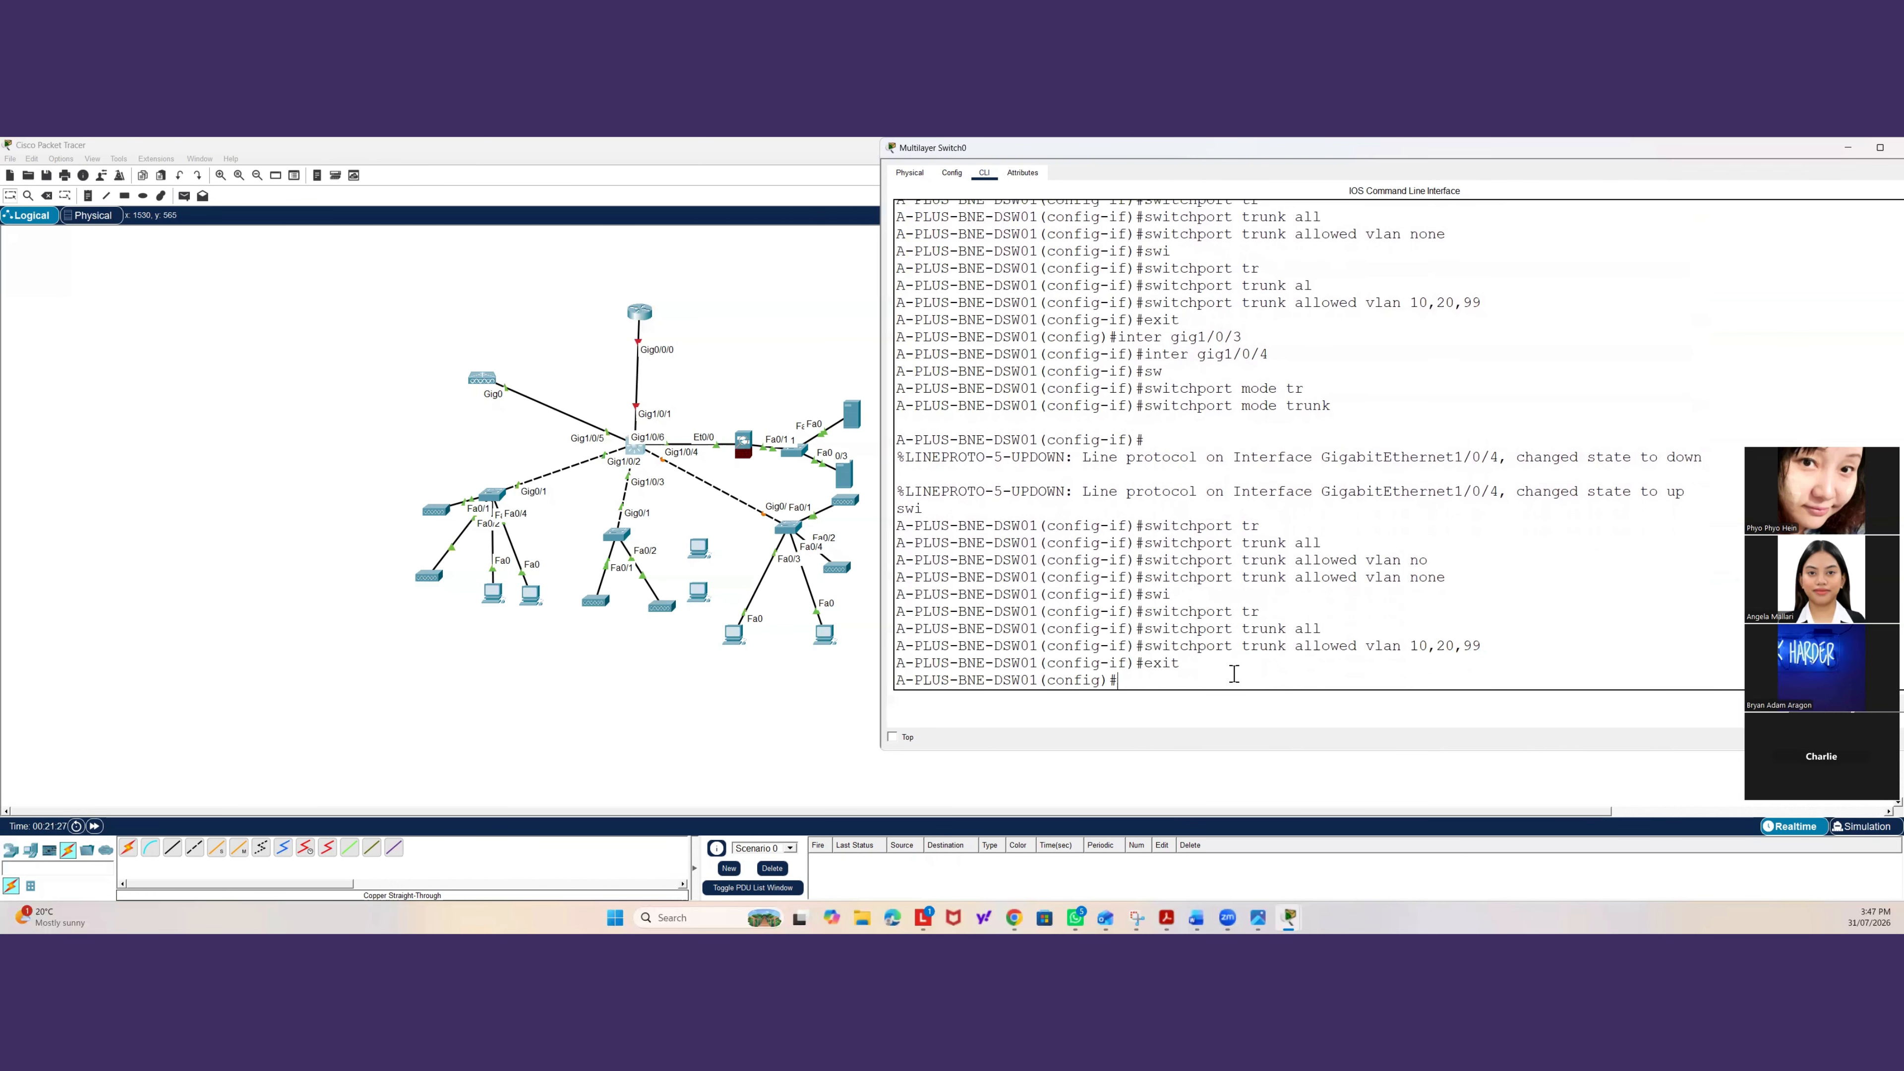
text(exit)
key(Return)
key(Return)
key(Return)
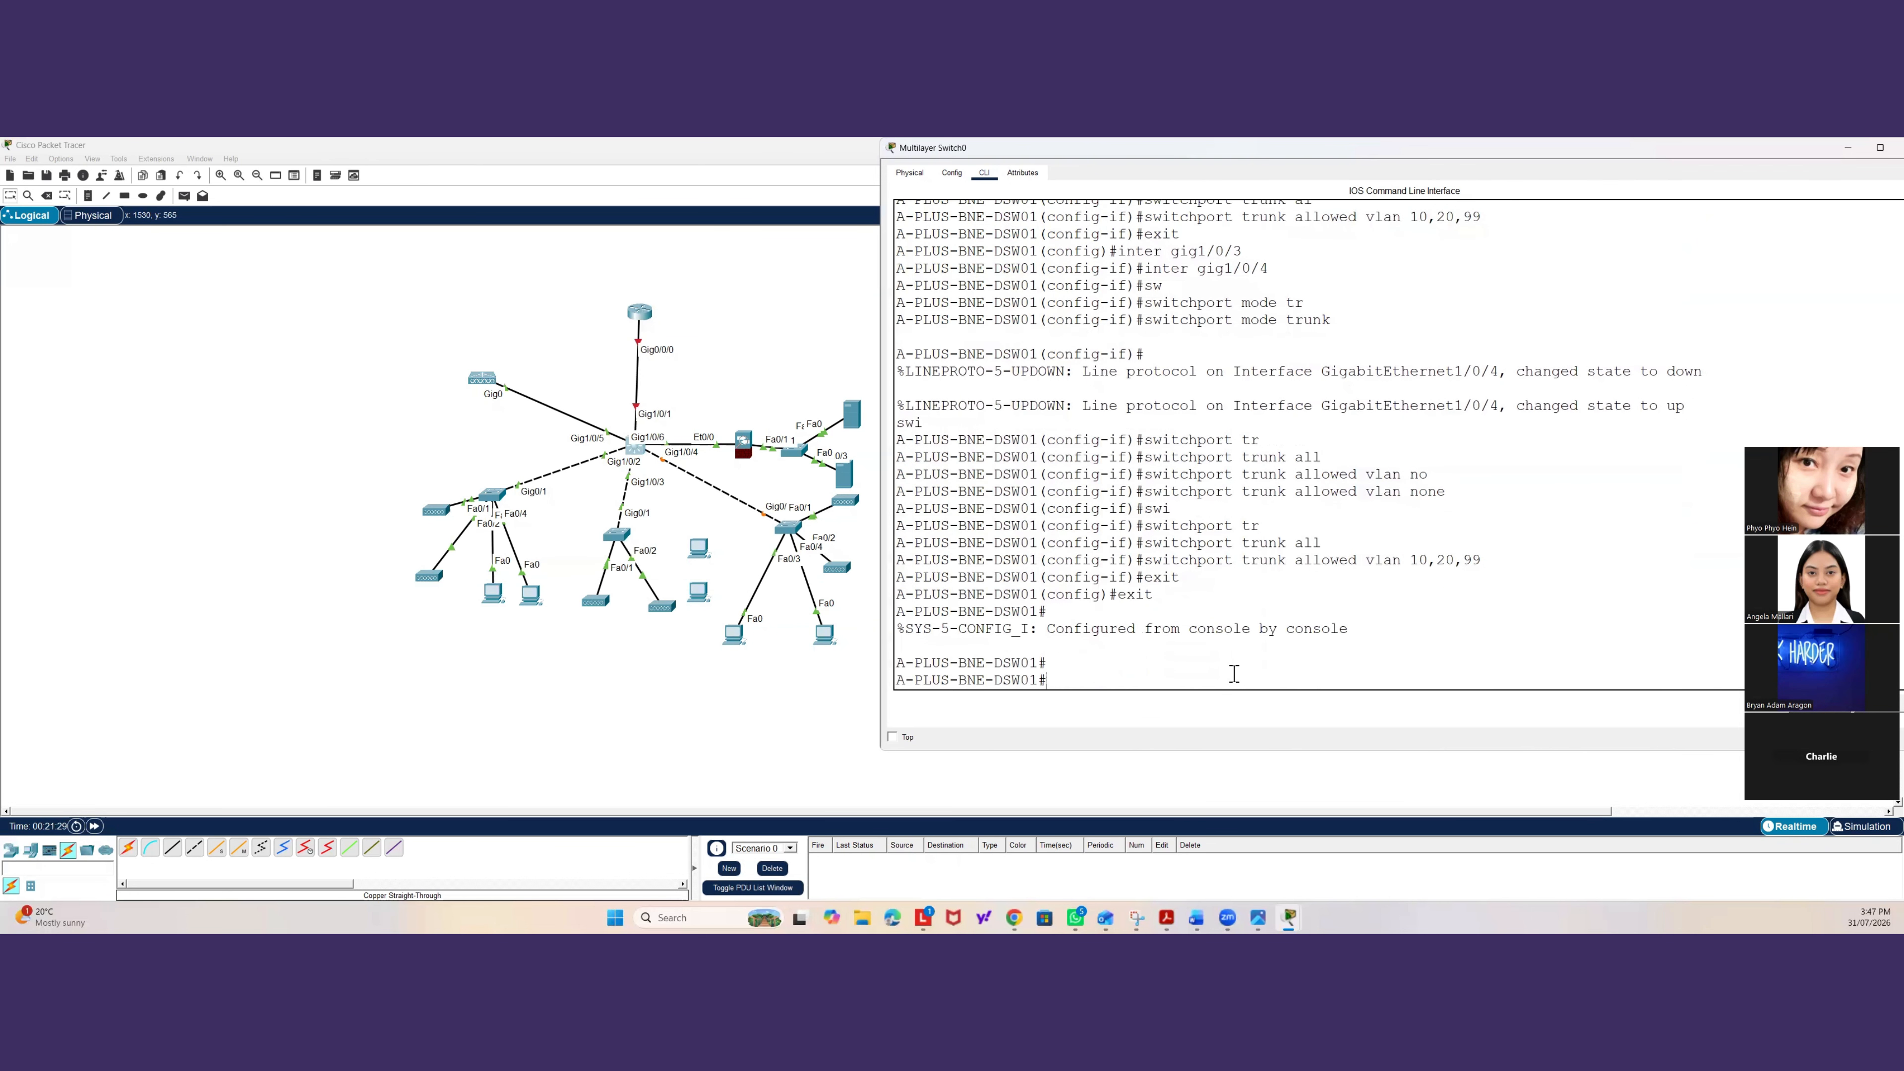
text(wr mem)
key(Return)
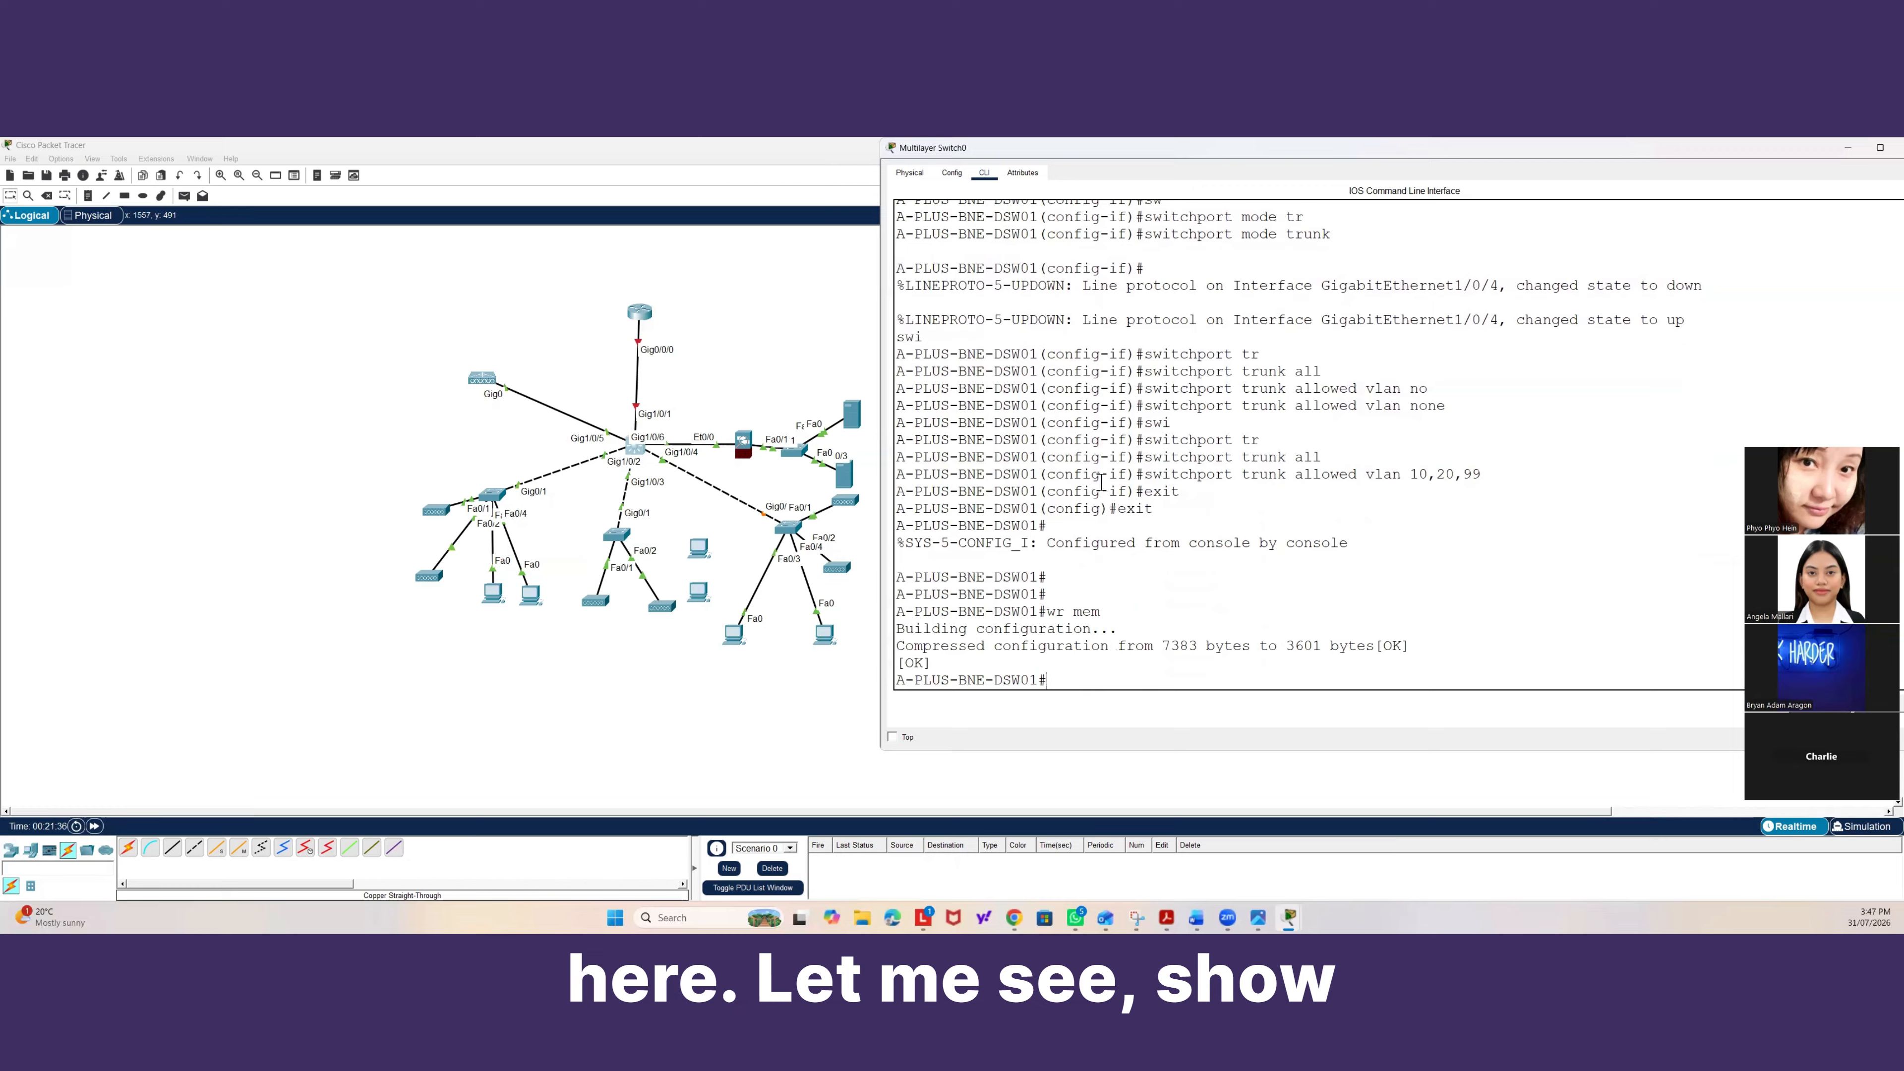
Display the trunk interfaces summary and review the switch links in the topology.
text(show int)
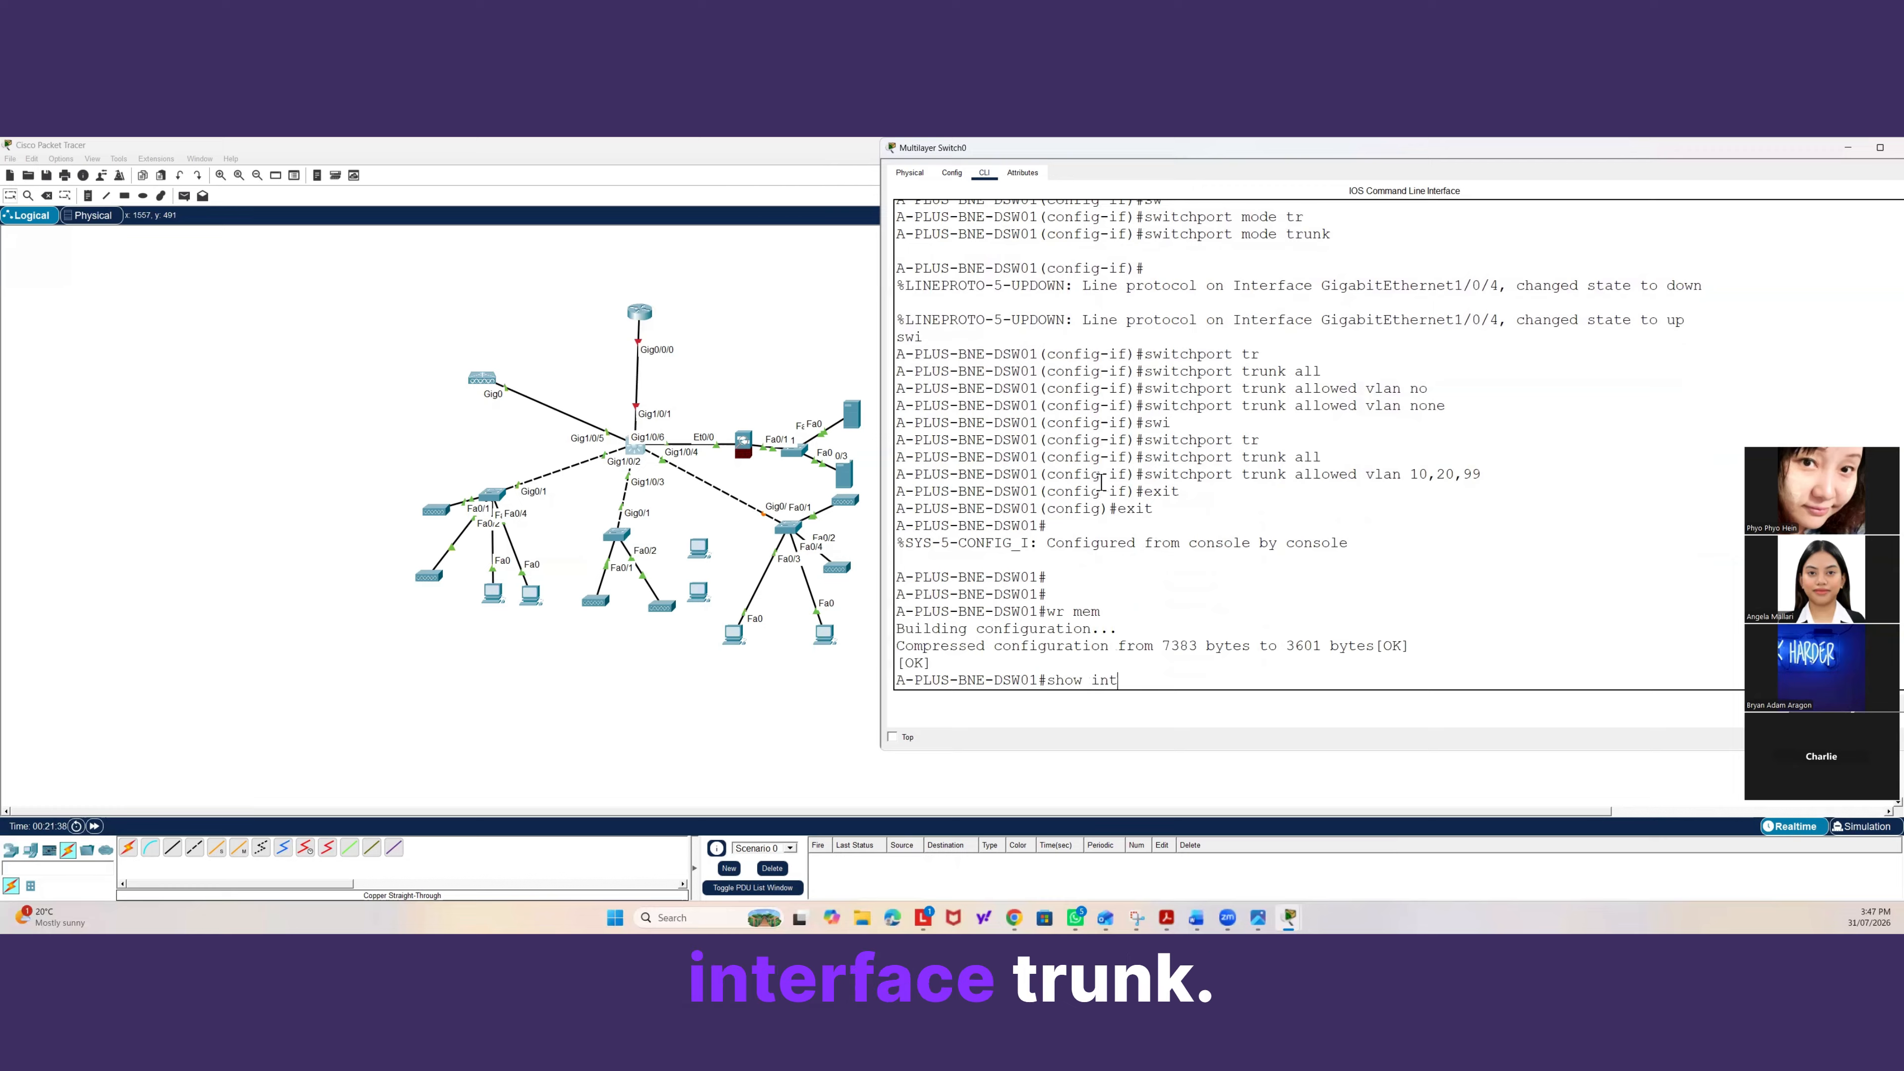
text(er tru)
key(Tab)
key(Return)
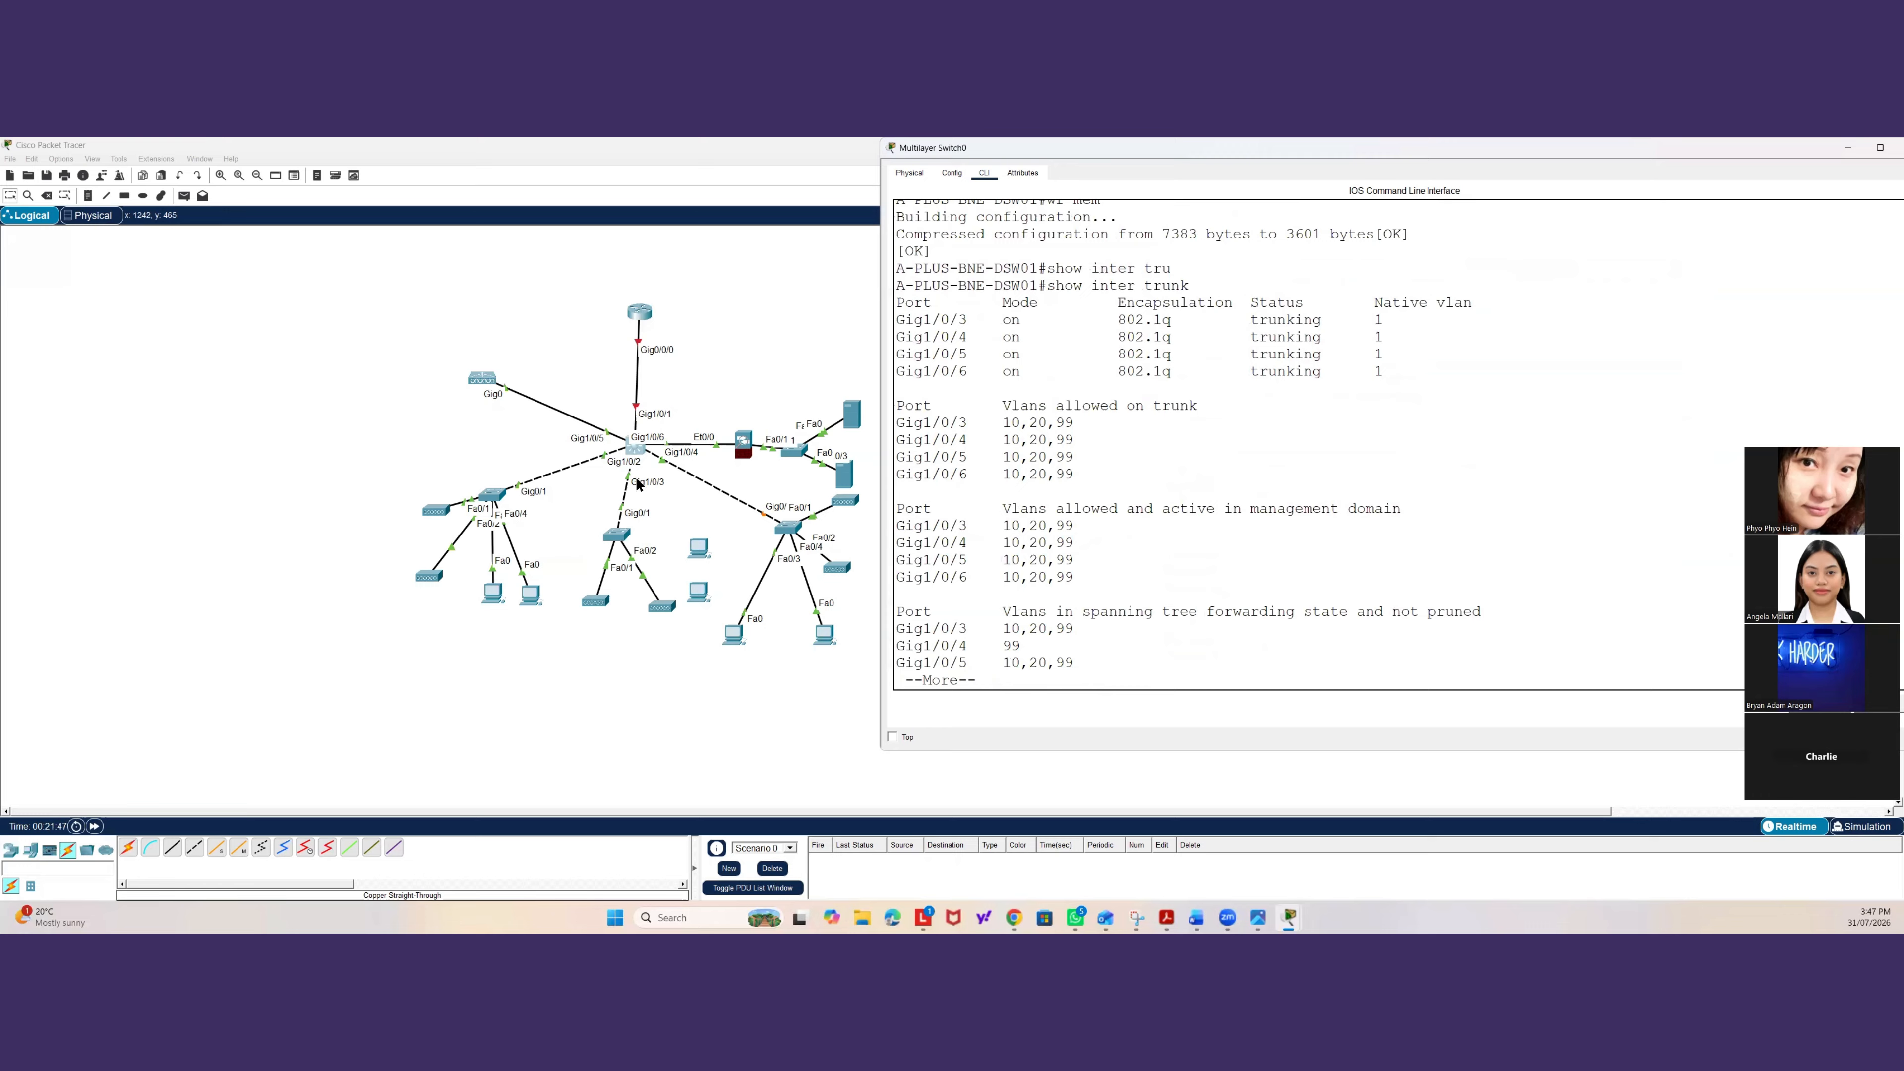
drag(619, 534, 645, 566)
click(635, 448)
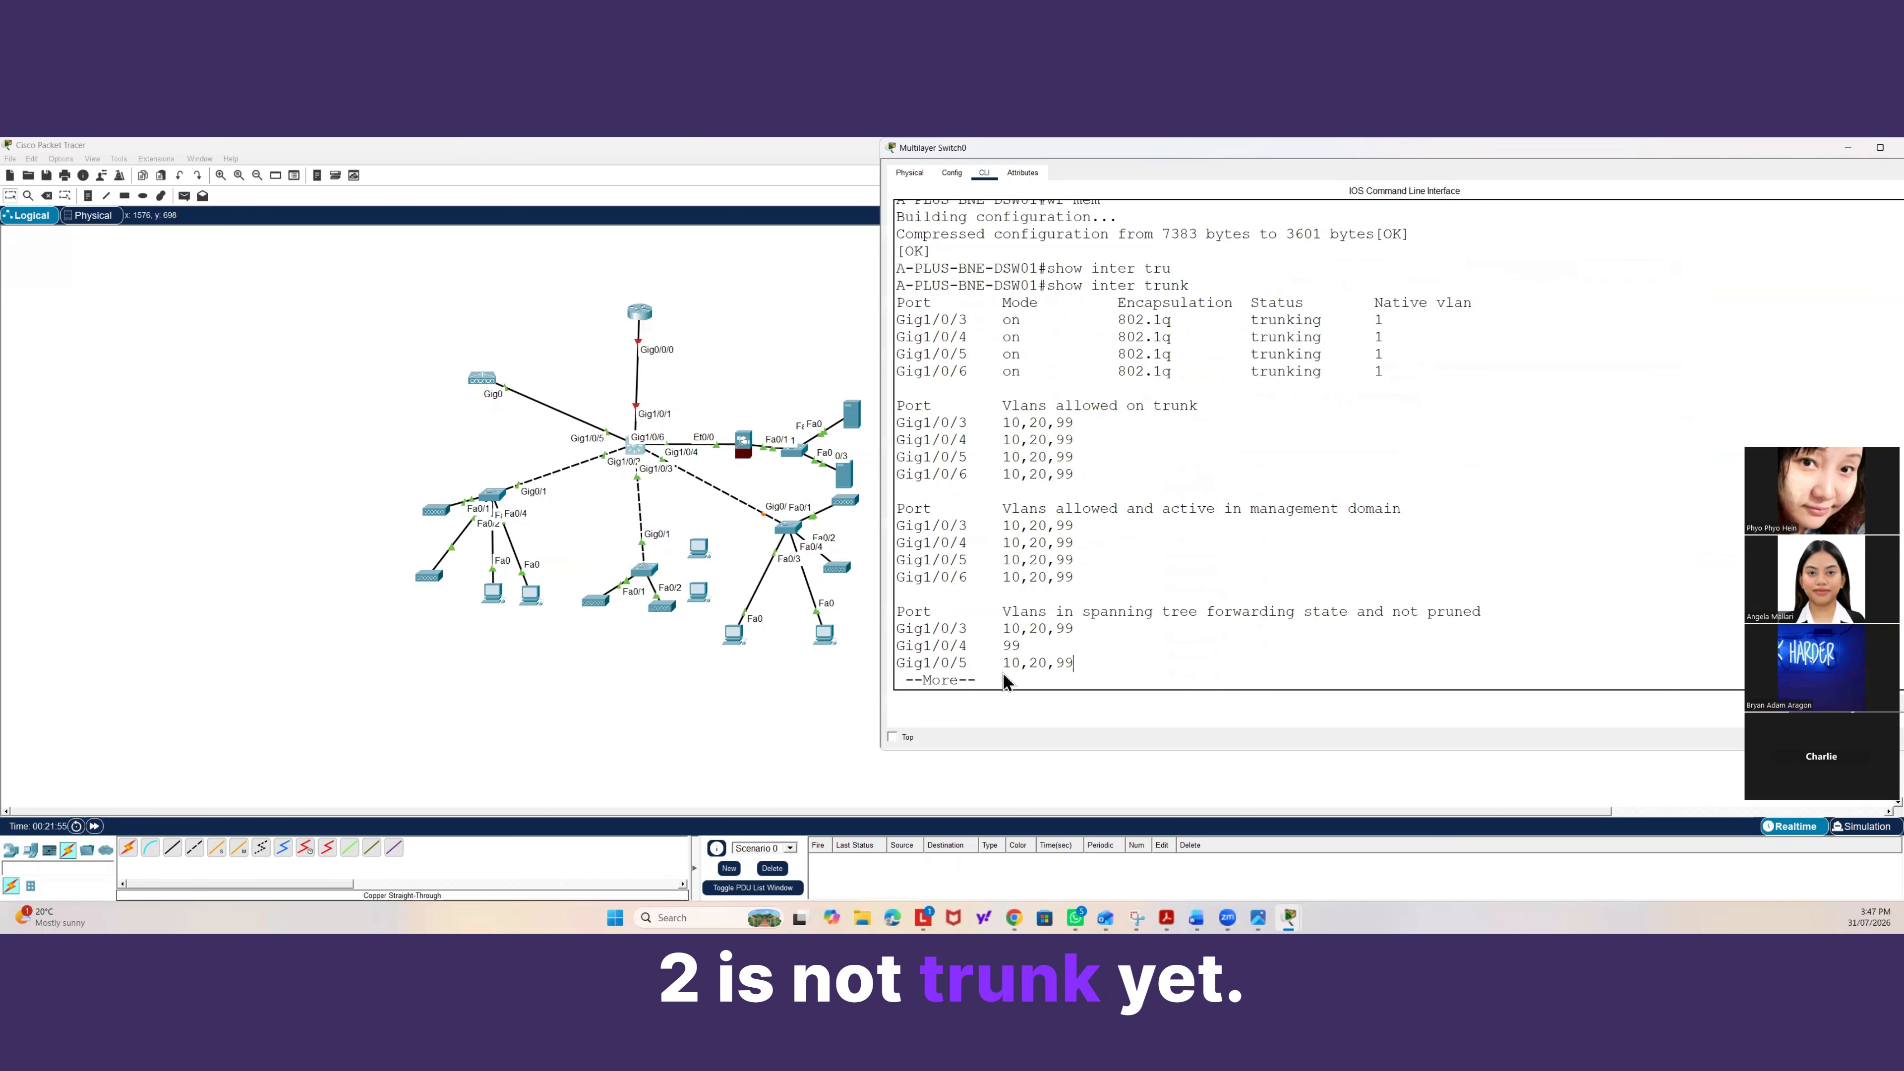
click(484, 480)
drag(484, 480, 492, 483)
click(637, 450)
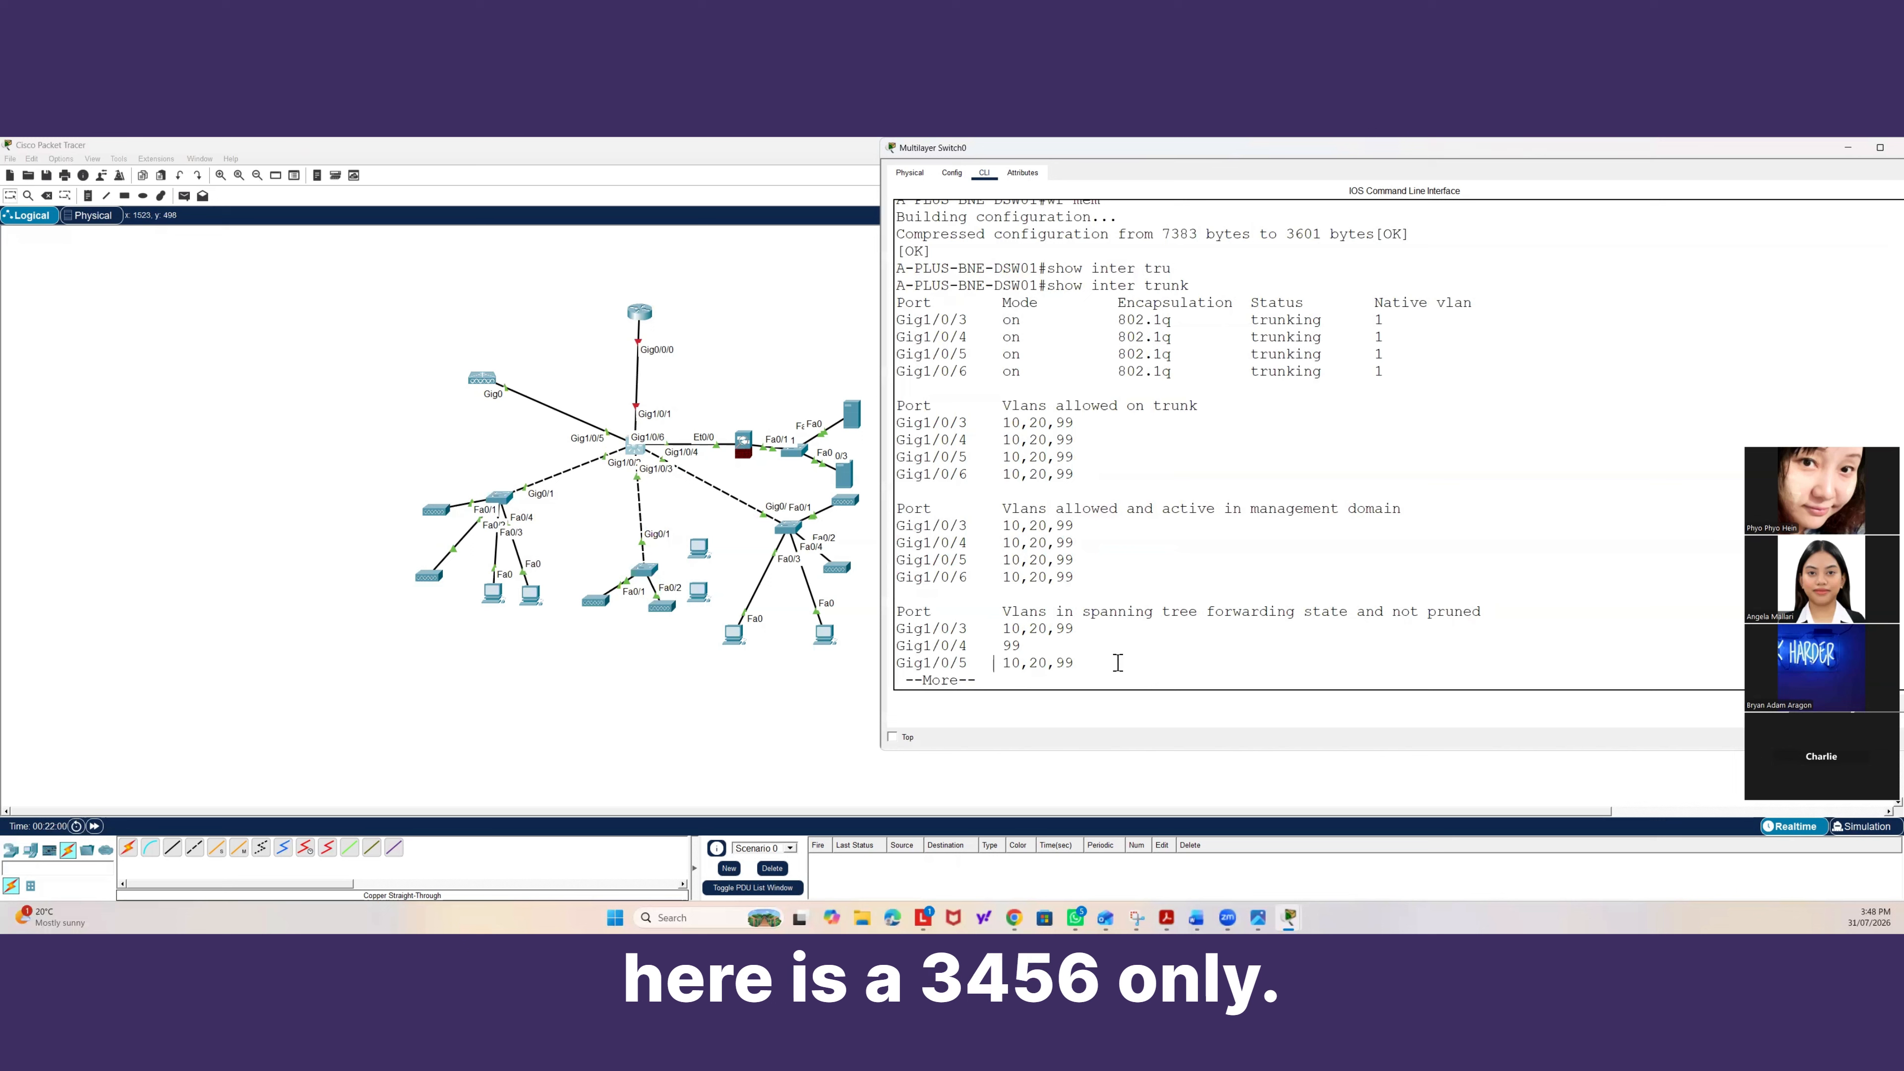
key(space)
Enter global configuration, select interface Gig1/0/2 and set it to switchport mode trunk.
text(conf t)
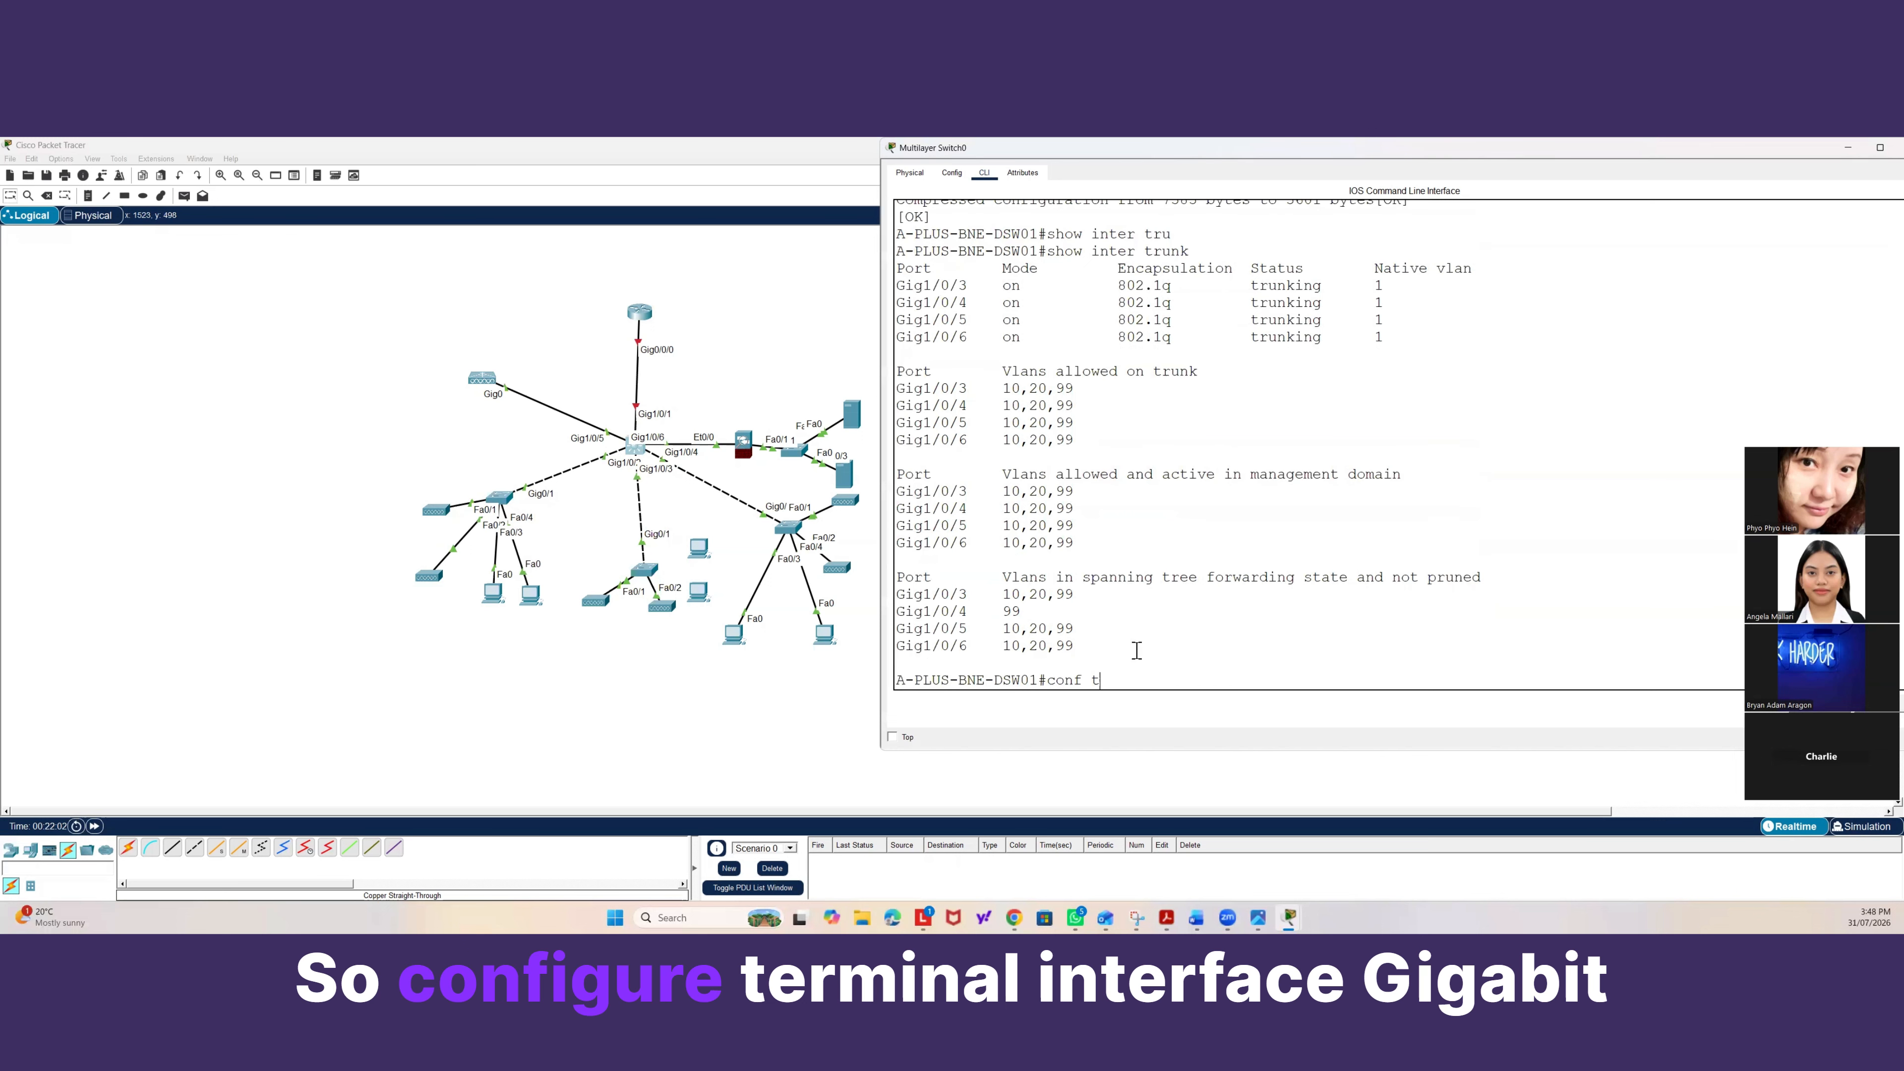
key(Return)
text(inter gig)
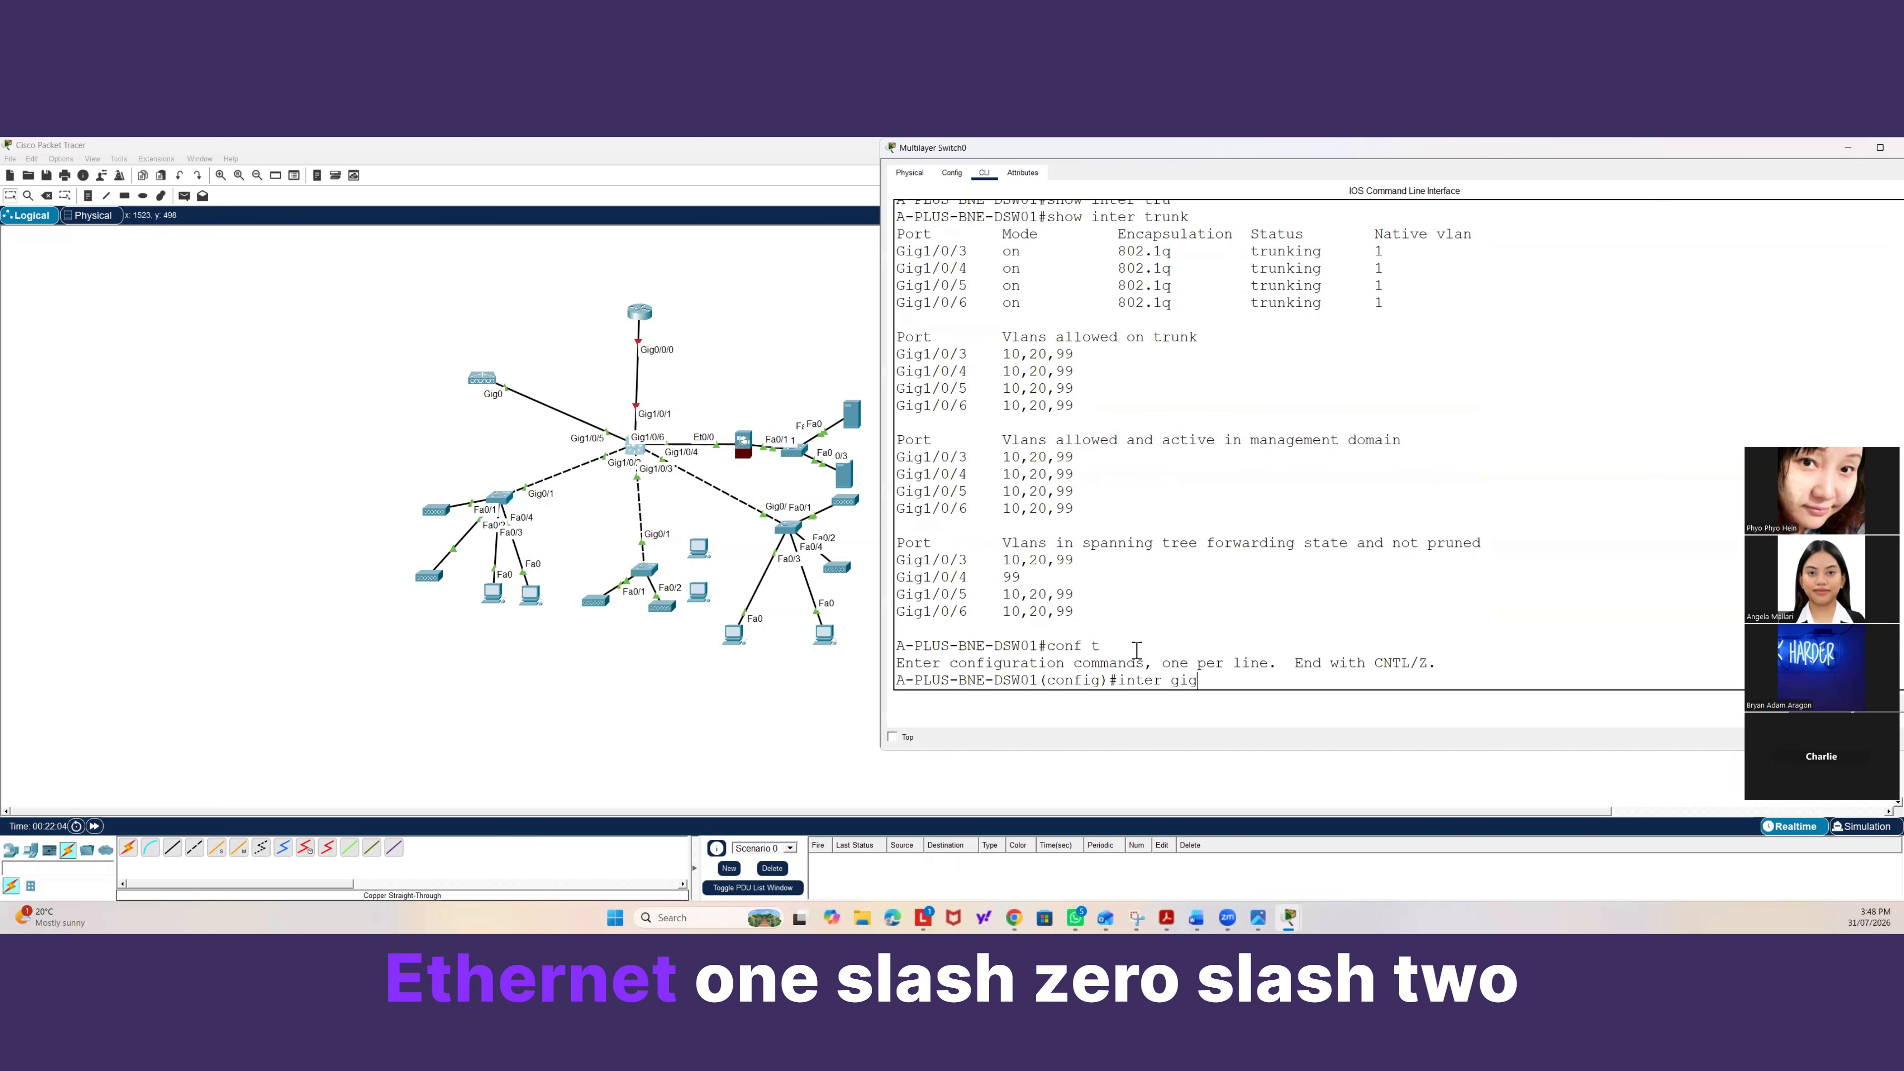
text(1/0/2)
key(Return)
text(s)
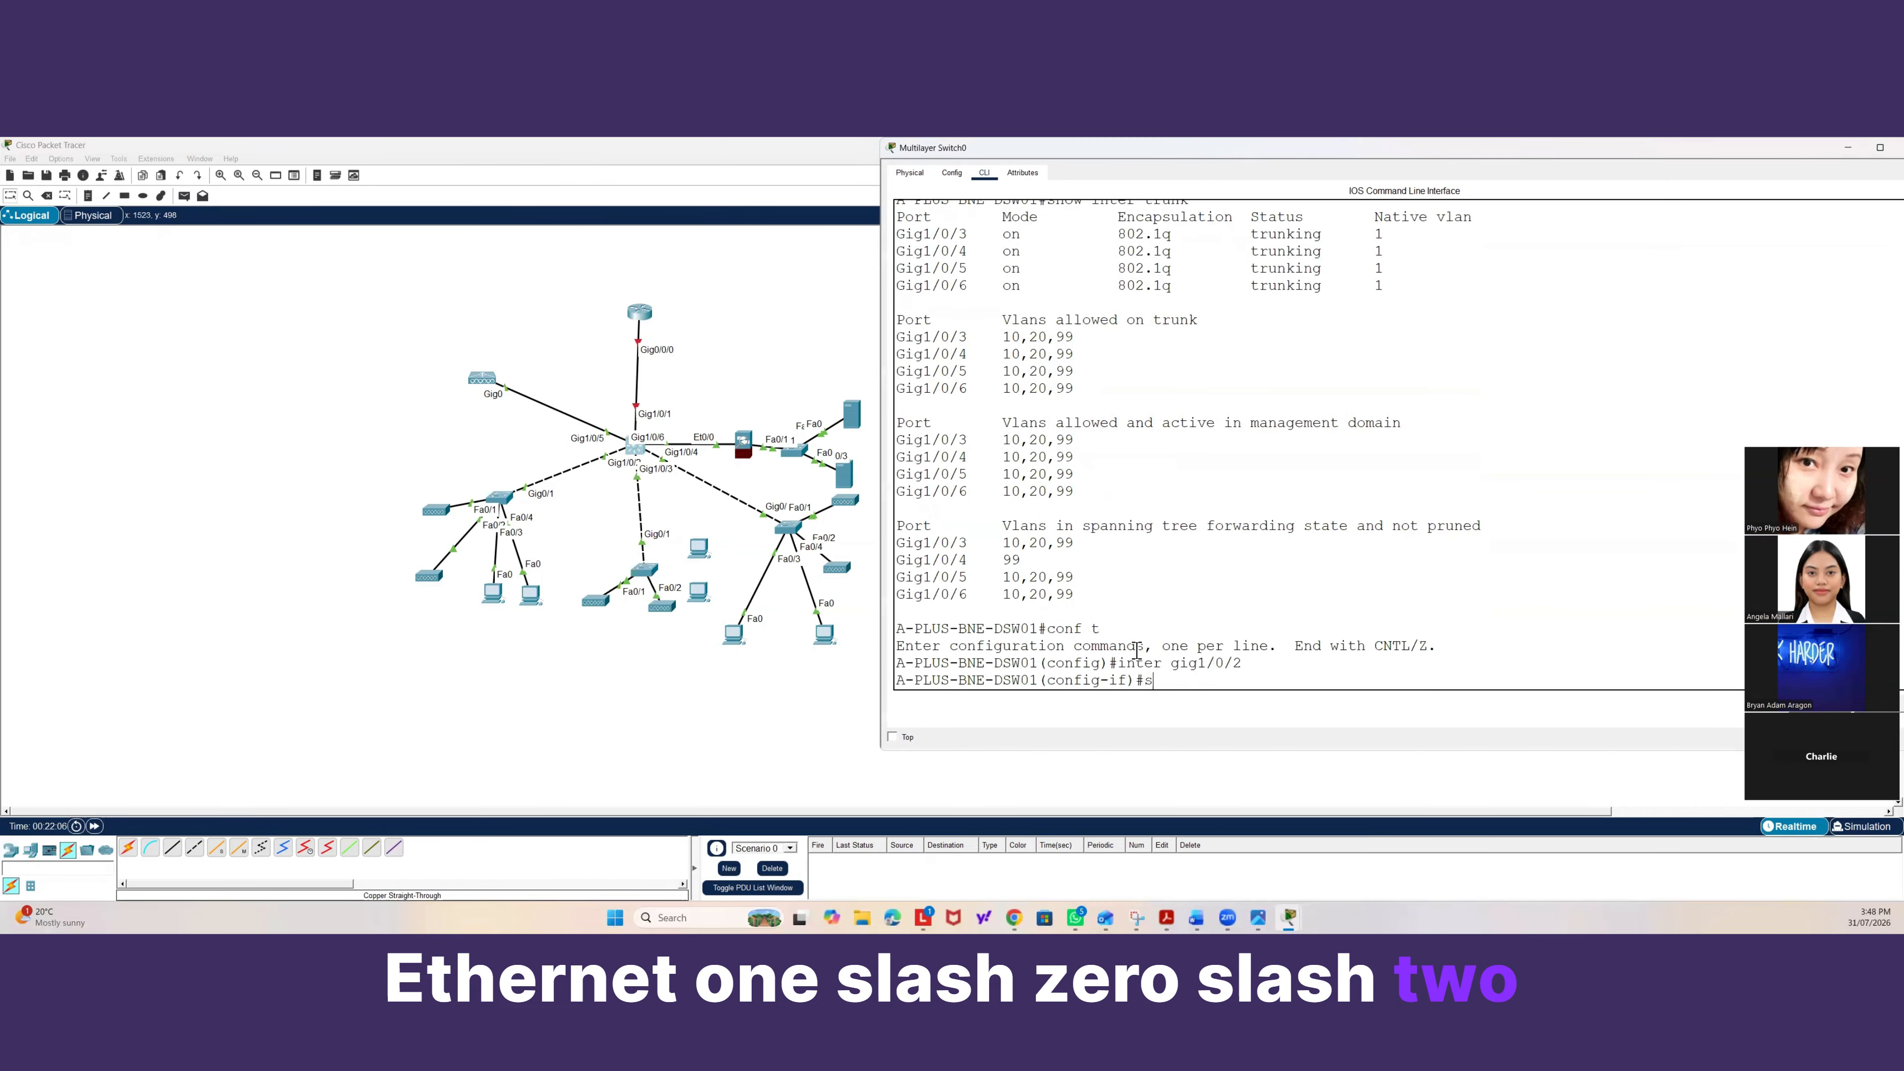
text(wi)
key(Tab)
text(mode tr)
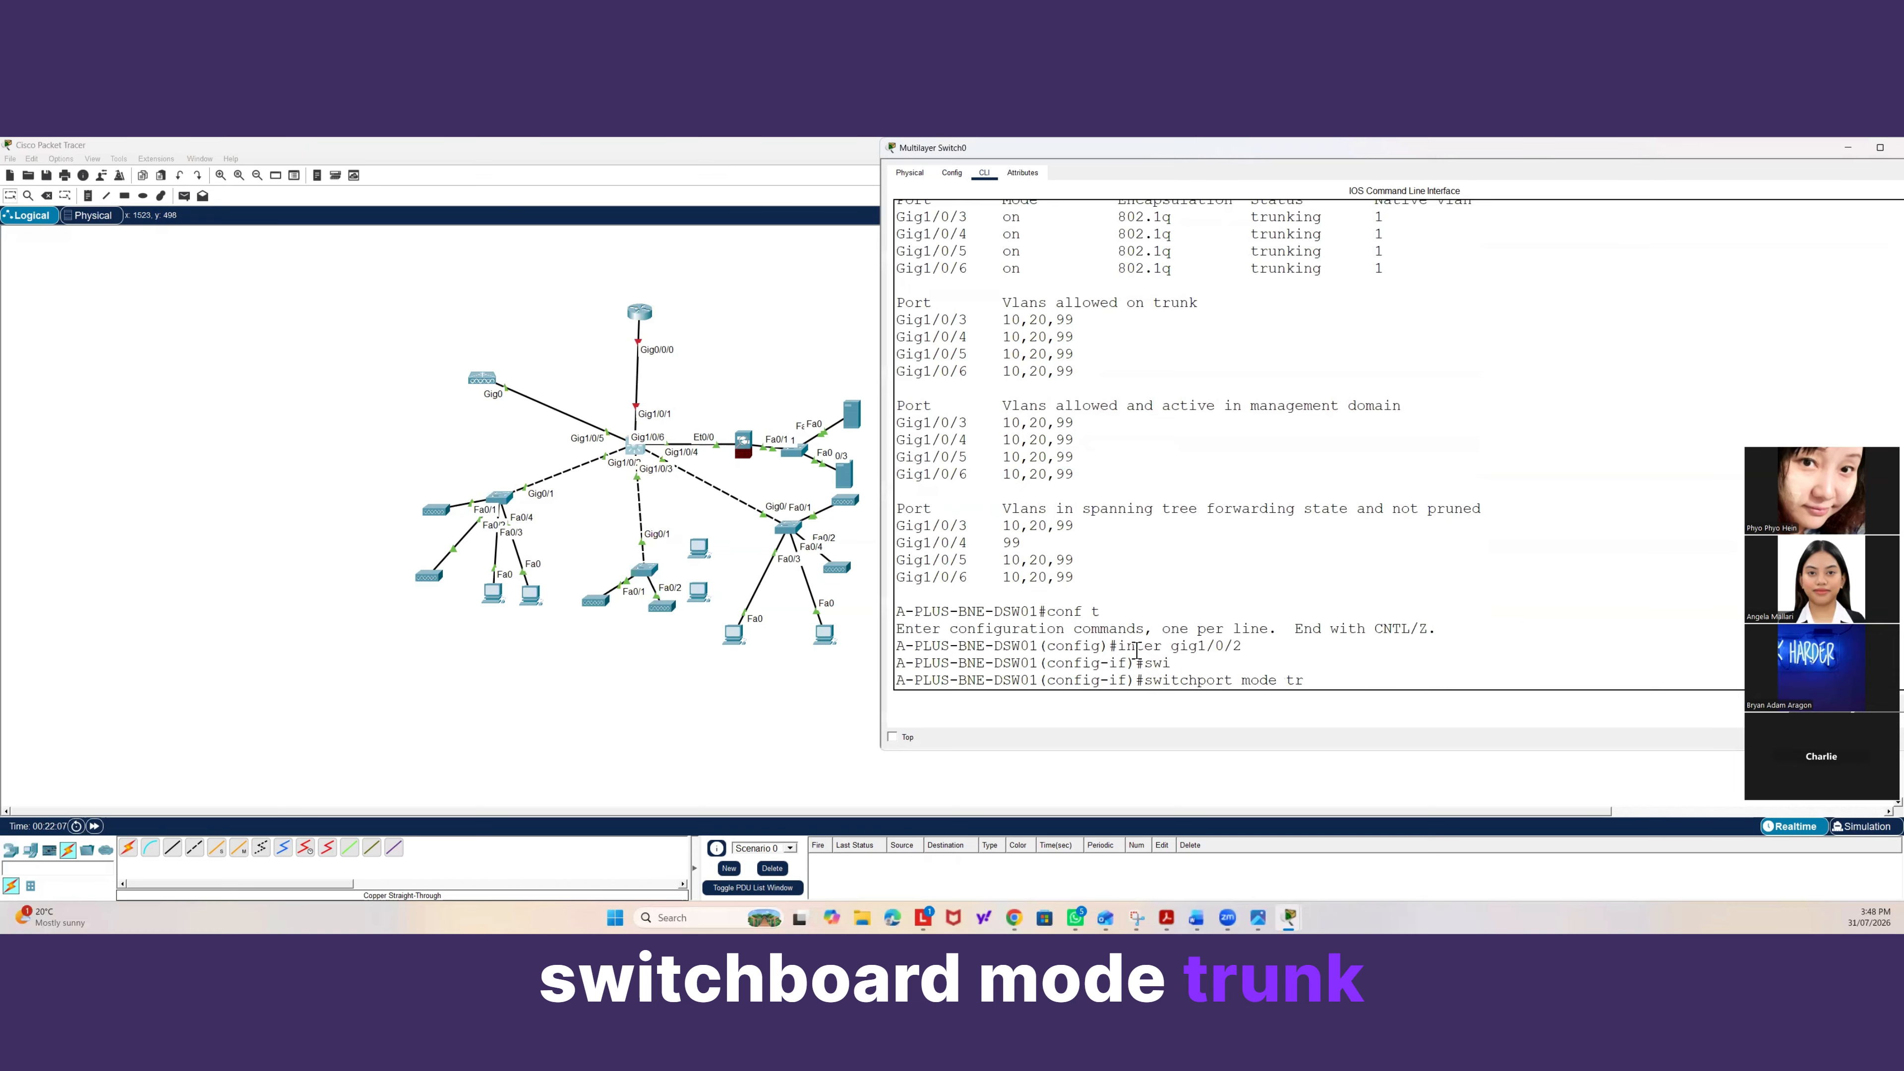
key(Tab)
key(Return)
key(Return)
Set the trunk allowed VLAN list on Gig1/0/2 to none.
text(sw)
key(Tab)
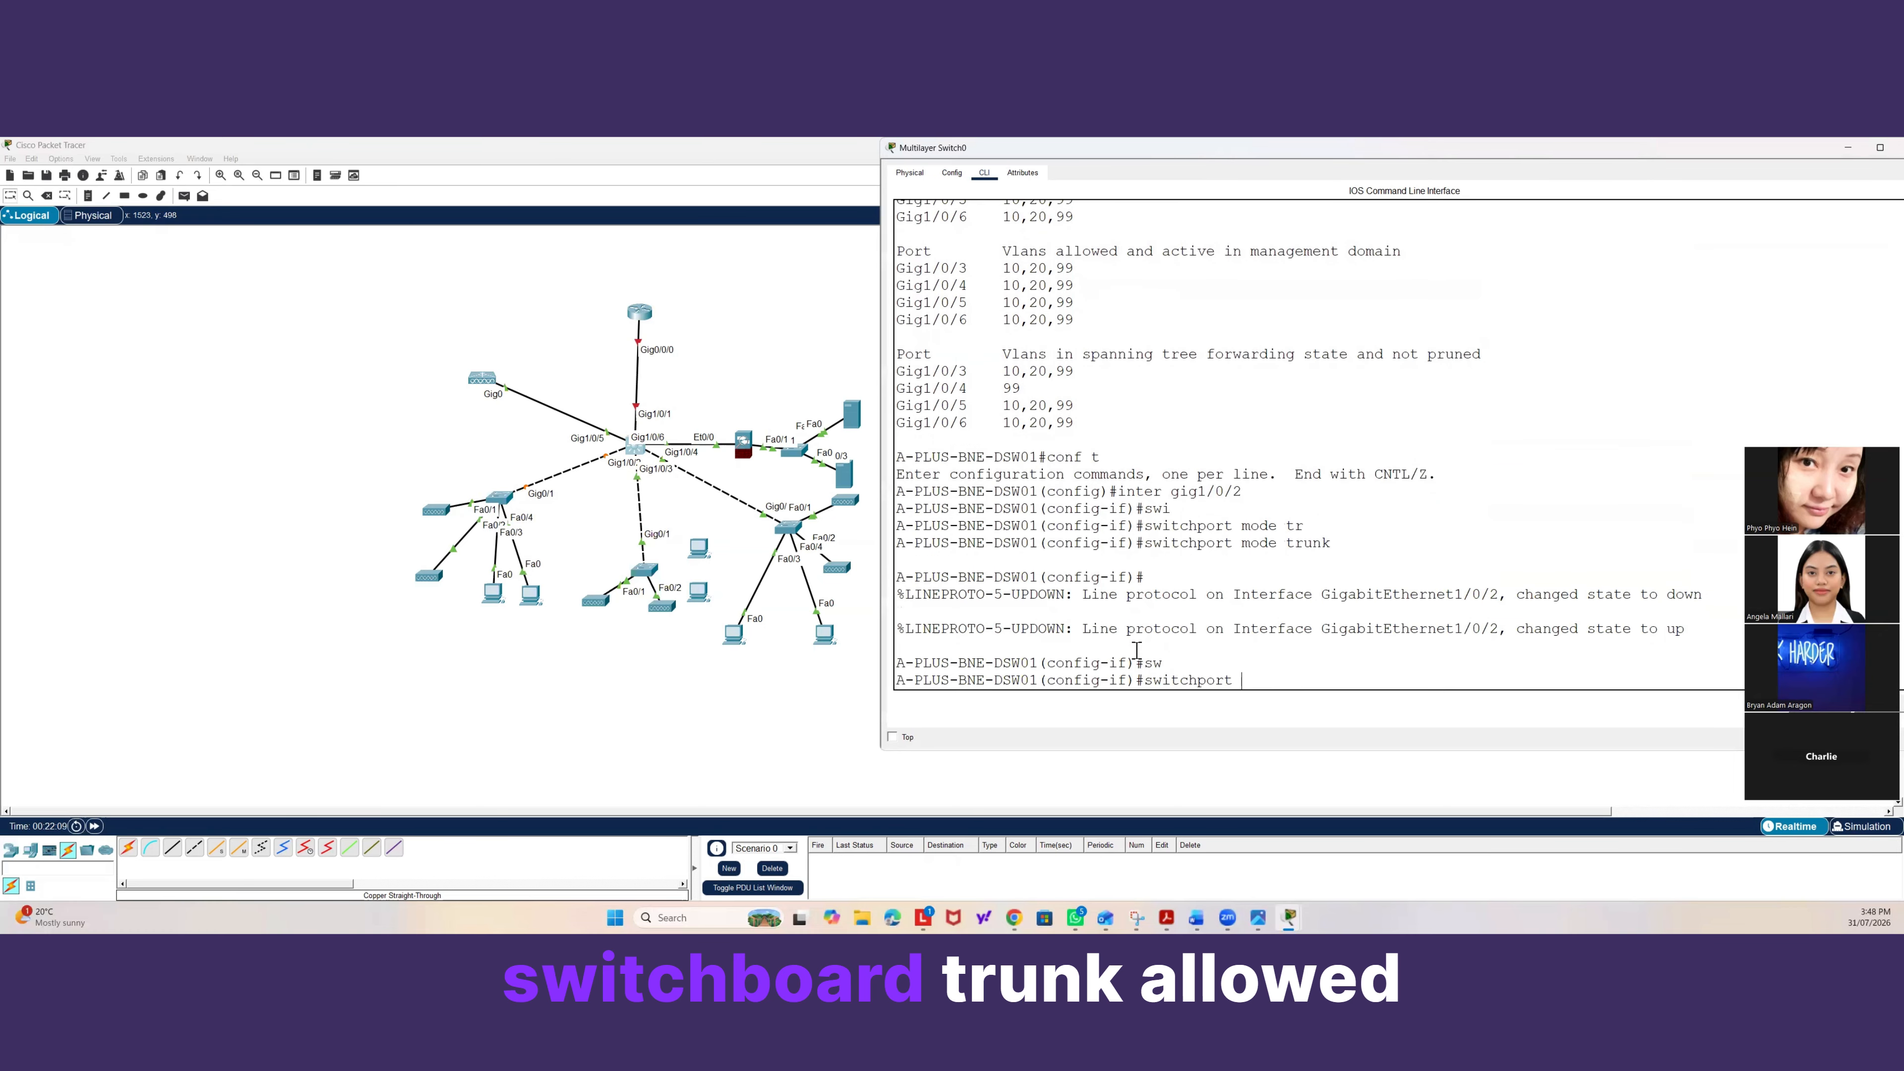
text(tr)
key(Tab)
text(al)
key(Tab)
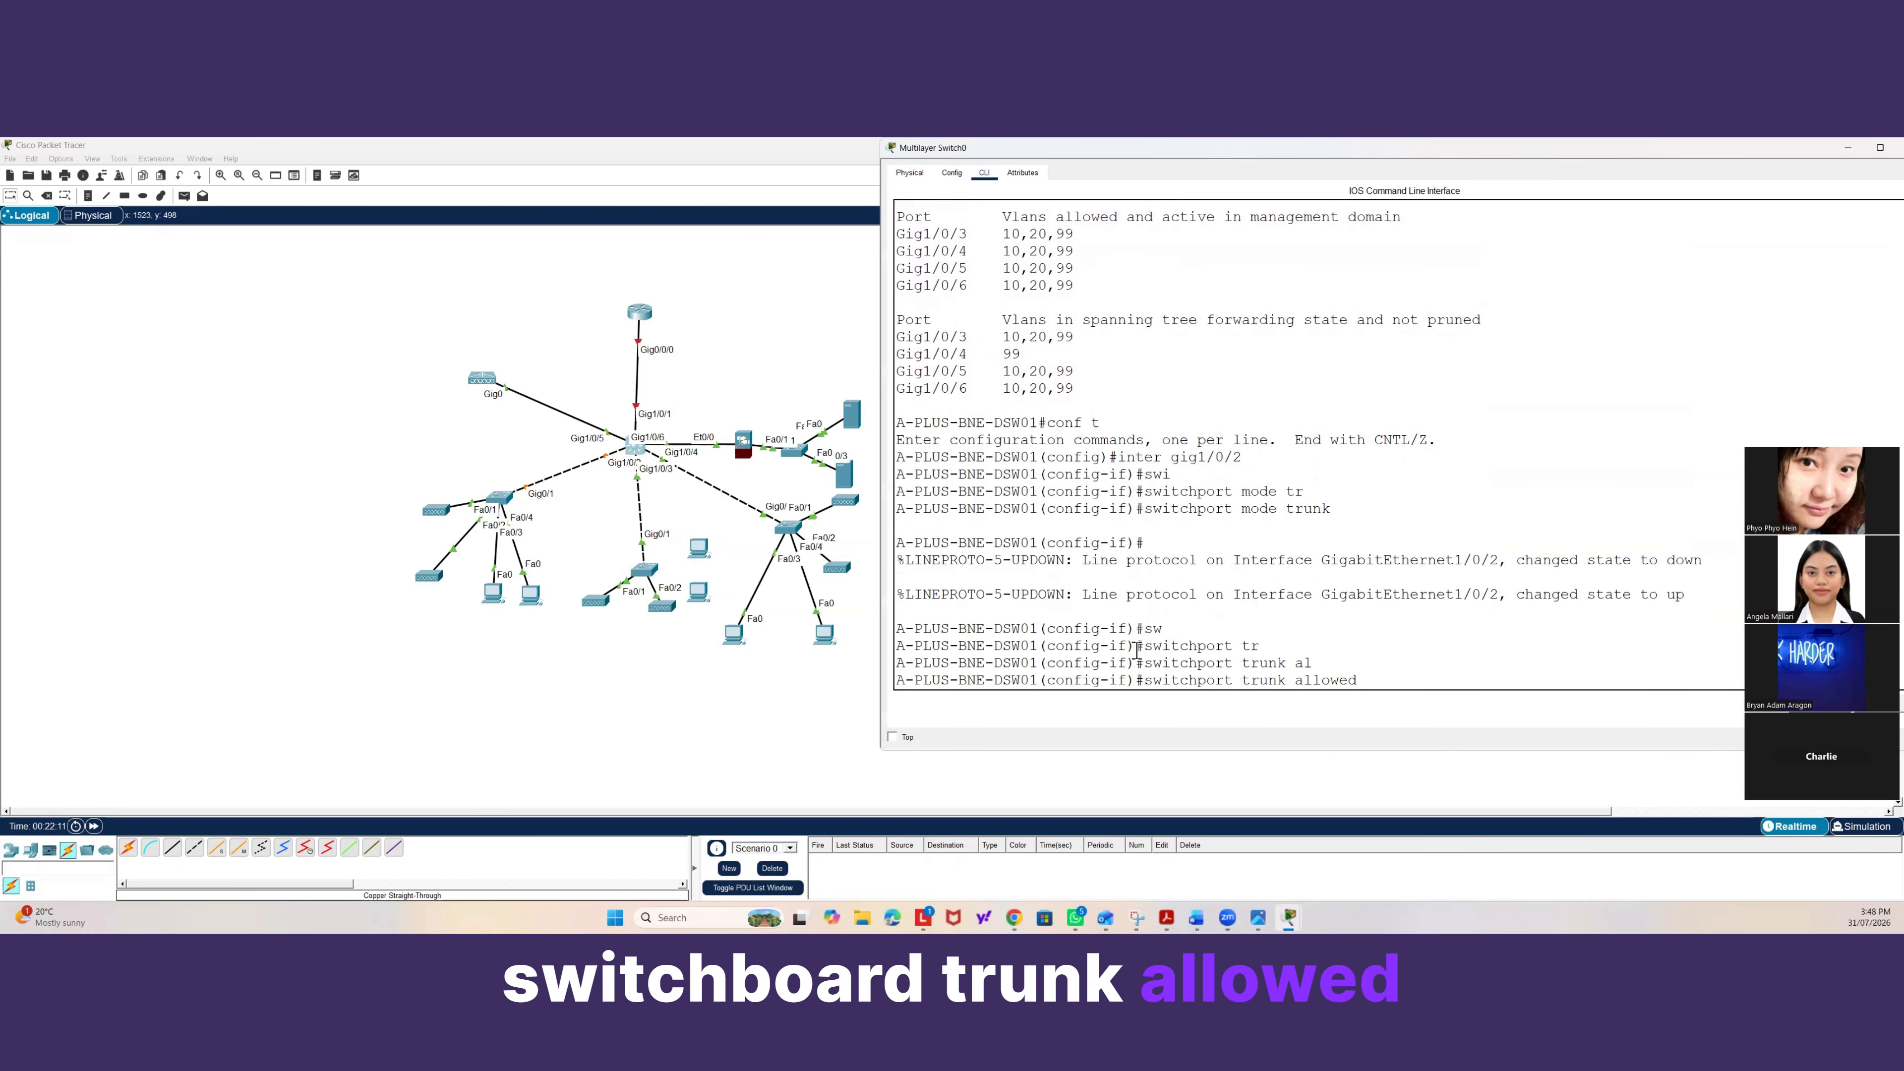
text(vlan none)
key(Return)
Allow only VLANs 10, 20 and 99 on the Gig1/0/2 trunk.
text(swi)
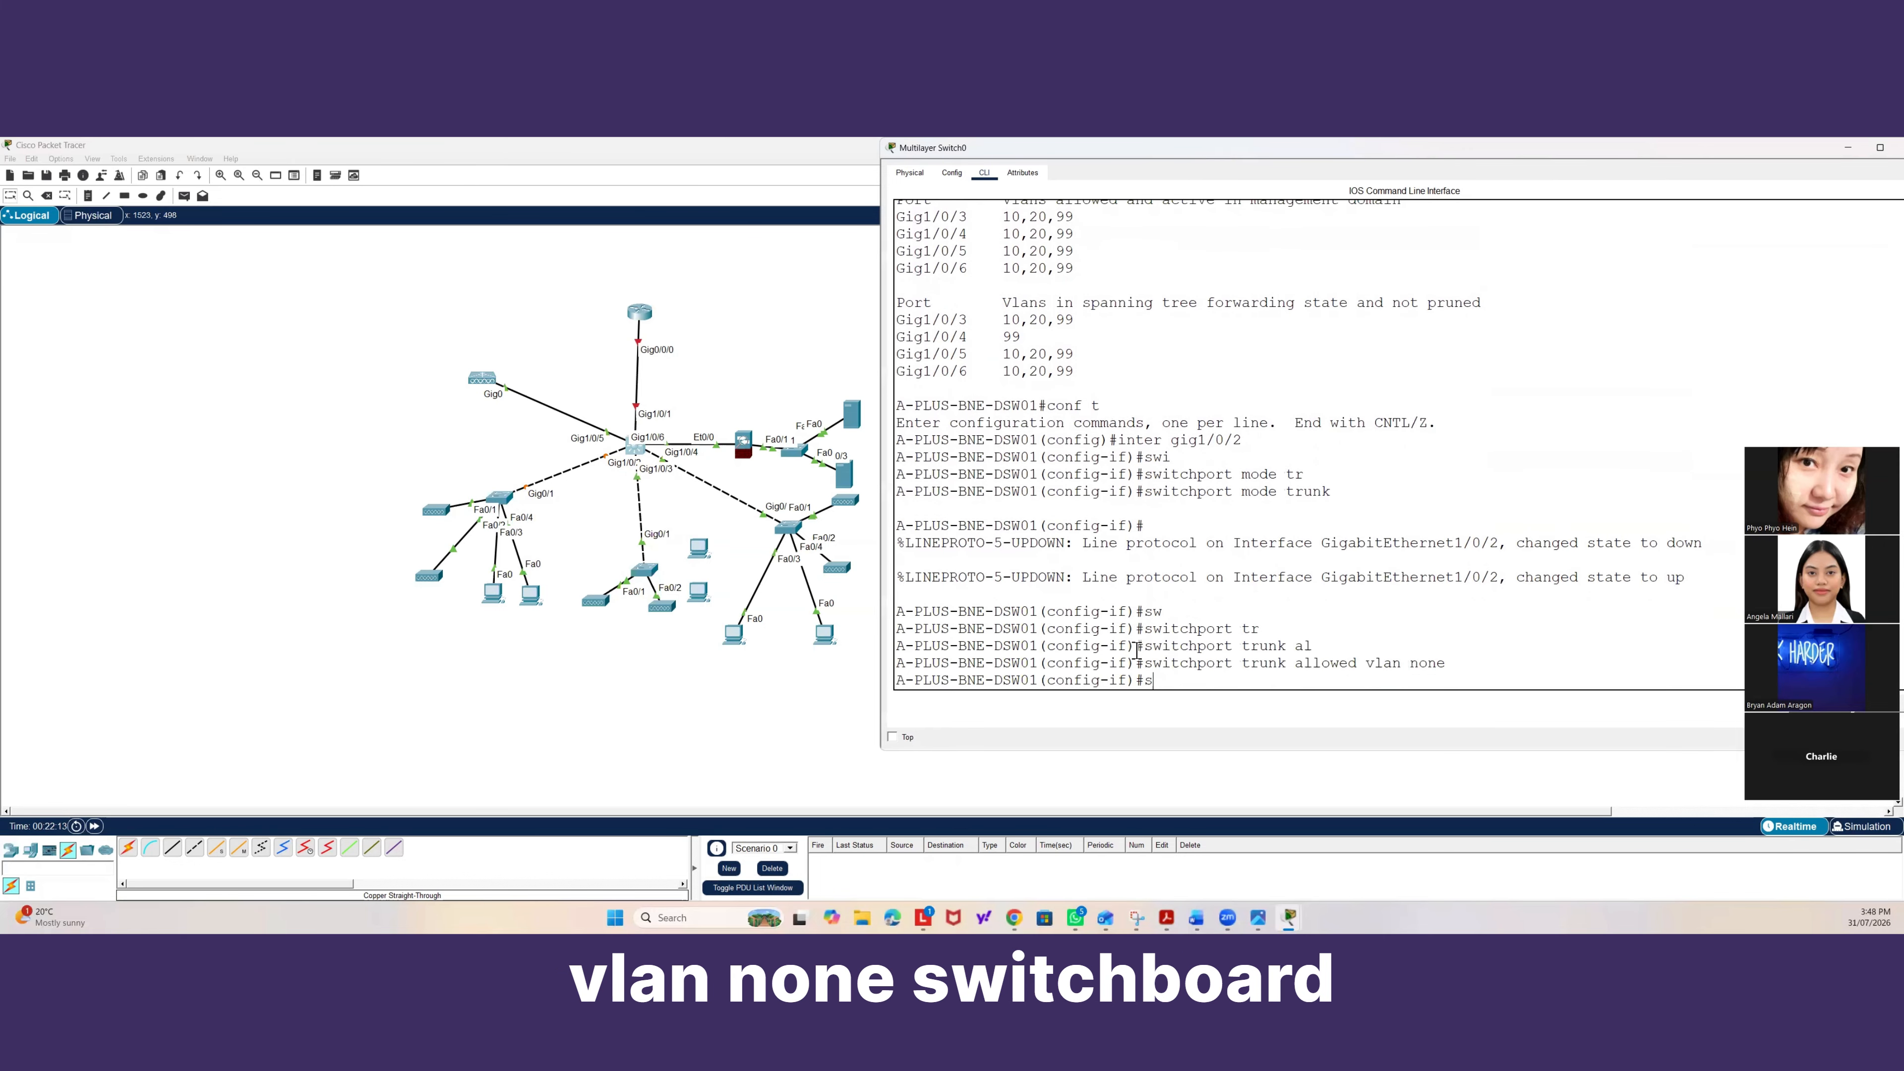
key(Tab)
text(tr)
key(Tab)
text(all)
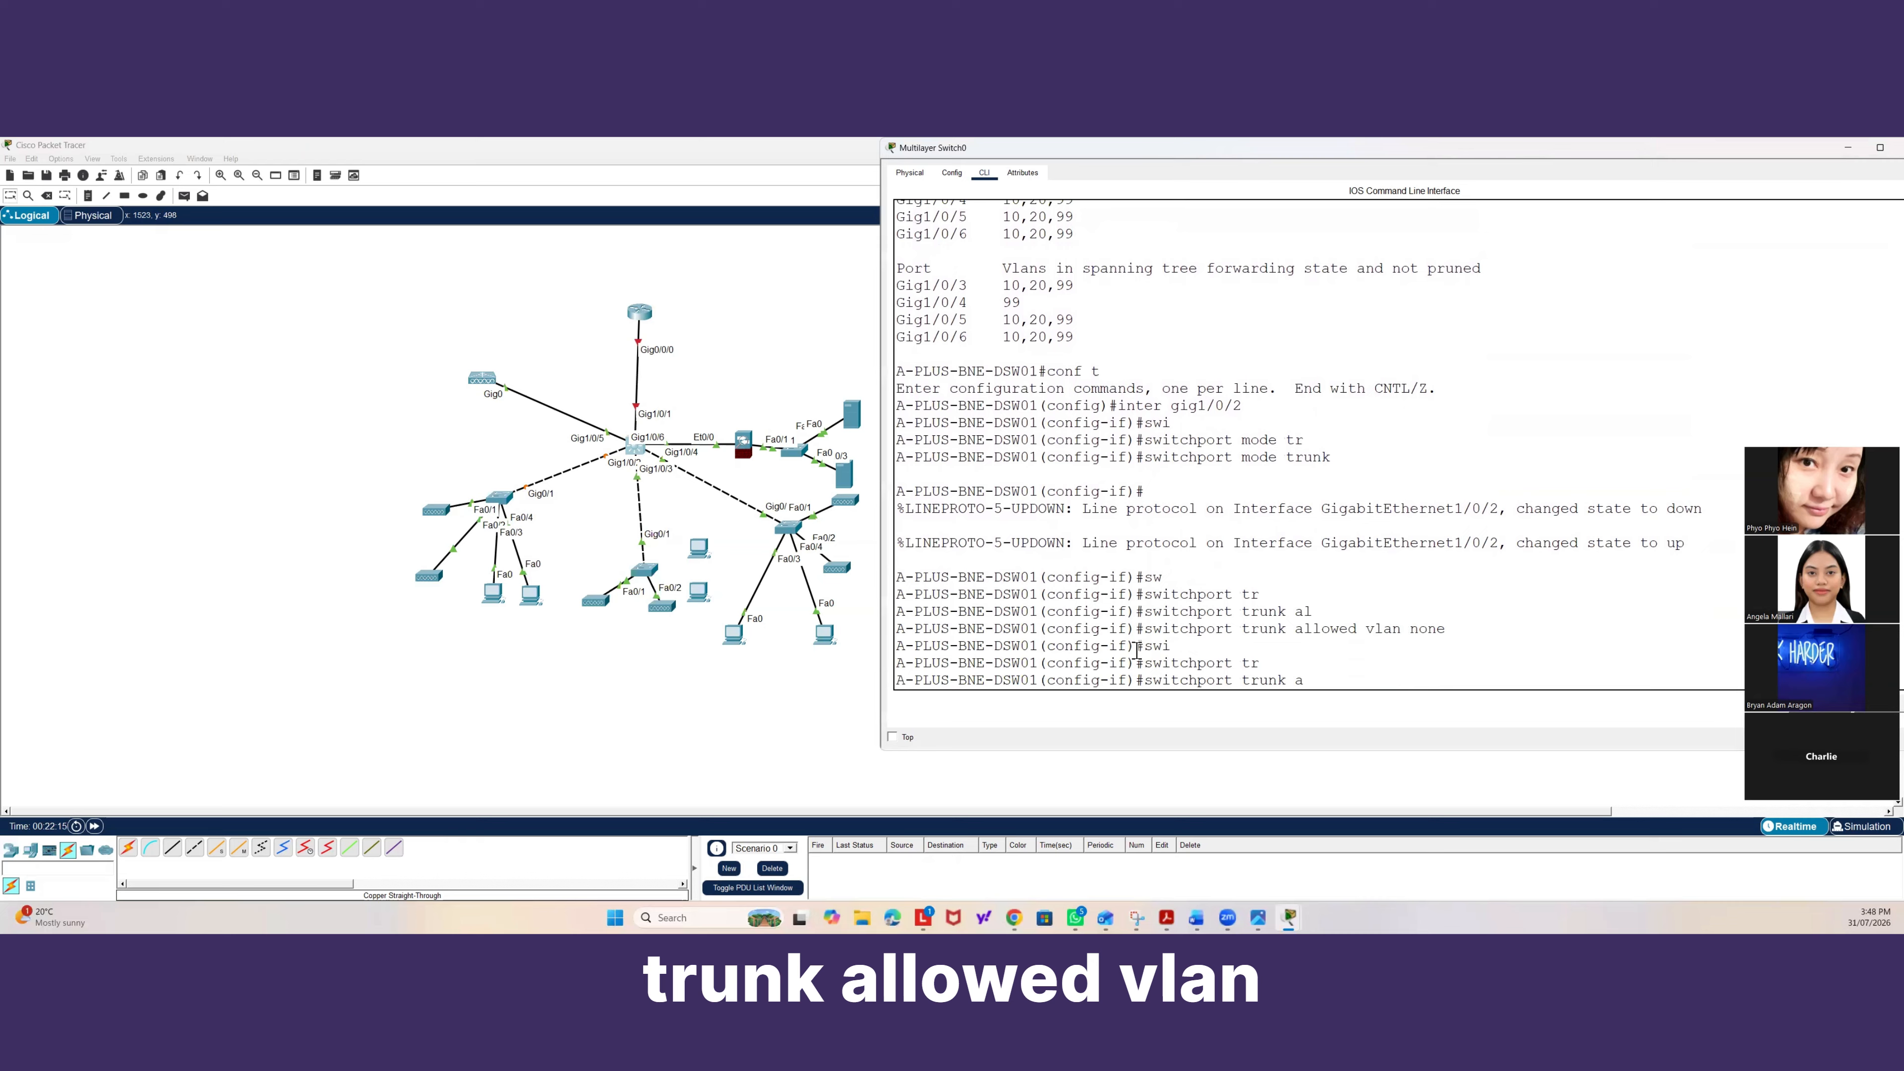
key(Tab)
text(vlan)
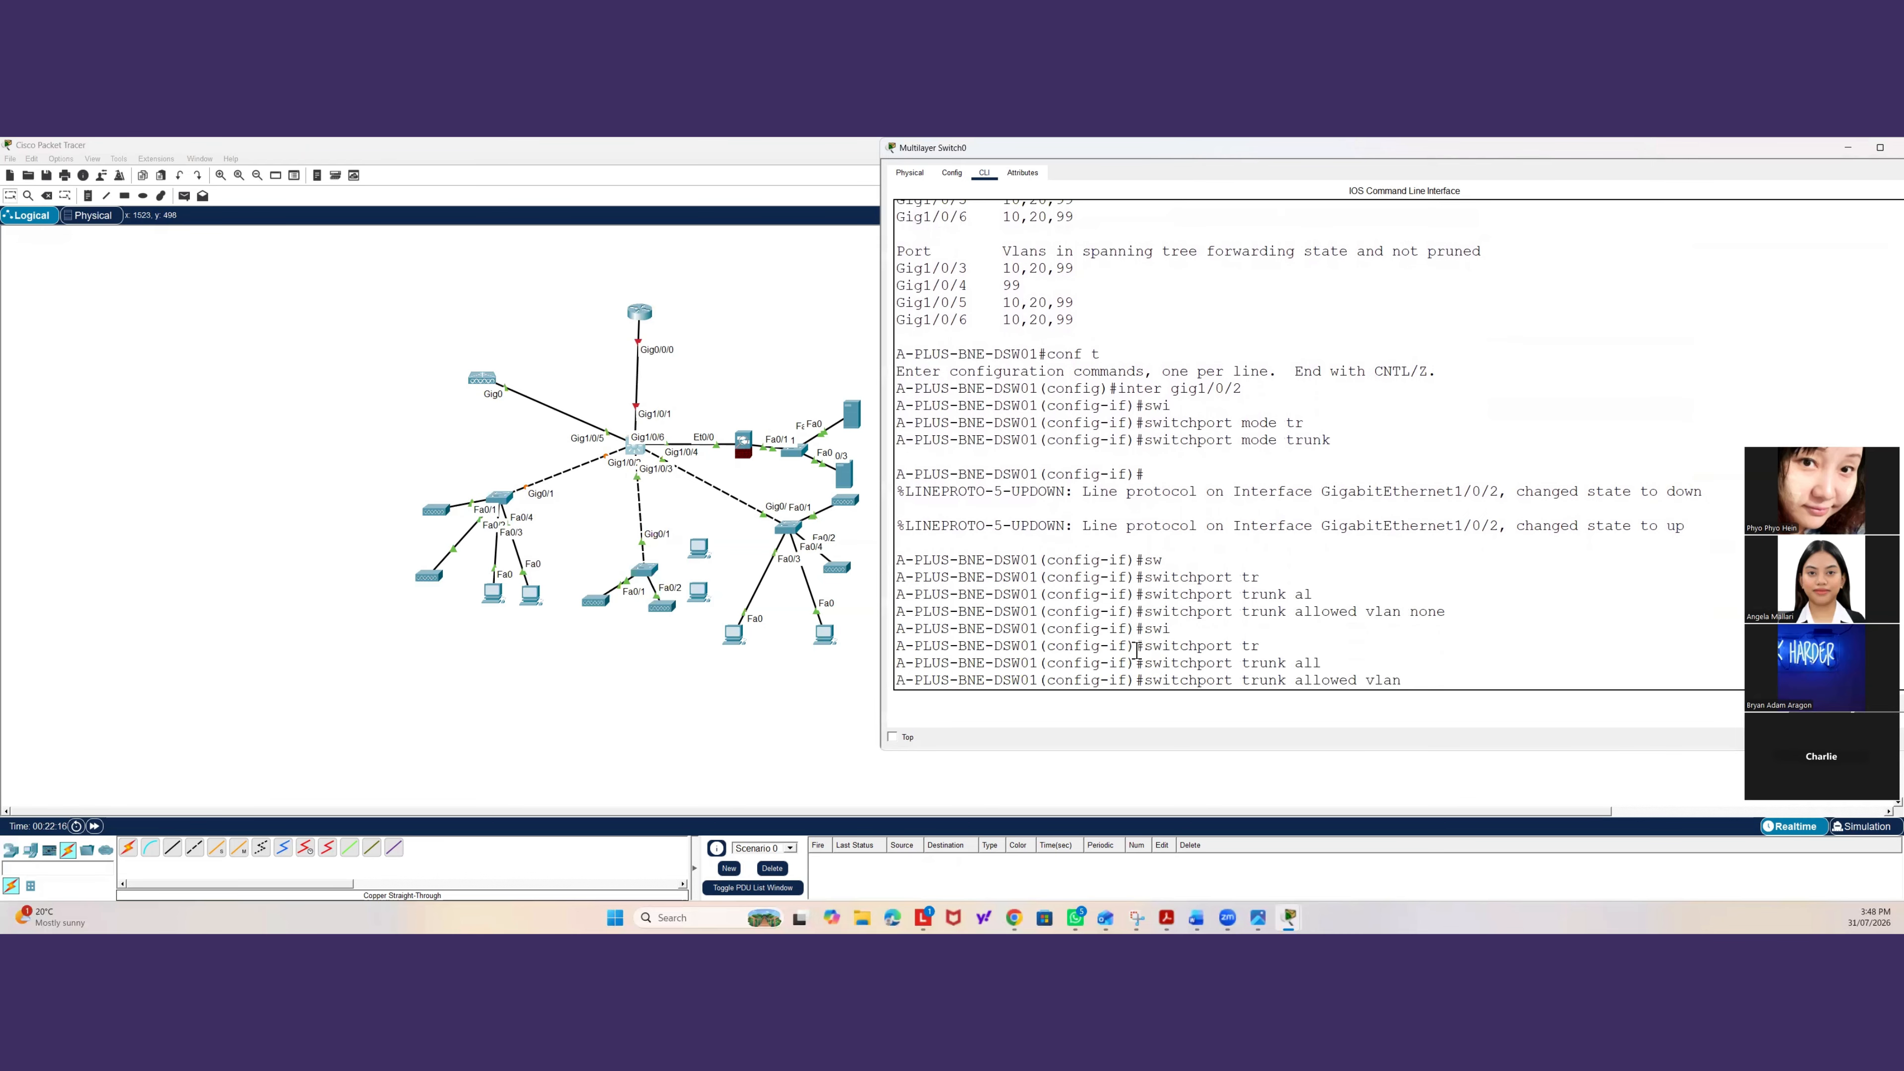
text( 10,, )
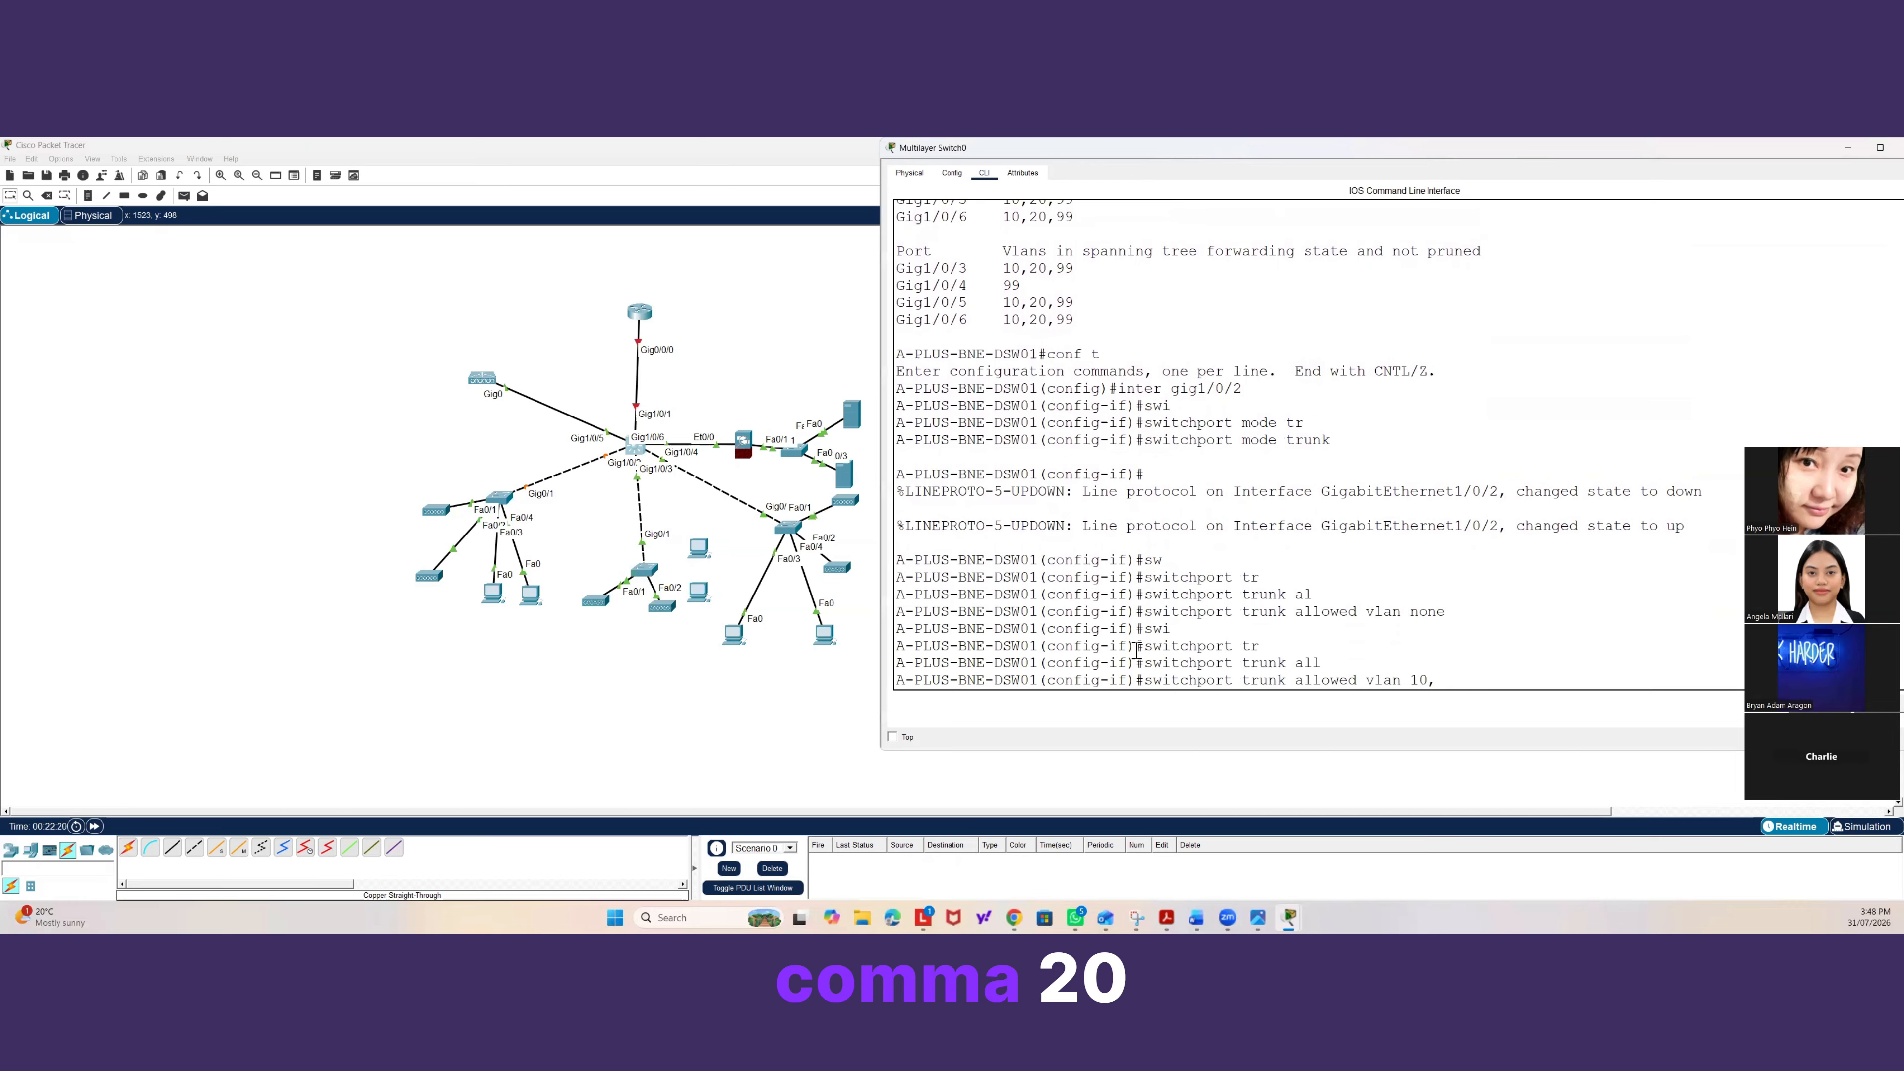
text(0,)
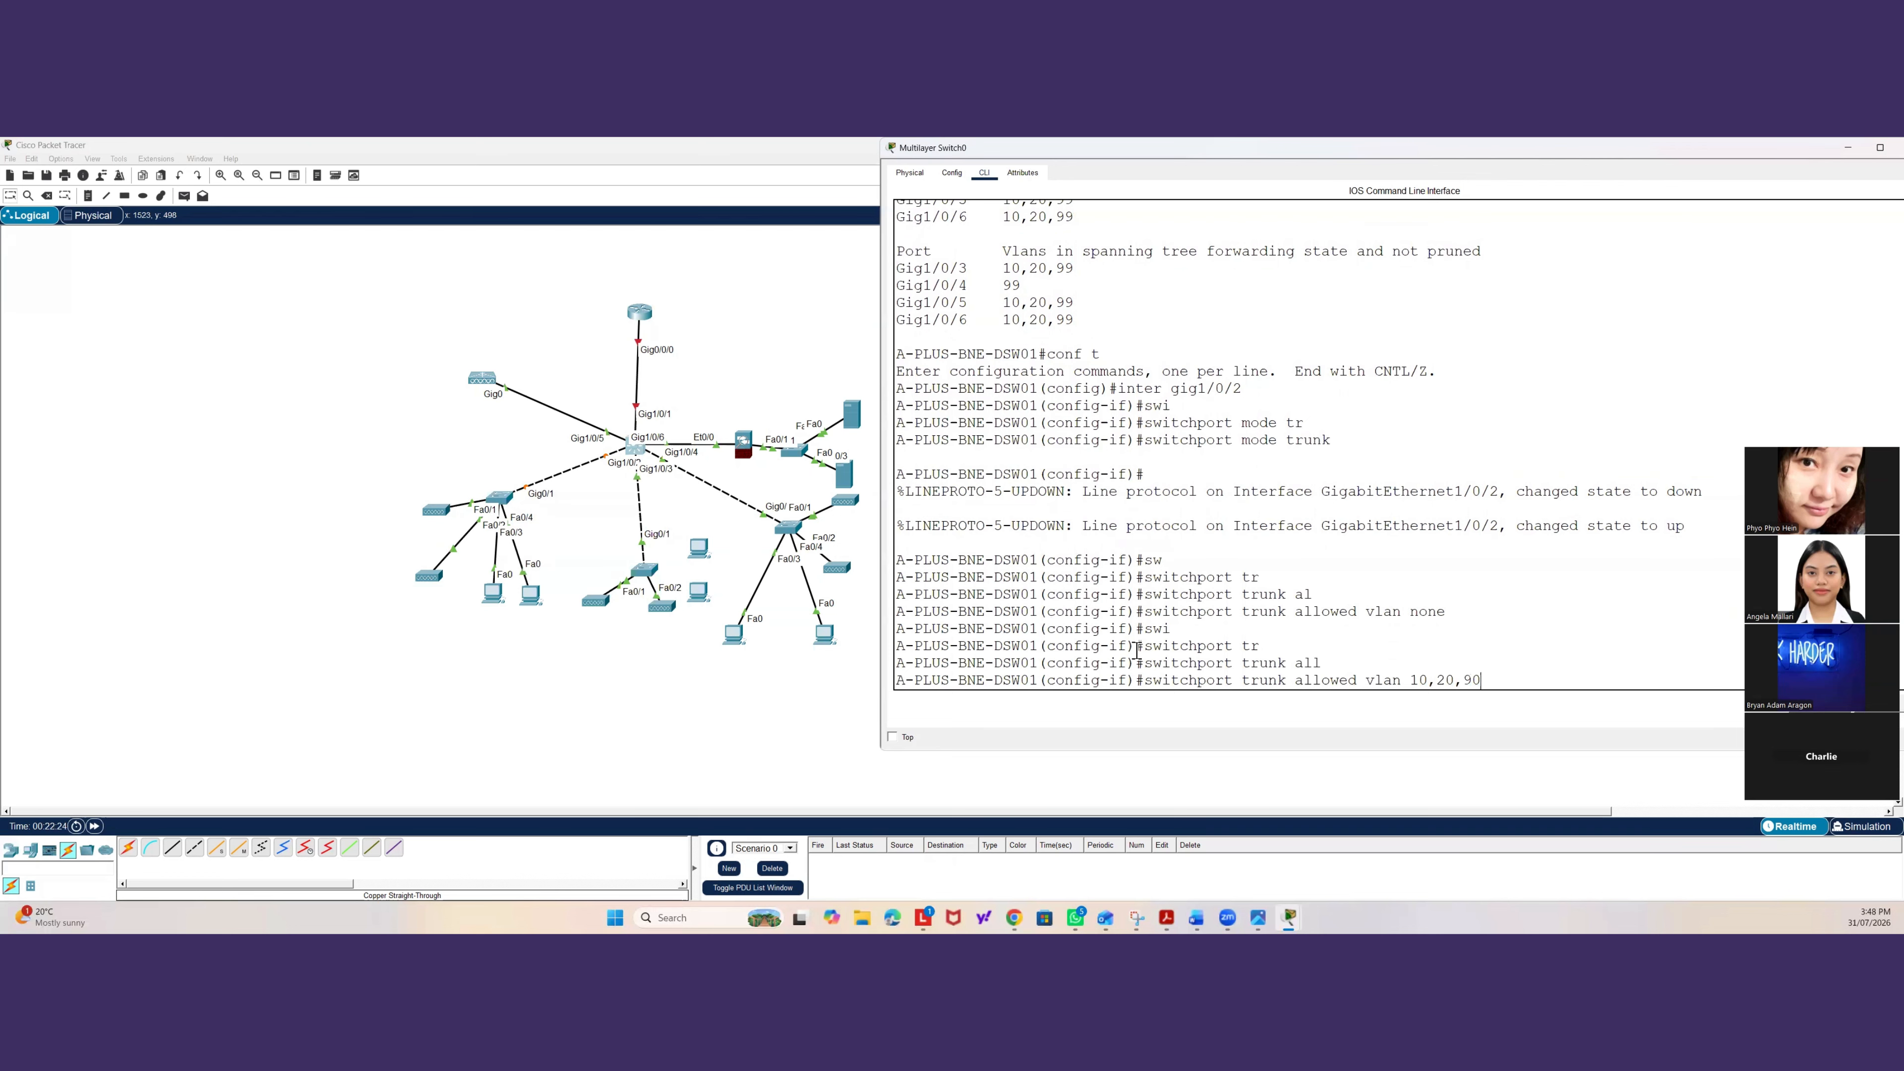
text(90)
key(BackSpace)
key(Return)
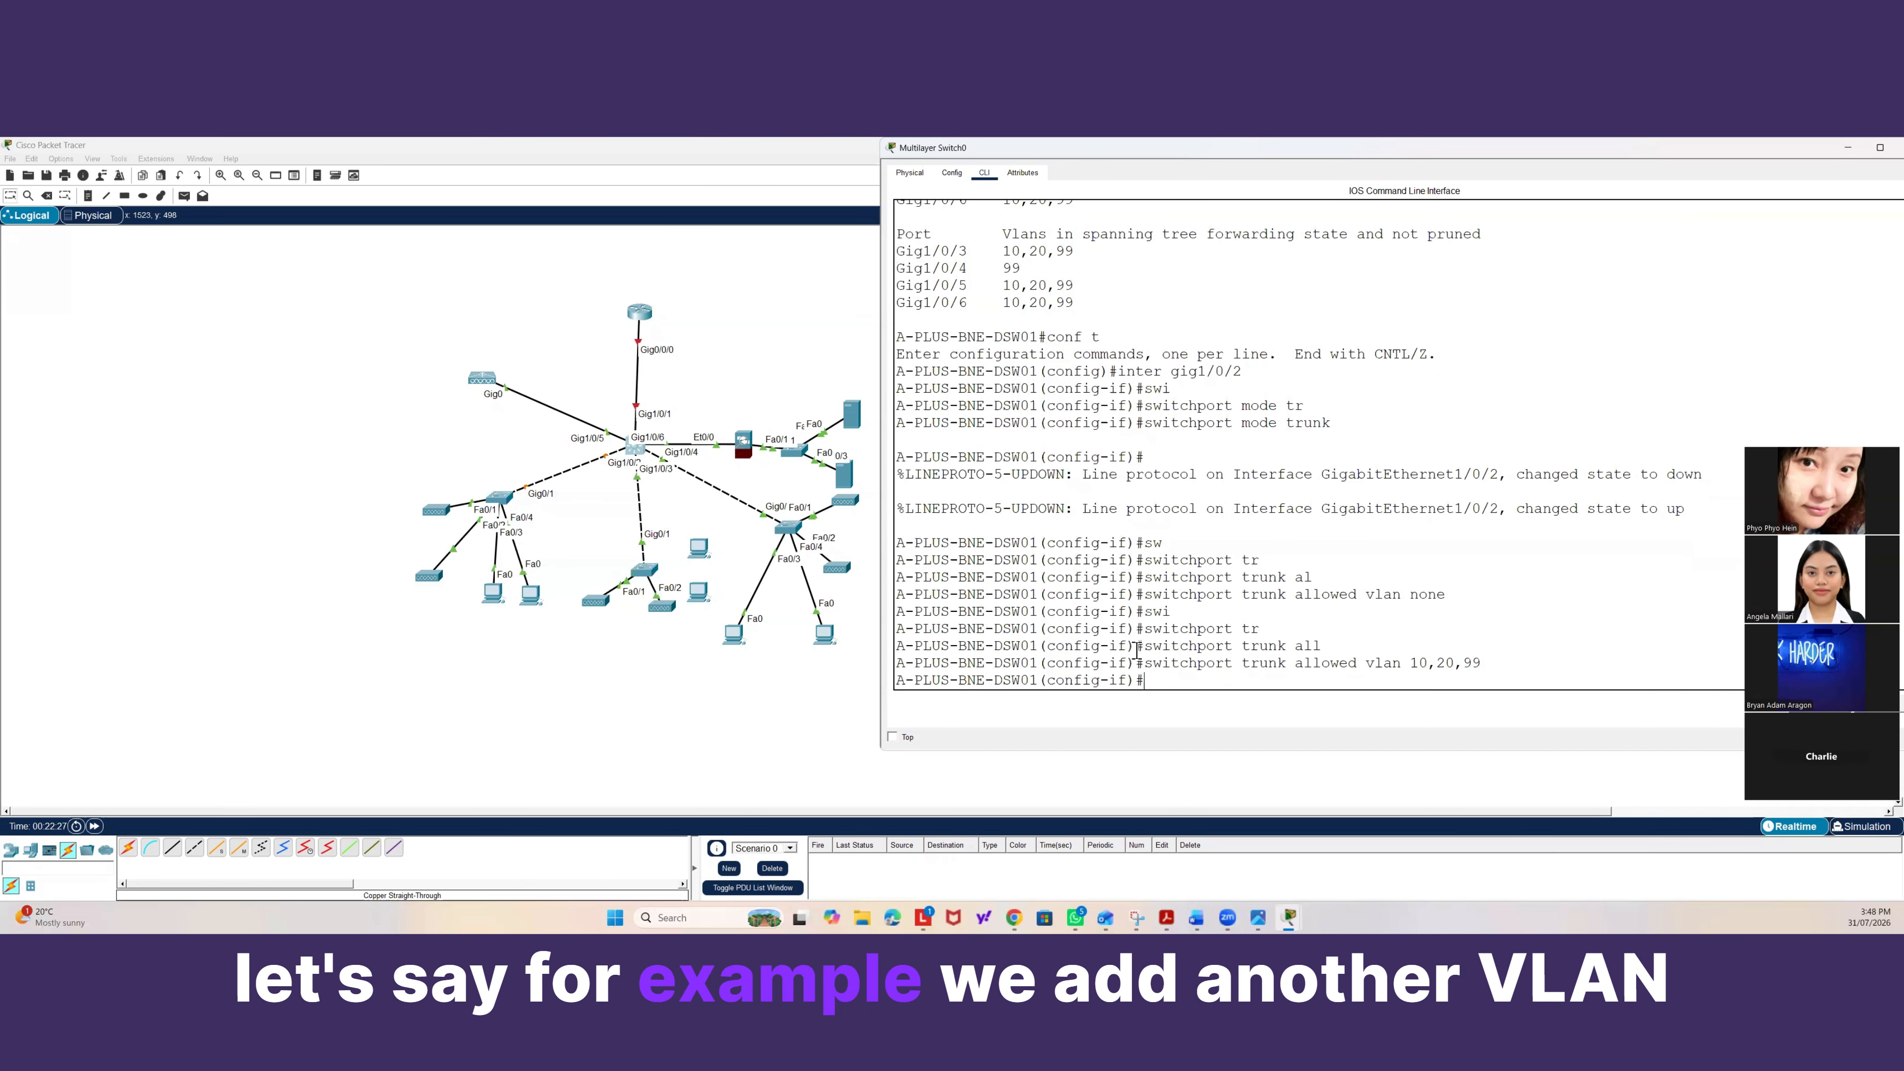
Create VLAN 30 and name it Finance&Marketing.
text(vlan 30)
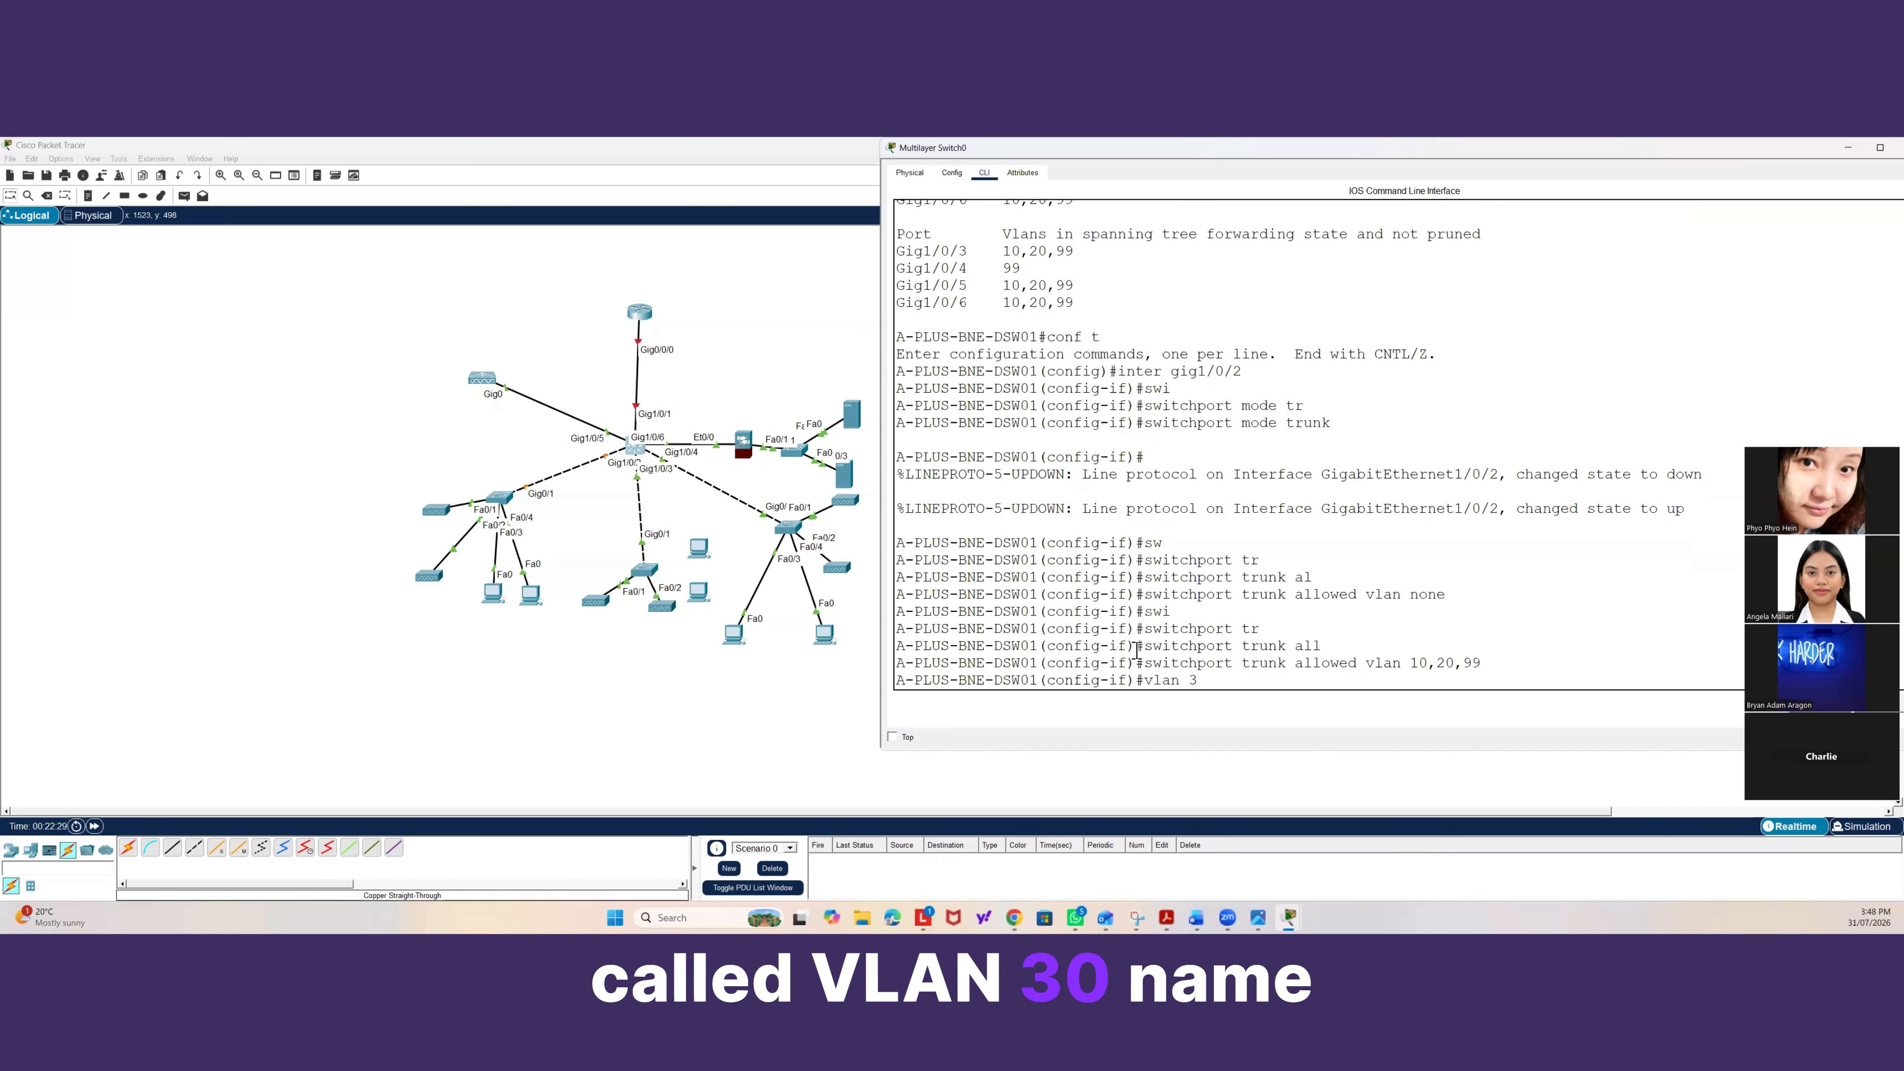
key(Return)
text(namev)
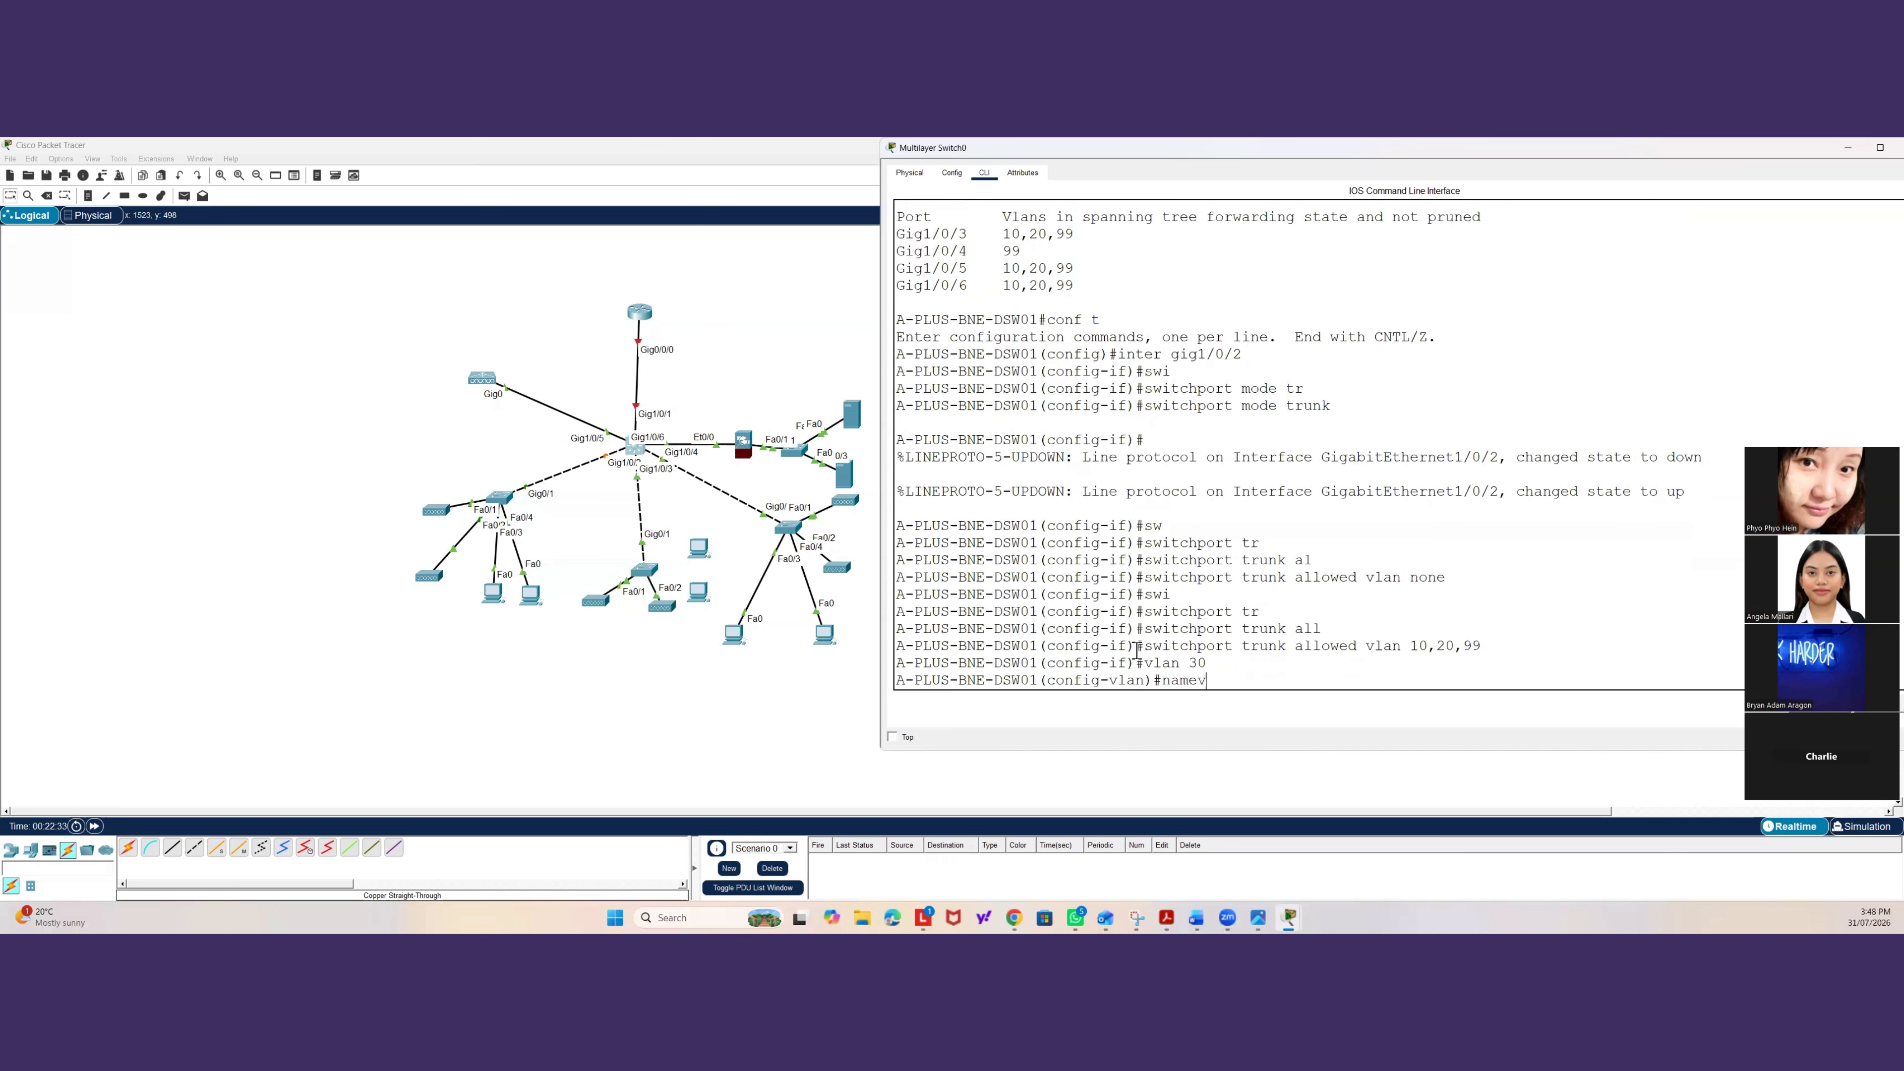
key(BackSpace)
text(e Accoun)
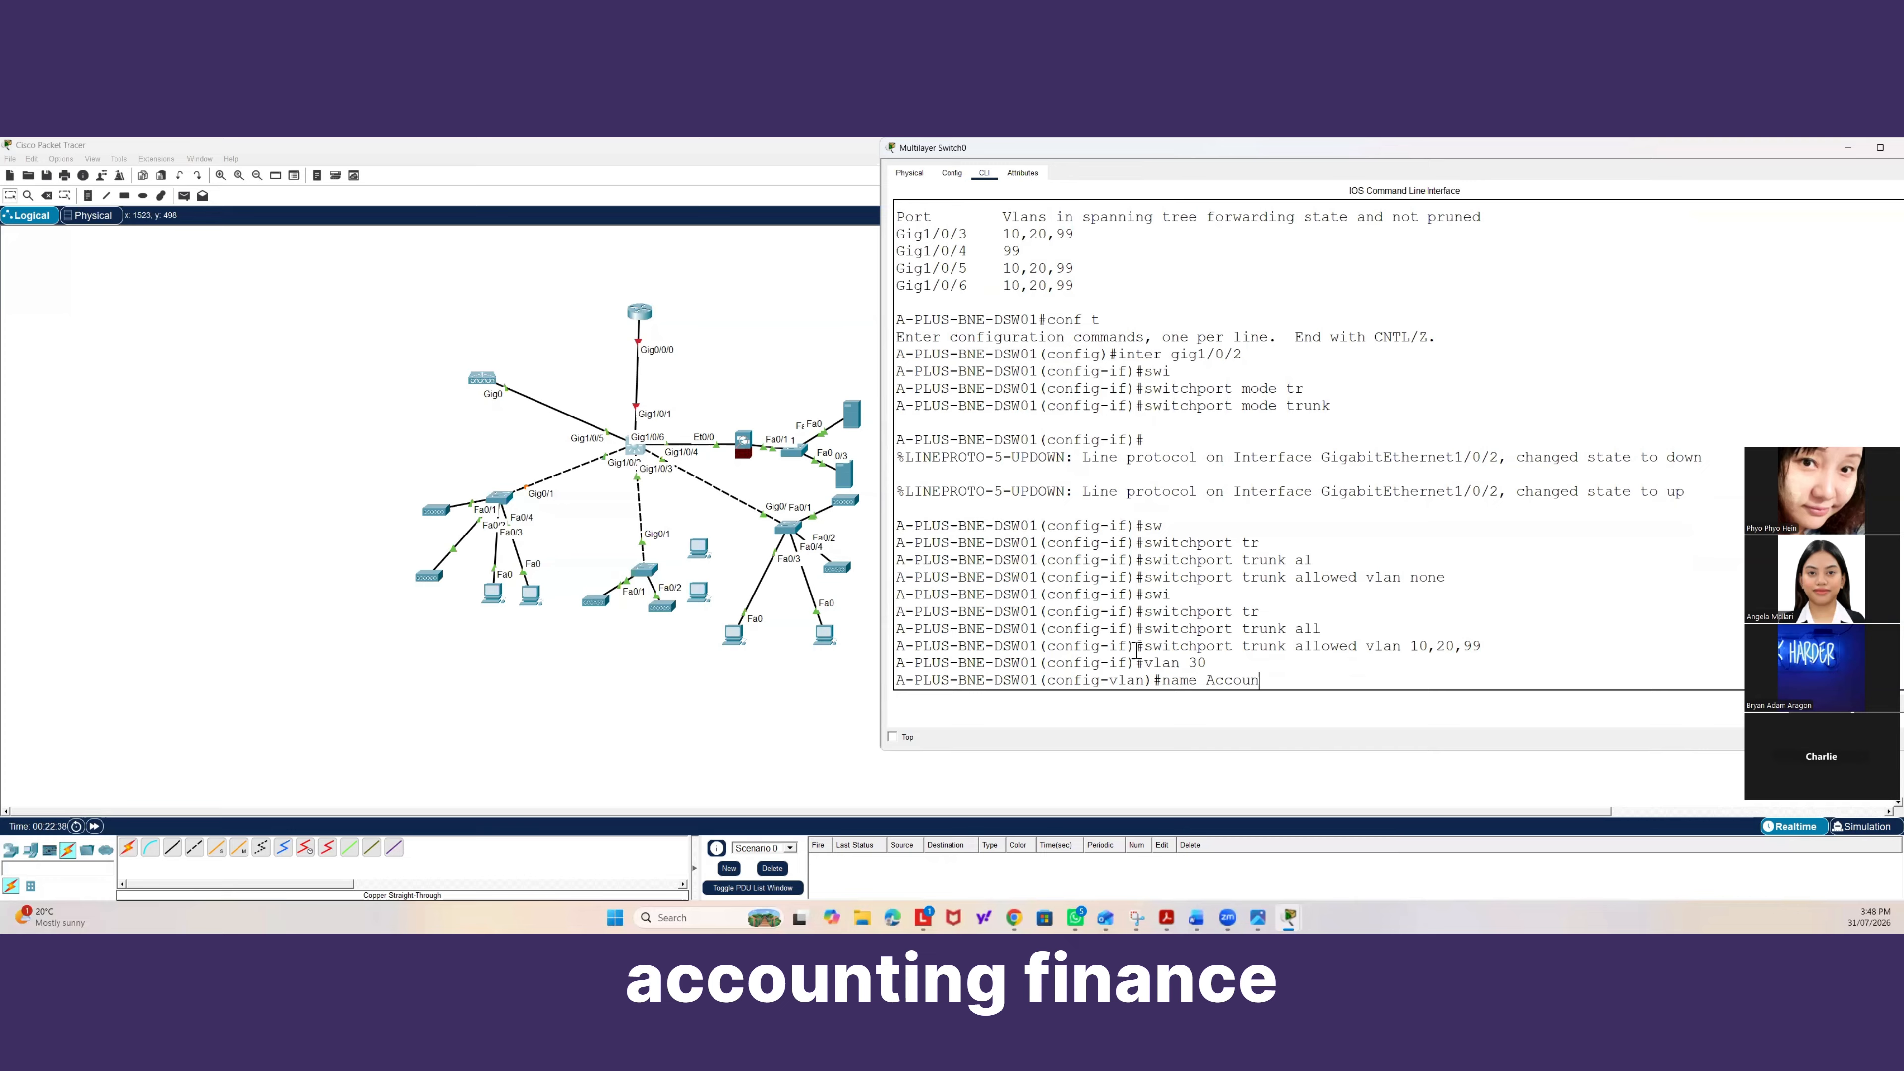
key(BackSpace)
key(BackSpace)
key(BackSpace)
key(BackSpace)
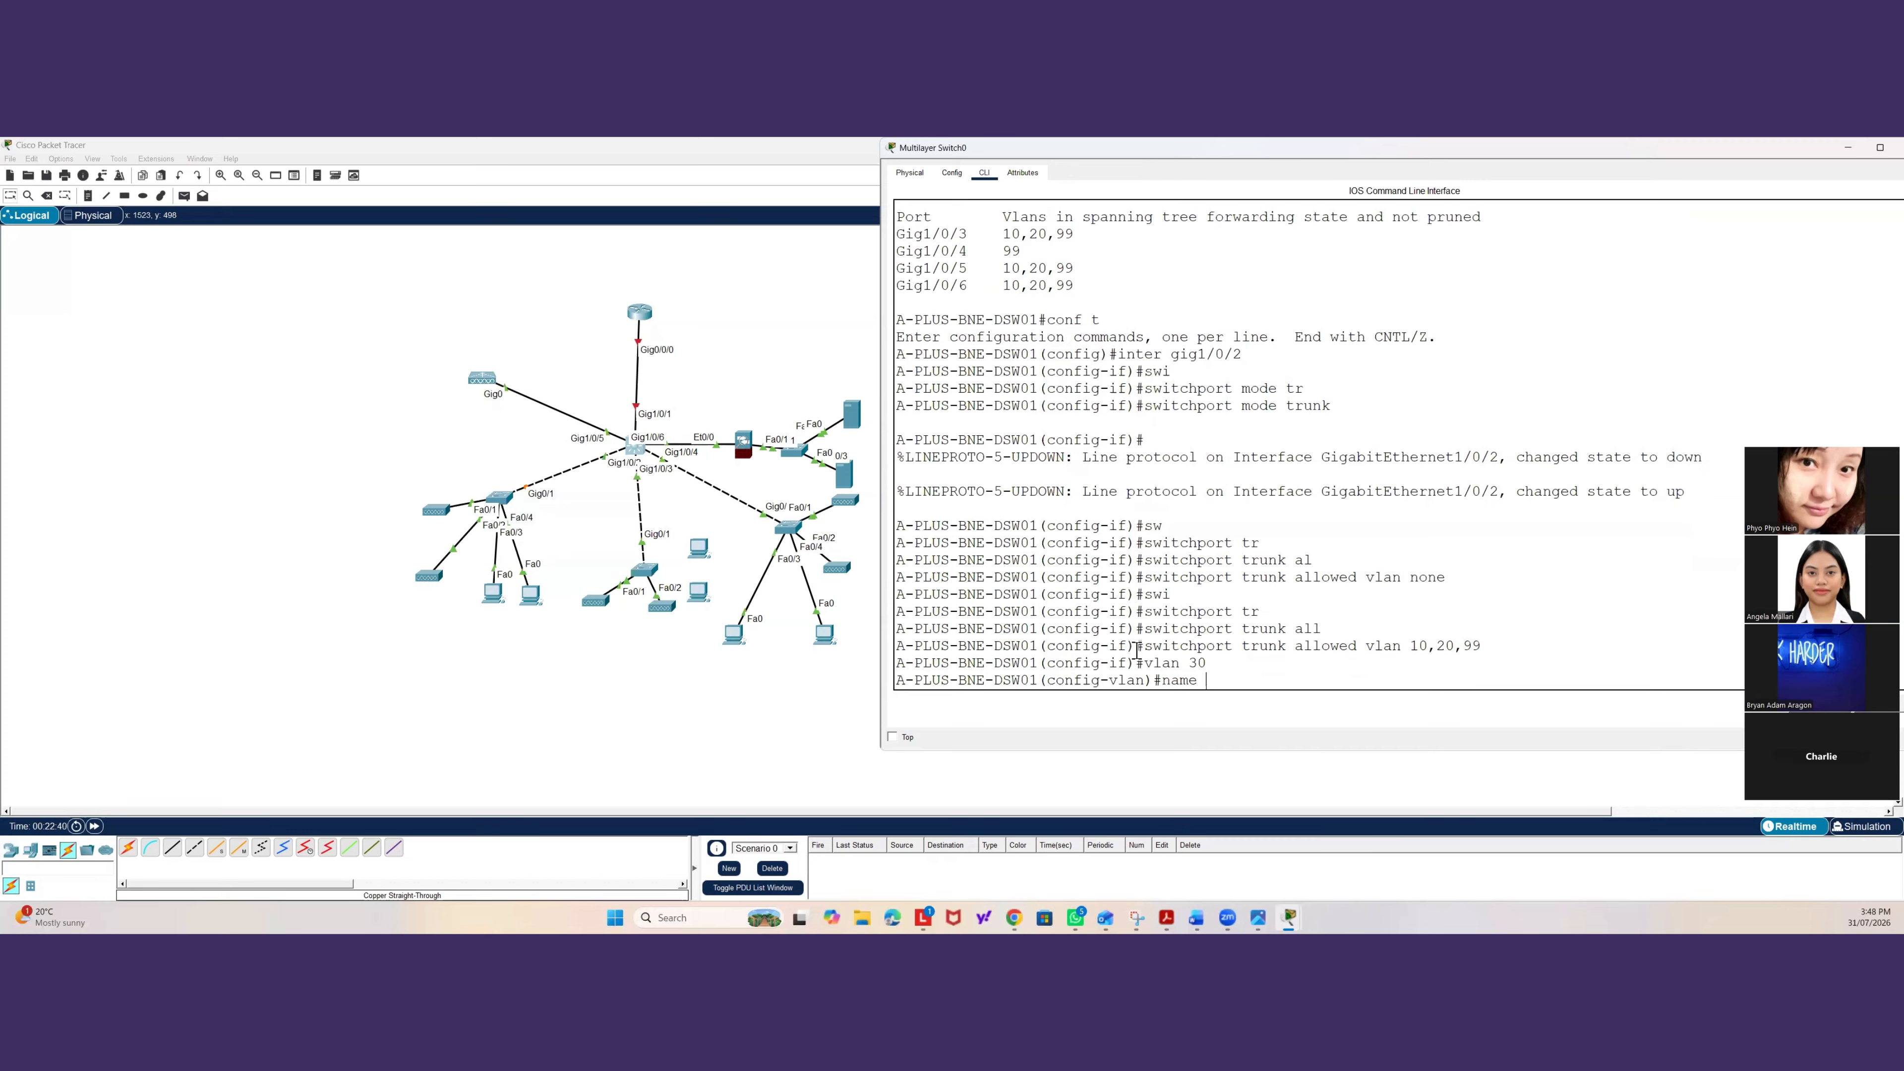
text(Finance and)
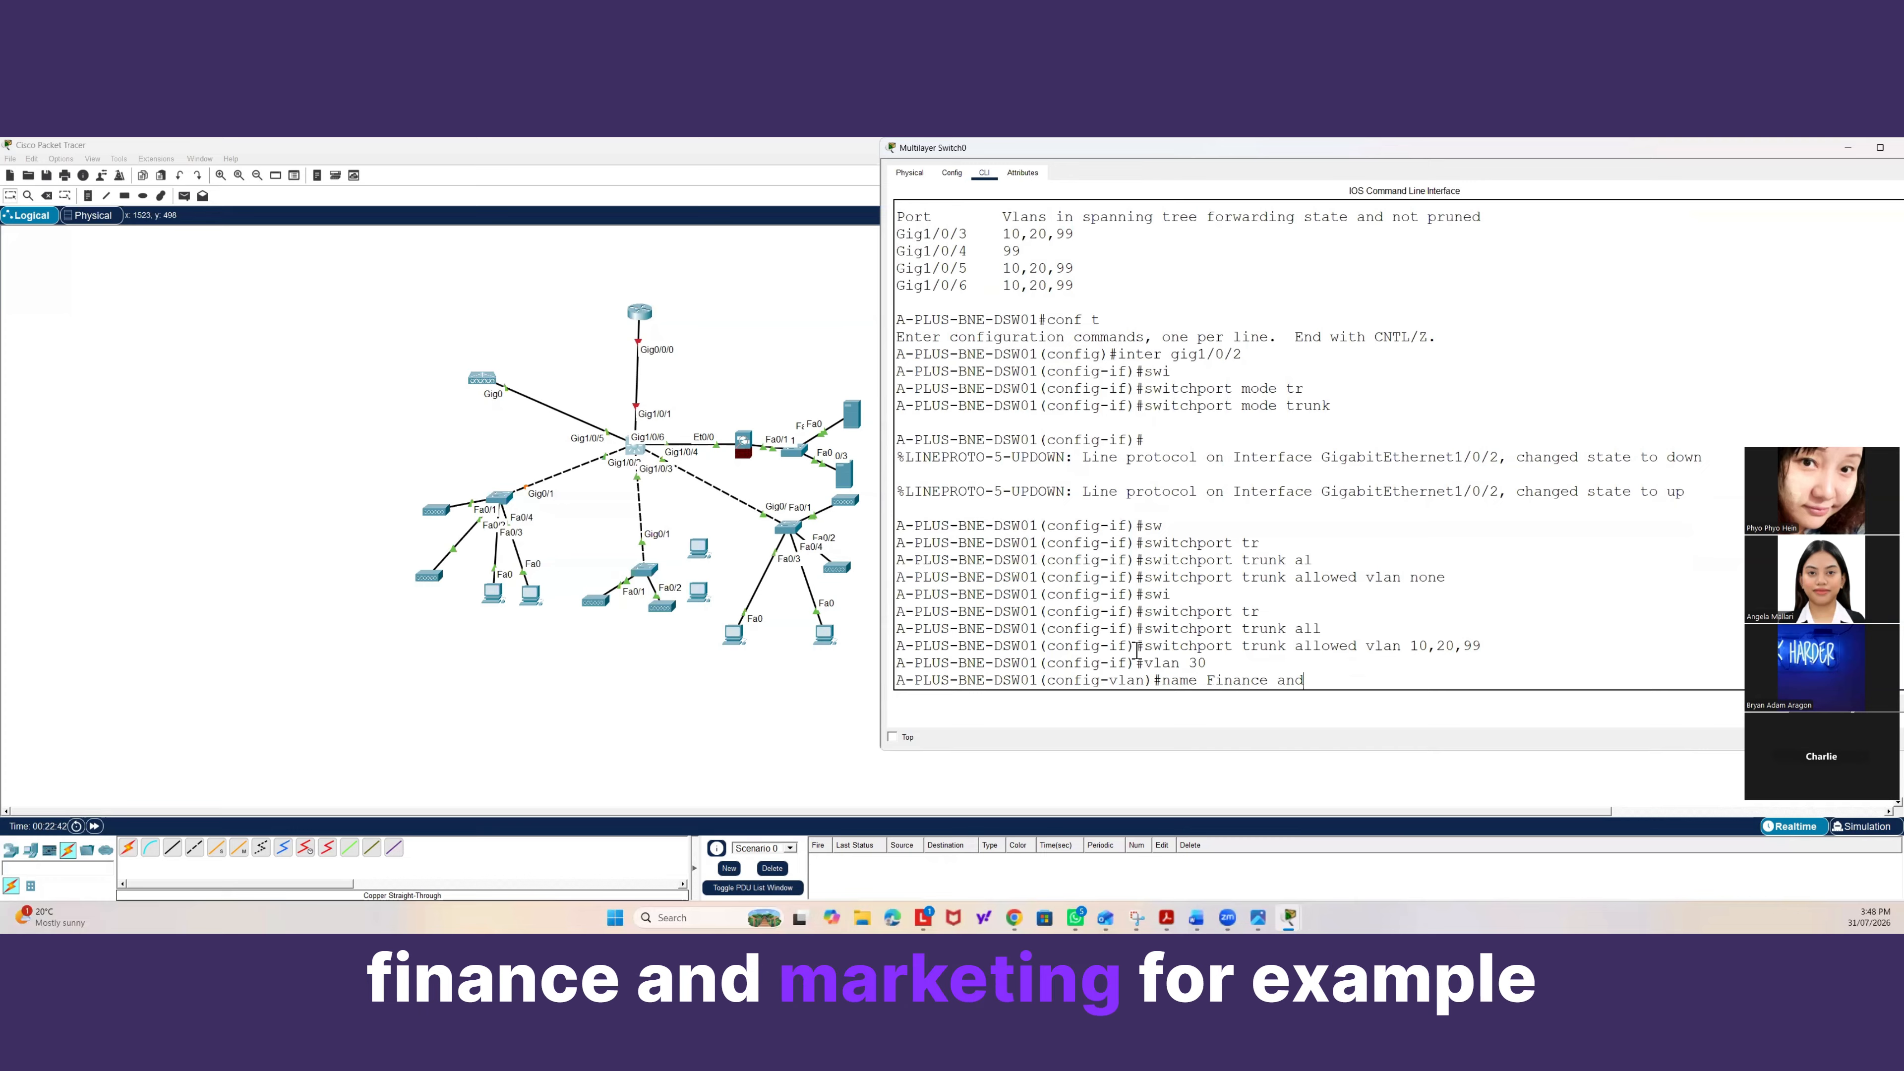
text( Markin)
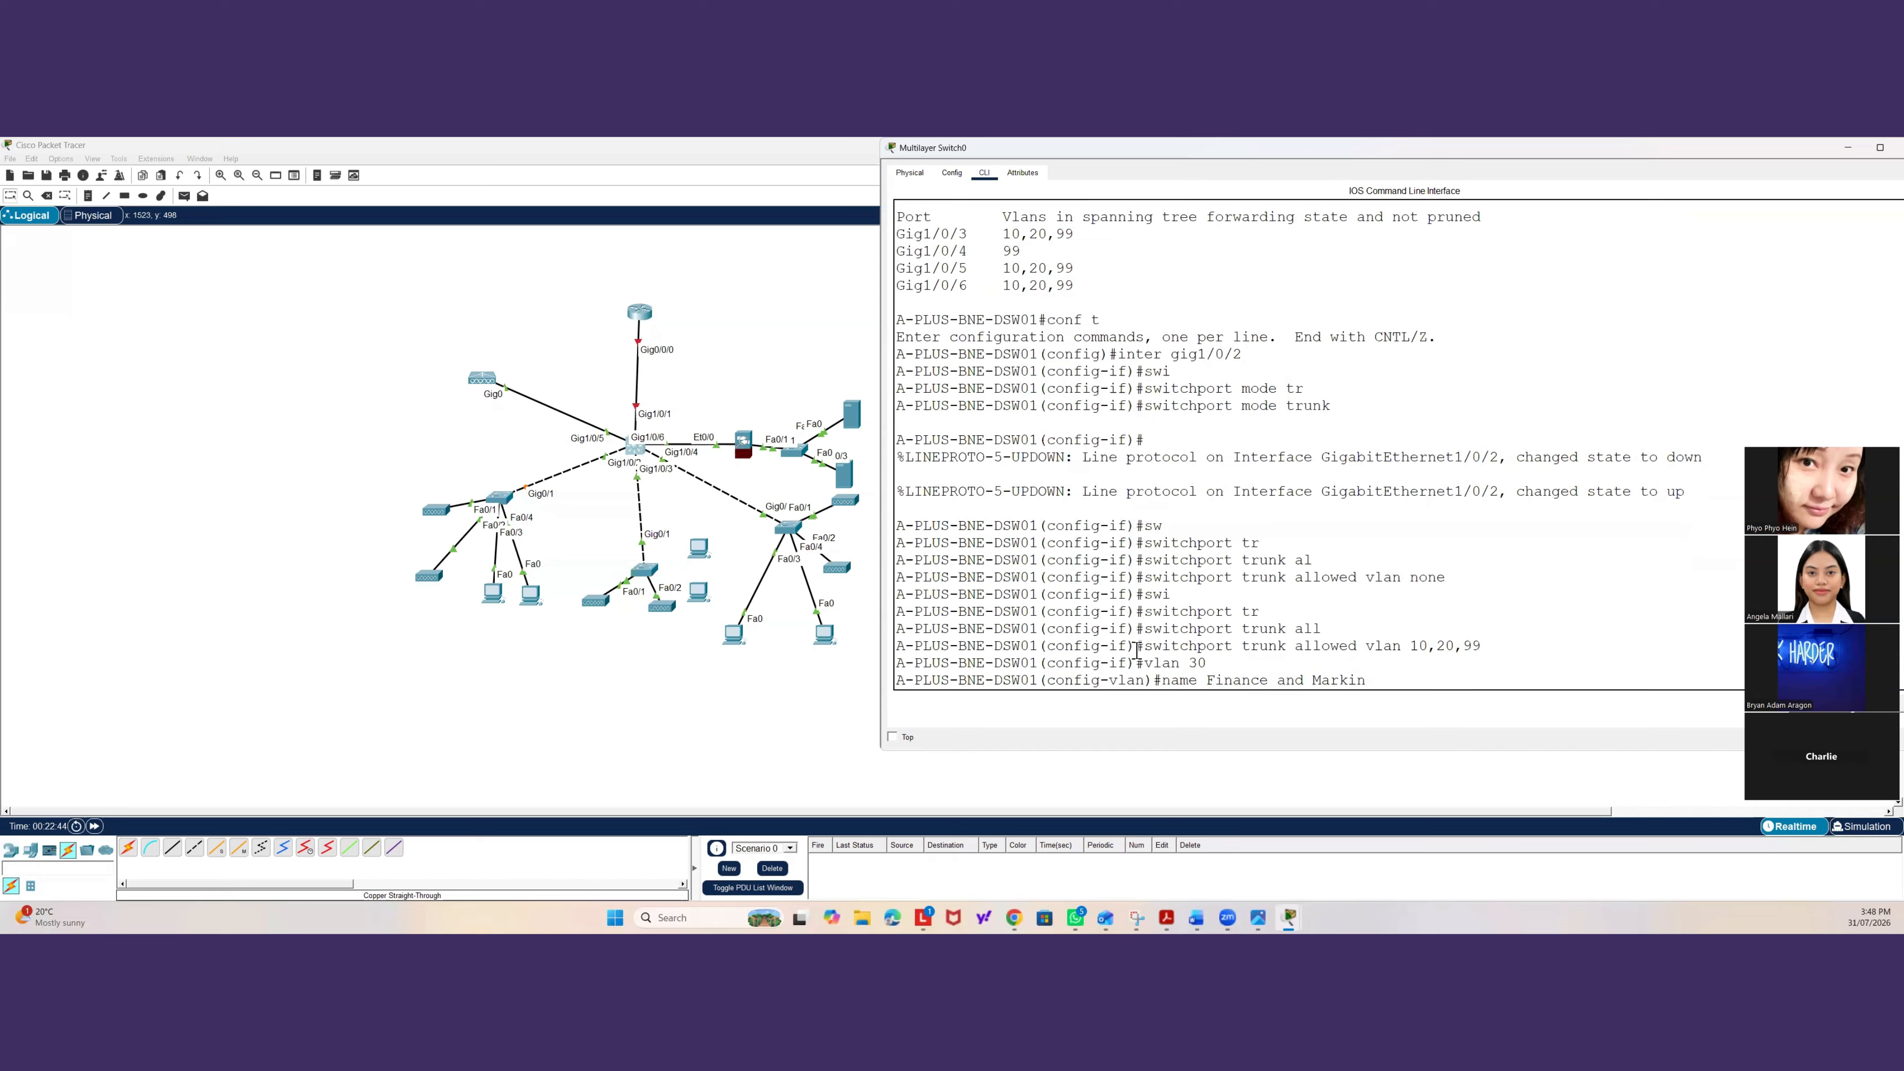
key(BackSpace)
key(BackSpace)
key(BackSpace)
key(BackSpace)
key(BackSpace)
key(BackSpace)
key(BackSpace)
key(BackSpace)
key(BackSpace)
key(BackSpace)
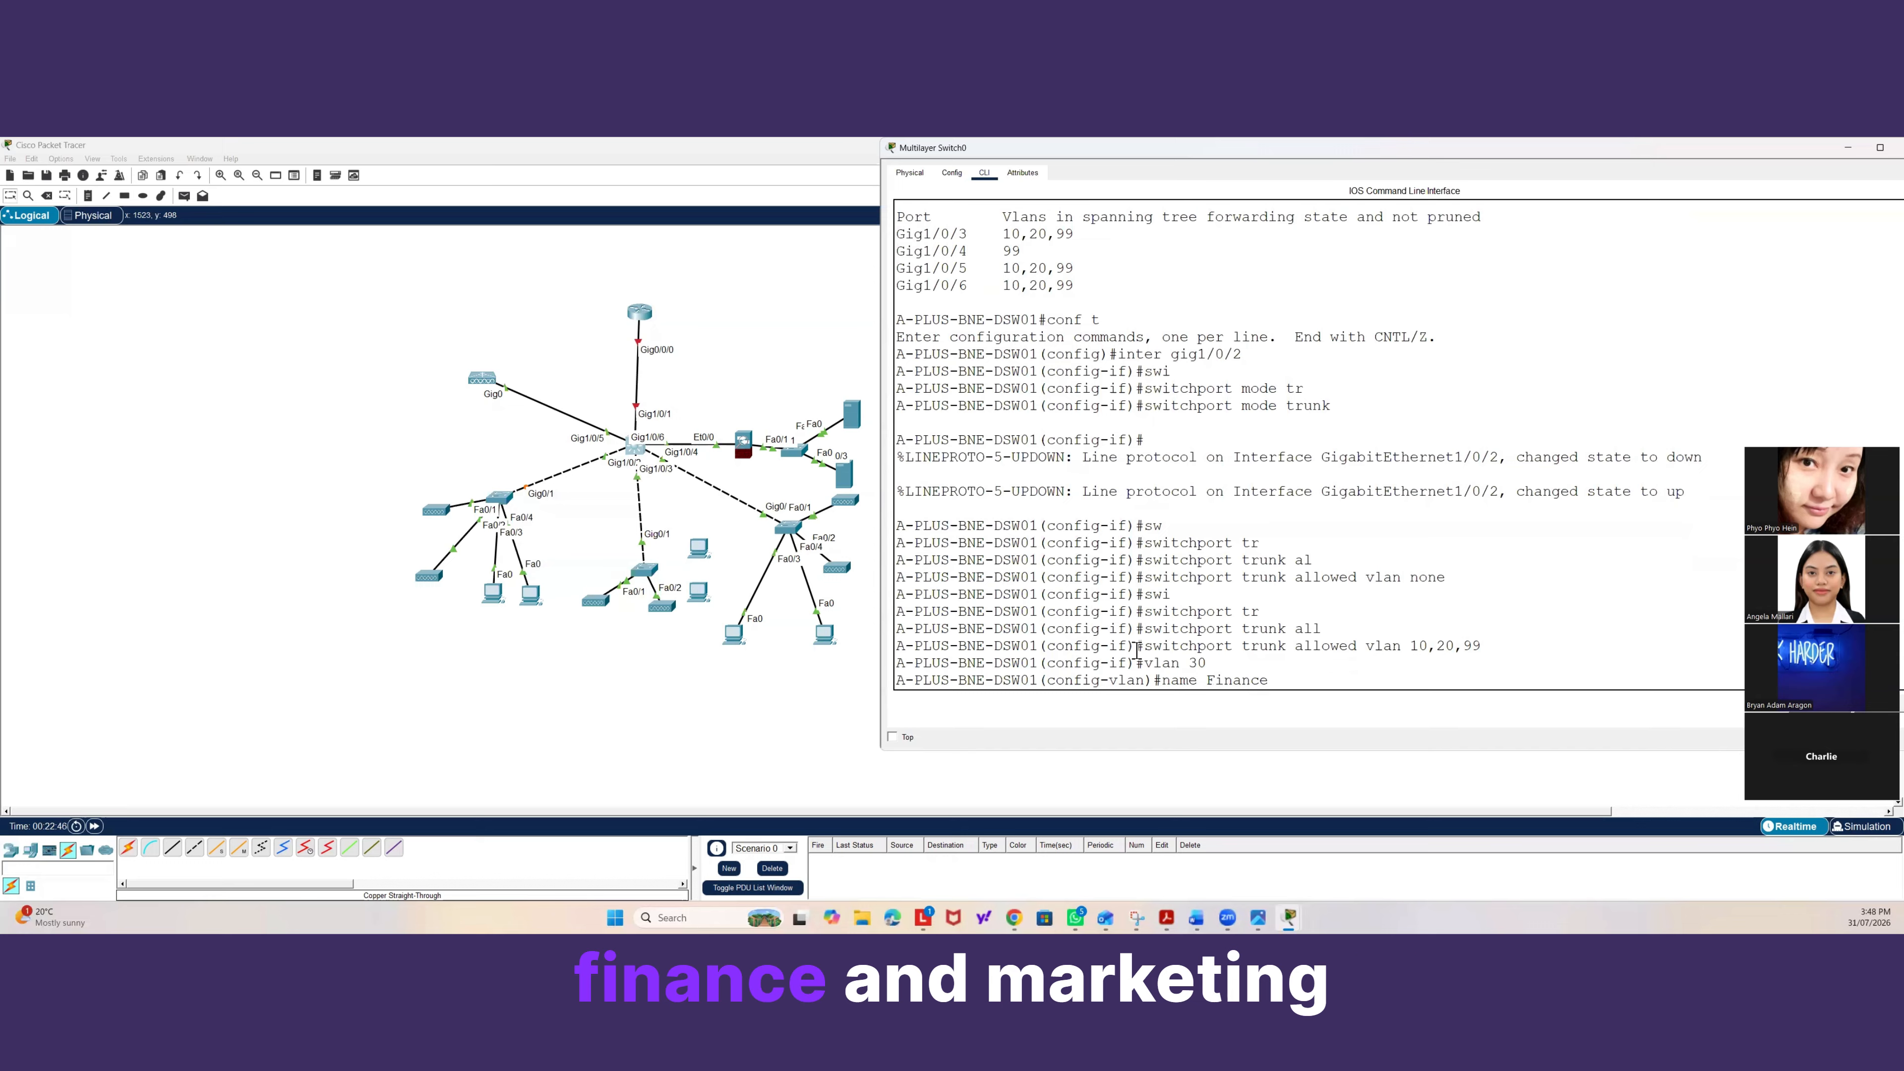
text(&Mark)
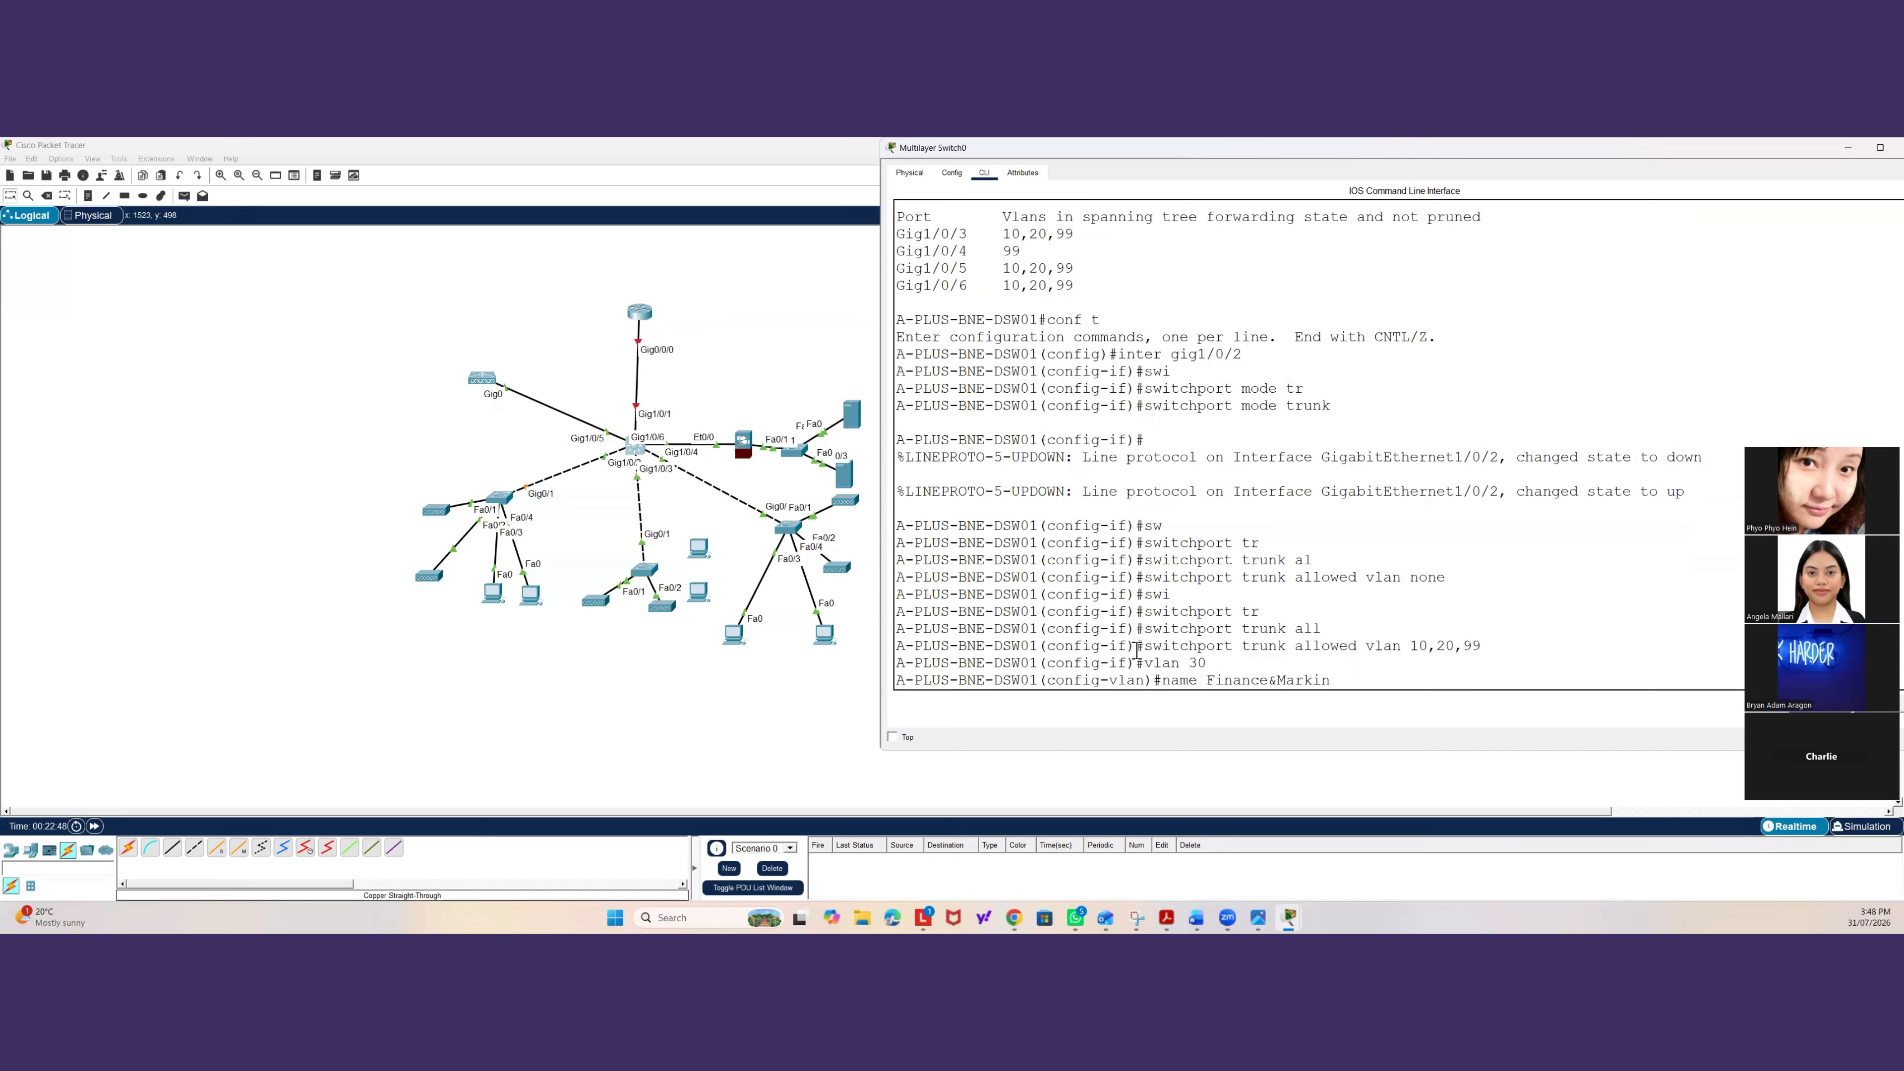
text(eting)
key(Return)
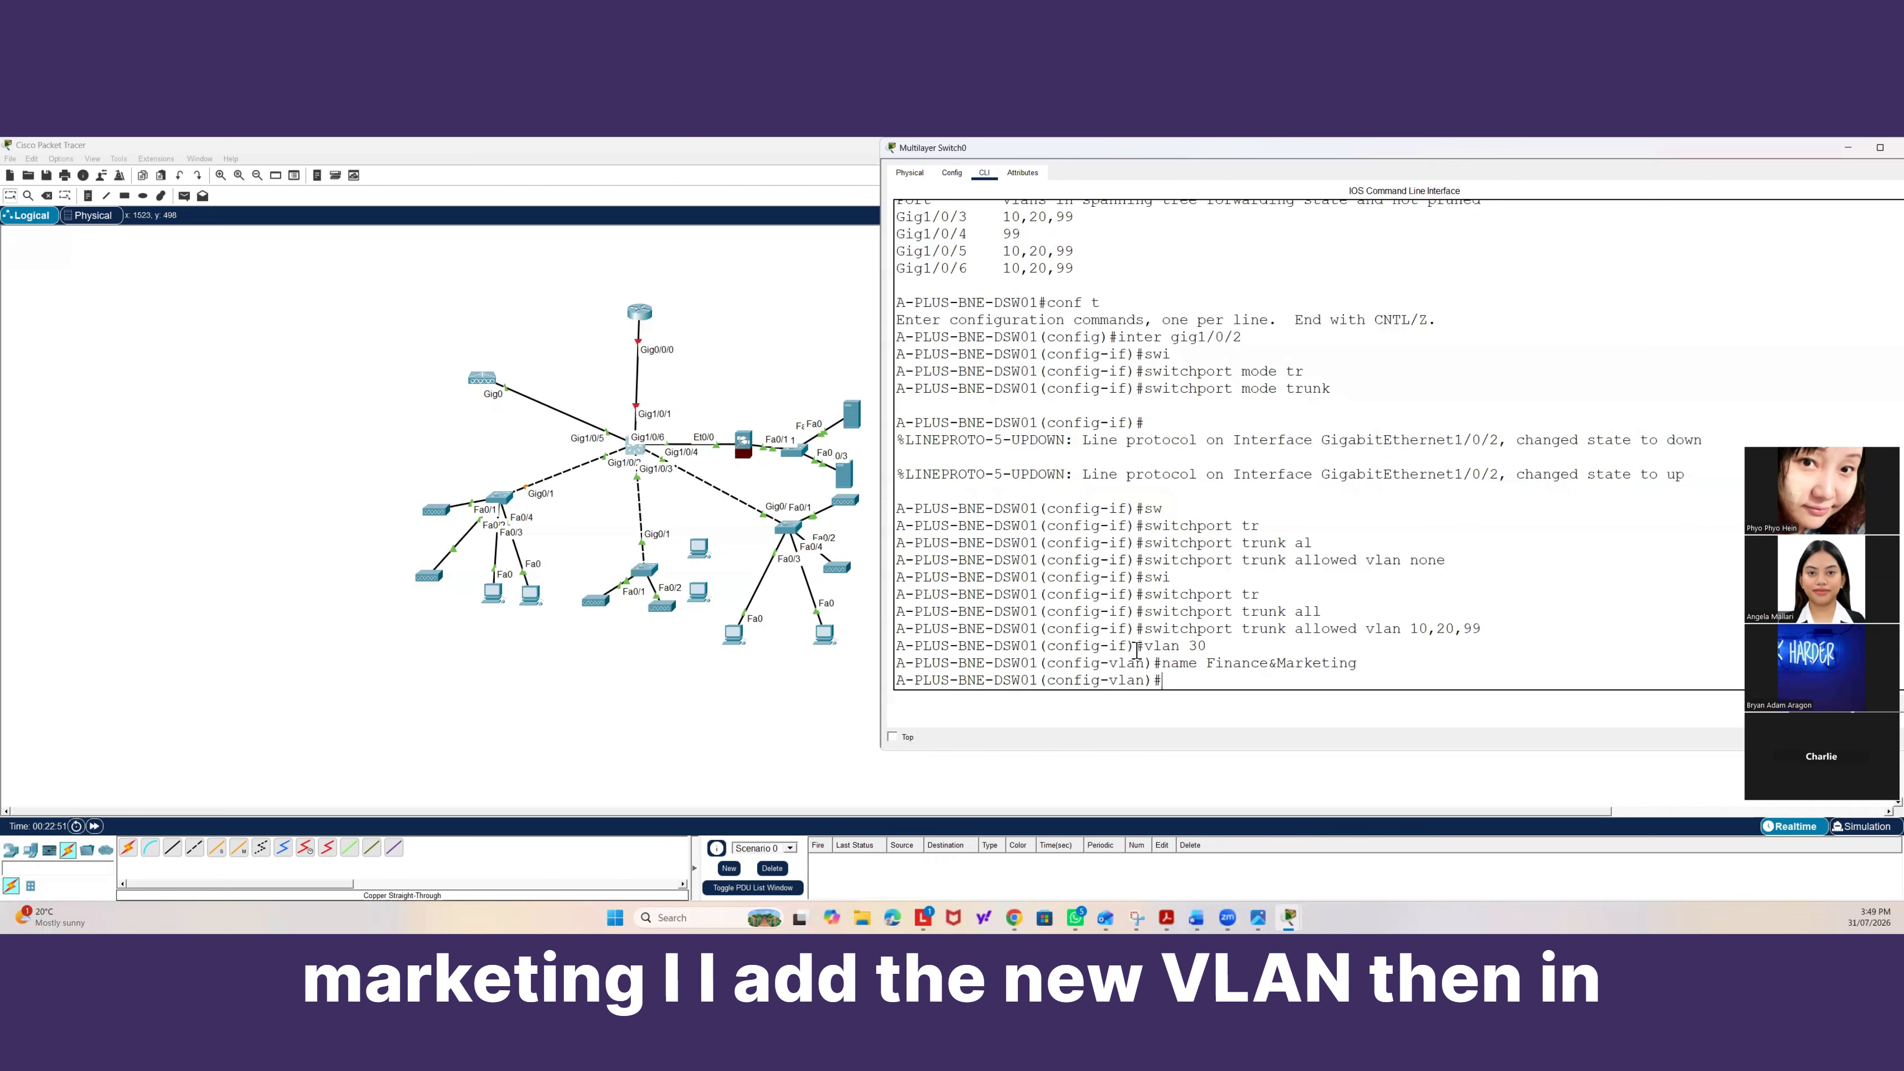
Select the interface range Gig1/0/2-6 and add VLAN 30 to their trunk allowed VLAN list.
text(exit)
key(Return)
text(inter)
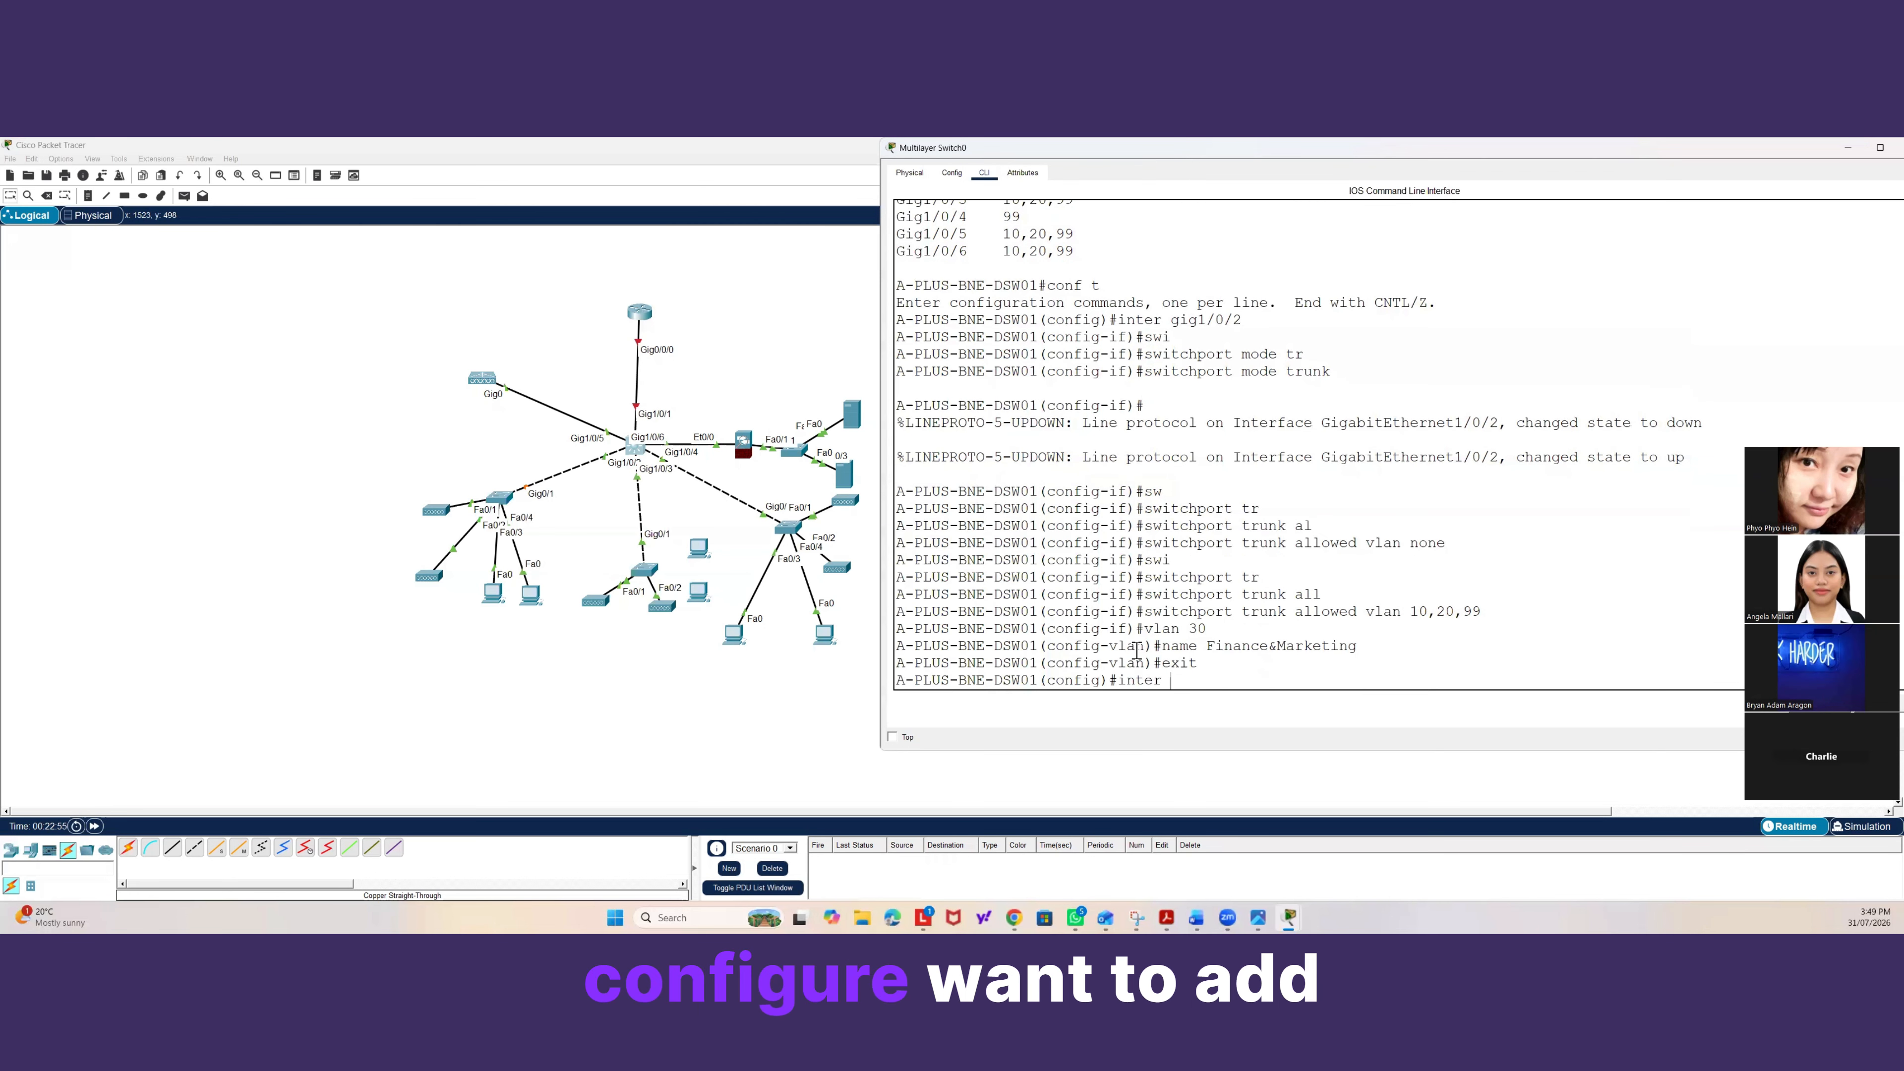
text( r)
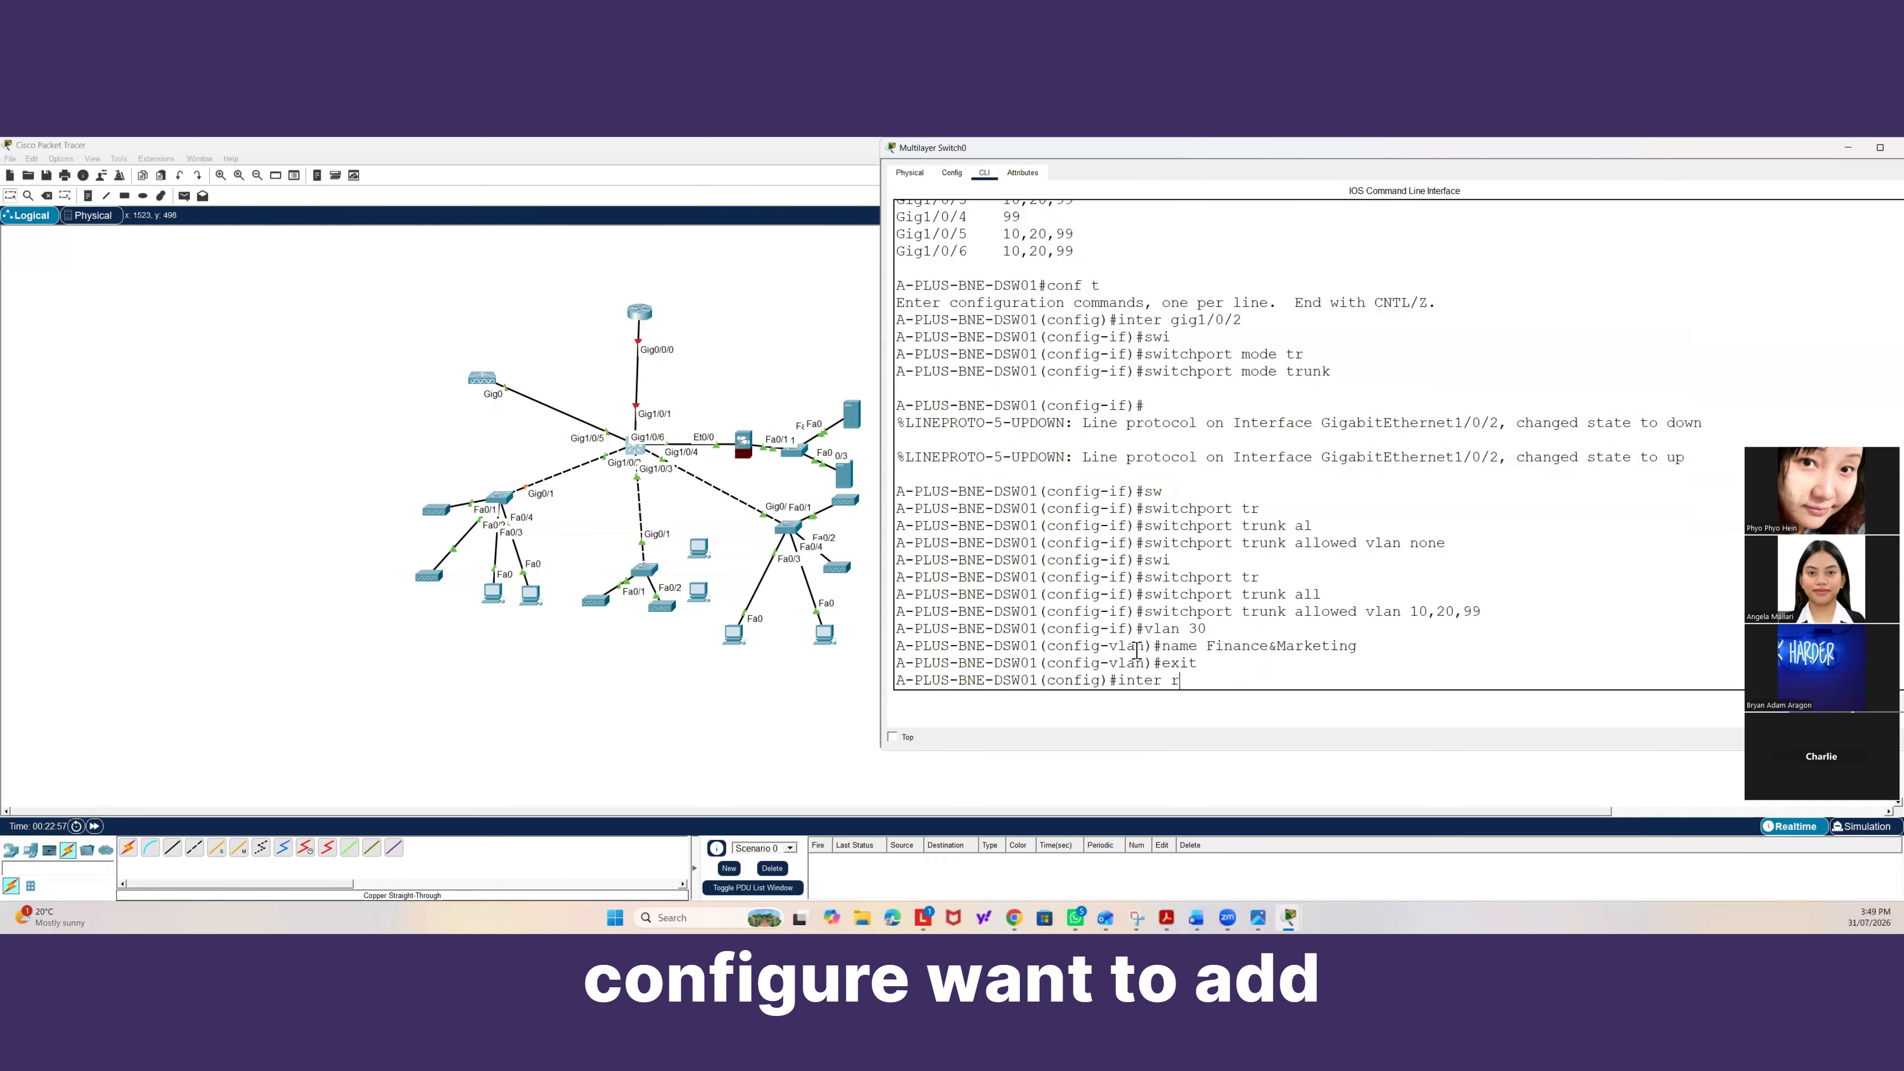
text(ang)
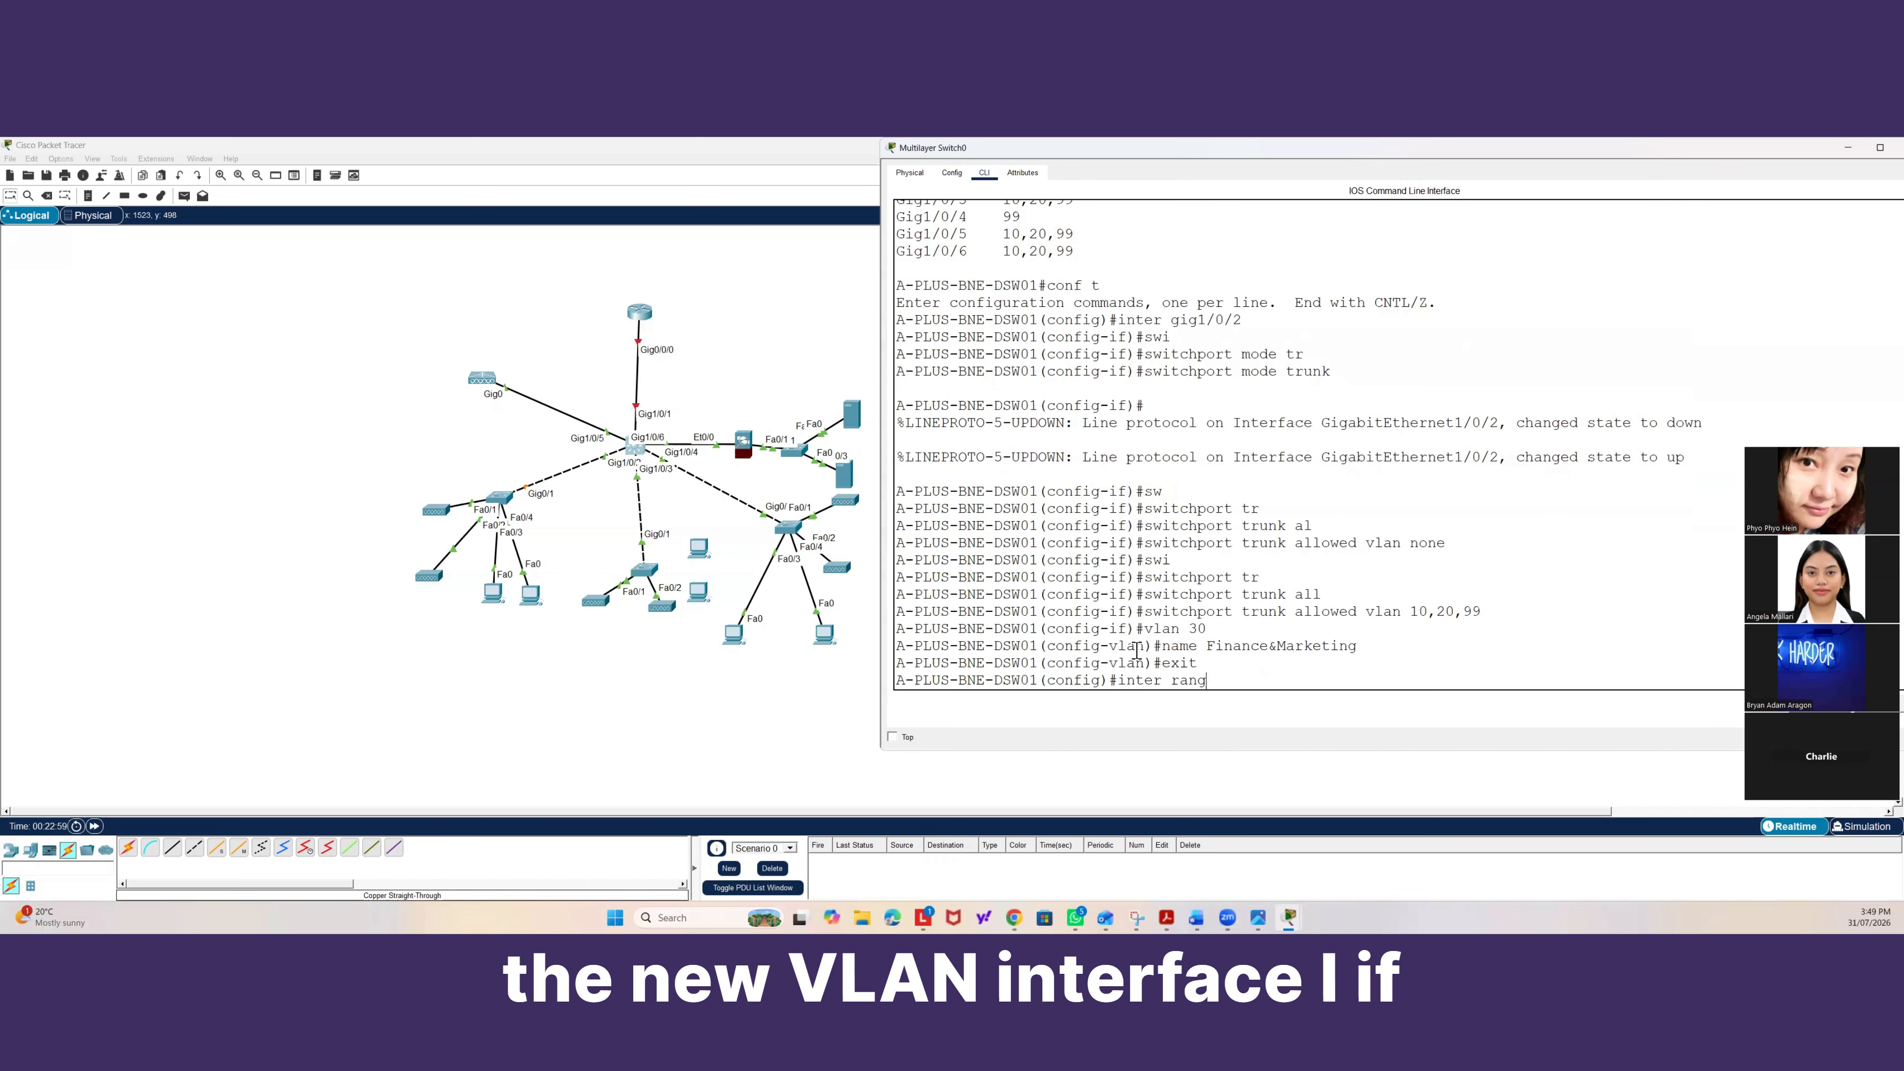
key(Tab)
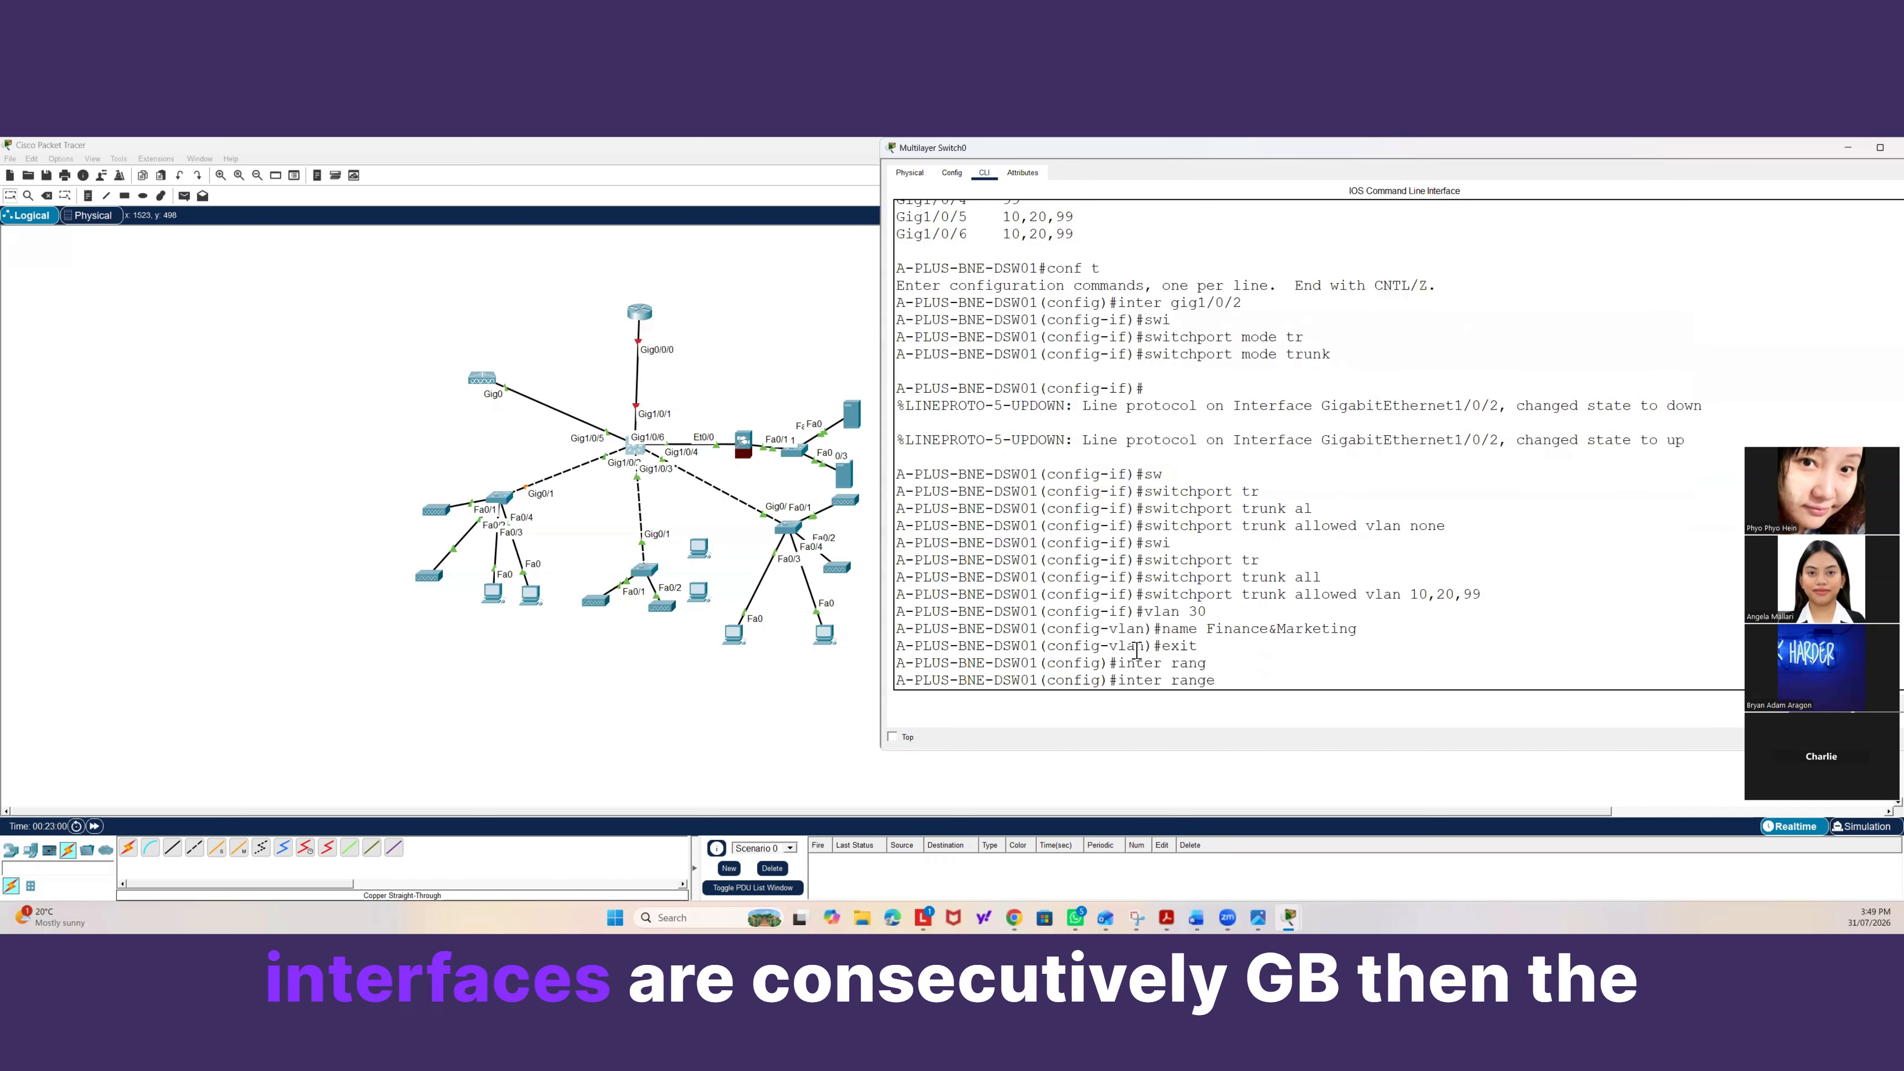
text(gig1/)
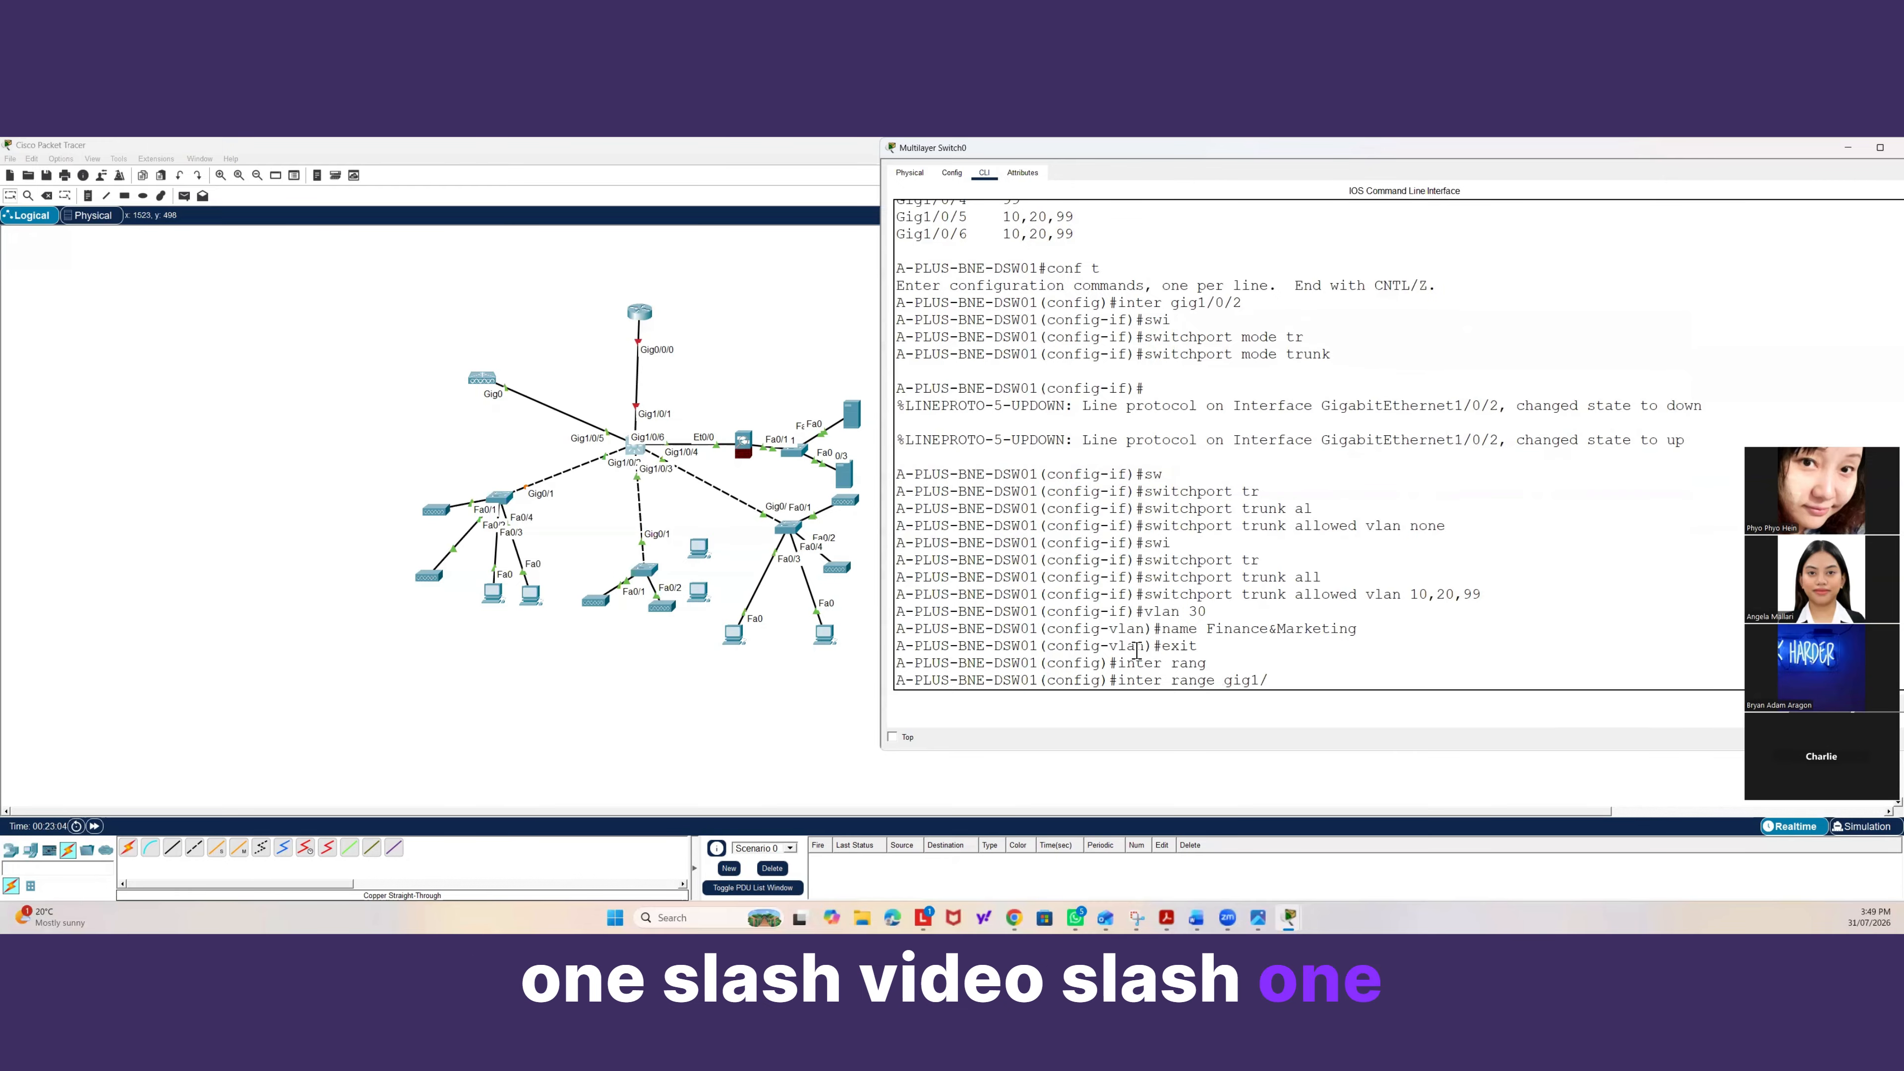
text(/0/2-)
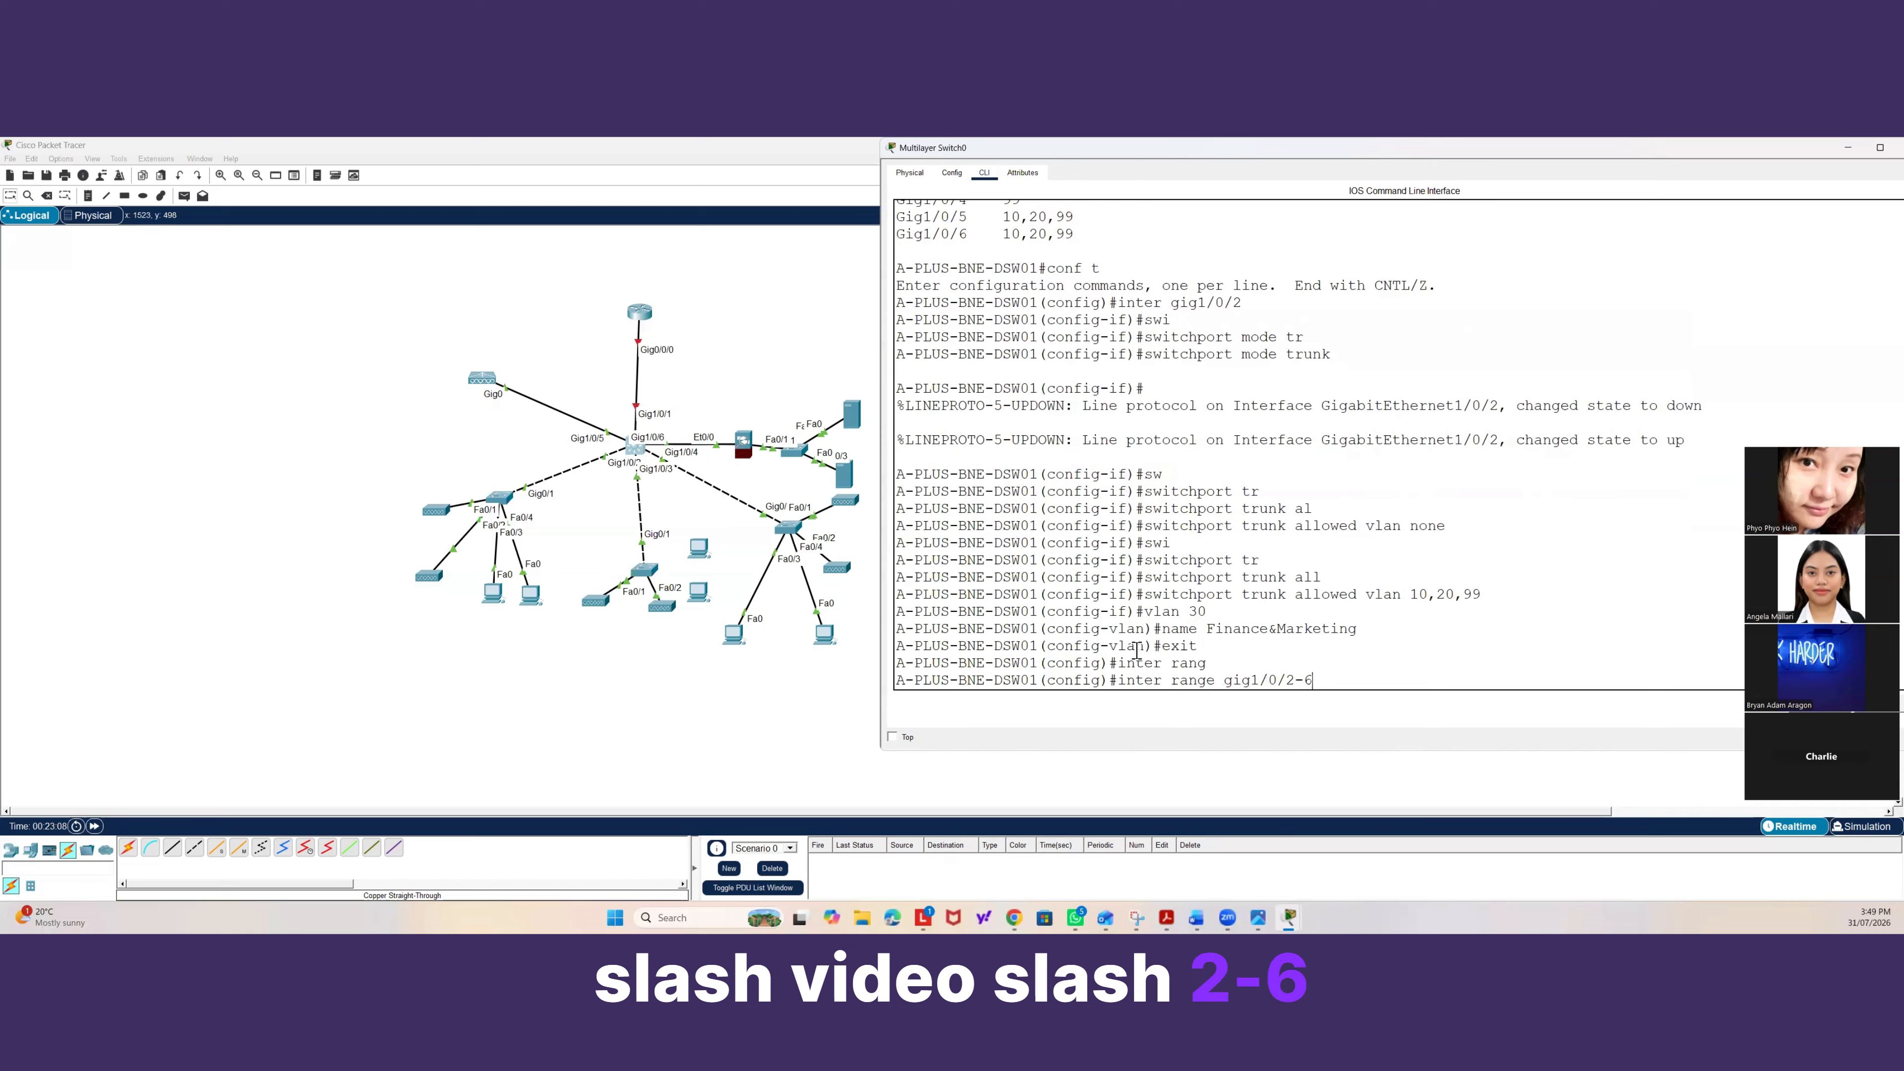
text(6)
key(Return)
text(swi)
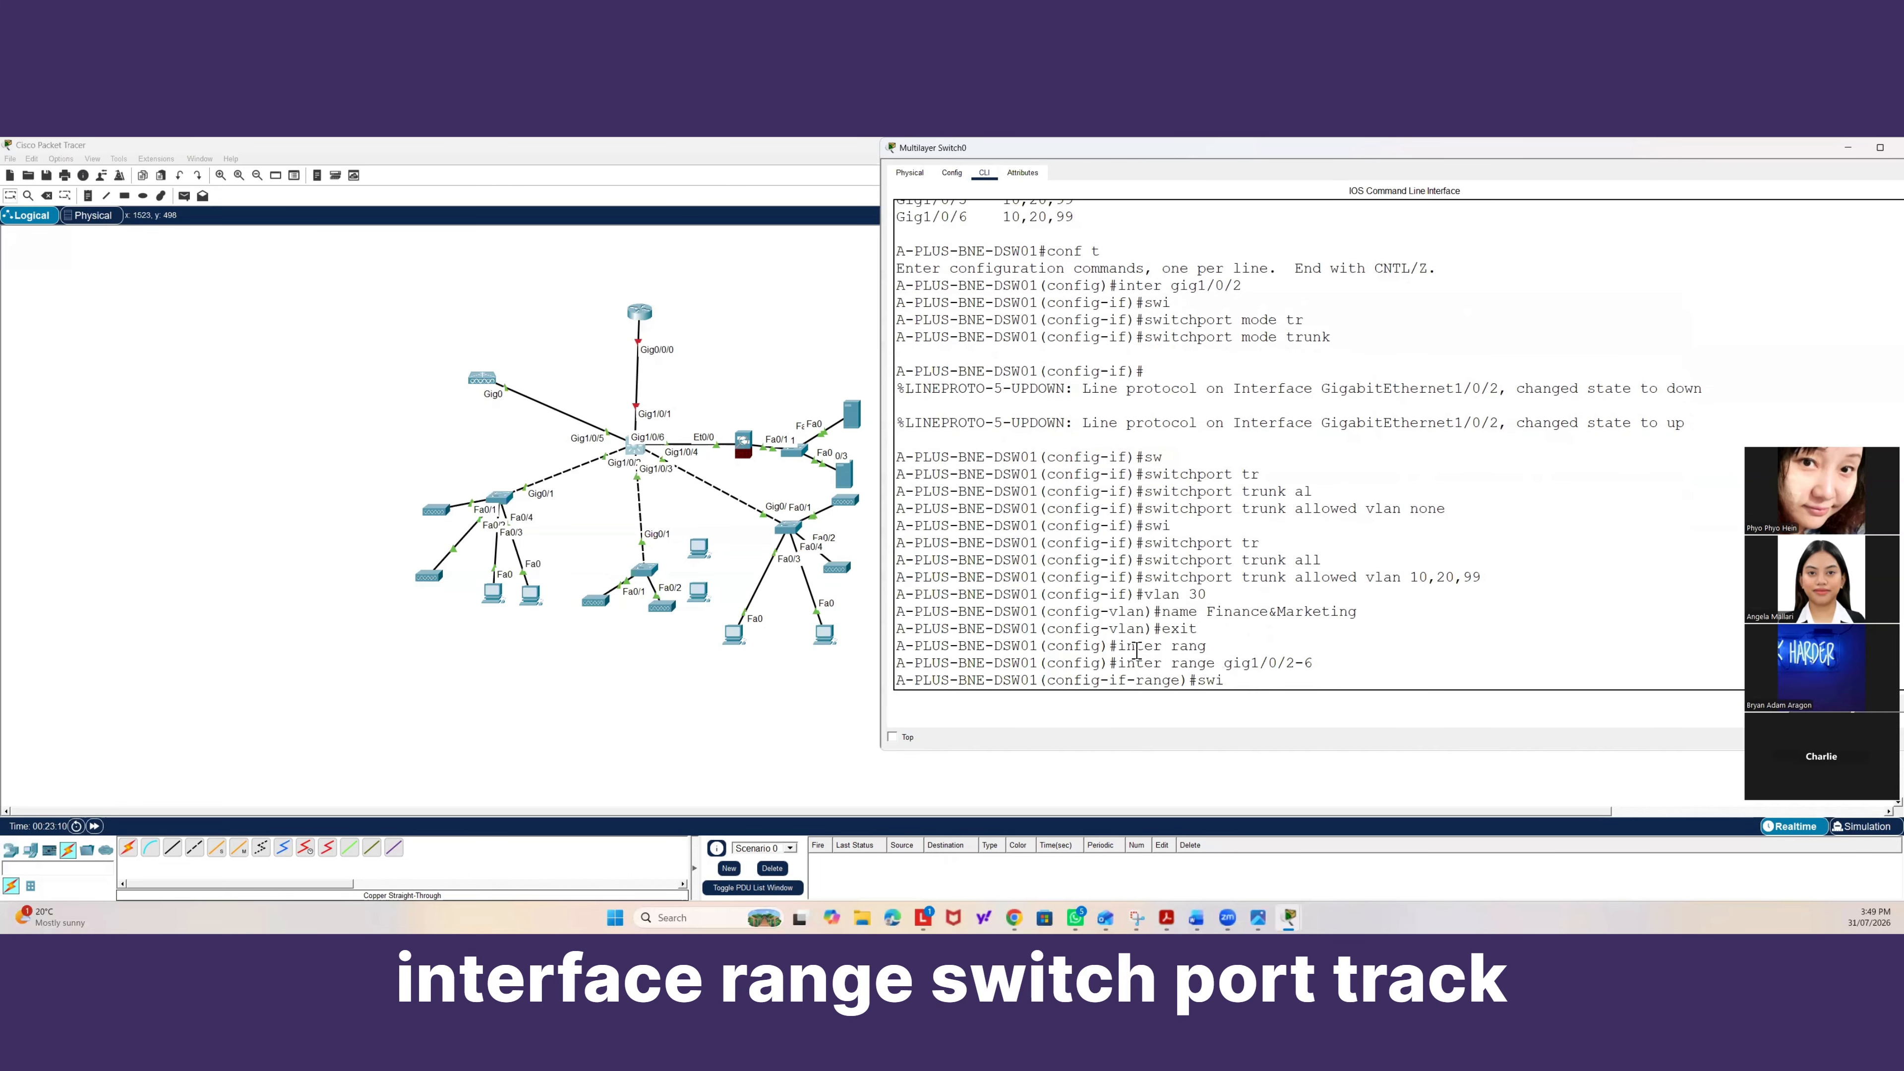
key(Tab)
text(tr)
key(Tab)
text(al)
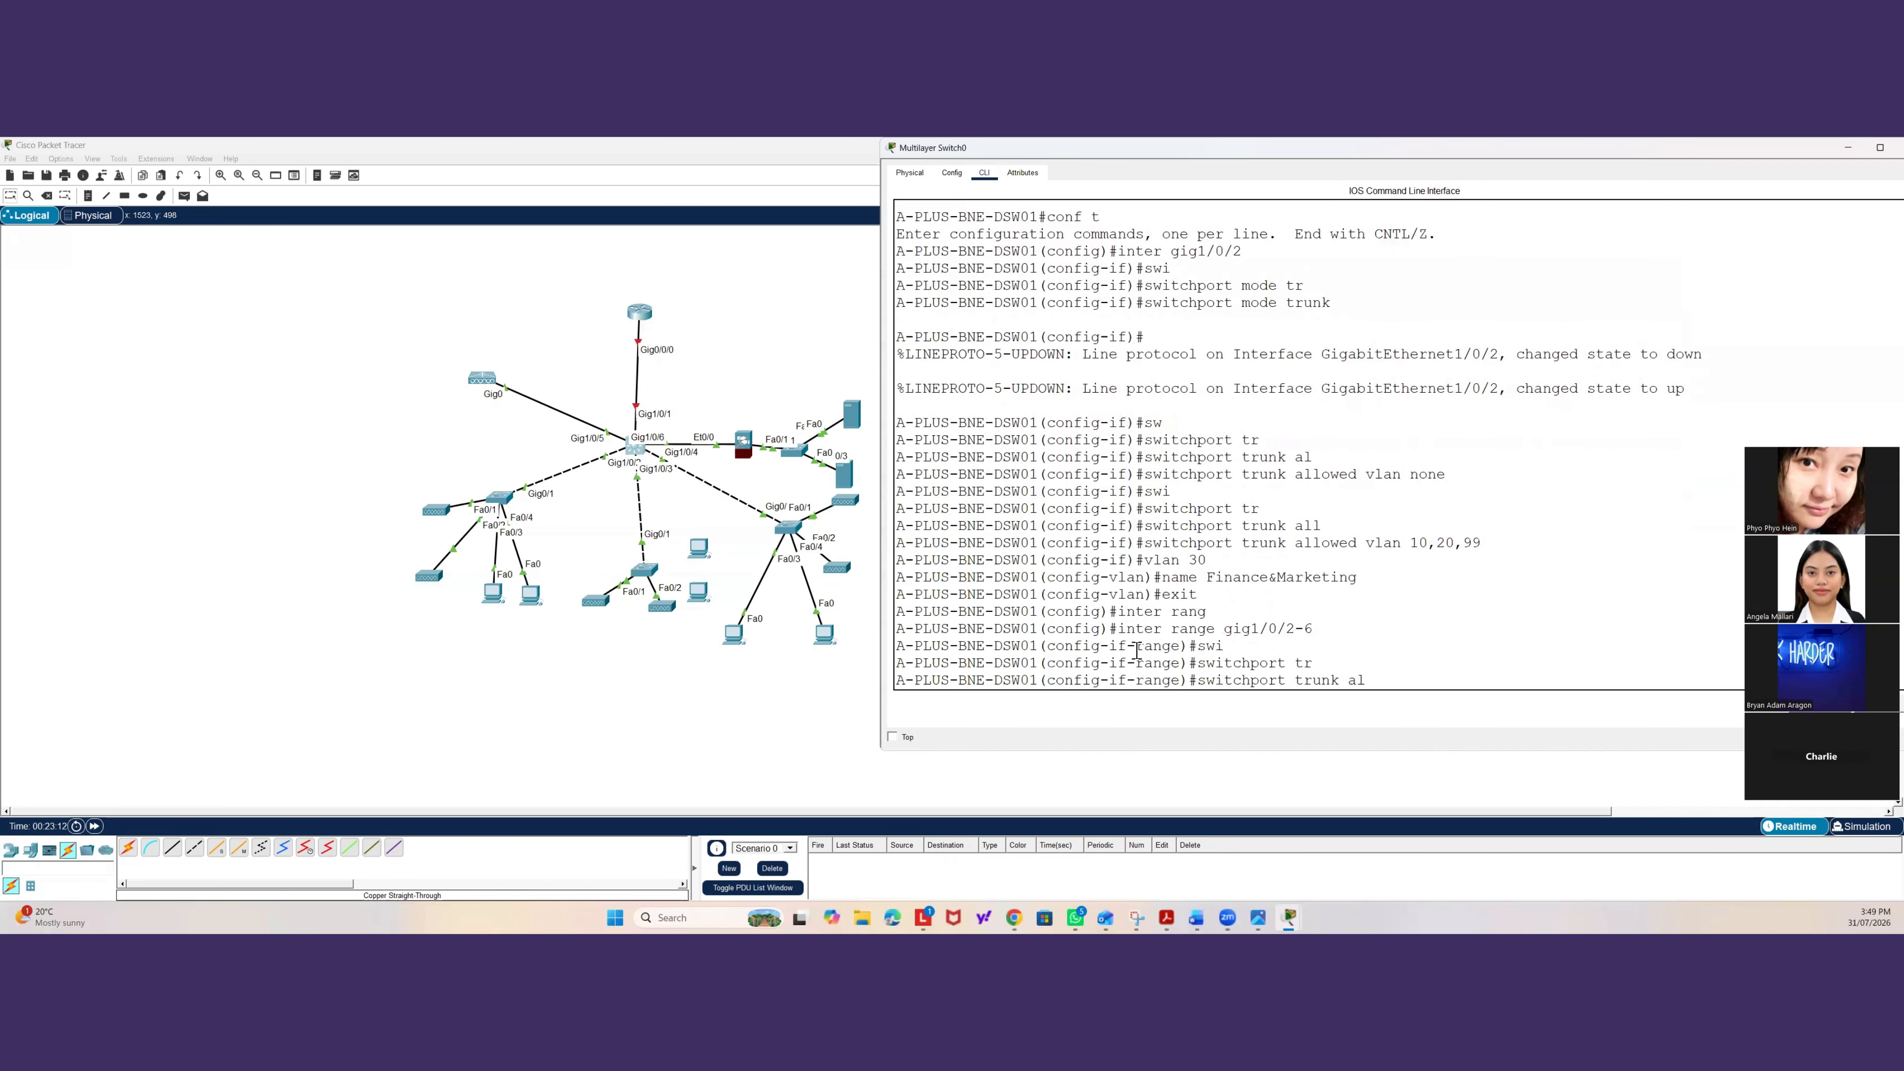
key(Tab)
text(vlan a)
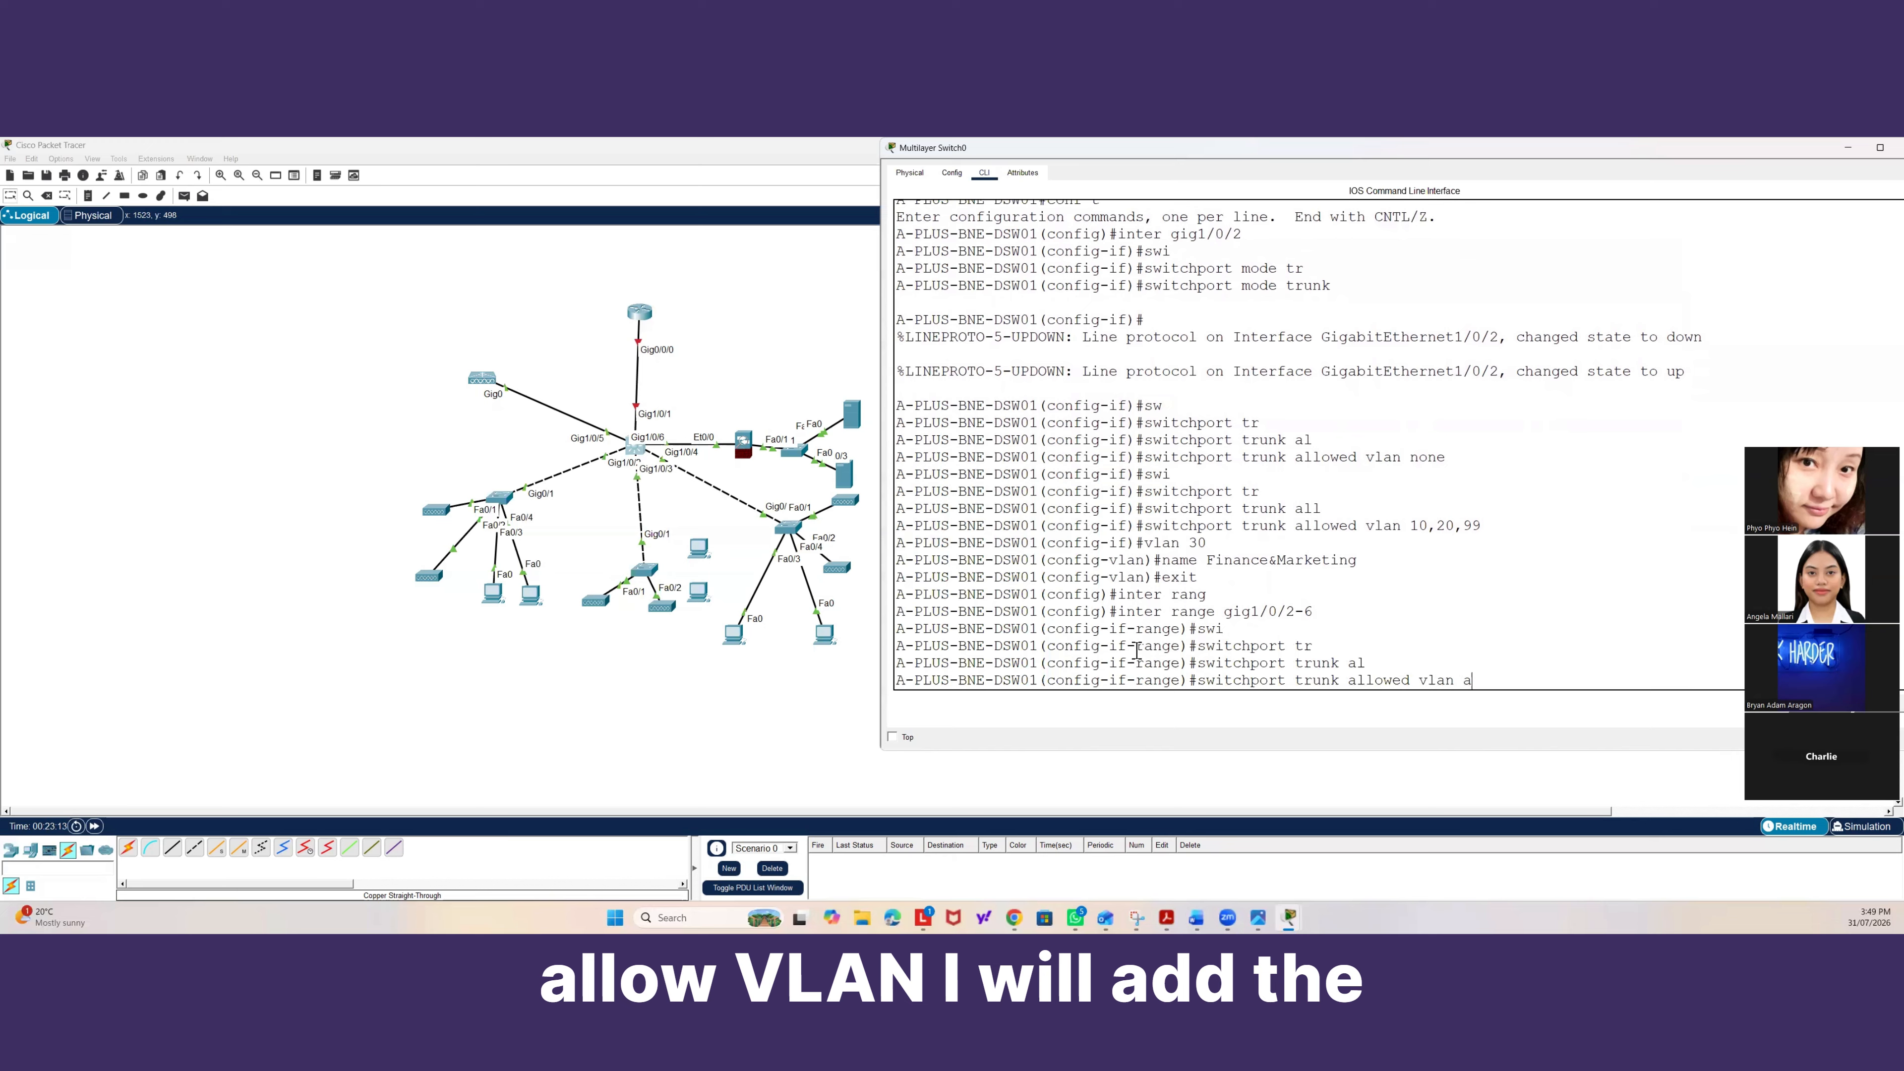
text(dd 30)
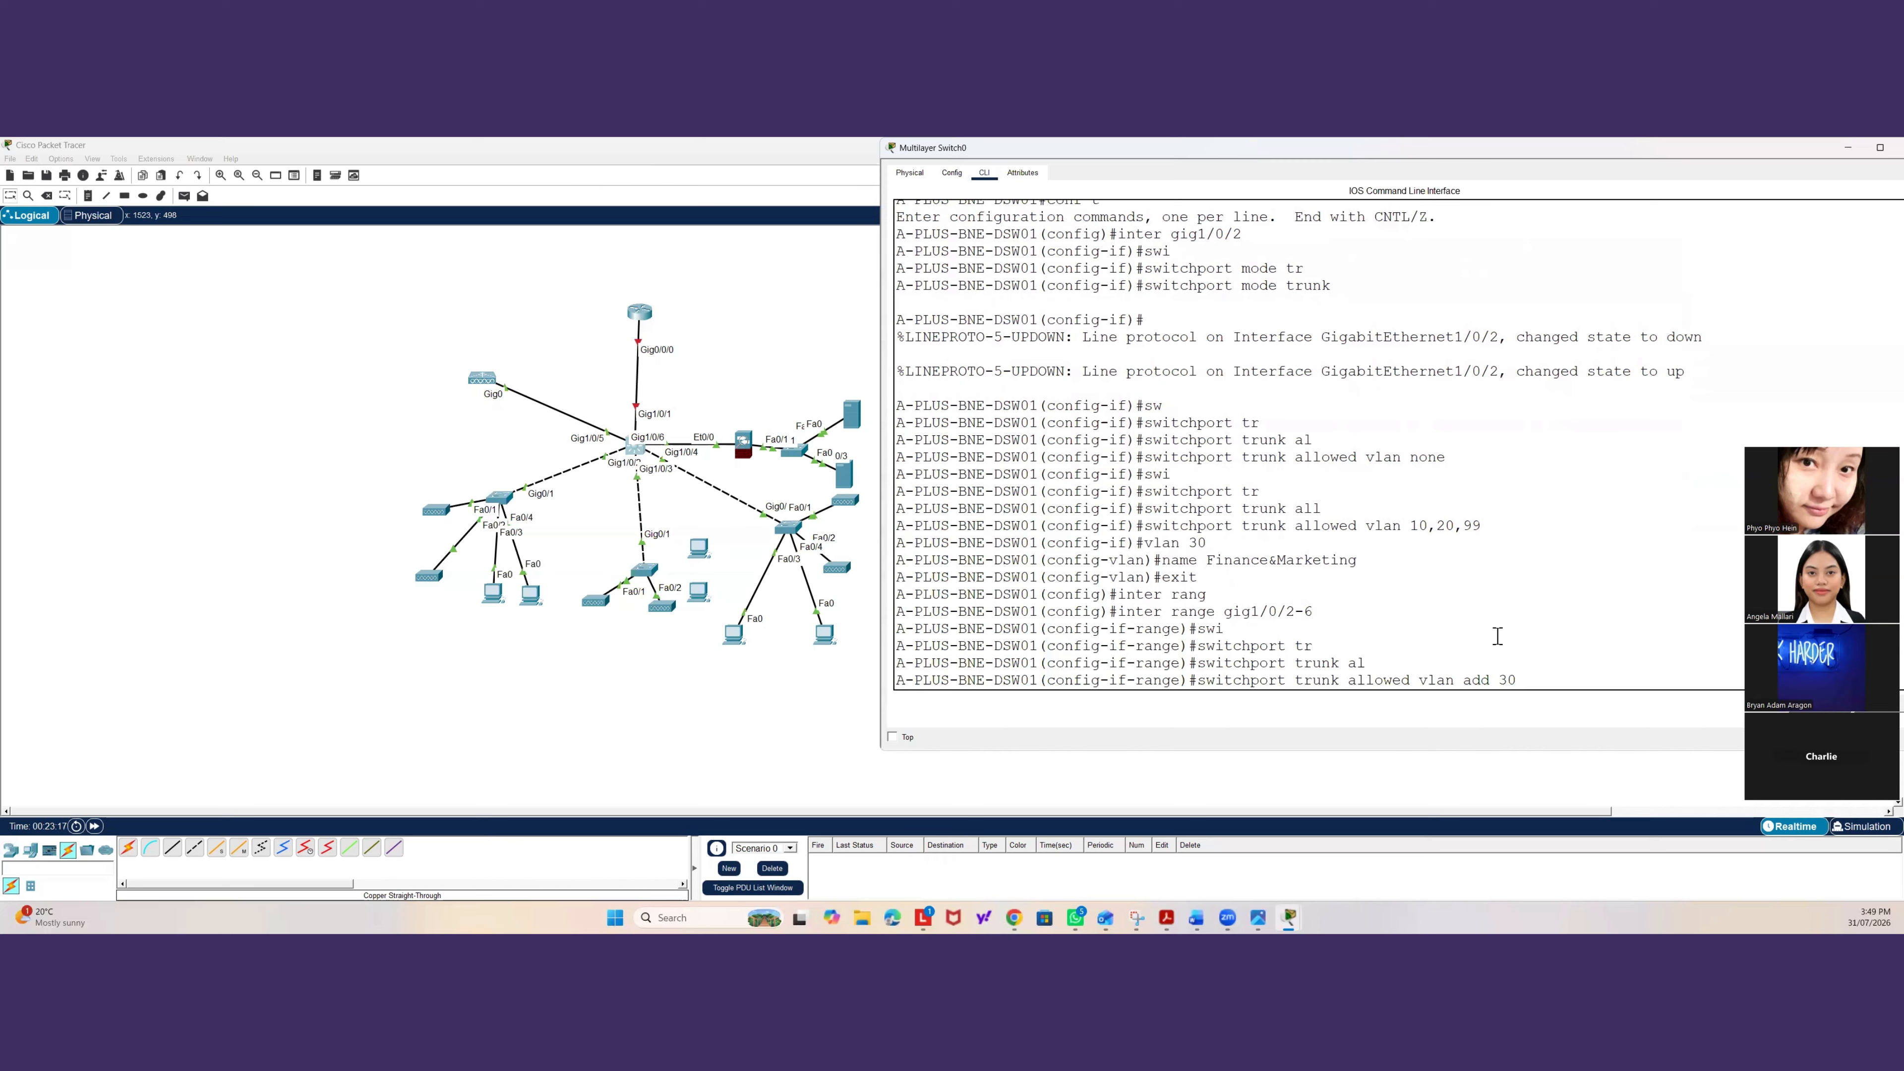
drag(1491, 683, 1482, 683)
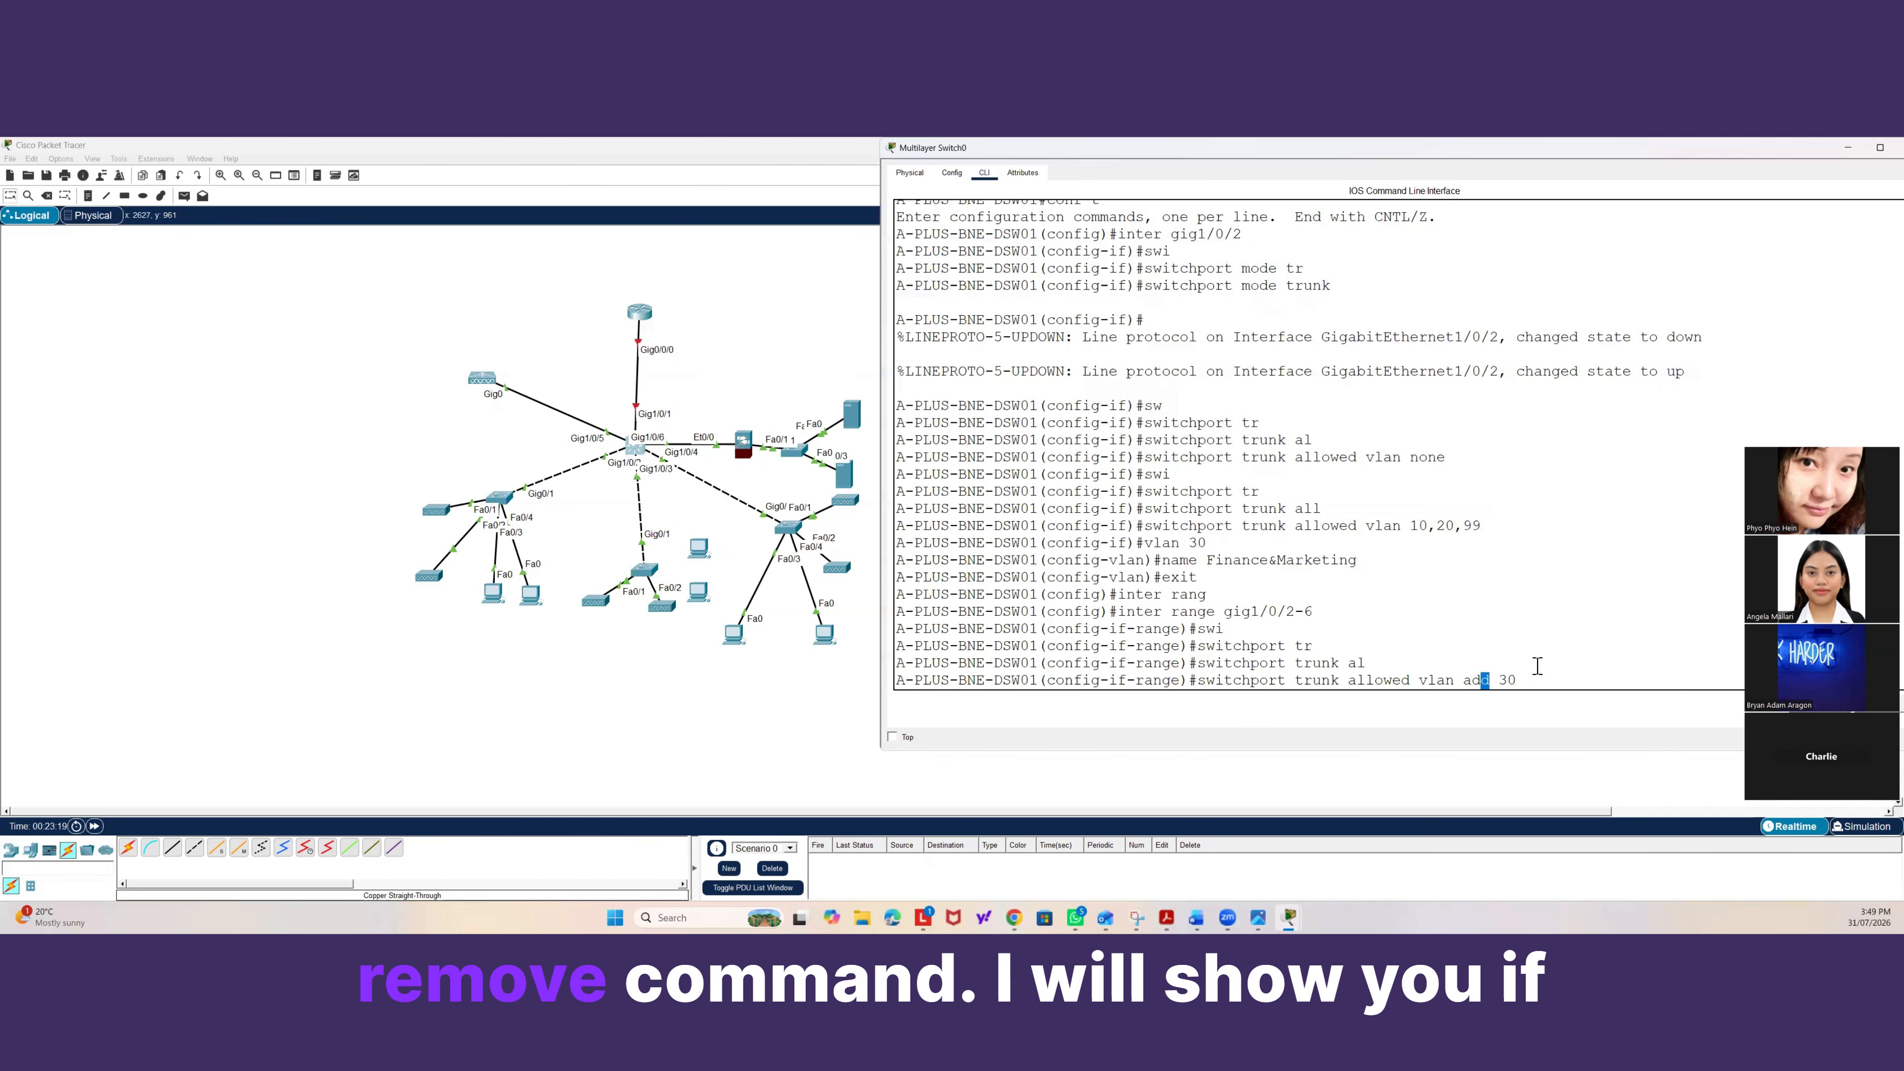
key(BackSpace)
key(BackSpace)
key(BackSpace)
key(BackSpace)
key(BackSpace)
key(BackSpace)
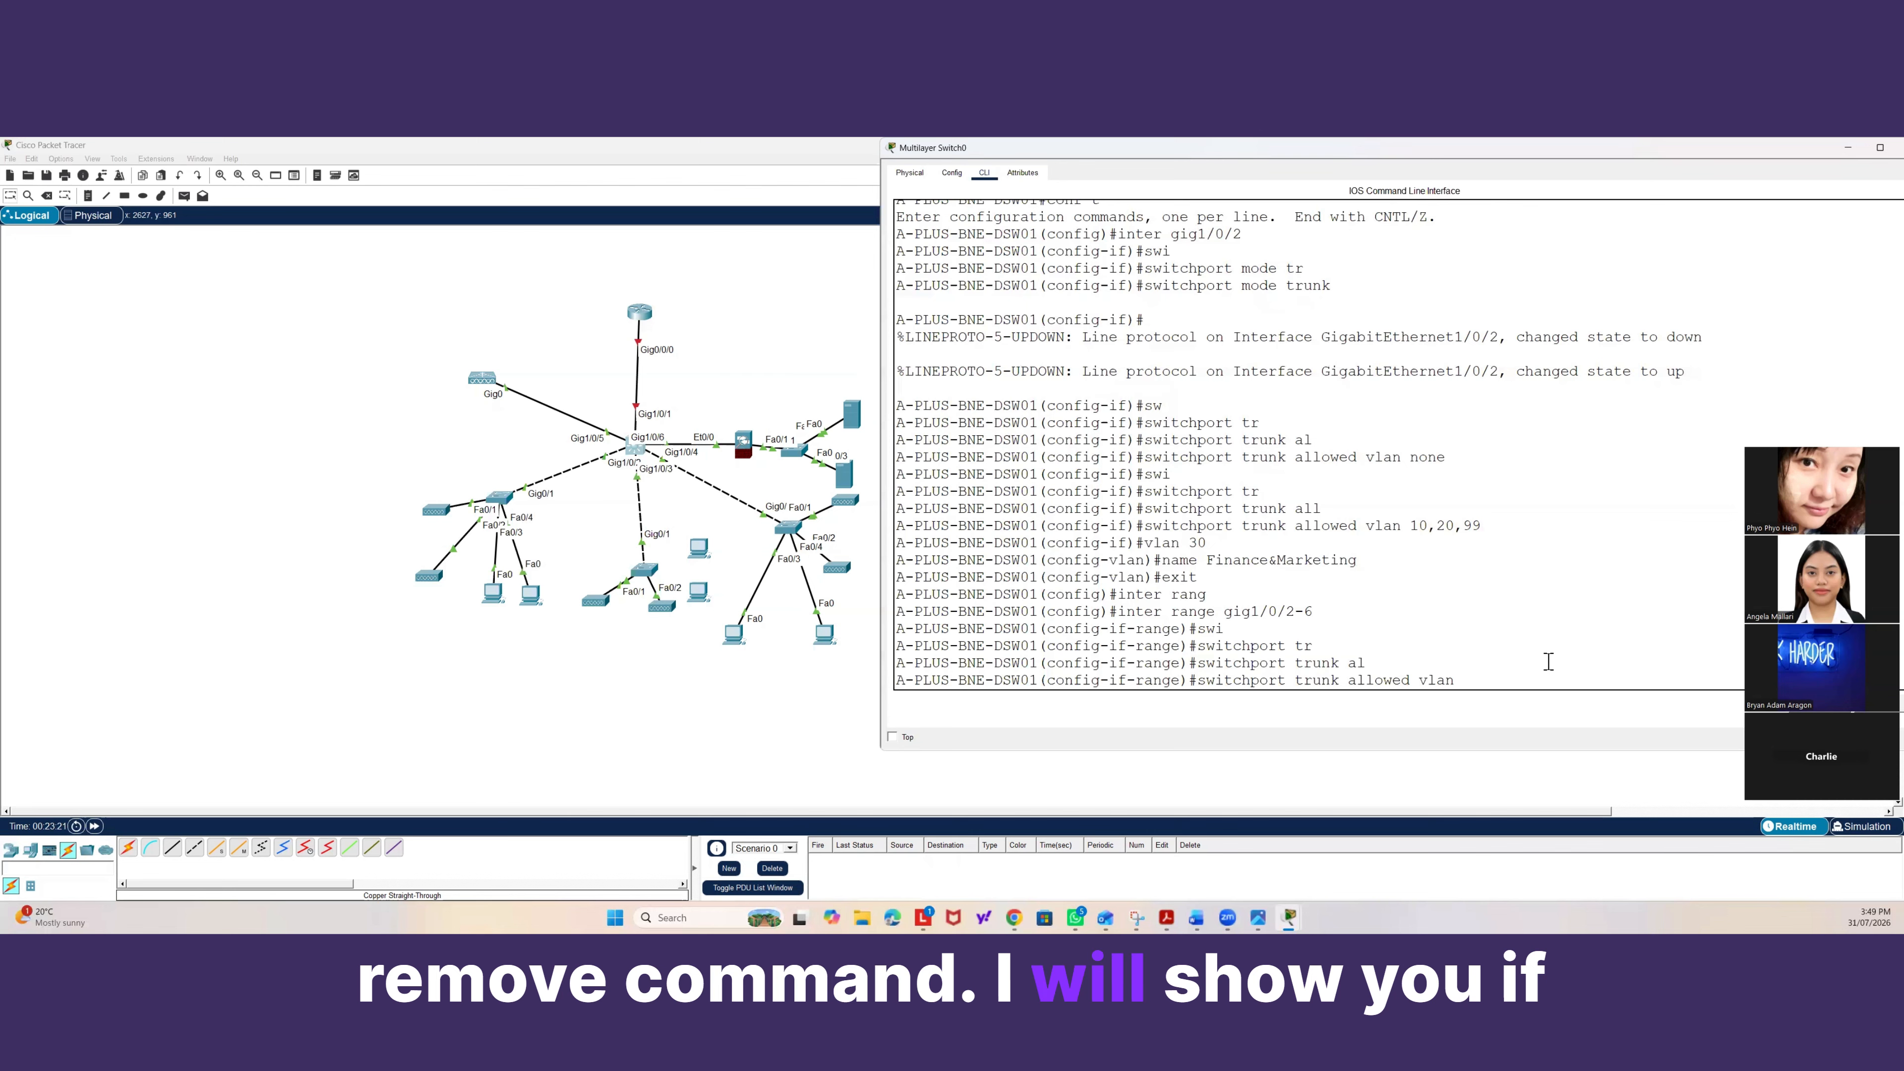
text(?)
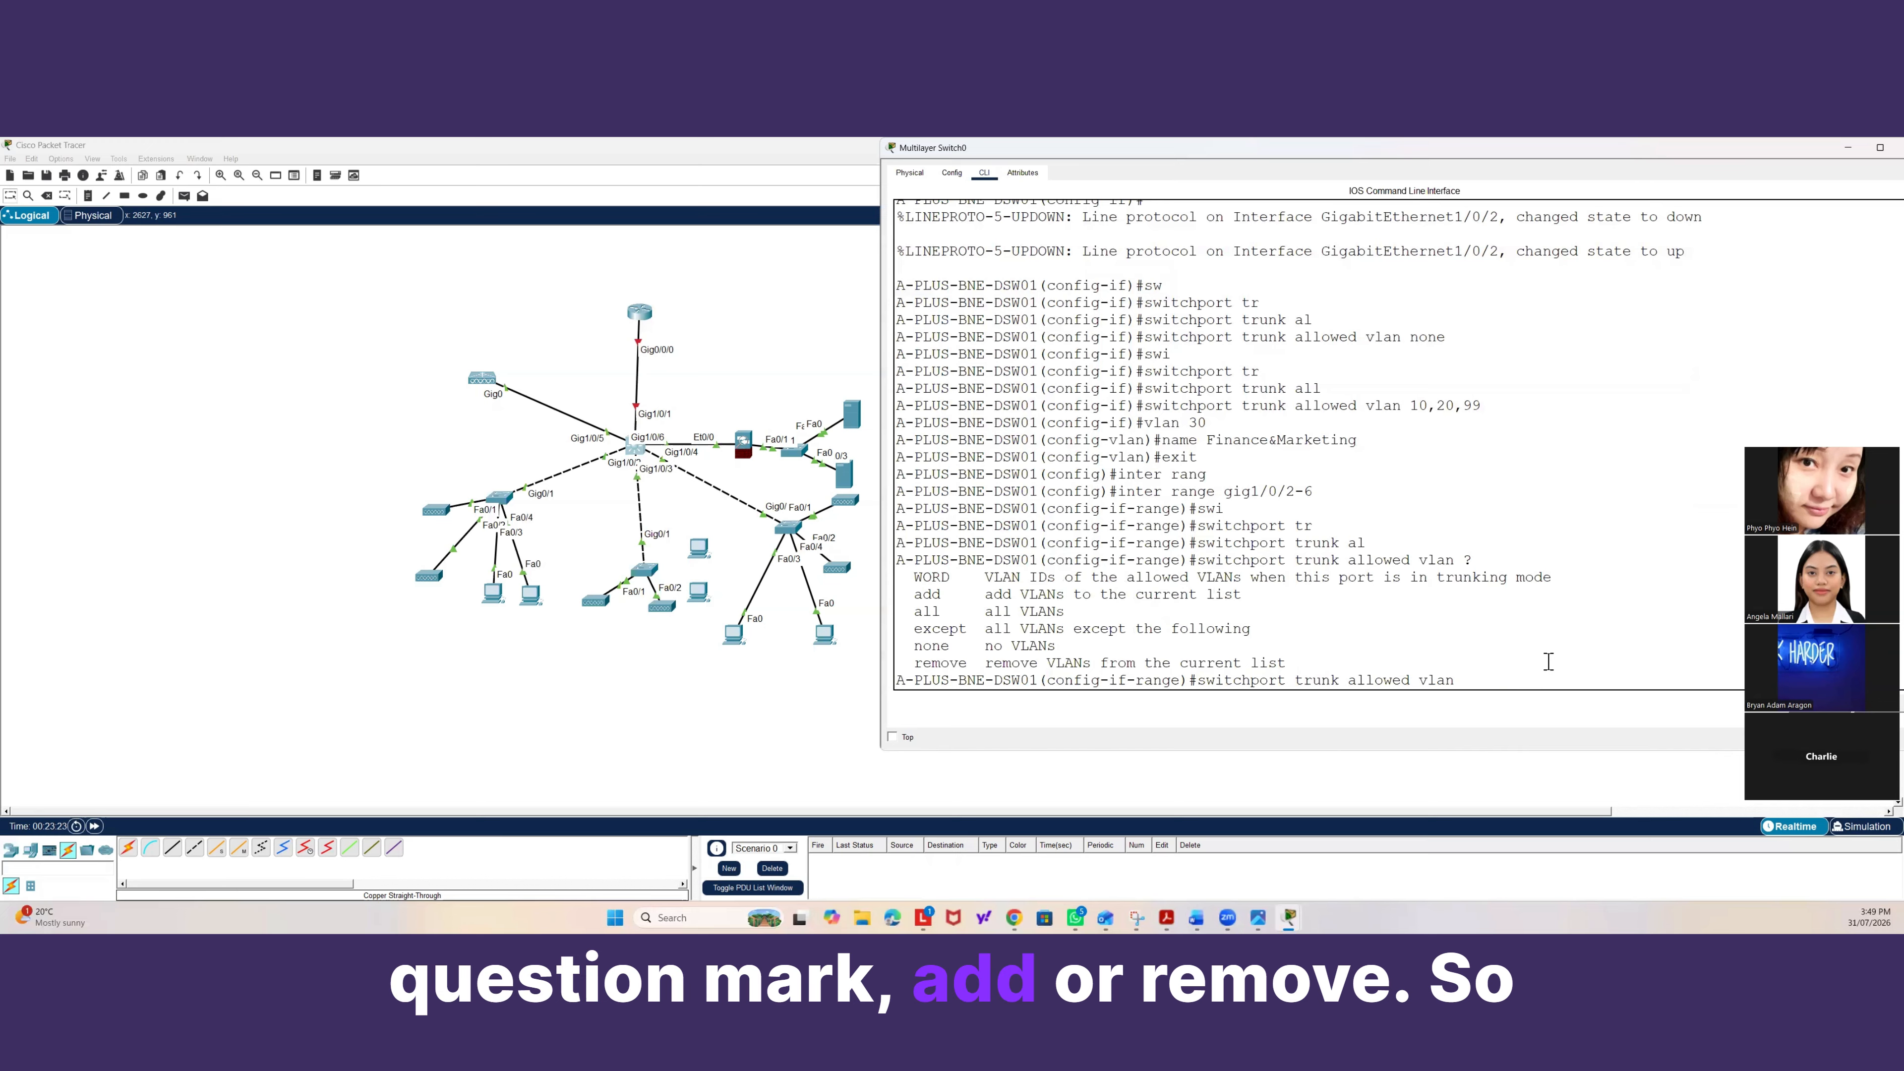
text(add)
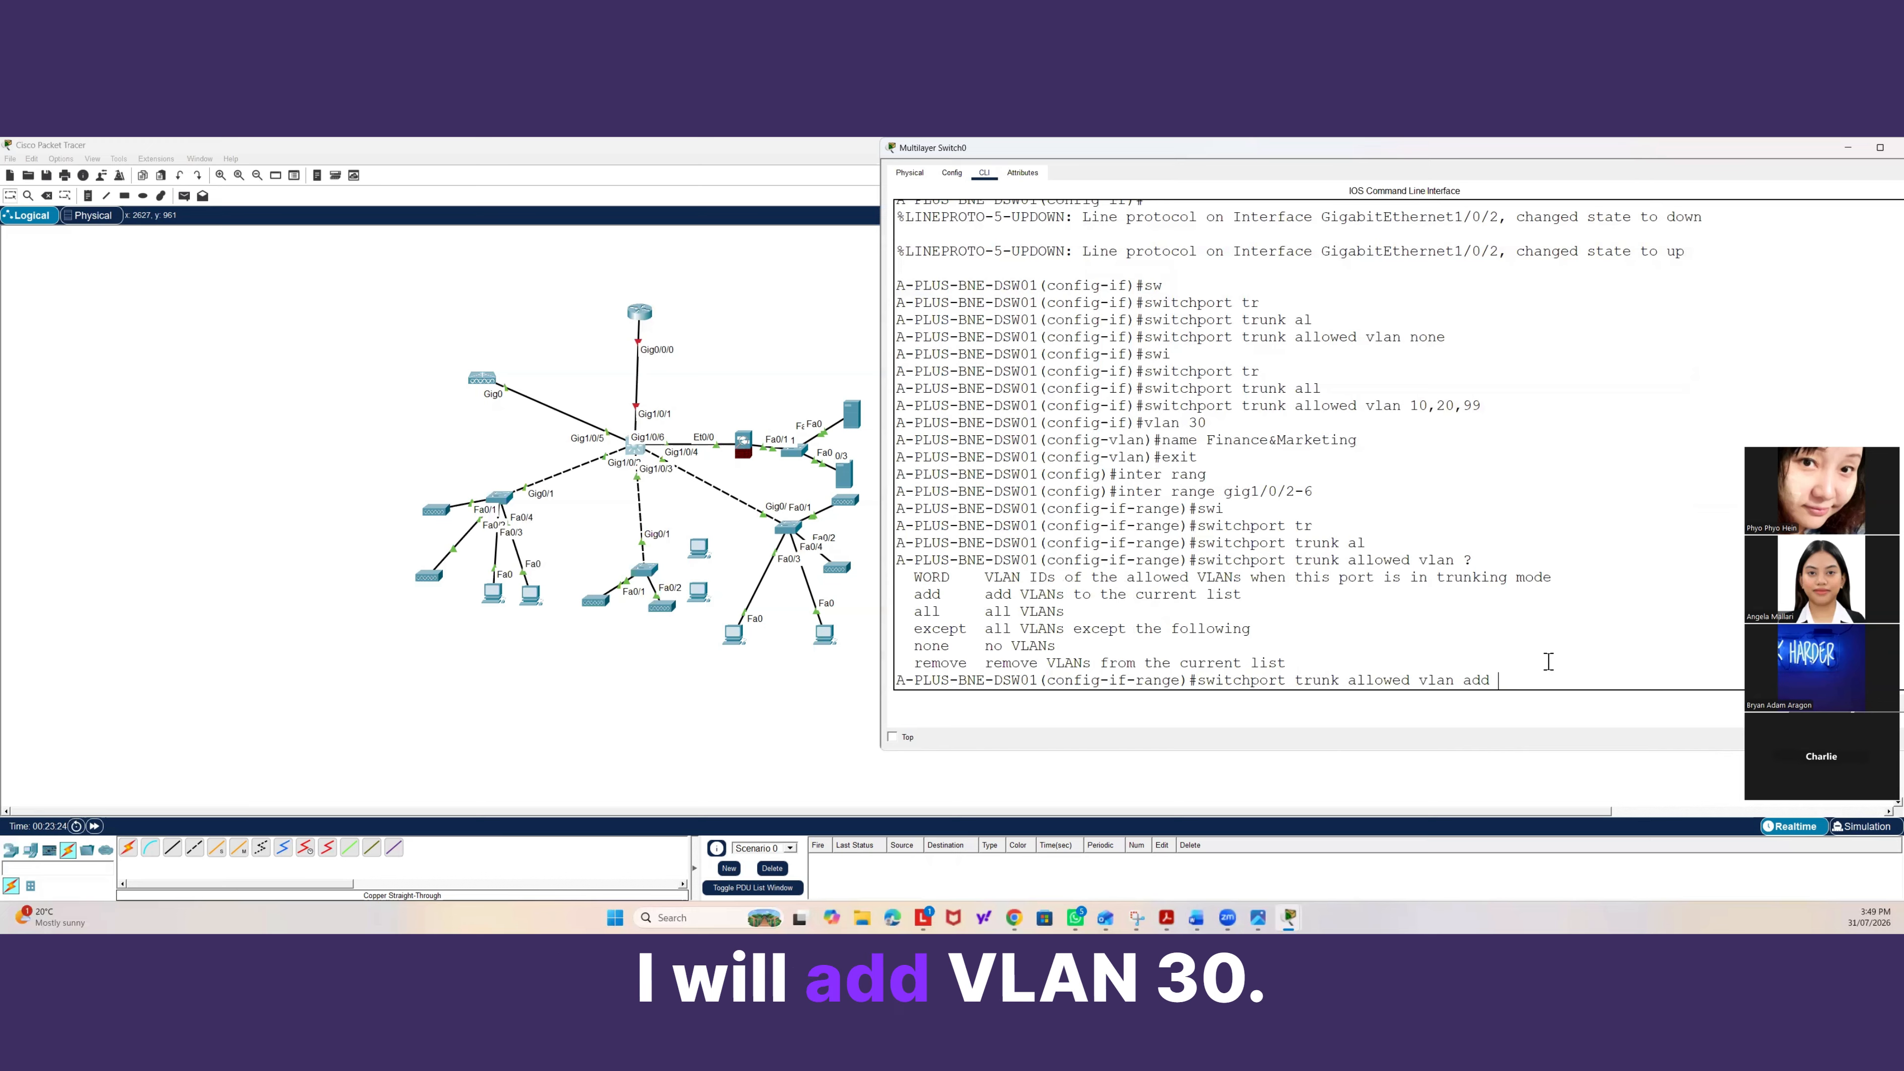
text( 30)
key(Return)
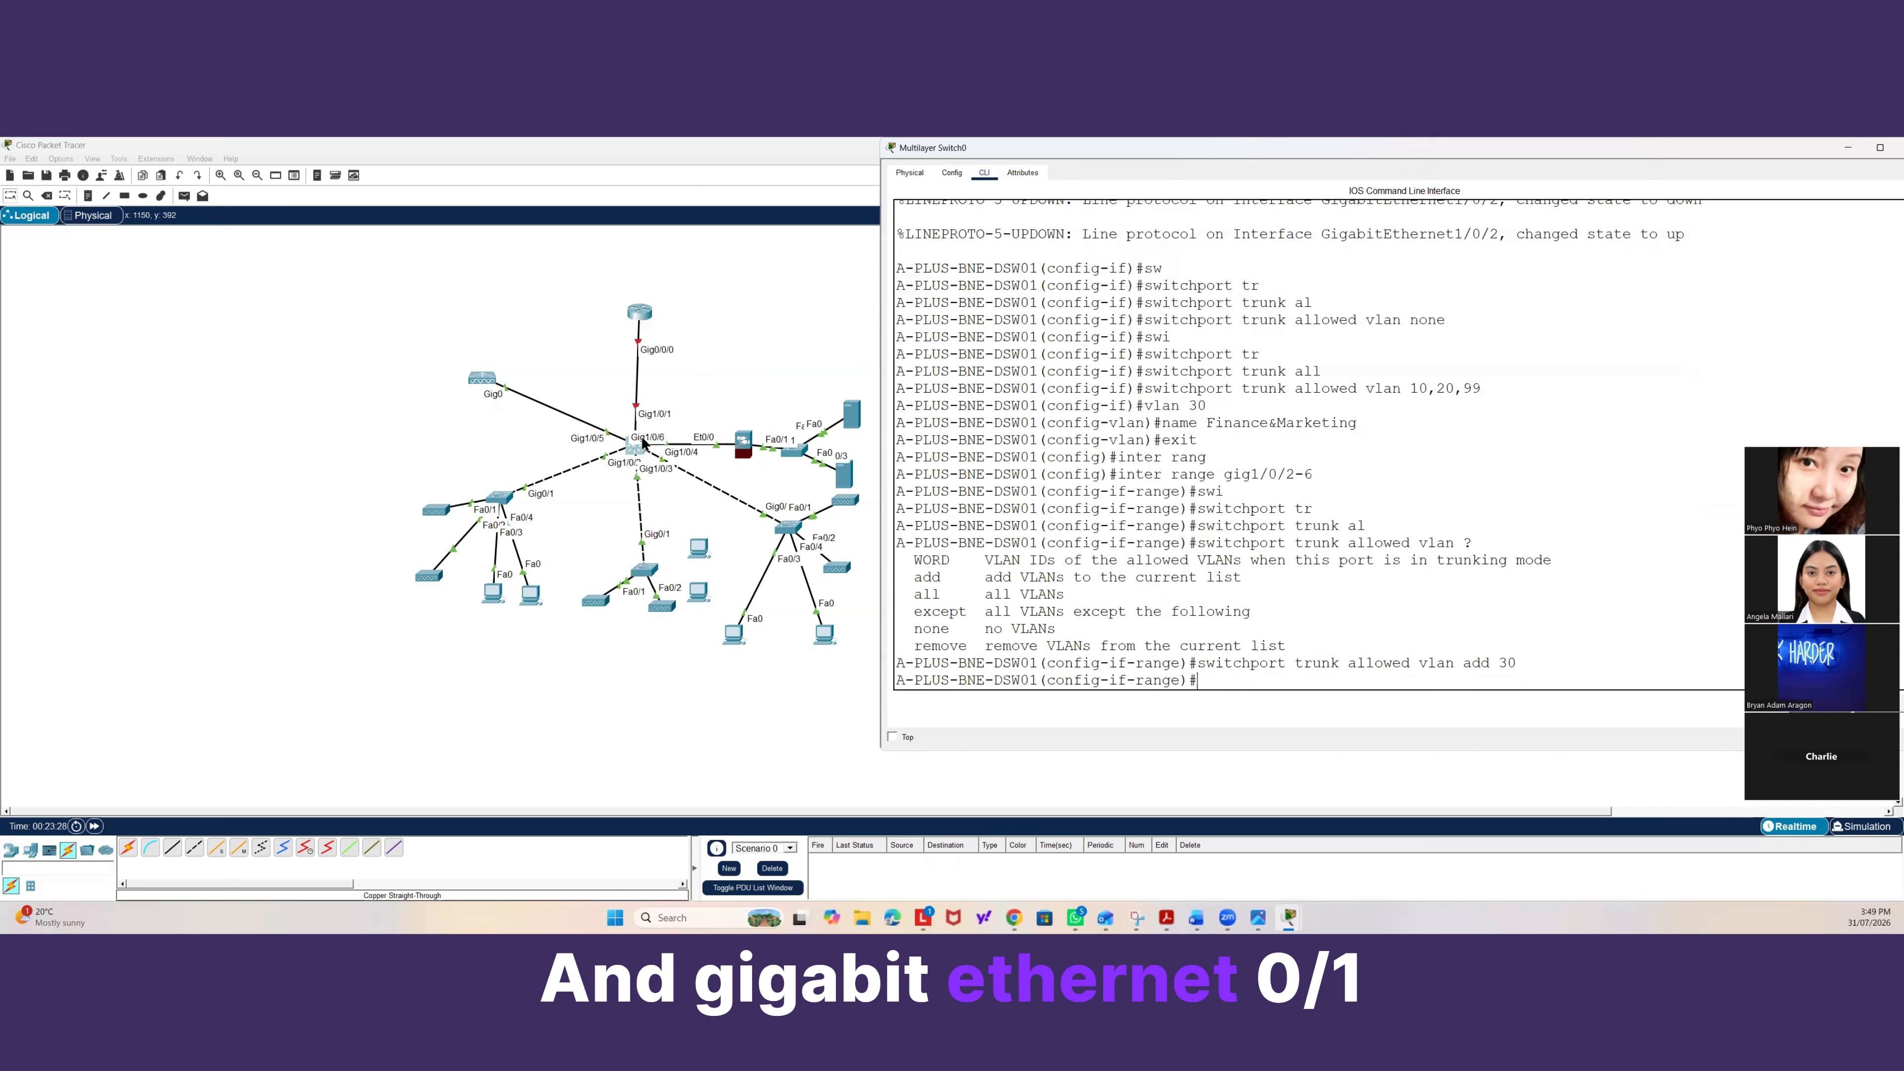
Select interface Gig1/0/1 and add VLAN 30 to its trunk allowed VLAN list.
text(e)
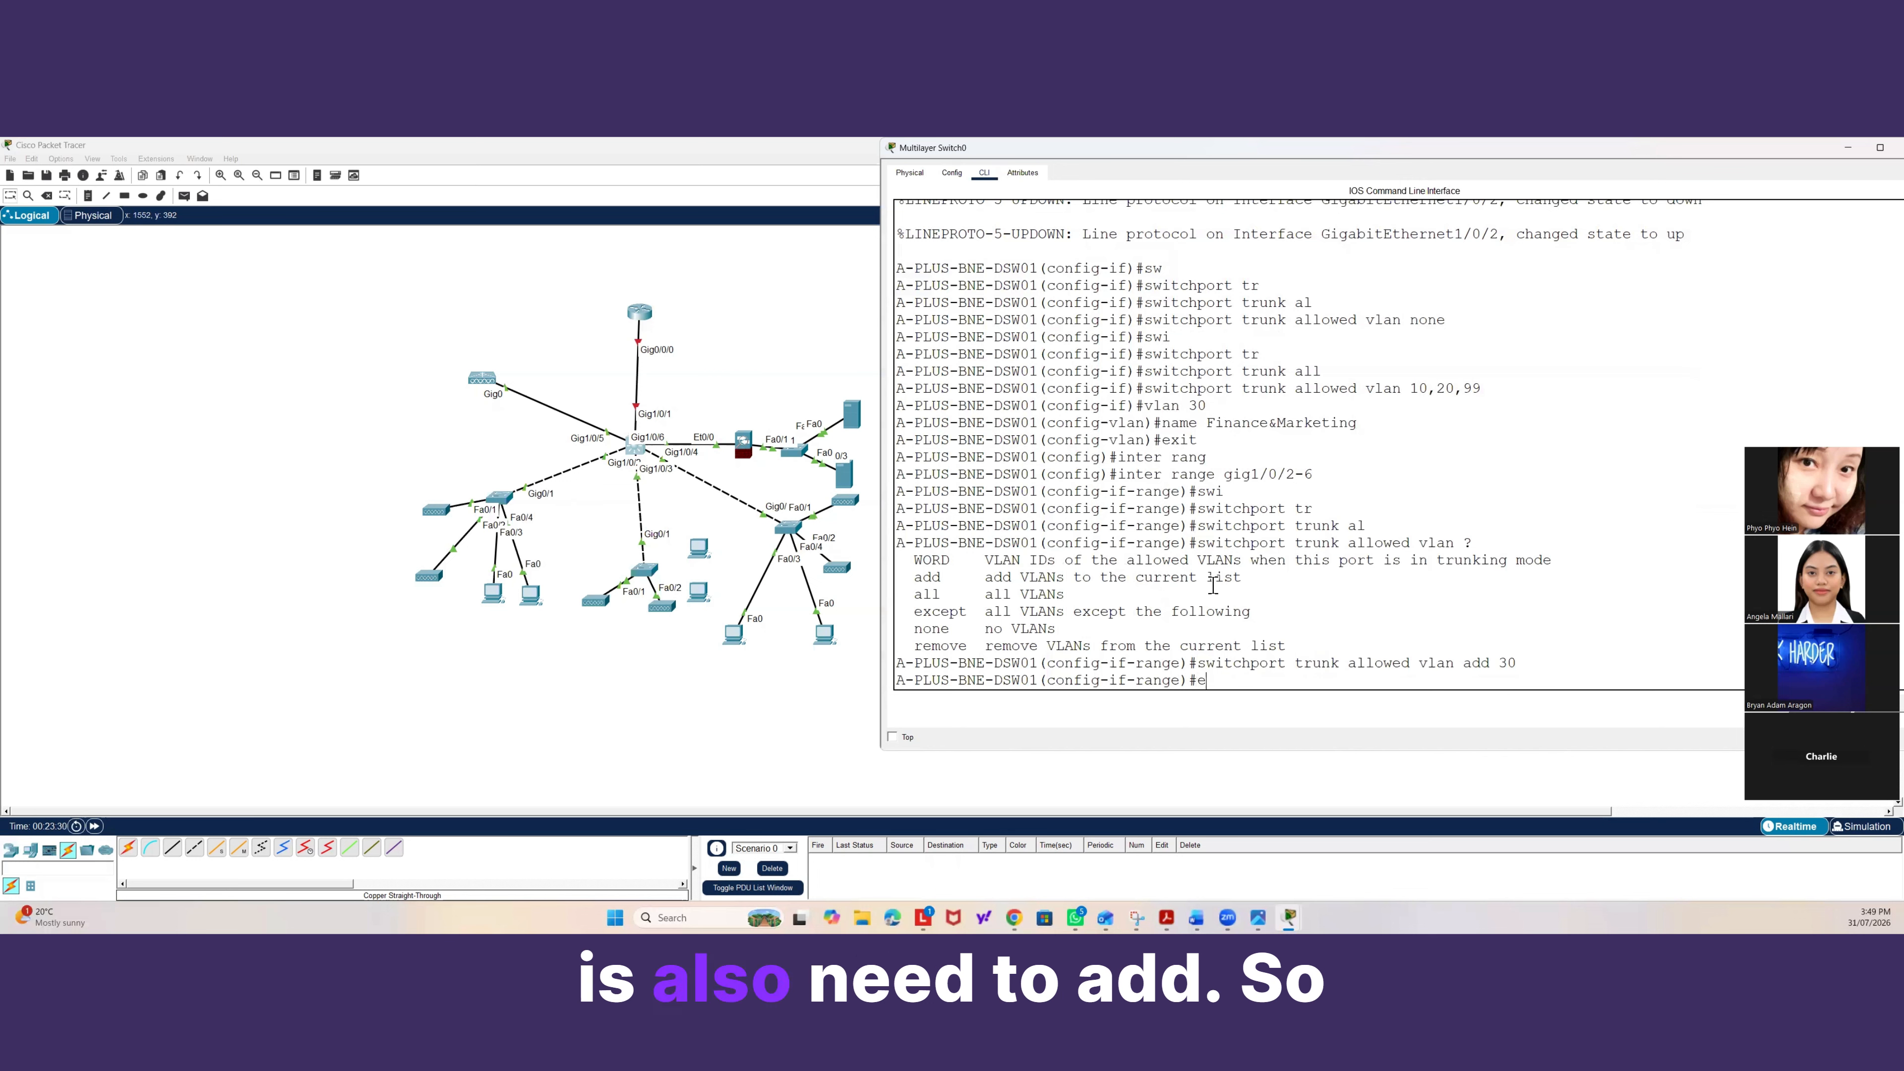
text(xit)
key(Return)
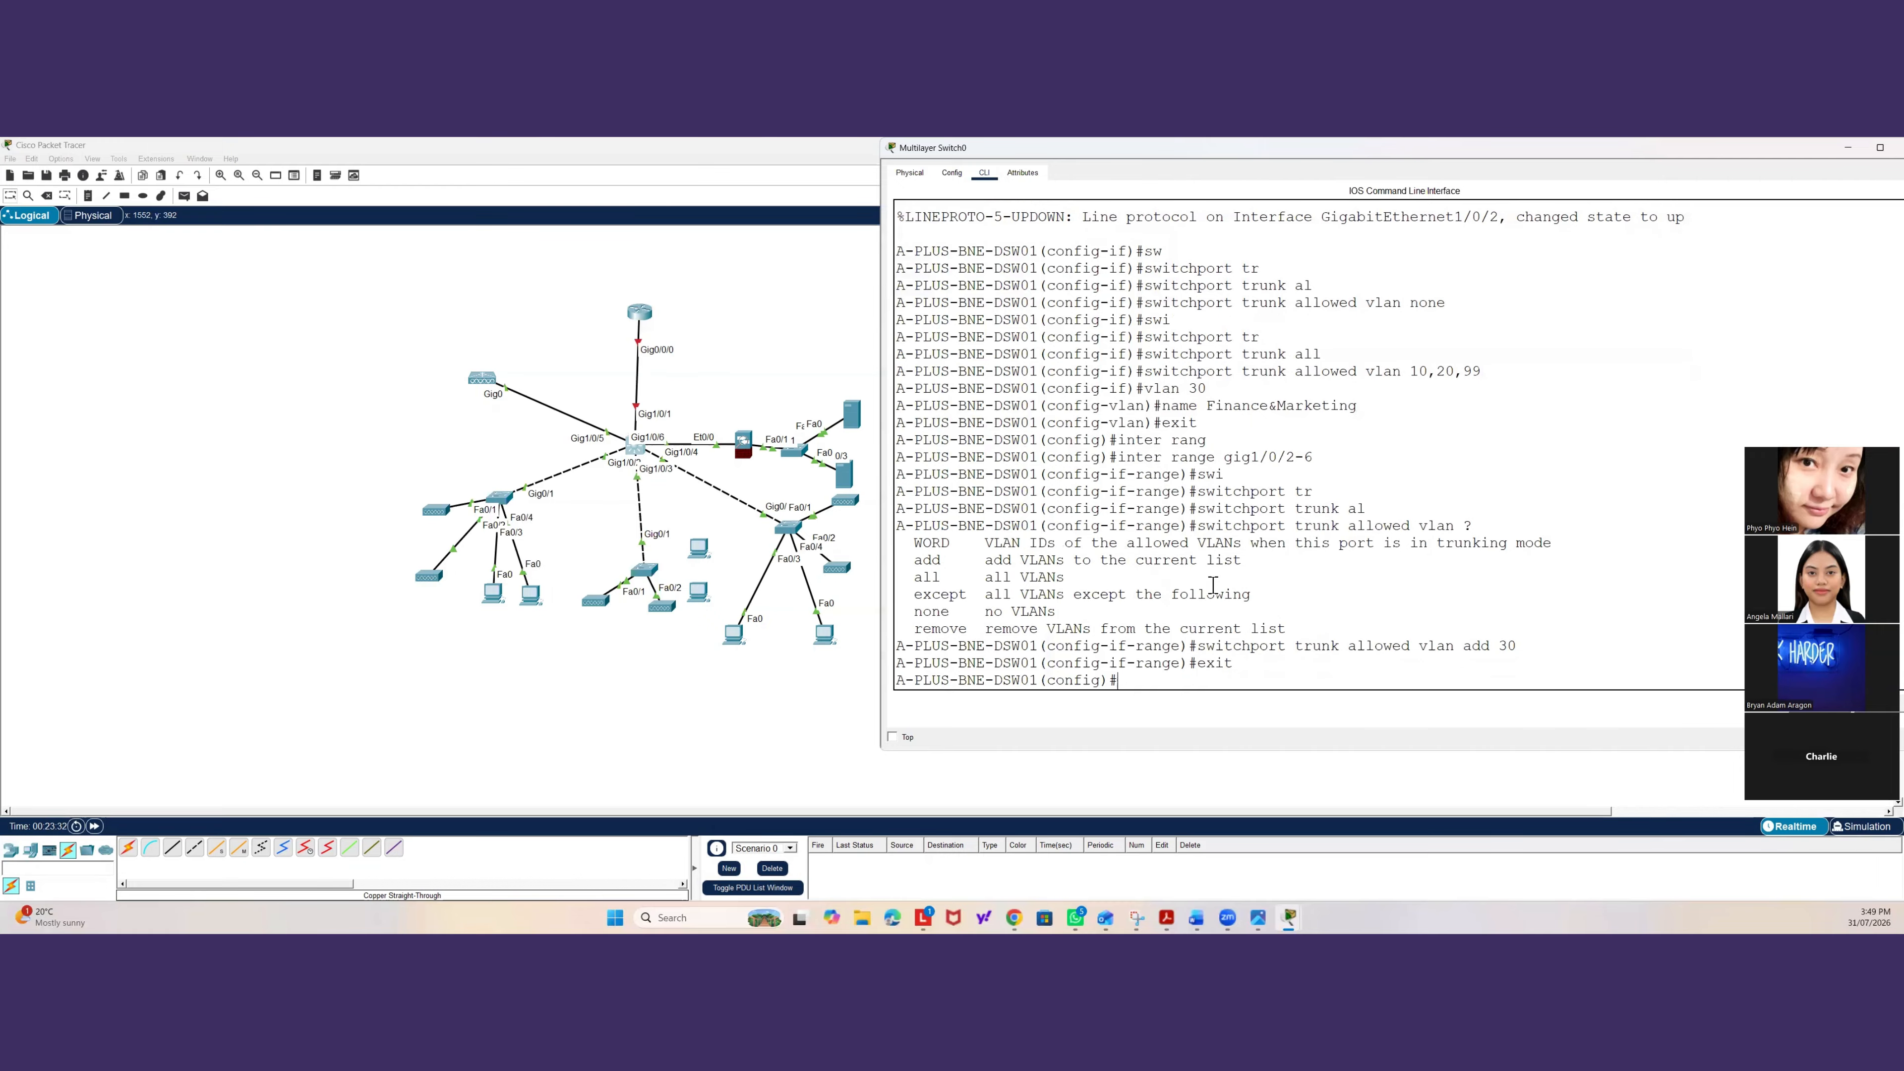
text(swi)
key(BackSpace)
text(int)
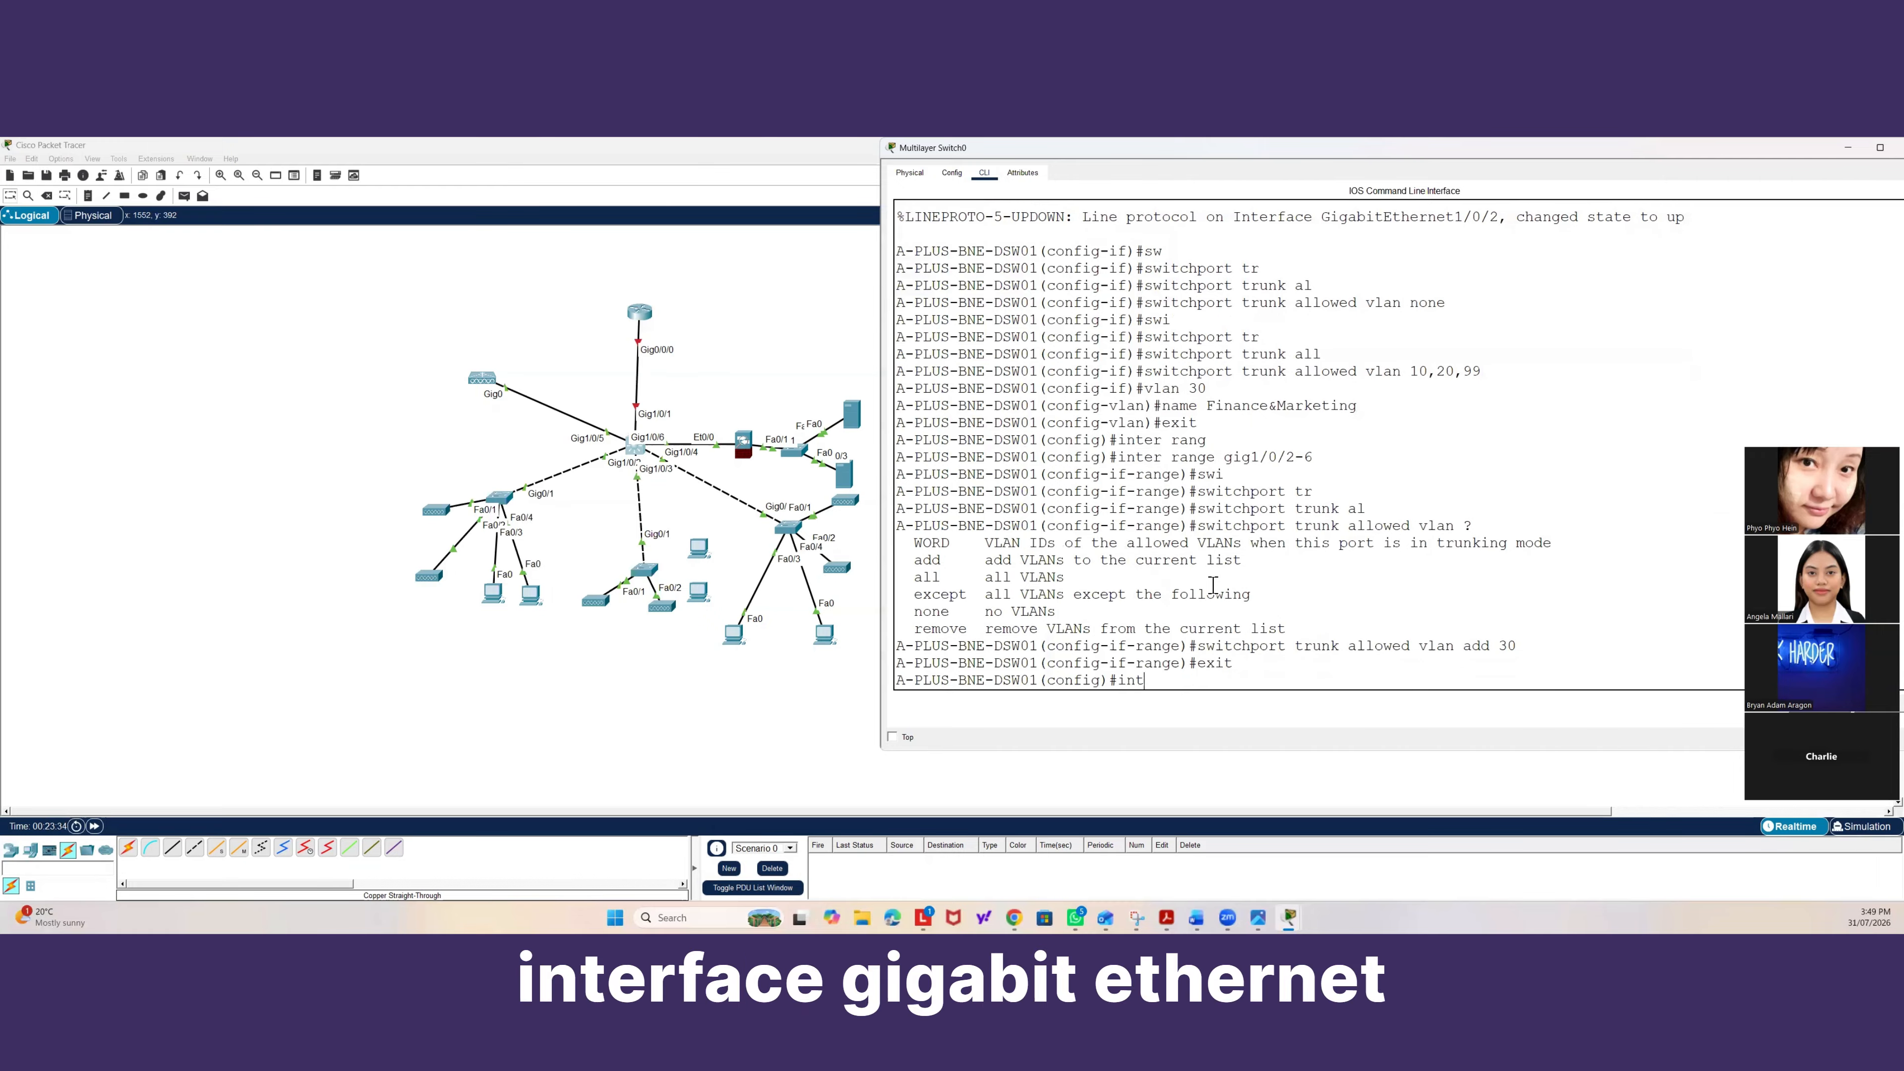
text(er gig1/)
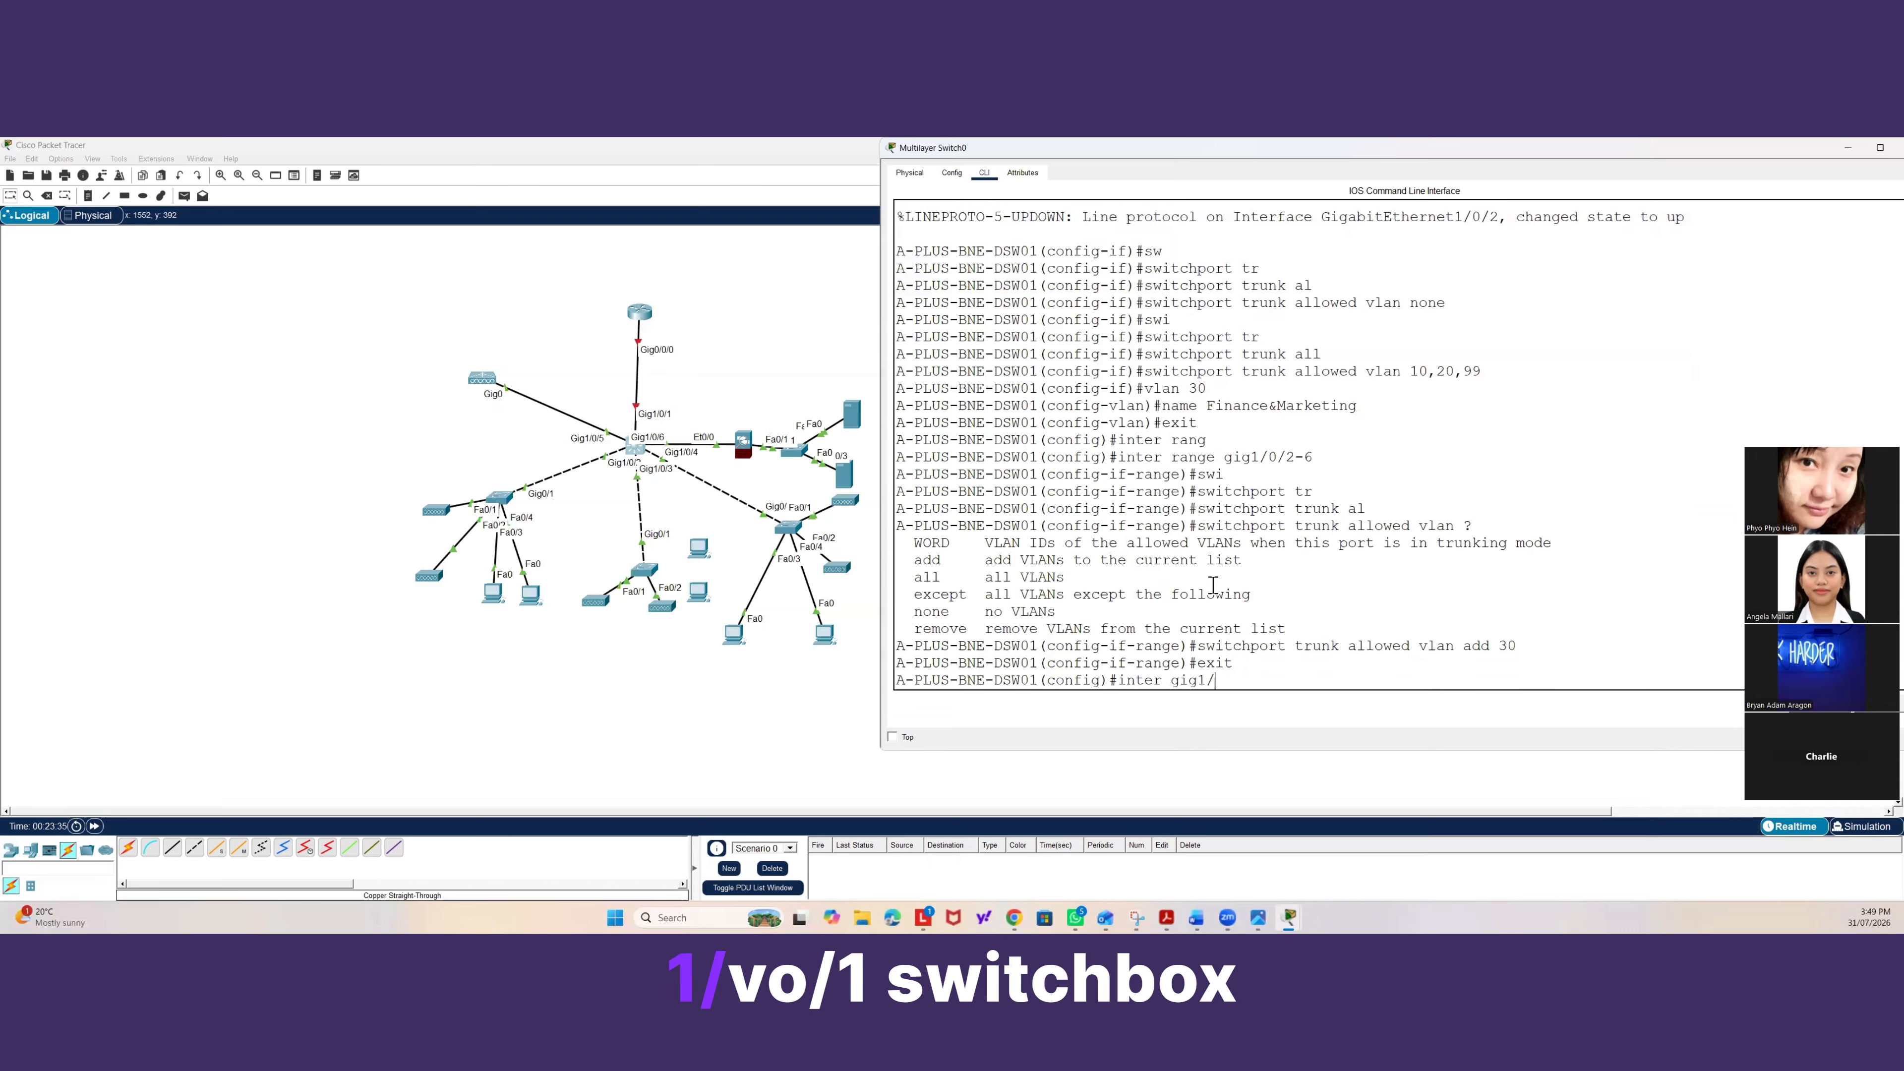
text(0/1)
key(Return)
text(sw)
key(Tab)
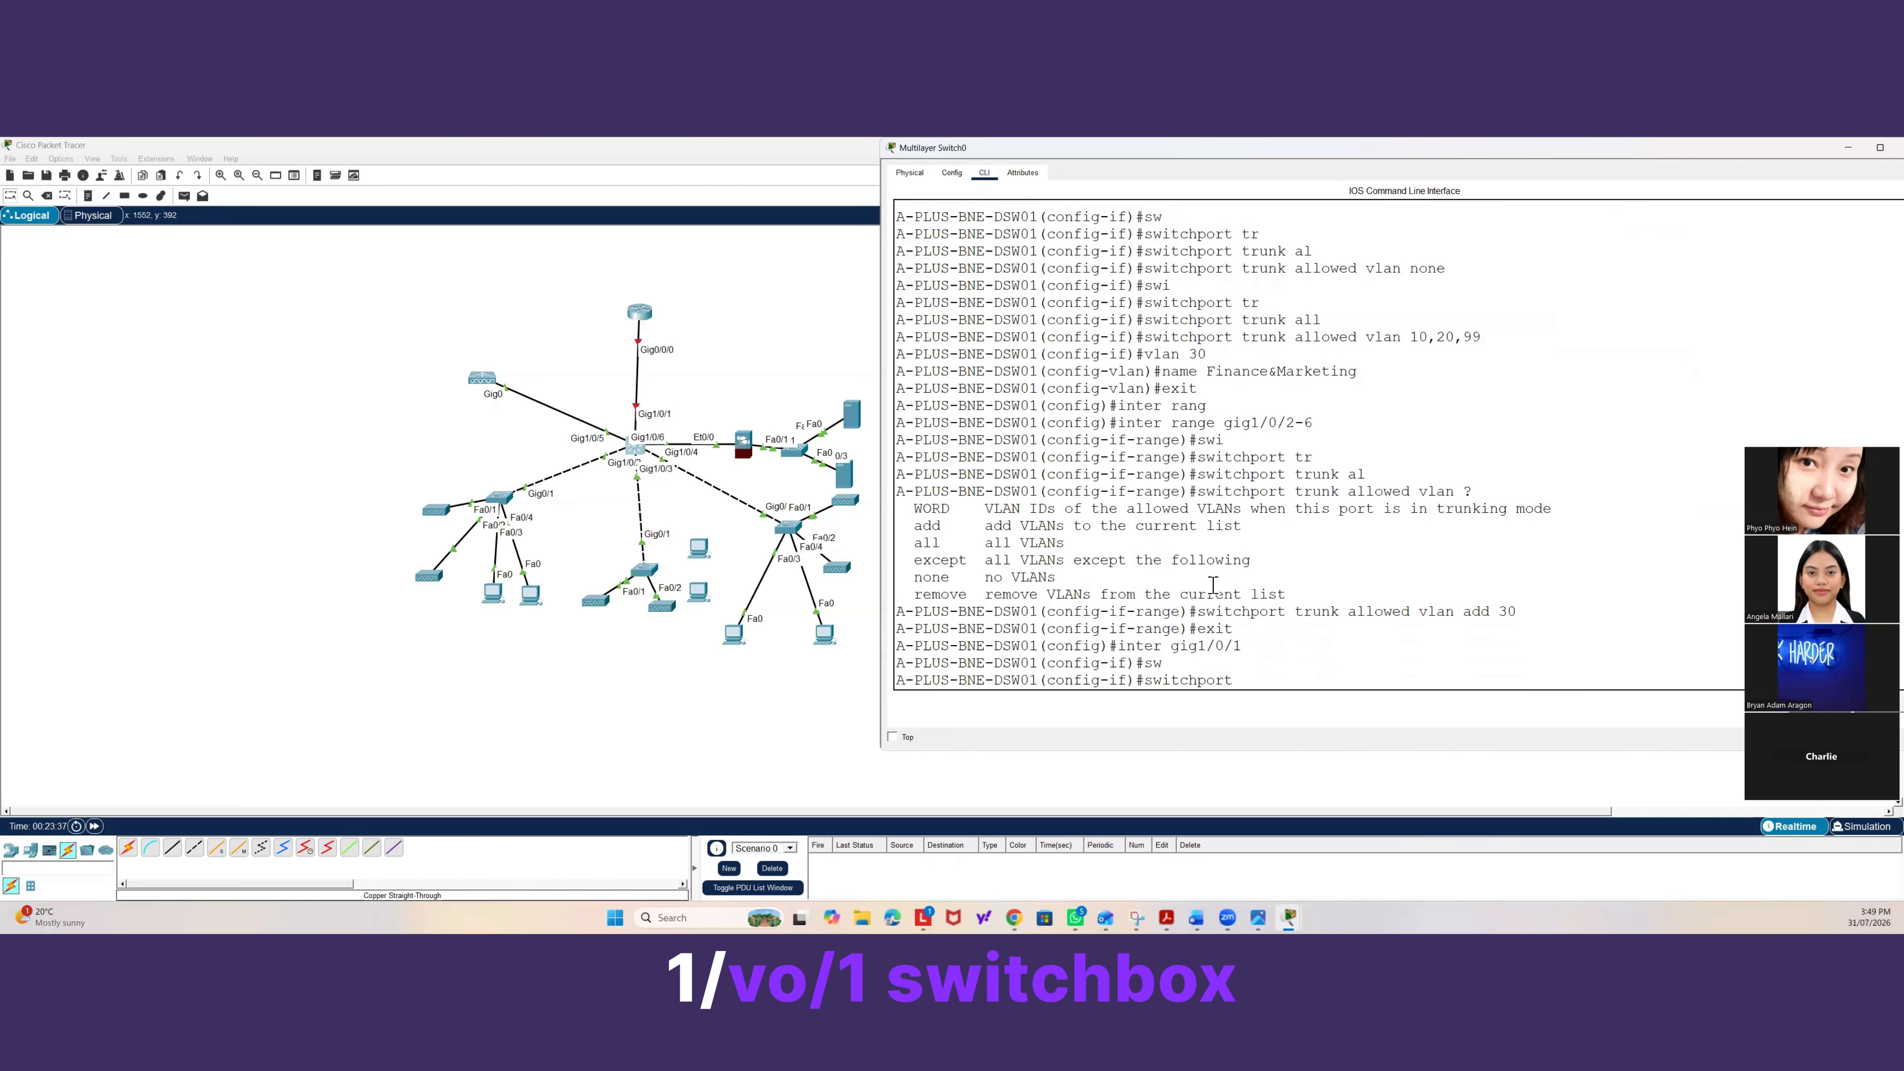
text(tr)
key(Tab)
text(all)
key(Tab)
text(vla)
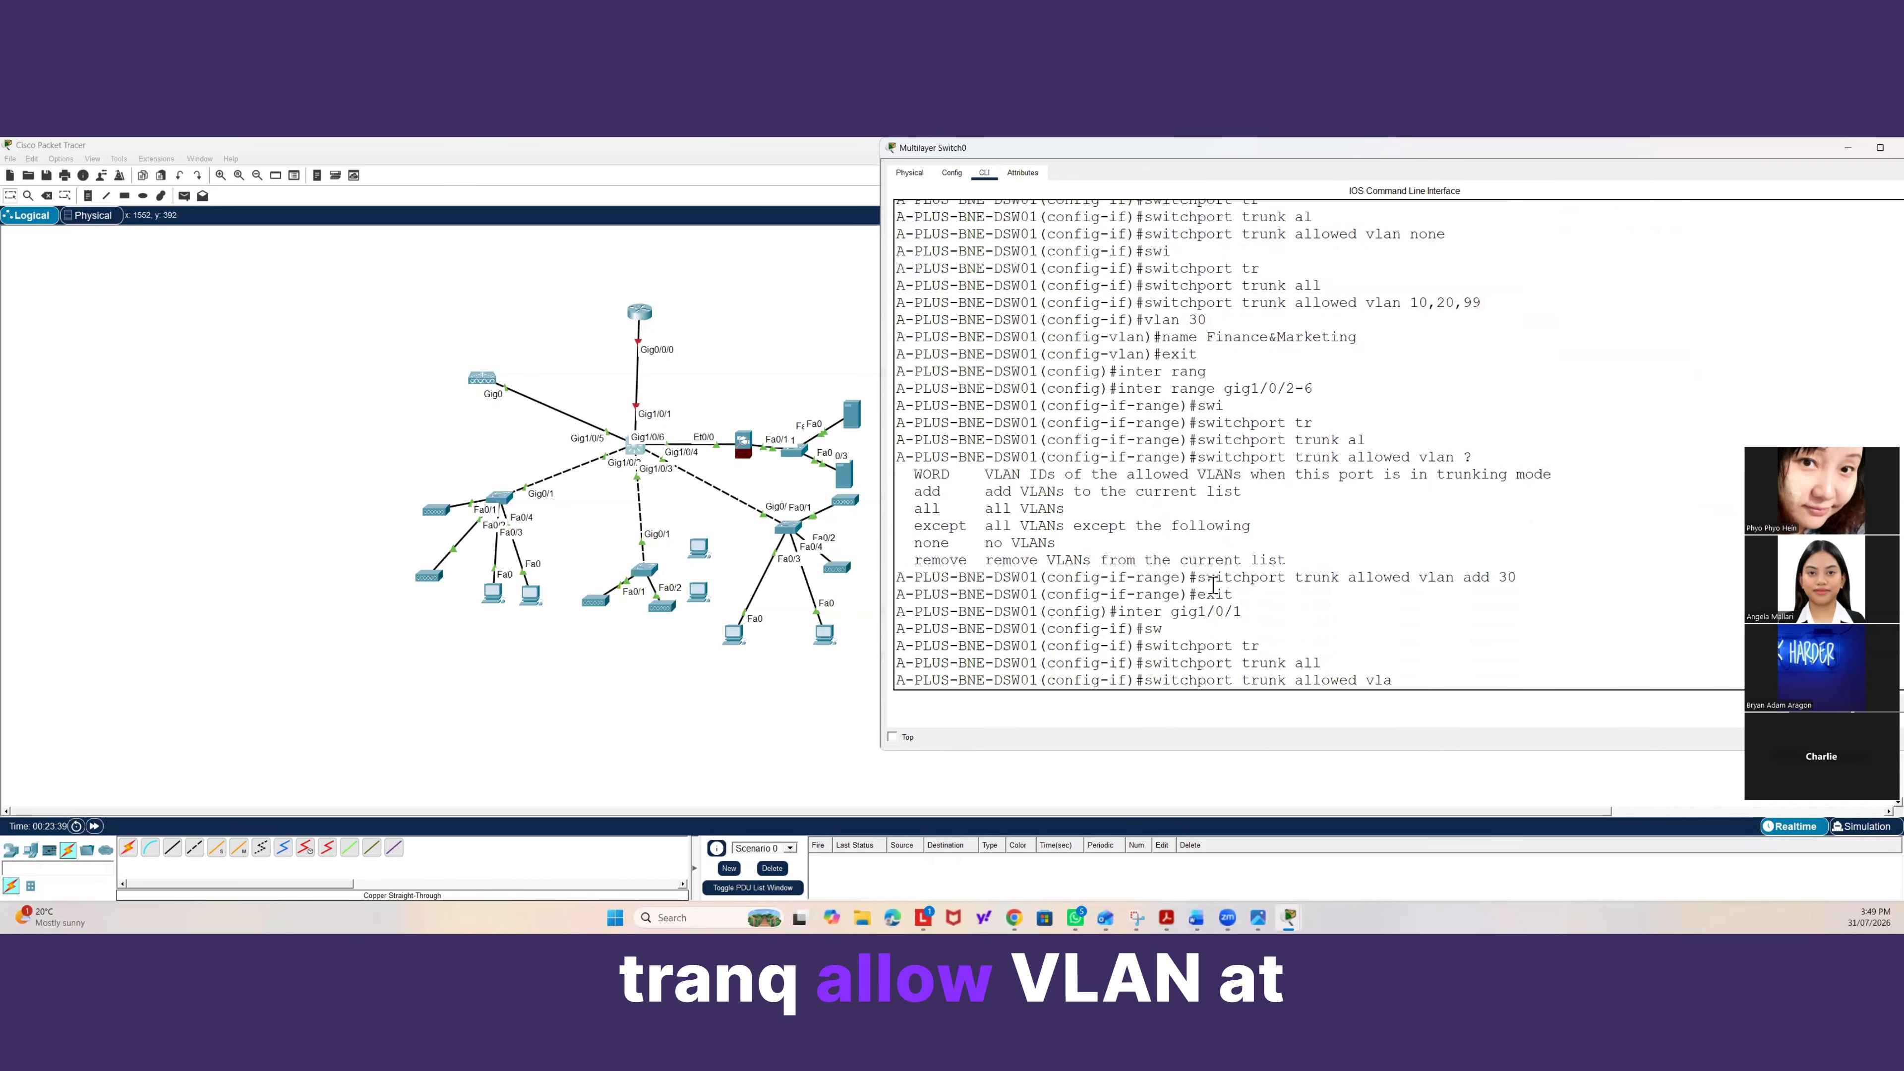
text(n add 30)
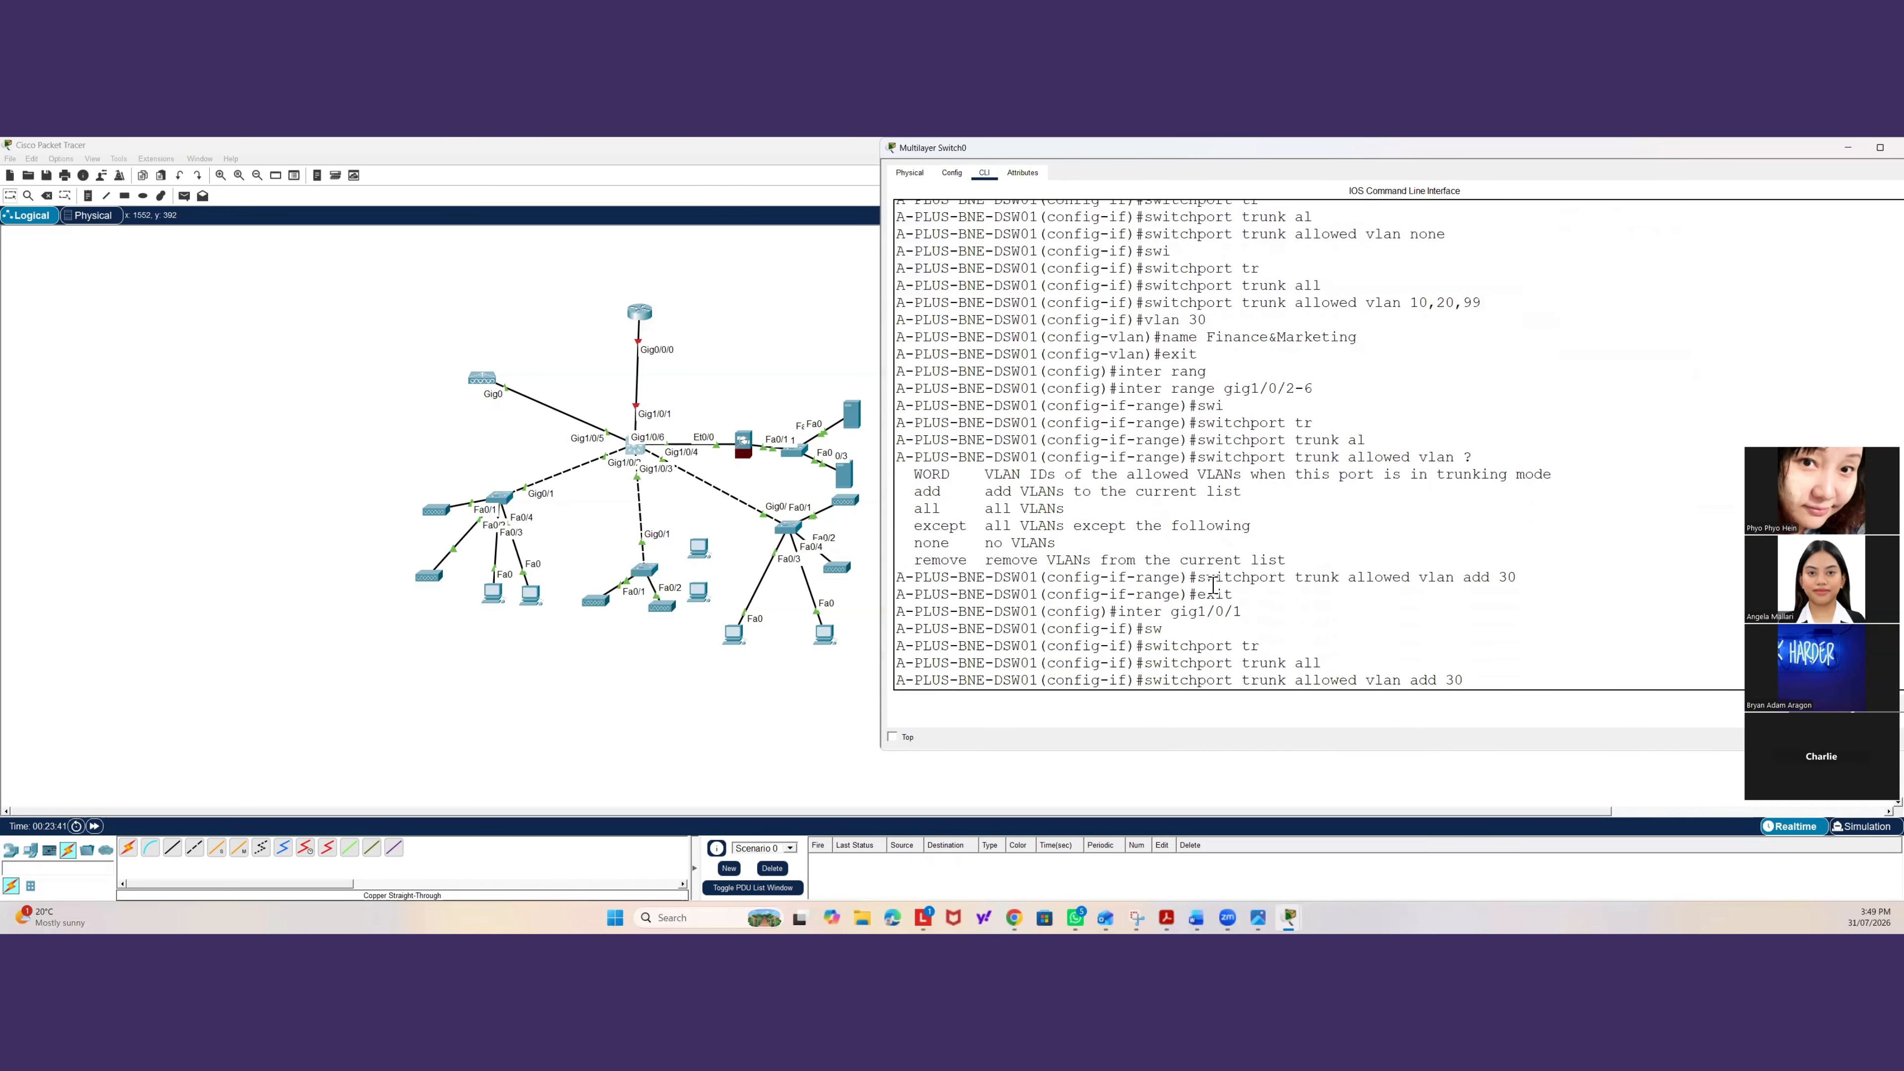
key(Return)
Leave configuration mode and display the VLAN brief summary.
text(exit)
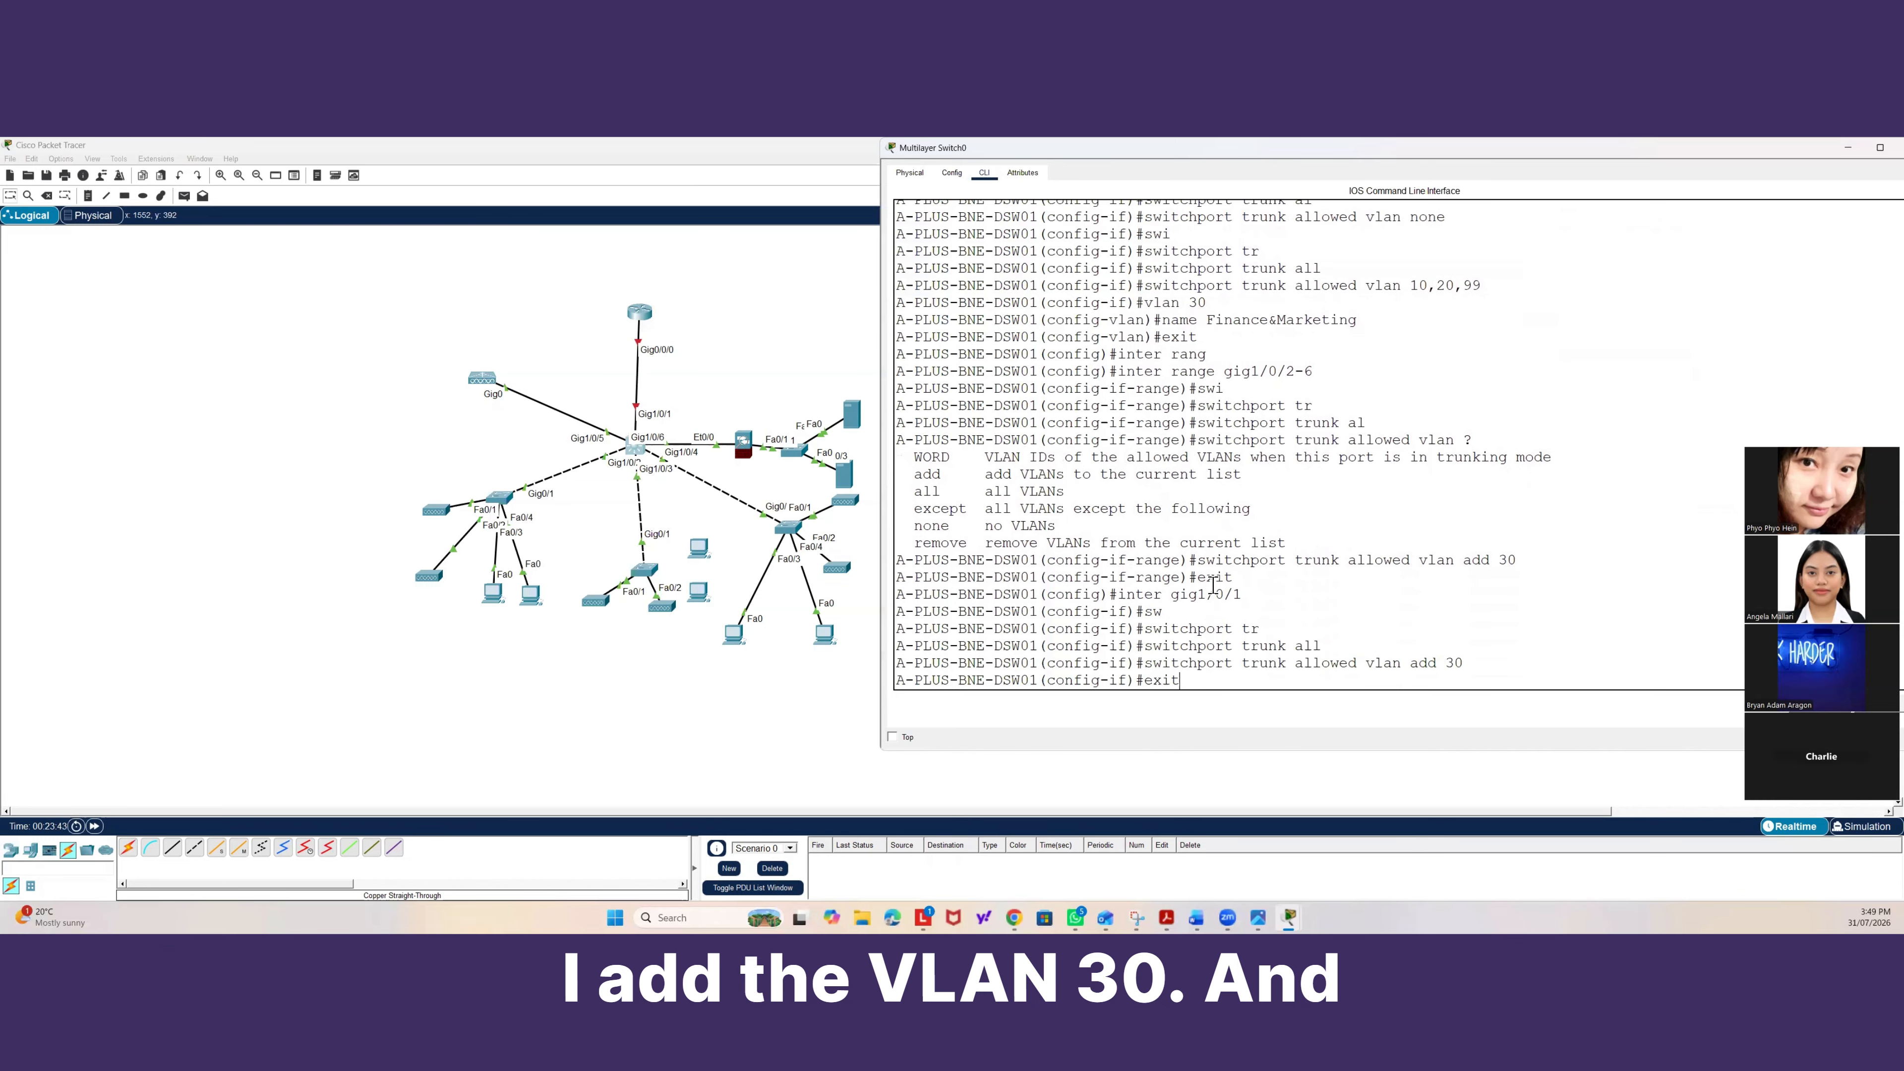
key(Return)
text(exit)
key(Return)
key(Return)
key(Return)
key(Return)
key(Return)
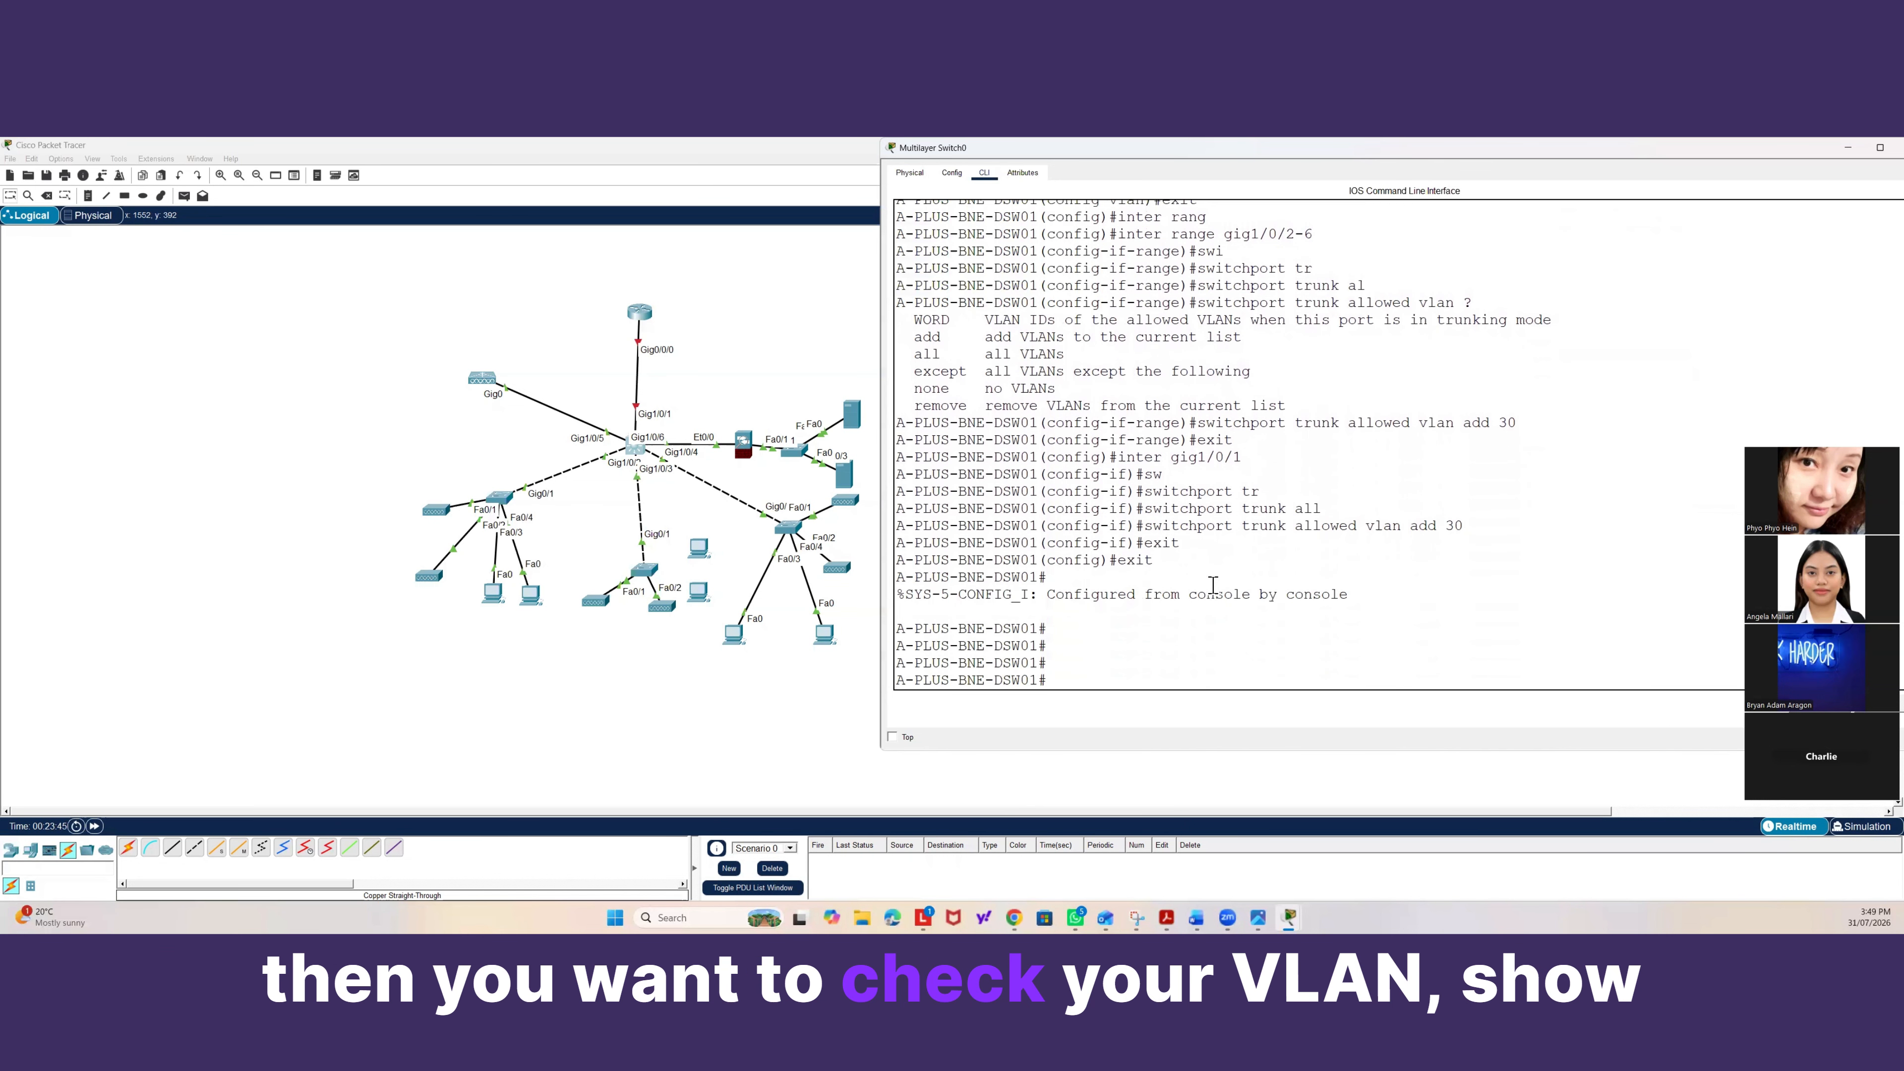
text(show vlan brief)
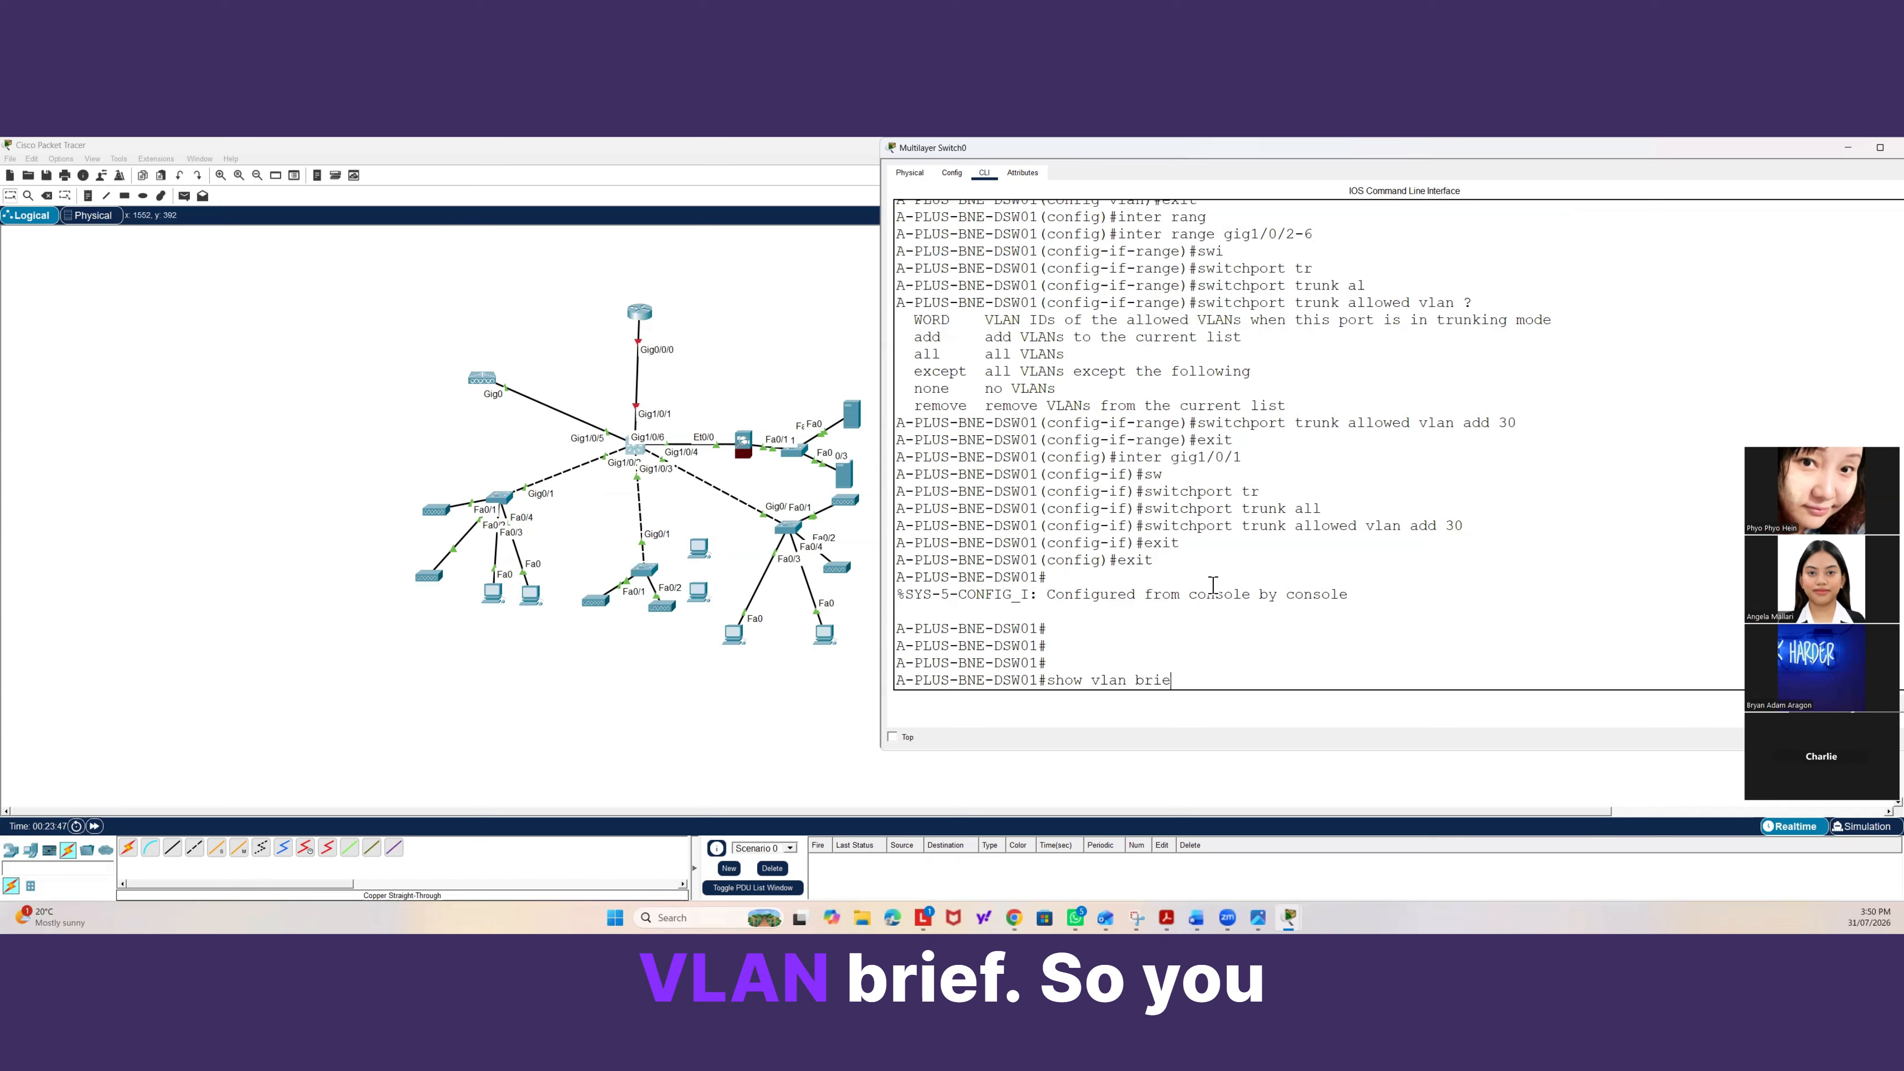
key(Return)
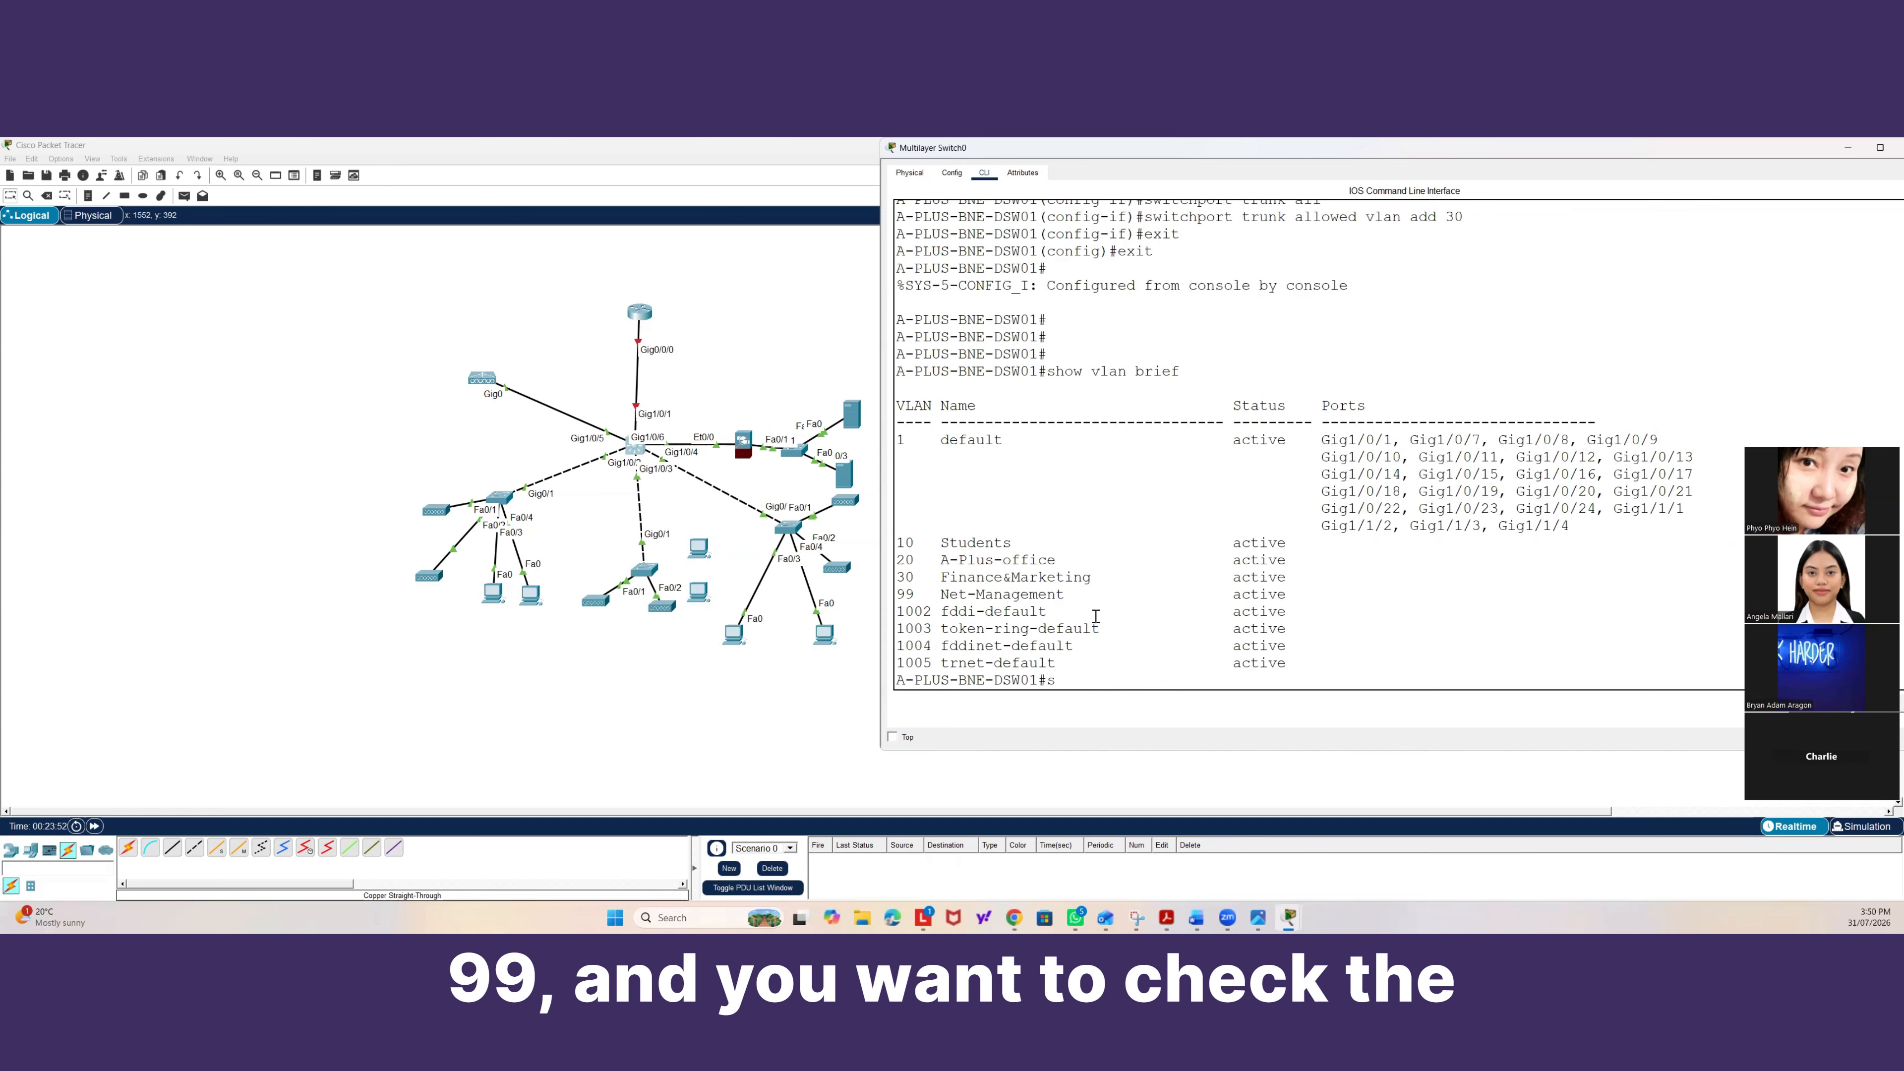
Display the trunk interface summary on the distribution switch and page through its native and allowed VLAN lists.
text(show )
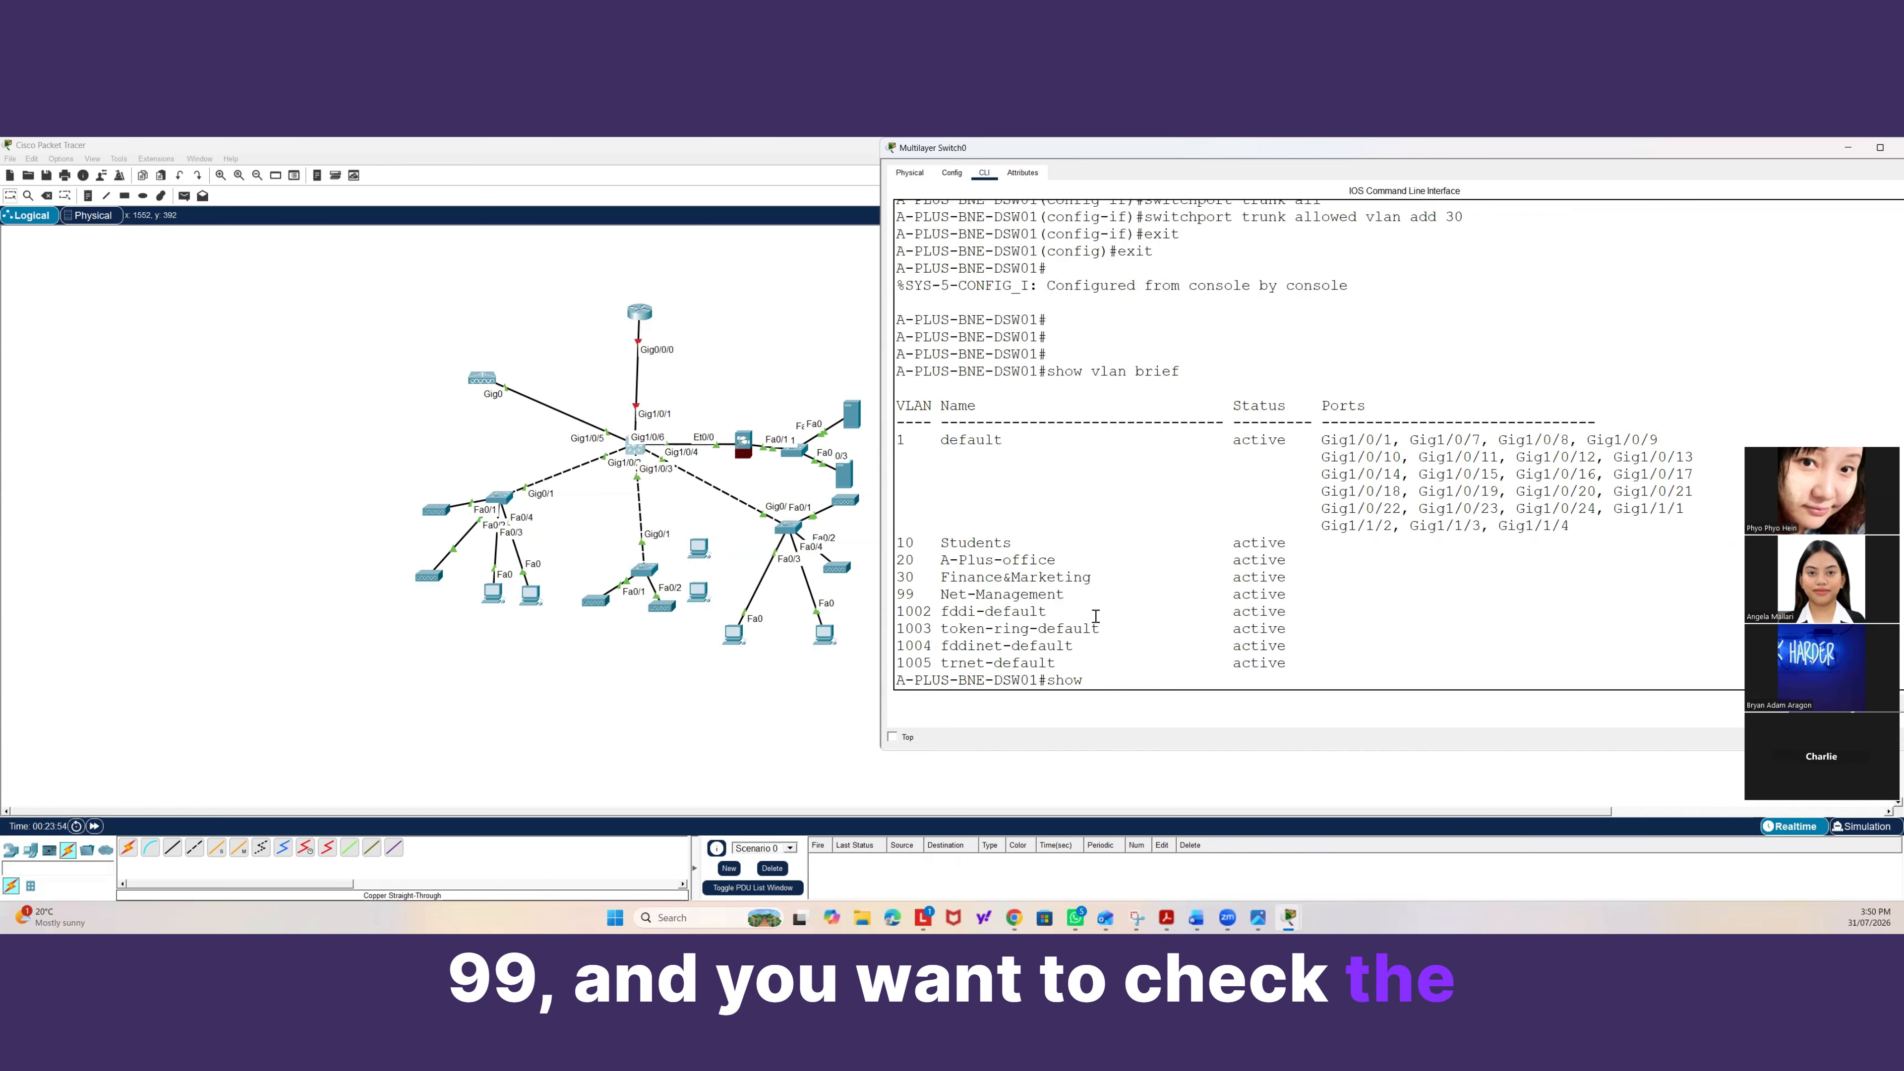
text(i)
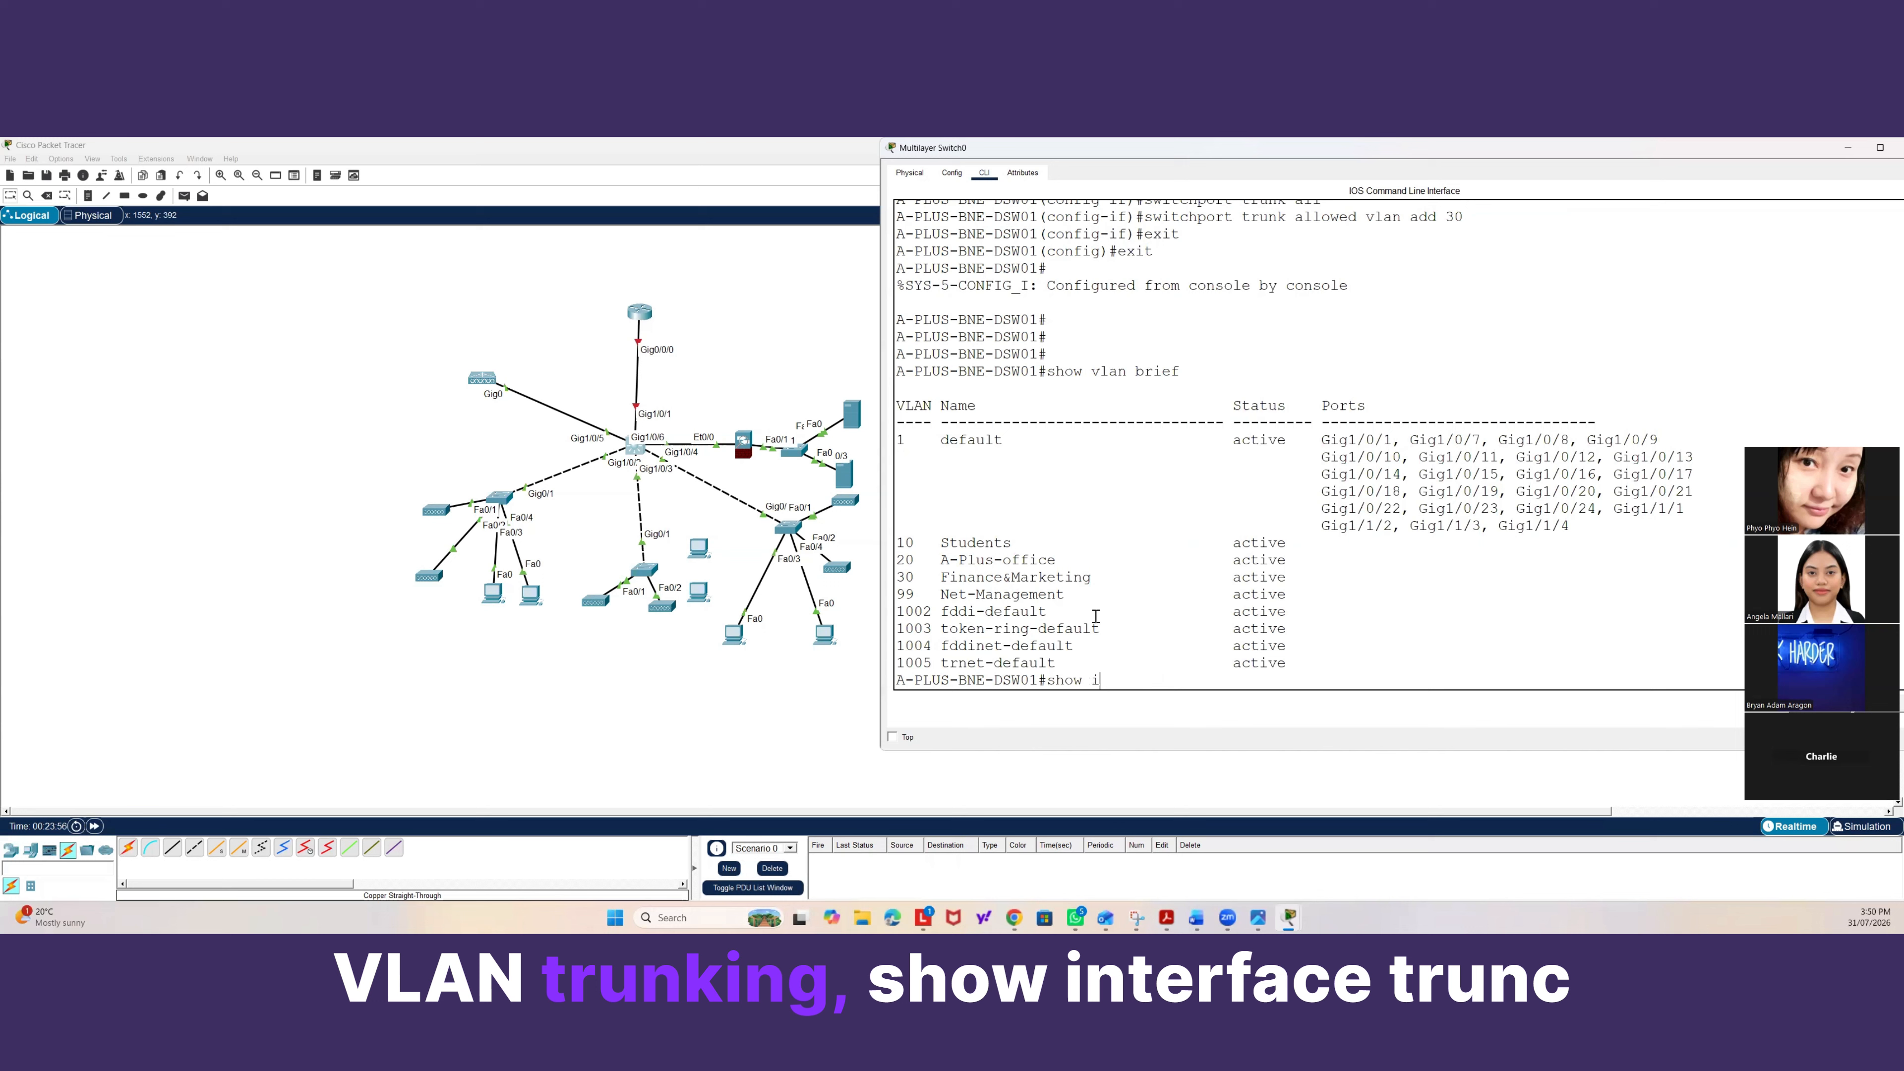
text(nter tr t)
key(Tab)
key(Return)
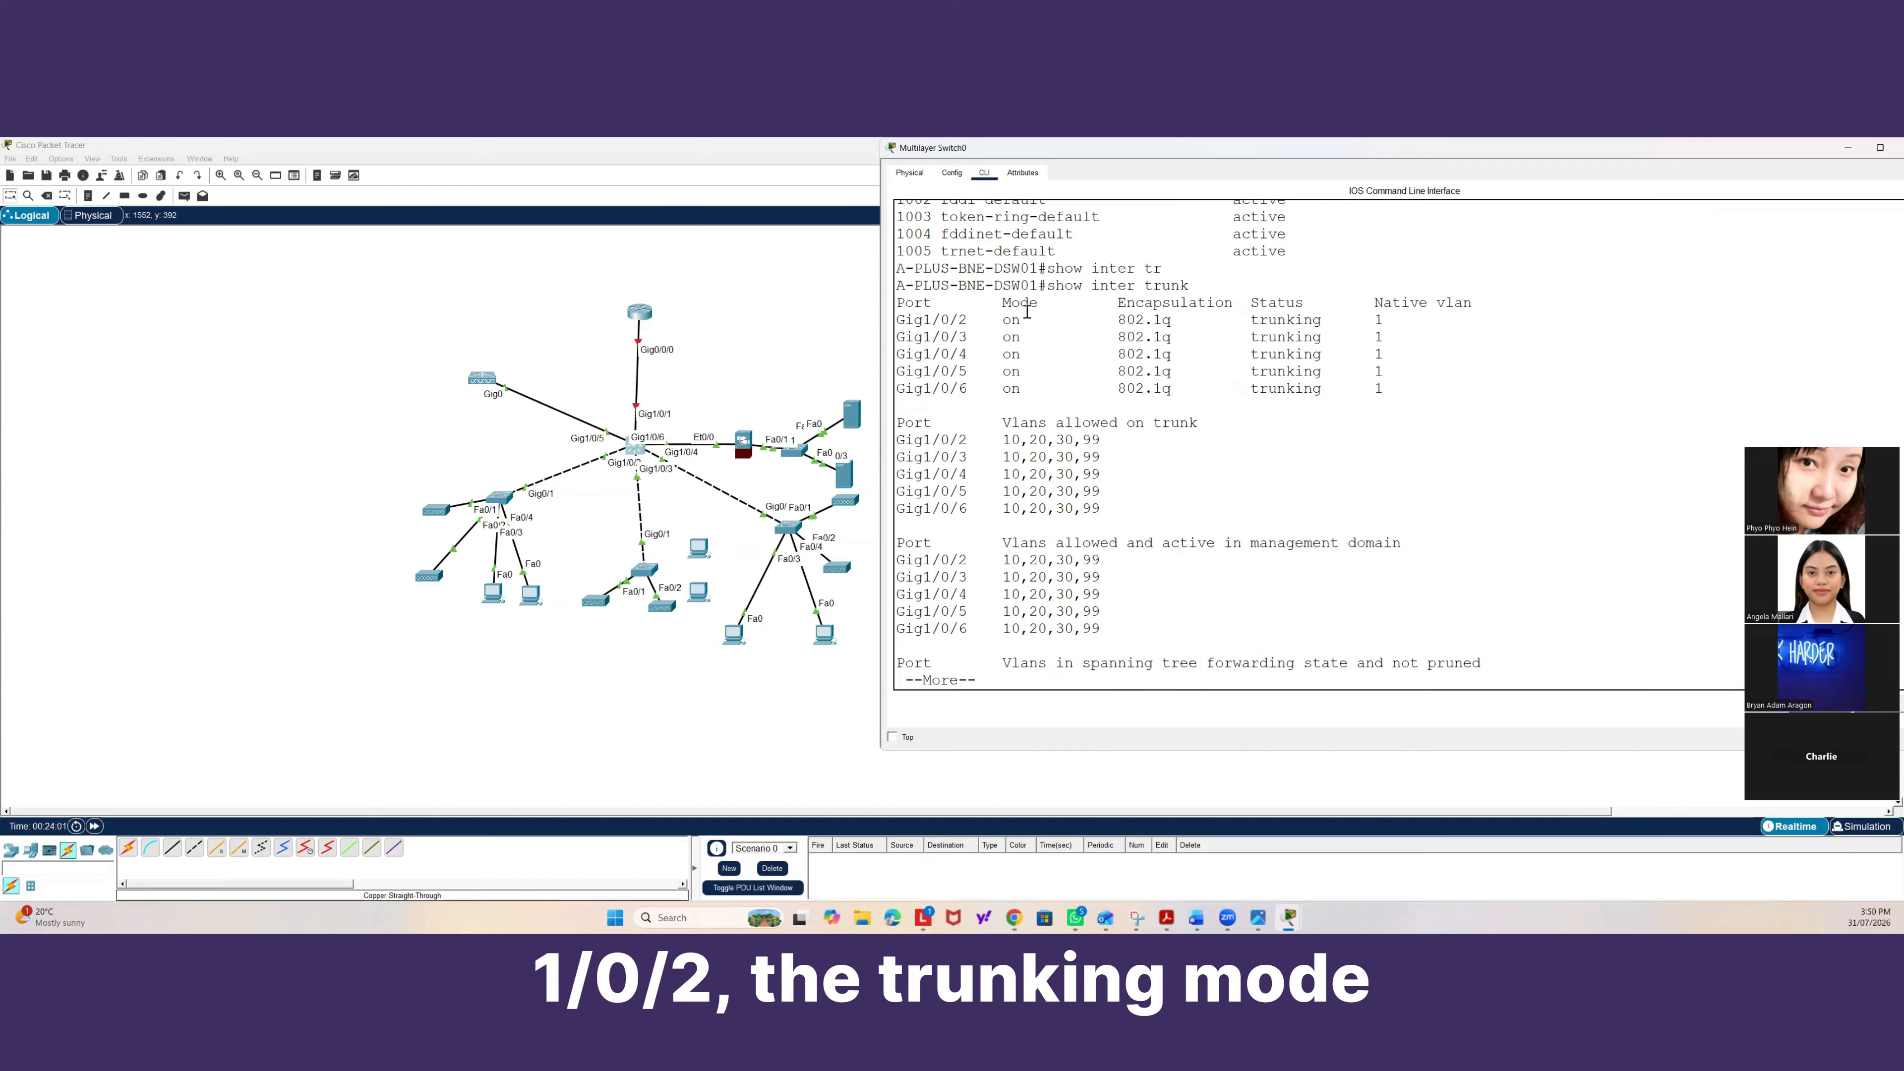
drag(1117, 319, 1170, 319)
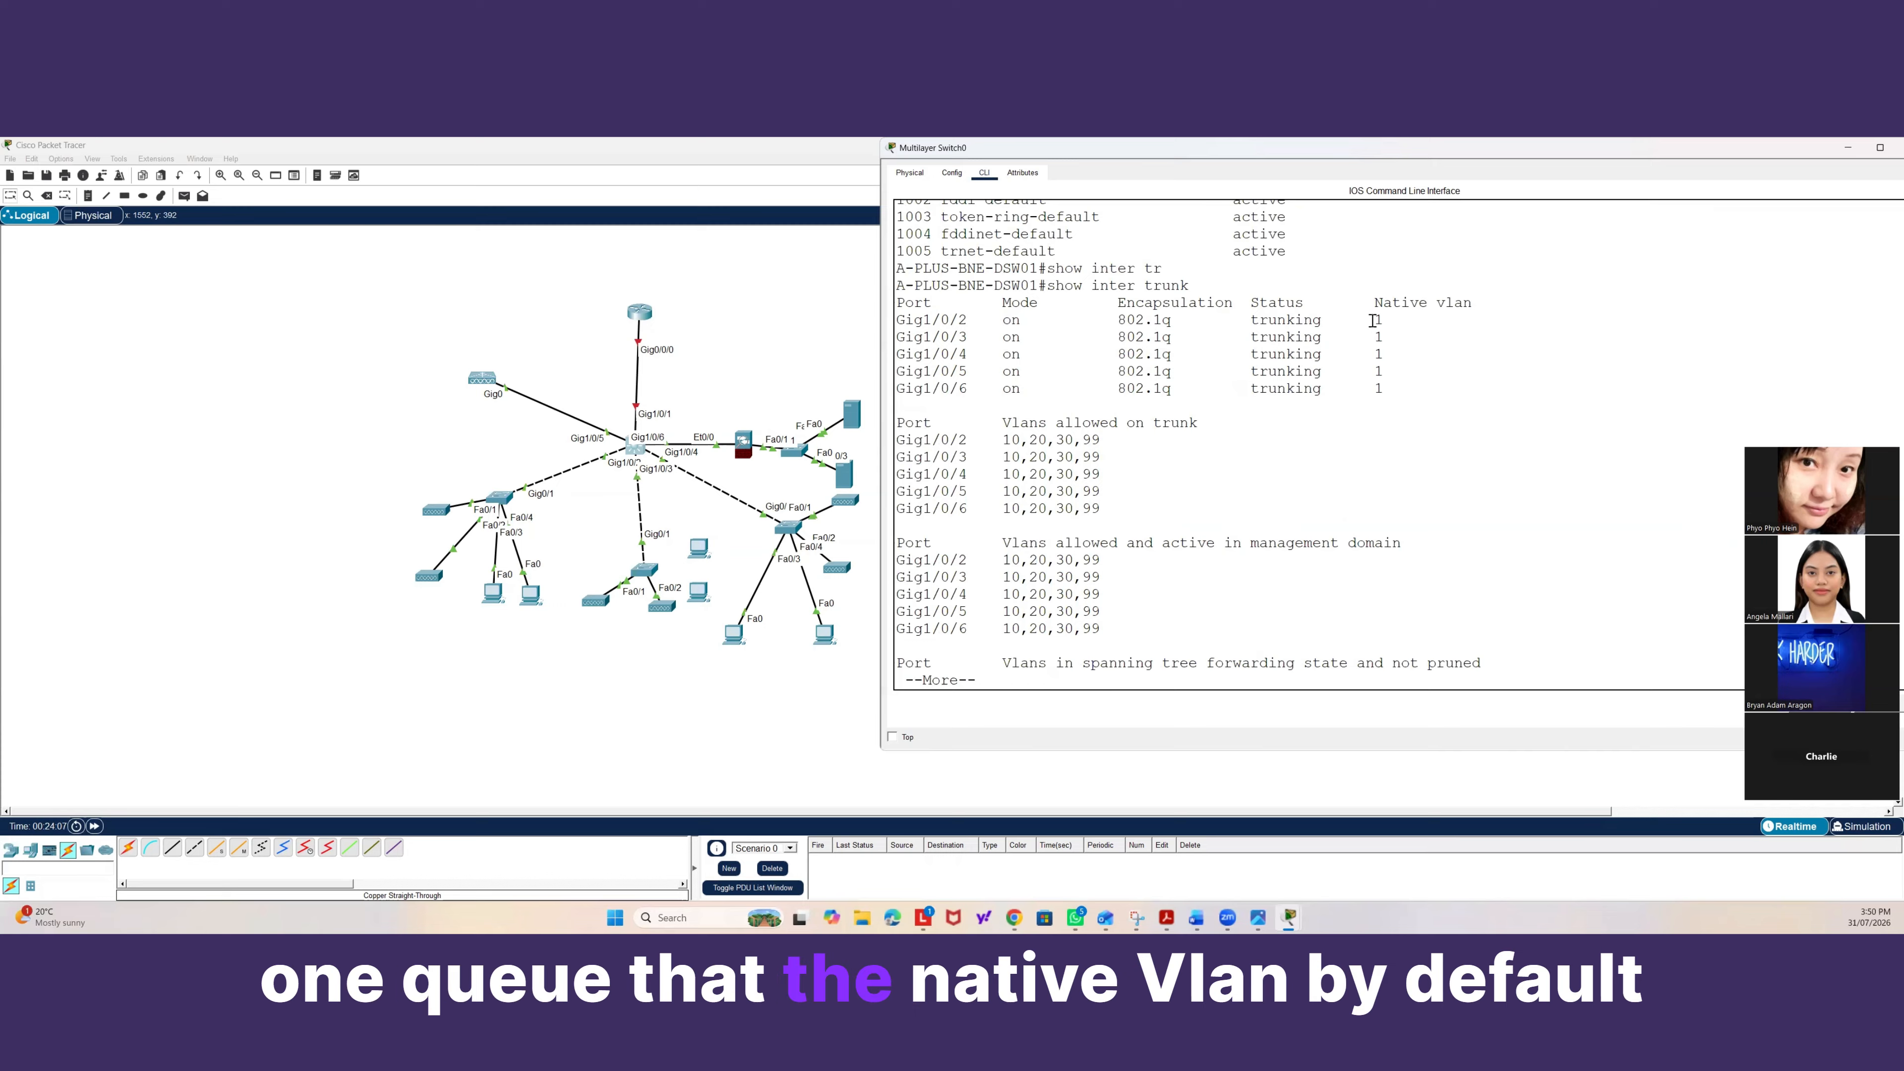
drag(1374, 319, 1381, 319)
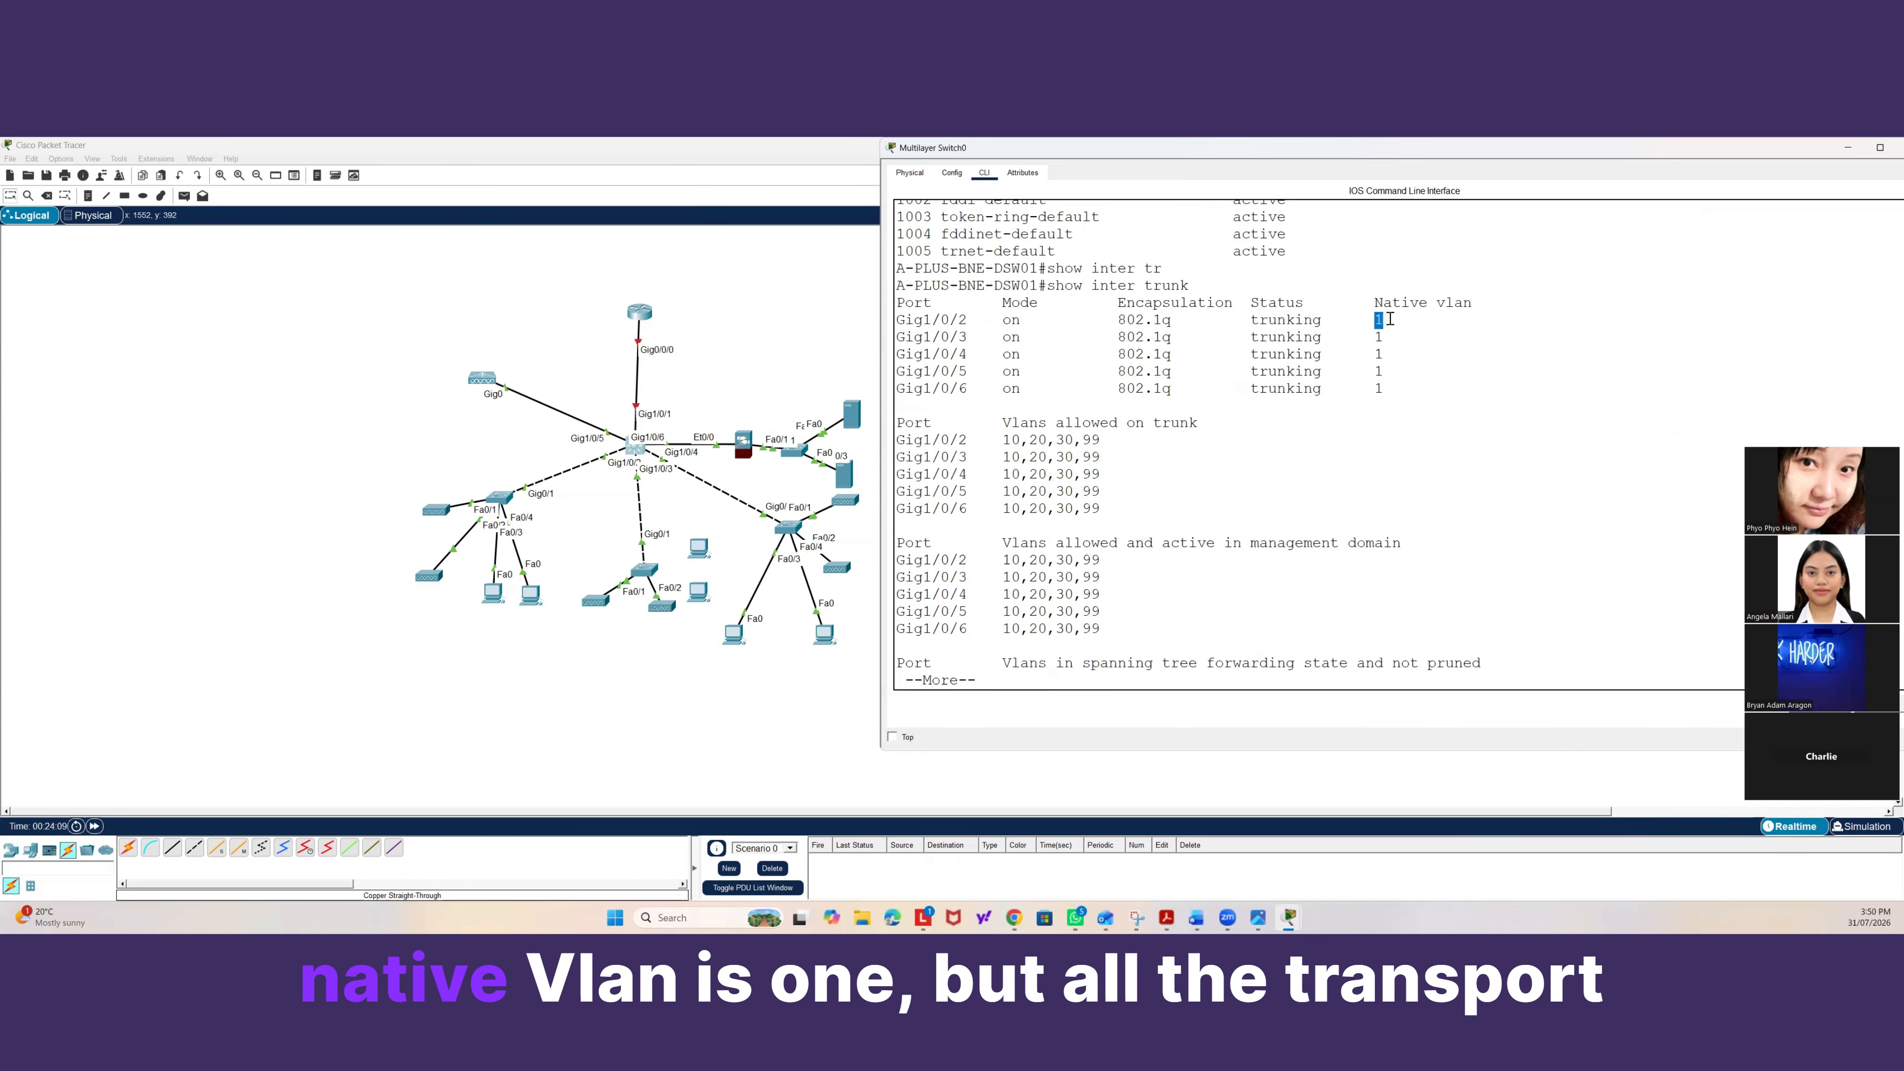
click(1110, 437)
mouse_move(1110, 436)
mouse_down()
mouse_move(1006, 432)
mouse_move(1061, 457)
mouse_up()
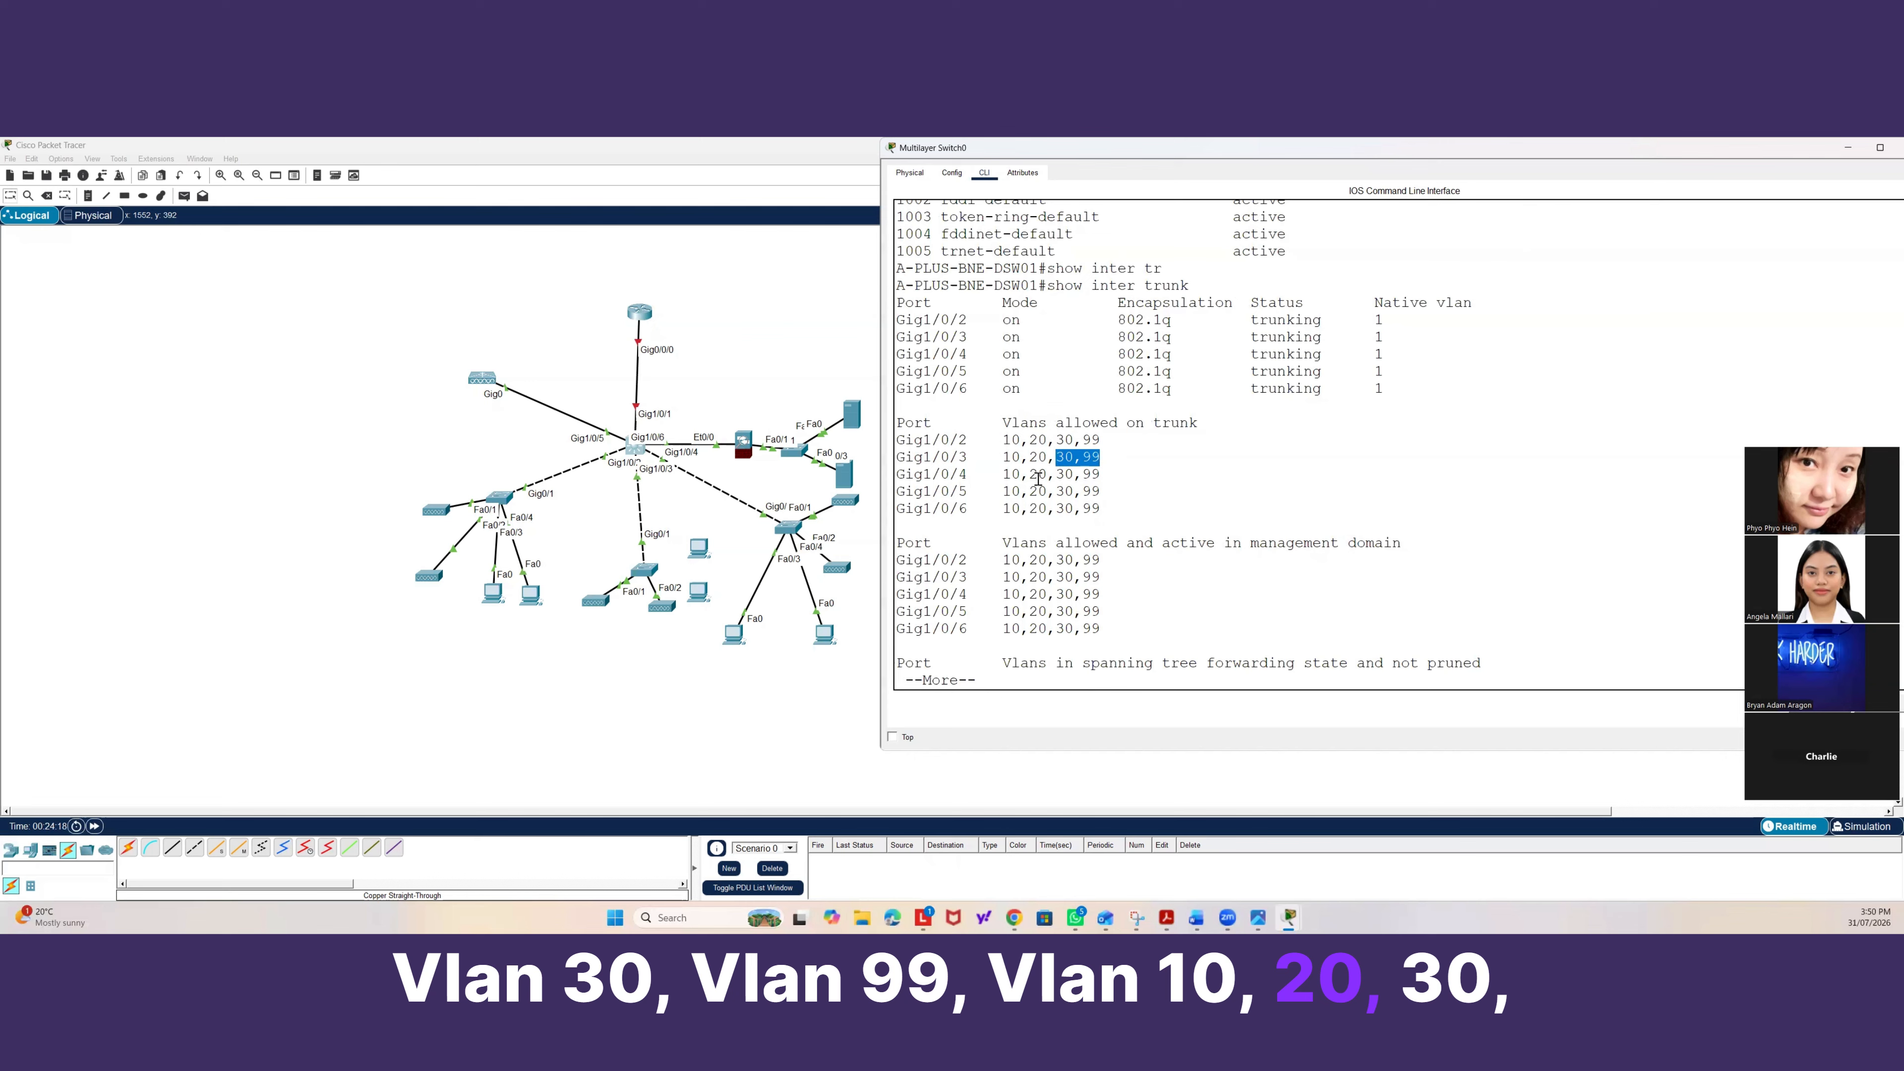
key(space)
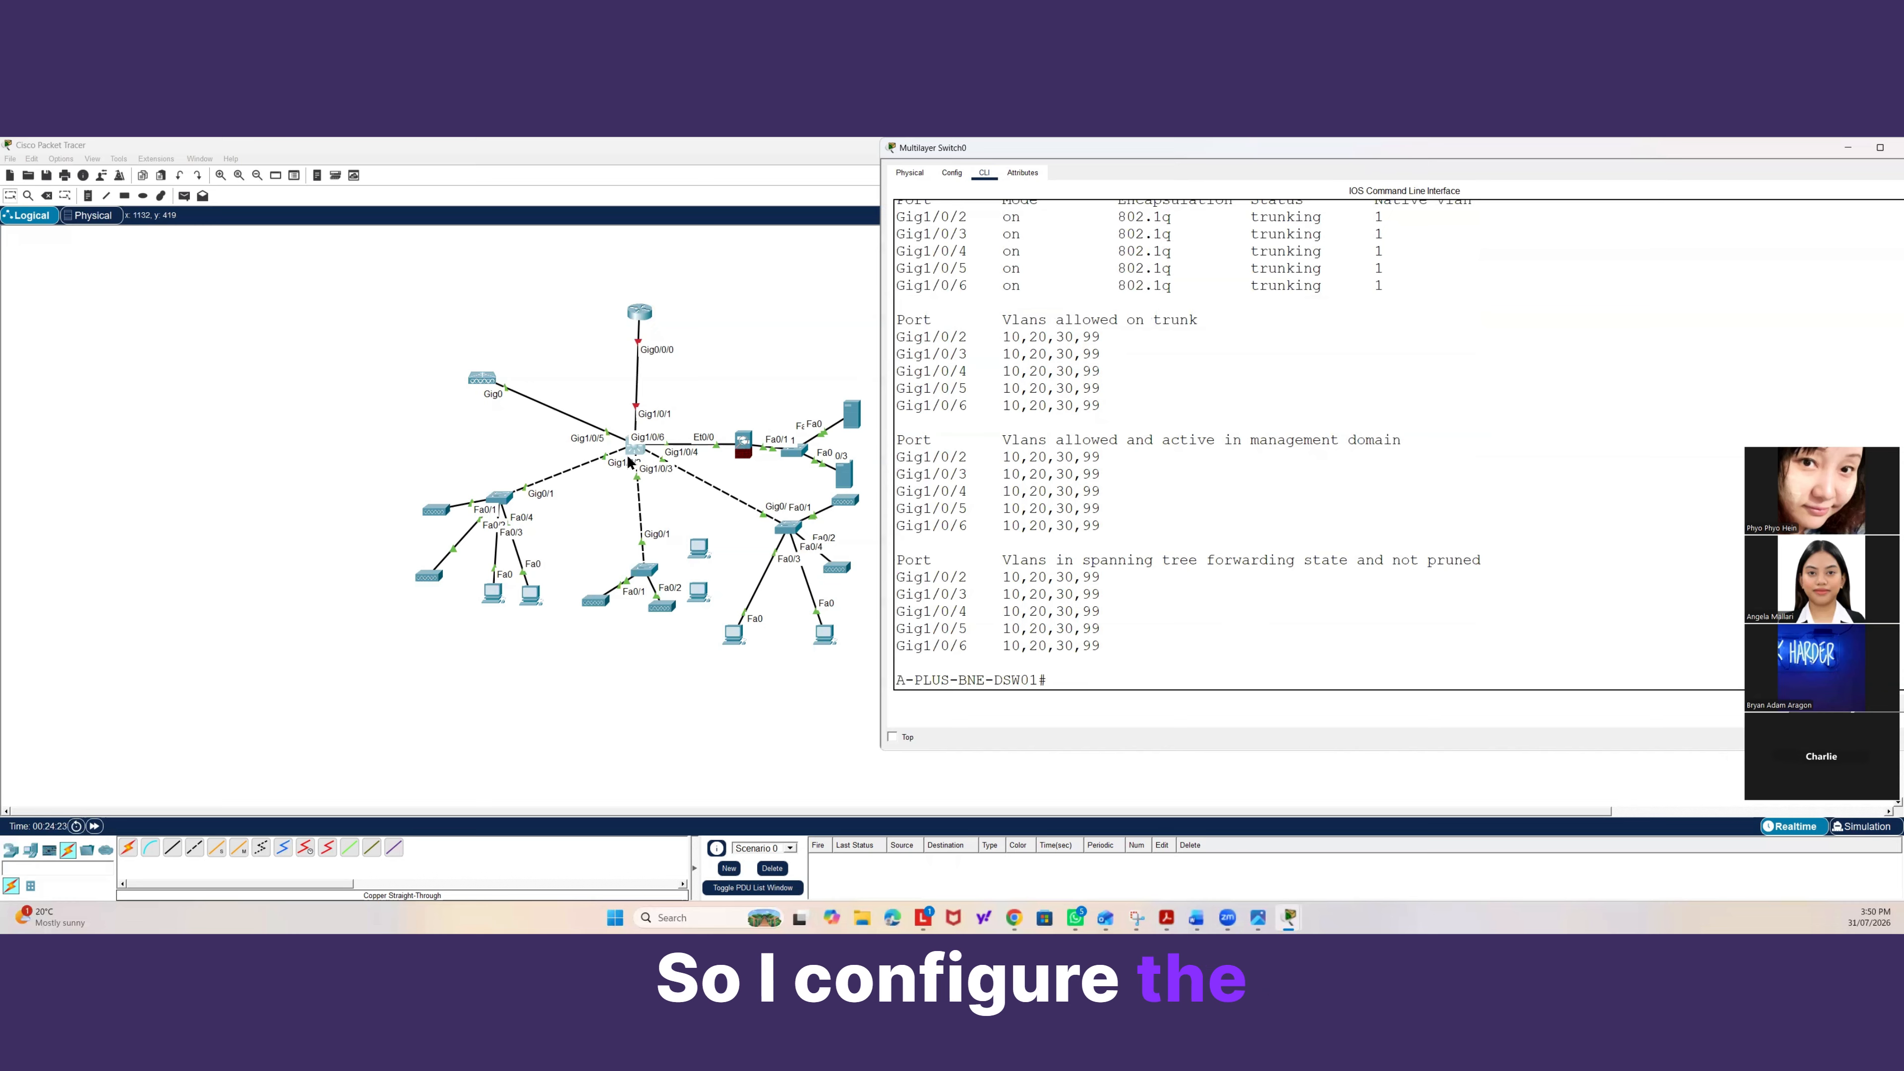
Open the access switch connected to the distribution switch and bring up its command line.
click(500, 499)
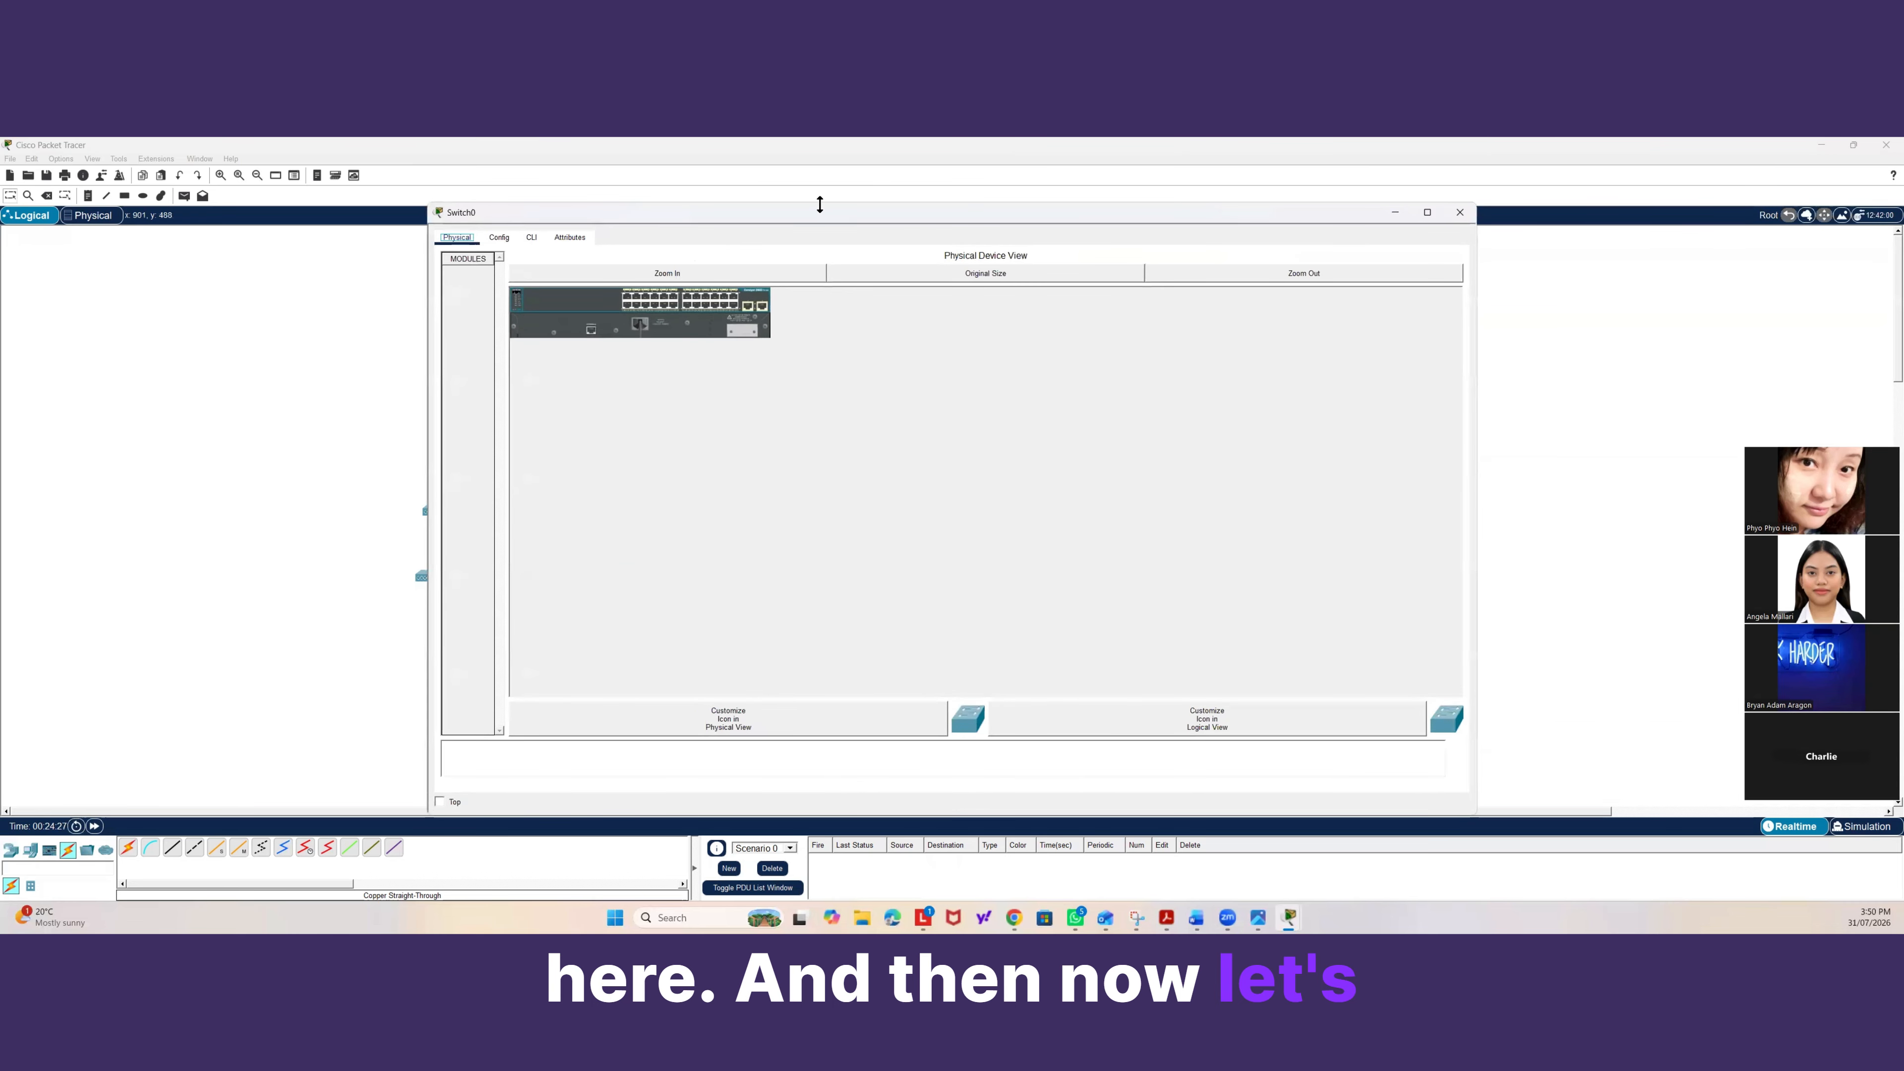
drag(820, 204, 829, 198)
drag(977, 218, 1329, 190)
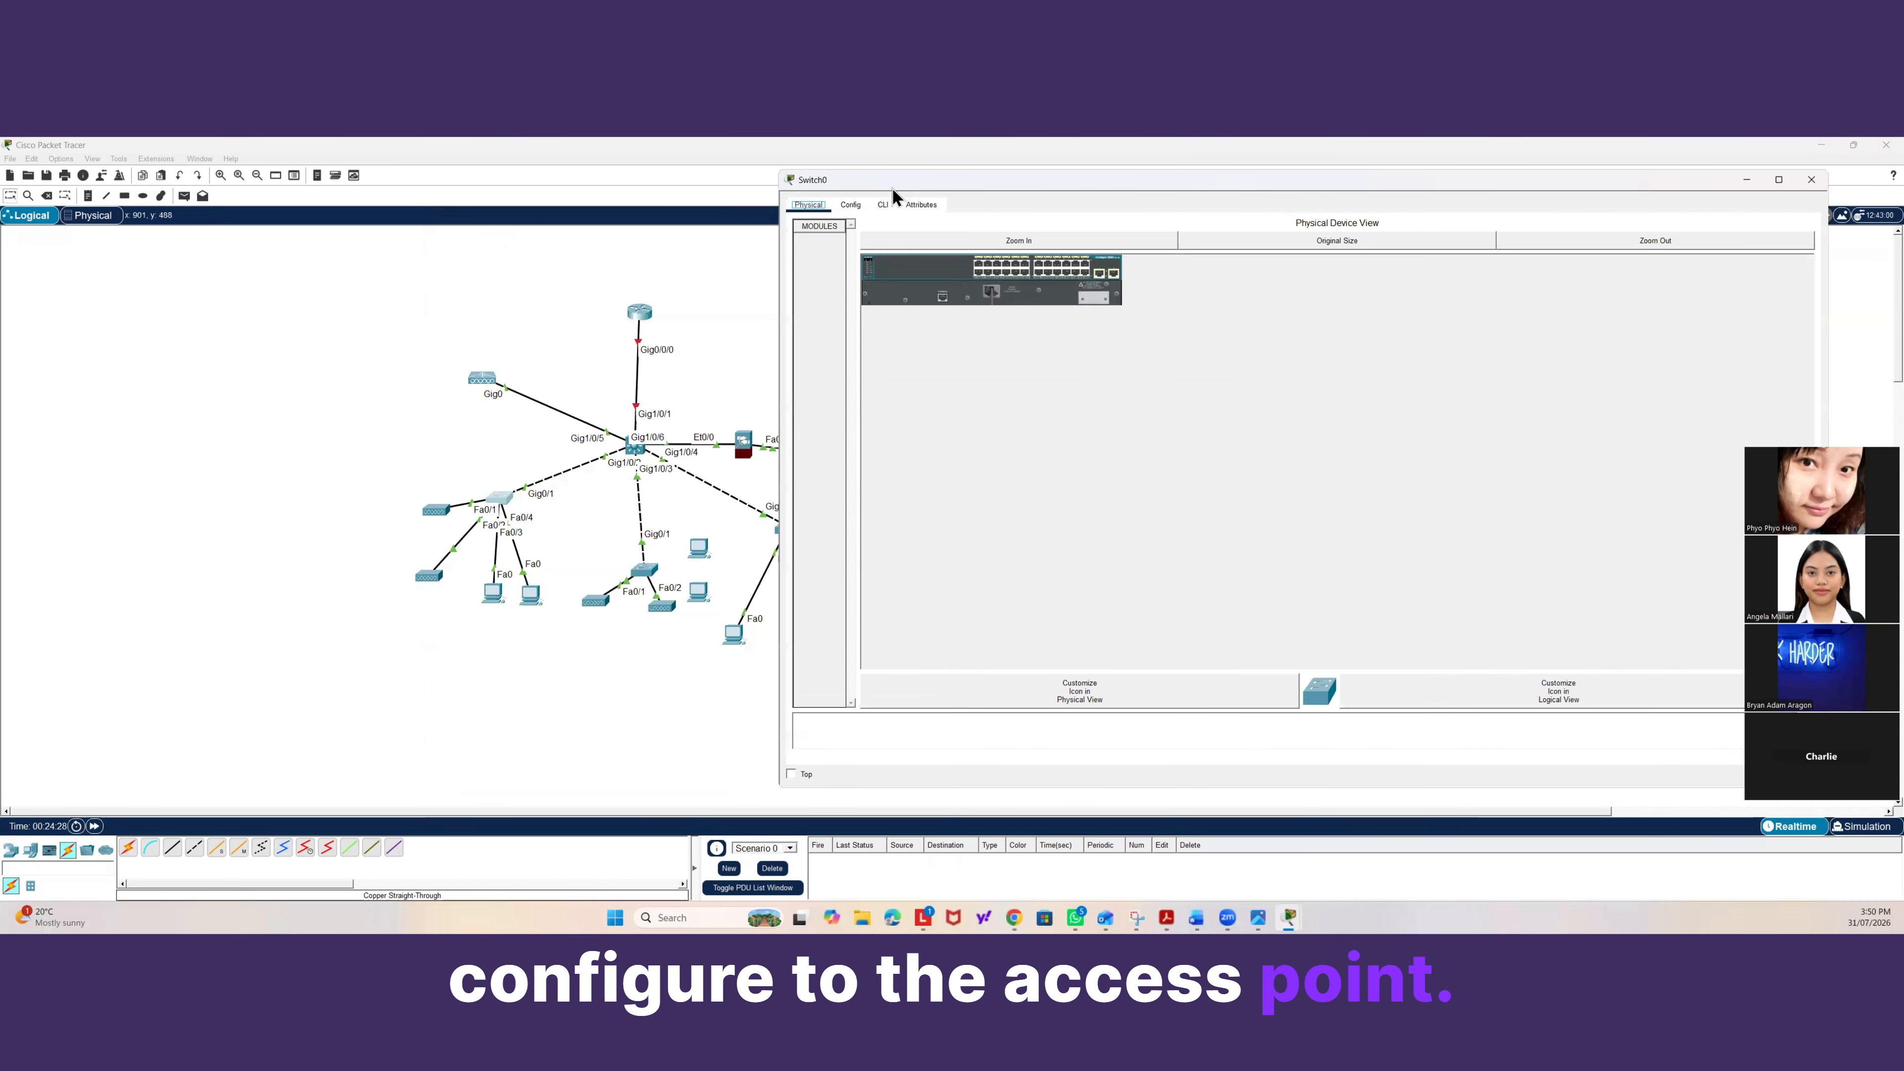
click(885, 203)
key(Return)
key(Return)
key(Return)
key(Return)
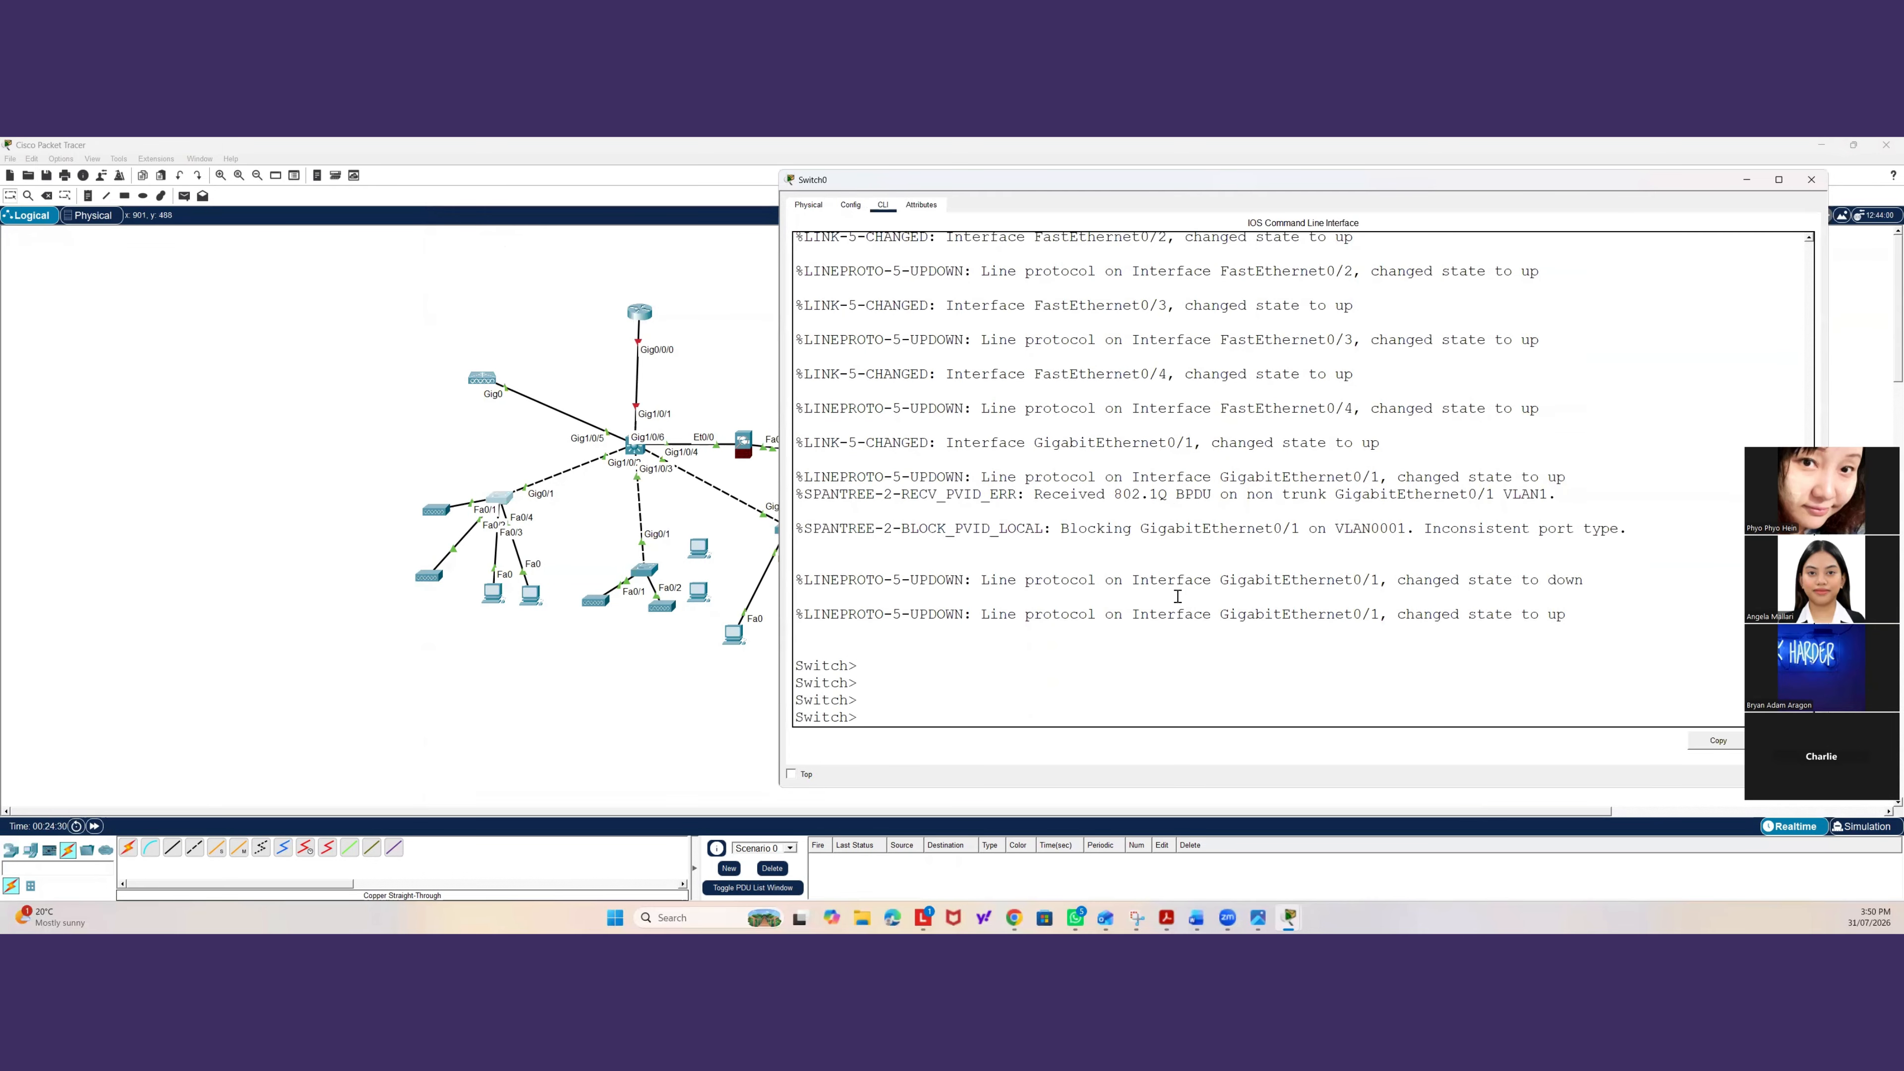
Enter privileged and global configuration mode and set the hostname to Floor1-BNE-SW1.
text(ena)
key(Return)
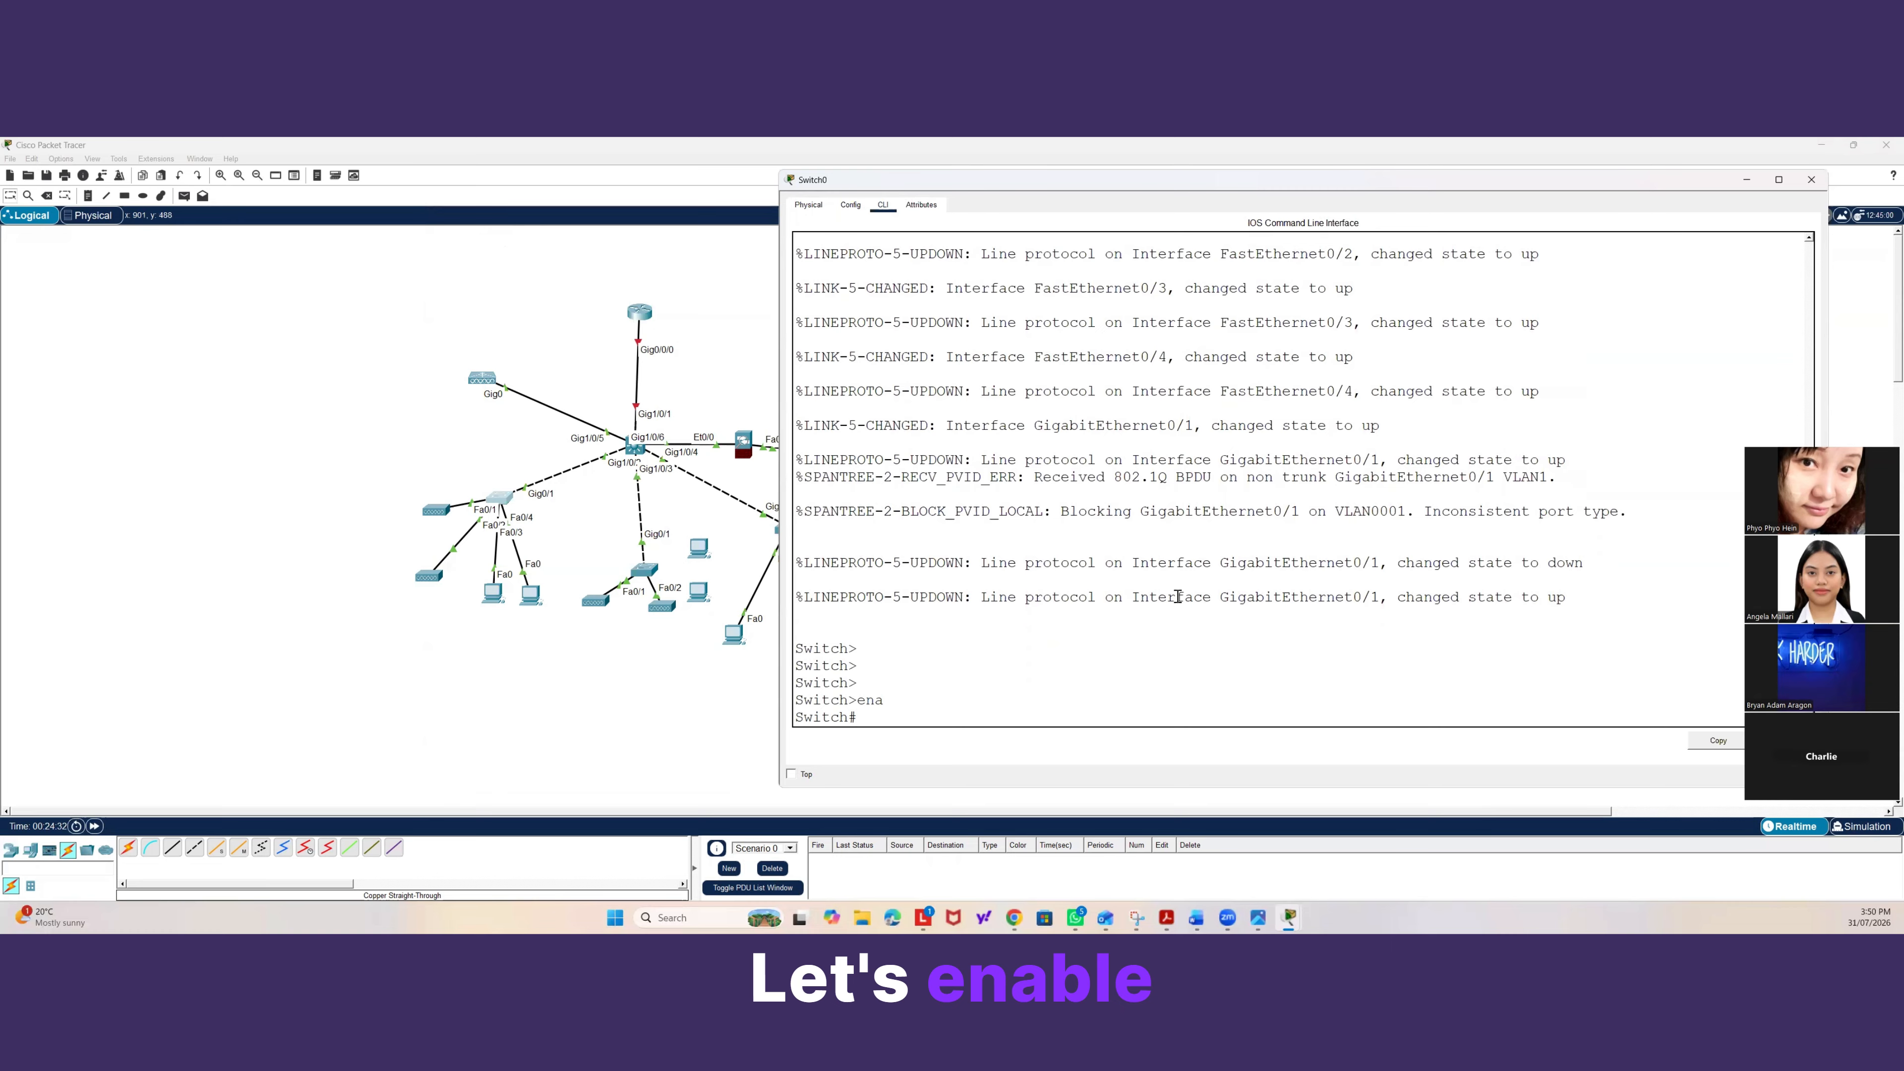
text(conf t)
key(Return)
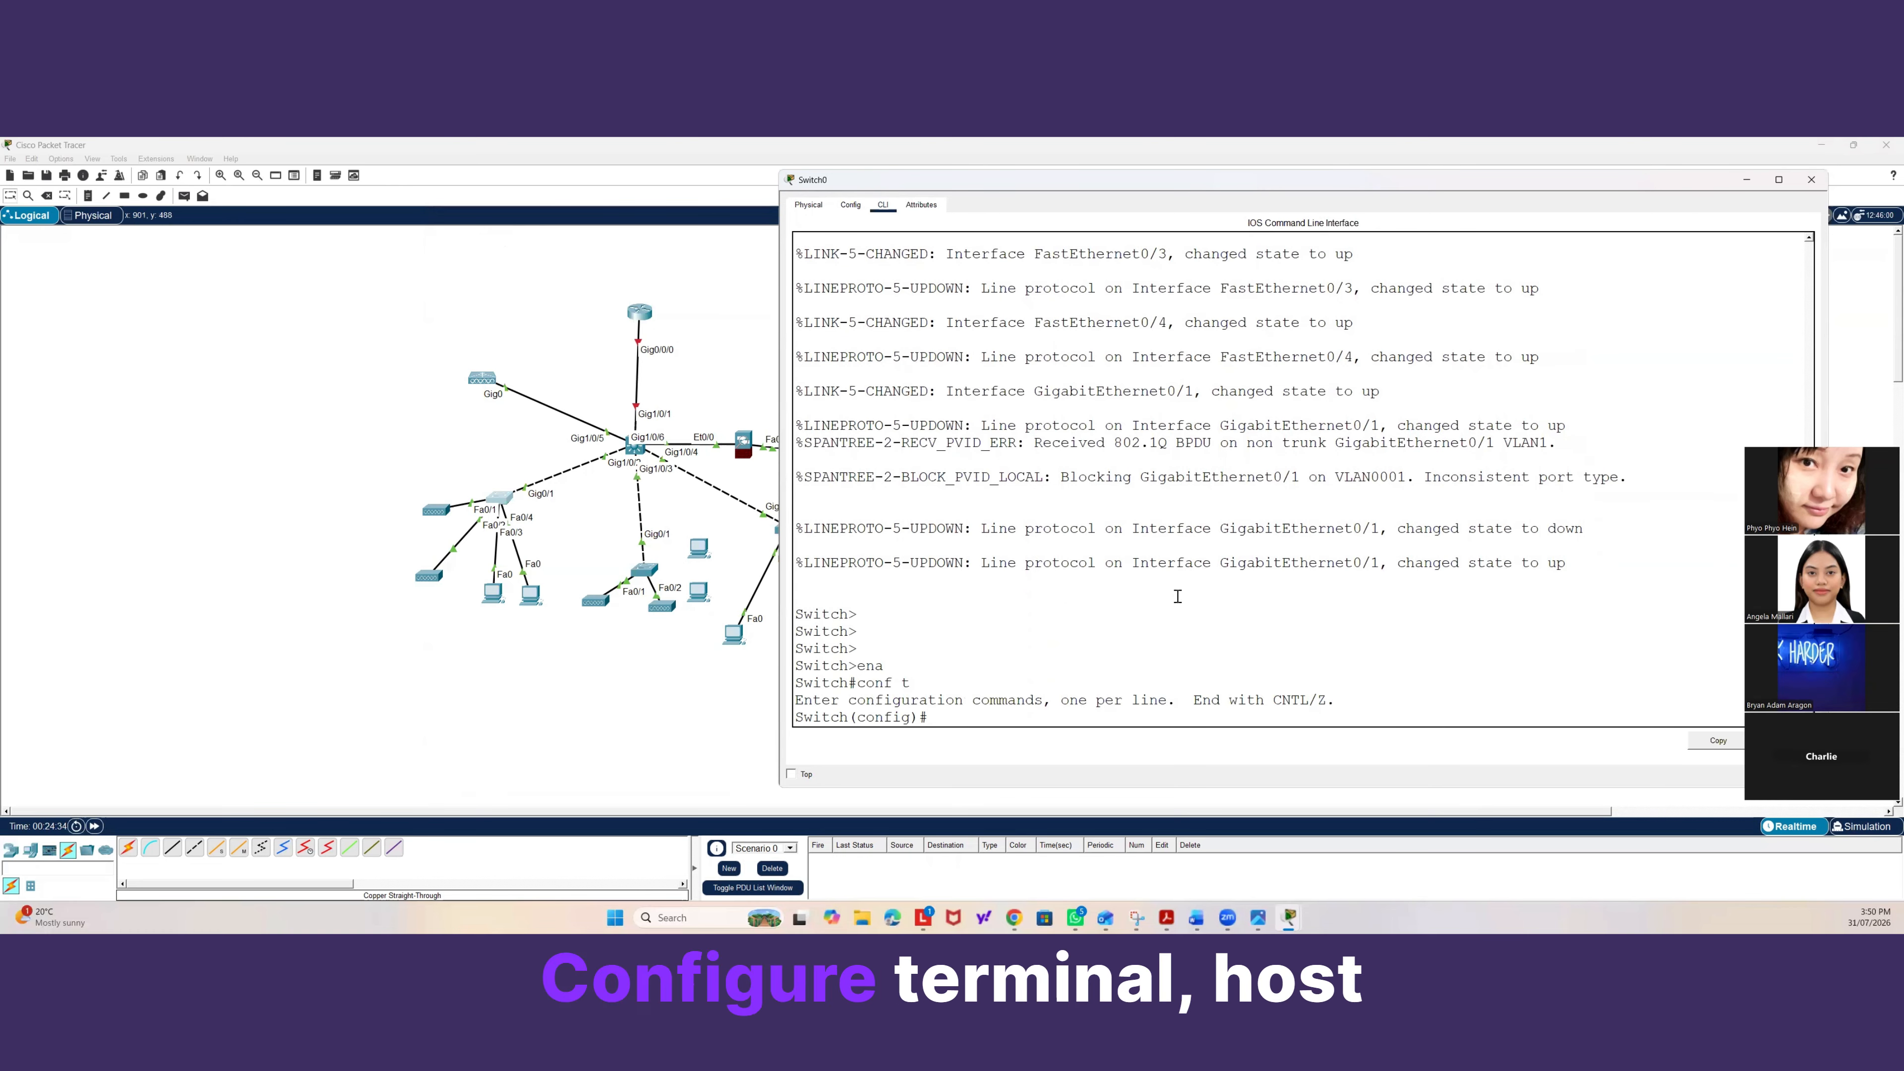
text(host)
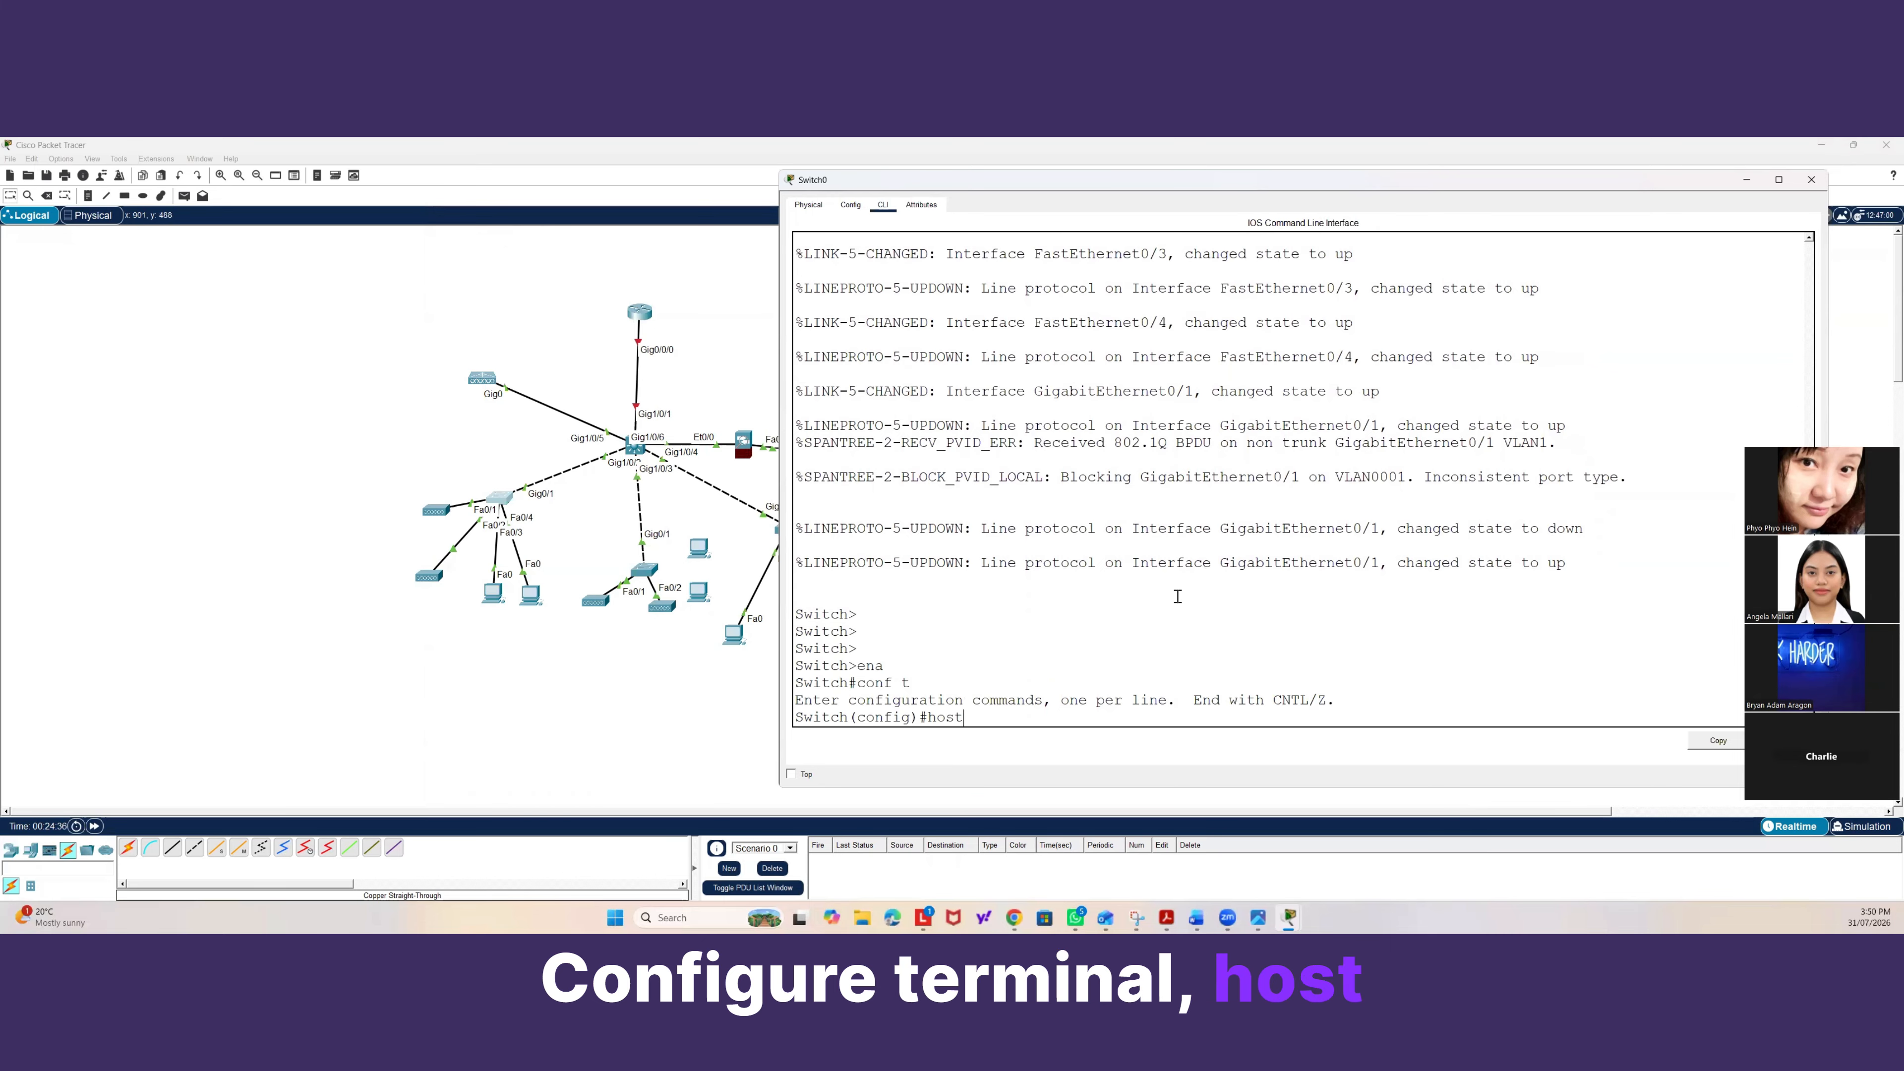
text(name Floo)
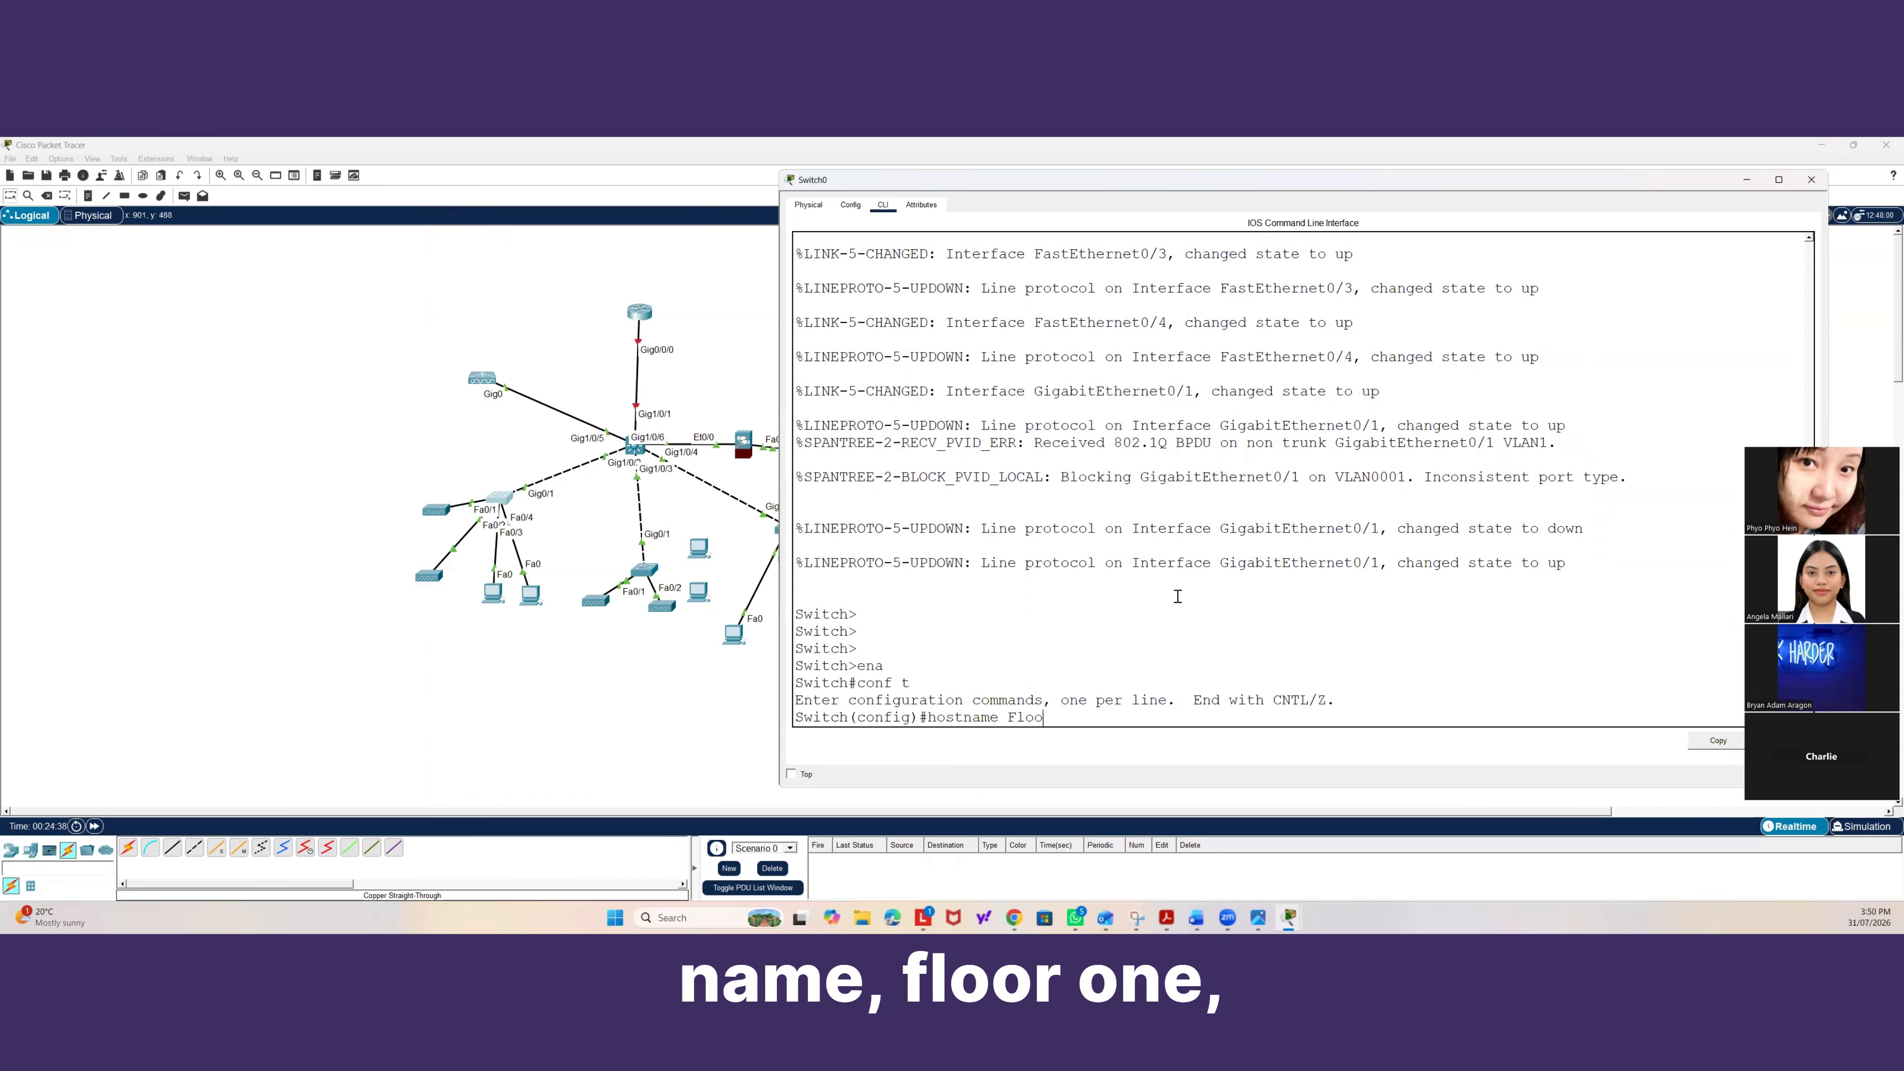
text(r1-)
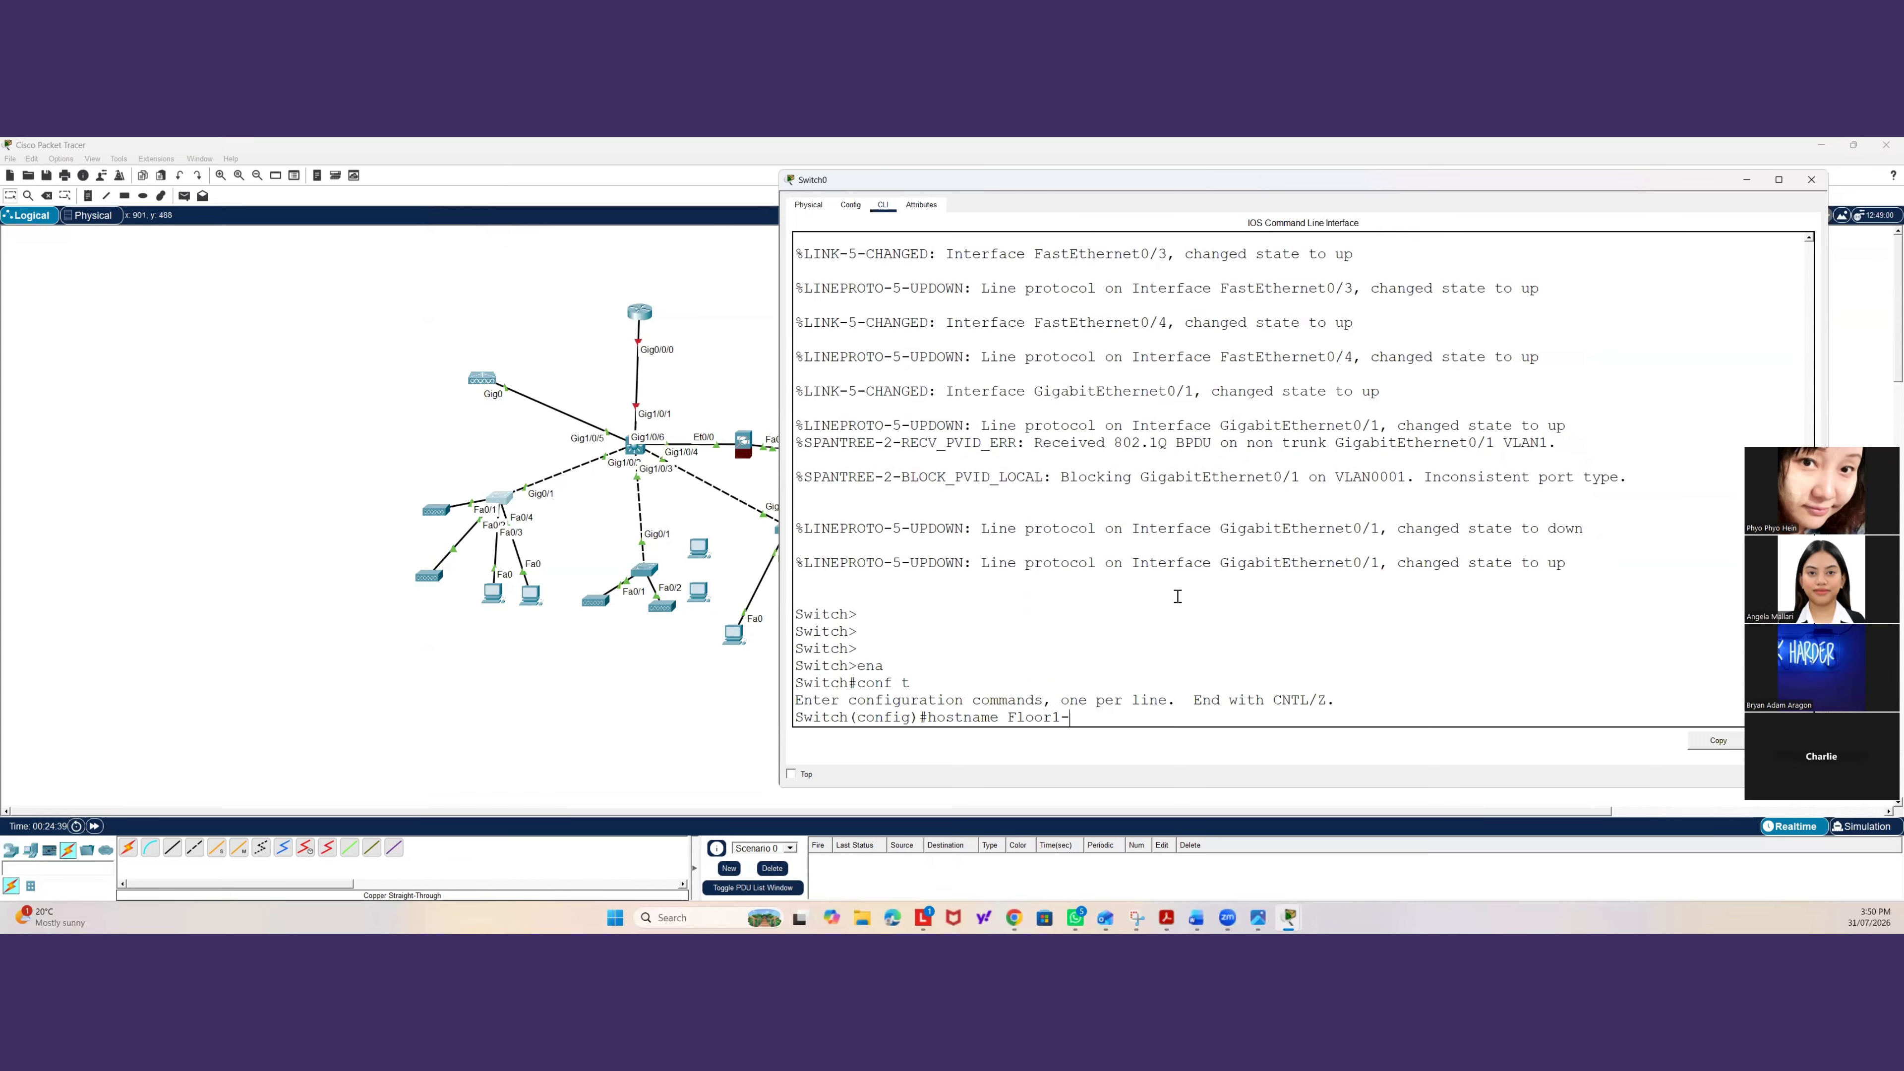
text(BNE-SW1)
key(Return)
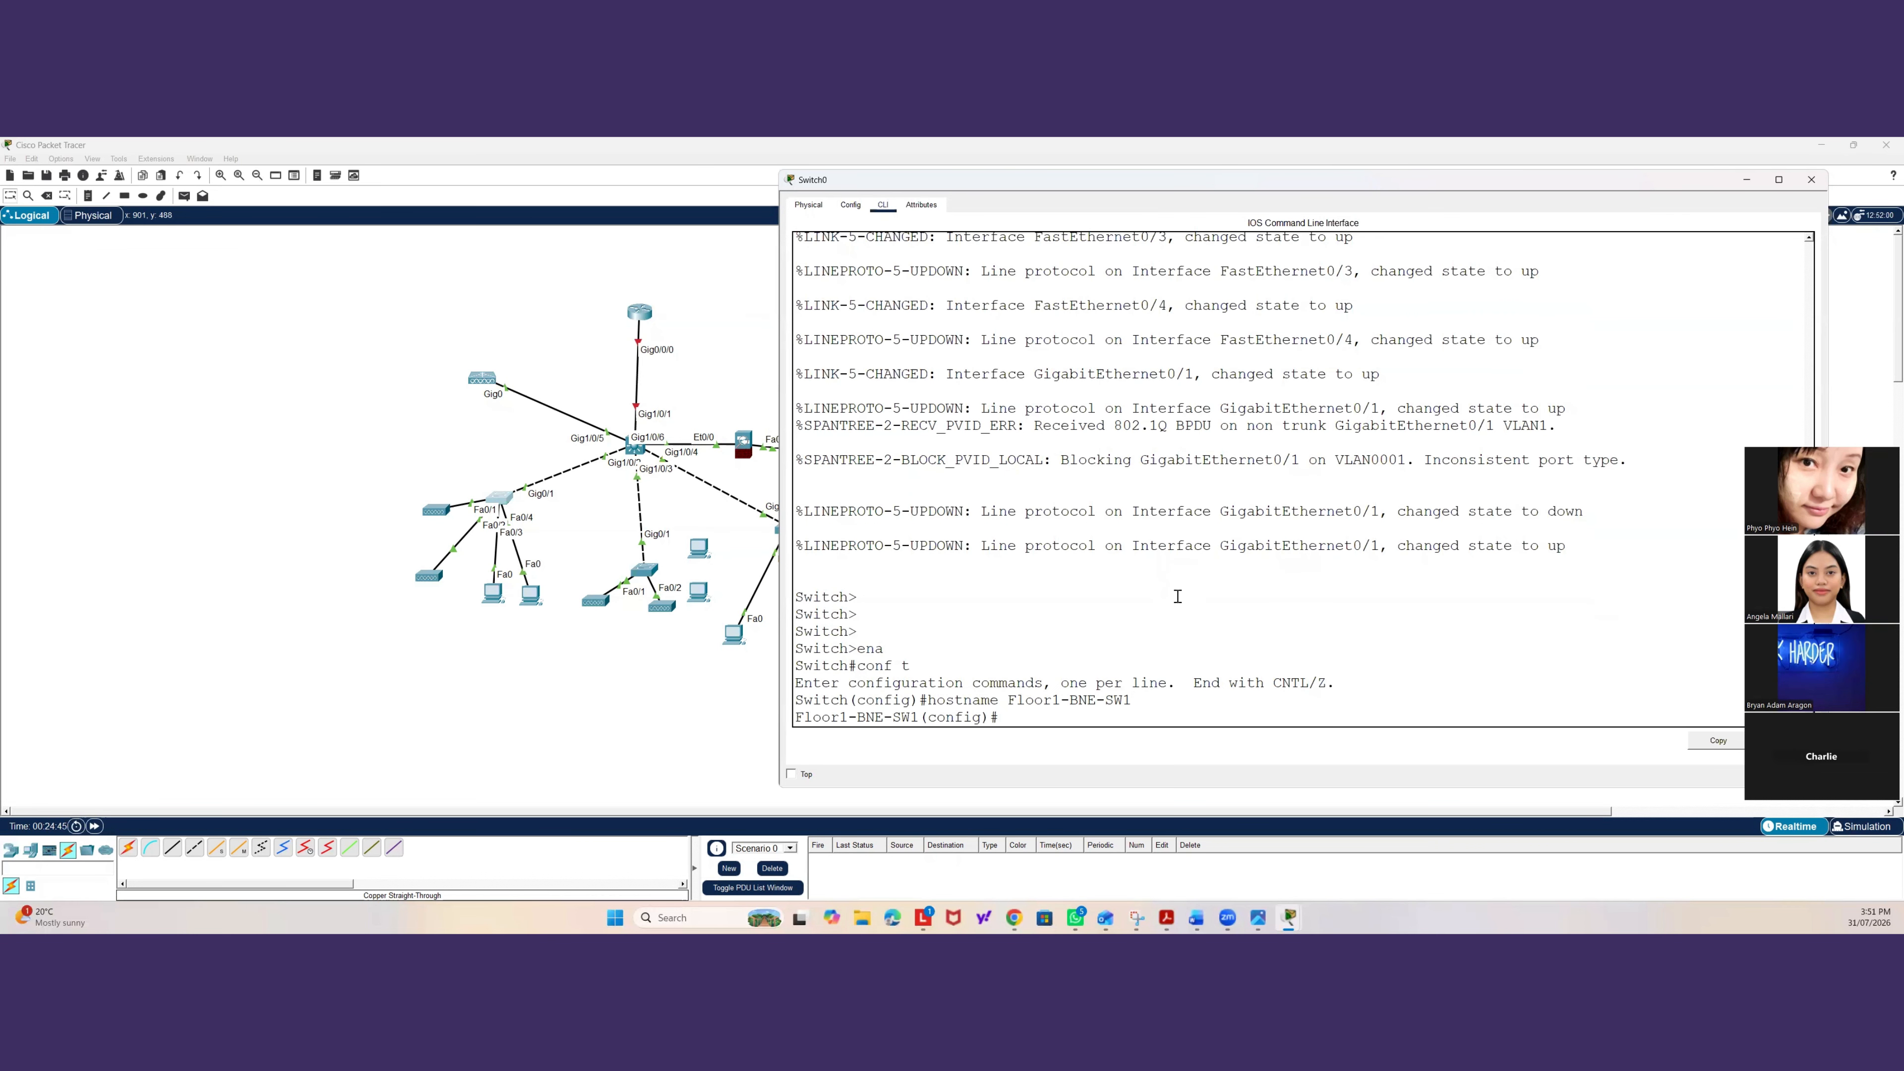
Create VLAN 10 and name it Students.
text(v)
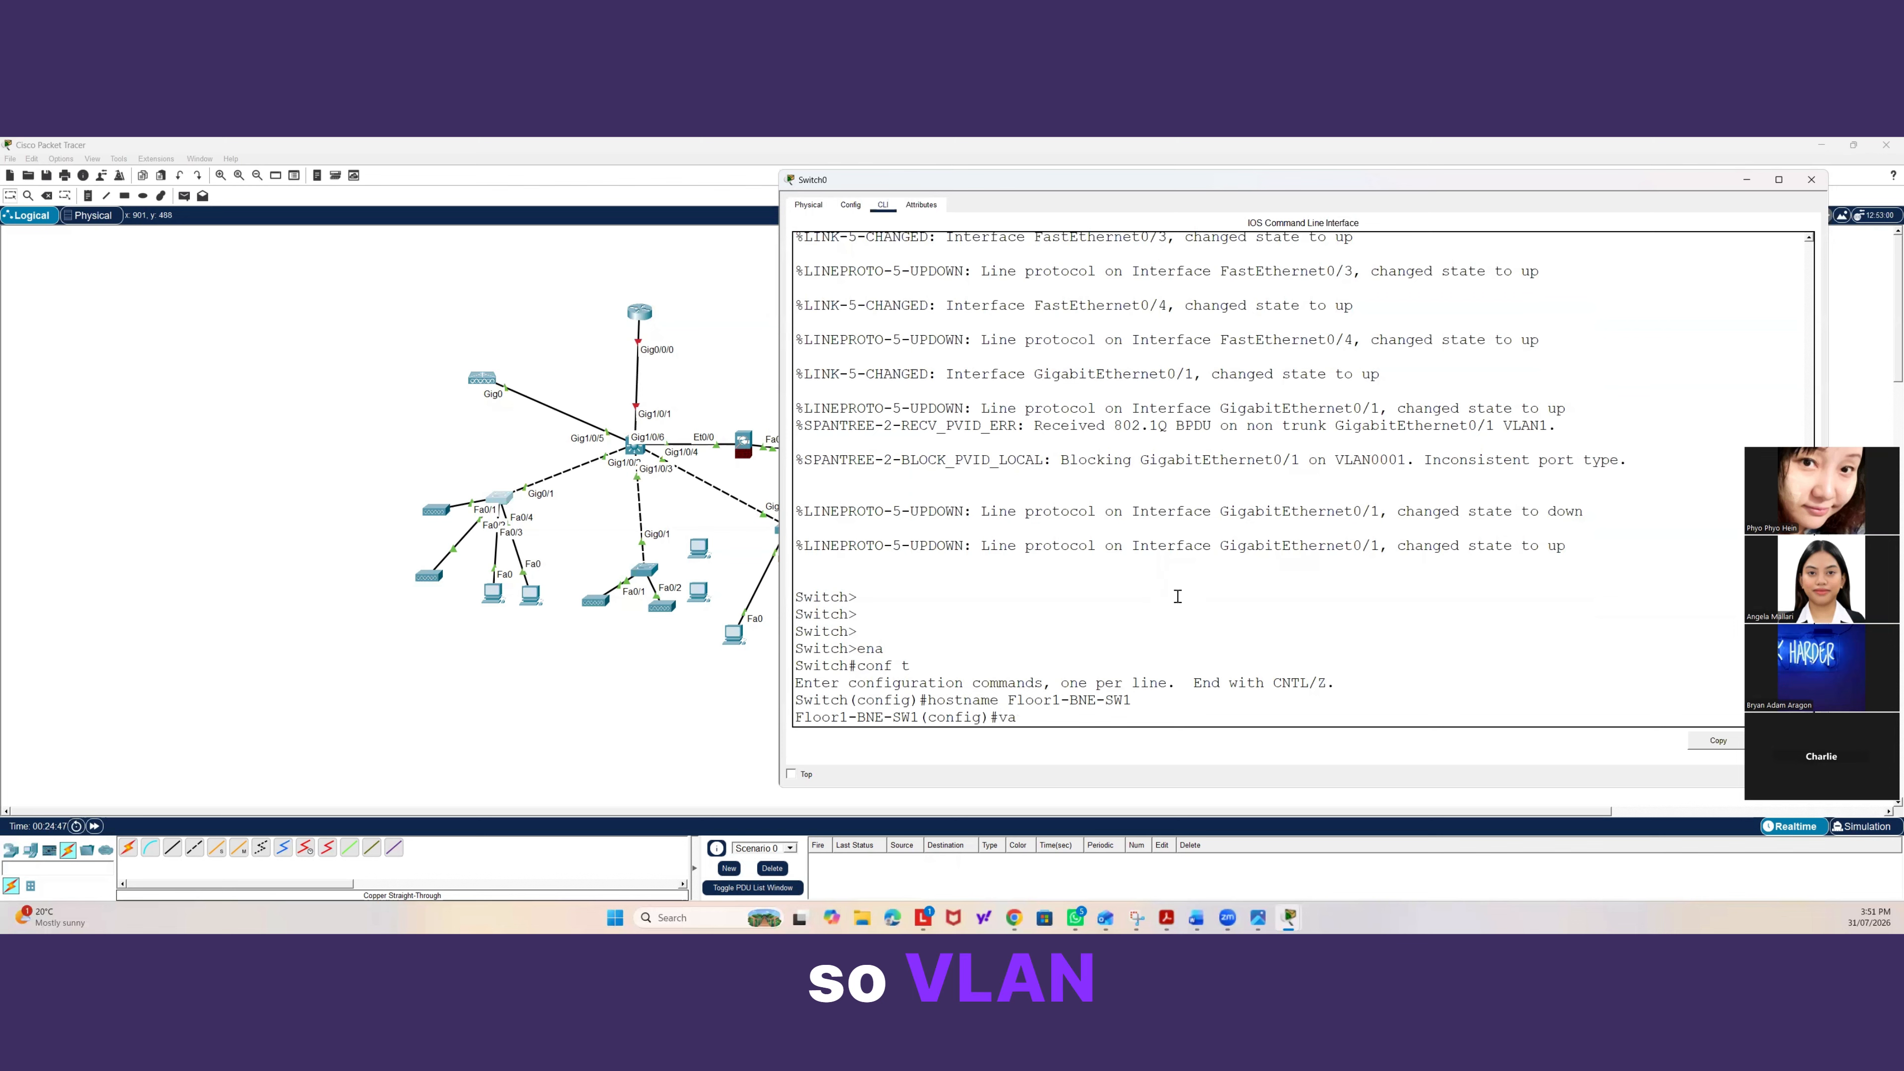
text(lan 10)
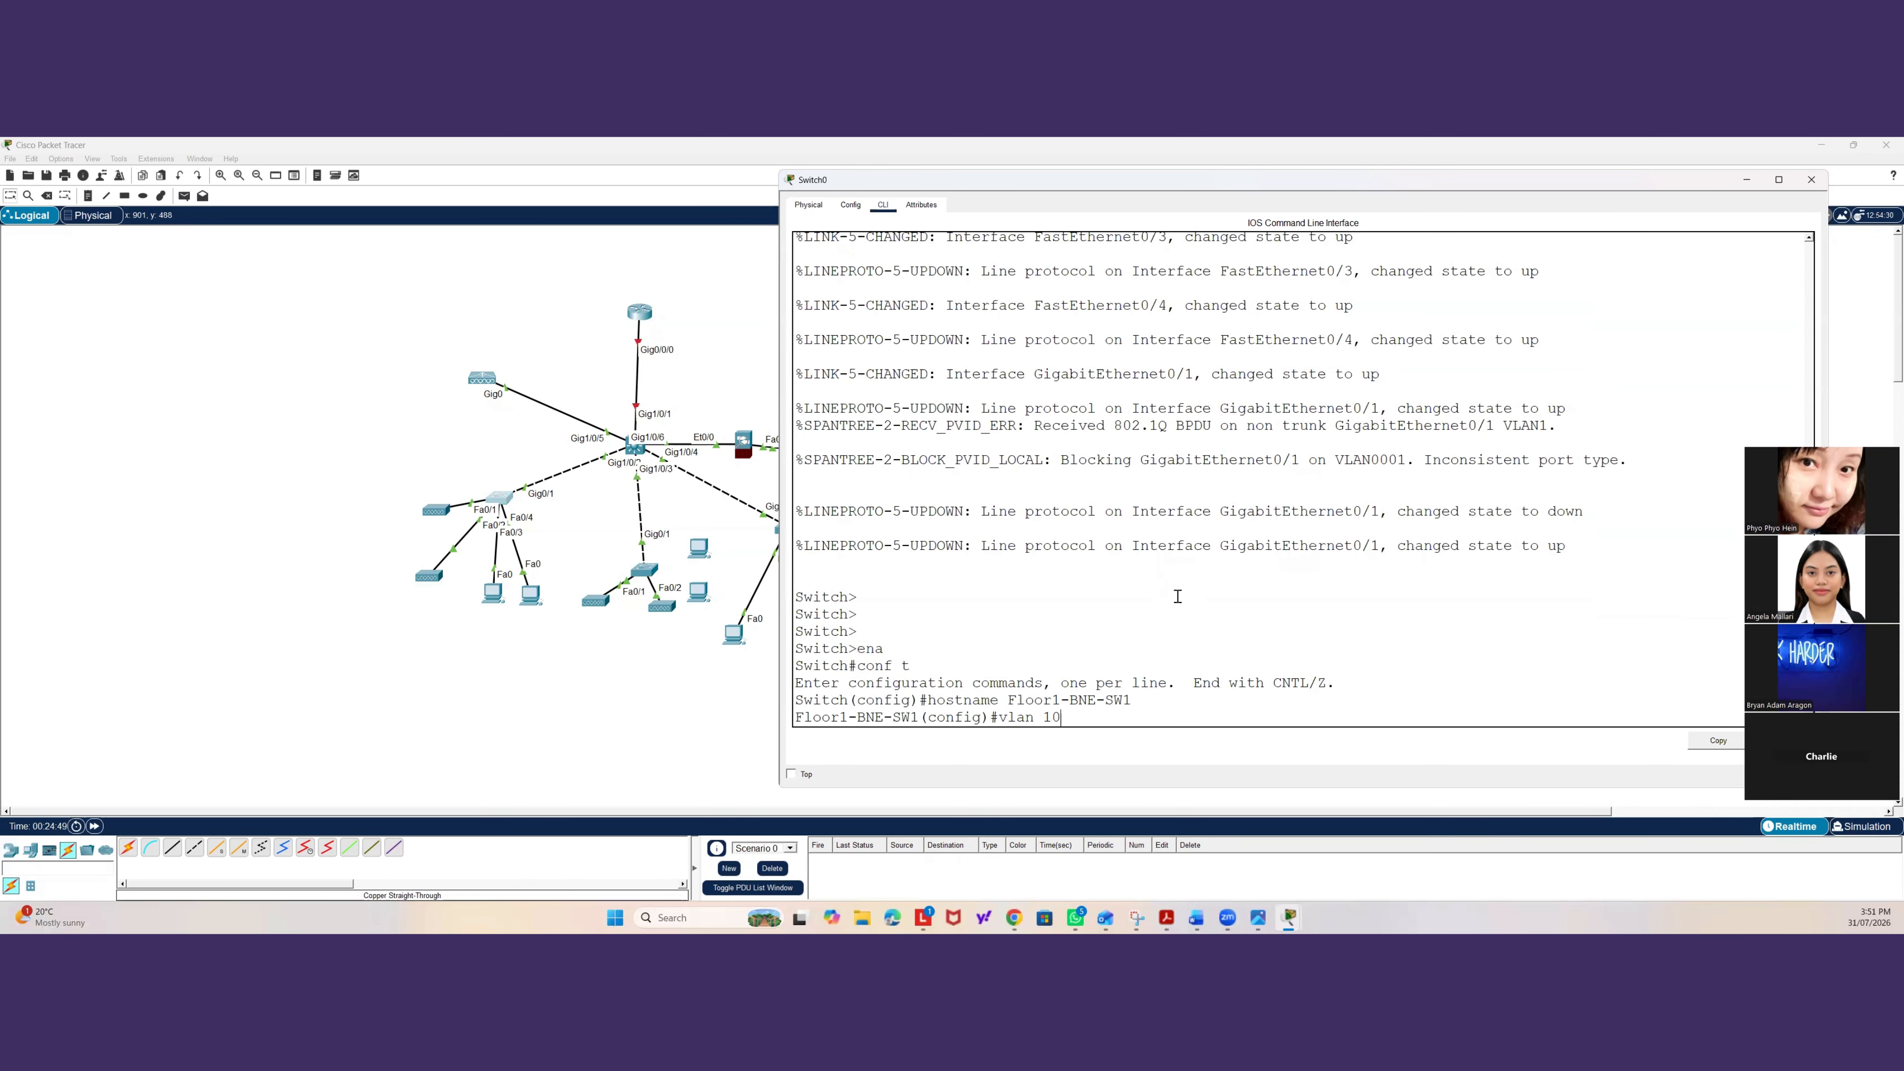
key(Return)
text(name )
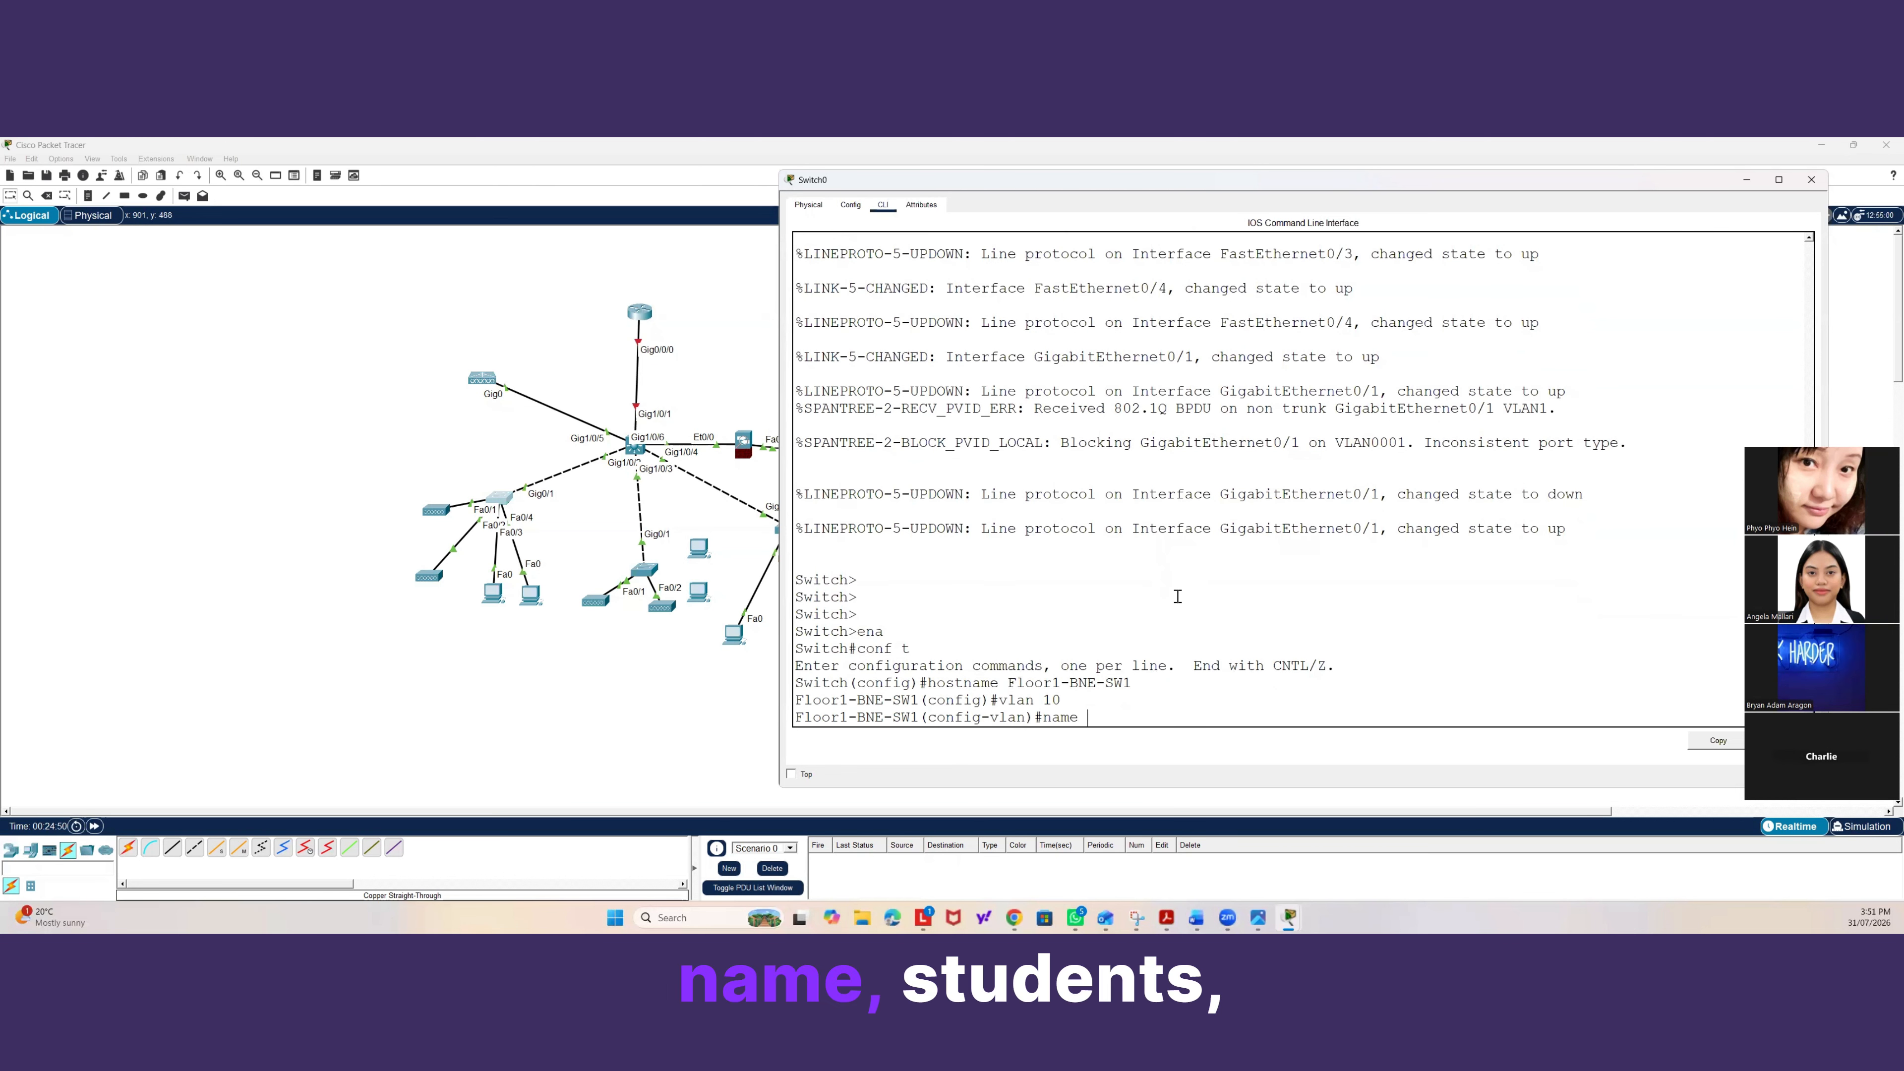
text(Students)
key(Return)
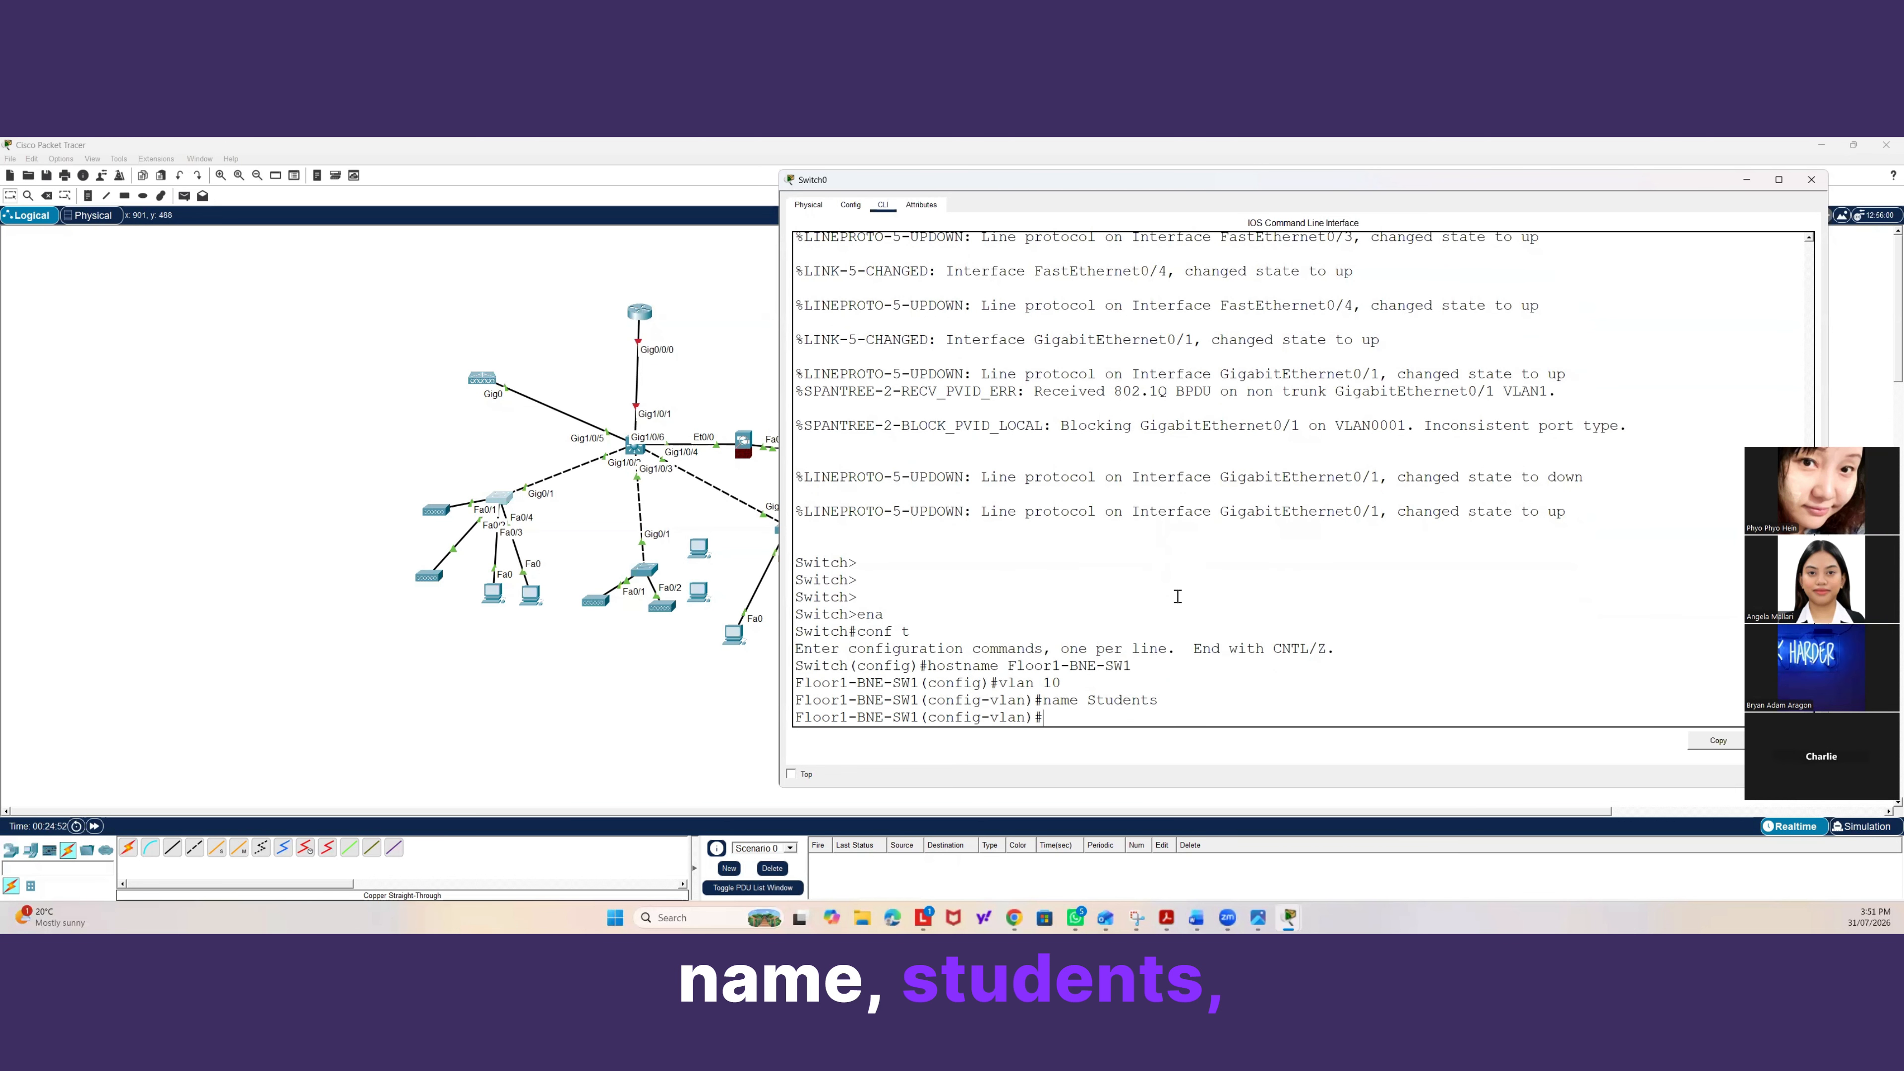
Create VLAN 20 and name it A-Plus-Office.
text(vlan 20)
key(Return)
text(name A)
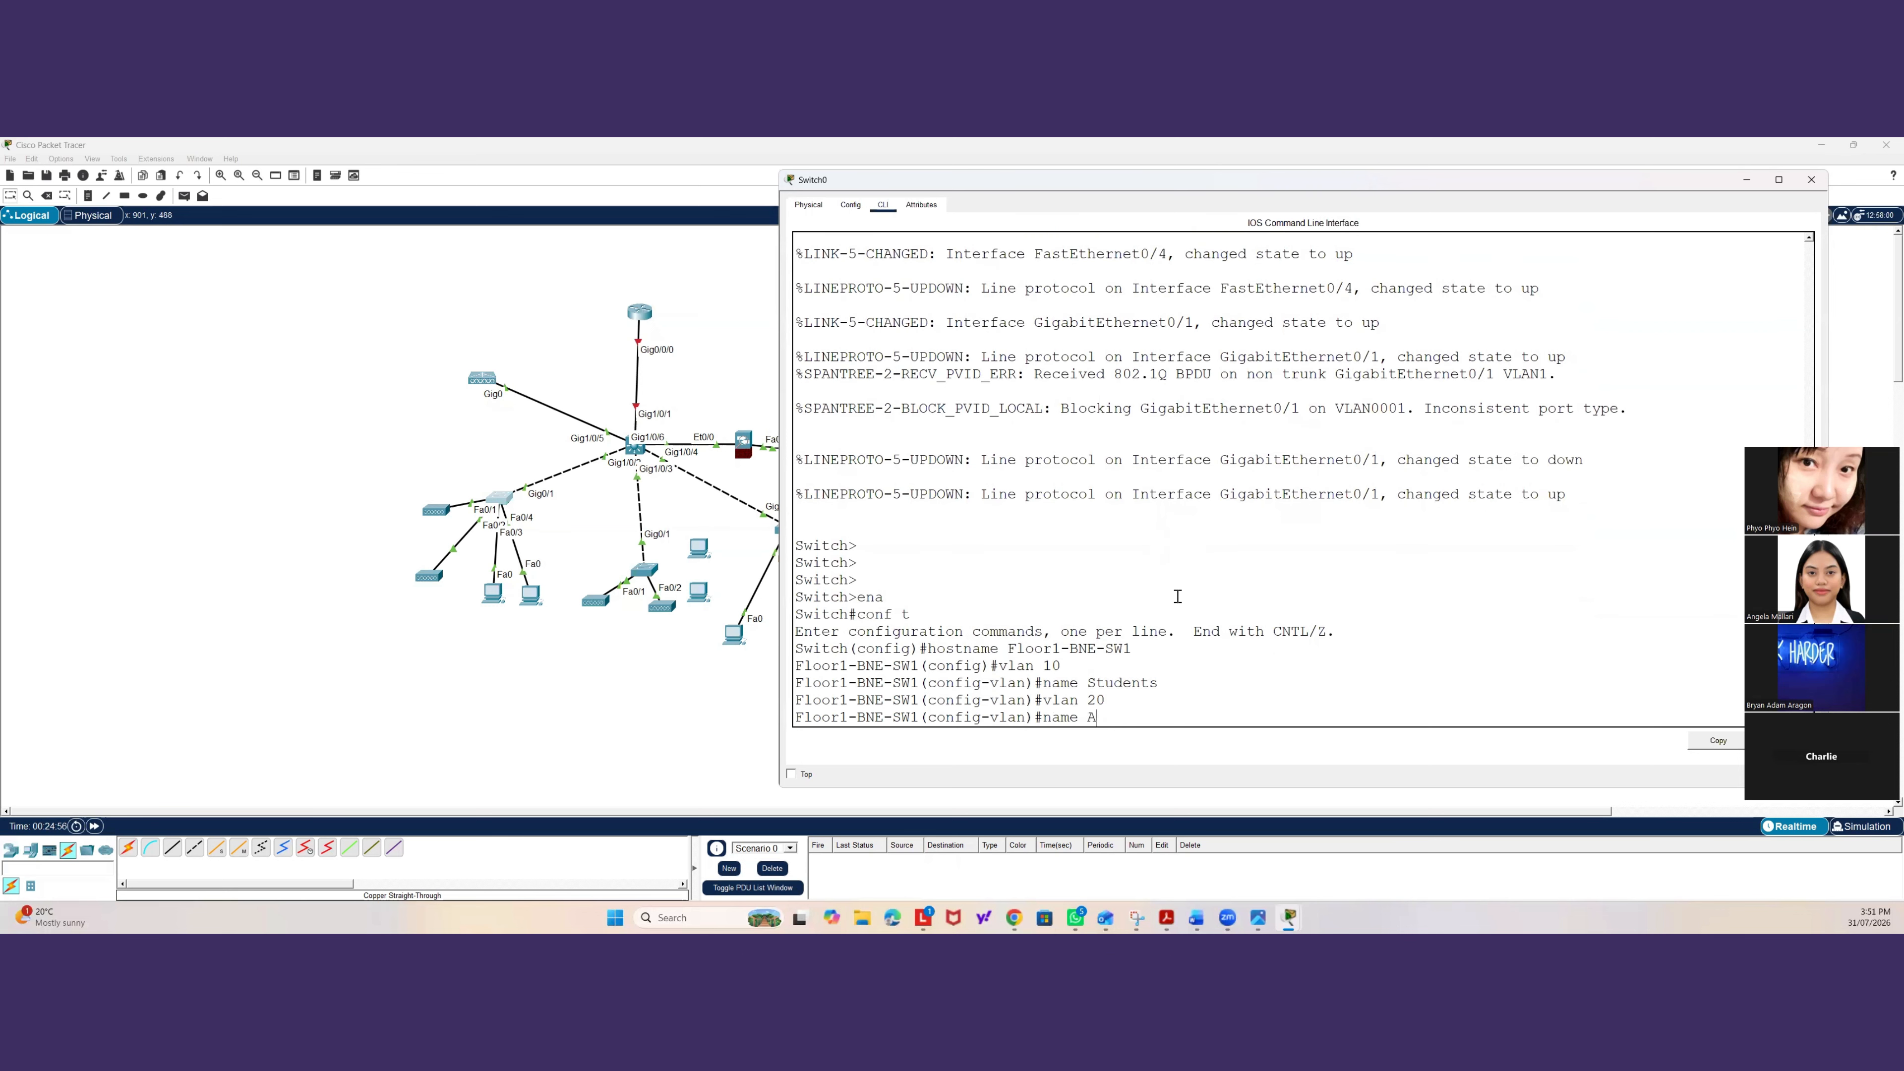
text(-Plus-)
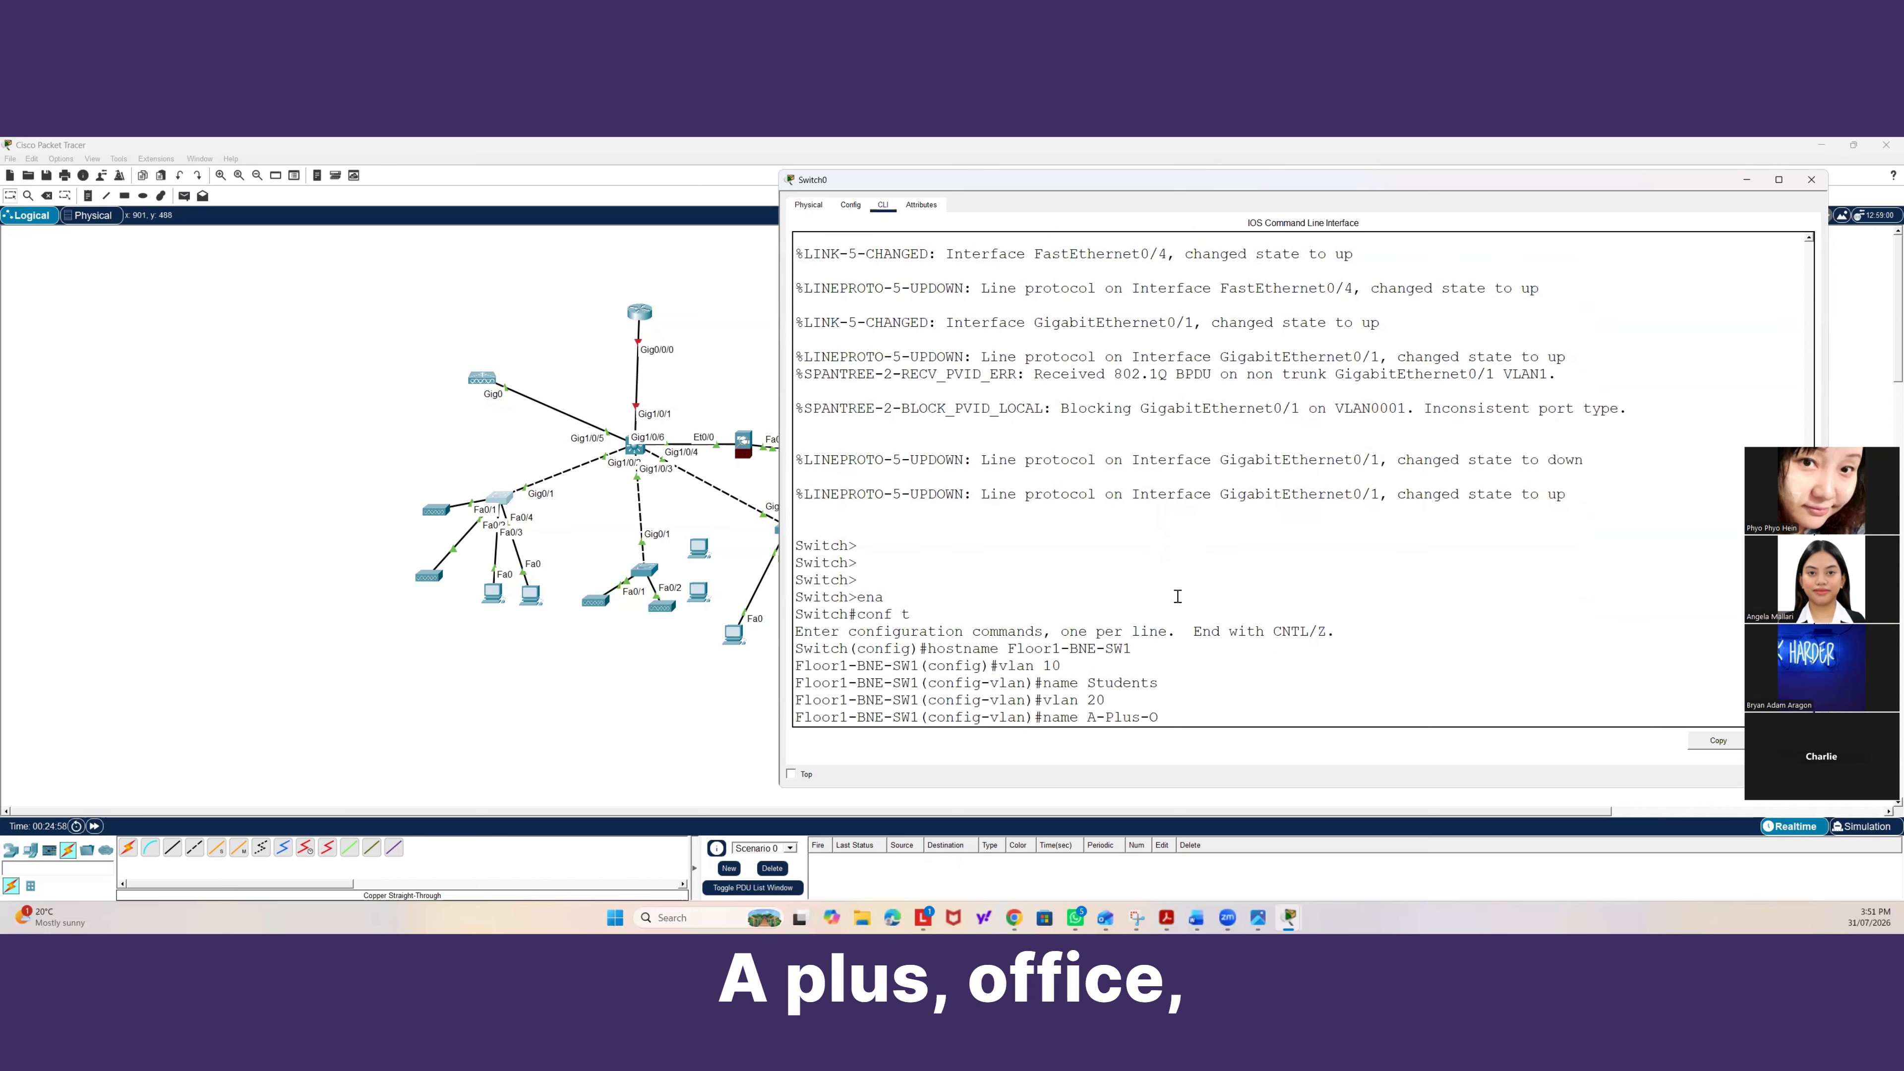
text(Office)
key(Return)
Create VLAN 30 and name it Finance&Marketing.
text(vlan)#vlan)
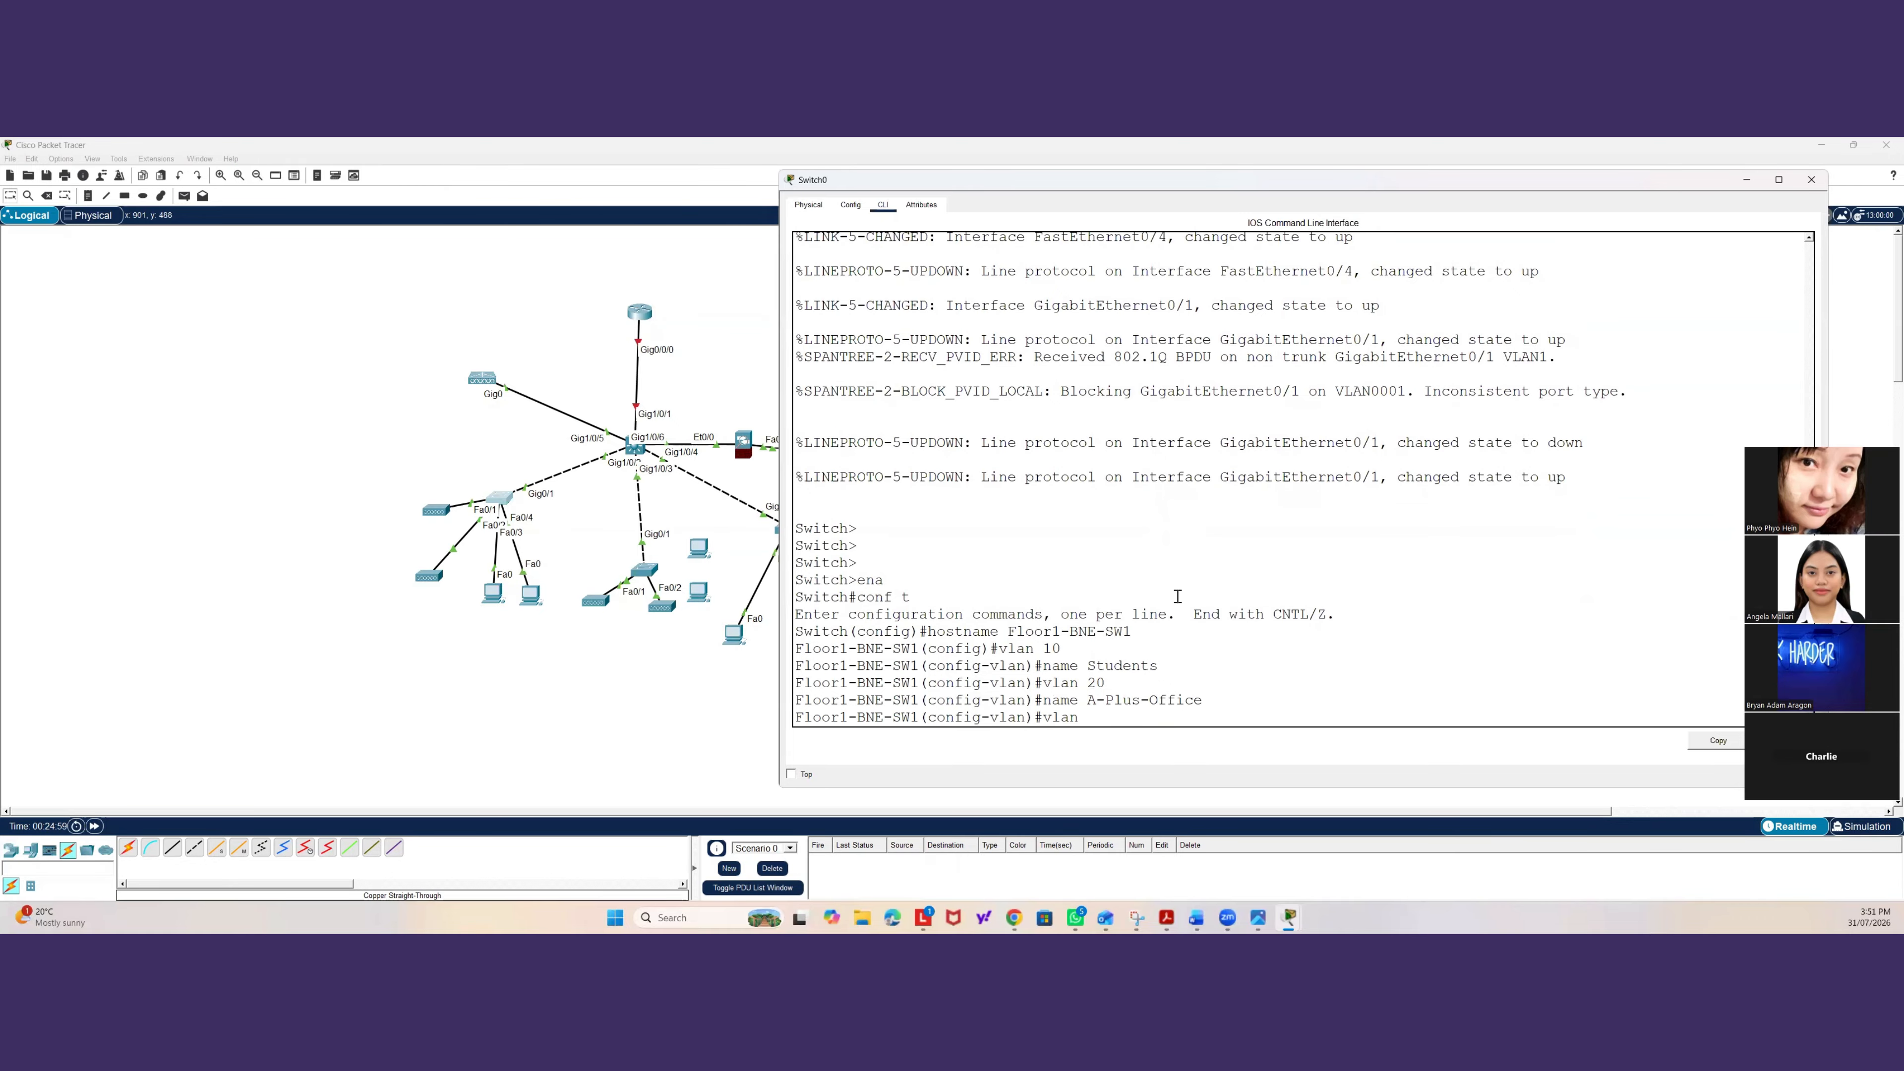
text( 30)
key(Return)
text(na)
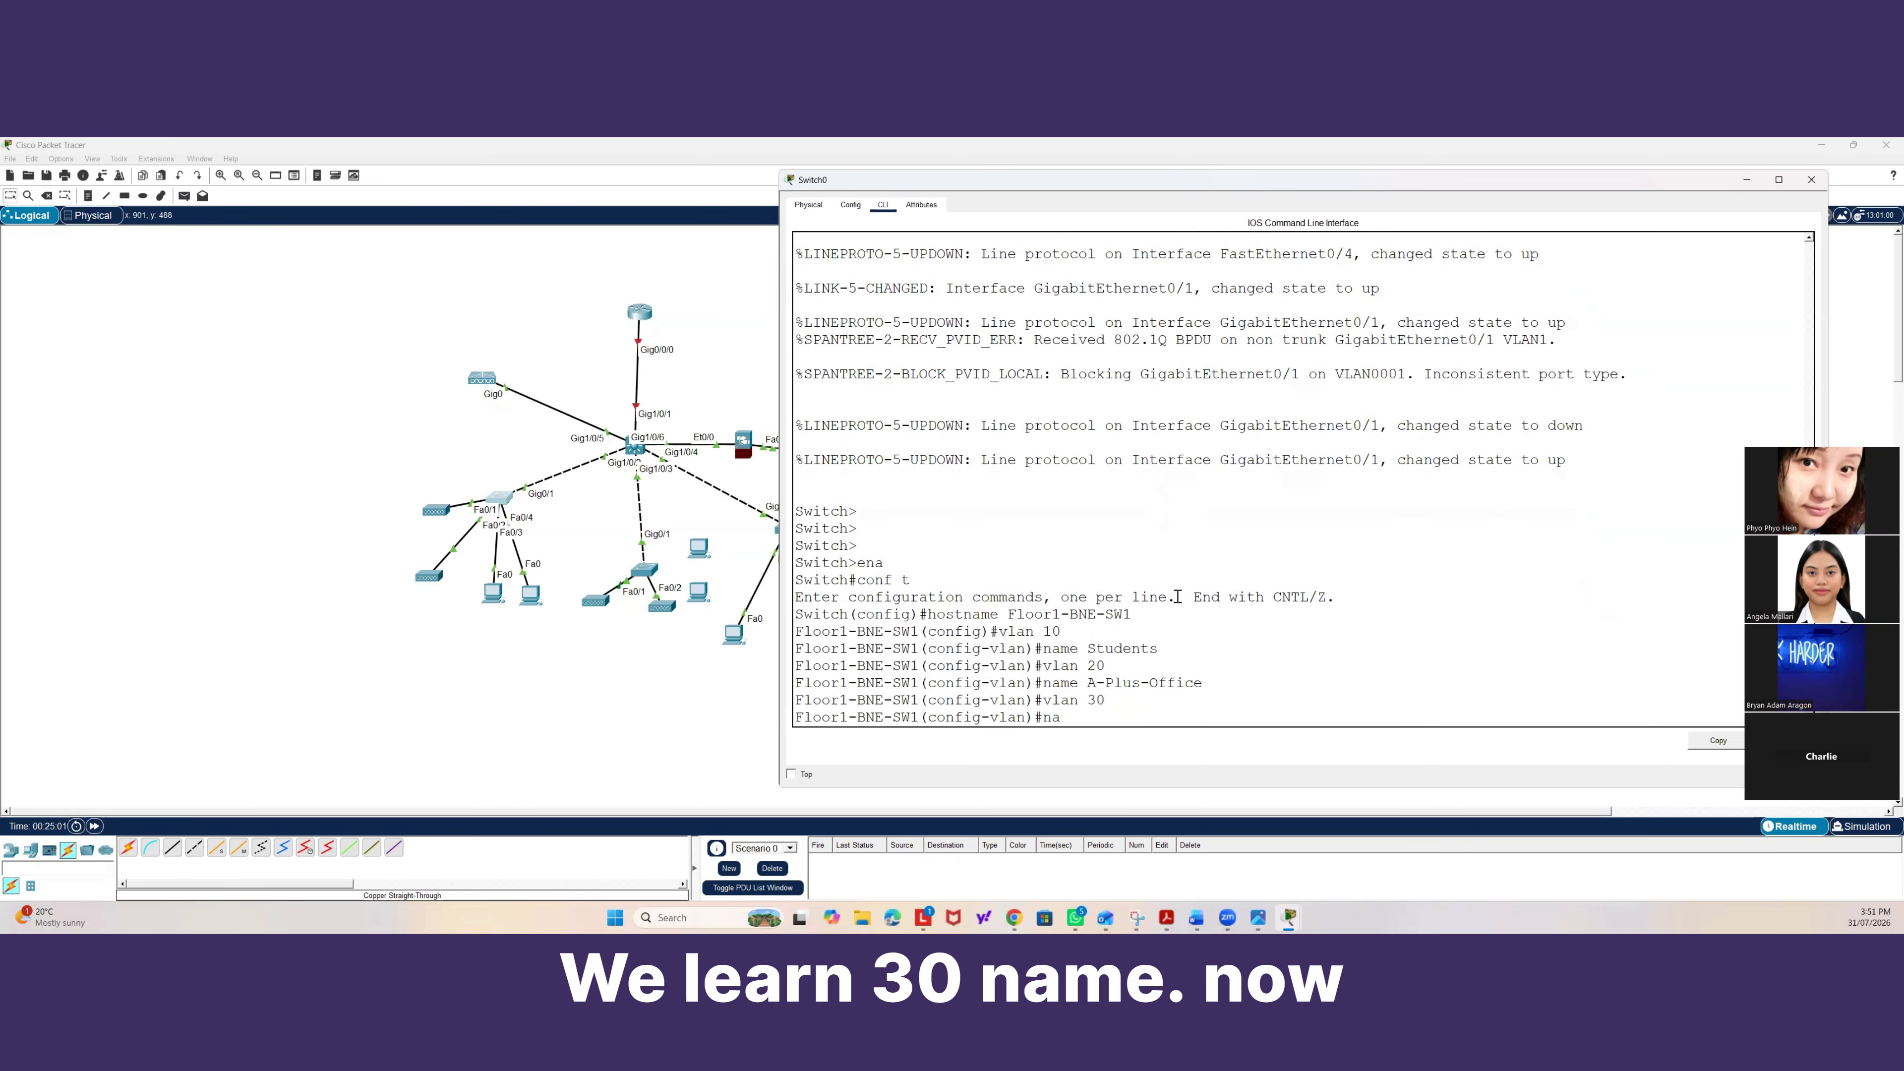
text(me Fina)
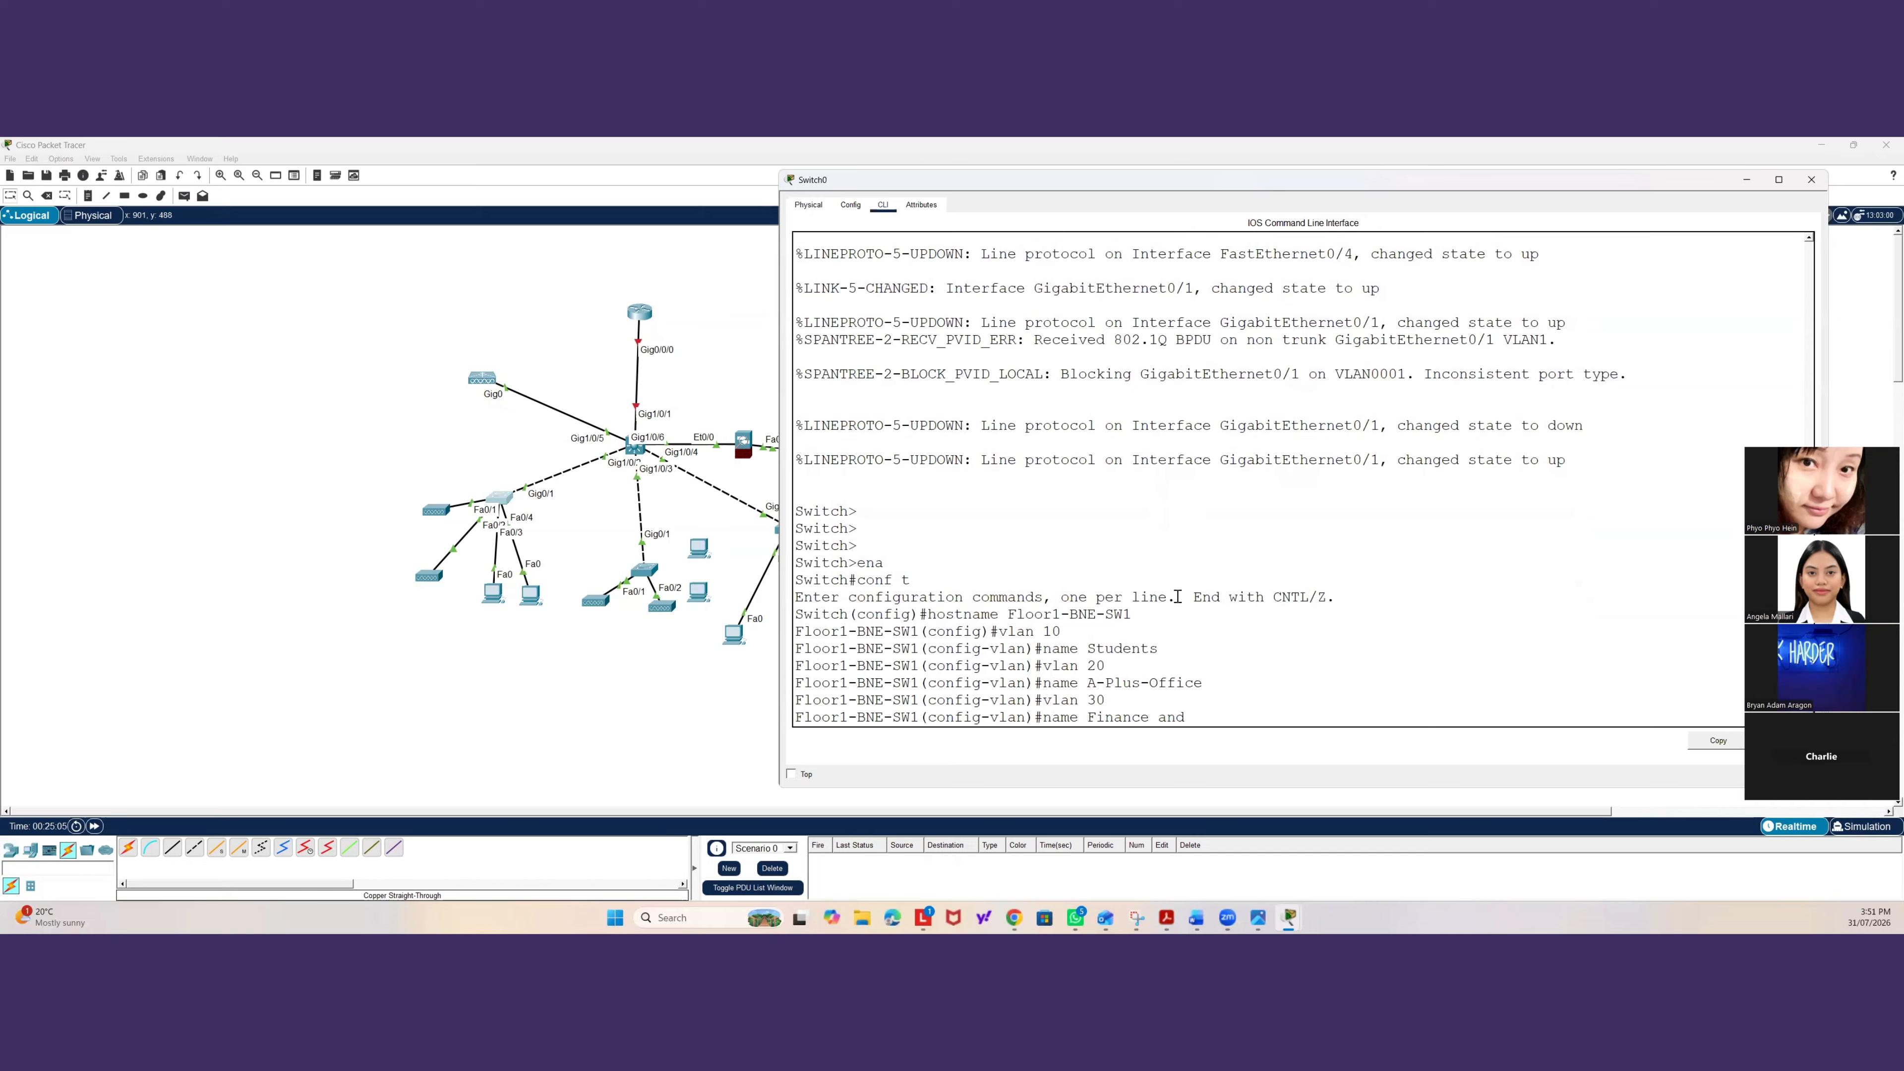
text(nce and)
key(BackSpace)
key(BackSpace)
key(BackSpace)
text(&Marketing)
key(Return)
Create VLAN 99 named Net-Management and leave VLAN configuration mode.
text(vlan 99)
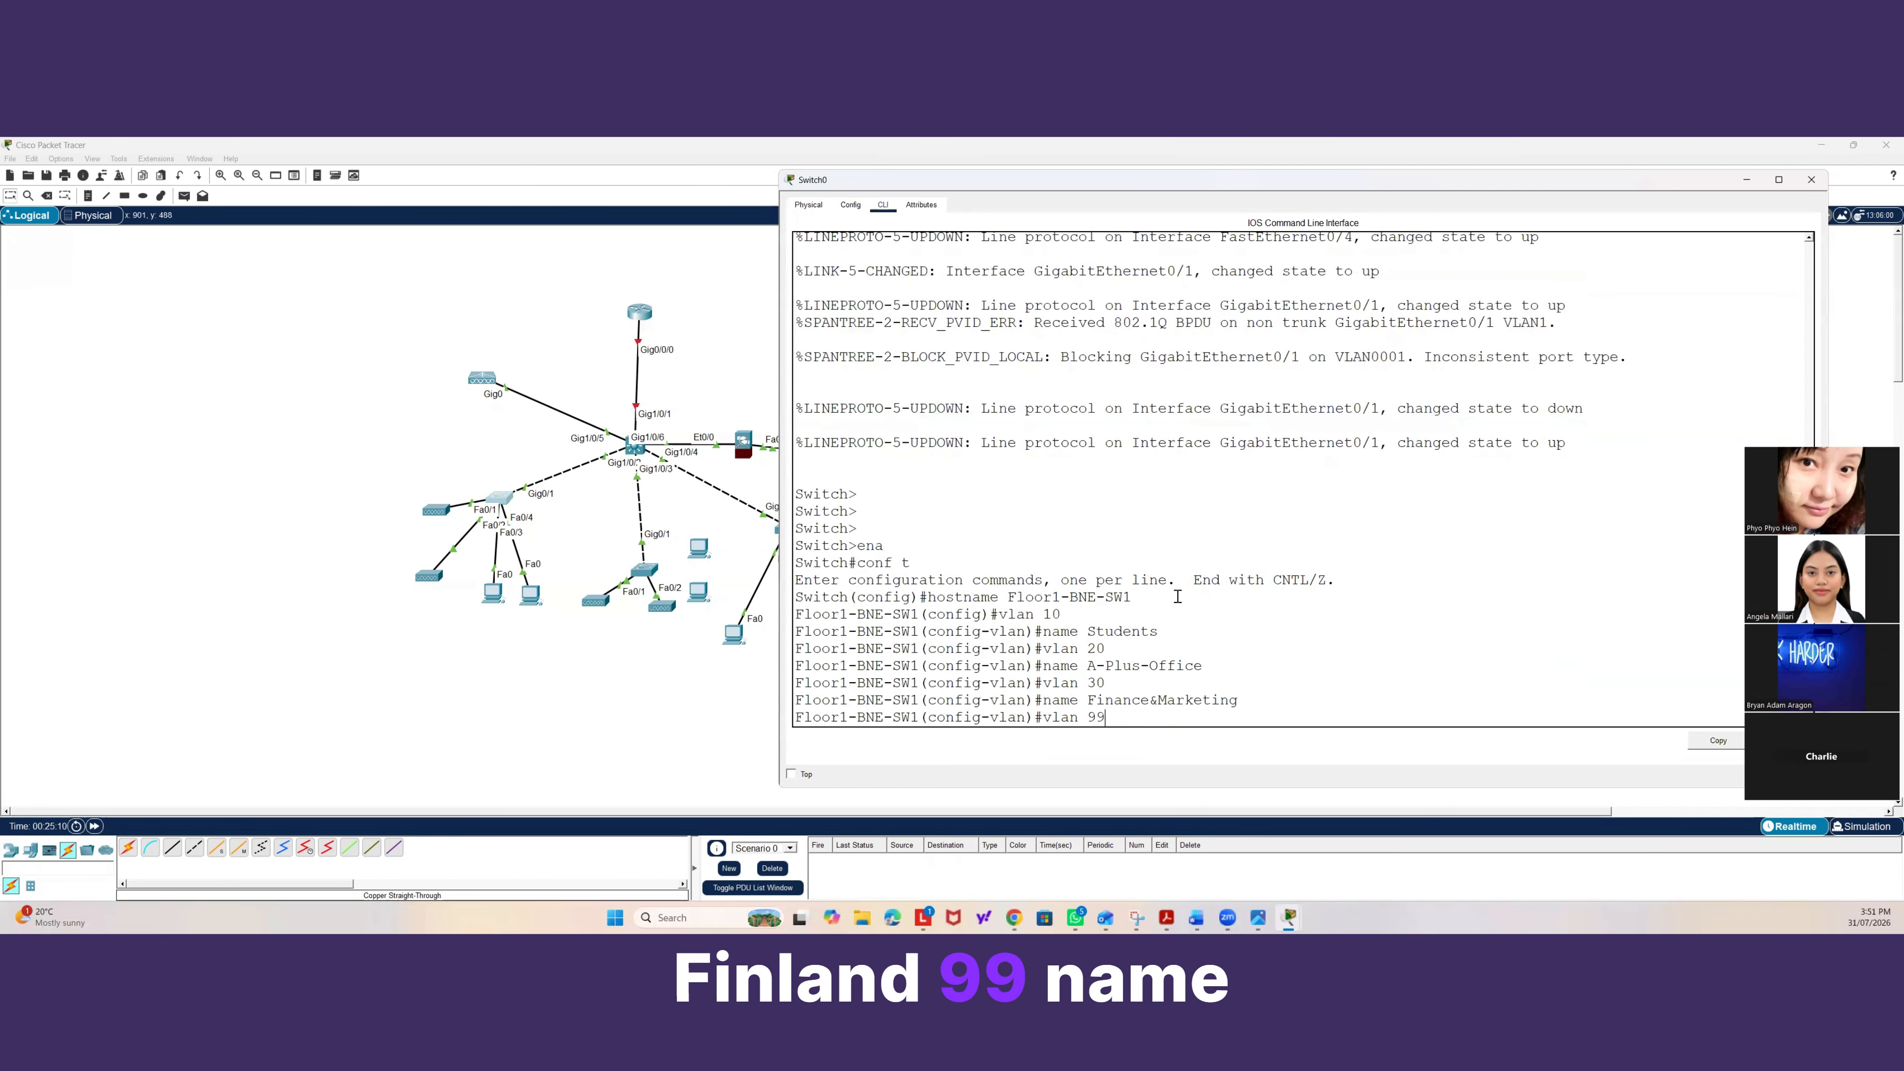
key(Return)
text(name Net)
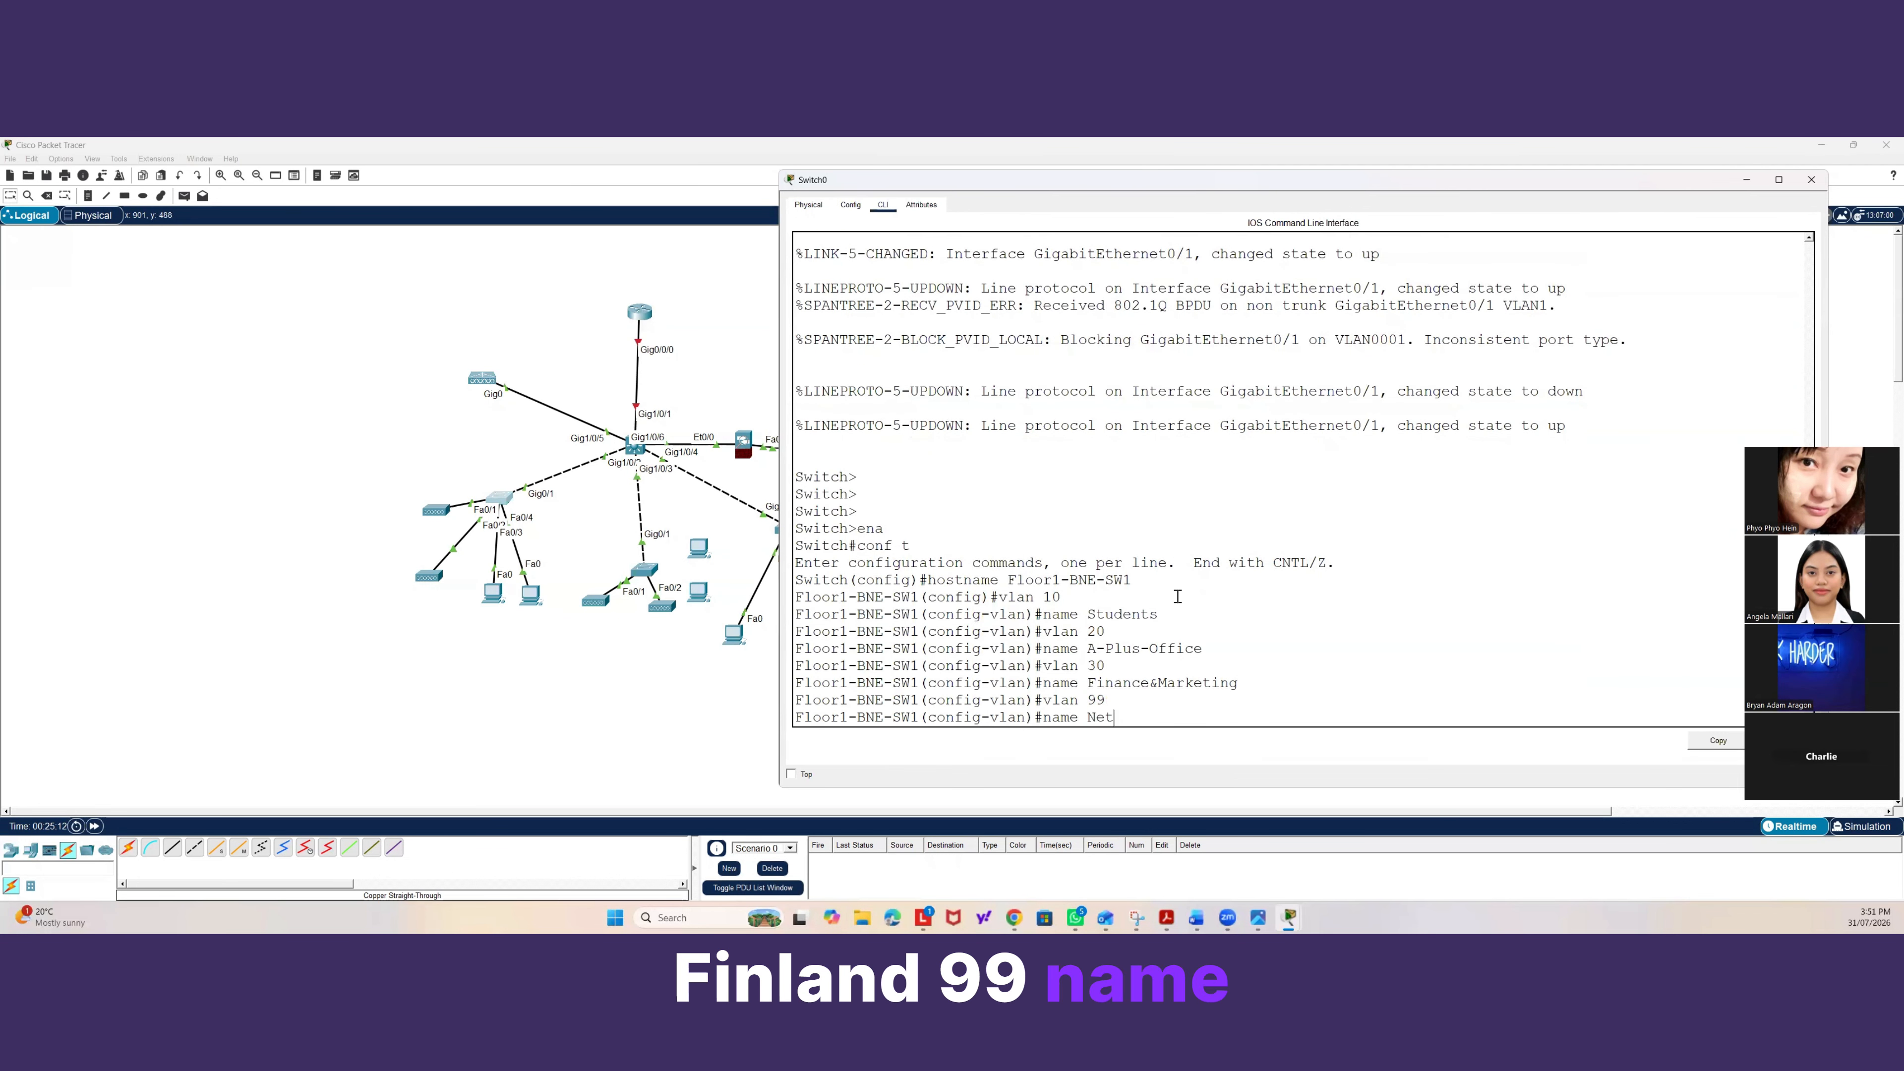
text(-Manage)
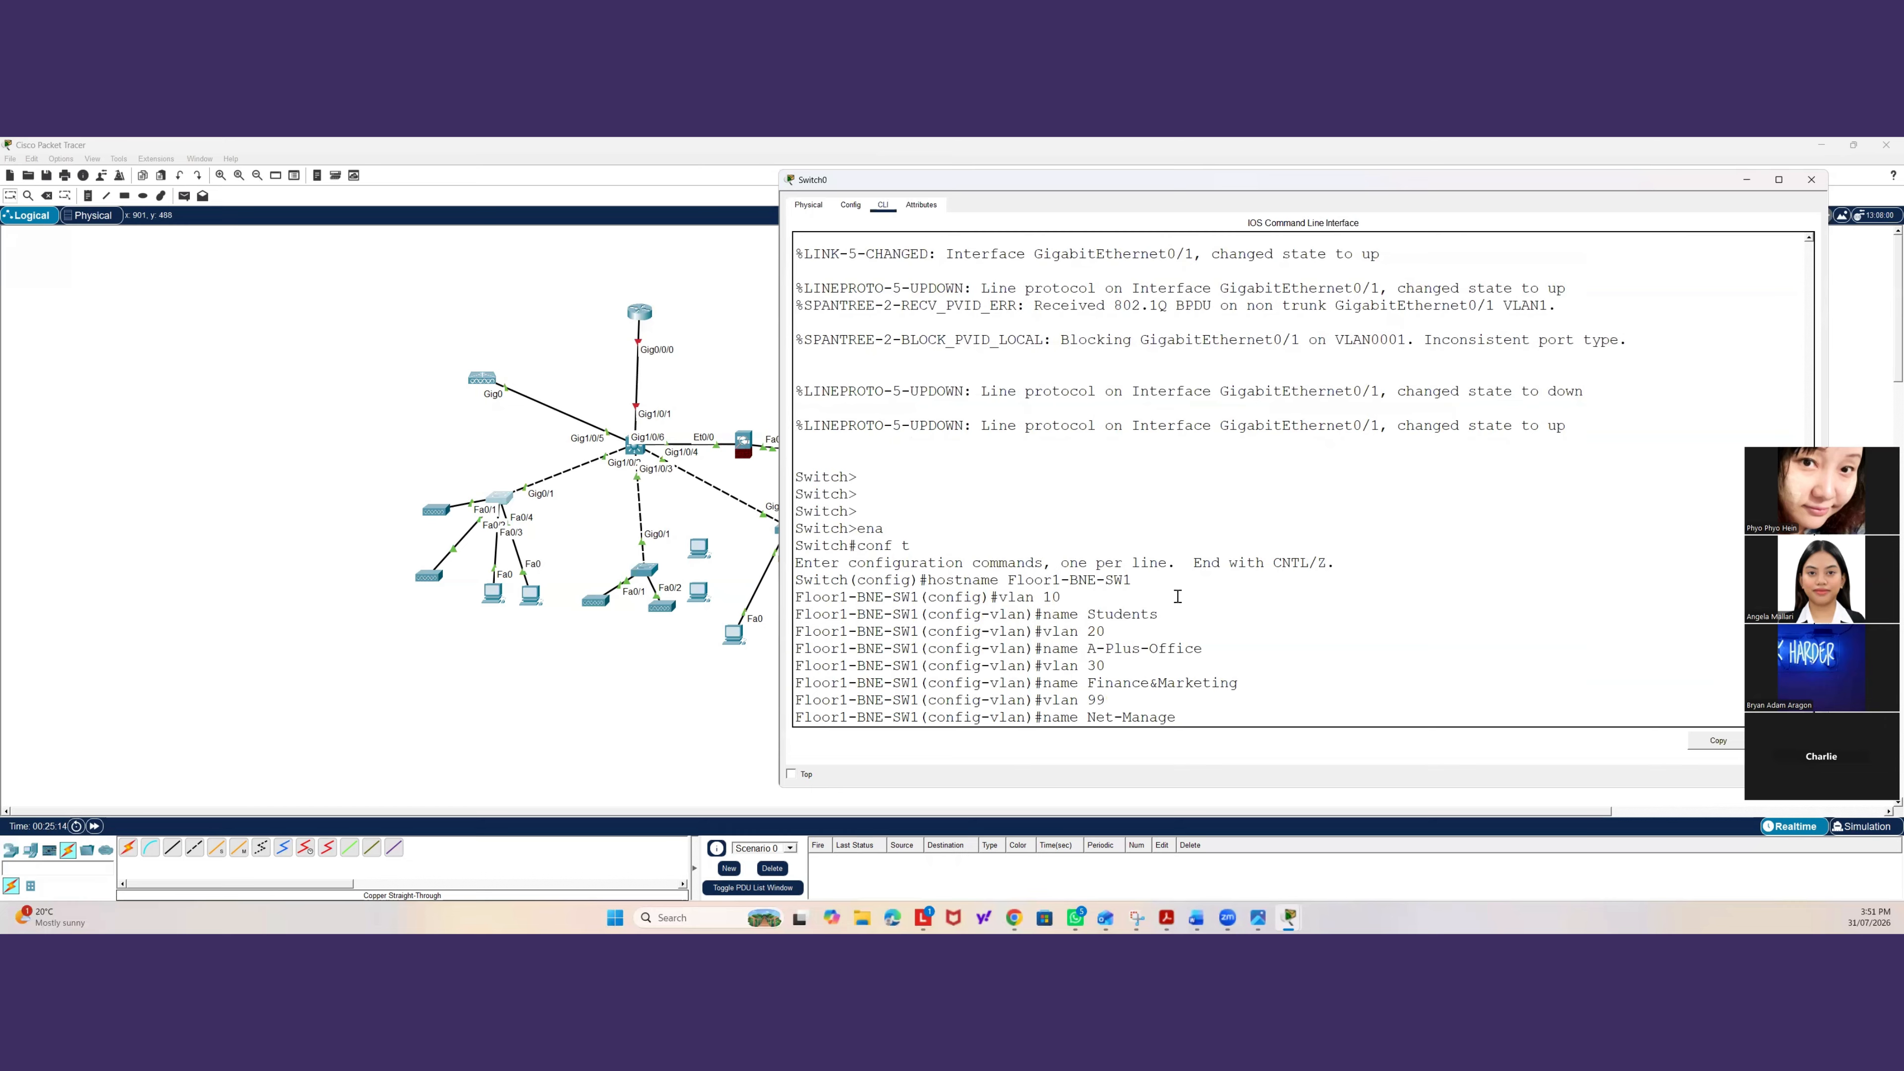
text(ment)
key(Return)
text(exi)
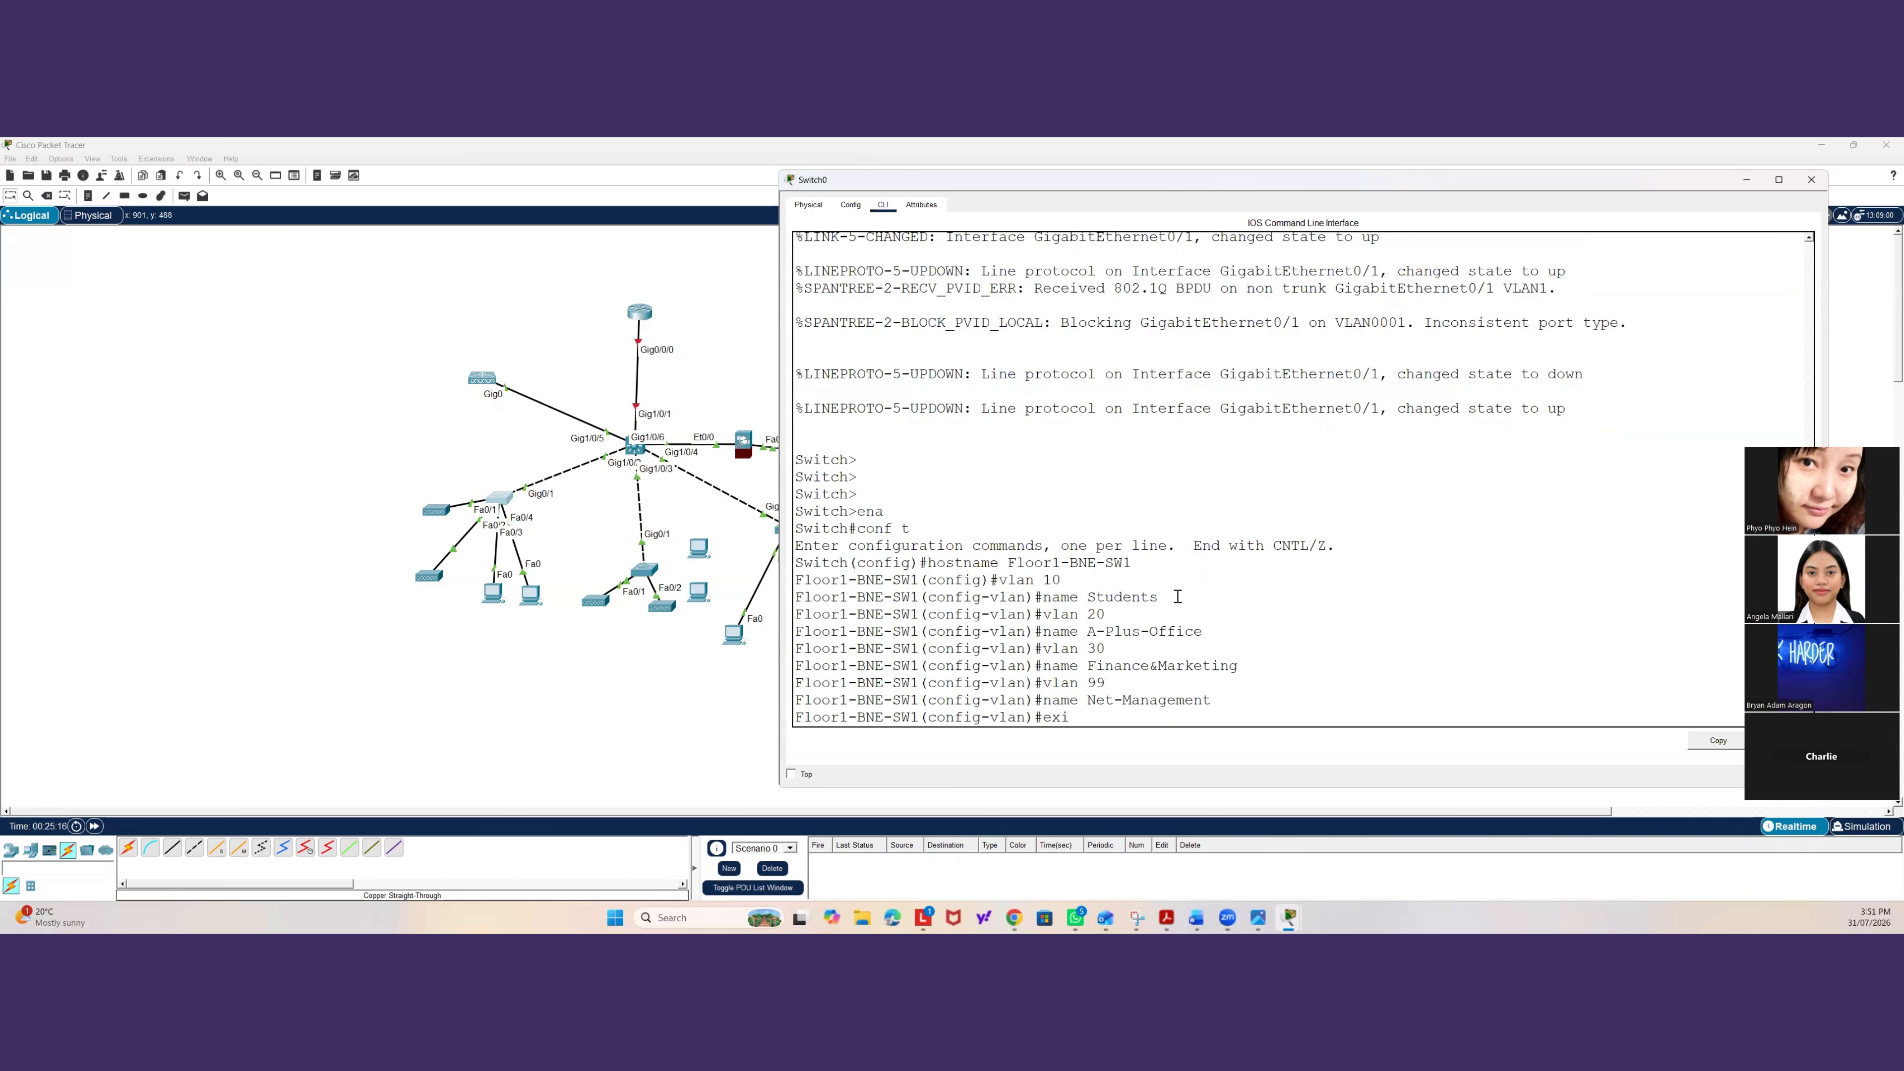
text(t)
key(Return)
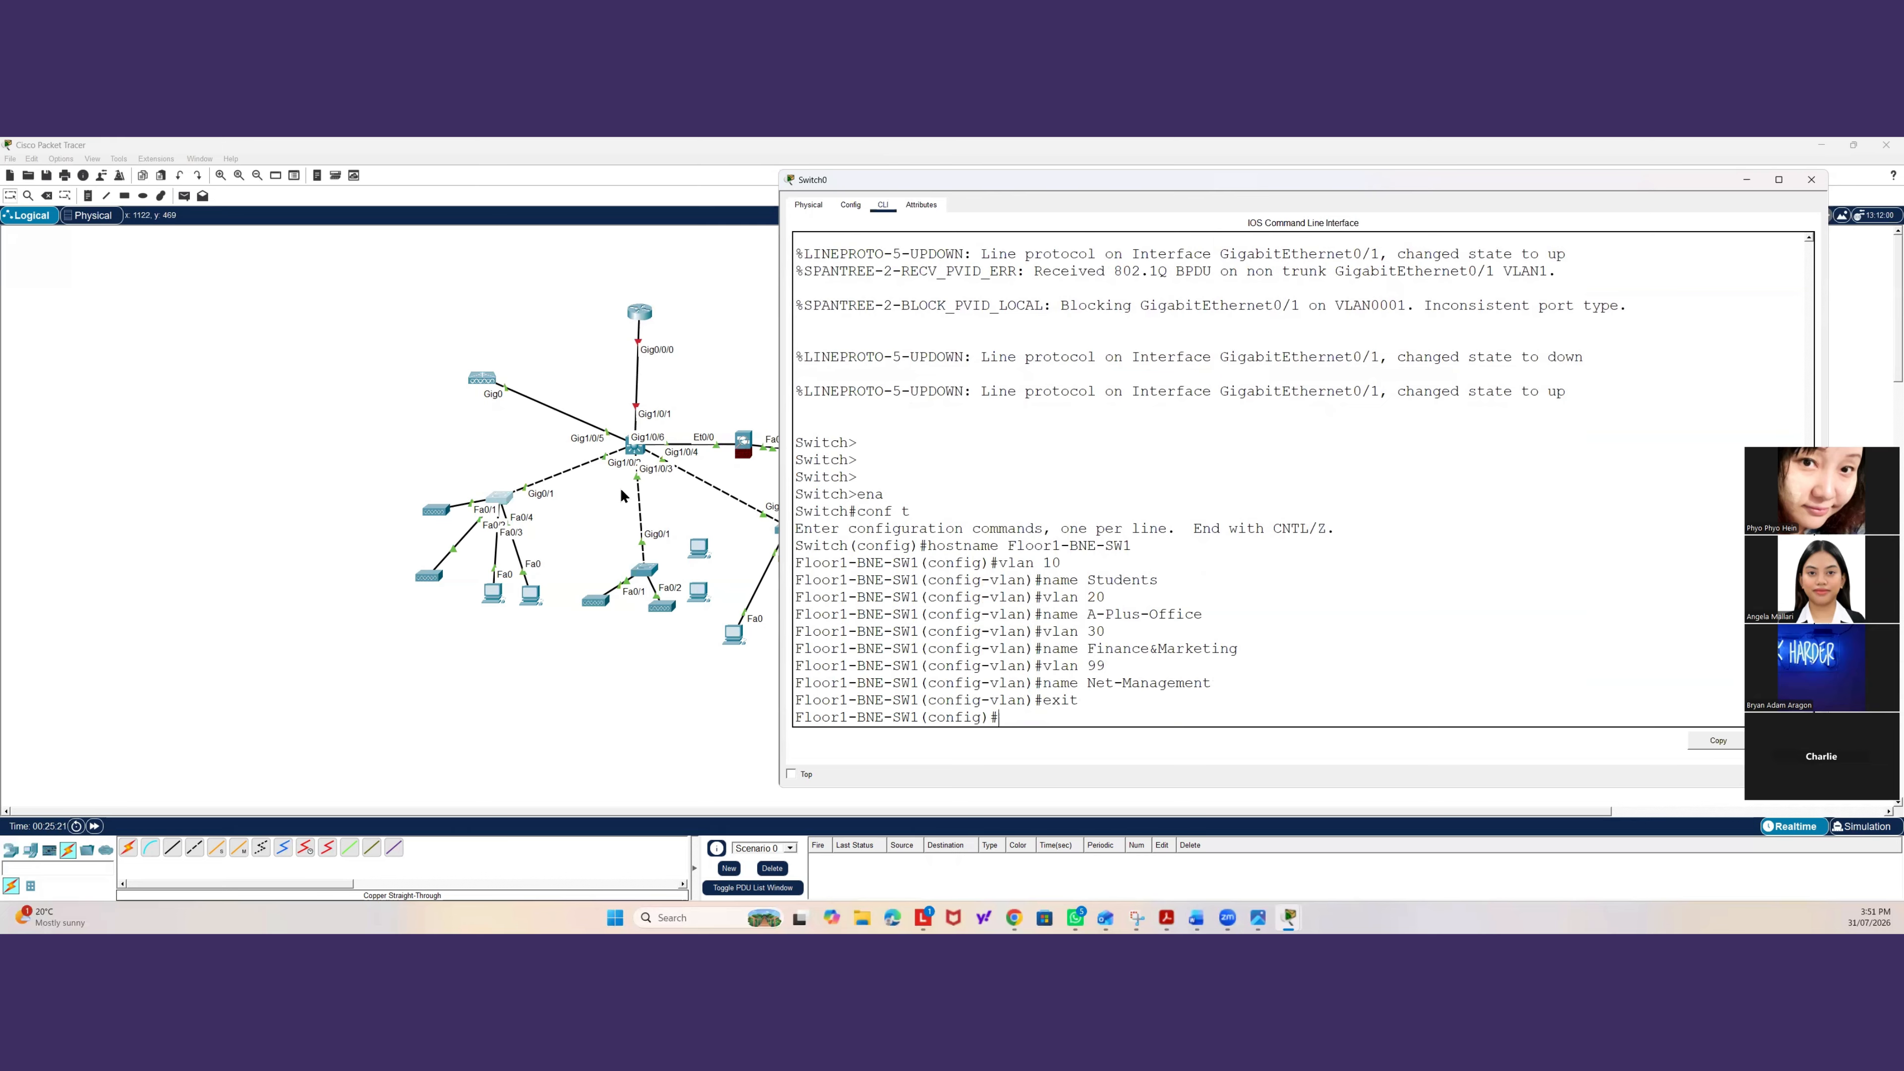
Reposition the end devices attached to the access switch in the topology.
drag(446, 512, 421, 516)
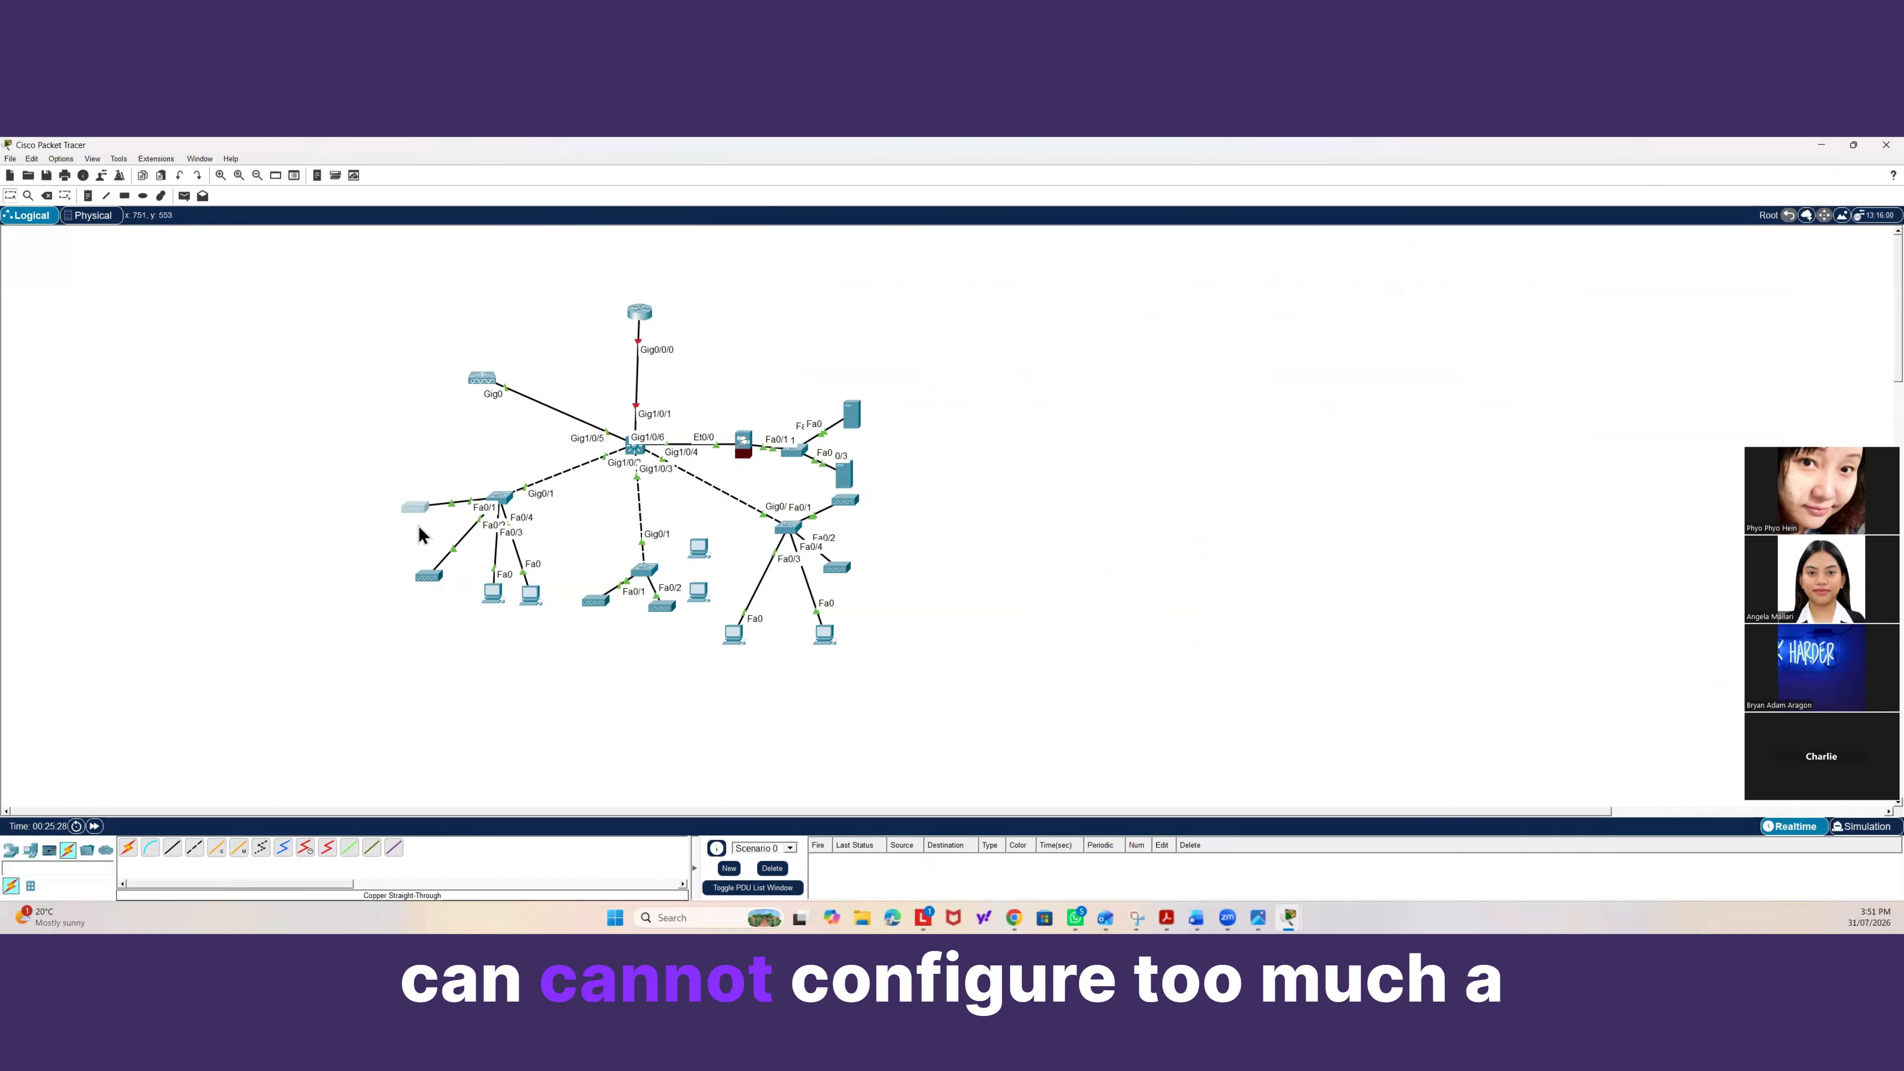
drag(412, 511, 414, 494)
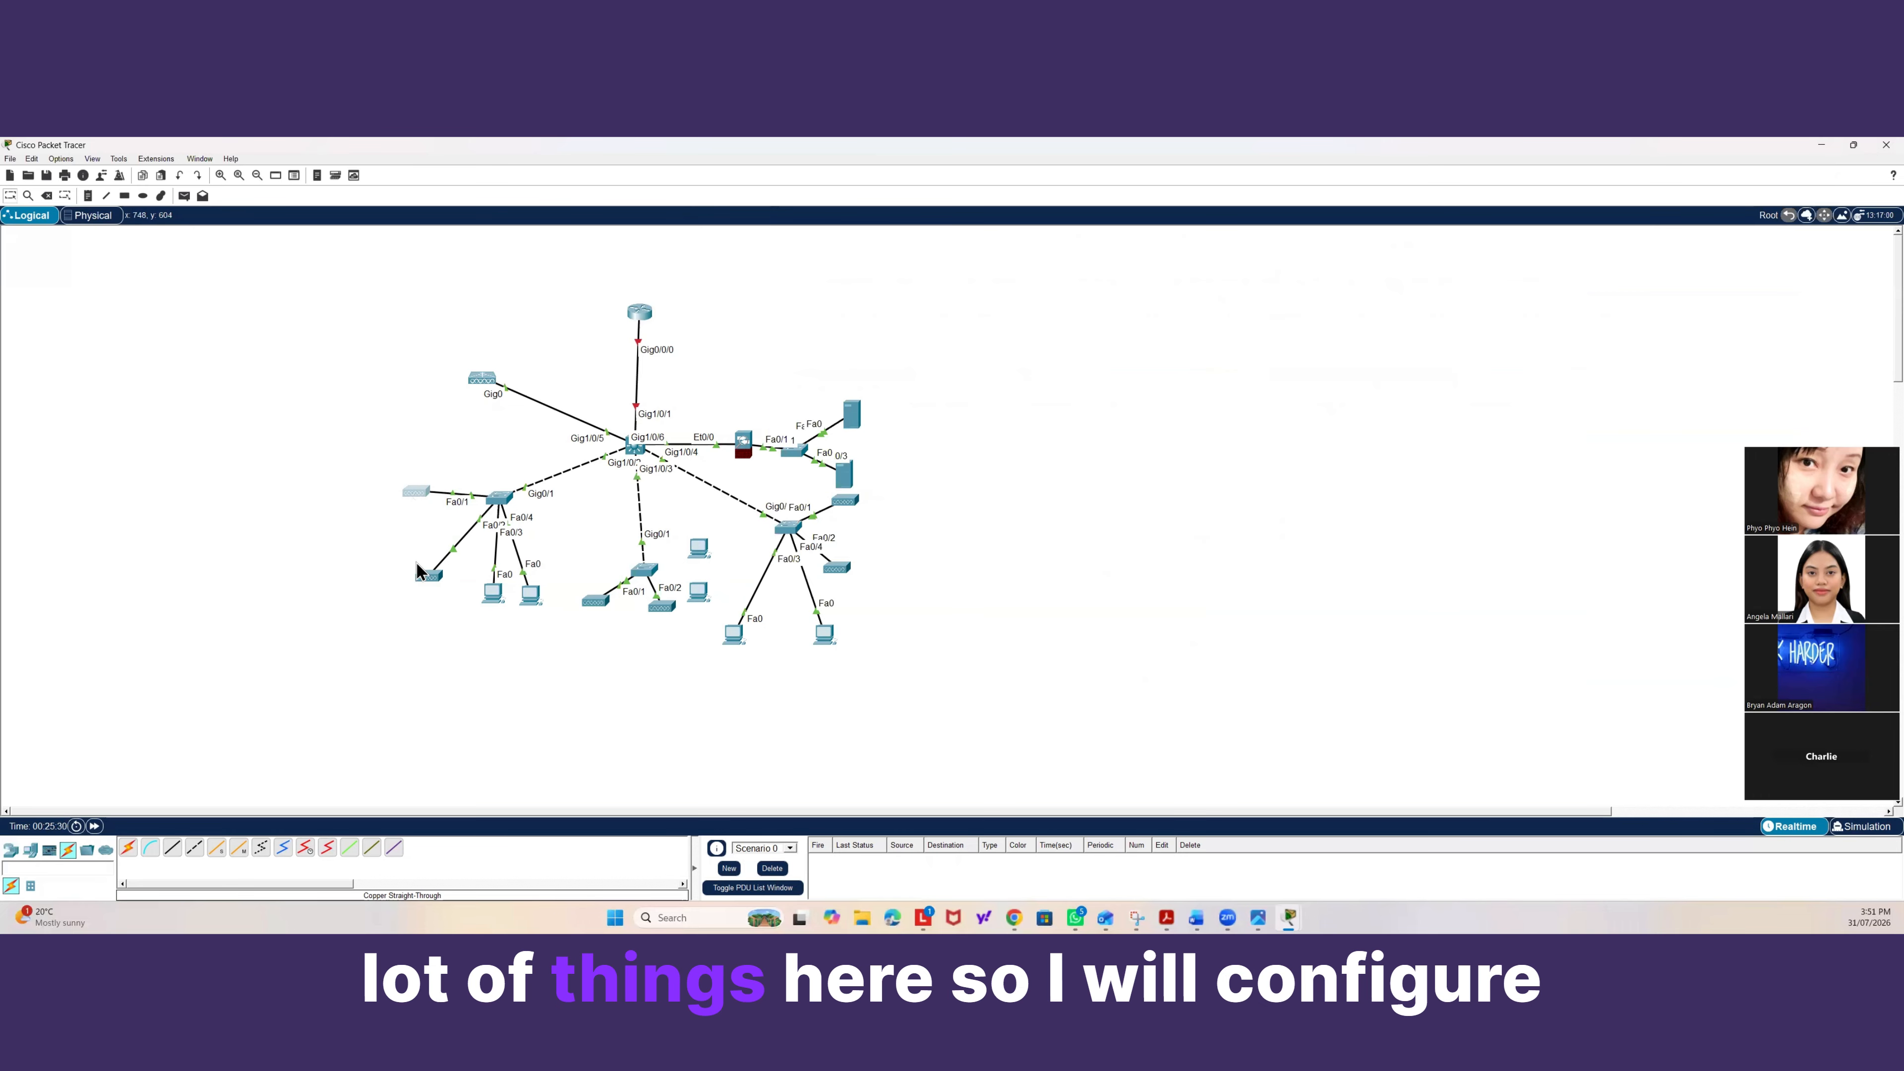
drag(424, 575, 422, 572)
drag(417, 493, 415, 486)
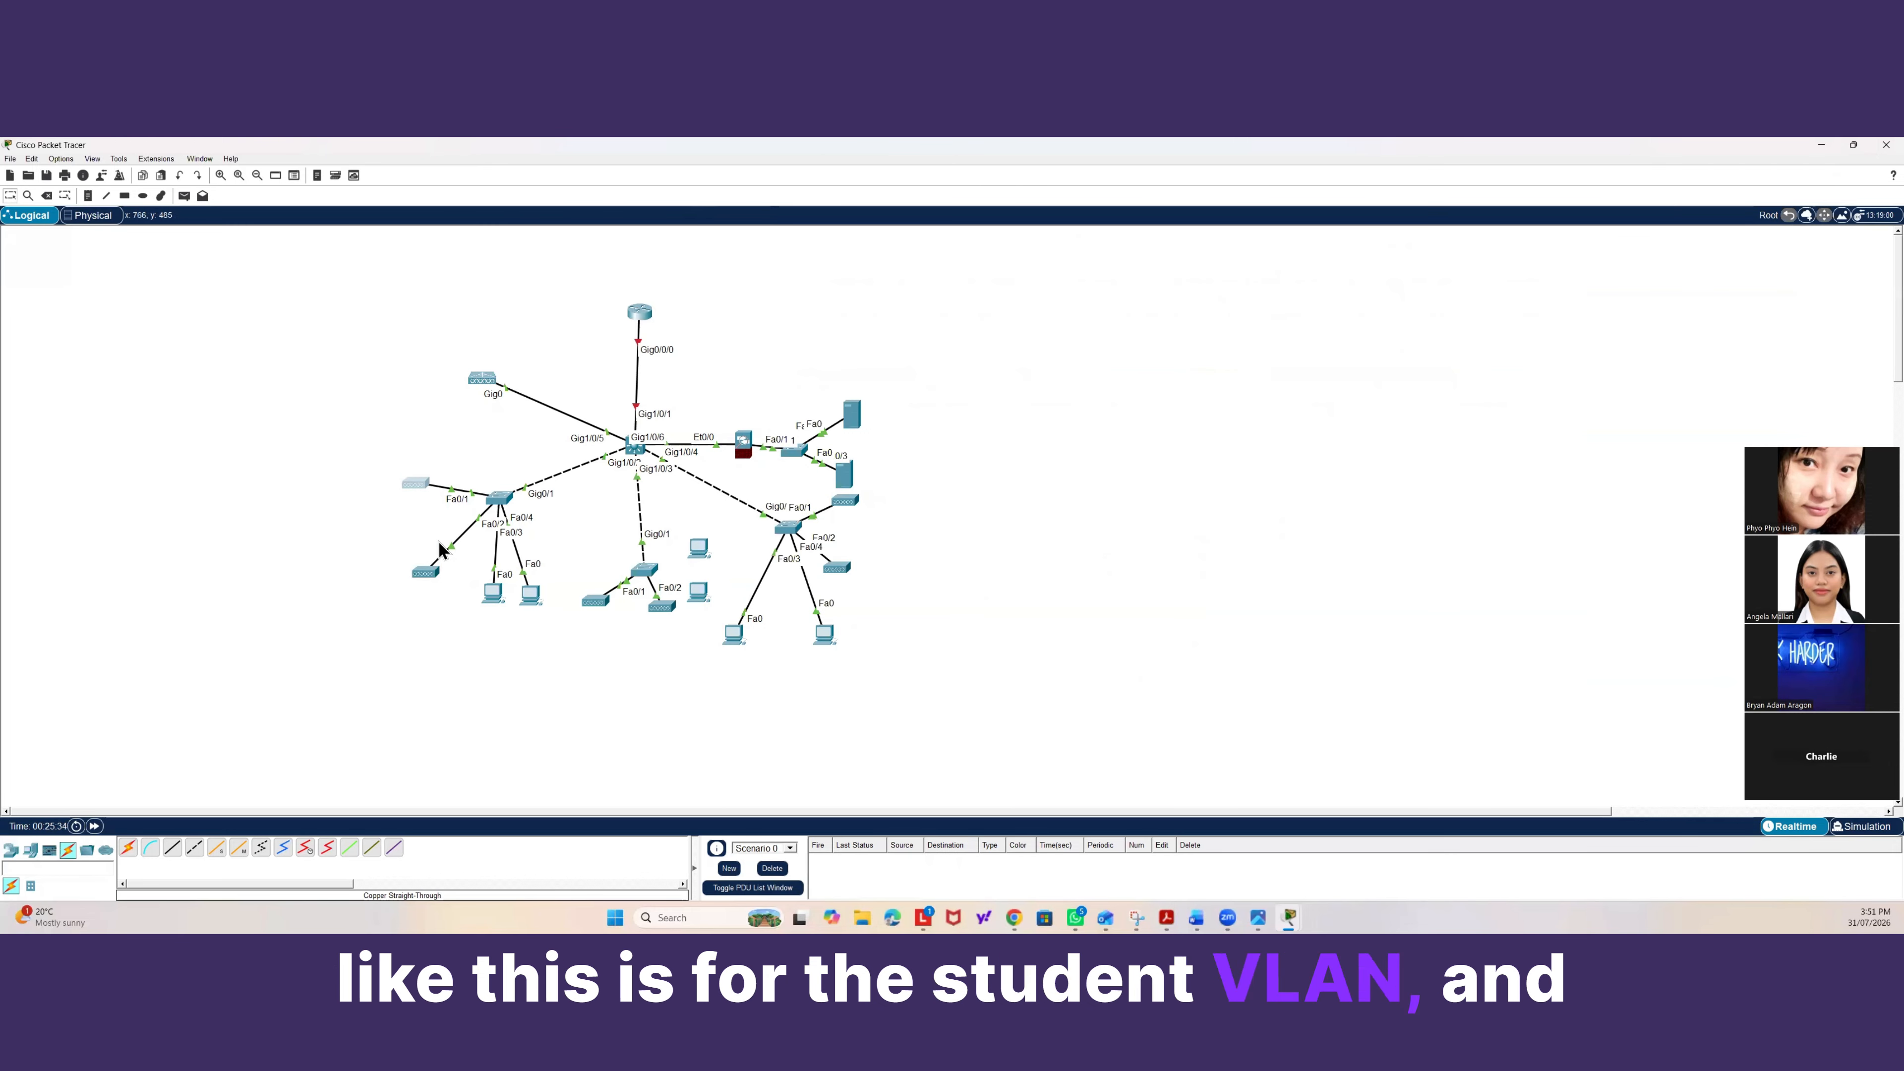
drag(430, 581, 423, 575)
Reopen the access switch's command line and exit global configuration mode.
double_click(500, 497)
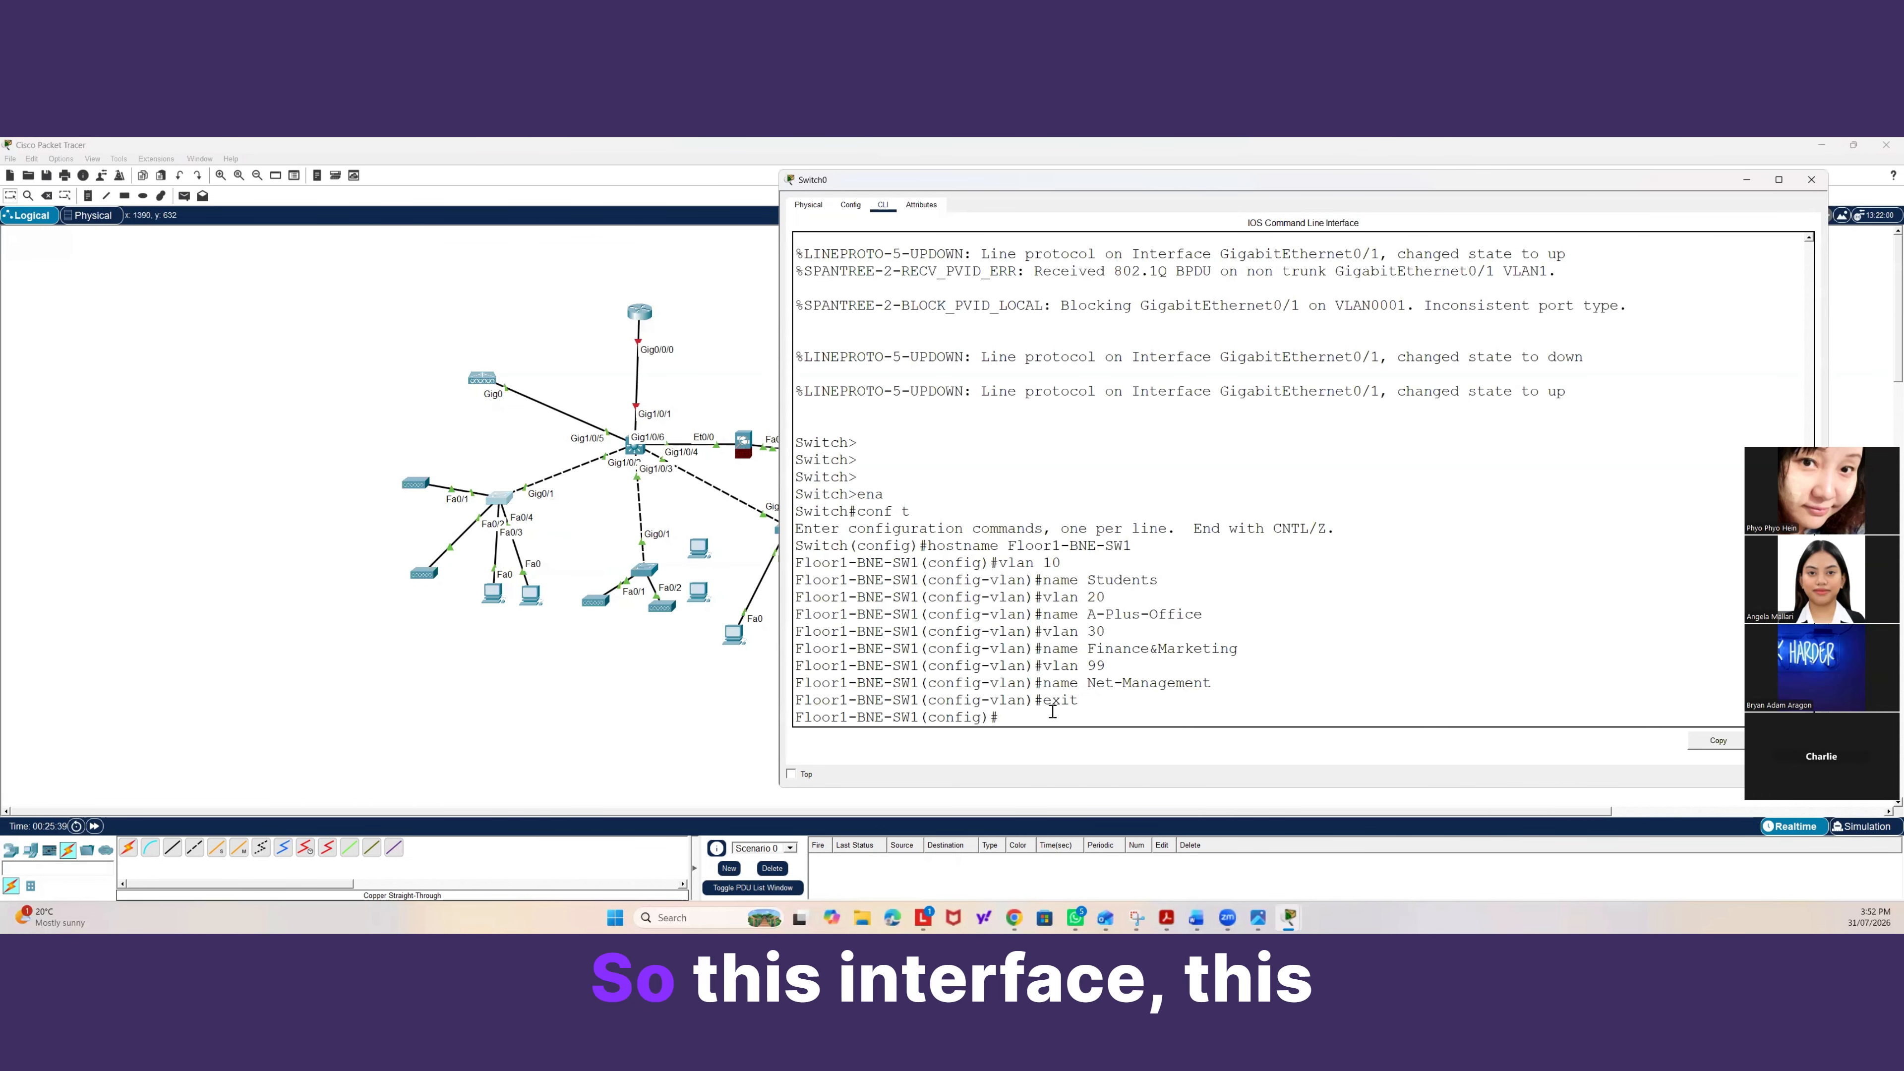
text(exit)
key(Return)
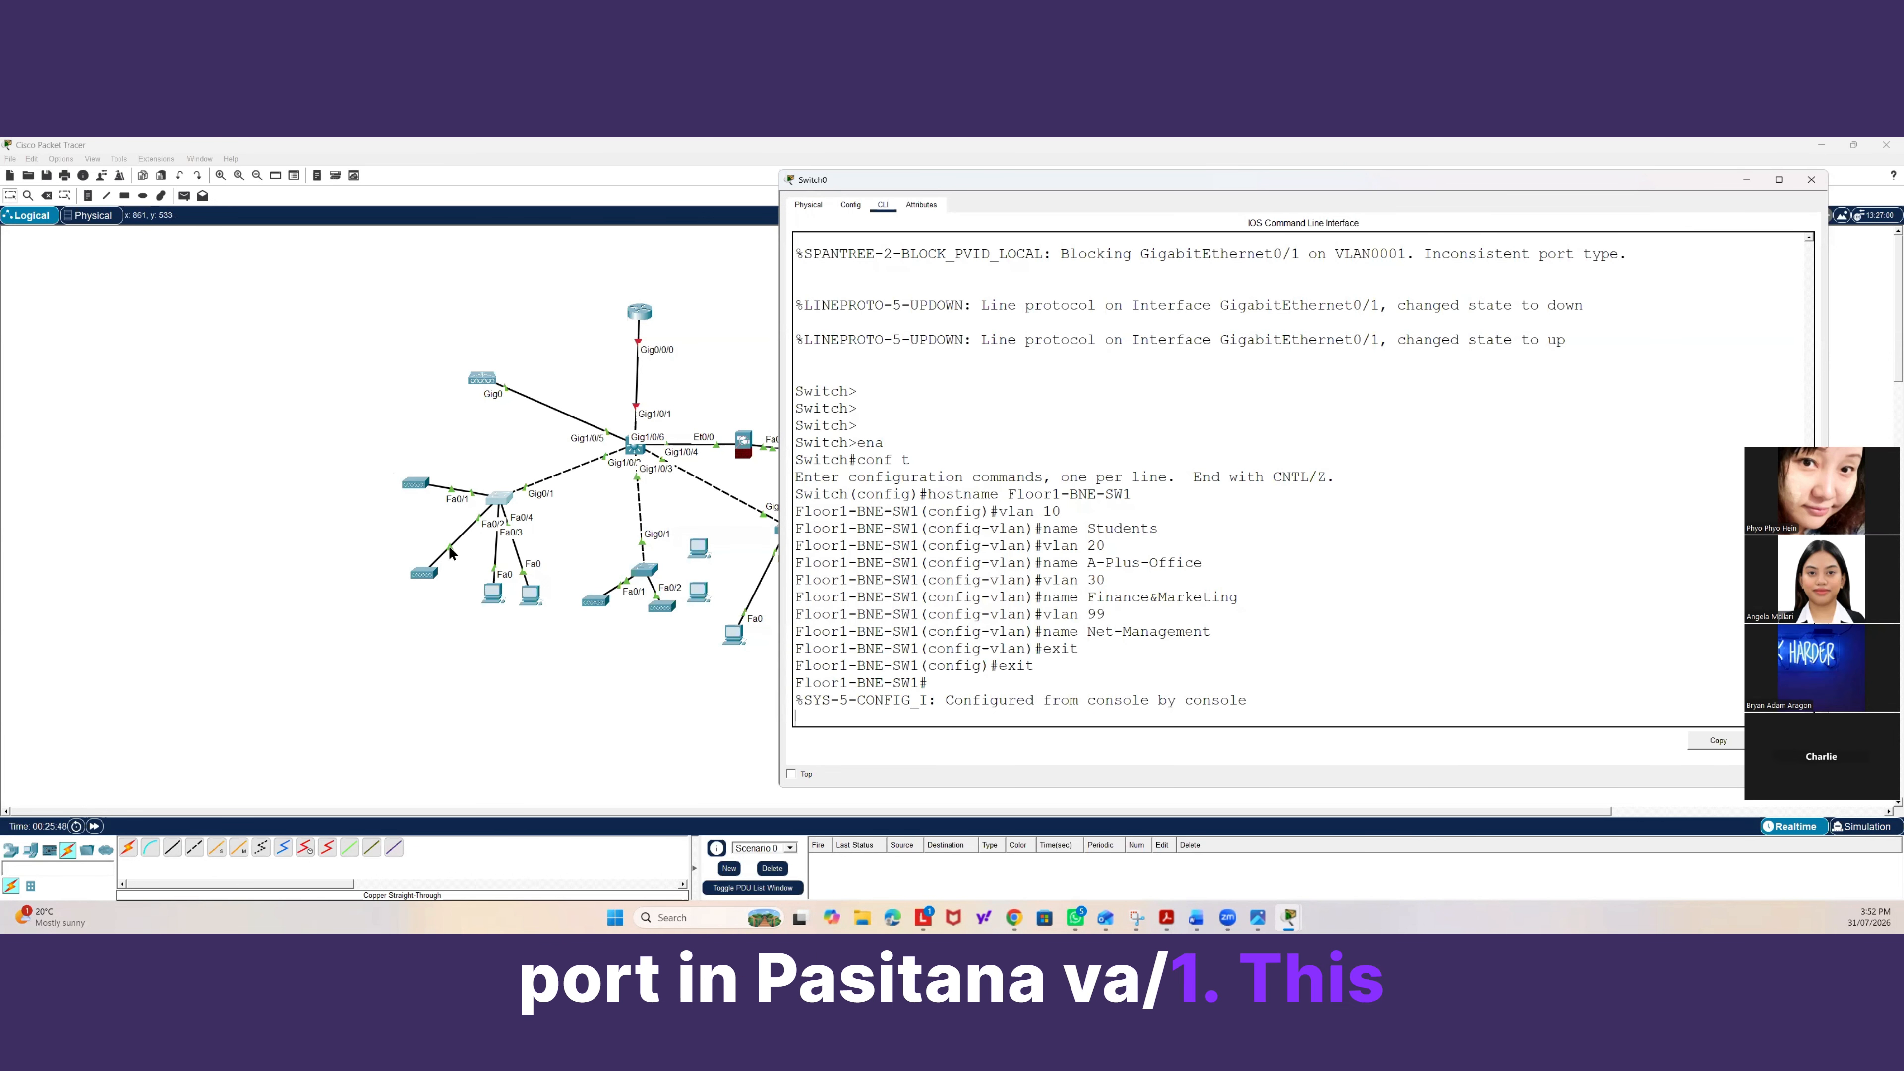
Reposition a PC attached to the access switch and reopen the switch's command line.
click(460, 560)
drag(408, 564, 404, 560)
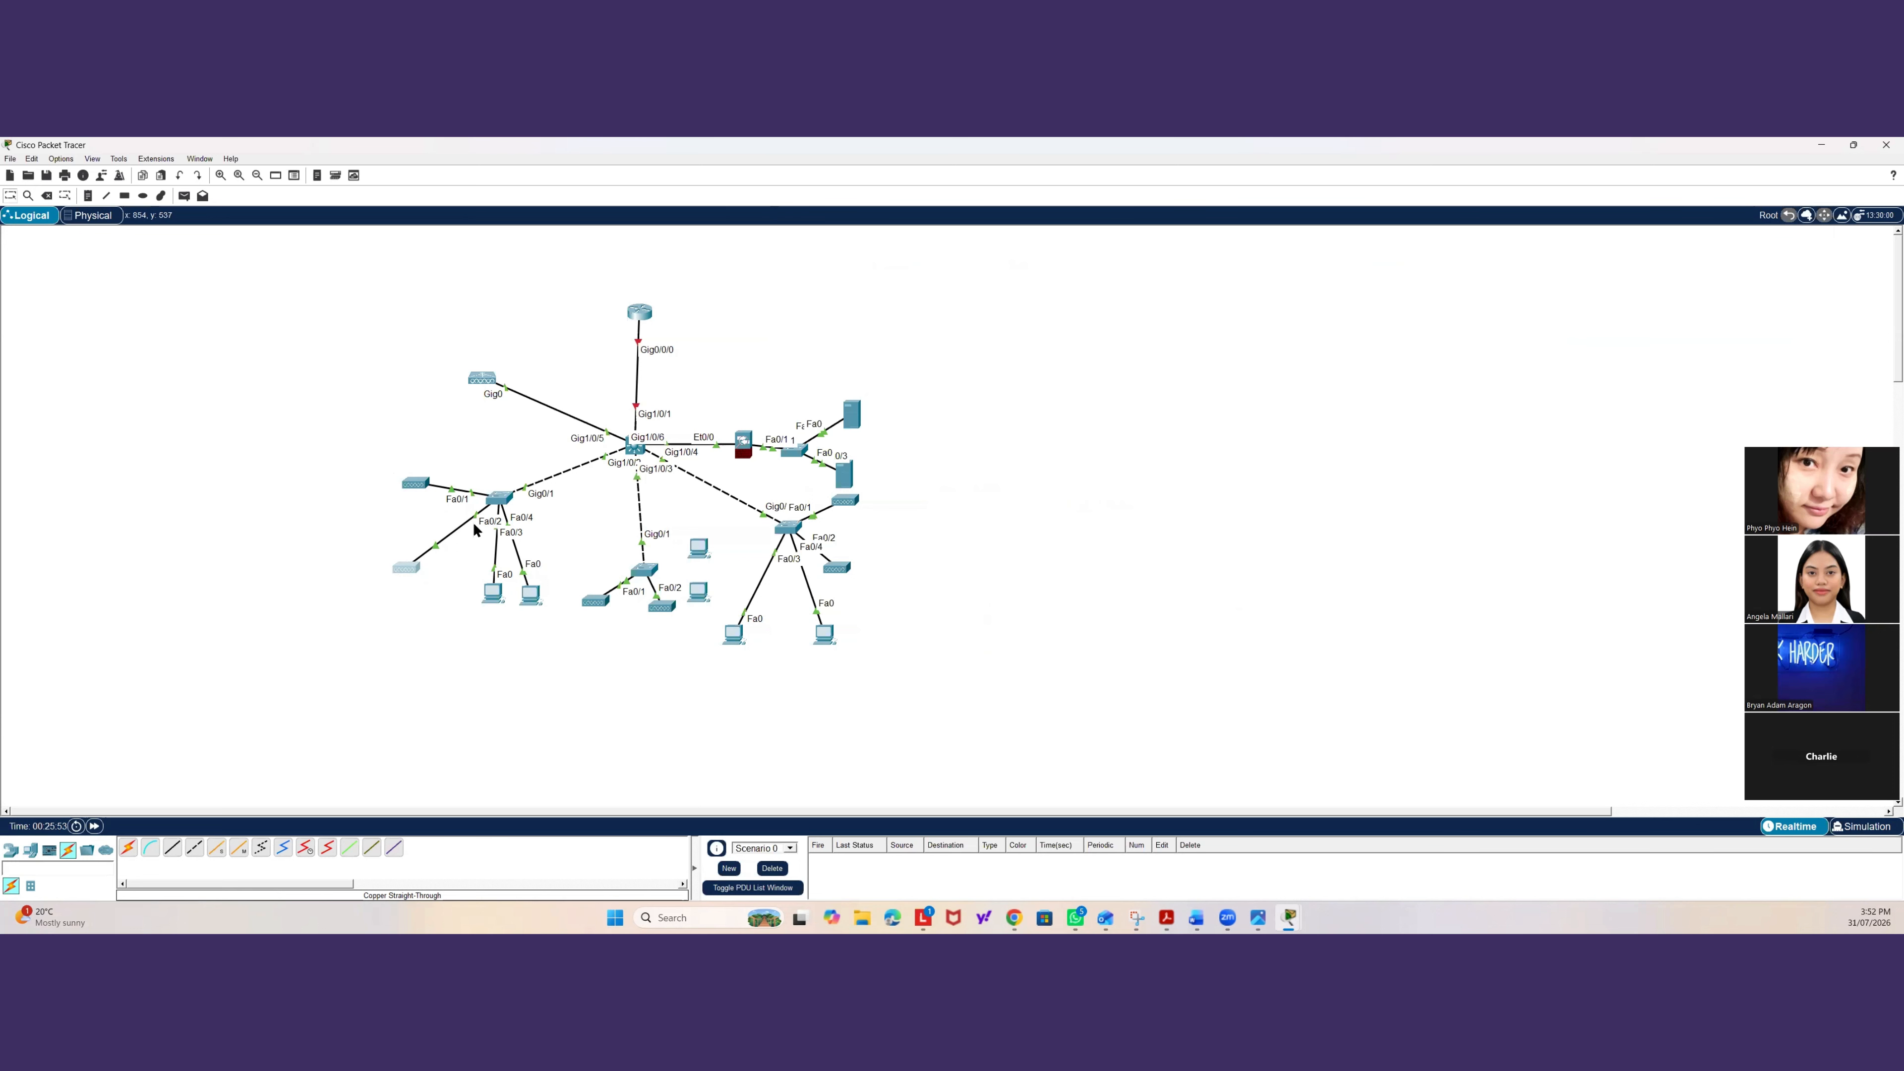
click(510, 497)
key(Return)
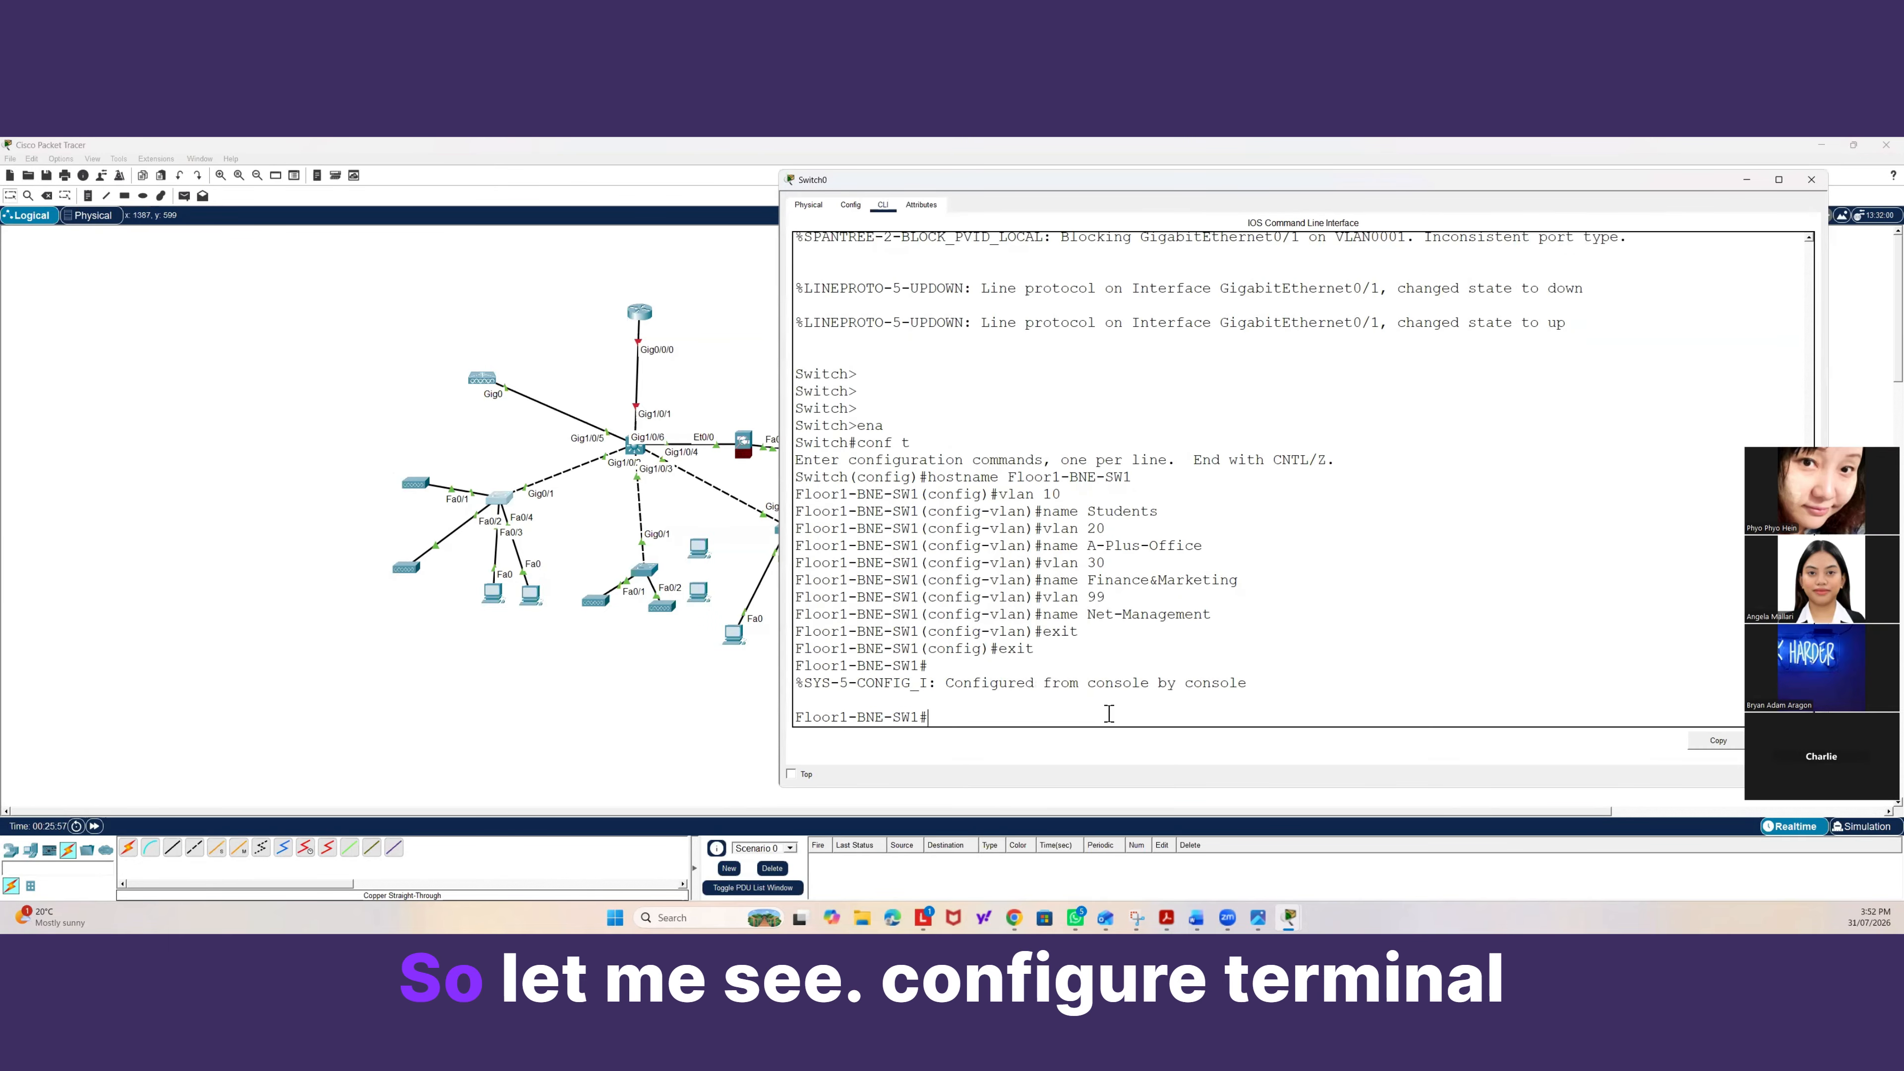
Enter global configuration and set interface fa0/1 as an access port assigned to VLAN 10.
text(conf t)
key(Return)
text(i)
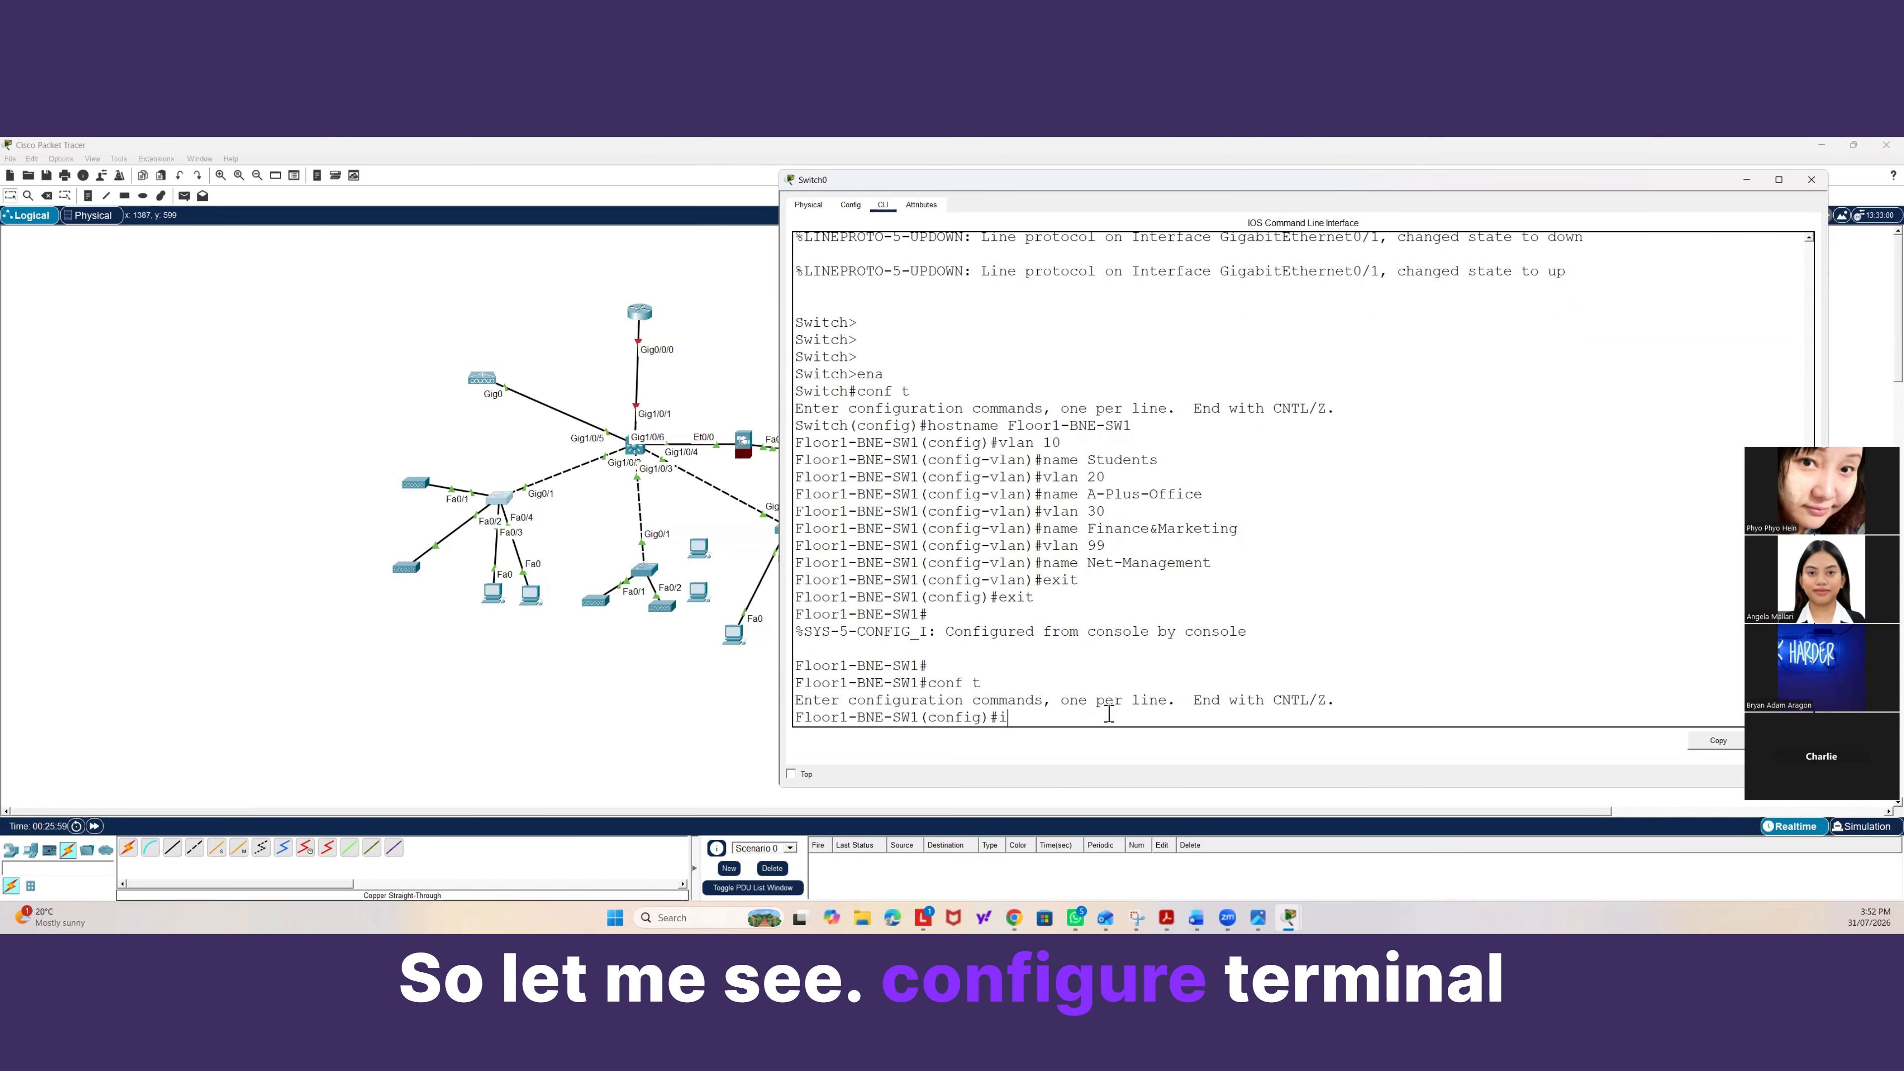
text(nter fa0/1)
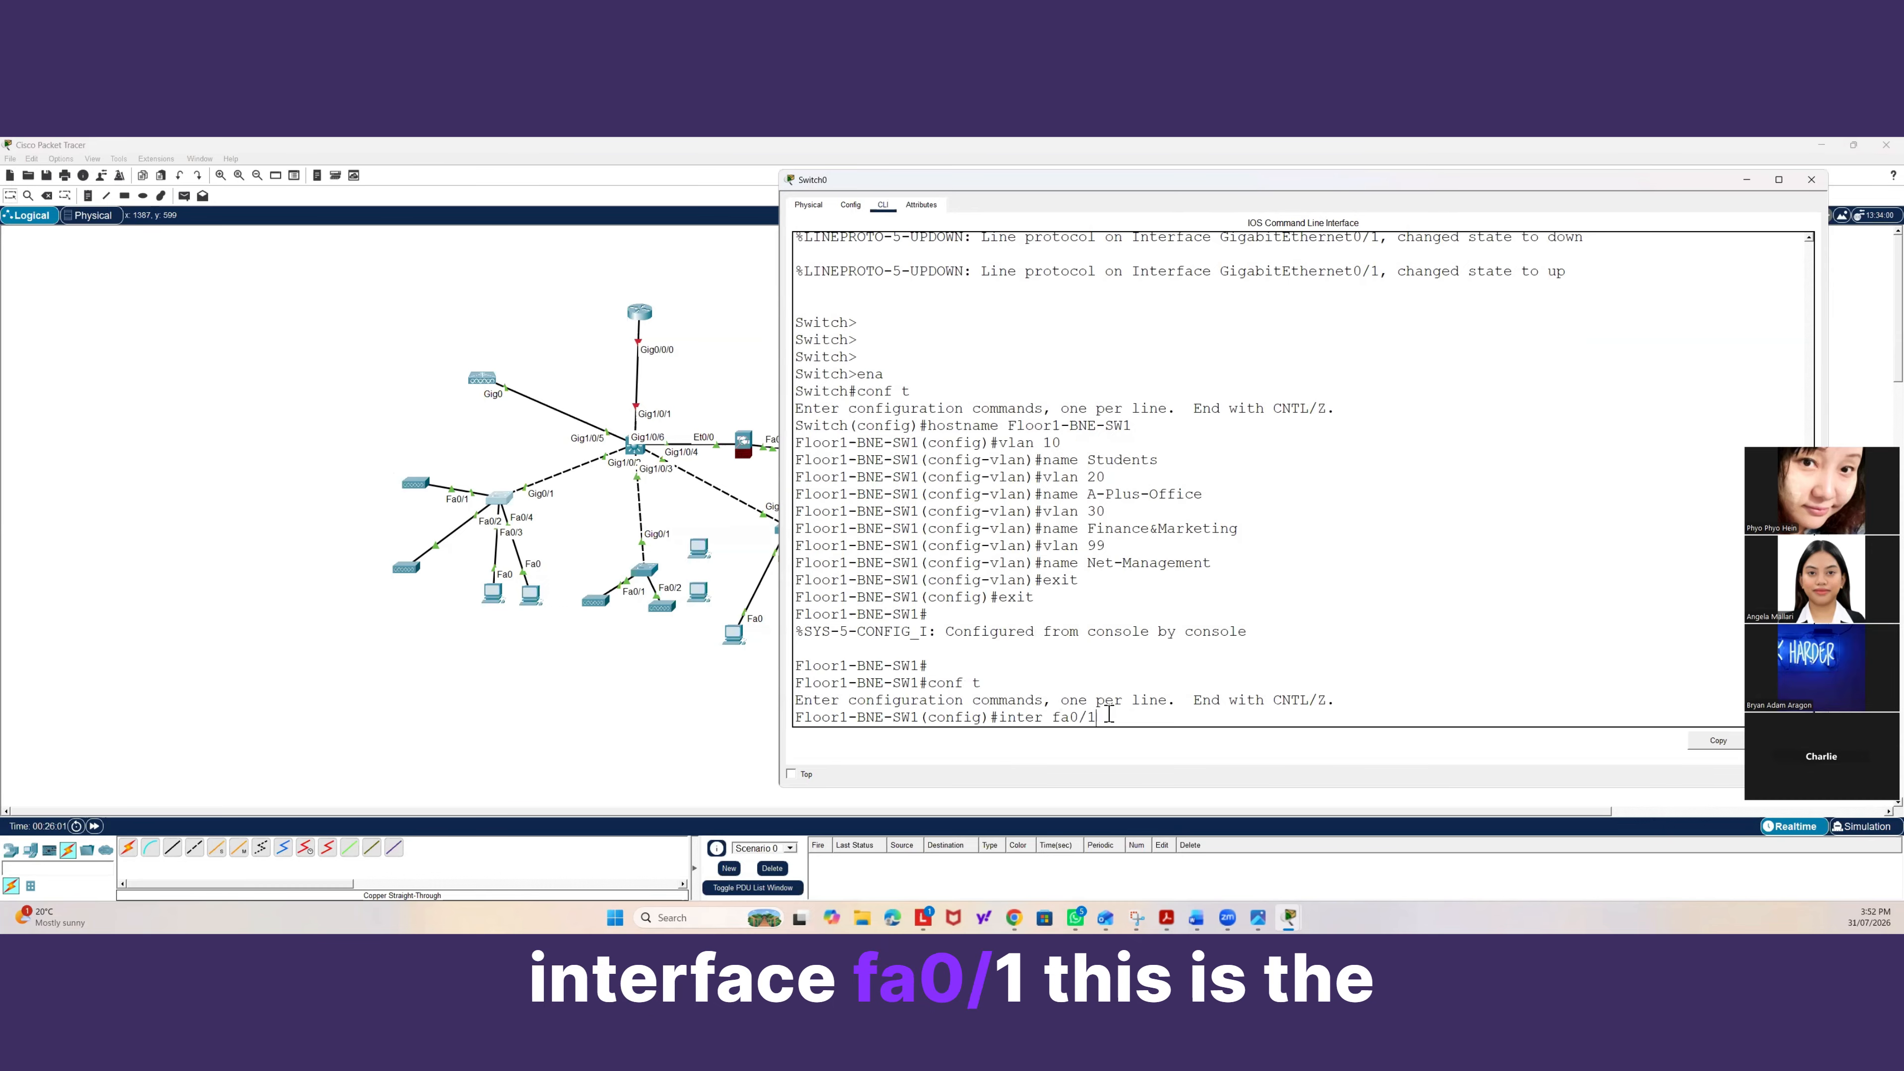
key(Return)
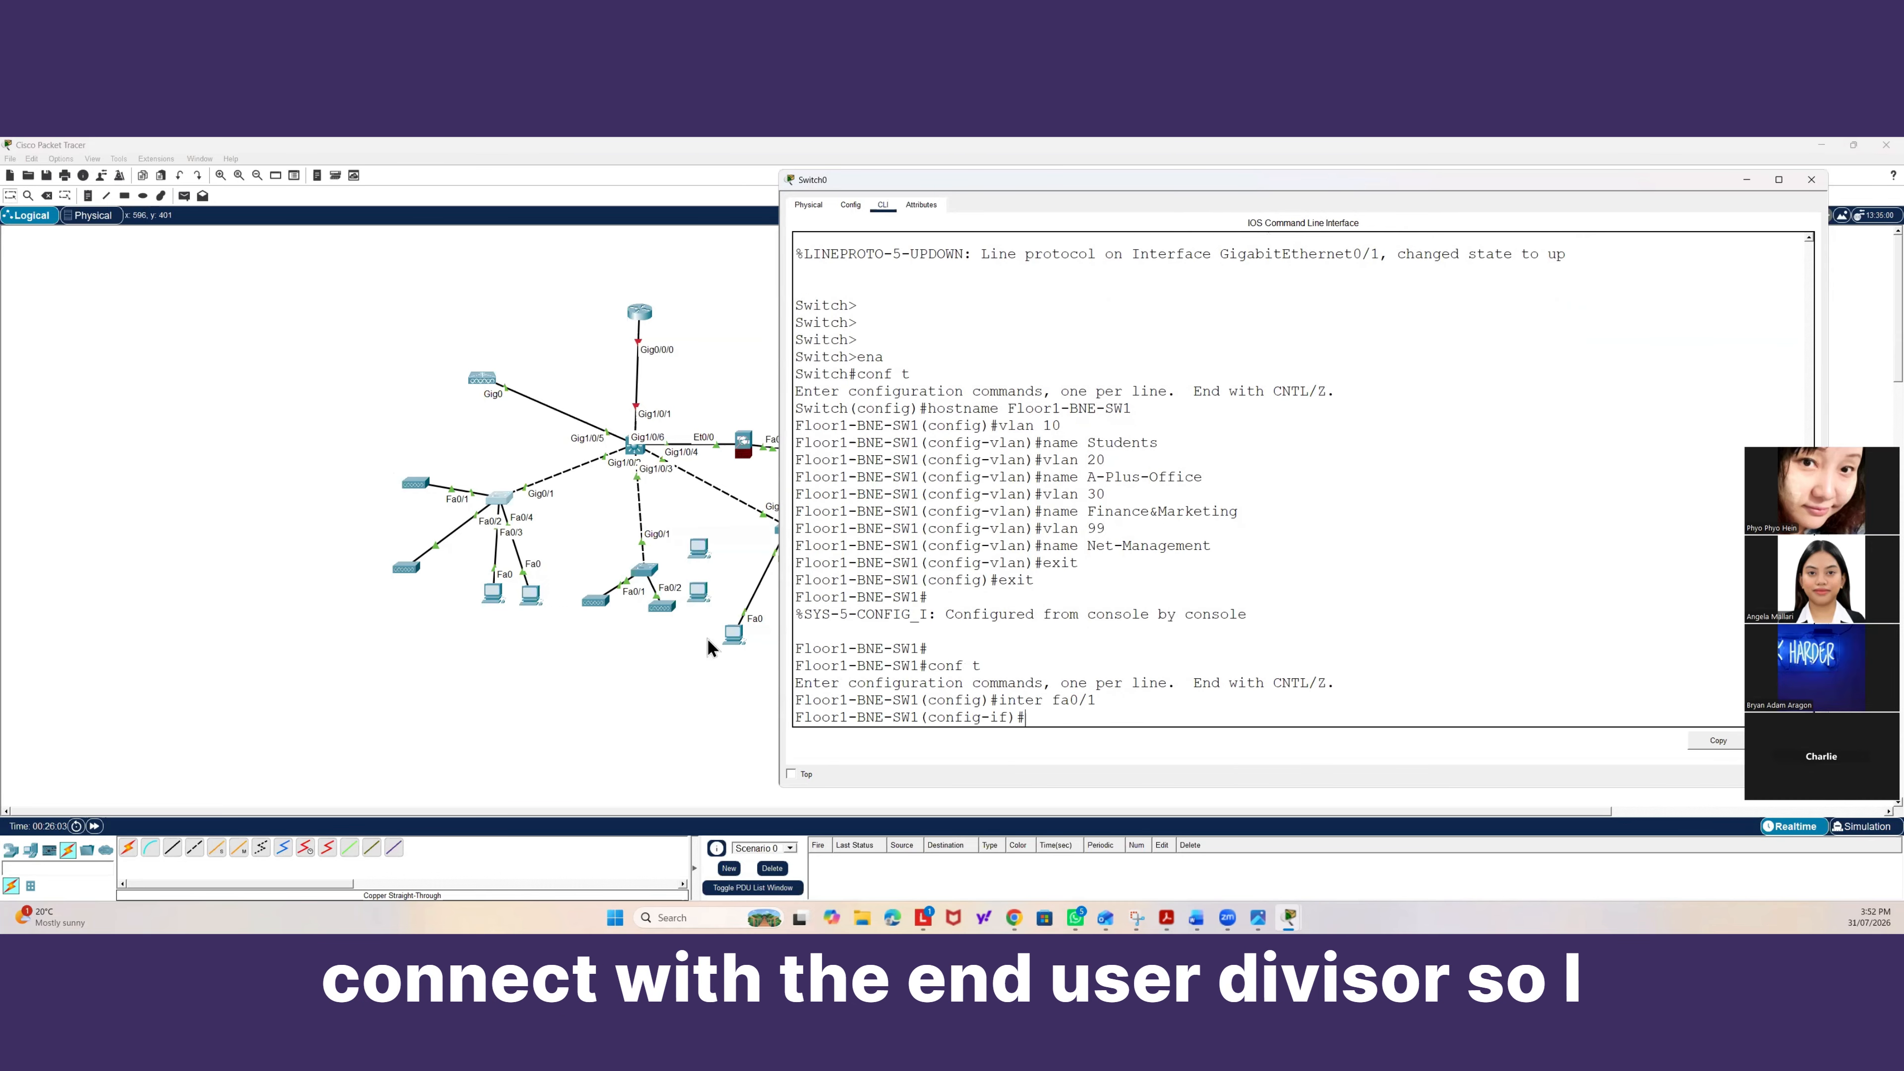
text(swi)
key(Tab)
text(mode)
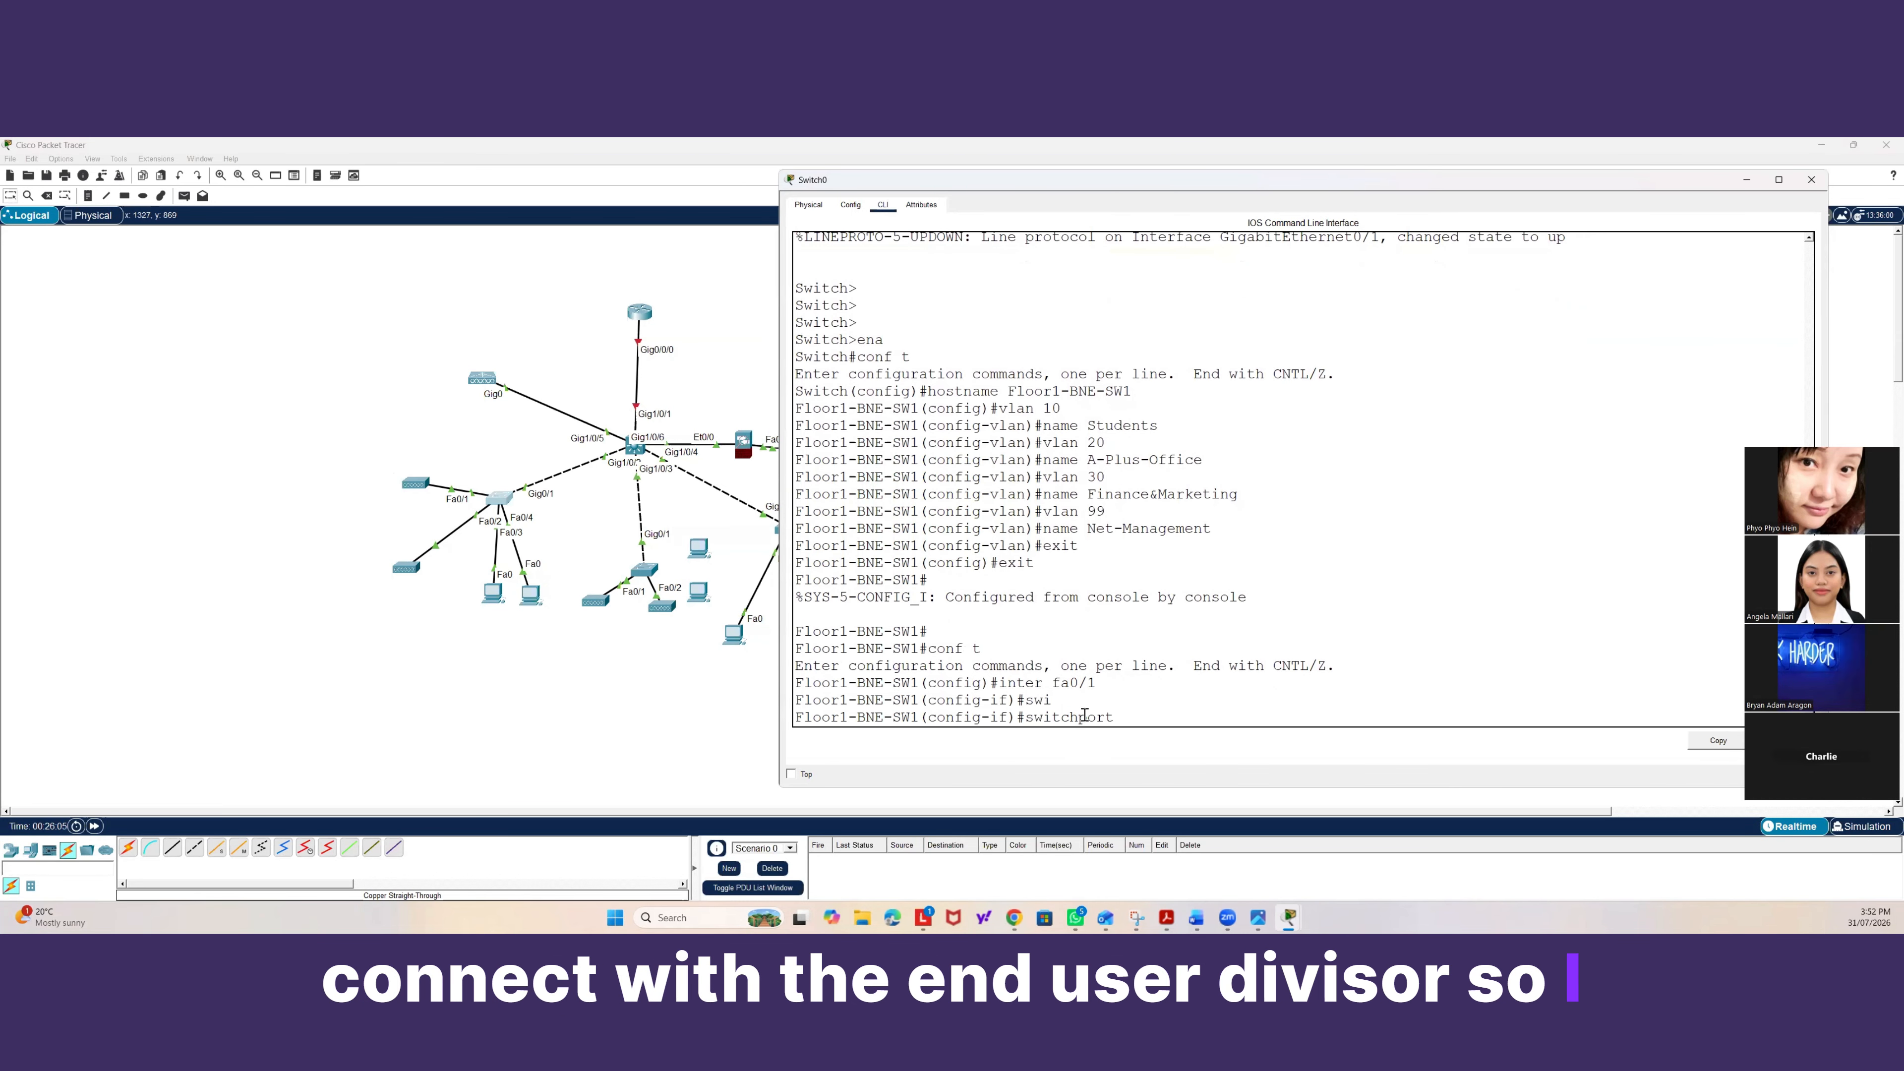
text( access)
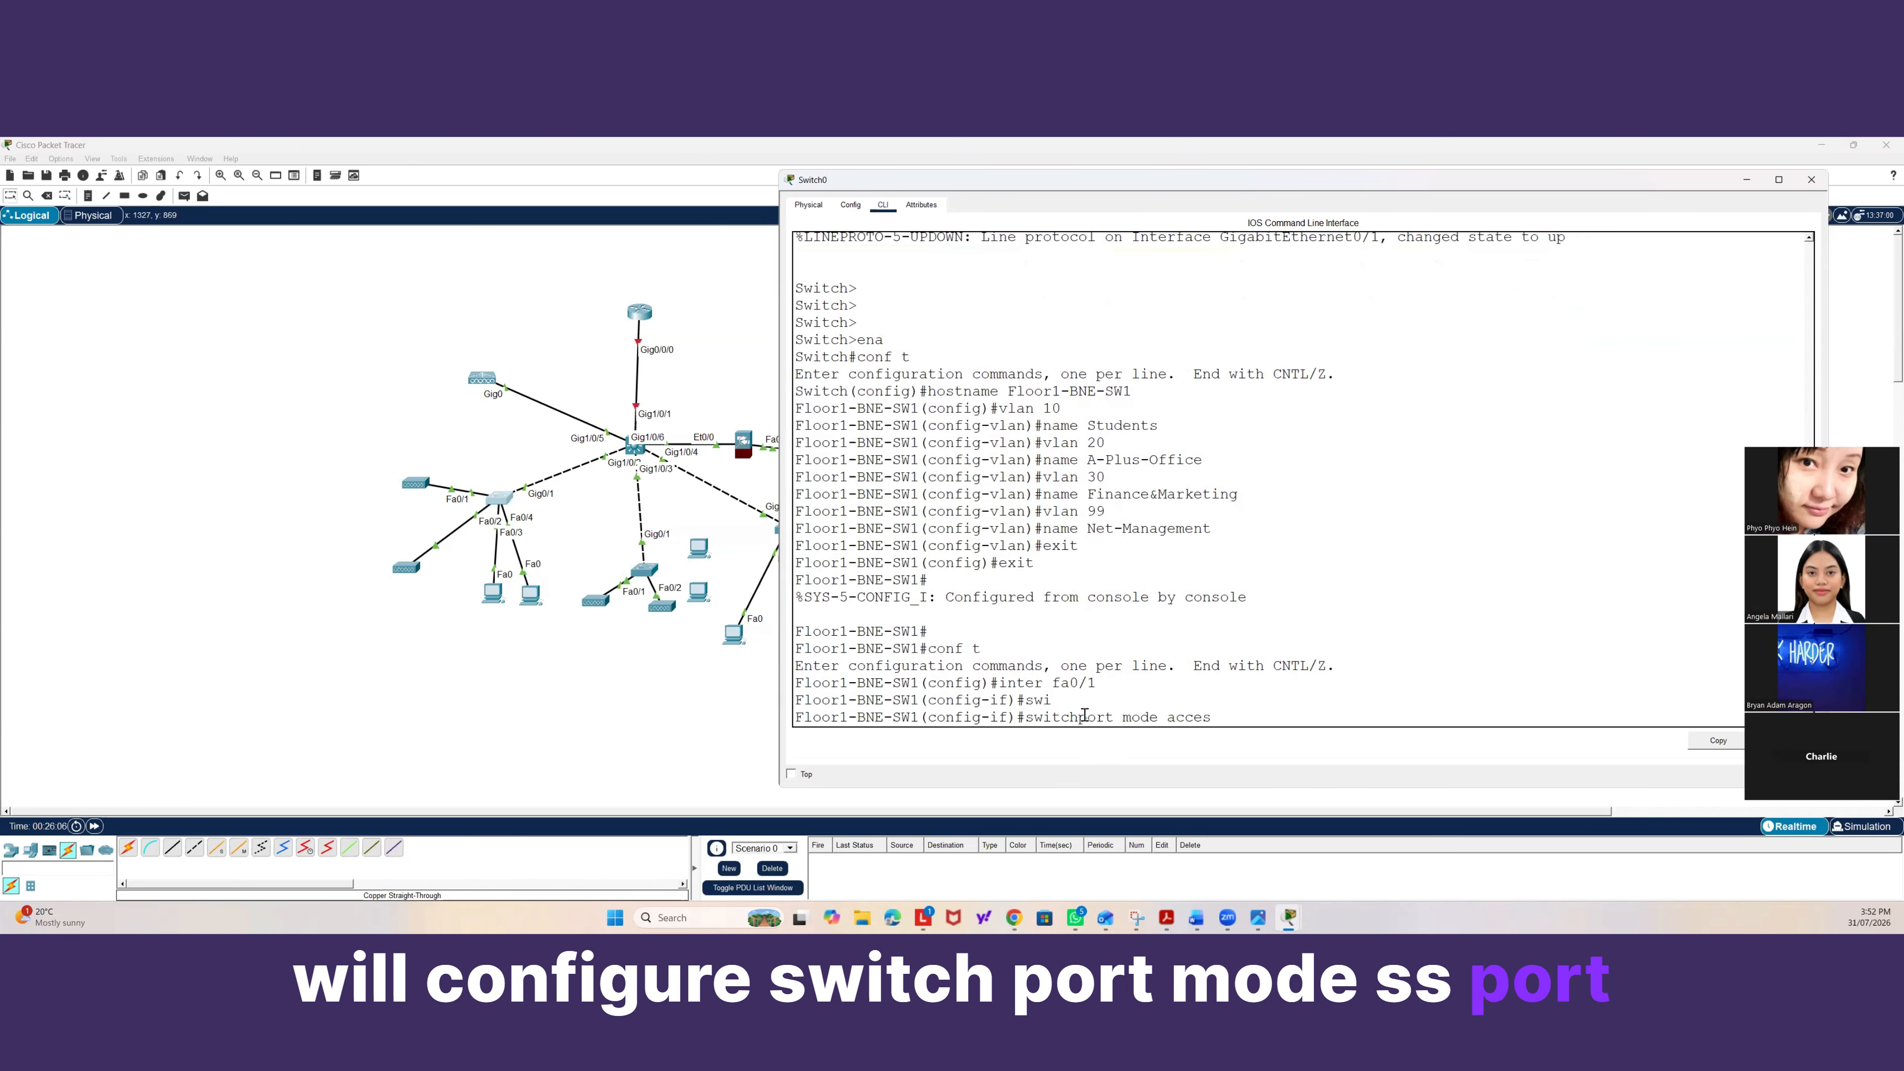
key(Return)
text(swi)
key(Tab)
text(acc)
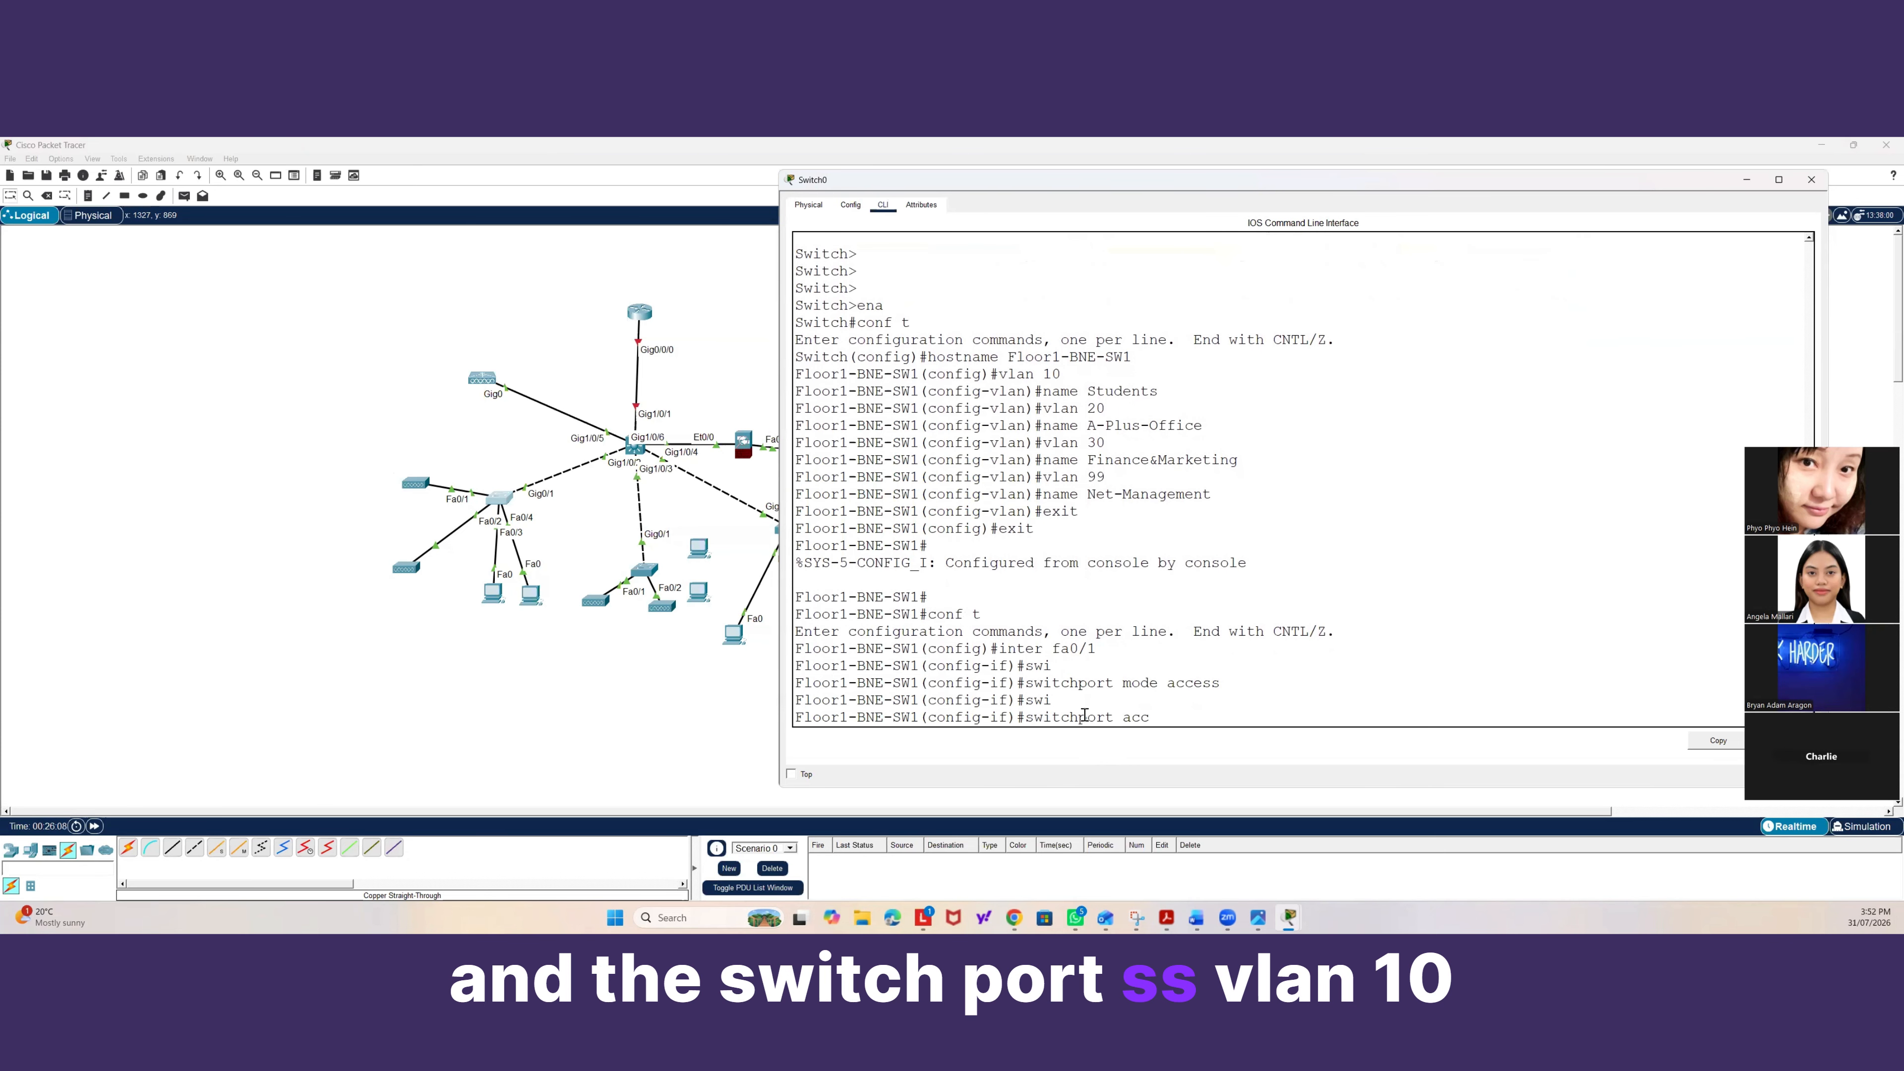
key(Tab)
text(vlan 10)
key(Return)
text(e)
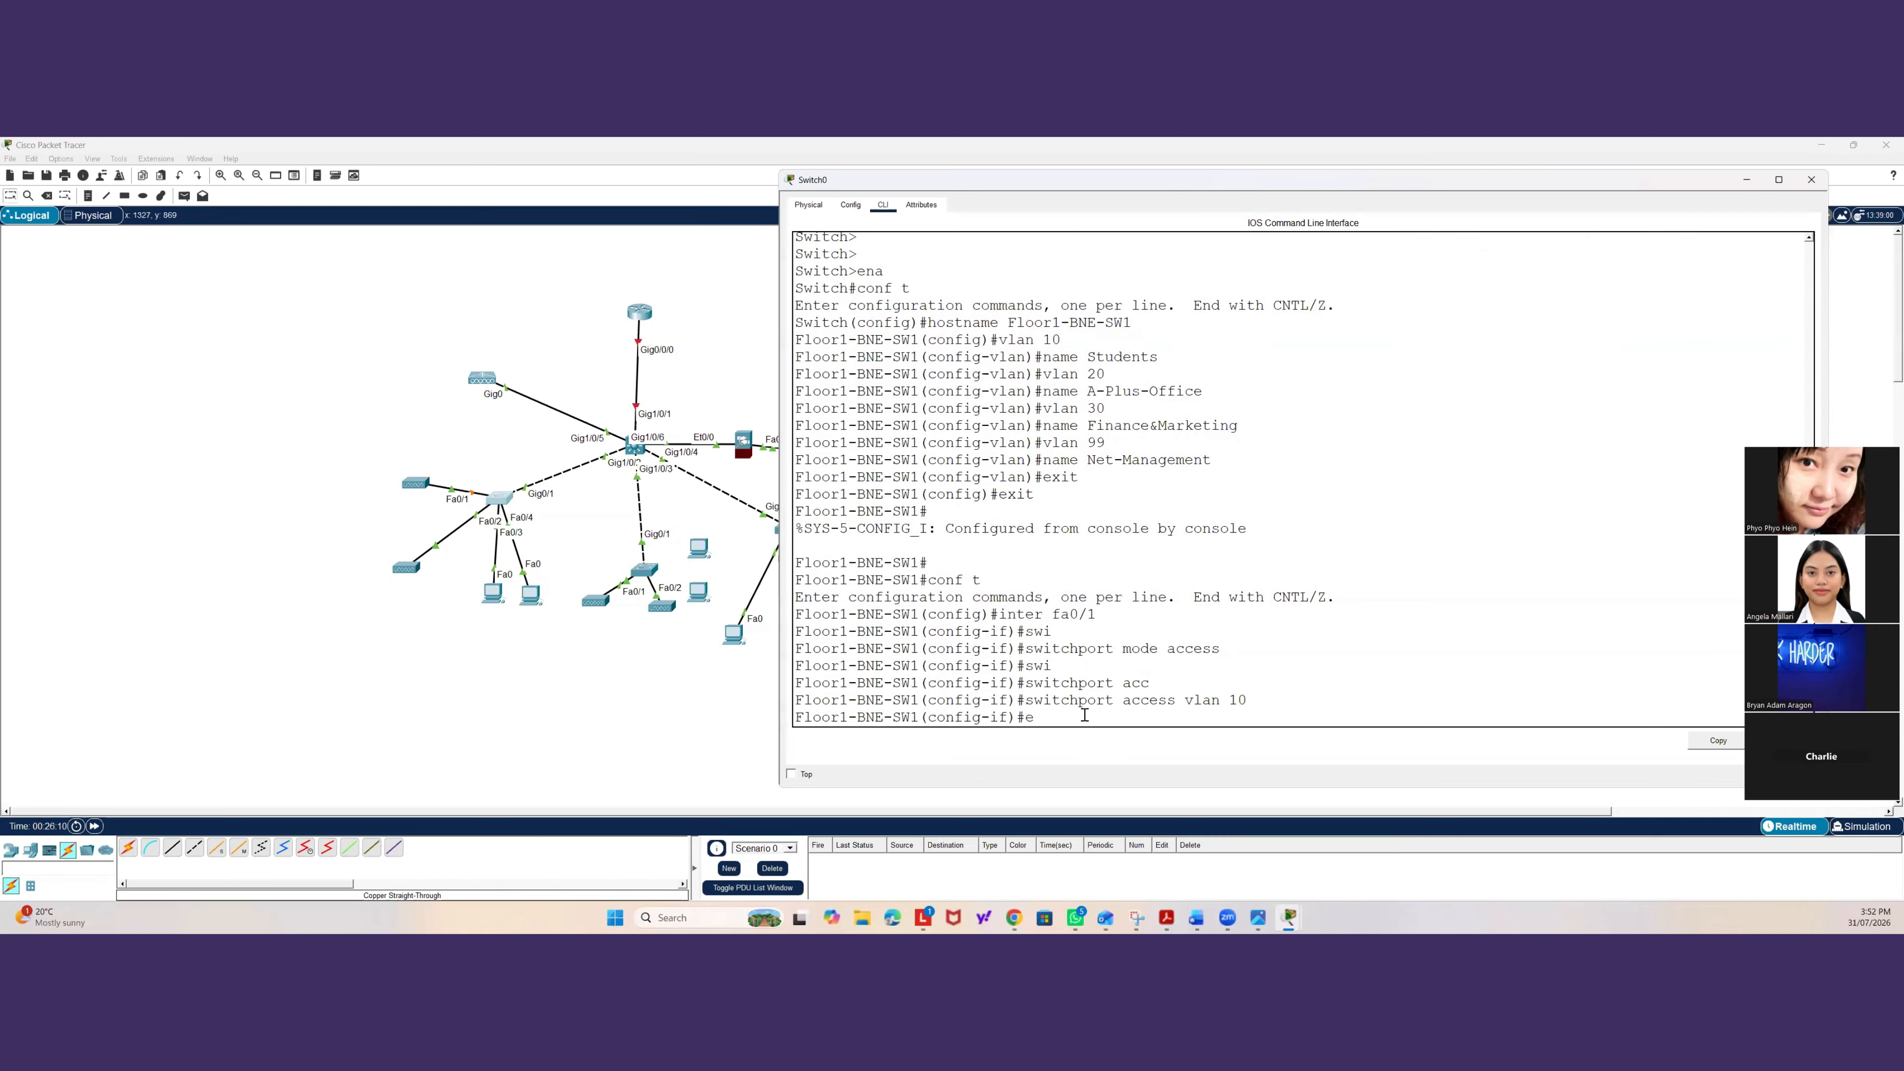
text(xit)
key(Return)
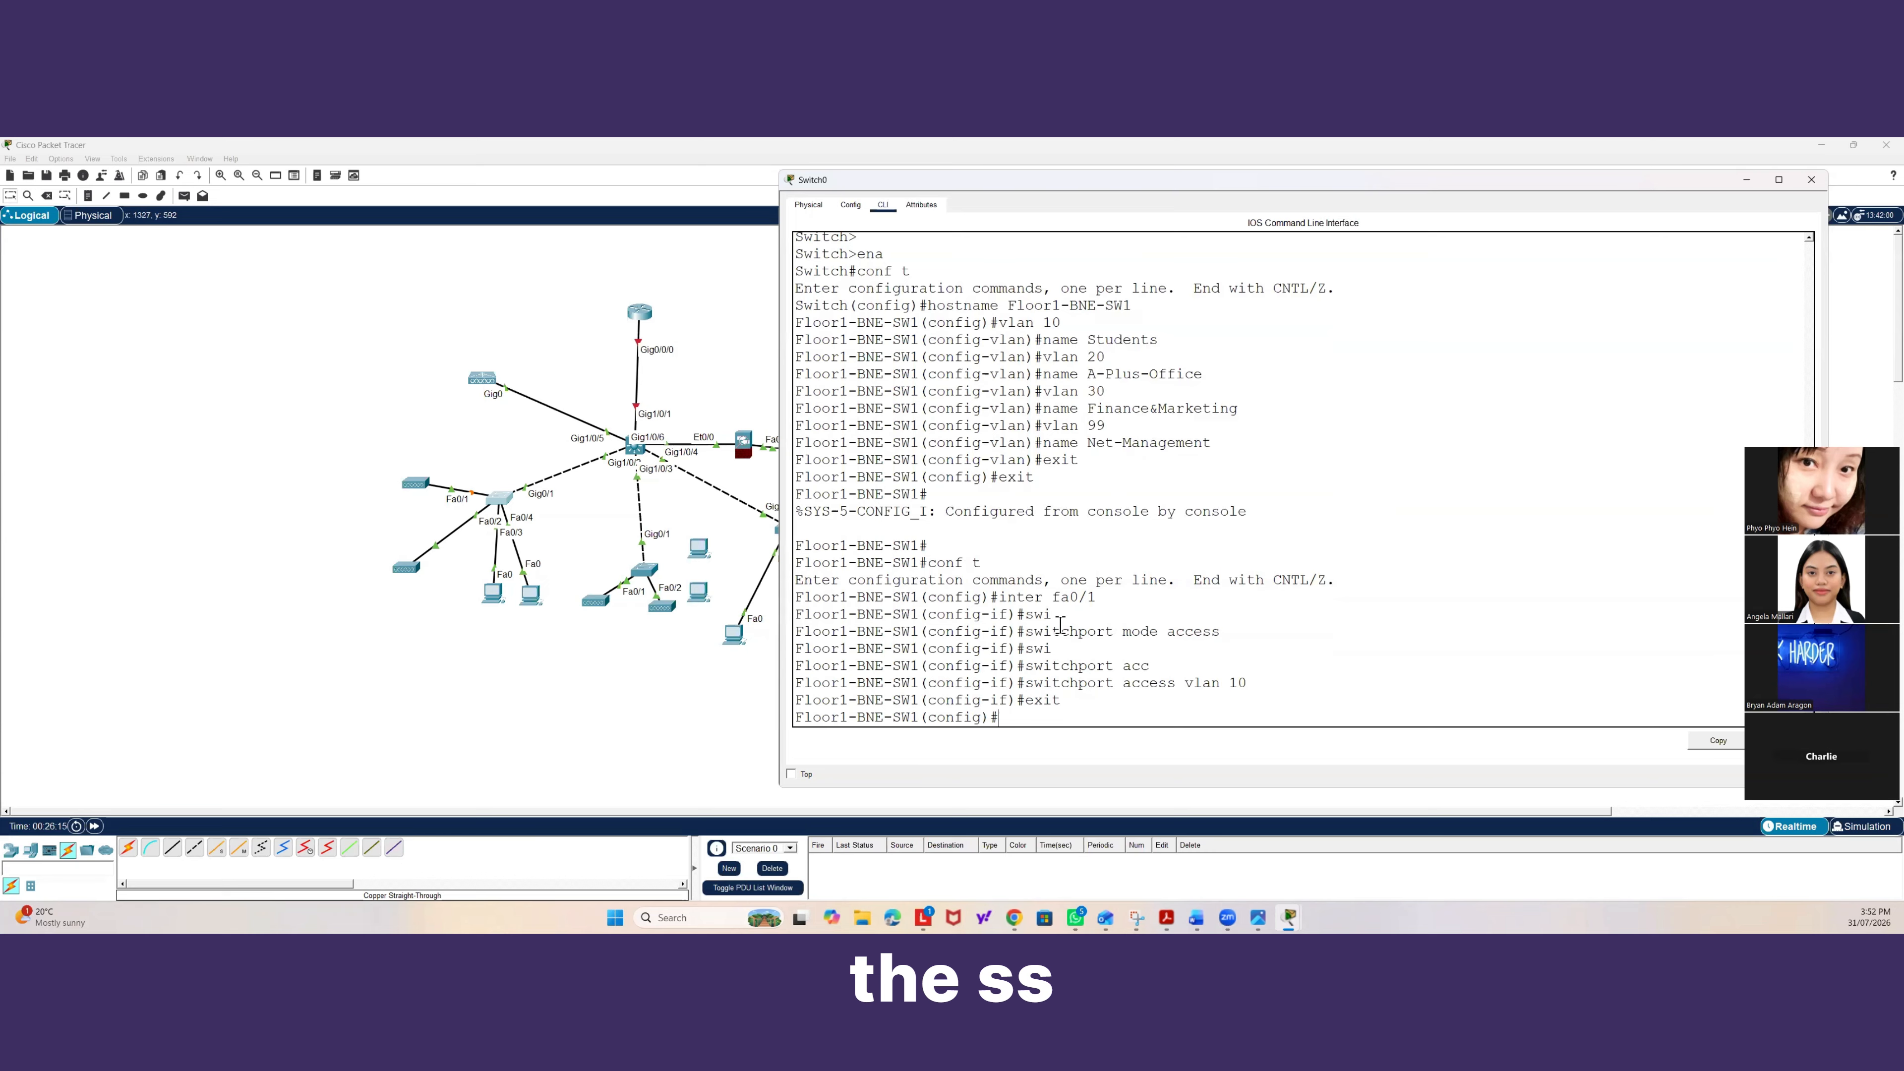
Set interface fa0/2 as an access port assigned to VLAN 20.
text(inter)
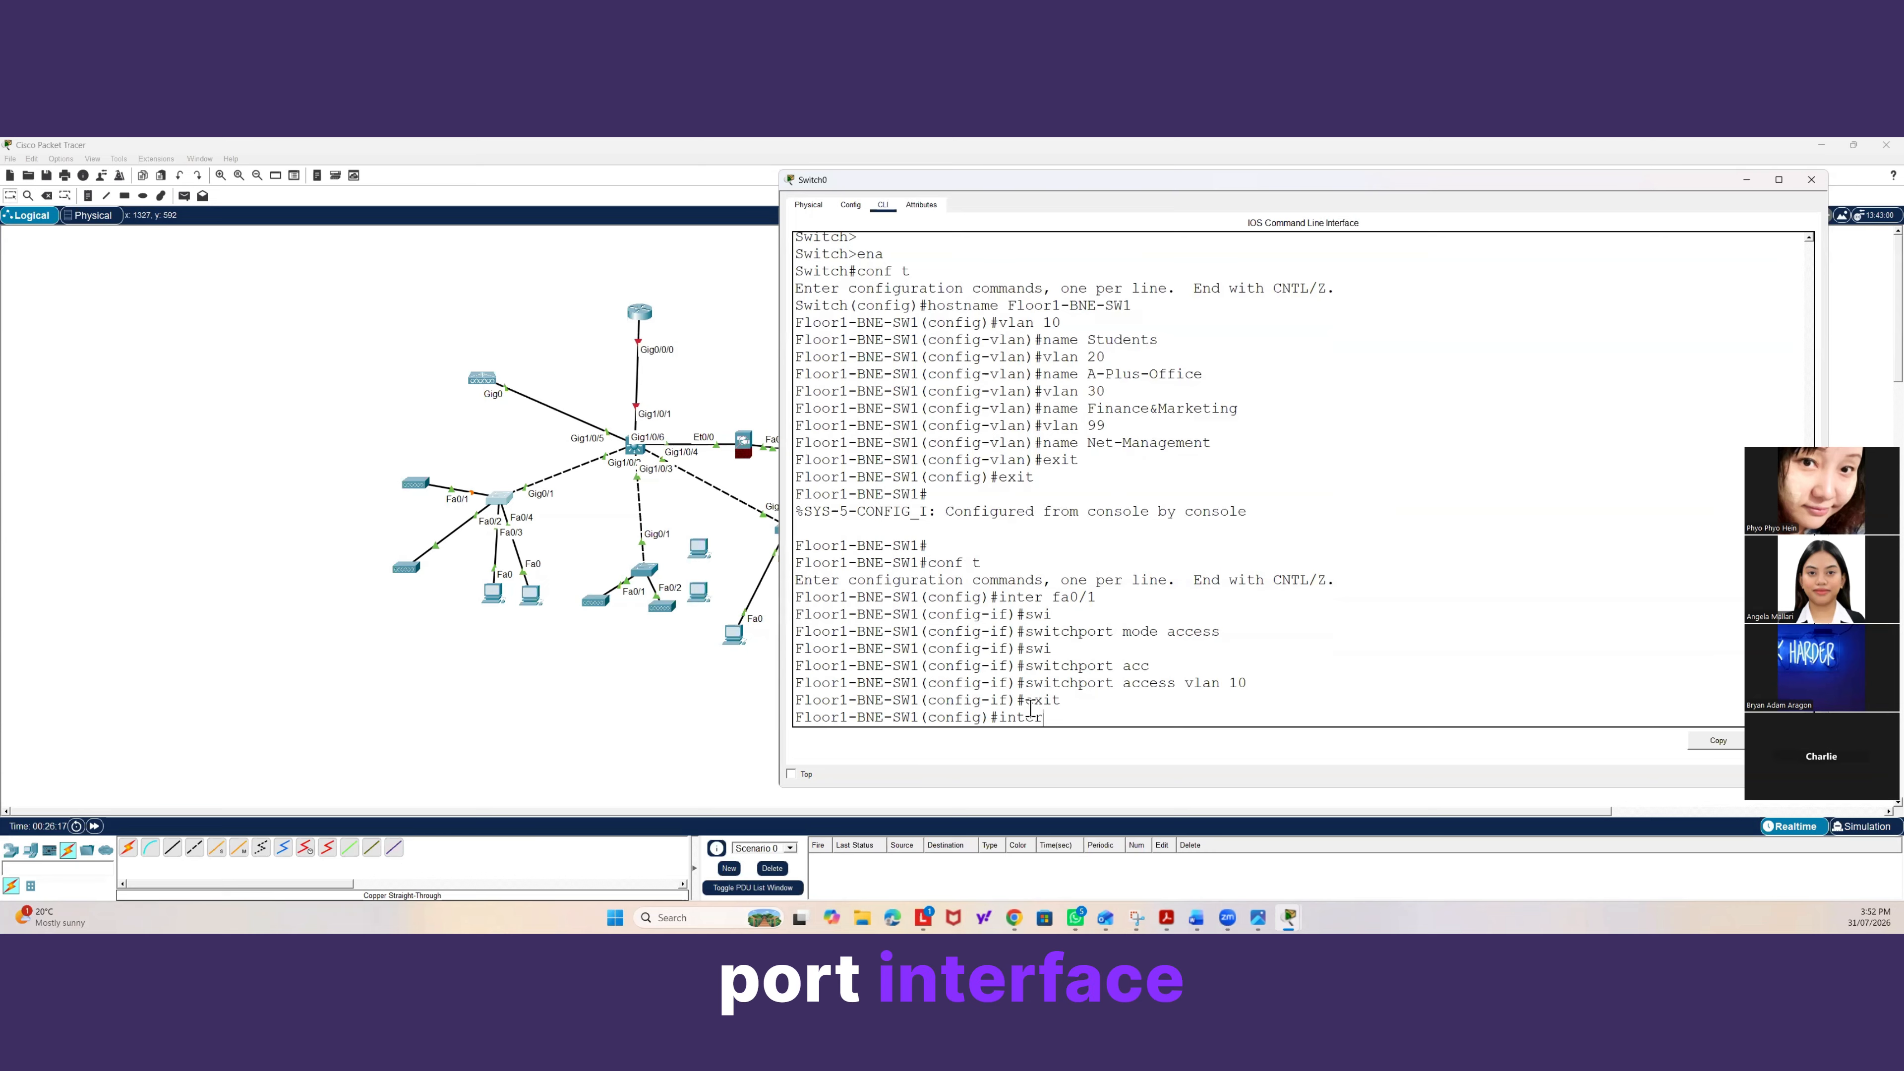
text( fa0/2)
key(Return)
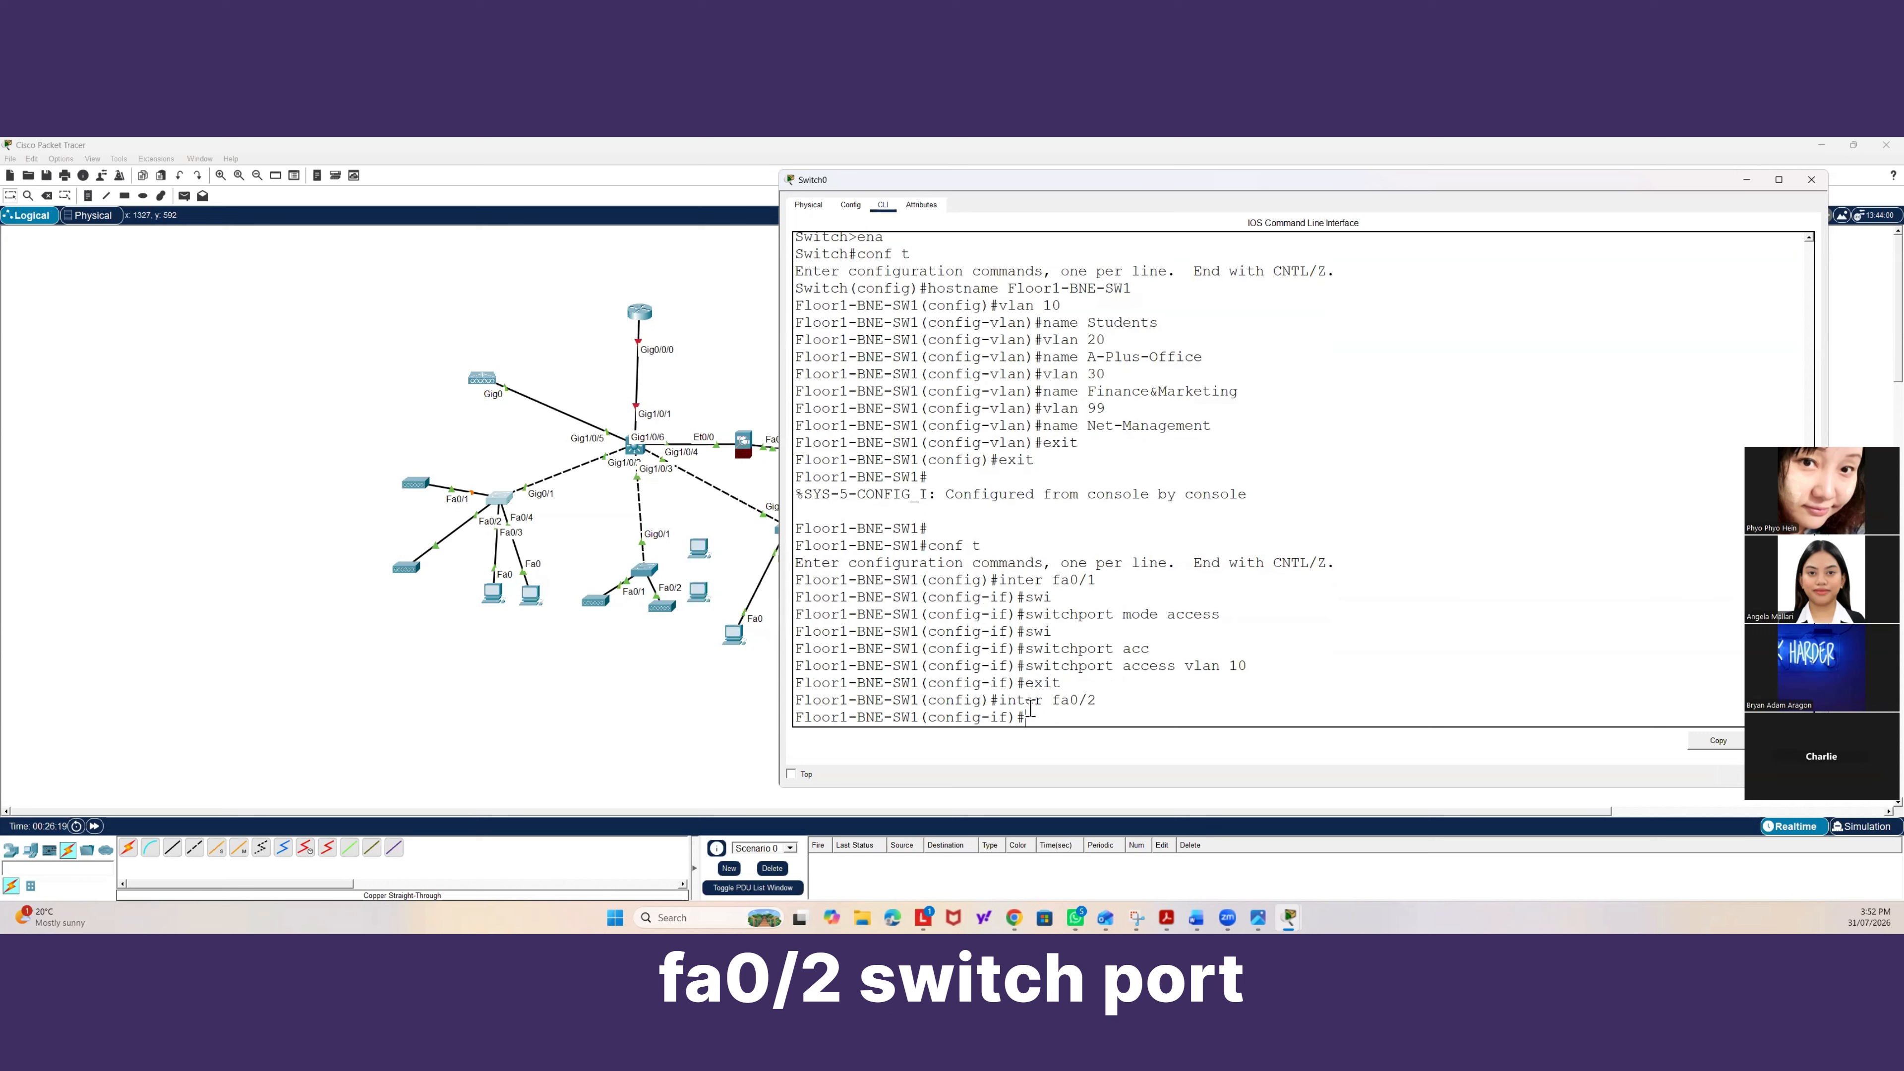
text(swi)
key(Tab)
text(mode acc)
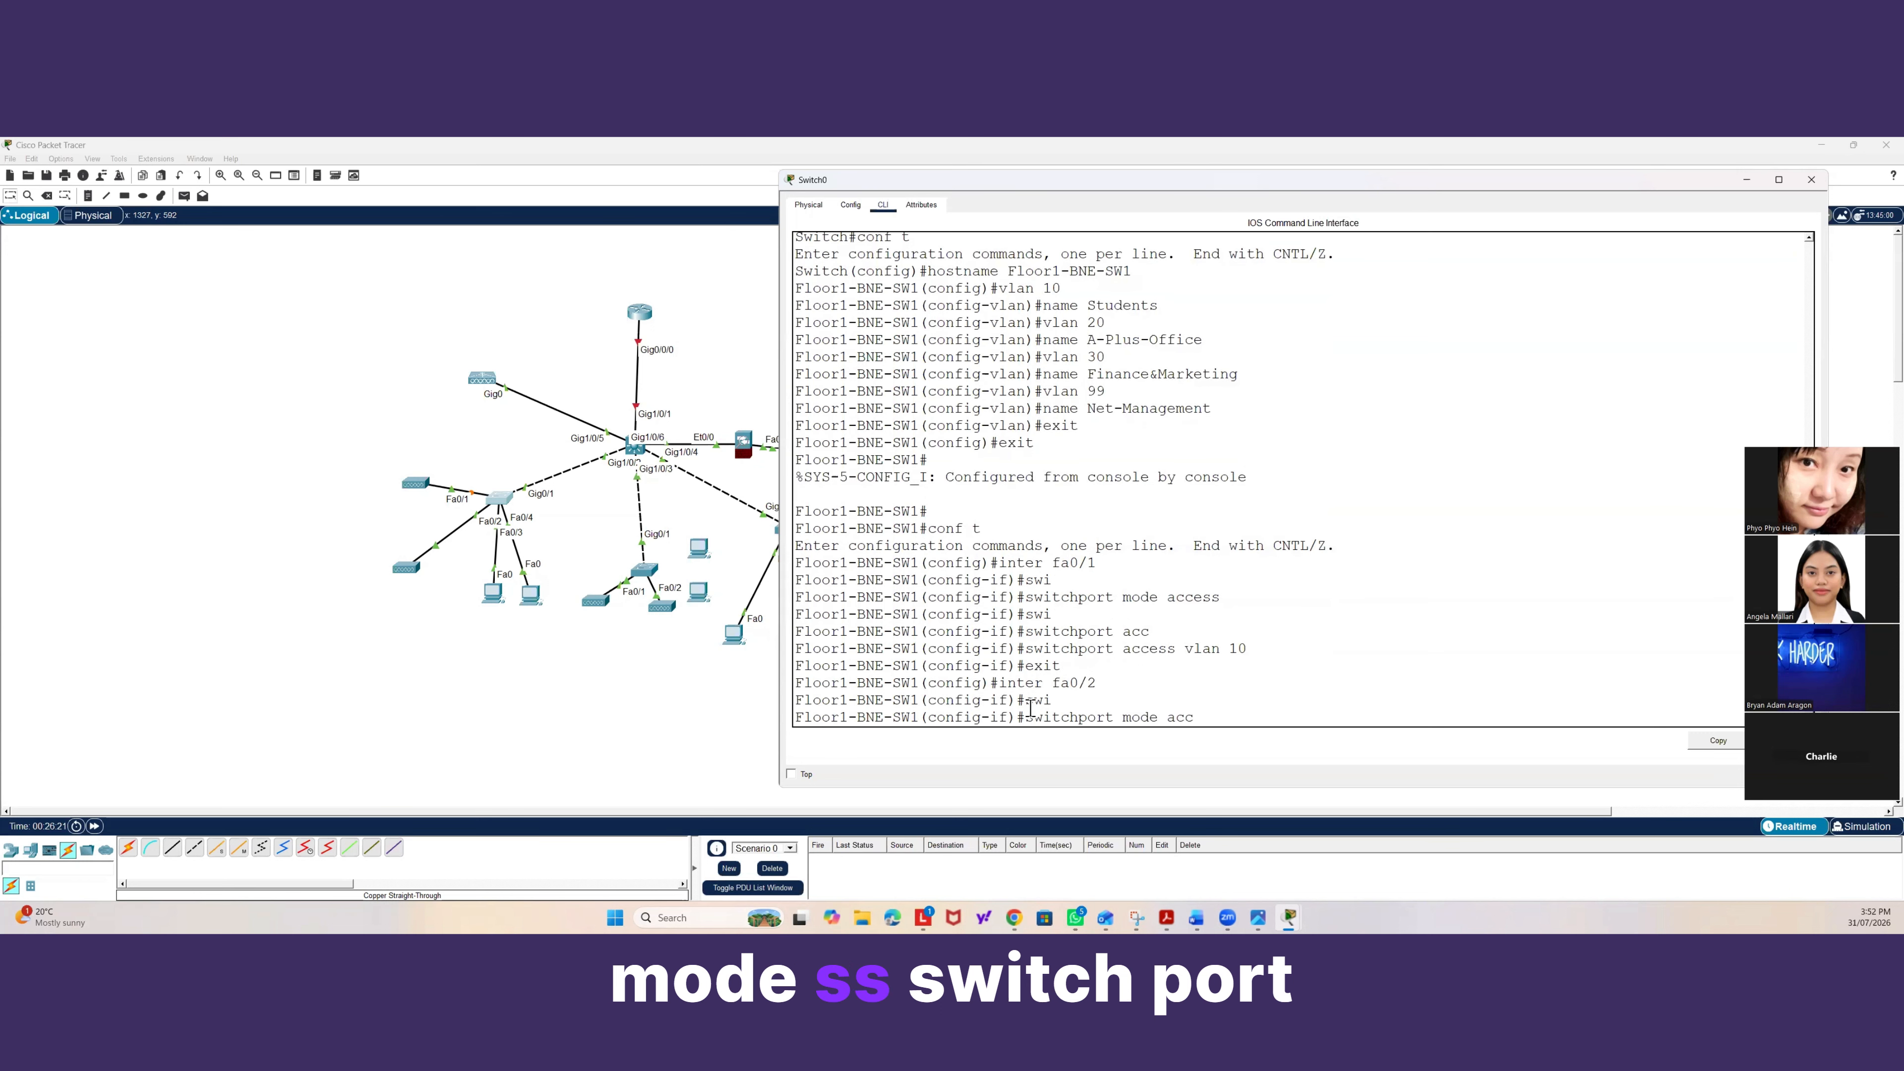
key(Tab)
key(Return)
text(swi)
key(Tab)
text(ac)
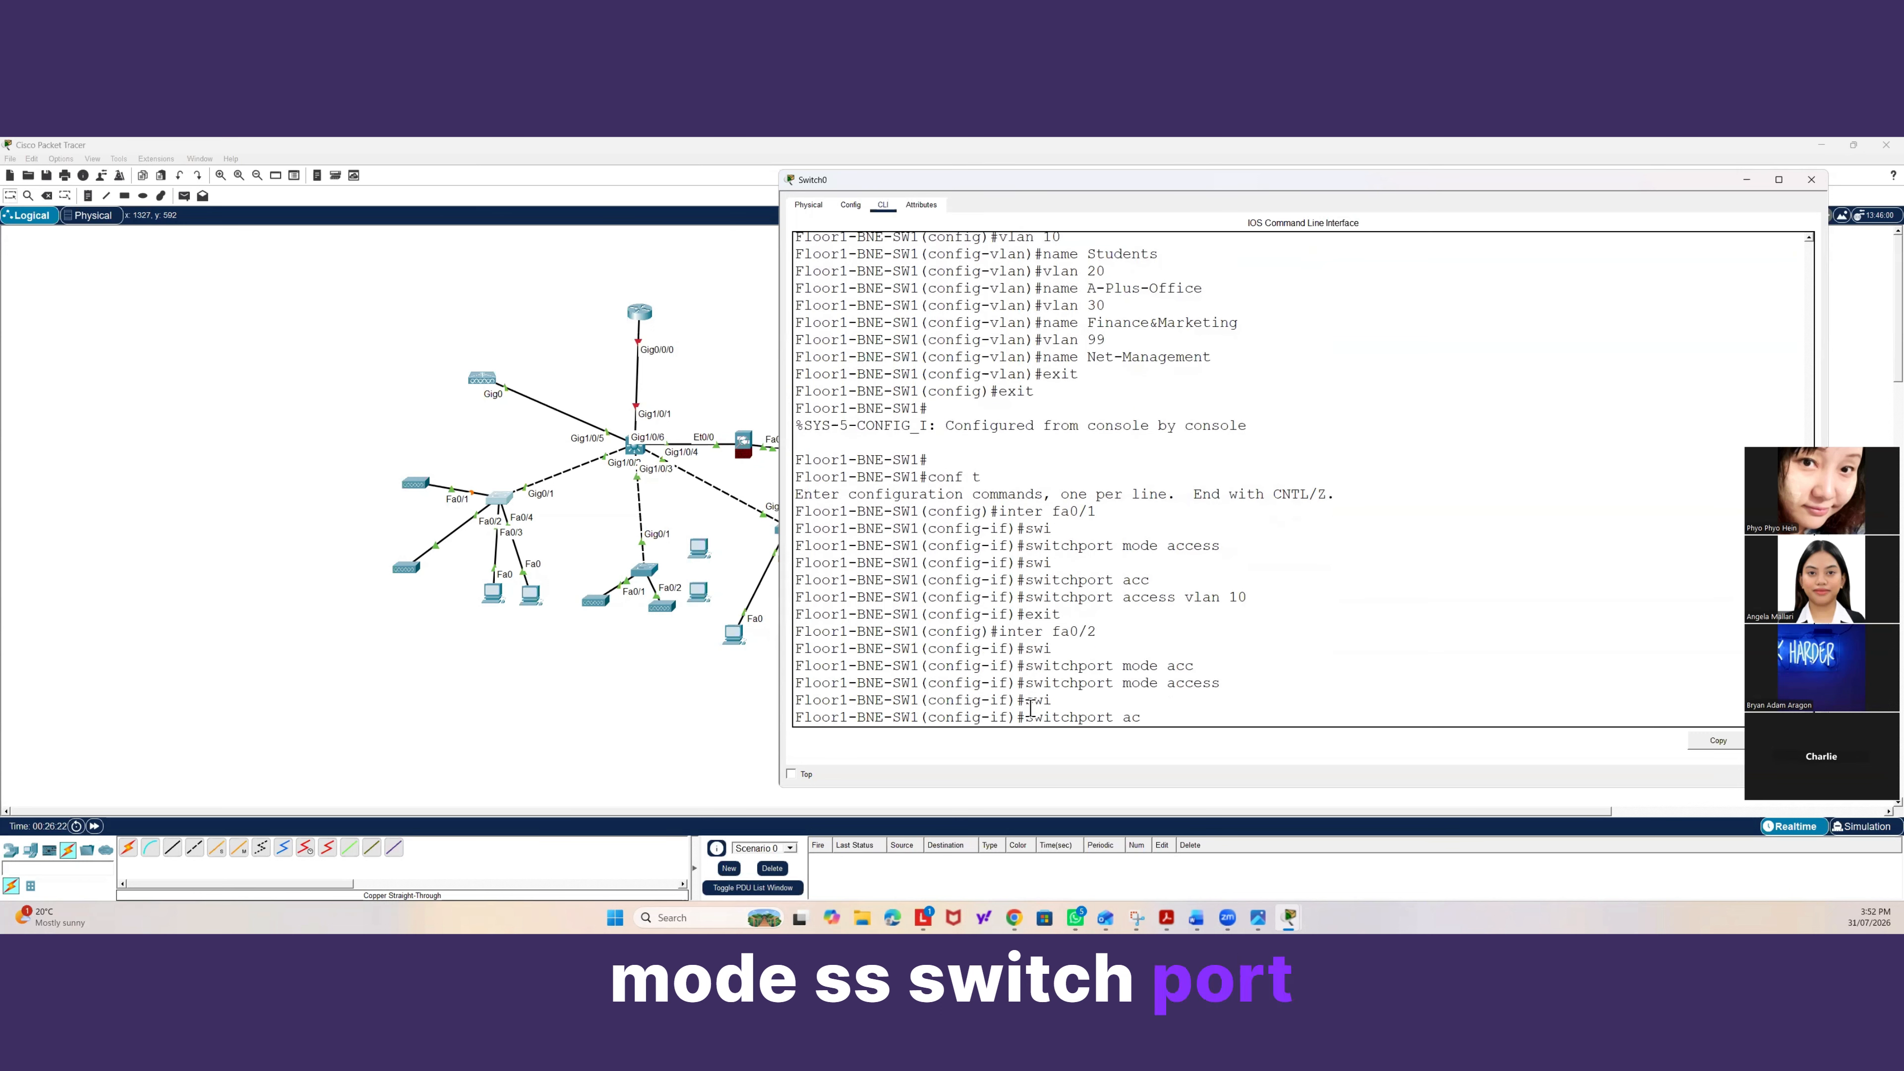
key(Tab)
text(vlan)
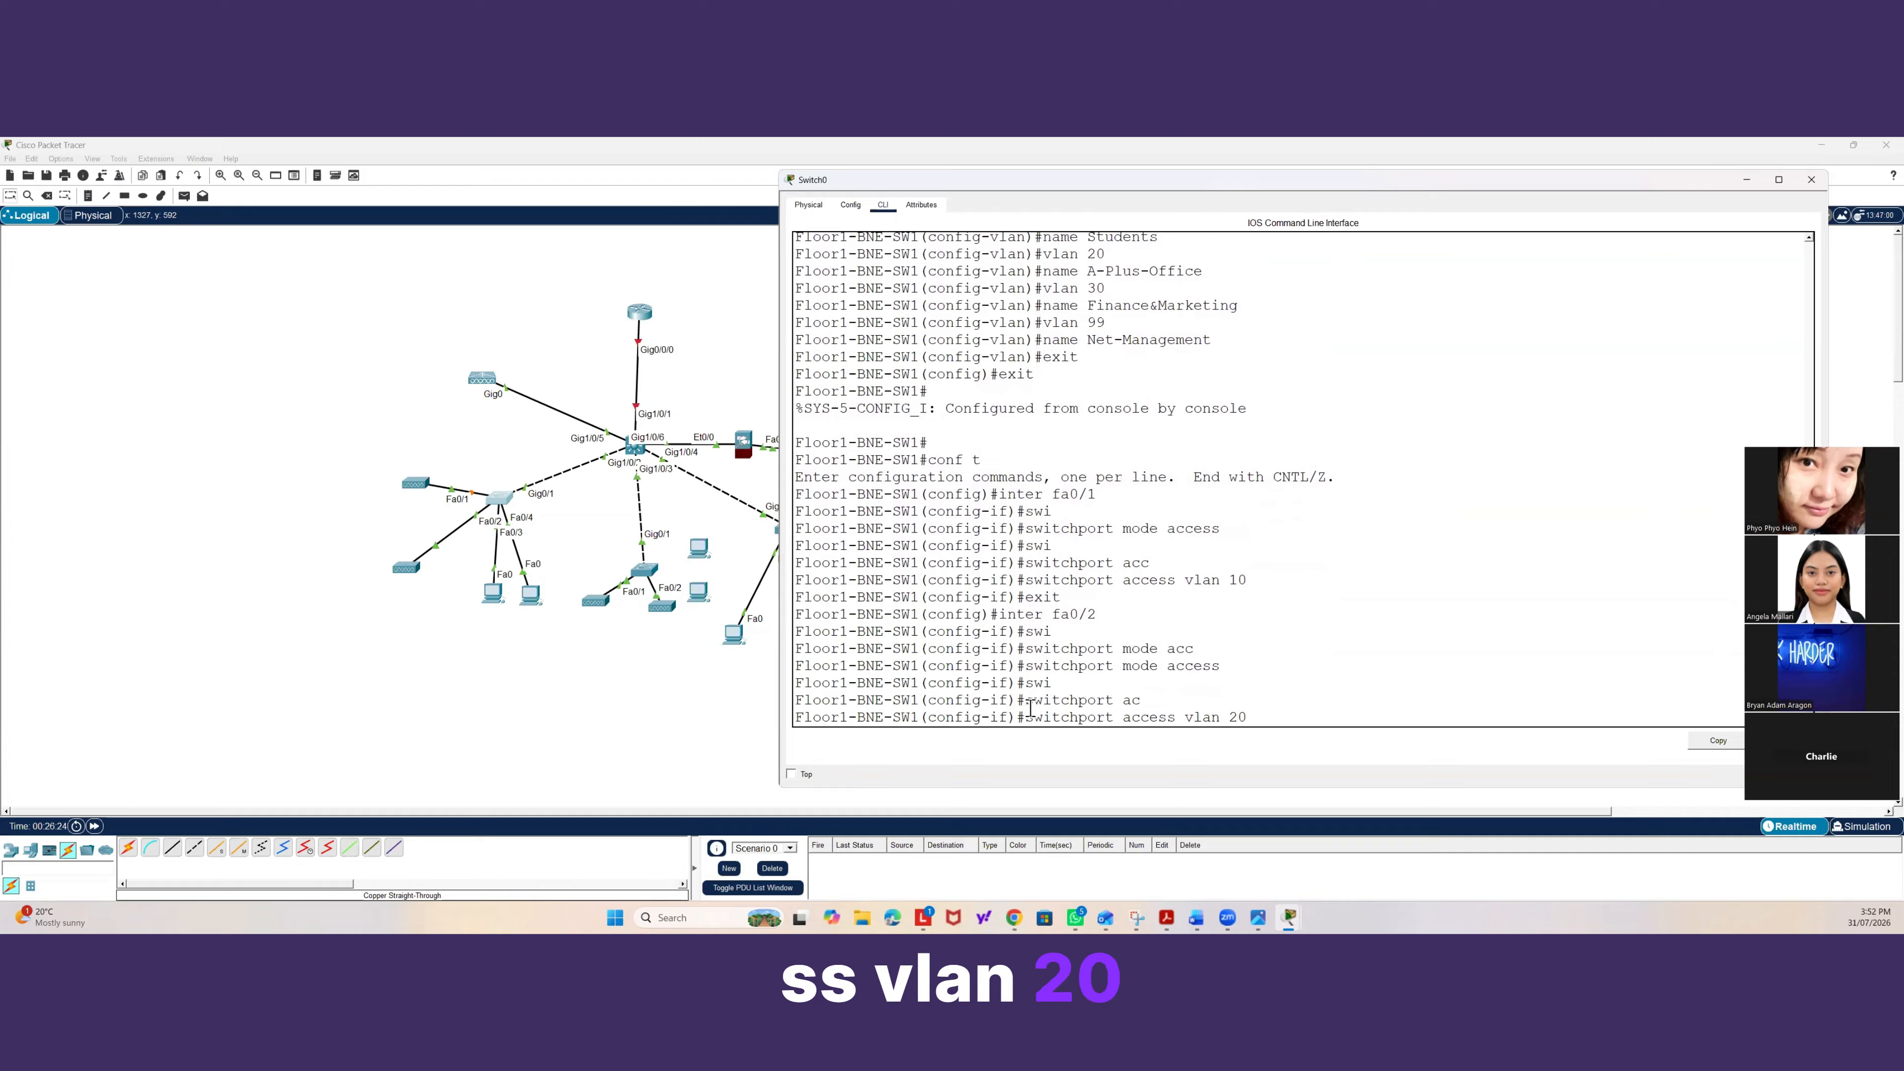
key(Return)
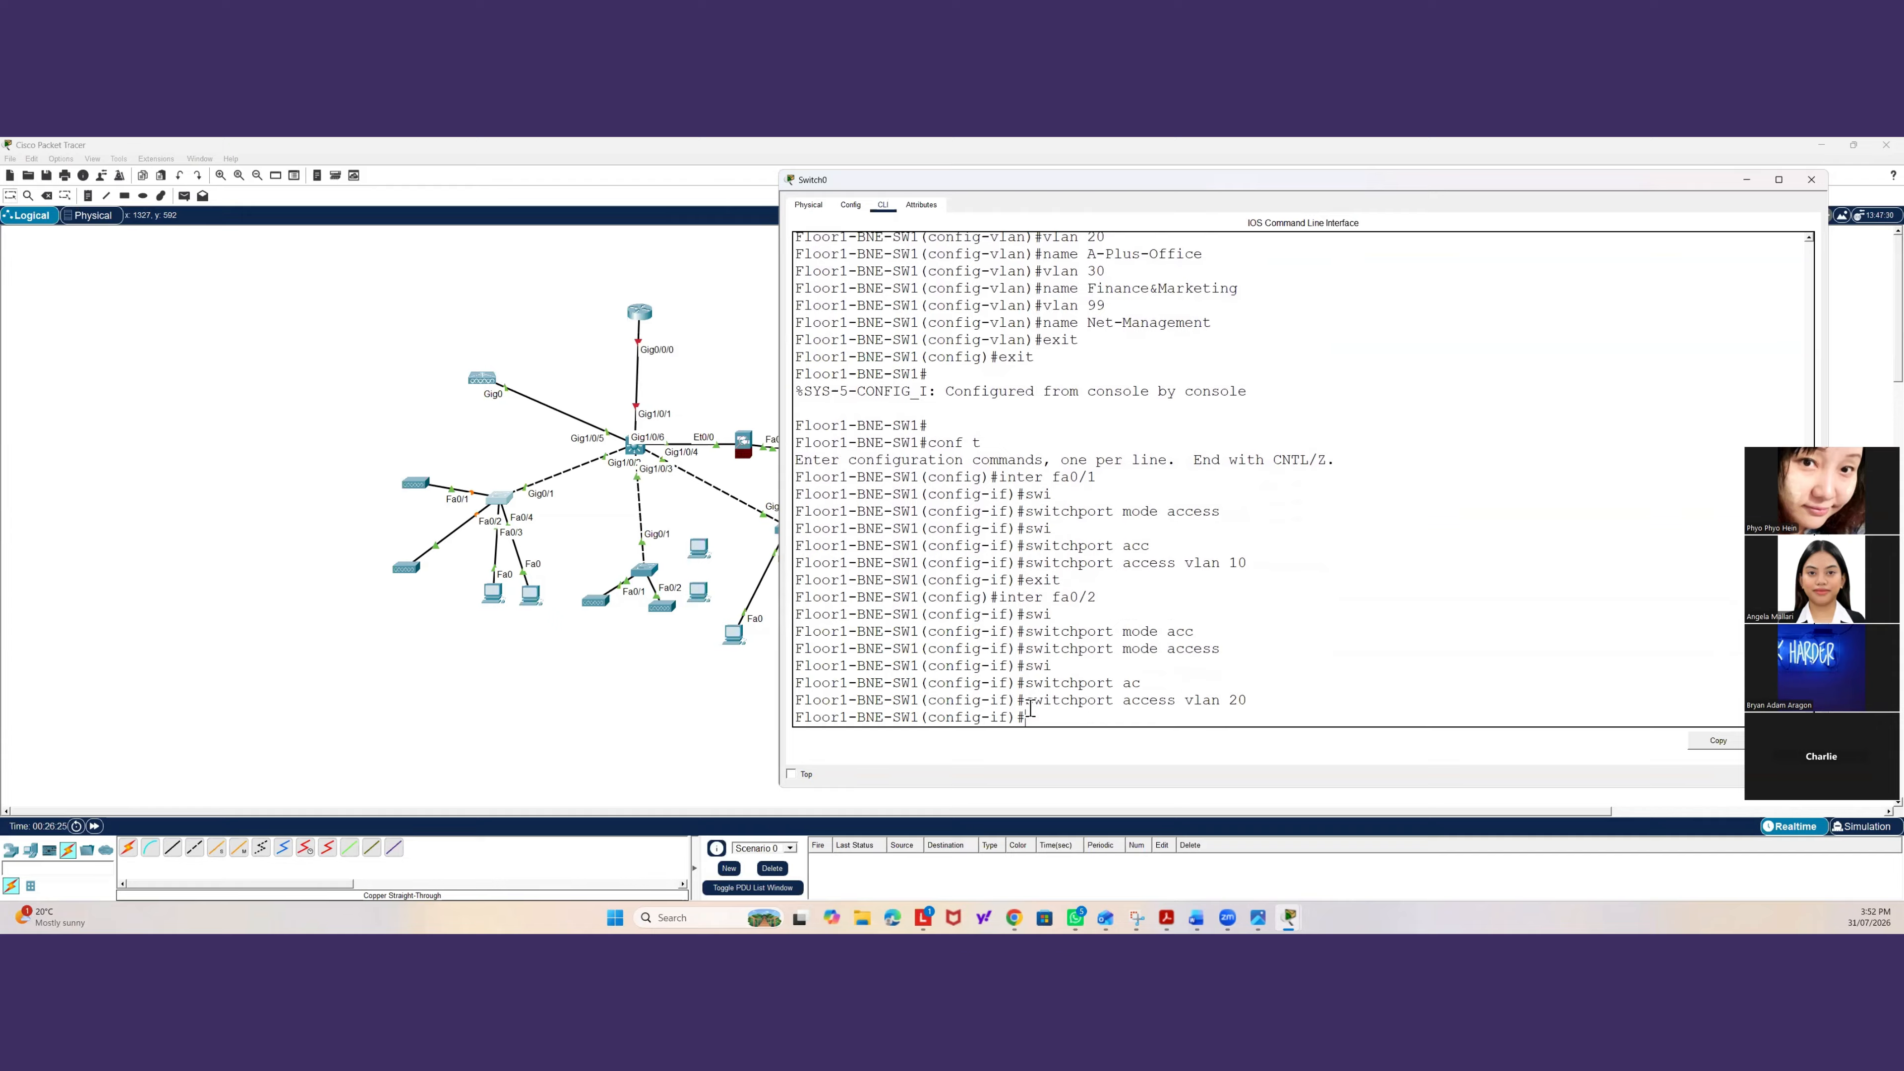
Open the PC below the access switch, shift its icon slightly left, and return to the switch's command line.
click(495, 590)
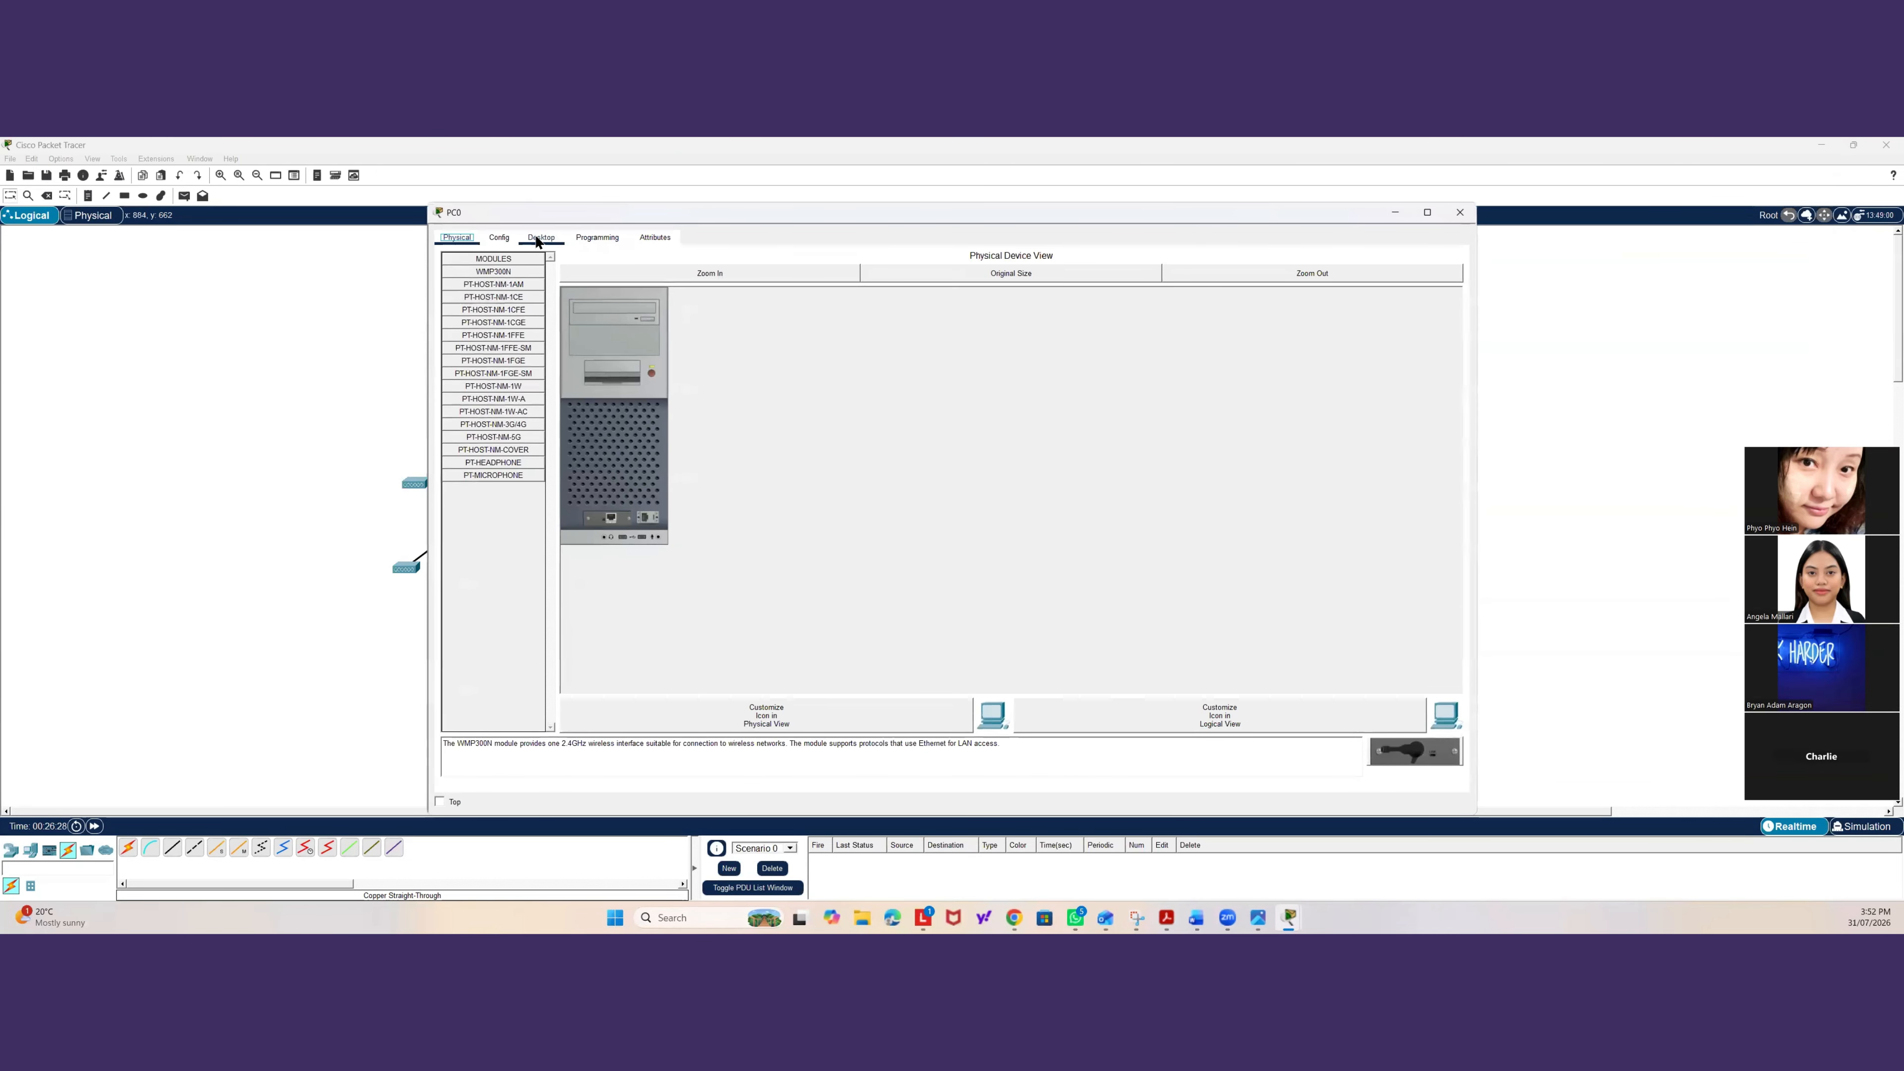
drag(810, 221, 1055, 233)
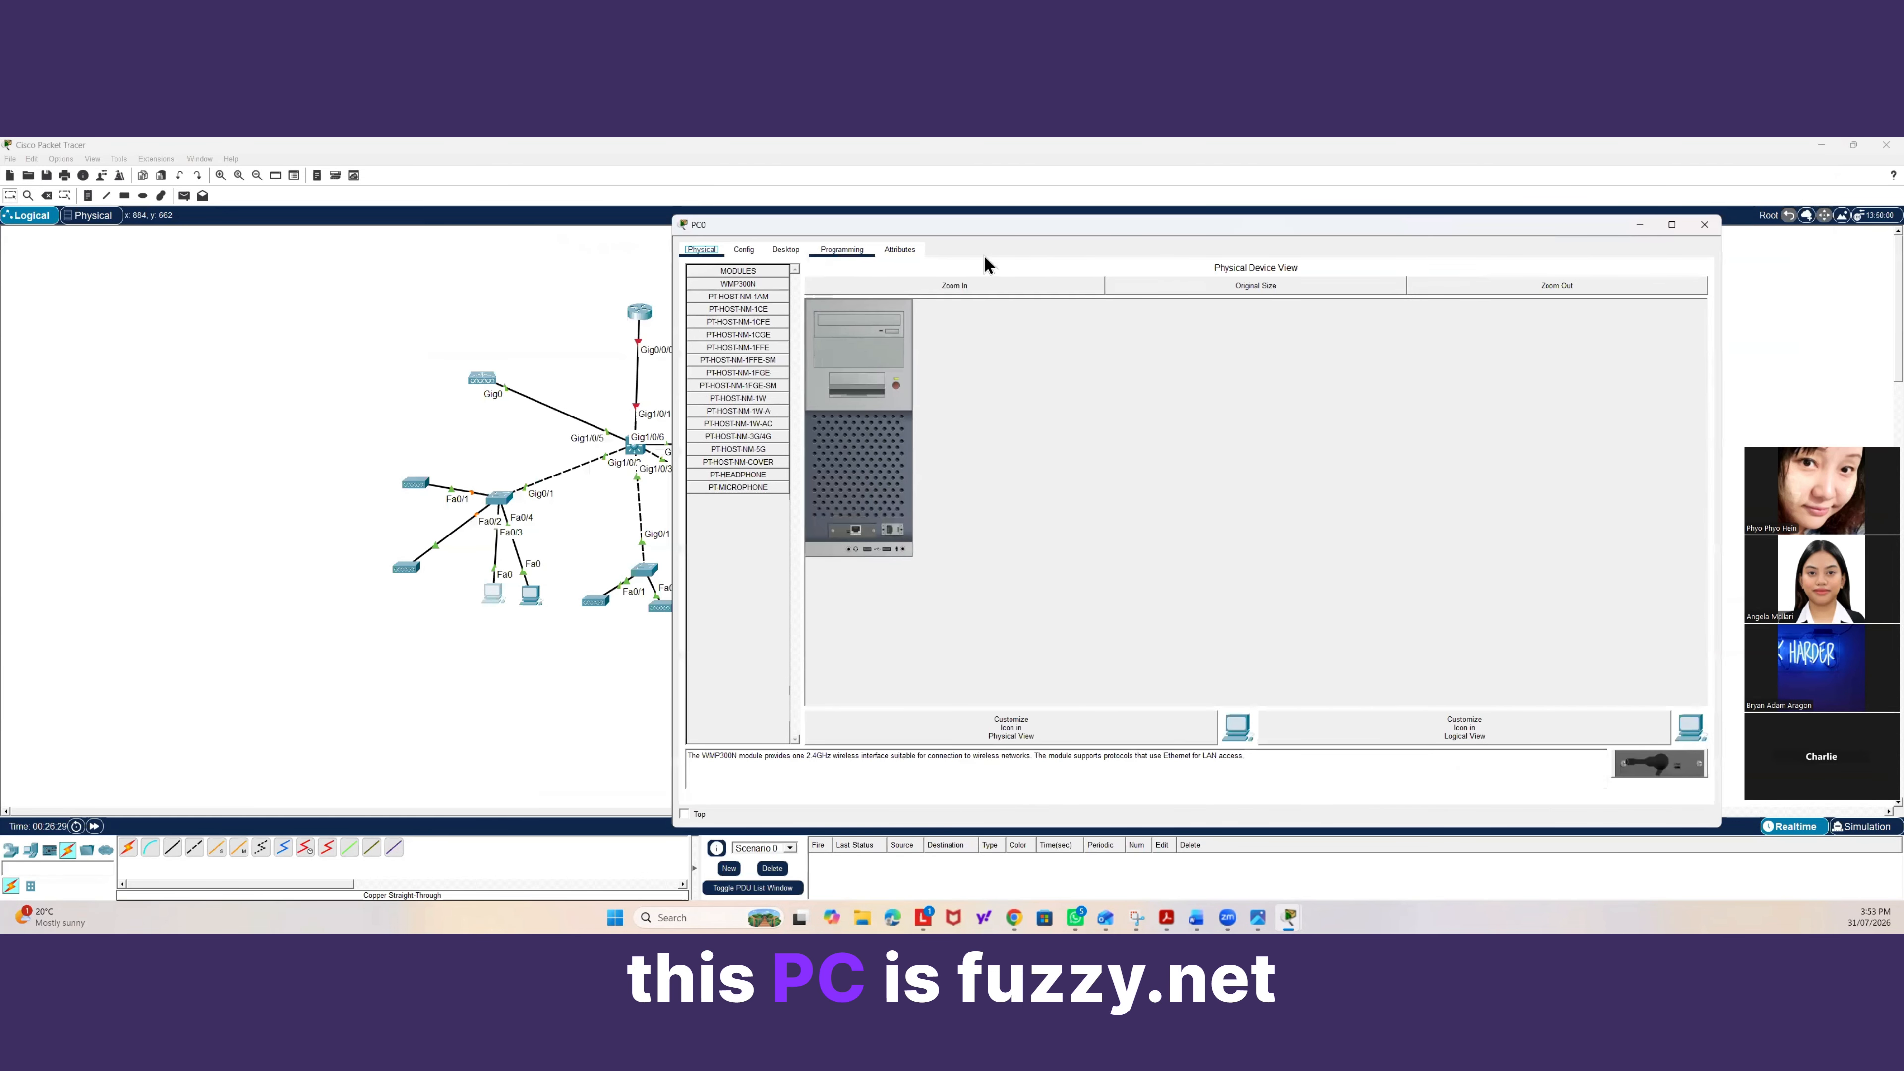
drag(491, 592, 466, 598)
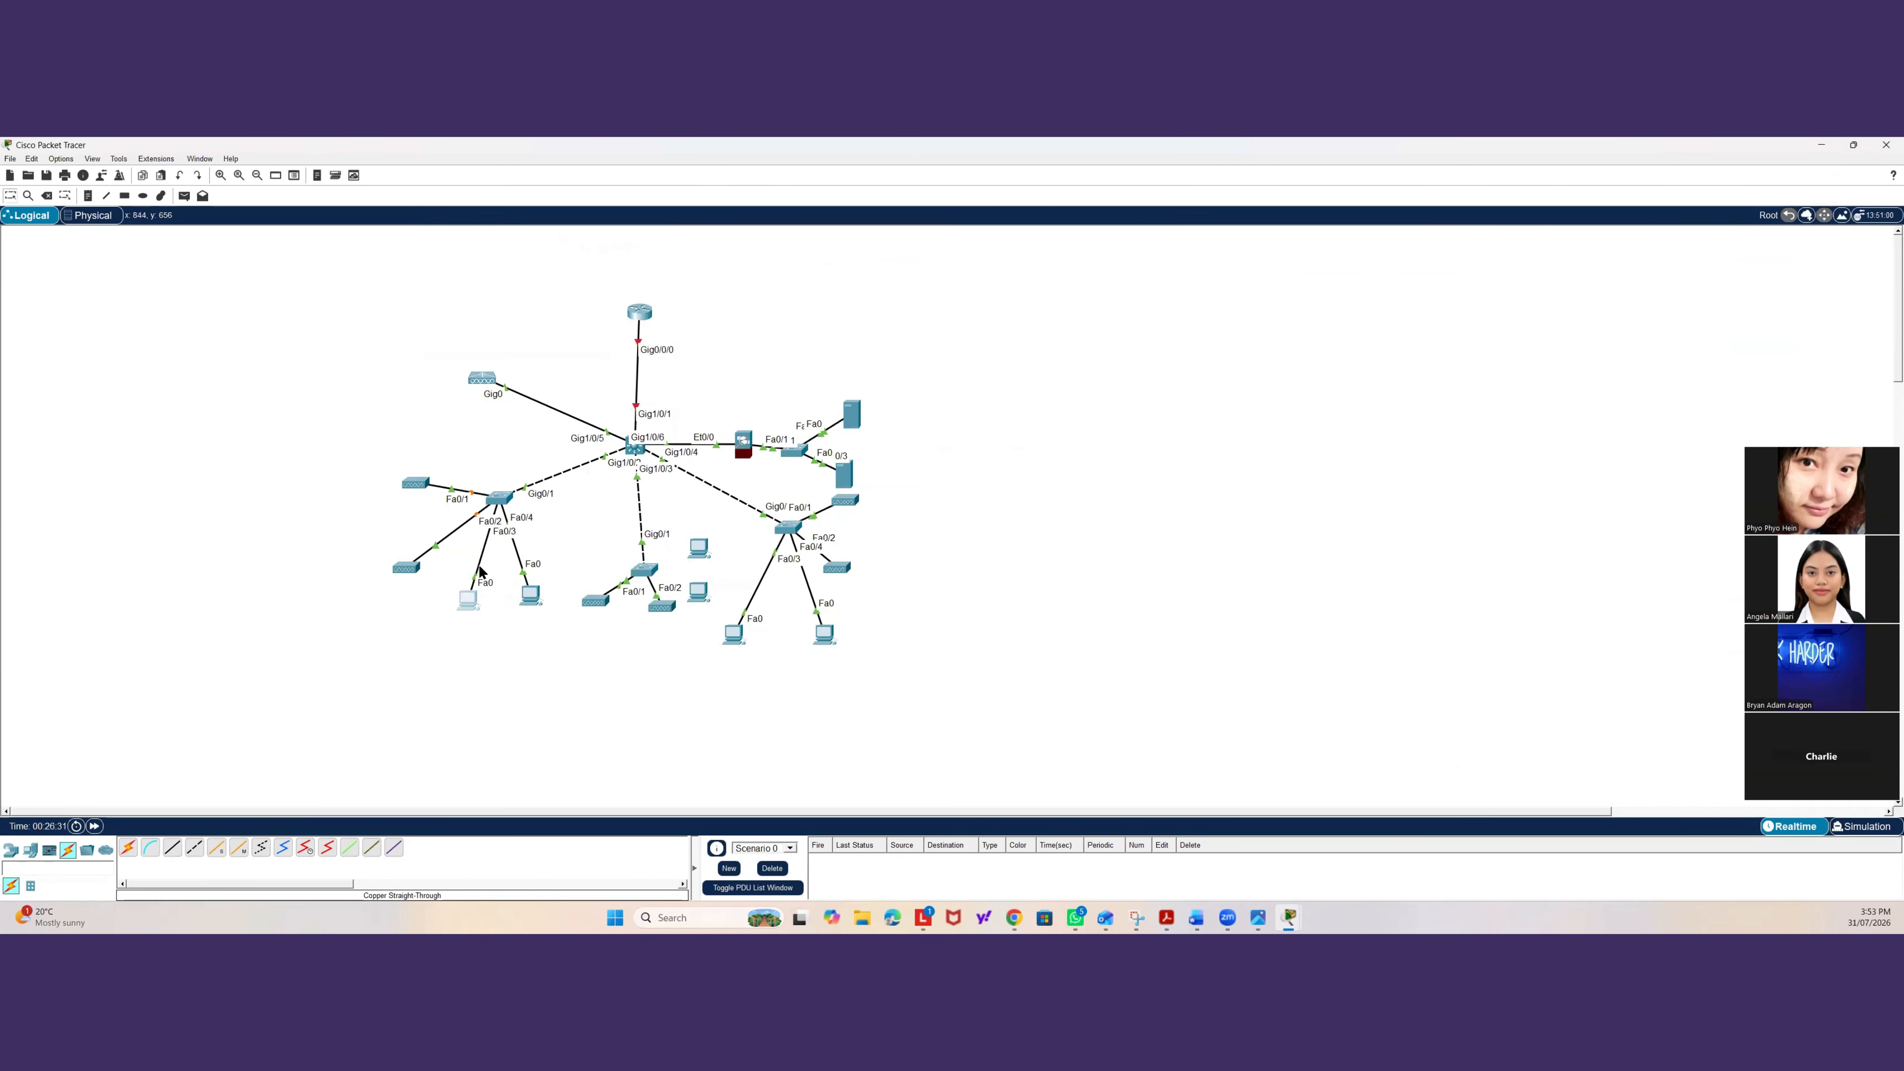
click(500, 502)
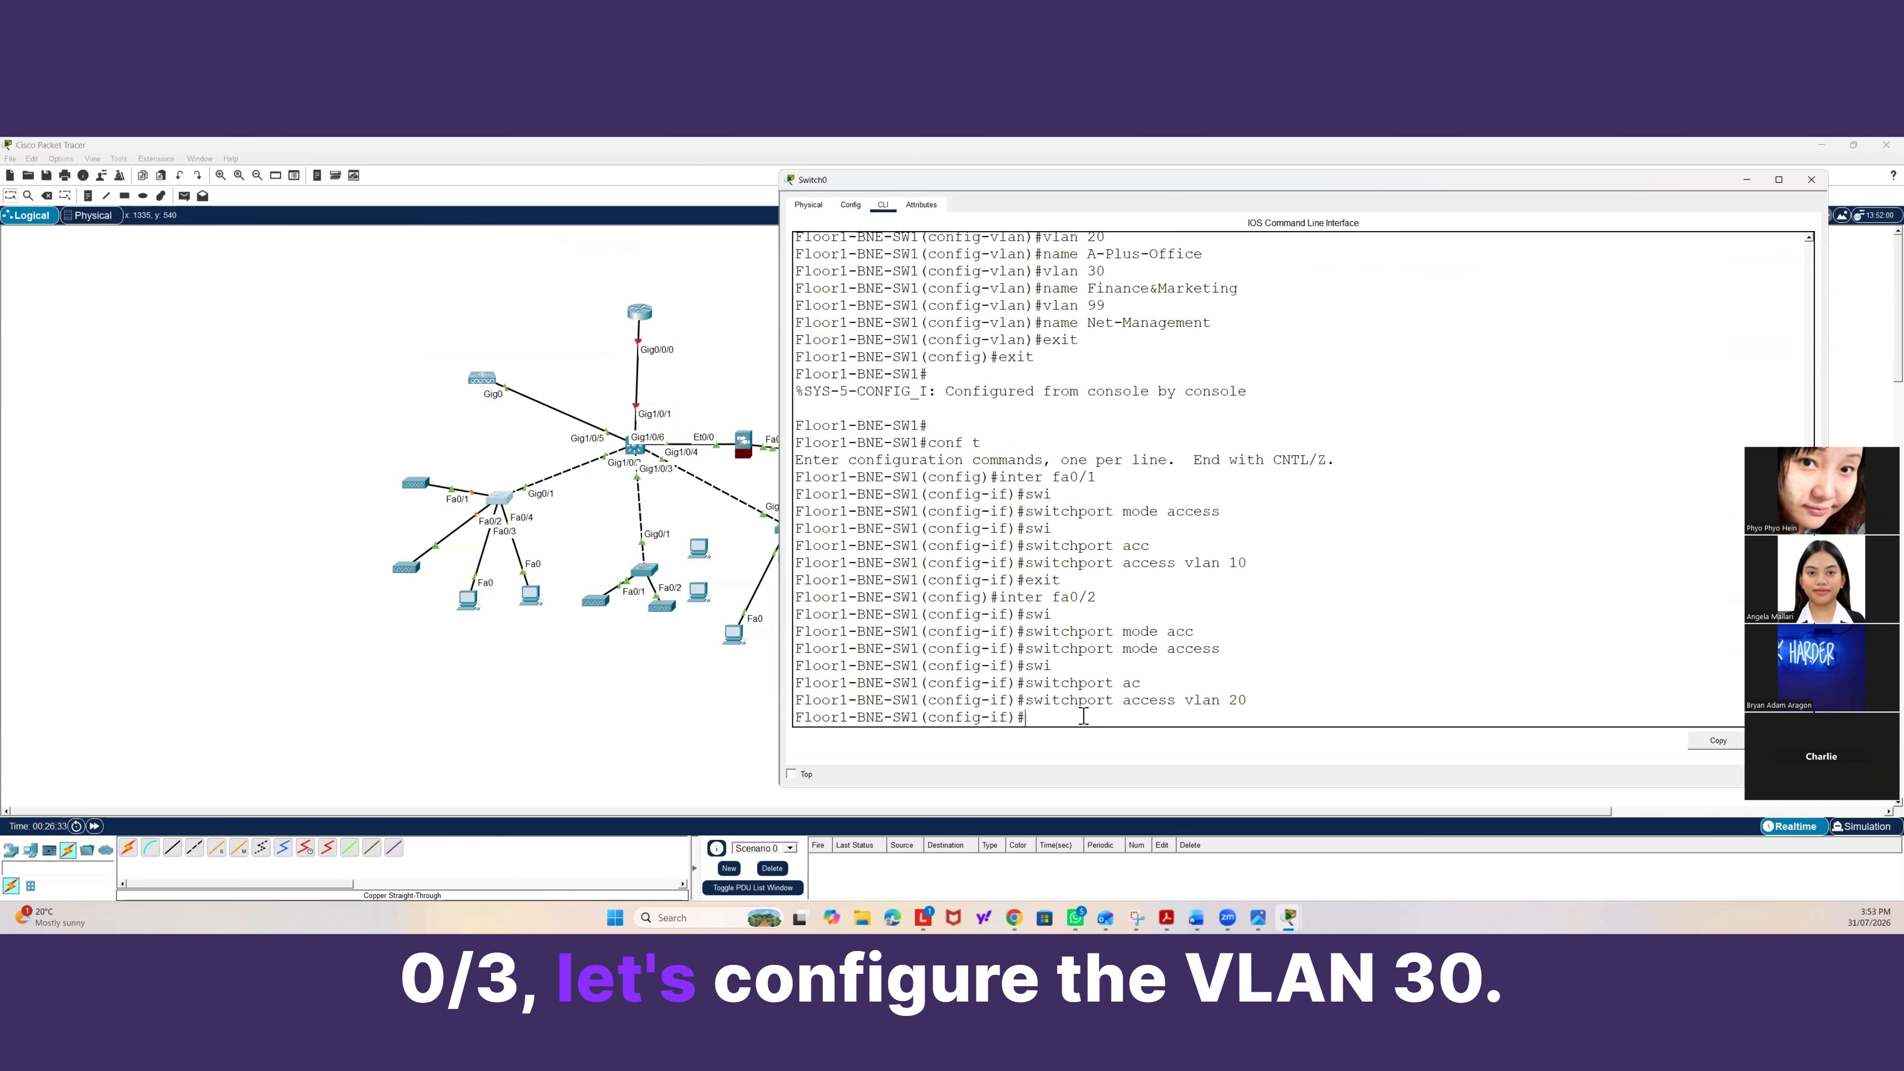
Set interface fa0/3 as an access port assigned to VLAN 20.
text(exit)
key(Return)
text(inte)
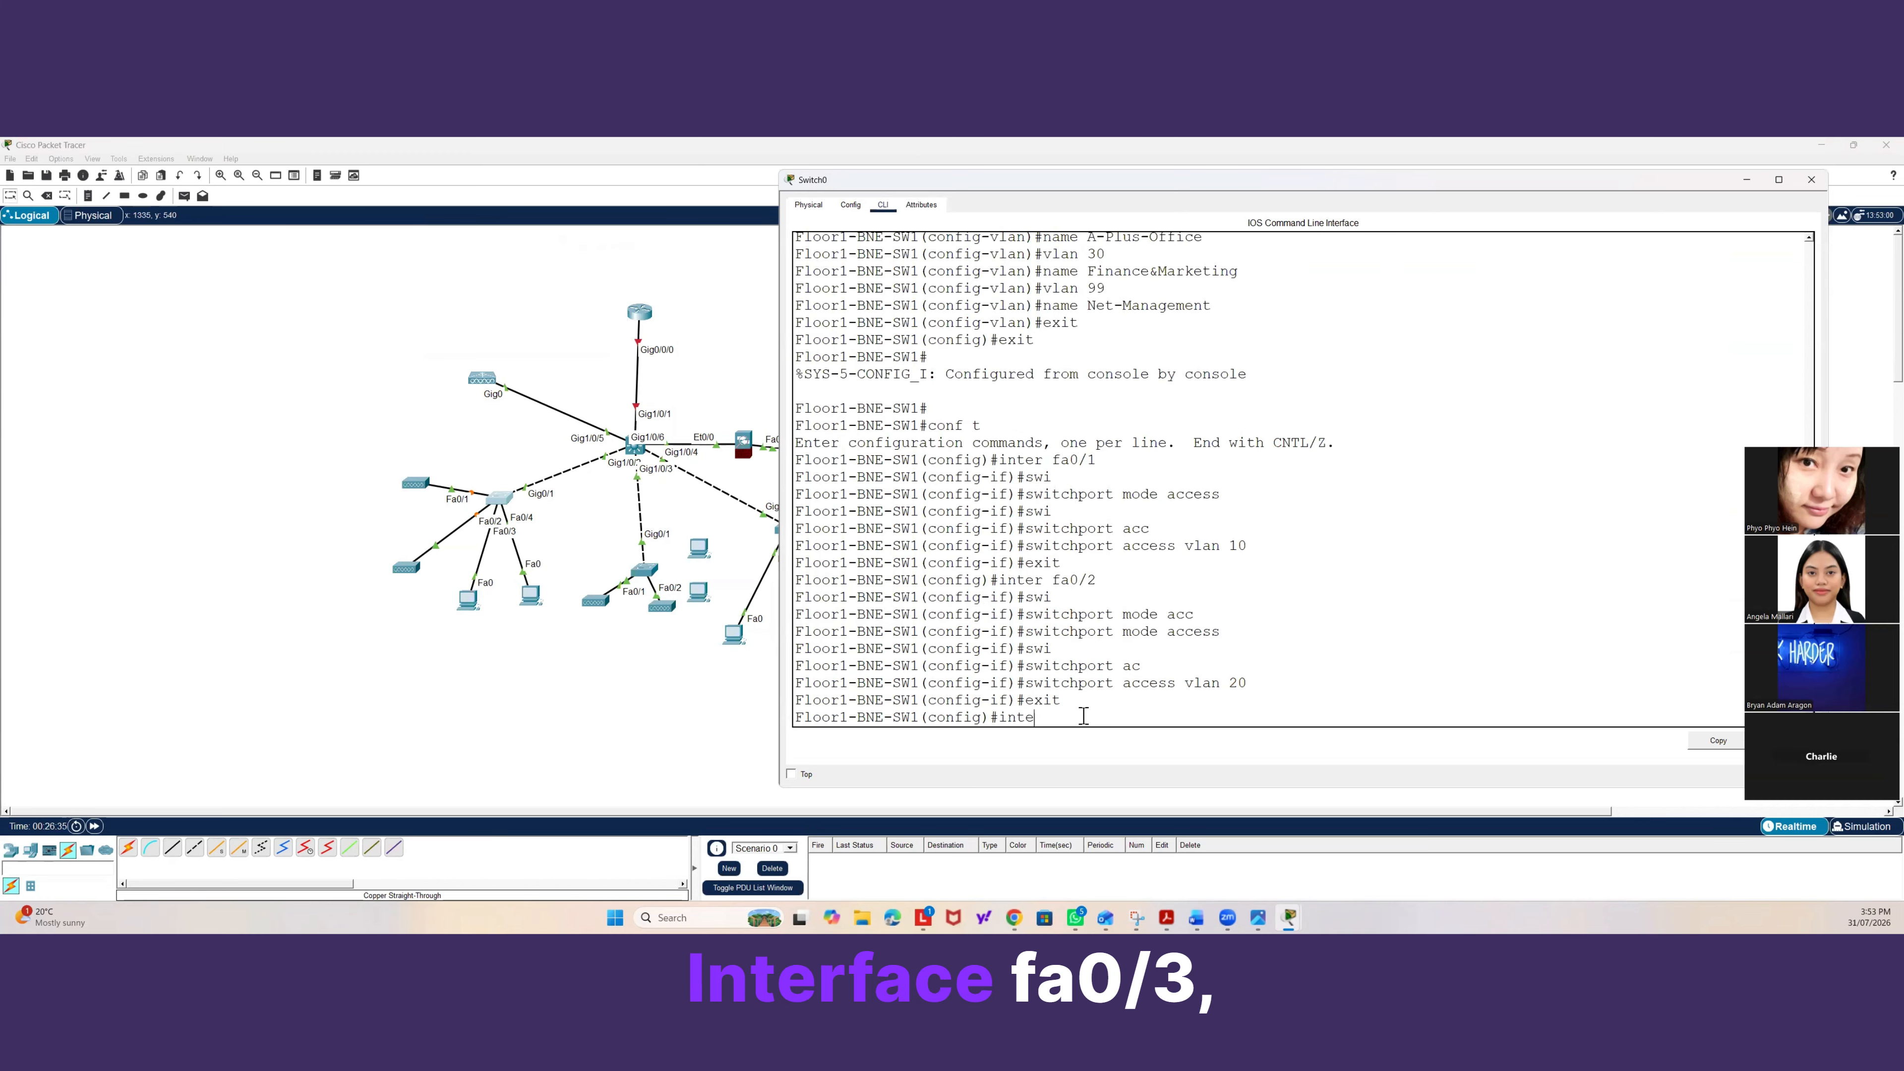
text(r fa0/3)
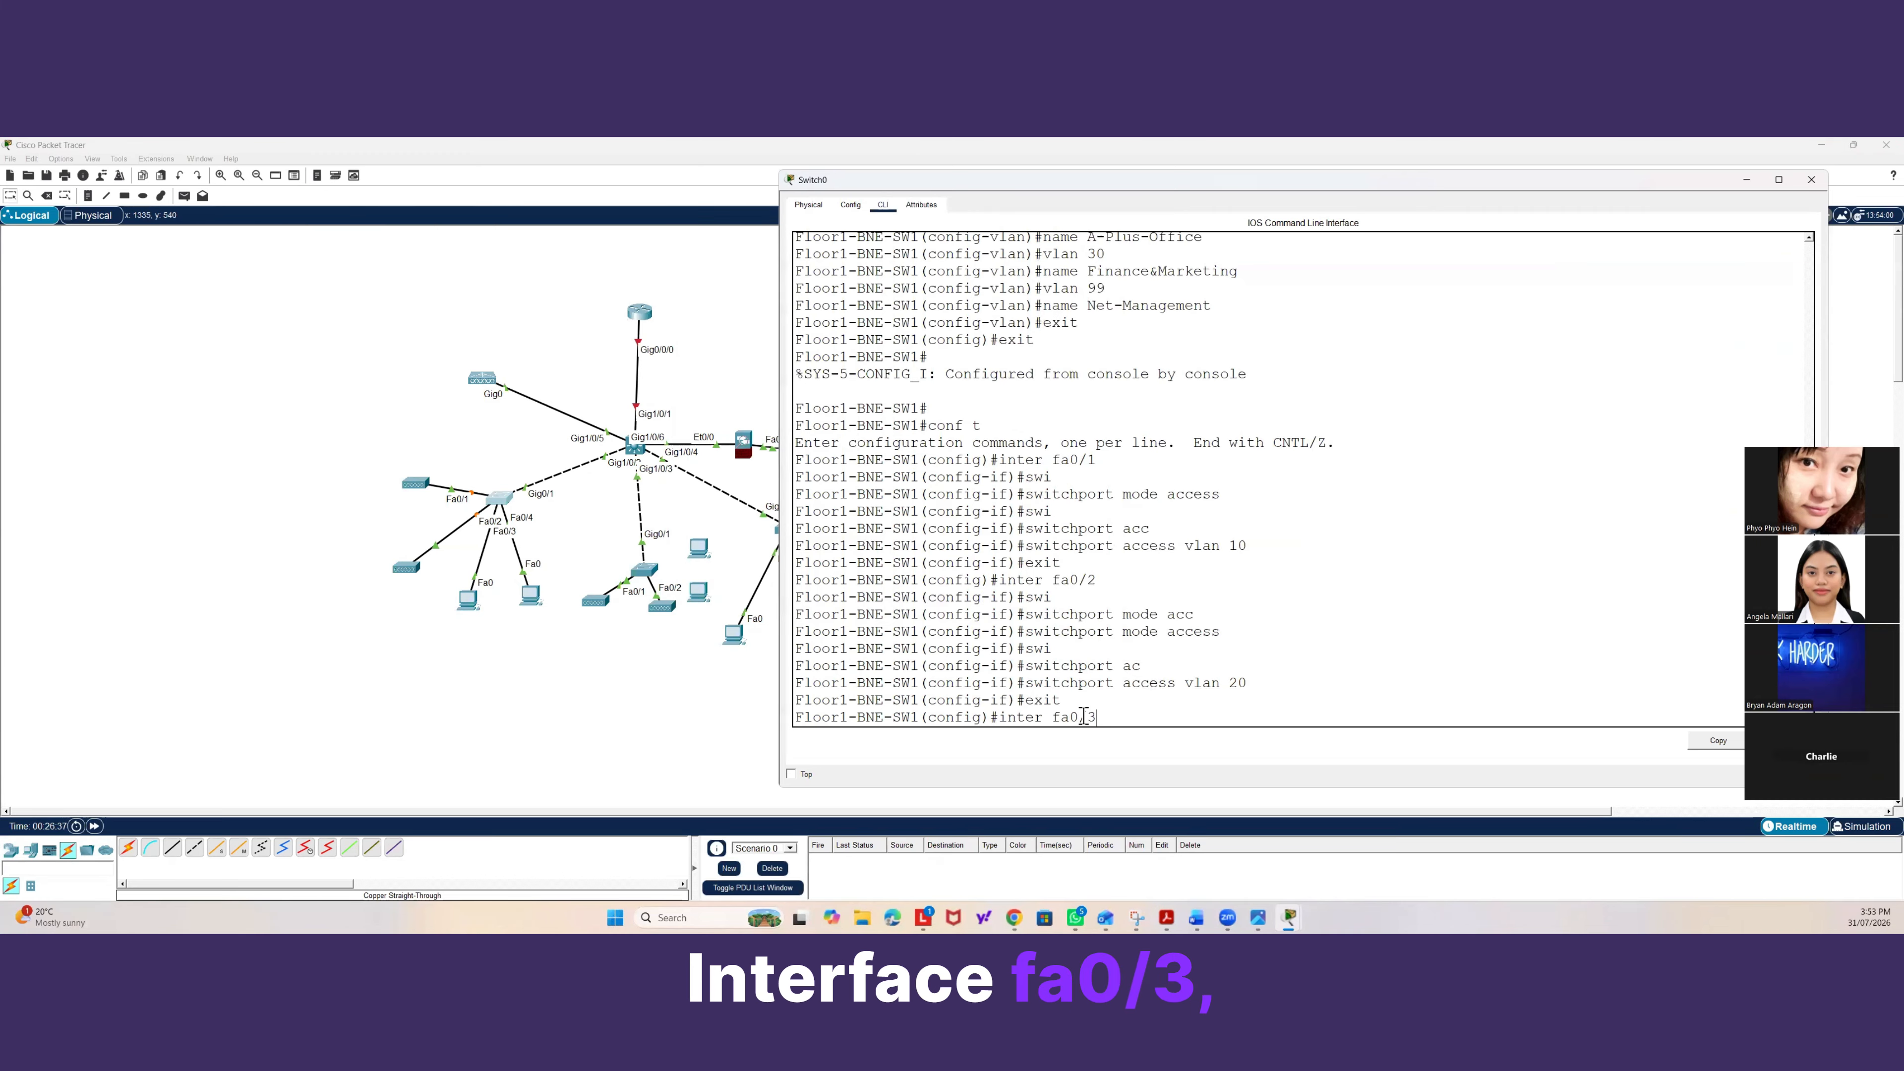
key(Return)
text(swi)
key(Tab)
text(mode a)
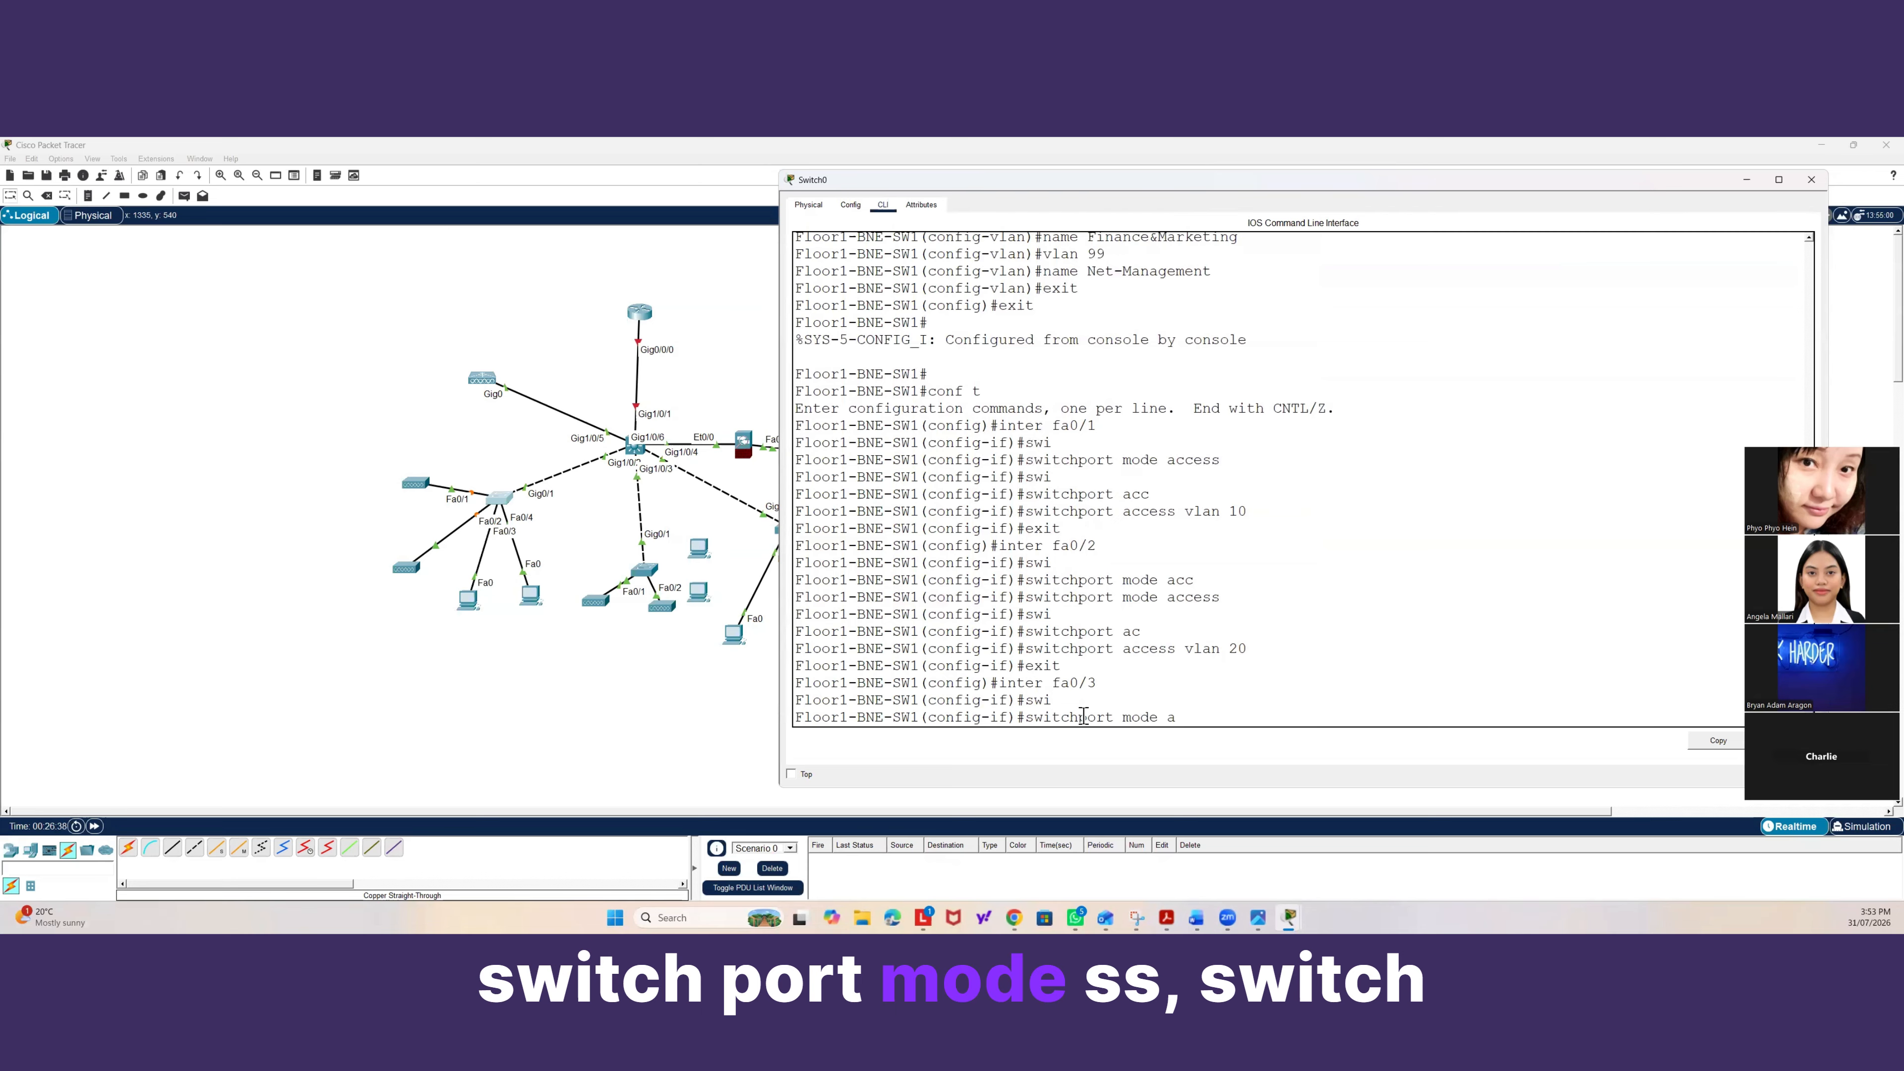
text(c)
key(Tab)
key(Return)
text(swi)
key(Tab)
text(ac)
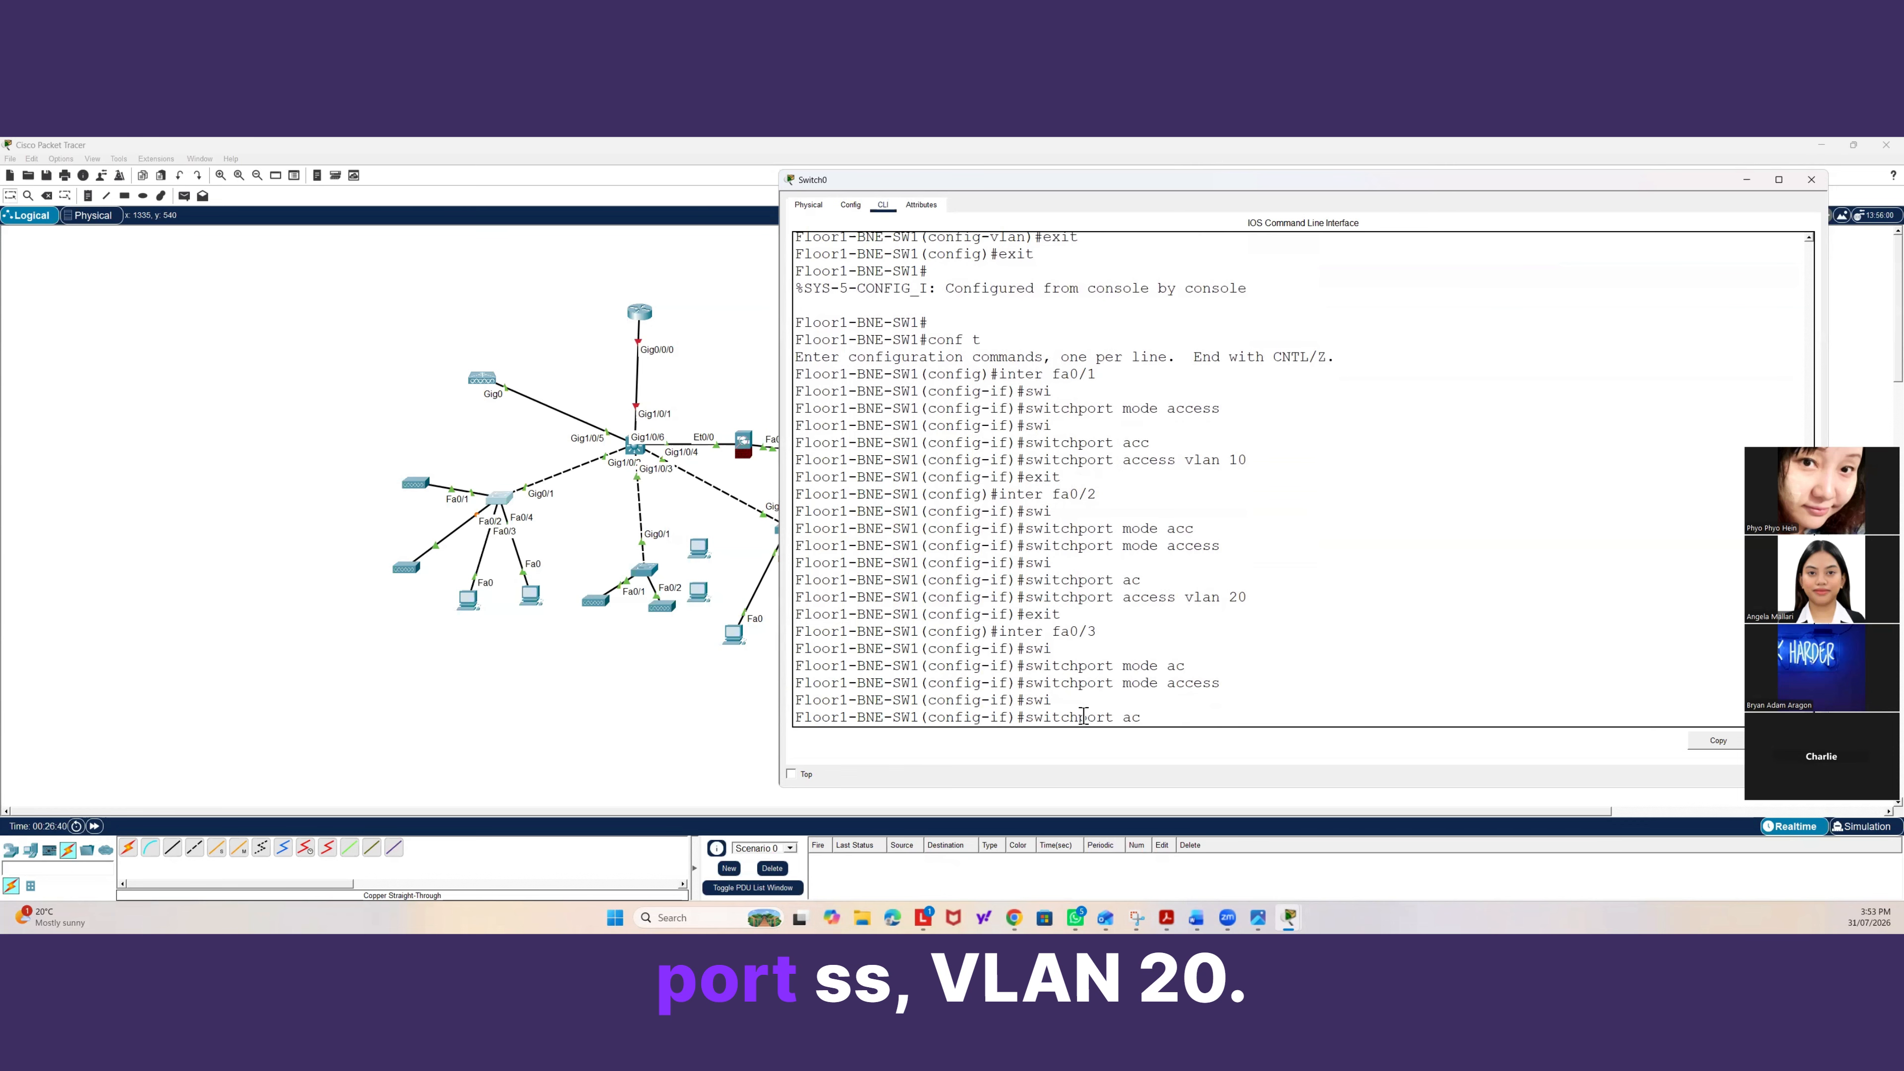
key(Tab)
text(vlan 20)
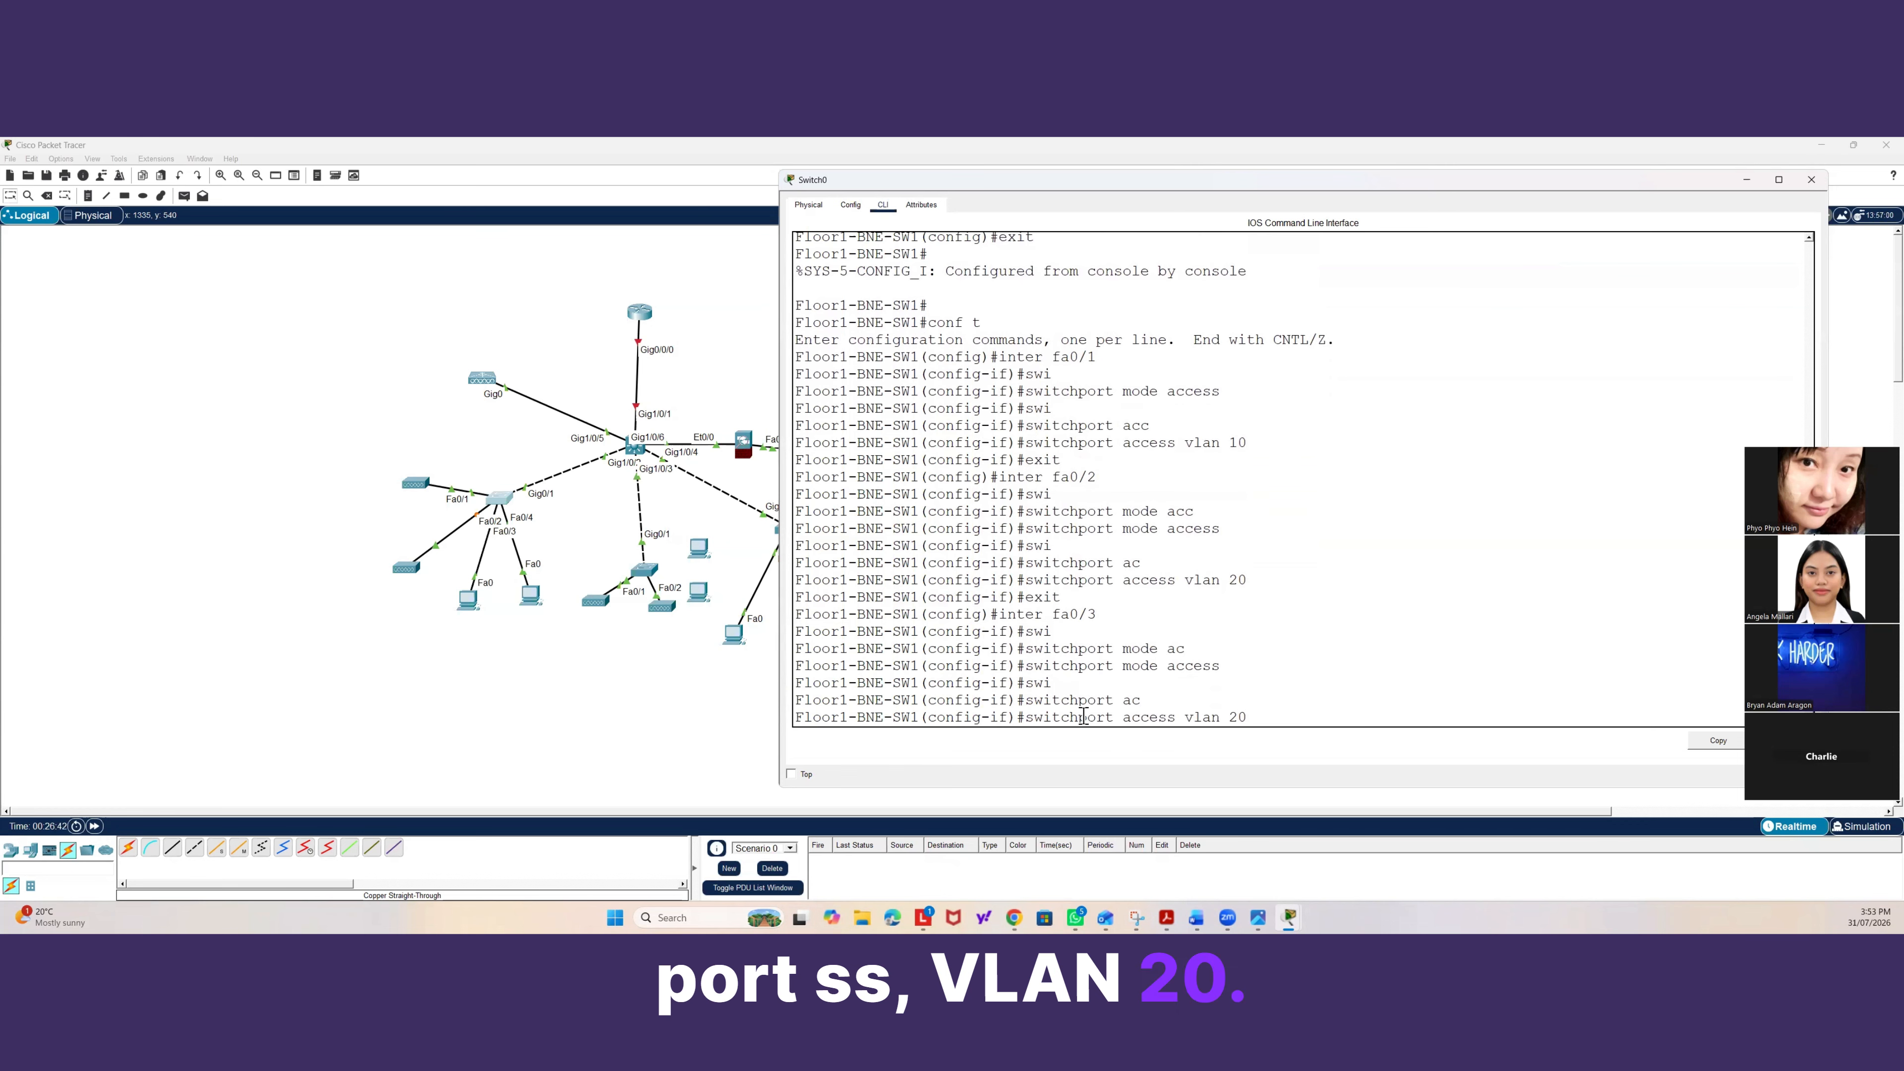
key(Return)
text(s)
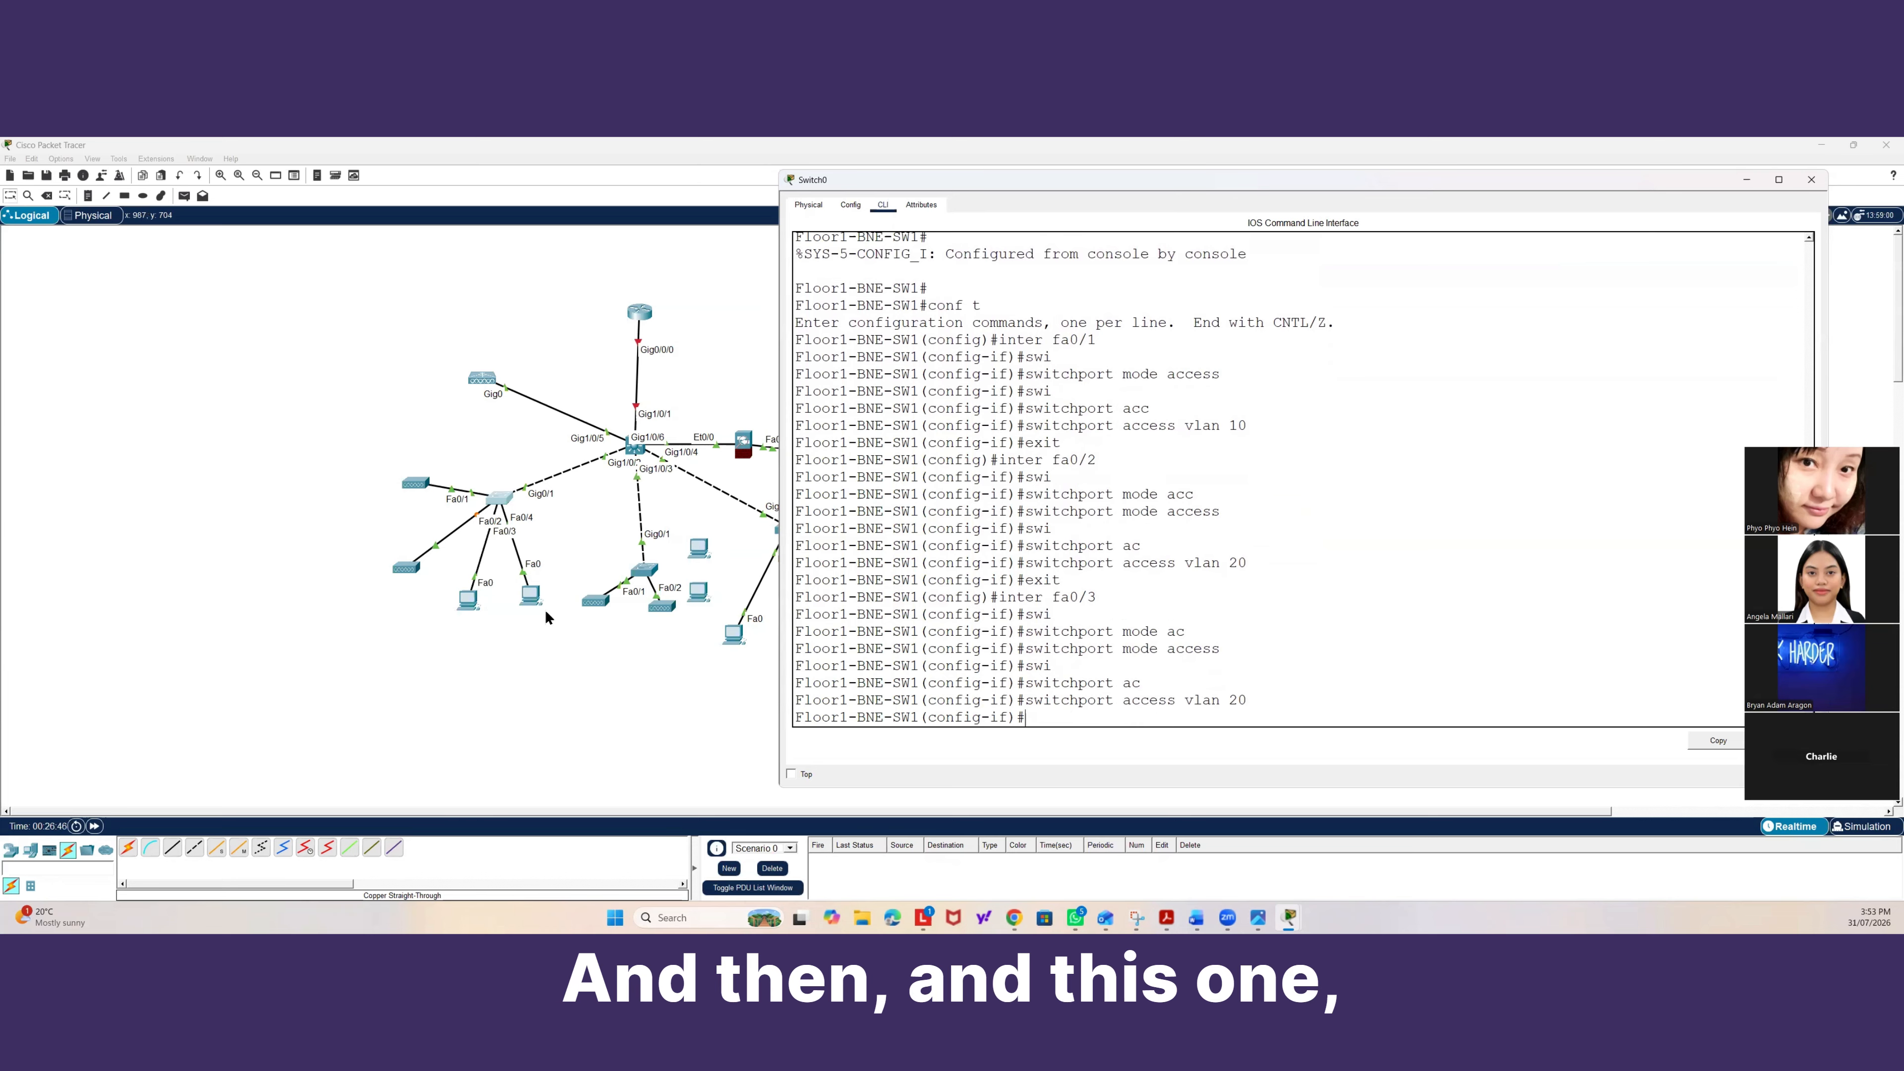
Shift the rightmost PC under the access switch slightly and reopen the switch's command line.
mouse_move(532, 600)
mouse_down()
mouse_move(572, 579)
mouse_move(540, 592)
mouse_up()
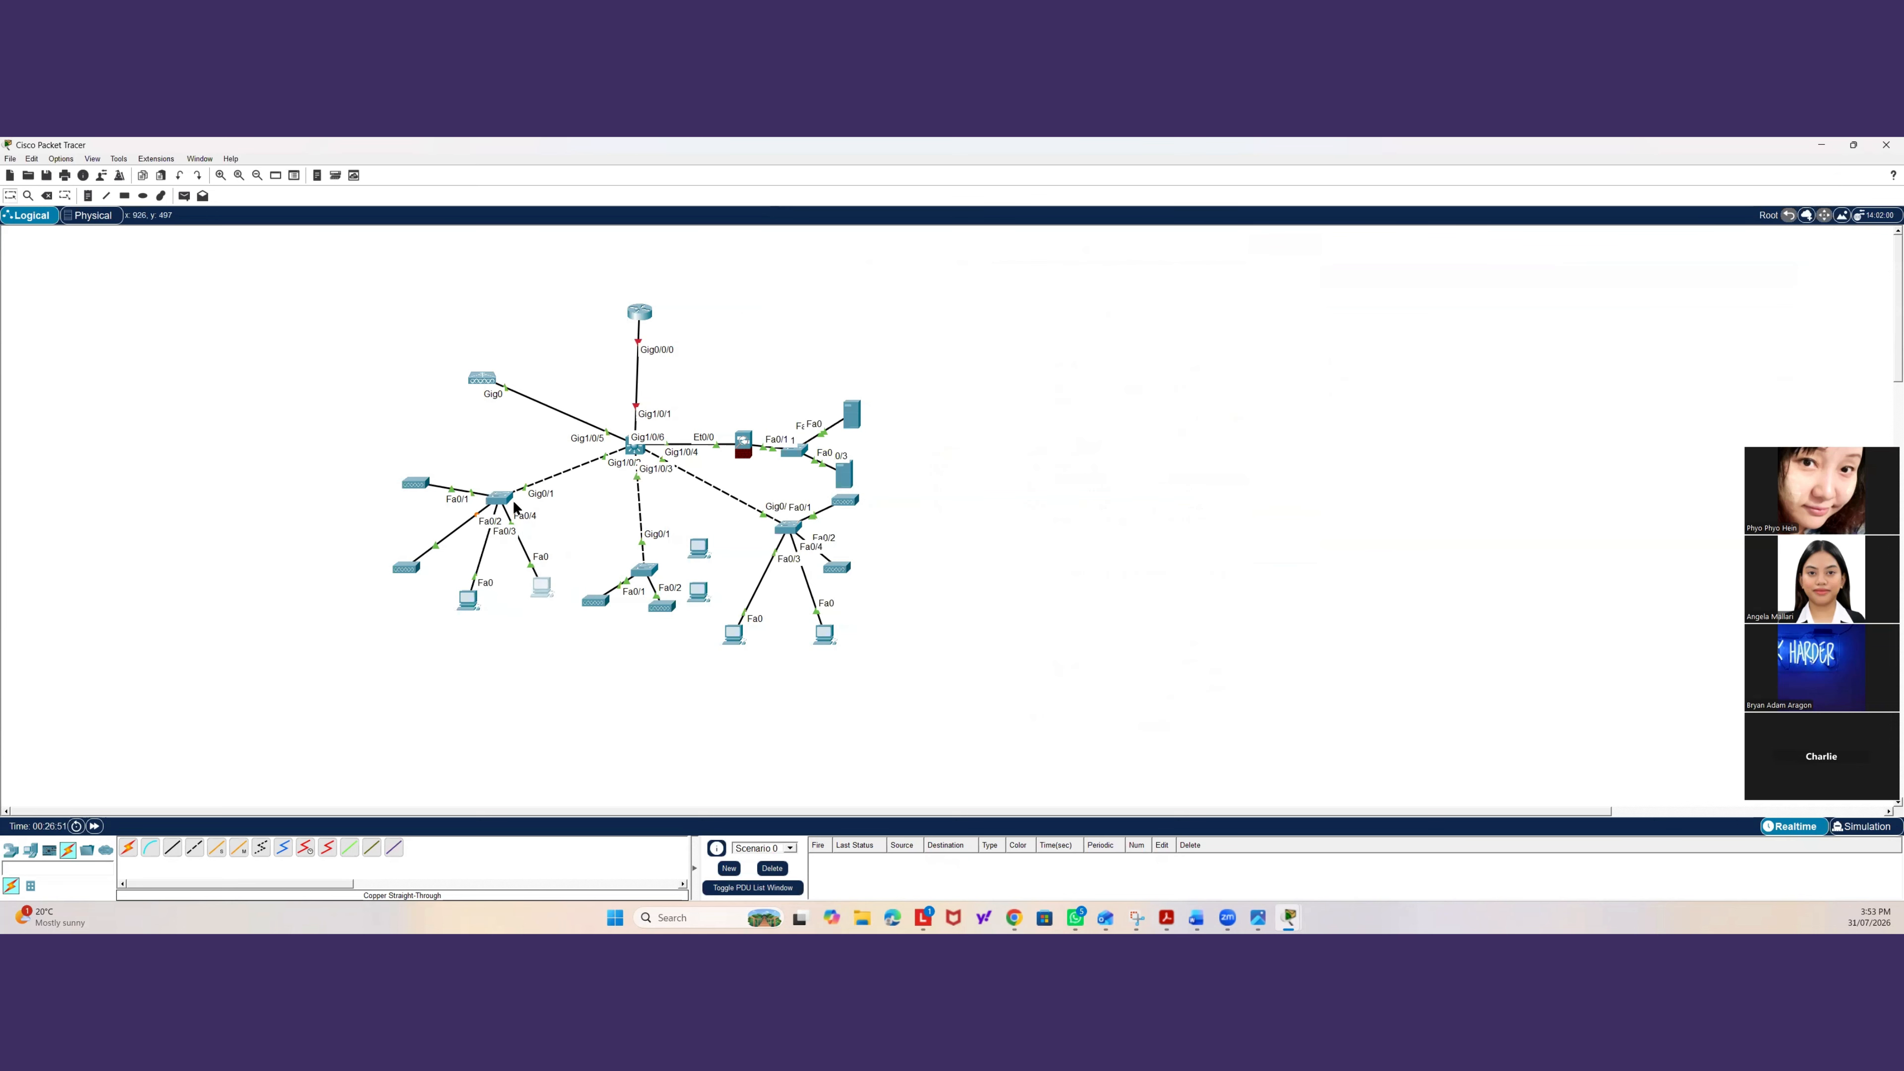
click(498, 498)
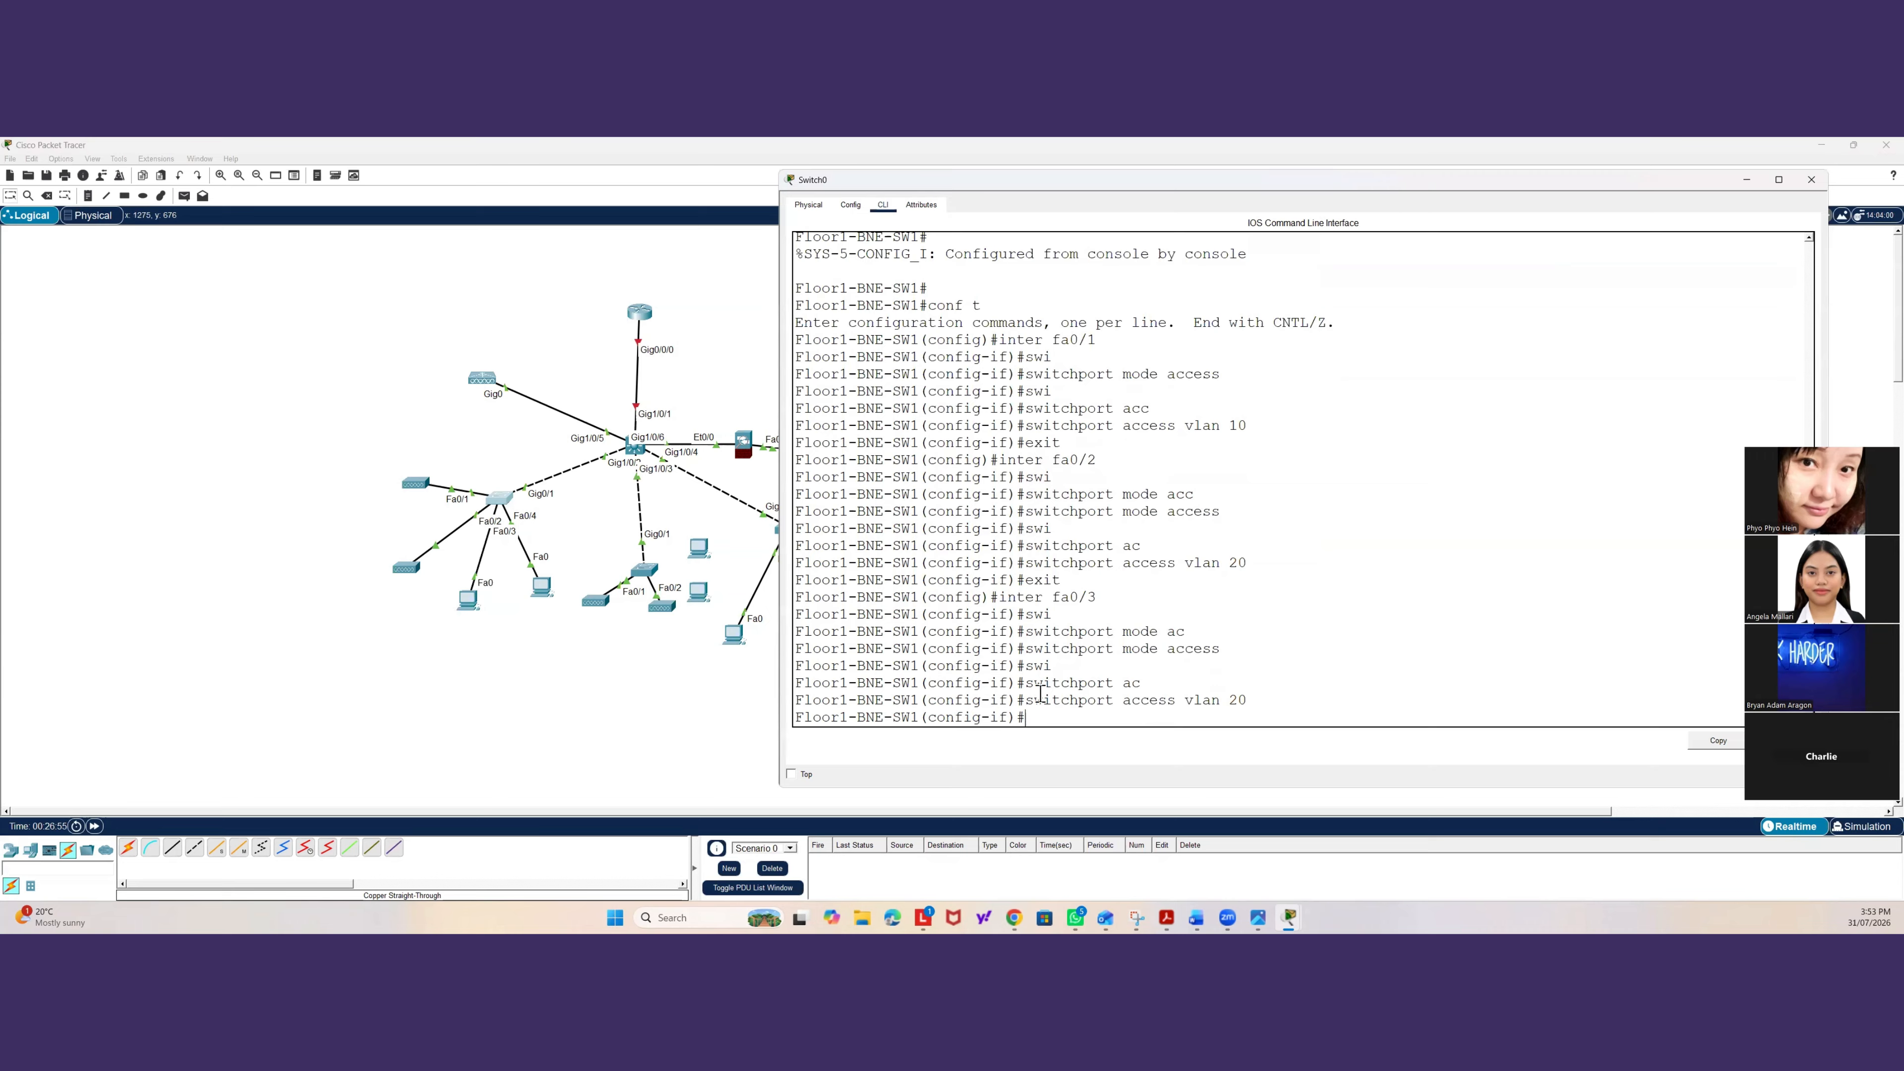
Set interface fa0/4 as an access port assigned to VLAN 30.
text(exit)
key(Return)
text(inter fa0/0)
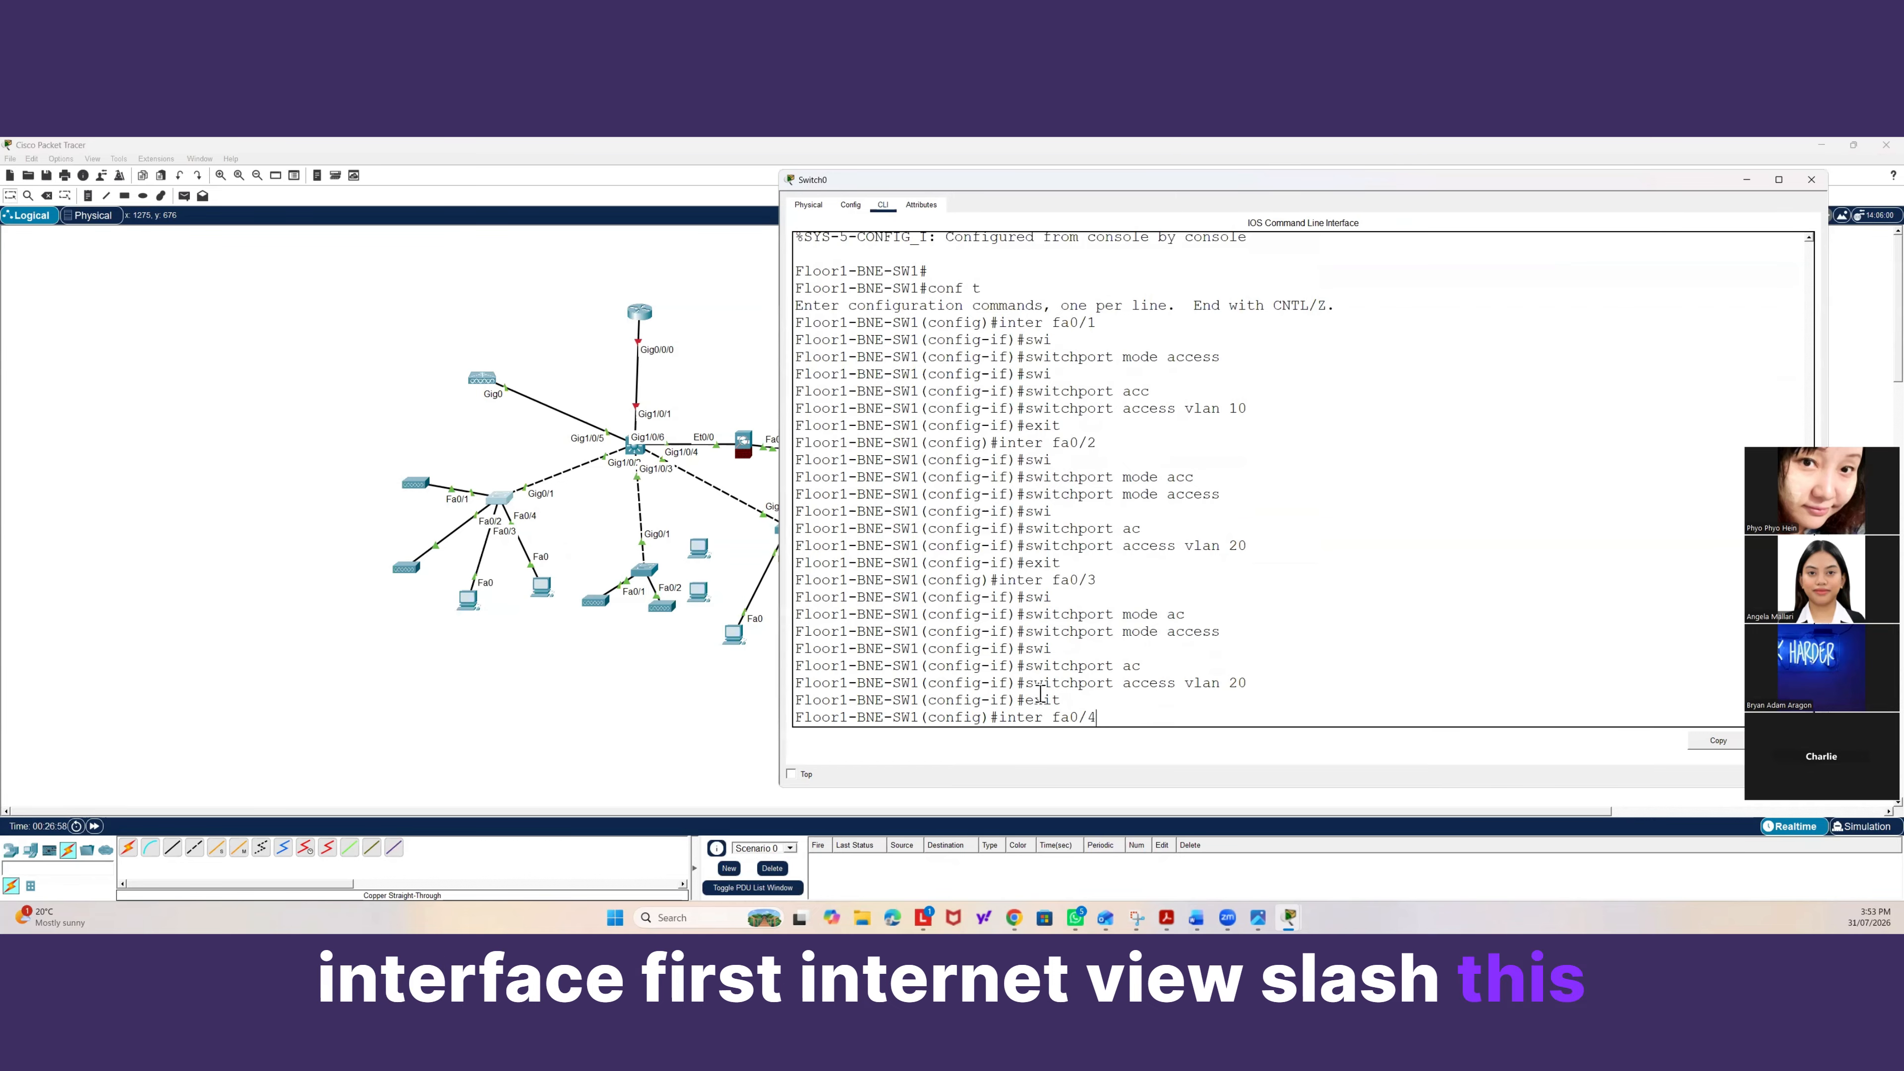
key(BackSpace)
text(4)
key(Return)
text(switchport)
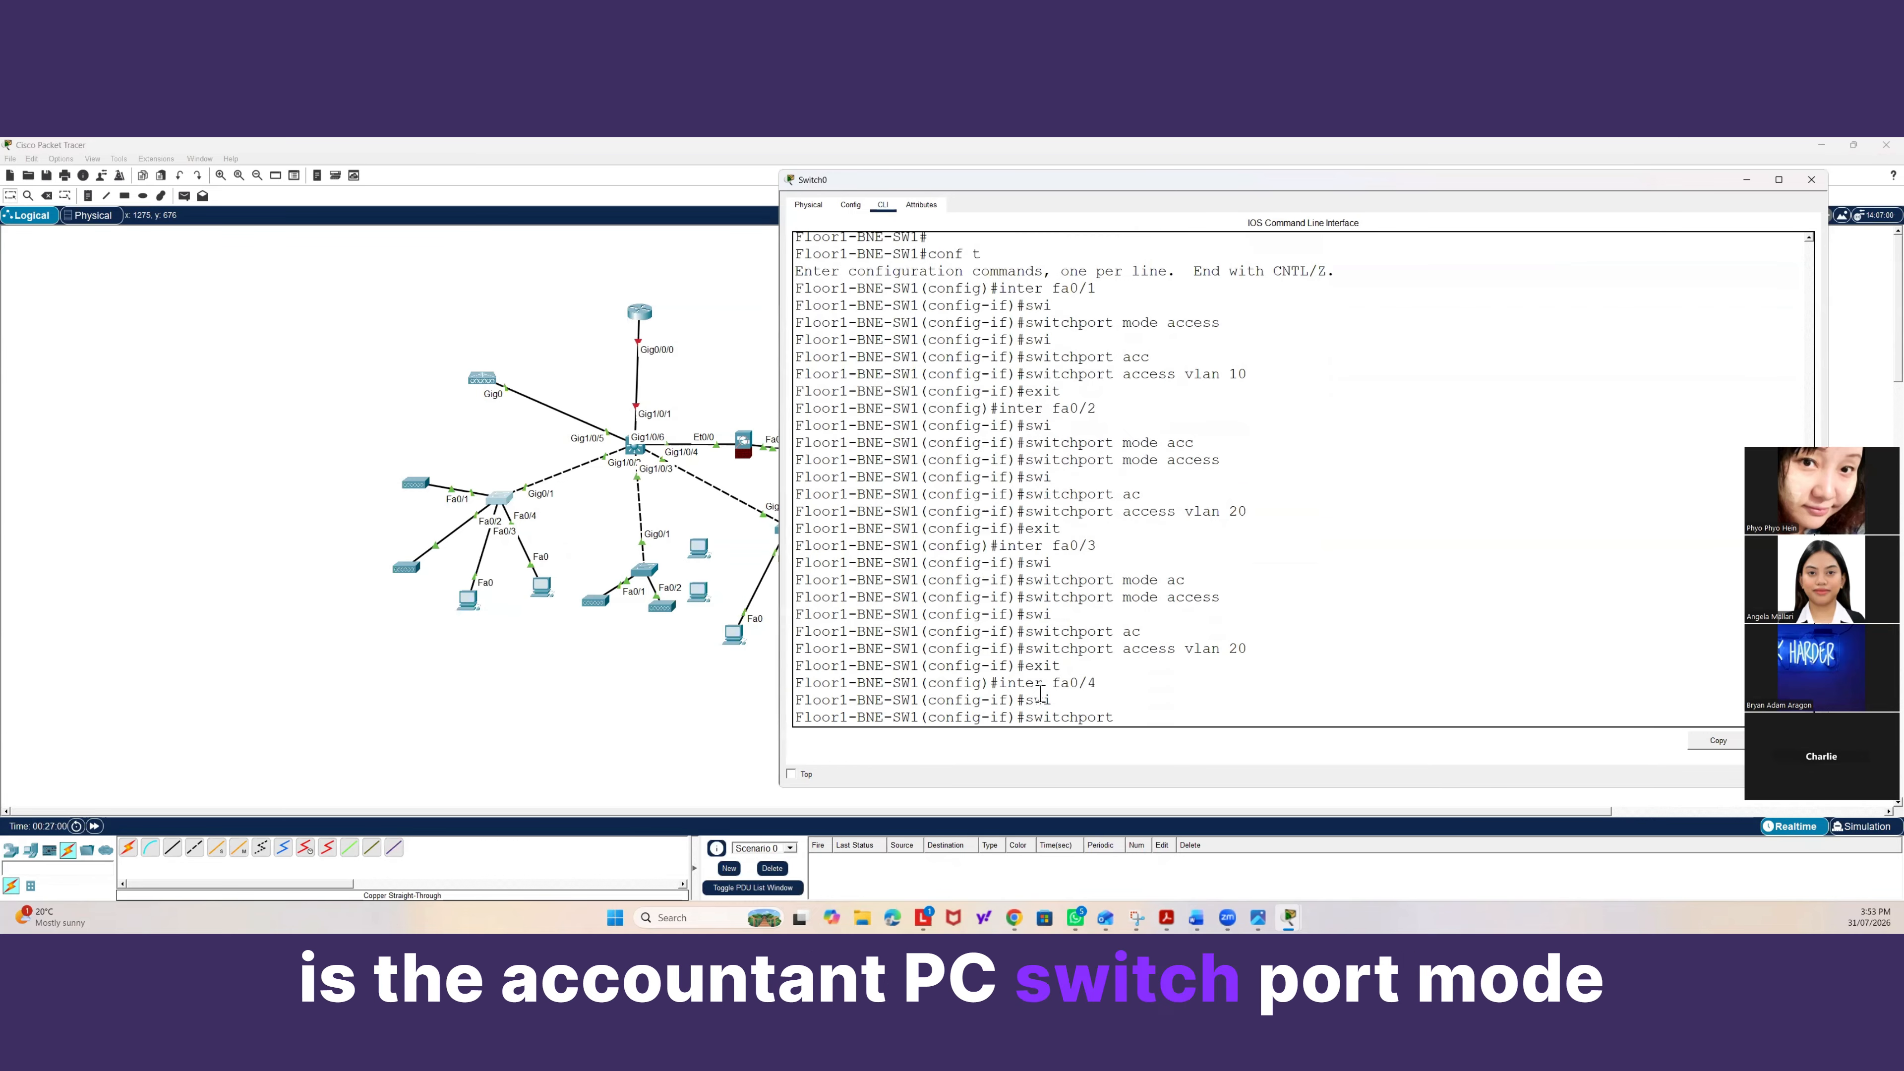
key(Tab)
text(mode ac)
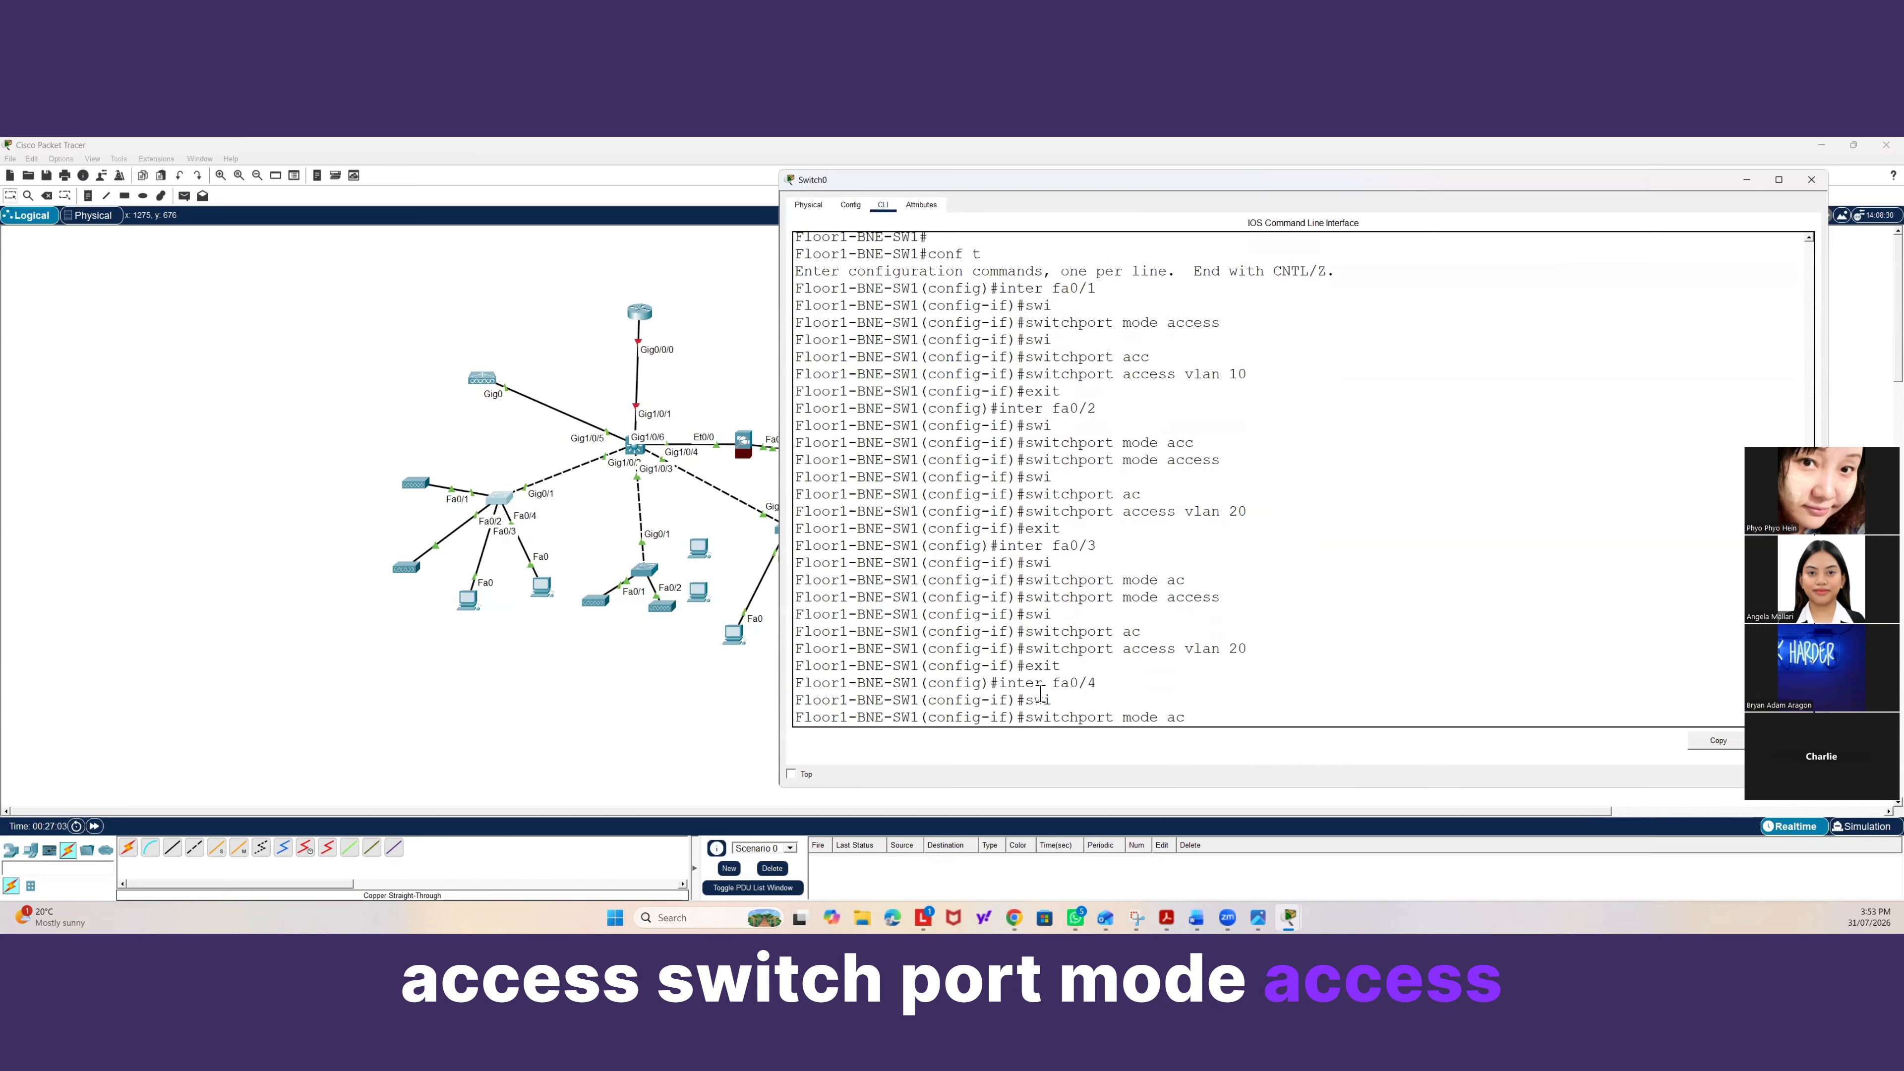
key(Tab)
key(Return)
text(s)
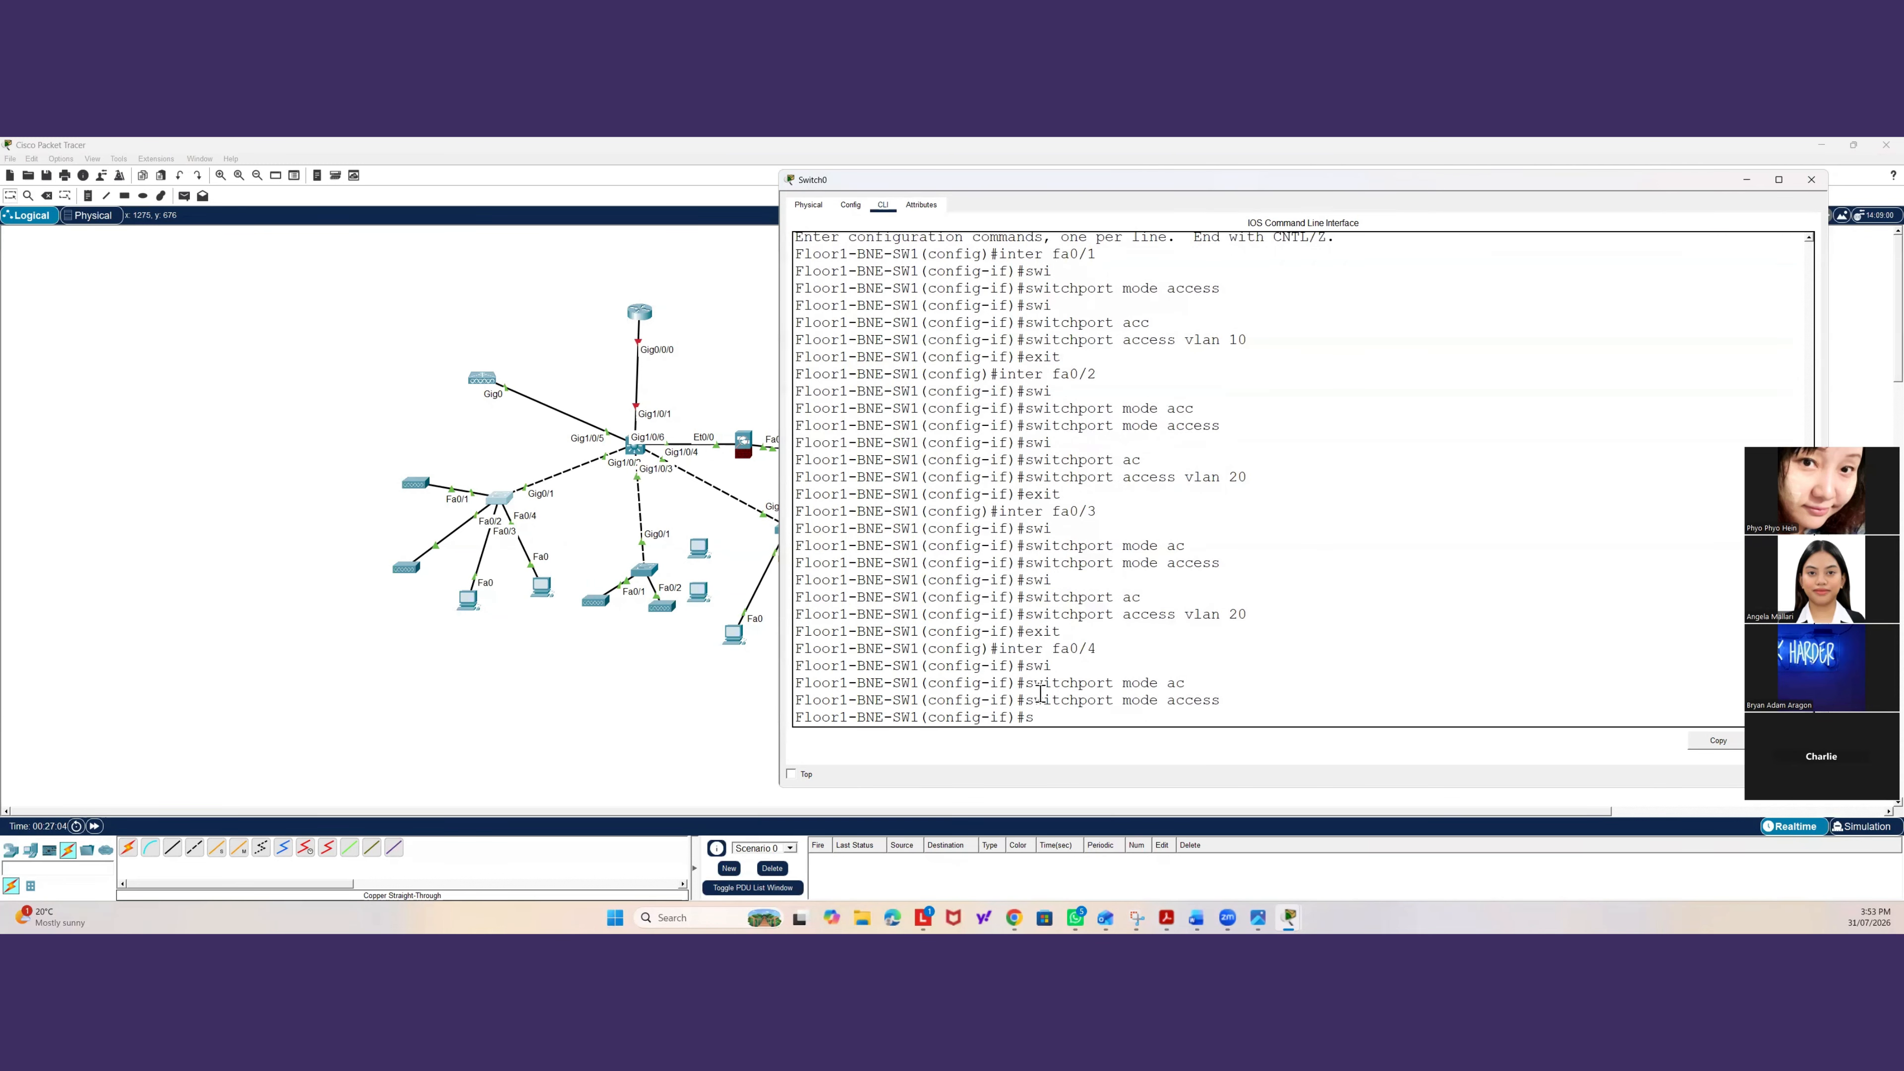
text(wi)
key(Tab)
text(acc)
key(Tab)
text(vl)
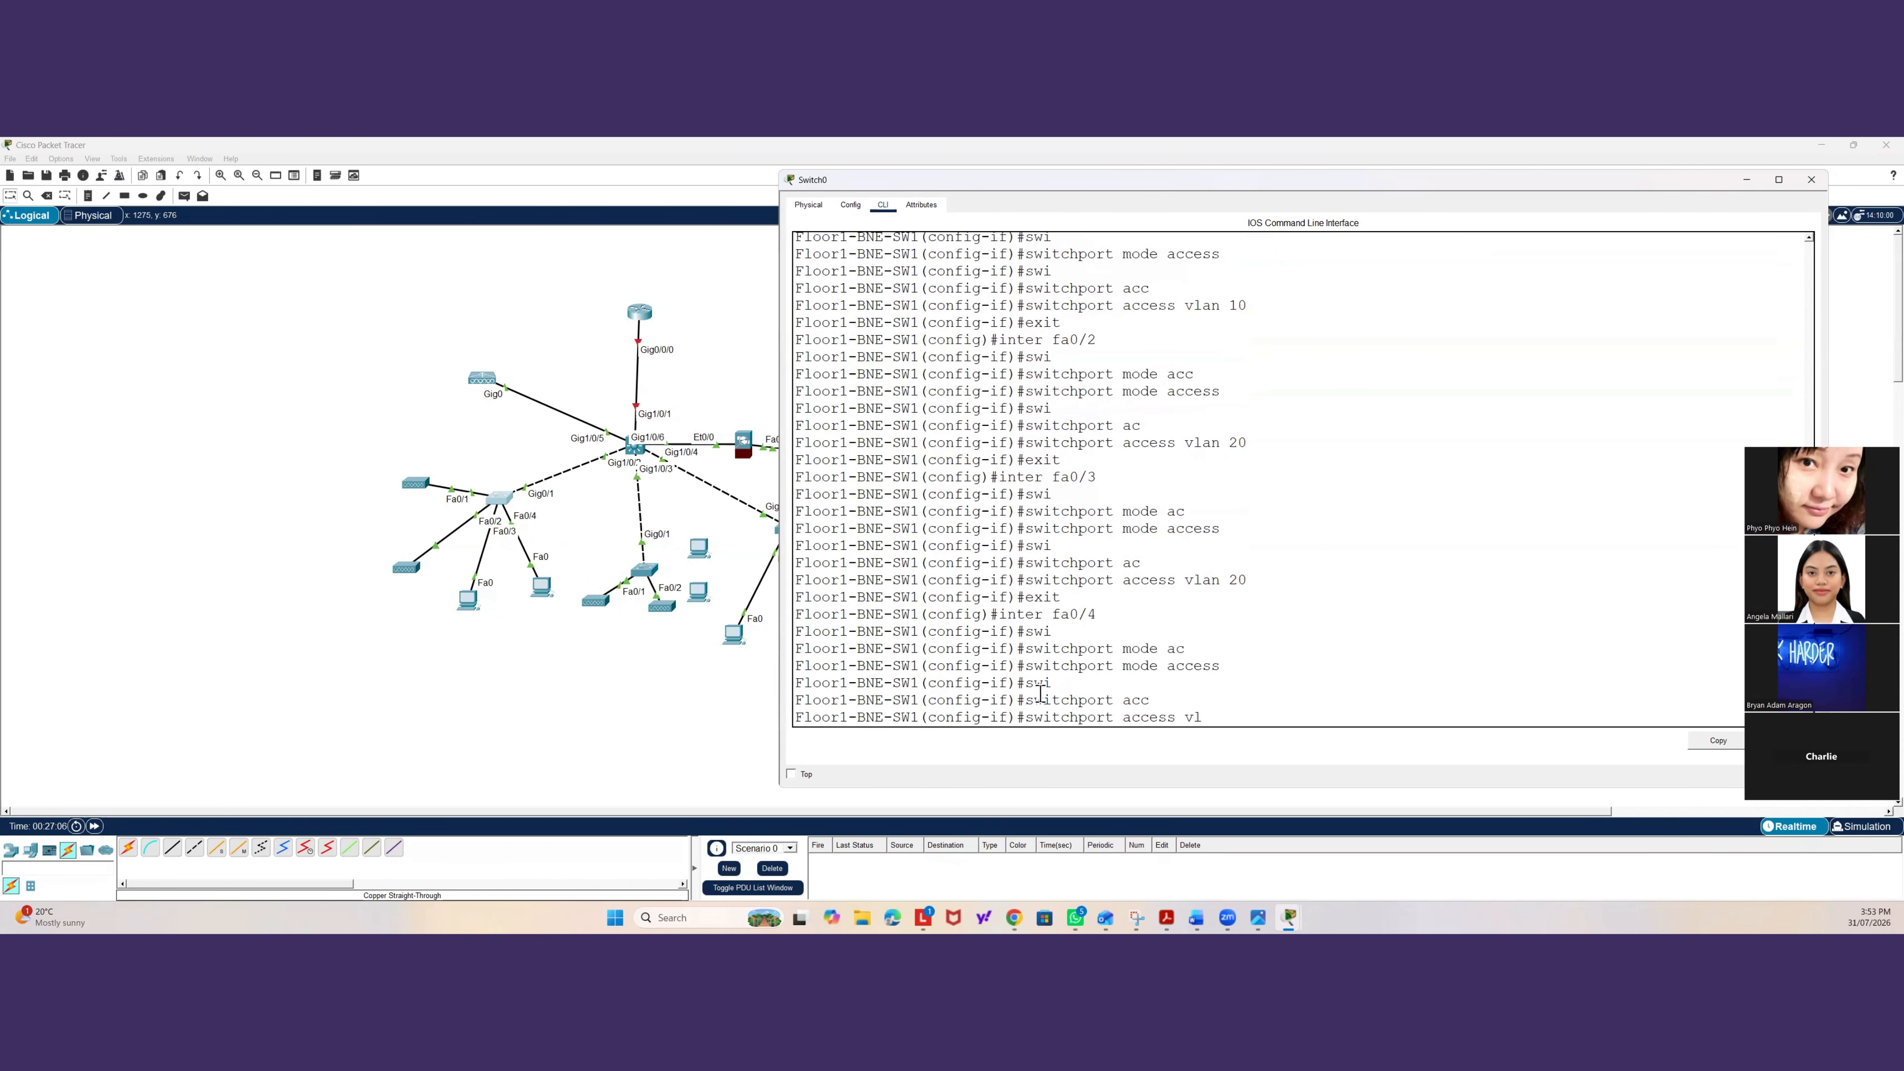
text(an 30)
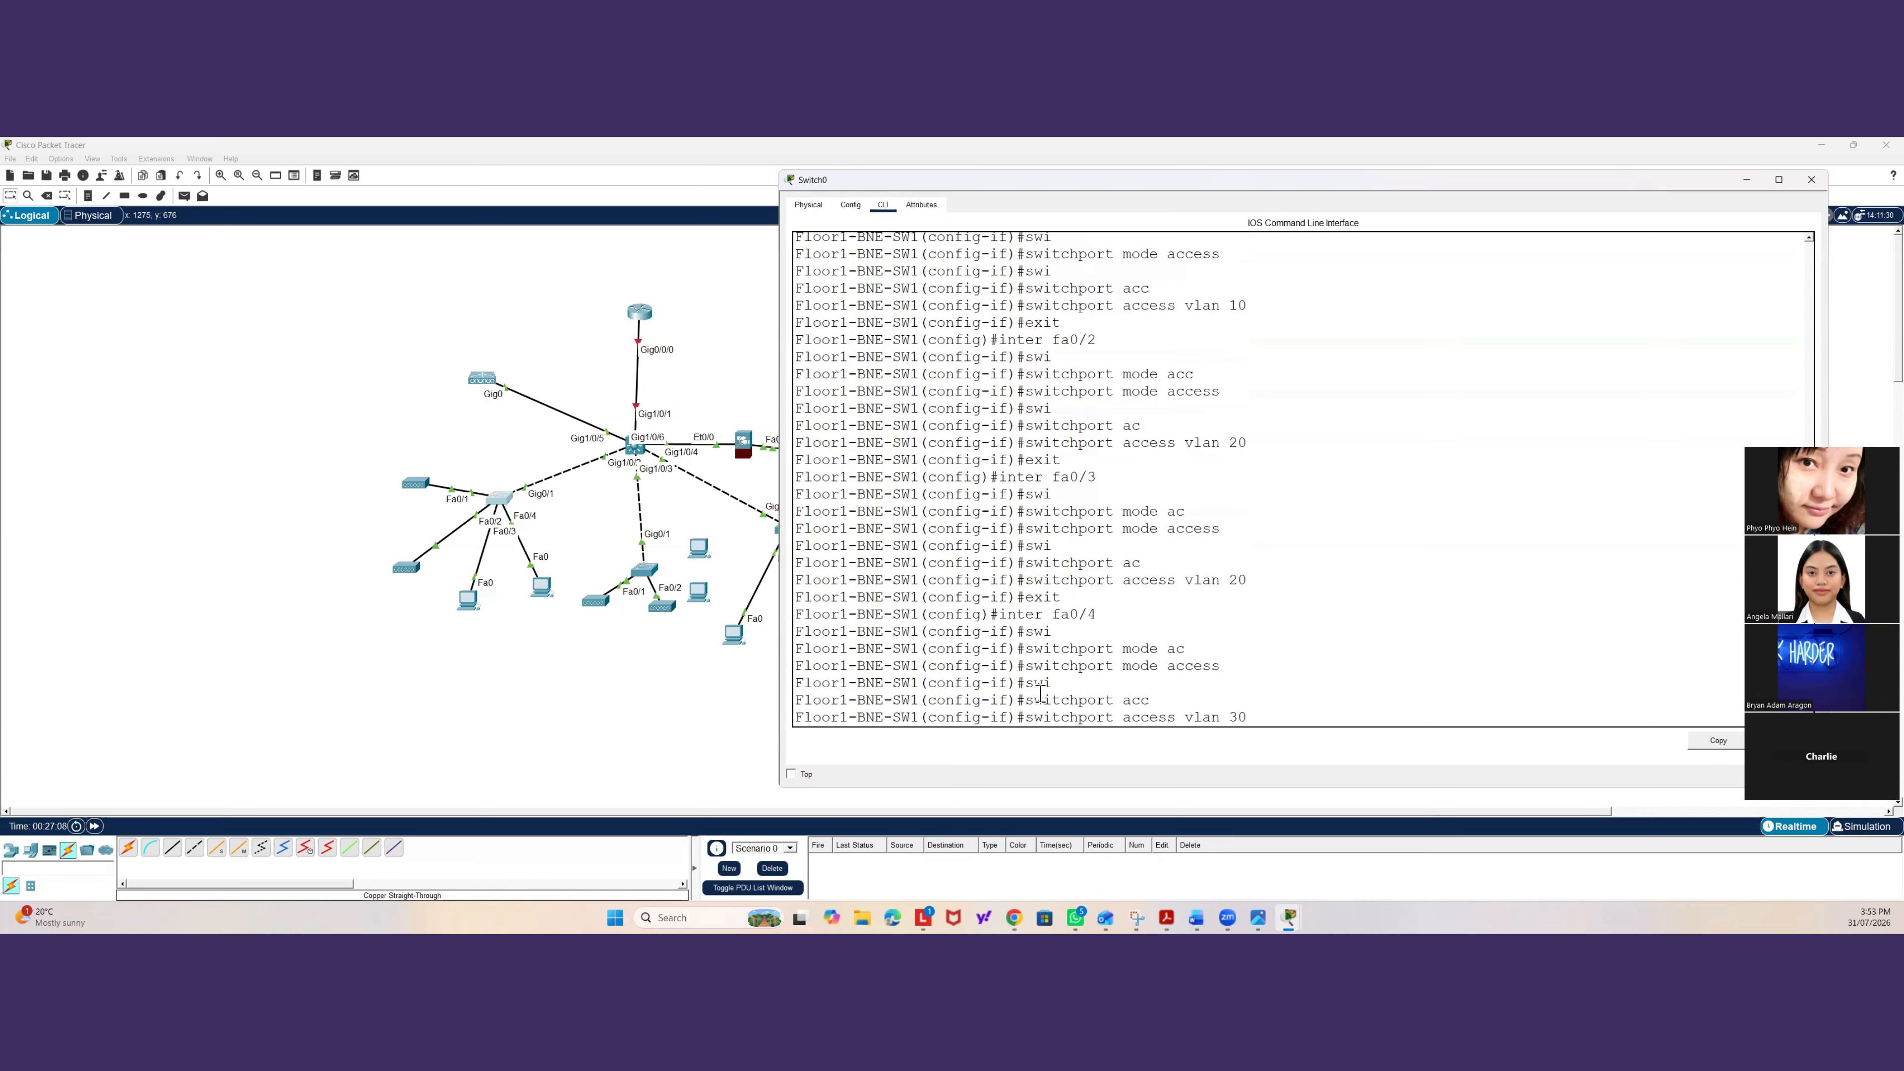
key(Return)
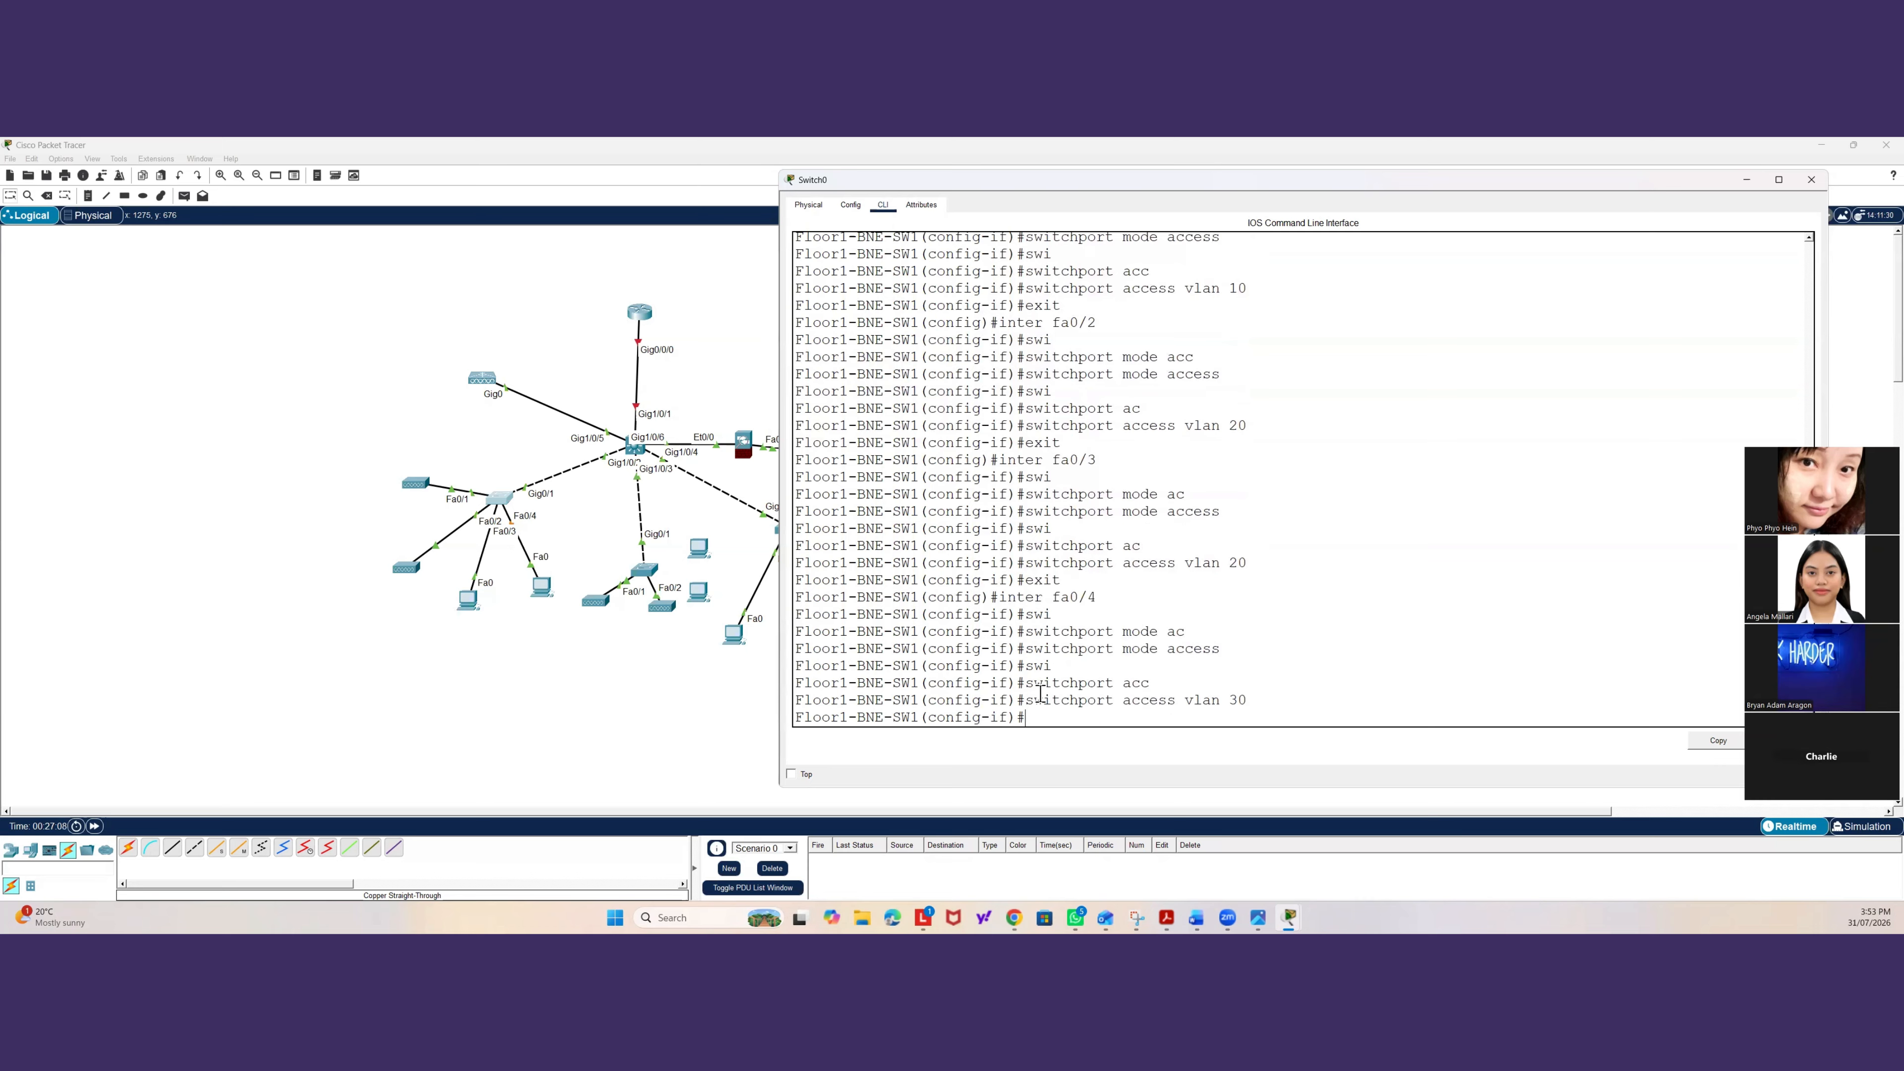
Shift the middle access switch slightly upward and return to the first access switch's command line.
click(610, 666)
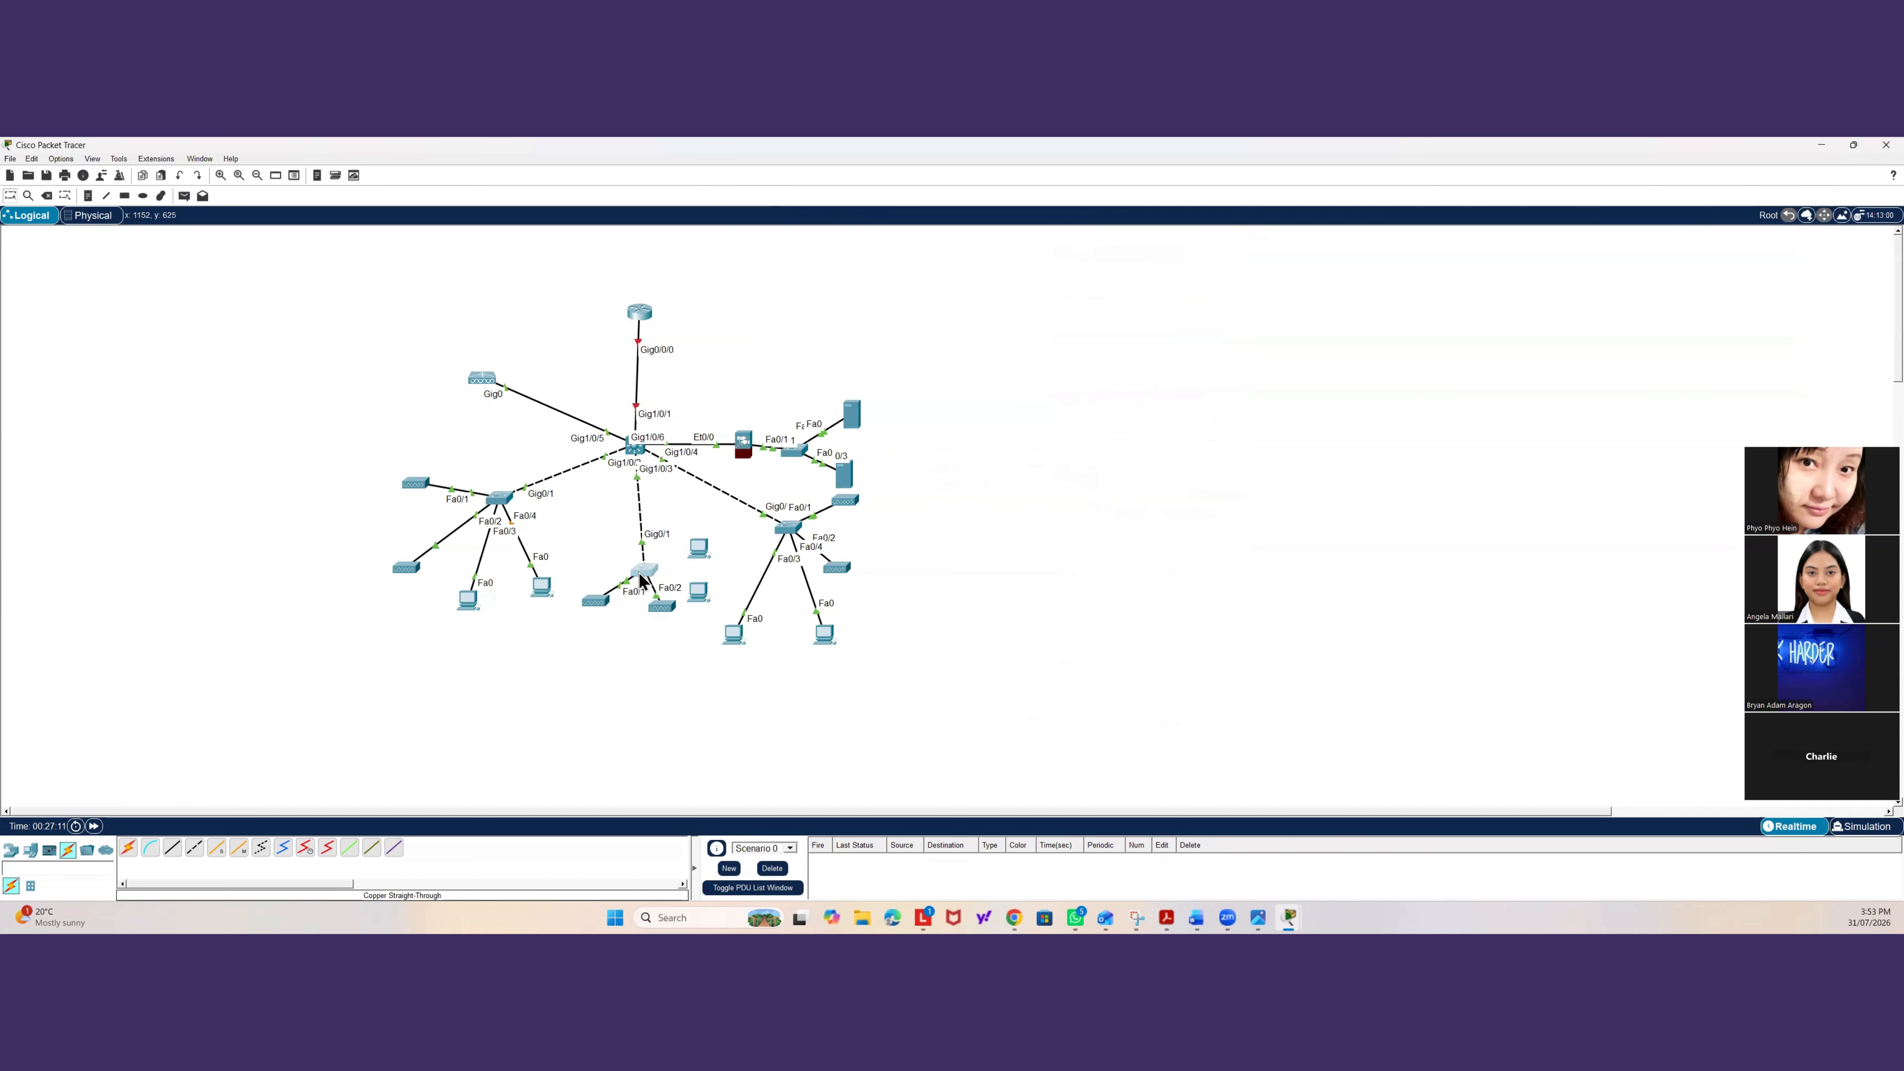
drag(642, 579, 630, 548)
click(496, 498)
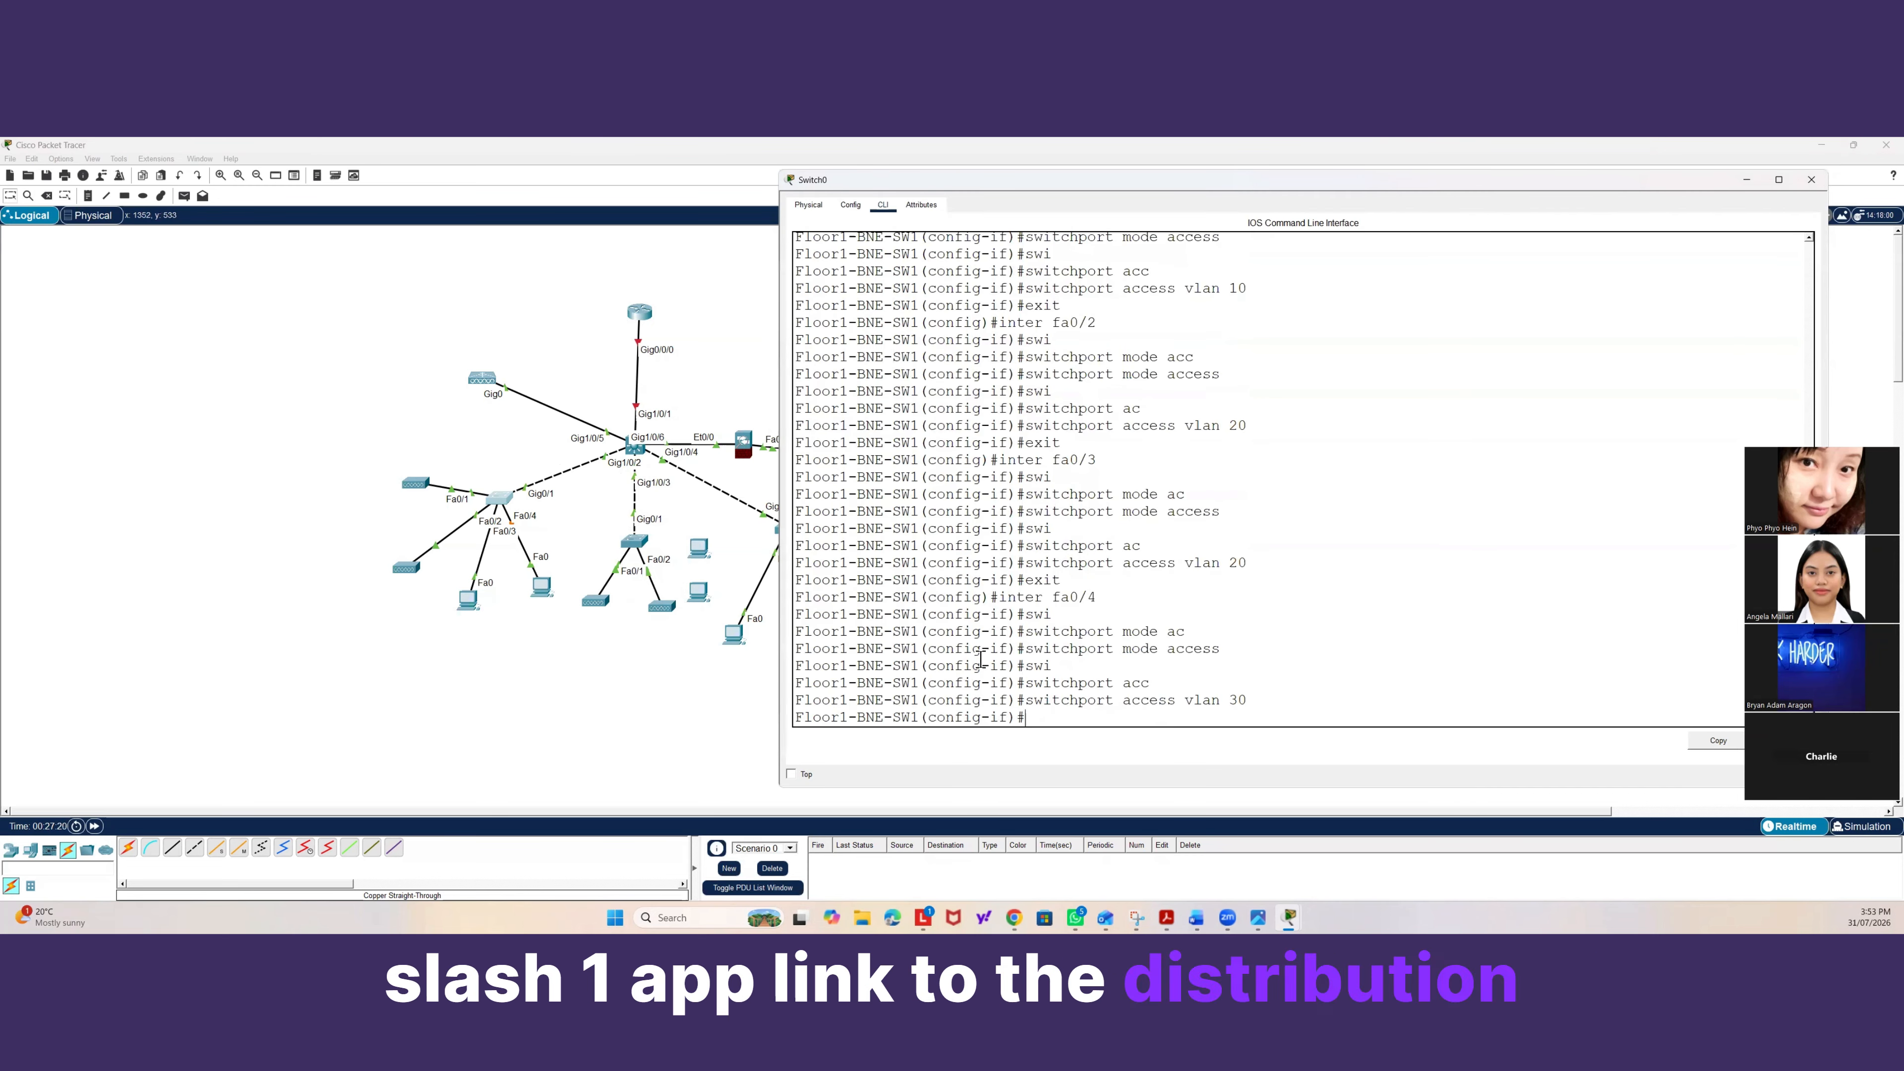
Leave interface fa0/4 and set interface gig0/1 to trunk mode.
text(exit)
key(Return)
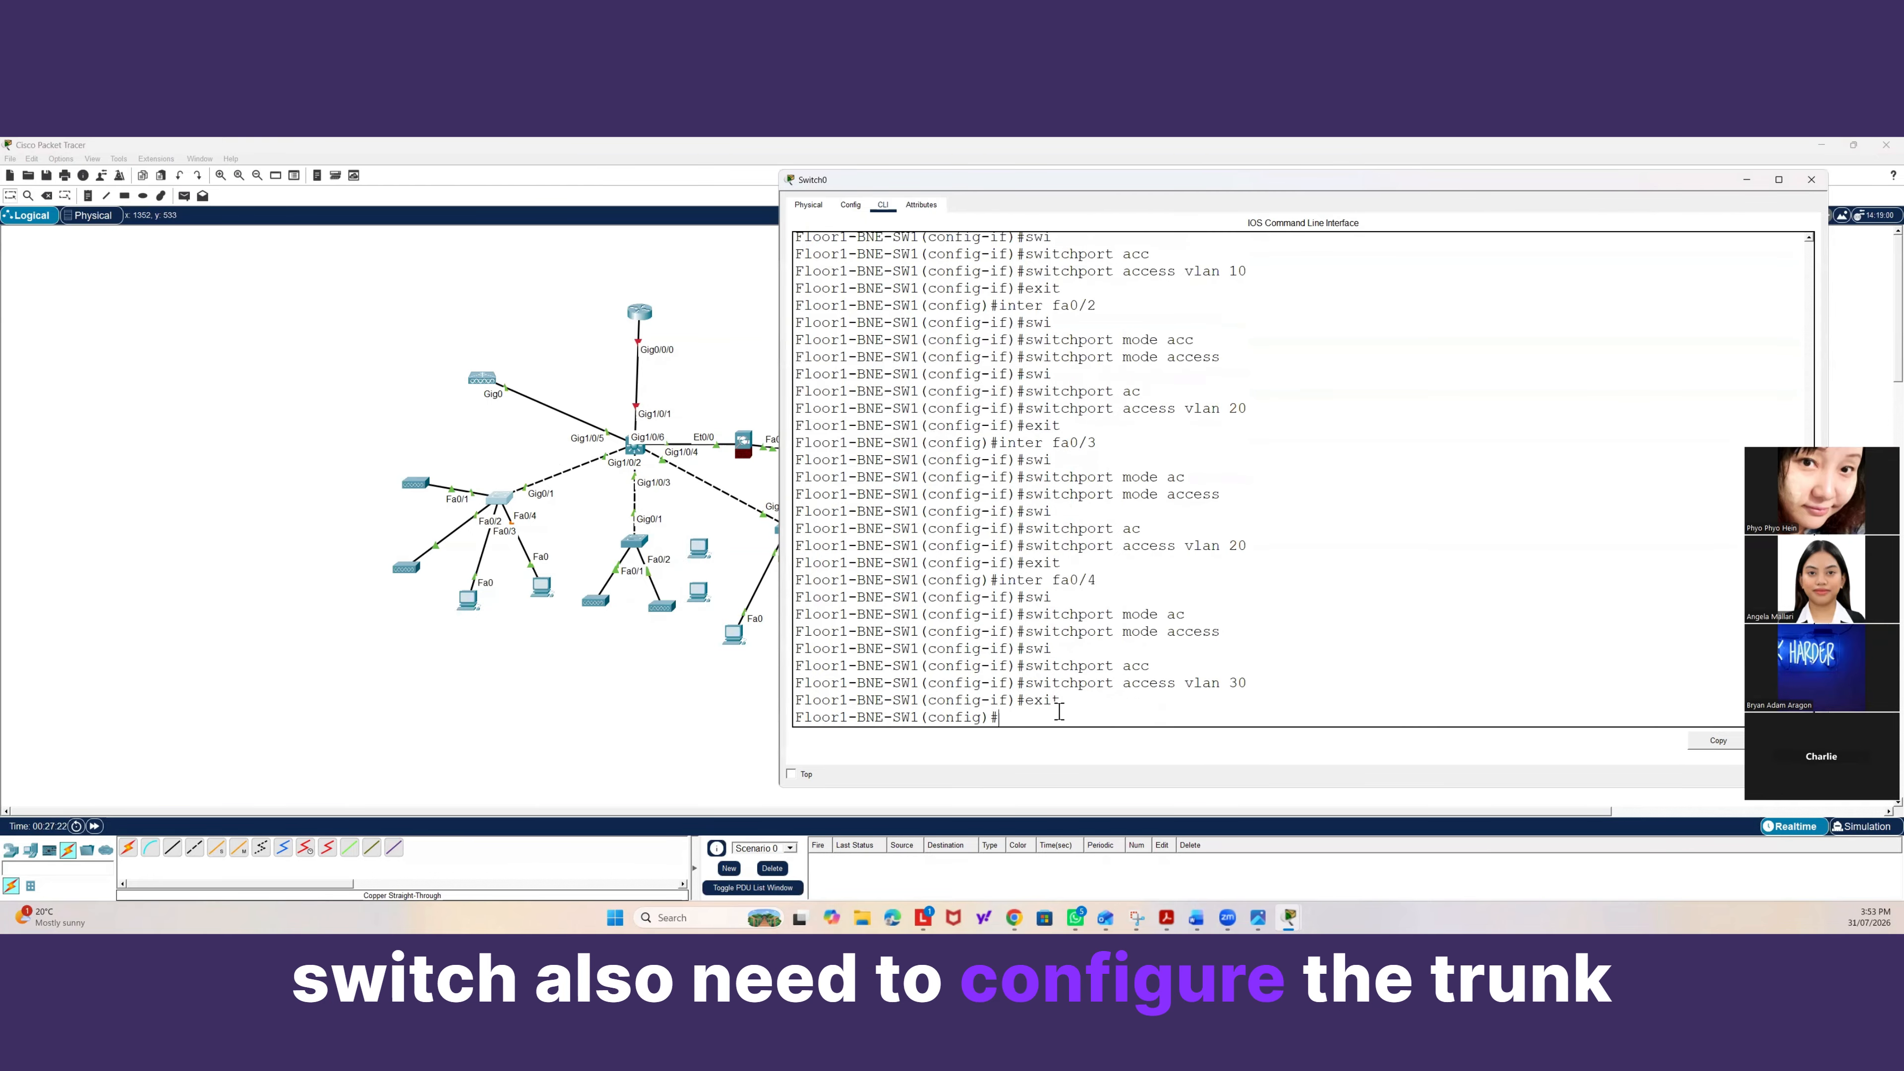
text(inter g)
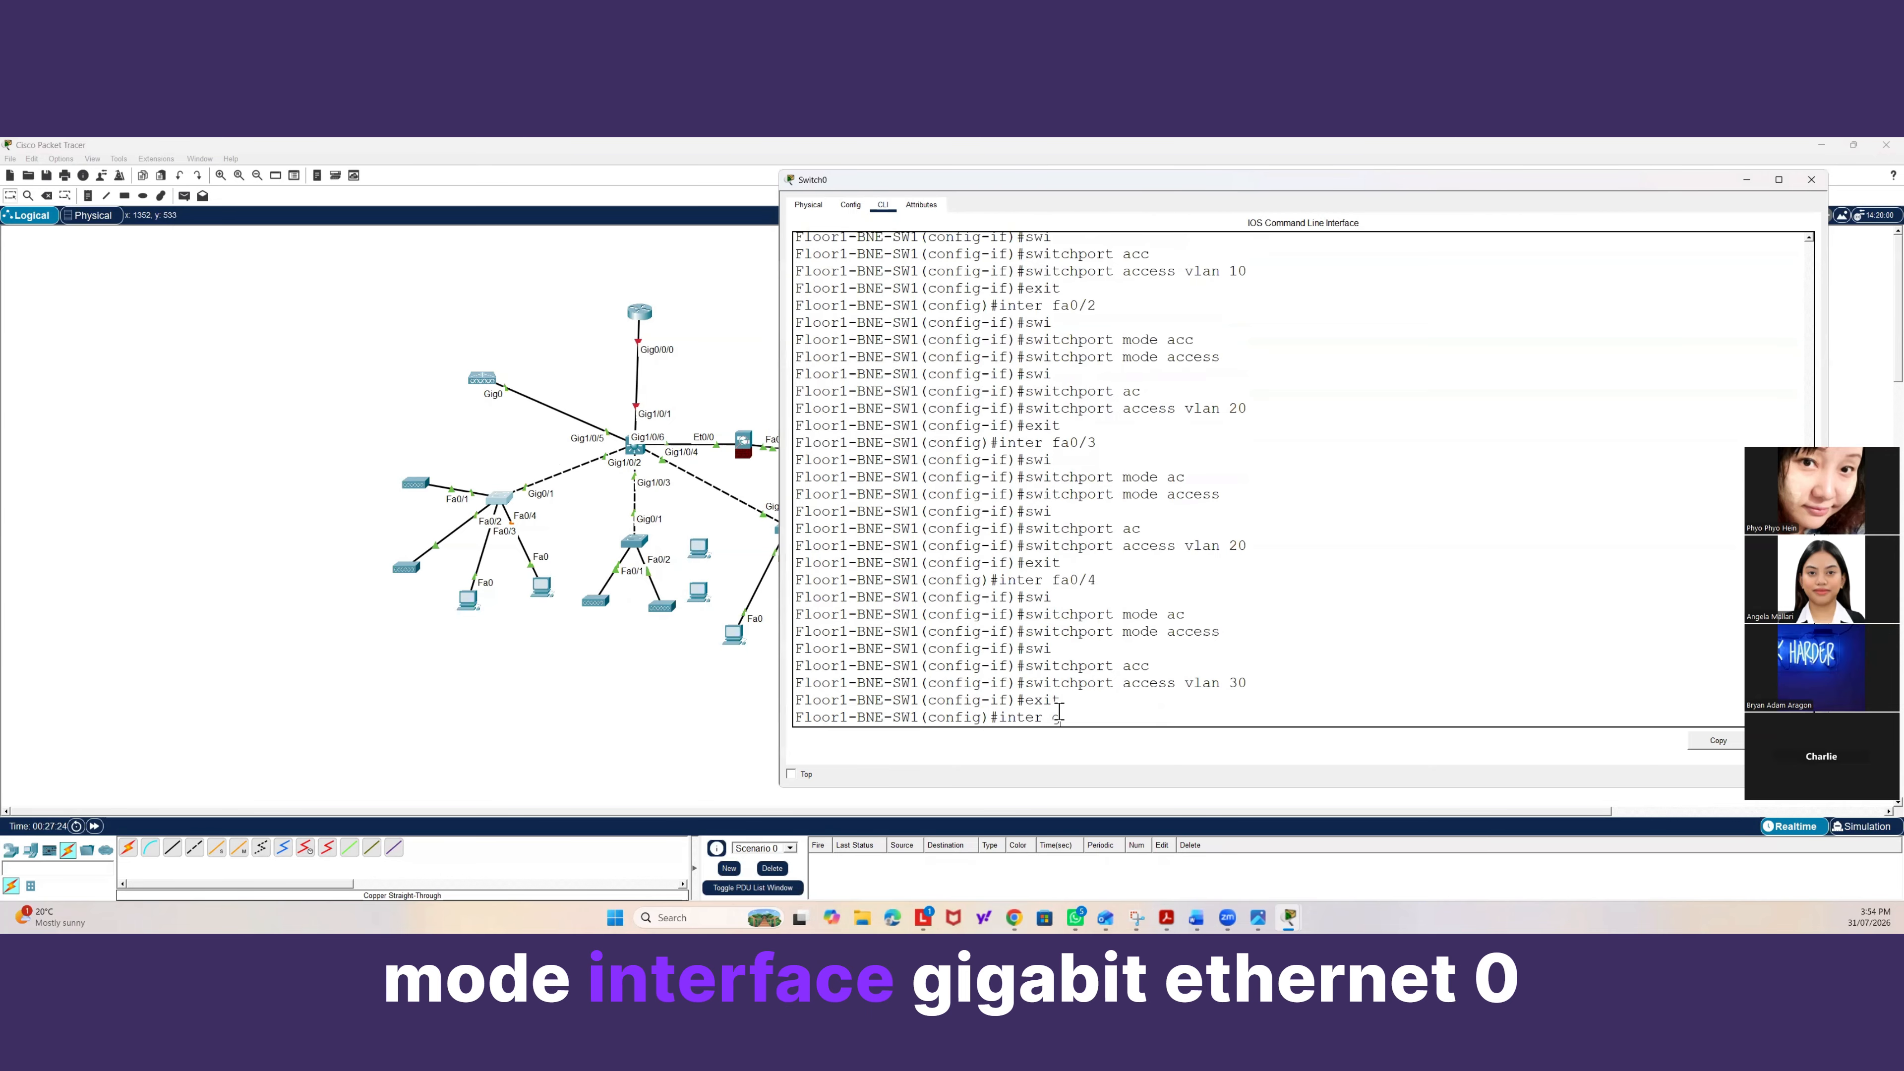
text(ig0/1)
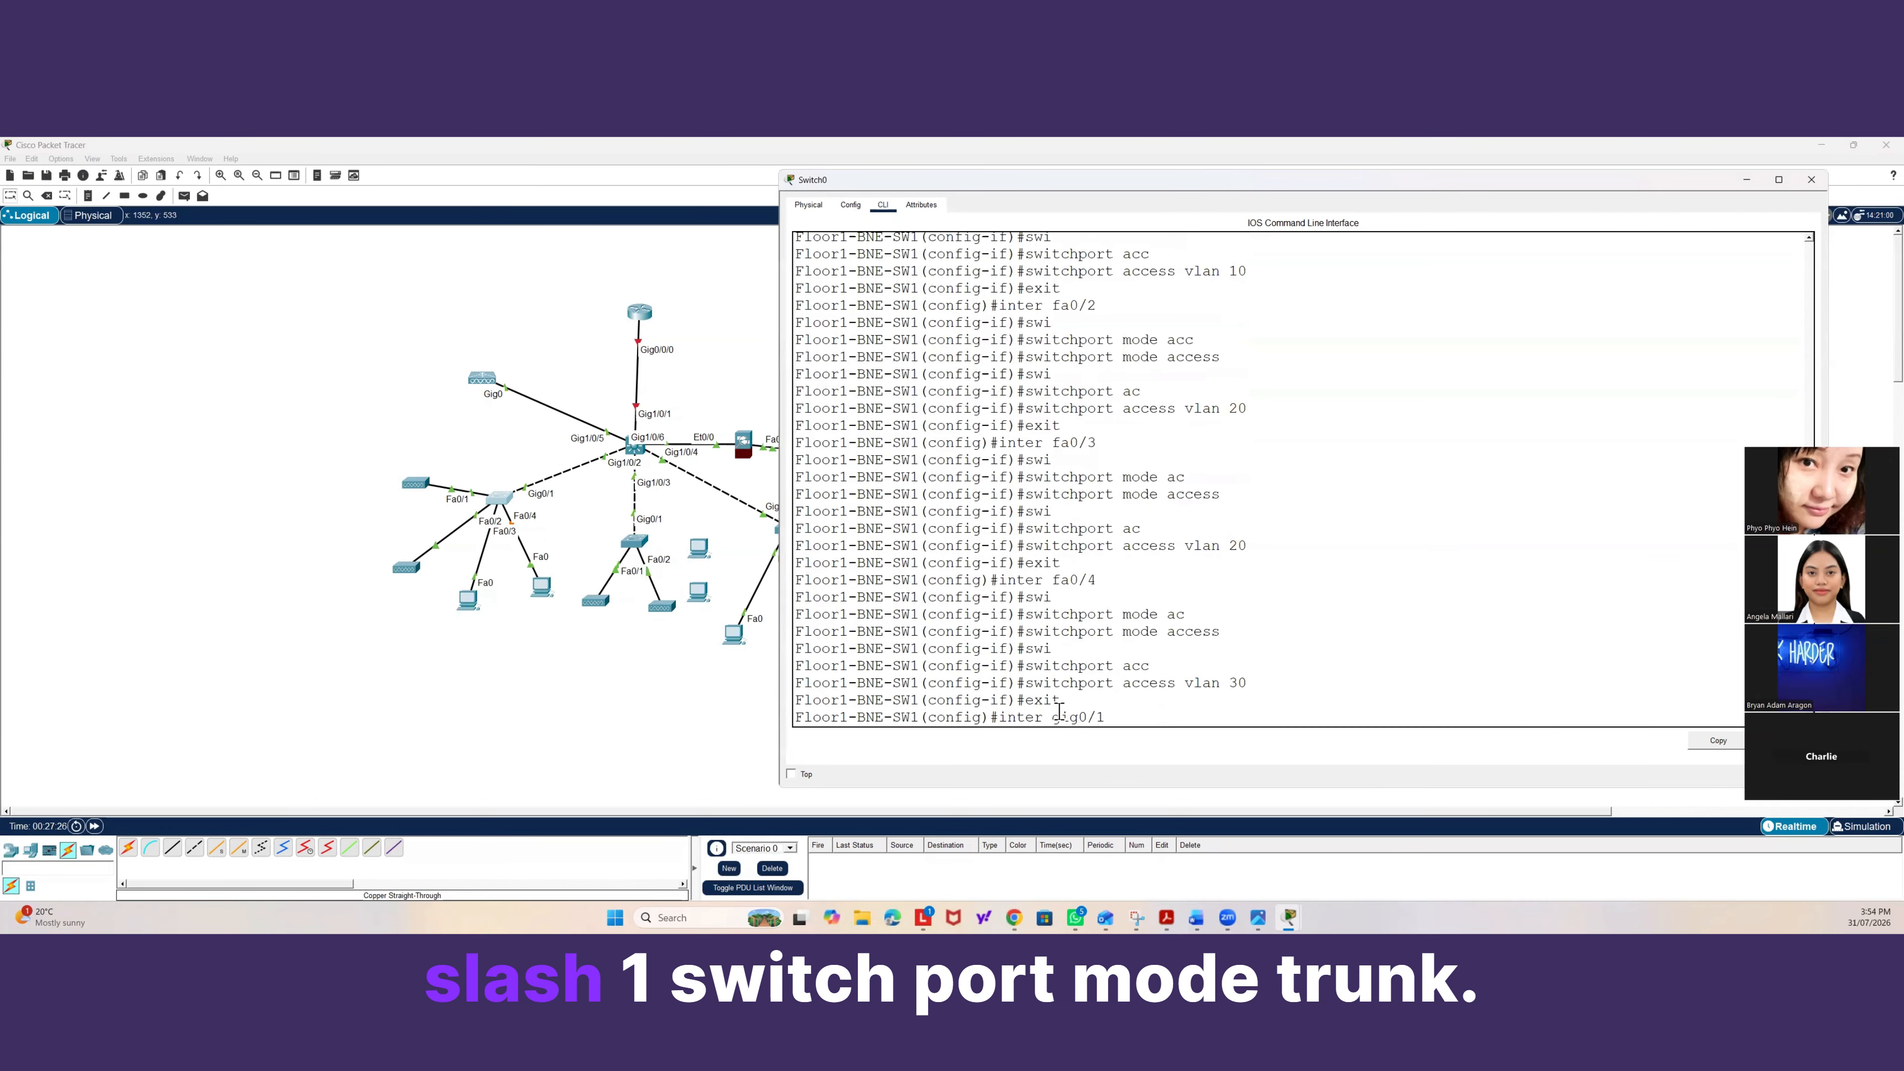
key(Return)
text(switchport)
key(Tab)
text(mode t)
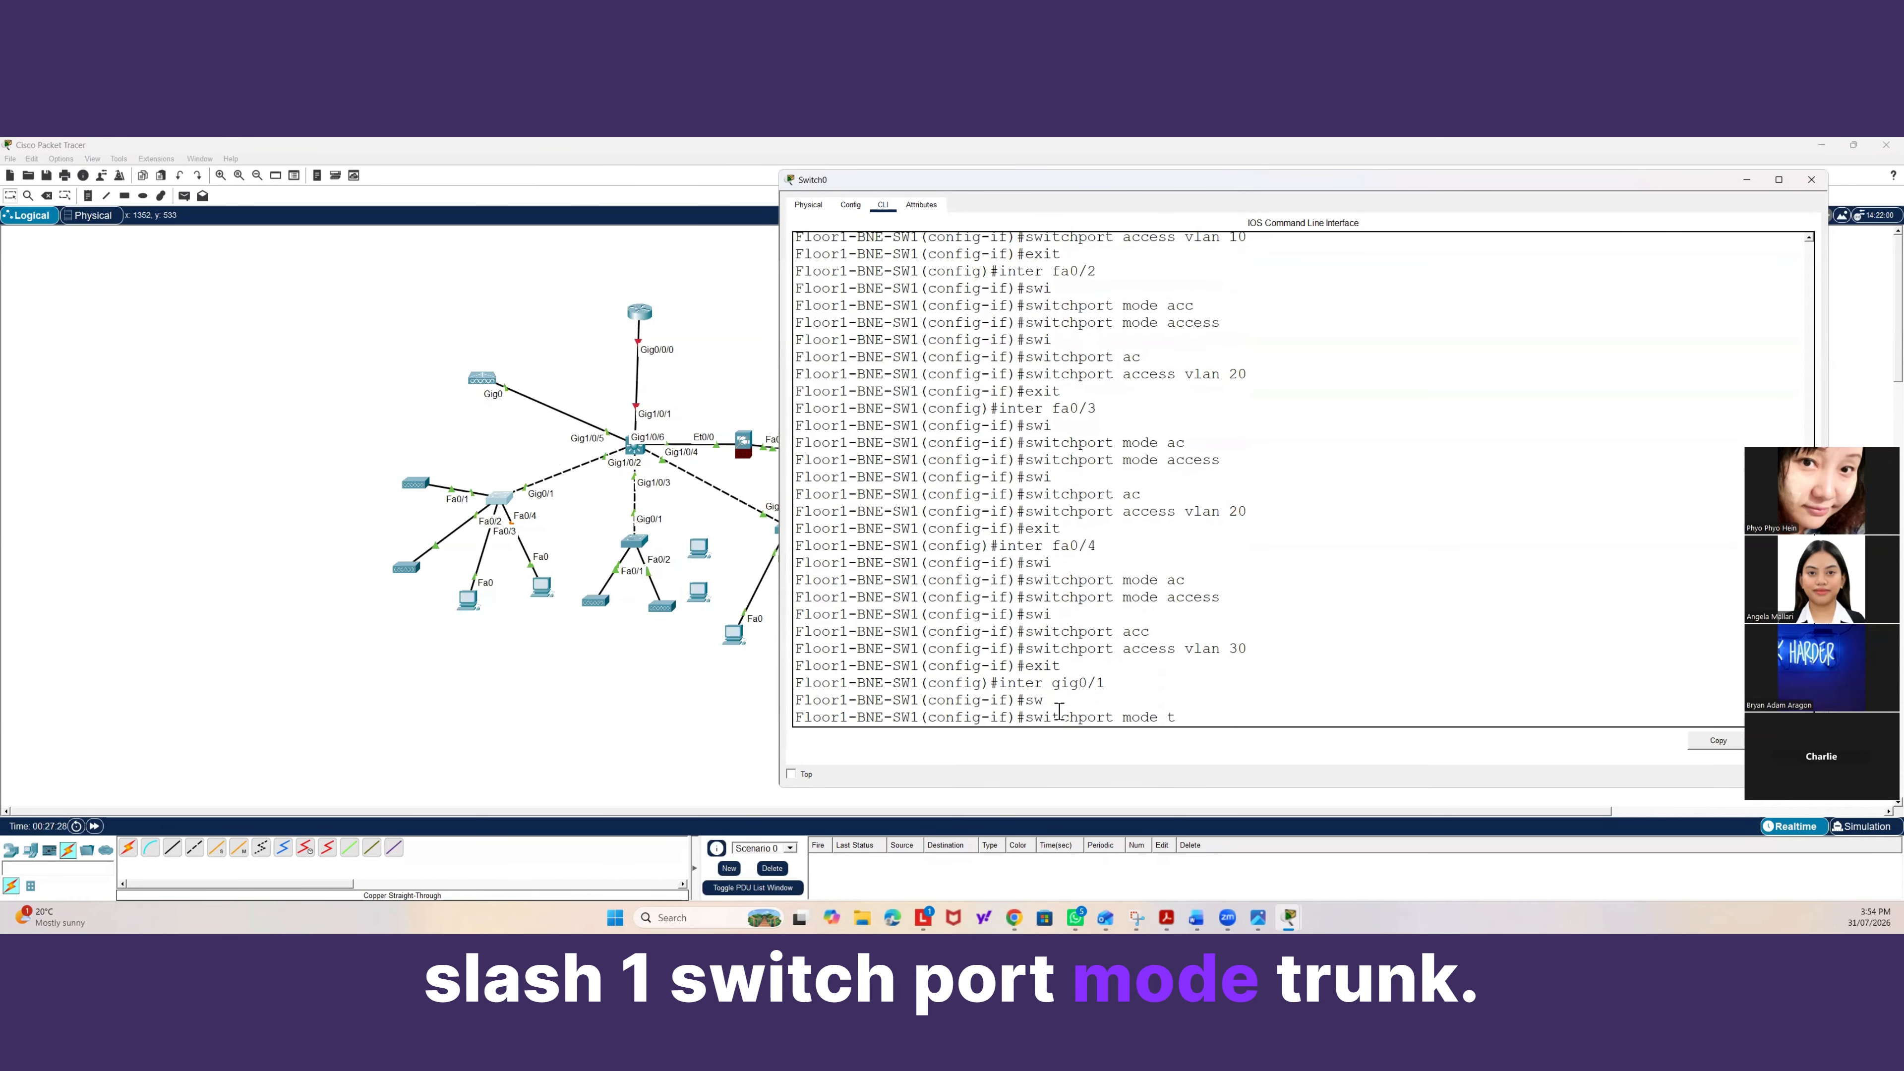
text(r)
key(Tab)
key(Return)
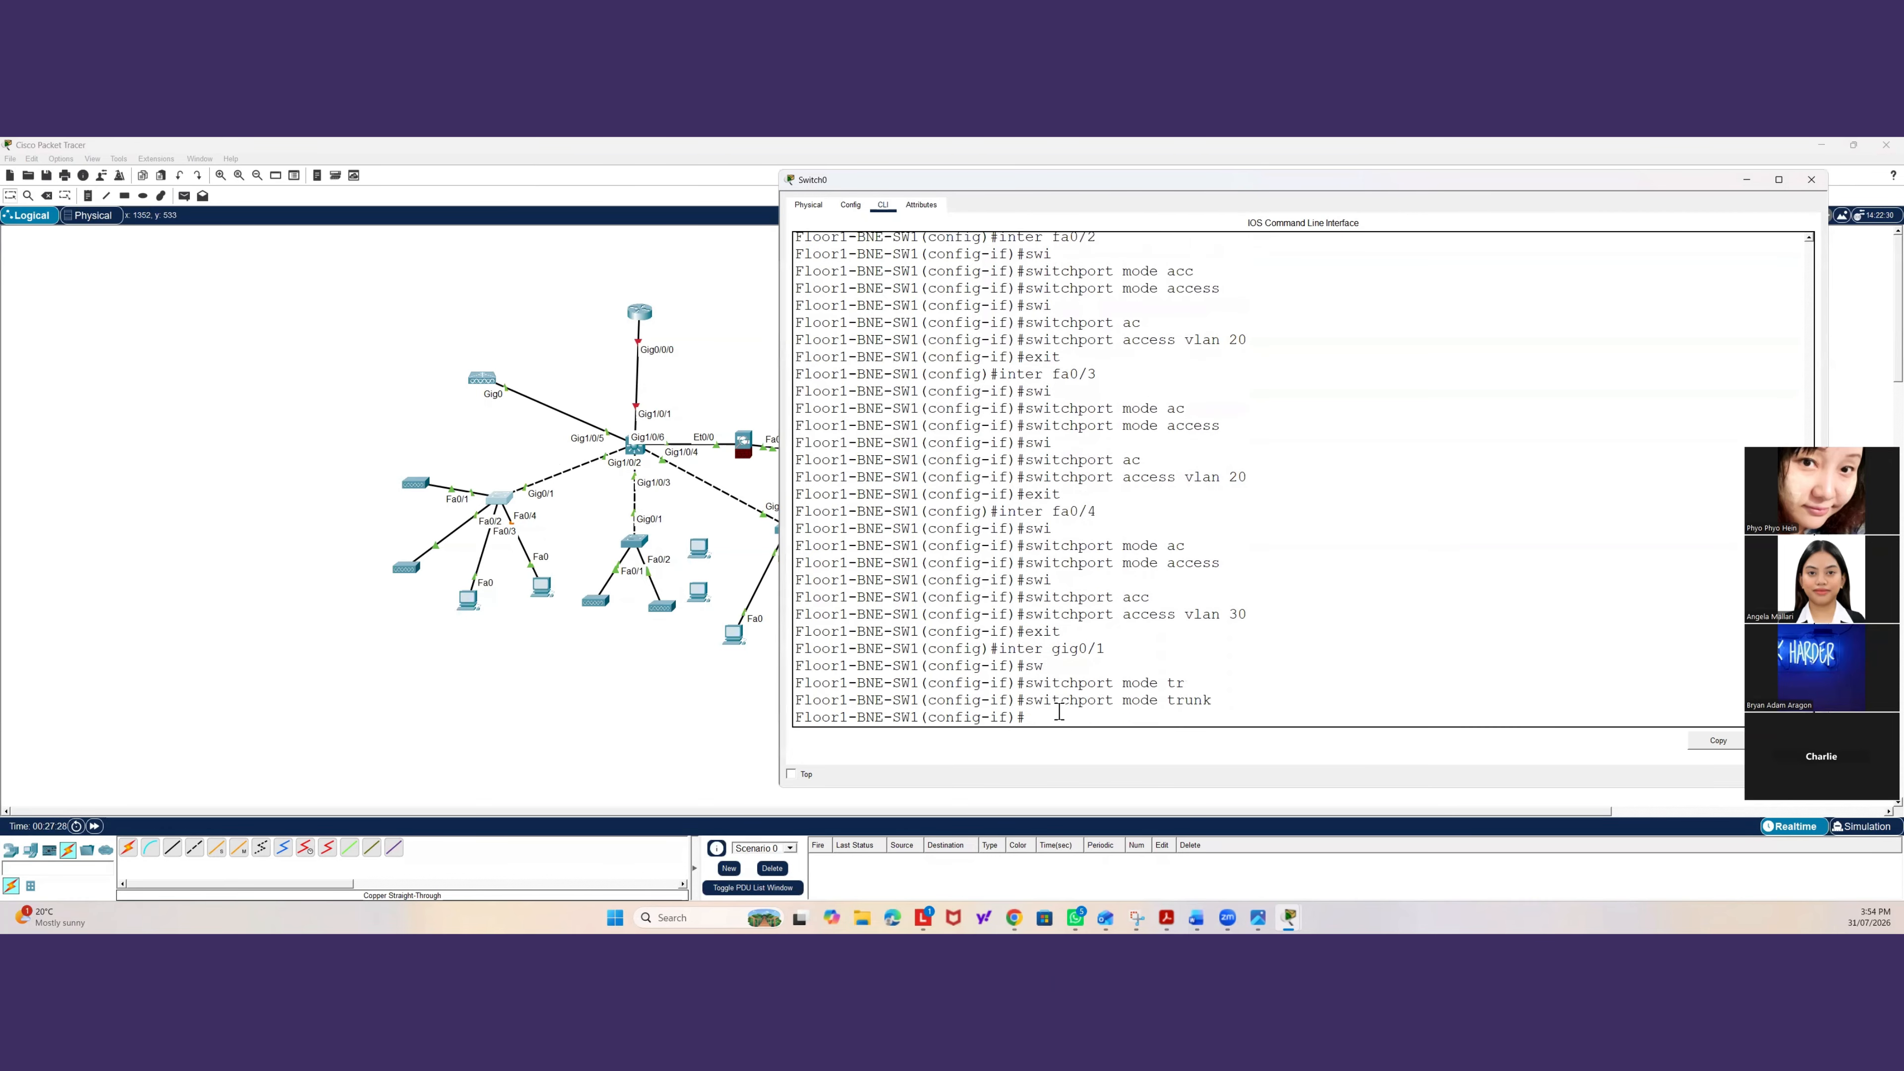
Open the second access switch's command line, enter global configuration mode, and set the hostname to Floor2-BNE-SW1.
click(637, 545)
click(637, 546)
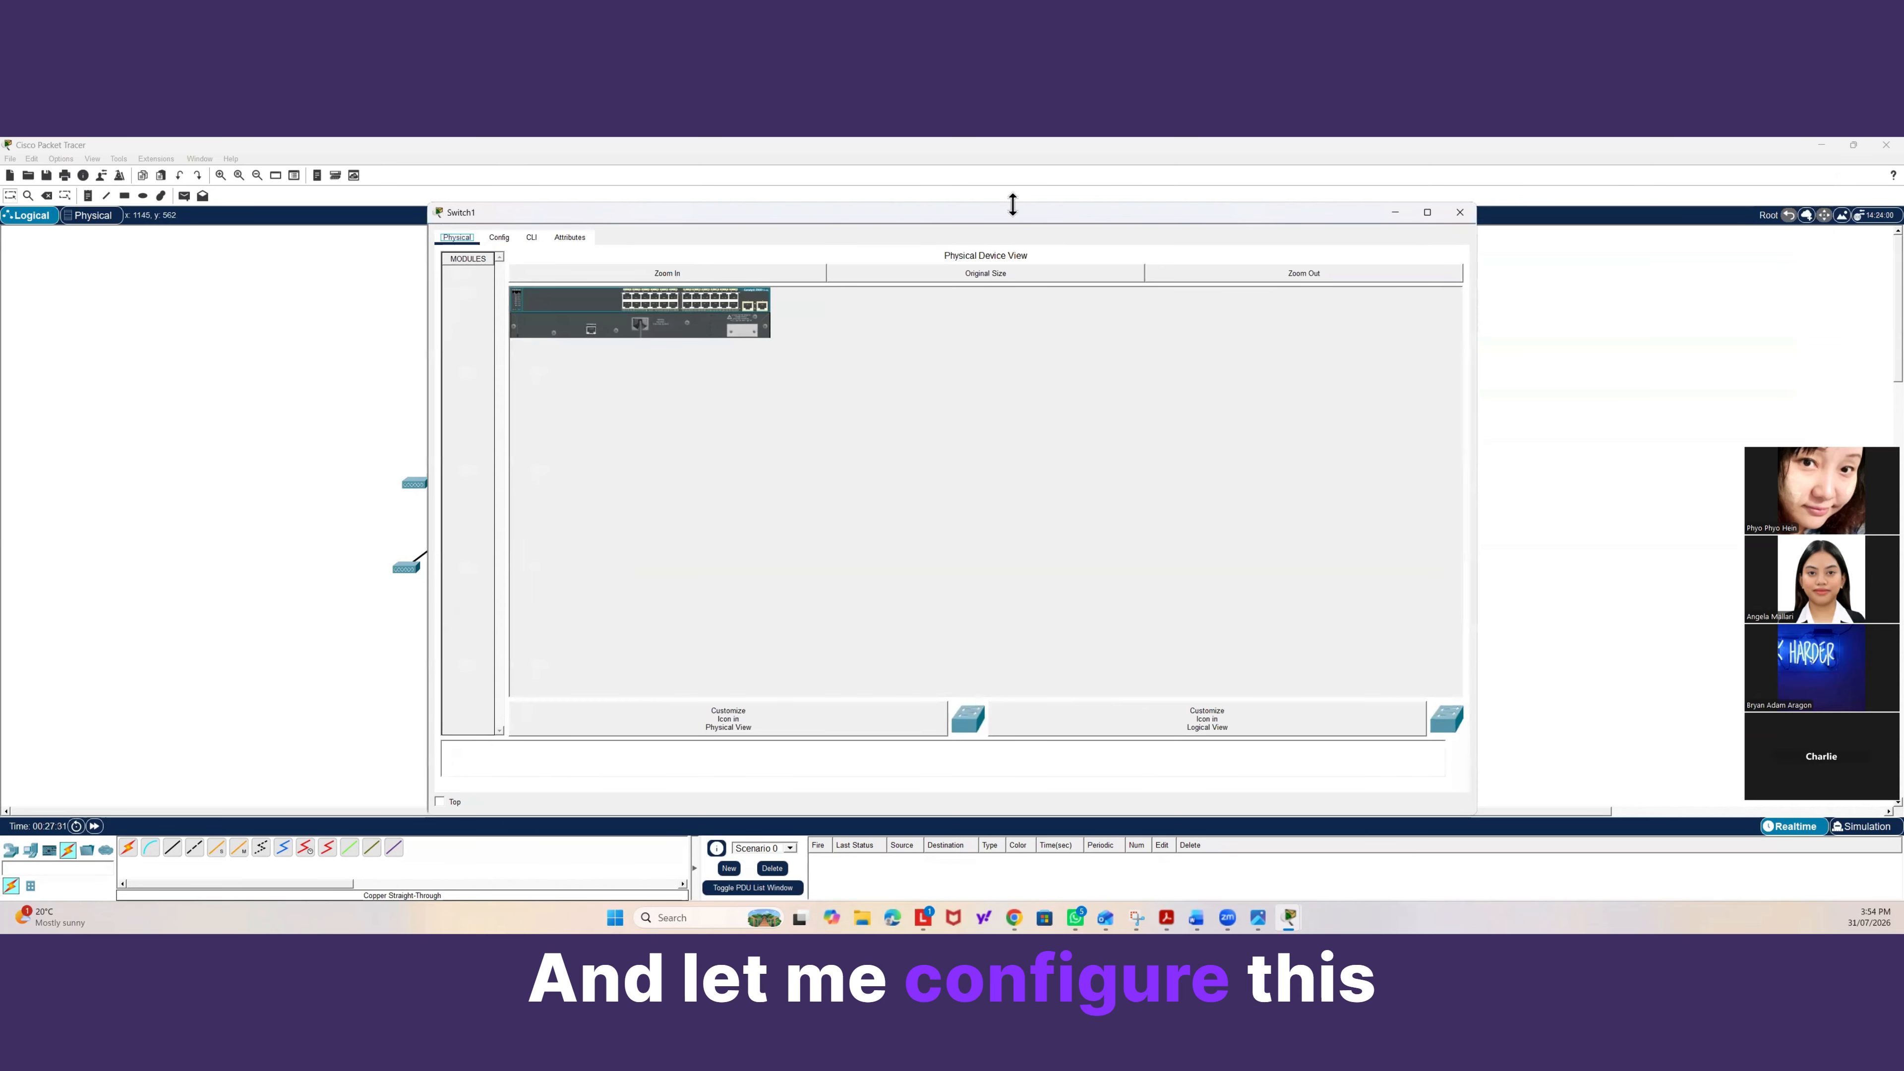
drag(837, 218, 1065, 217)
click(759, 237)
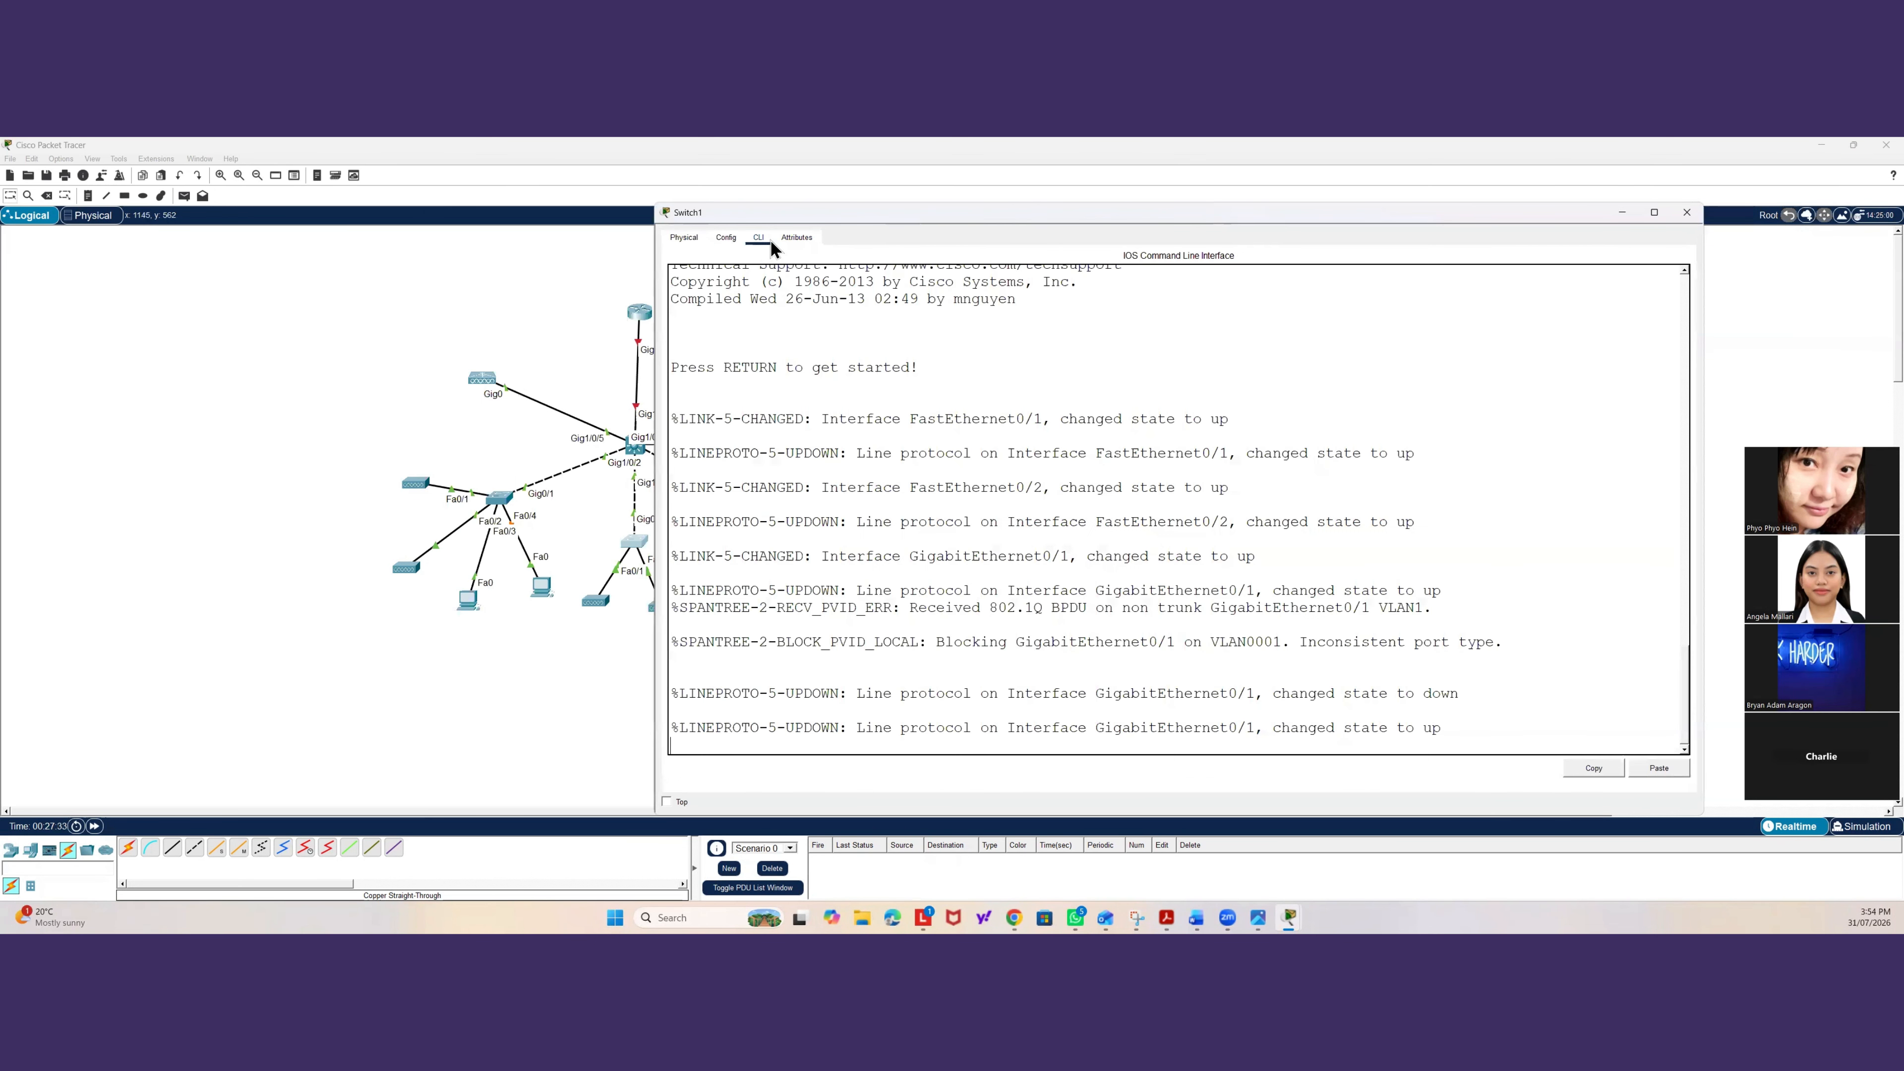
key(Return)
key(Return)
text(ena)
key(Return)
text(ch#c)
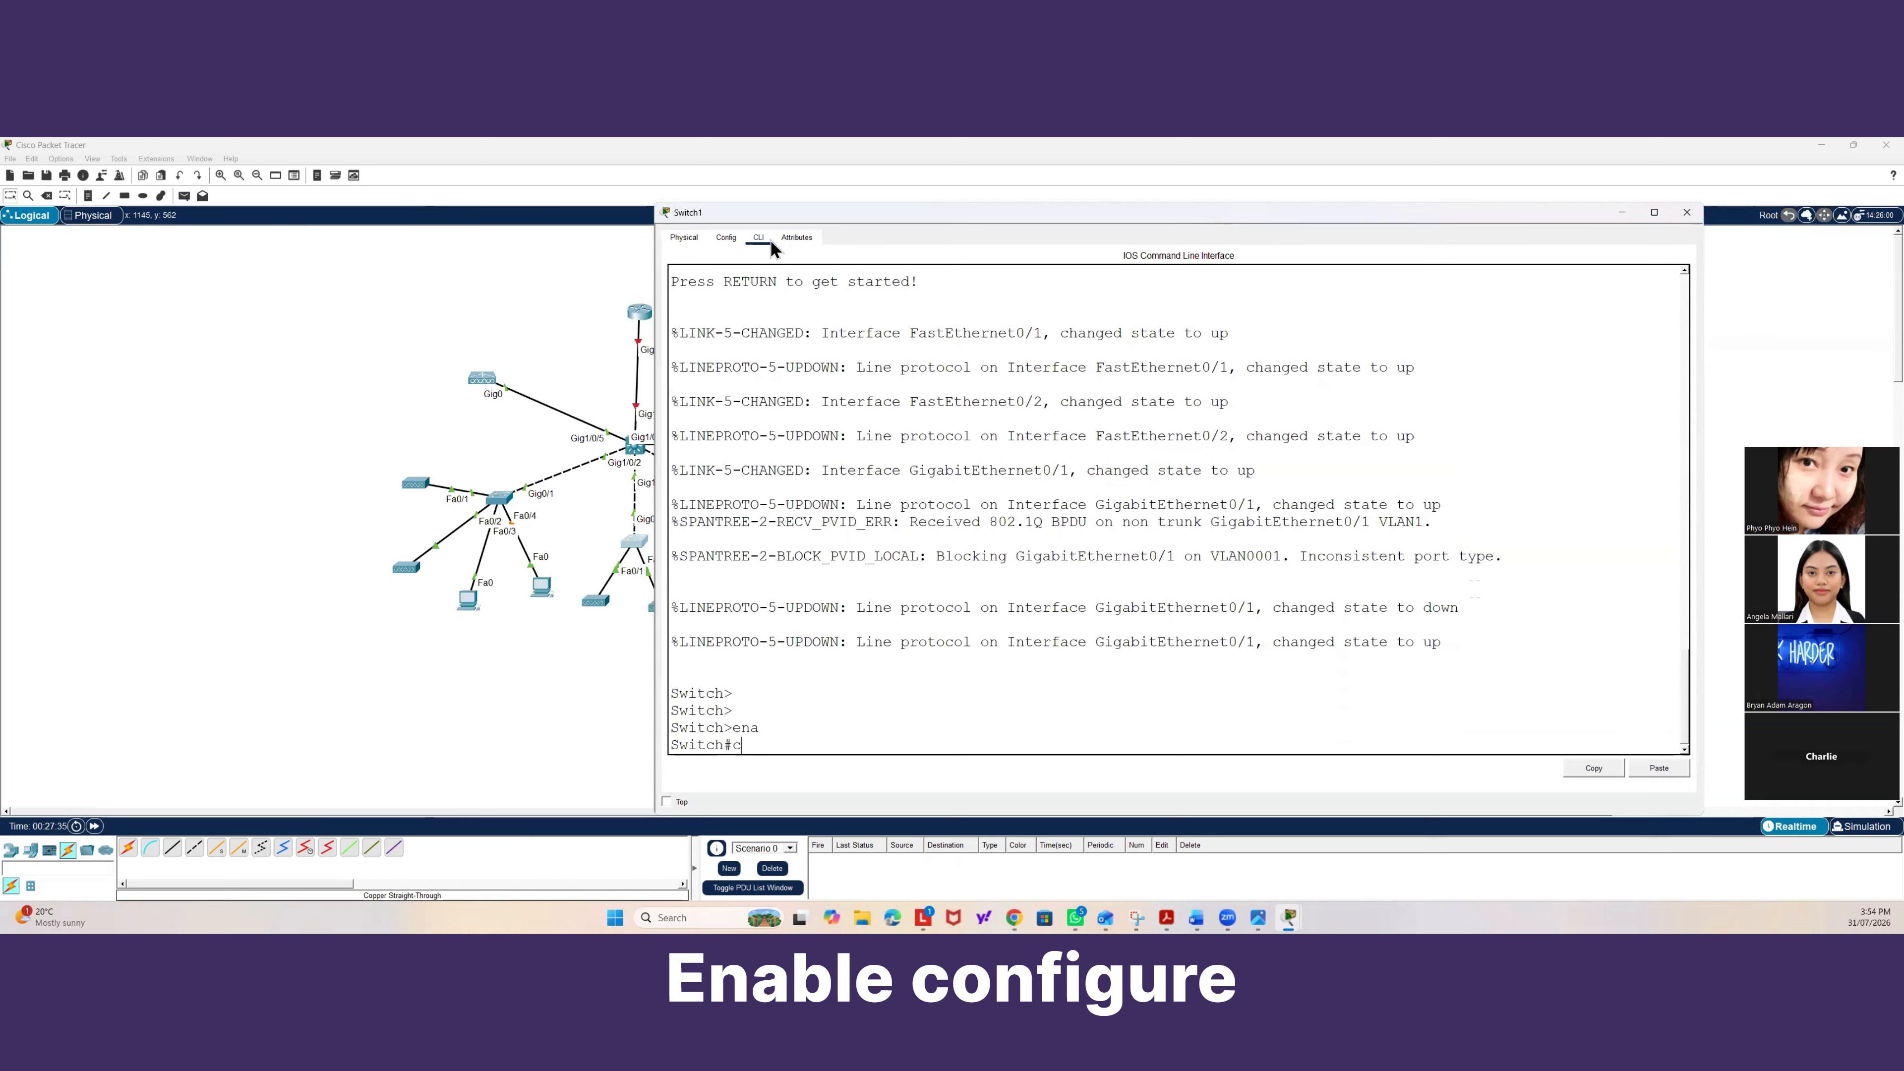
text(onf t)
key(Return)
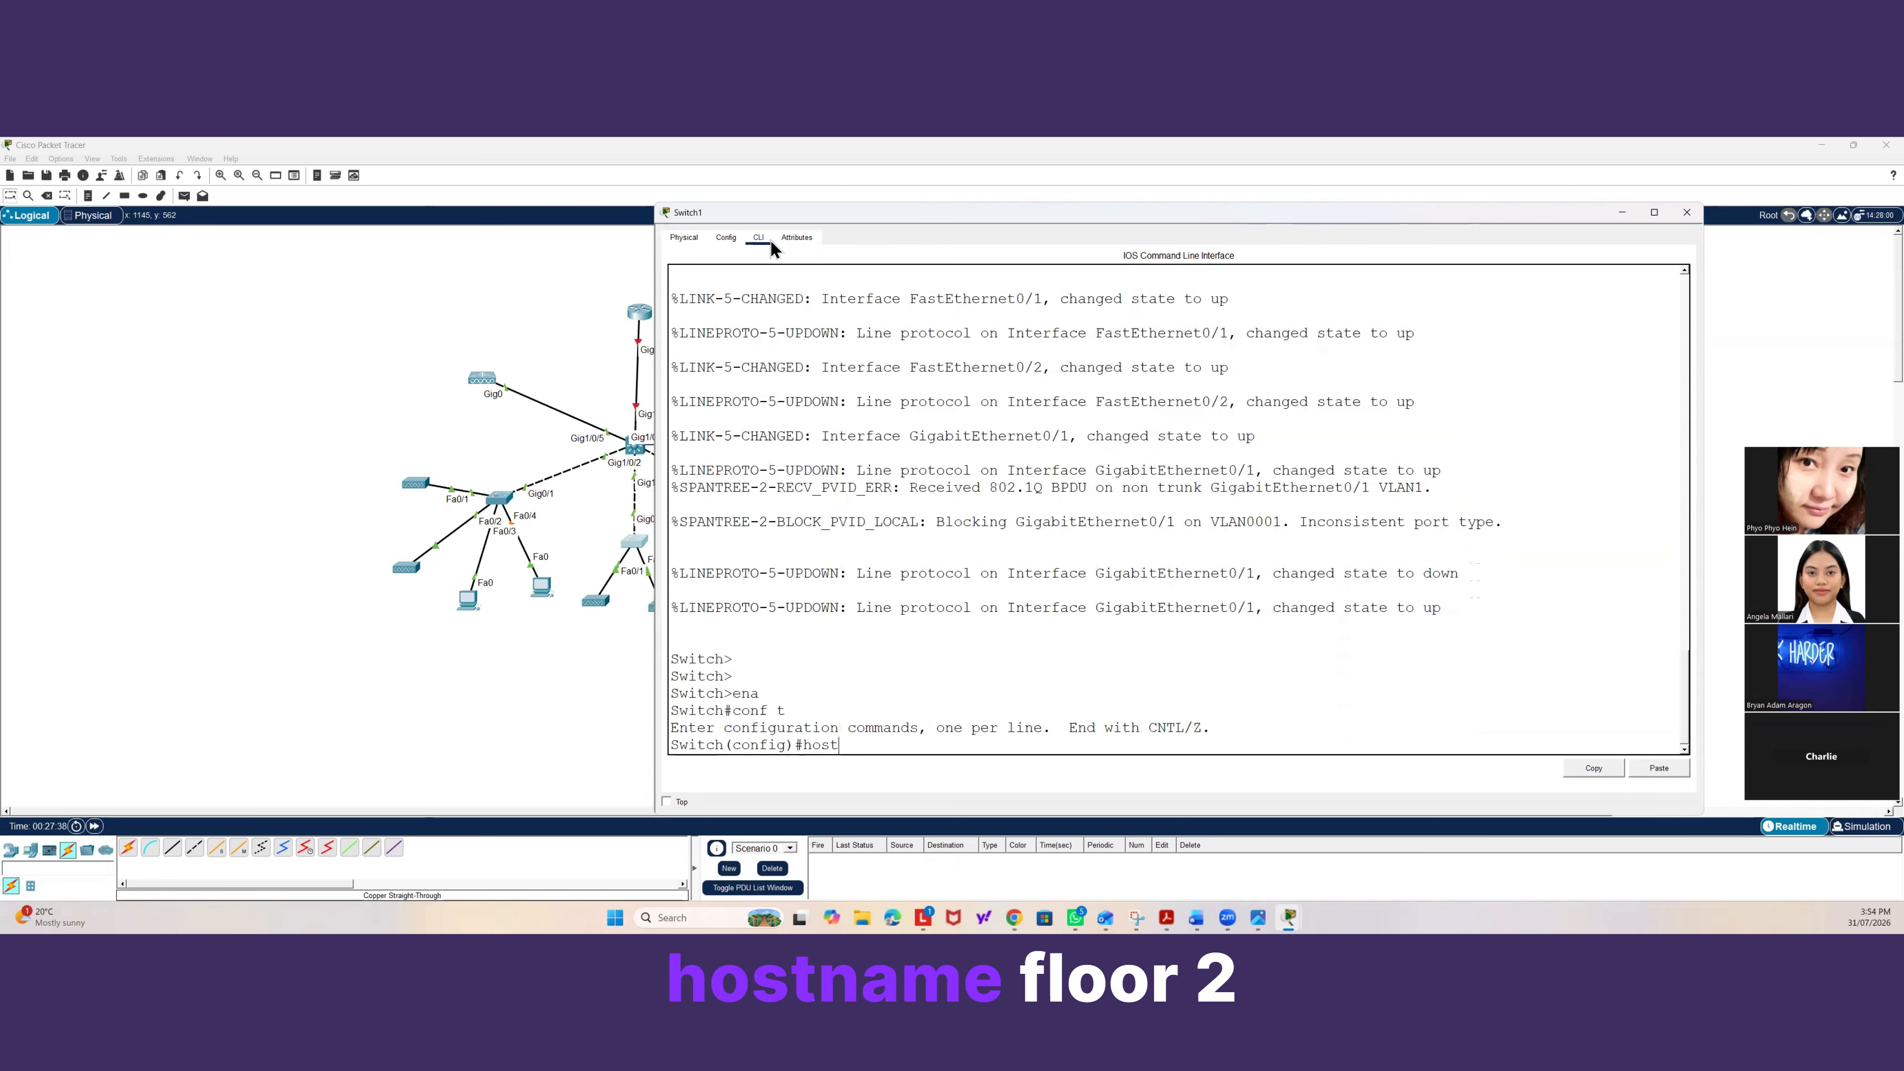
text(hostname Floor)
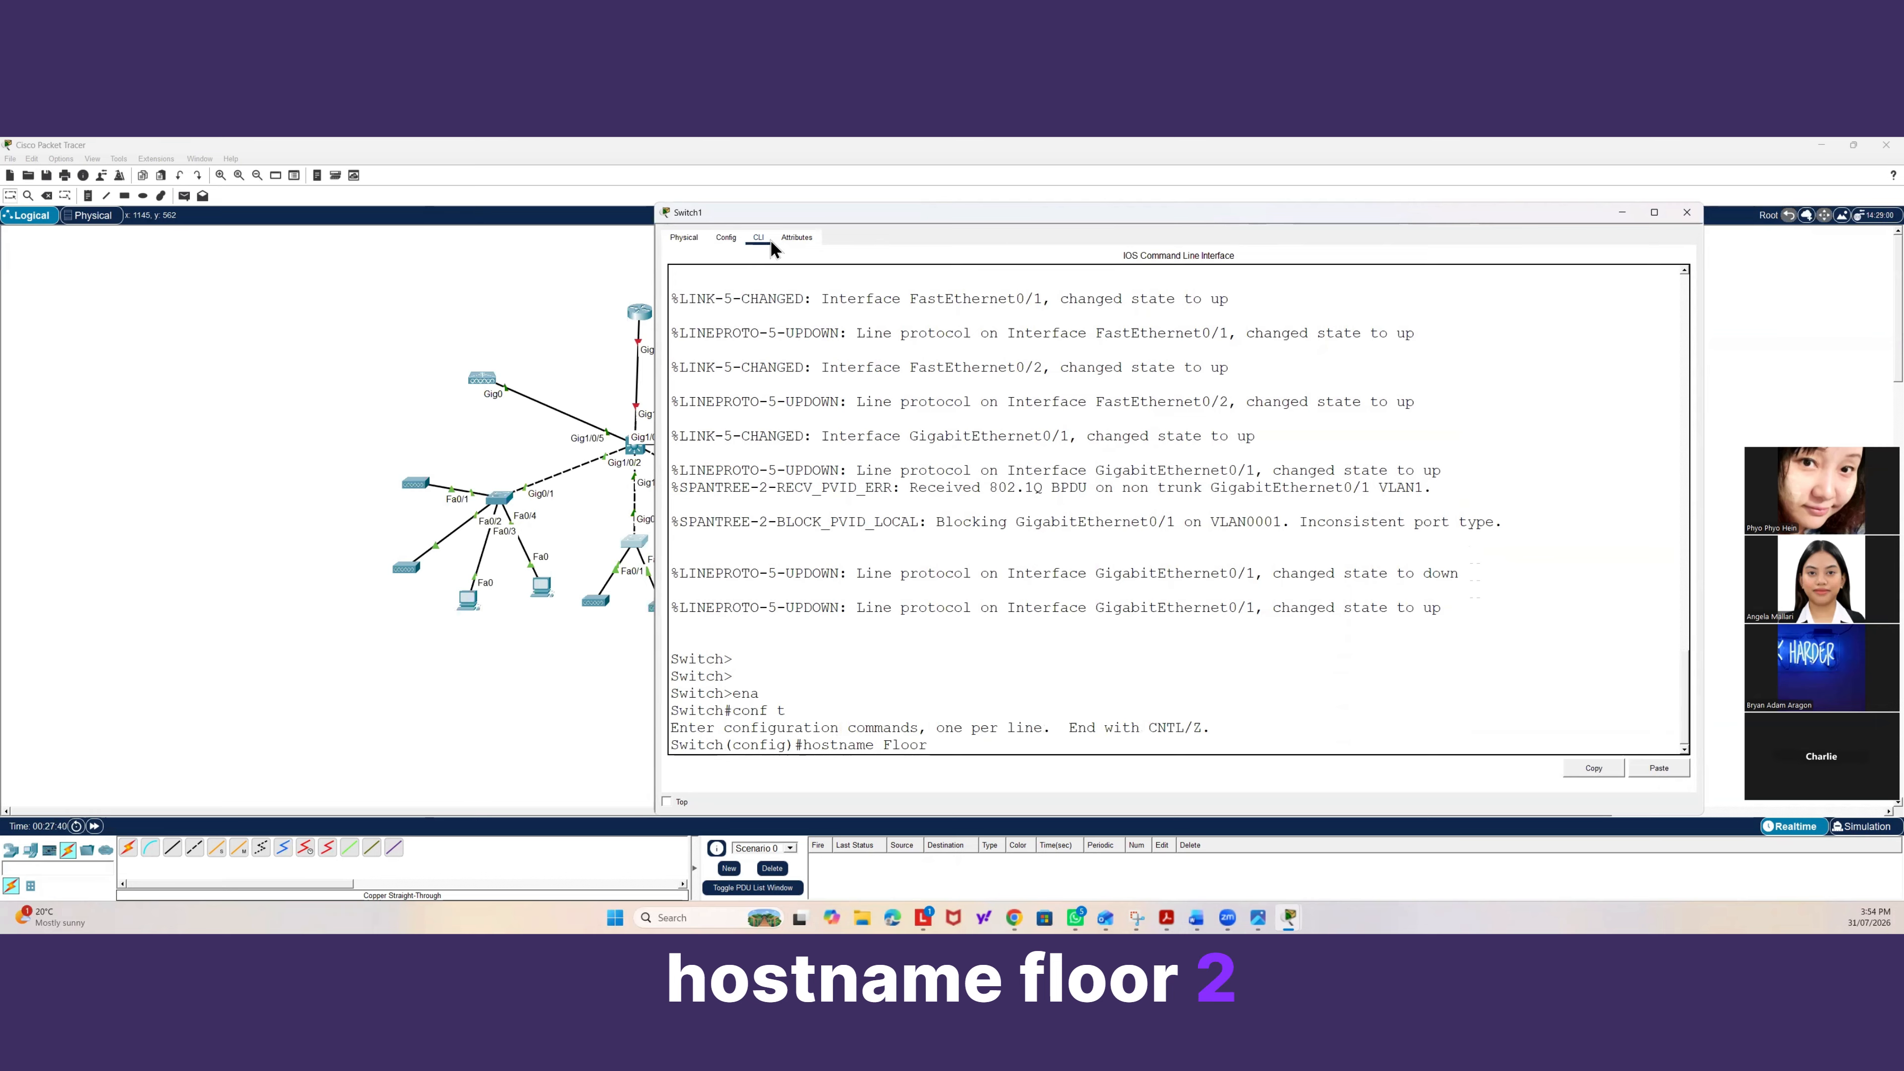
text(2-B)
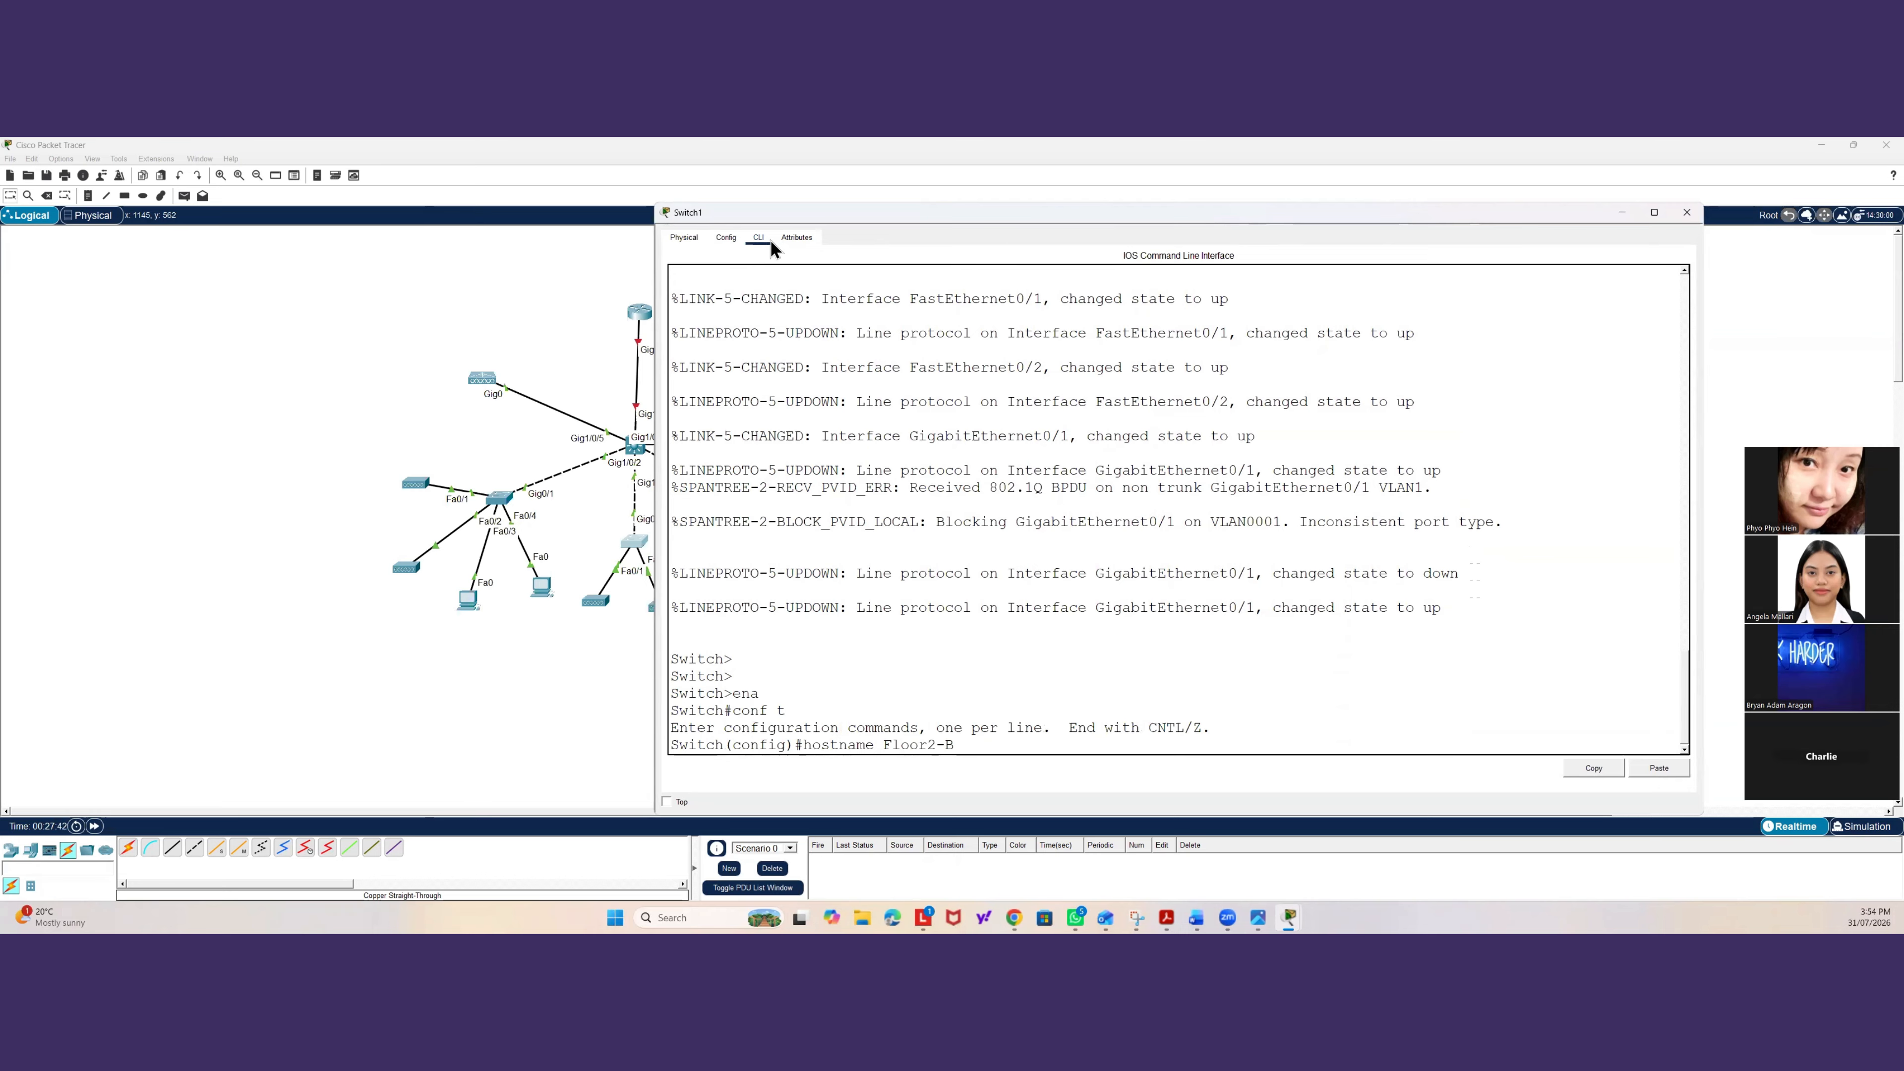
text(NE-)
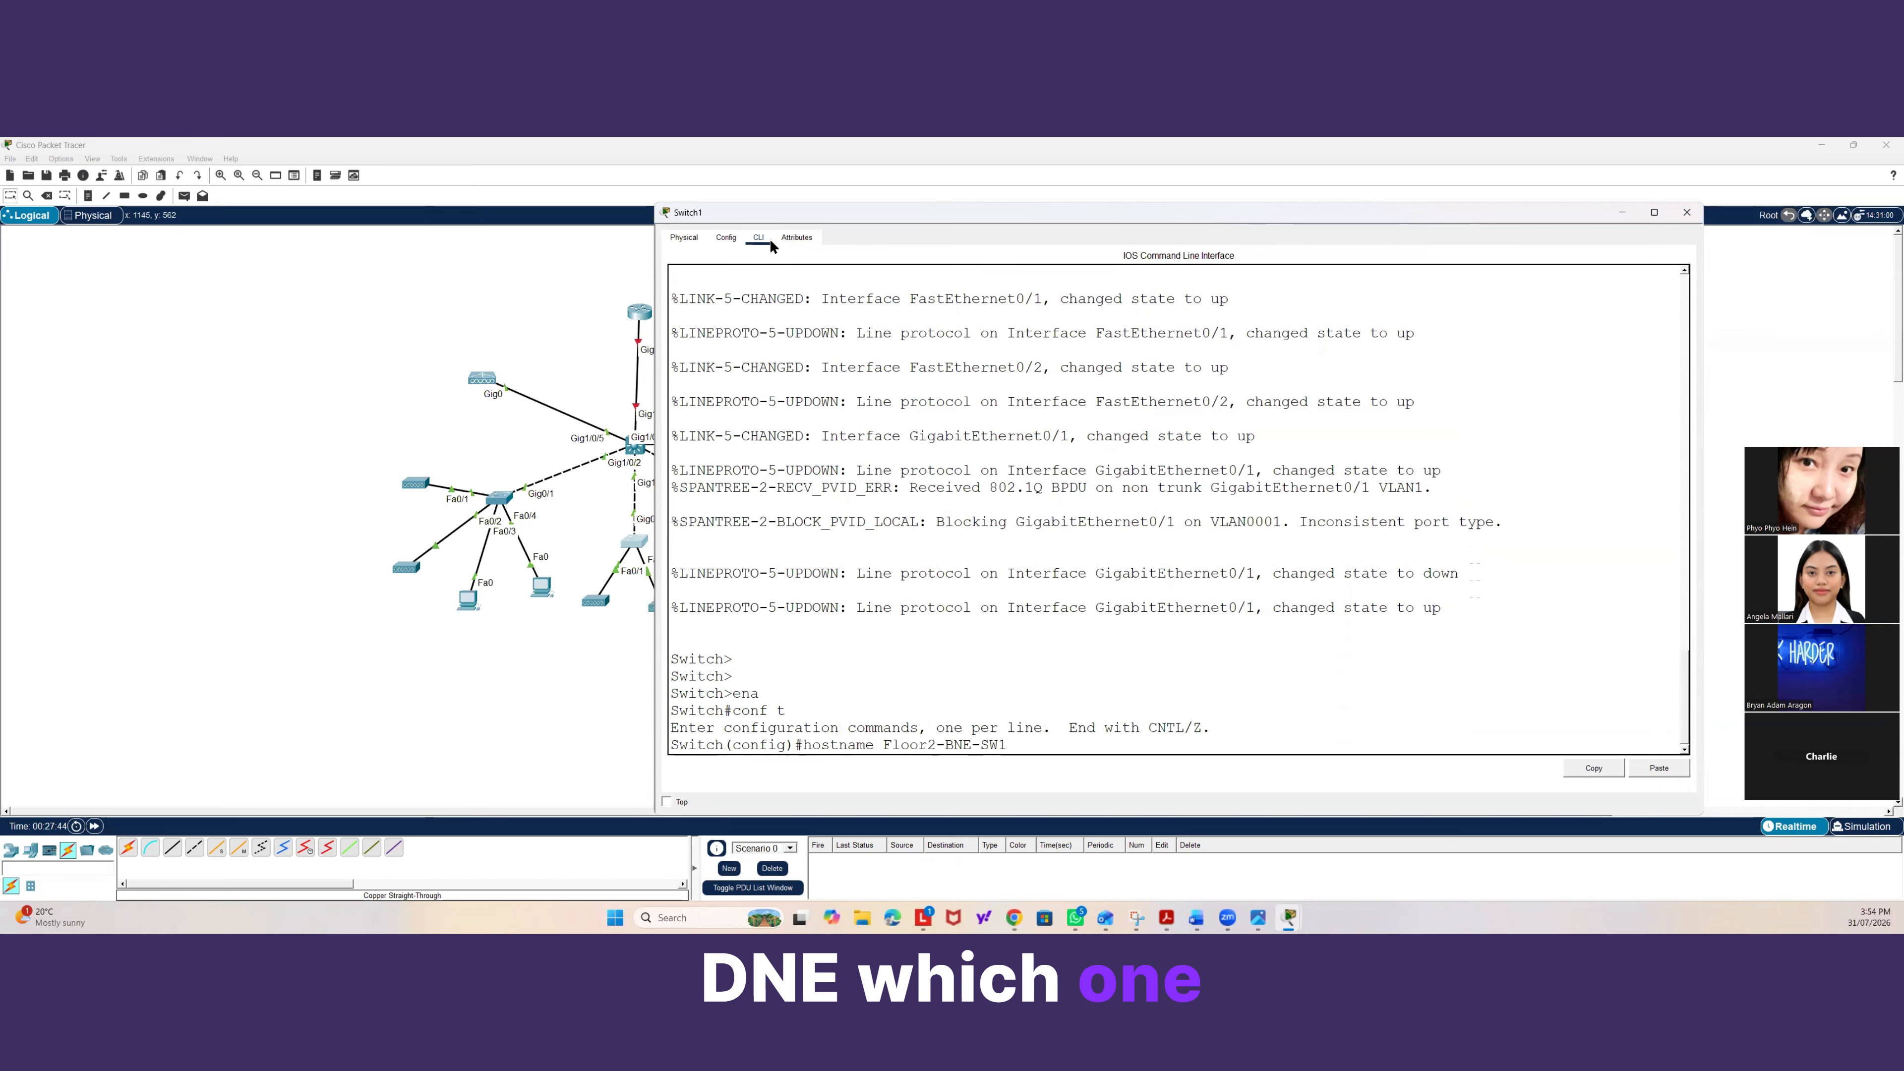
text(SW1)
key(Return)
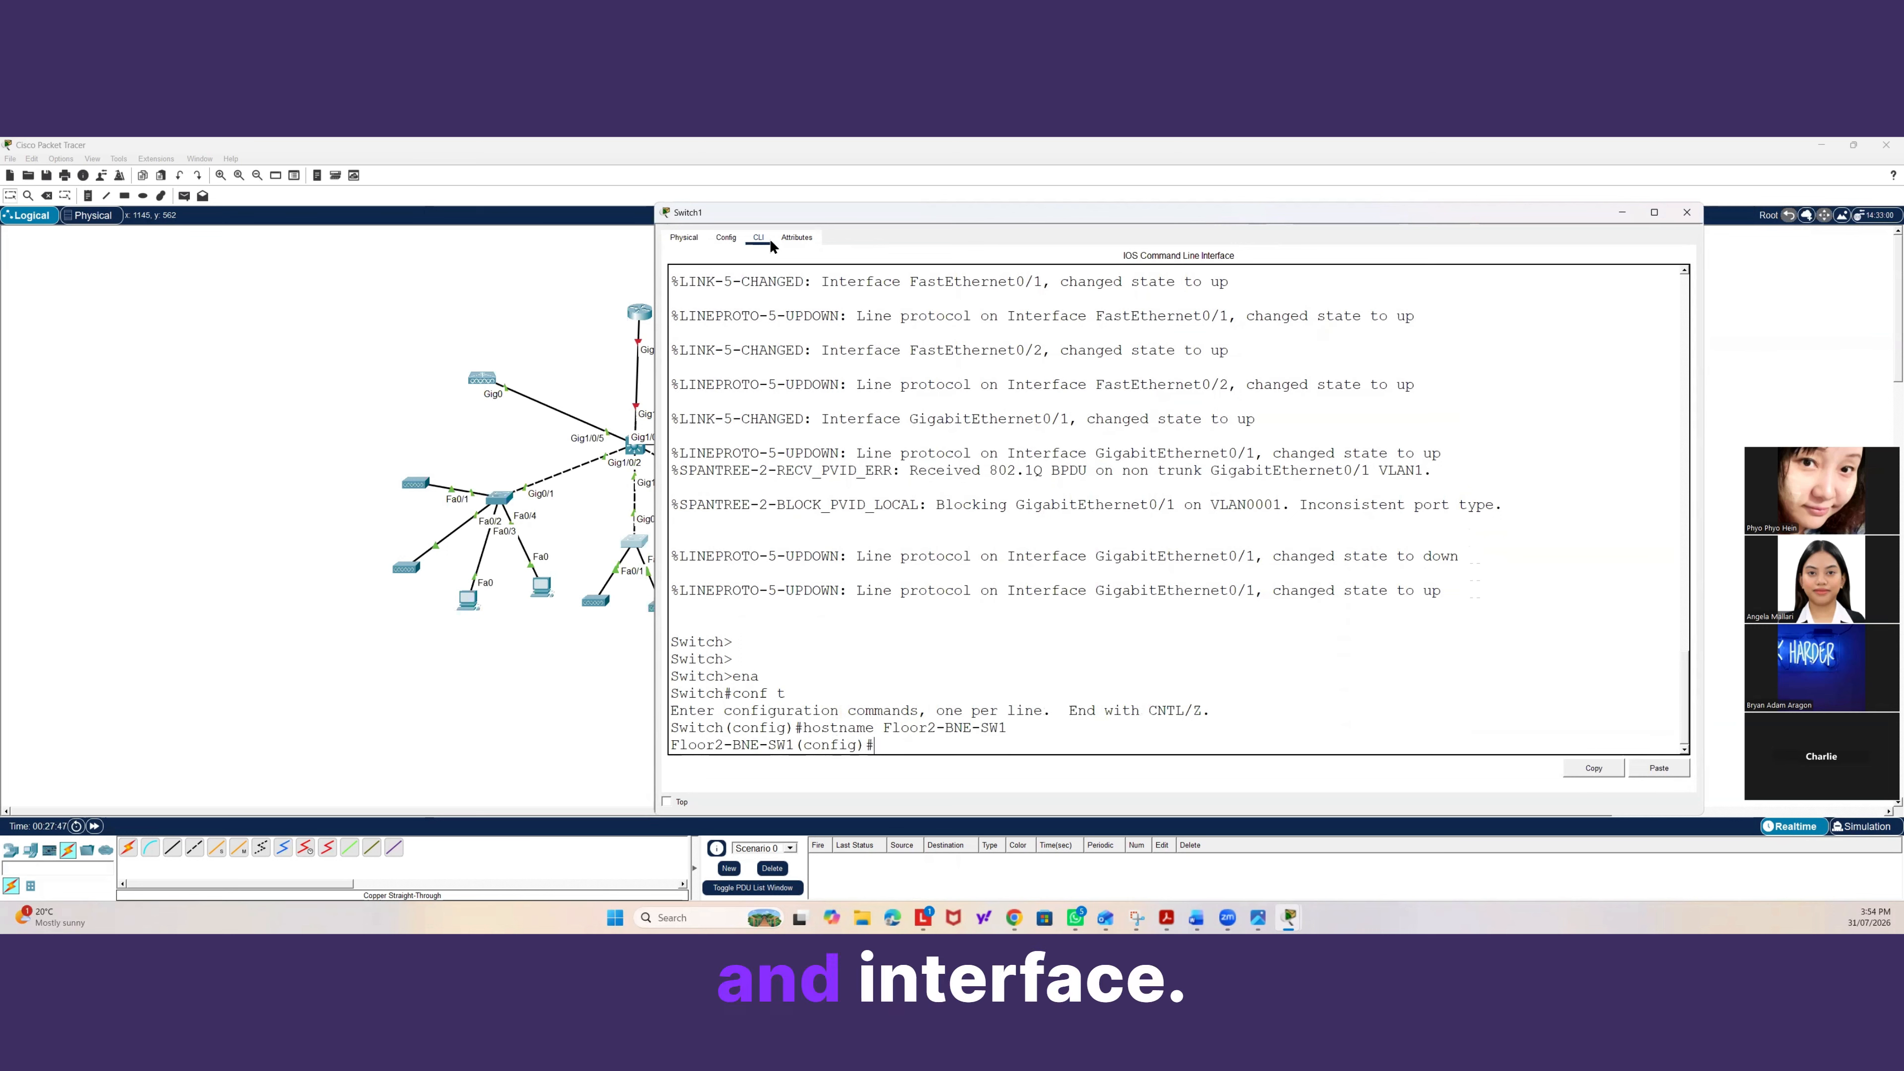
Create VLAN 10 named Students and VLAN 20 named A-Plus-Office.
key(BackSpace)
key(BackSpace)
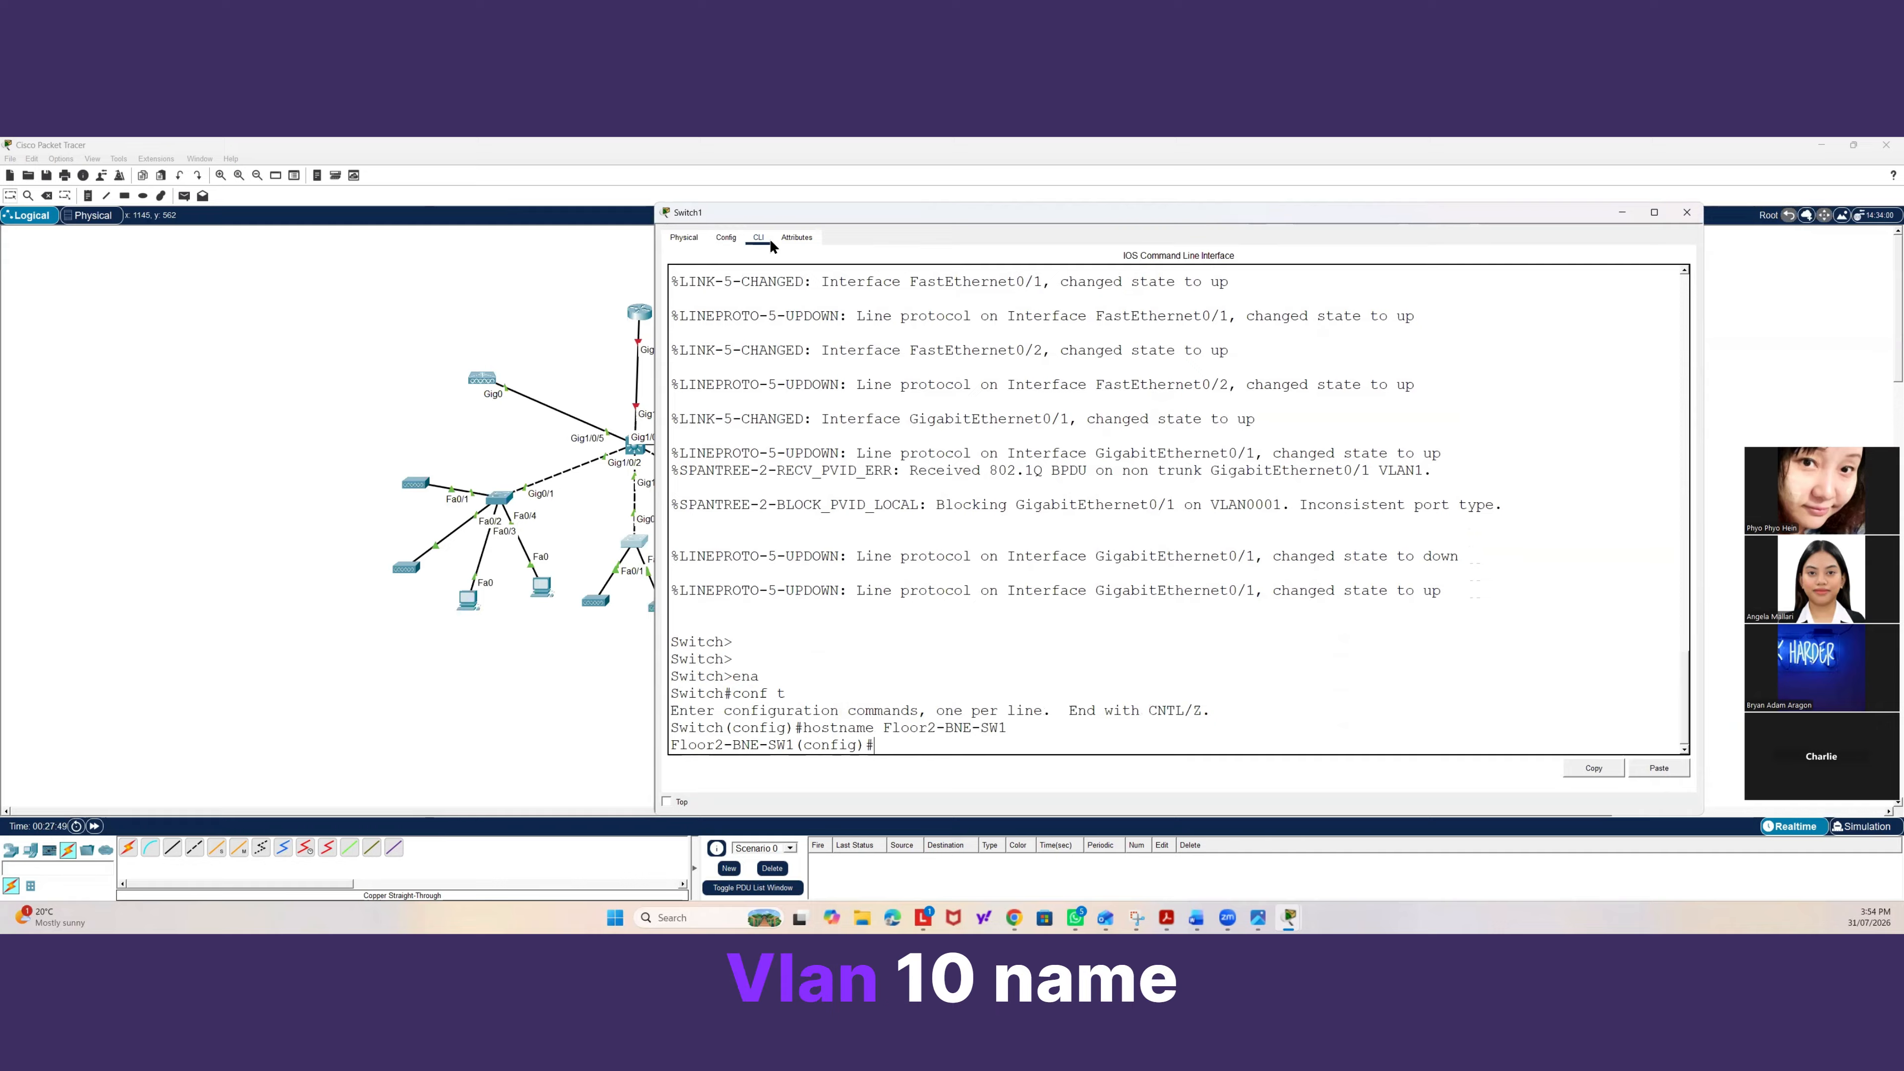
text(vlan 10)
key(Return)
text(name)
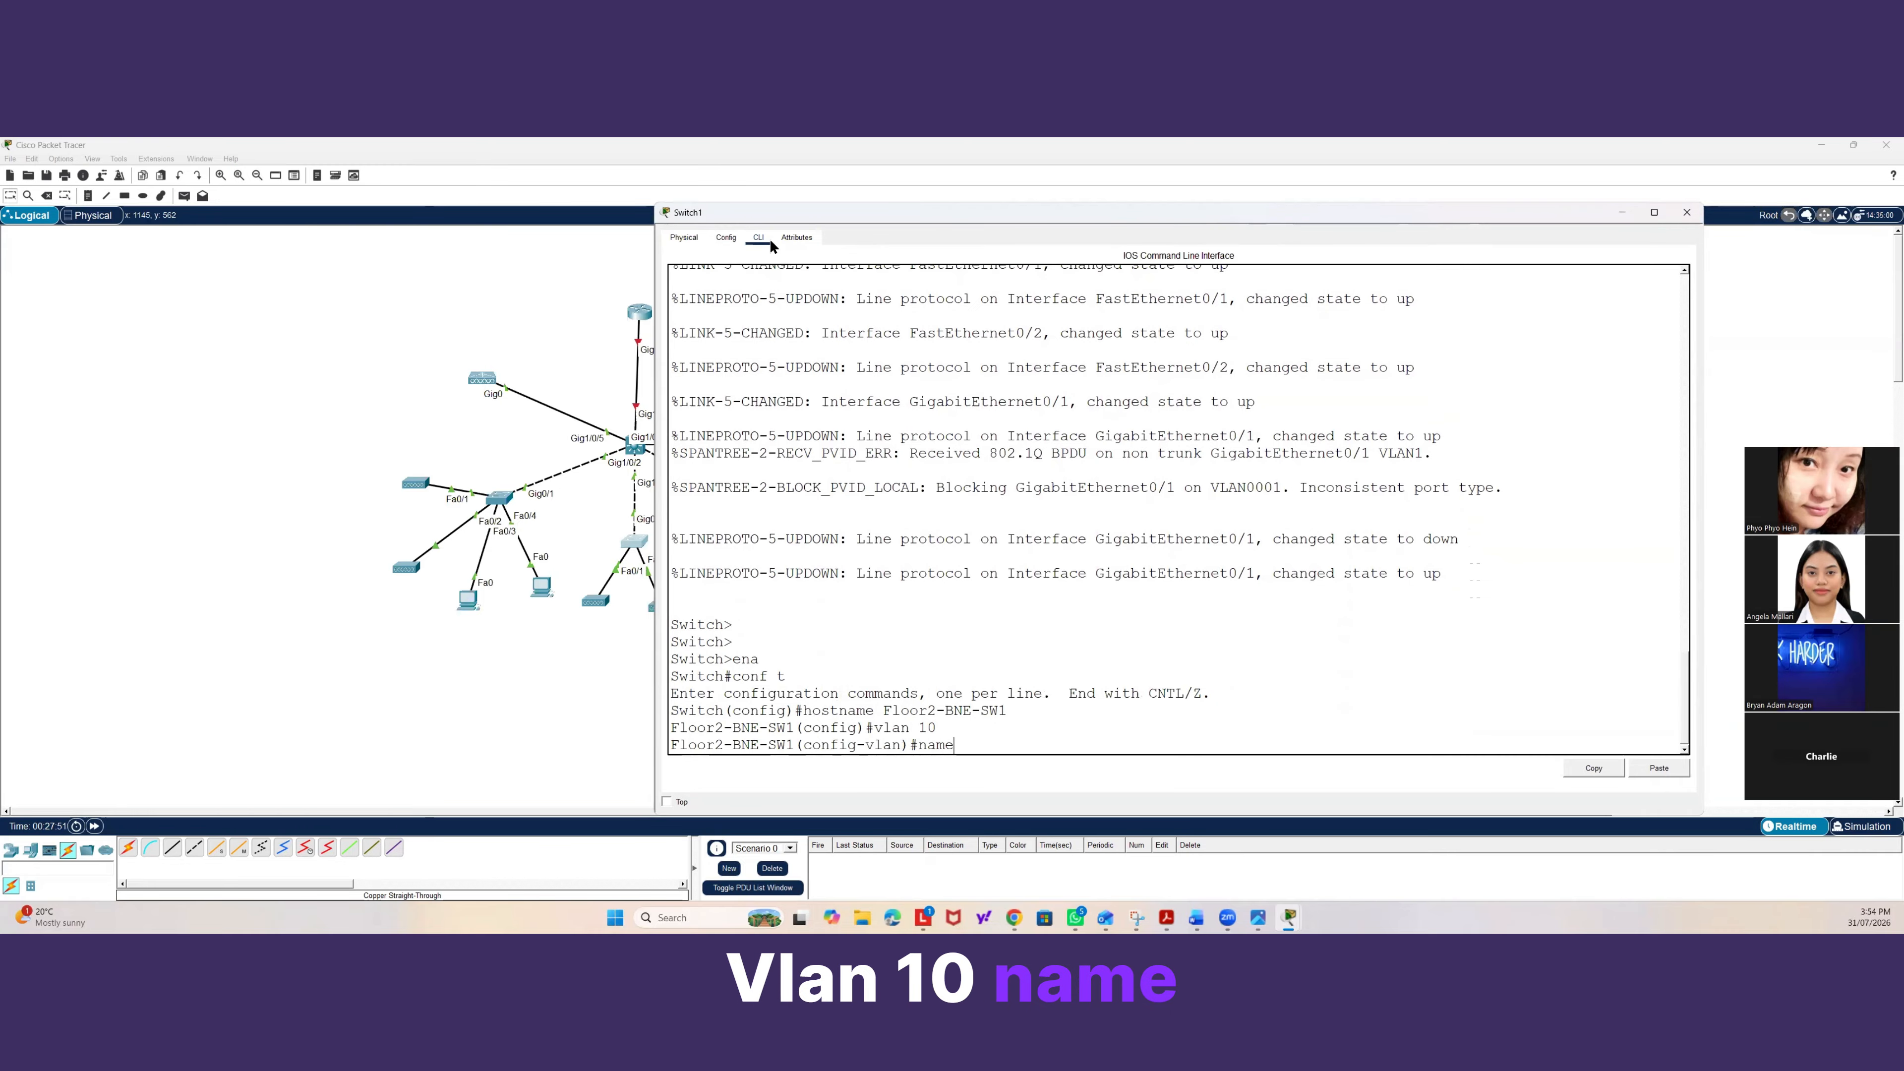
text( Students)
key(Return)
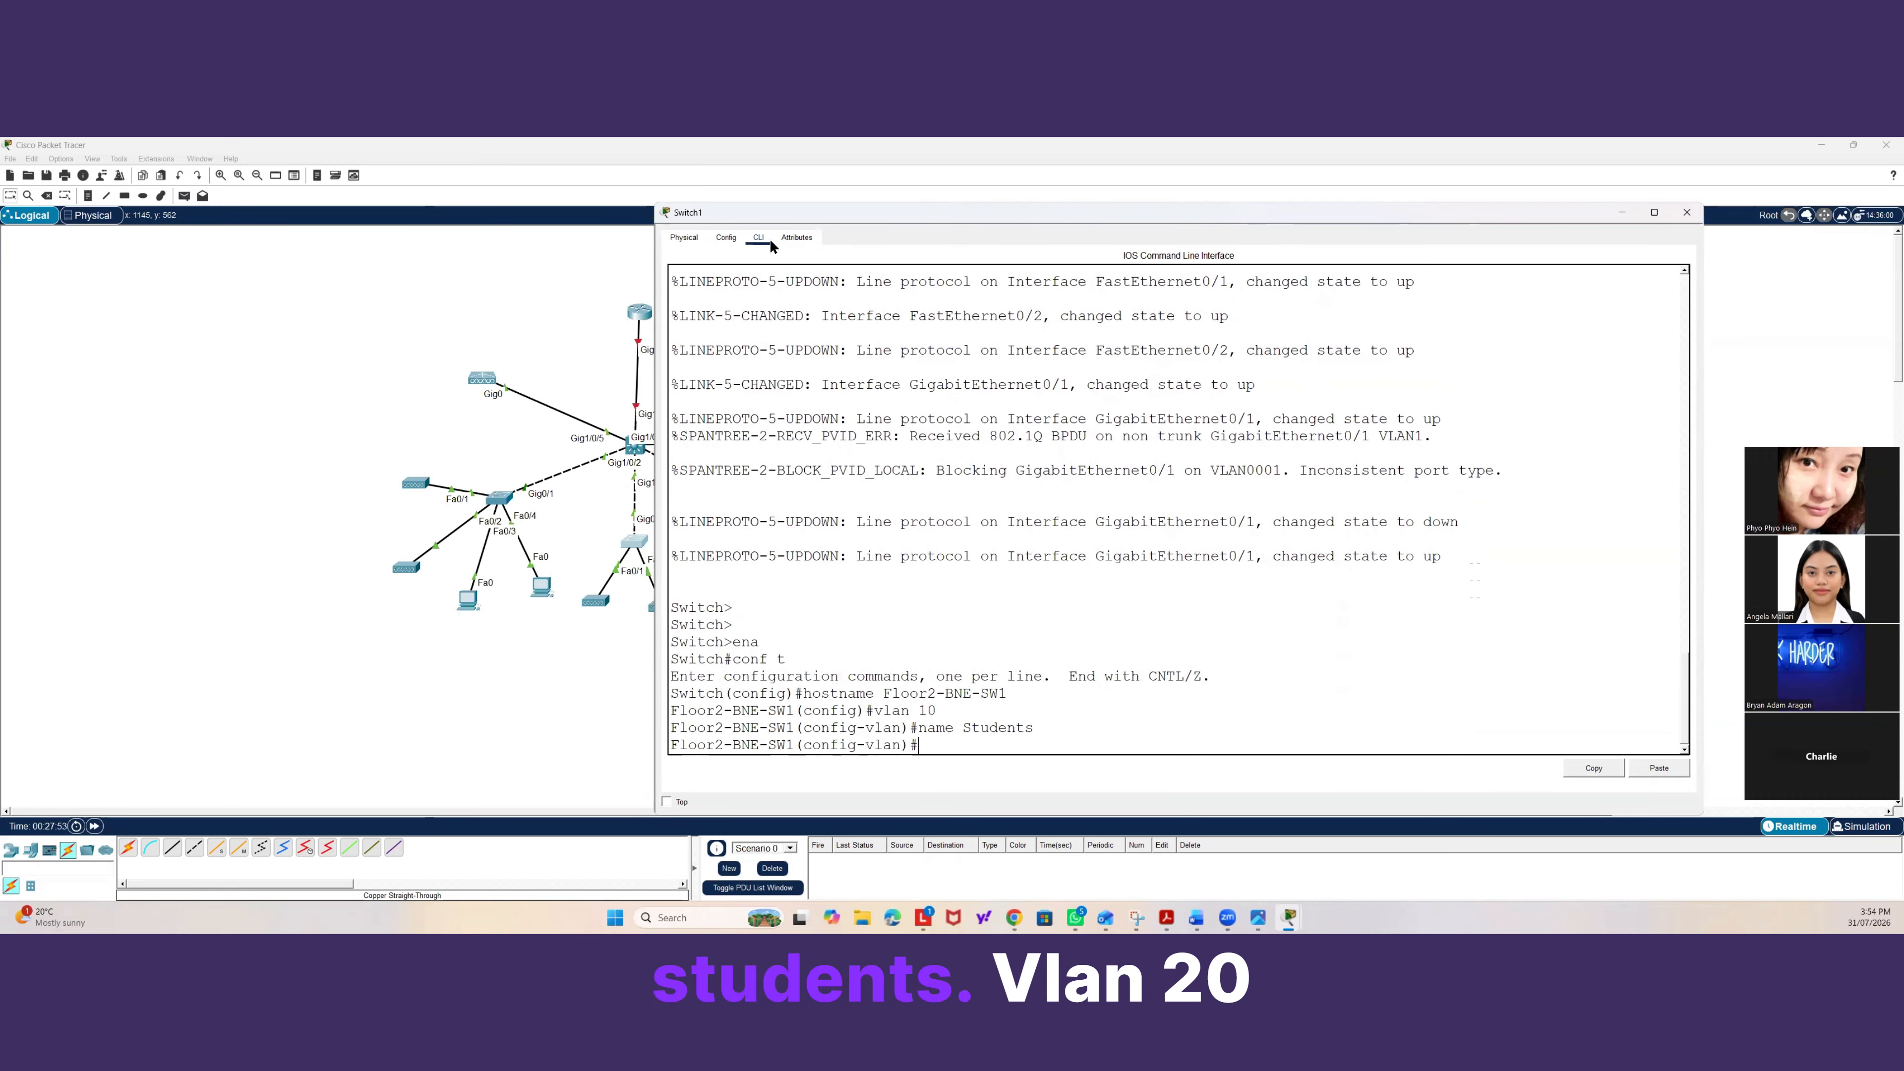
text(vlan 20)
key(Return)
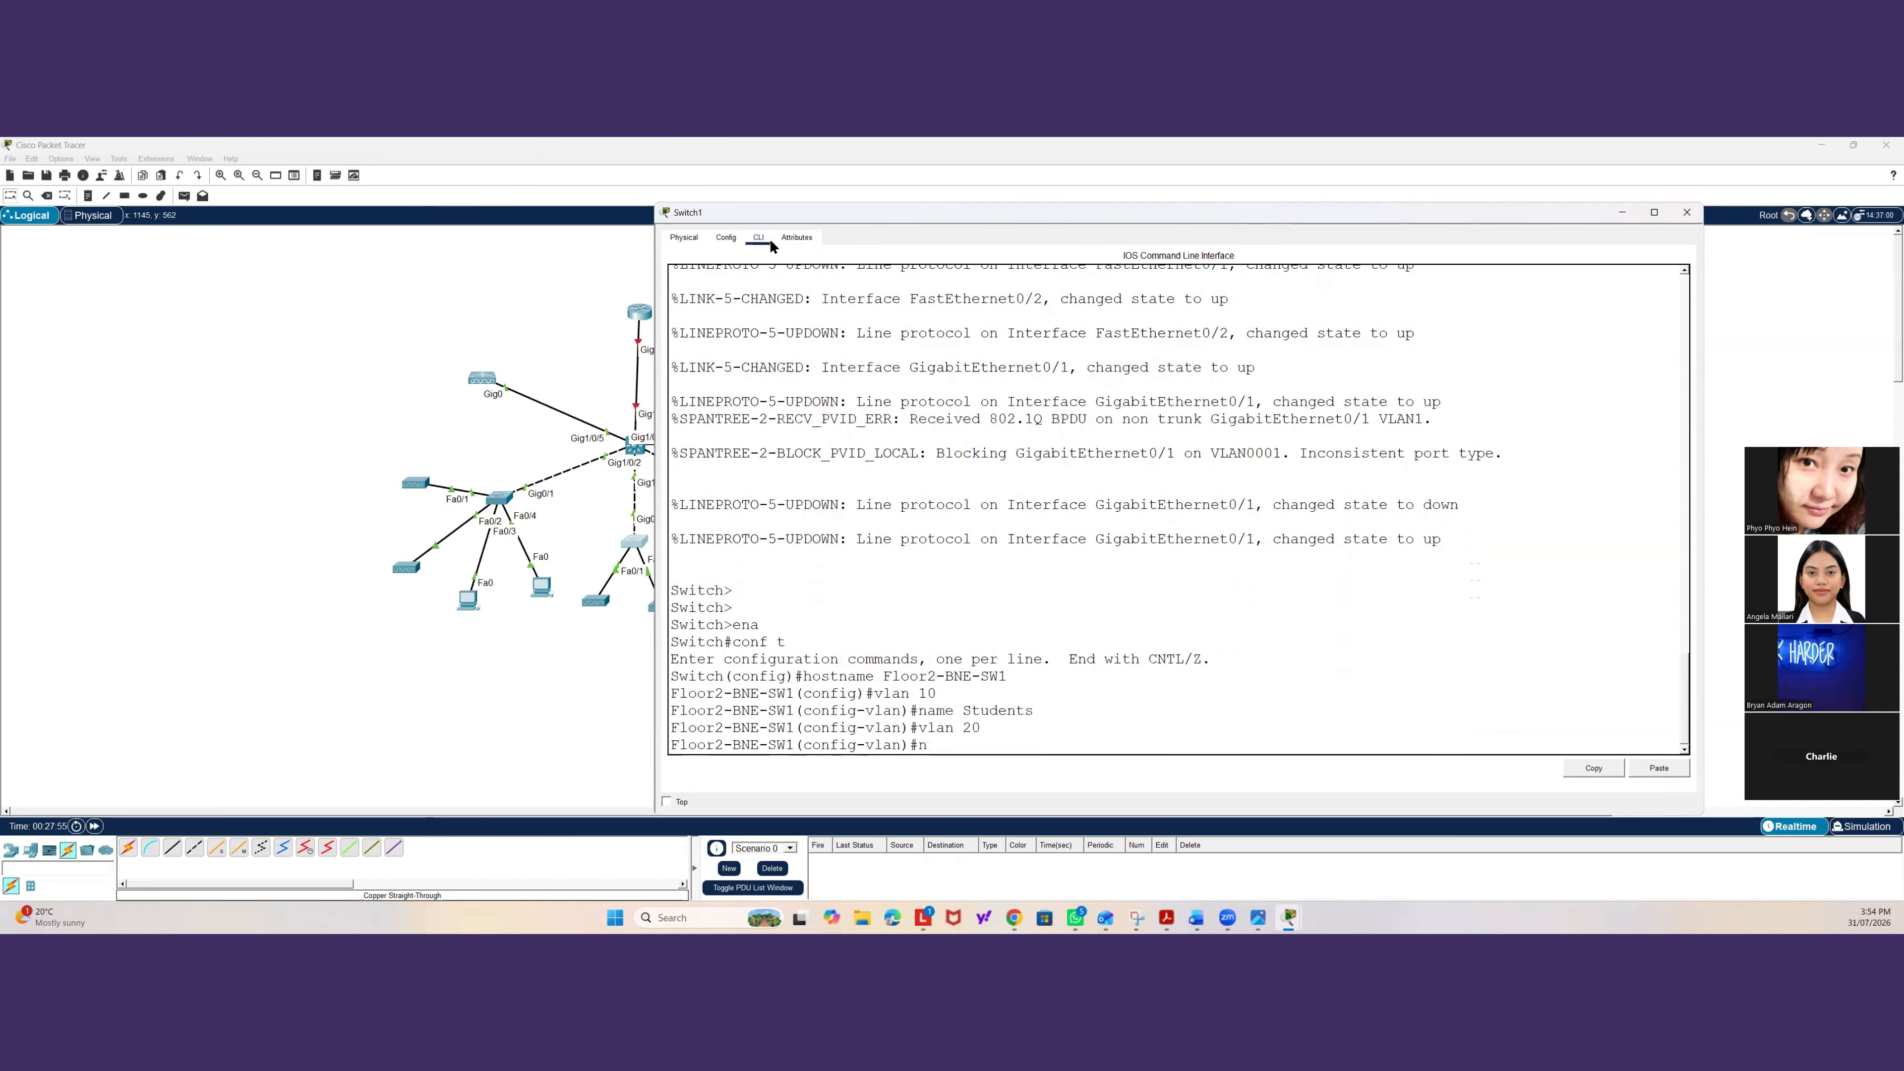
text(name A-Plus)
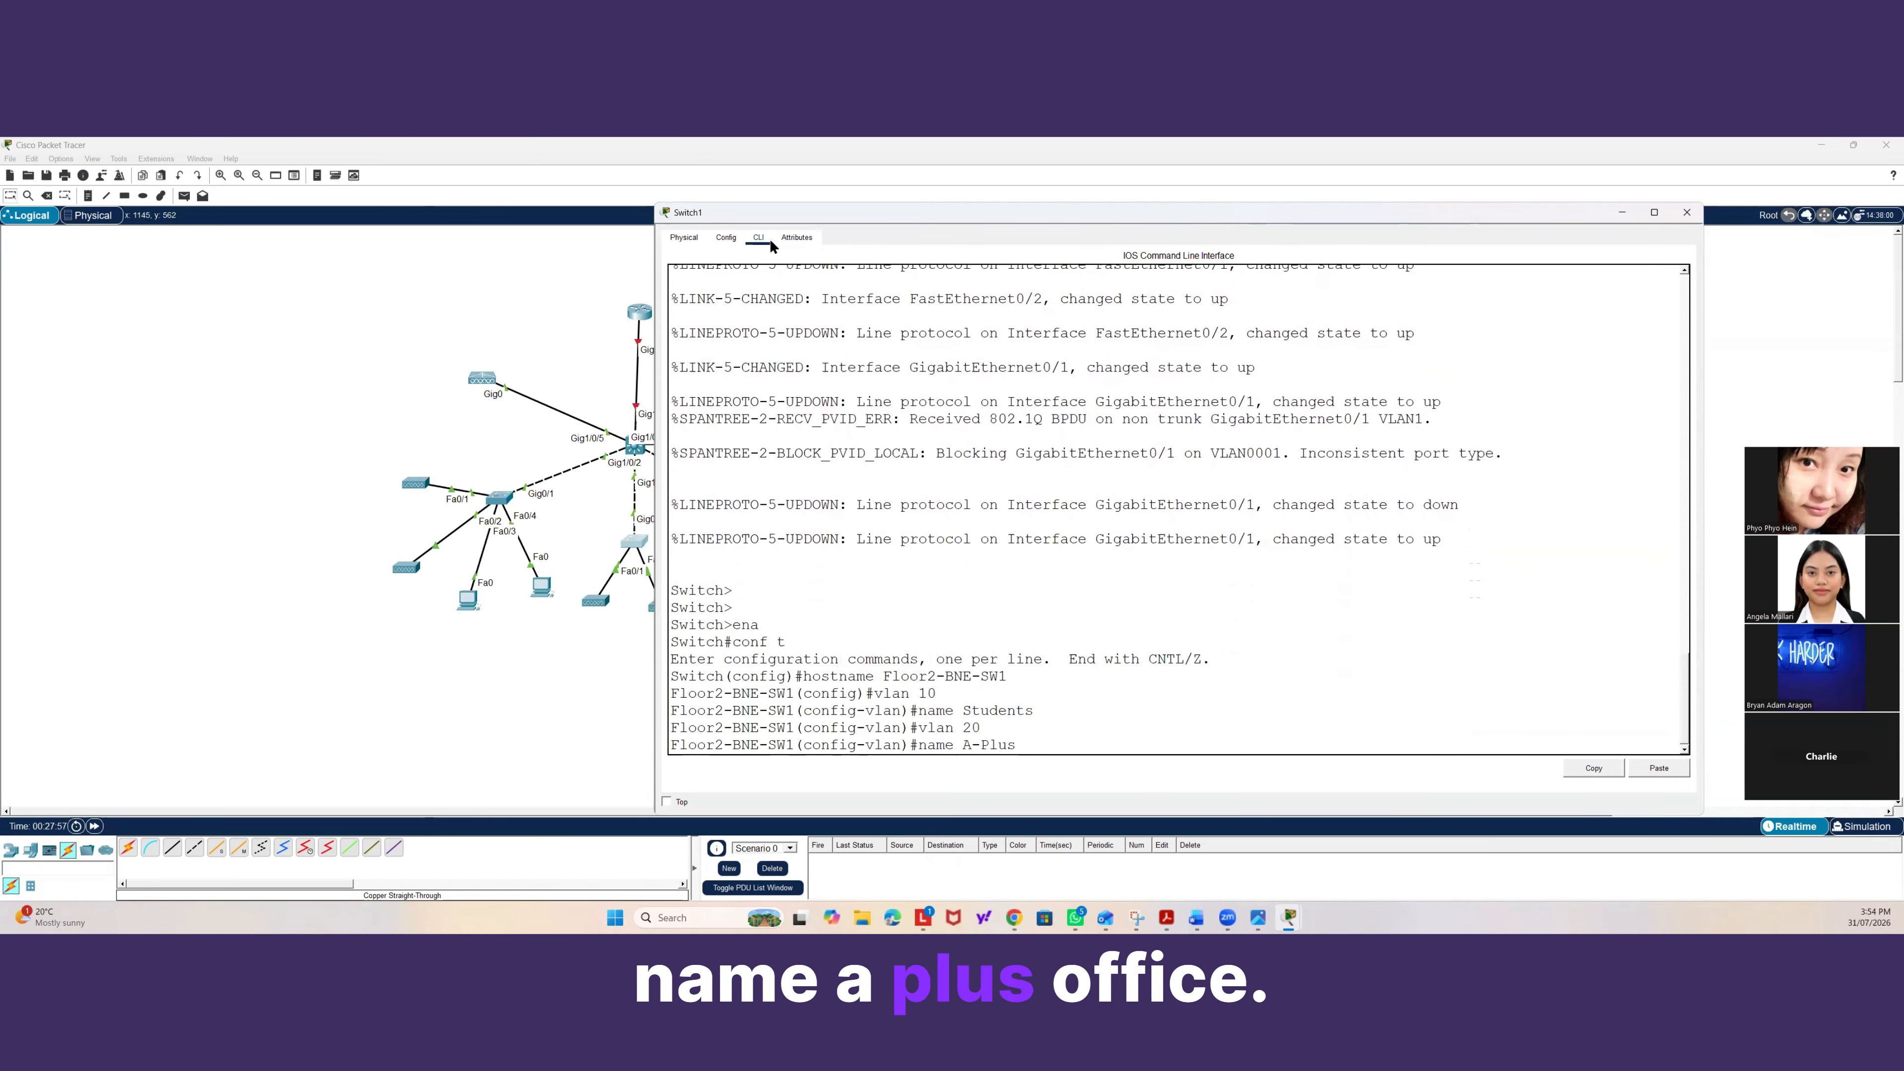
text(-Office)
key(Return)
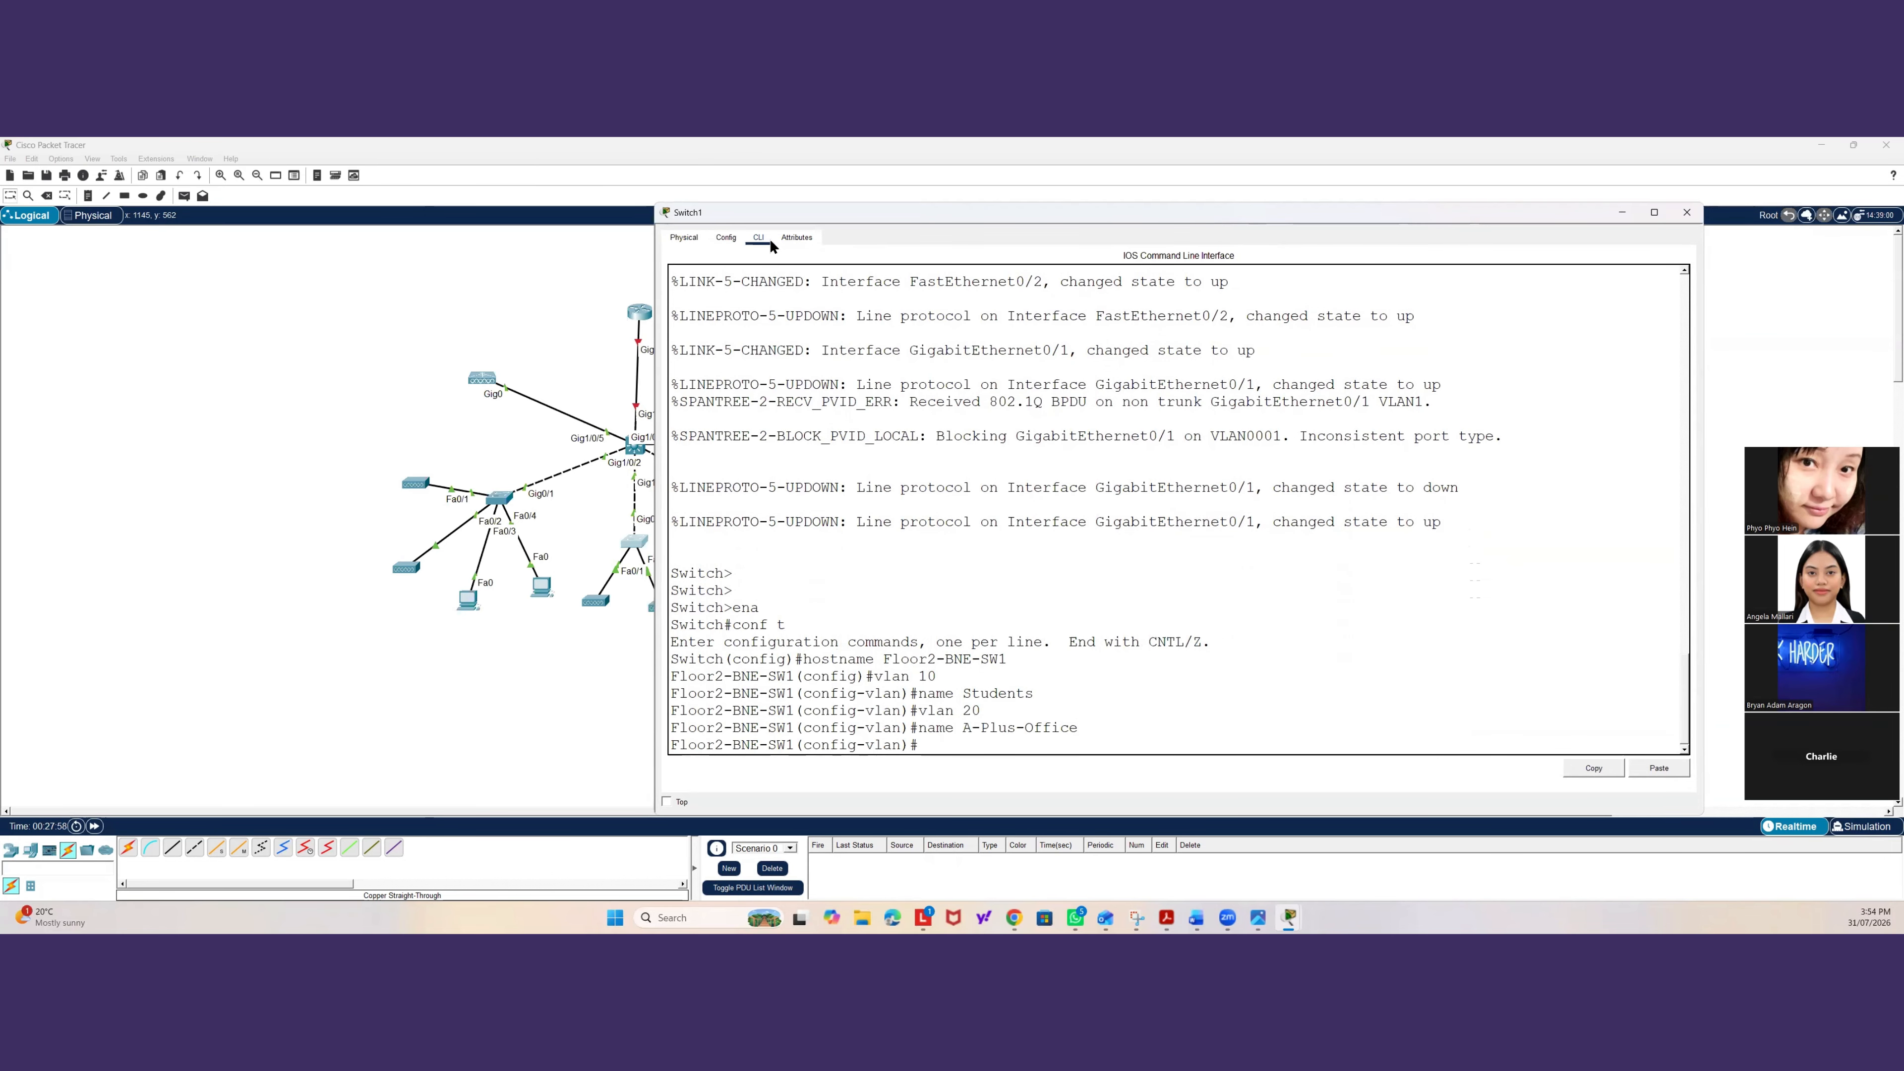
Create VLAN 30 named Finance&Marketing and VLAN 99 named Net-Management, then leave VLAN configuration.
text(vlan 30)
key(Return)
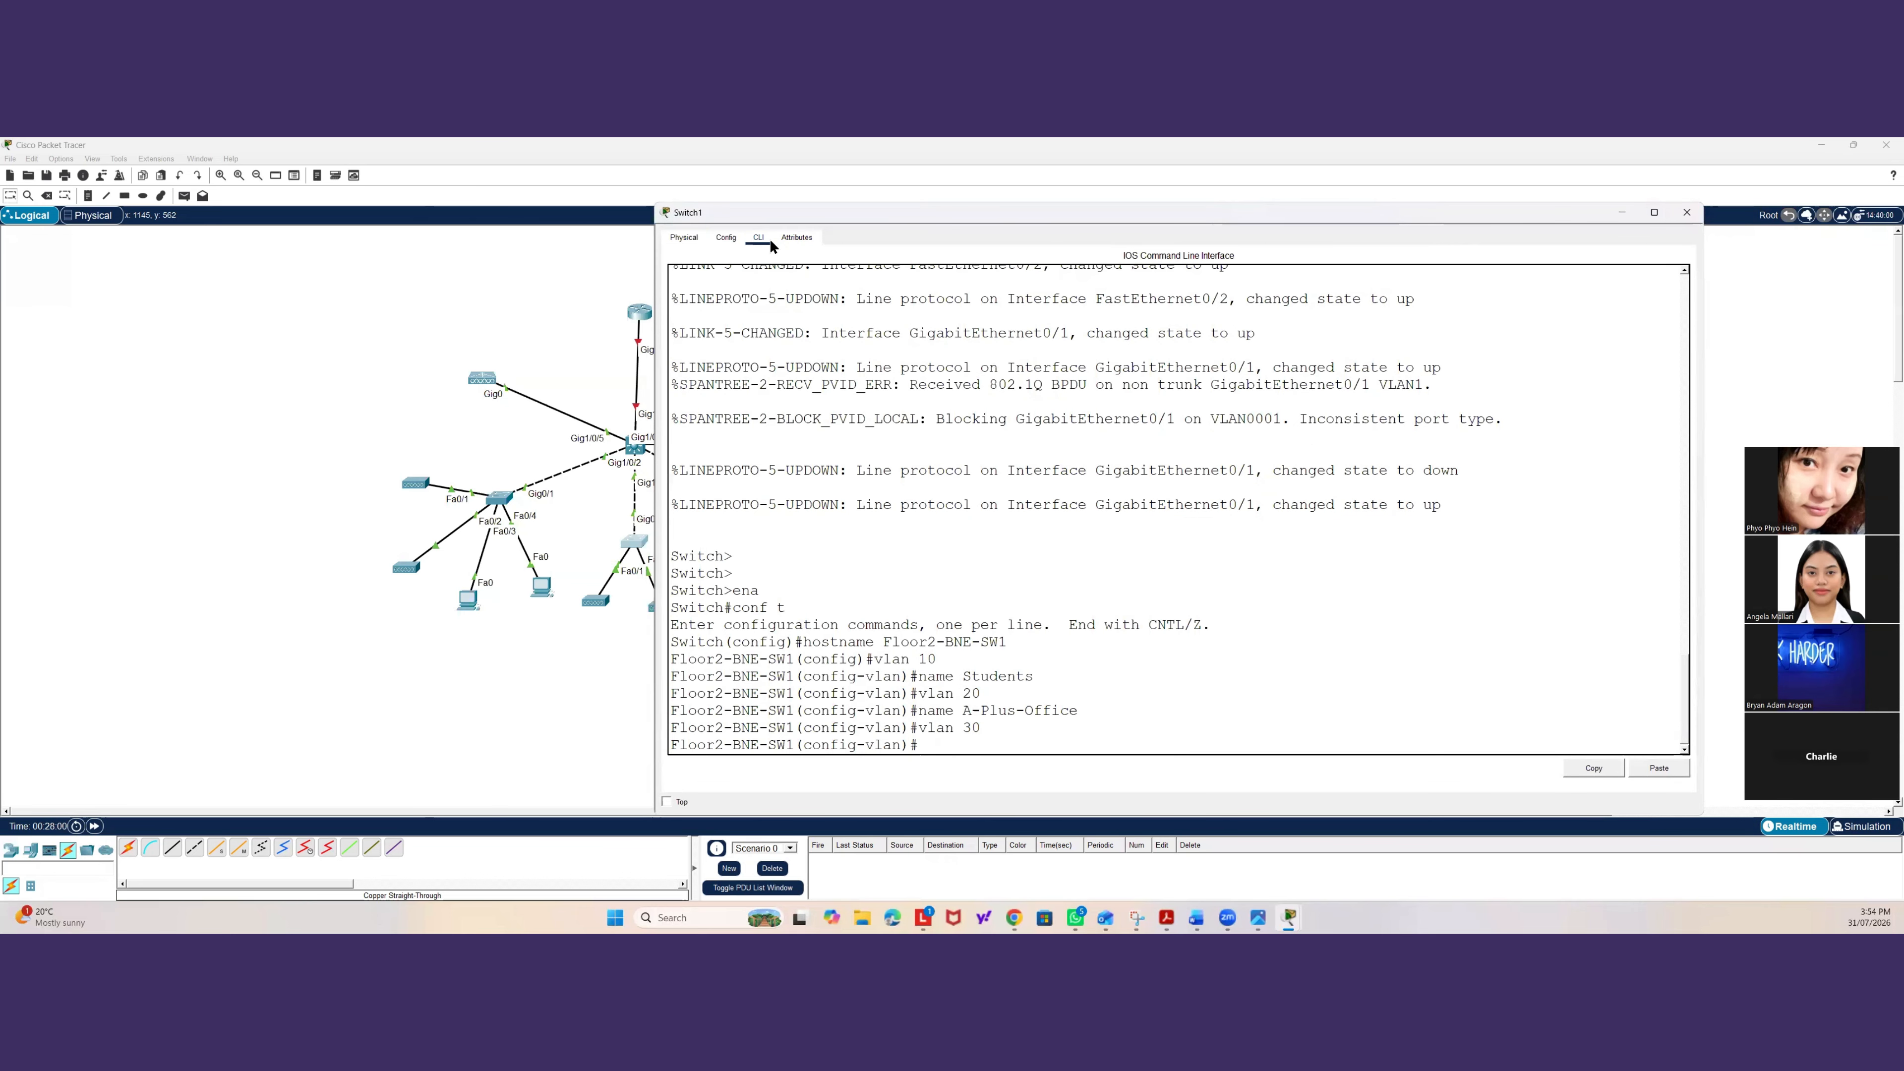
text(name F)
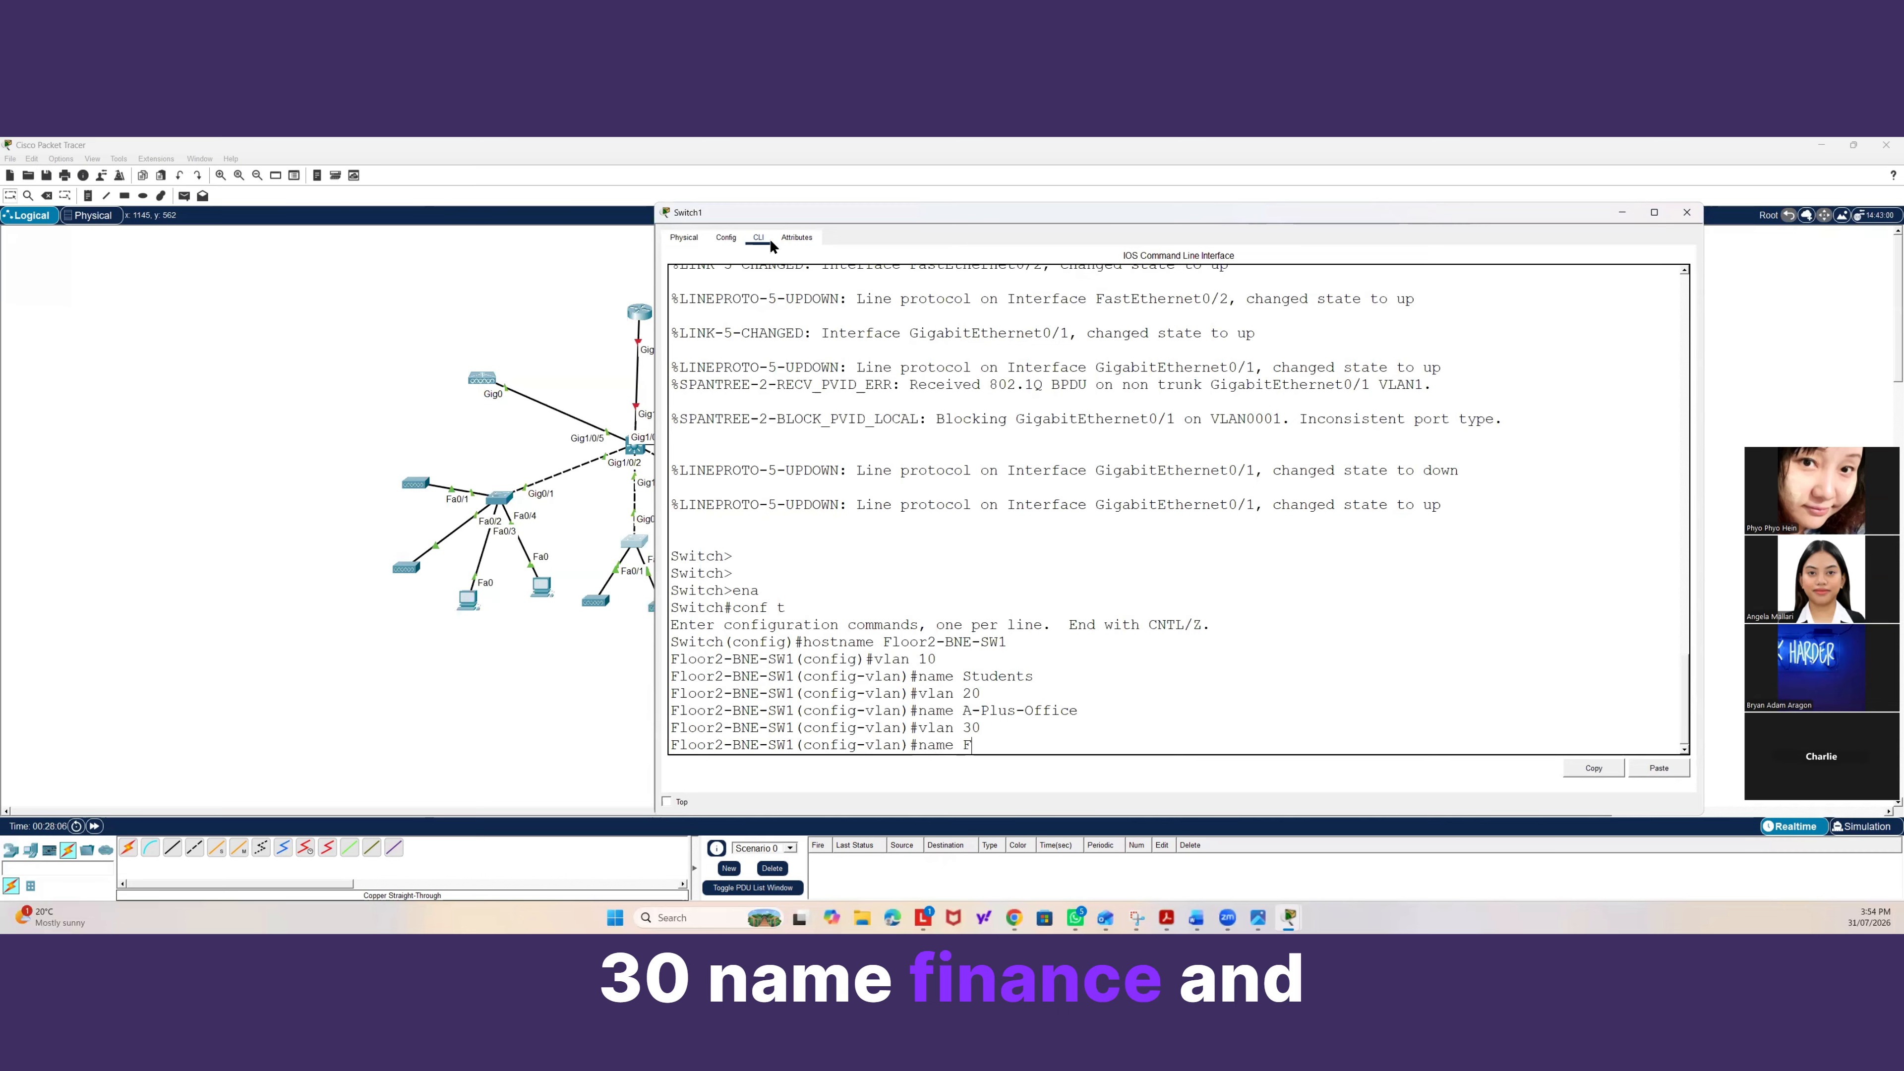
text(inance)
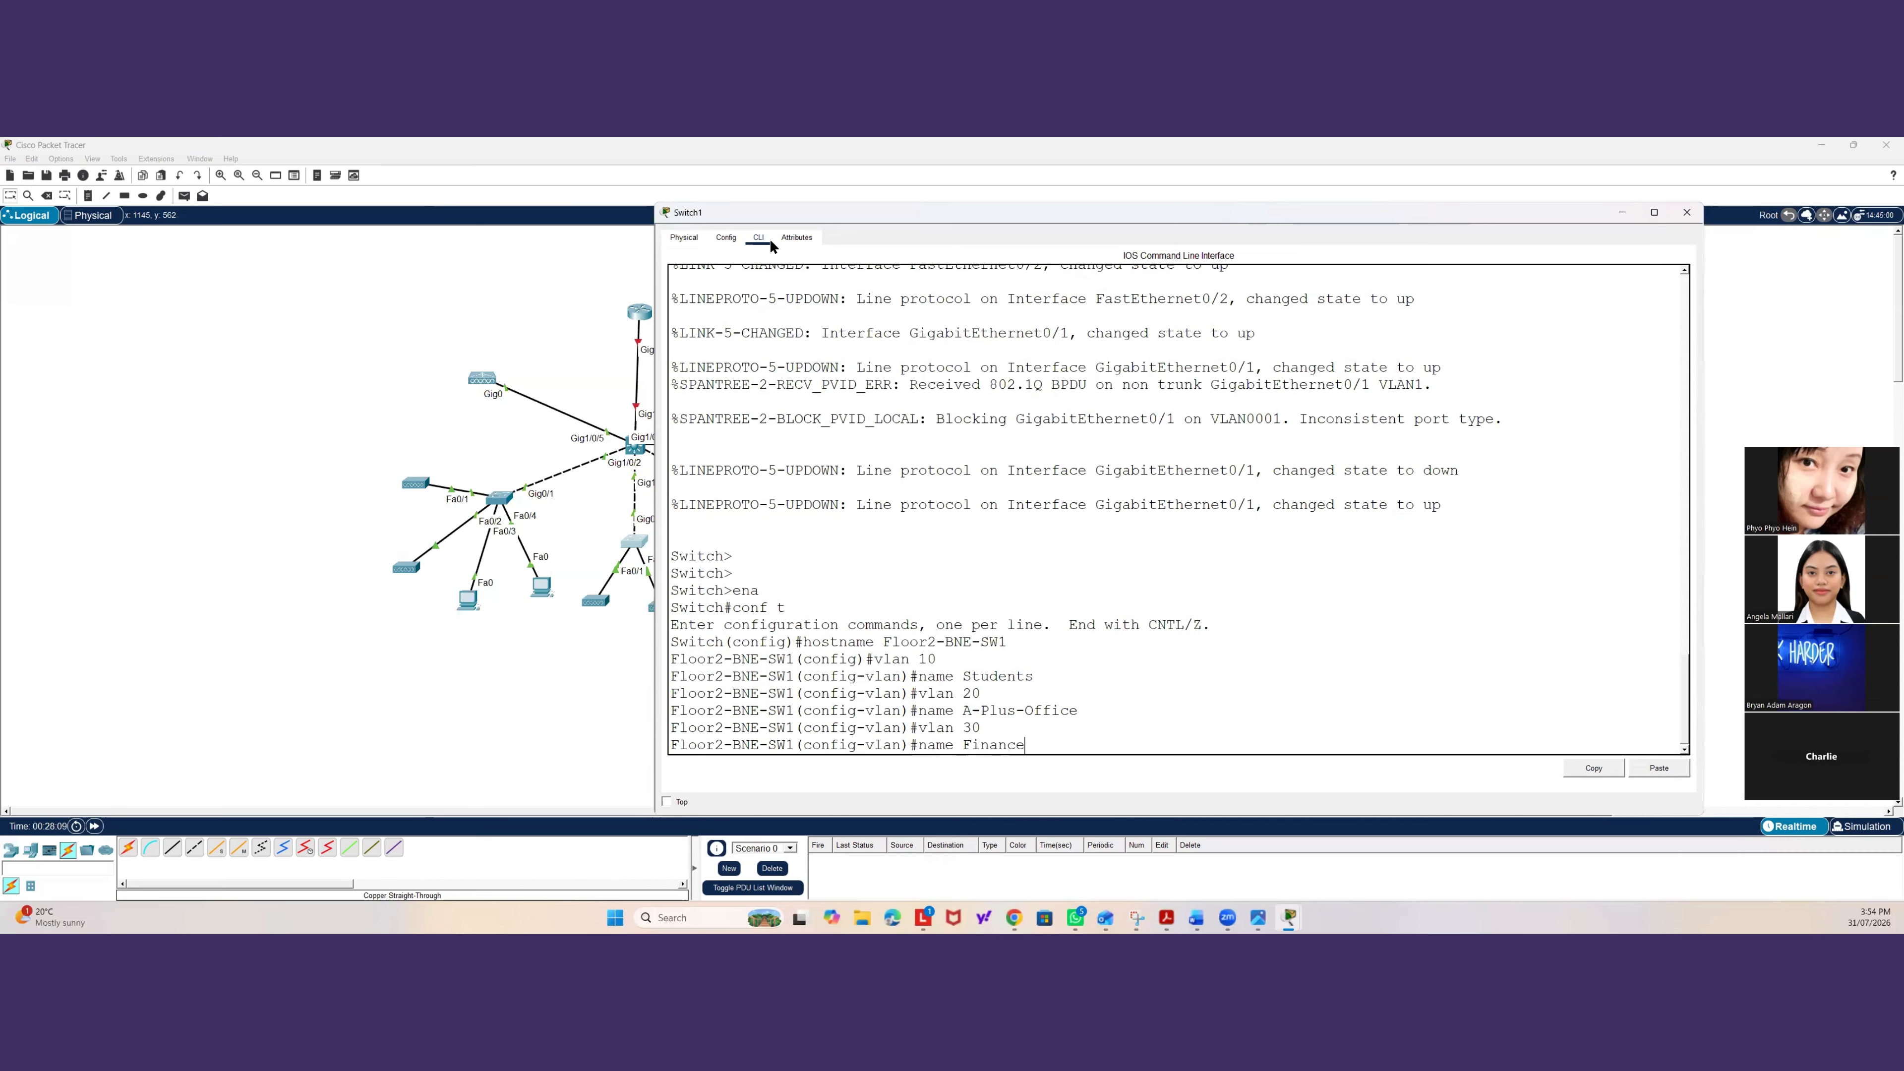
text(&Marketing)
key(Return)
text(vlan)#vlan)
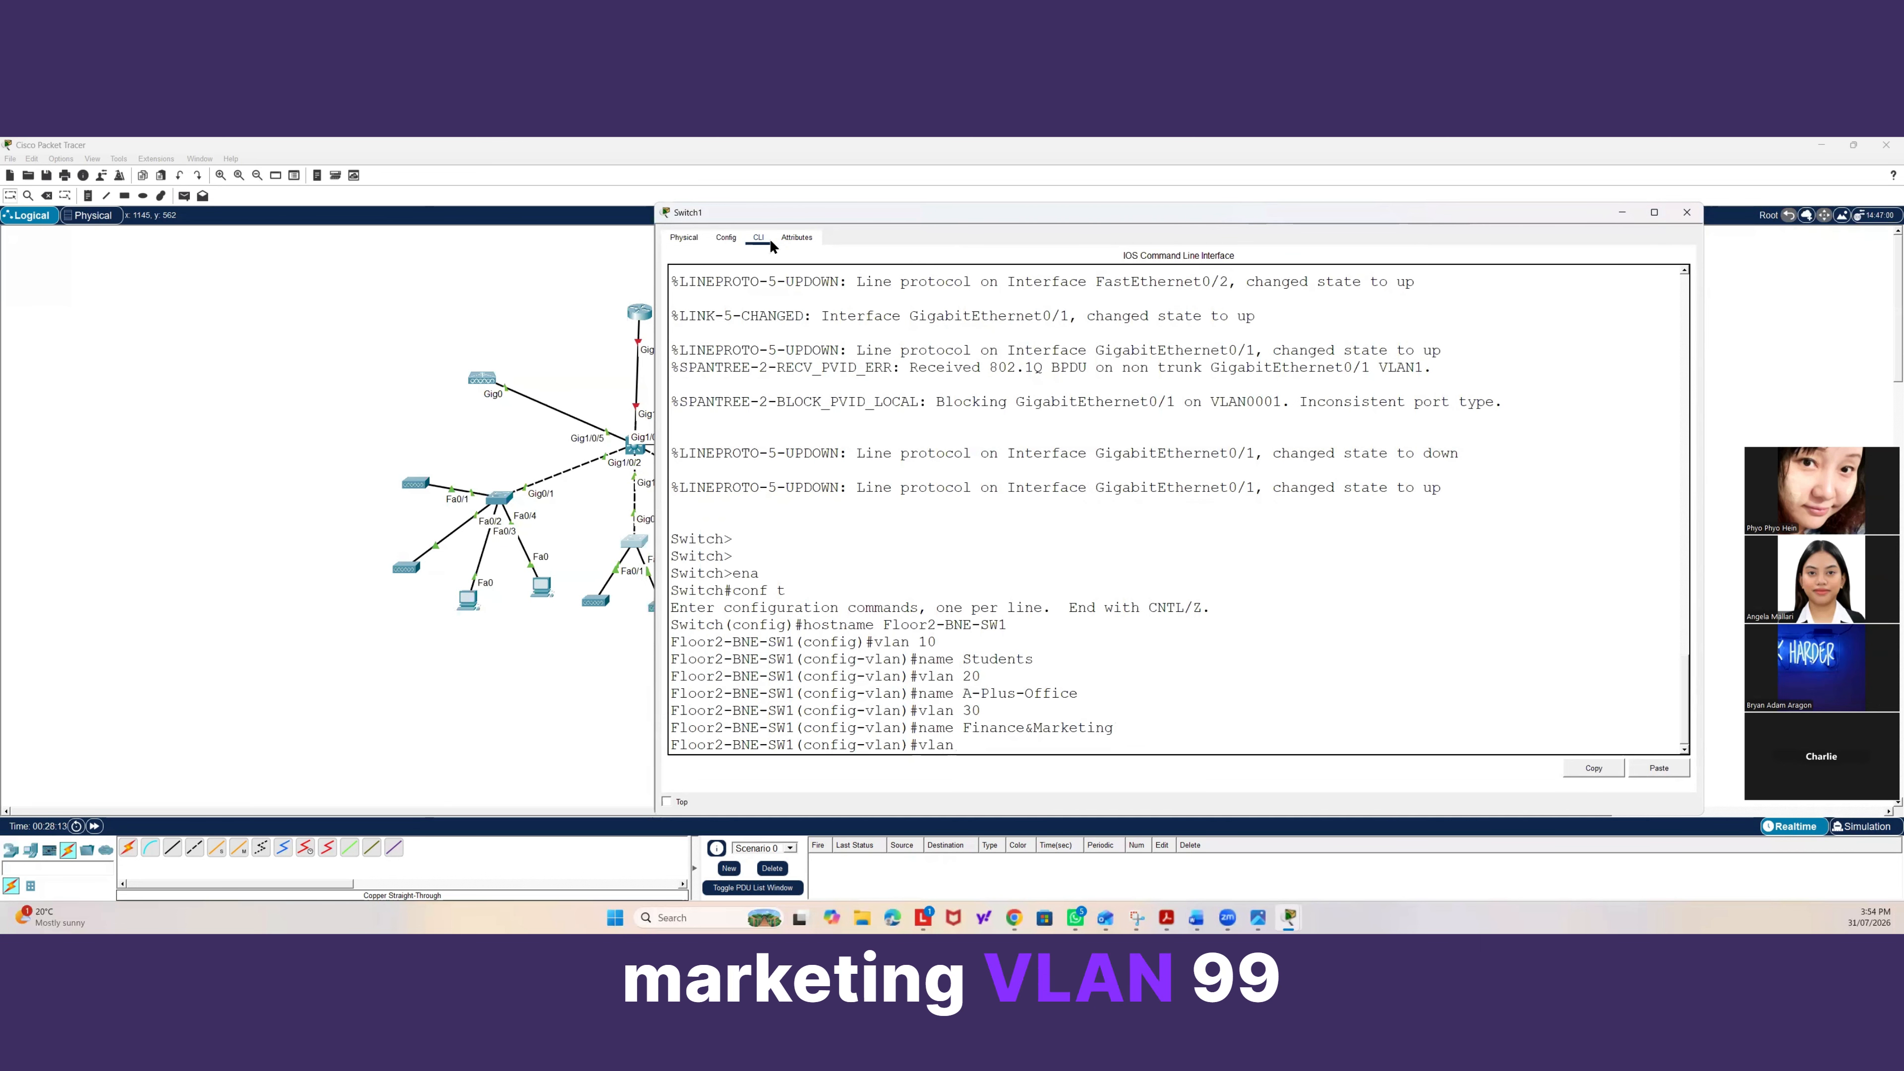
text( 99)
key(Return)
text(name)
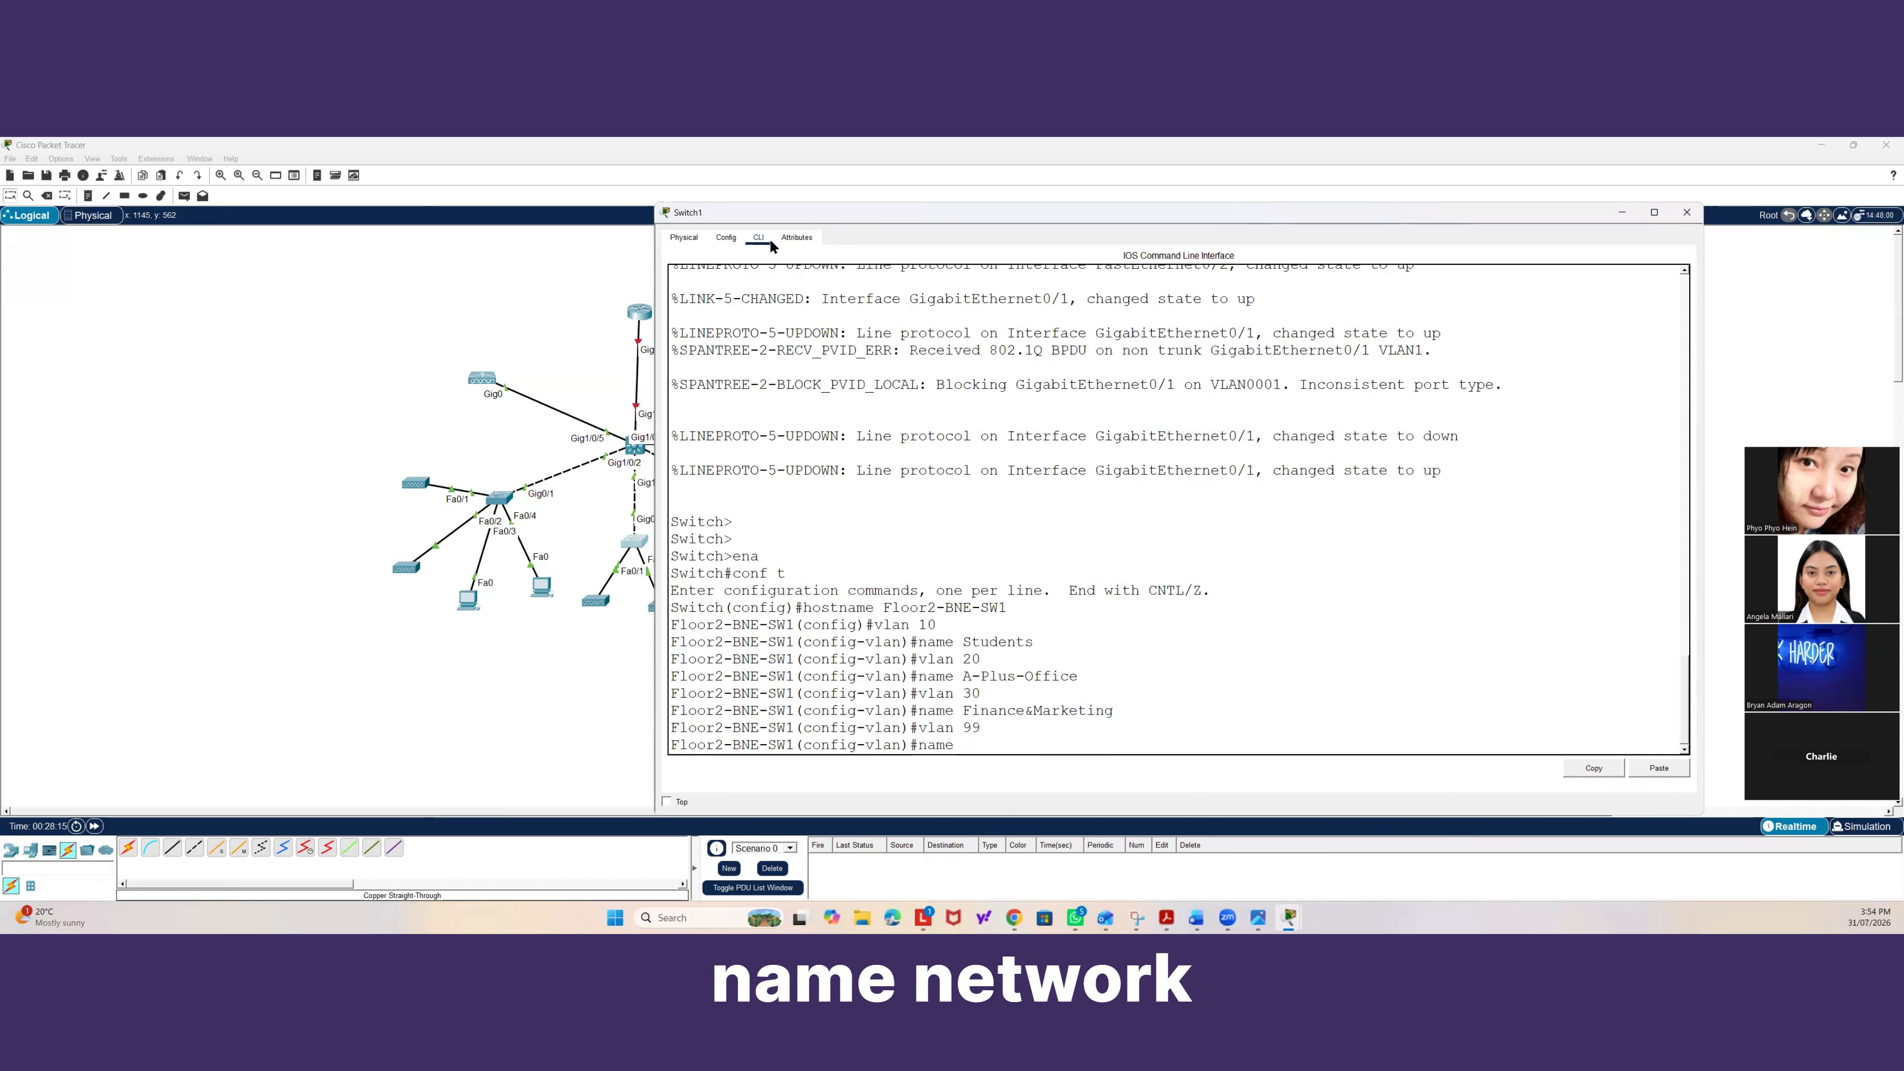
text( Network)
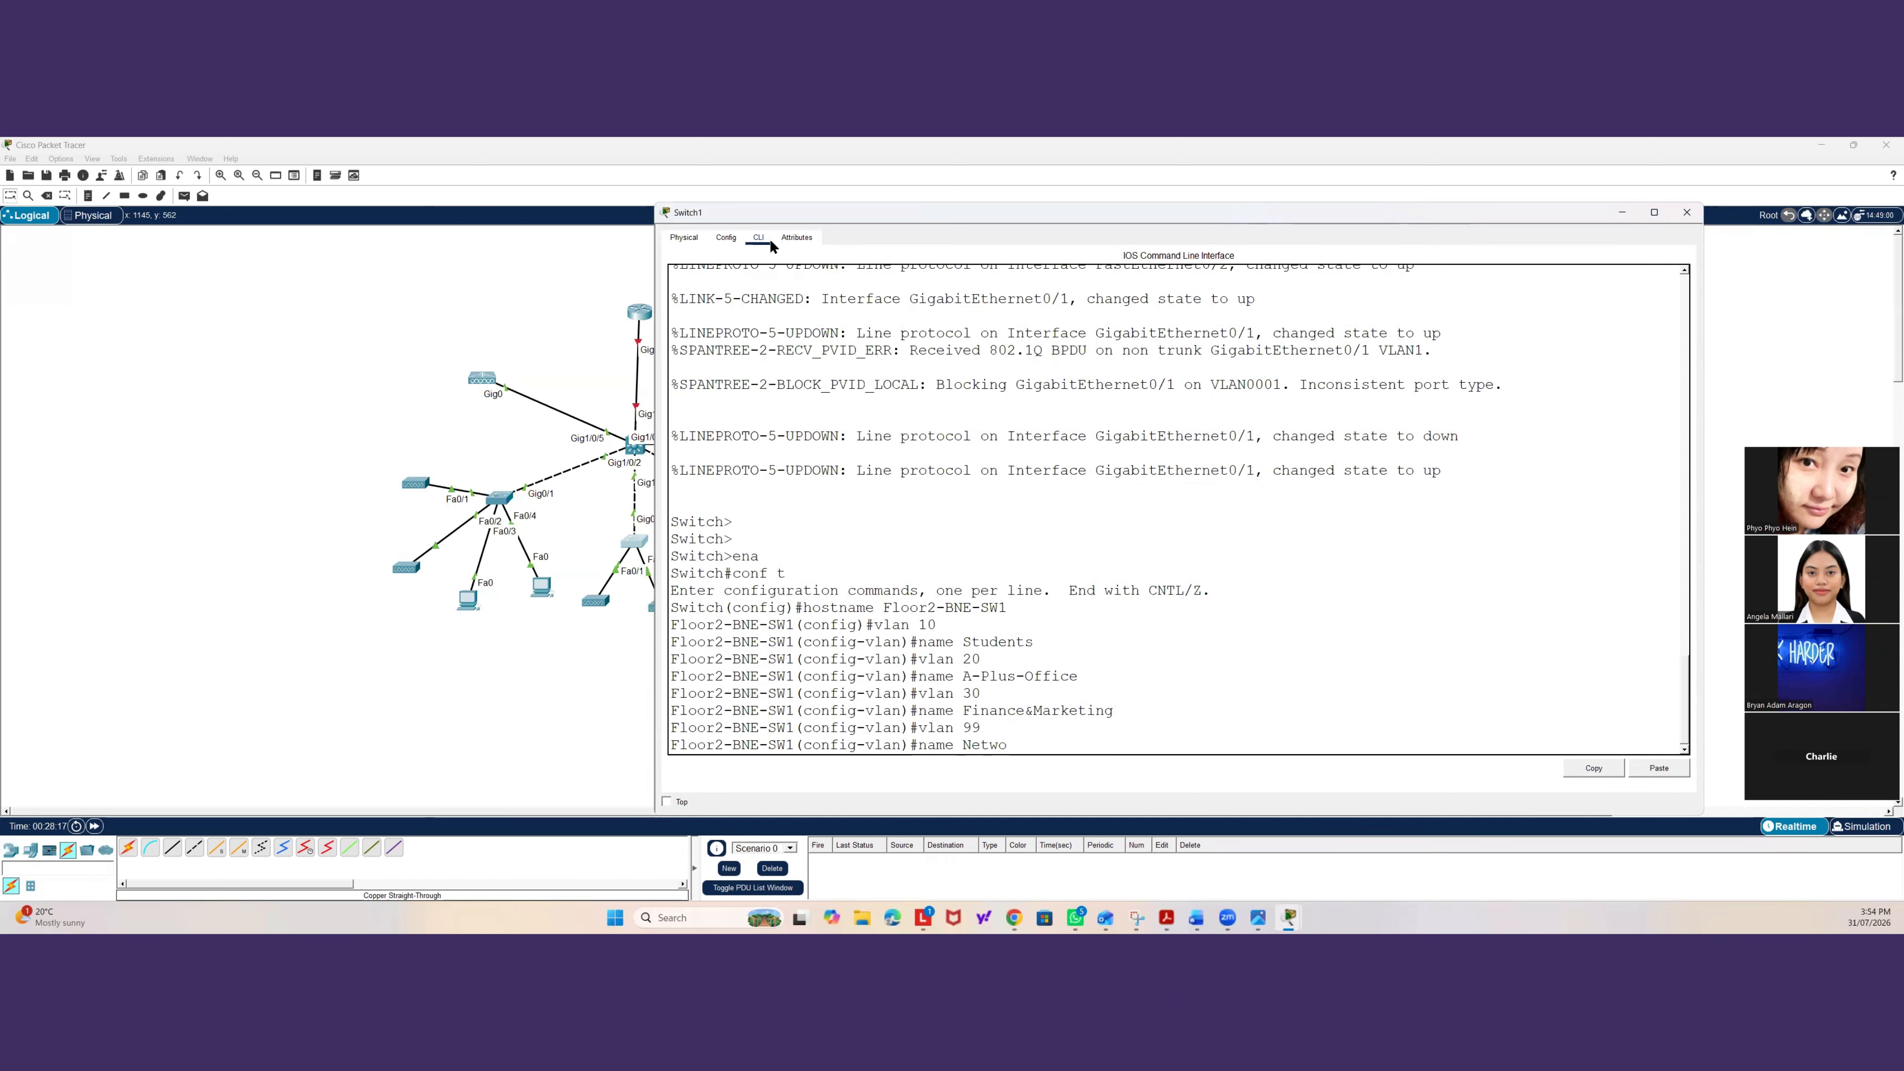
key(BackSpace)
key(BackSpace)
text(-Management)
key(Return)
text(exit)
key(Return)
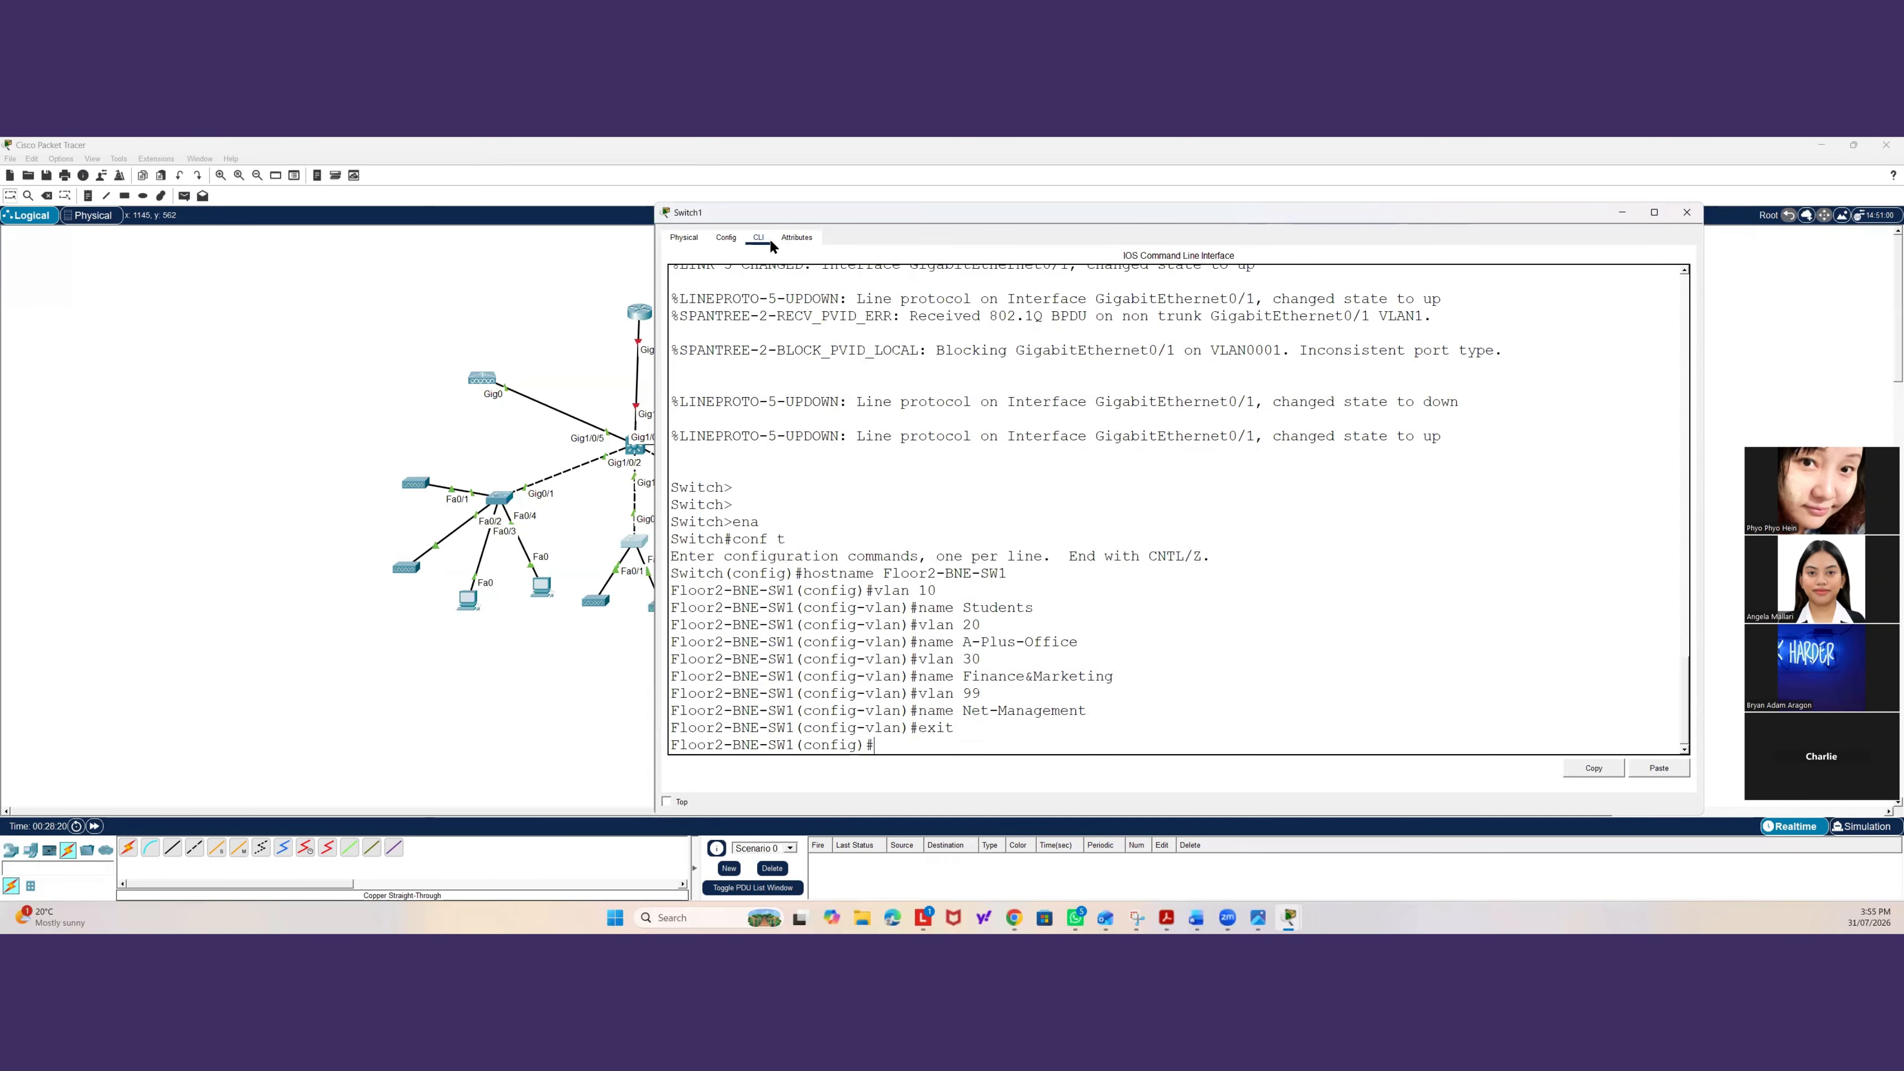
Set interface gig0/1 on the second switch to trunk mode.
text(inter gig0)
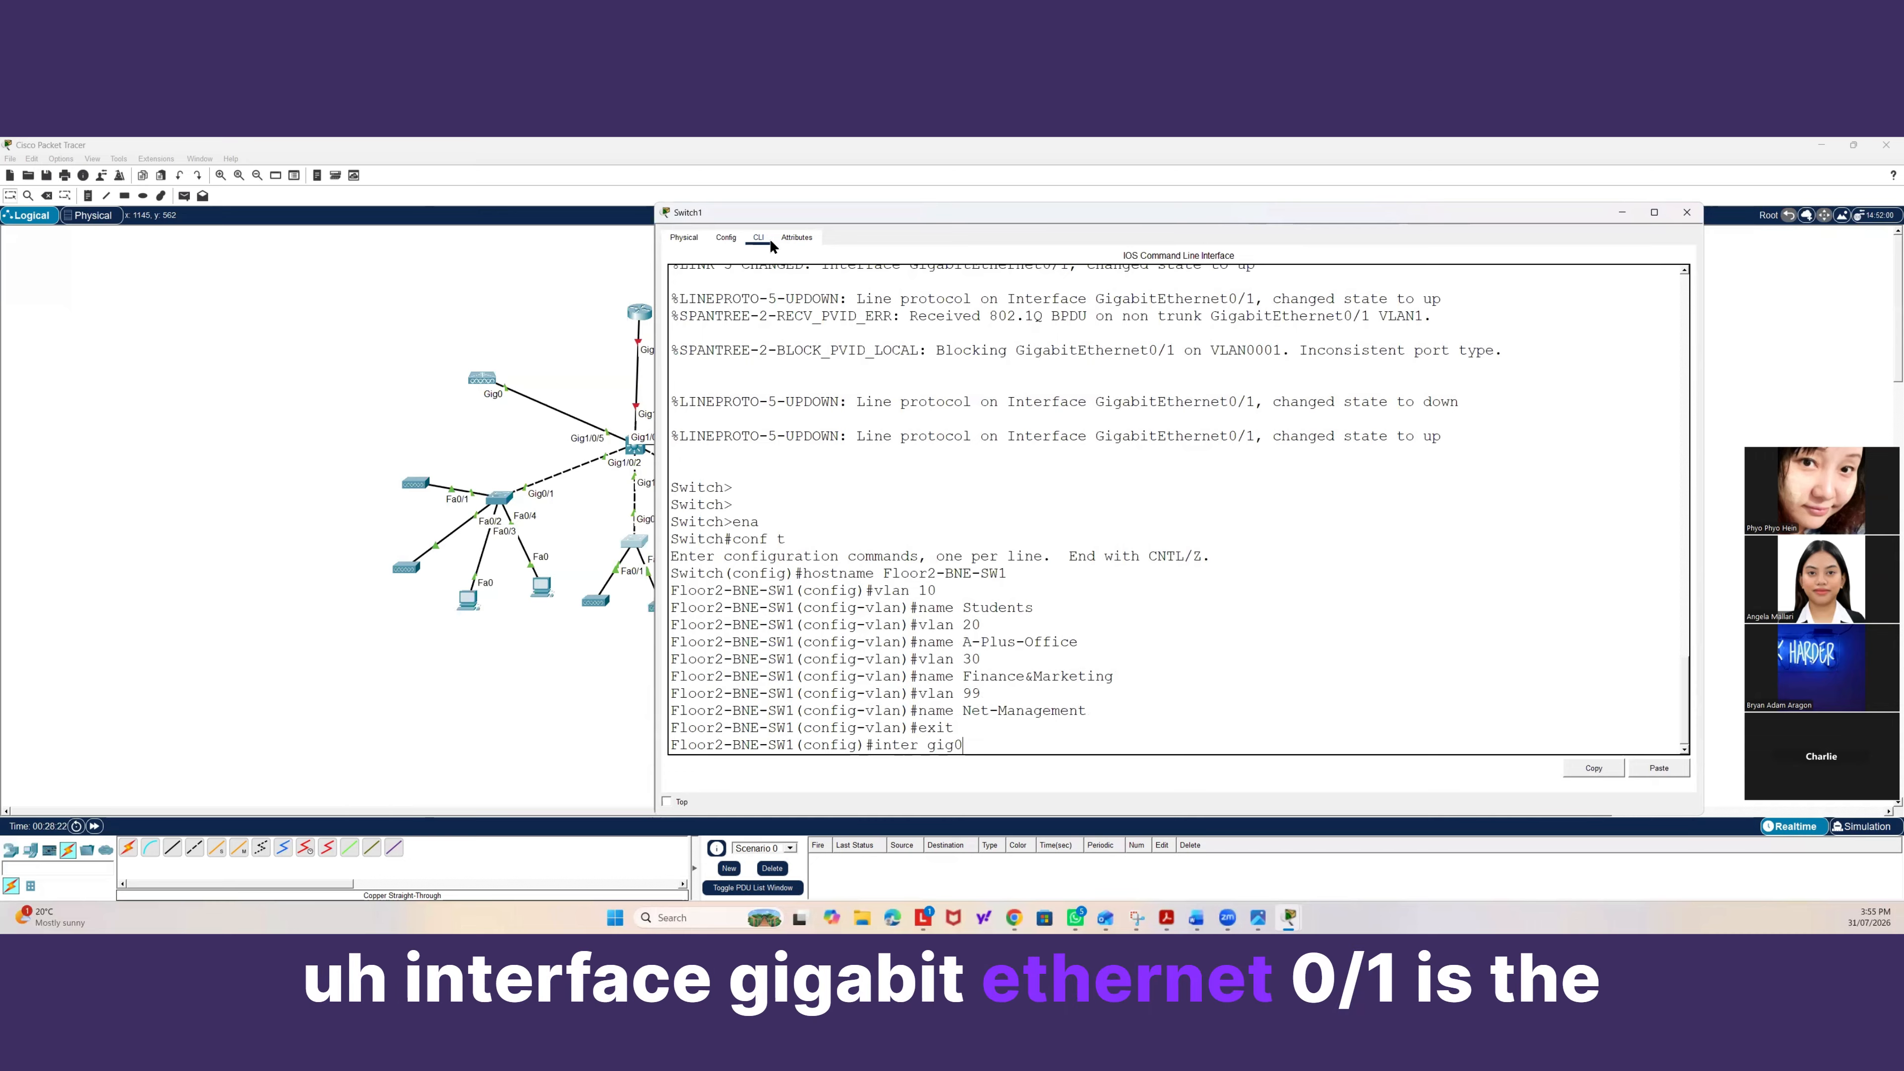
text(/1)
key(Return)
text(swi)
key(Tab)
text(mod)
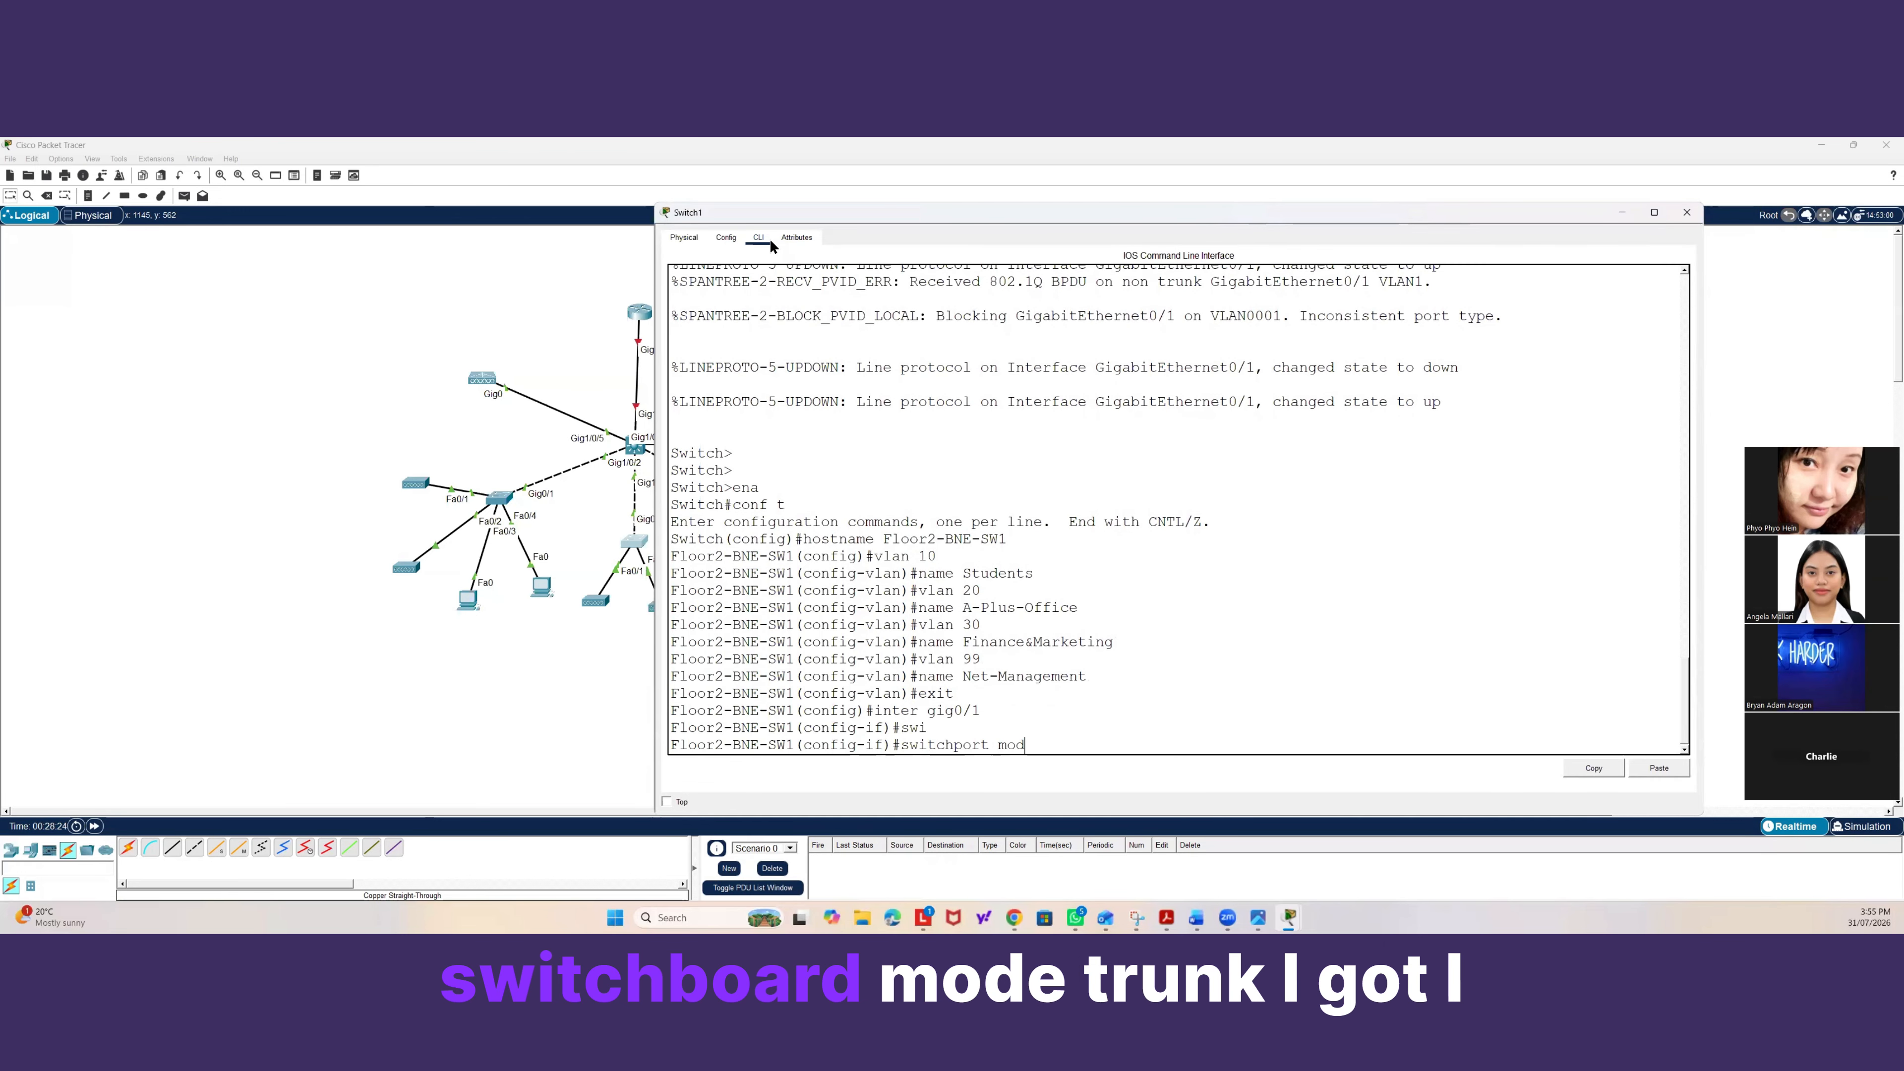
text(e tru)
key(Tab)
key(Return)
Set the allowed VLAN list on the gig0/1 trunk to none.
text(swi)
key(Tab)
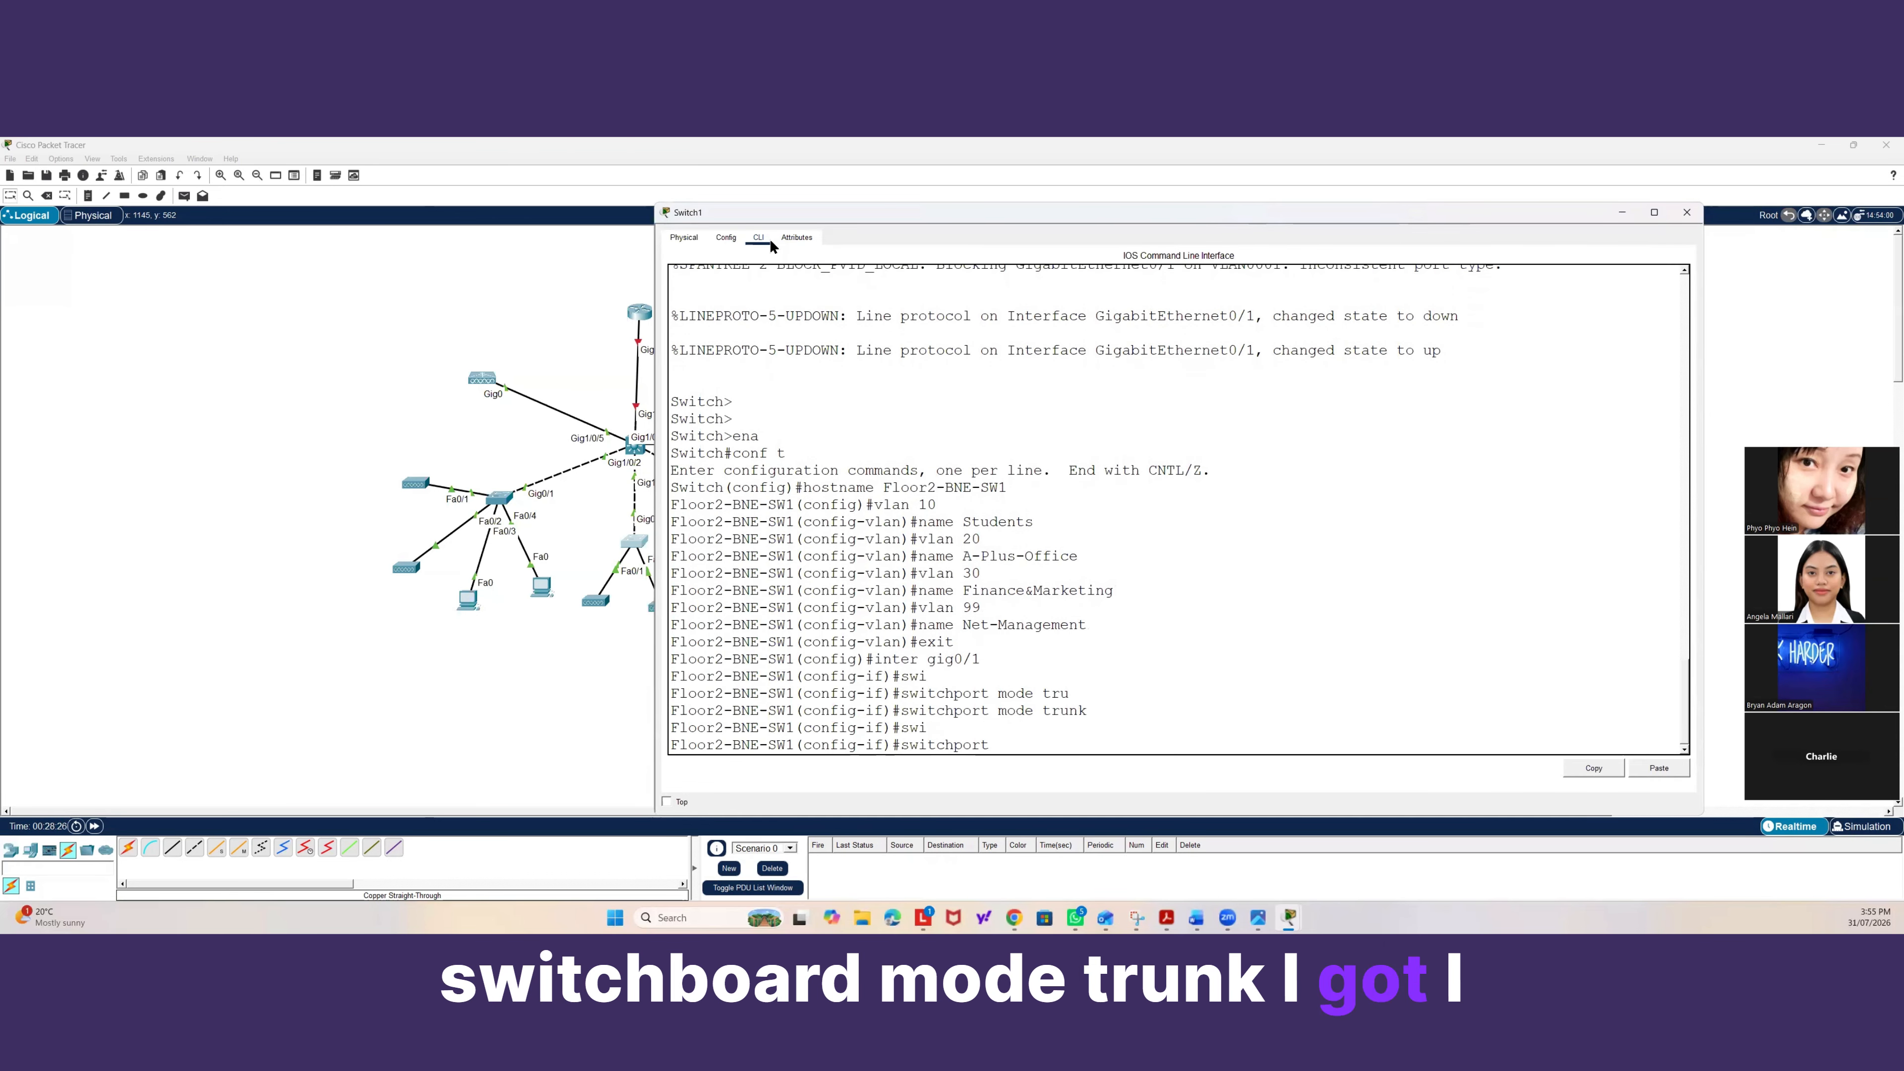
text(tr)
key(Tab)
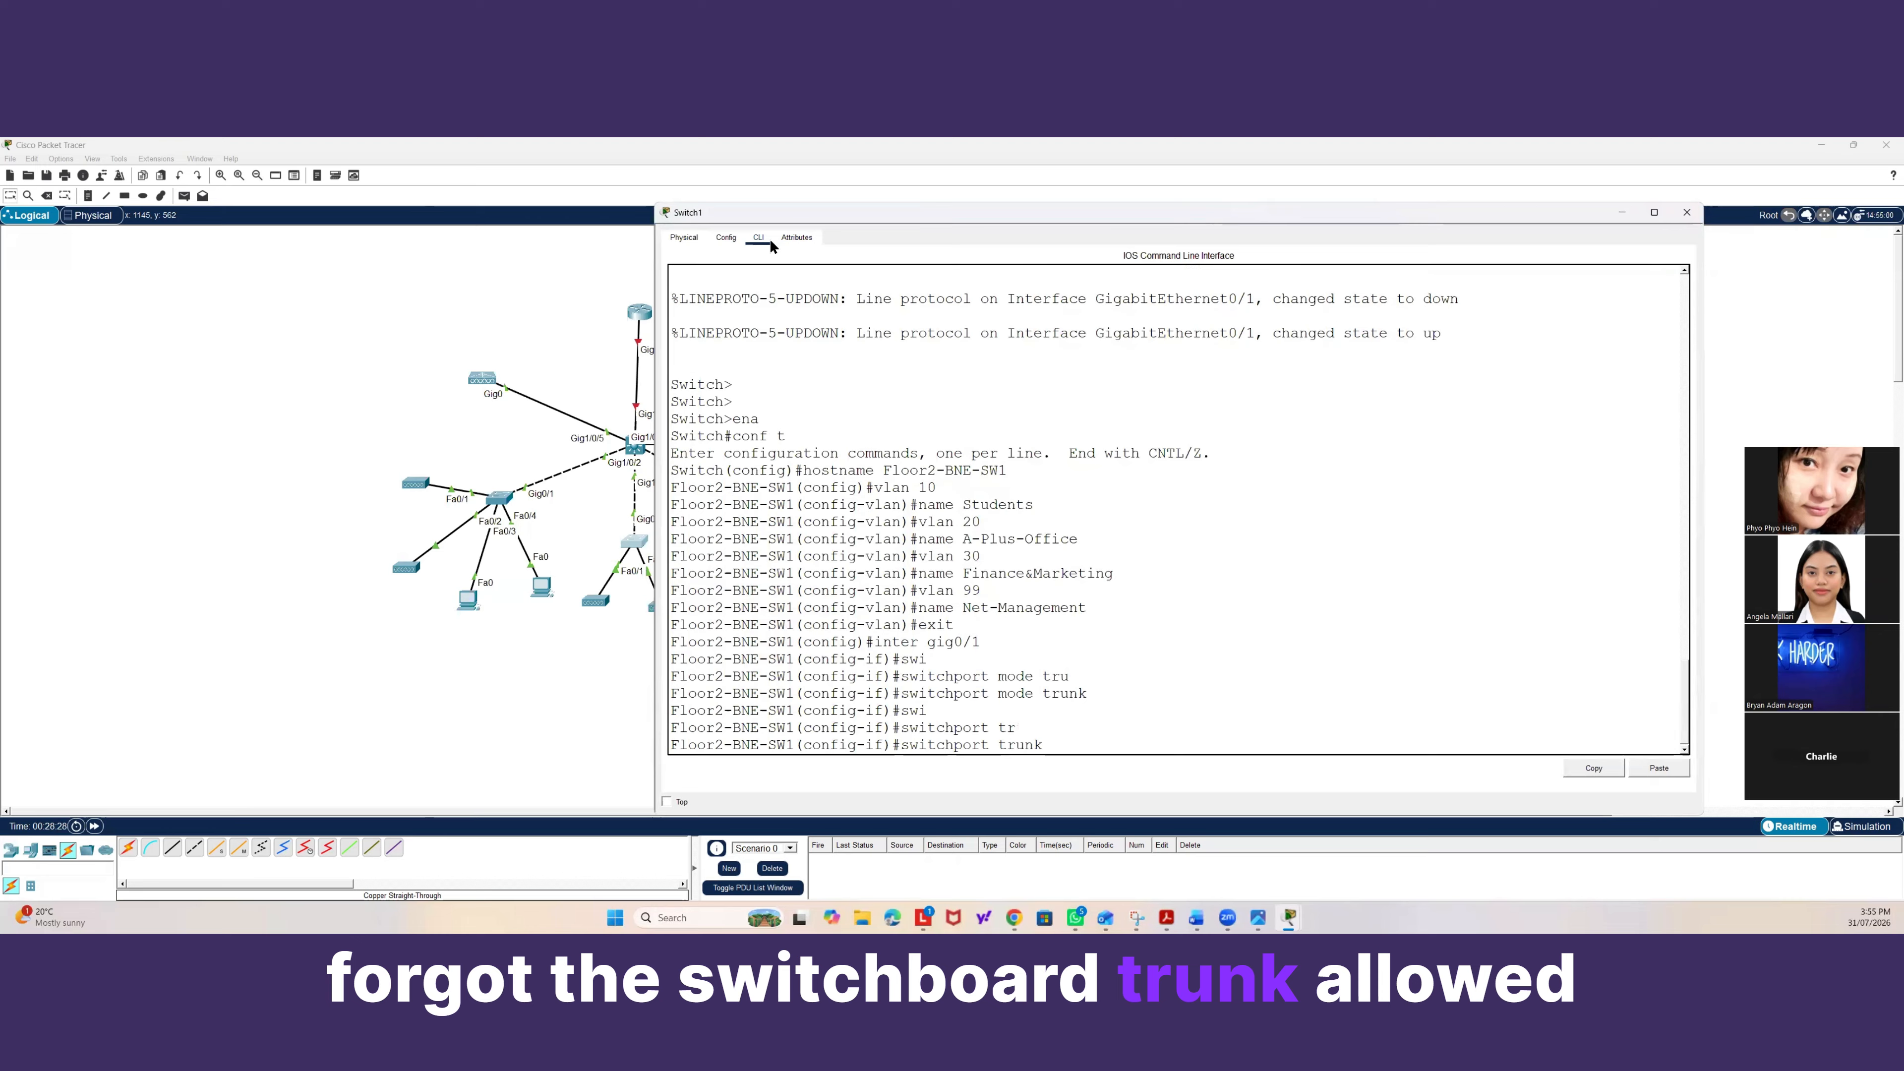
text(all)
key(Tab)
text(vlan)
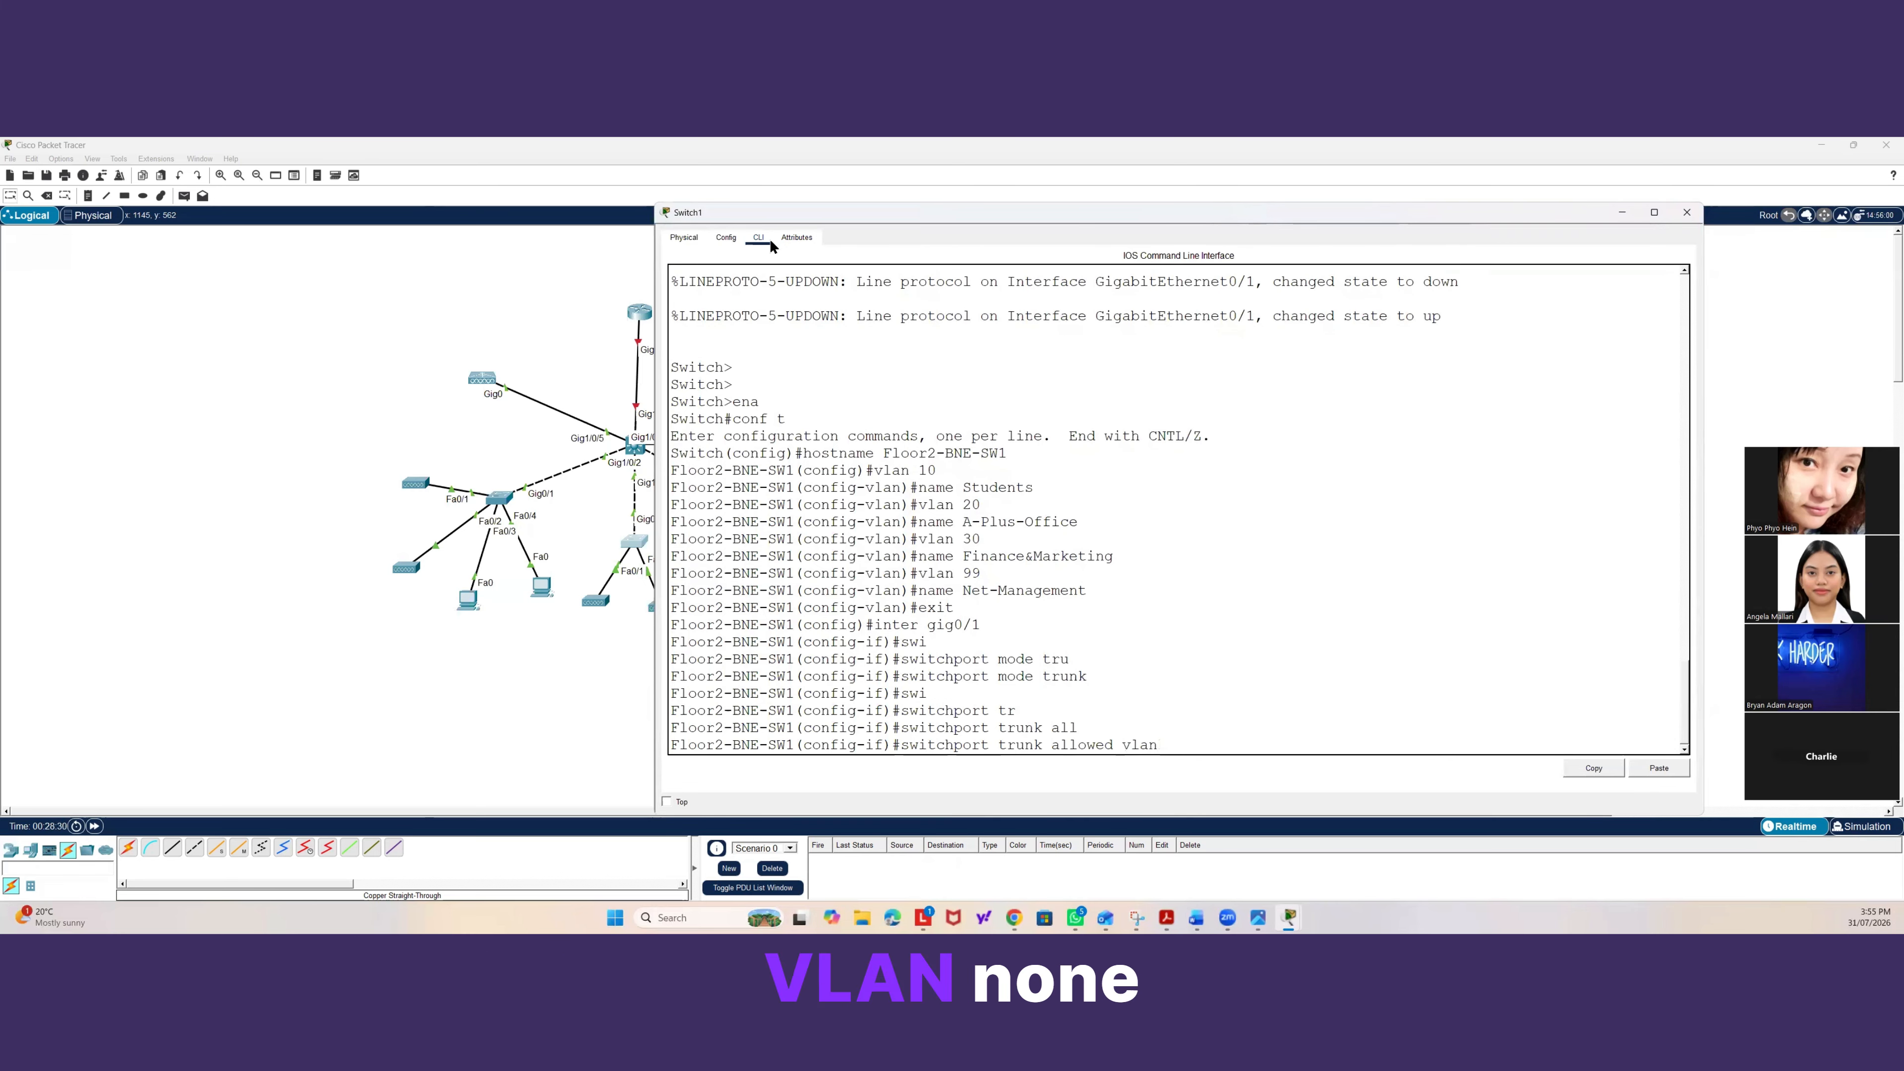
text( none)
key(Return)
Allow VLANs 10, 20, 30 and 99 on the gig0/1 trunk of the second switch.
text(sw)
key(Tab)
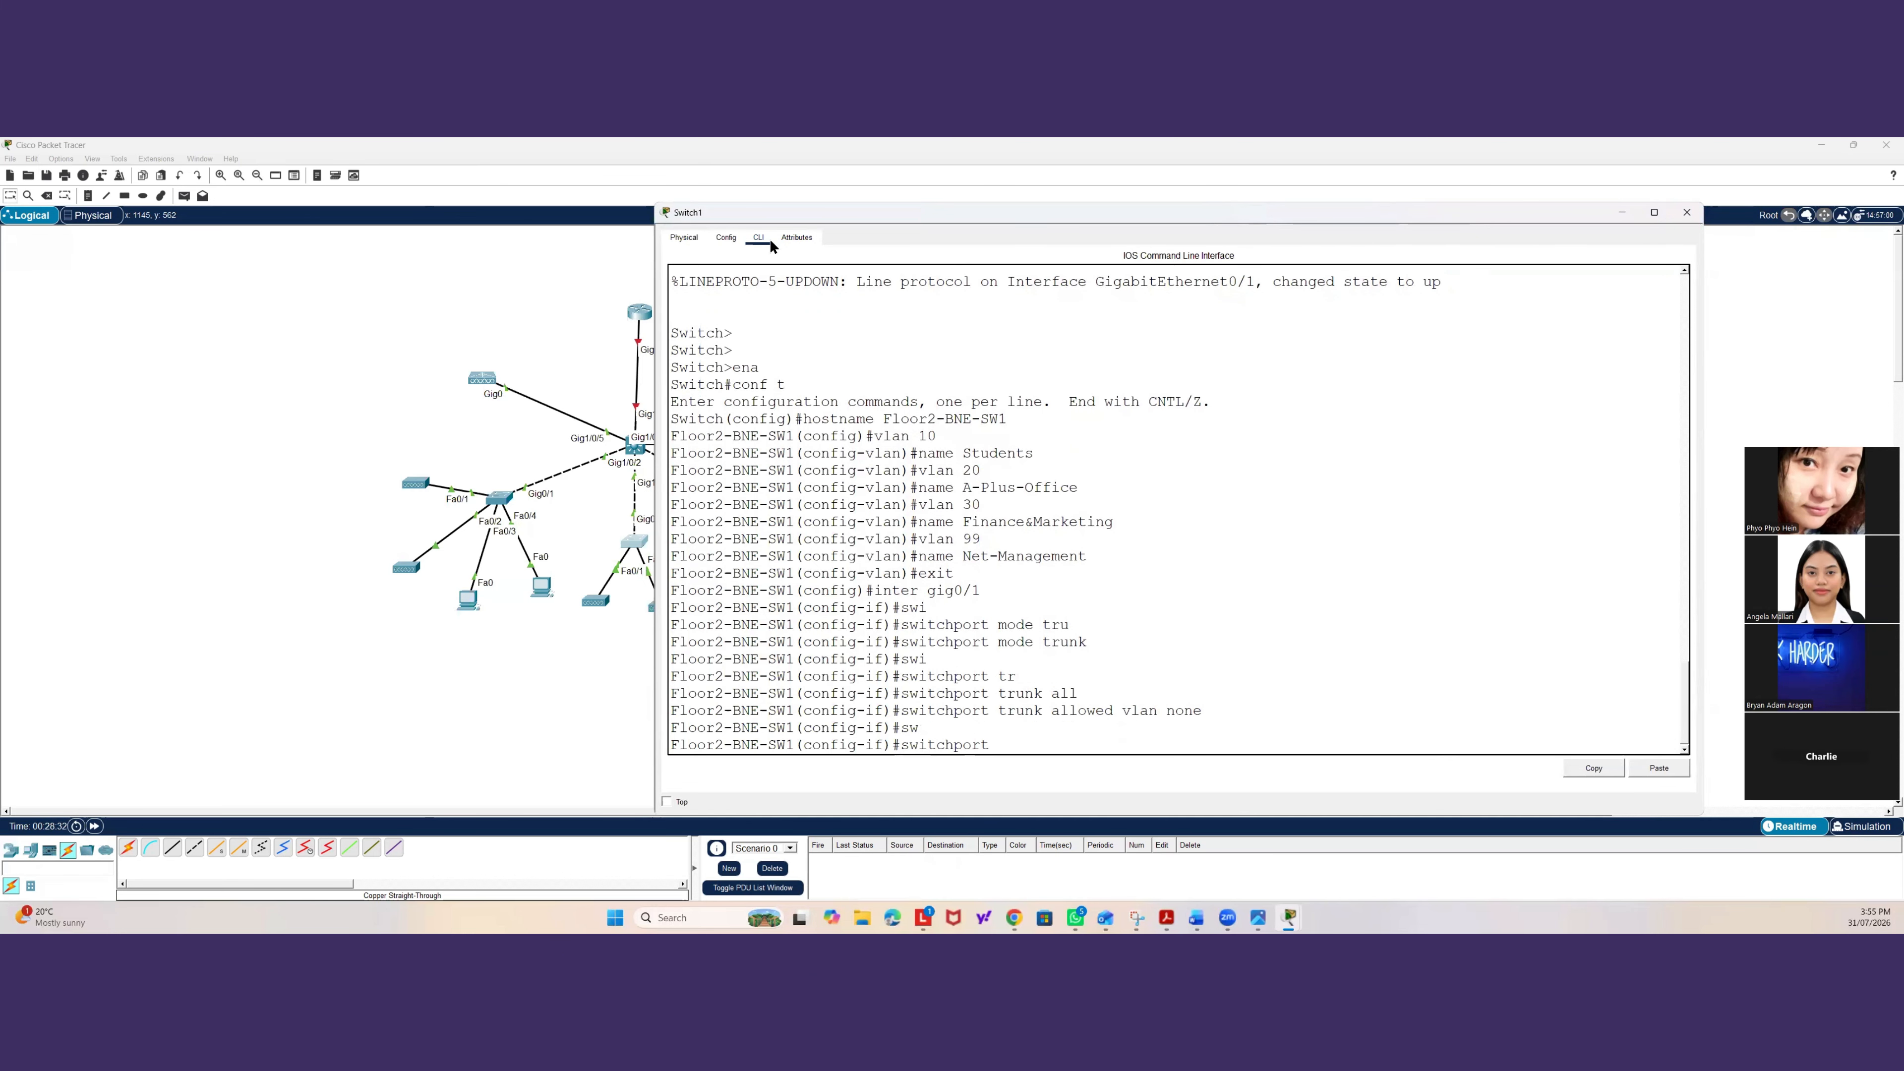
text(tr)
key(Tab)
text(all)
key(Tab)
text(vl)
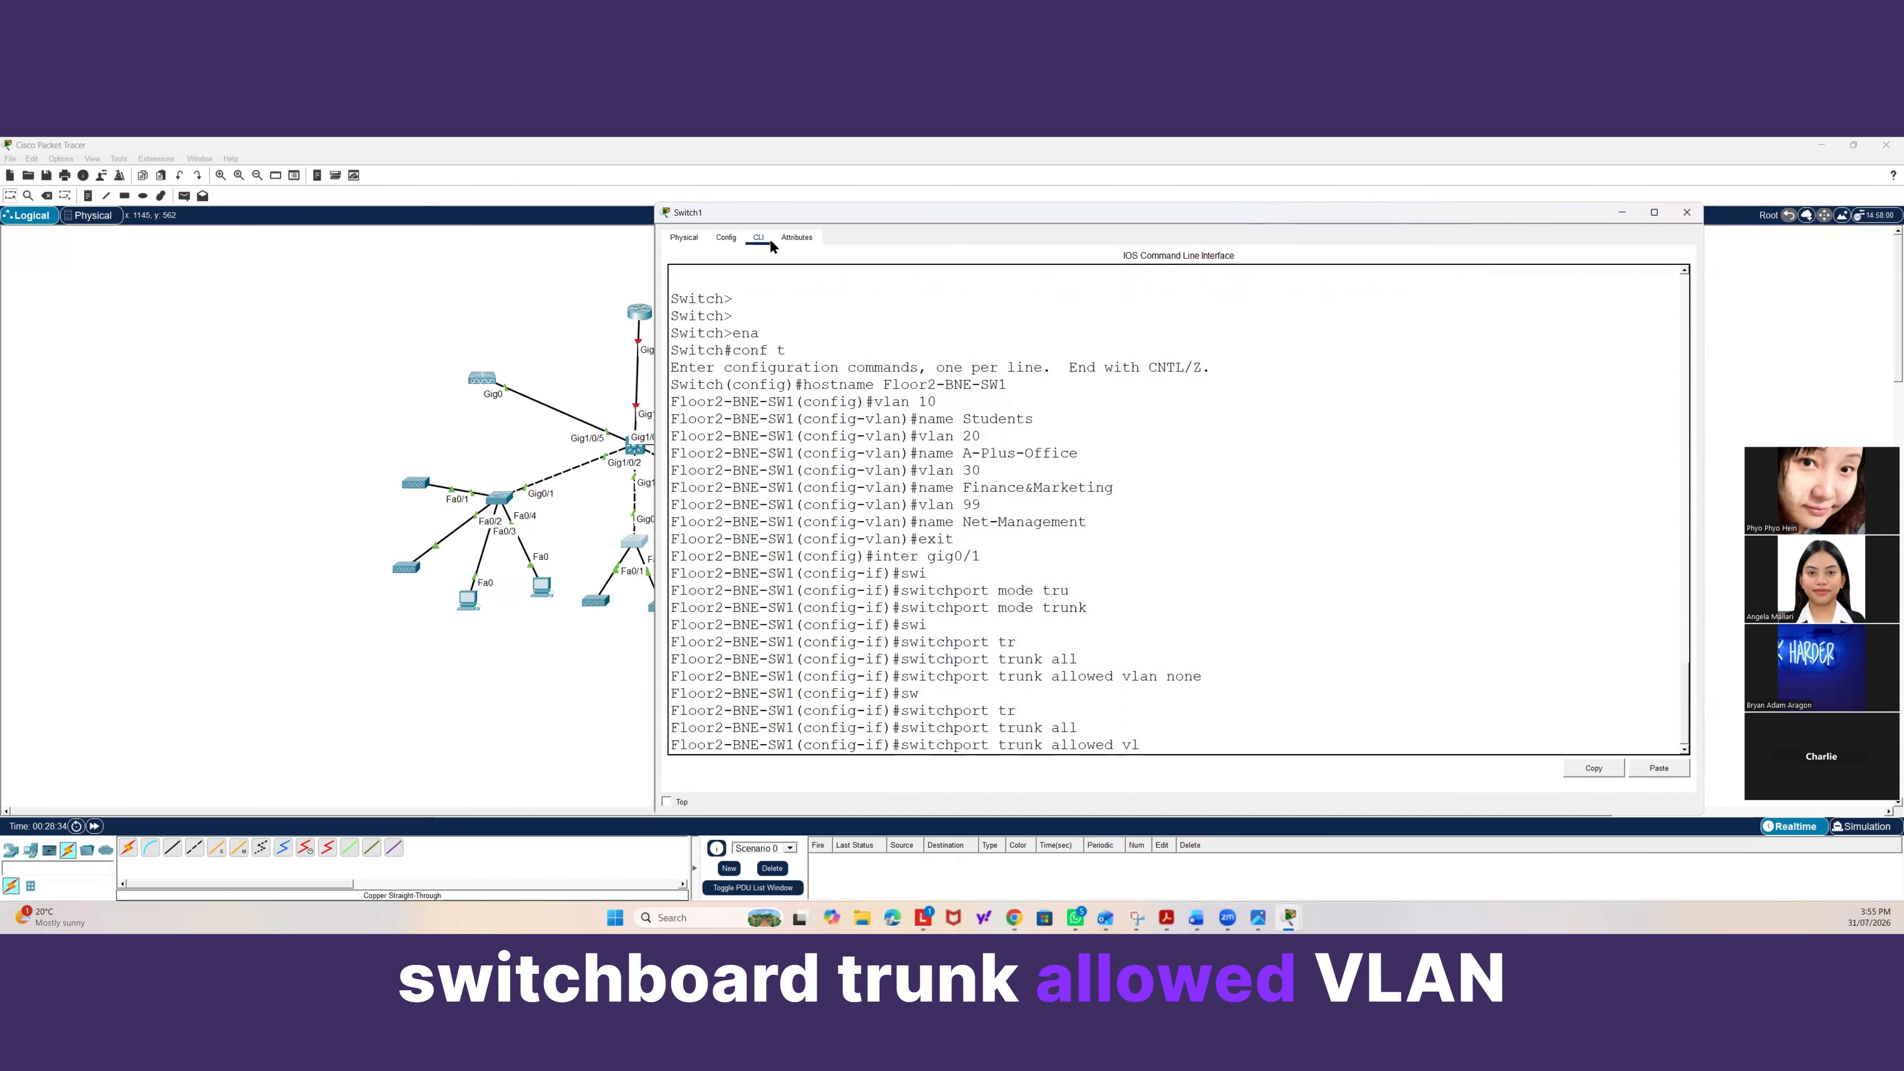
text(an 10,20)
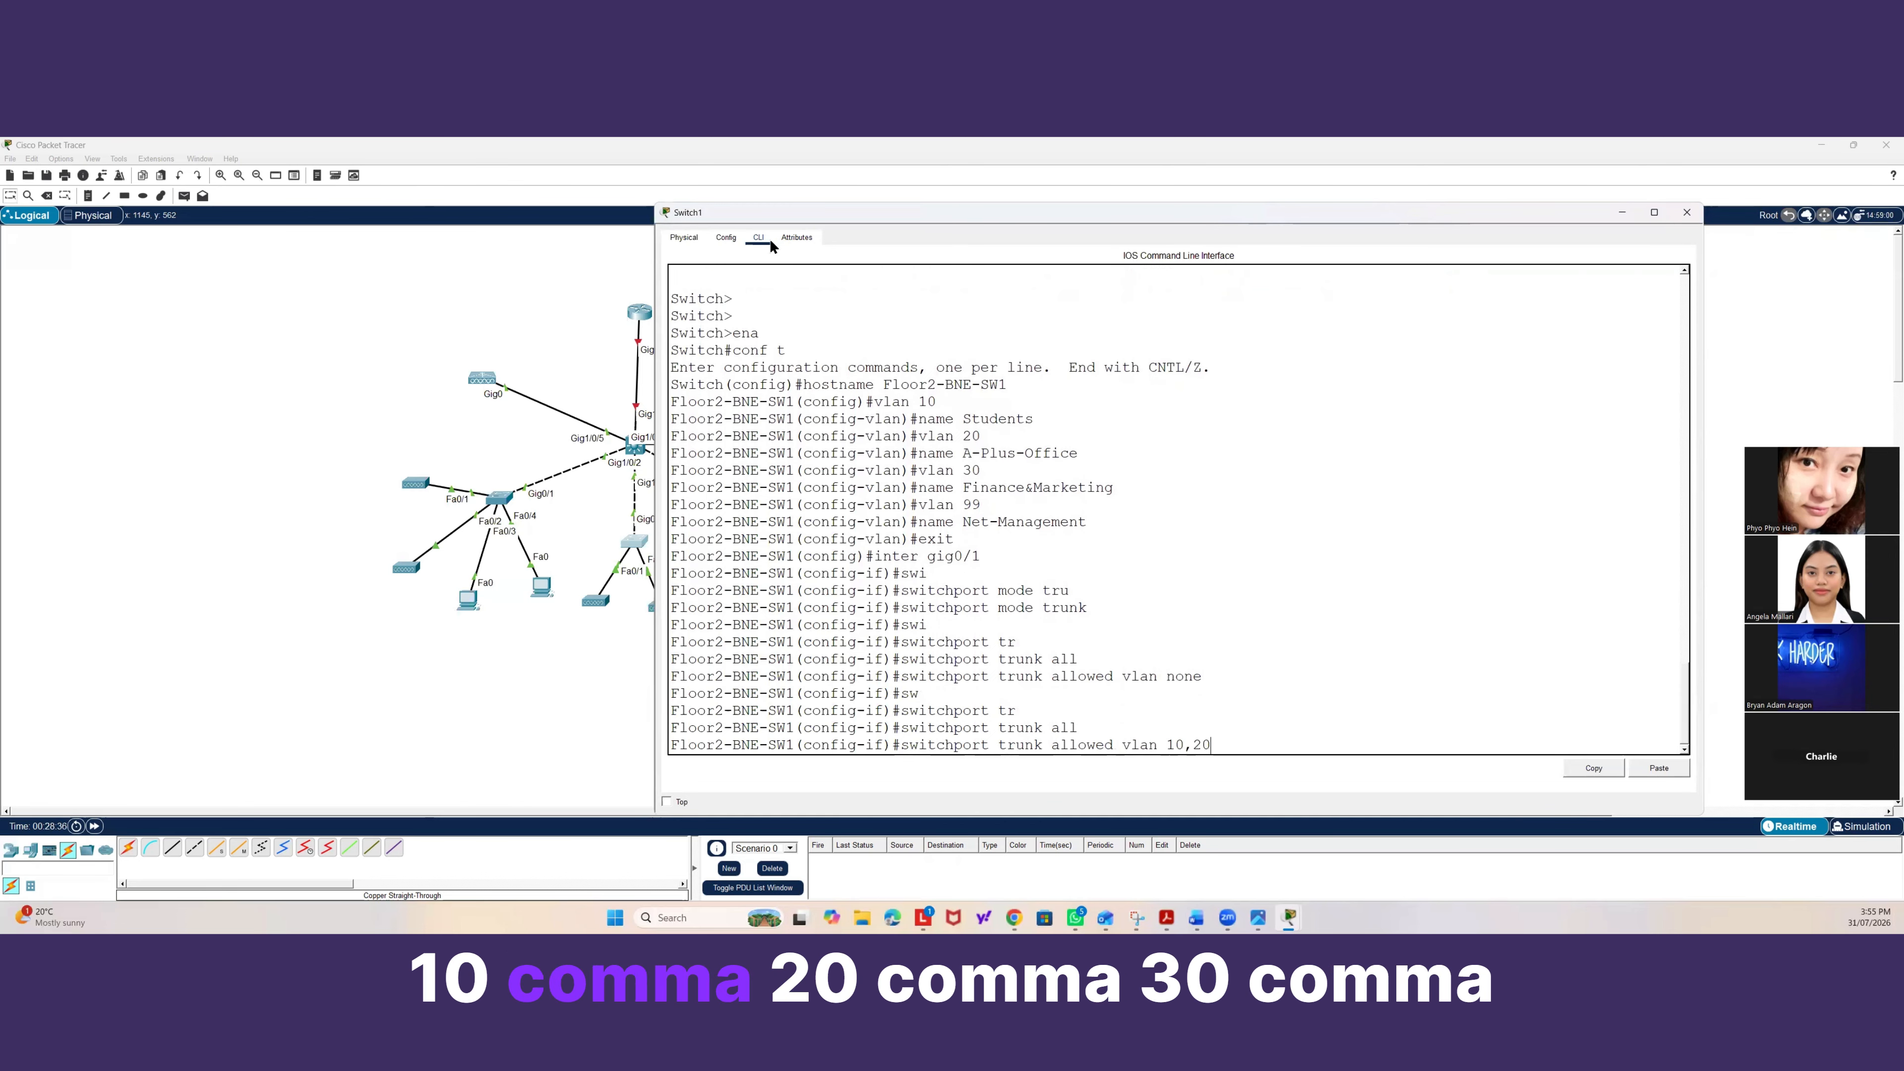
text(,30,99)
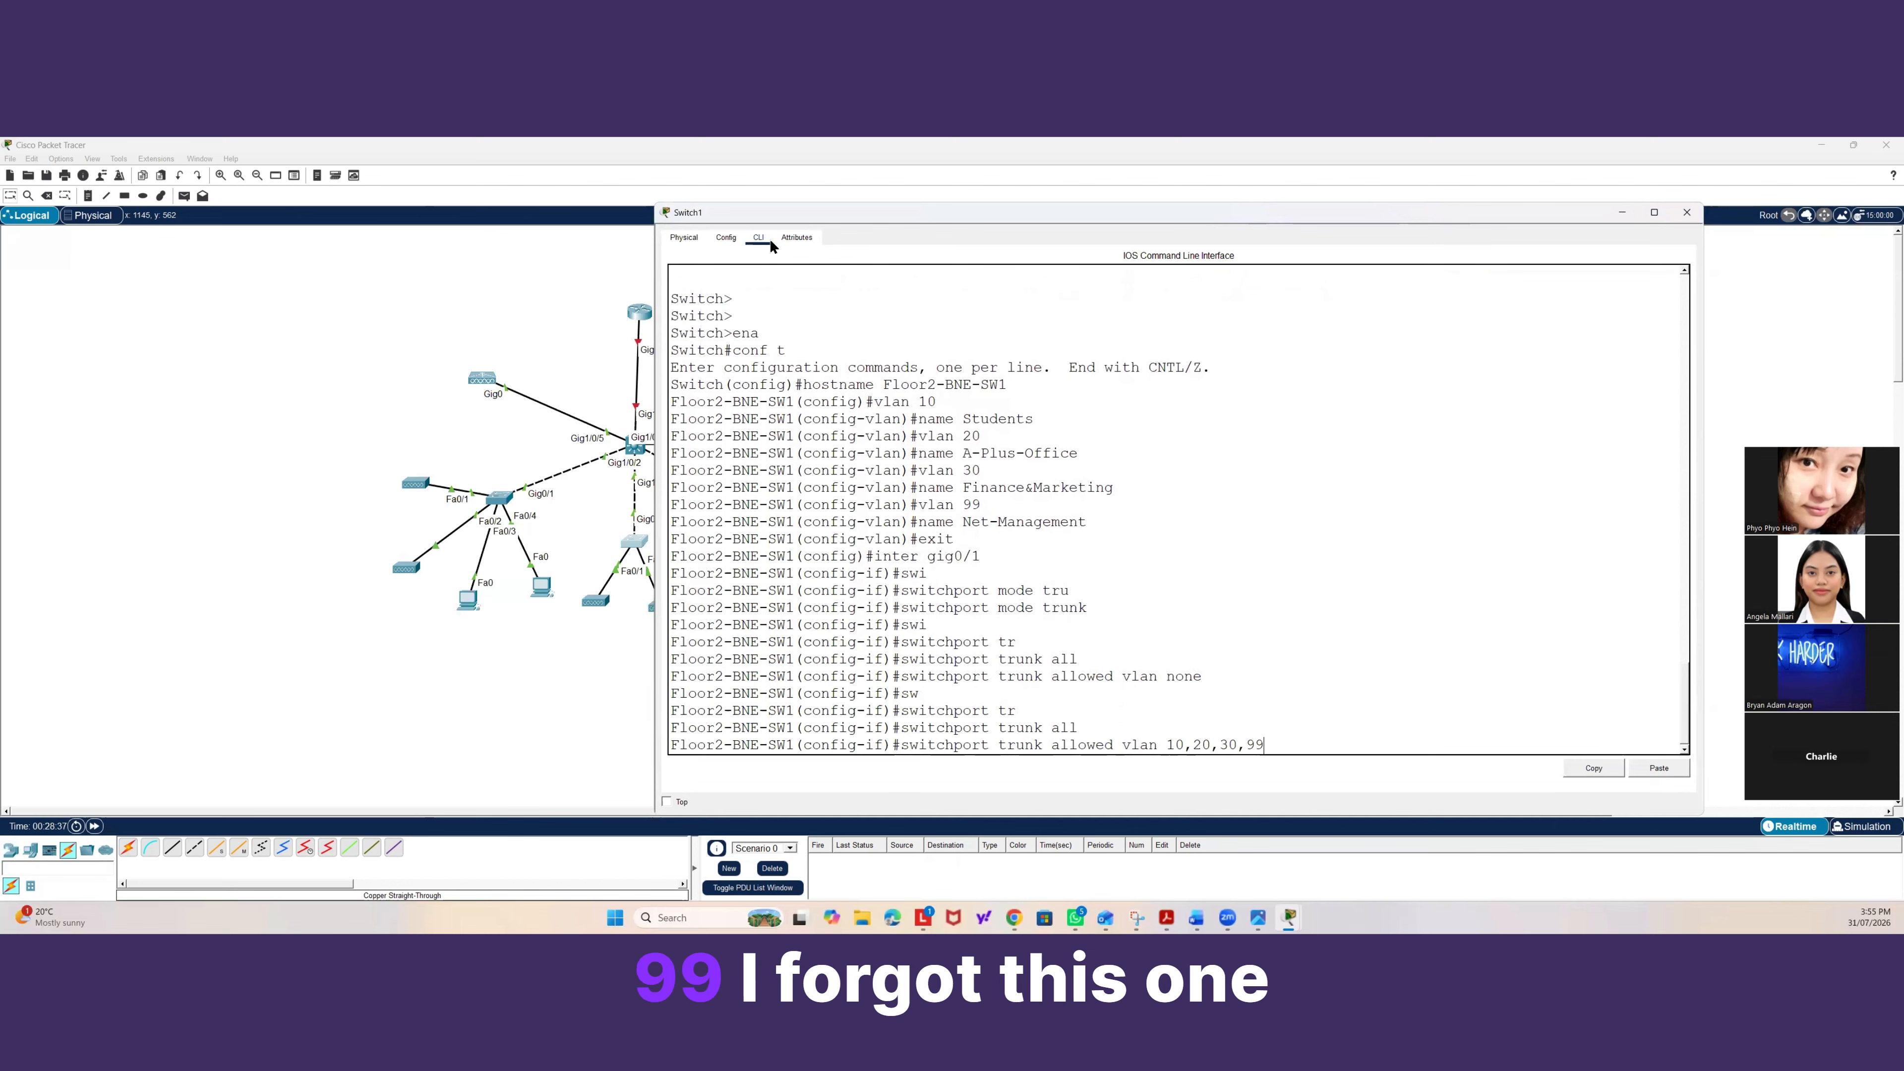
key(Return)
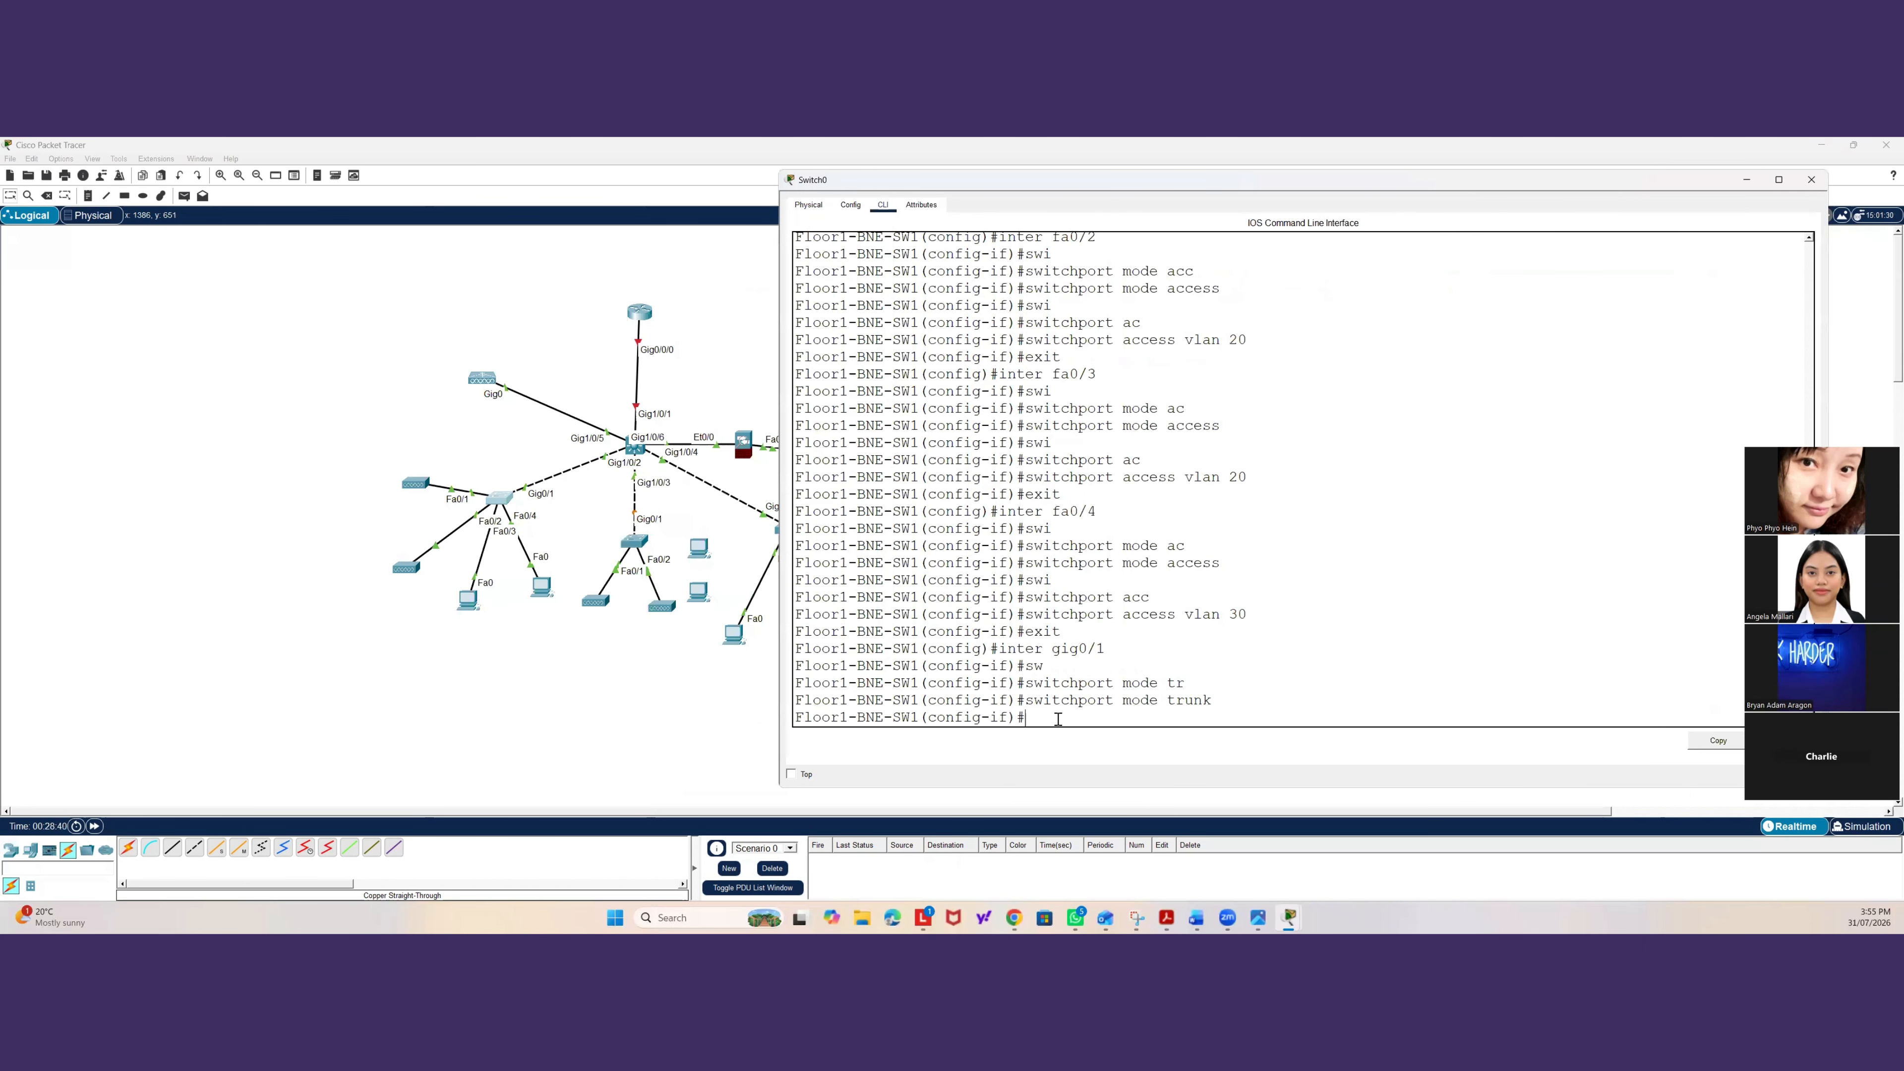
On Floor1-BNE-SW1, set the allowed VLAN list on the gig0/1 trunk to none.
text(sw)
key(Tab)
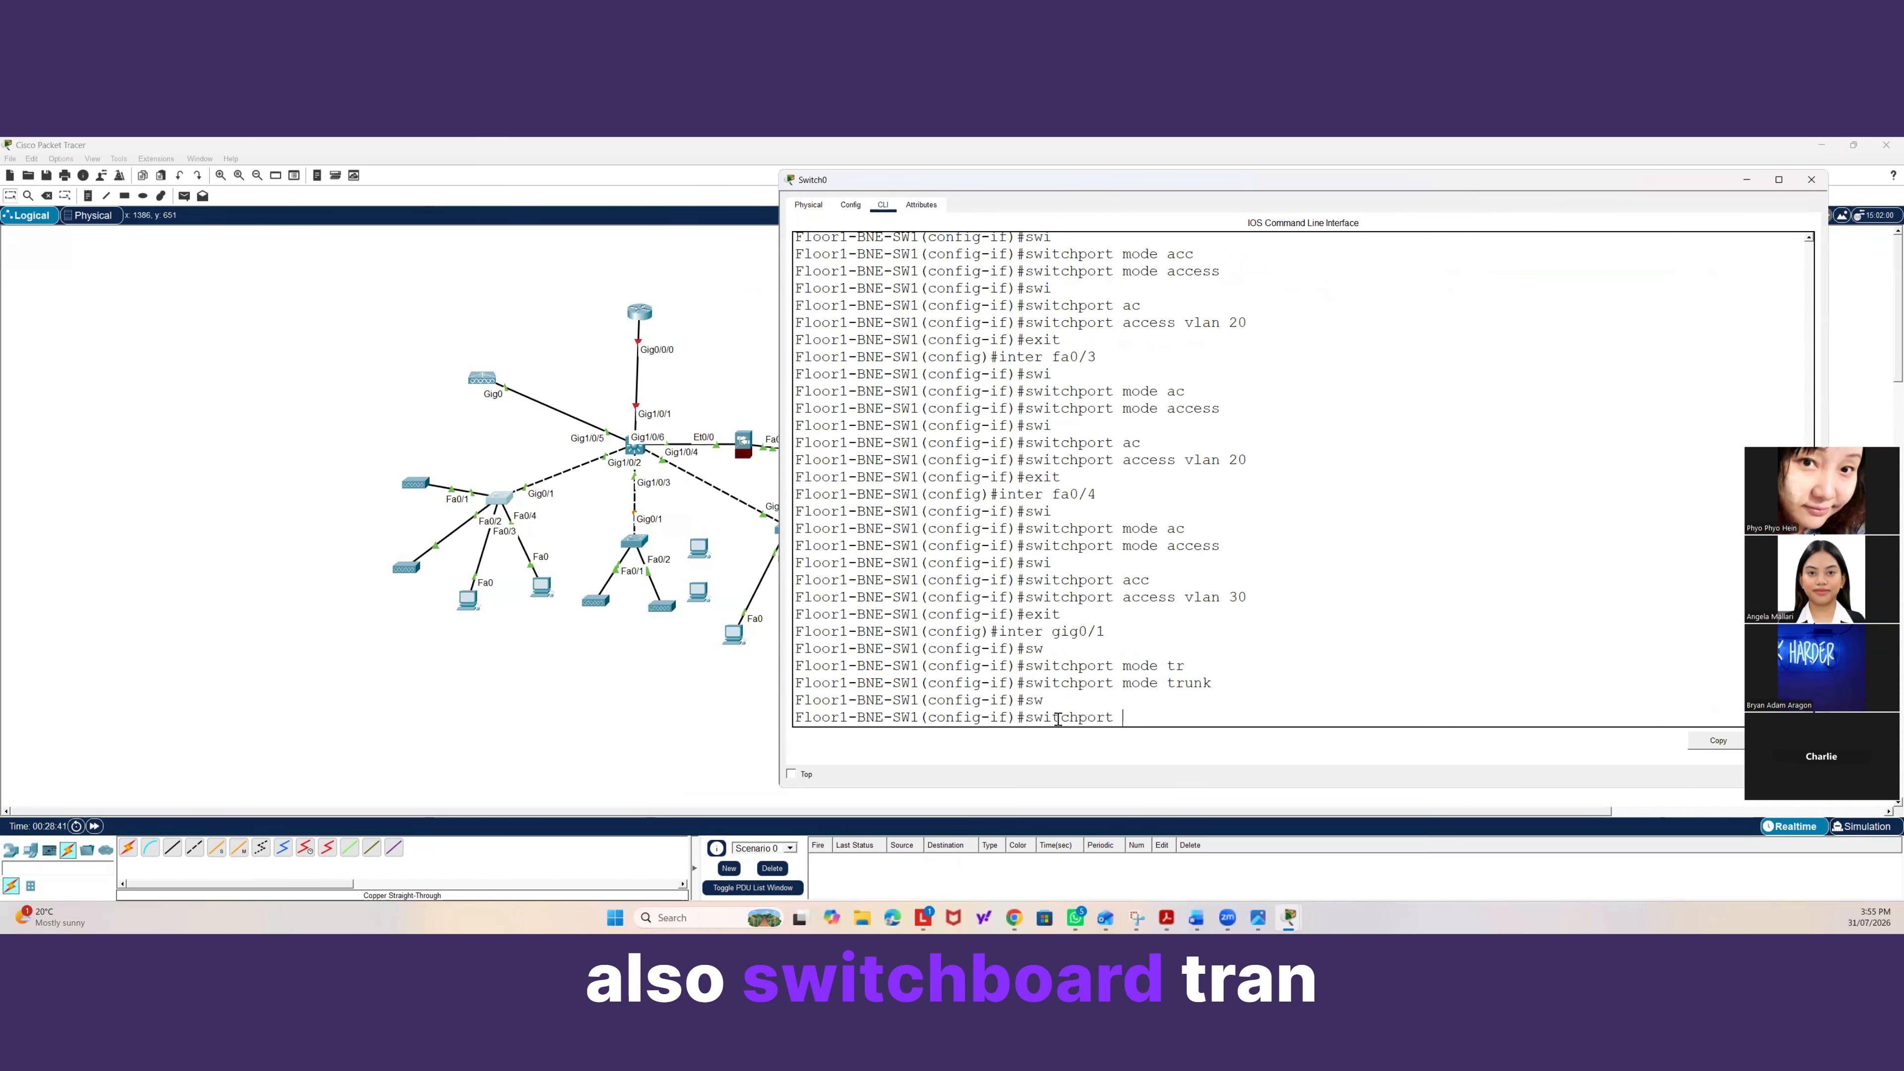
text(tr)
key(Tab)
text(al)
key(Tab)
text(vla)
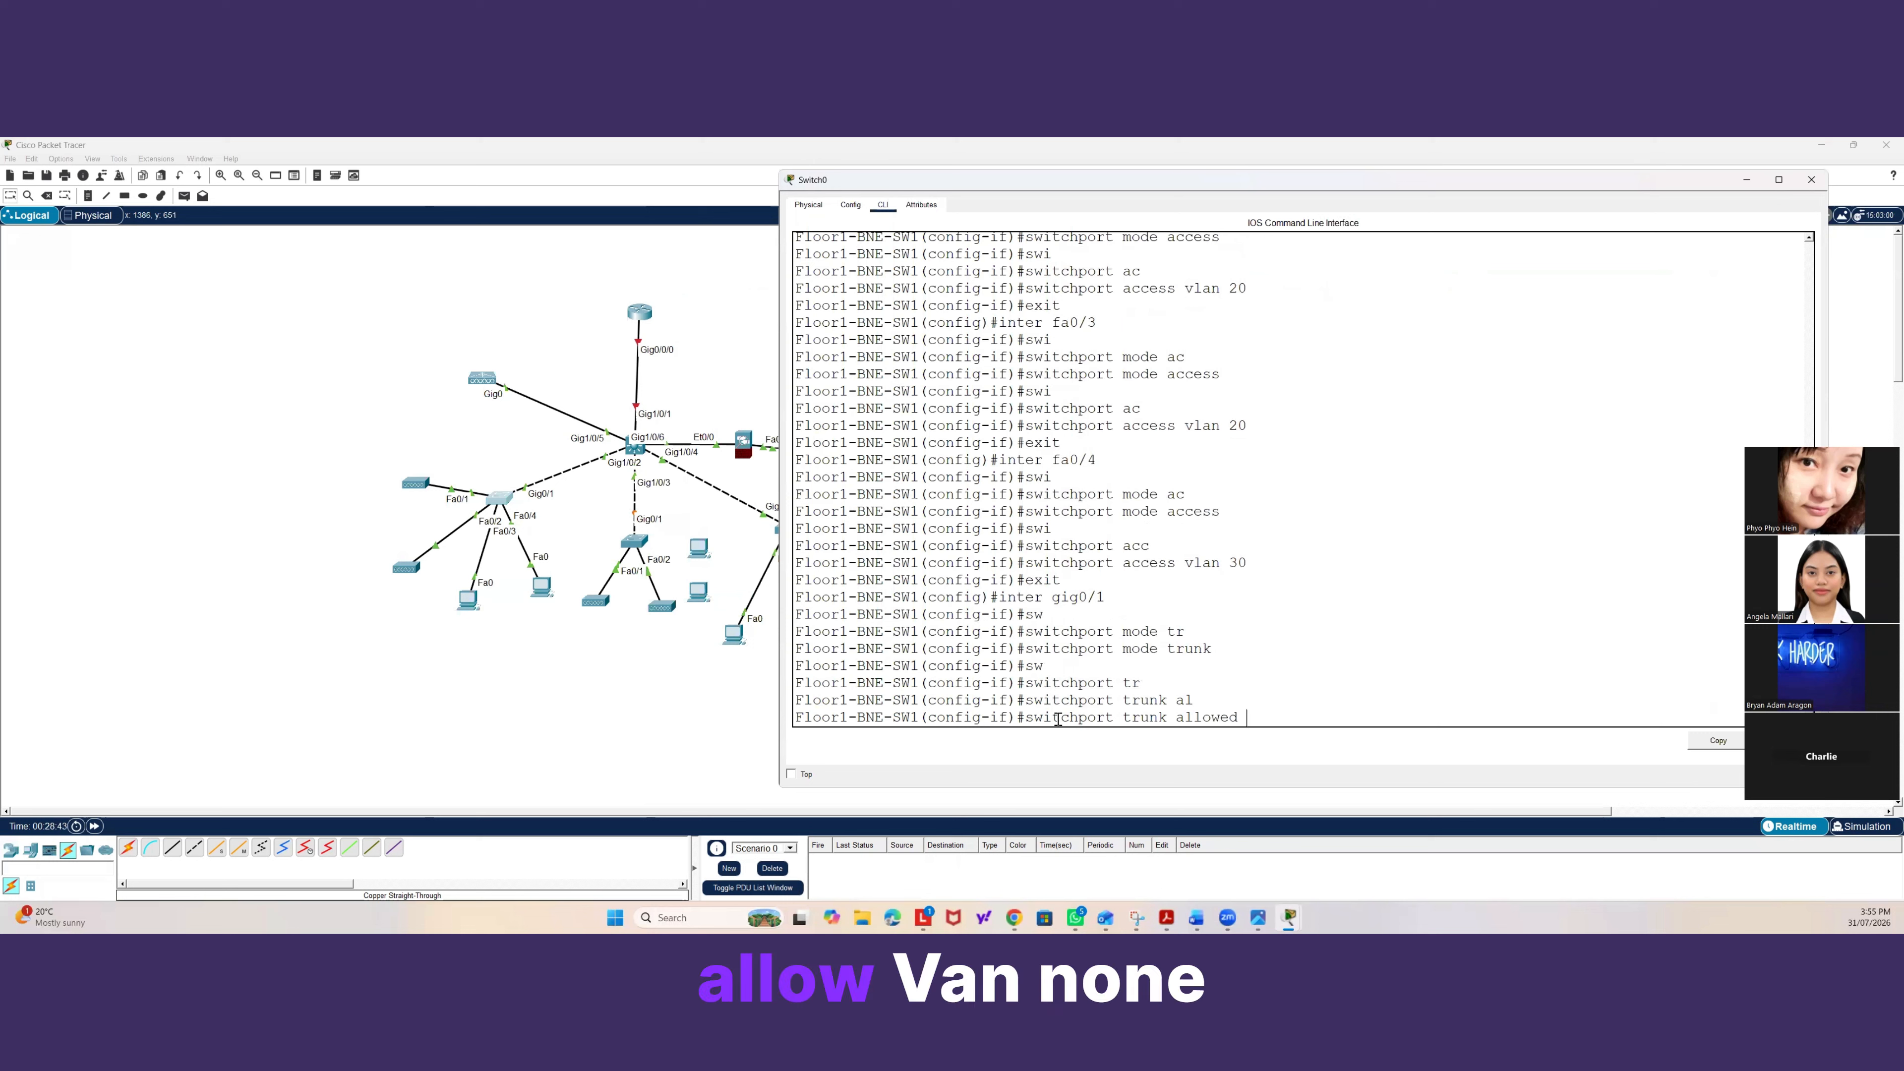
text(n none)
key(Return)
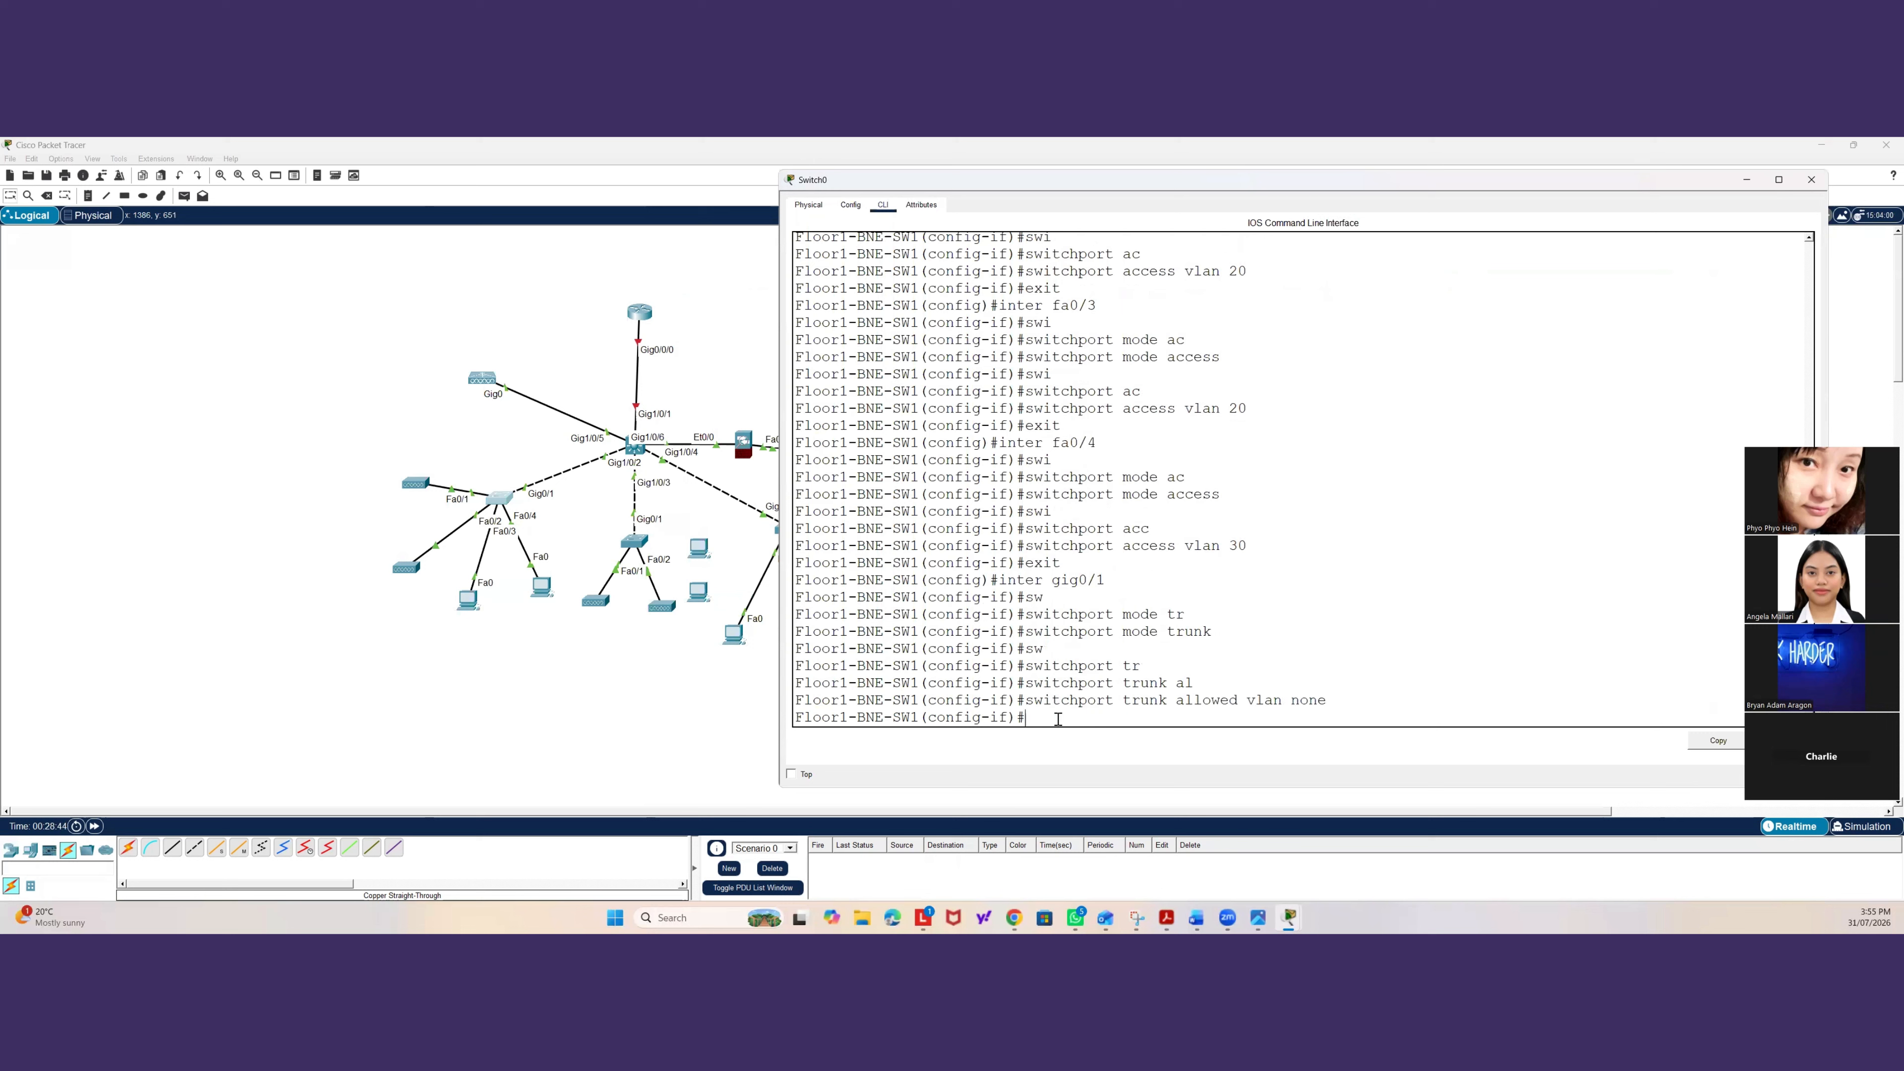
Begin entering a new allowed VLAN list for the gig0/1 trunk on Floor1-BNE-SW1.
text(swi)
key(Tab)
text(tr)
key(Tab)
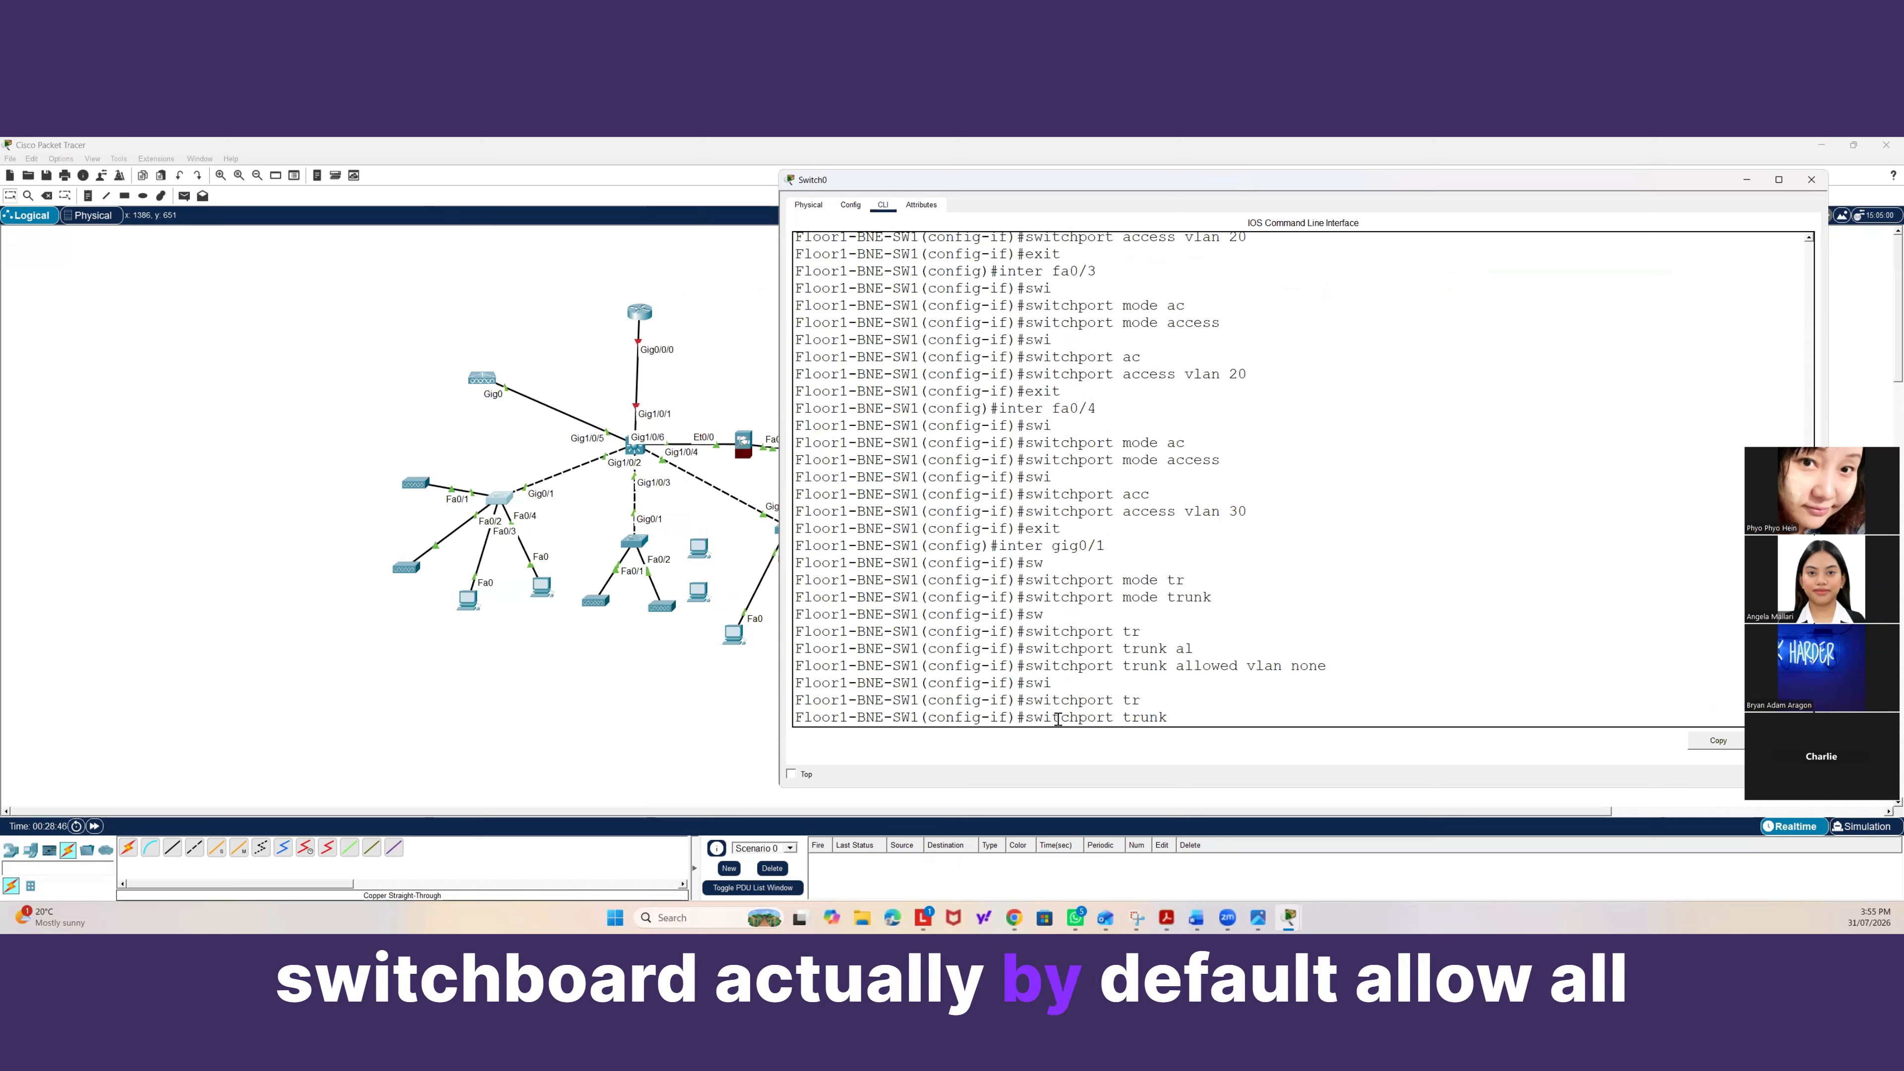
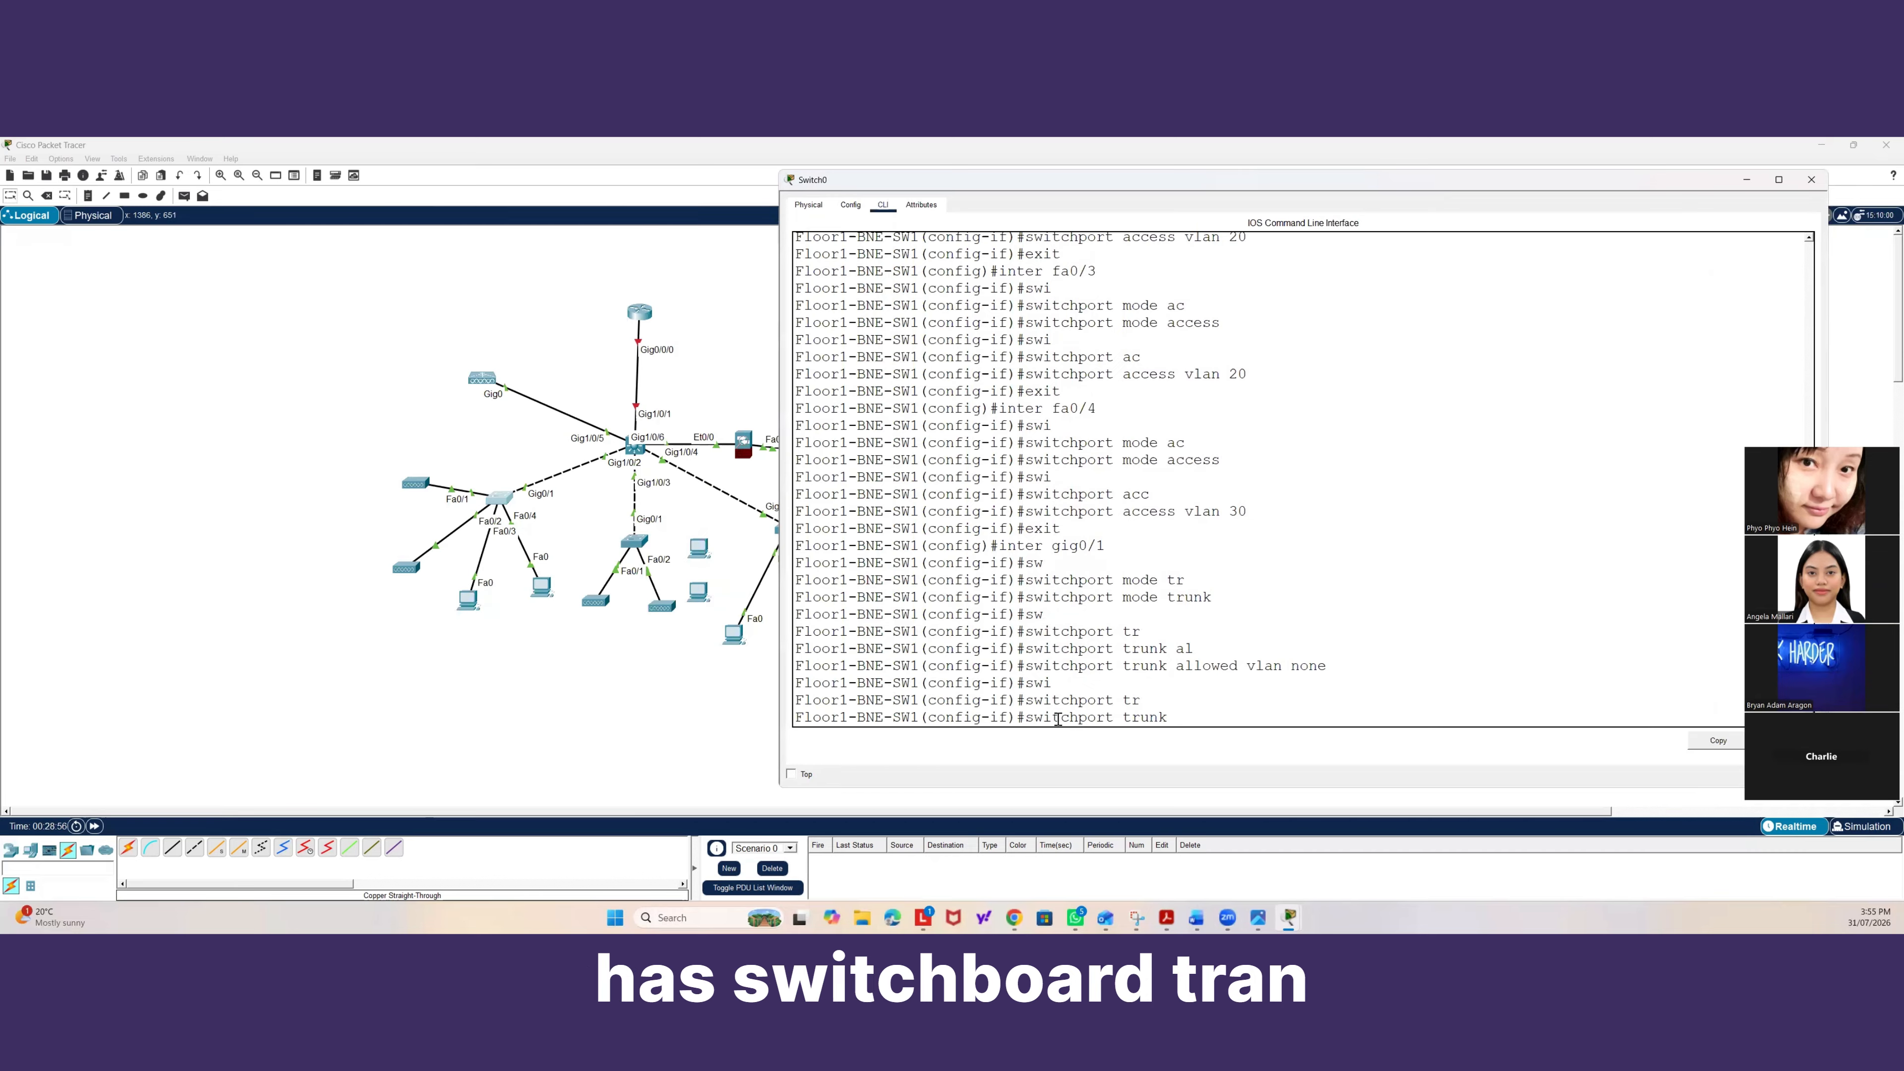
Allow VLANs 10, 20, 30 and 99 on the gig0/1 trunk of Floor1-BNE-SW1.
text(allo)
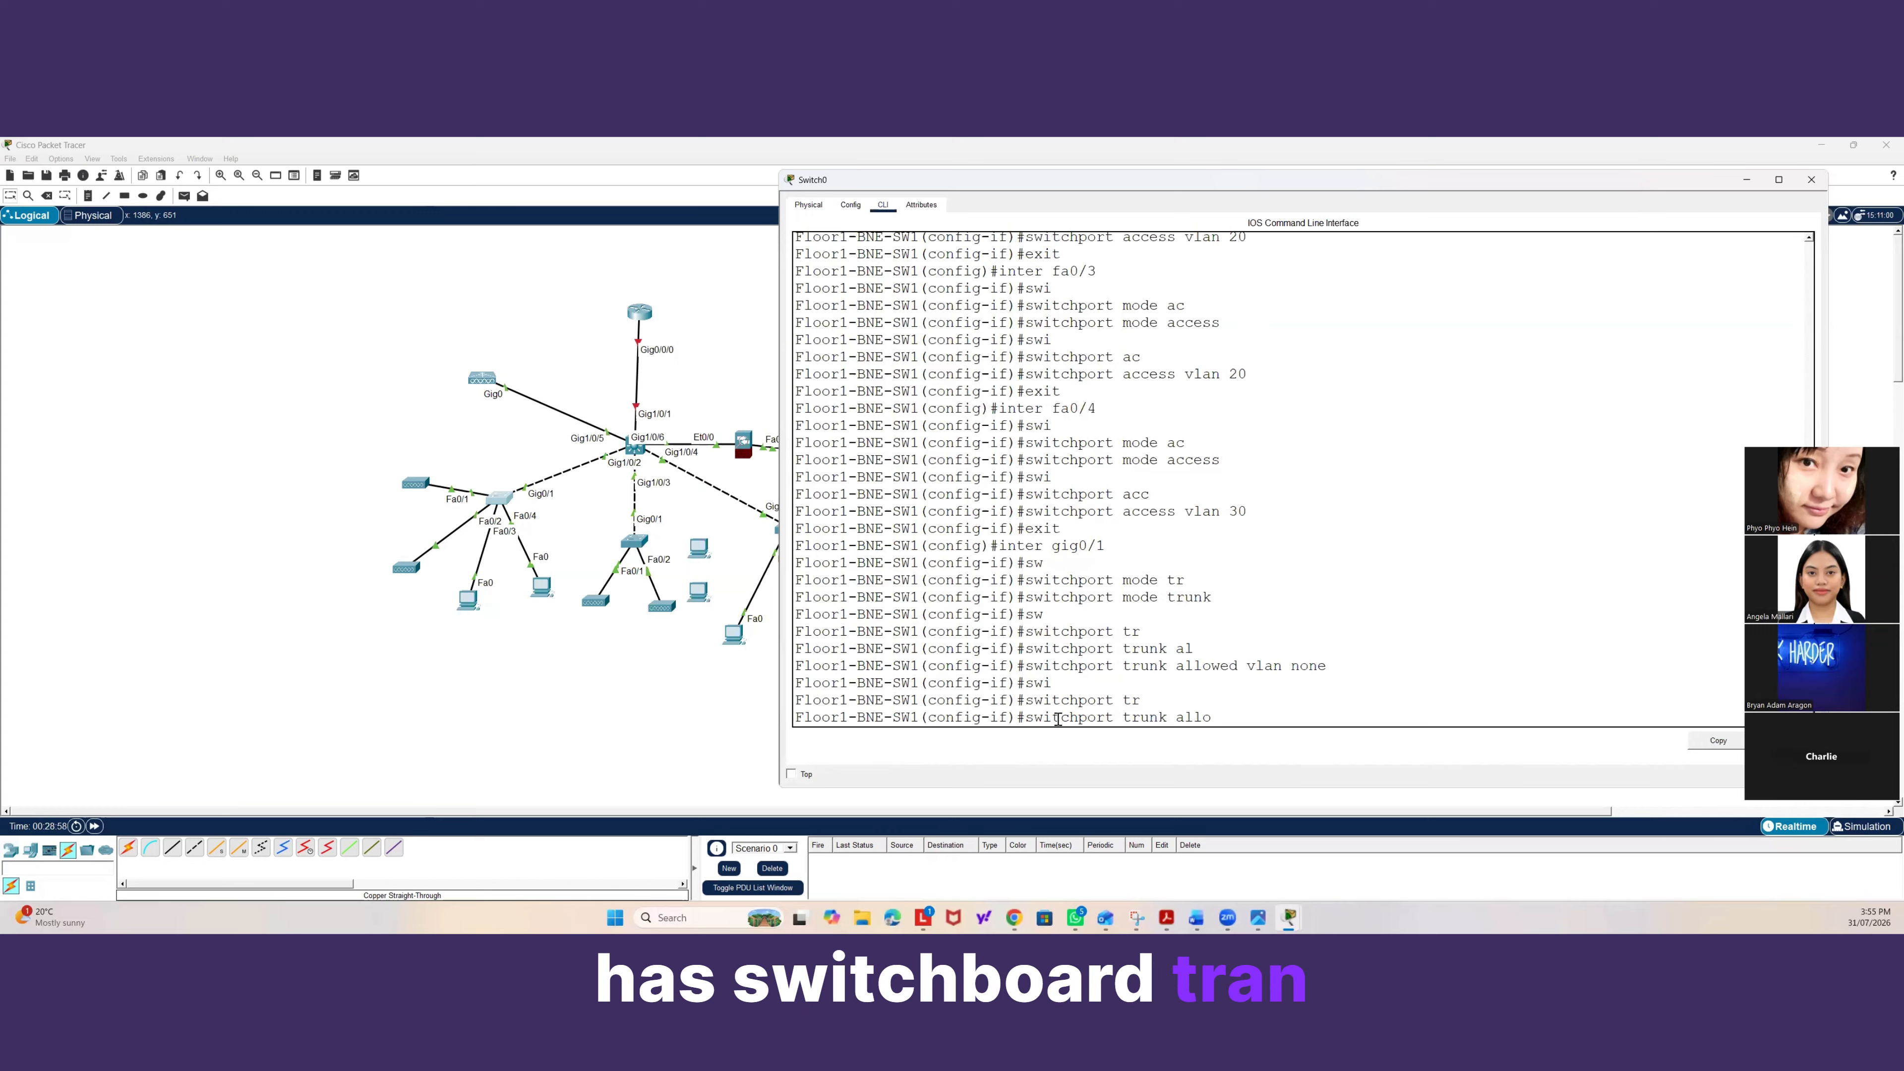
key(Tab)
text(vlan)
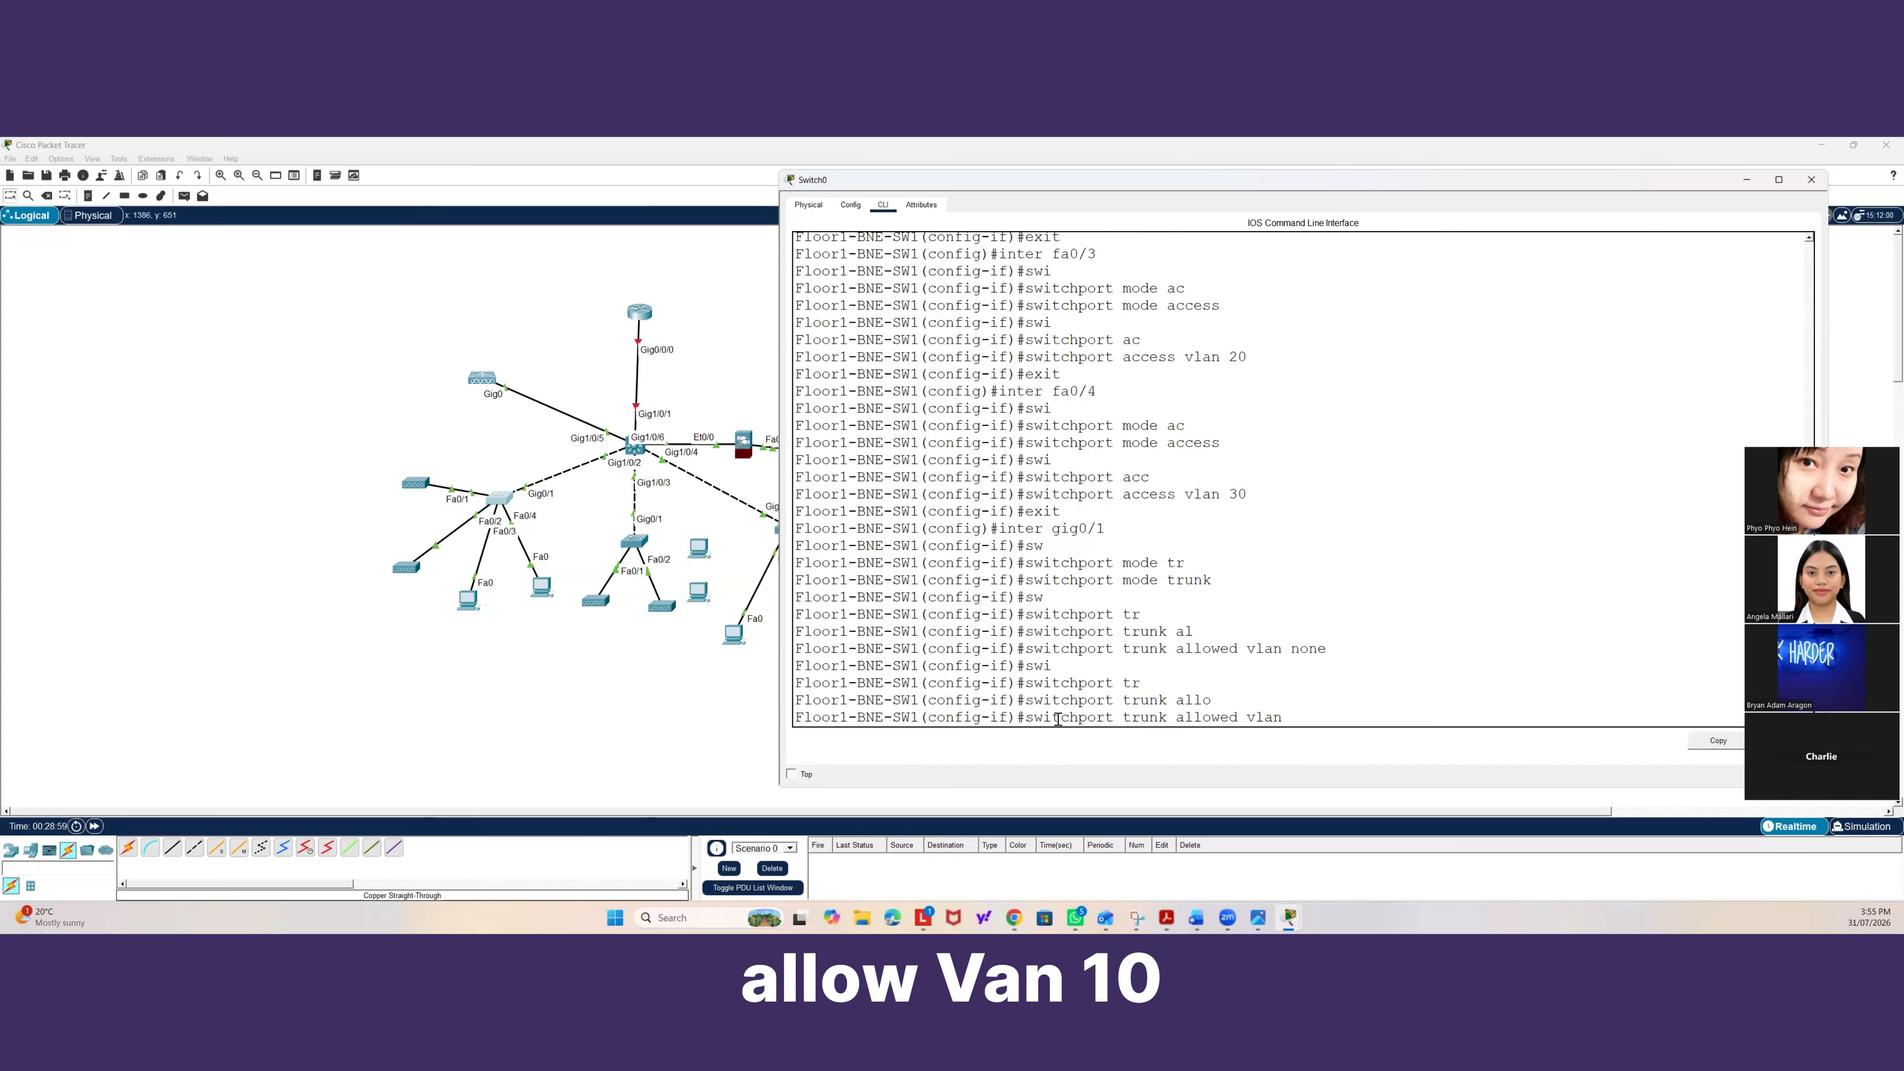
text( 10,20)
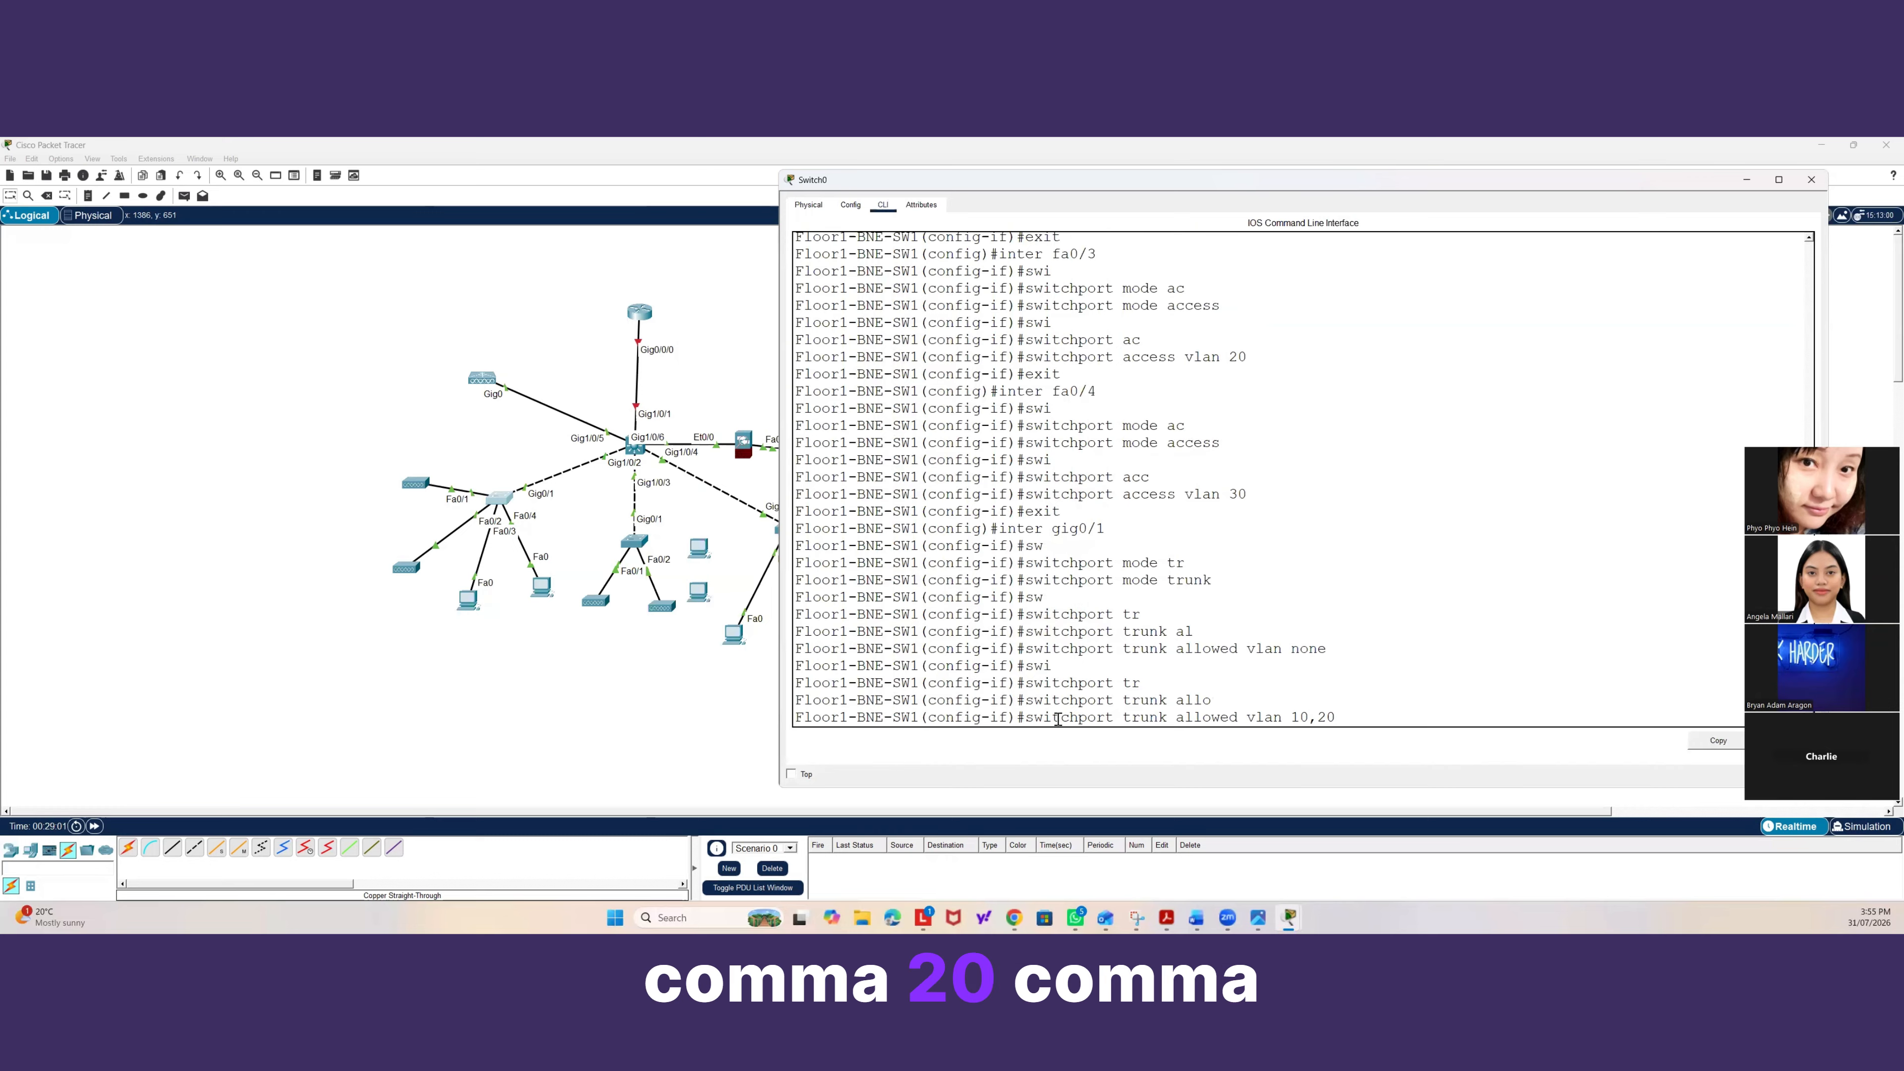
text(,30,)
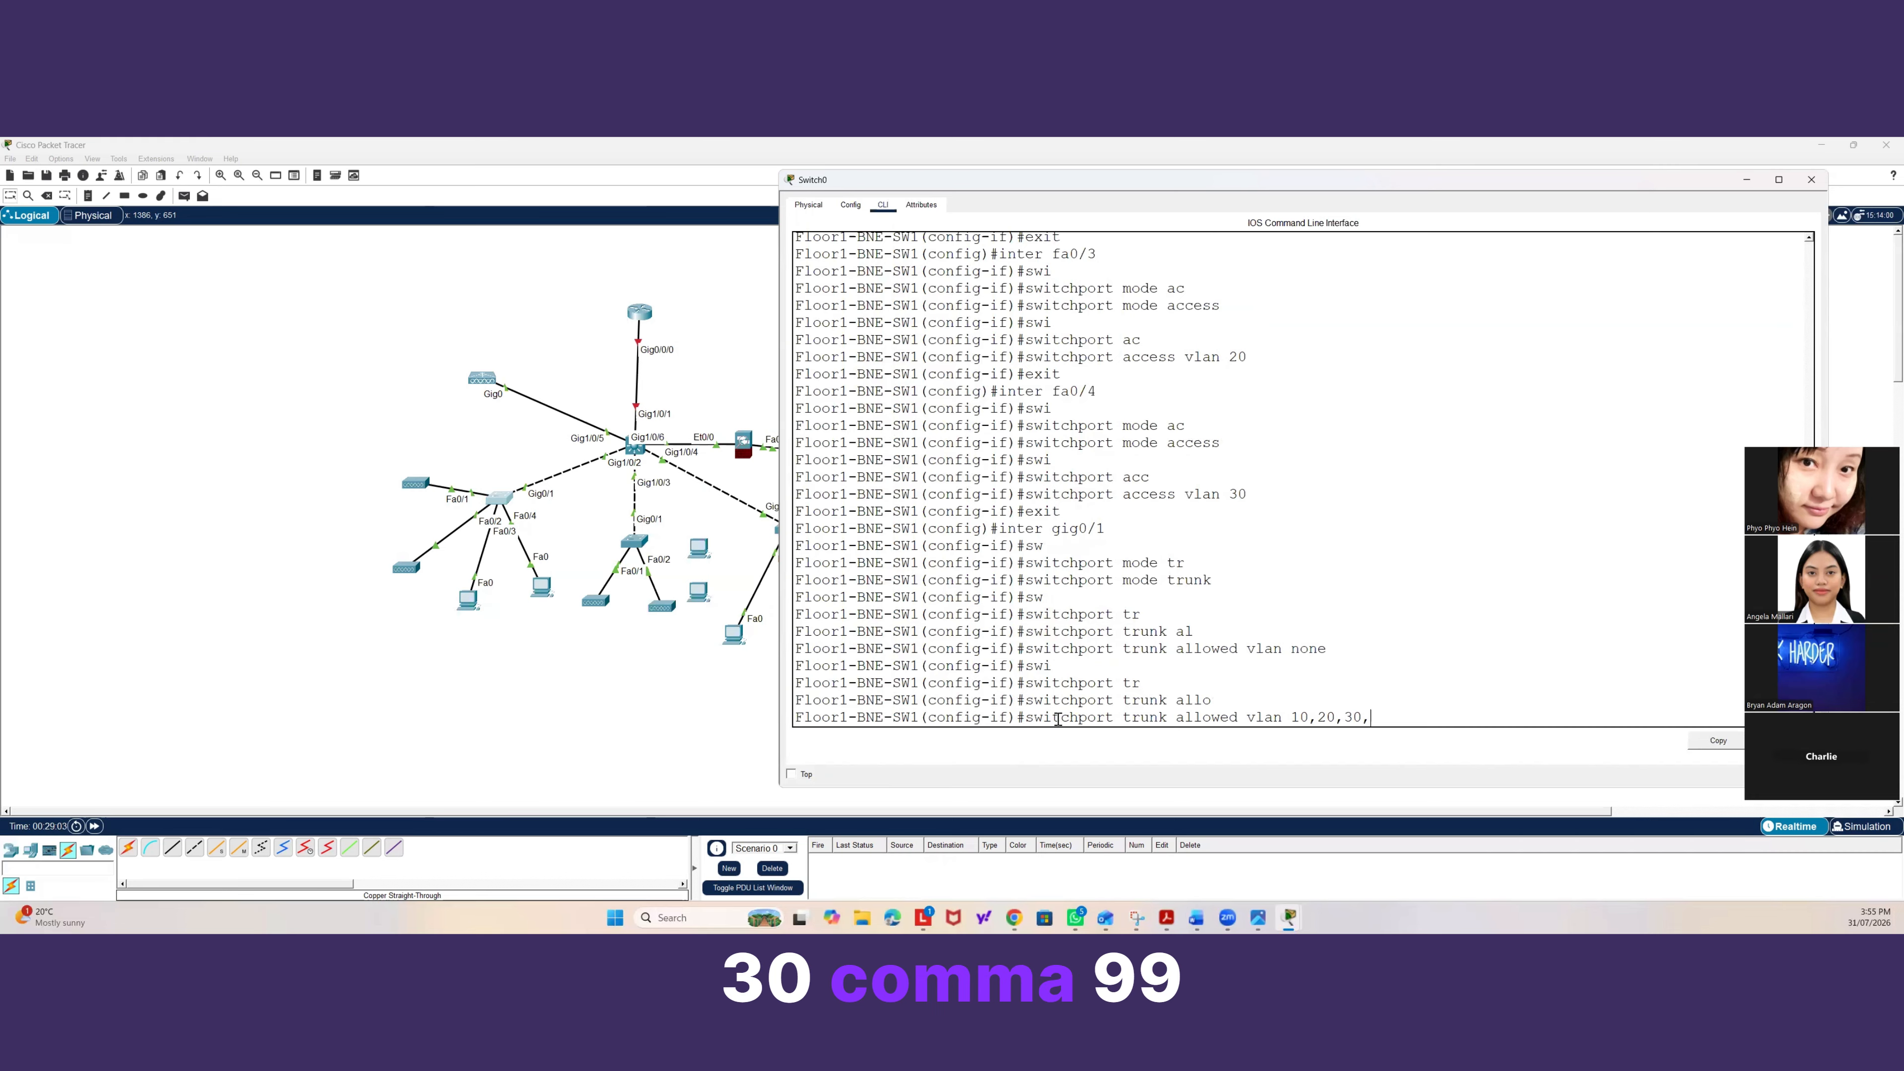
text(999)
key(Return)
Leave configuration mode on Floor1-BNE-SW1 and save the running configuration with wr mem.
text(e)
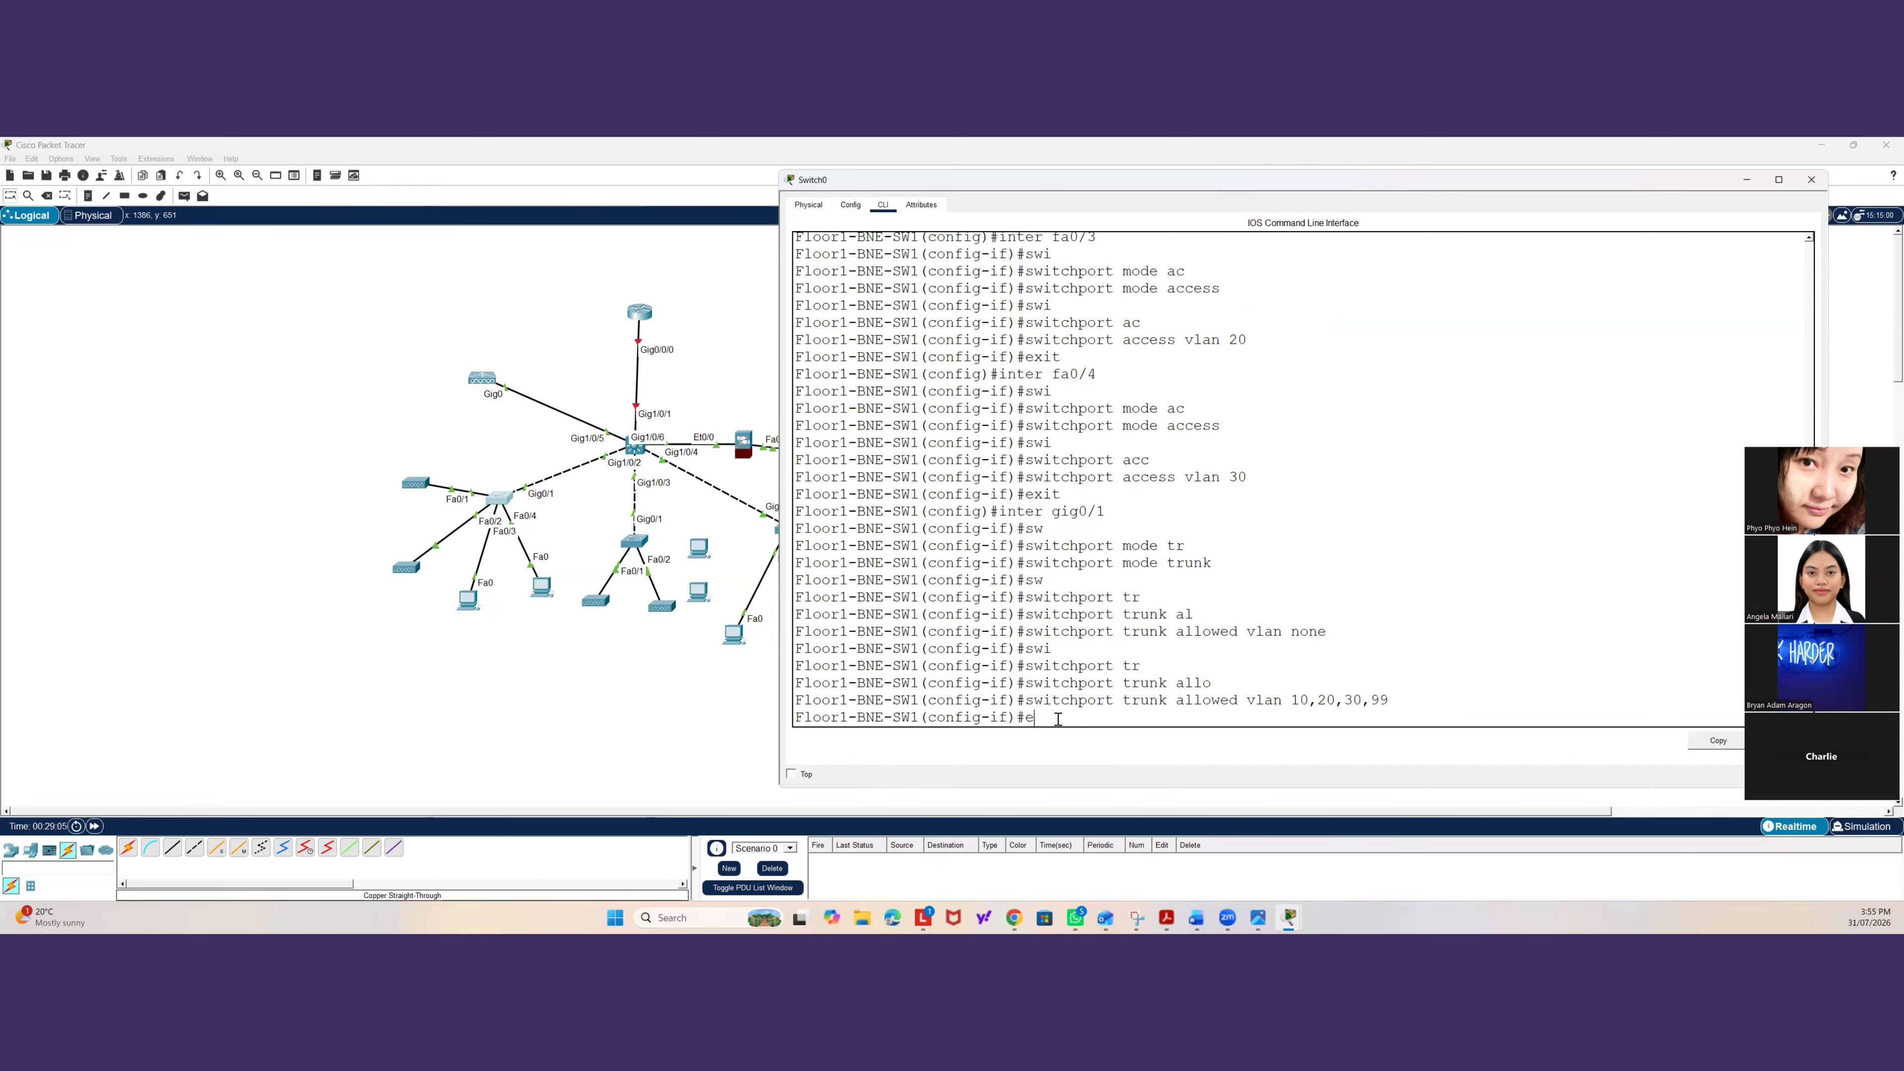
text(xit)
key(Return)
key(Return)
text(exit)
key(Return)
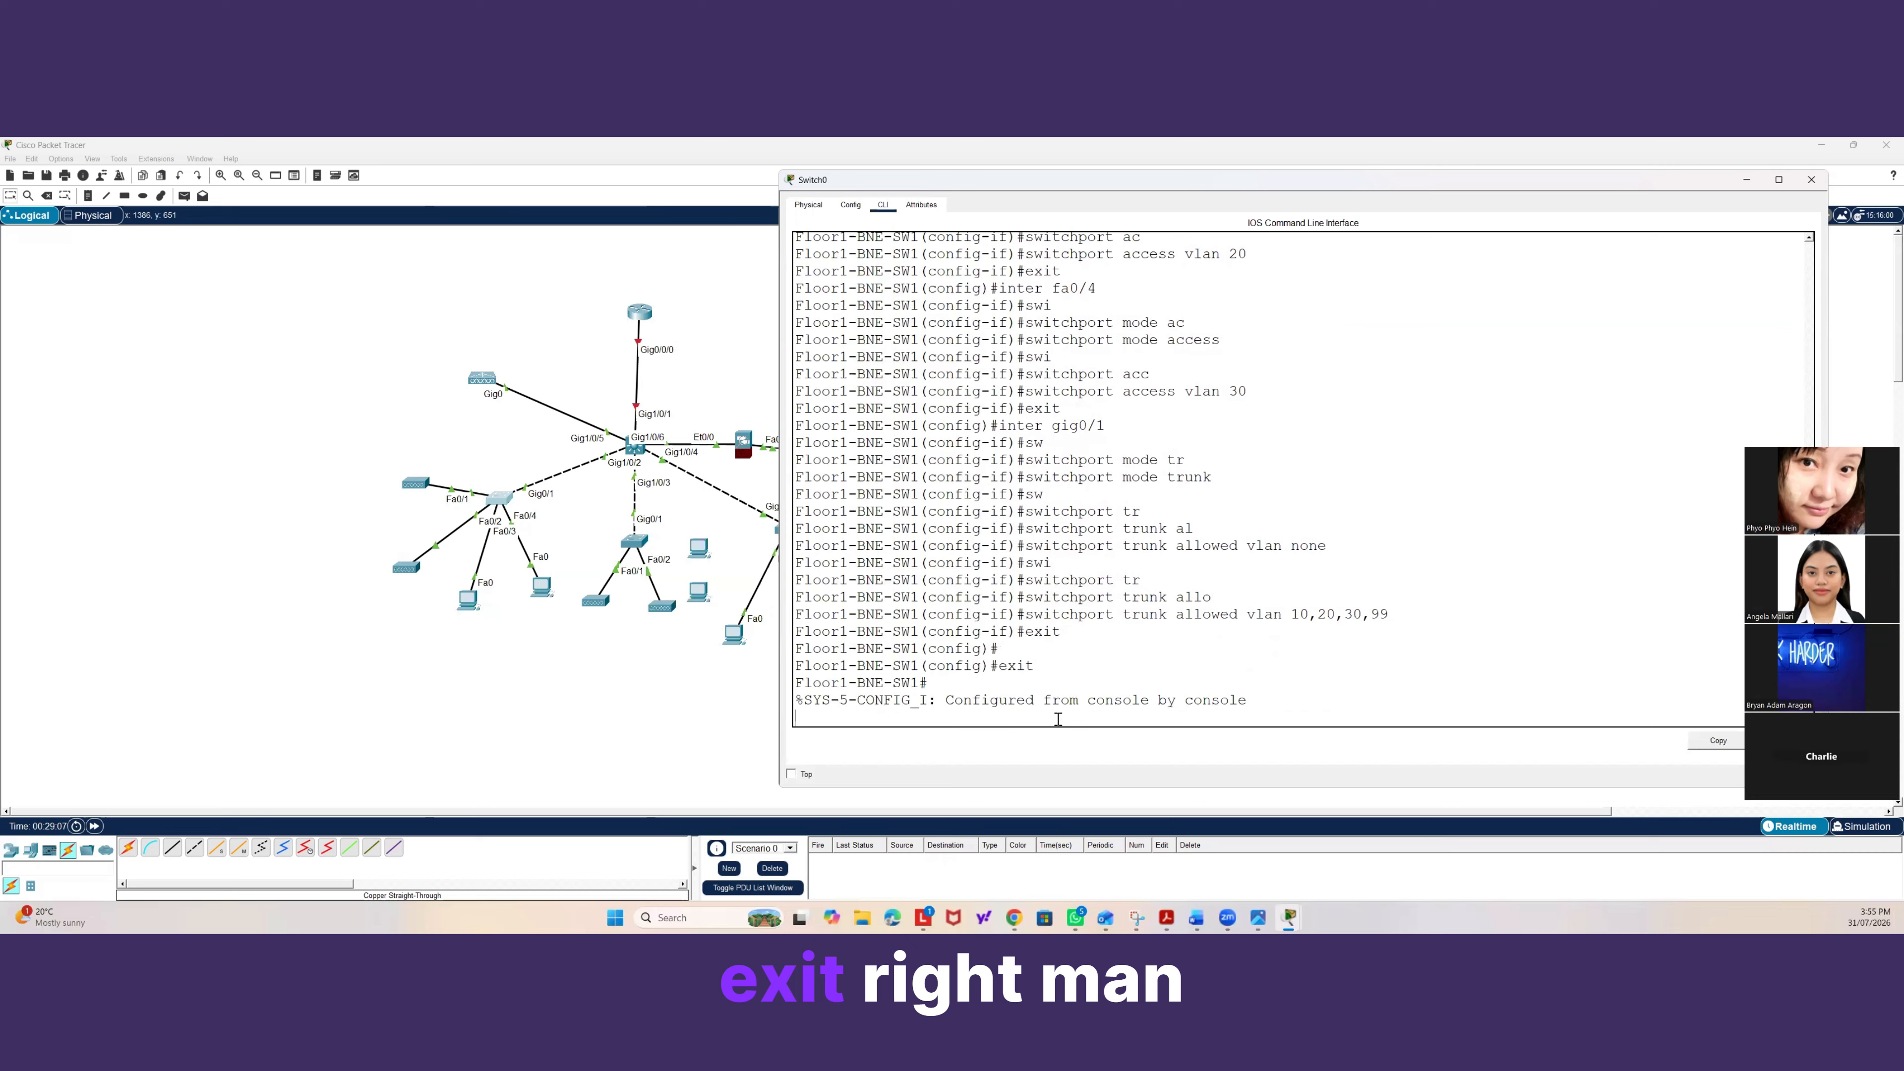
key(Return)
key(Return)
text(wr mem)
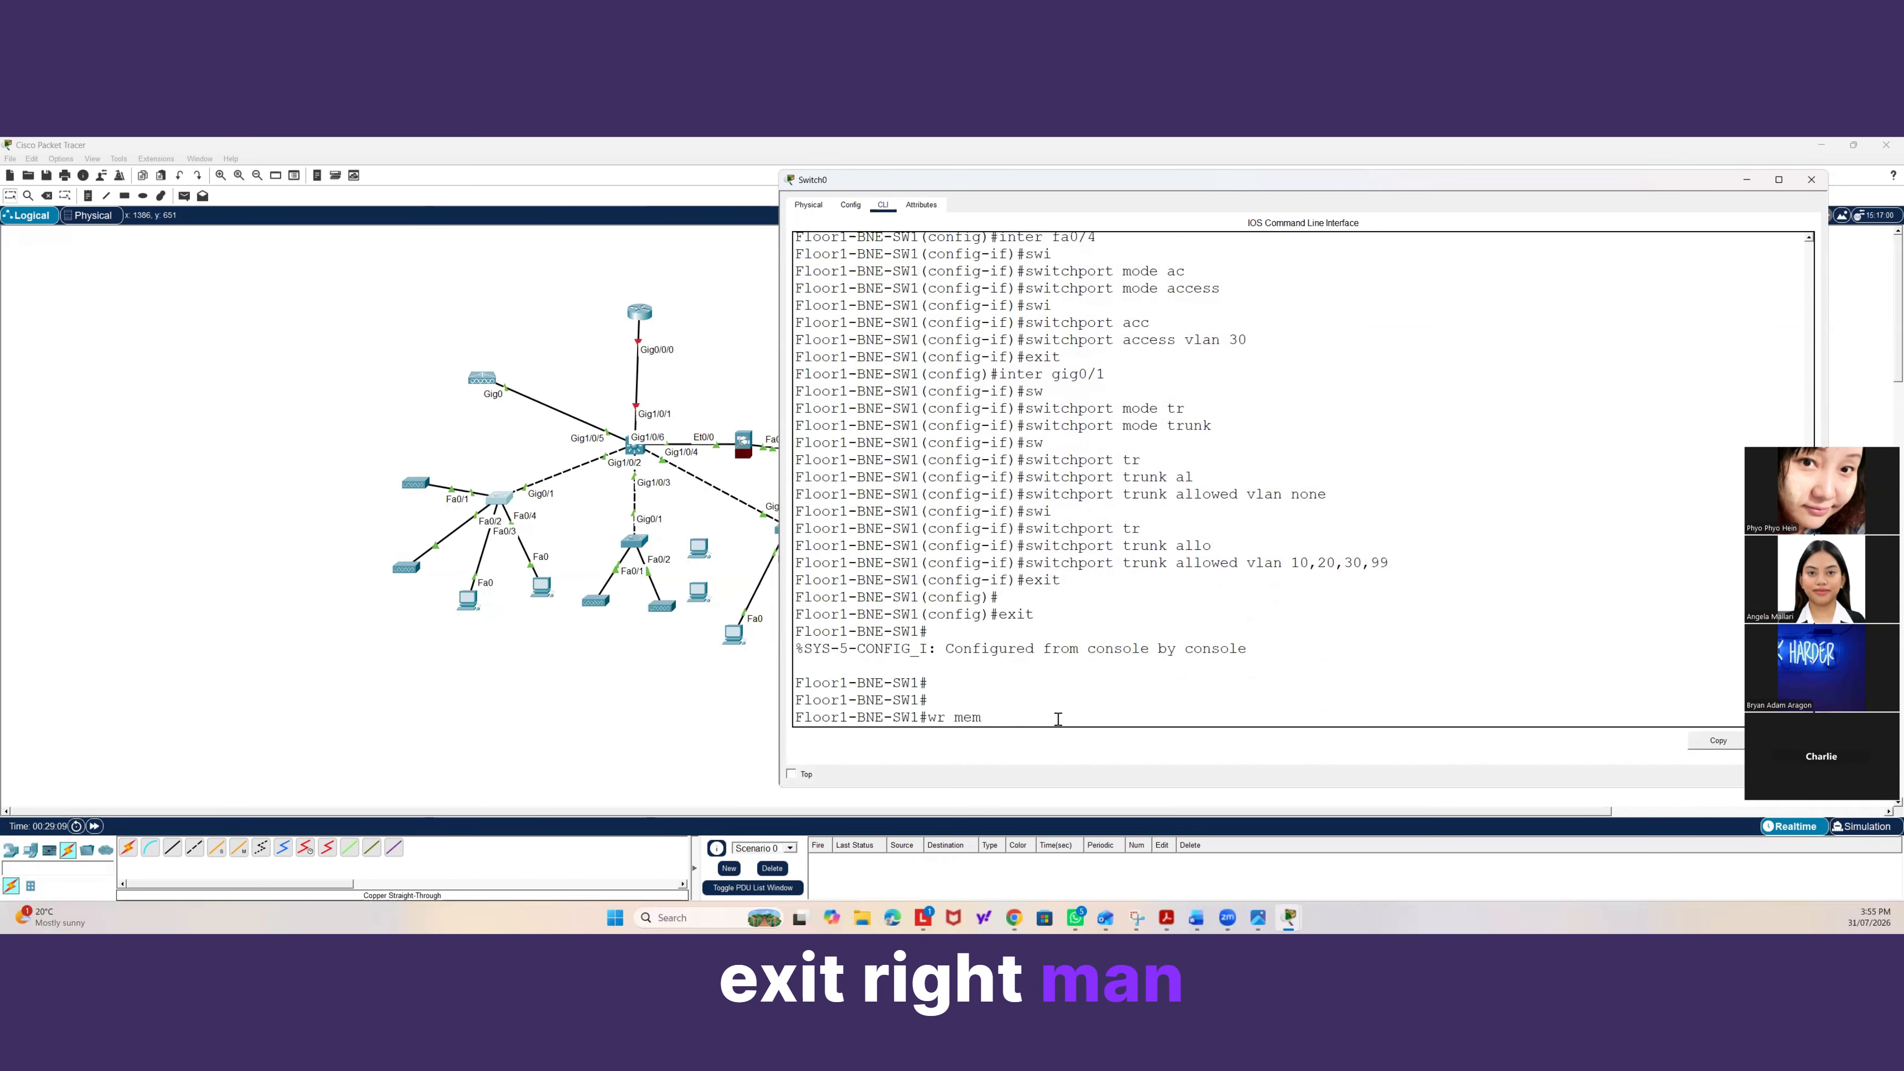
key(Return)
Open the CLI of Floor2-BNE-SW1 and exit interface configuration mode back to global configuration.
click(663, 679)
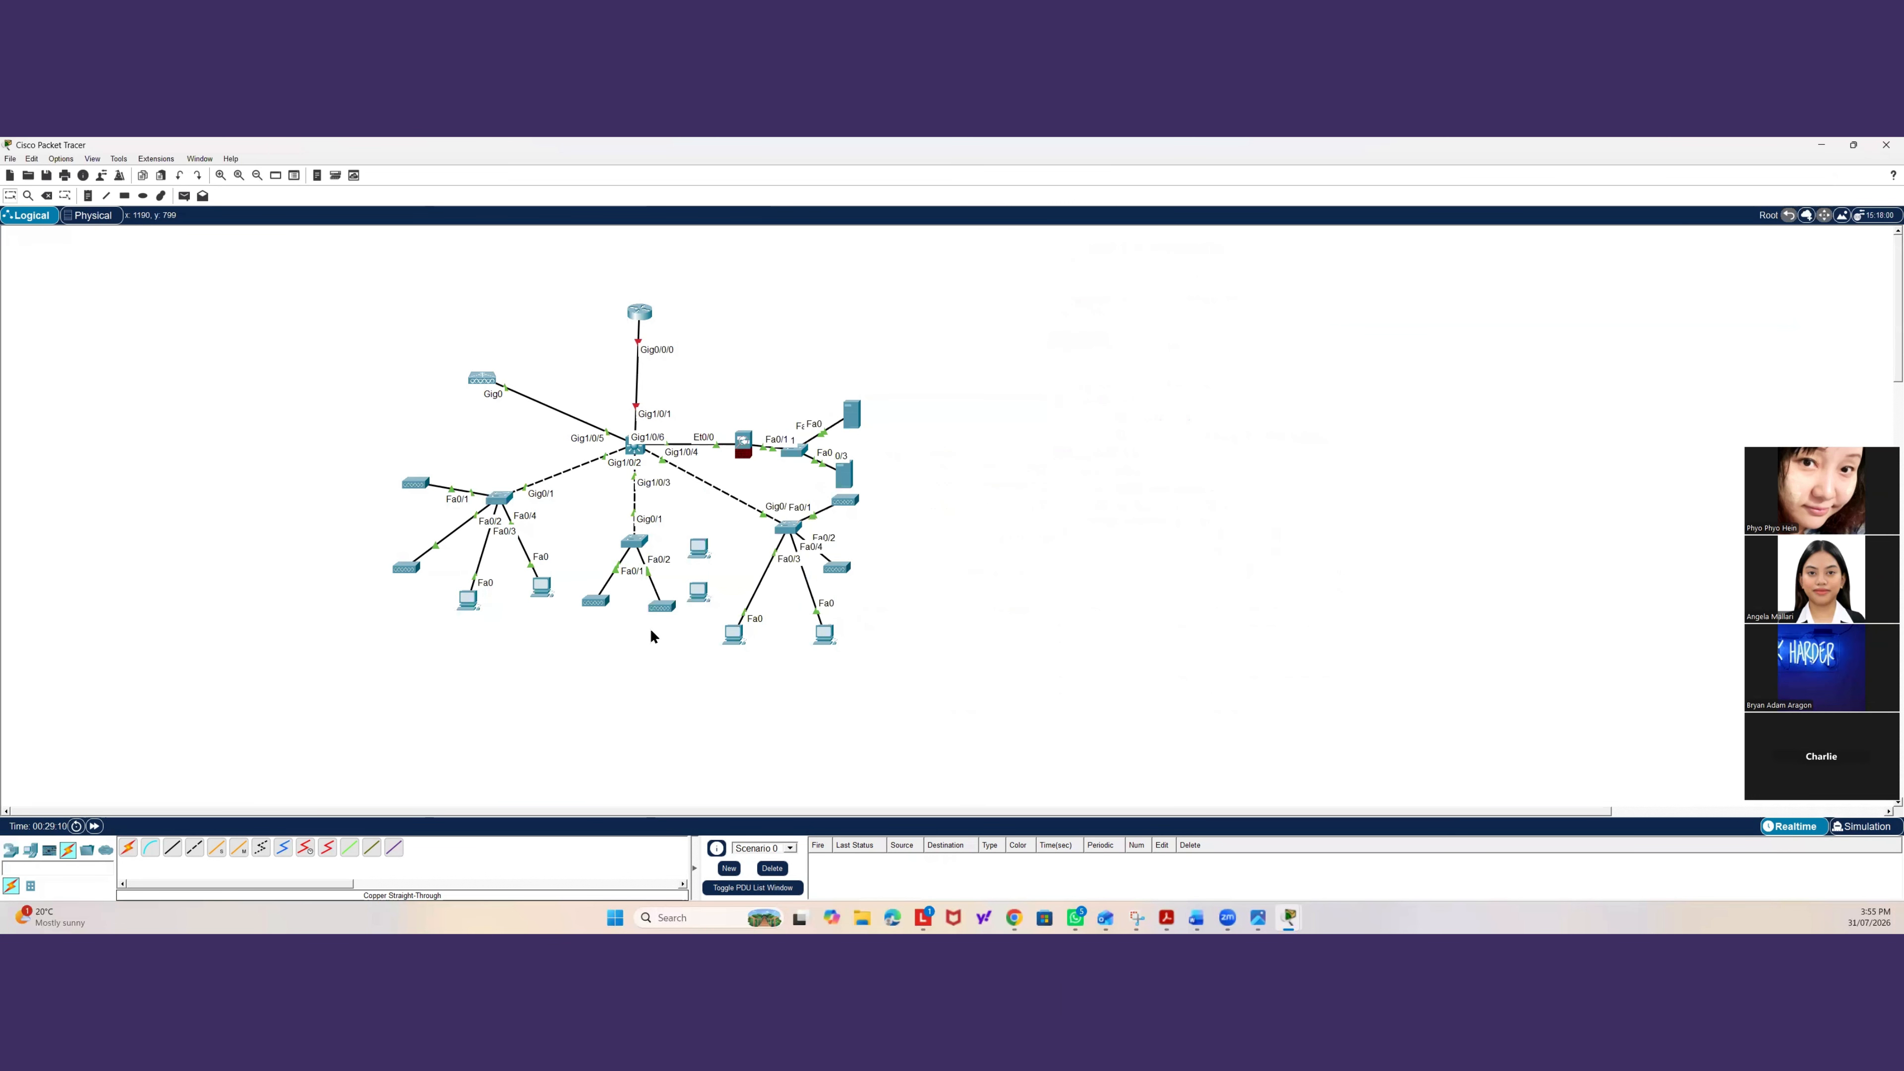
click(634, 539)
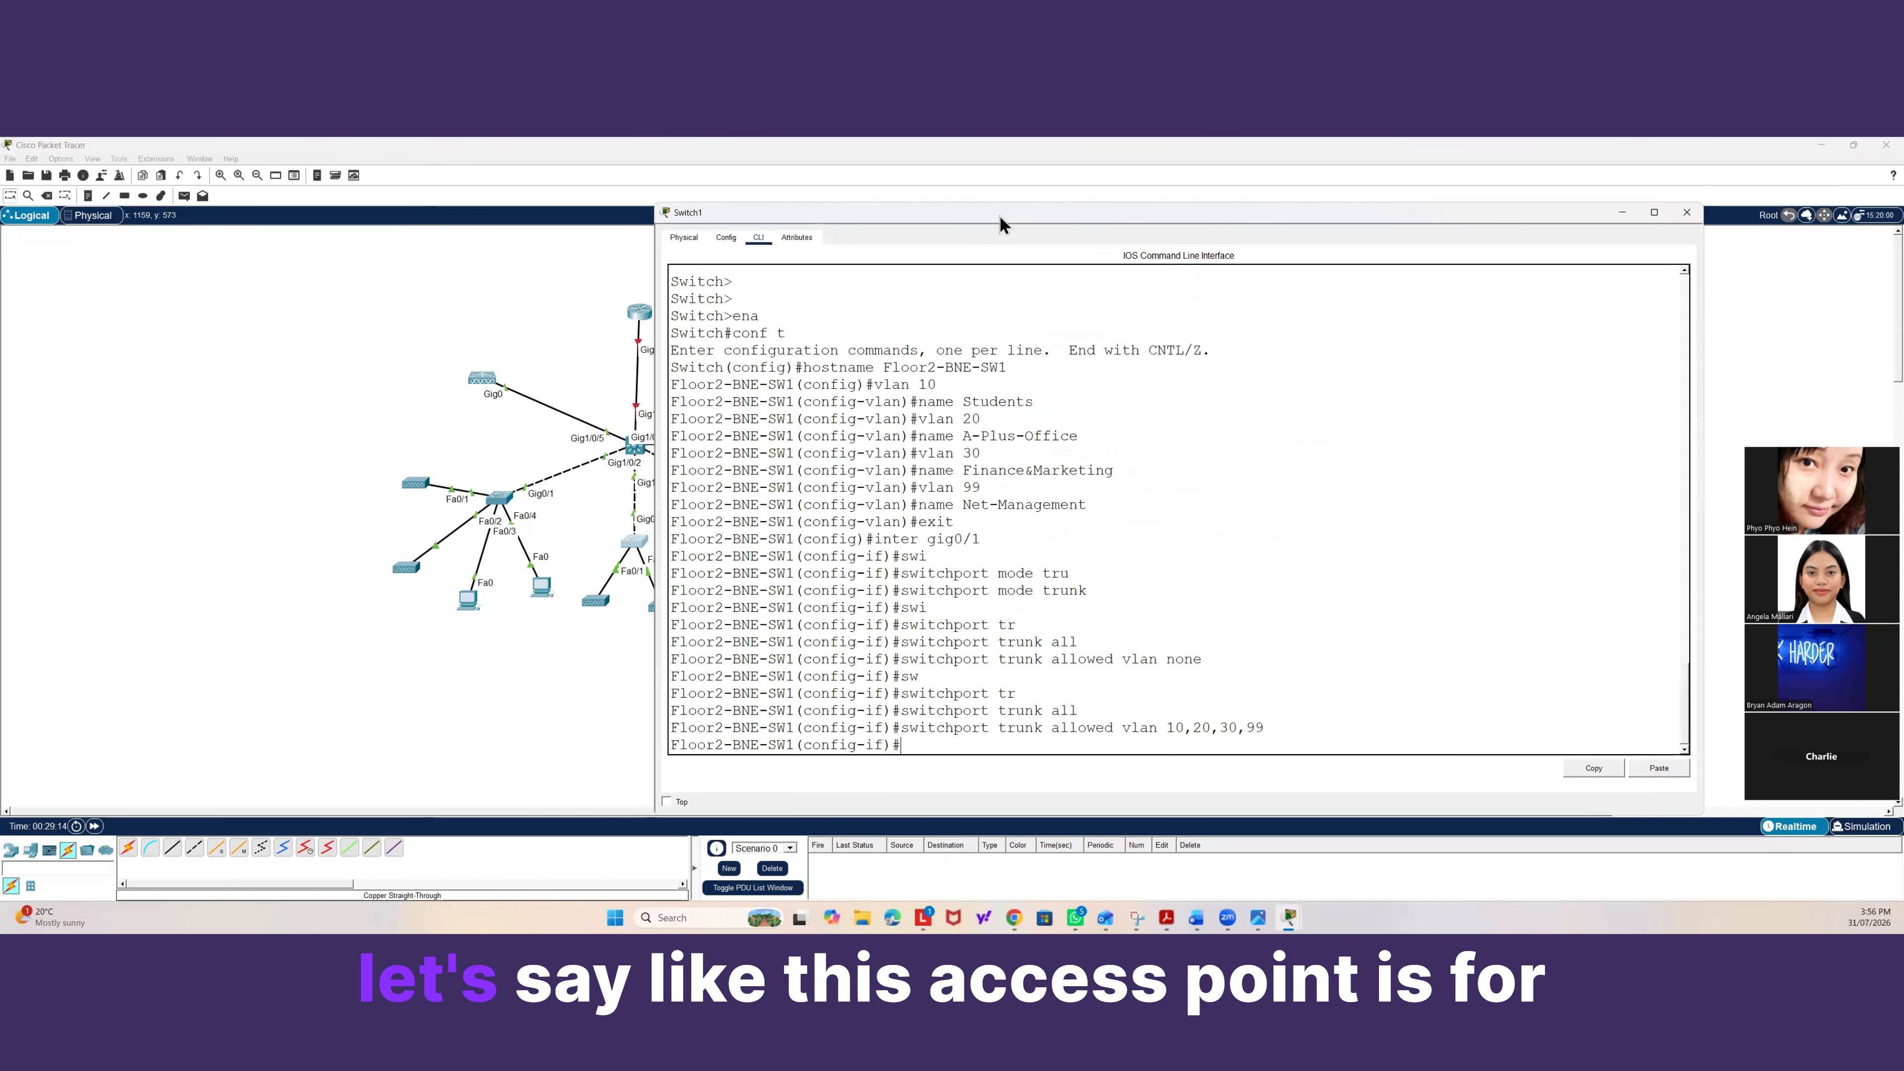
drag(1005, 210, 1216, 181)
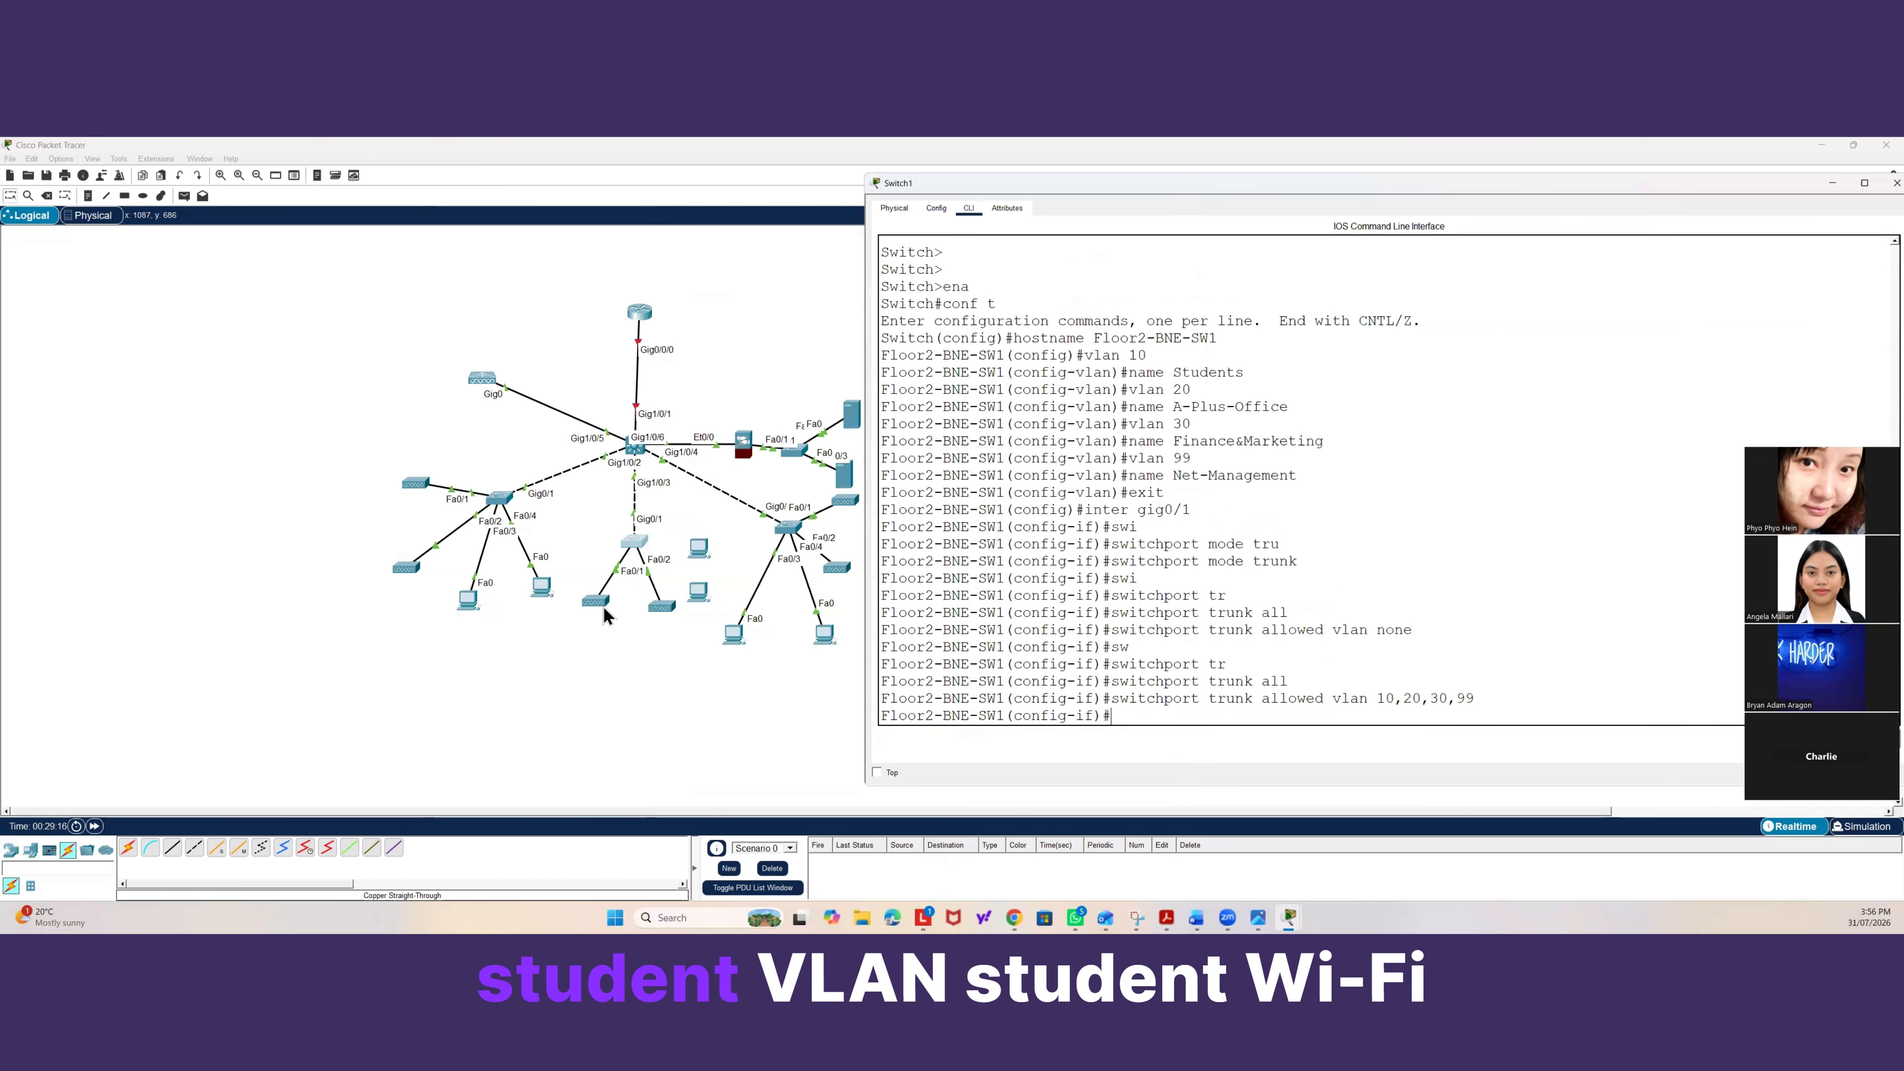
click(606, 600)
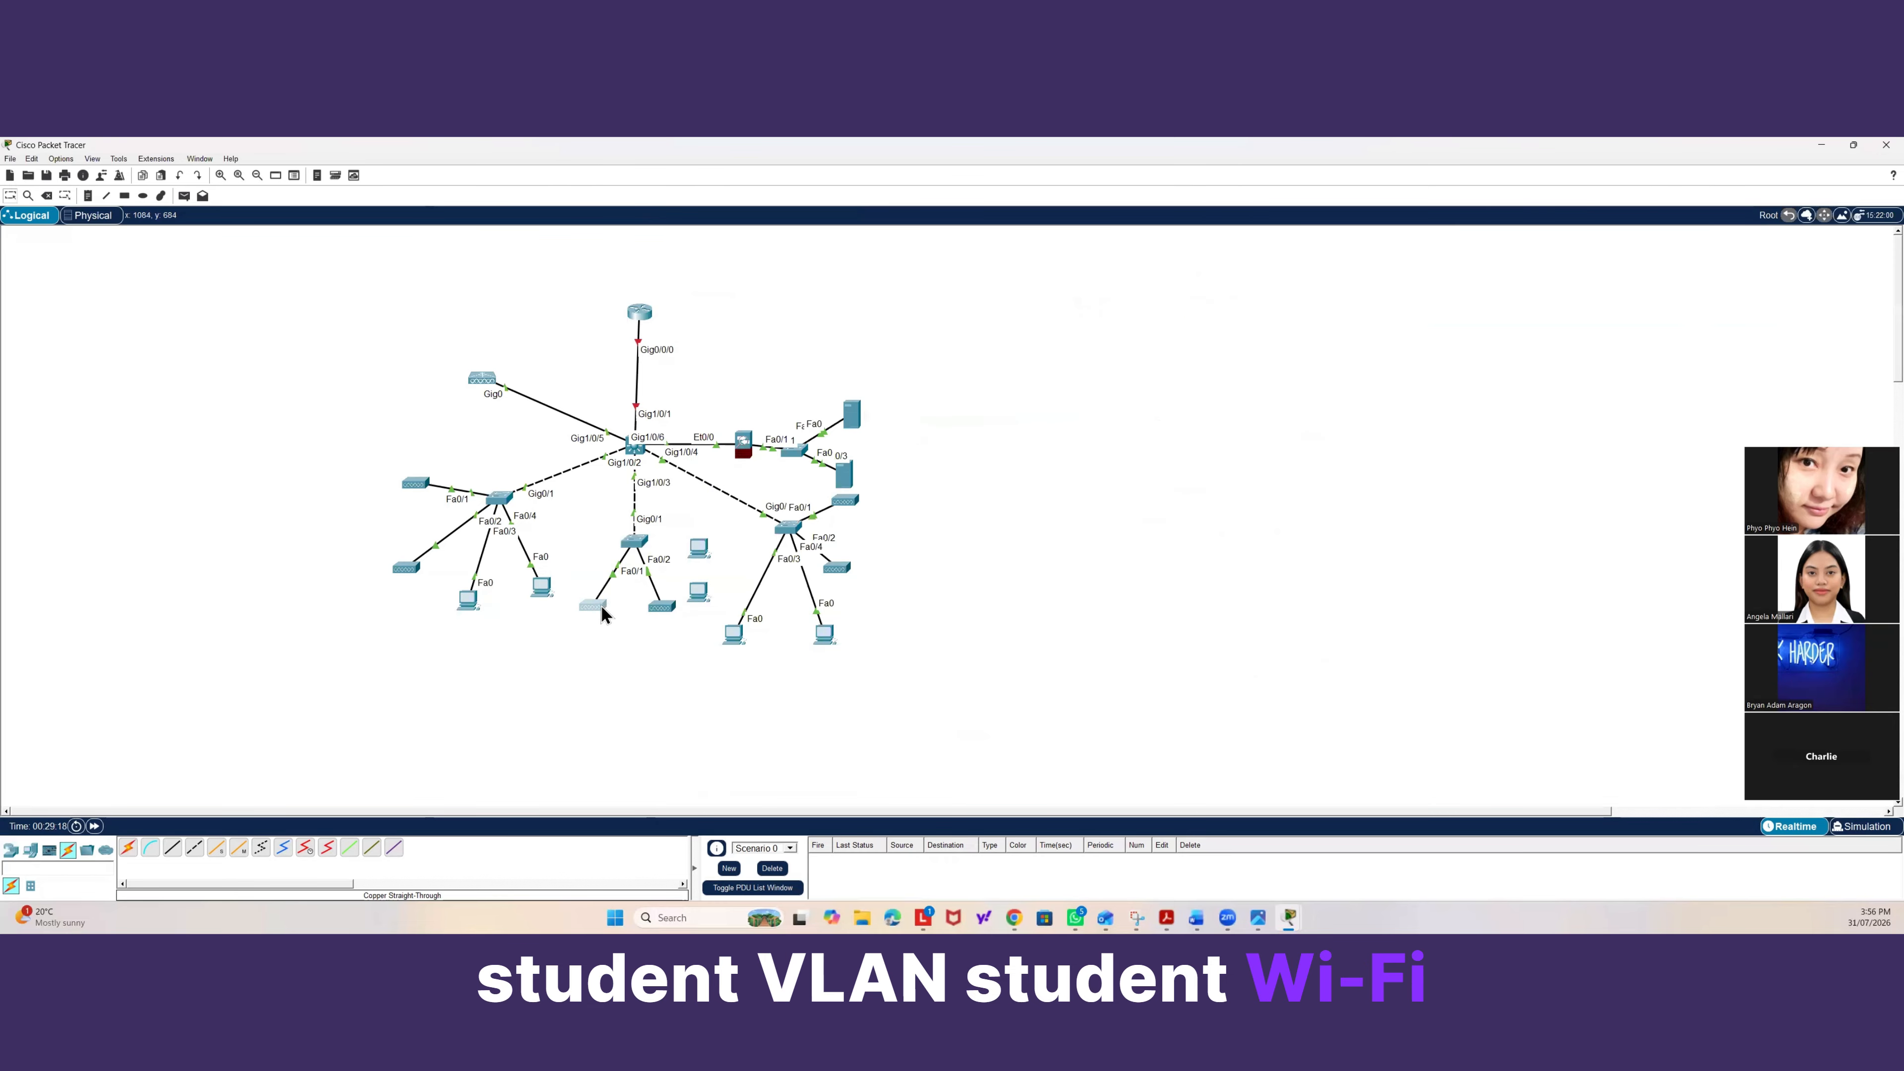
click(639, 546)
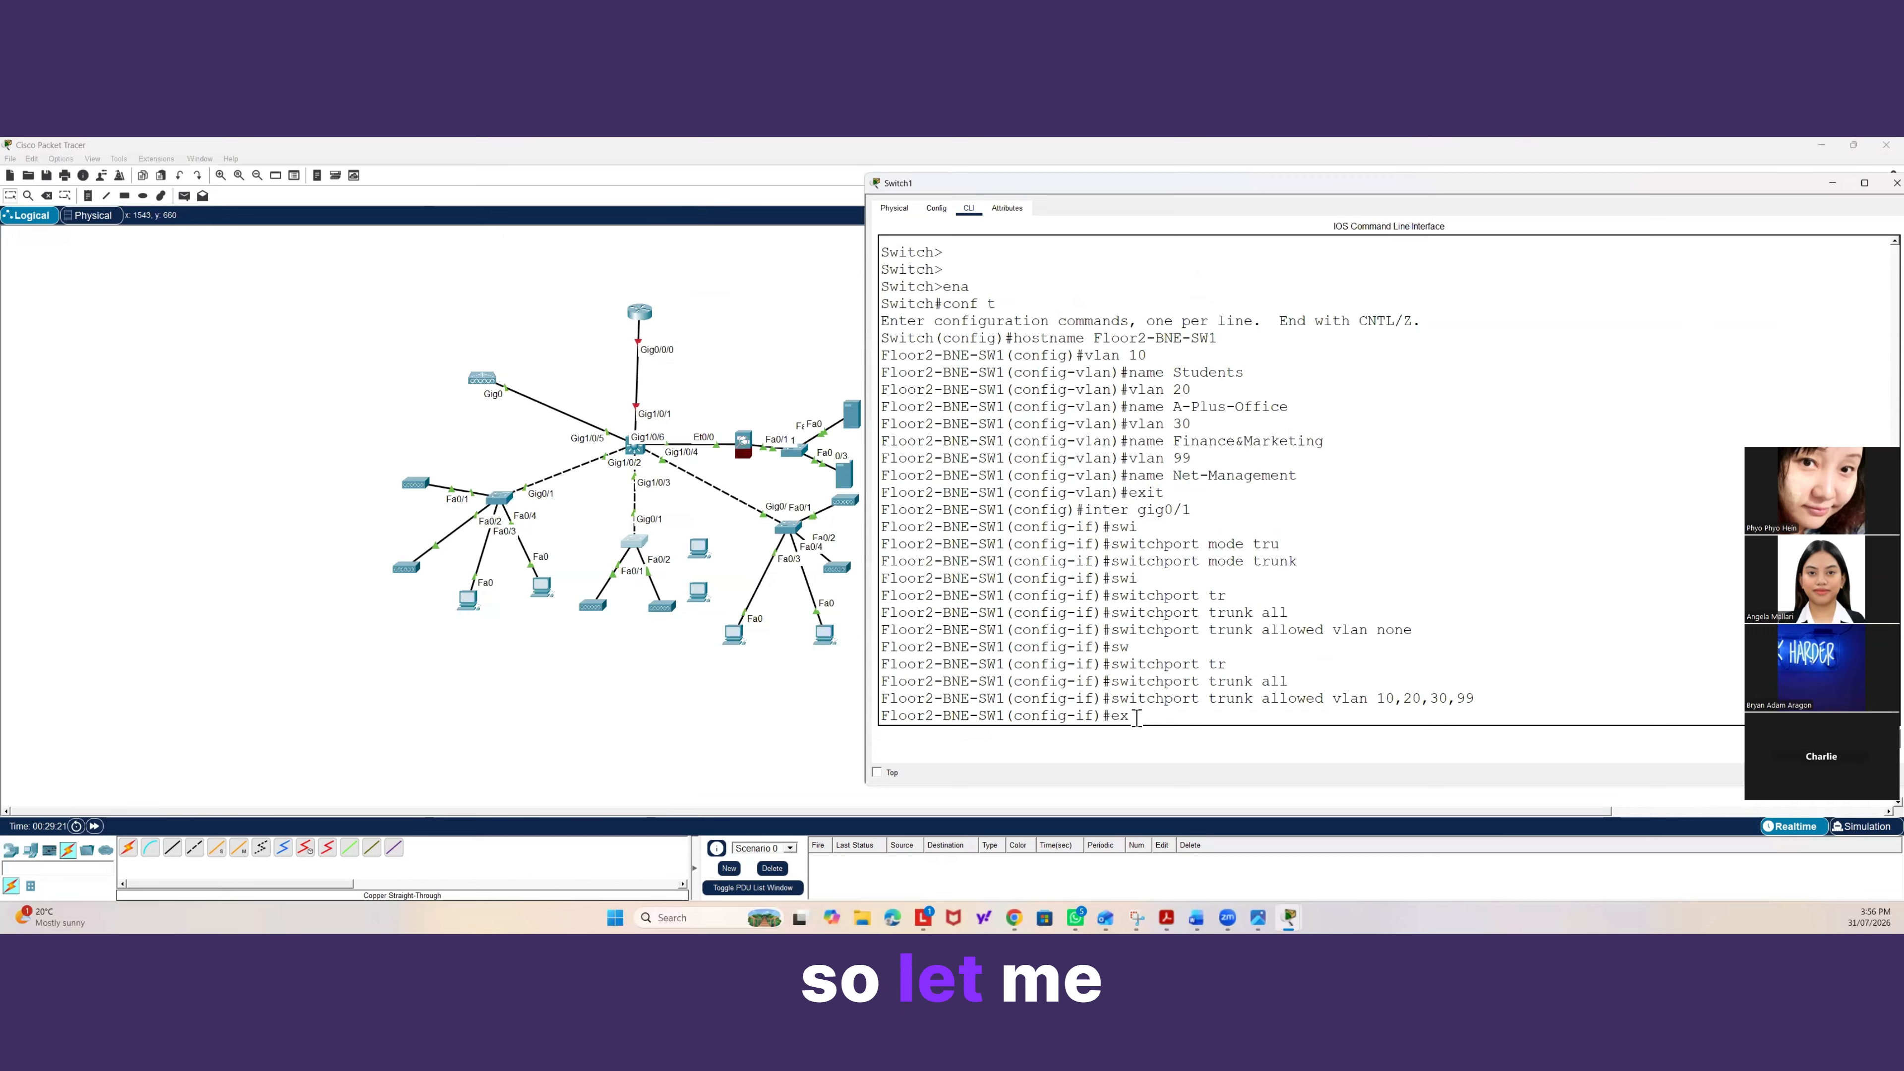
text(exit)
key(Return)
key(Return)
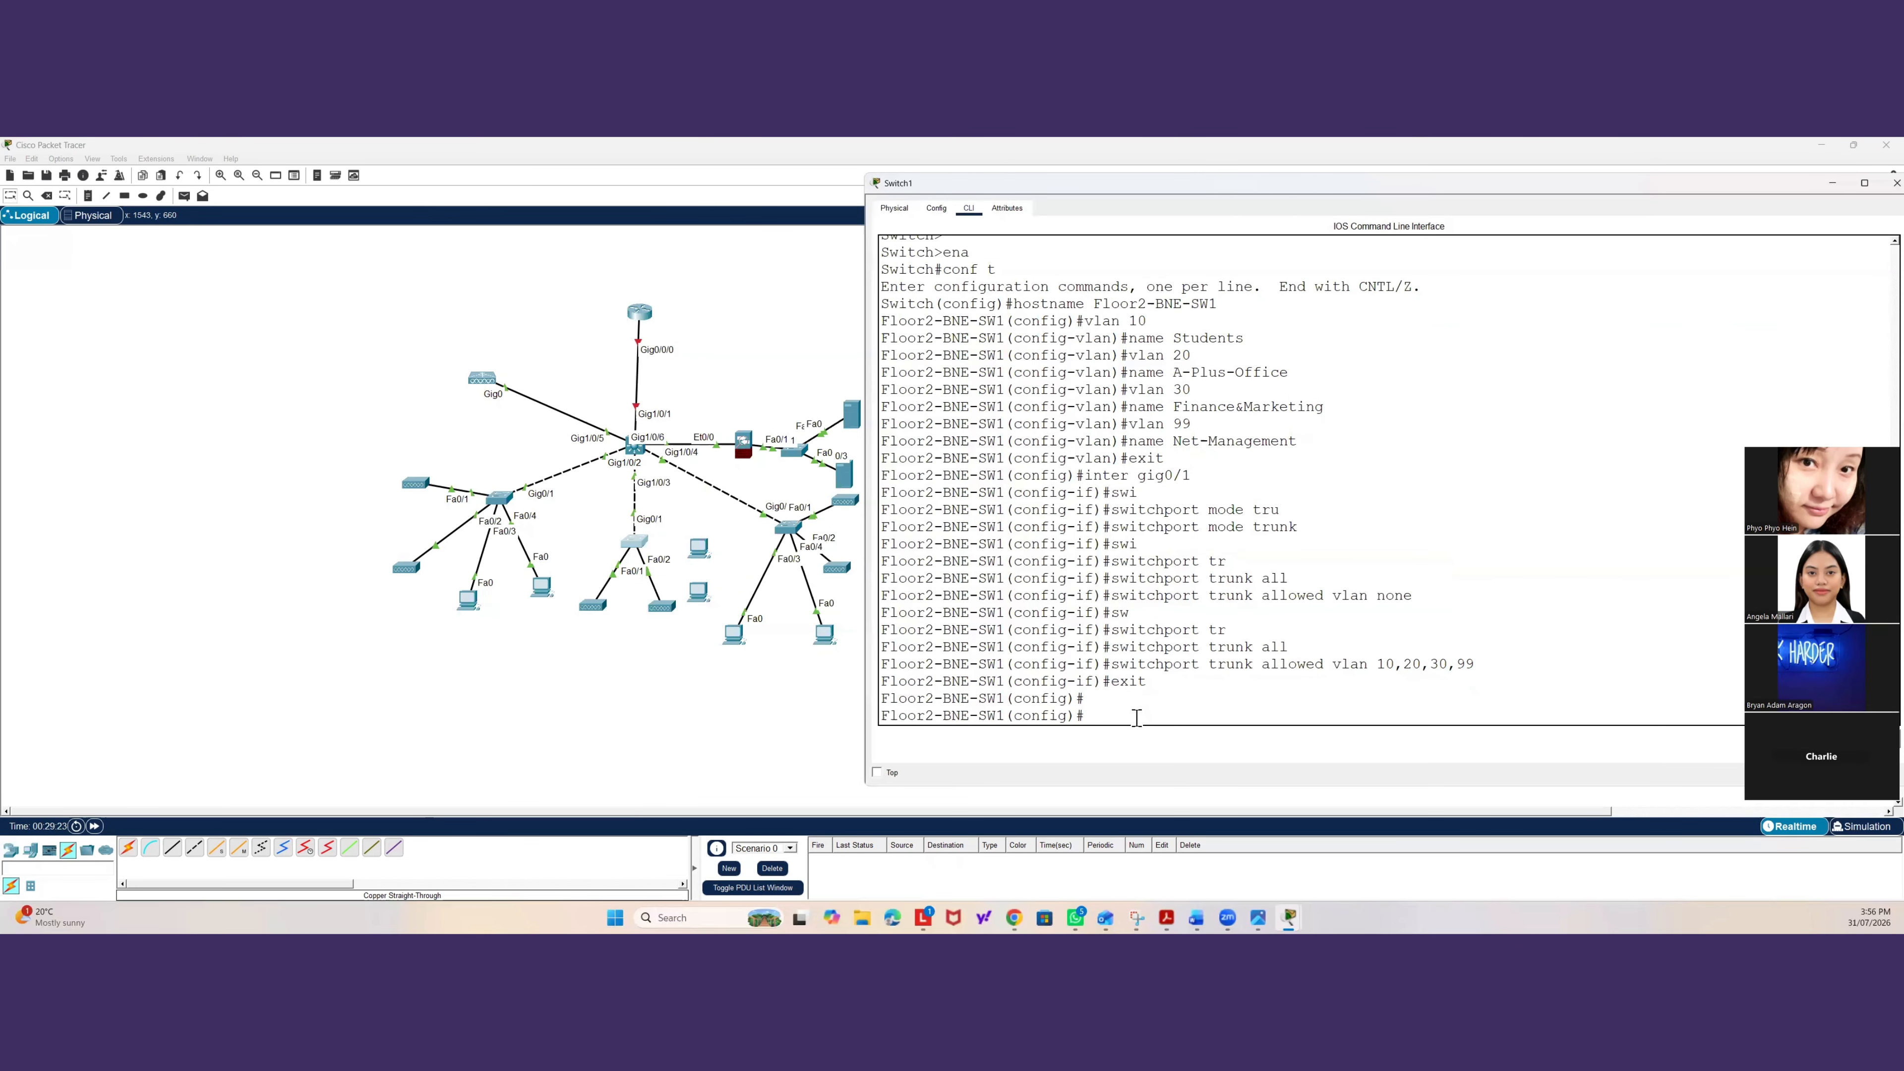
Configure fa0/1 on Floor2-BNE-SW1 as an access port assigned to VLAN 10.
text(inter)
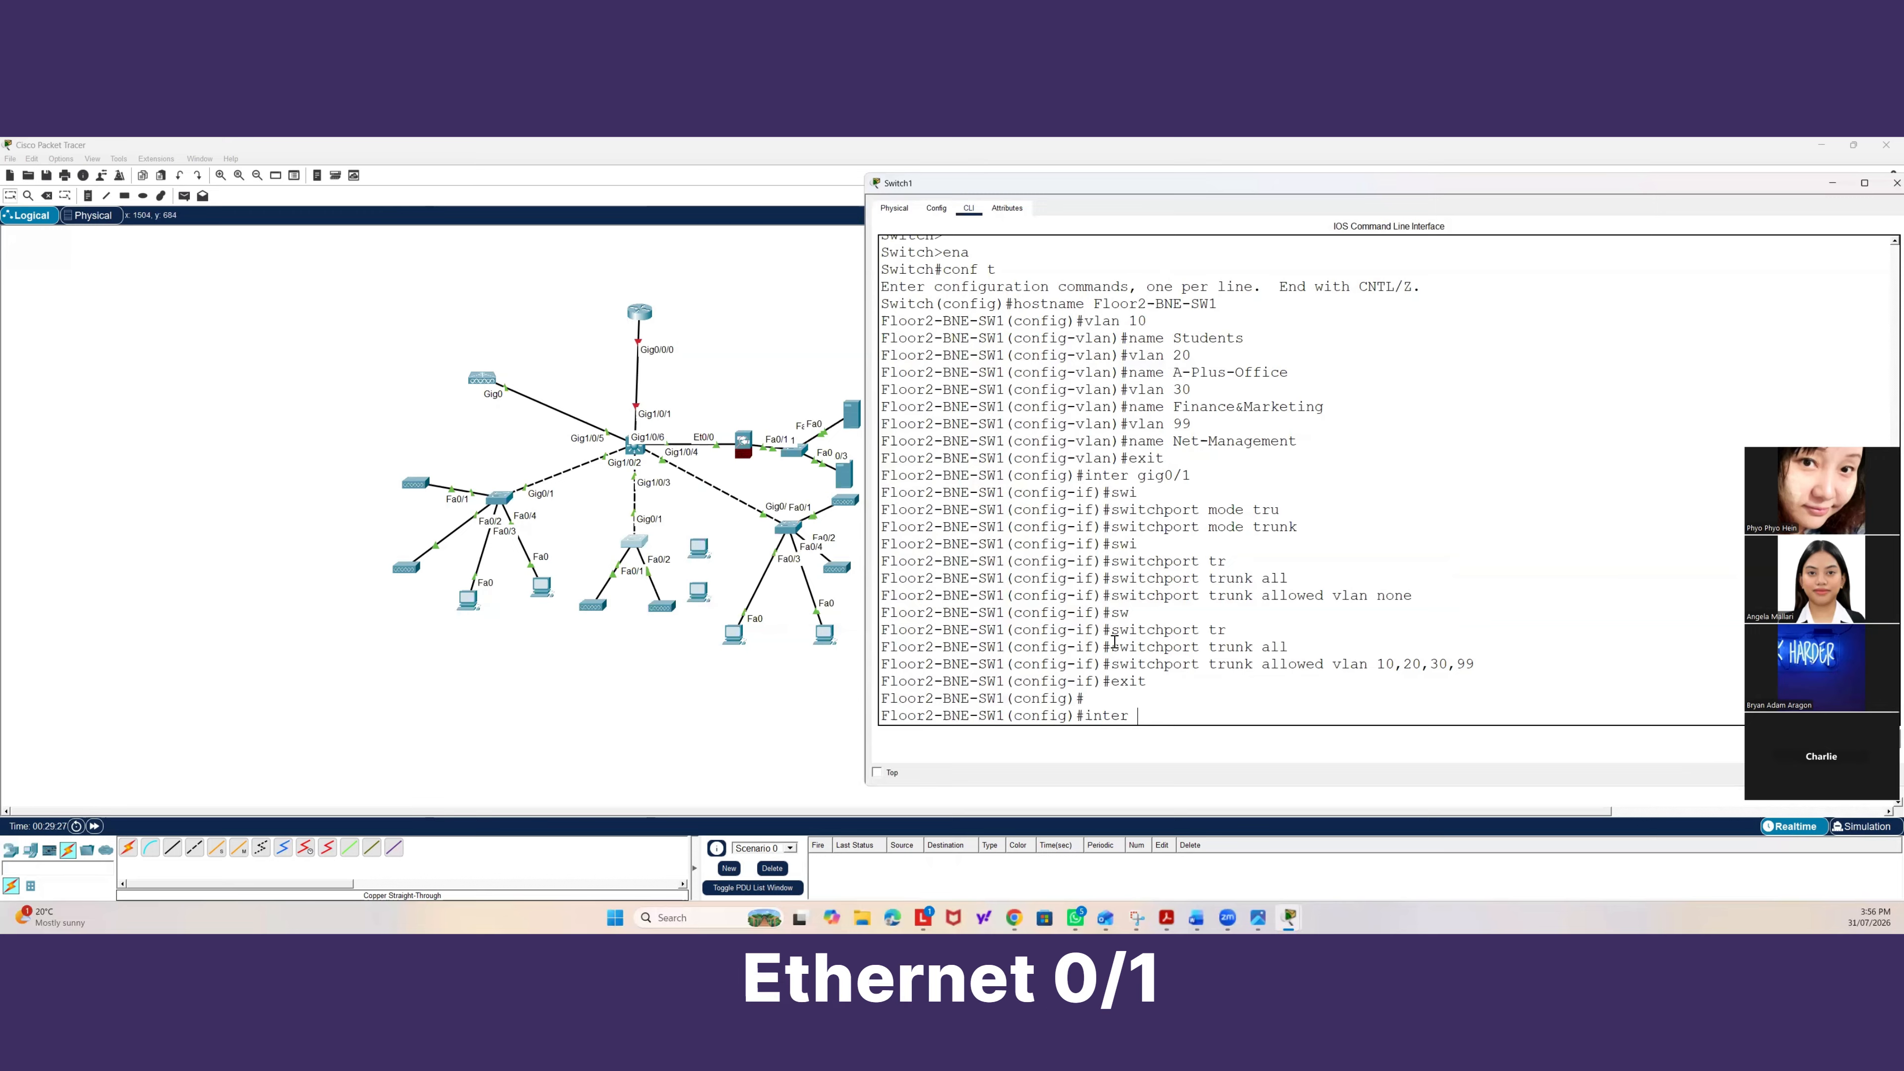
text(fa0/1)
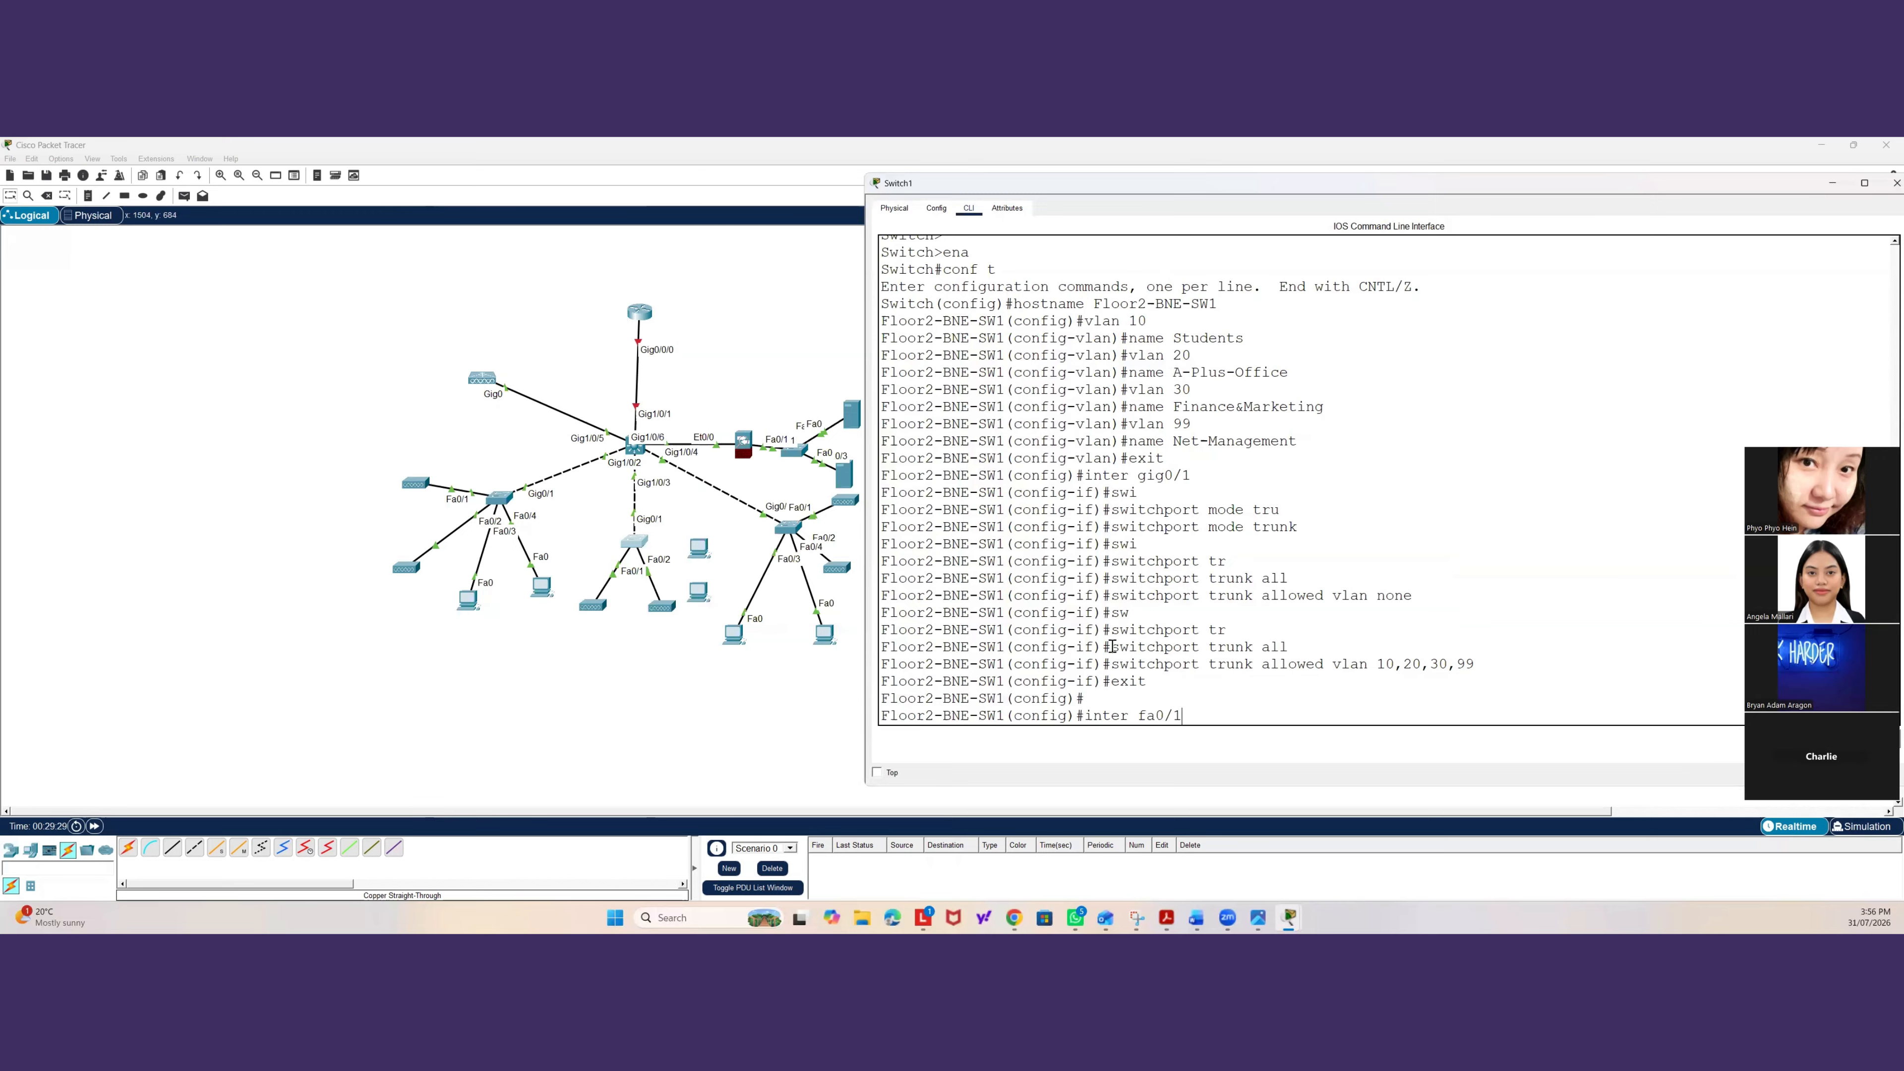
key(Return)
text(sw)
key(Tab)
text(itchport mode)
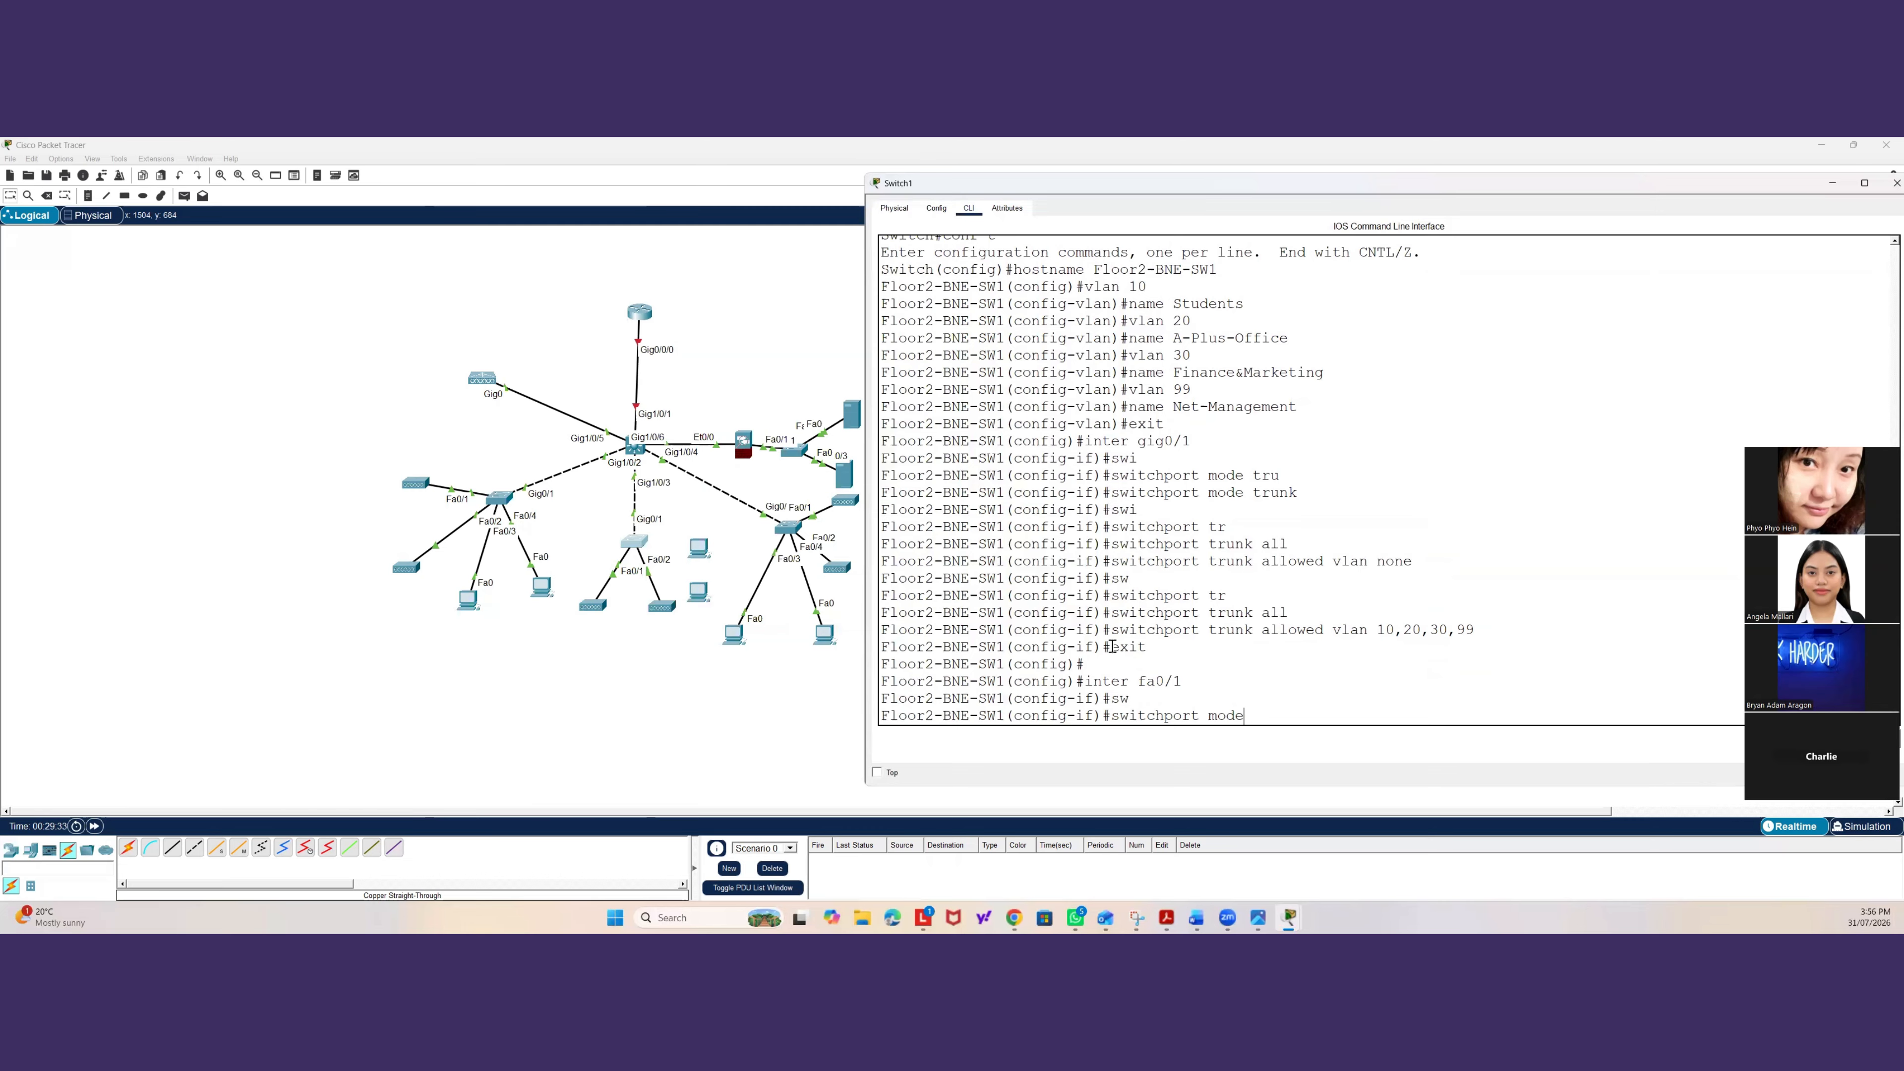
text(d acc)
key(Tab)
key(Return)
text(swi)
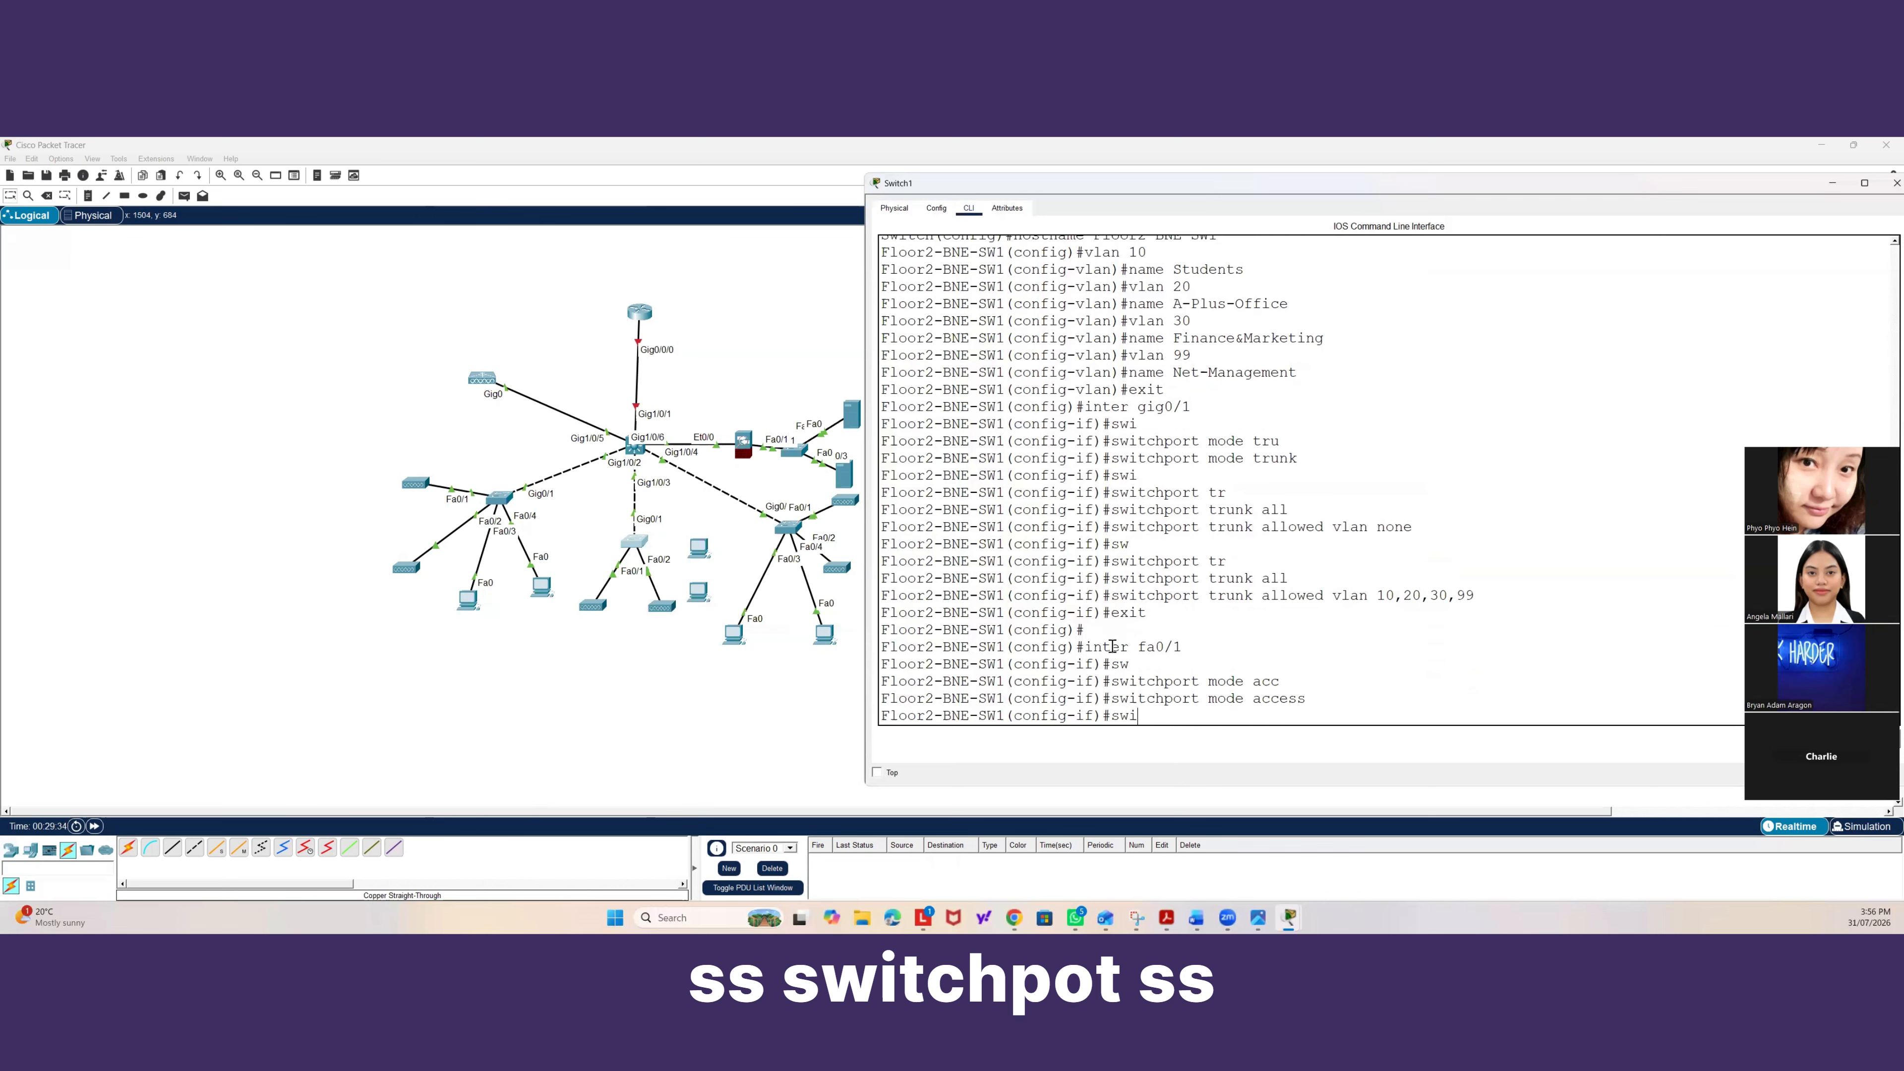
key(Tab)
text(ac)
key(Tab)
text(vb)
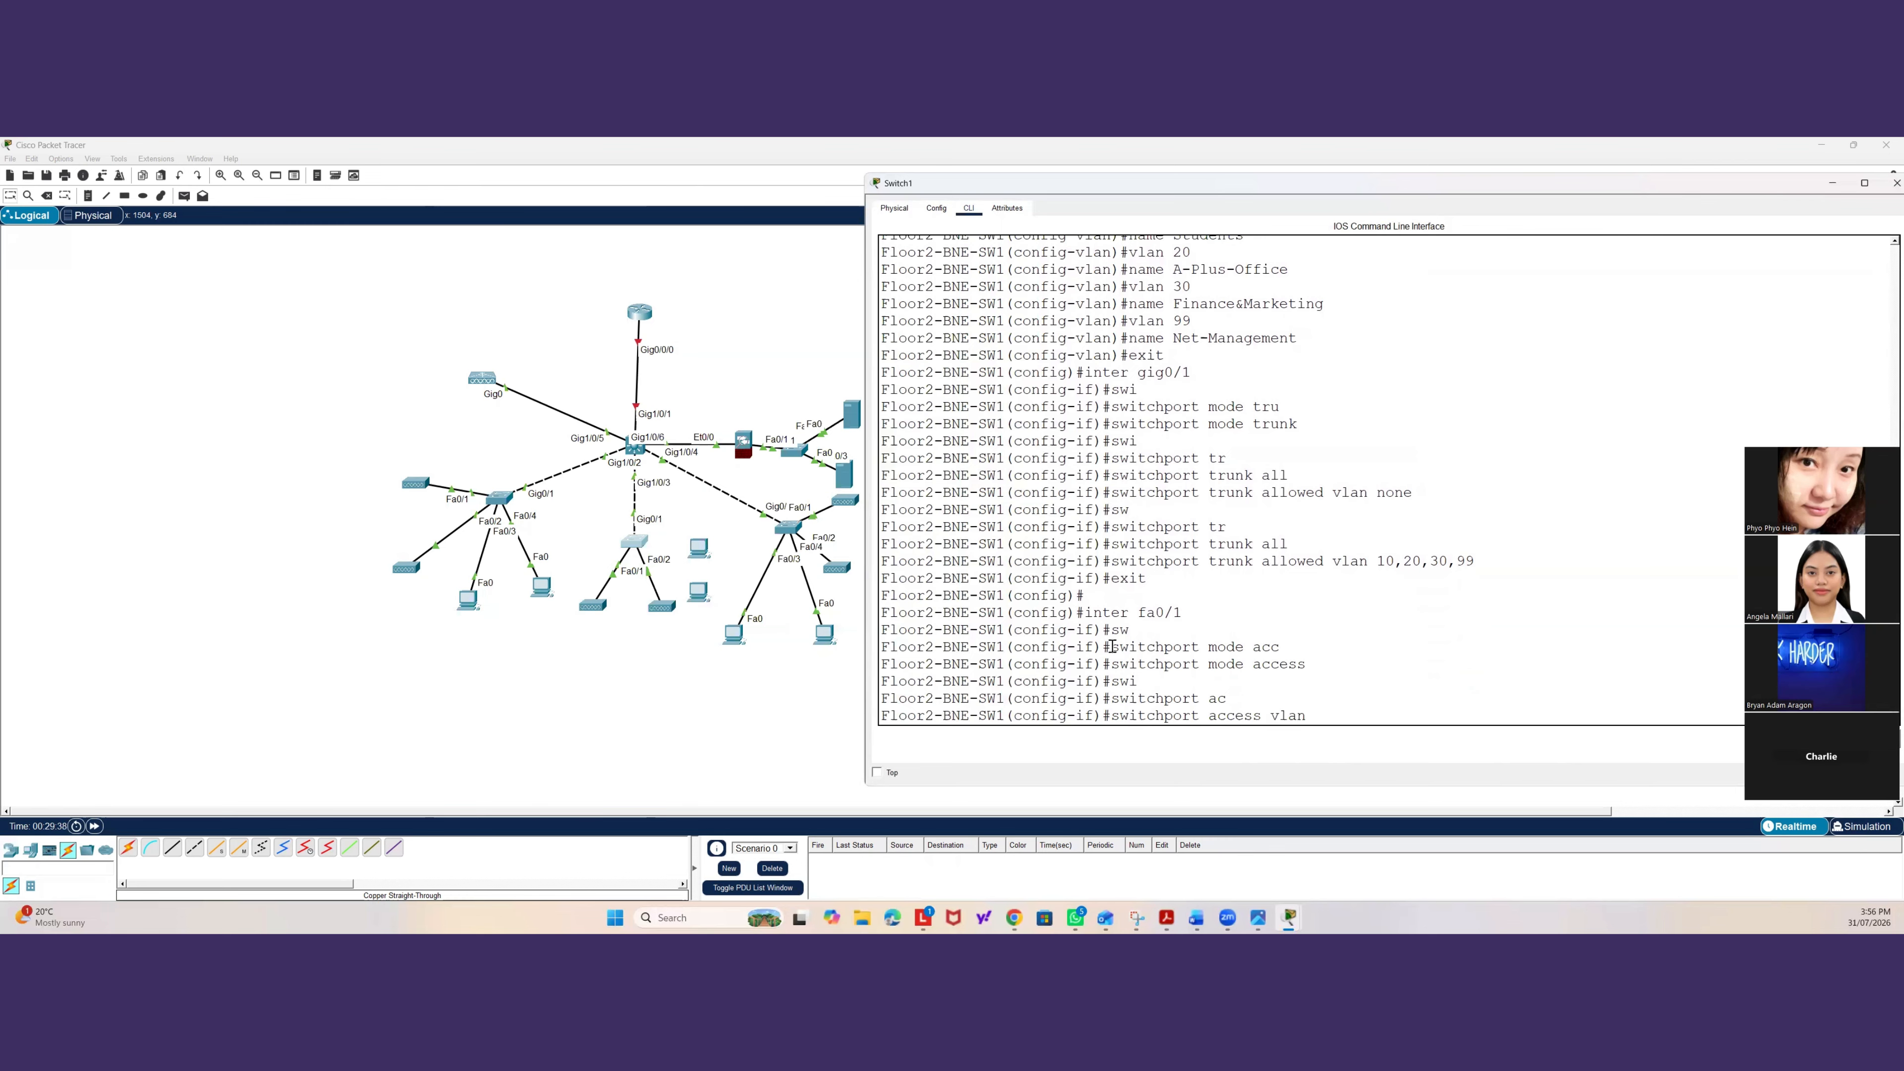
text( 10)
key(Return)
Configure fa0/2 on Floor2-BNE-SW1 as an access port assigned to VLAN 20.
text(e)
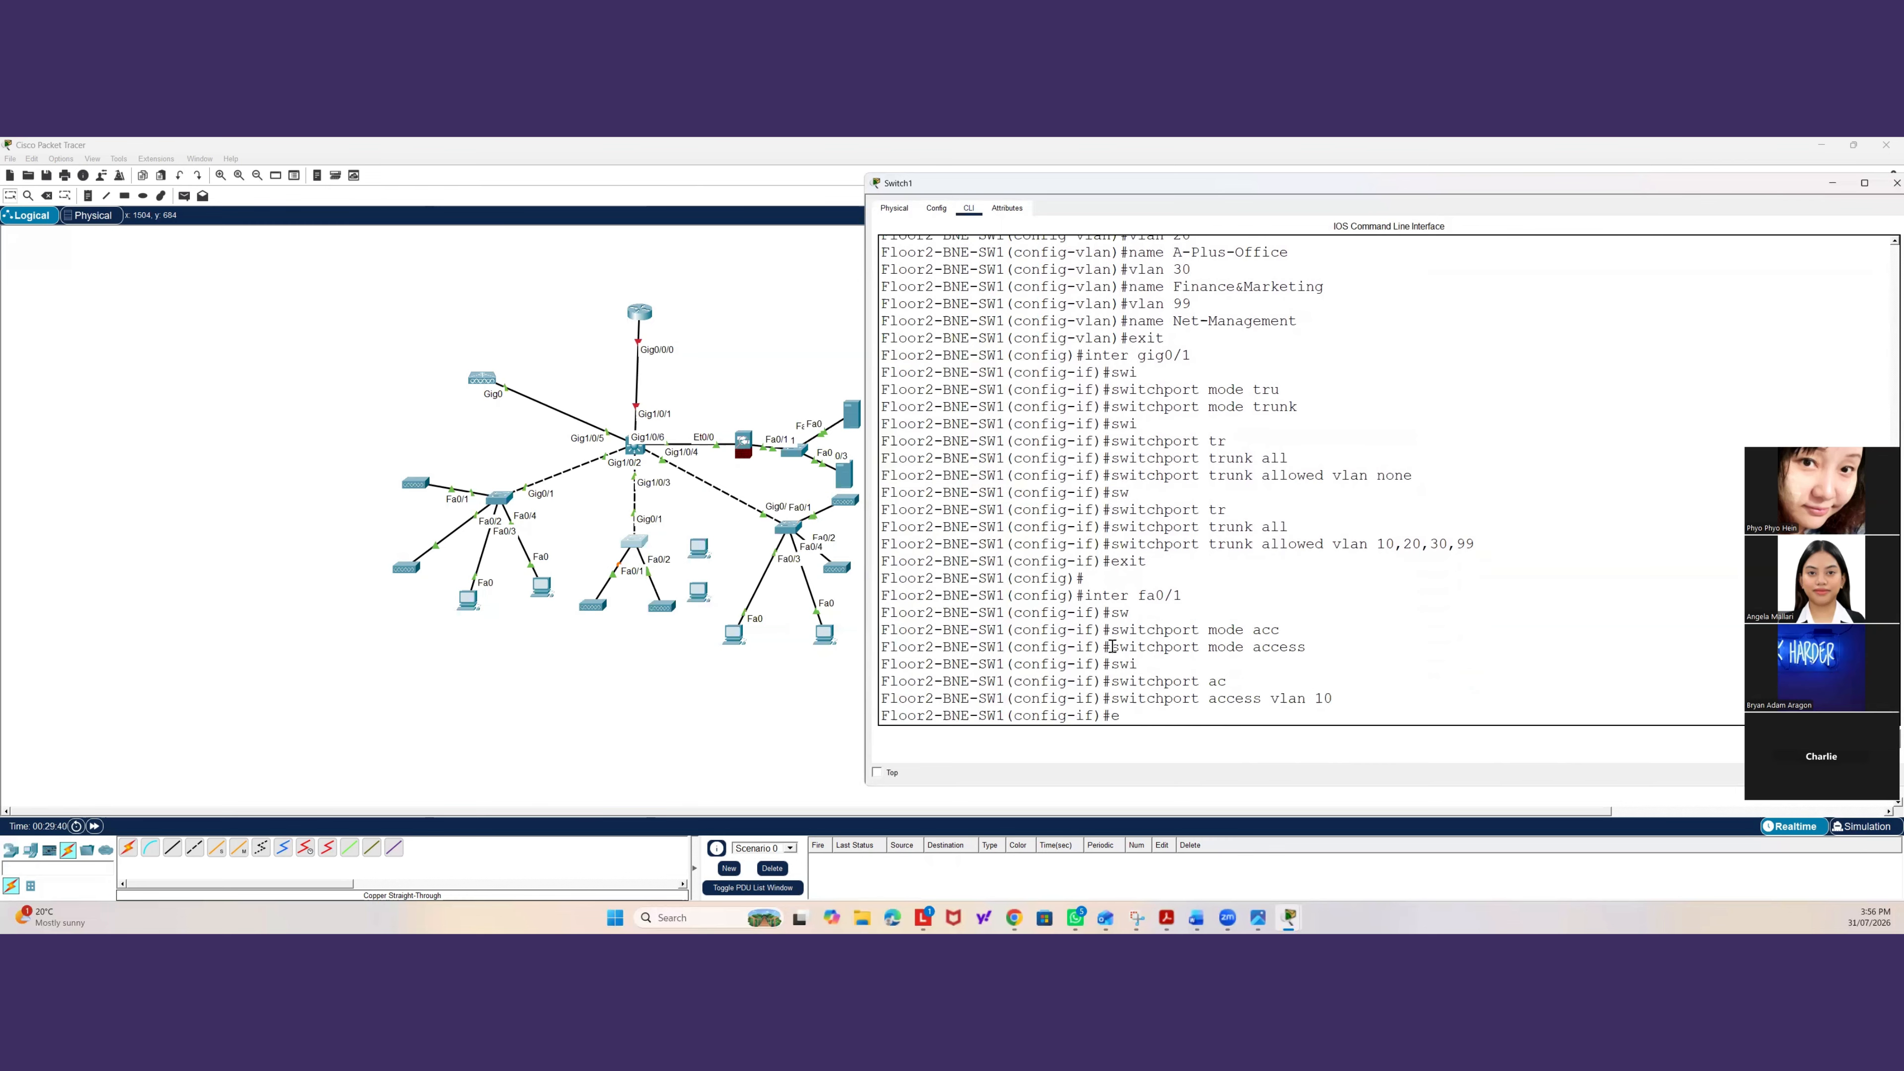
text(xit)
key(Return)
text(inter fa0/2)
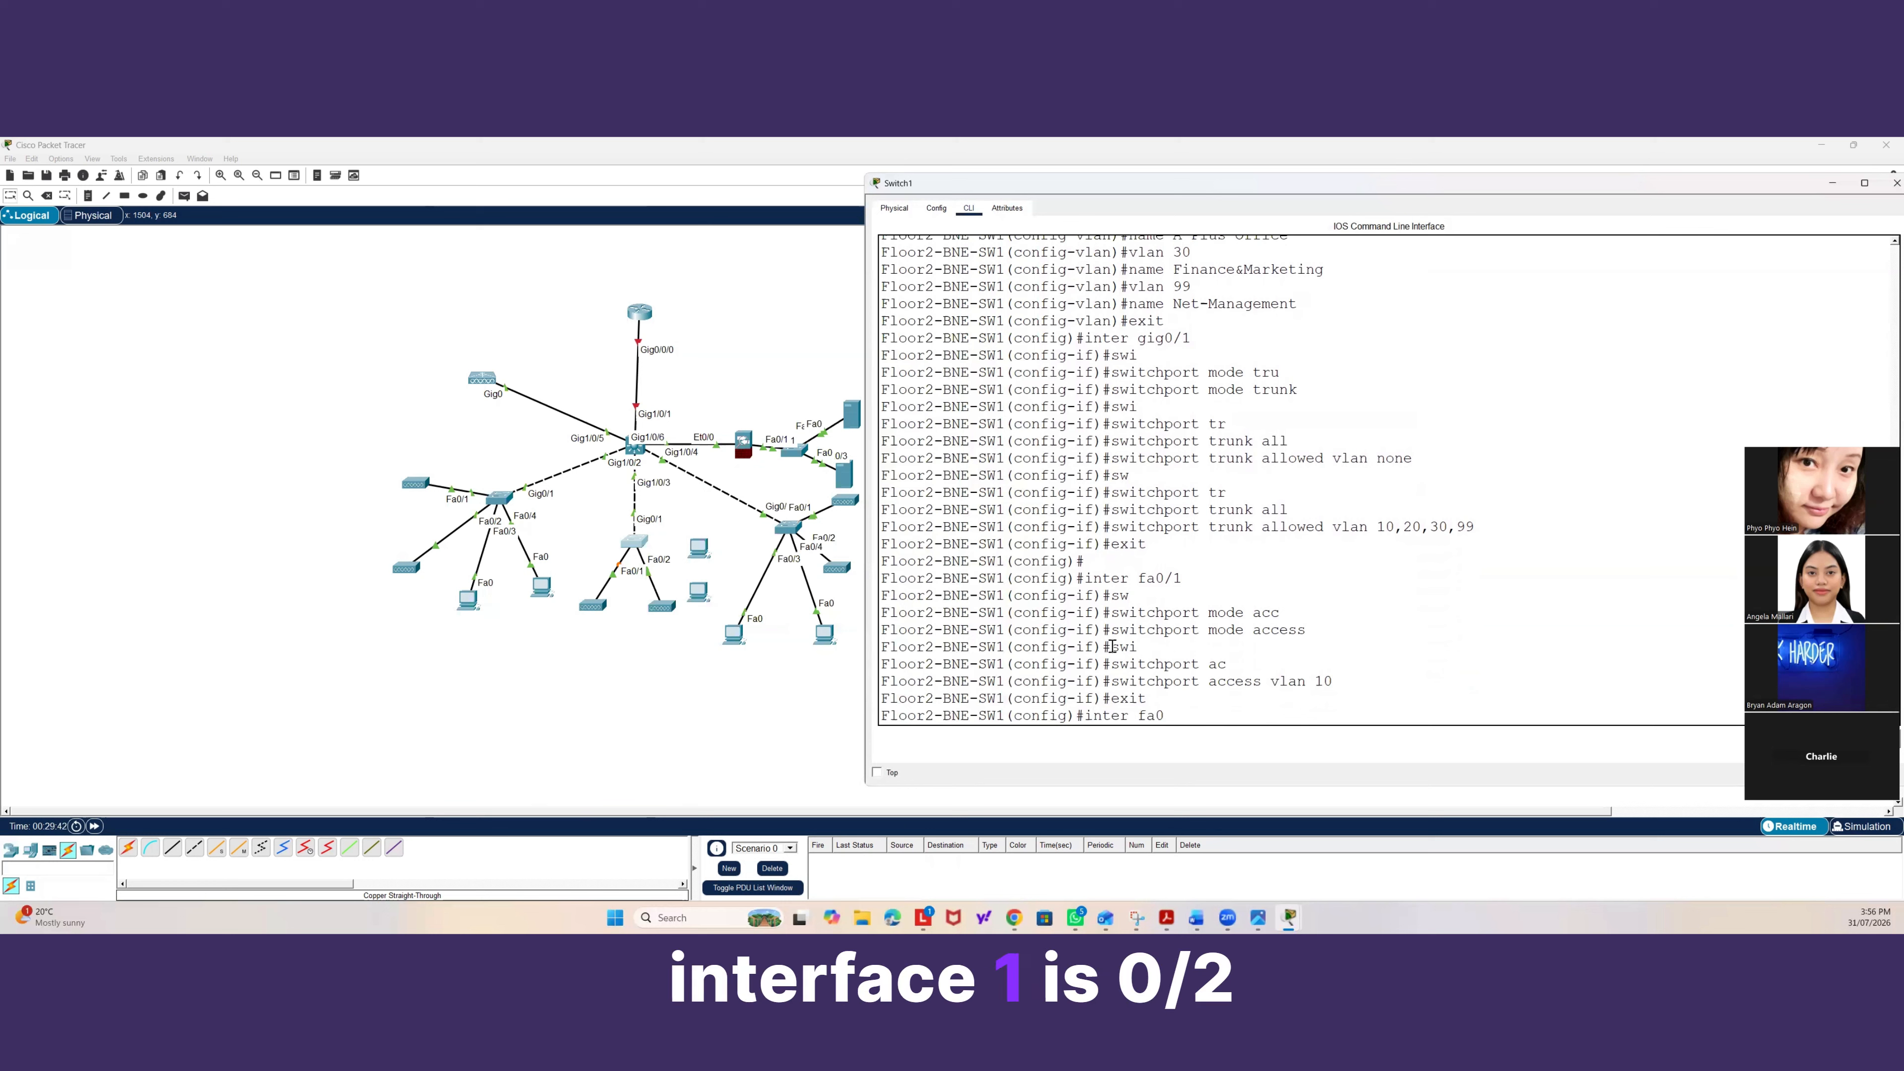
key(Return)
text(swi)
key(Tab)
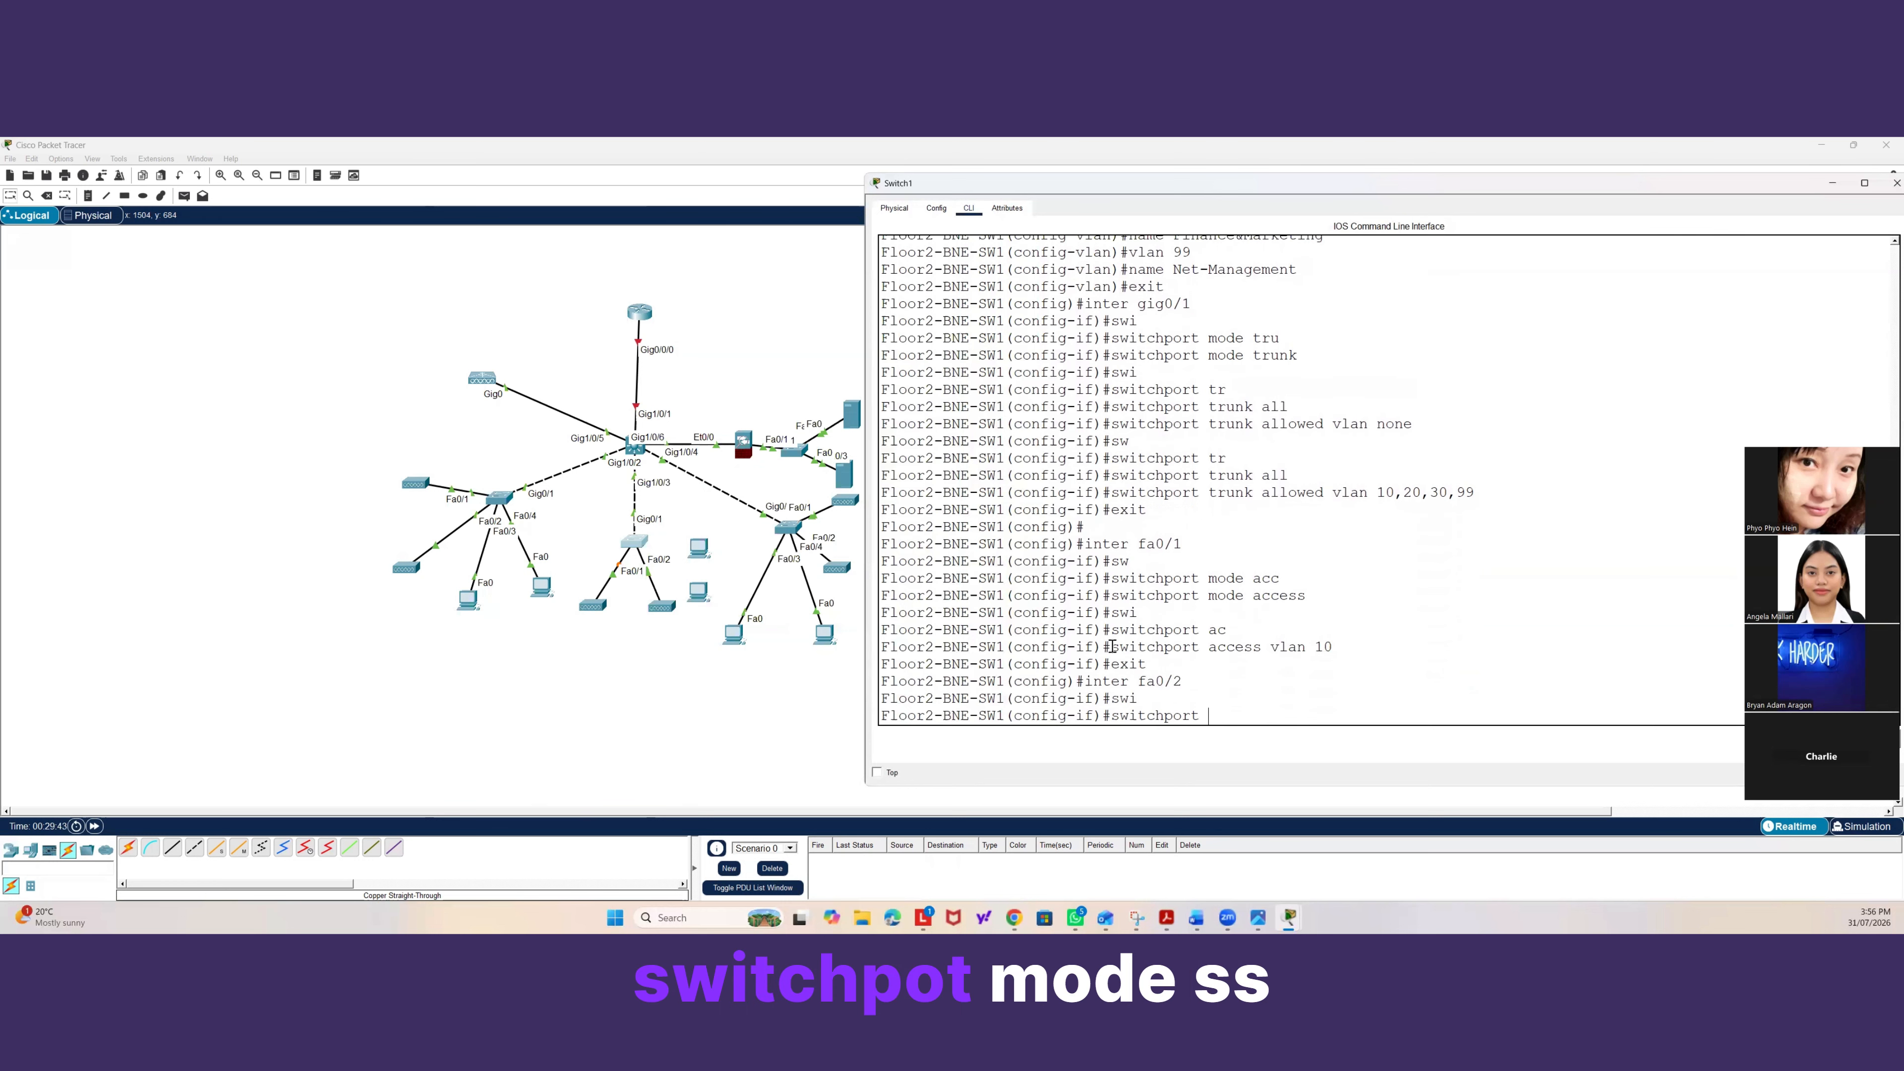
text(mode acc)
key(Tab)
key(Return)
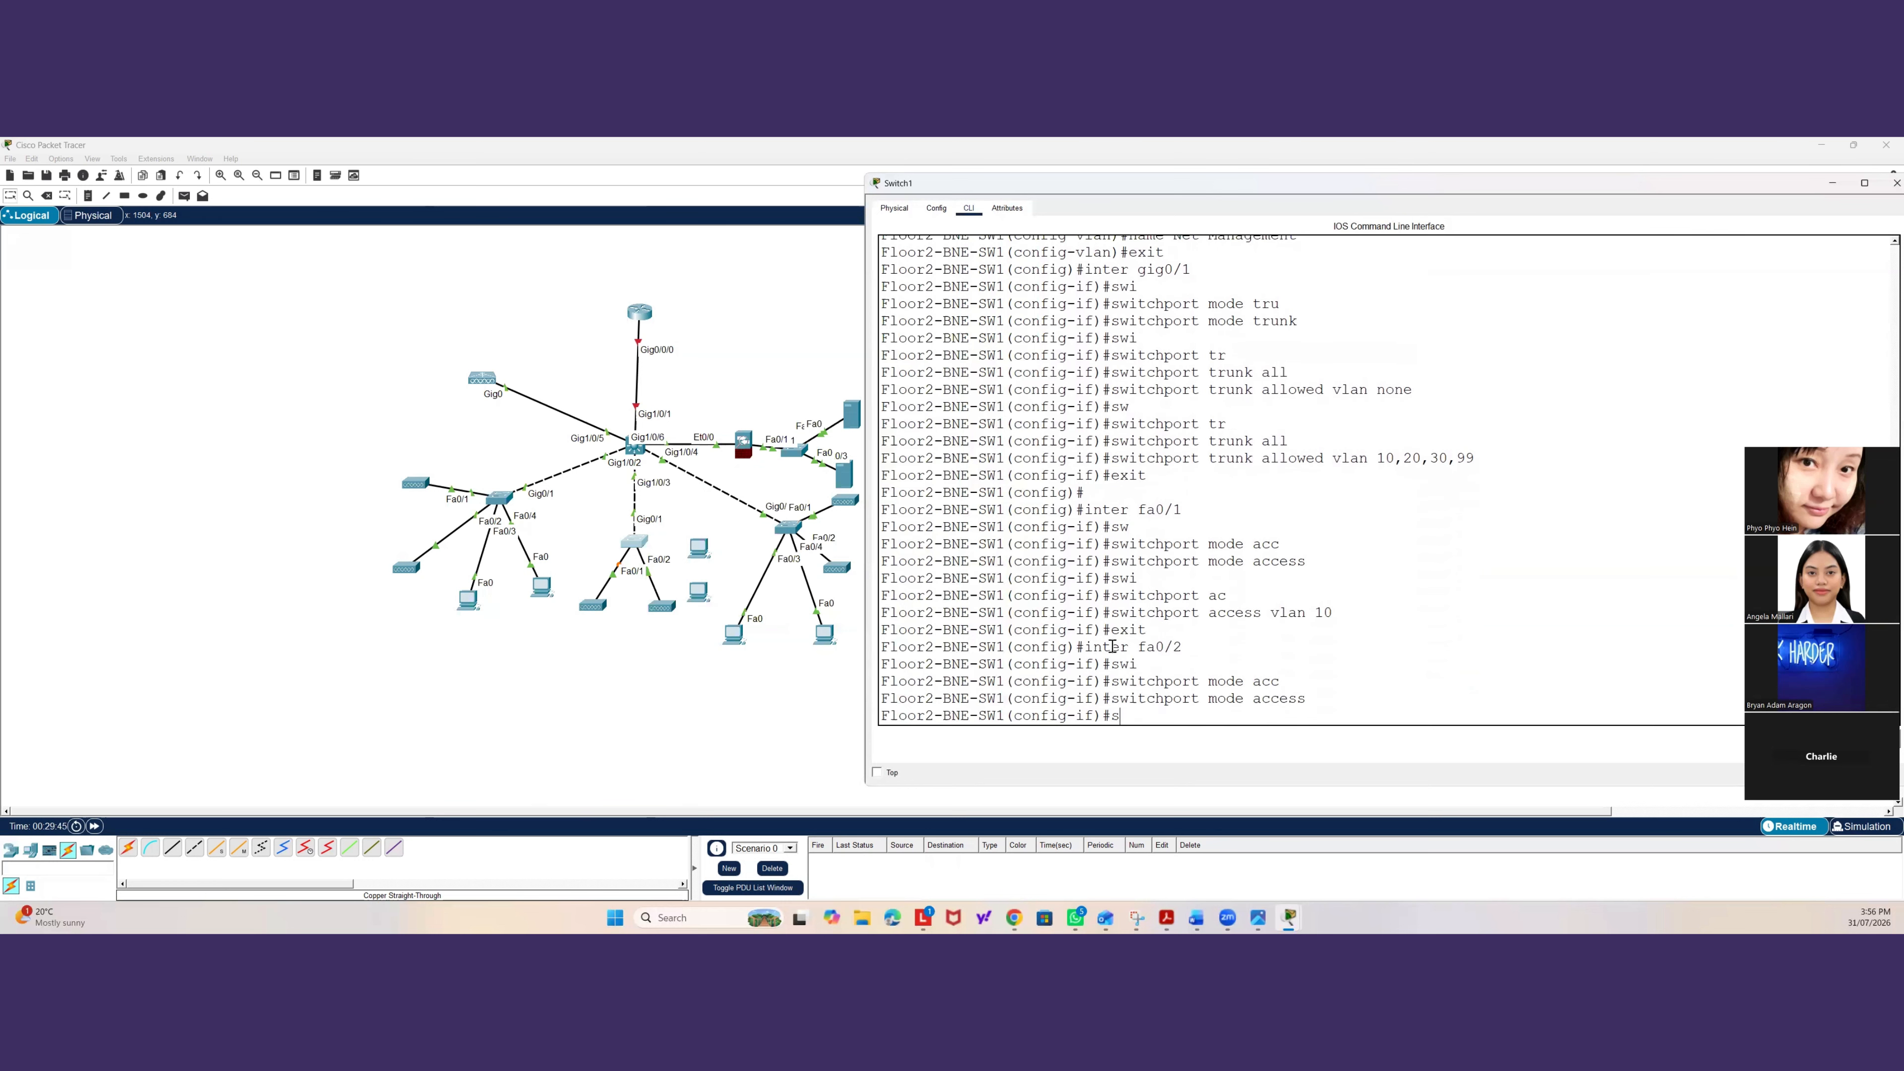
text(swi)
key(Tab)
text(ac)
key(Tab)
text(vlan 20)
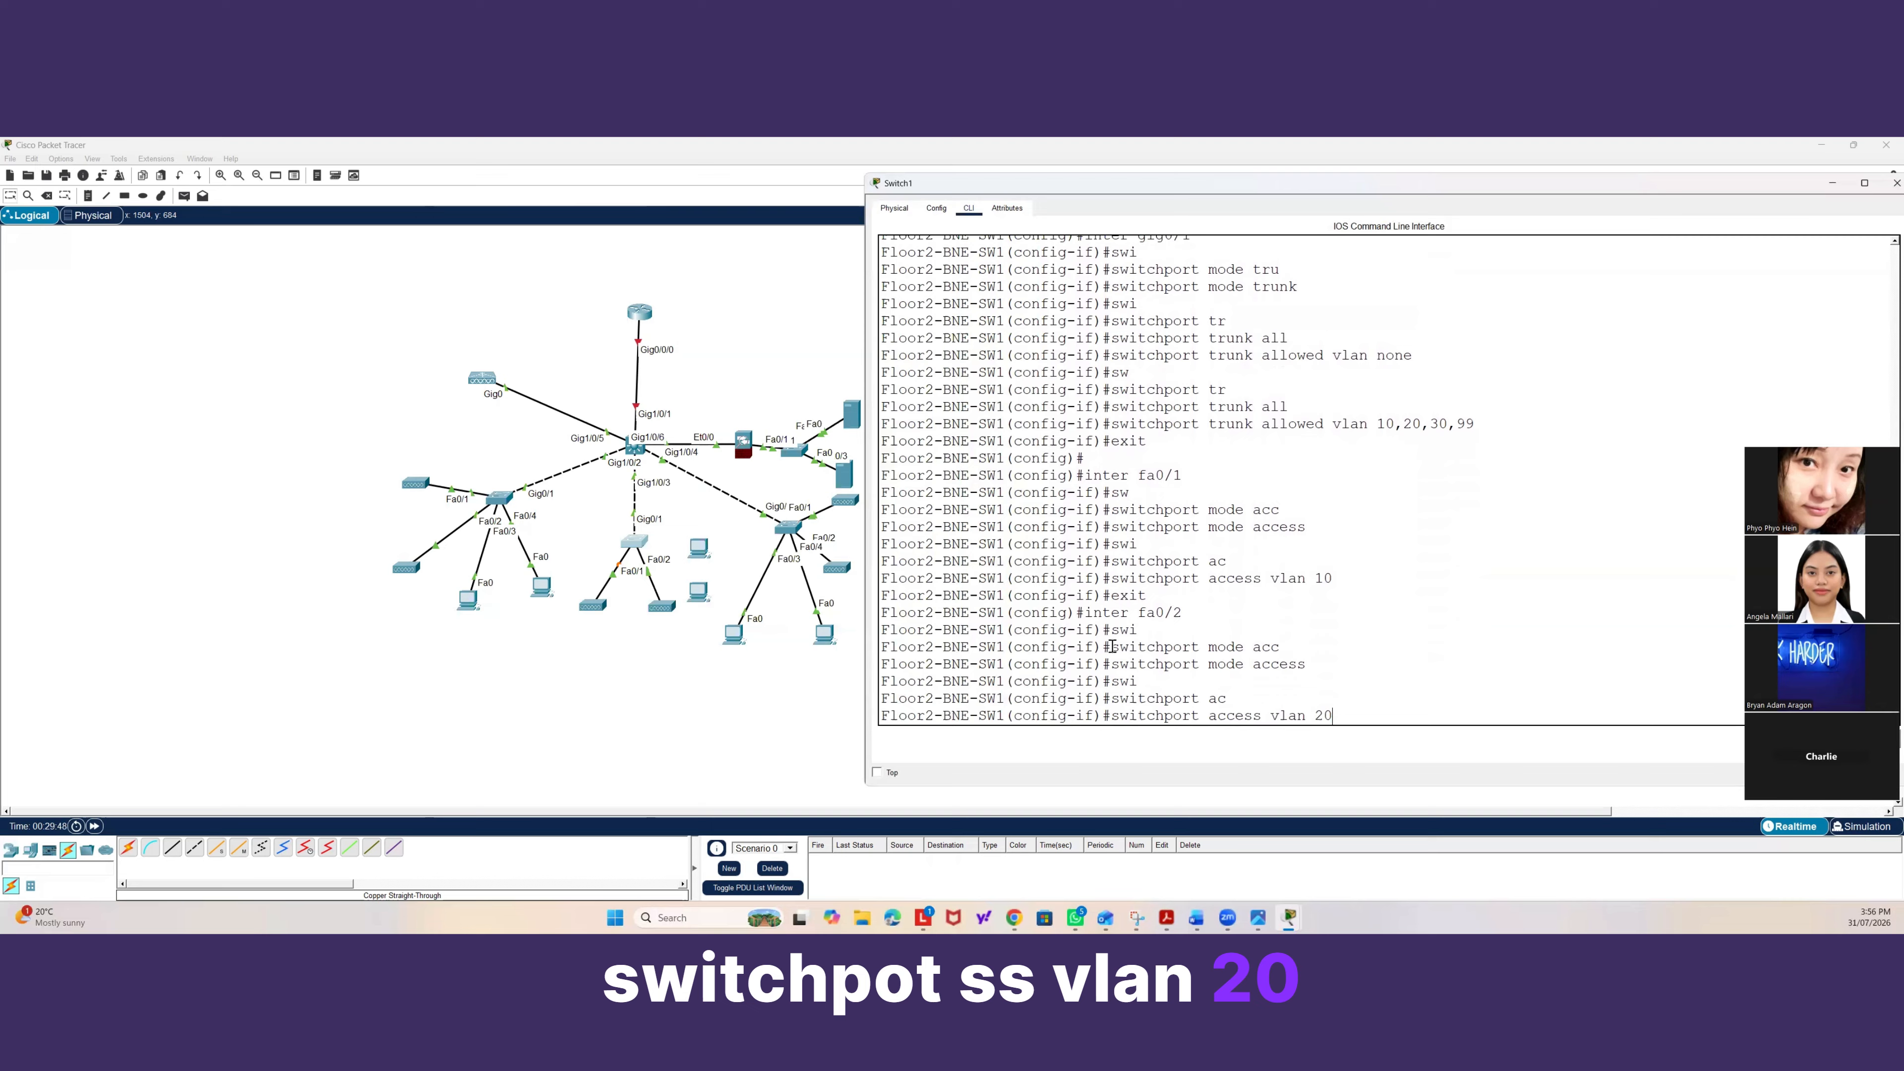
key(Return)
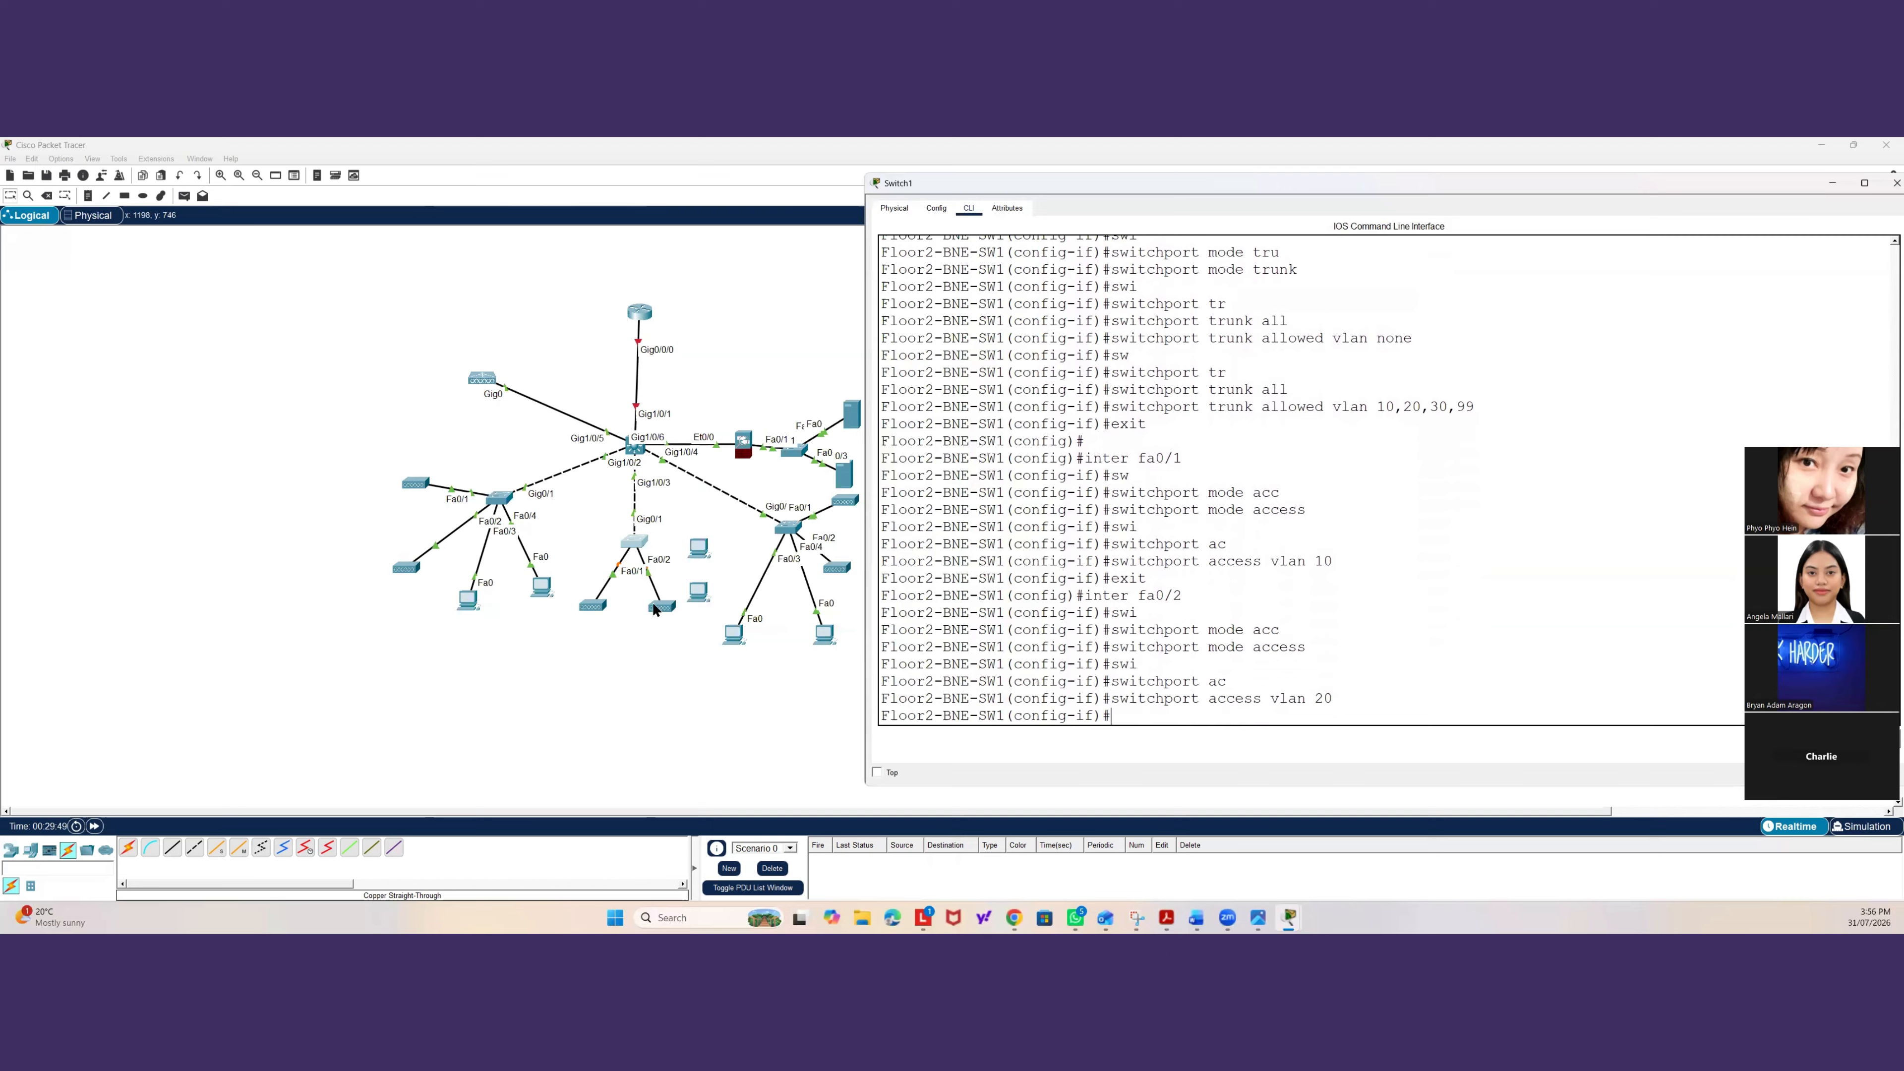
Cable the Floor2 switch's Fa0/3 port to the nearby end device with a copper straight-through link.
click(167, 852)
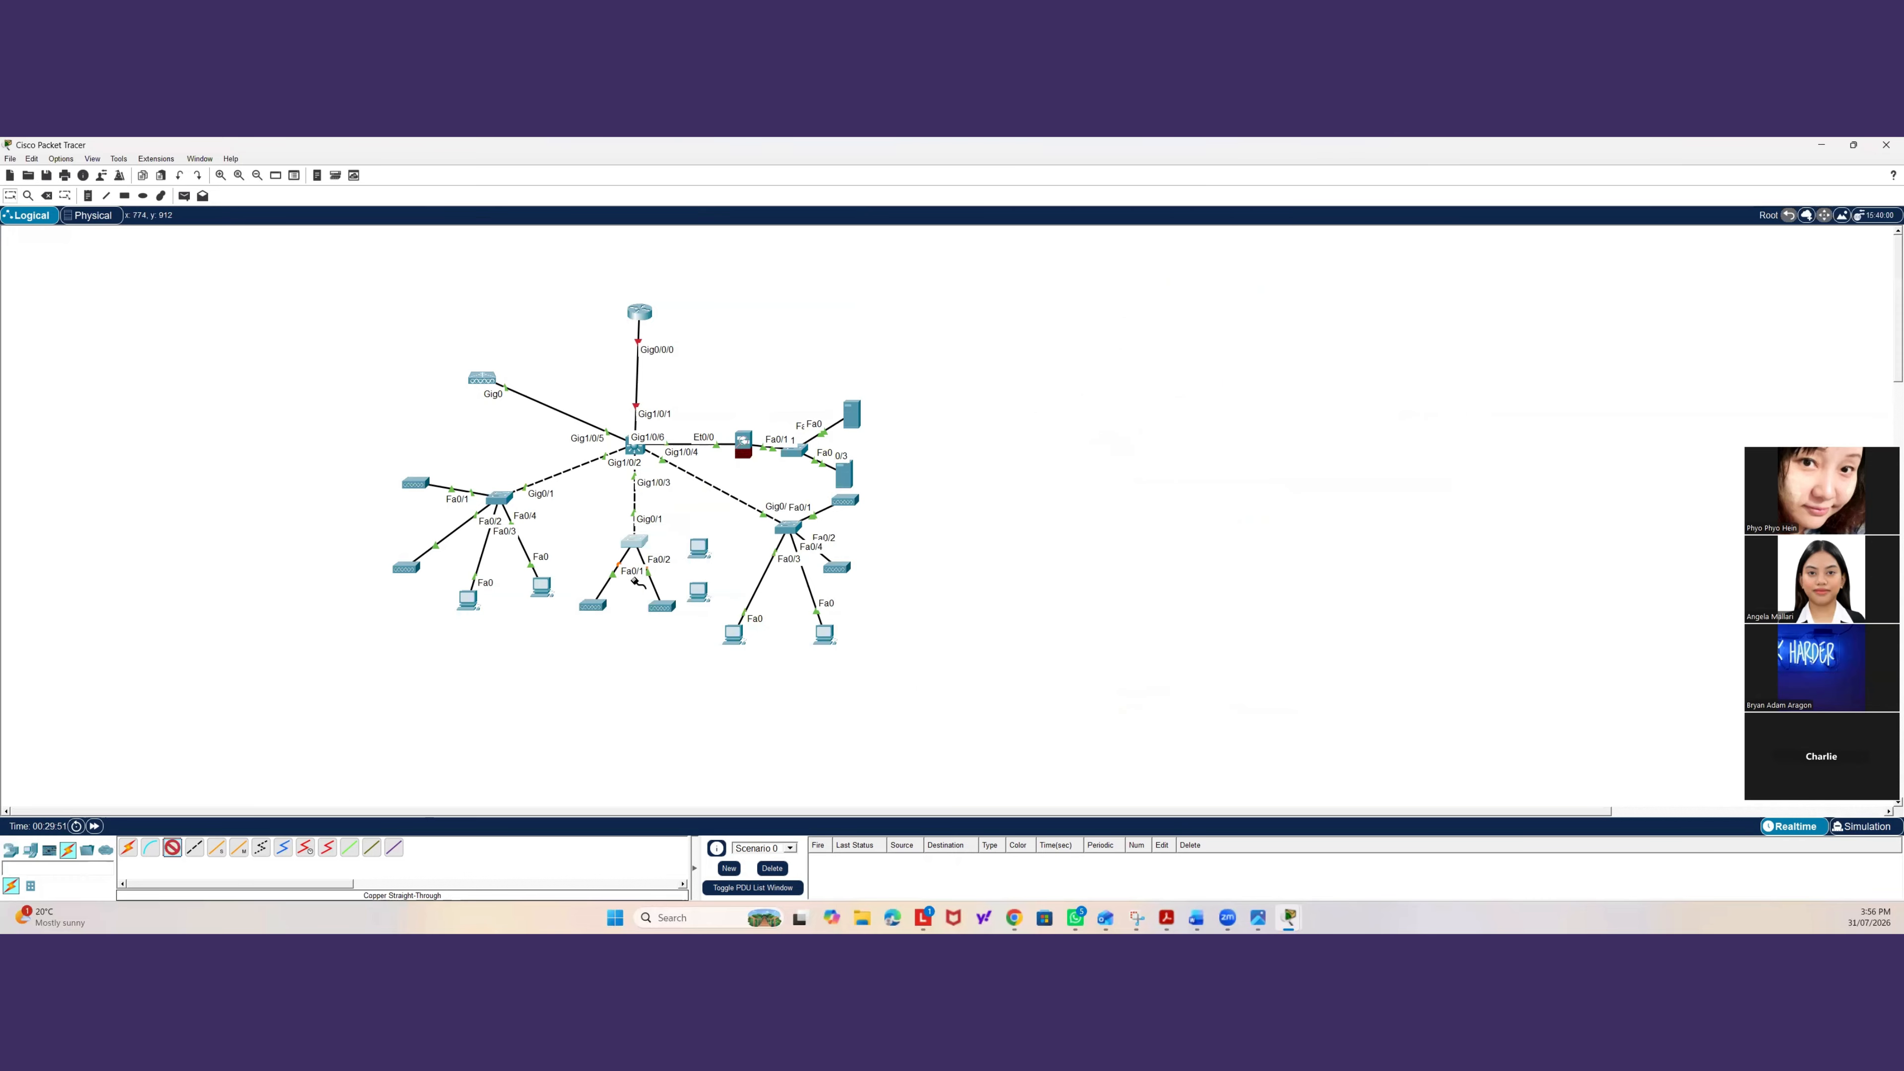
click(636, 545)
click(672, 573)
click(694, 549)
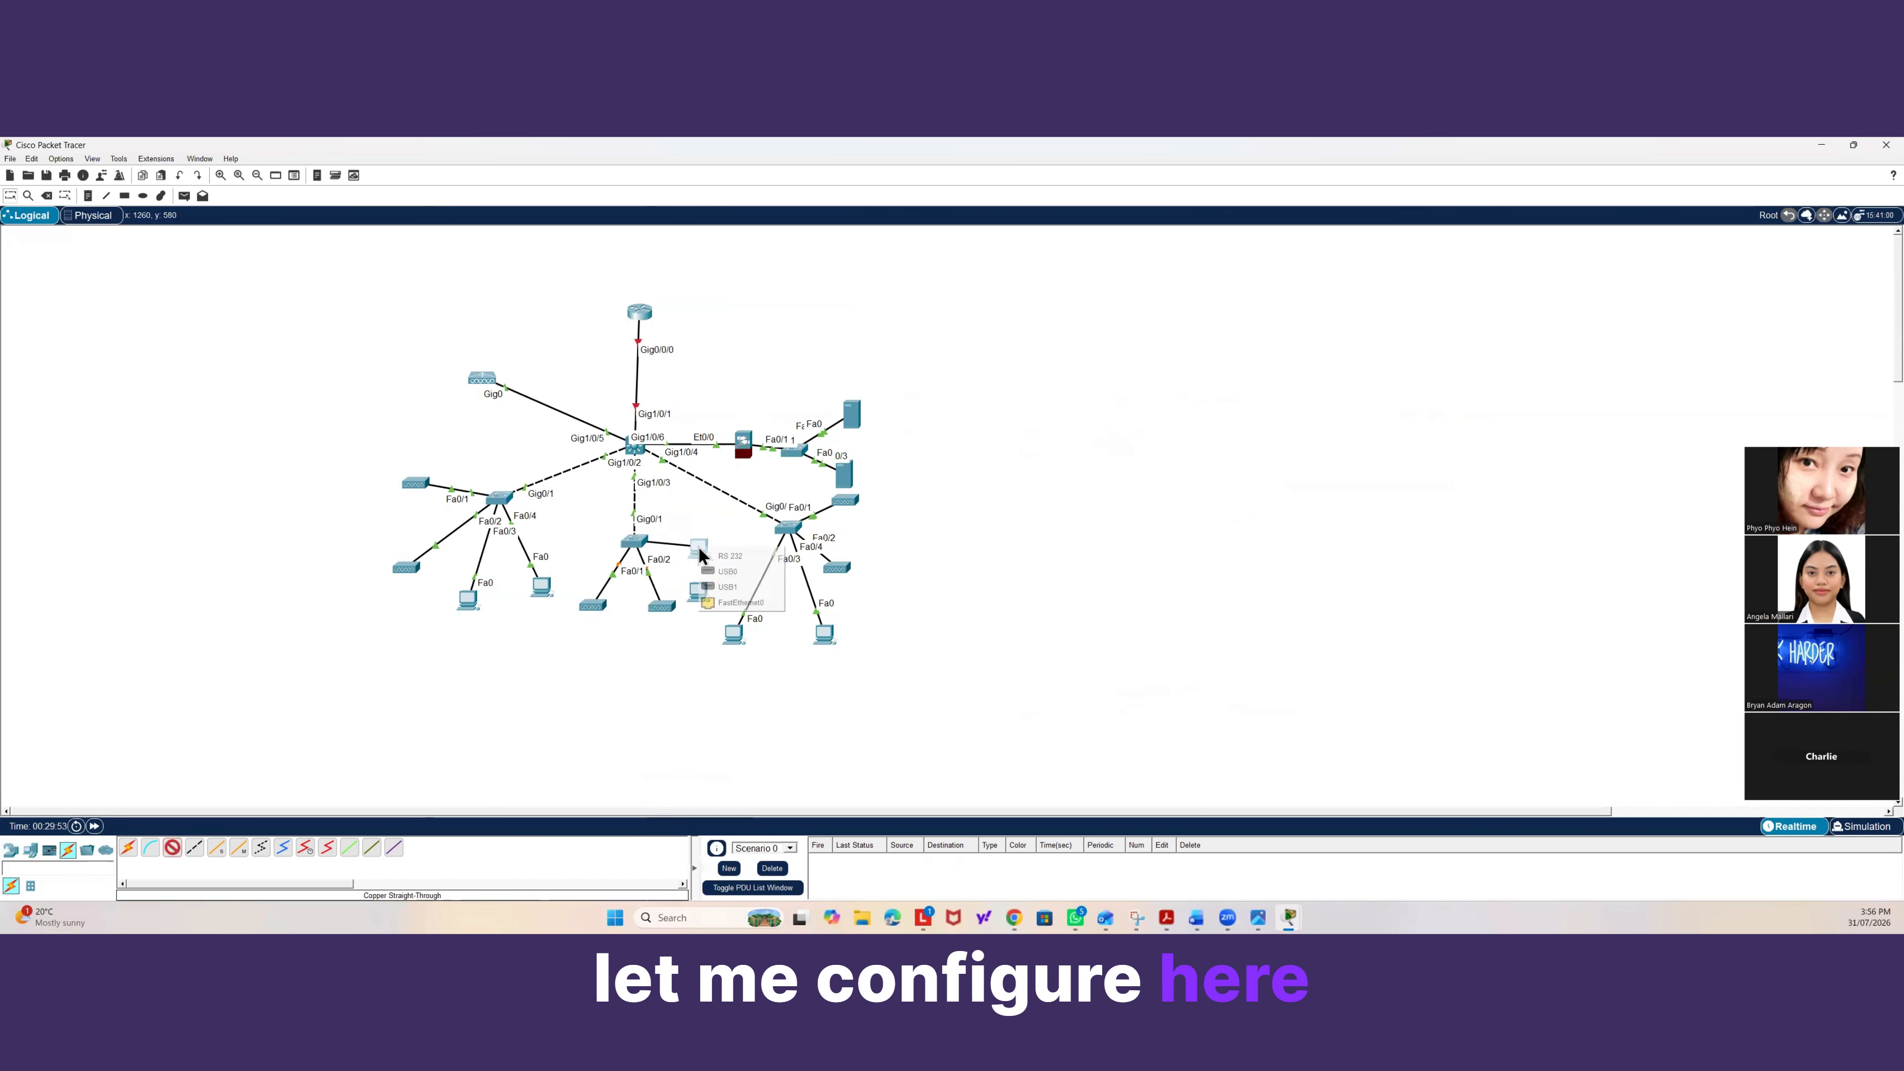
click(730, 601)
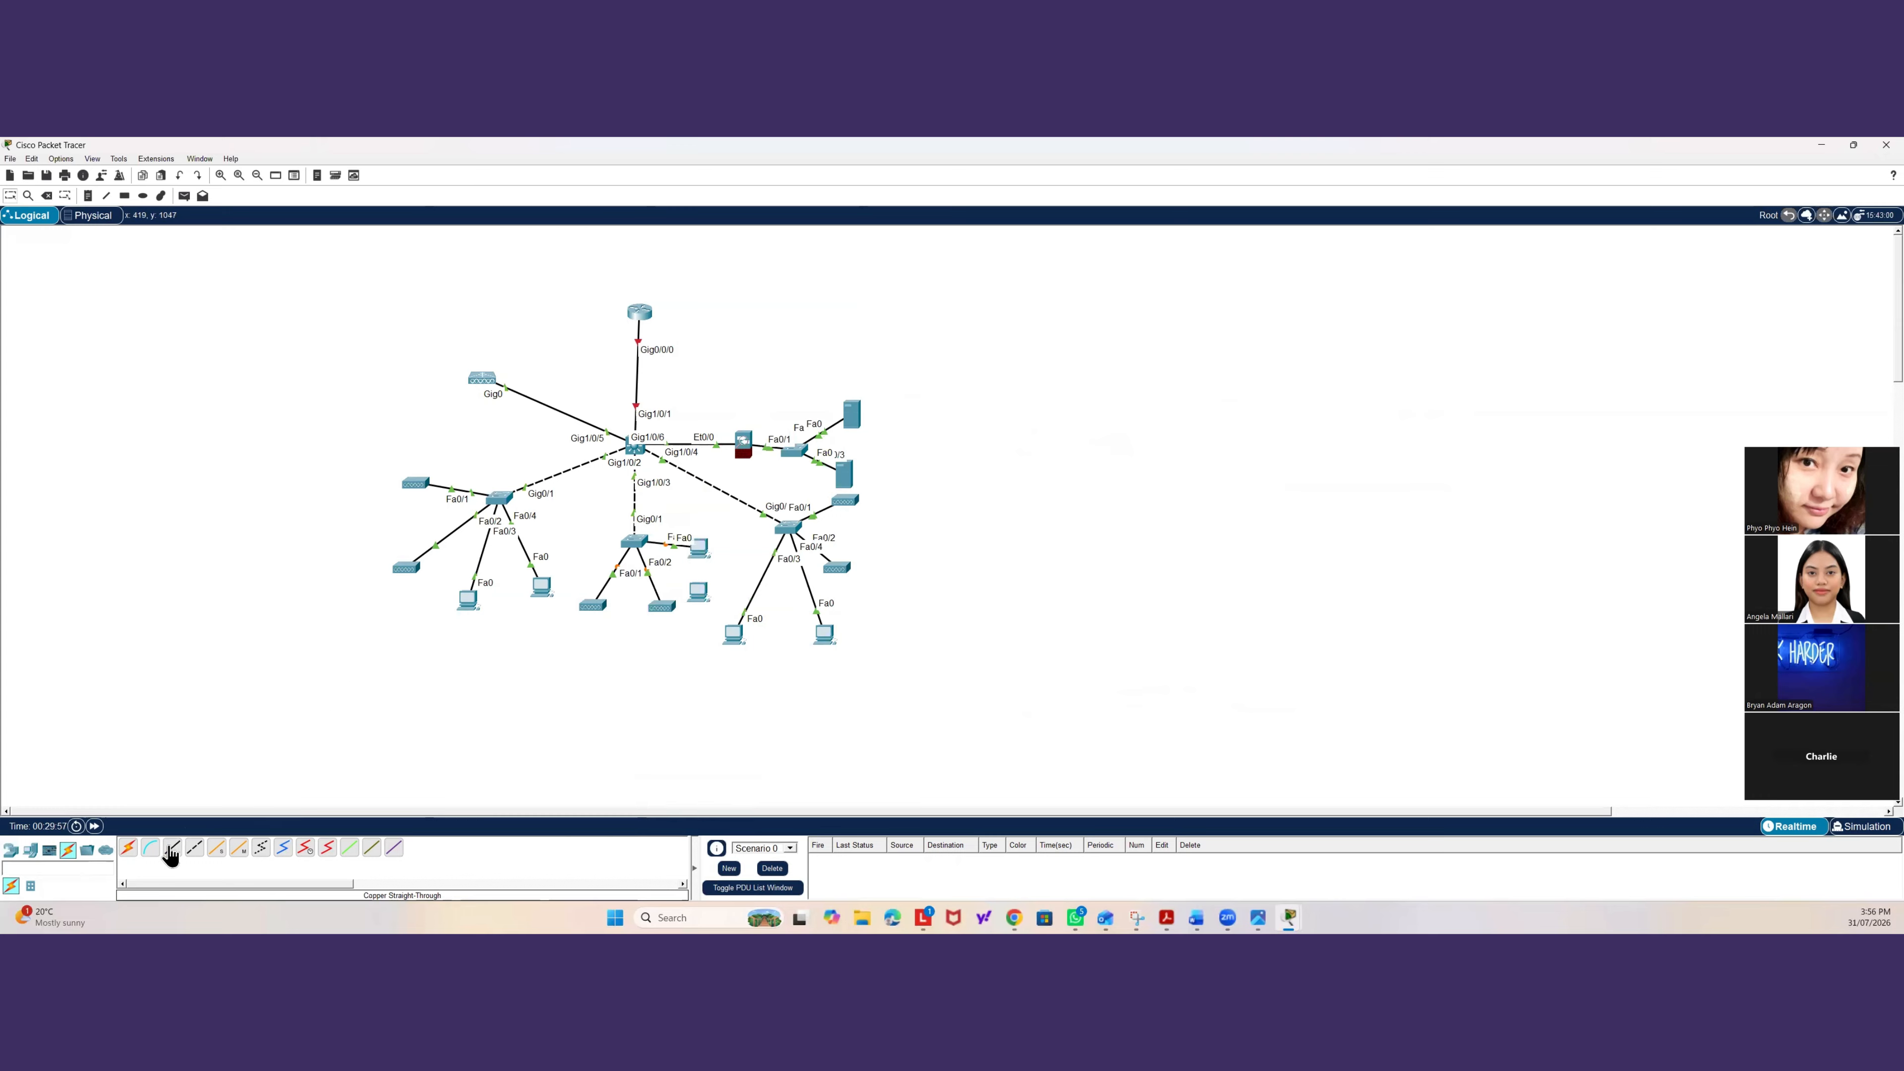
click(172, 852)
click(639, 548)
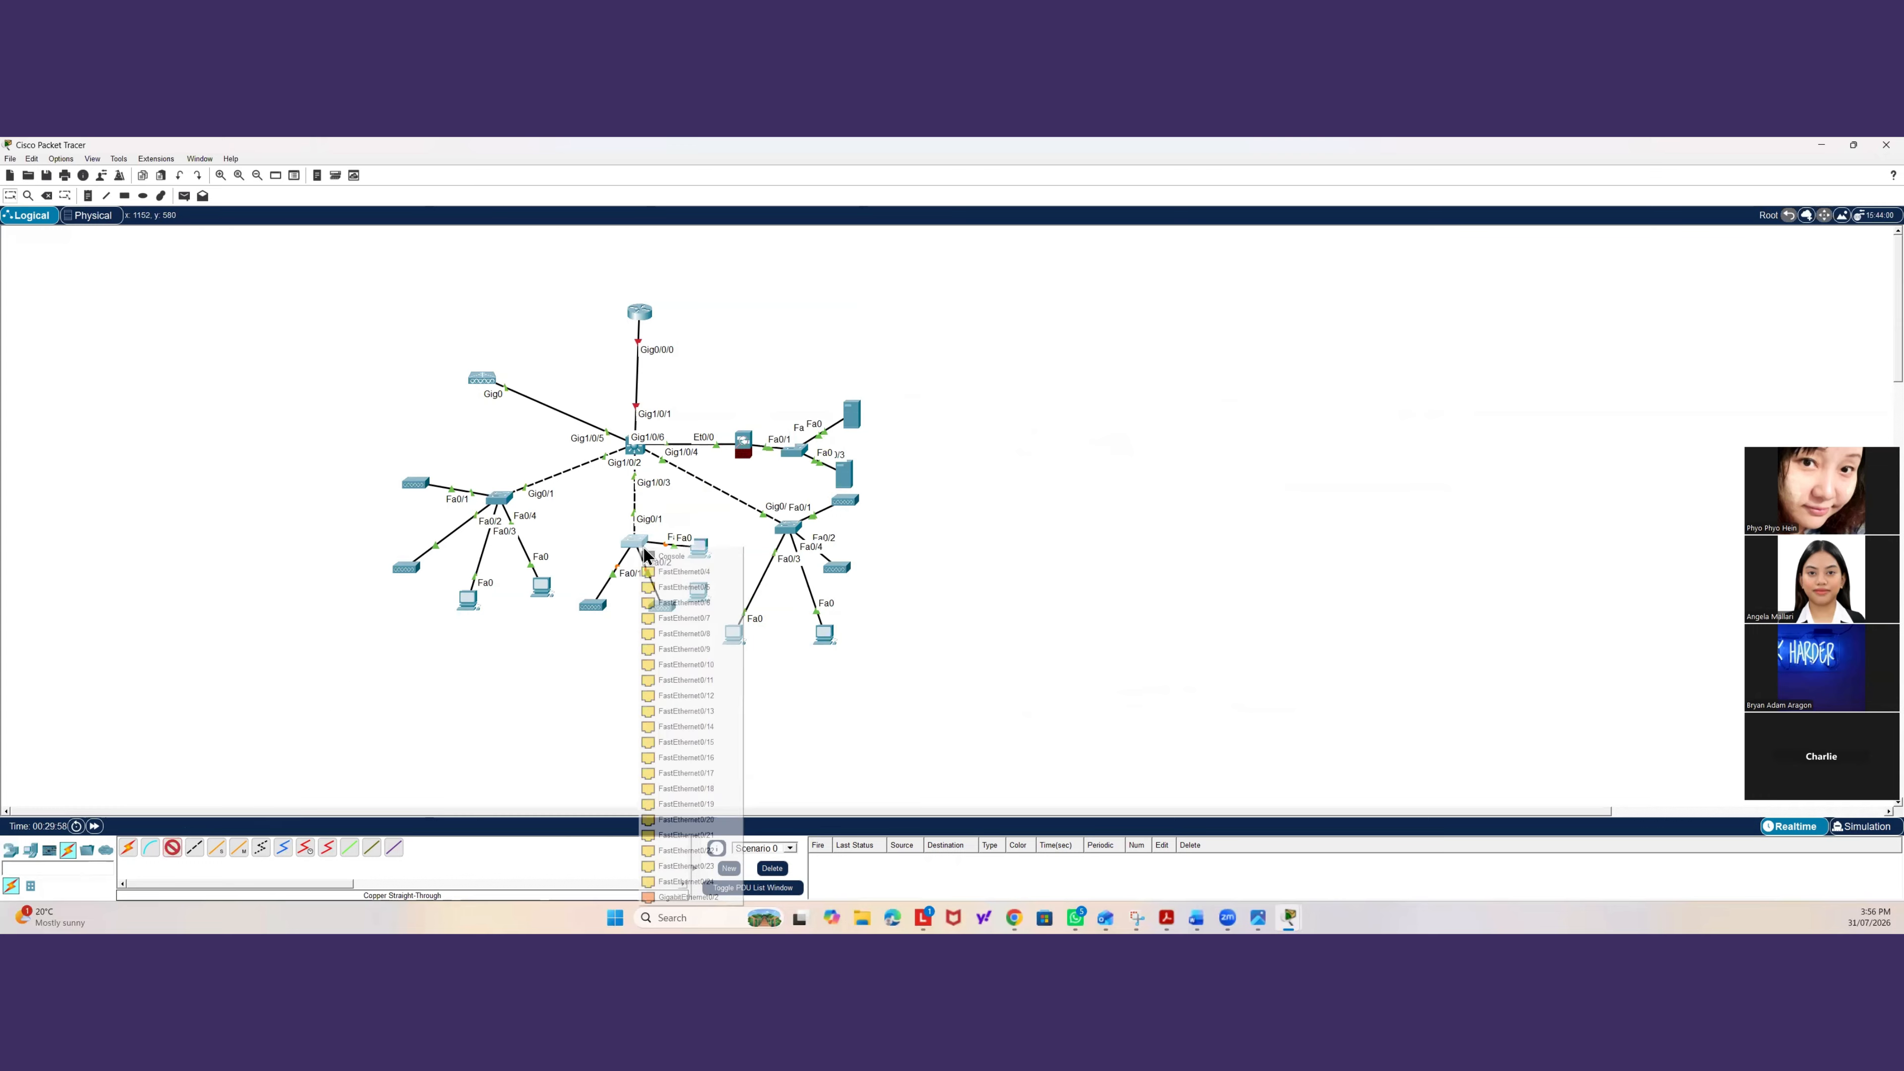
click(684, 582)
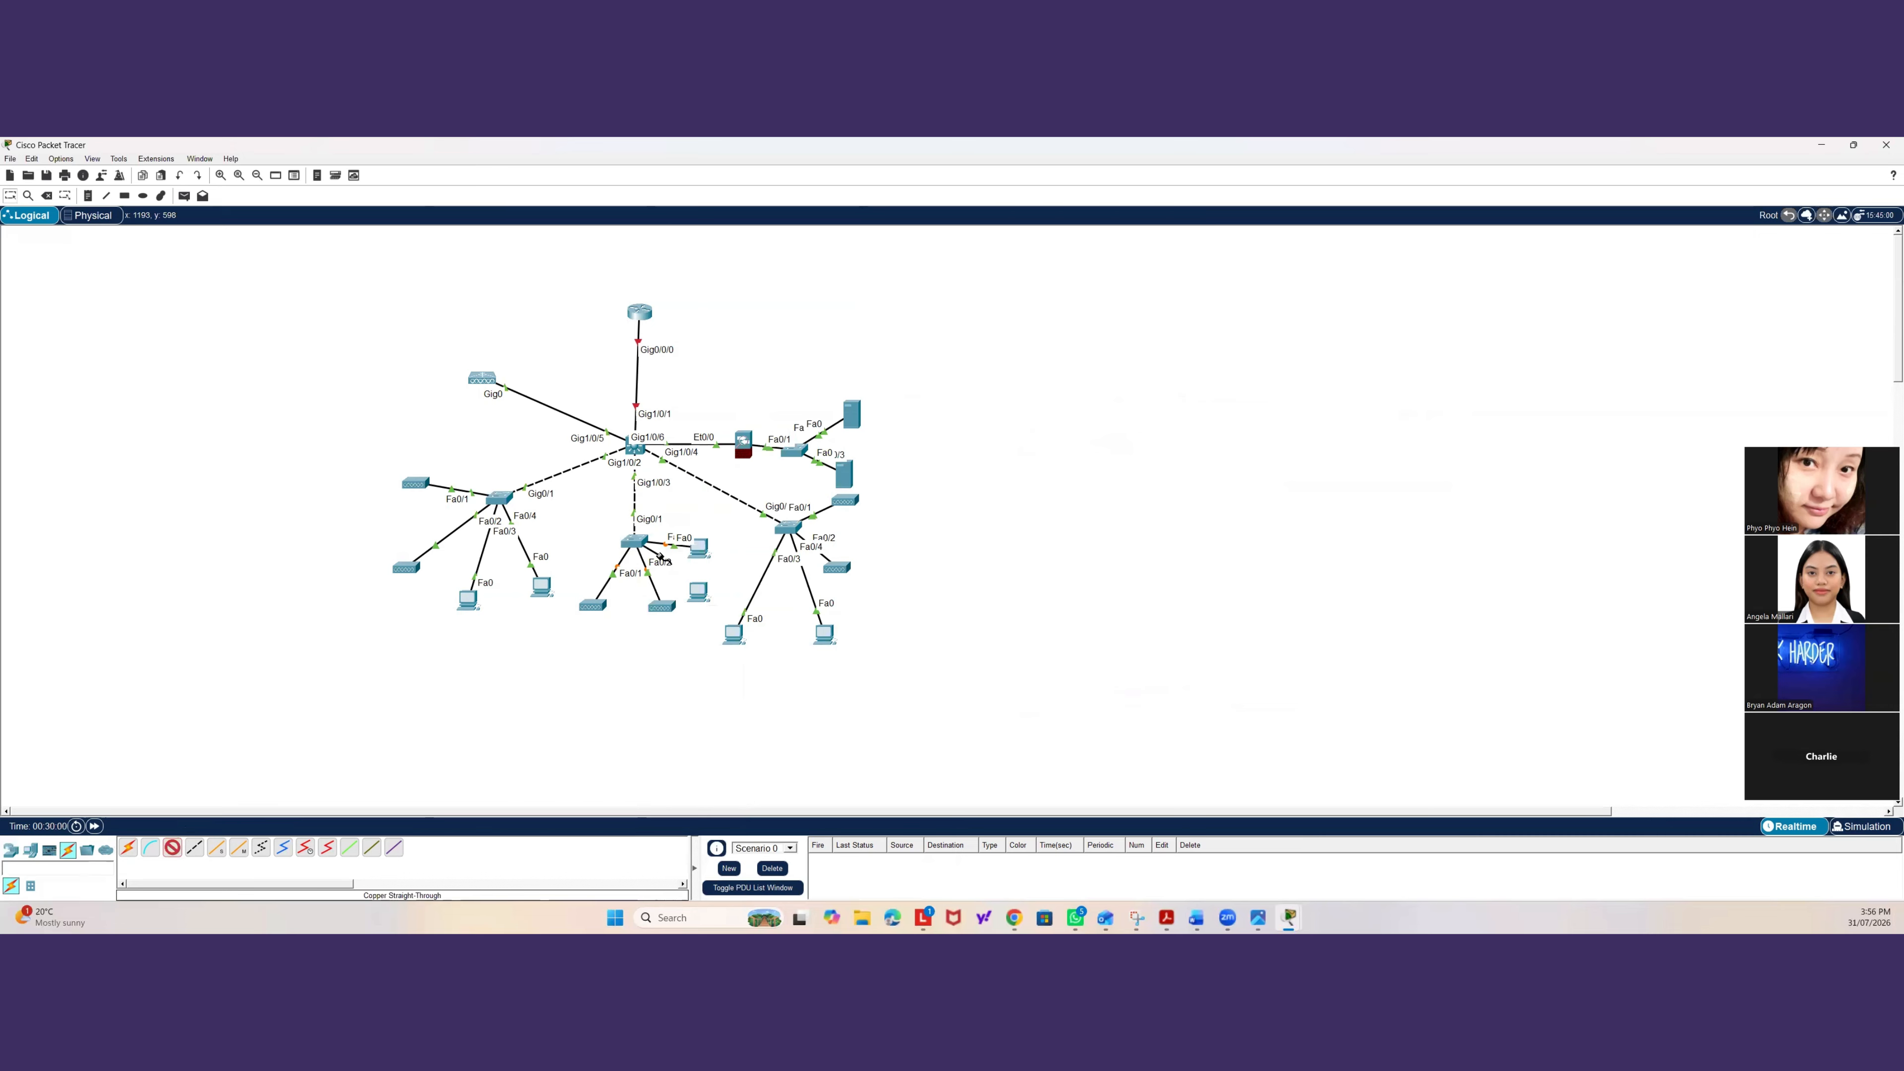
key(Escape)
Cable the Floor2 switch's Fa0/4 port to the second nearby end device and reposition that device.
click(172, 848)
click(172, 847)
click(646, 545)
click(680, 567)
click(700, 591)
click(725, 644)
drag(713, 543, 716, 582)
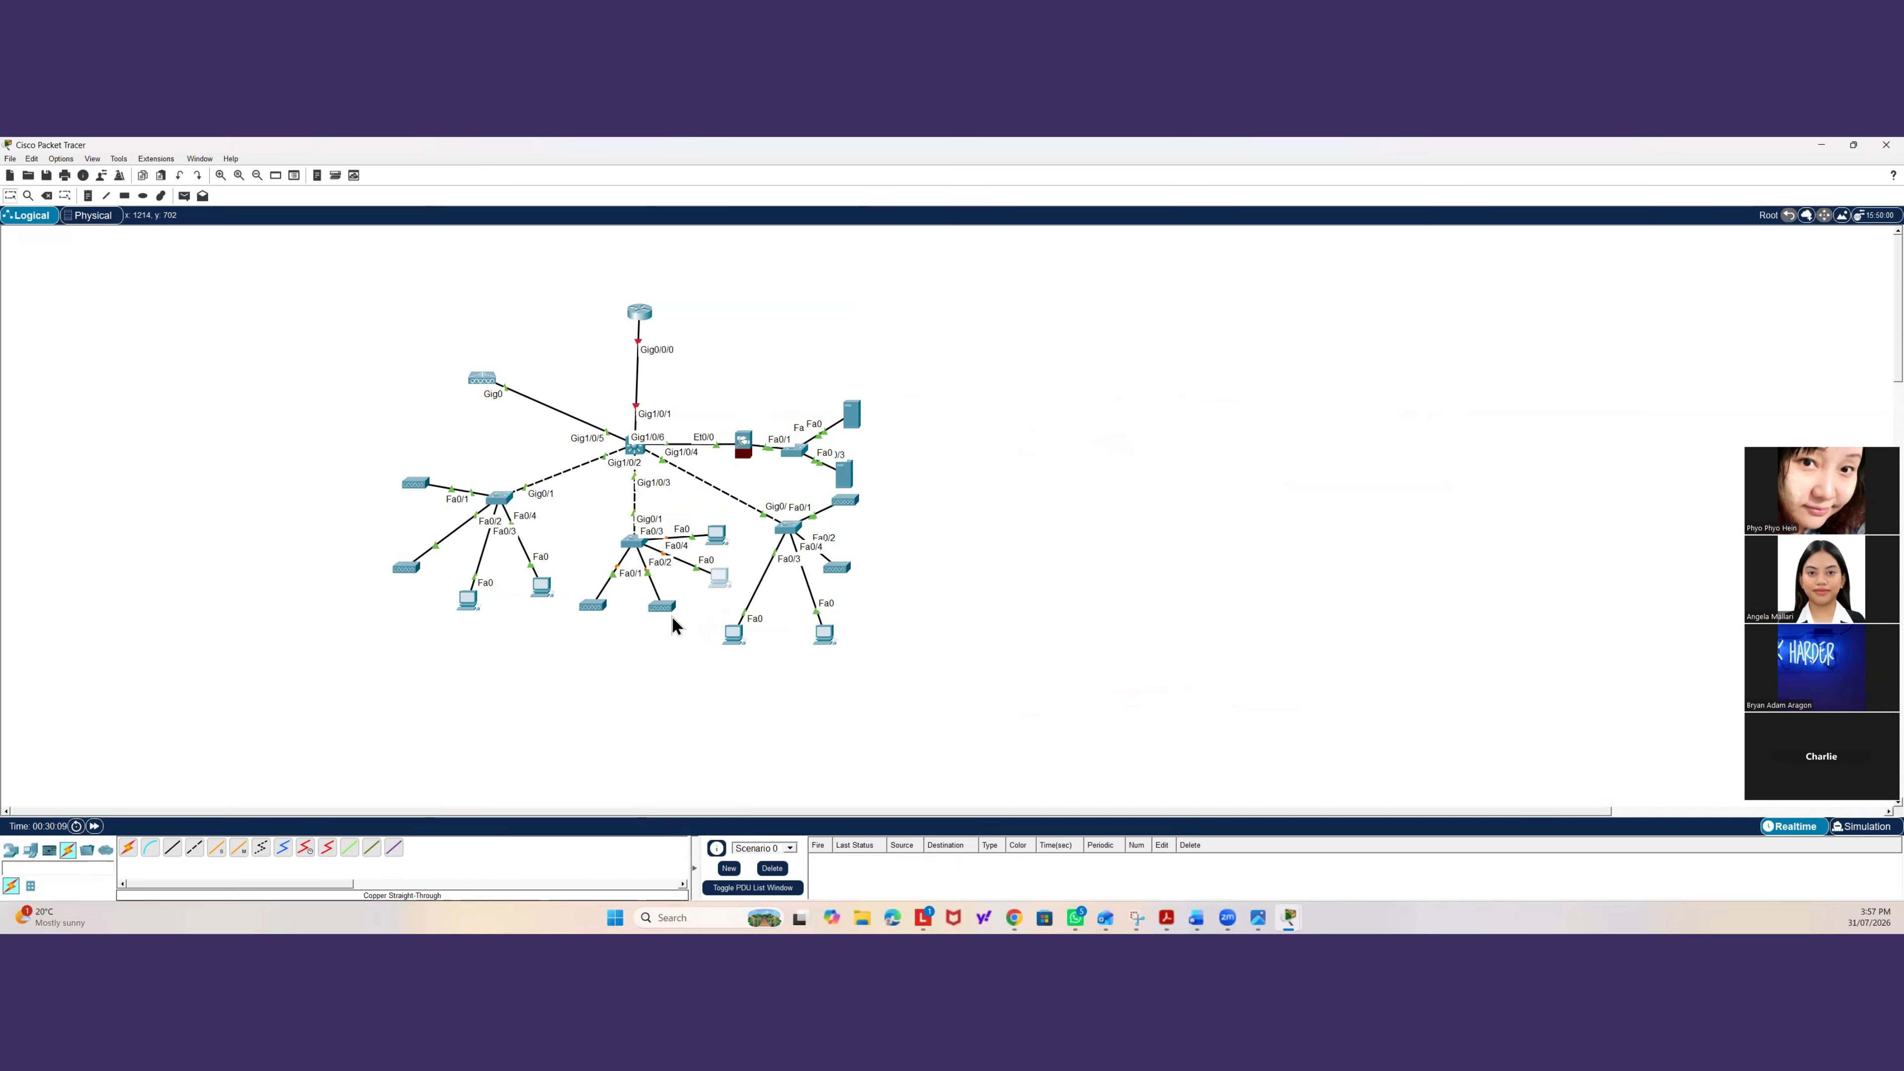
Configure fa0/3 on Floor2-BNE-SW1 as an access port assigned to VLAN 30.
click(633, 540)
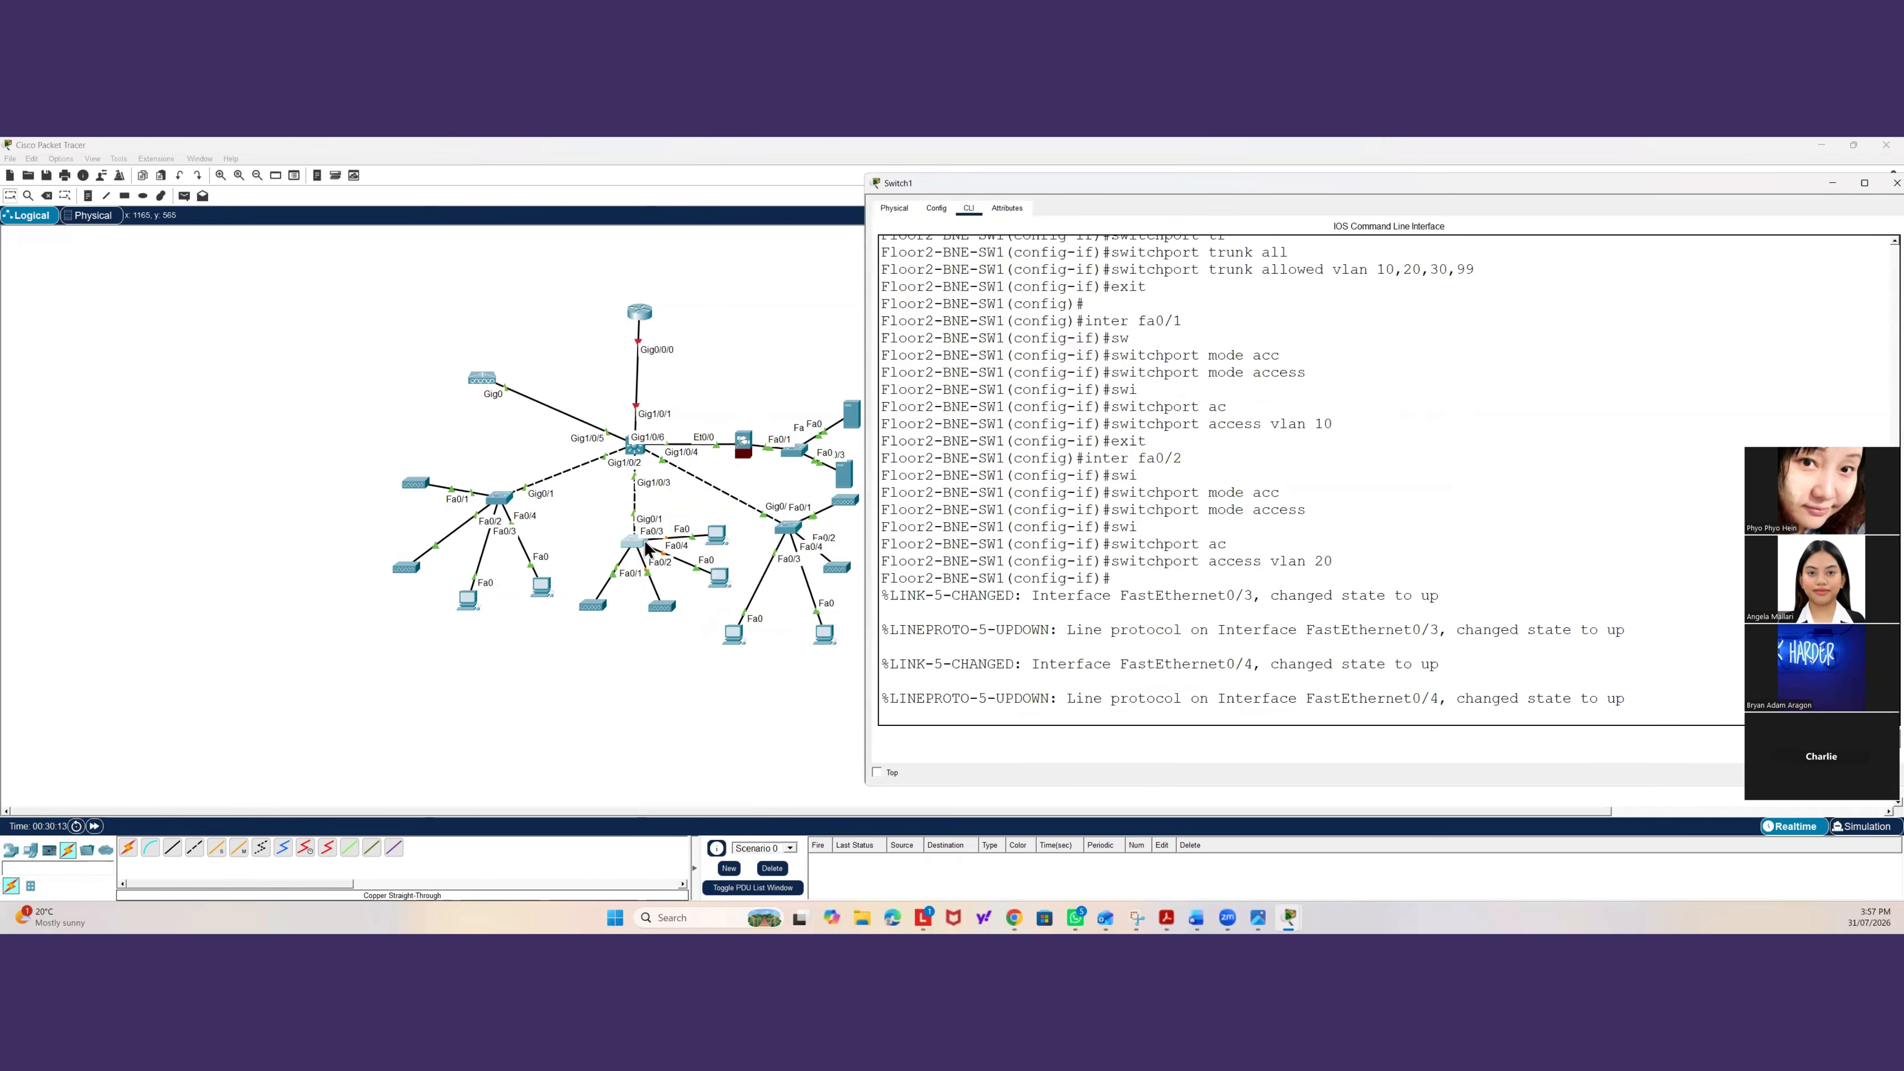
click(724, 542)
drag(724, 543, 726, 543)
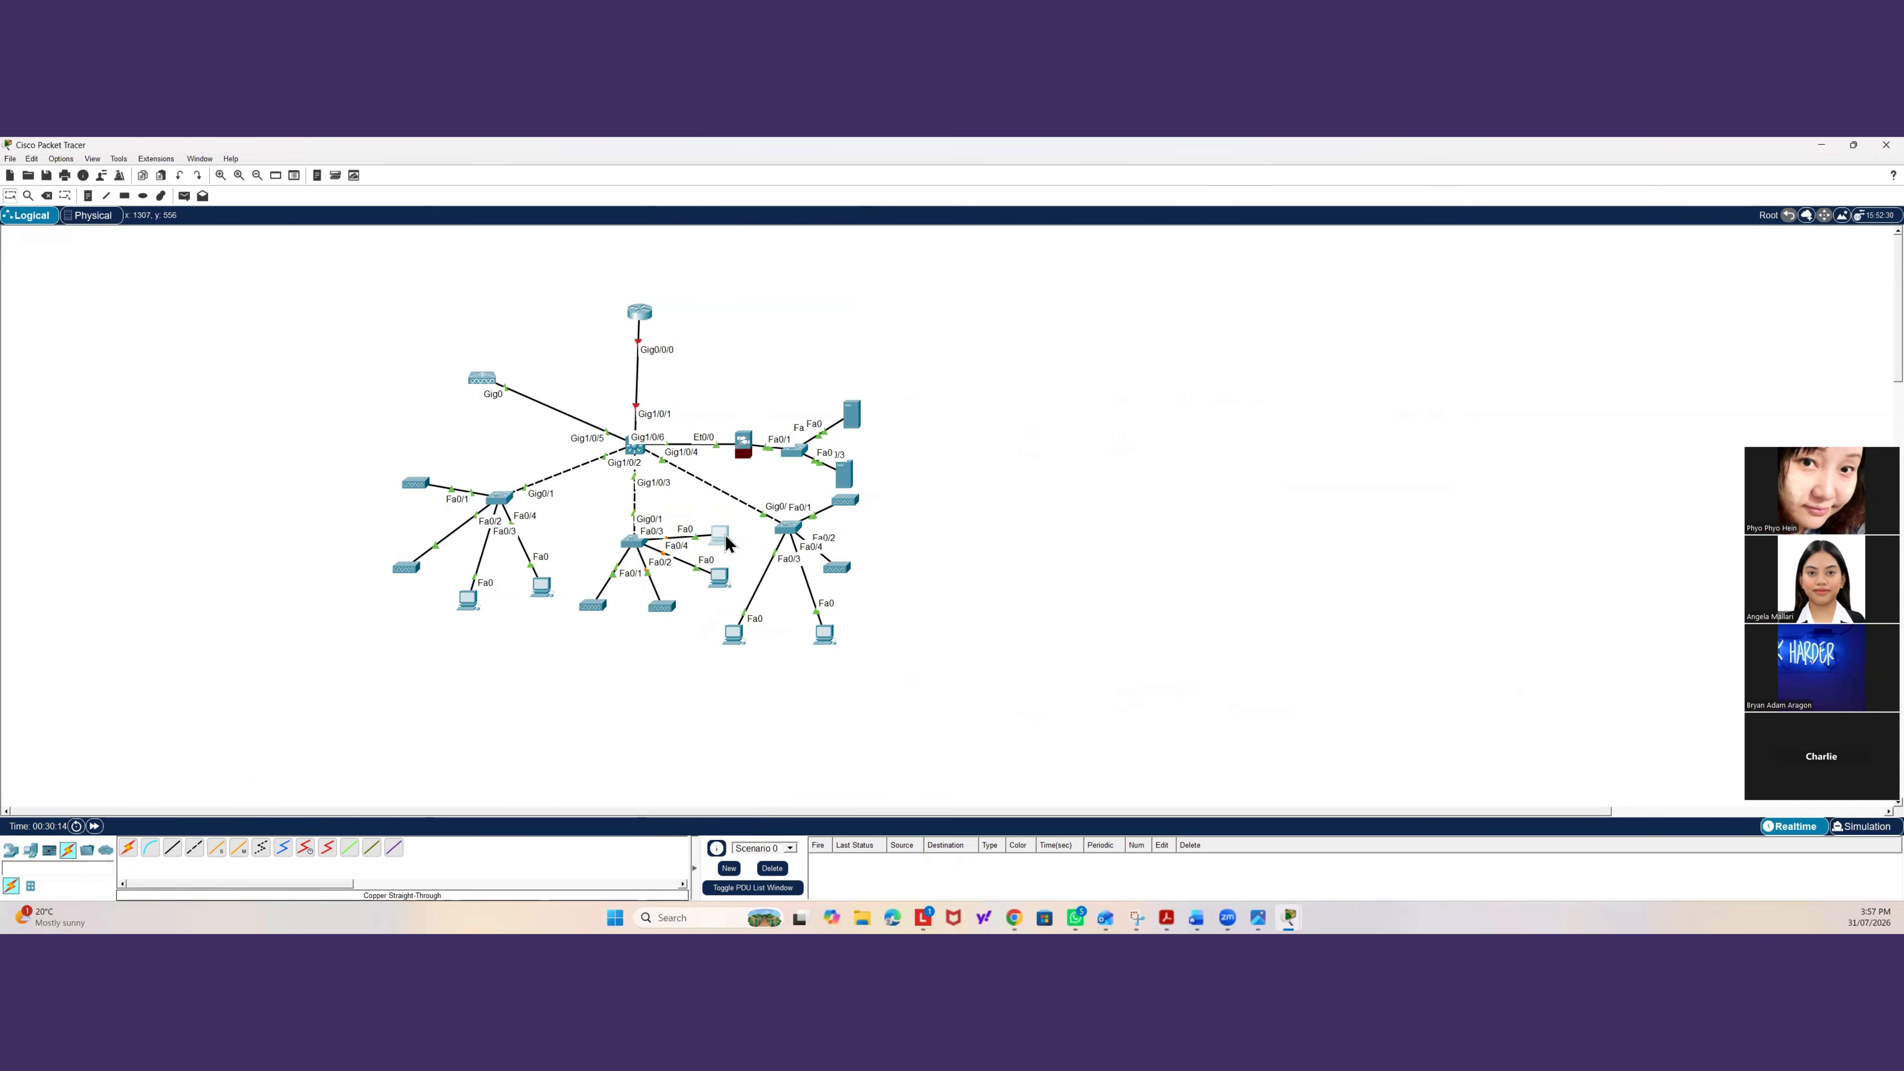
click(633, 541)
key(Return)
key(Return)
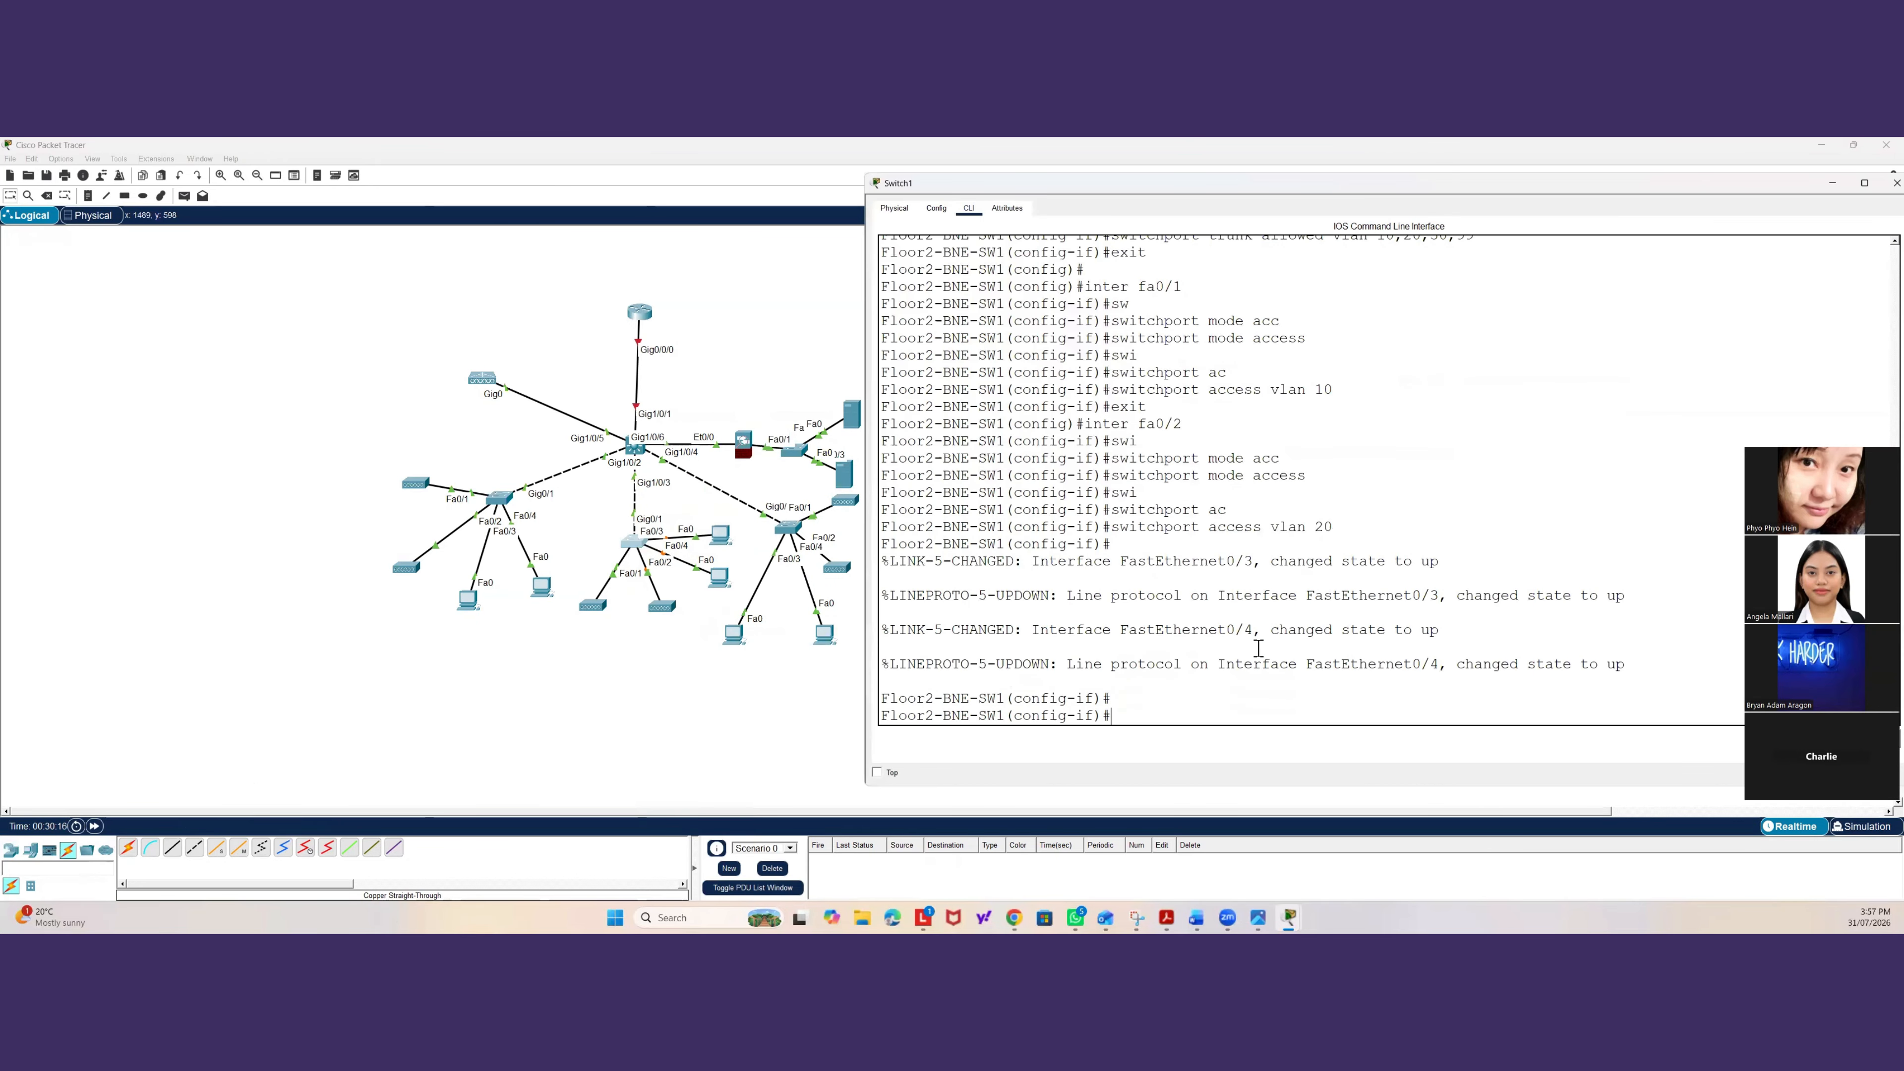
text(inter fa0)
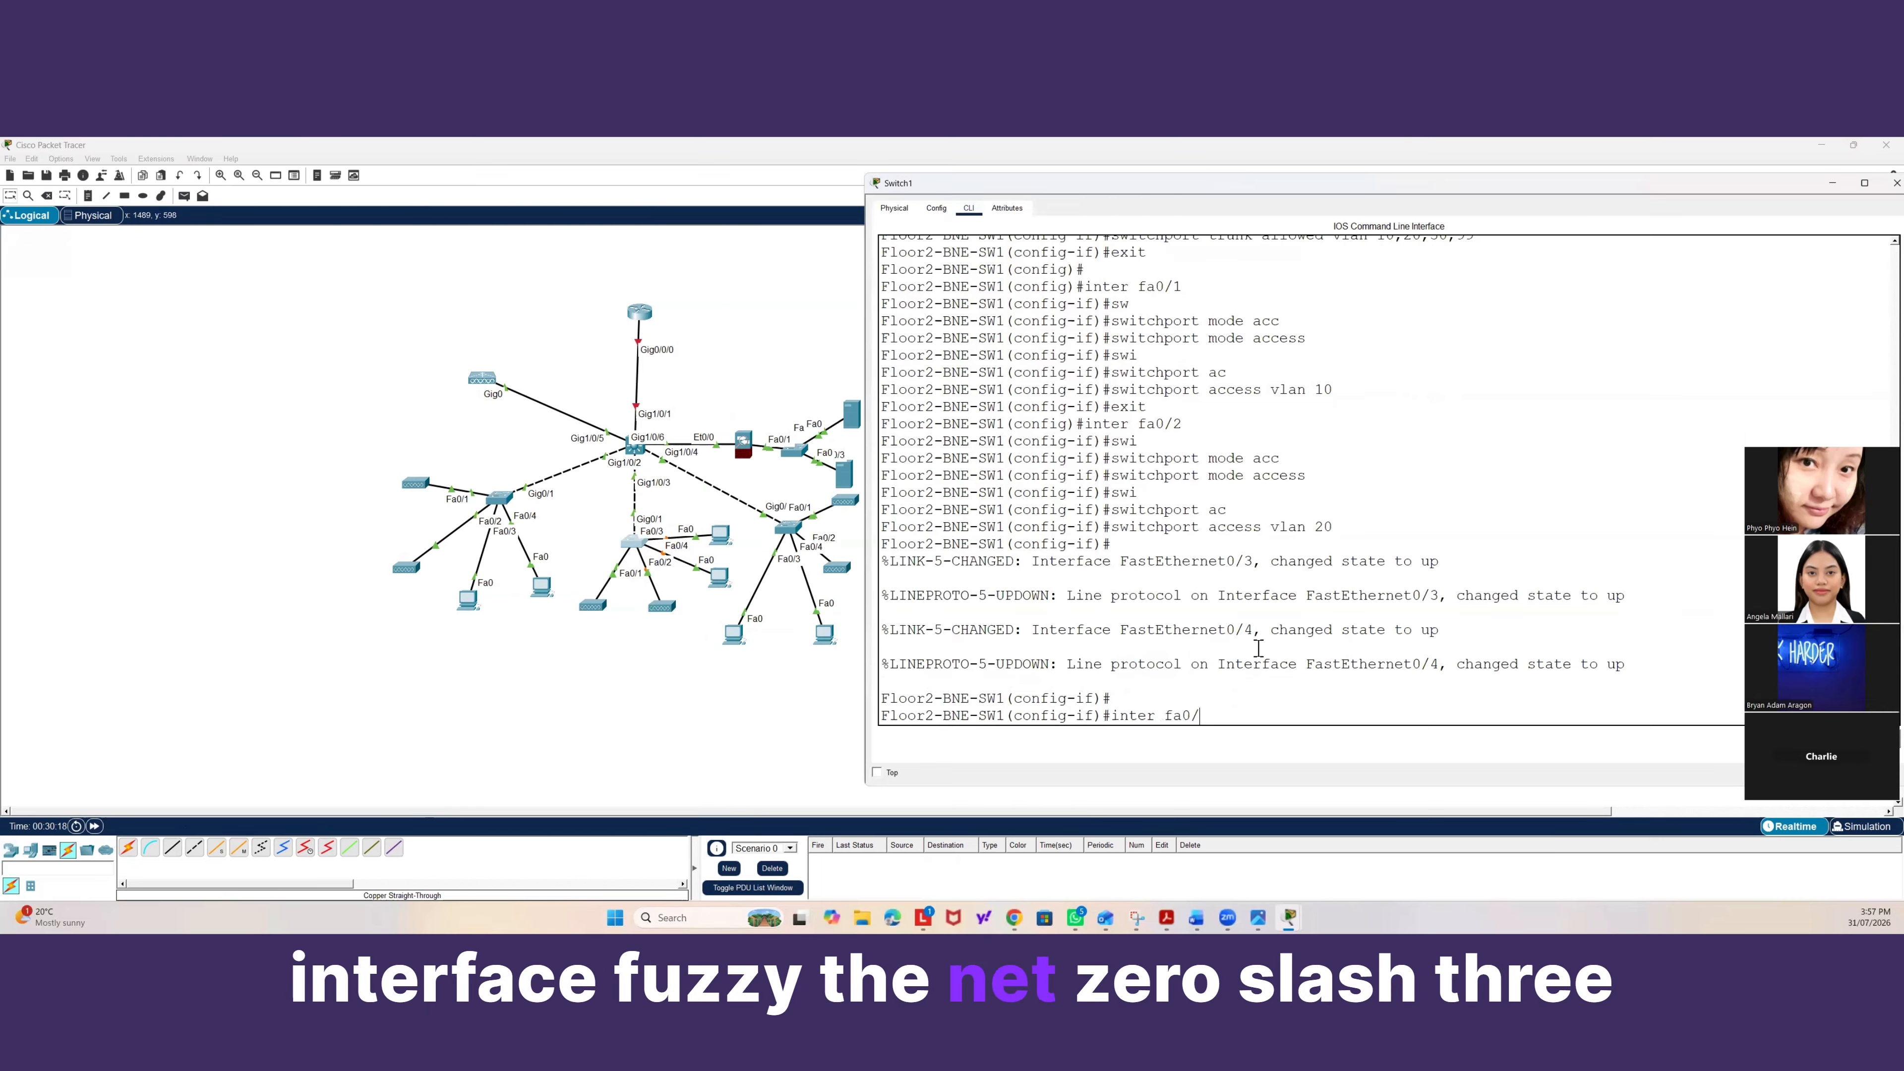
text(/3)
key(Return)
text(swi)
key(Tab)
text(mode ac)
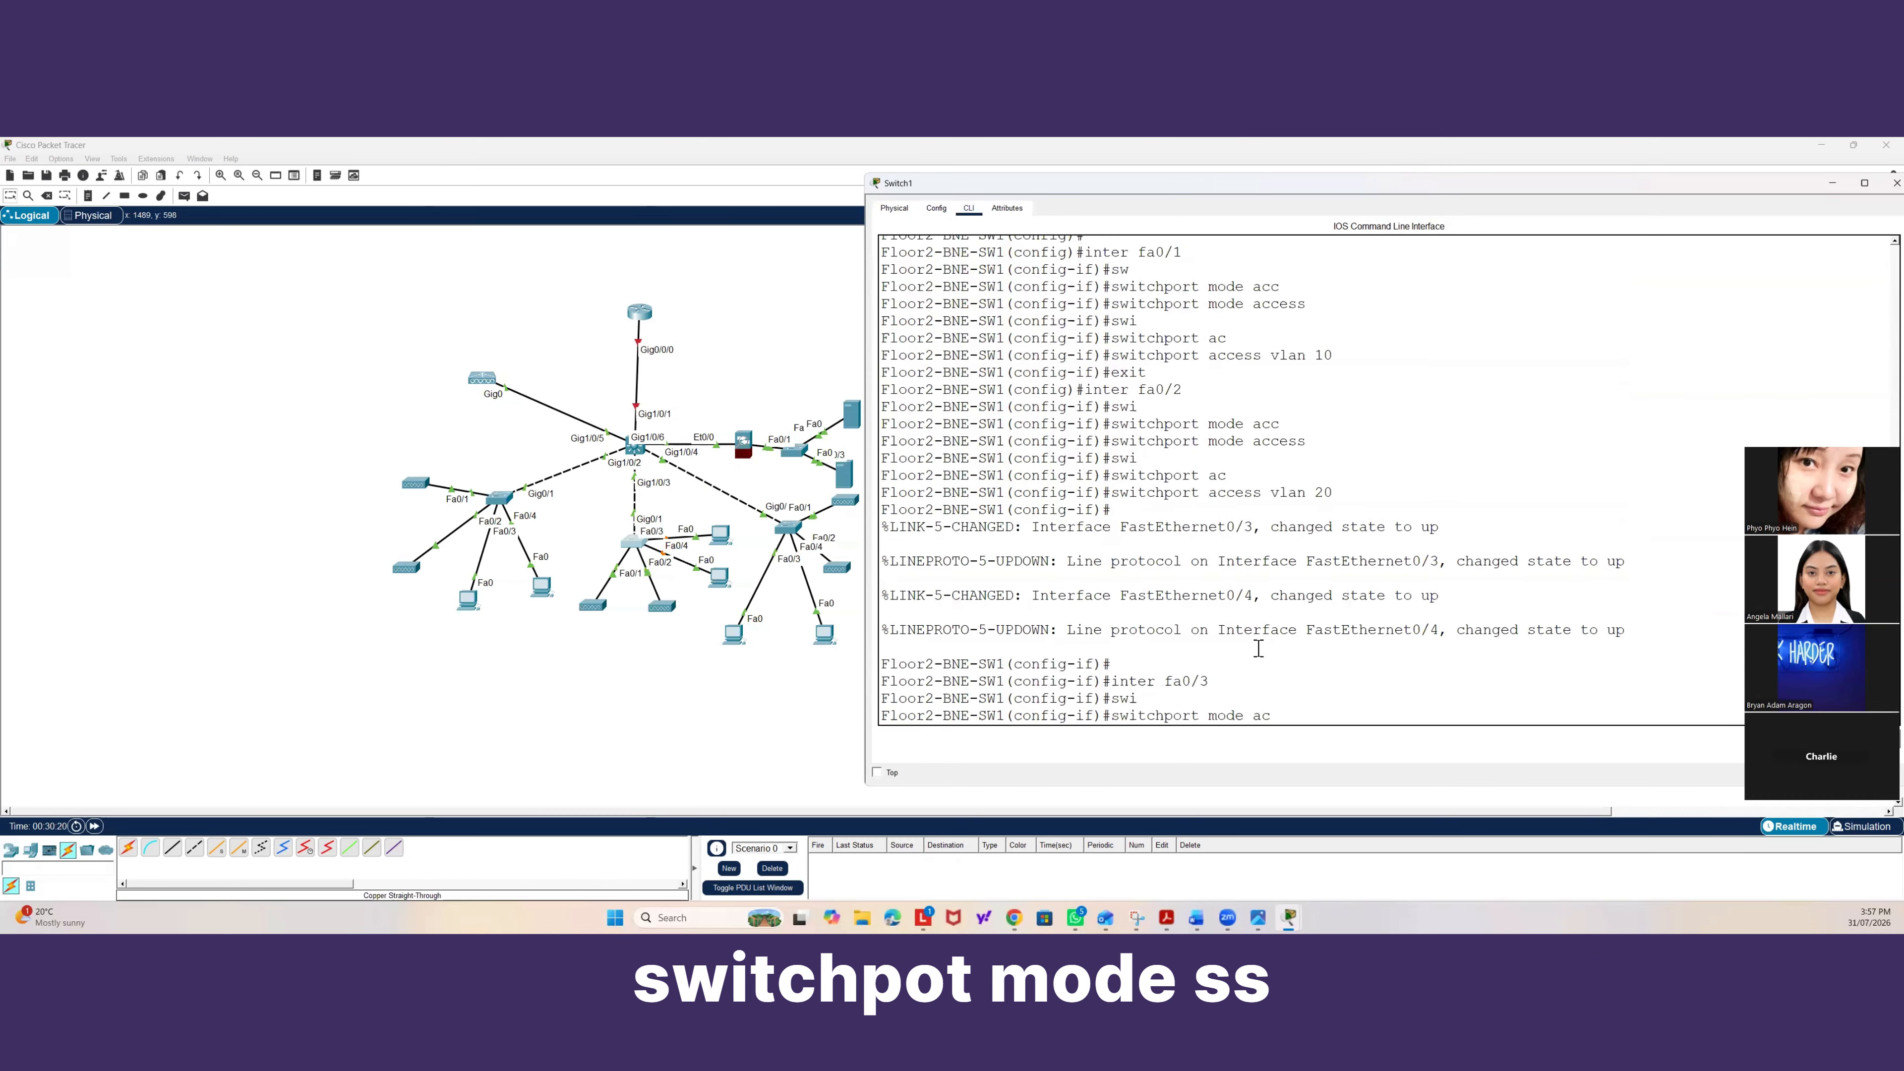
key(Tab)
key(Return)
text(swi)
key(Tab)
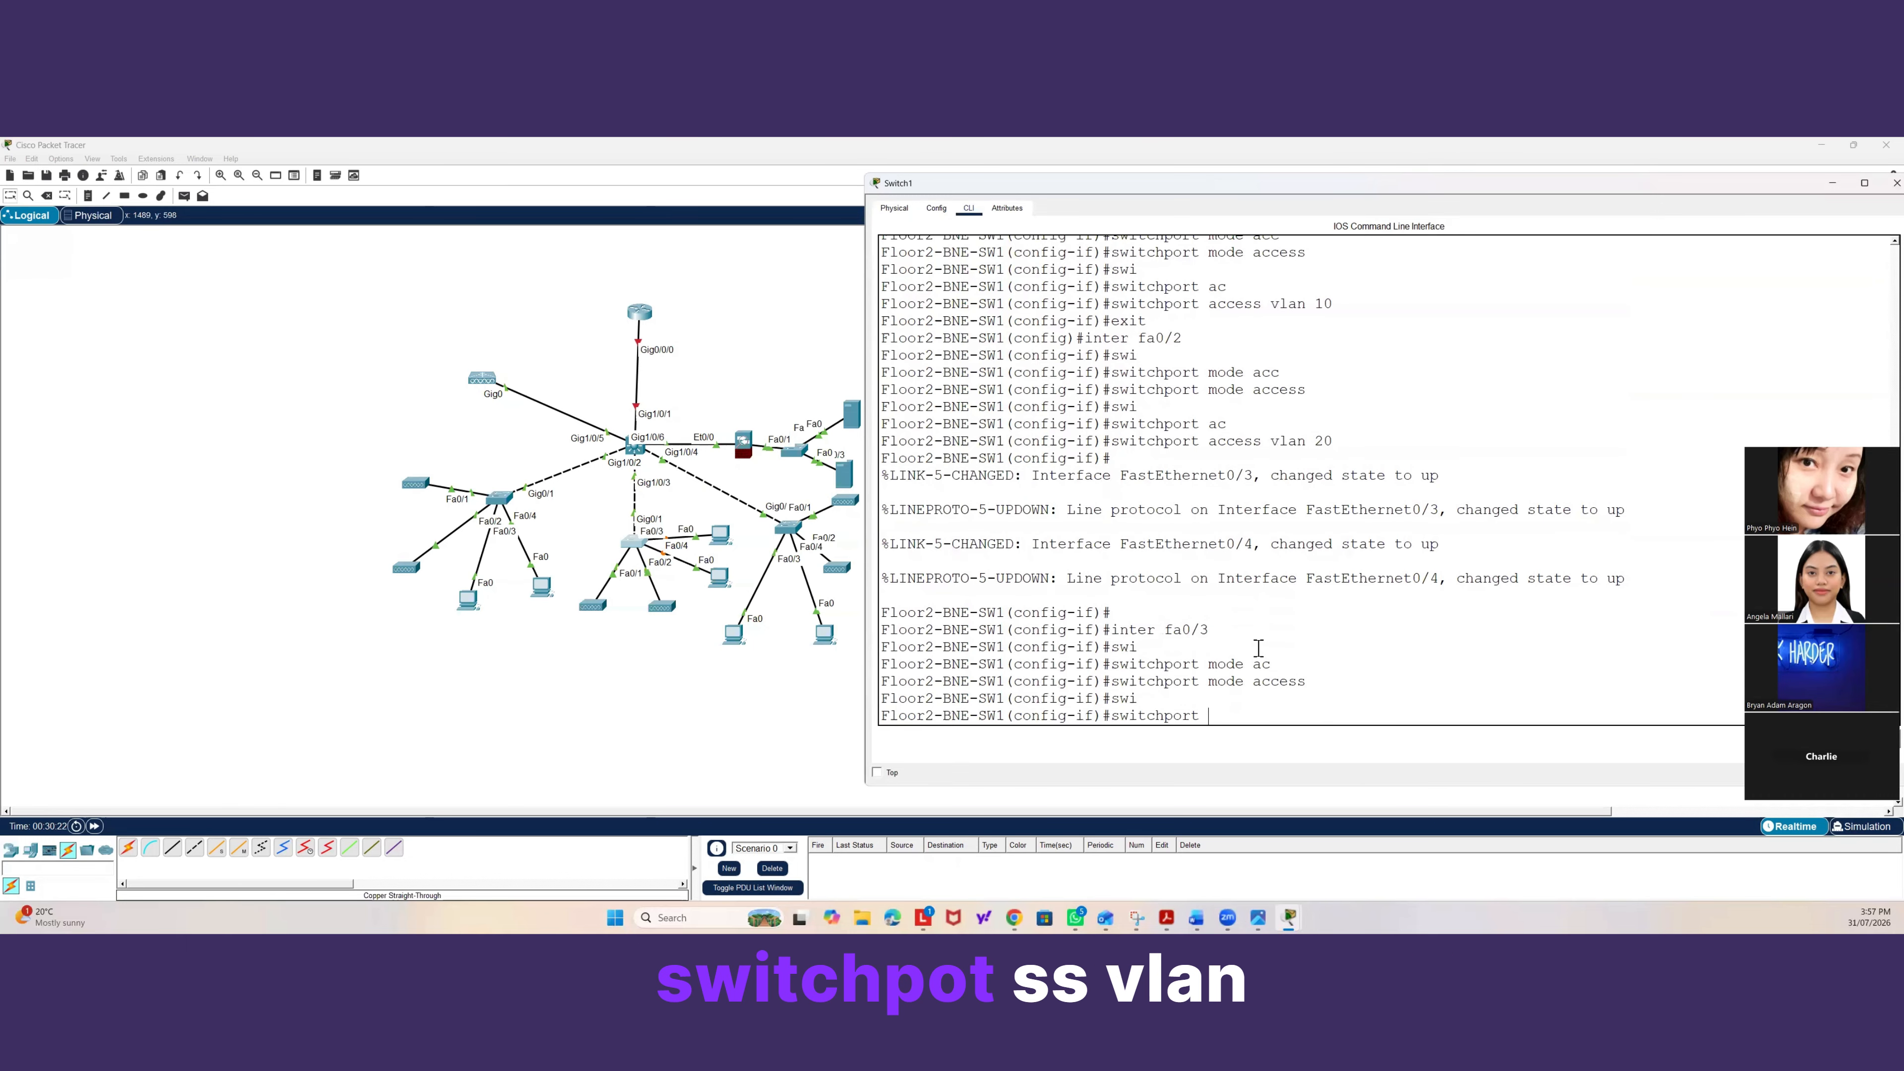
text(ac)
key(Tab)
text(vlan )
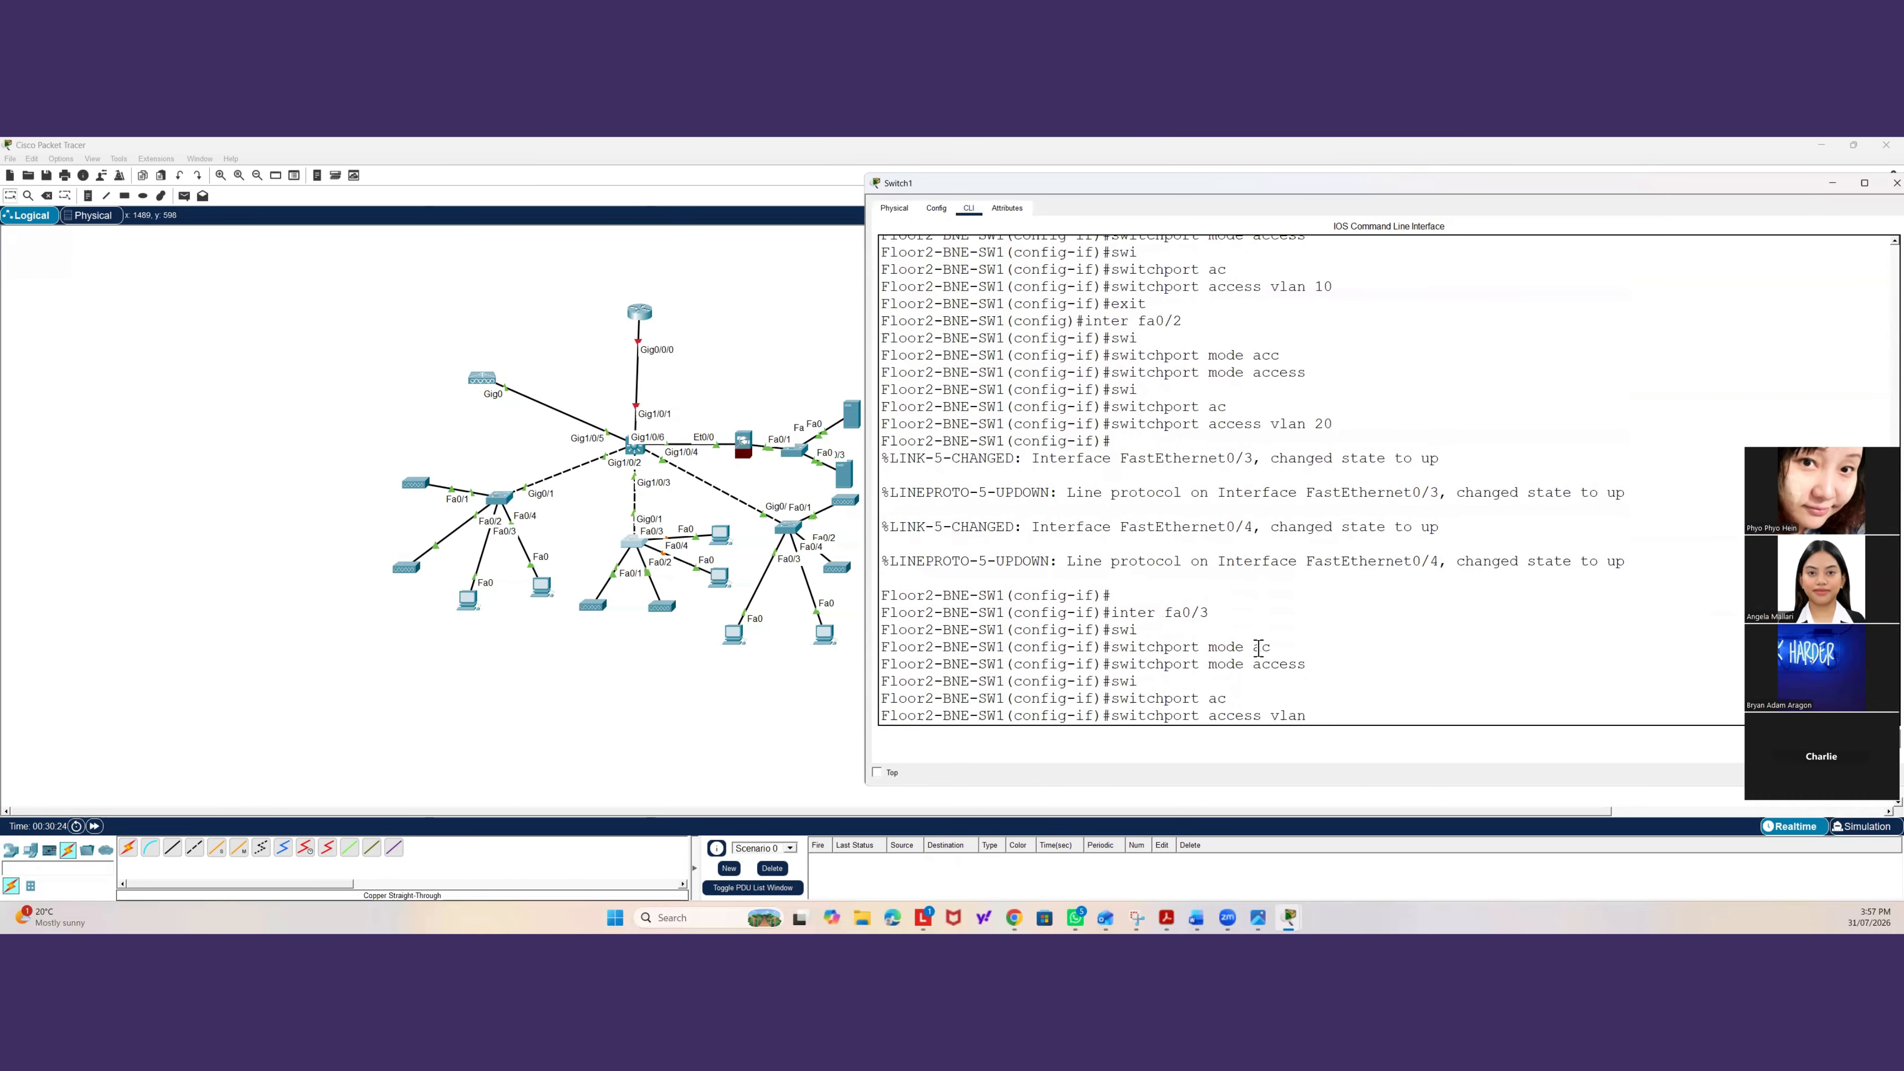
text(30)
key(Return)
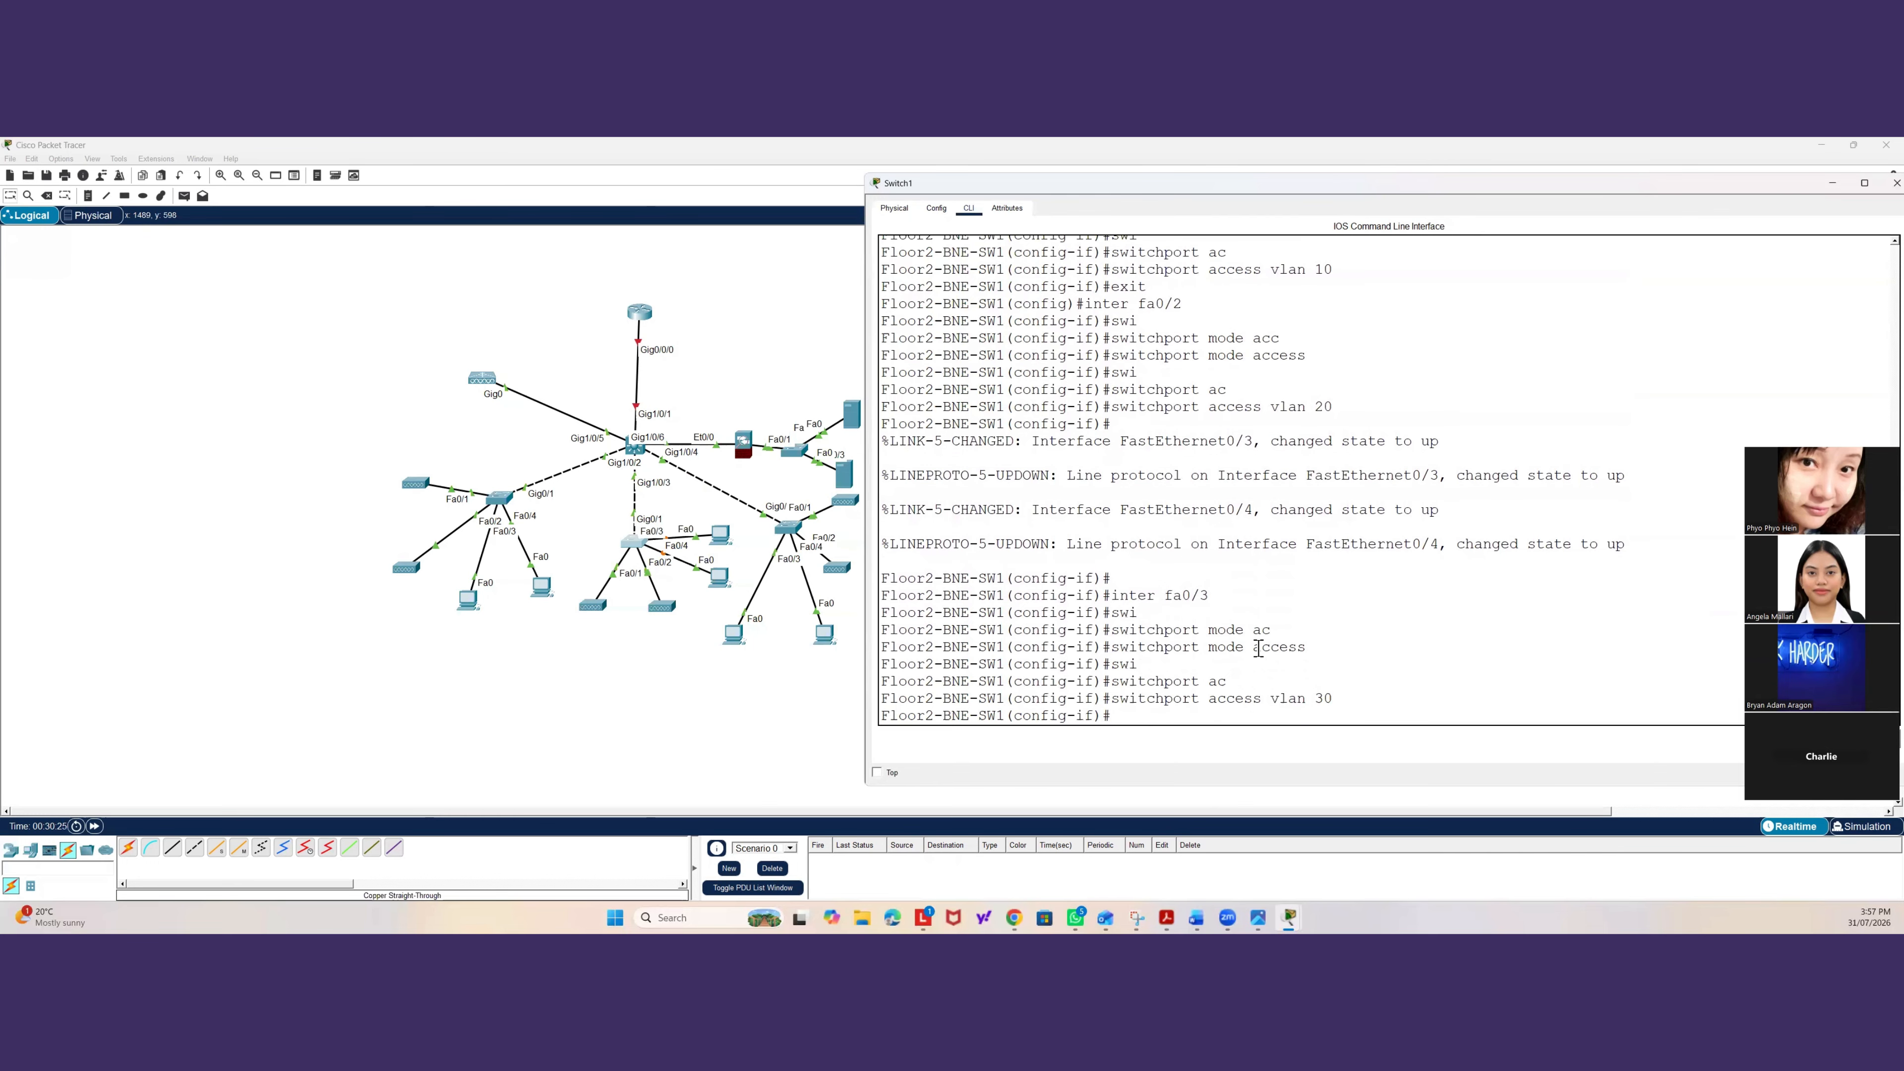
text(exi)
key(Return)
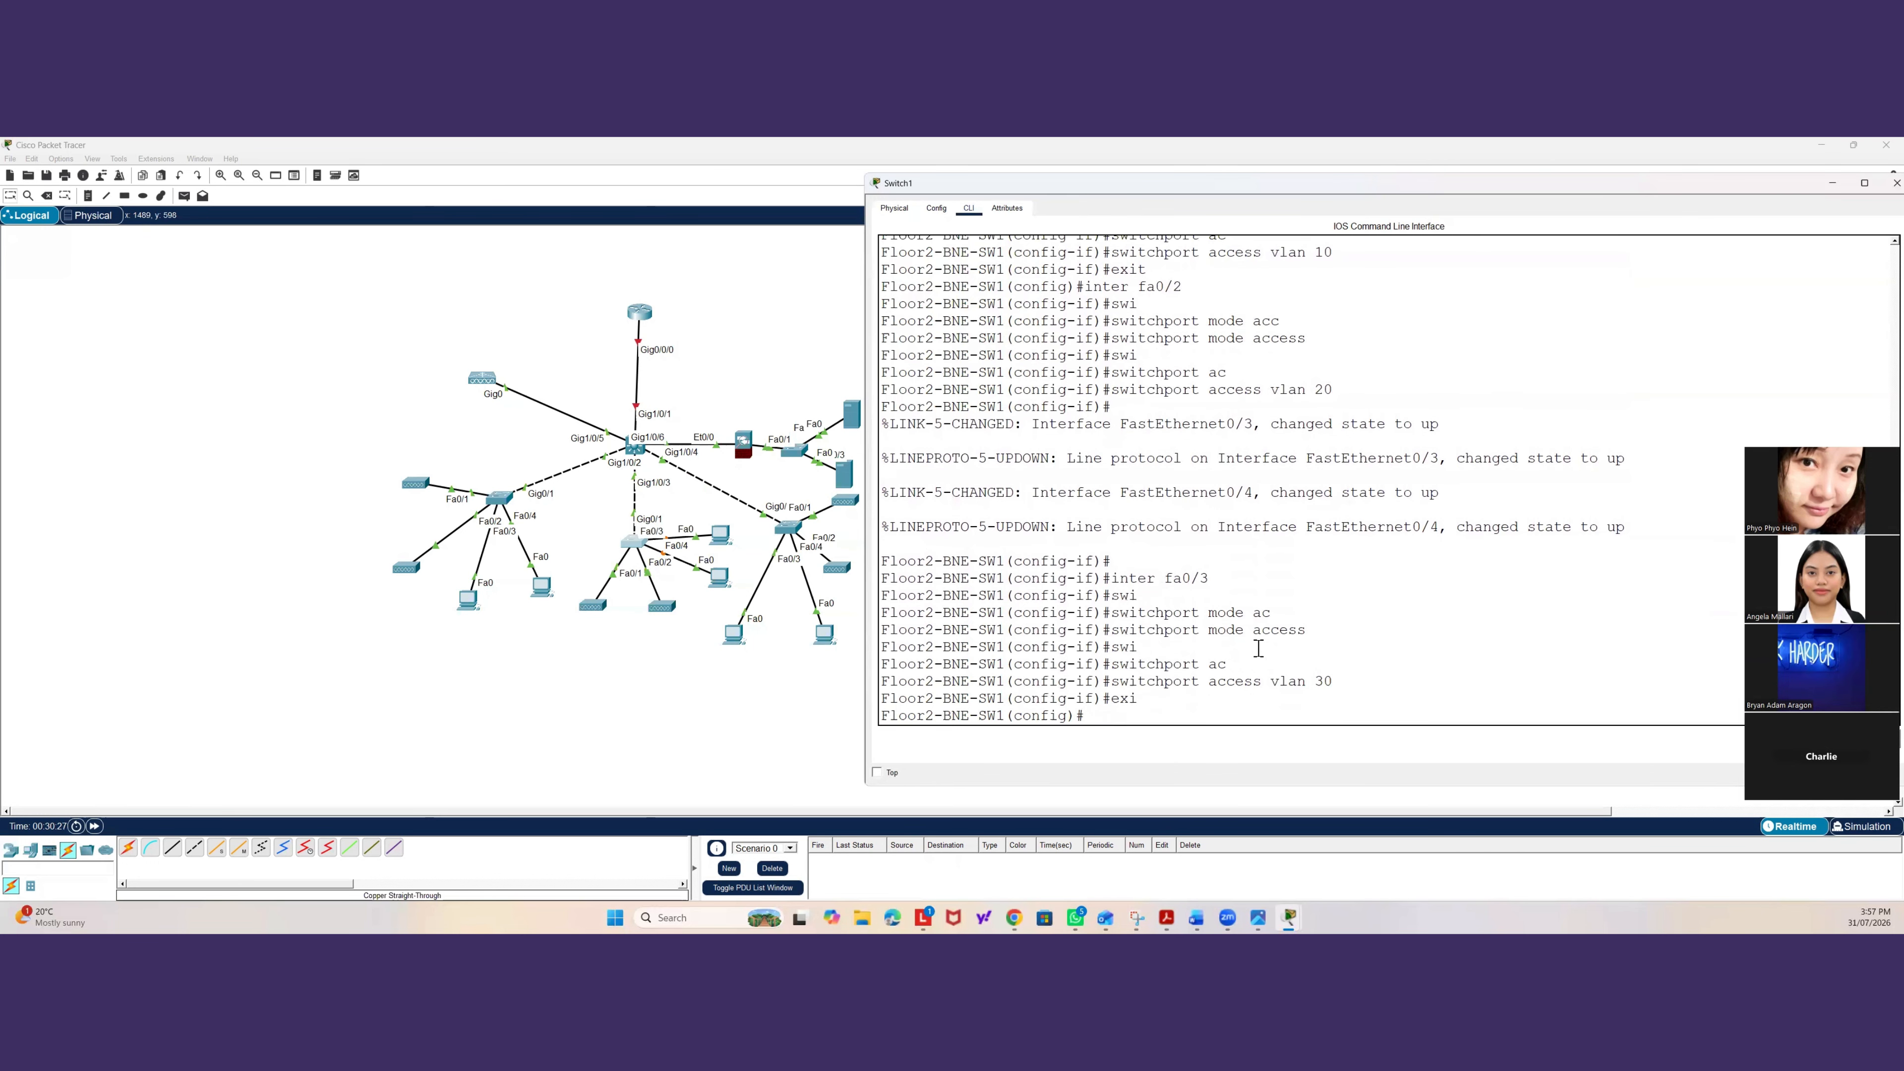
Configure fa0/4 on Floor2-BNE-SW1 as an access port assigned to VLAN 99.
text(inter fa0/)
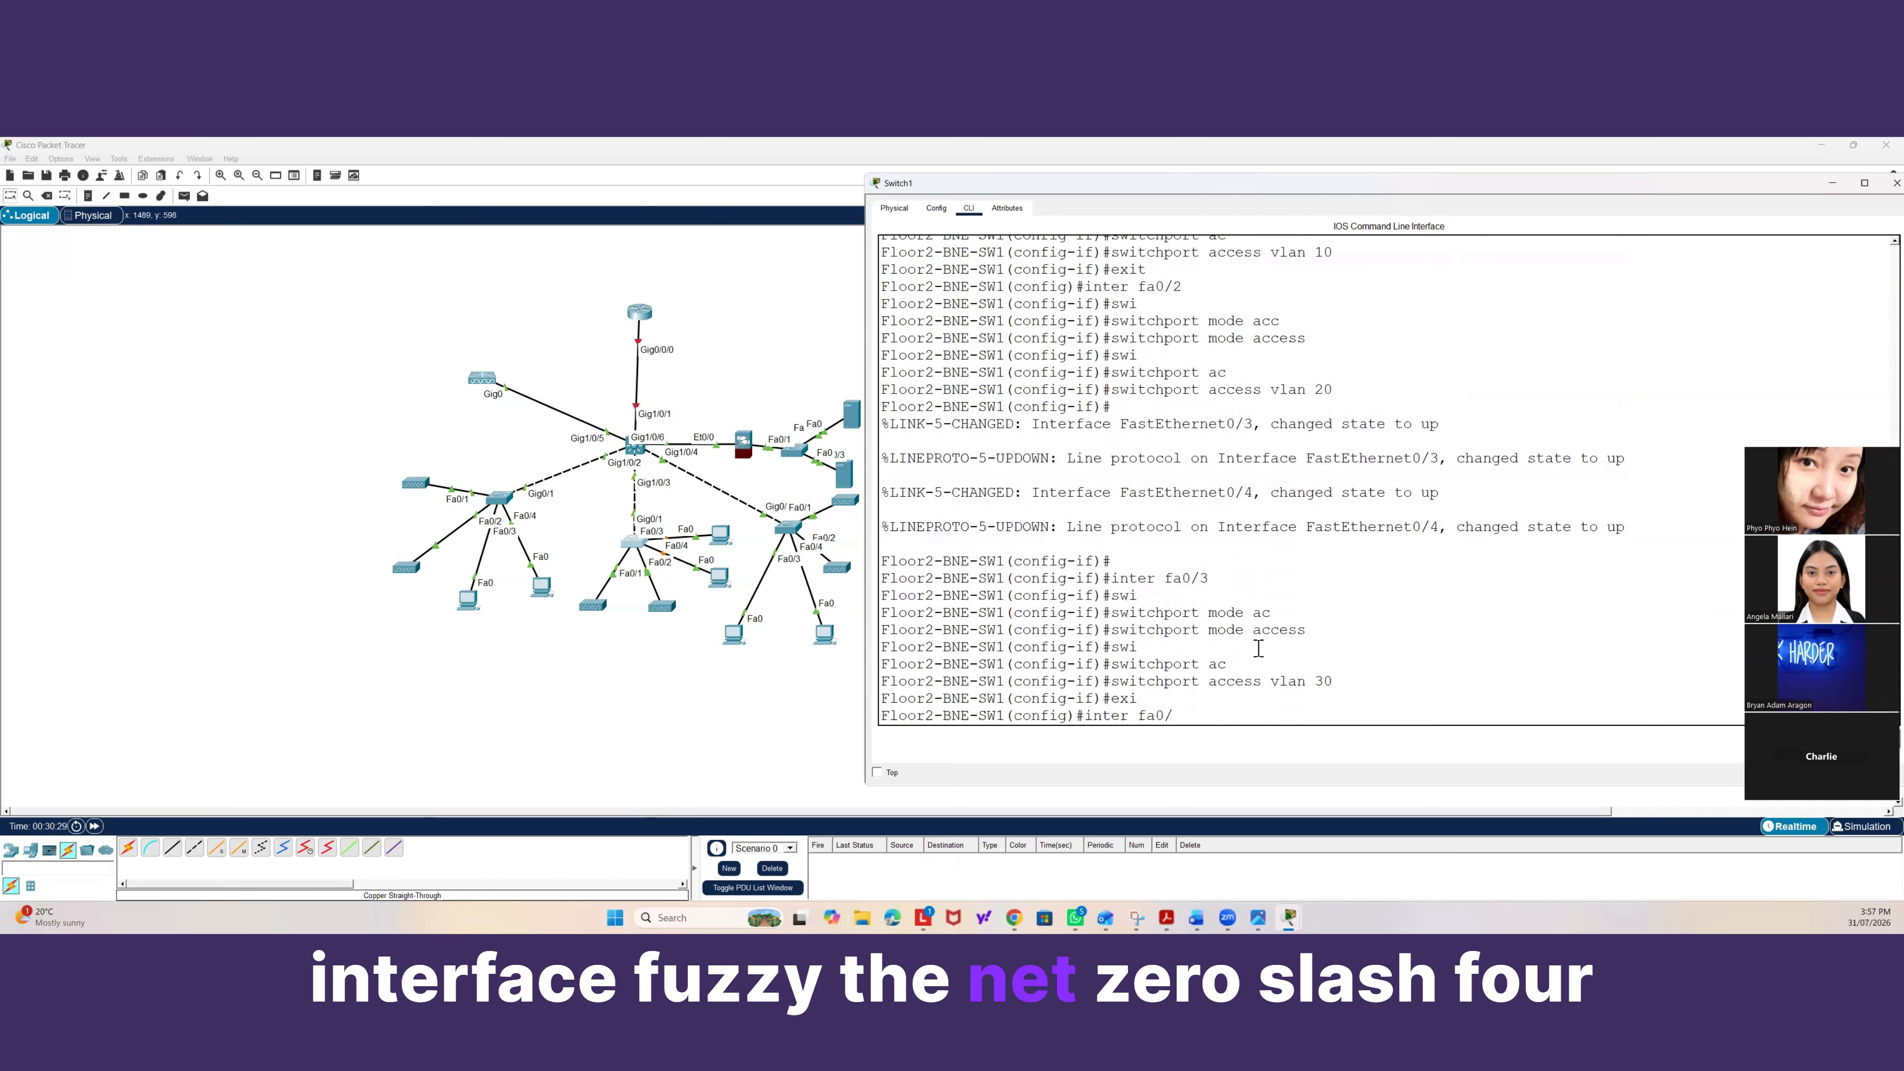
text(4)
key(Return)
text(sw)
key(Tab)
text(m)
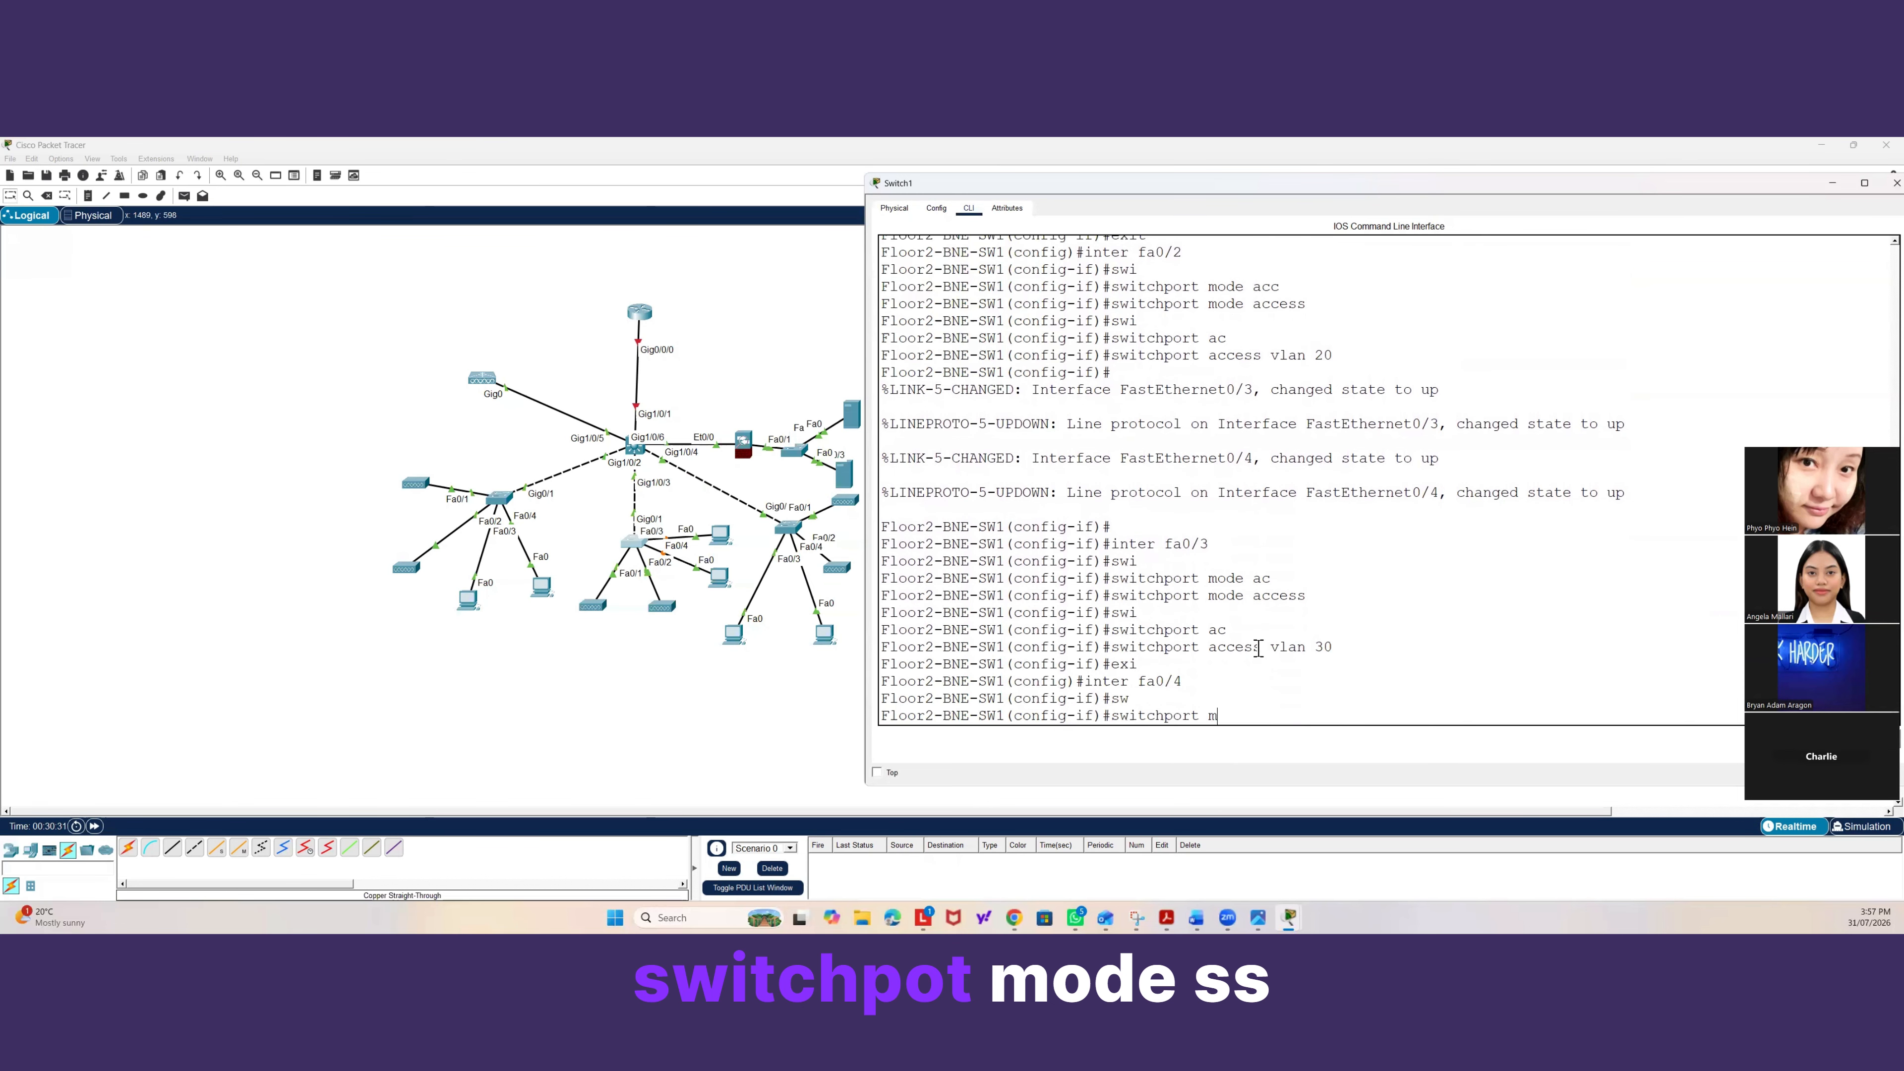
text(ode ac)
key(Tab)
key(Return)
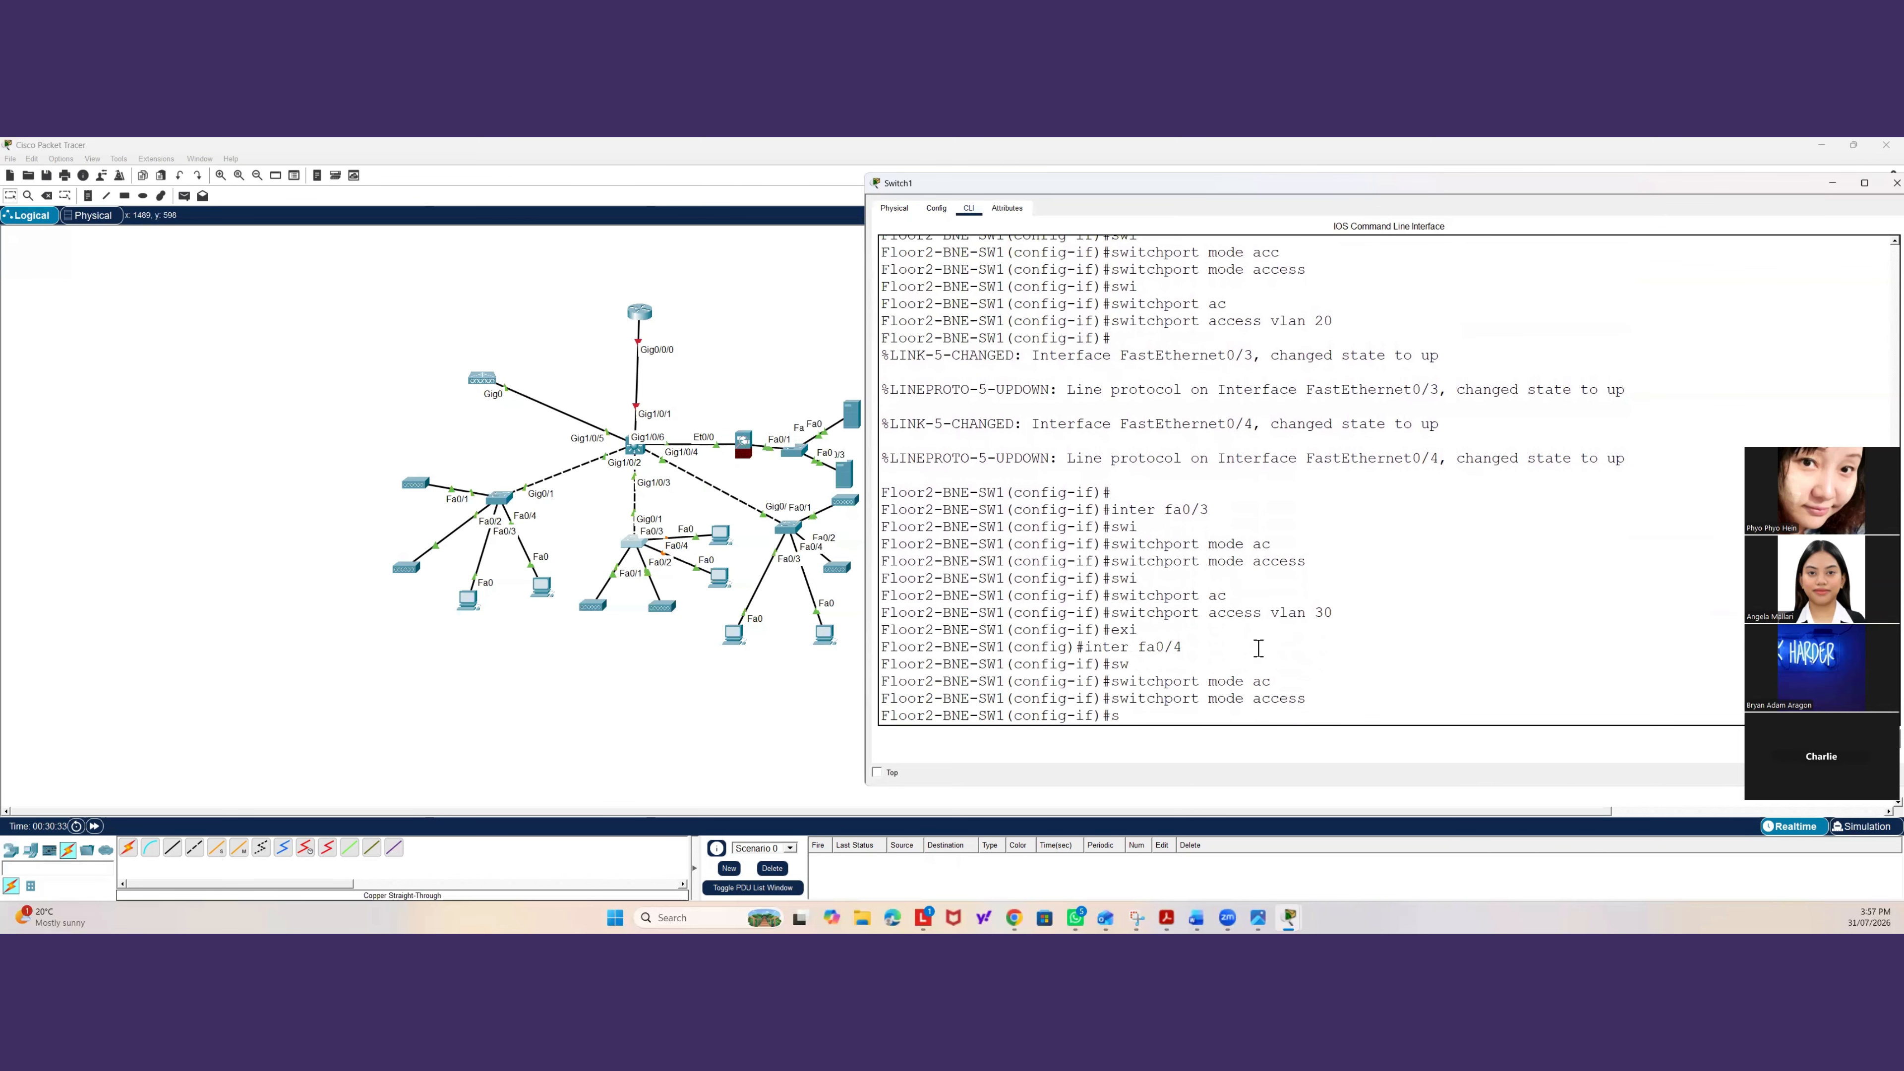
text(swi)
key(Tab)
text(acv)
key(BackSpace)
key(Tab)
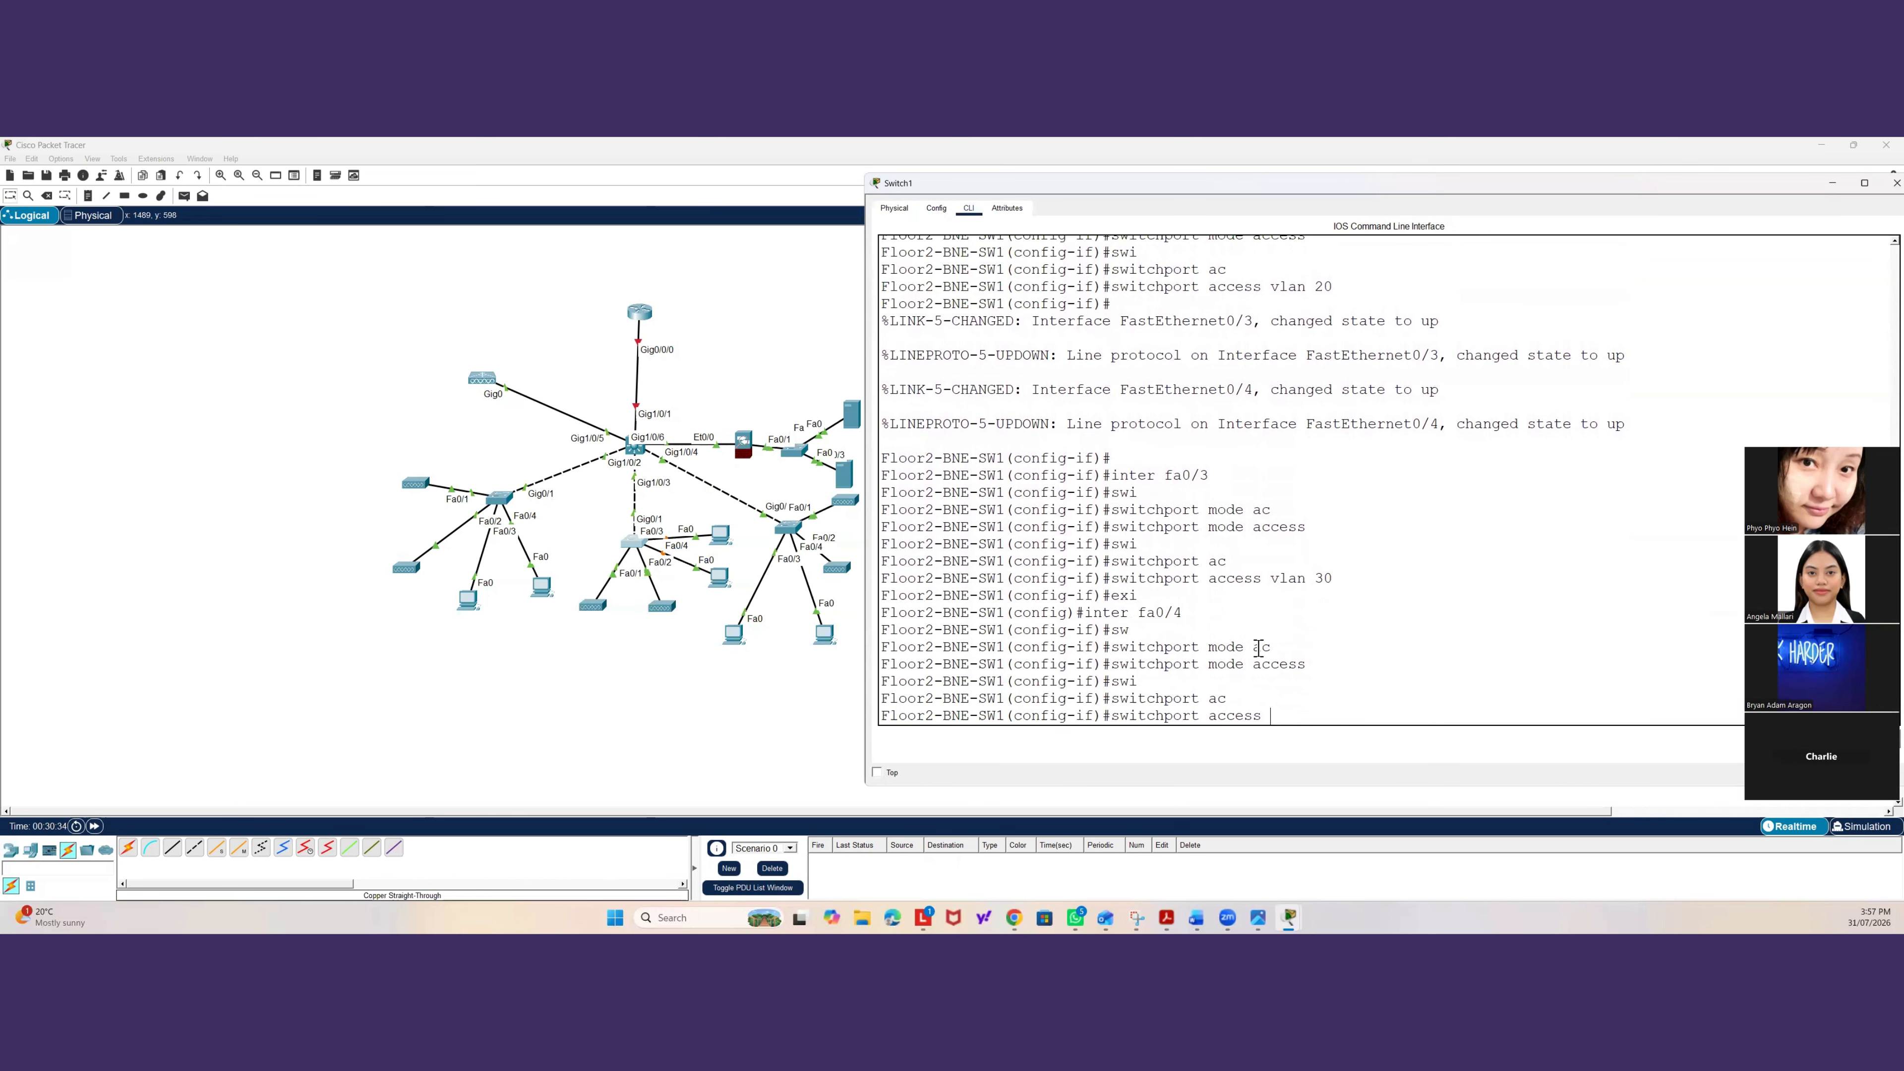
text(vl)
key(Tab)
text(1)
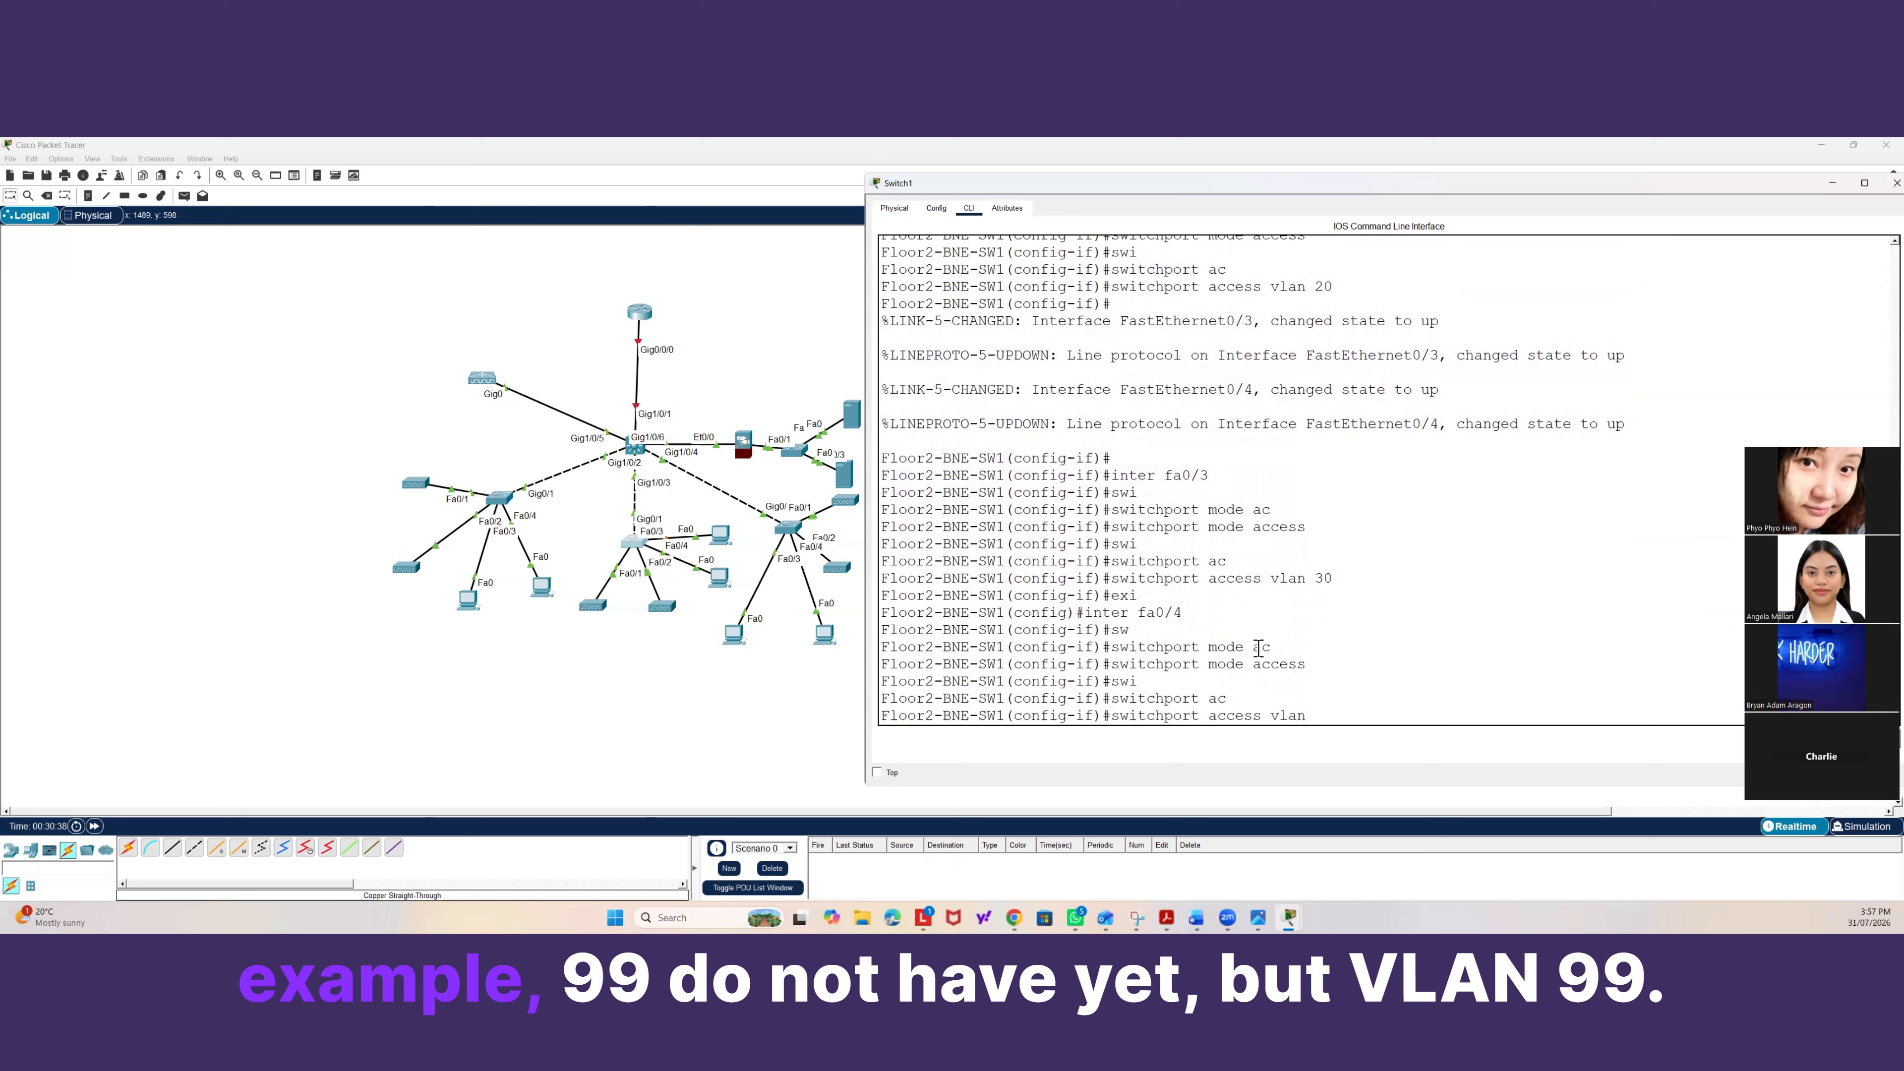
text(99)
key(Return)
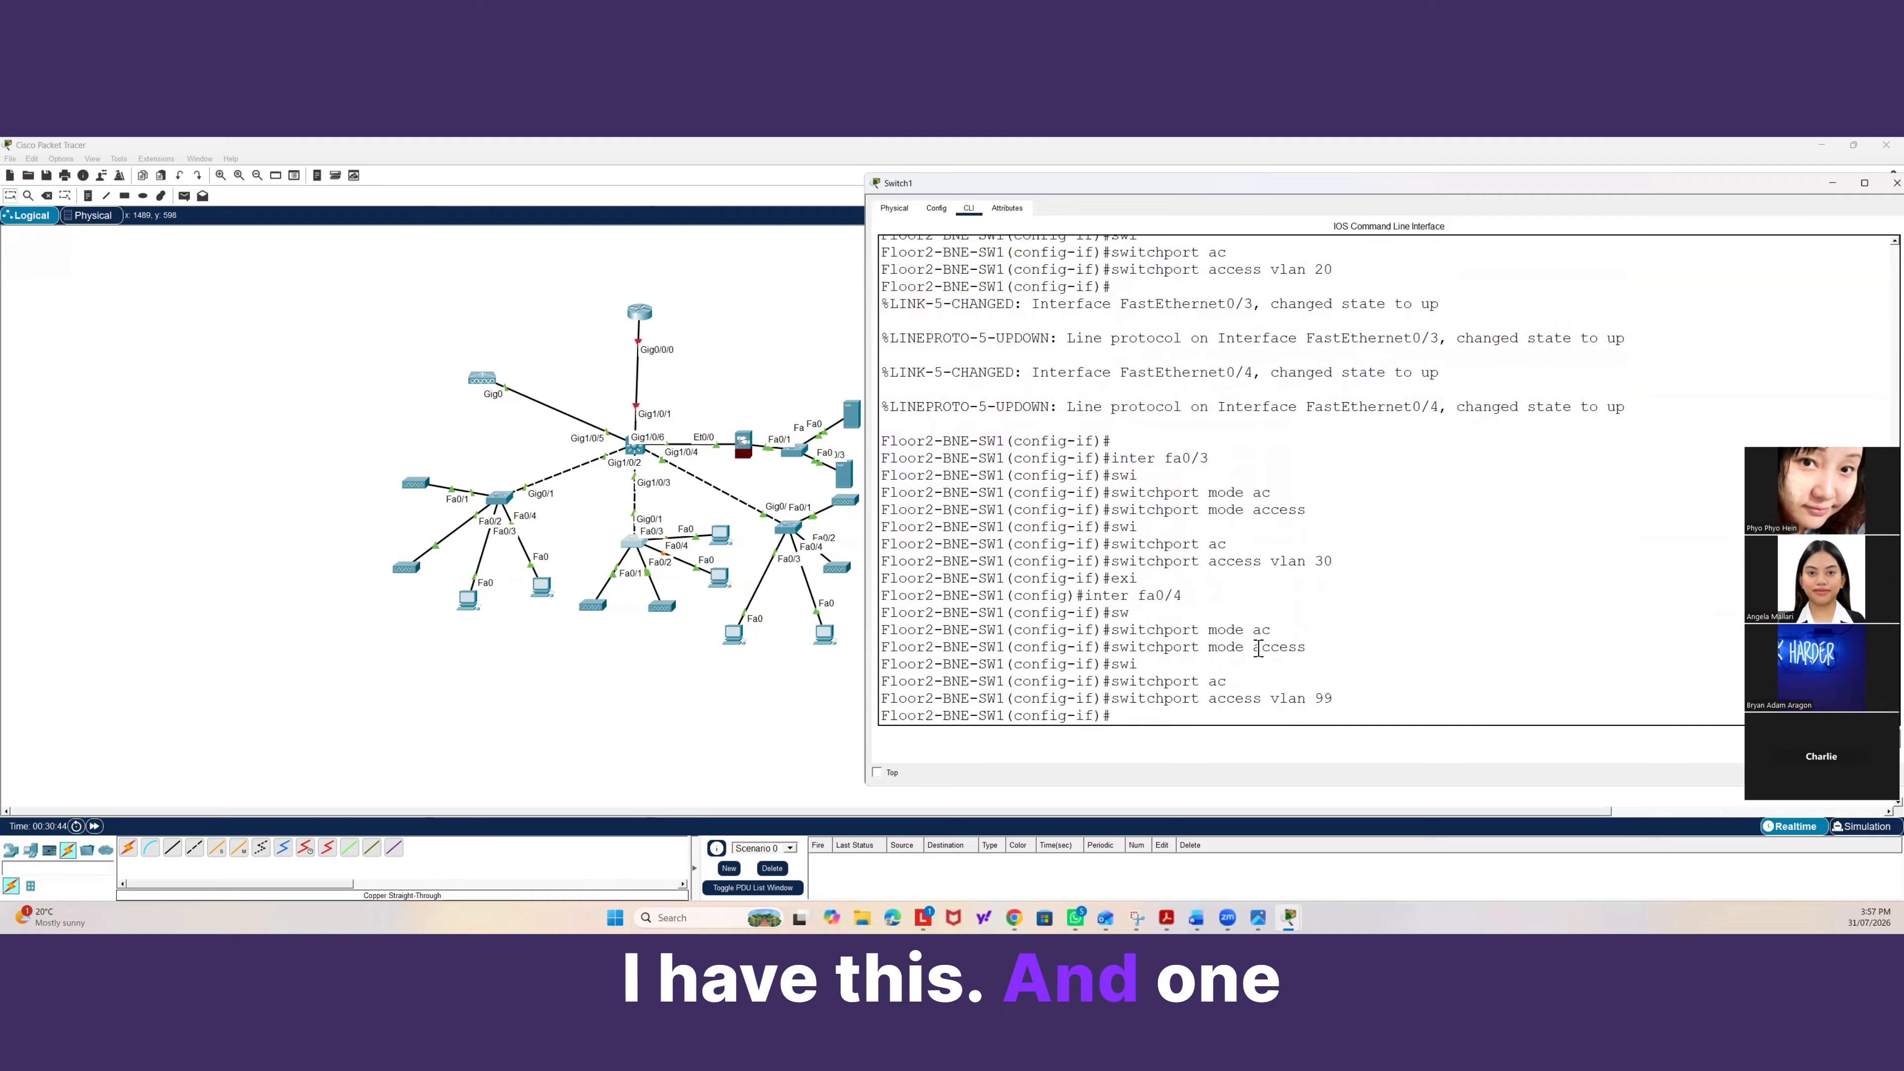
text(exit)
key(Return)
Give Floor2-BNE-SW1's VLAN 99 interface the IP address 192.168.99.20 with mask 255.255.255.0.
text(int)
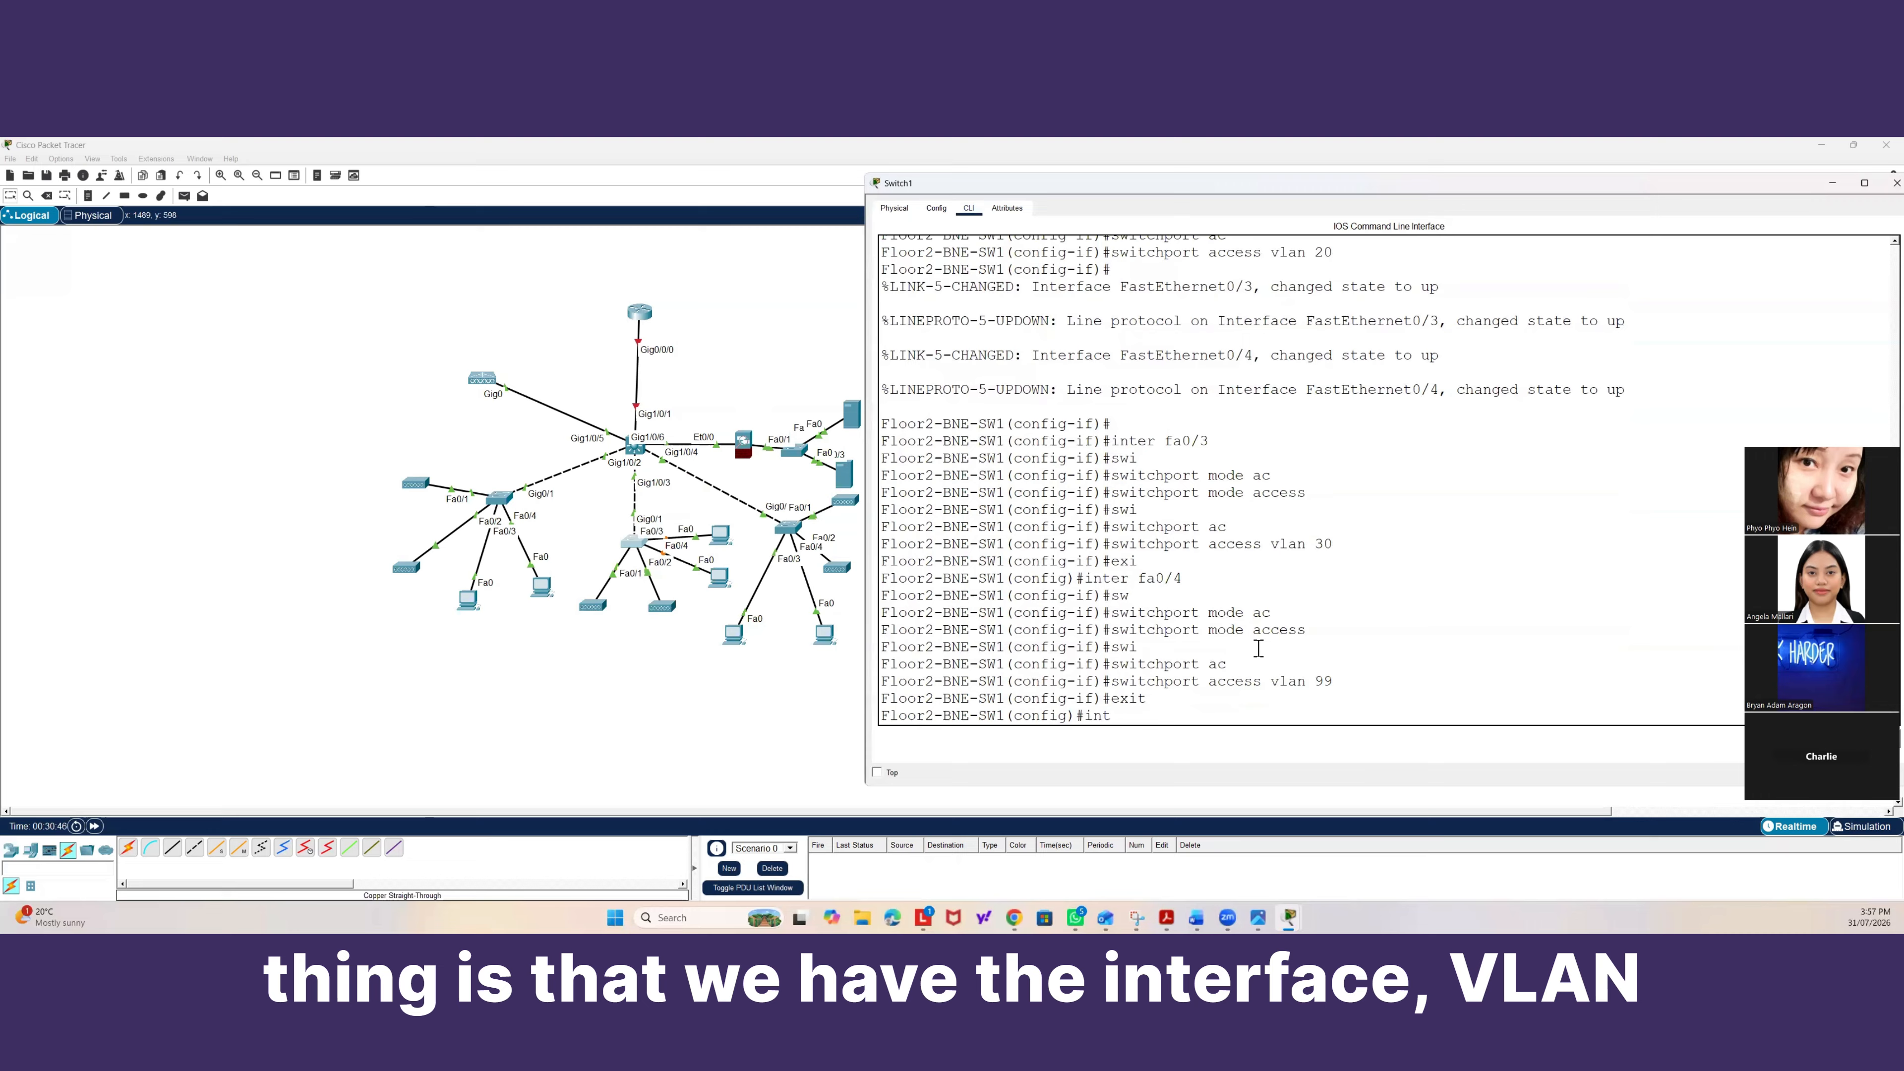
text(er vlan 99)
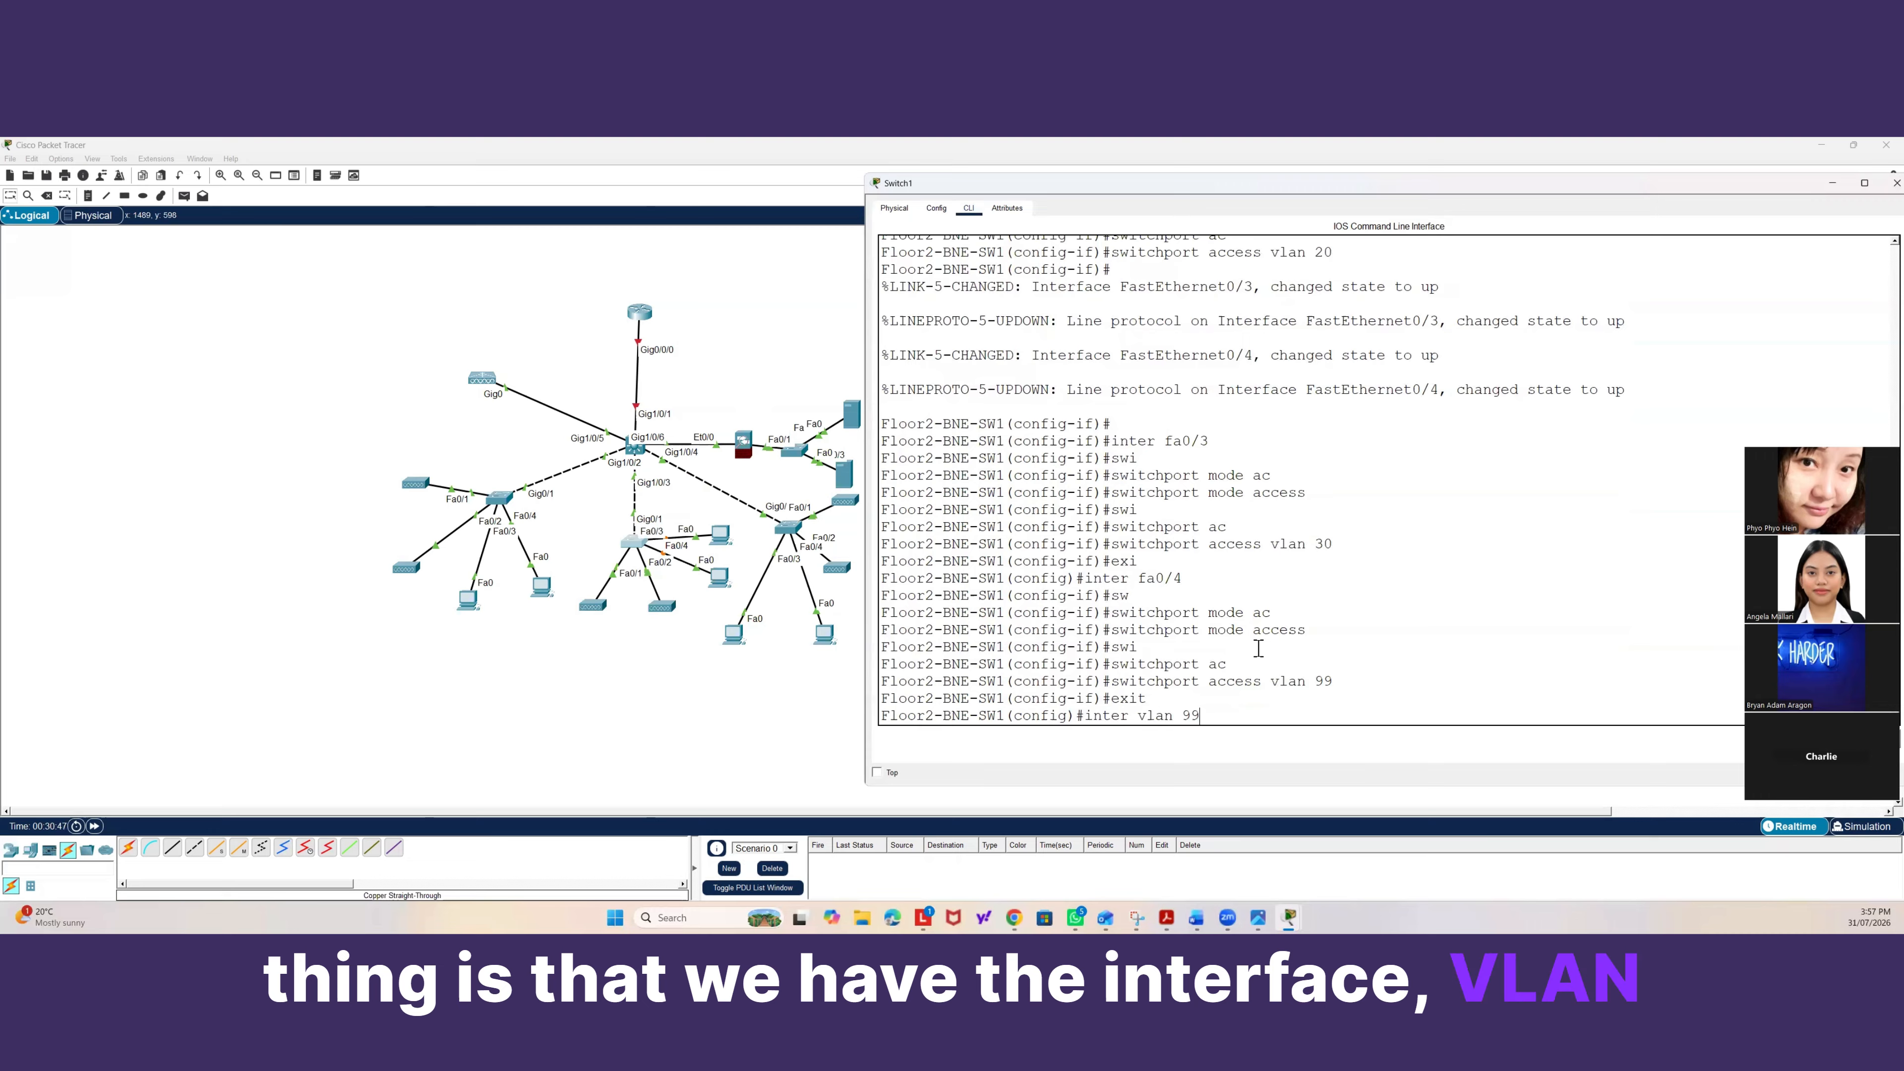
key(Return)
text(ip address)
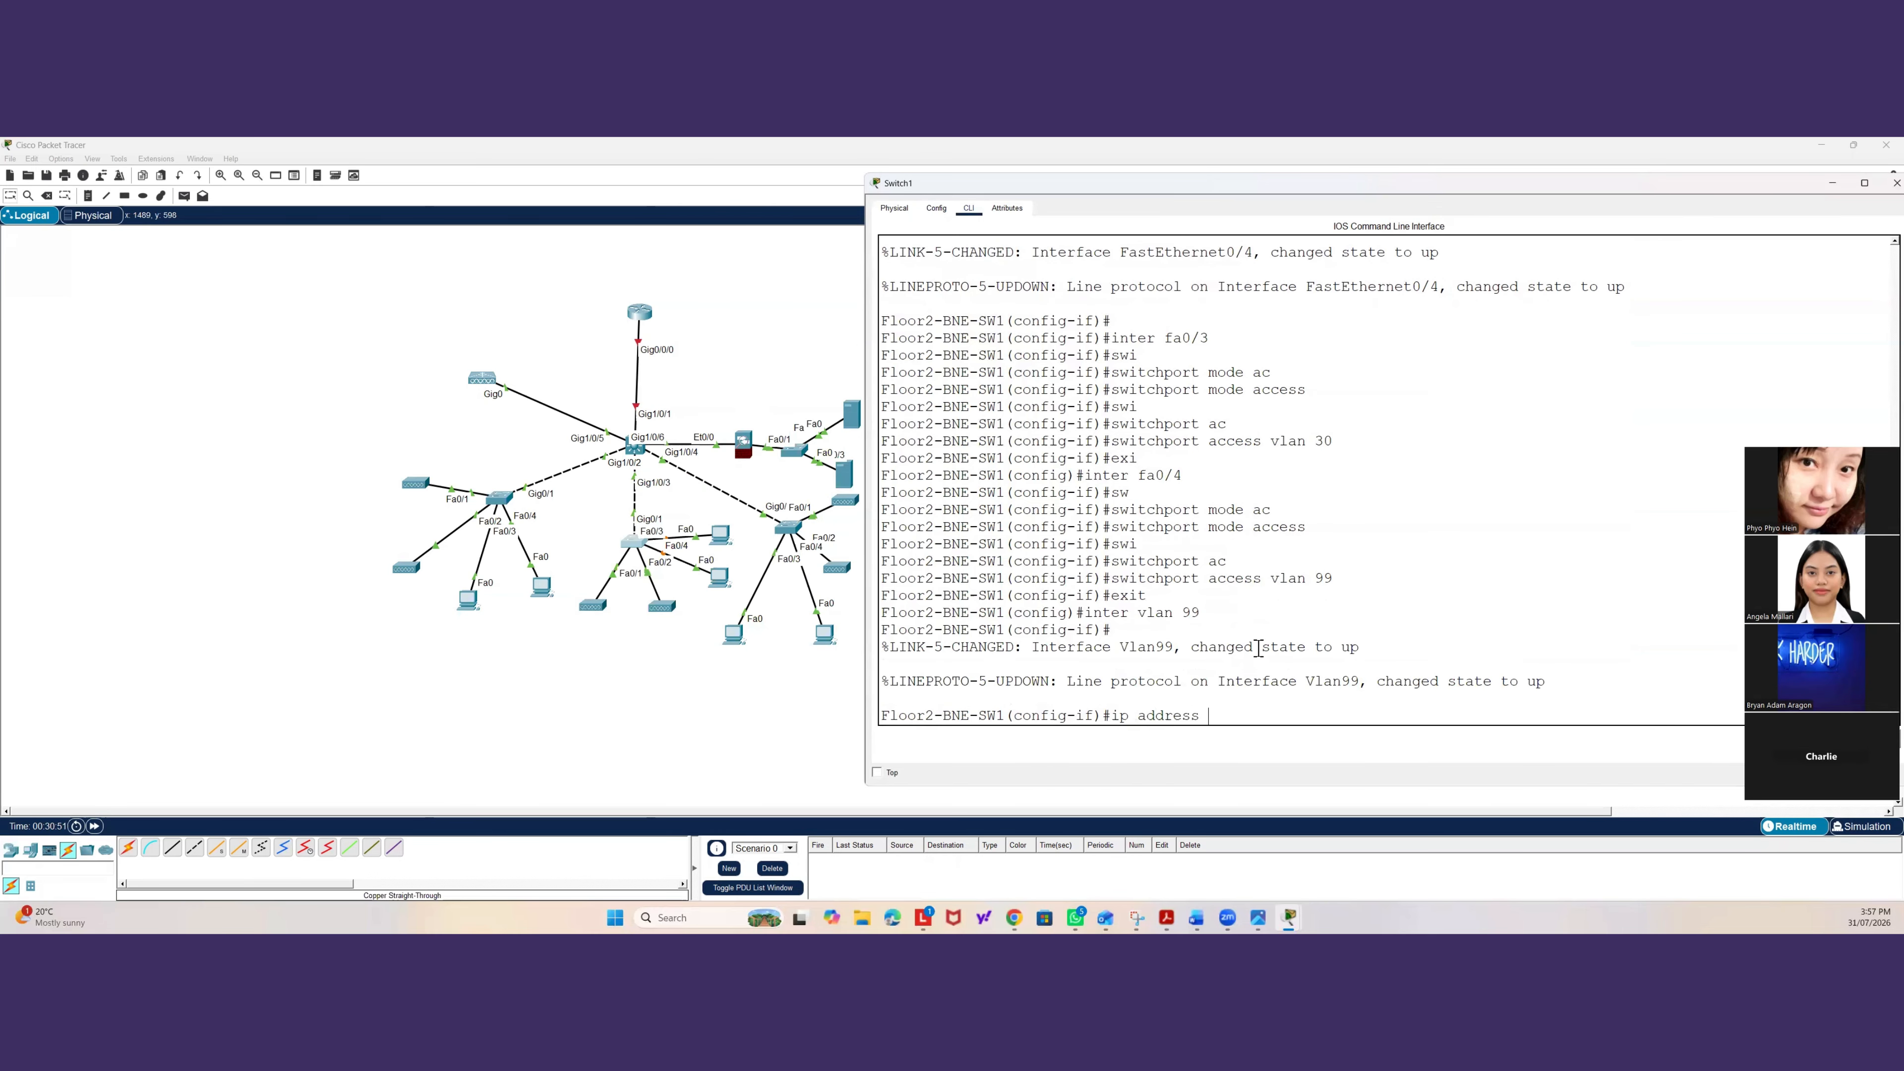
text( 192.168)
text(.99.2)
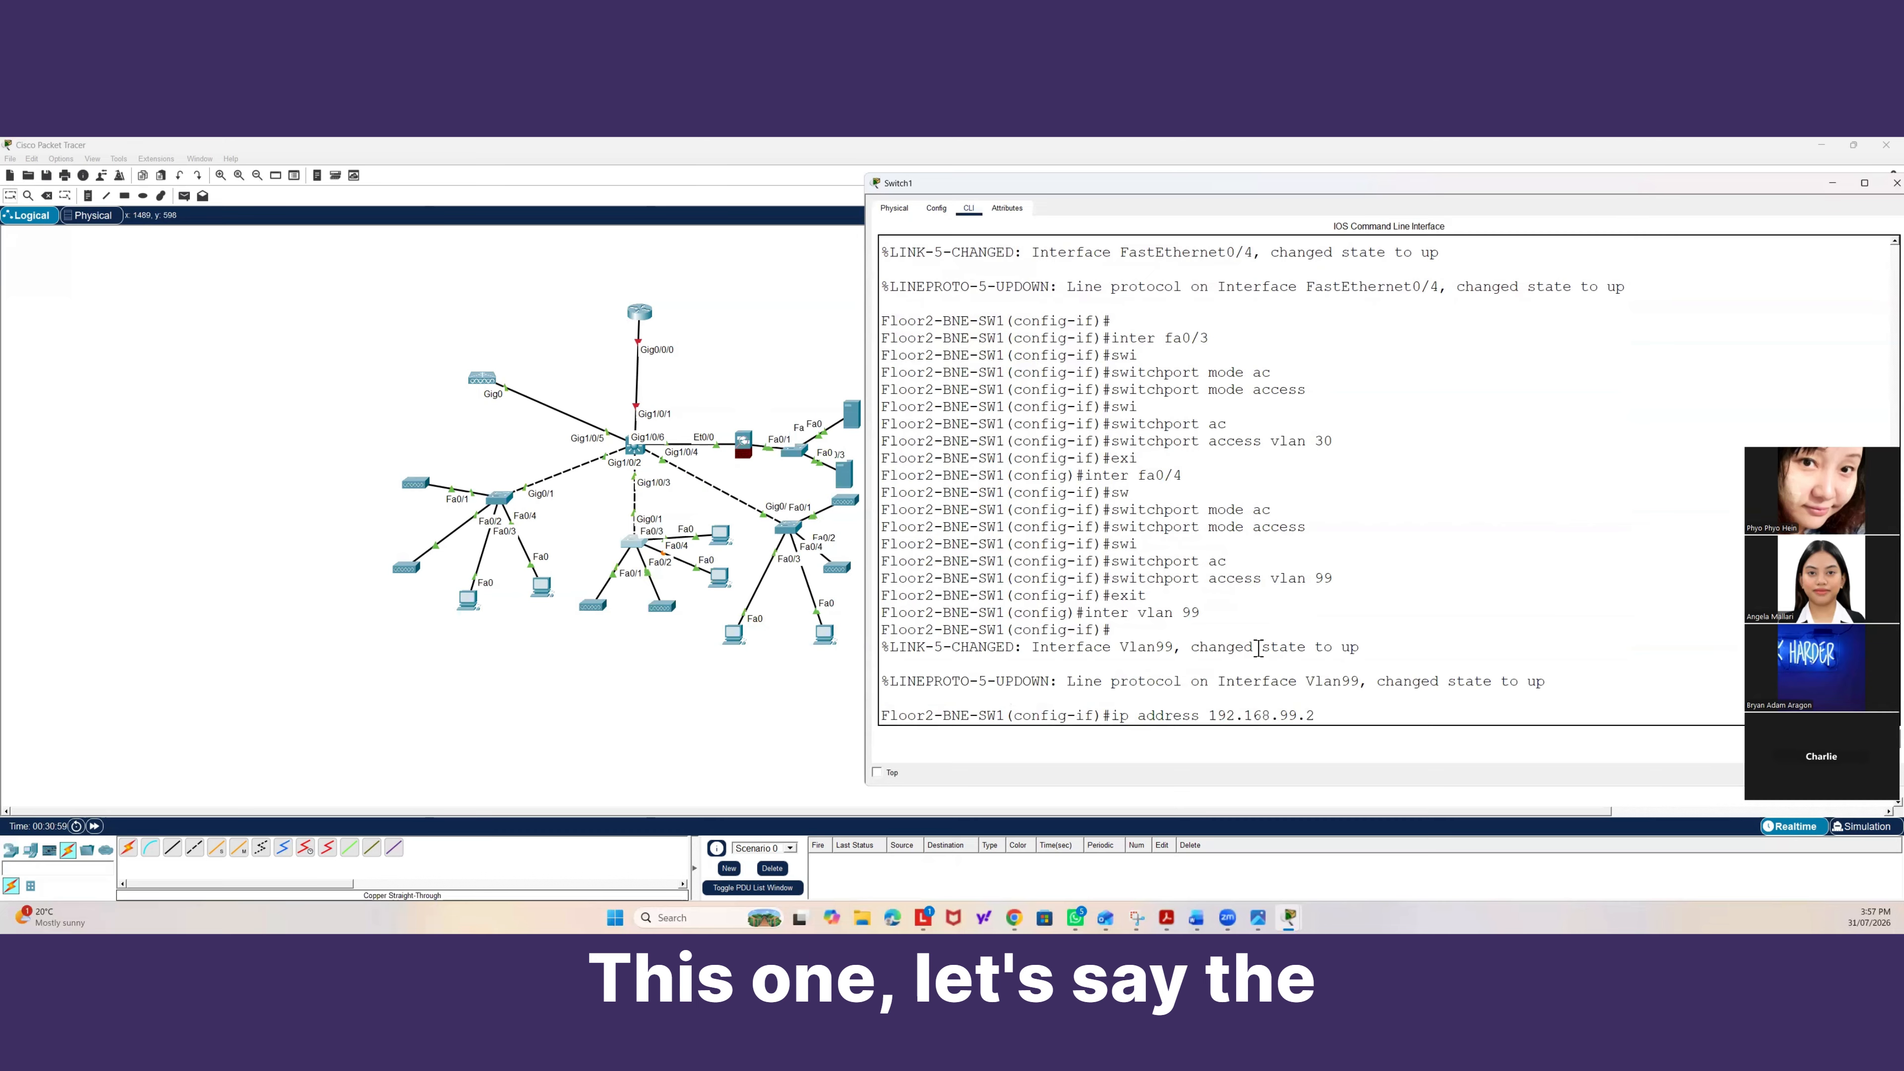
text(20)
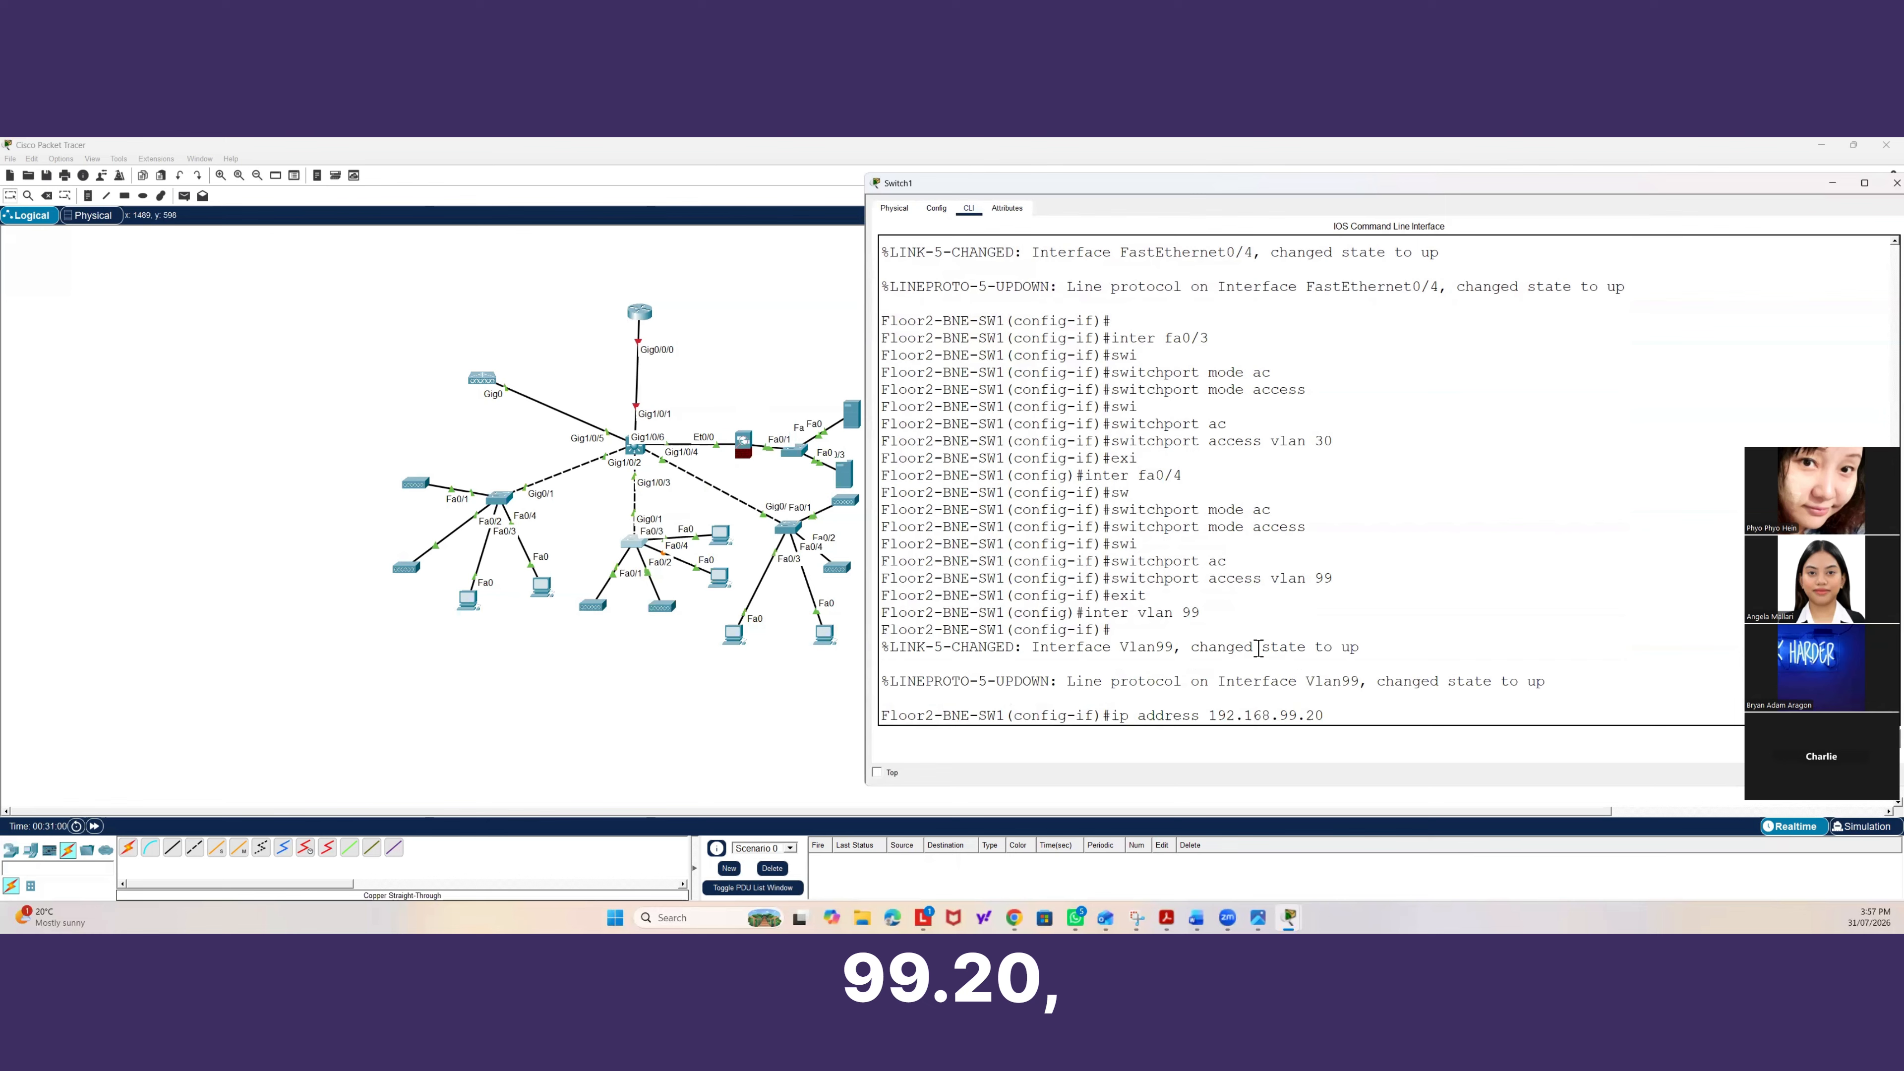
text( 255.255.2)
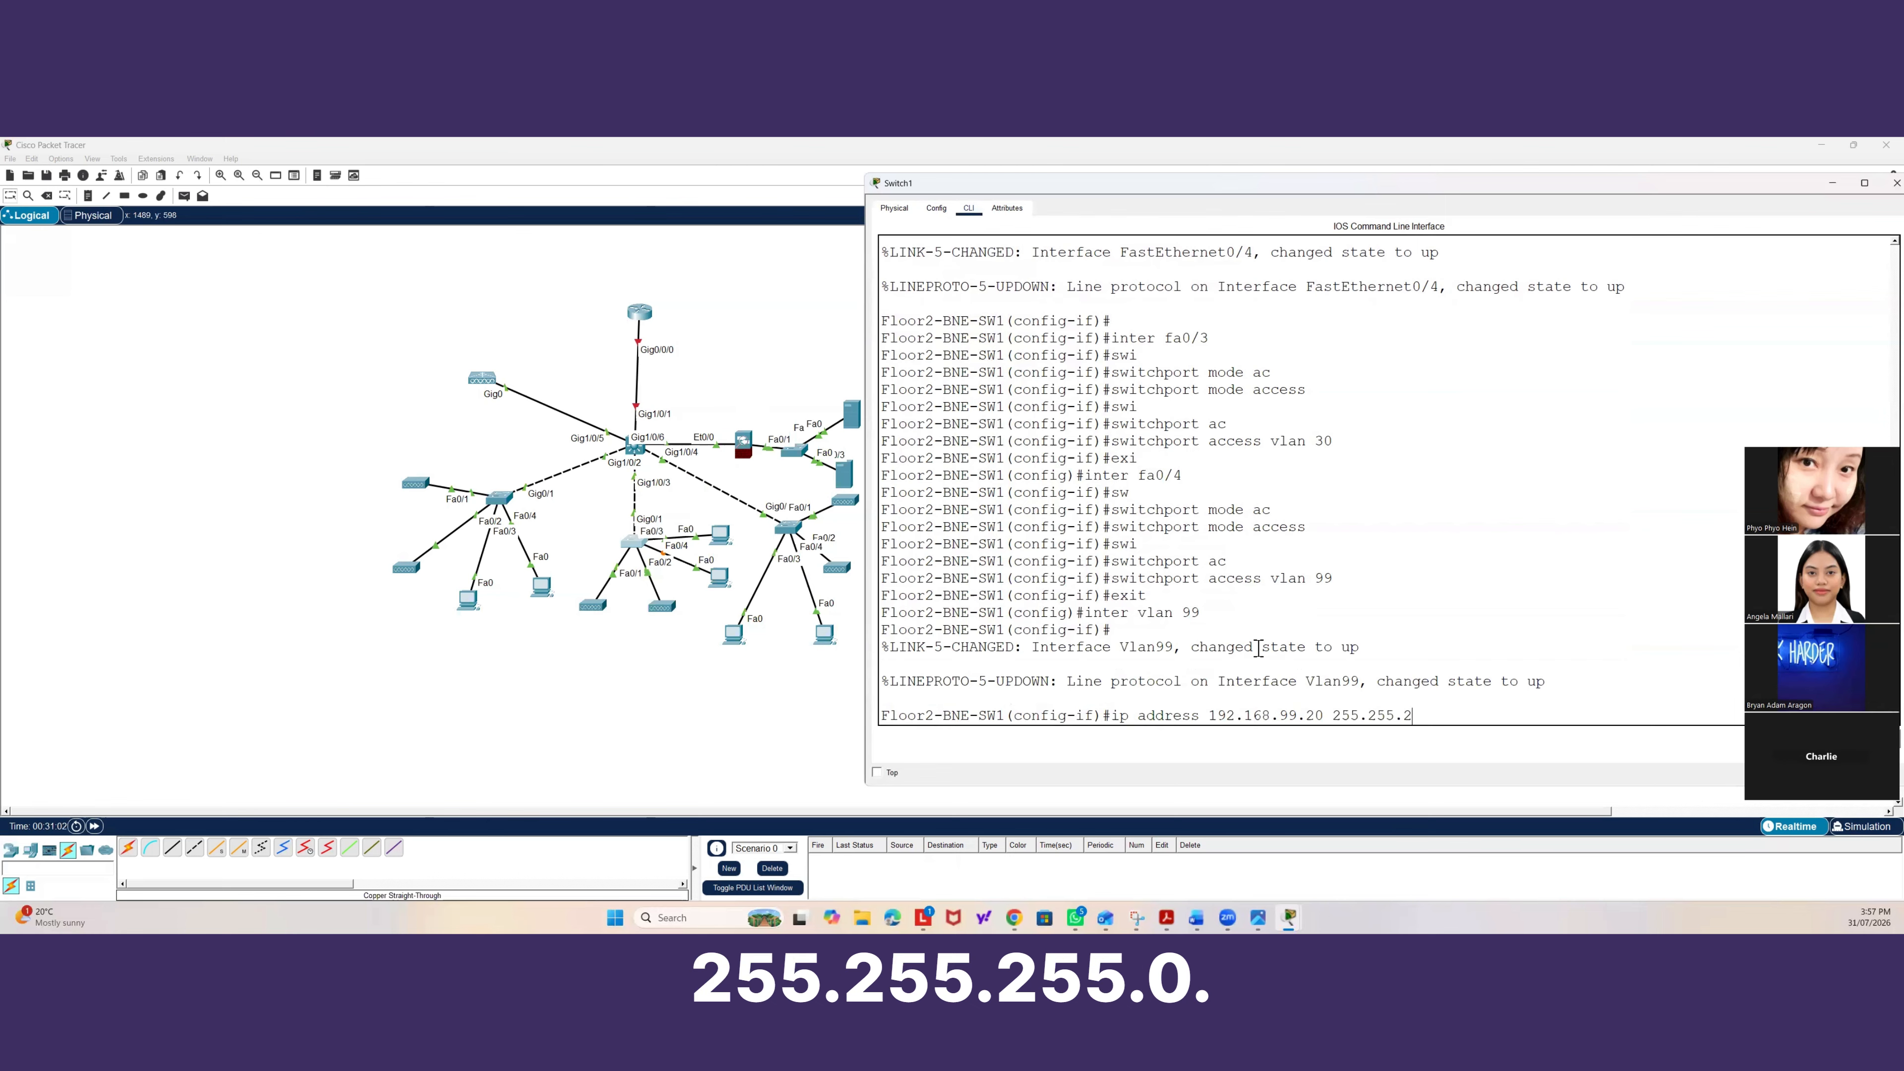
text(55.0)
key(Return)
text(ex)
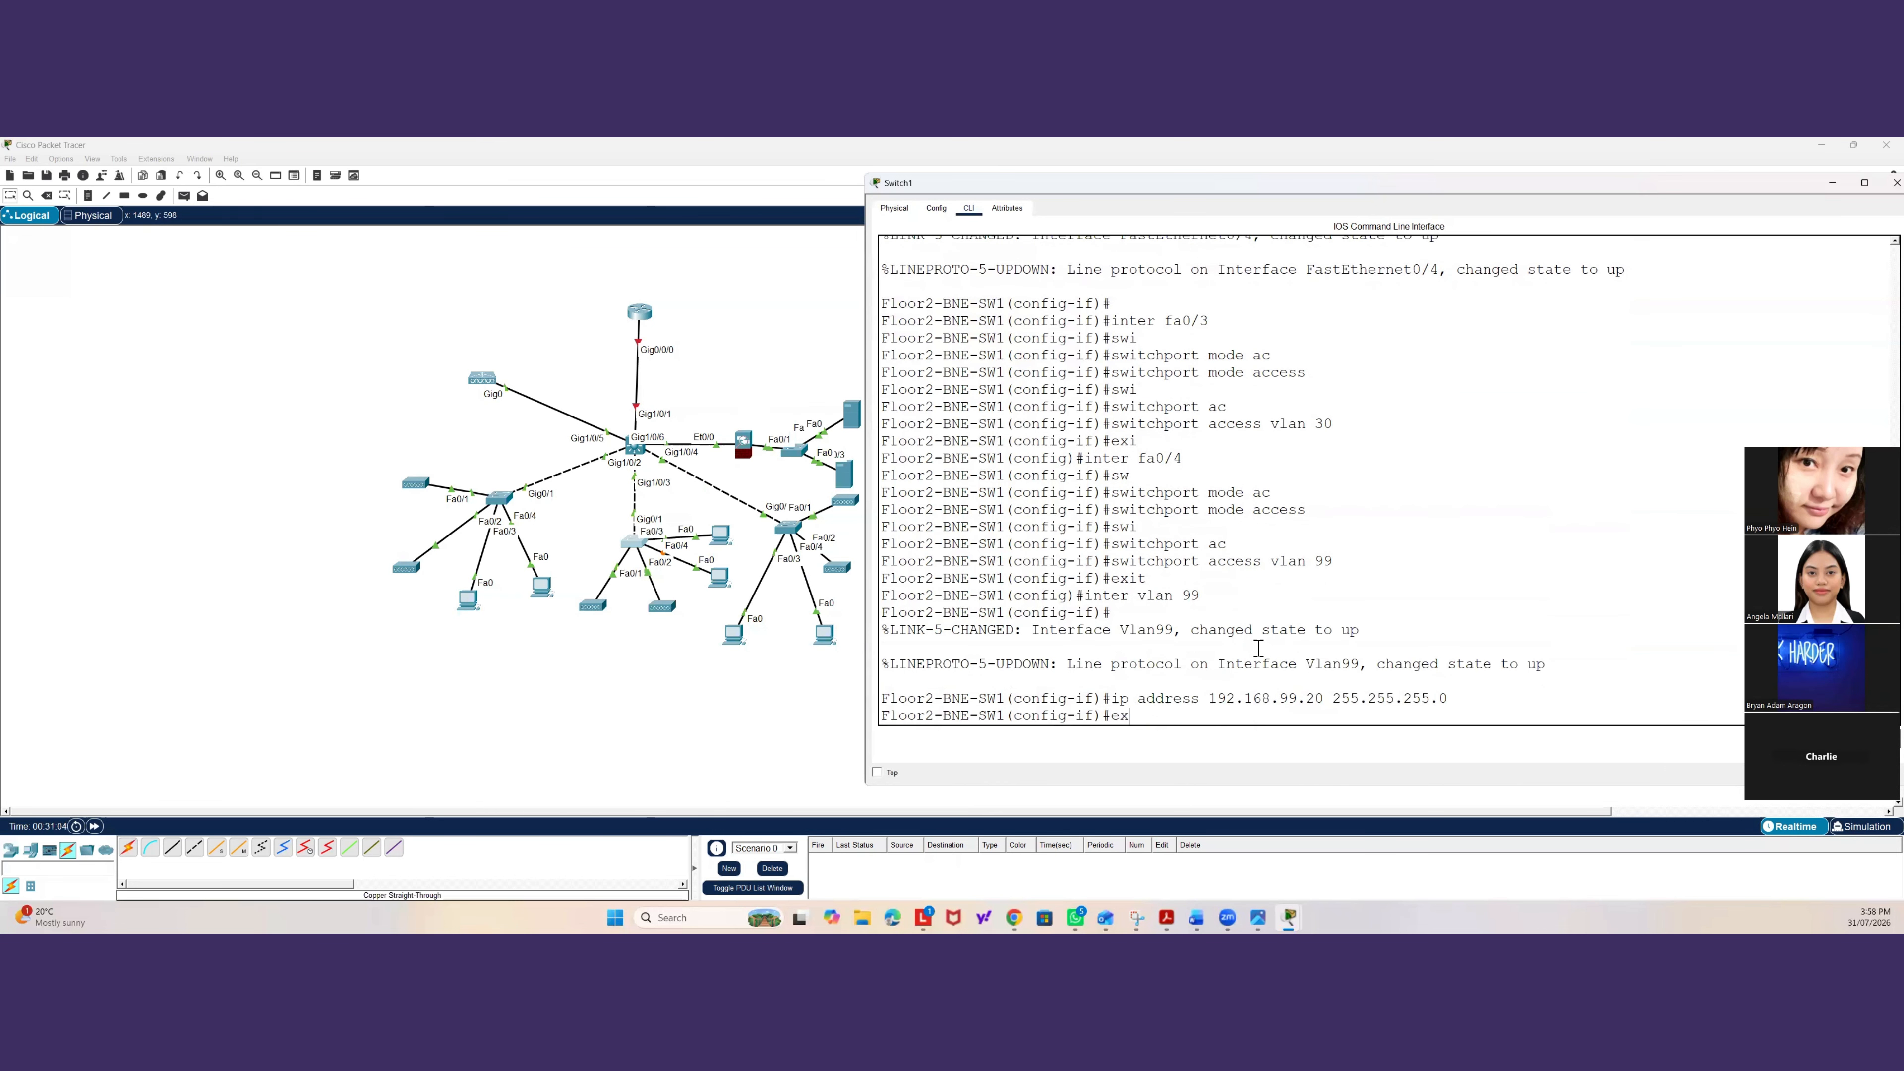
text(it)
On Floor1-BNE-SW1, enter configuration mode and set the VLAN 99 interface address to 192.168.99.20 255.255.255.0.
click(507, 509)
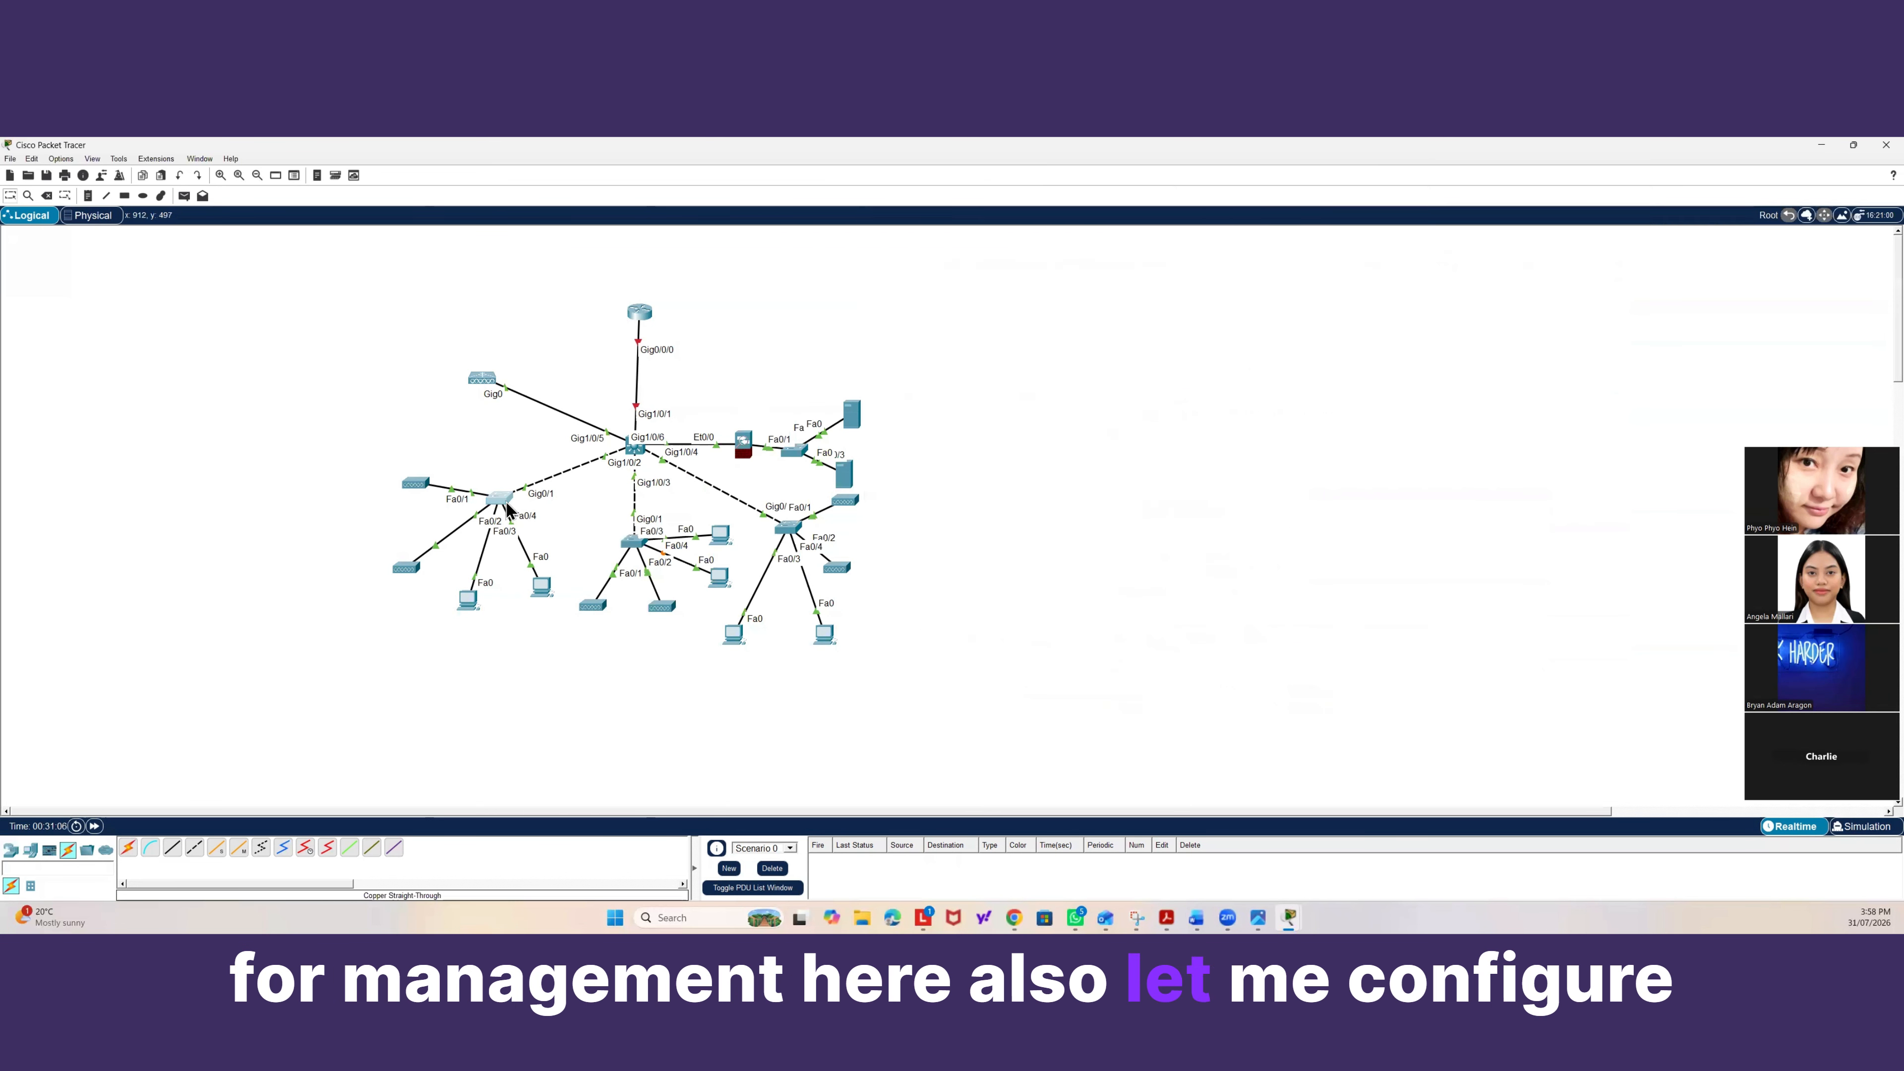
text(conf)
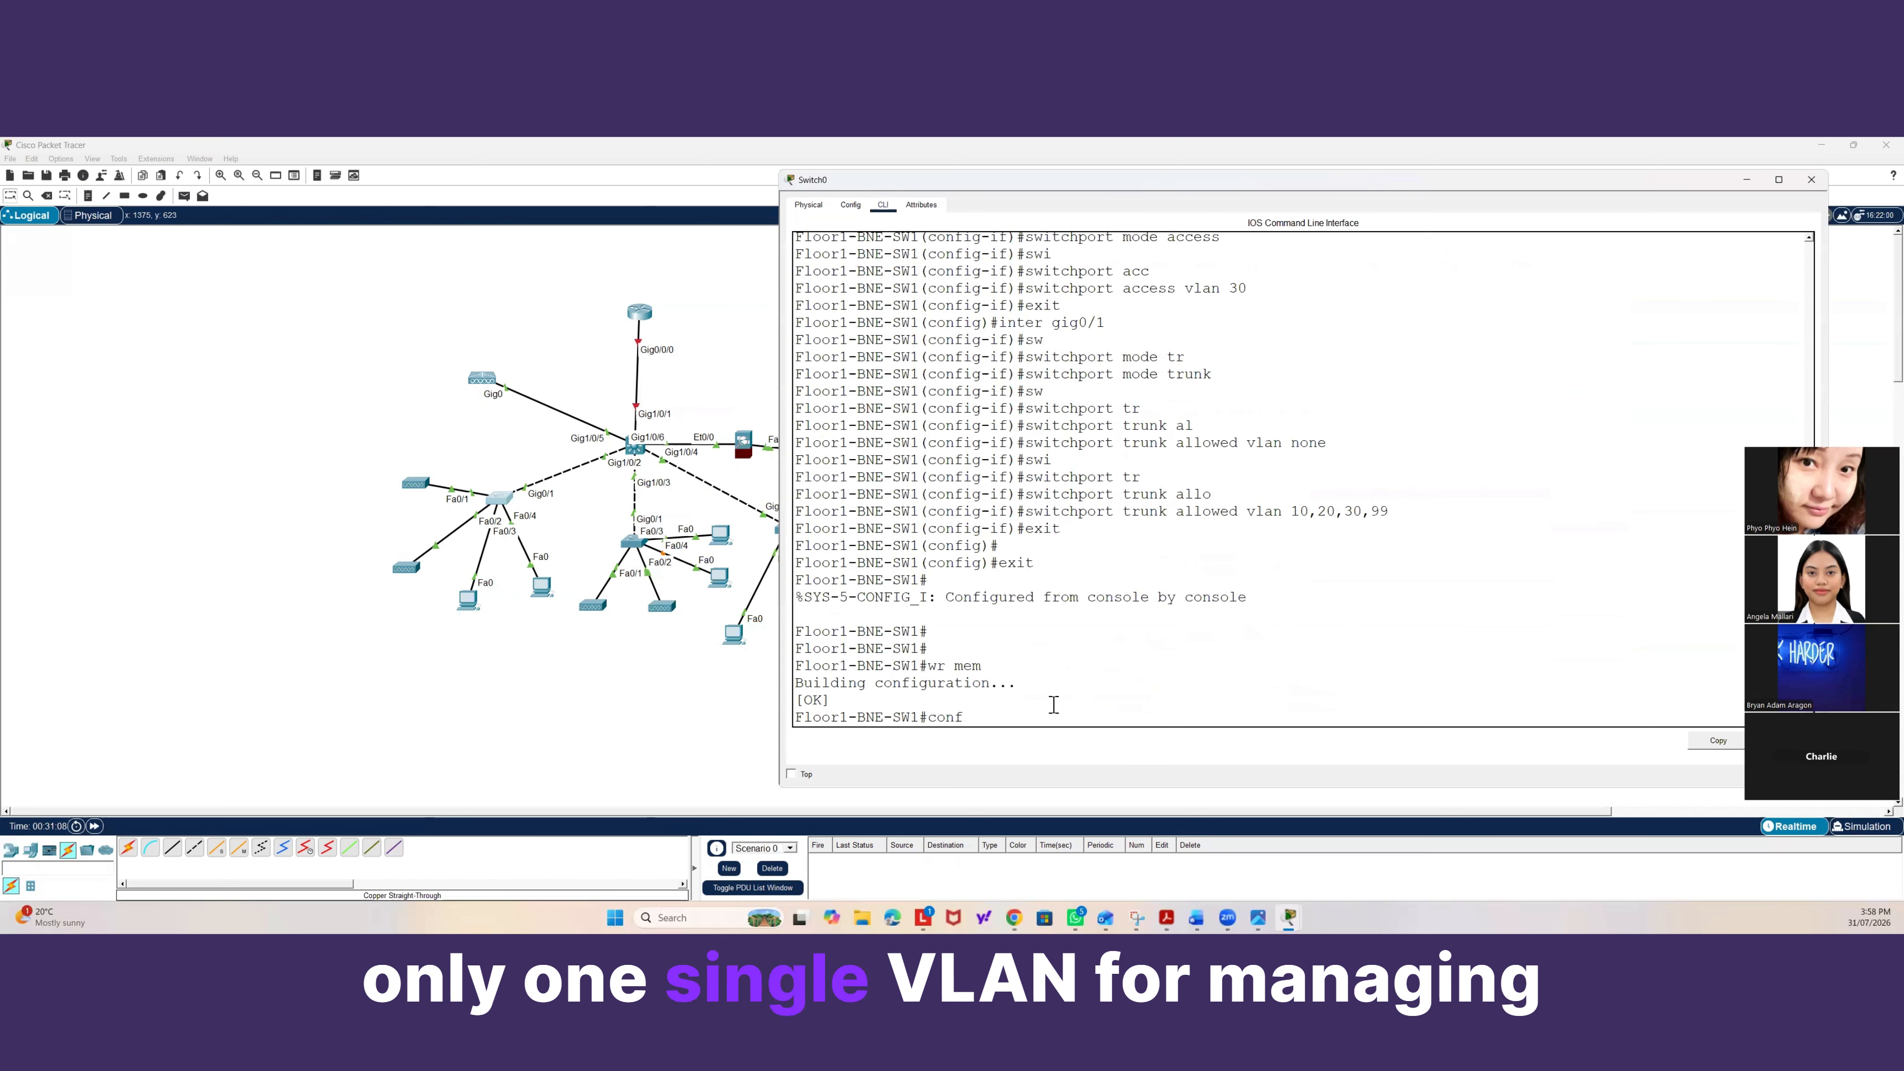
text( t)
key(Return)
text(inter)
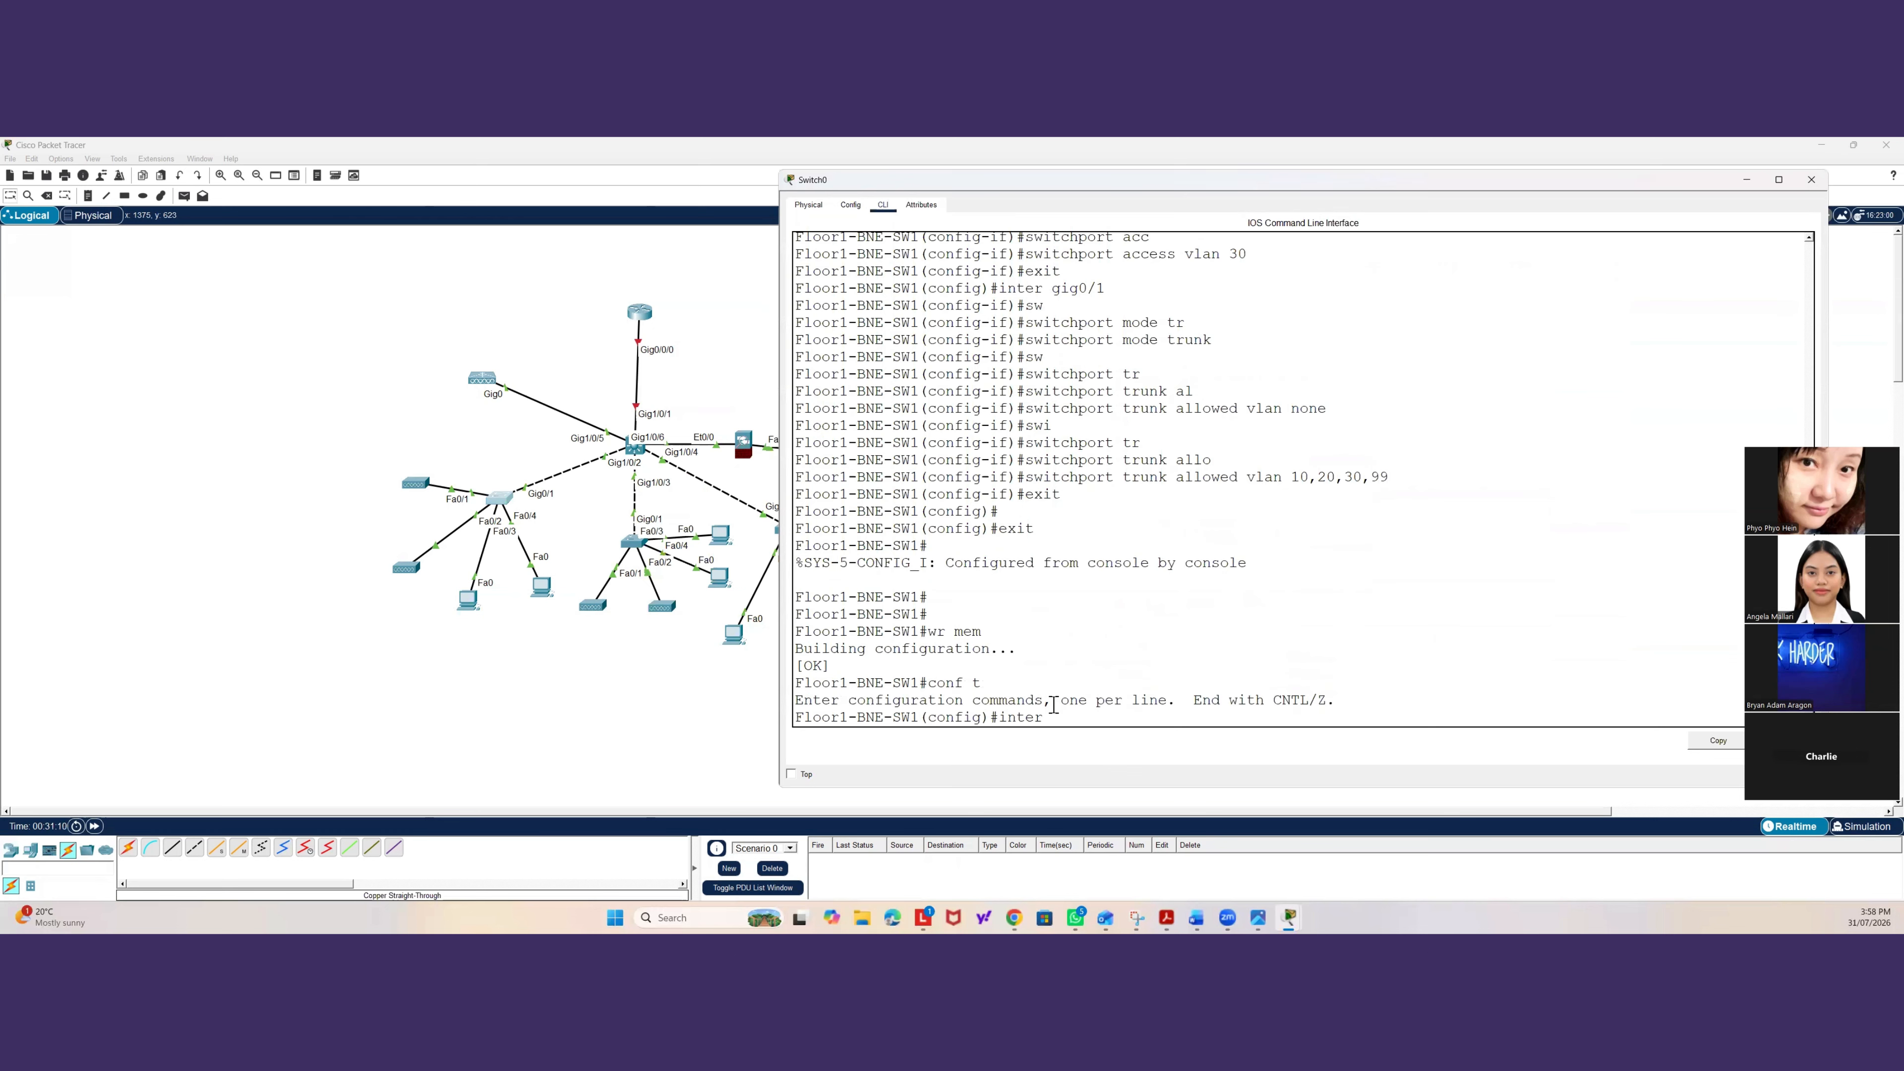
text( vlan)
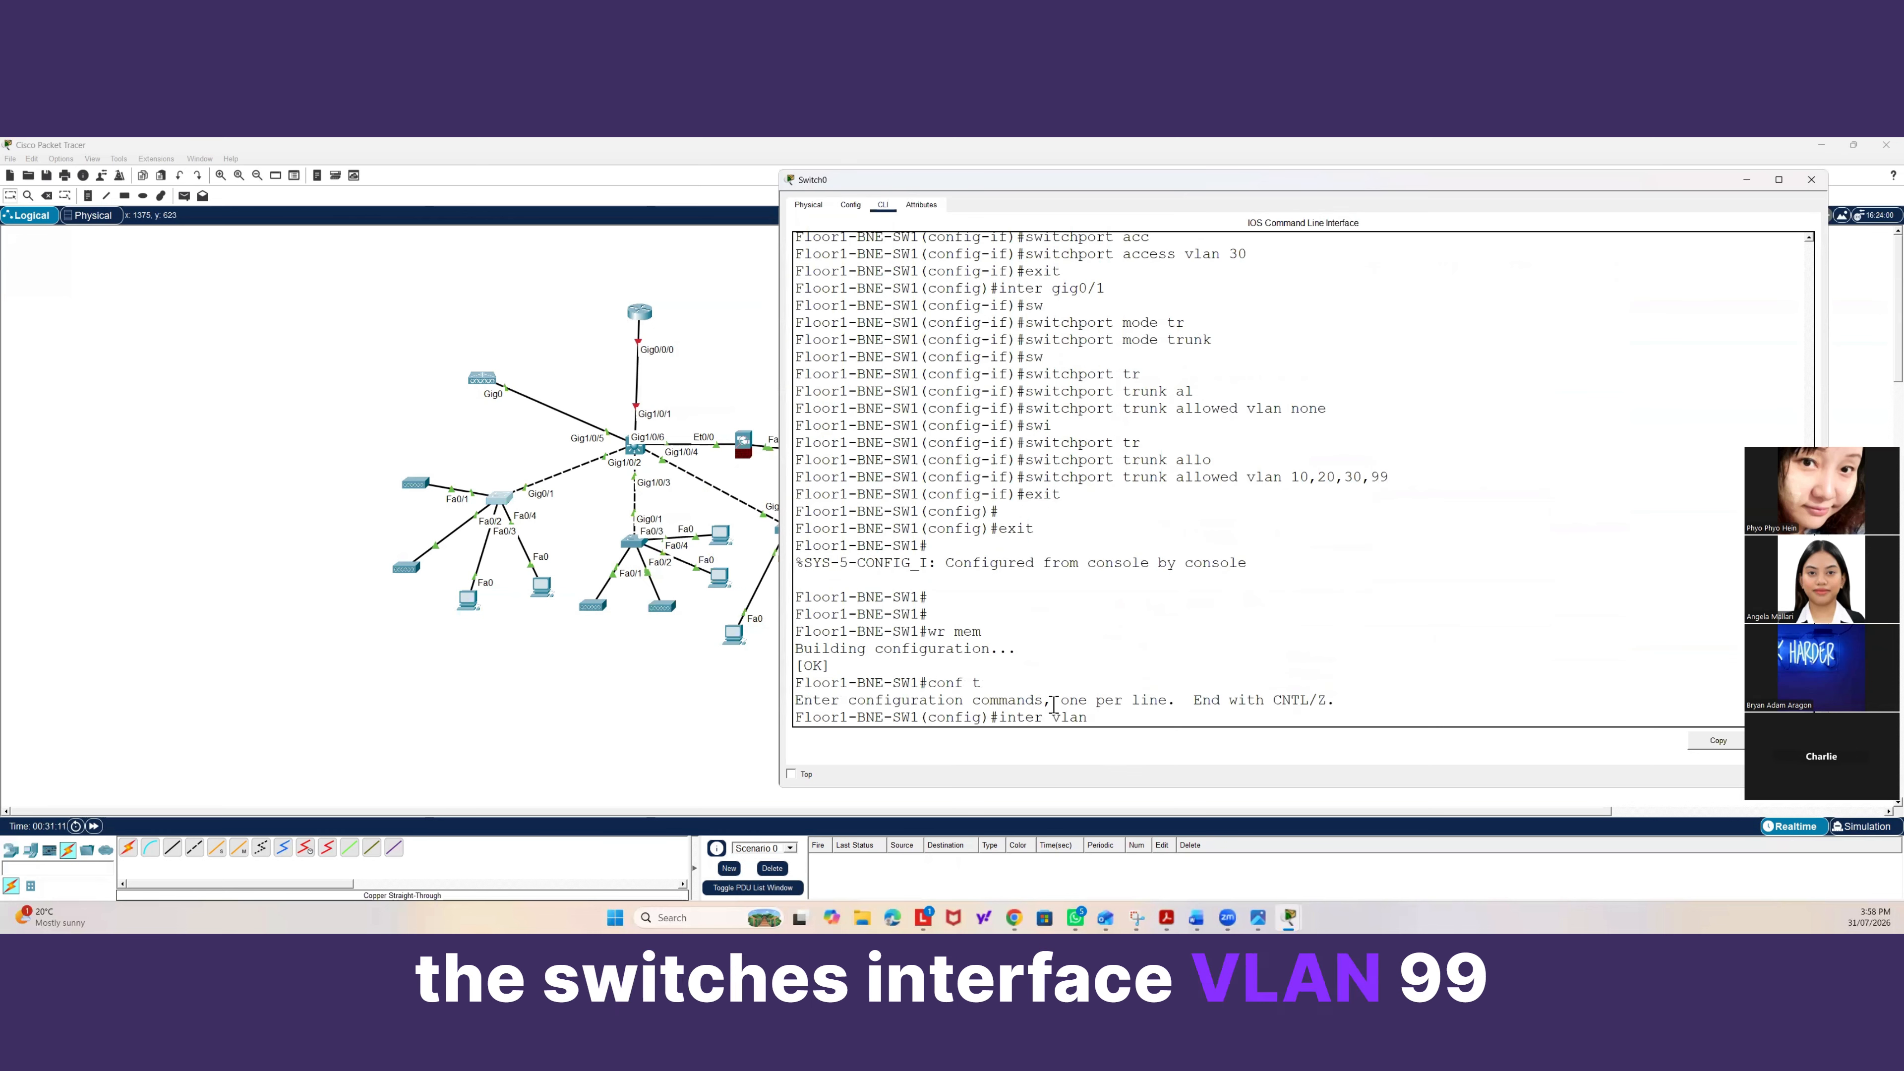
text( 99)
key(Return)
text(ip p)
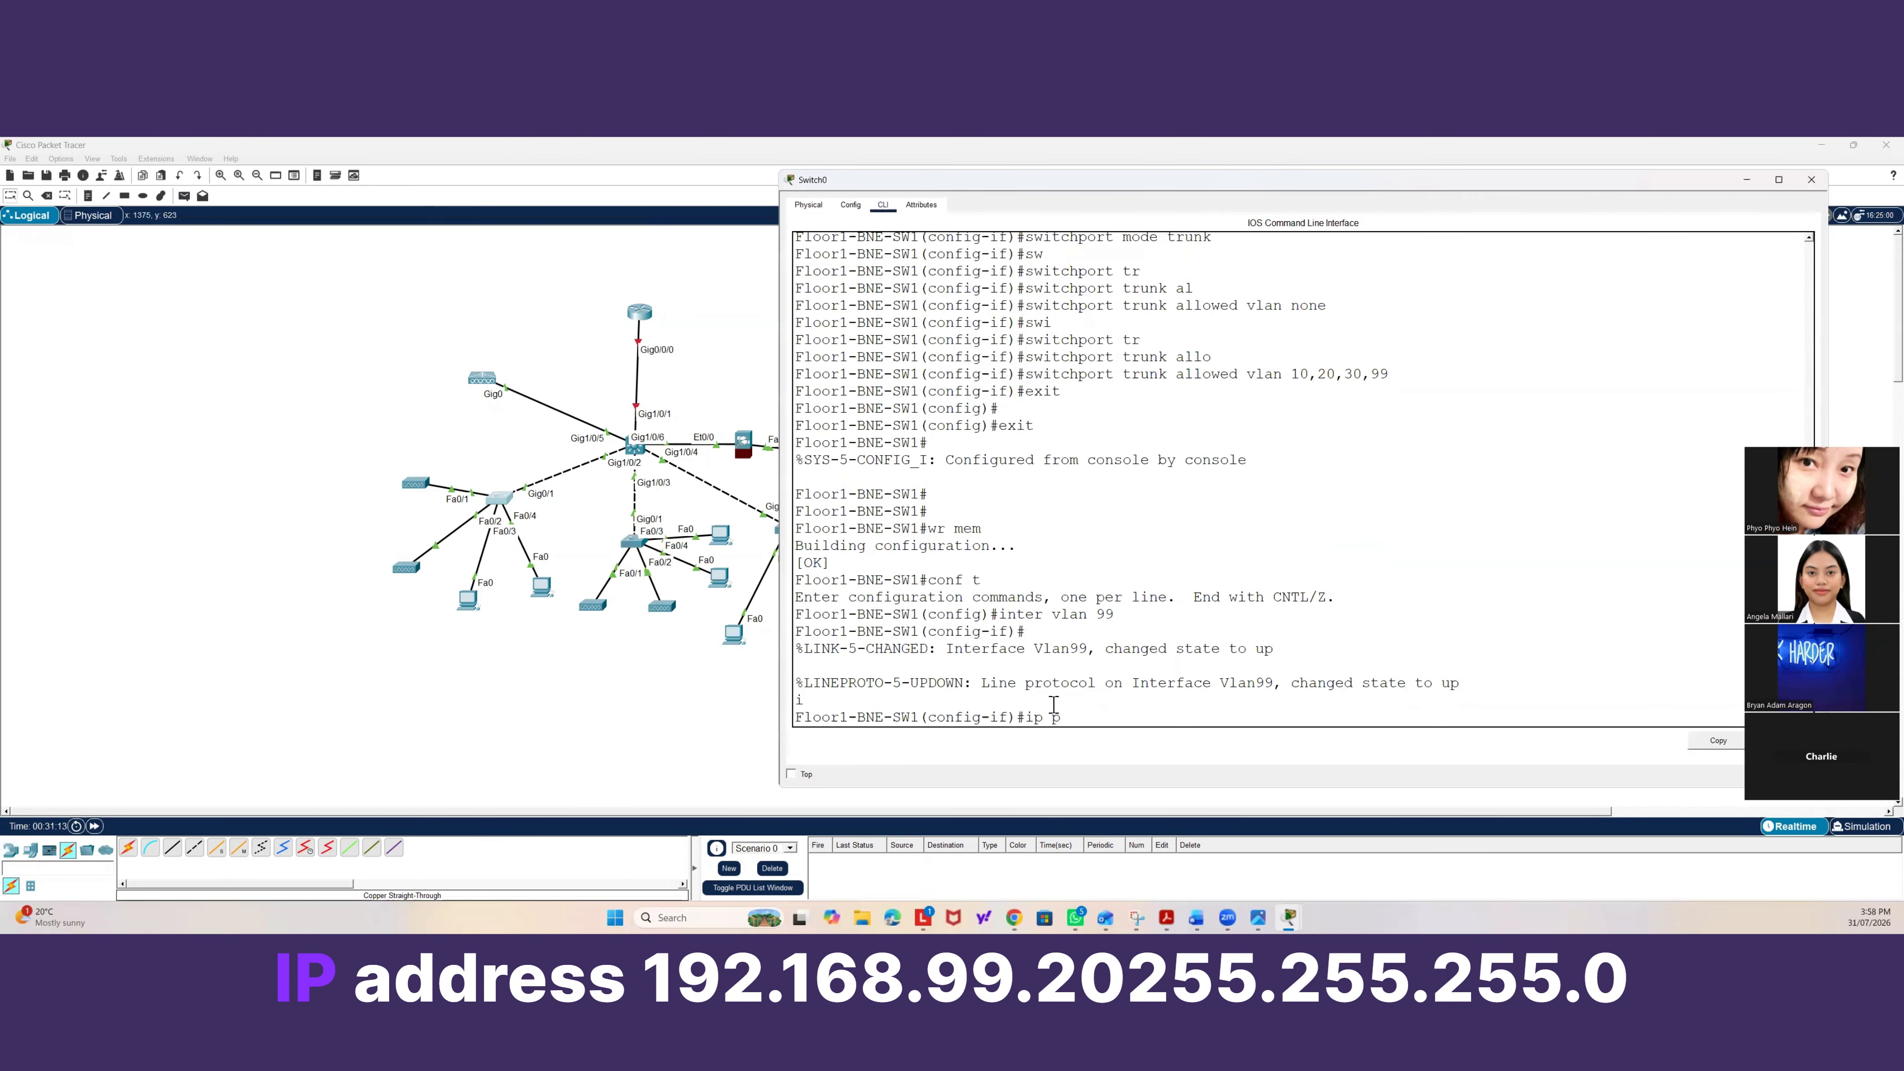
text(ress)
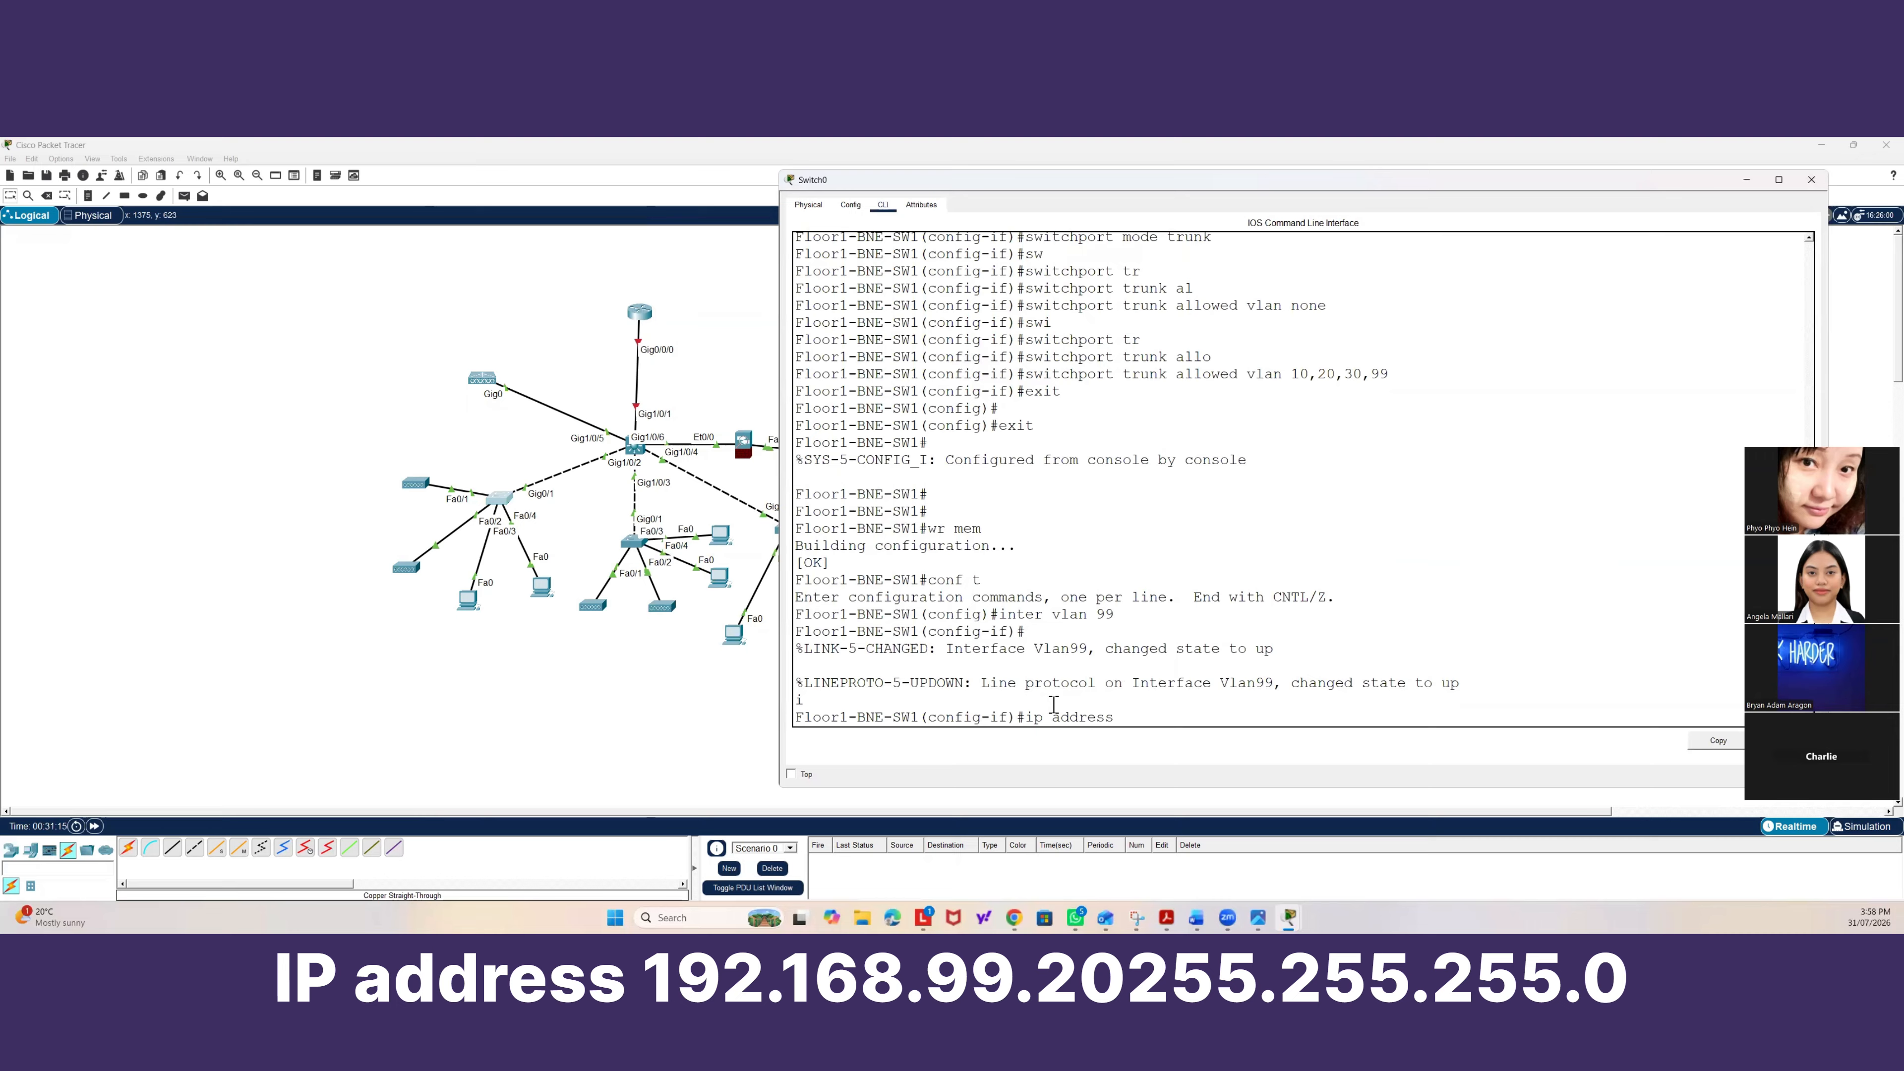
text( 192.168.)
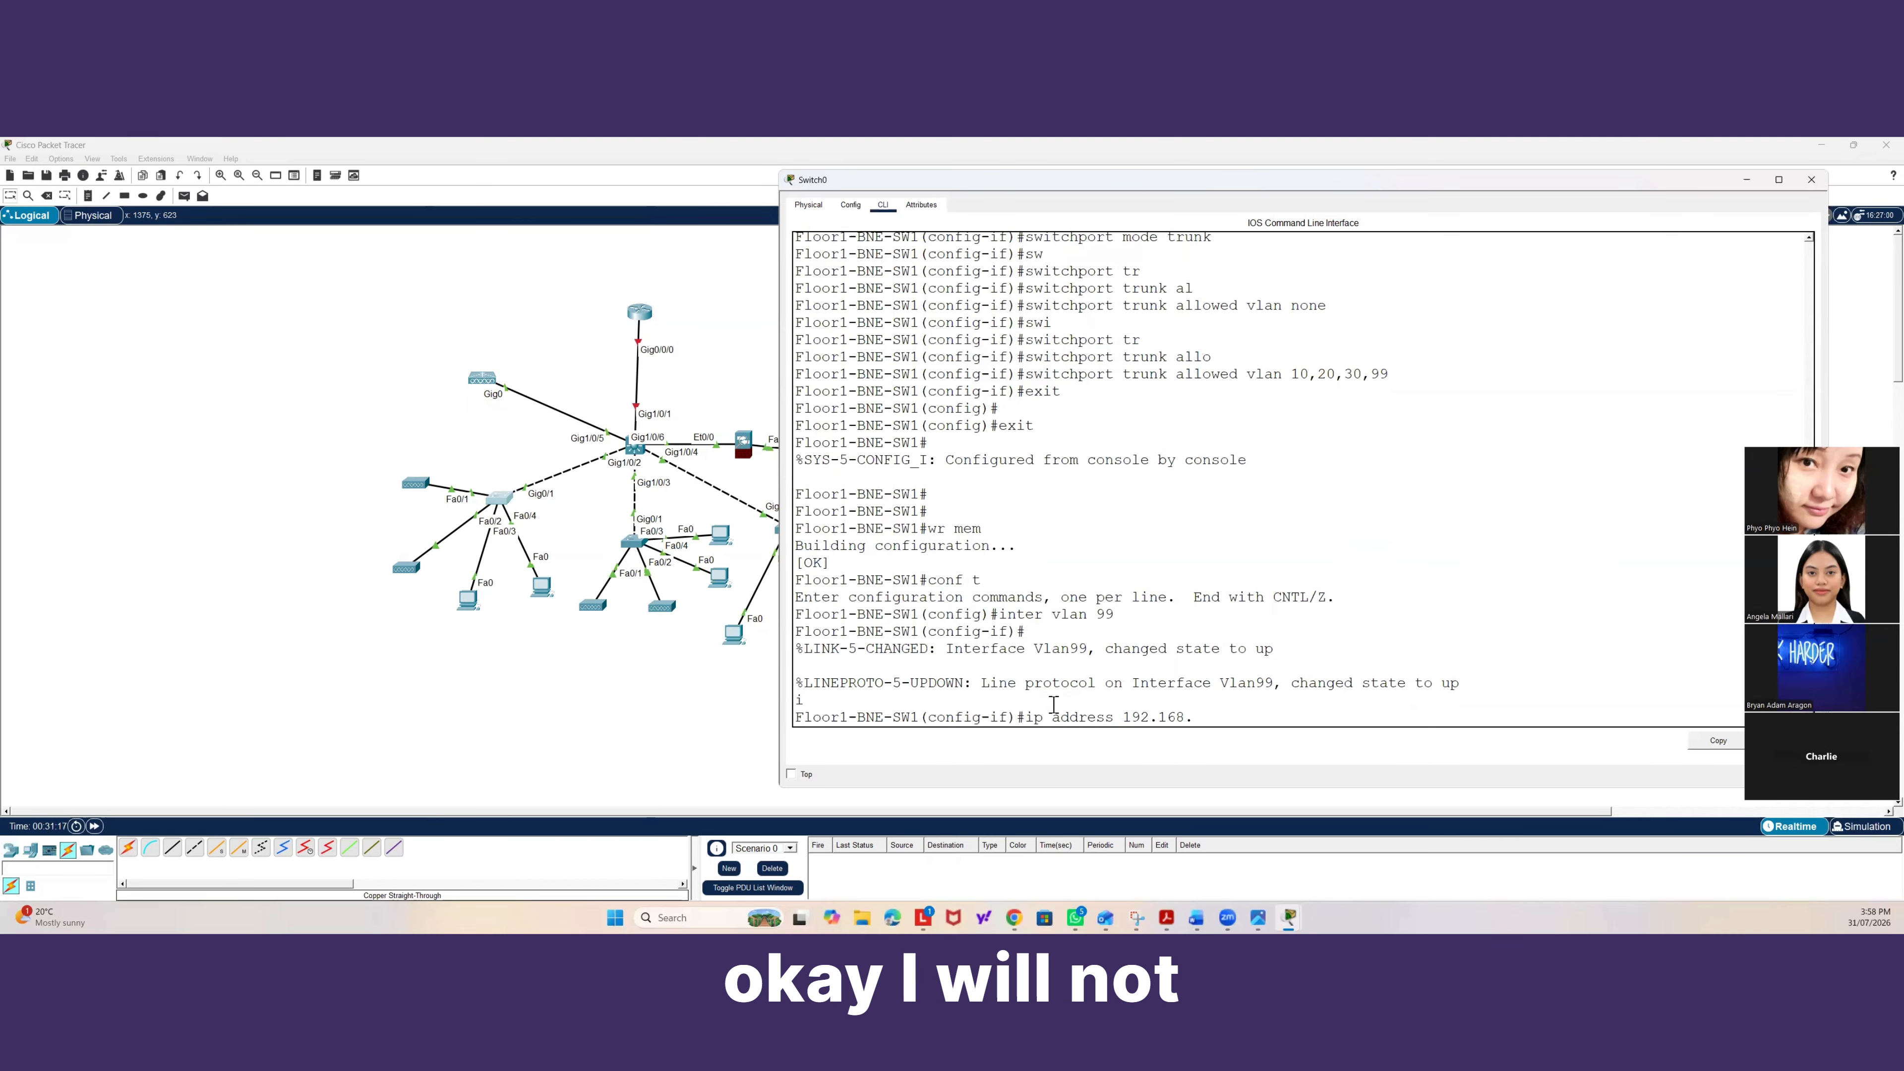
text(99.20 255.255.255.0)
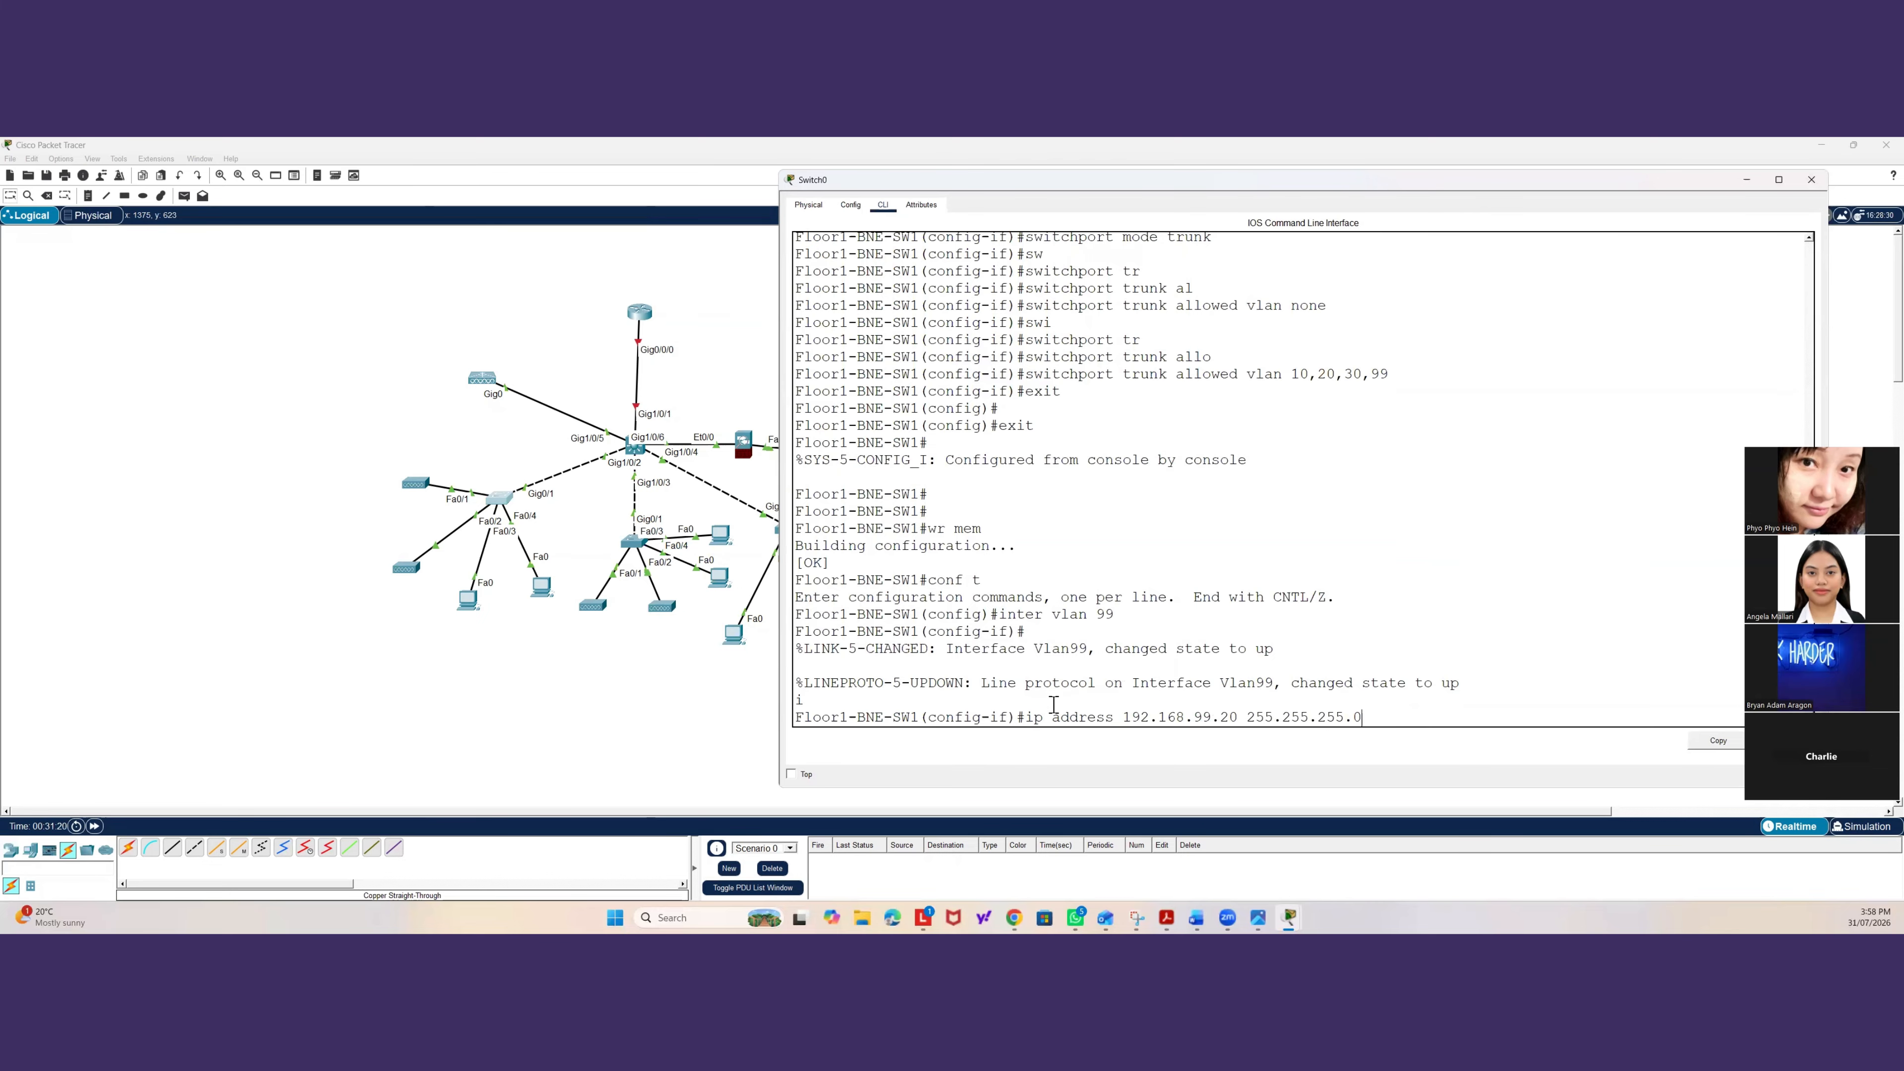
key(Return)
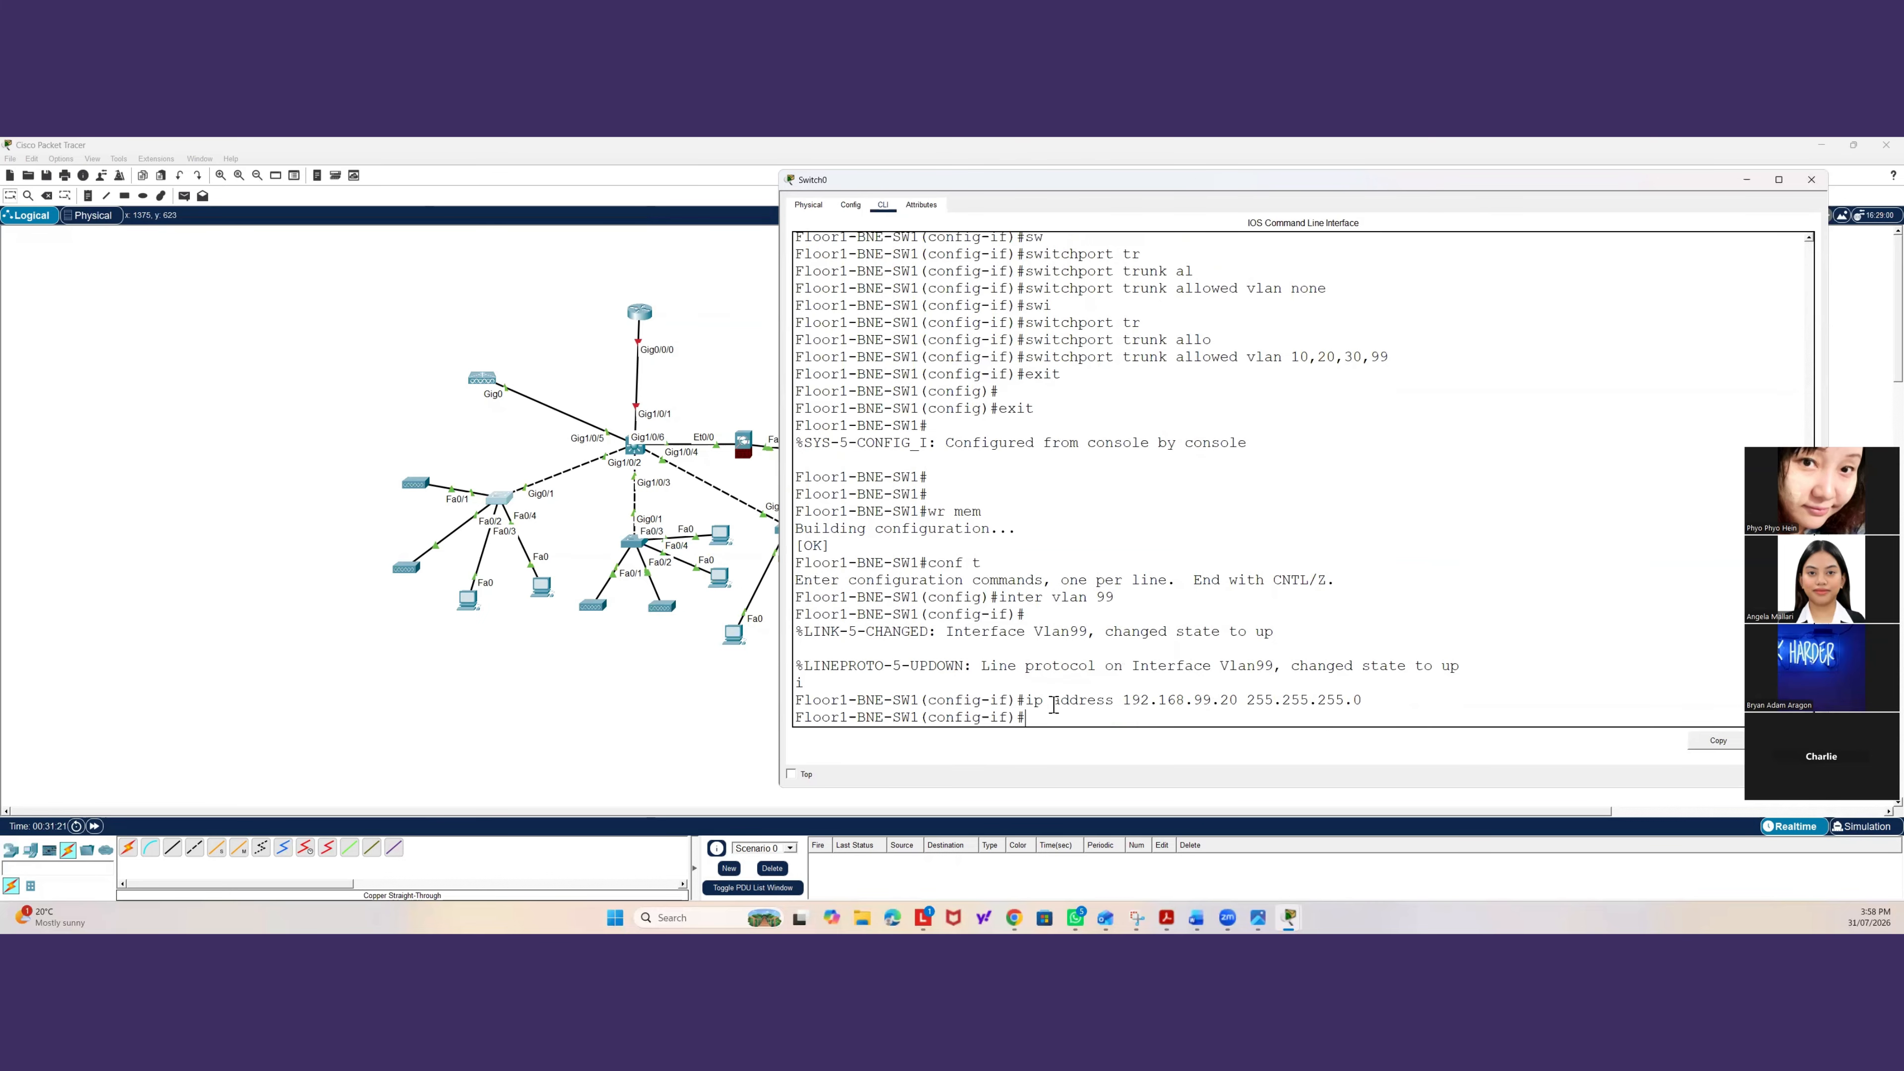
click(661, 684)
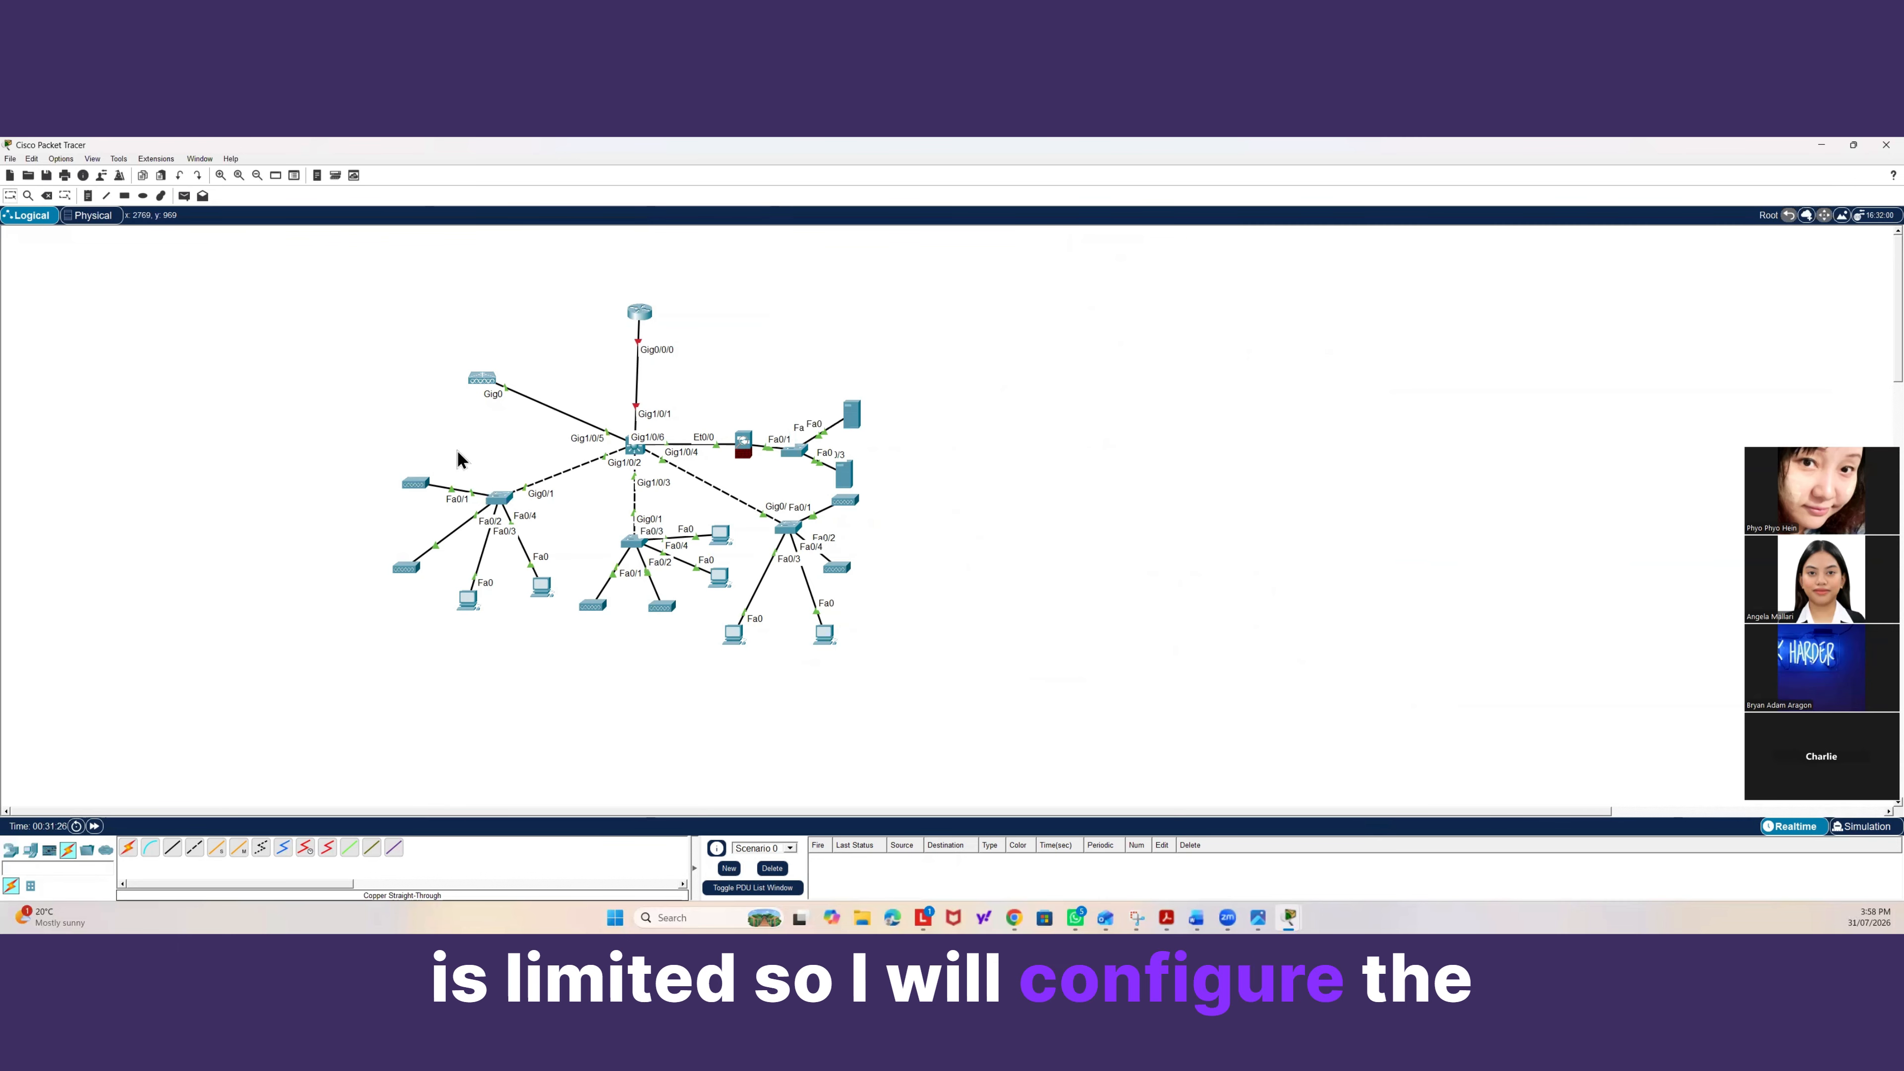
Open the wireless LAN controller and create a wireless LAN named Students with the SSID Students.
click(477, 378)
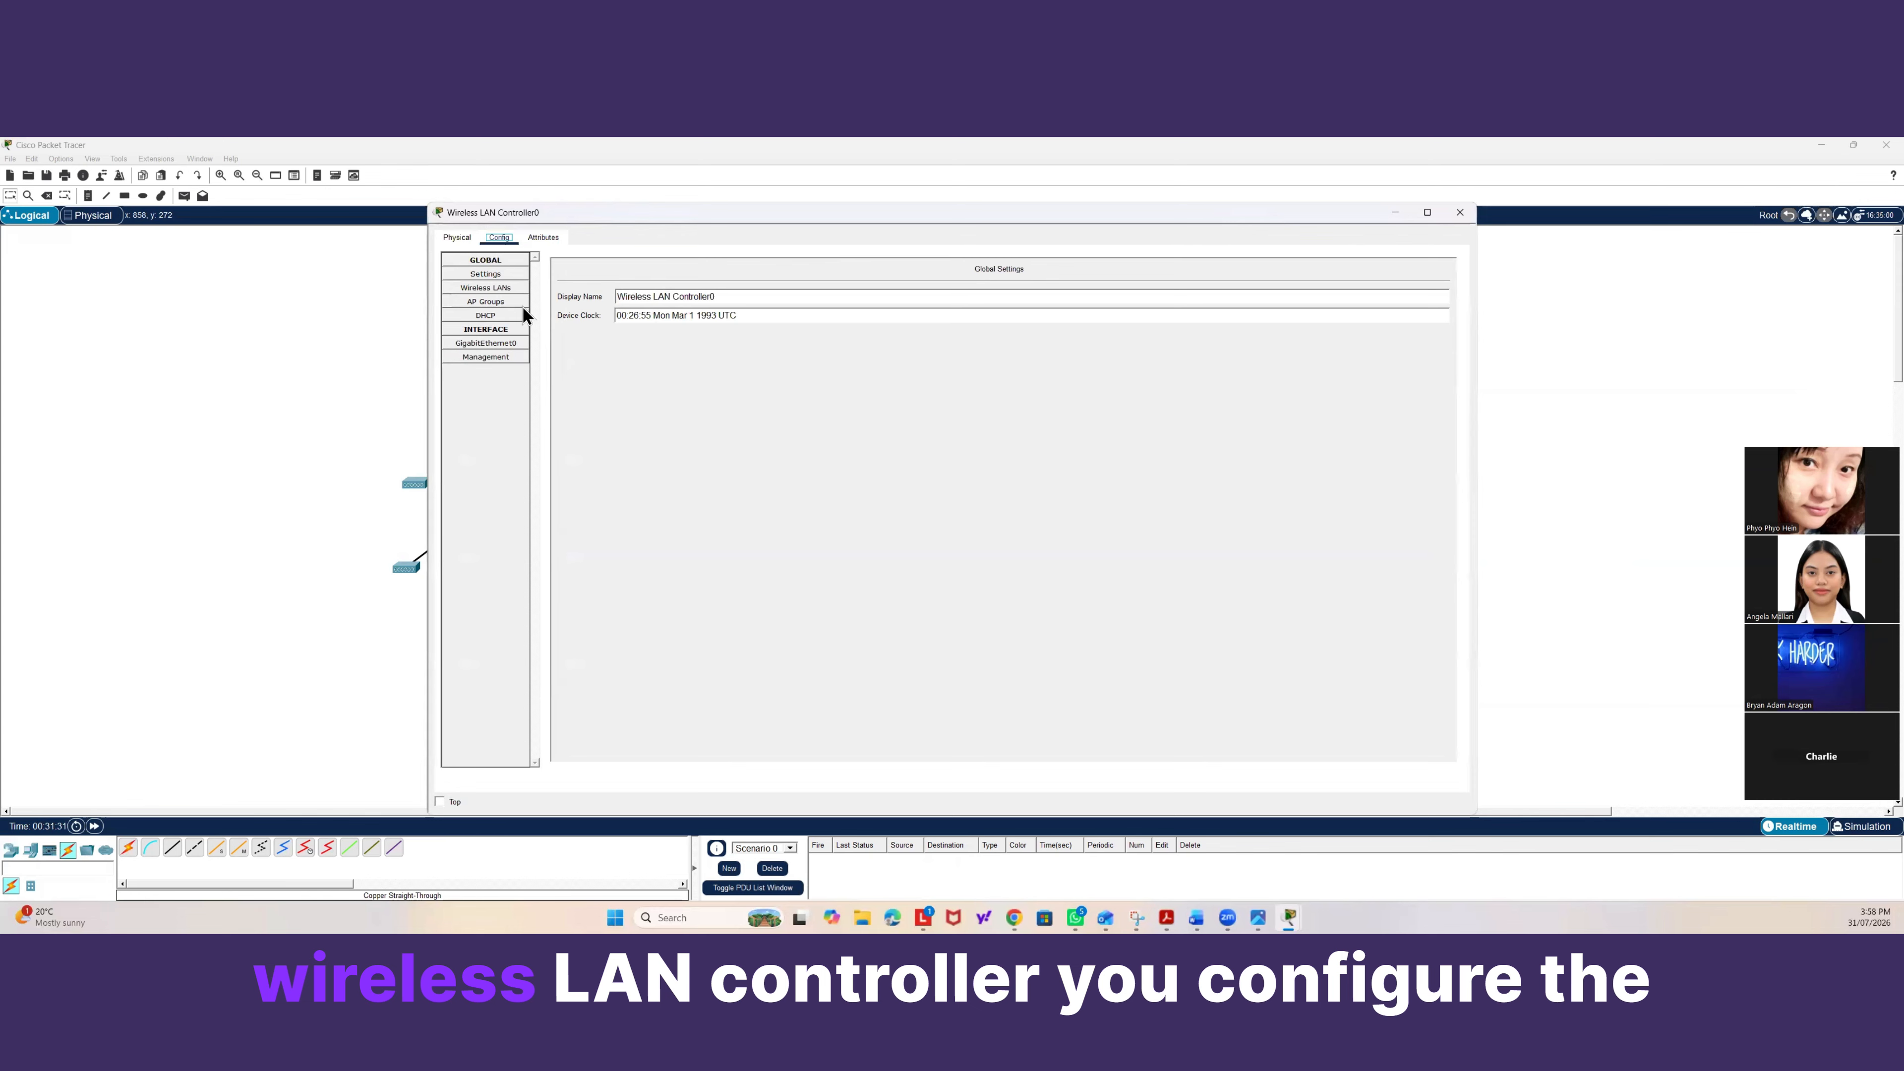
click(508, 289)
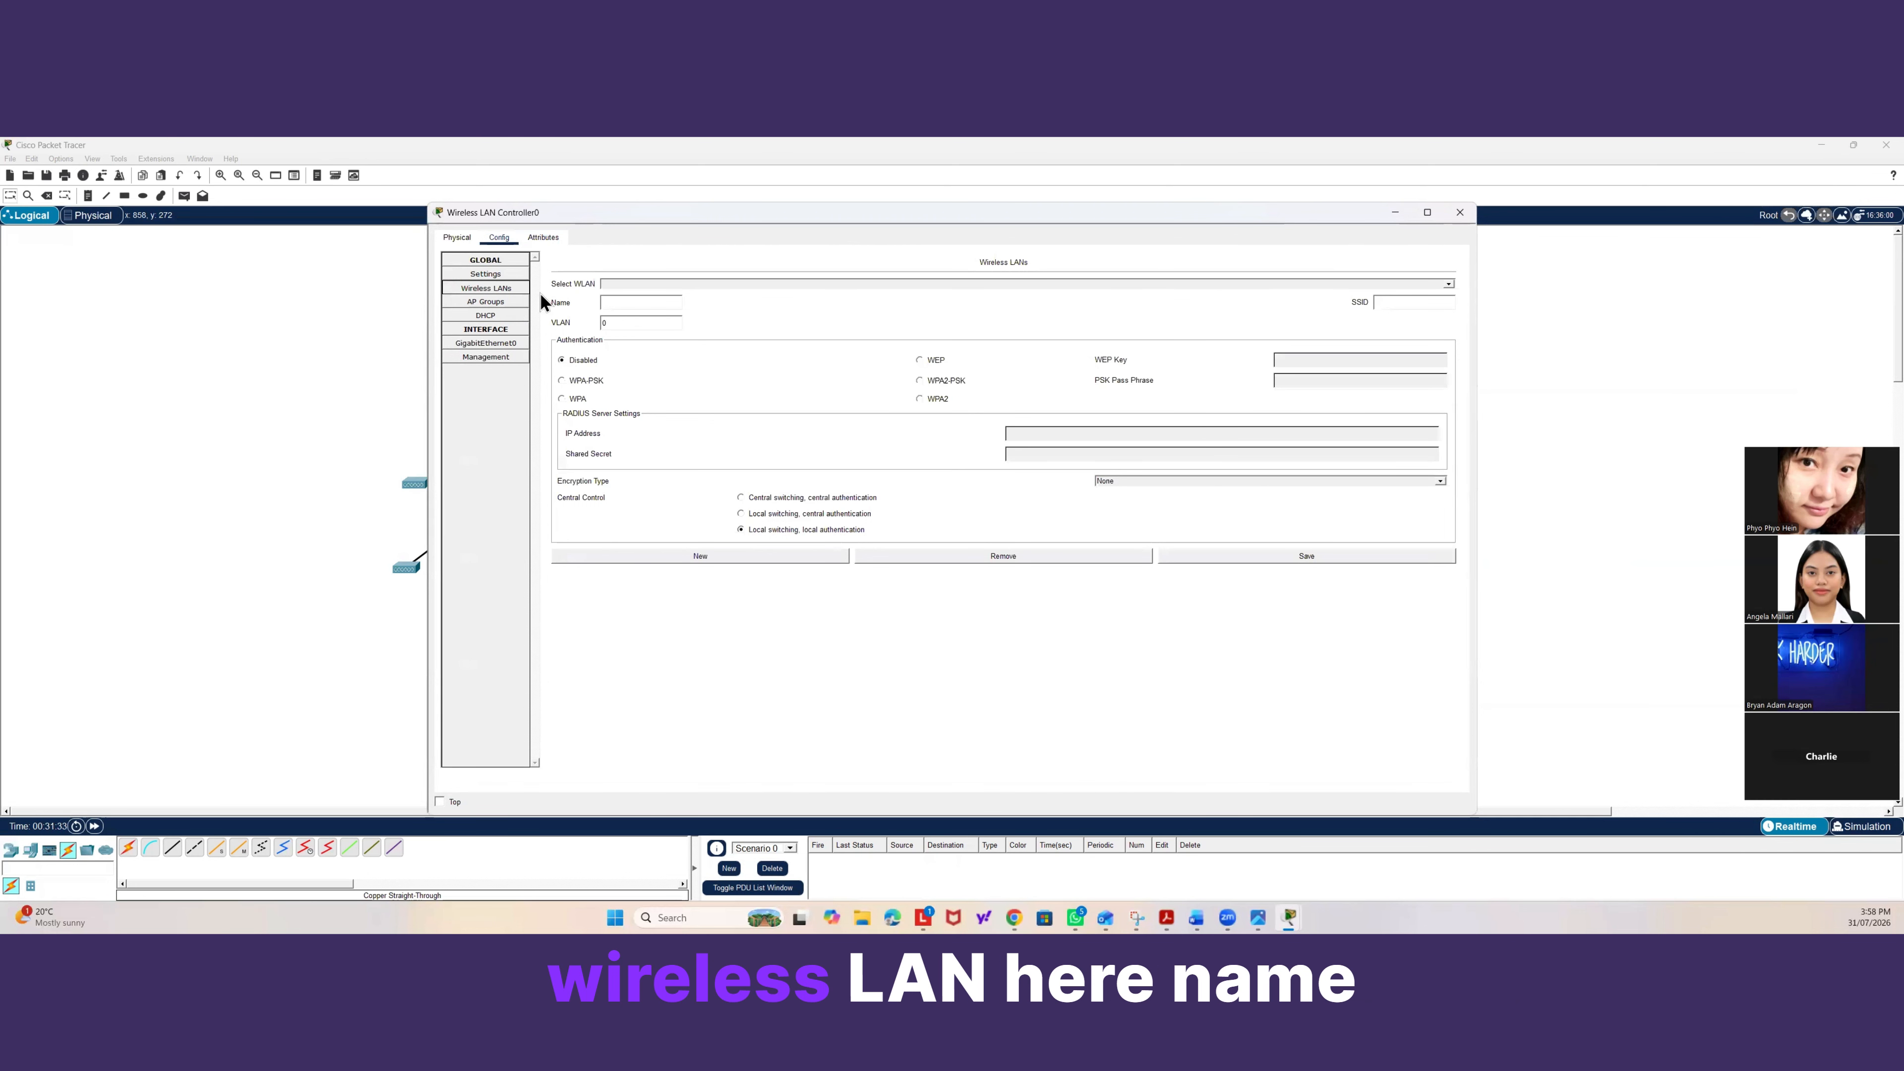
click(602, 304)
text(S)
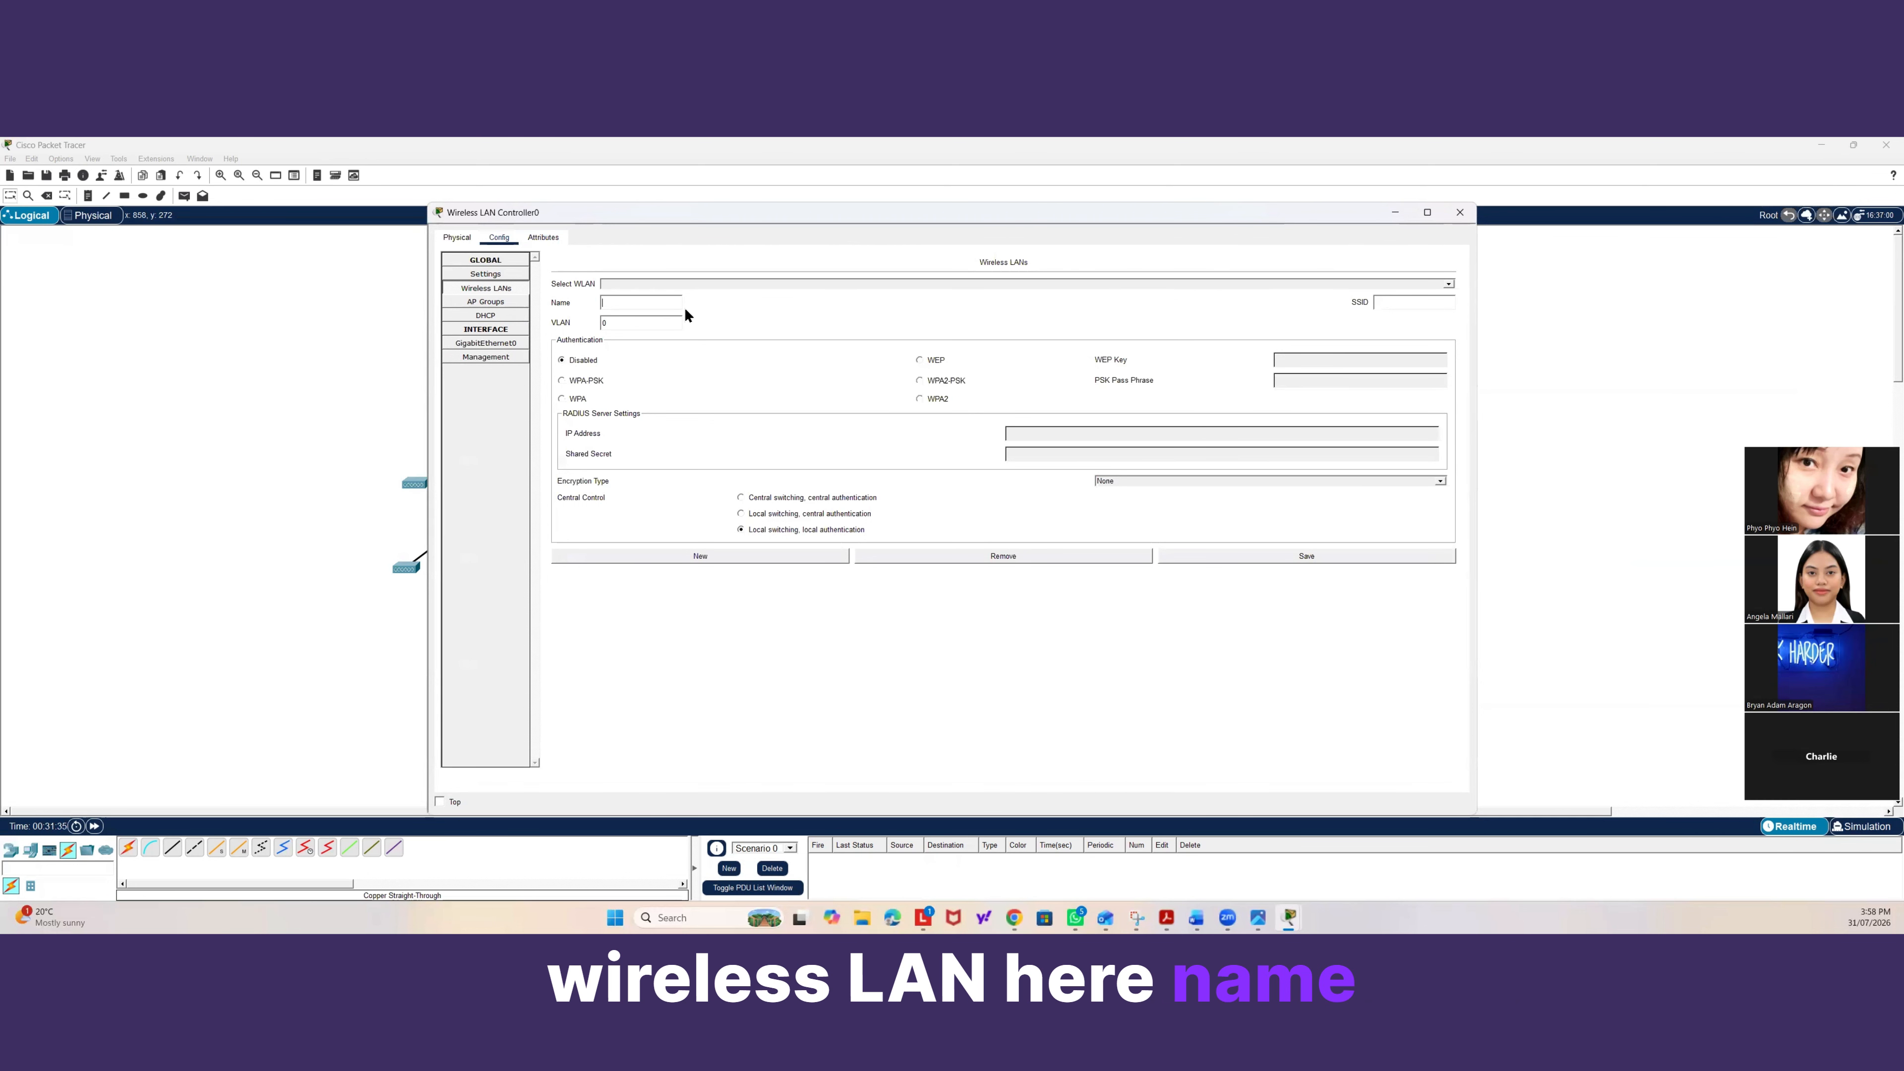
text(tudents)
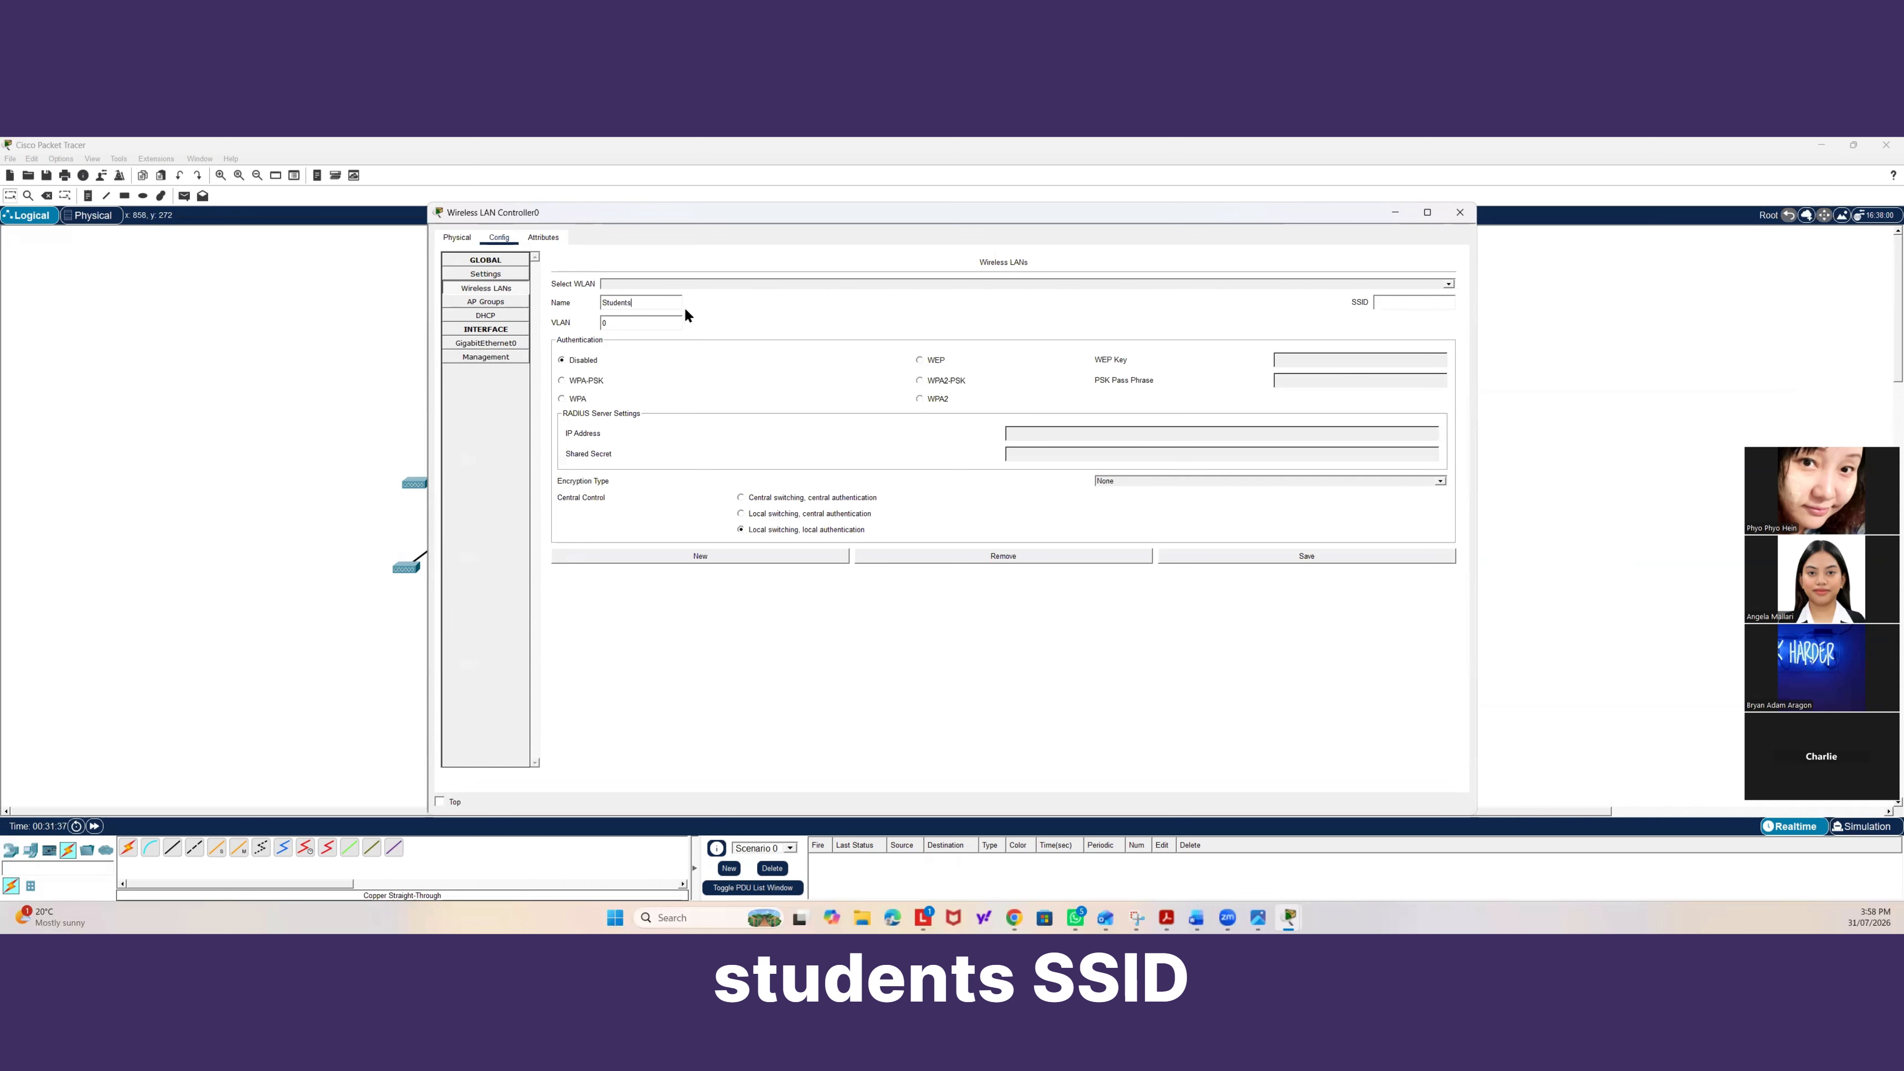
click(1409, 299)
text(Stude)
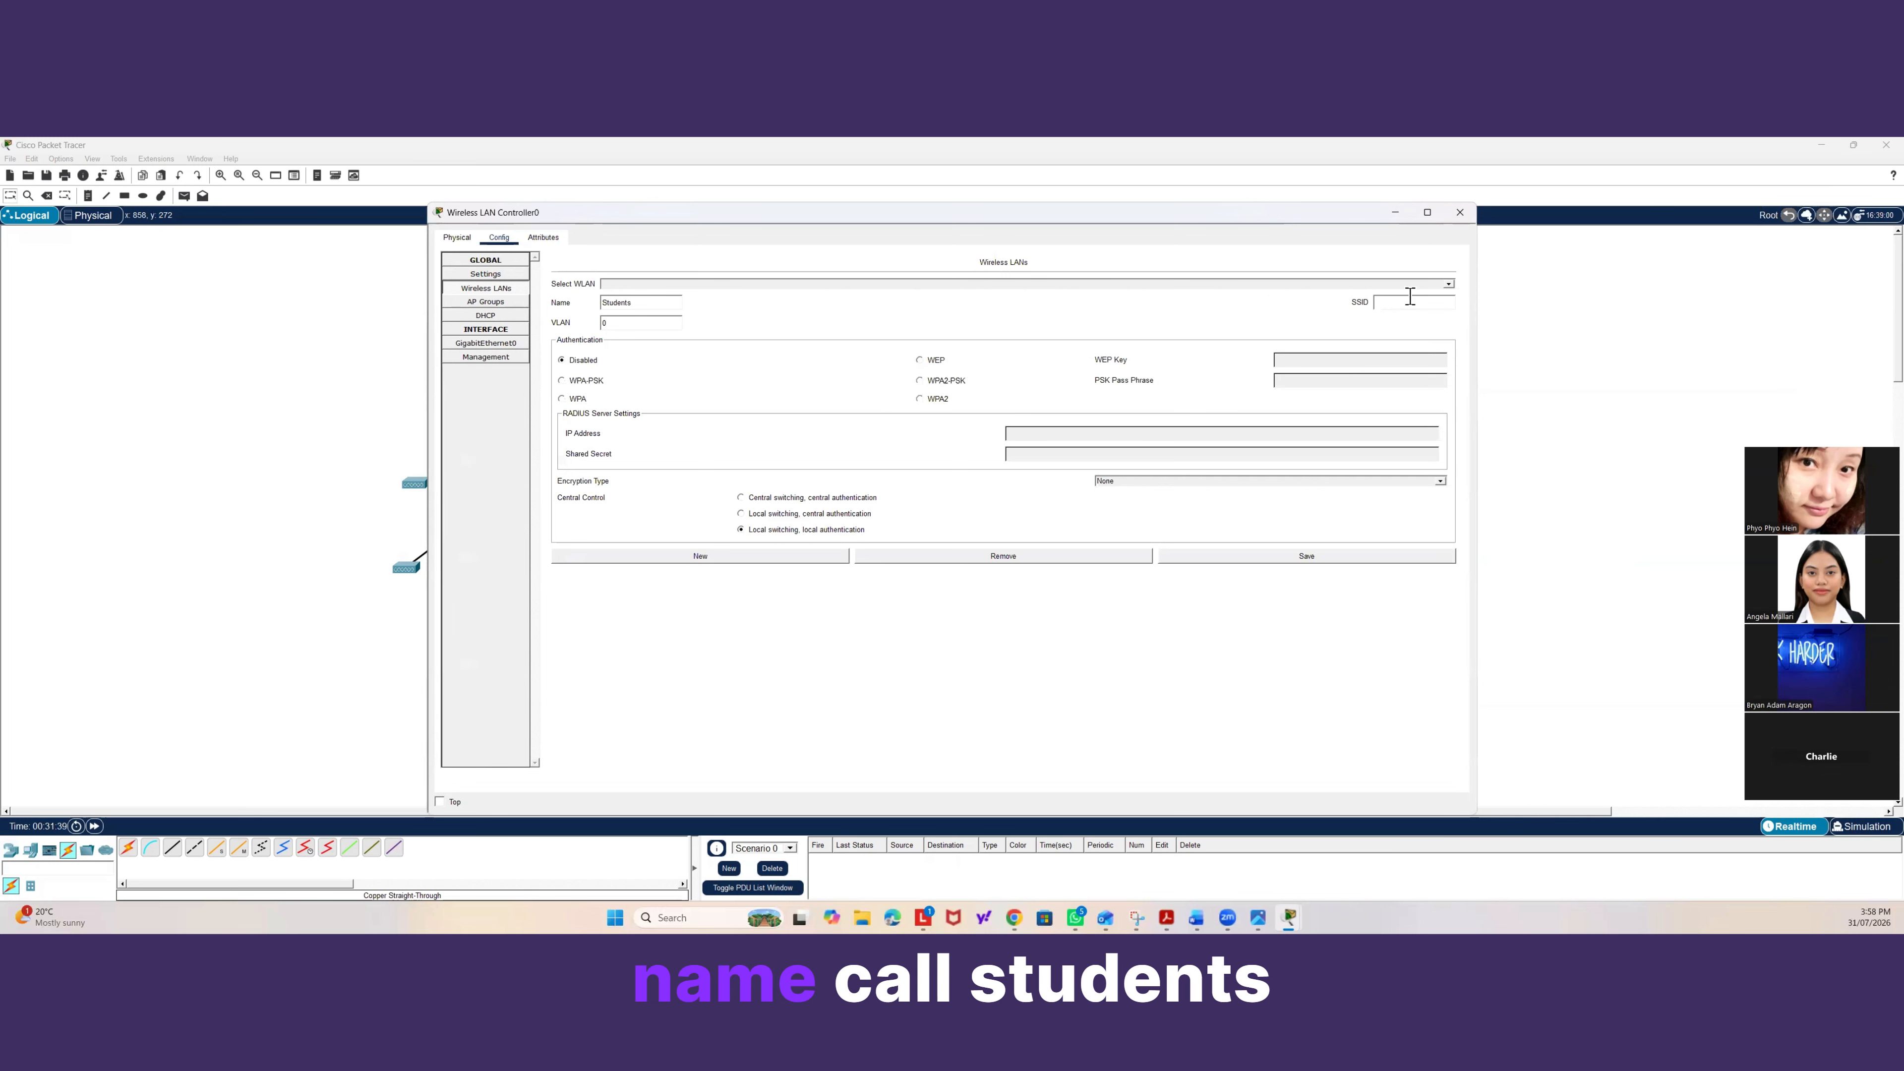
text(nts)
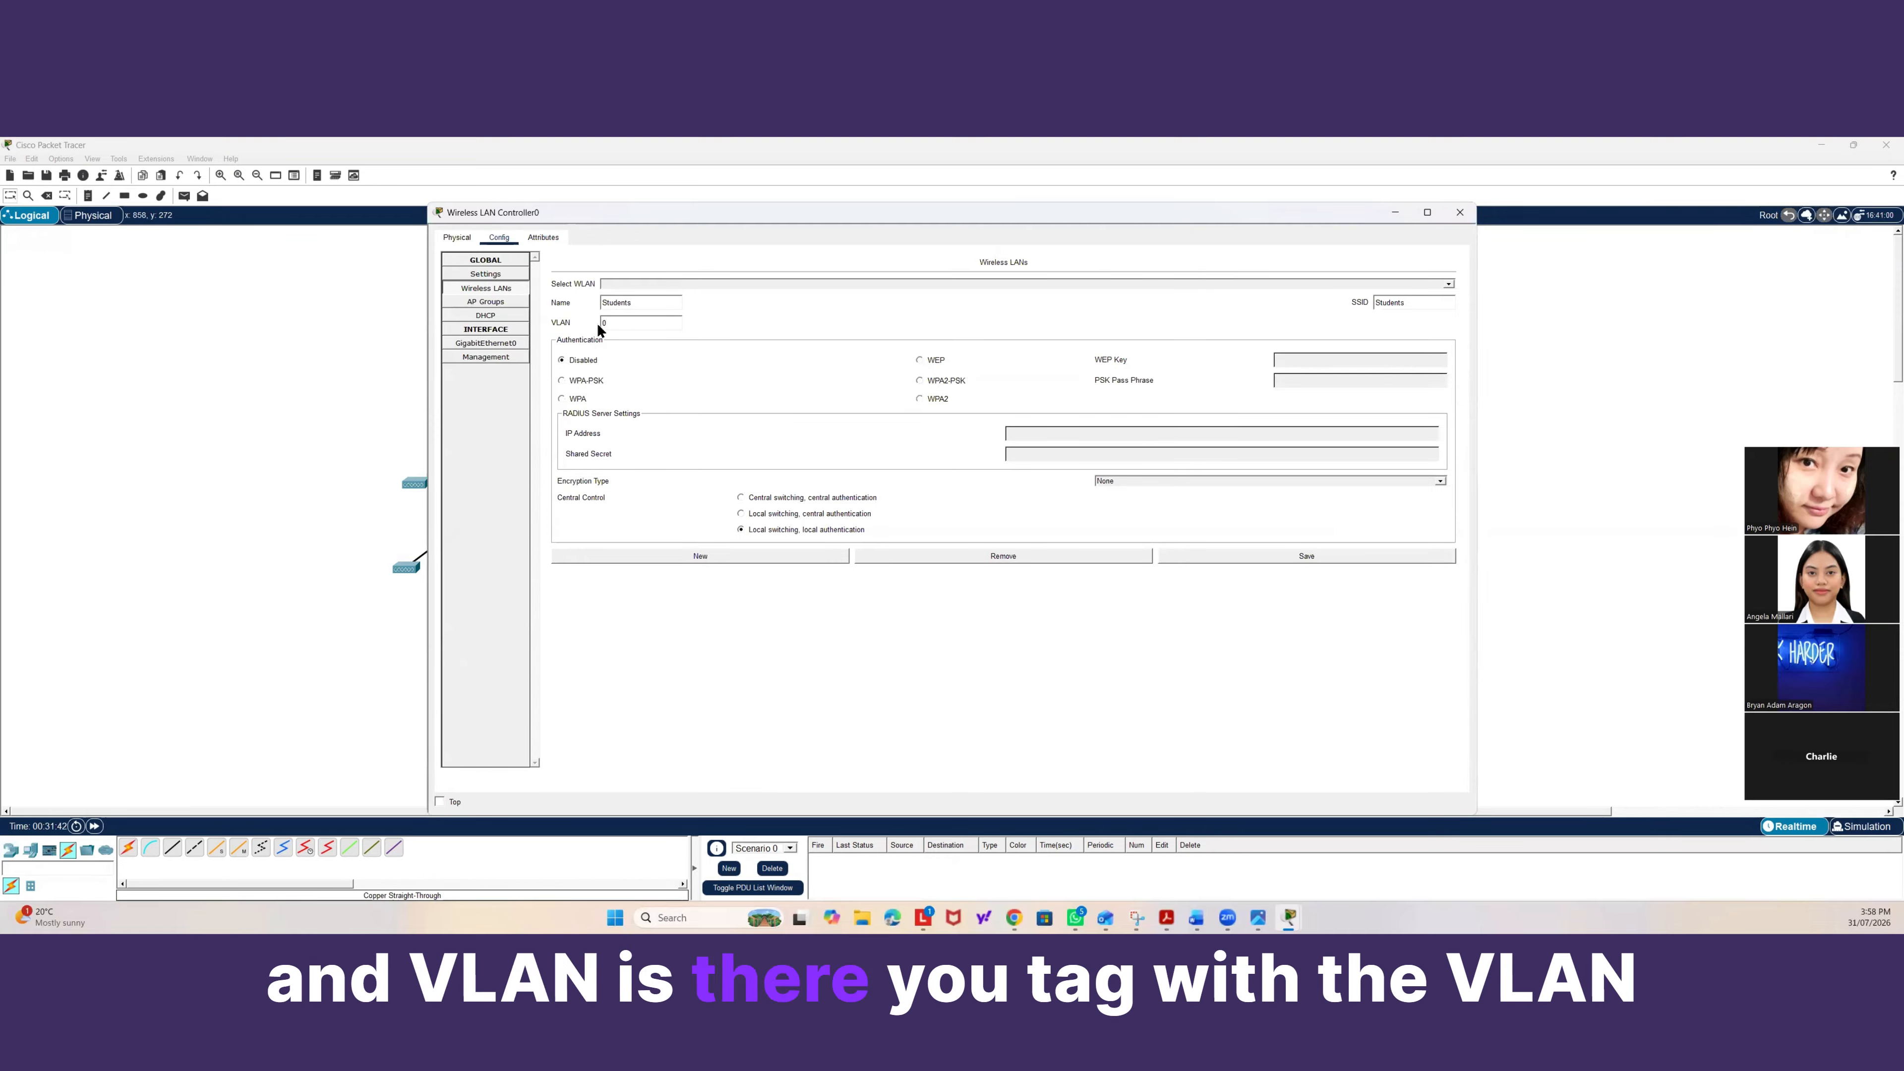
Tag the Students WLAN with VLAN 10 and select WPA2-PSK authentication.
drag(616, 322, 569, 320)
text(1)
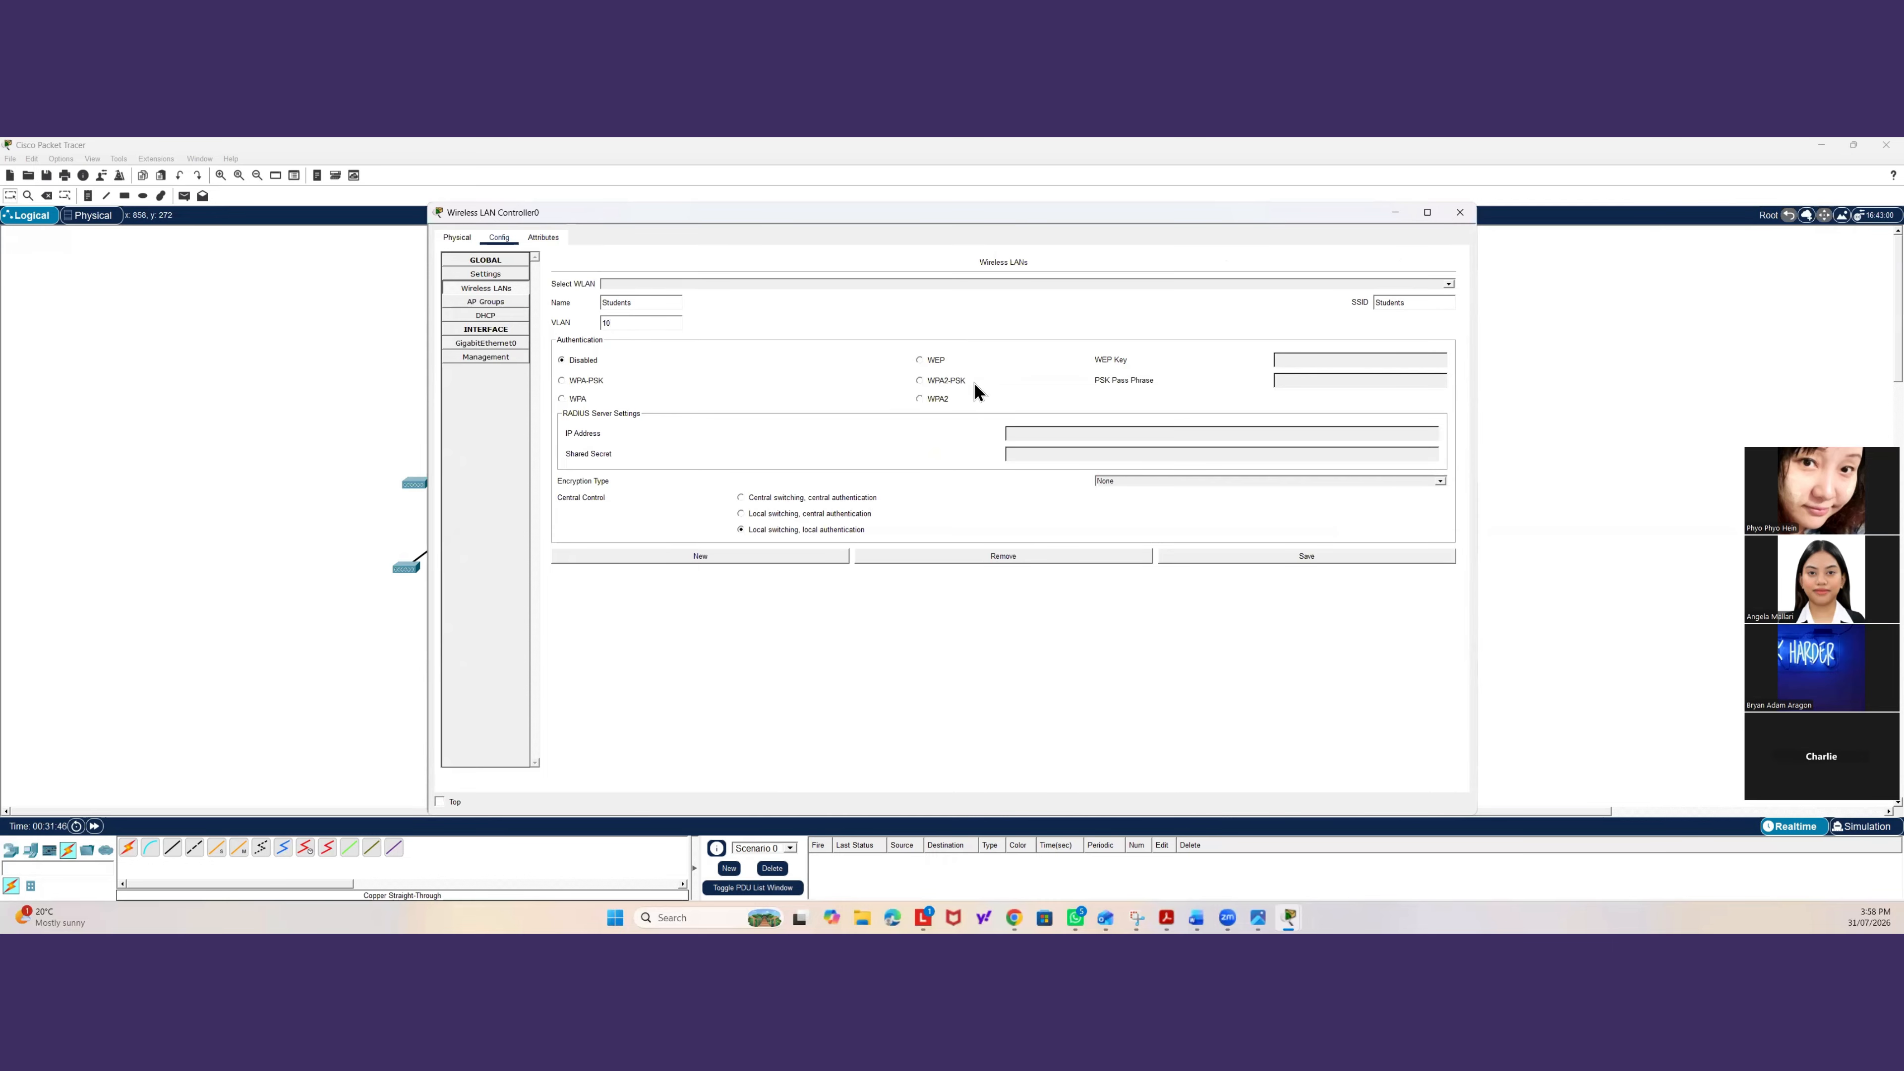
click(931, 381)
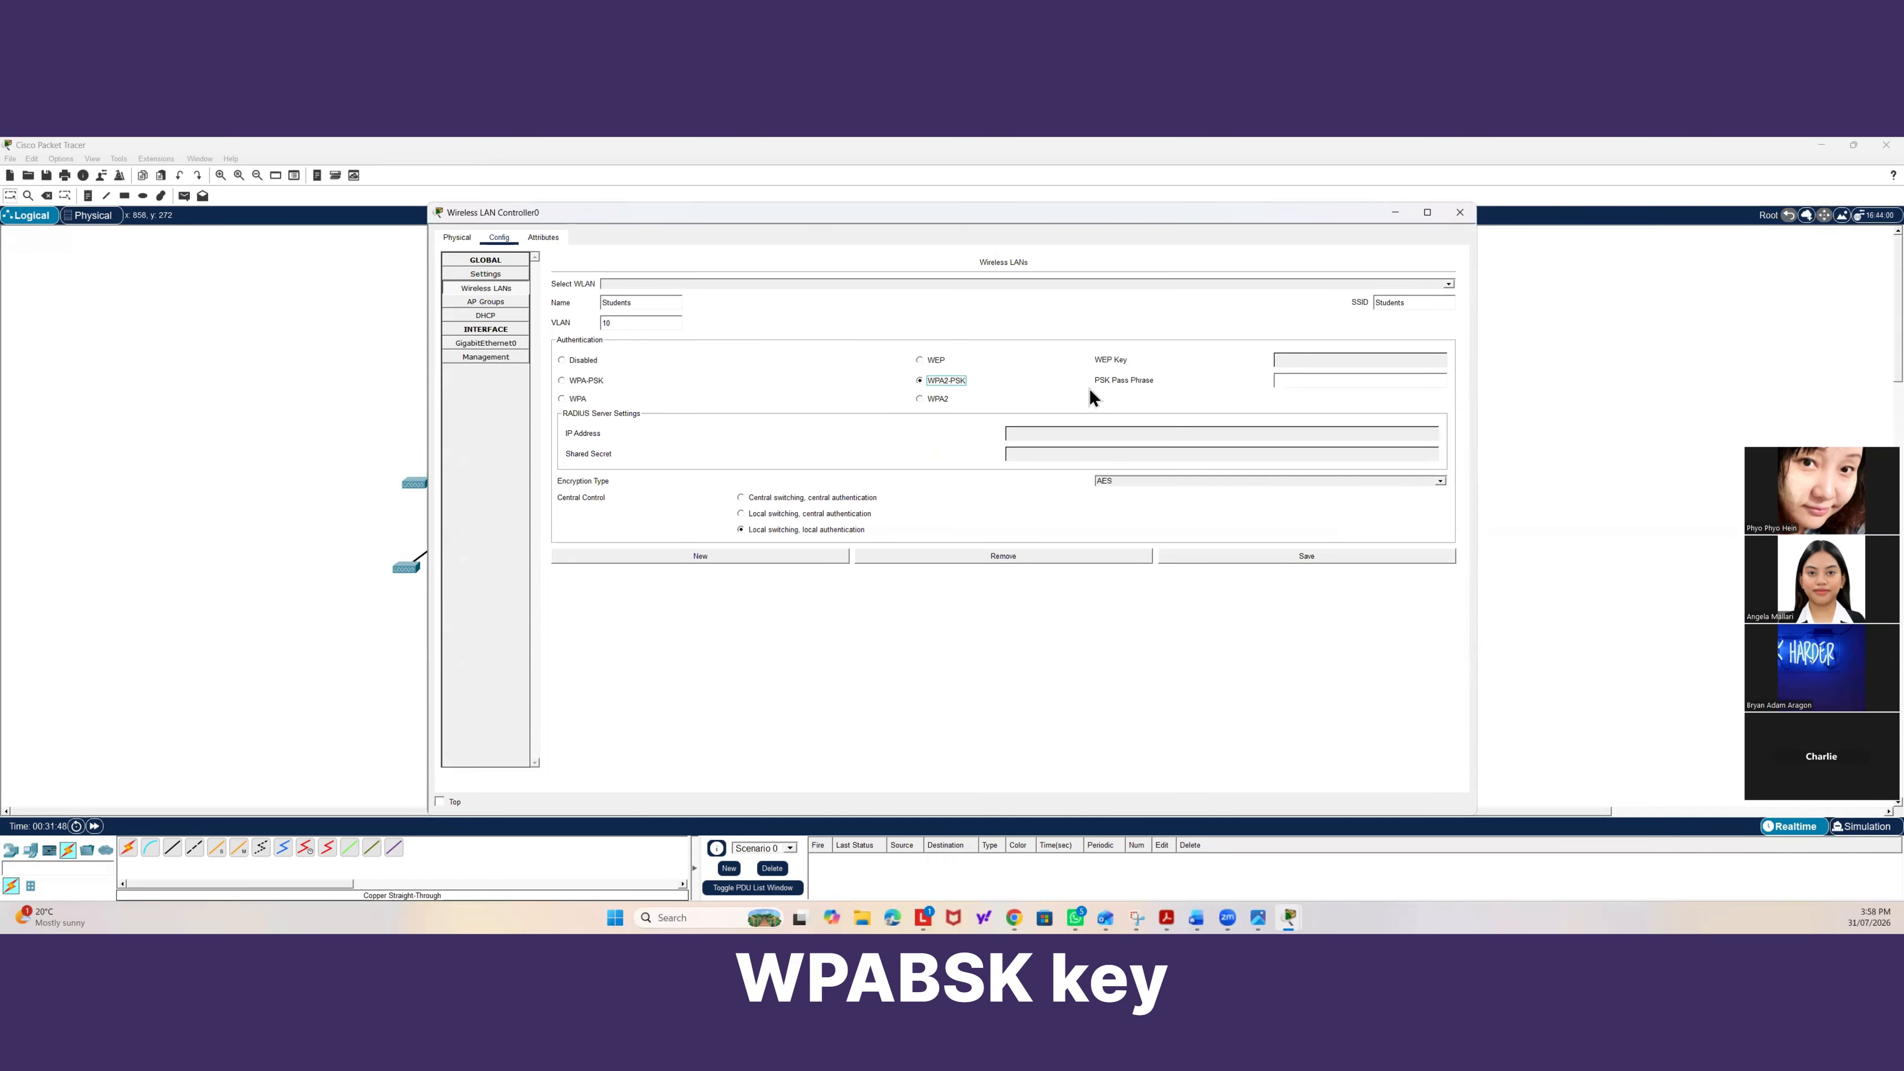
Enter the PSK pass phrase for the Students WLAN and save it.
click(1296, 379)
text(s)
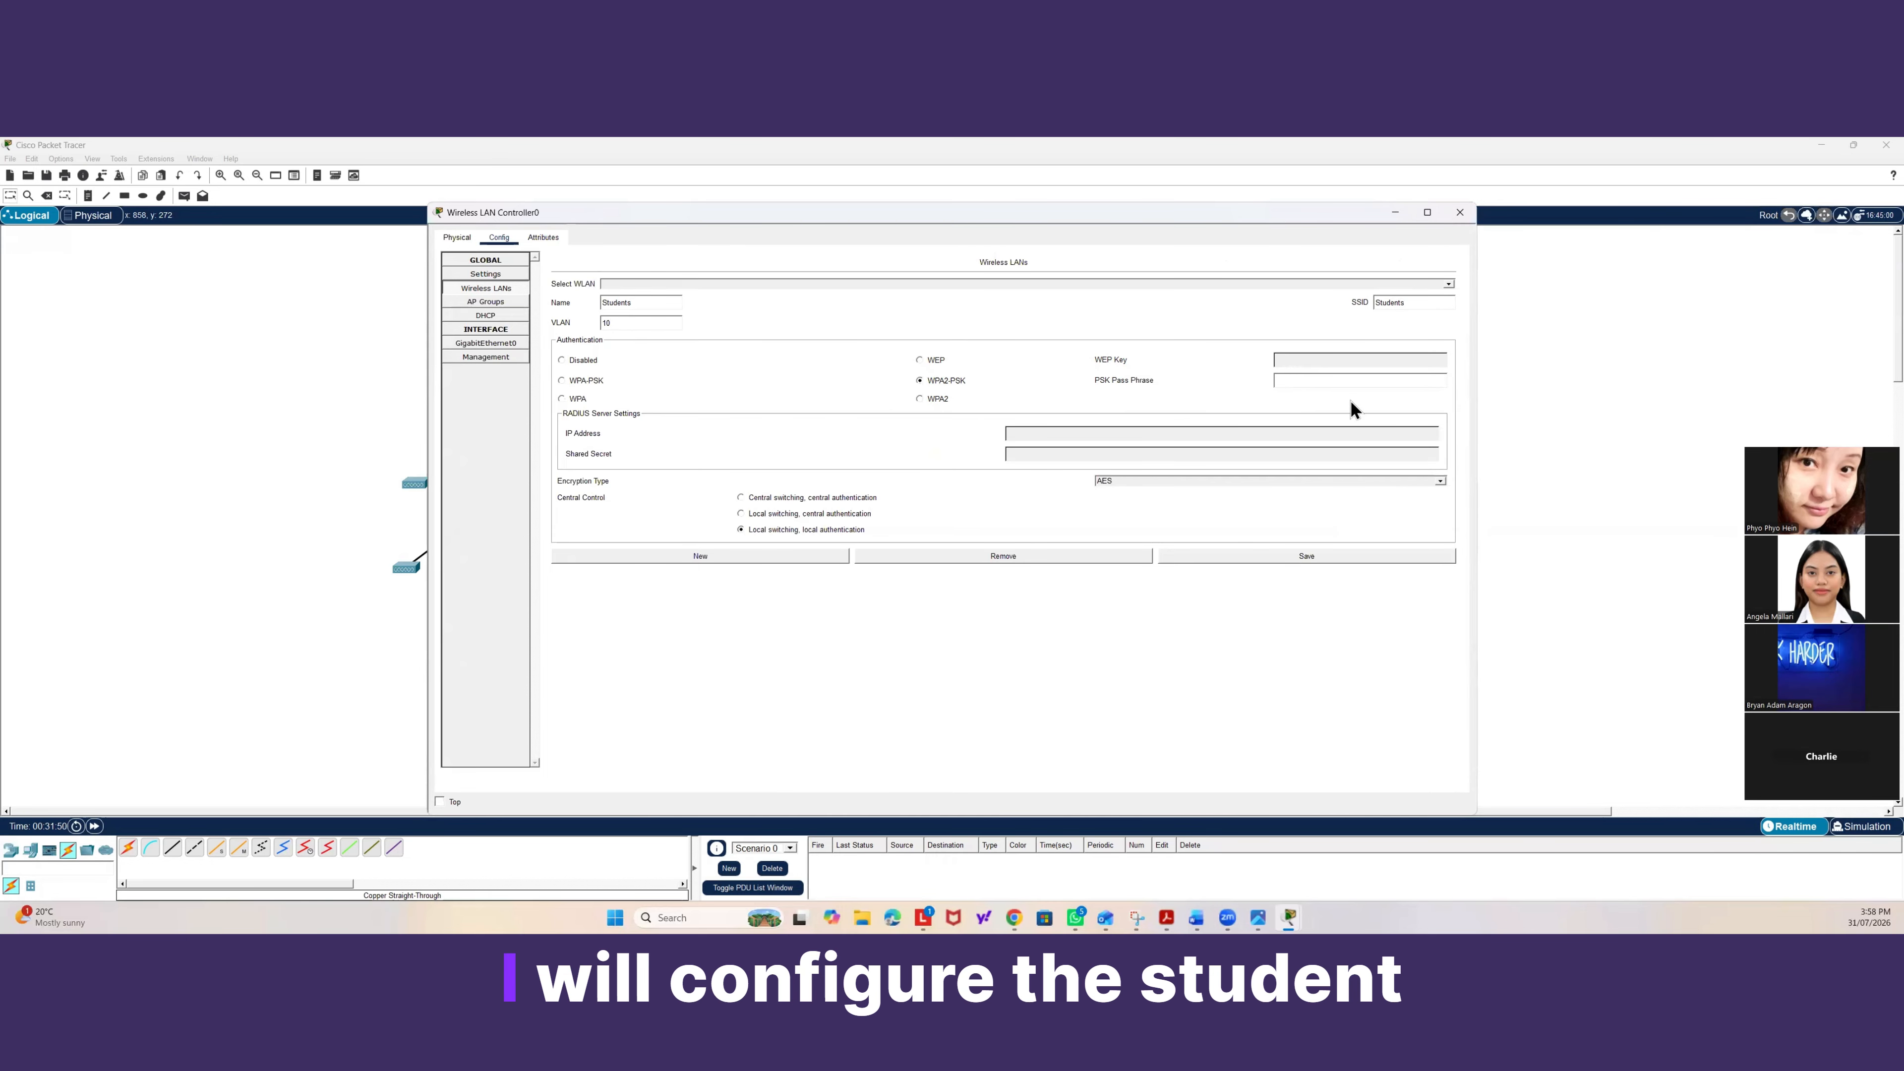
text(tude)
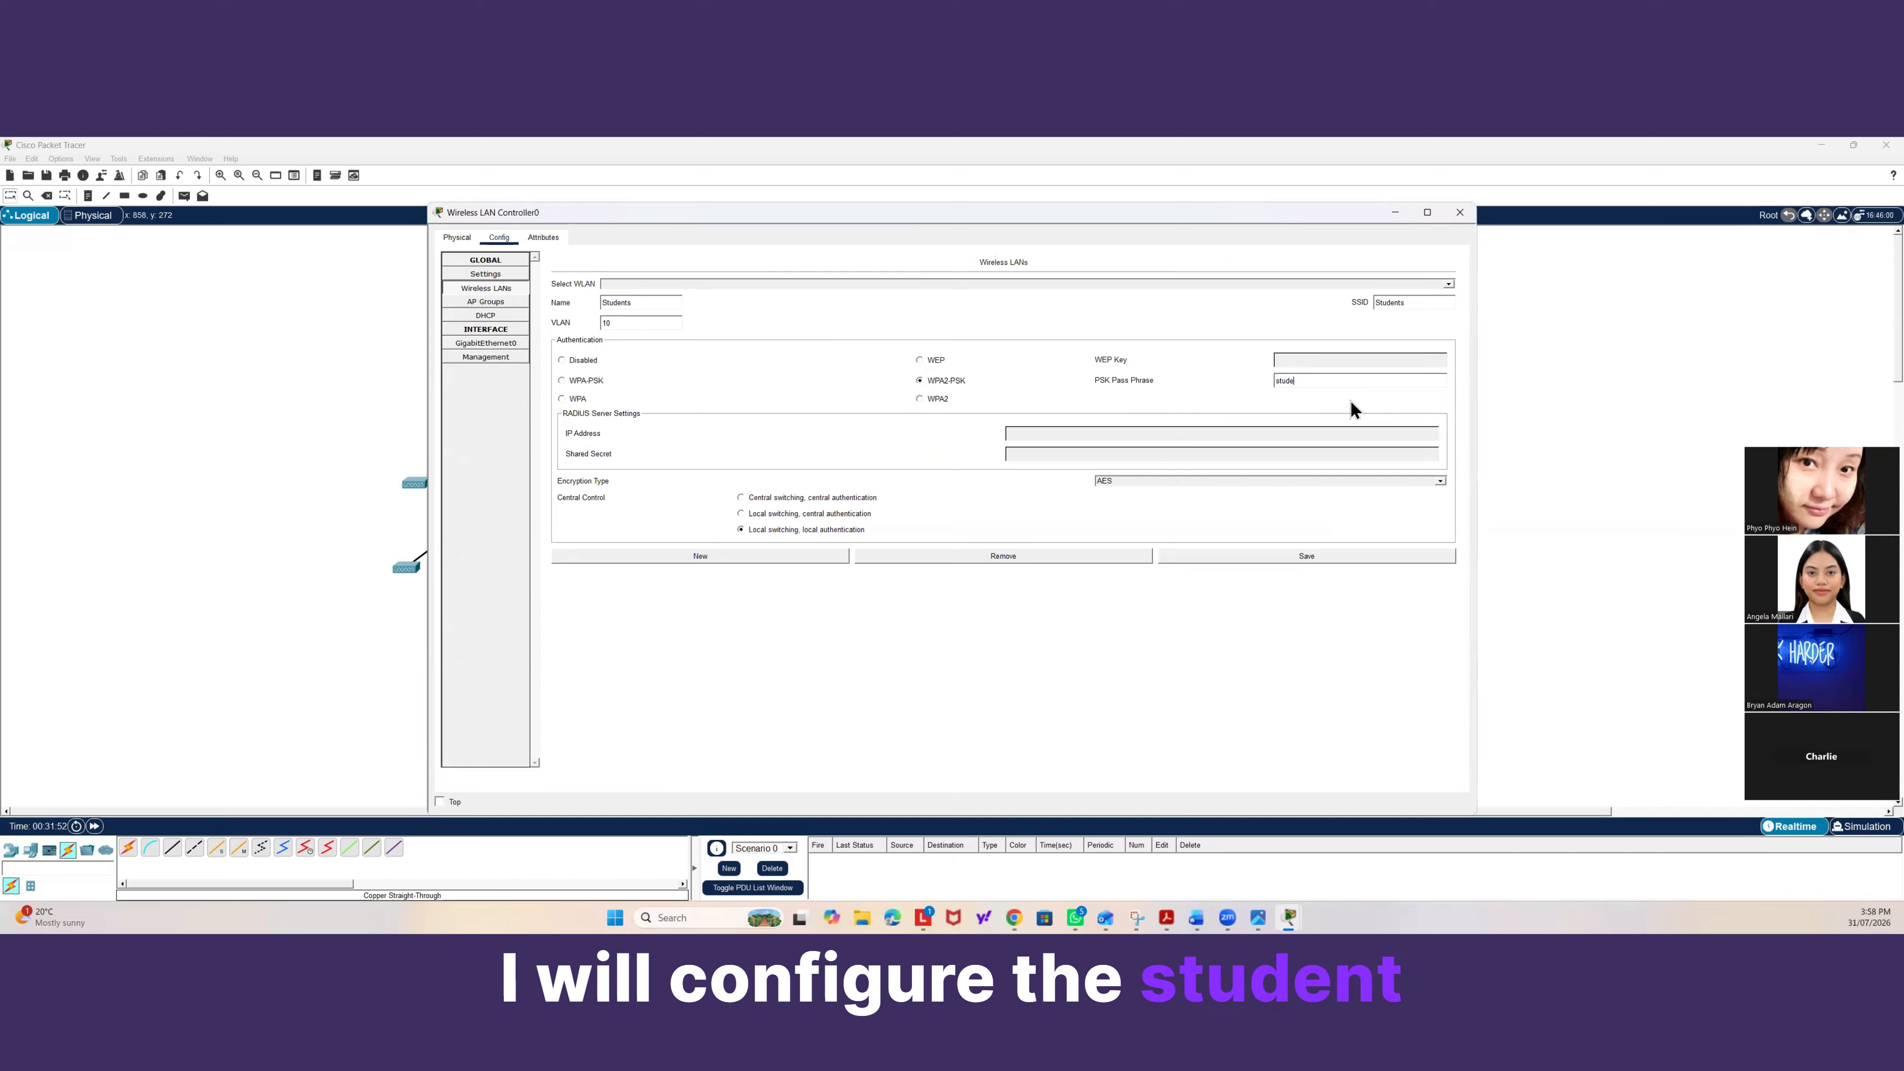
text(nt-wifi)
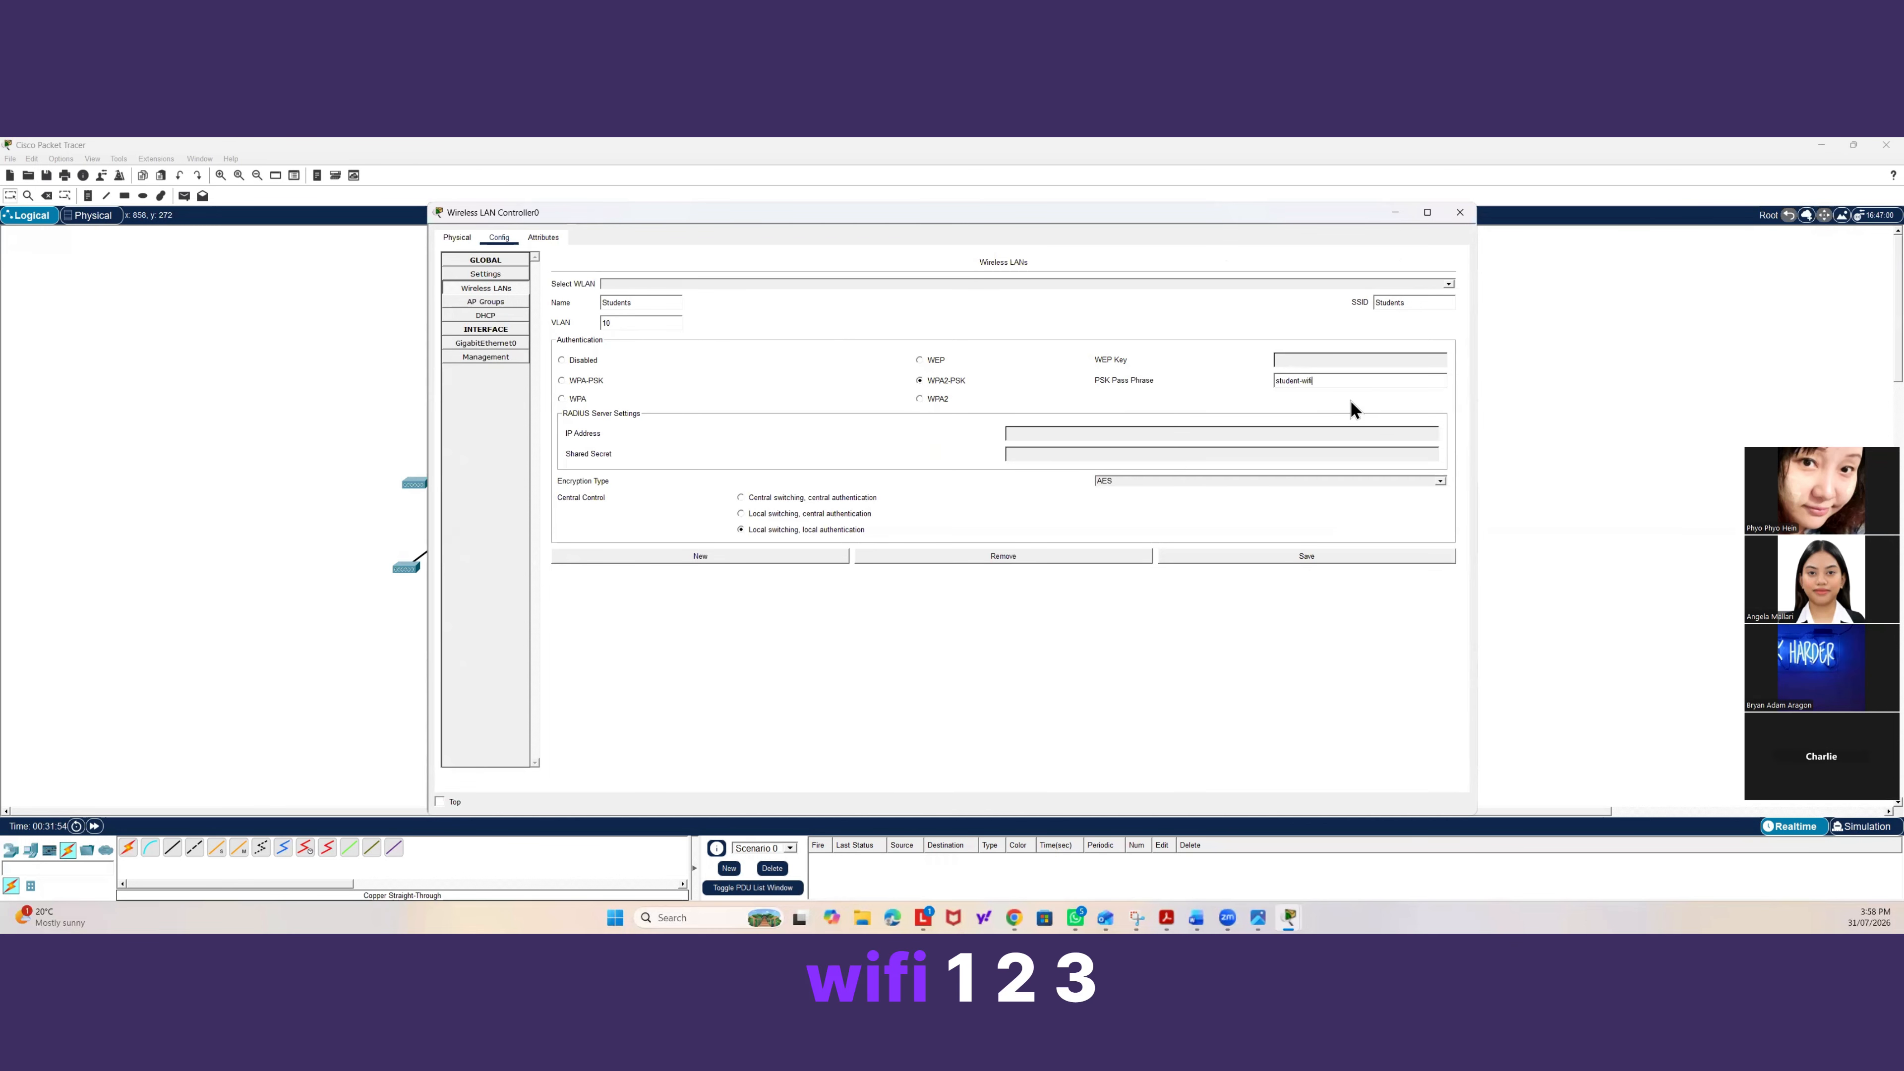
text(123)
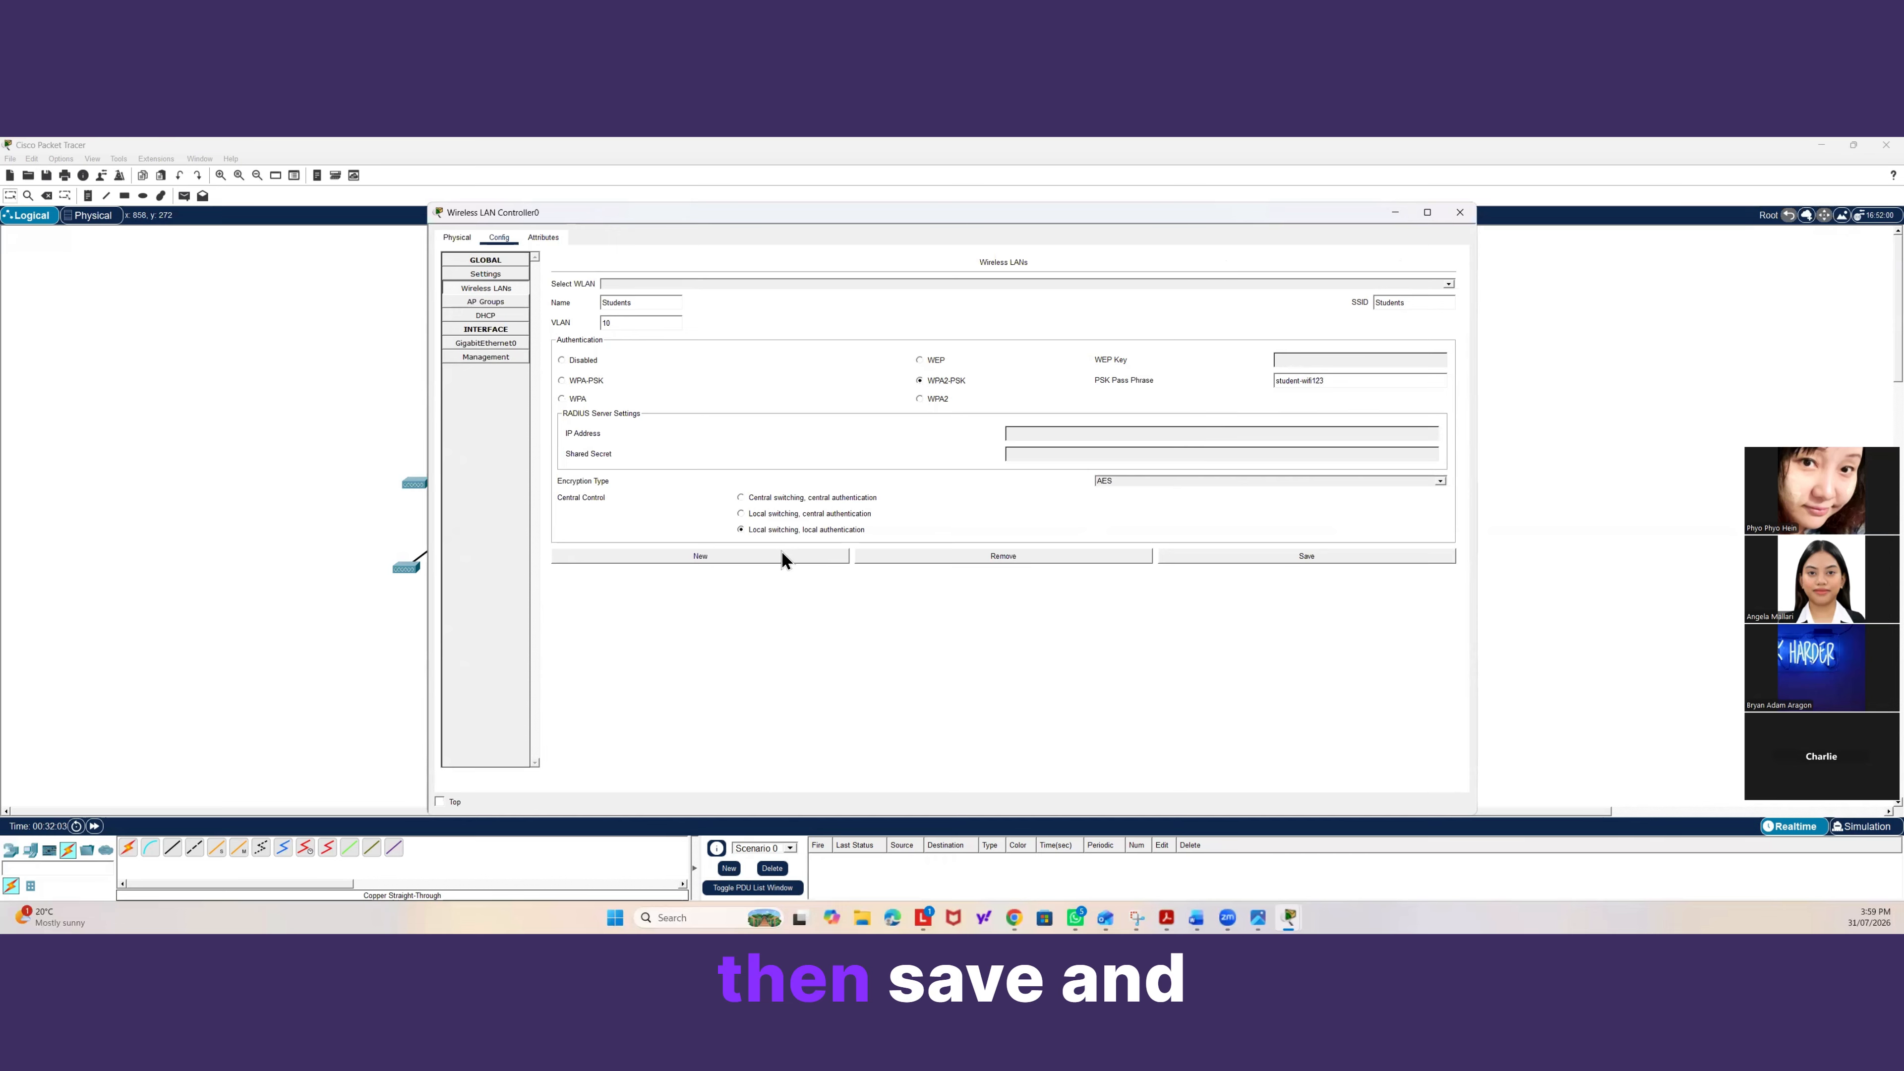
click(1330, 558)
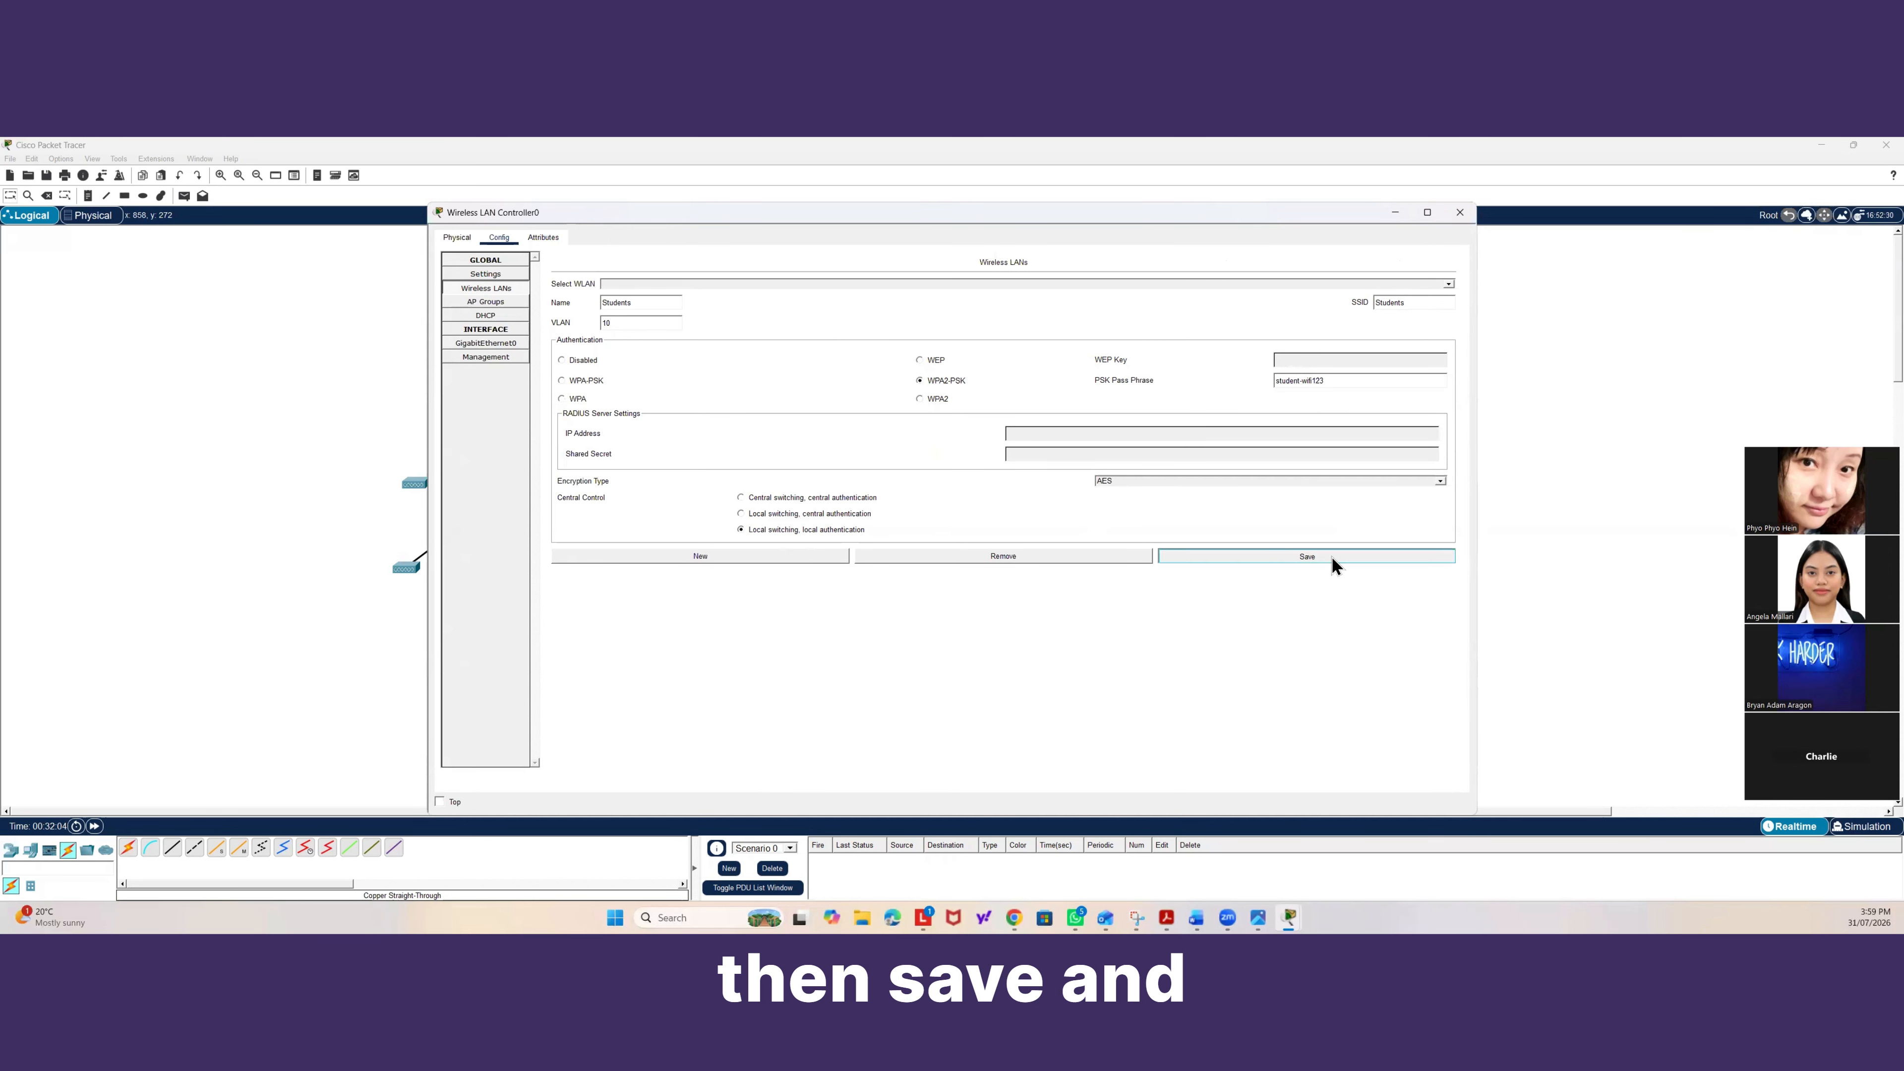
Add a new wireless LAN named A-Plus-Office with the SSID A-Plus-Wifi.
click(808, 556)
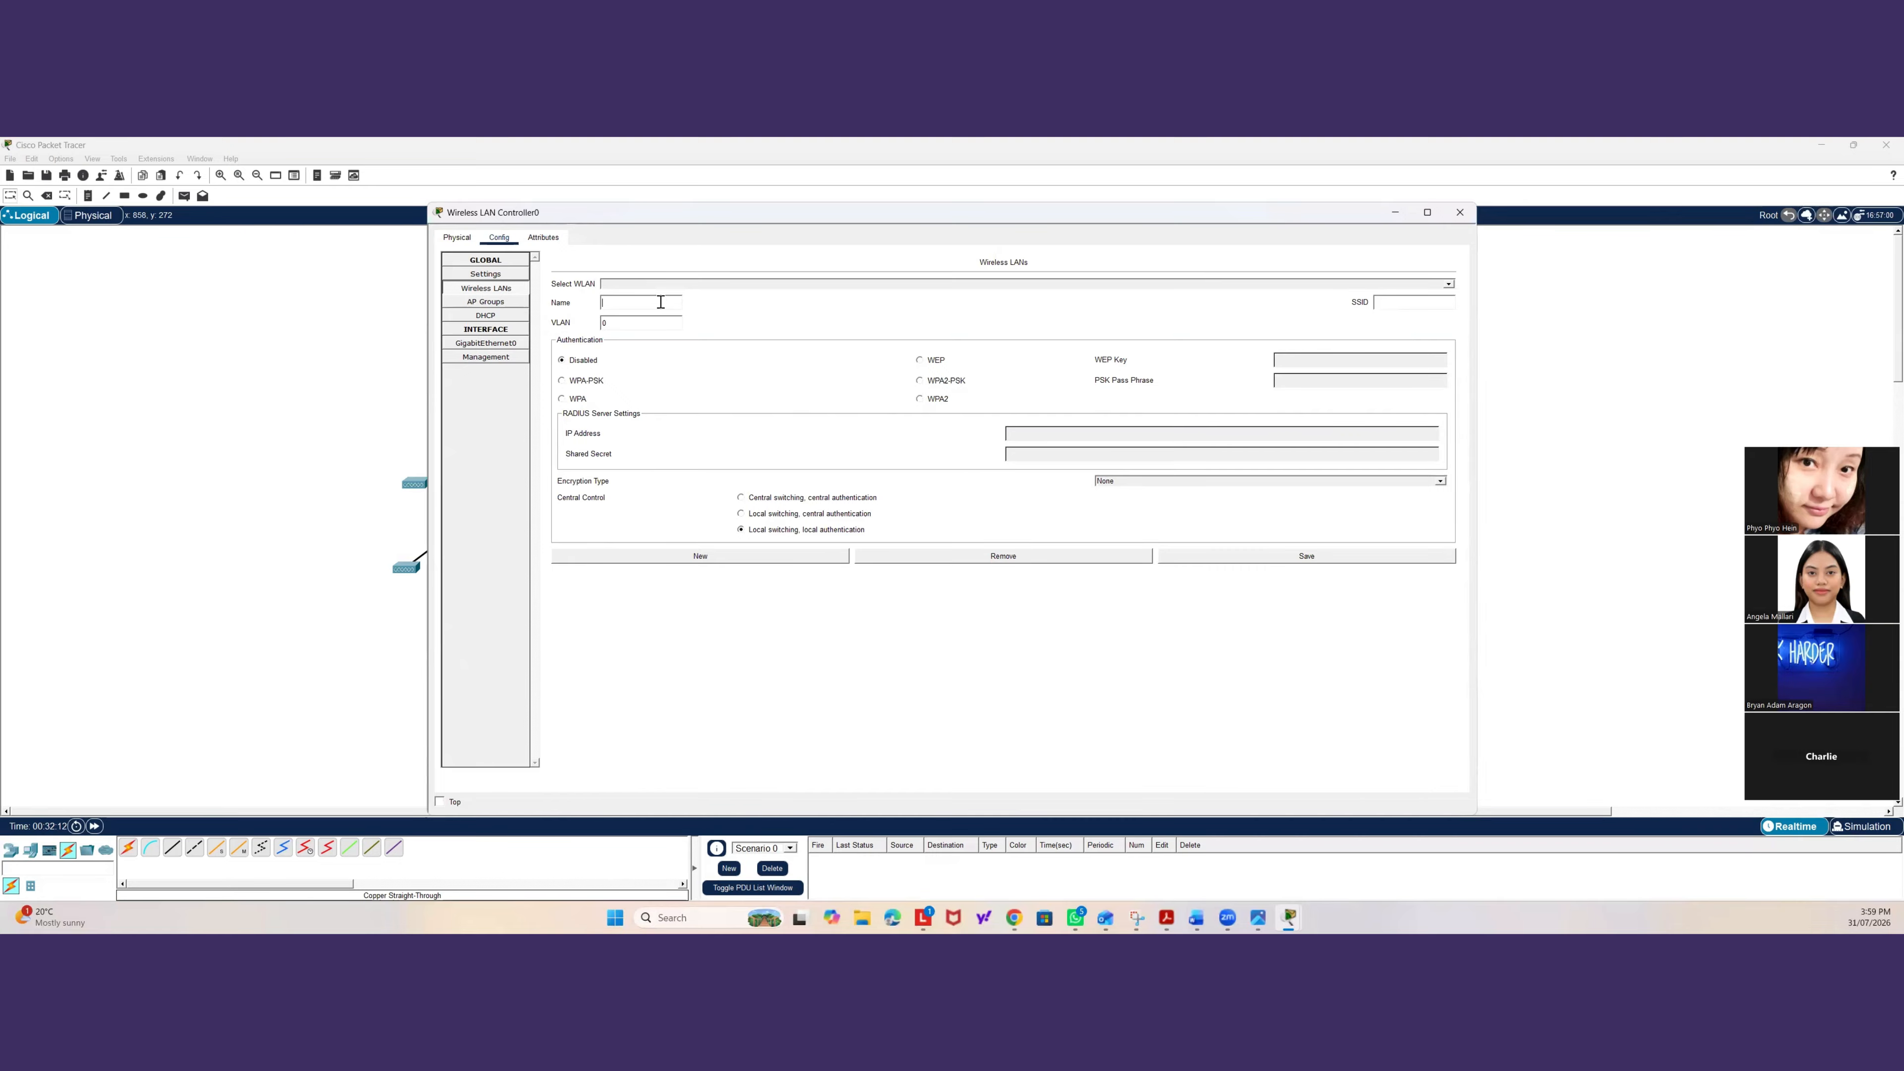
text(A)
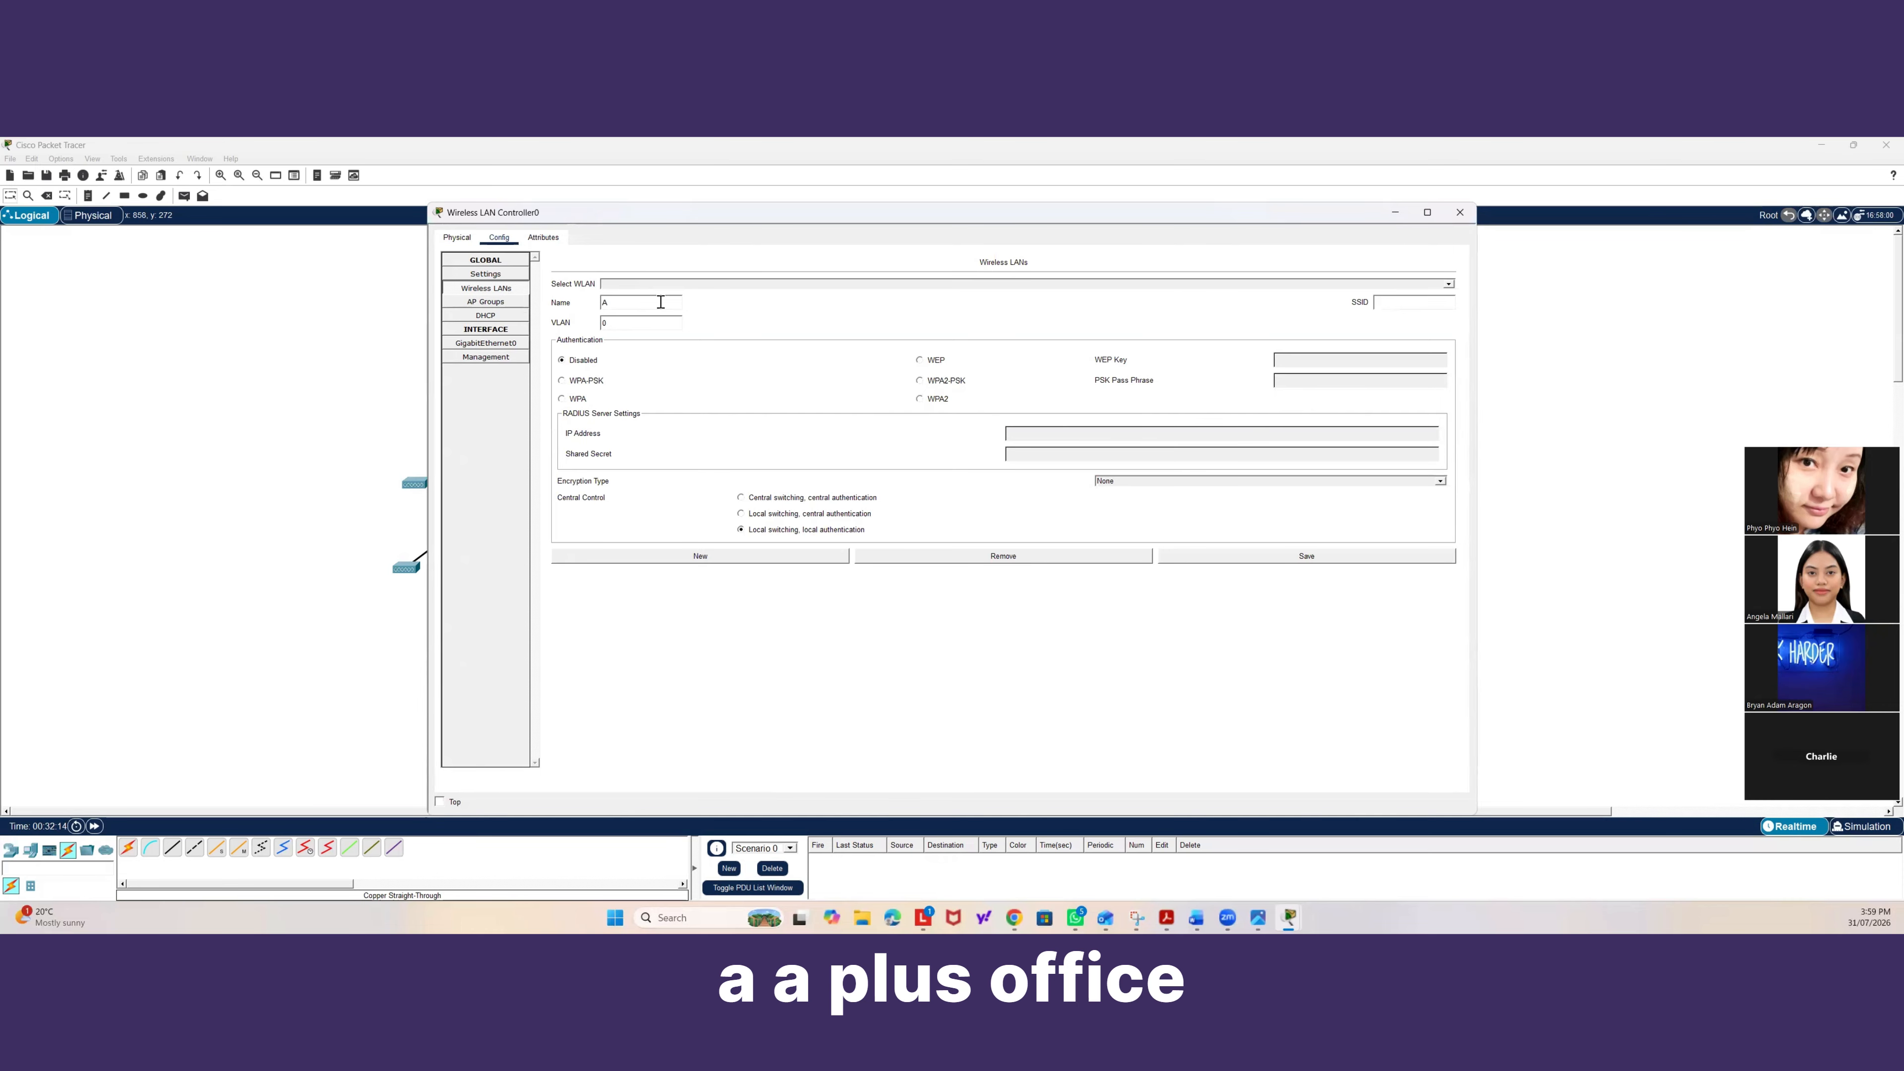
text(-Plus-Office)
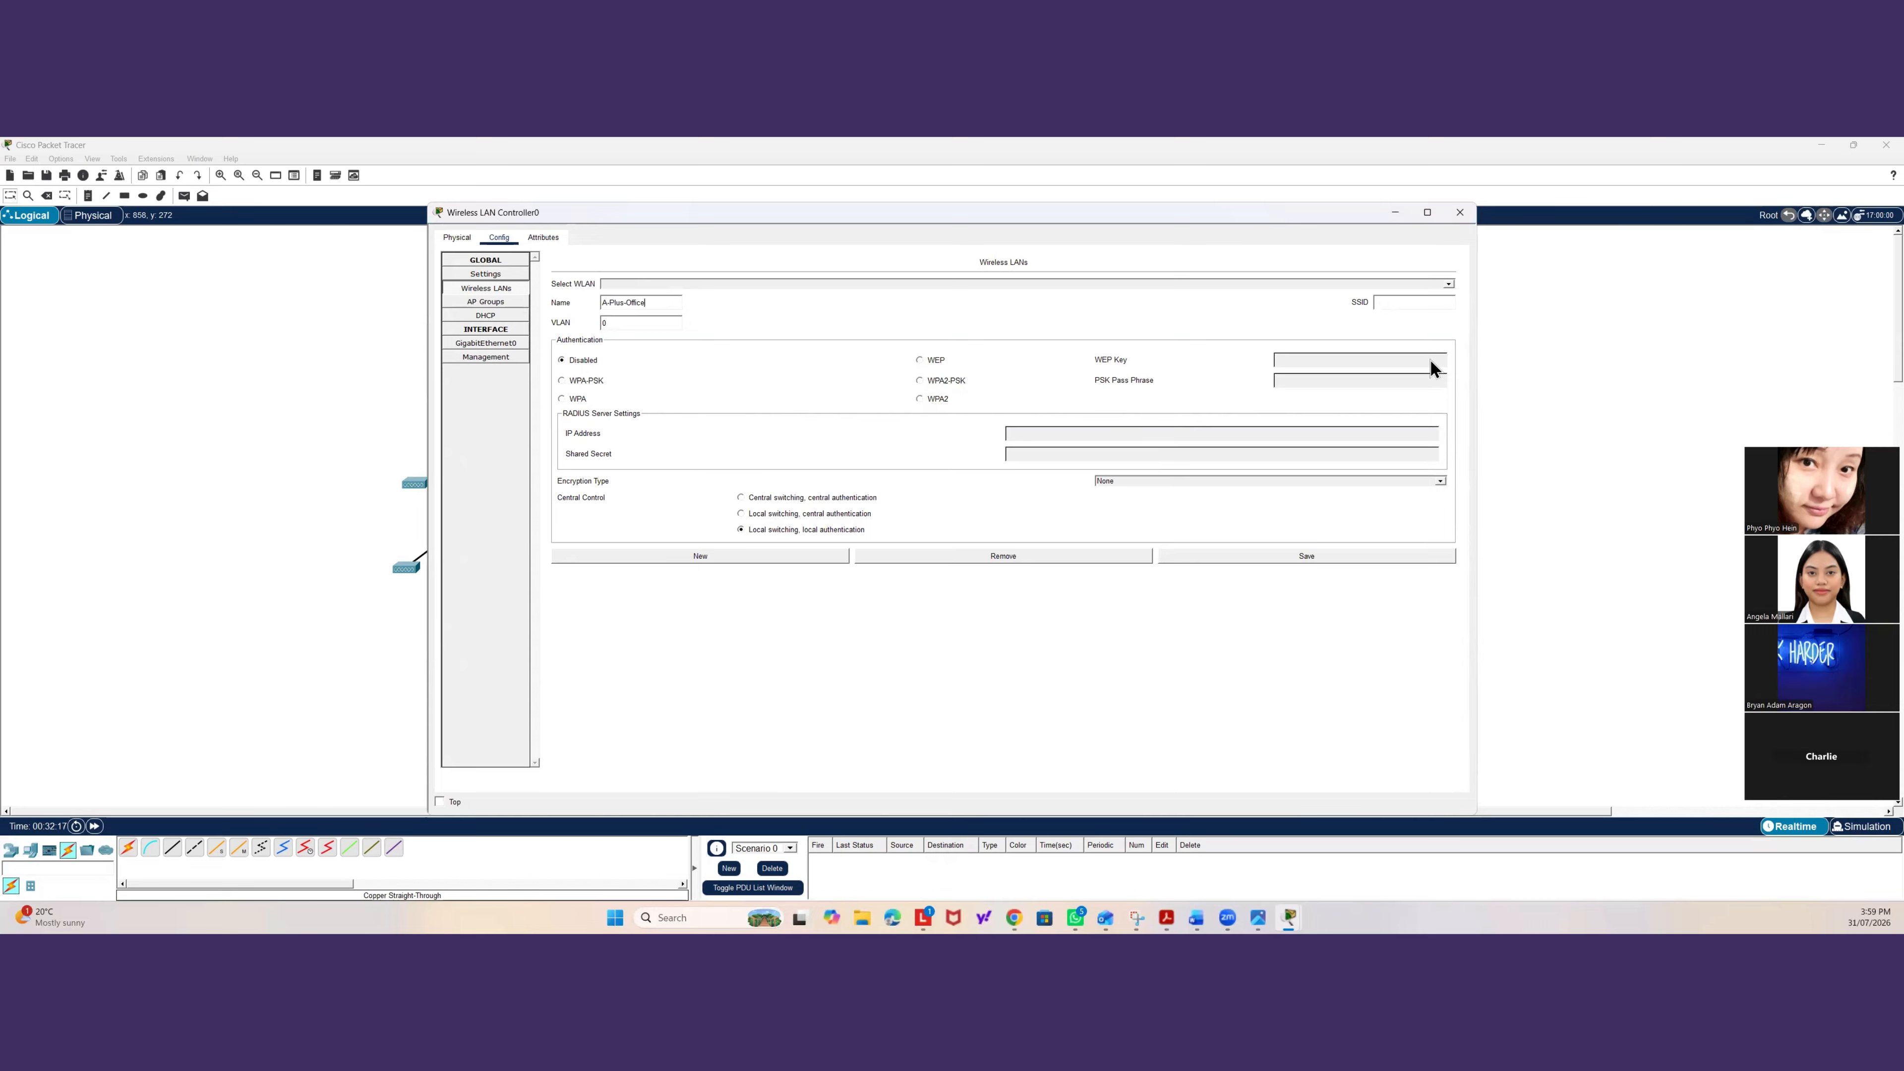
text(A-Plus)
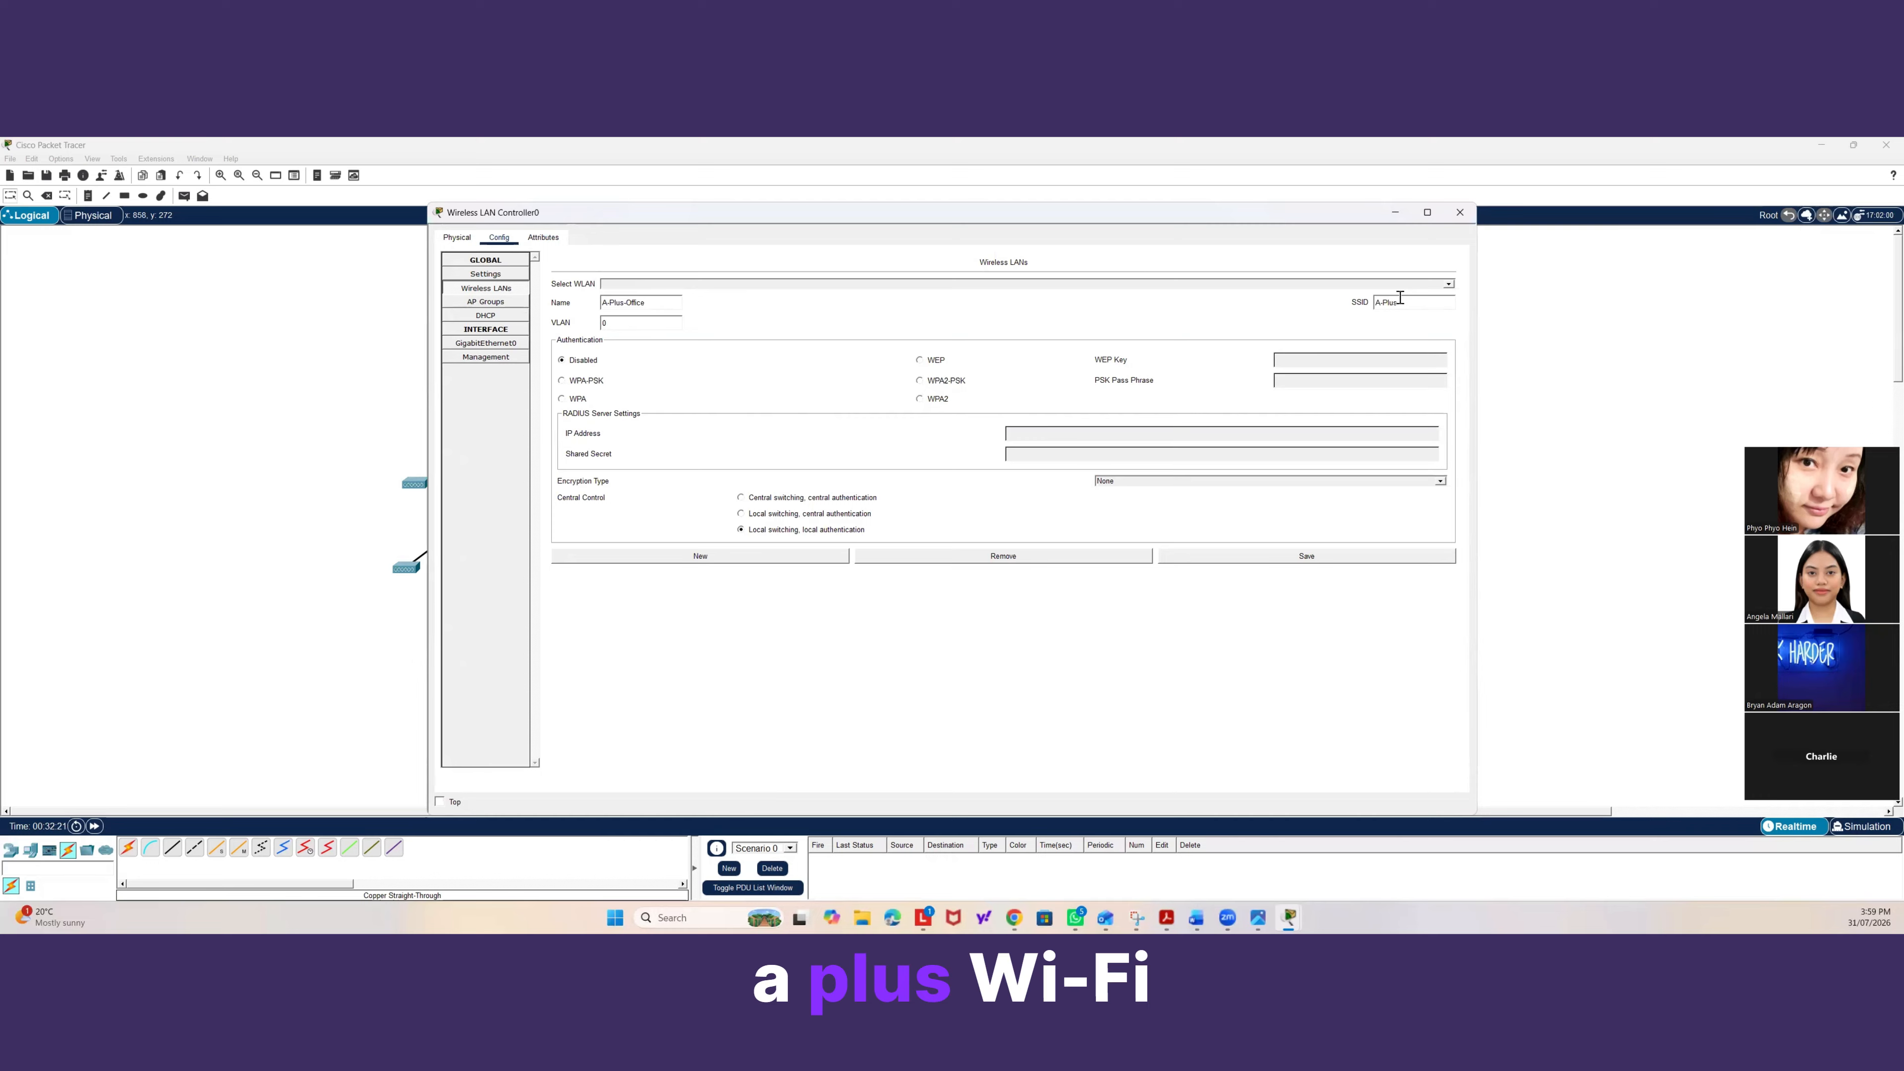
text(-Wifi)
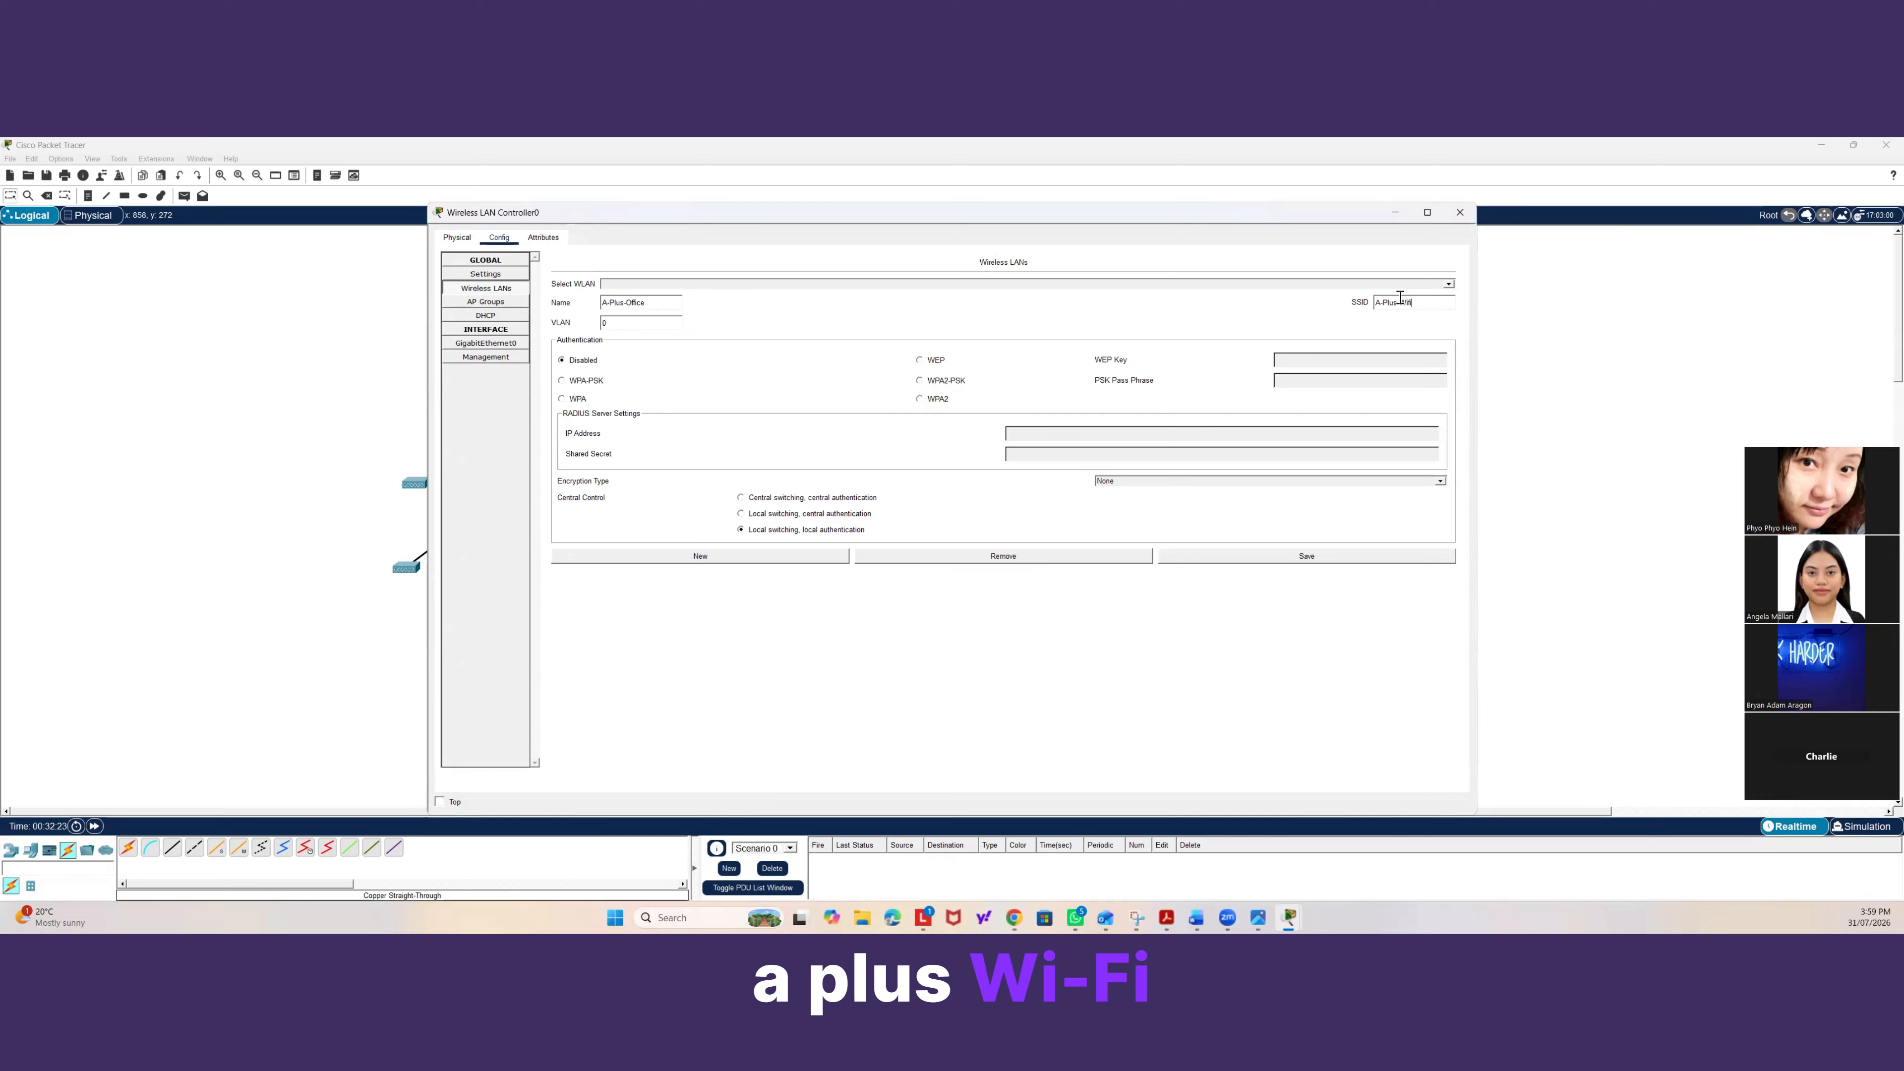
Set the A-Plus-Office WLAN to WPA2-PSK, enter its pass phrase, and save it.
click(920, 381)
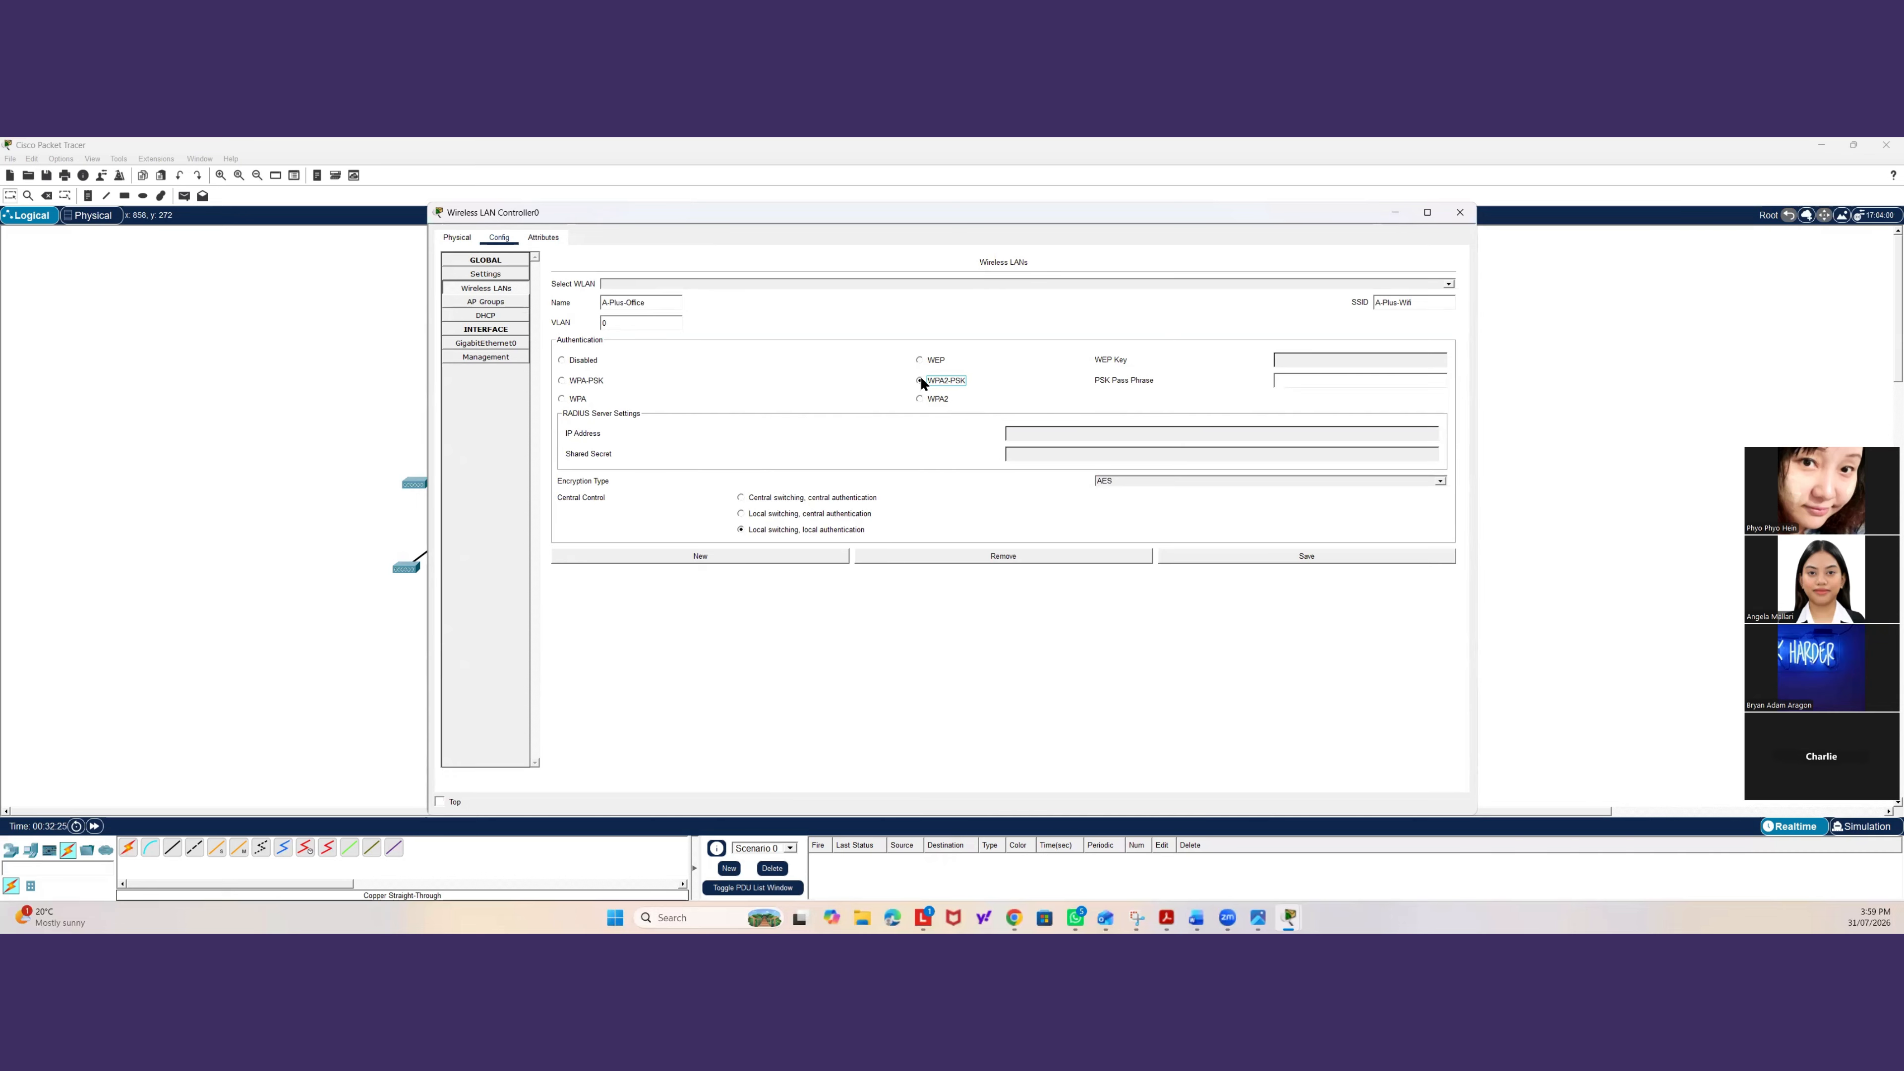
click(1315, 386)
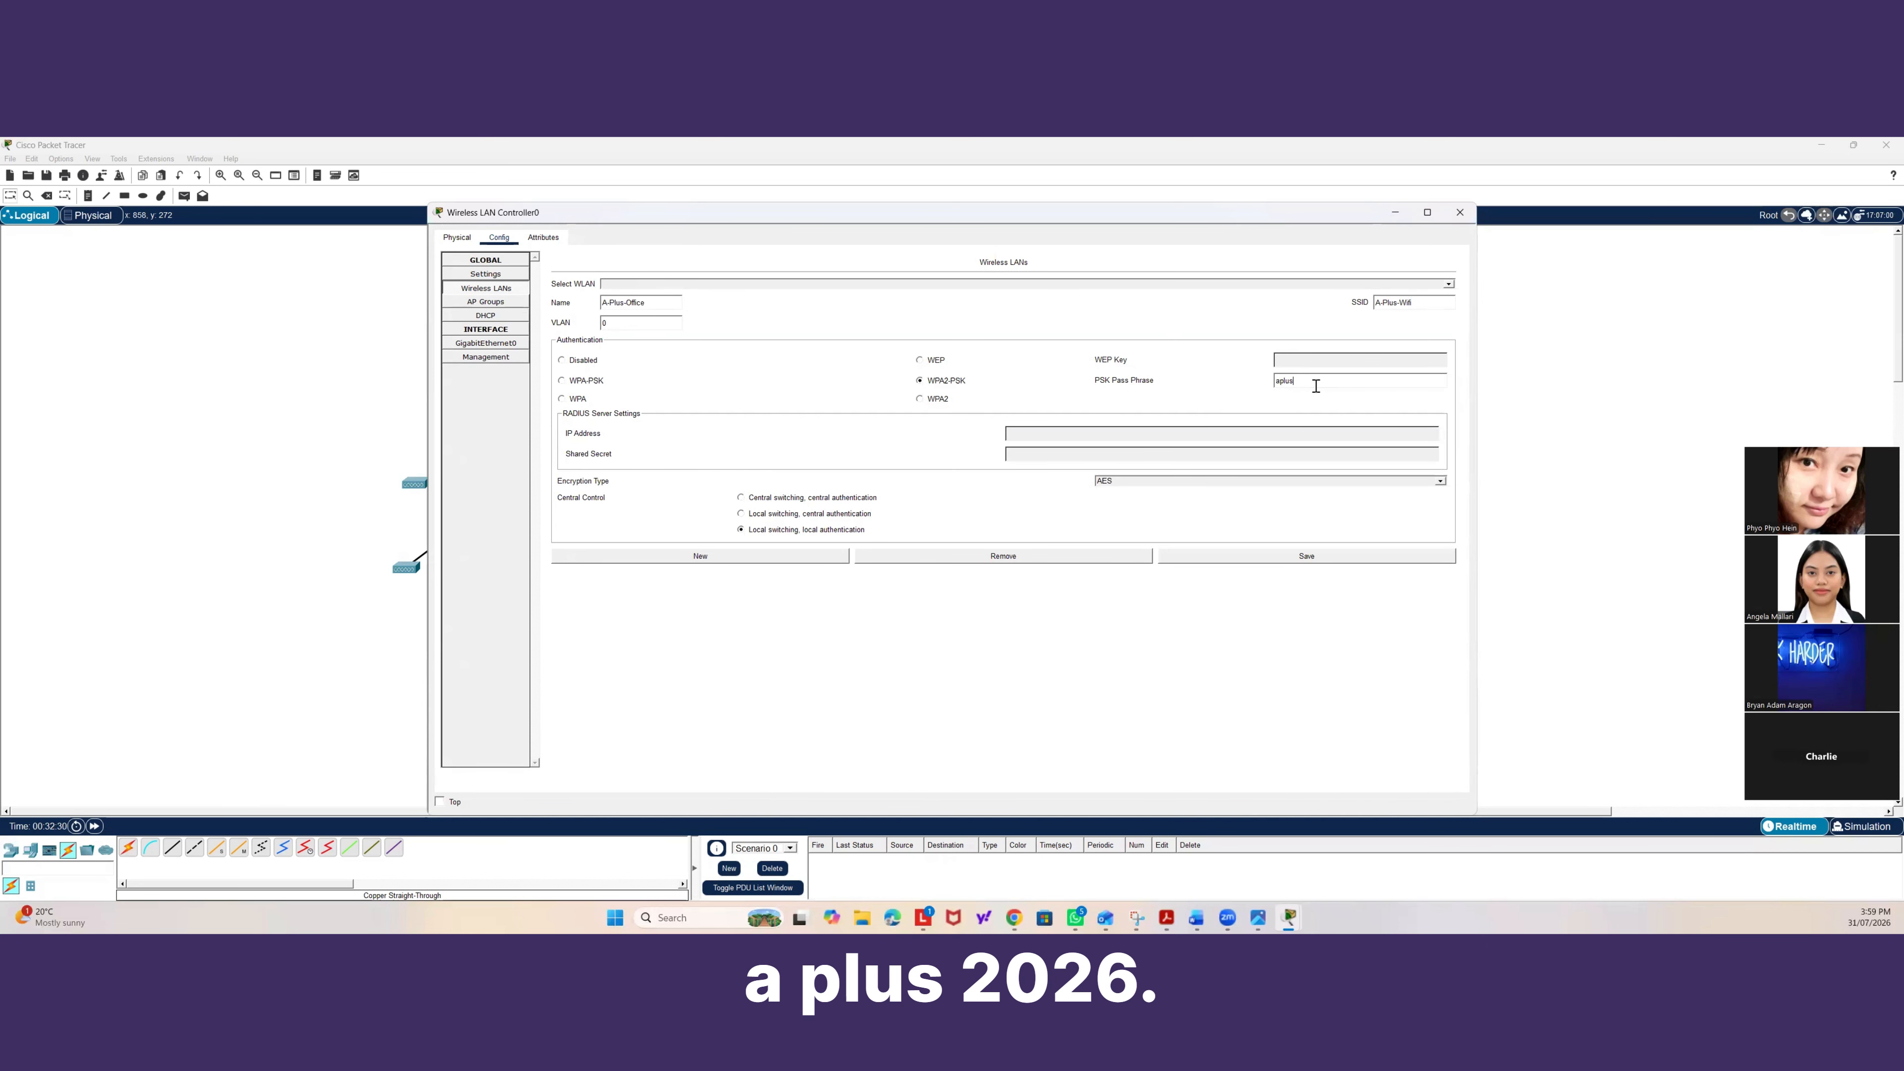
text(2026)
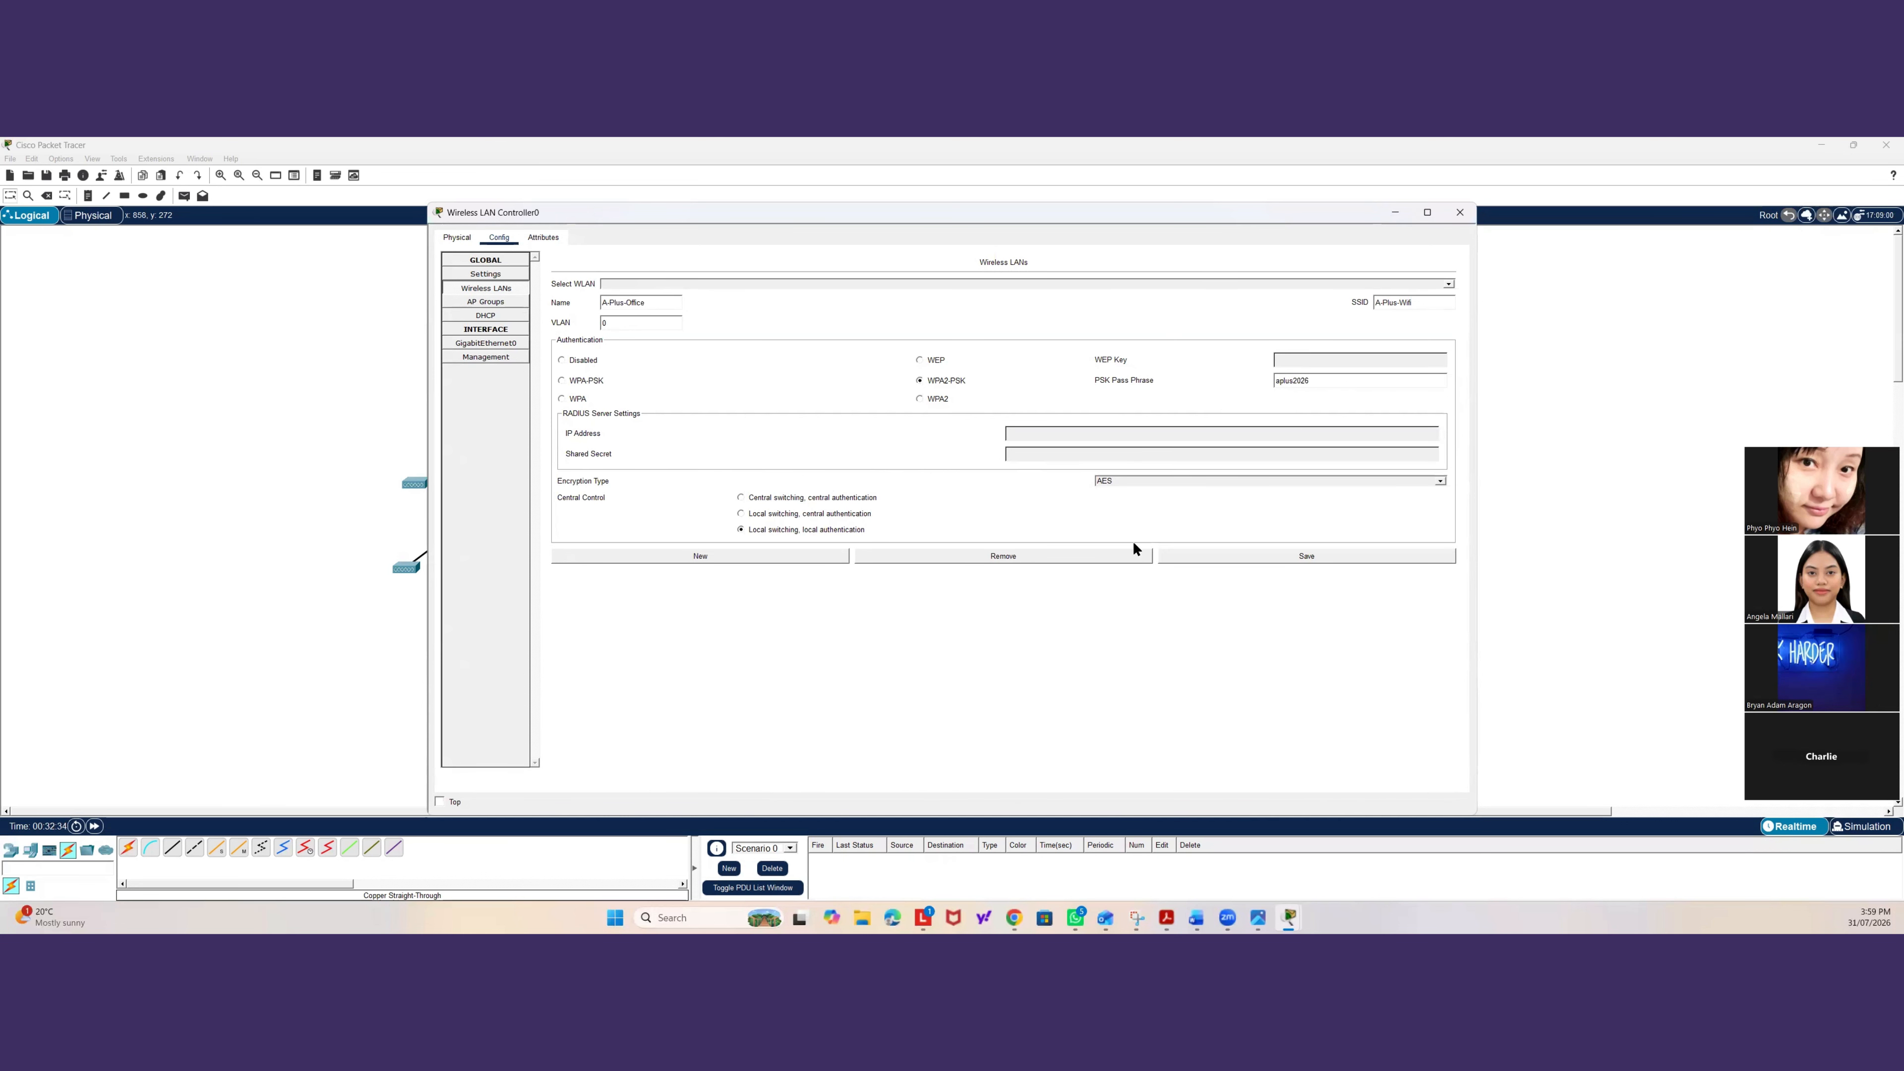
click(1272, 557)
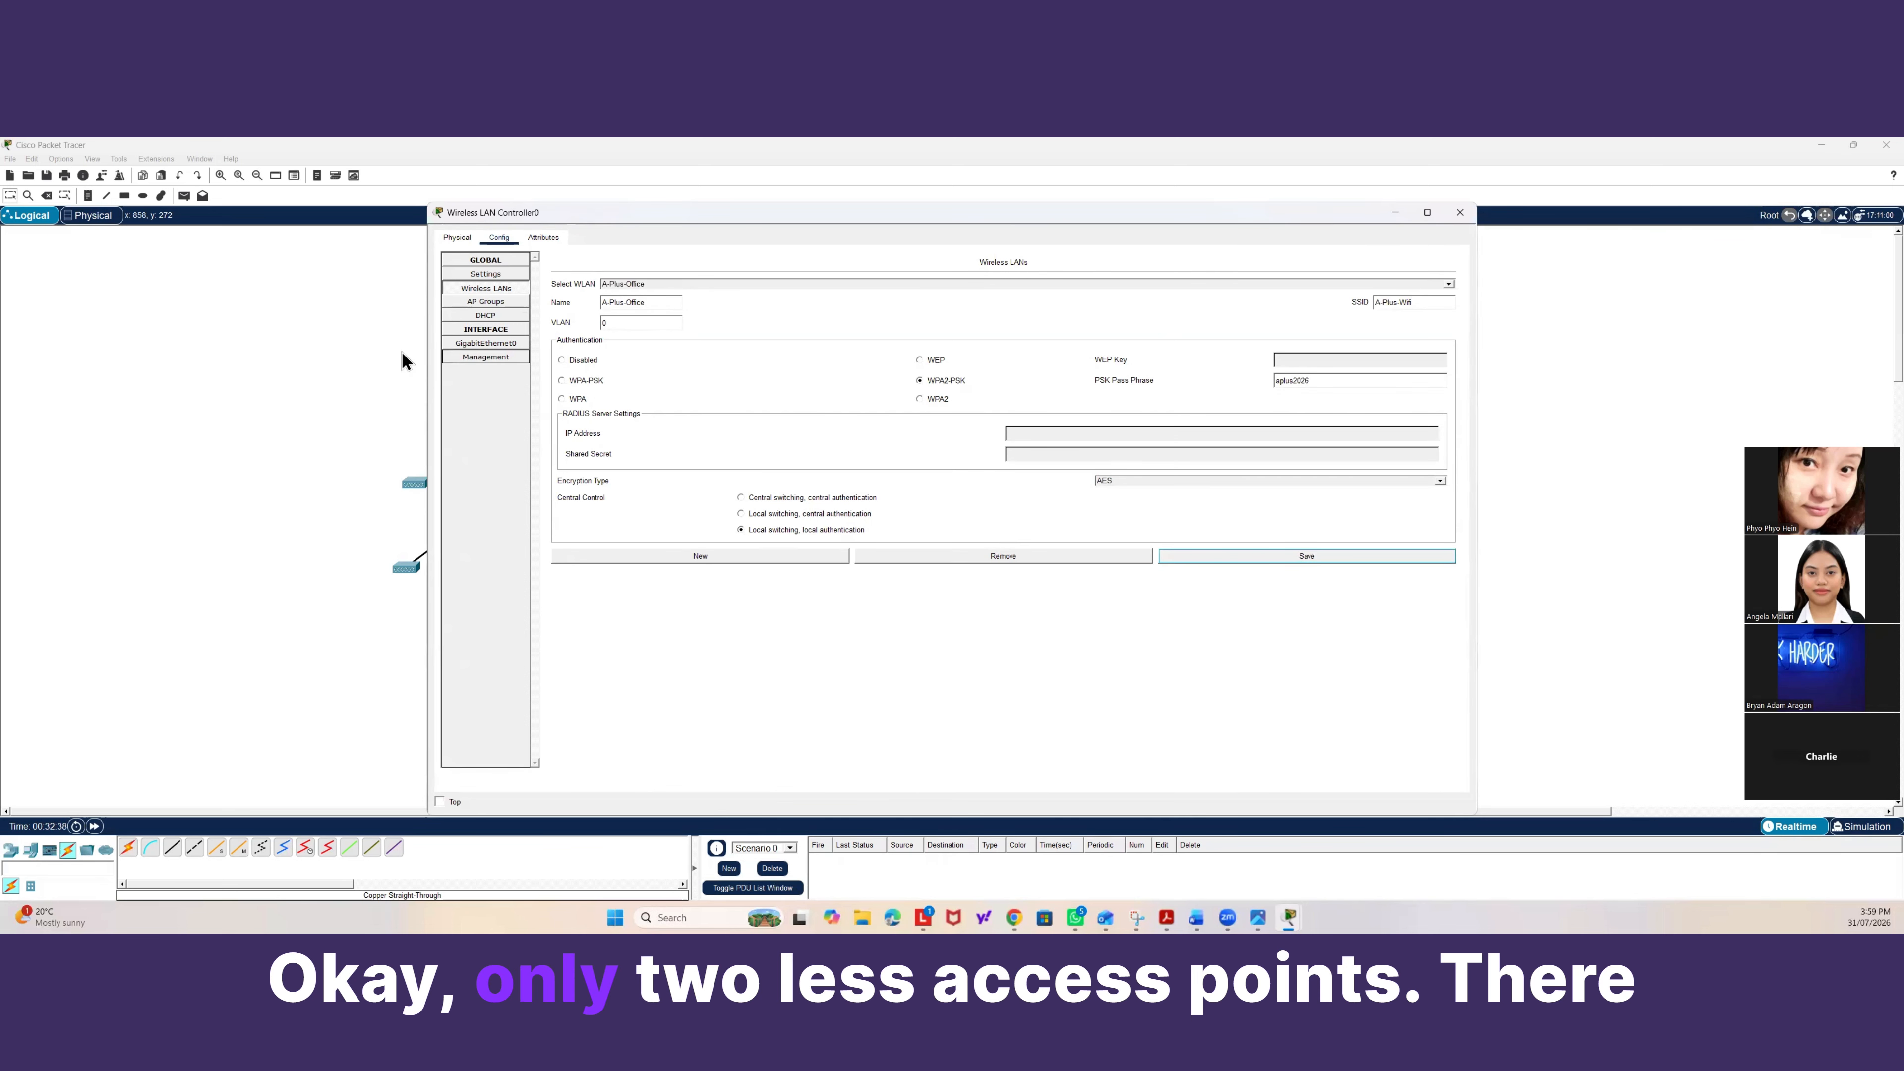
Review the controller's AP group and the wireless LANs assigned to it.
click(486, 301)
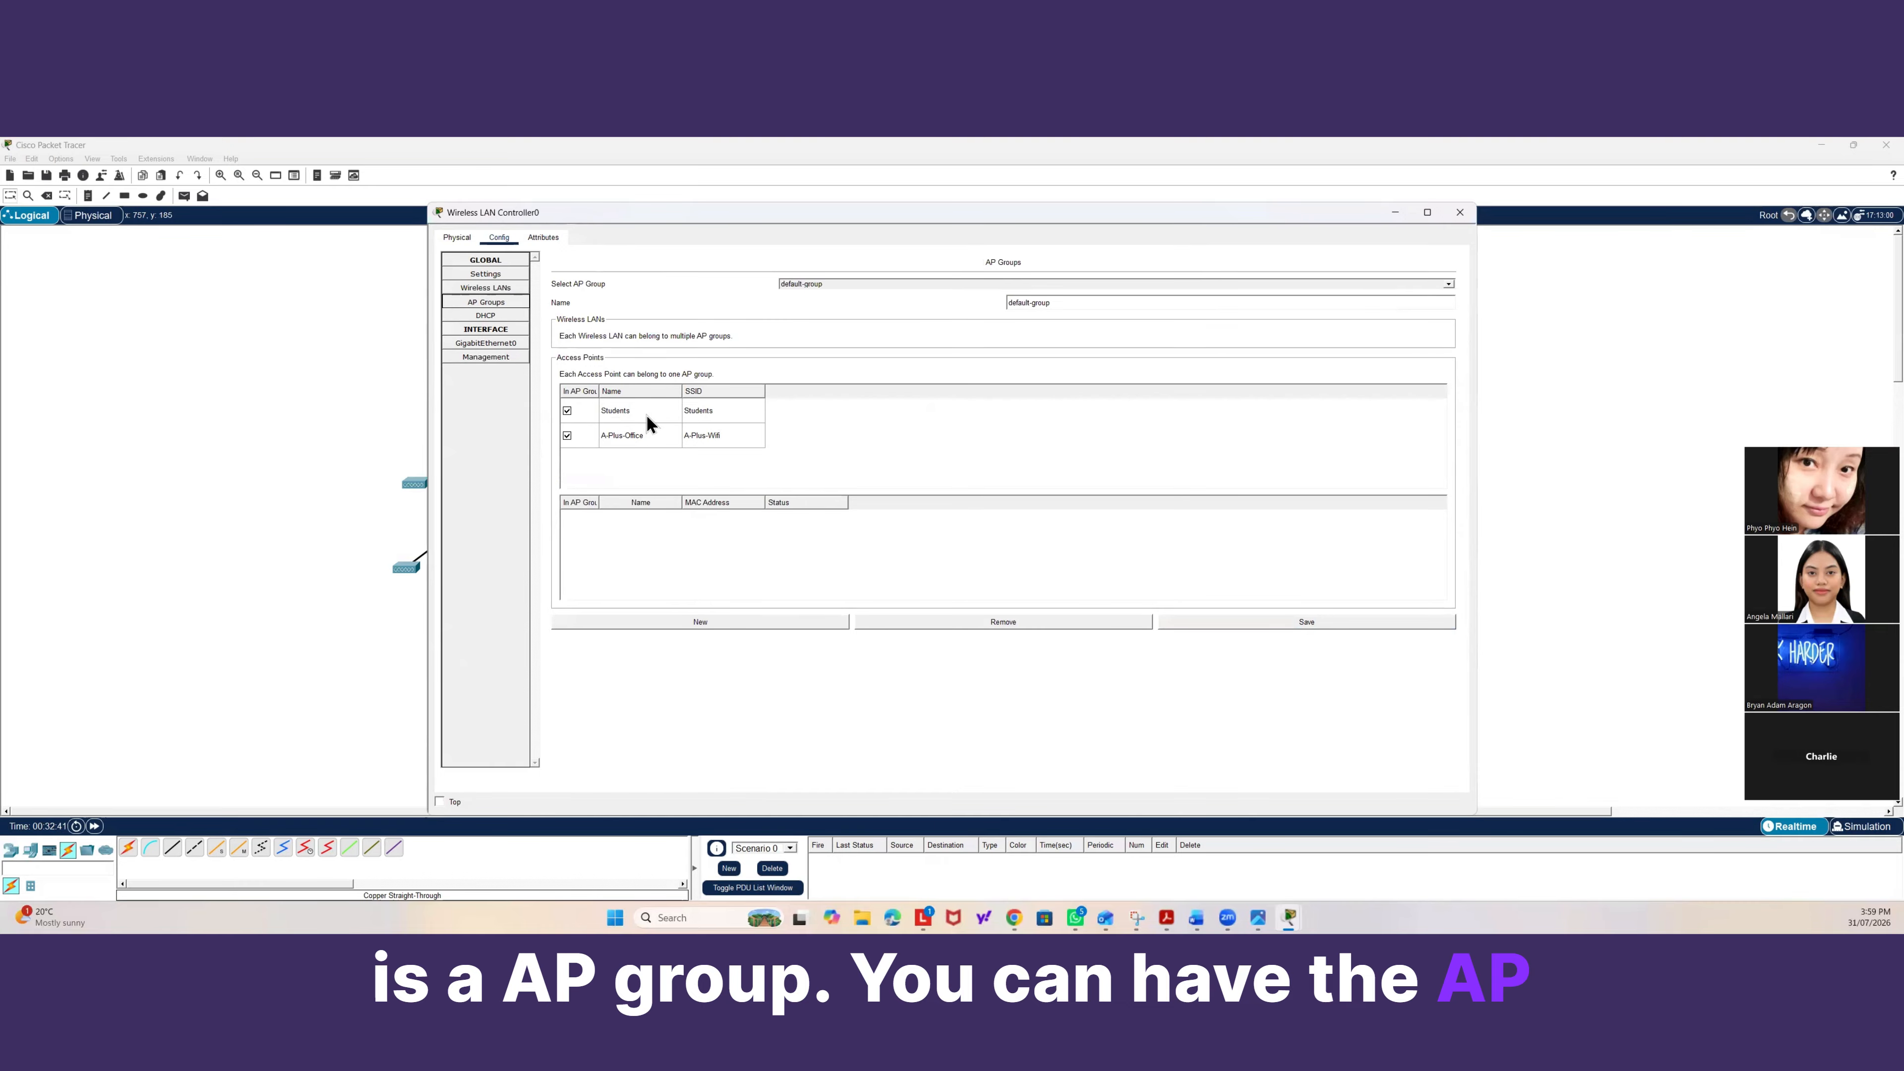
click(799, 283)
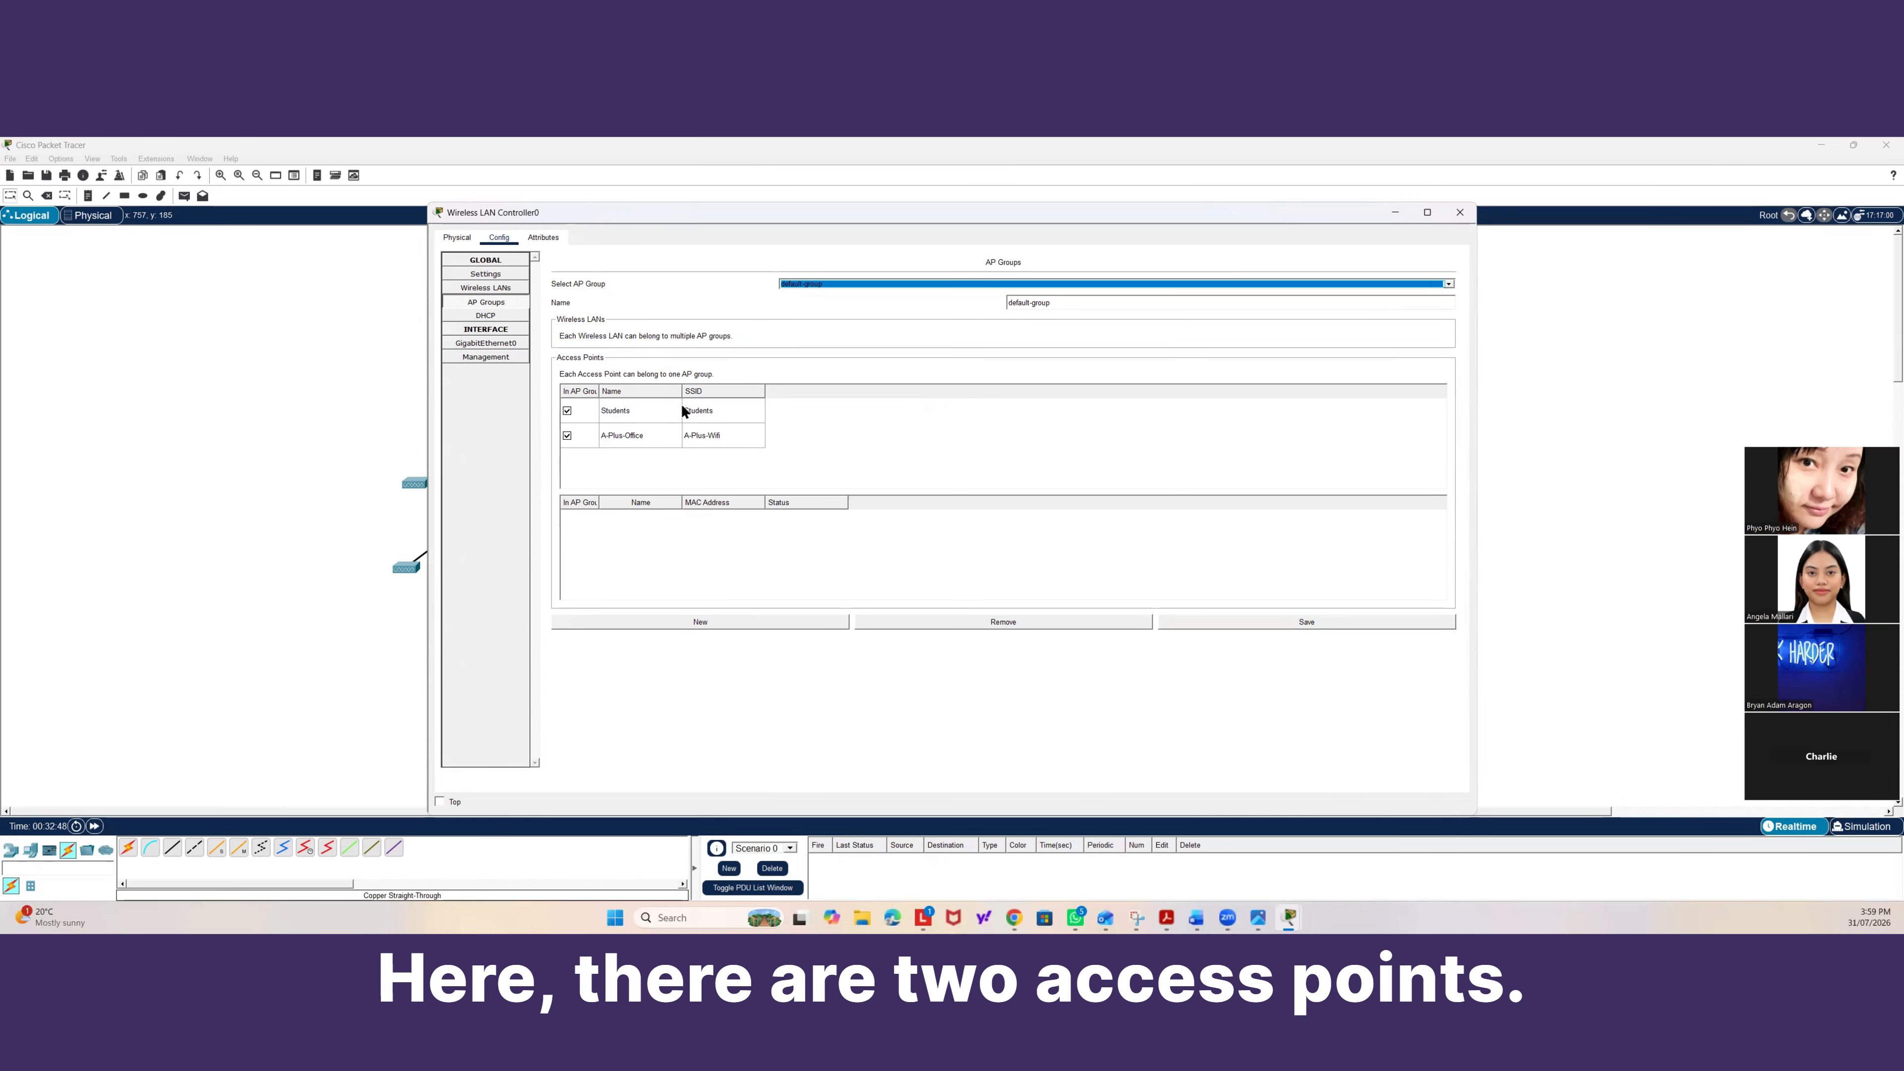
click(382, 417)
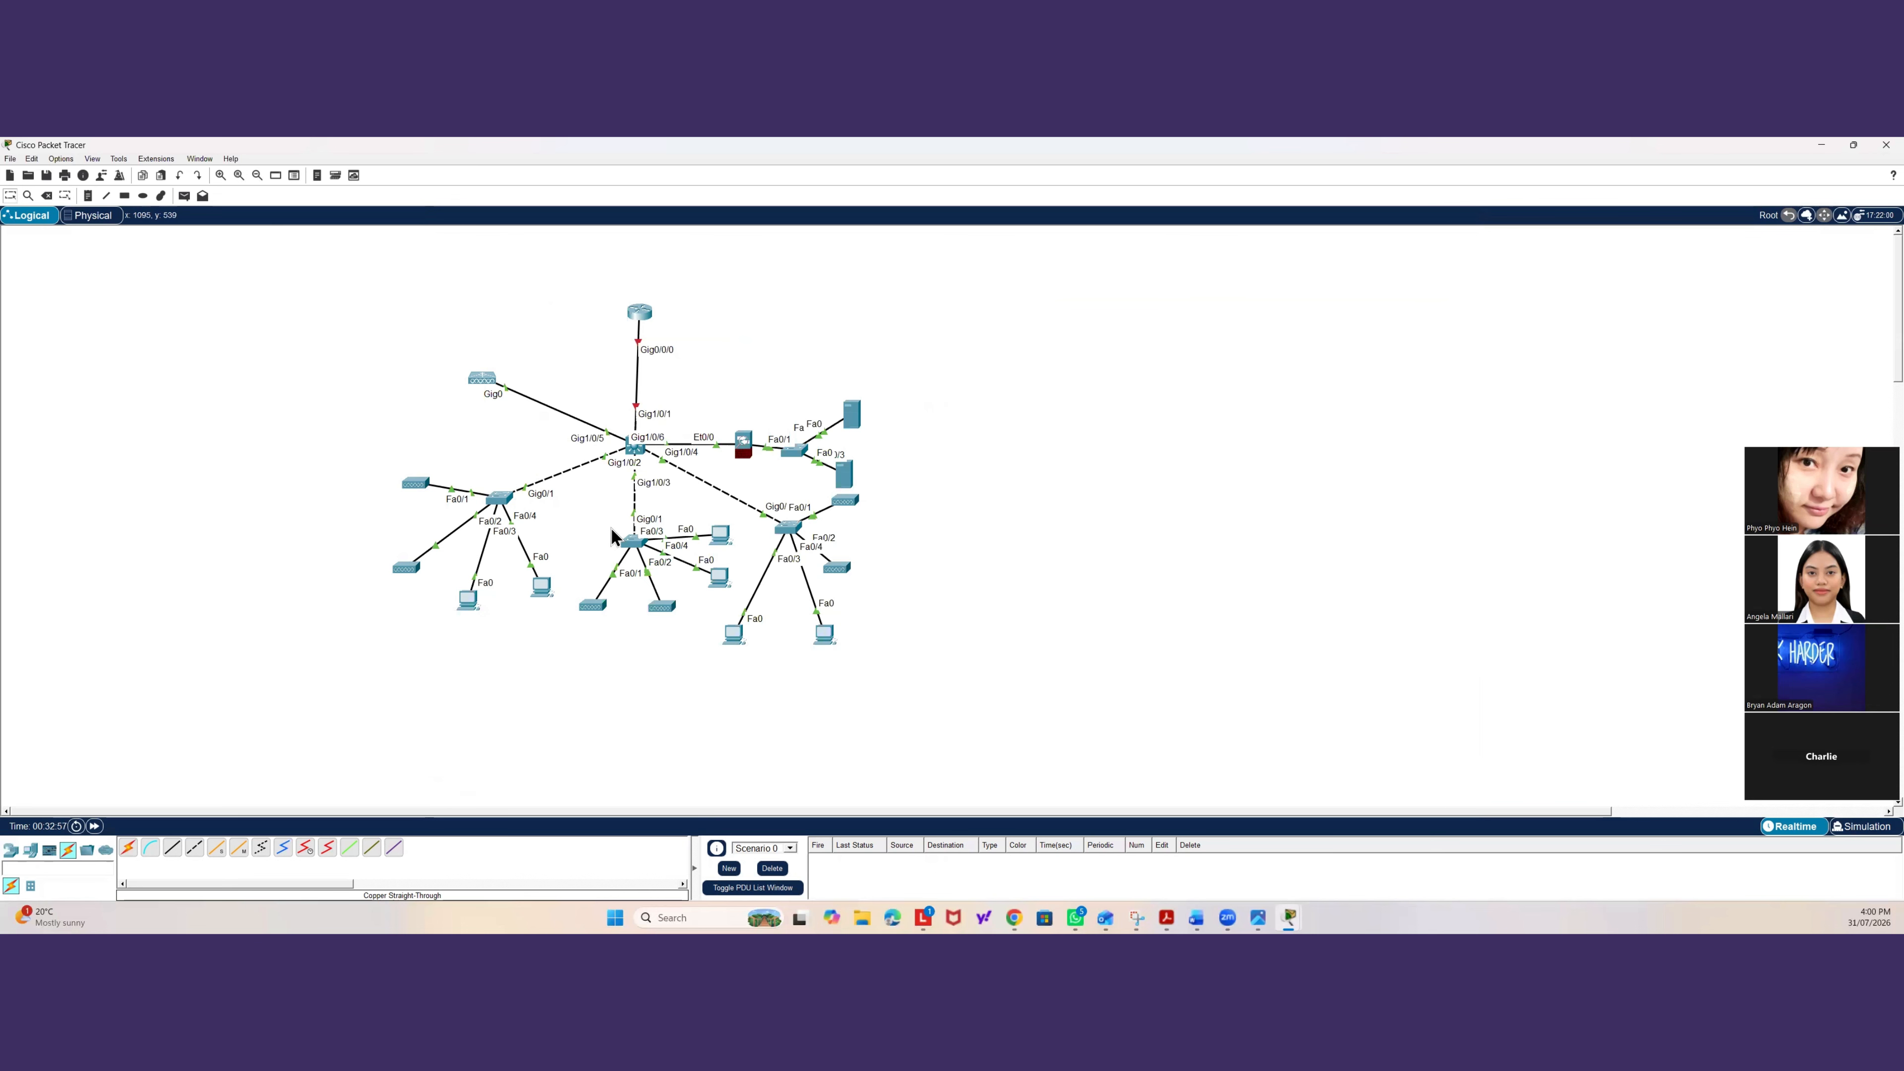
Reopen the wireless LAN controller and add a new wireless LAN named 2nd-Floor-Students.
click(482, 379)
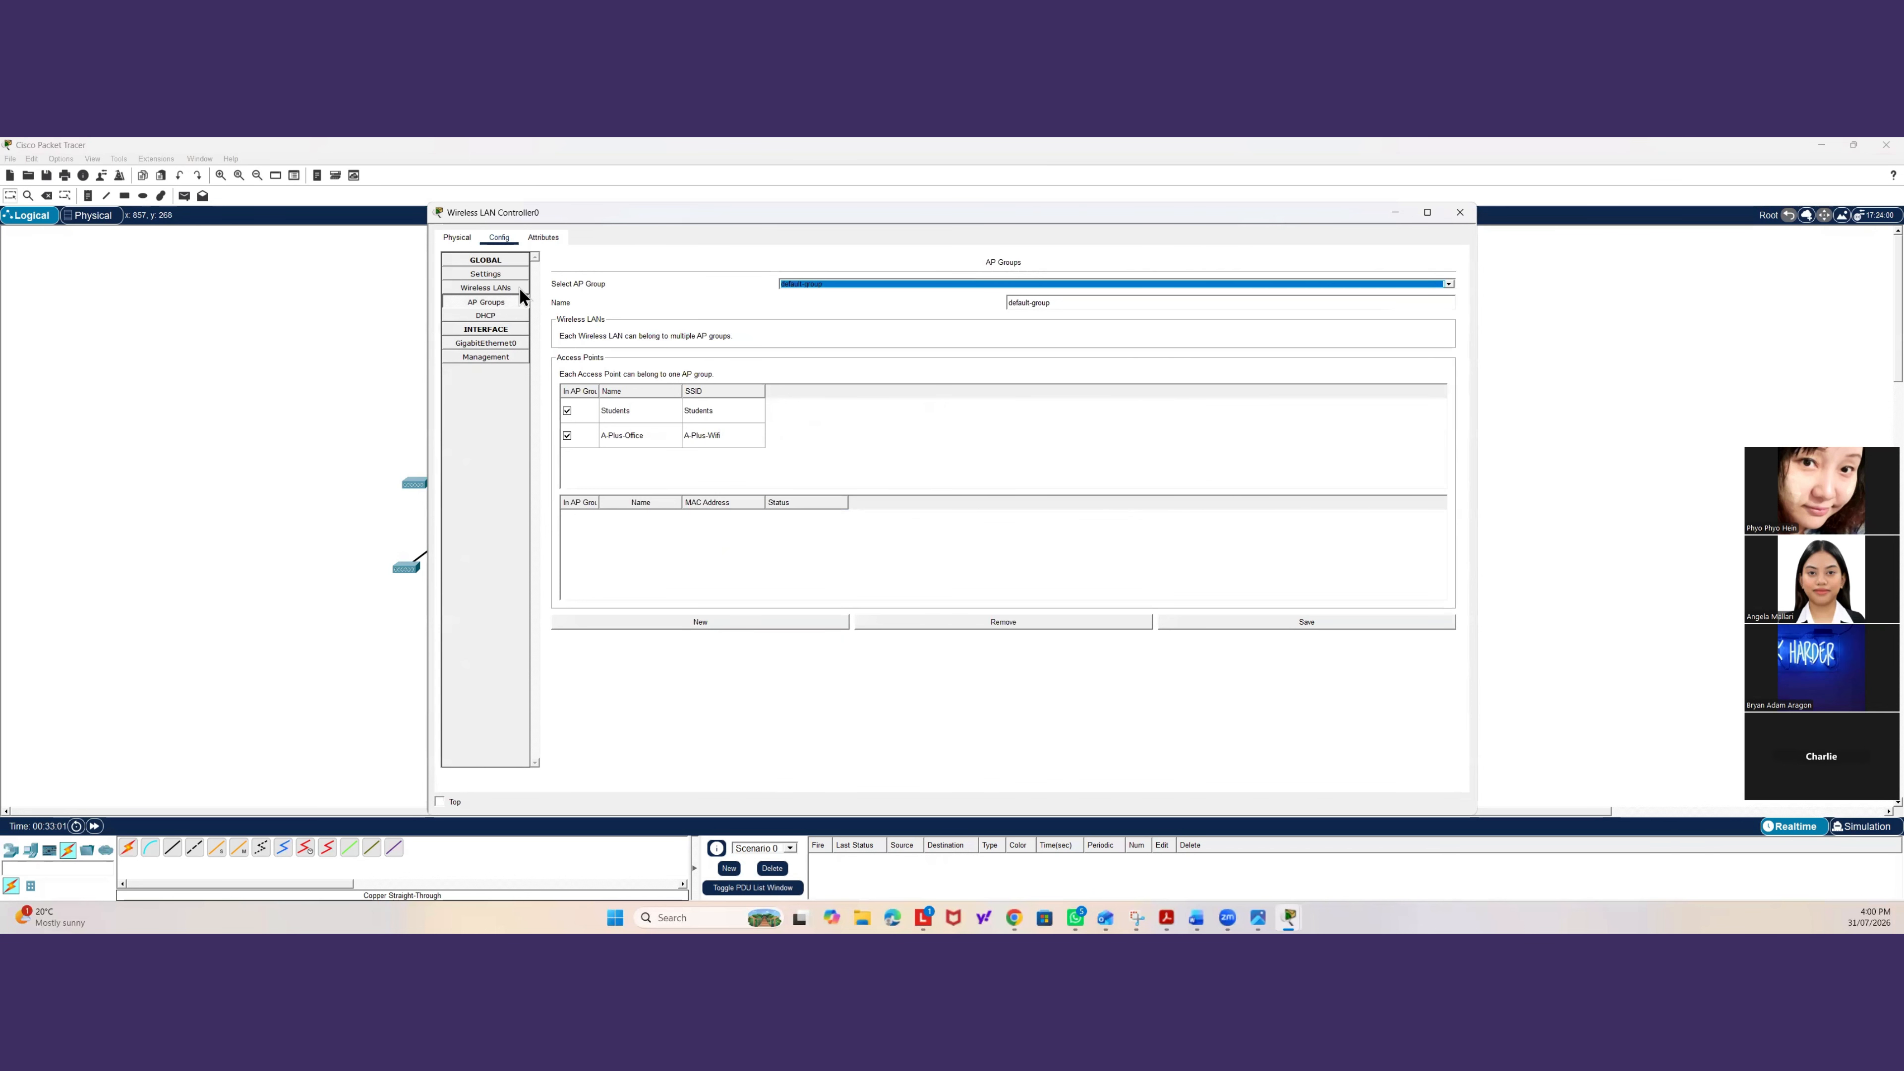
click(506, 290)
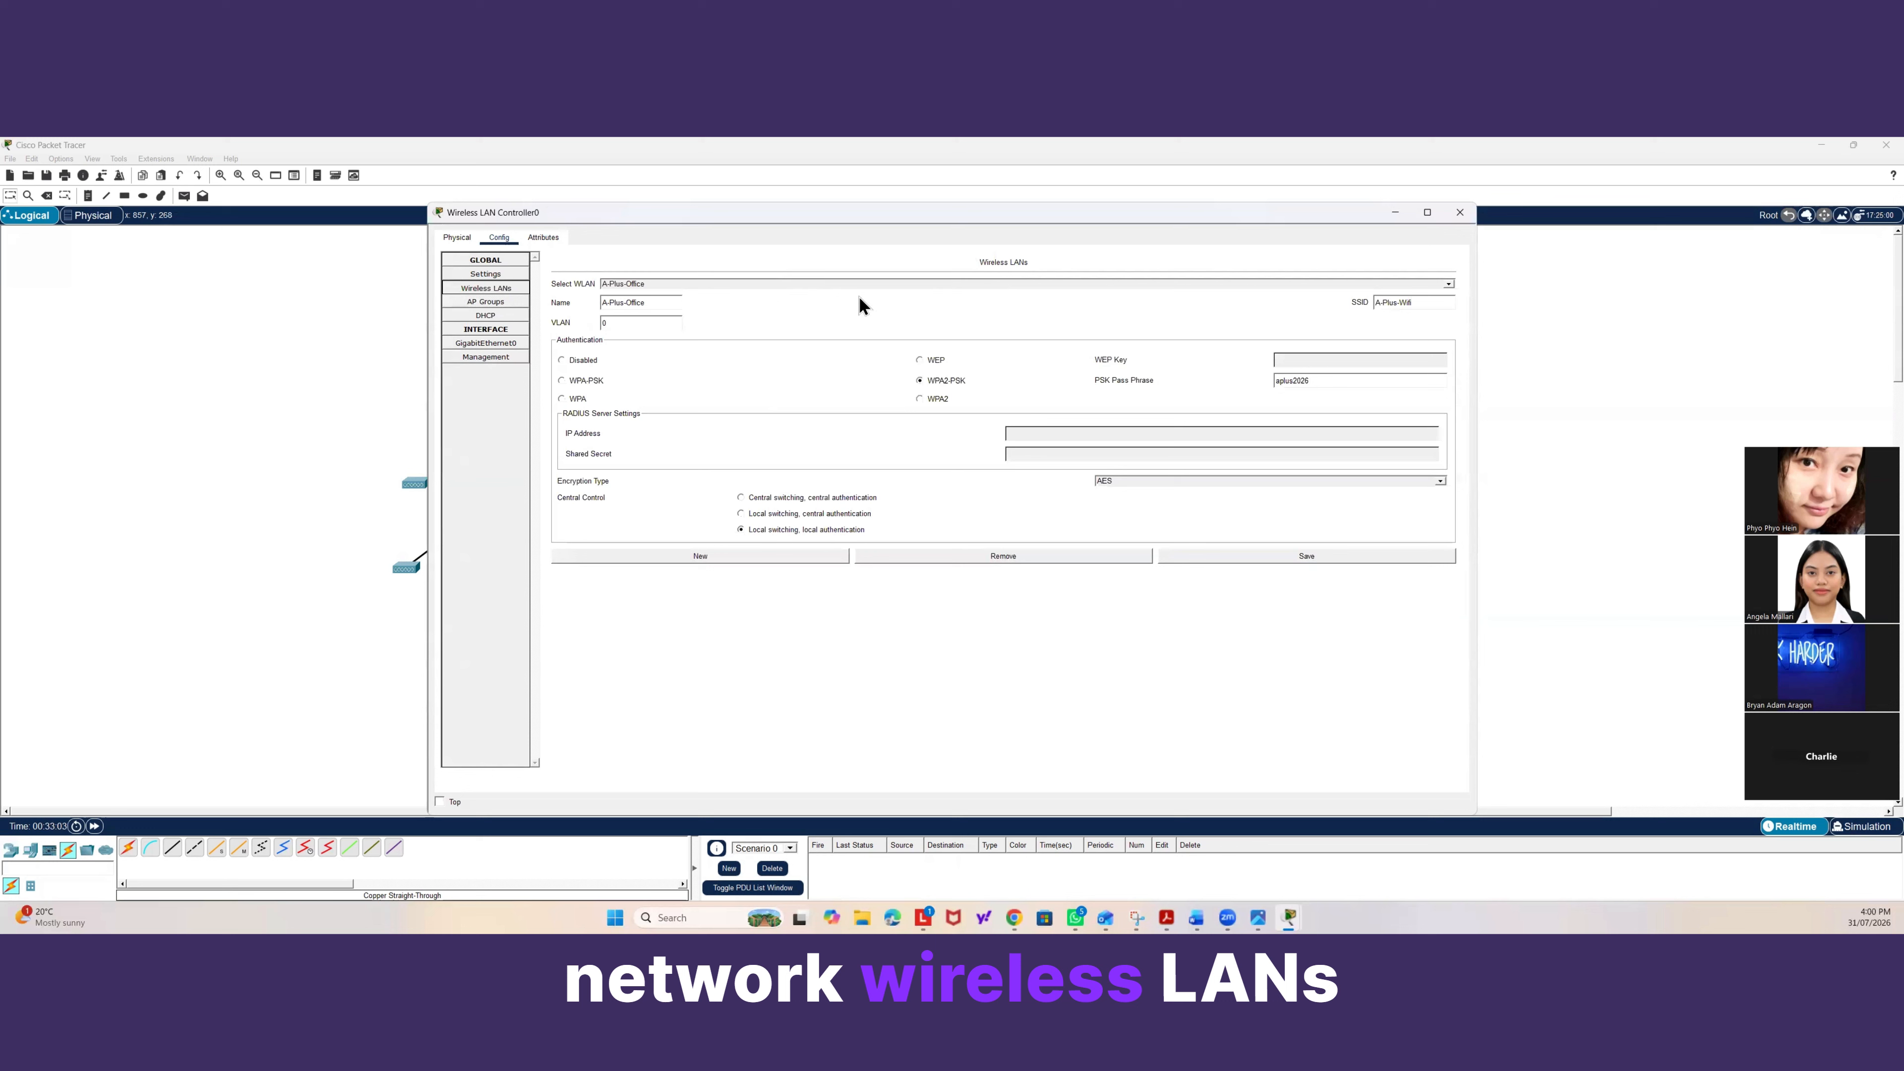
click(701, 556)
click(639, 305)
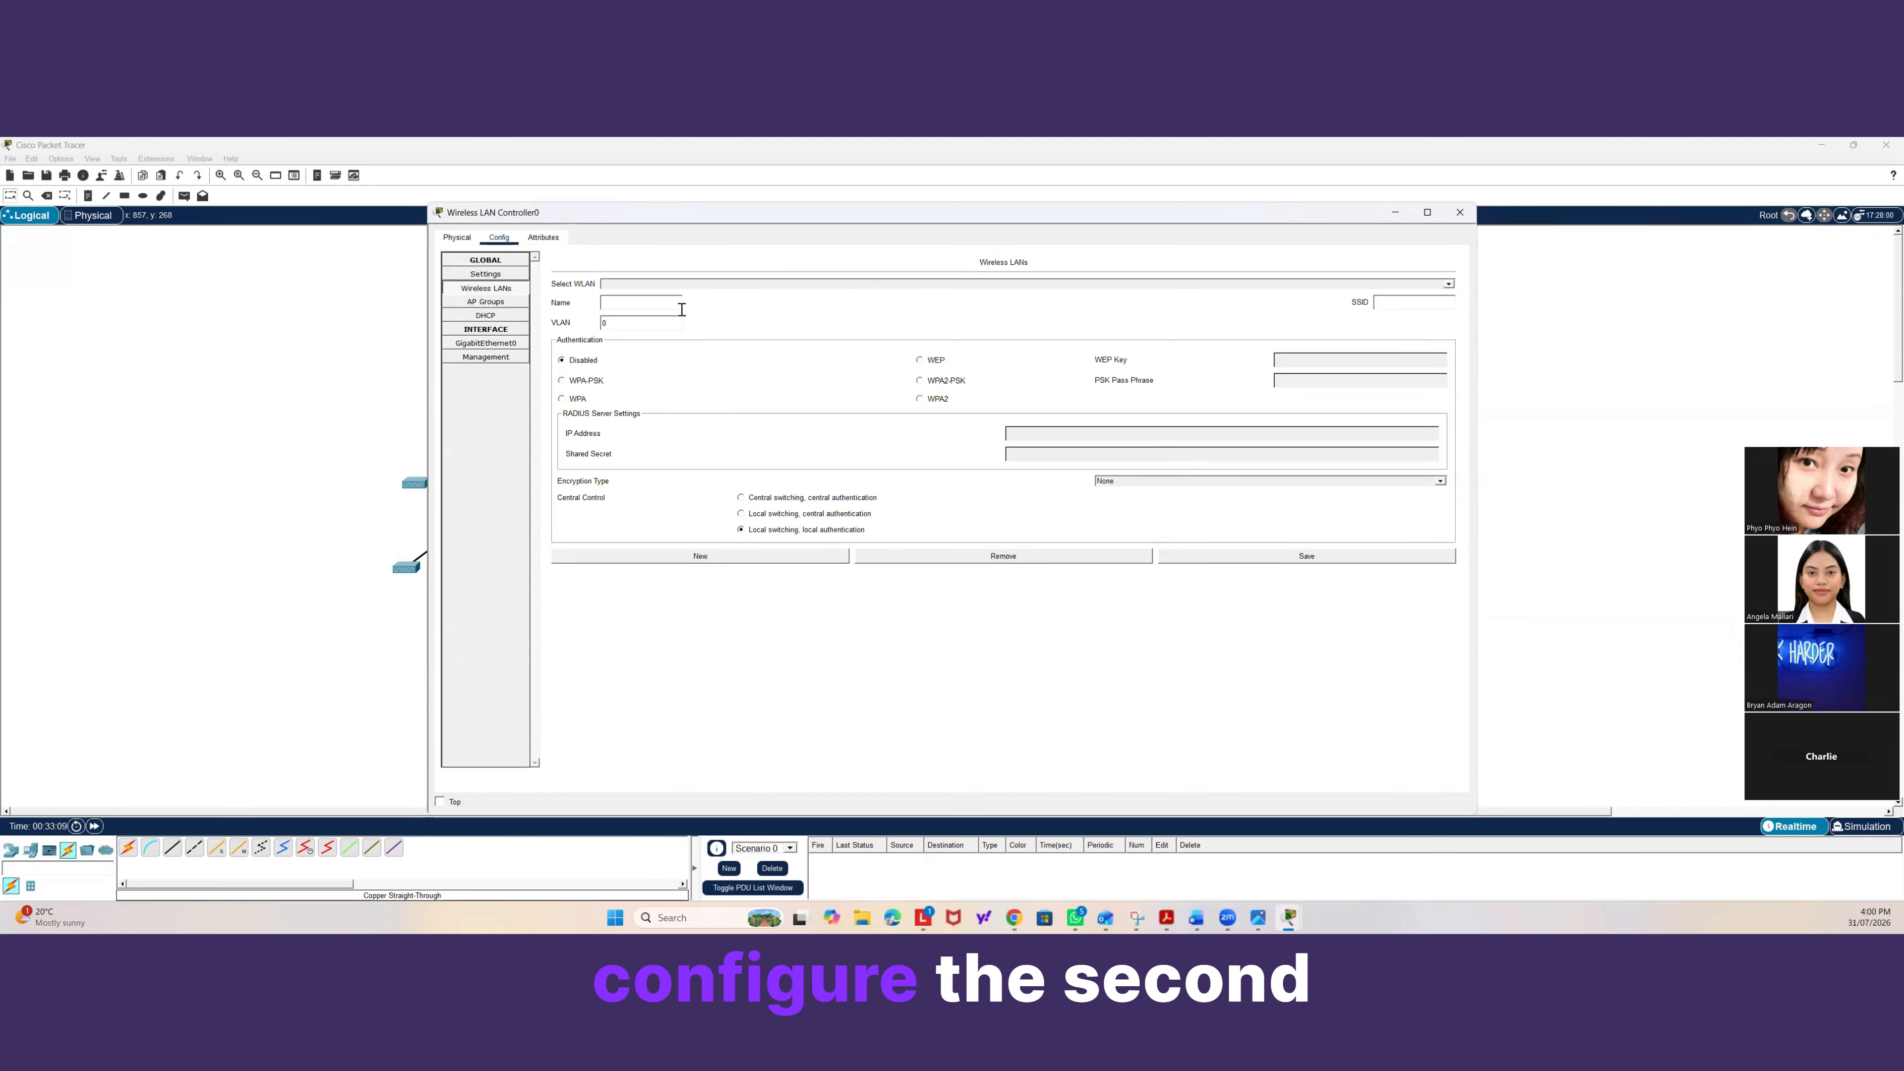
text(2nd-)
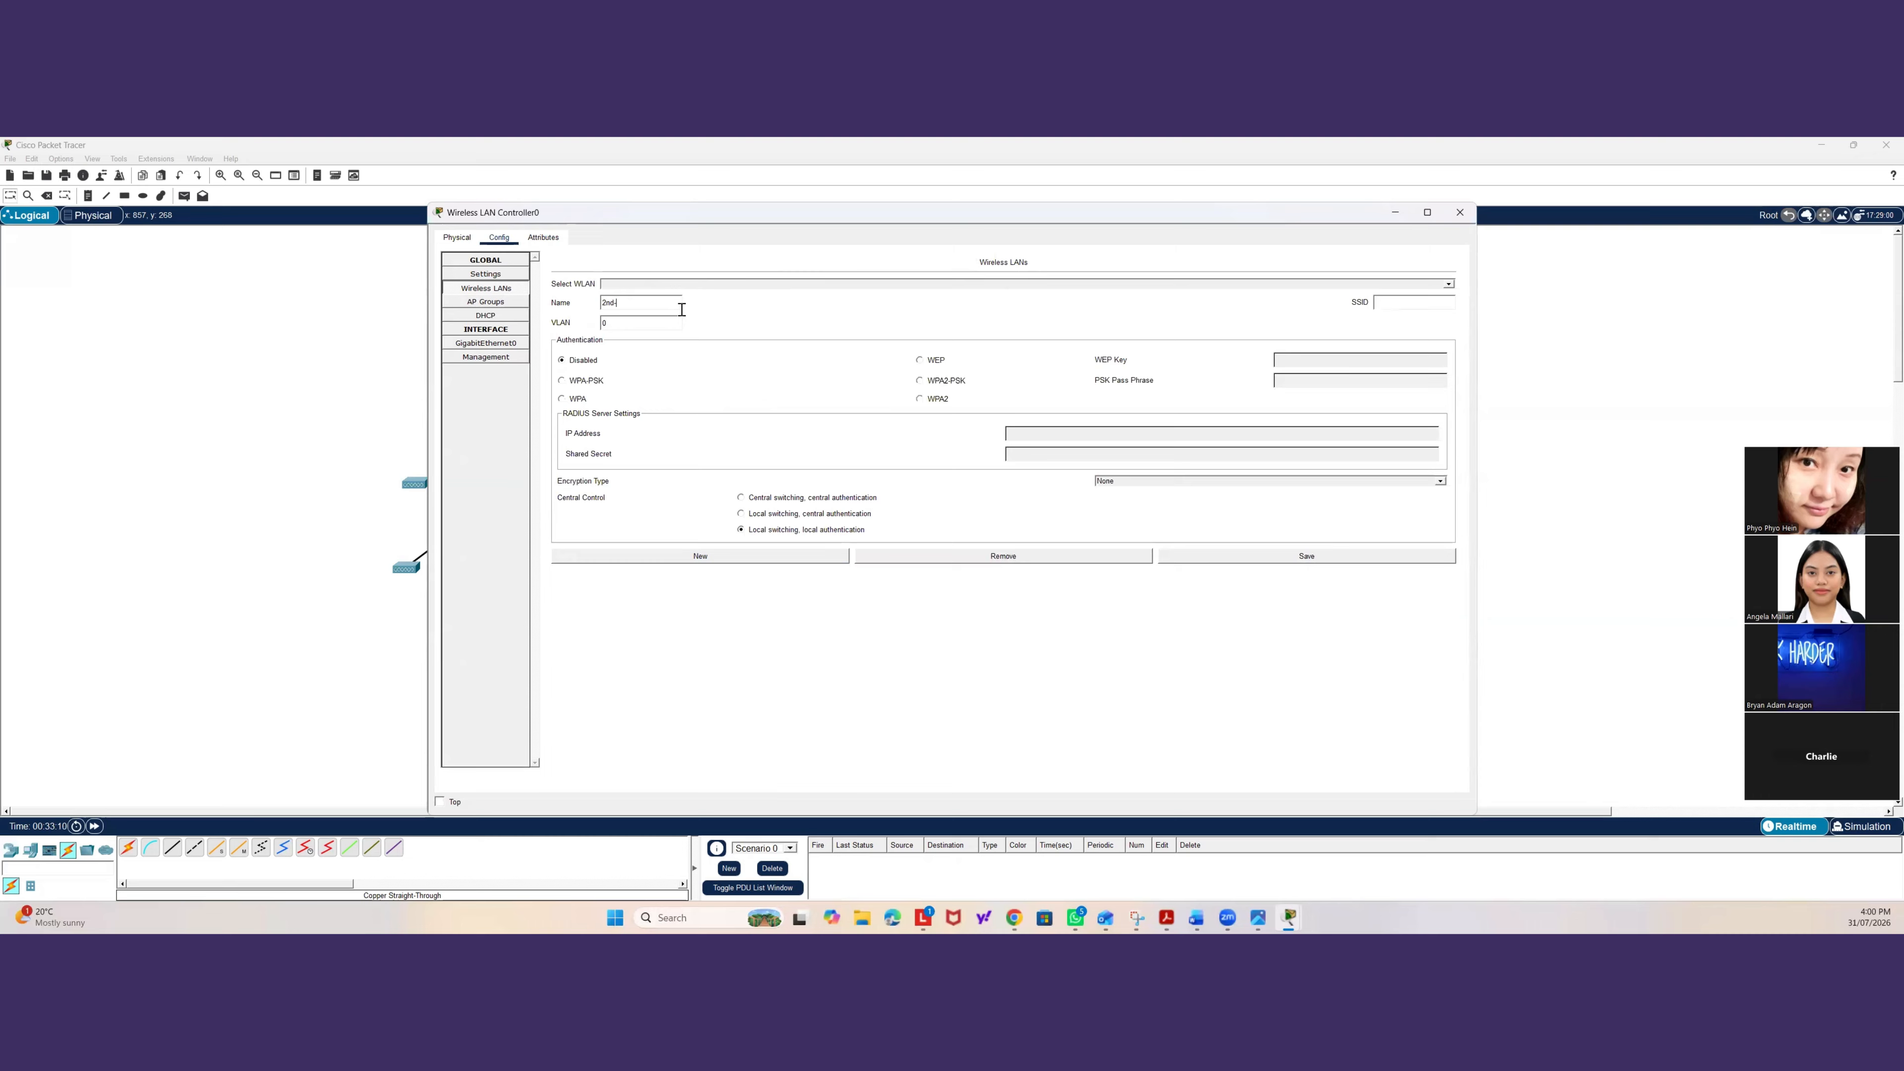
text(Floor-Students)
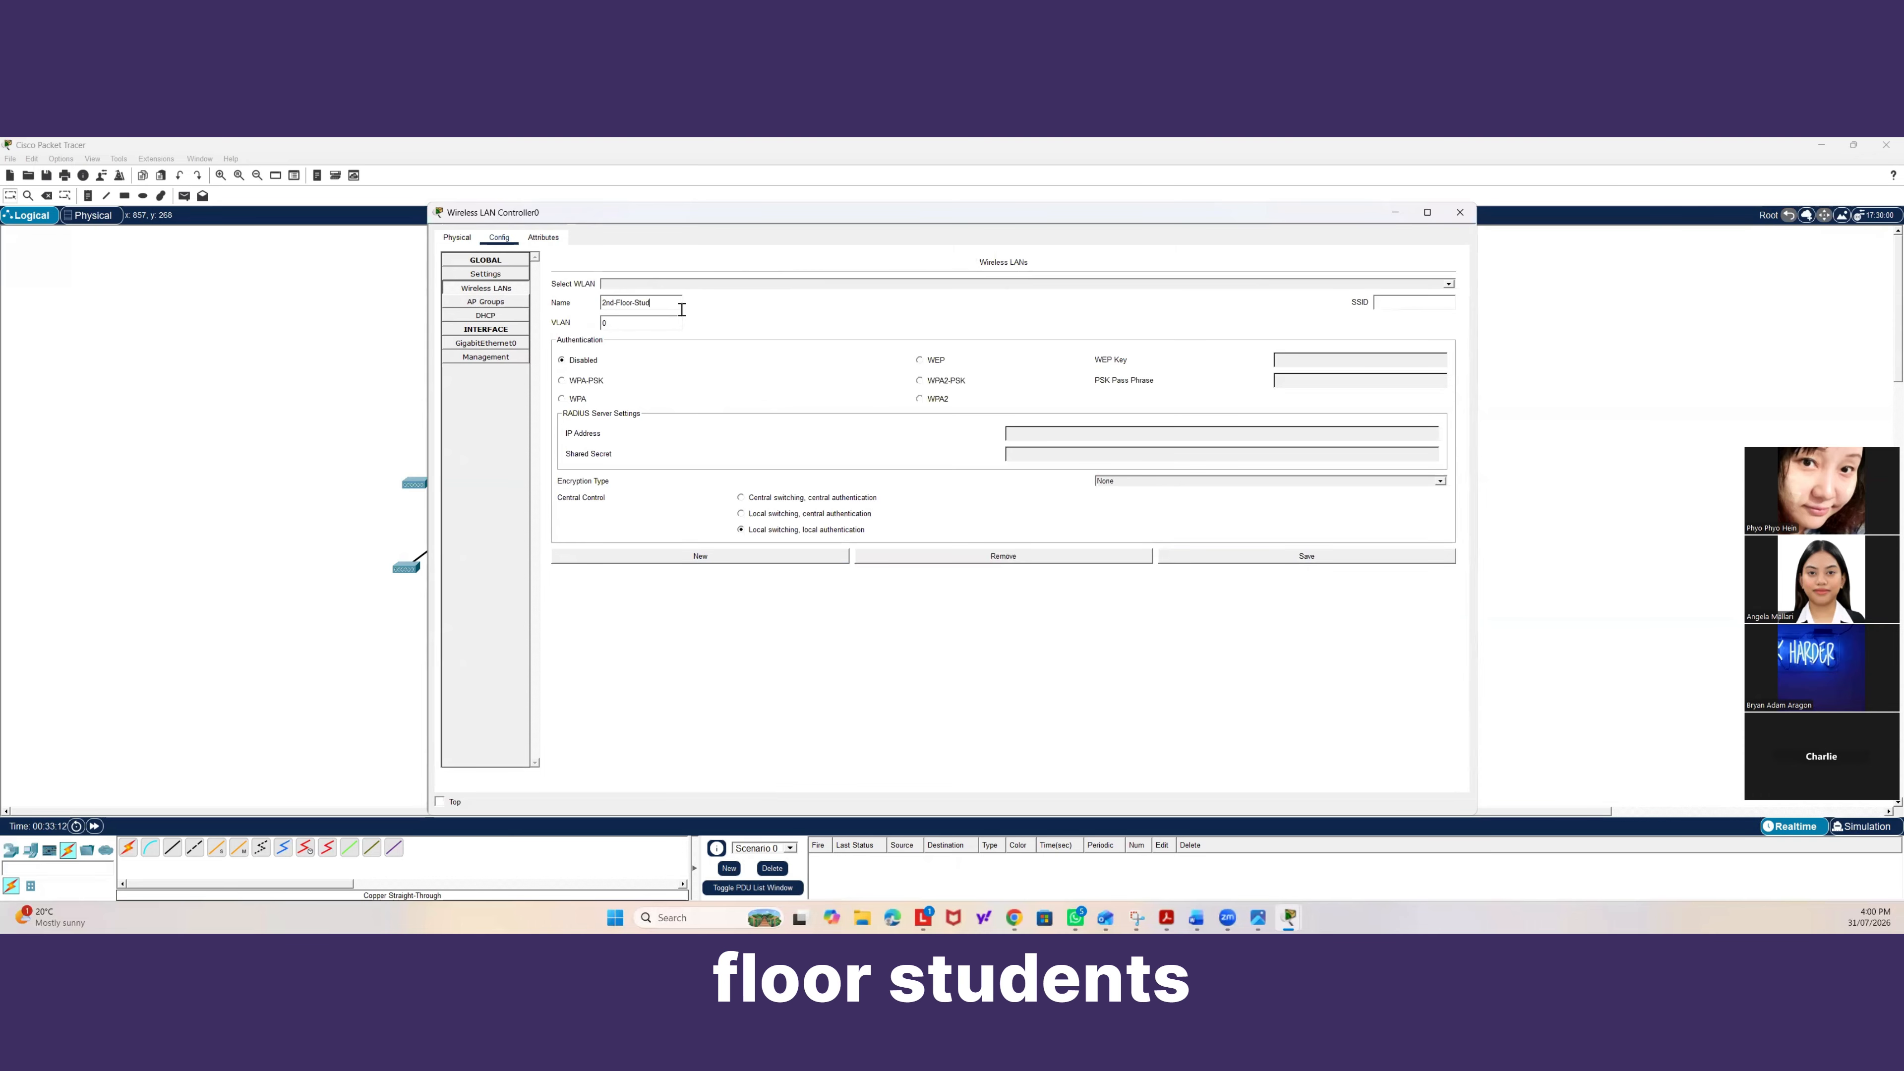
Set the new WLAN's SSID to 2nd-Floor-Students.
click(1388, 301)
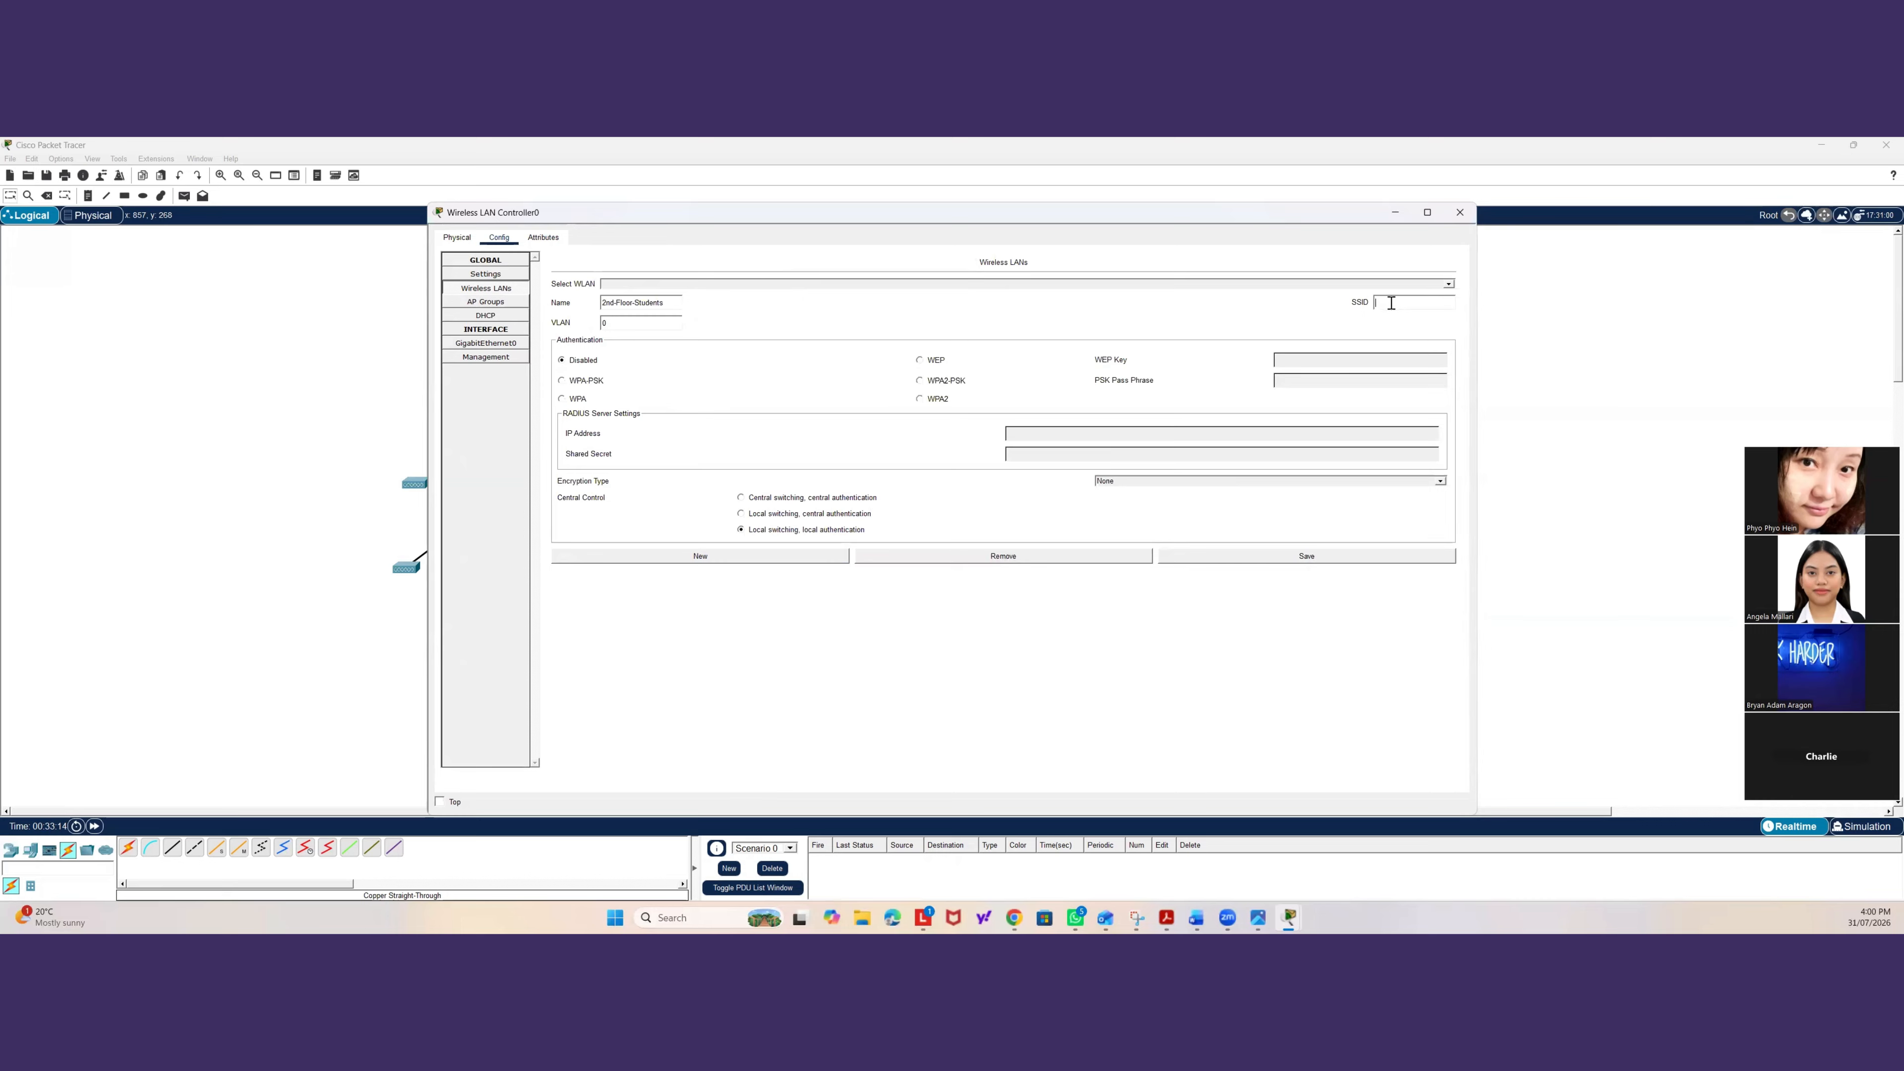
text(2nd-)
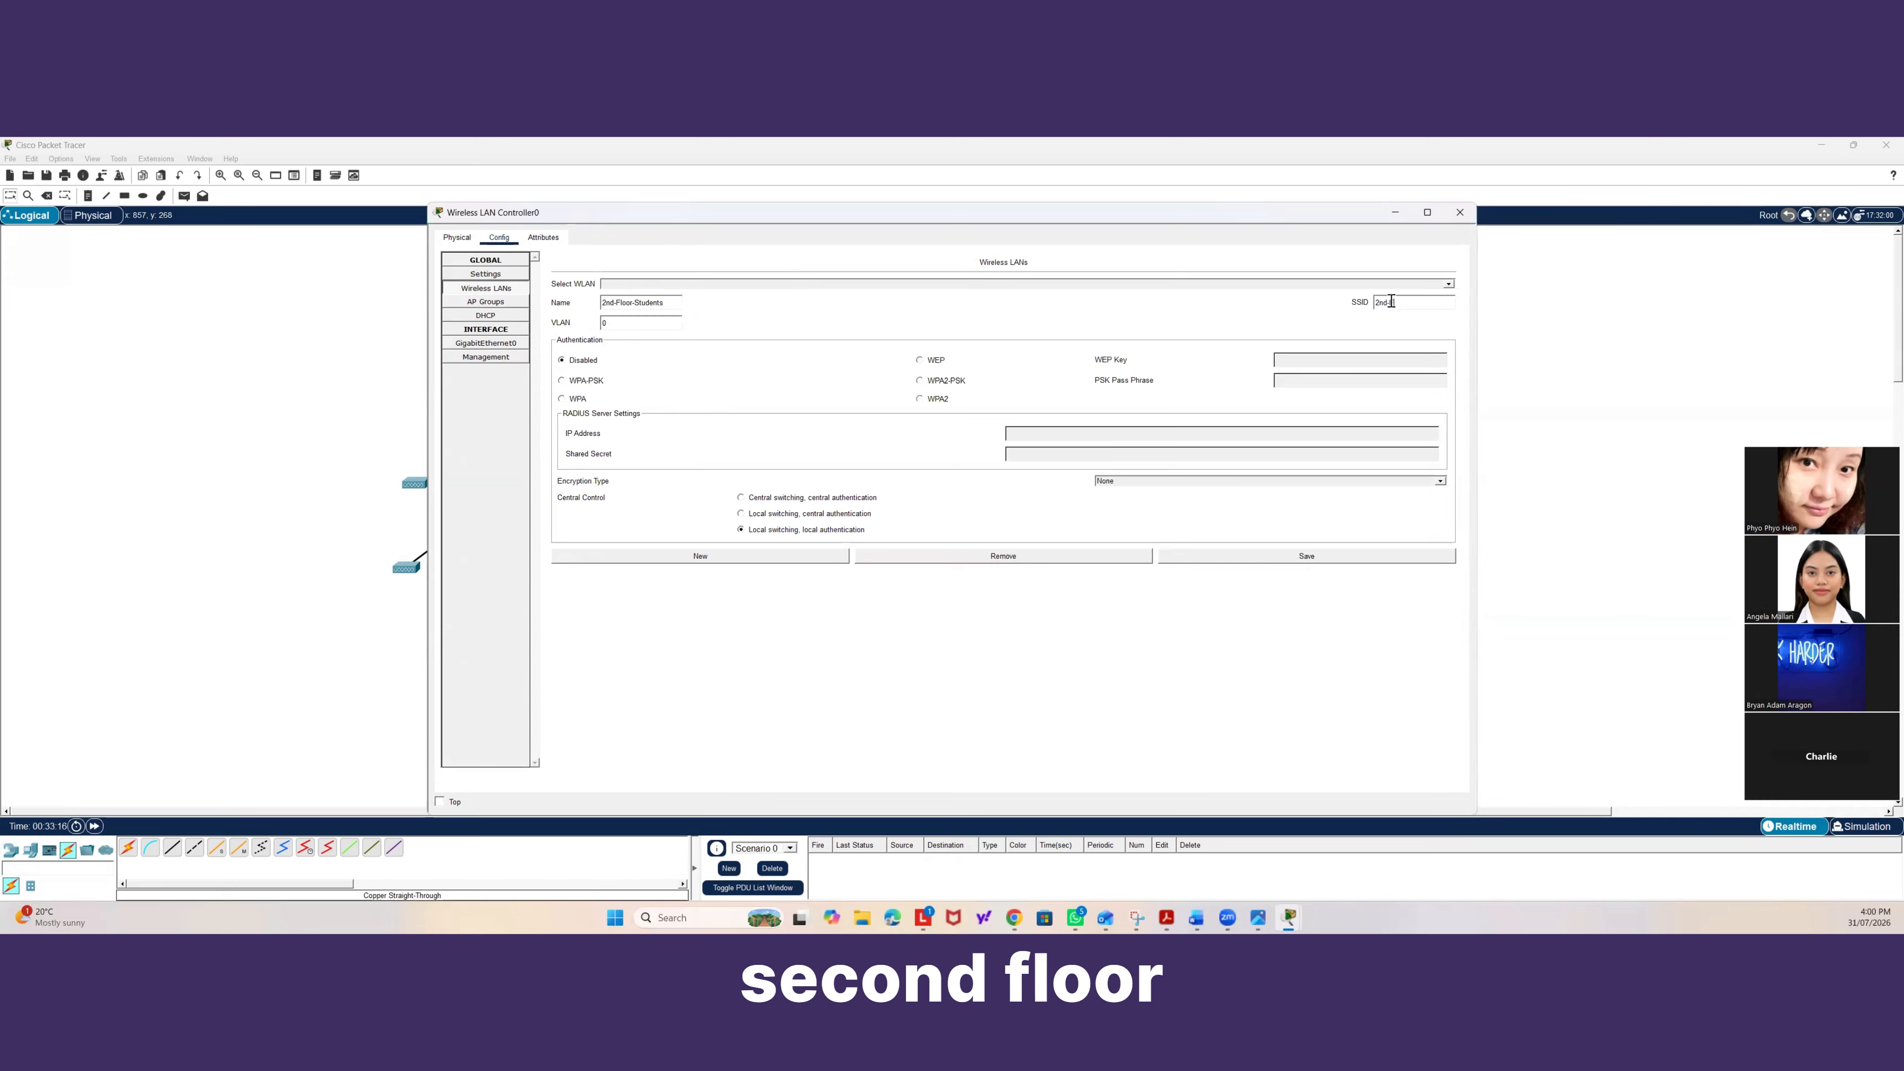
text(Floor-)
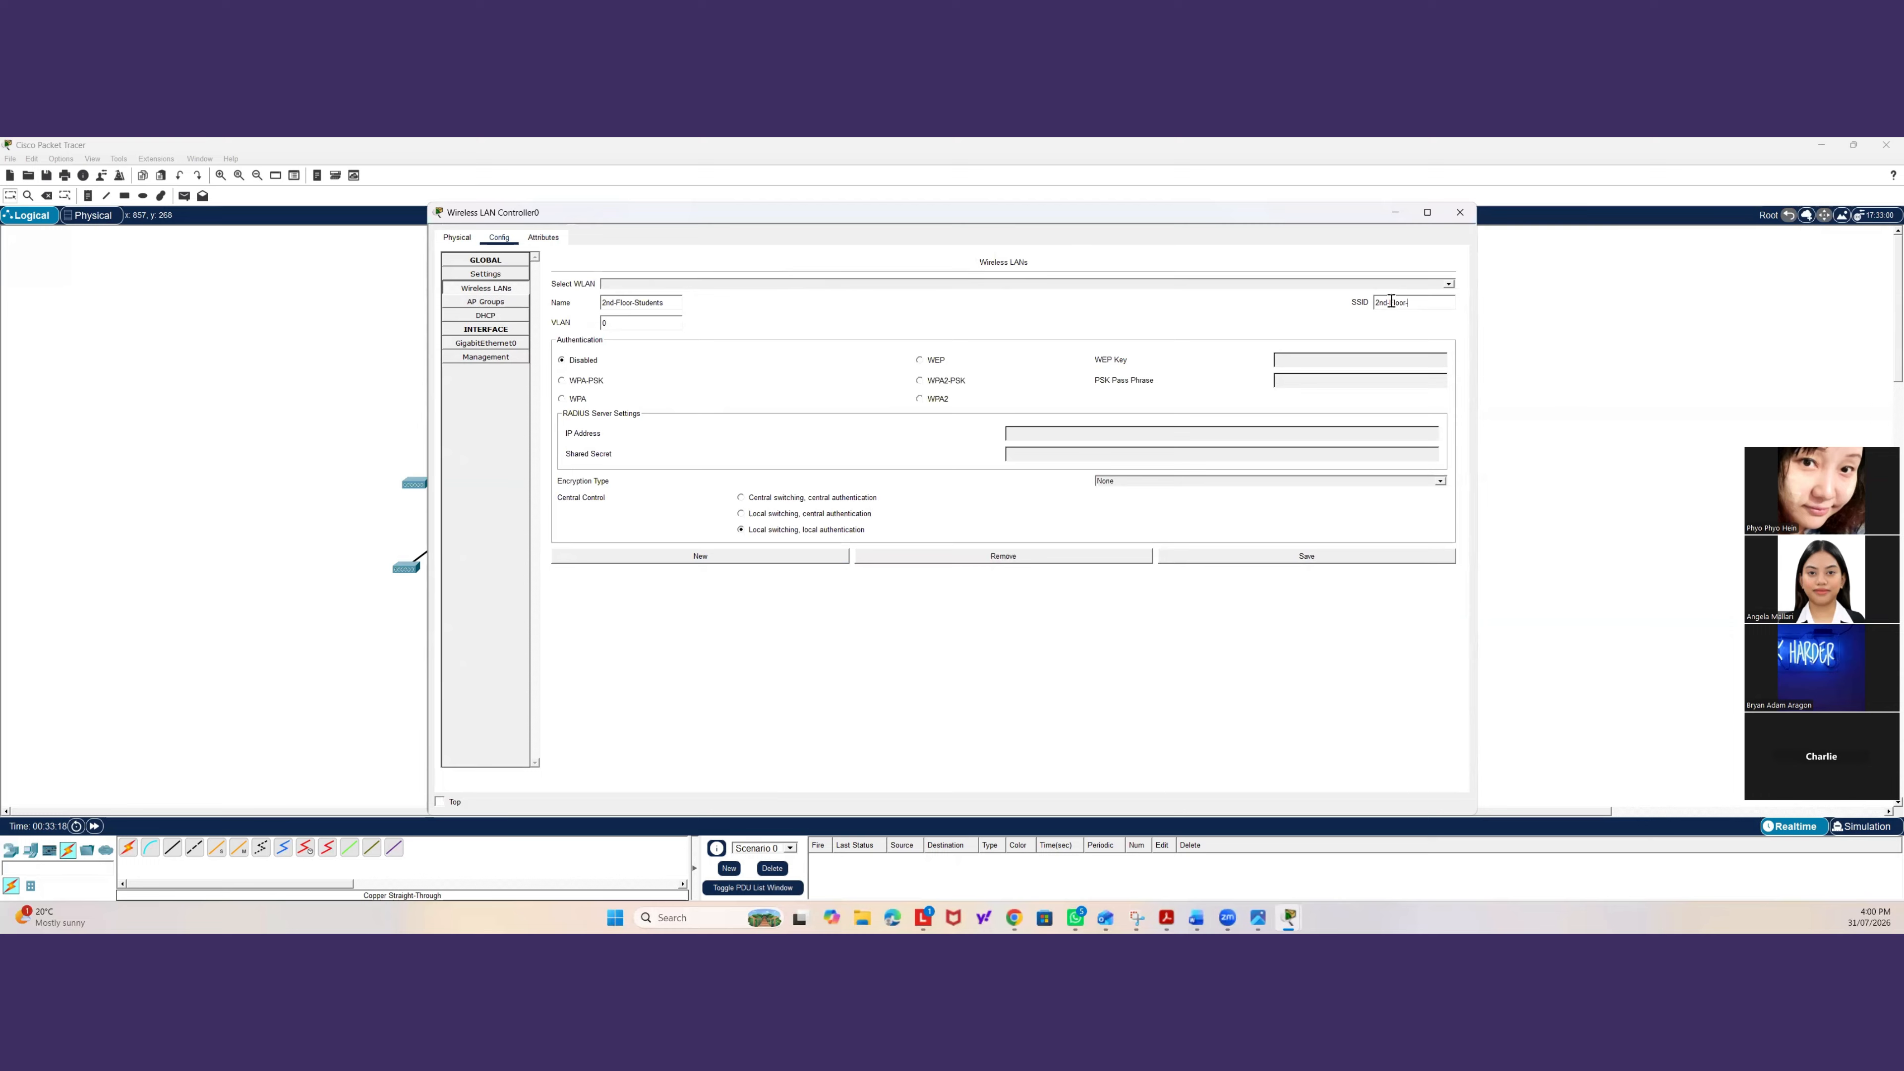
text(Students)
Set the 2nd-Floor-Students WLAN to WPA2-PSK, enter its pass phrase, and save it.
click(930, 381)
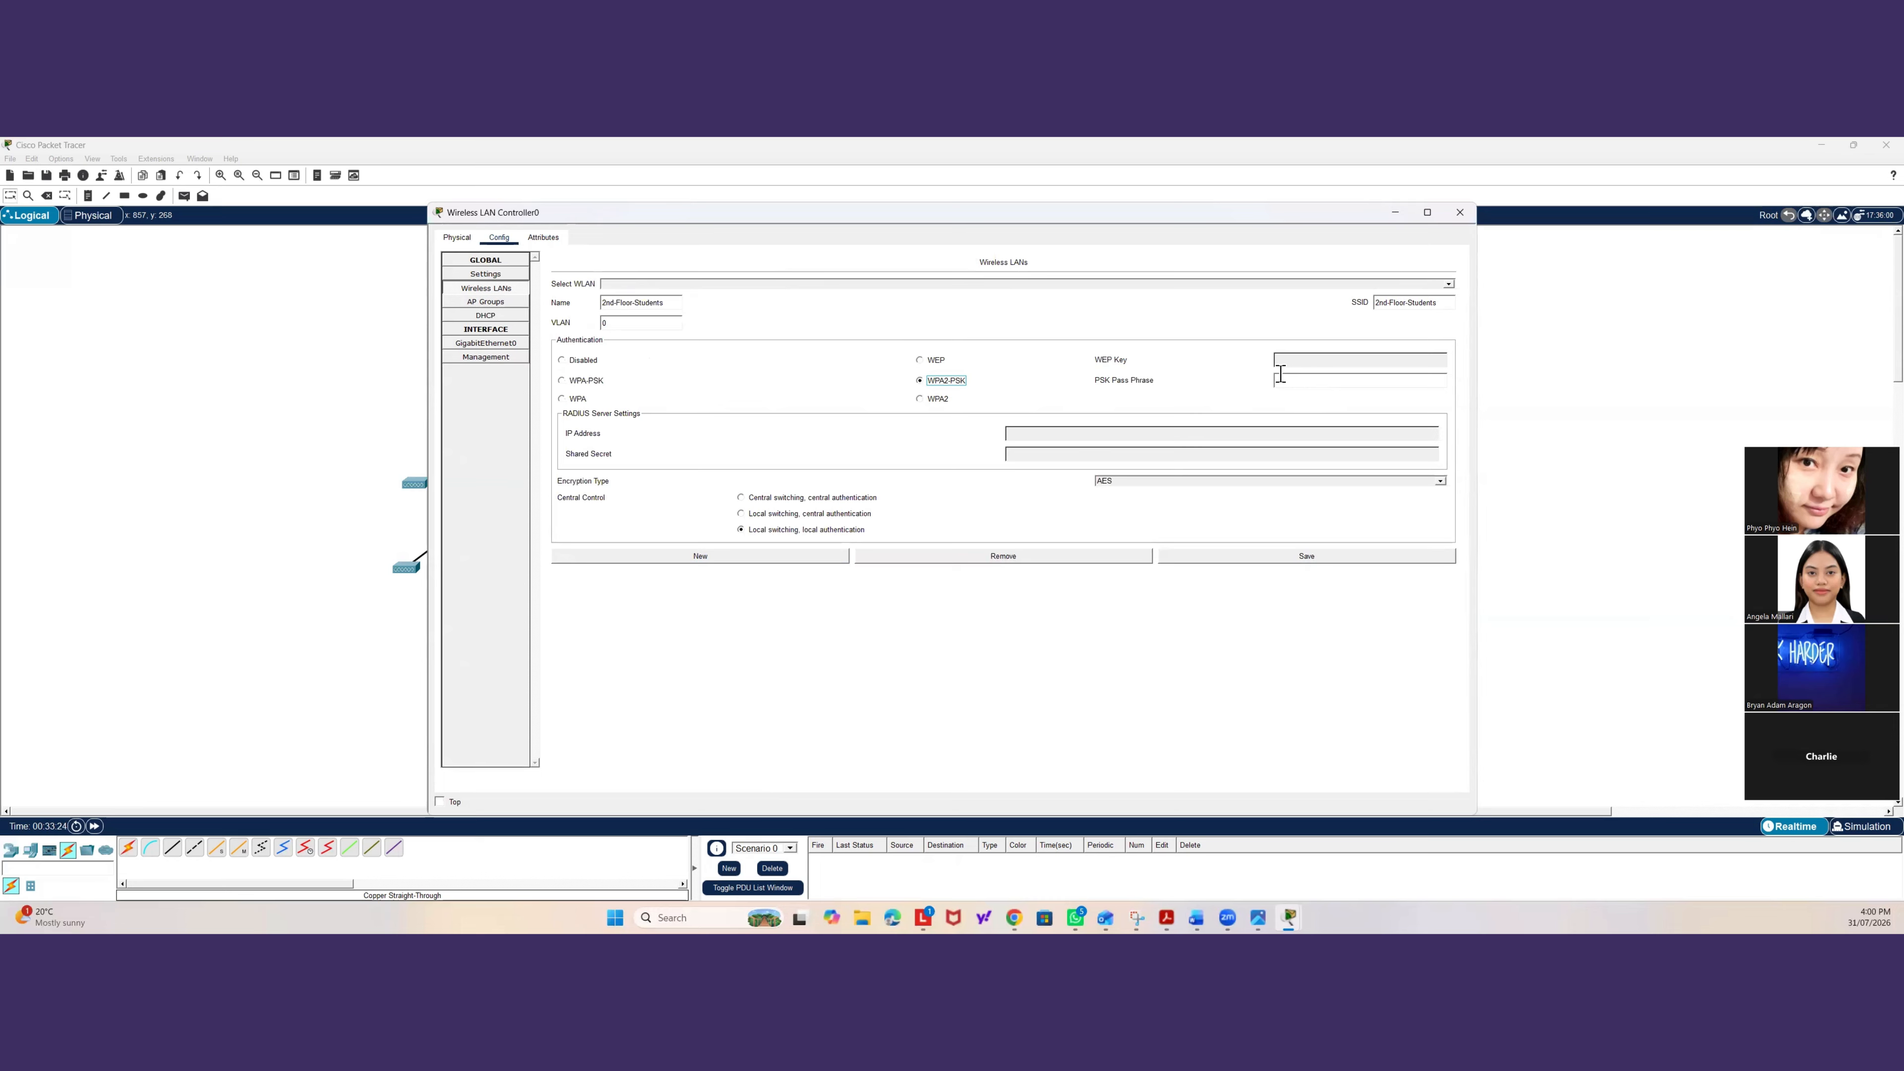
click(1292, 379)
text(stud)
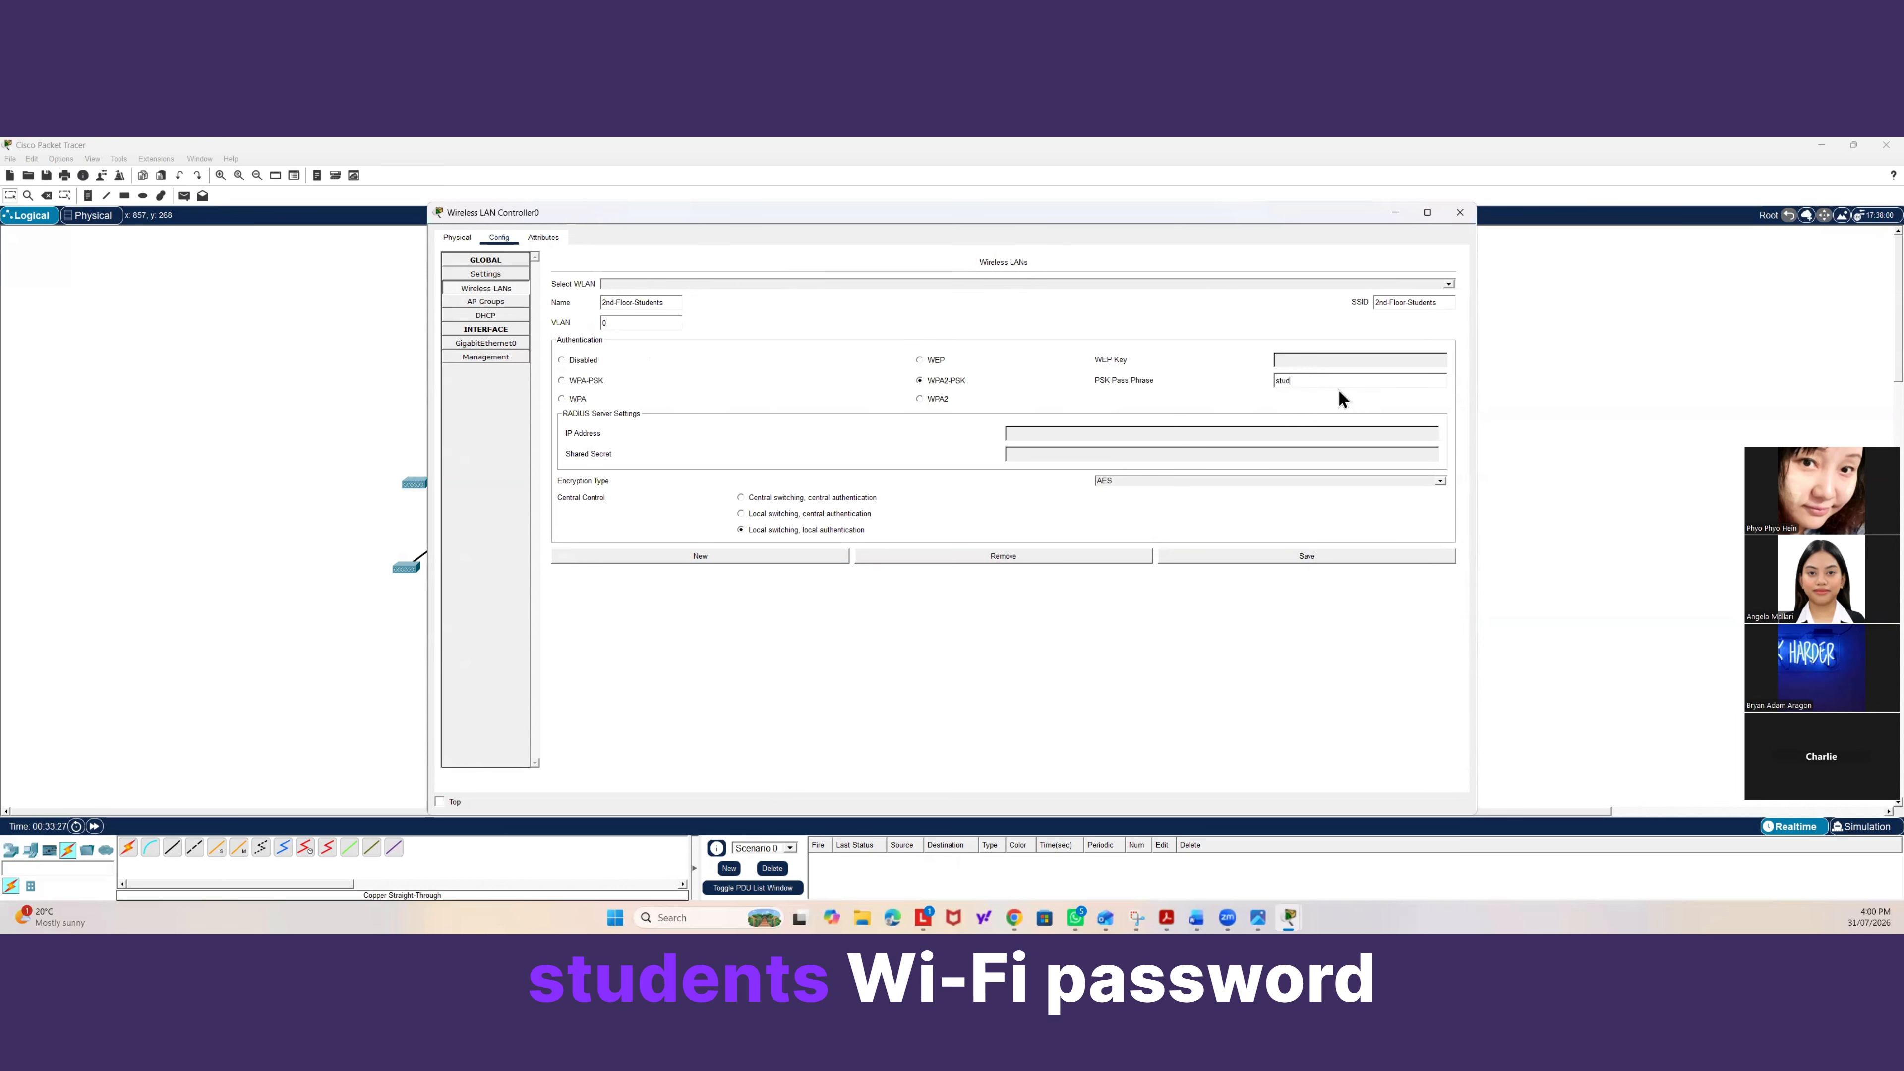
text(ent-wifi)
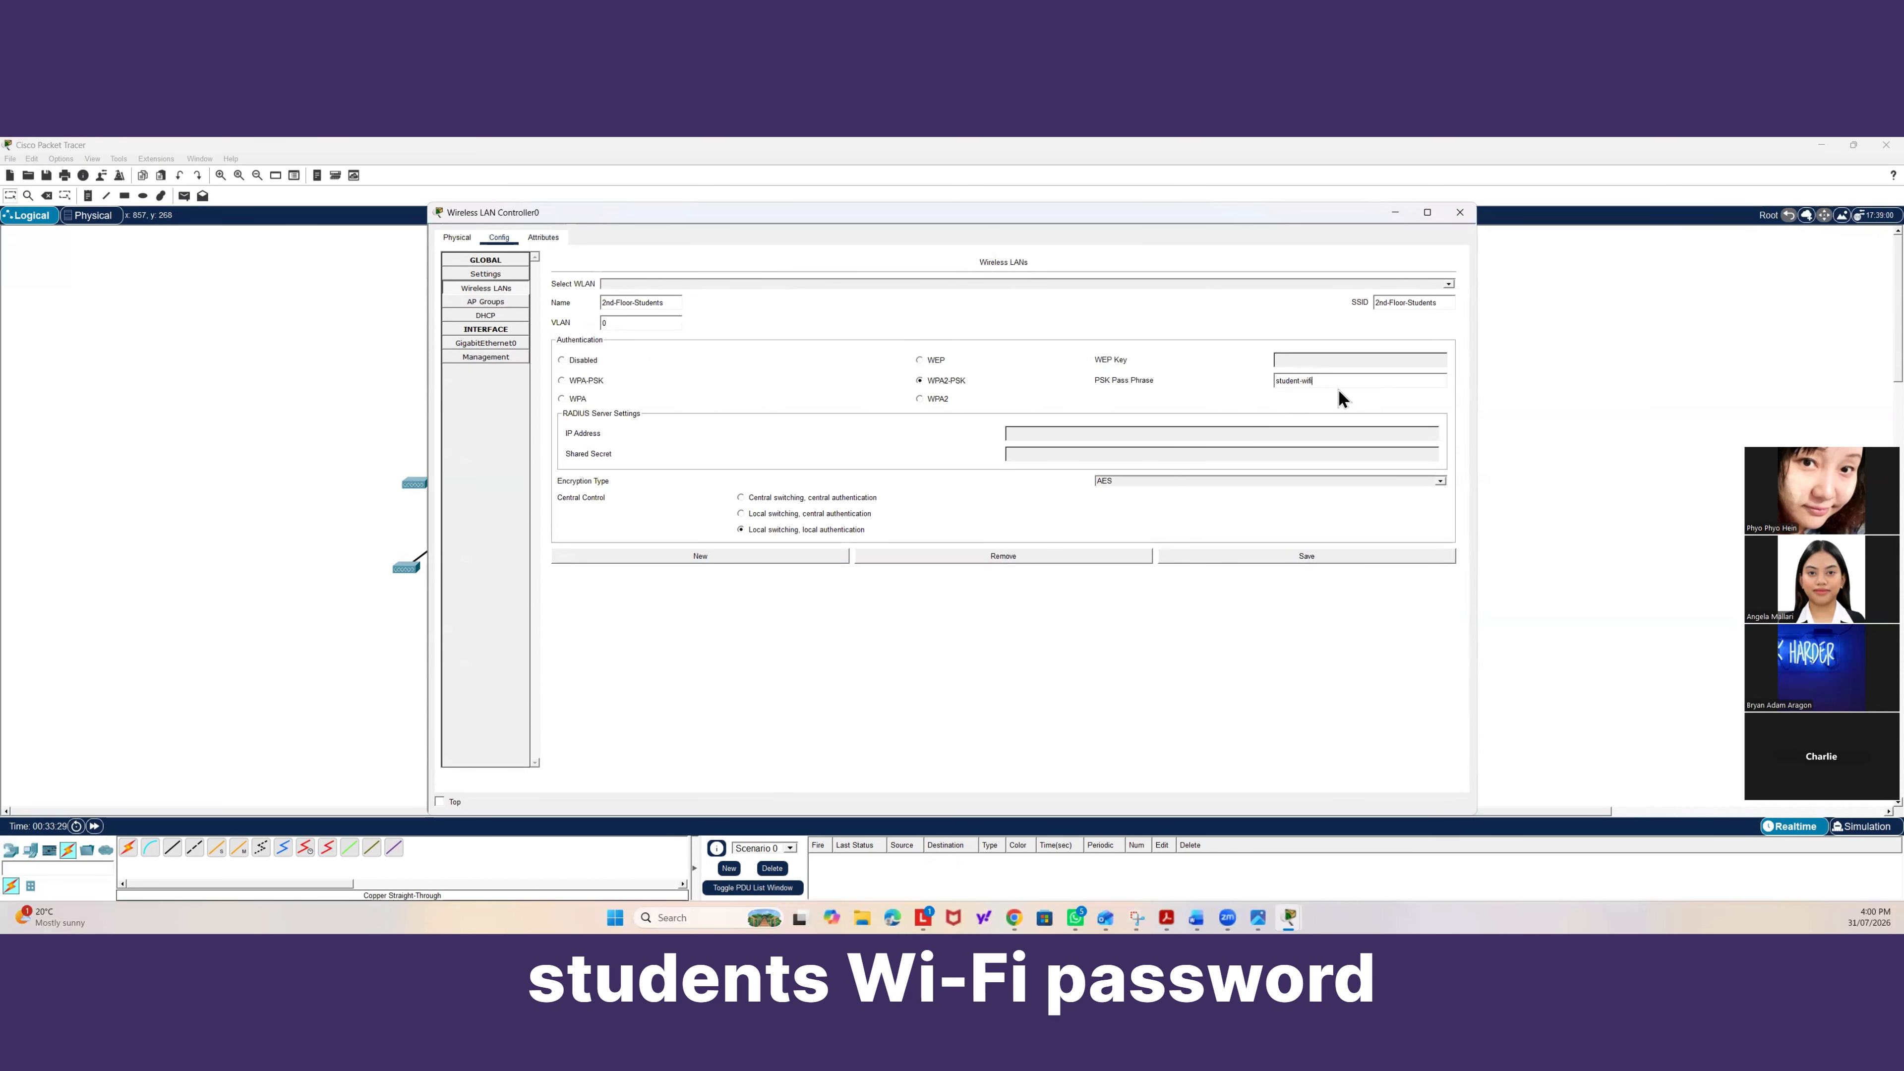
text(123)
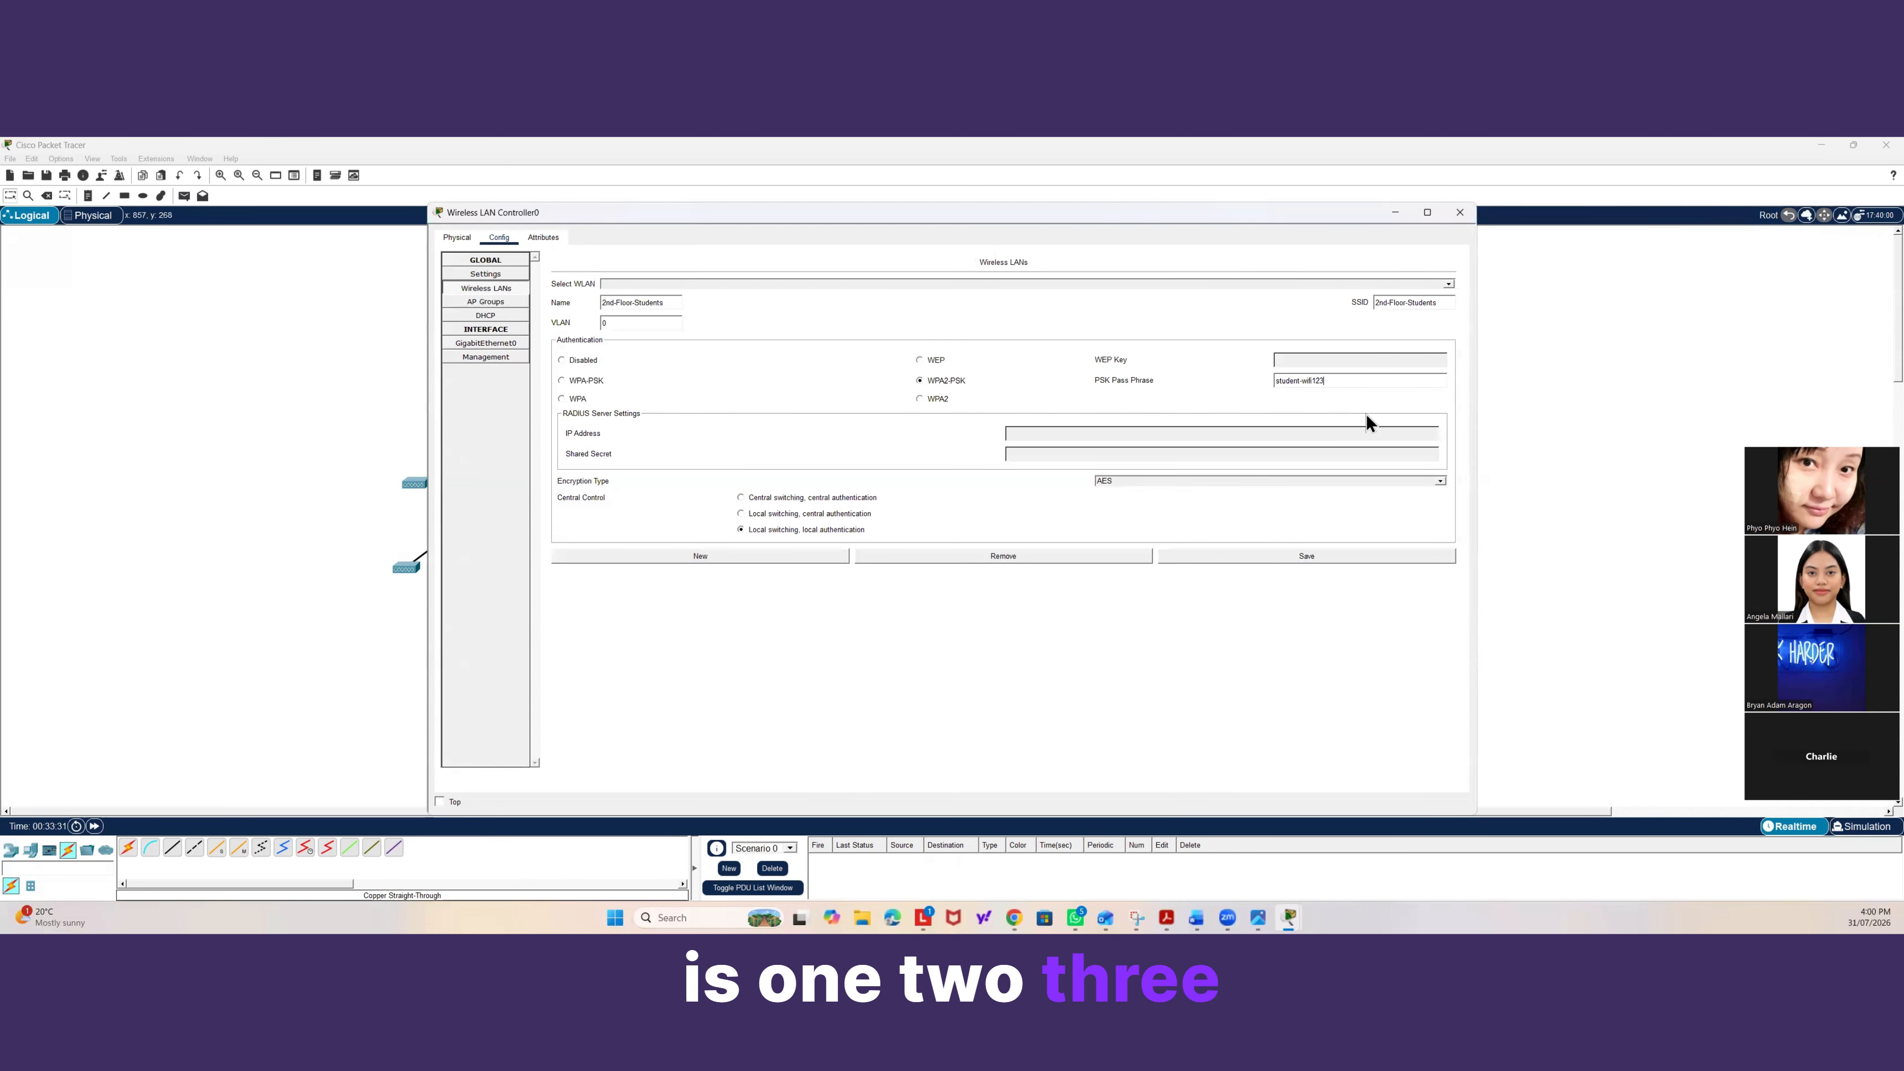
click(1261, 556)
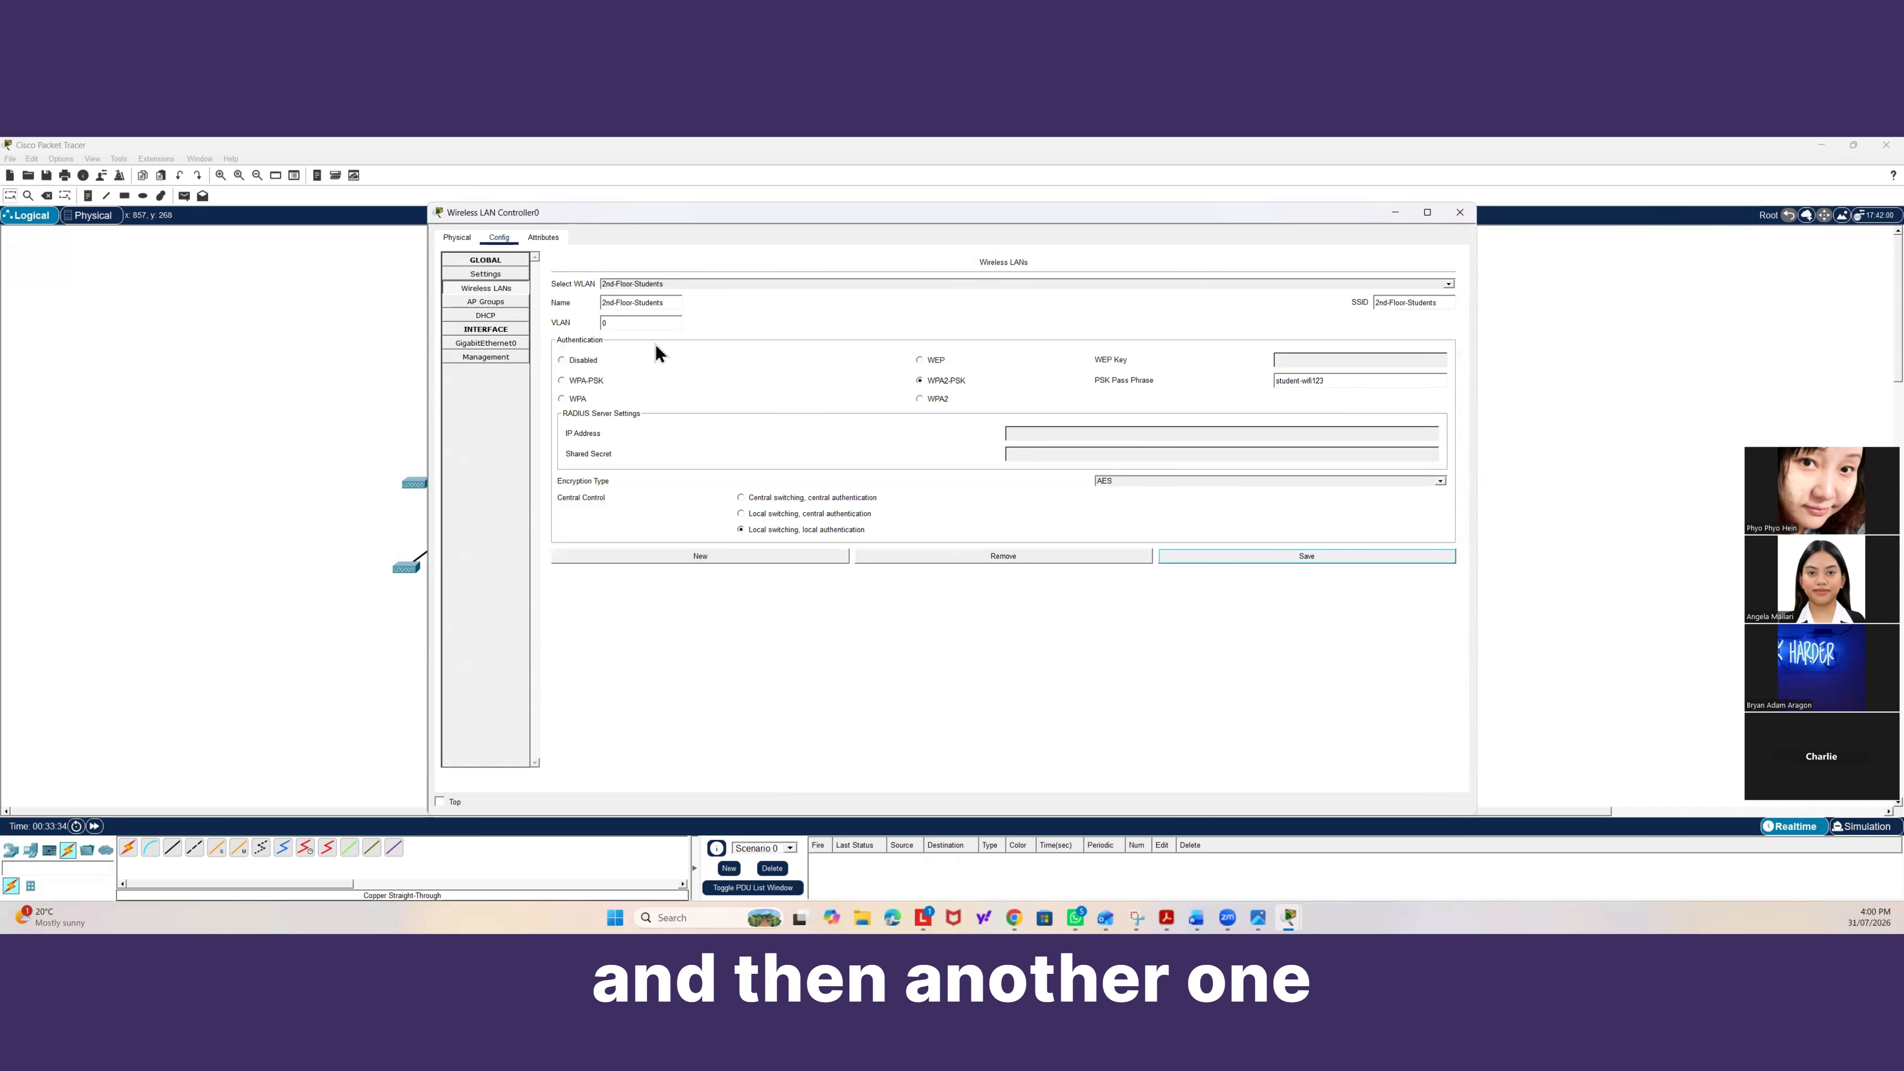
Add a new wireless LAN named 2nd-Floor-Office with the SSID 2nd-Floor-Office.
click(777, 556)
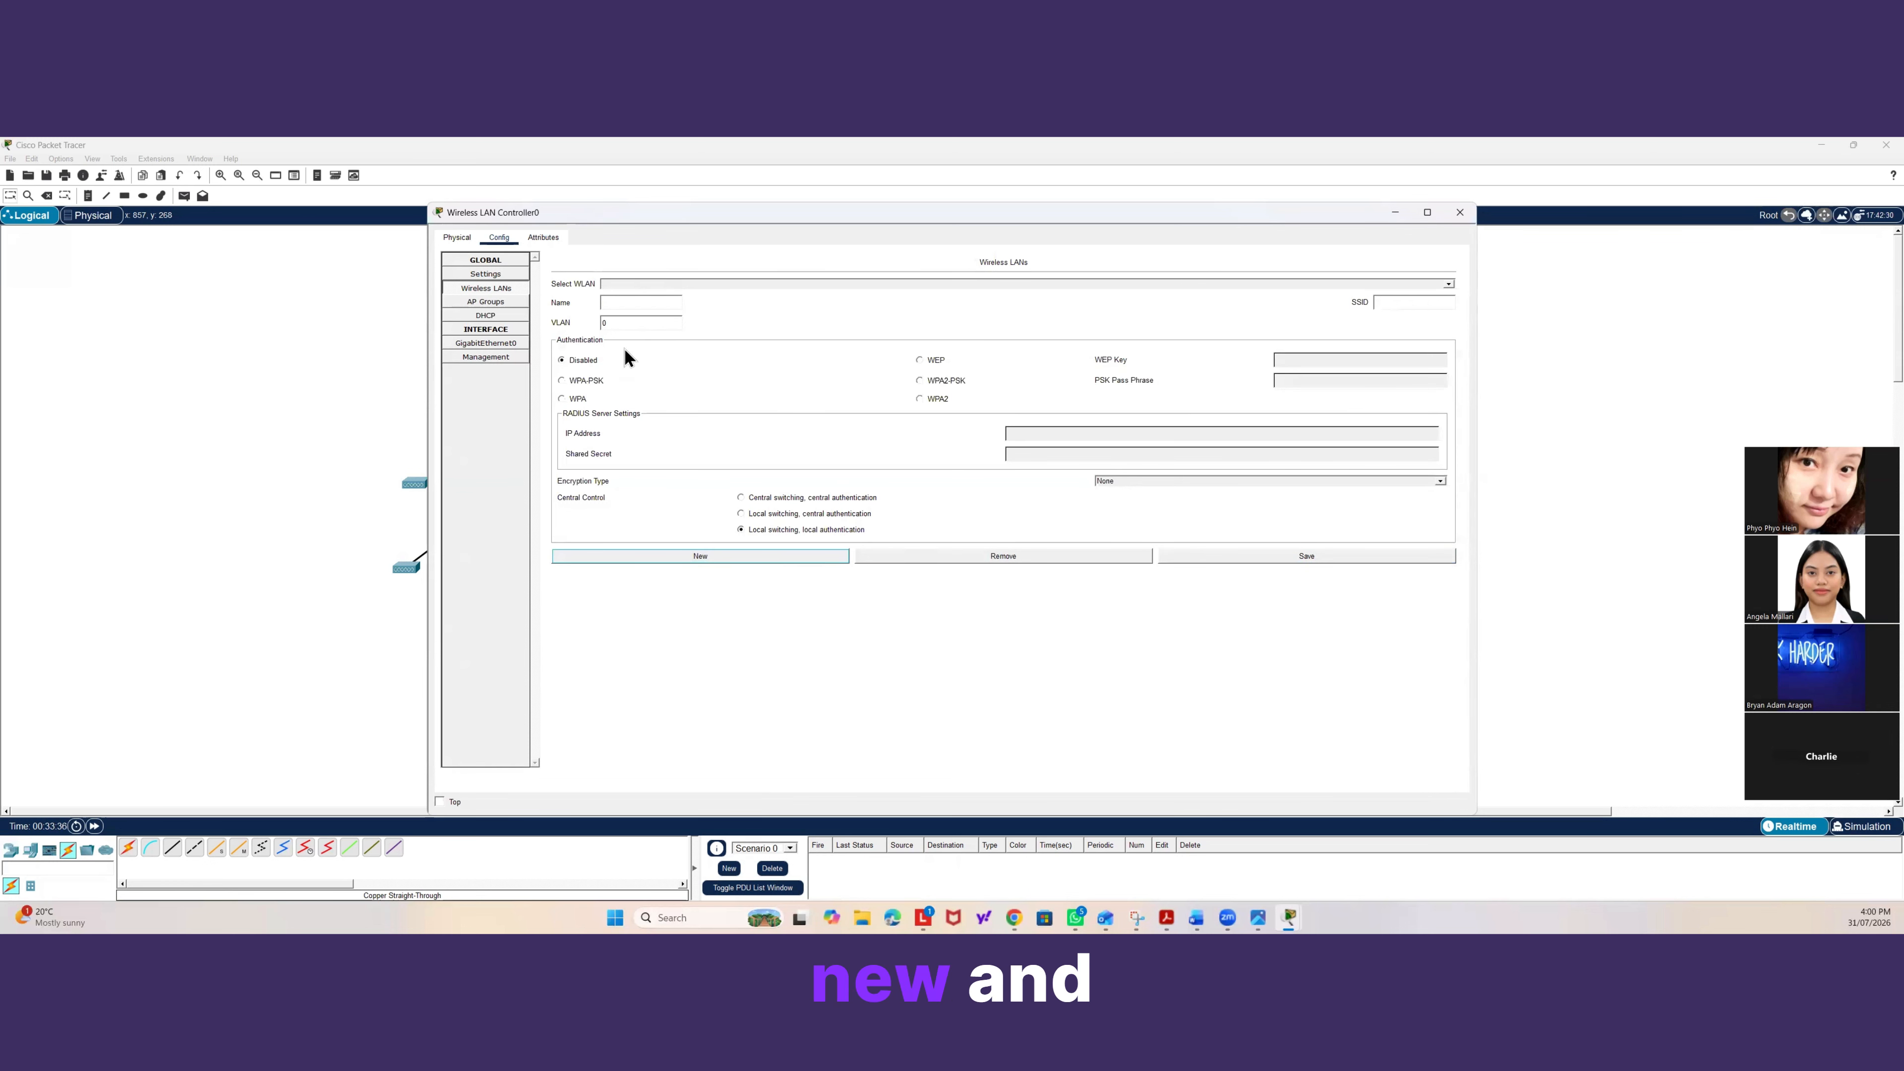
click(643, 302)
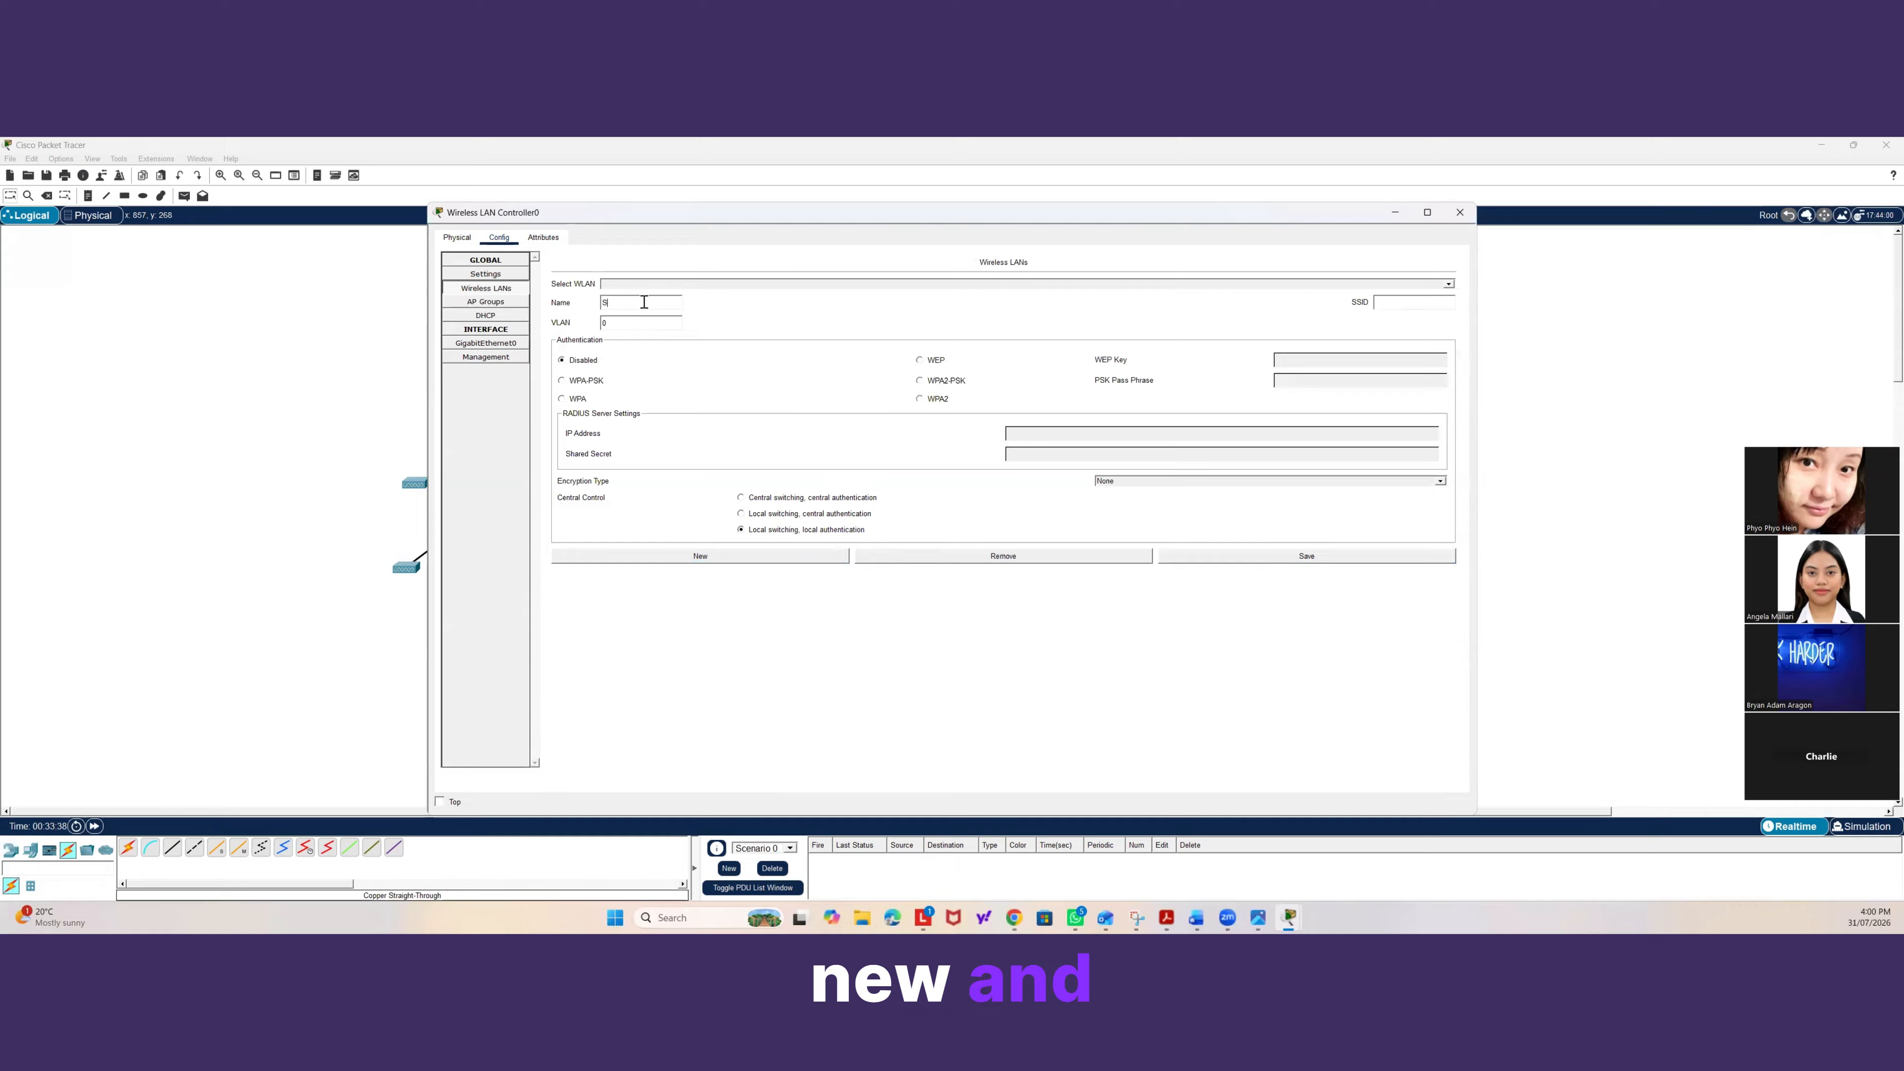
text(2nd-)
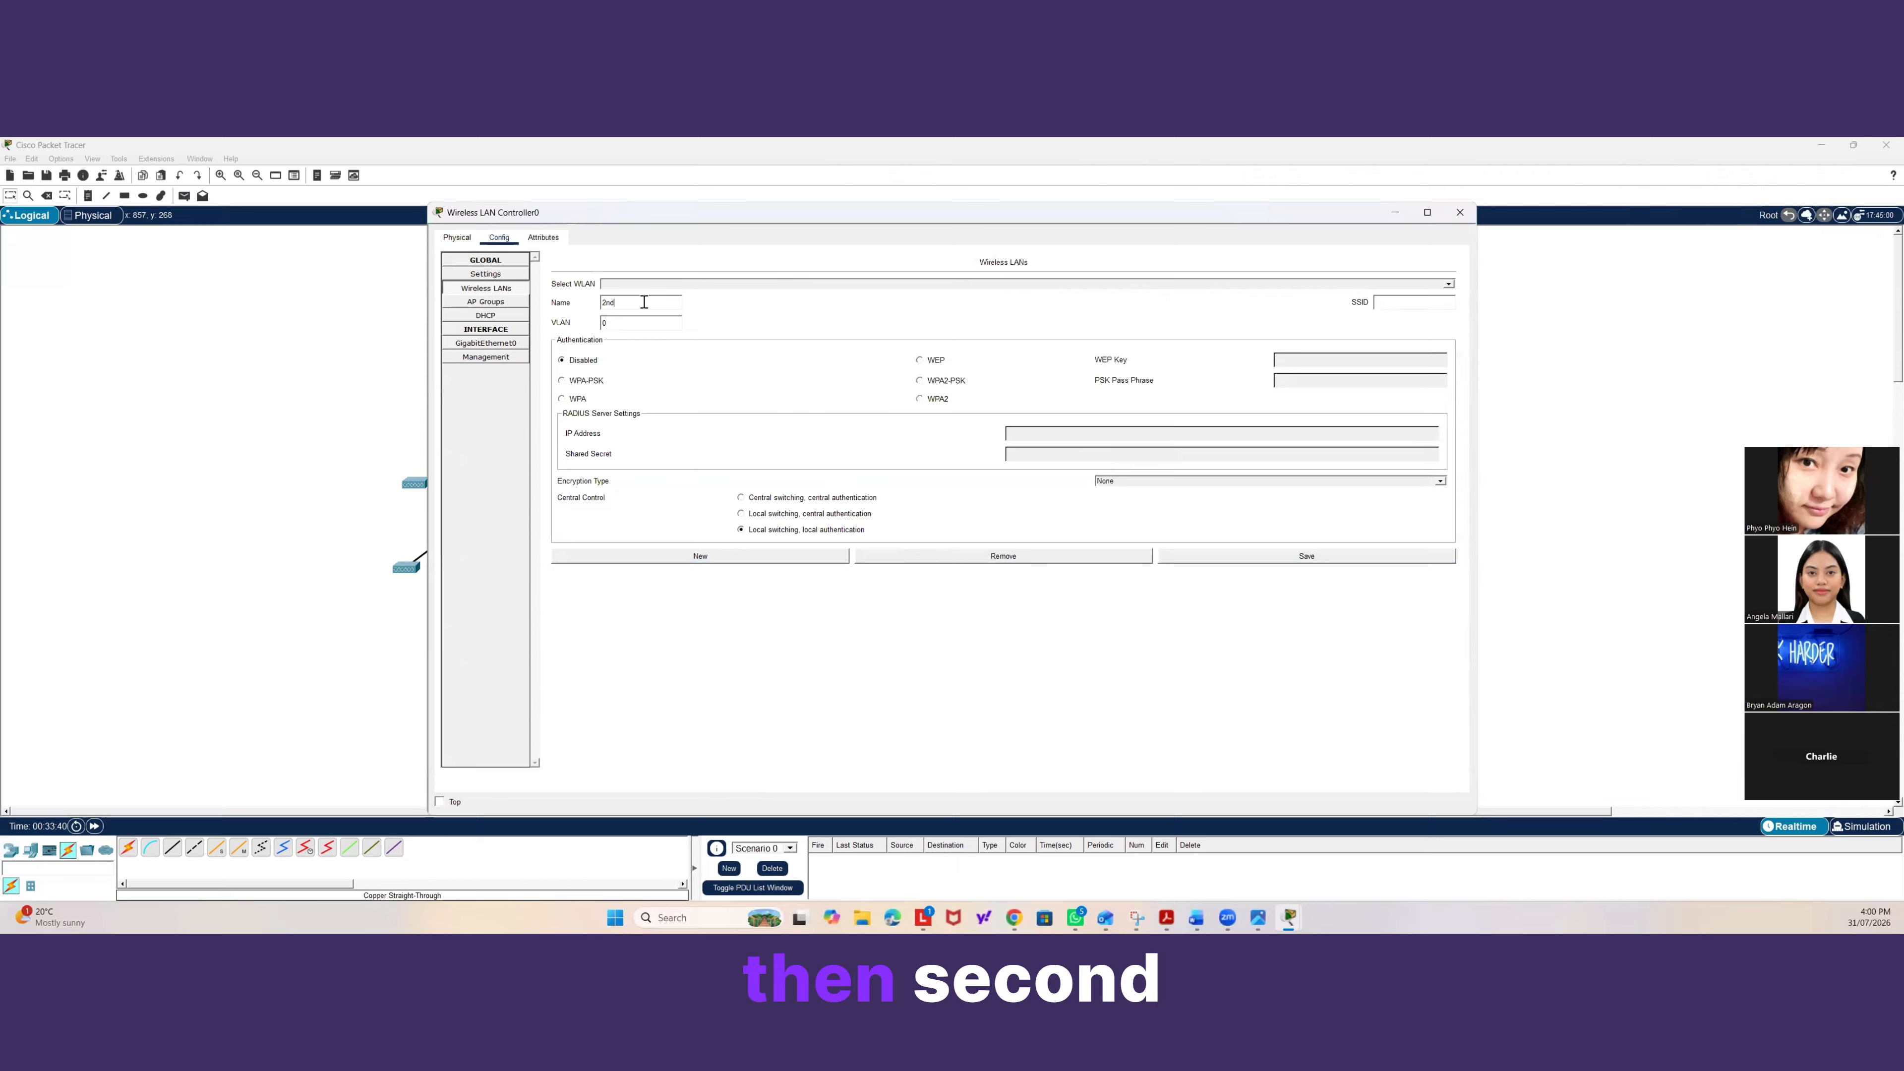
text(F)
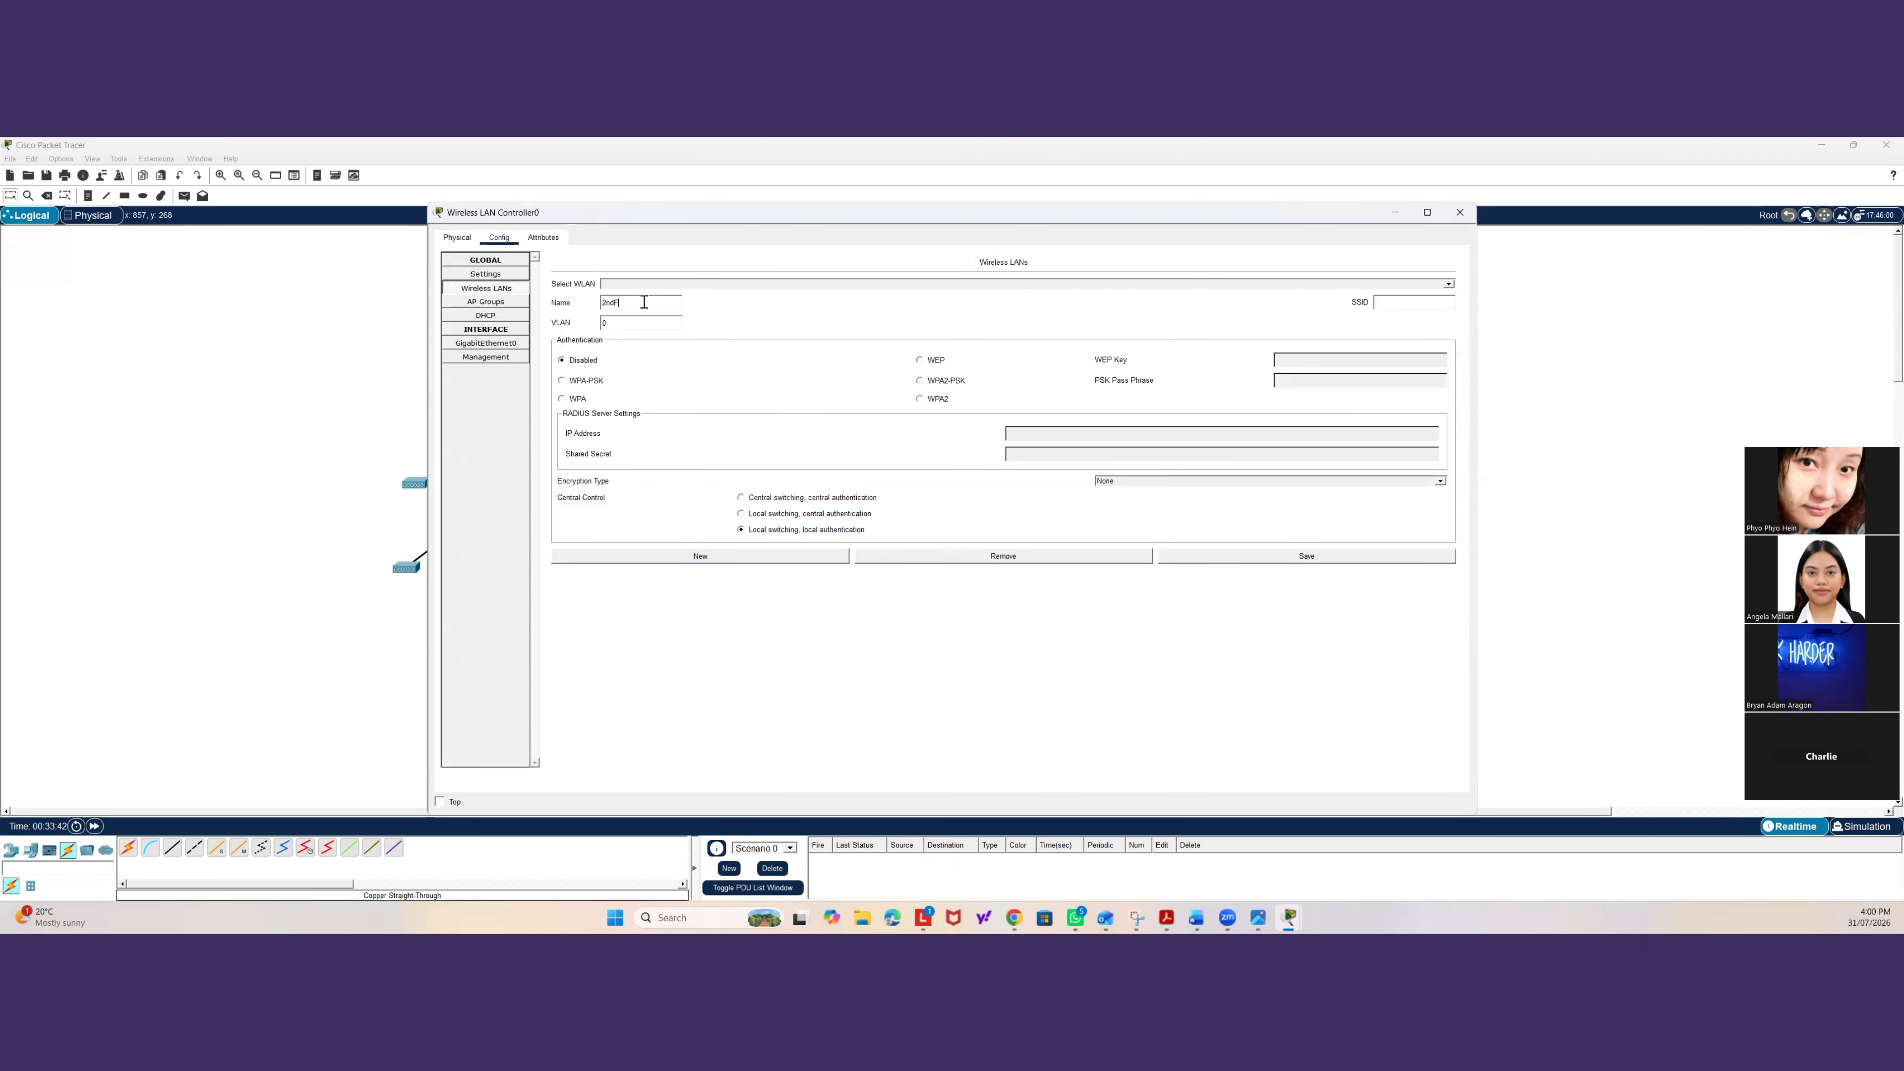
text(loor-)
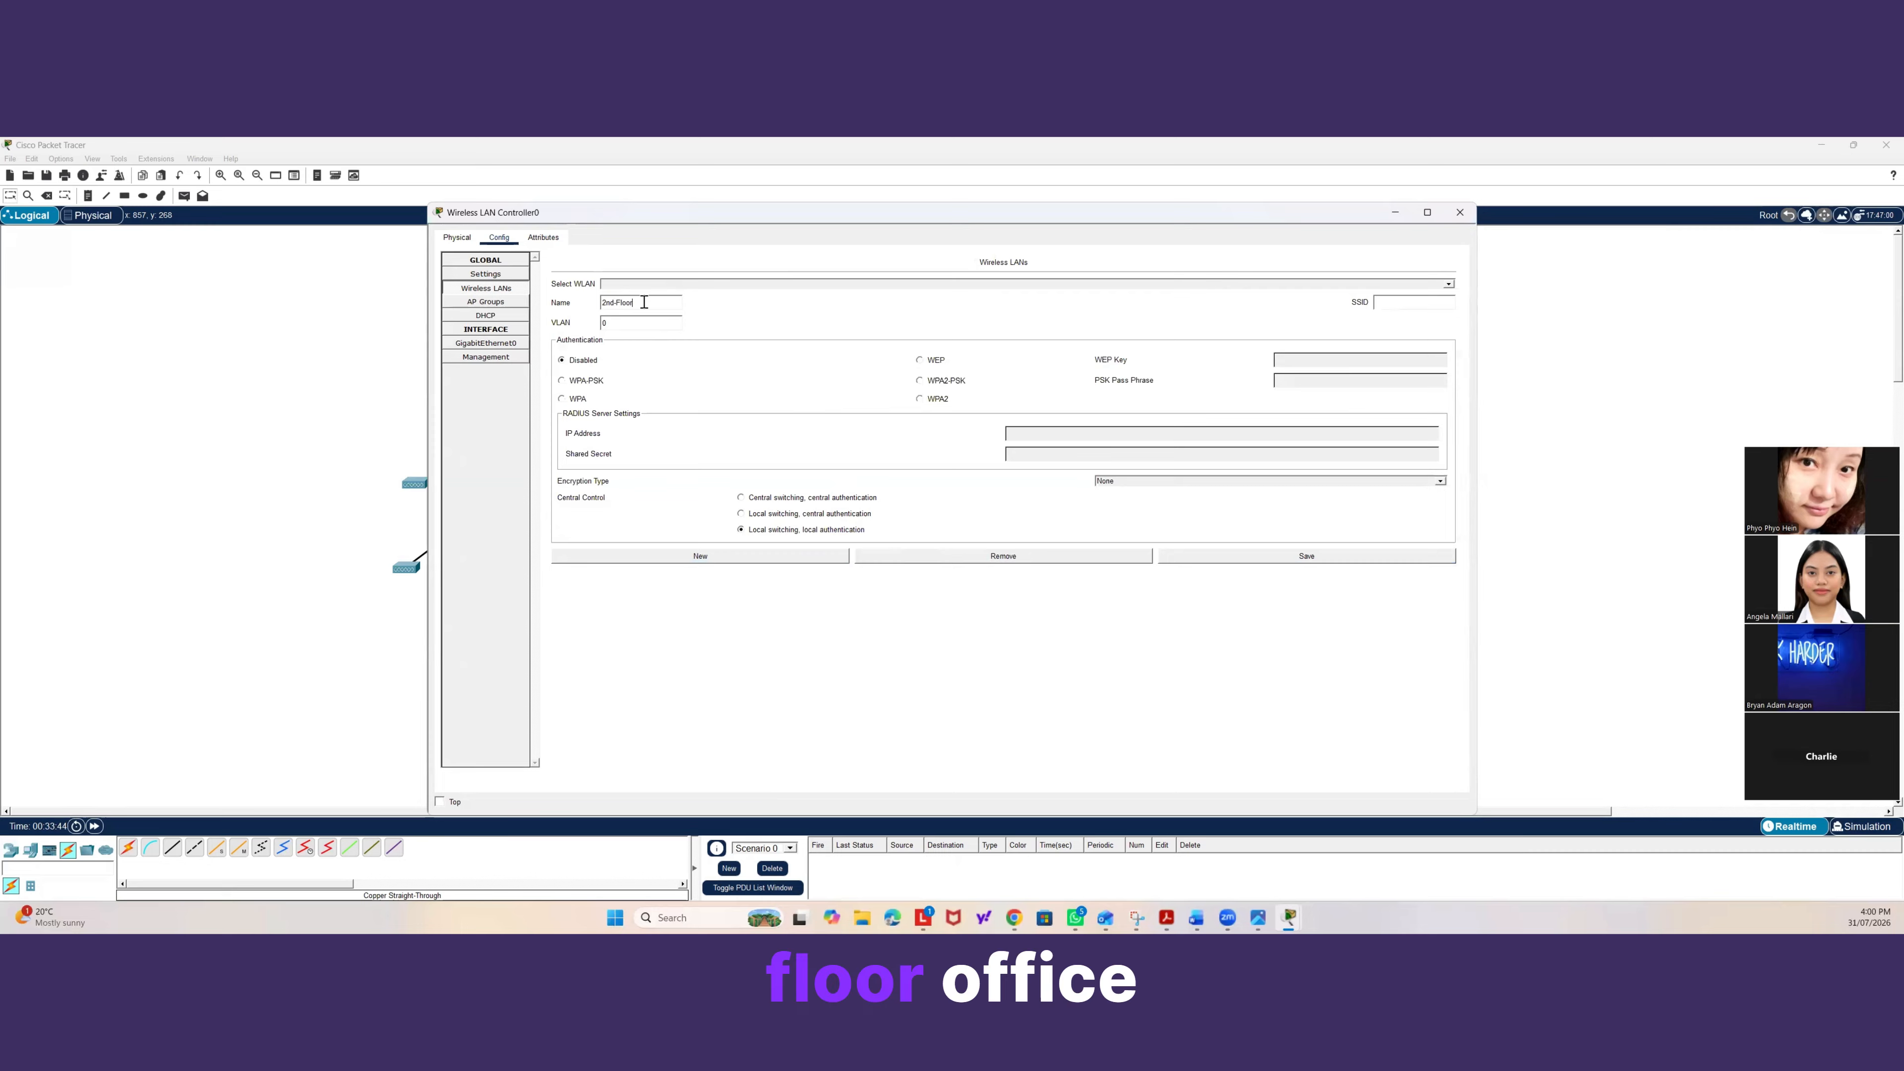
text(Office)
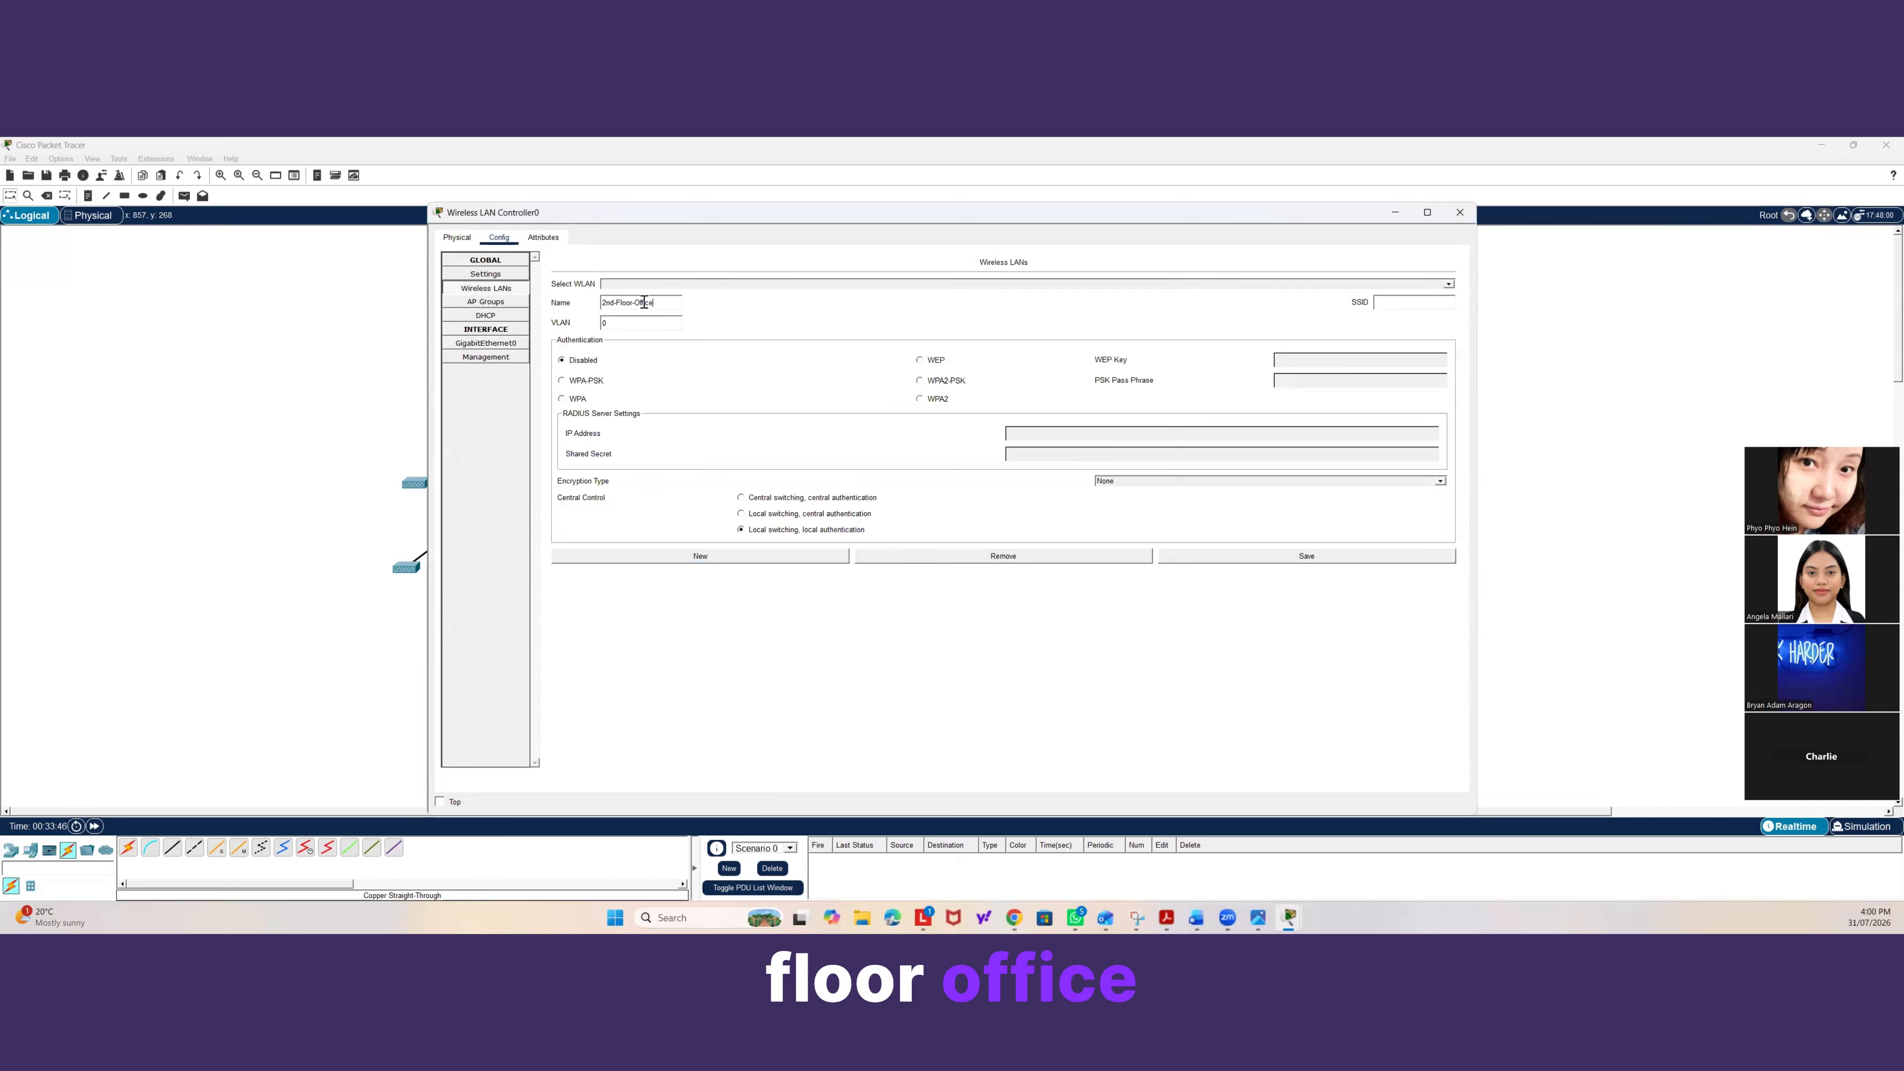
click(1419, 303)
text(2n)
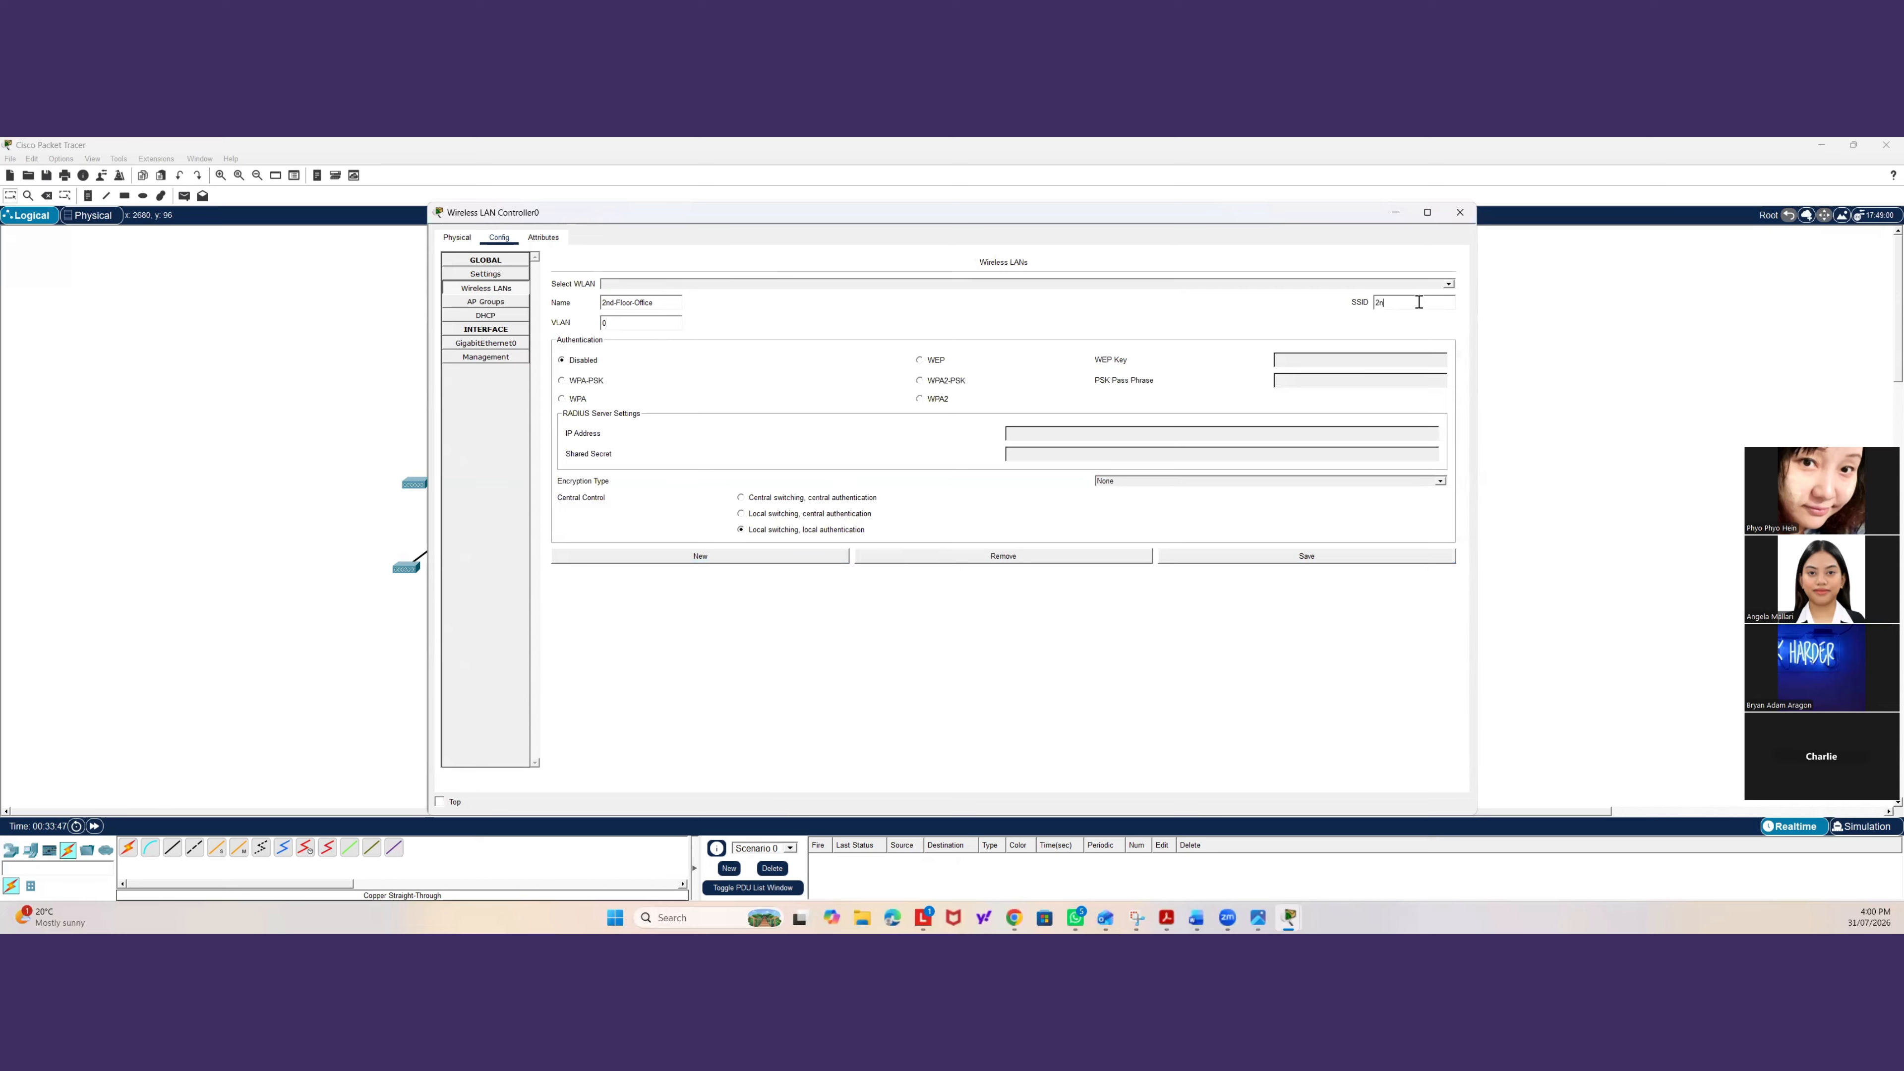
text(d-Floor-)
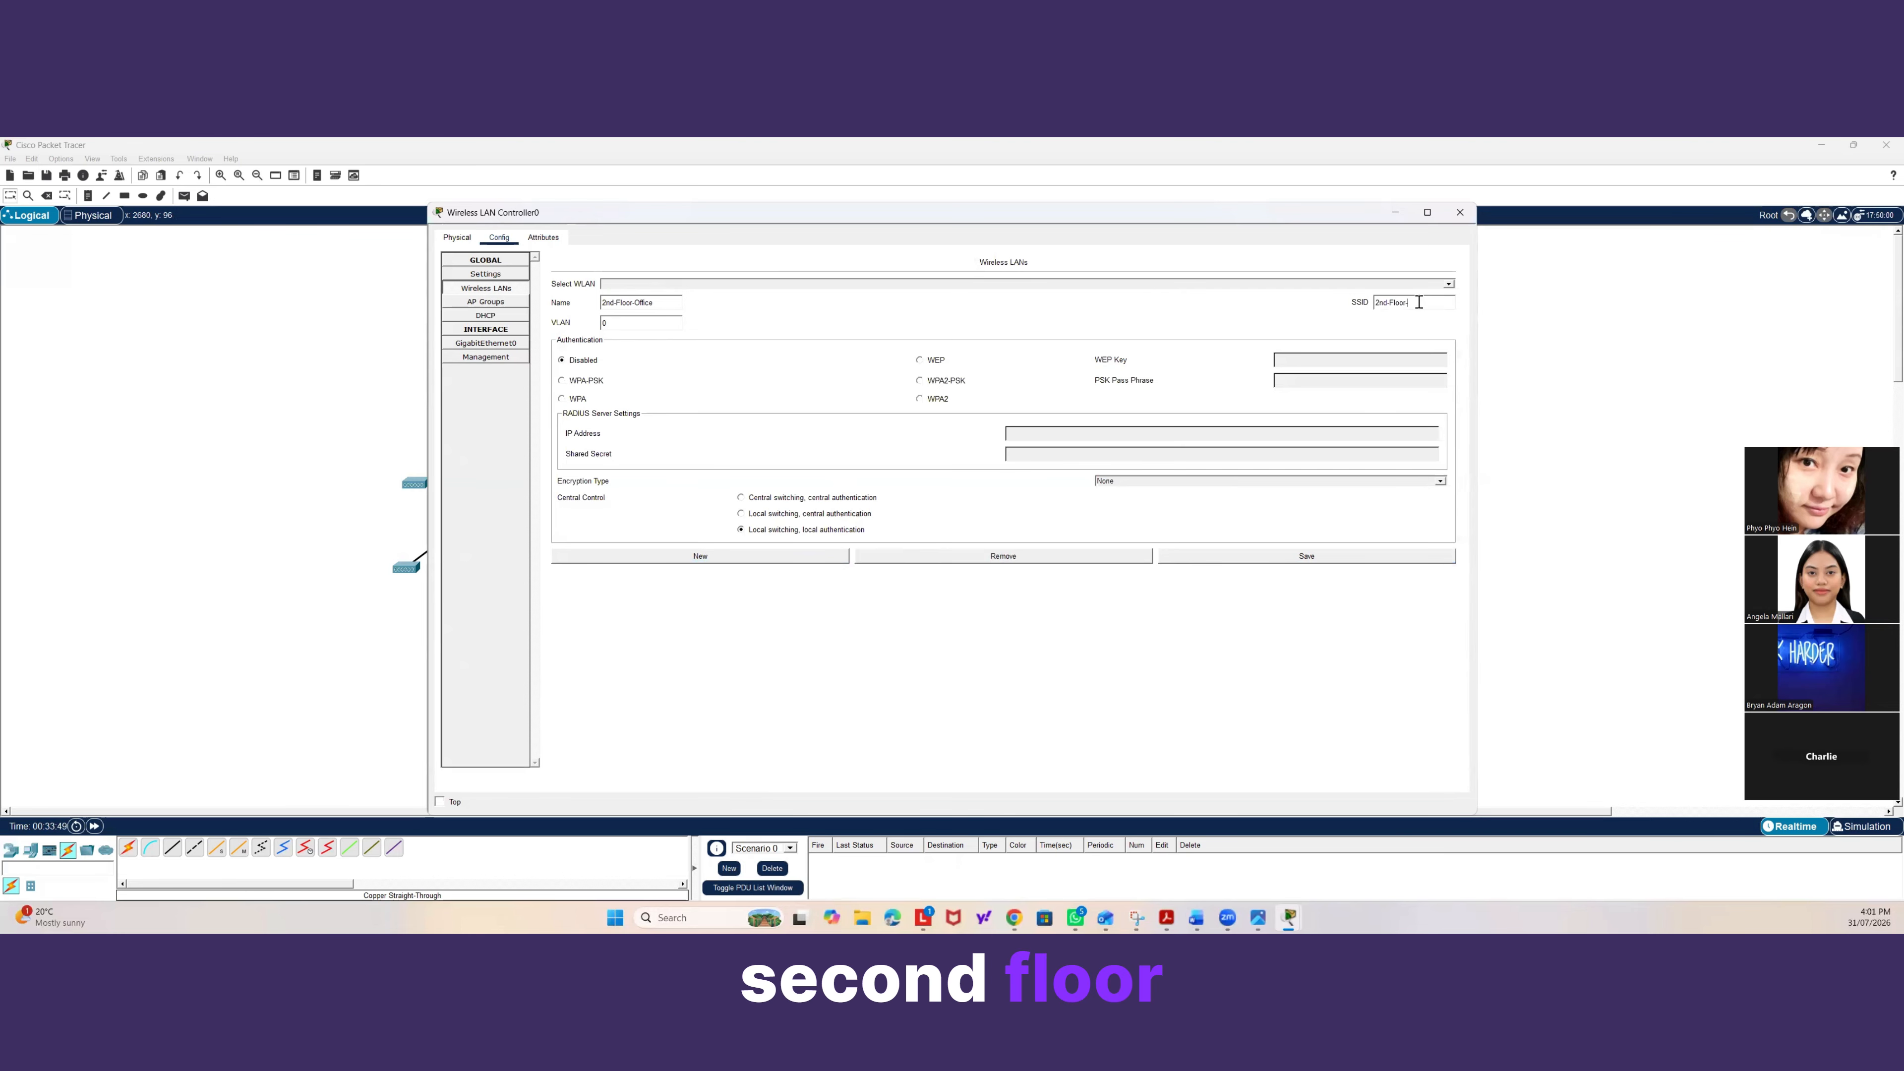
text(Office)
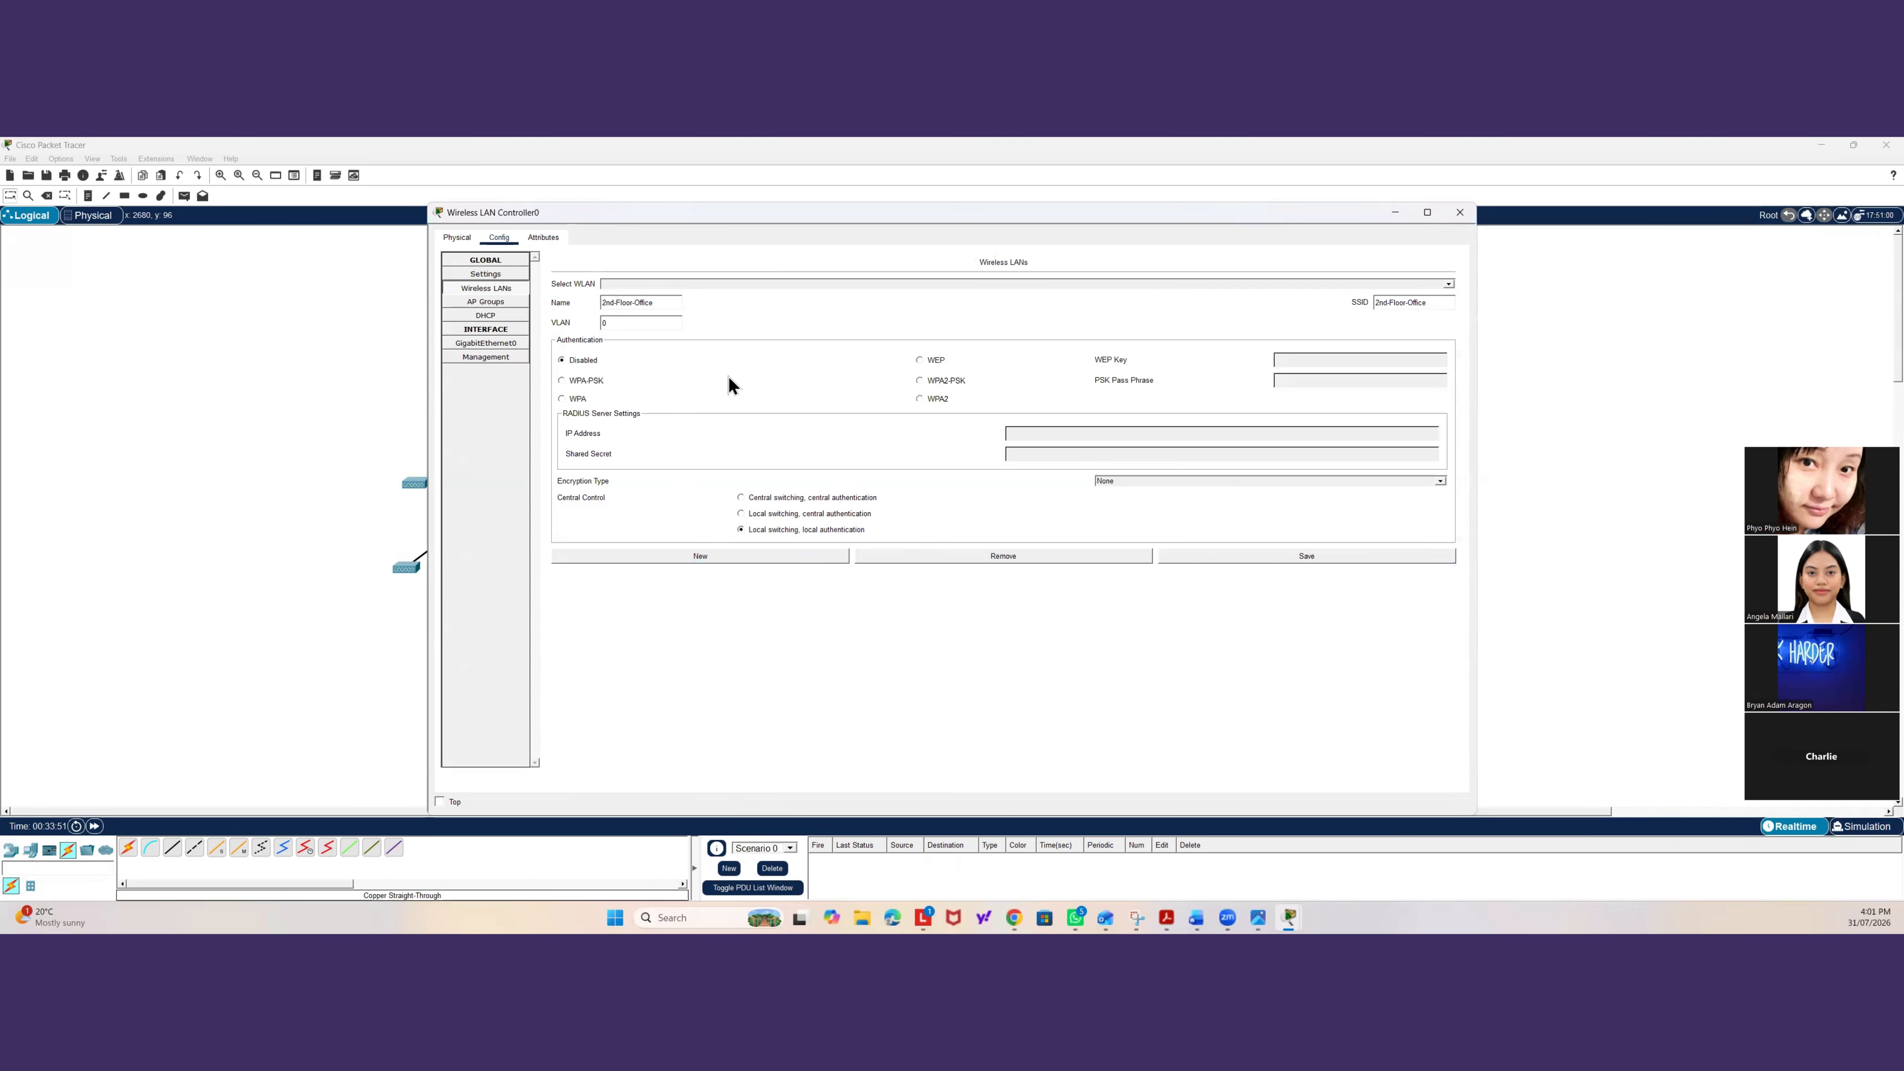
Set the 2nd-Floor-Office WLAN to WPA2-PSK, enter its pass phrase, and save it.
click(949, 382)
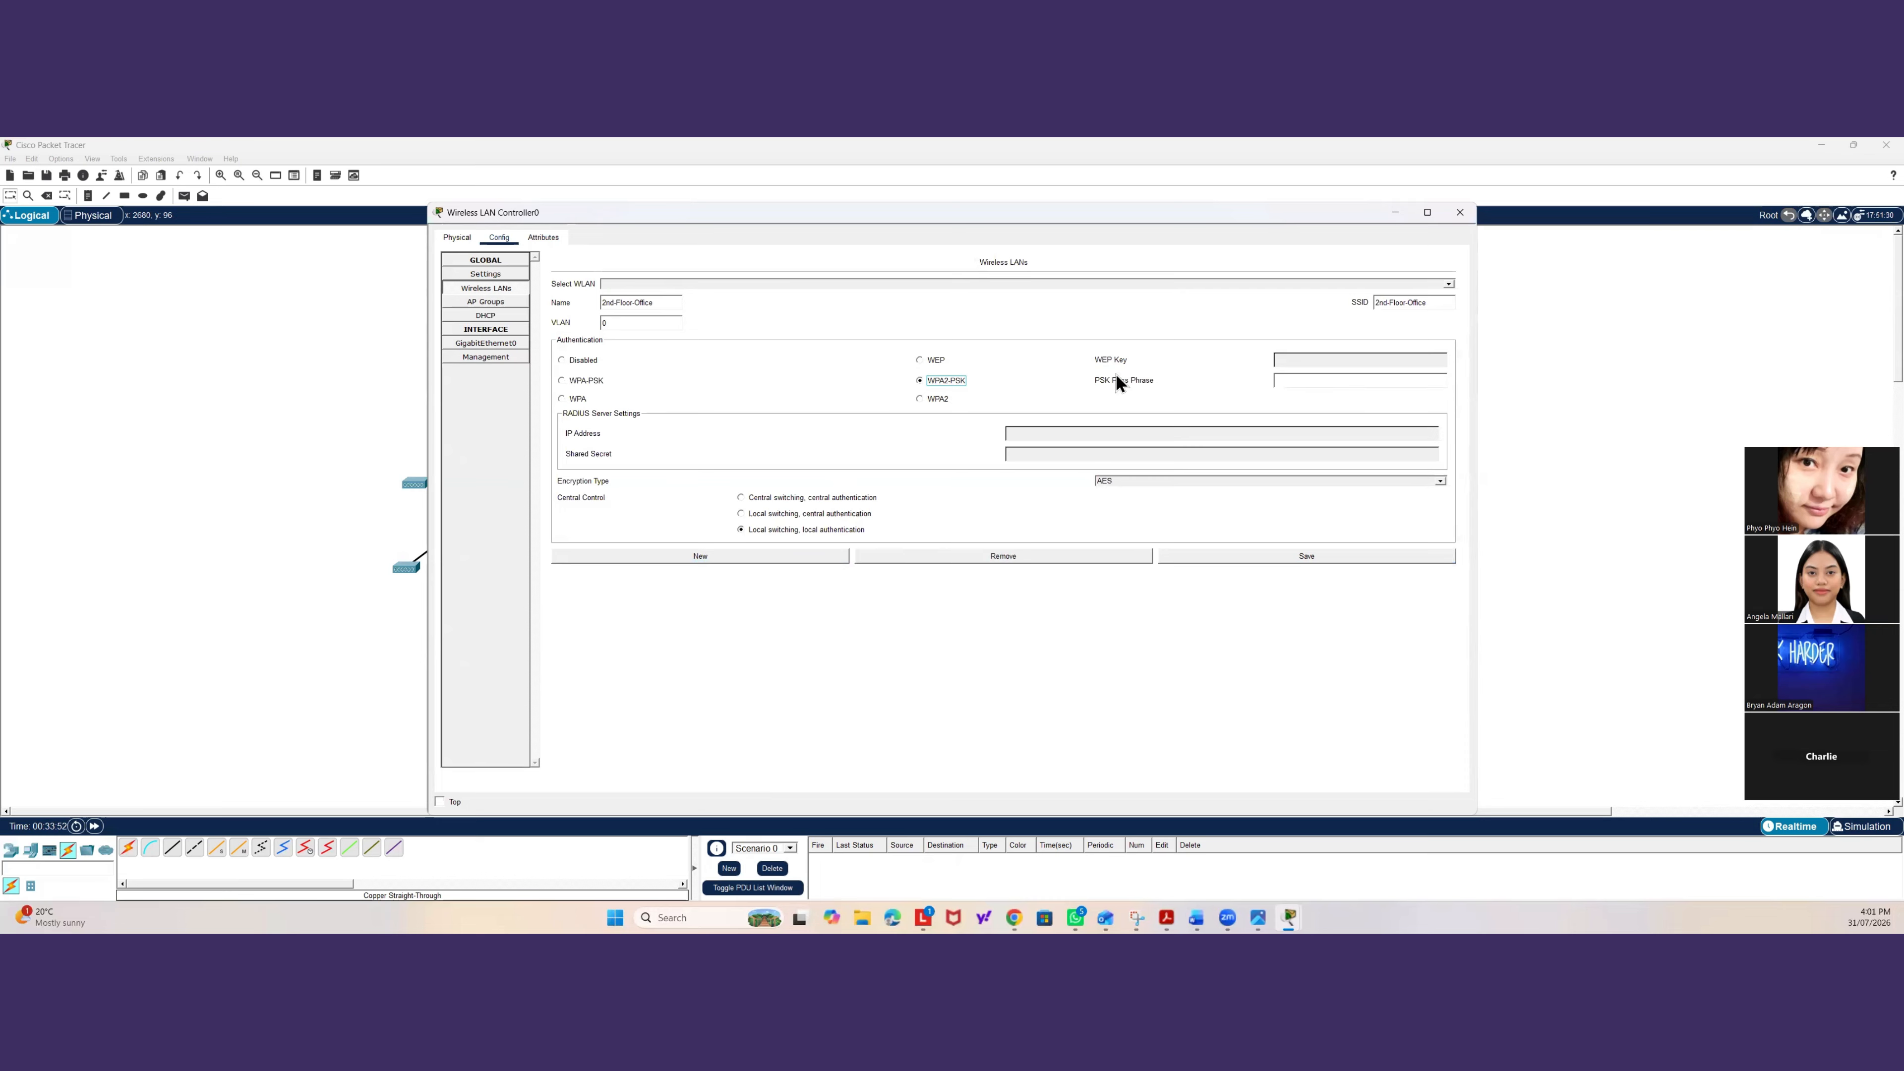
click(1298, 380)
text(apl)
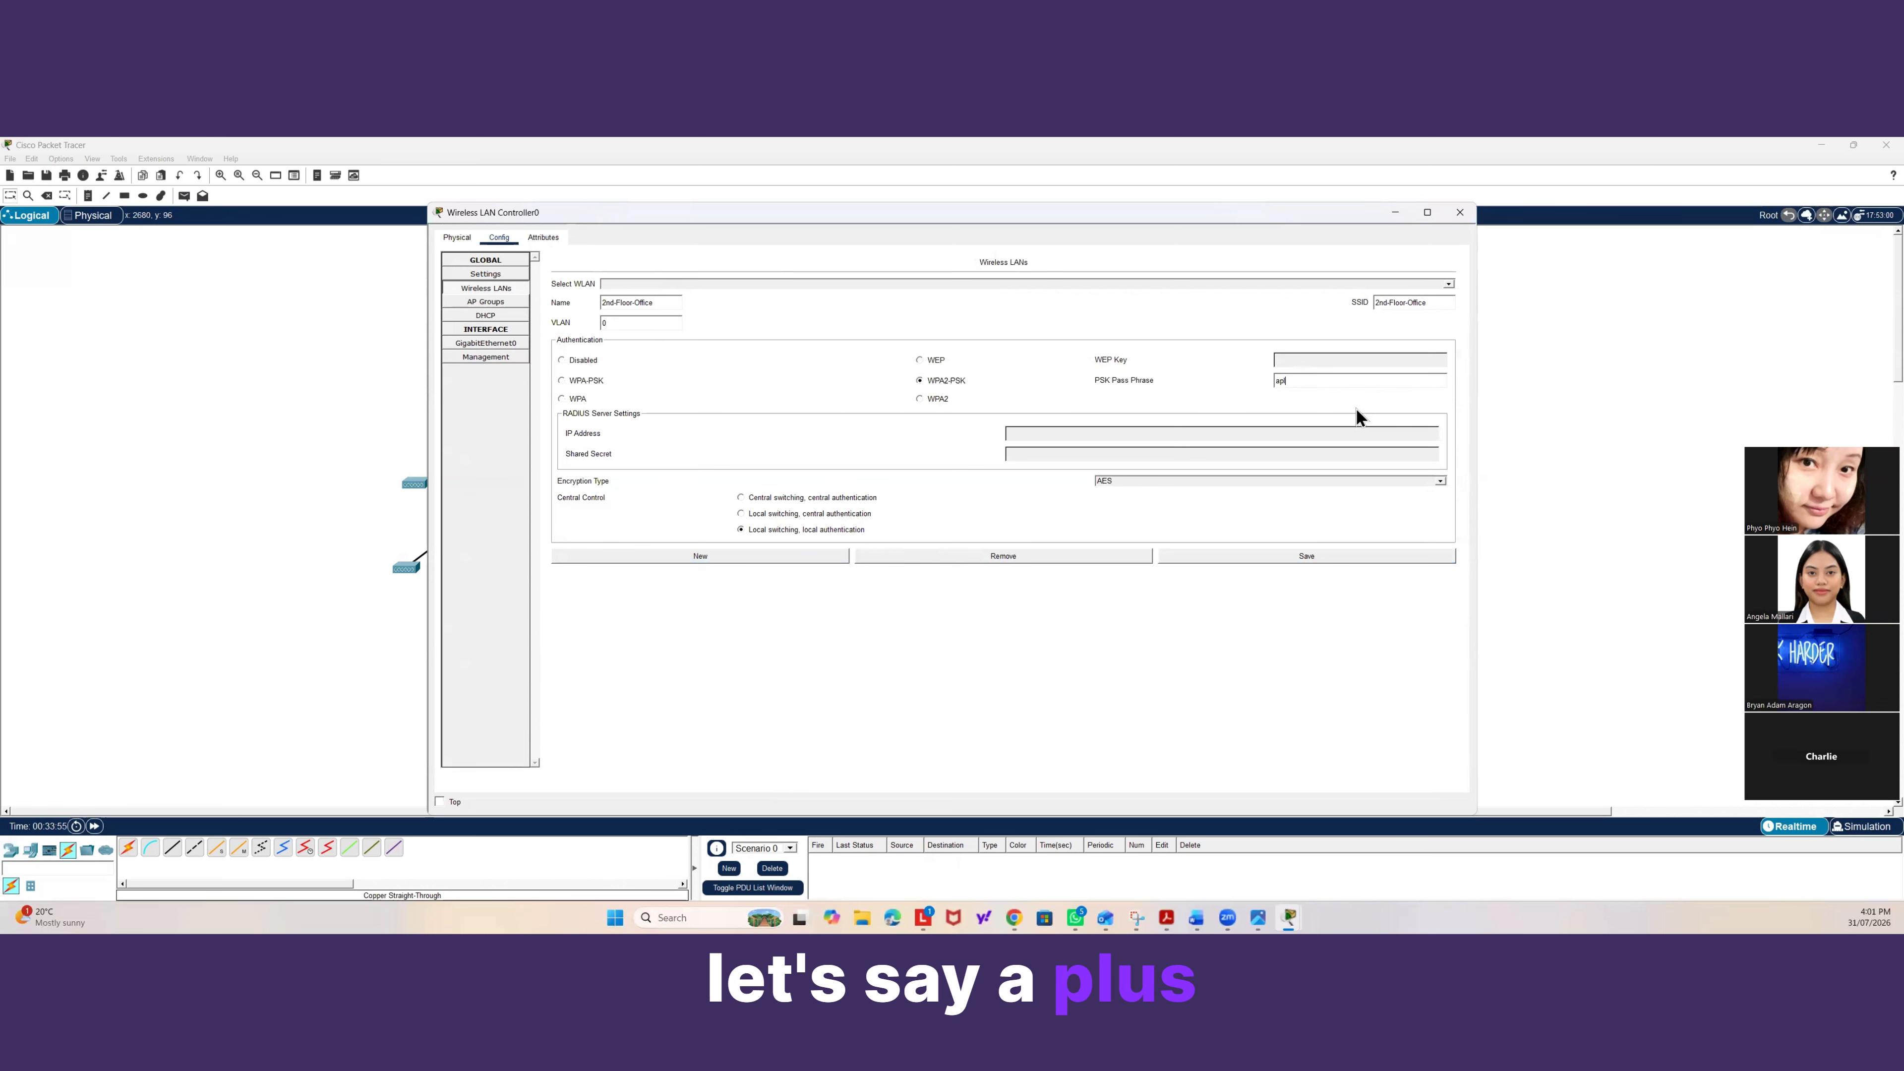
text(uswifi2026)
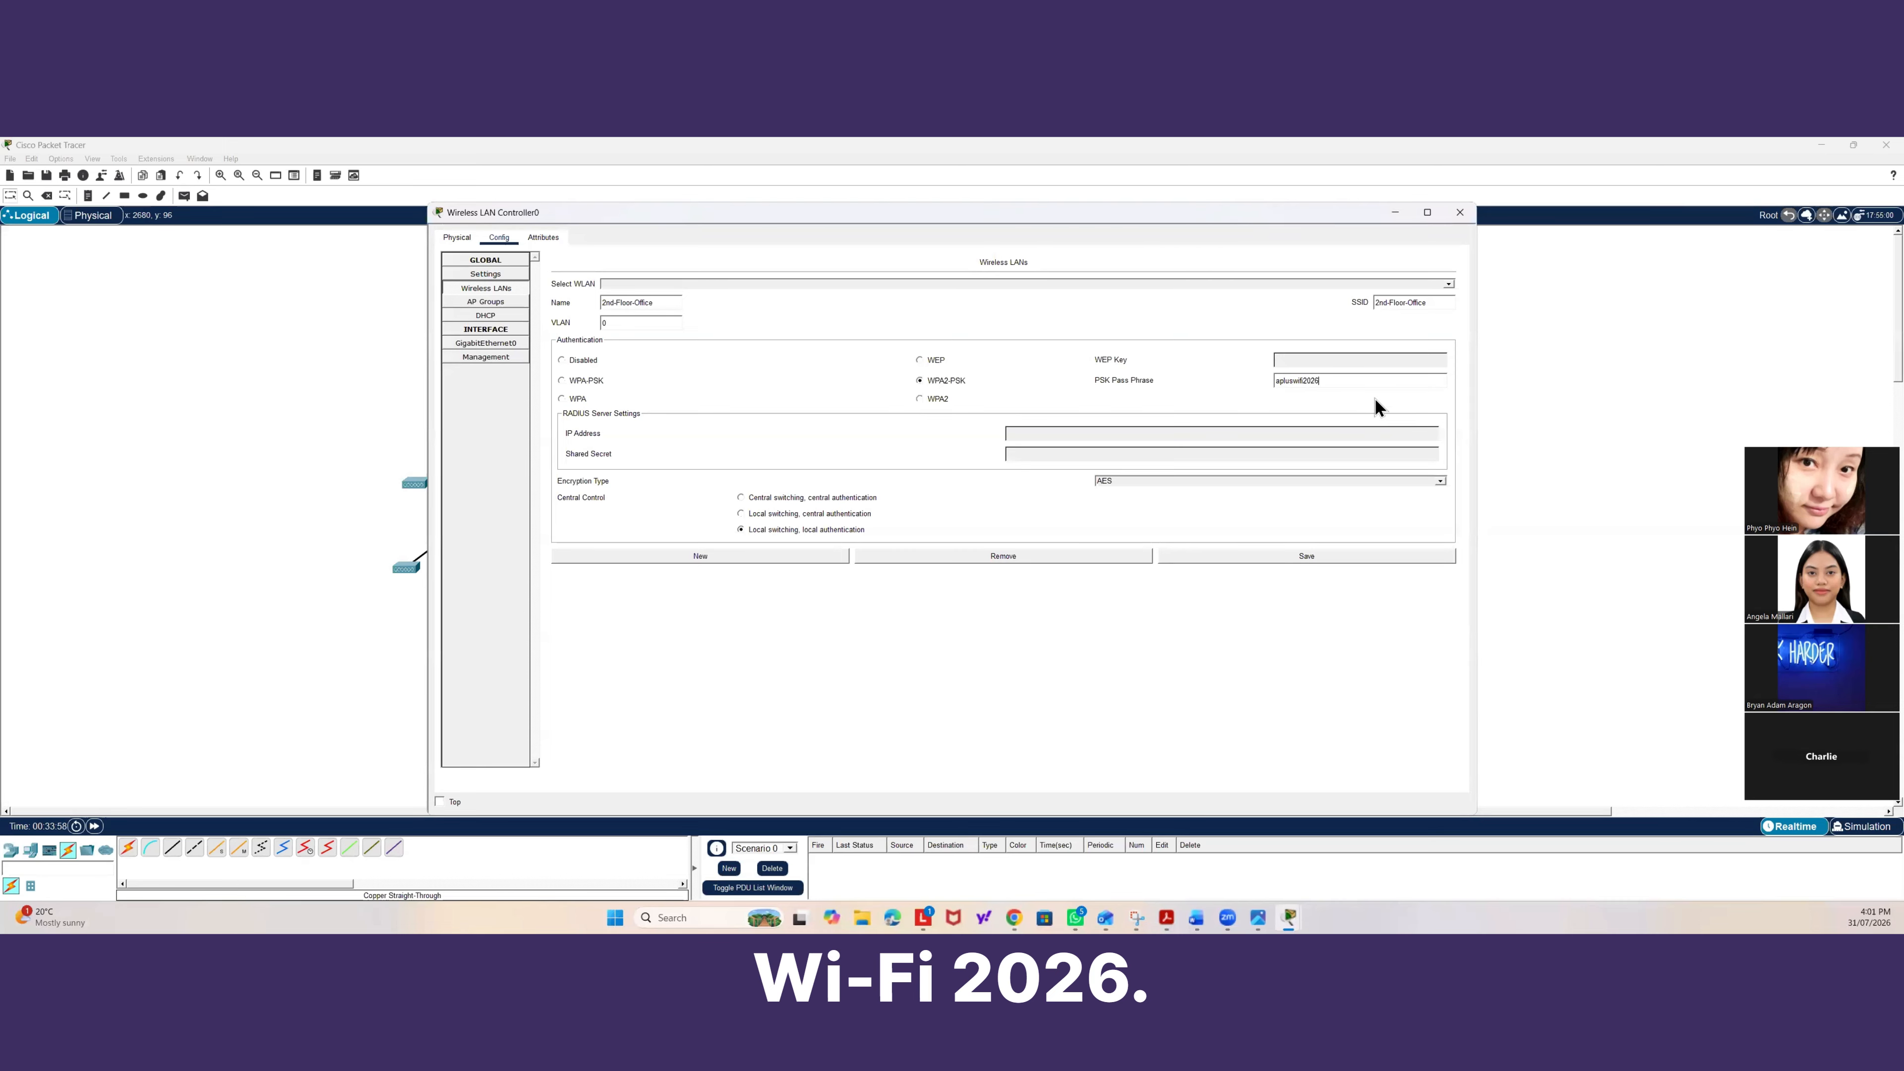
click(1282, 556)
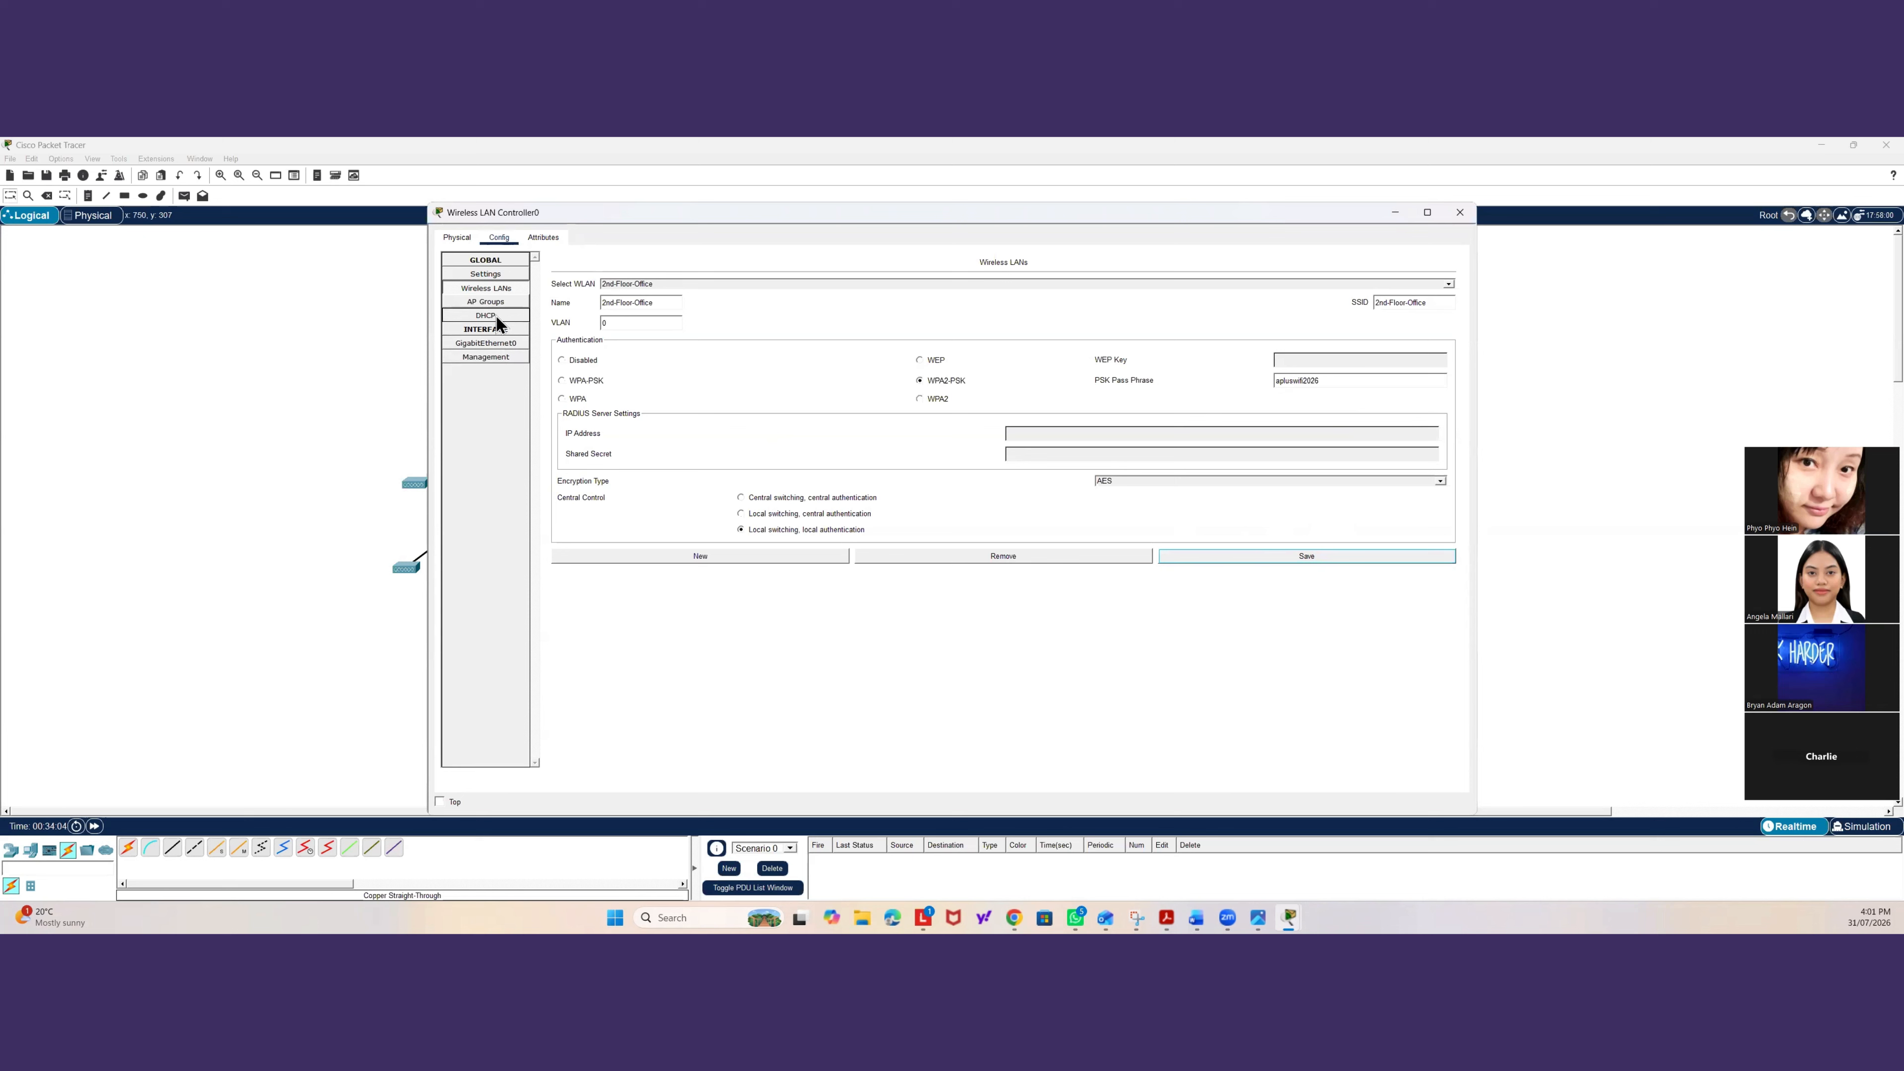
Select the A-Plus-Office WLAN, correct its pass phrase, save it, and close the controller.
click(837, 284)
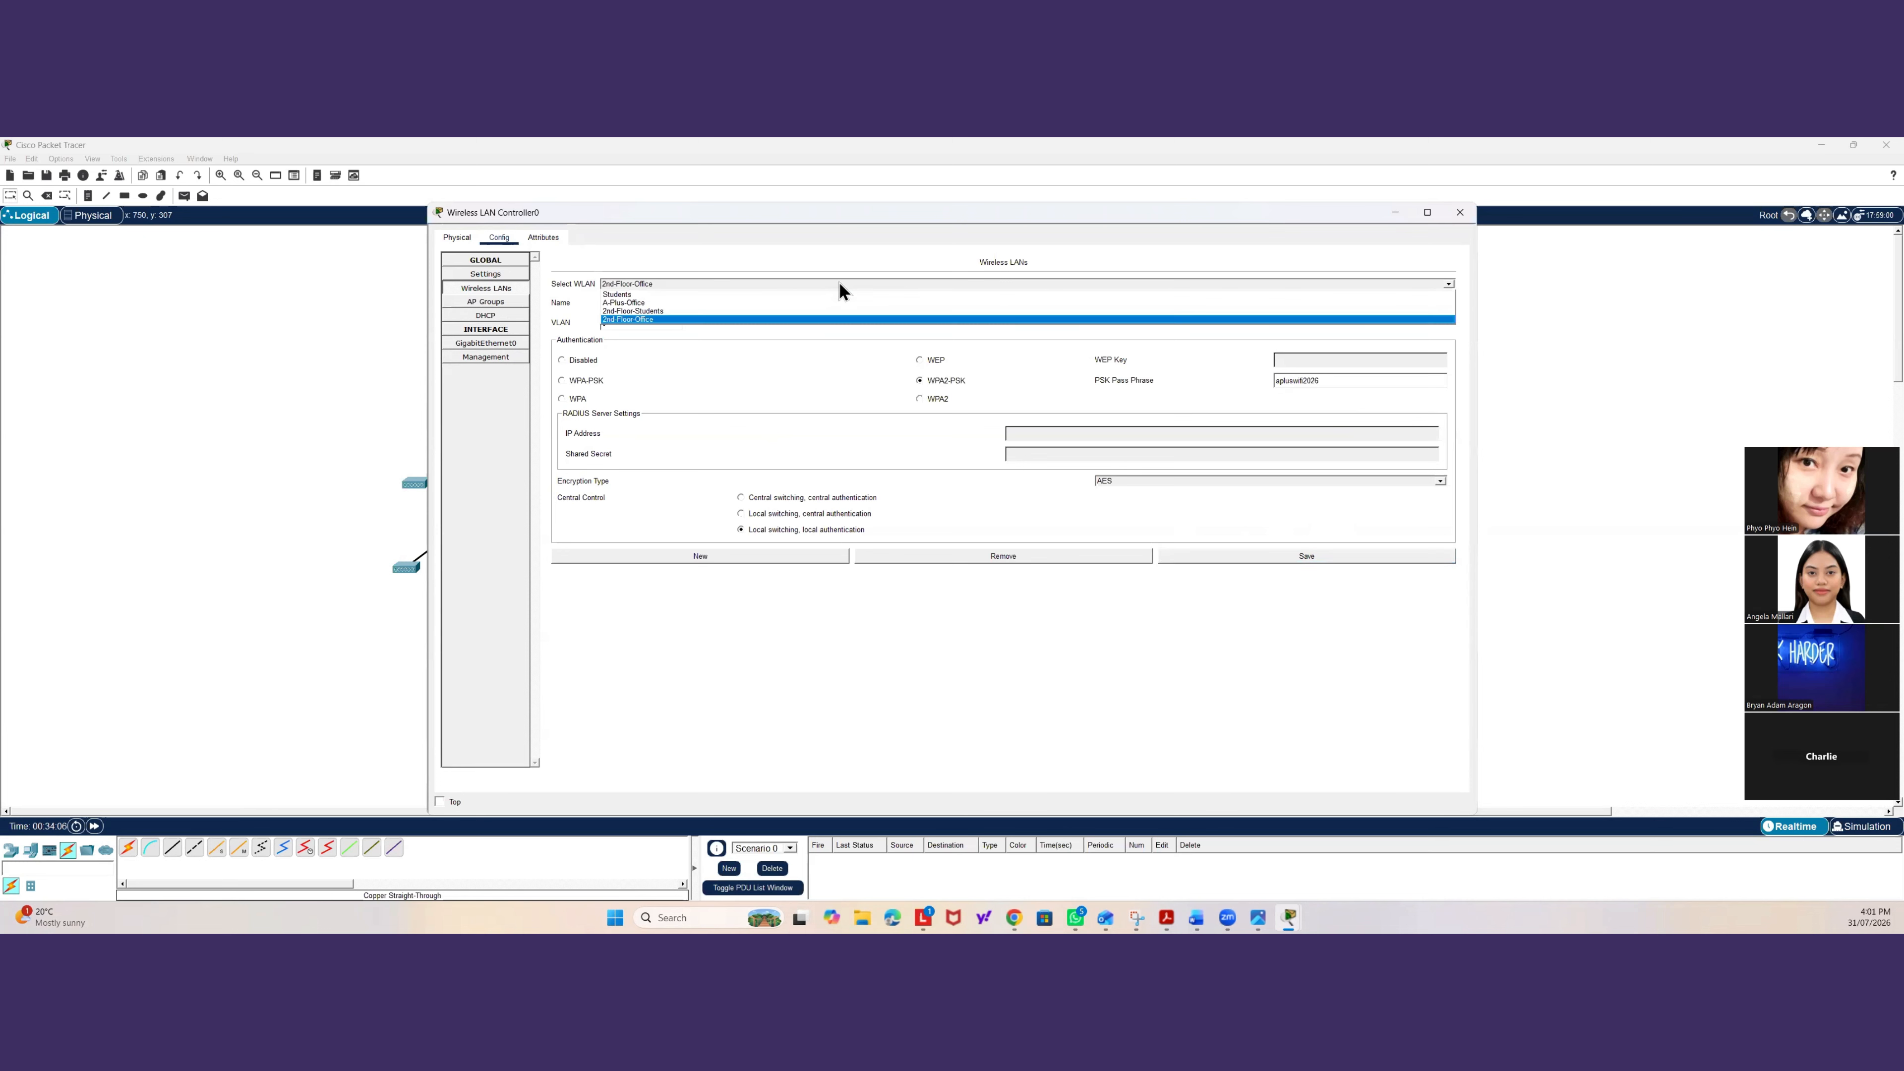
click(649, 301)
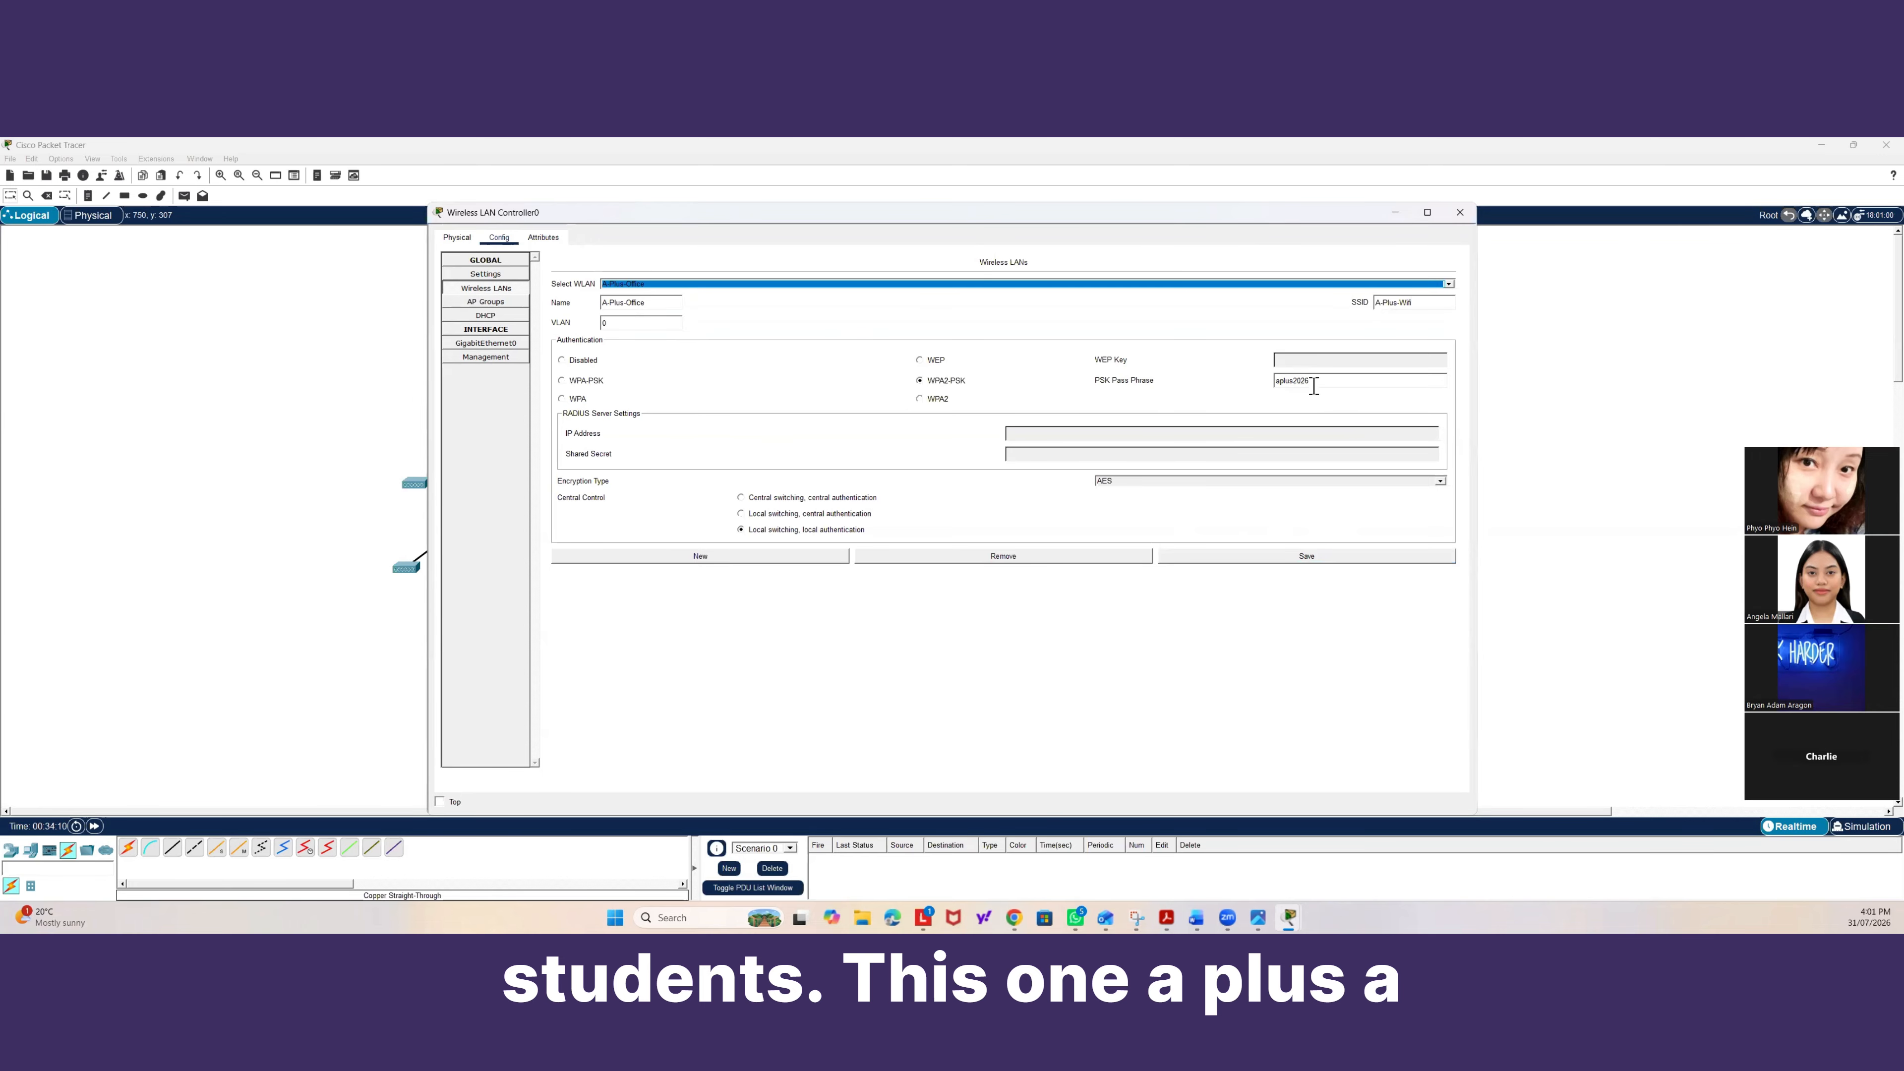
click(1289, 380)
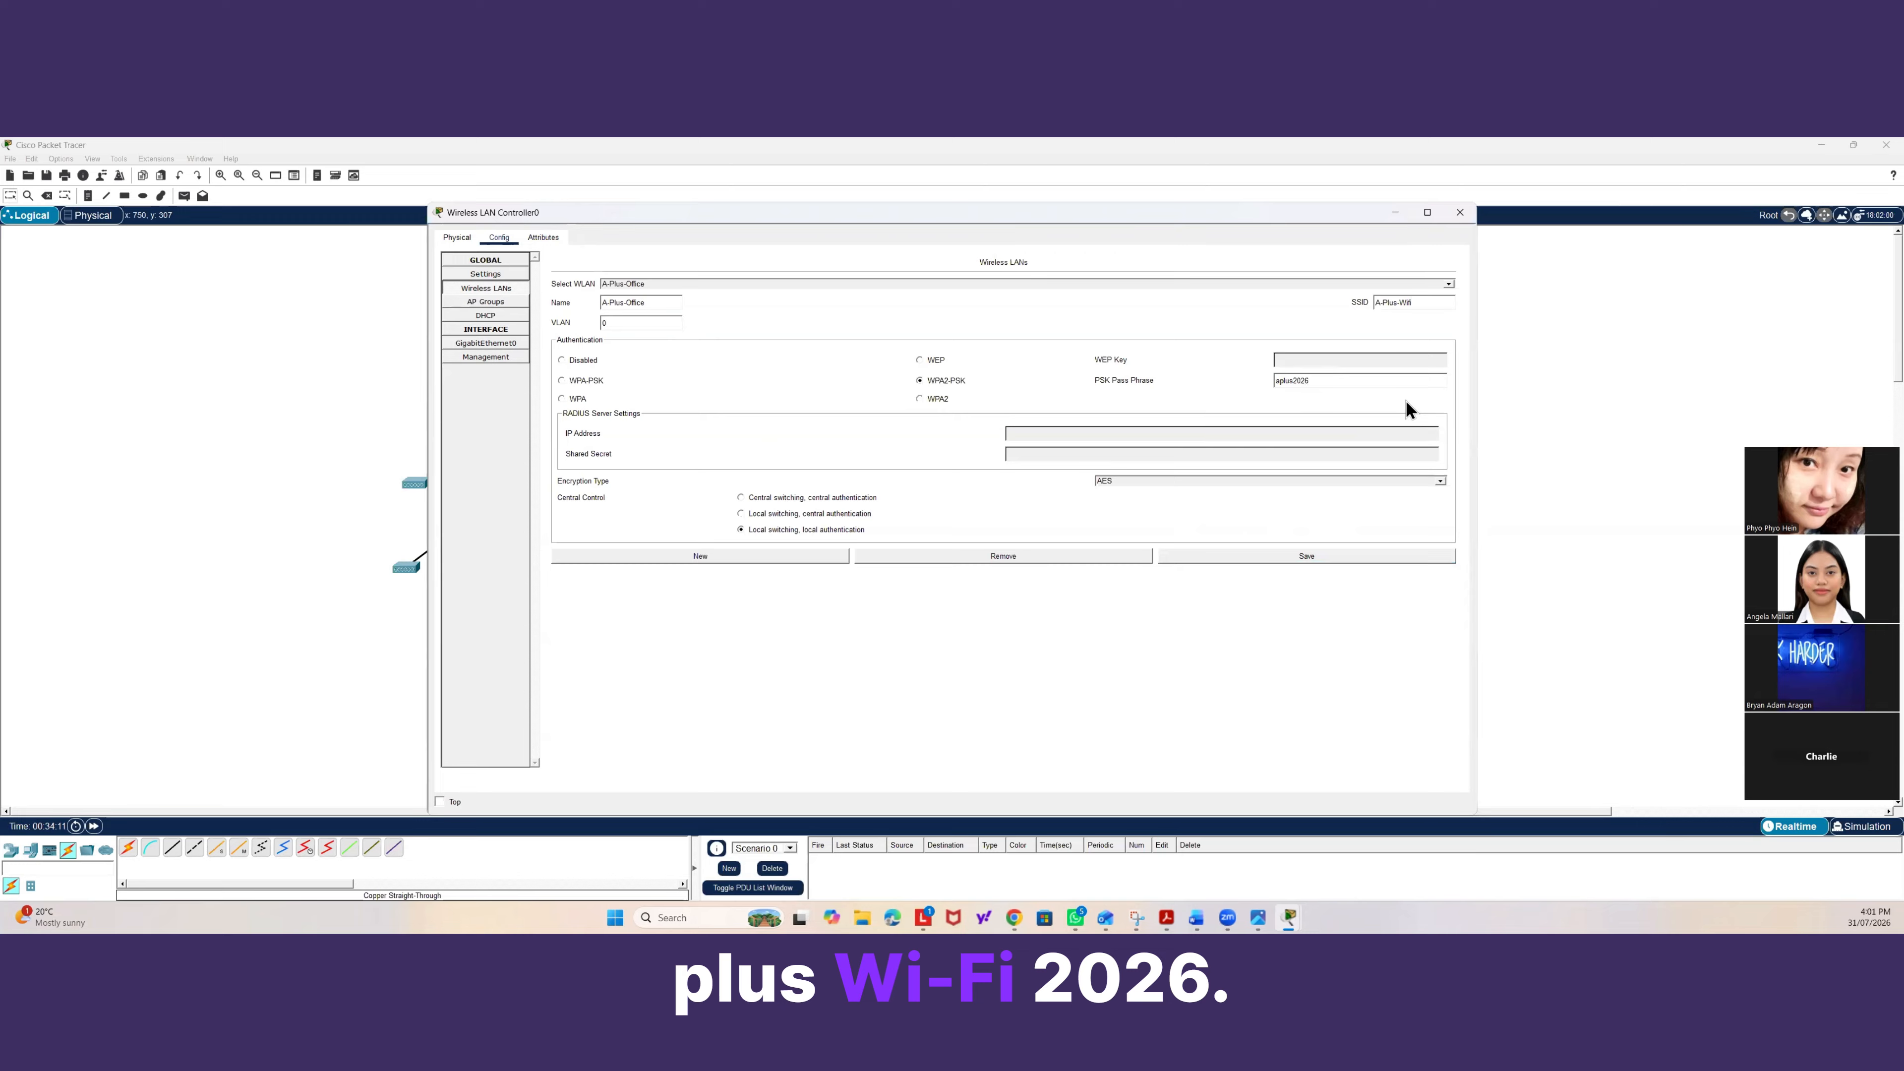
text(wifi)
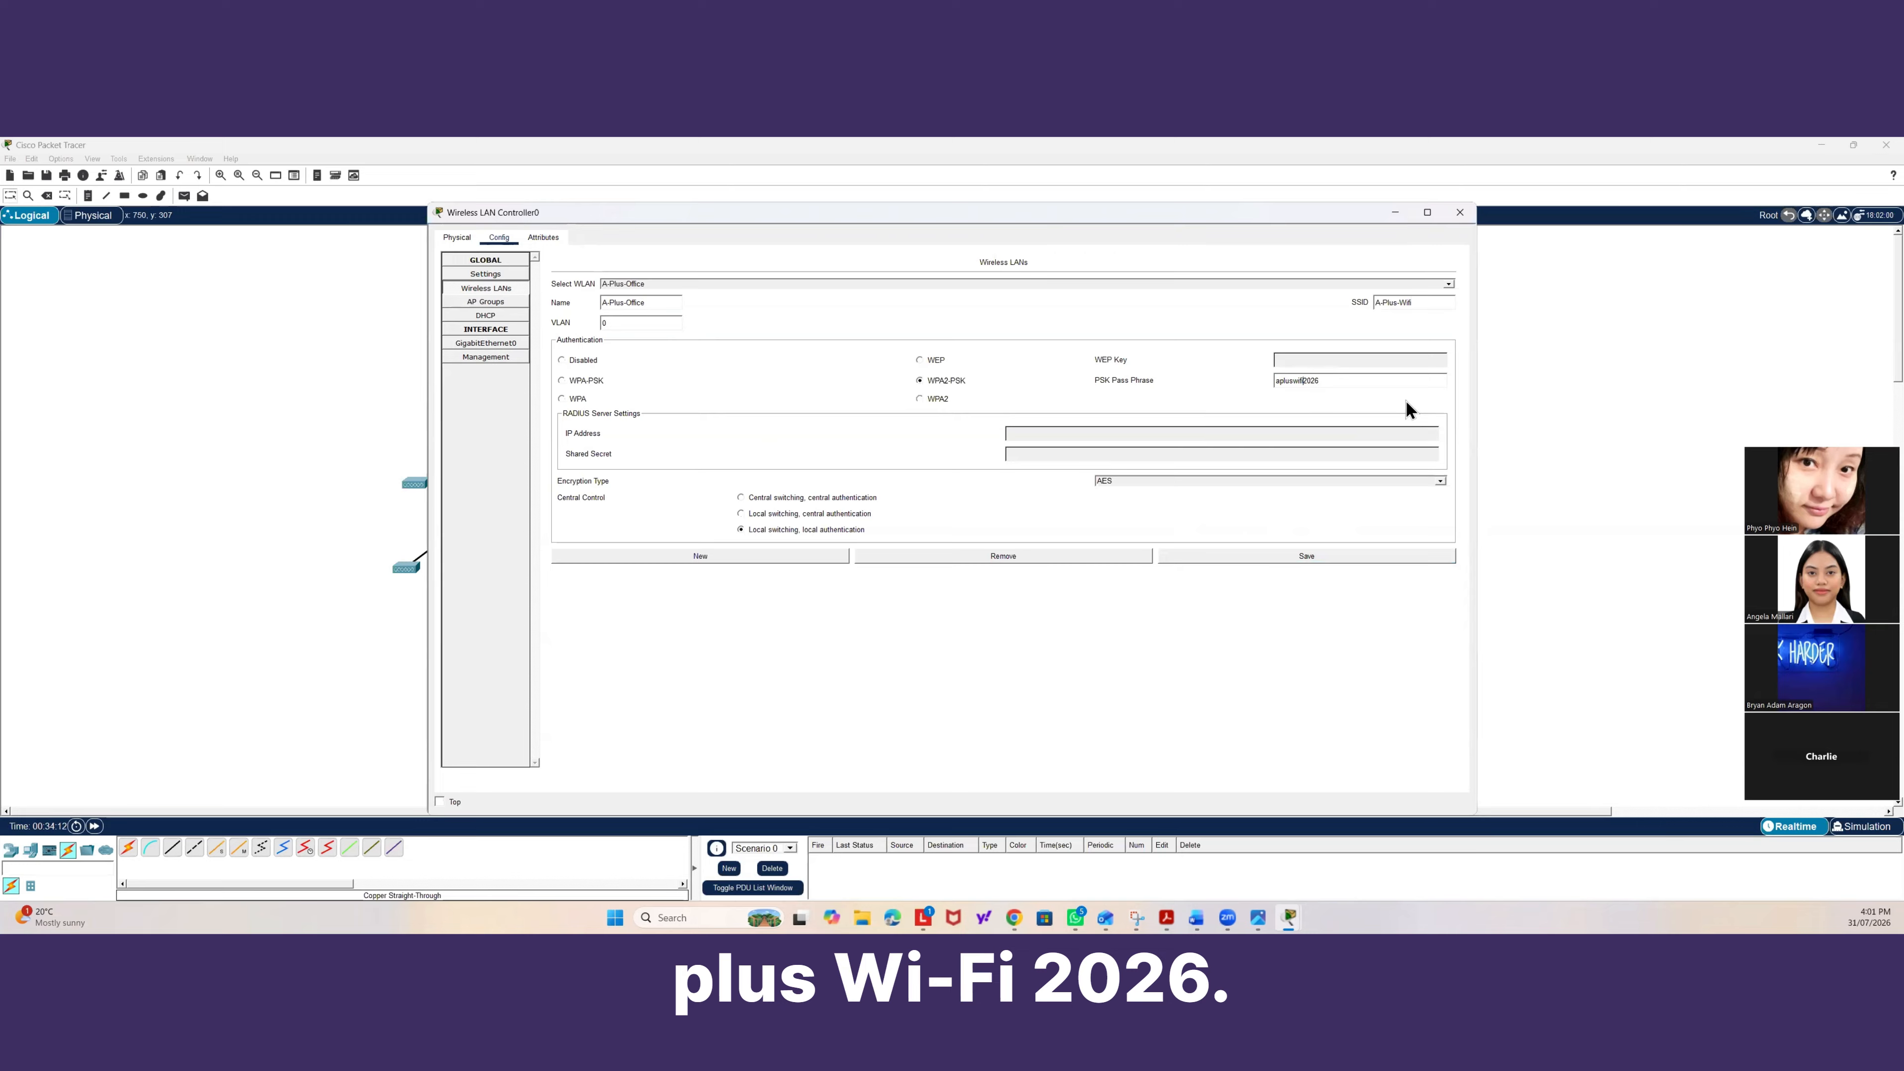
click(1315, 554)
click(1460, 212)
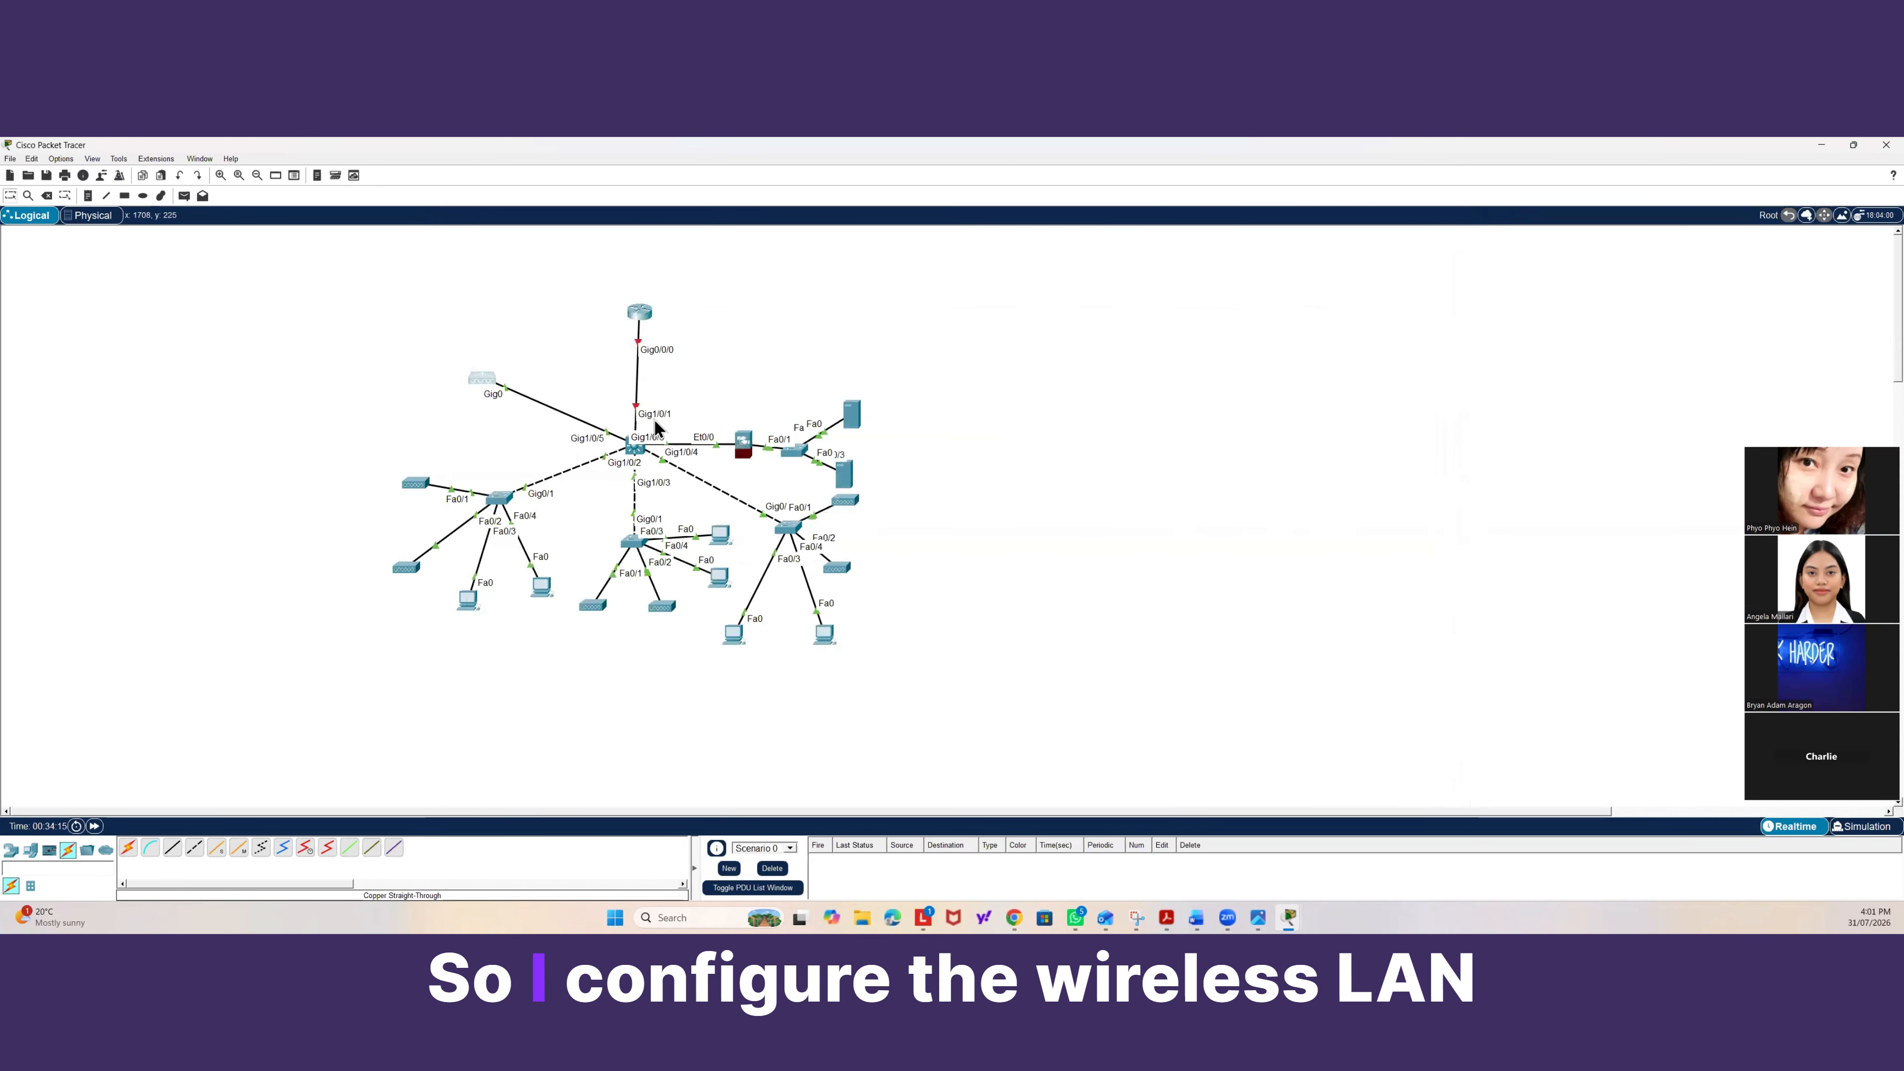
Inspect the access point's port 1 wireless settings and the controller's AP group WLAN list.
click(414, 481)
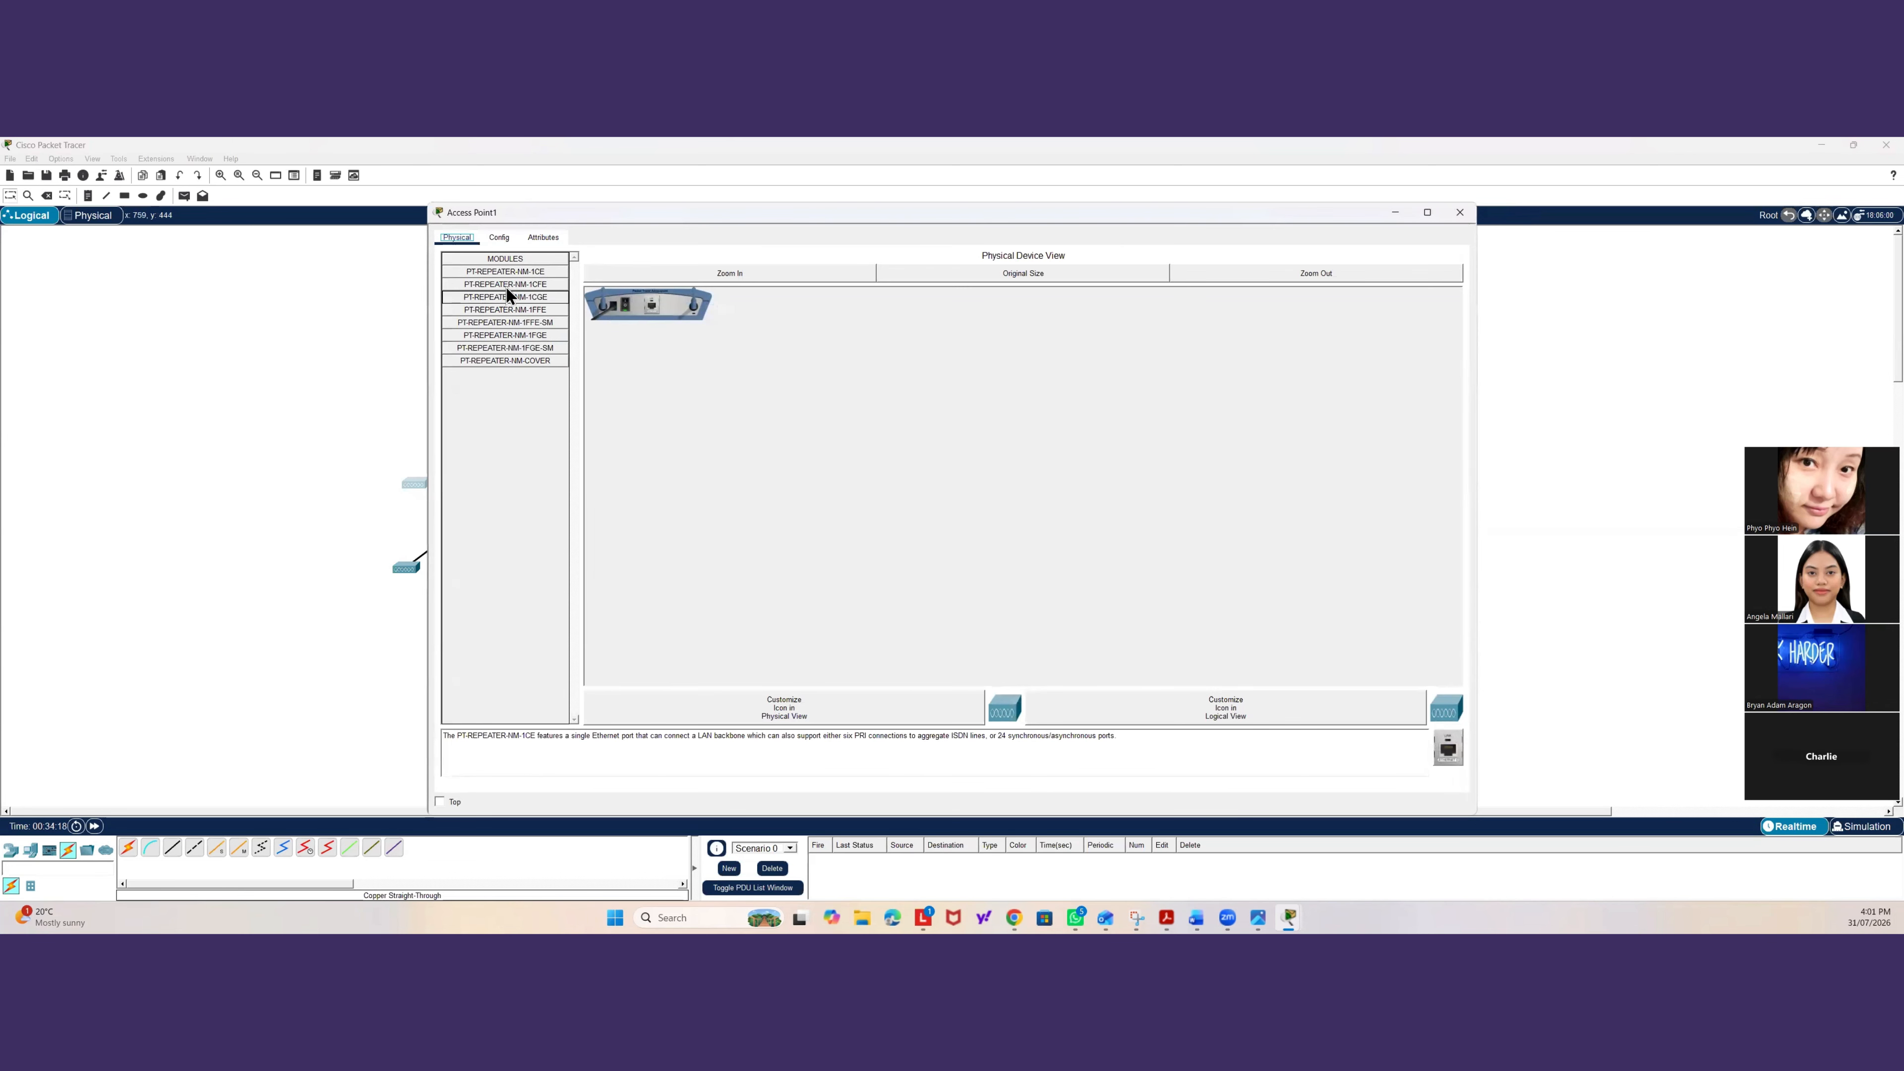
click(506, 239)
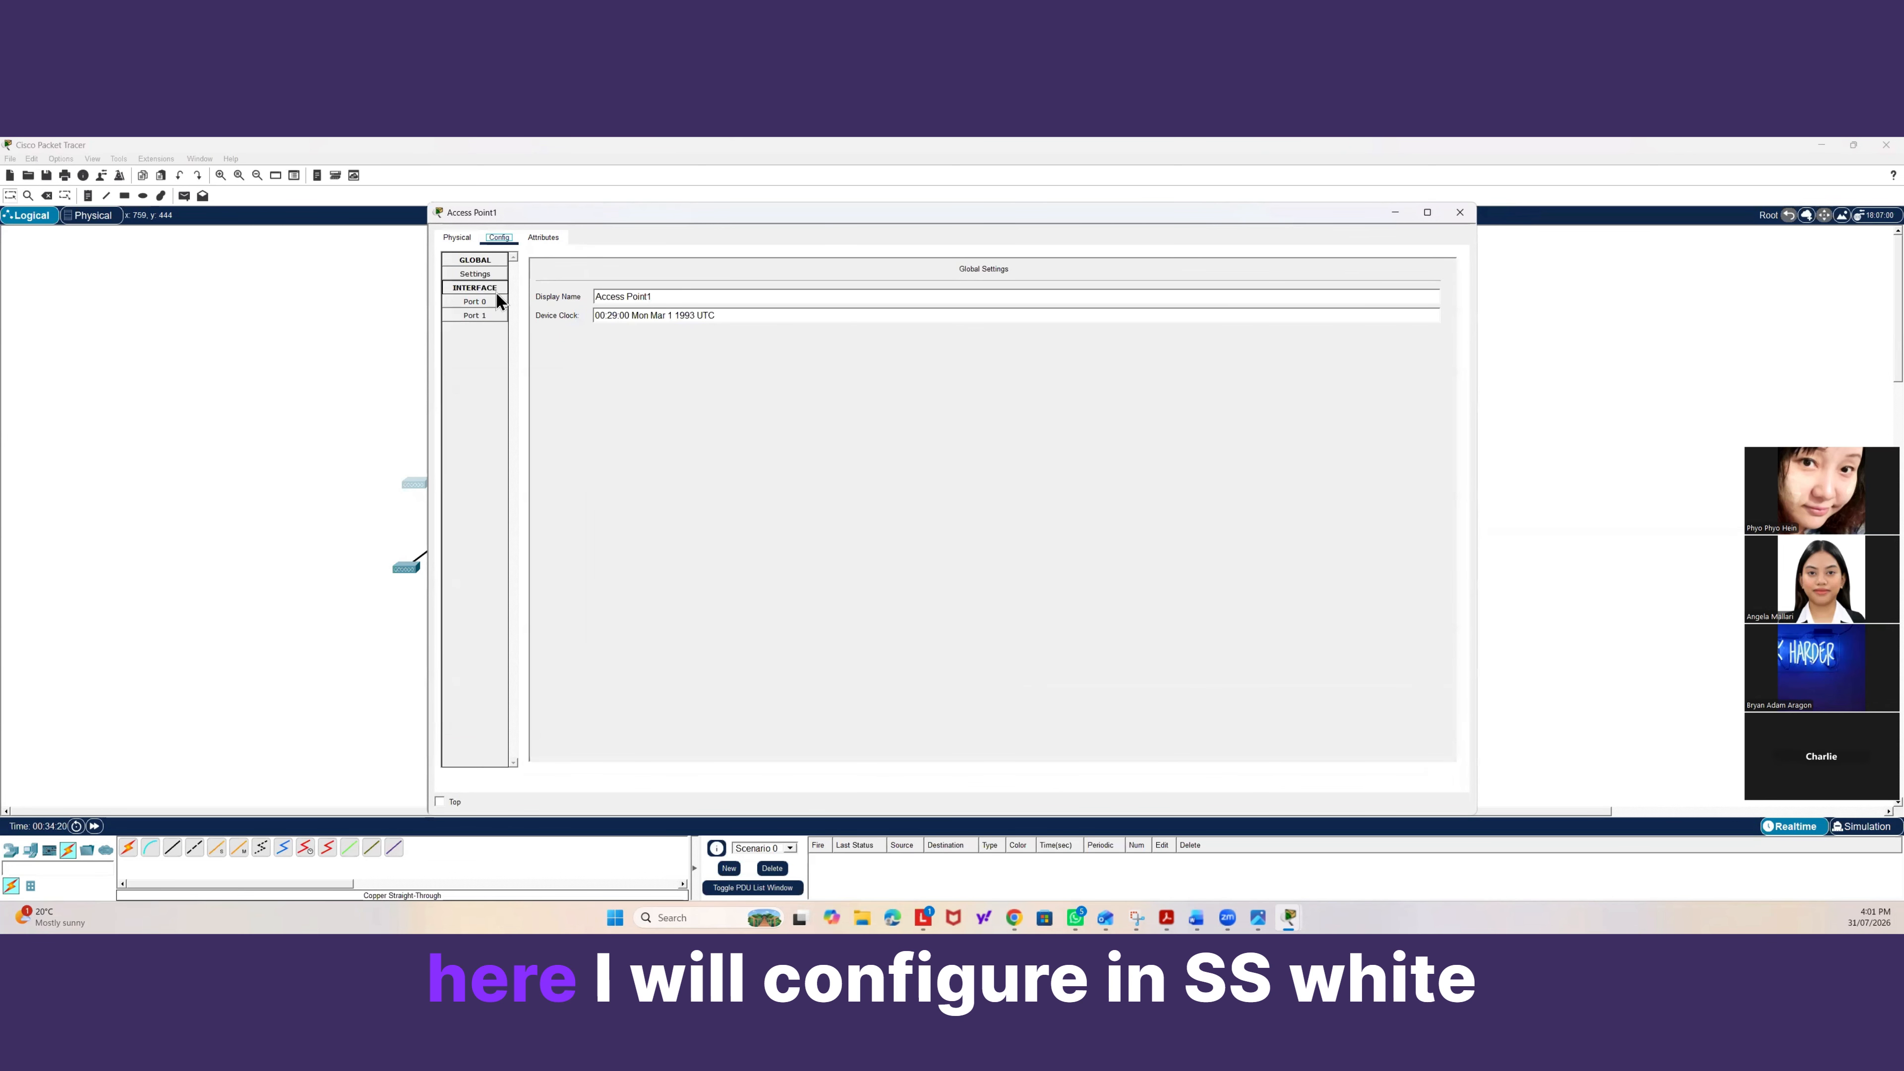
click(477, 314)
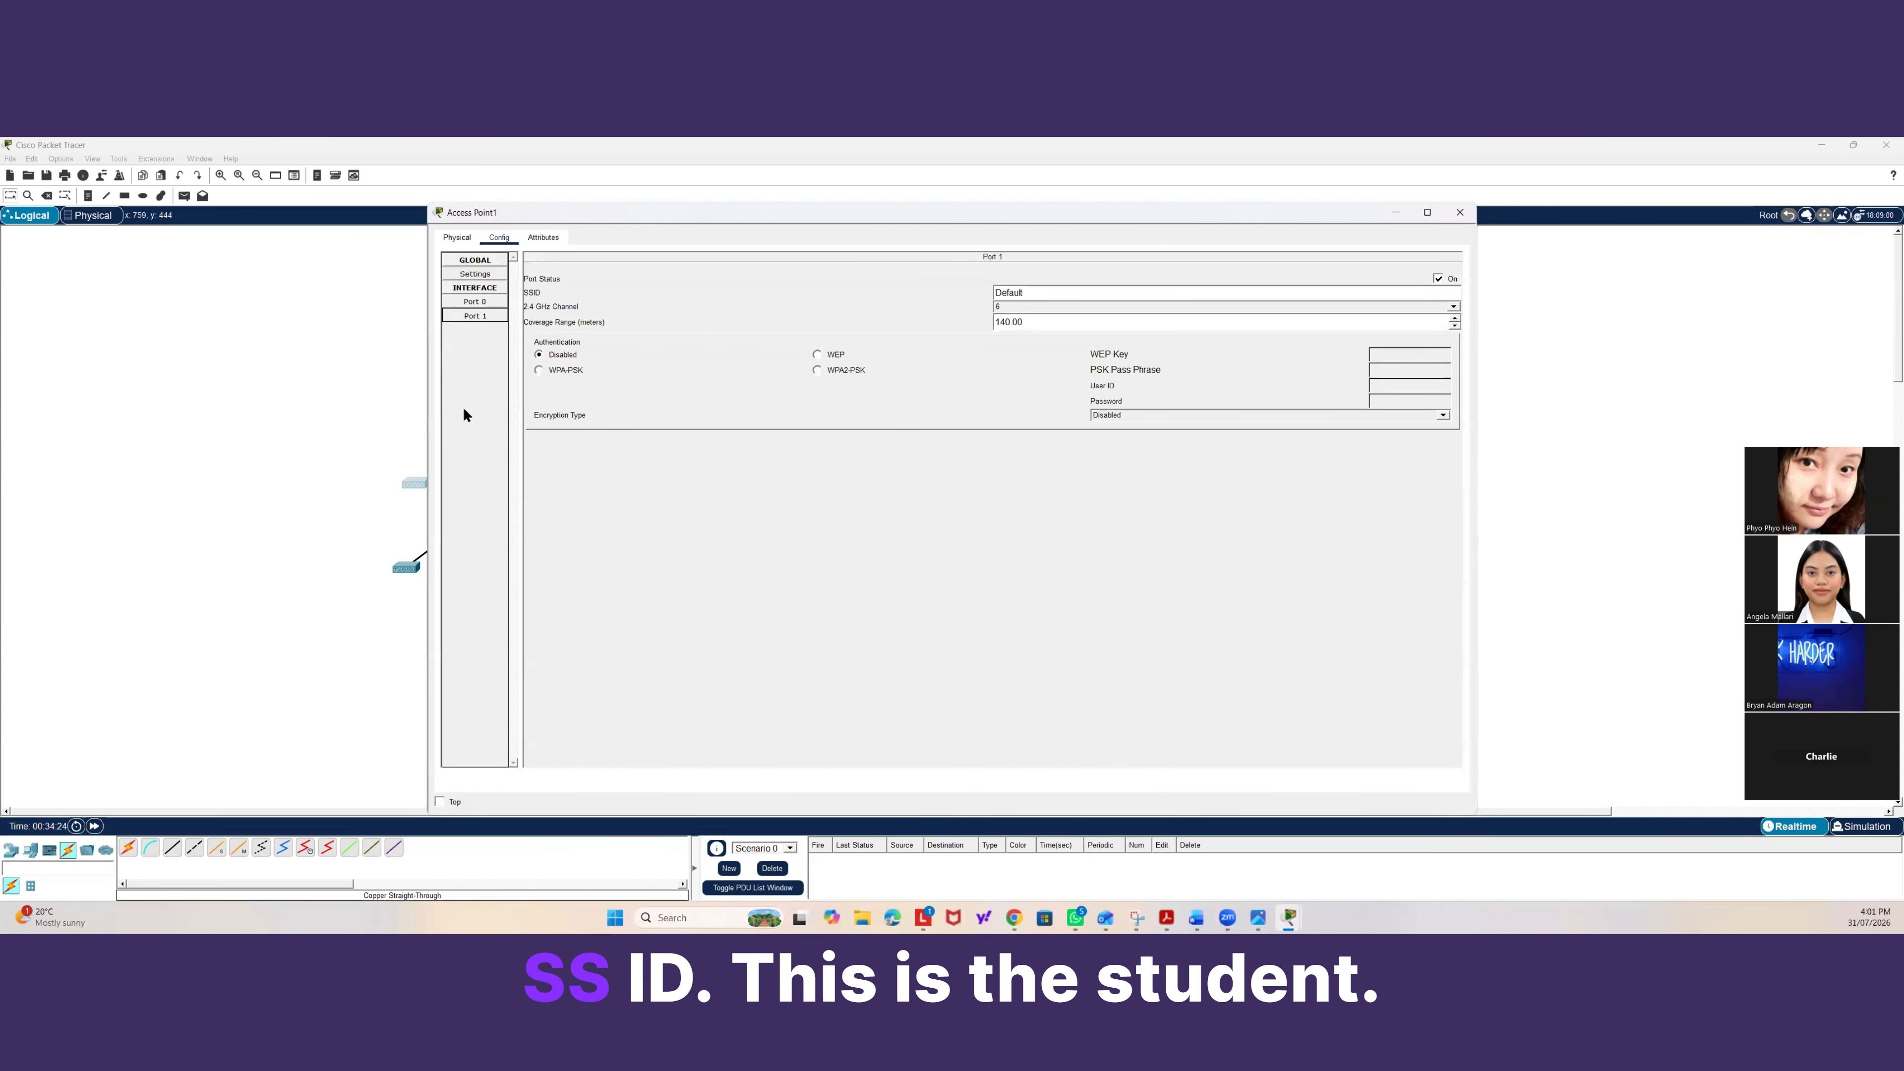
double_click(1019, 292)
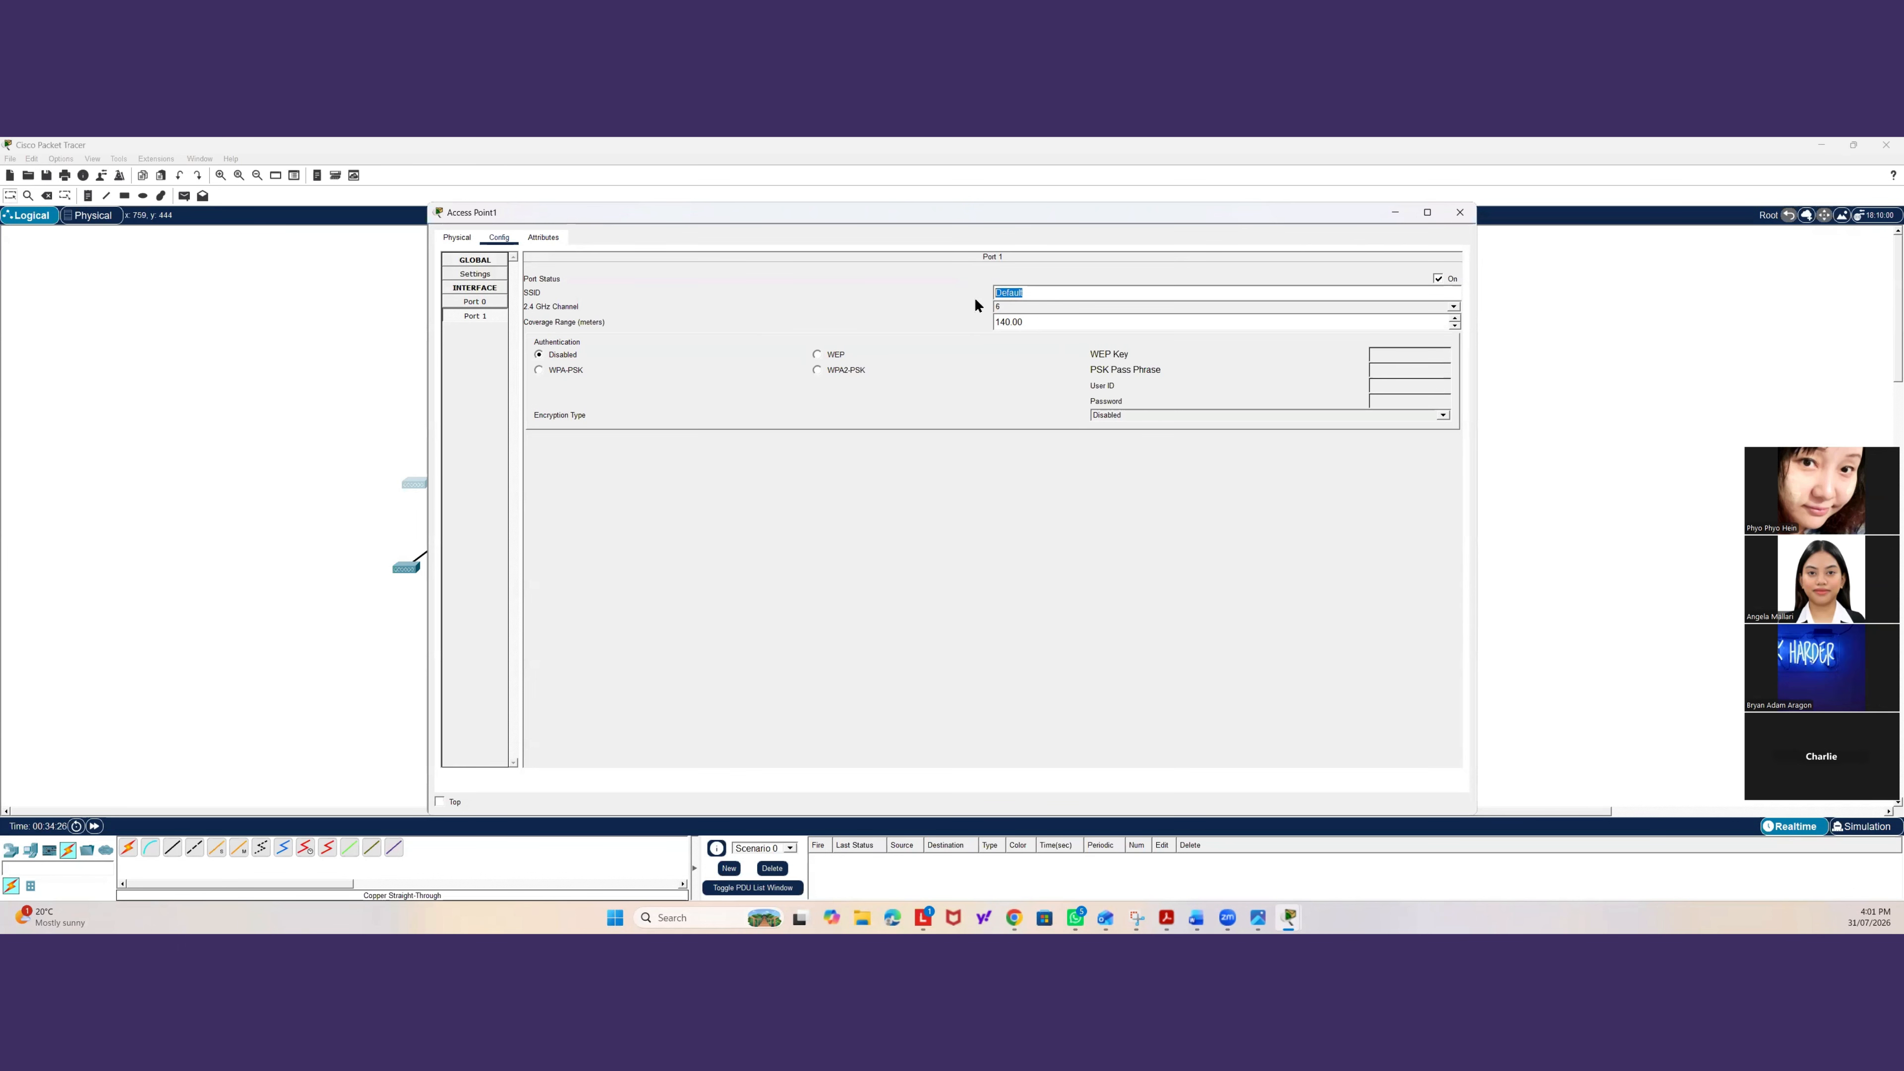
click(355, 364)
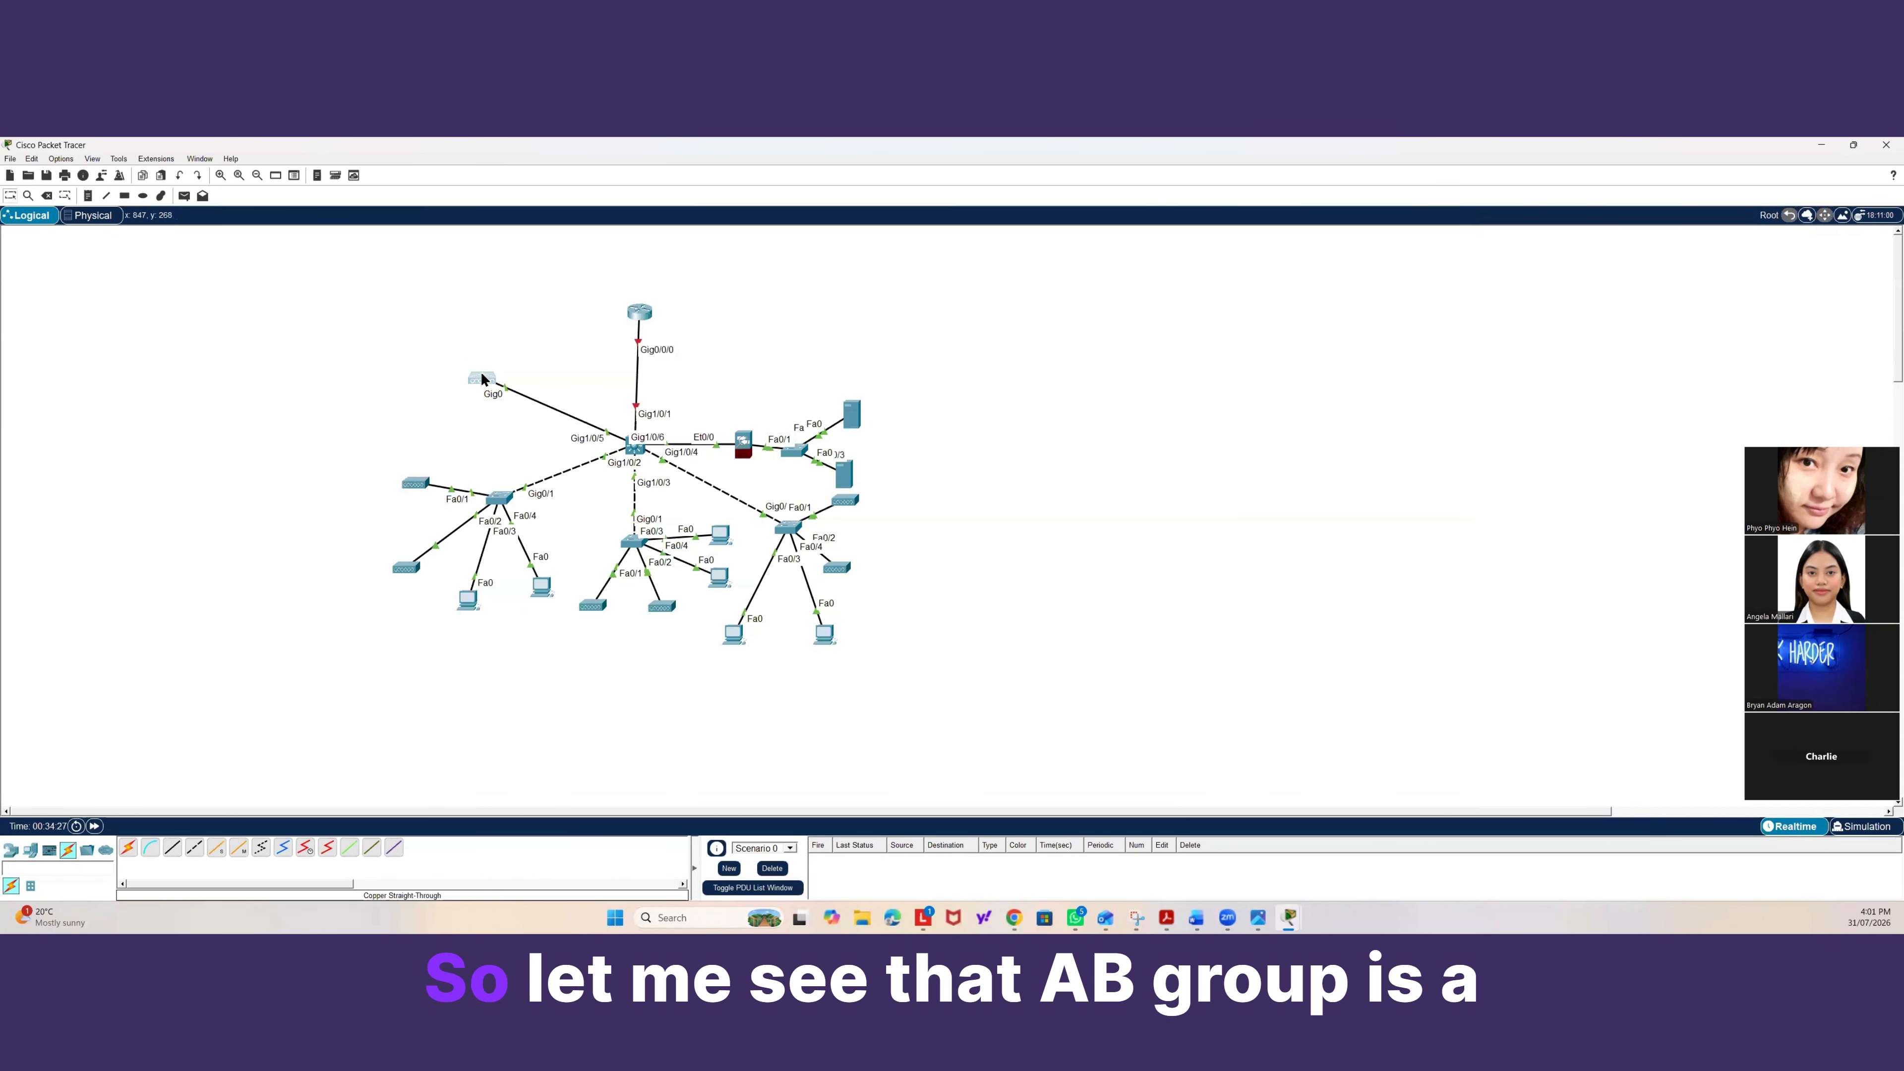
click(480, 370)
click(504, 303)
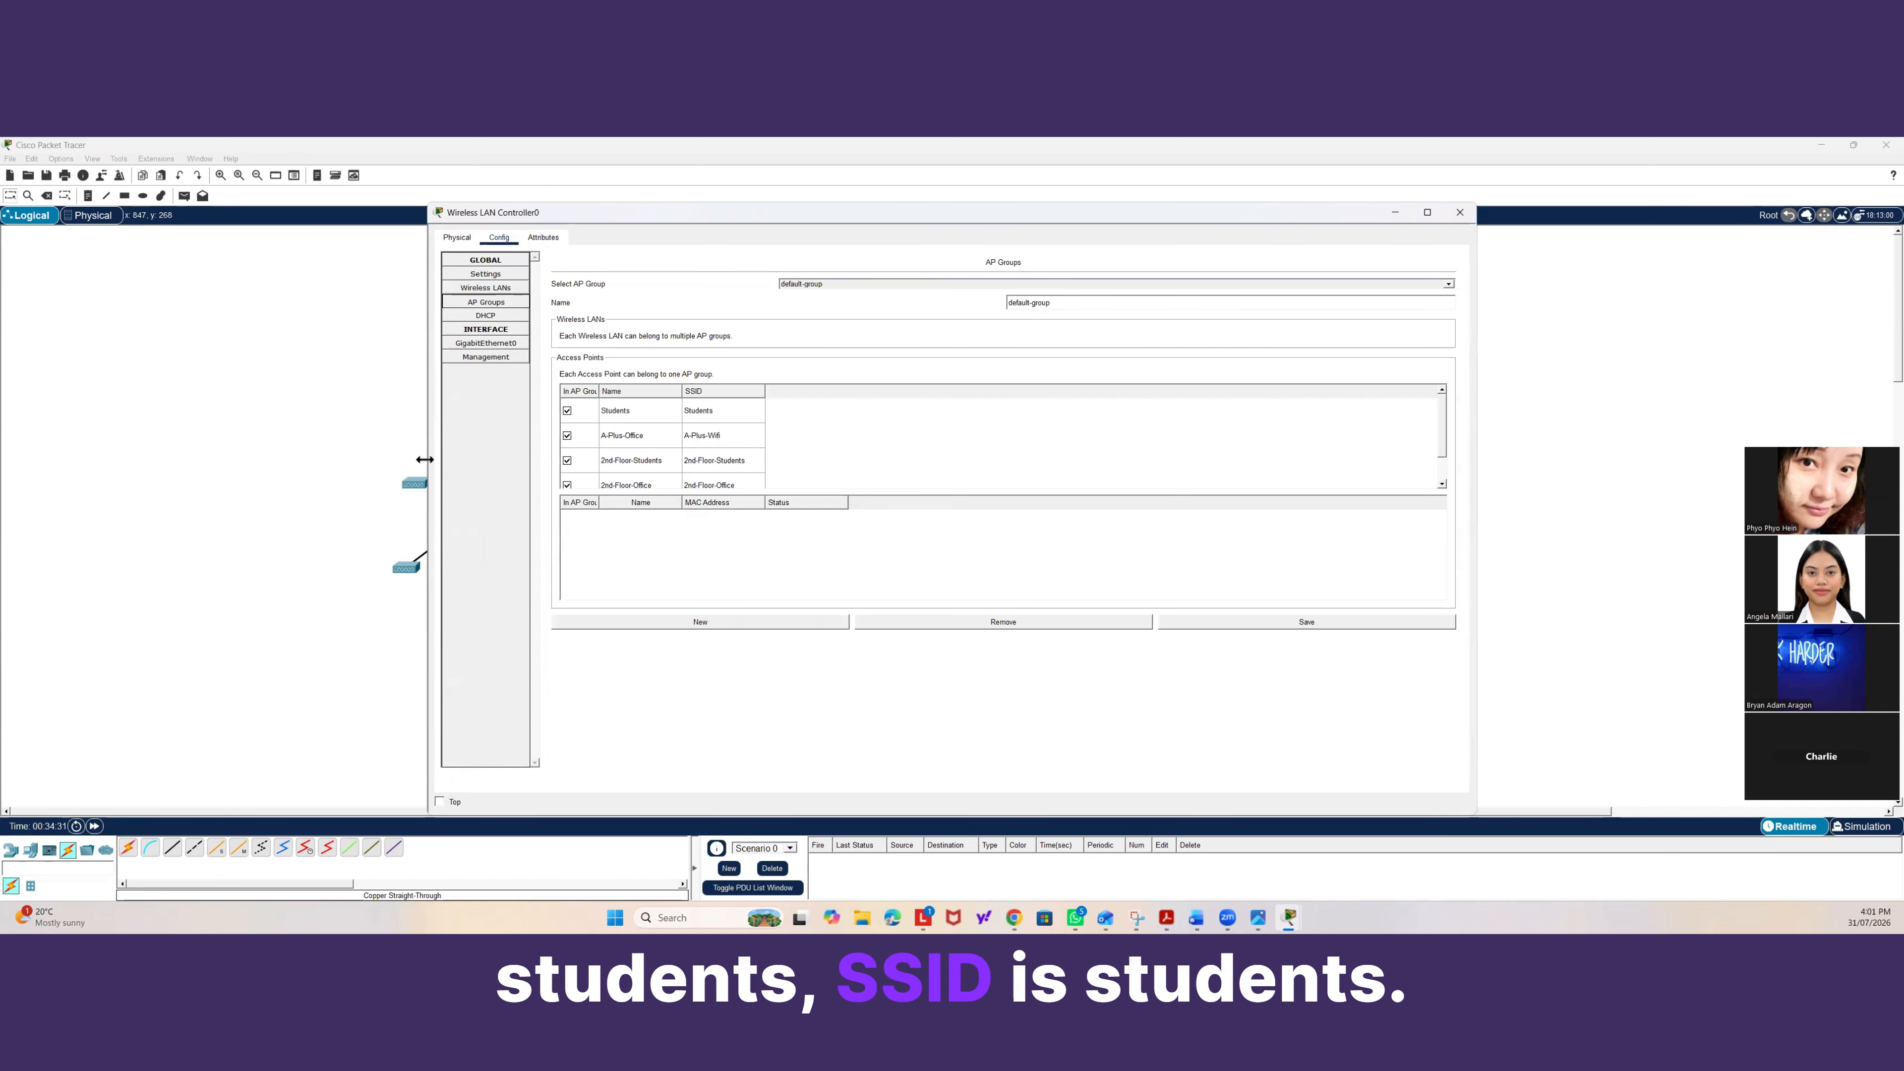
Configure the access point's port 1 with SSID Students, WPA2-PSK authentication, and its pass phrase, then close it.
click(409, 480)
click(414, 484)
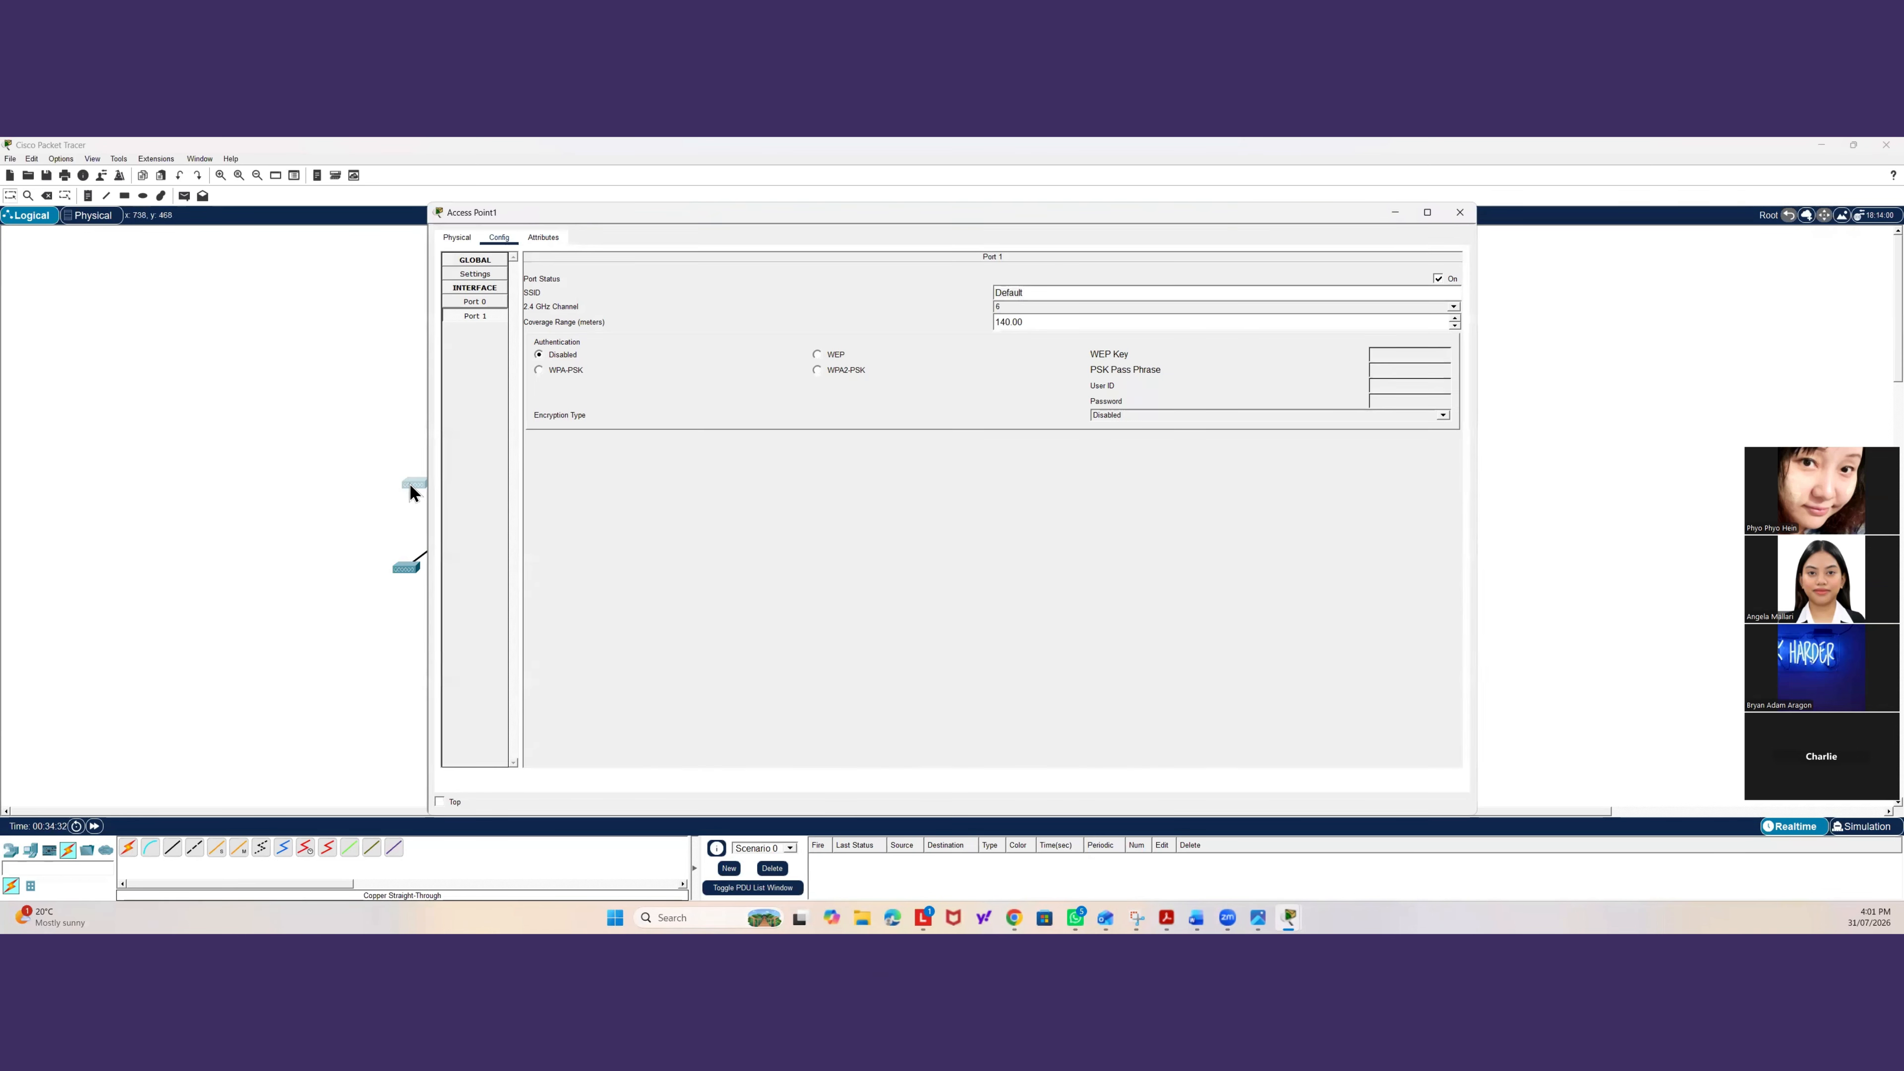
double_click(1008, 291)
text(Students)
click(816, 371)
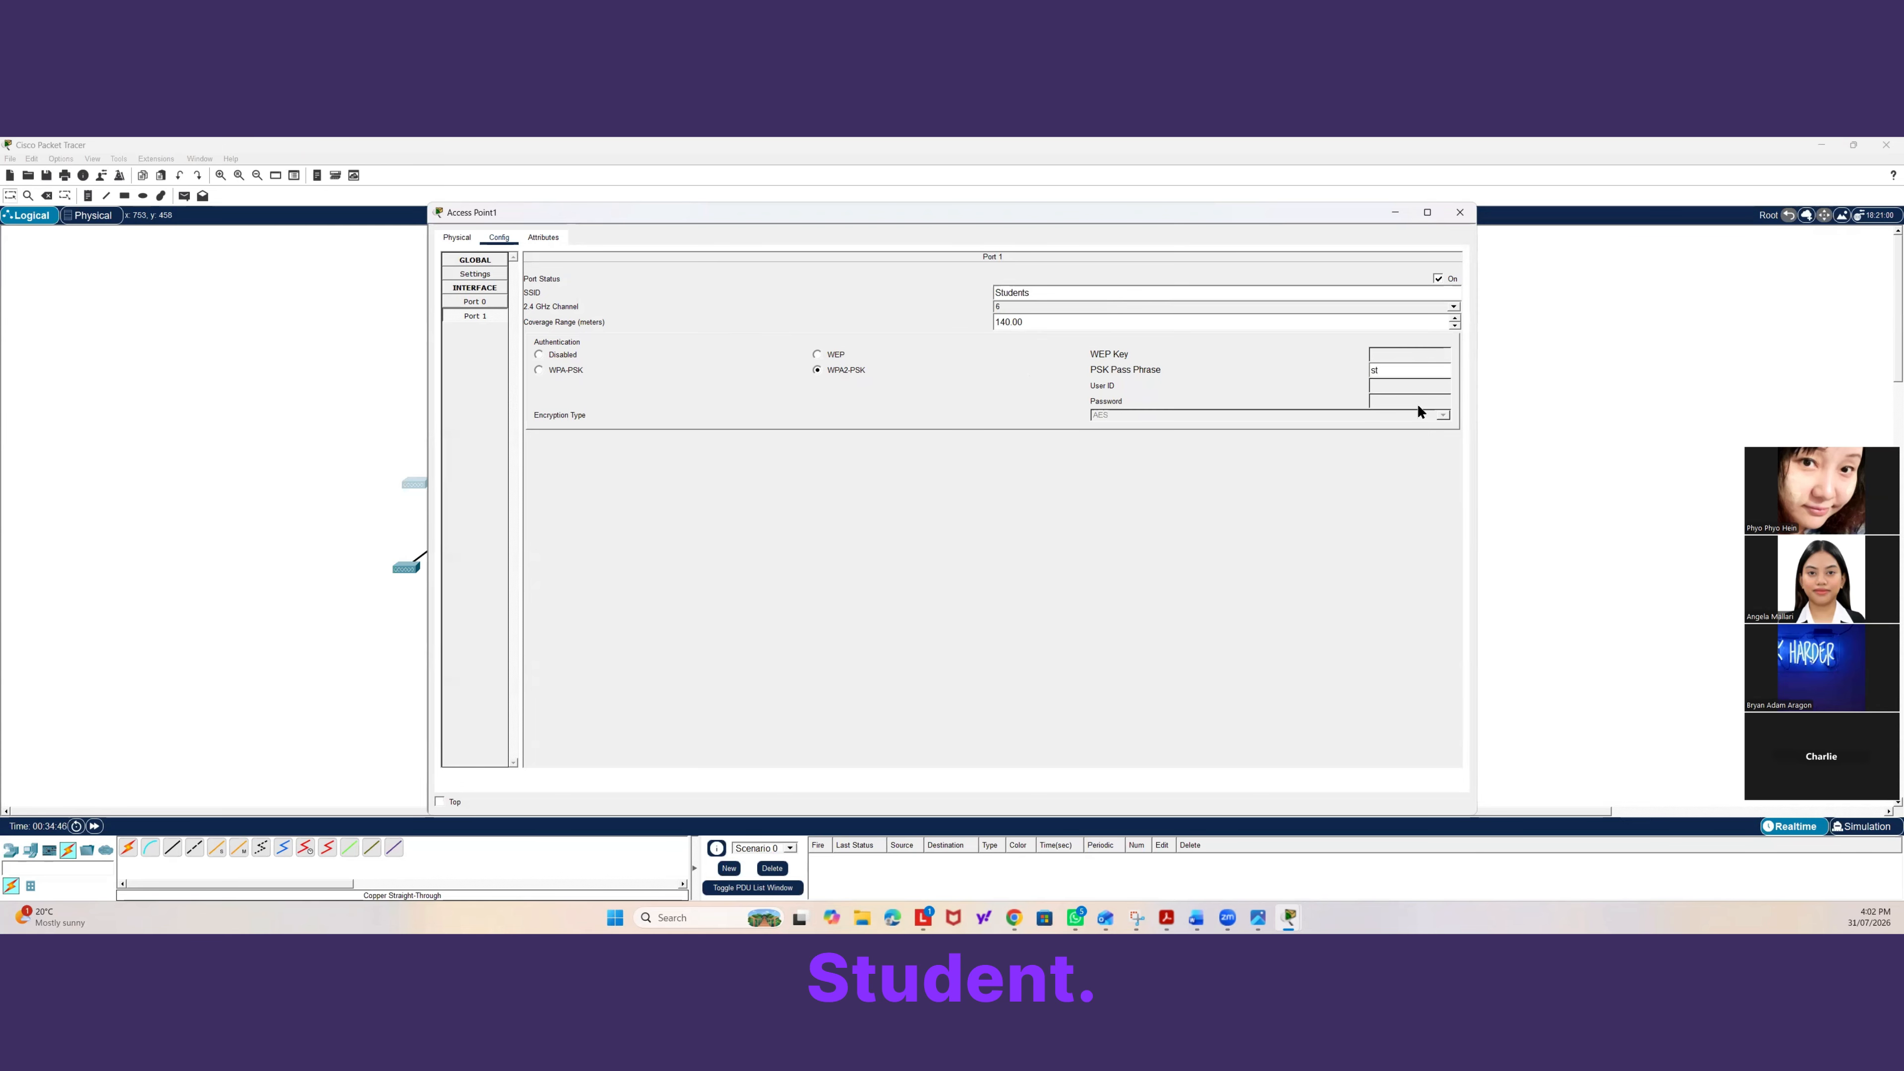
key(BackSpace)
key(BackSpace)
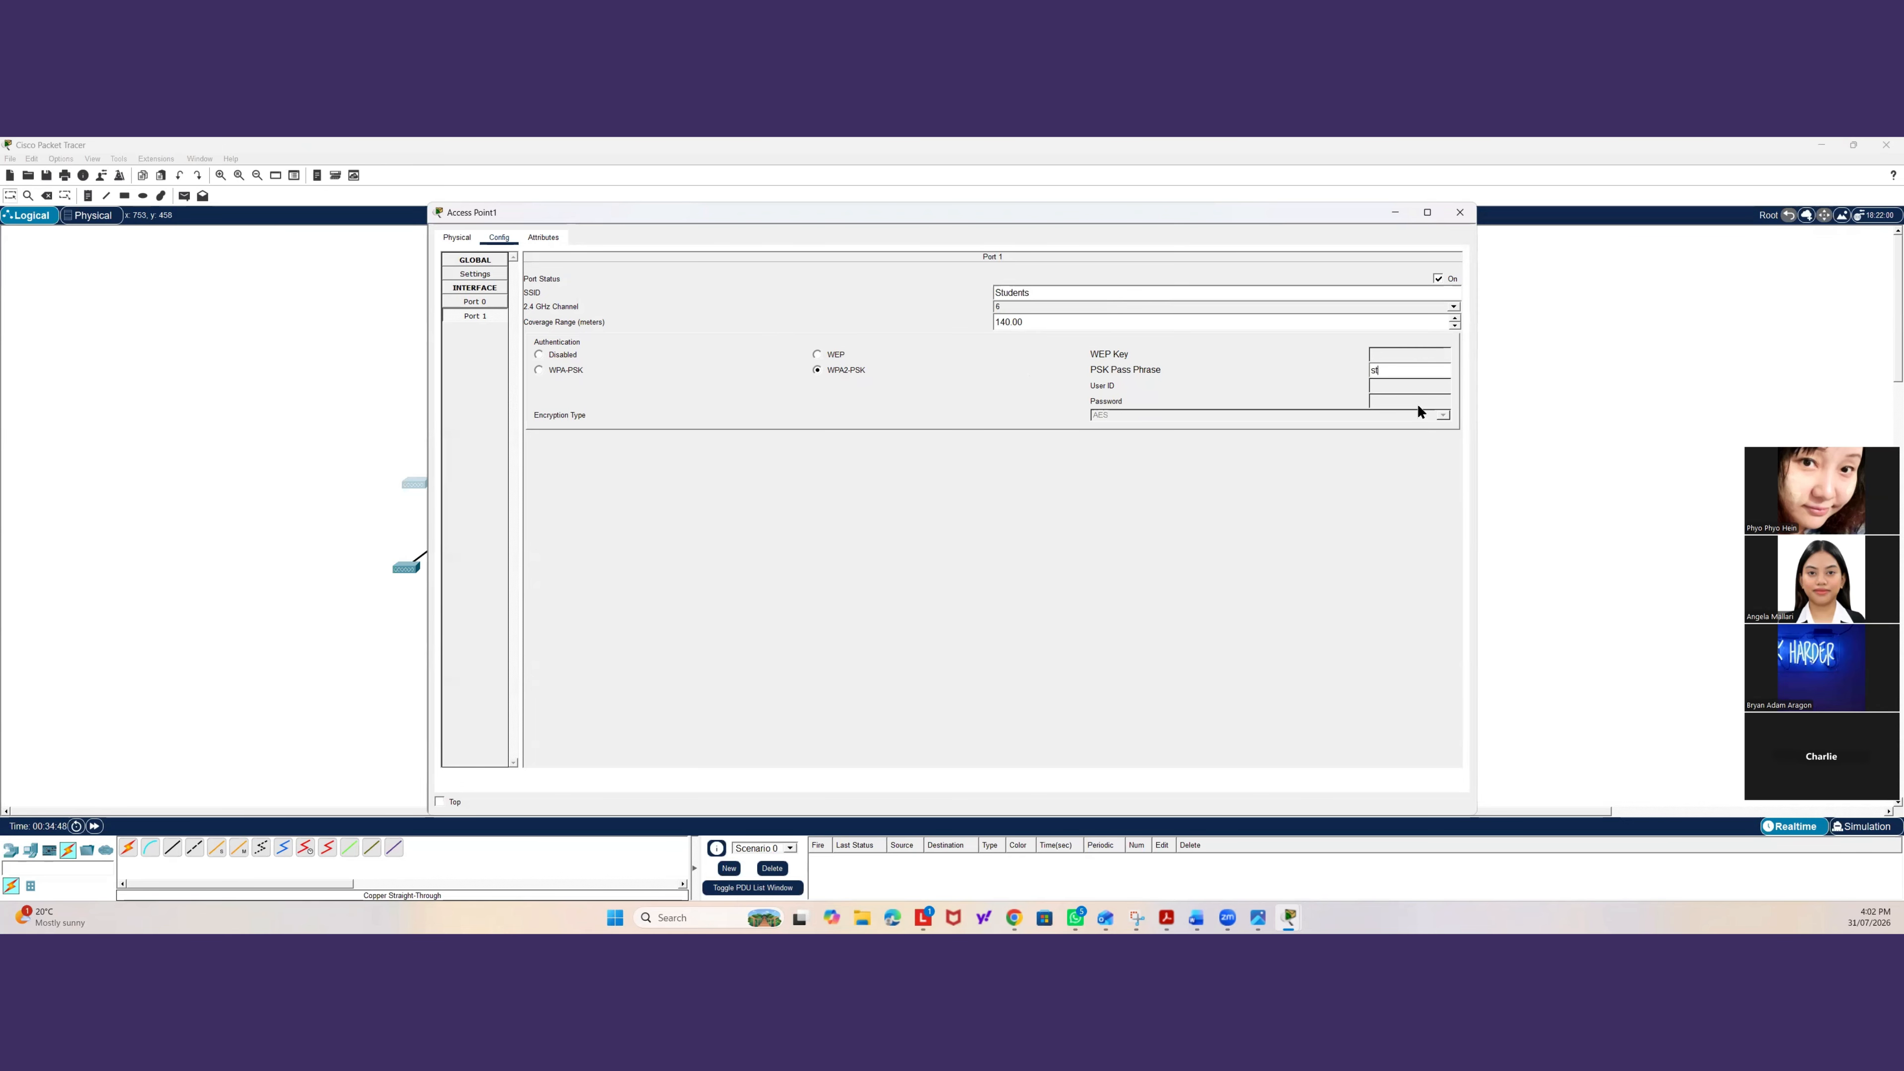
text(-wi)
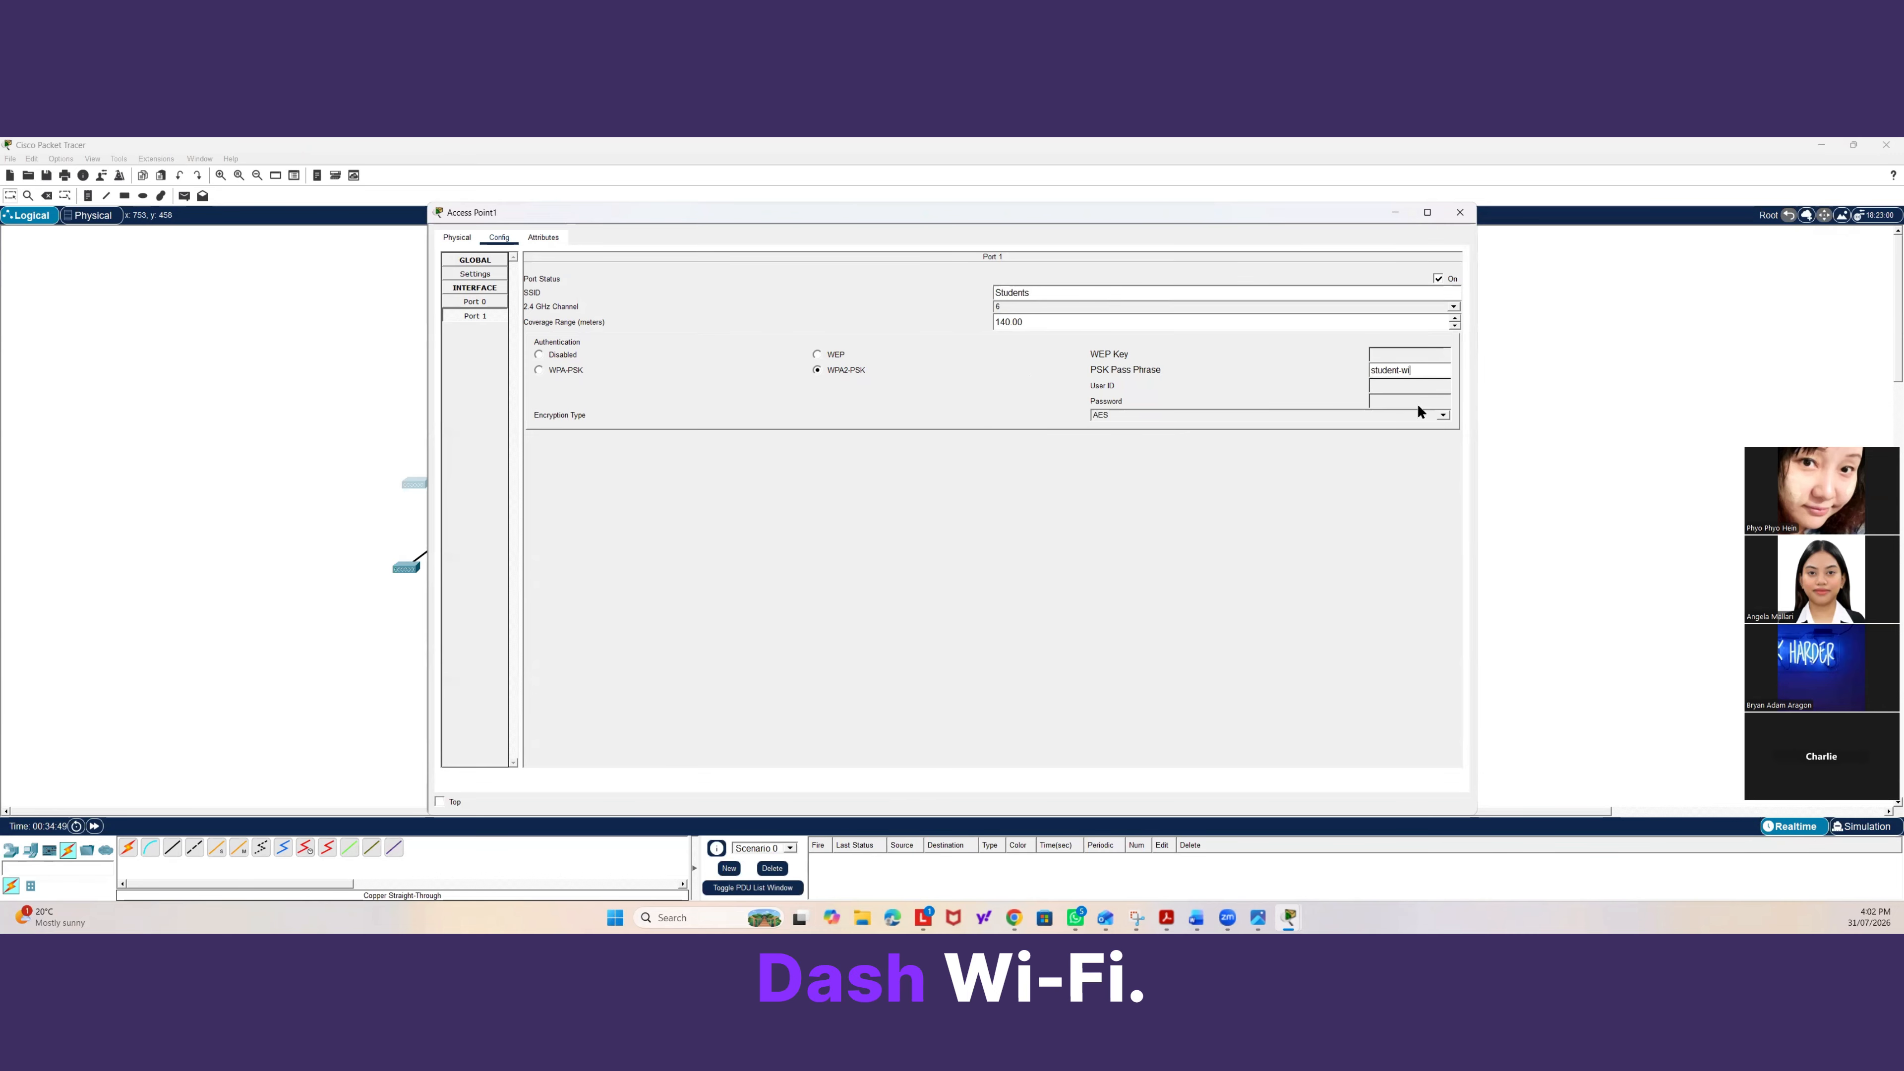
text(fi)
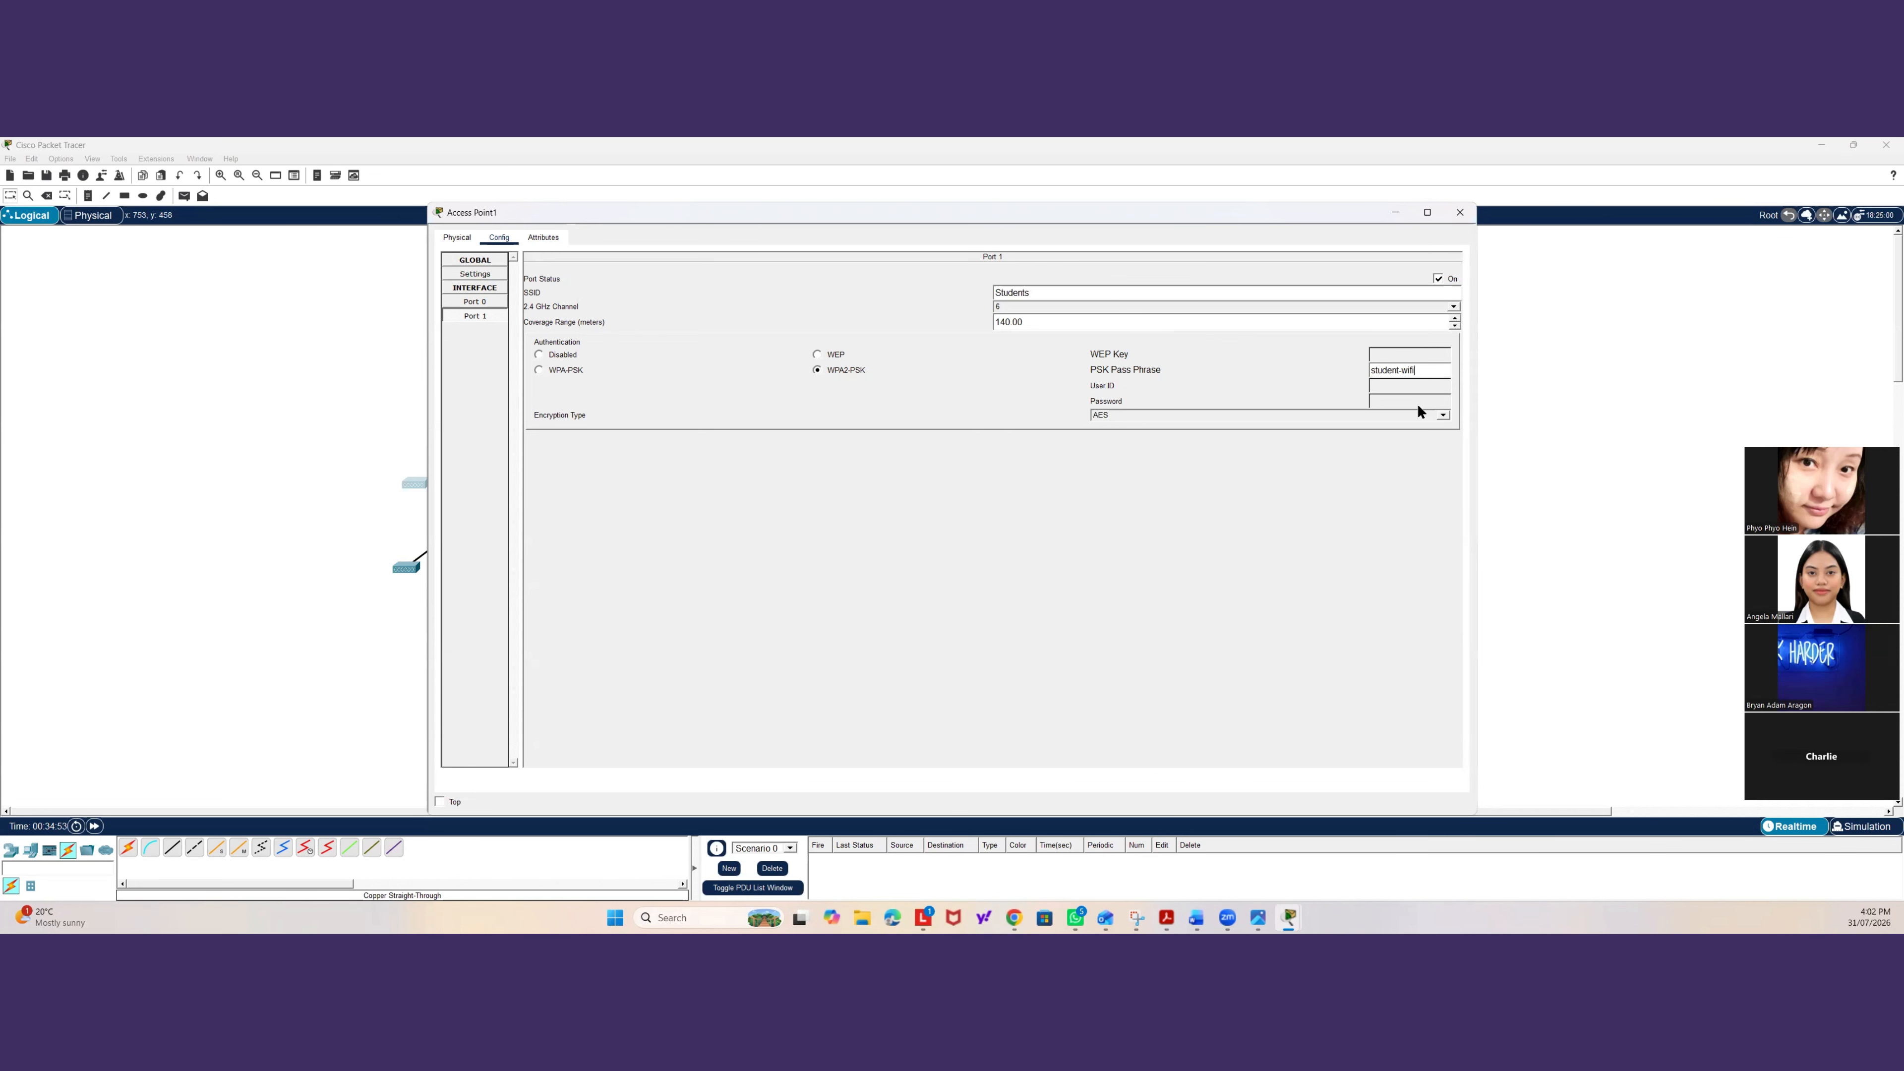
text(-123)
click(1459, 212)
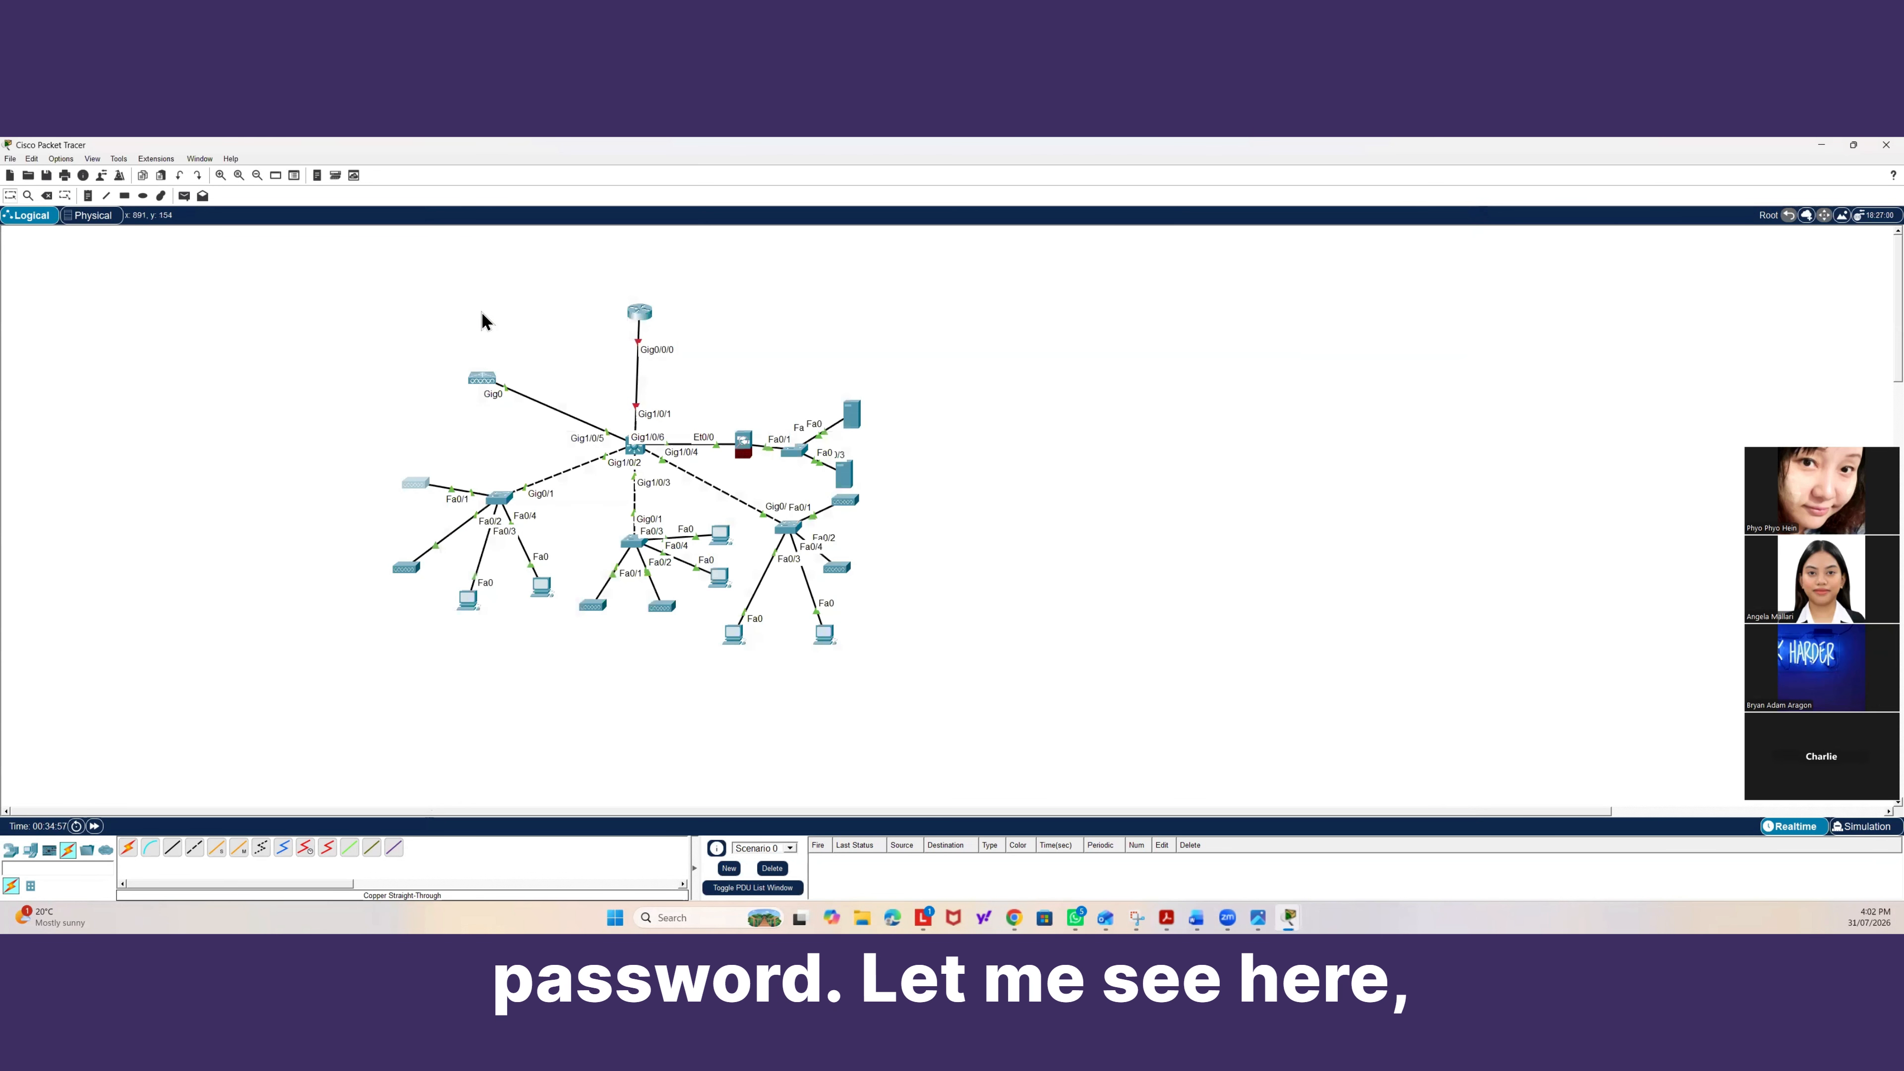
Inspect the controller's AP group WLAN list and the Students WLAN security settings, then close it.
click(495, 379)
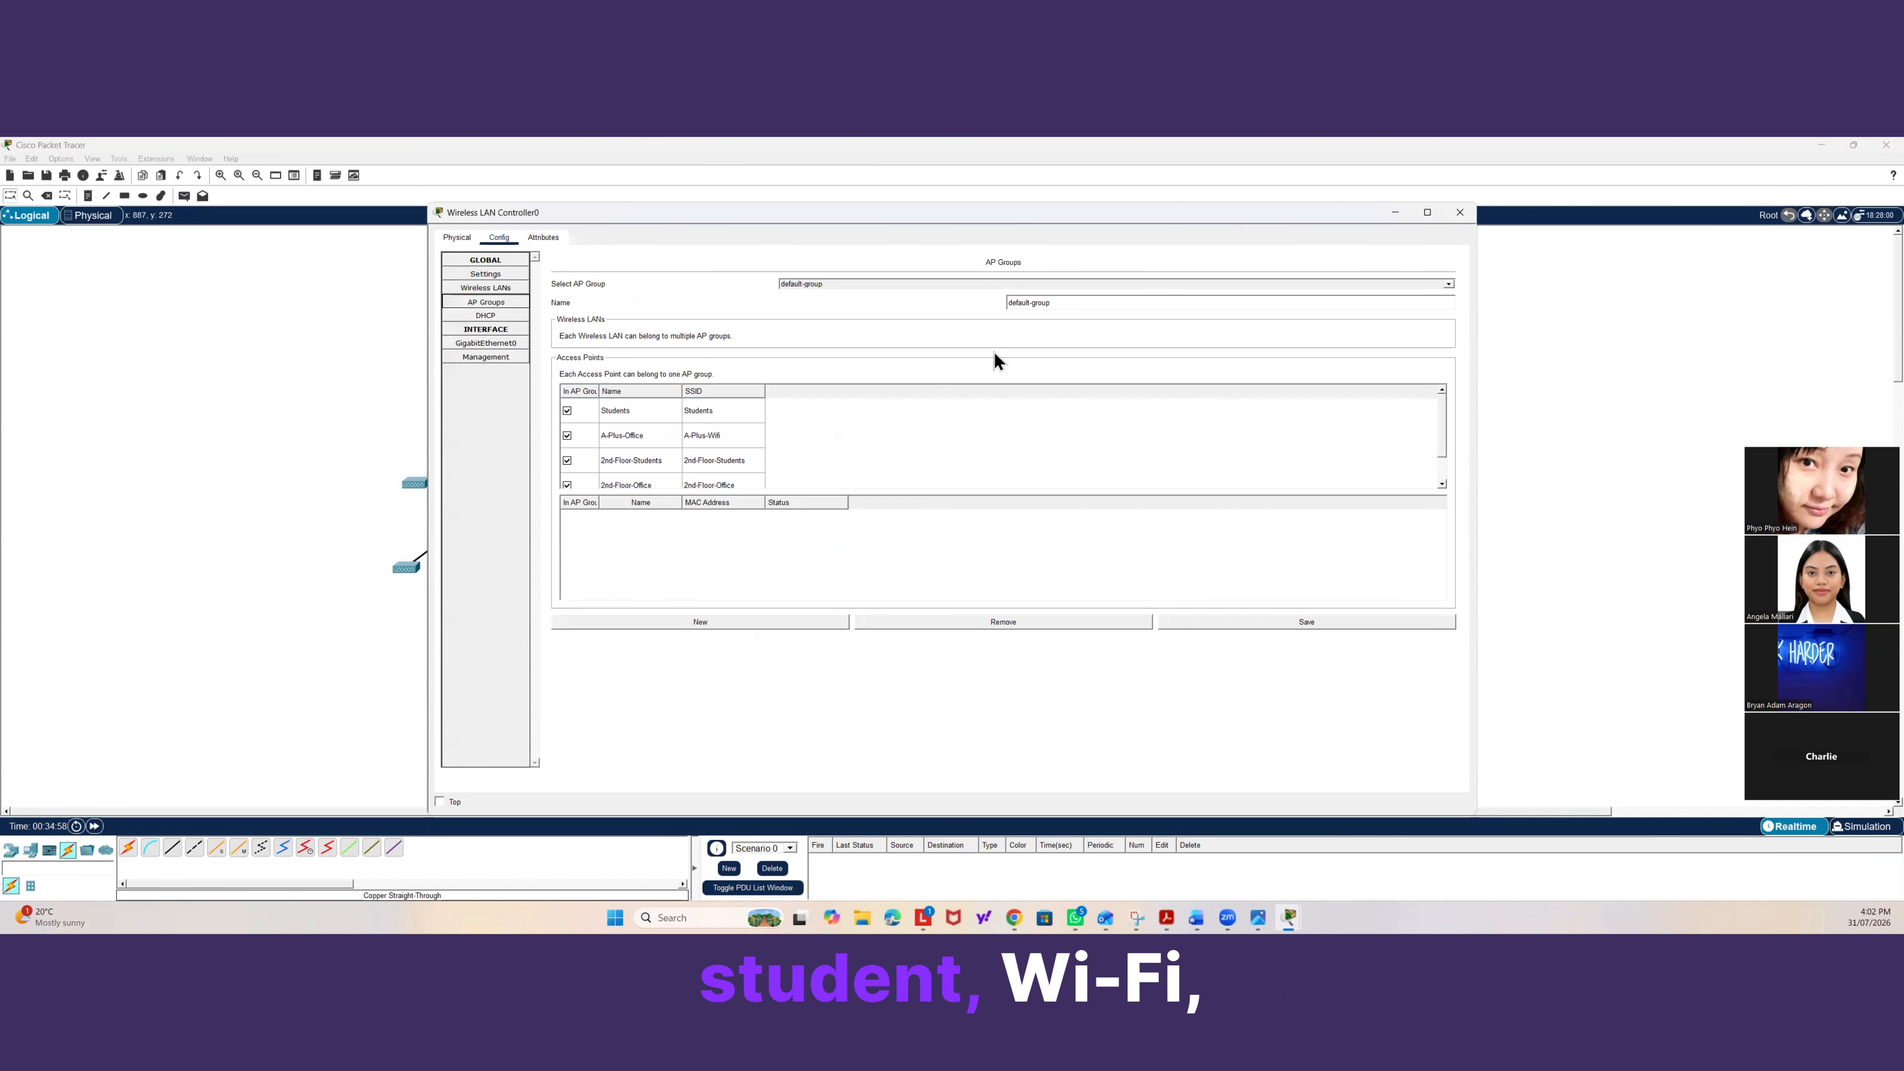
click(500, 289)
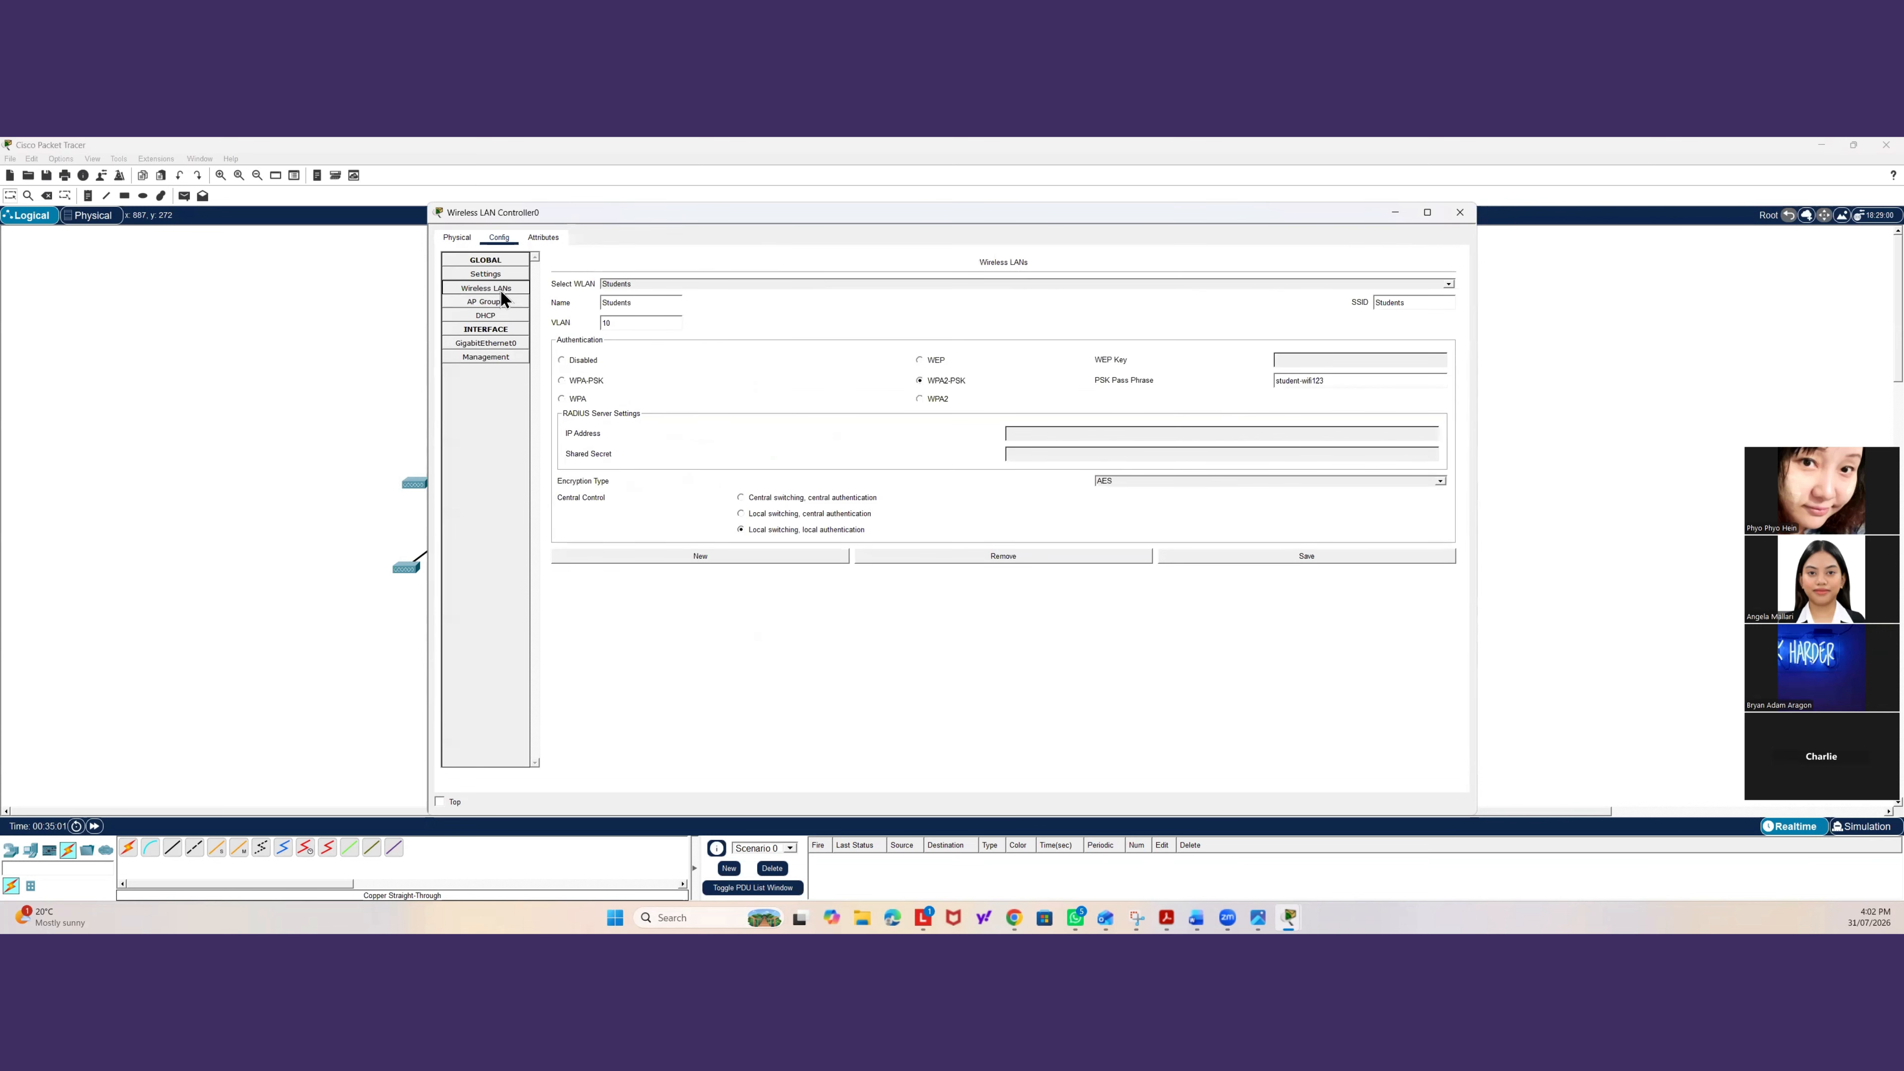
click(630, 284)
click(630, 284)
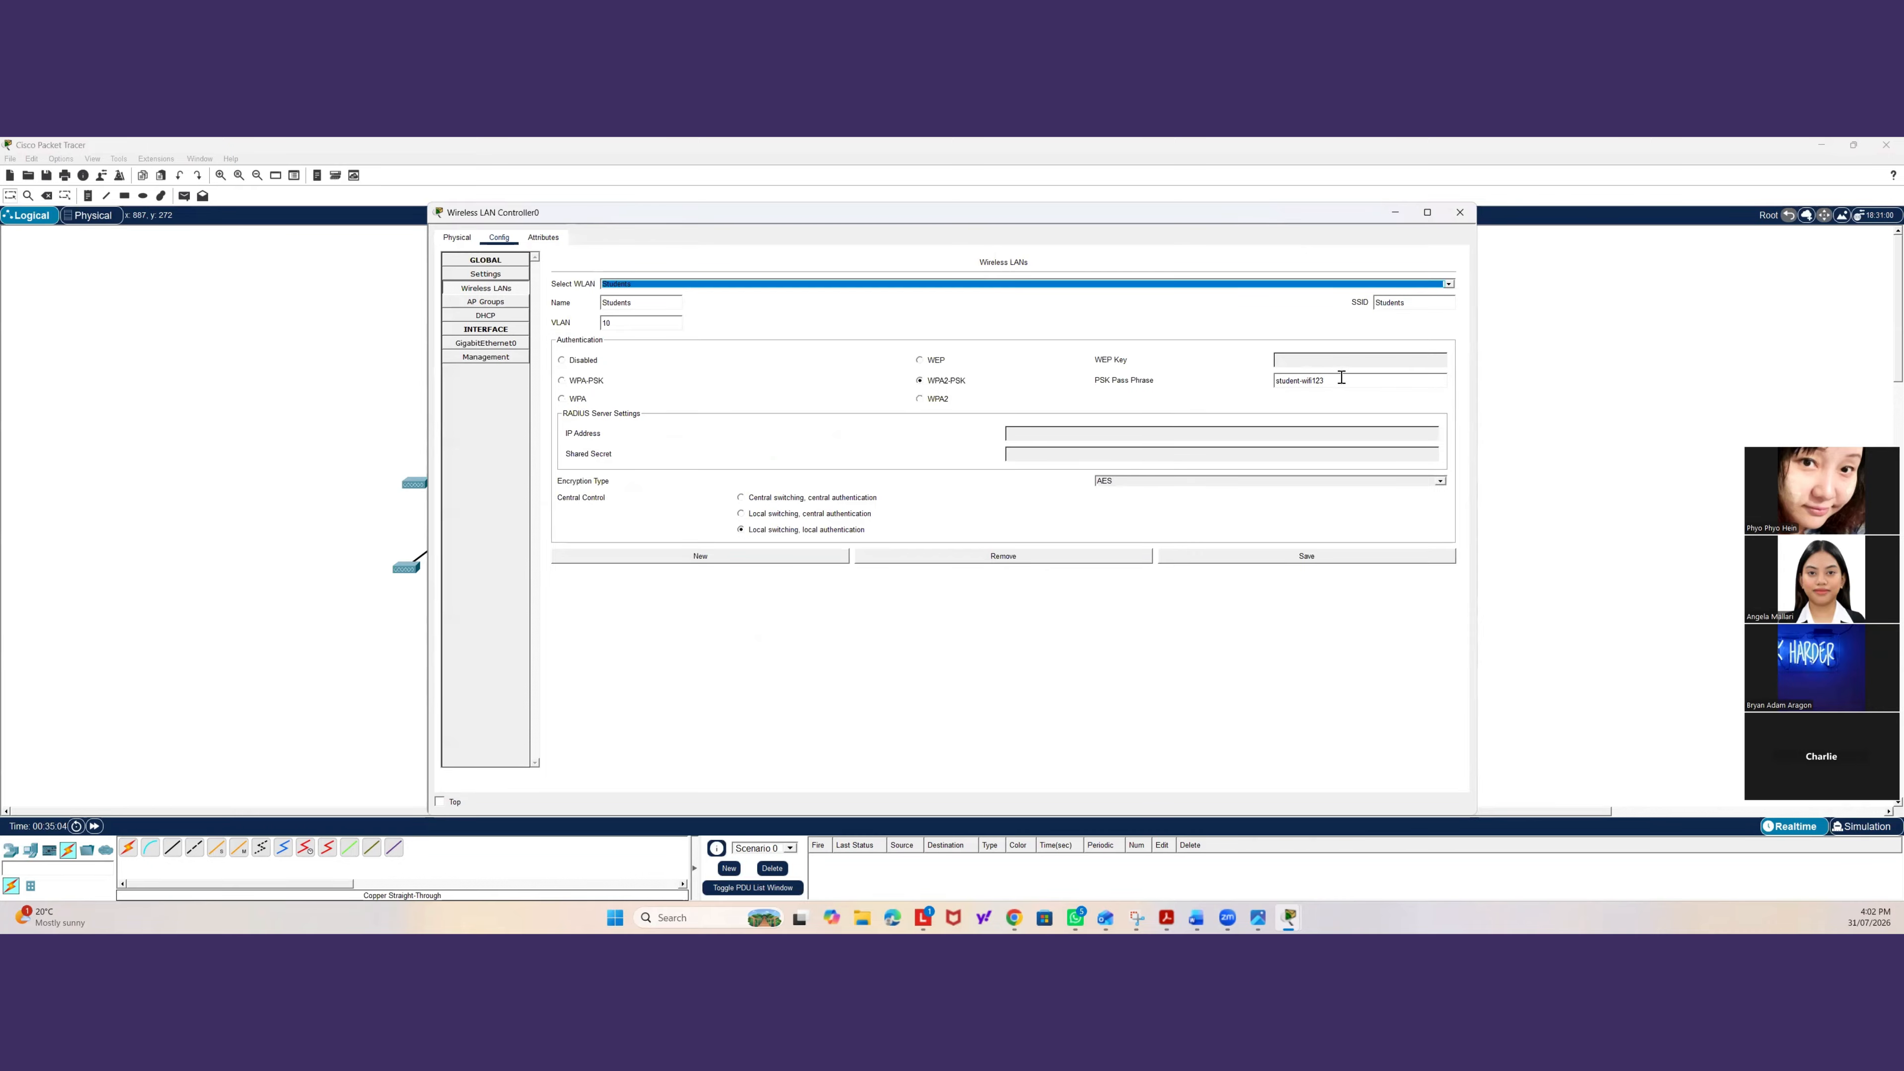
click(389, 411)
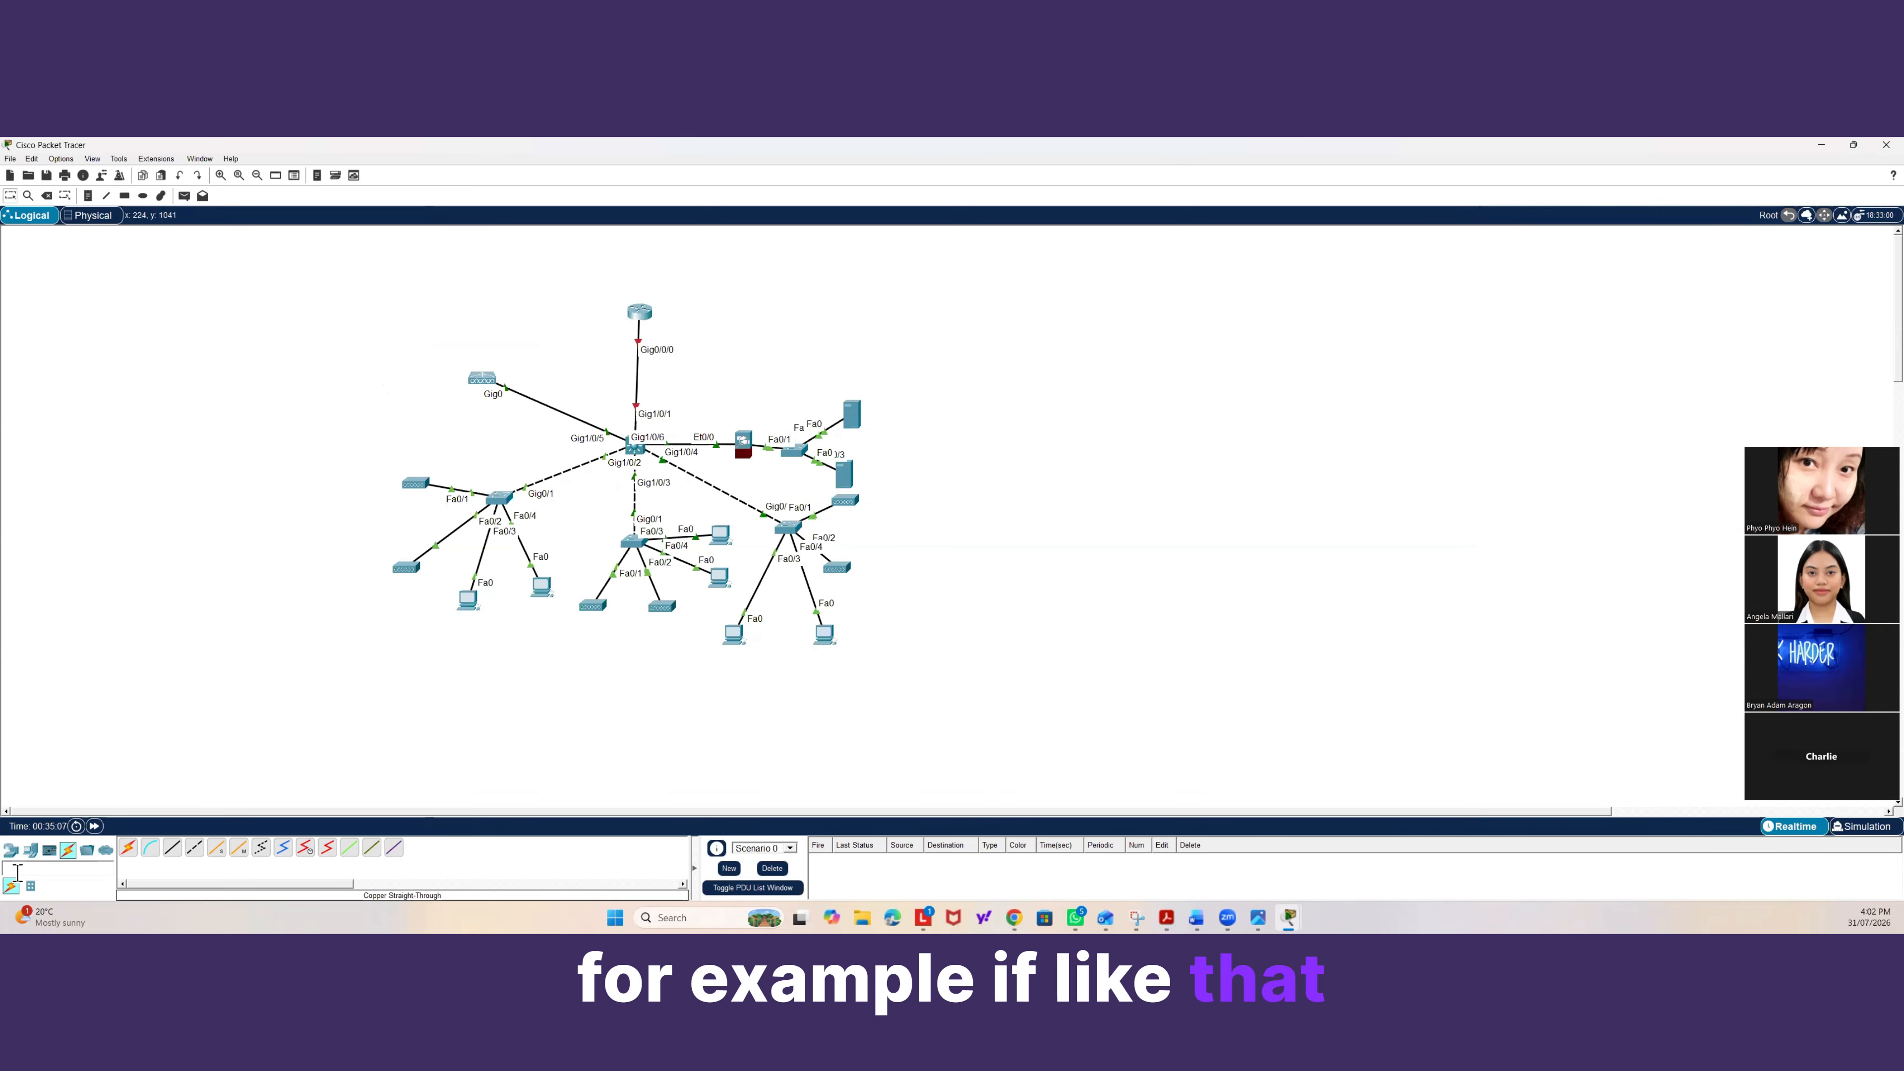
Place a laptop to the left of the access point beside the left switch.
click(30, 854)
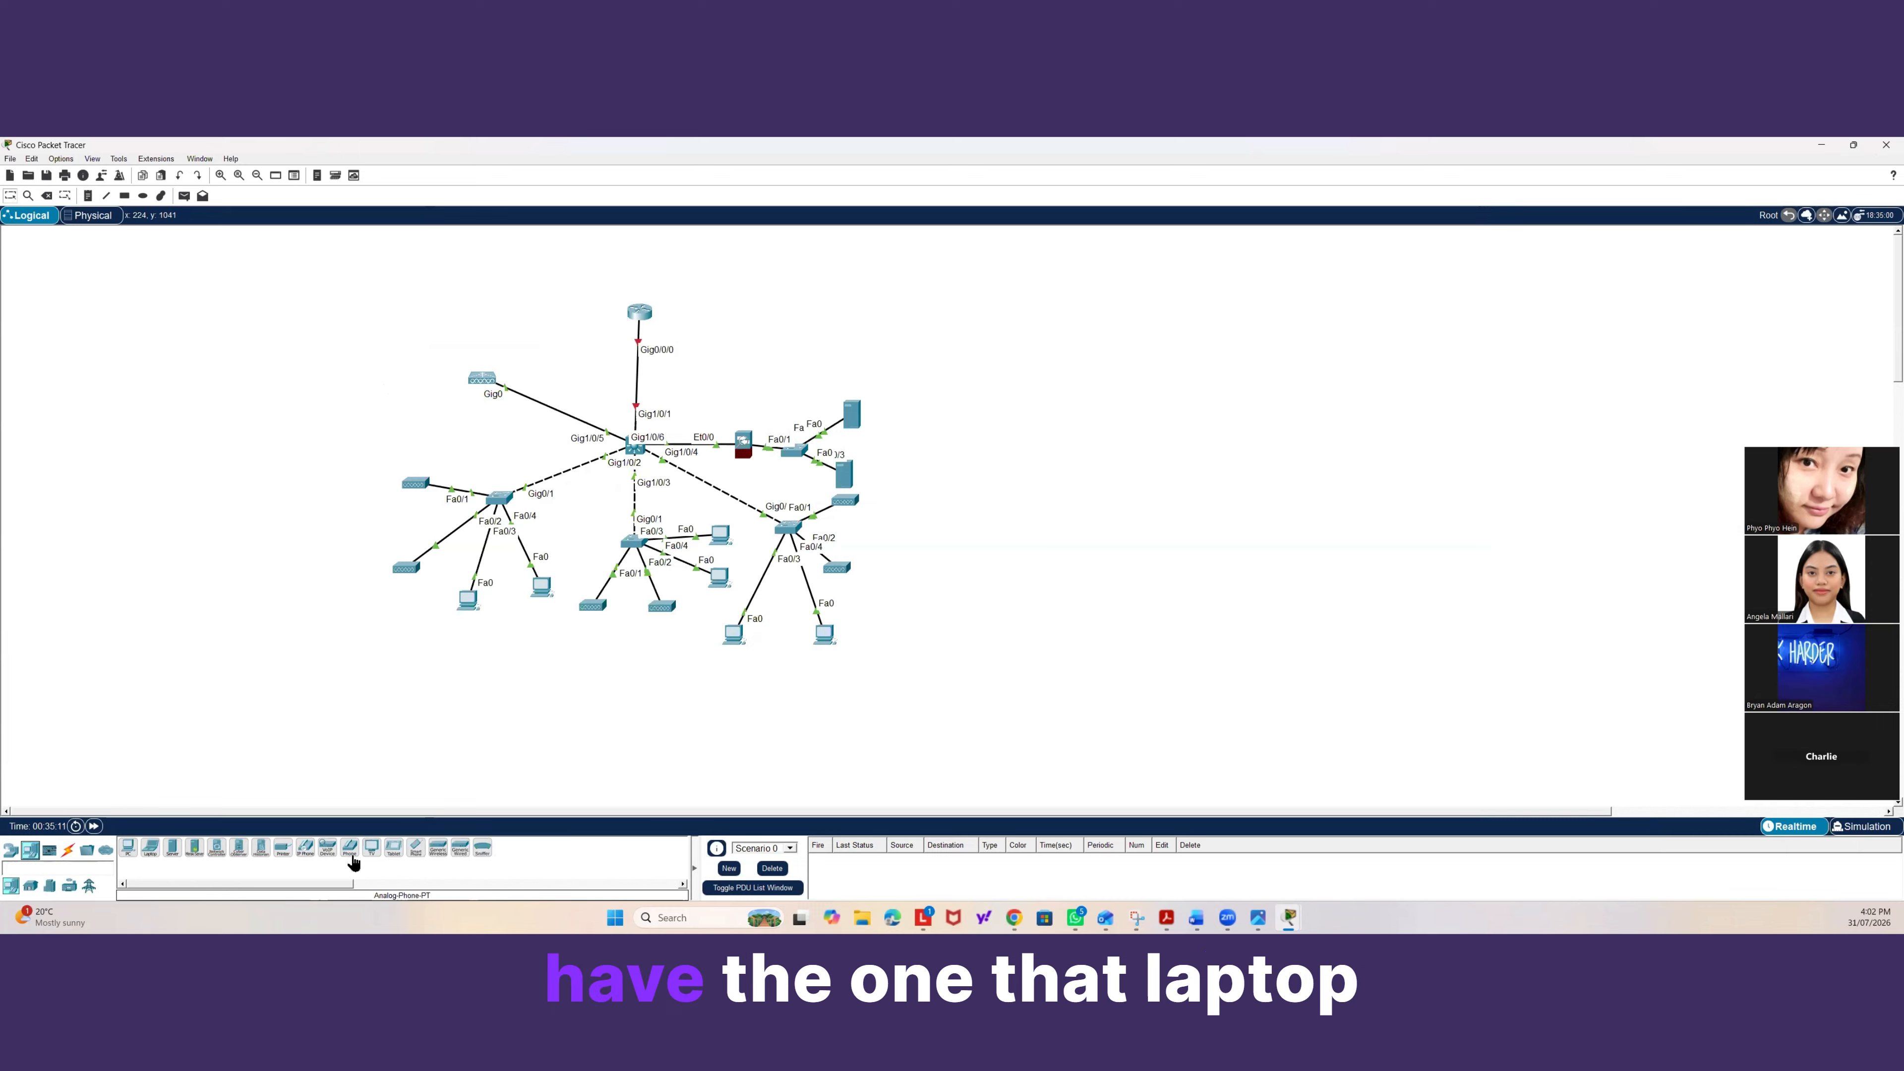
drag(149, 848, 316, 492)
click(67, 850)
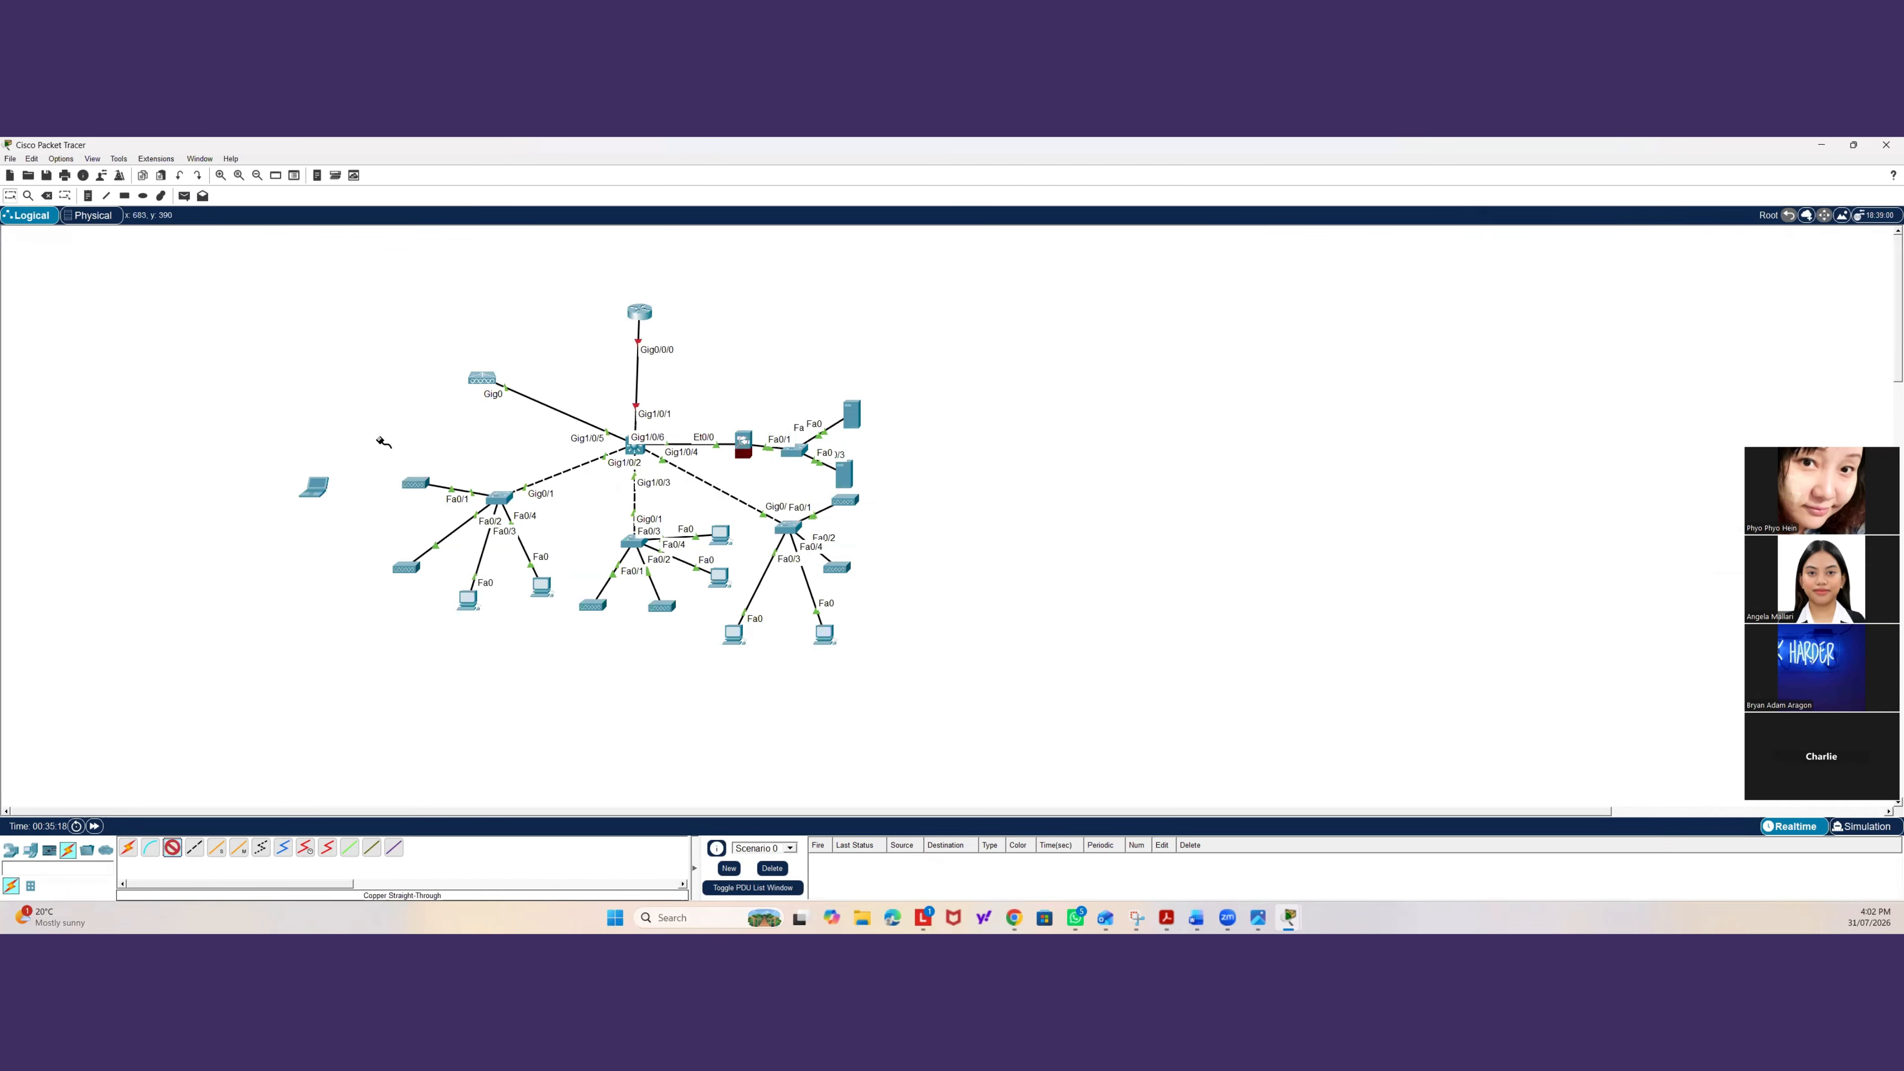
Inspect the access point's port 0 and port 1 settings, then close it.
click(419, 484)
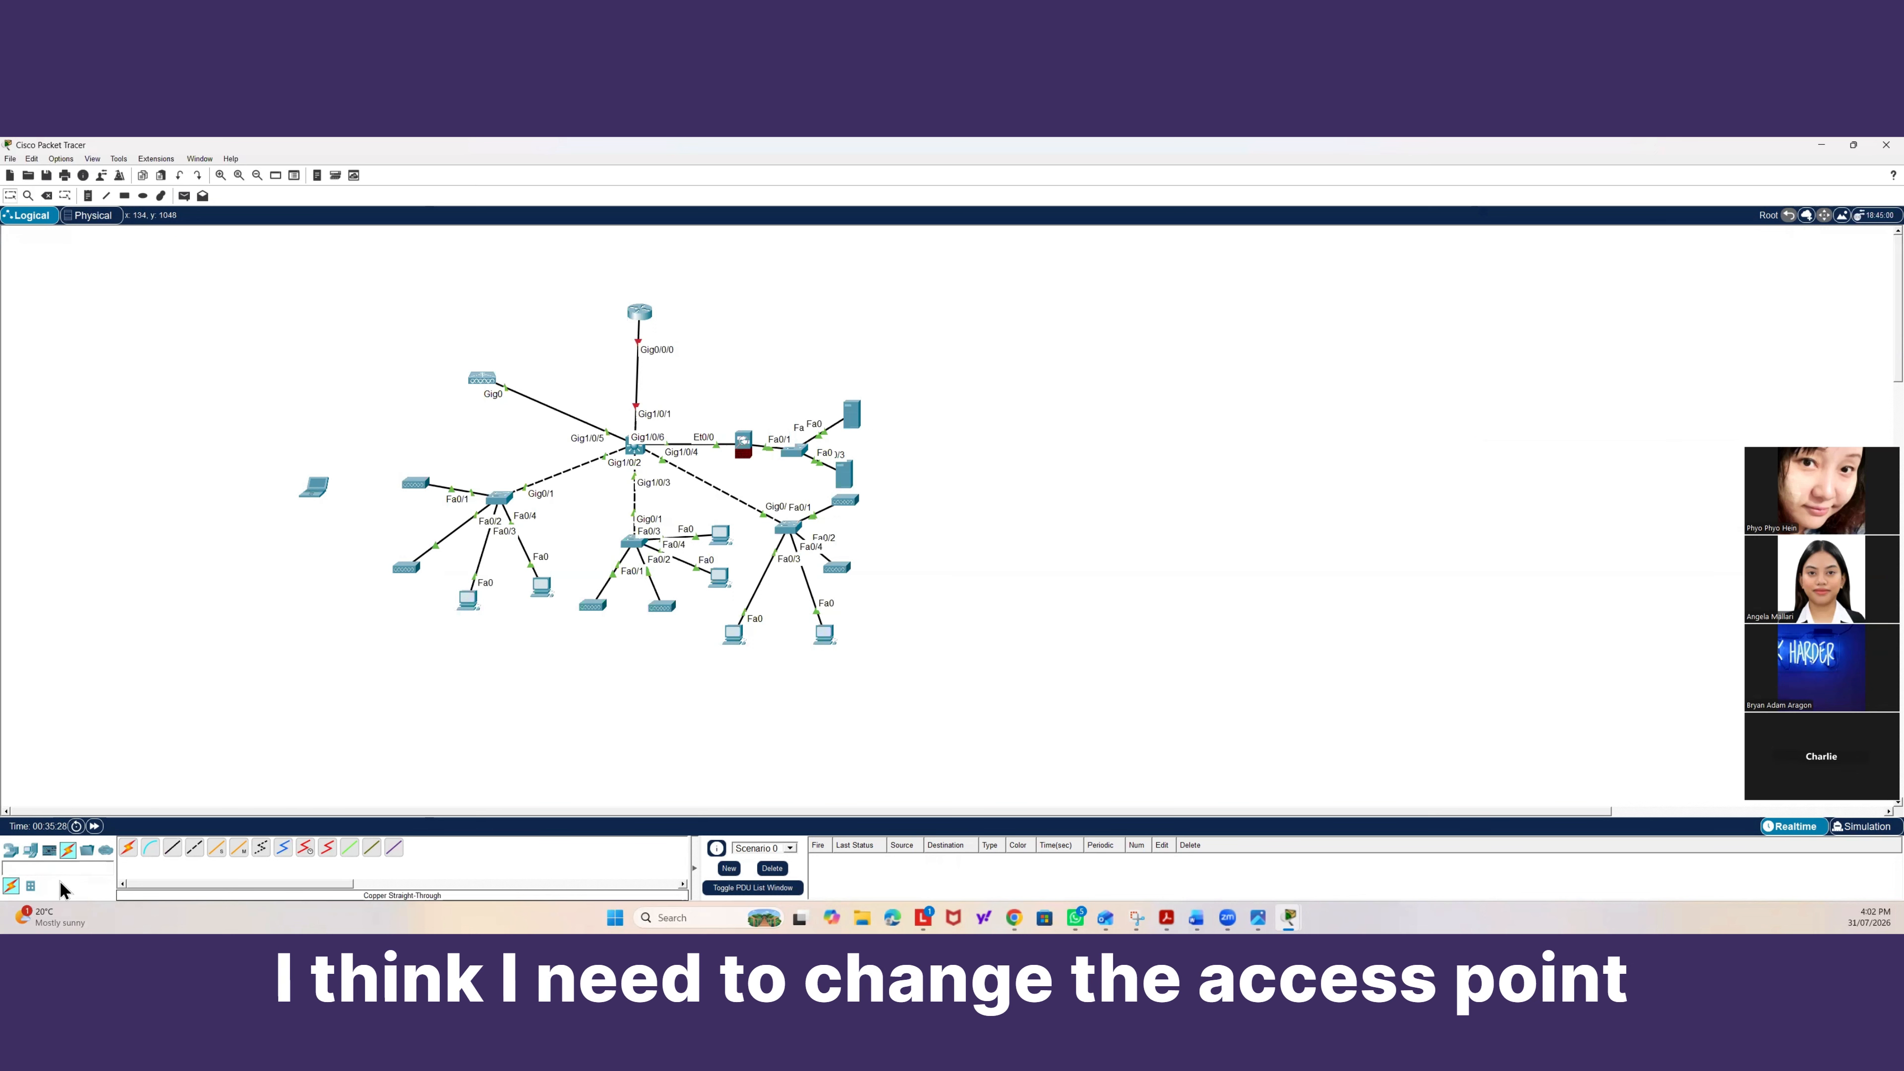
click(413, 486)
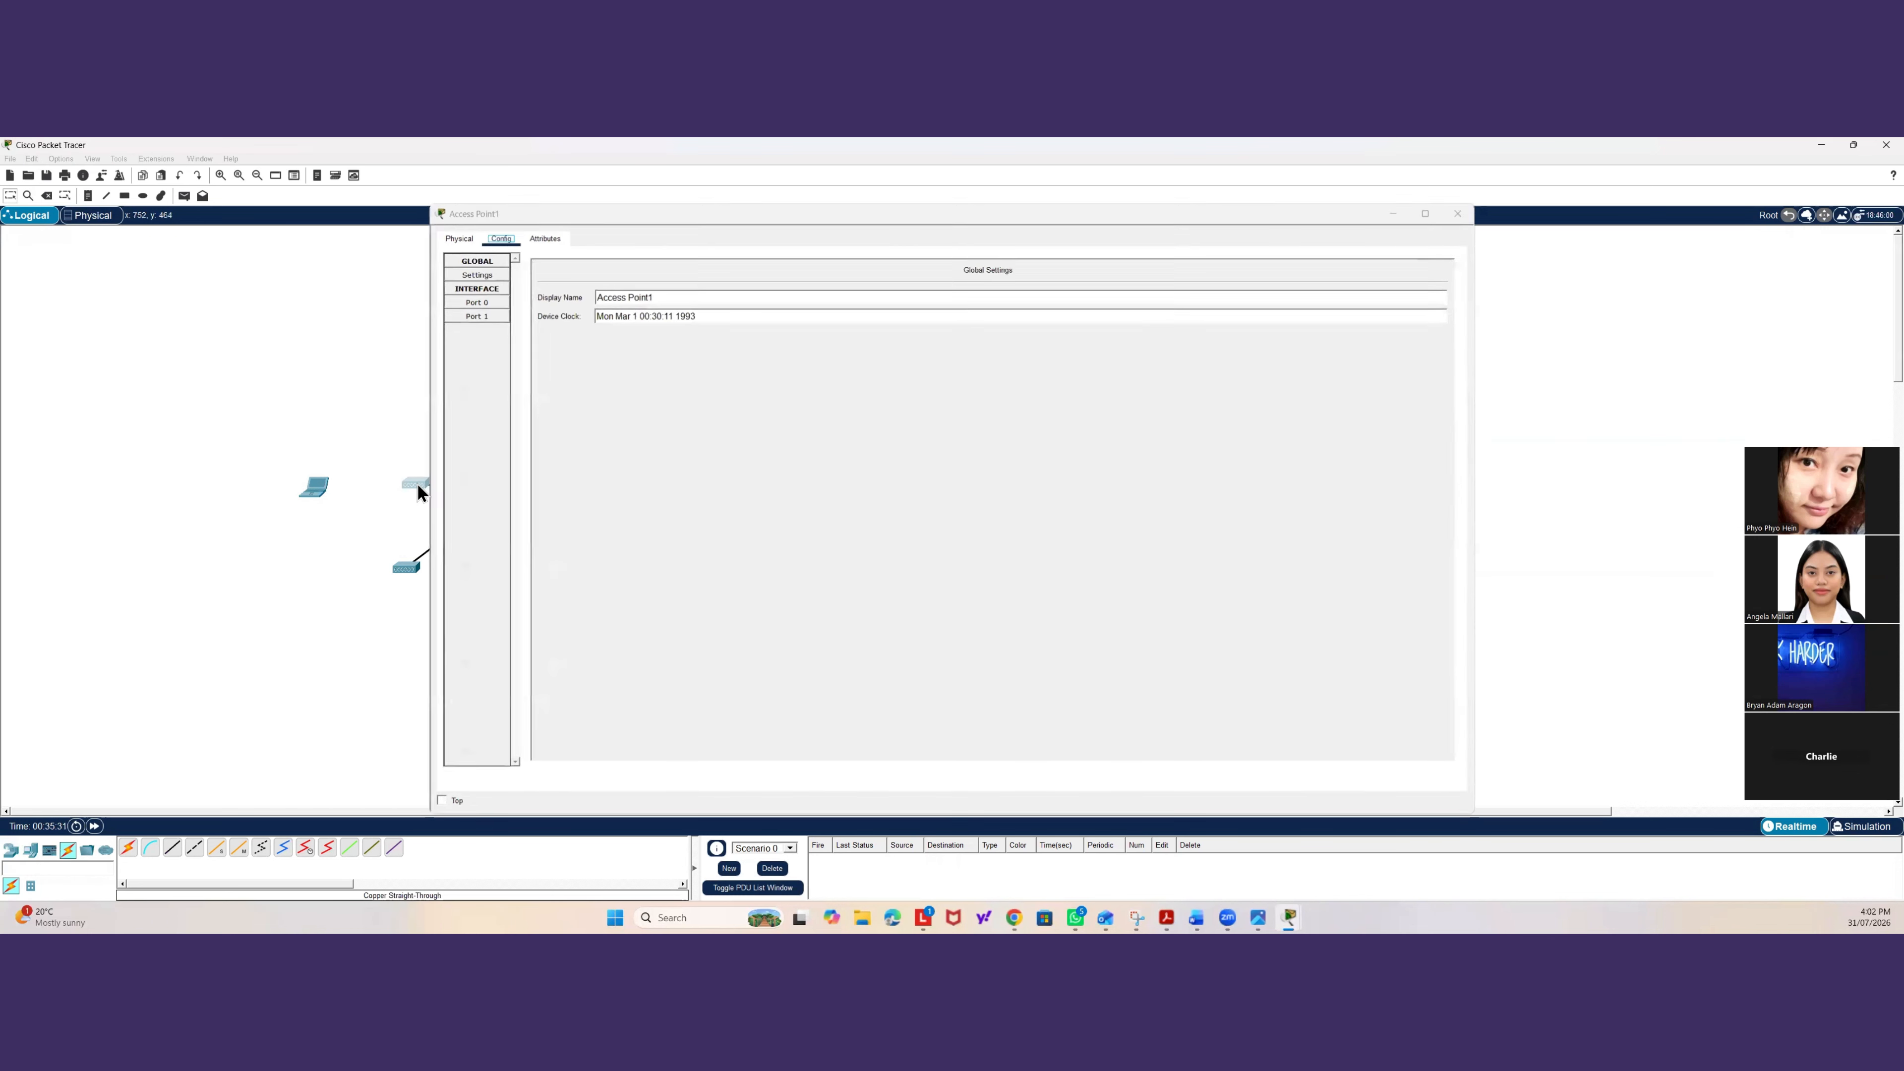
click(479, 303)
click(487, 314)
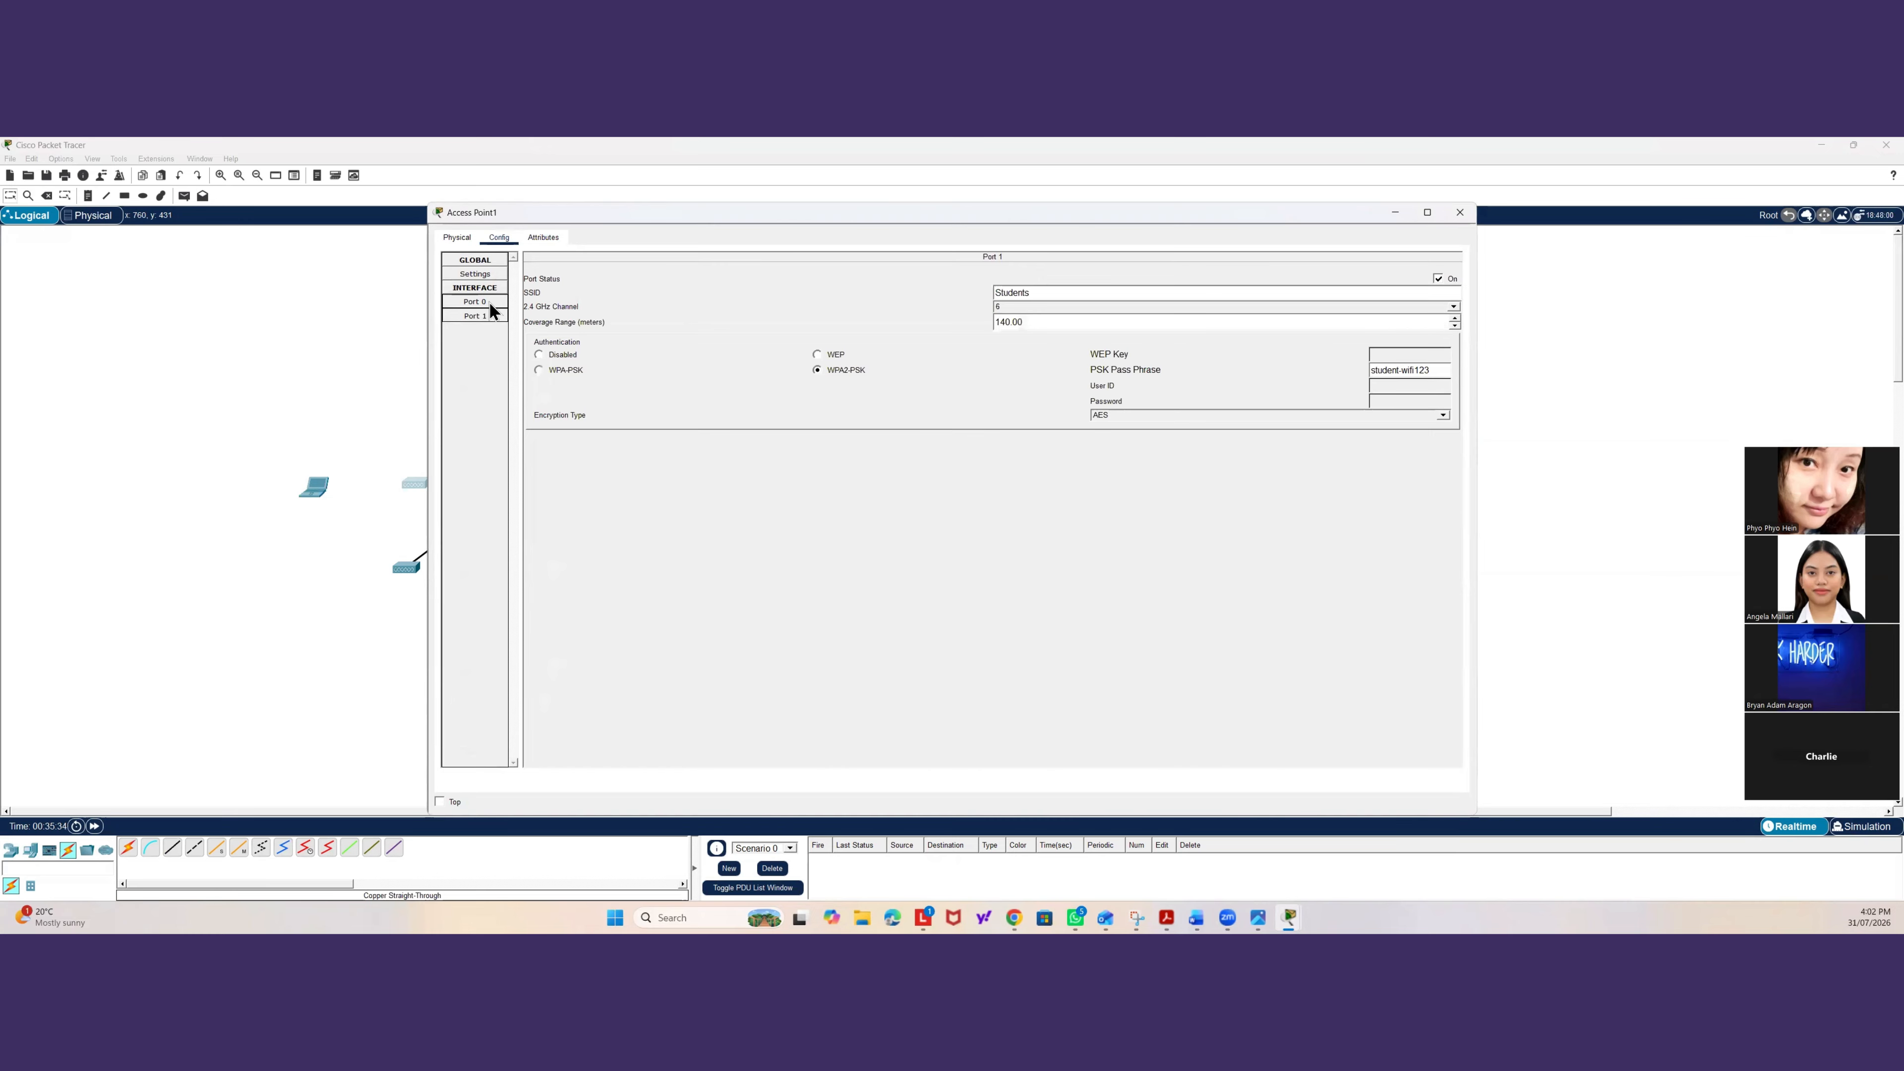
click(490, 301)
click(484, 314)
click(414, 340)
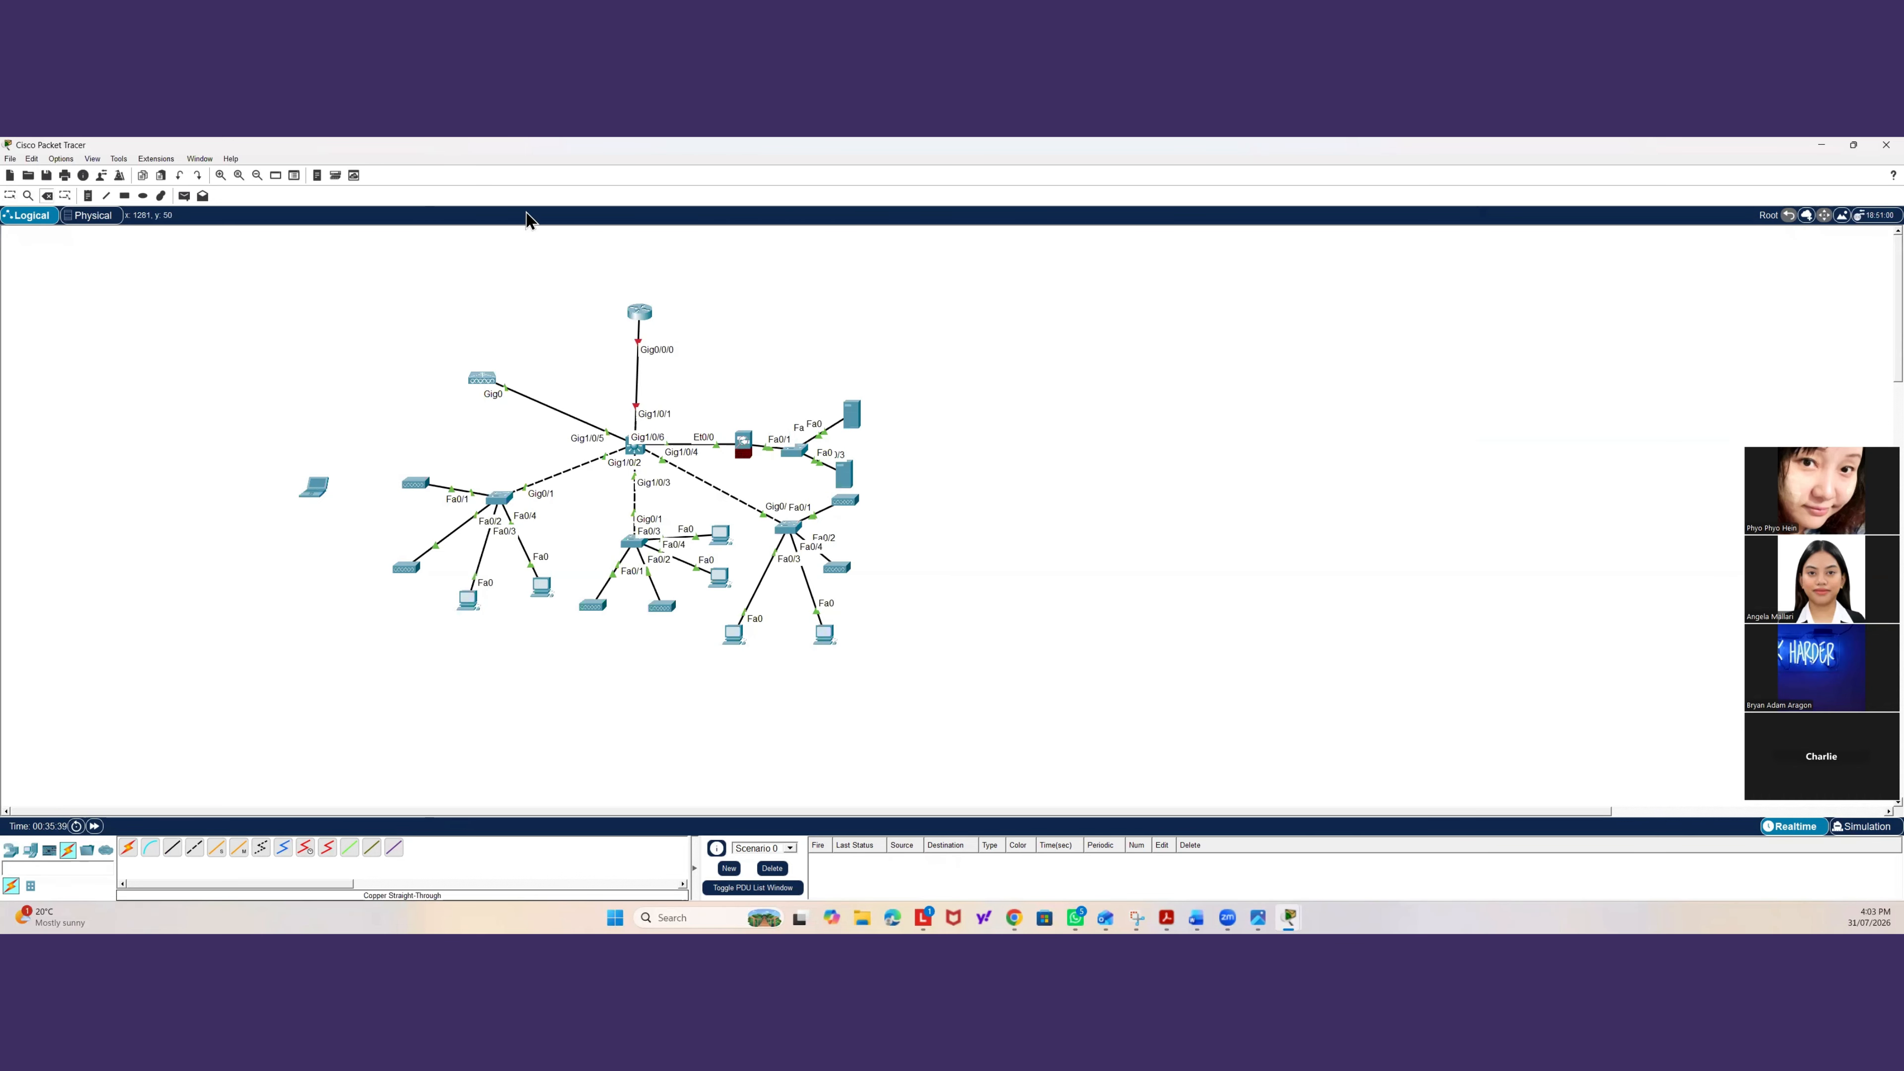
Delete the access point beside the left switch.
click(415, 484)
key(Delete)
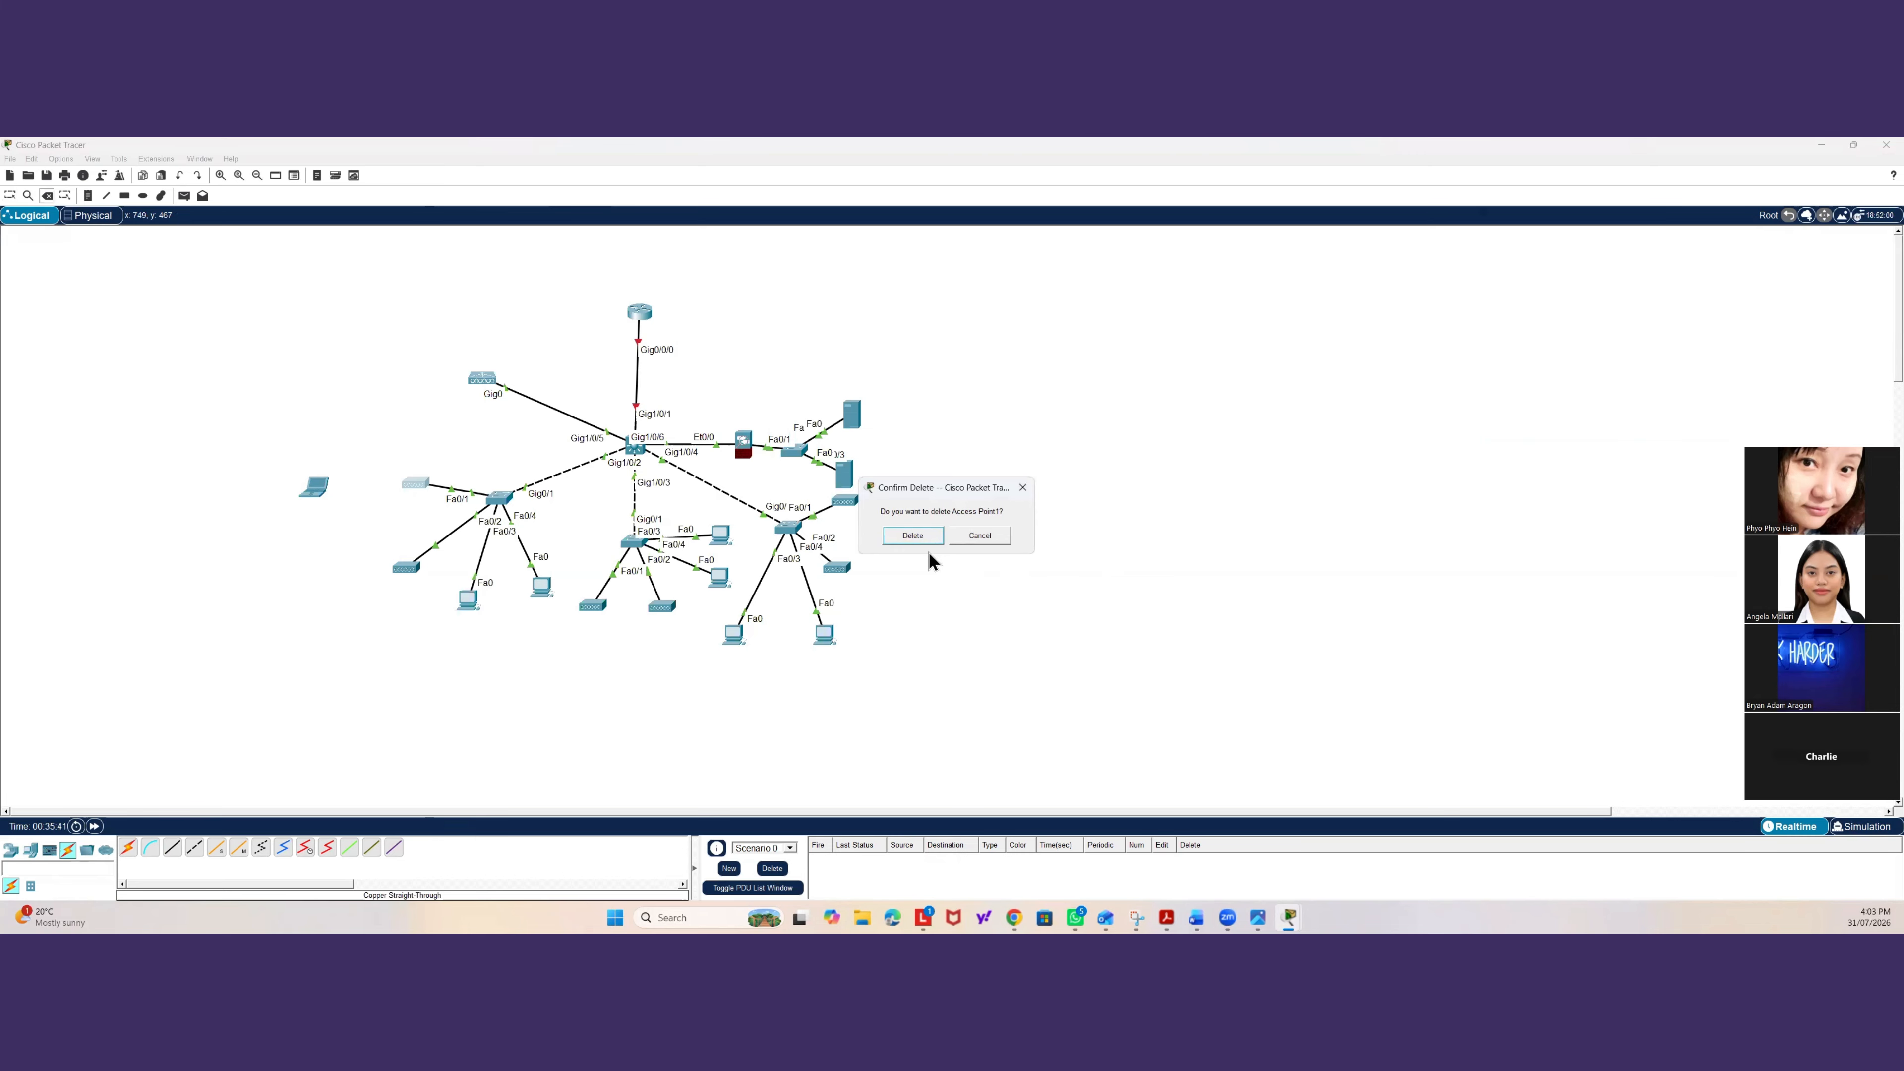
click(913, 535)
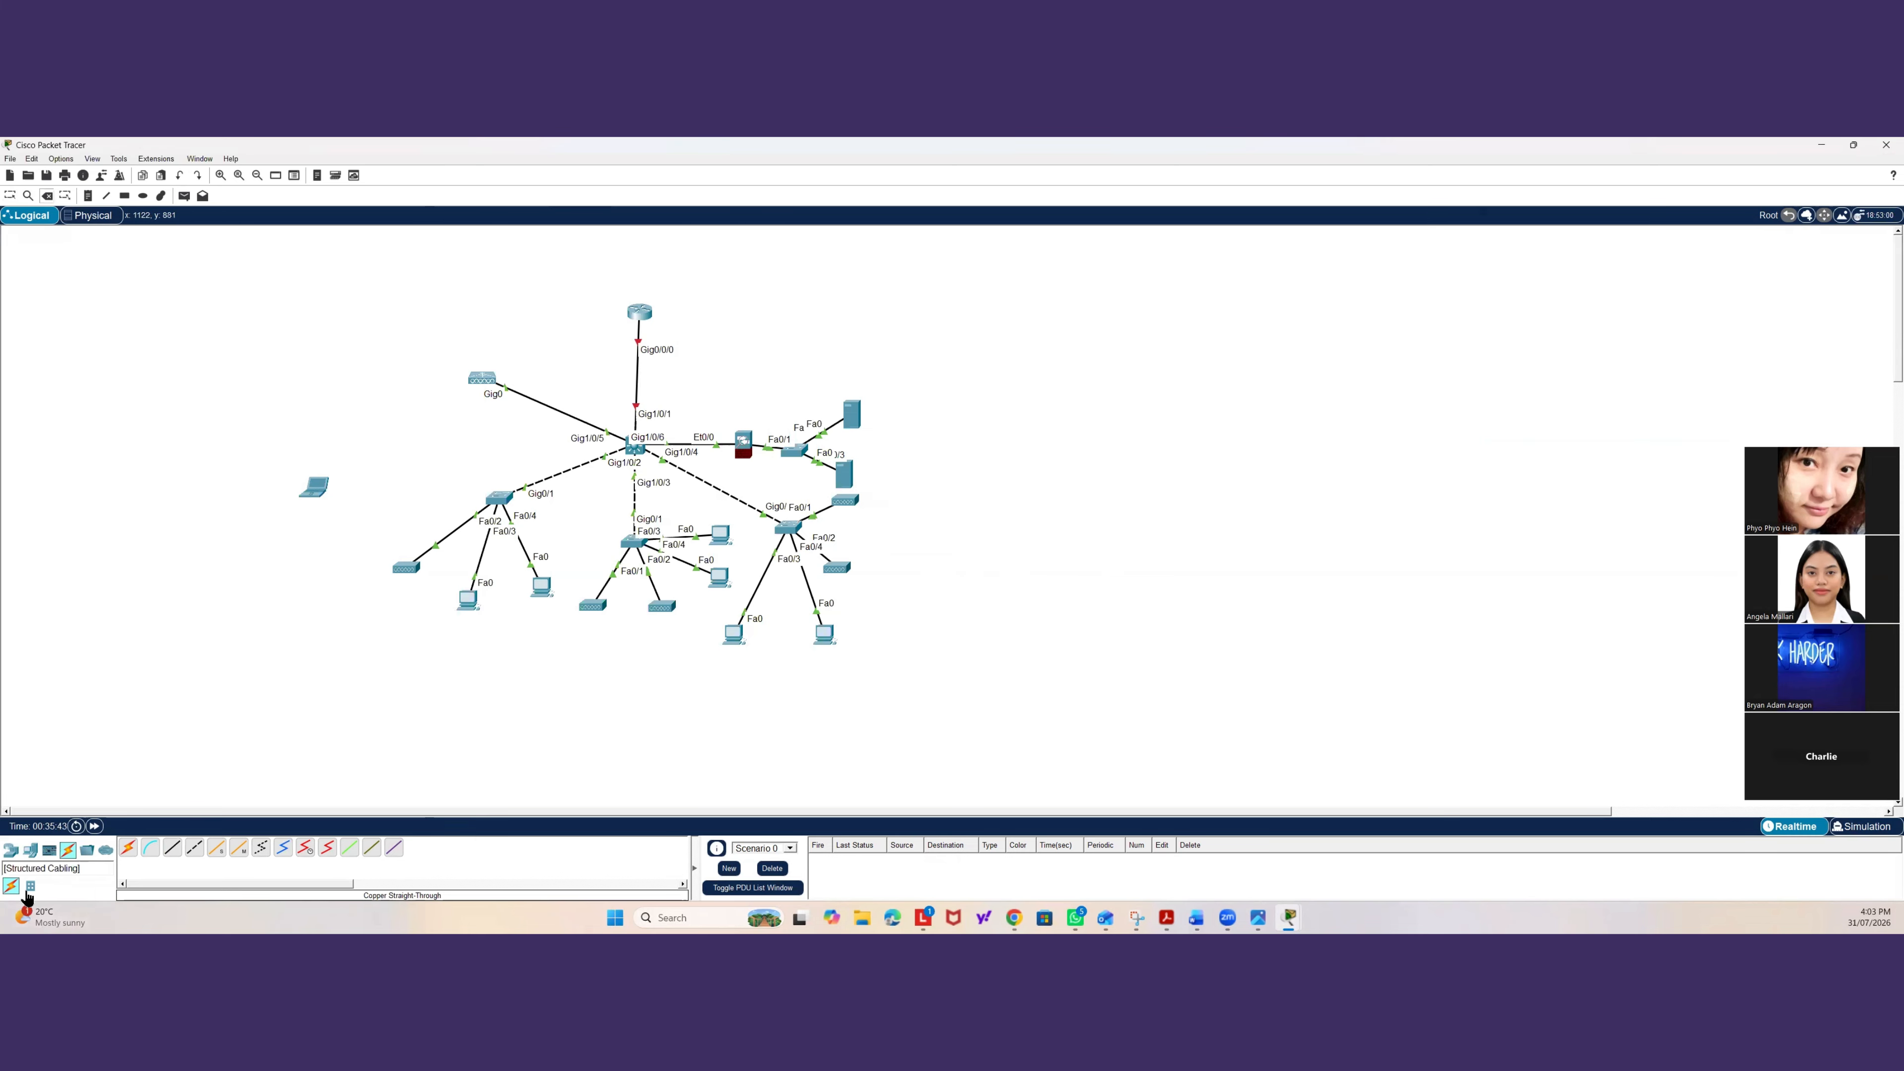
Place an AccessPoint-PT-AC device next to the left switch.
click(14, 850)
click(68, 886)
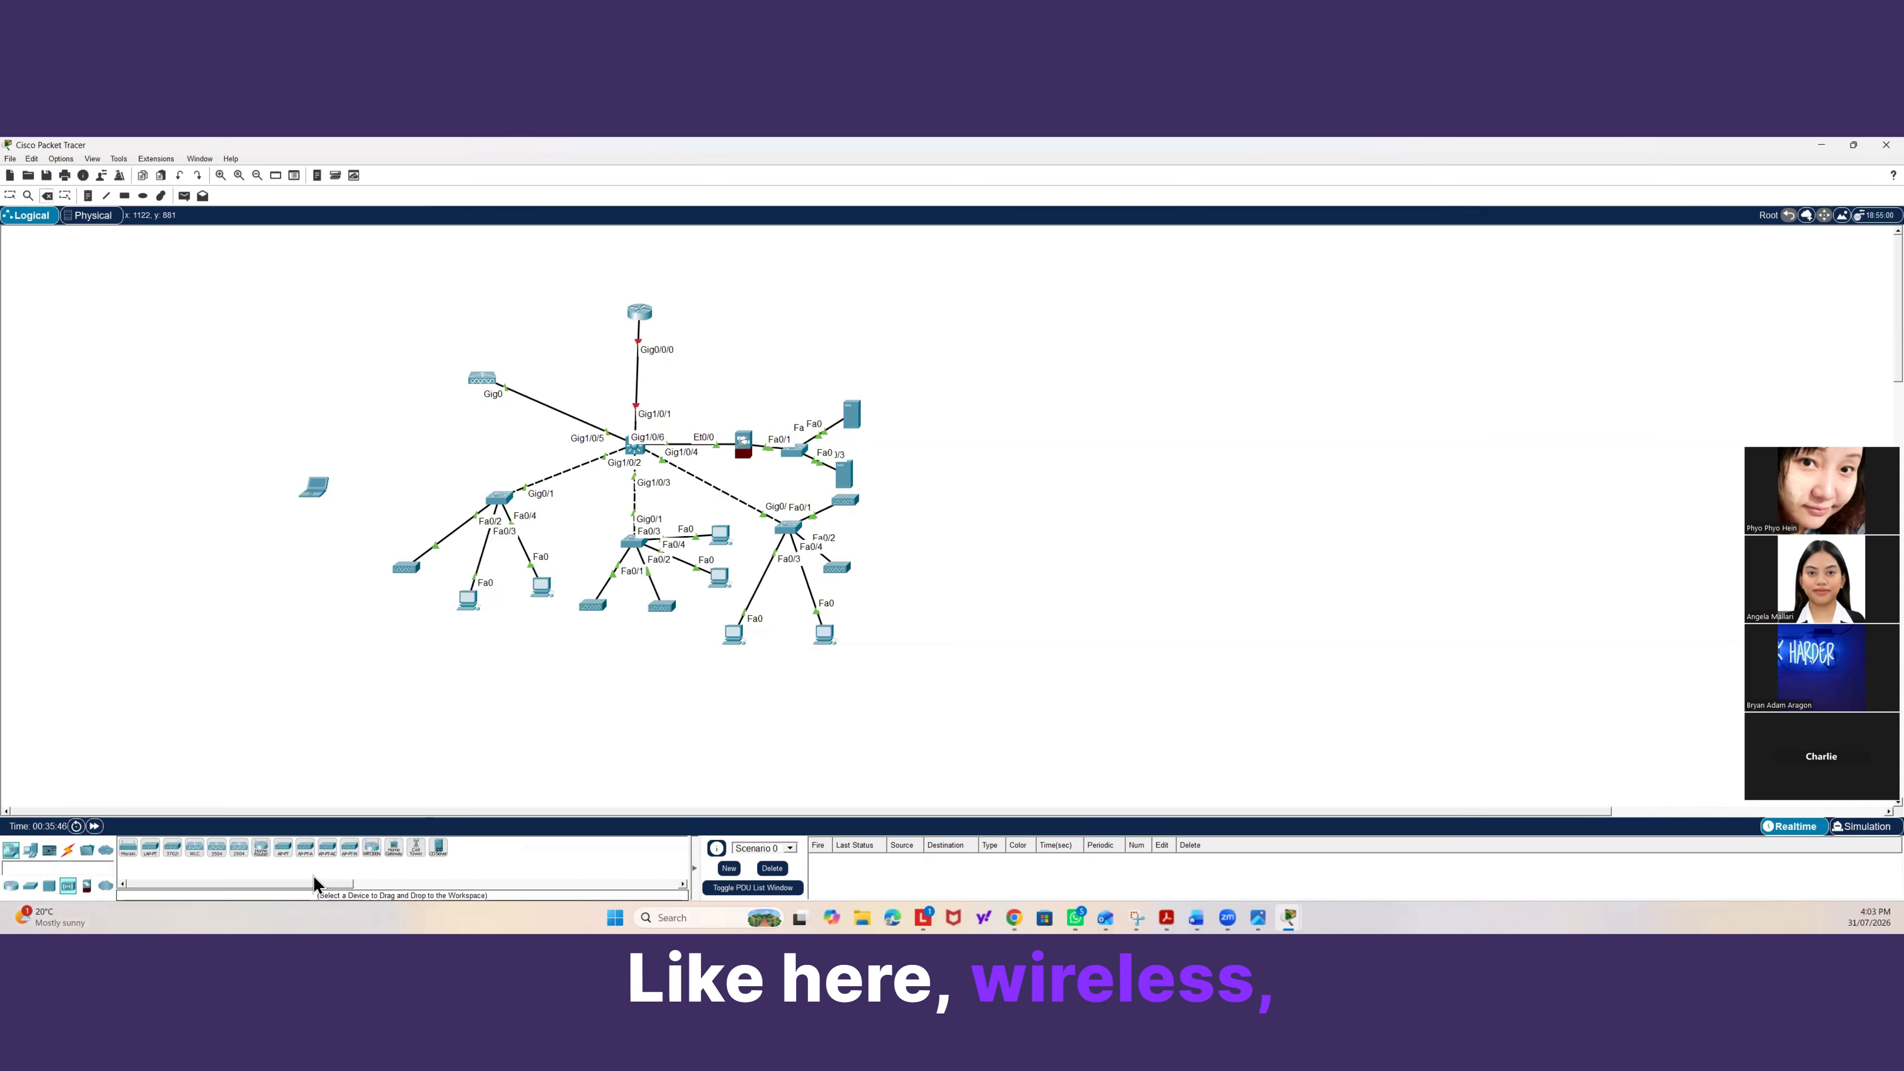
click(332, 859)
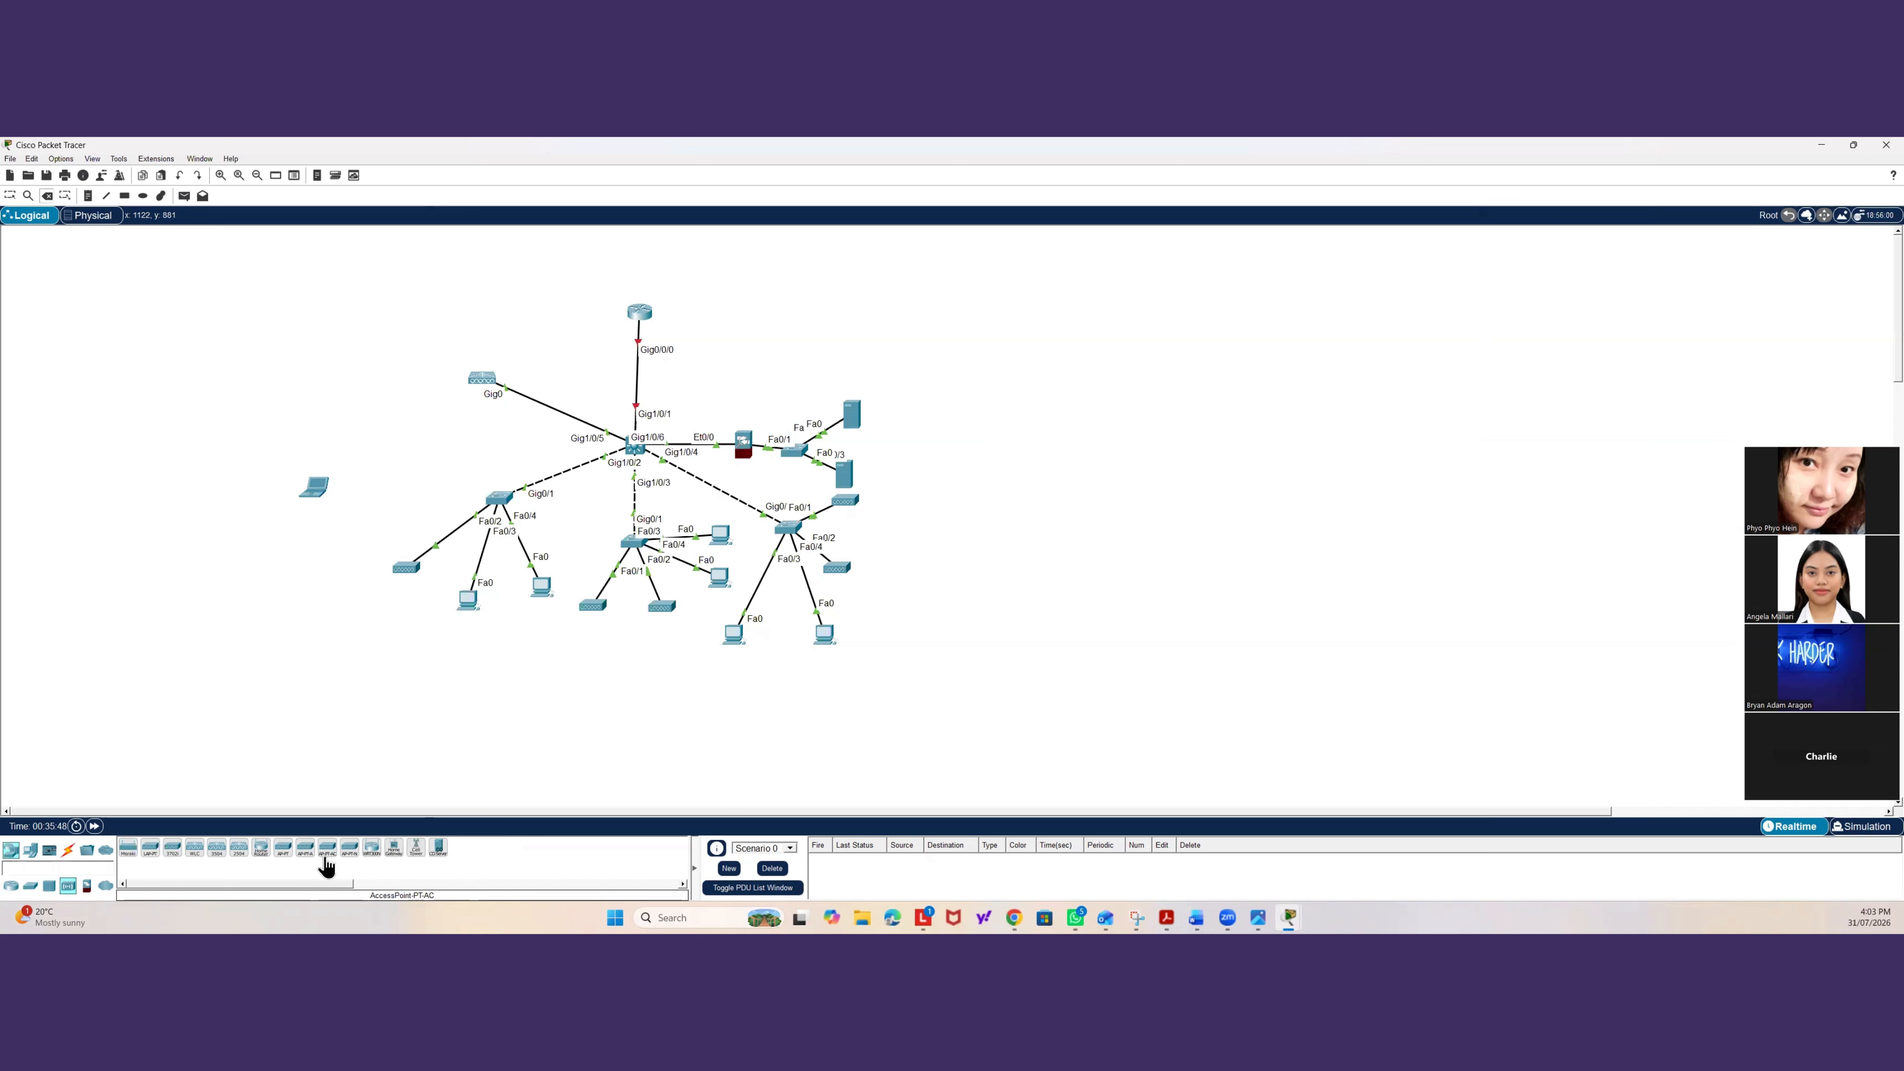
click(410, 495)
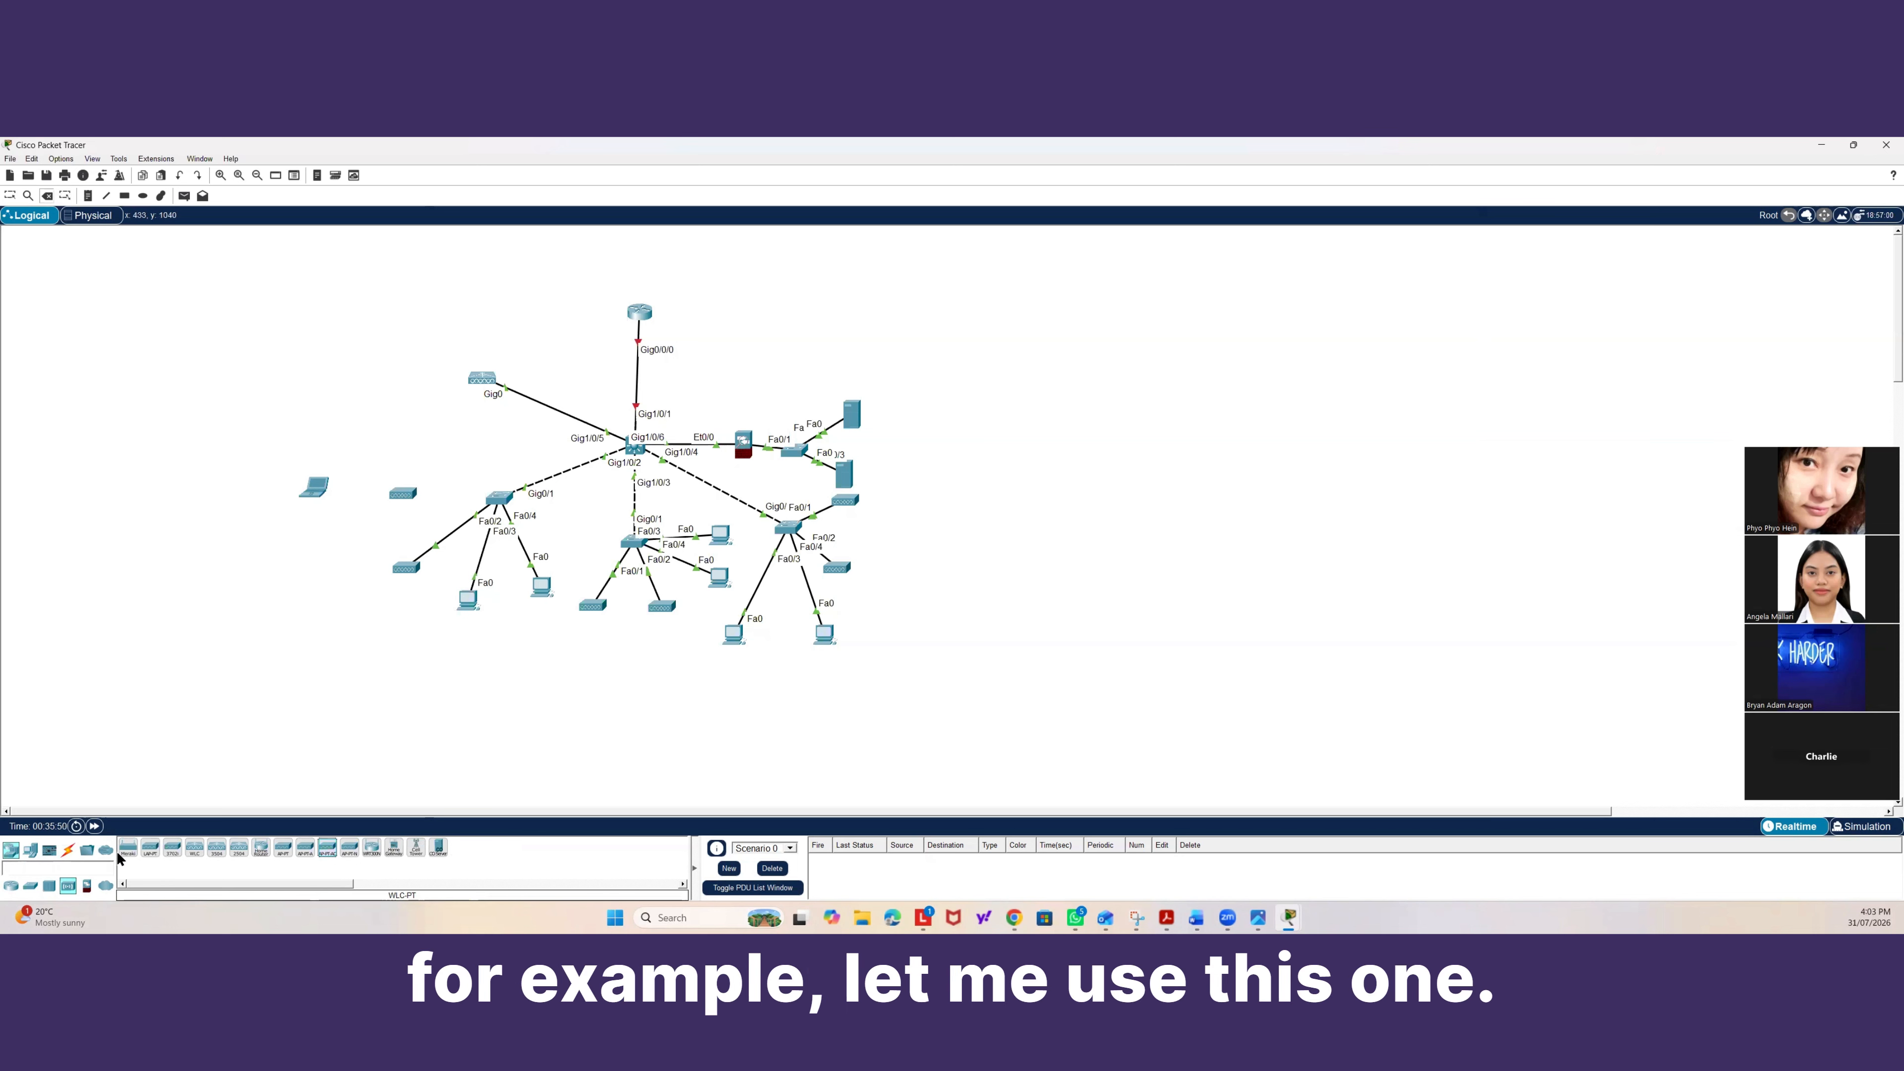
Try cabling the new access point to the left switch with copper straight-through, then delete the access point.
click(72, 850)
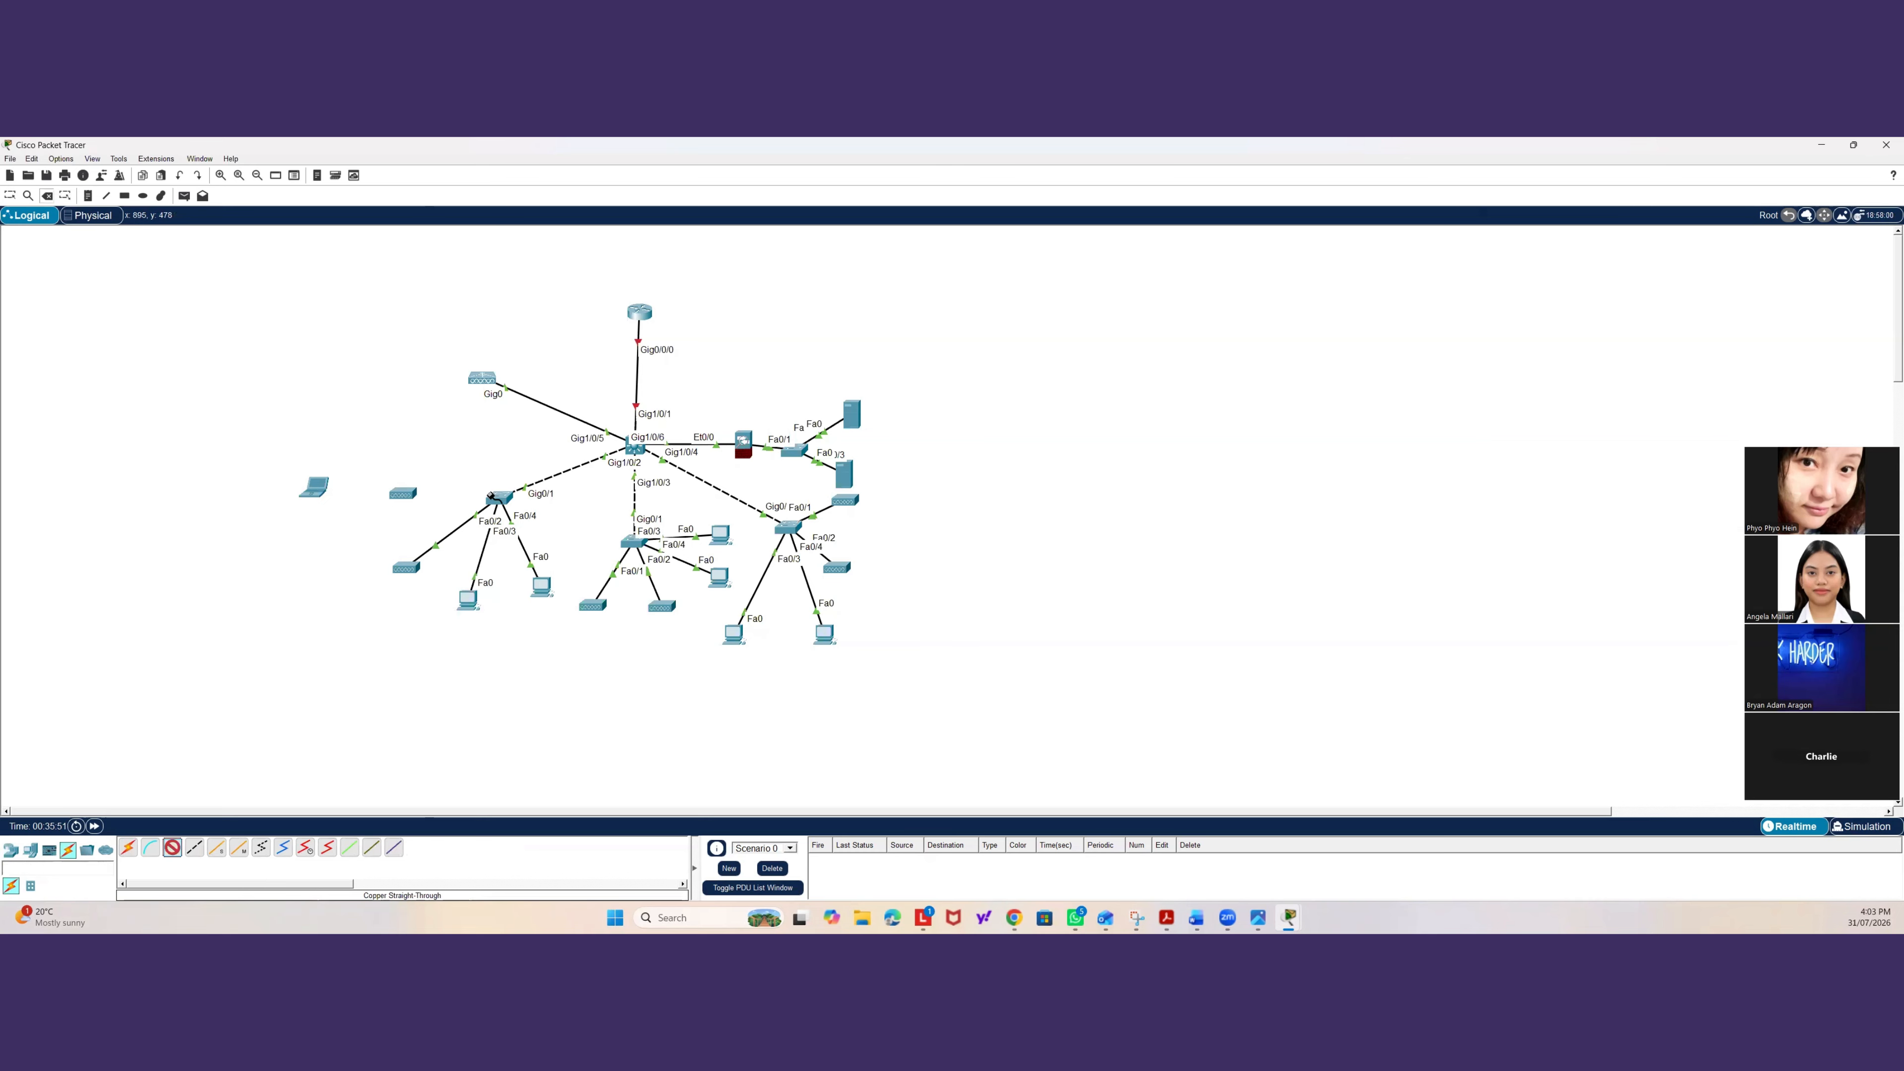
click(491, 496)
click(522, 527)
click(420, 505)
click(172, 847)
click(401, 497)
click(384, 507)
key(Delete)
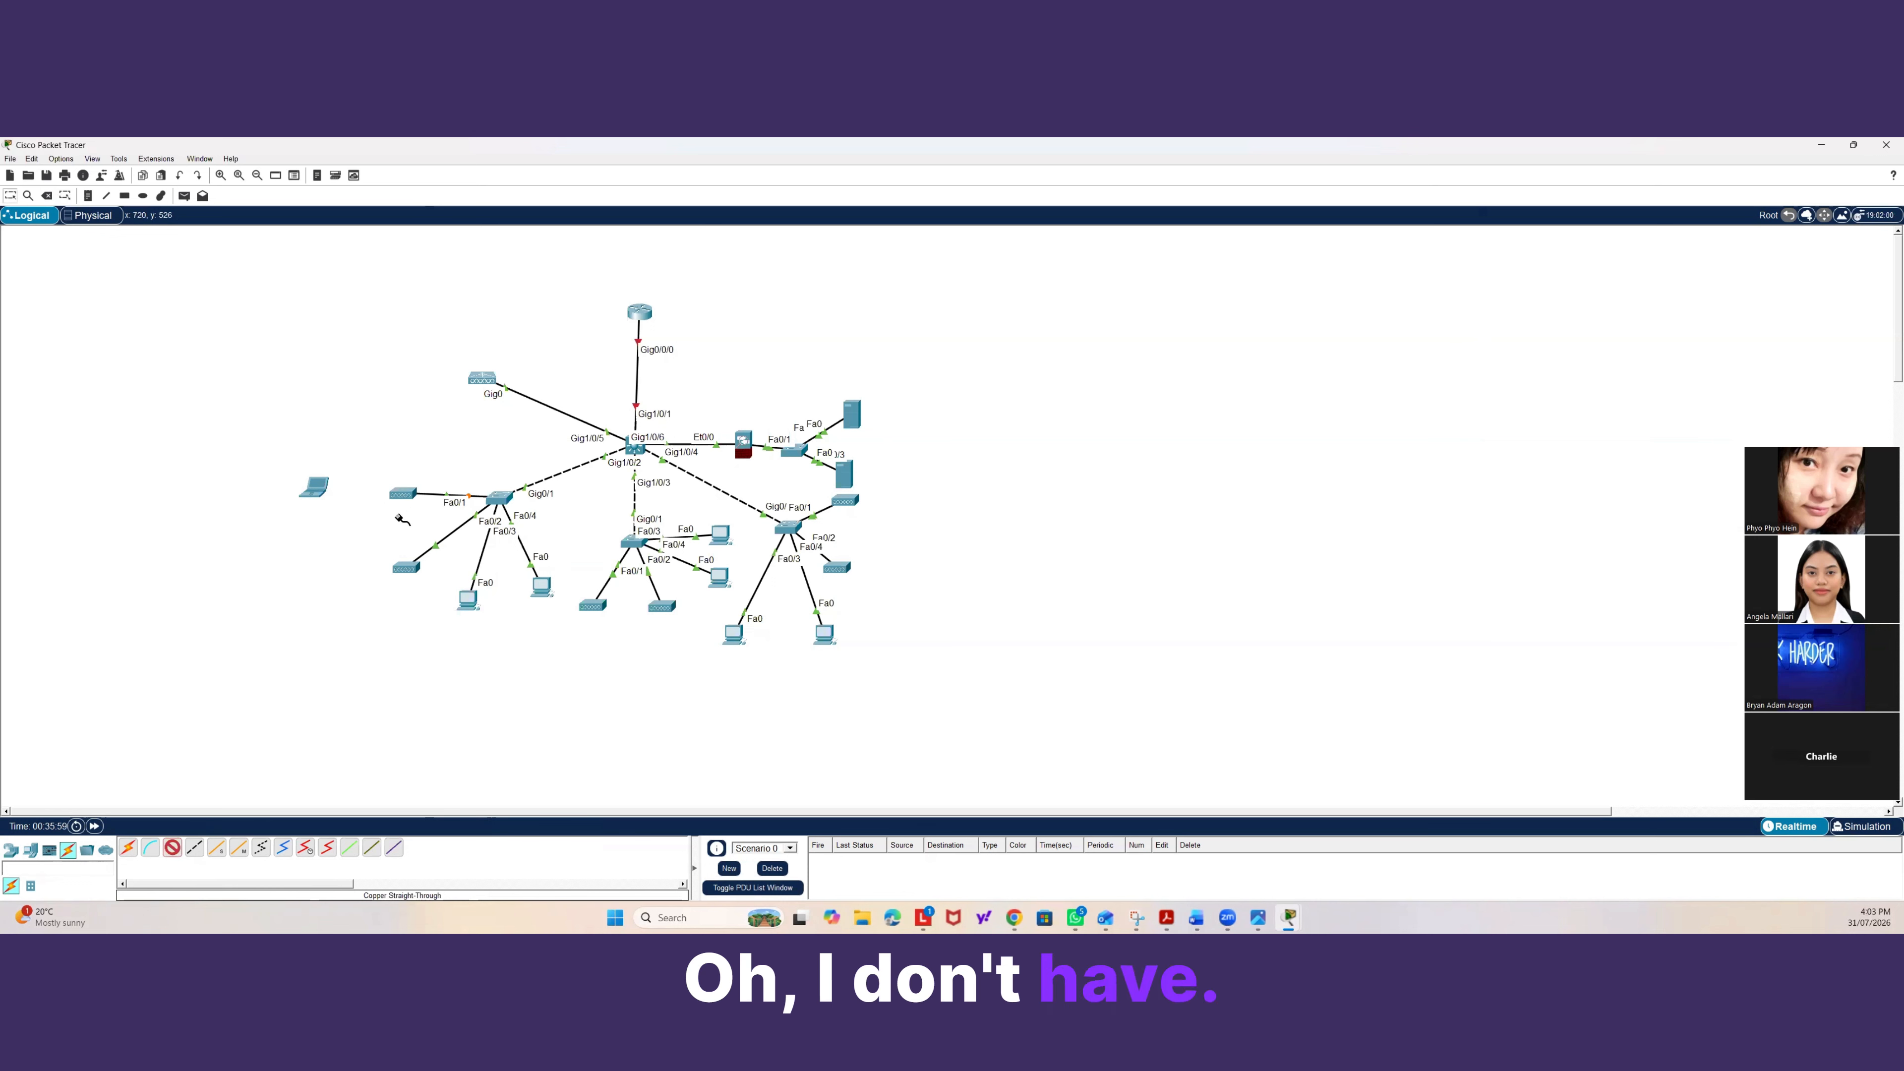
click(395, 492)
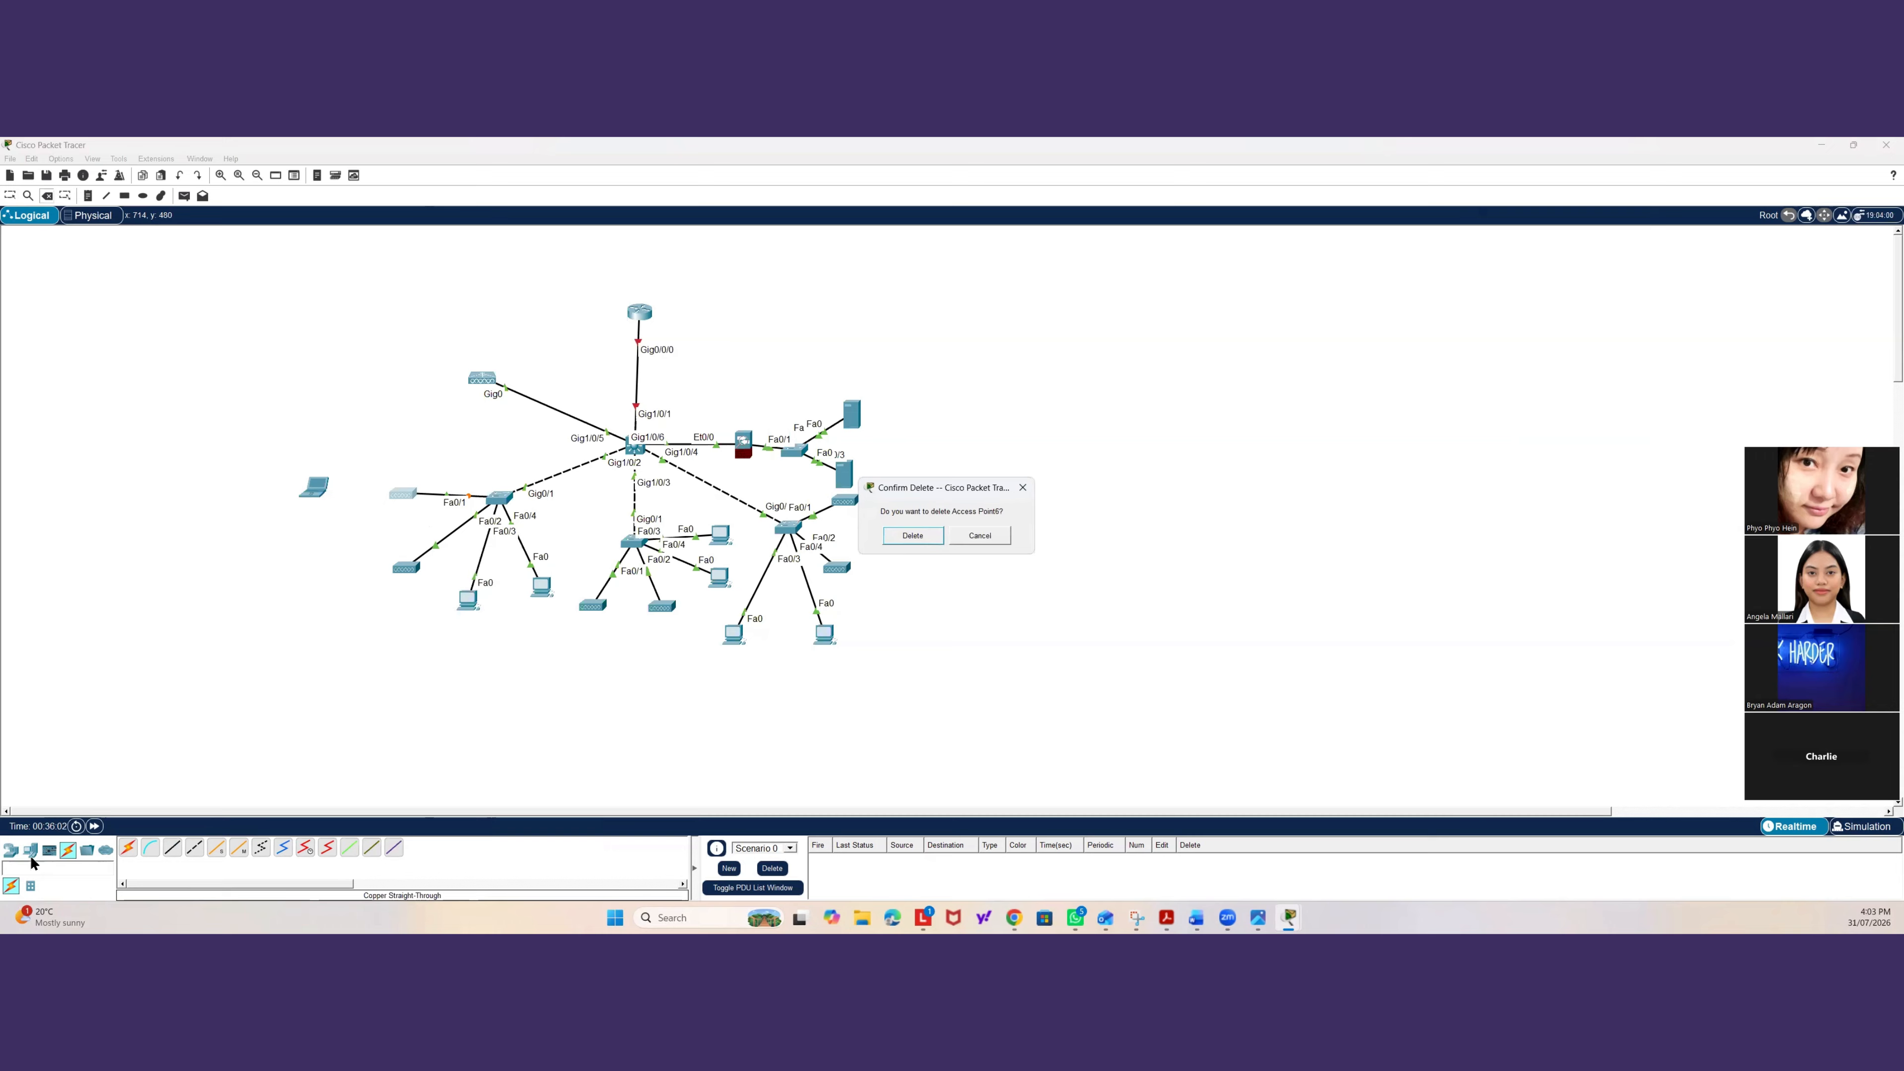
click(912, 536)
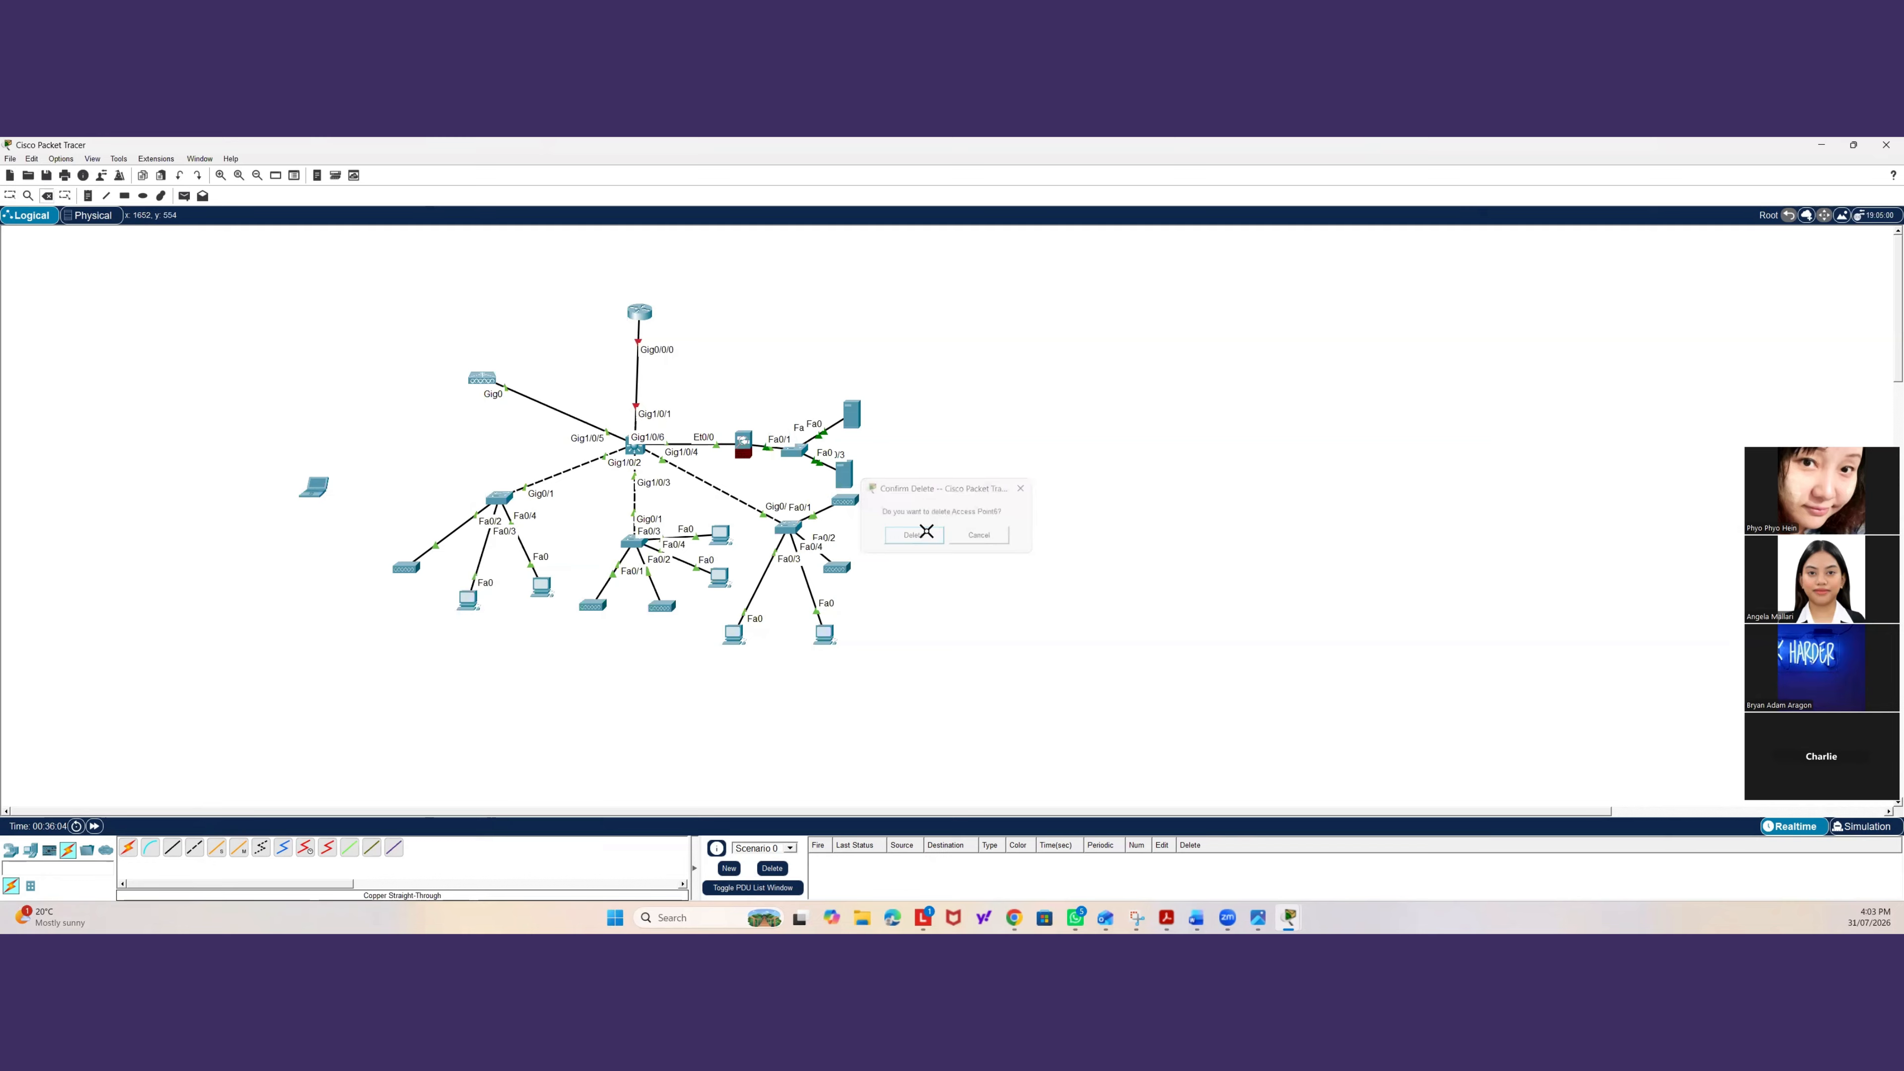
click(10, 849)
click(67, 886)
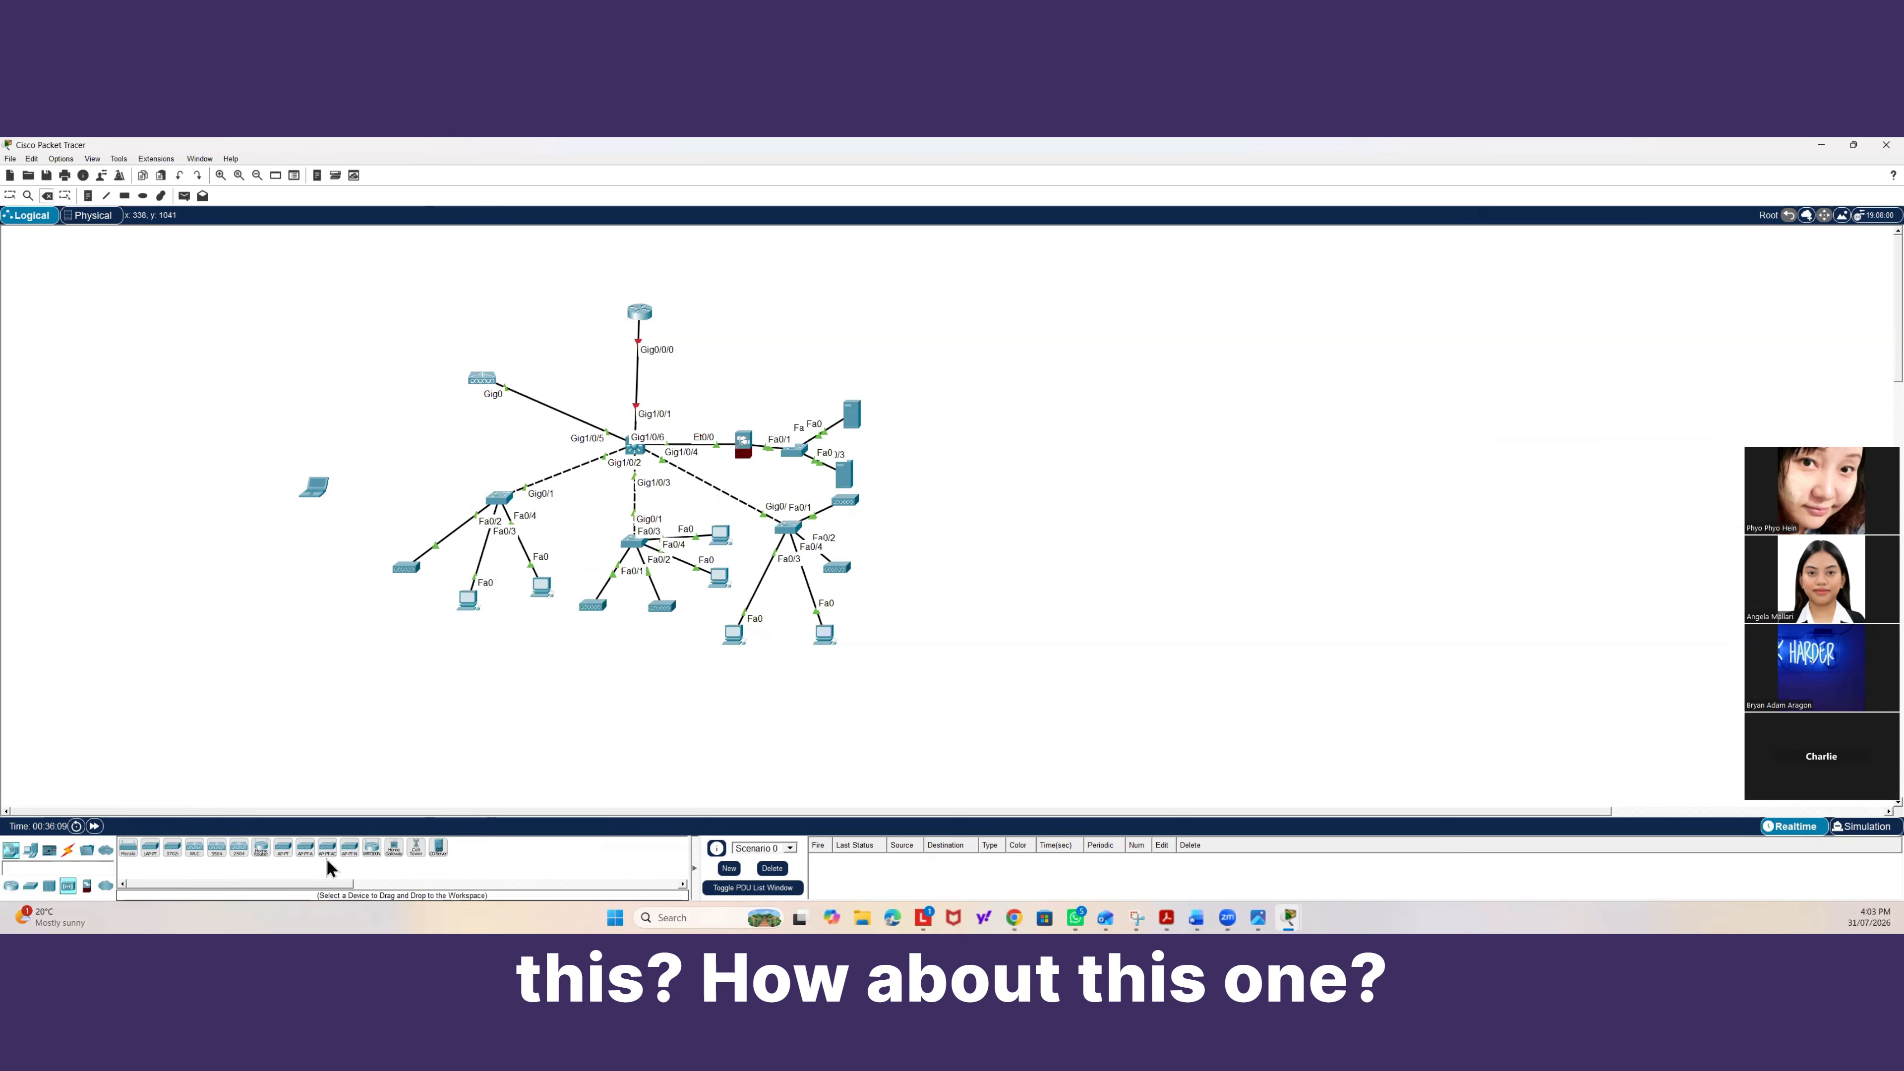
click(348, 849)
click(401, 497)
click(67, 850)
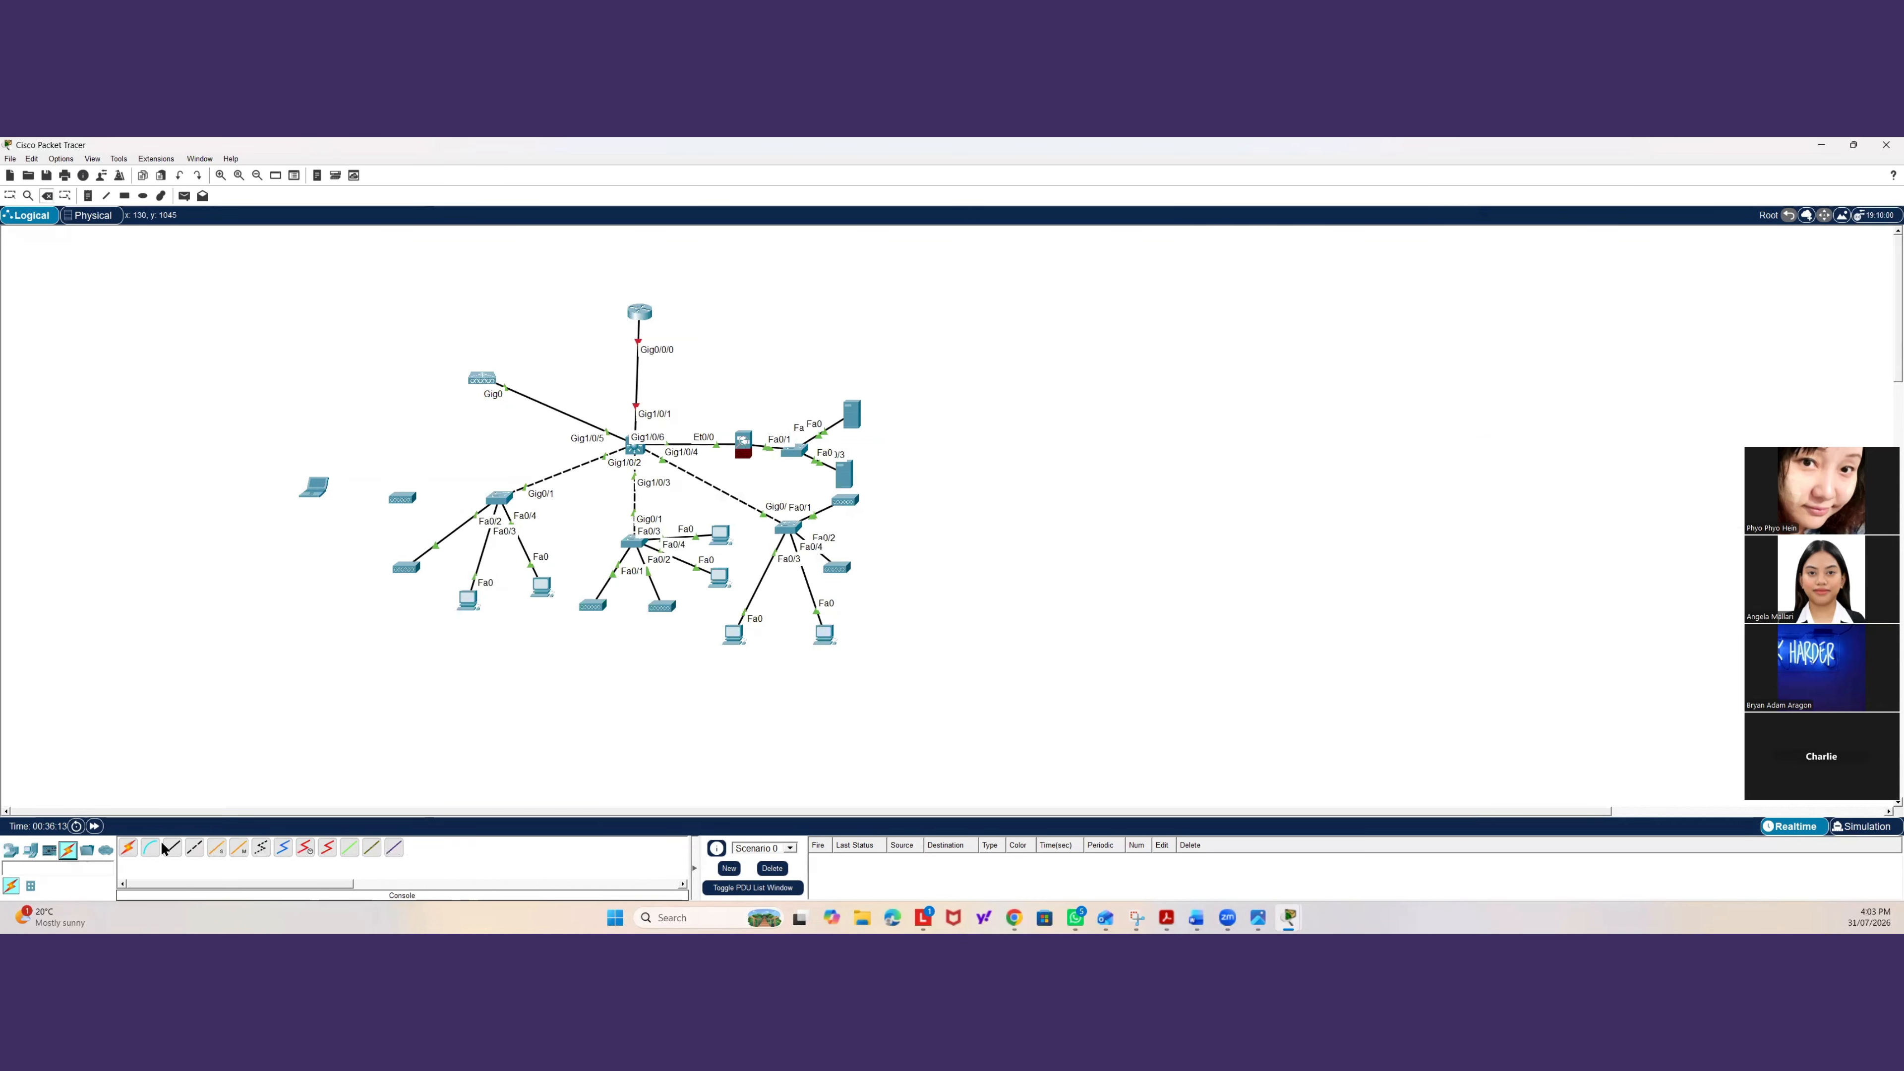
click(391, 495)
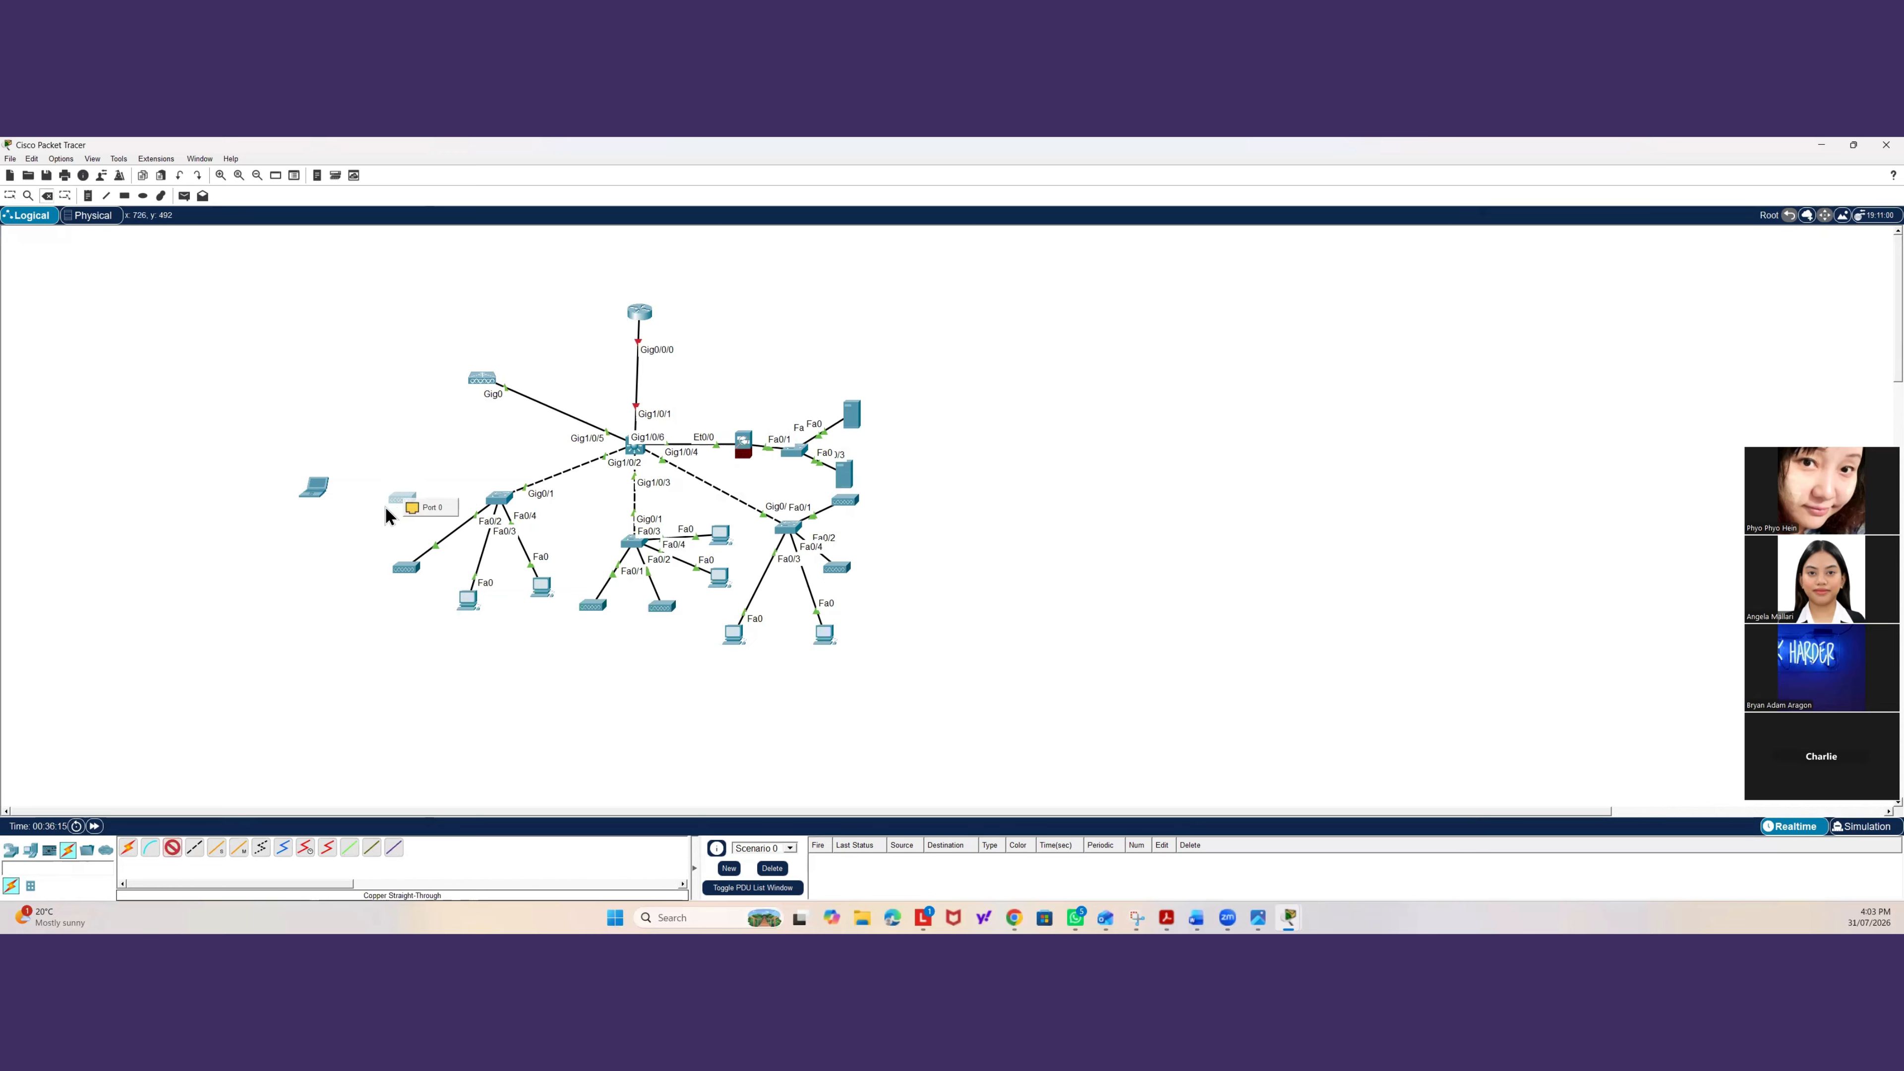
click(435, 513)
click(316, 488)
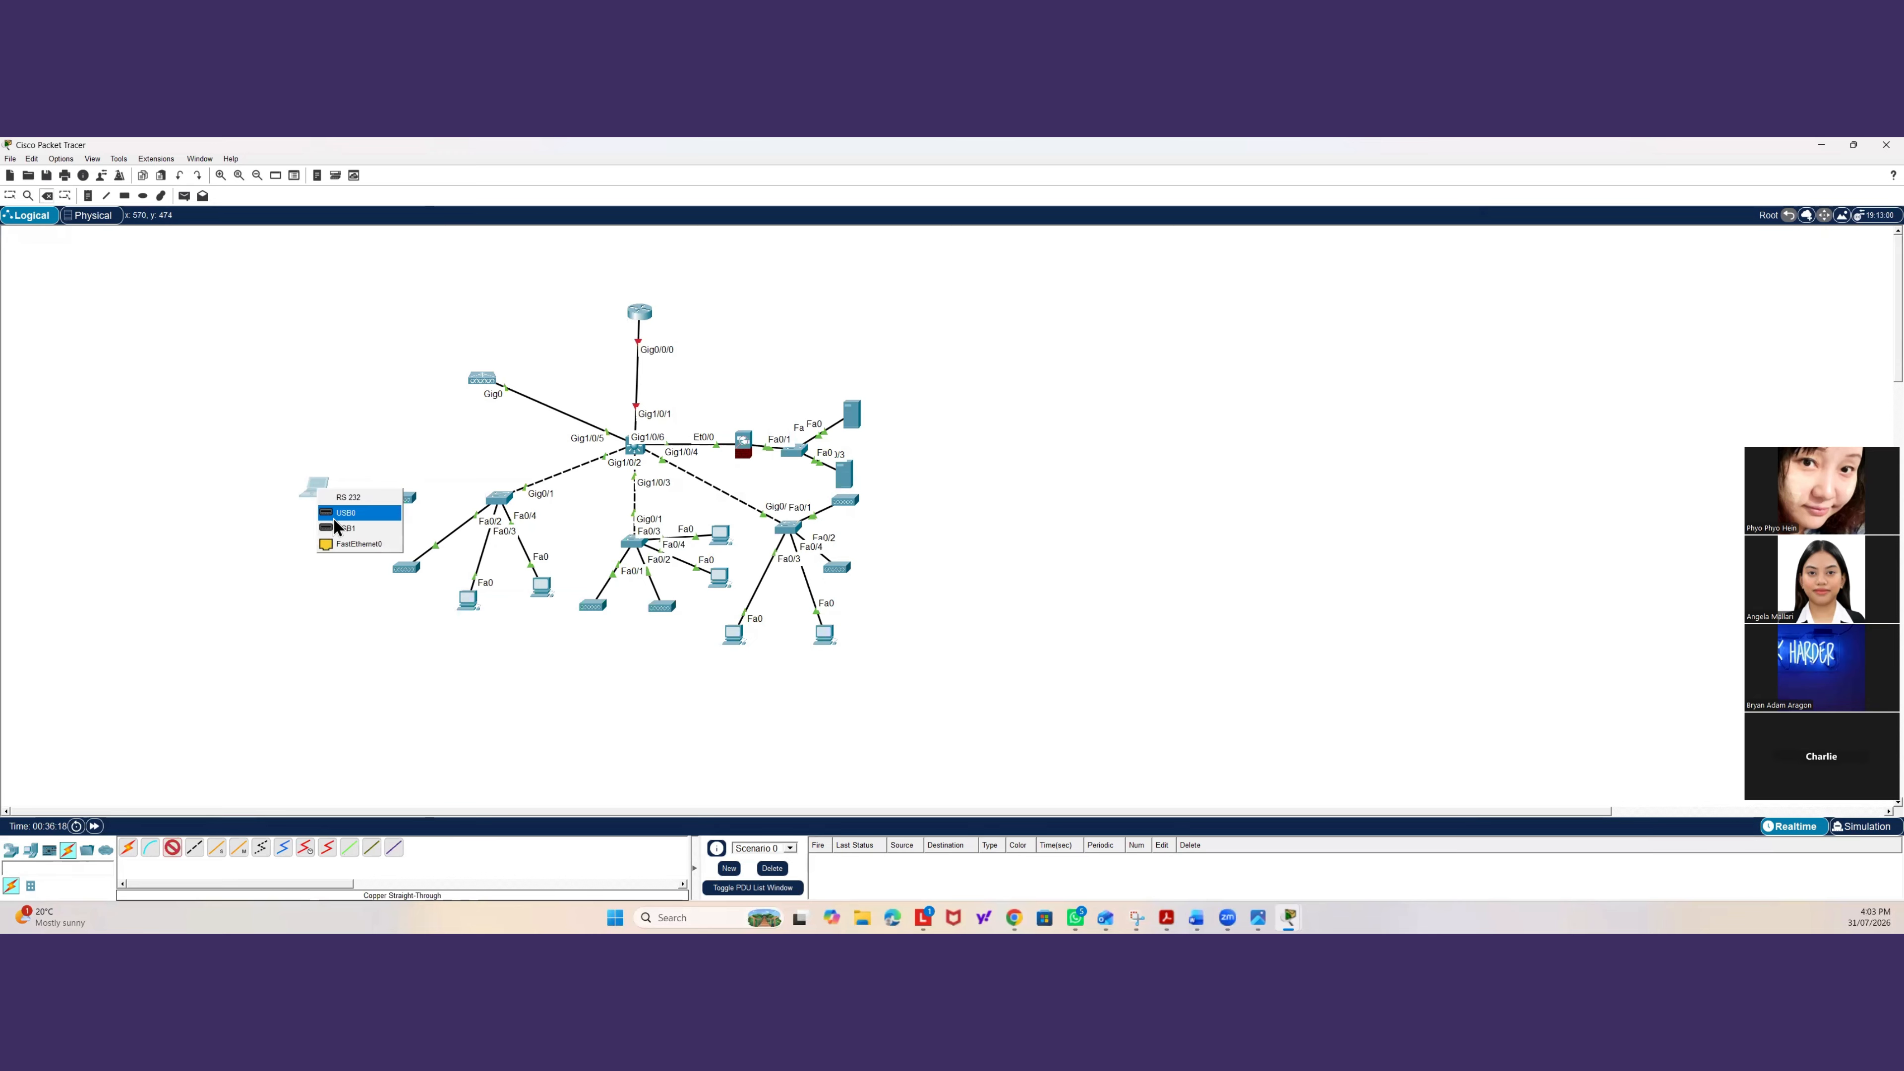
click(340, 543)
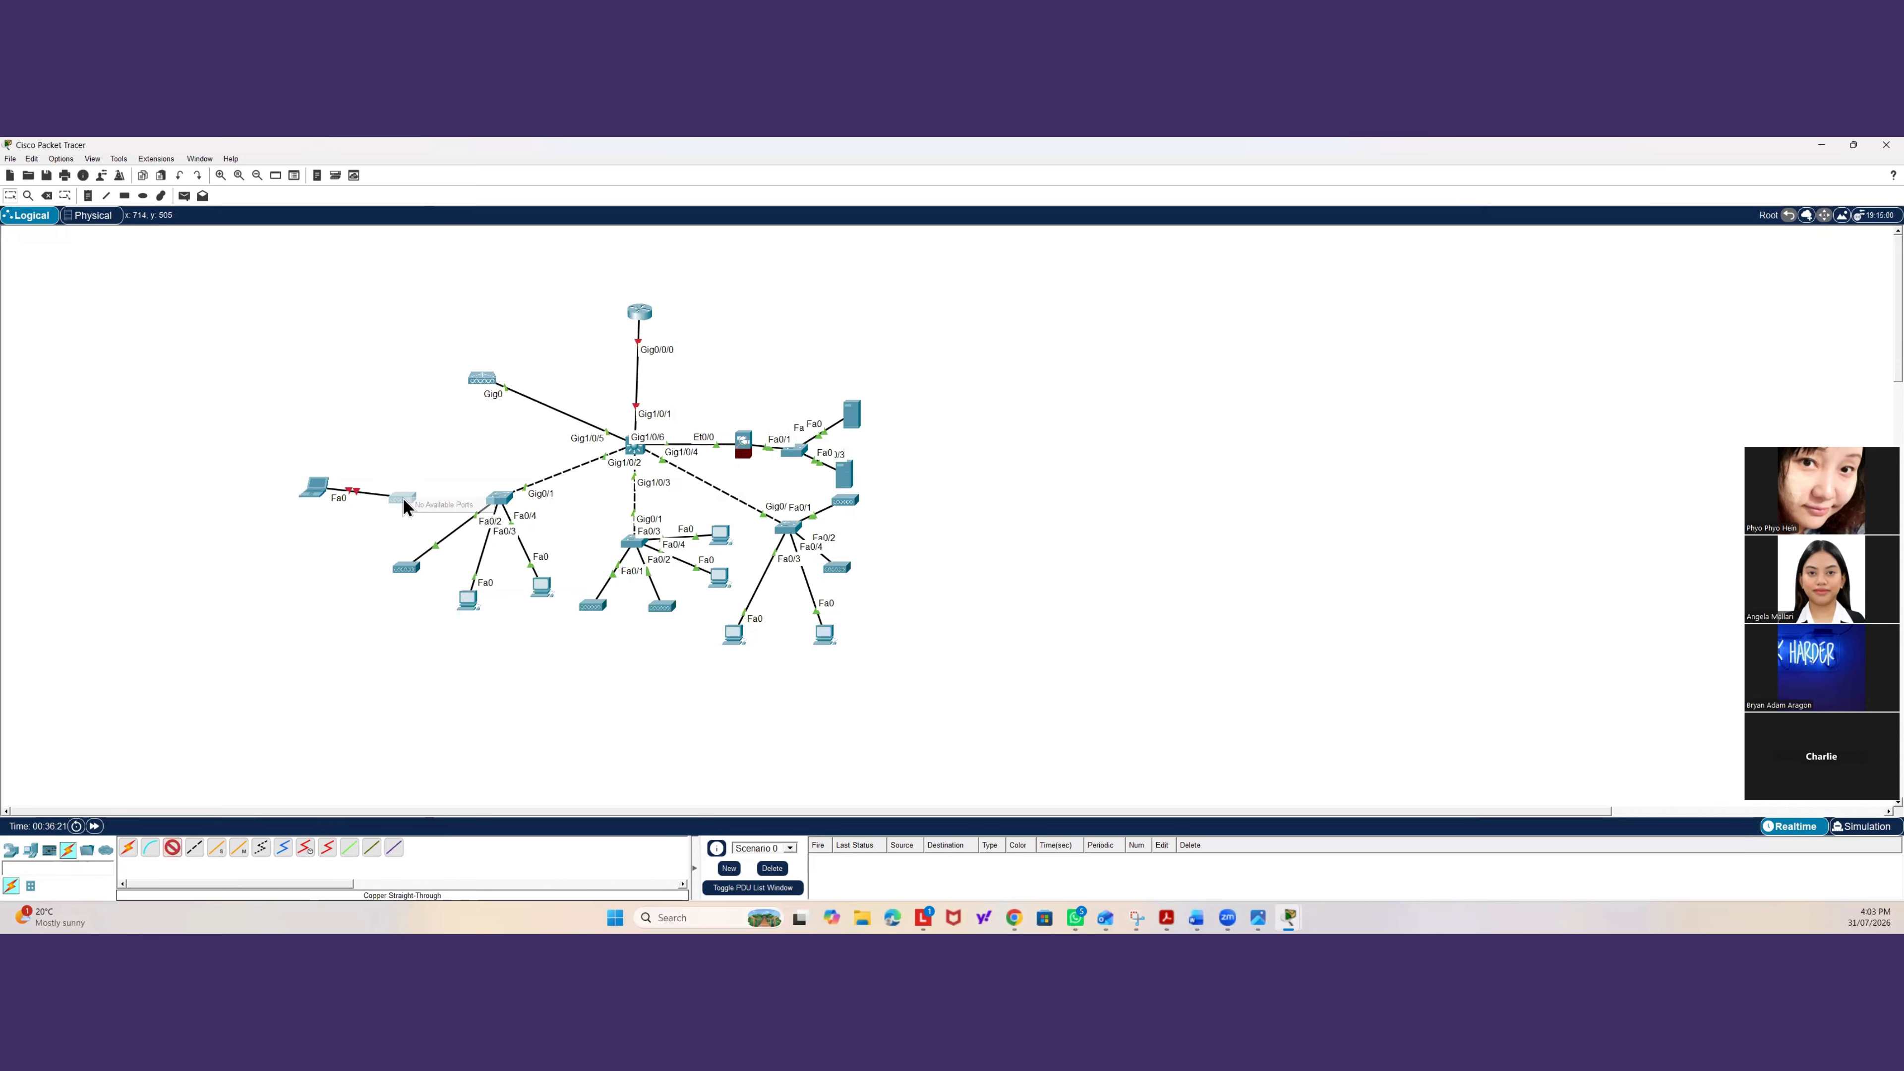
key(Delete)
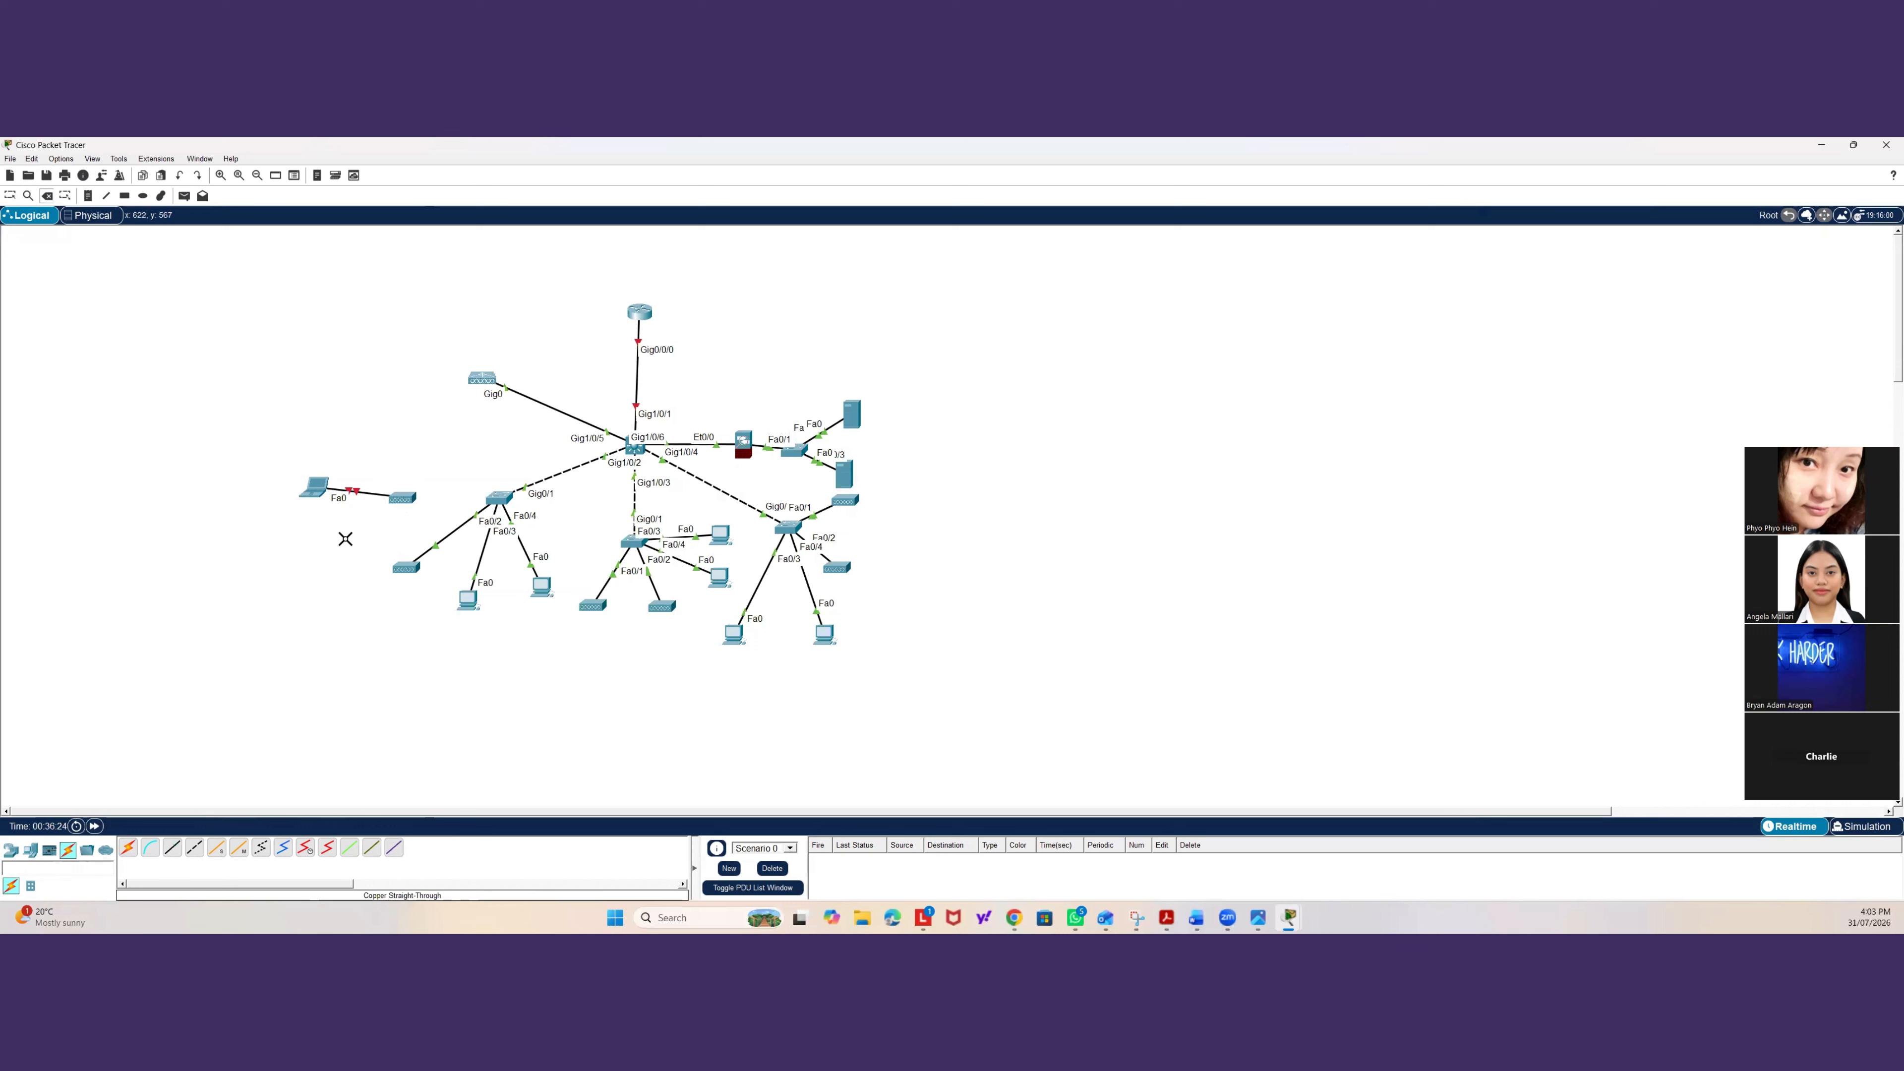
click(398, 504)
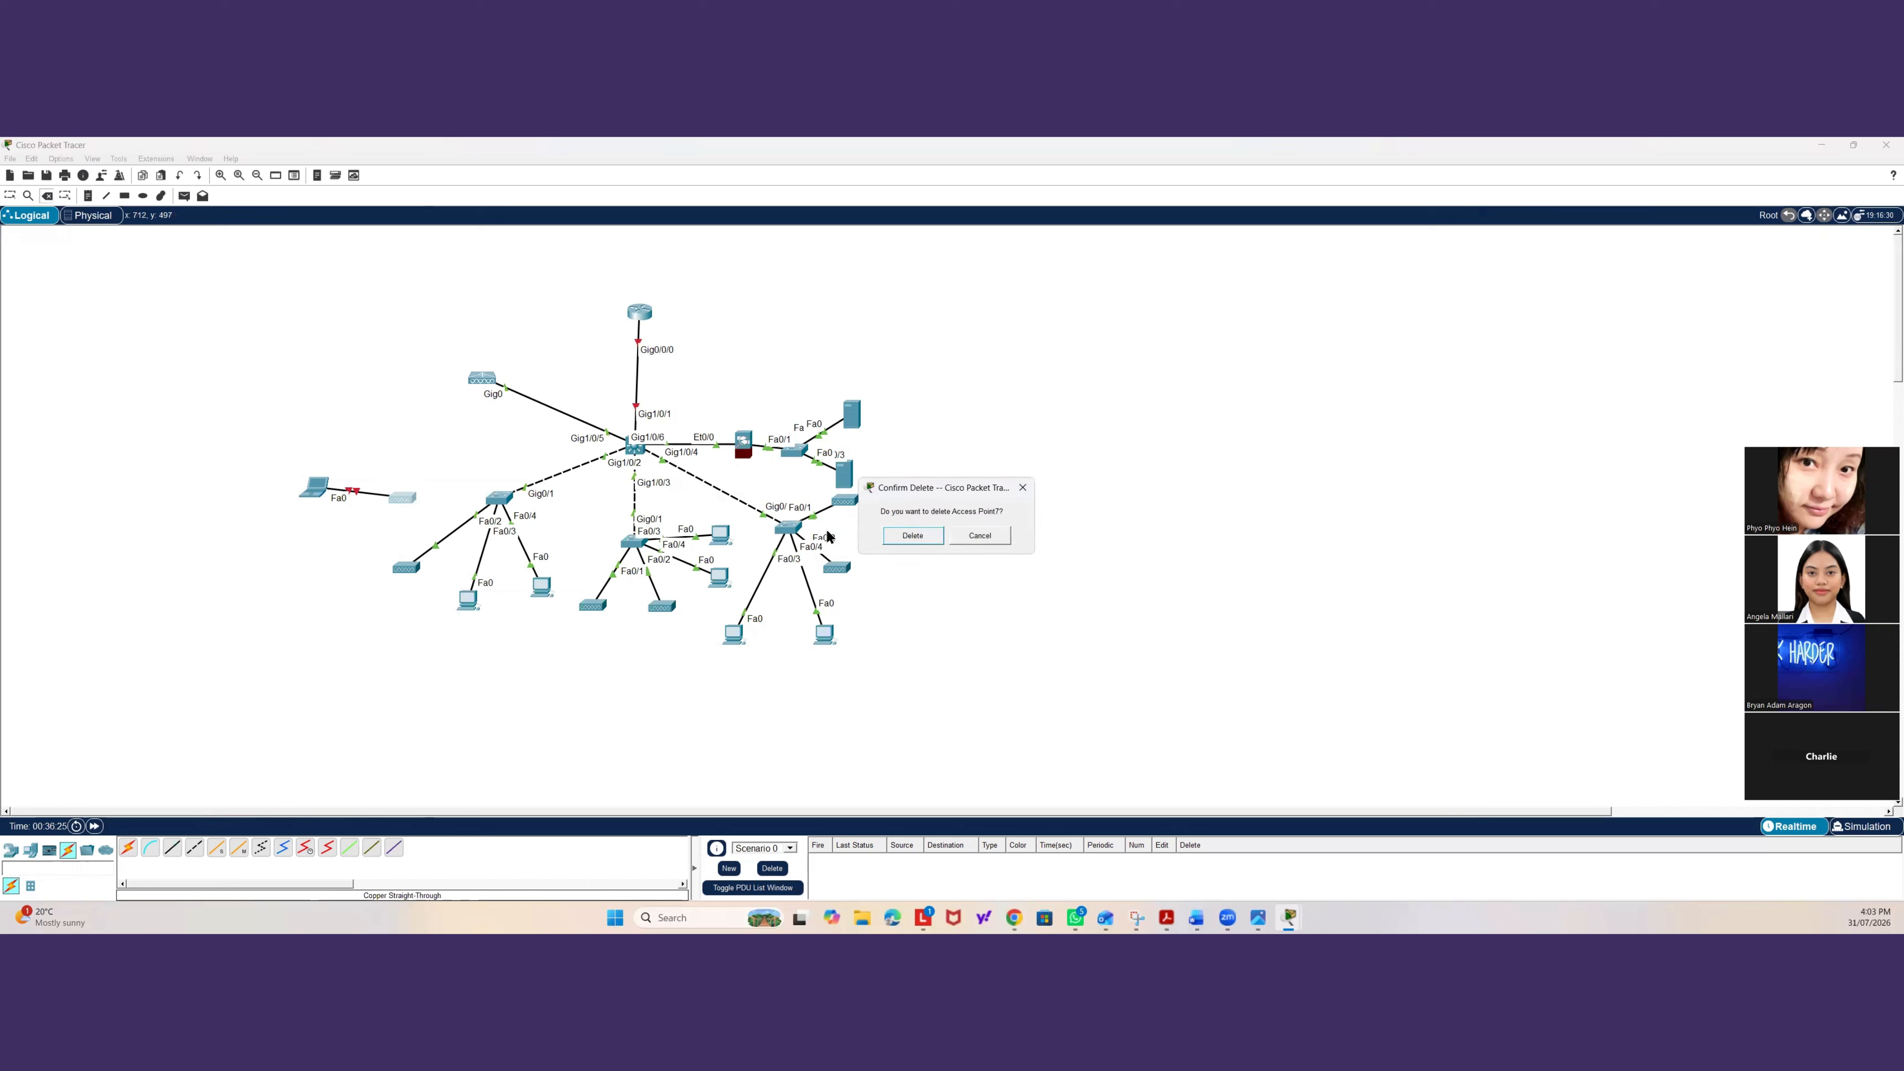
click(913, 535)
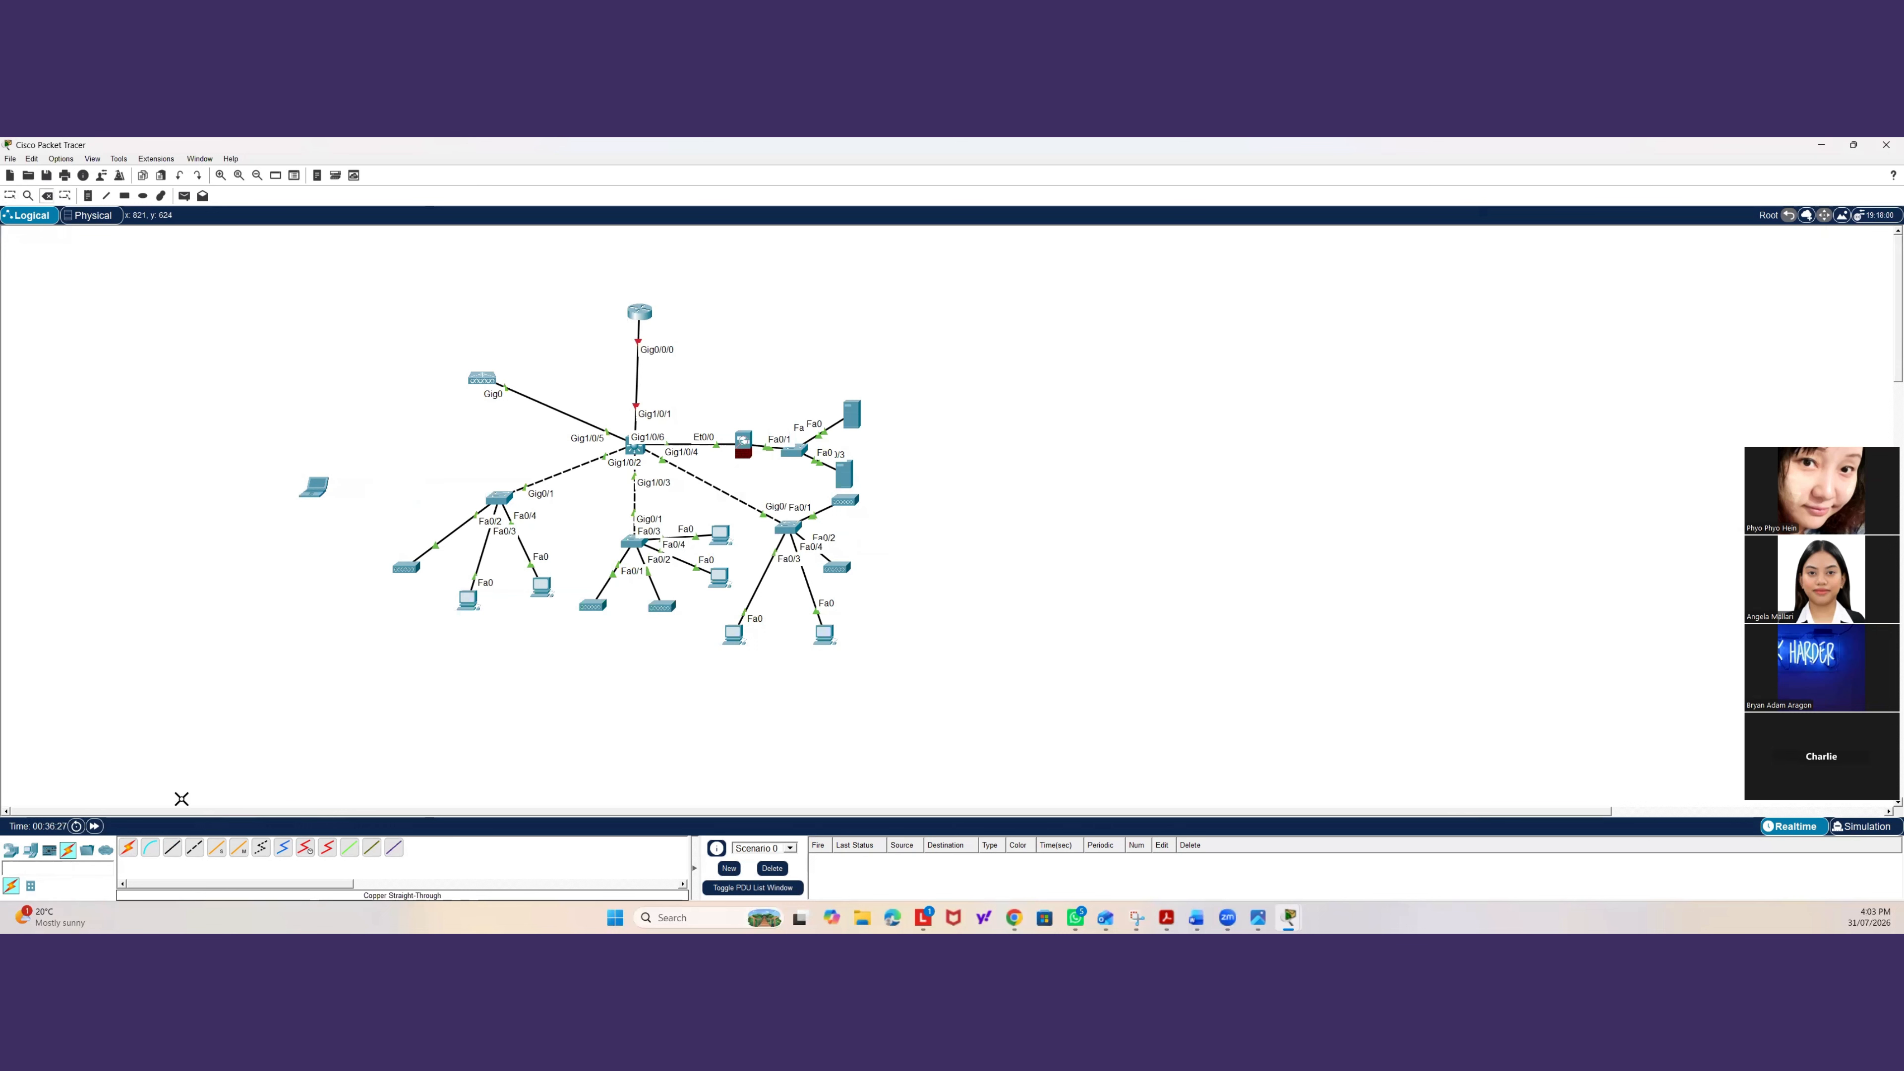
Place an AccessPoint-PT device next to the left switch, between the laptop and the switch.
click(31, 857)
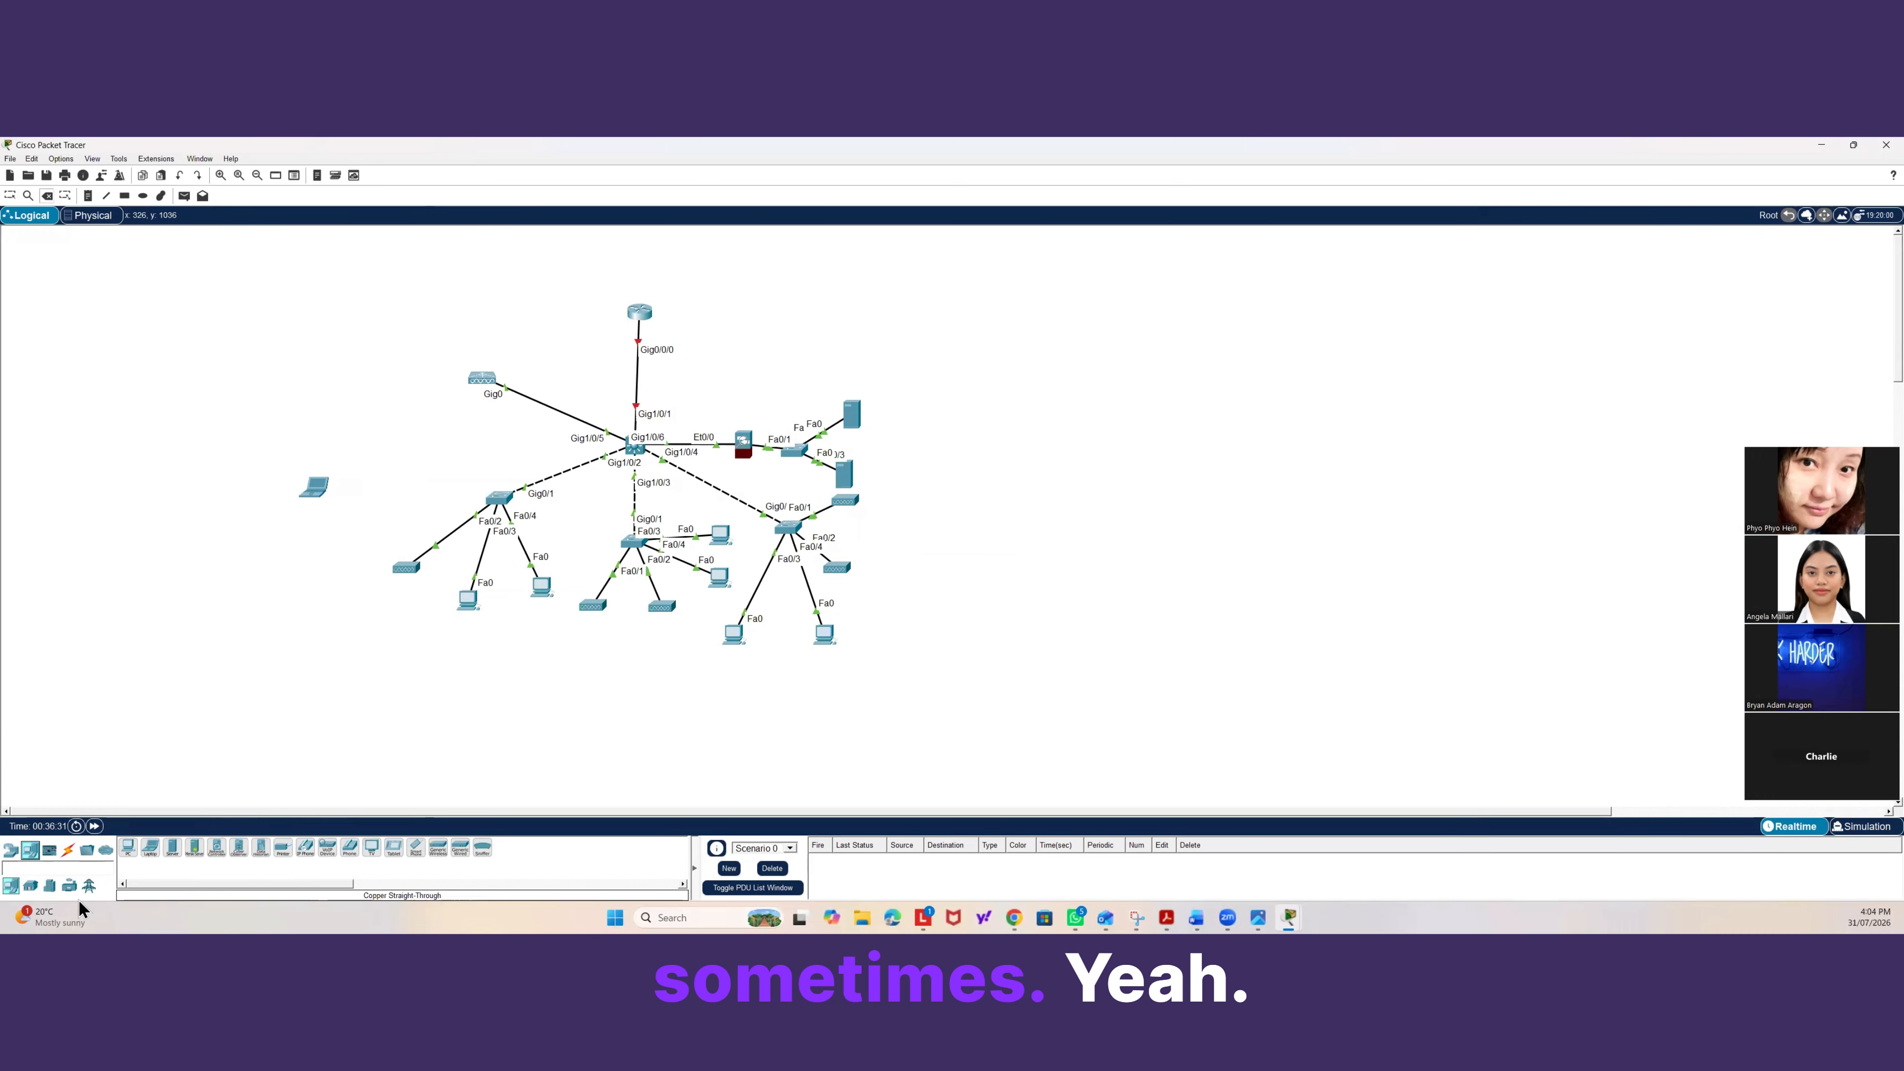
click(10, 850)
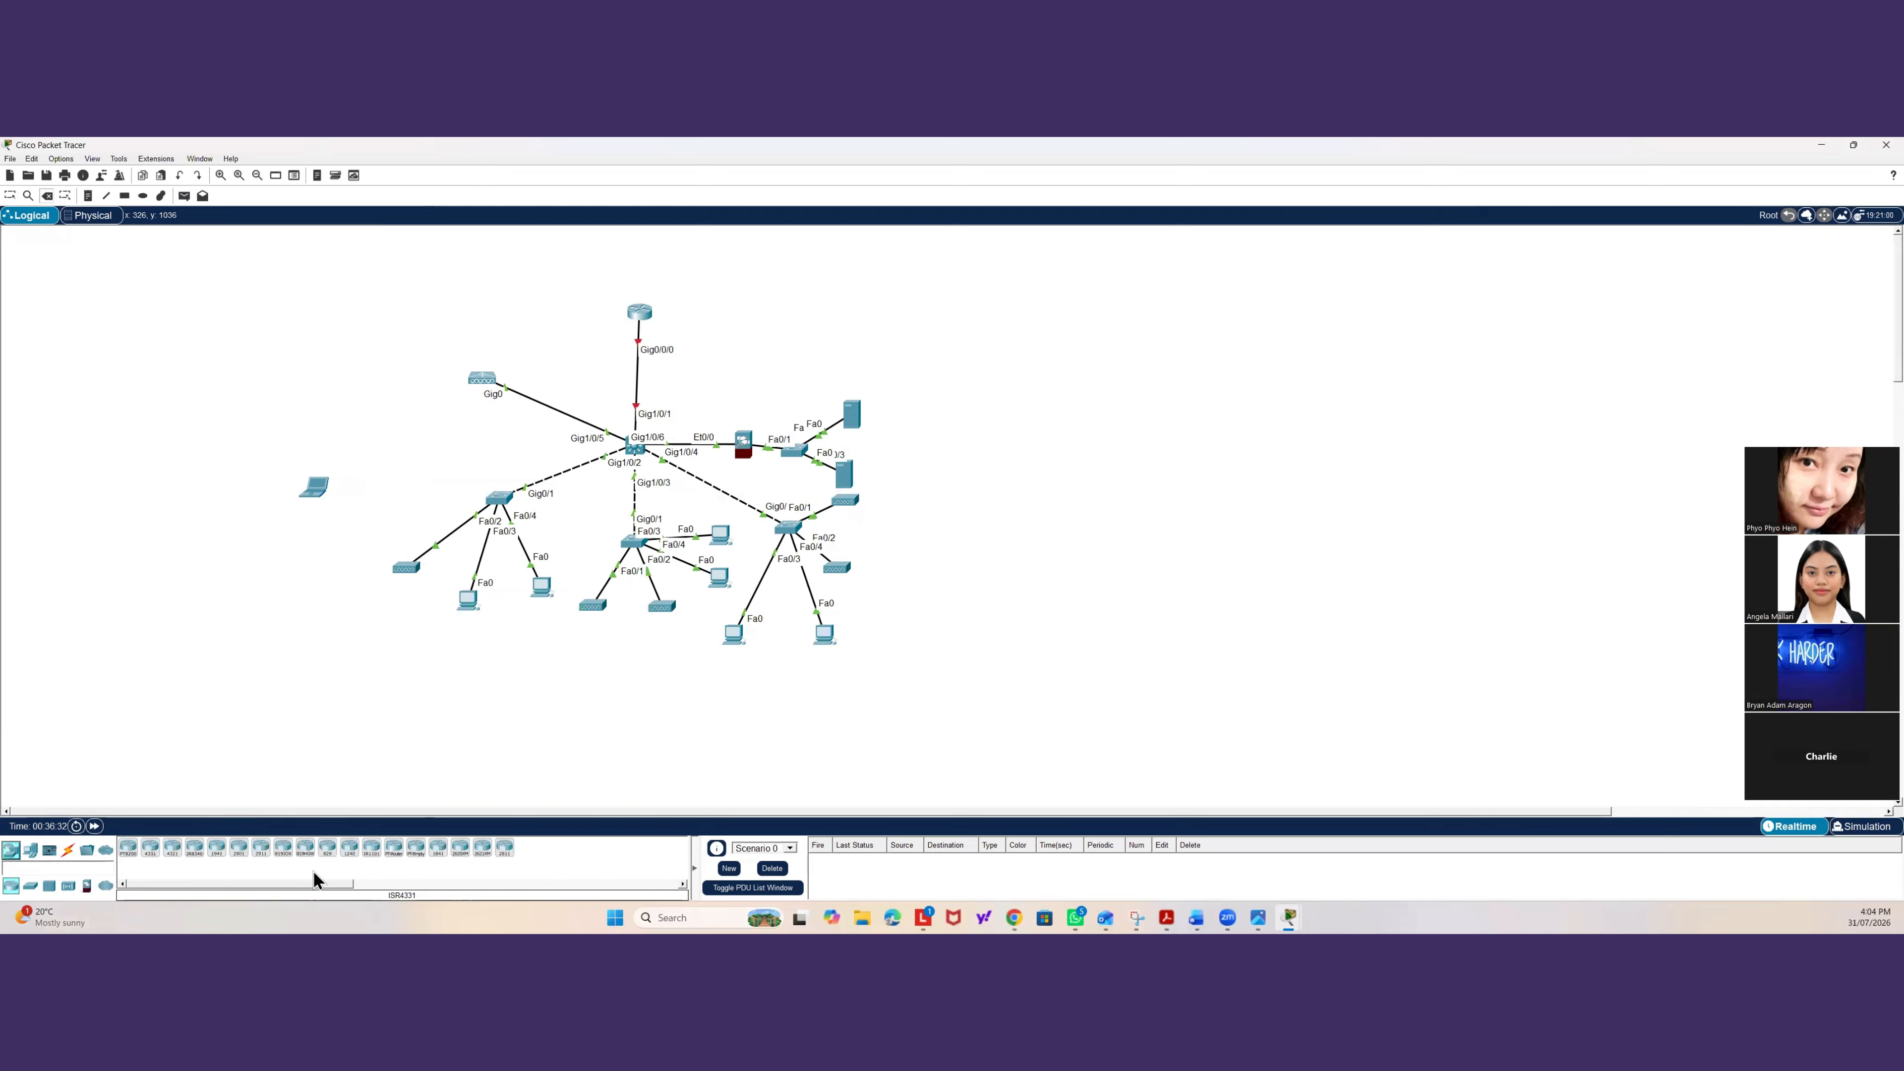
click(66, 885)
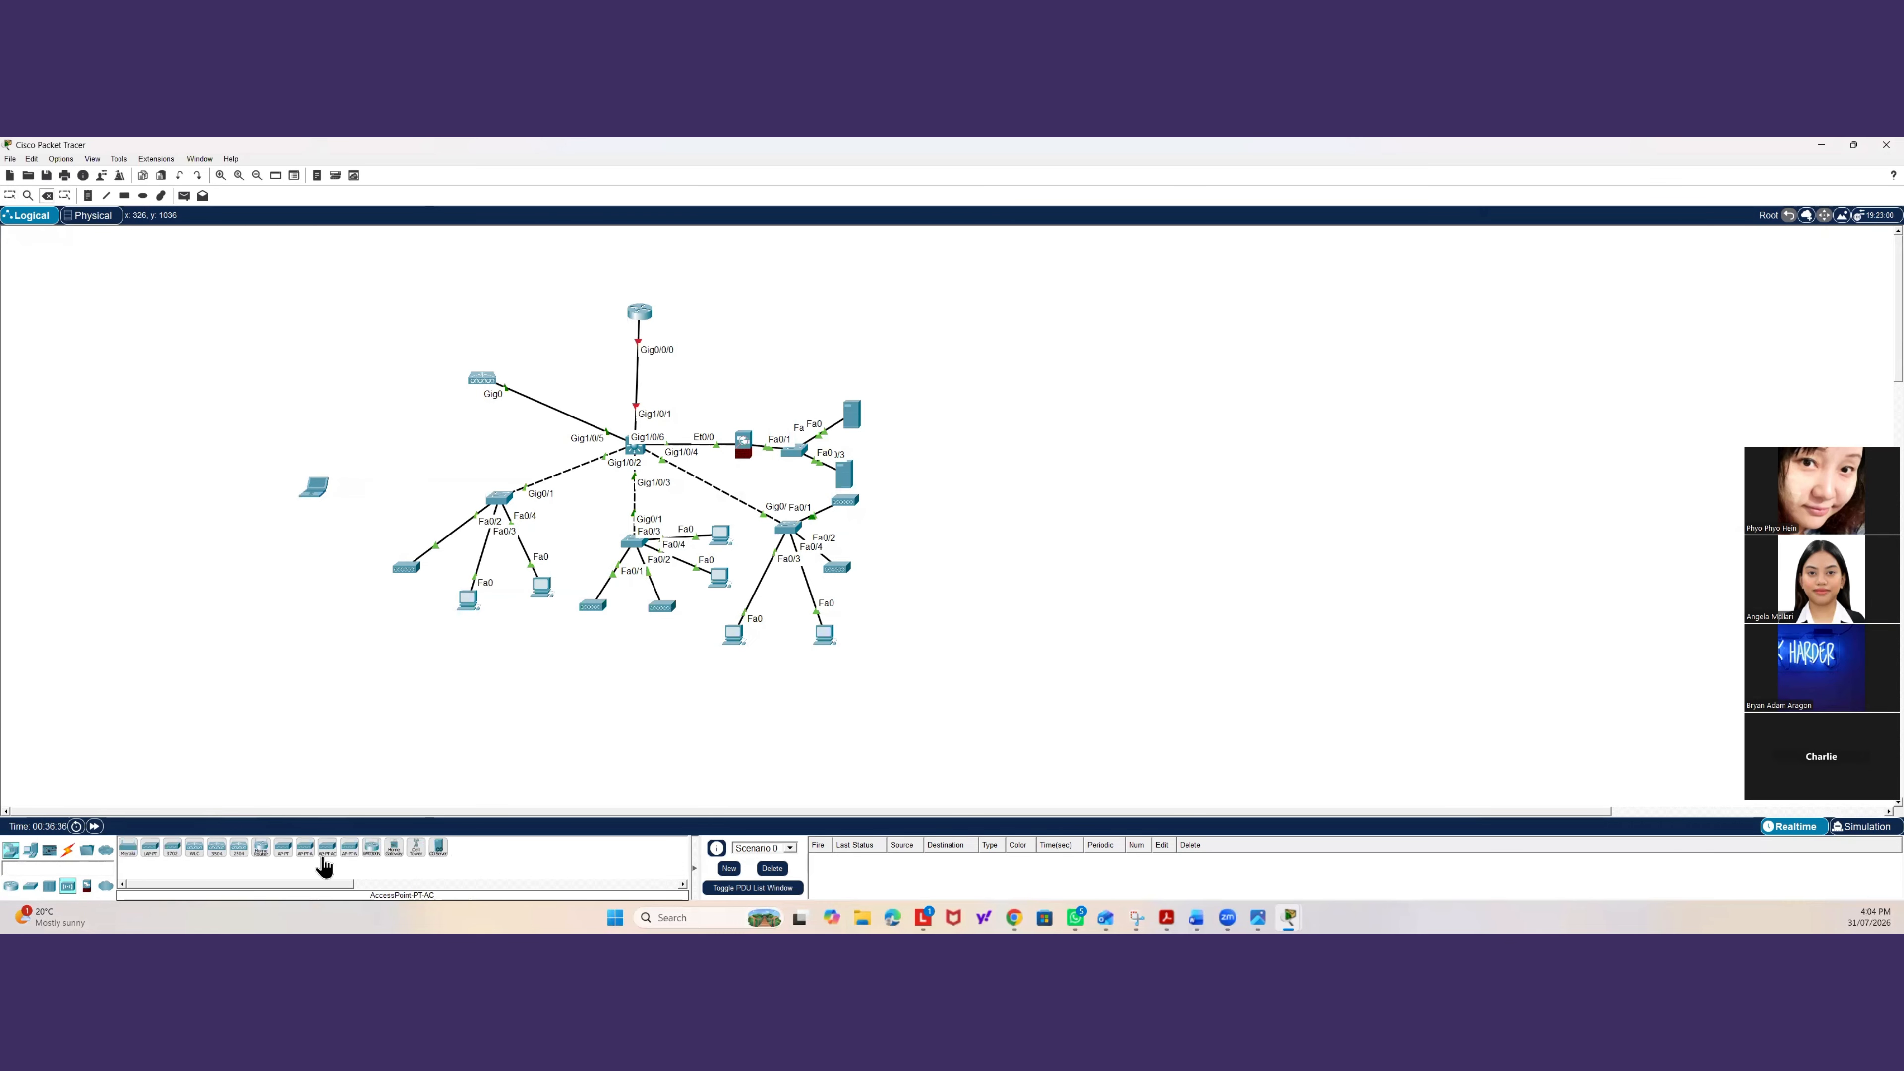
click(283, 849)
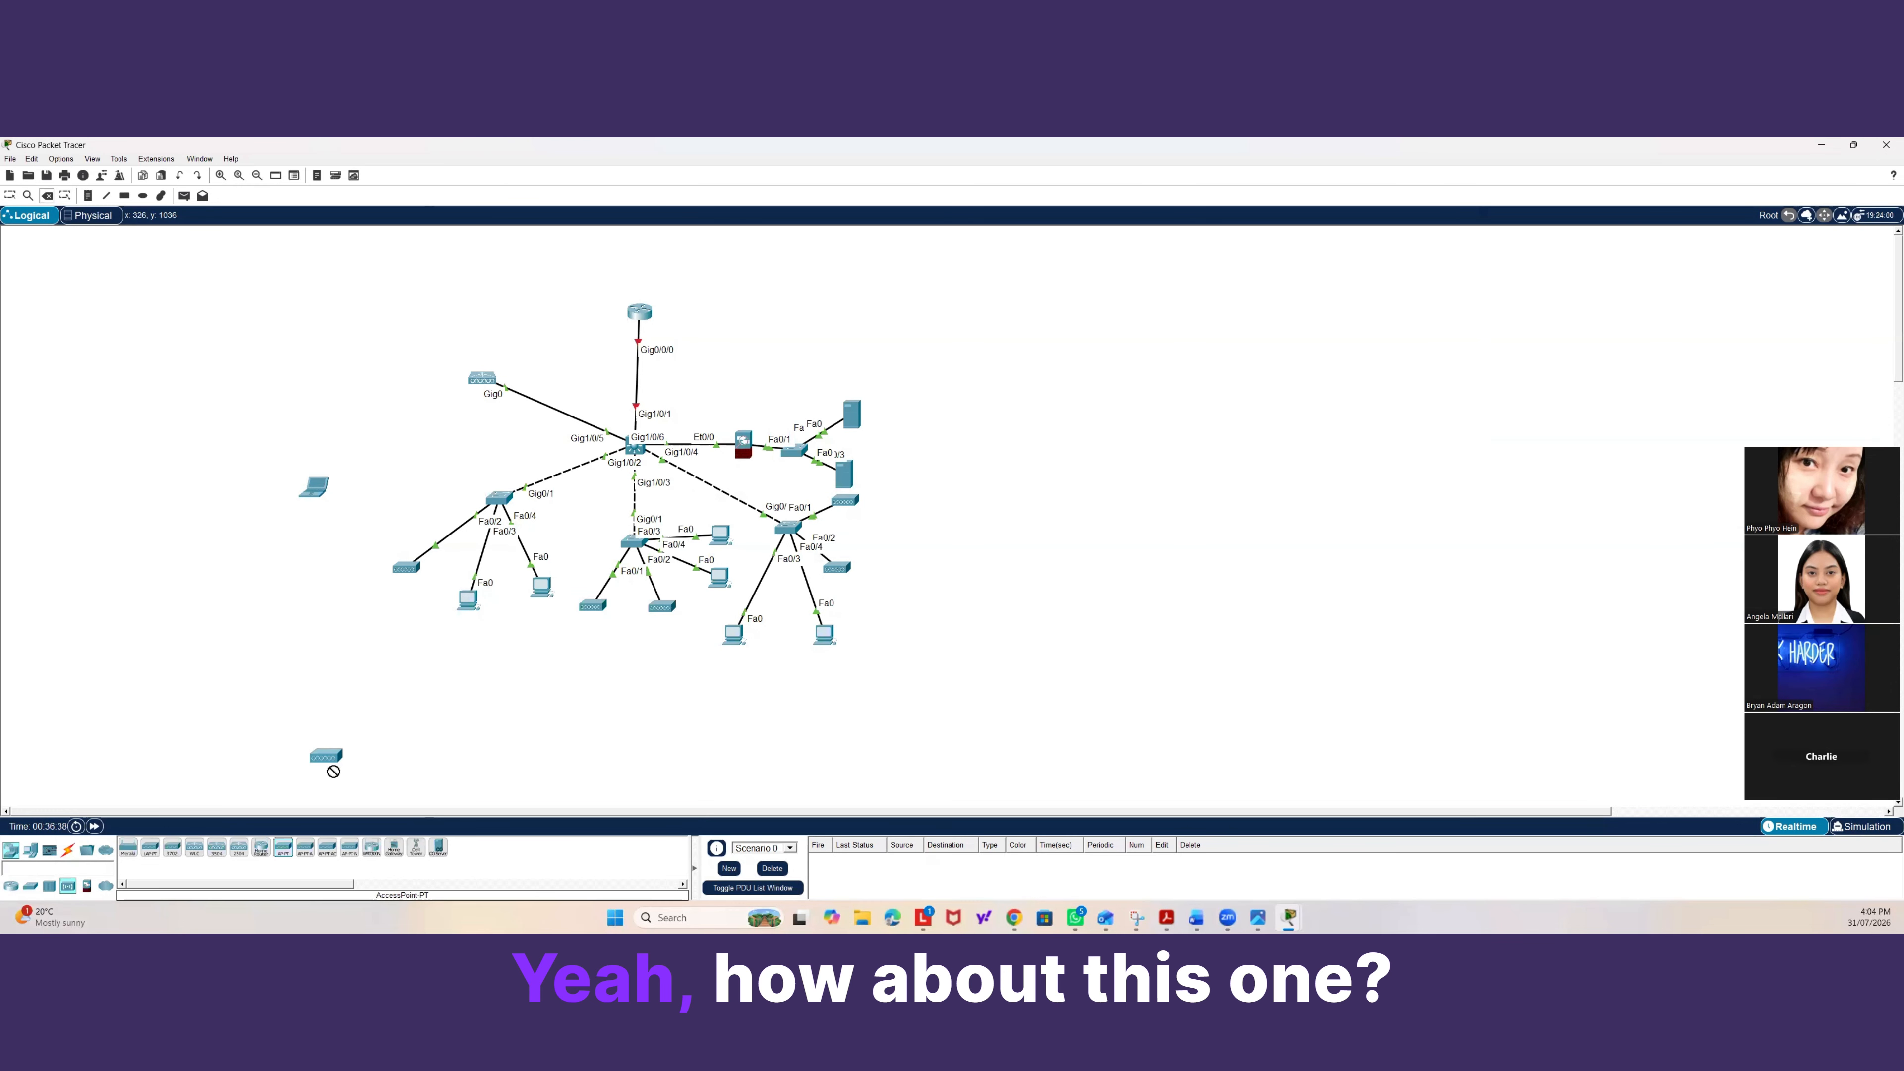
click(397, 497)
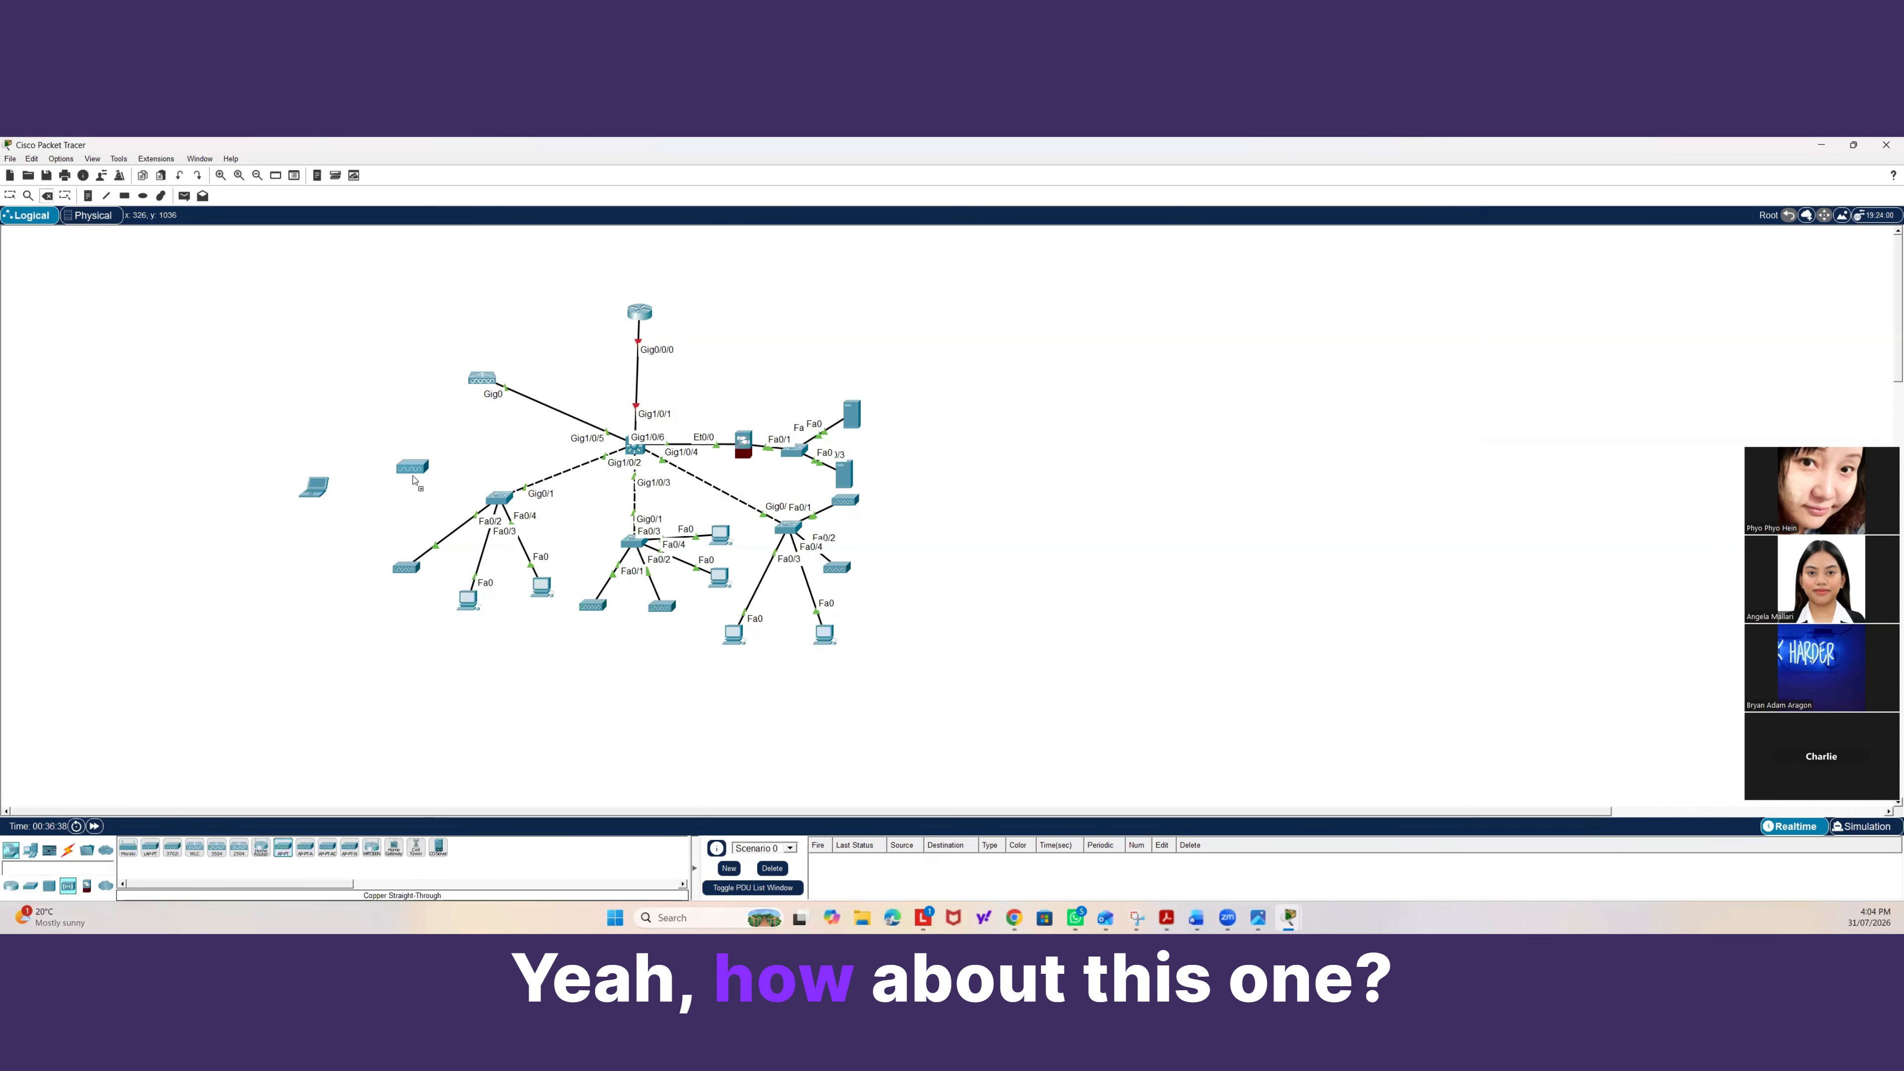
click(69, 850)
click(173, 847)
click(399, 502)
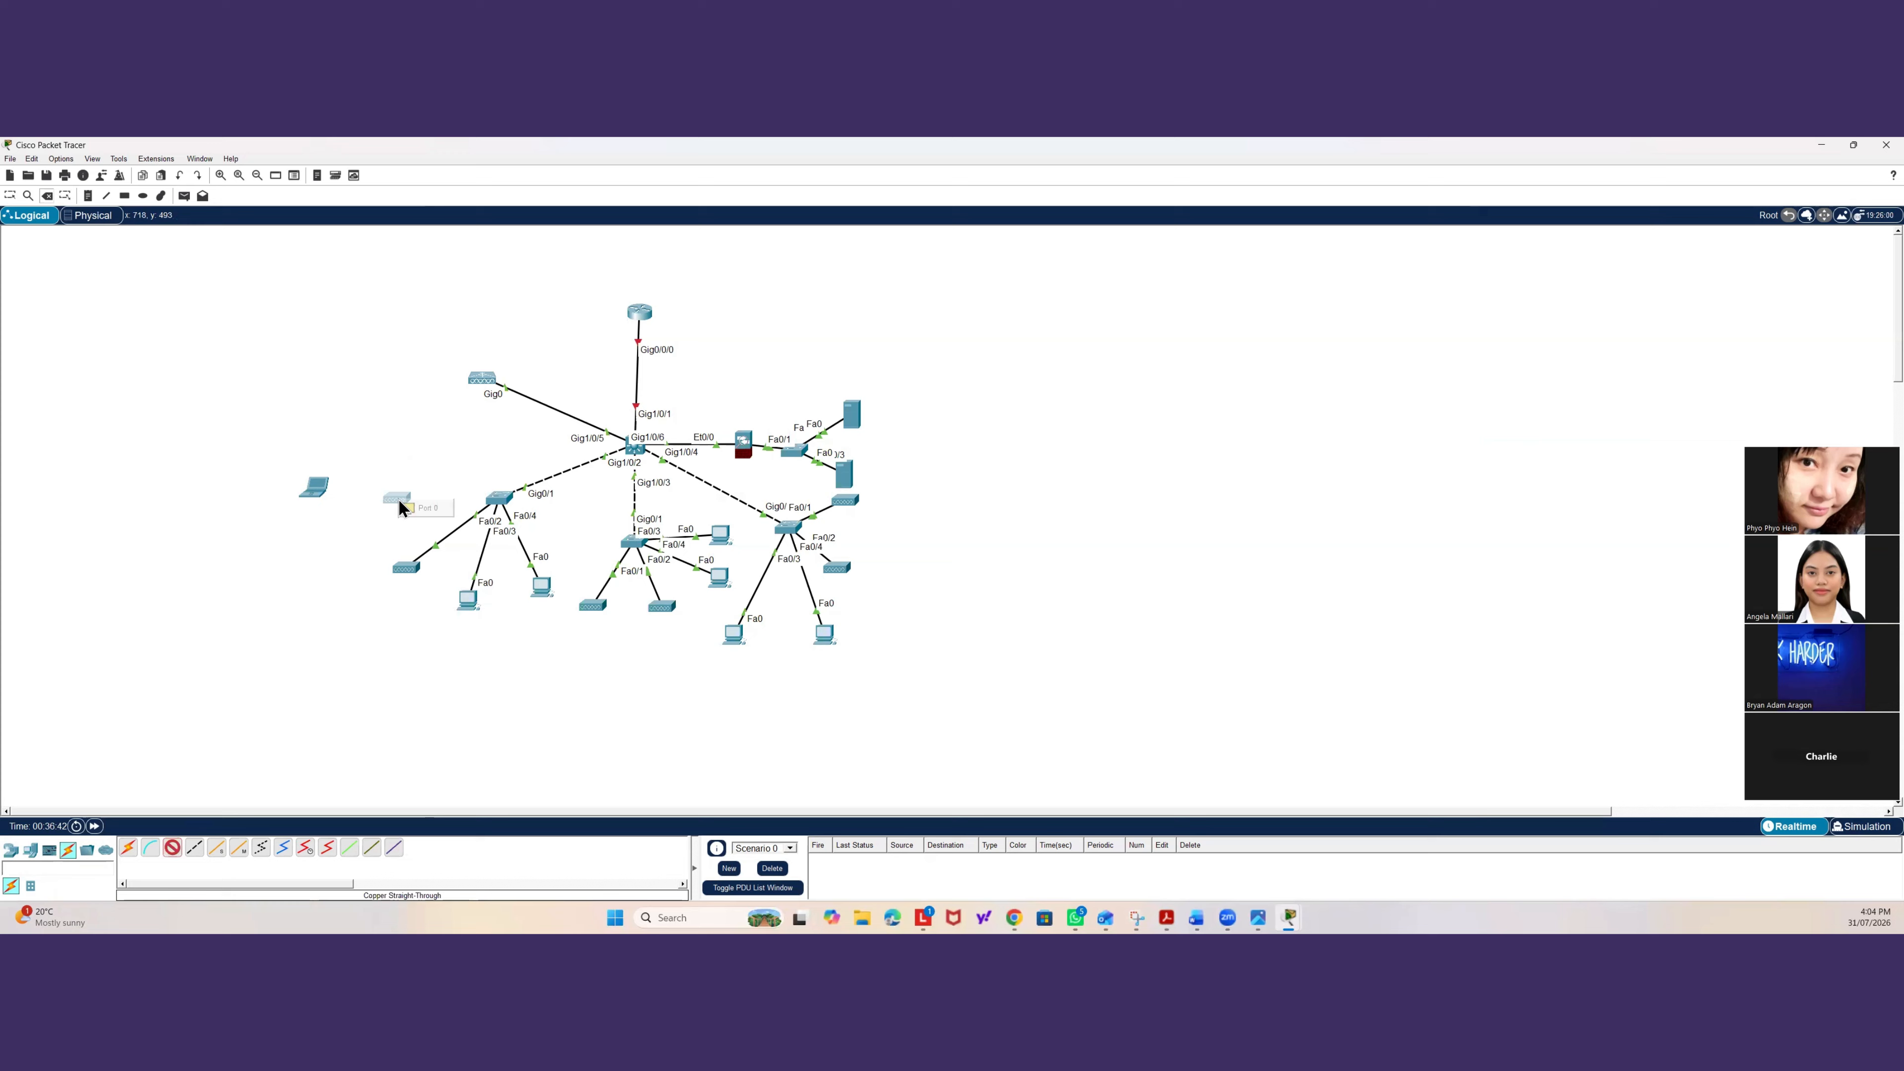
click(393, 500)
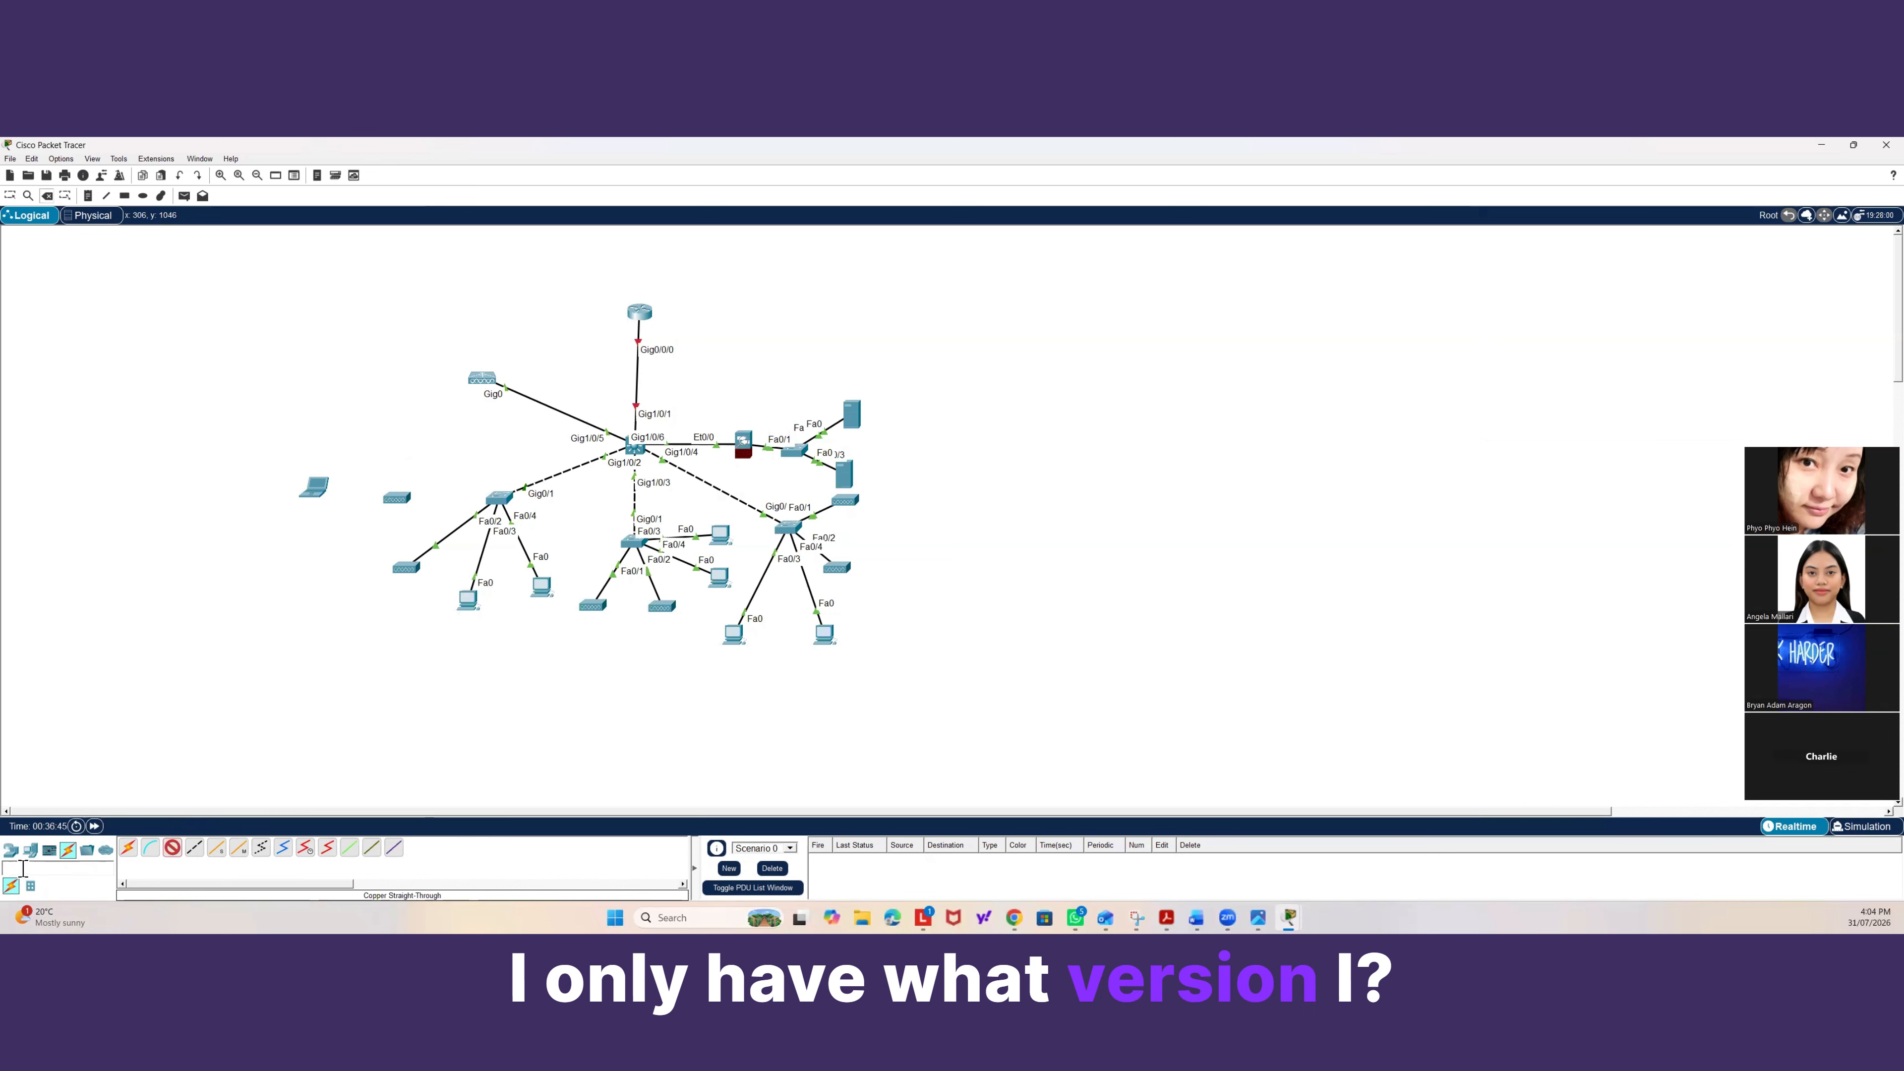
Place an AccessPoint-PT-N device in the lower-left area of the workspace.
click(11, 850)
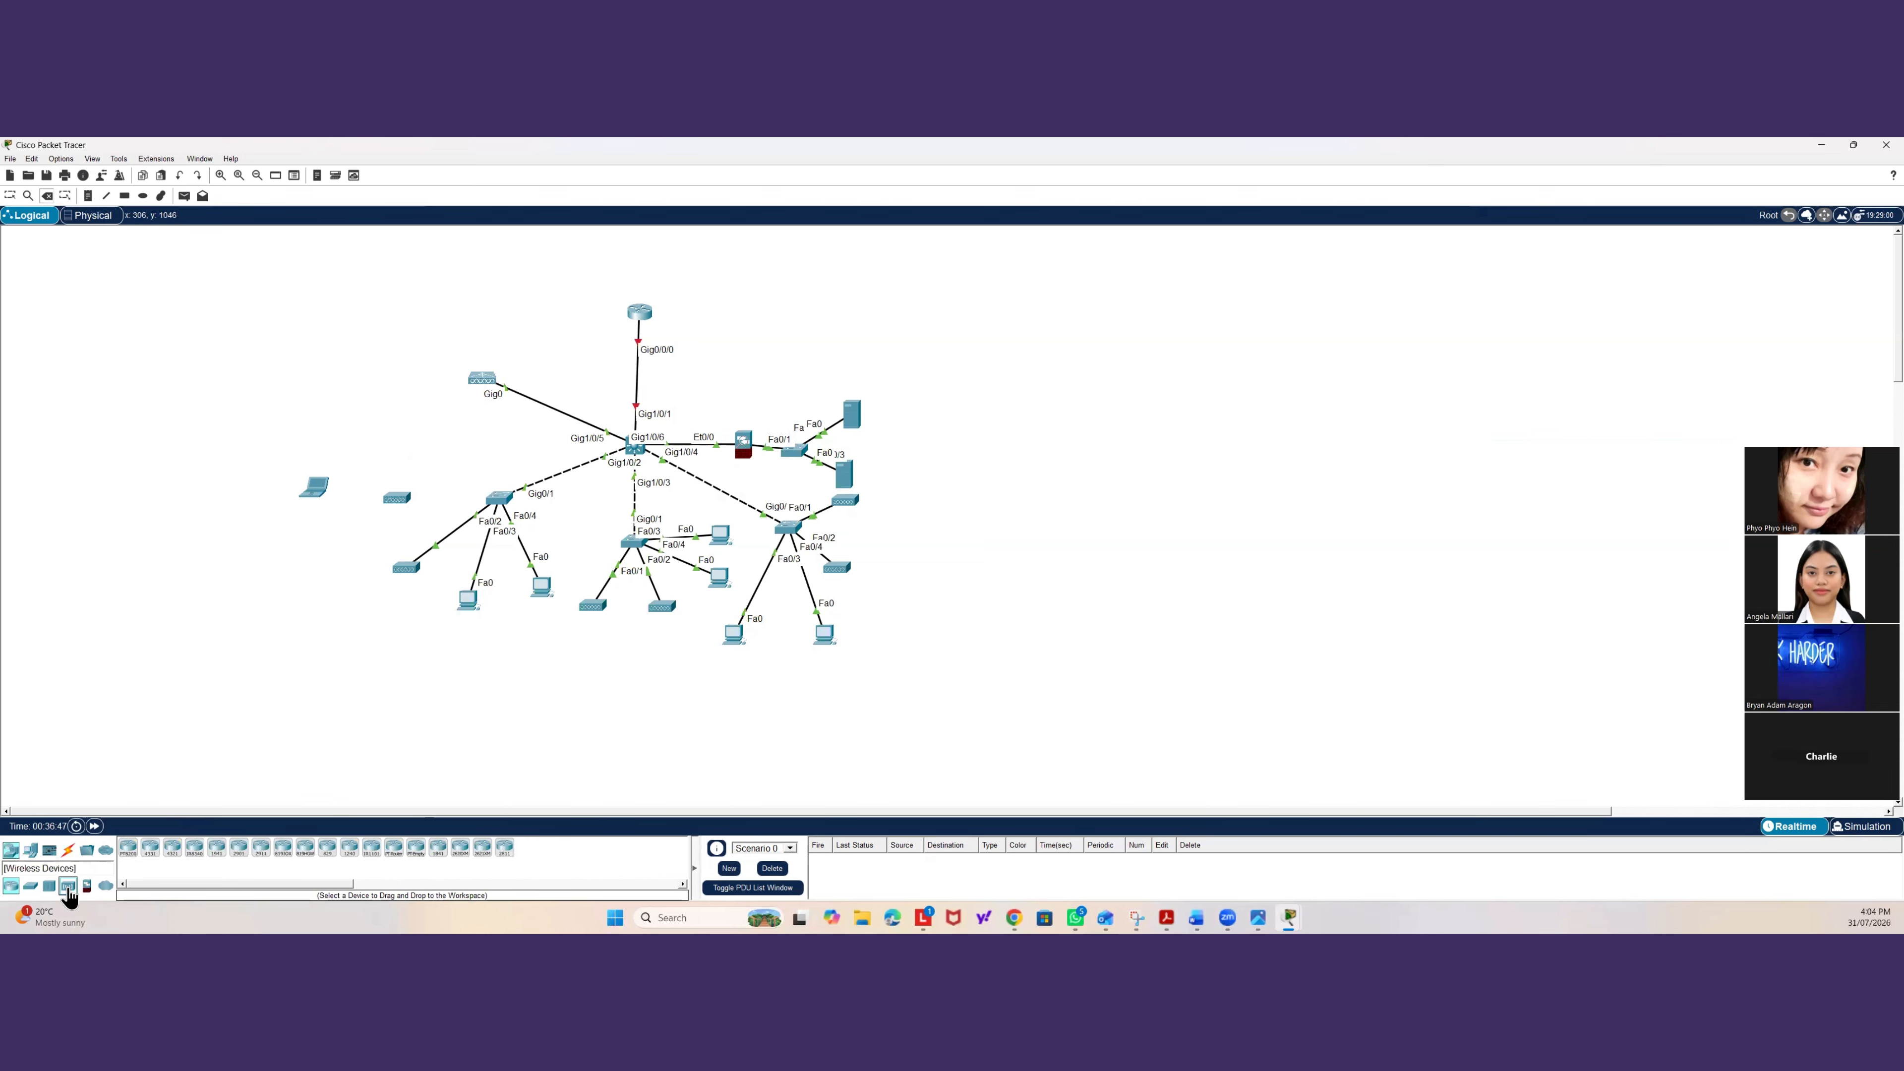
click(68, 885)
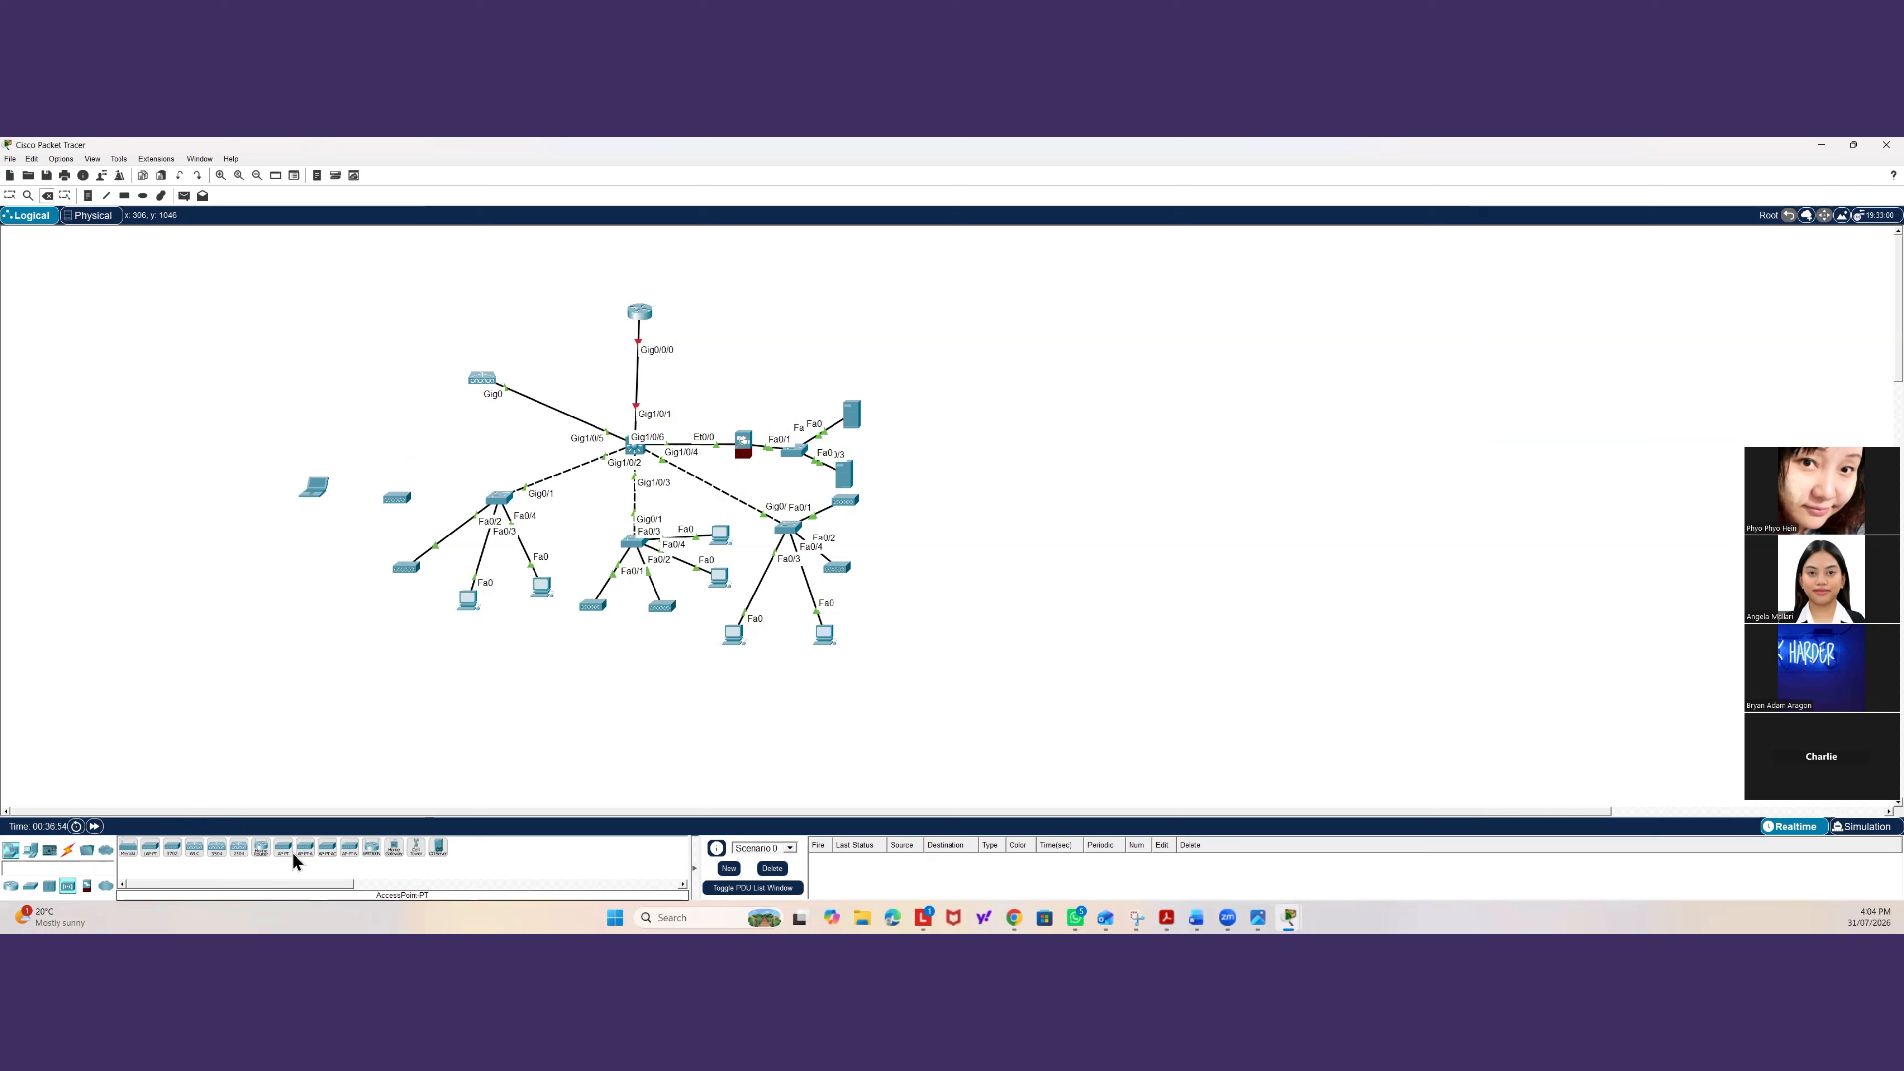
click(353, 861)
click(344, 717)
Place two more access points in the lower-left area of the workspace and open one's settings.
click(305, 847)
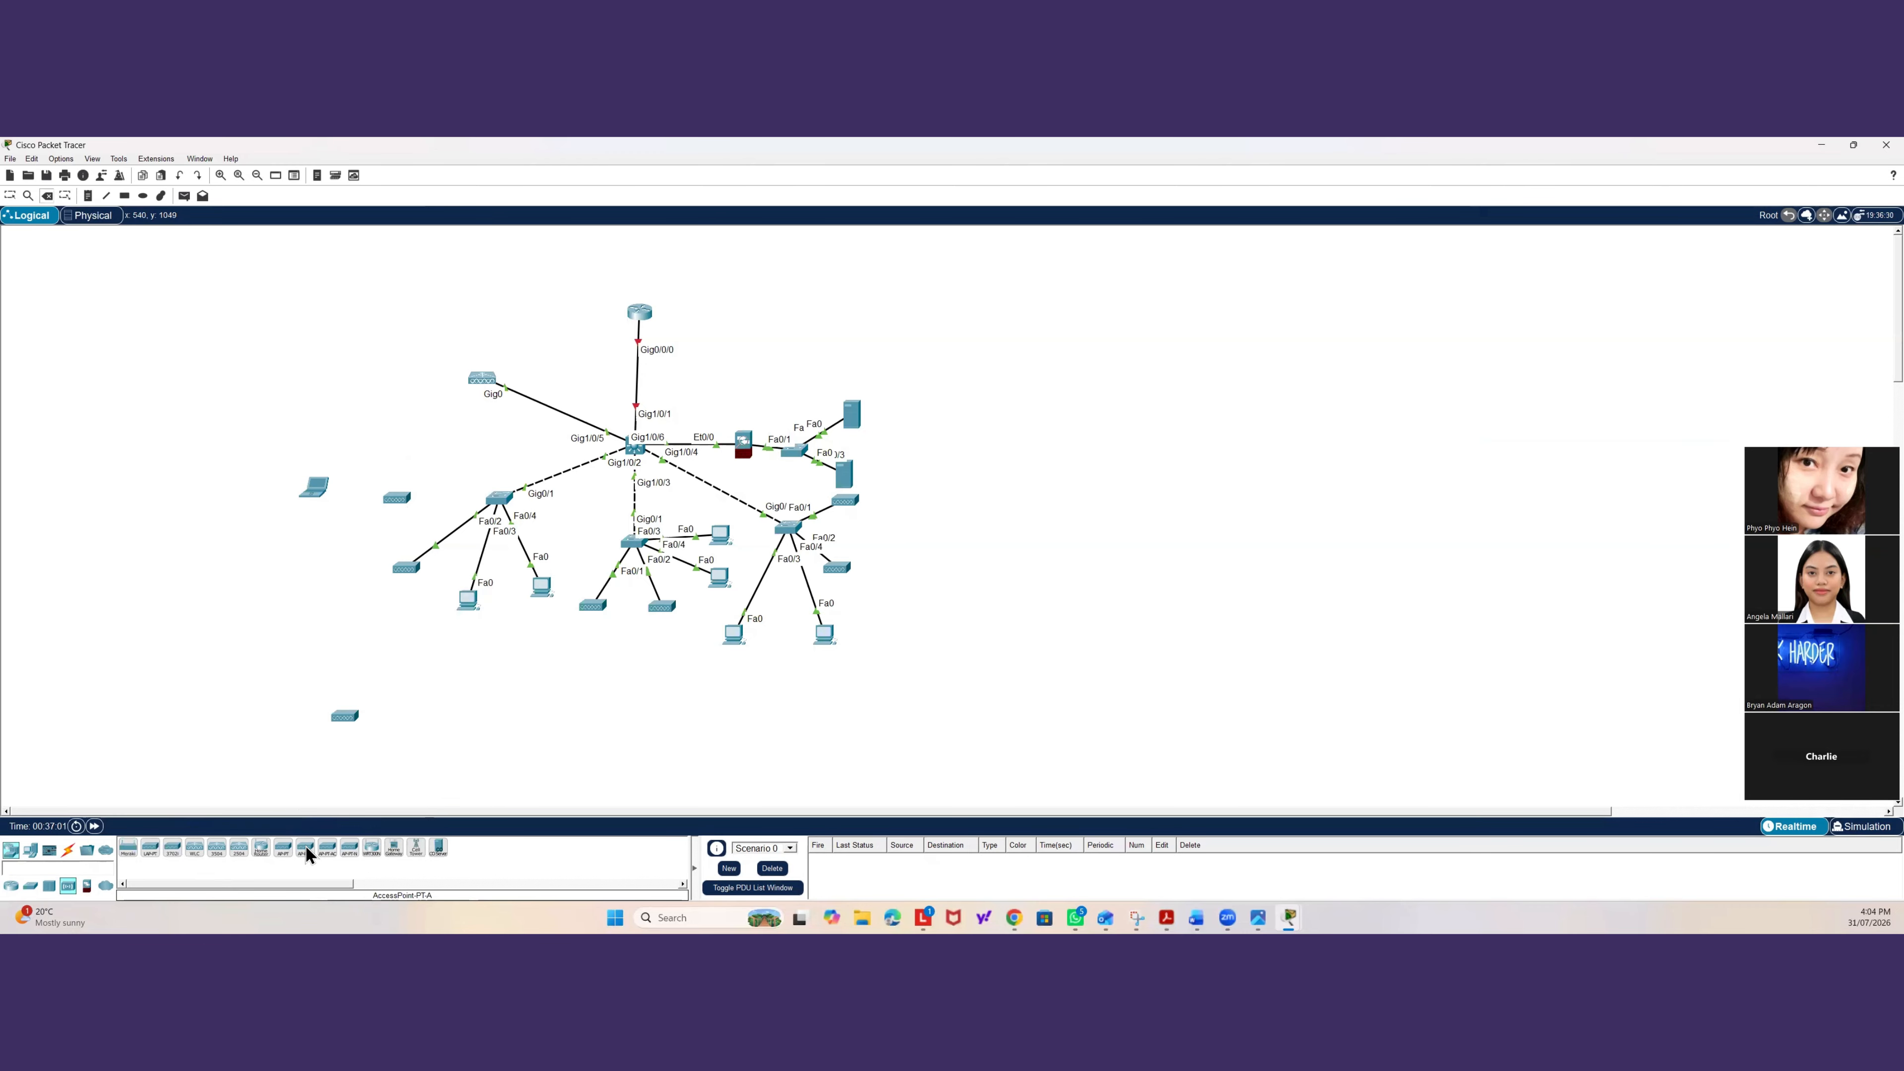
click(297, 747)
click(299, 747)
click(281, 847)
click(264, 724)
click(265, 731)
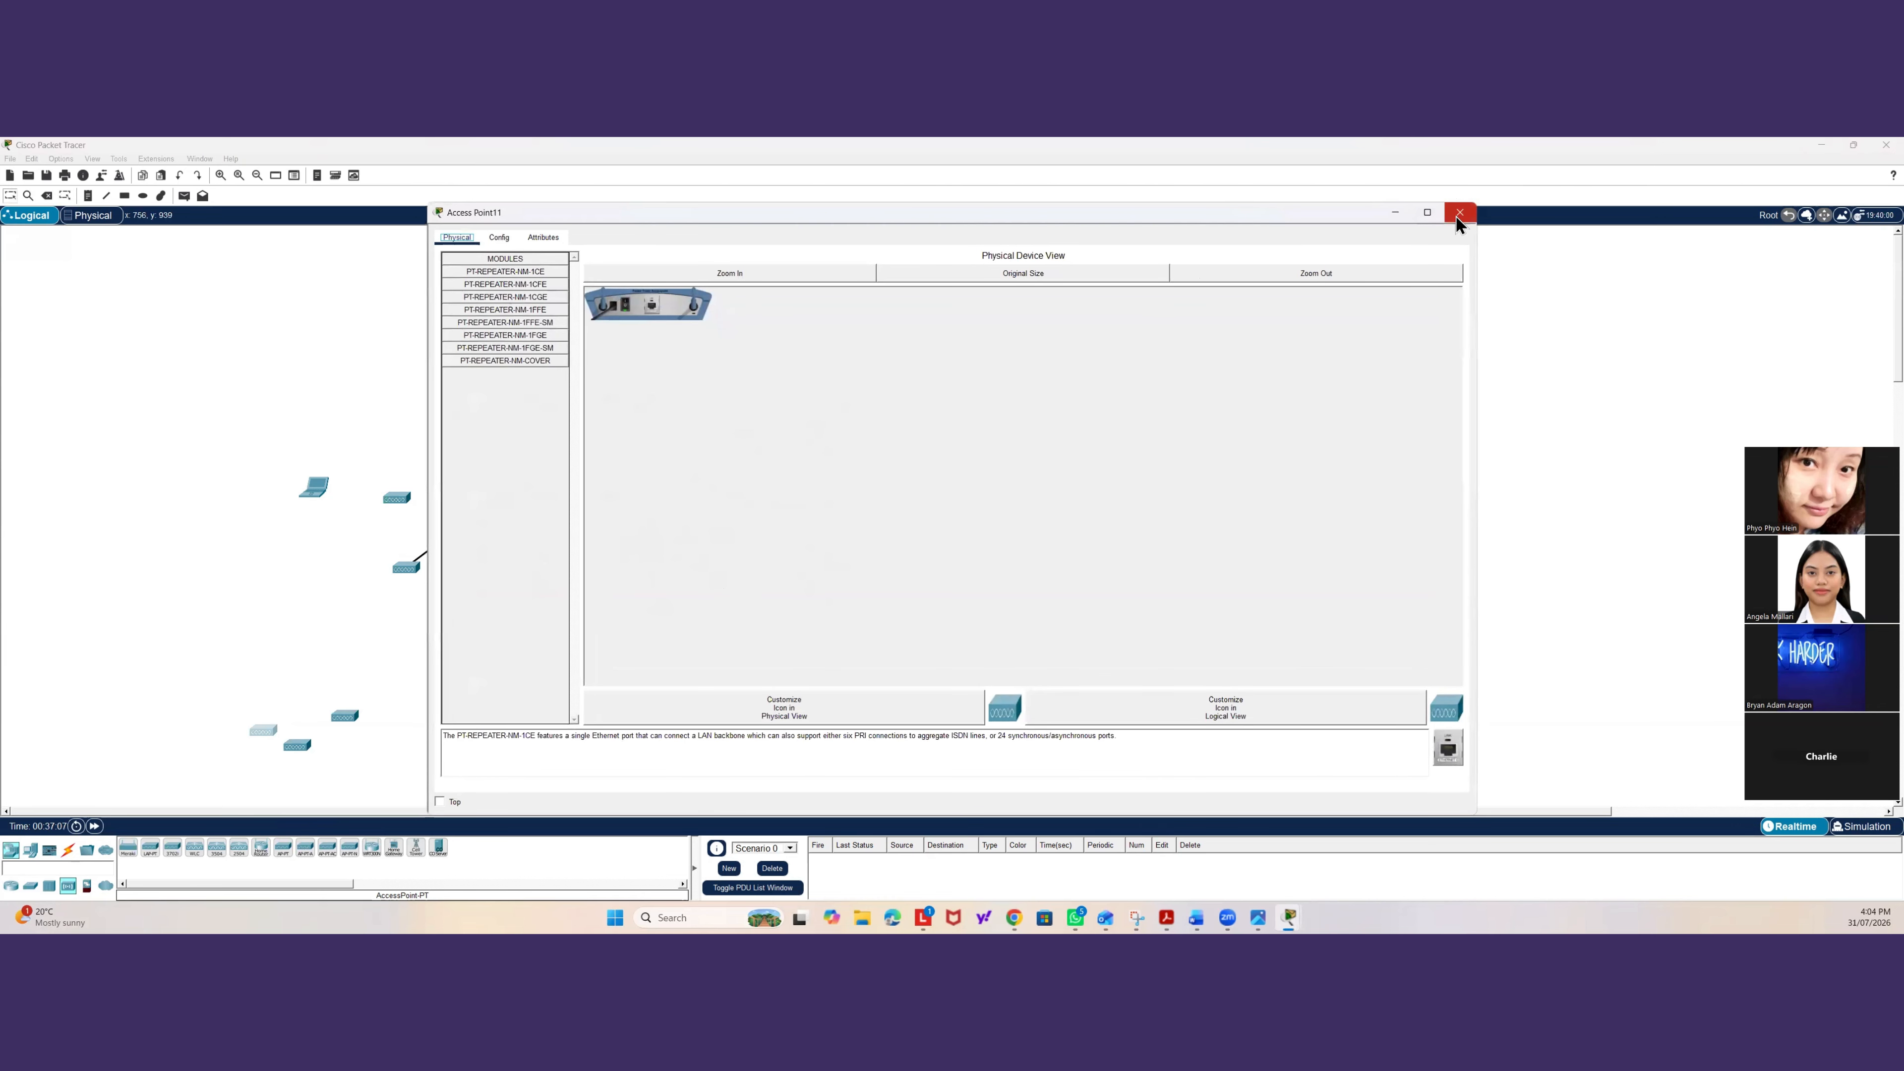
click(1459, 212)
Delete the access points in the lower-left area of the workspace.
click(71, 849)
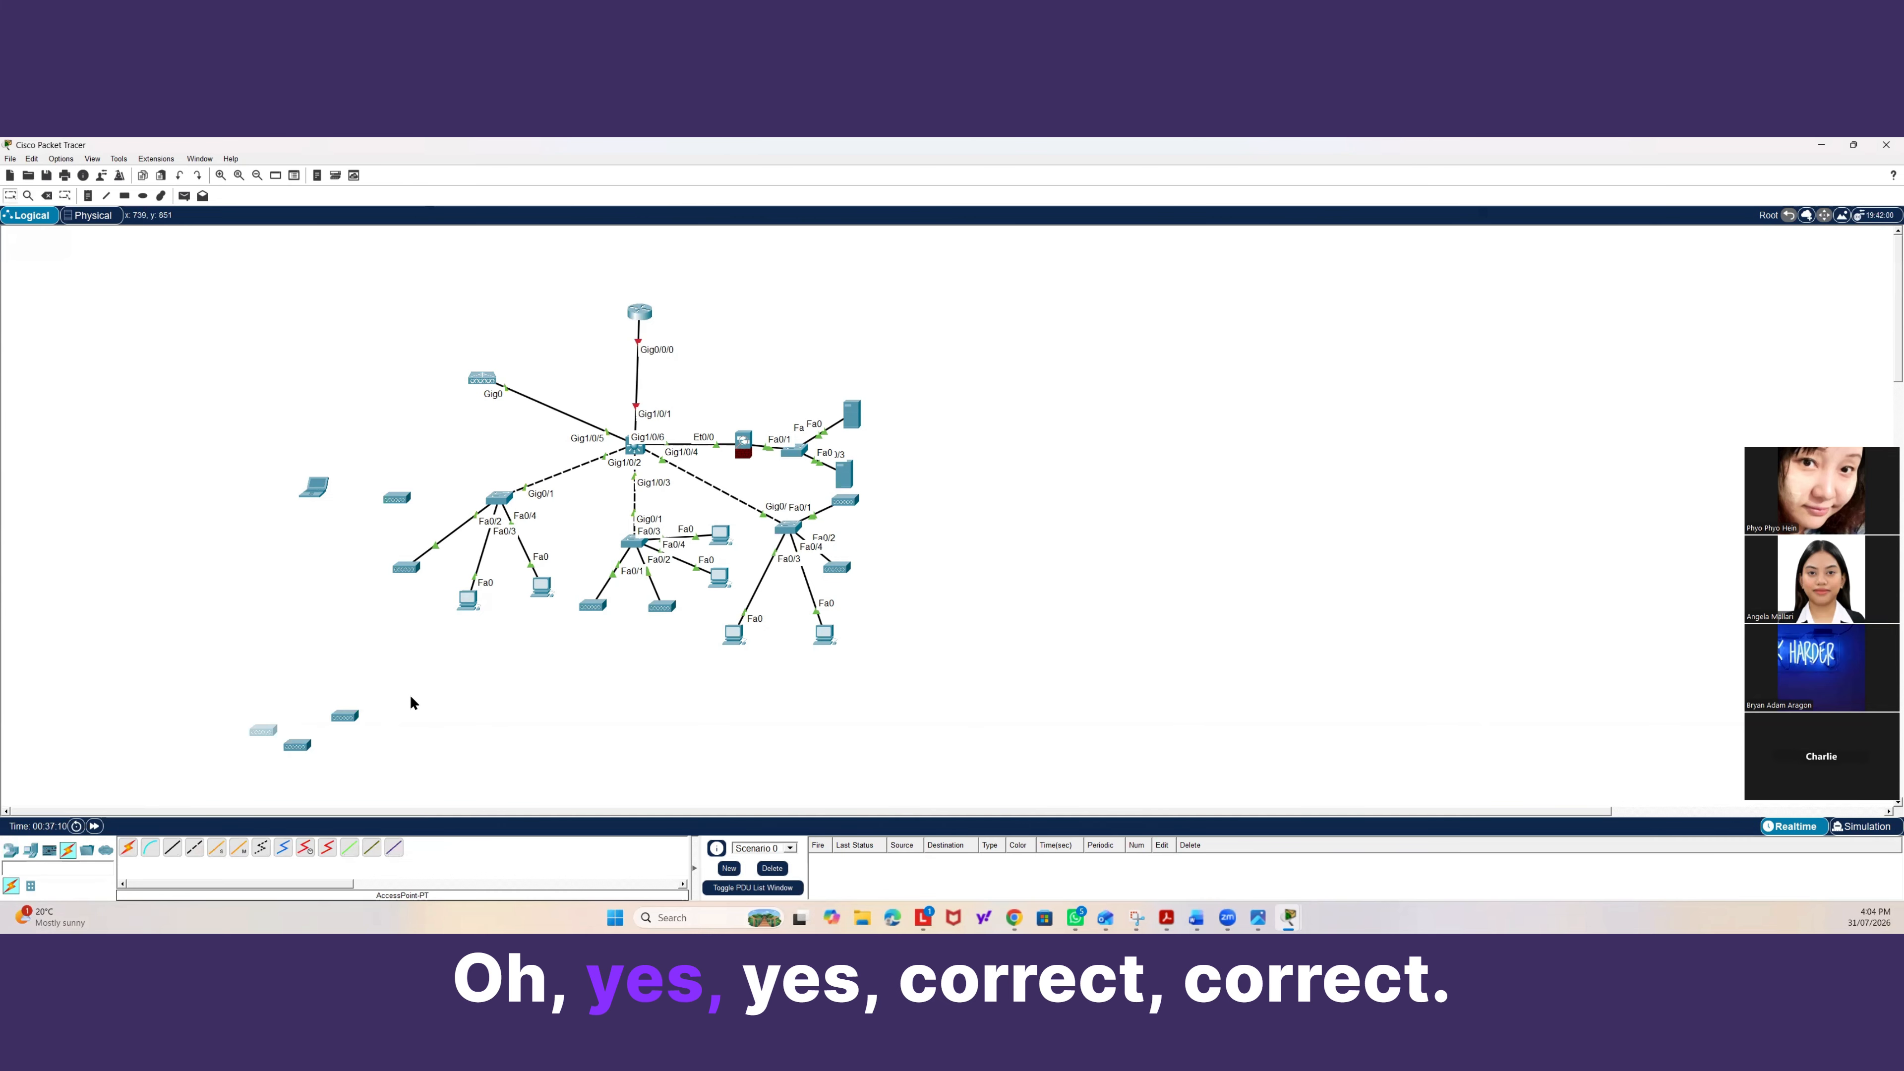
key(Delete)
key(Delete)
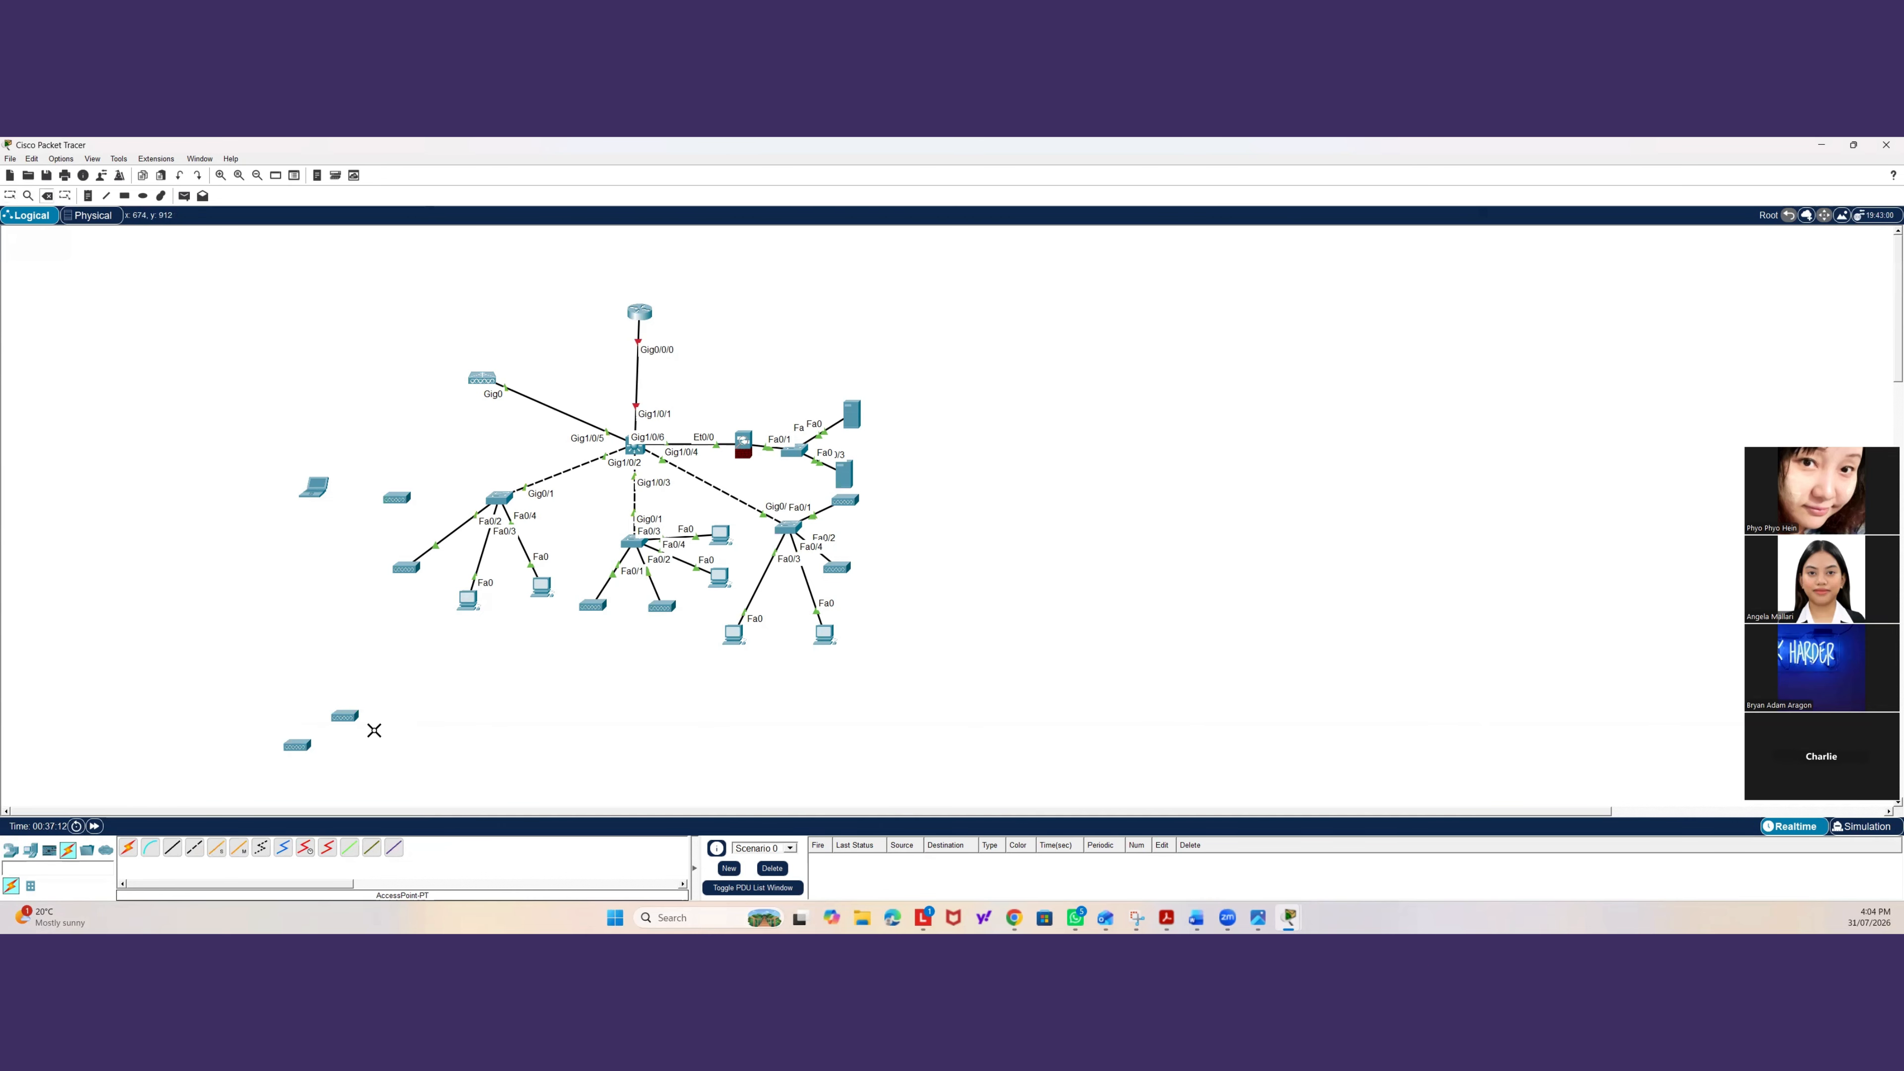
click(342, 714)
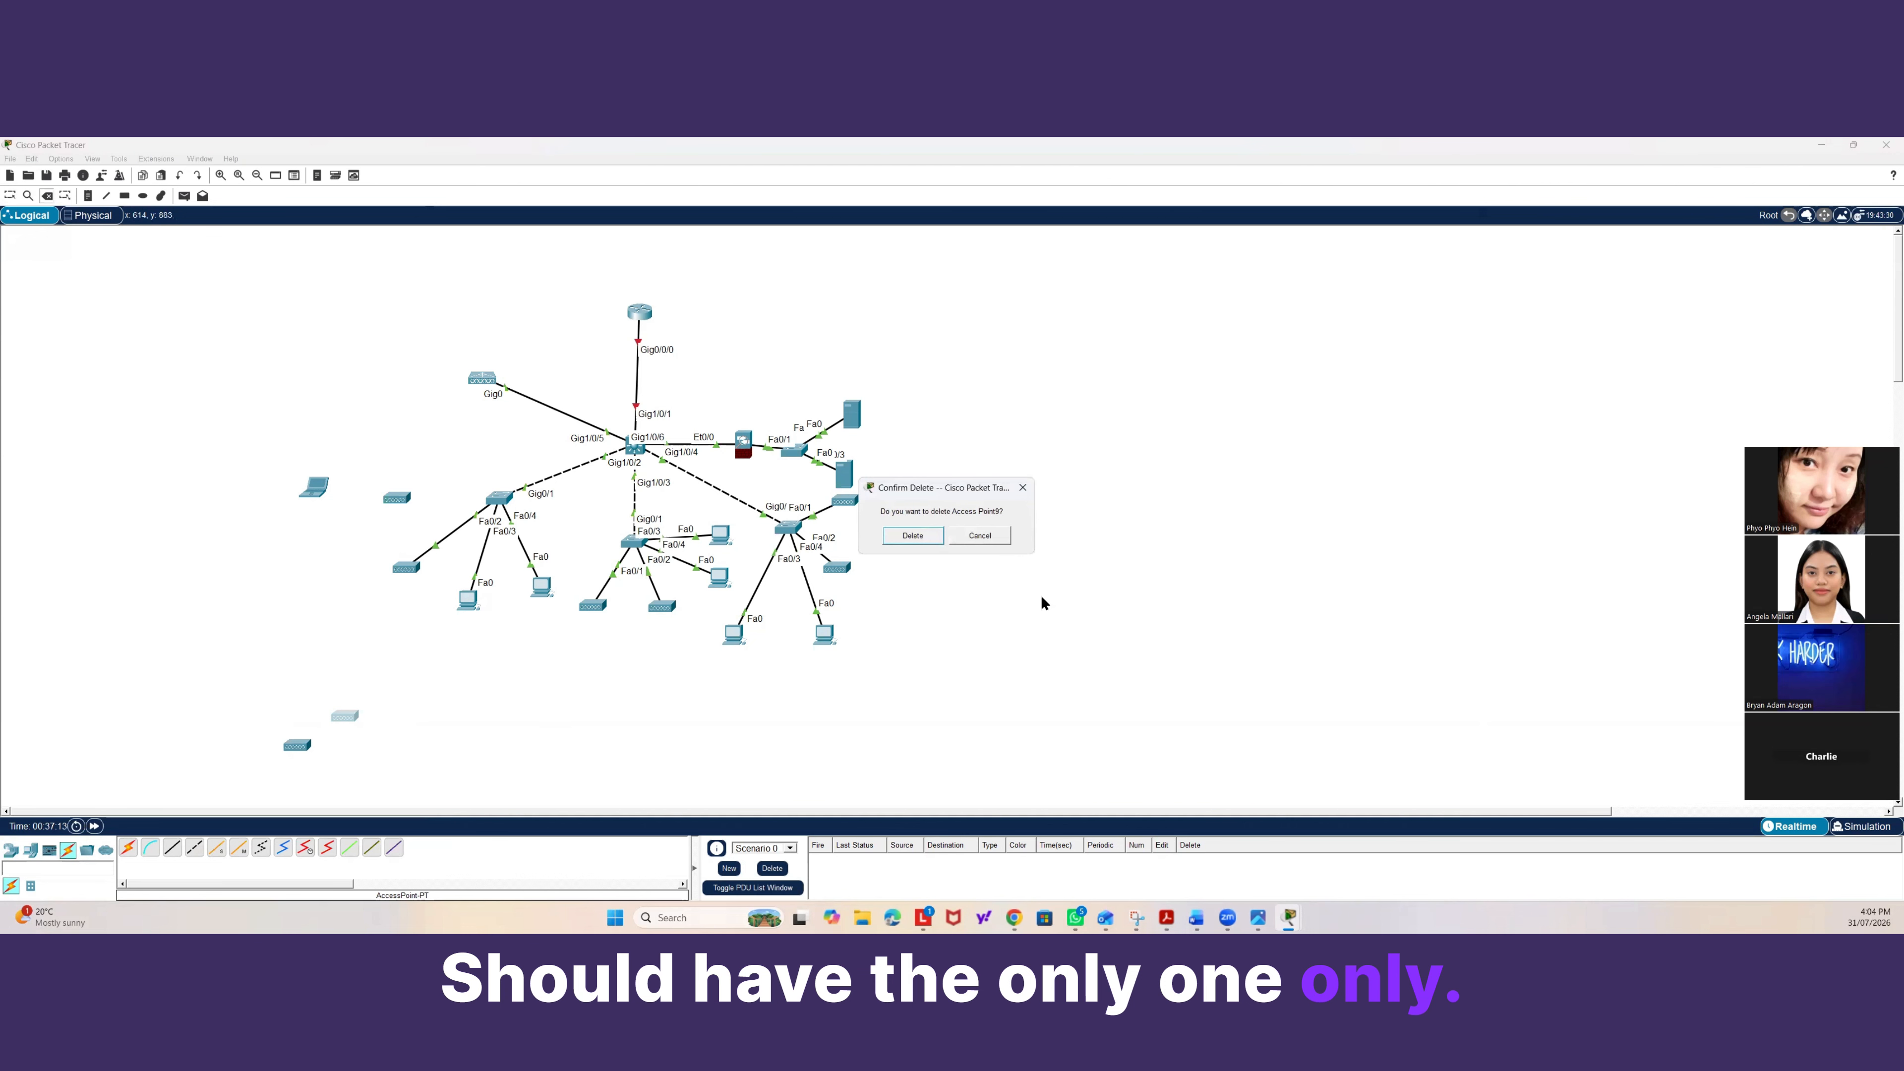
click(913, 534)
click(303, 746)
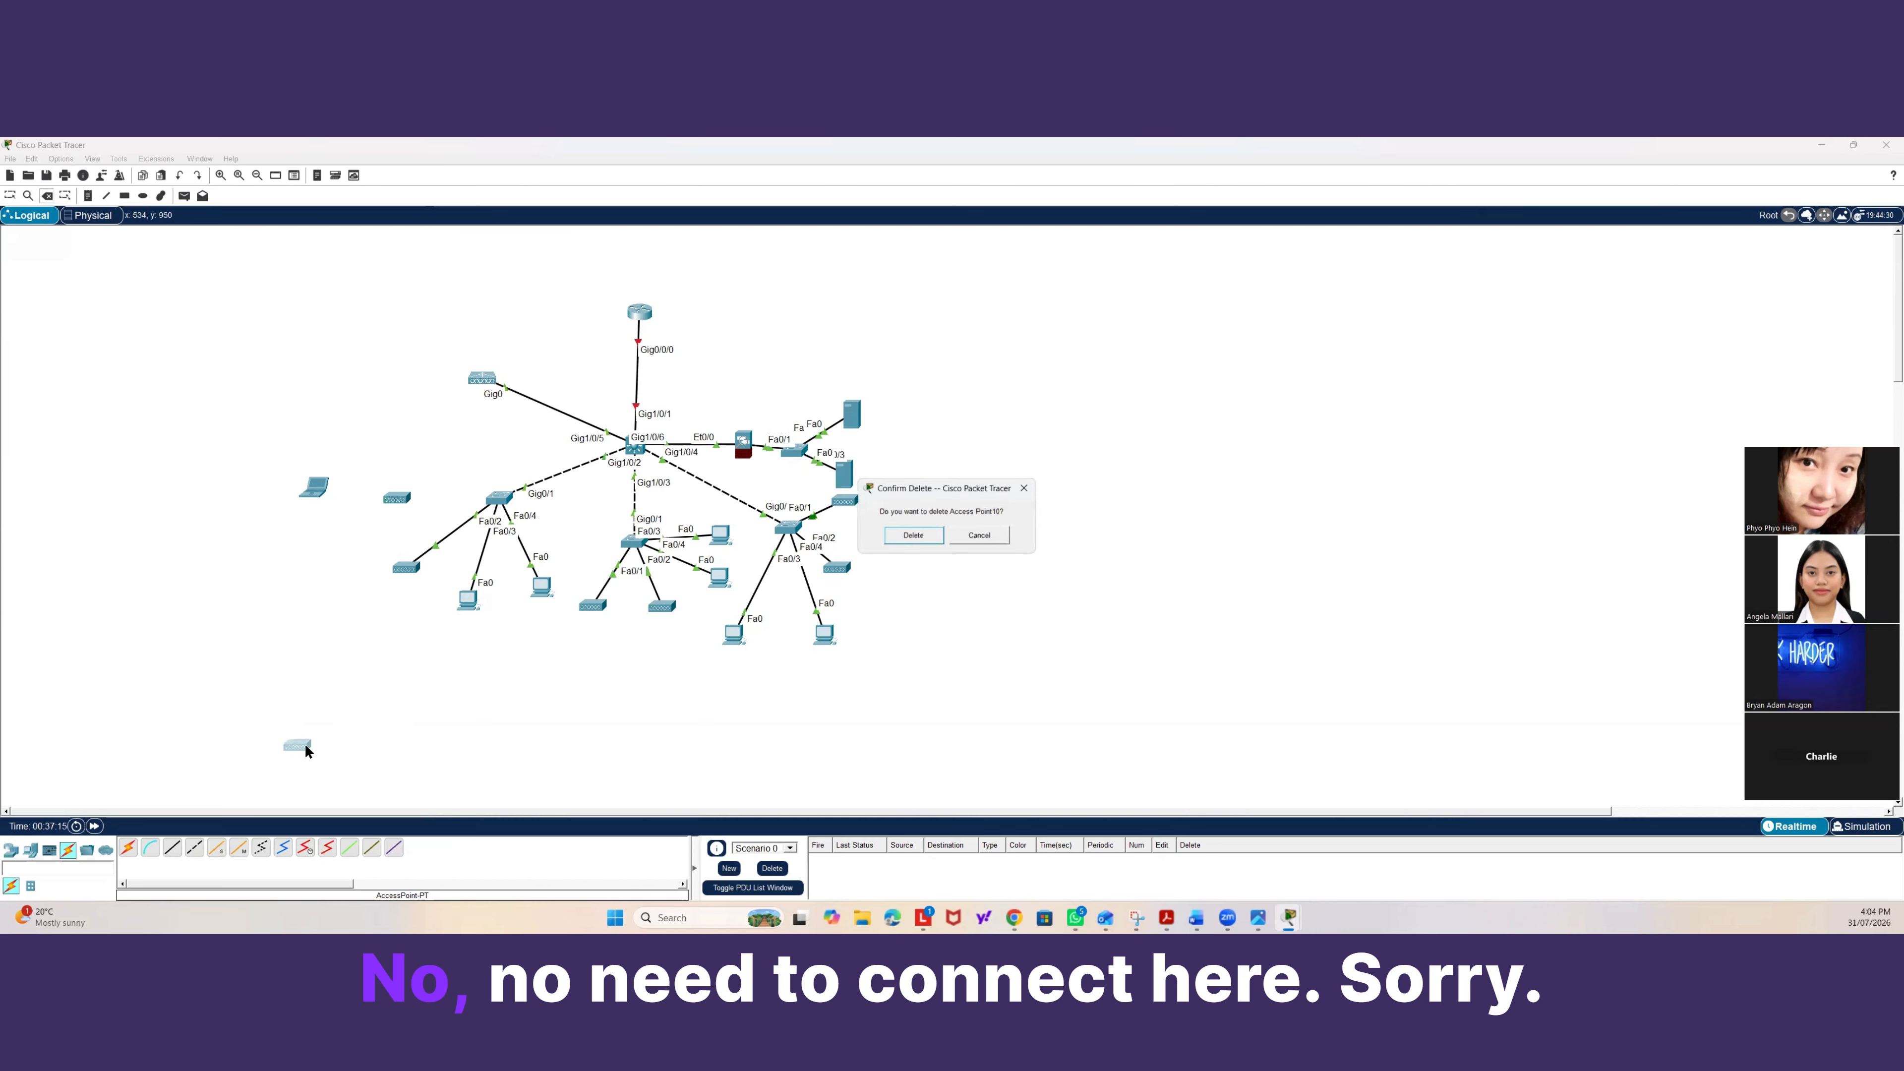
click(908, 537)
Cable the left switch's FastEthernet0/1 to the access point beside it with copper straight-through.
click(172, 848)
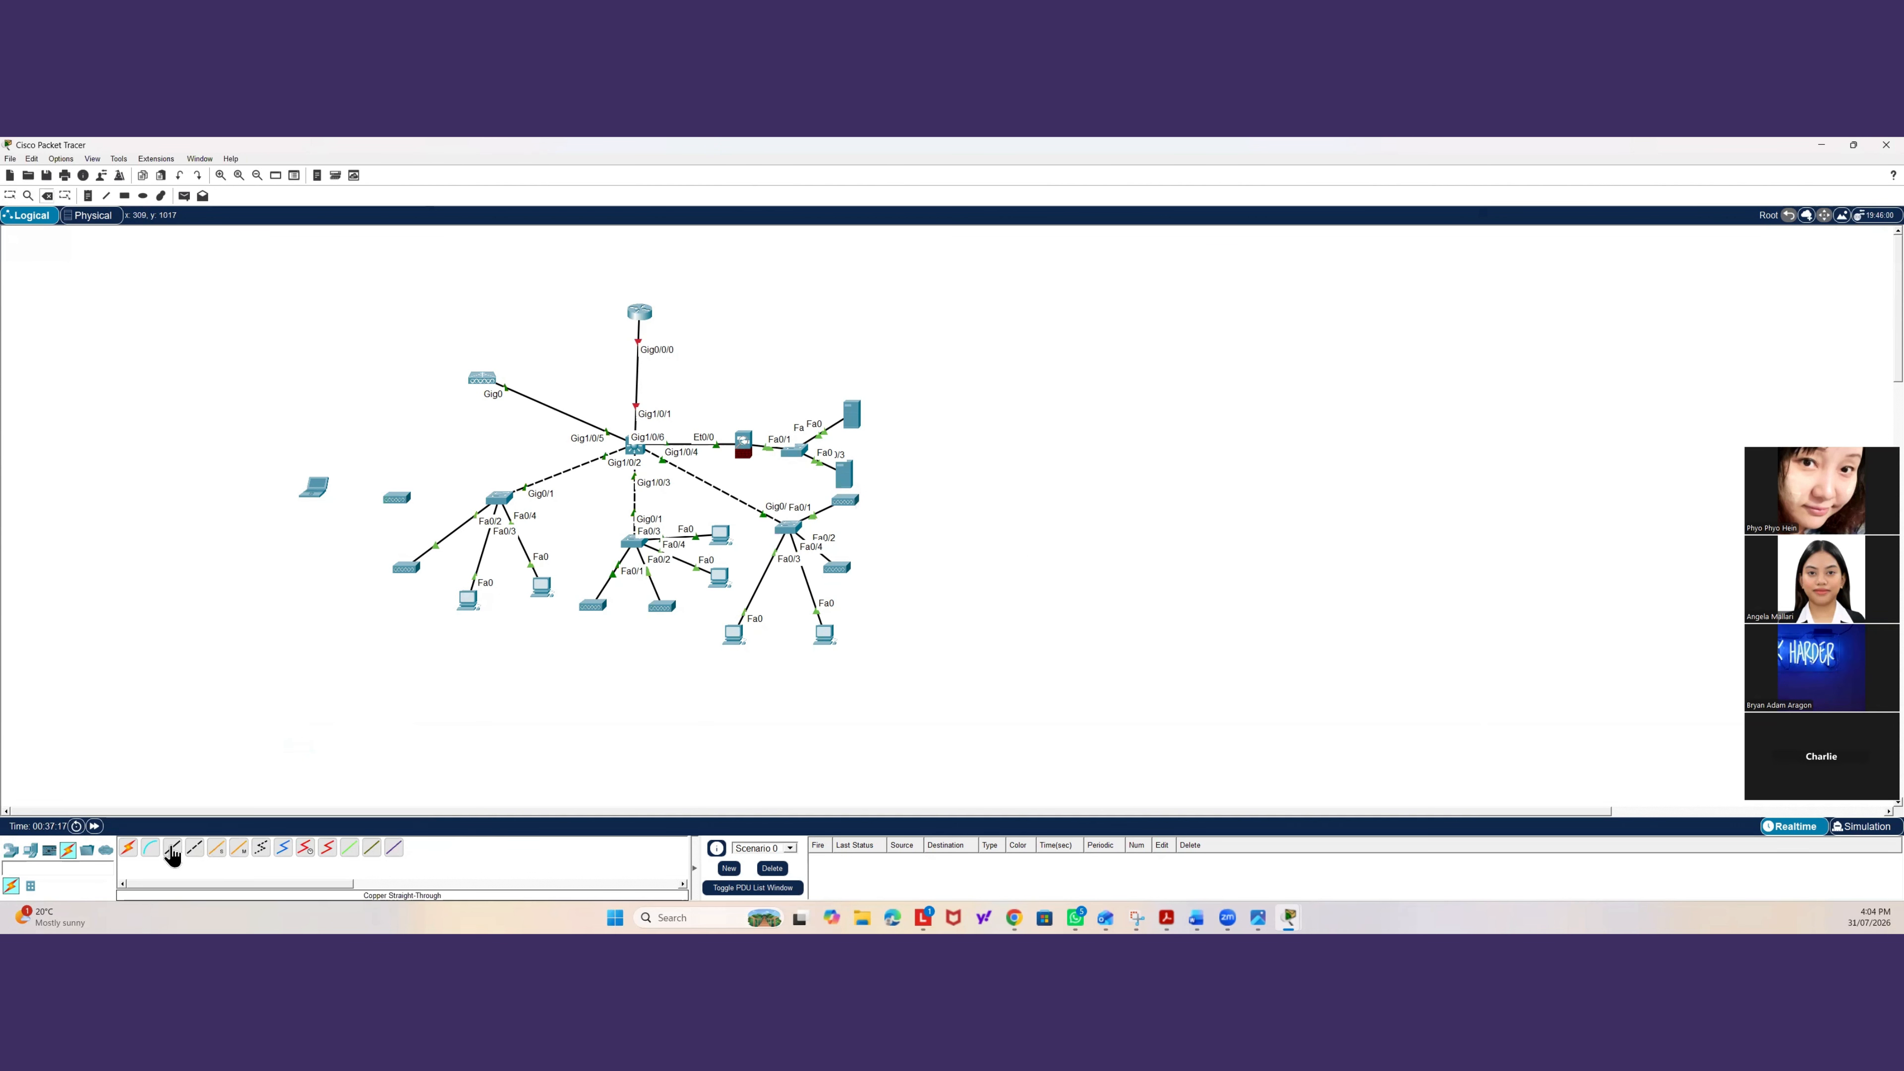
click(508, 508)
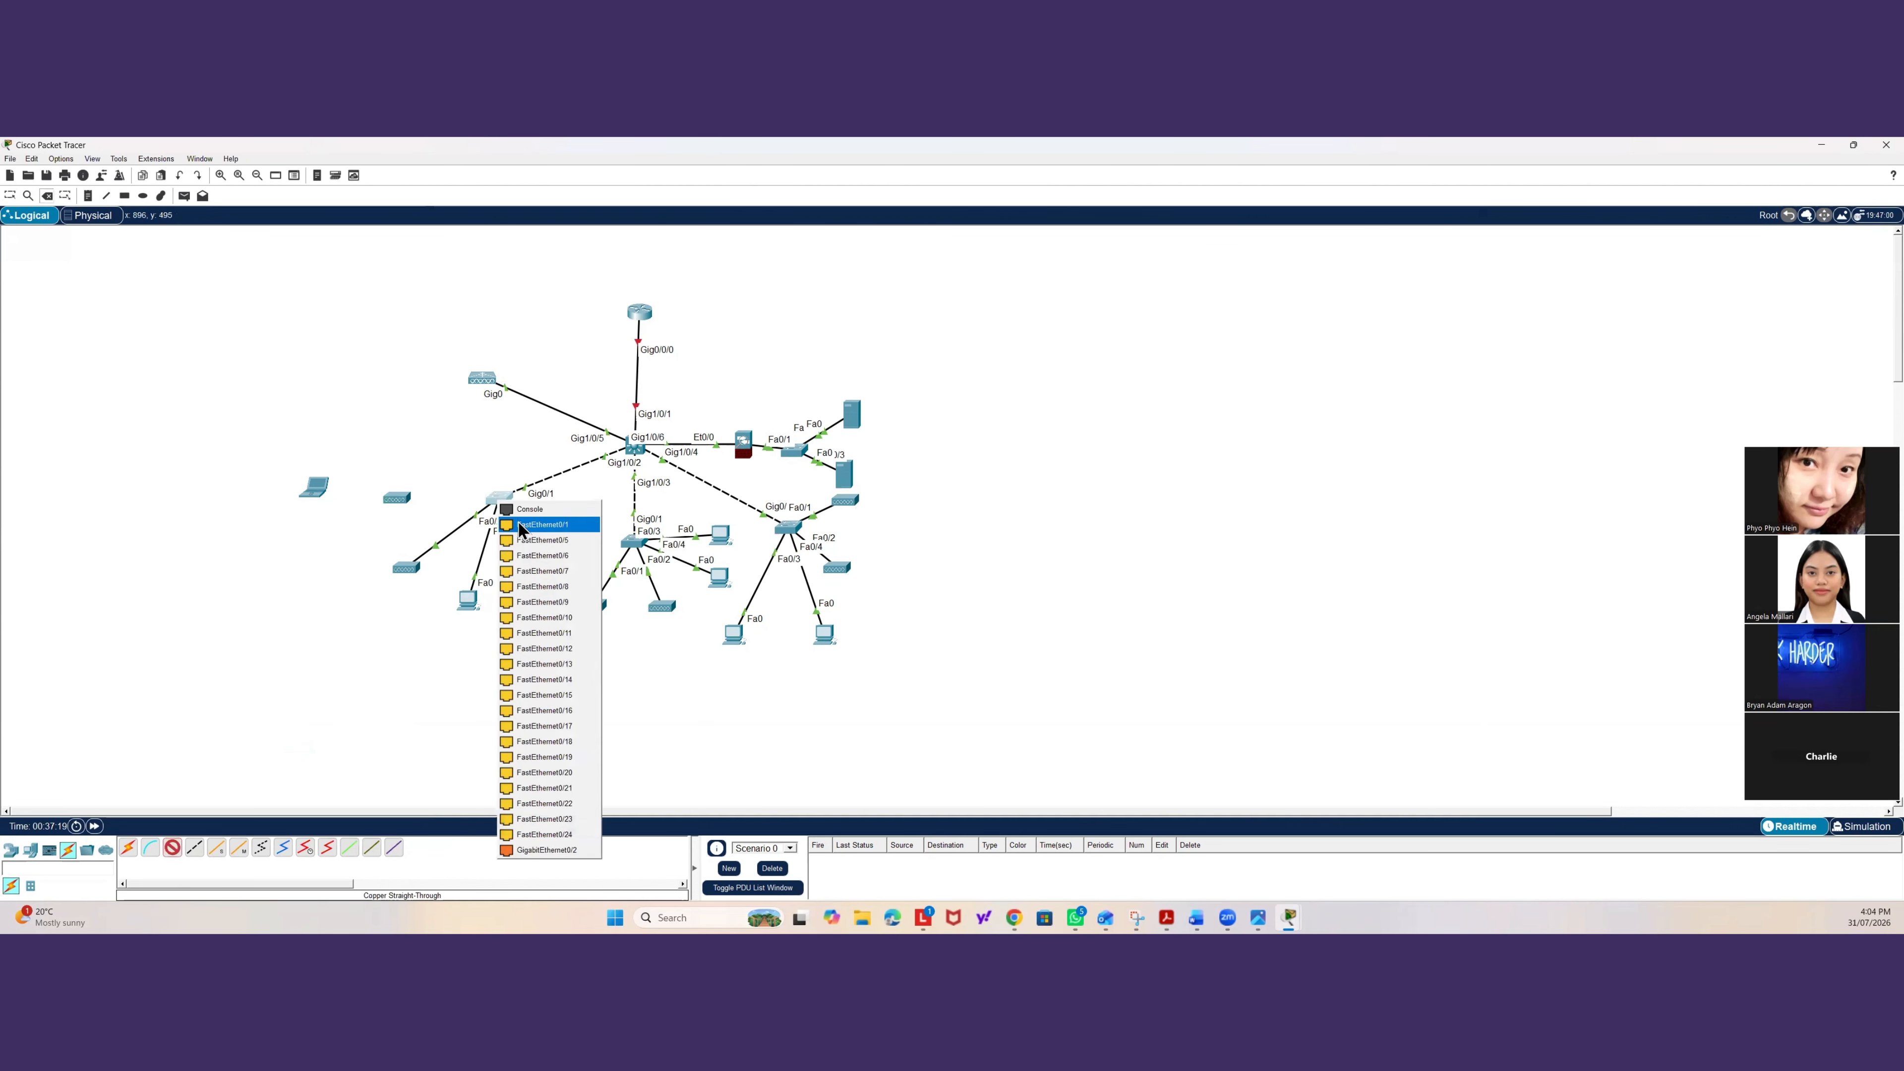
click(541, 524)
click(404, 508)
click(408, 509)
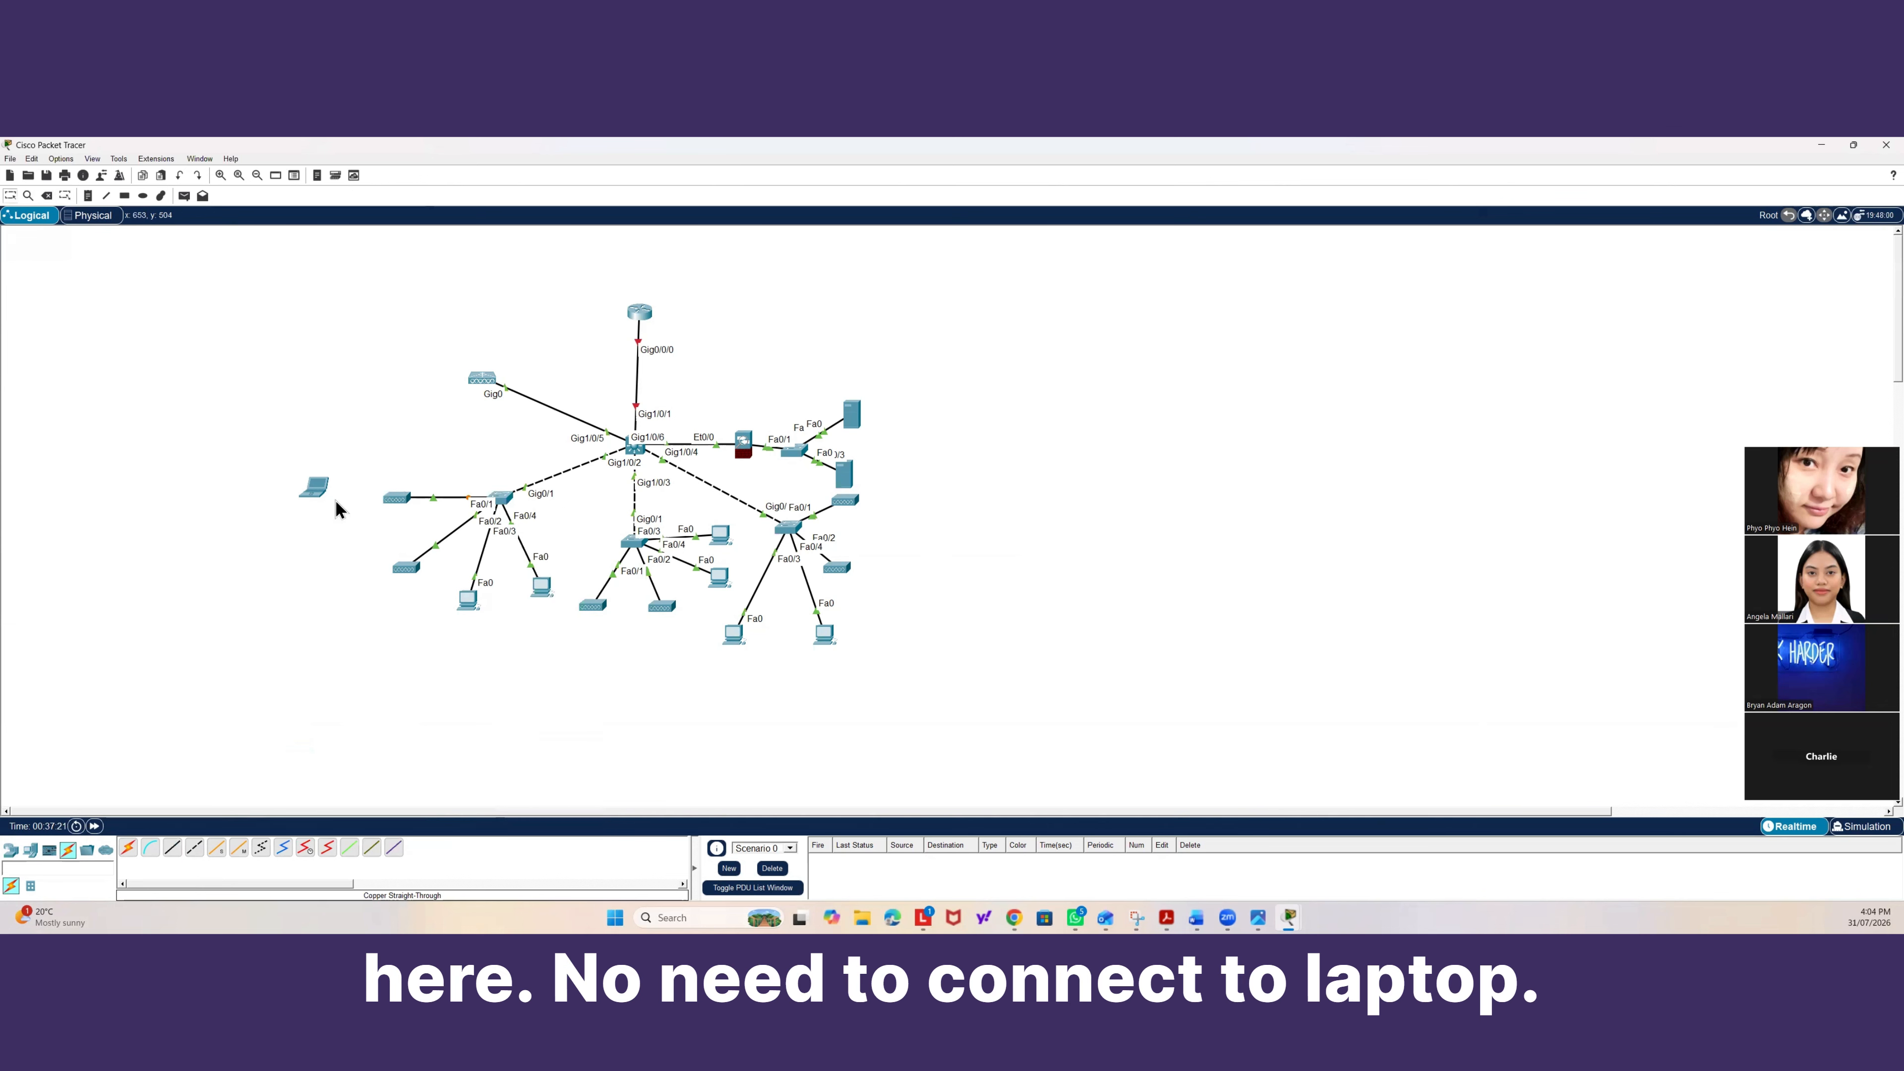
Set the laptop's wireless SSID to Students-W.
click(307, 508)
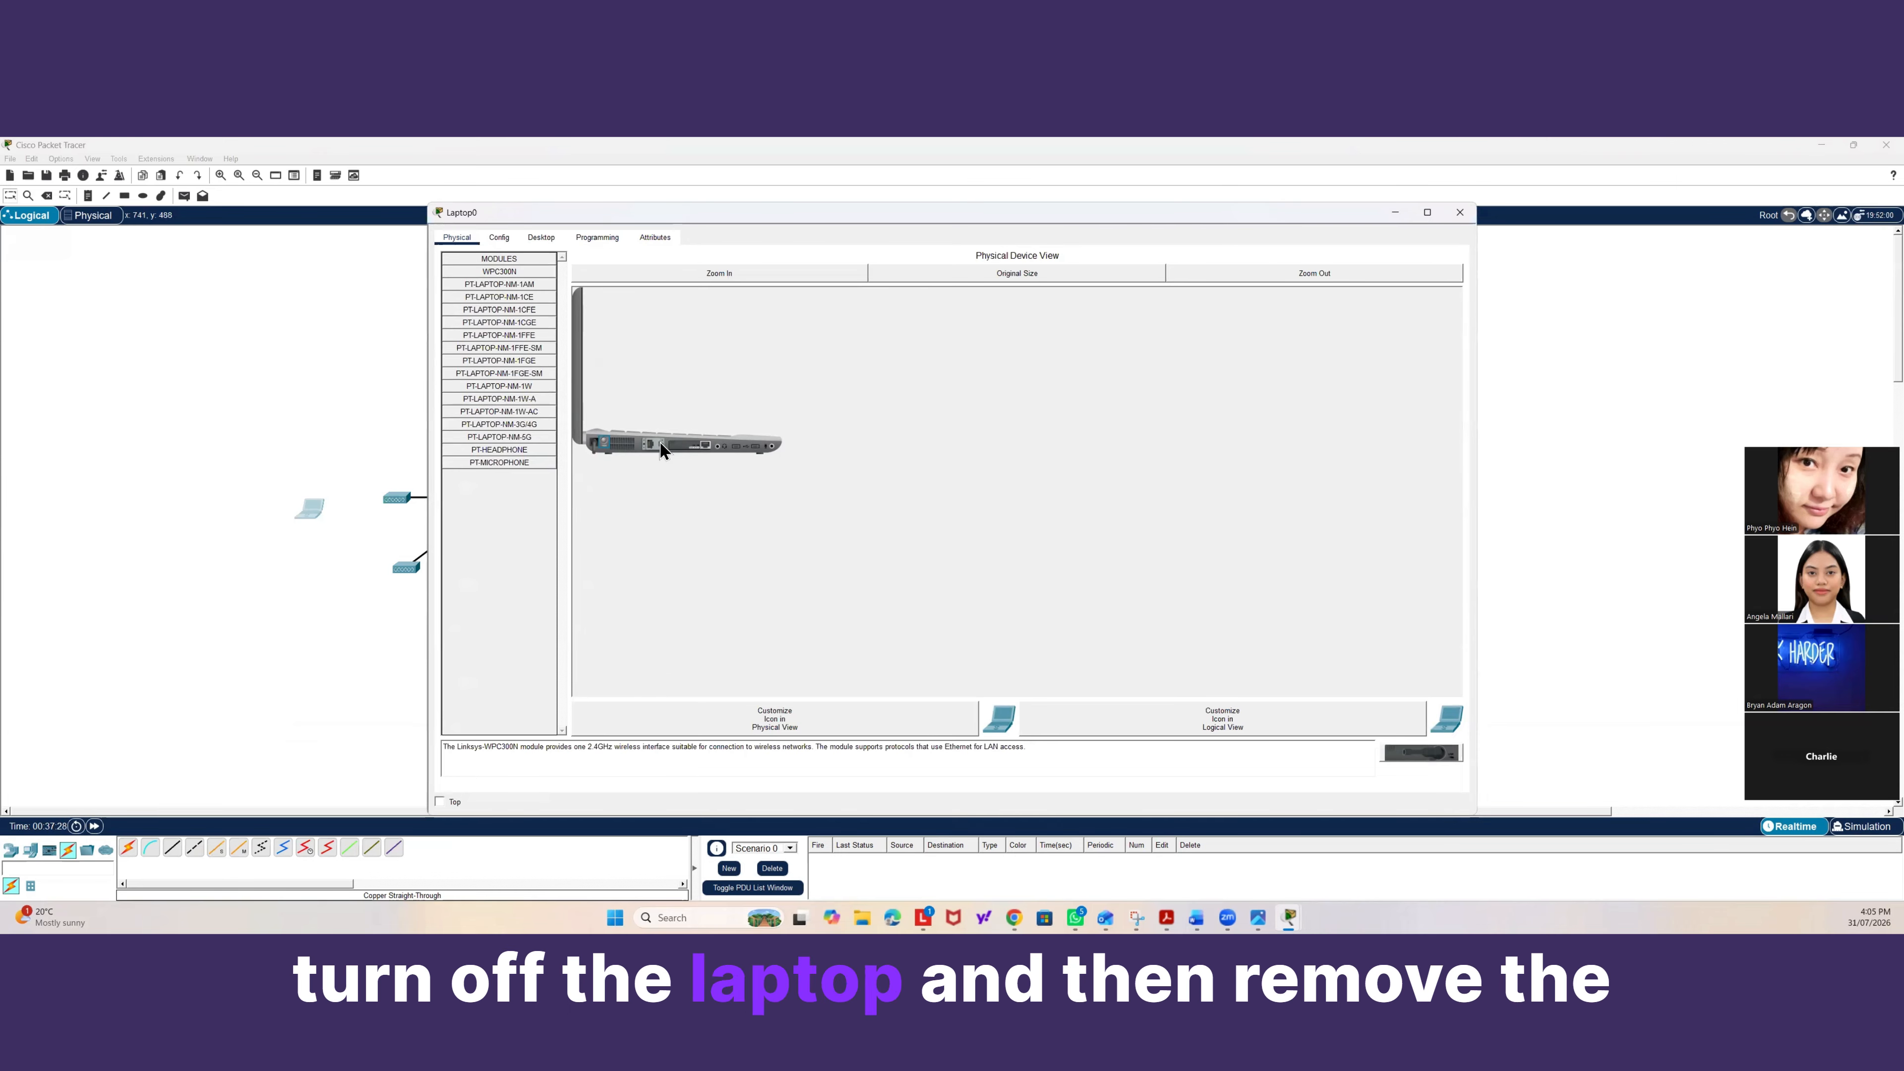
mouse_move(672, 445)
mouse_down()
mouse_move(1267, 724)
mouse_move(1417, 761)
mouse_move(1126, 667)
mouse_move(671, 468)
mouse_move(683, 447)
mouse_up()
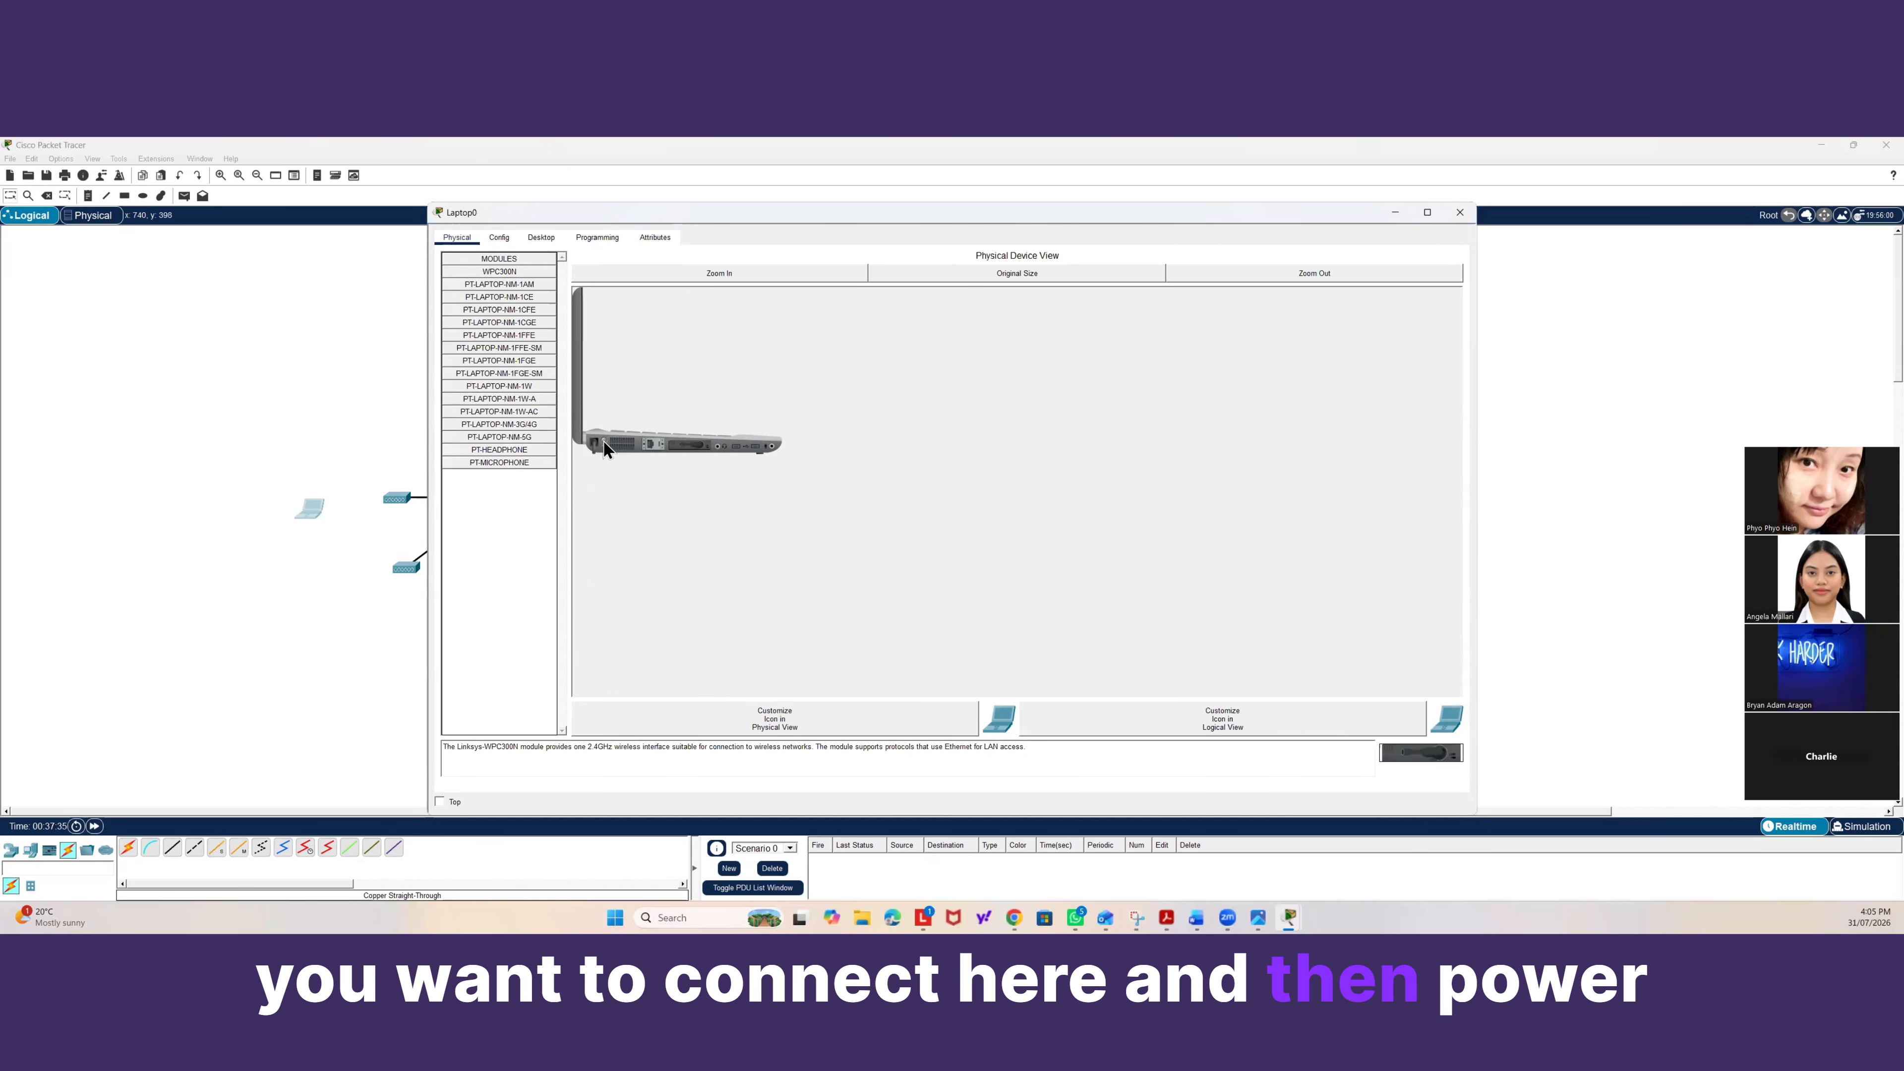
click(289, 420)
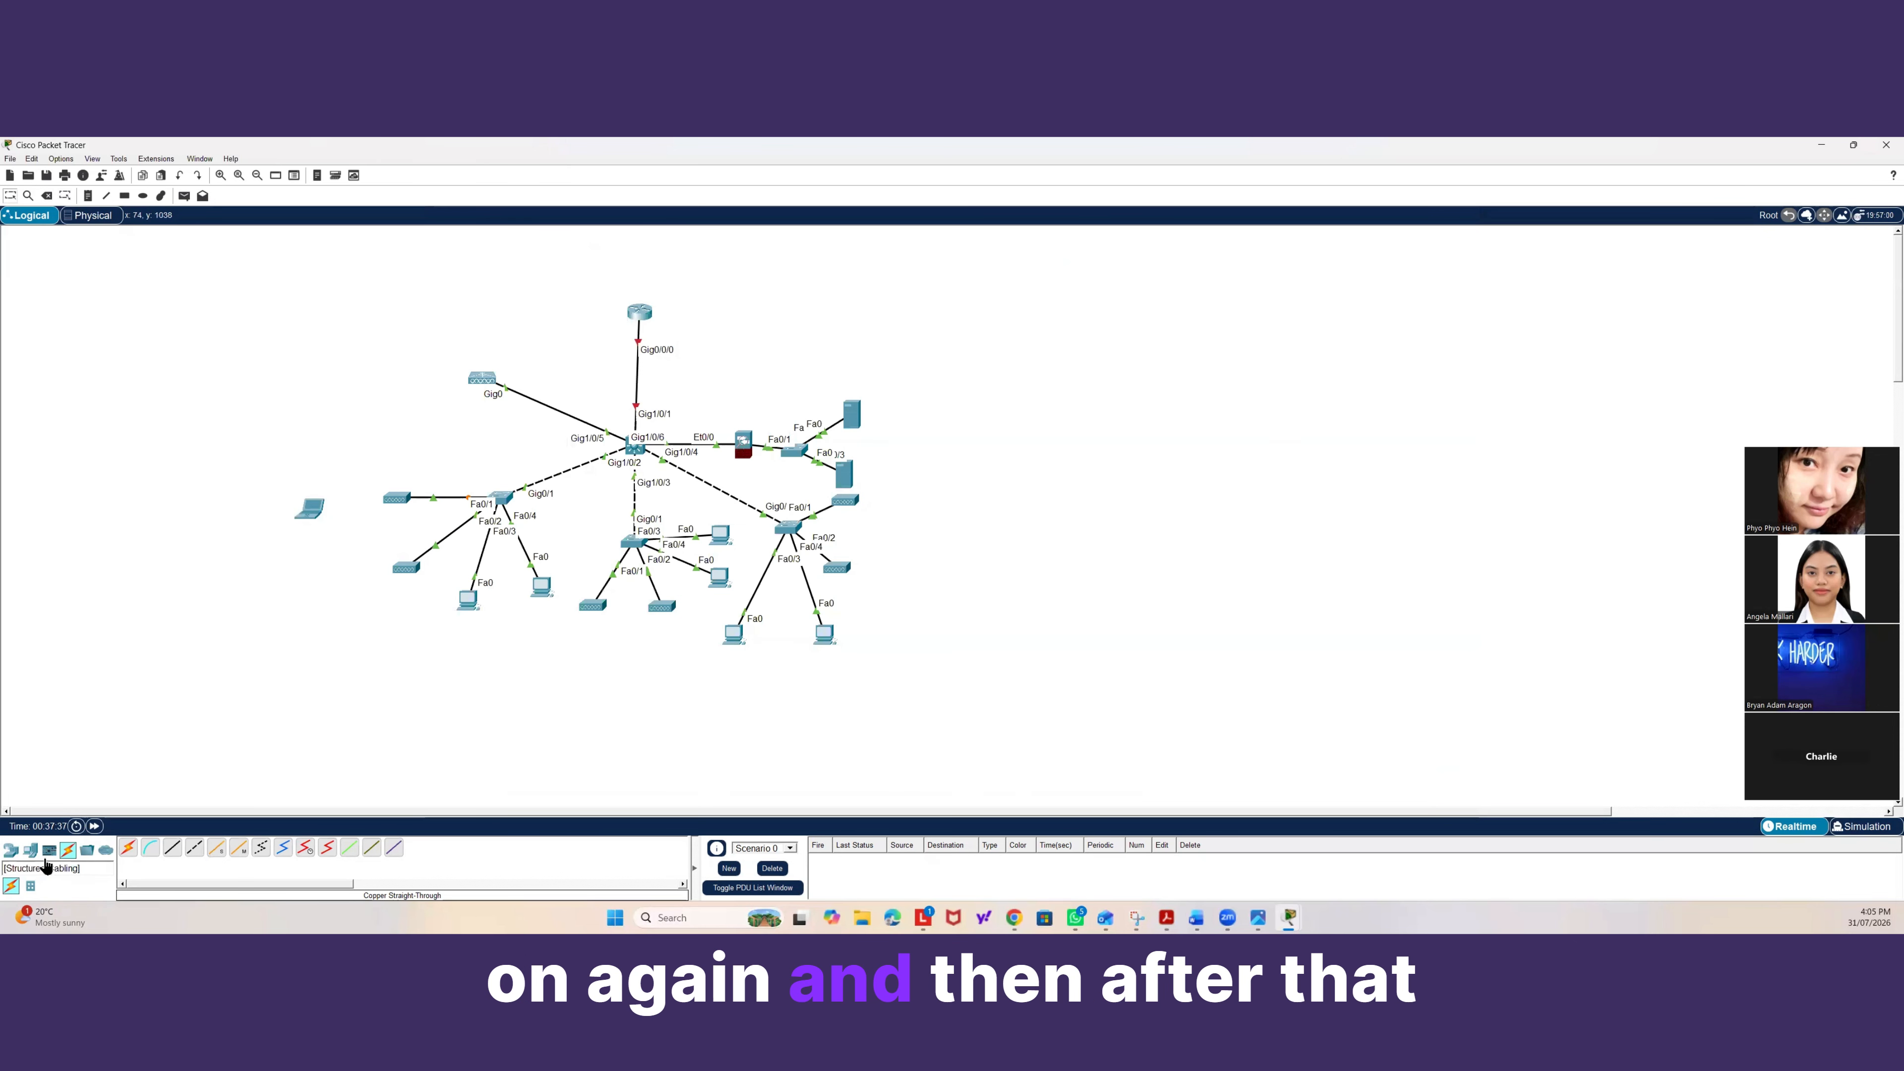
click(309, 508)
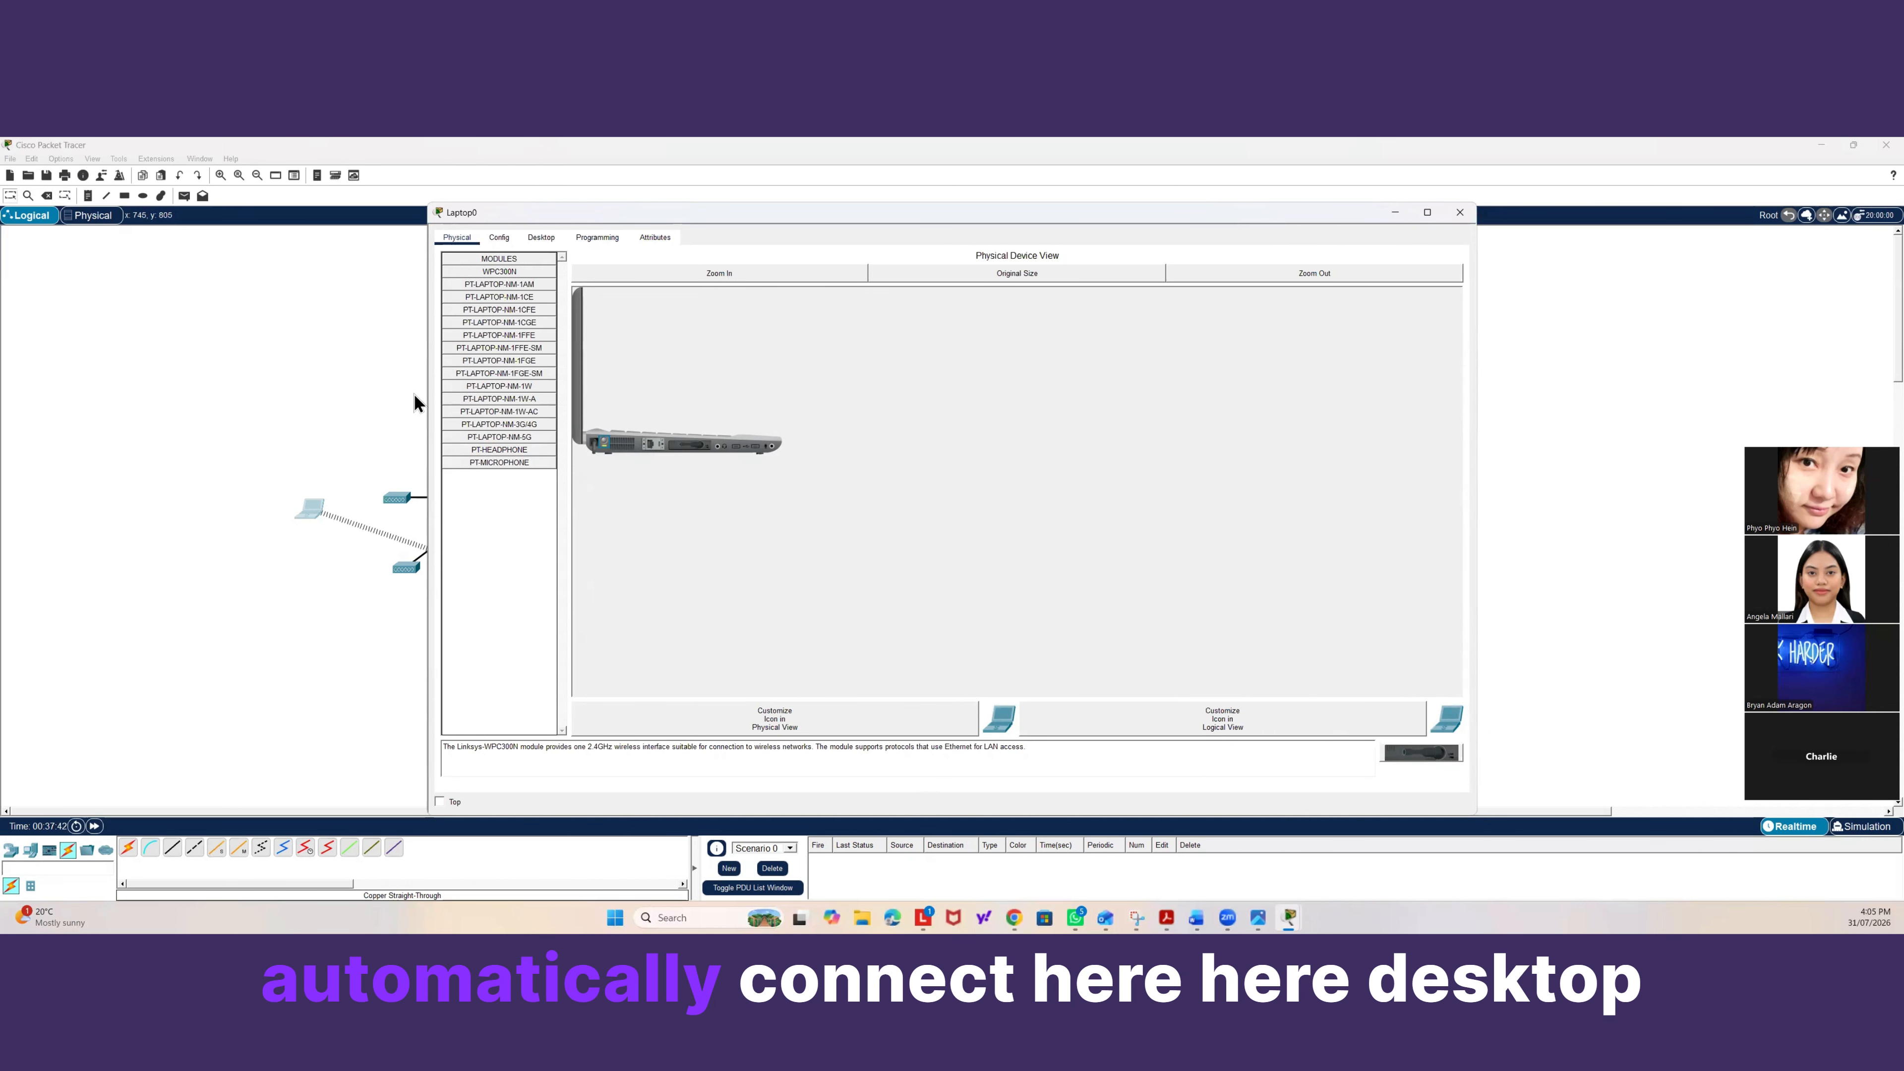
click(540, 237)
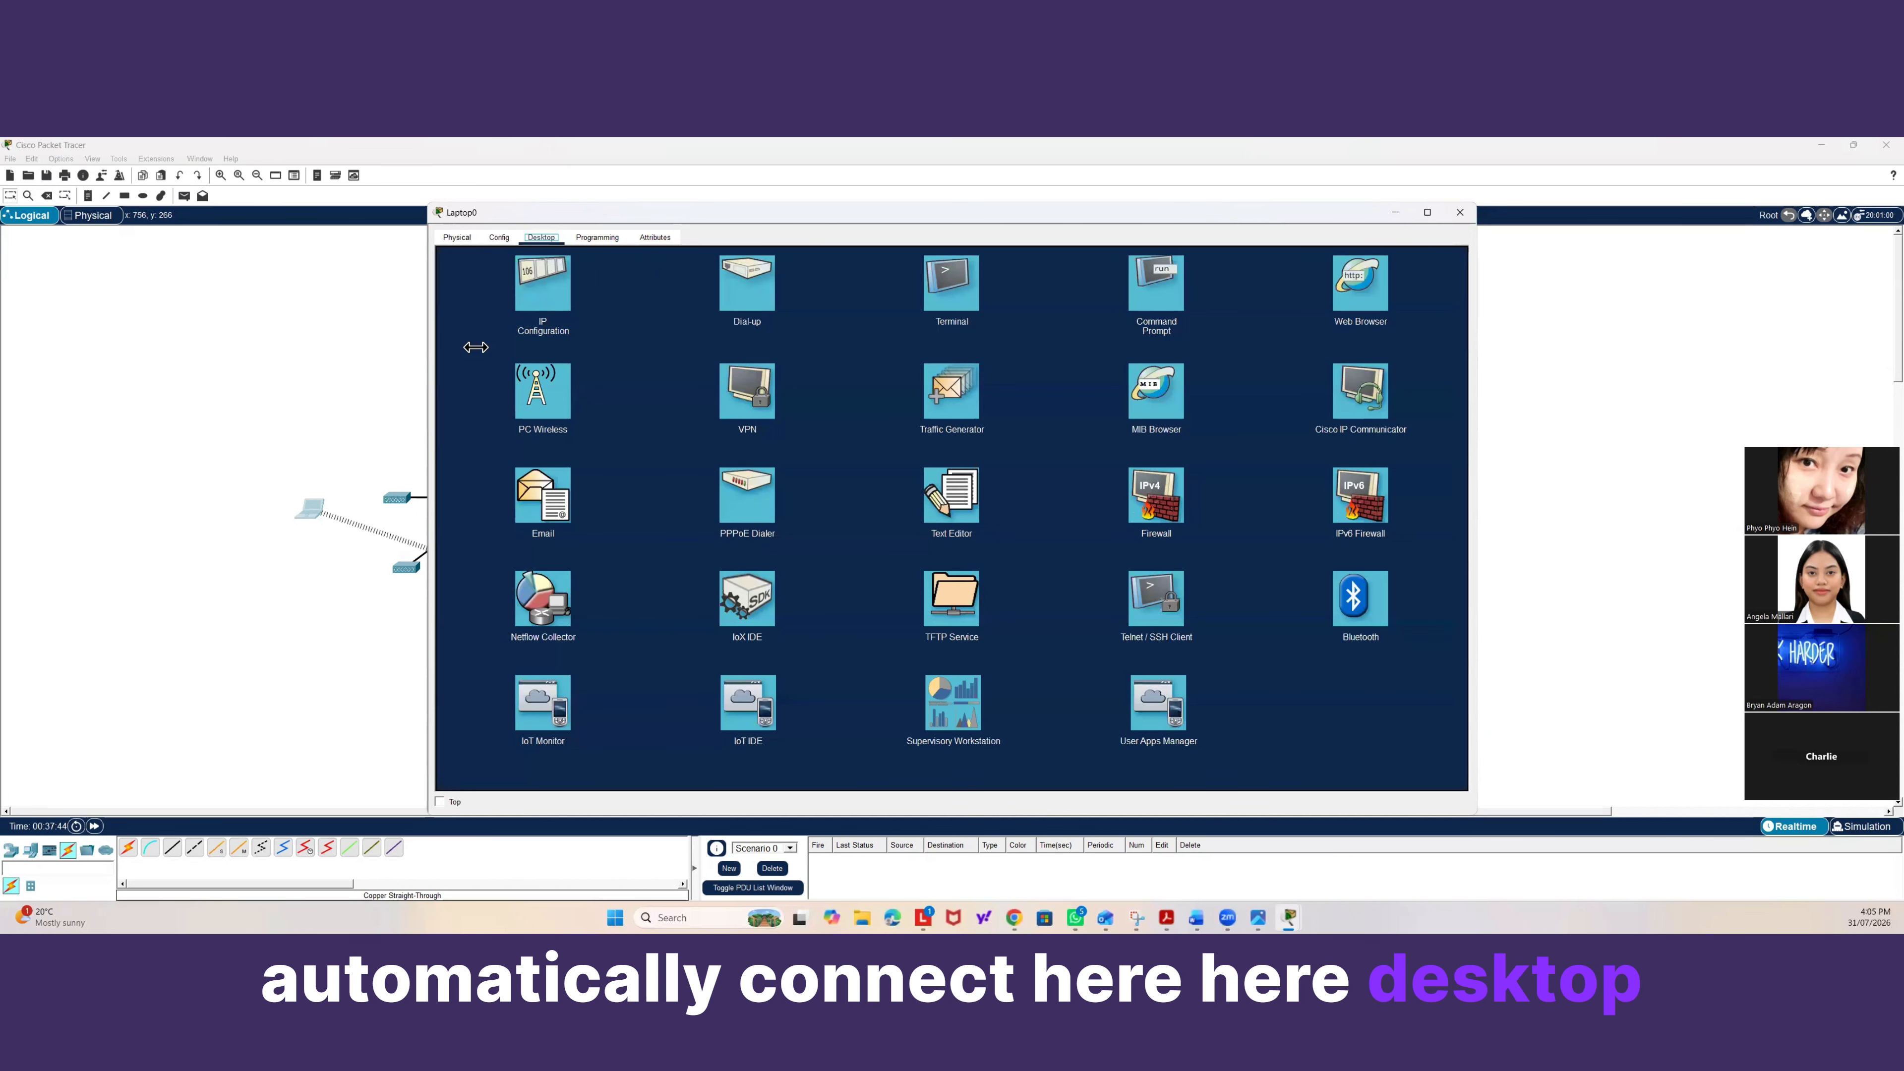
click(498, 237)
click(480, 307)
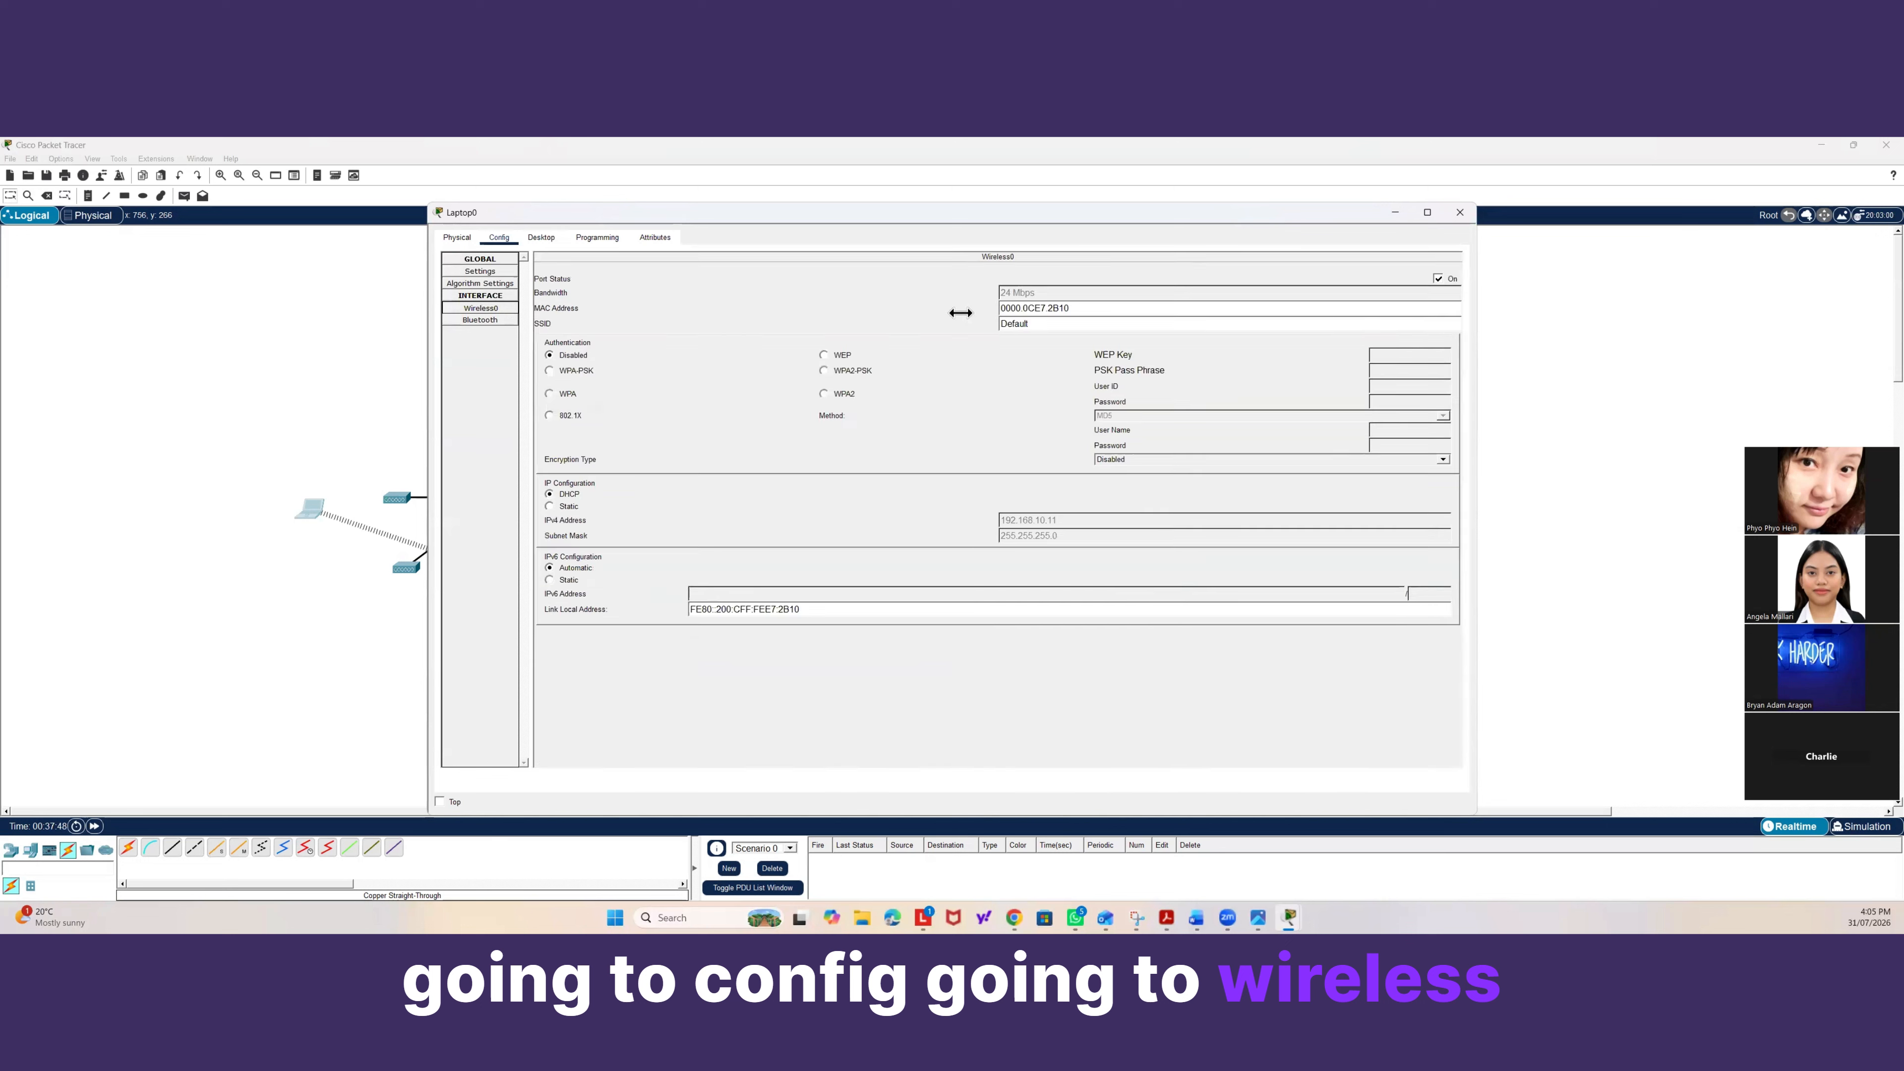
drag(1064, 324, 950, 327)
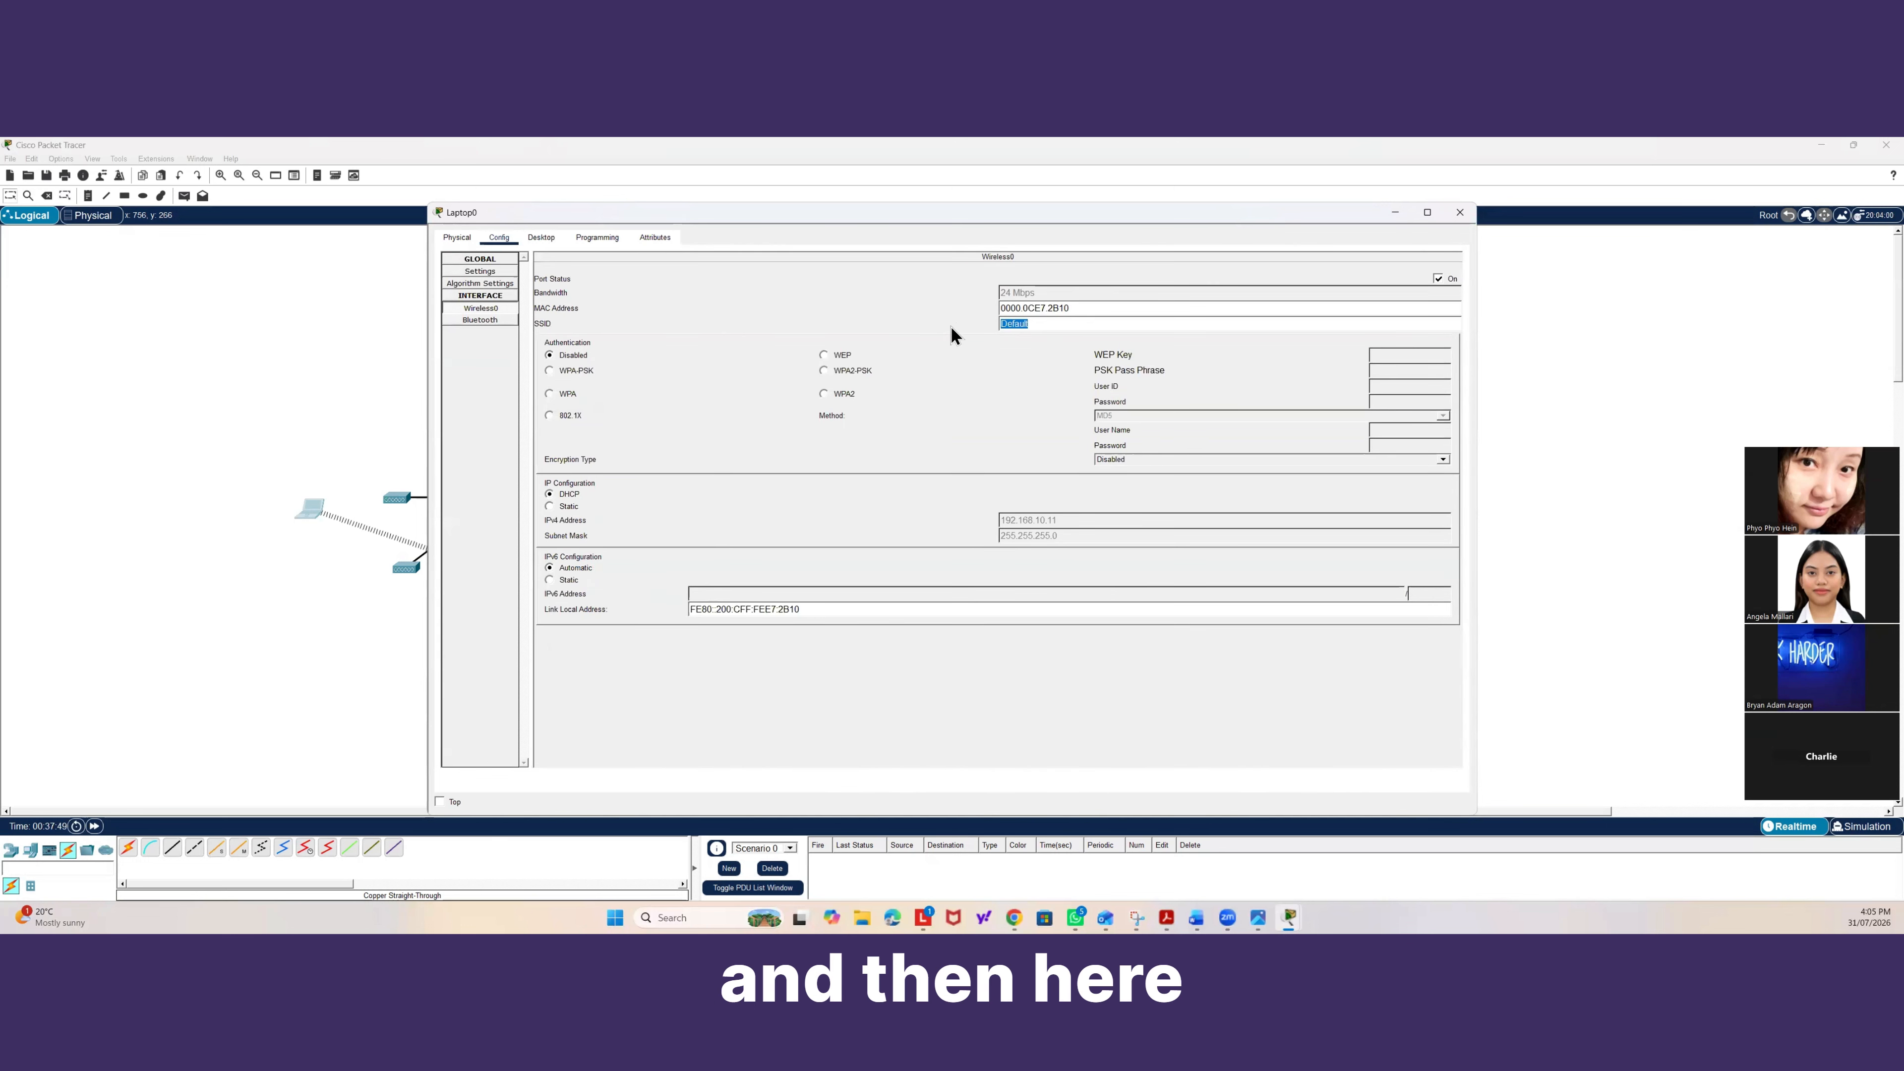
text(Students-W)
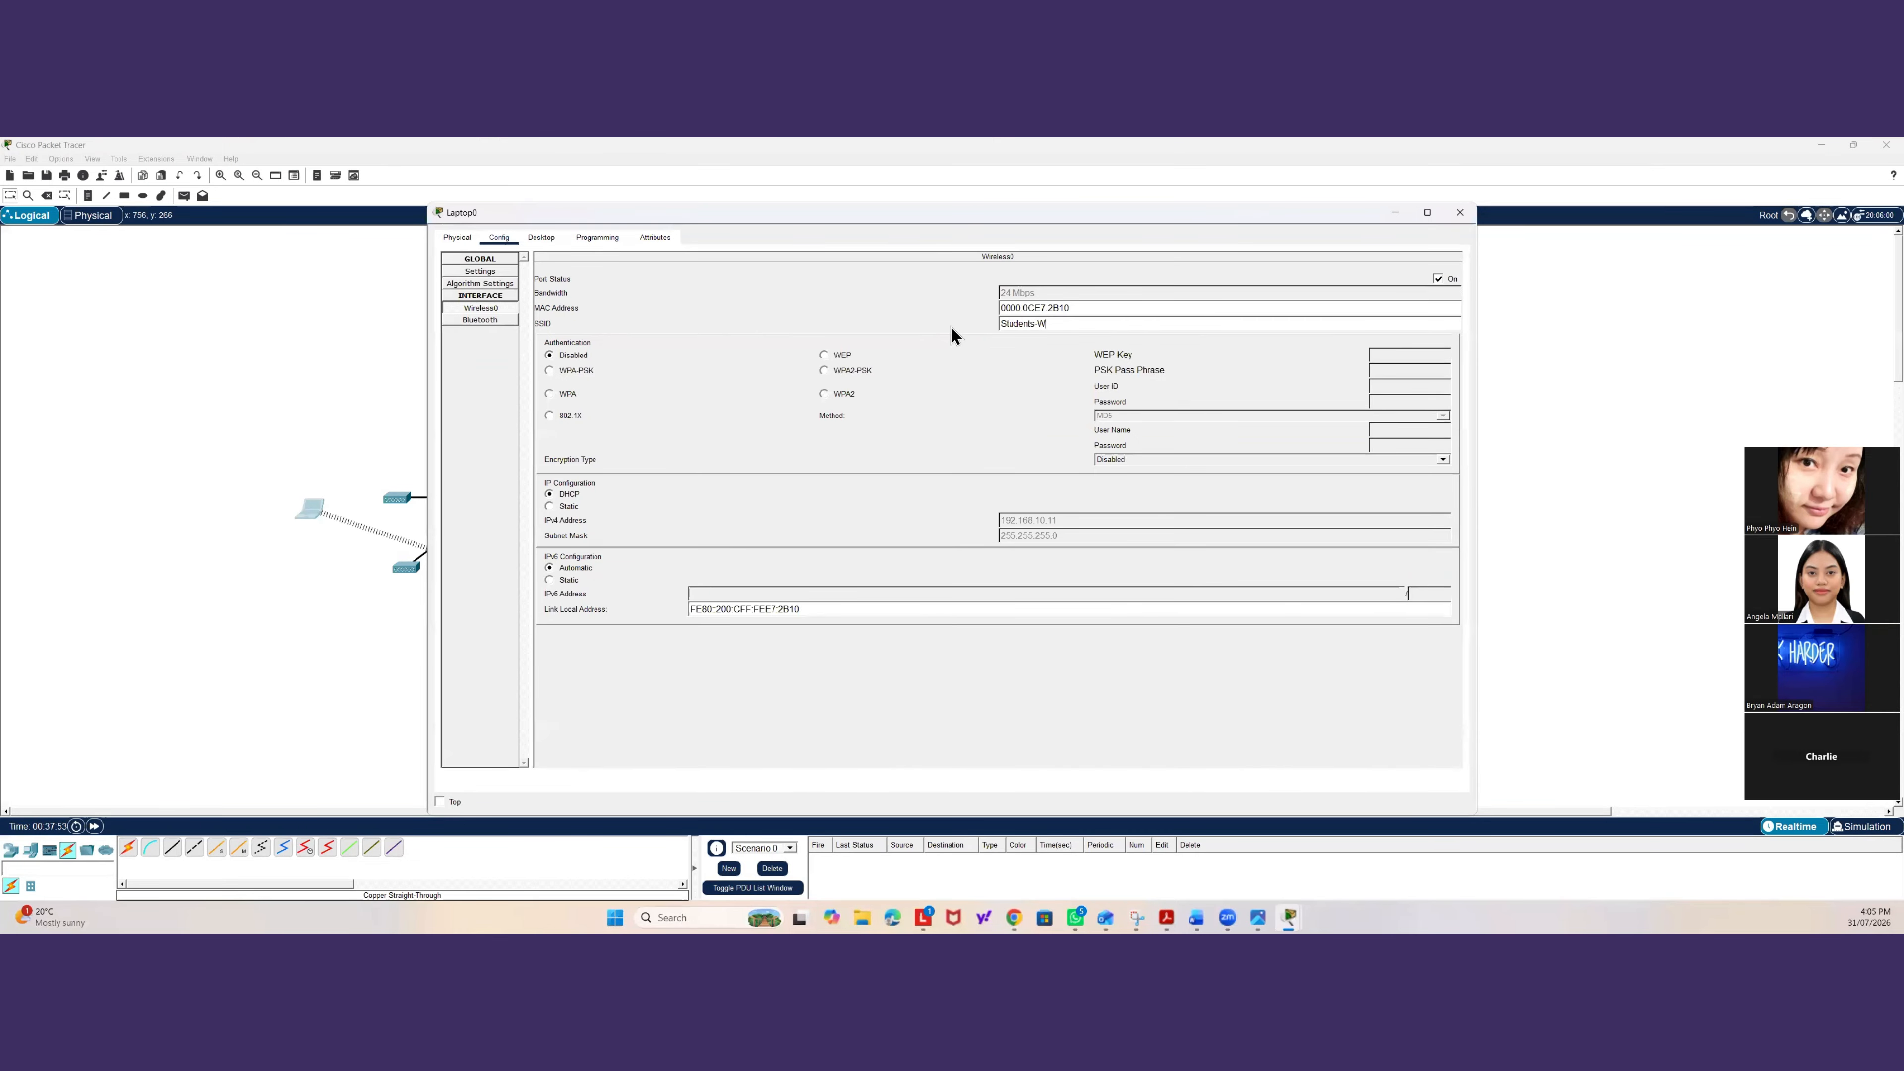
click(353, 452)
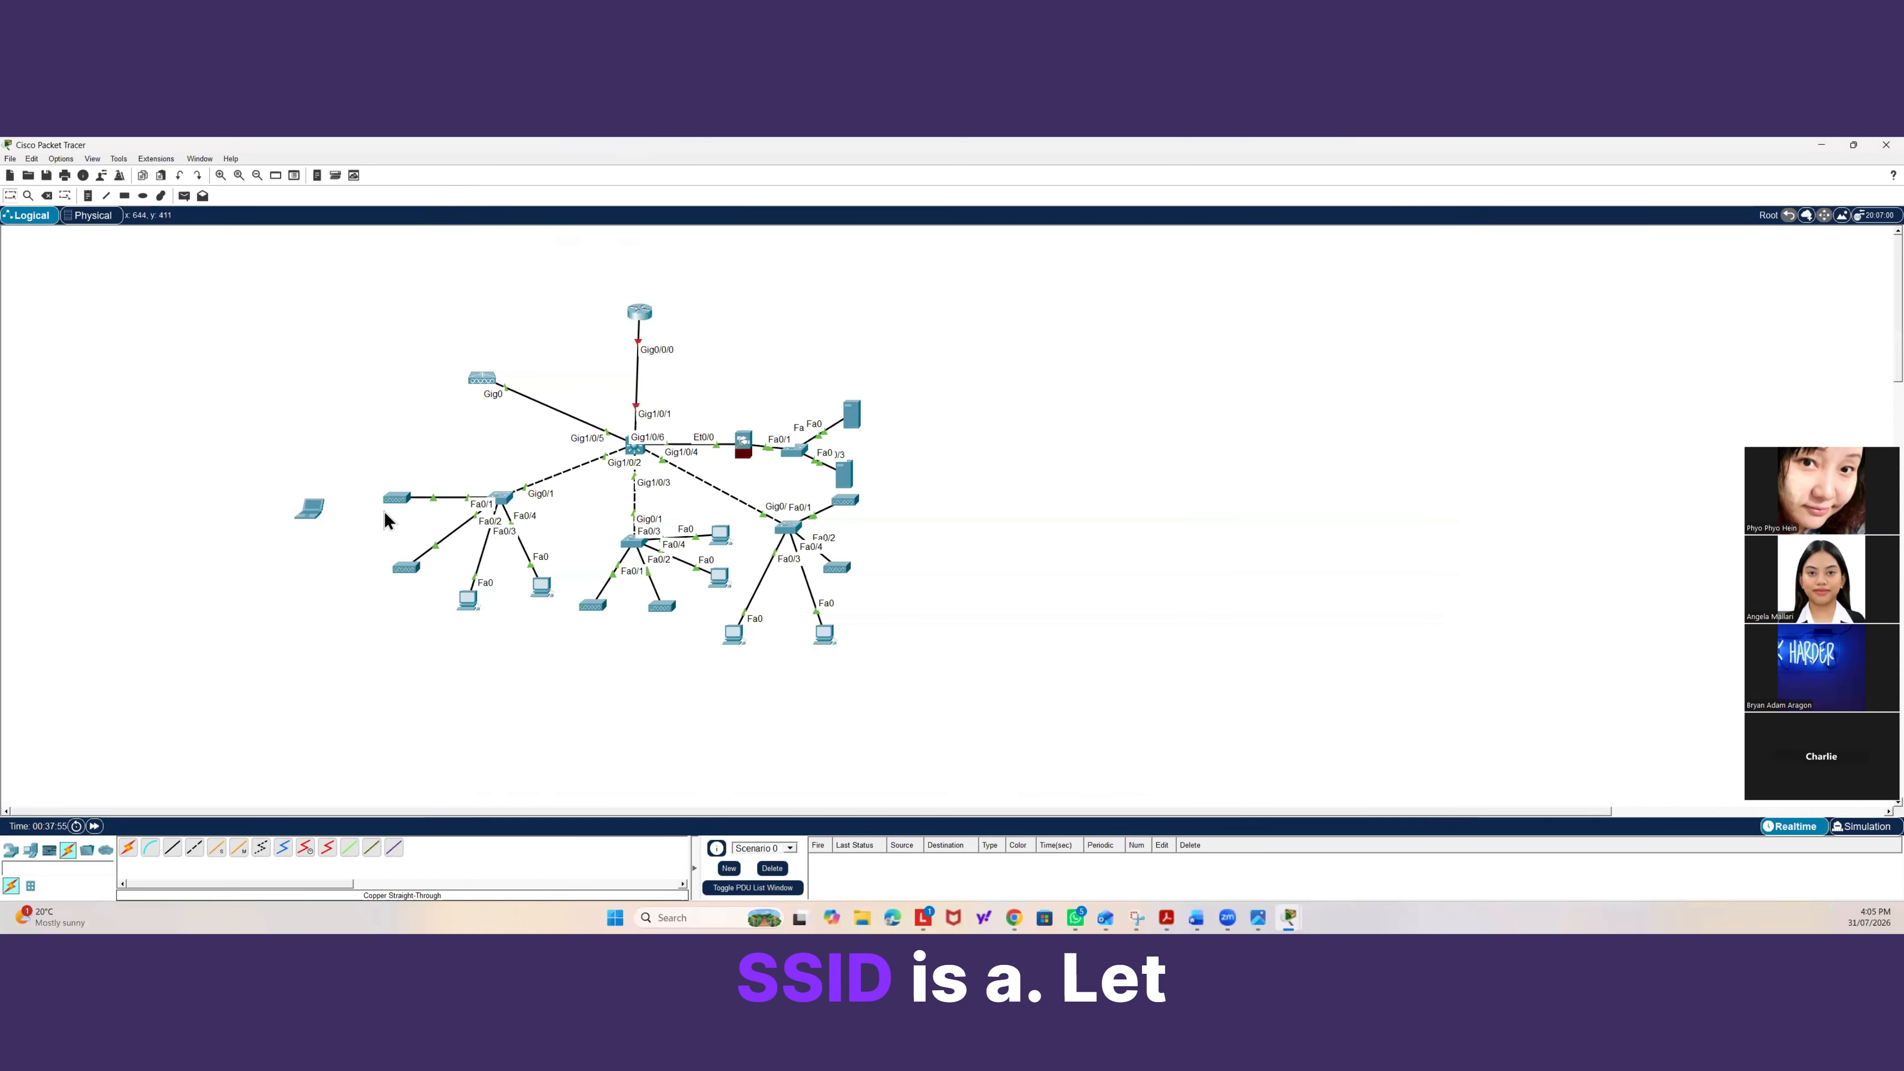
Set the SSID of the access point's Port 1 to Students.
click(397, 500)
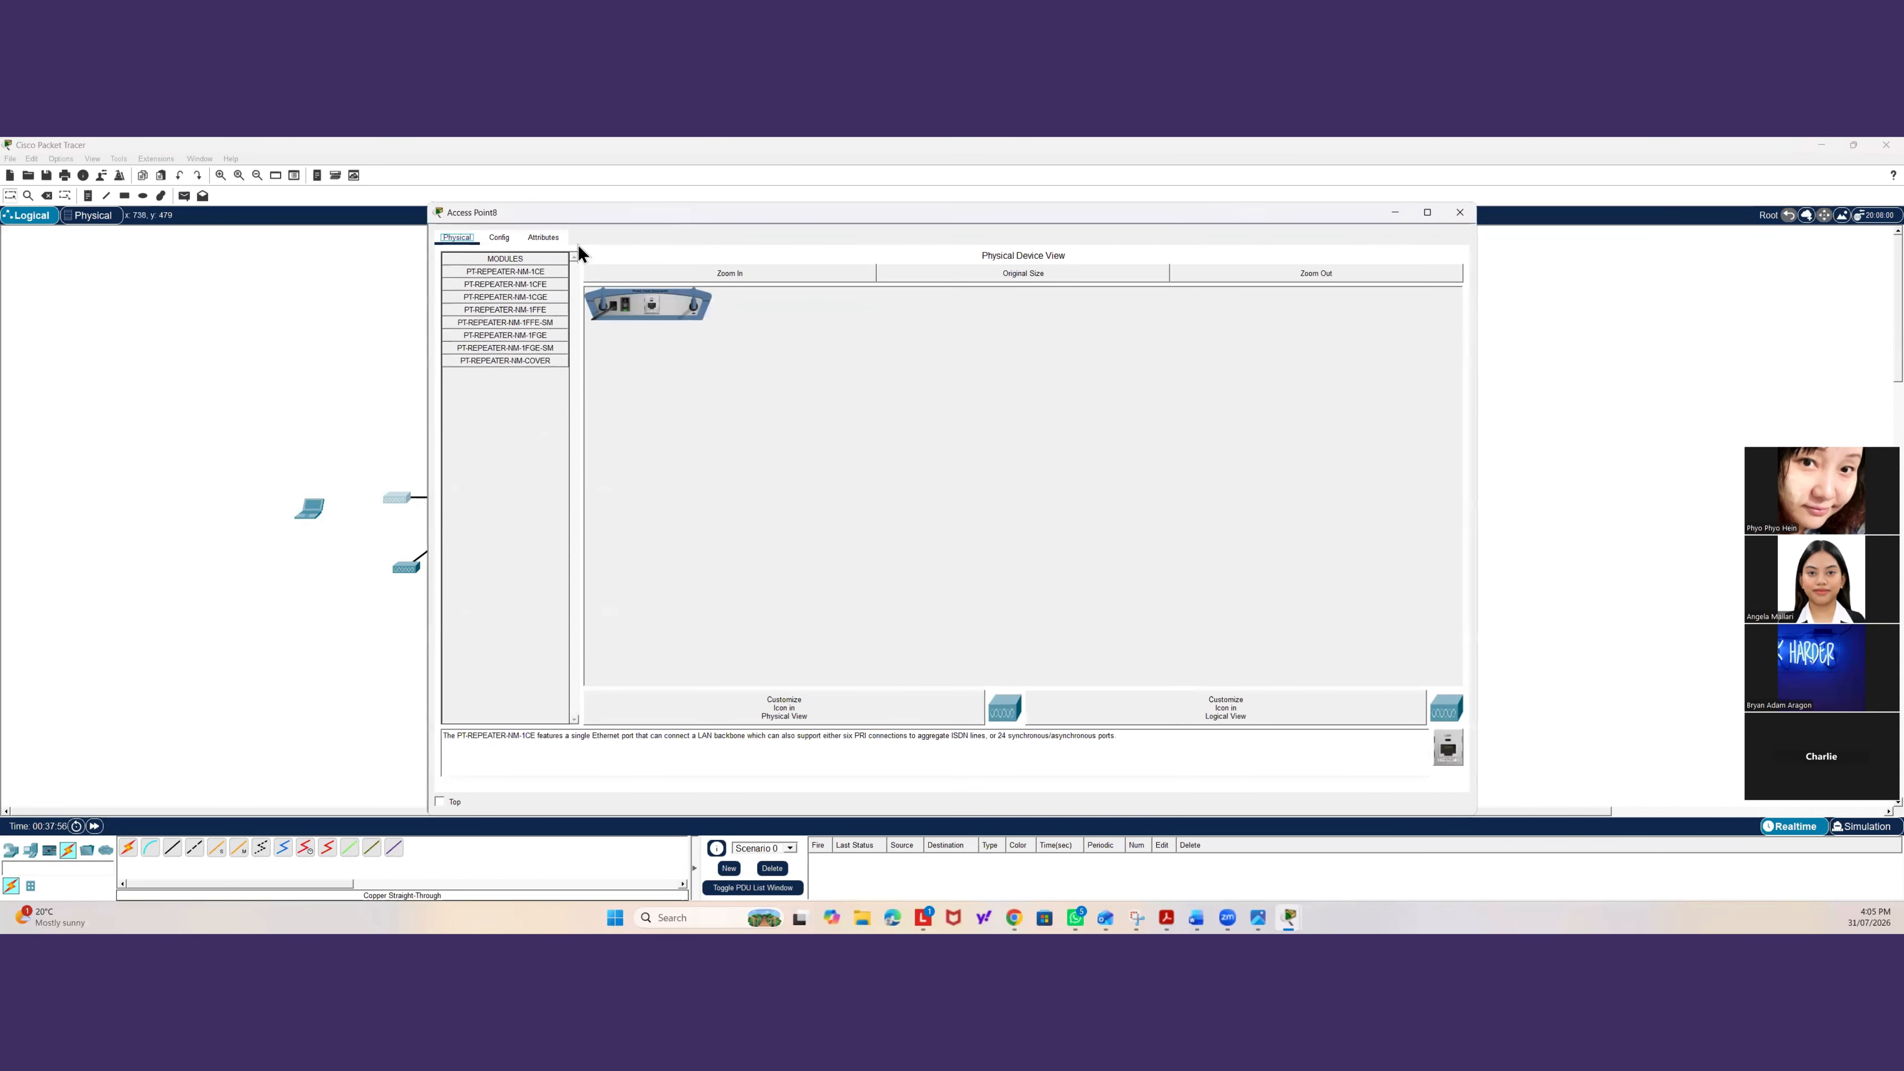
click(499, 238)
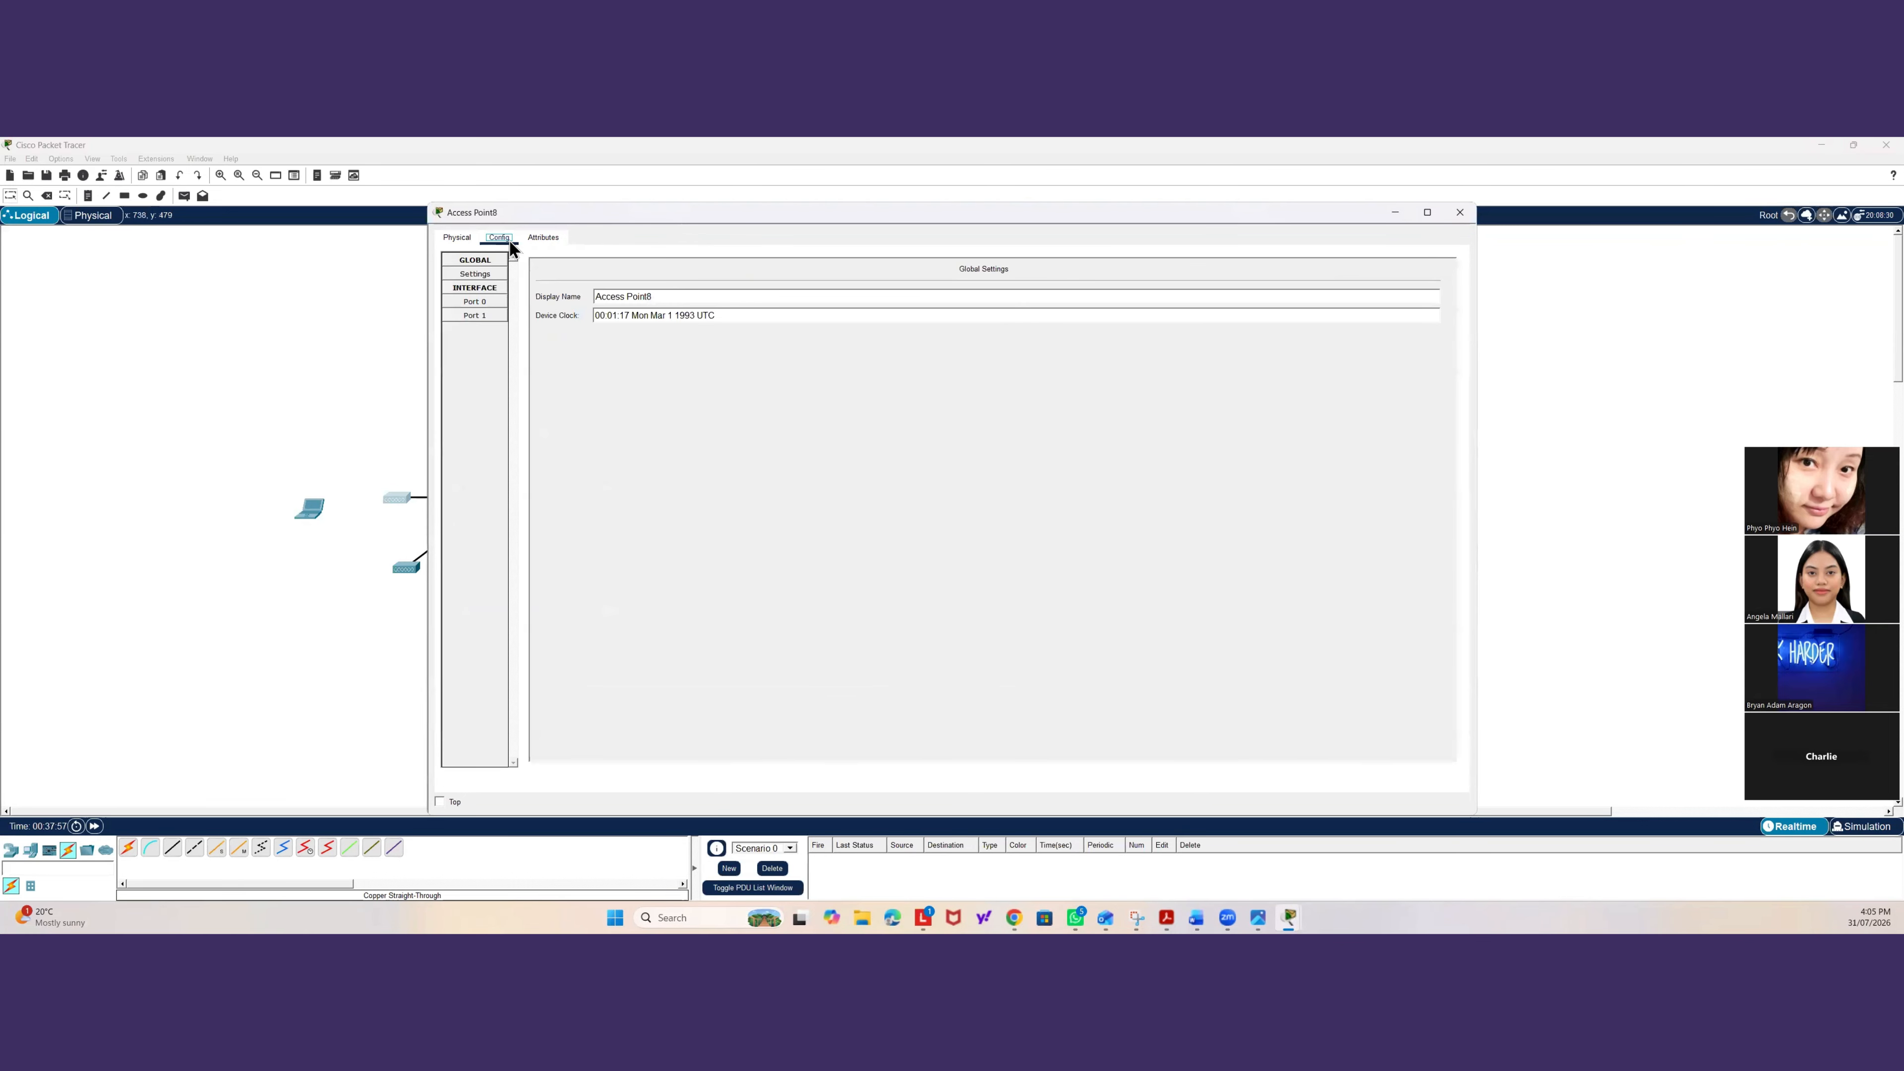
click(478, 316)
double_click(1074, 293)
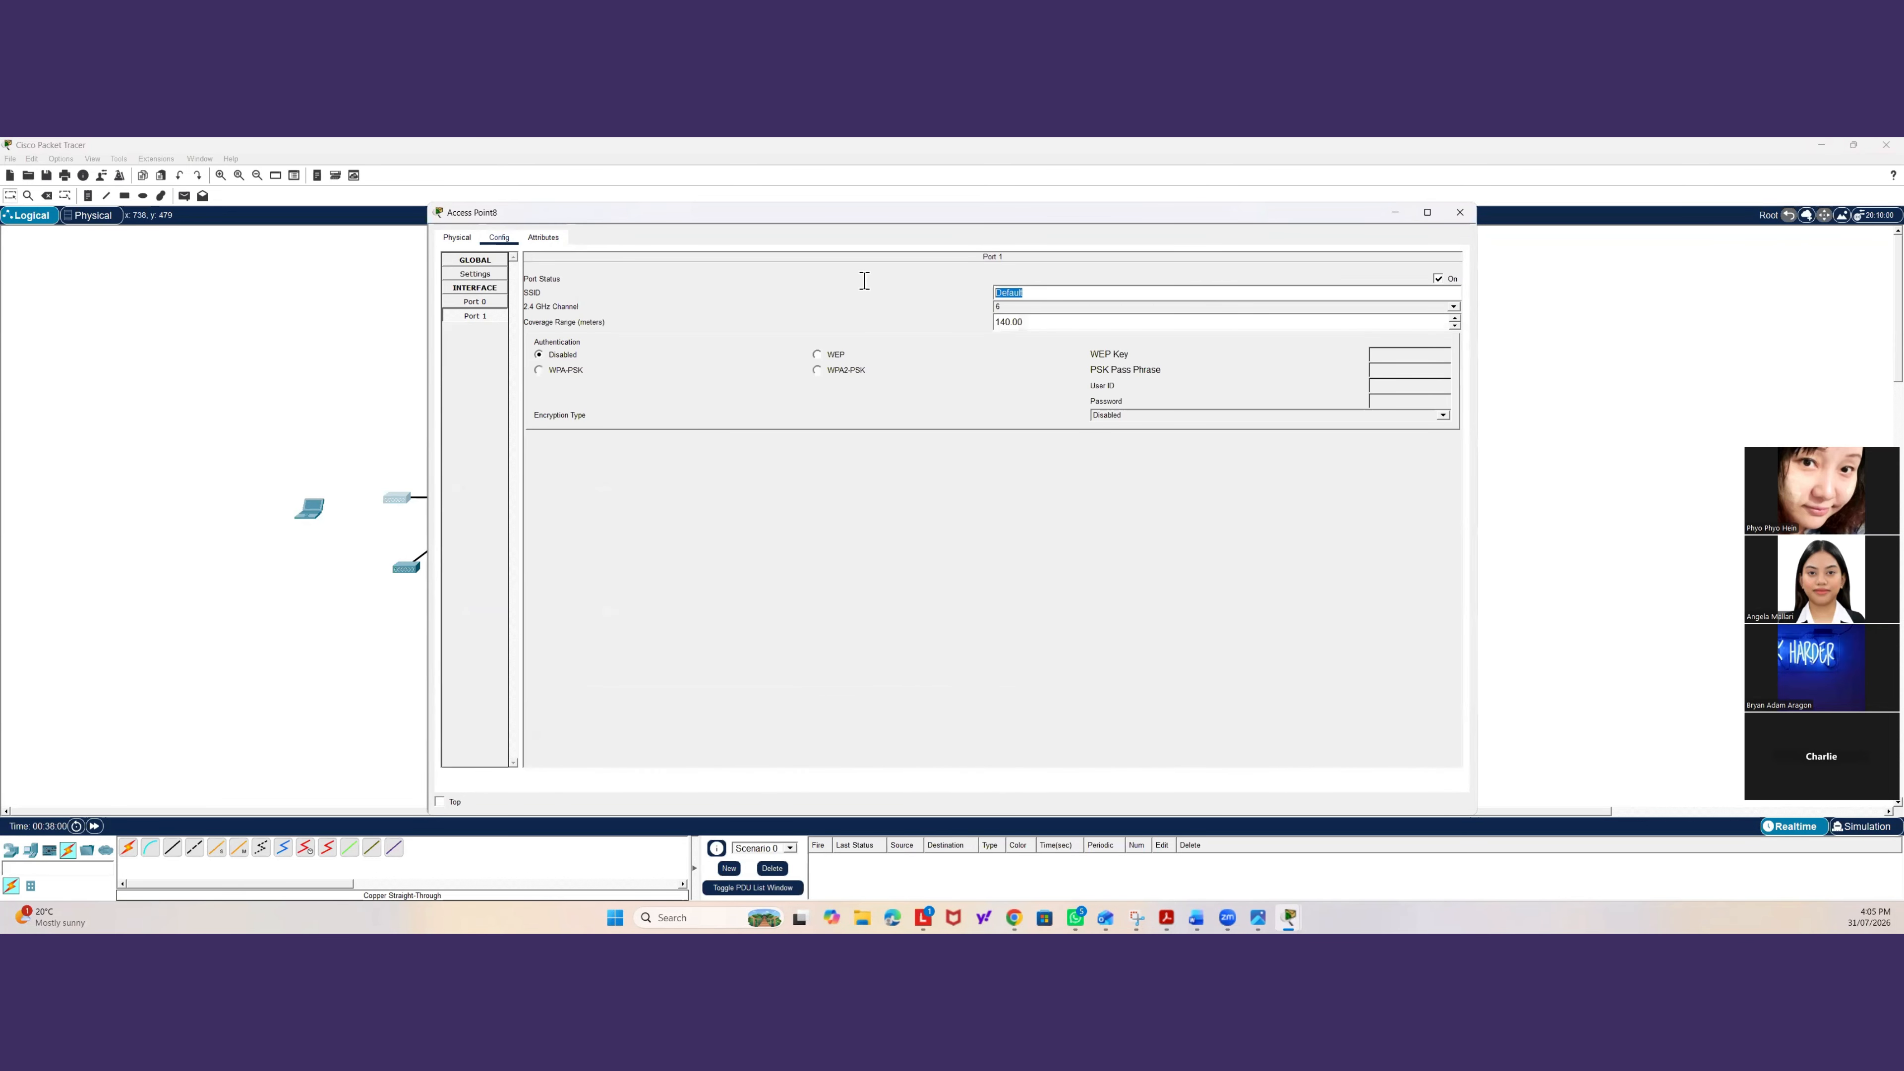
text(STude)
key(BackSpace)
key(BackSpace)
key(BackSpace)
key(BackSpace)
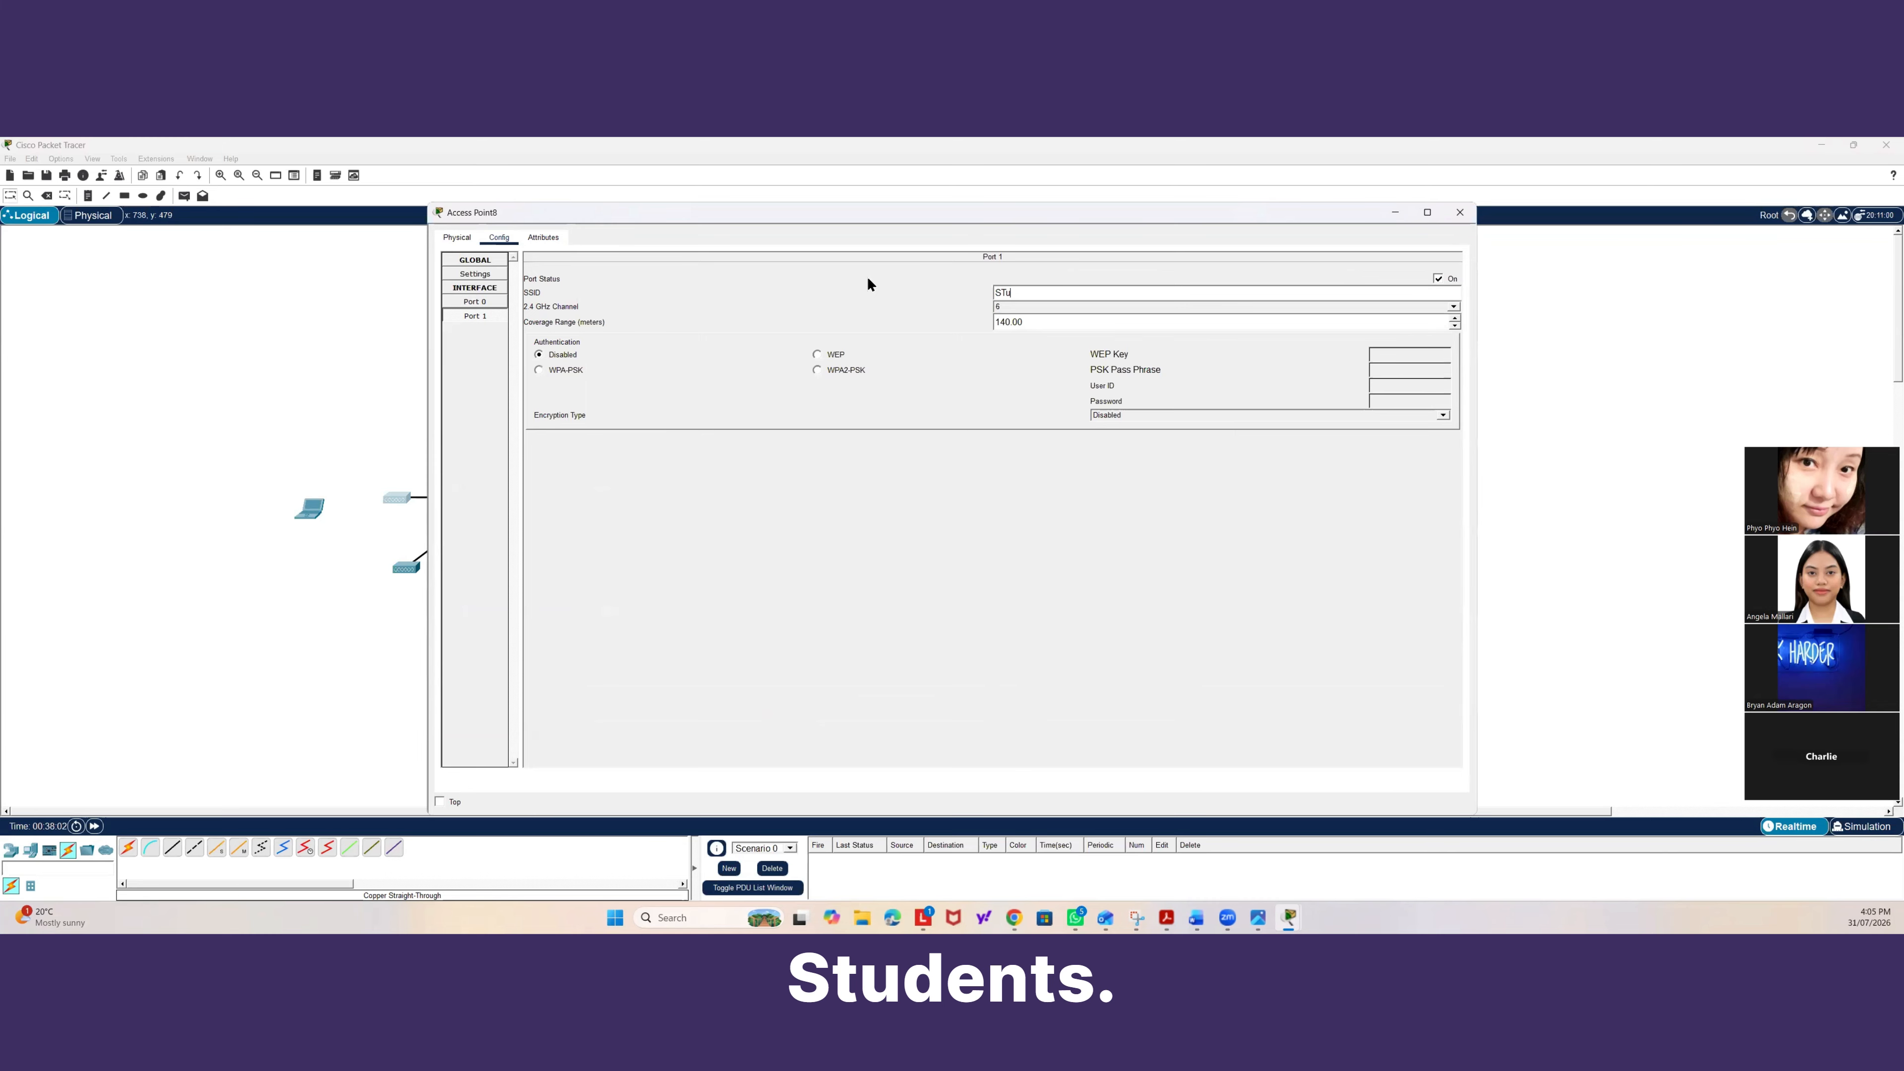
text(St)
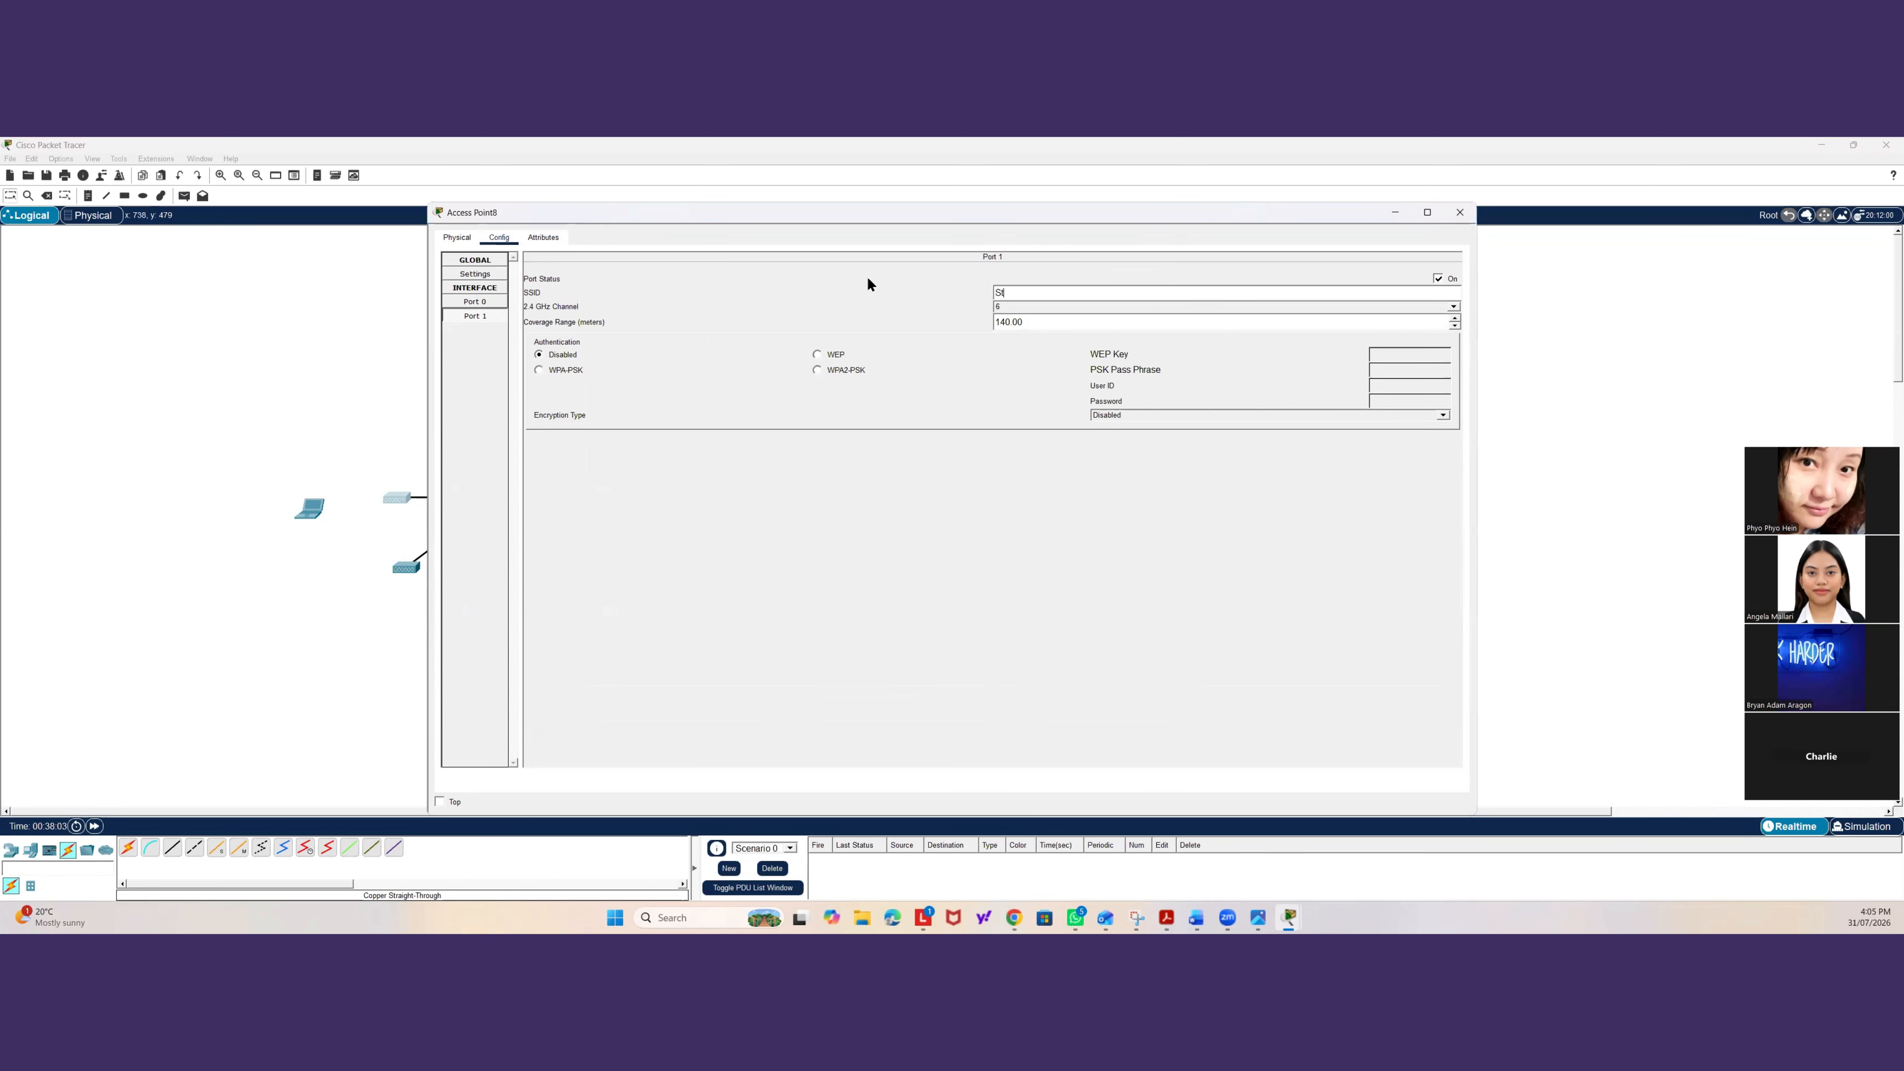
text(udents)
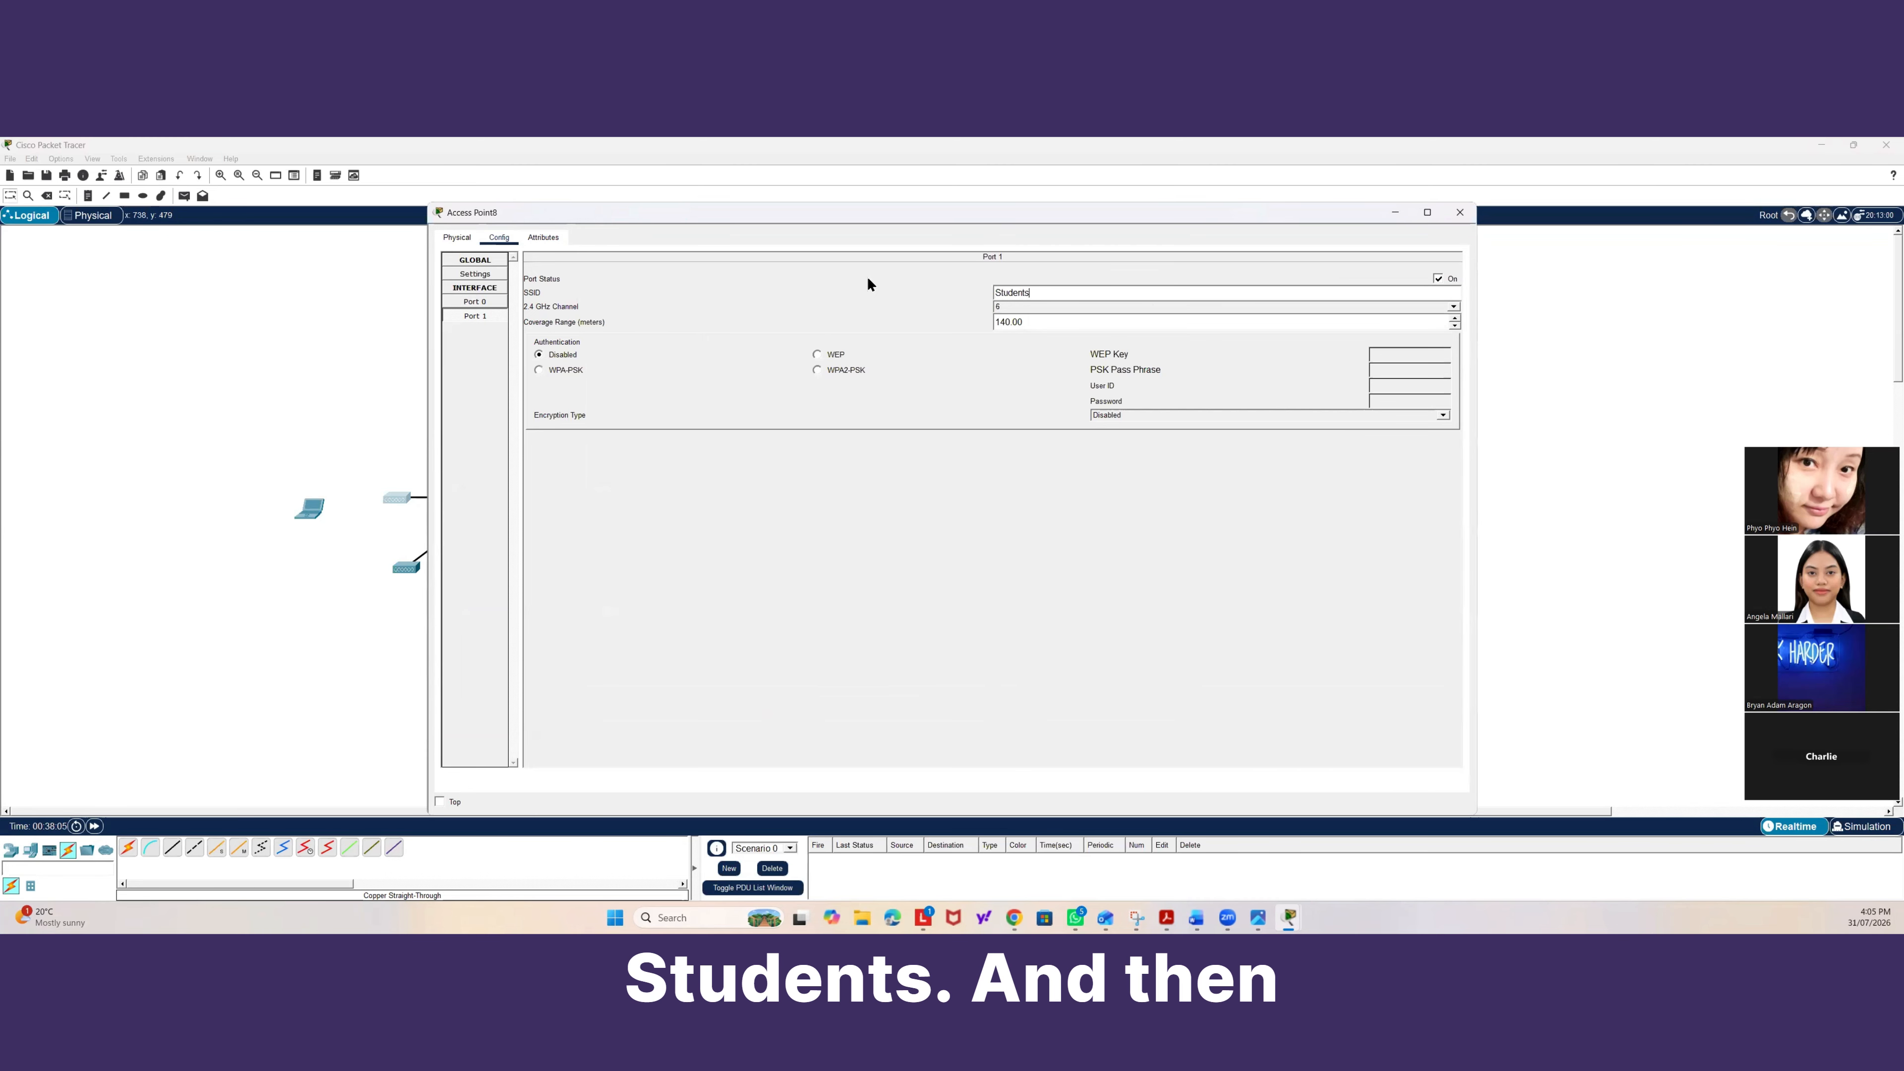
Switch the access point's Port 1 to WPA2-PSK and enter the PSK pass phrase.
click(816, 370)
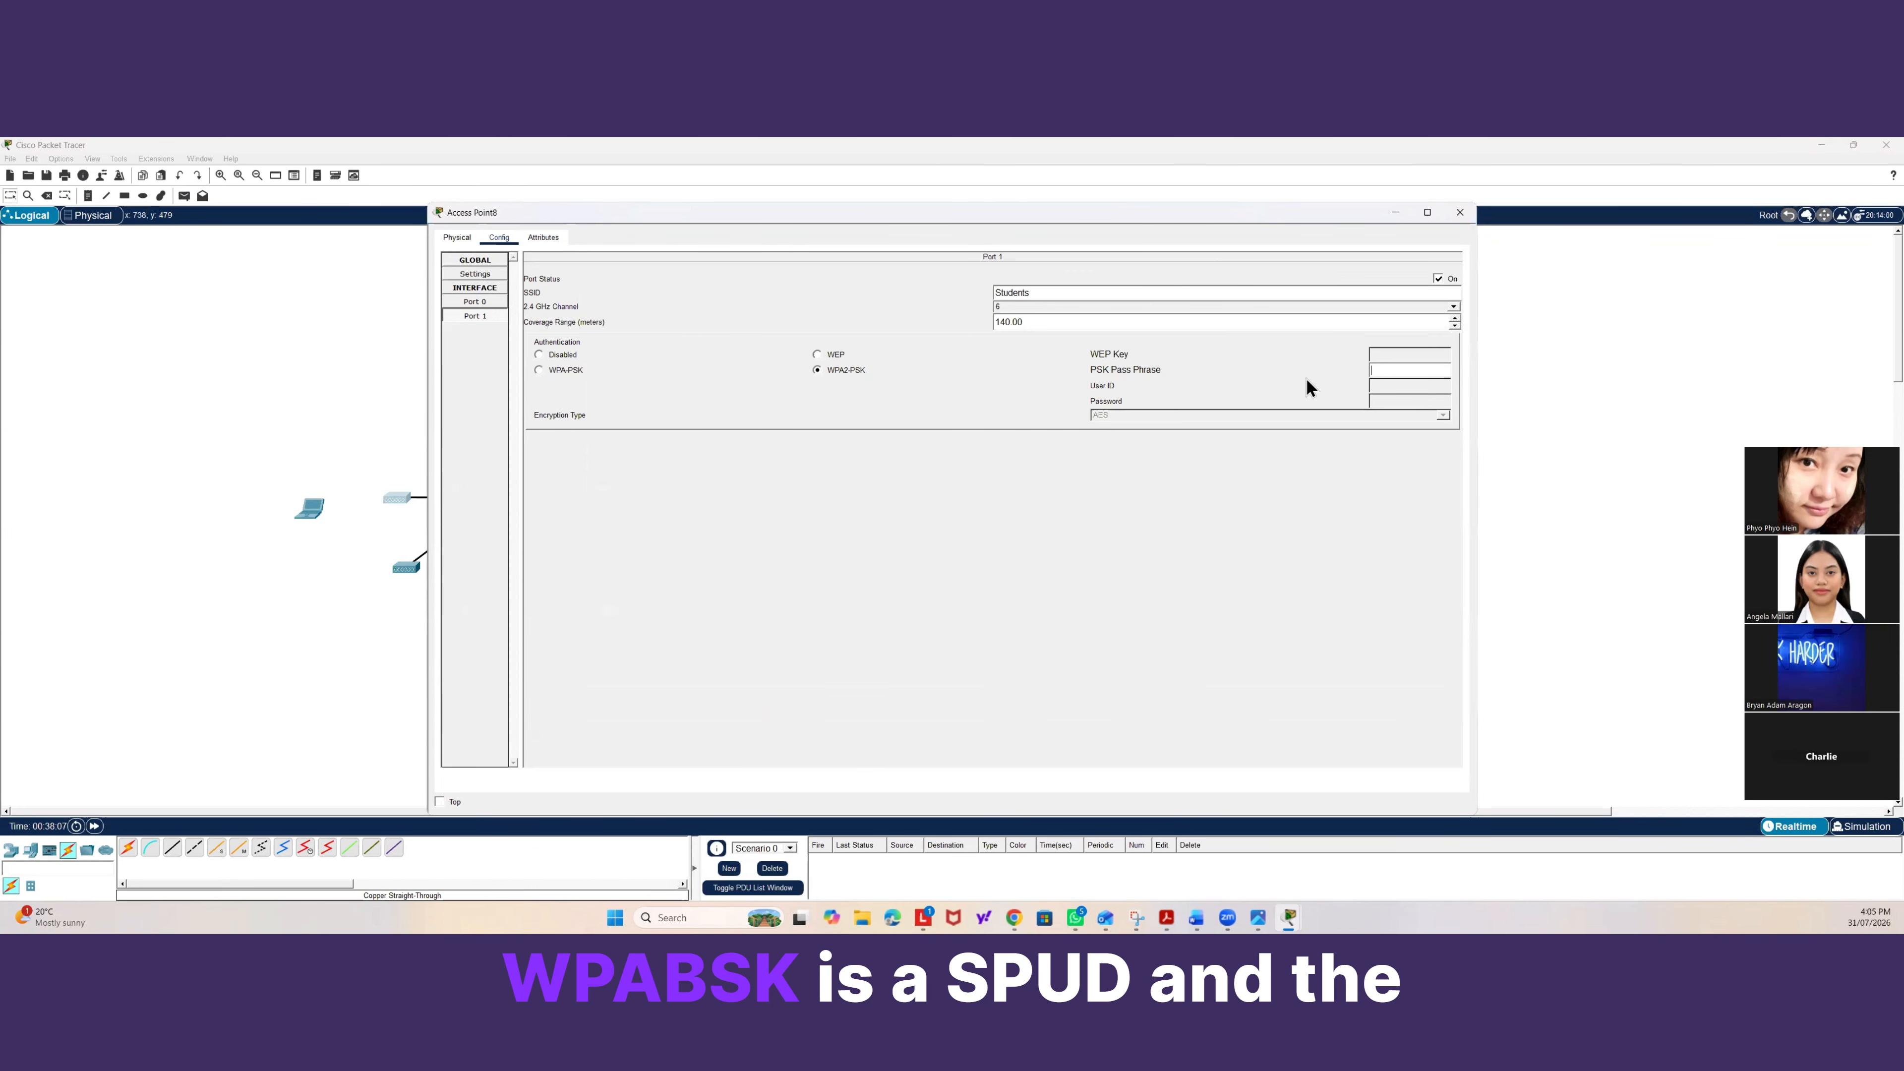
text(stud)
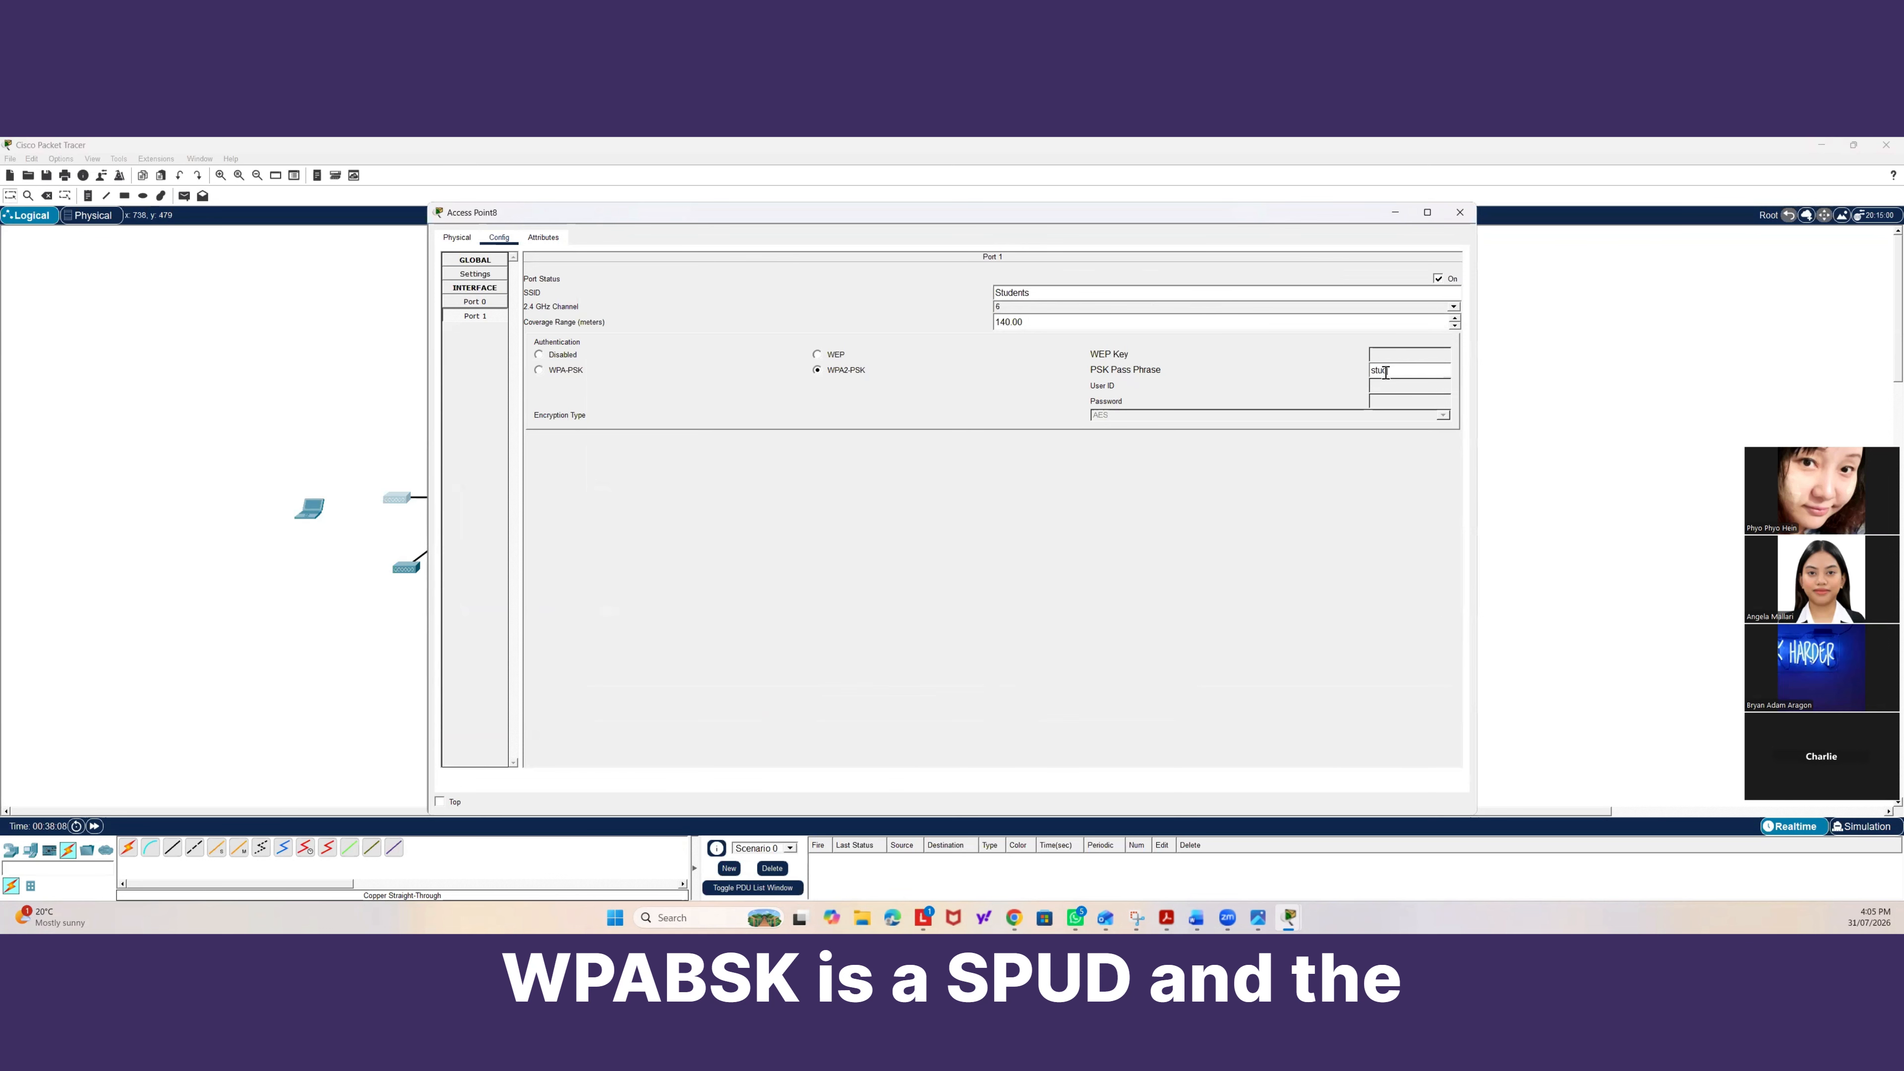
text(ent-wi)
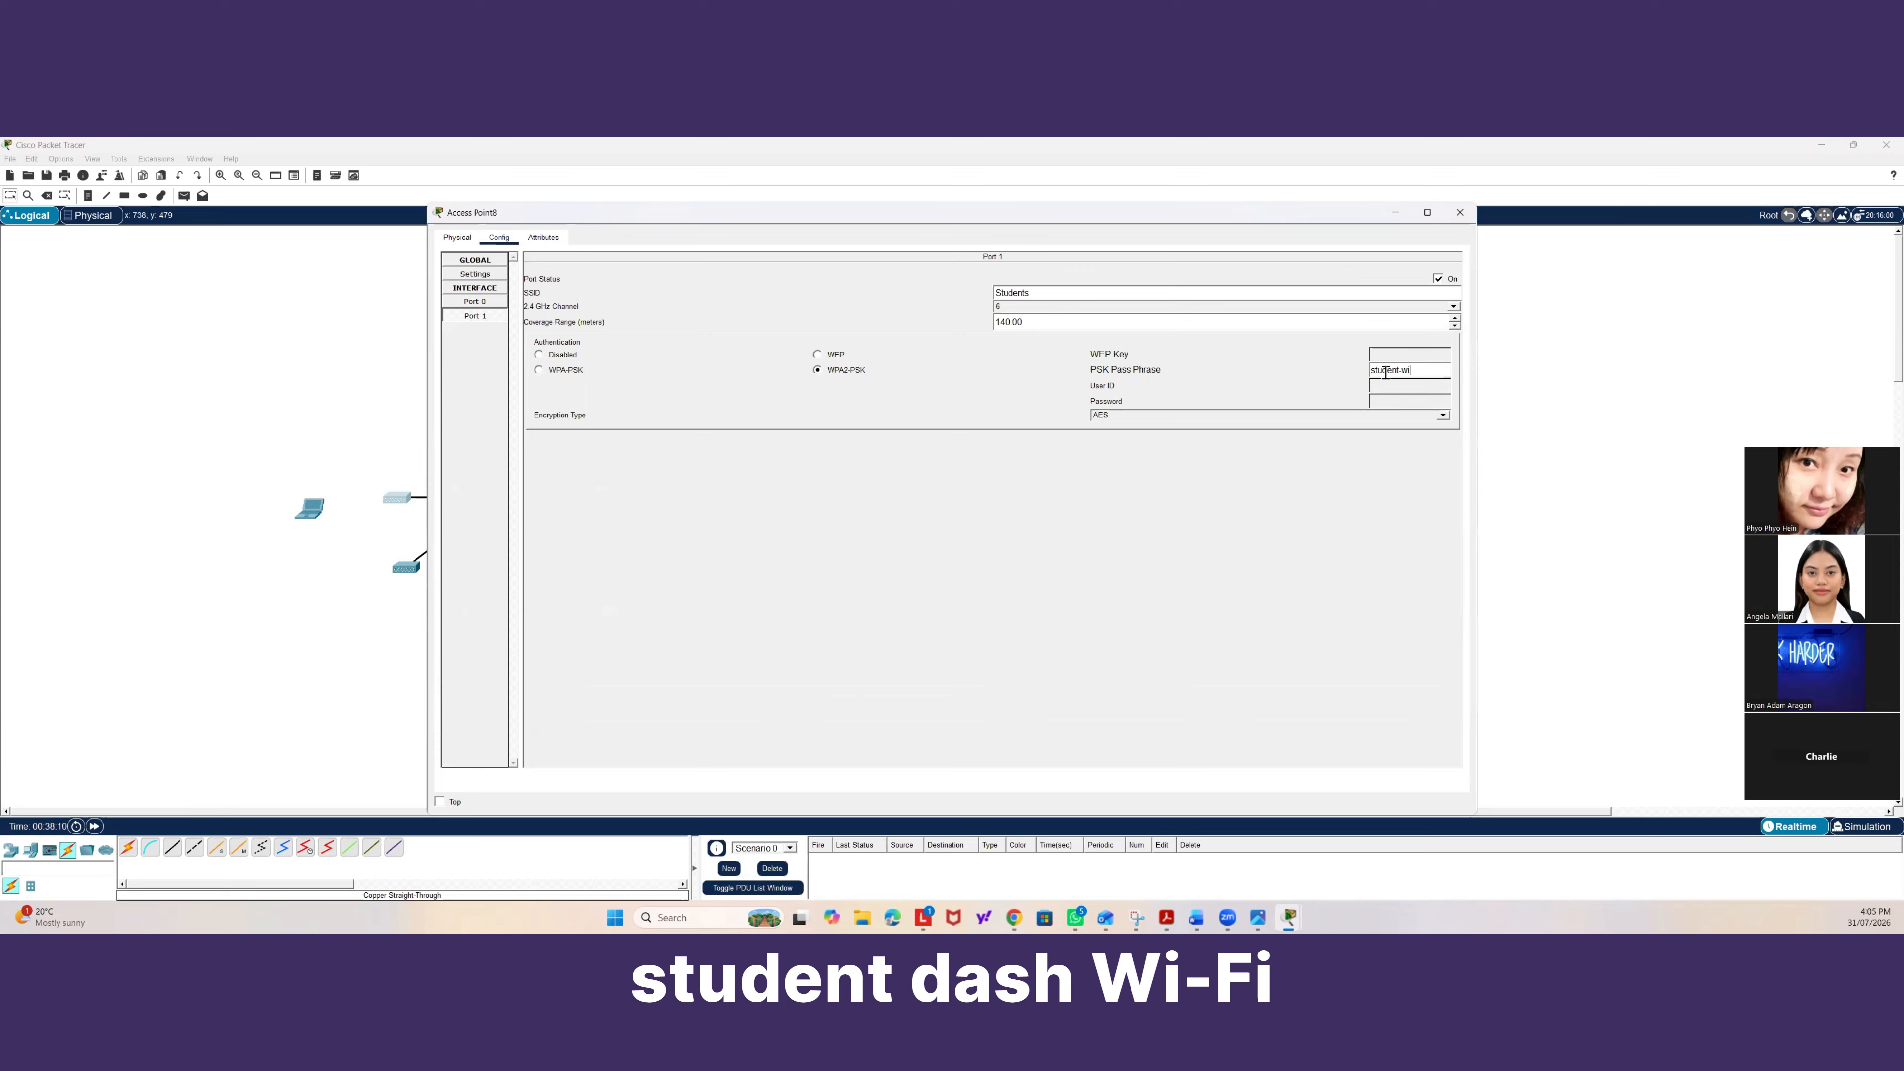
text(fi123)
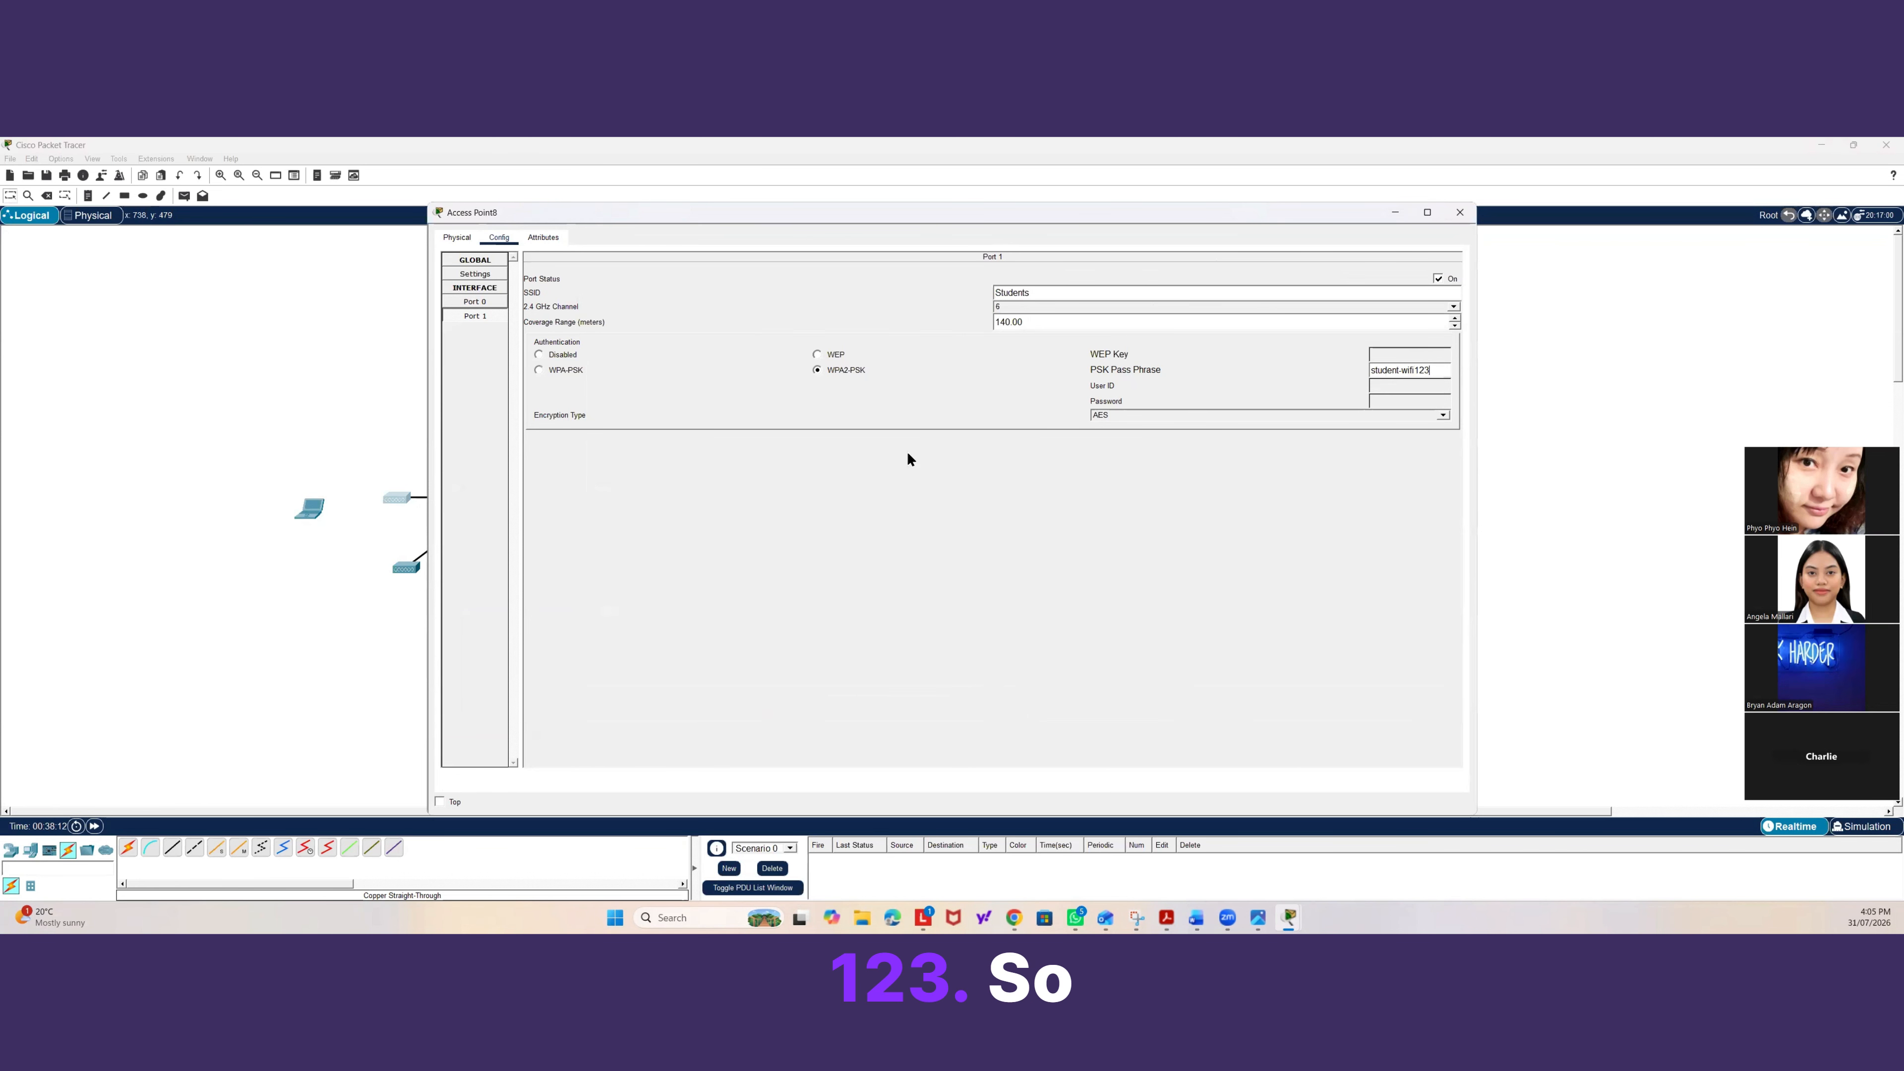
click(330, 397)
Set the laptop's Wireless0 SSID to Student.
click(309, 508)
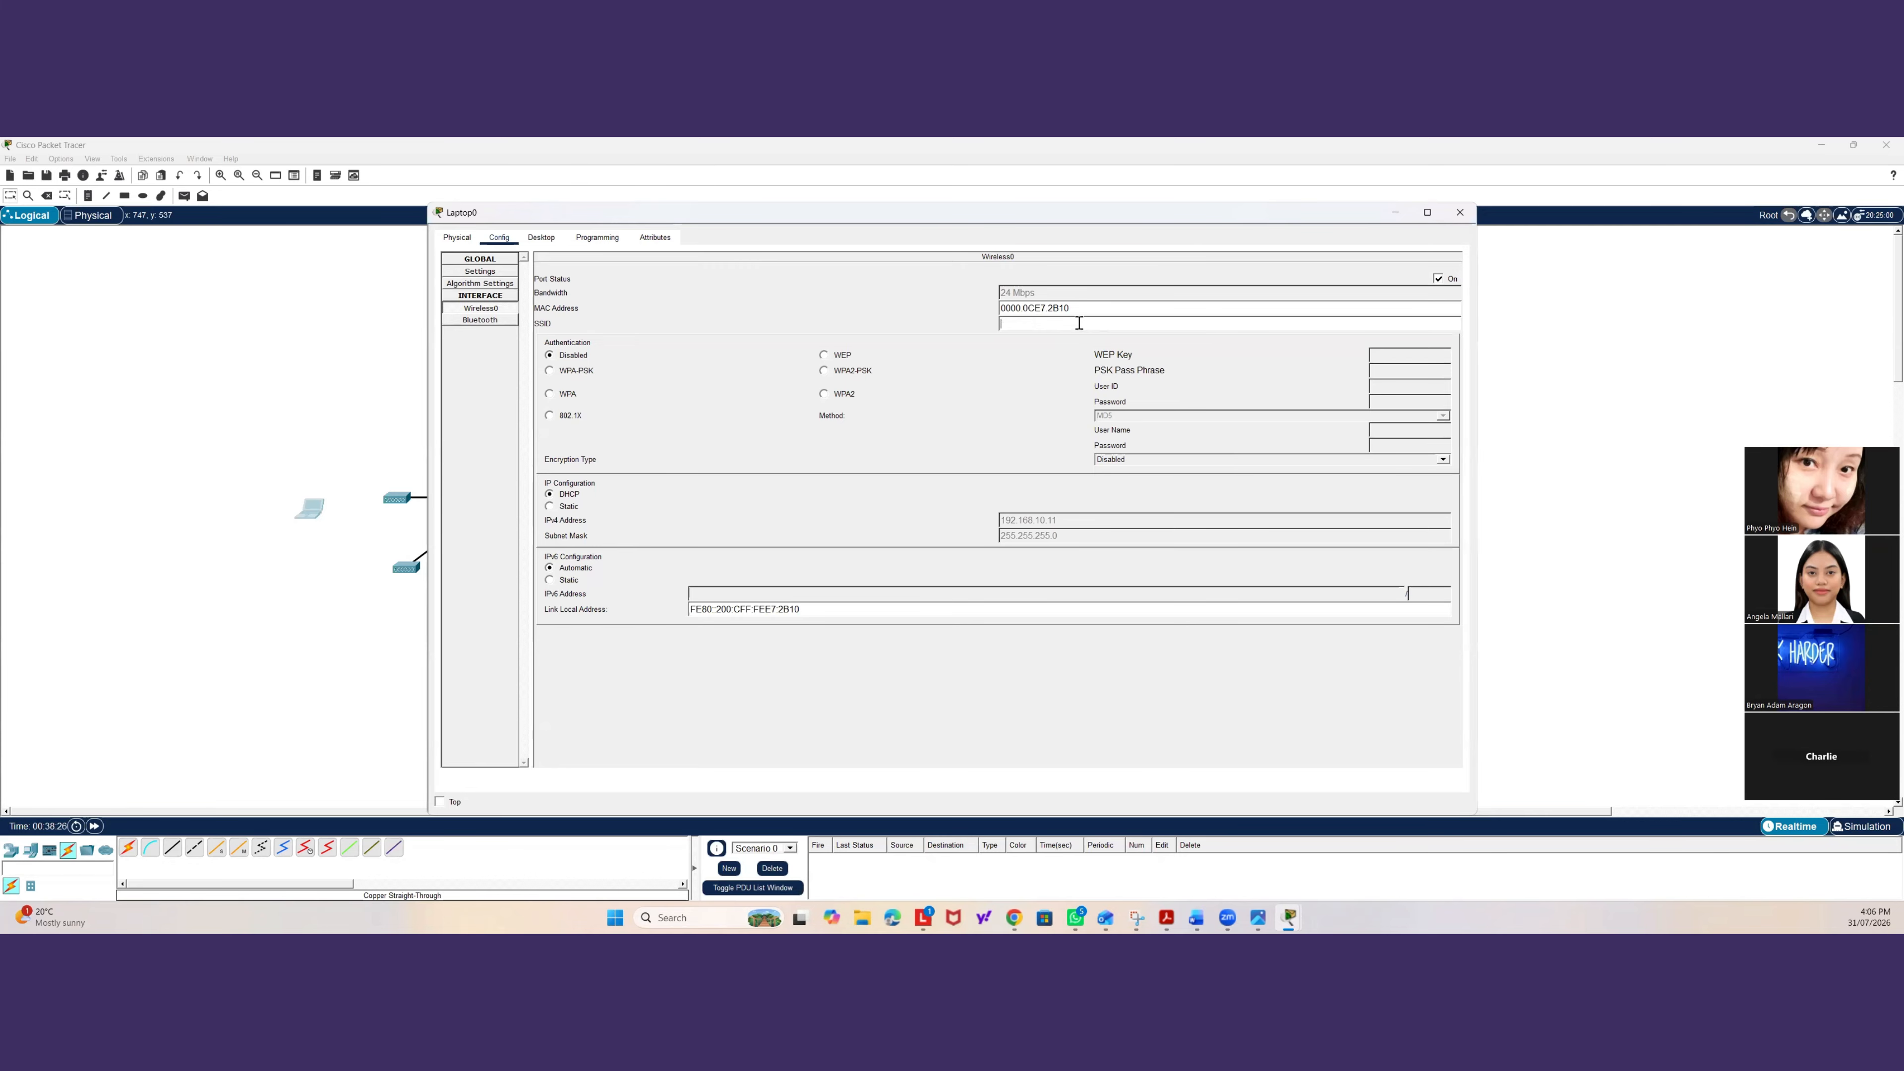
click(480, 307)
text(Stude)
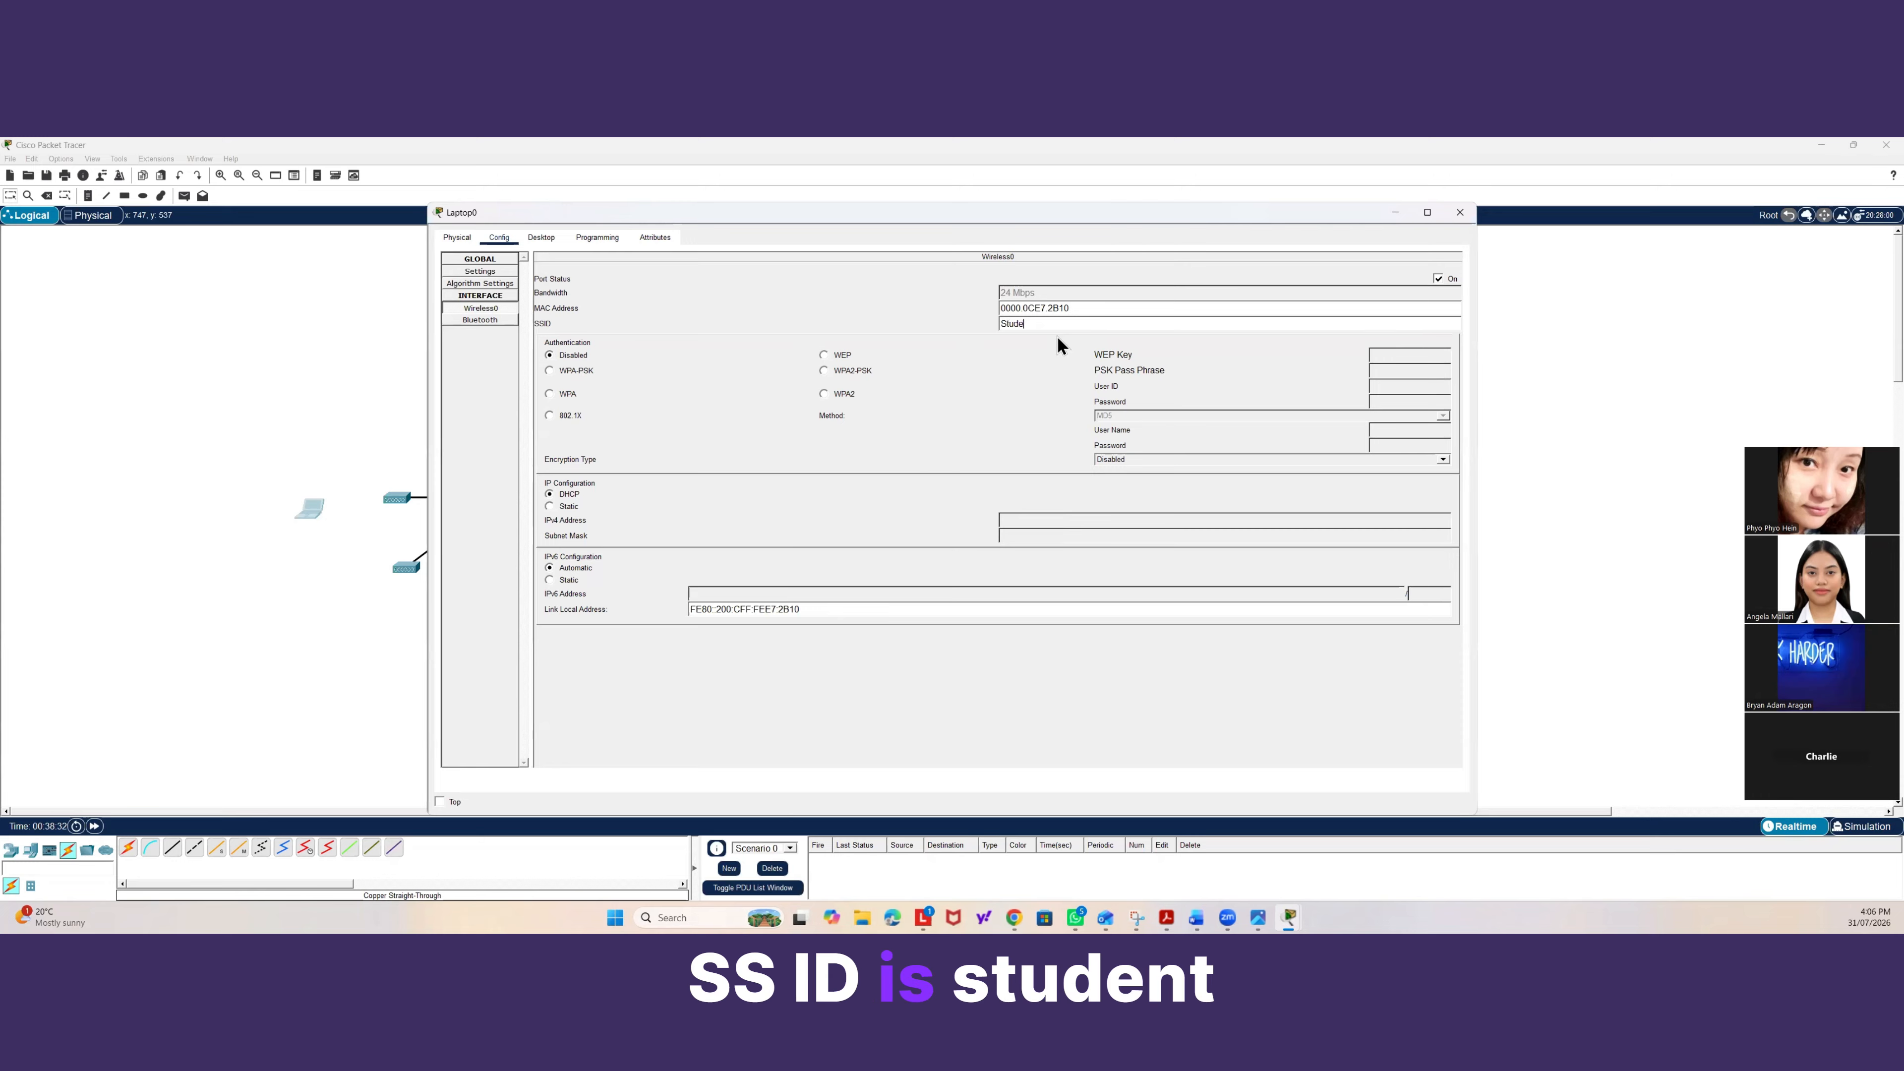
text(nt)
Choose WPA2-PSK authentication on the laptop, enter the PSK pass phrase, and close the laptop window.
click(823, 370)
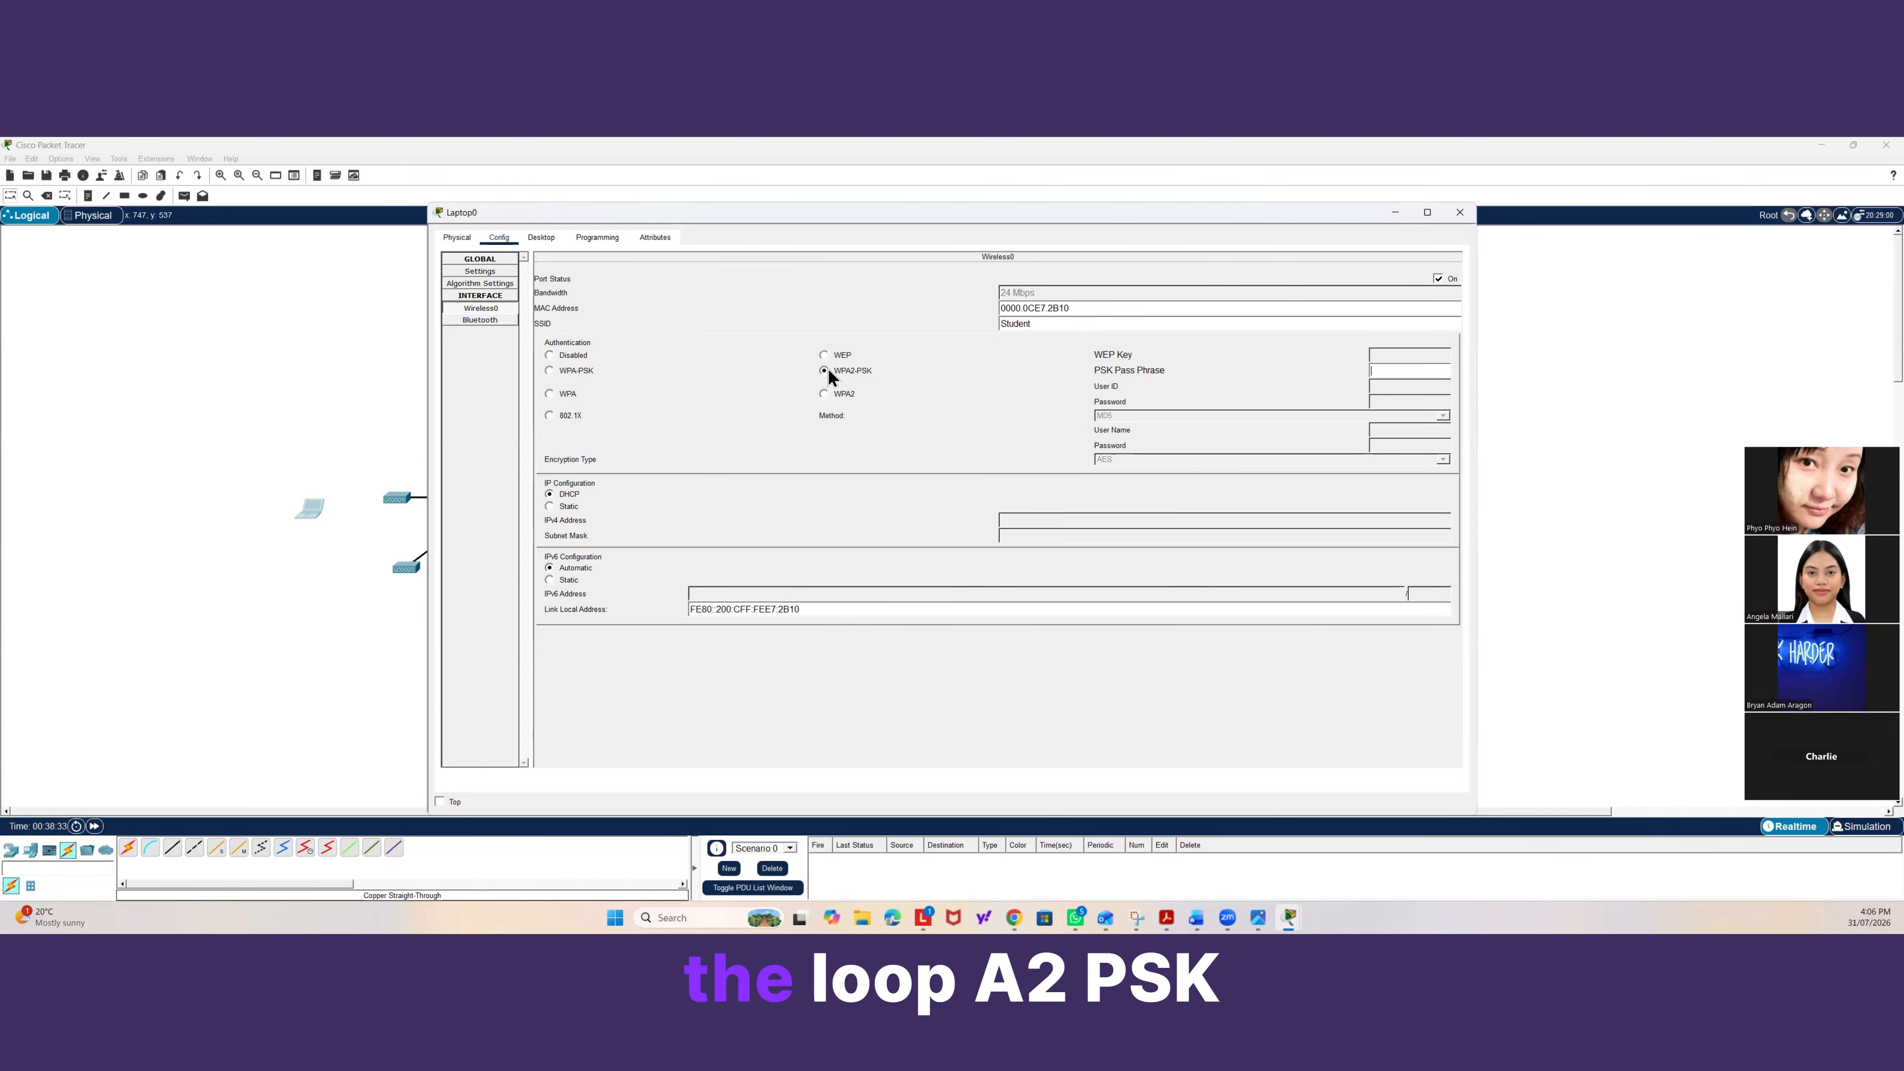
click(1405, 372)
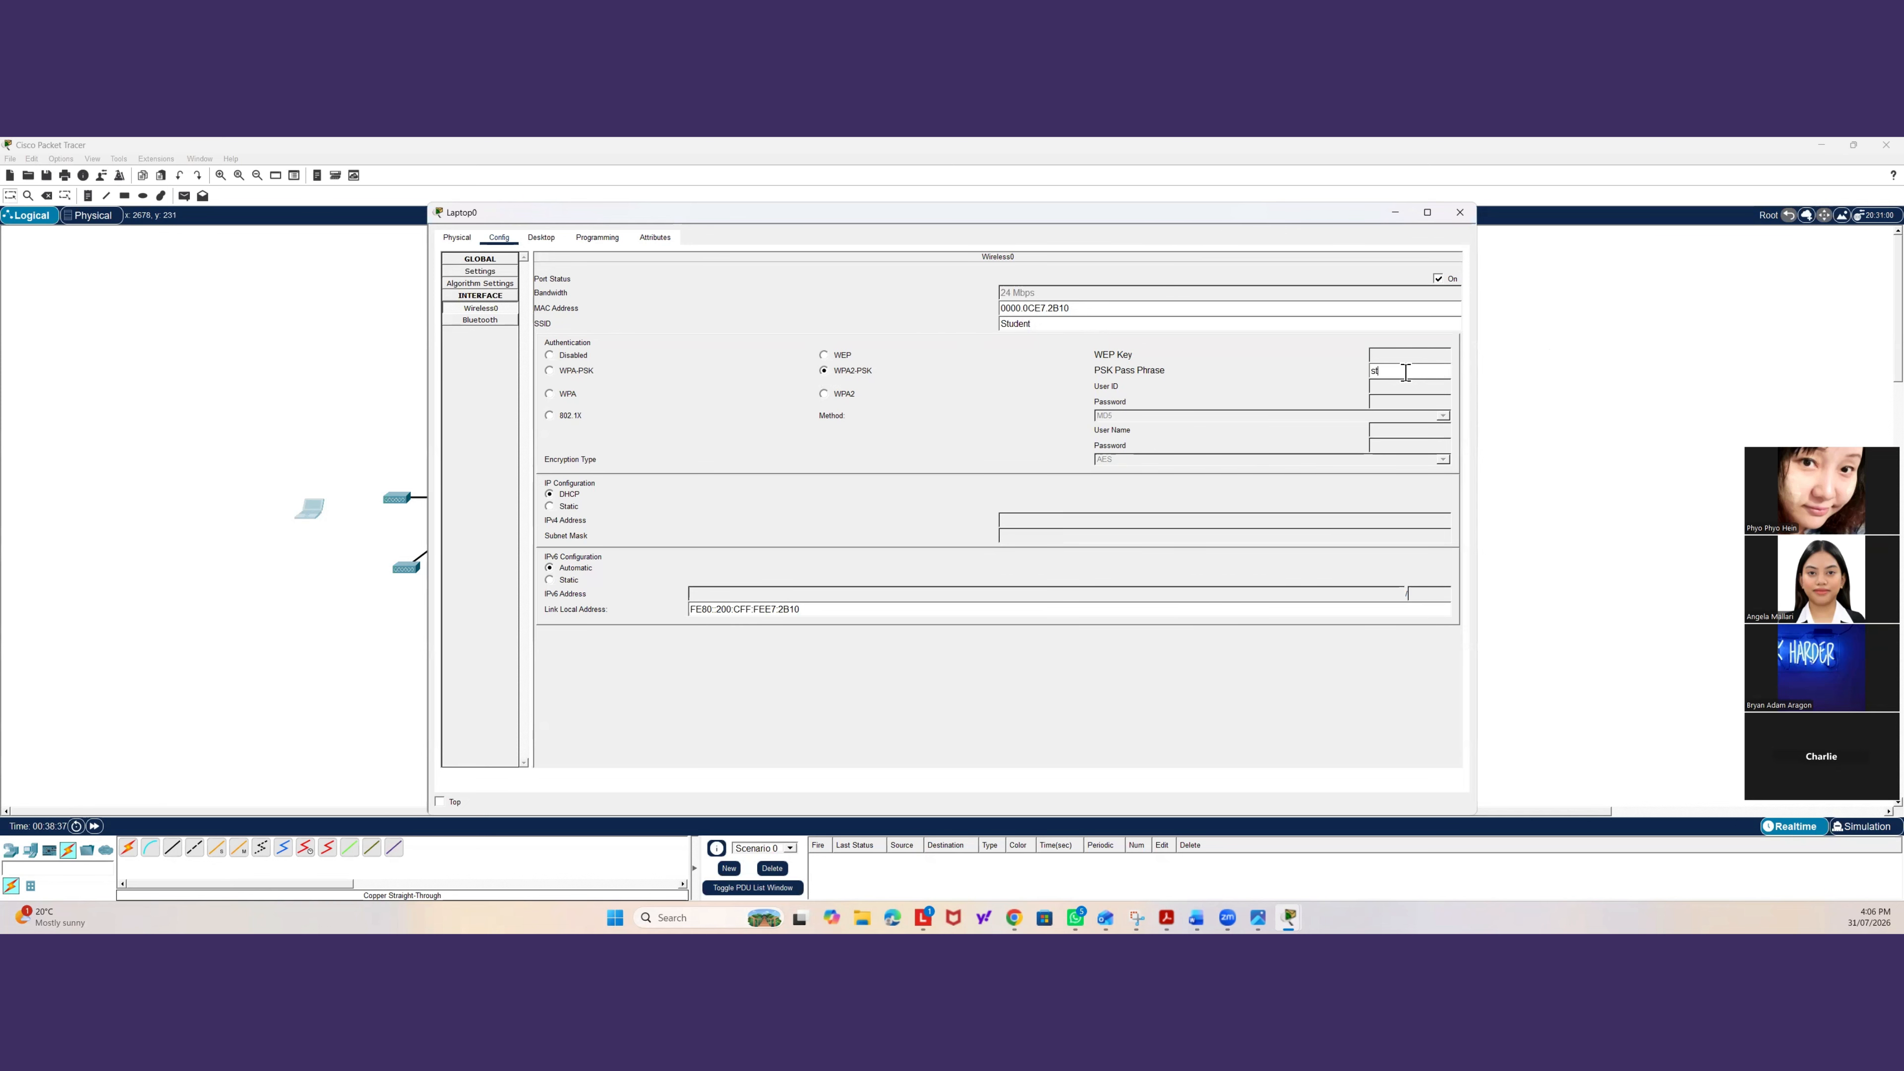
text(student-wifi123)
drag(1417, 203, 1426, 208)
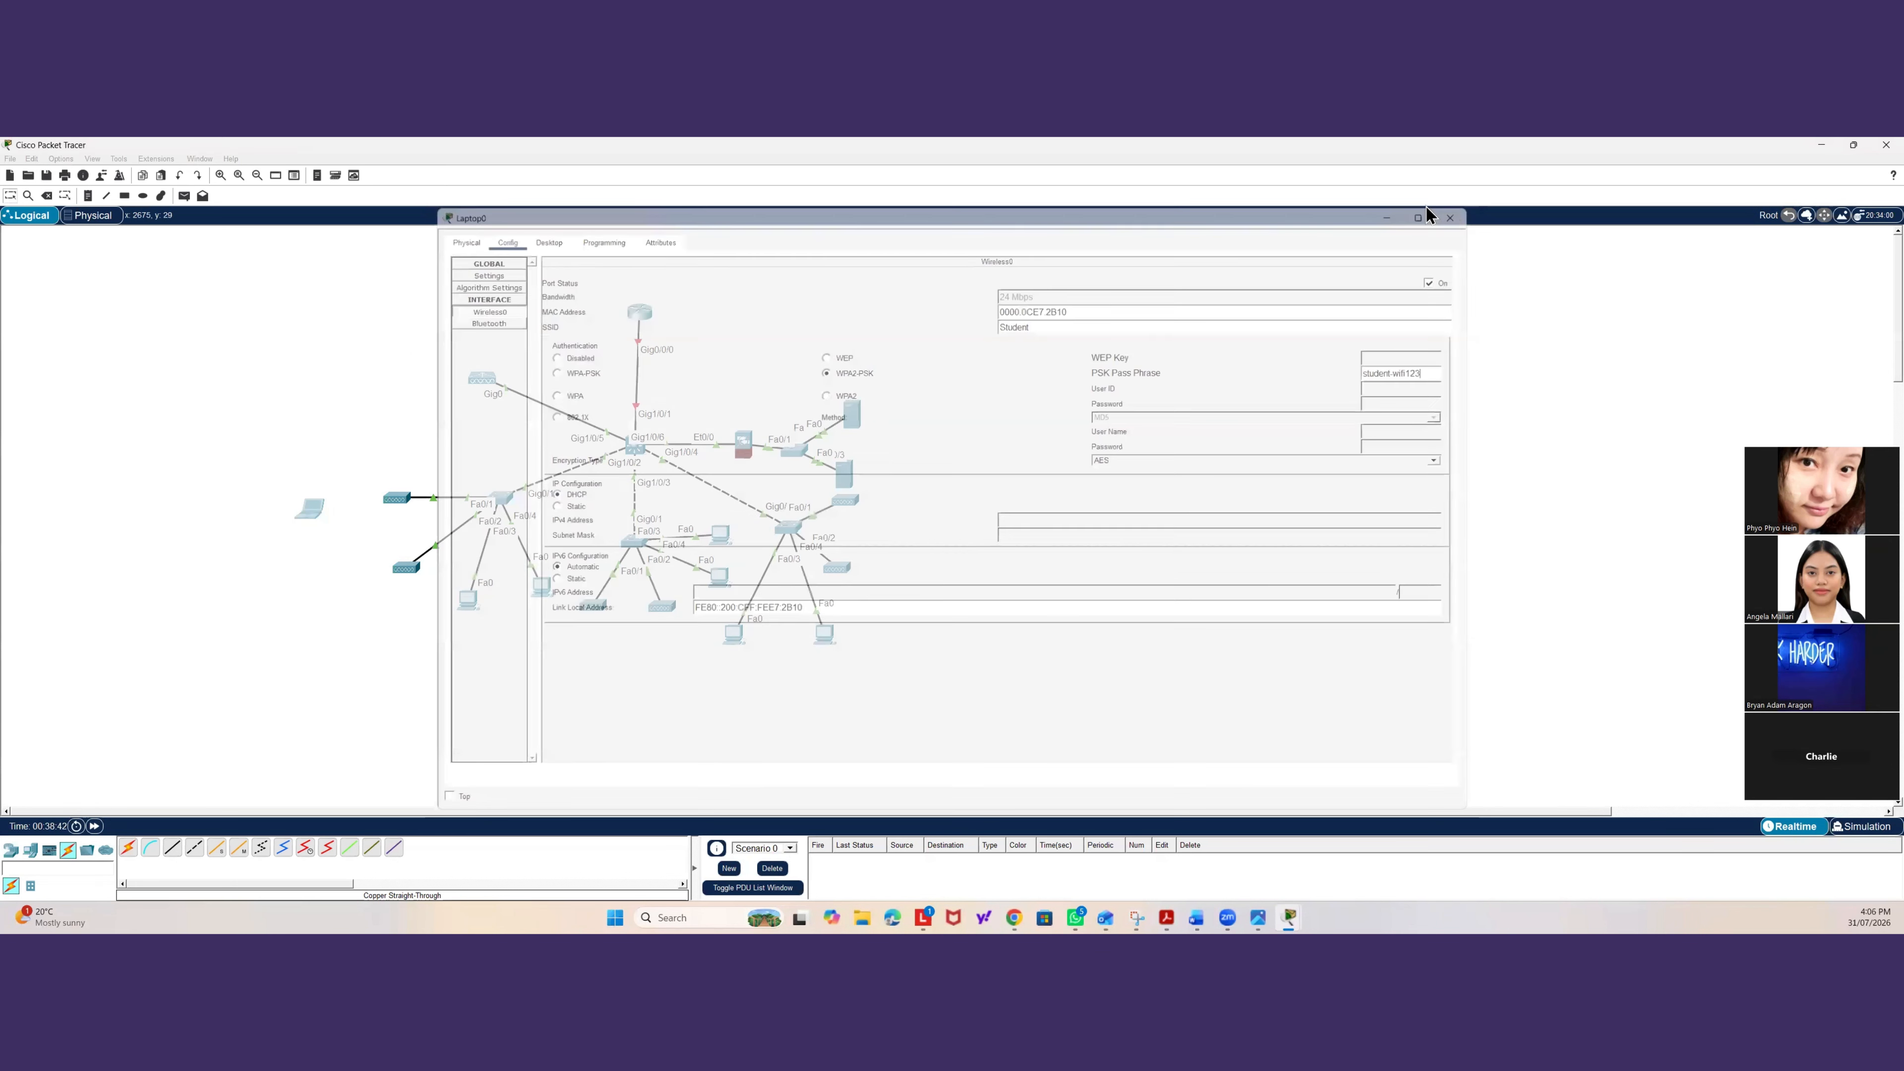
click(1450, 218)
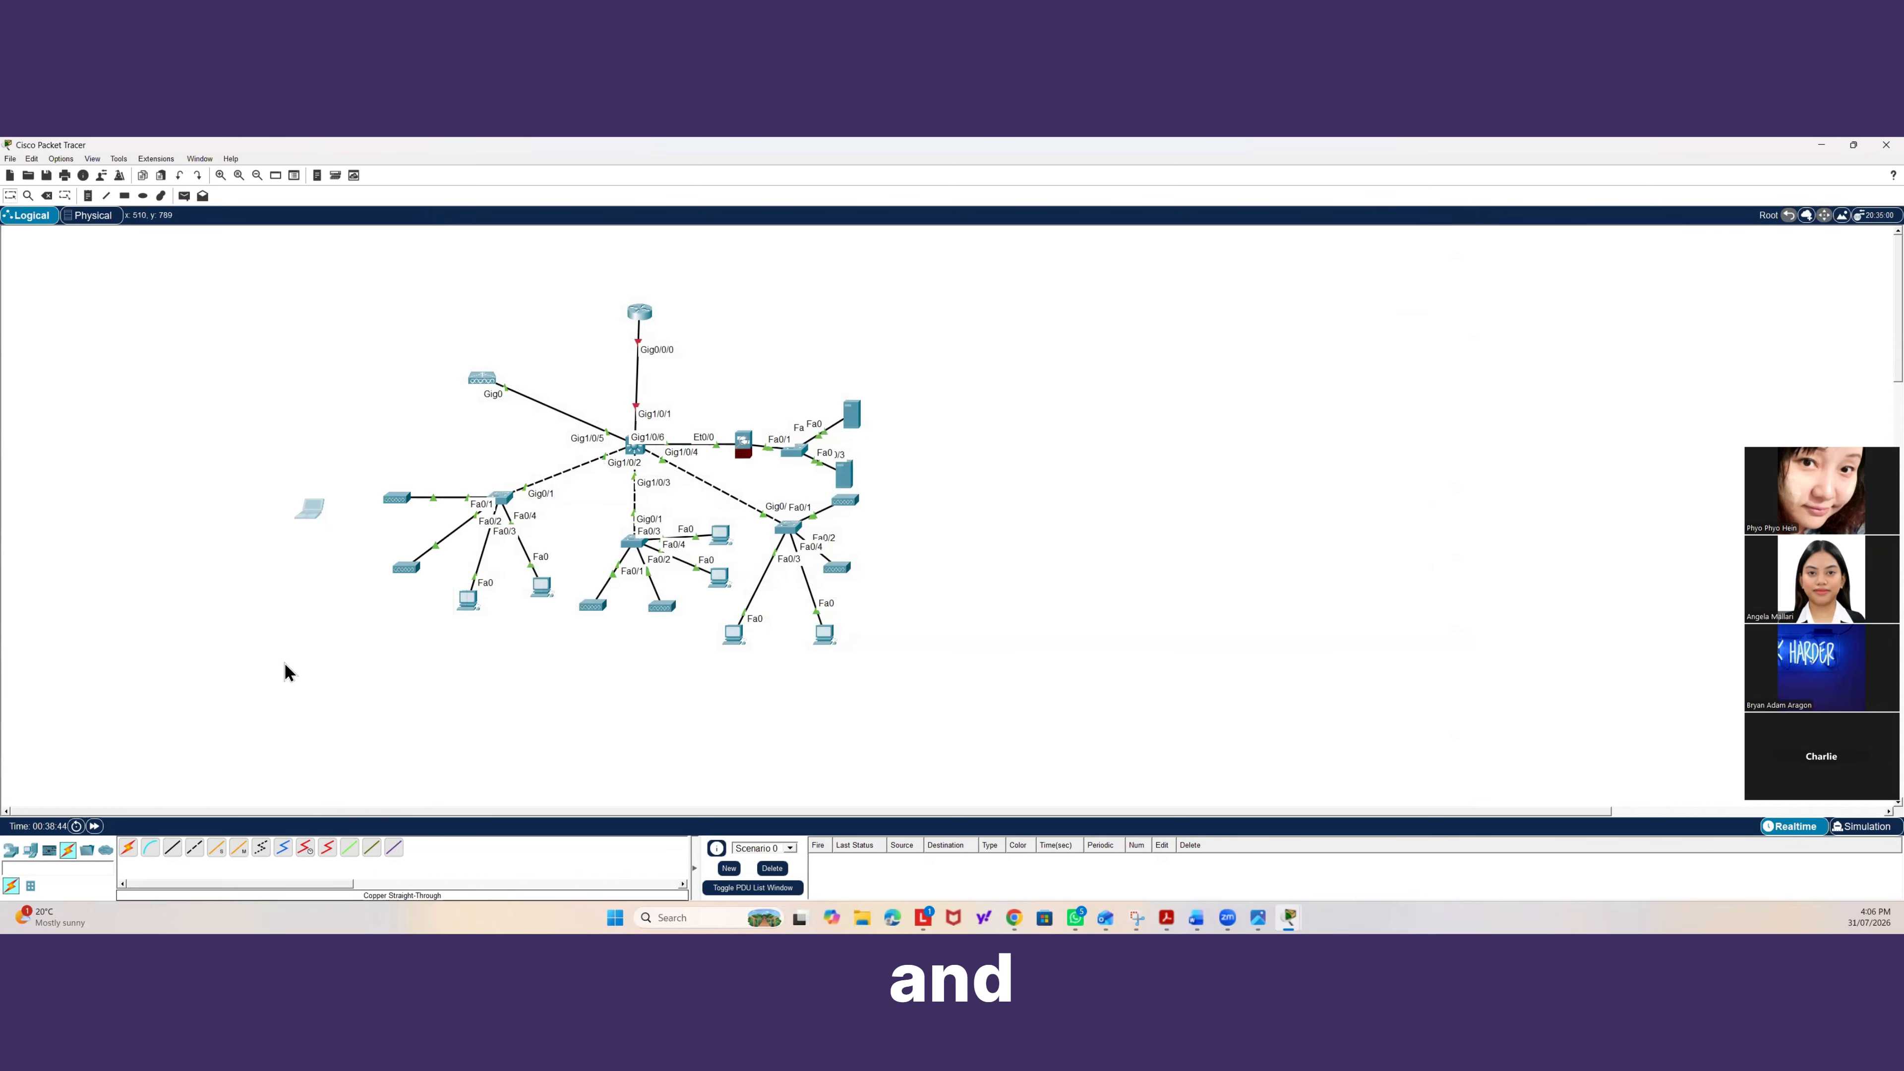
Make the laptop re-request an address by switching its Wireless0 IP configuration to Static and back to DHCP.
click(308, 506)
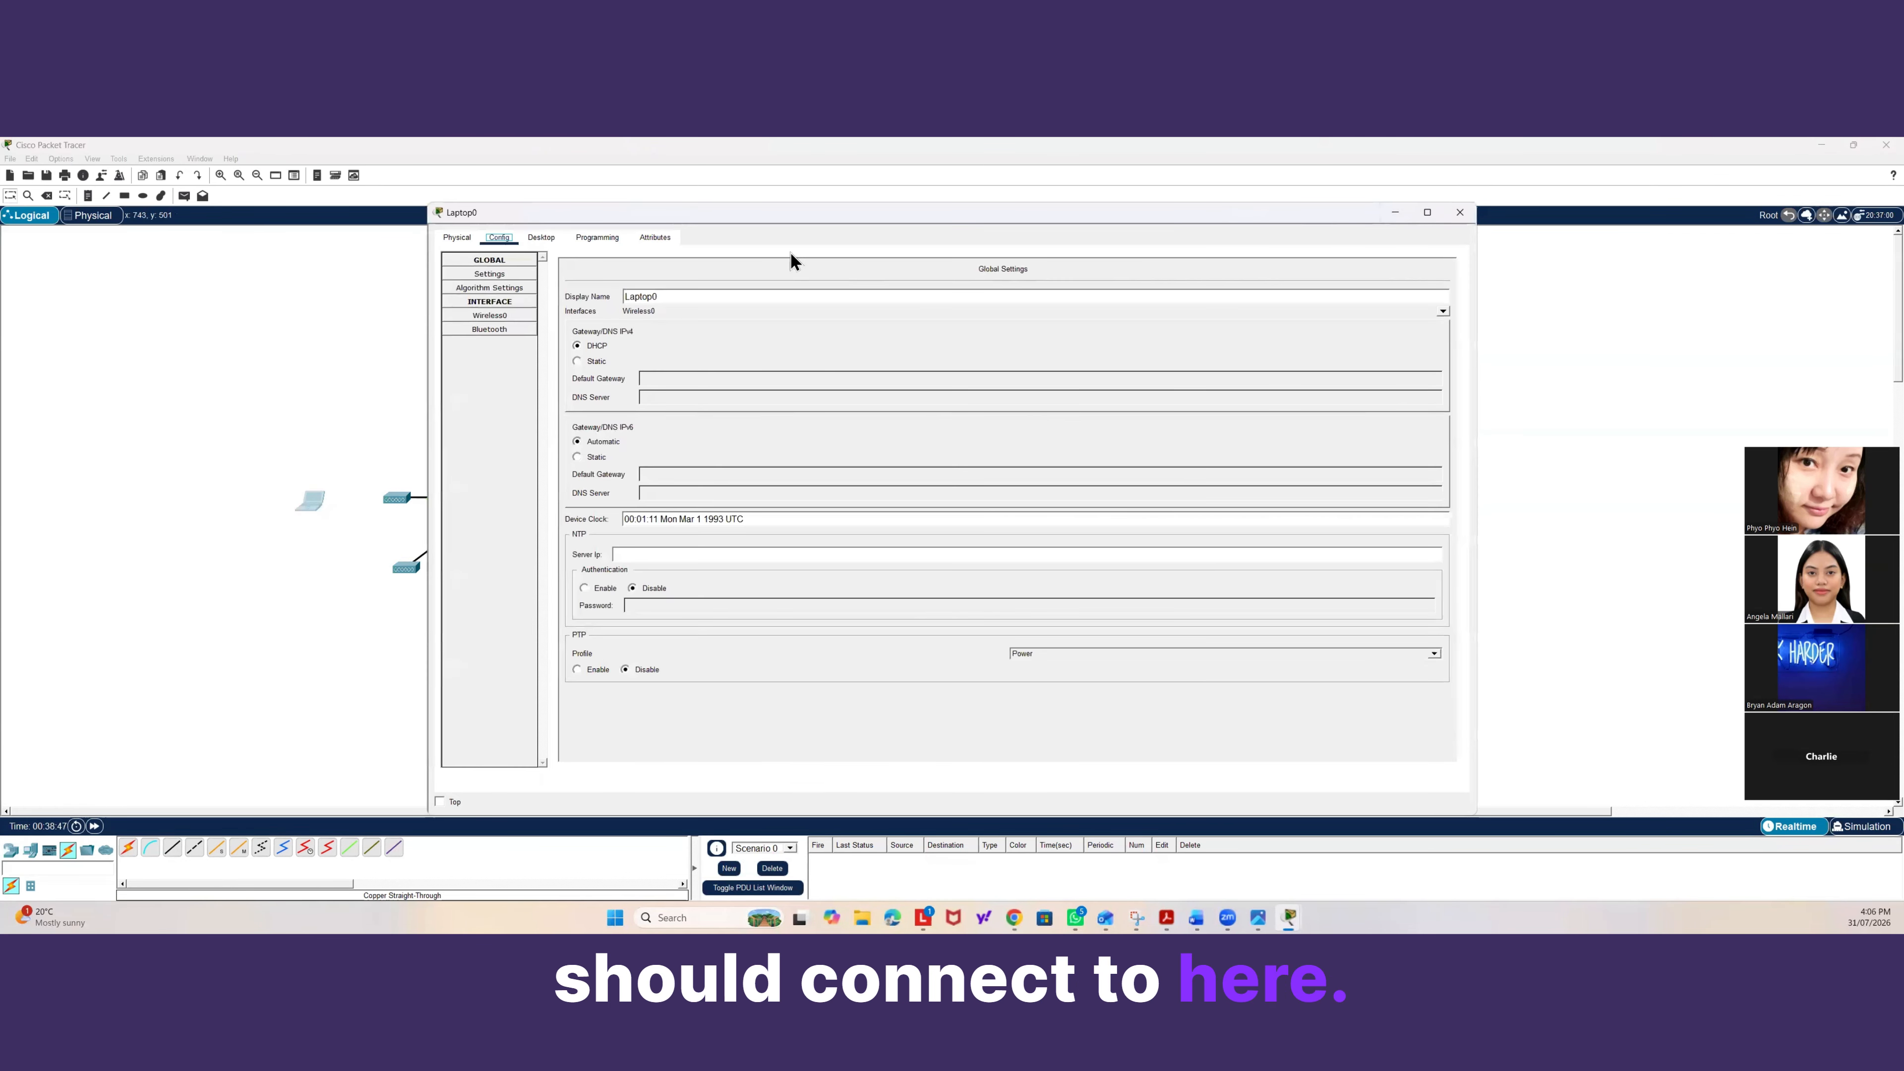
click(507, 316)
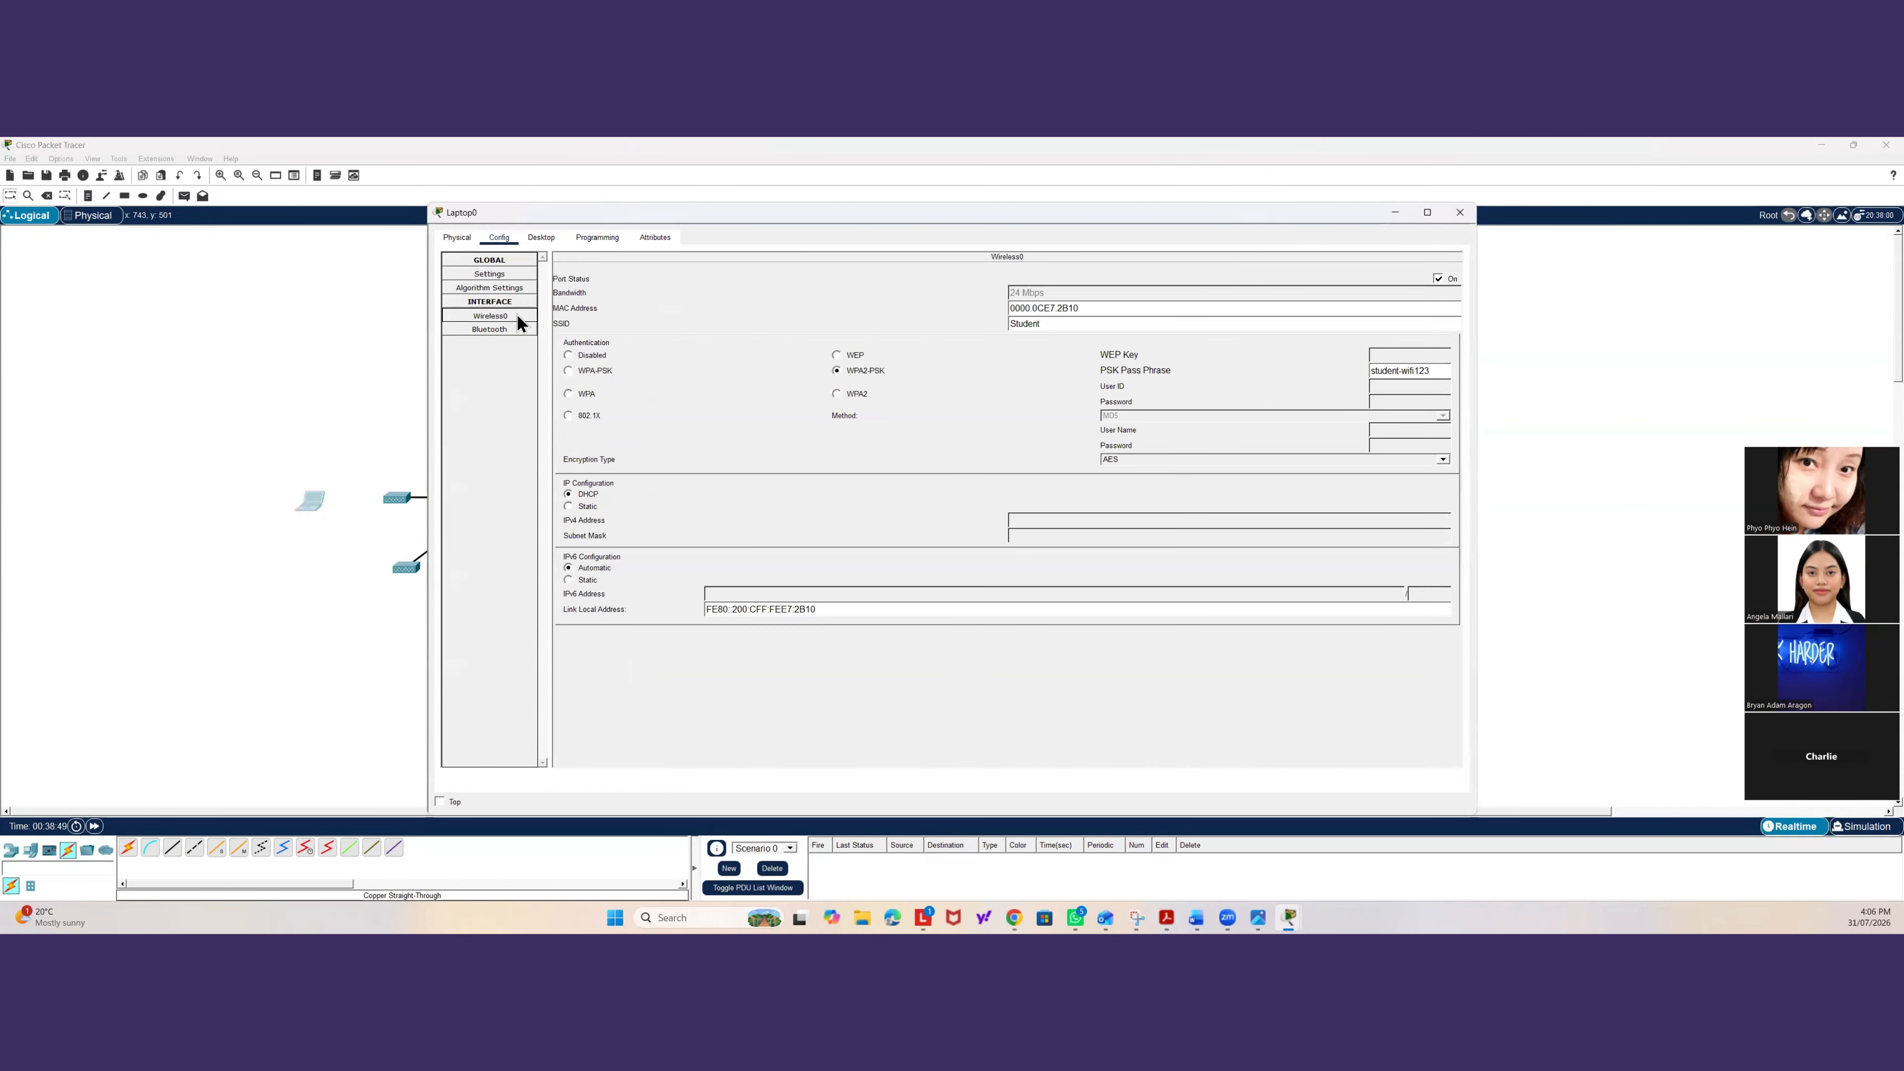
click(374, 353)
click(307, 503)
click(541, 239)
click(540, 281)
click(471, 306)
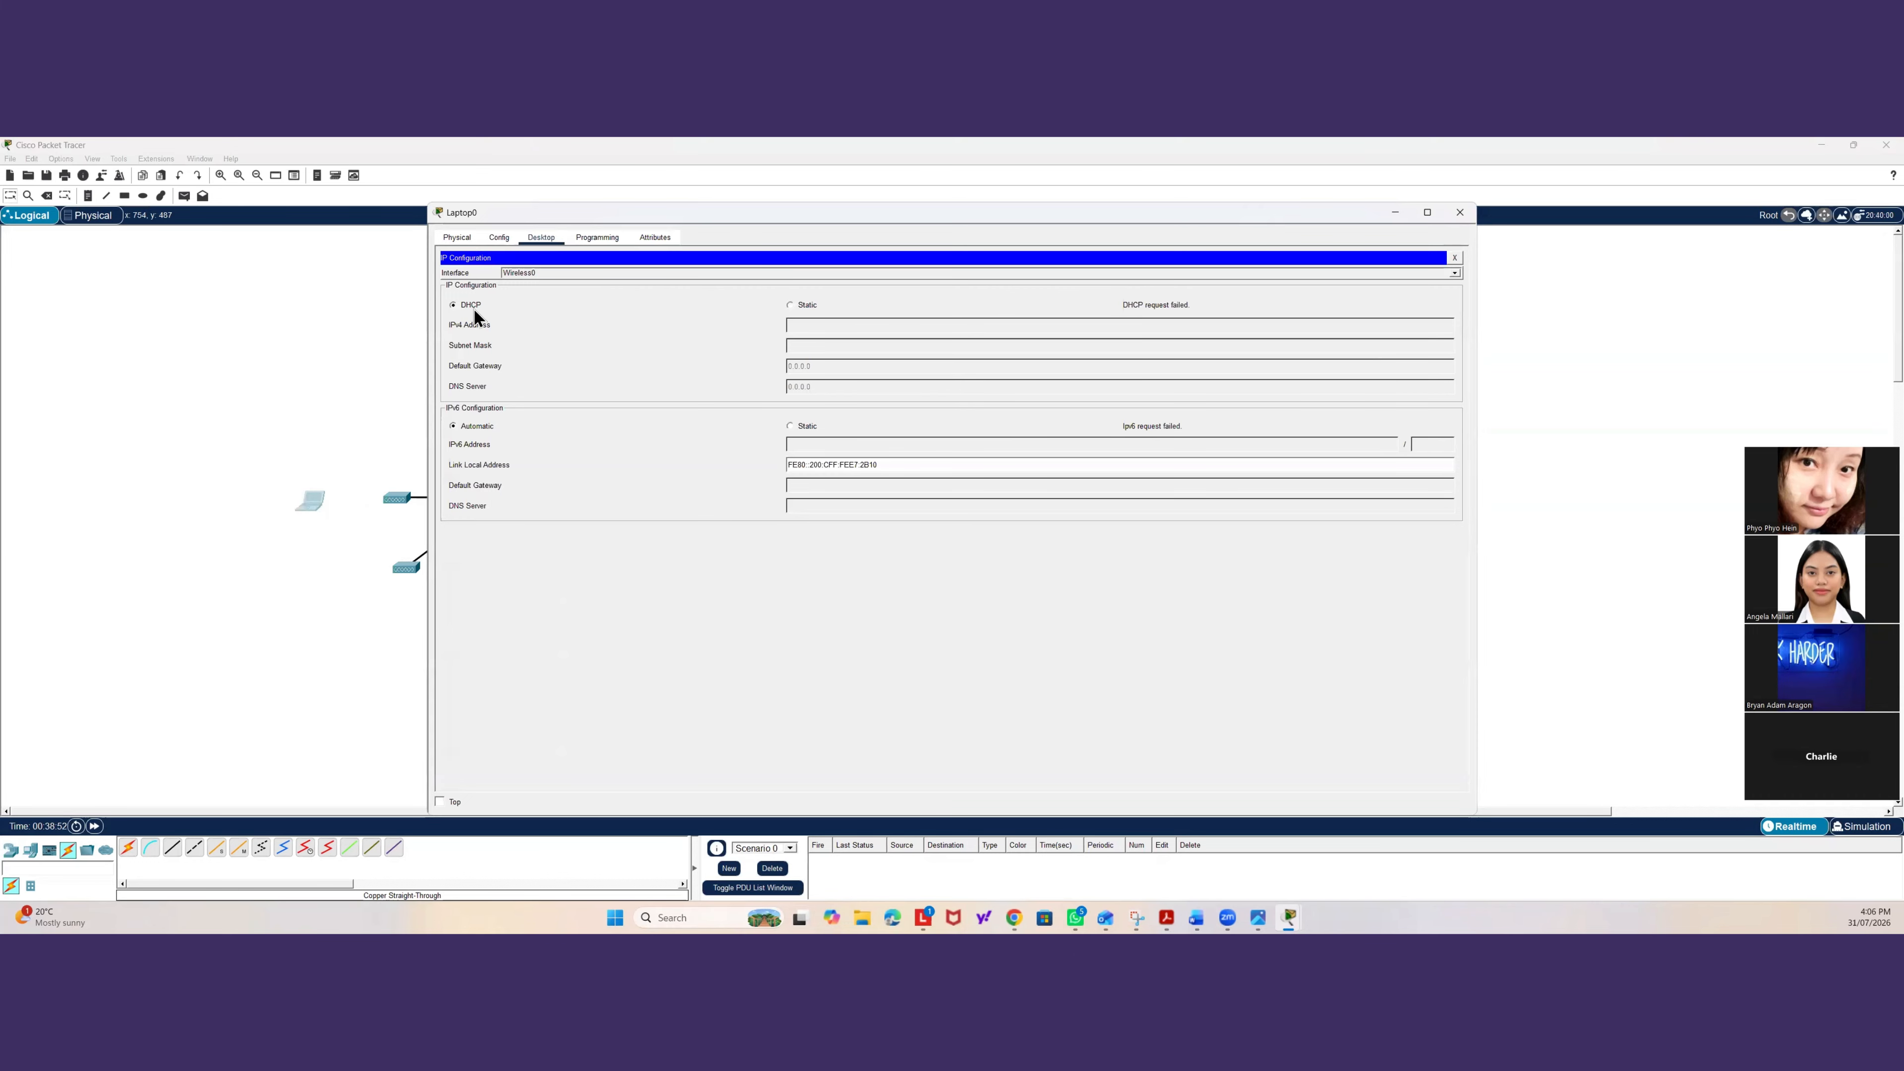
click(789, 306)
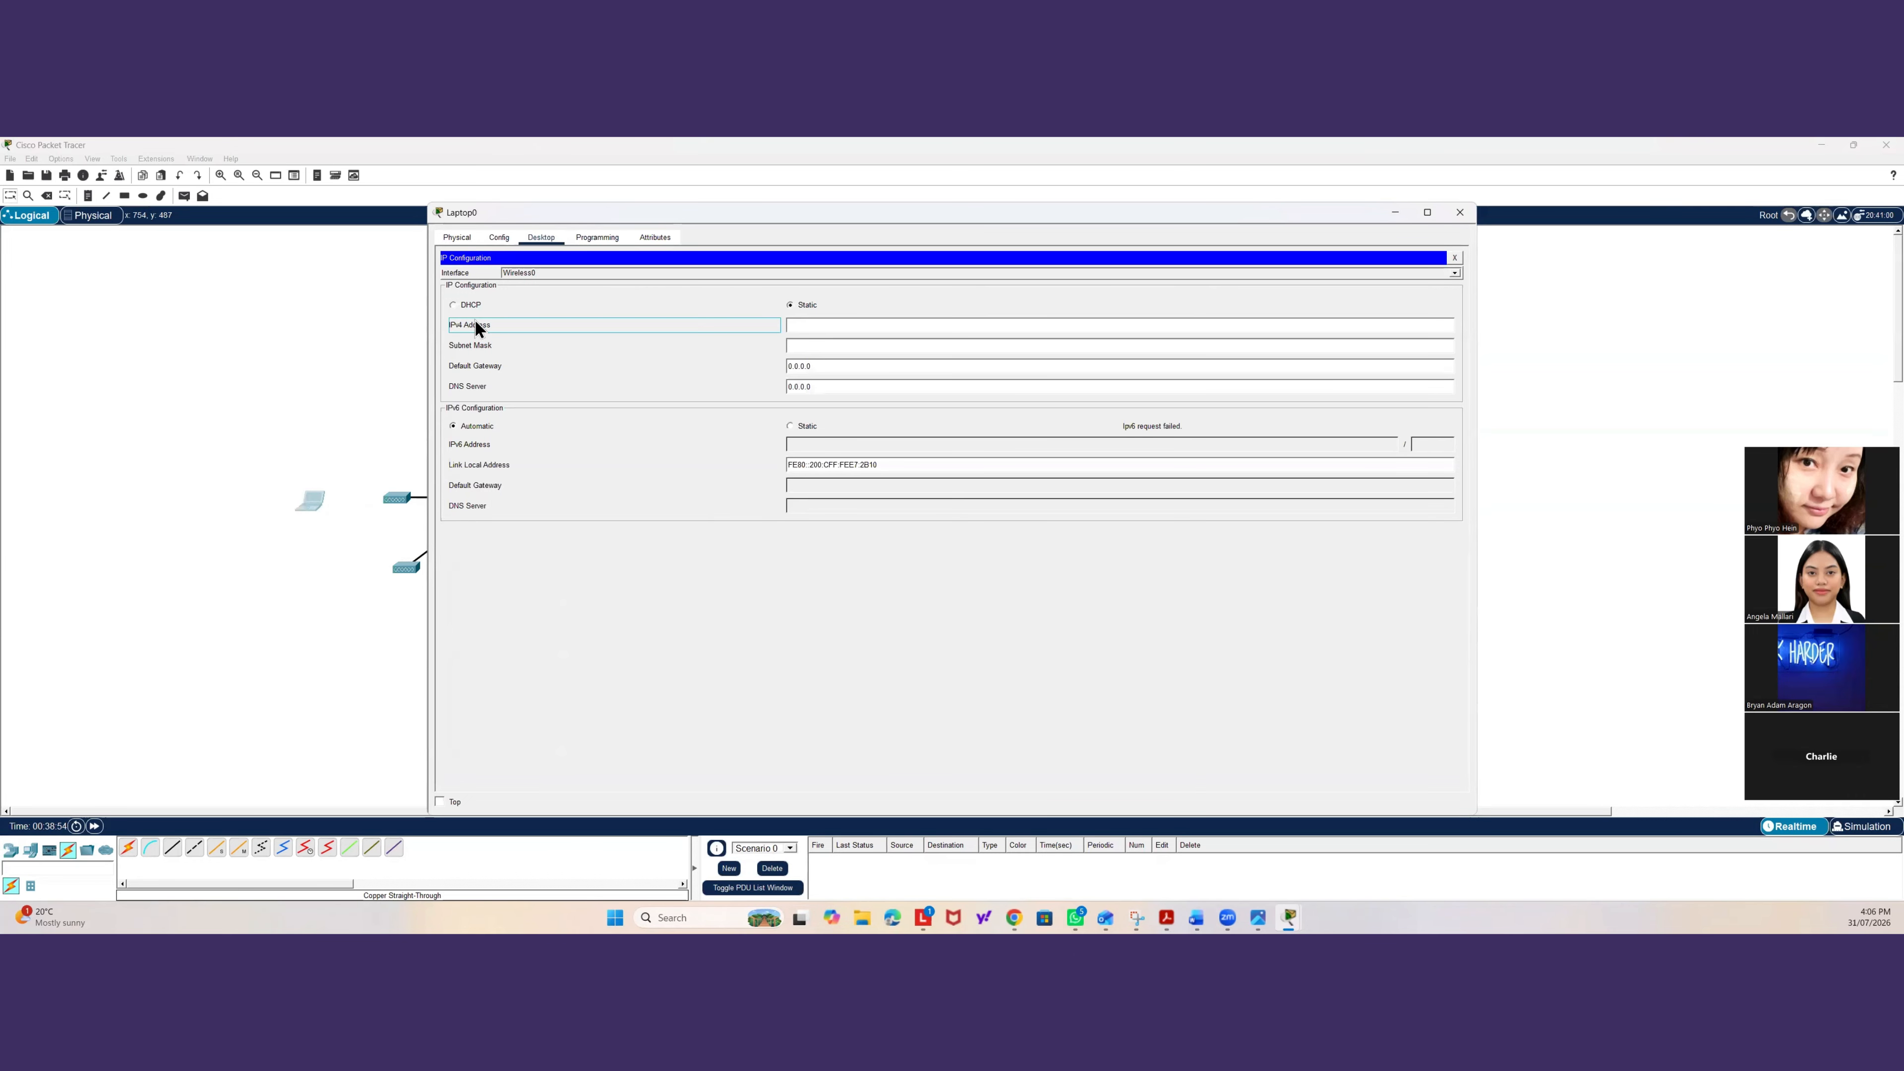
click(472, 305)
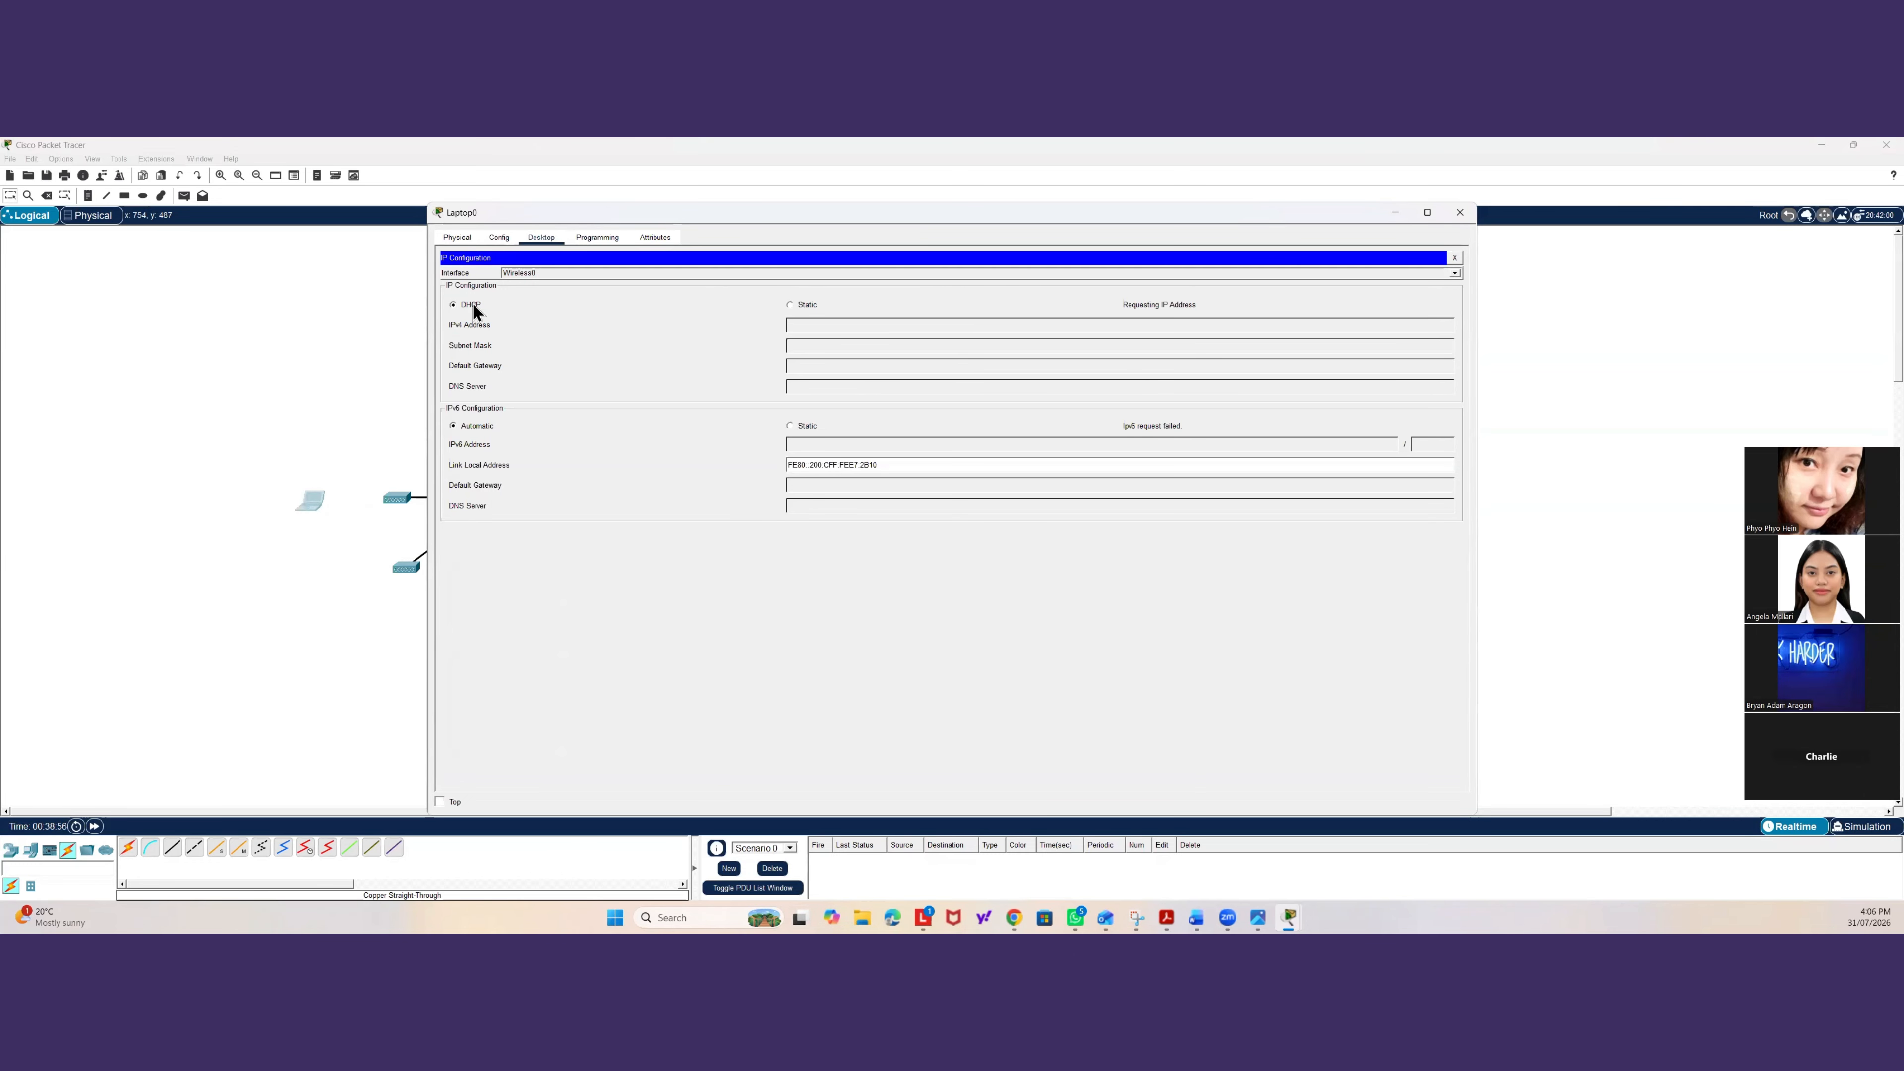
click(317, 373)
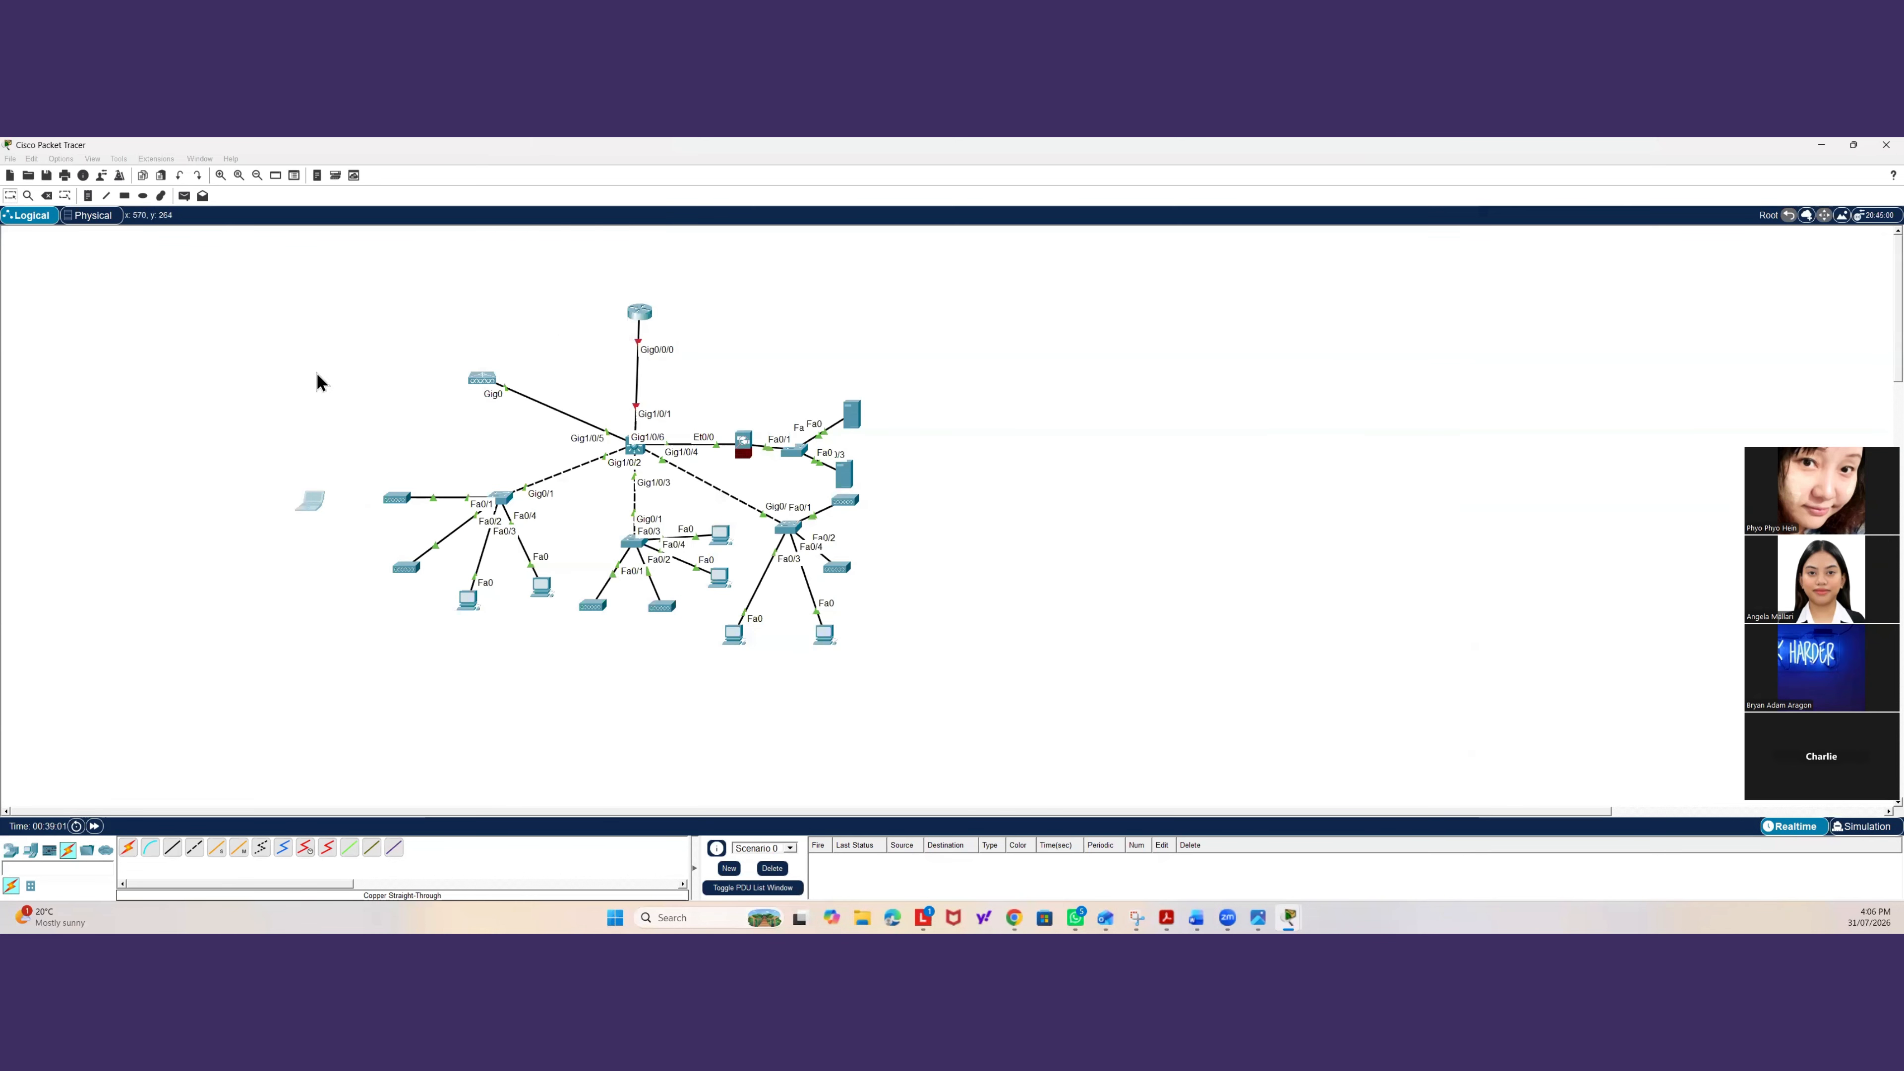
Open the wireless LAN controller's Students WLAN and copy its PSK pass phrase.
drag(314, 504, 328, 506)
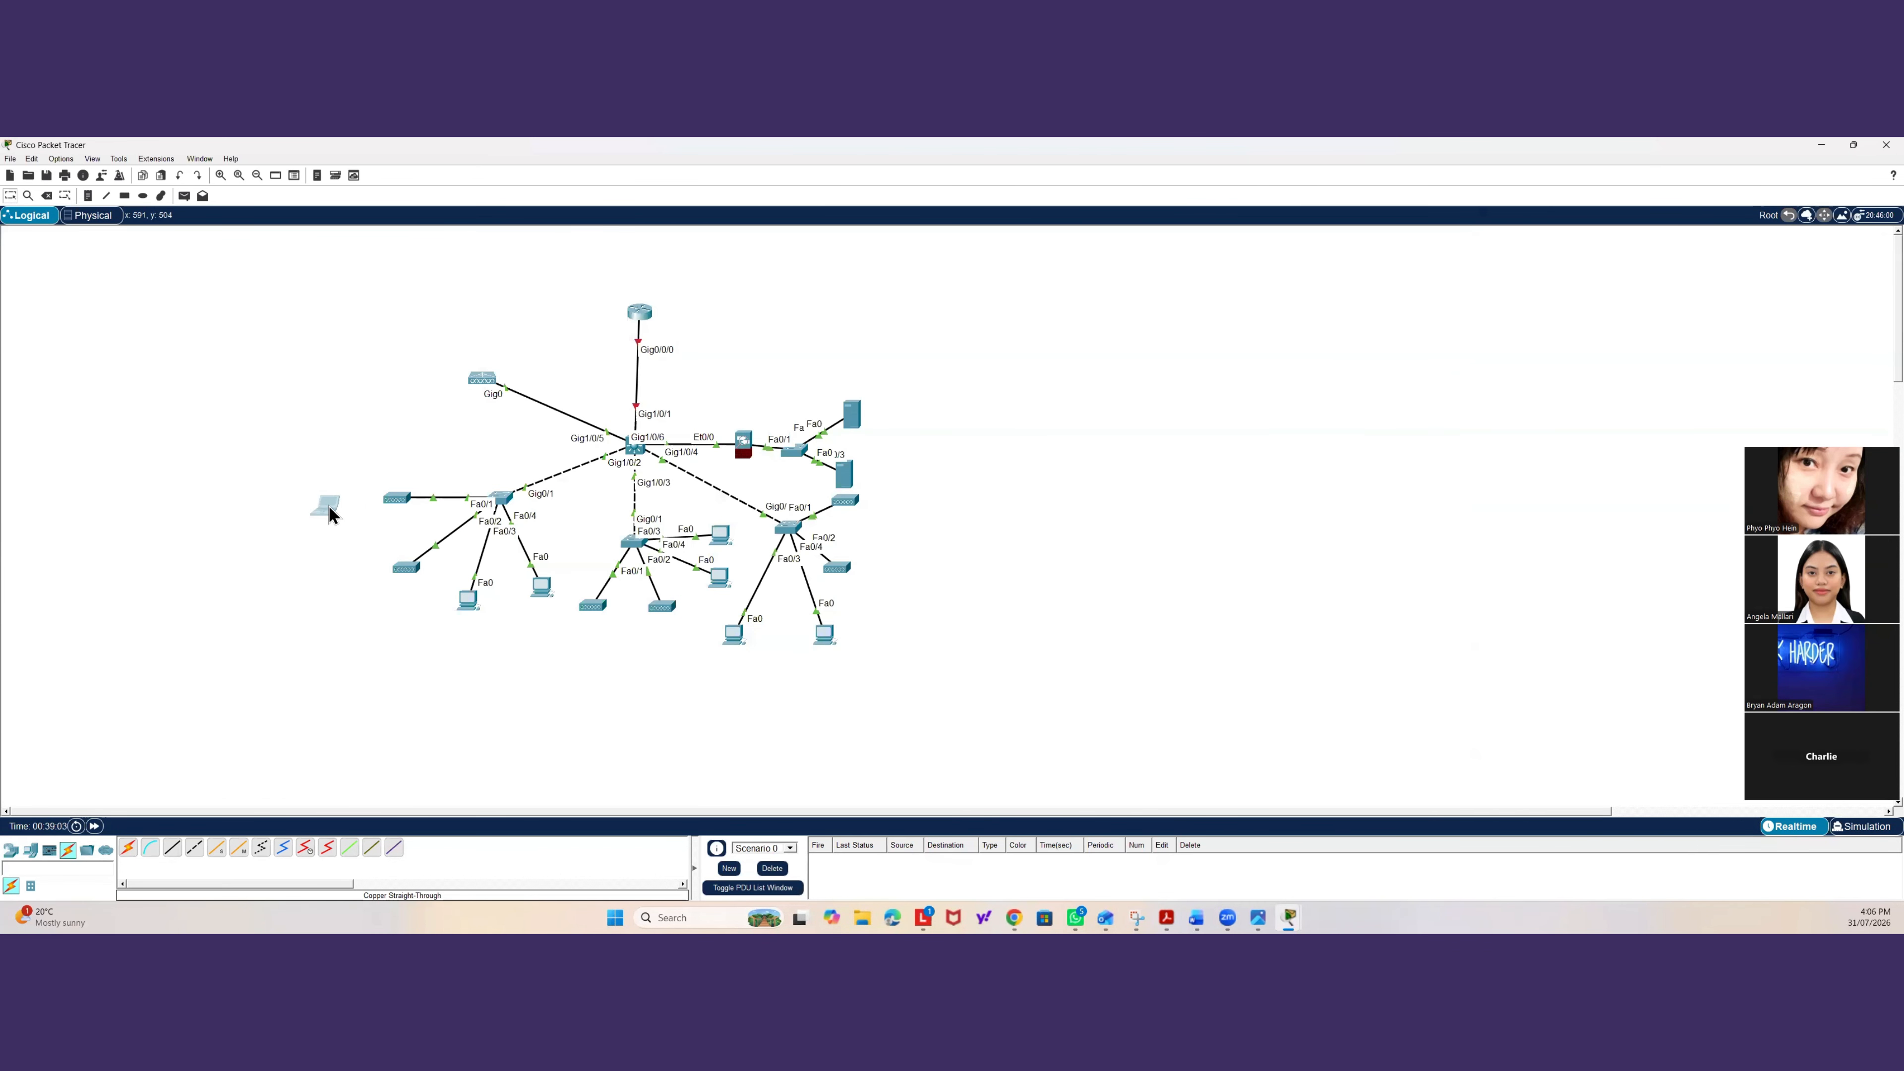
click(327, 508)
click(344, 435)
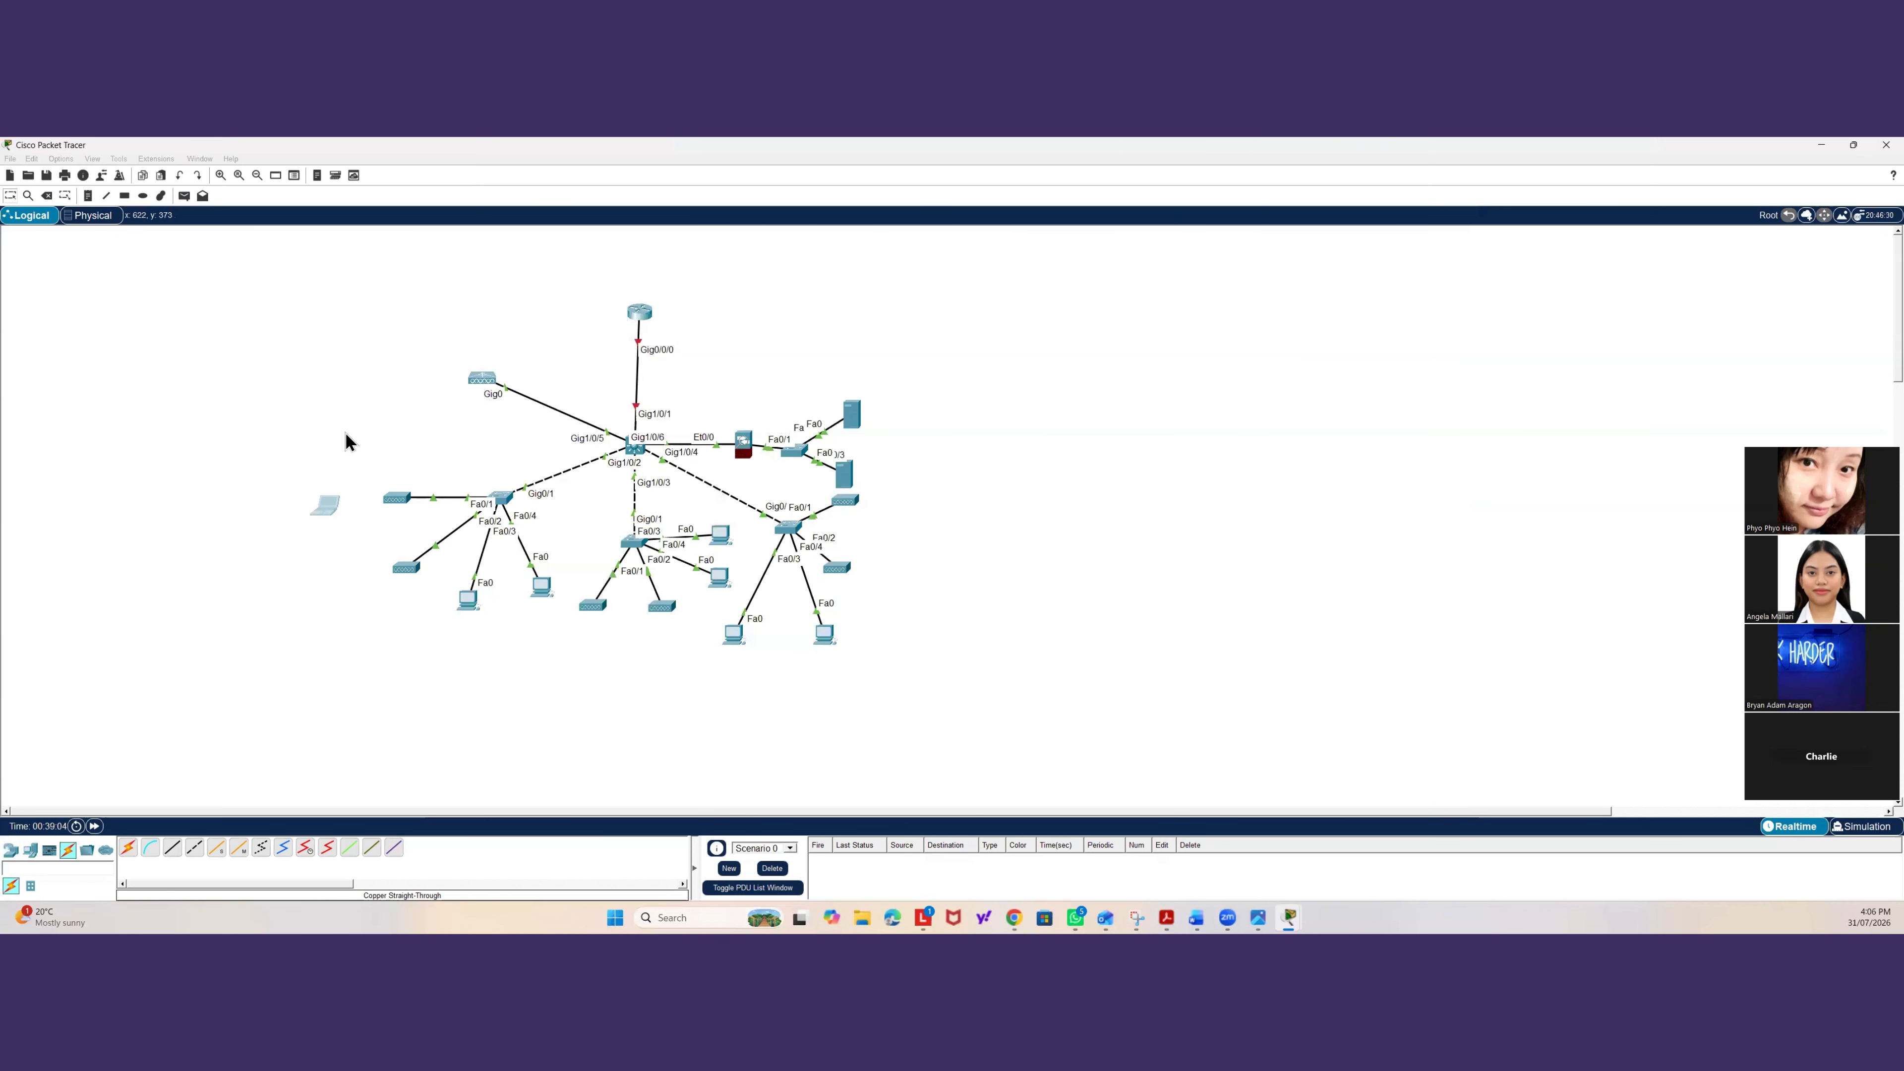
click(481, 377)
click(501, 290)
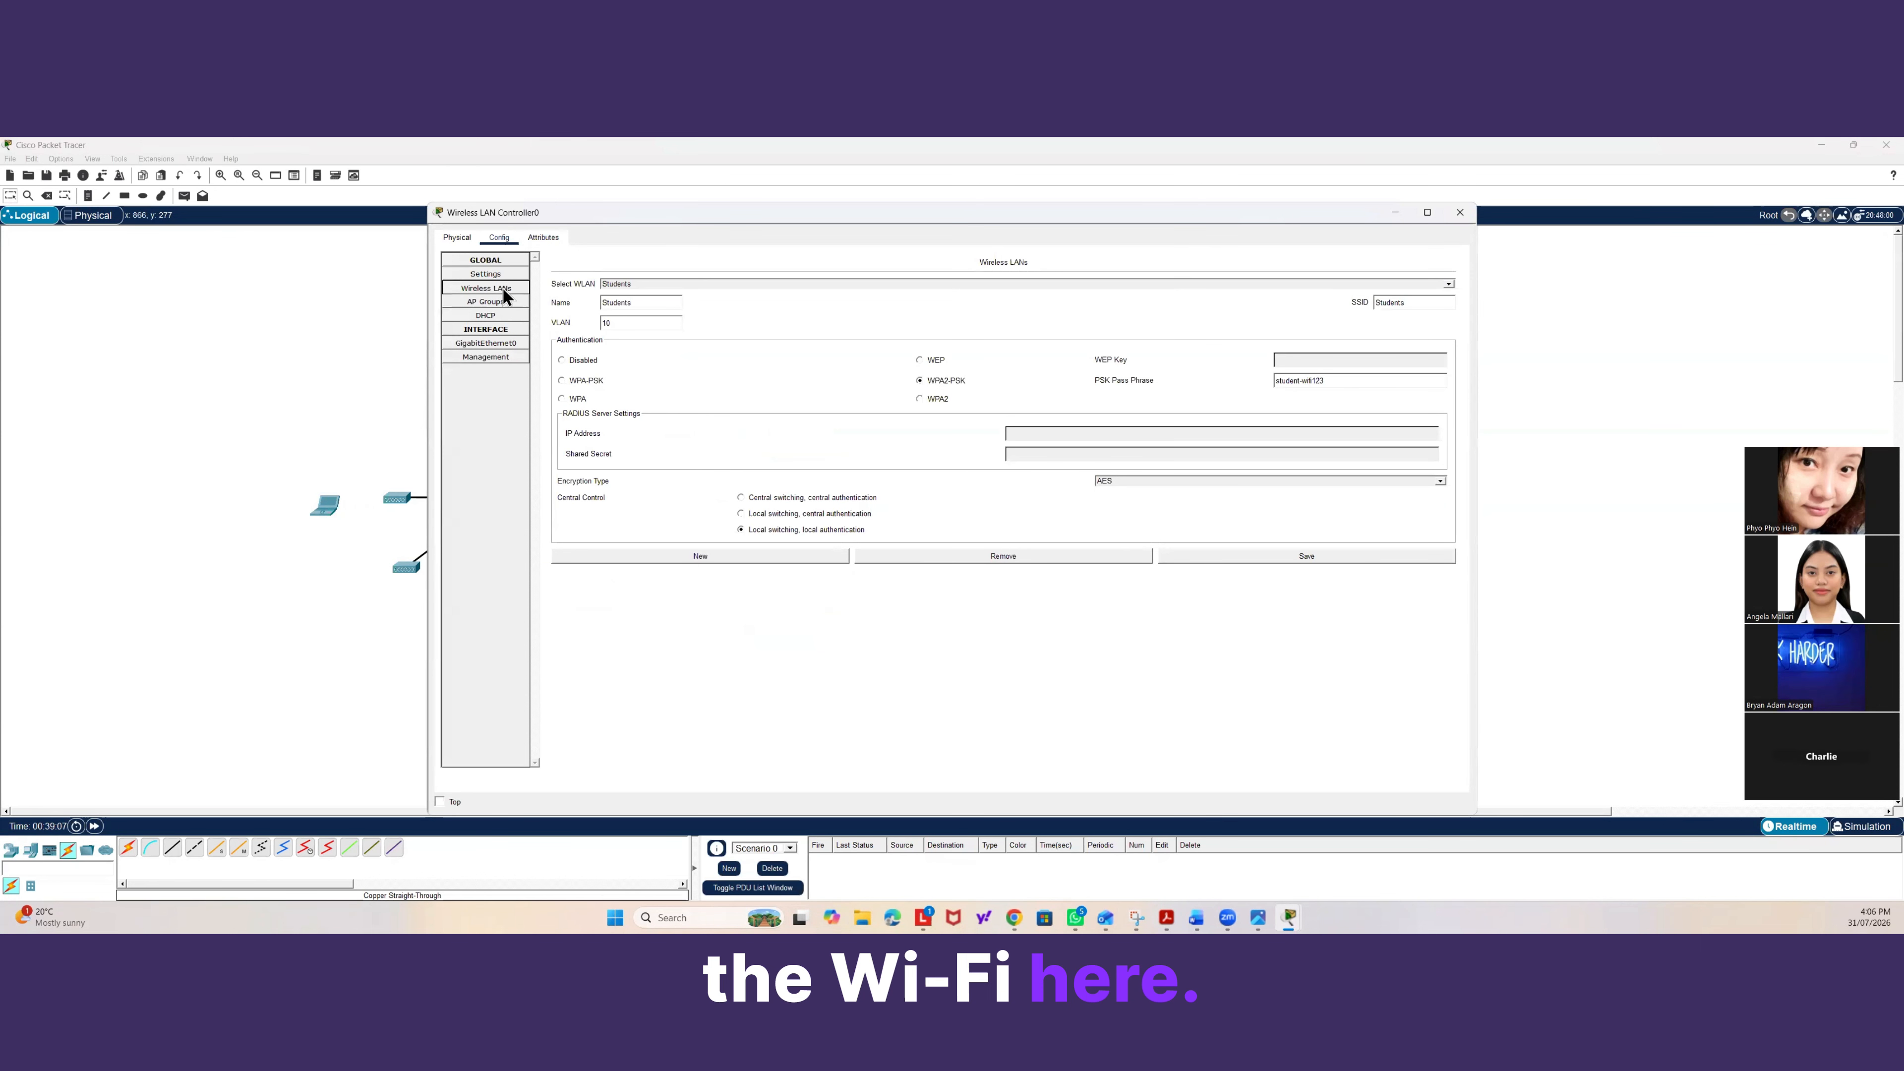
click(612, 285)
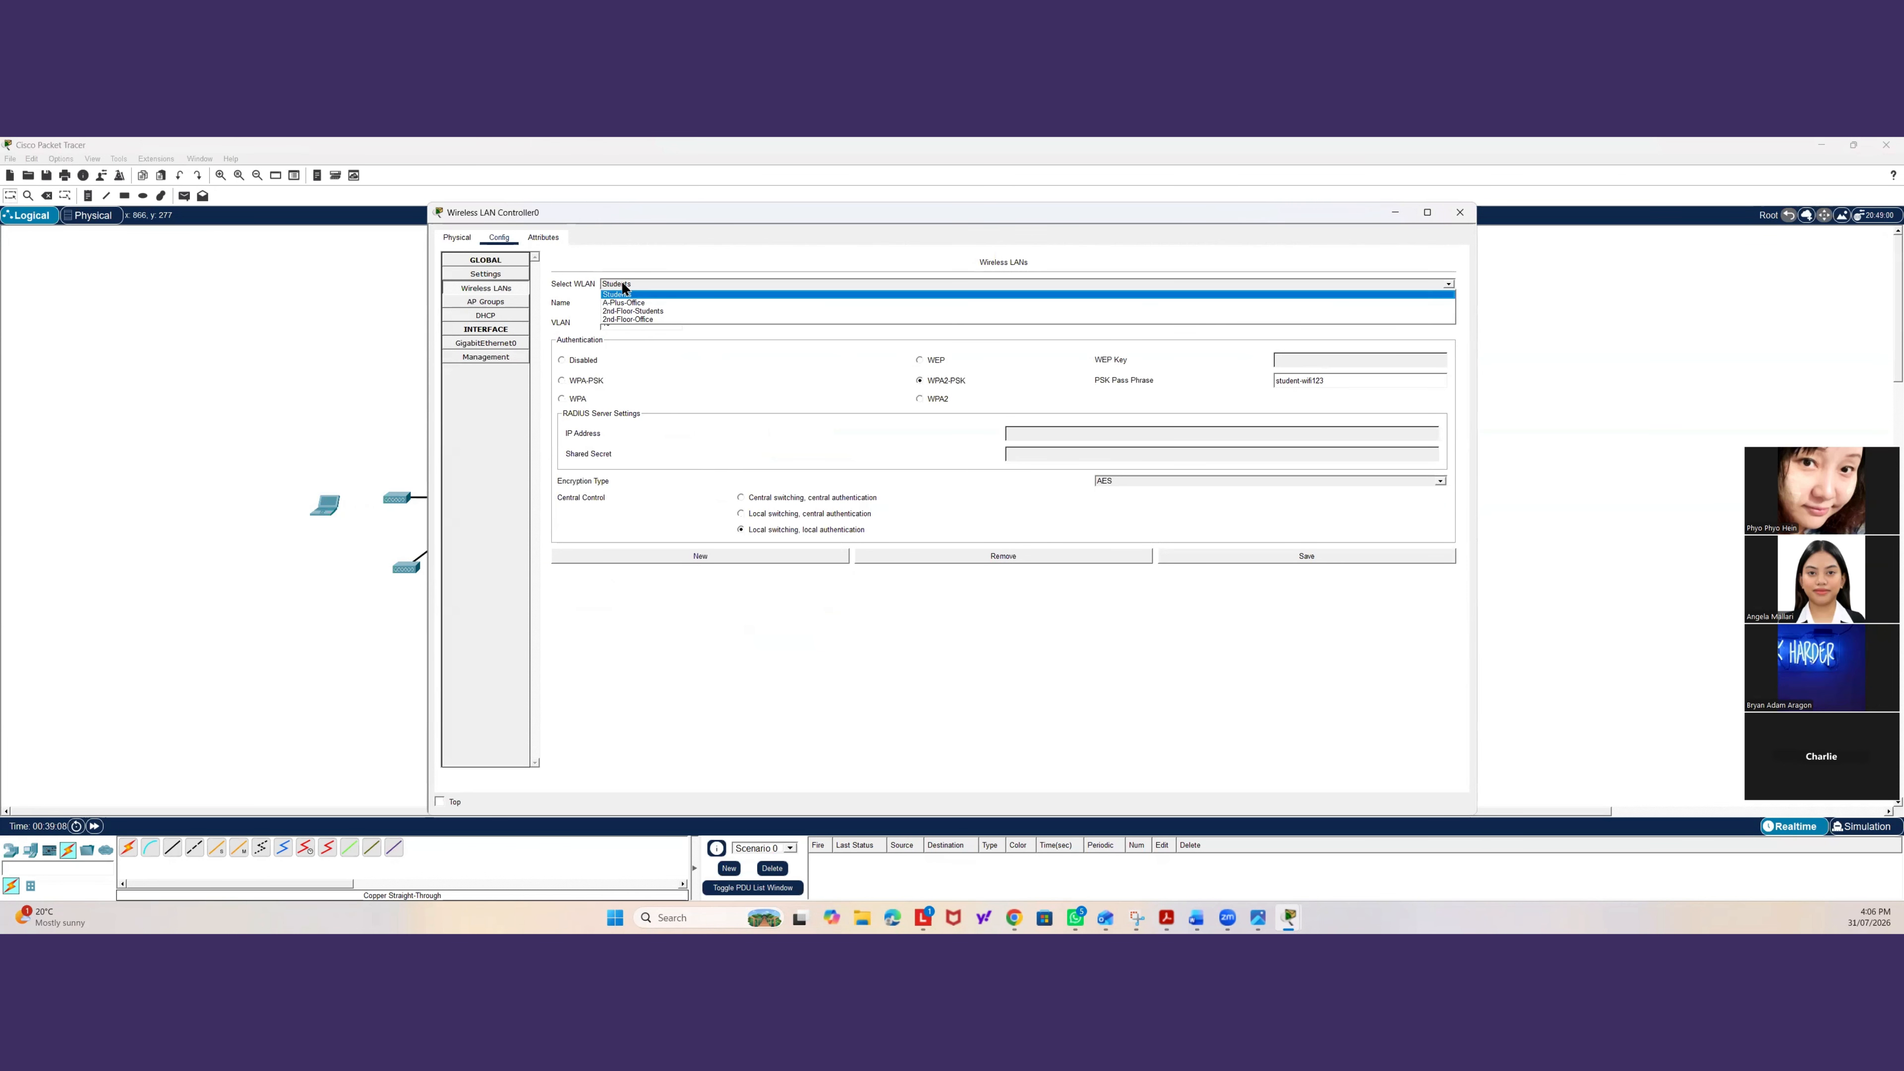
click(622, 284)
triple_click(1298, 381)
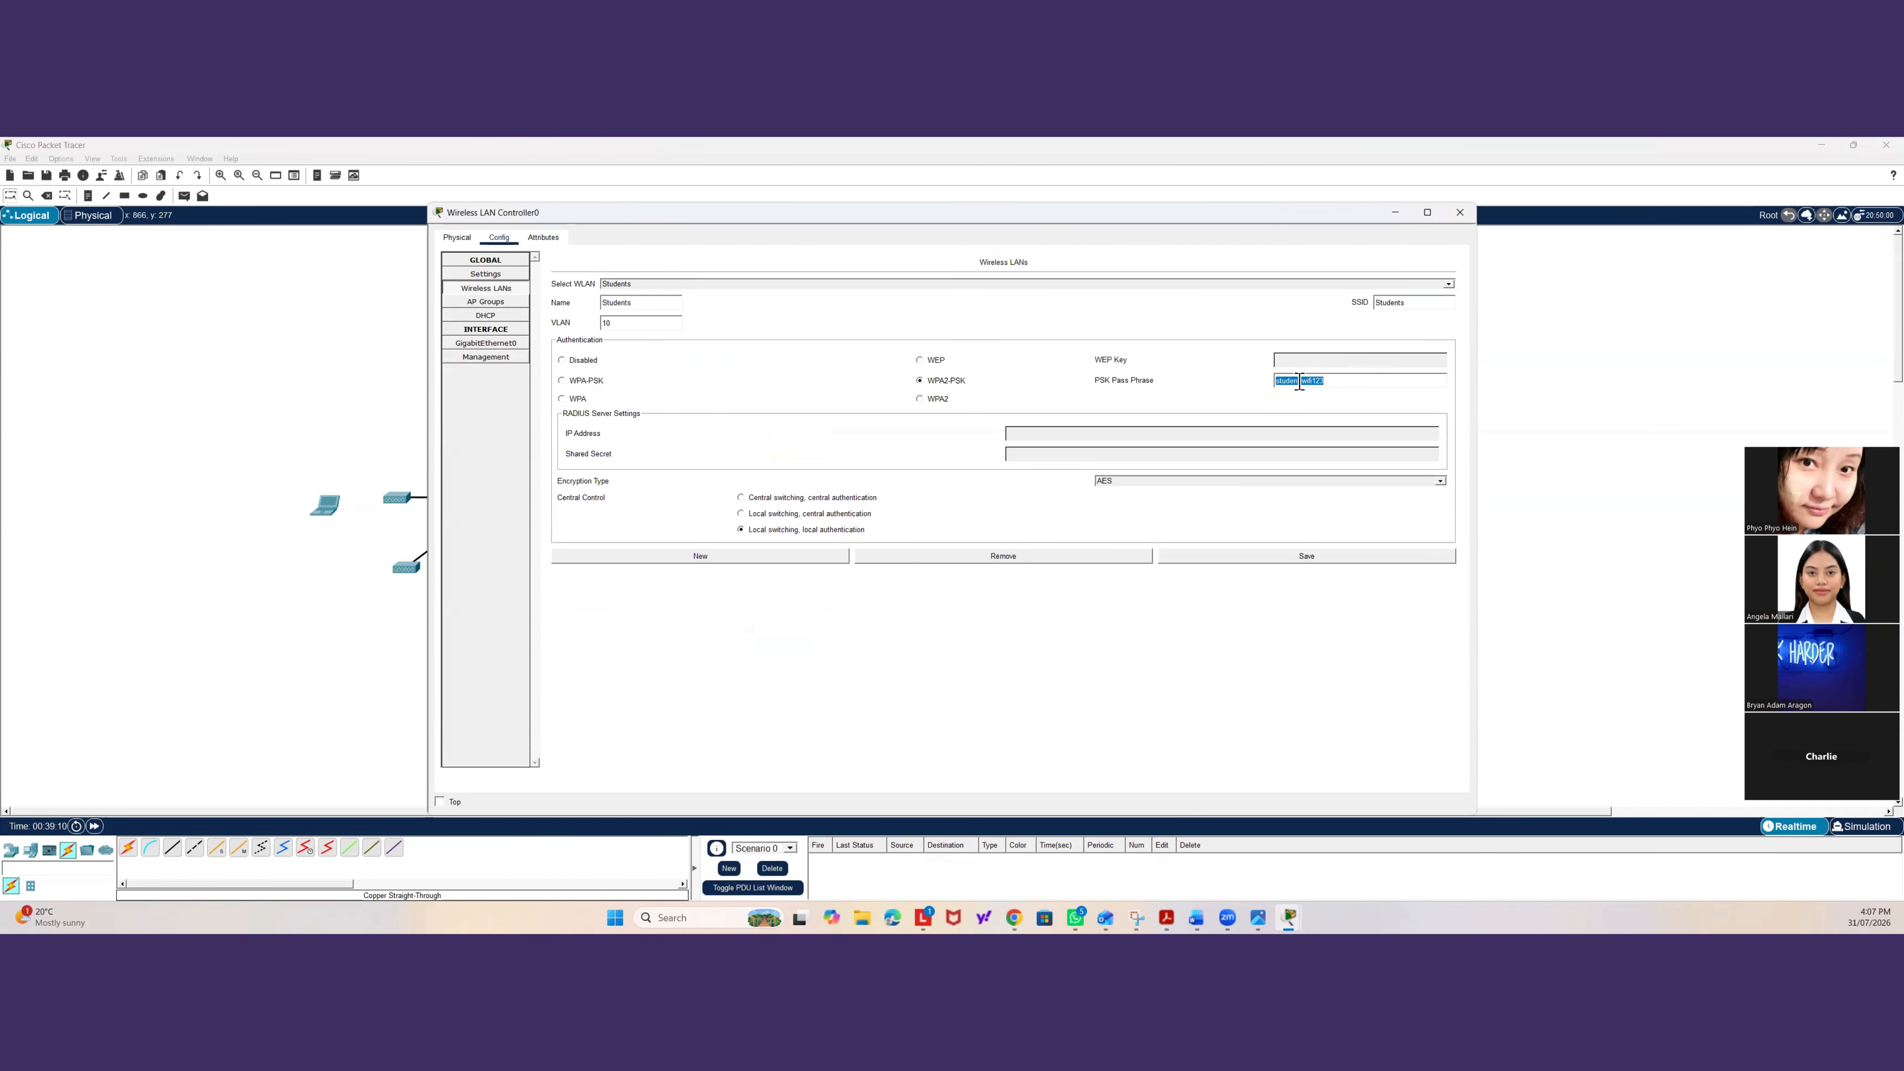
right_click(1302, 383)
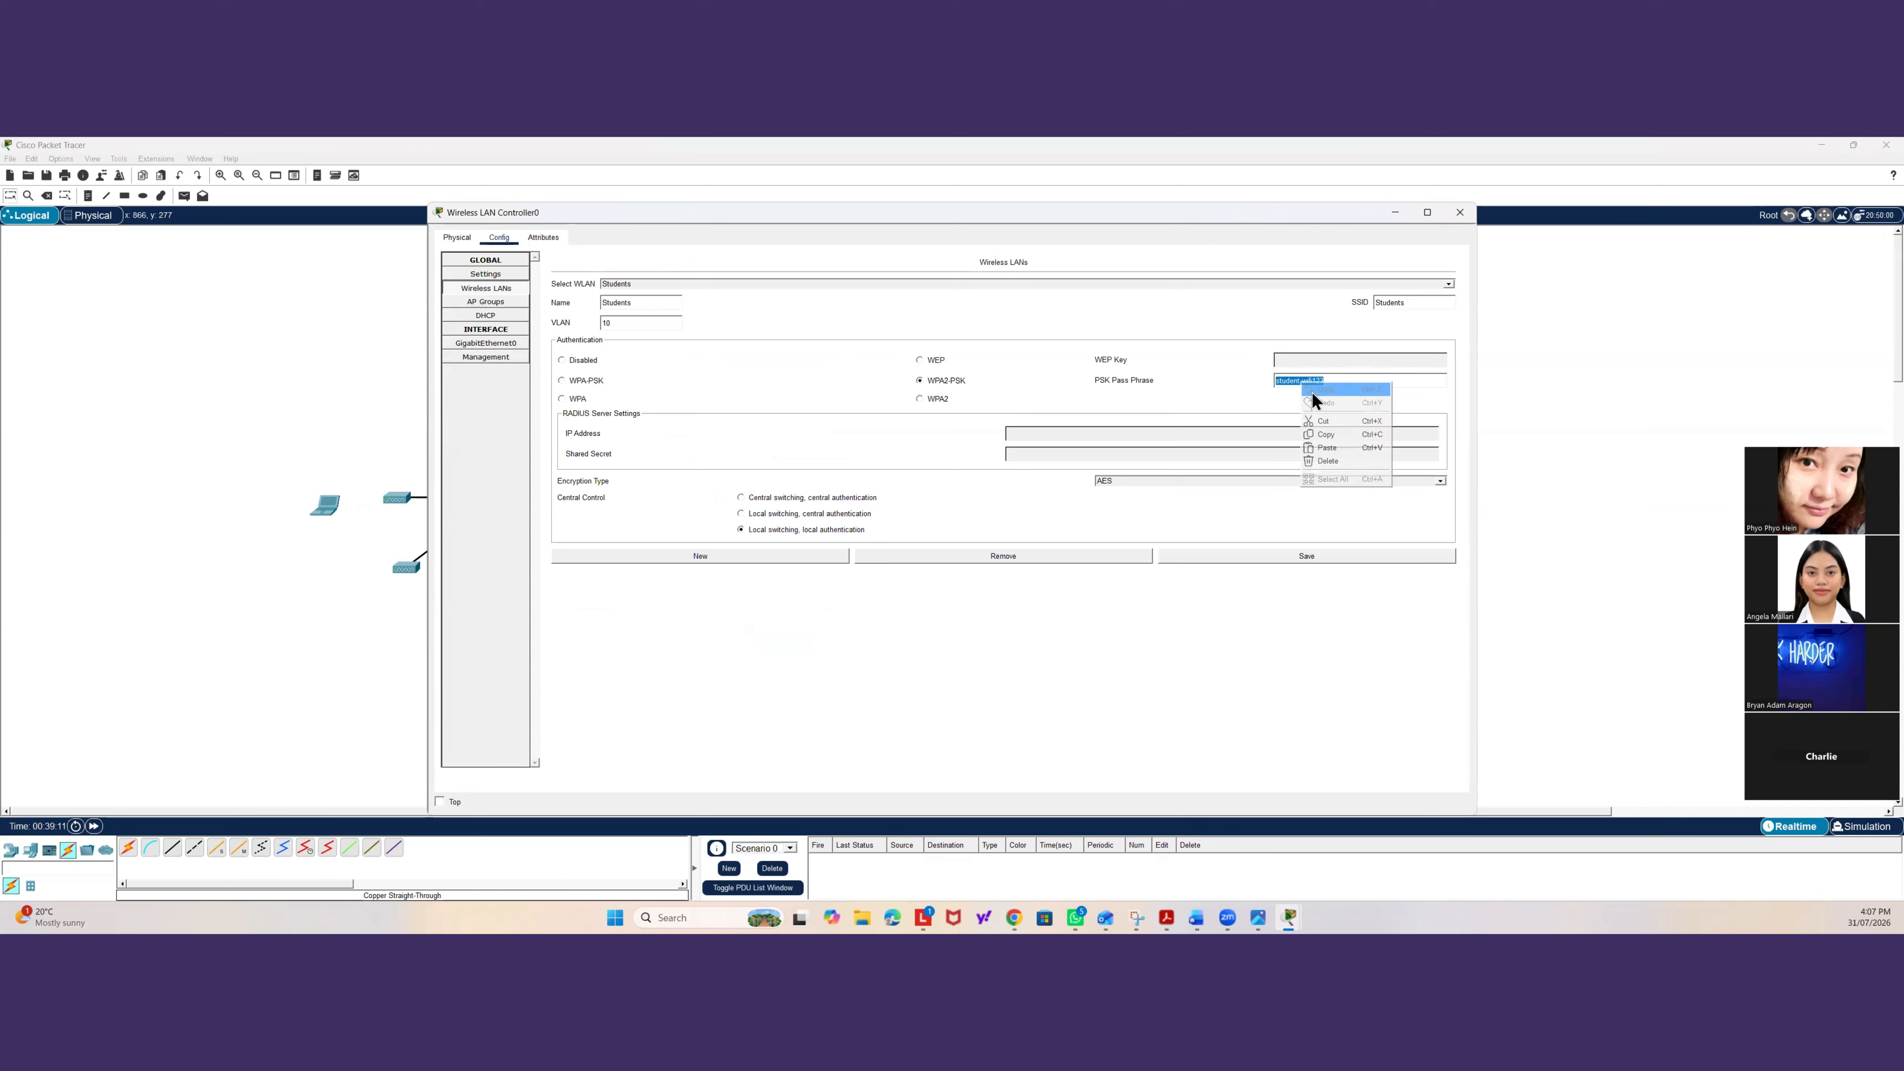
click(1327, 435)
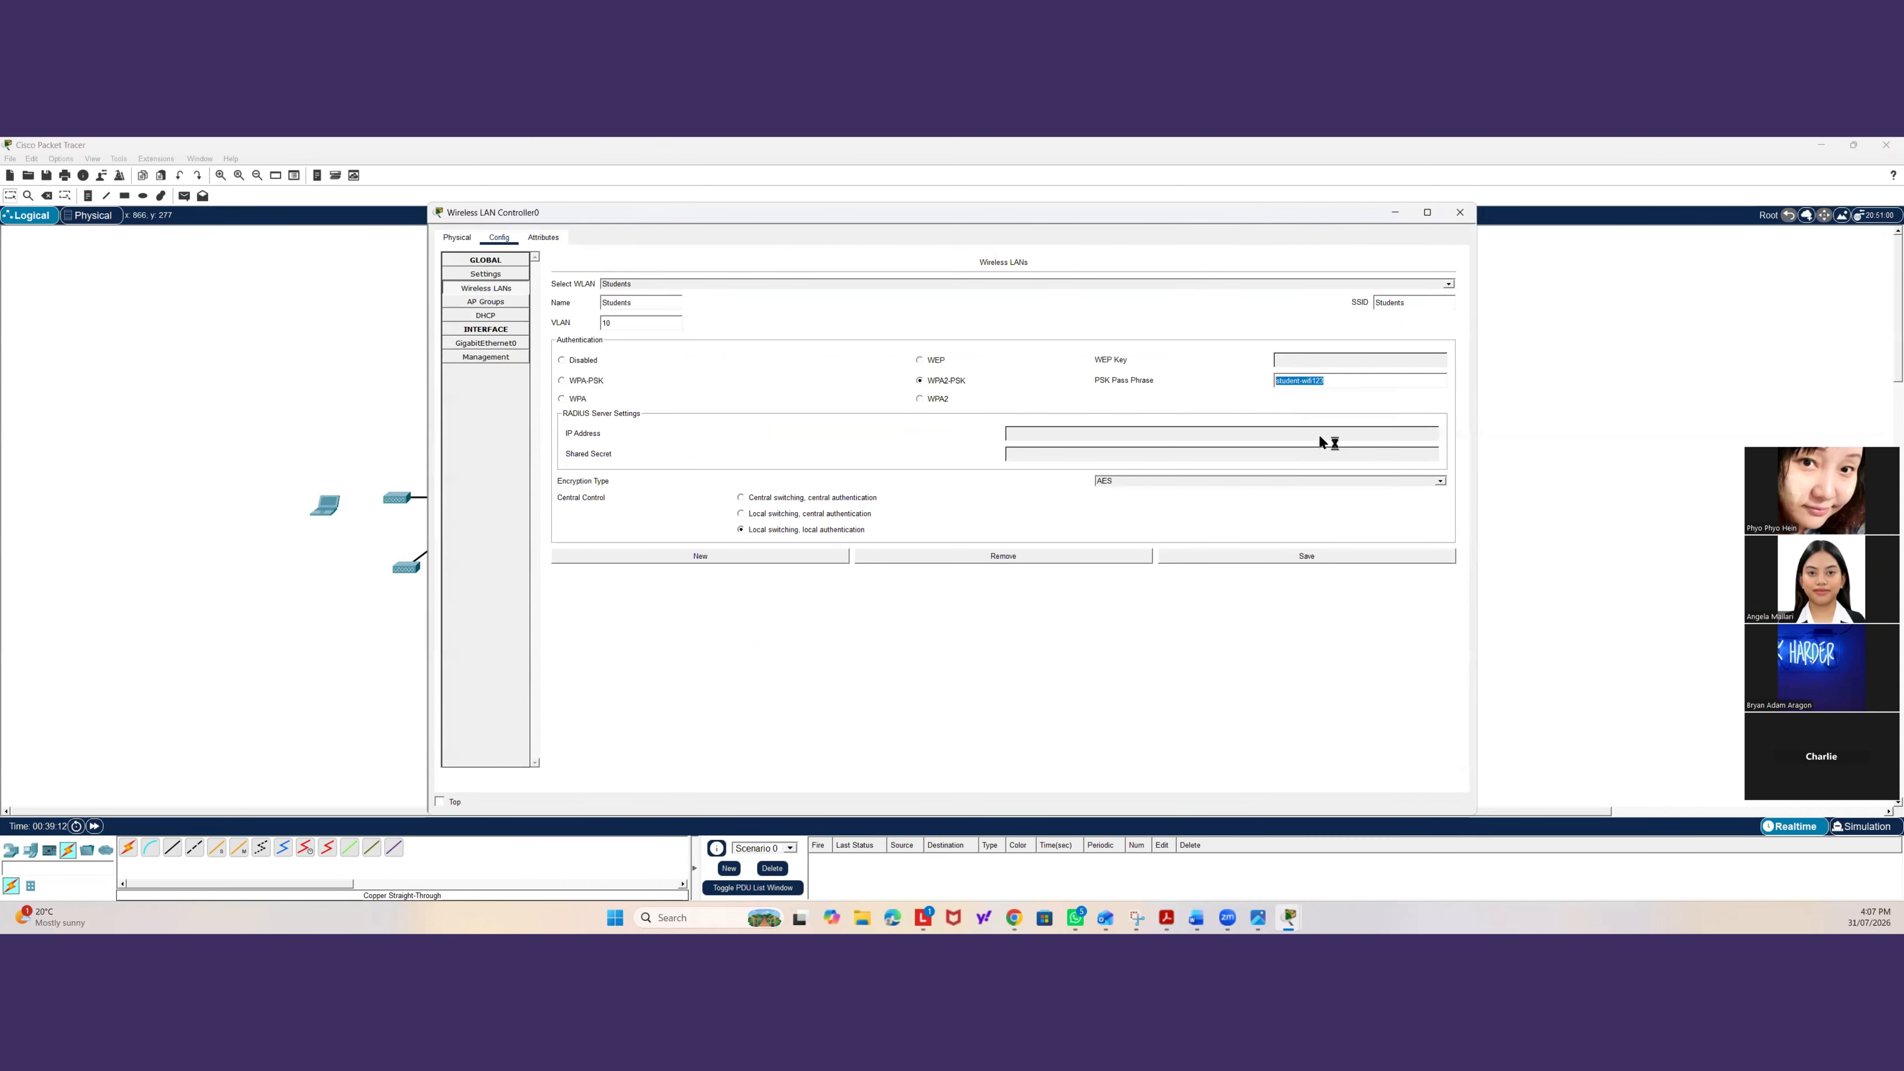
Correct the laptop's Wireless0 SSID to Students and close the laptop window.
click(505, 316)
click(336, 500)
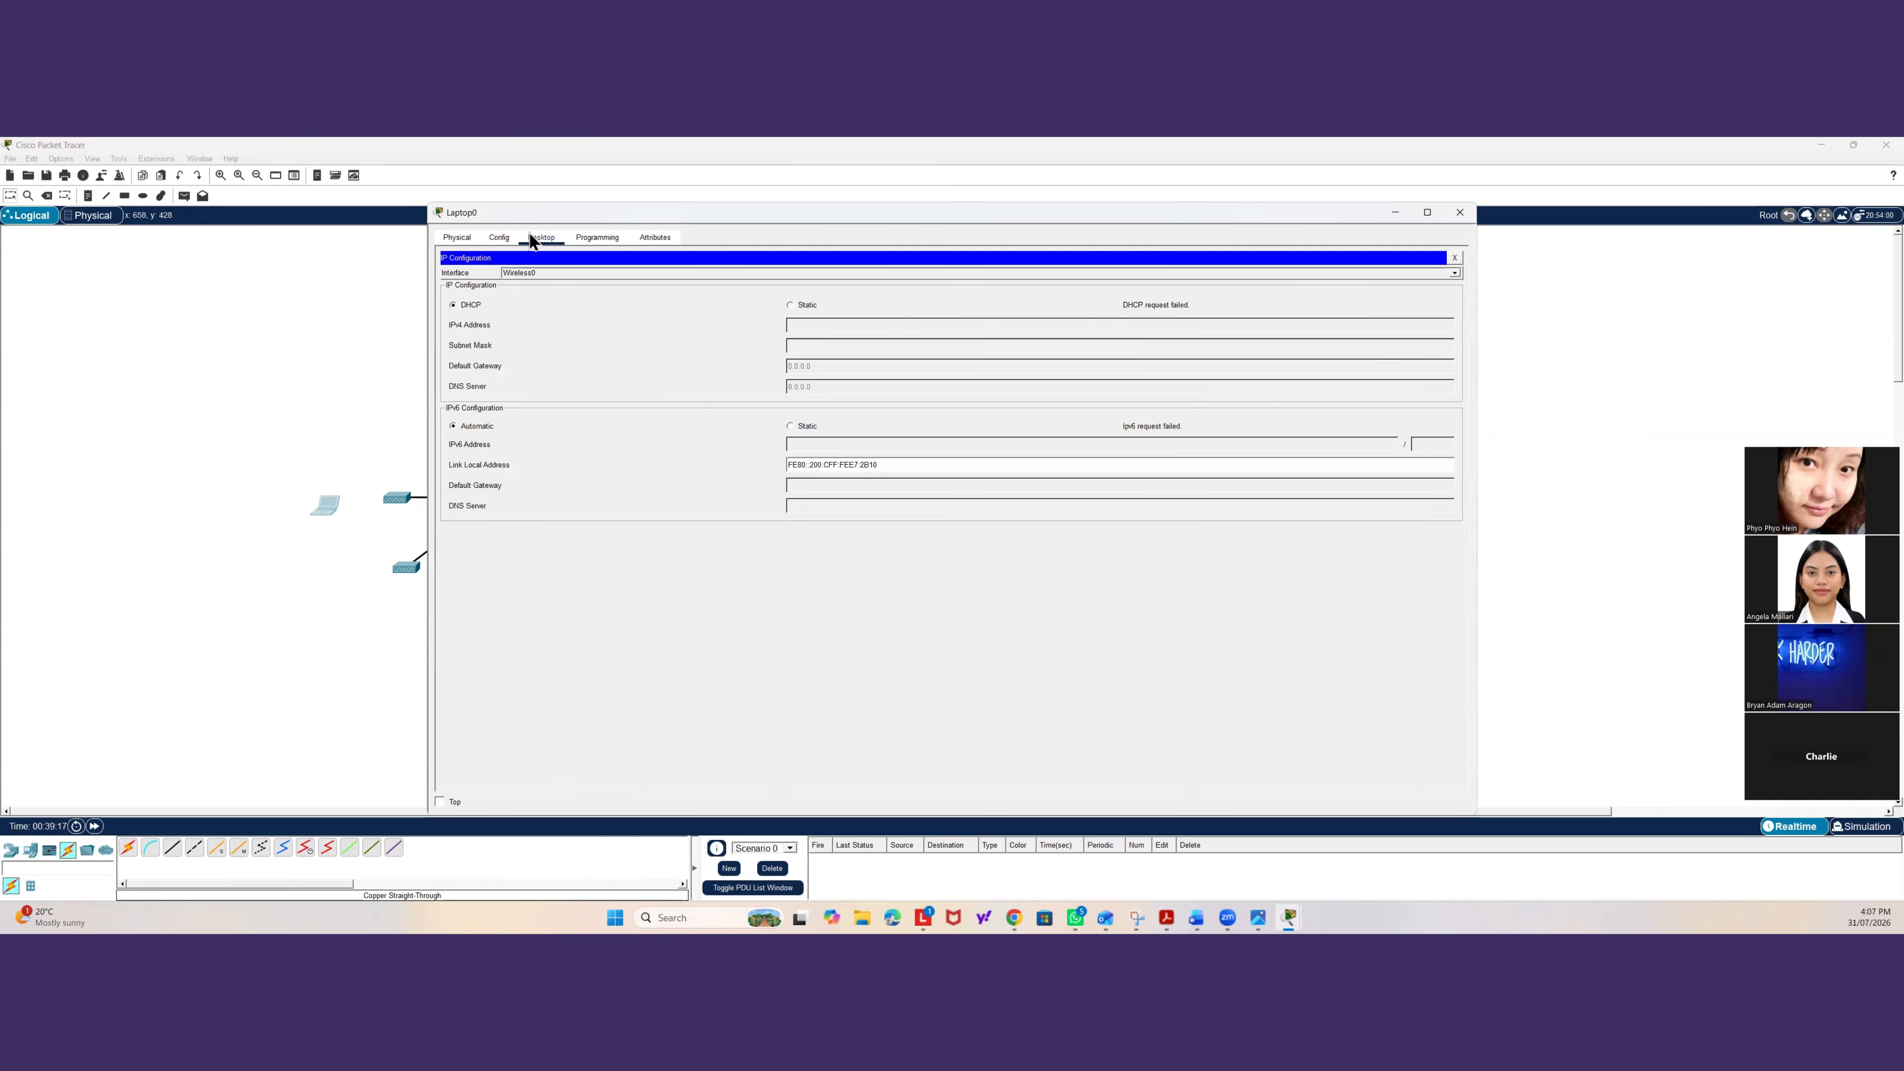
click(506, 238)
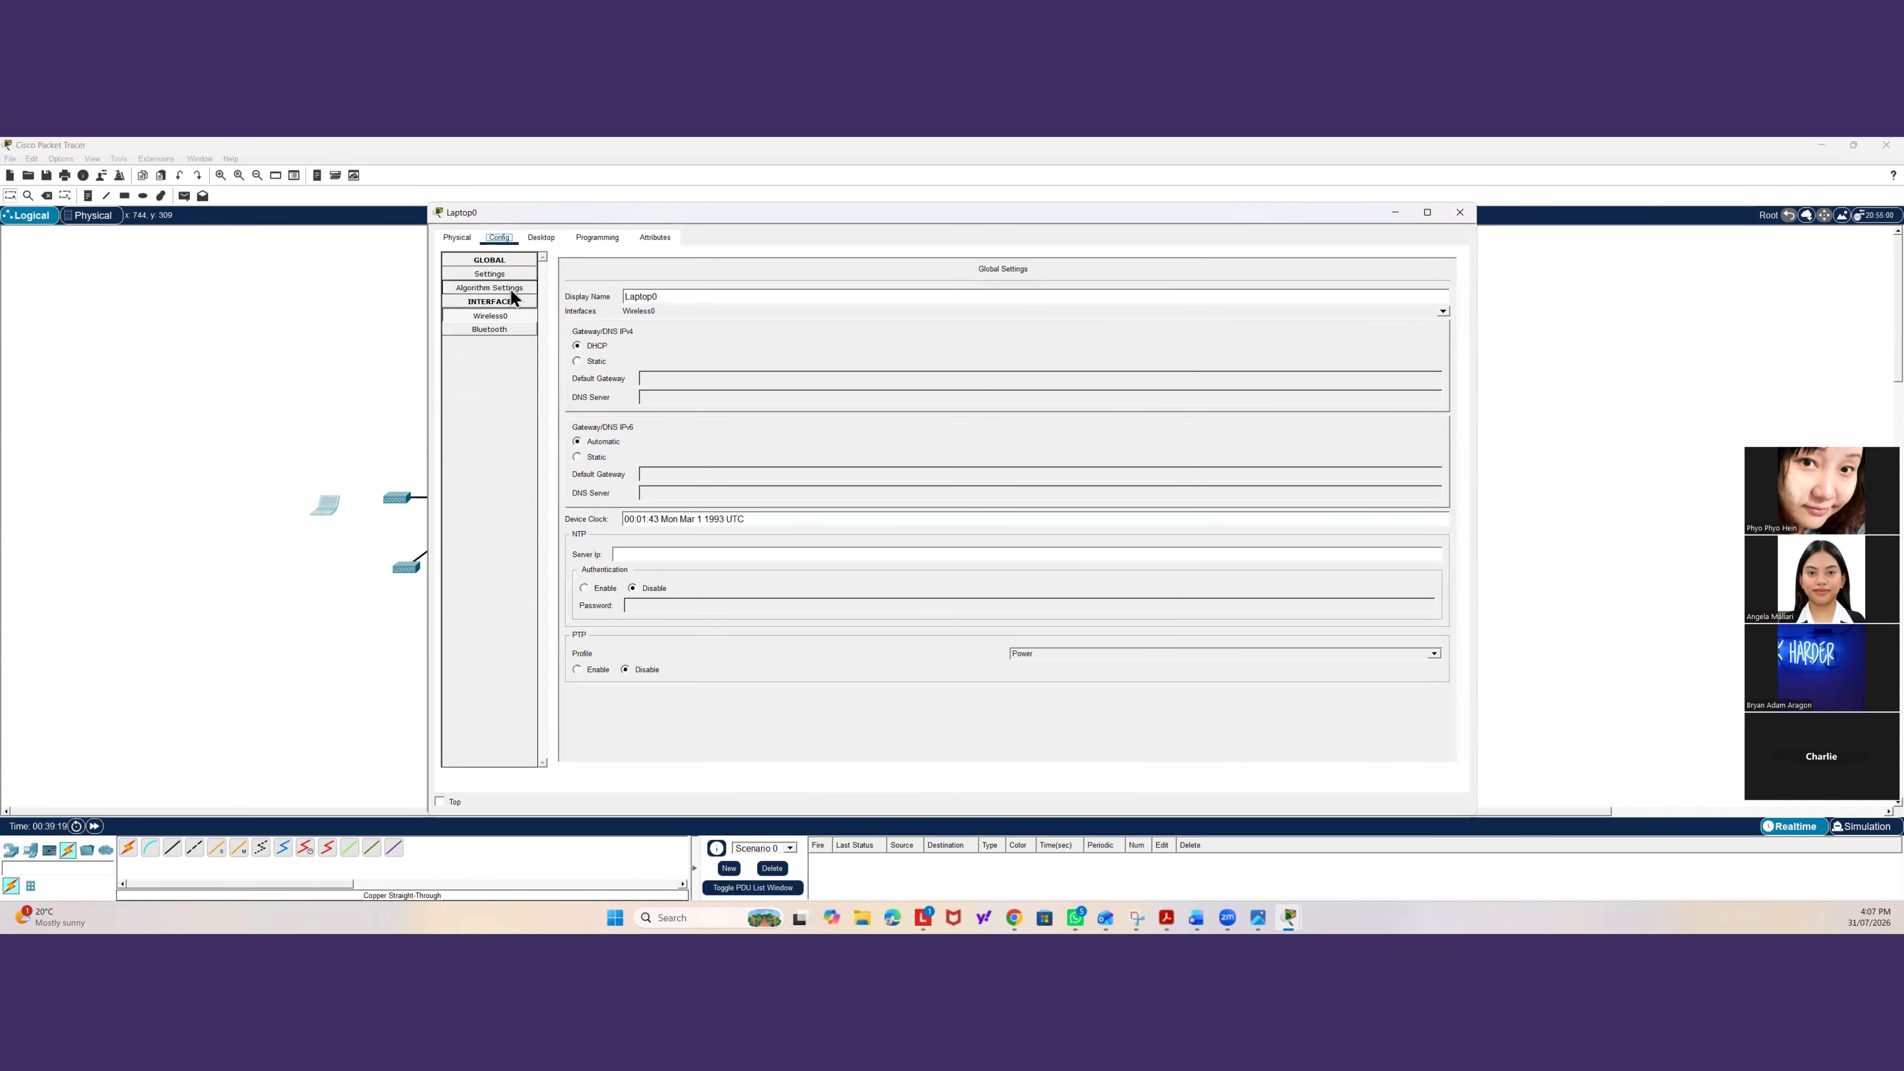
click(504, 316)
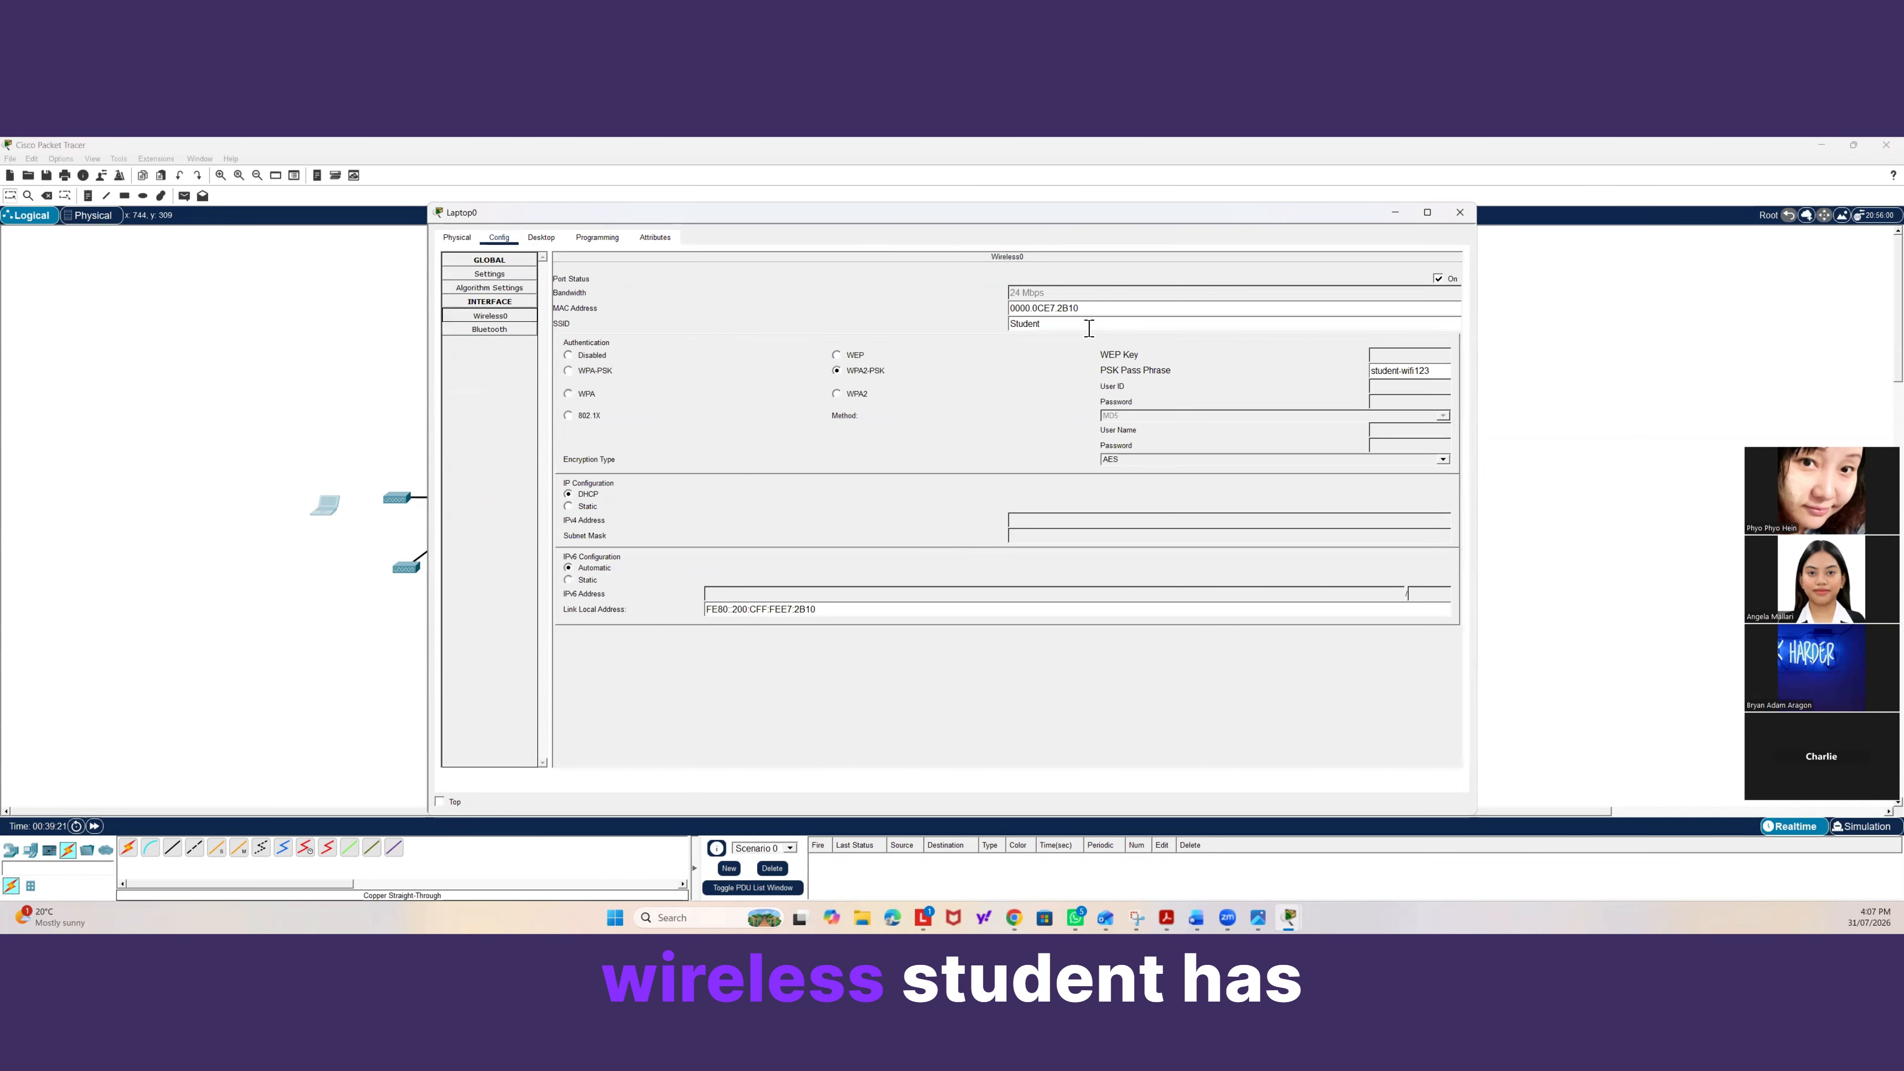
click(1089, 328)
text(s)
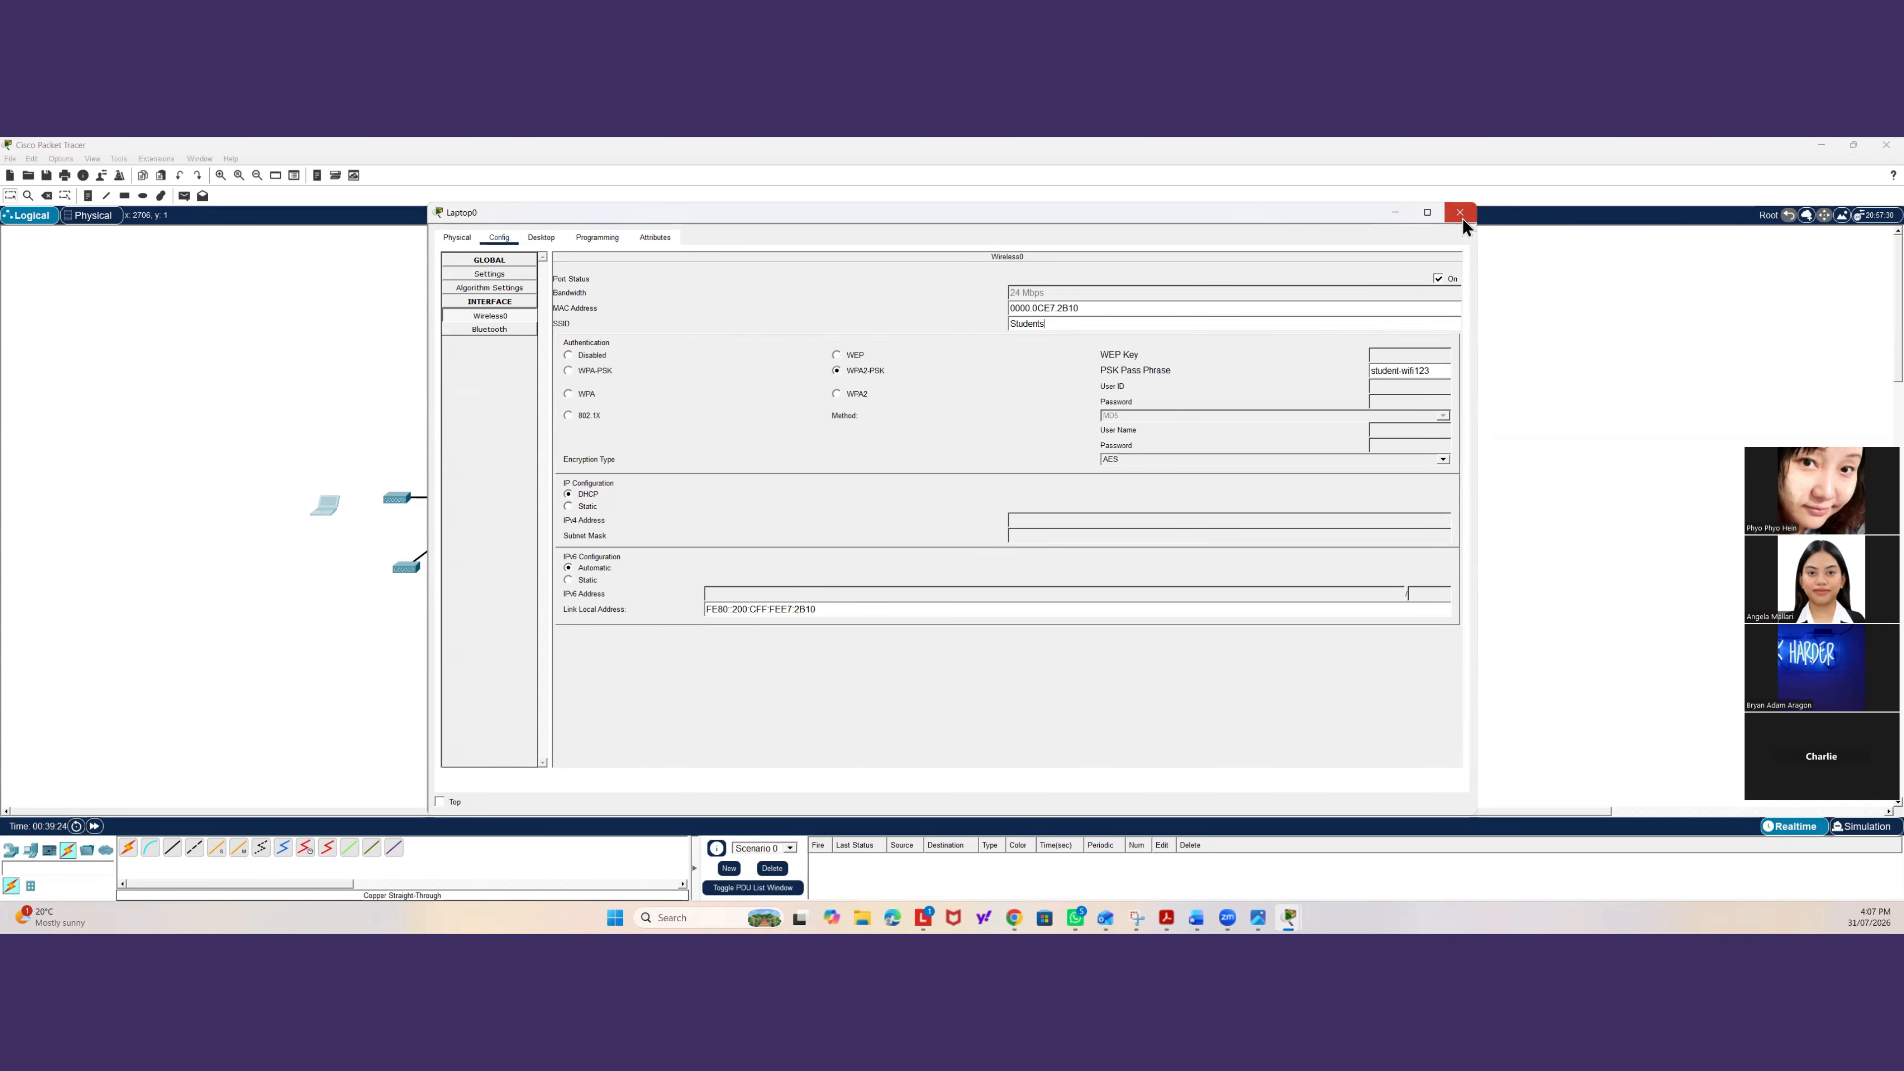
click(1460, 217)
Review the access point's Port 1 settings and move the laptop slightly closer to it.
click(397, 498)
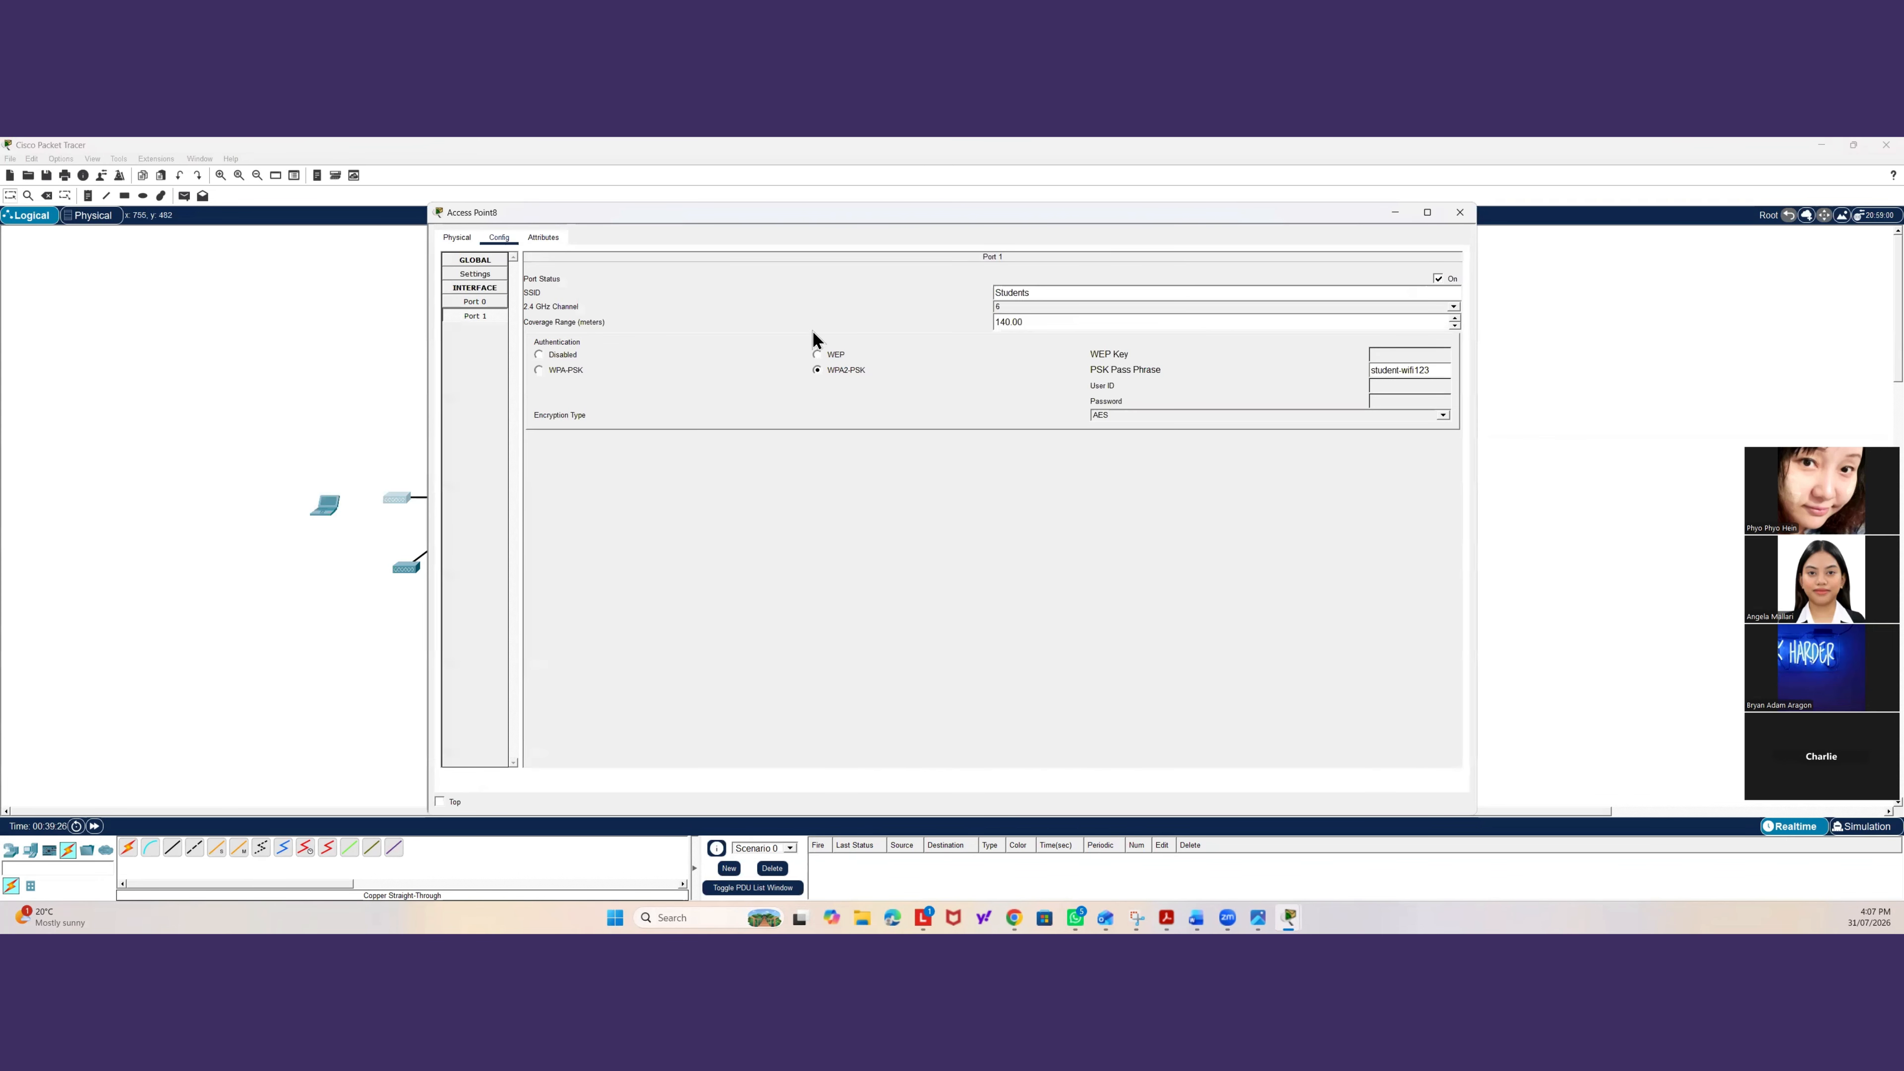
click(365, 430)
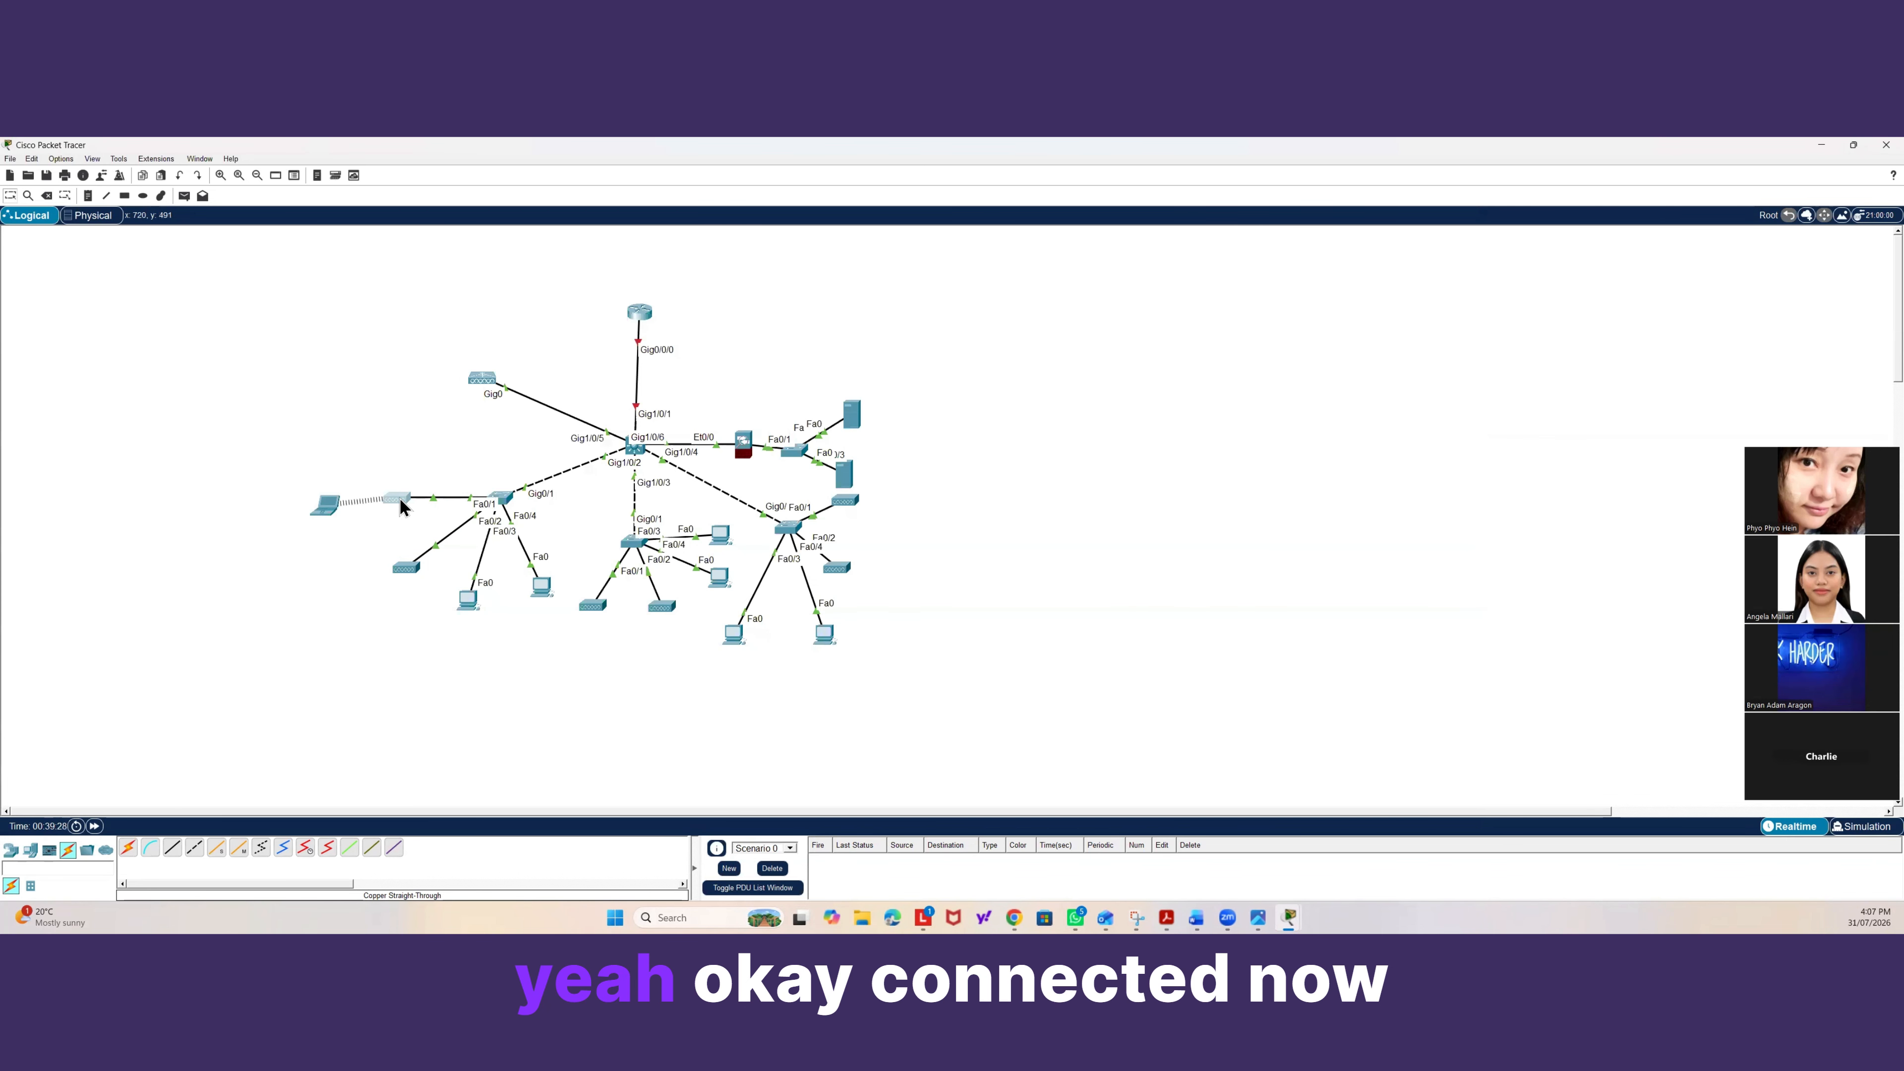
click(399, 498)
click(361, 450)
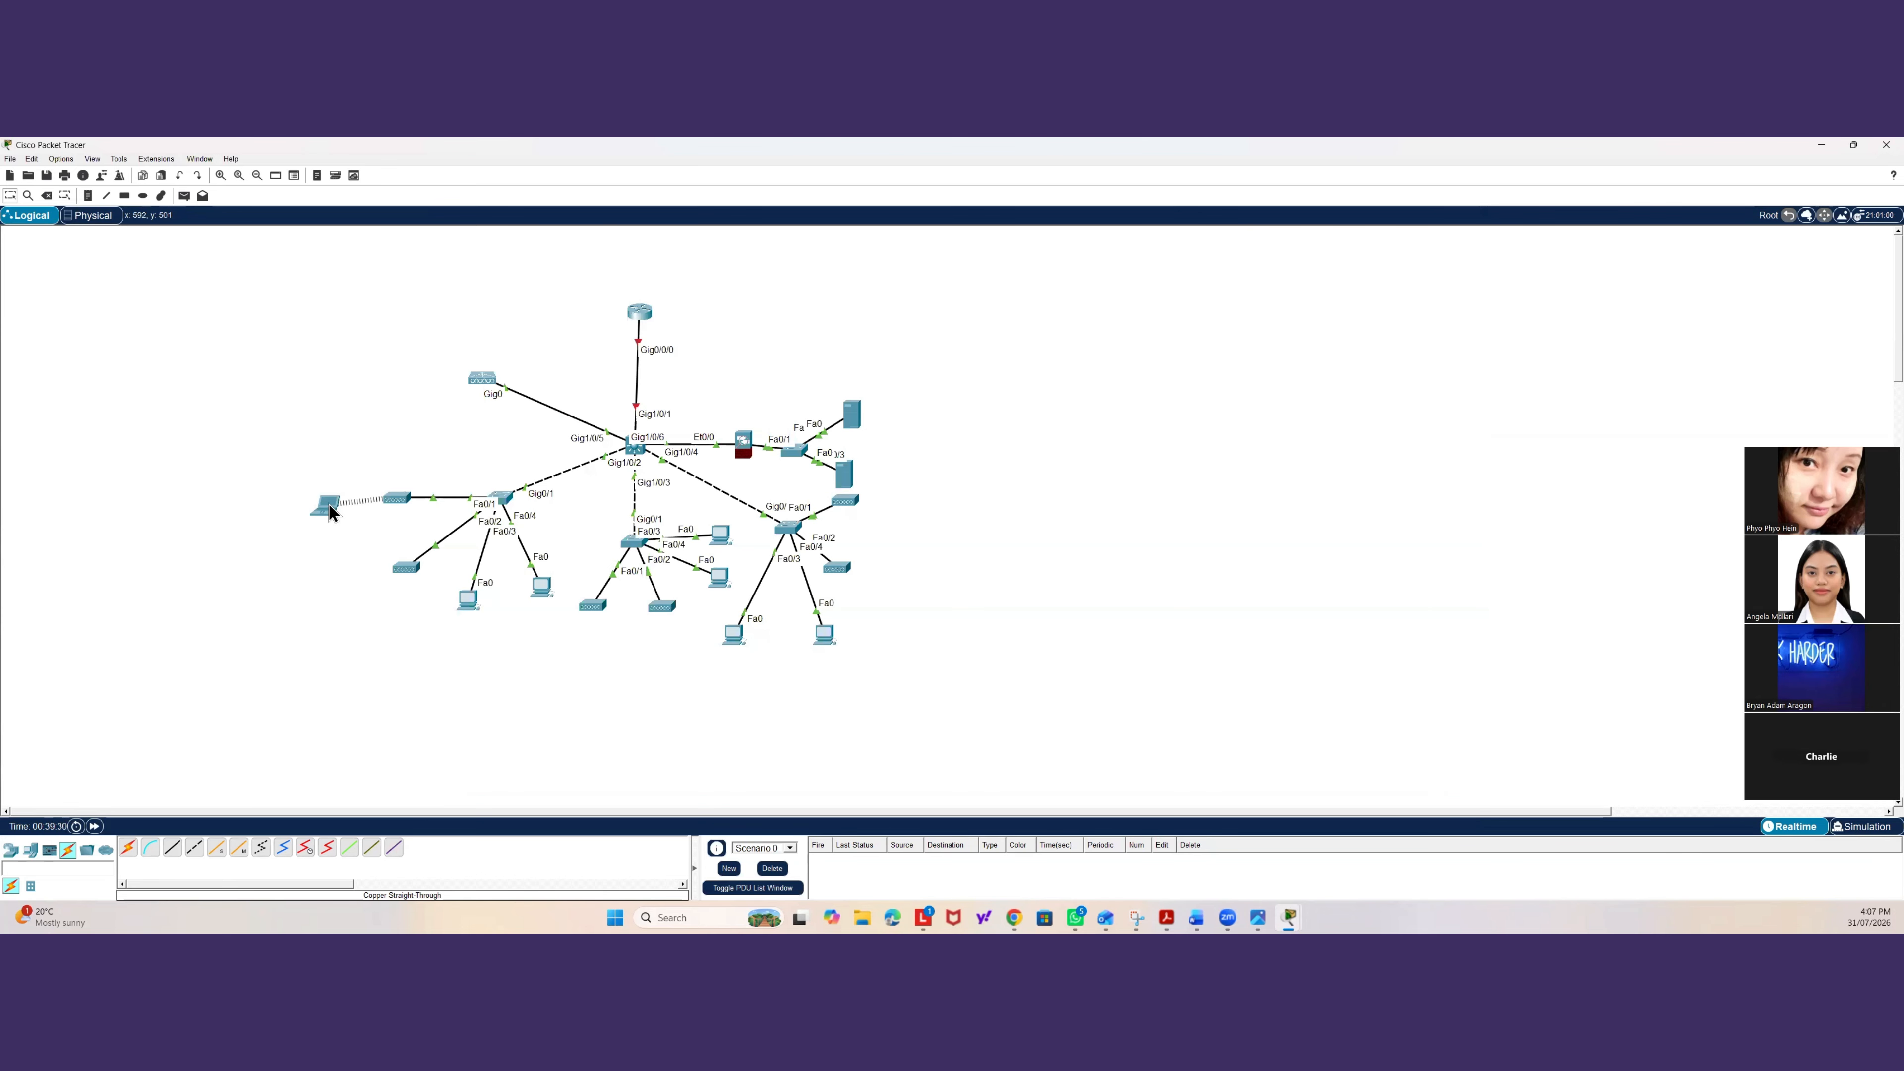
mouse_move(329, 505)
mouse_down()
mouse_move(300, 458)
mouse_move(298, 489)
mouse_up()
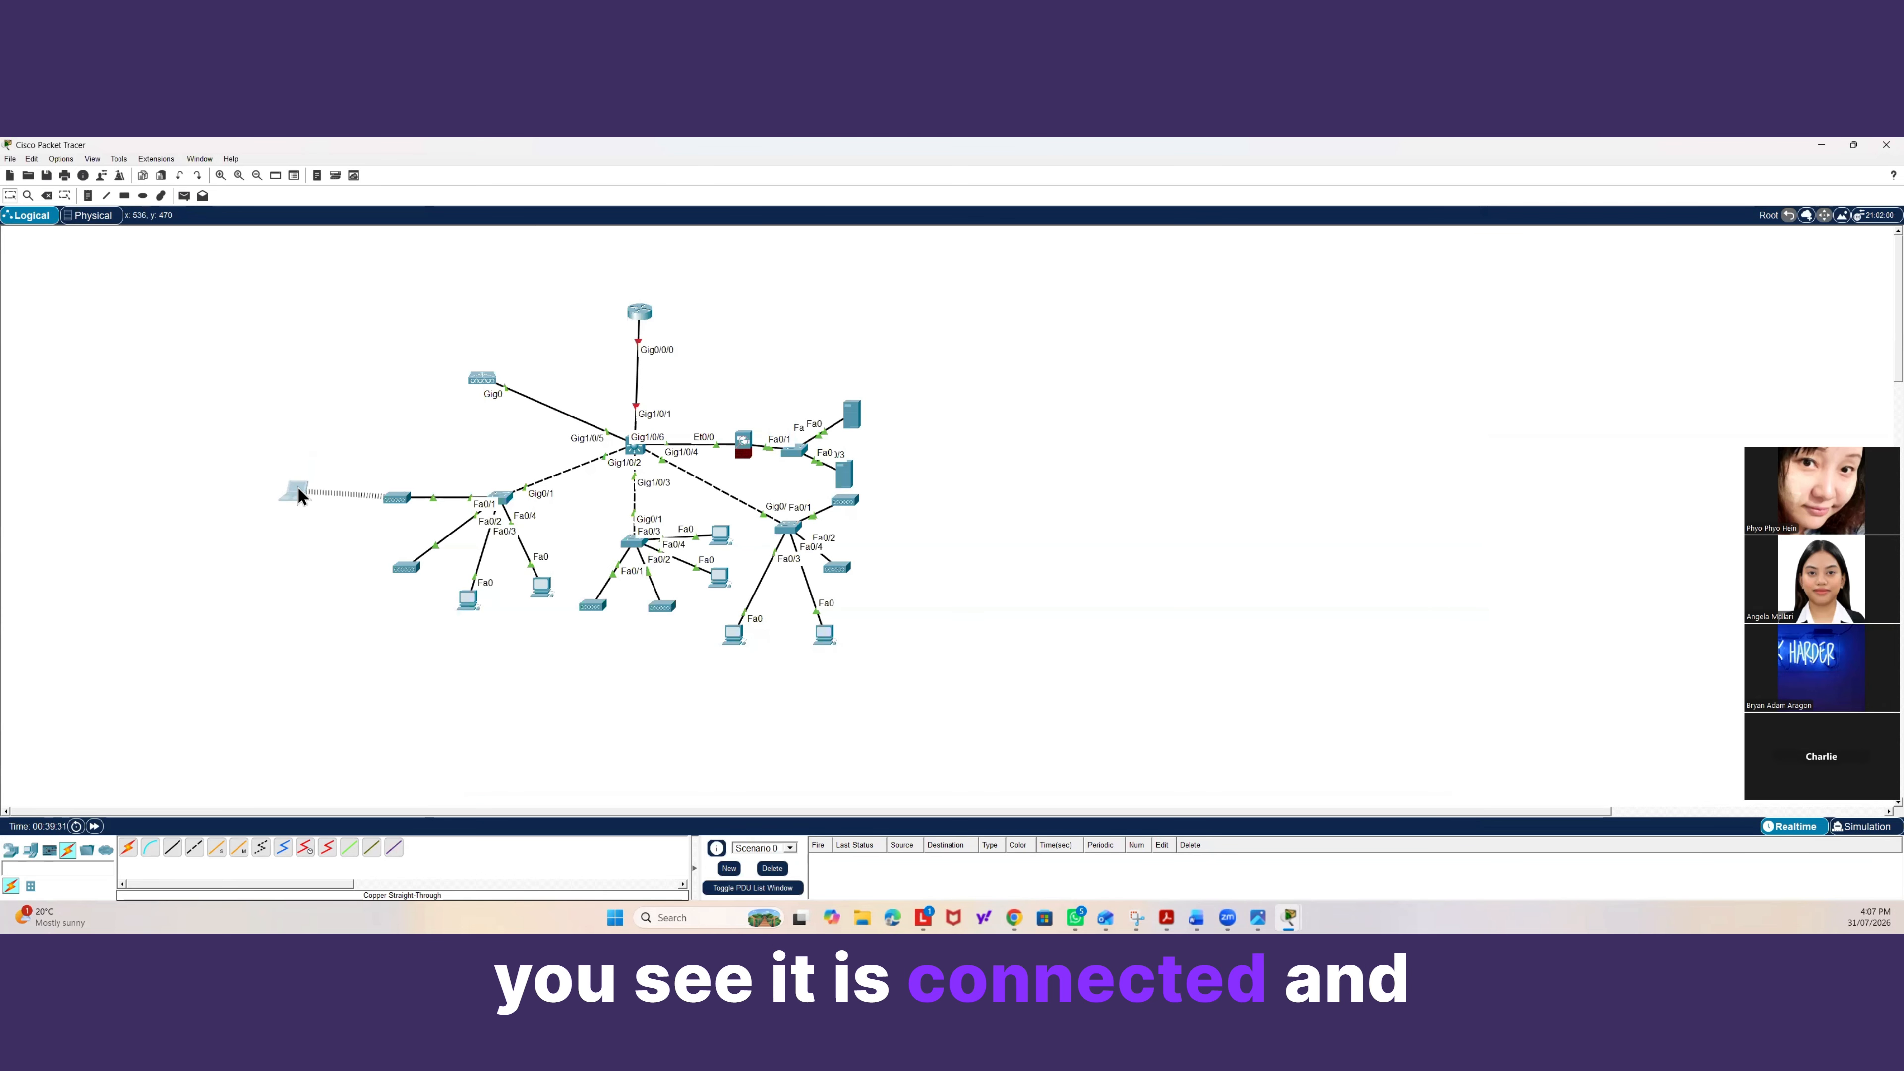
Open the laptop's IP Configuration to check its DHCP-assigned address.
click(297, 491)
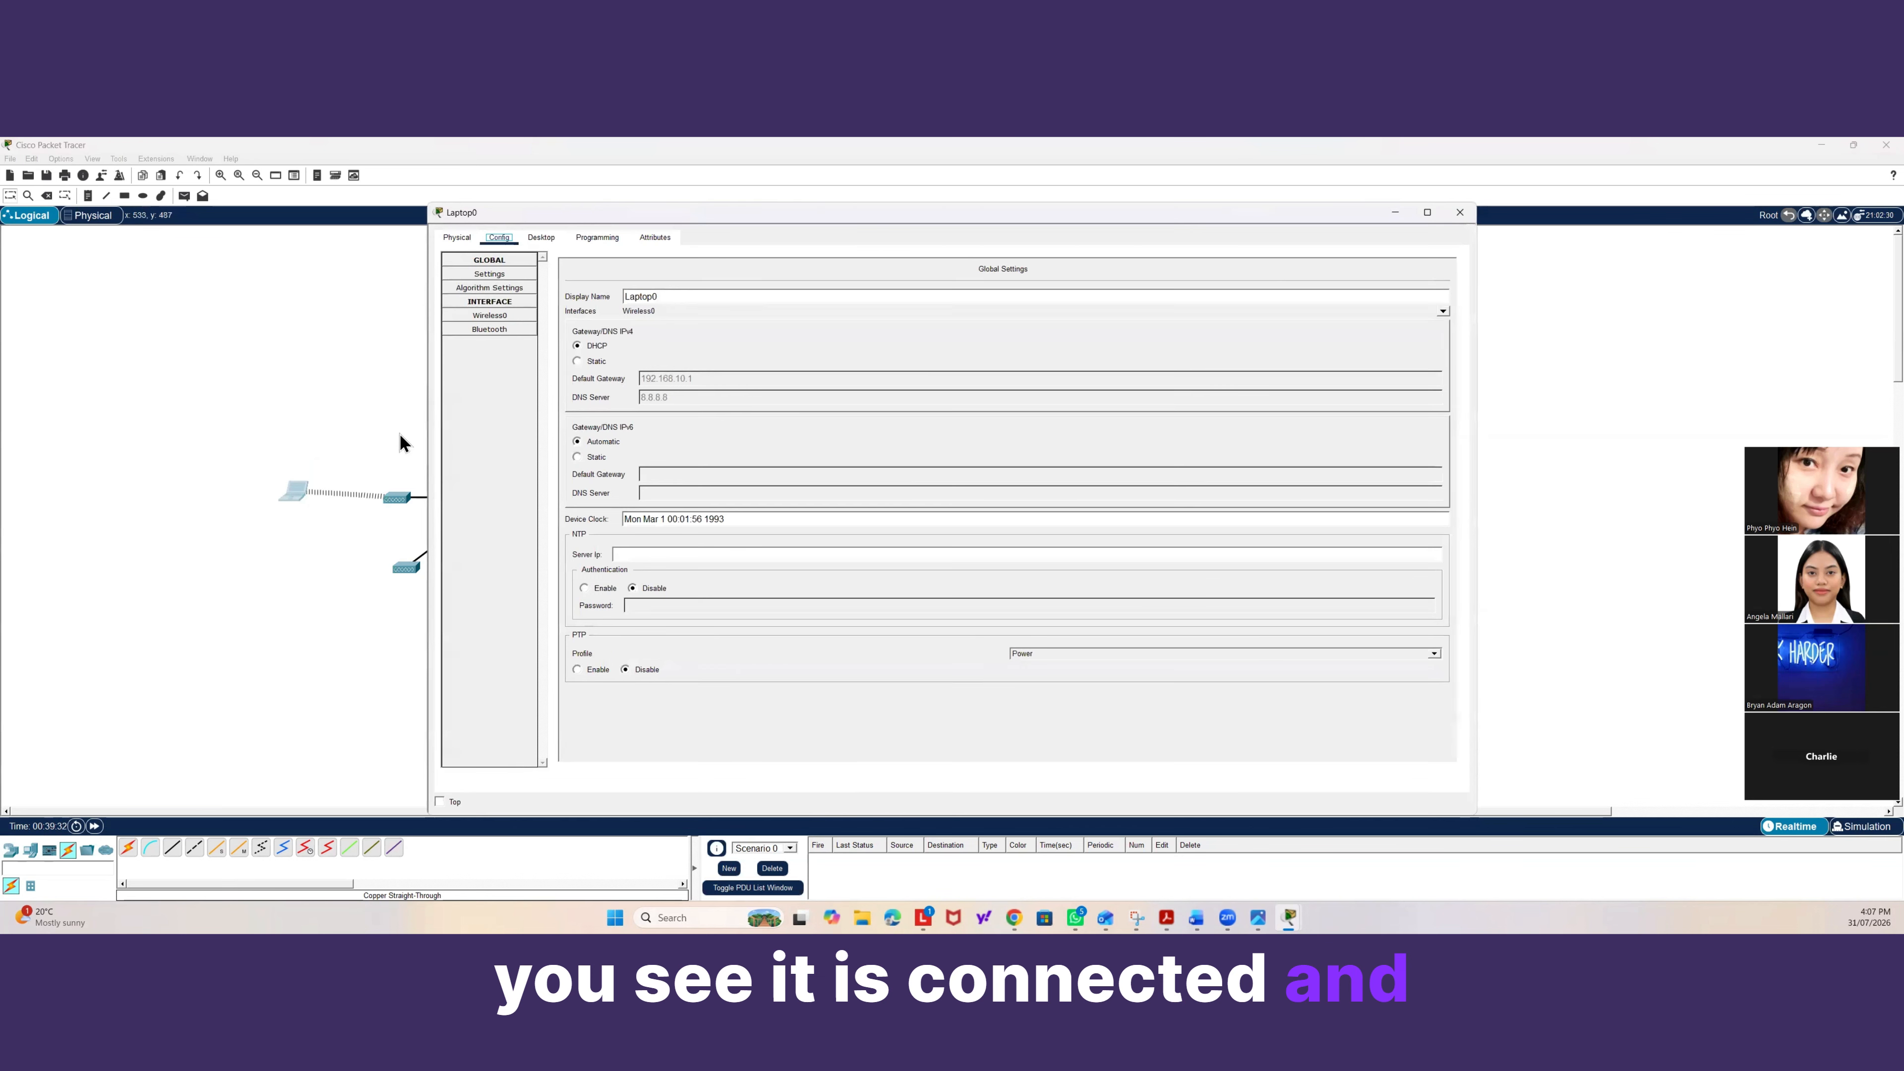
click(542, 238)
click(549, 287)
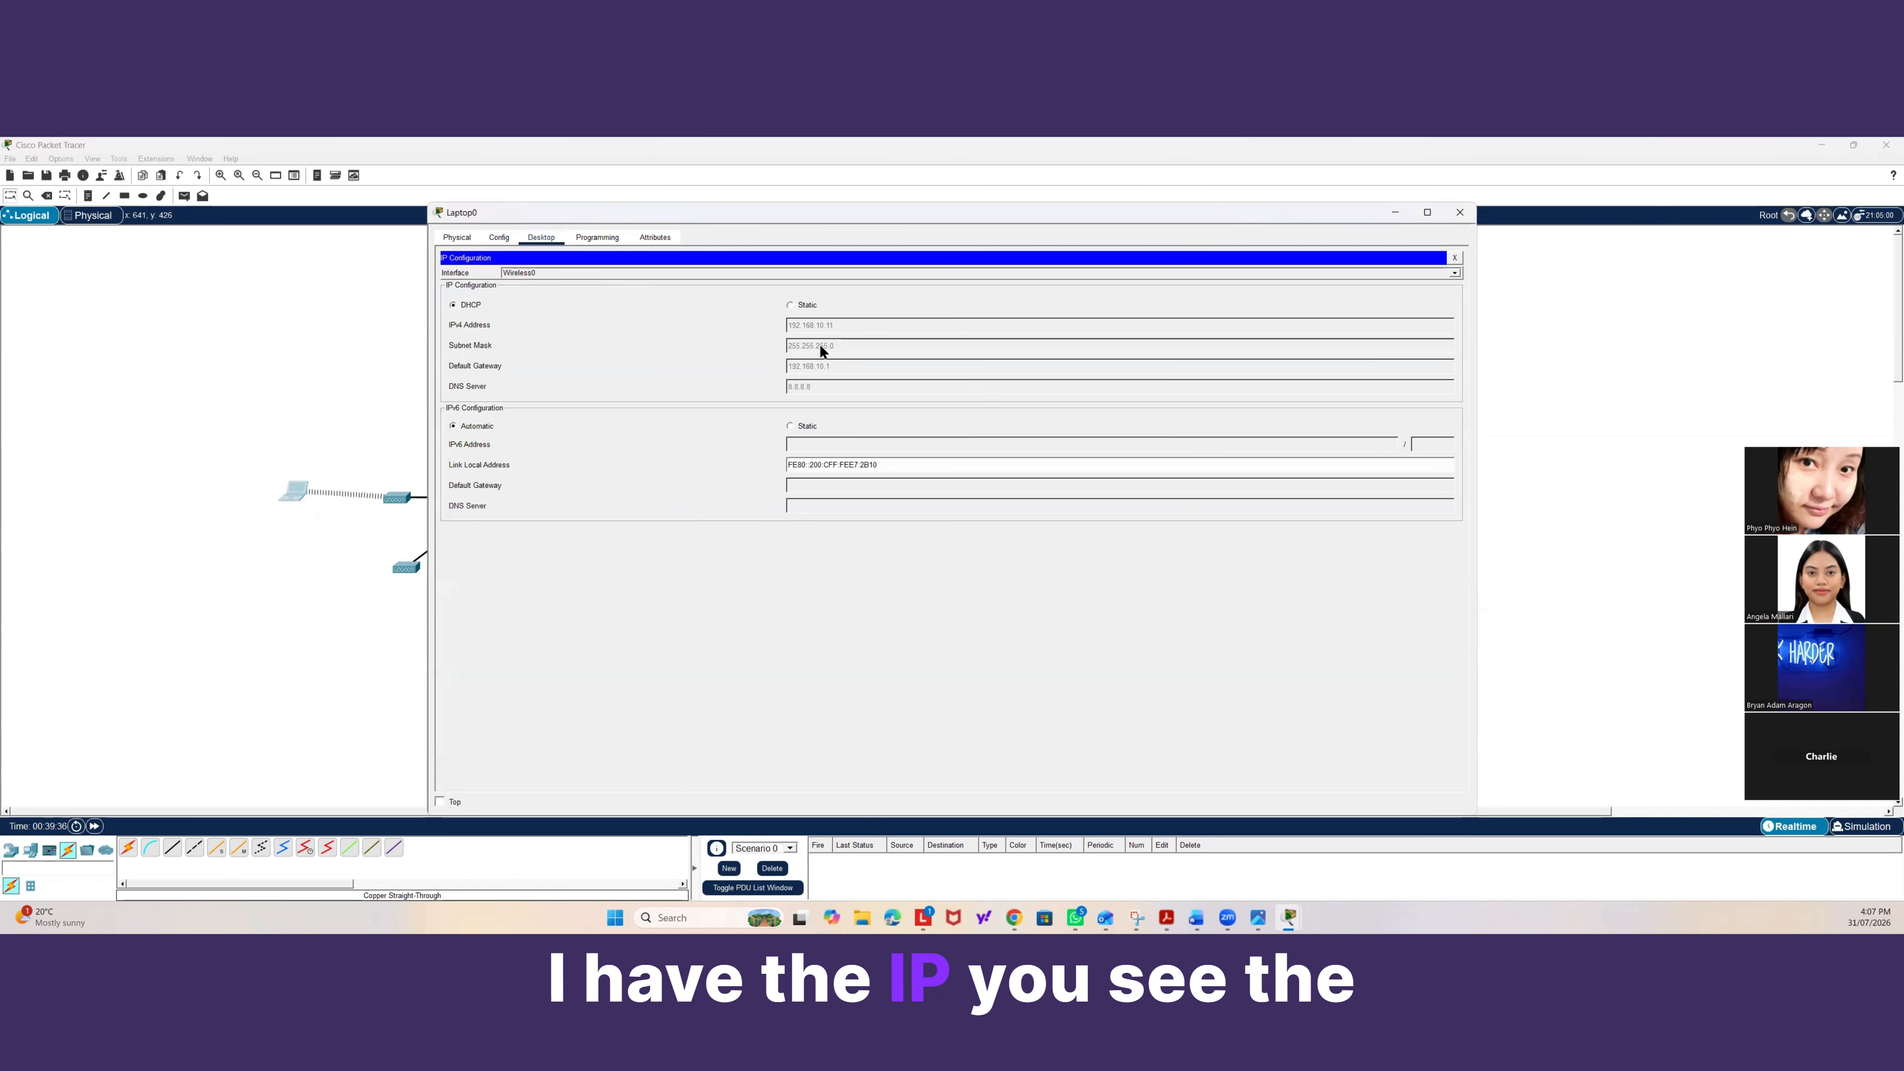
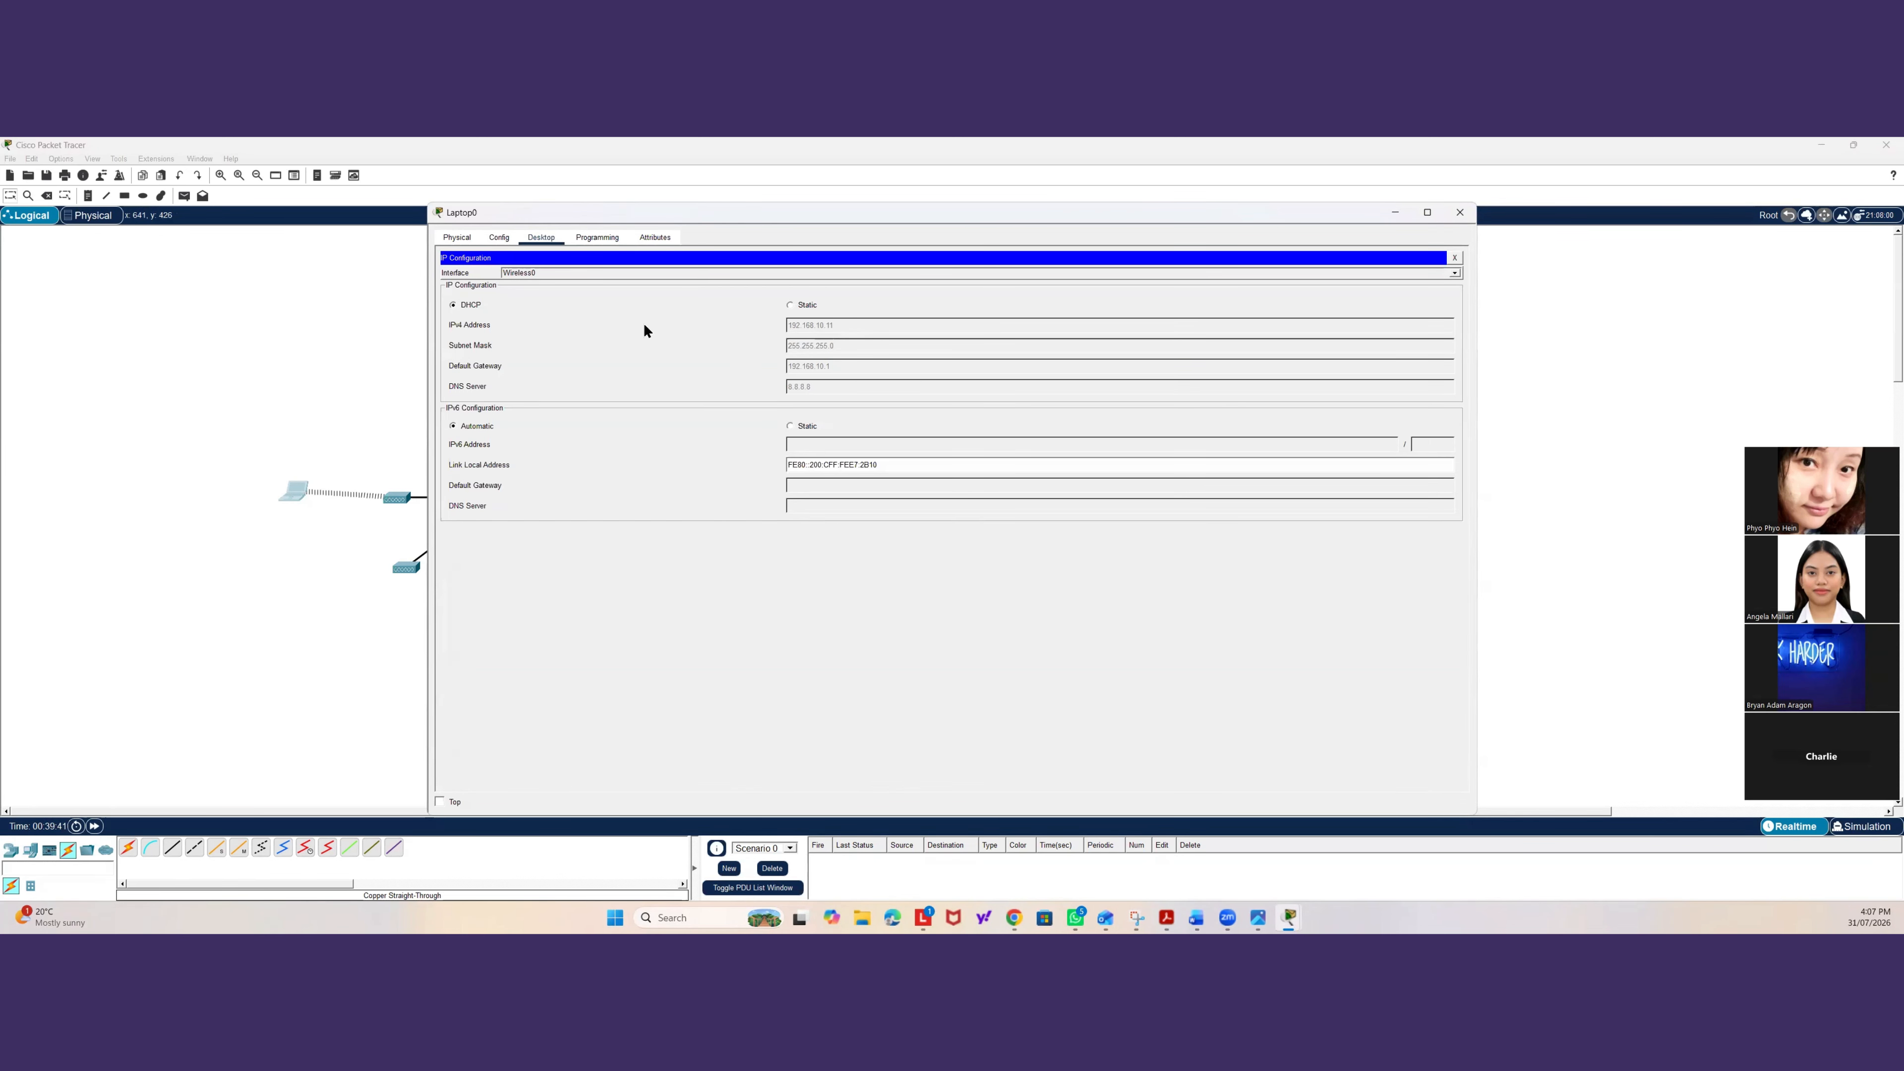
Open the PC below the first access switch and view its Desktop applications.
click(289, 349)
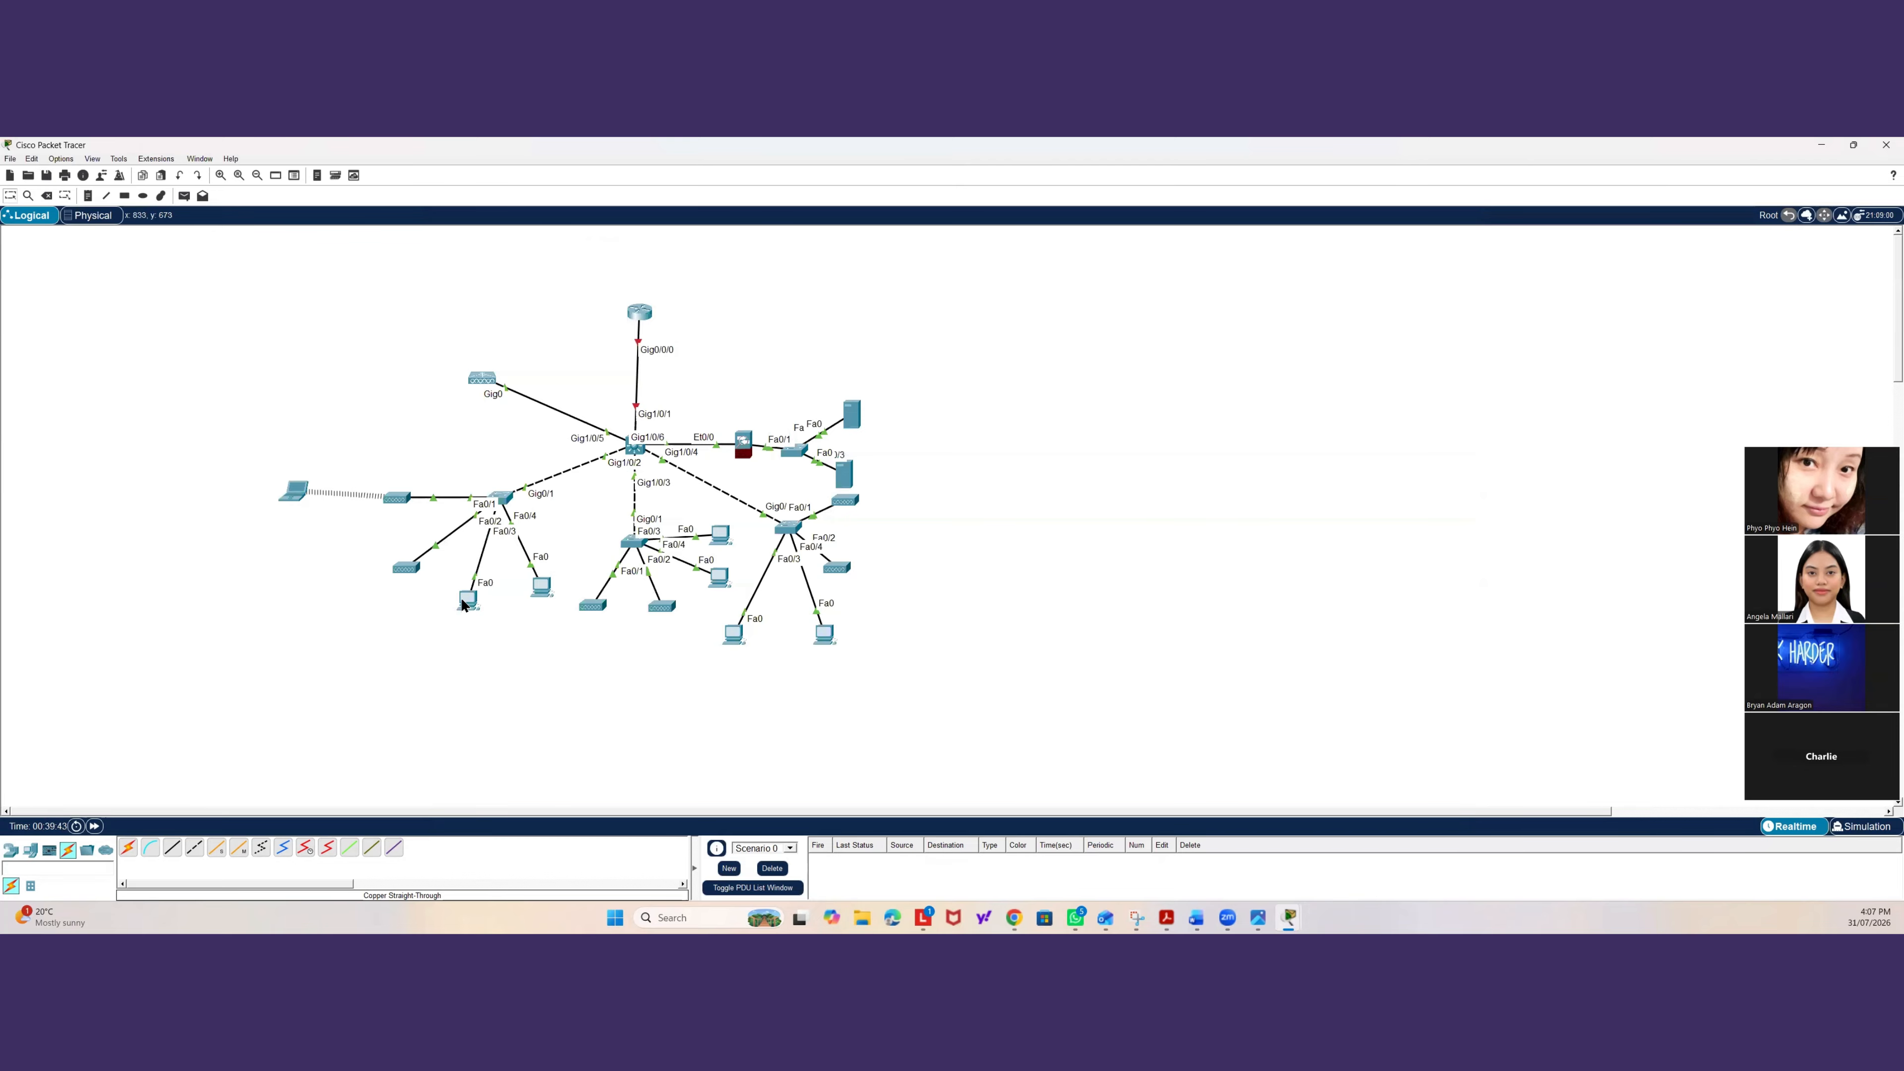
click(465, 600)
click(785, 249)
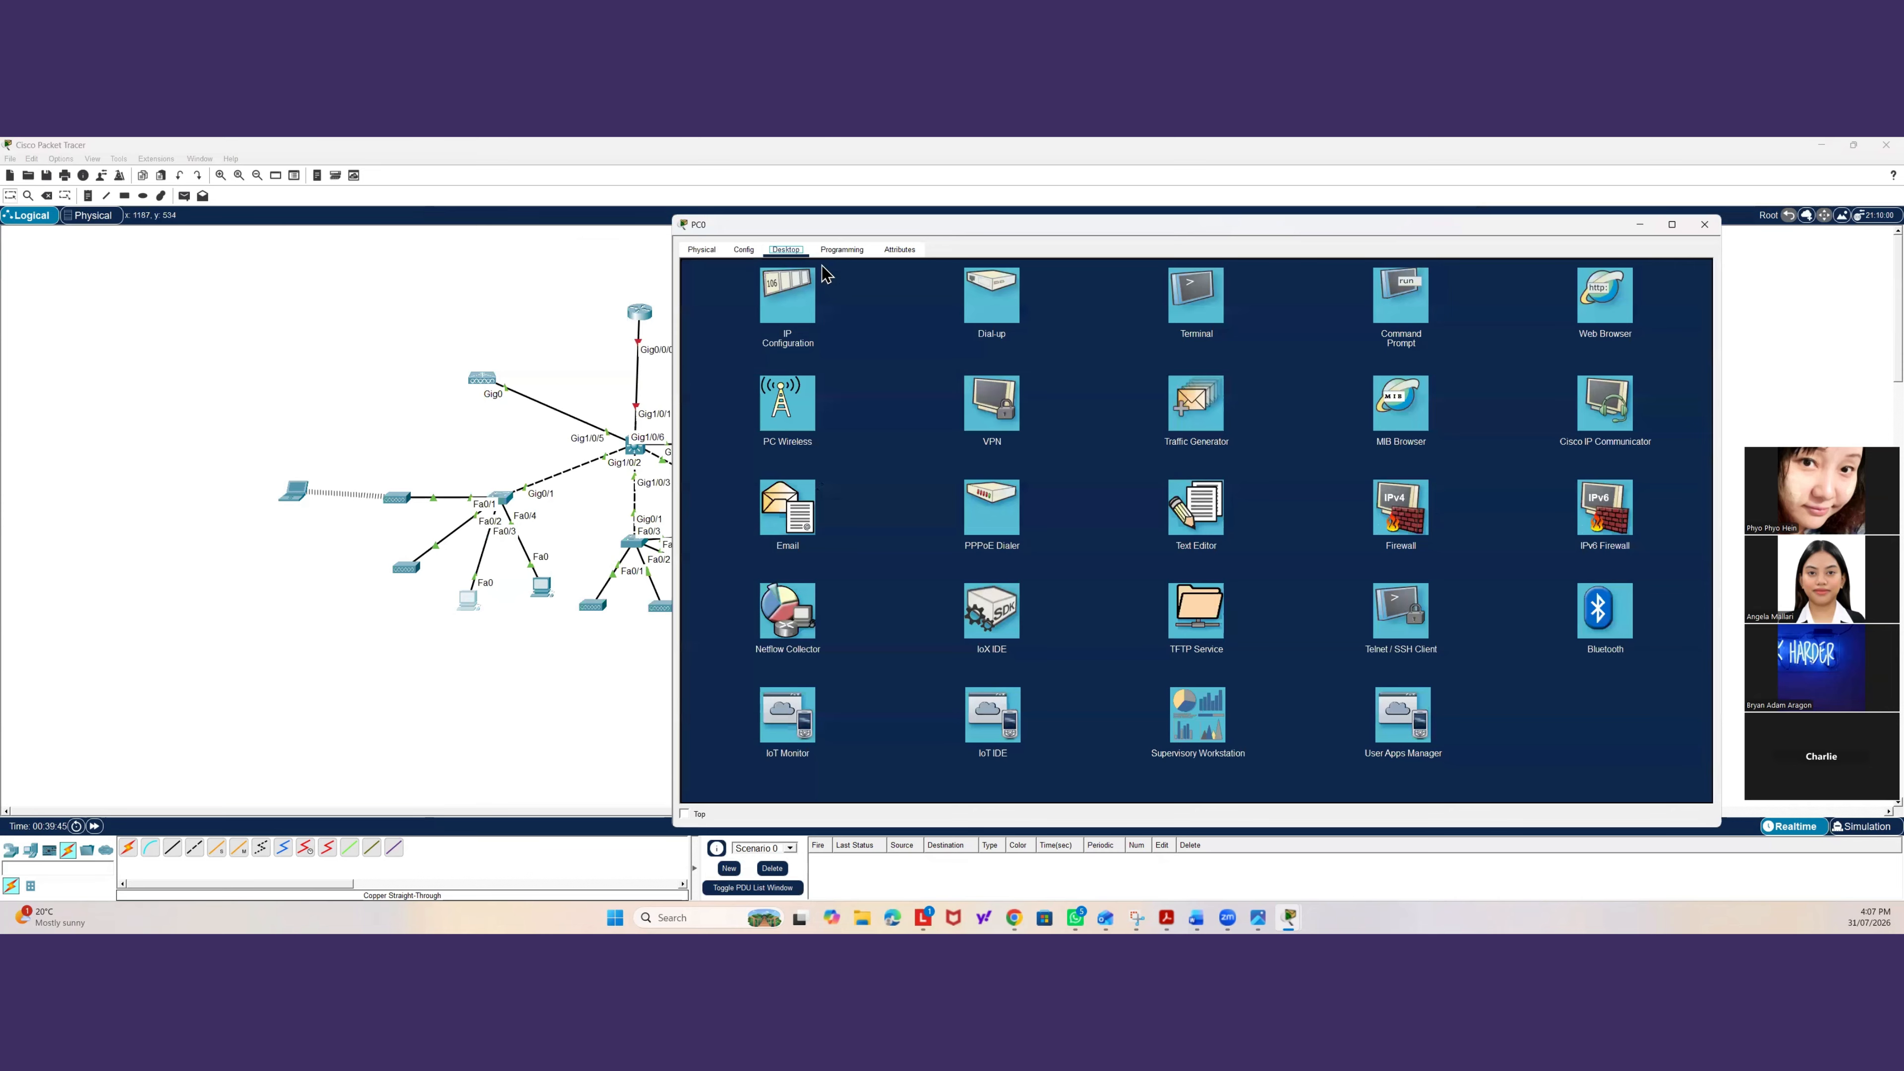
click(257, 724)
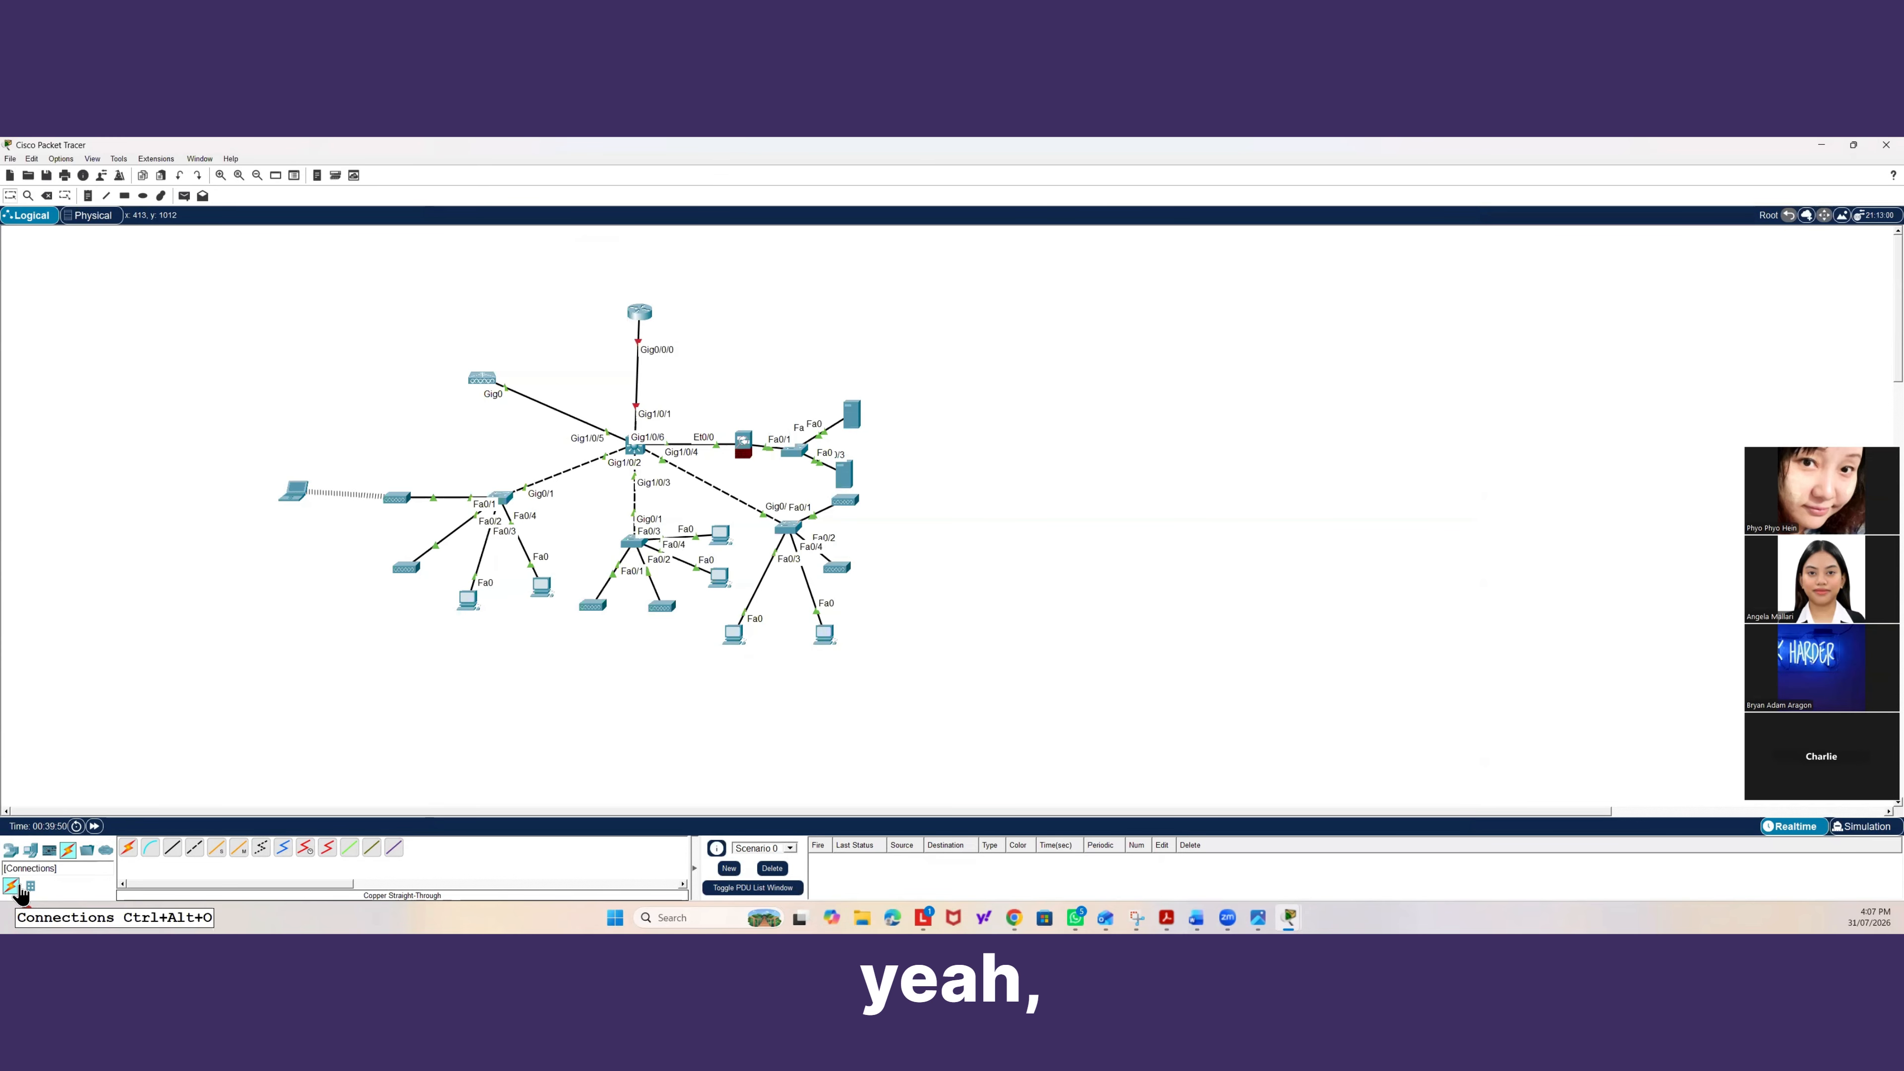
Place a TV end device below the first access switch and view its attributes.
click(30, 857)
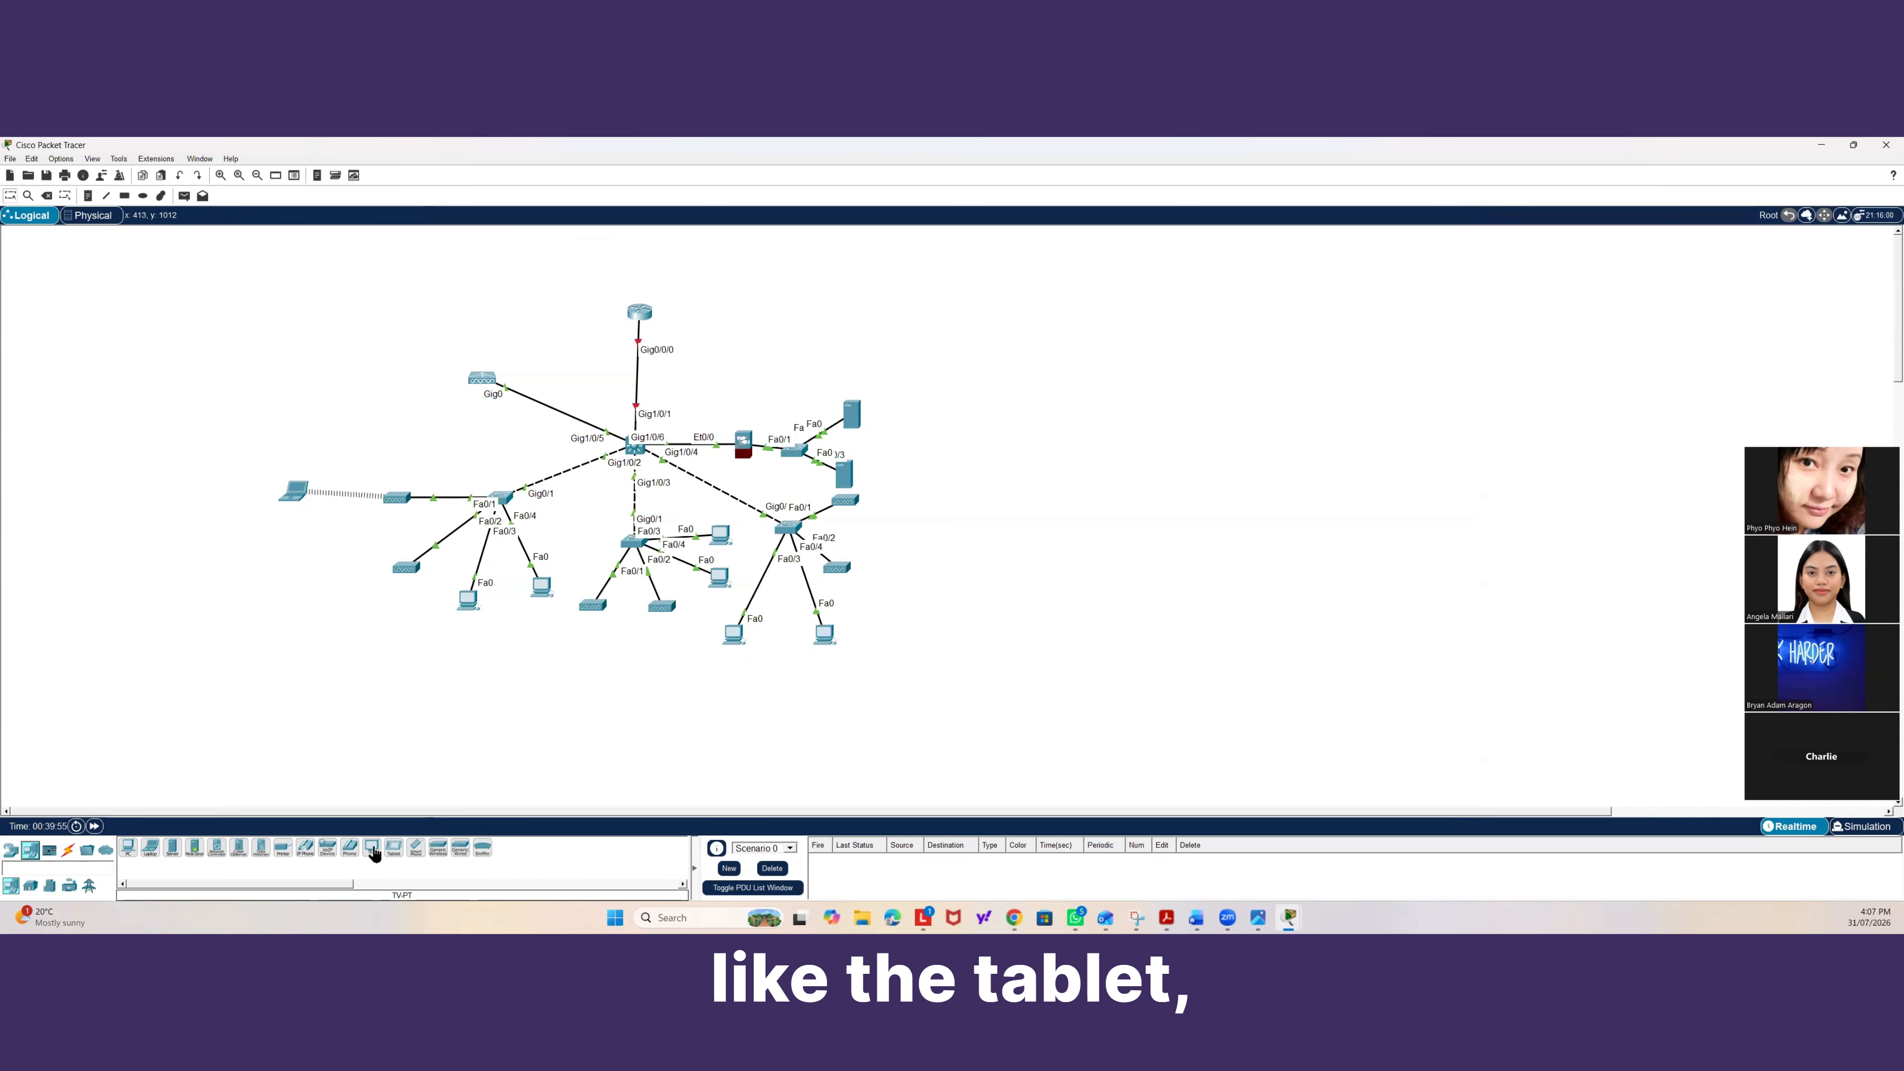
drag(373, 854, 350, 656)
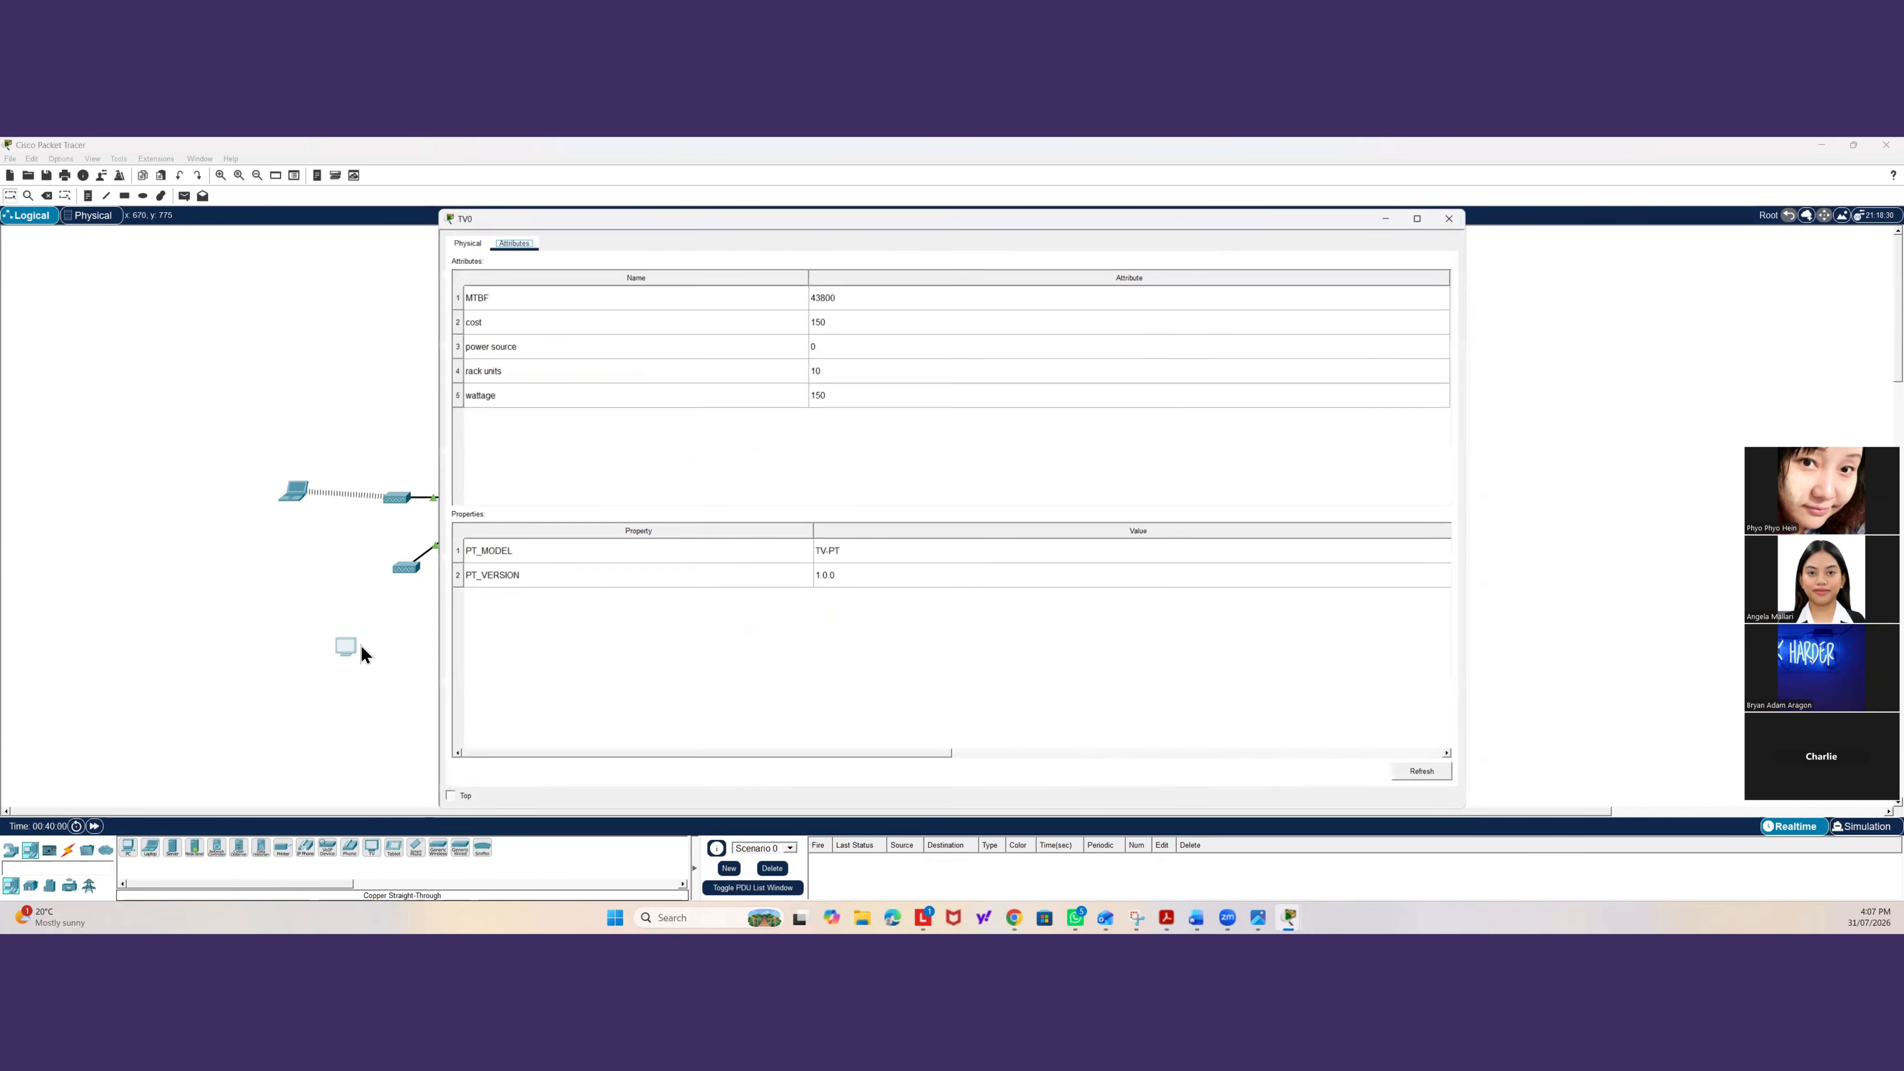
click(460, 242)
click(504, 237)
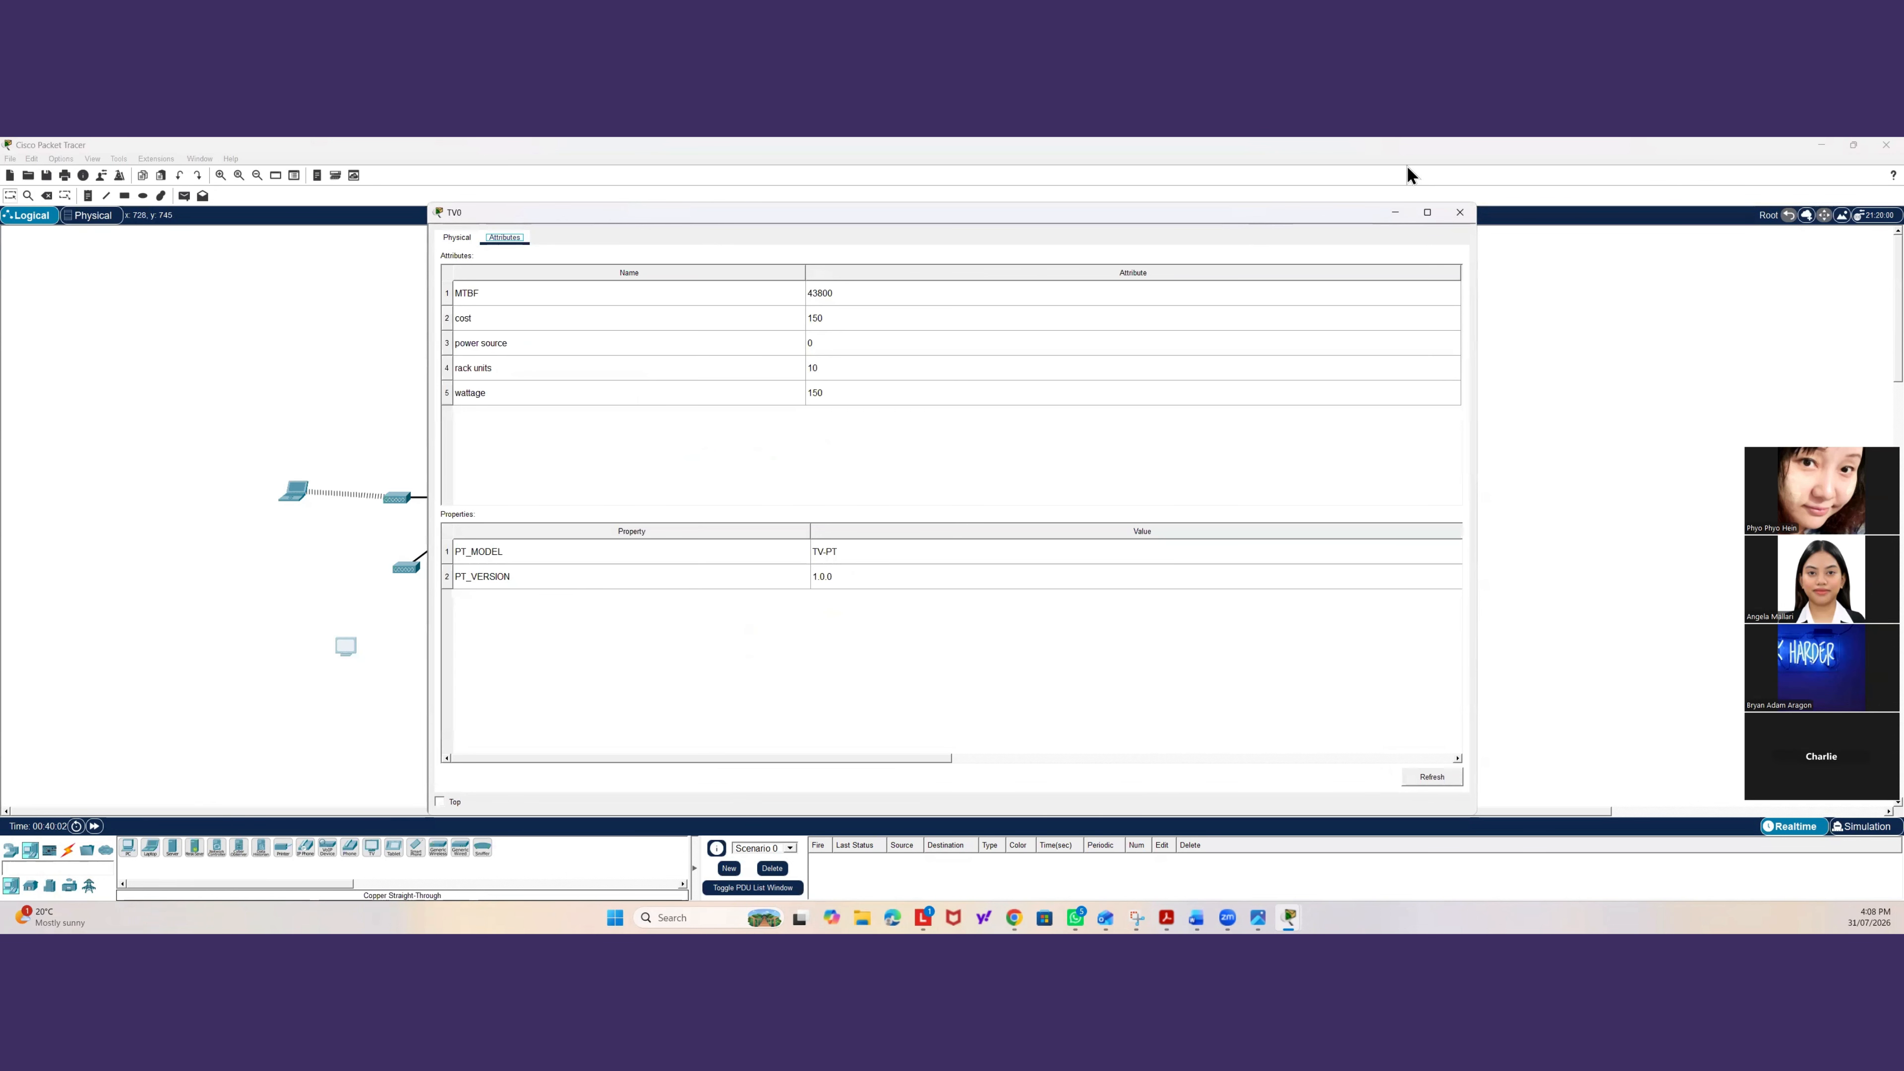
click(1459, 212)
Place a Tablet PC beside it and set the tablet's Wireless0 SSID to A-Plus-Office.
drag(394, 849, 319, 637)
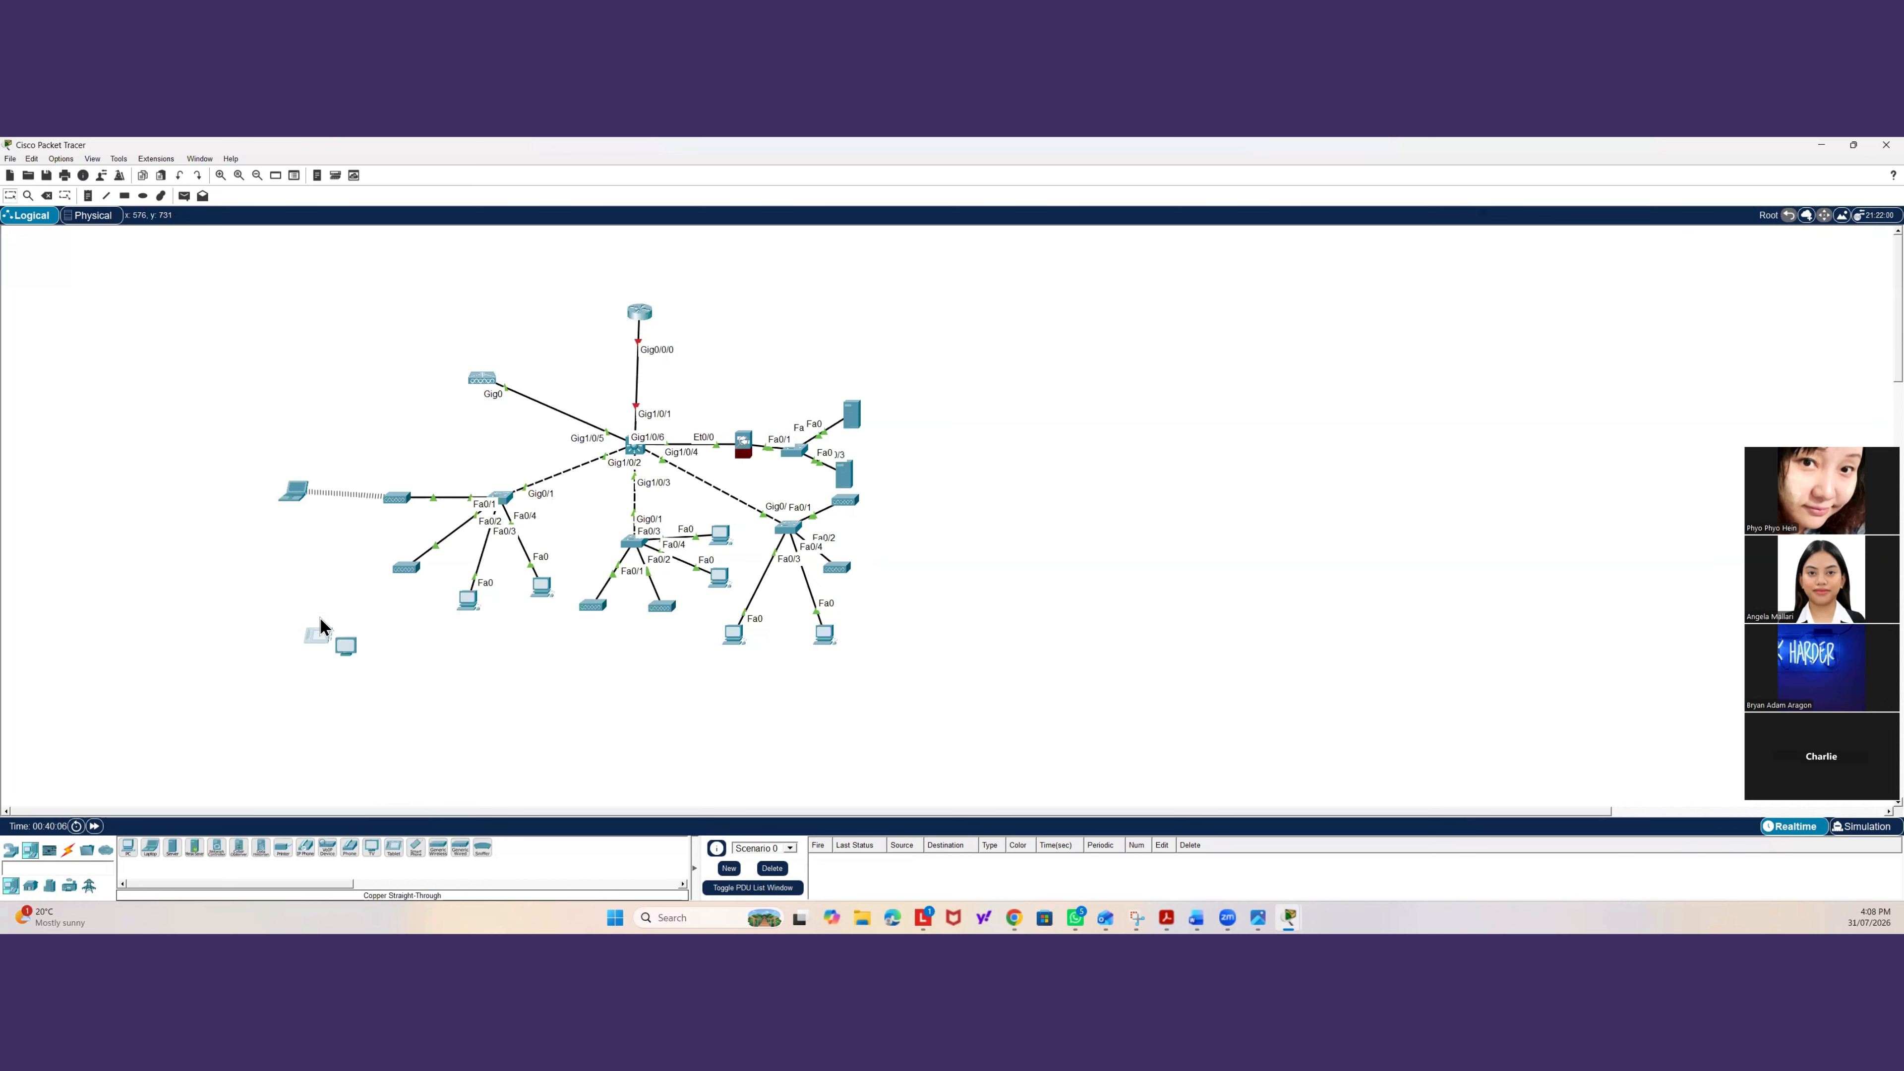
click(319, 623)
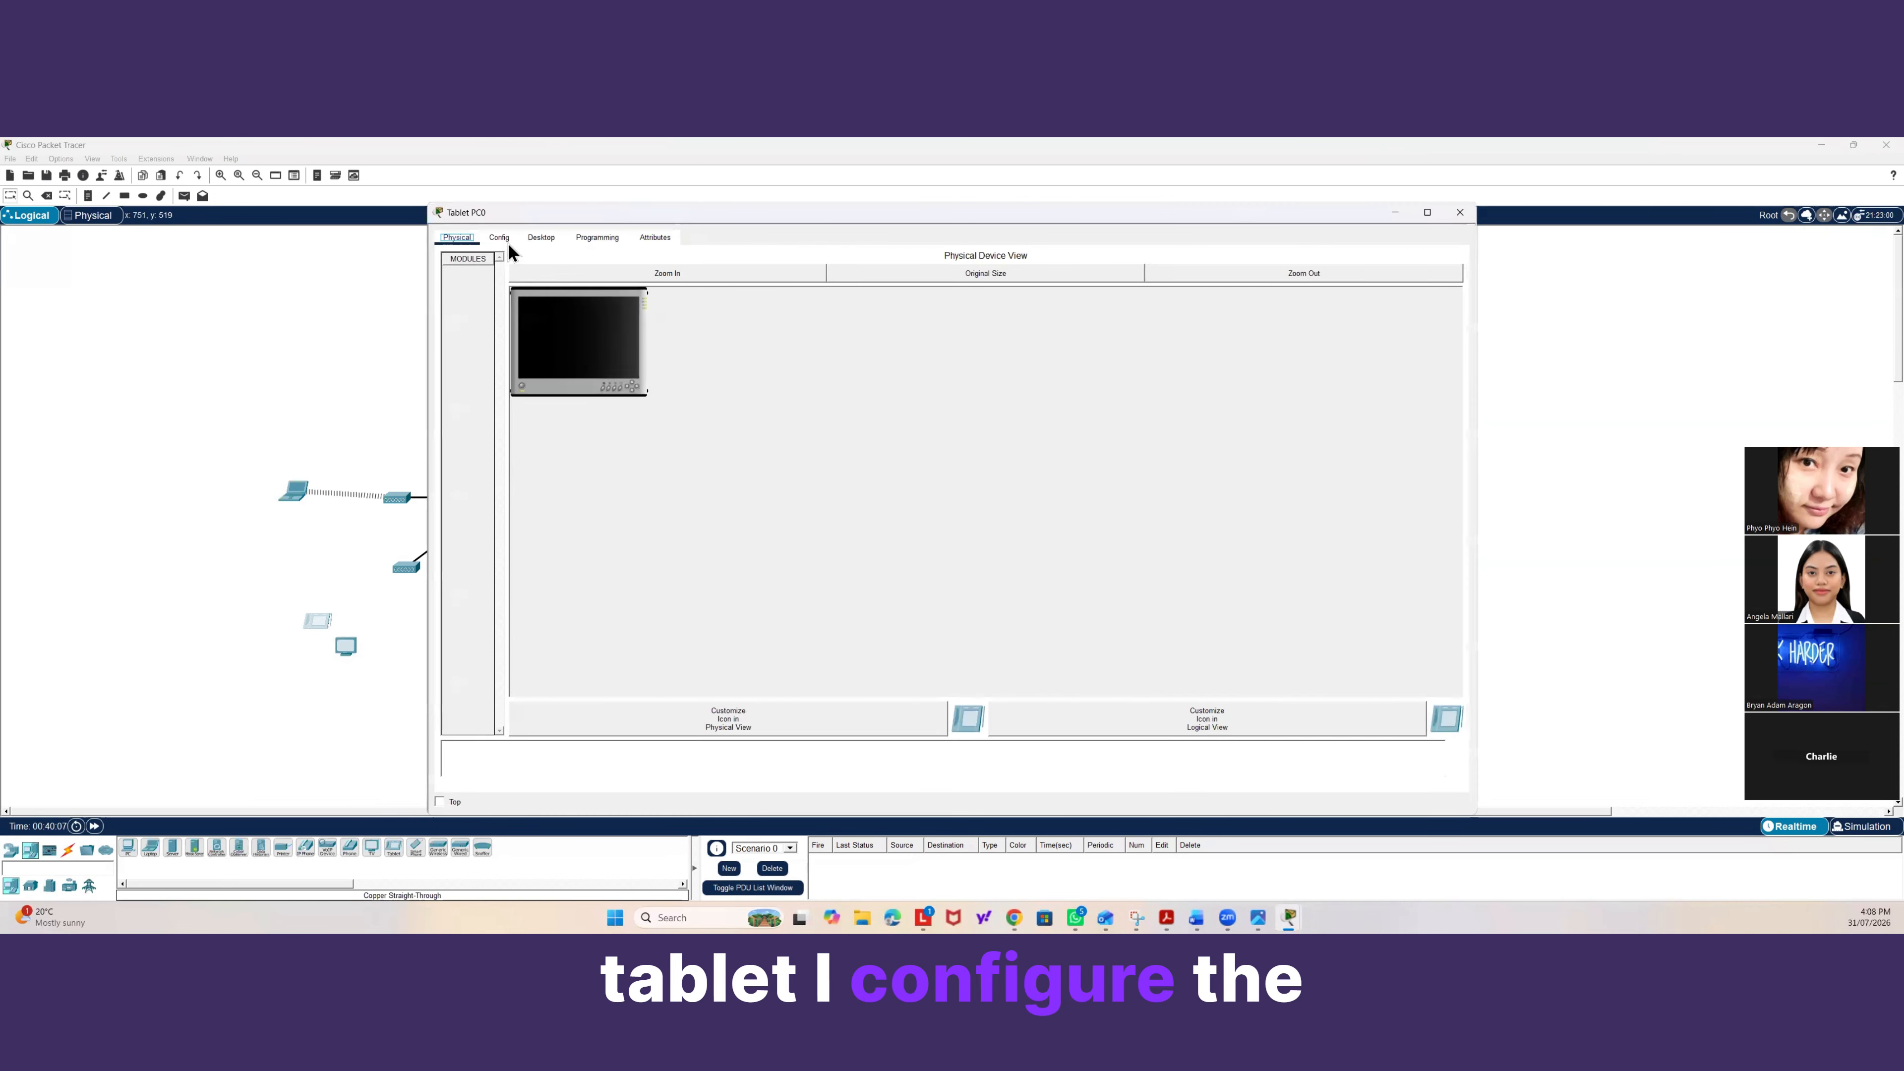
click(499, 238)
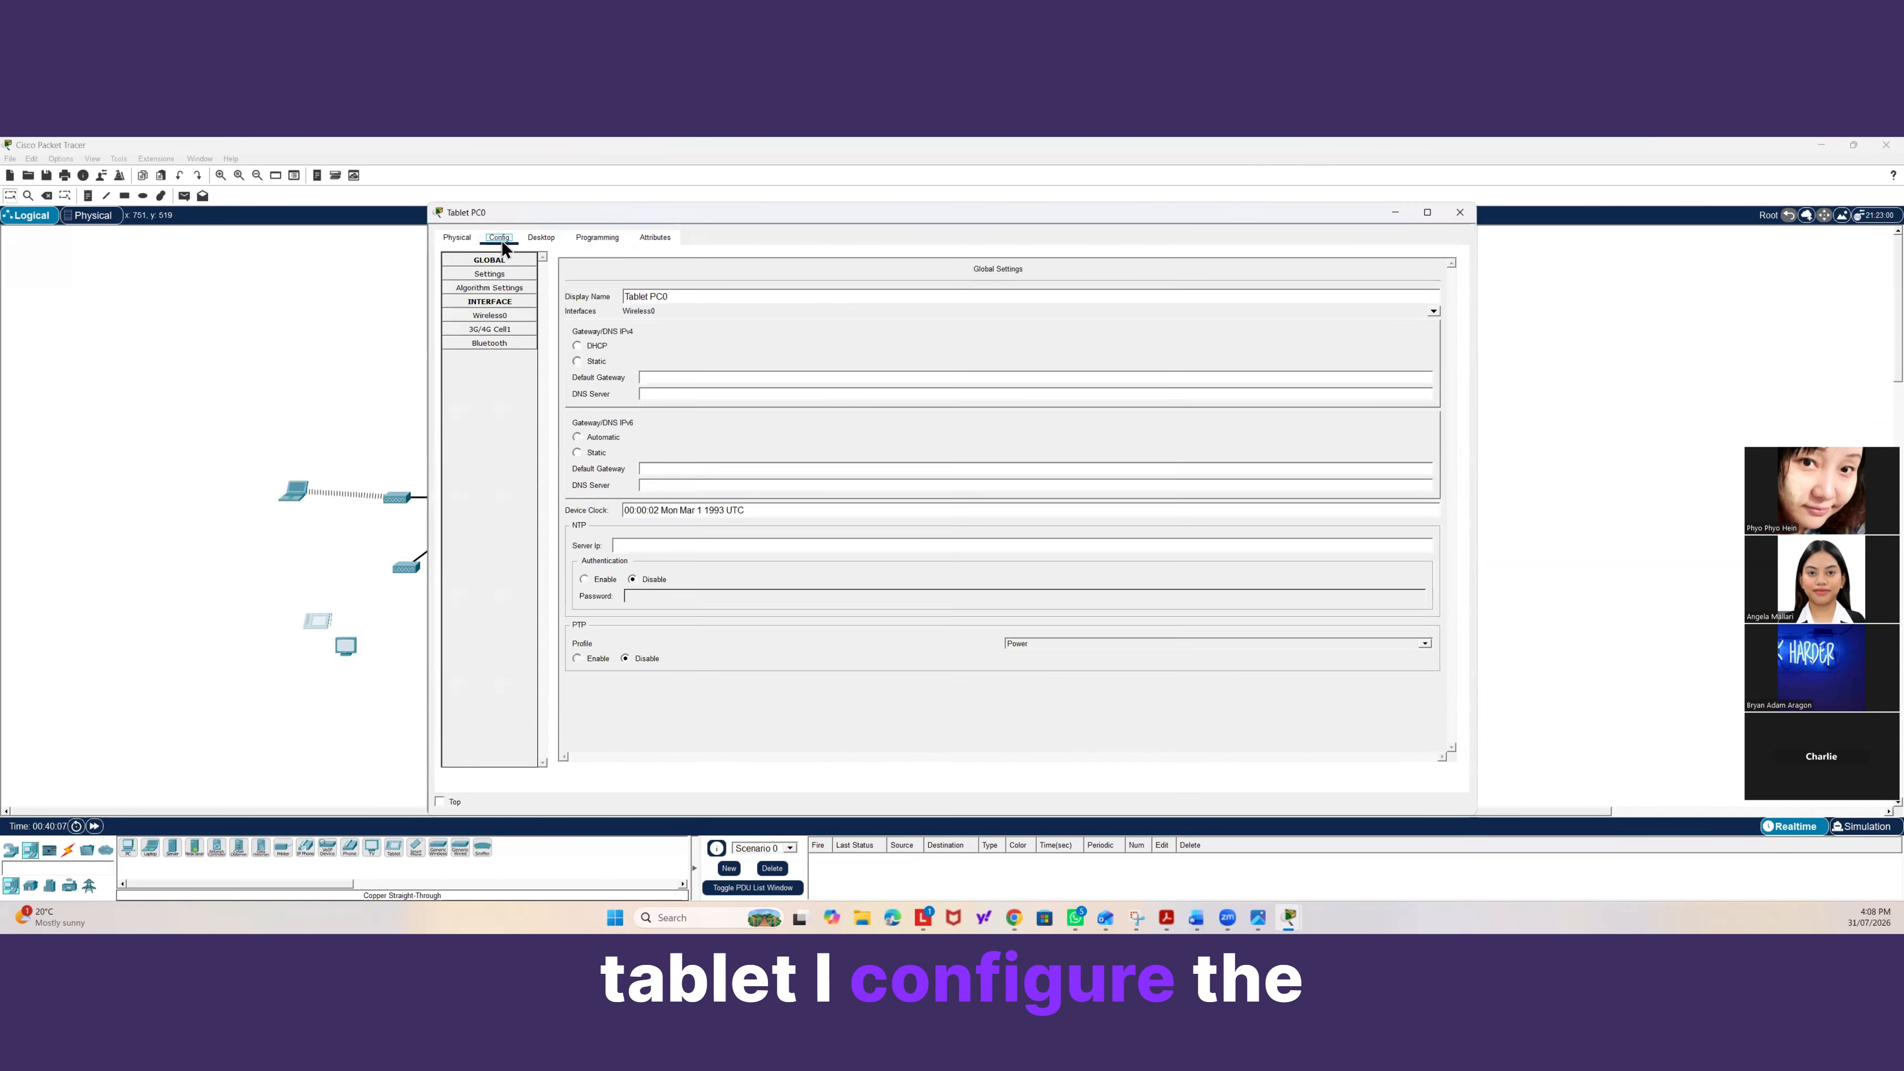
click(508, 318)
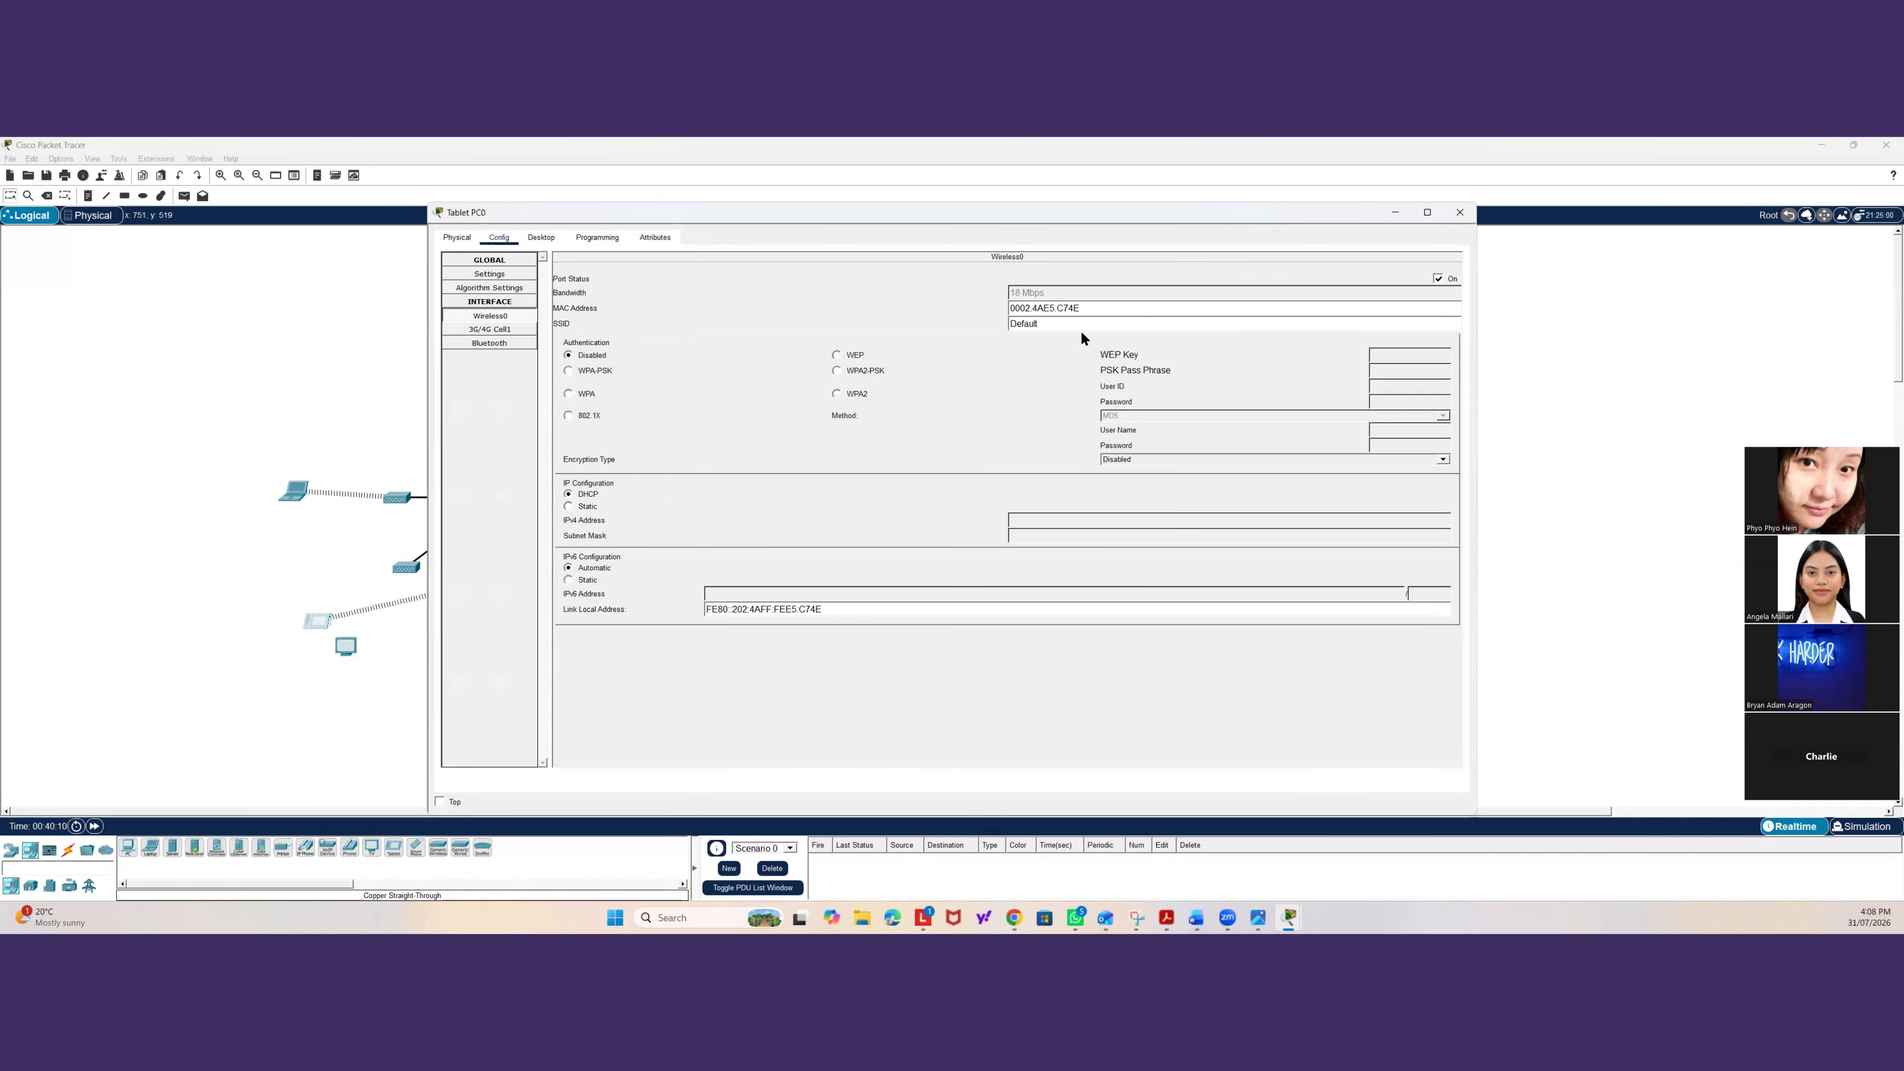
drag(1068, 323, 987, 324)
text(A-Plus-o)
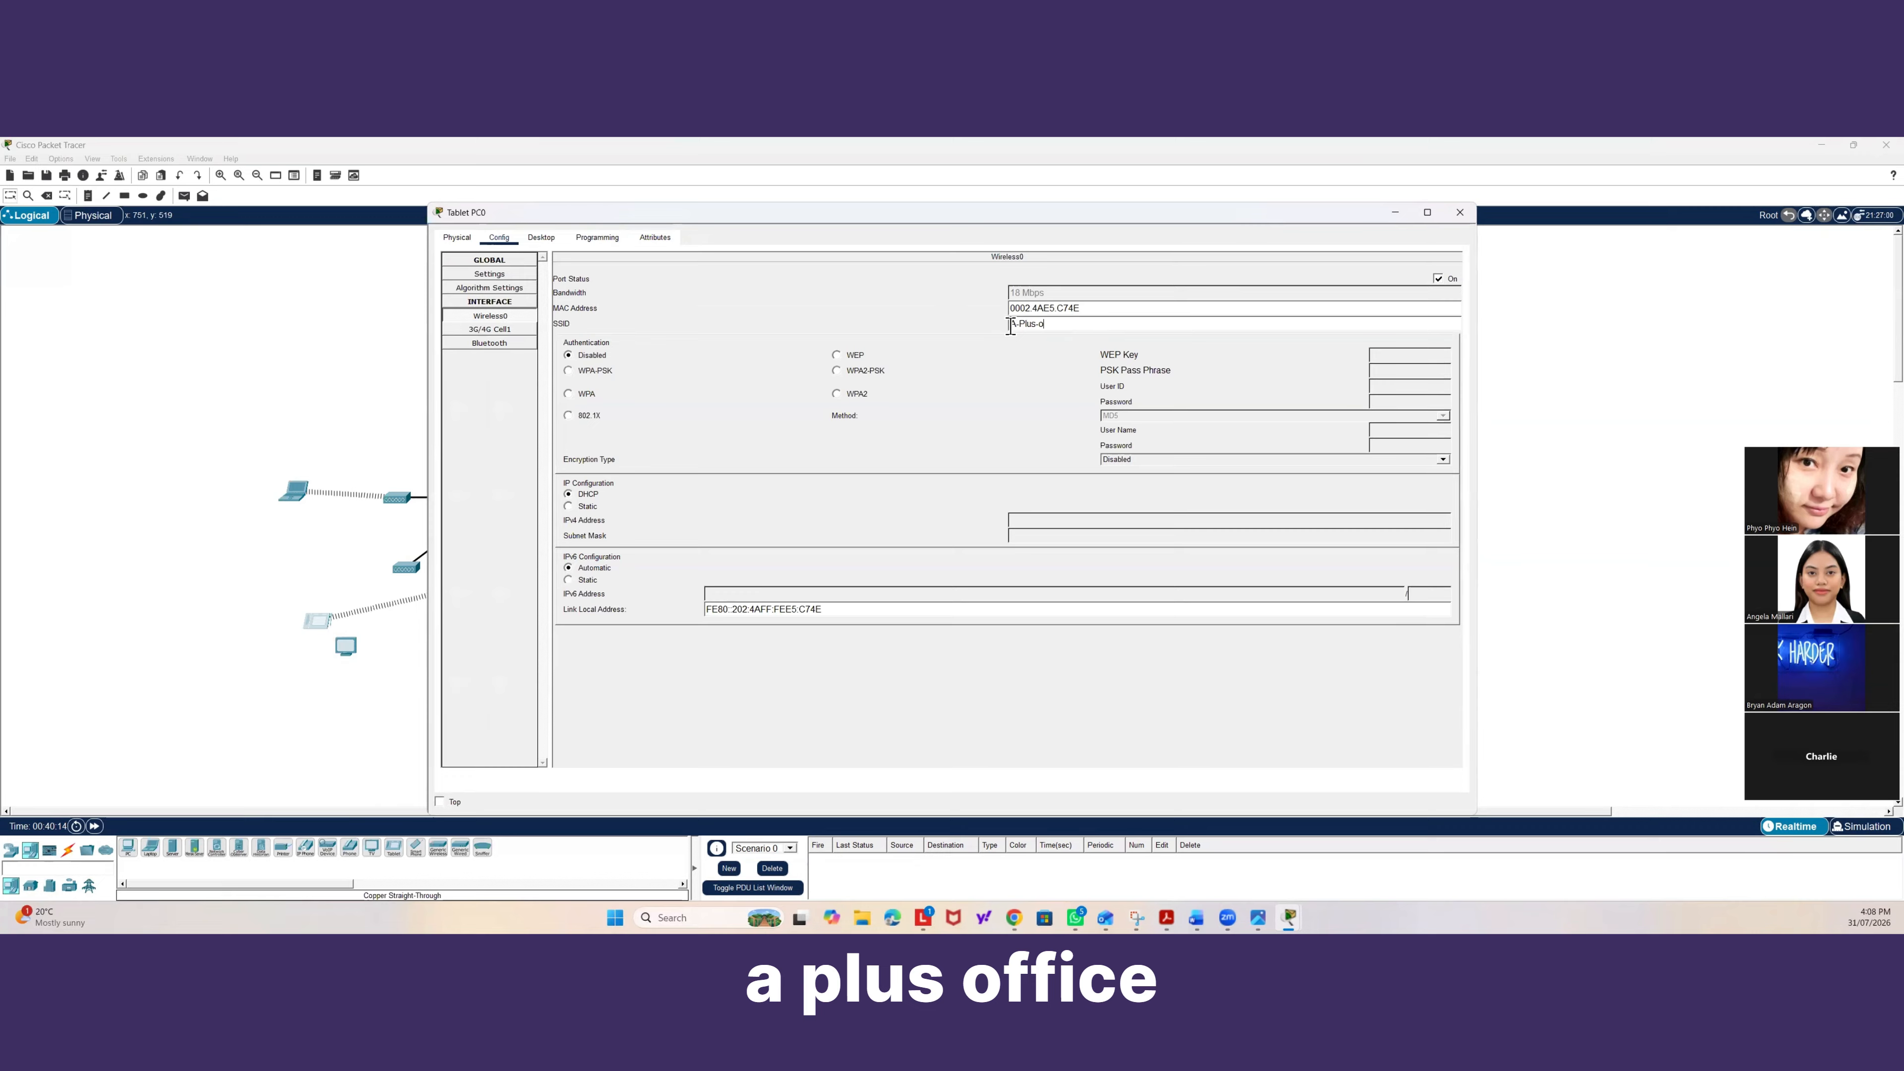
text(ffice)
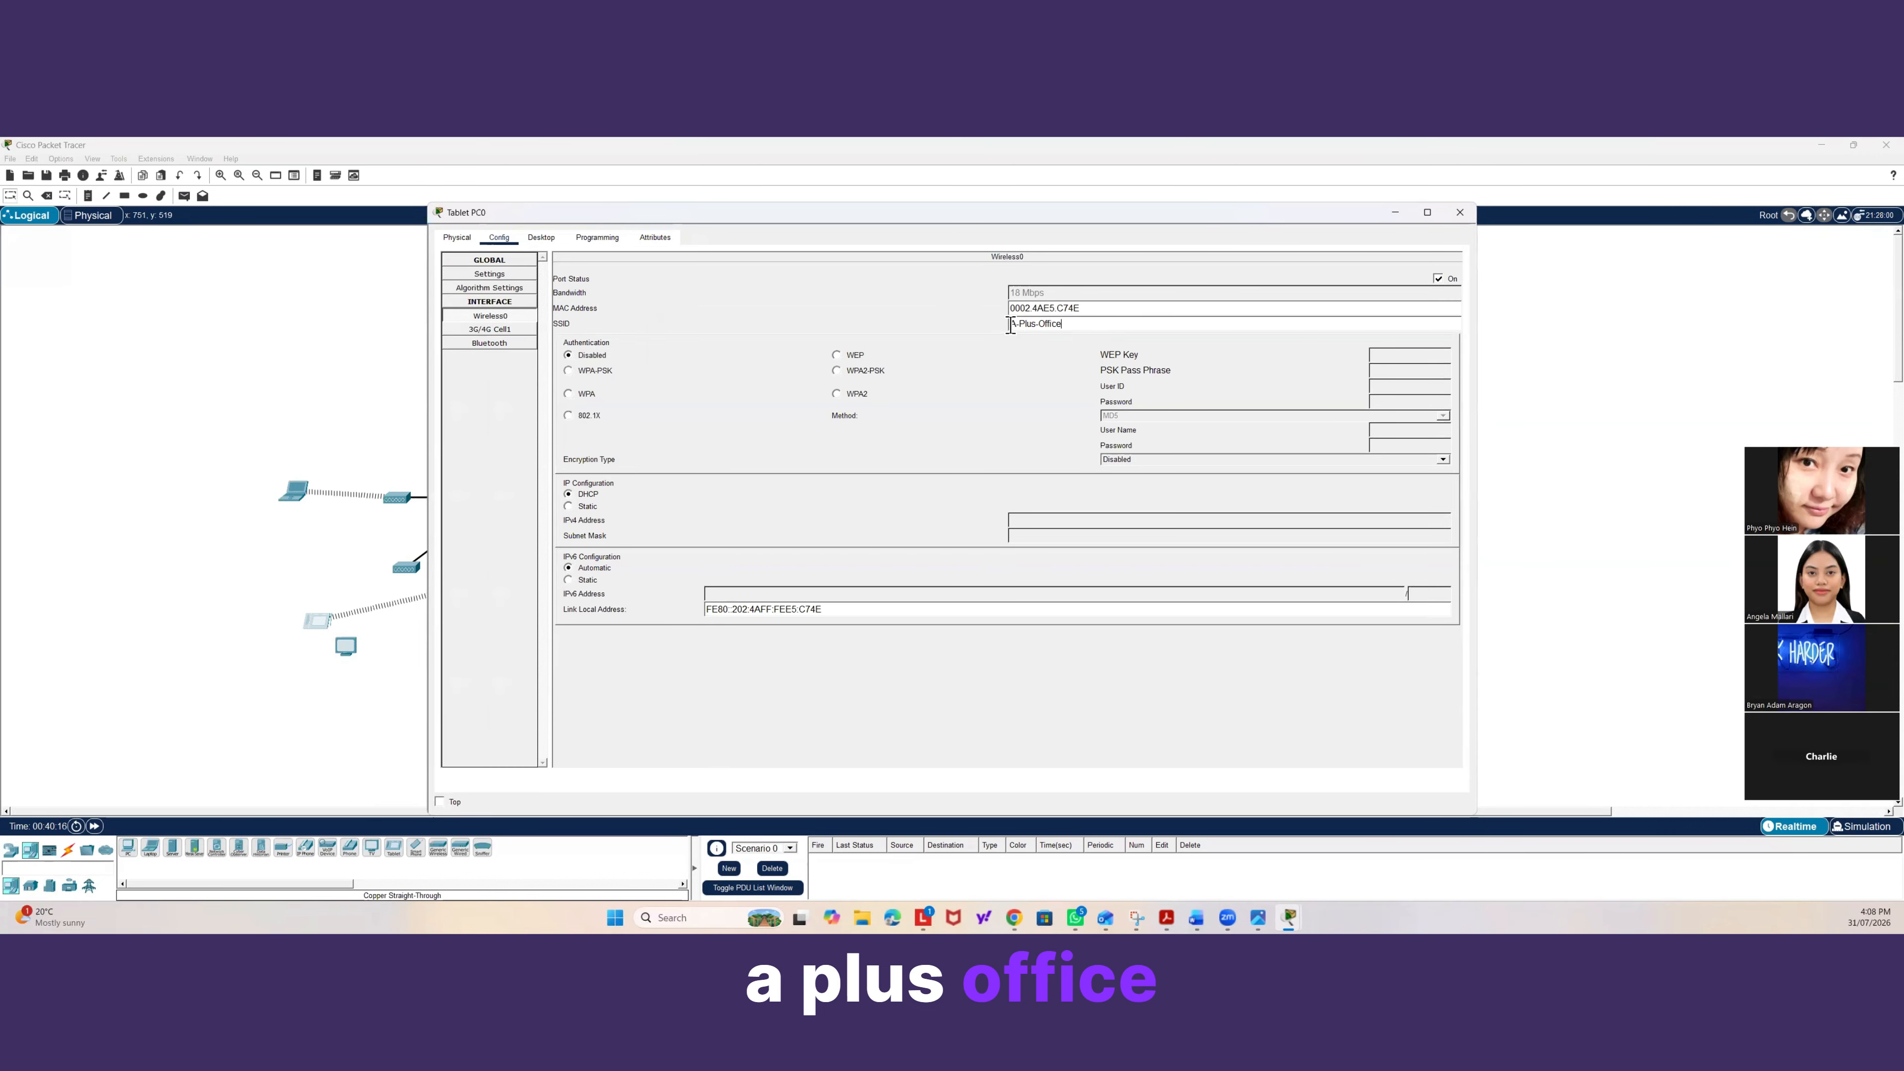
Set the tablet's authentication to WPA2-PSK, enter the PSK pass phrase, and close the tablet window.
click(836, 371)
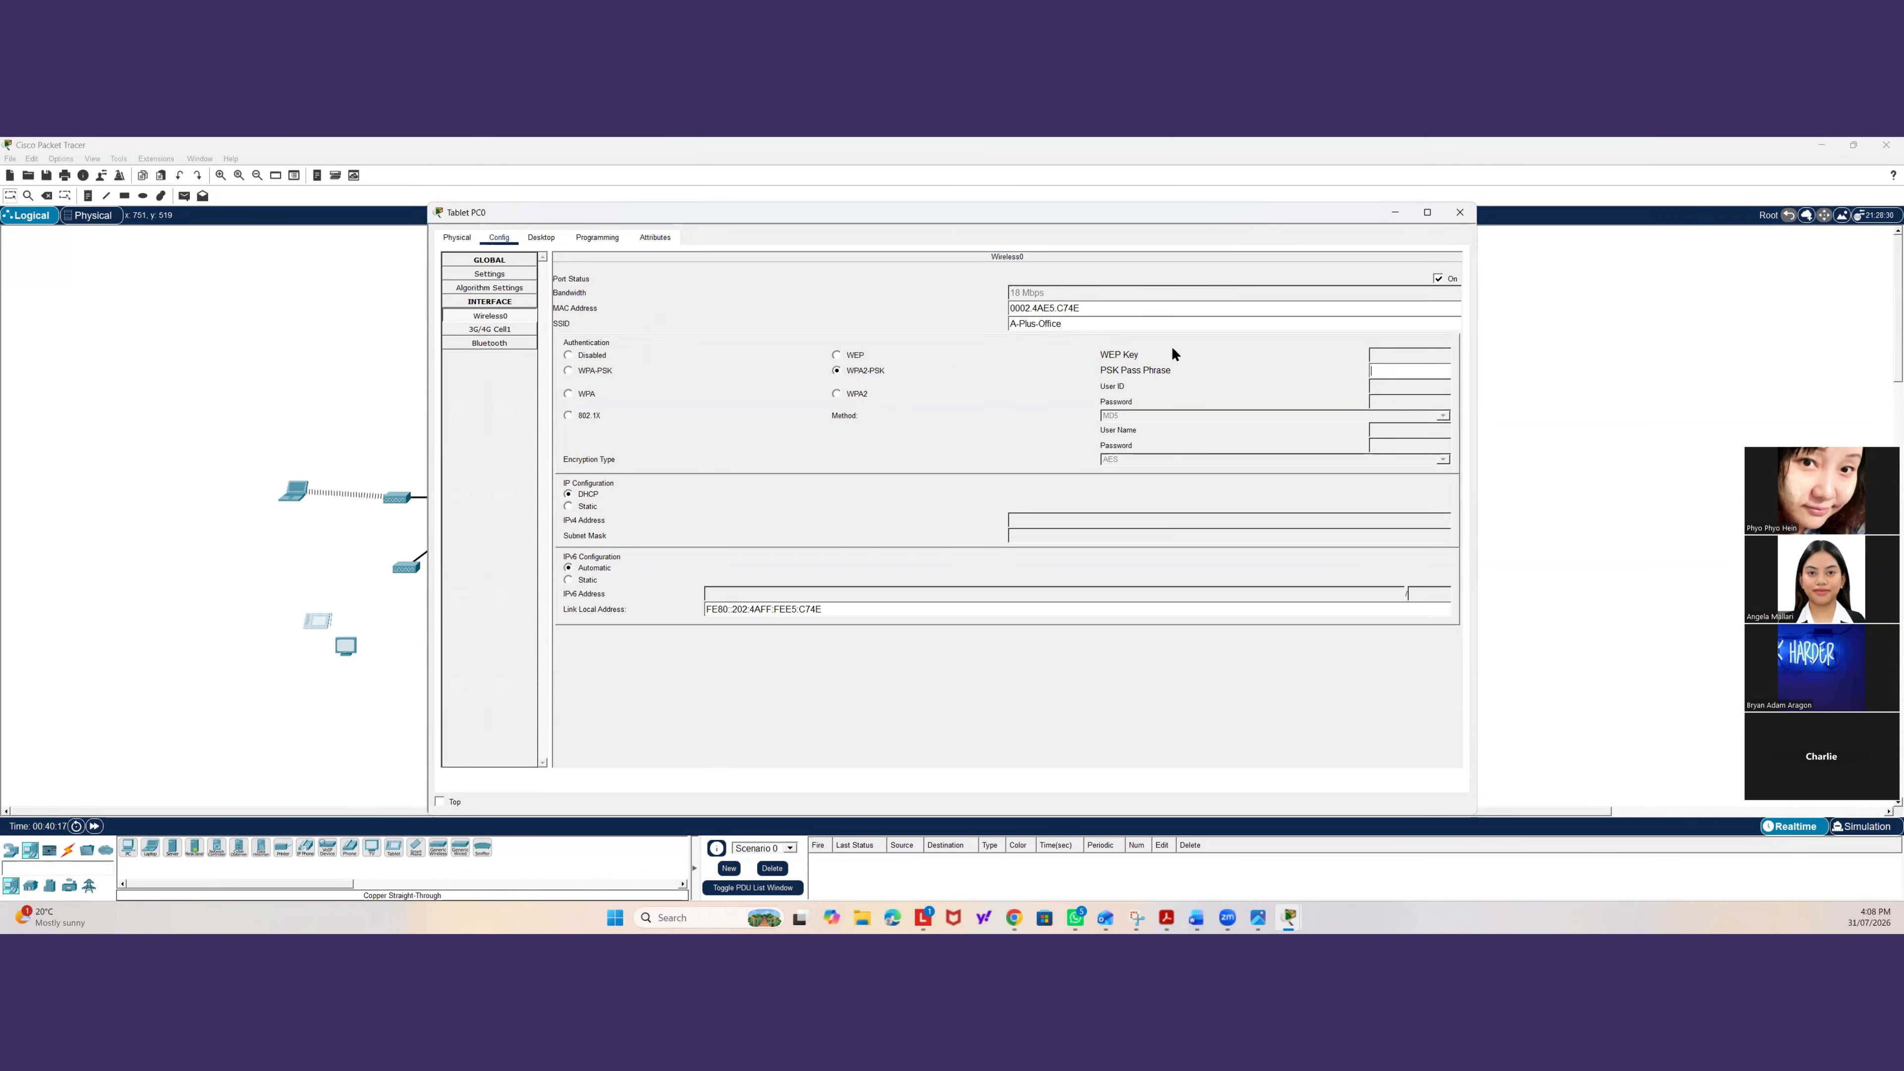
click(1386, 377)
text(apluswif)
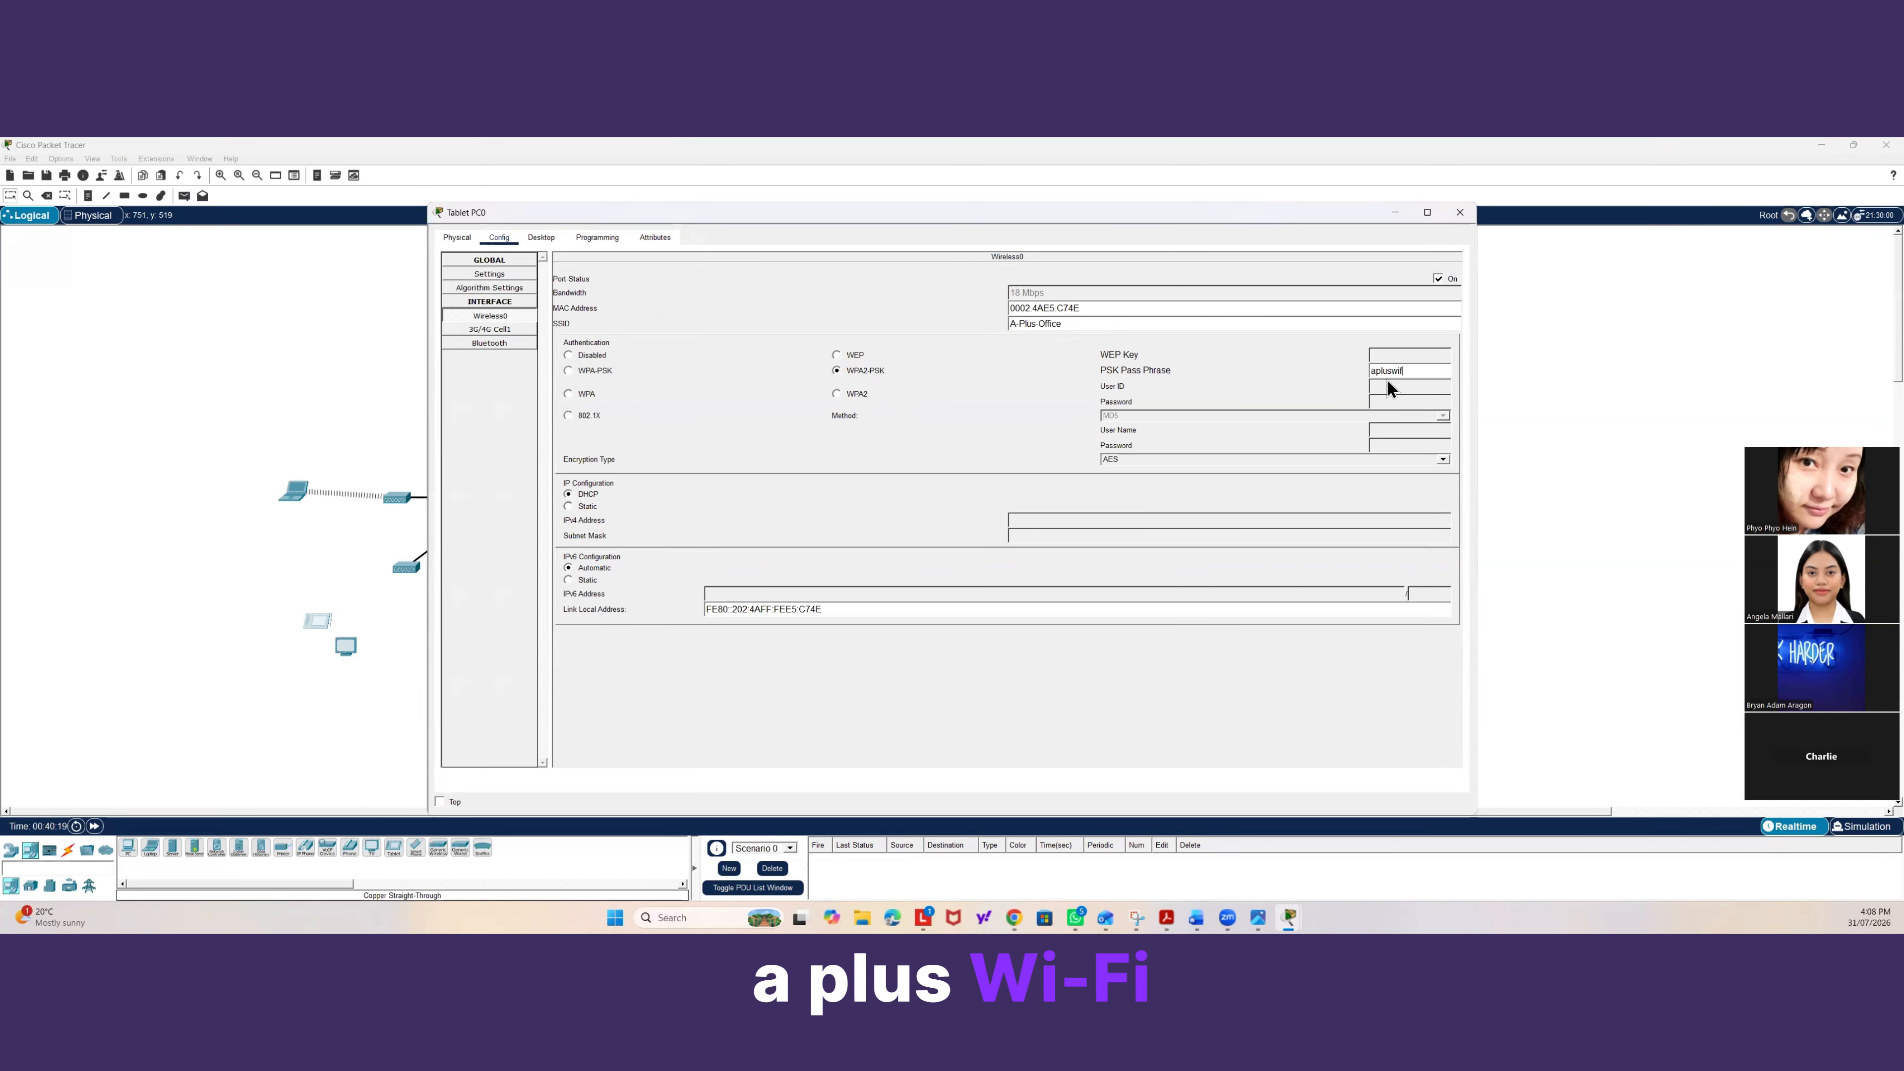
text(i2026)
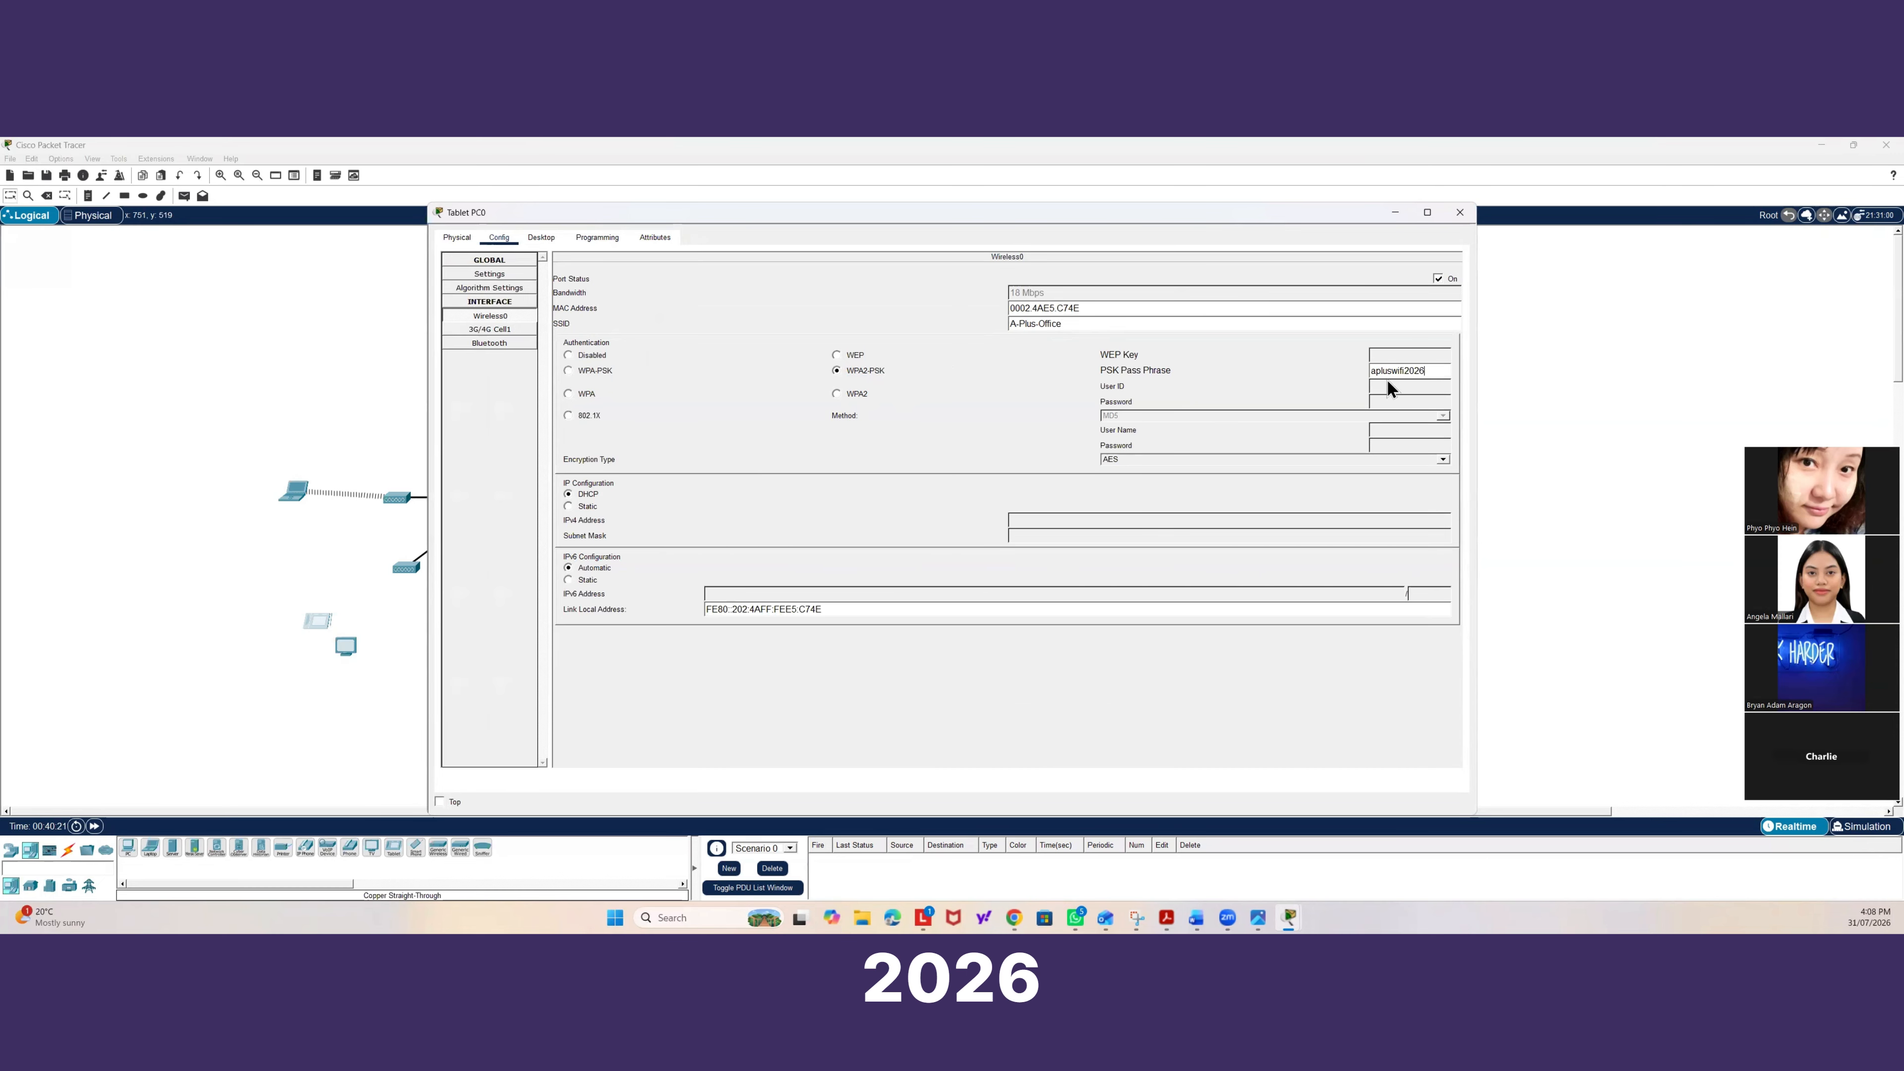
click(1459, 215)
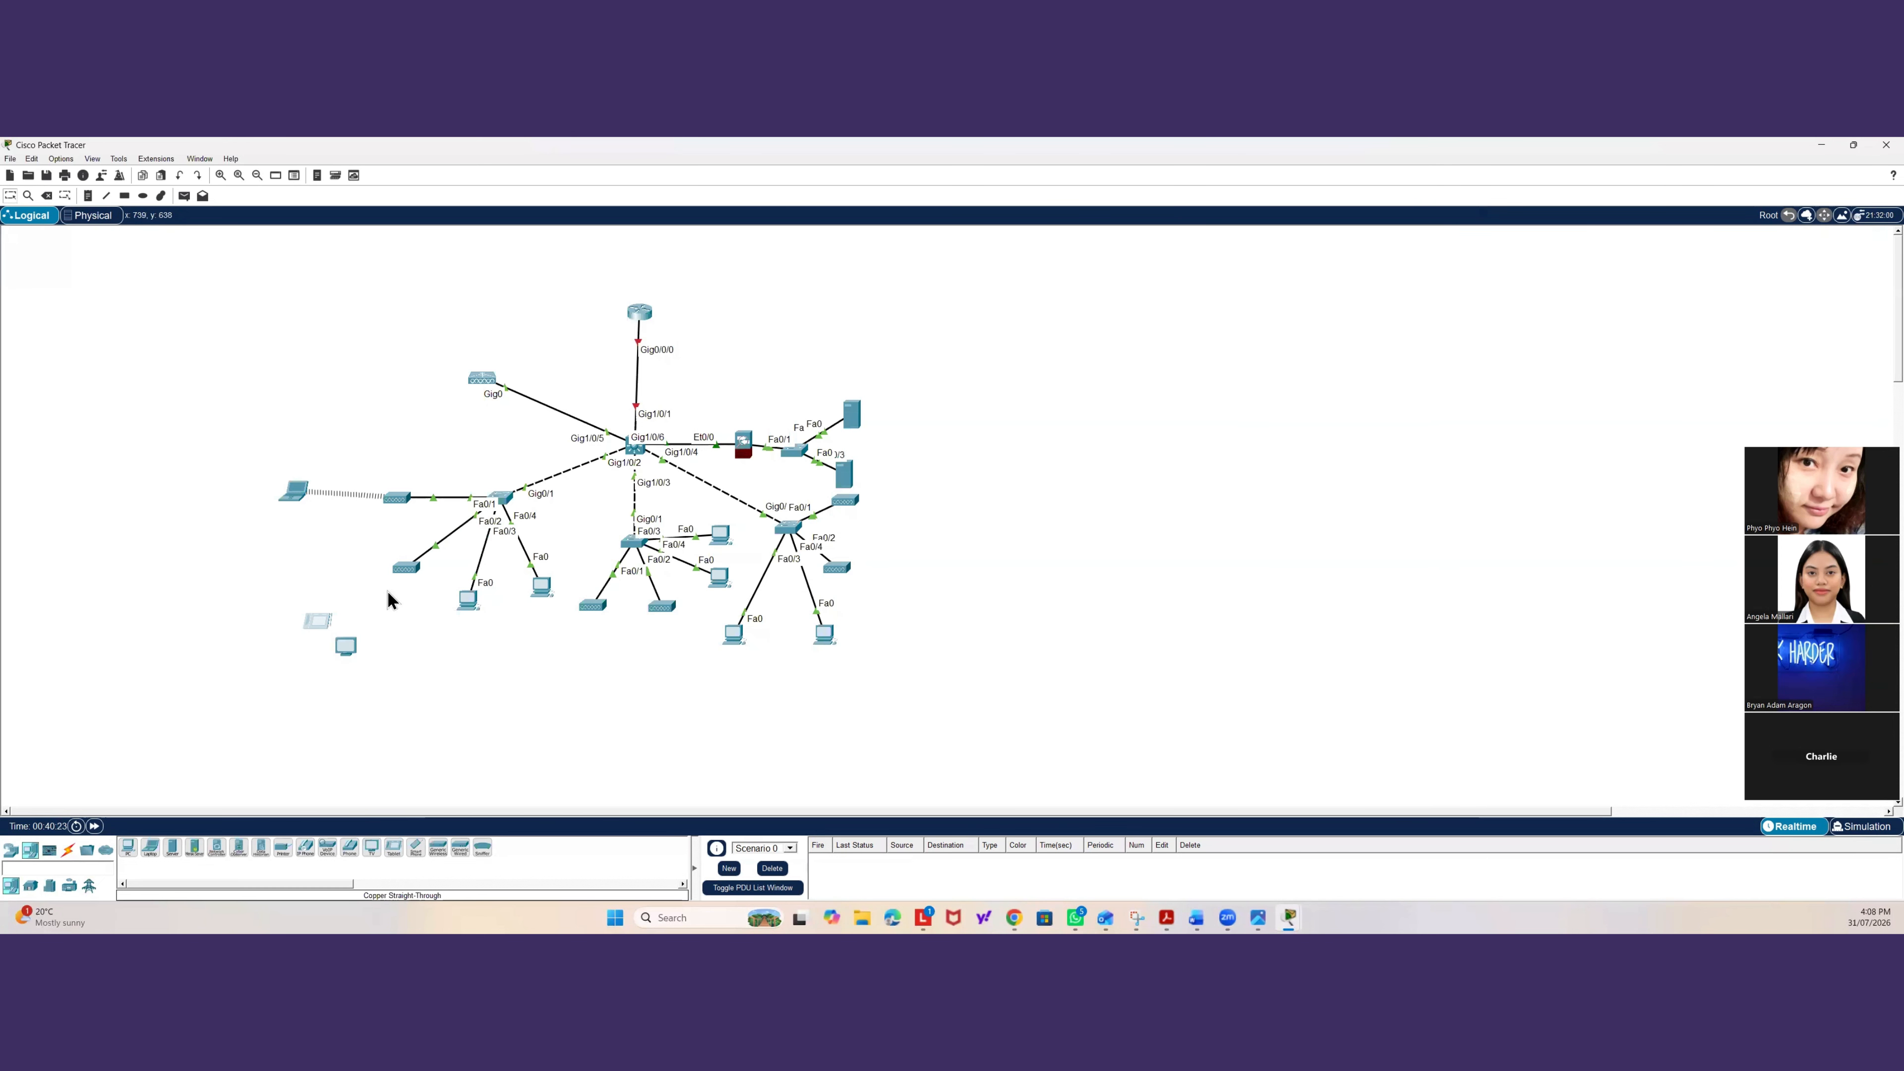
Reopen the tablet's Wireless0 settings to review the SSID and security values.
click(322, 618)
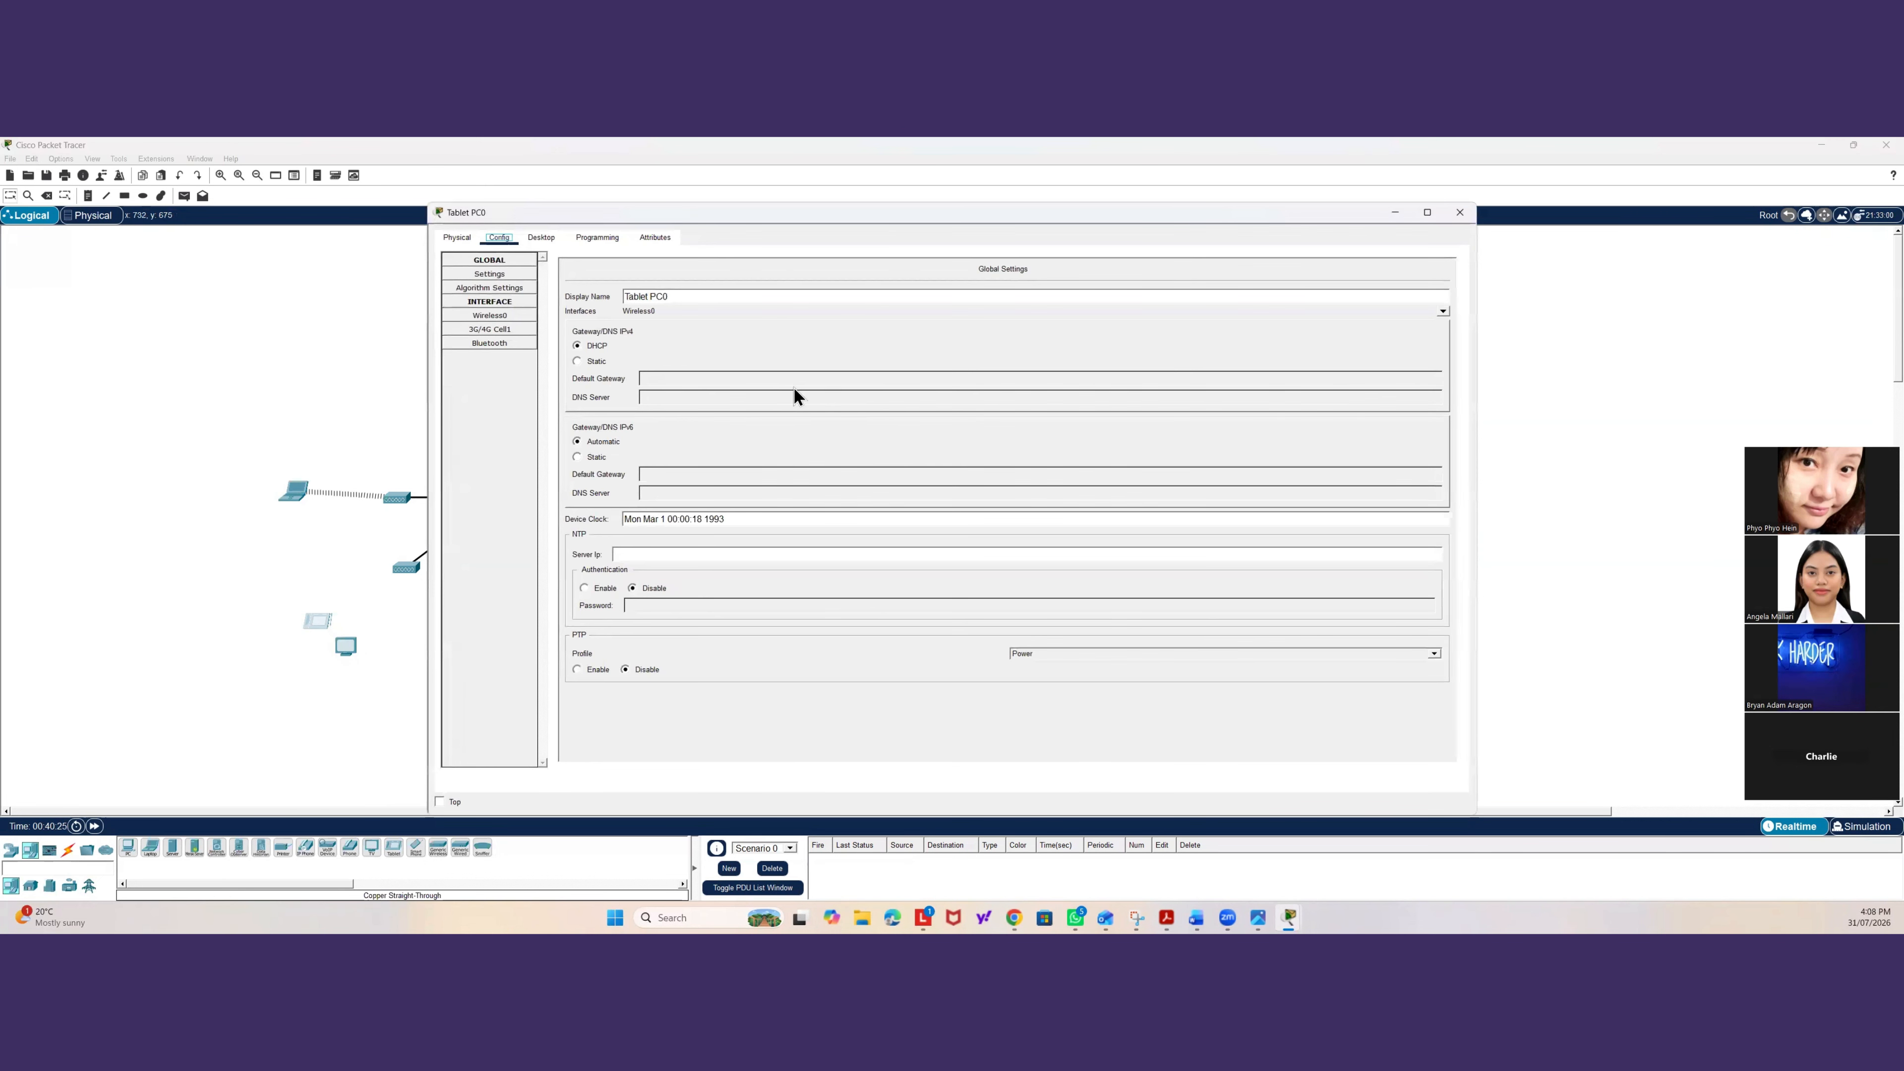
click(489, 315)
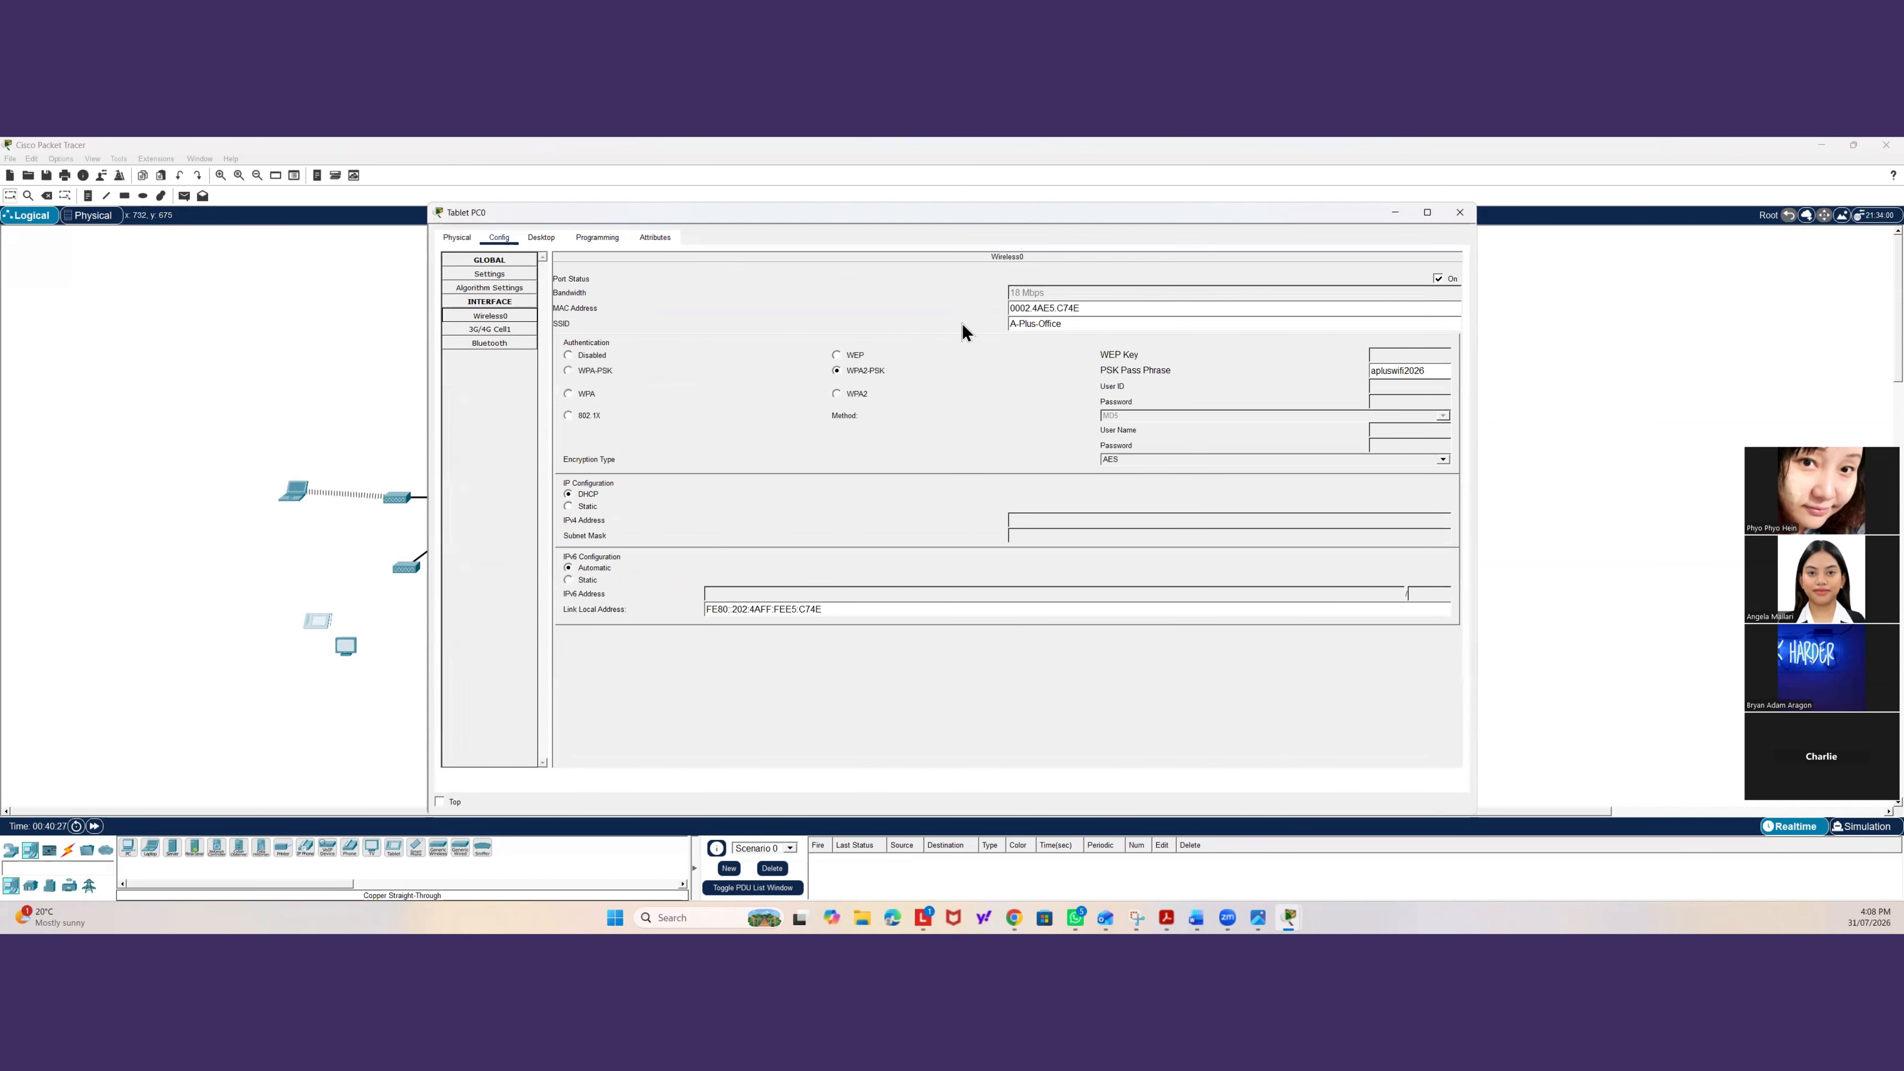
click(360, 439)
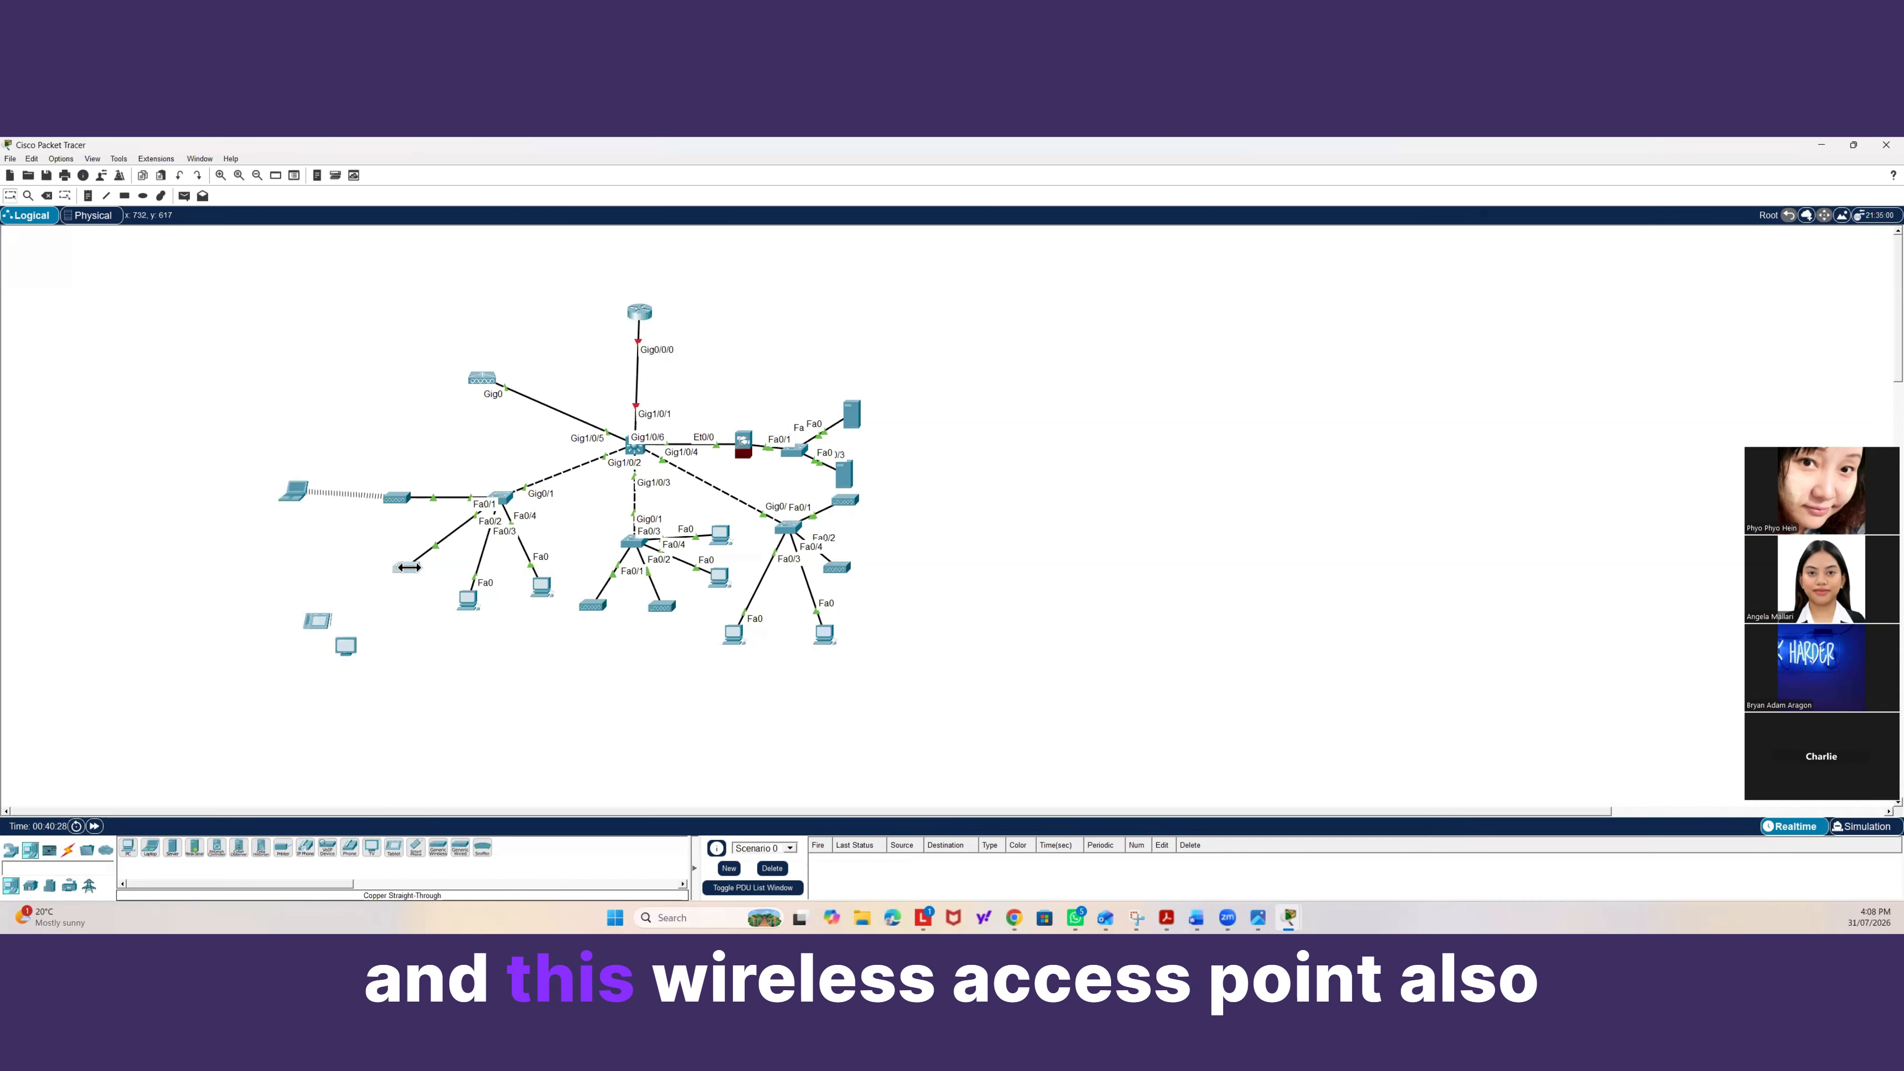
Open the access point's Port 1 settings and set its SSID to A-Plus-Office.
click(504, 237)
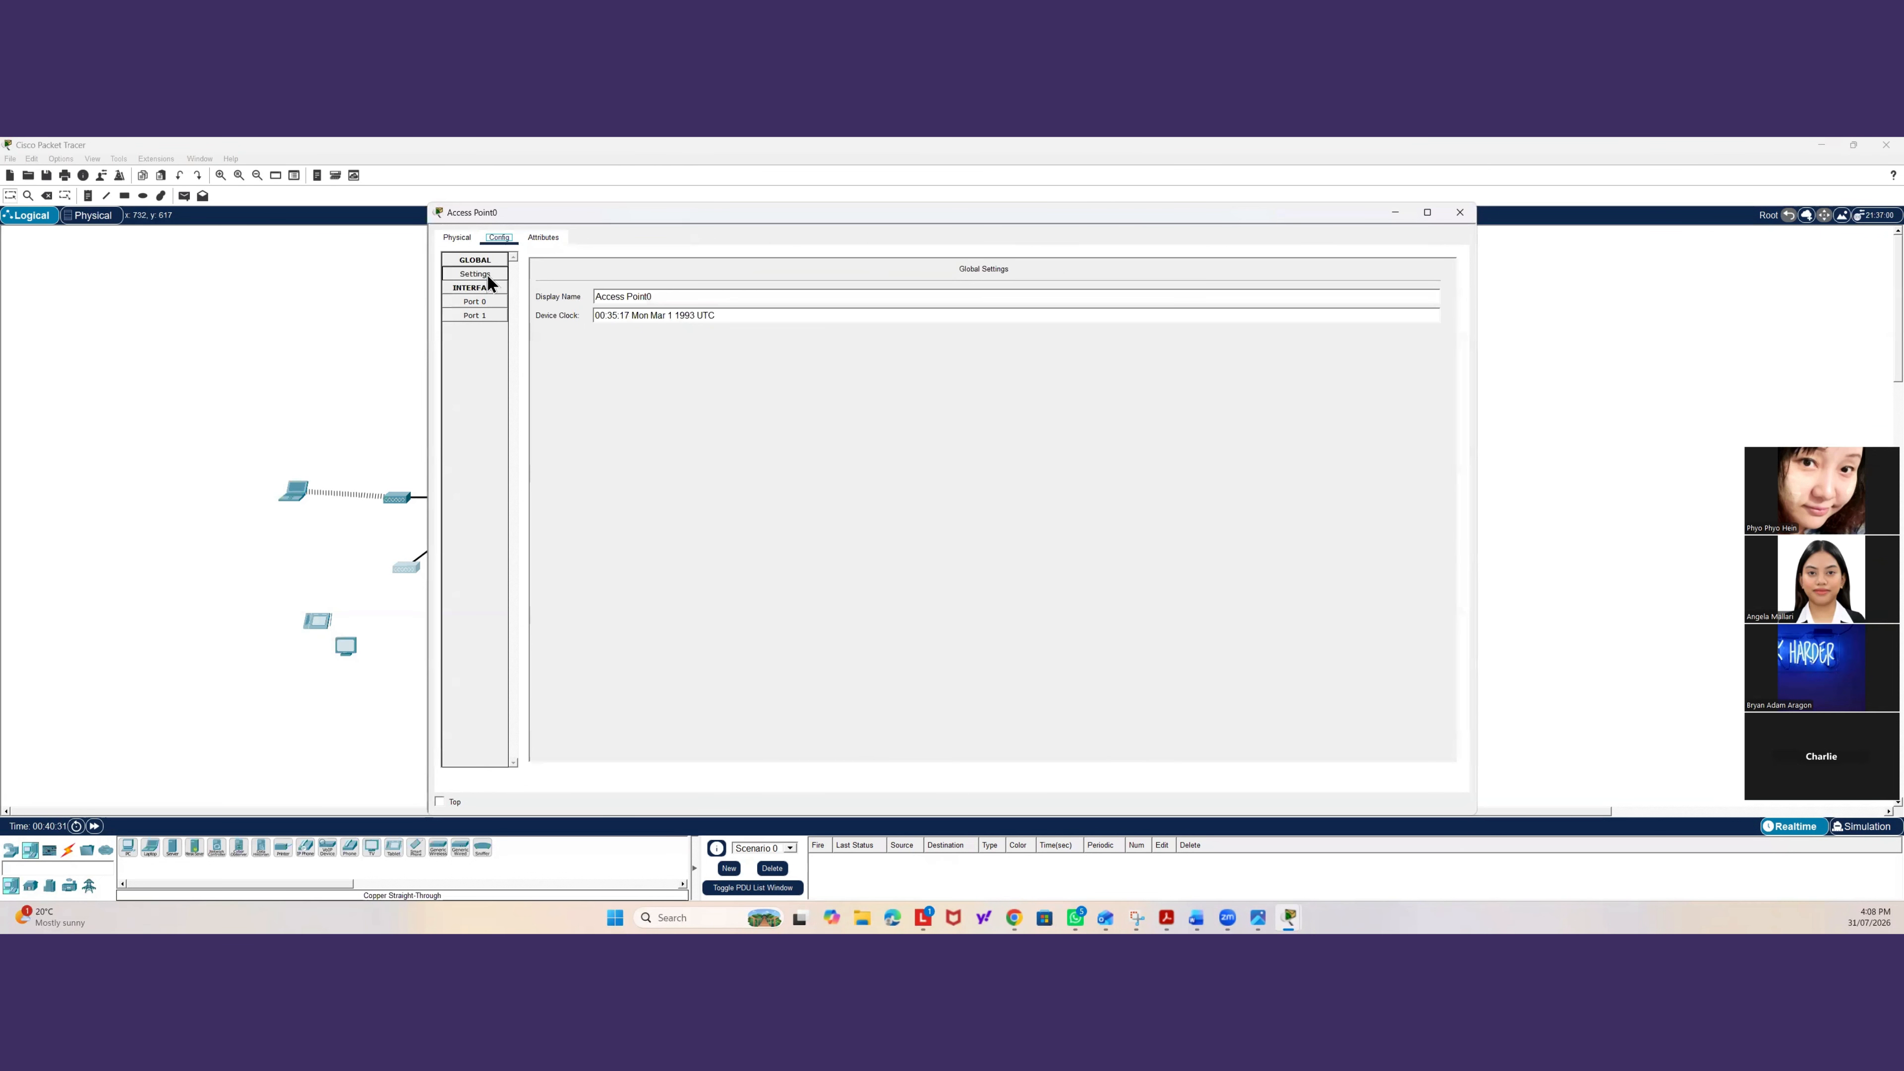
click(481, 315)
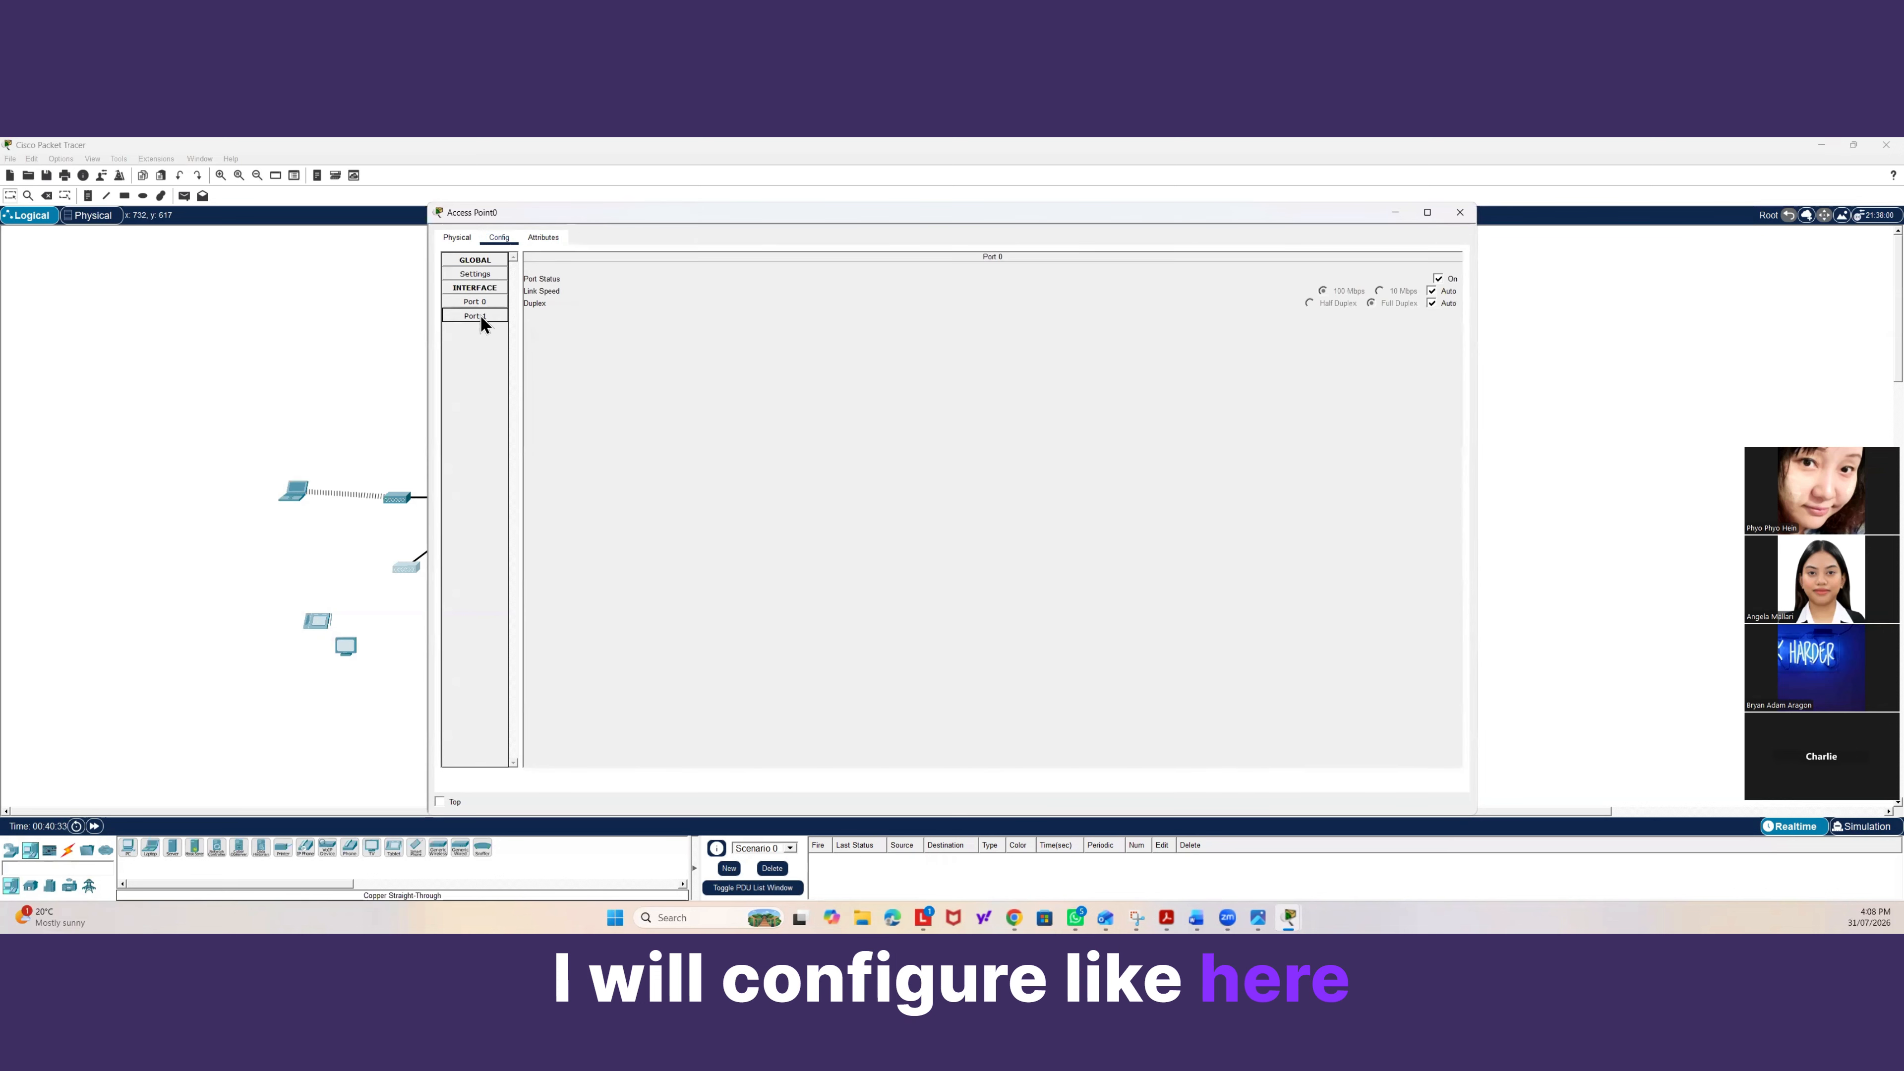
key(Tab)
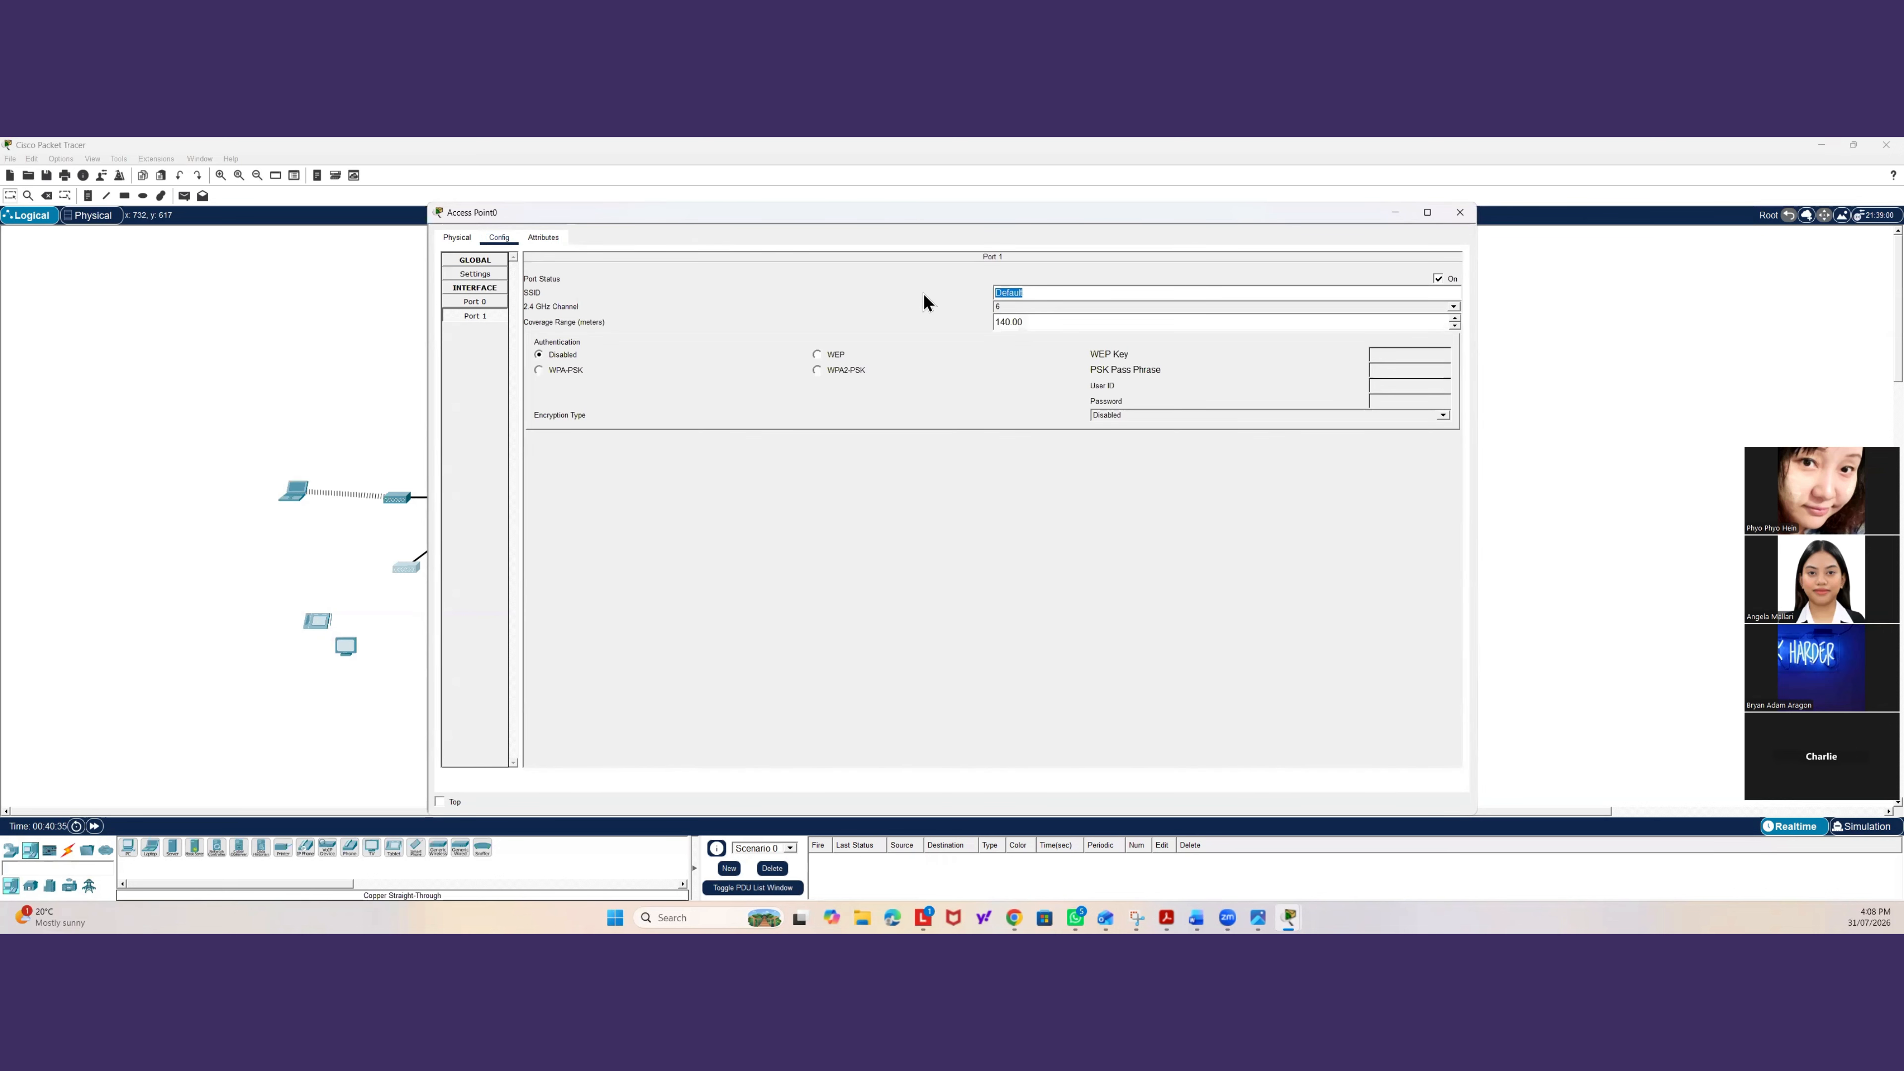
text(A-Plus-Office)
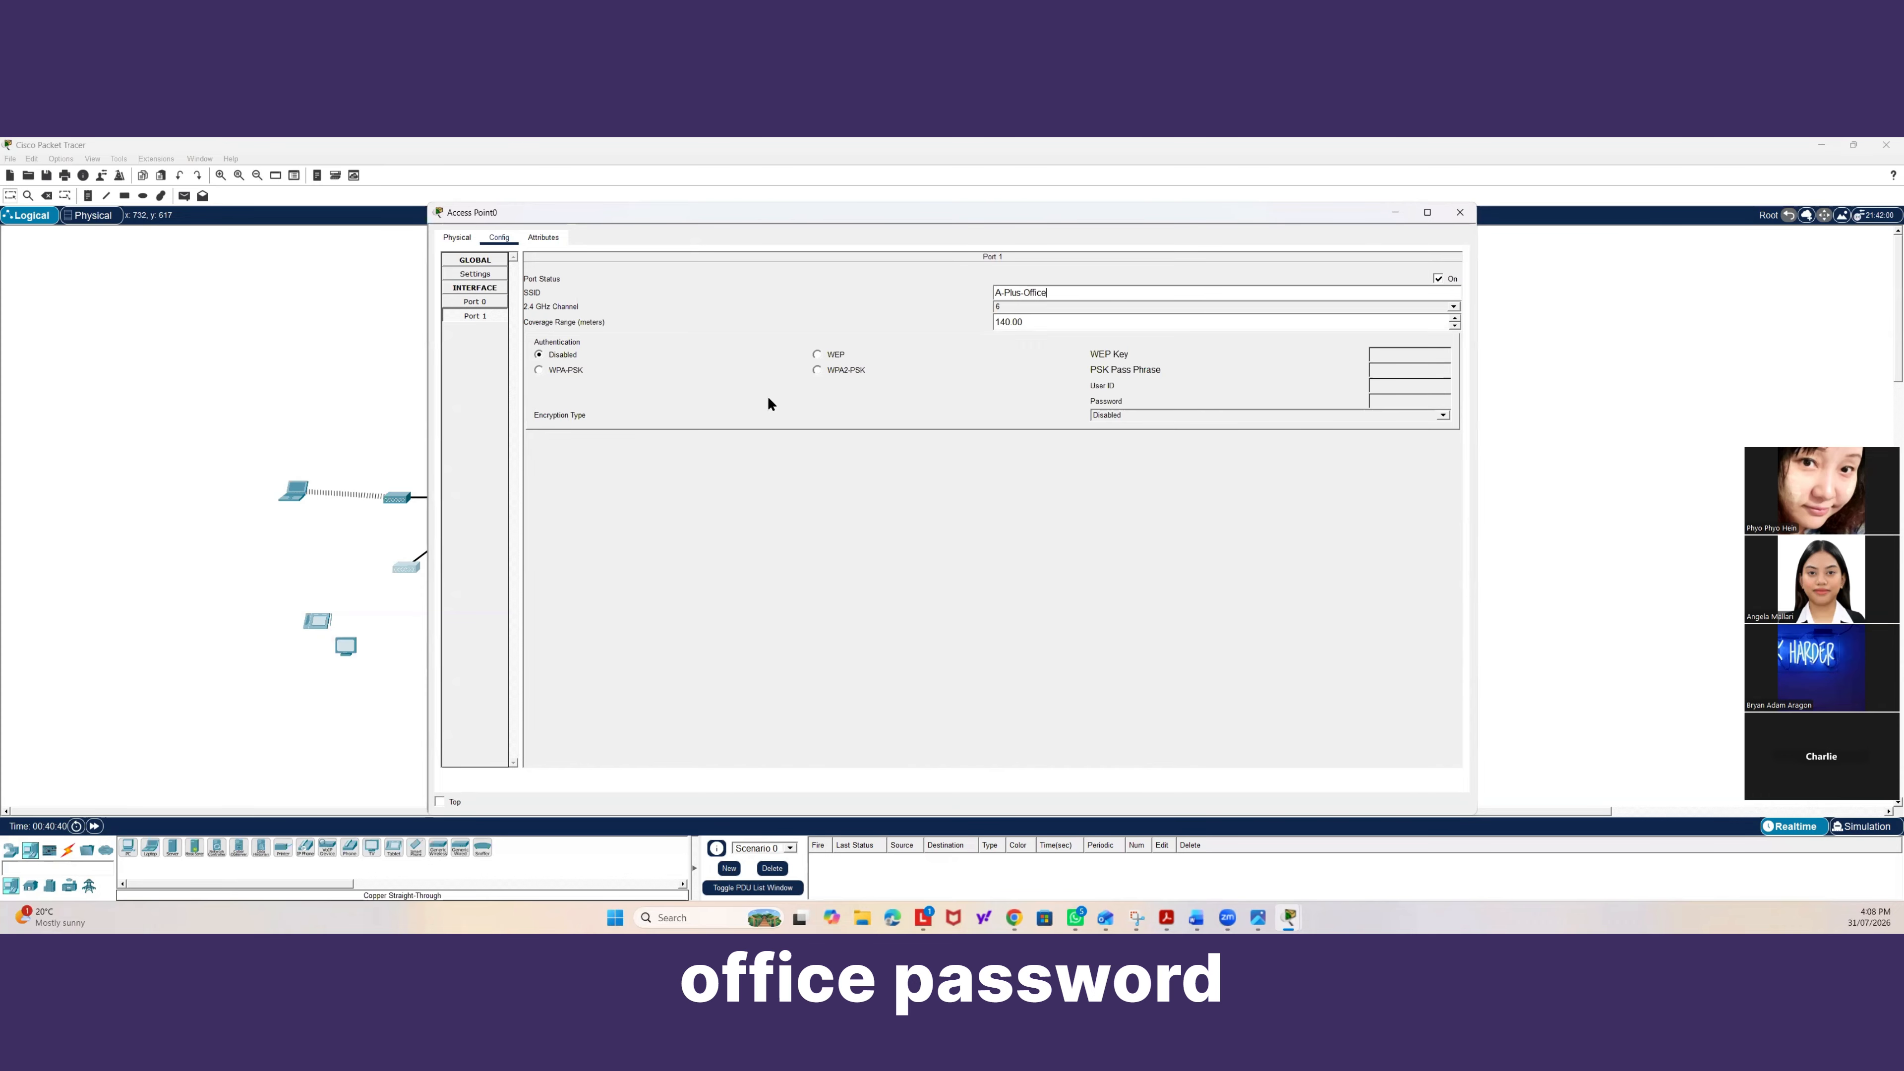
Set the access point's Port 1 authentication to WPA2-PSK, enter the PSK pass phrase, and close it.
click(818, 371)
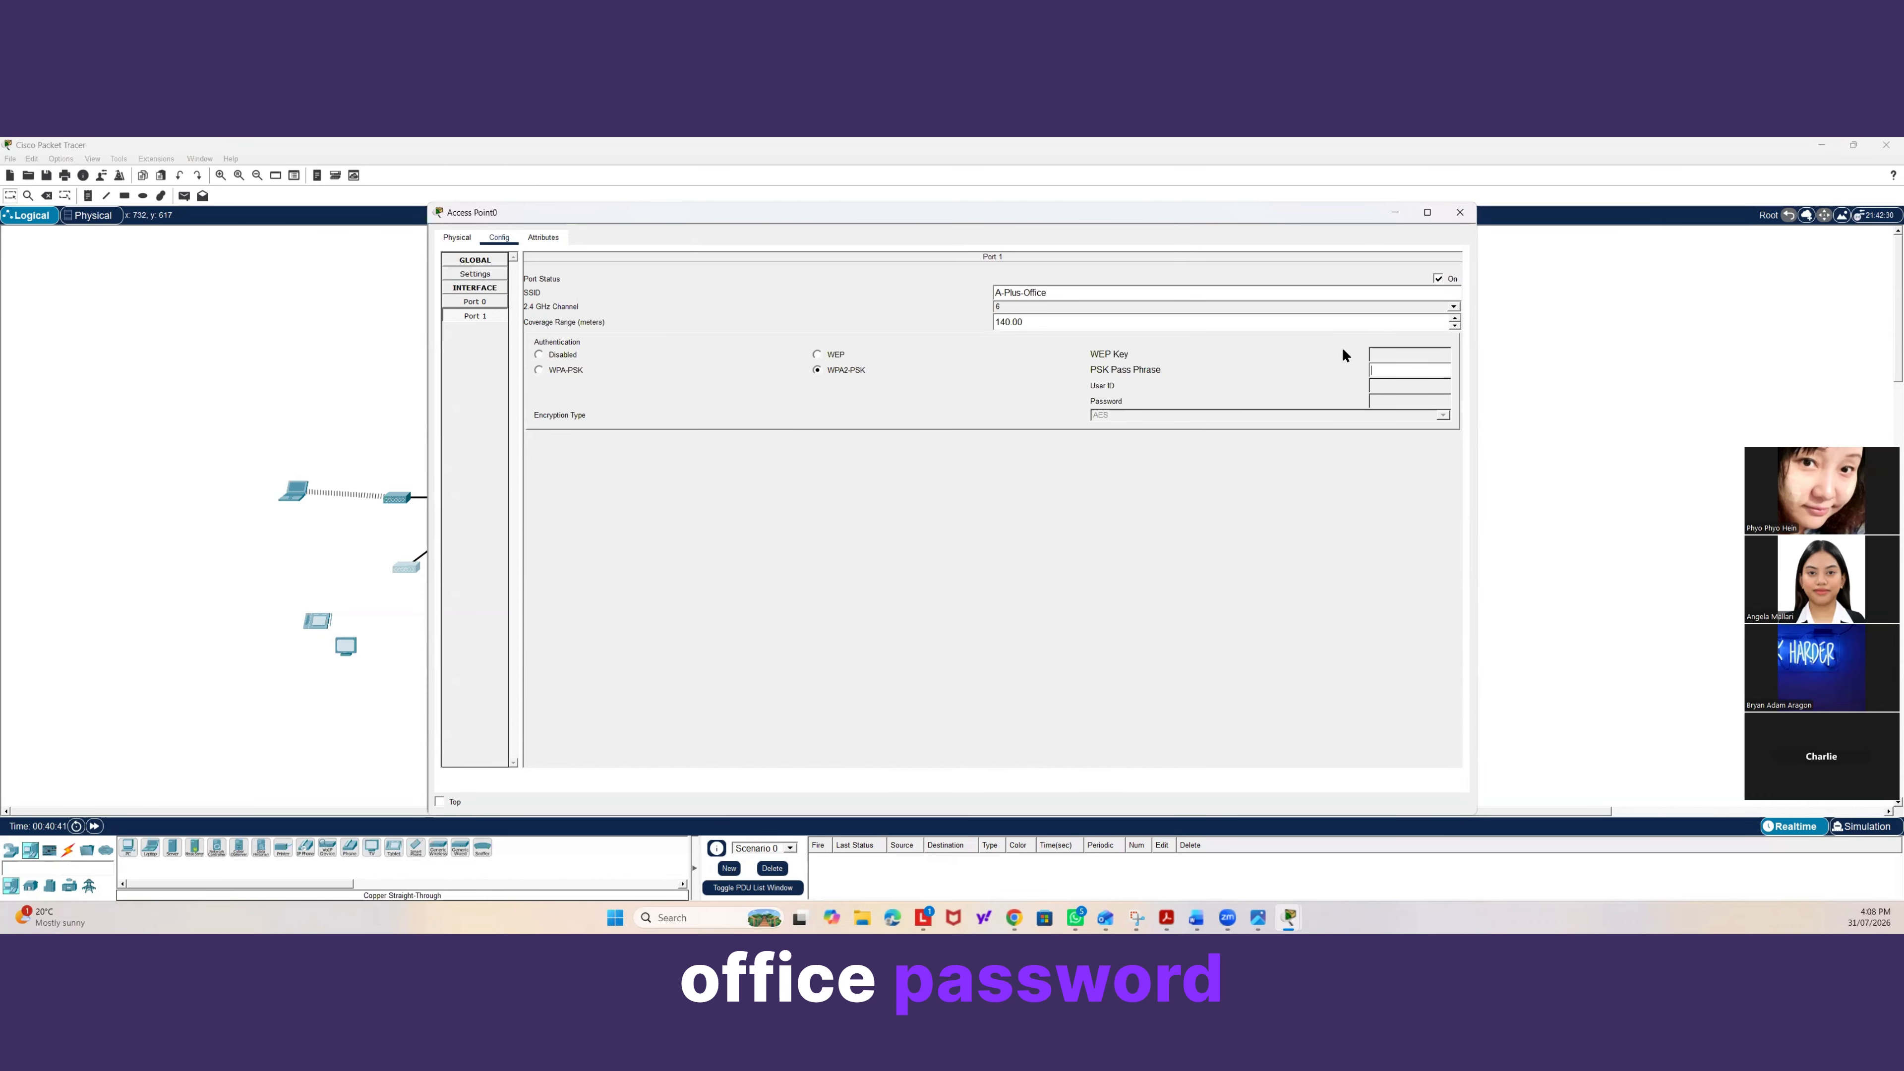
click(1379, 373)
text(aplus-wif)
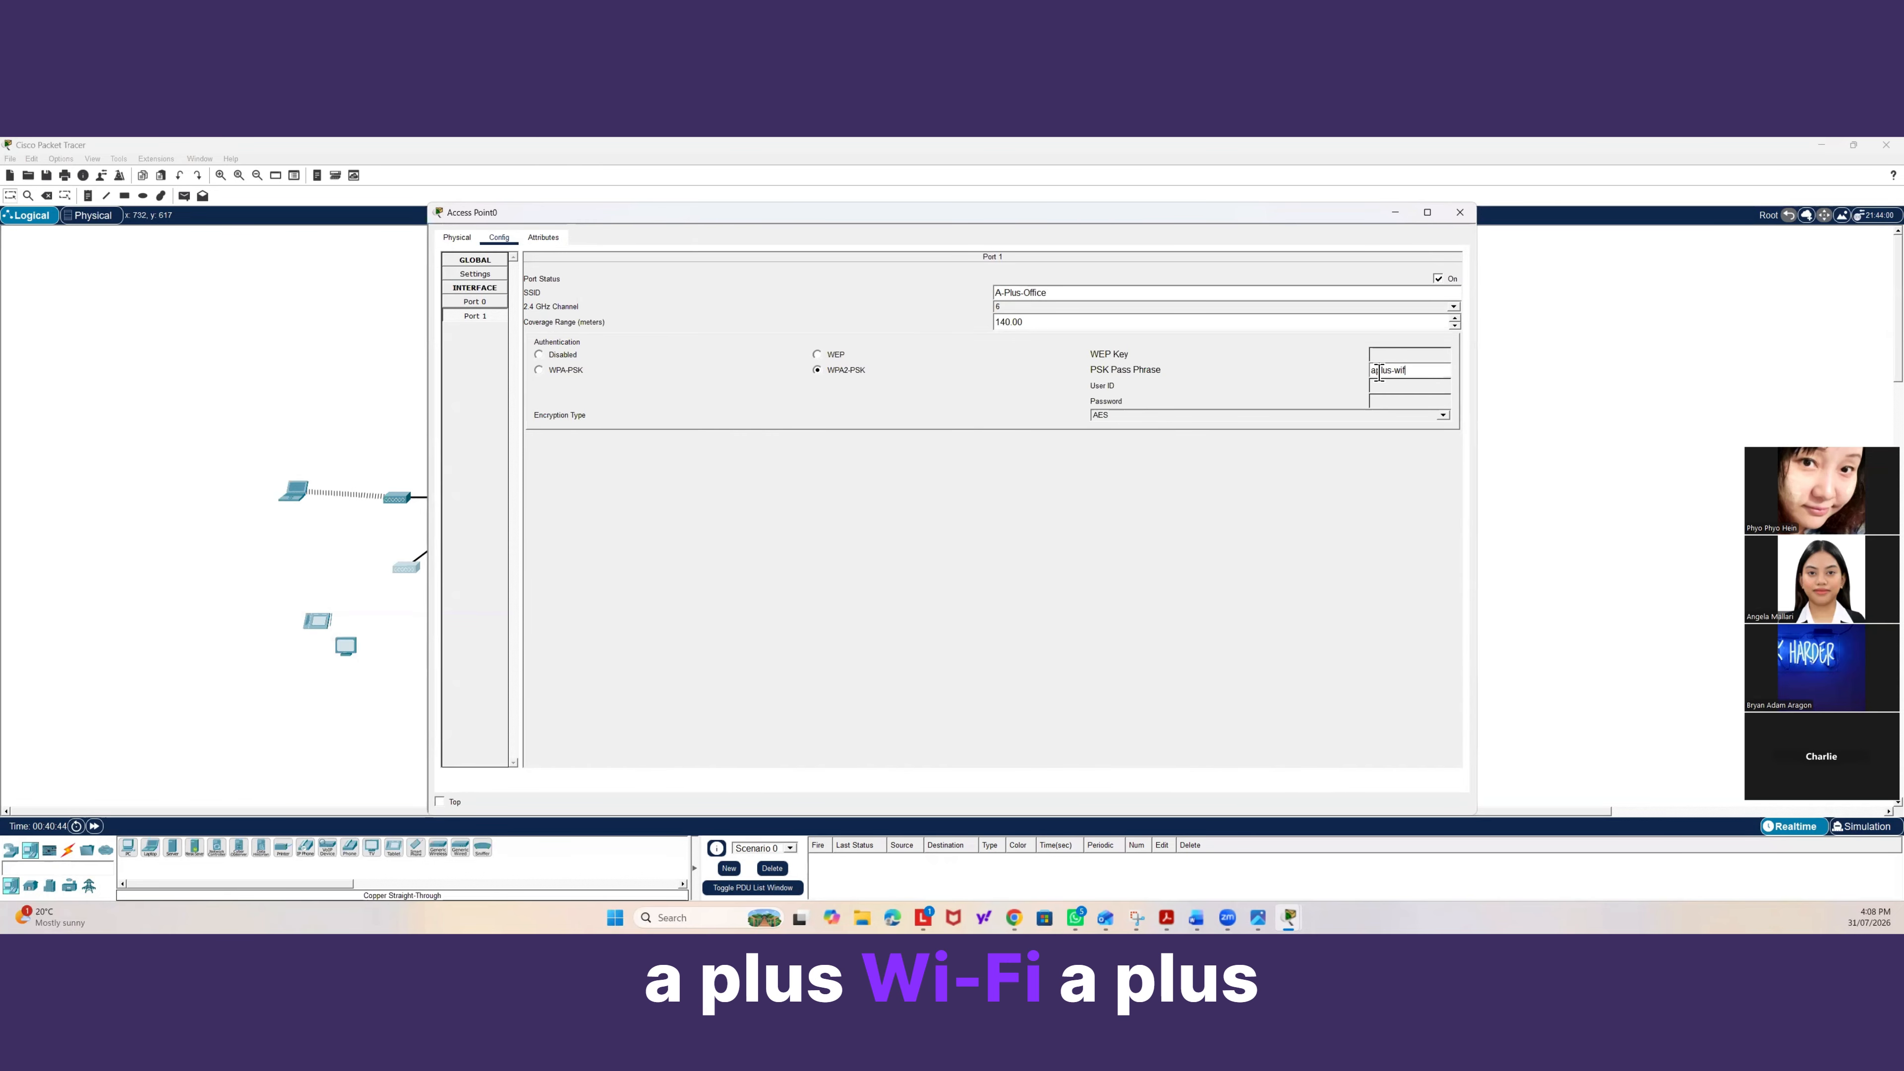
key(BackSpace)
key(BackSpace)
key(BackSpace)
key(BackSpace)
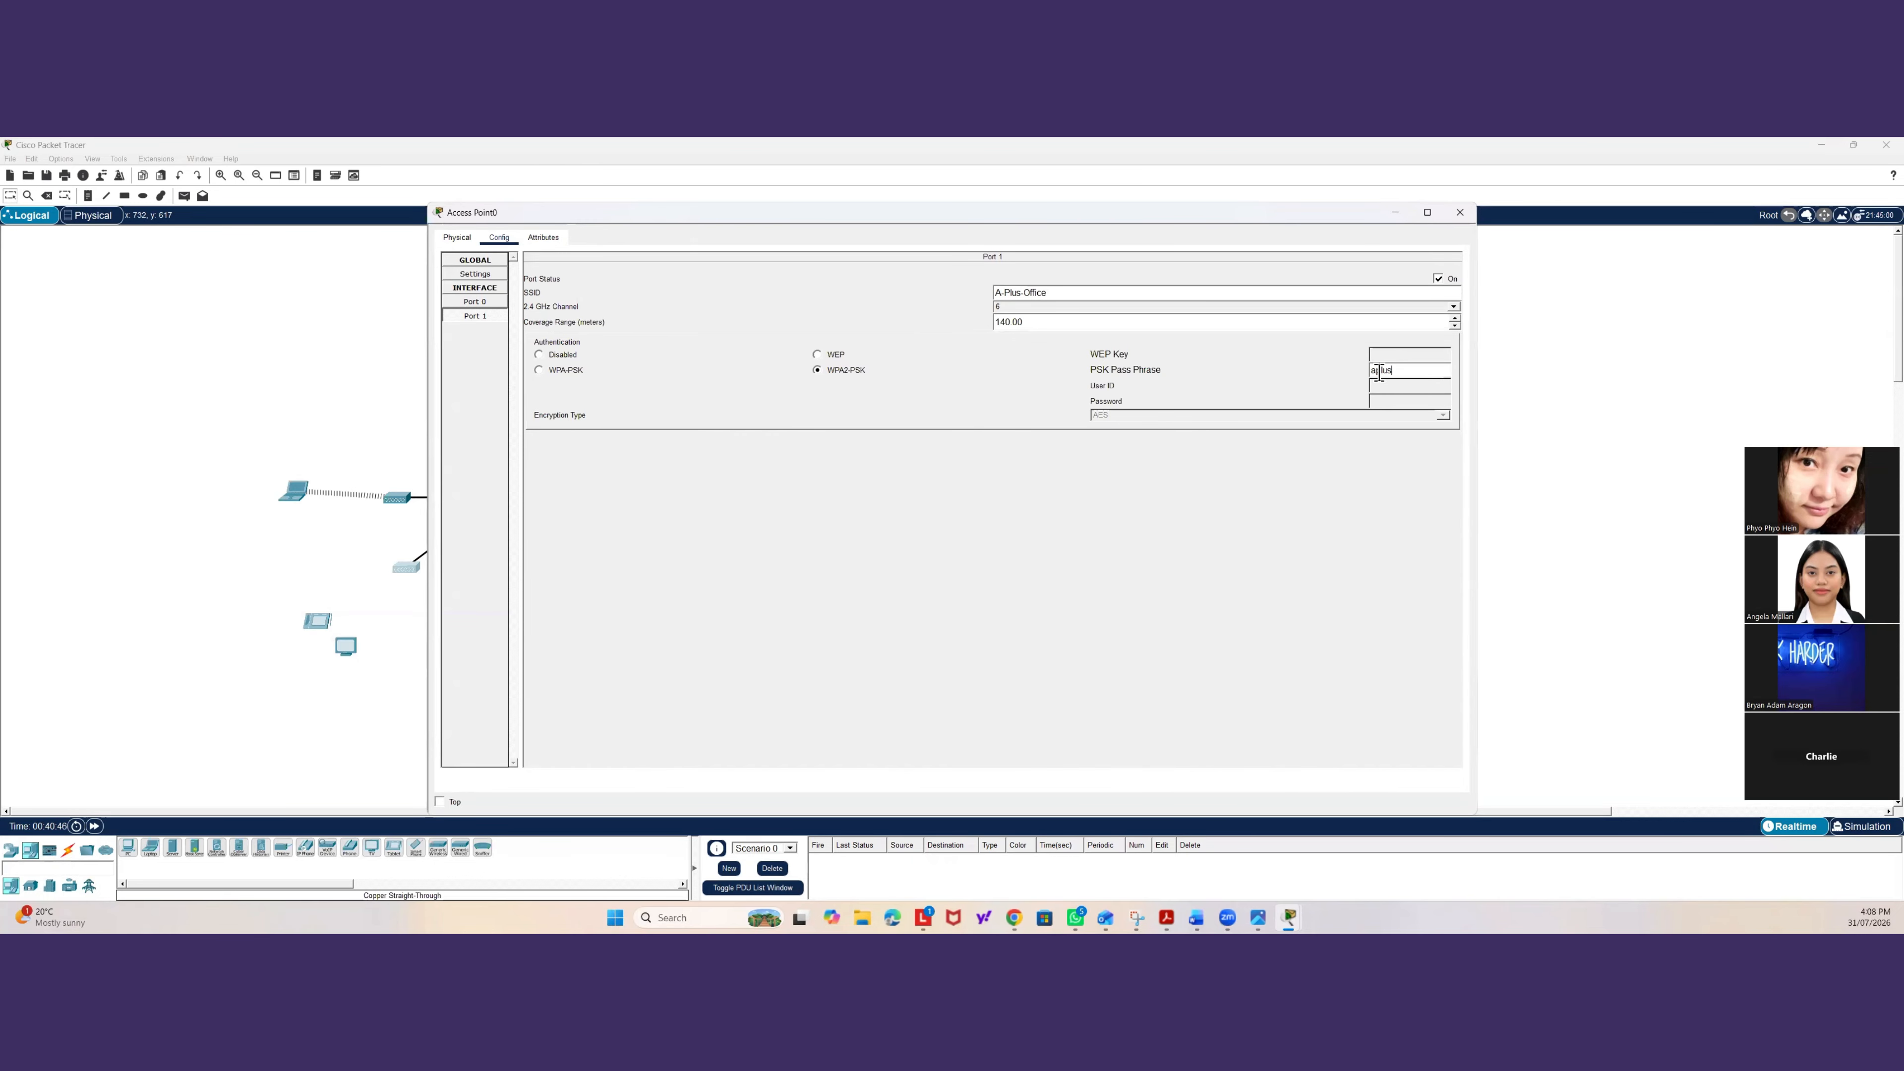
text(swifi)
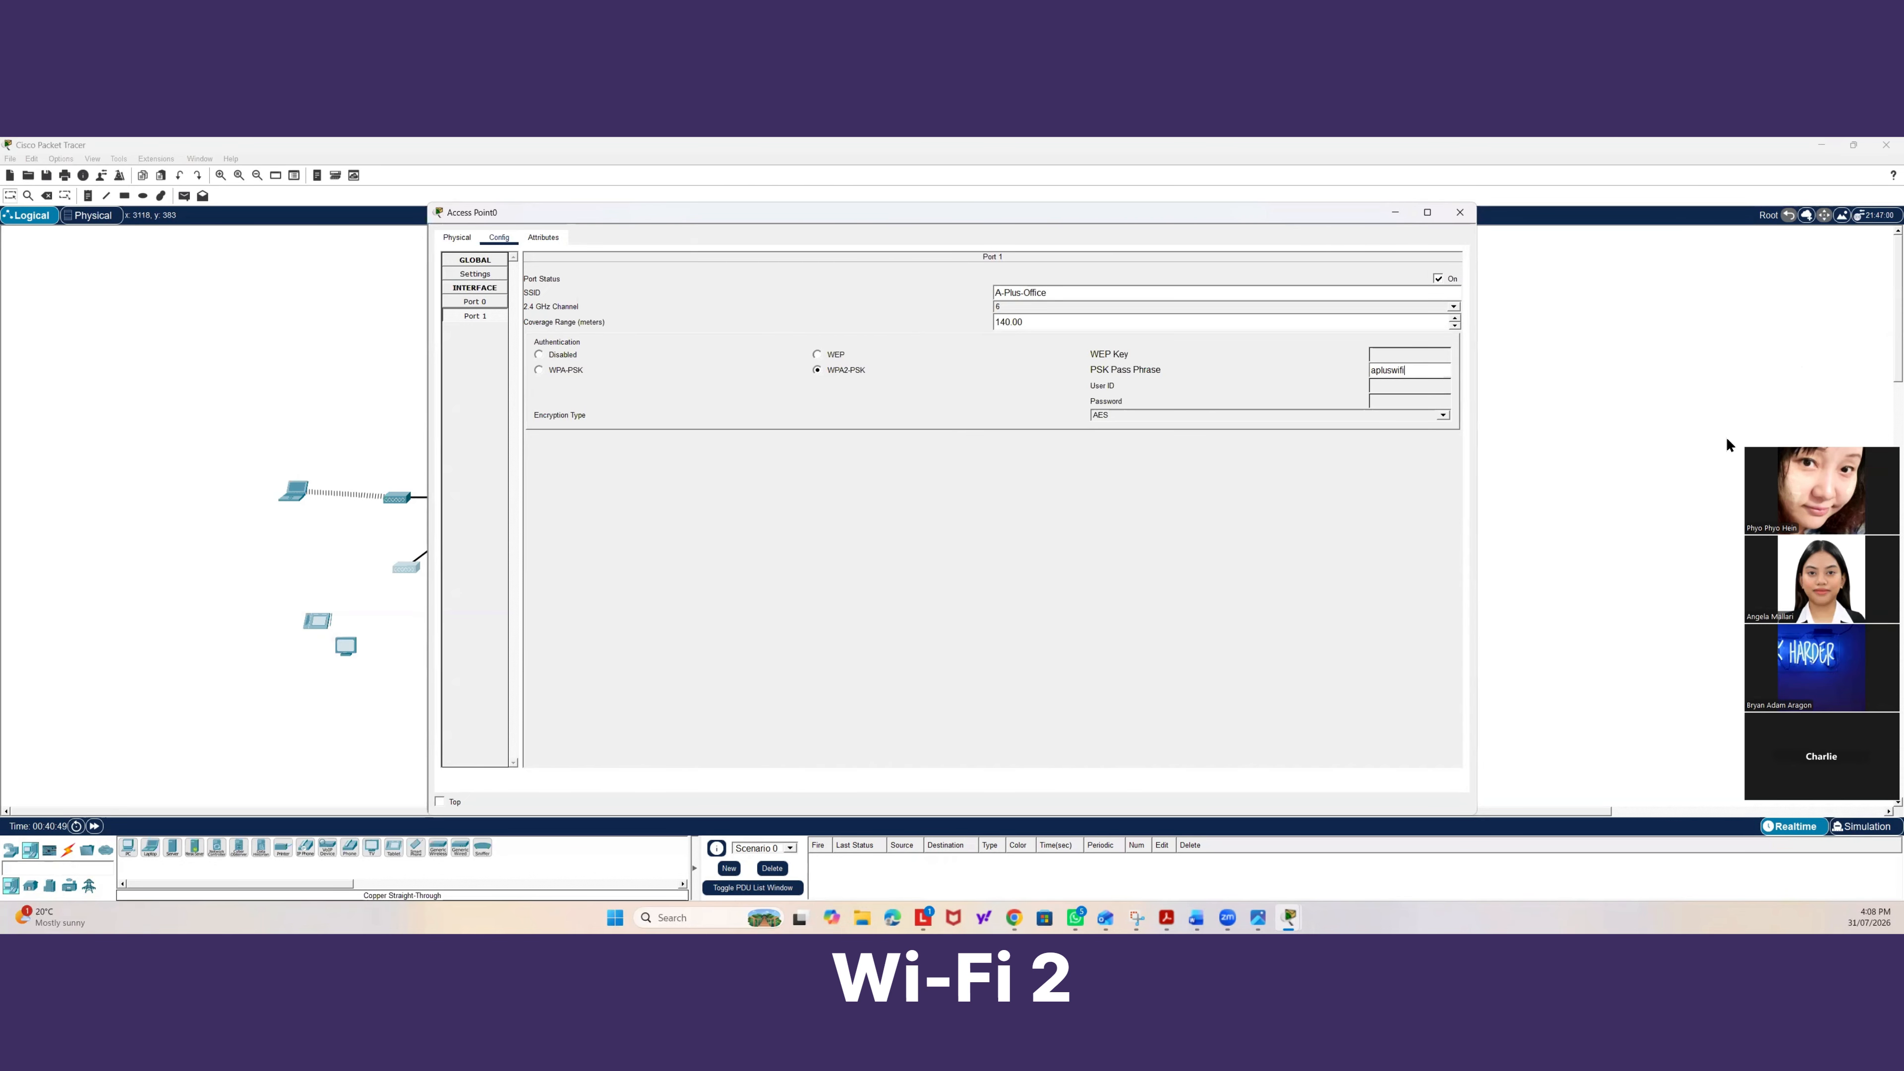
text(2026)
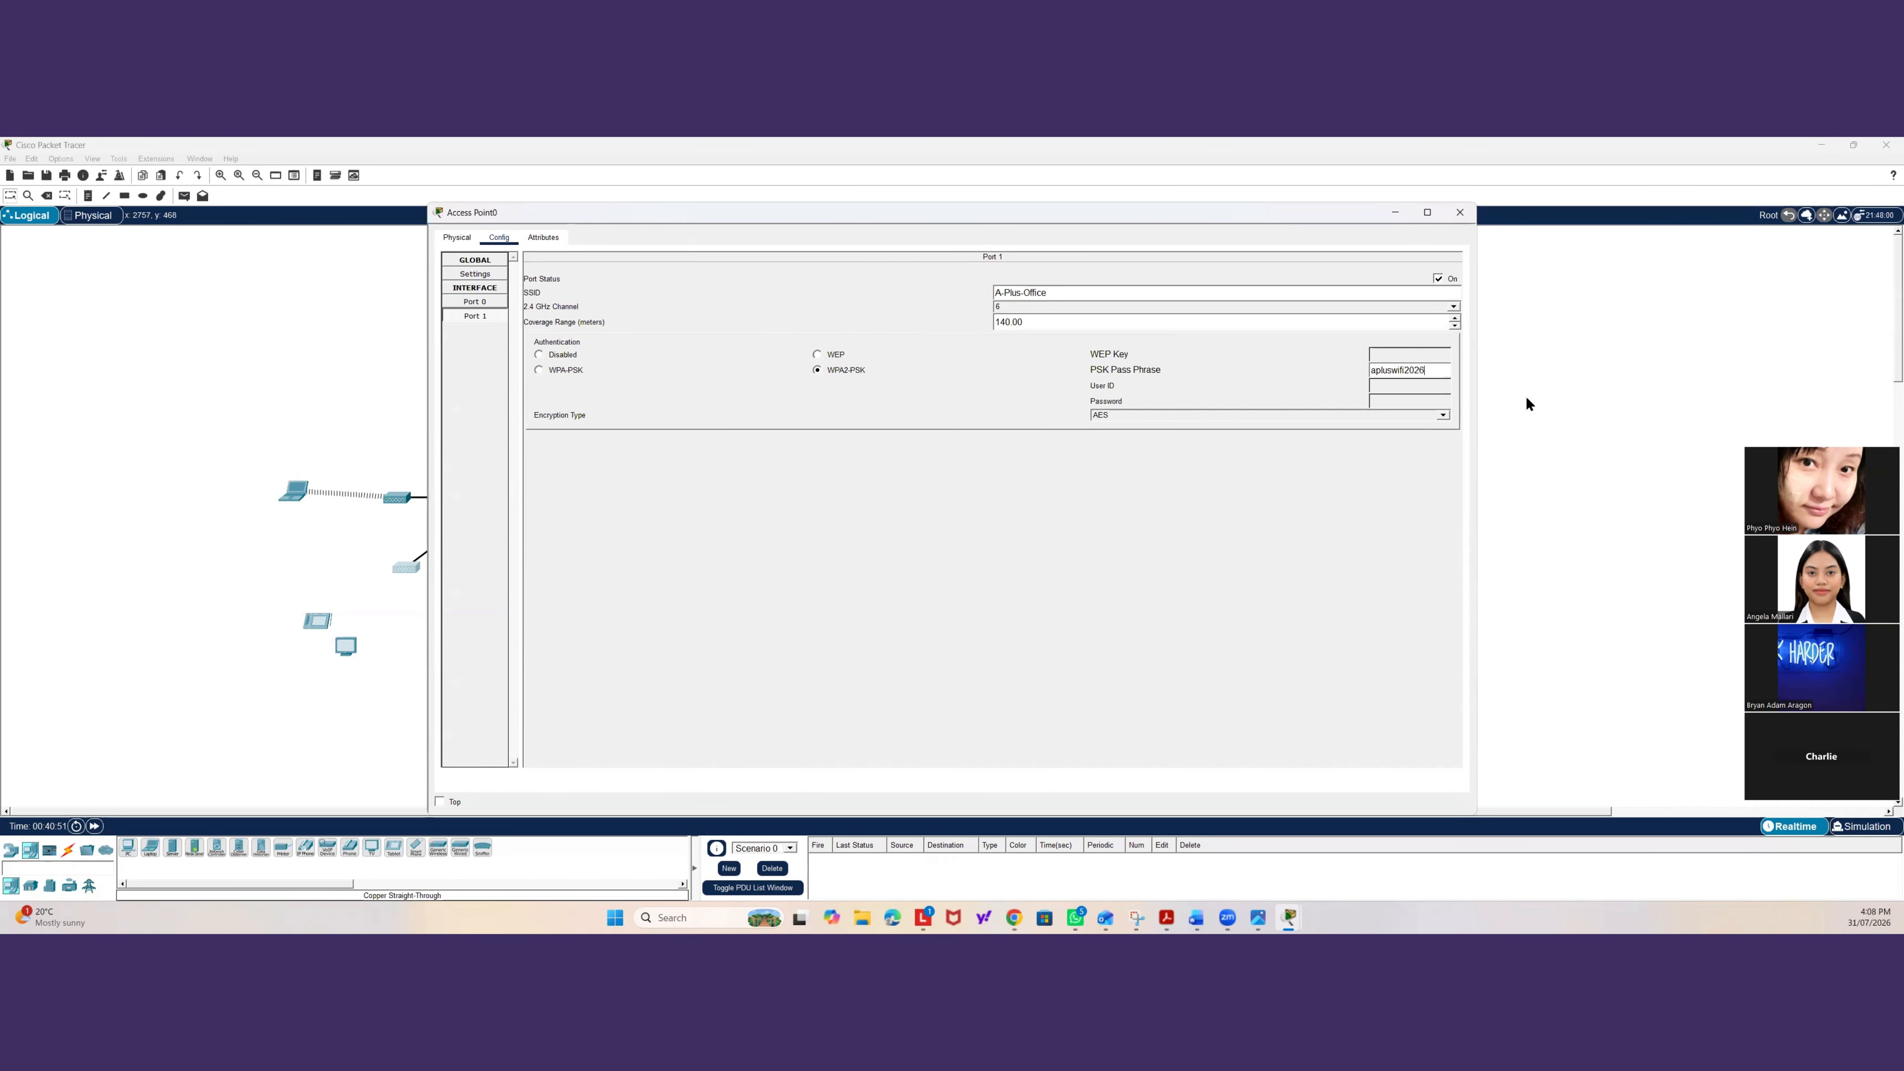
click(1459, 214)
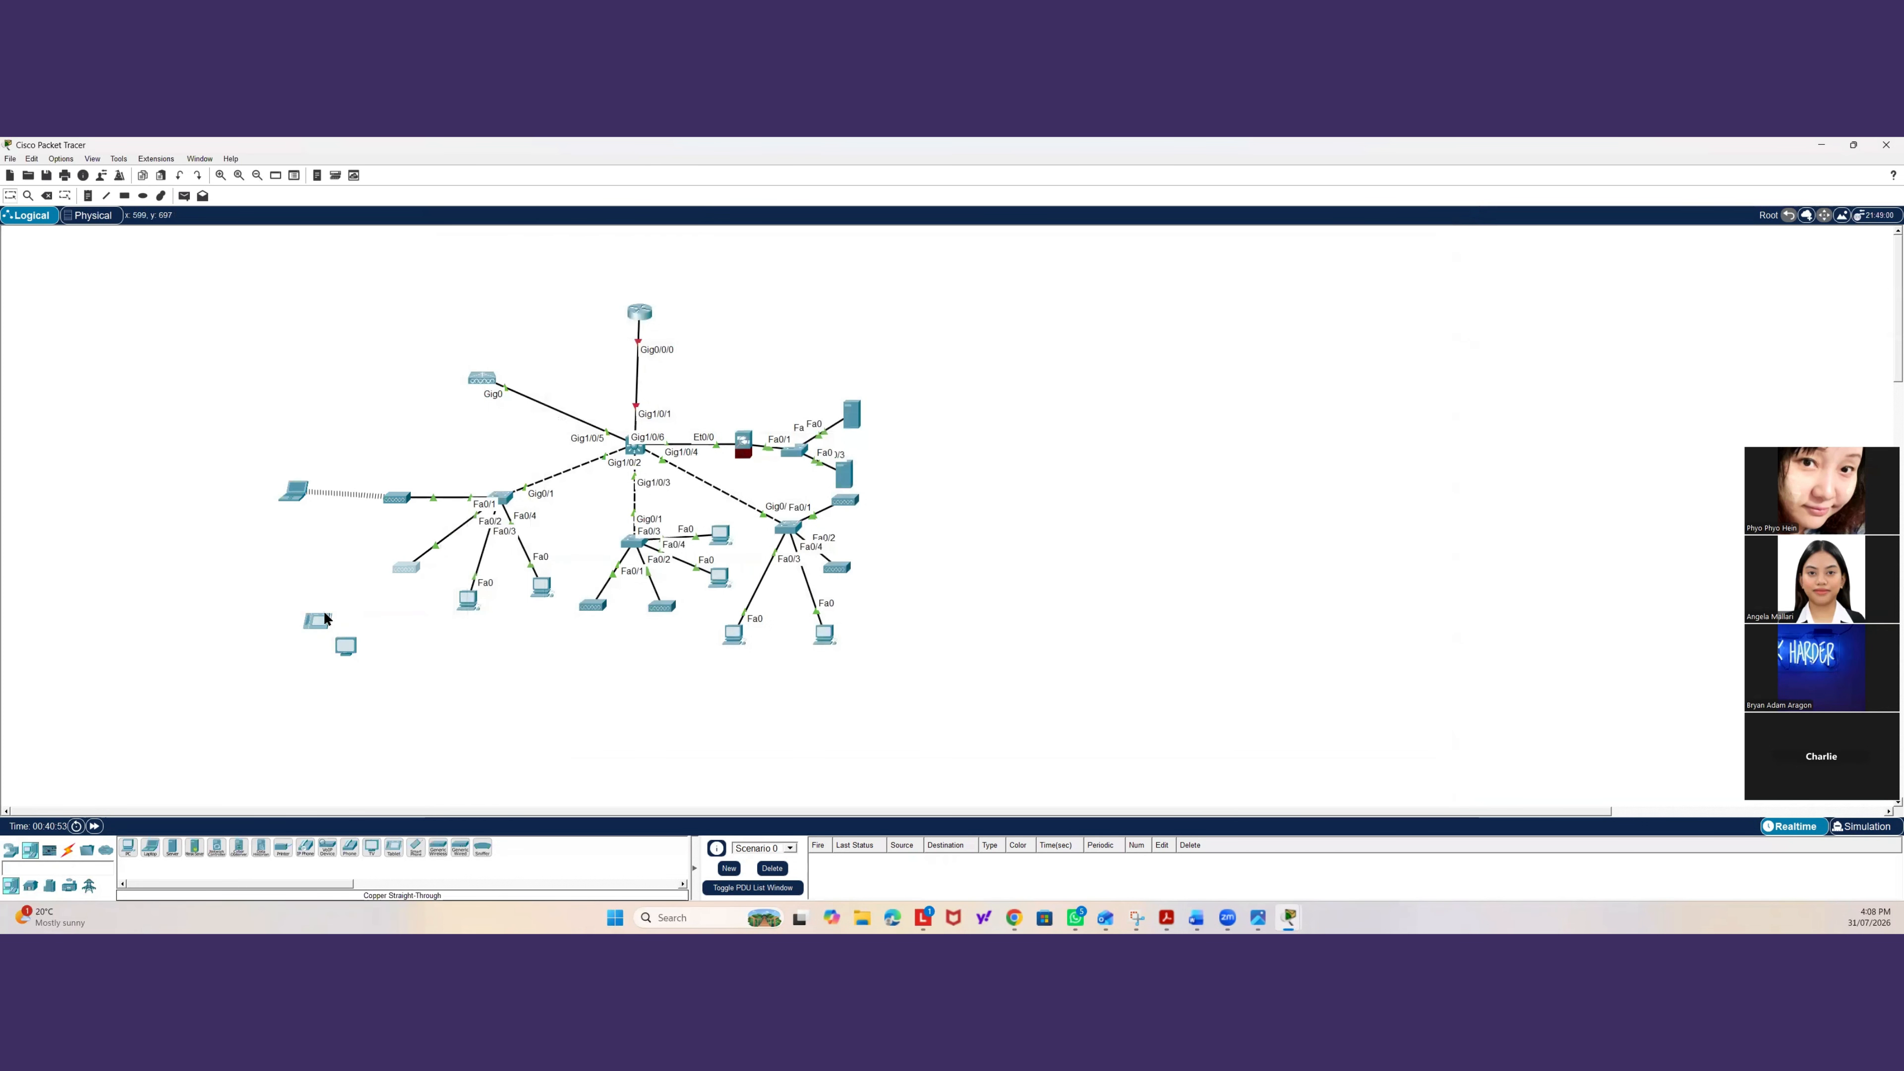
Move the tablet slightly closer to the access point and open its IP Configuration to check the address.
drag(326, 619, 335, 604)
click(337, 597)
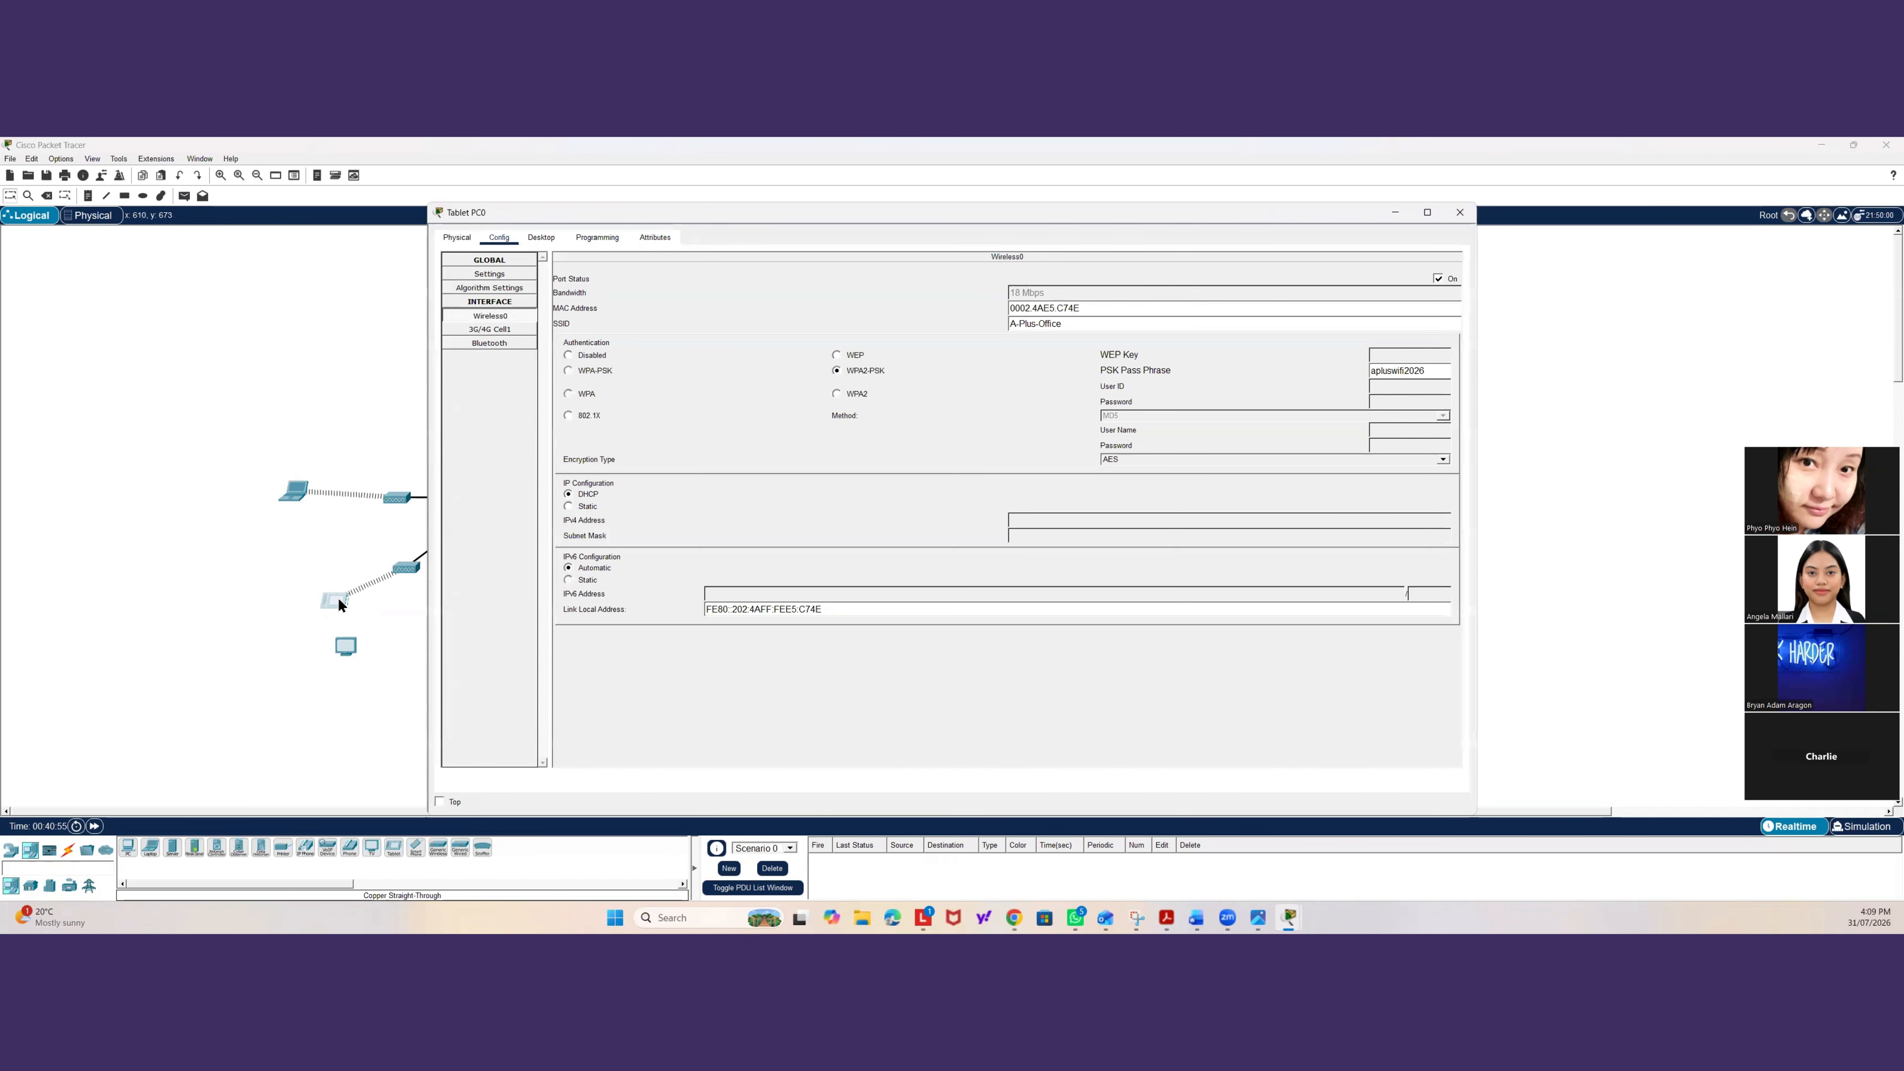
click(542, 237)
click(544, 279)
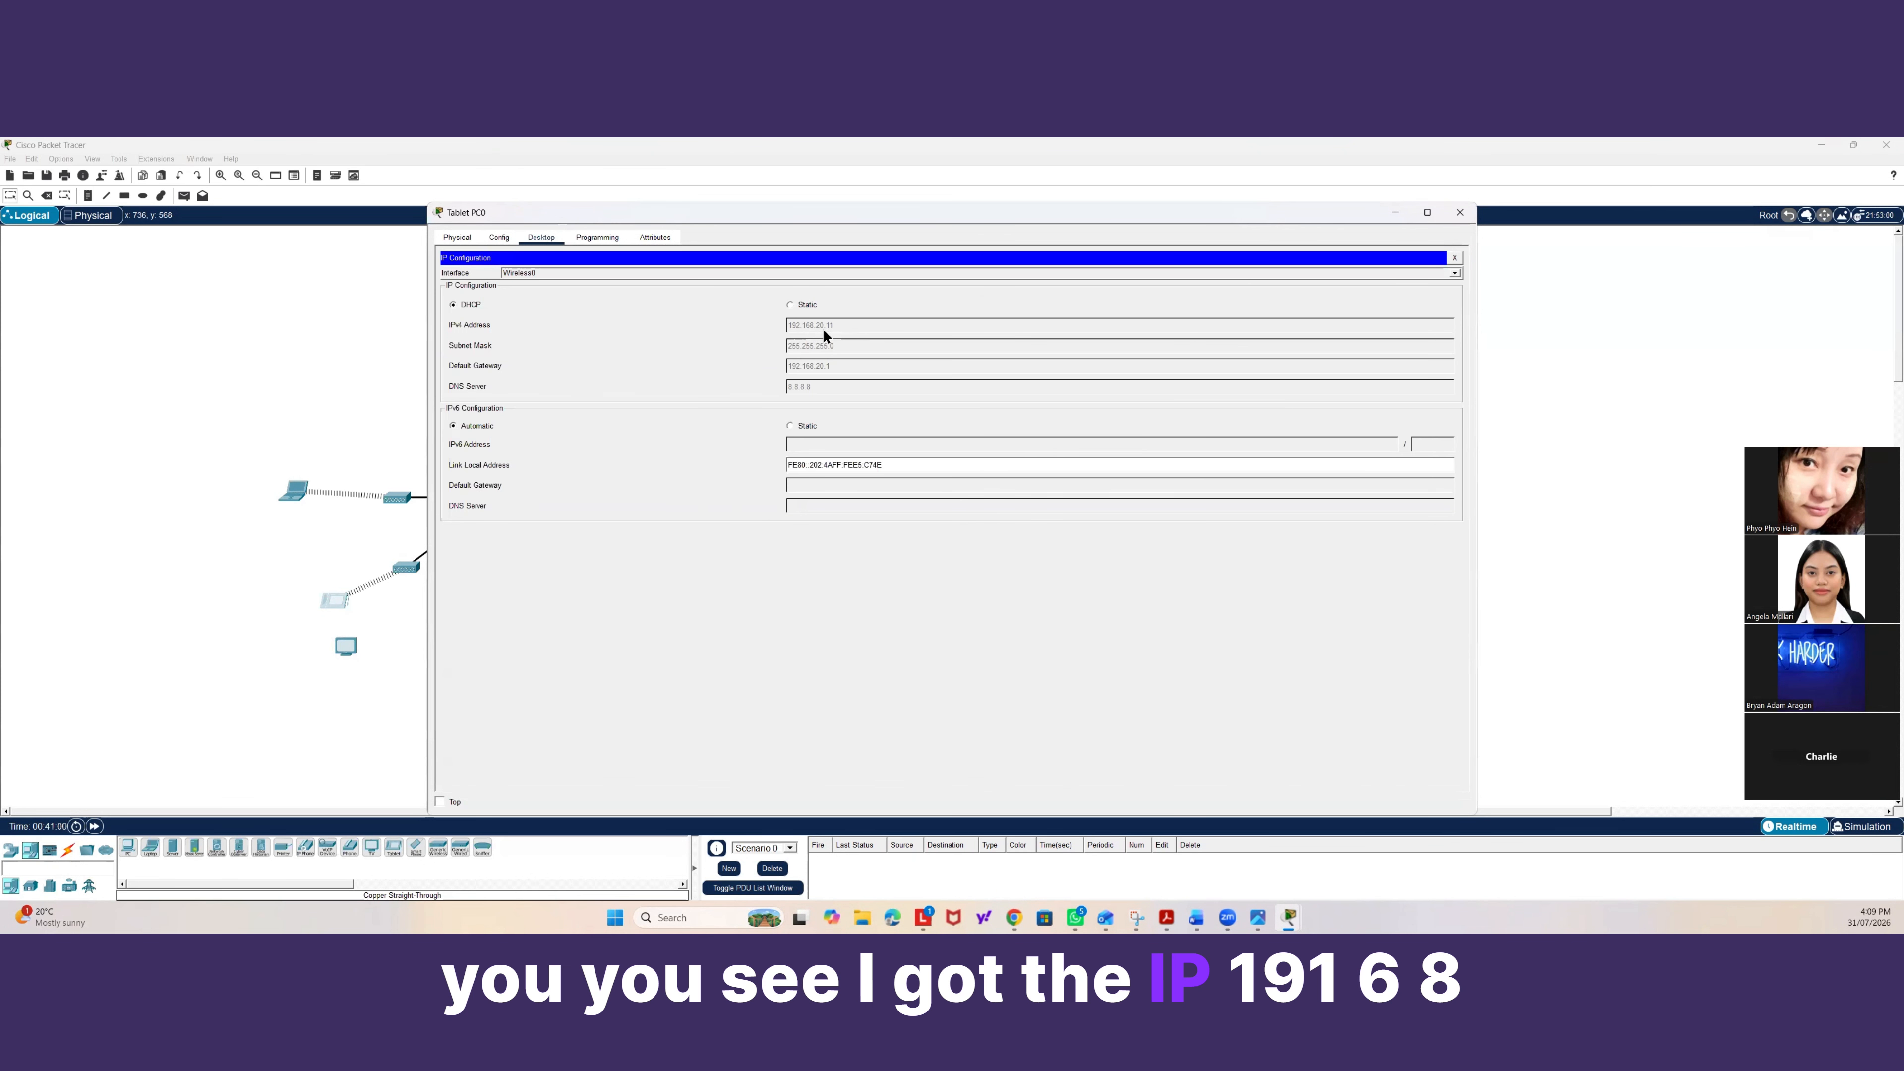
click(284, 705)
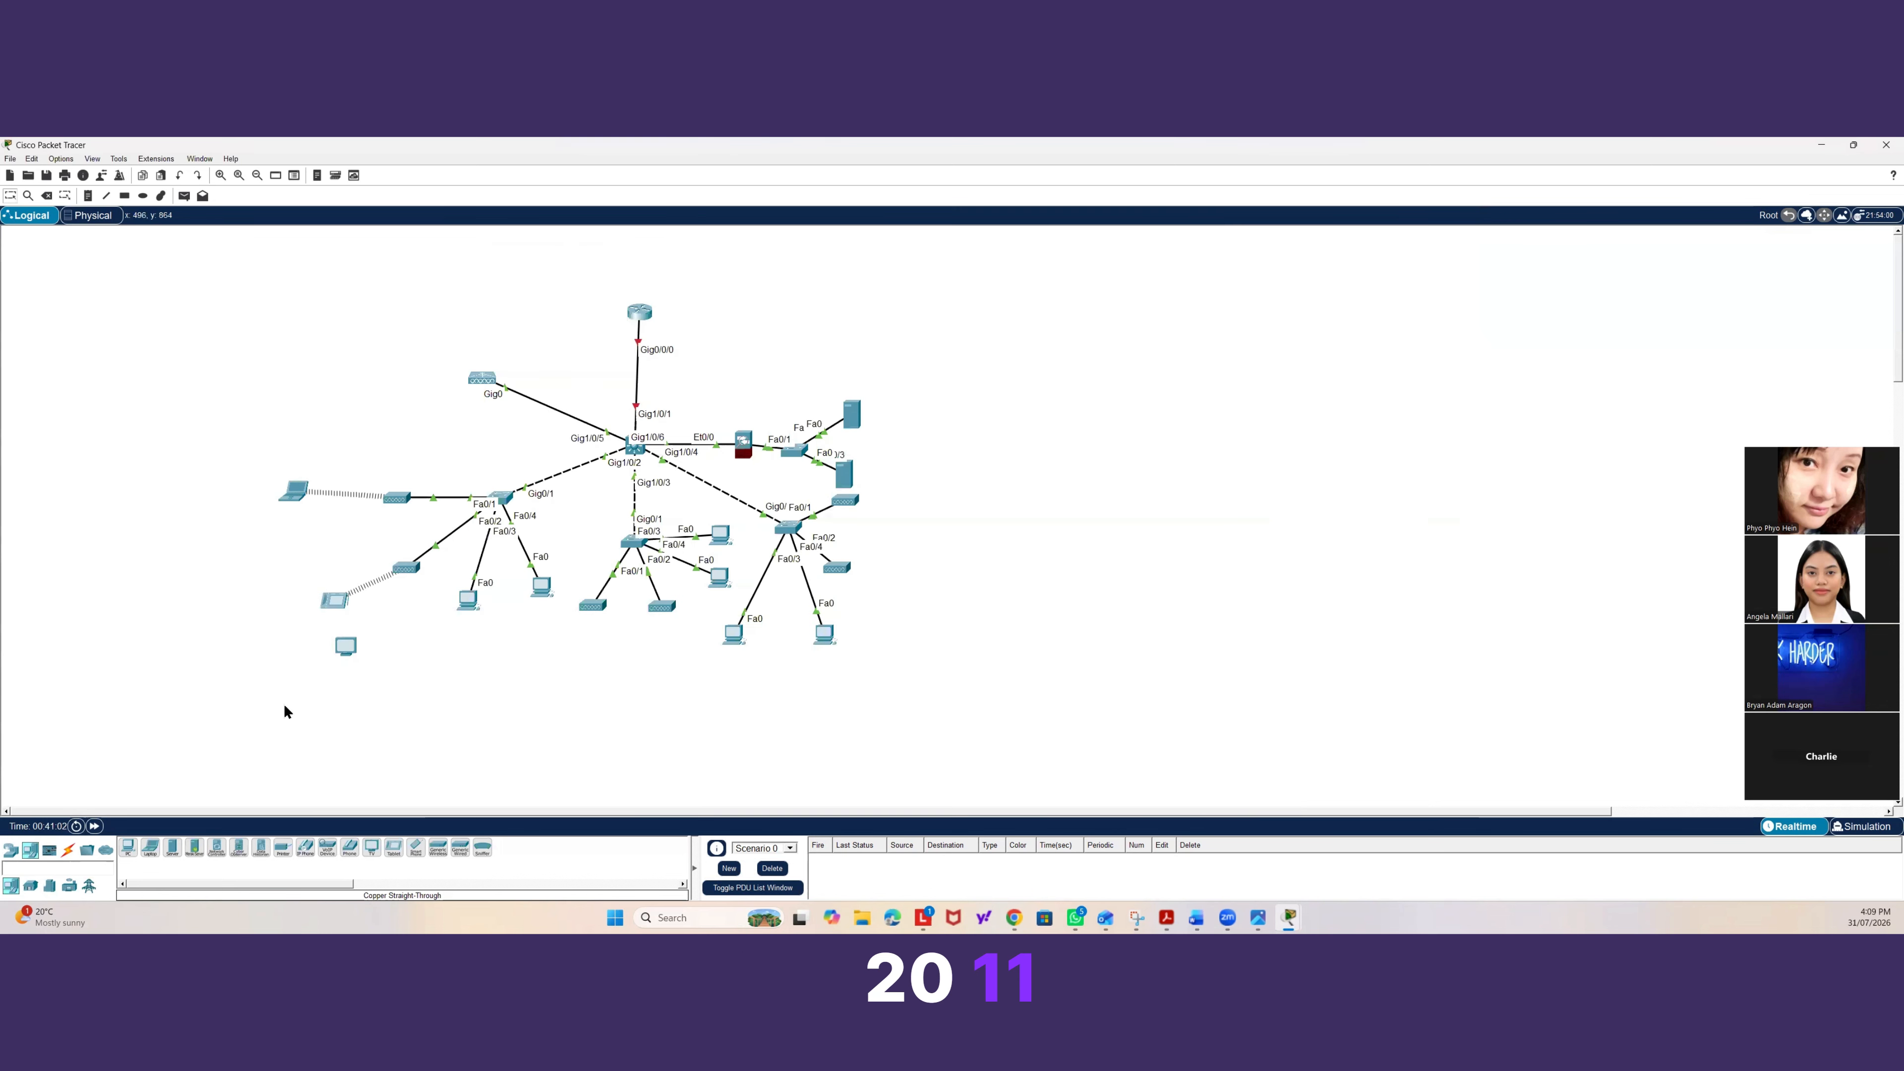
Delete the TV end device from the topology.
key(Delete)
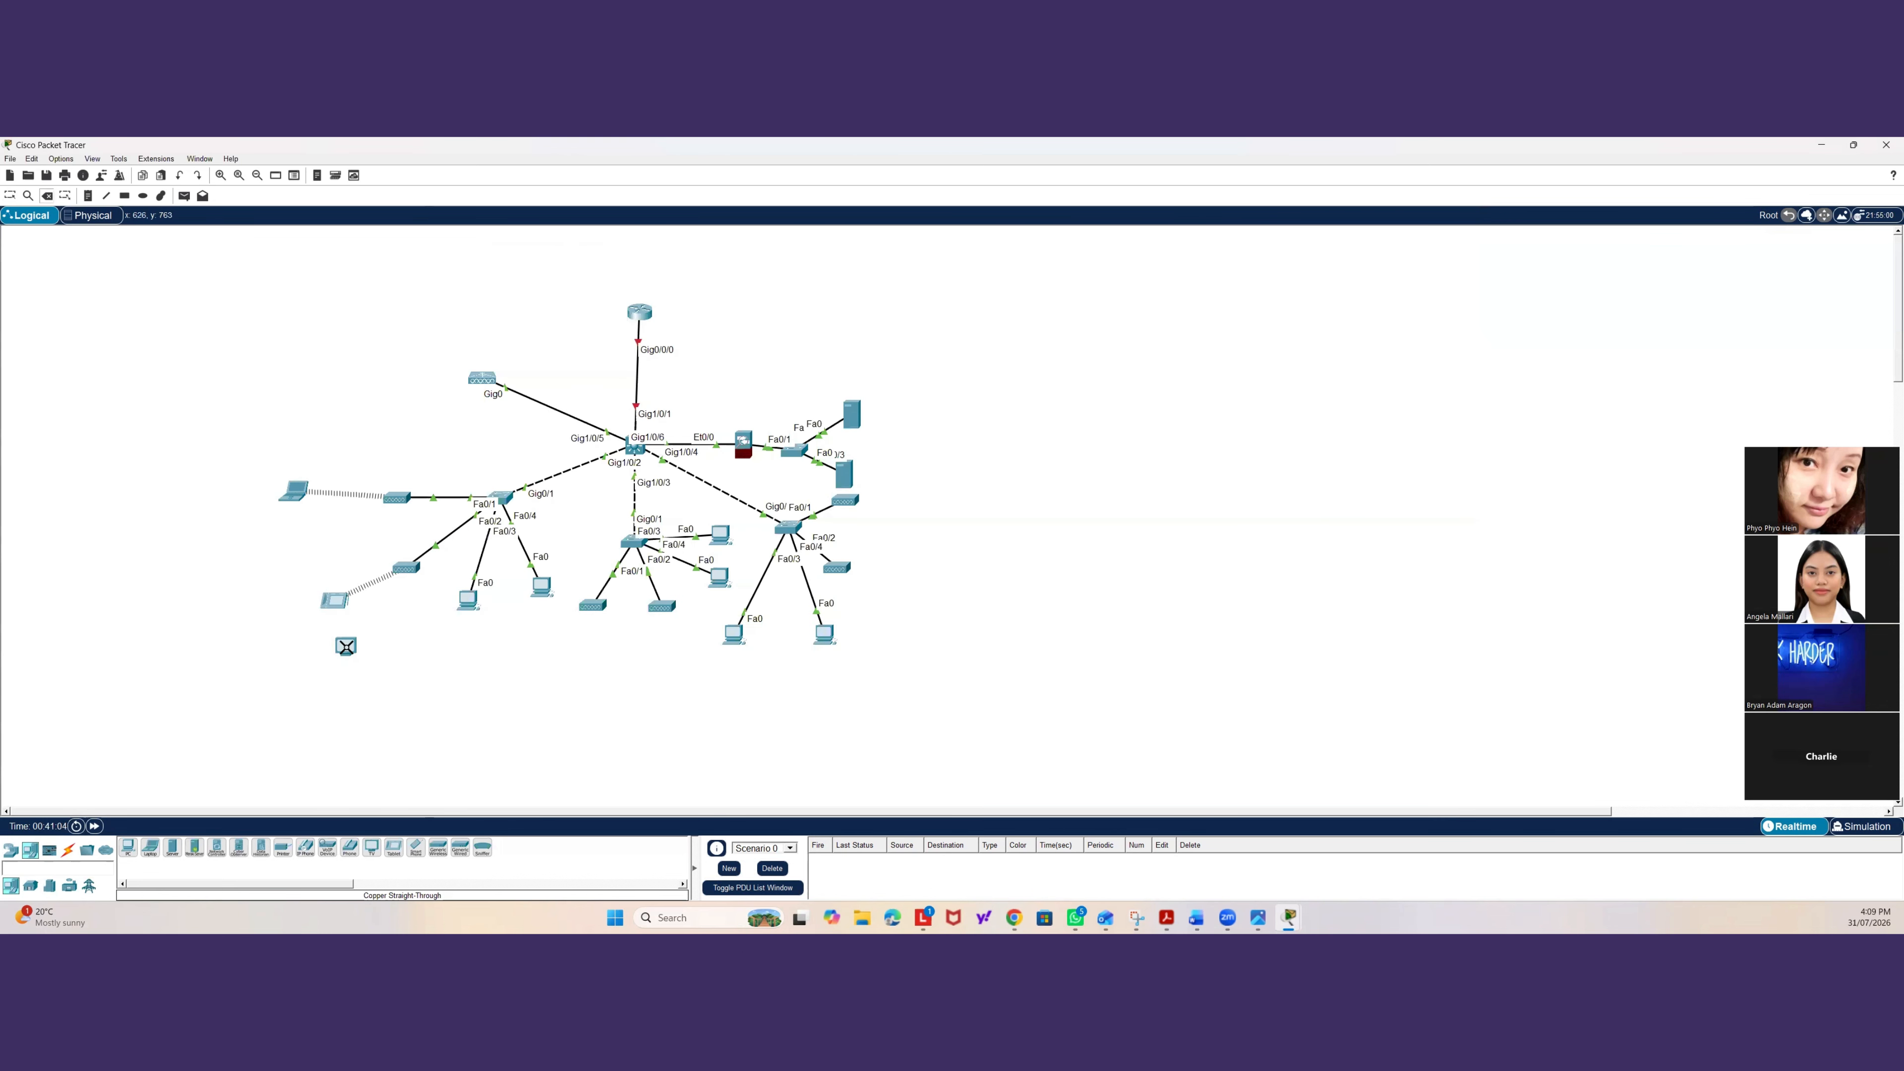
click(346, 647)
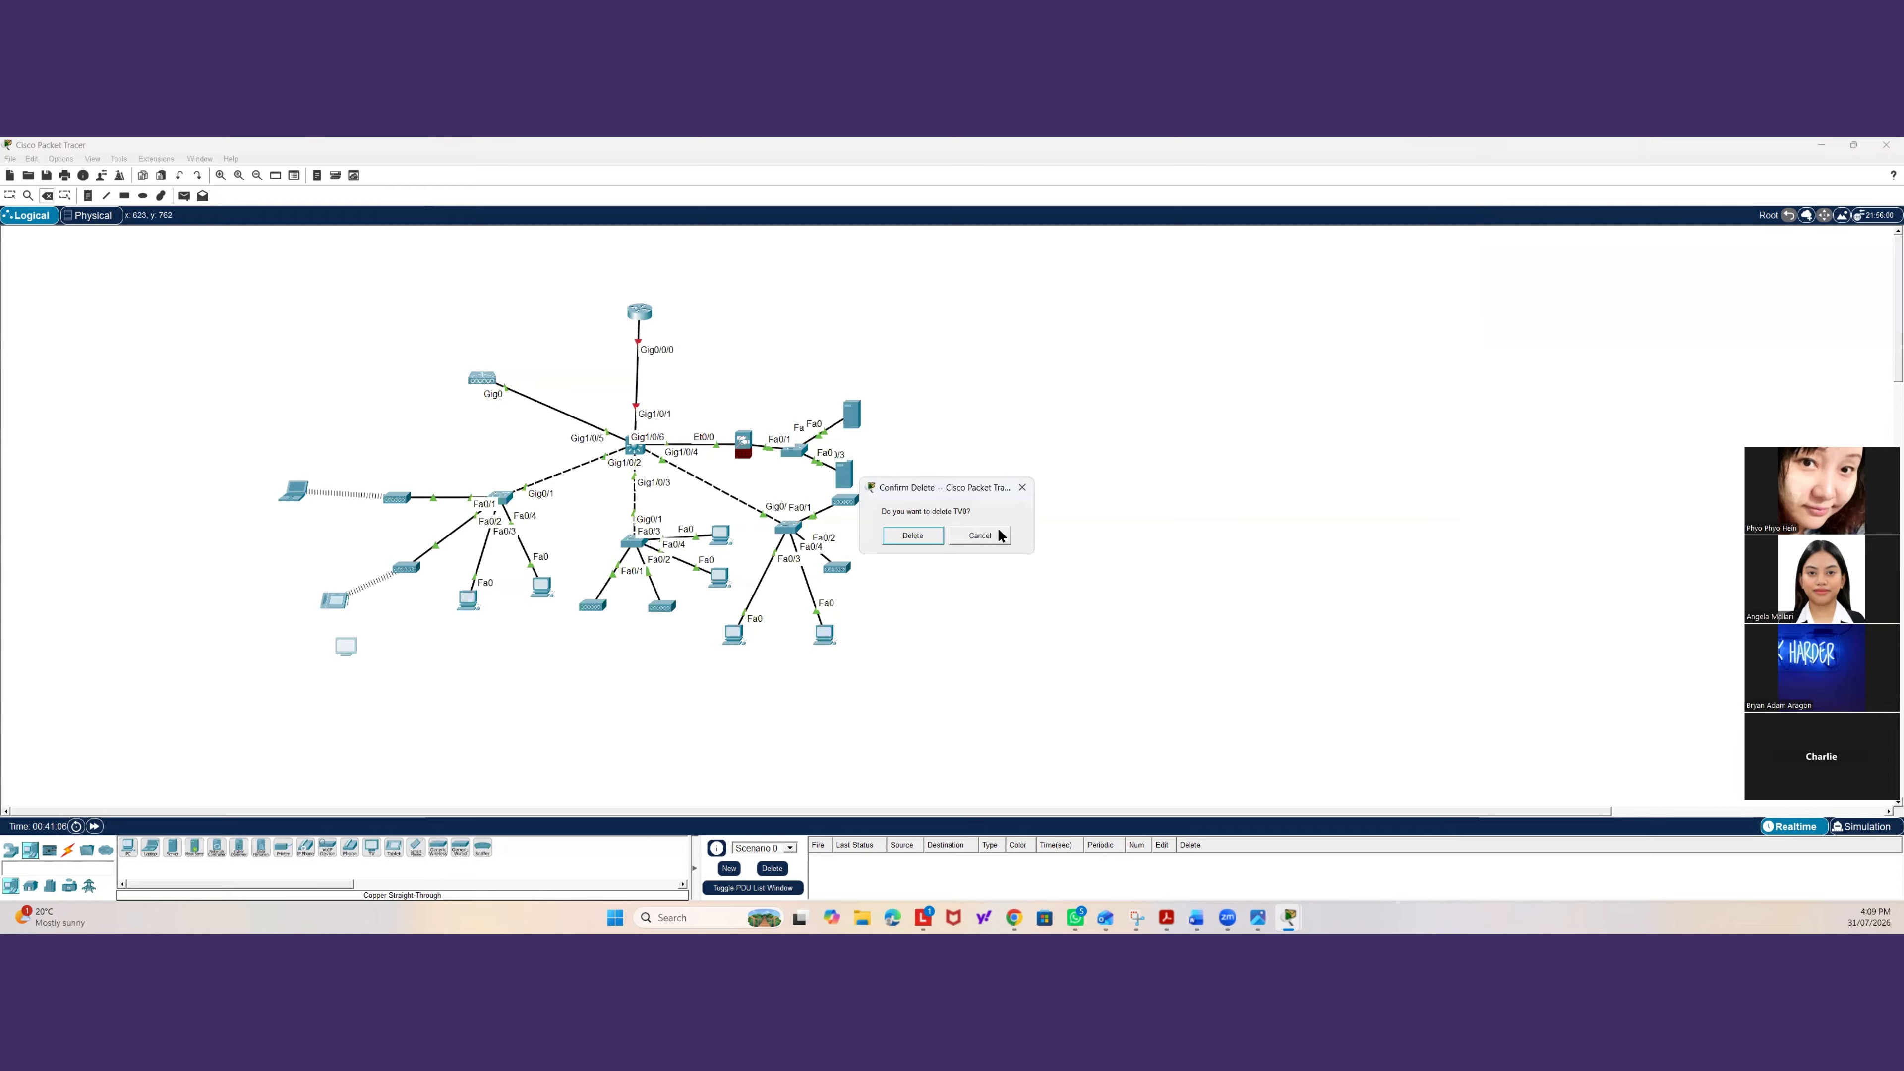
click(925, 540)
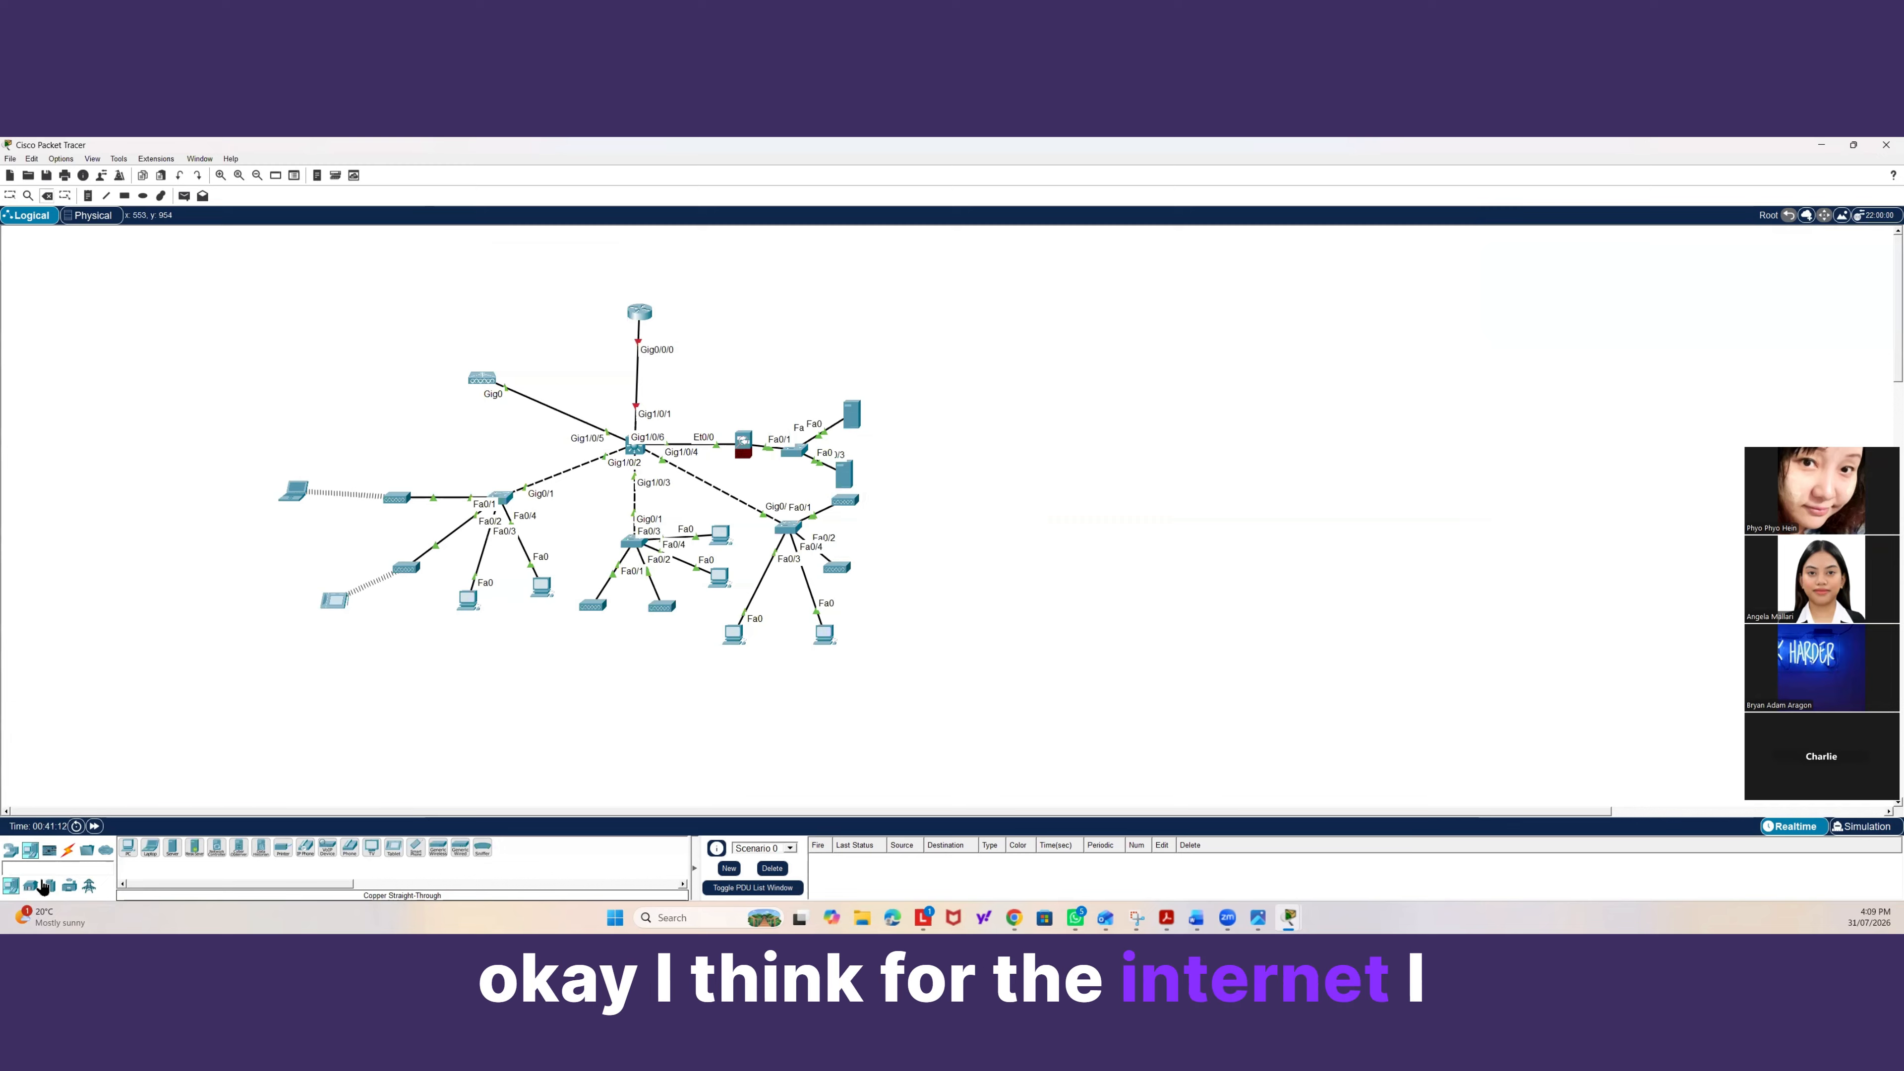
Add a second router to the workspace to the right of the existing gateway router.
click(11, 850)
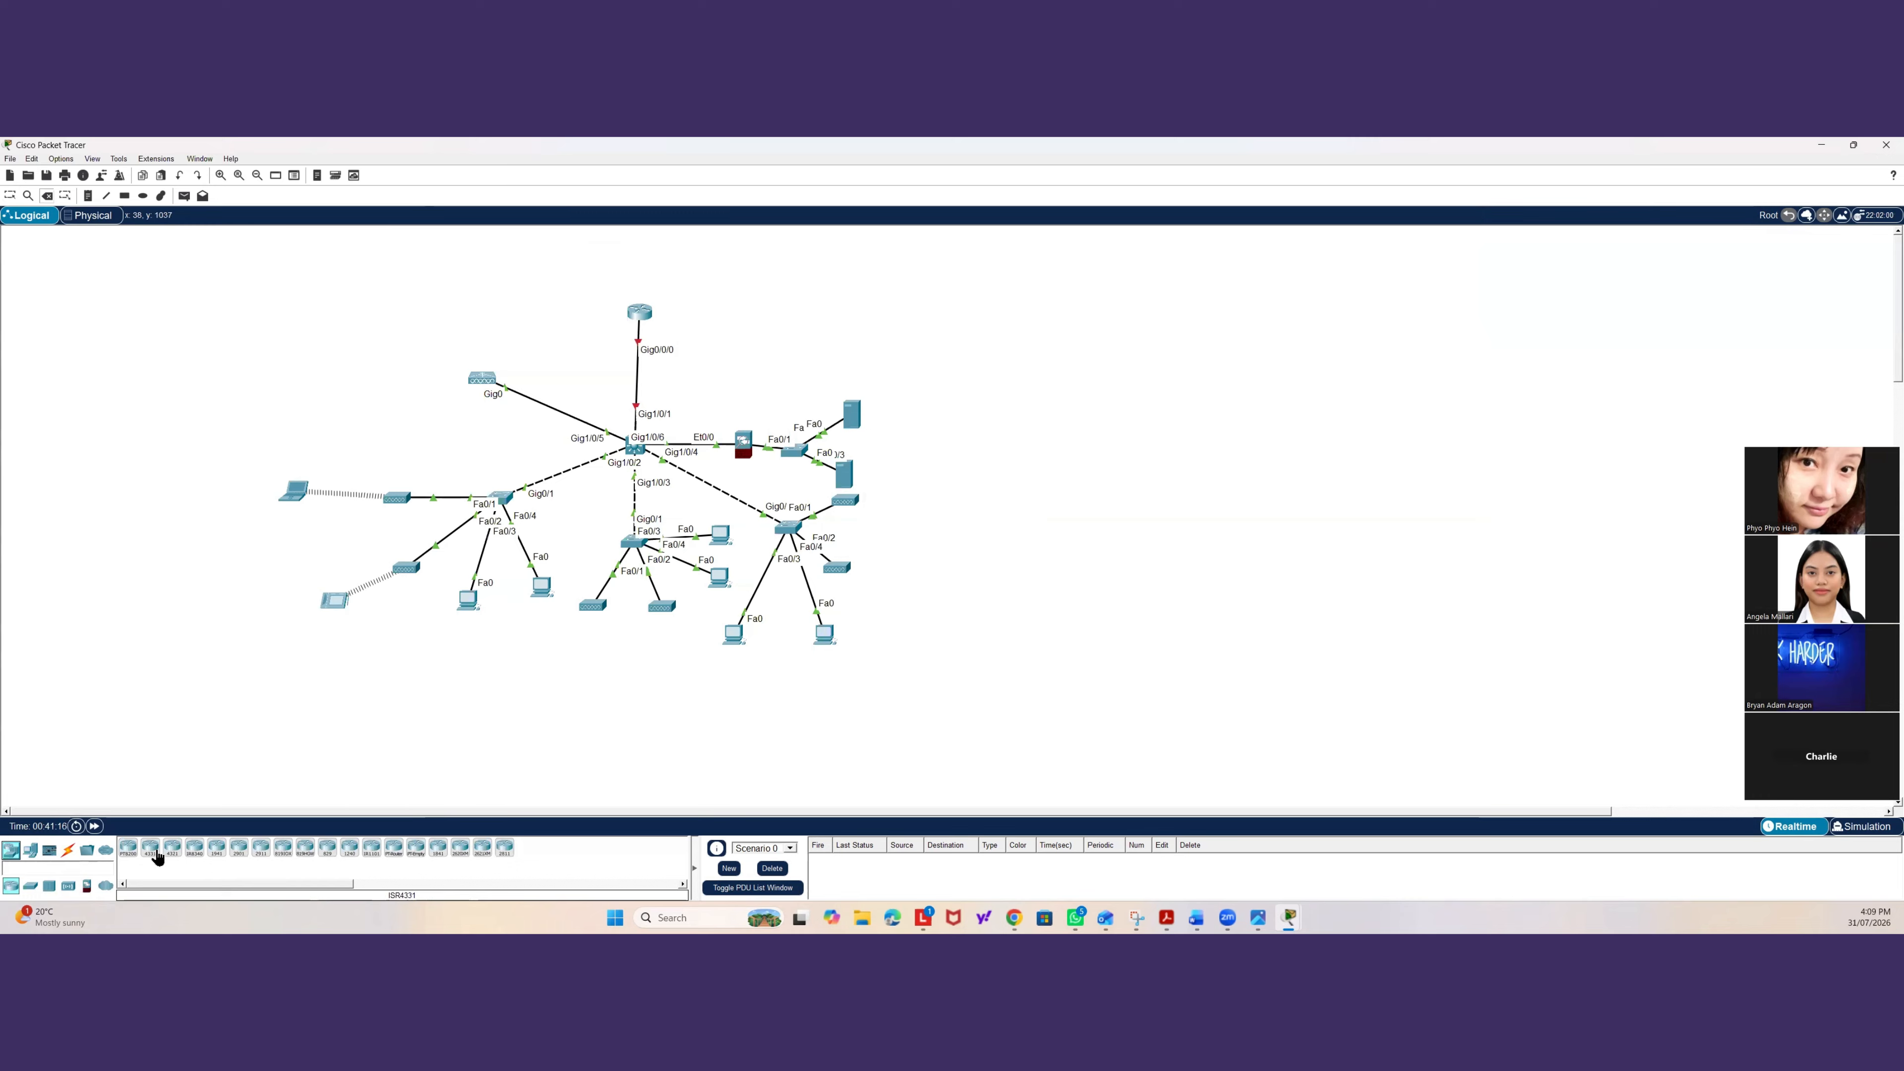
drag(154, 853, 754, 319)
Connect the gateway router's Gig0/0/1 to the new router's Gig0/0/0 with a copper cross-over cable.
click(68, 850)
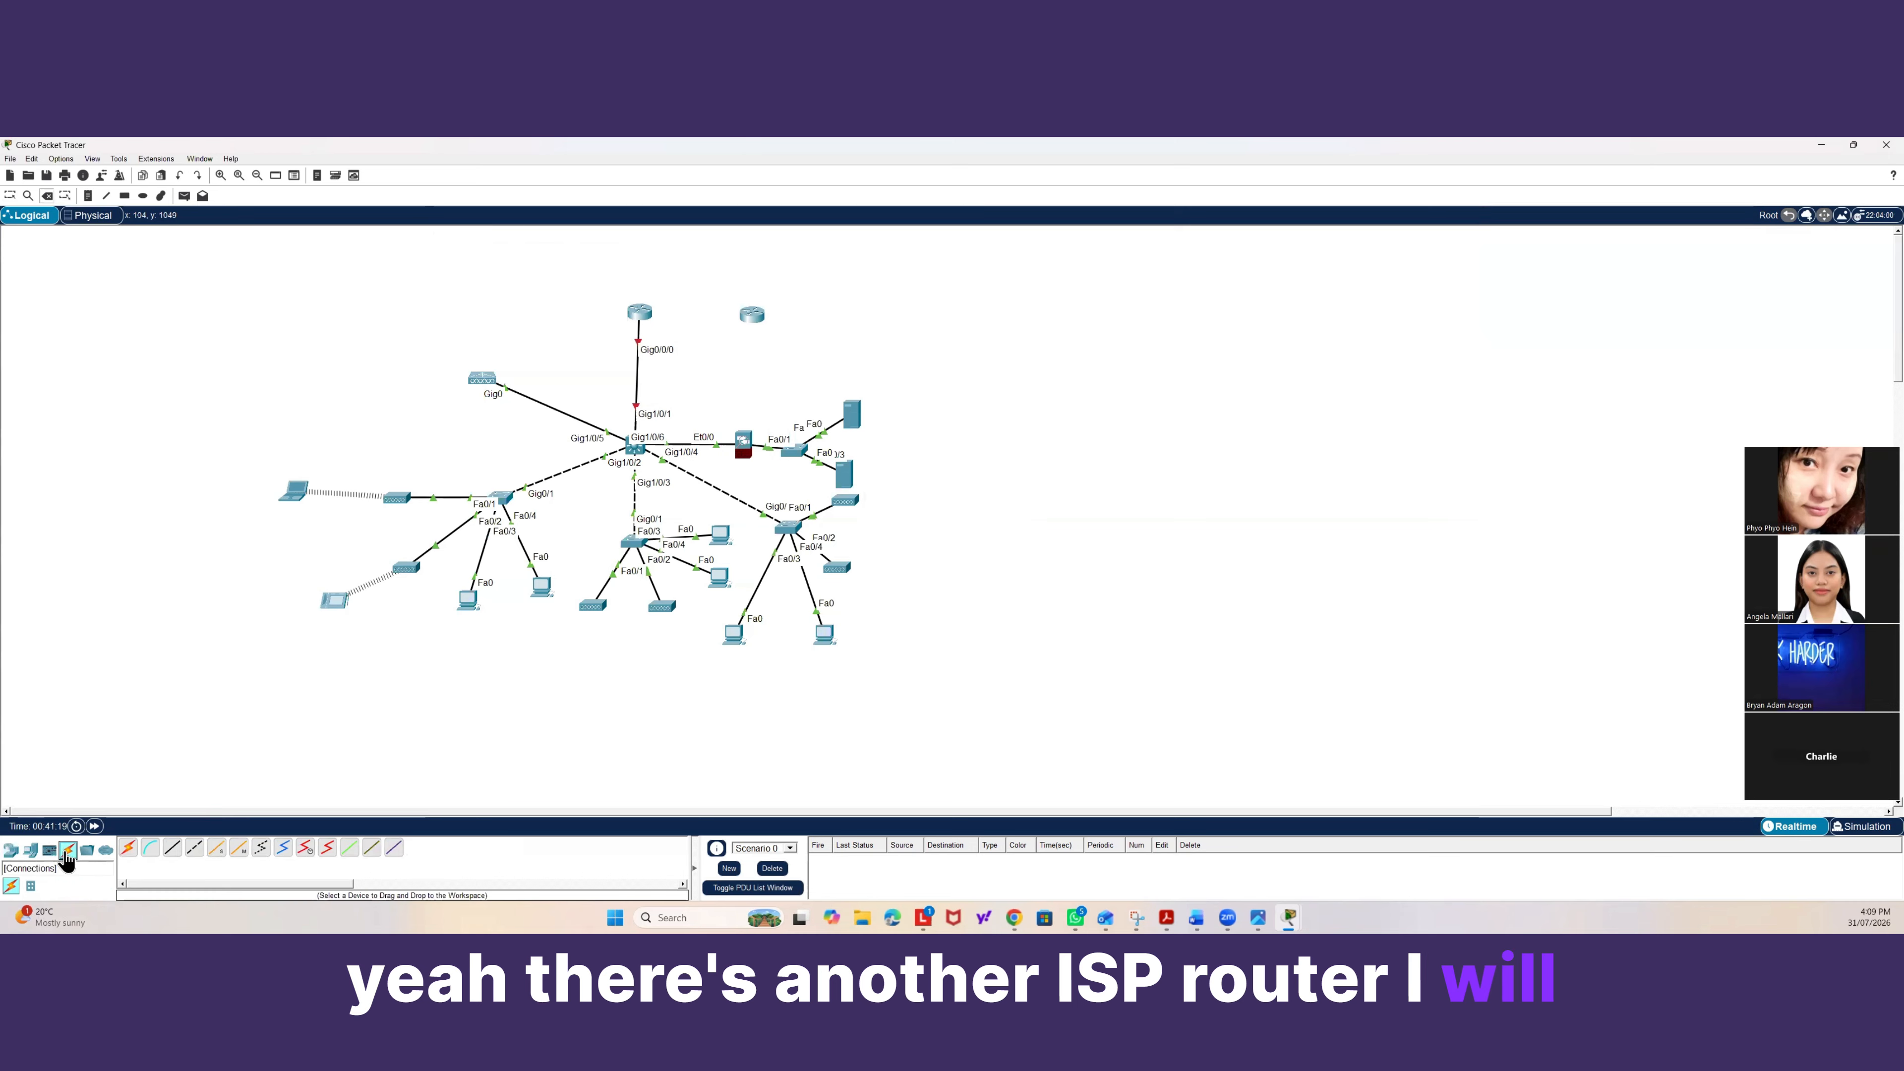
click(194, 847)
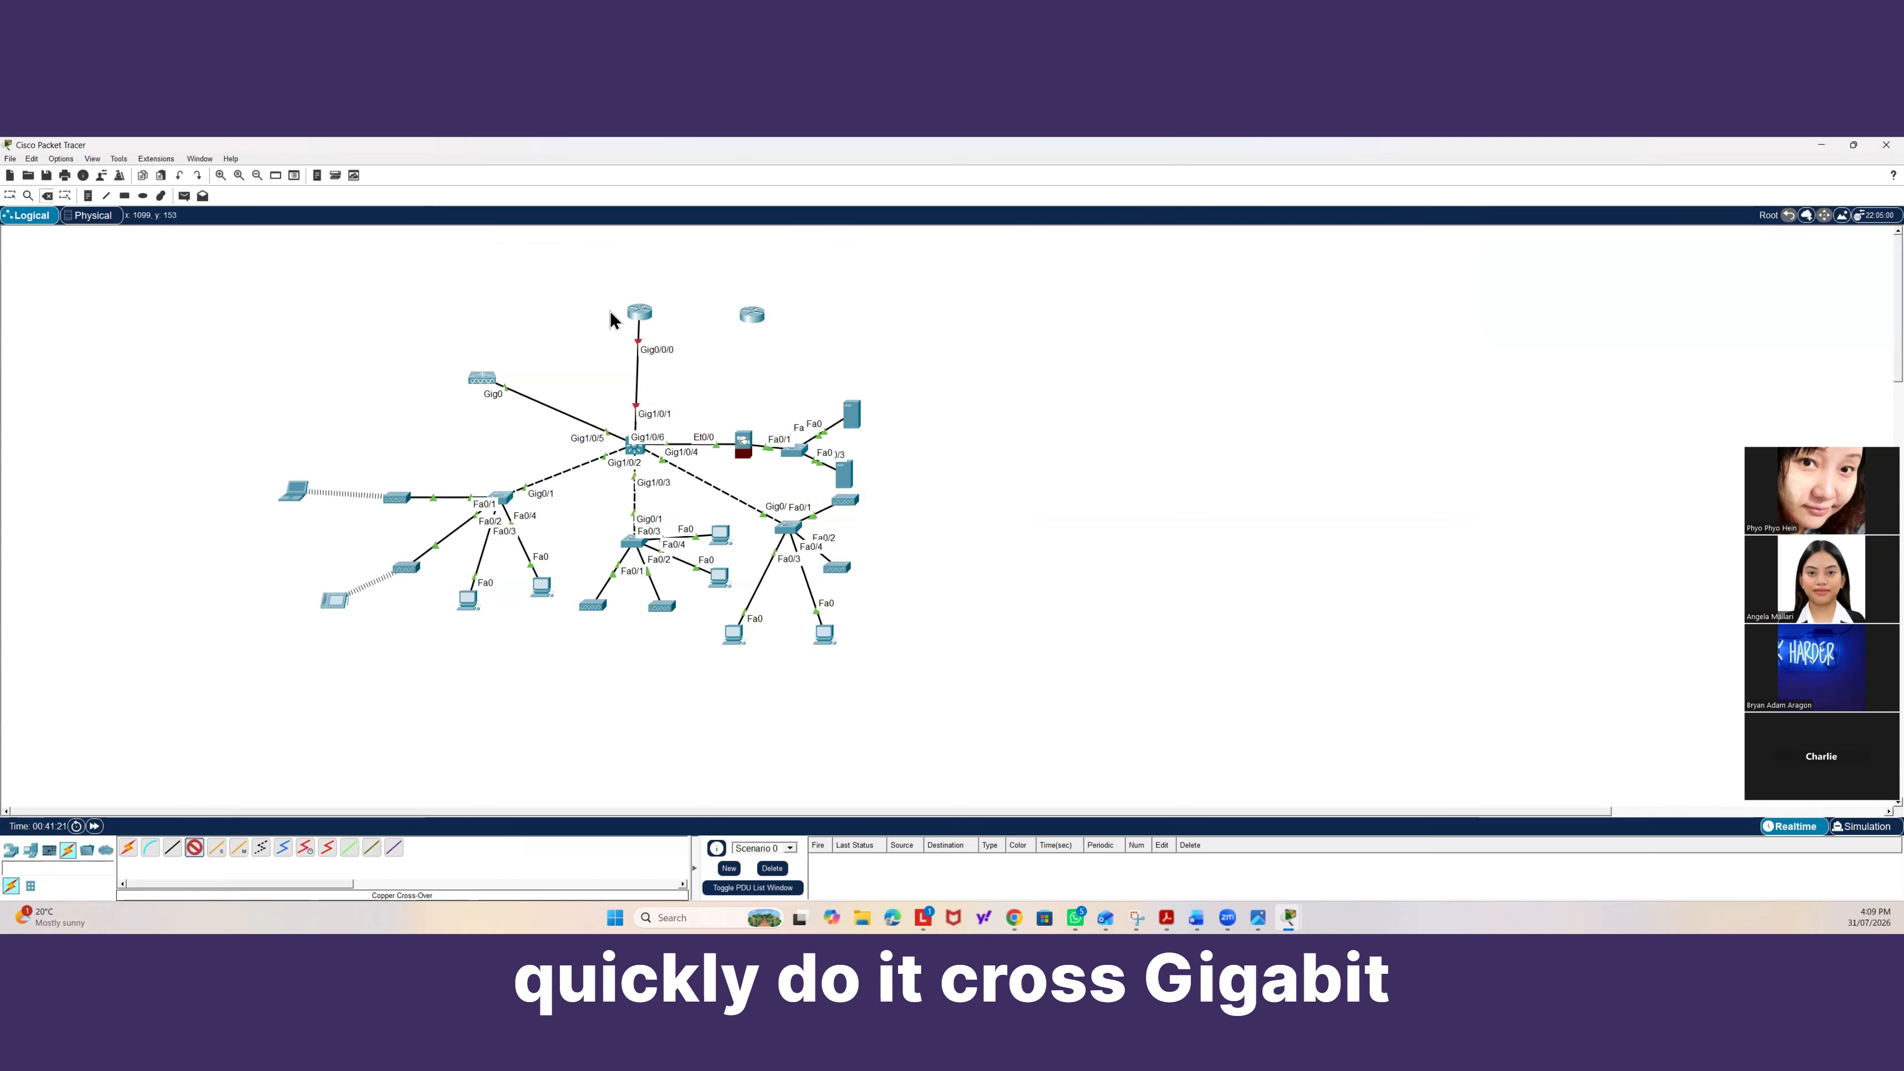
click(647, 324)
click(690, 387)
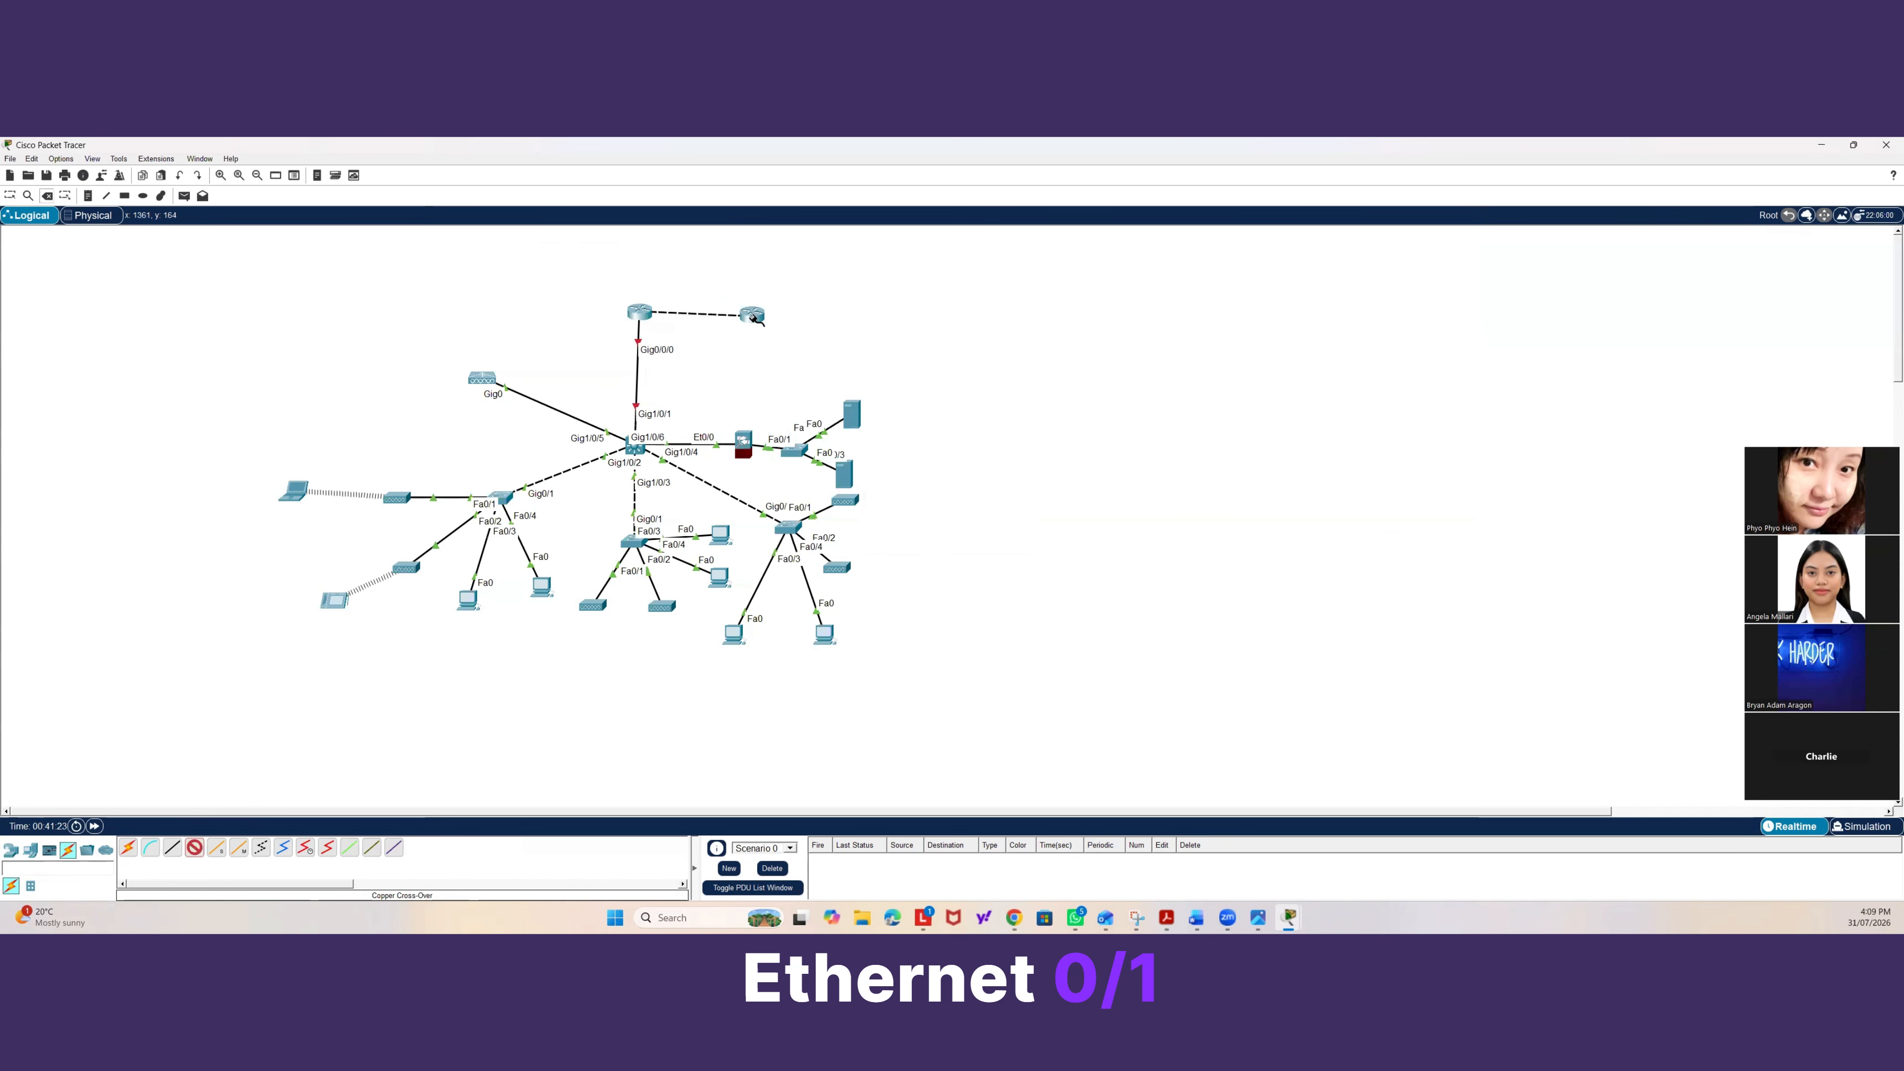
click(753, 316)
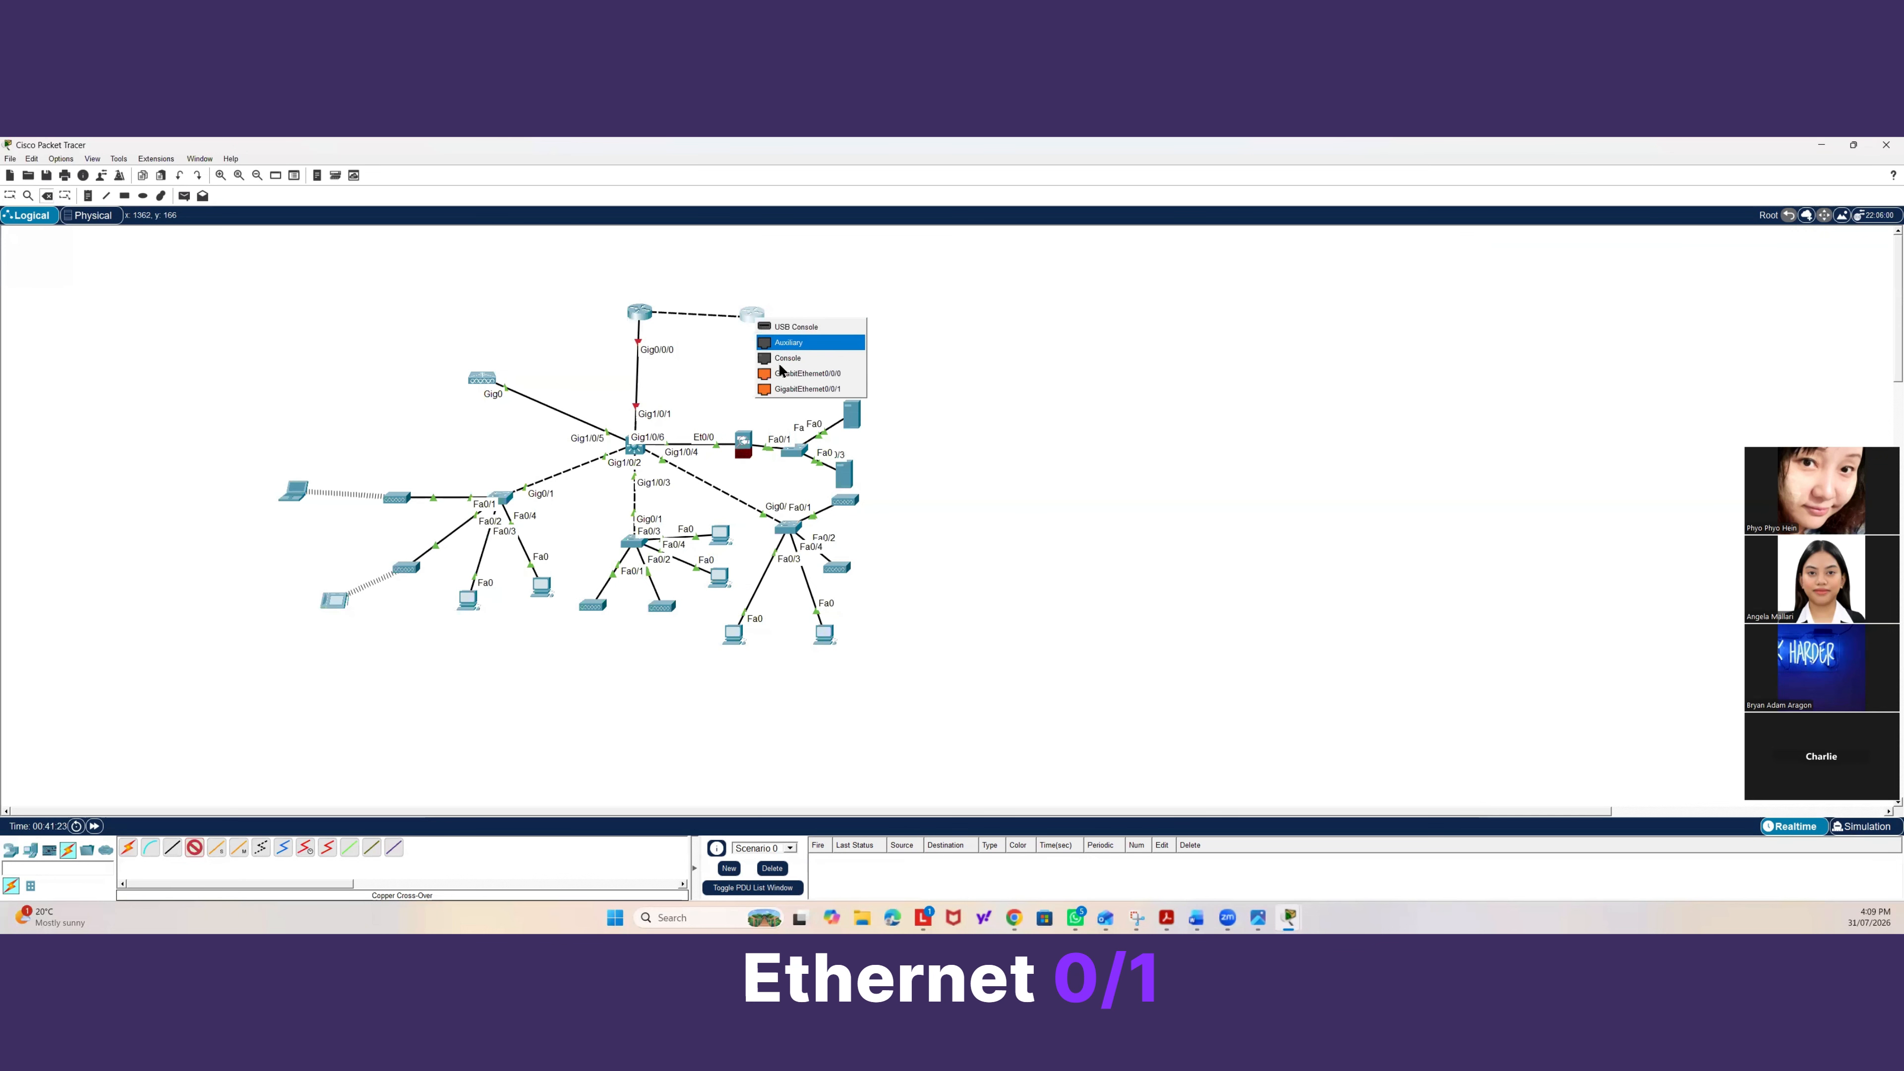
Open the gateway router's CLI, decline the initial configuration dialog, and enter privileged and global configuration modes.
click(649, 310)
click(531, 237)
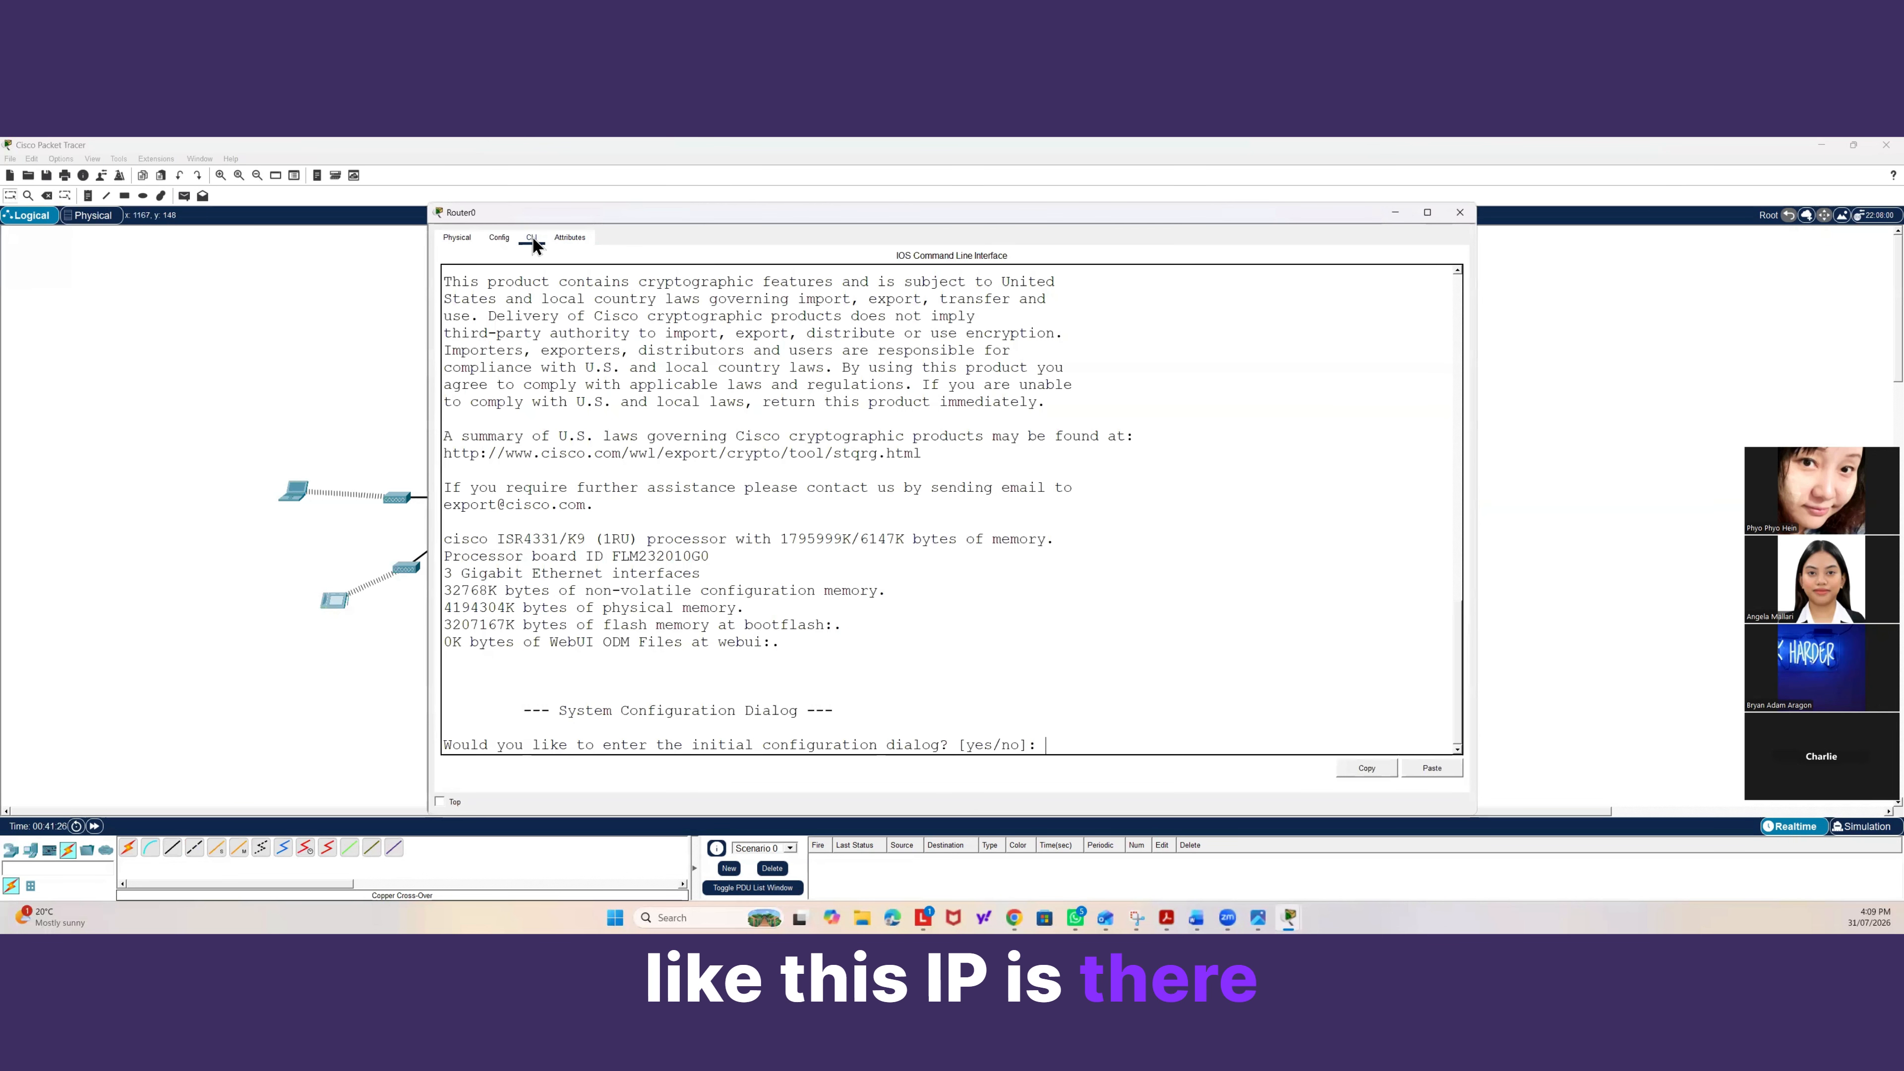
drag(894, 212, 1292, 192)
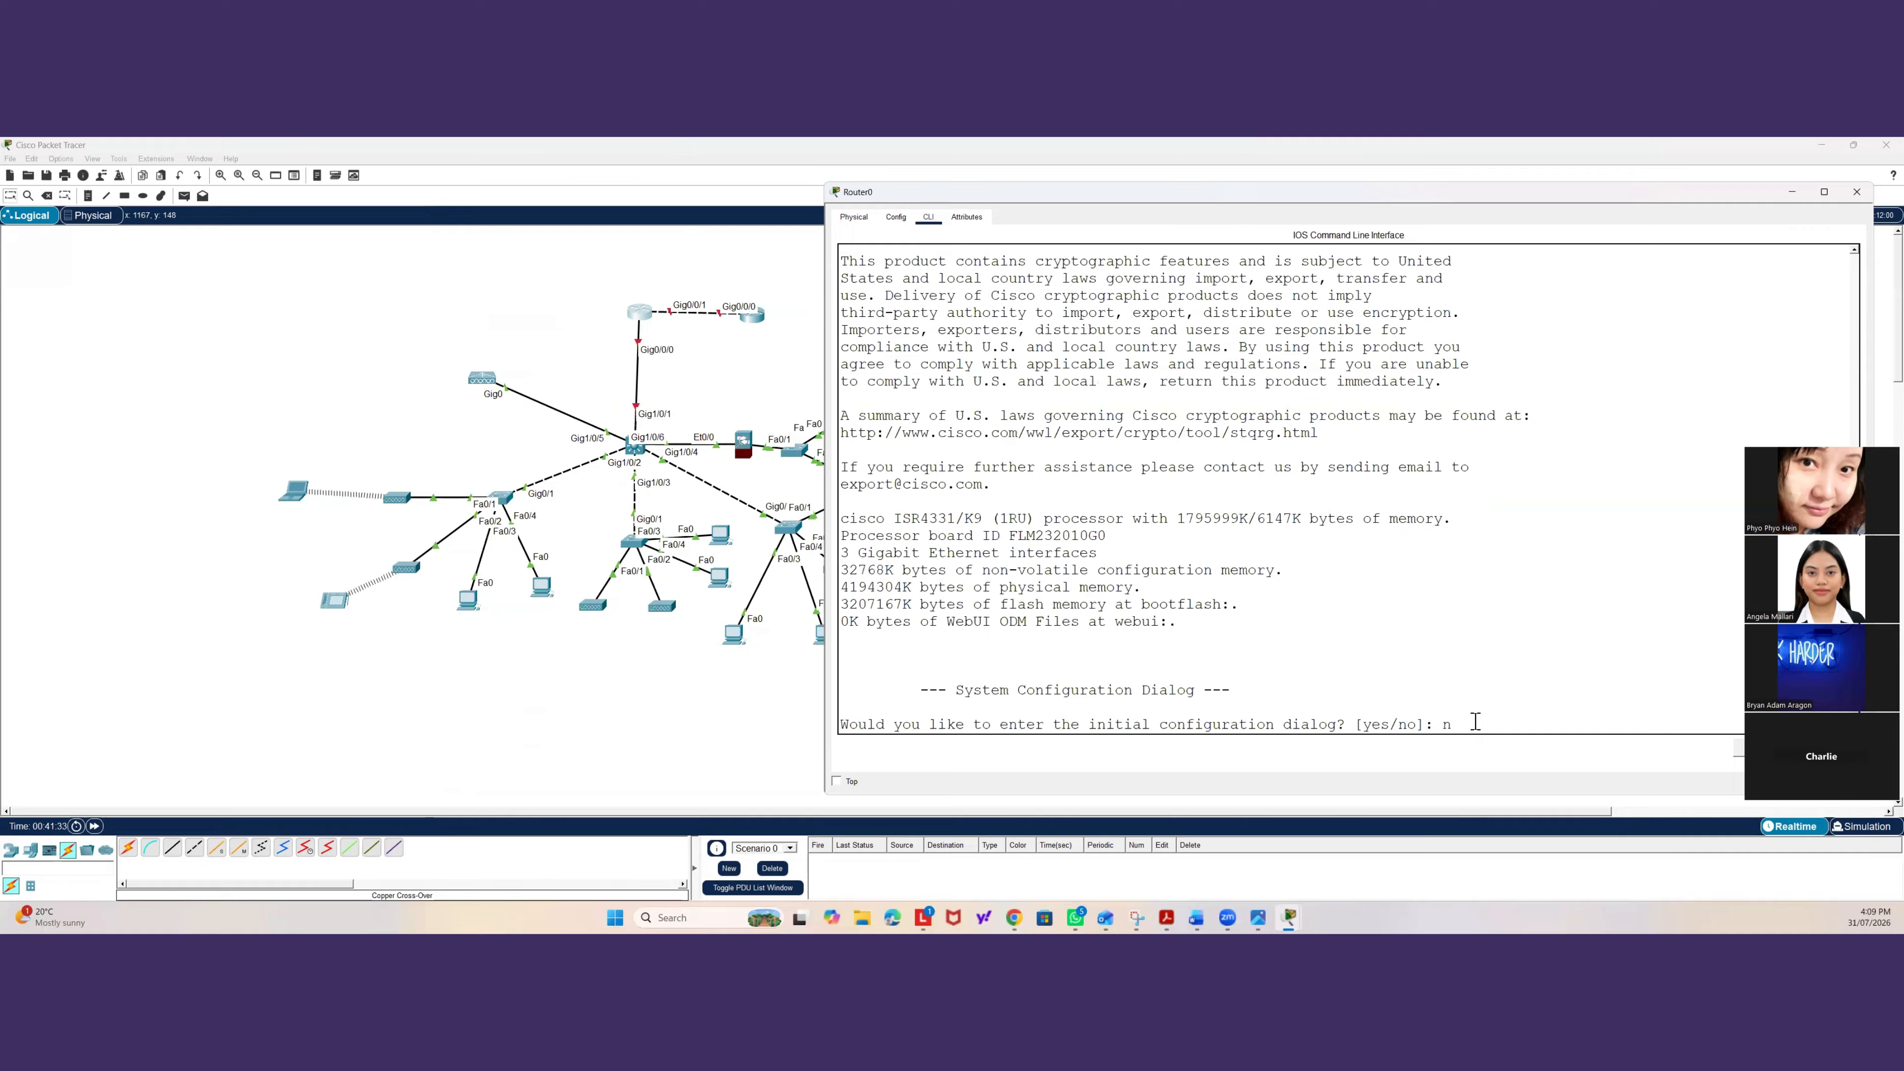
text(o)
key(Return)
key(Return)
key(Return)
text(ena)
key(Return)
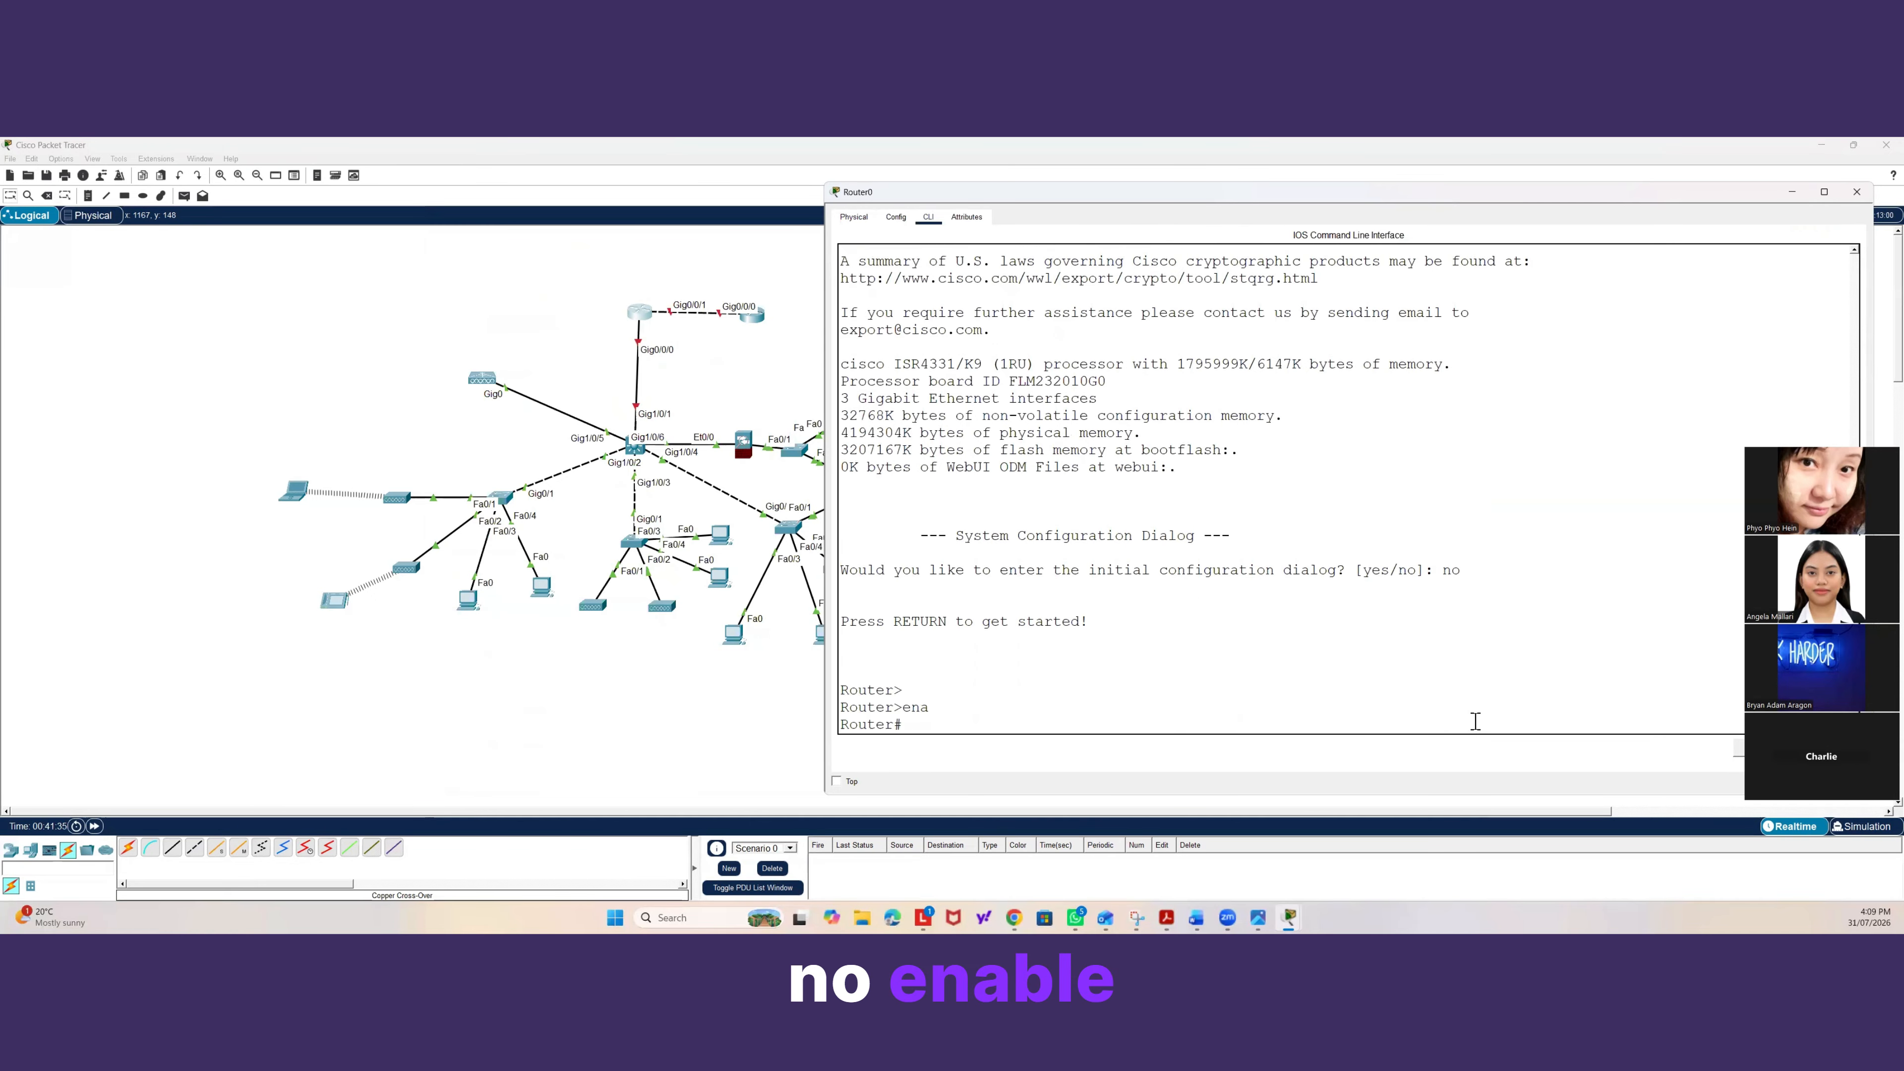
text(conf t)
key(Return)
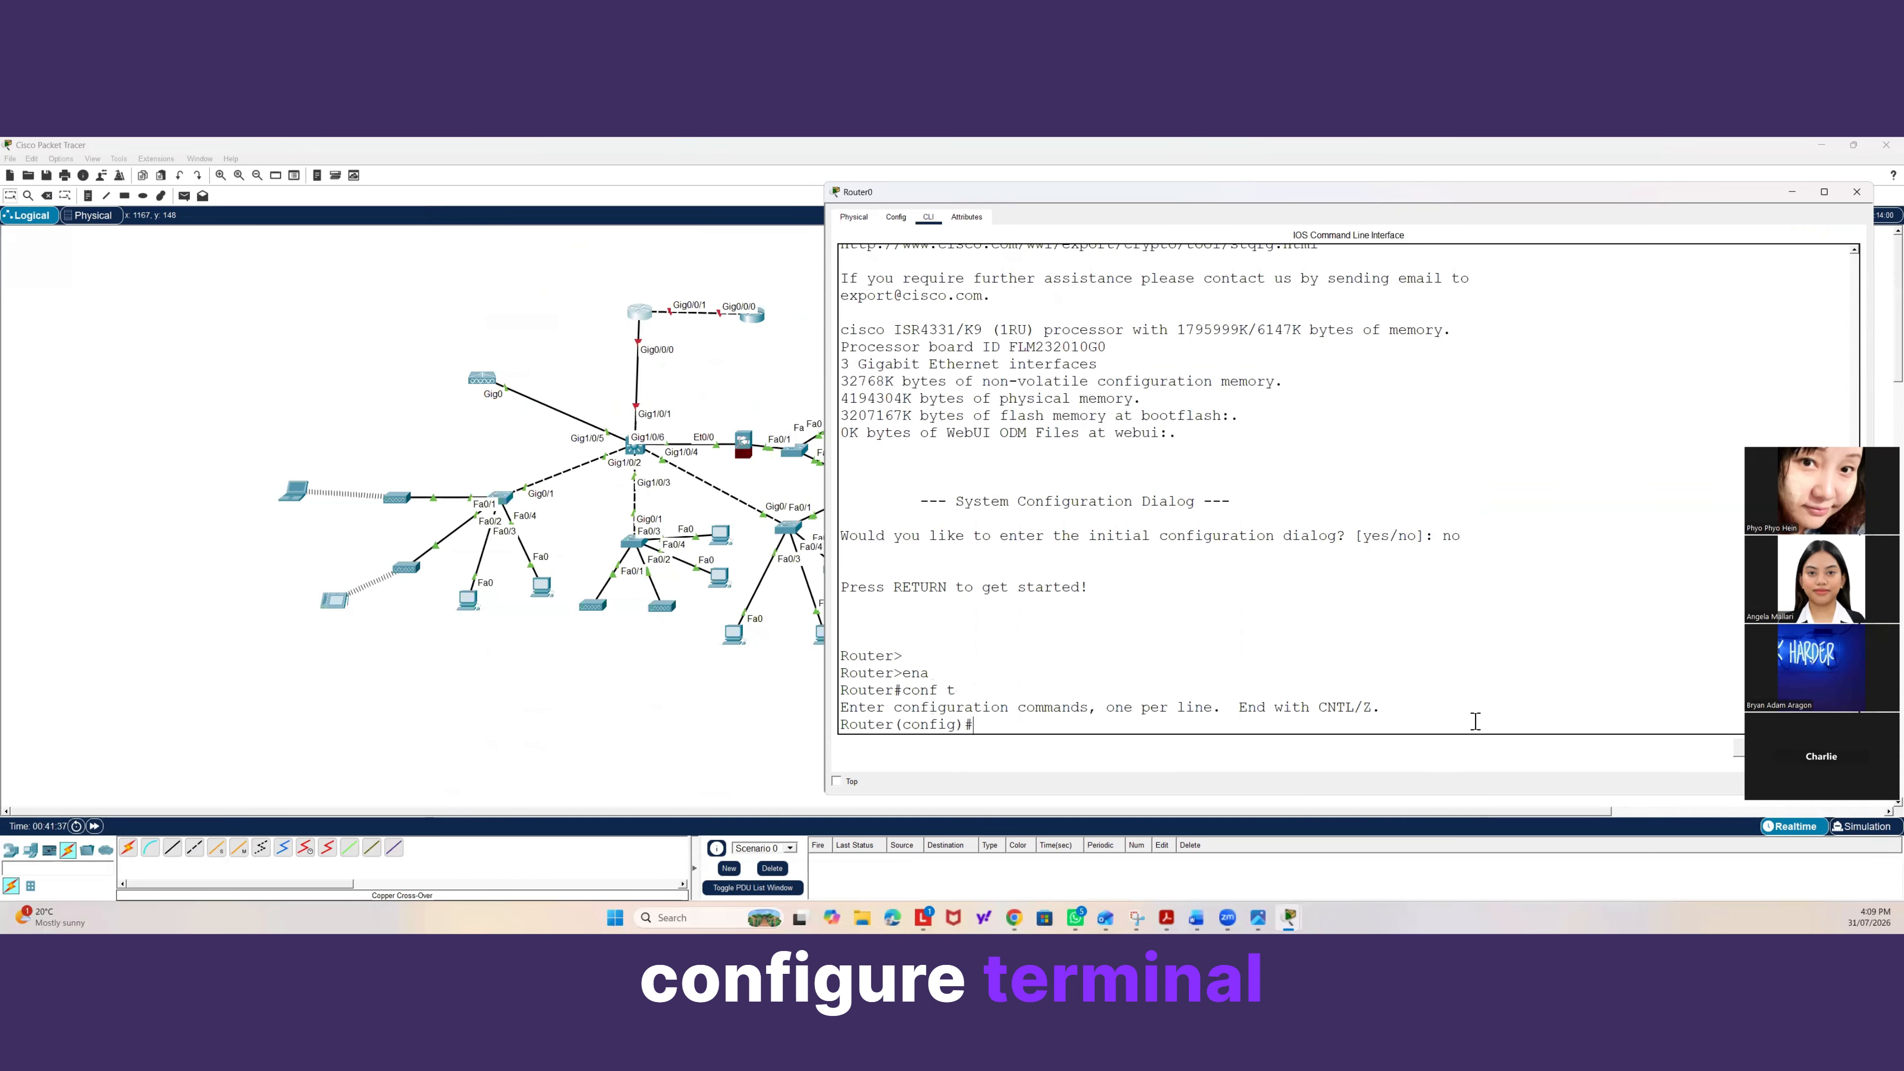
Set the router's hostname to A-Plus-Gateway-Router.
text(host)
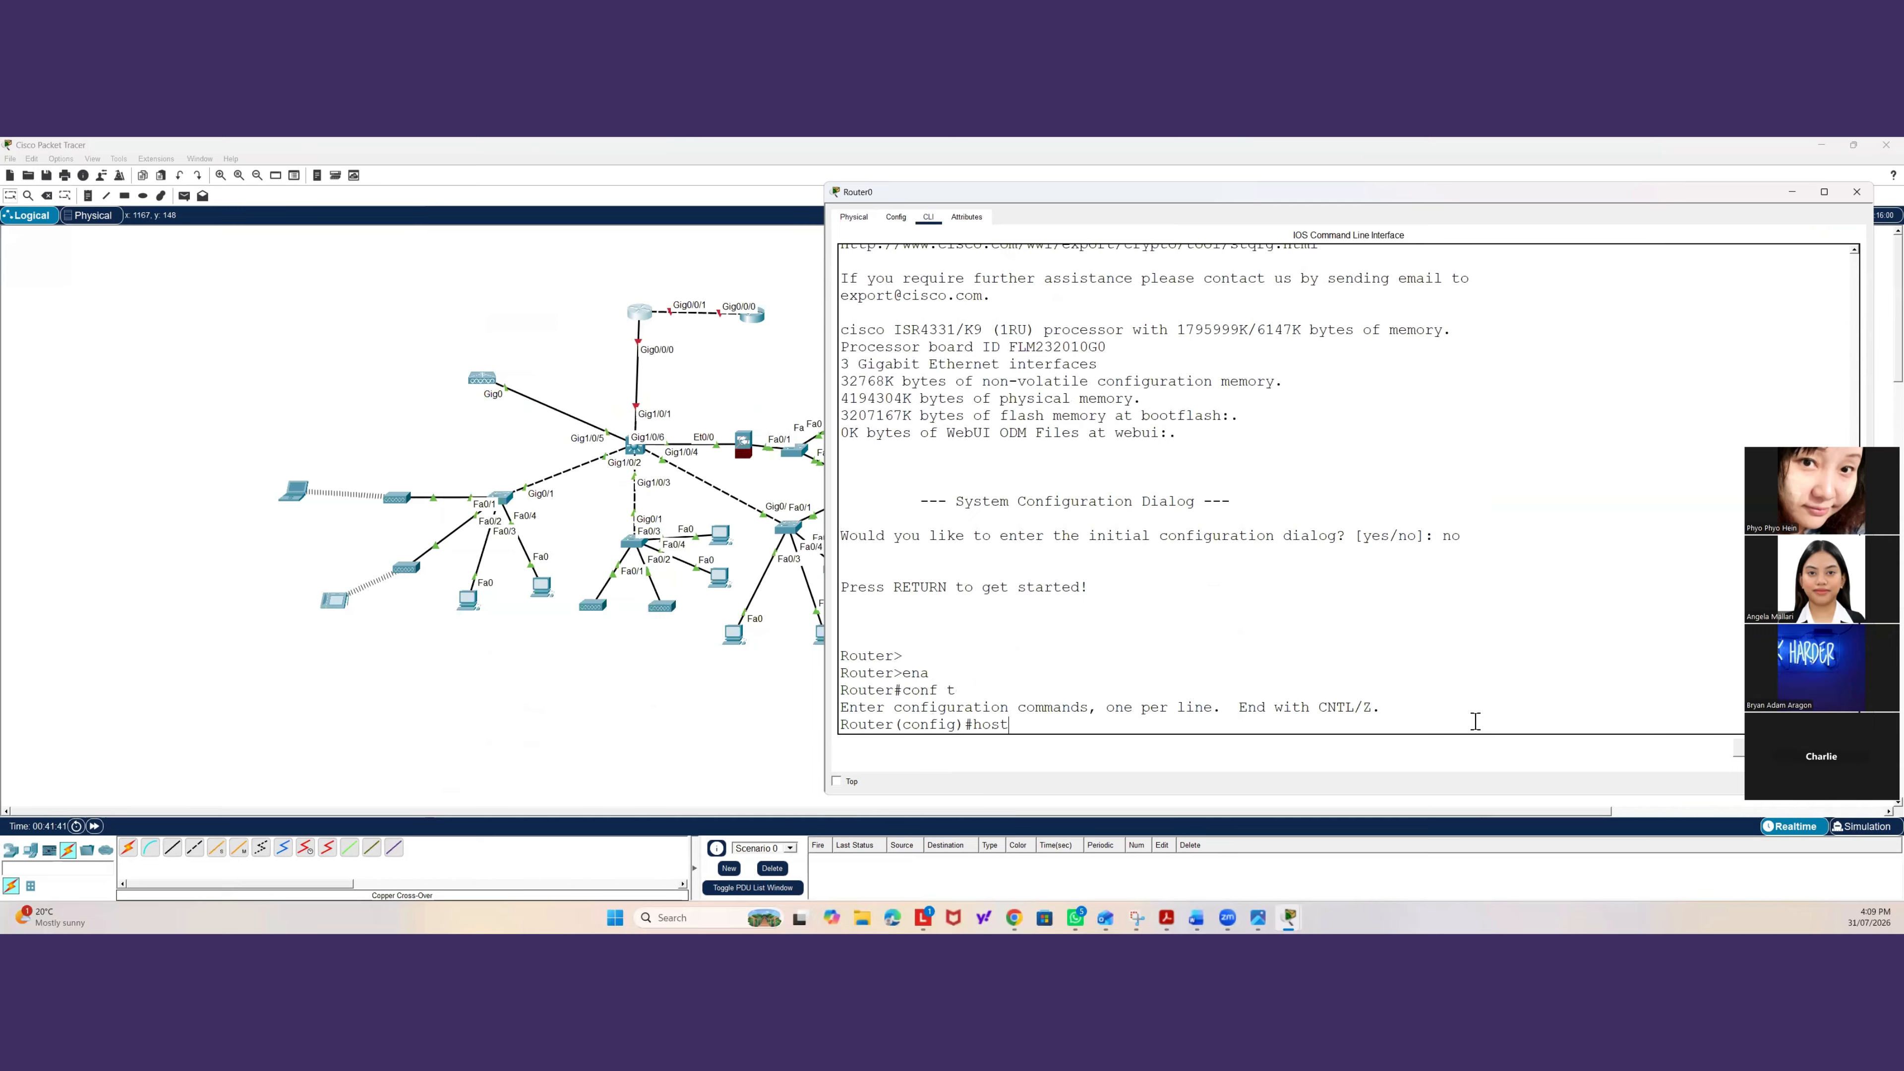
text(anme name A-Plus-Ga)
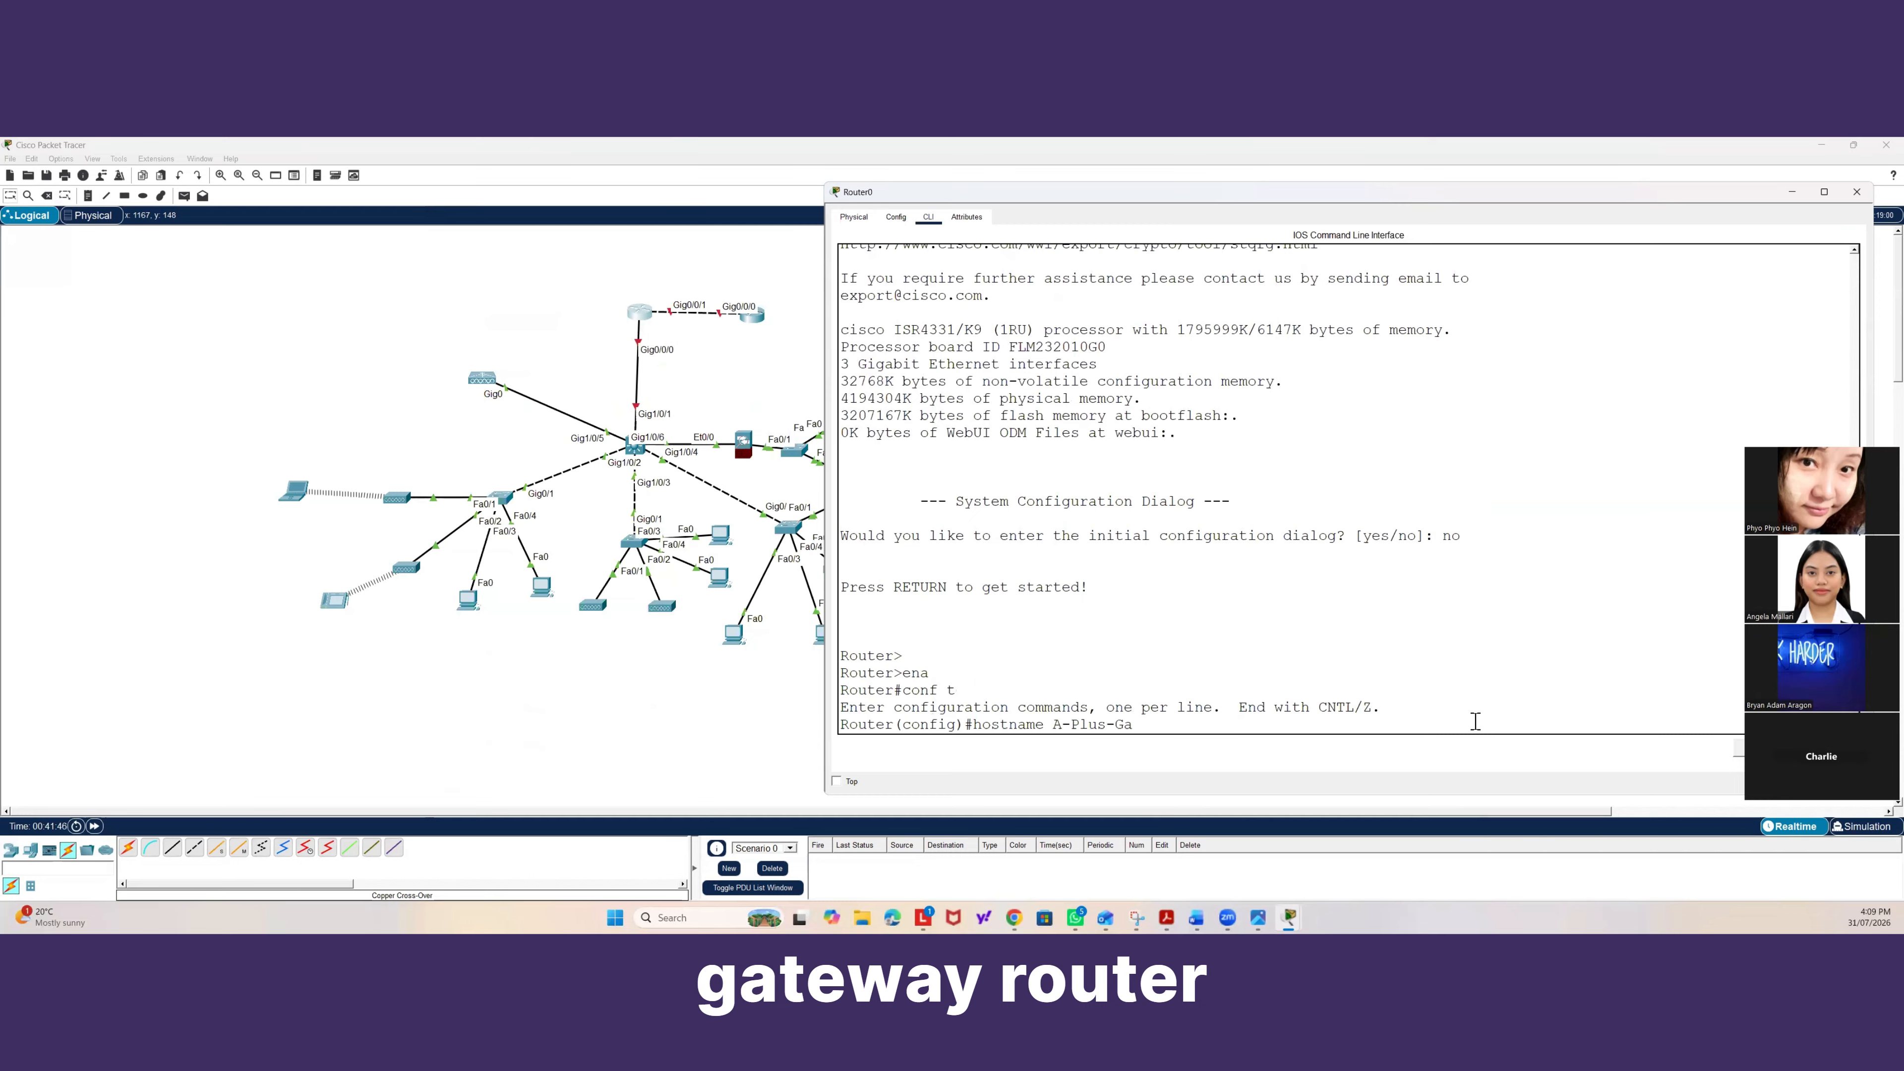
text(teway-Ro)
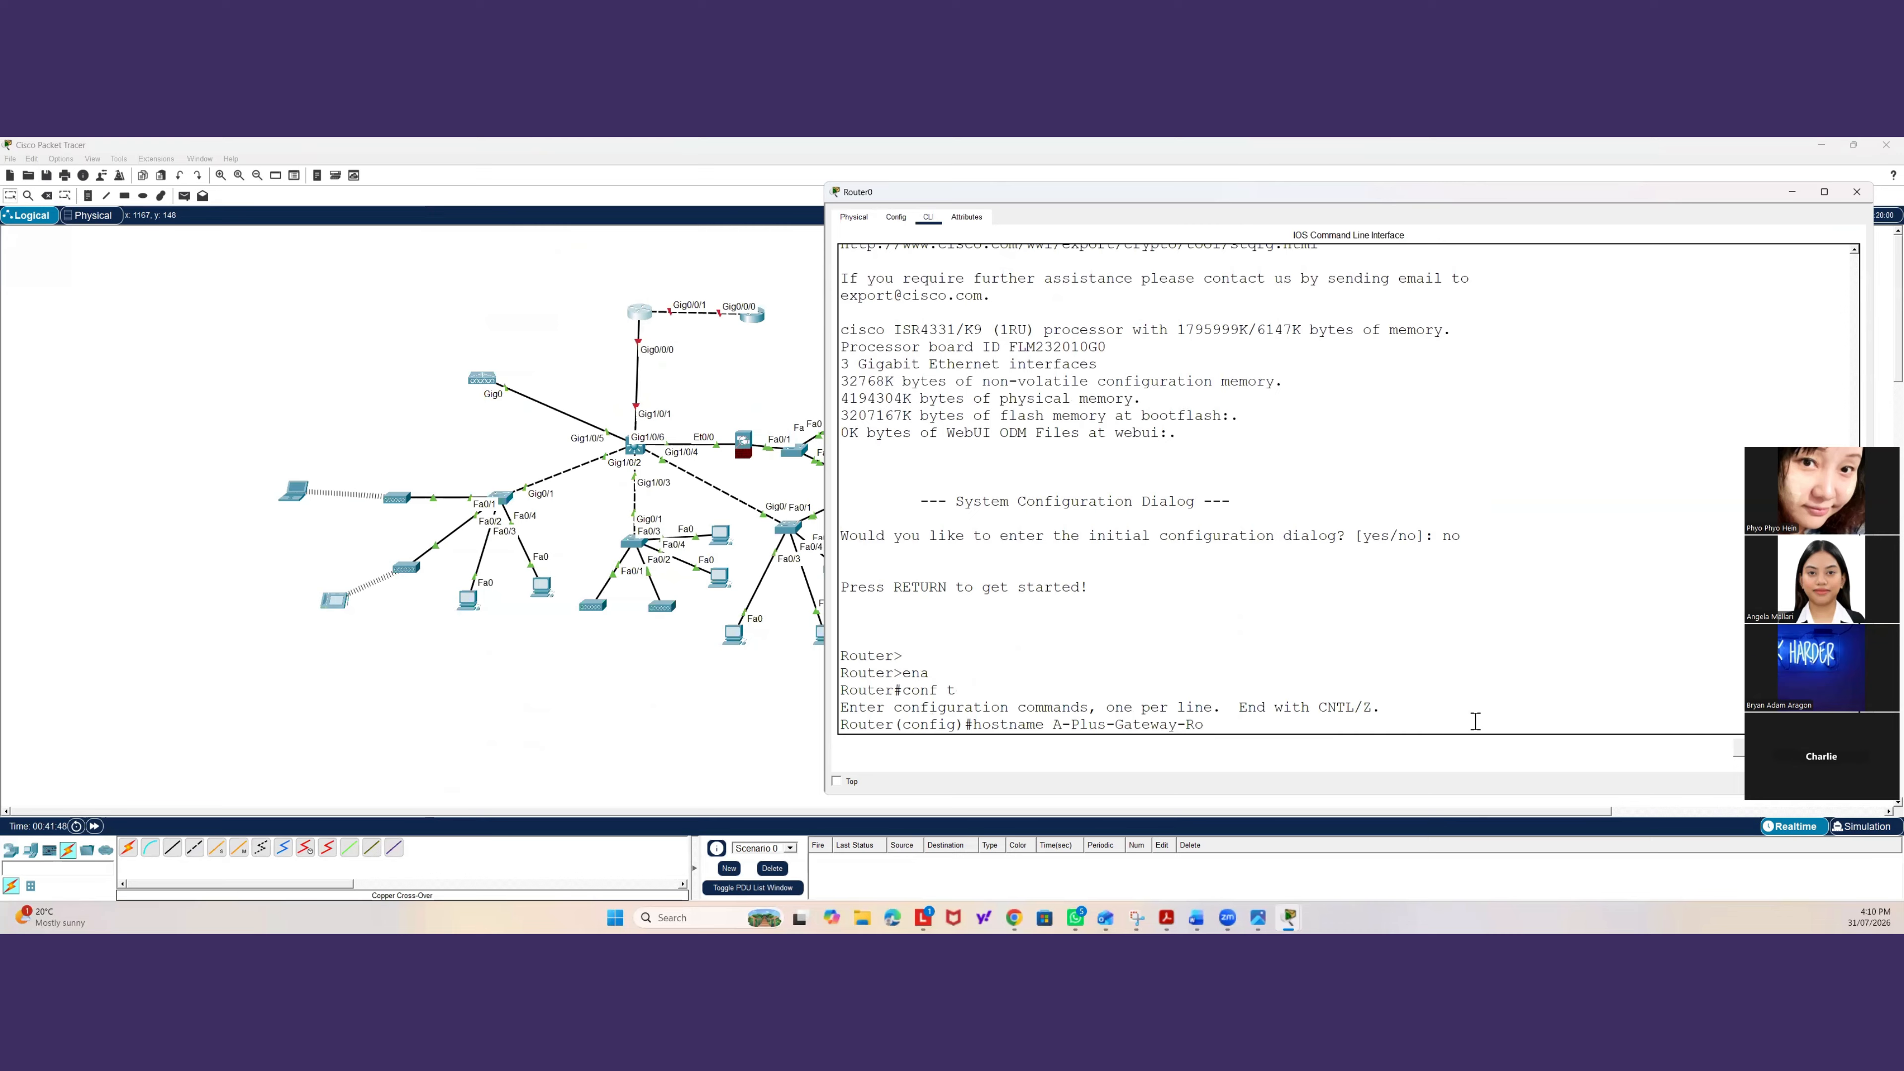
text(uter)
key(Return)
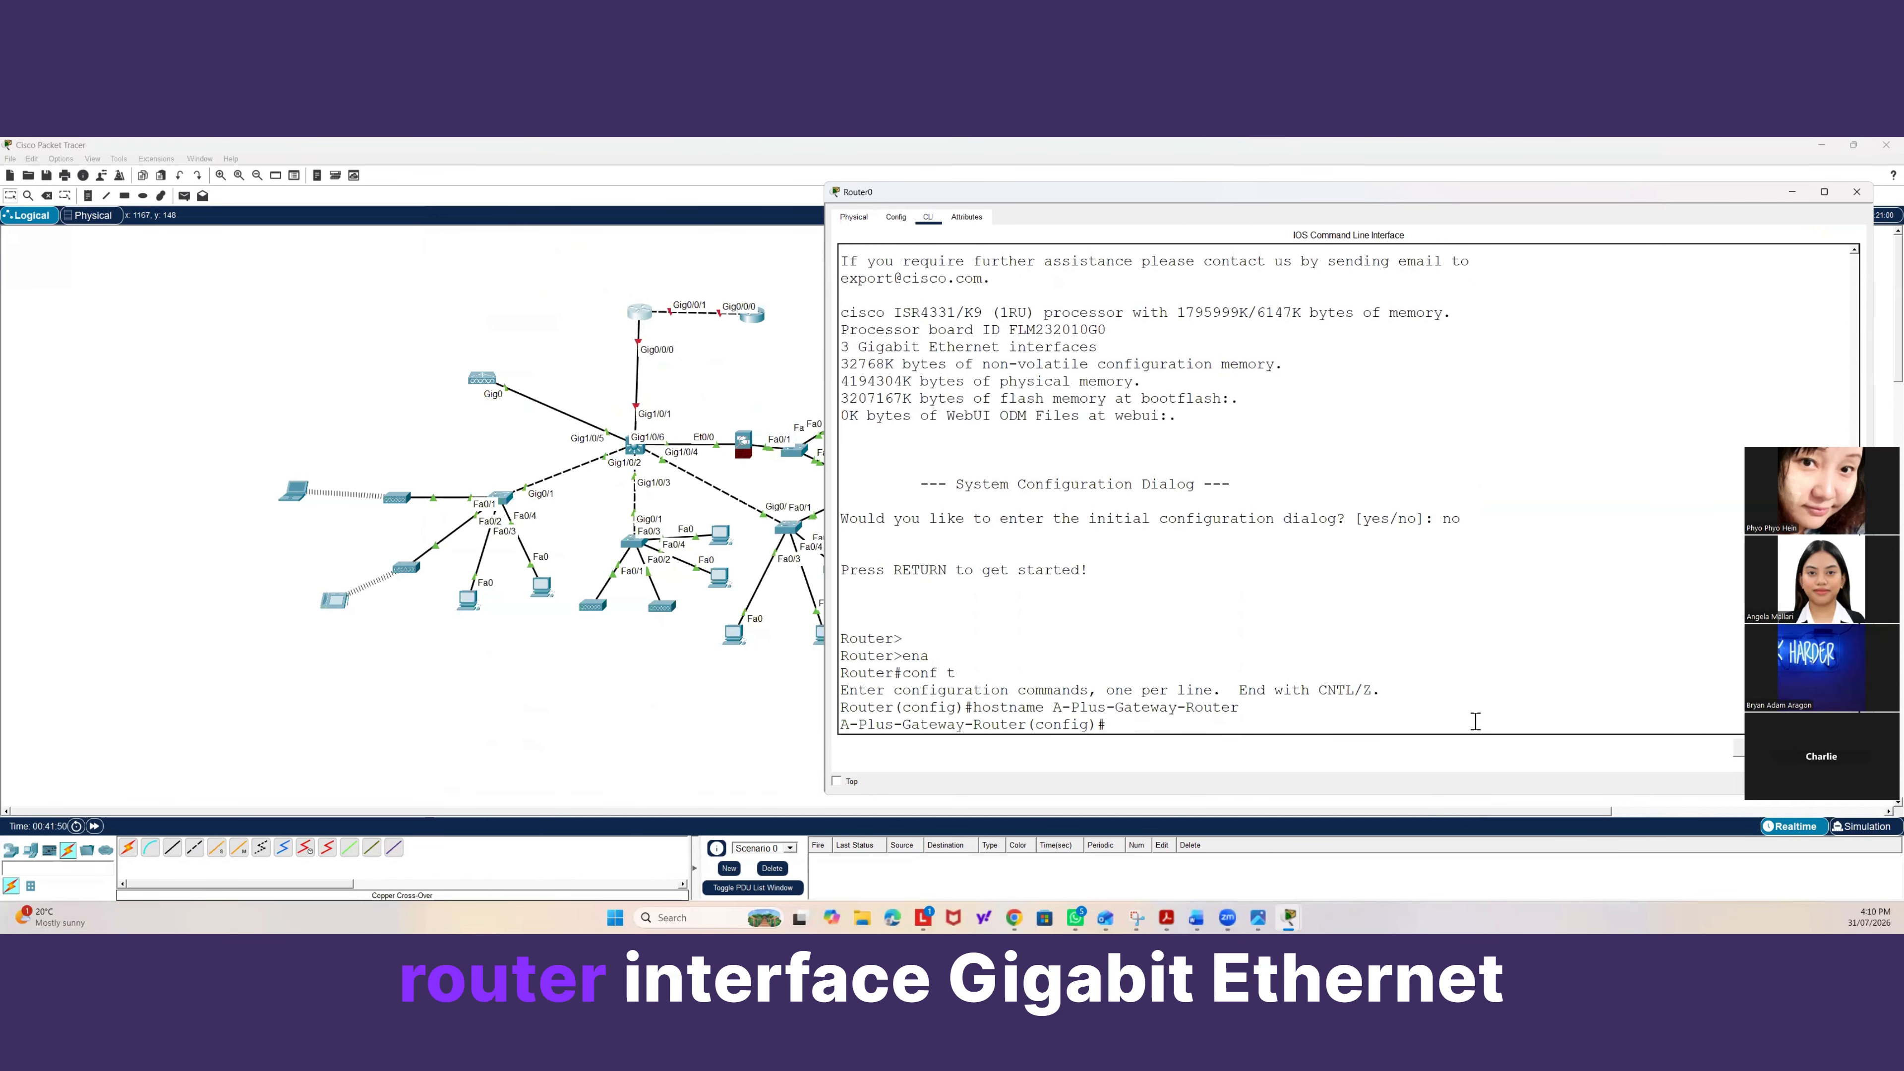
Enter interface configuration for GigabitEthernet0/0/0 on the gateway router.
text(inter gig0)
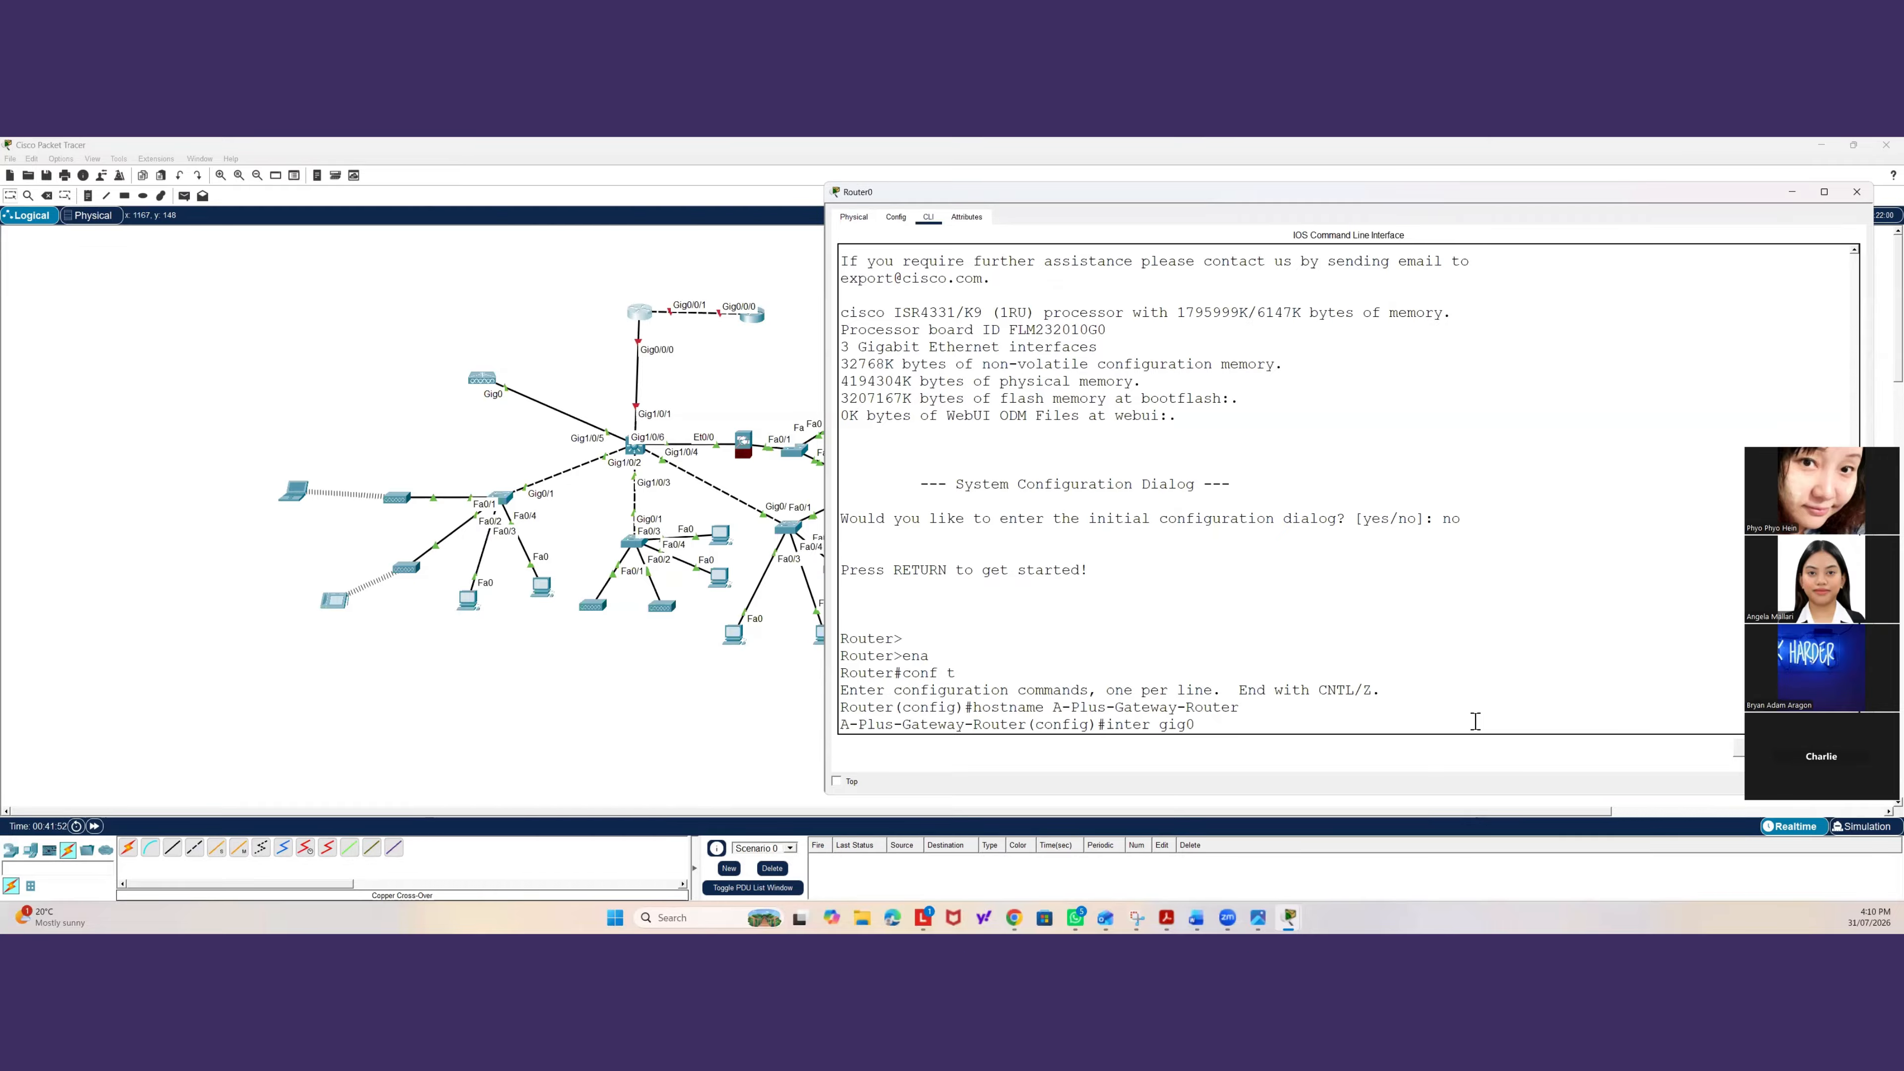
text(/0)
key(Return)
key(Up)
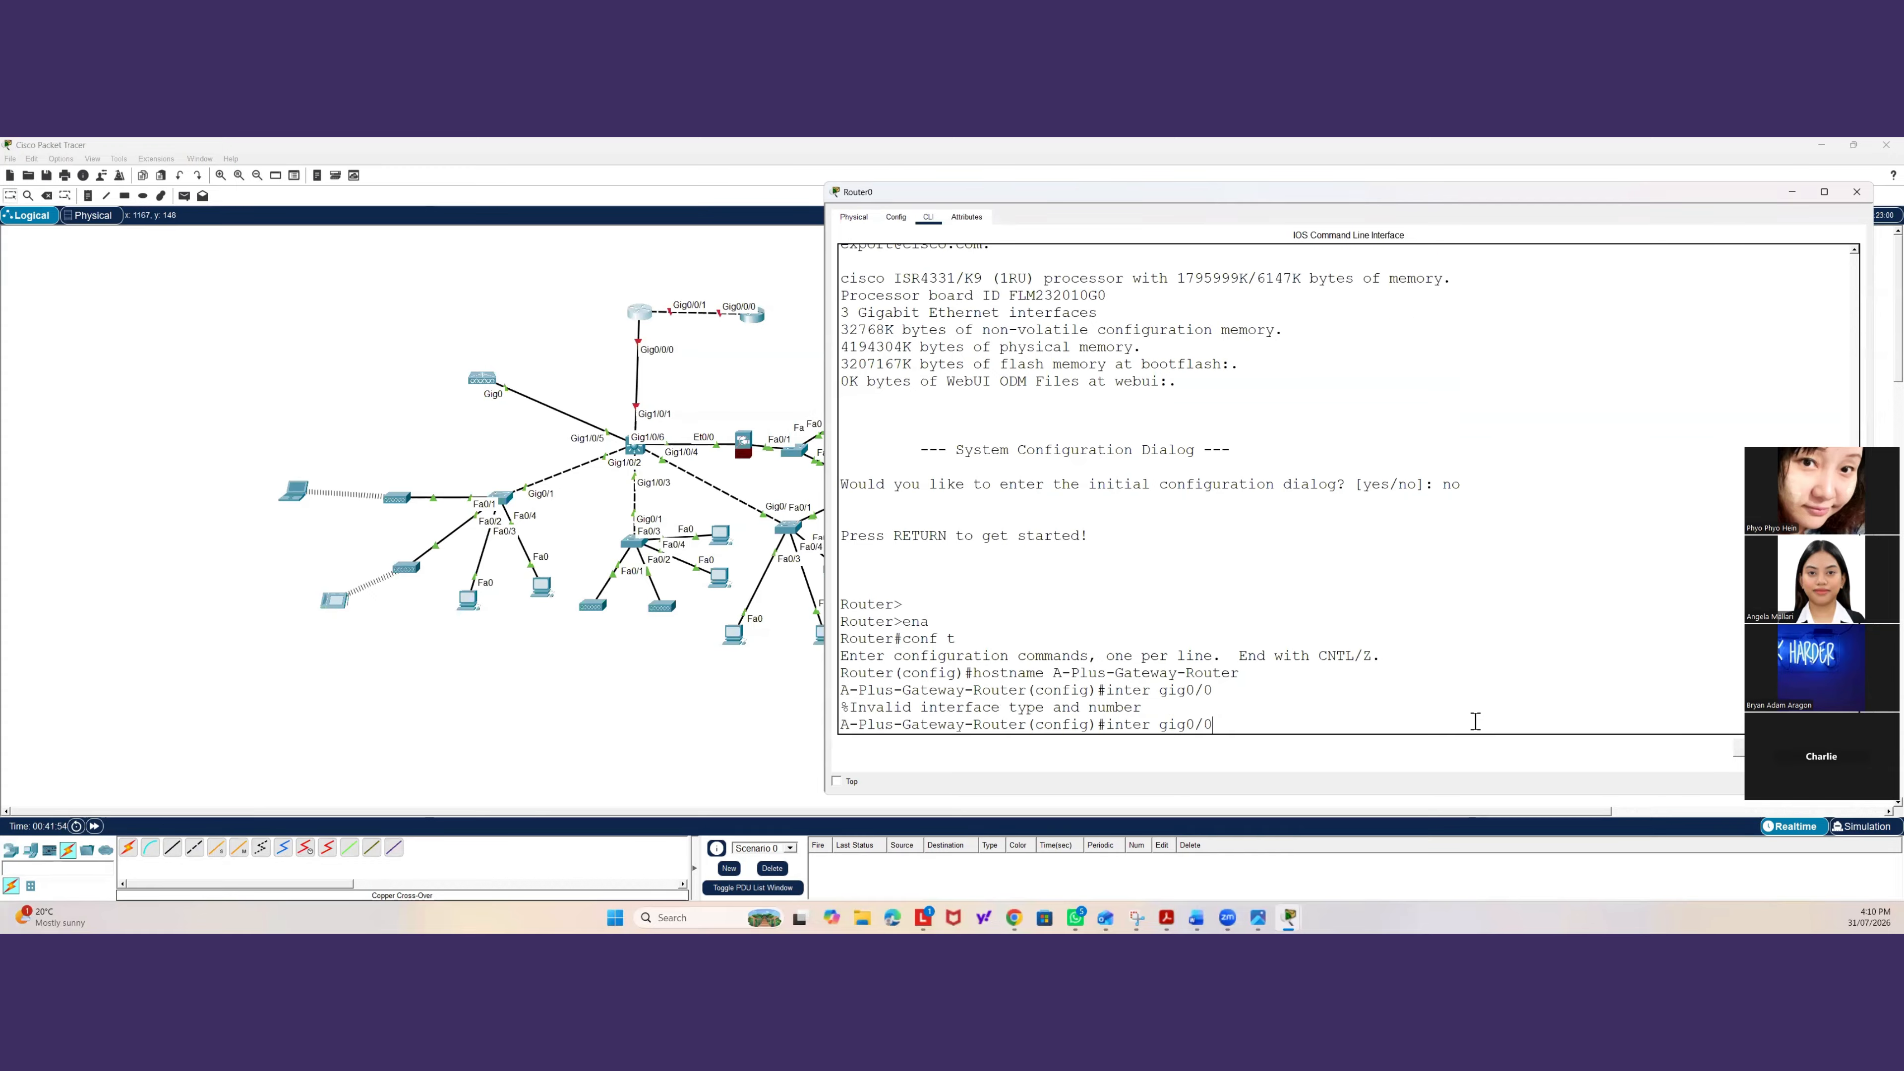
text(/0)
key(Return)
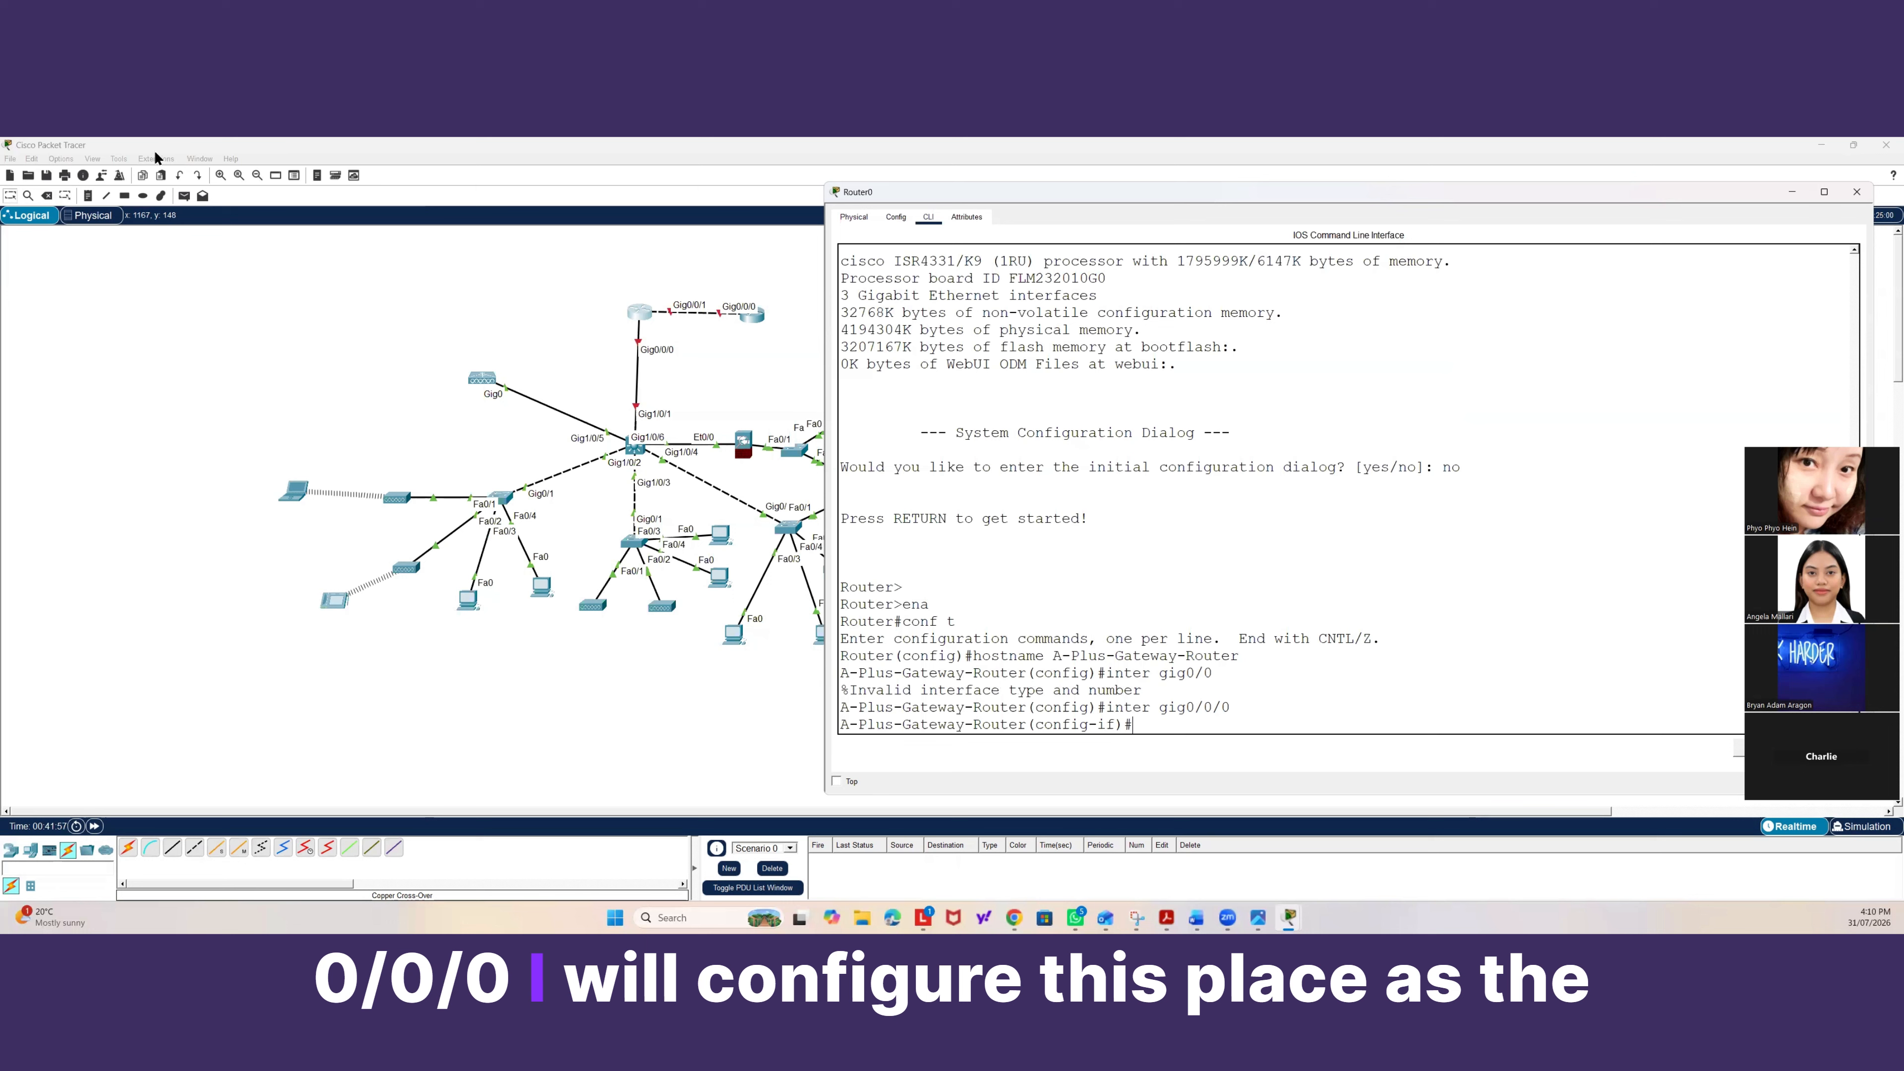
Add notes labelling the router's Gig0/0/0 link 10.10.10.1 and the switch's Gig1/0/1 side 10.10.10.2.
click(88, 195)
click(651, 334)
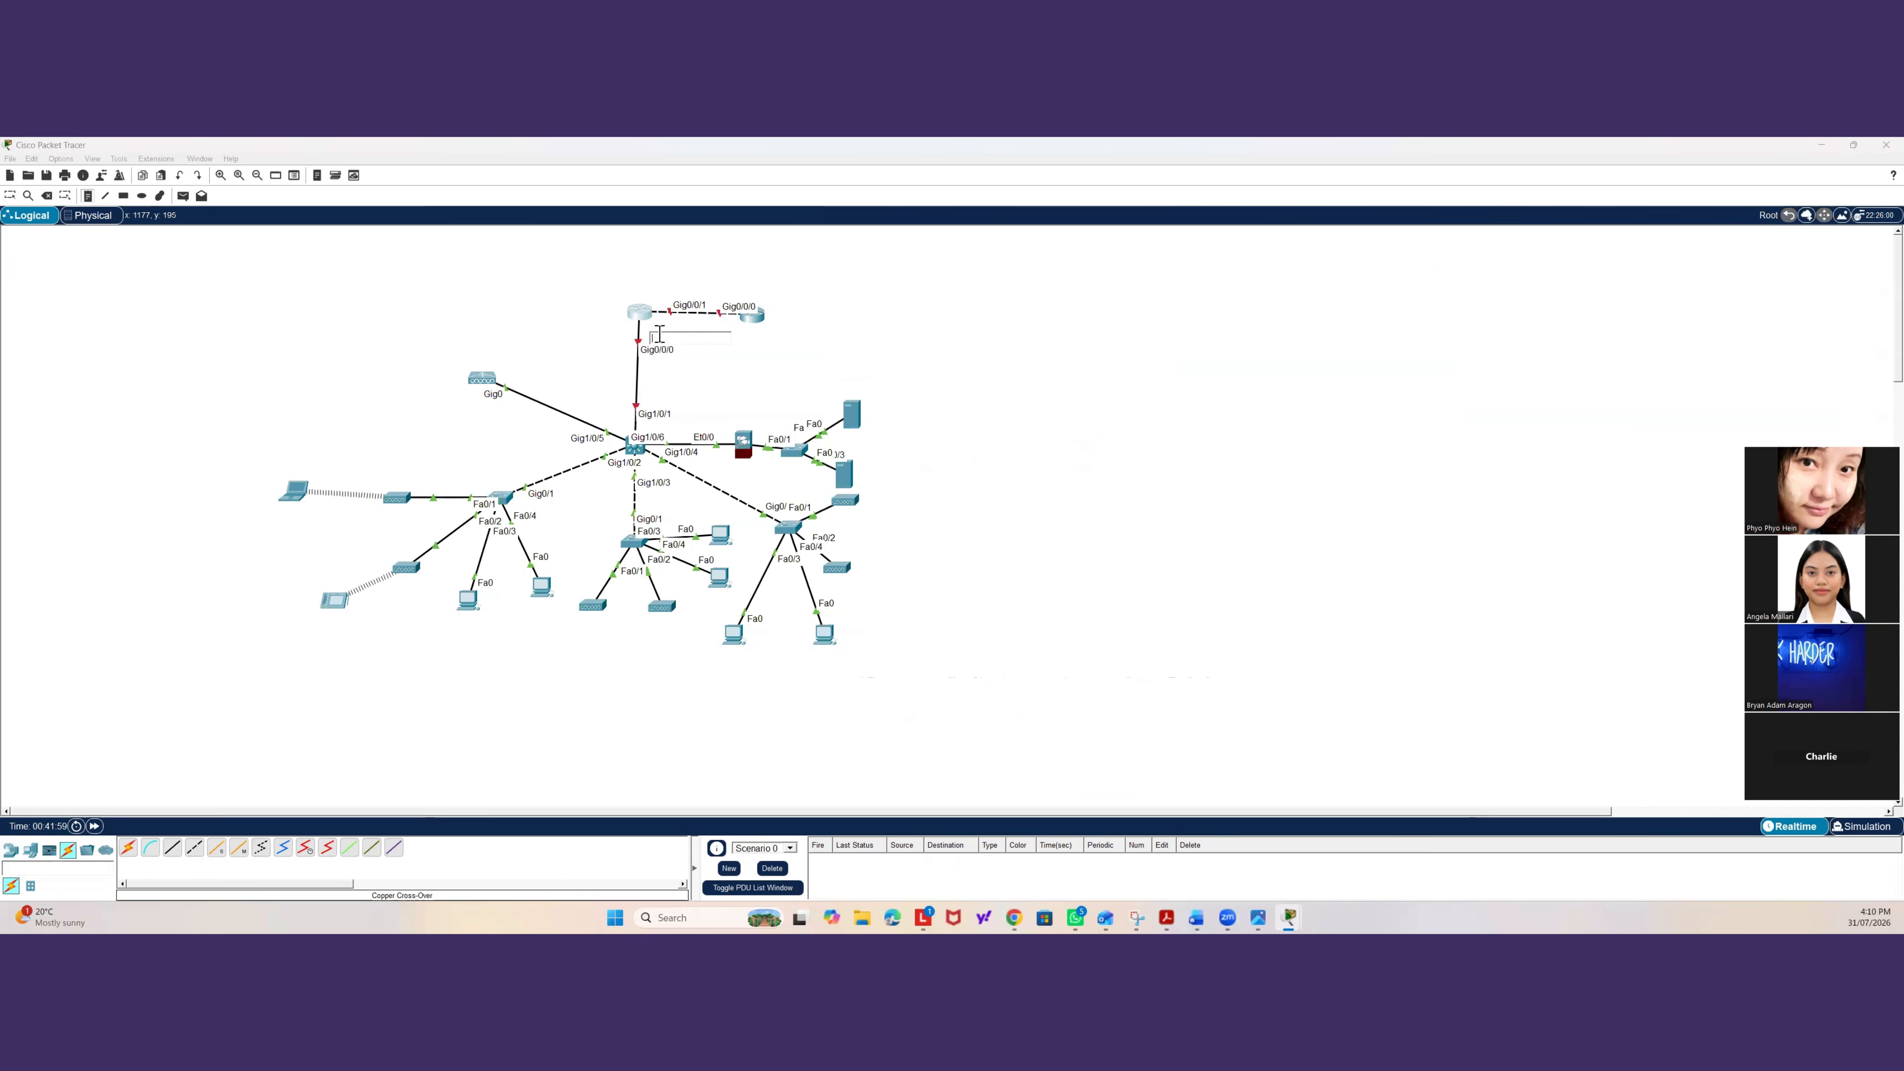
text(10.1)
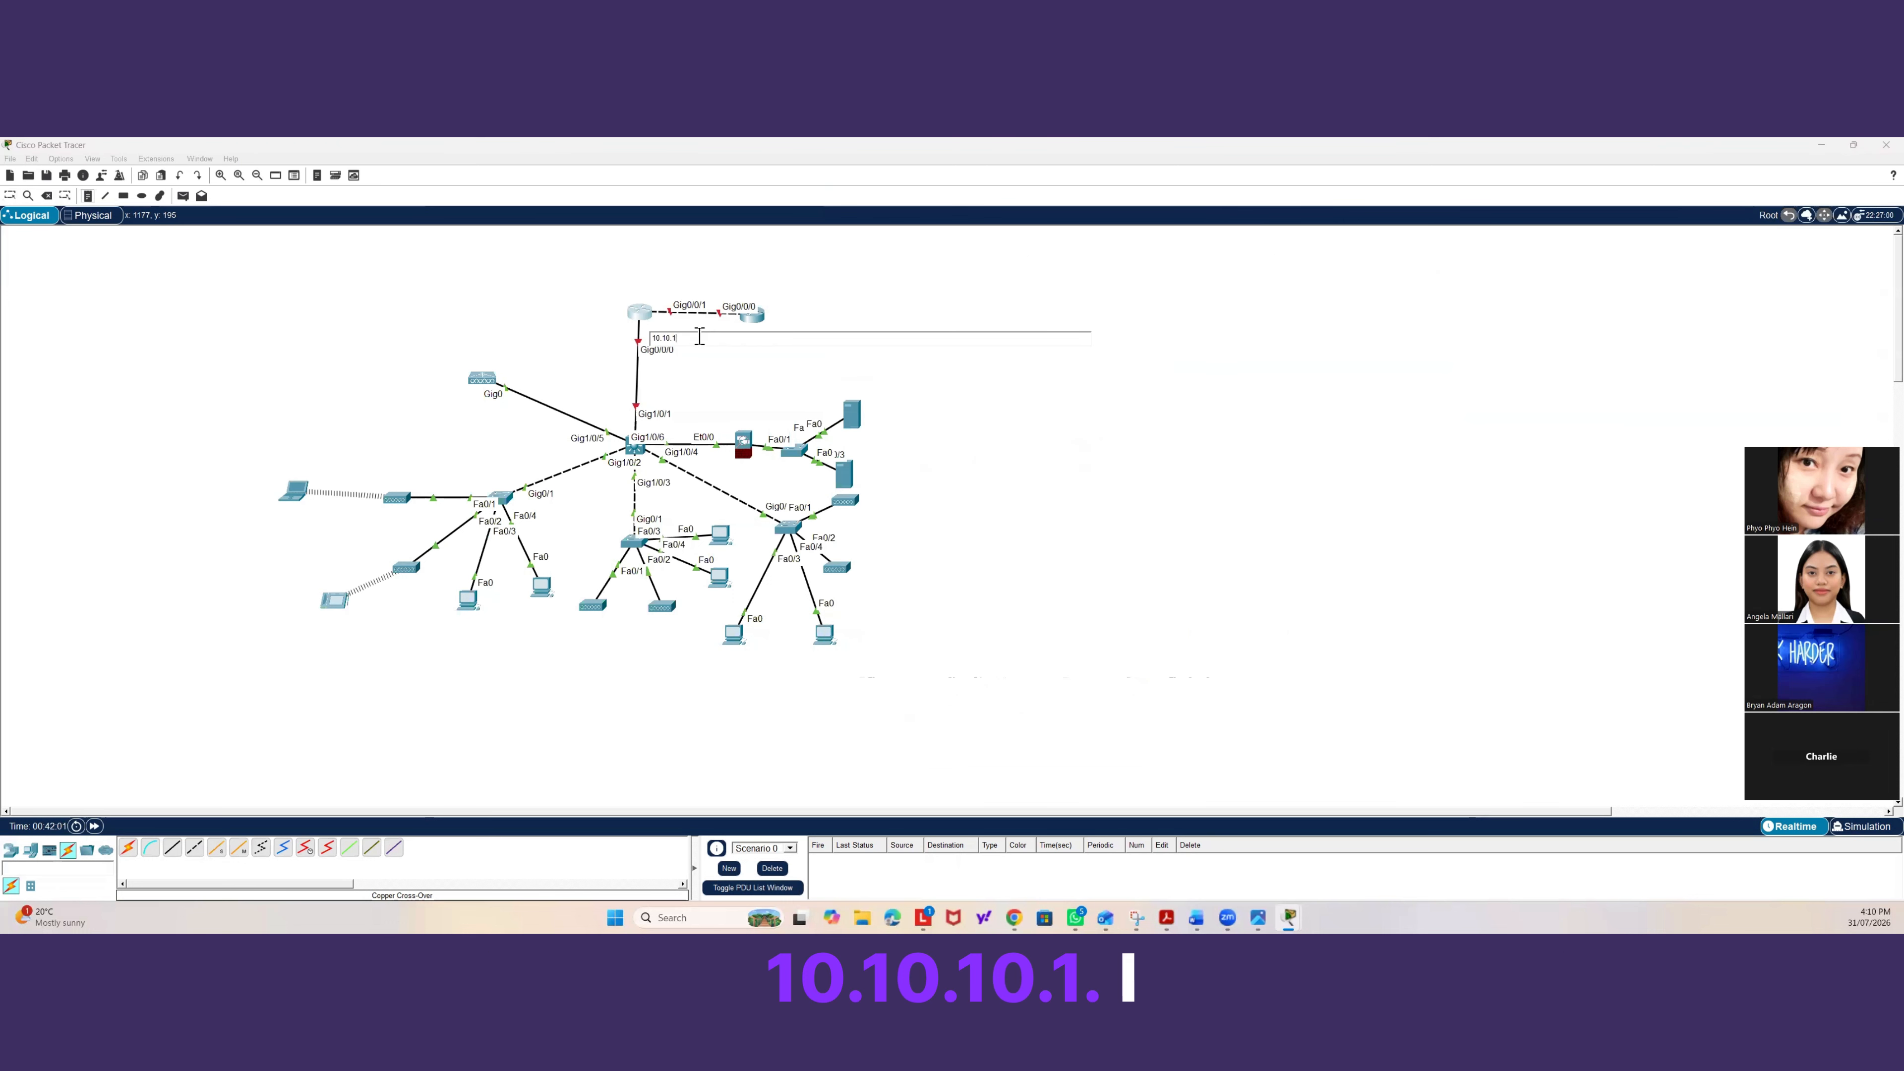
text(0.1)
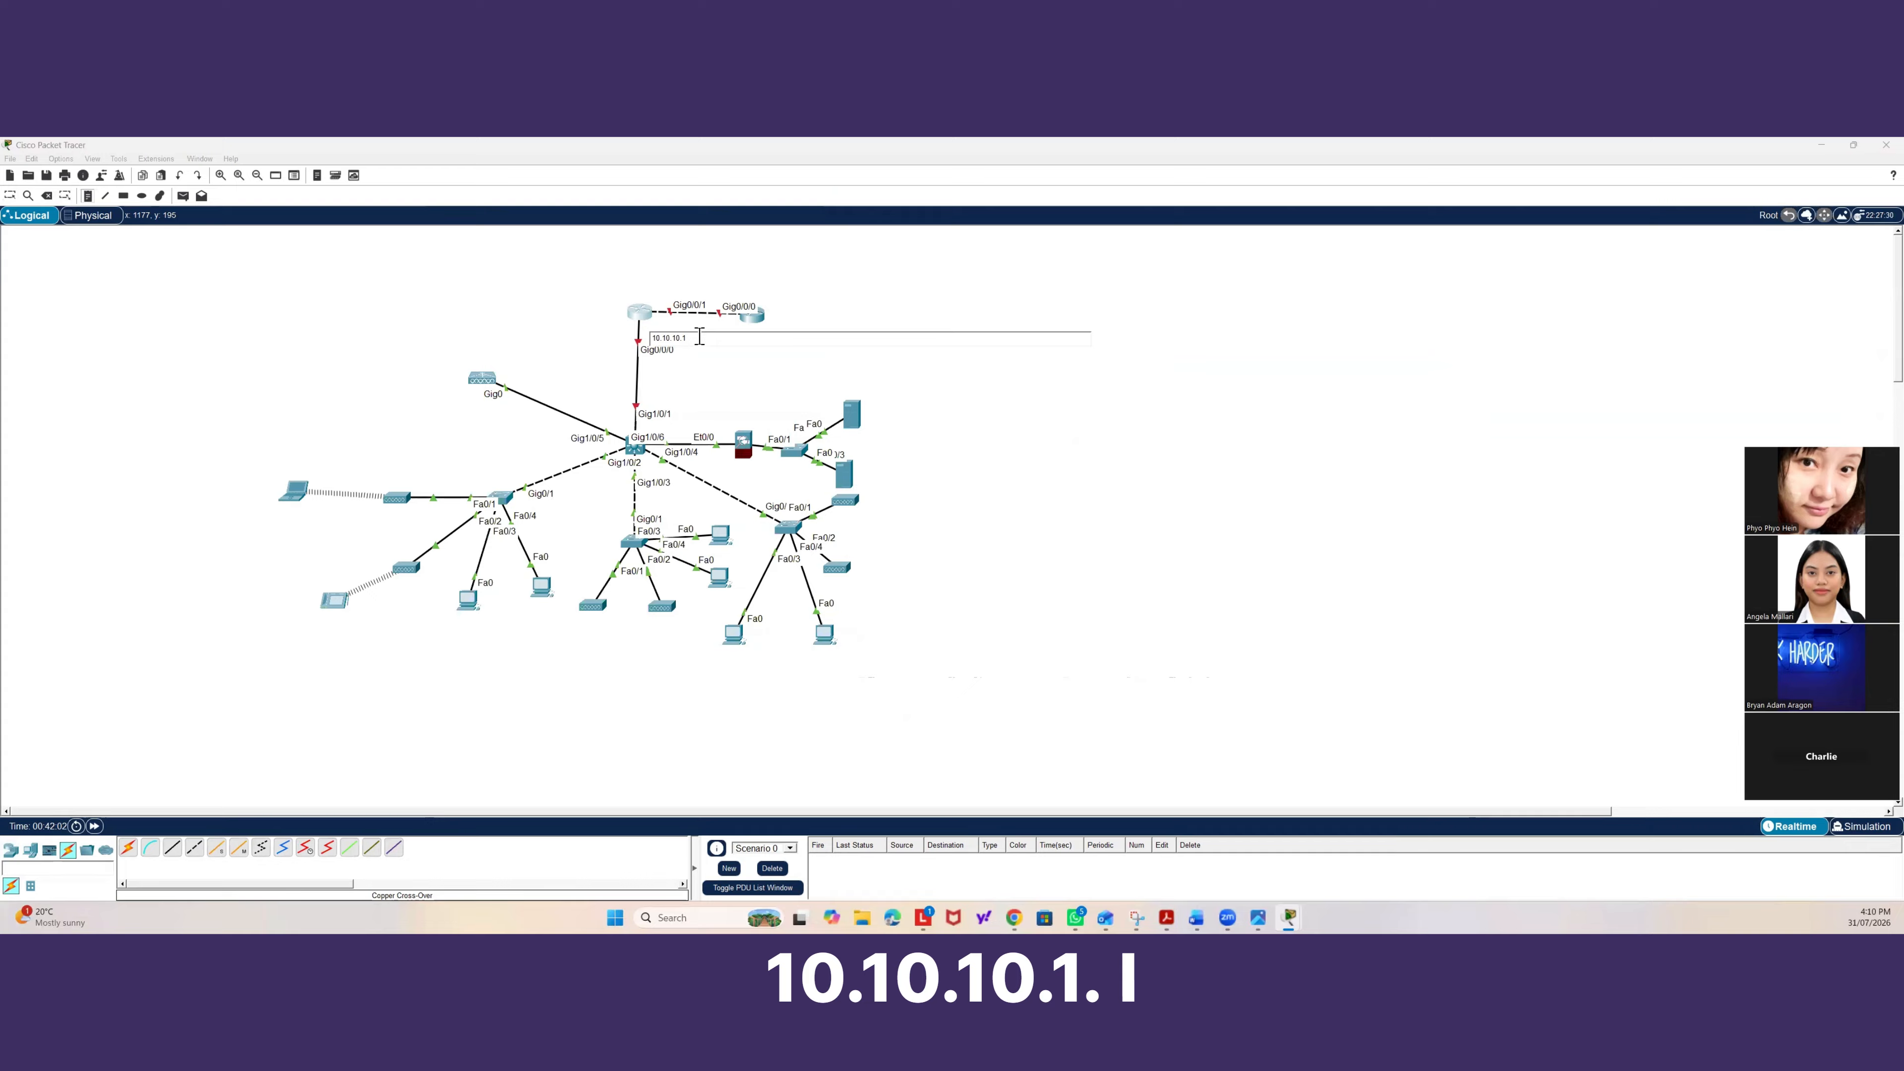
click(680, 408)
text(10.1)
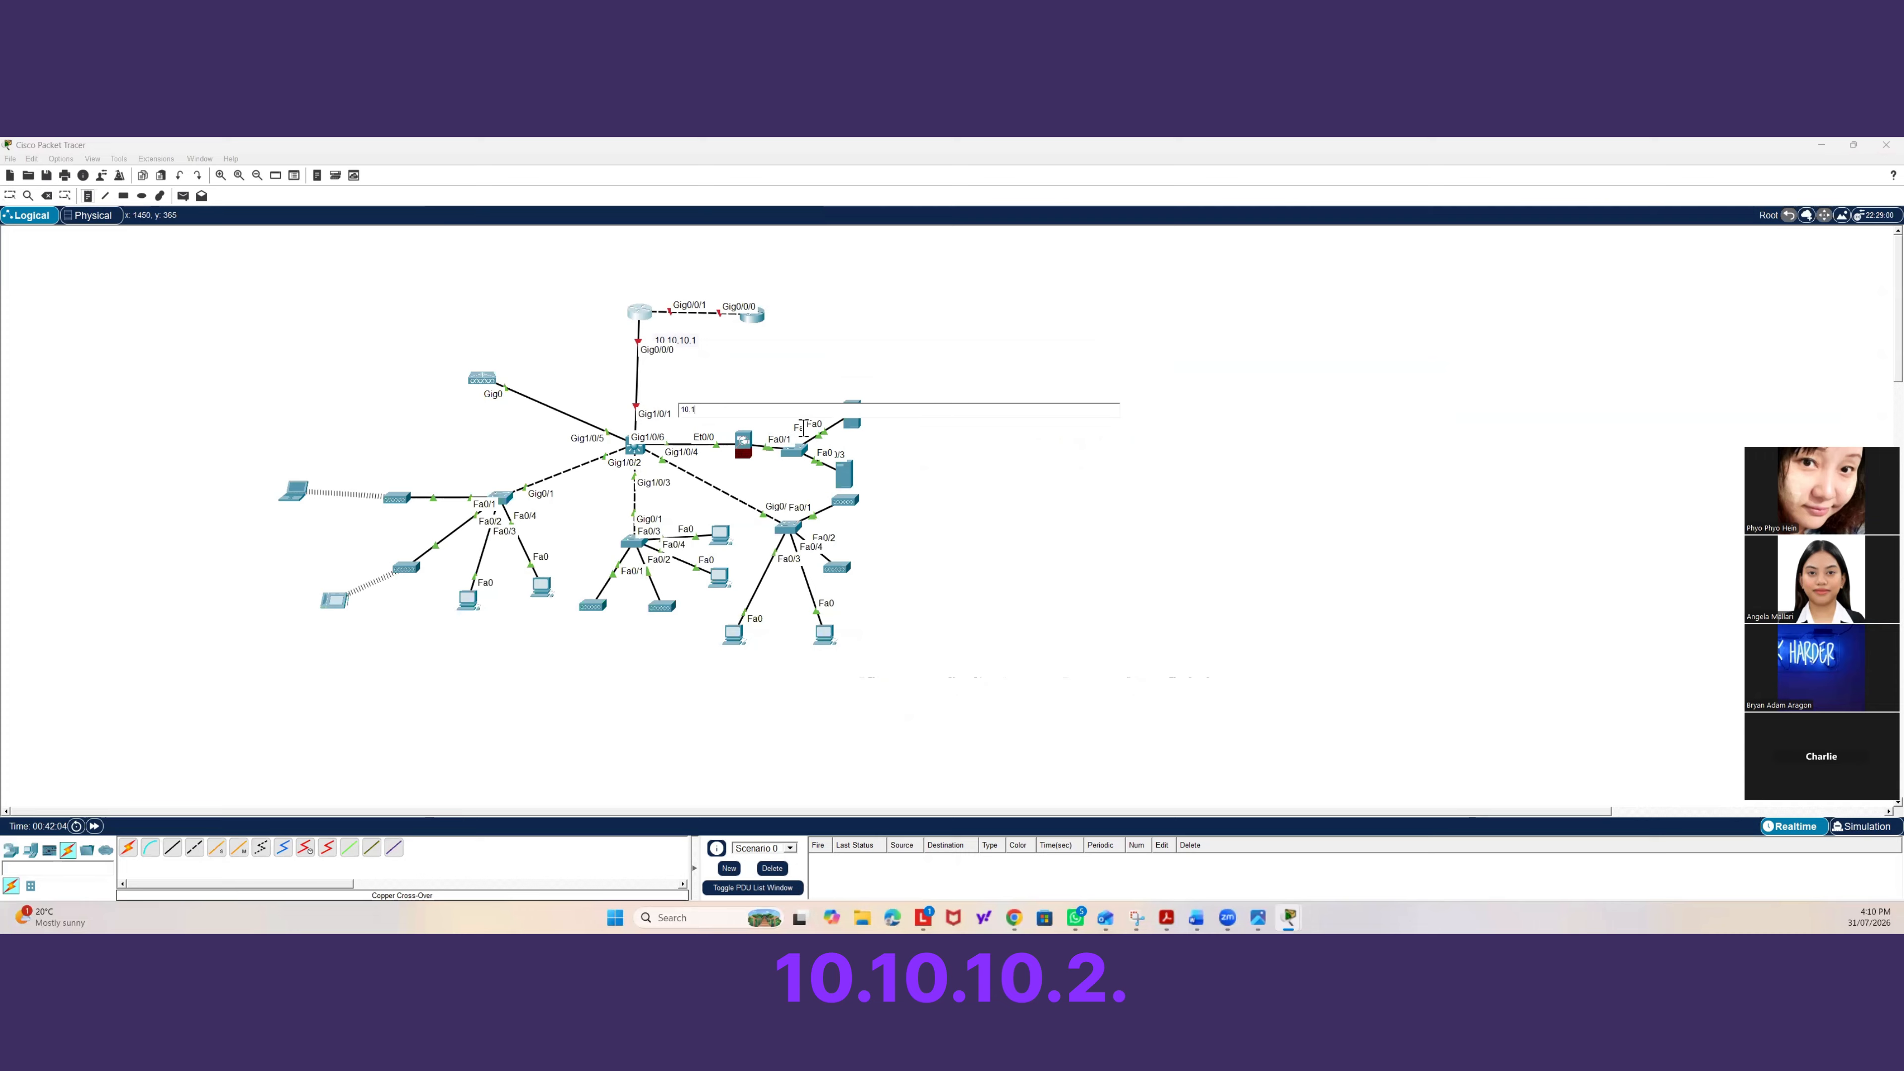
text(0.10.2)
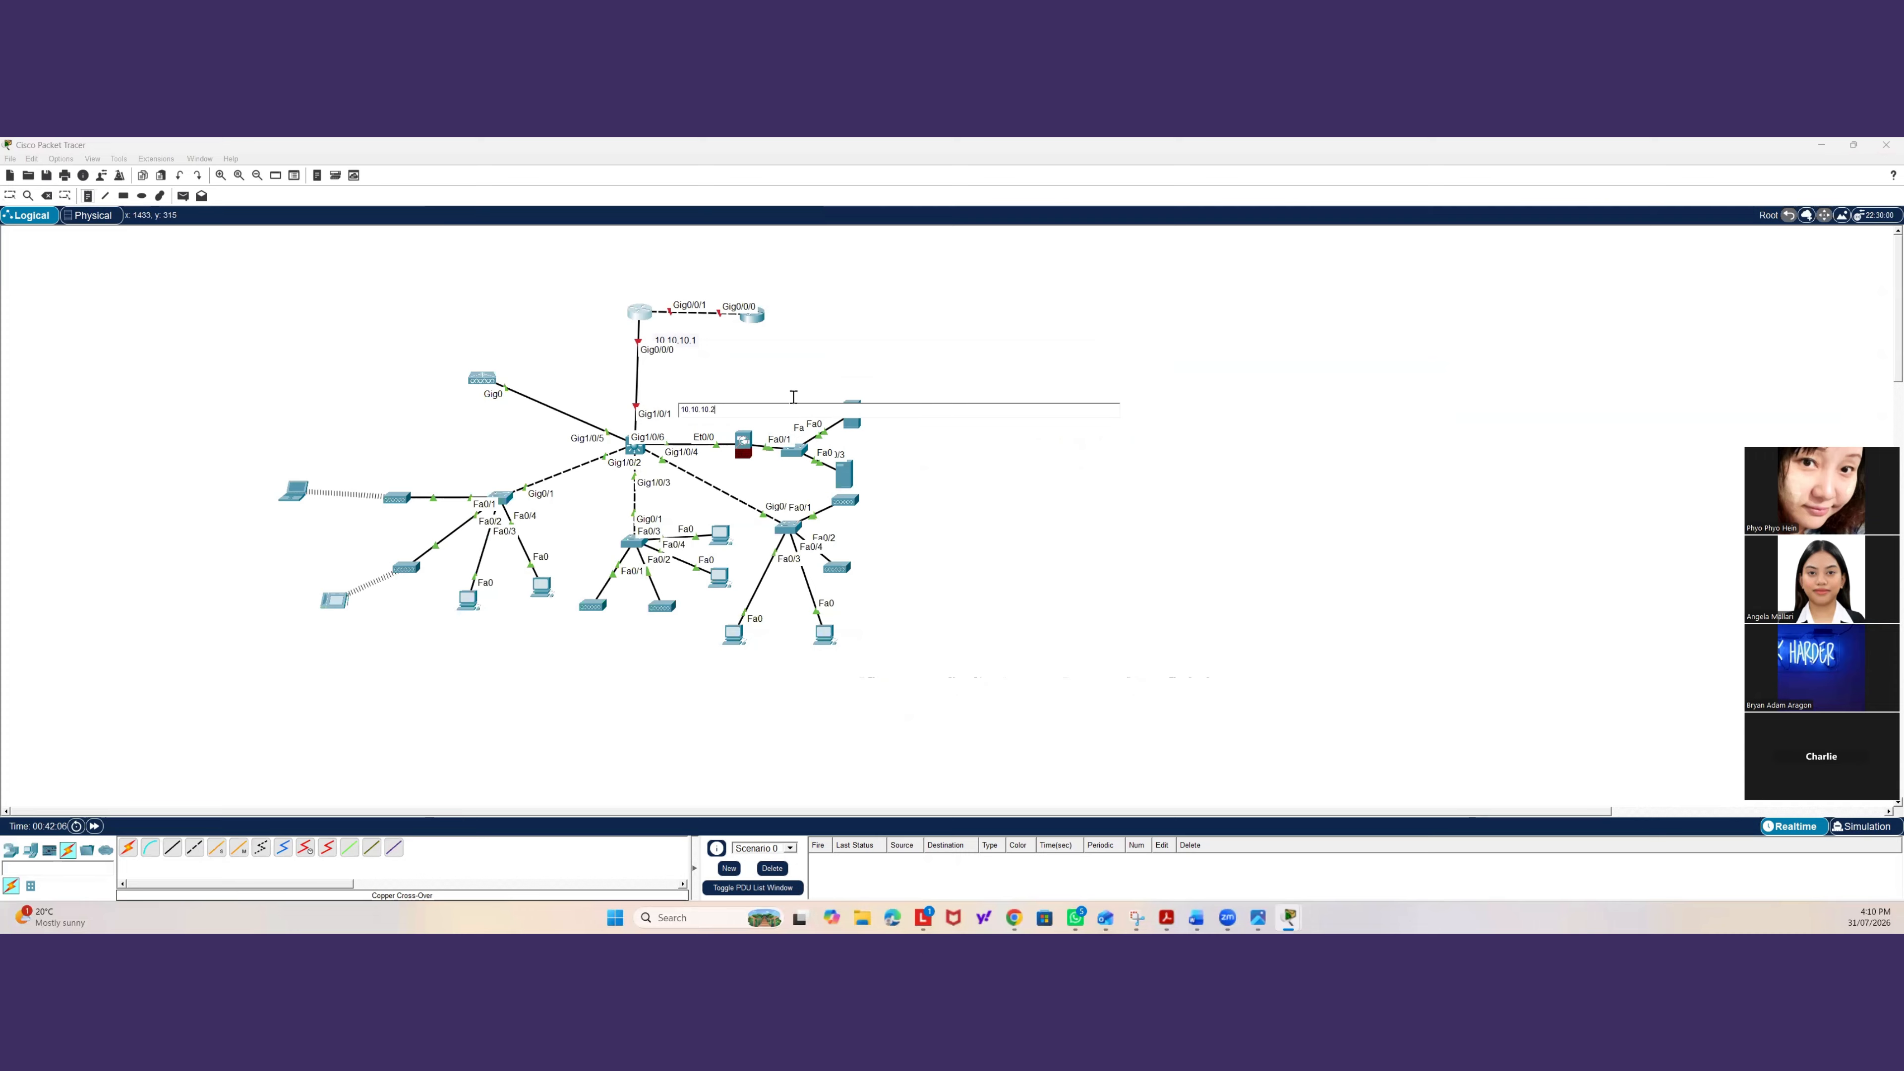
click(793, 399)
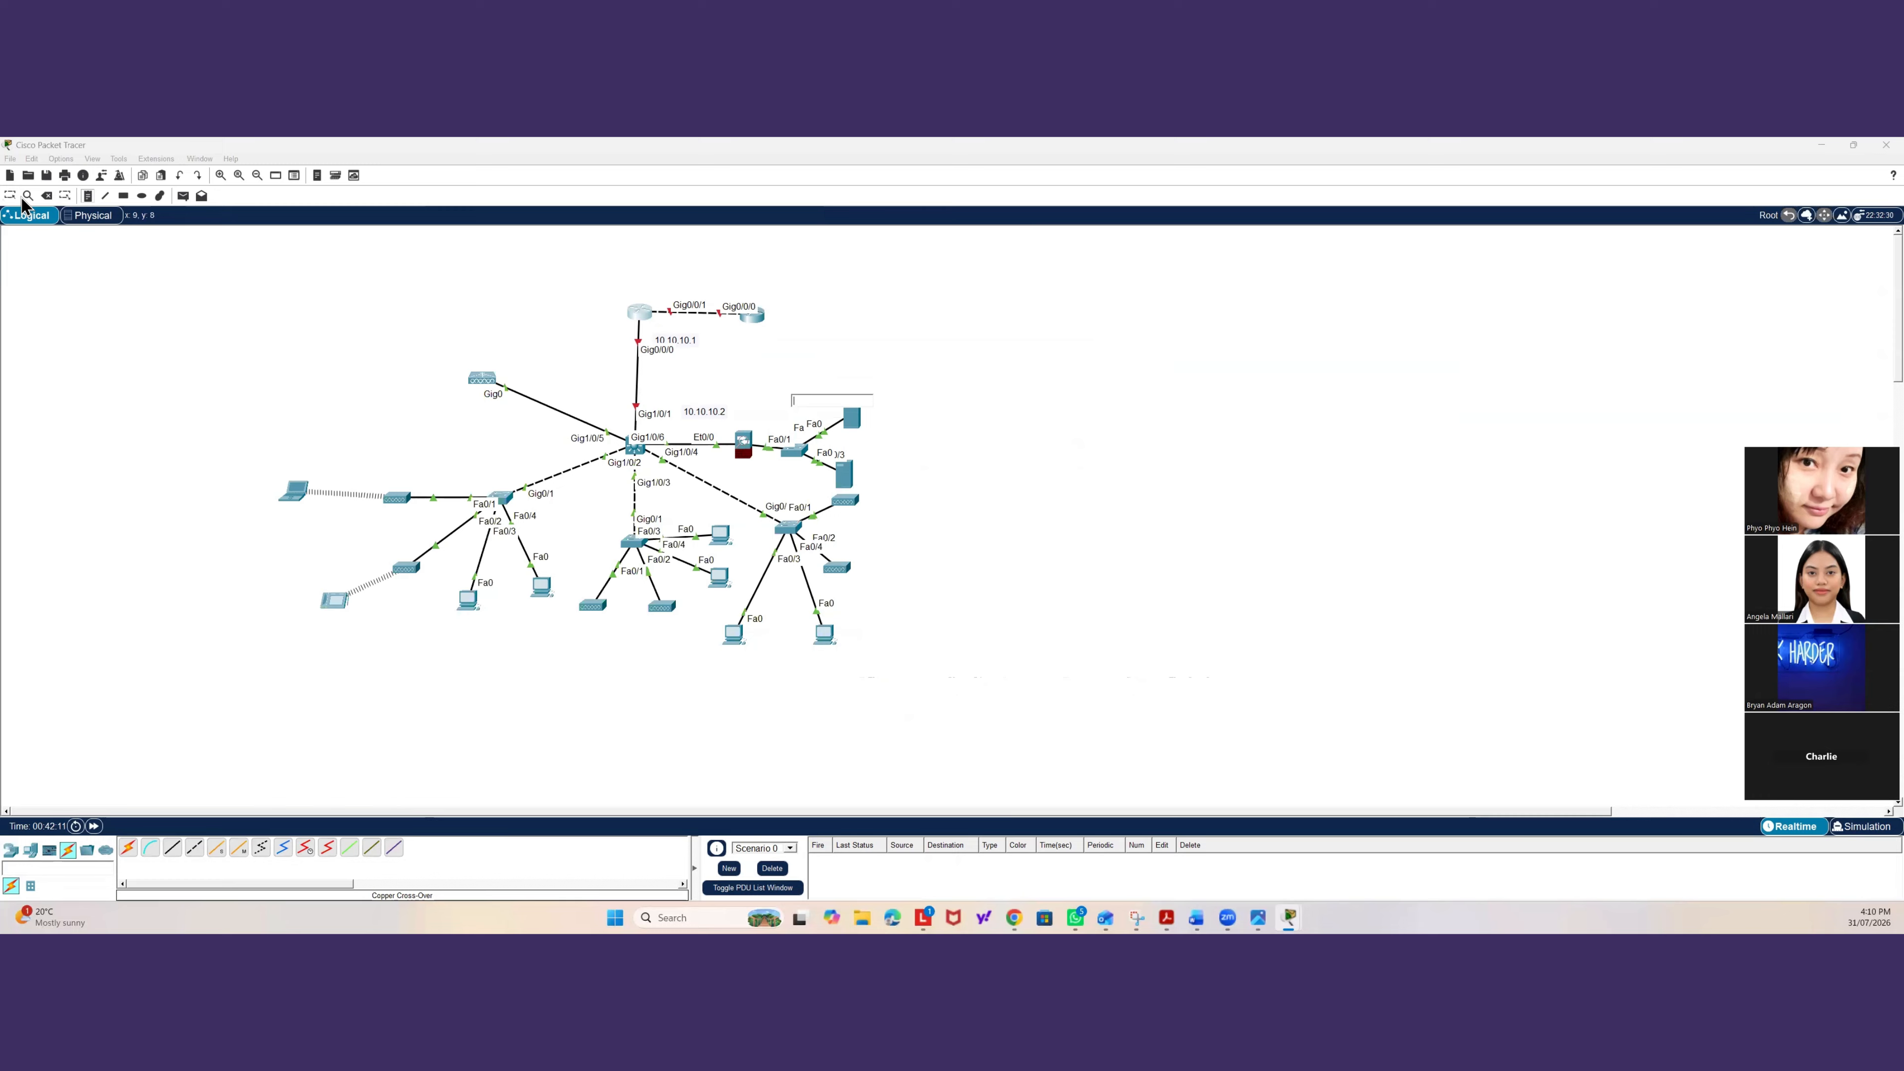
click(226, 285)
key(Escape)
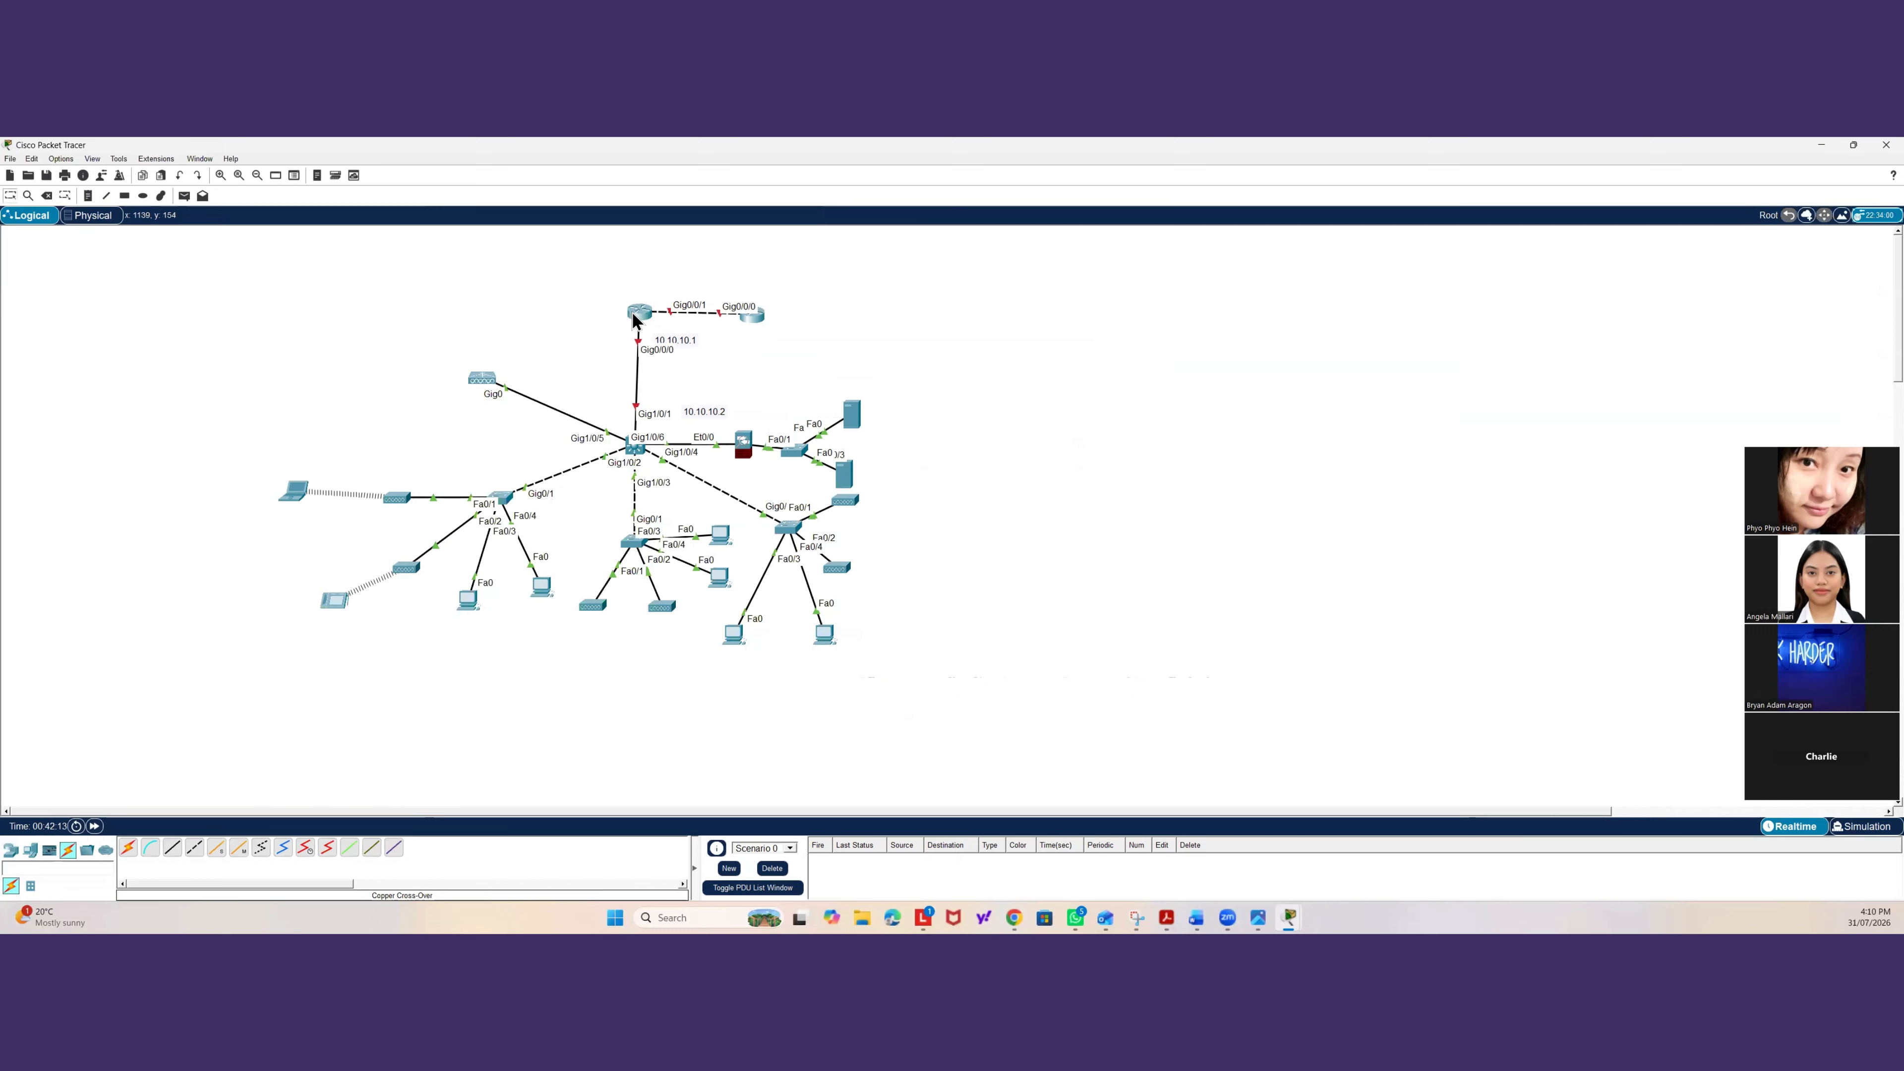
Assign IP address 10.10.10.1 with mask 255.255.255.252 to the router's Gig0/0/0 interface.
click(637, 313)
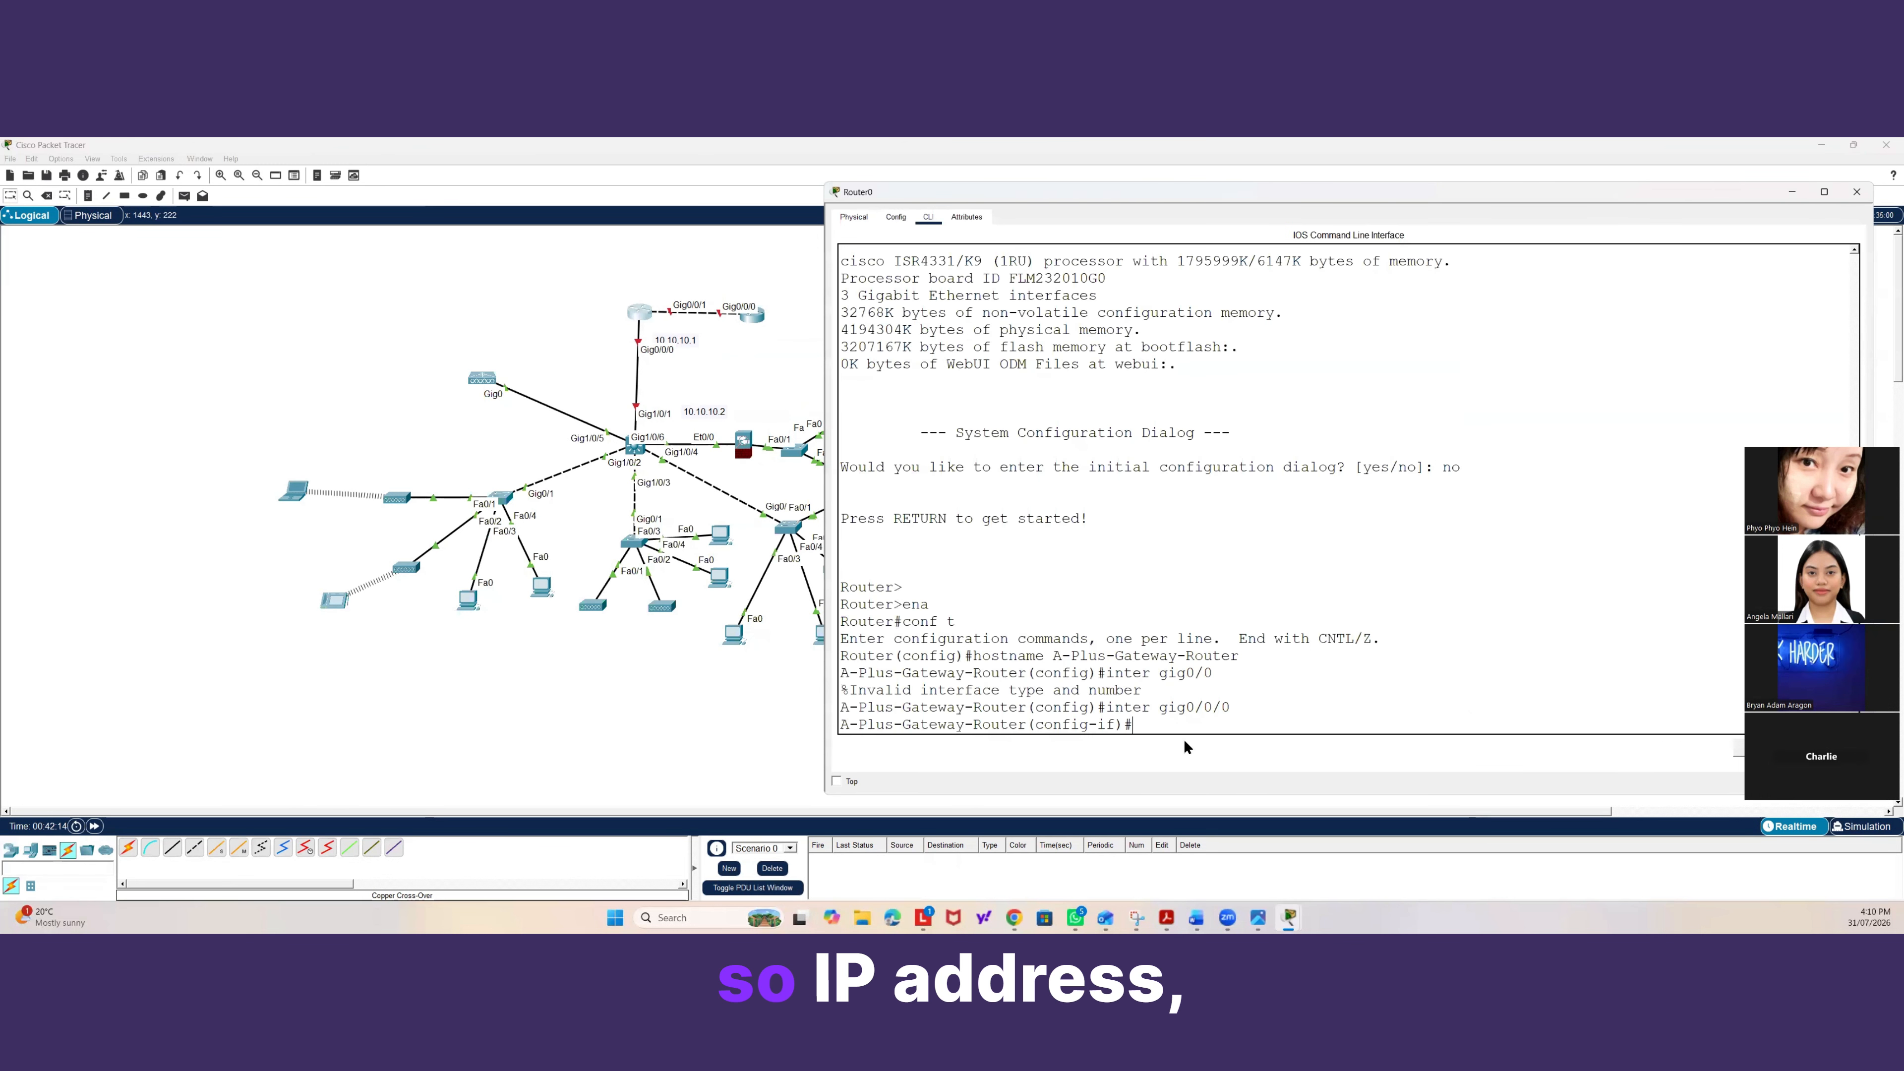
text(ip adress)
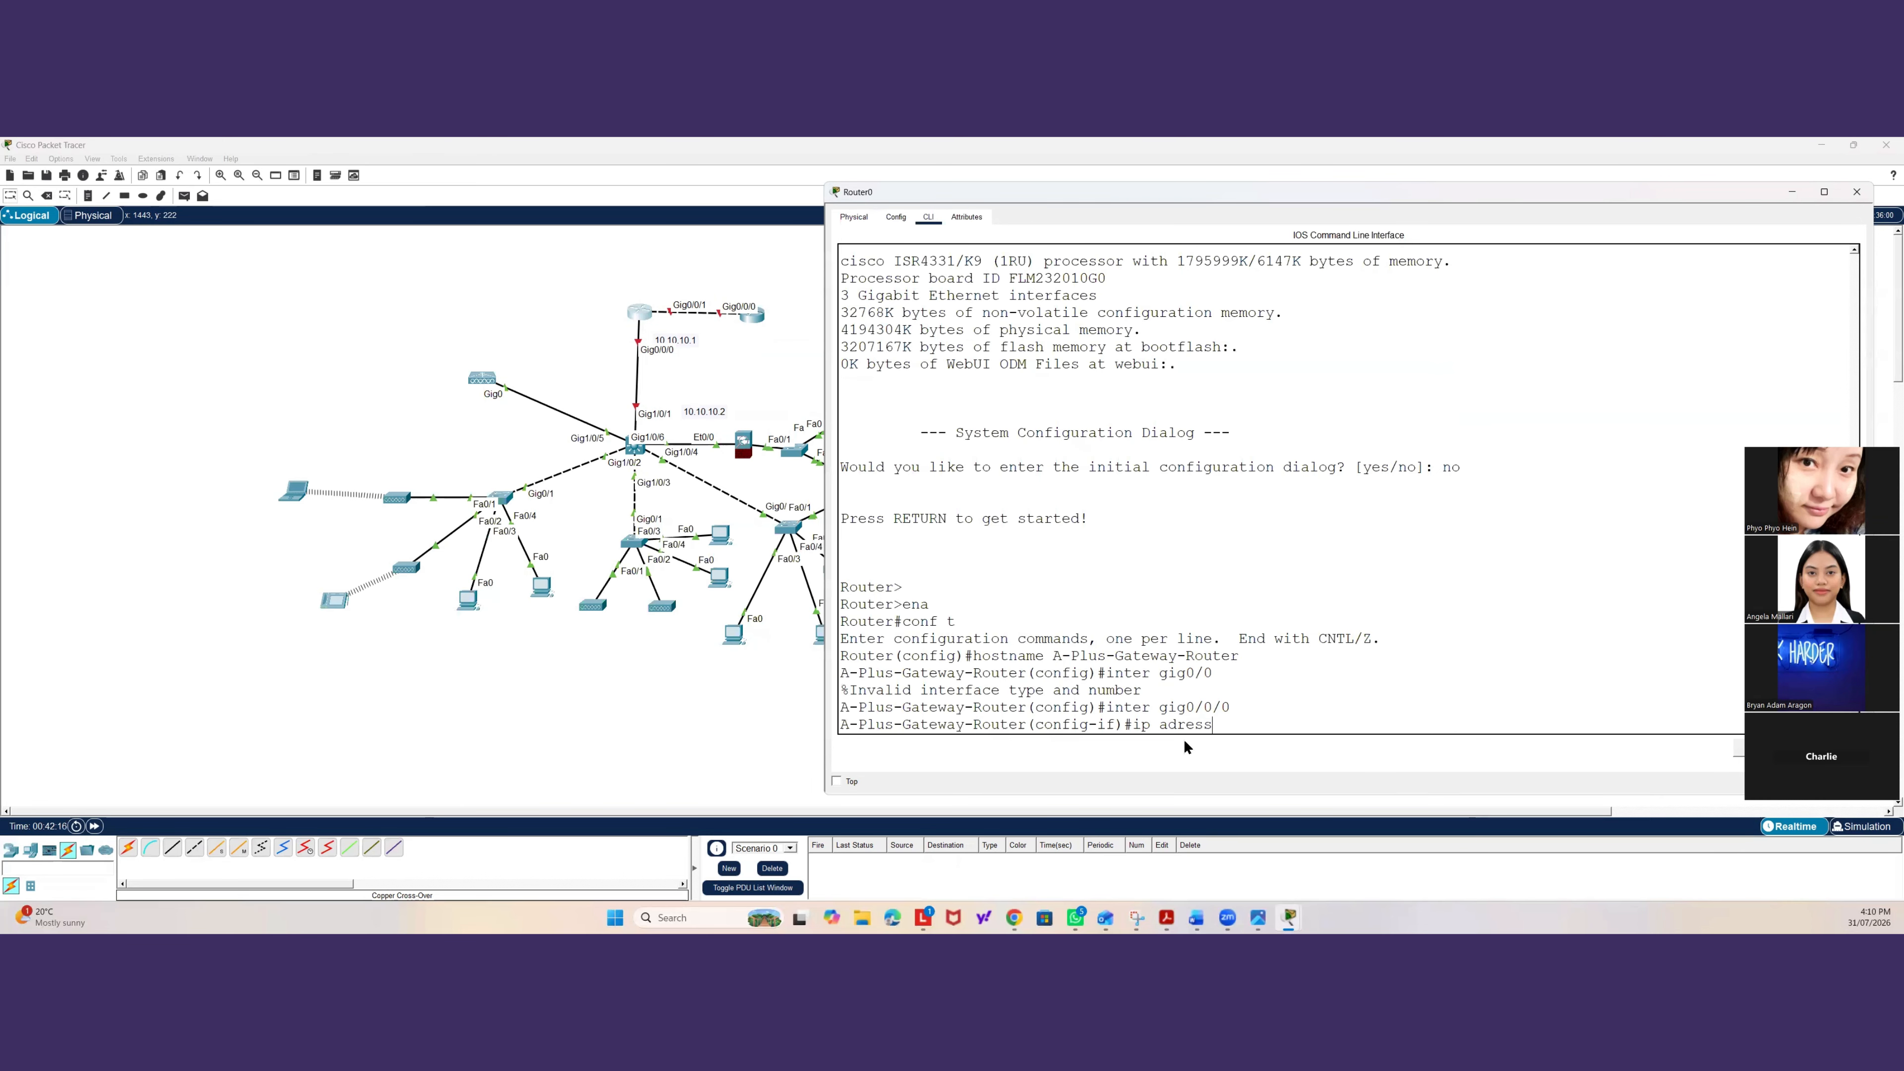
text( 10.10.10)
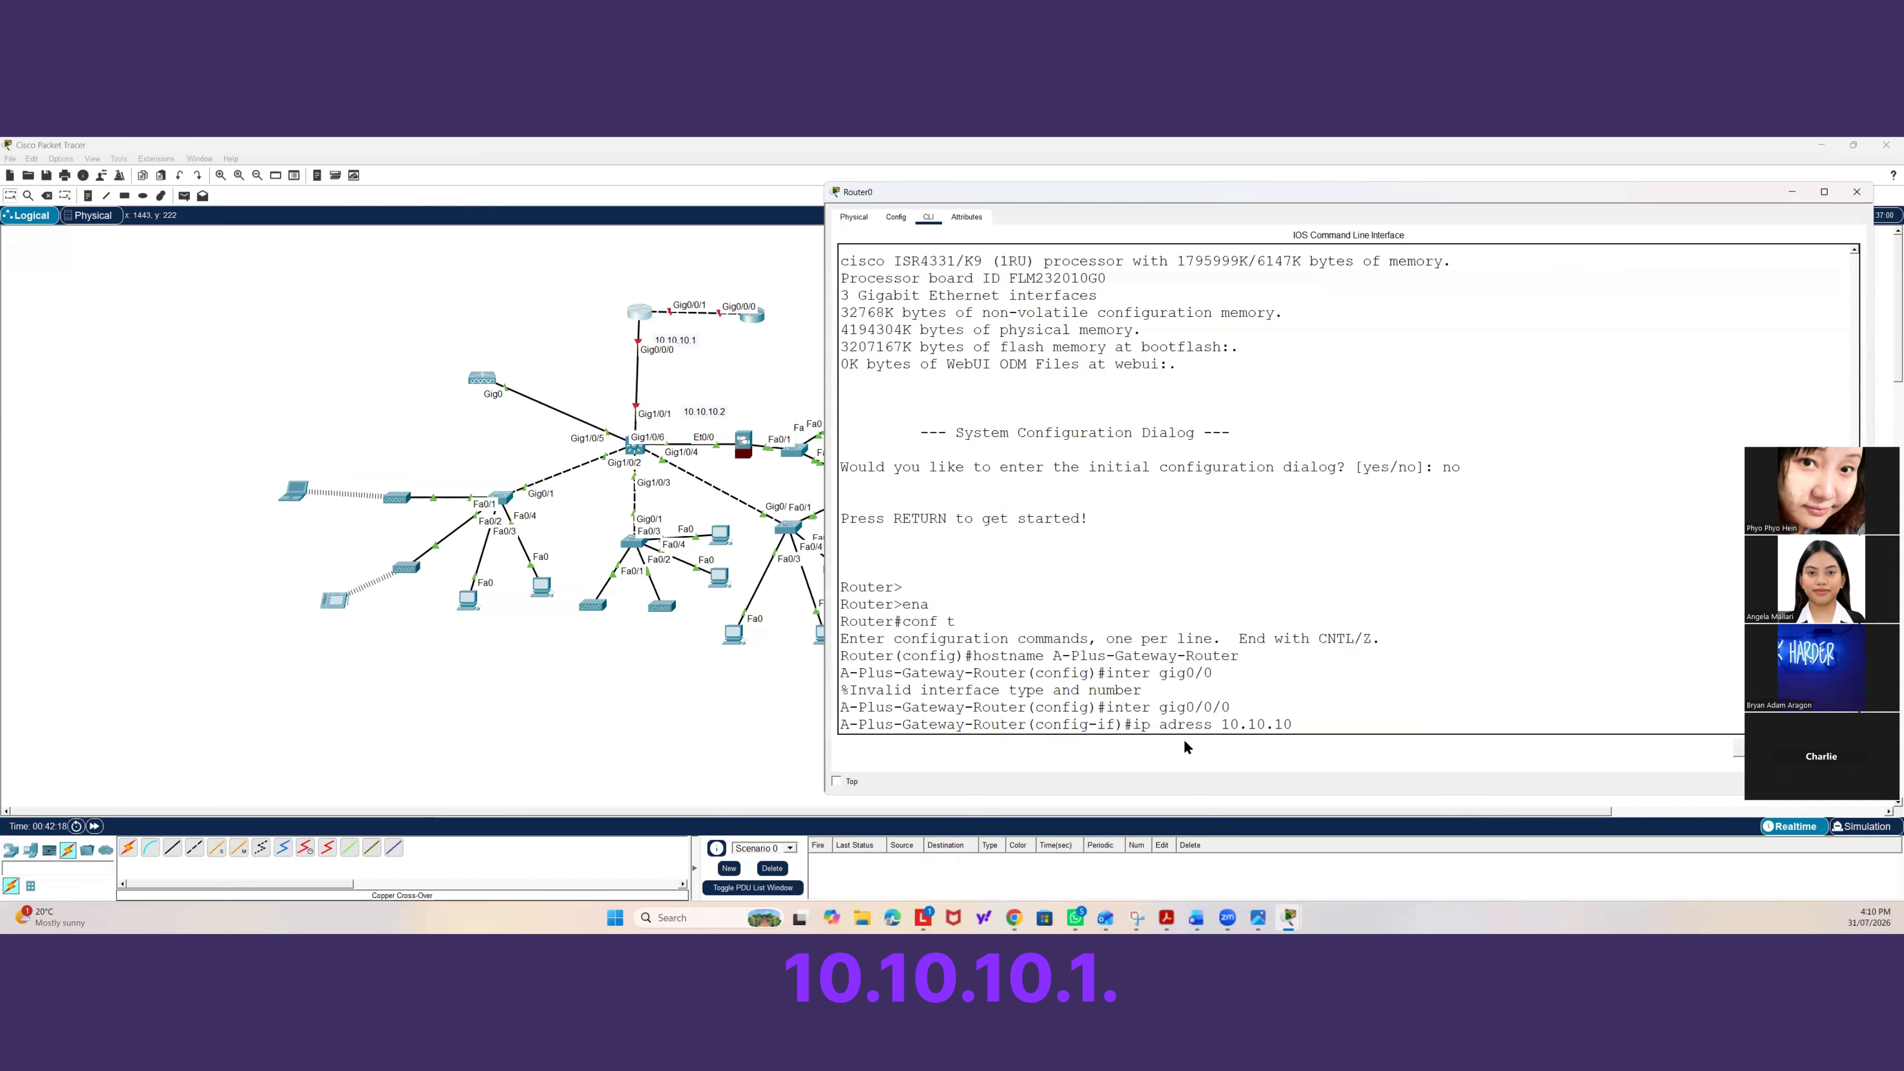
text(.1 25)
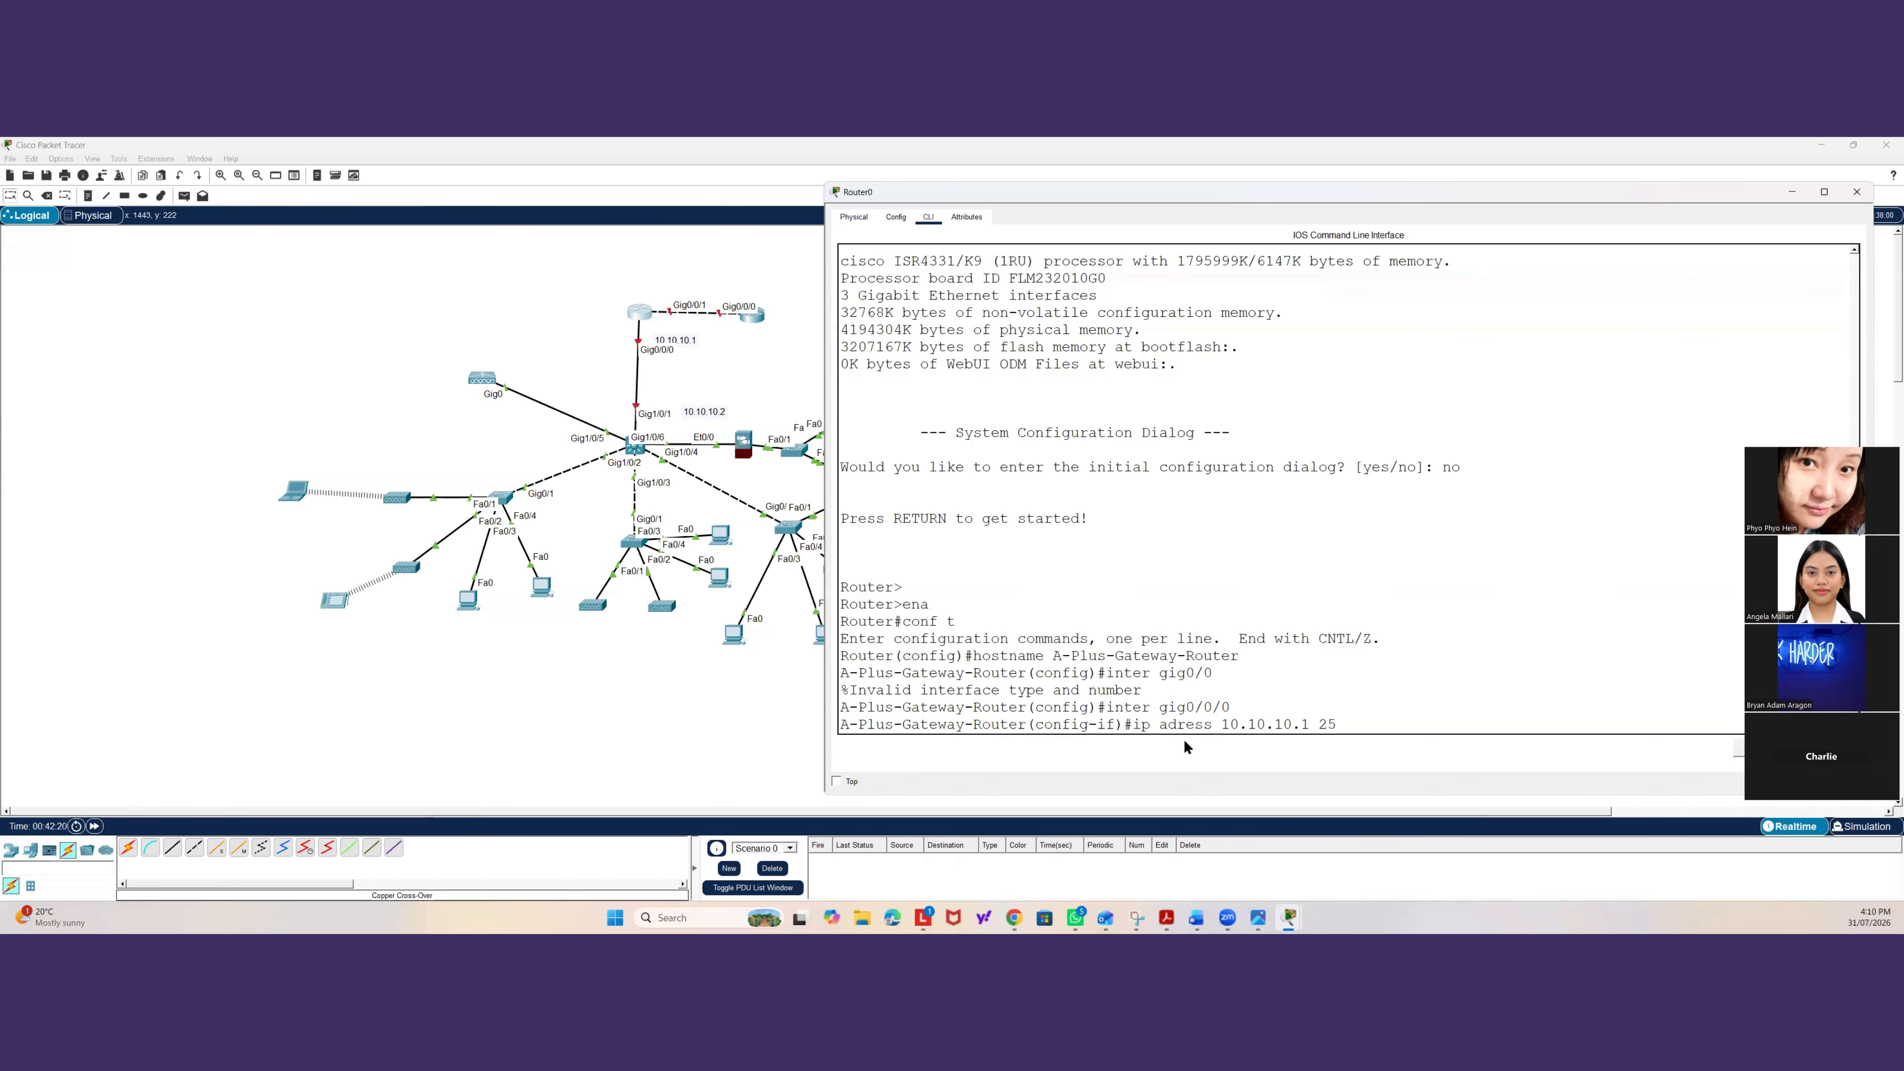
text(5.255.255.2)
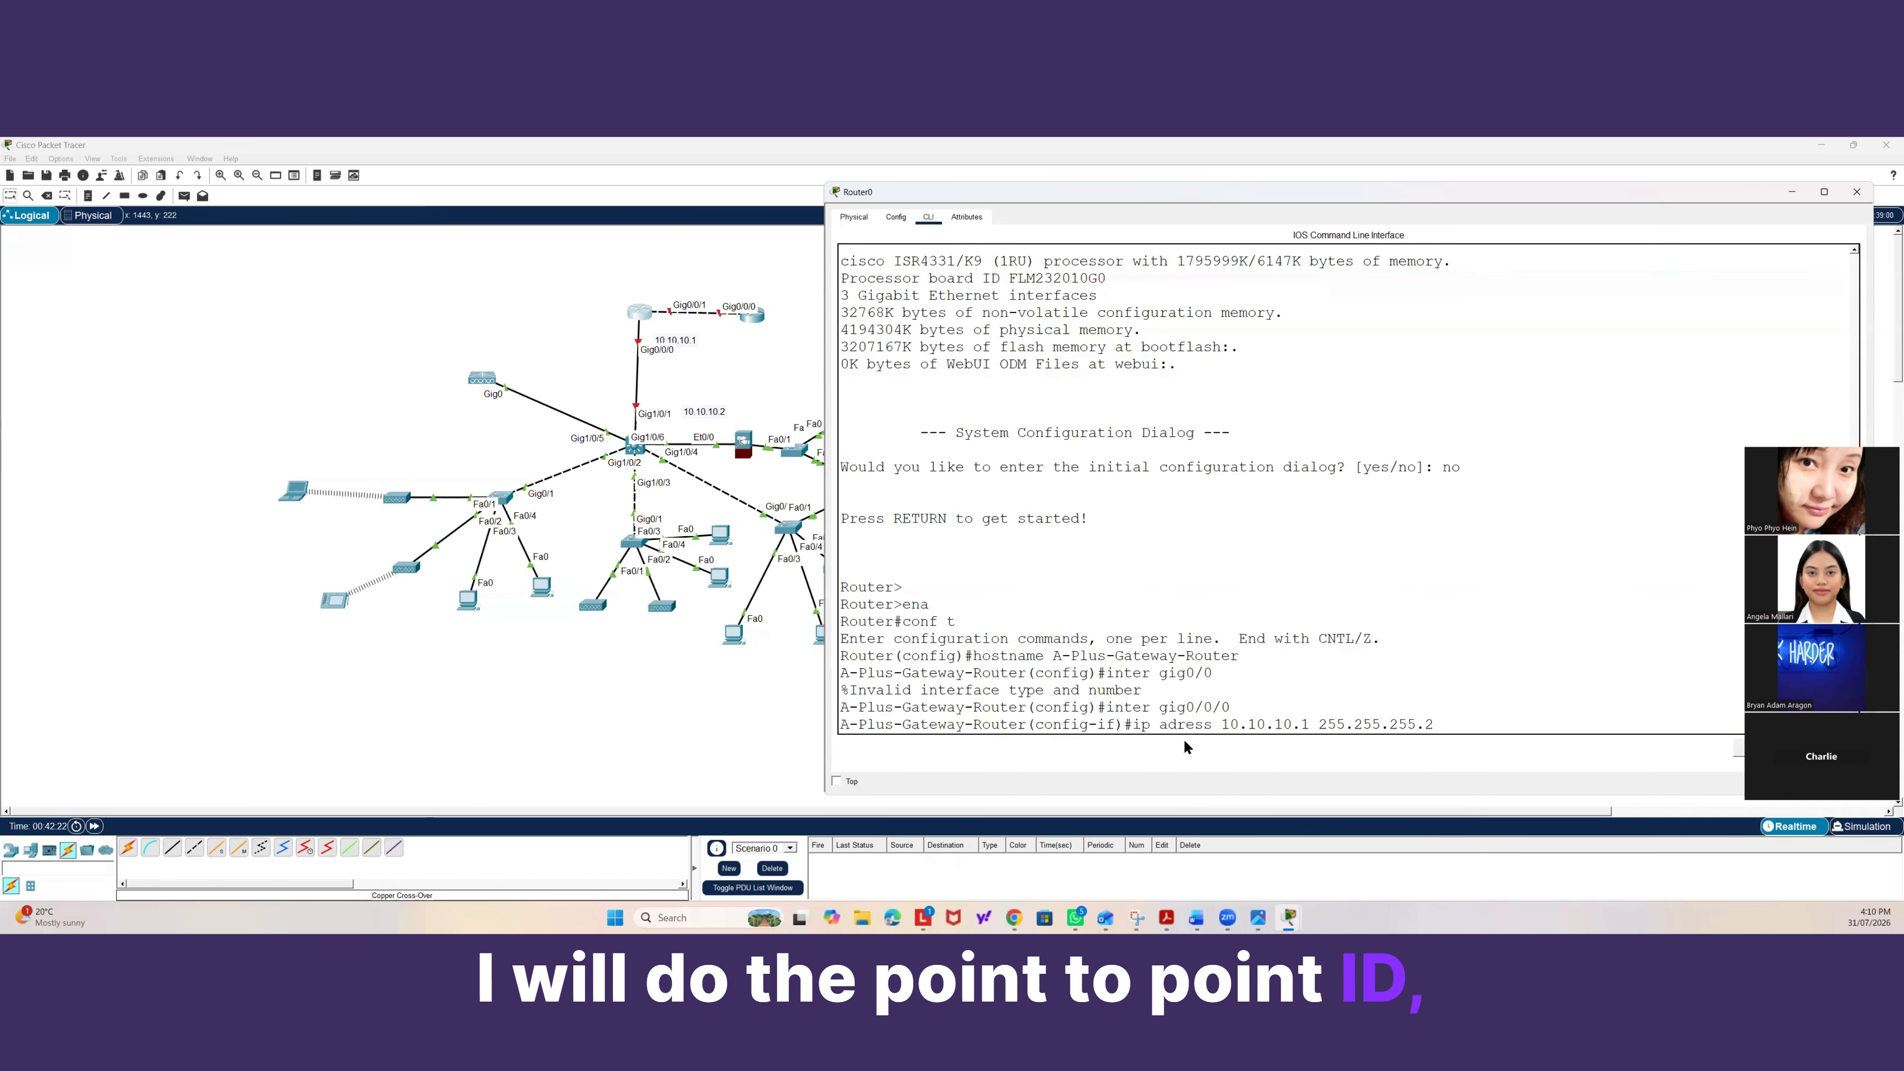
text(52)
key(Return)
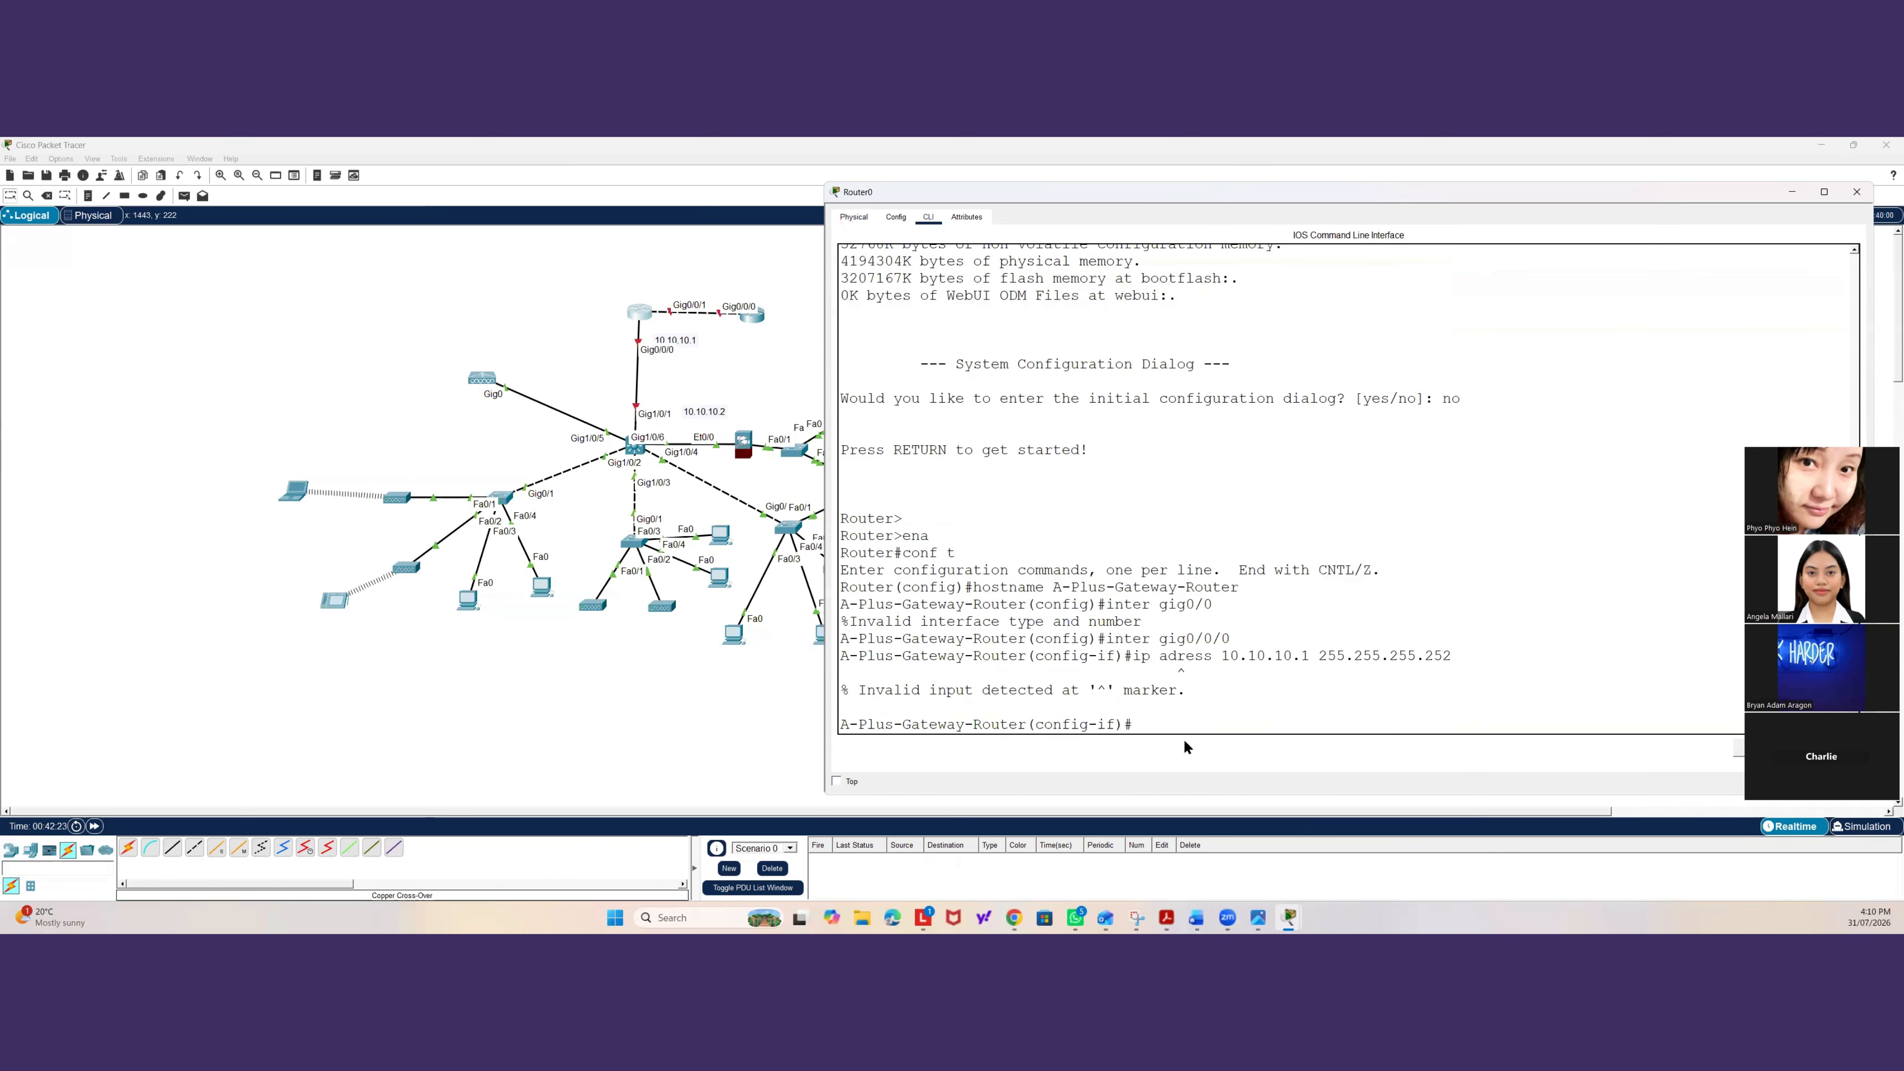
key(Up)
key(Left)
key(Left)
key(Left)
key(Left)
key(Left)
key(Left)
key(Left)
key(Left)
key(Left)
key(Left)
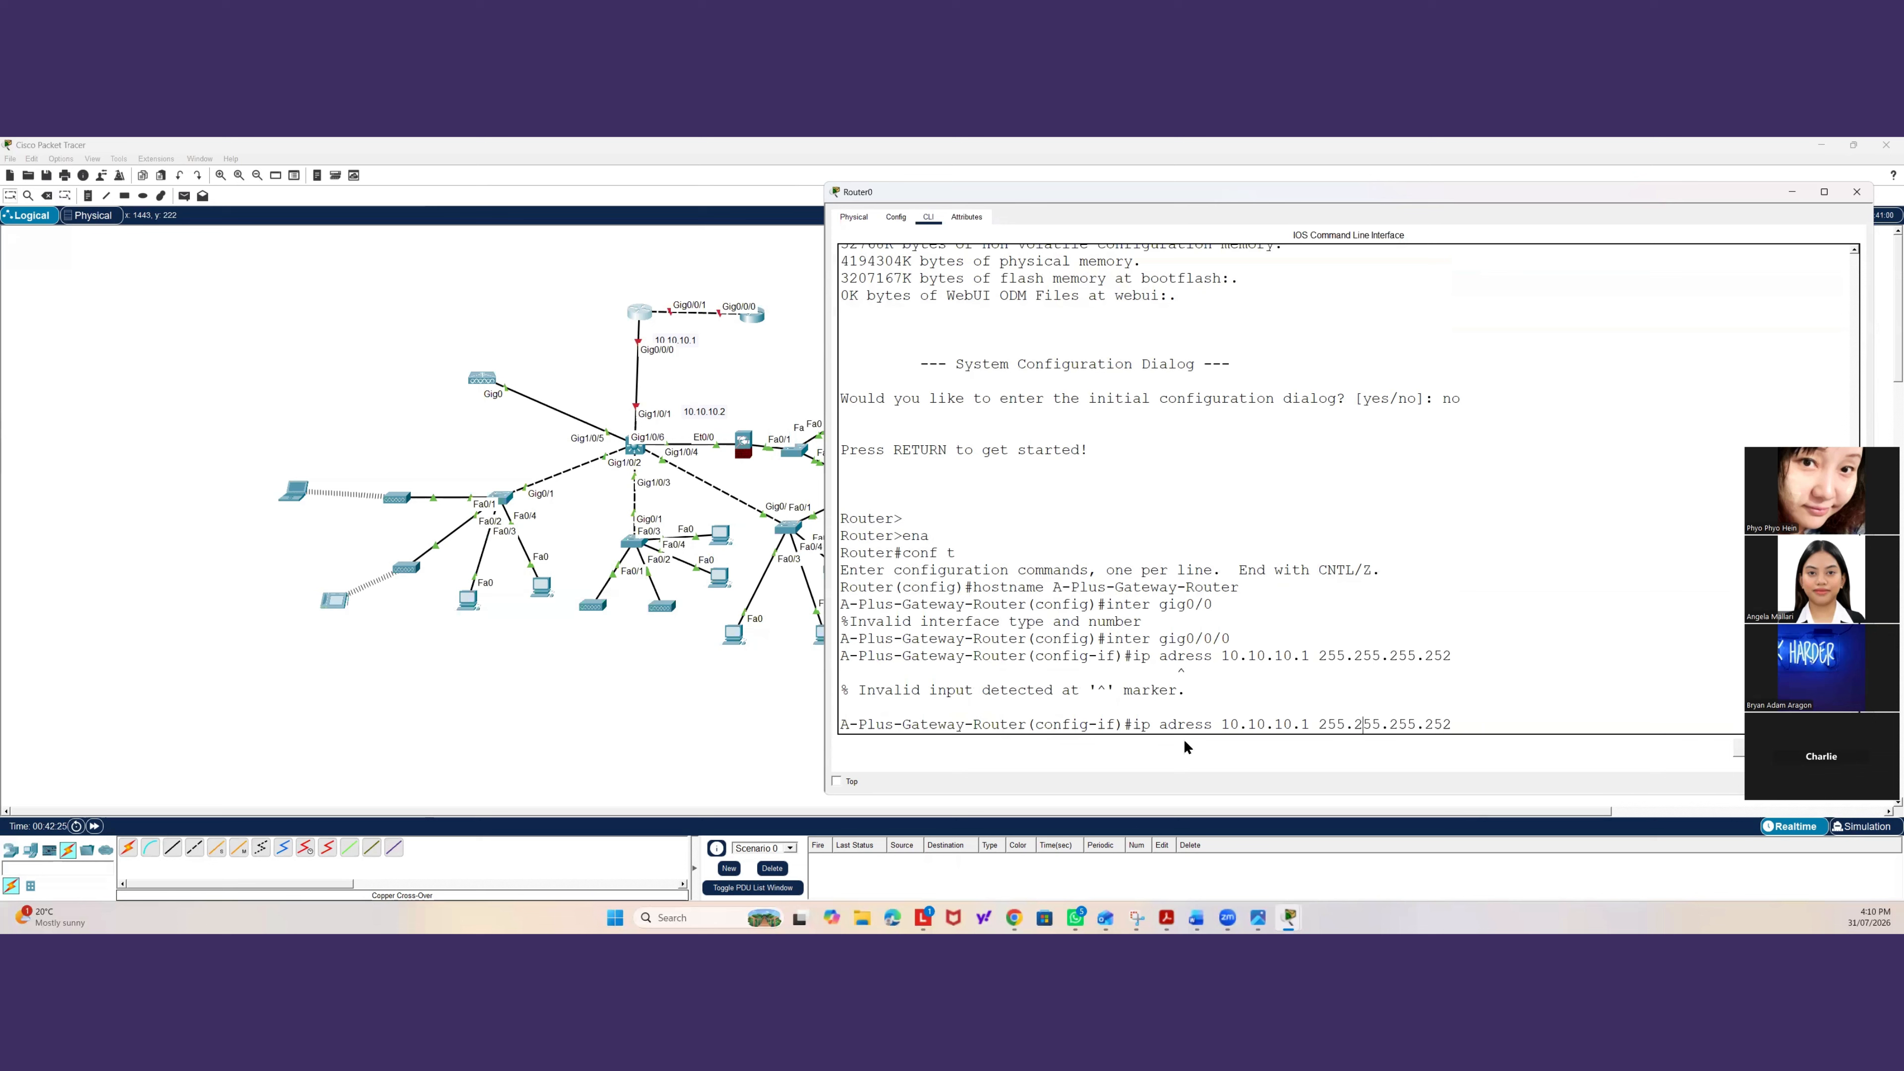
key(Left)
key(Left)
key(Left)
key(Left)
key(Left)
key(Left)
text(d)
key(Return)
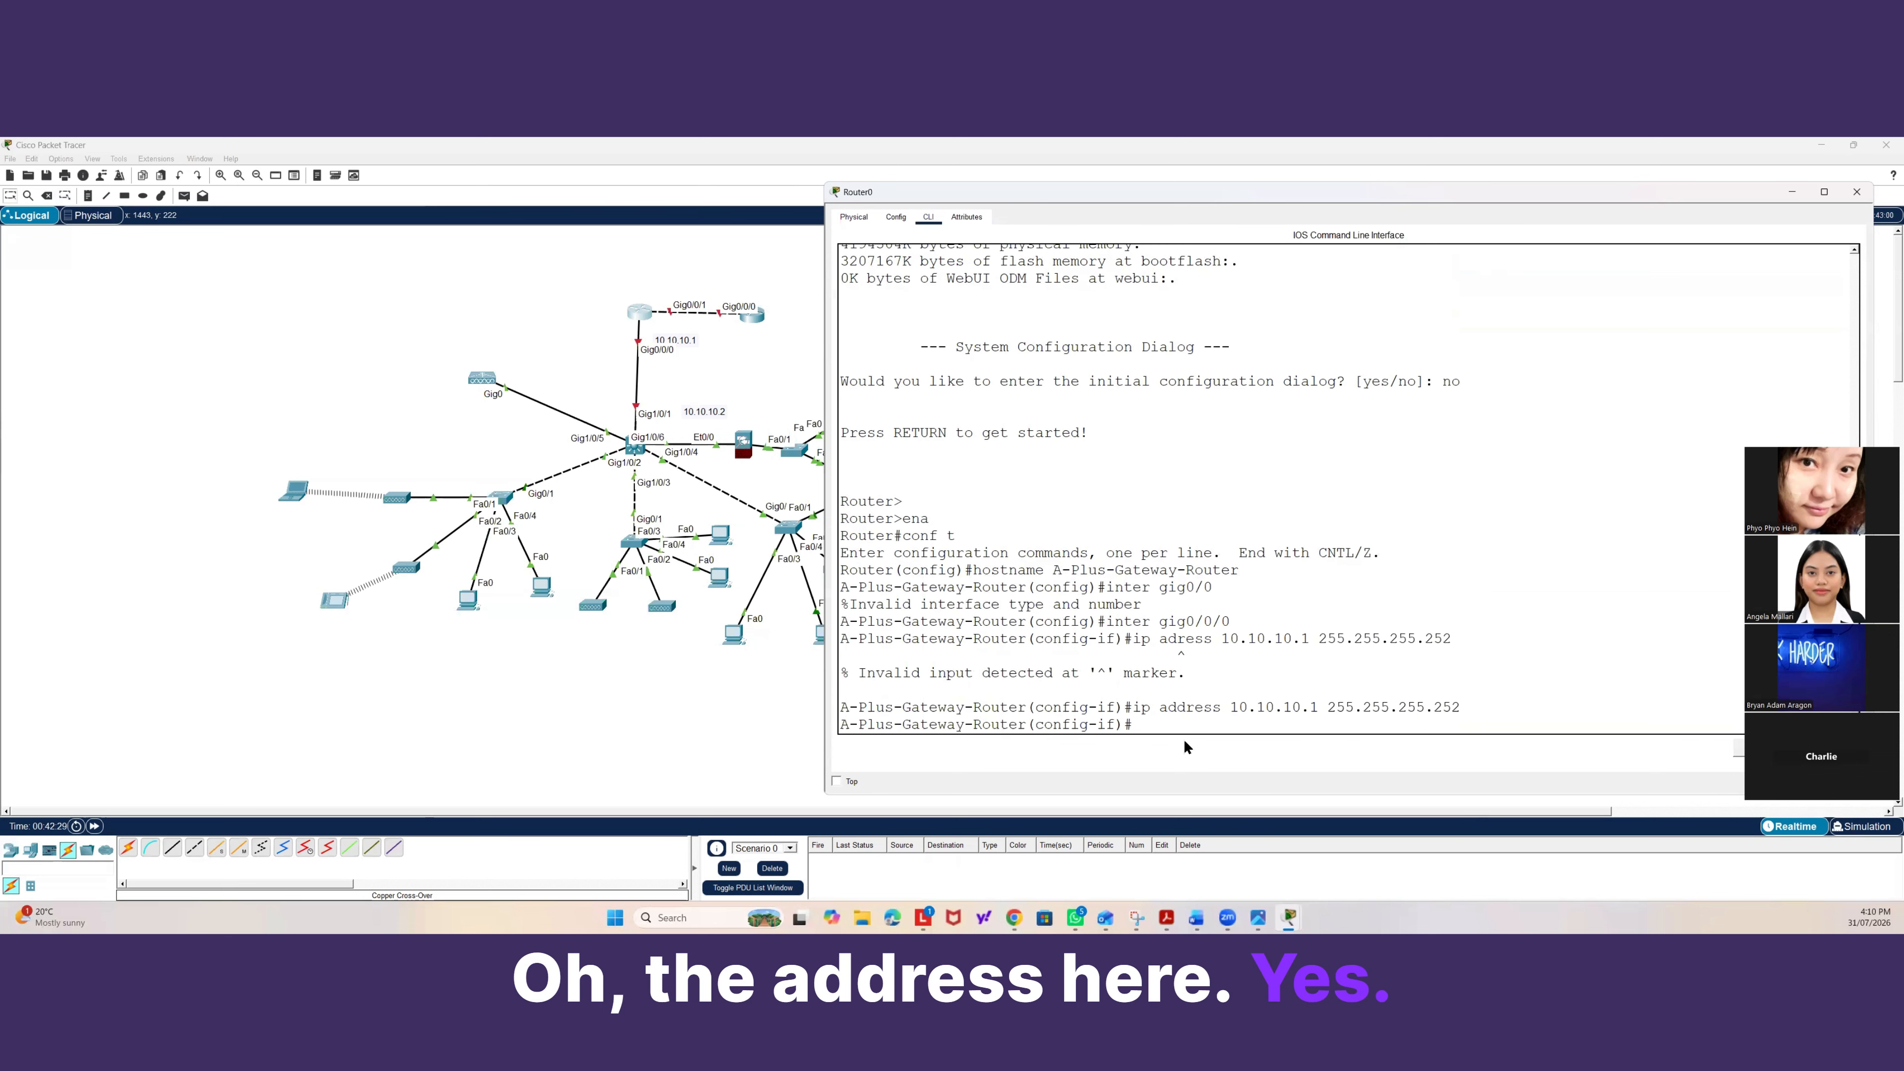
Enable the interface with no shutdown.
text(n)
text(o shut)
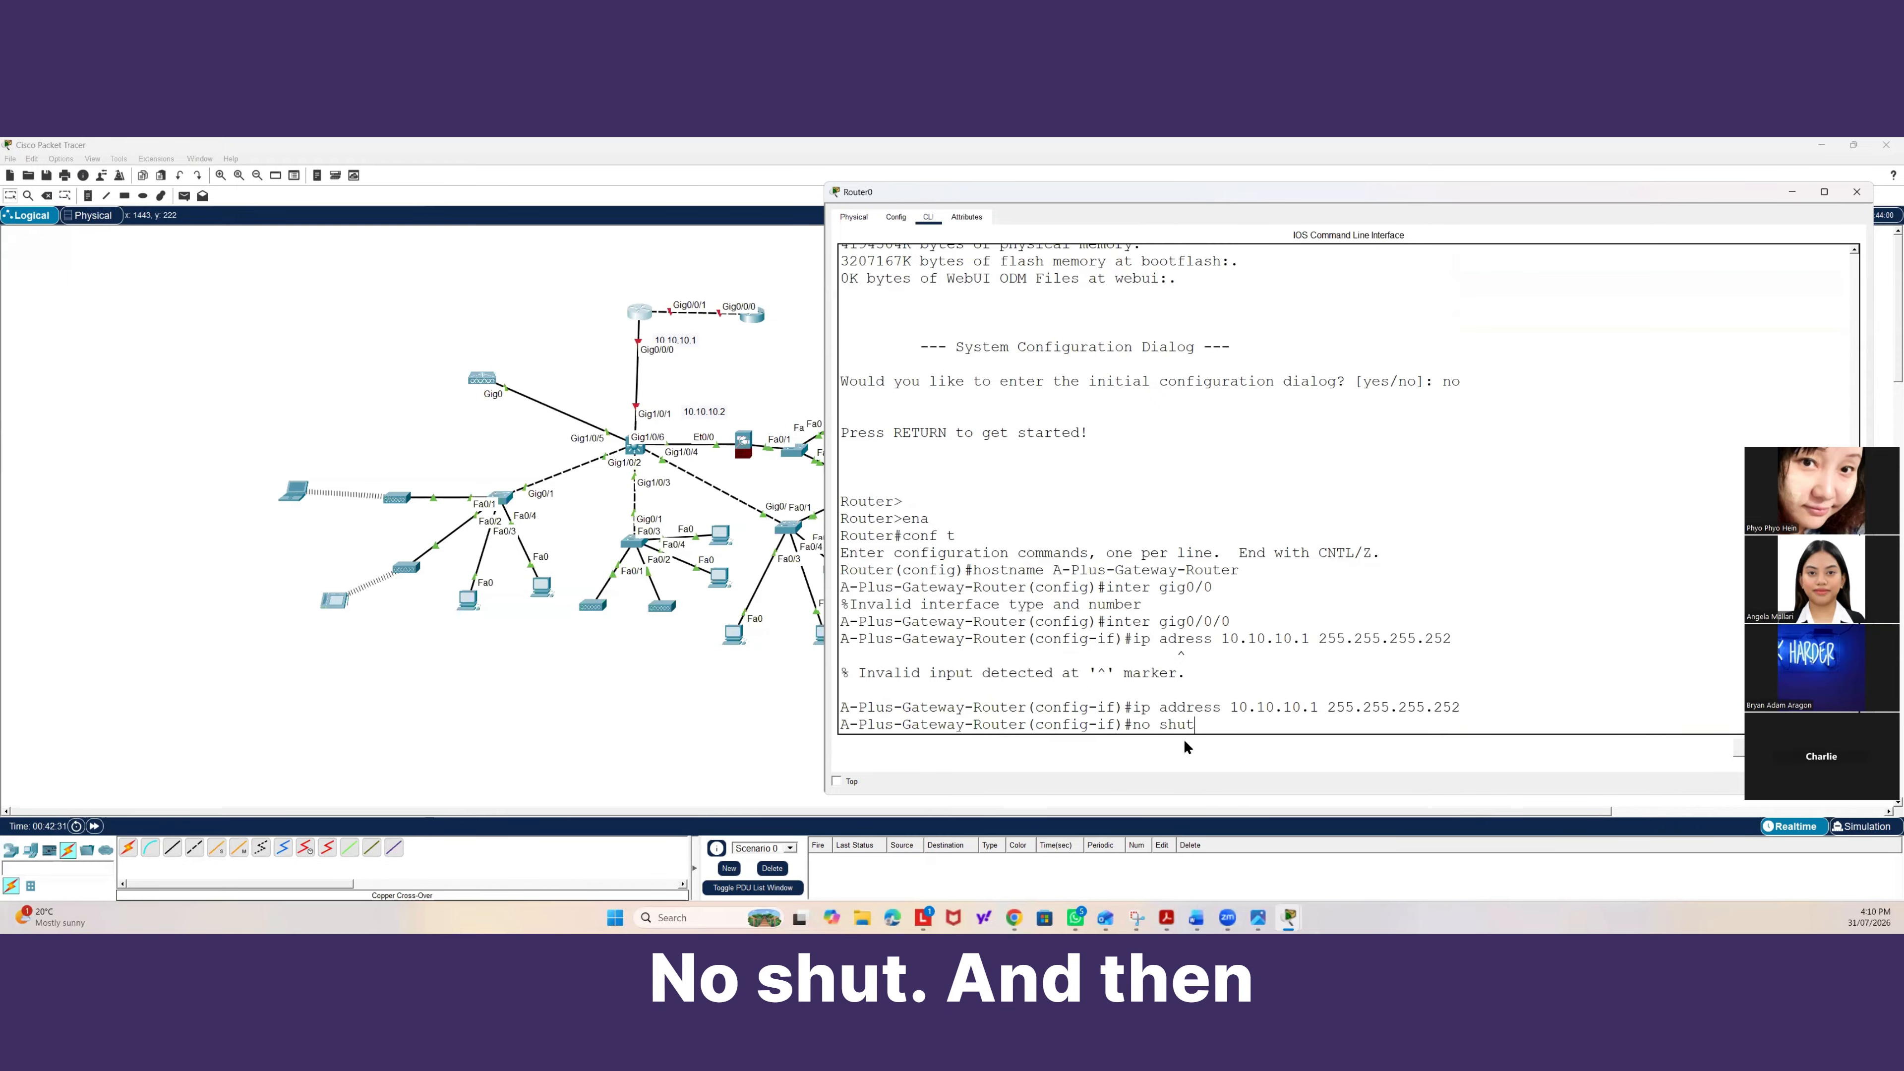
key(Return)
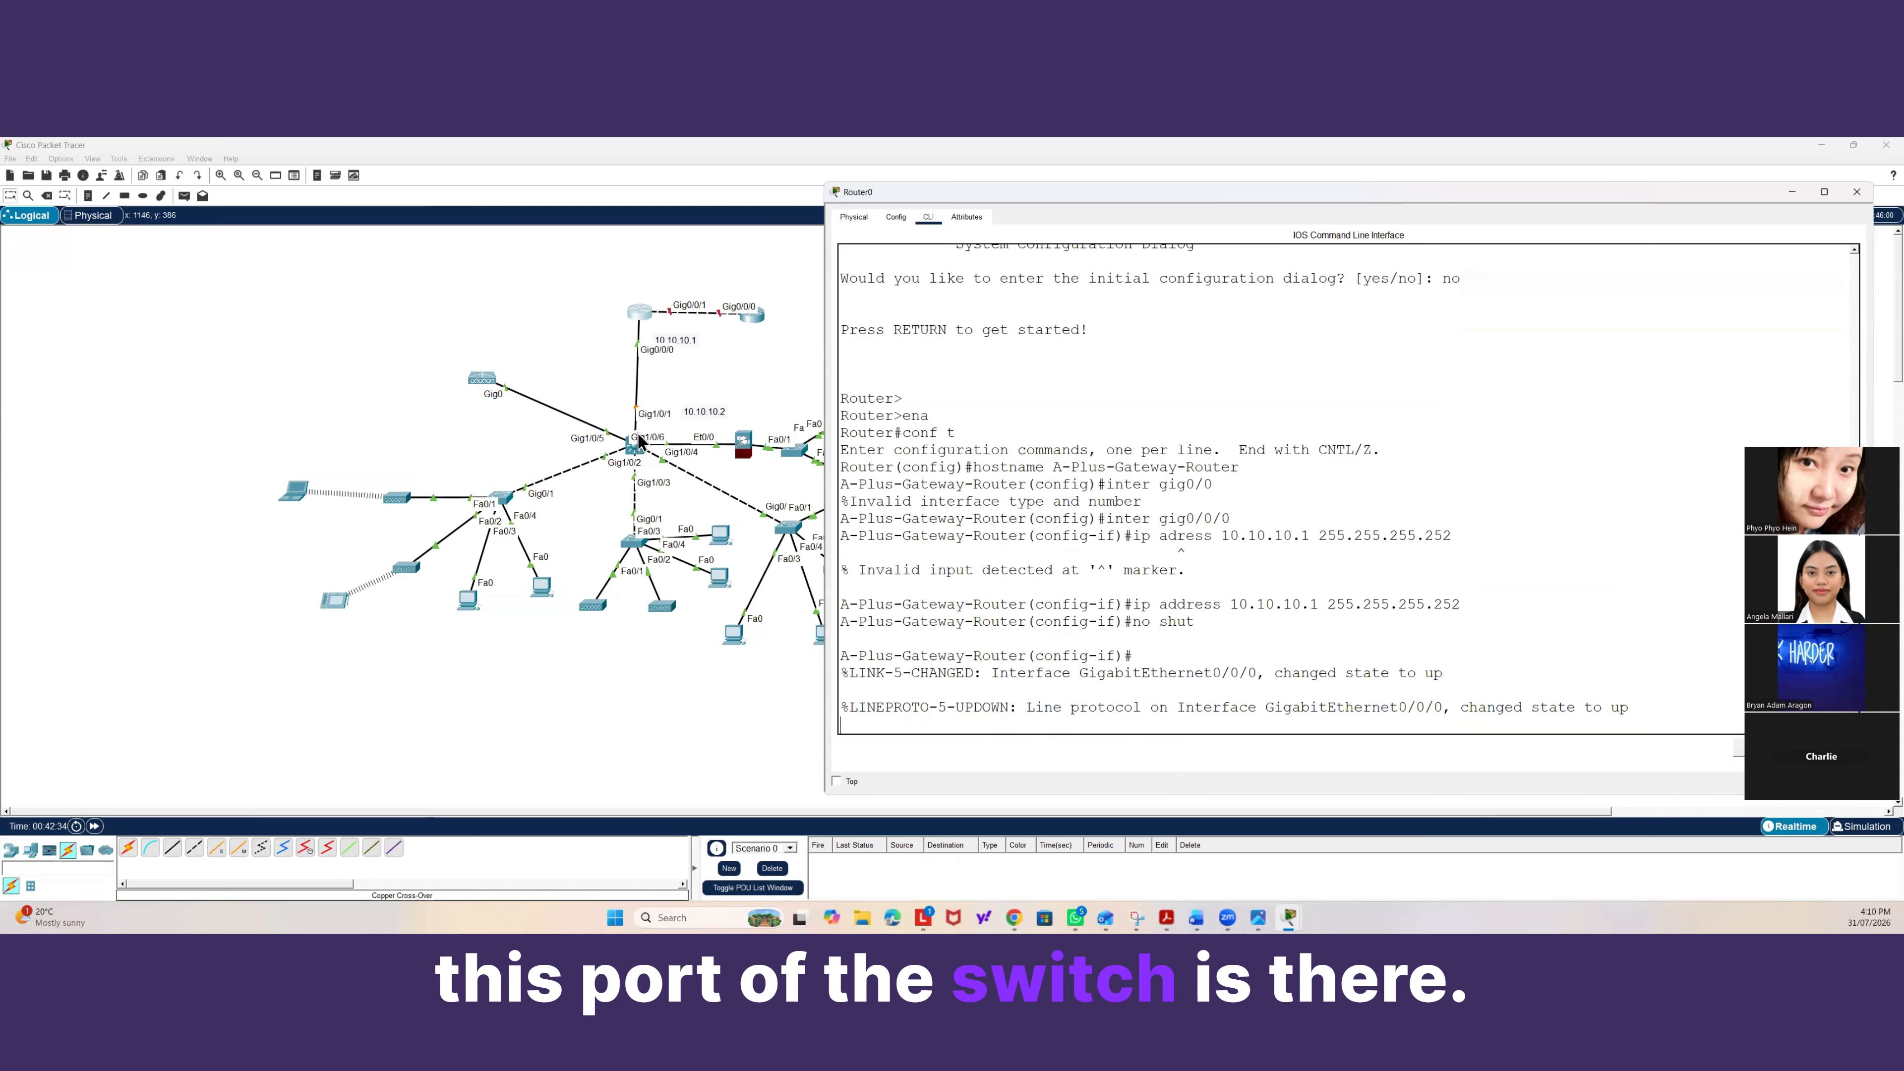
Open the multilayer switch's CLI and start a console session.
click(638, 456)
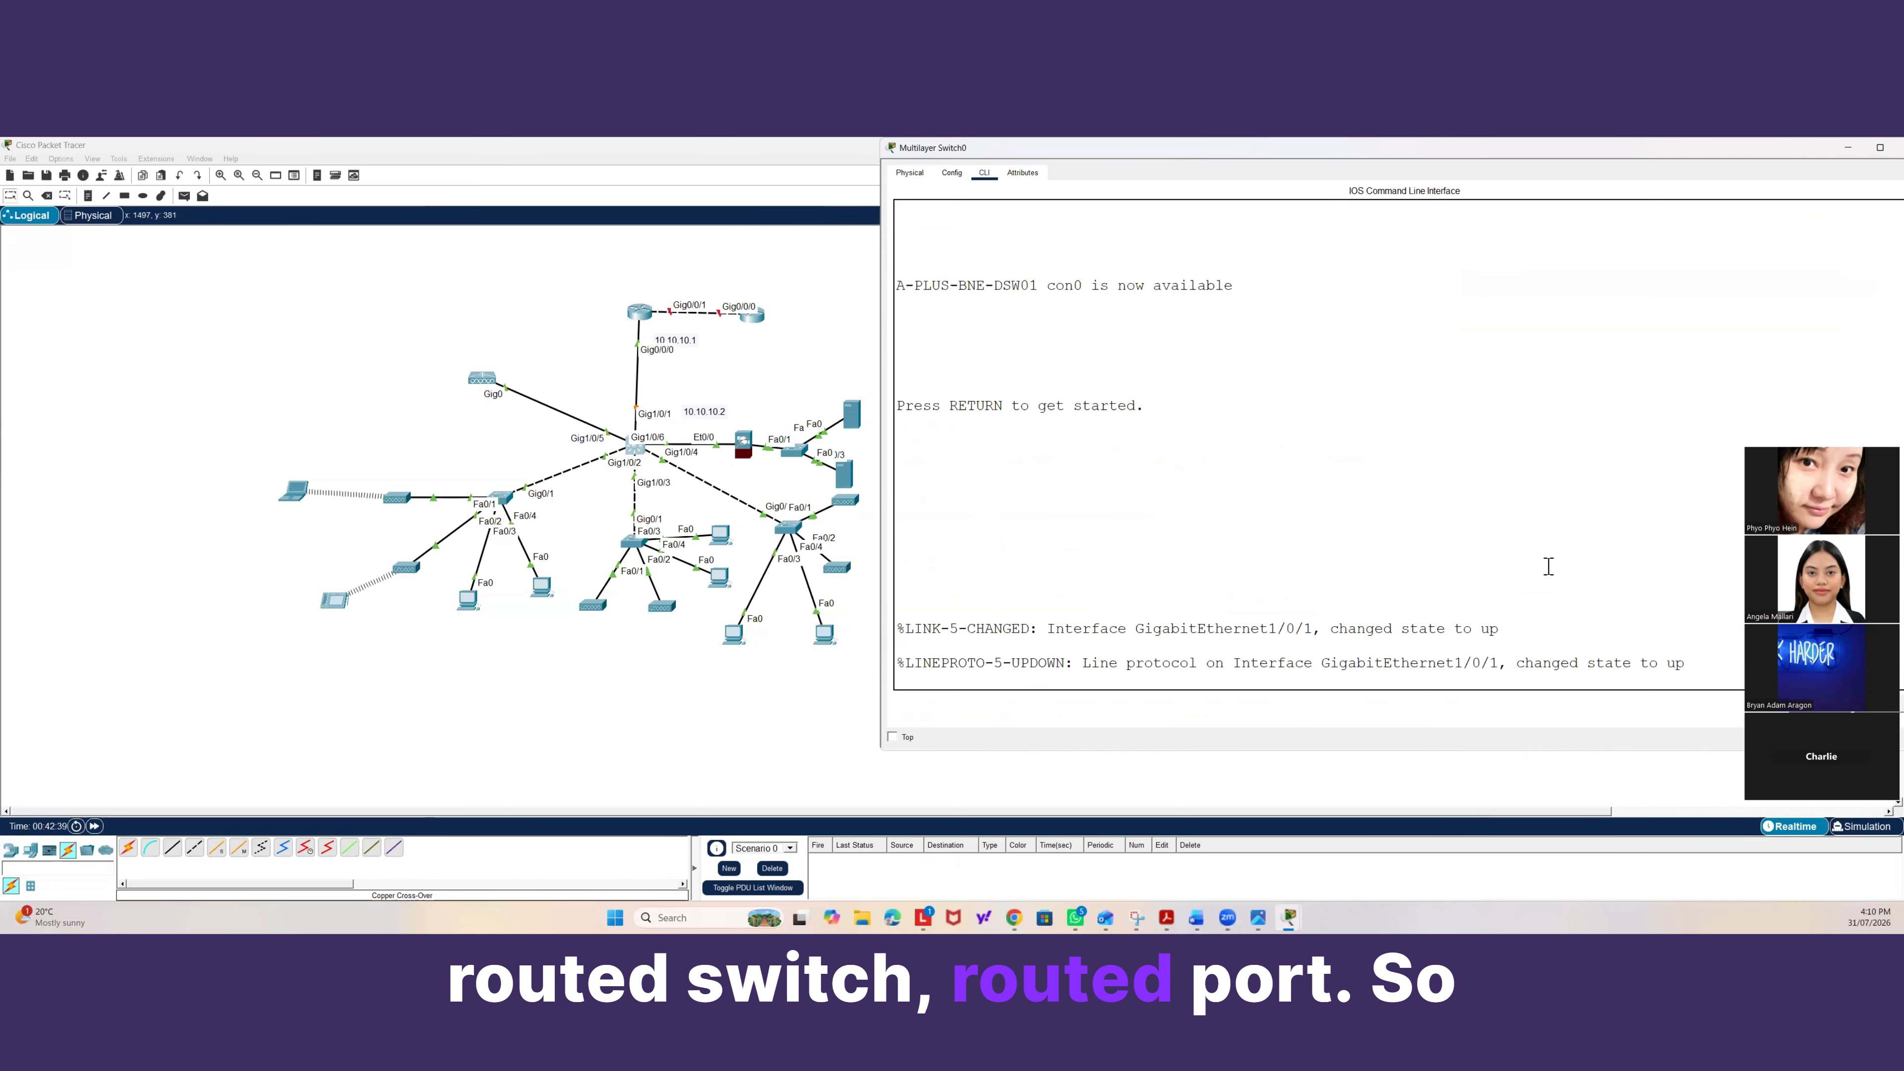
click(1655, 616)
key(Return)
key(Return)
key(Return)
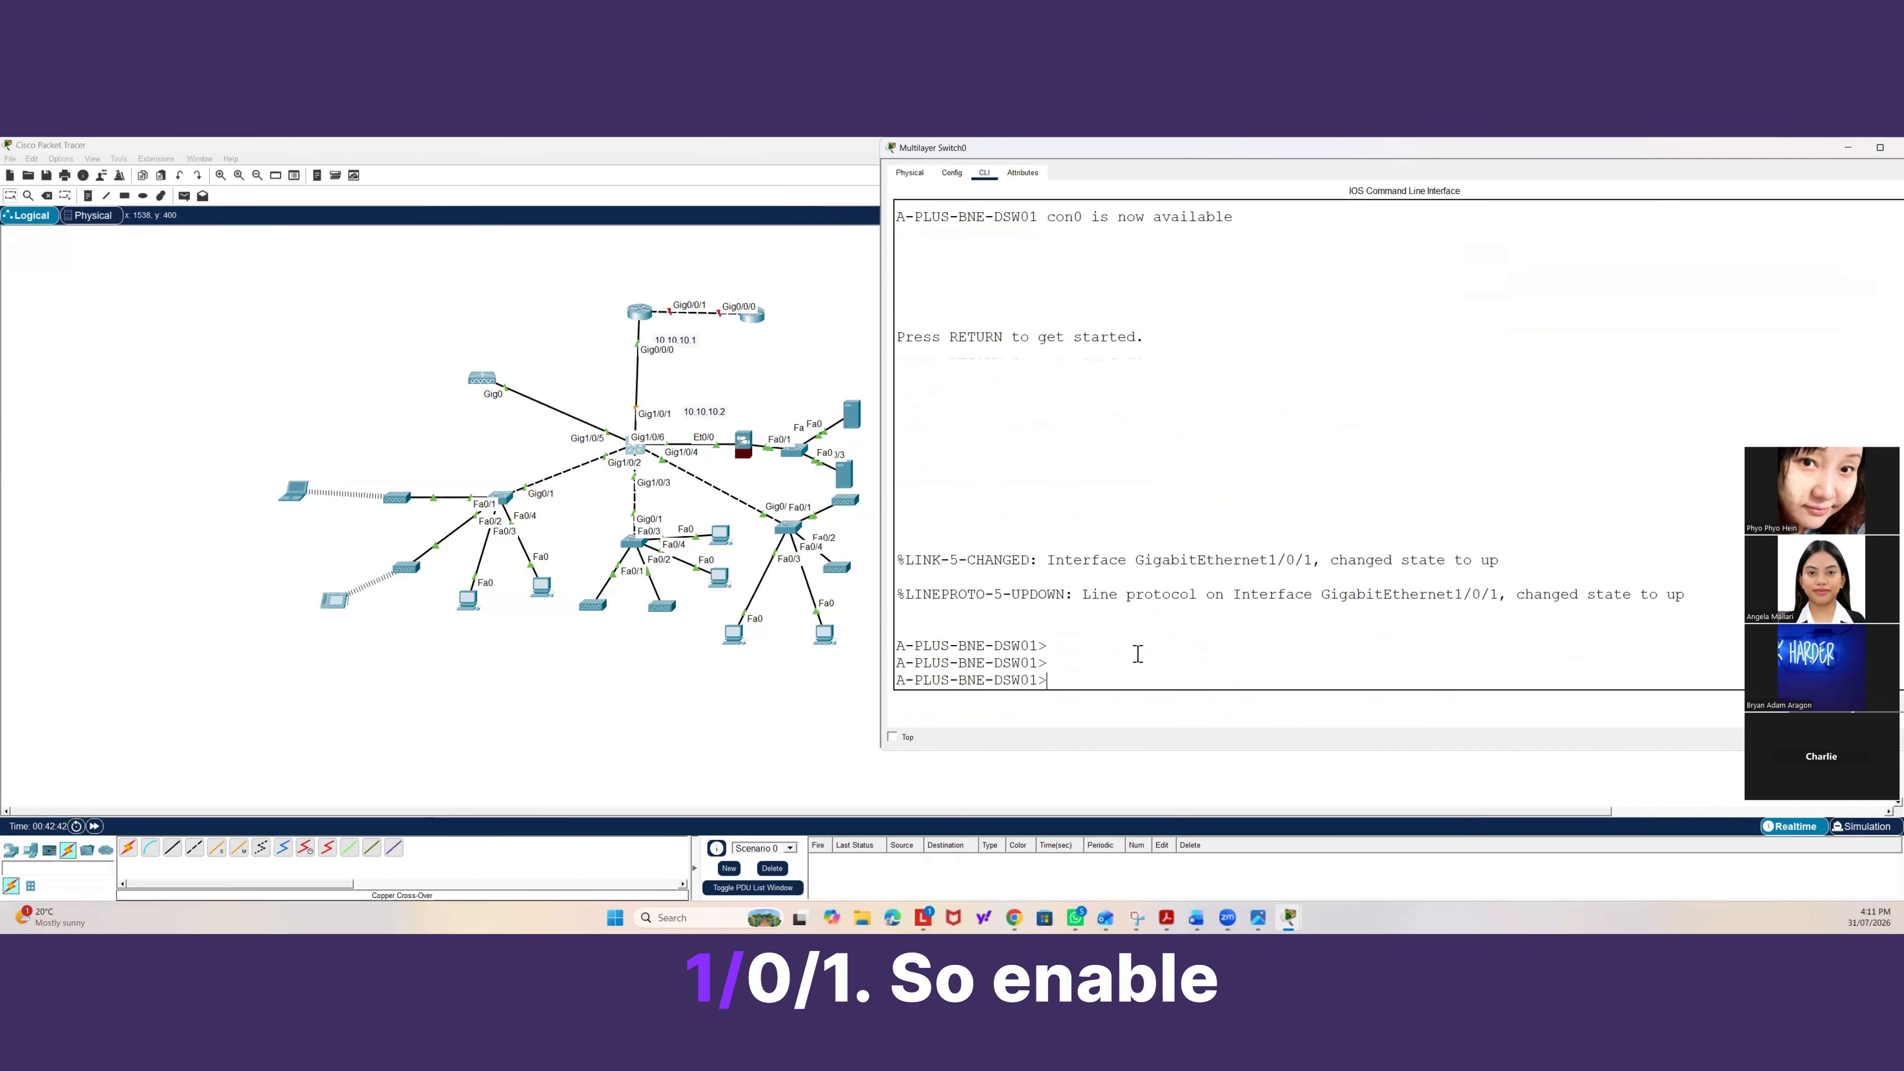
Enter configuration mode on the multilayer switch and convert Gig1/0/1 into a routed port with no switchport.
text(ena)
key(Return)
text(conf t)
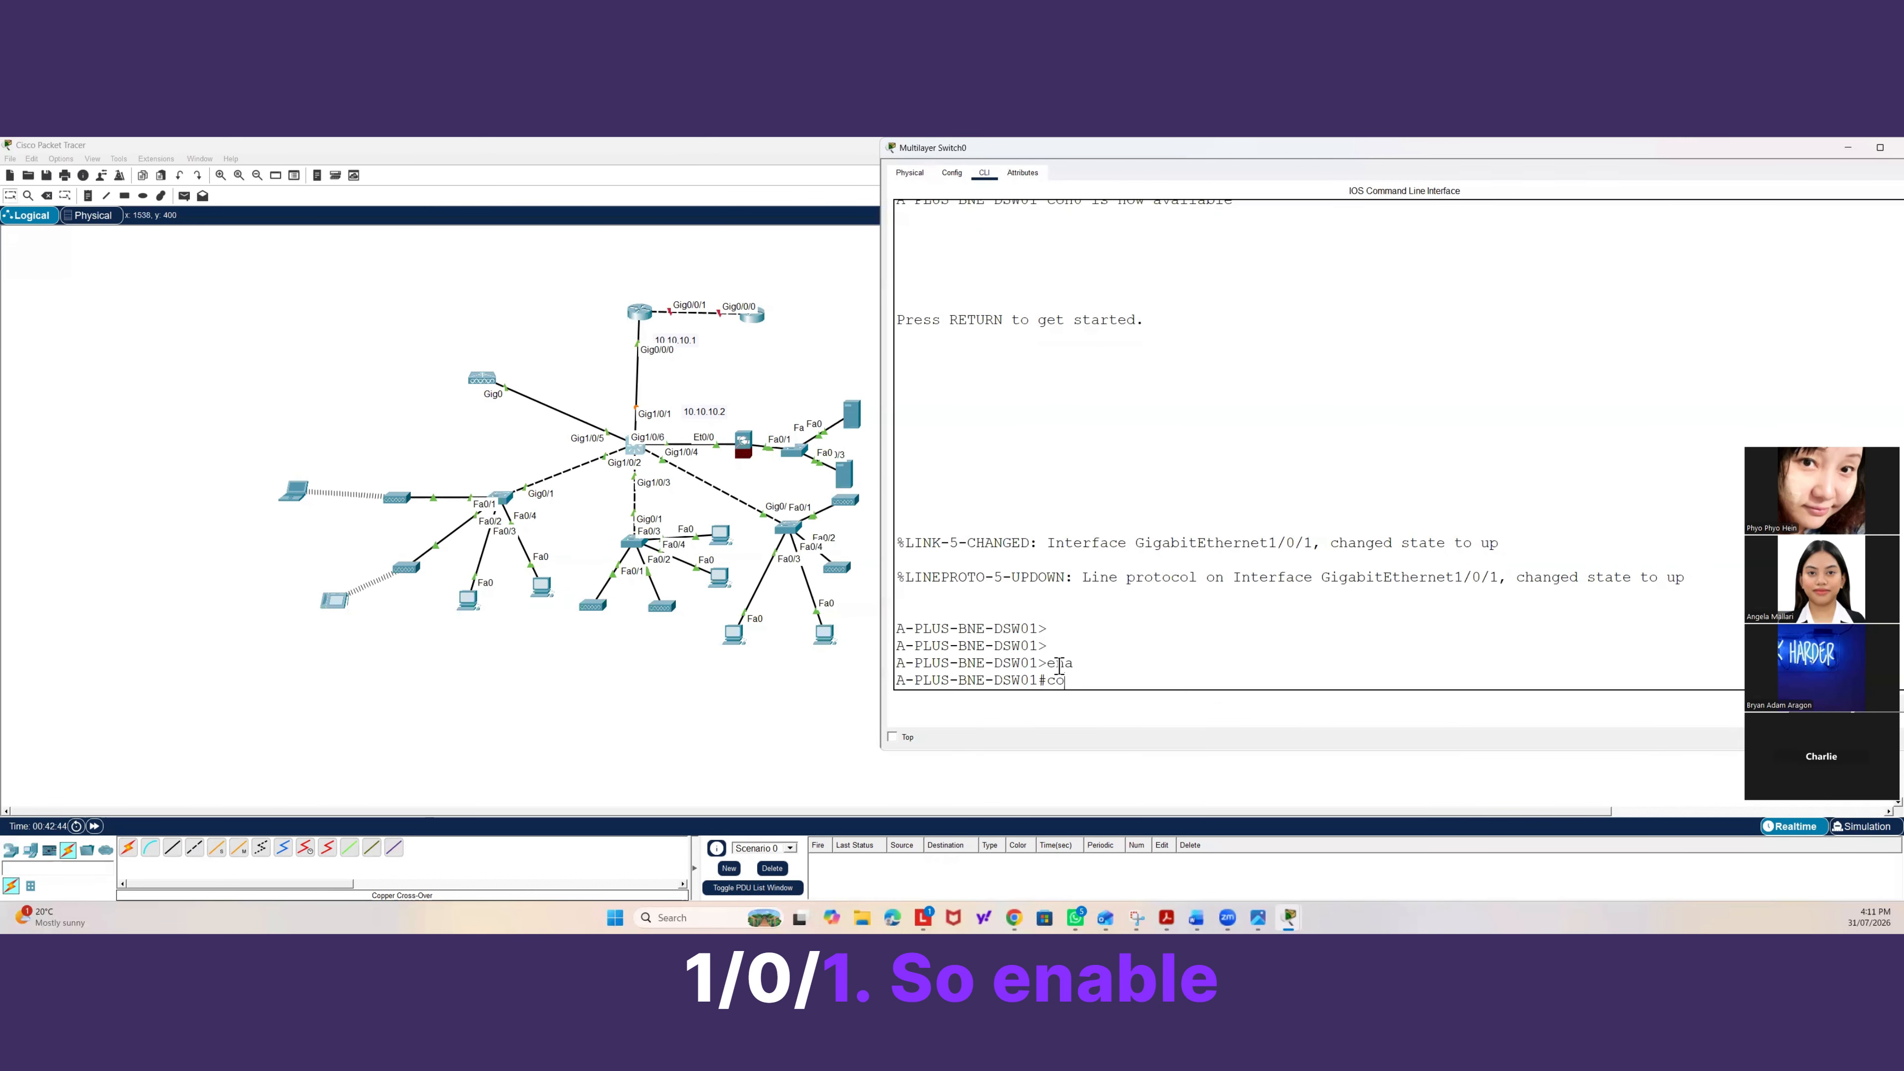
key(Return)
text(inter gig1/)
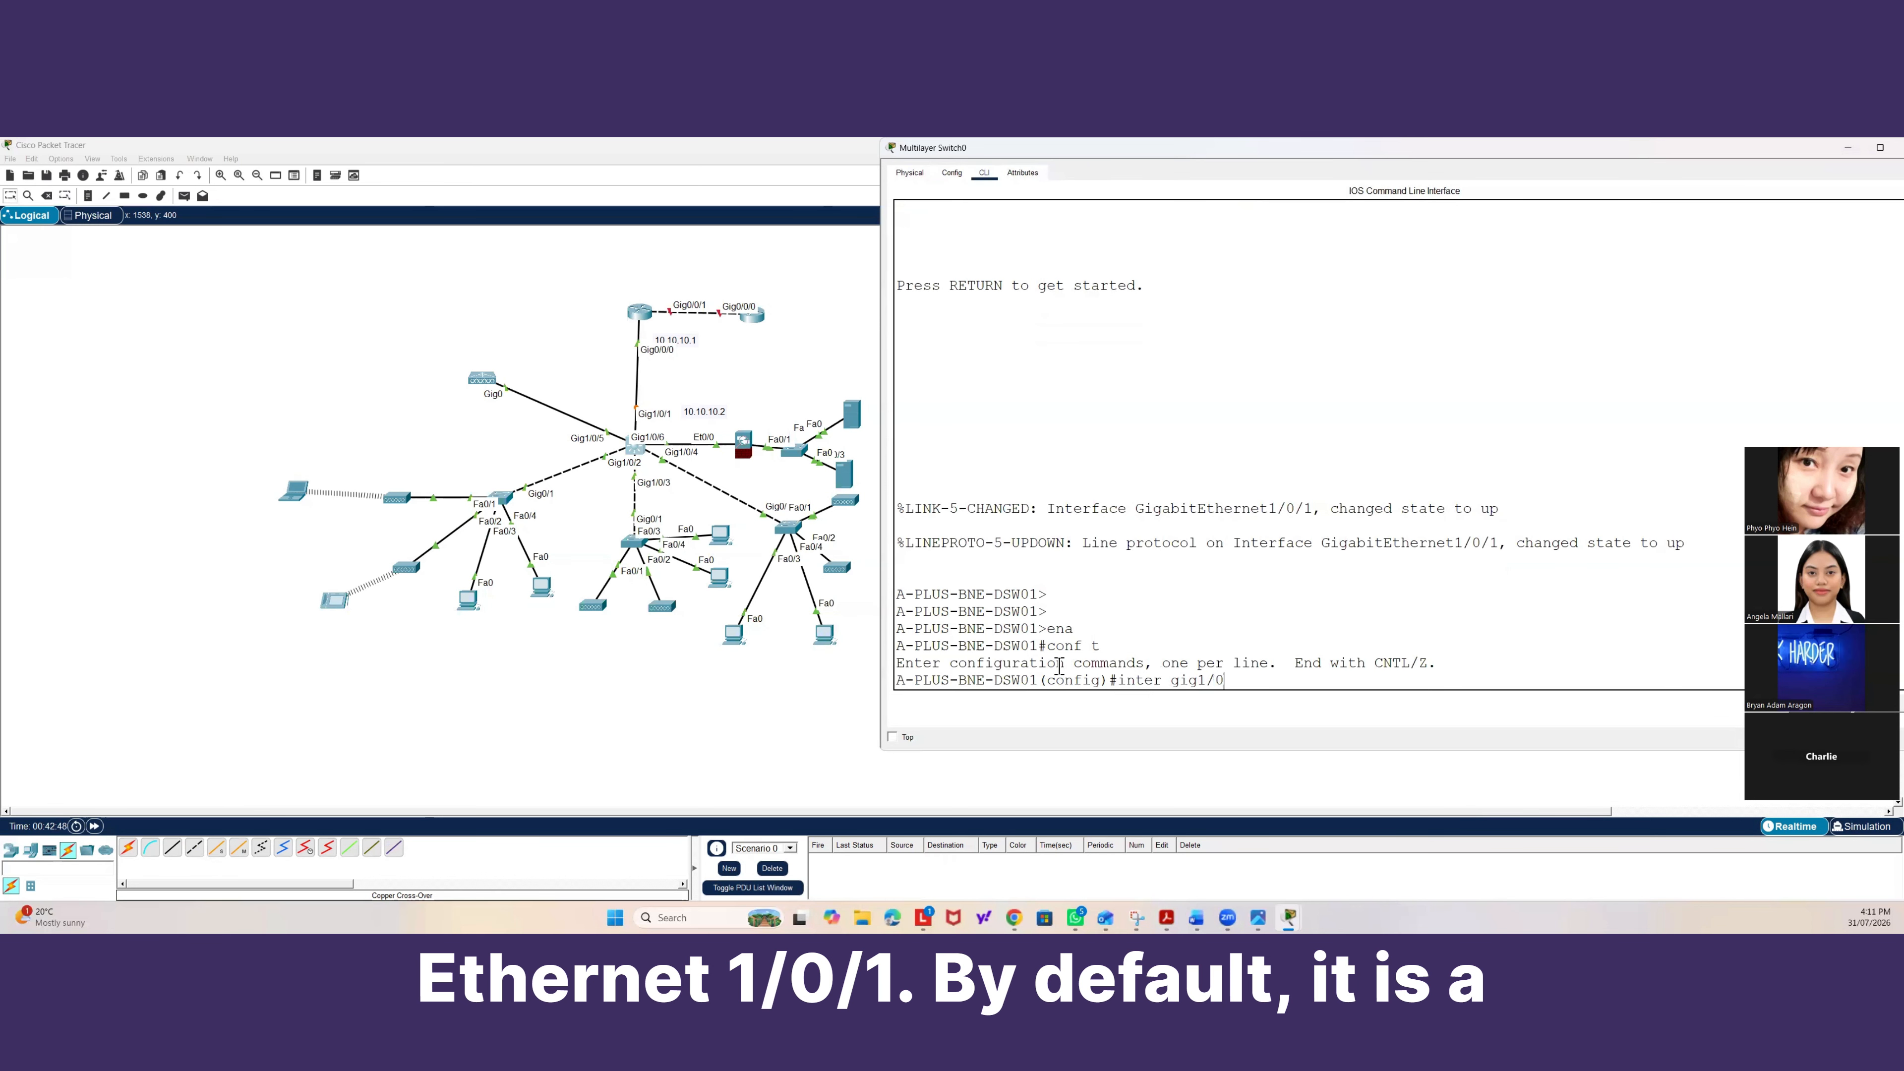
text(0/1)
key(Return)
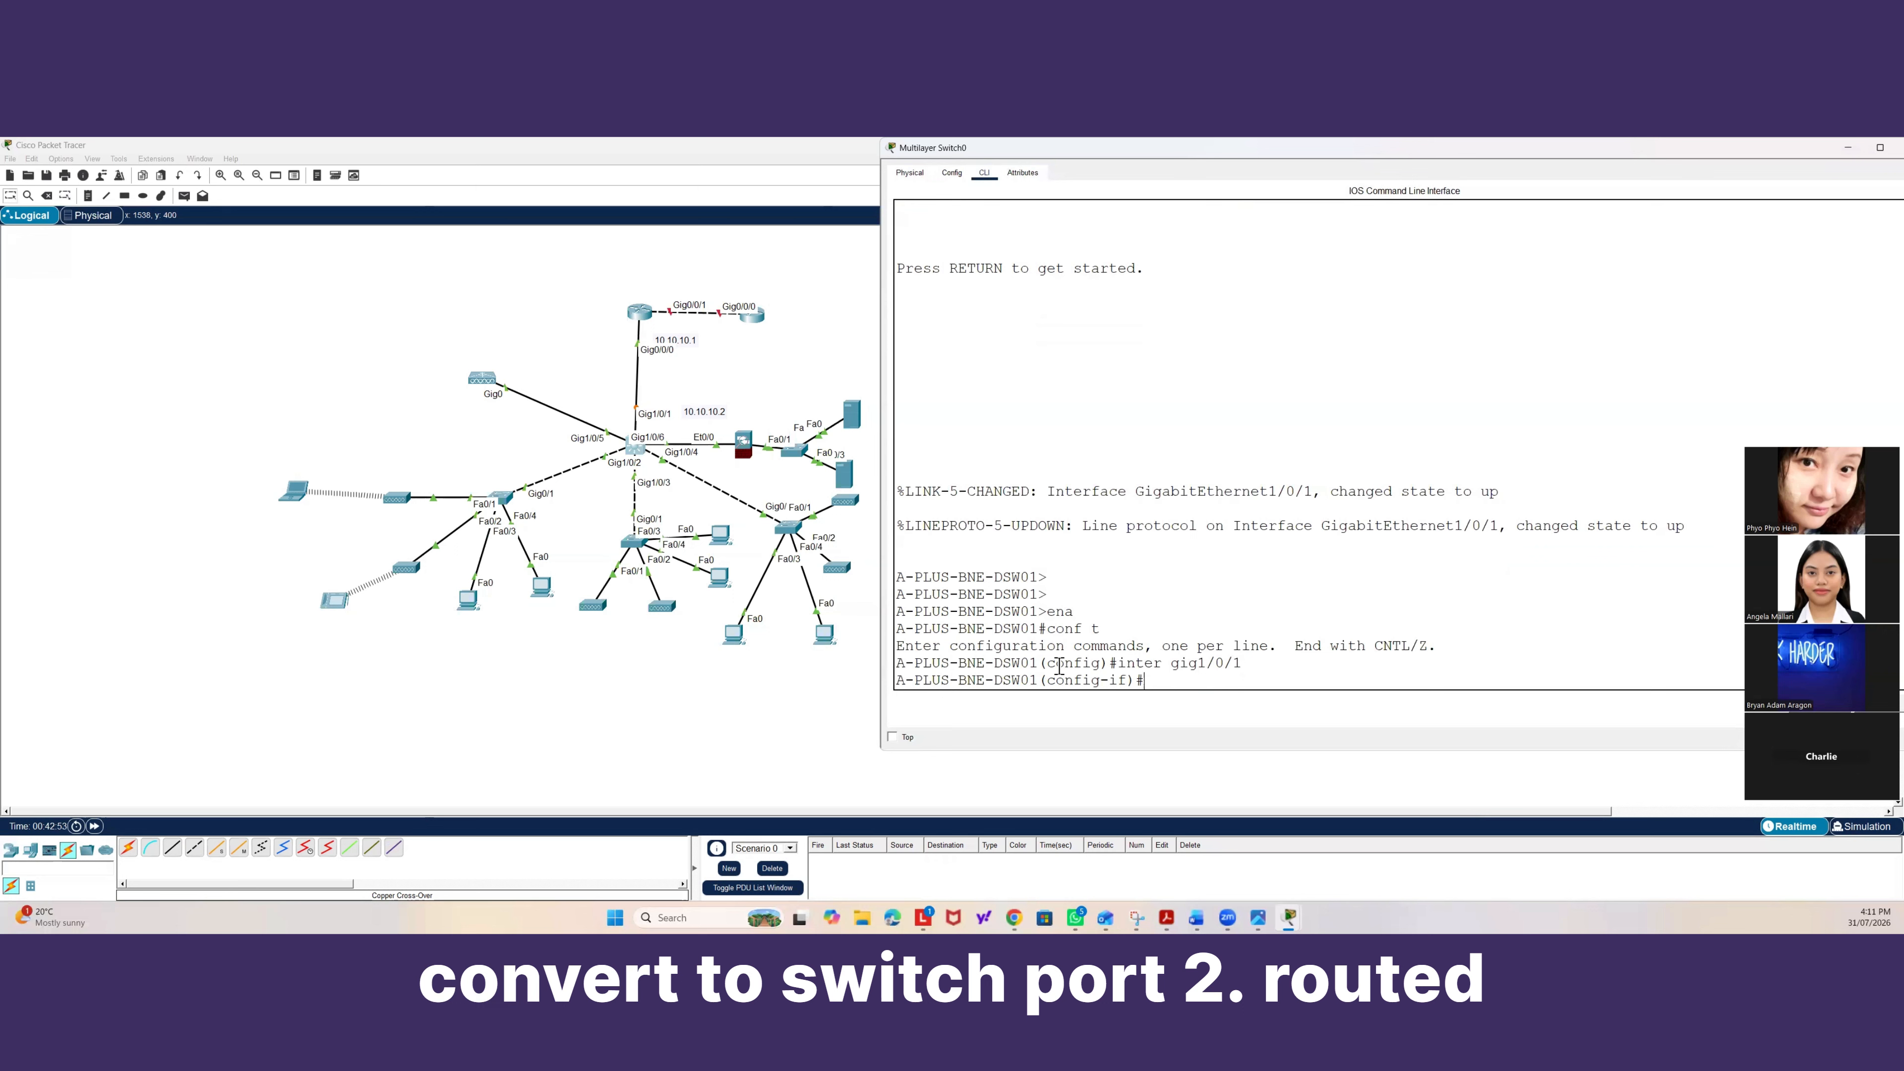
text(no)
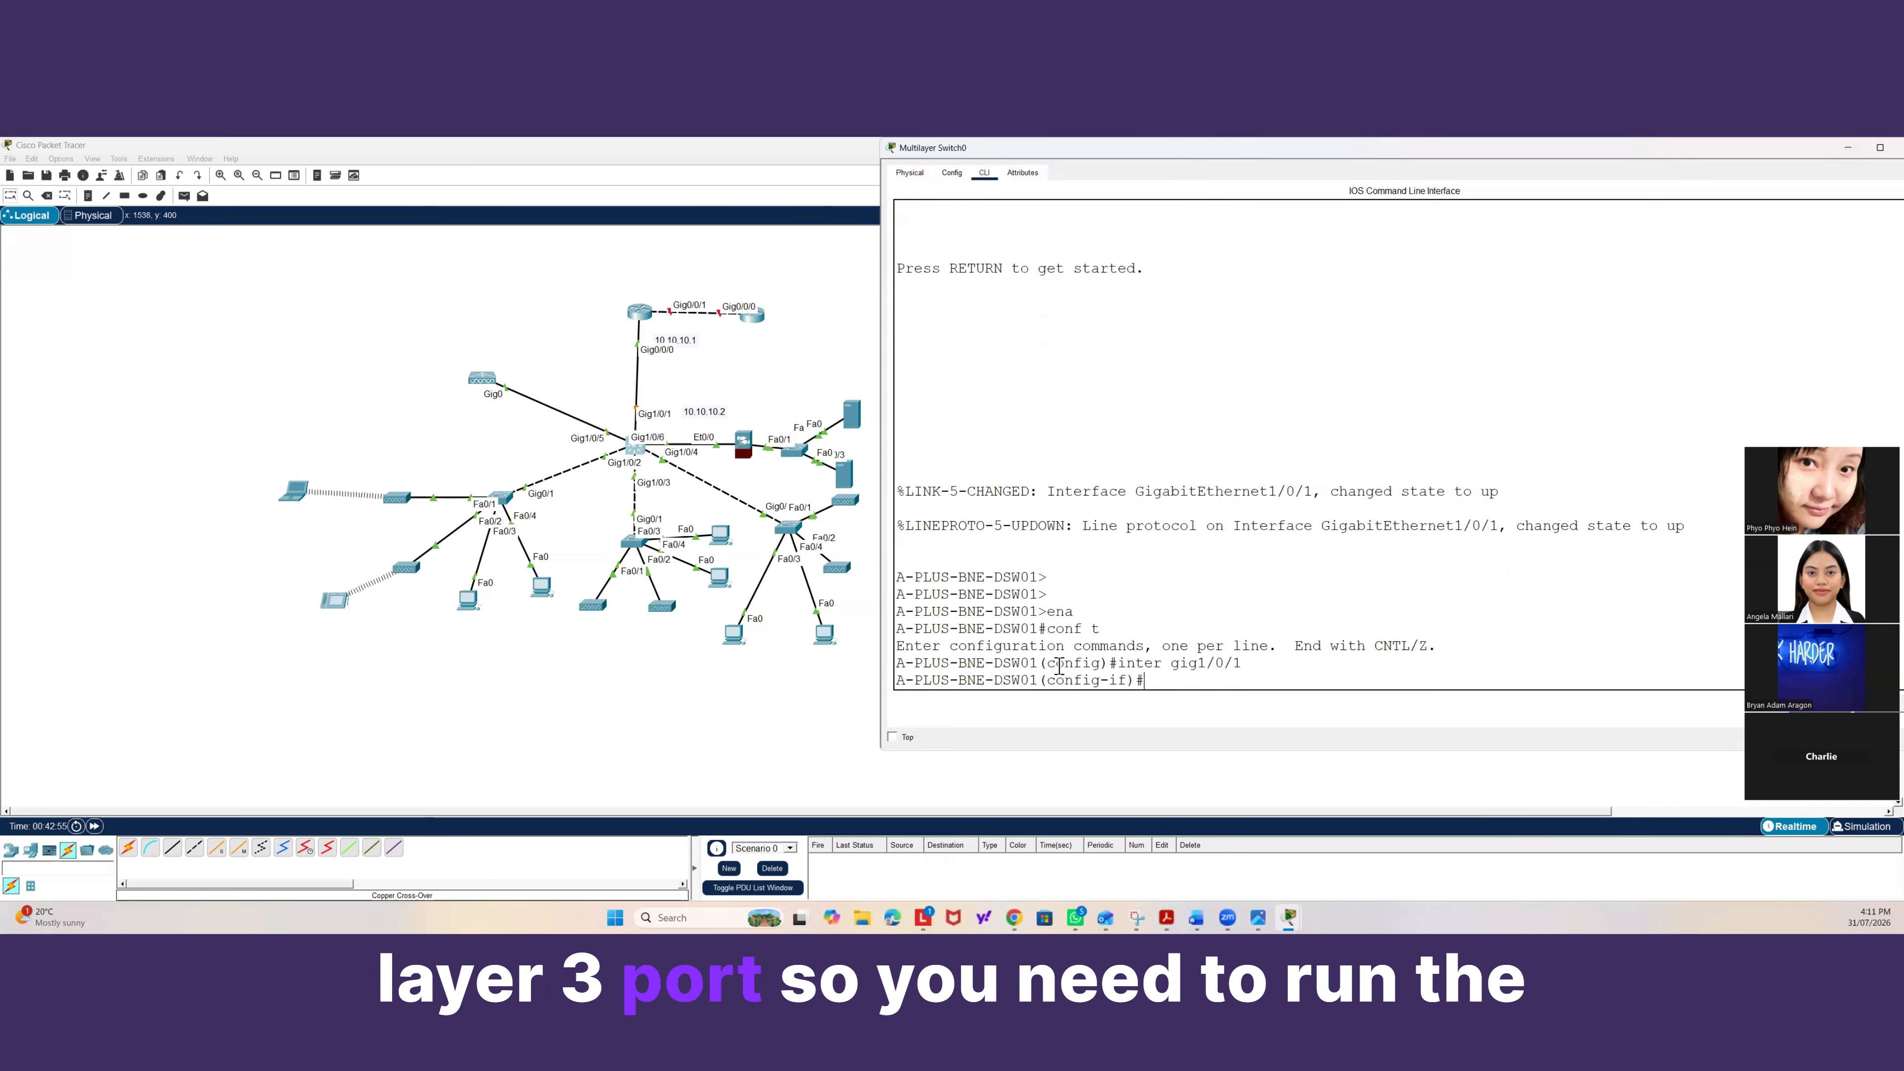
text( swi)
key(Tab)
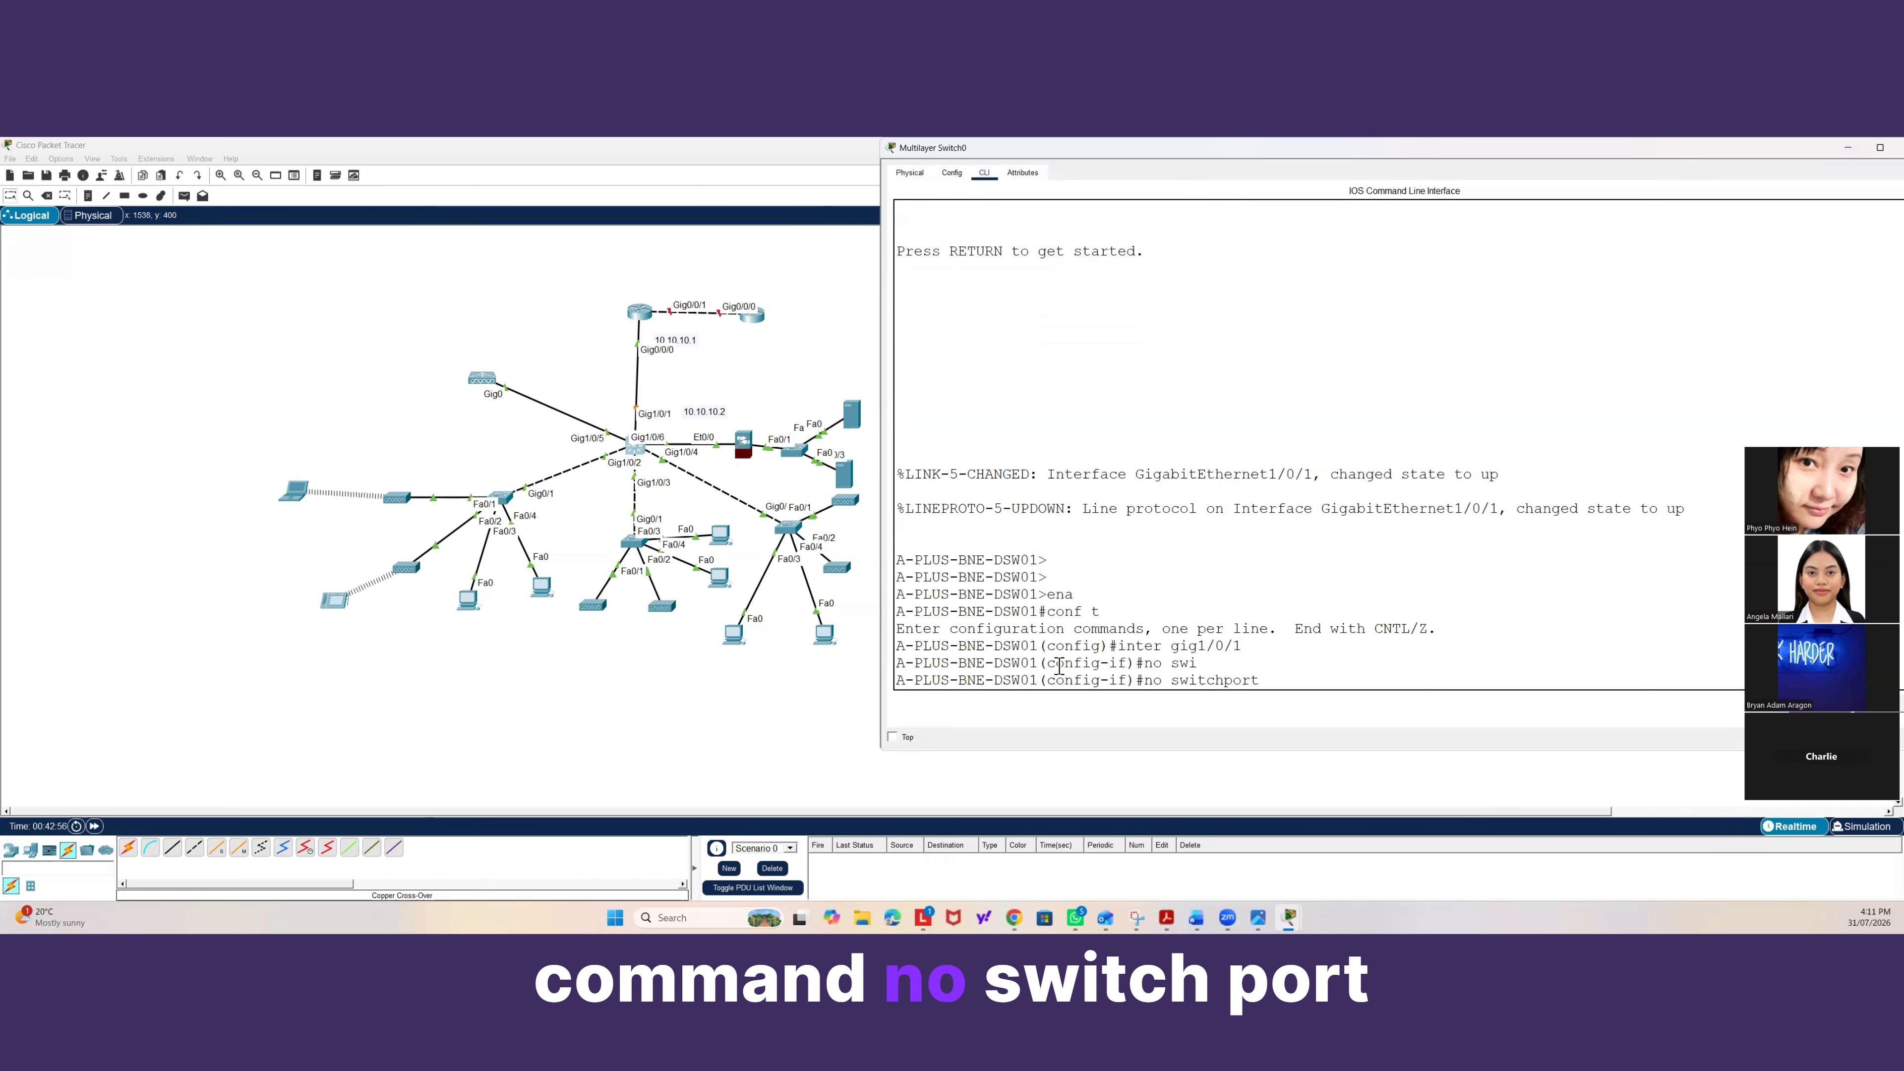
key(Return)
key(Return)
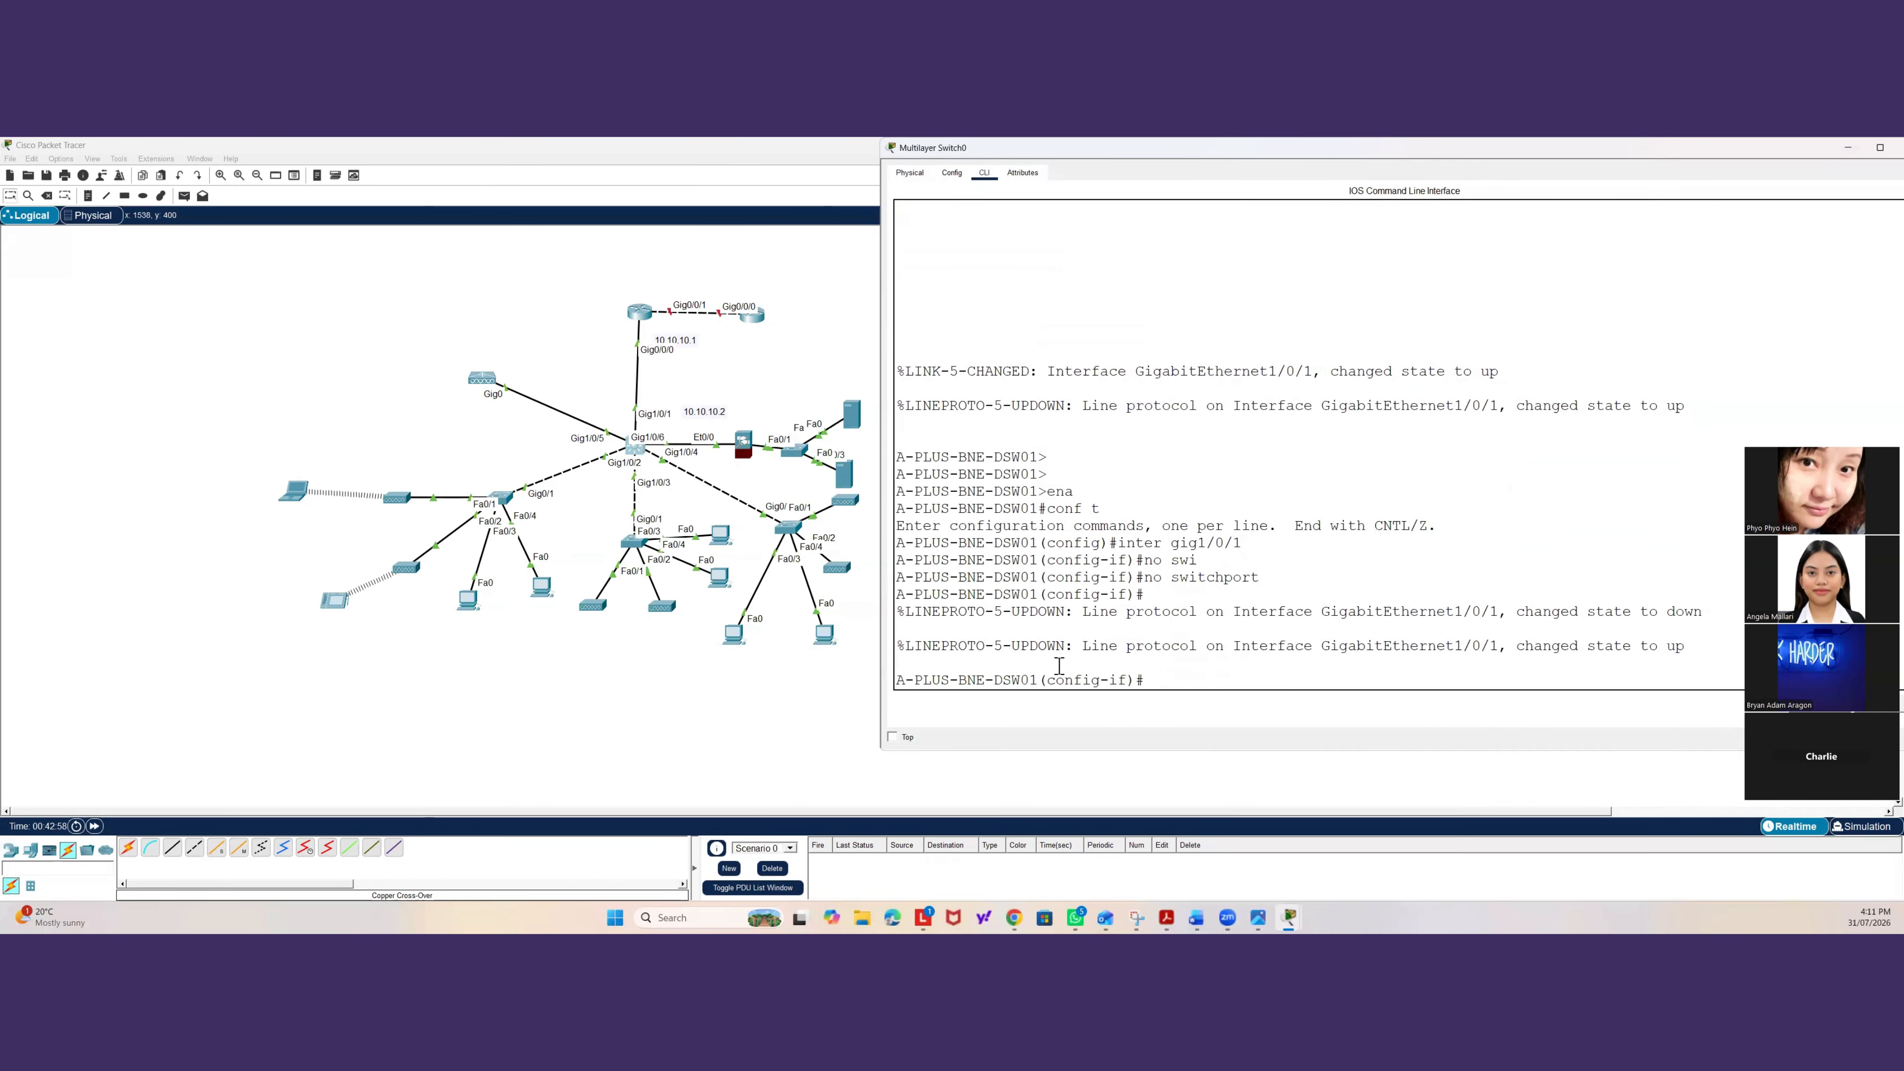
Assign IP address 10.1.1.2 with mask 255.255.255.252 to Gig1/0/1 and enable it with no shutdown.
text(ip addre)
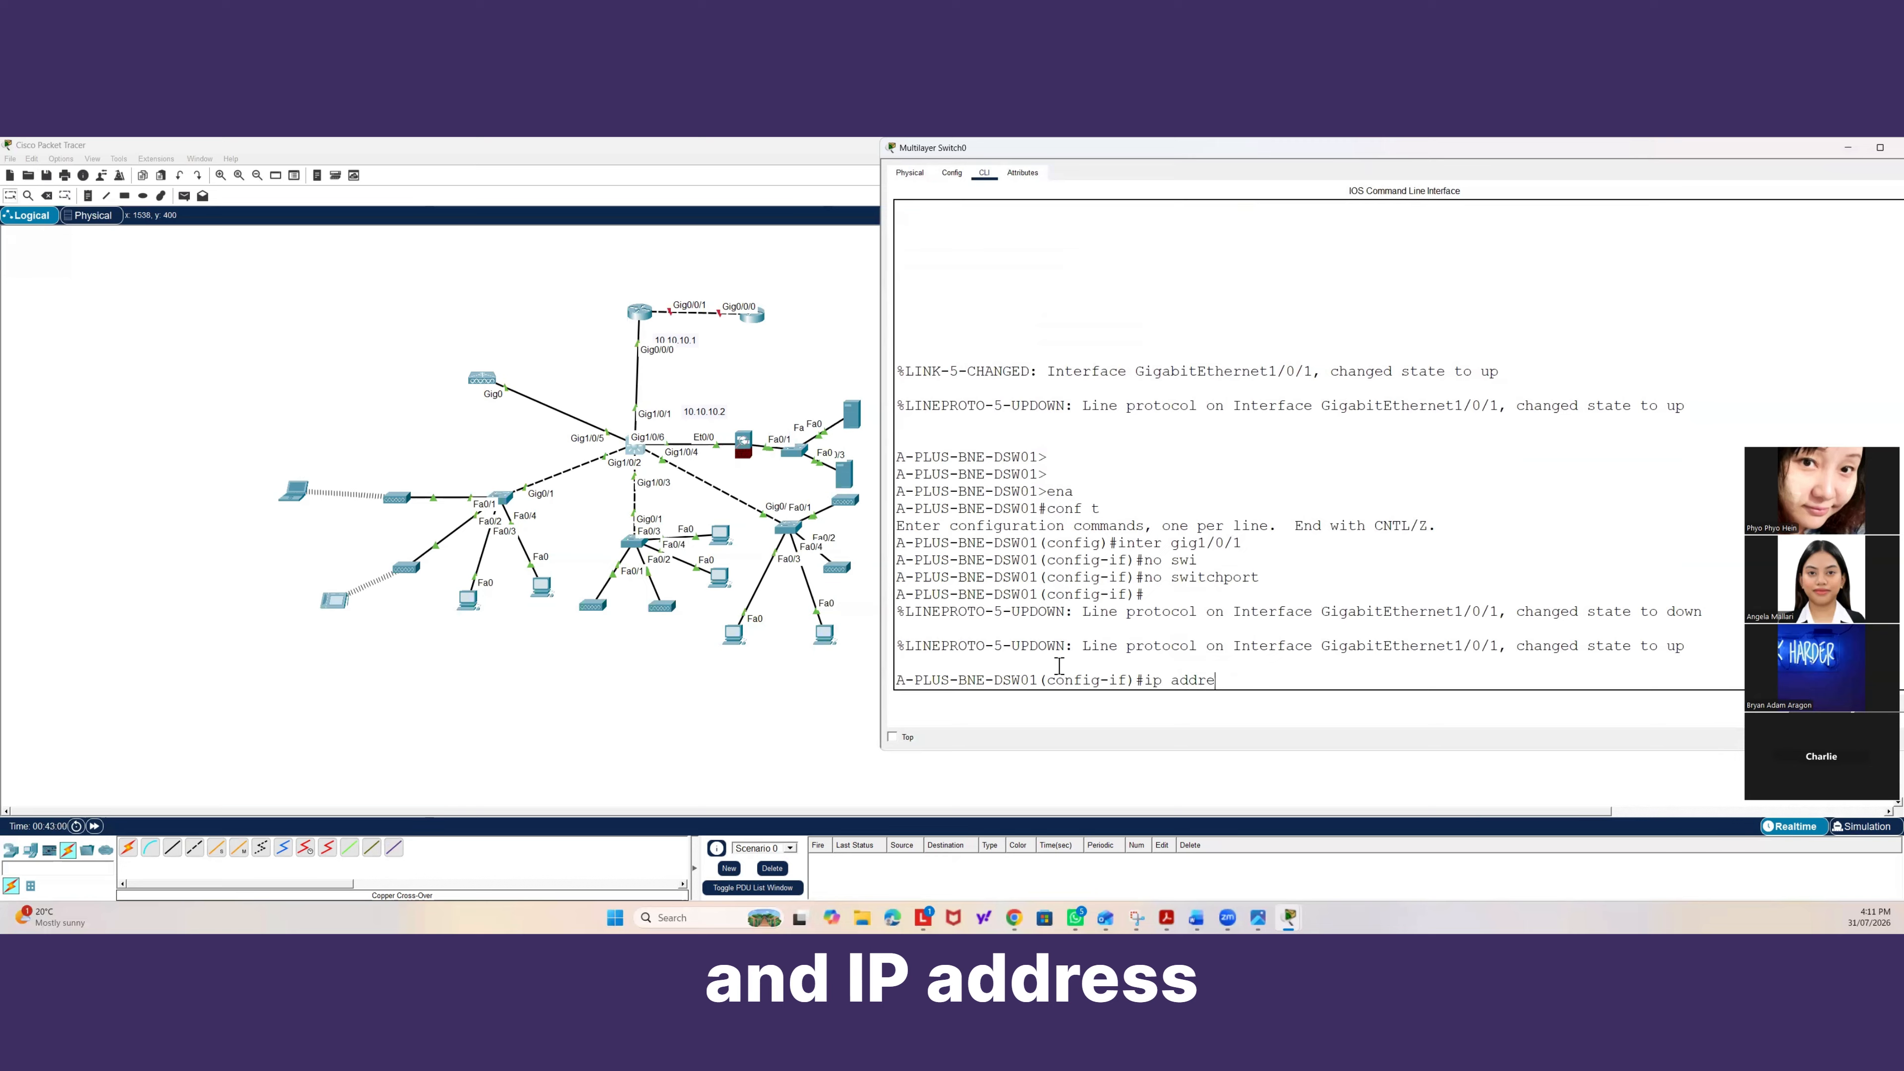
text(ss 10.1.)
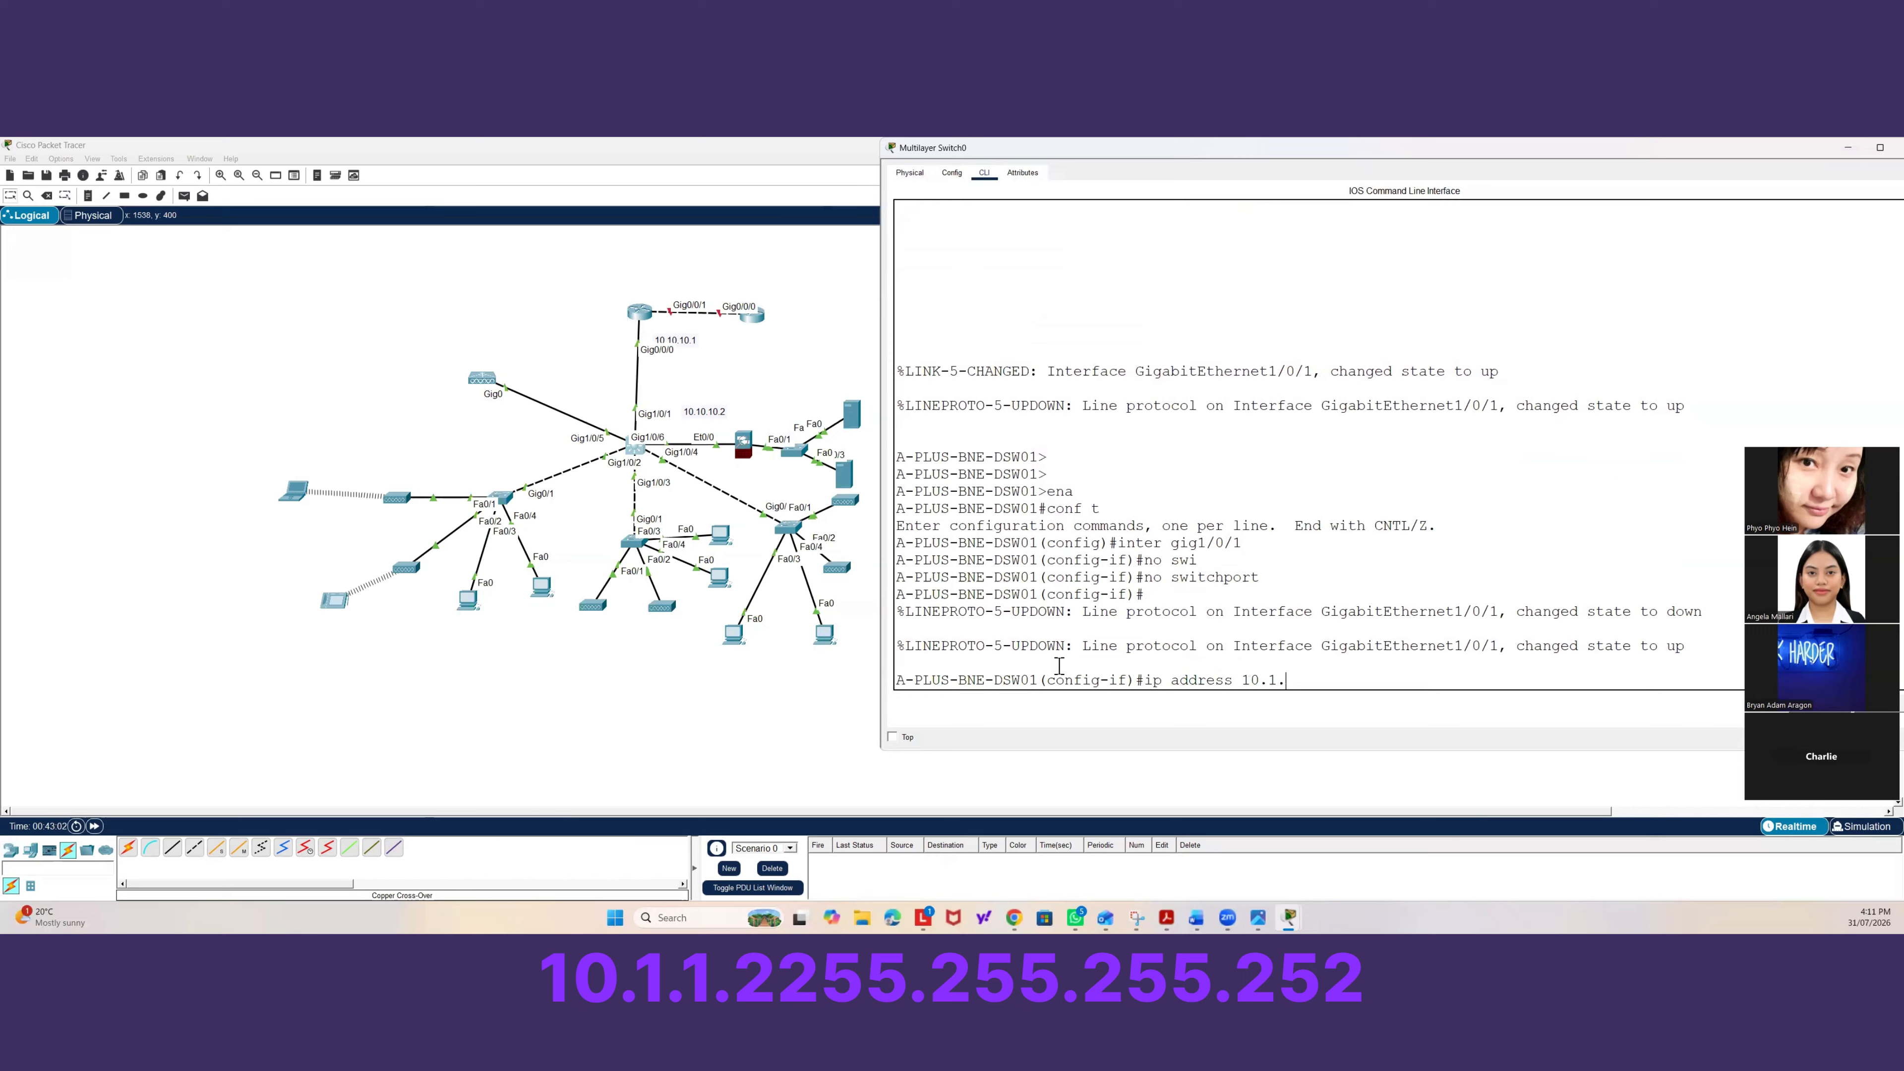
text(1.2 255.255)
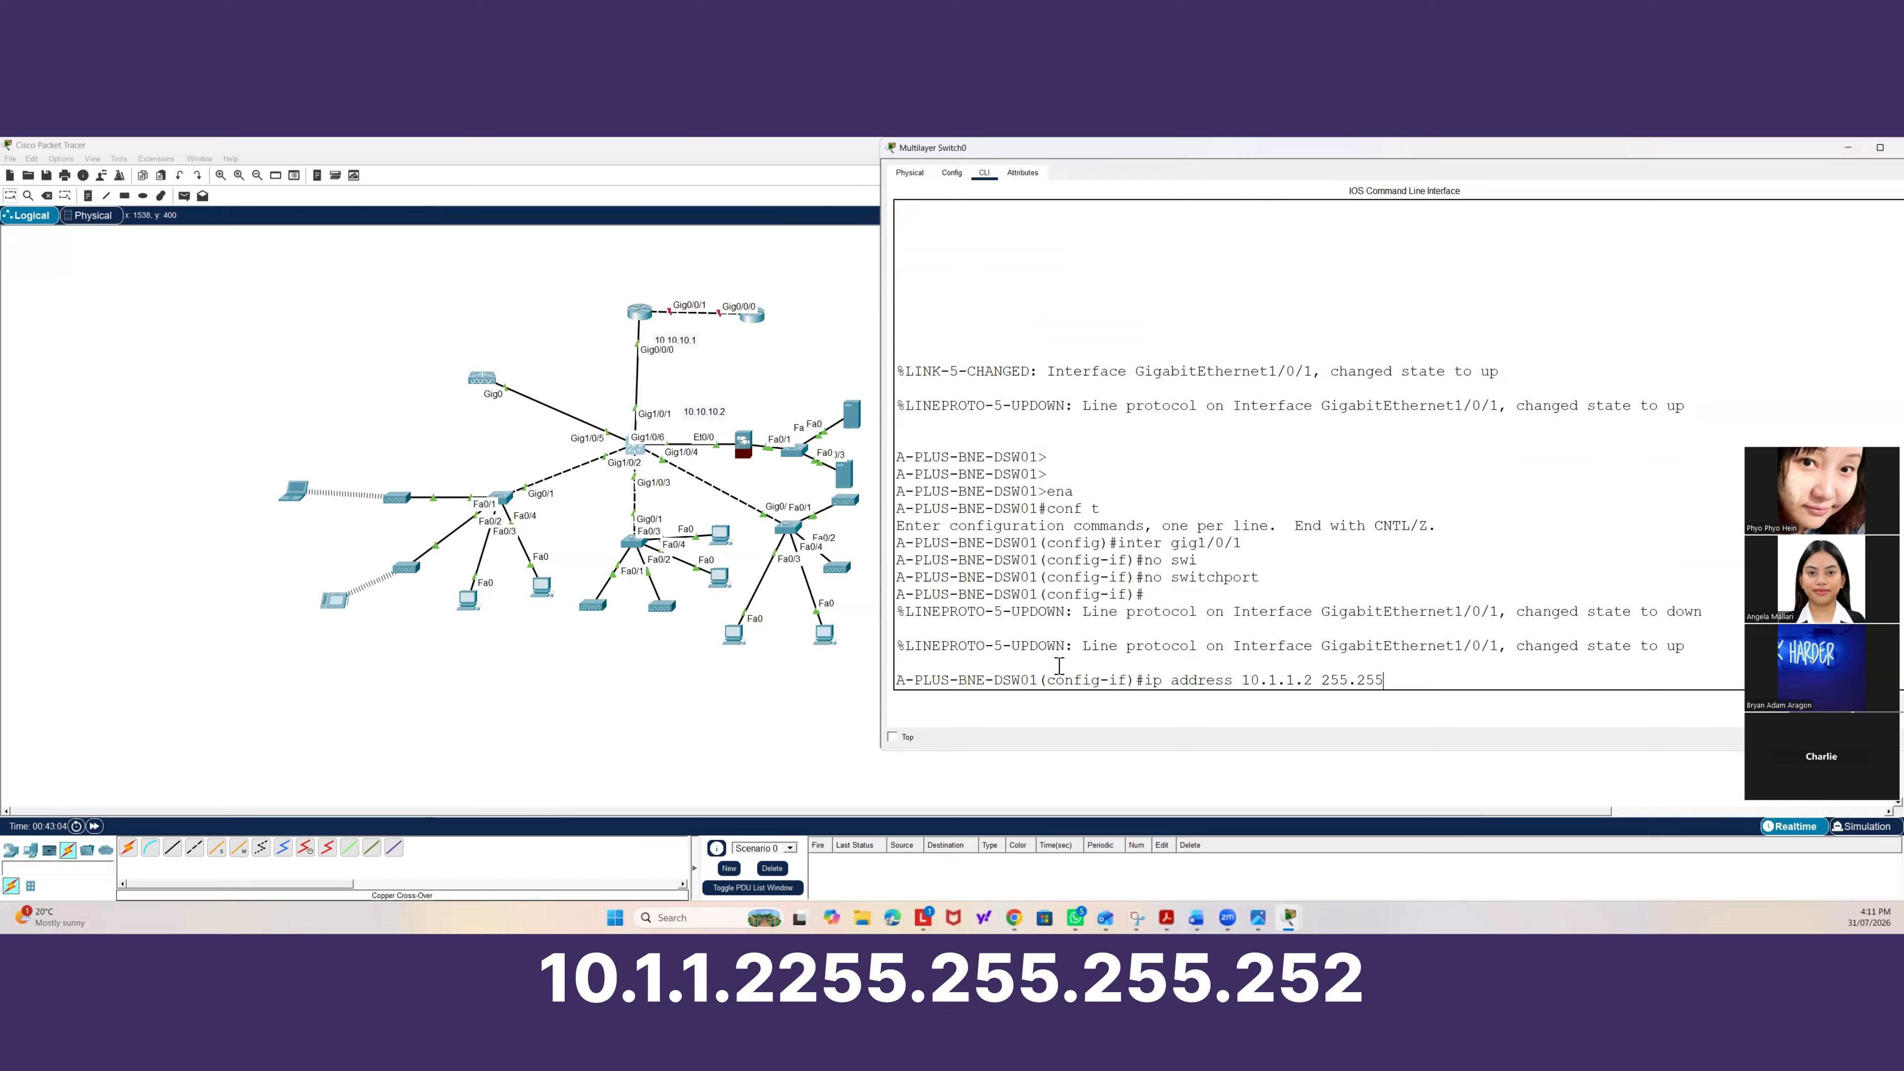
text(.255.252)
key(Return)
text(no shut)
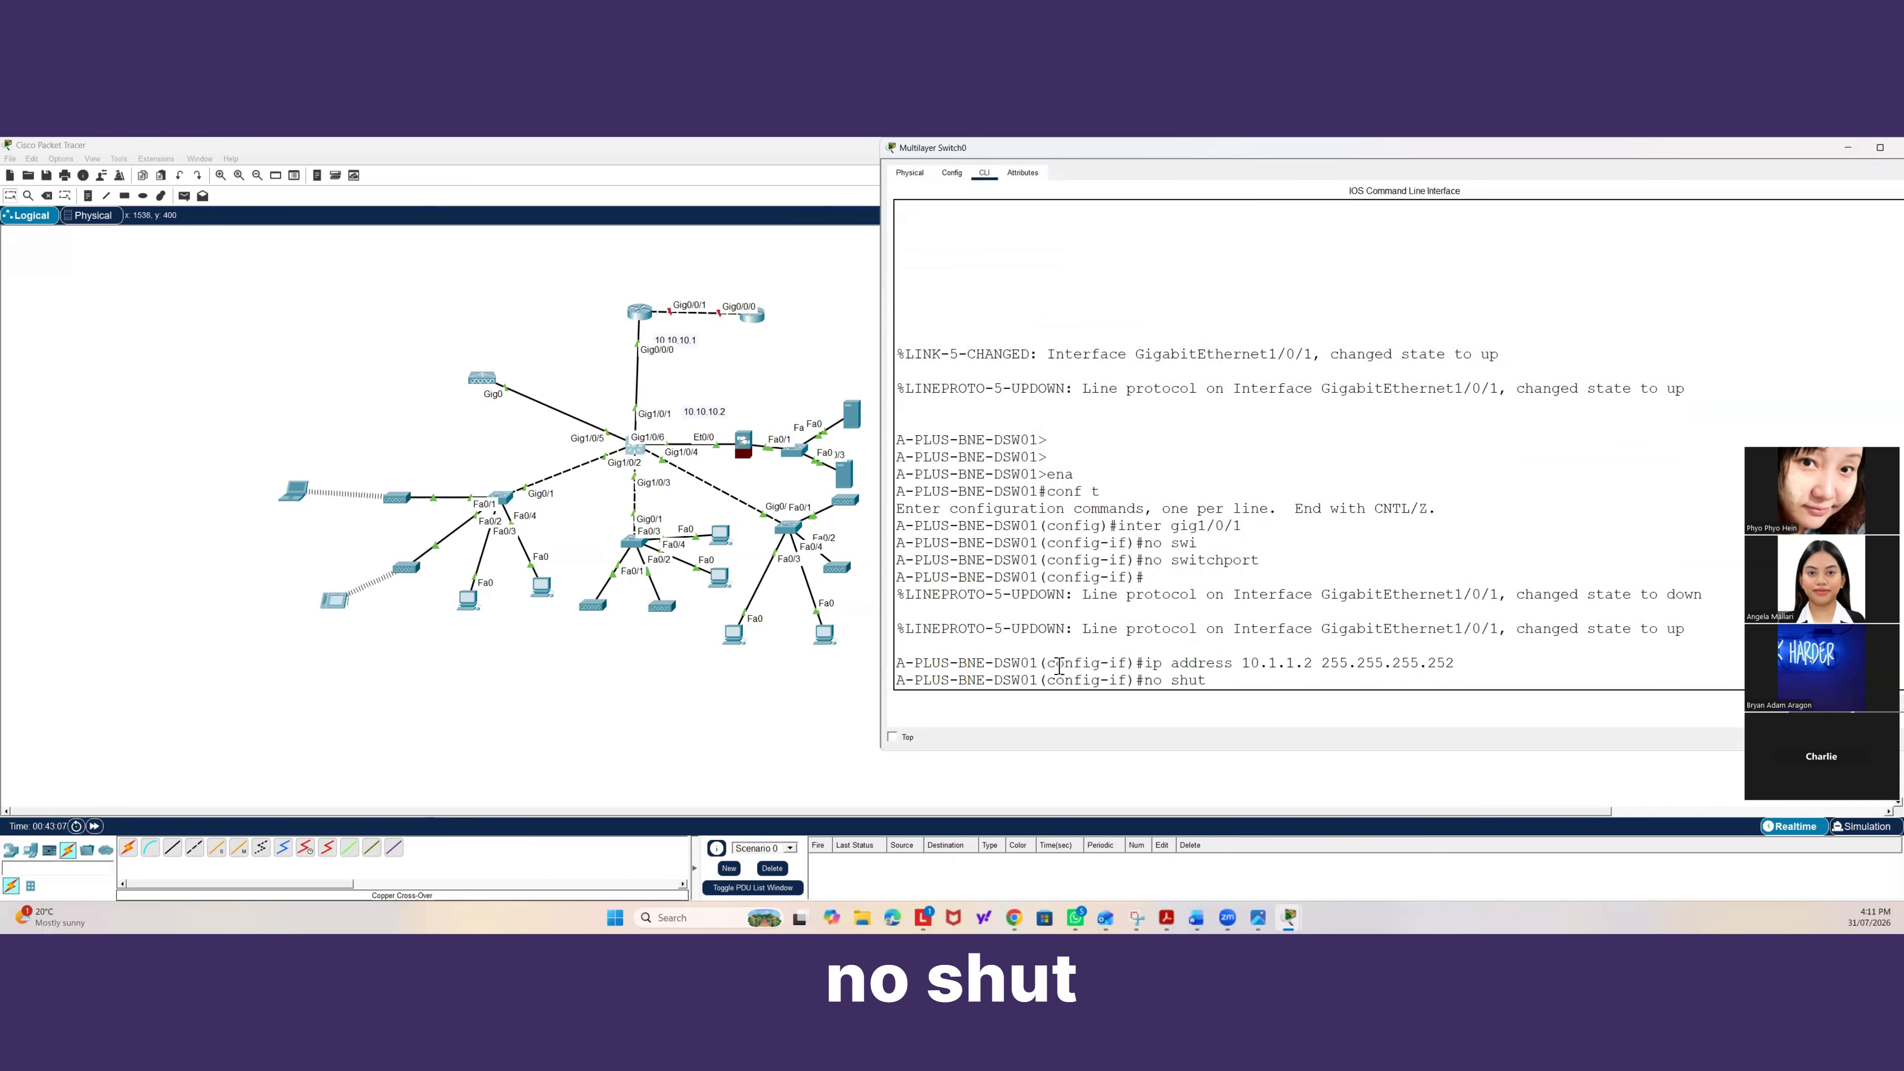
key(Return)
key(Return)
key(Return)
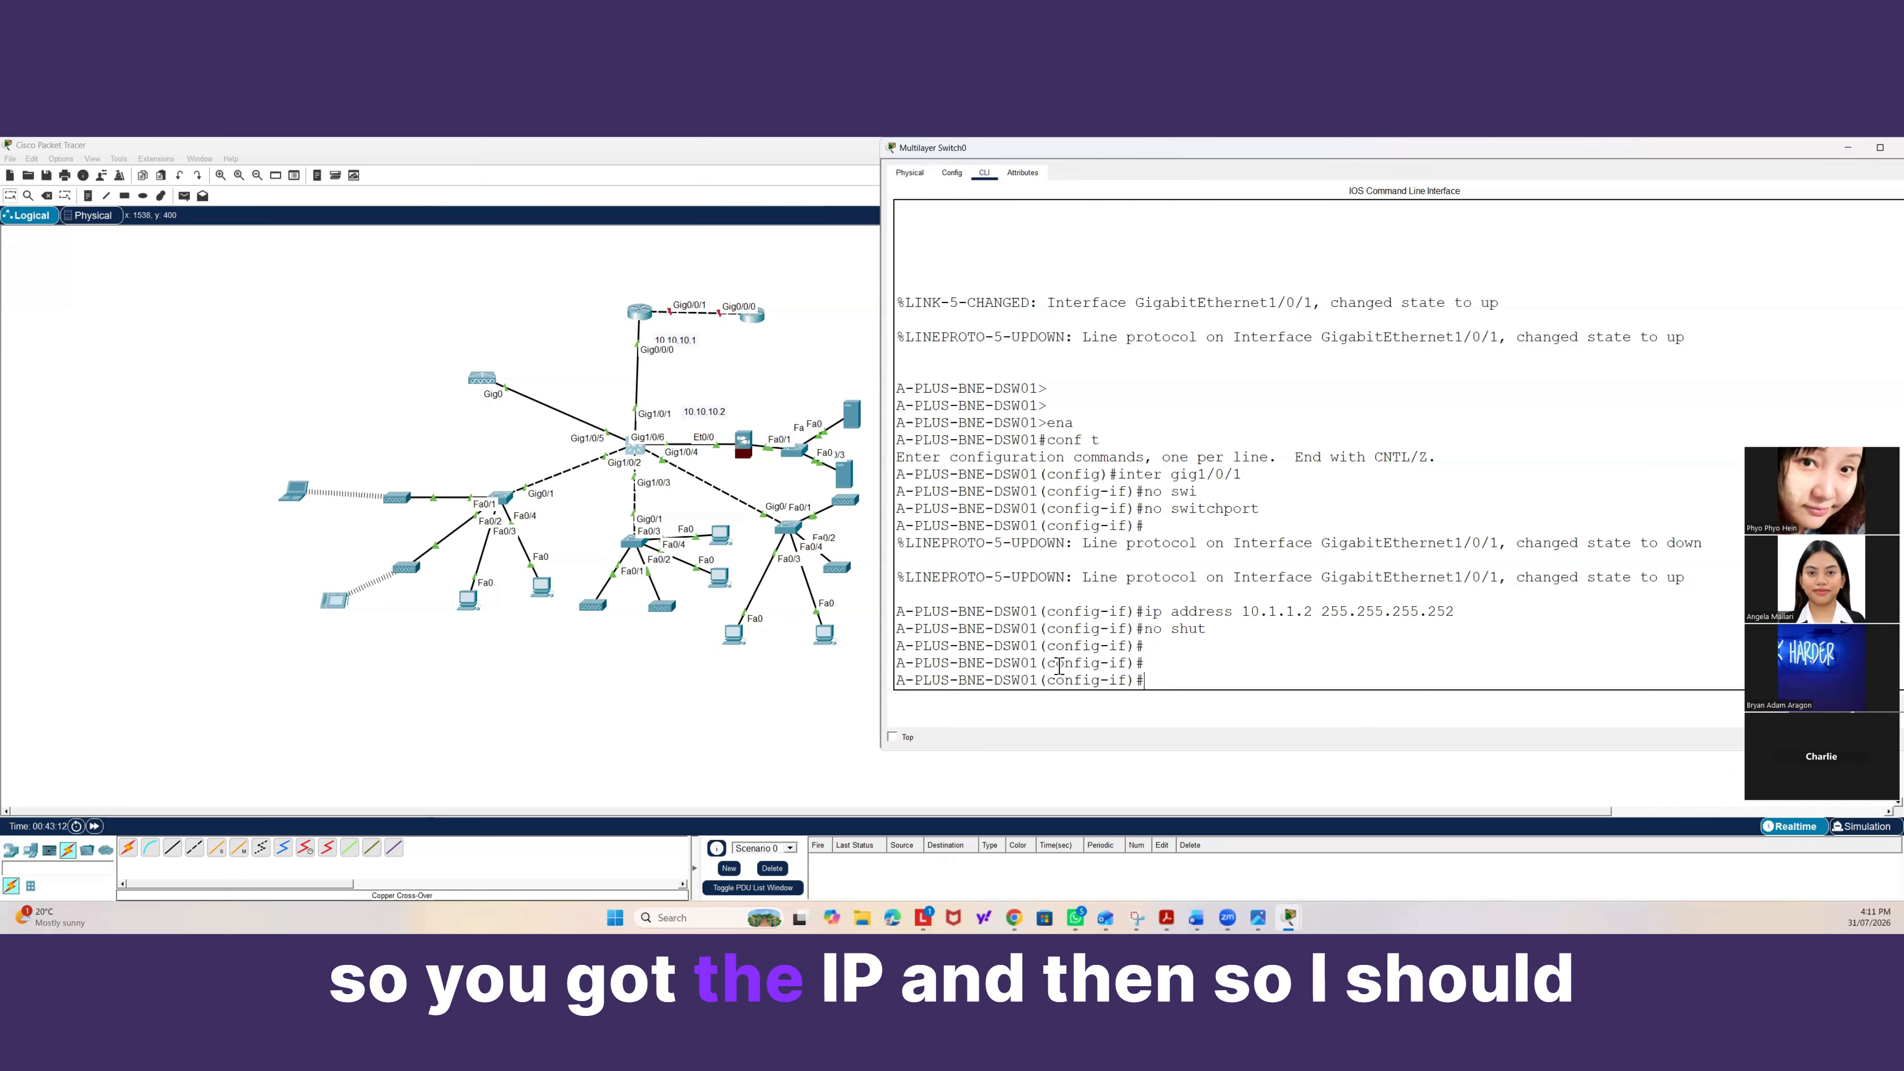
text(exit)
key(Return)
text(ping 1)
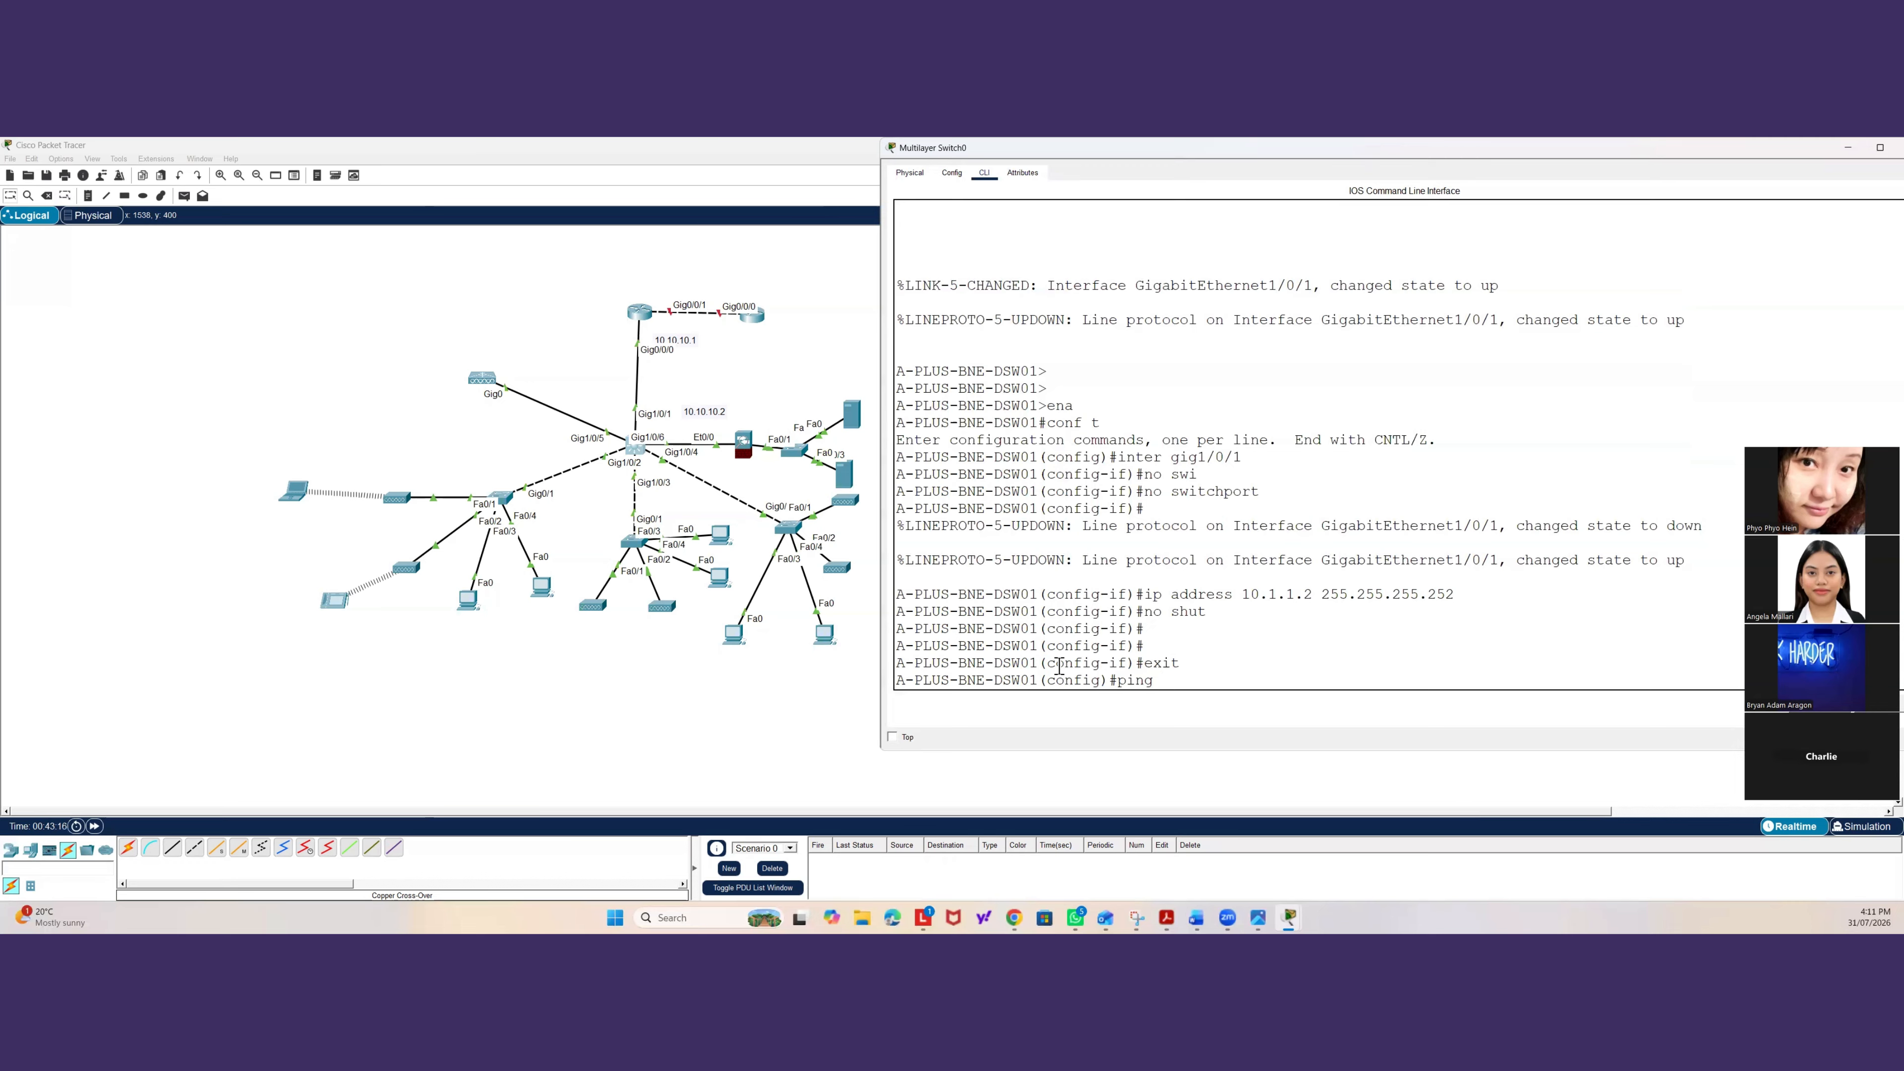
key(BackSpace)
key(BackSpace)
key(BackSpace)
key(BackSpace)
text(end)
key(Return)
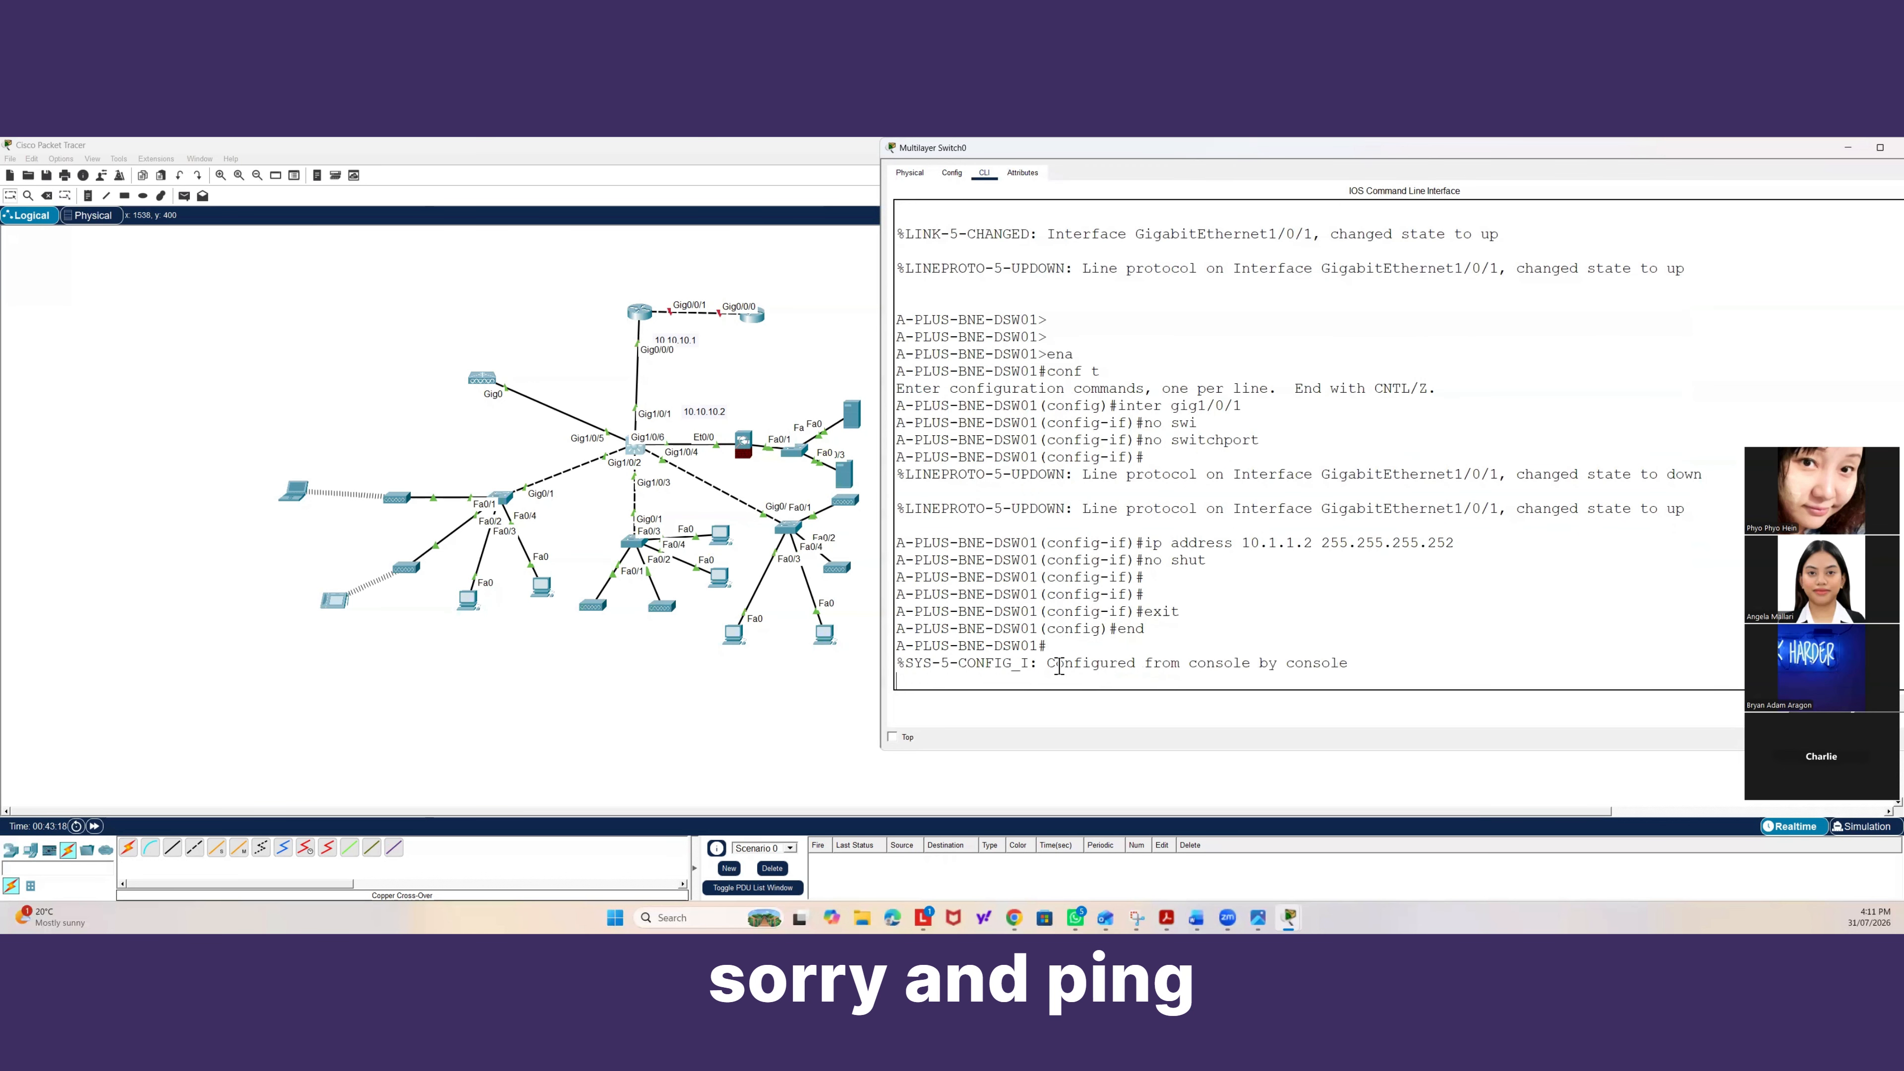
key(Return)
text(ping)
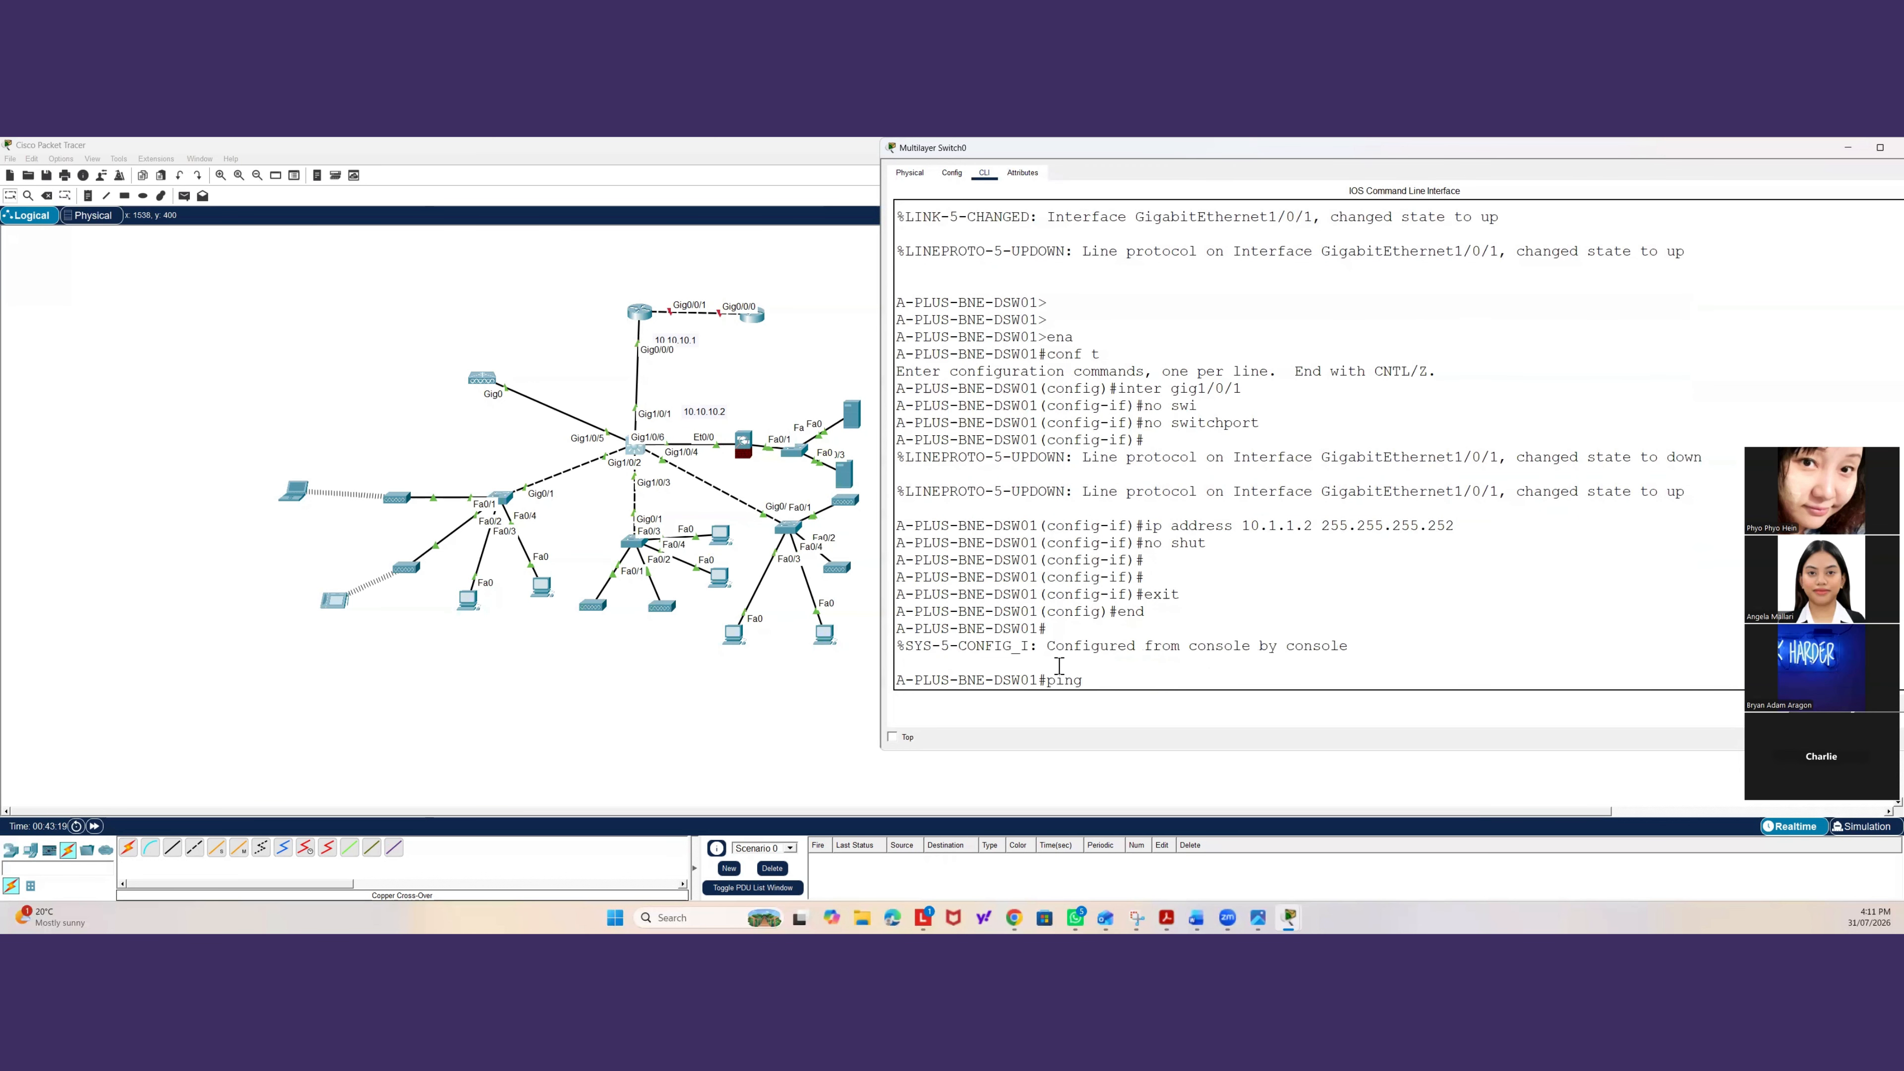
text( 10.1.1.1)
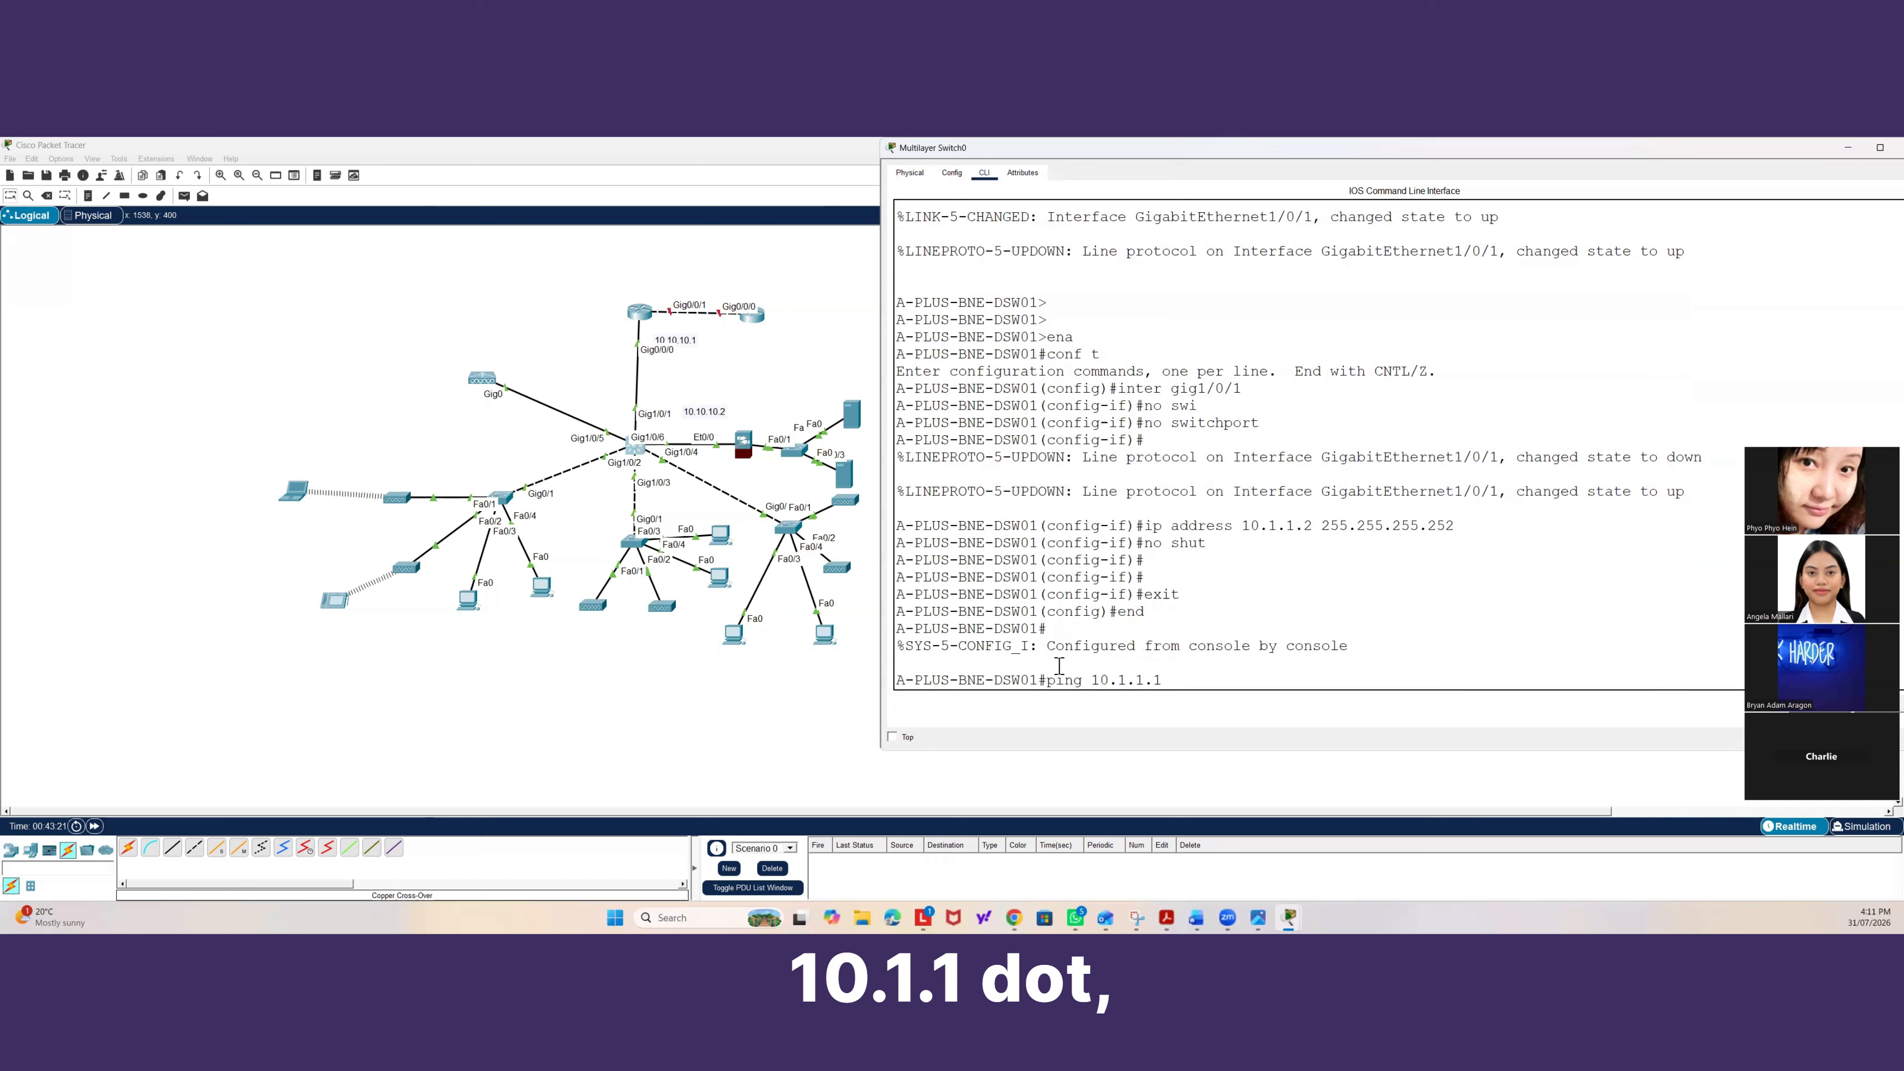
key(BackSpace)
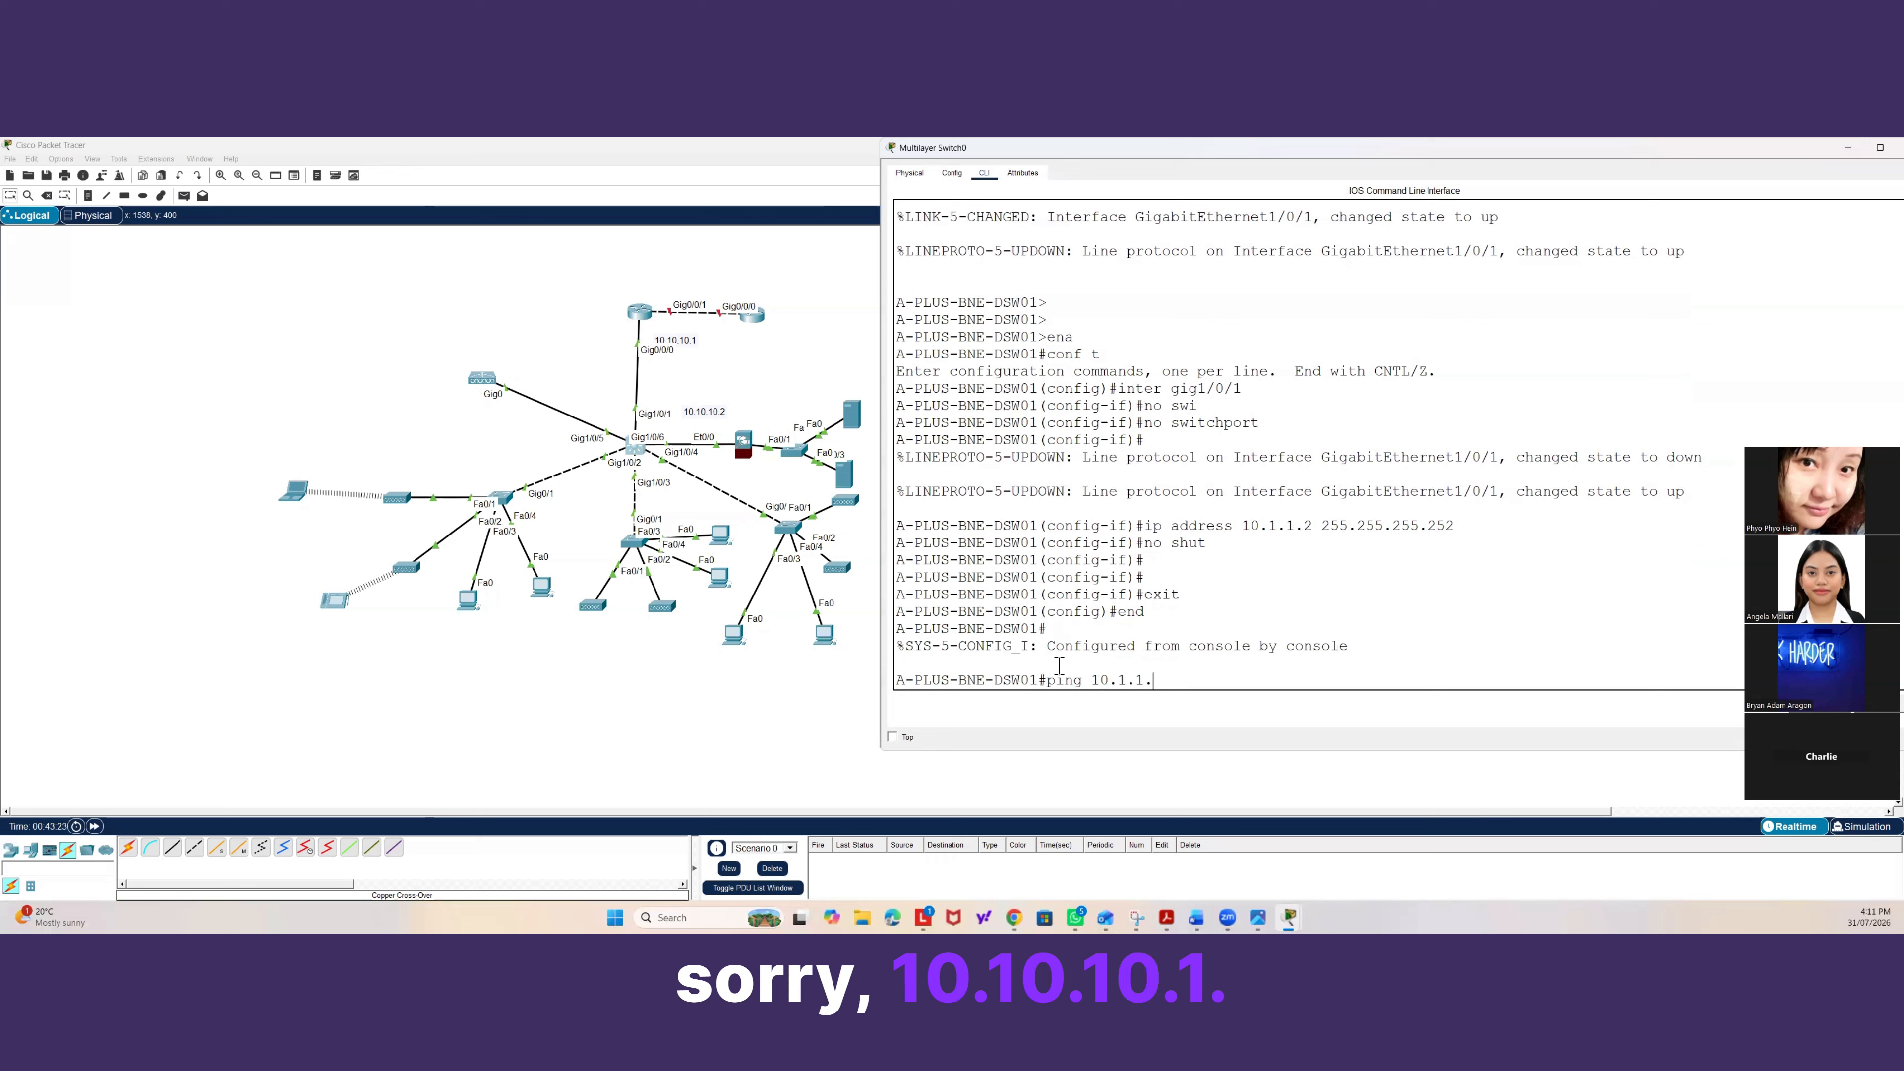
key(BackSpace)
key(BackSpace)
key(BackSpace)
key(BackSpace)
key(BackSpace)
key(BackSpace)
key(BackSpace)
key(BackSpace)
key(BackSpace)
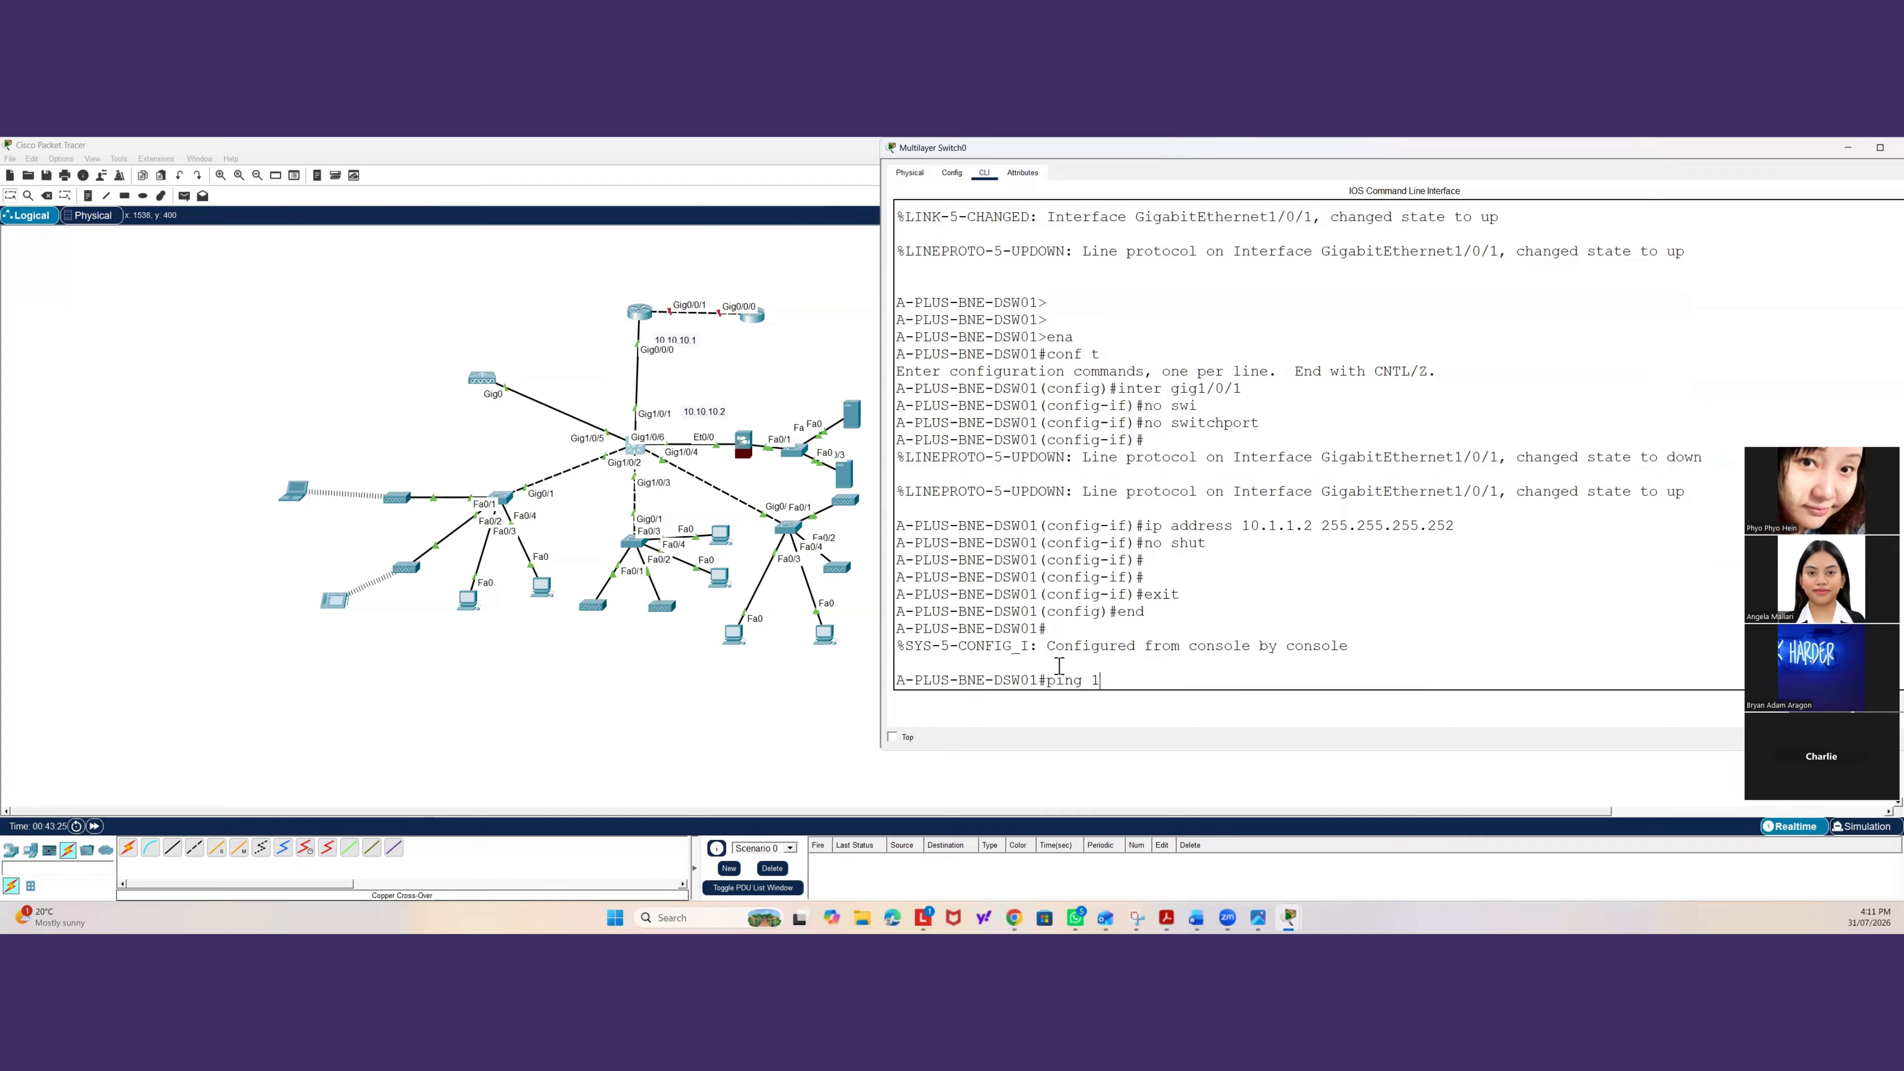
Re-enter Gig1/0/1 configuration and remove its IP address.
text(conf t)
key(Return)
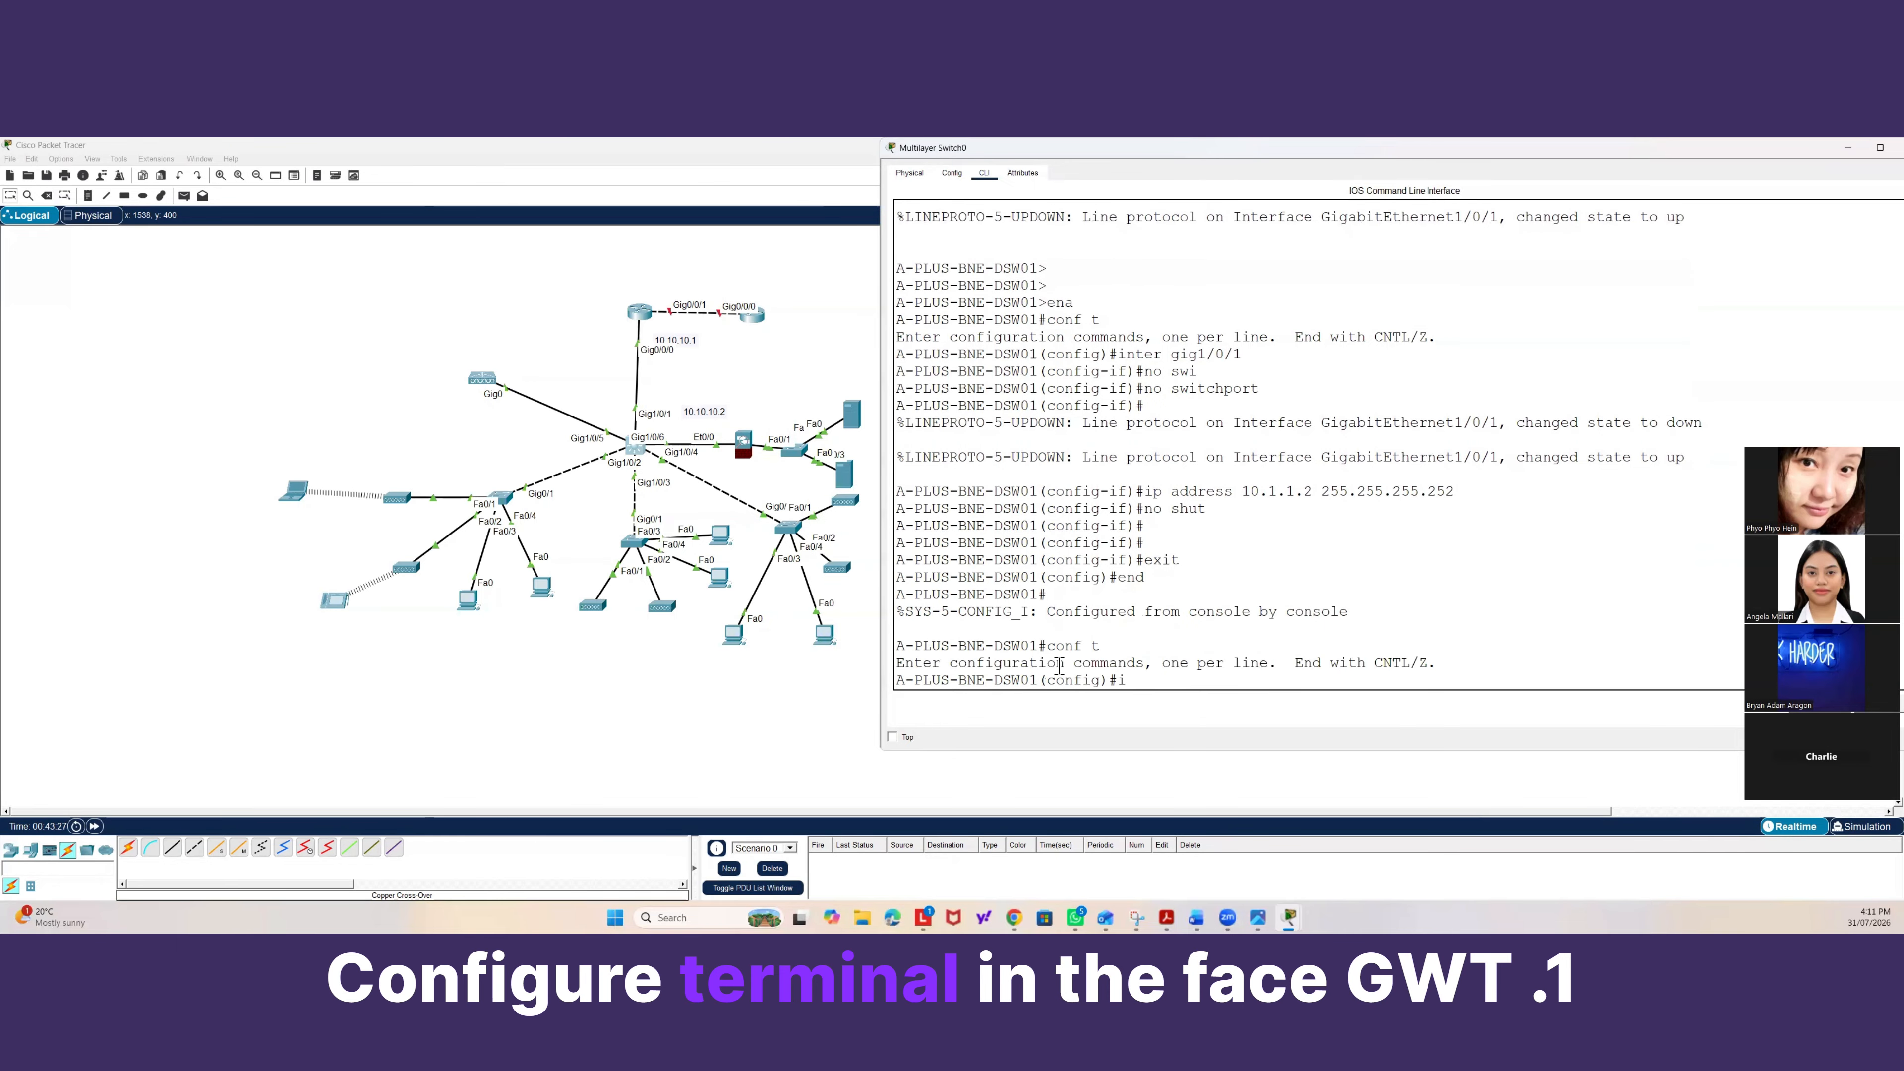
text(inter gig1/0)
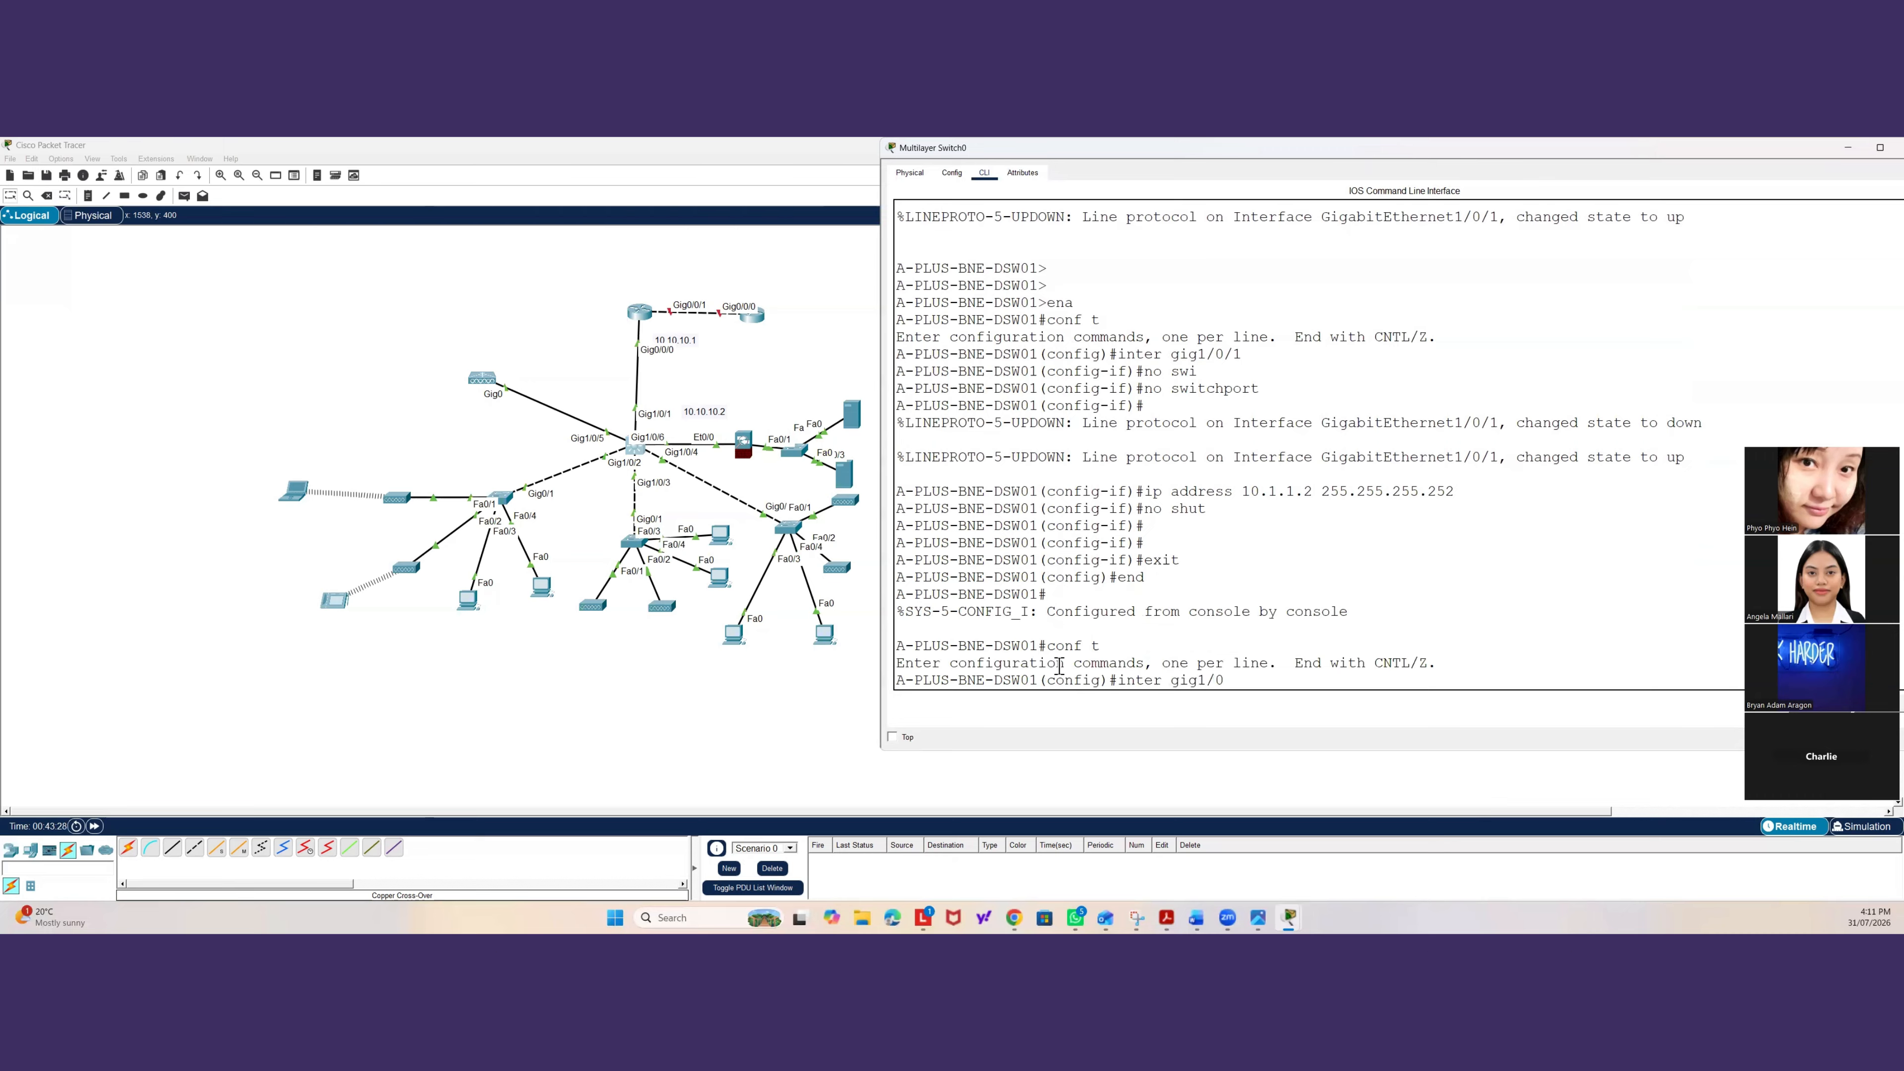
text(/1)
key(Return)
text(no)
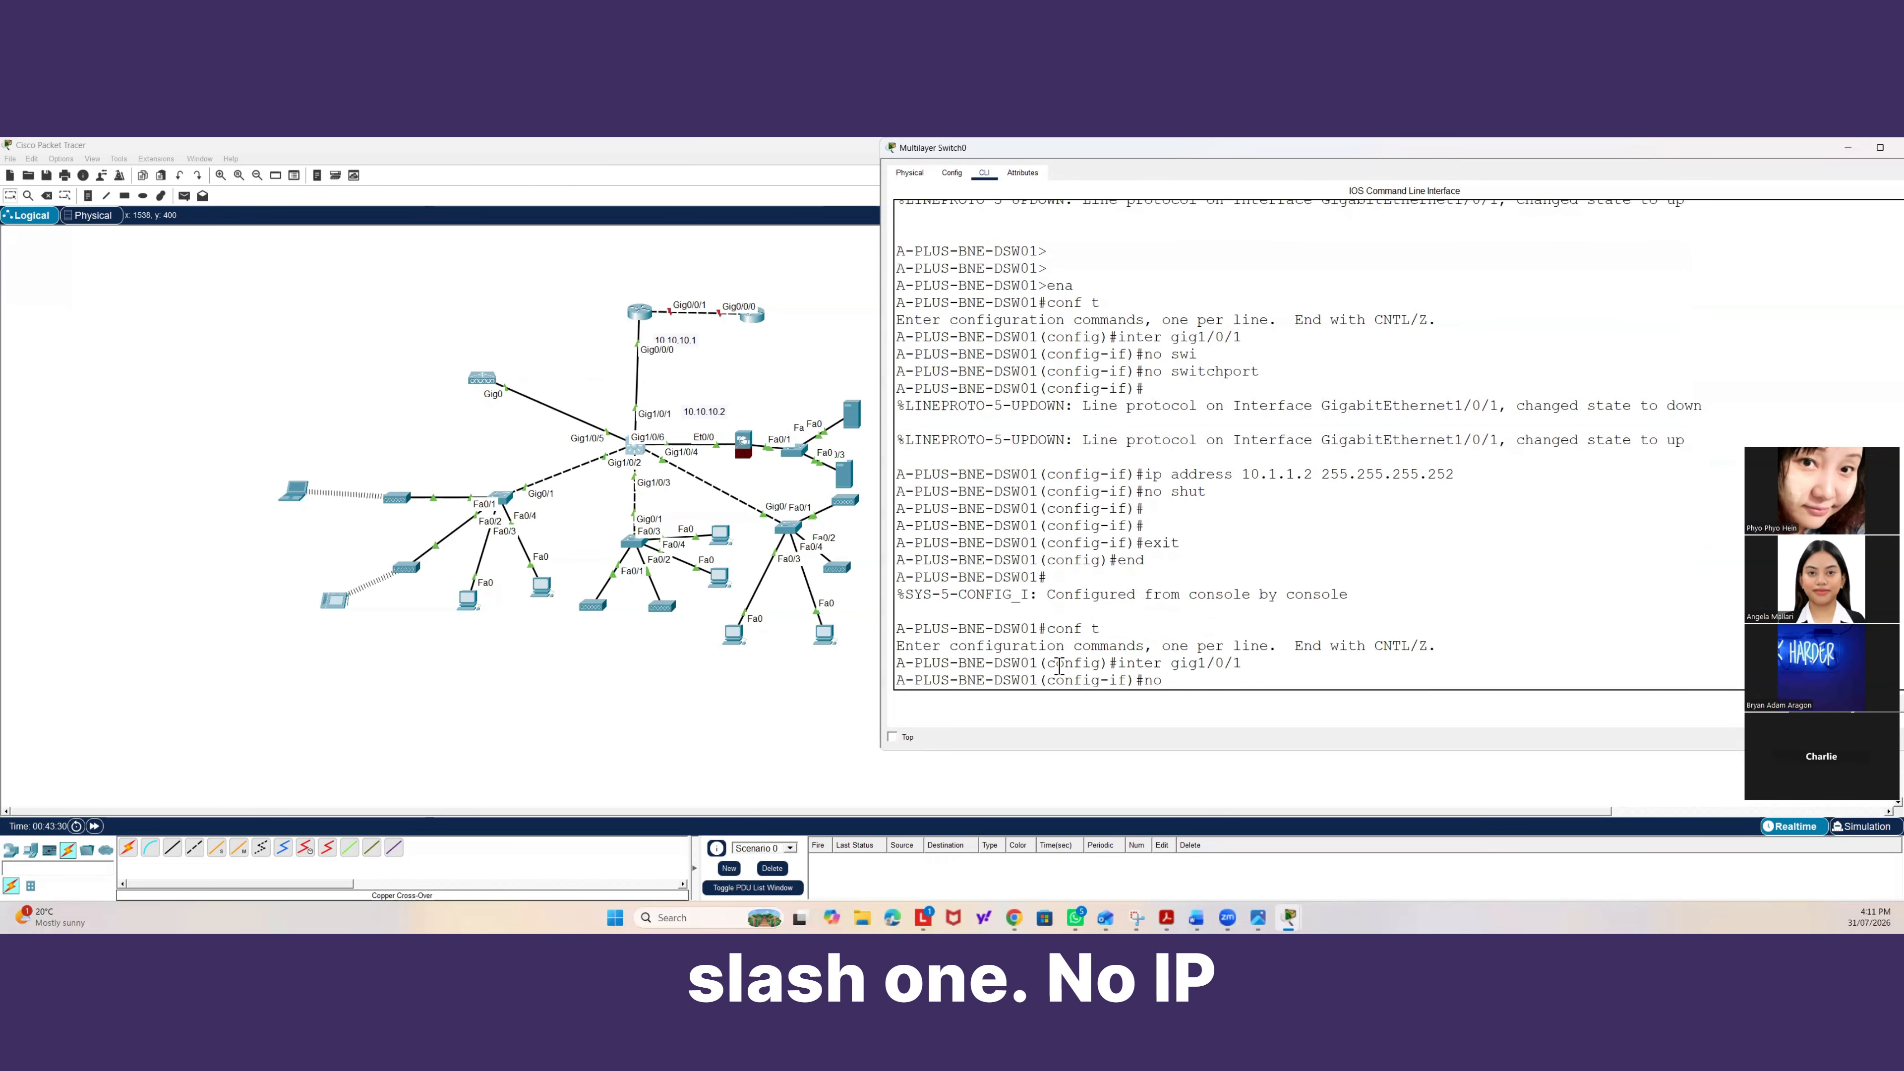
text( ip address)
key(Return)
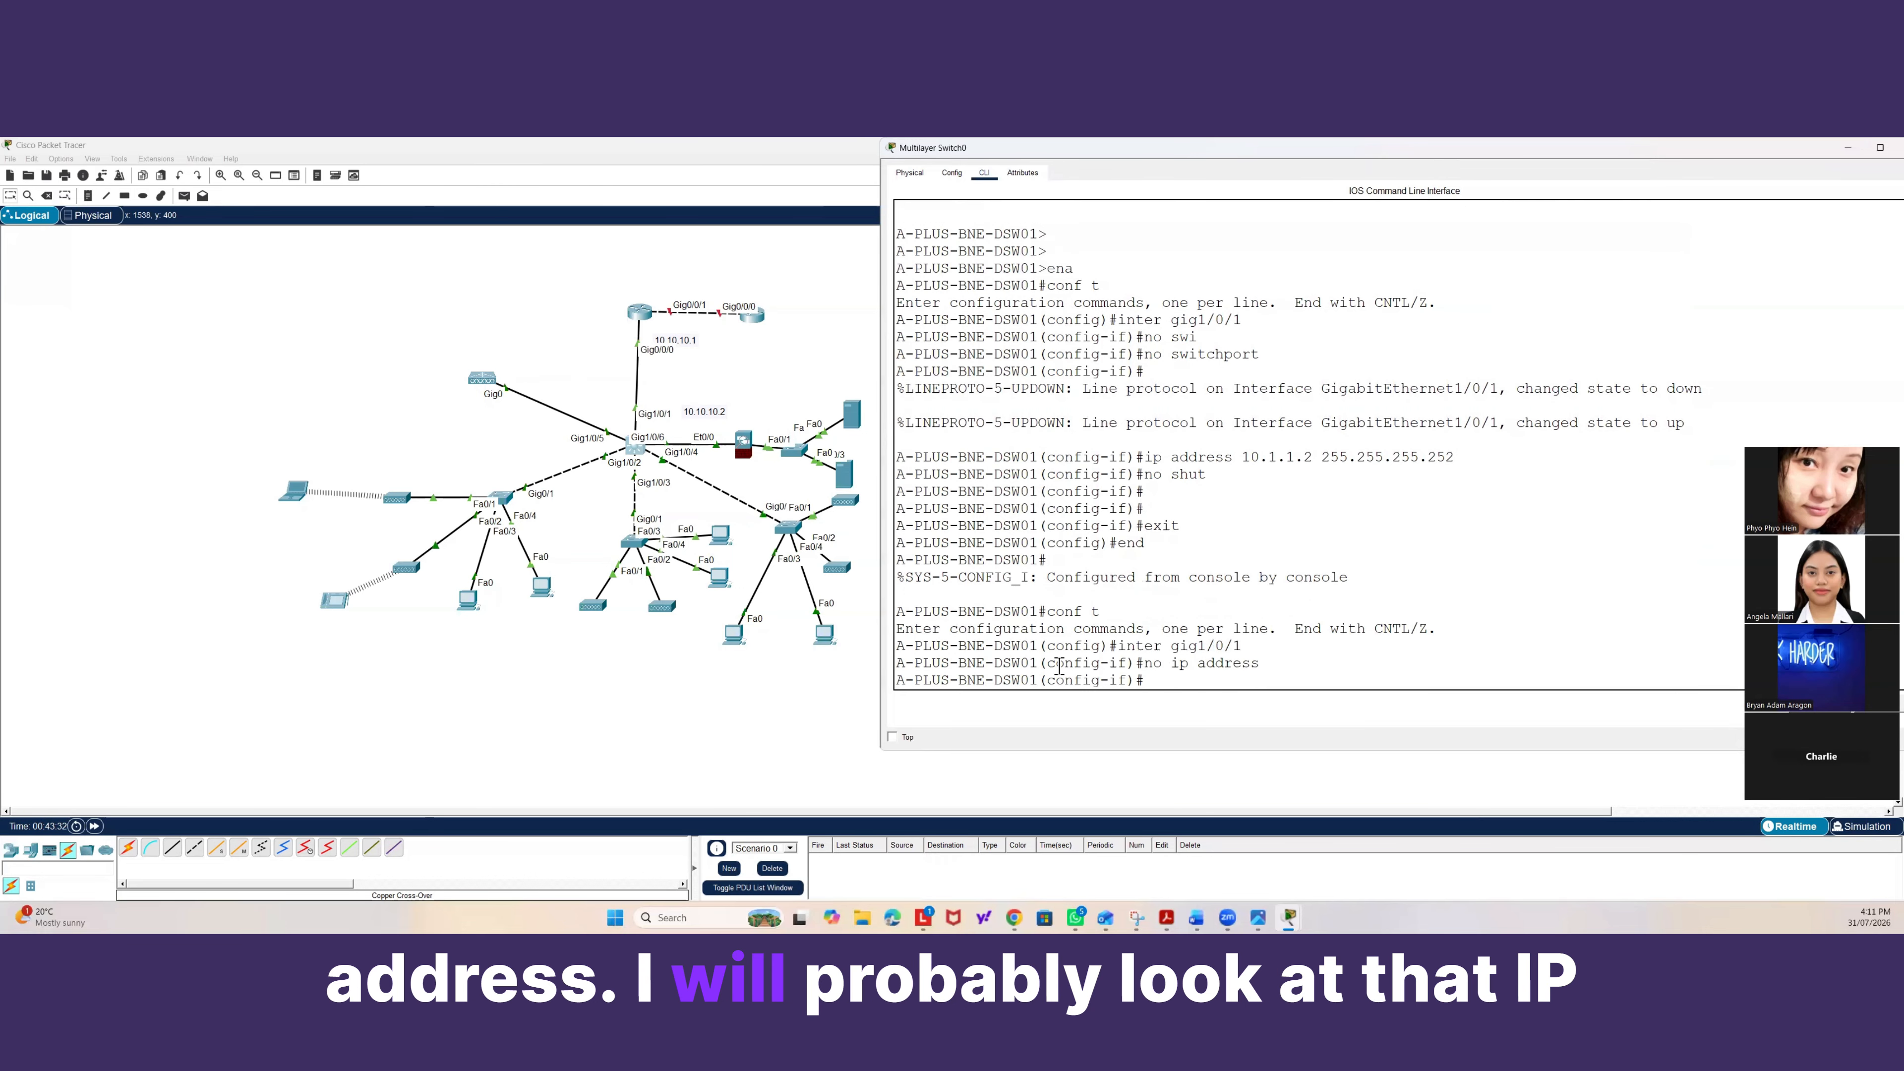
Assign IP address 10.10.10.2 with mask 255.255.255.252 to Gig1/0/1 and exit configuration mode.
text(ip address)
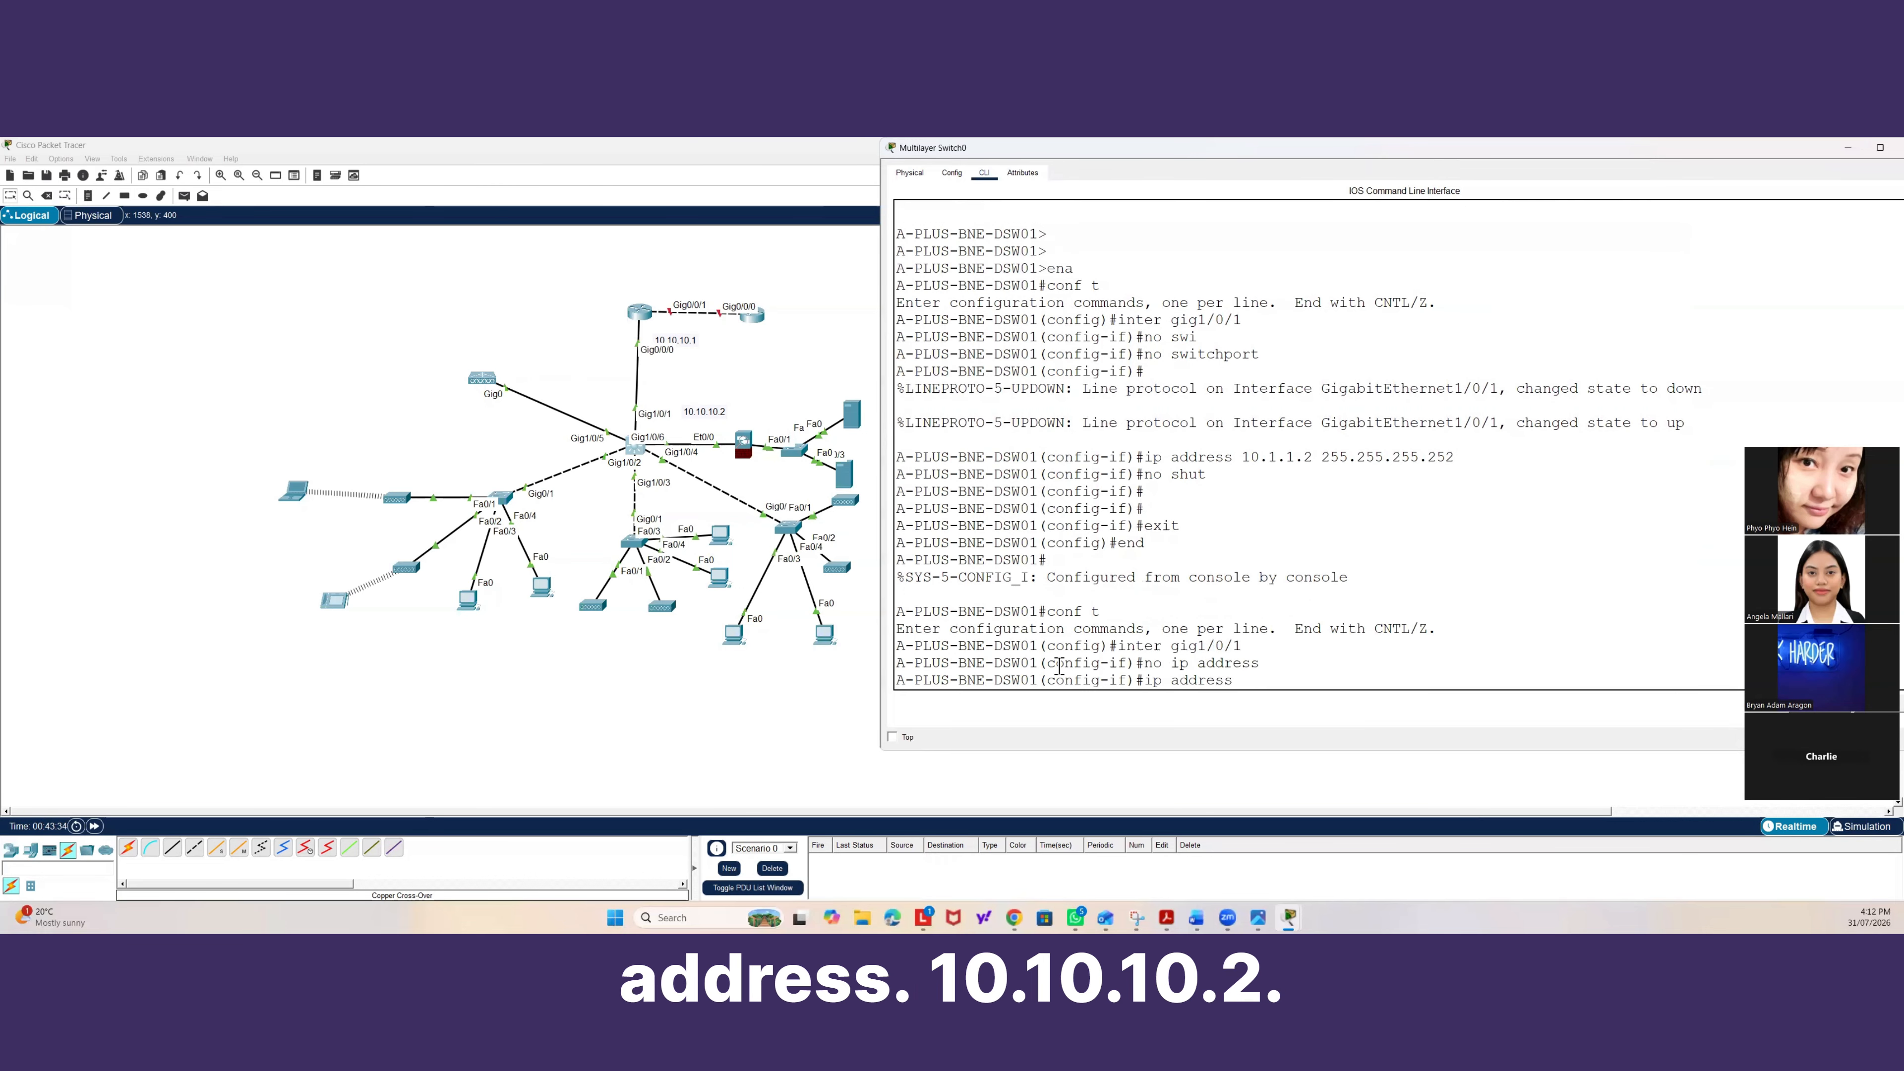
text( 10.10.)
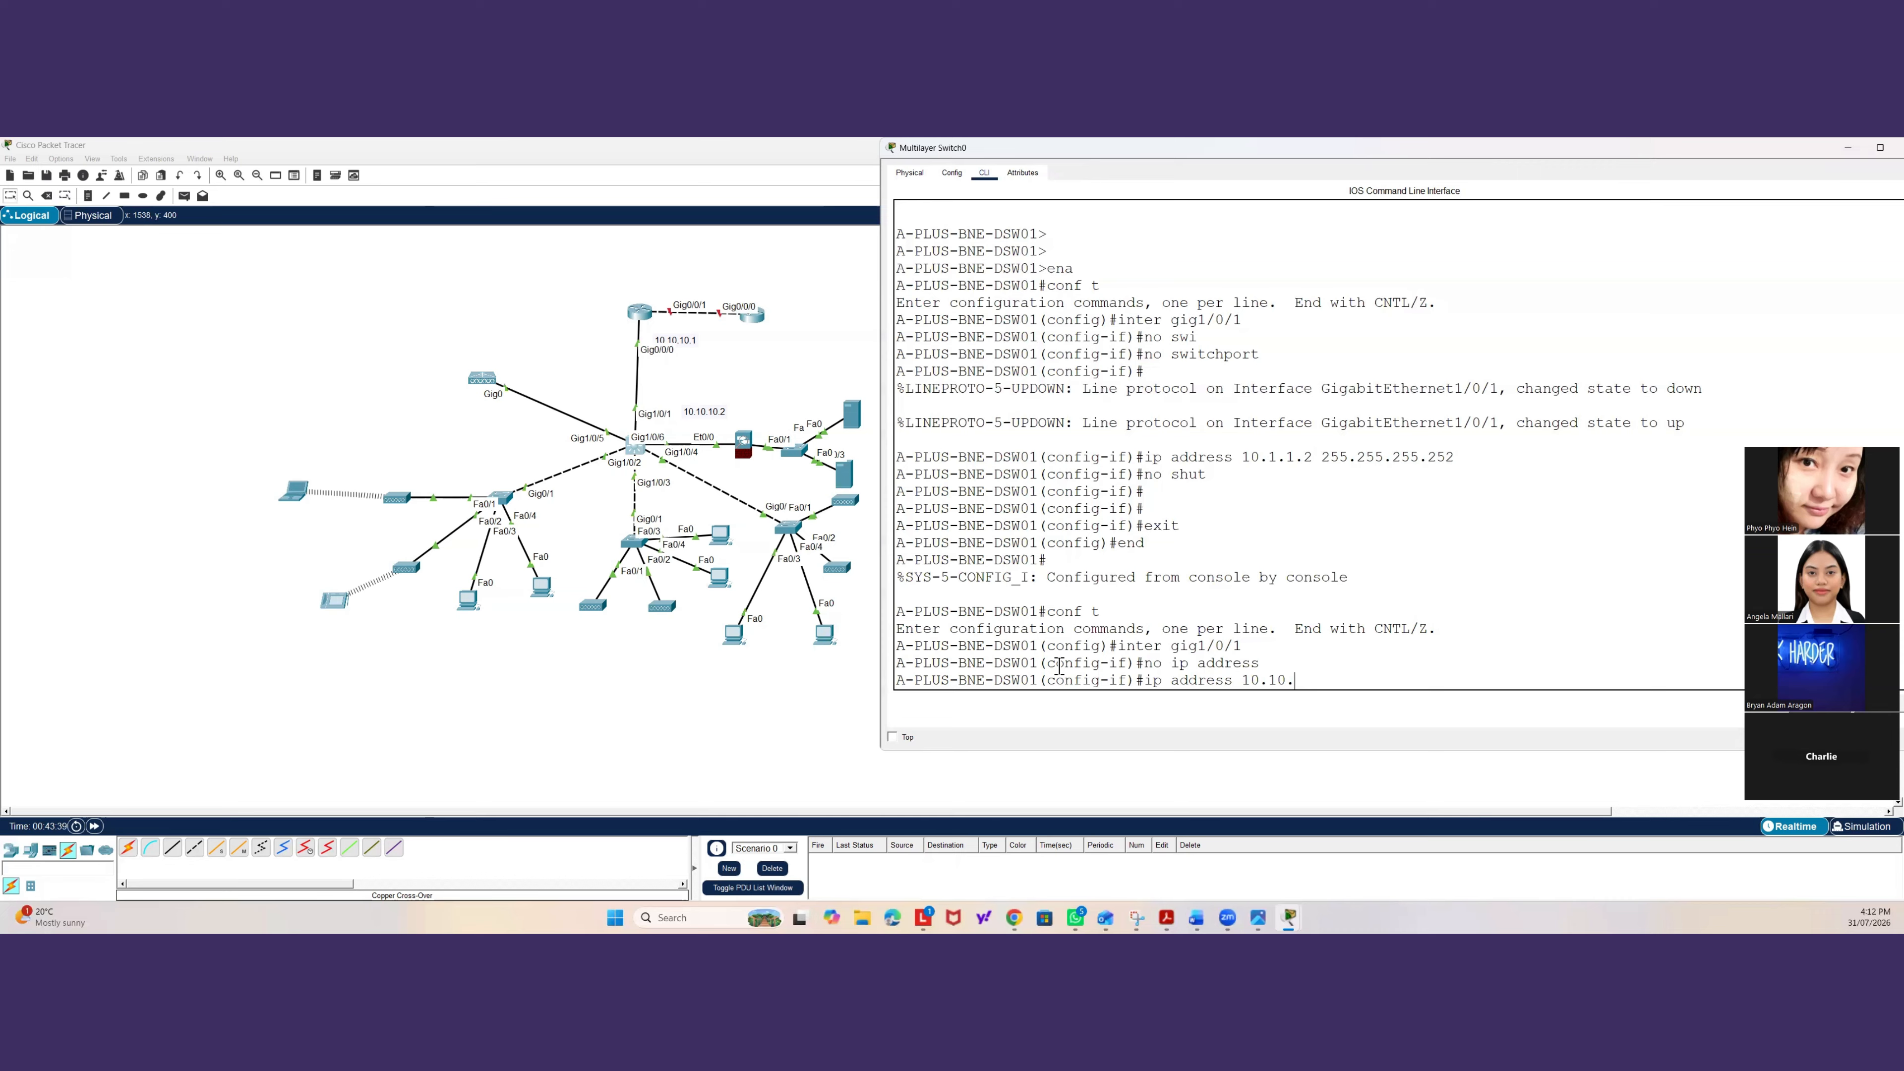
text(10.2 )
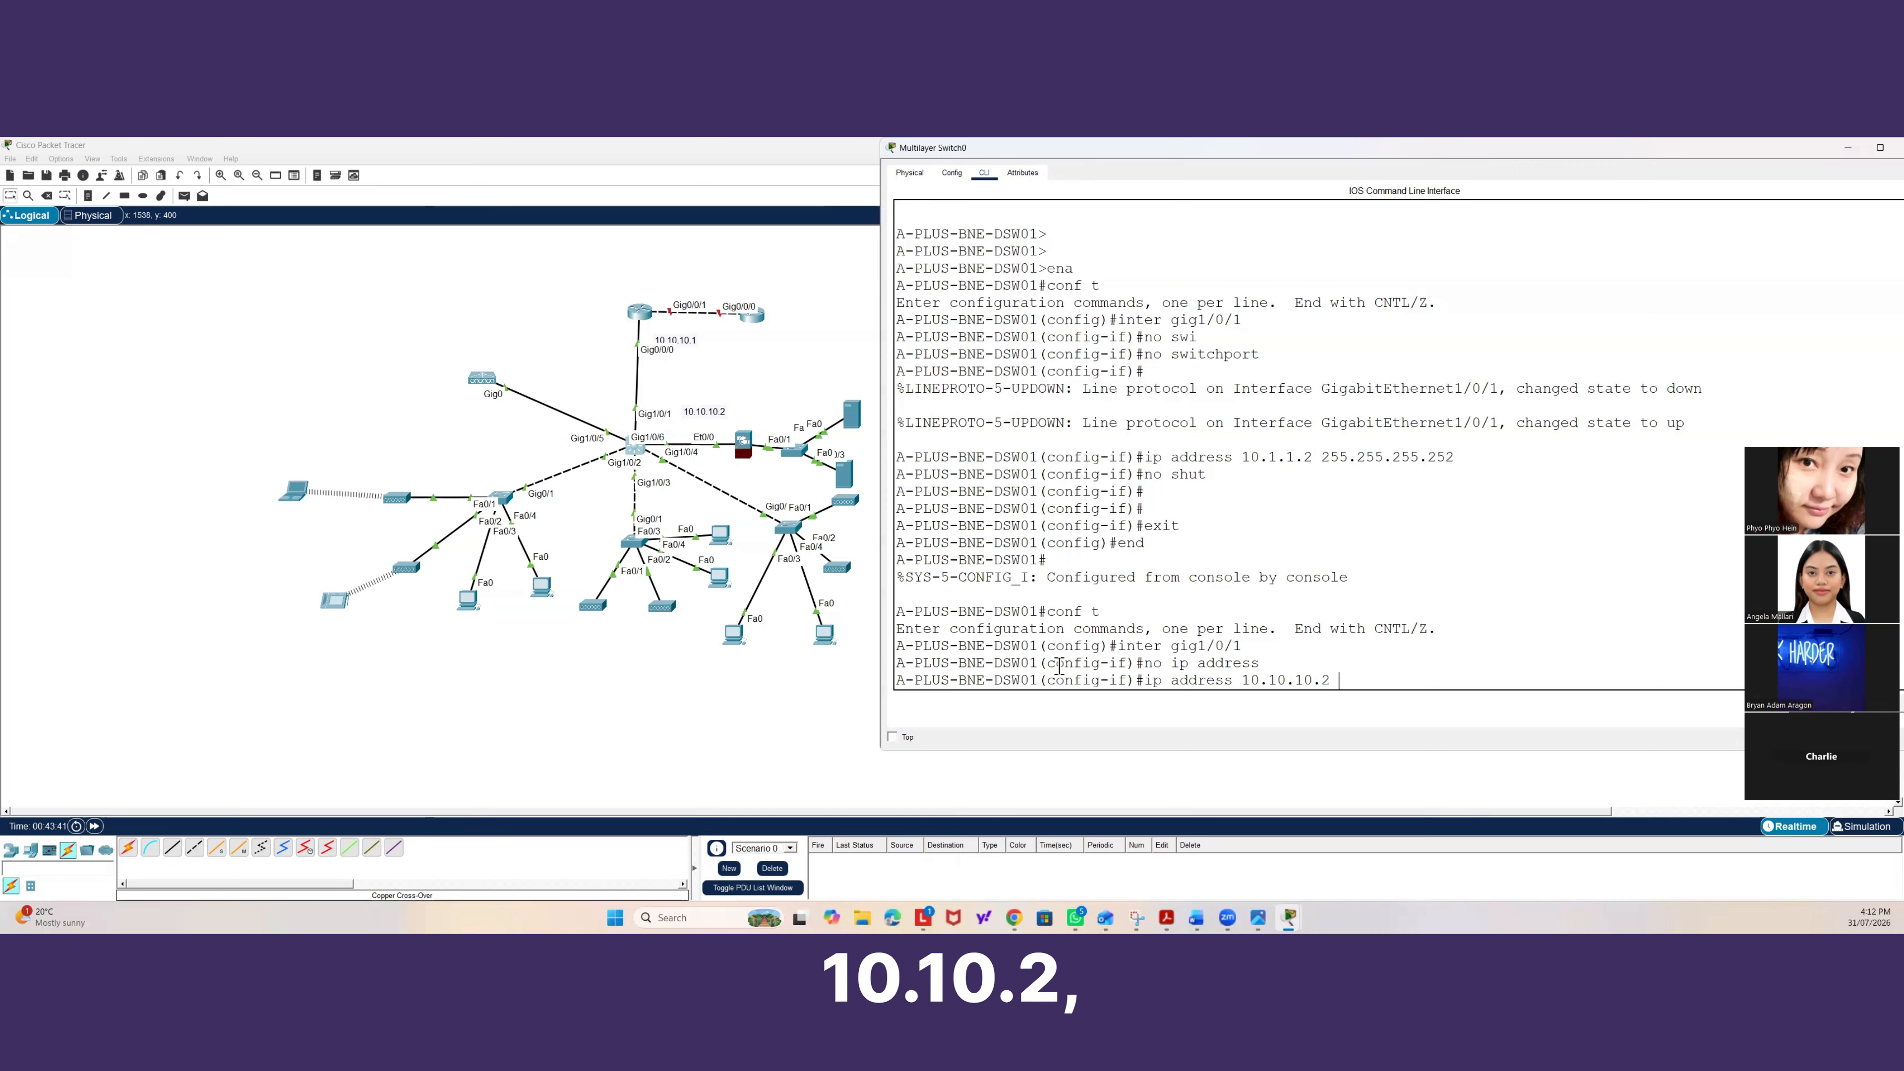
text(255.255.25)
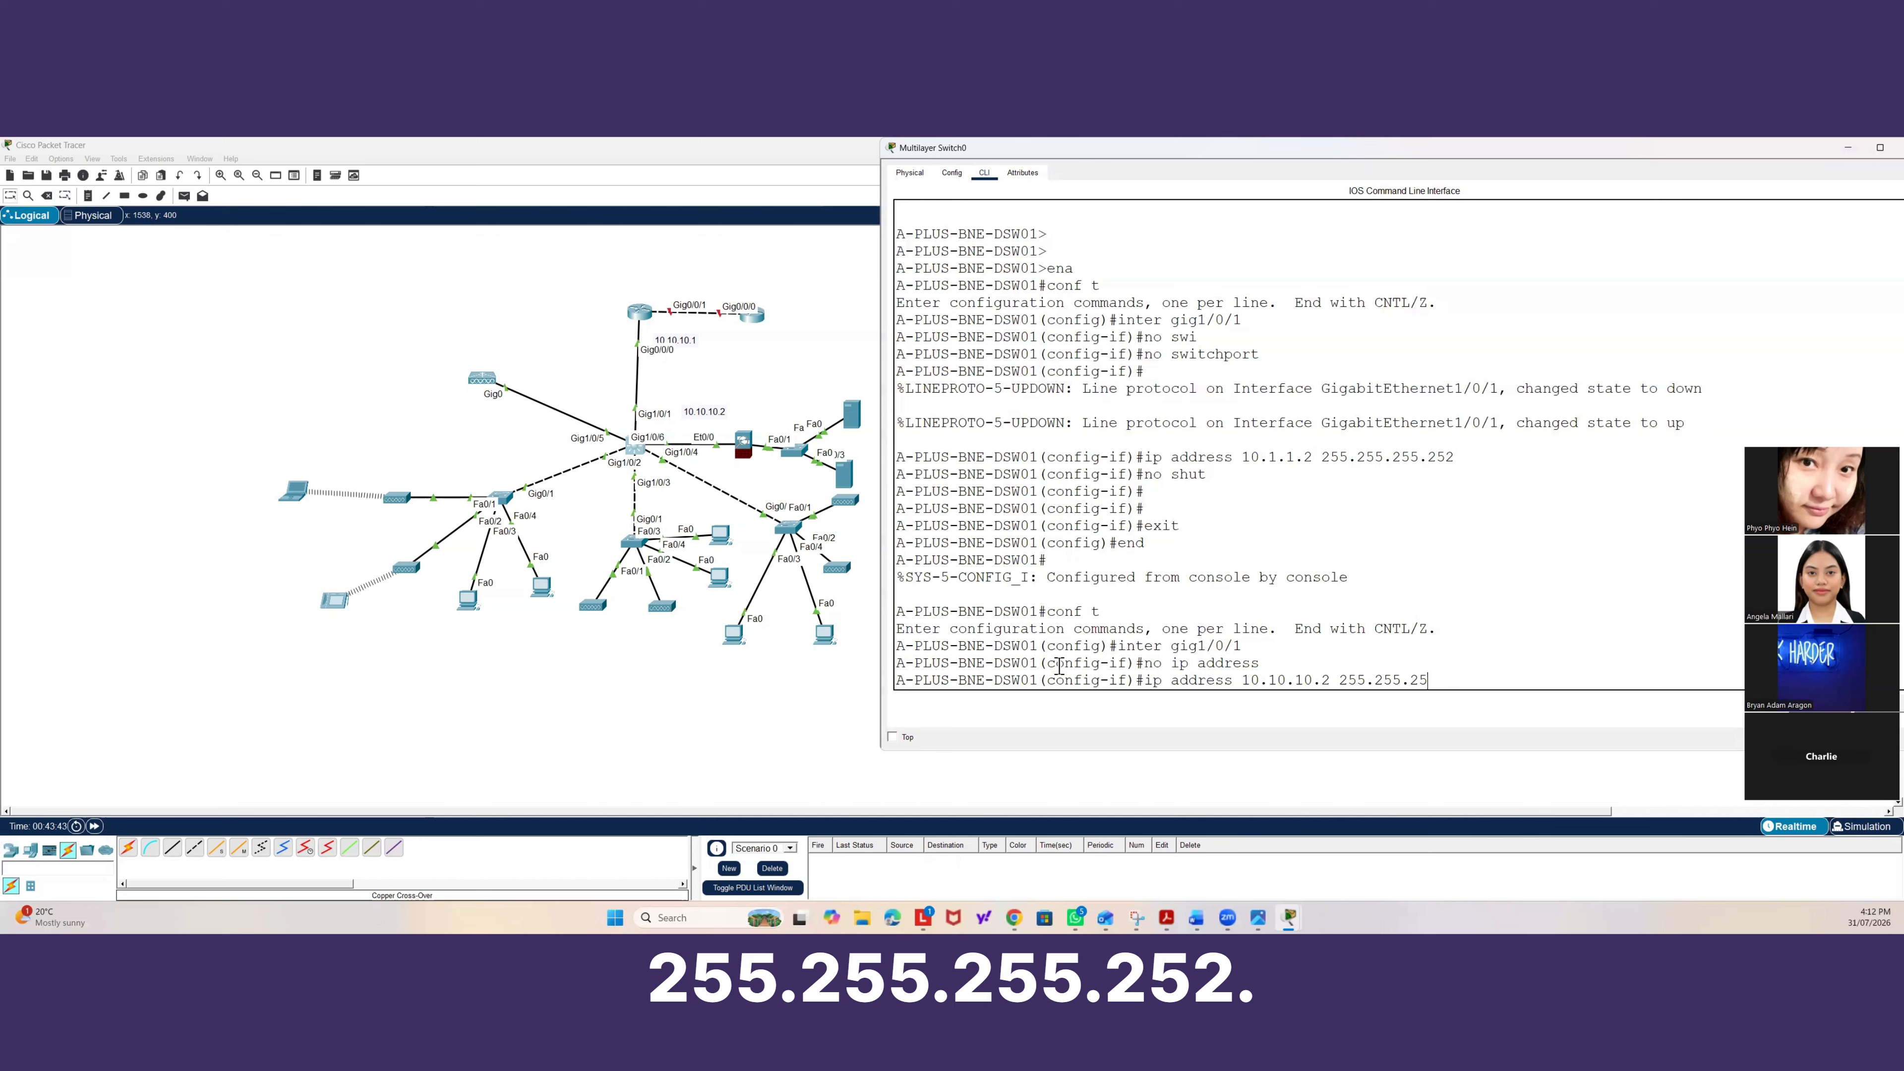
text(5.252)
key(Return)
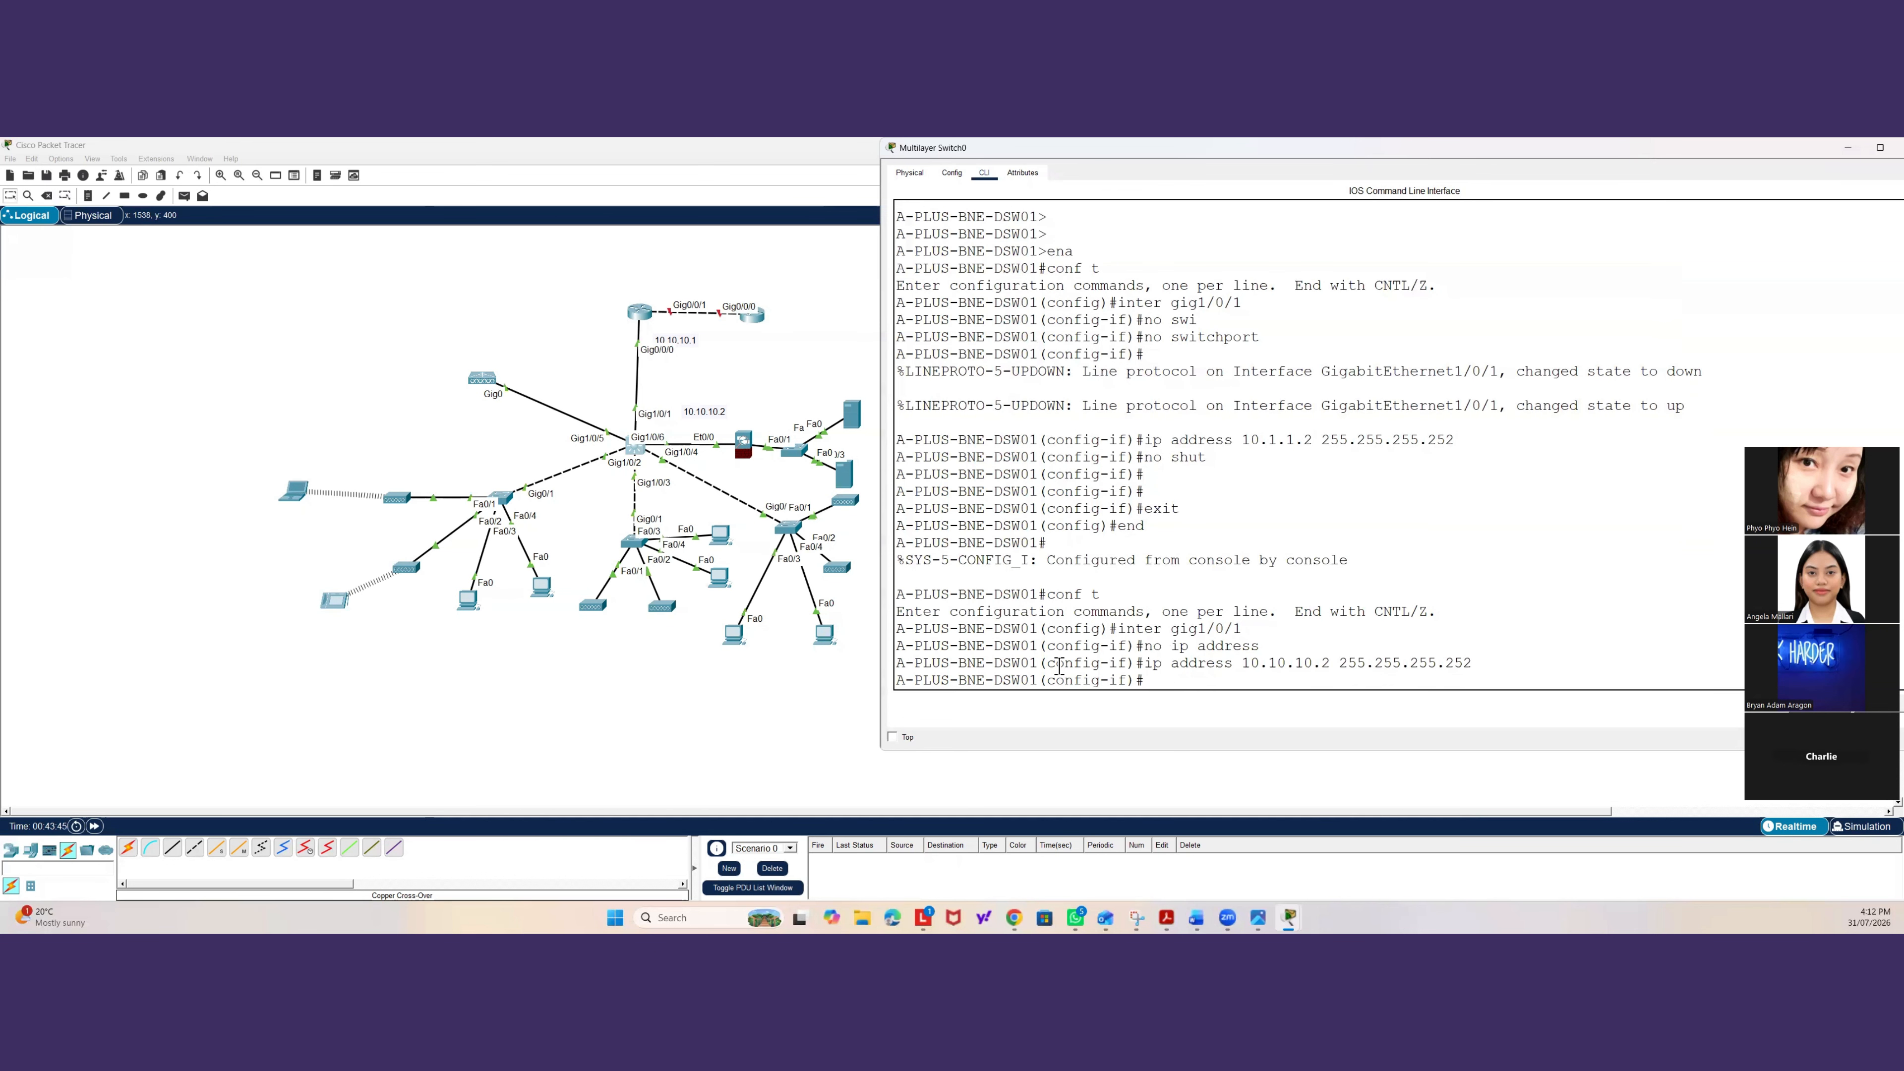
text(ex)
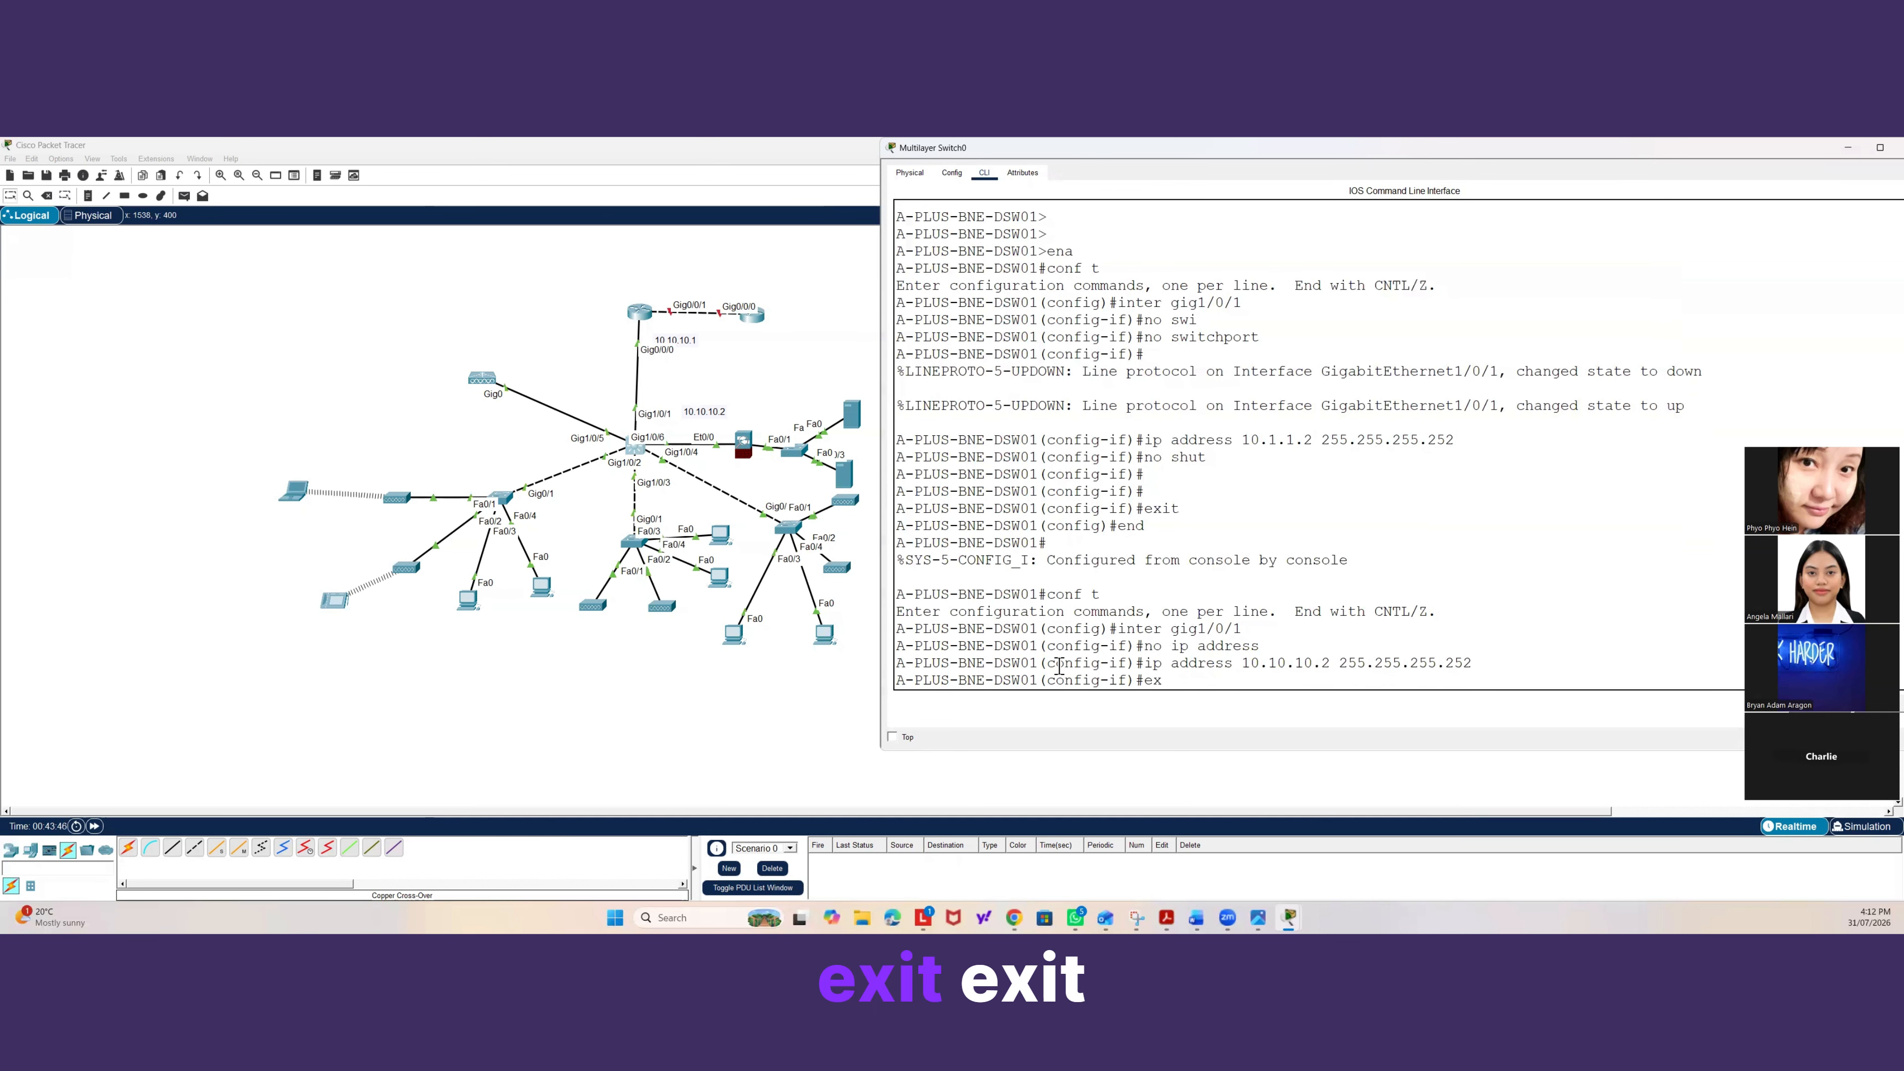
text(it)
key(Return)
text(exit)
key(Return)
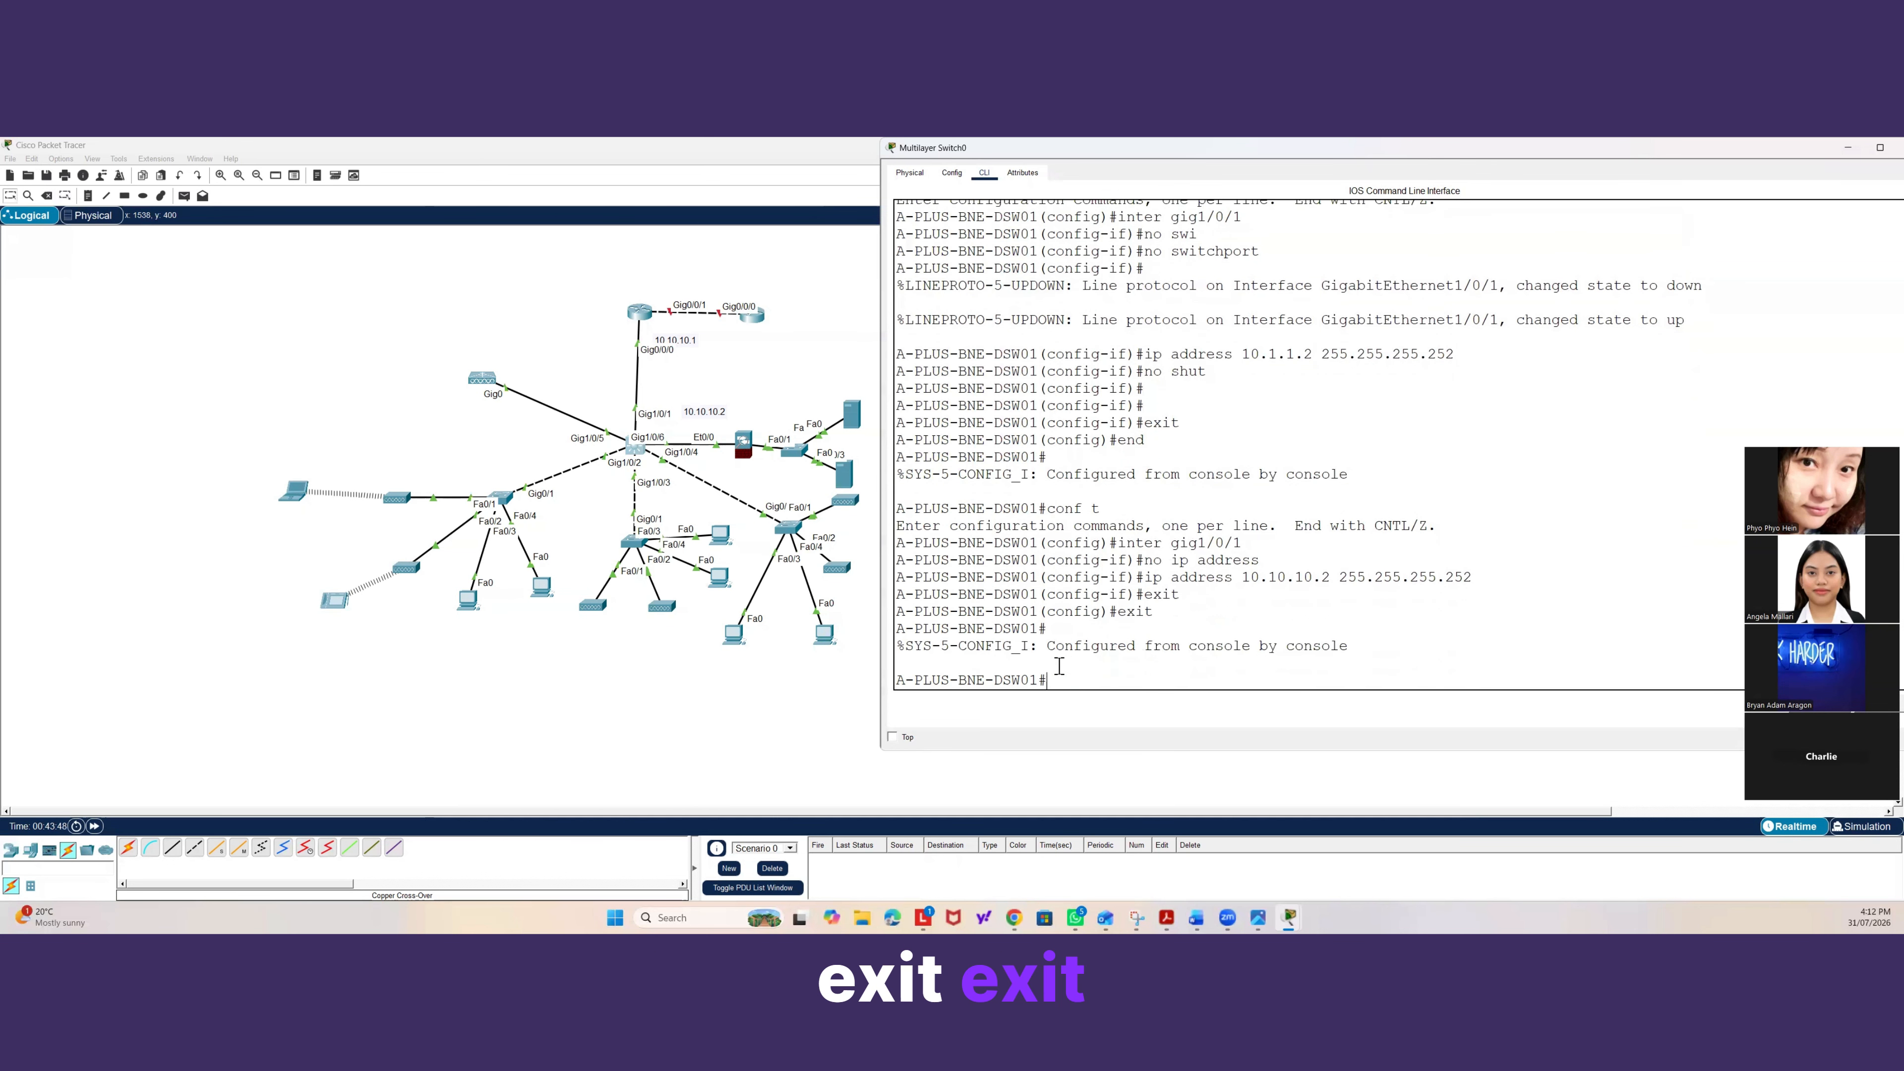
Ping the router at 10.10.10.1 from the switch twice to test the point-to-point link.
text(ping 10)
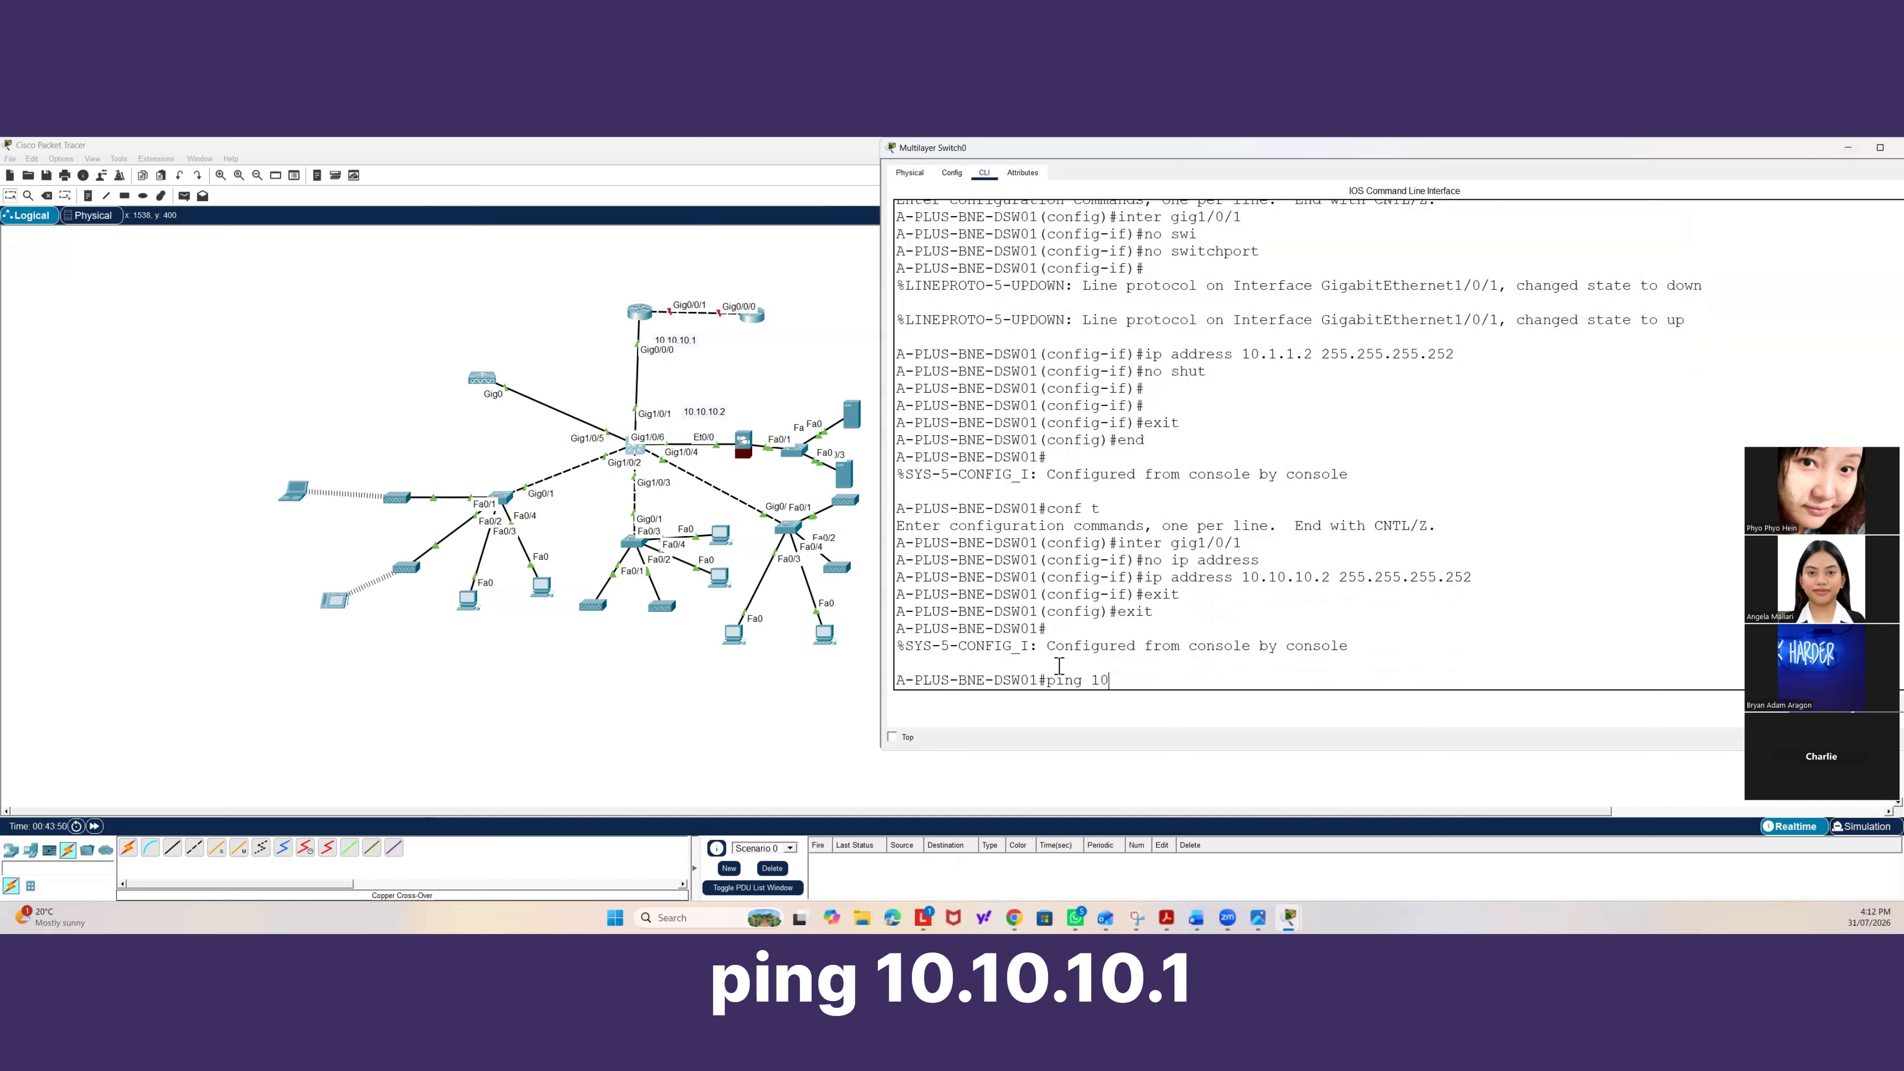
text(.10.10.10.)
key(Return)
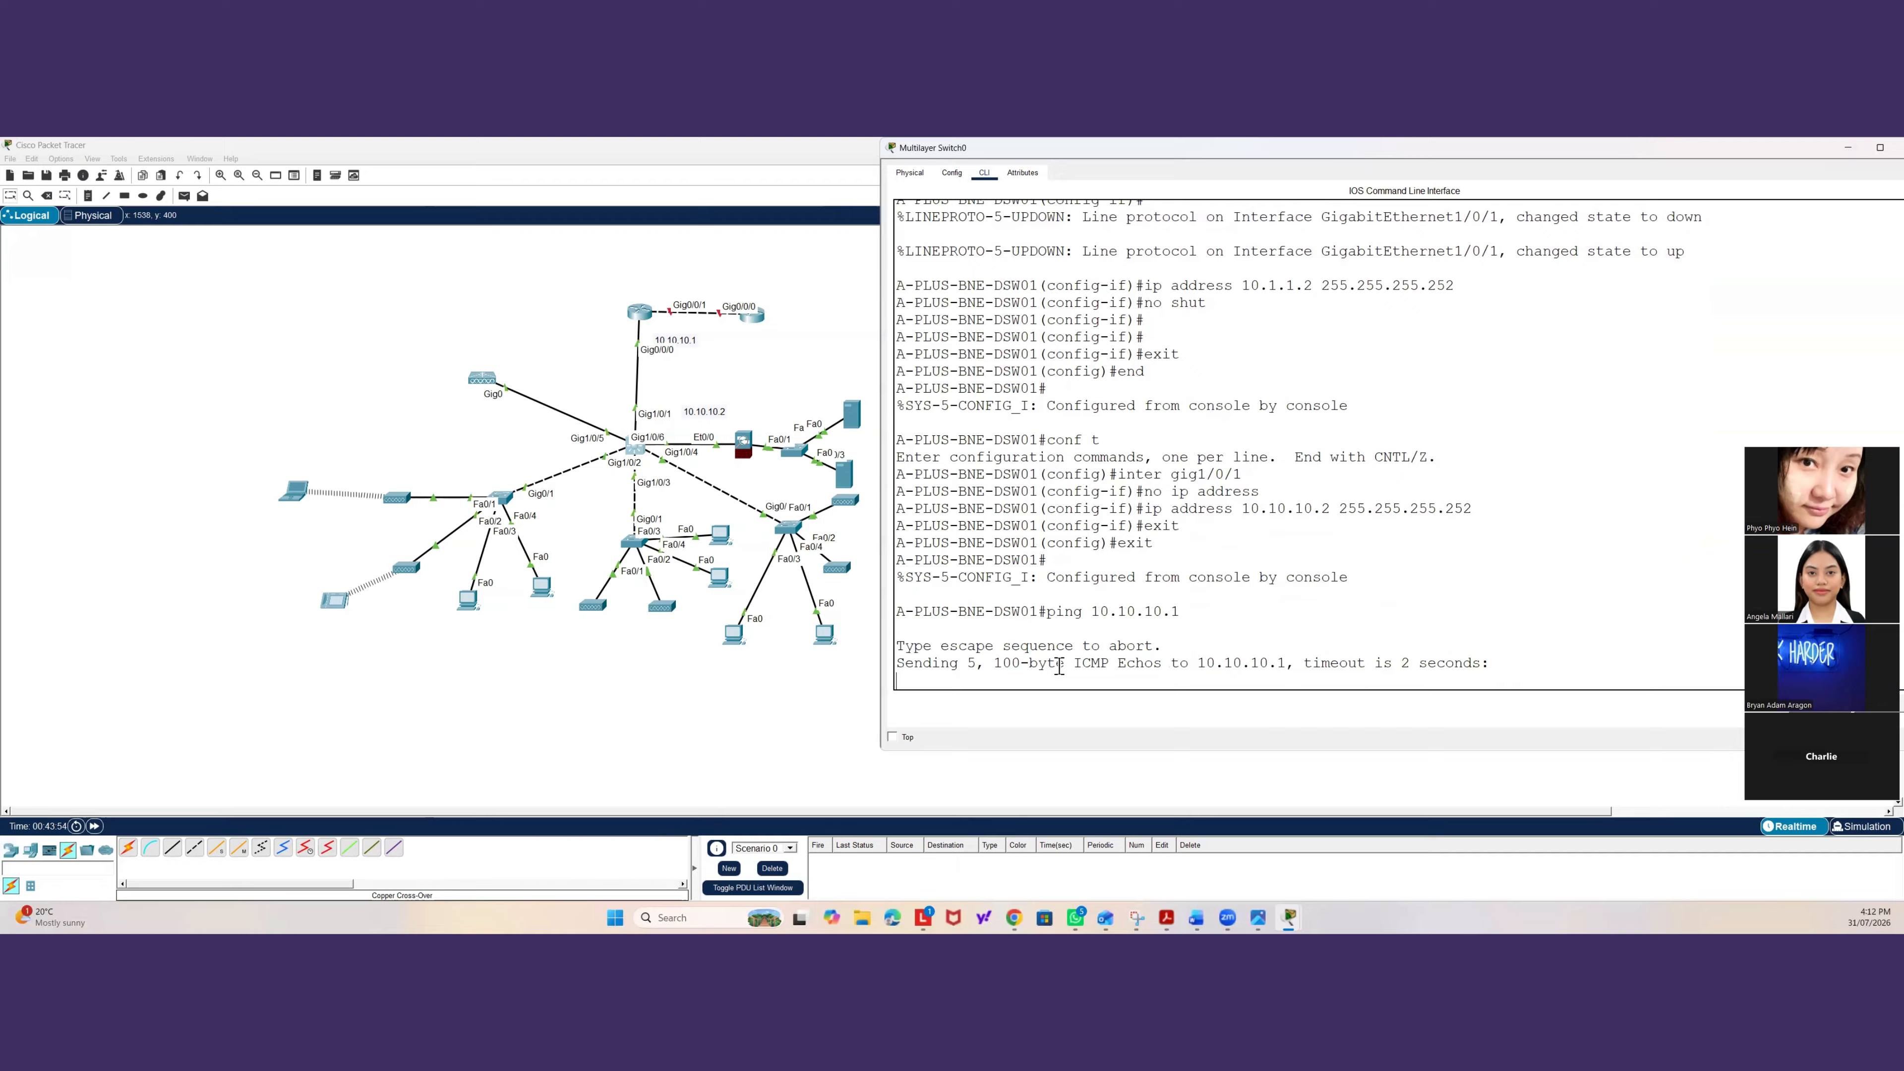
key(Up)
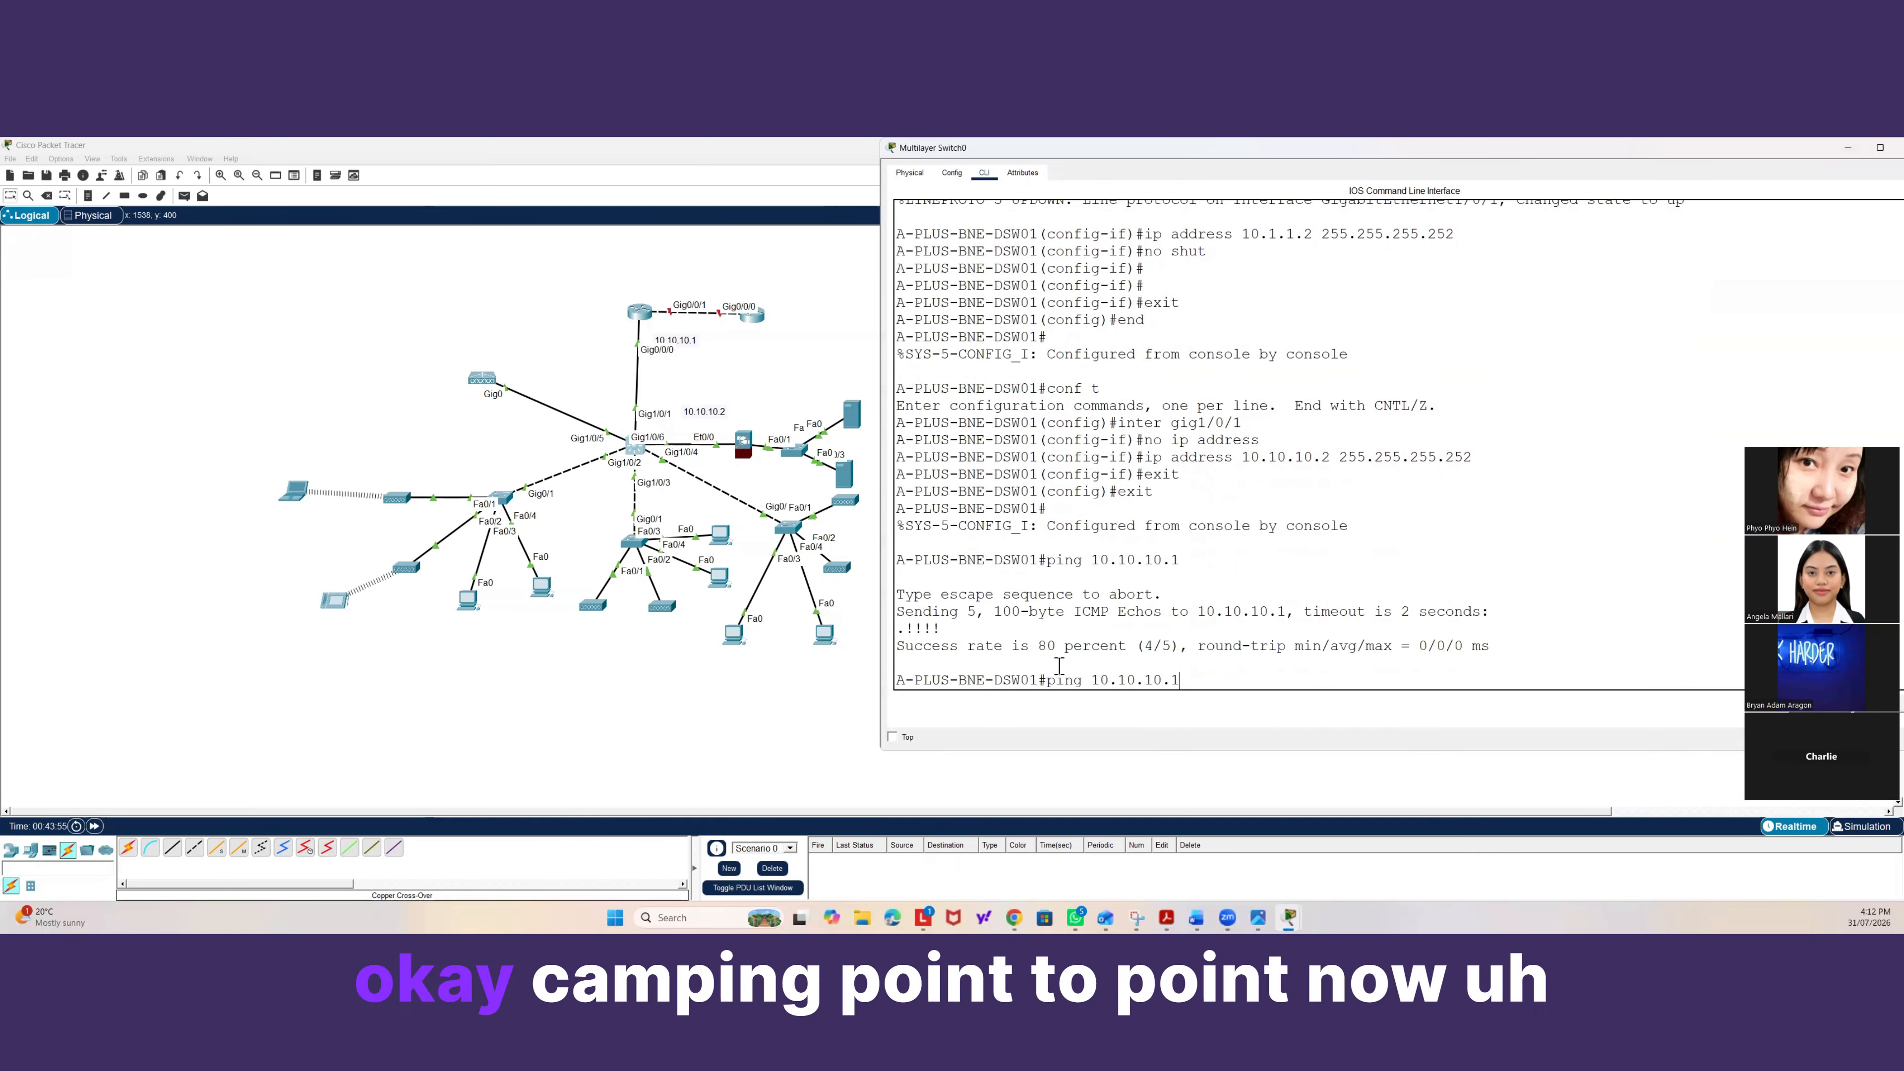
key(Return)
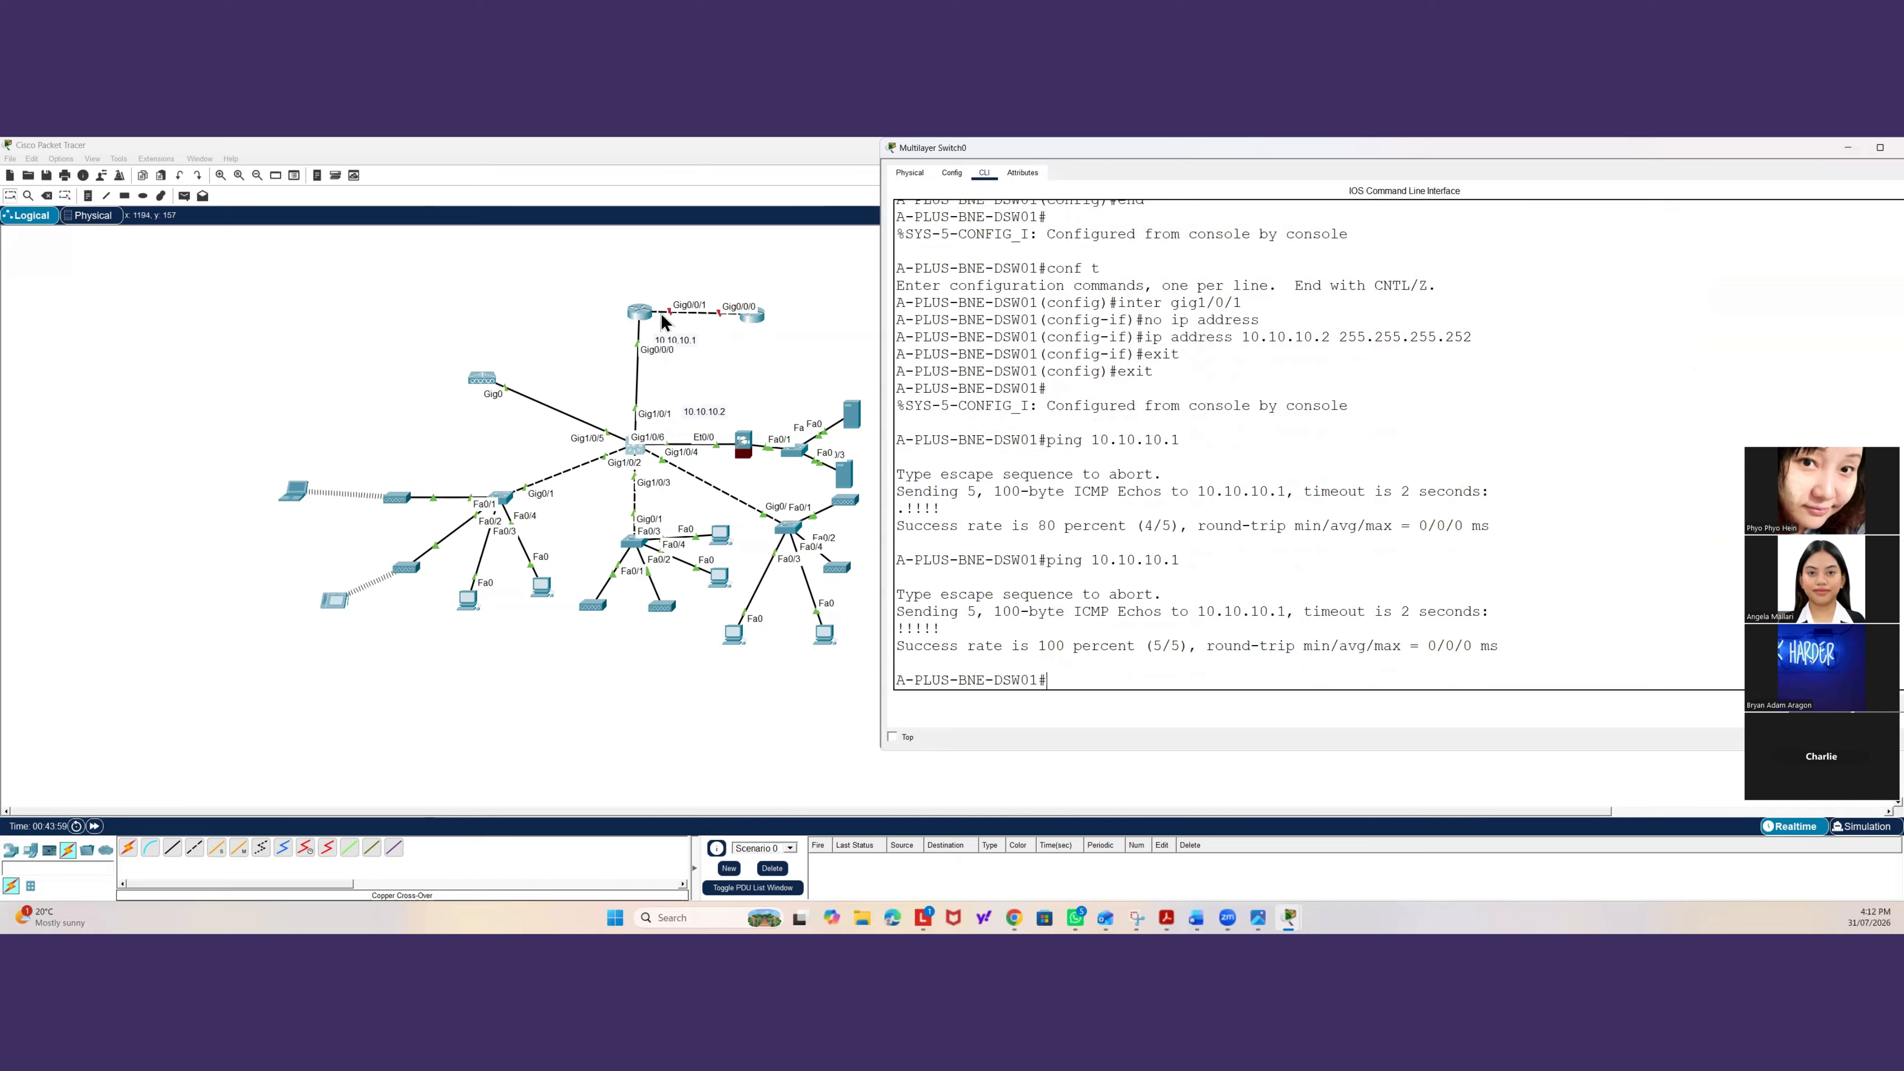
Open the gateway router's CLI, leave configuration mode, and re-enter configuration for interface Gig0/0/1.
click(646, 312)
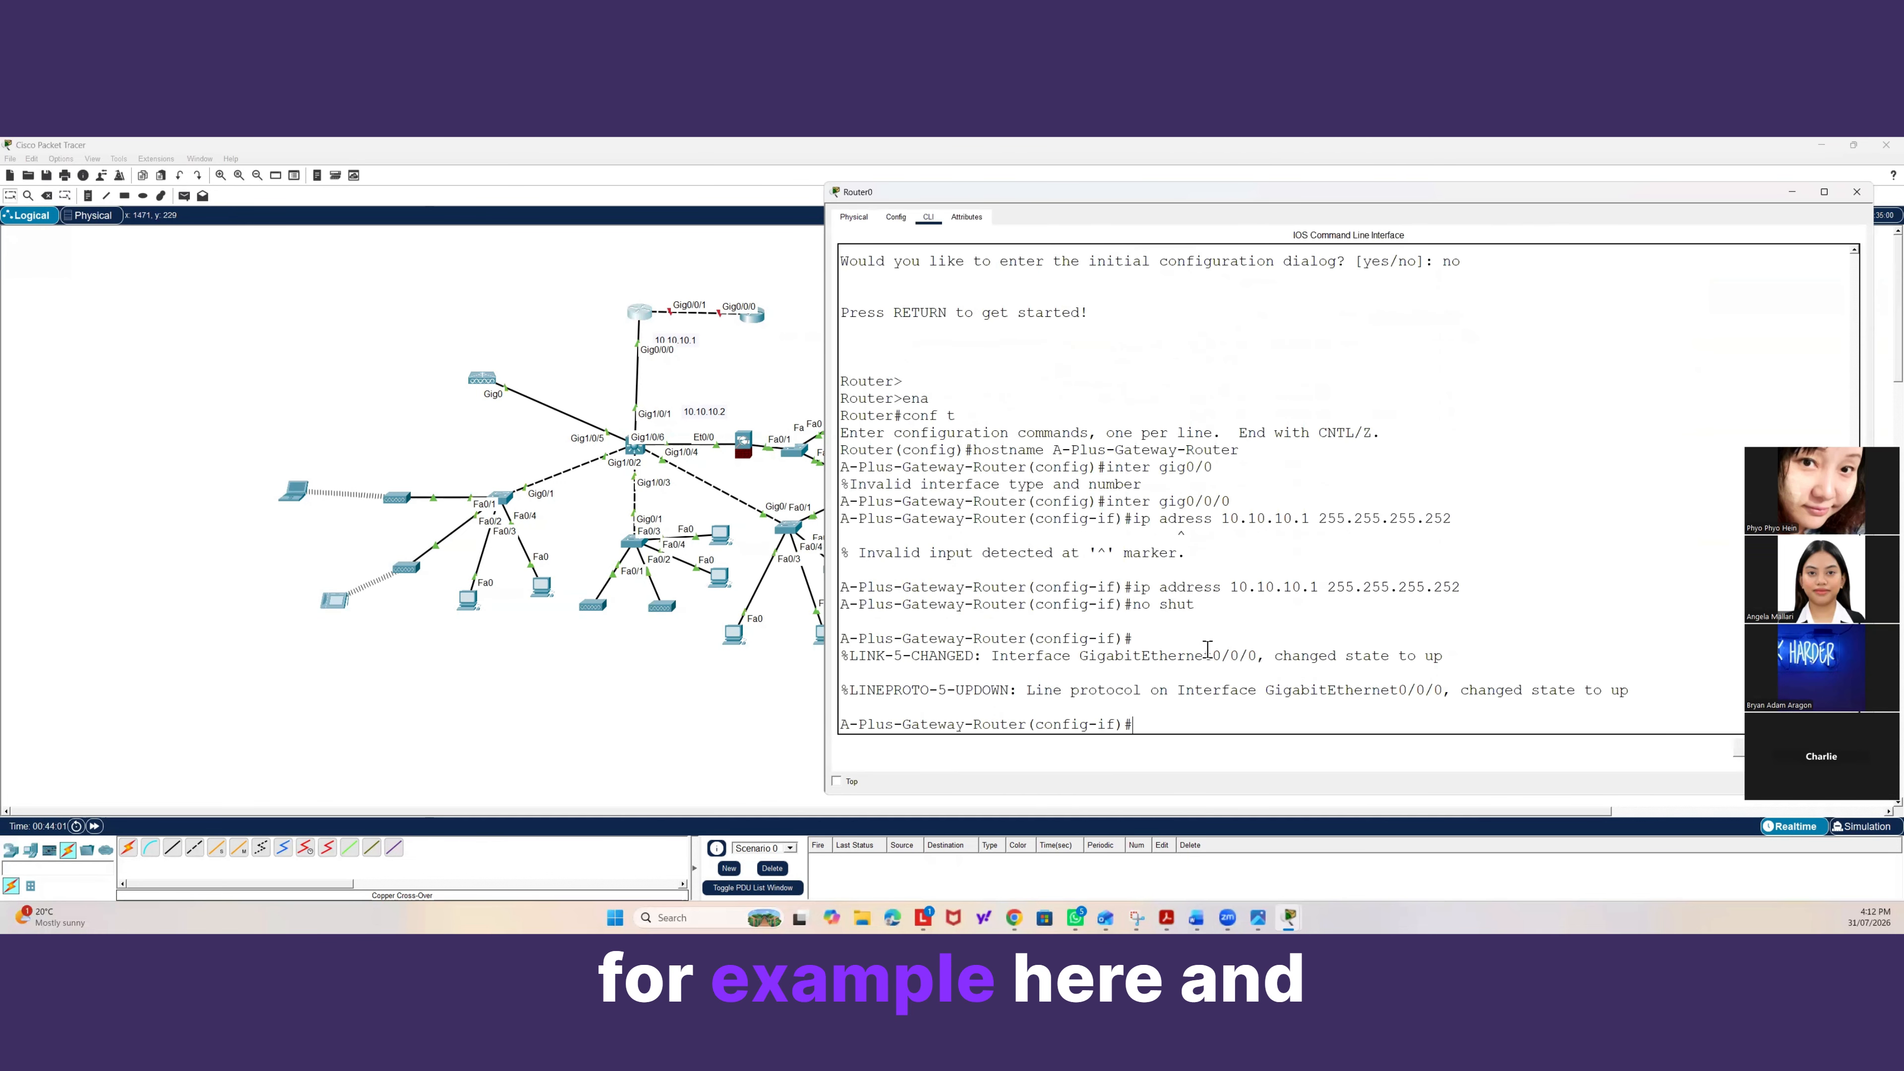
key(Return)
text(end)
key(Return)
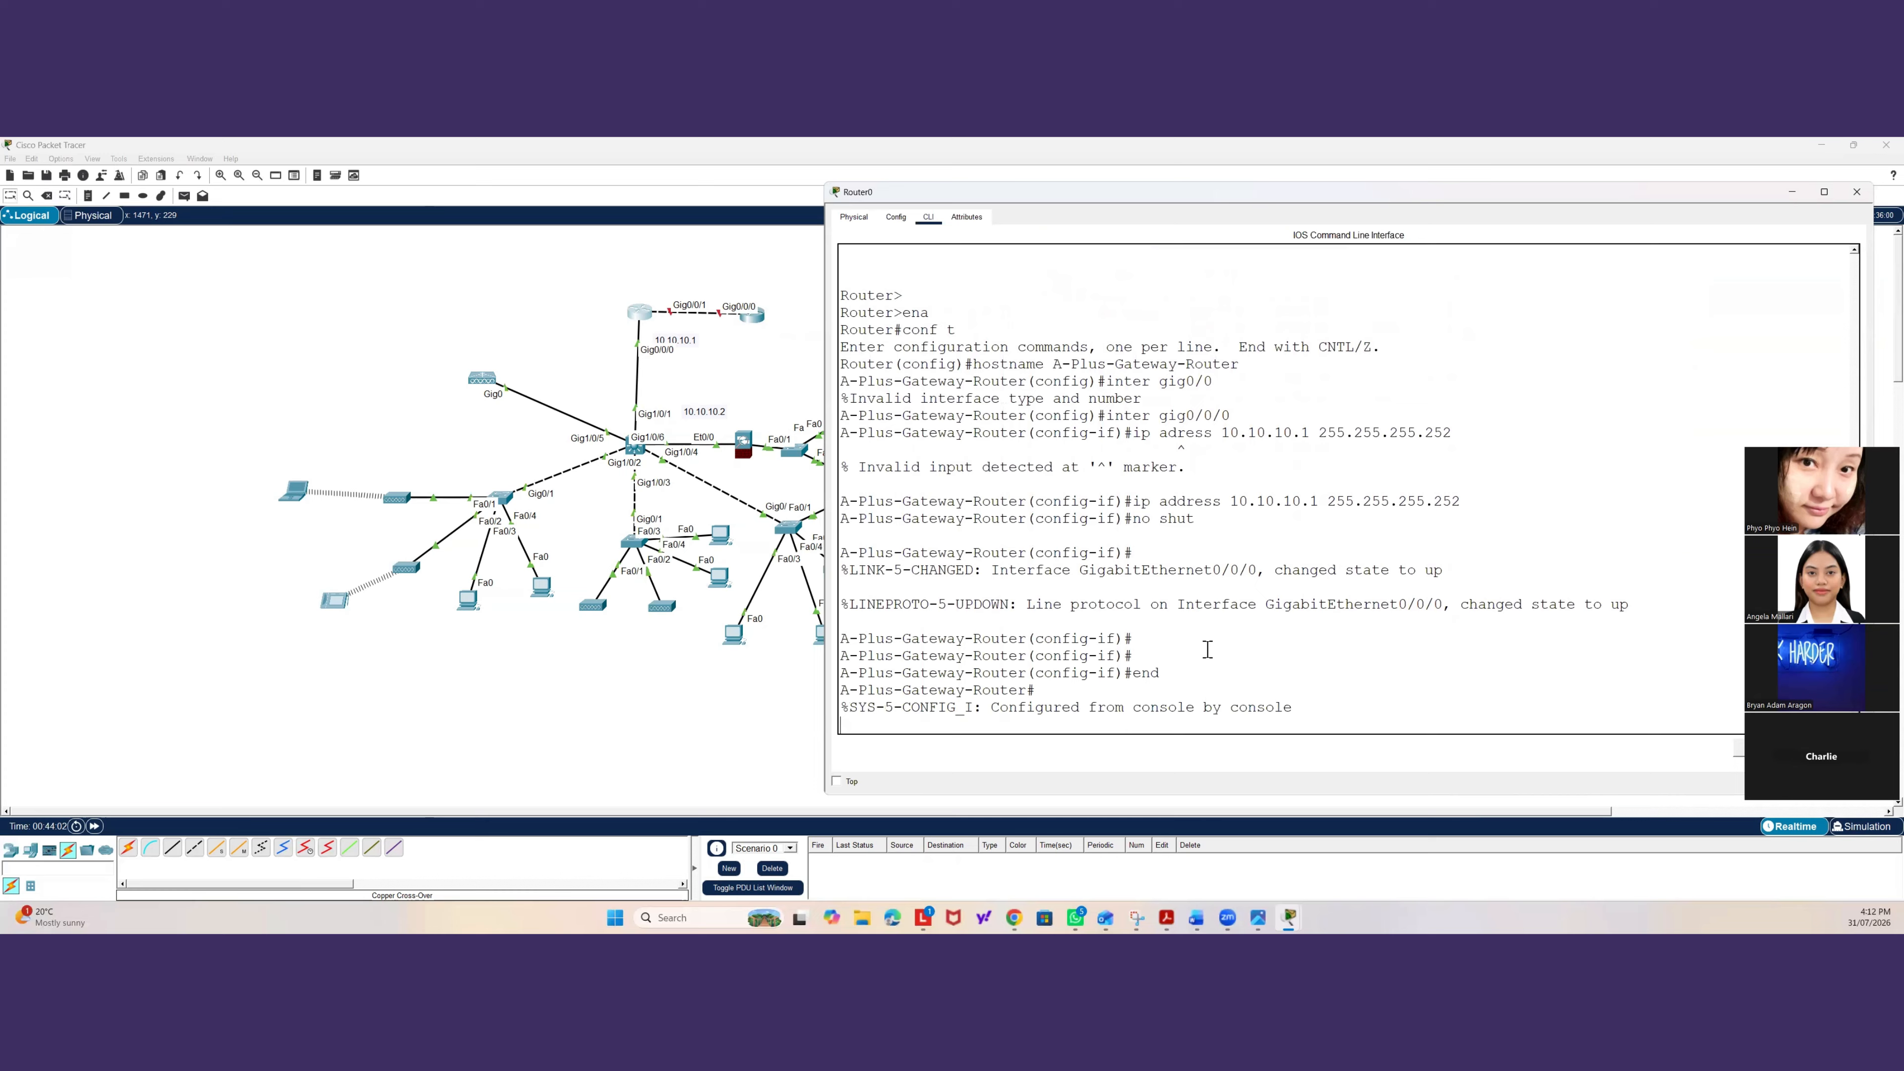
key(Return)
text(conf t)
key(Return)
text(int)
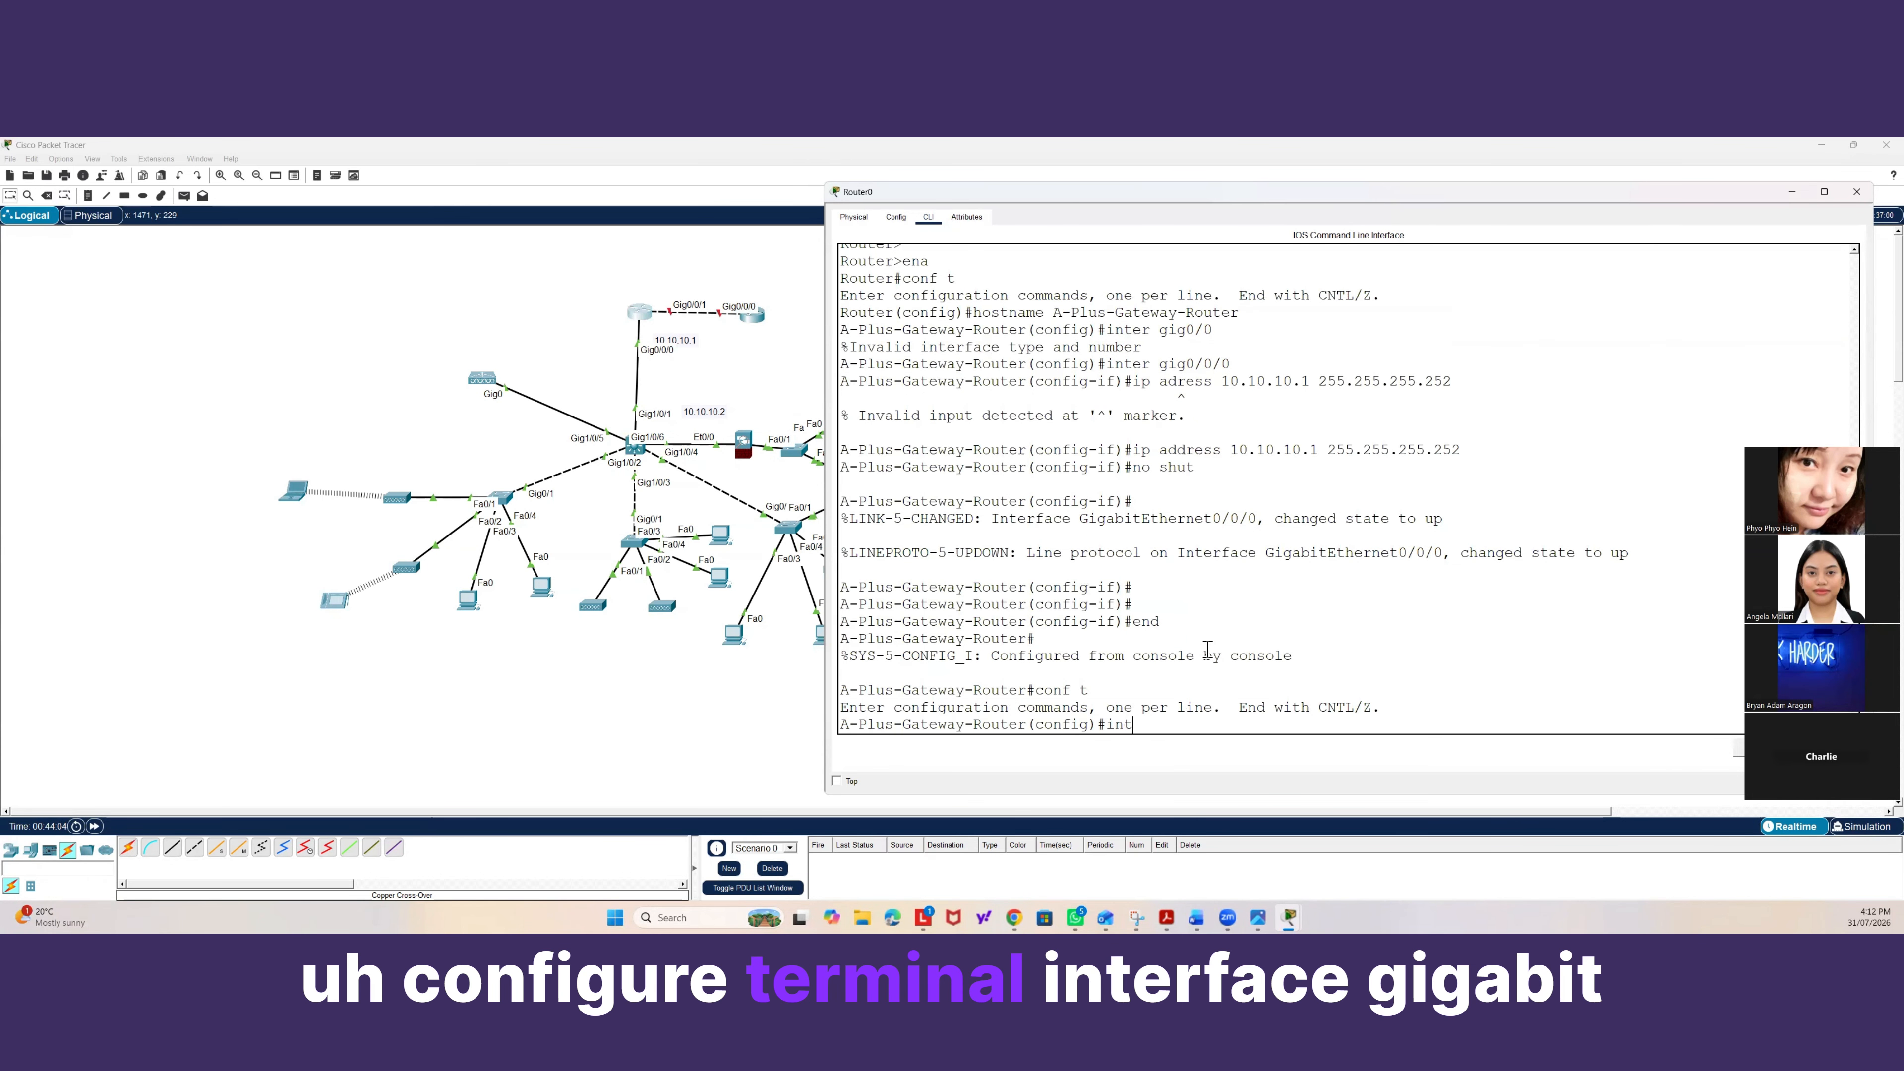
text(er gig0/0)
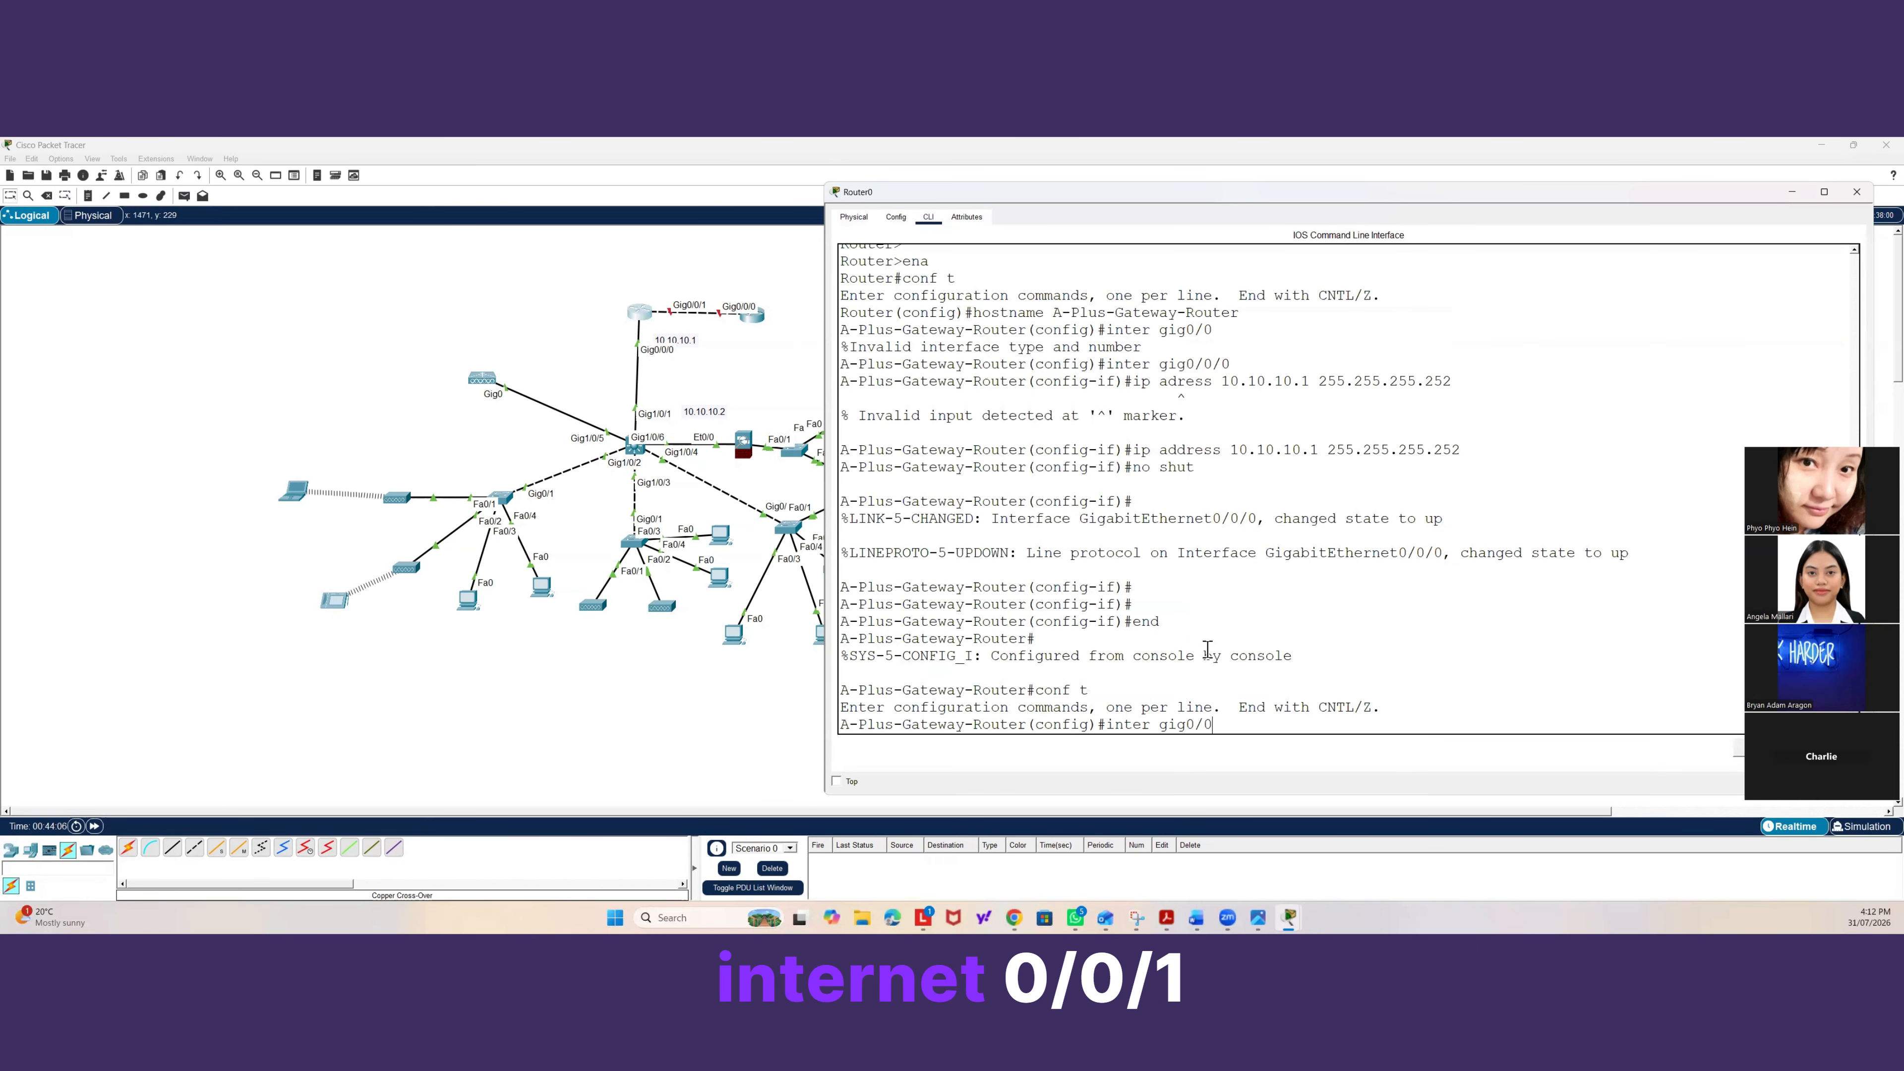
text(/1)
key(Return)
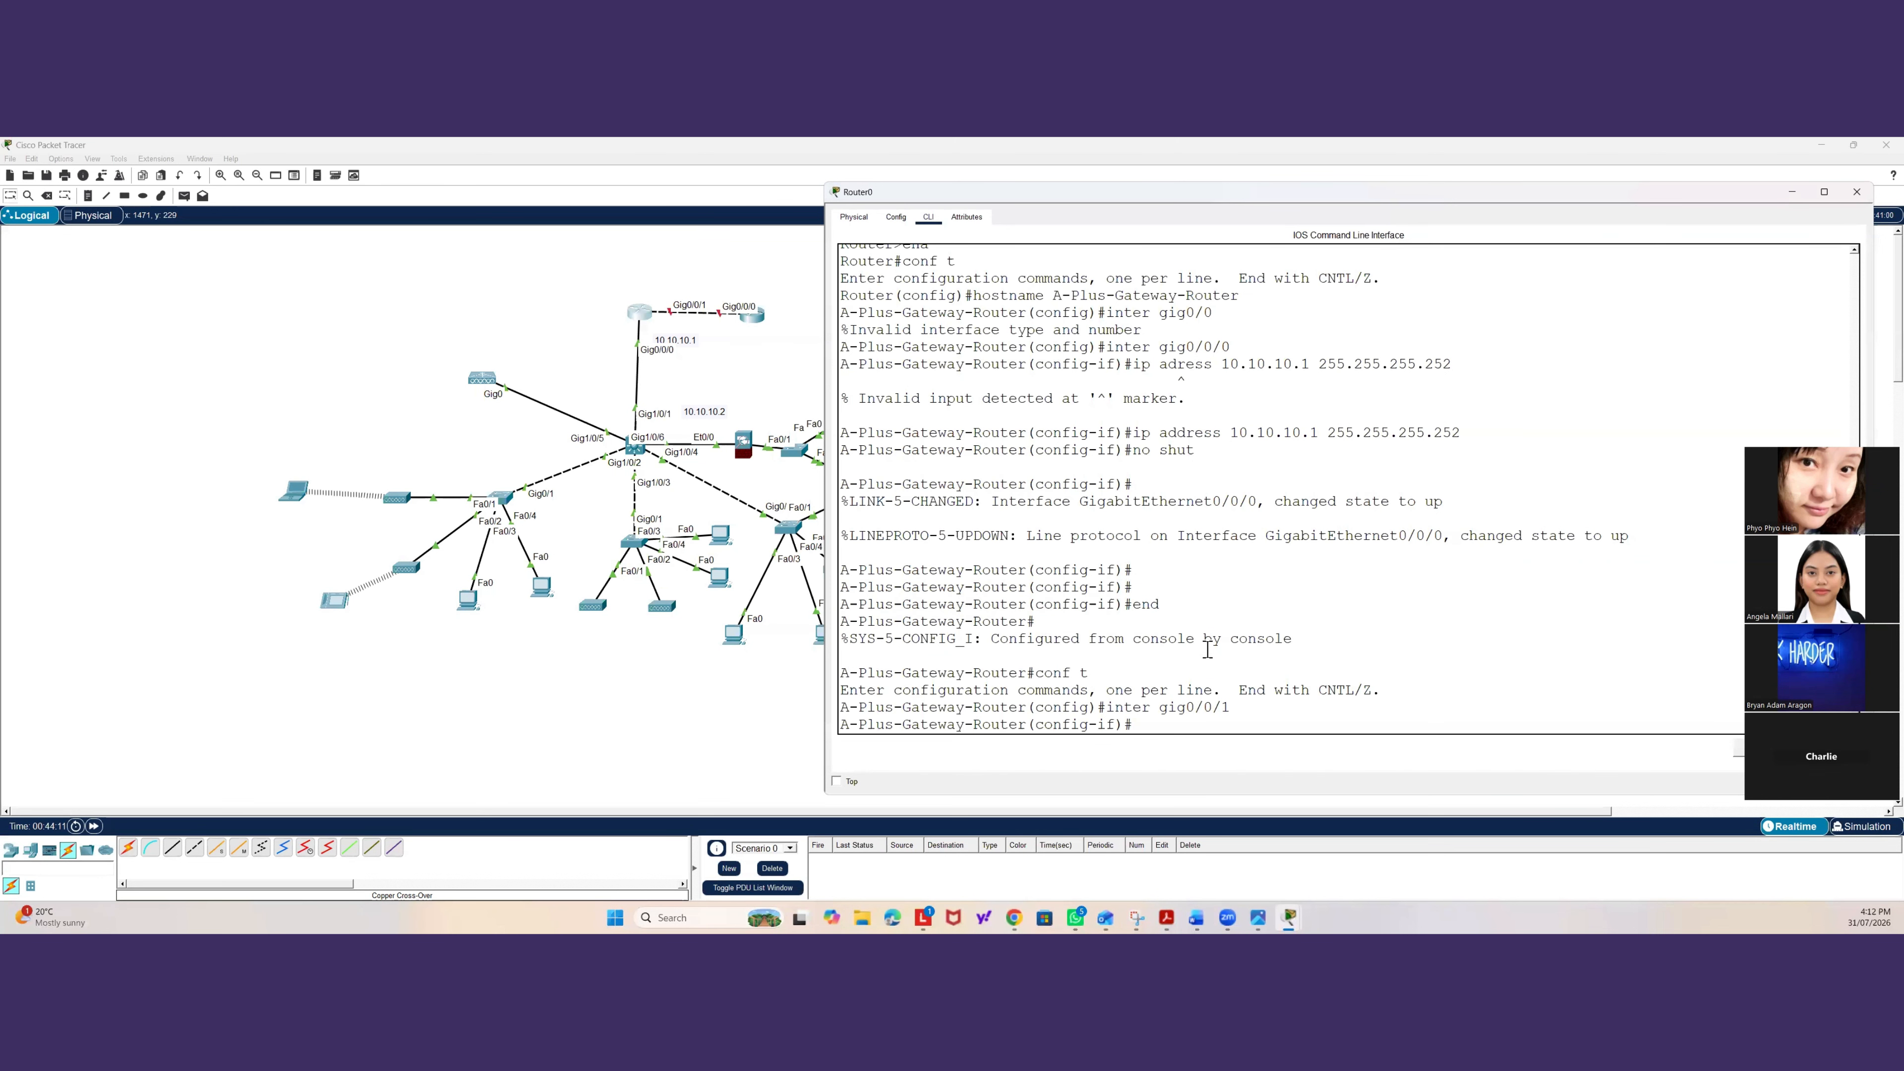
text(inter)
key(BackSpace)
key(BackSpace)
key(BackSpace)
key(BackSpace)
key(BackSpace)
key(BackSpace)
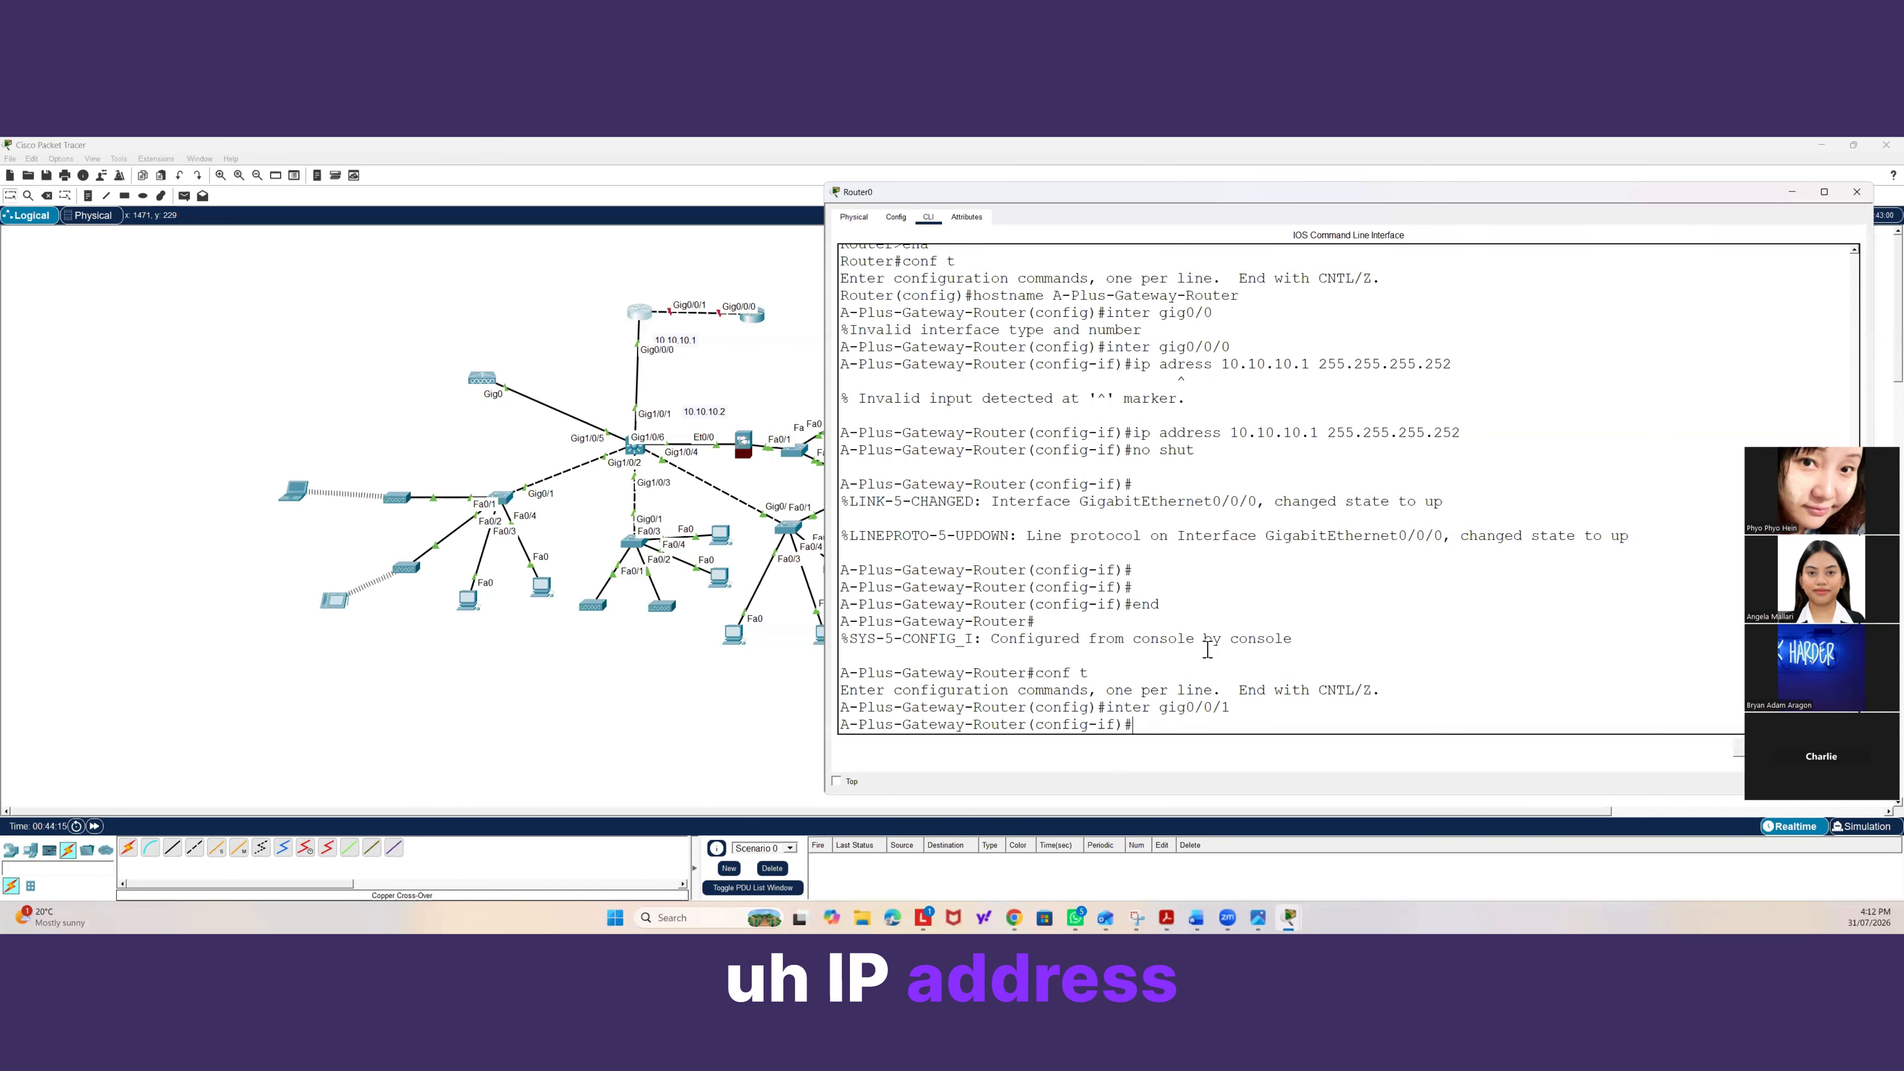
Assign IP address 103.1.1.2 with mask 255.255.255.252 to the gateway router's Gig0/0/1.
text(ip addres)
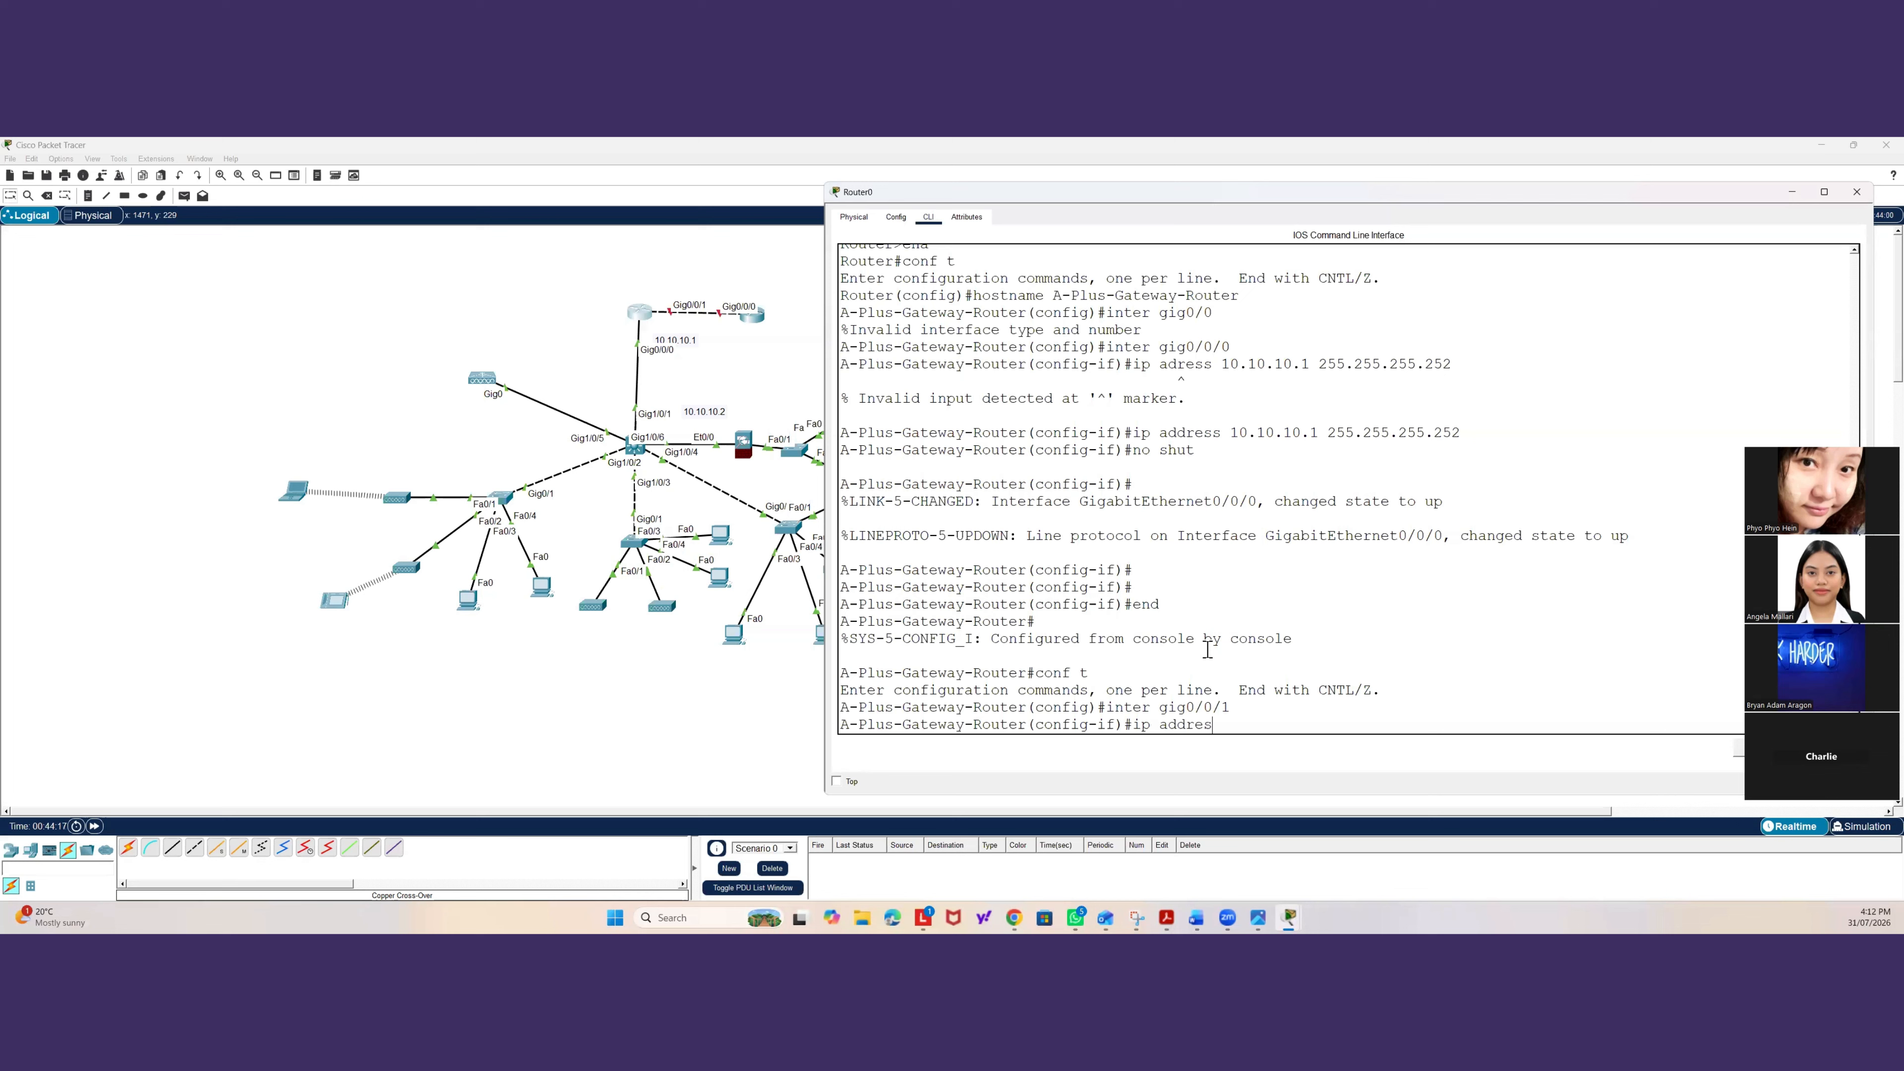
text(s 103.1.)
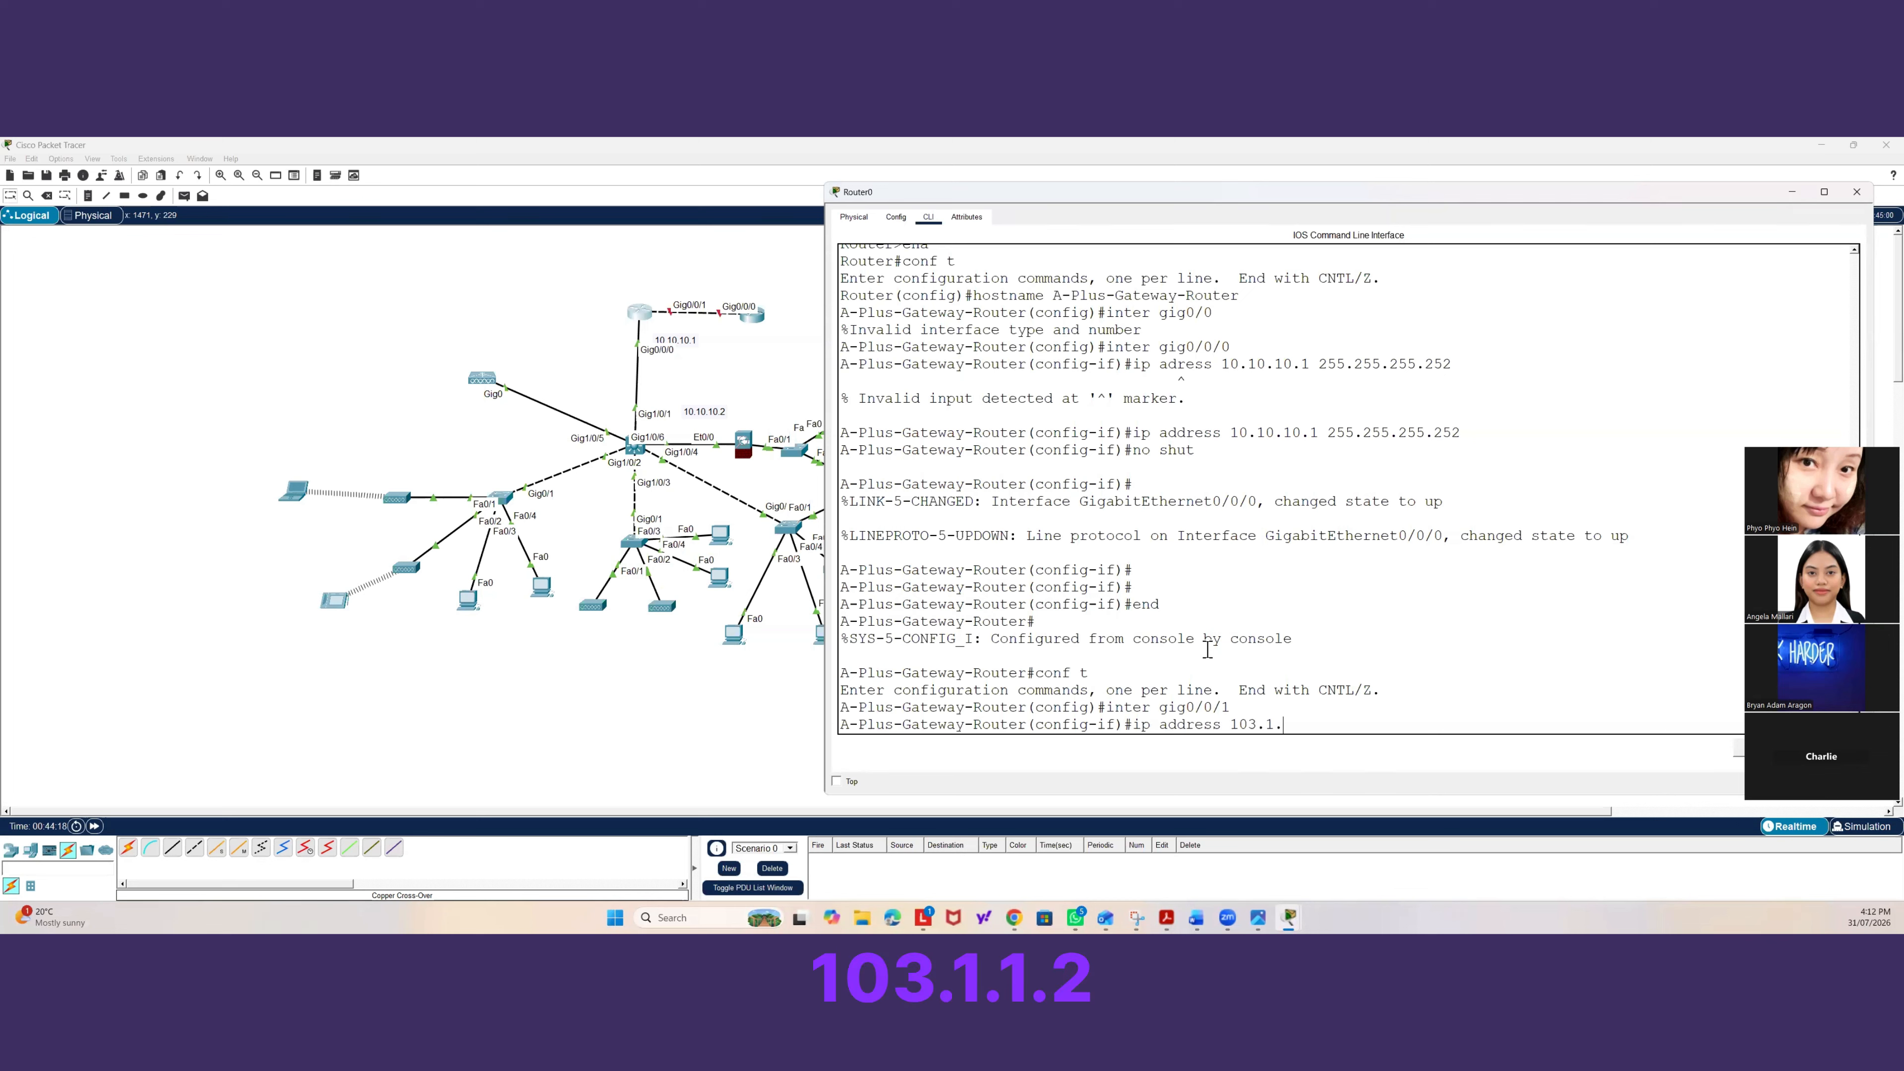
text(1.12)
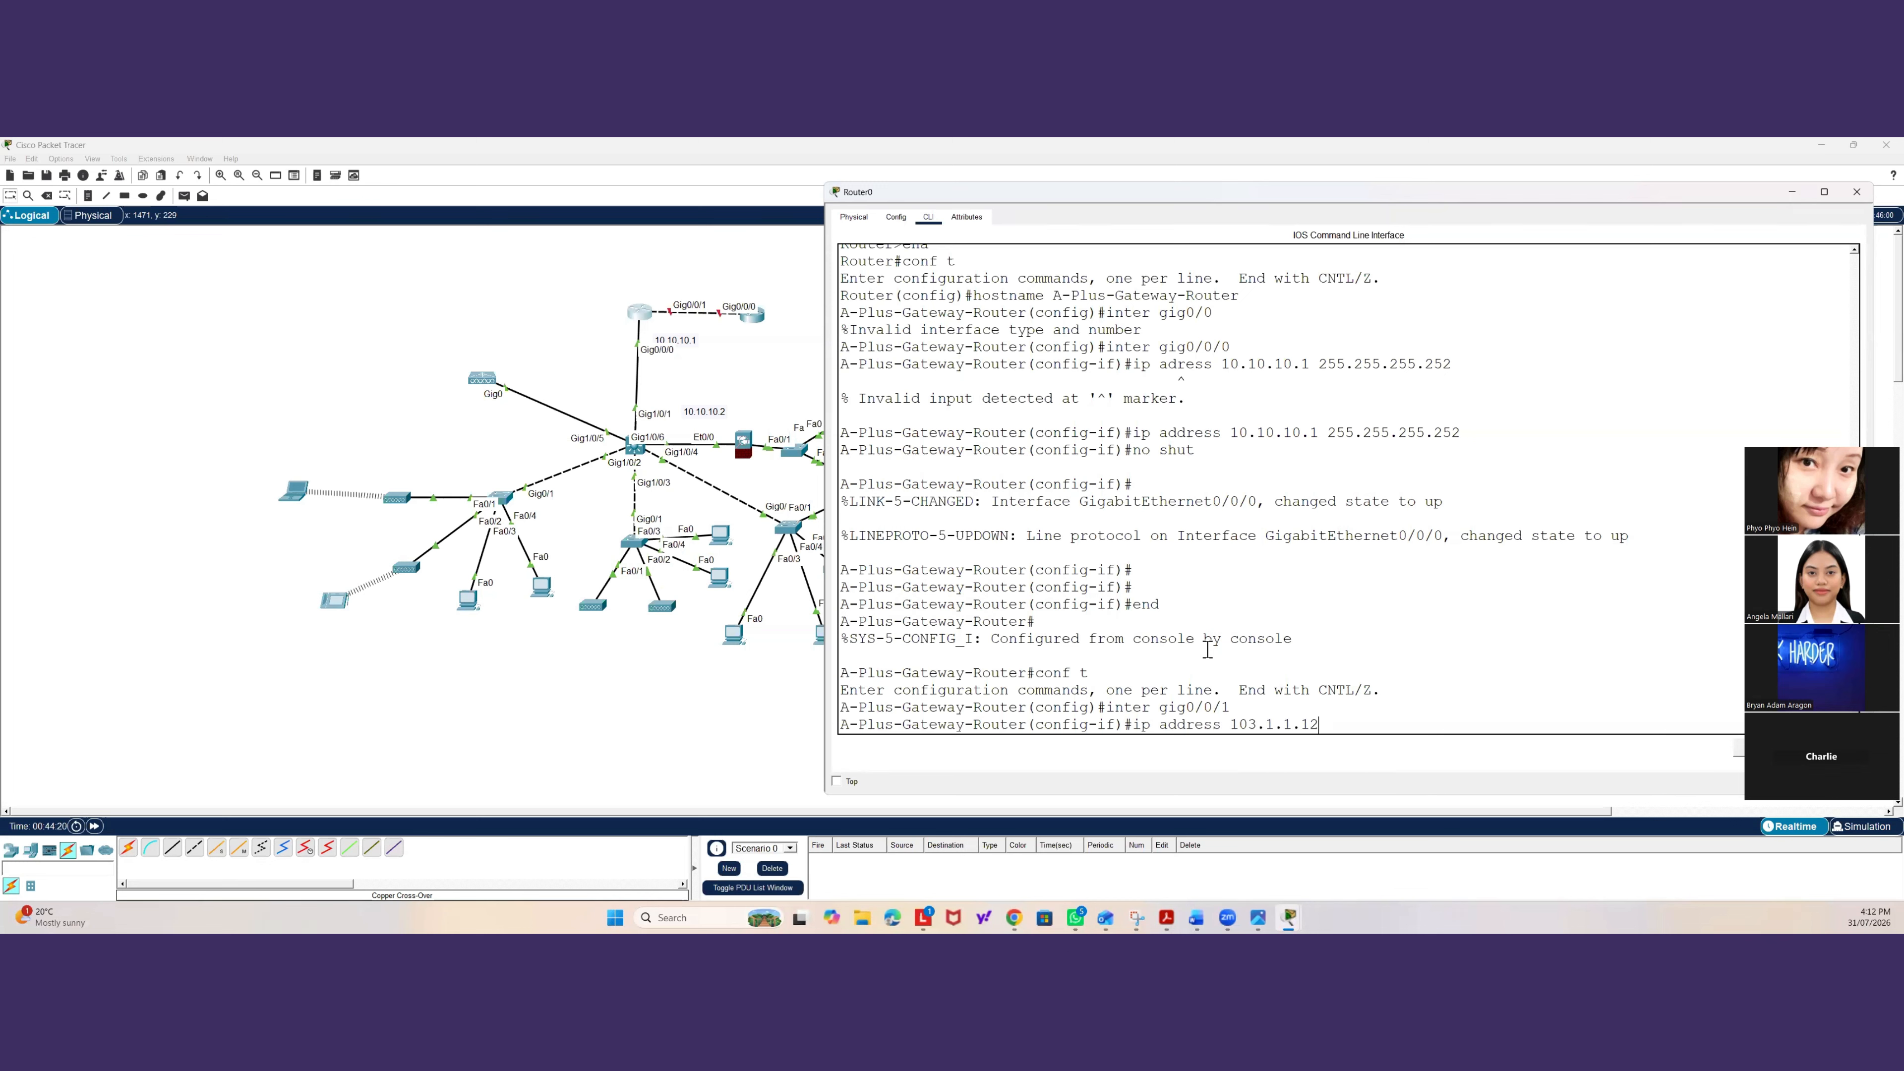
key(BackSpace)
key(BackSpace)
text(2 25)
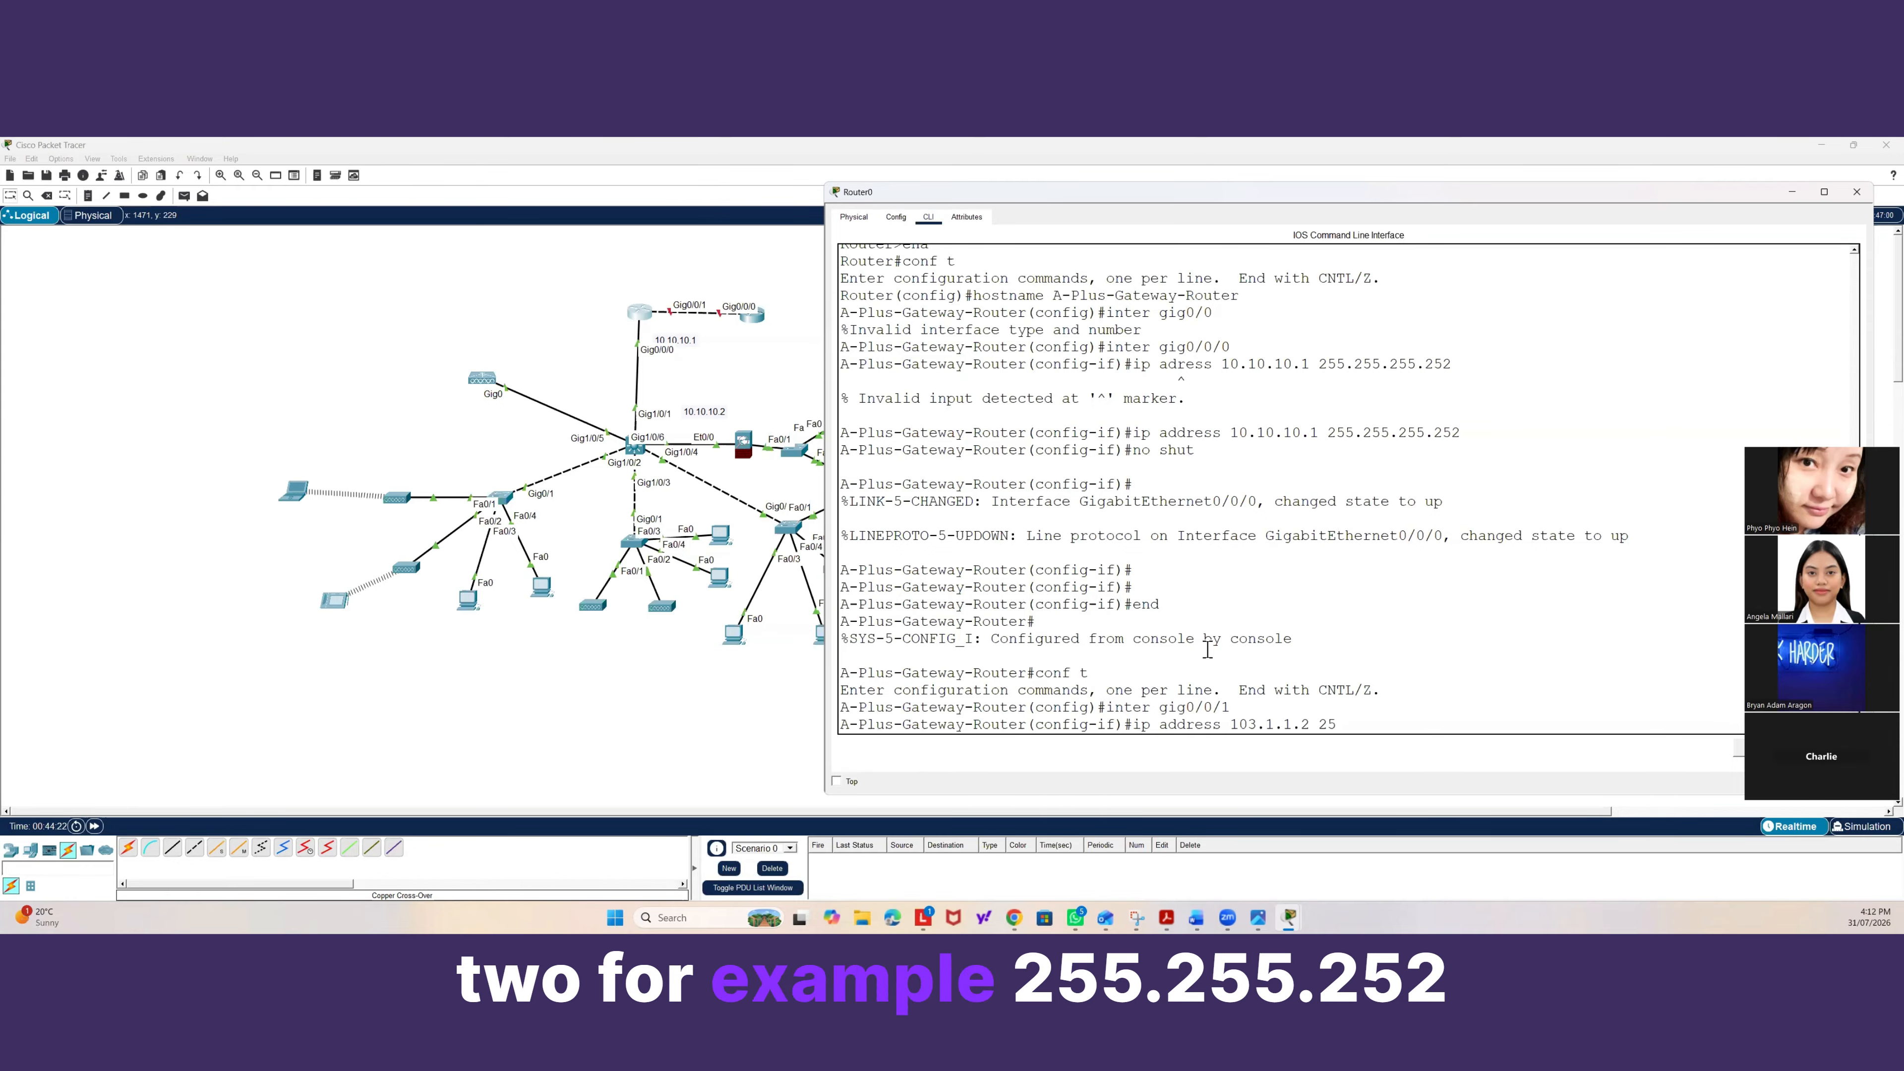
text(5.255.2552)
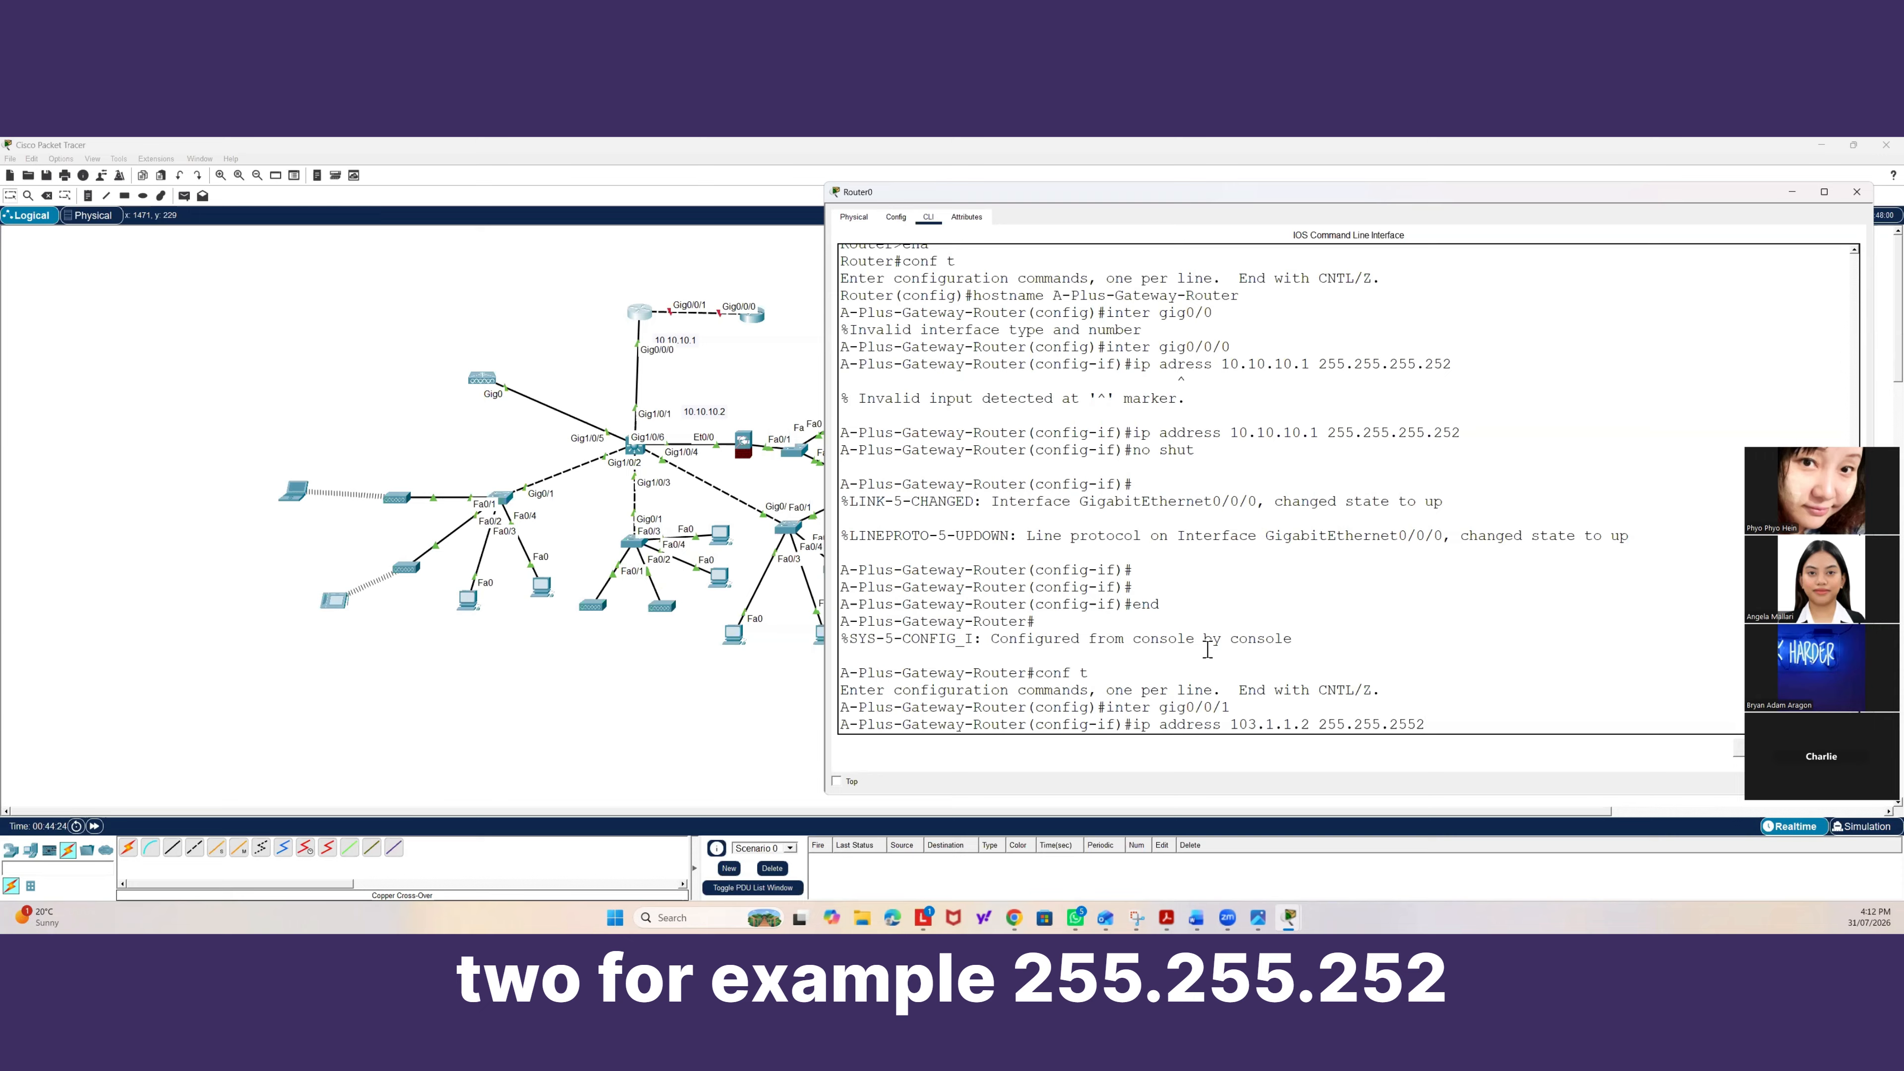
key(BackSpace)
text(.252)
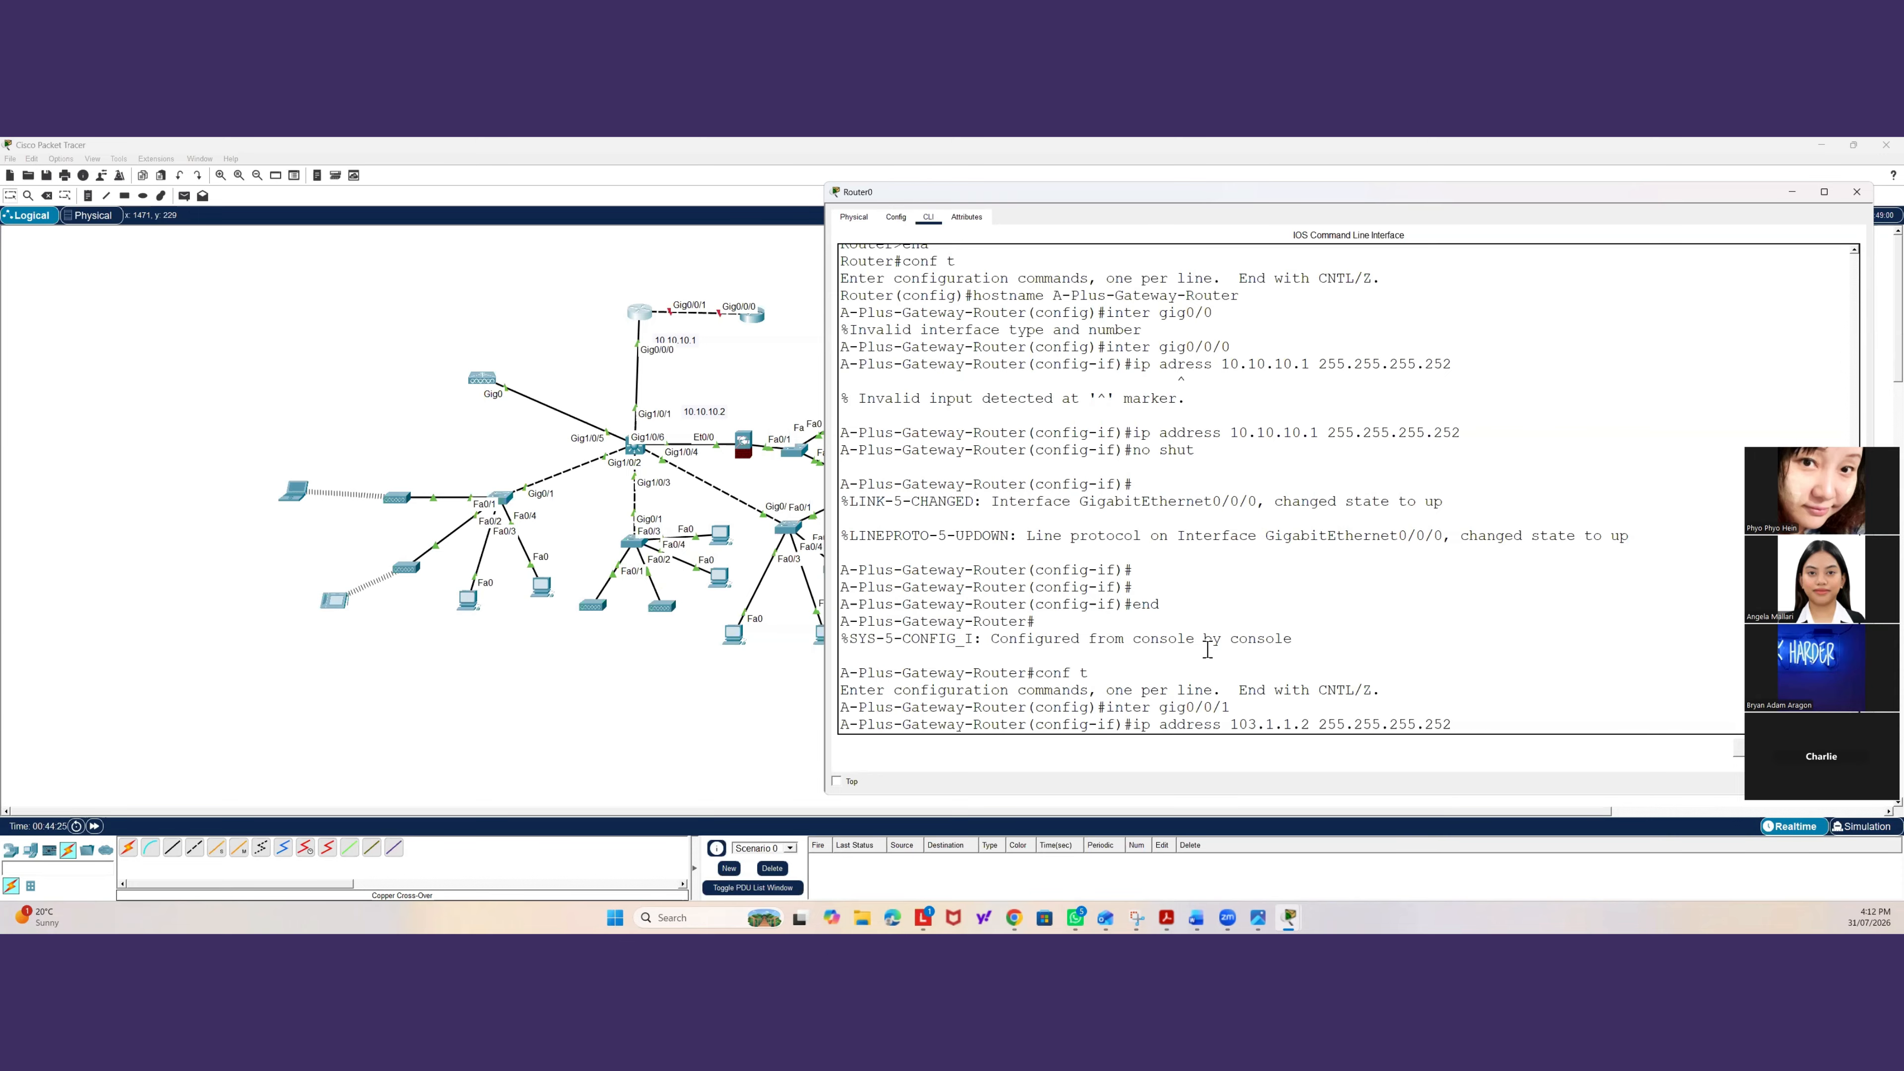
key(Return)
Add the description TO-3TTECH-ISP to Gig0/0/1 and exit the interface configuration.
text(no s)
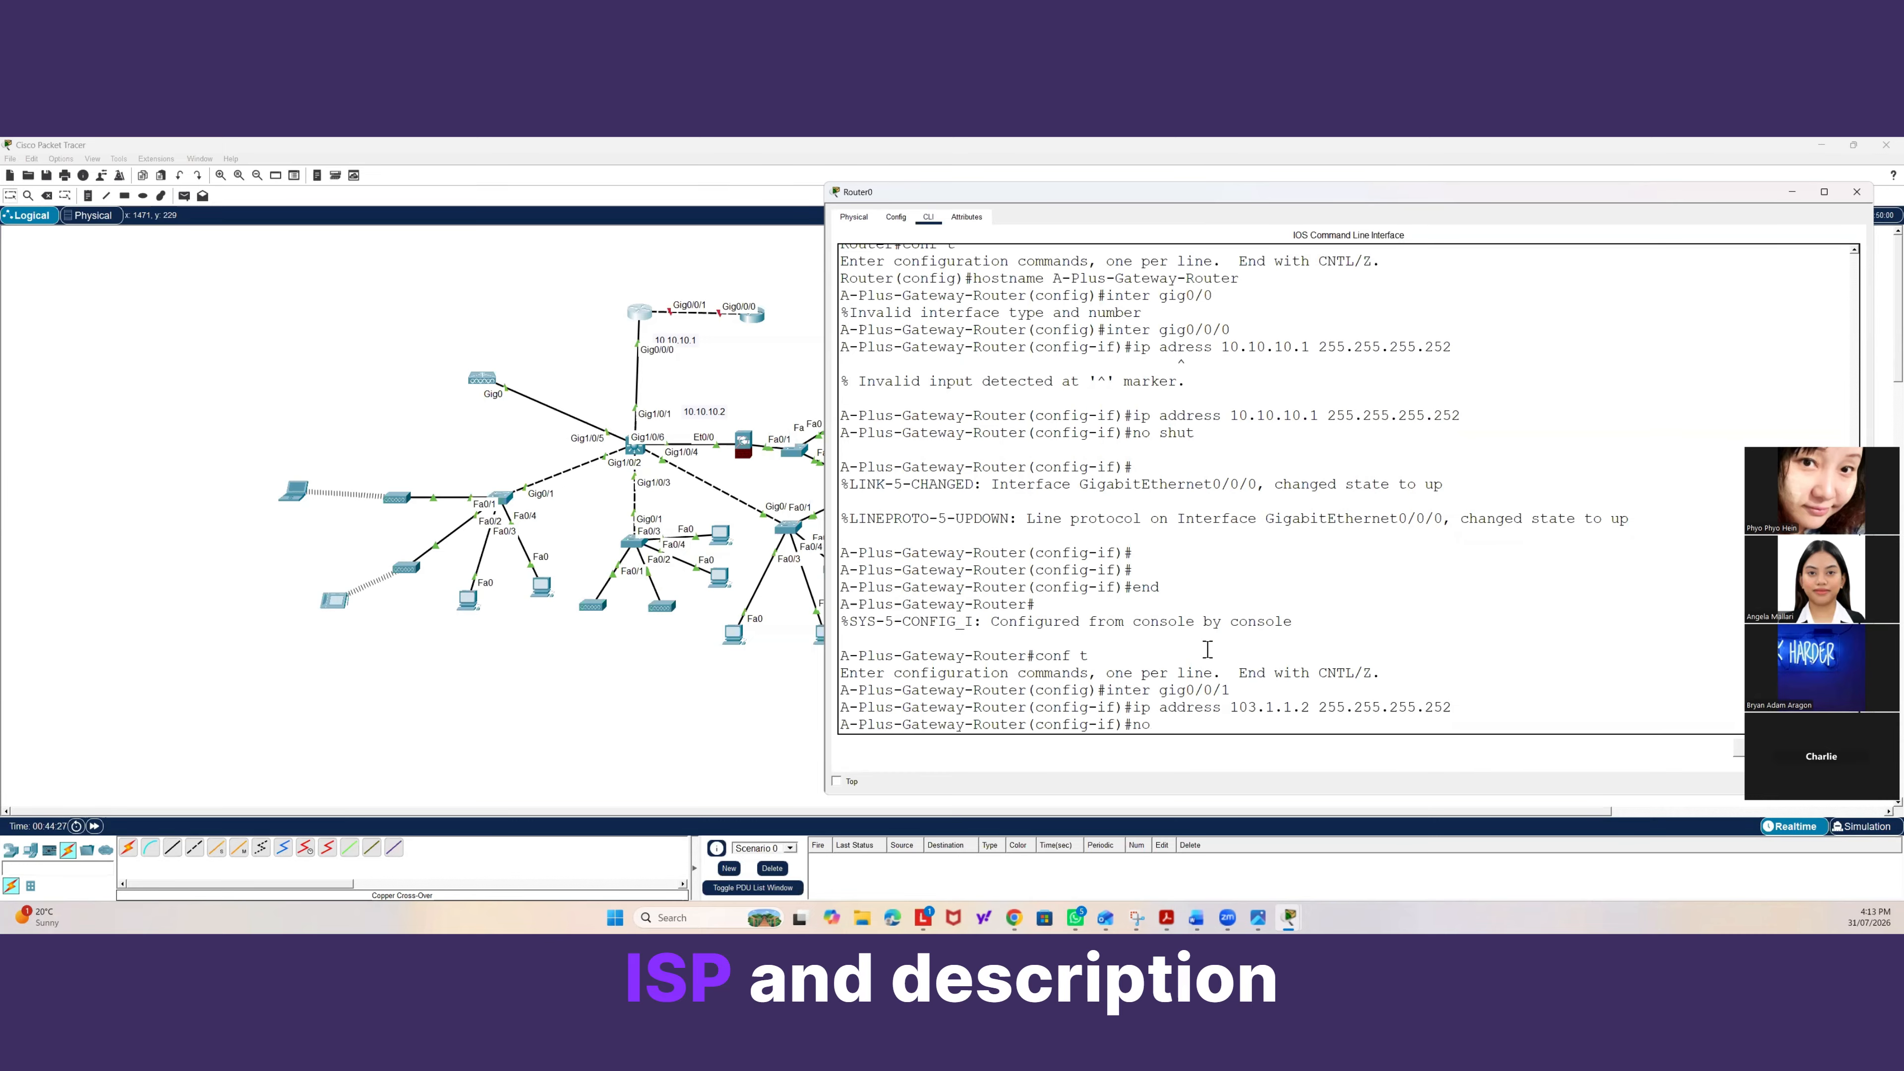
key(BackSpace)
key(BackSpace)
text(des)
key(Tab)
text(T)
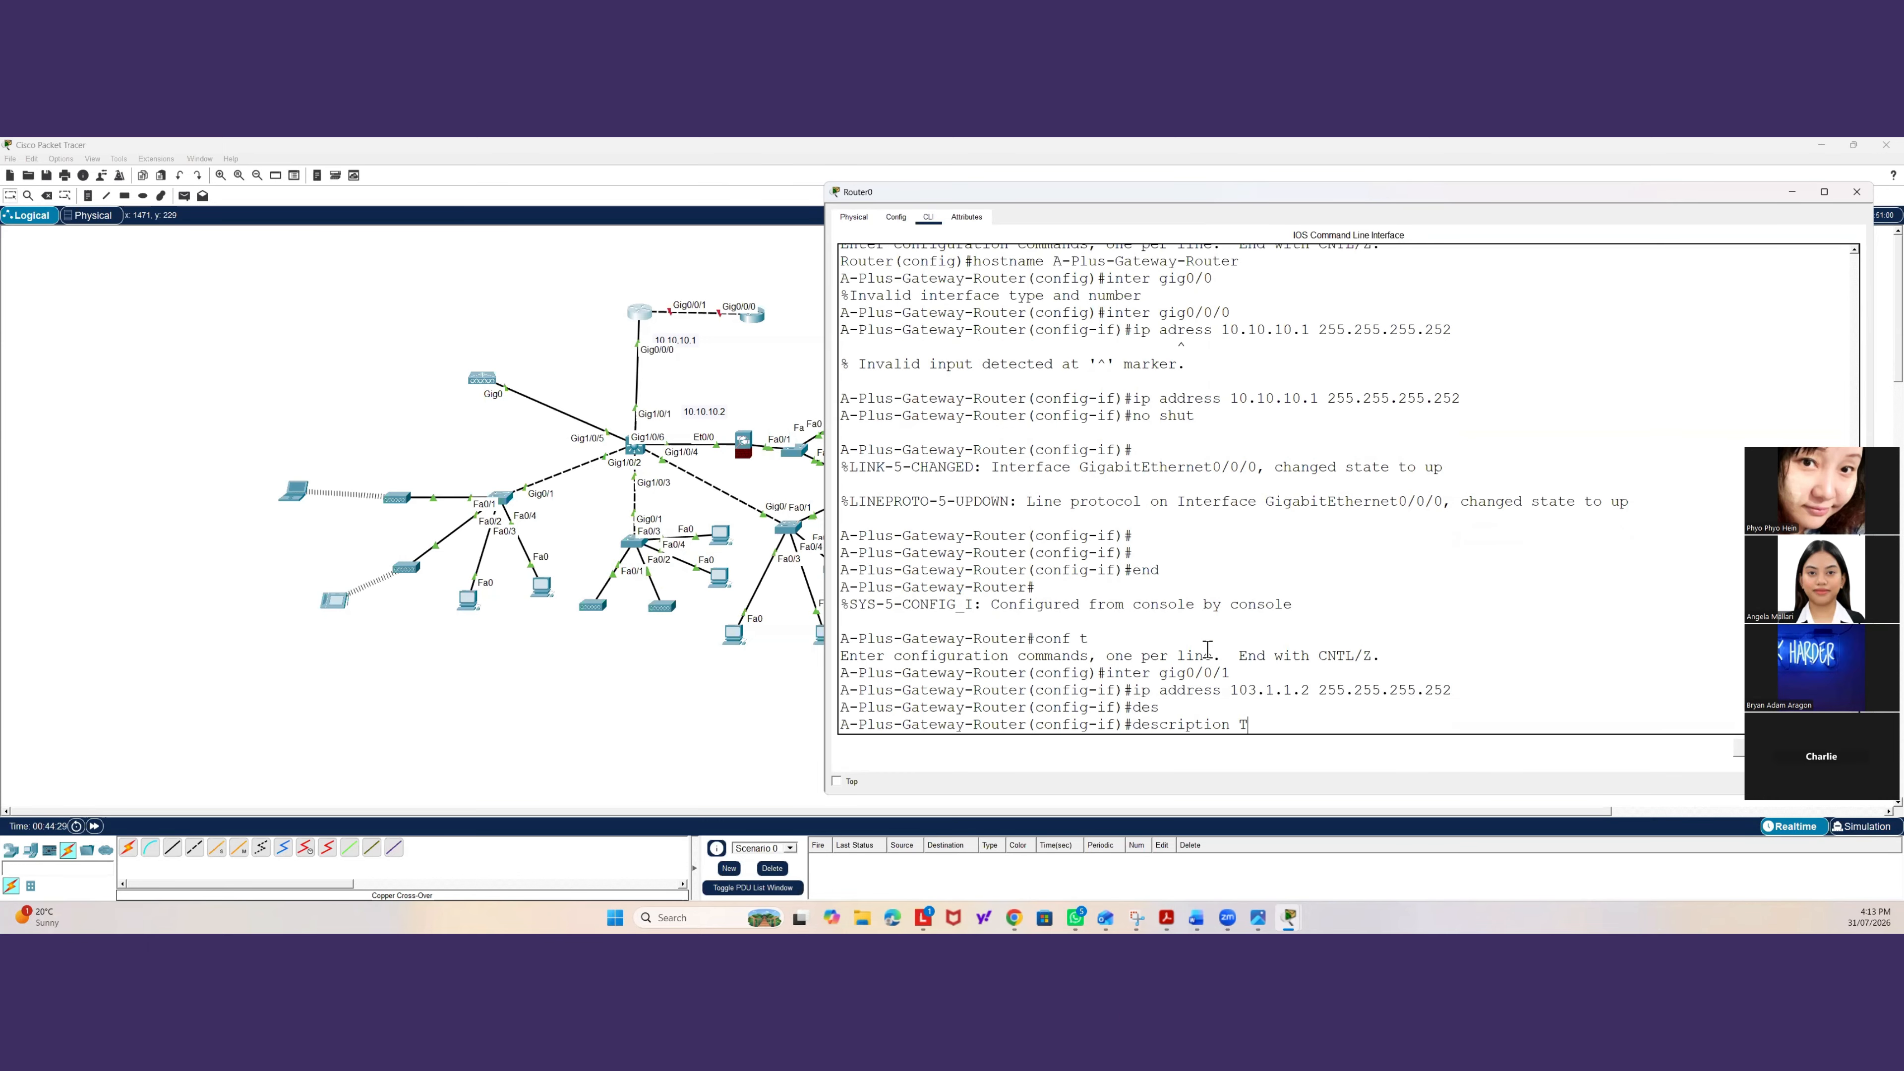
text(O-3TT)
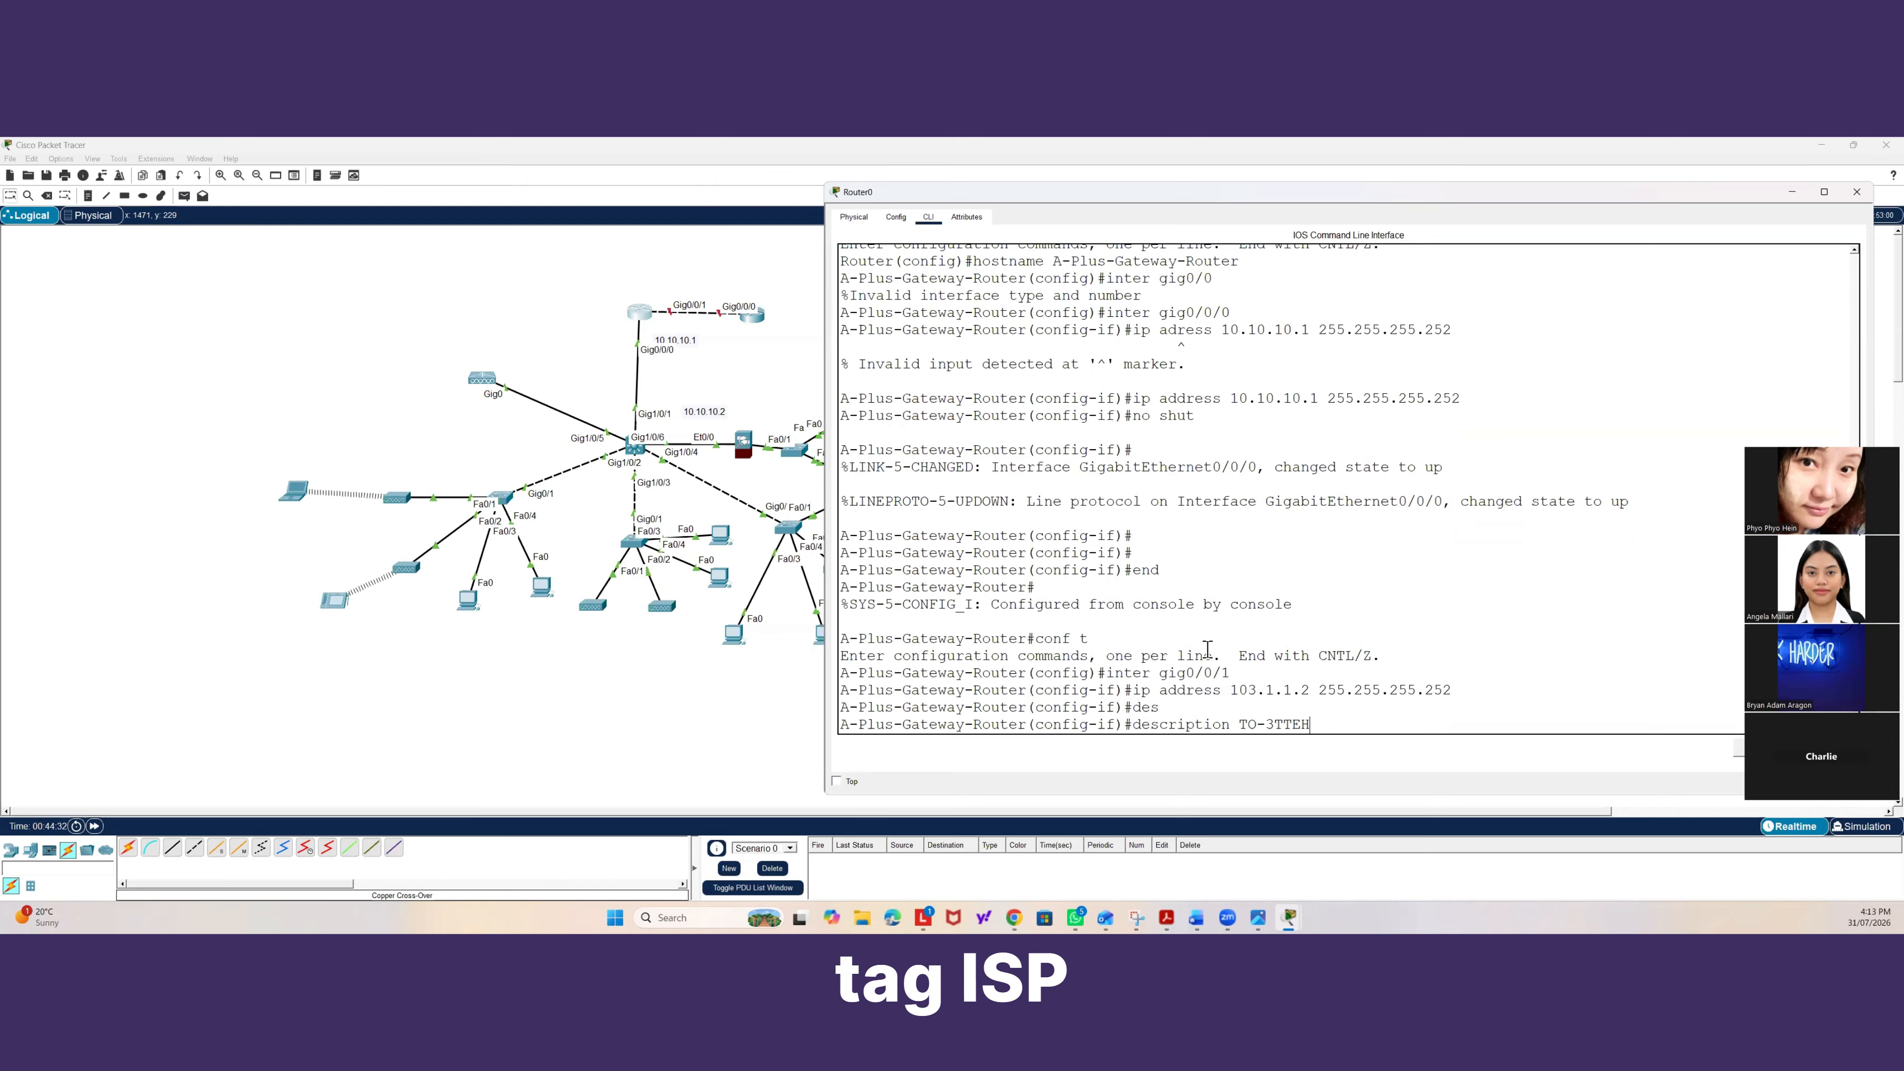
text(ECH-ISP)
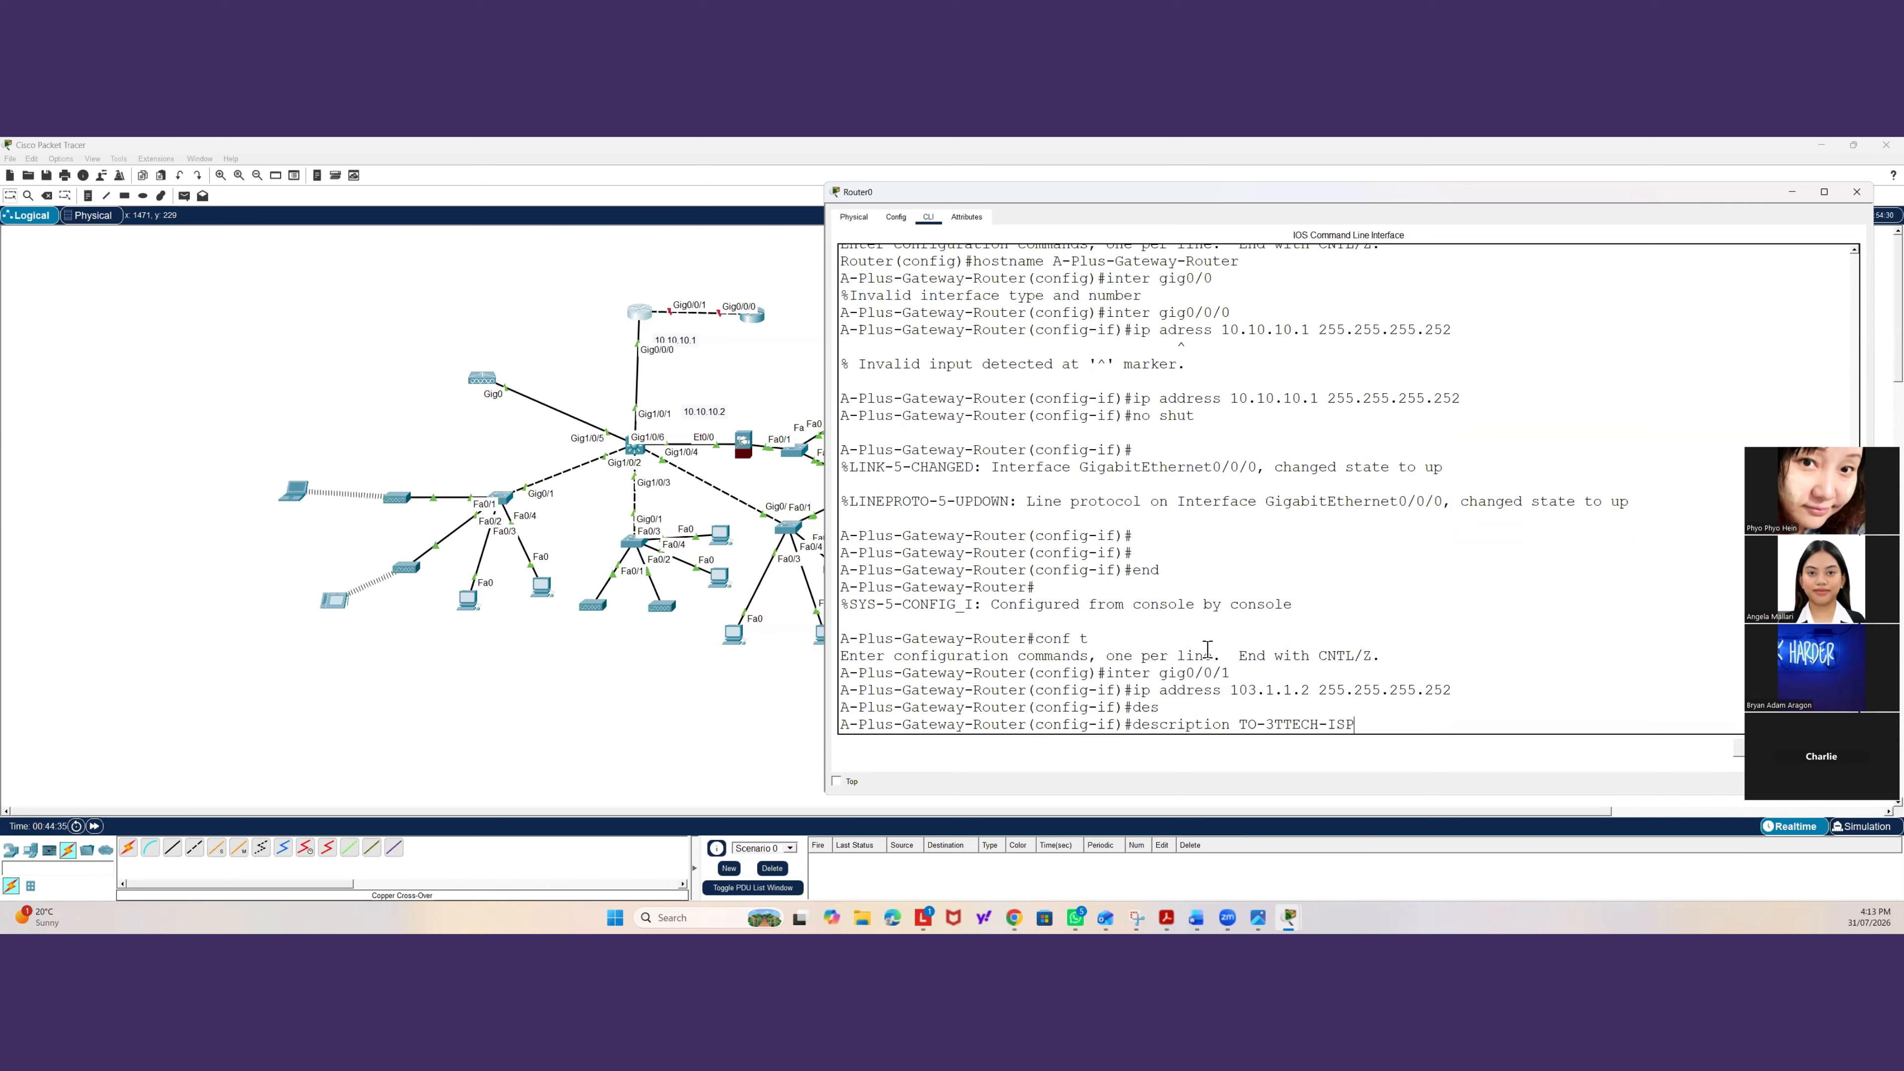
key(Return)
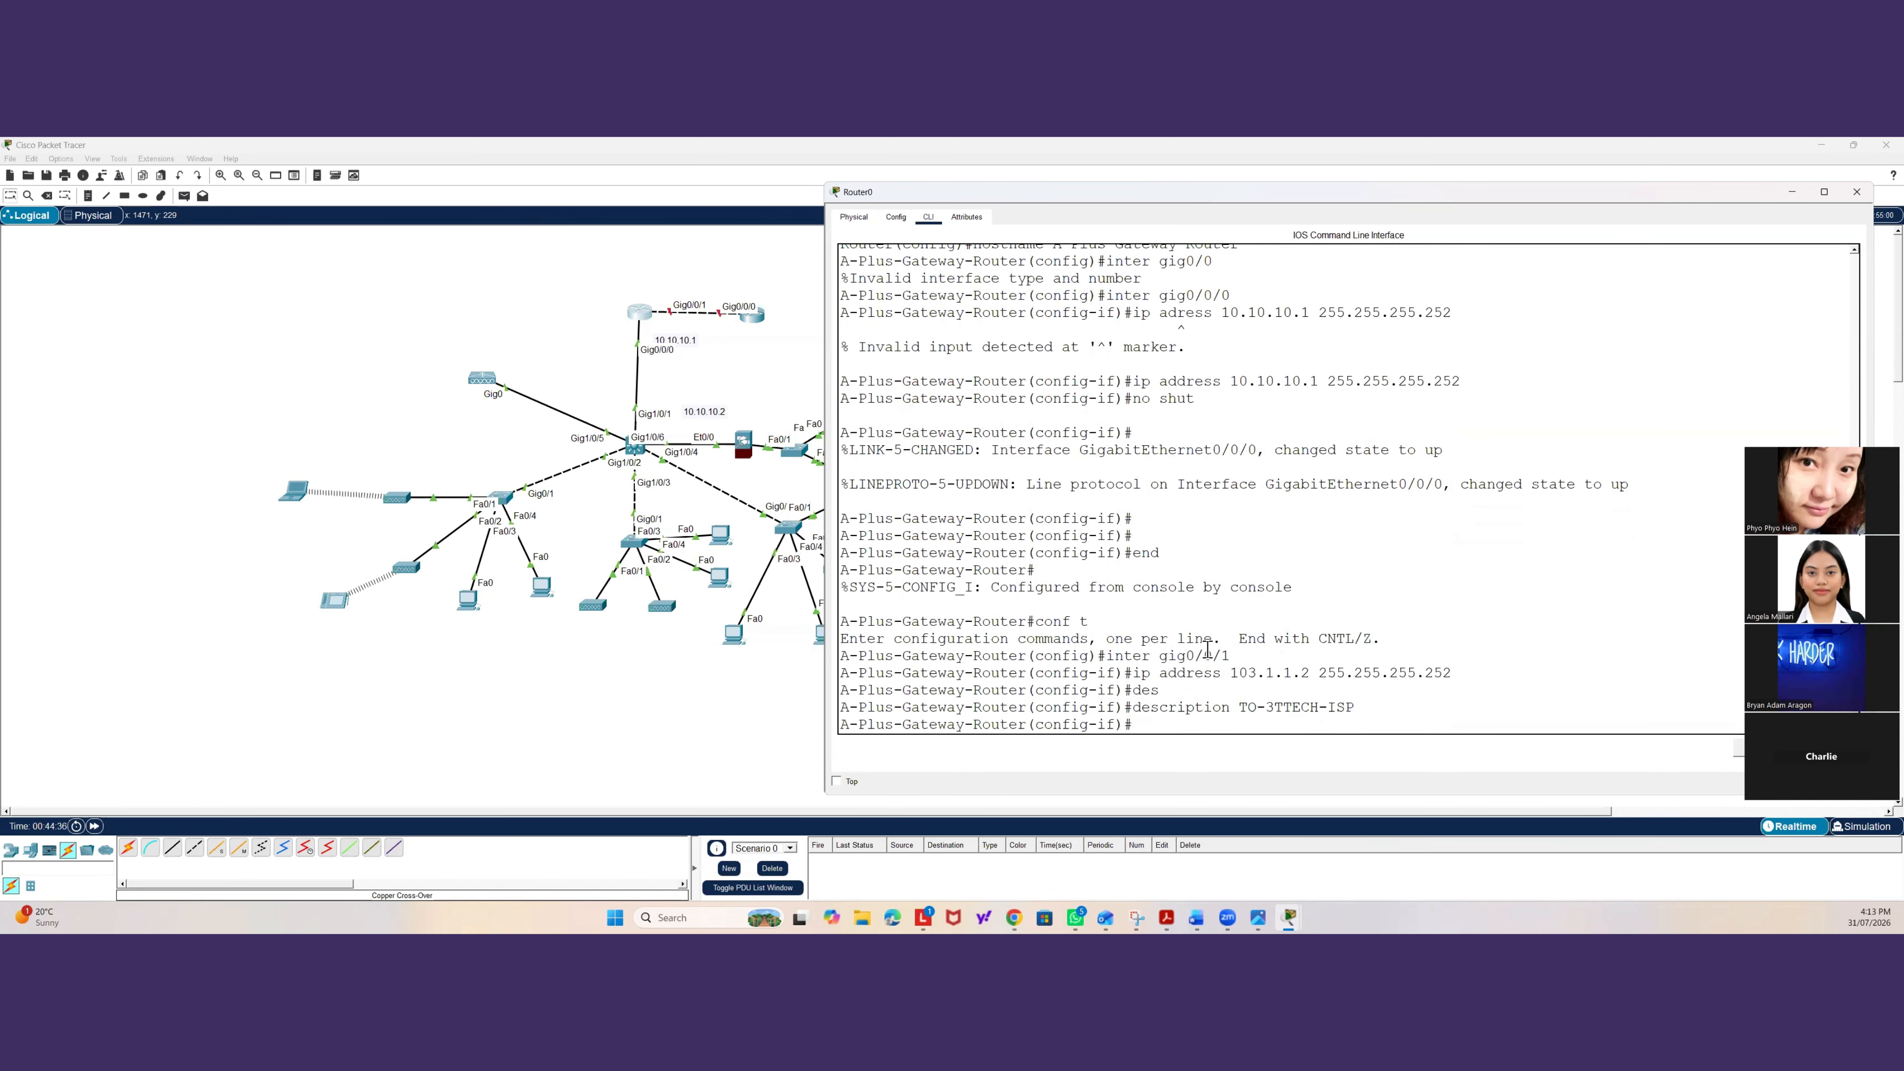
text(exit)
key(Return)
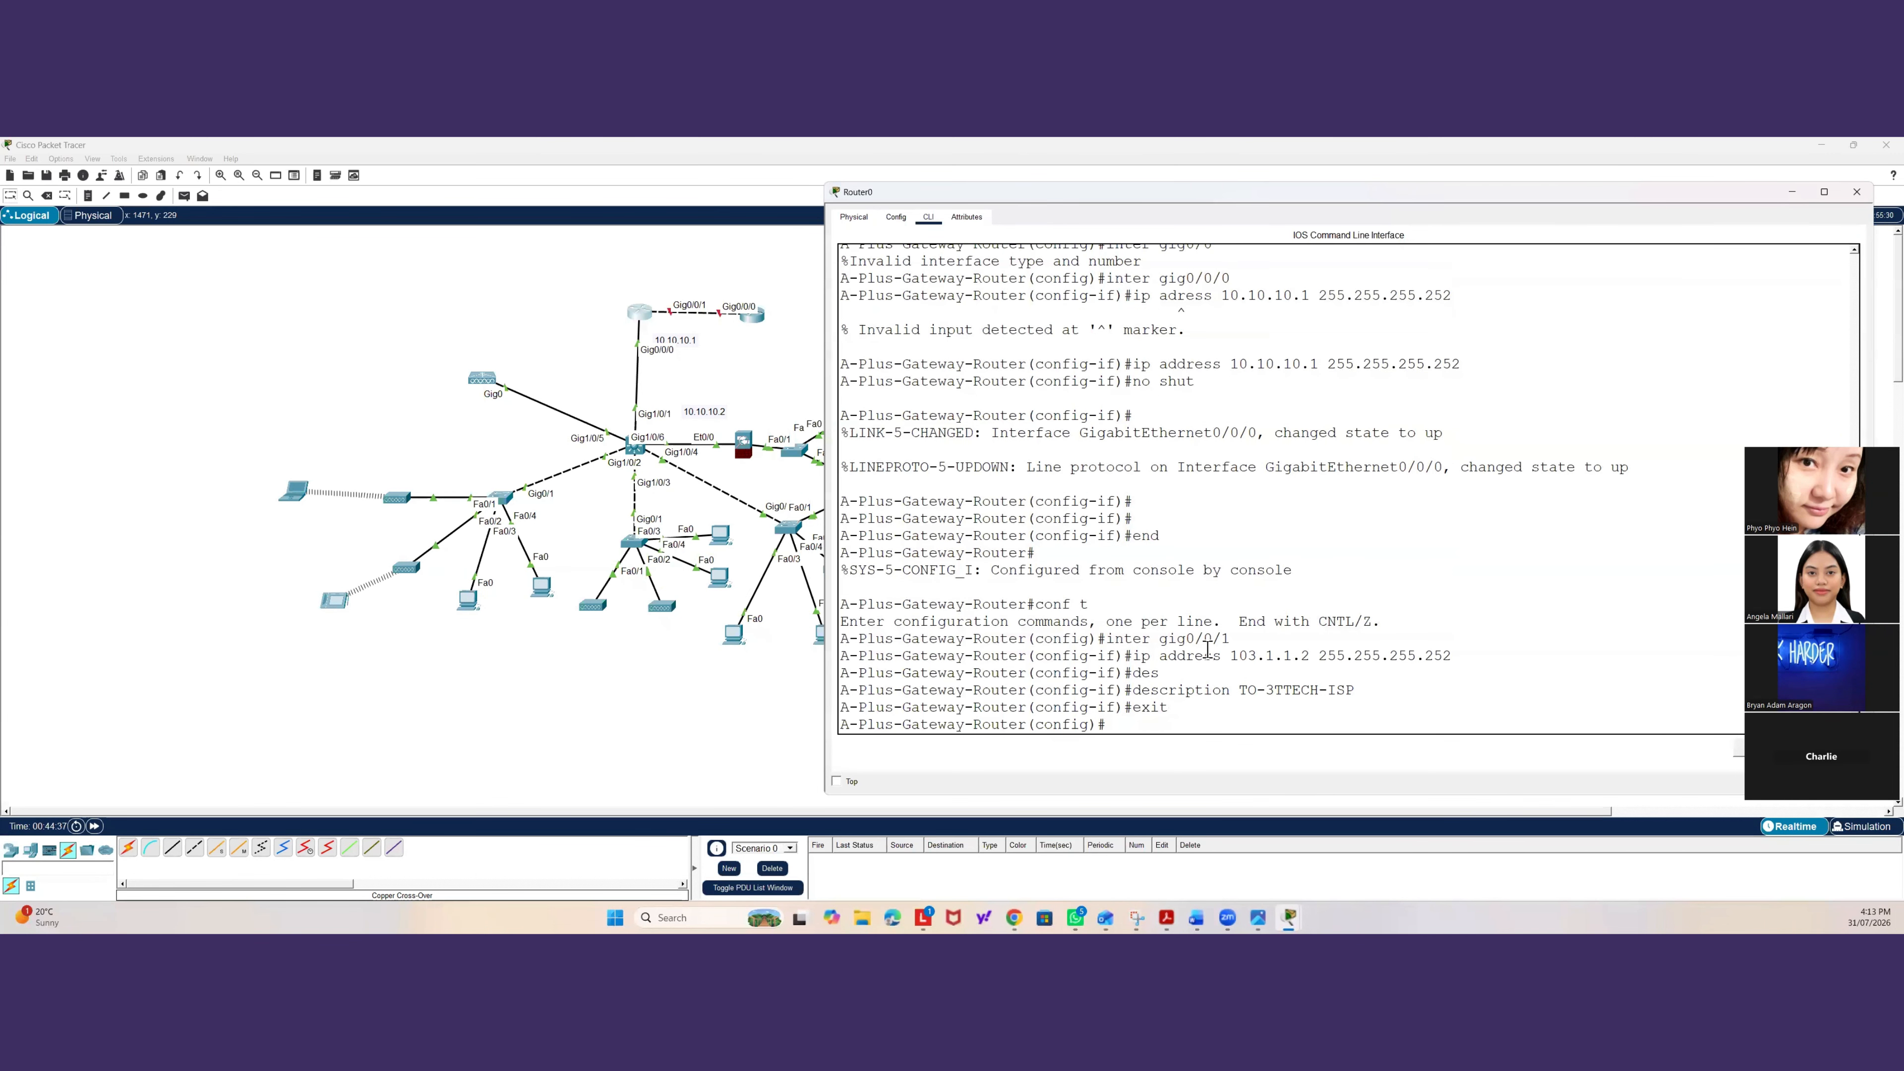
Open the second router's CLI, decline the initial configuration dialog, and enter privileged mode.
click(756, 319)
click(753, 316)
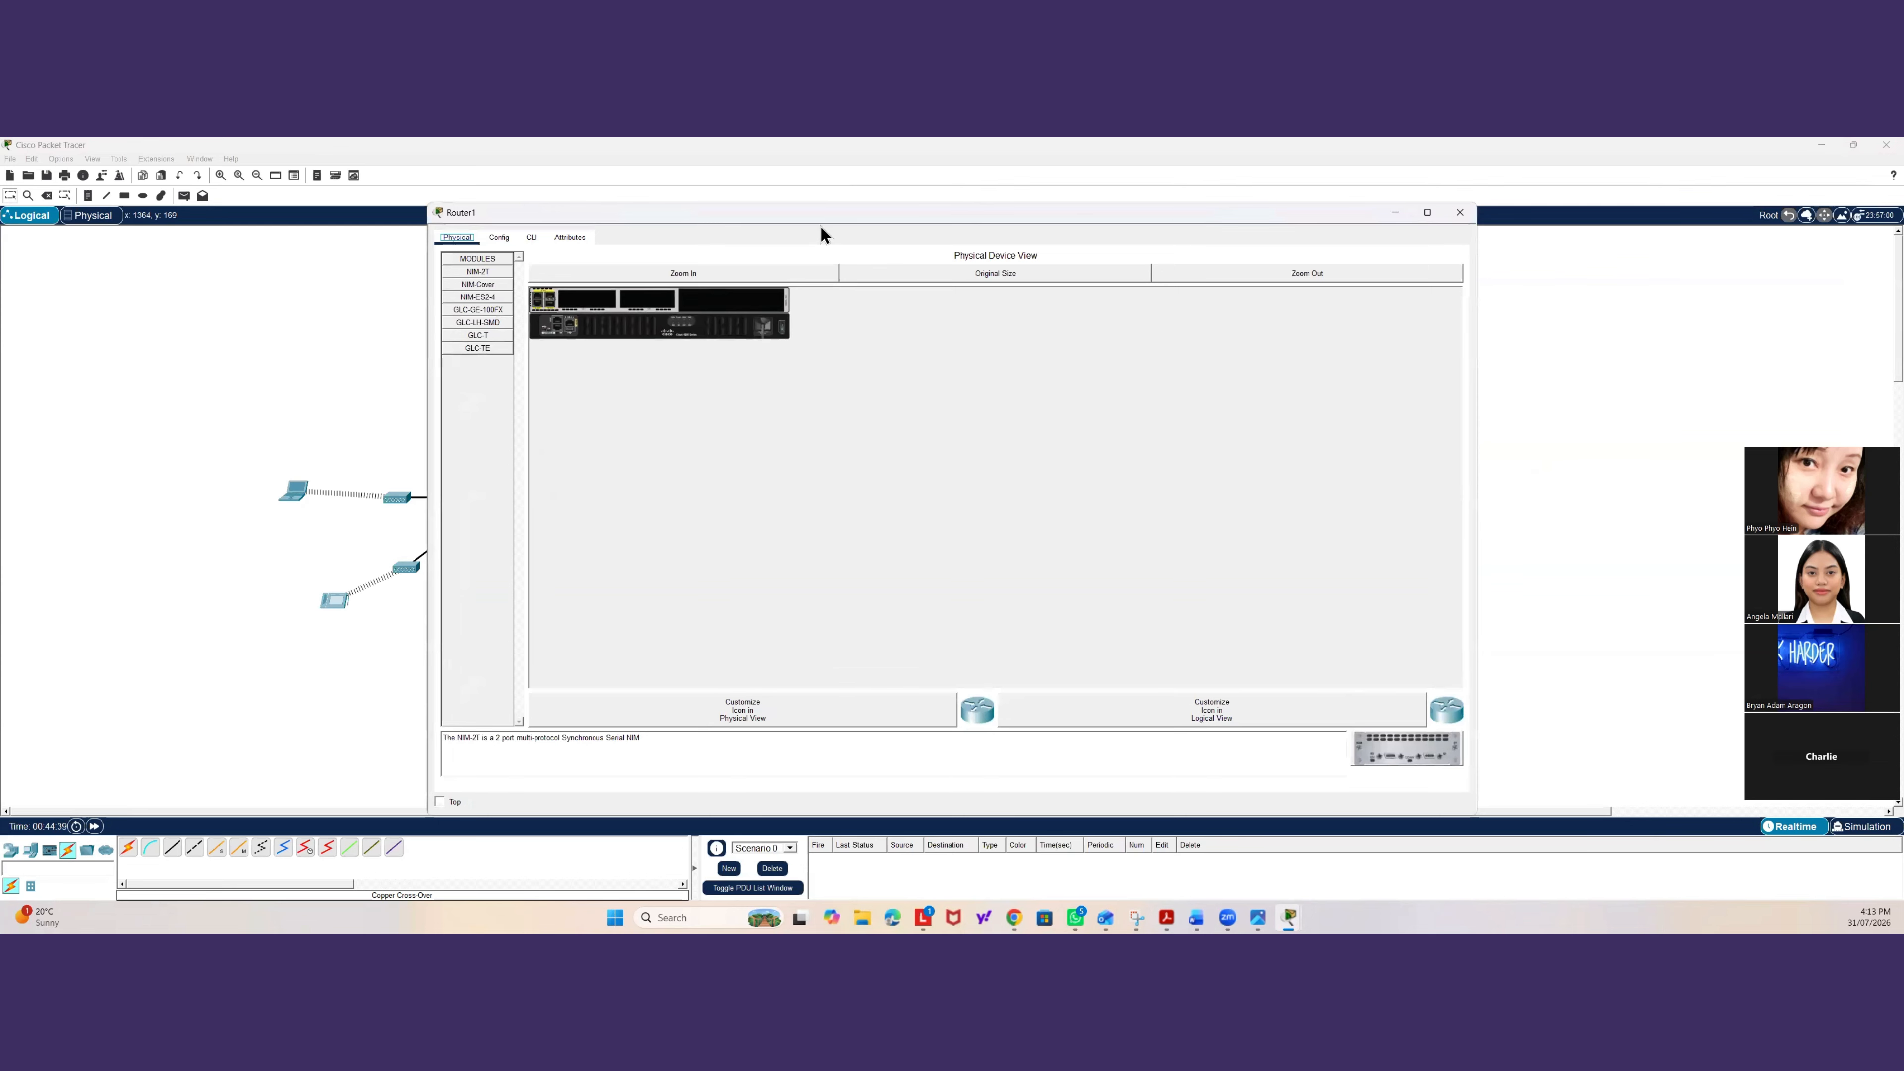
drag(827, 215, 1247, 166)
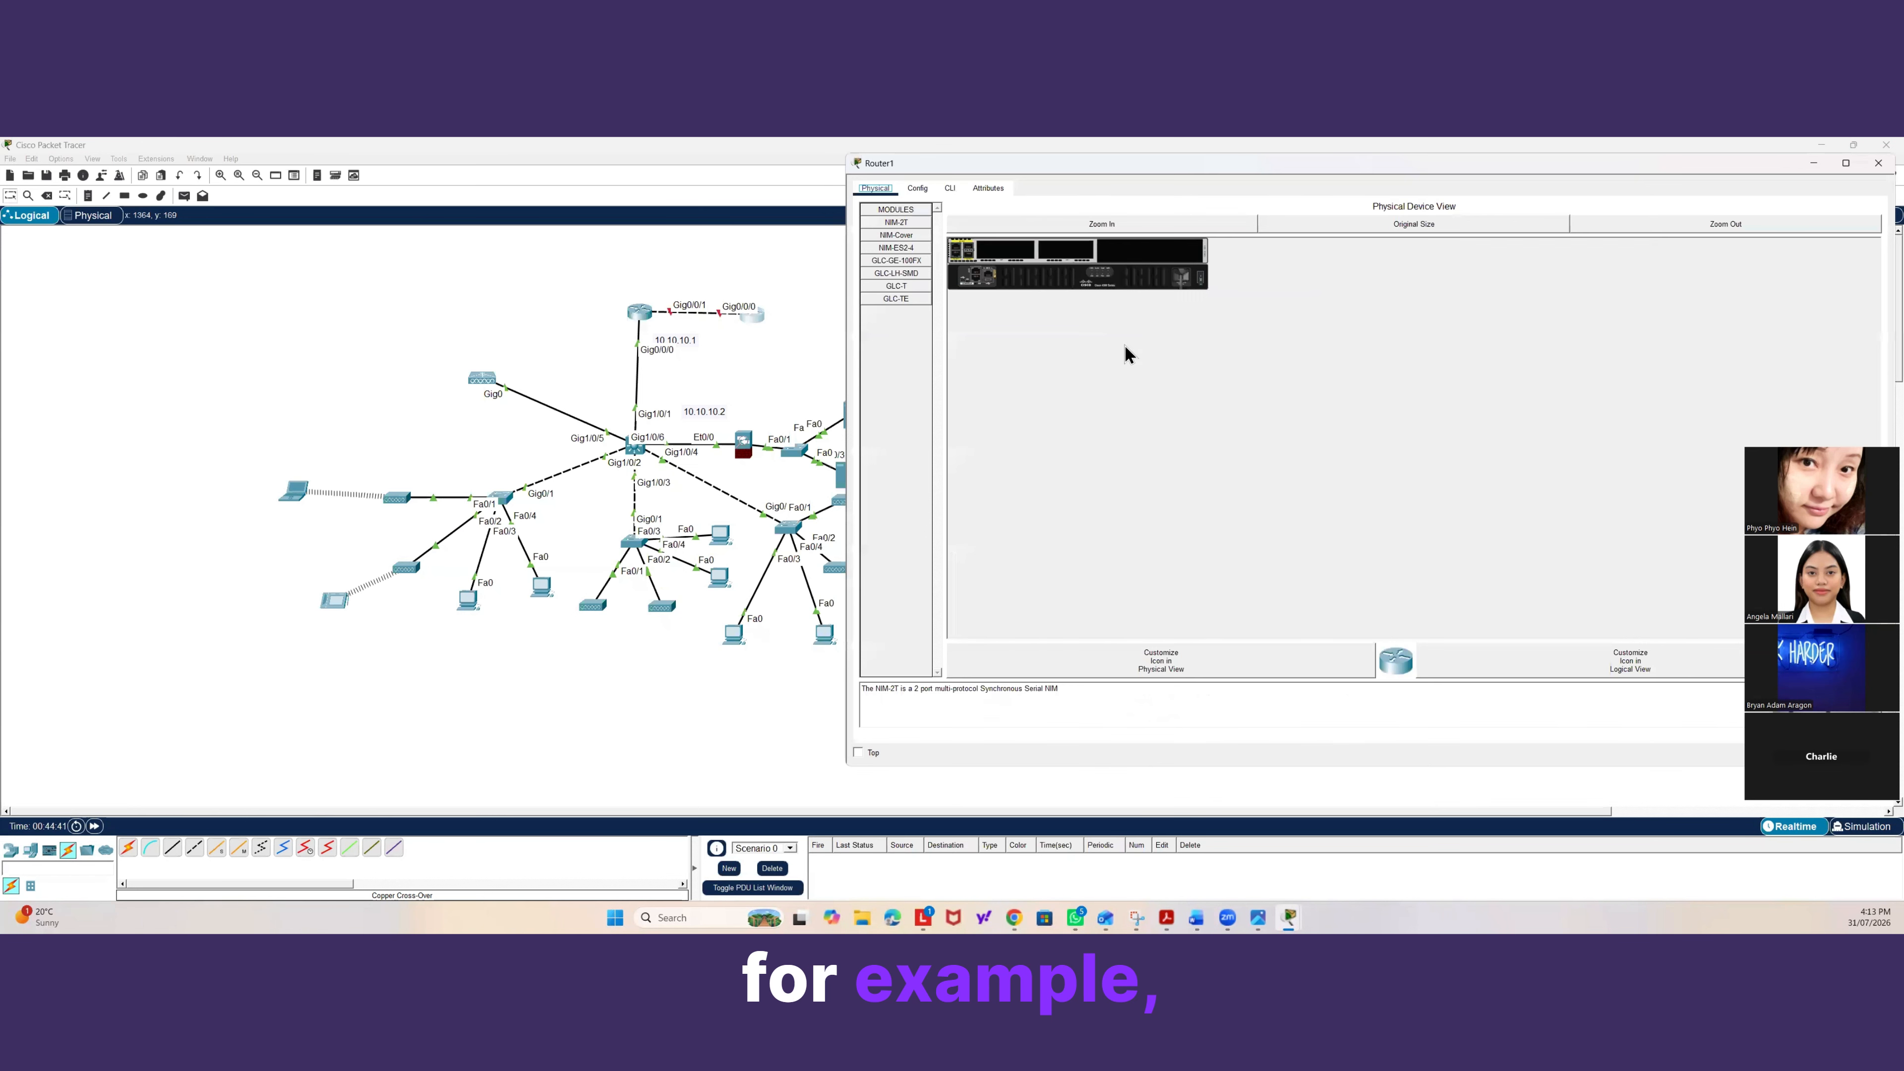
click(950, 188)
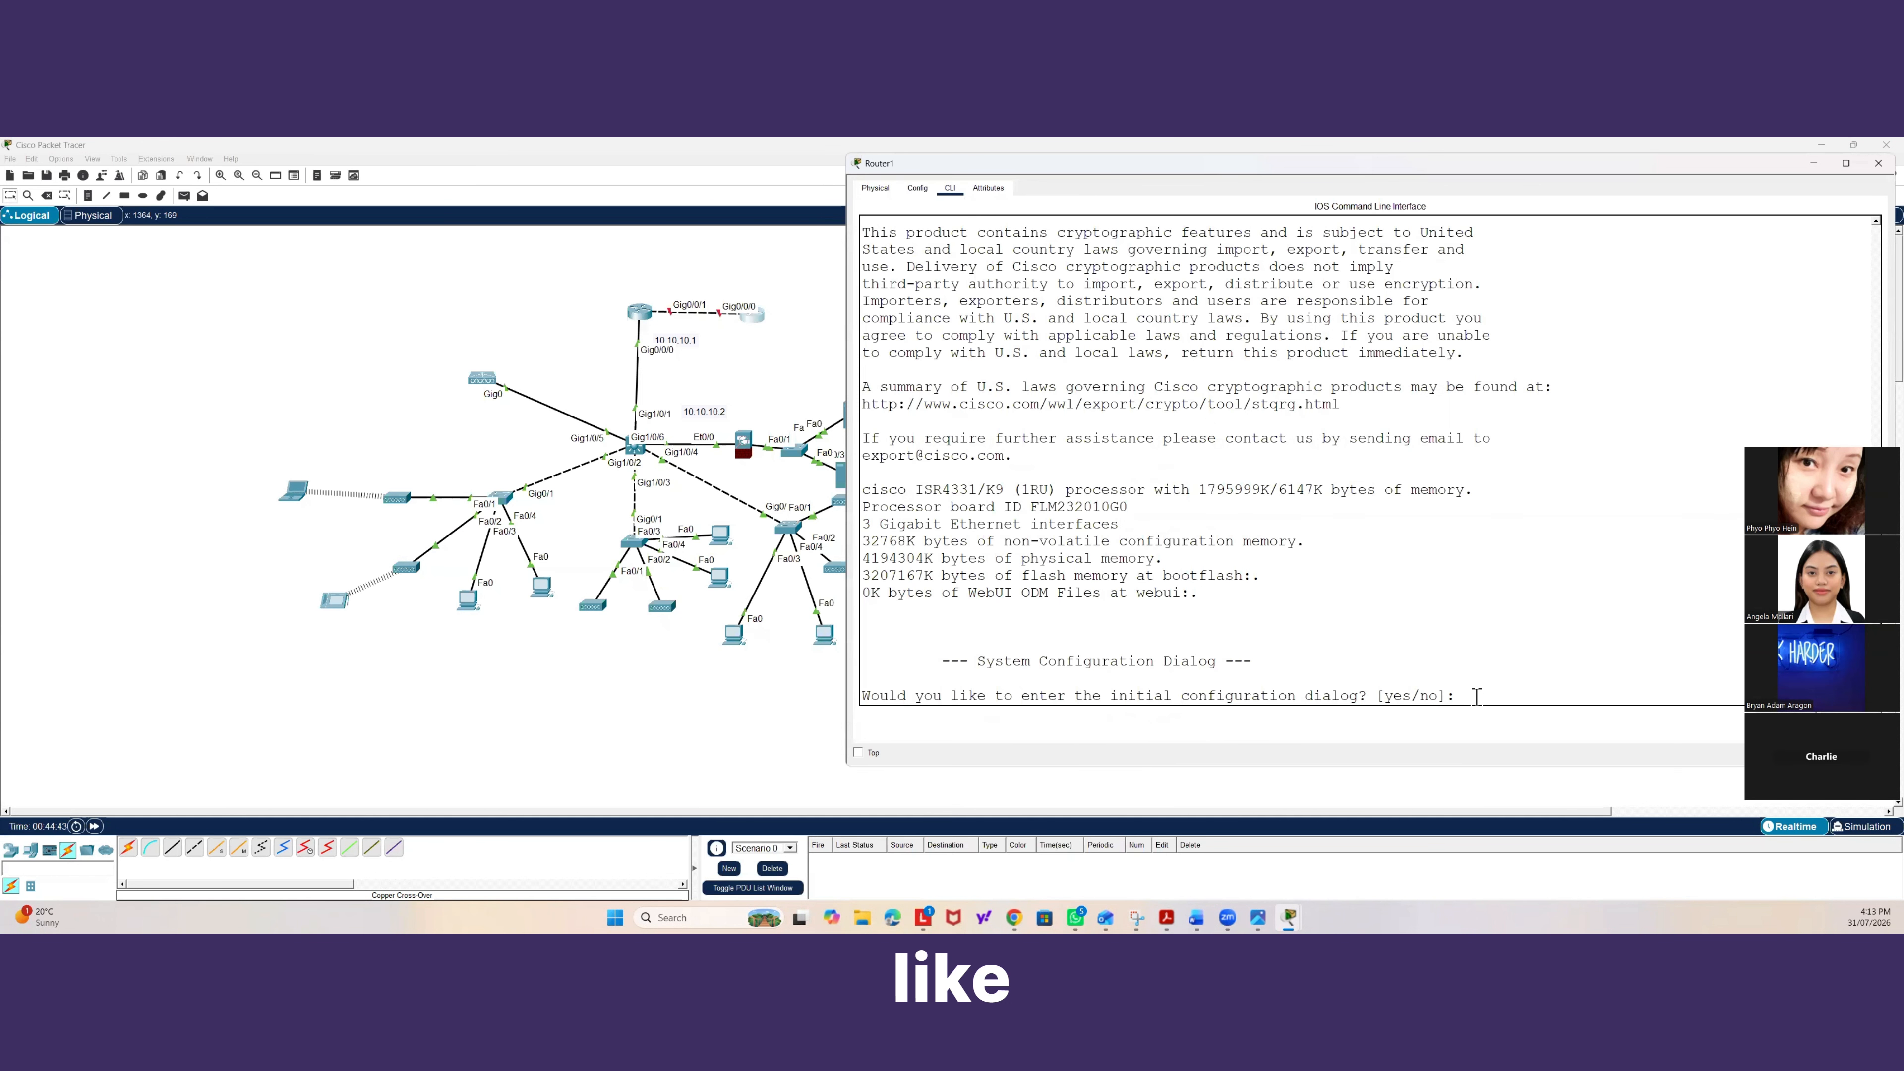
text(no)
key(Return)
key(Return)
key(Return)
text(ena)
key(Return)
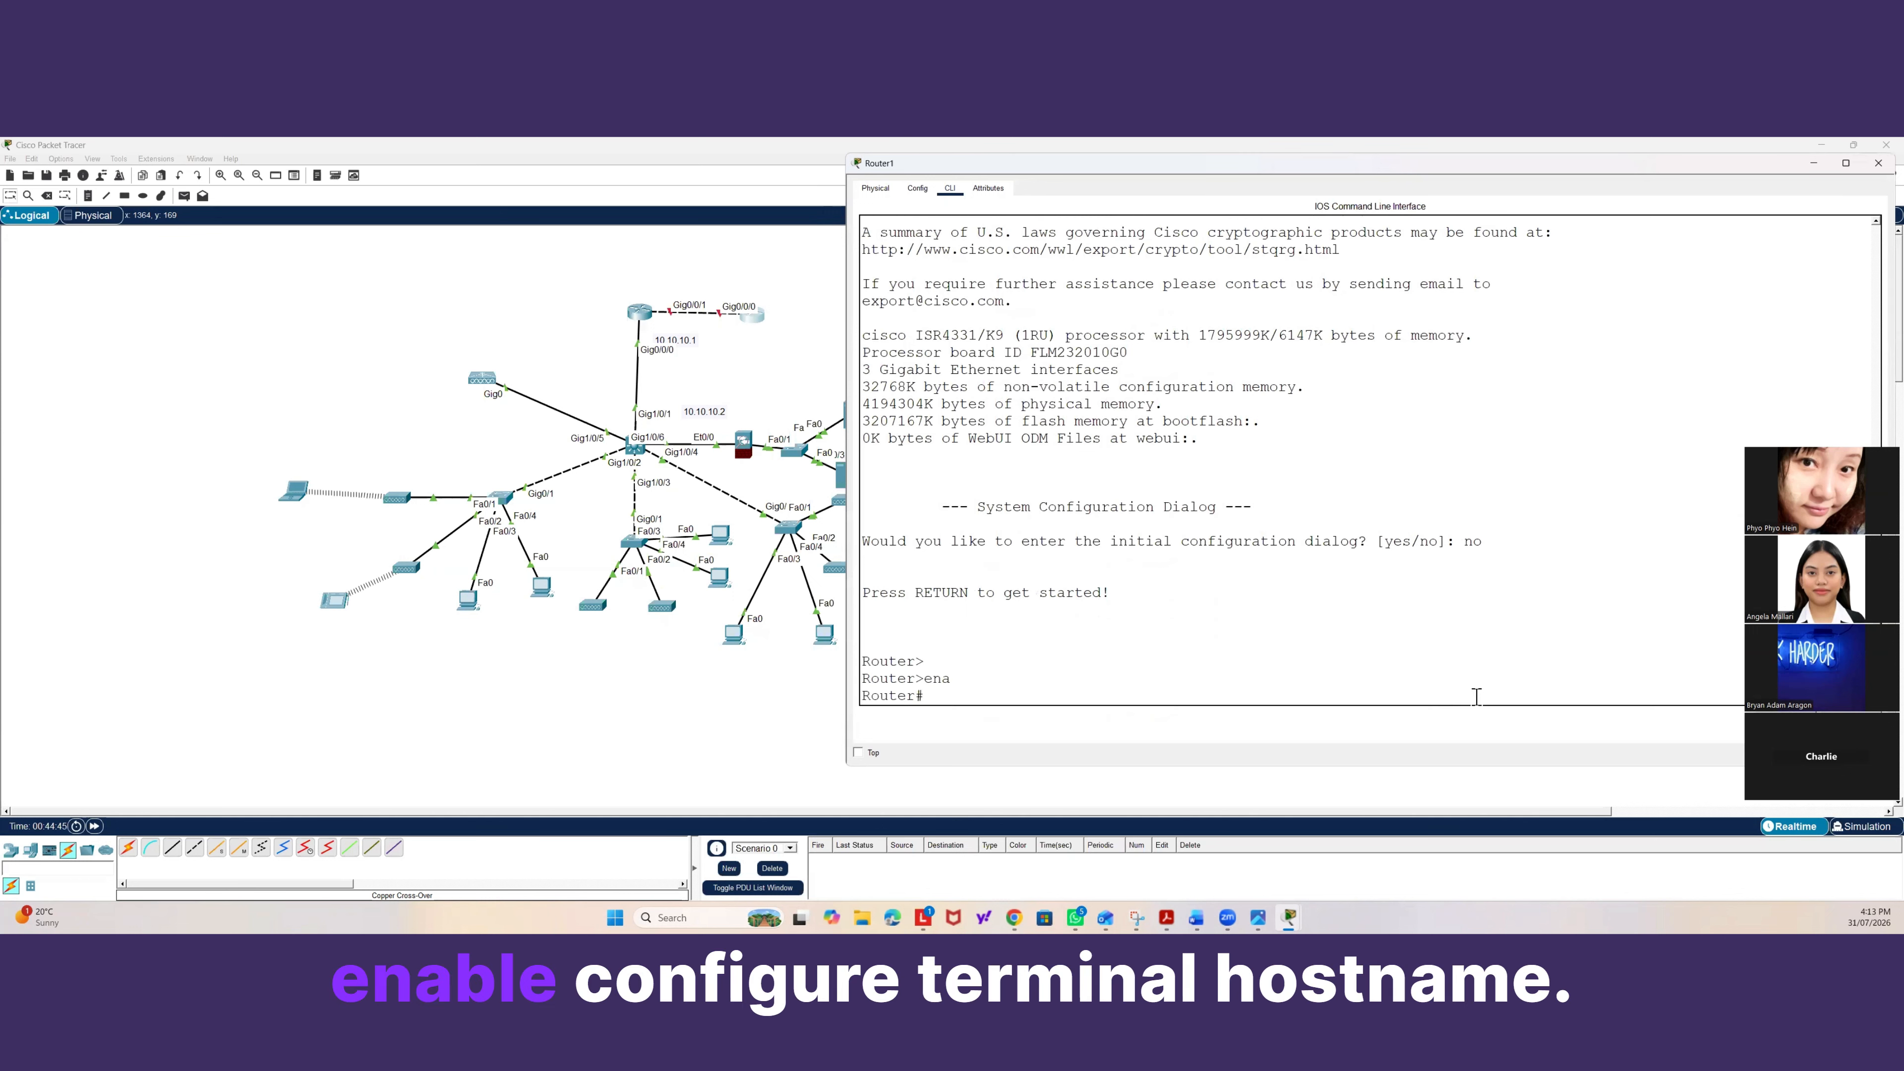
Enter global configuration and set the second router's hostname to 3TTEH-ISP.
text(conf t)
key(Return)
text(hos)
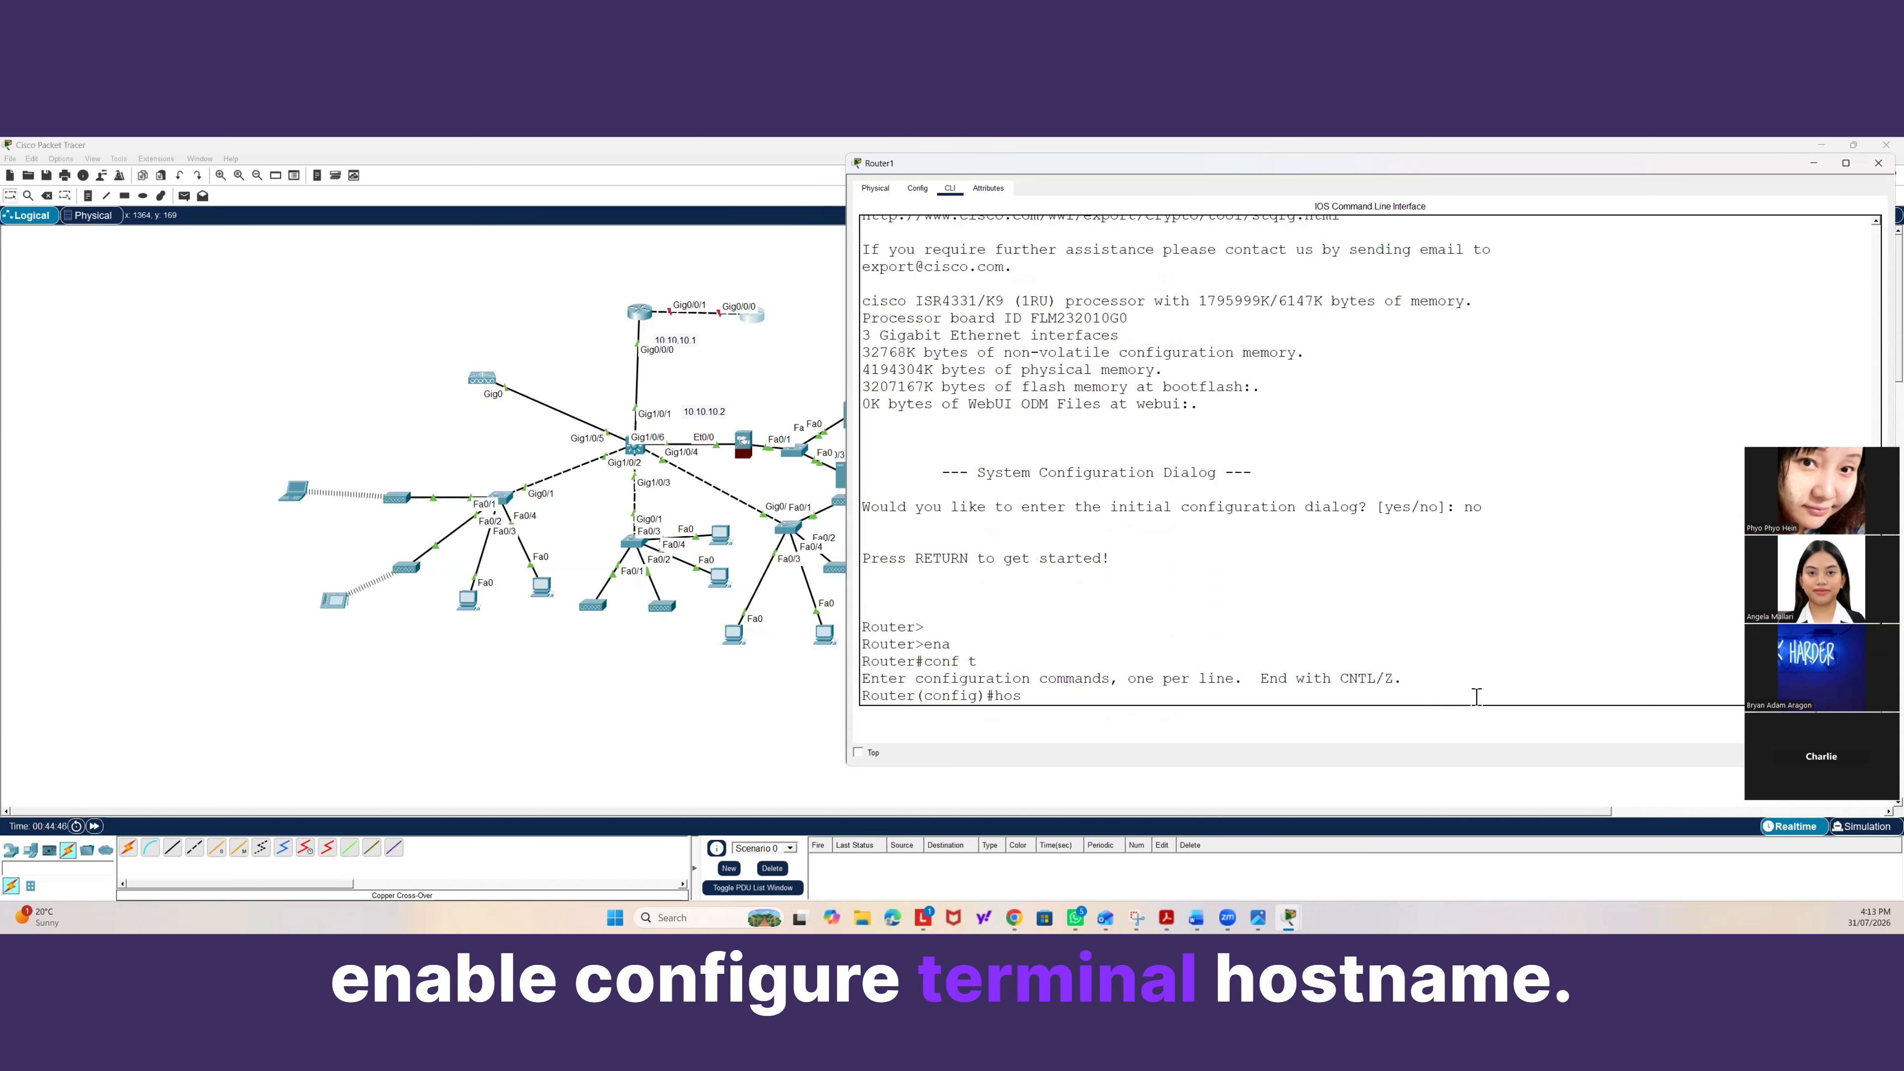
text(ta)
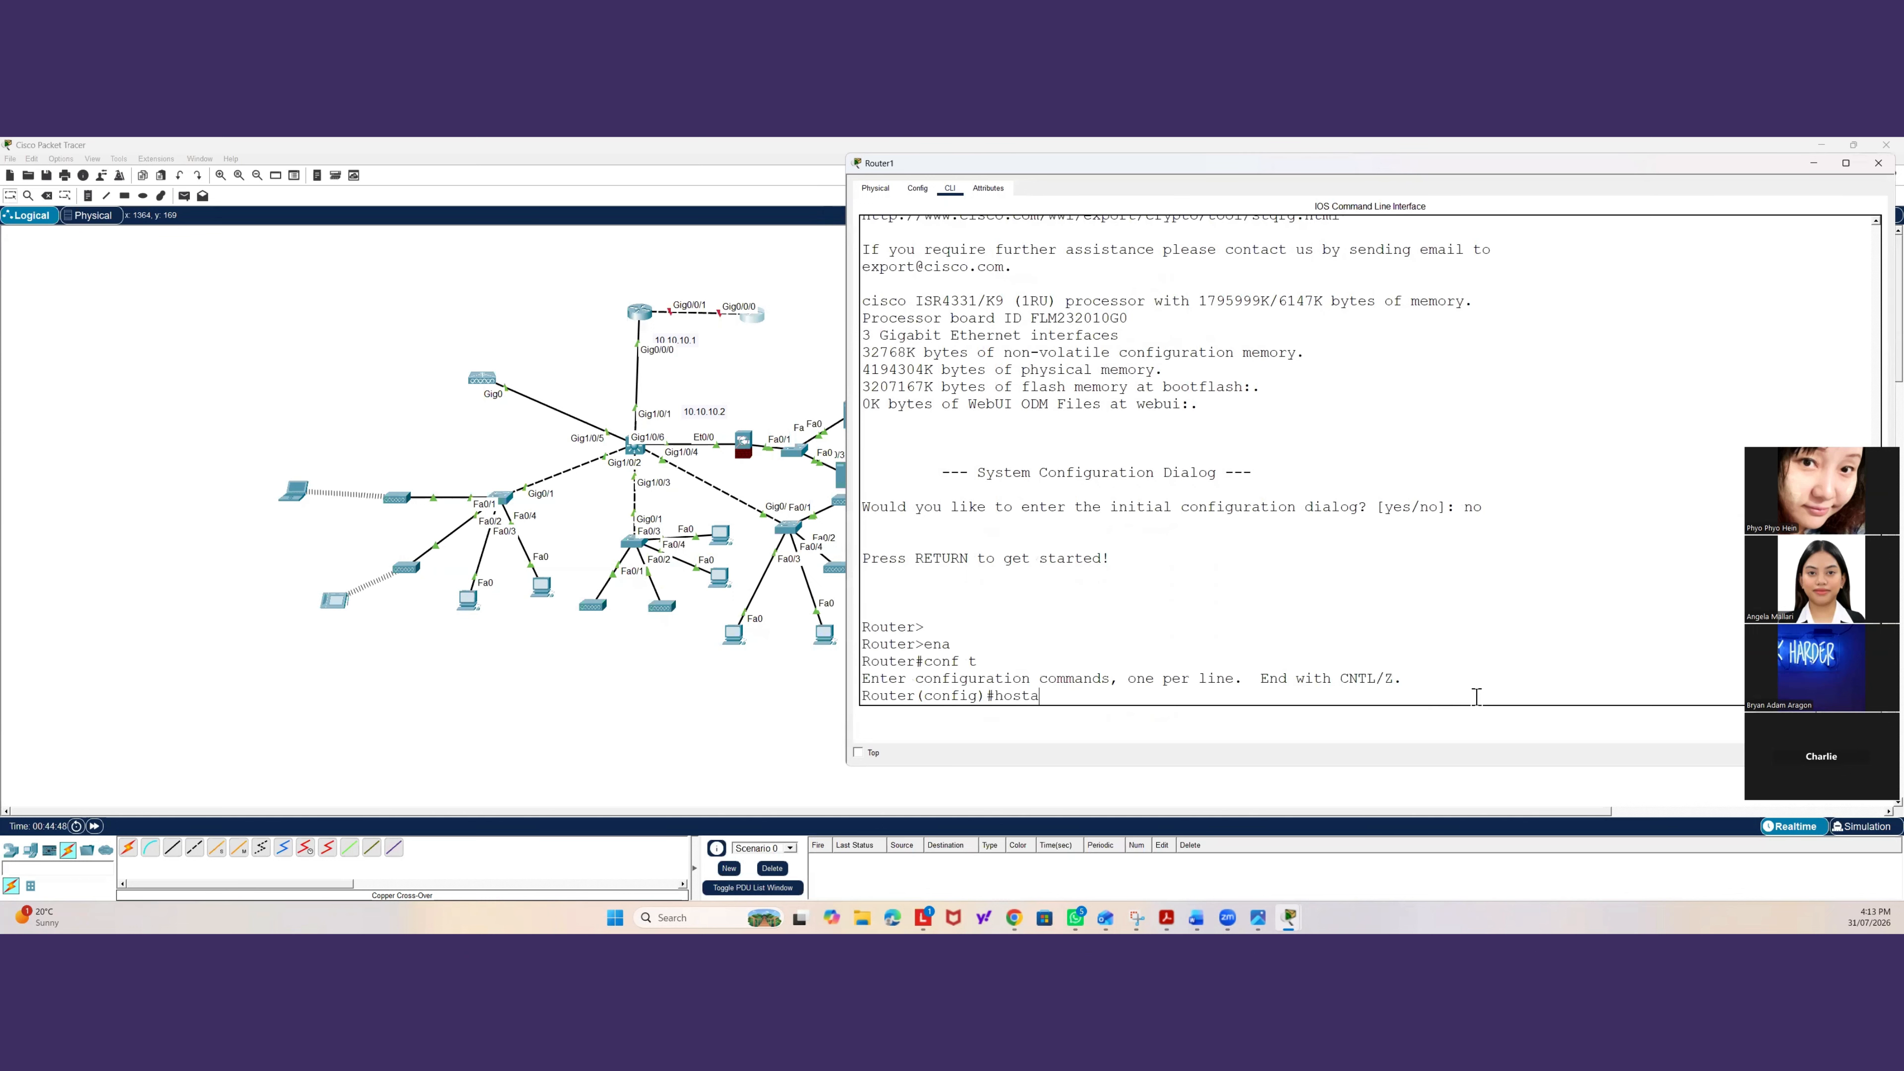
text(nT)
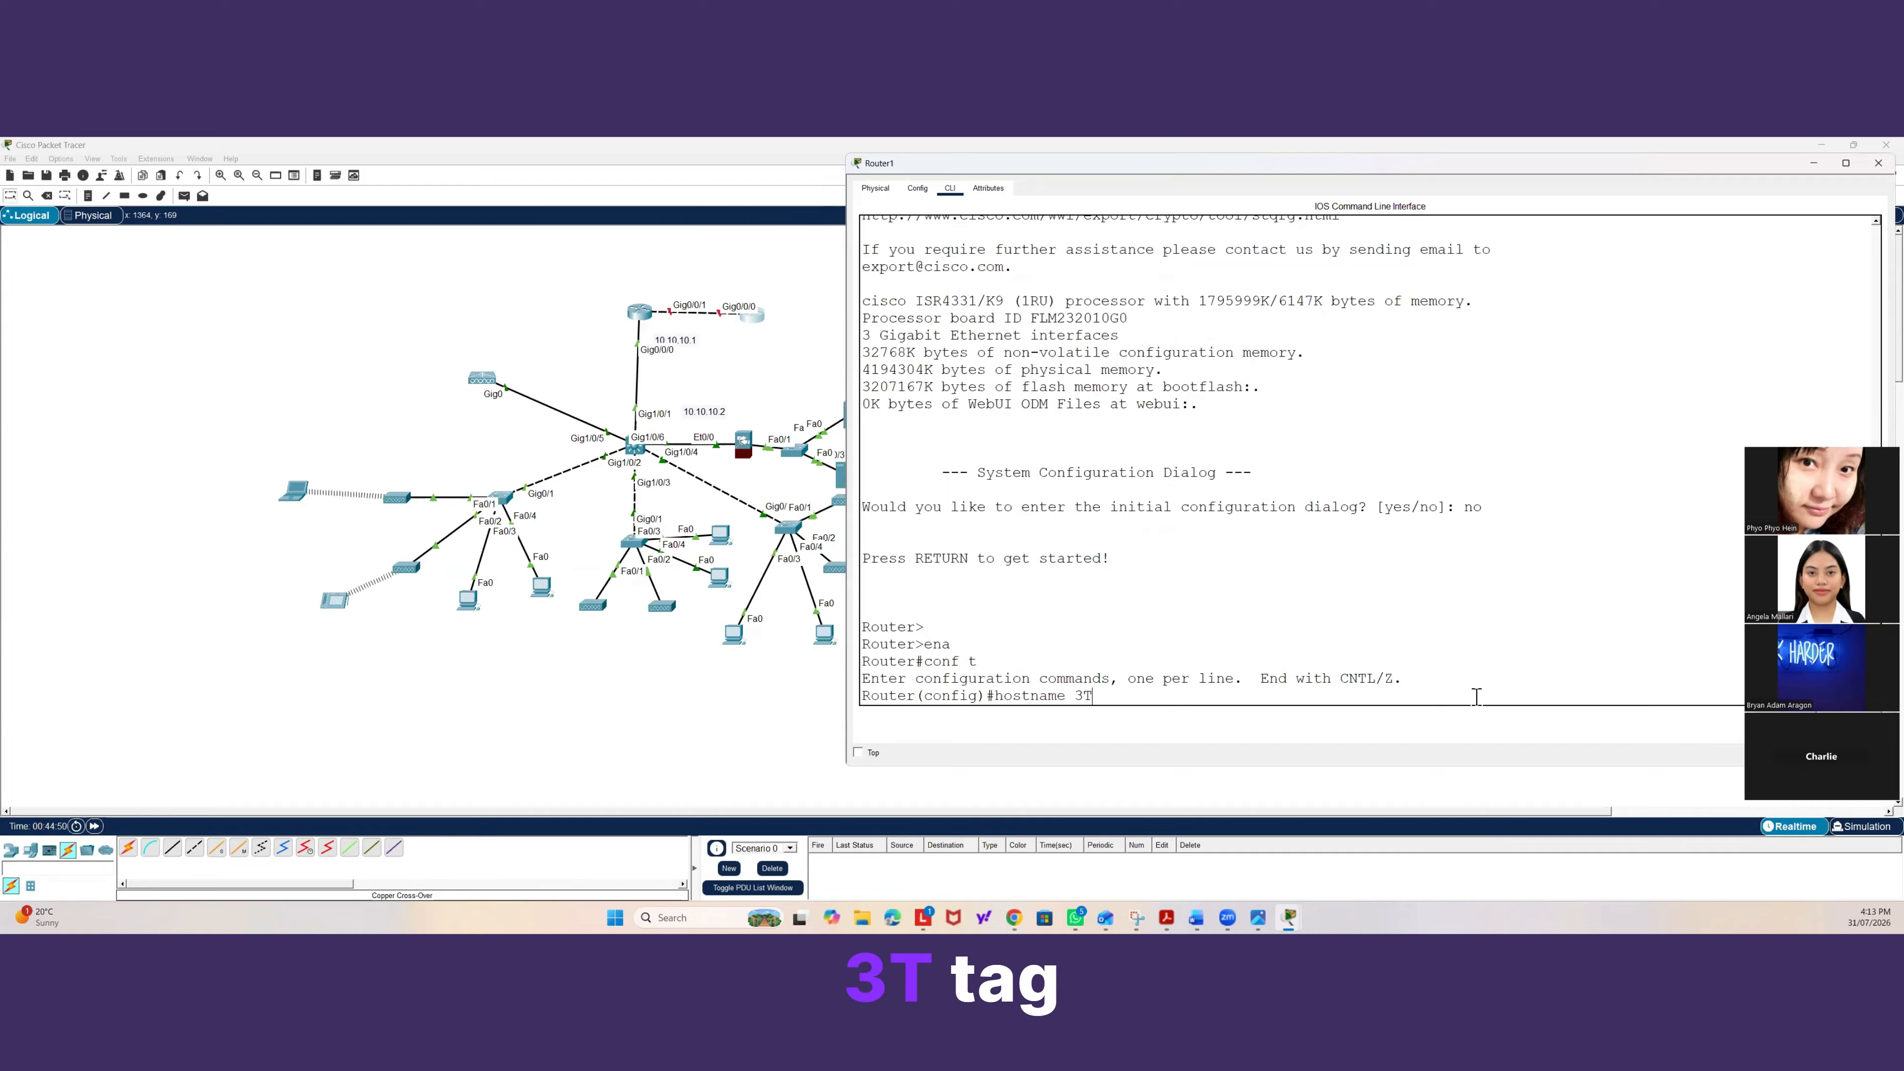
text(TEH)
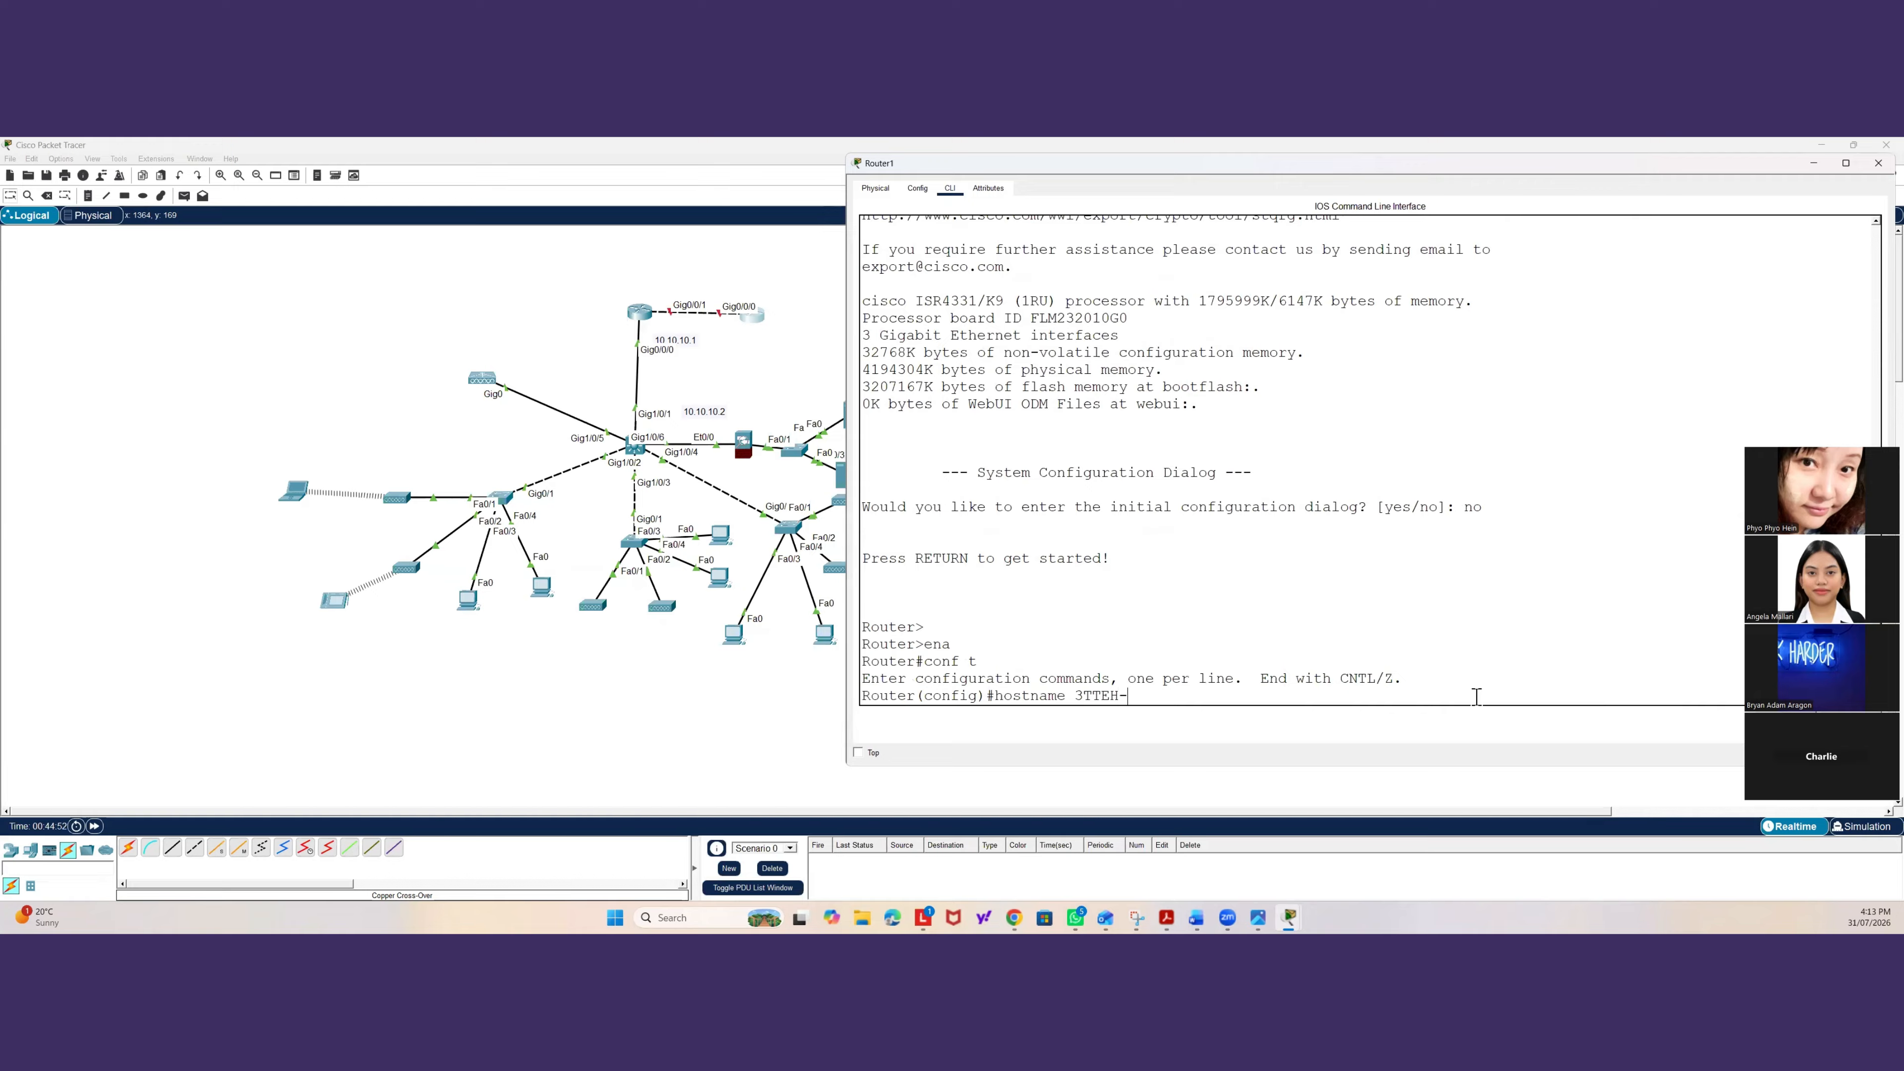
text(-ISP)
key(Return)
On the ISP router, assign IP address 103.1.1.1 with mask 255.255.255.252 to Gig0/0/0.
text(int)
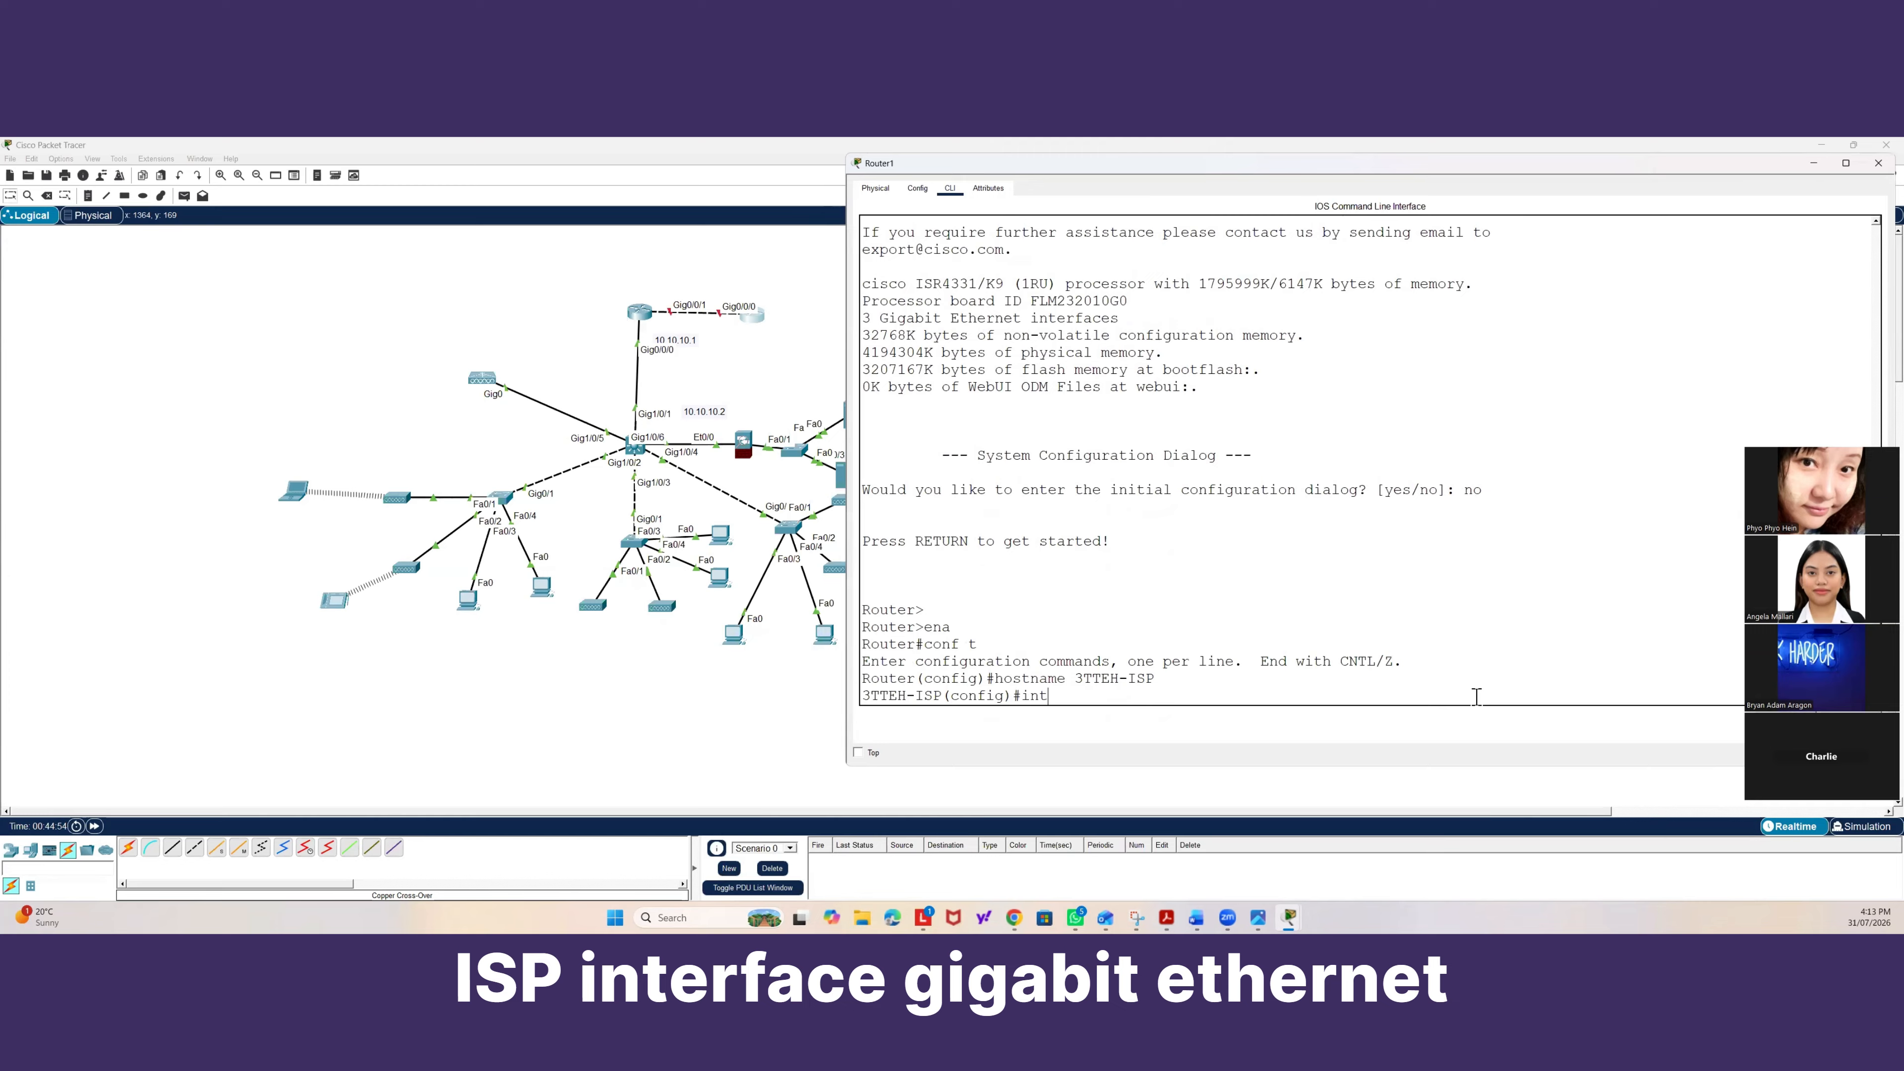
text(er gig0?)
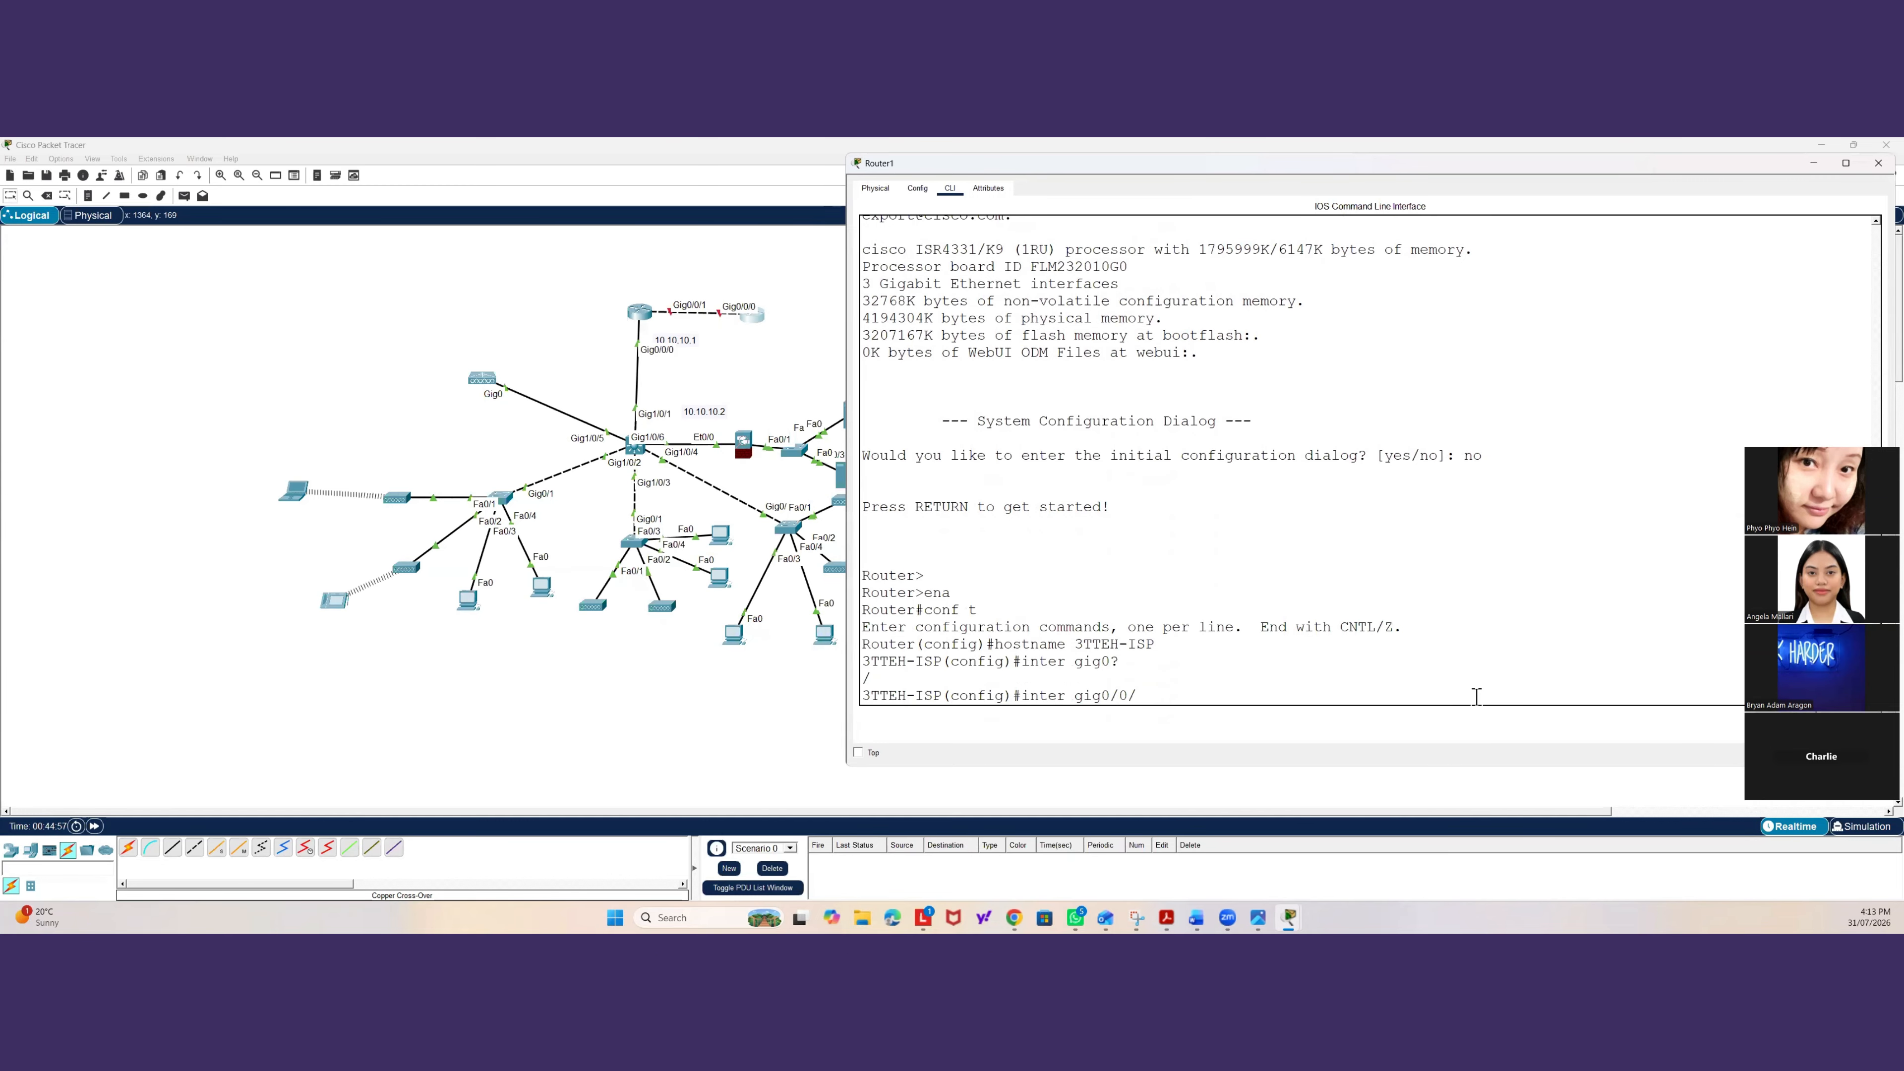
text(/0/0)
key(Return)
text(ip a)
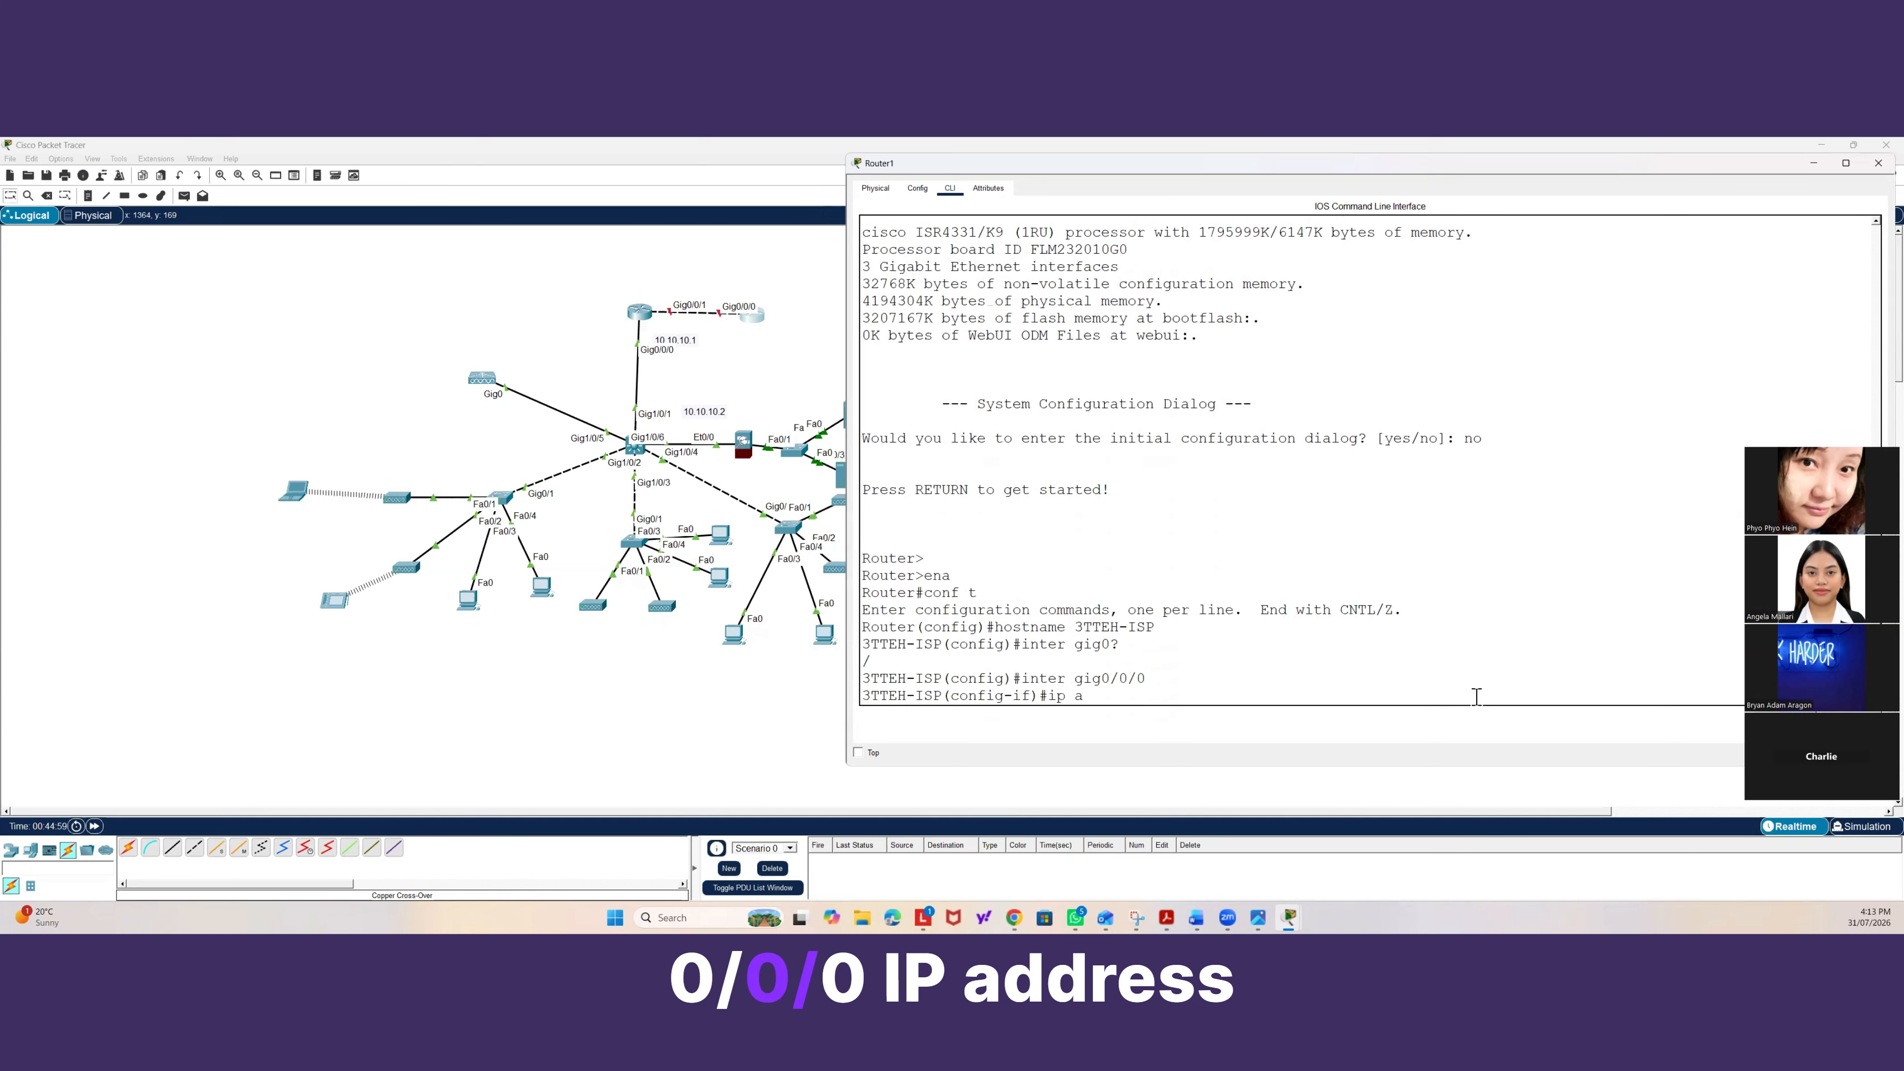
text(ddres)
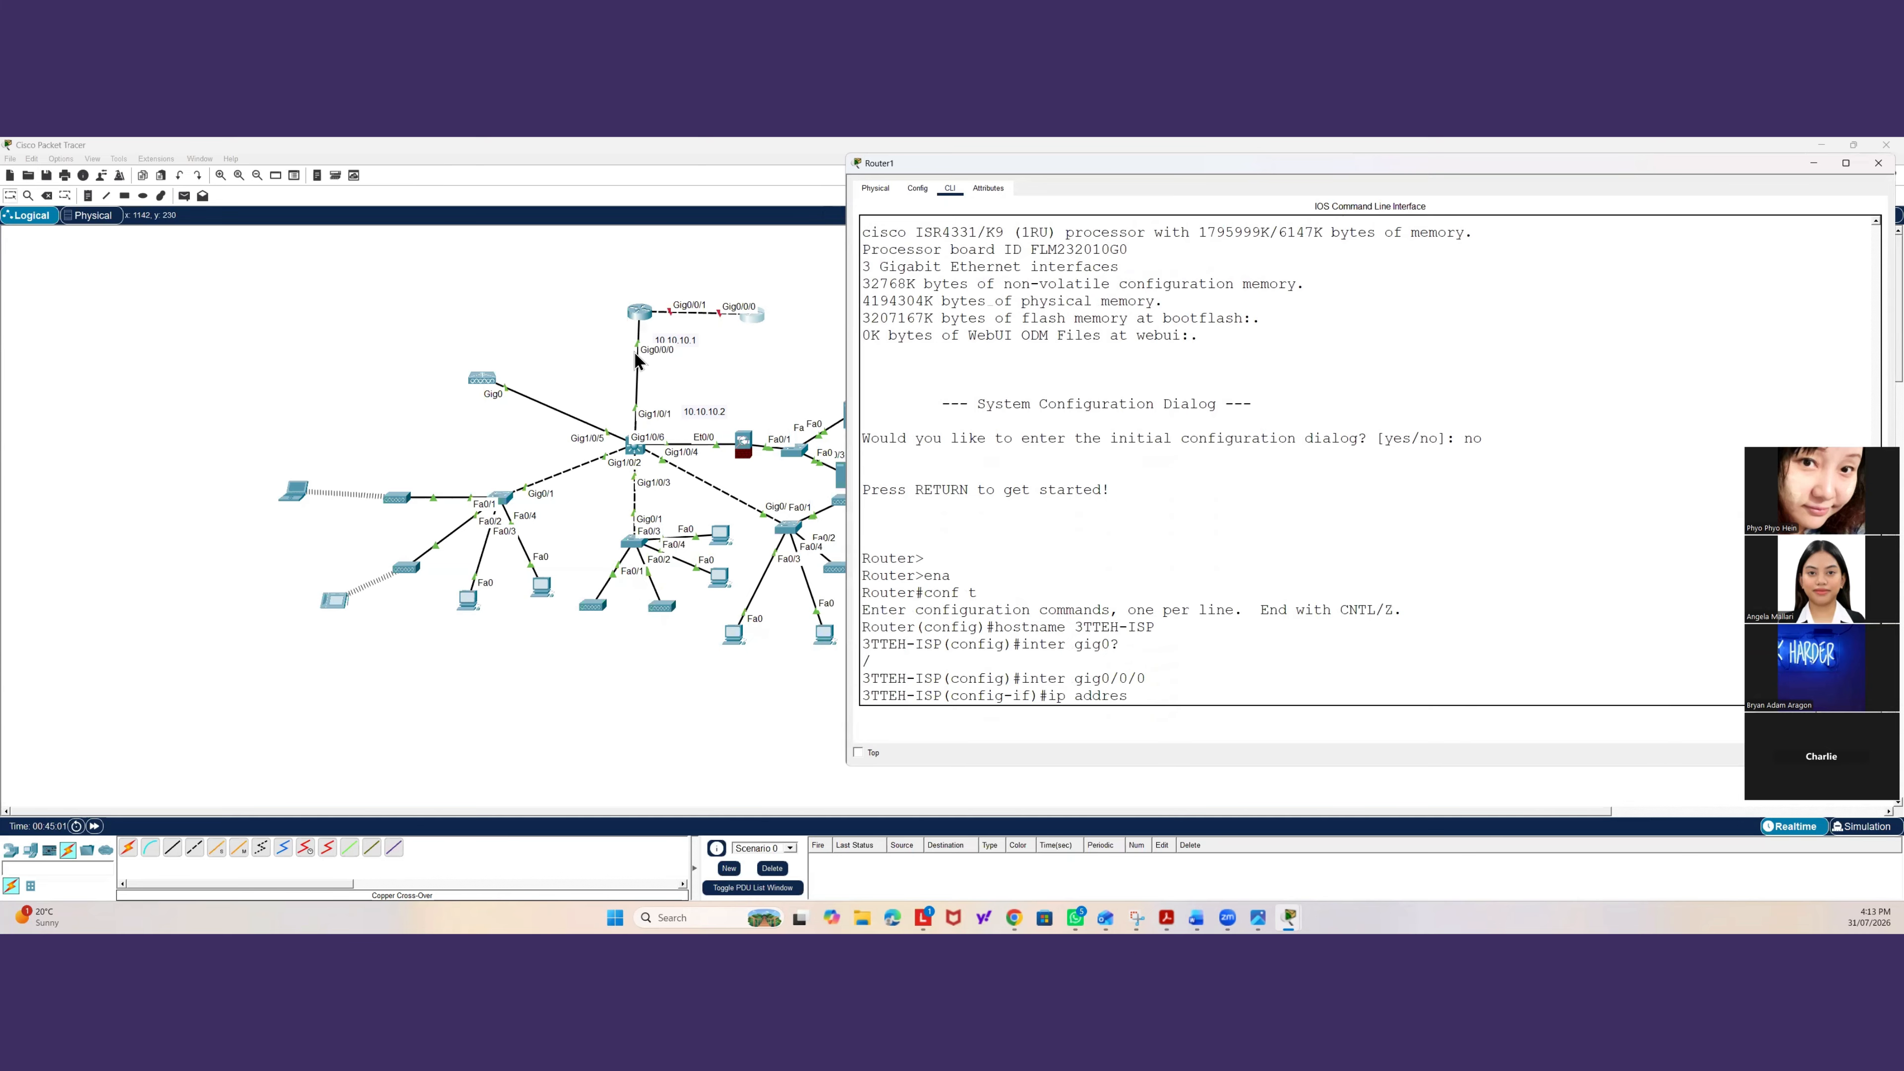
click(640, 316)
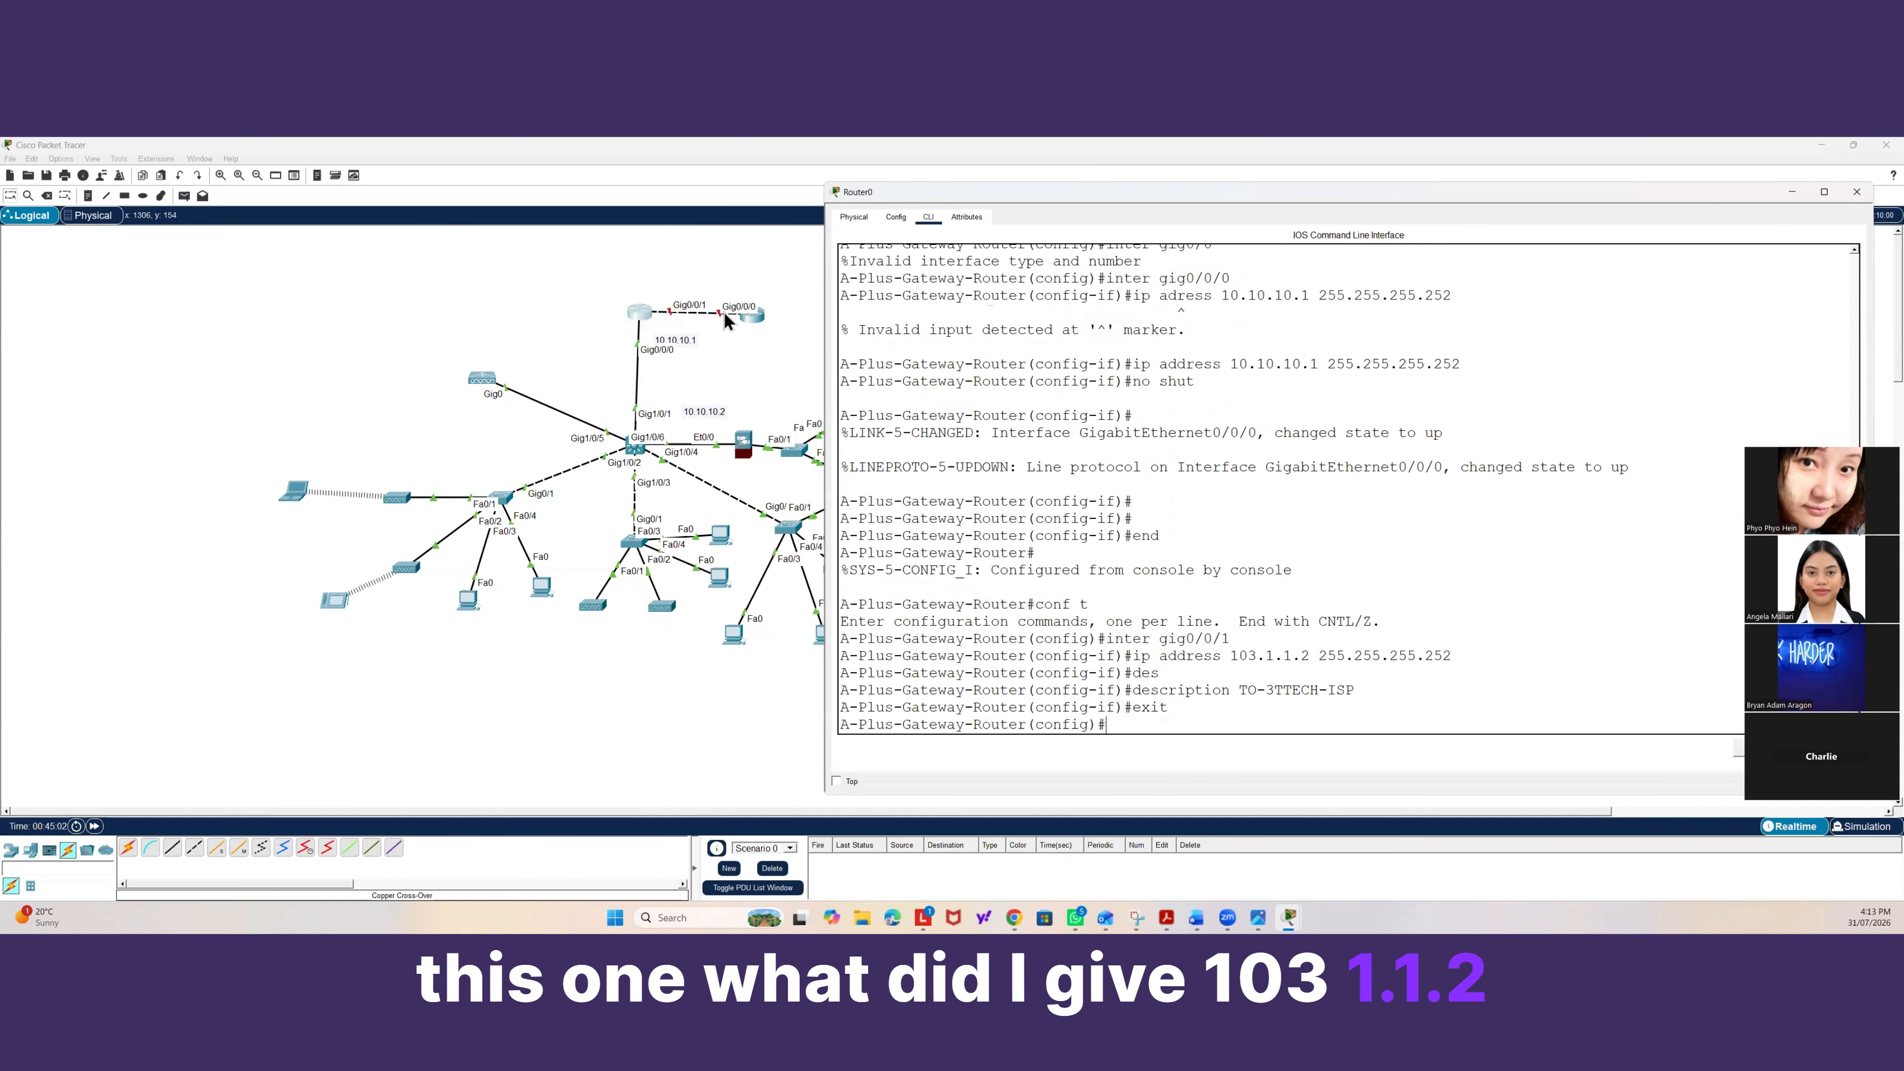
click(750, 316)
text(10)
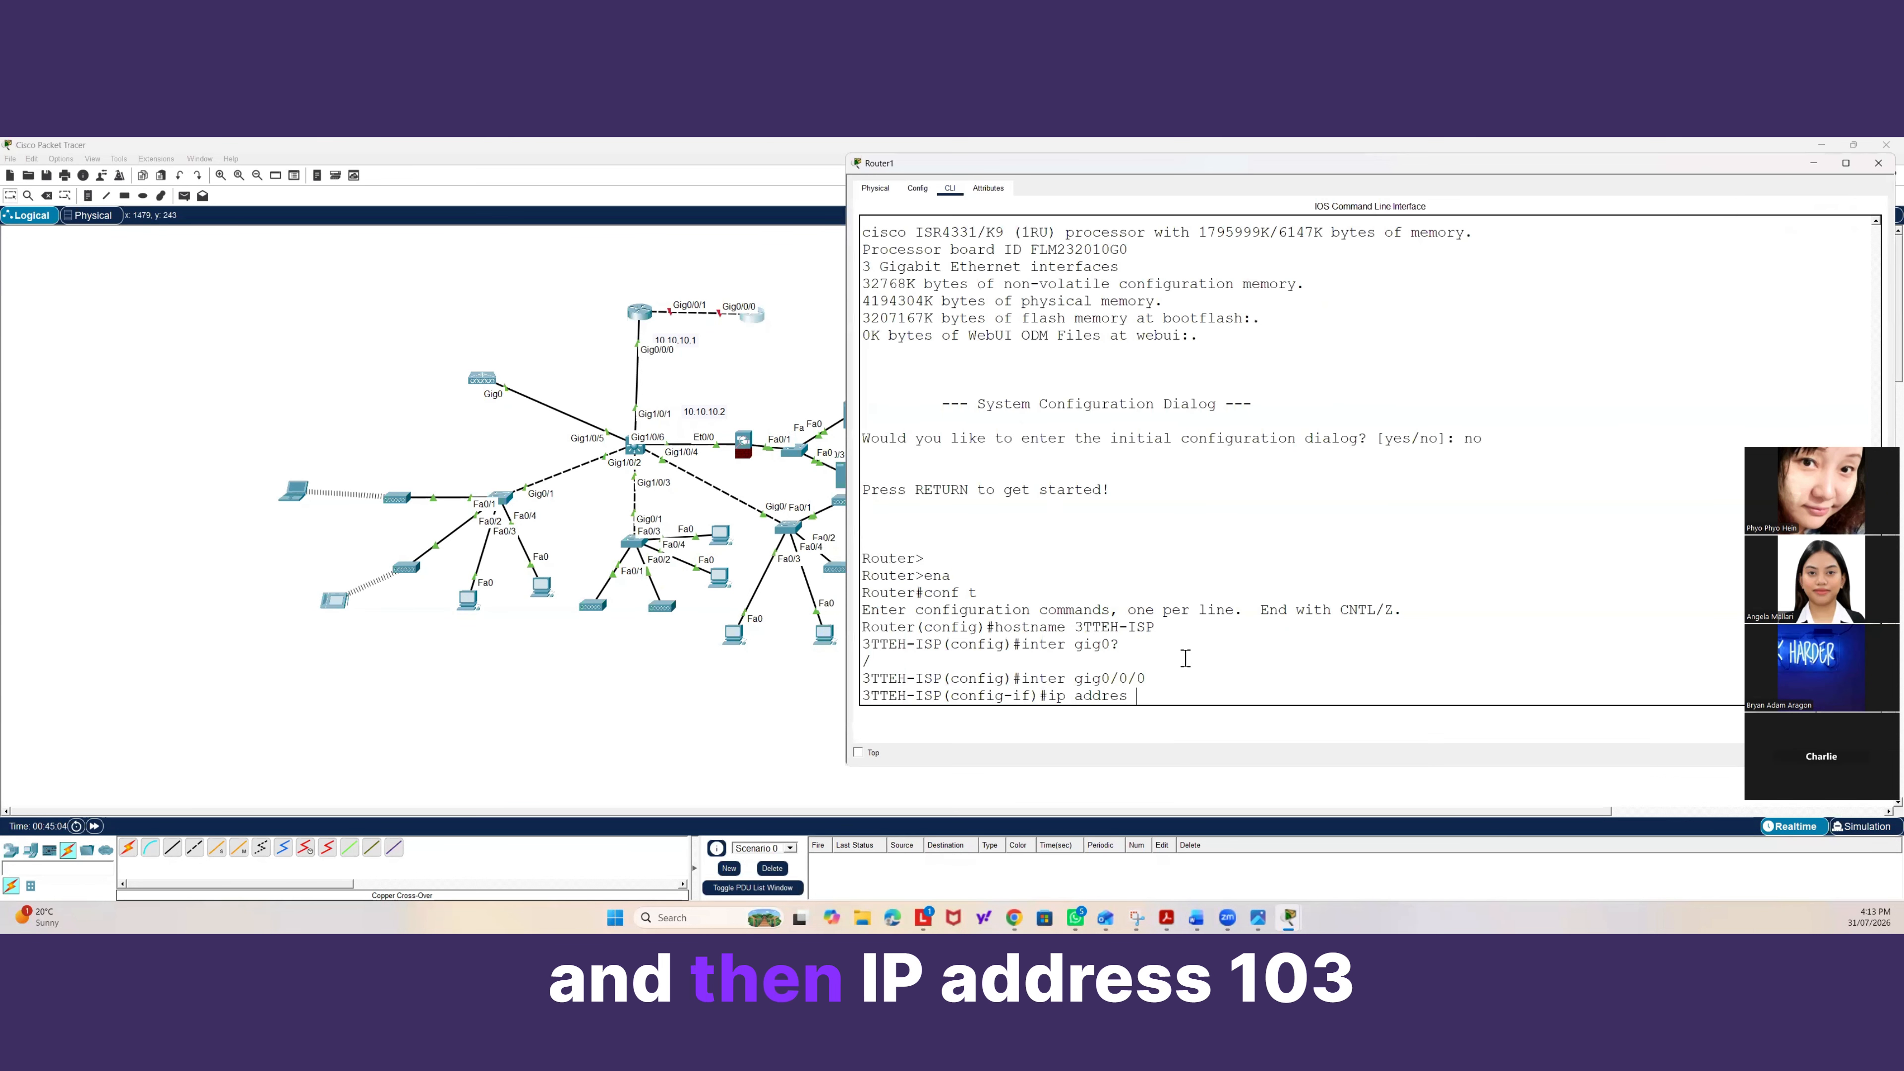
text(3.1)
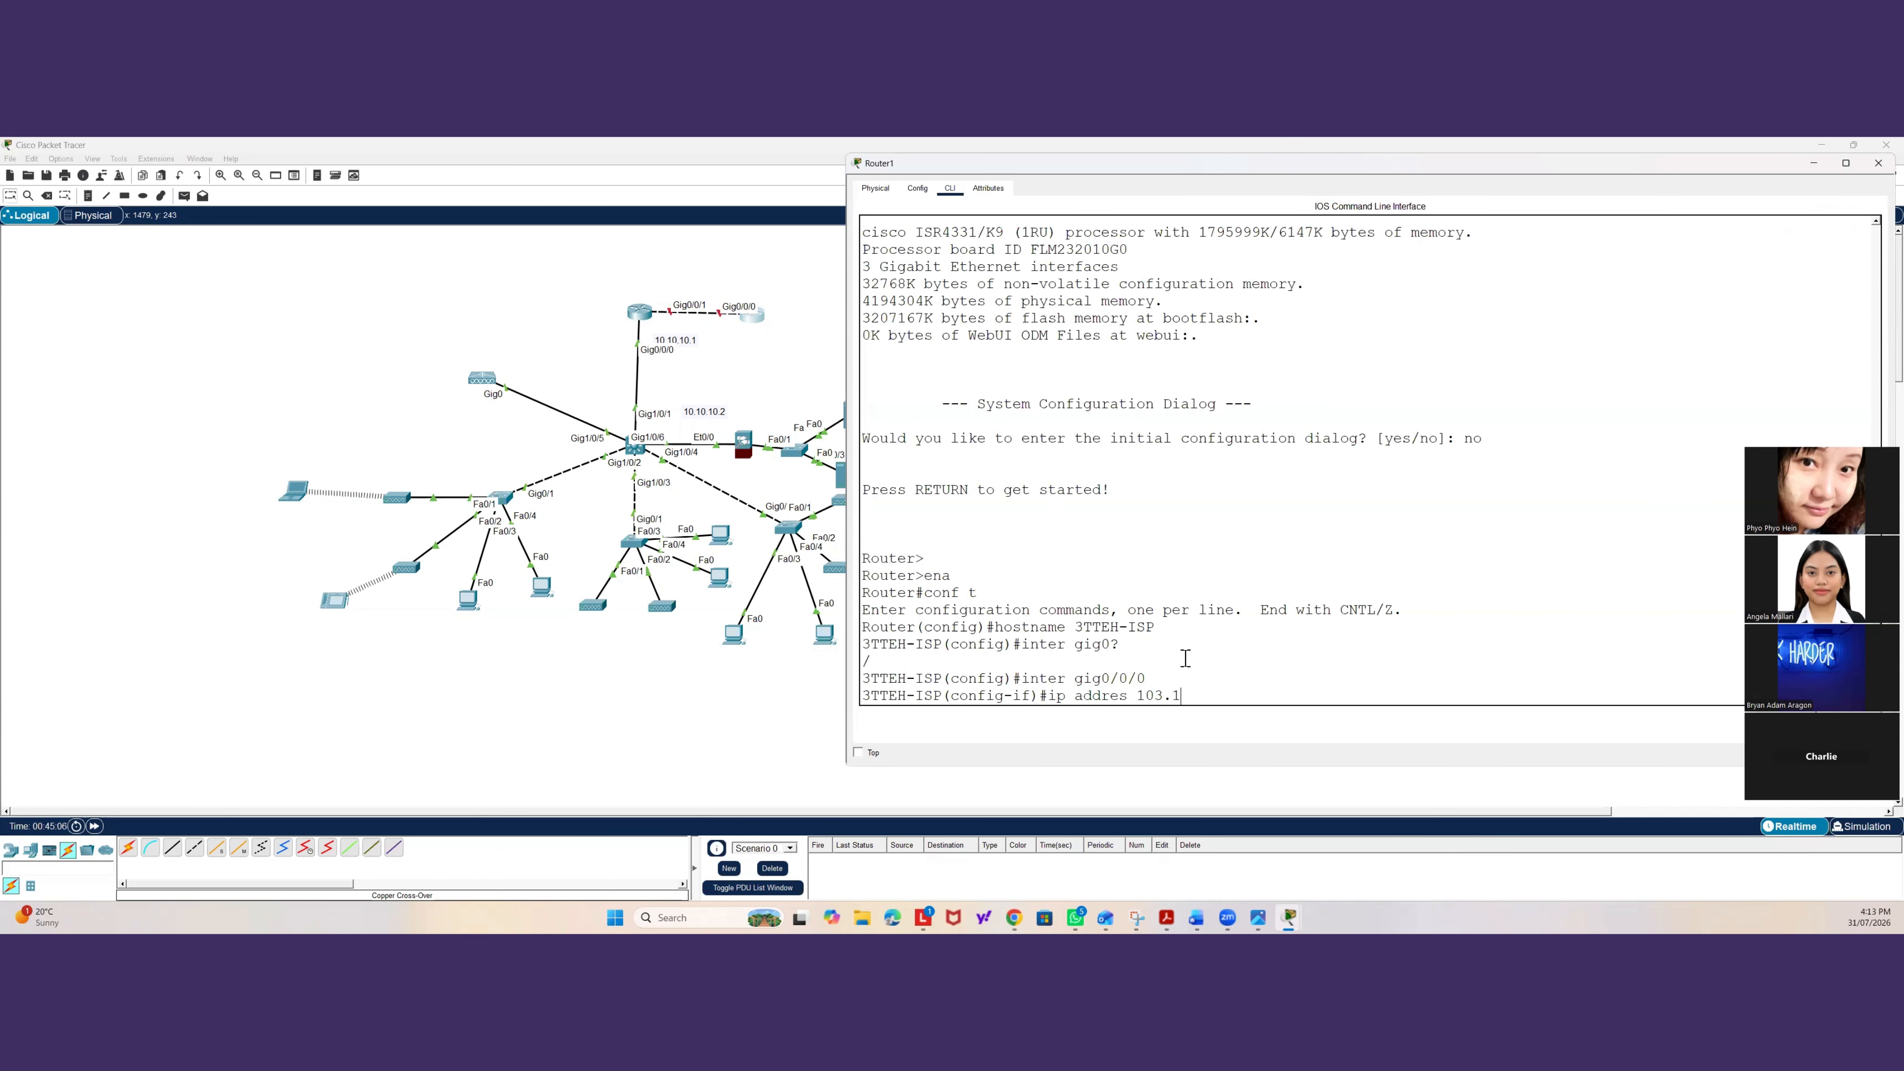
text(.1.1 255.255.255.252)
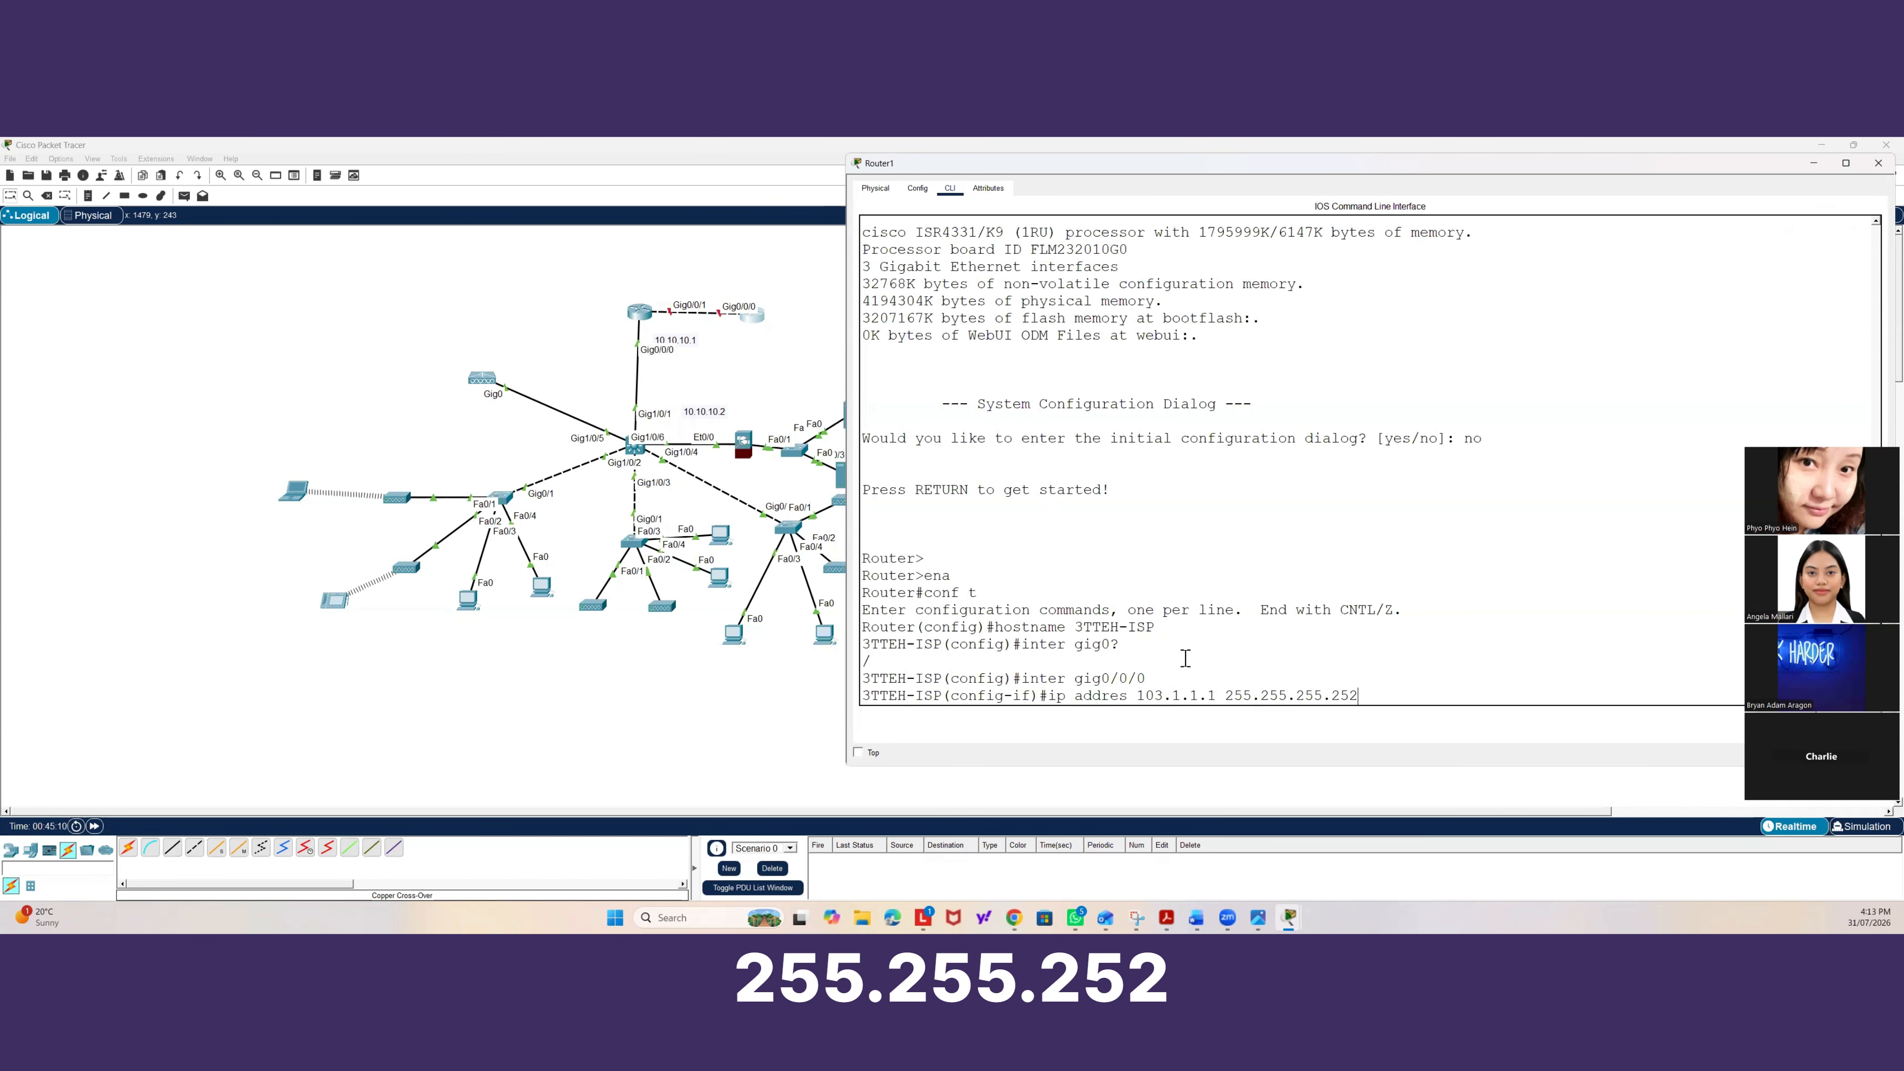
key(Return)
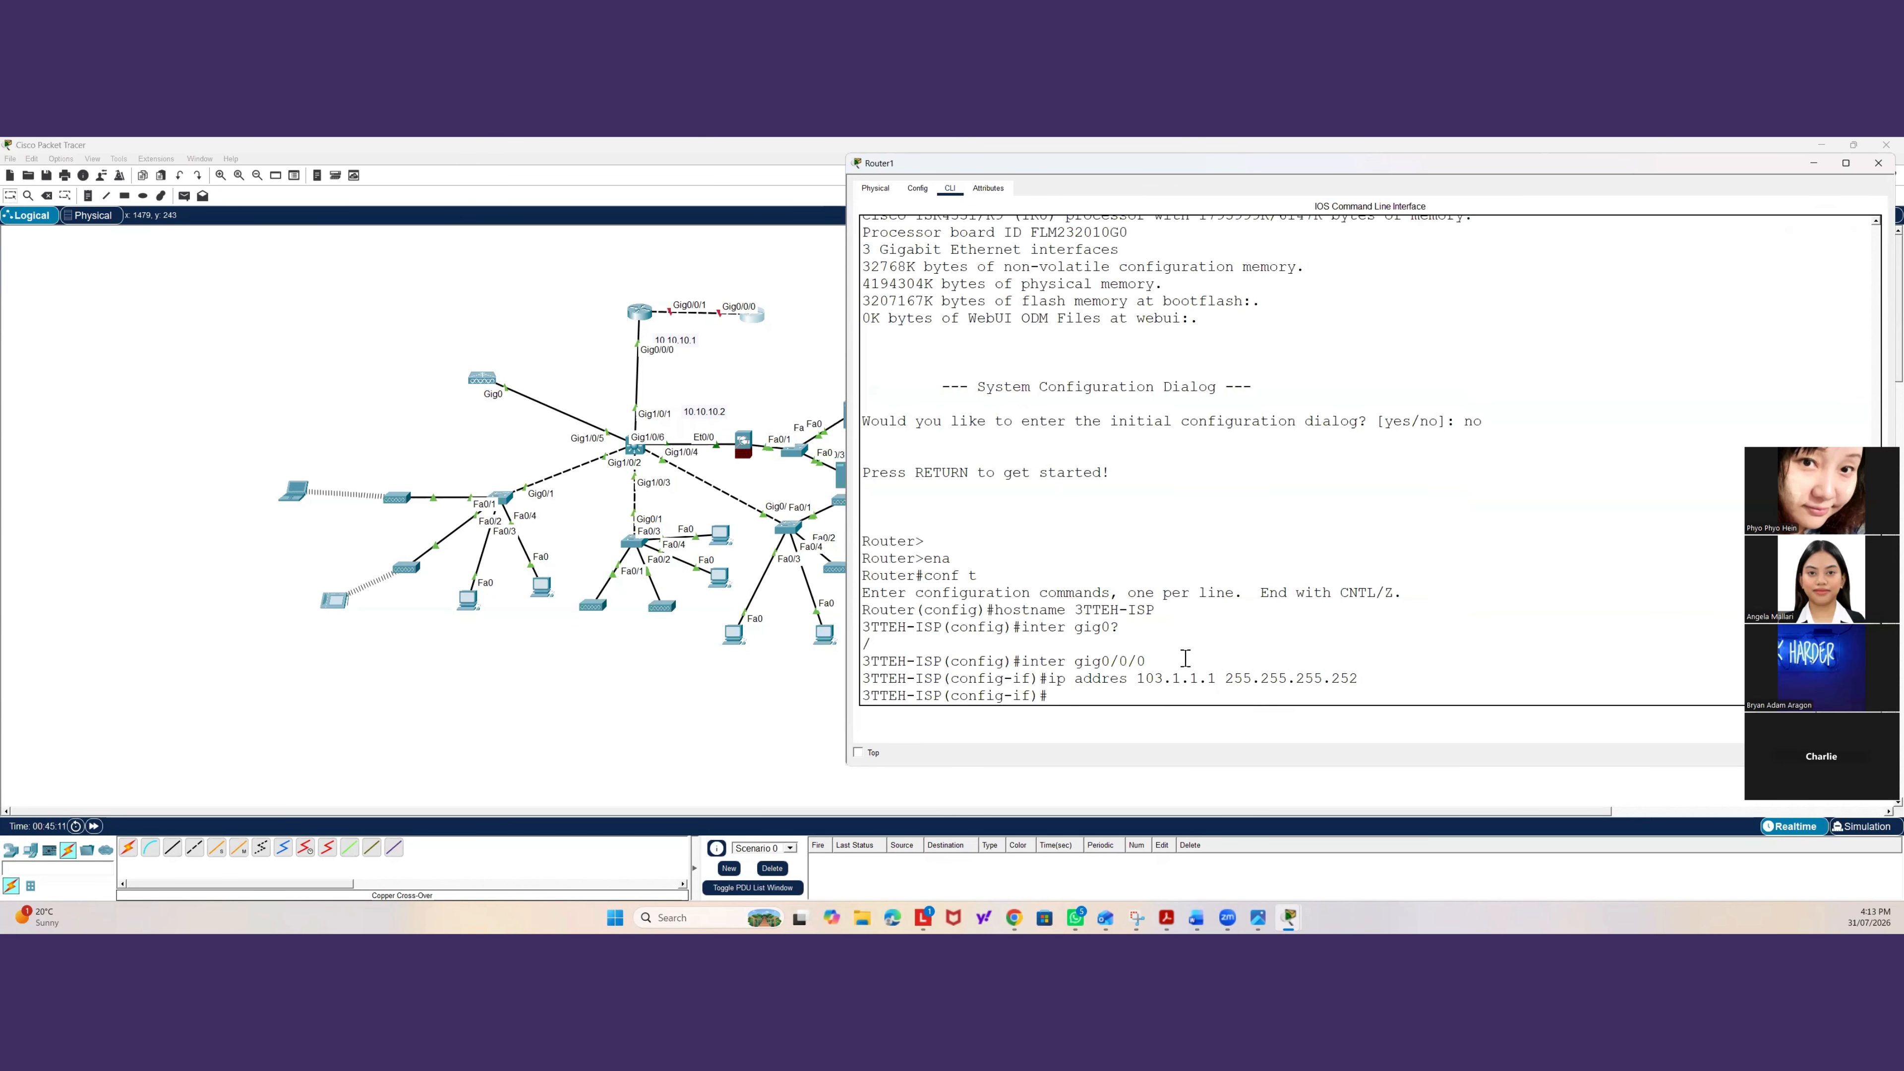
Enable Gig0/0/0 on the ISP router and exit back to privileged mode.
text(no shut)
key(Return)
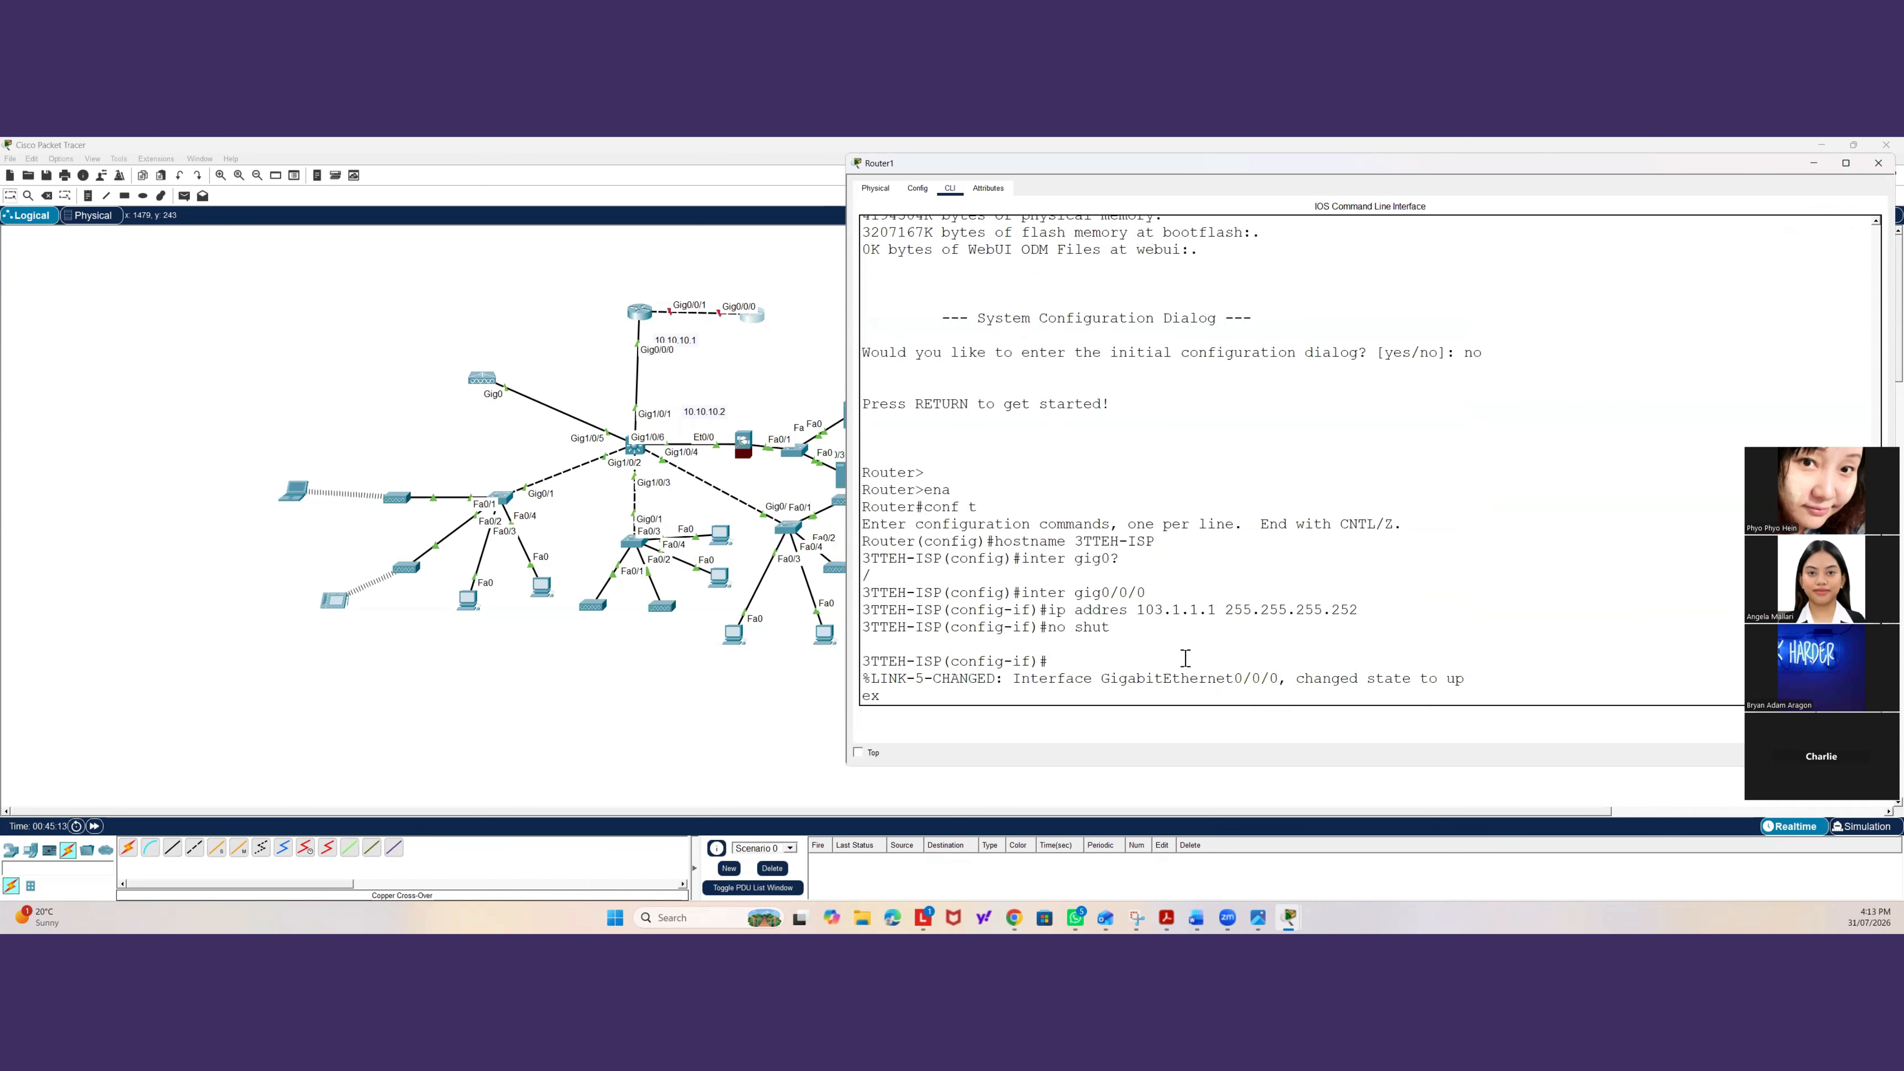
text(exit)
key(Return)
key(Return)
text(exit)
Save the ISP router's running configuration to memory with wr mem.
key(Return)
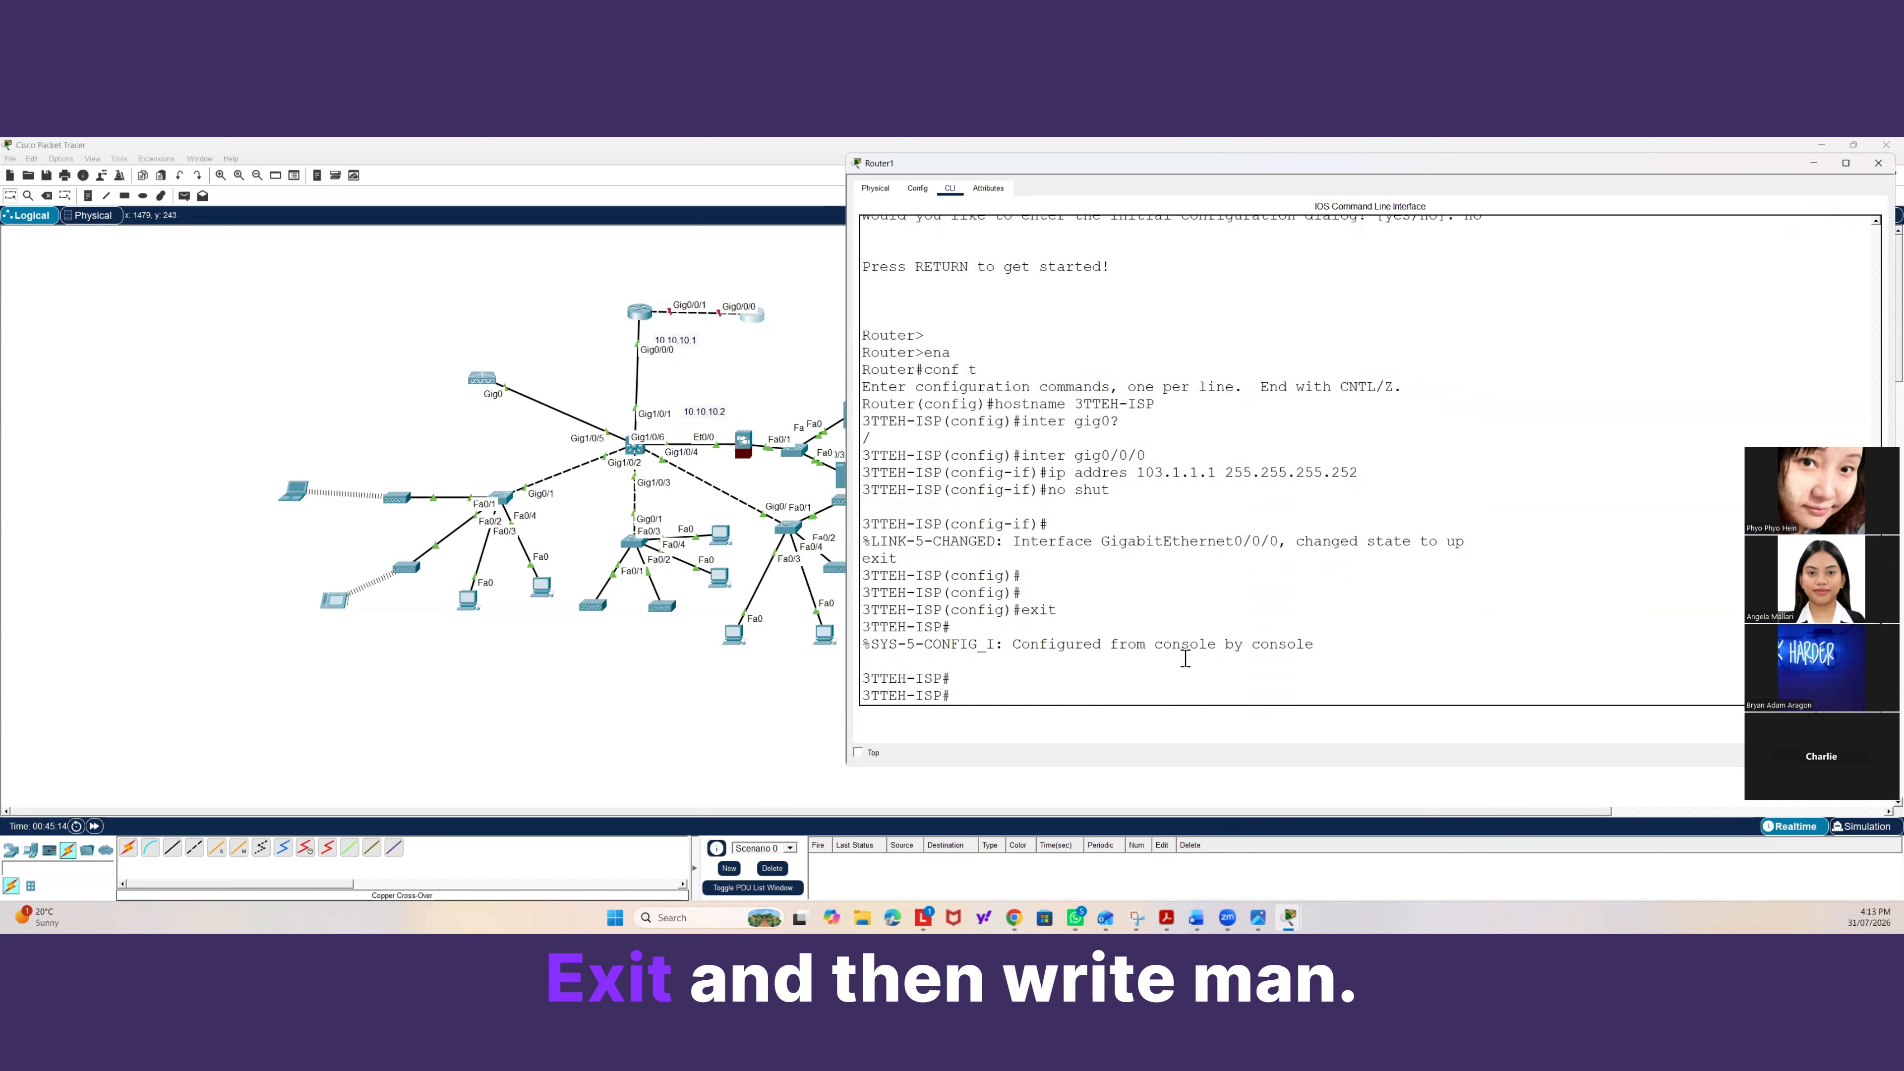
key(Return)
text(wr mem)
key(Return)
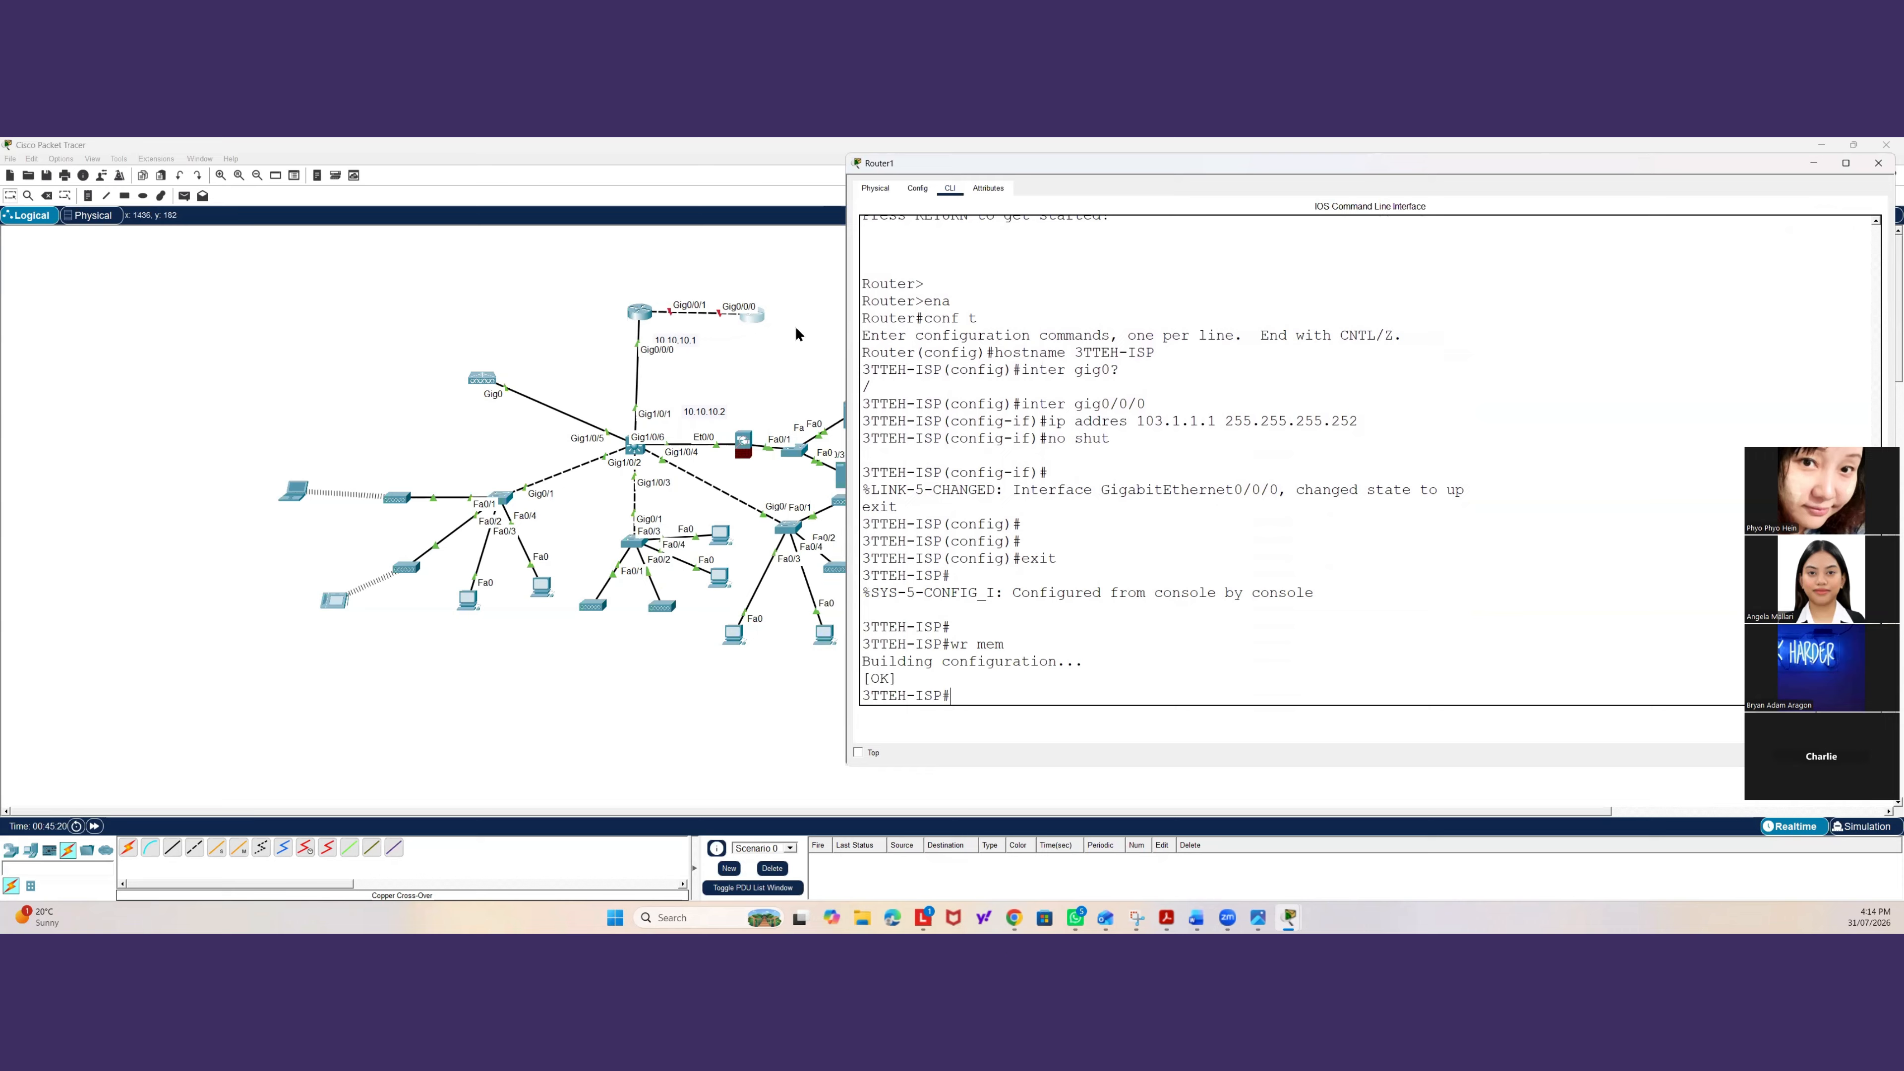
Open the gateway router's CLI and exit its global configuration mode.
drag(752, 316, 764, 311)
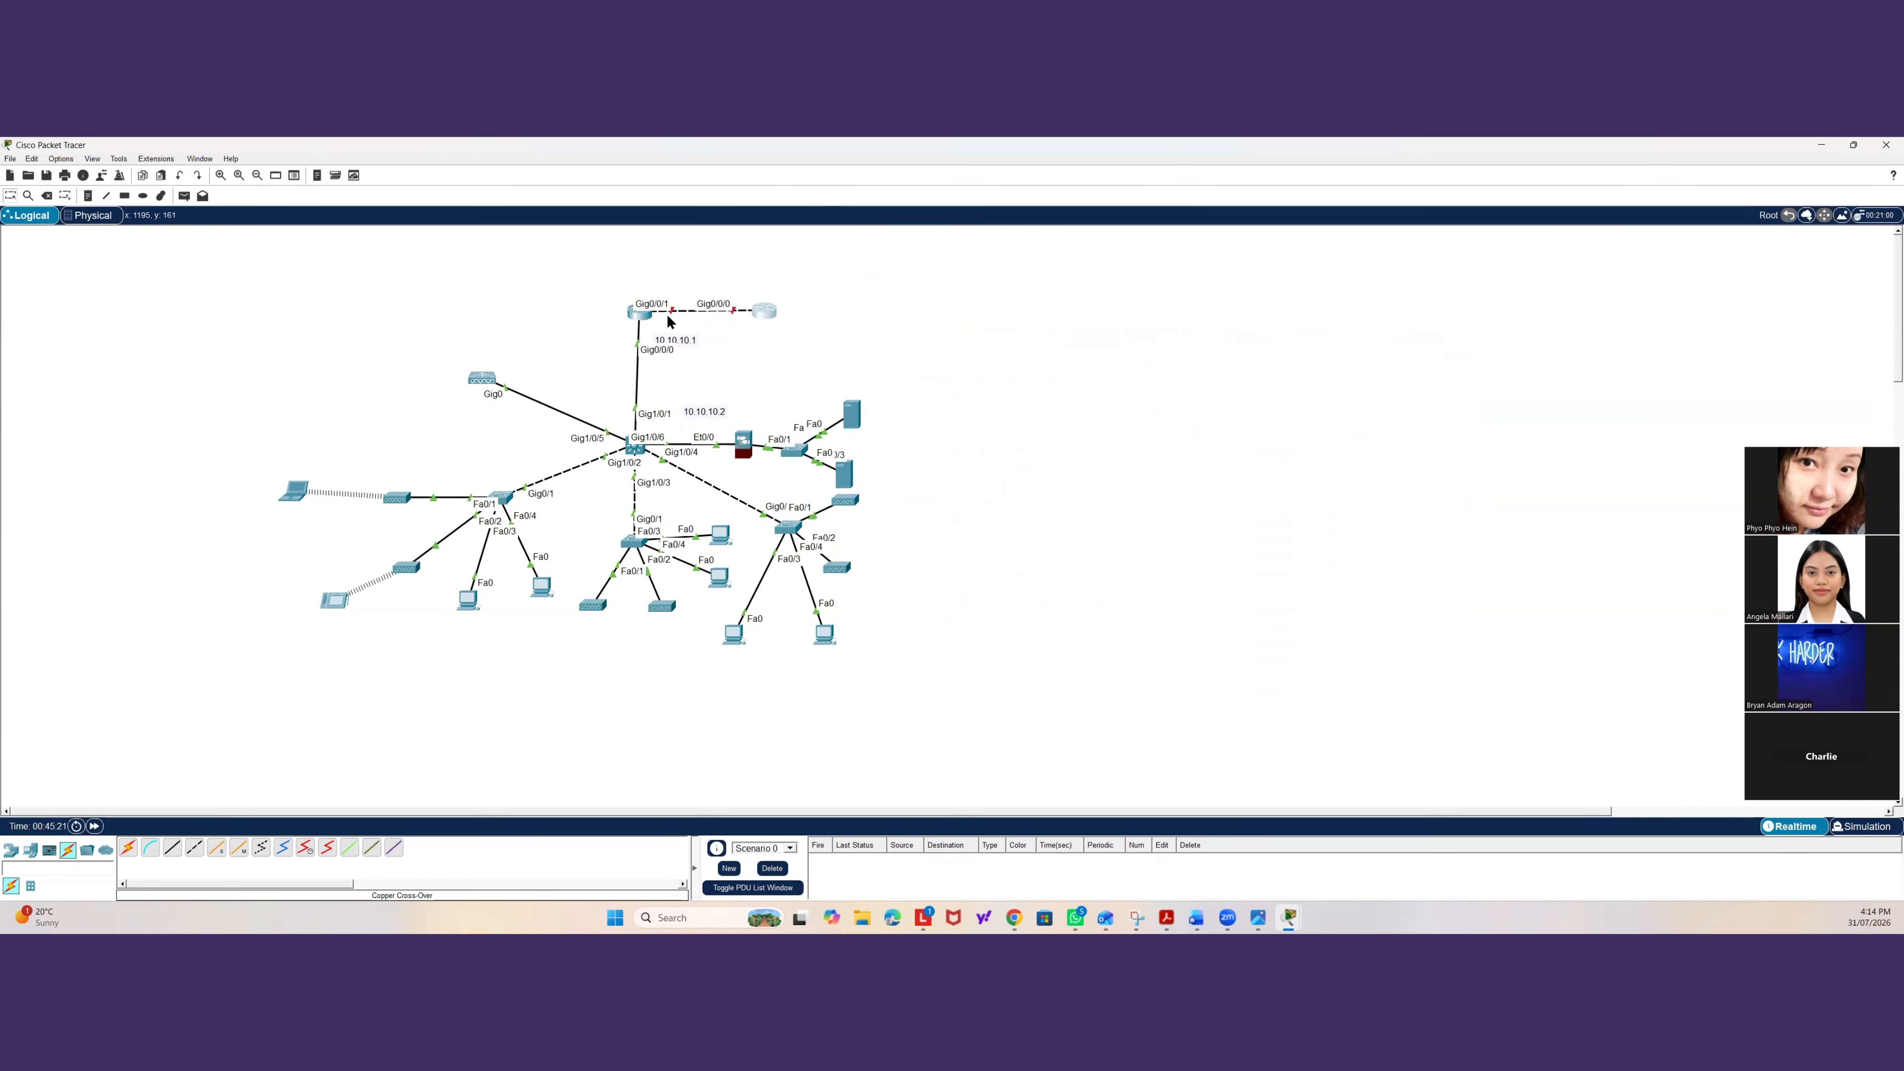
click(643, 318)
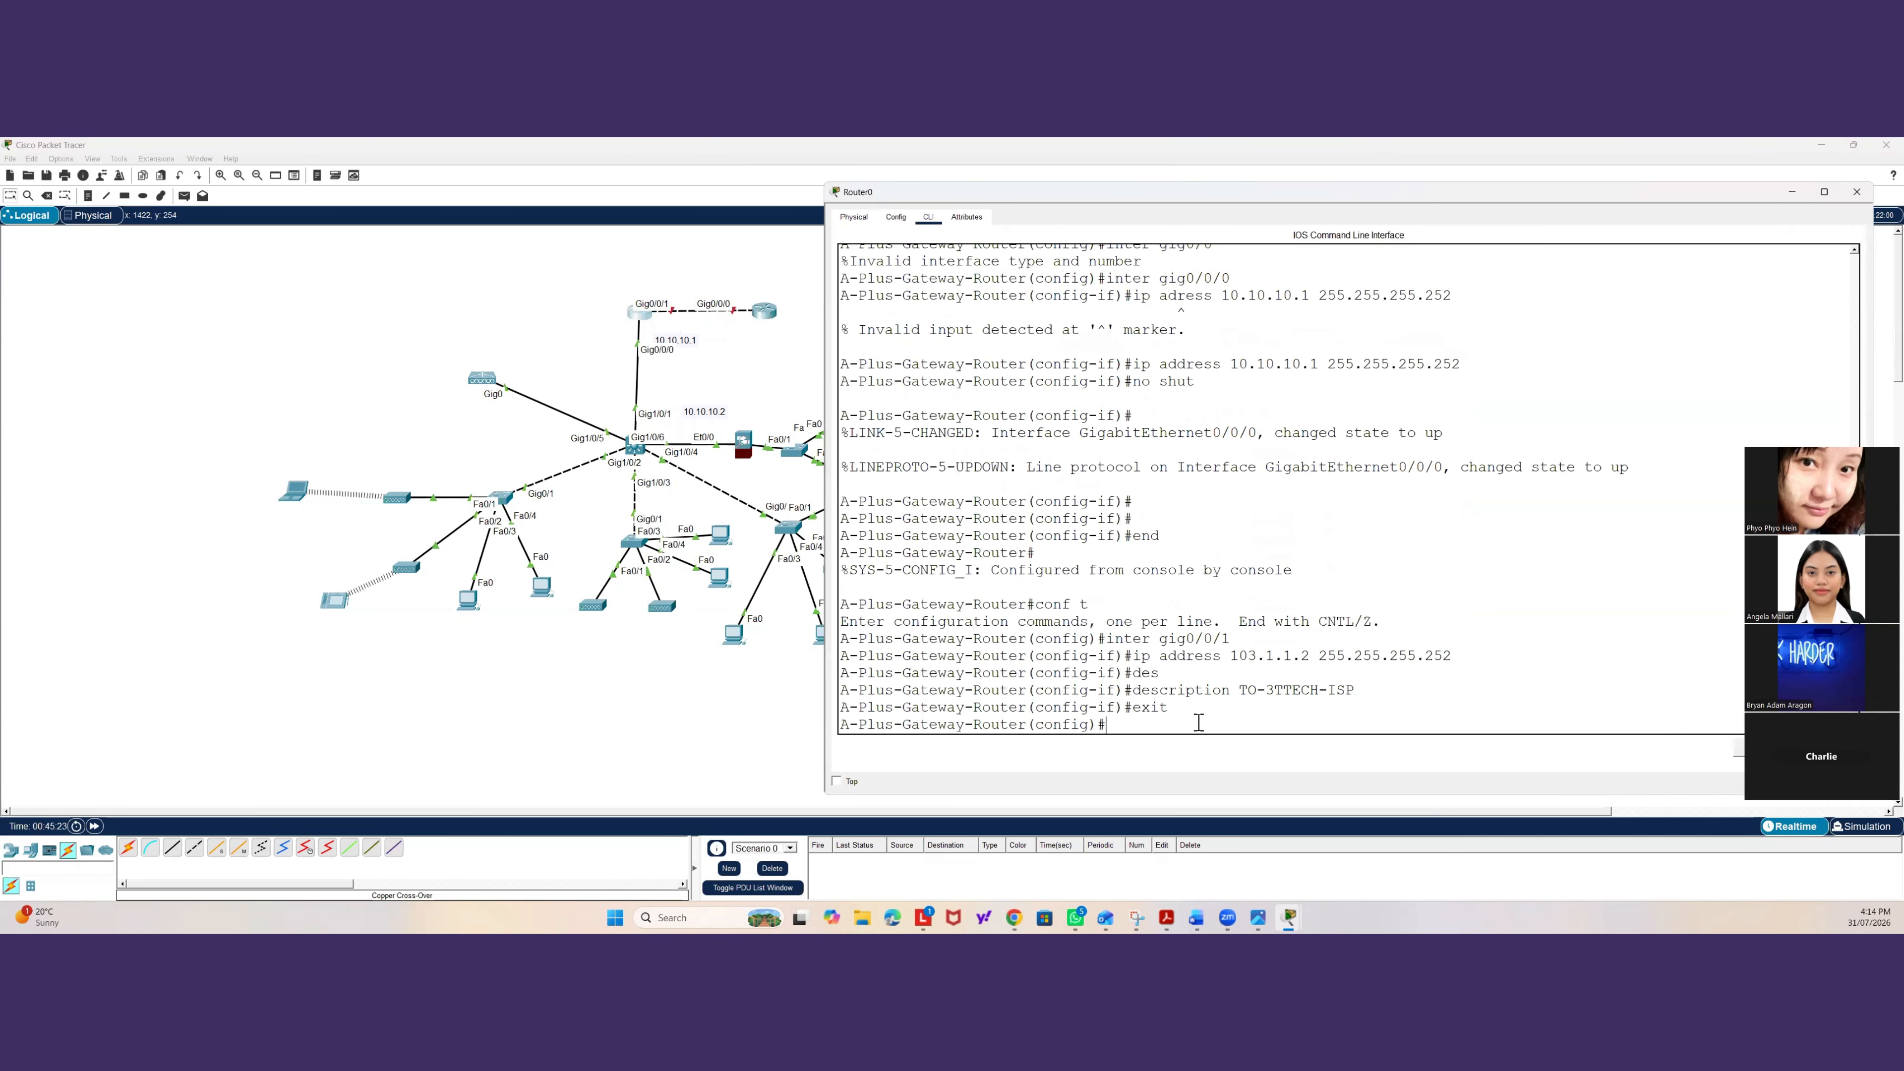
text(inter)
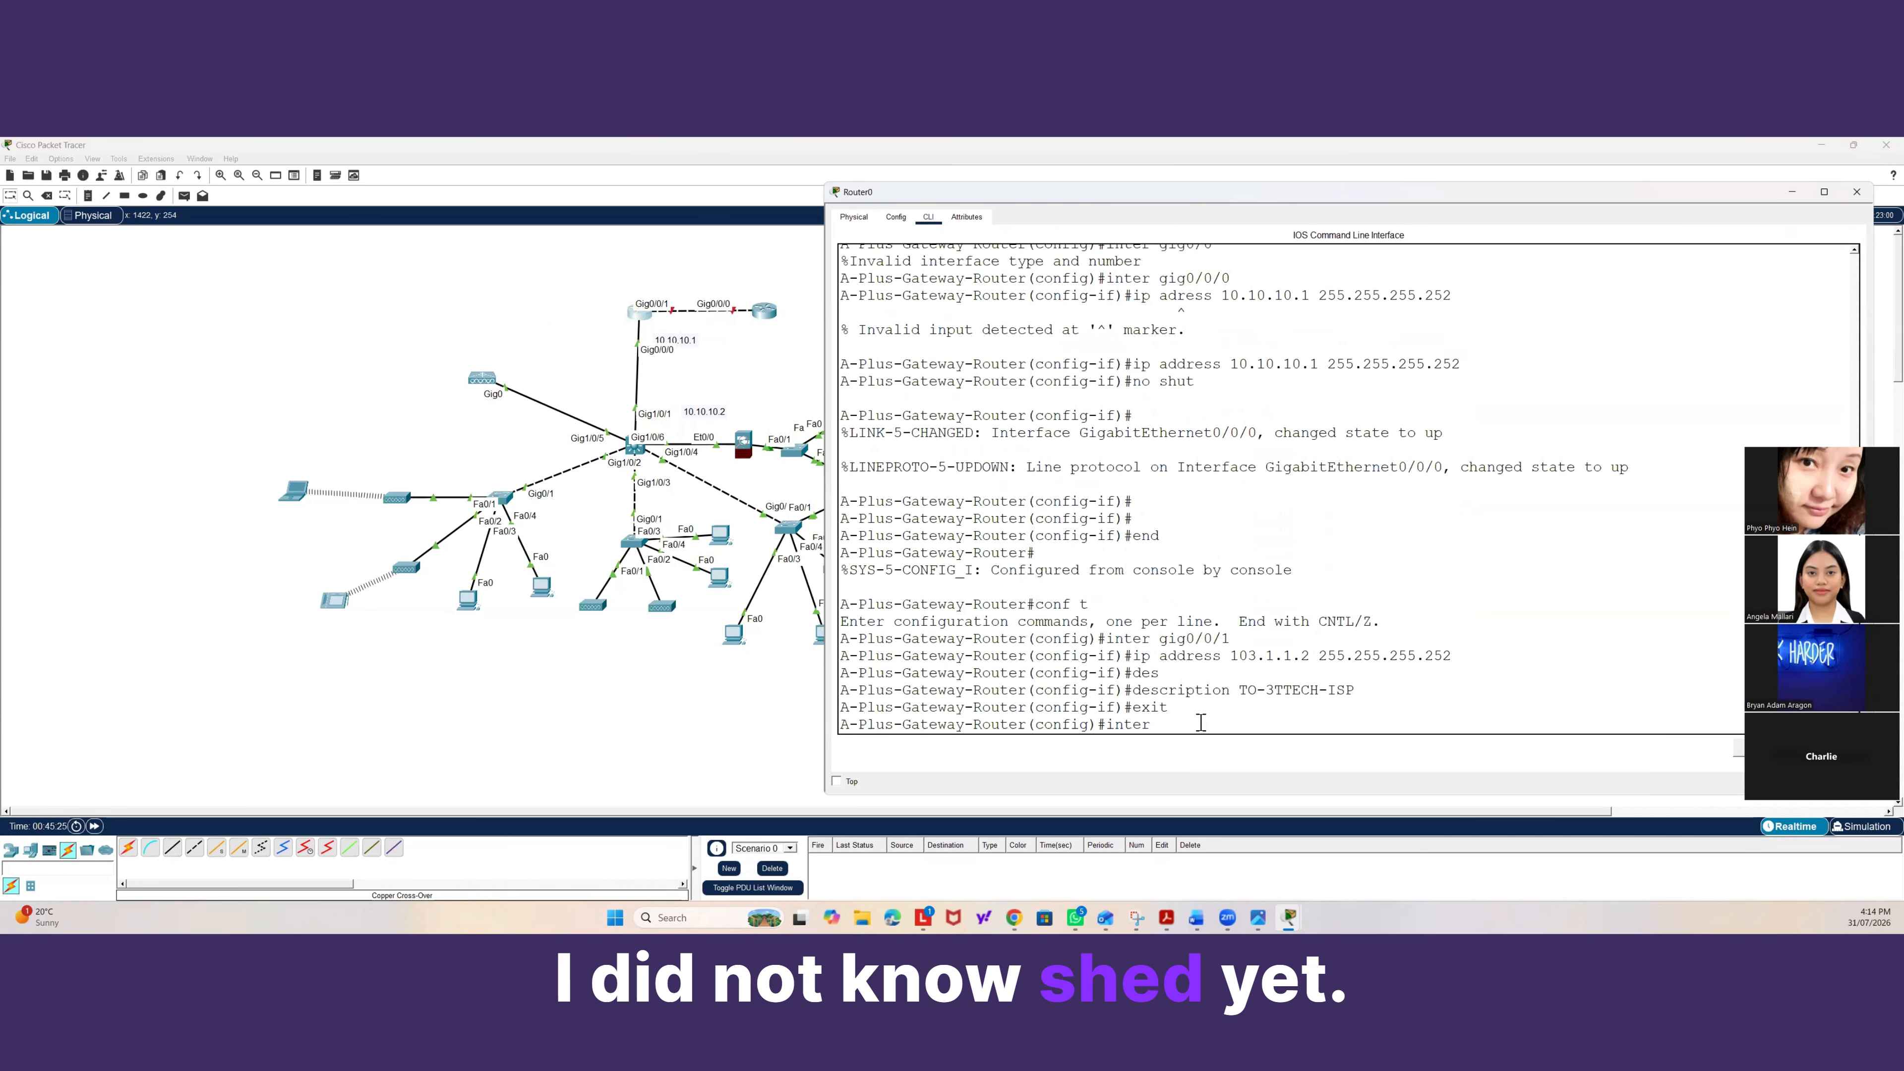
text( gig0/)
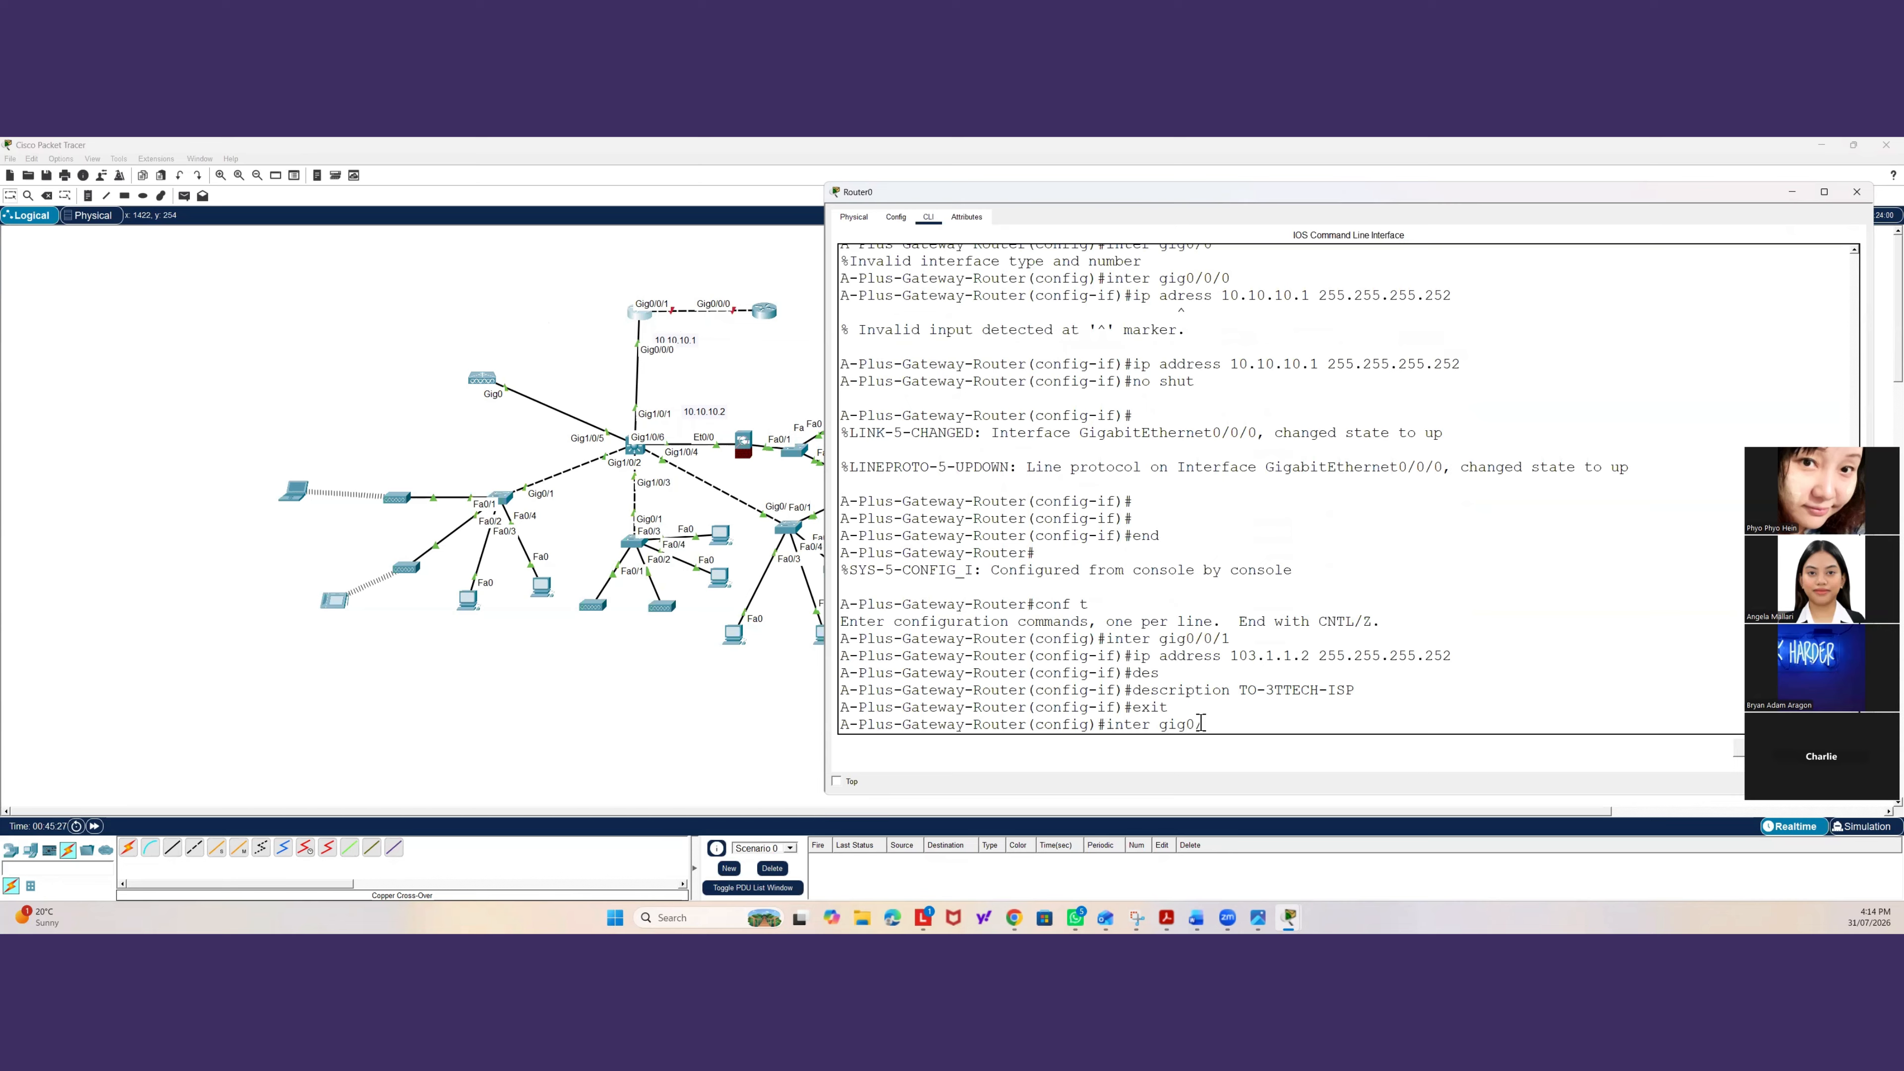
key(BackSpace)
key(BackSpace)
key(BackSpace)
key(BackSpace)
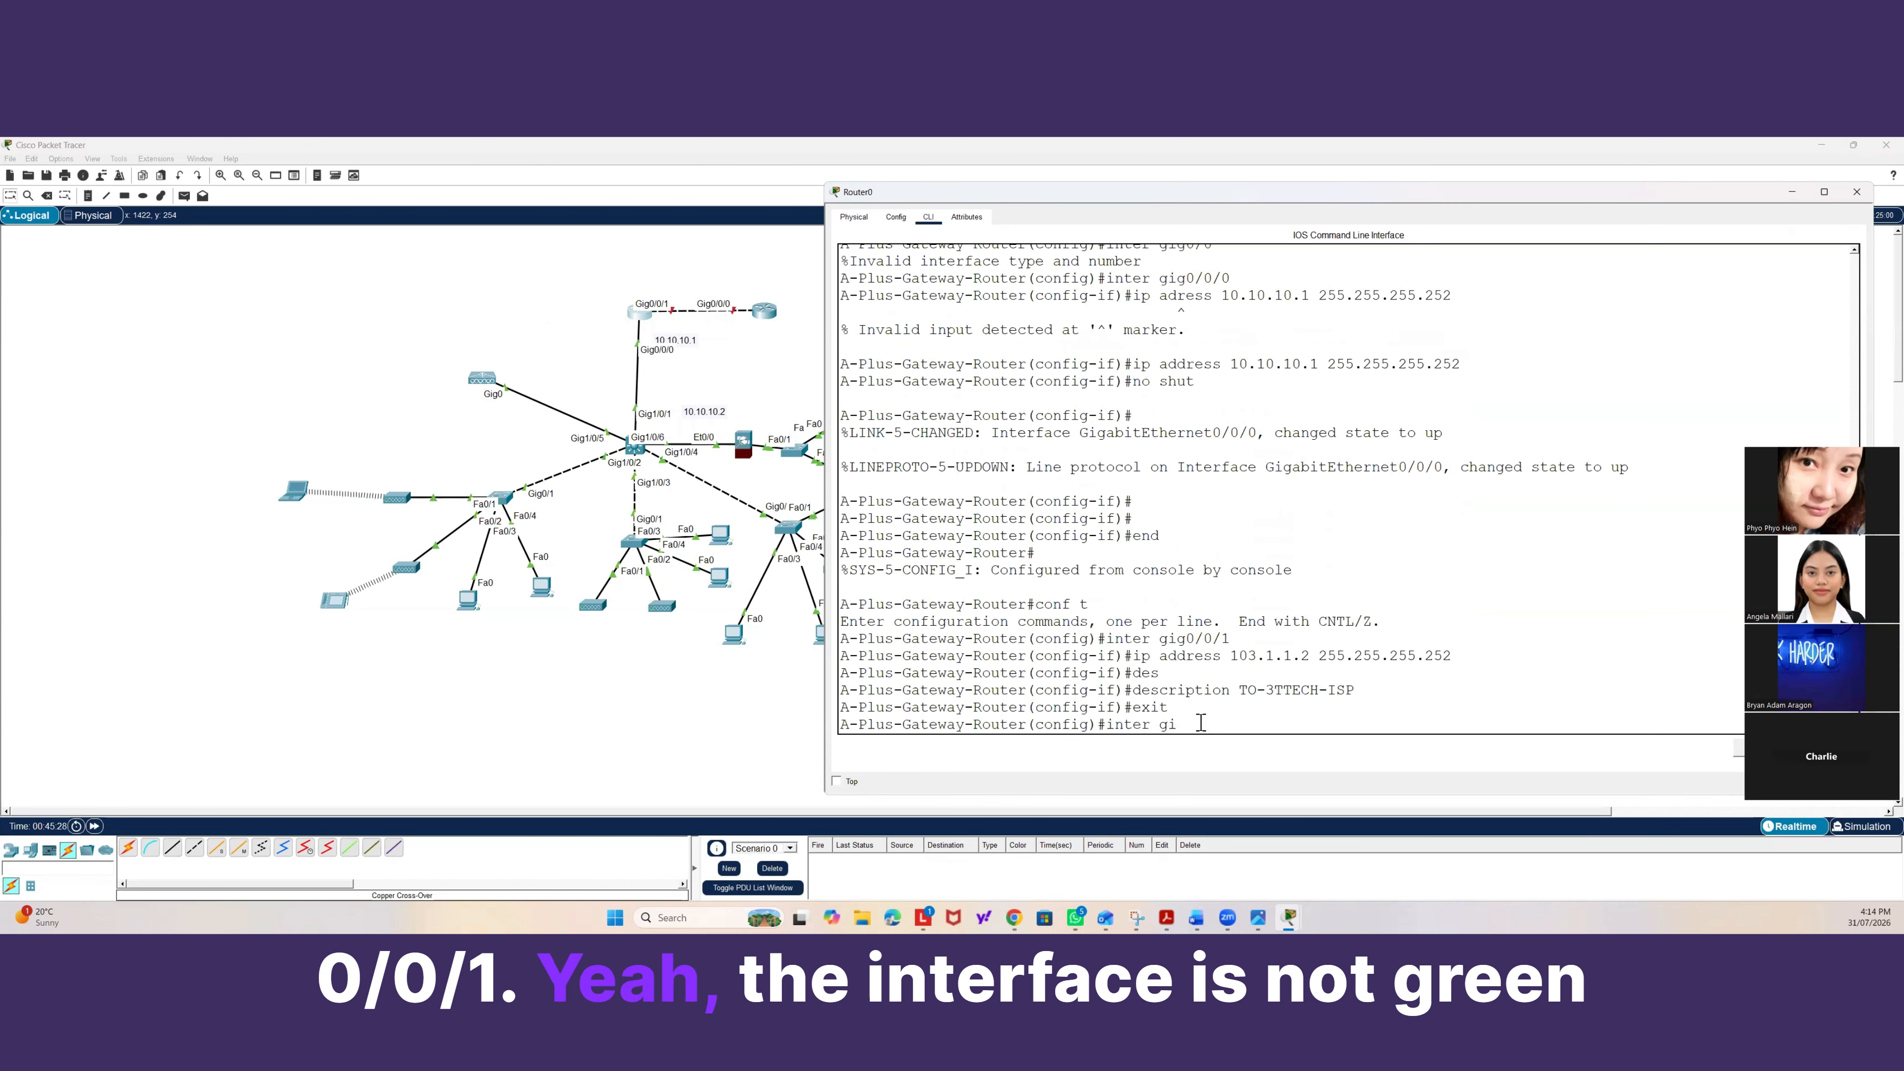
key(BackSpace)
key(BackSpace)
key(BackSpace)
key(BackSpace)
key(BackSpace)
key(BackSpace)
key(BackSpace)
text(exit)
key(Return)
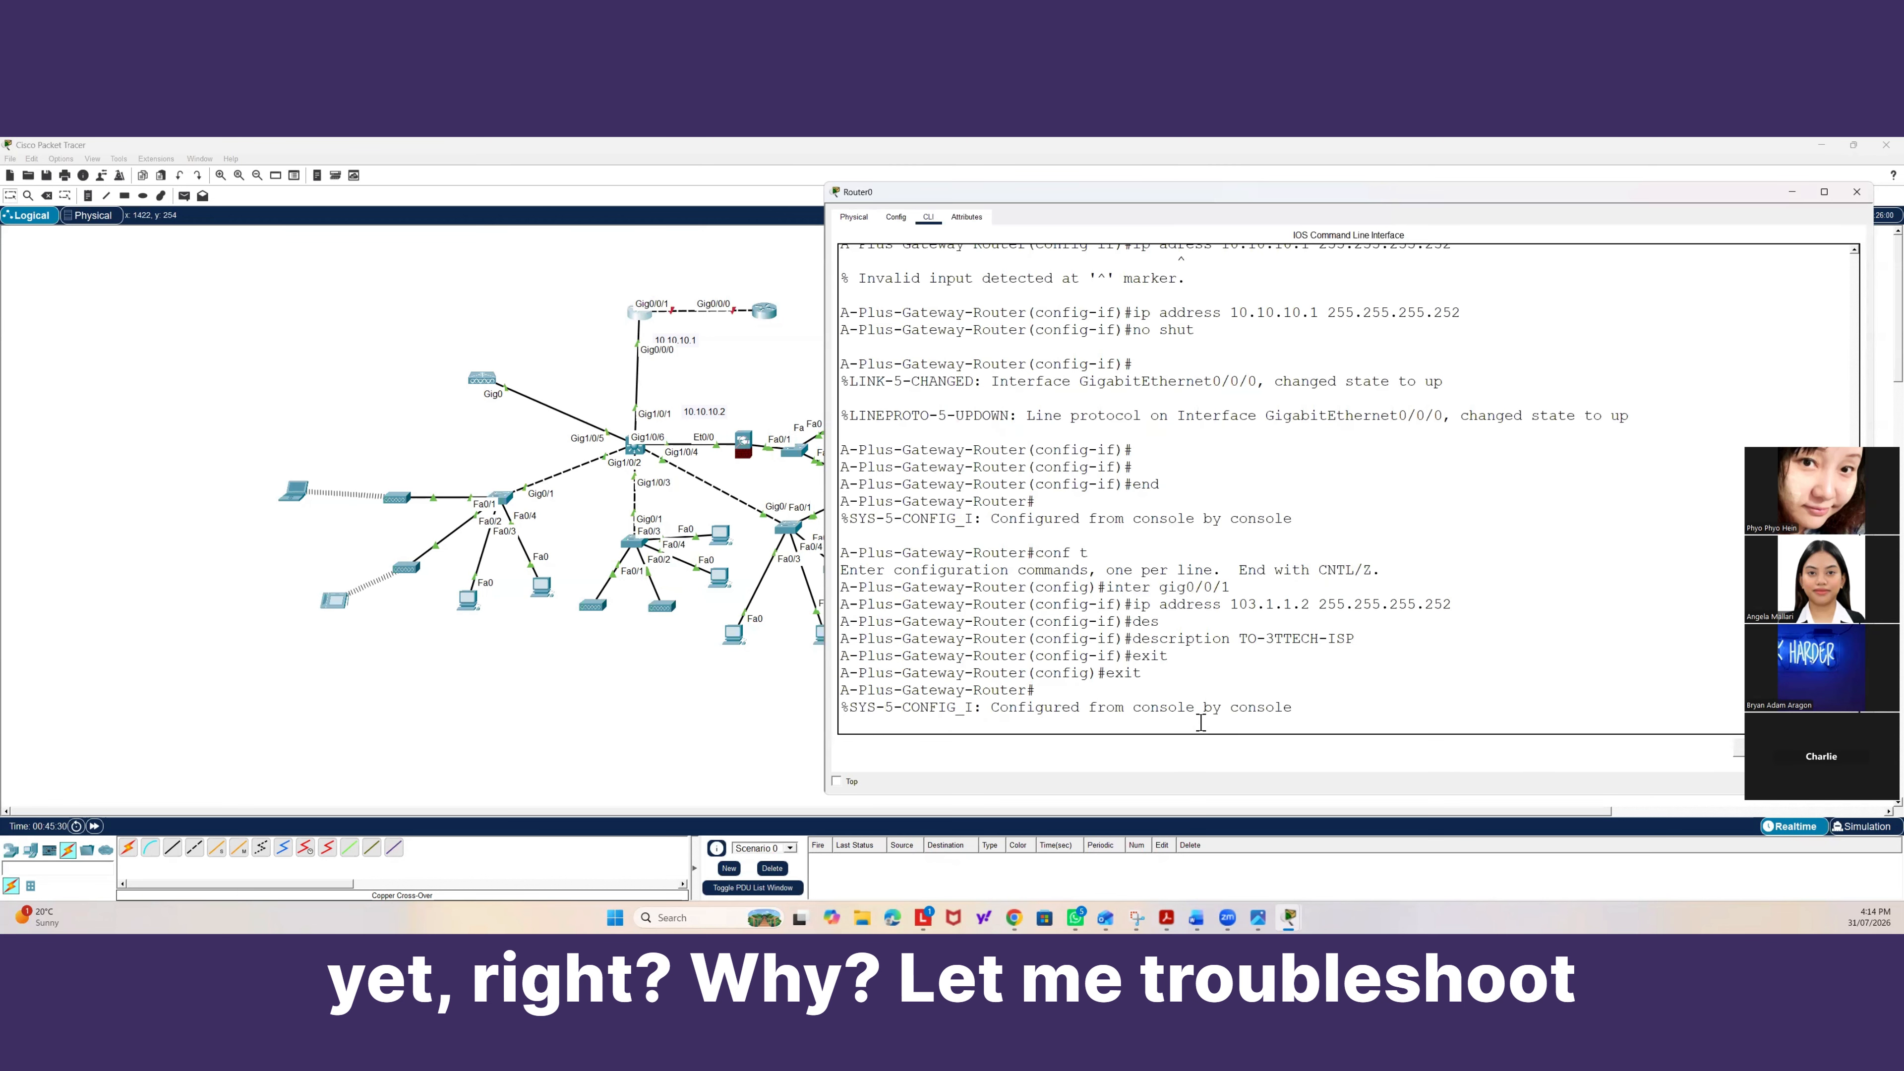
Display the detailed status of the gateway router's Gig0/0/1 interface.
key(Return)
key(Return)
text(show run)
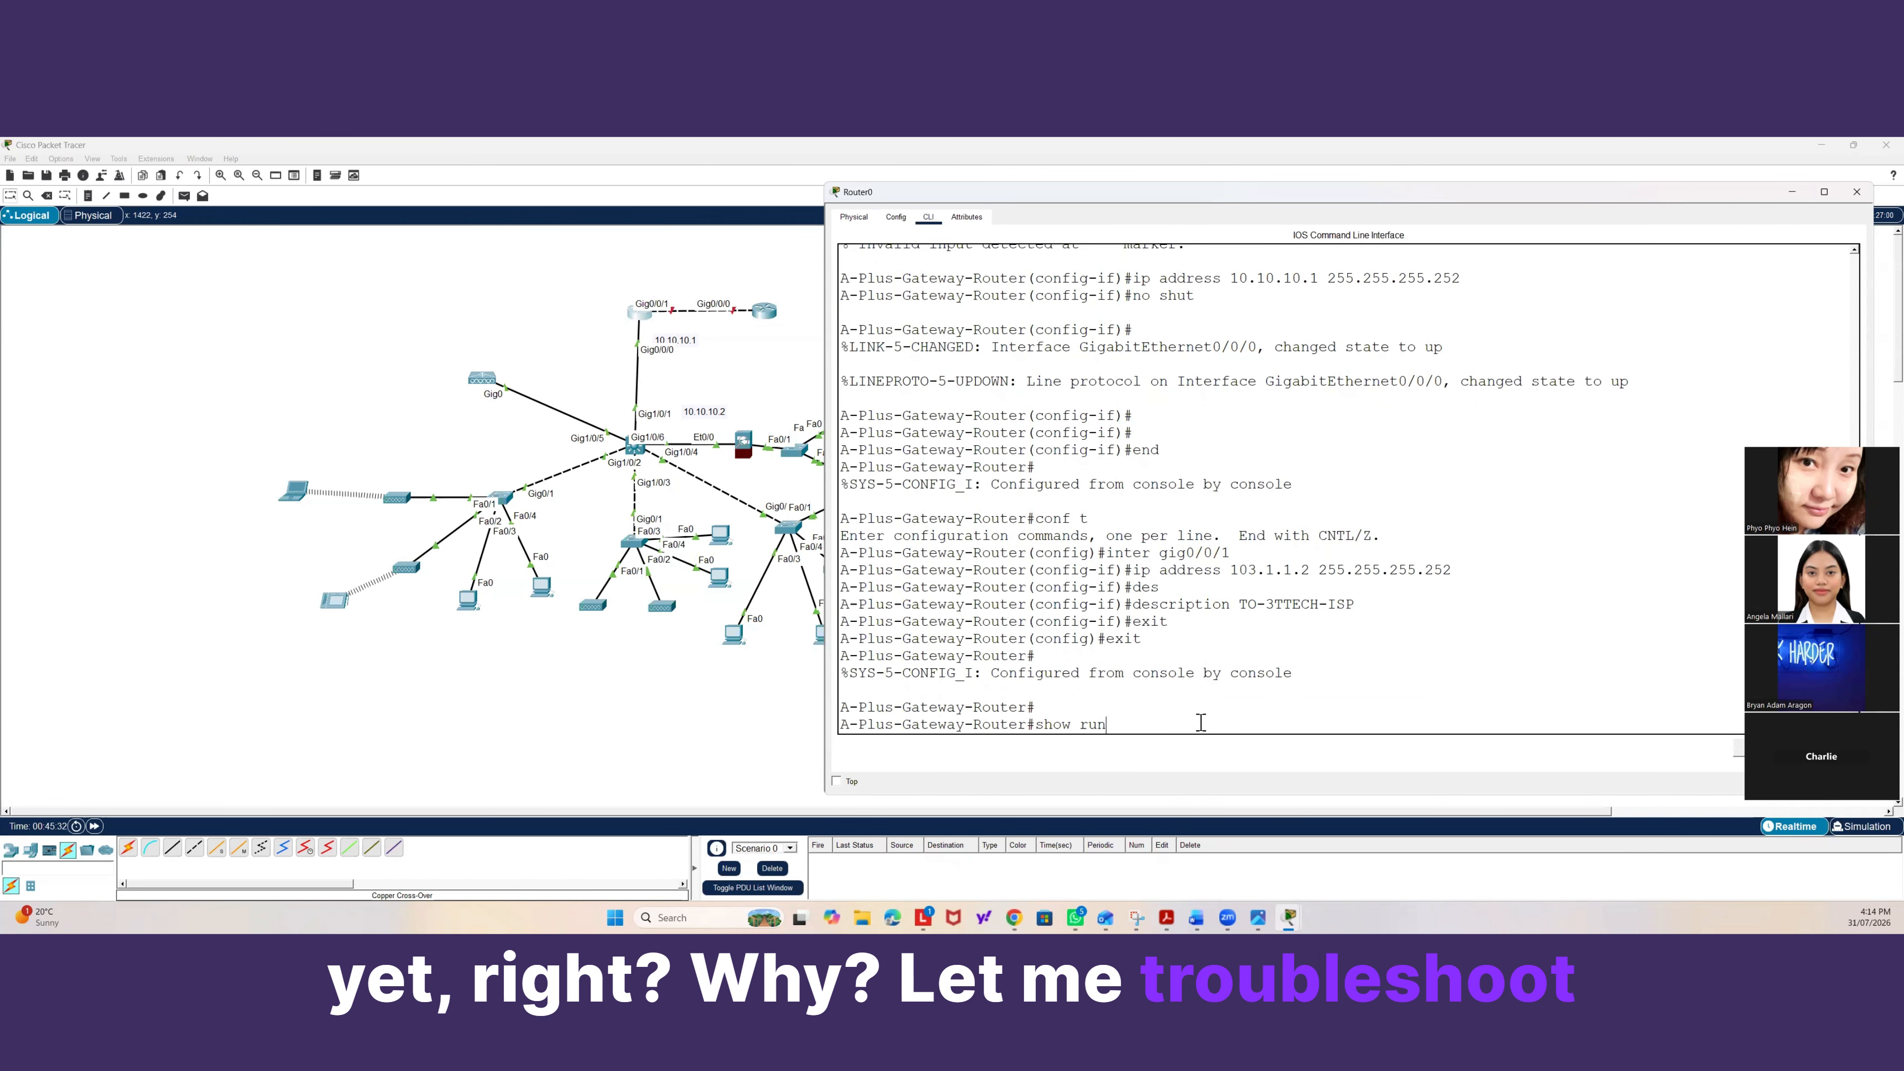
key(Tab)
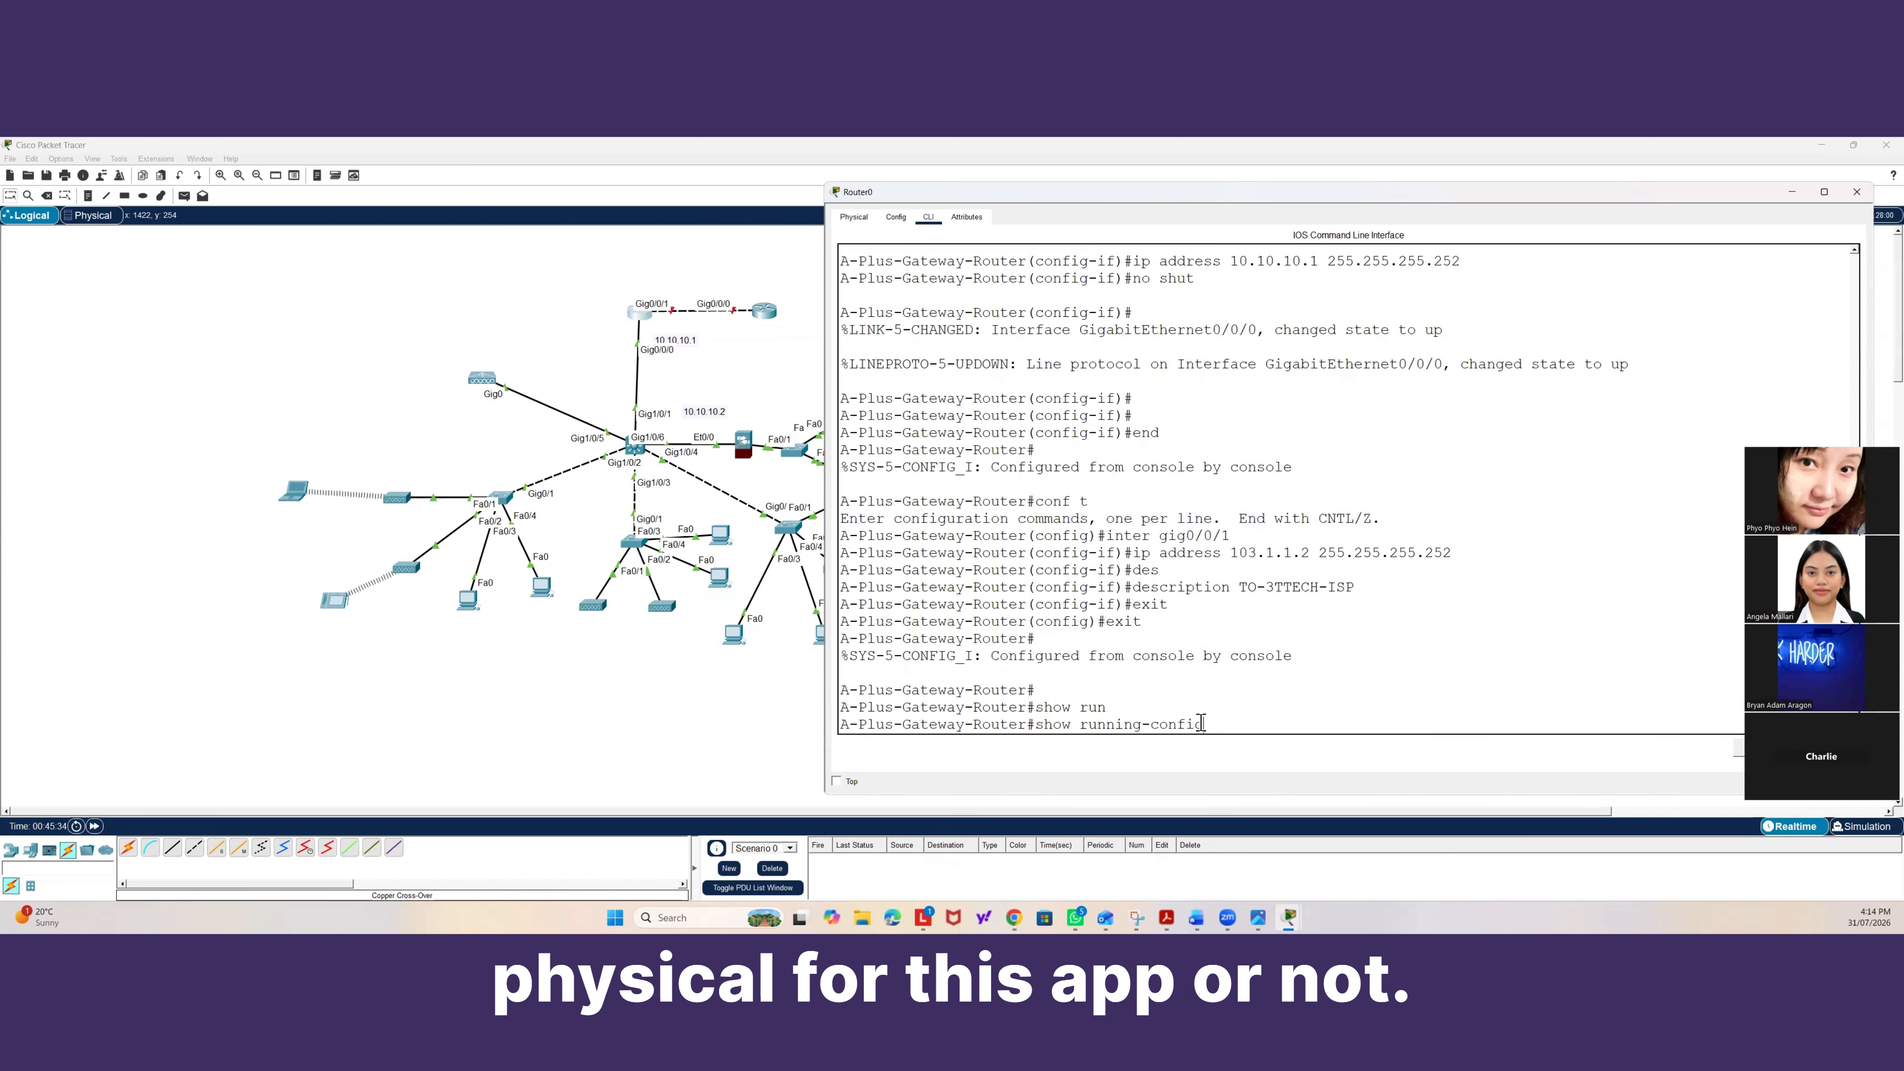
key(BackSpace)
key(BackSpace)
key(BackSpace)
key(BackSpace)
key(BackSpace)
key(BackSpace)
key(BackSpace)
key(BackSpace)
key(BackSpace)
key(BackSpace)
key(BackSpace)
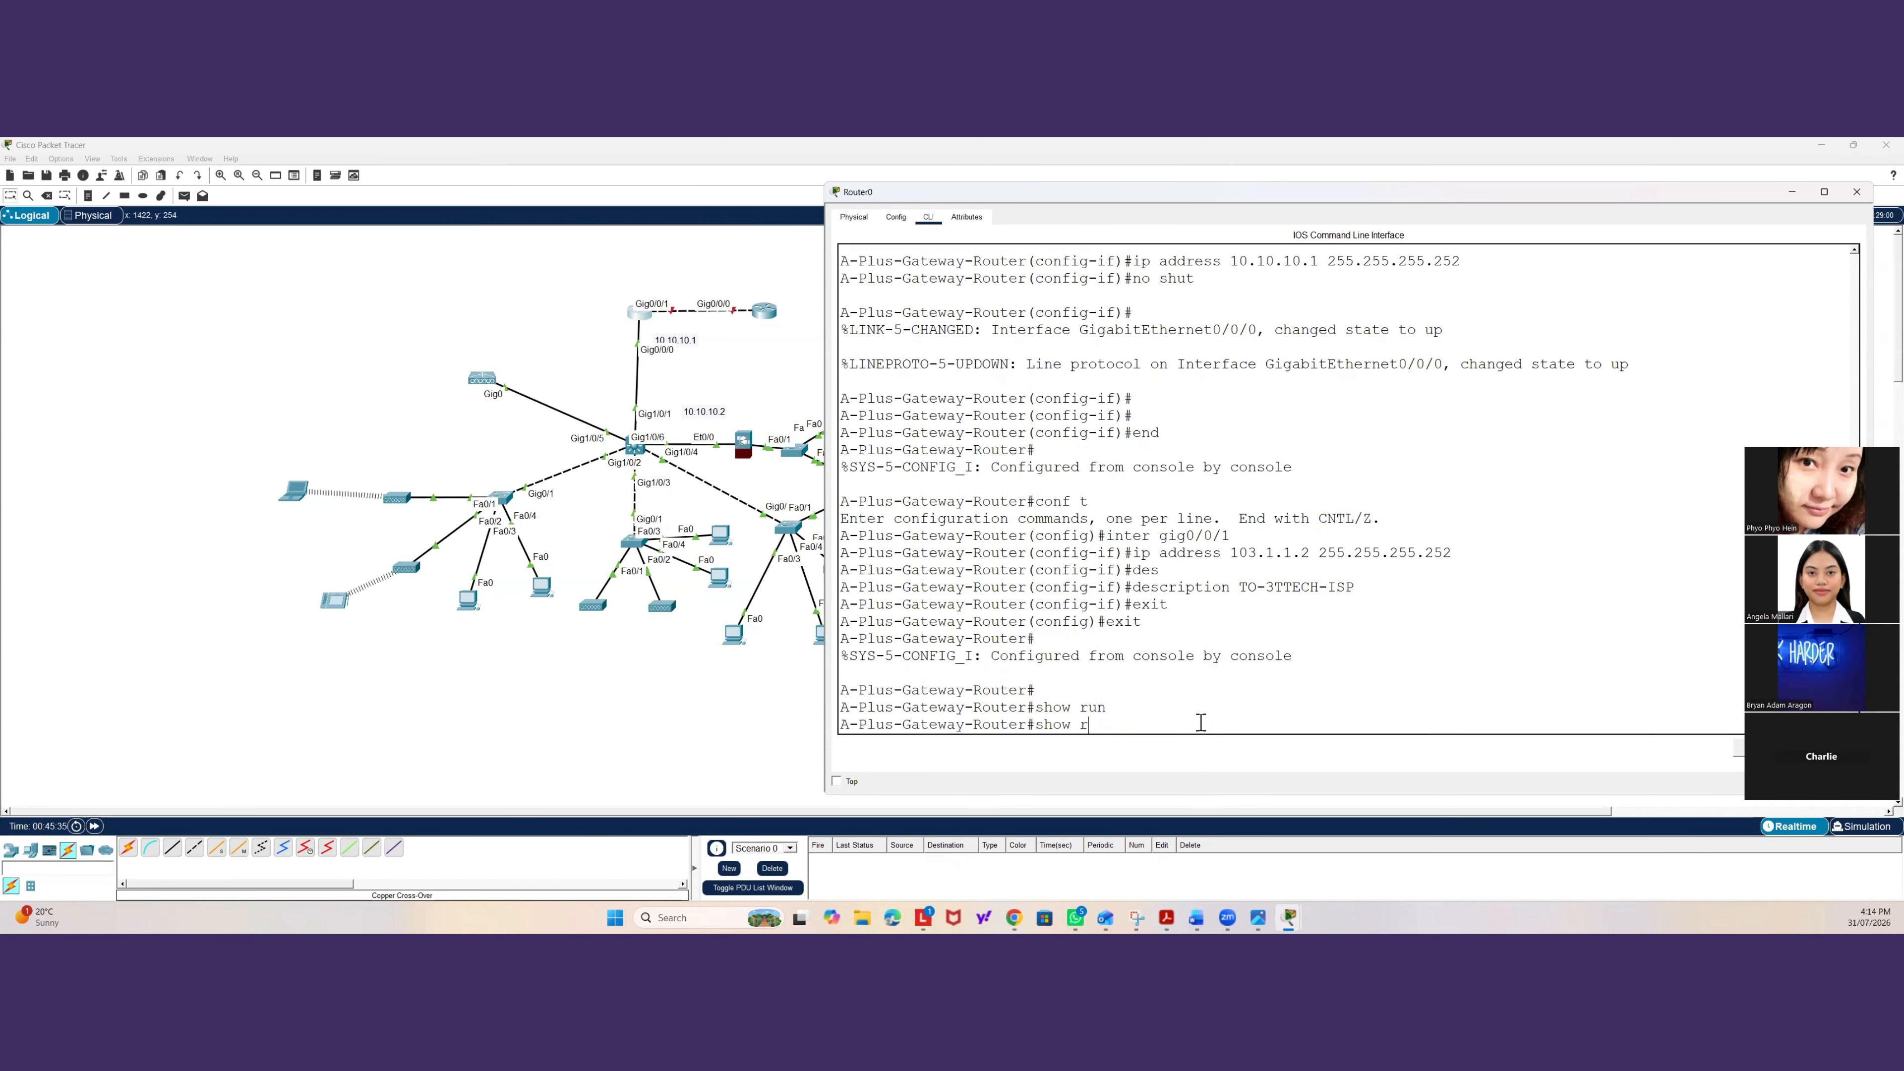
text(er gig)
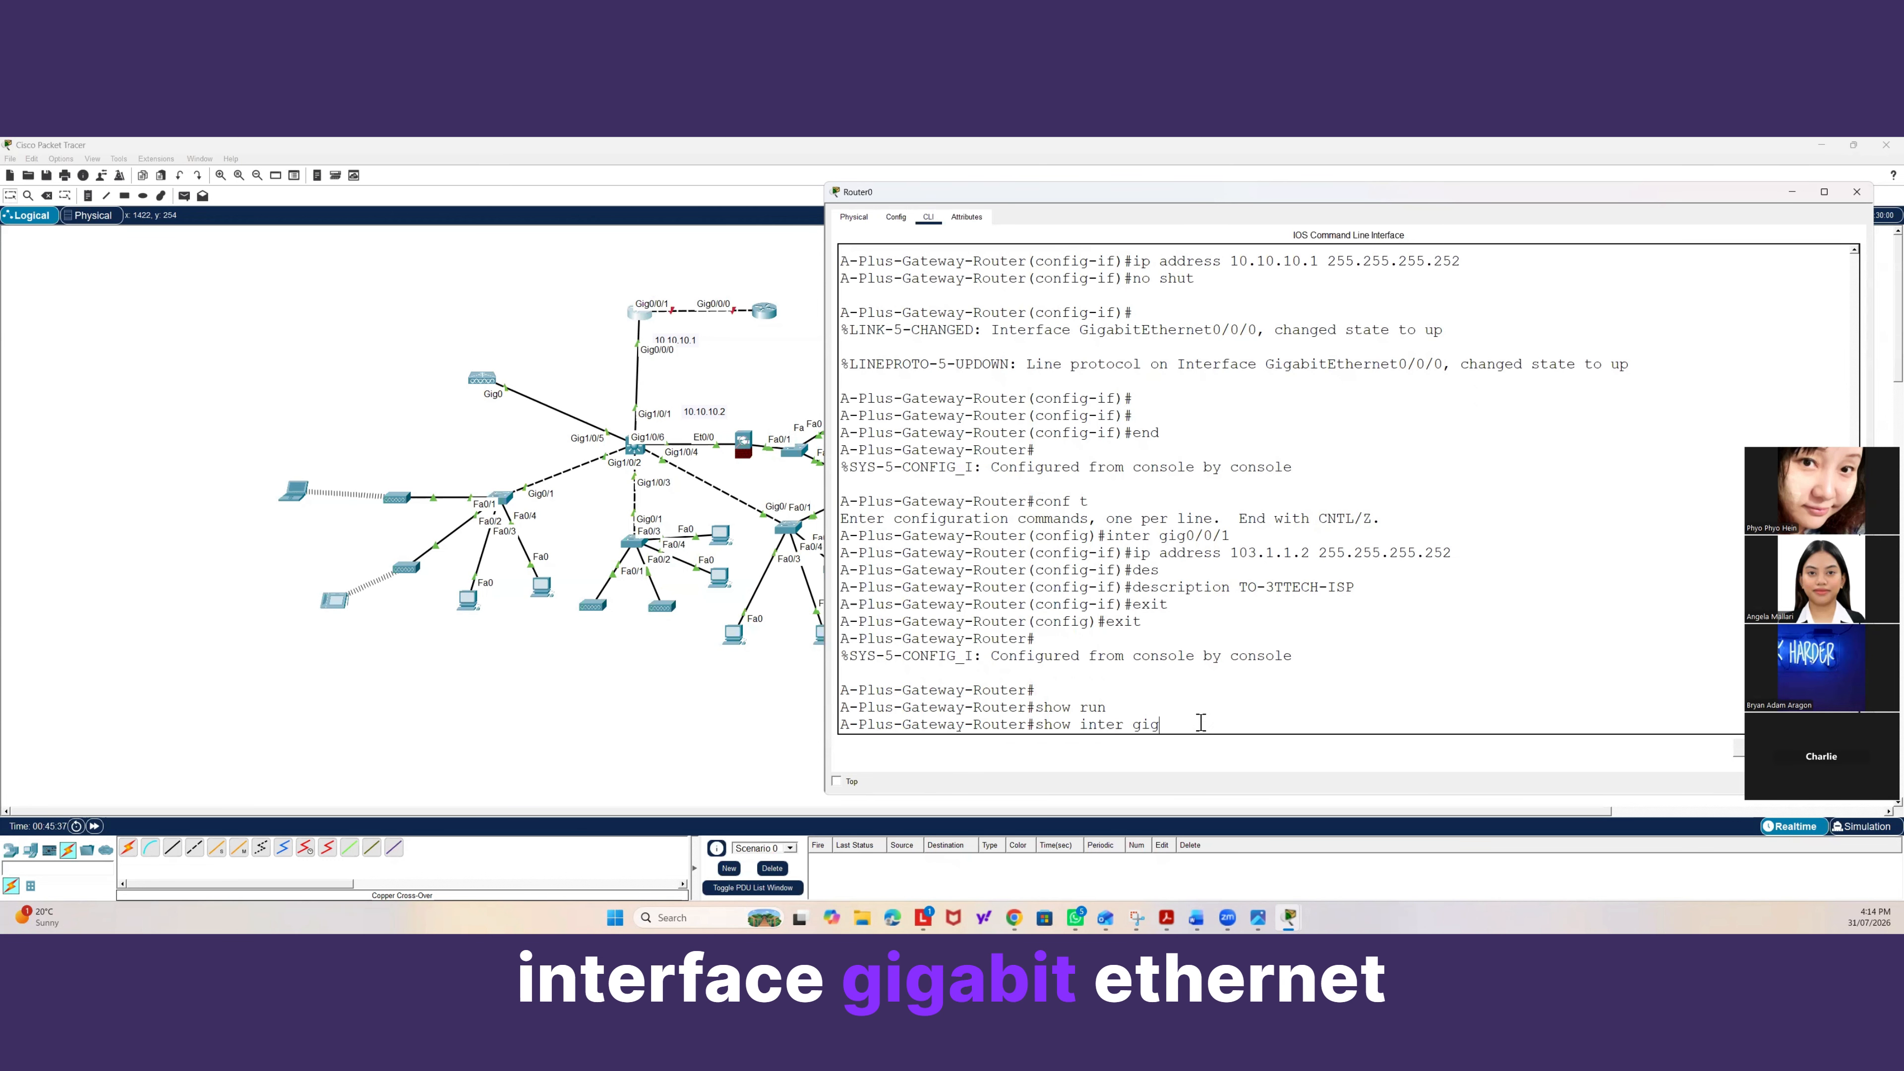
text(0/0/)
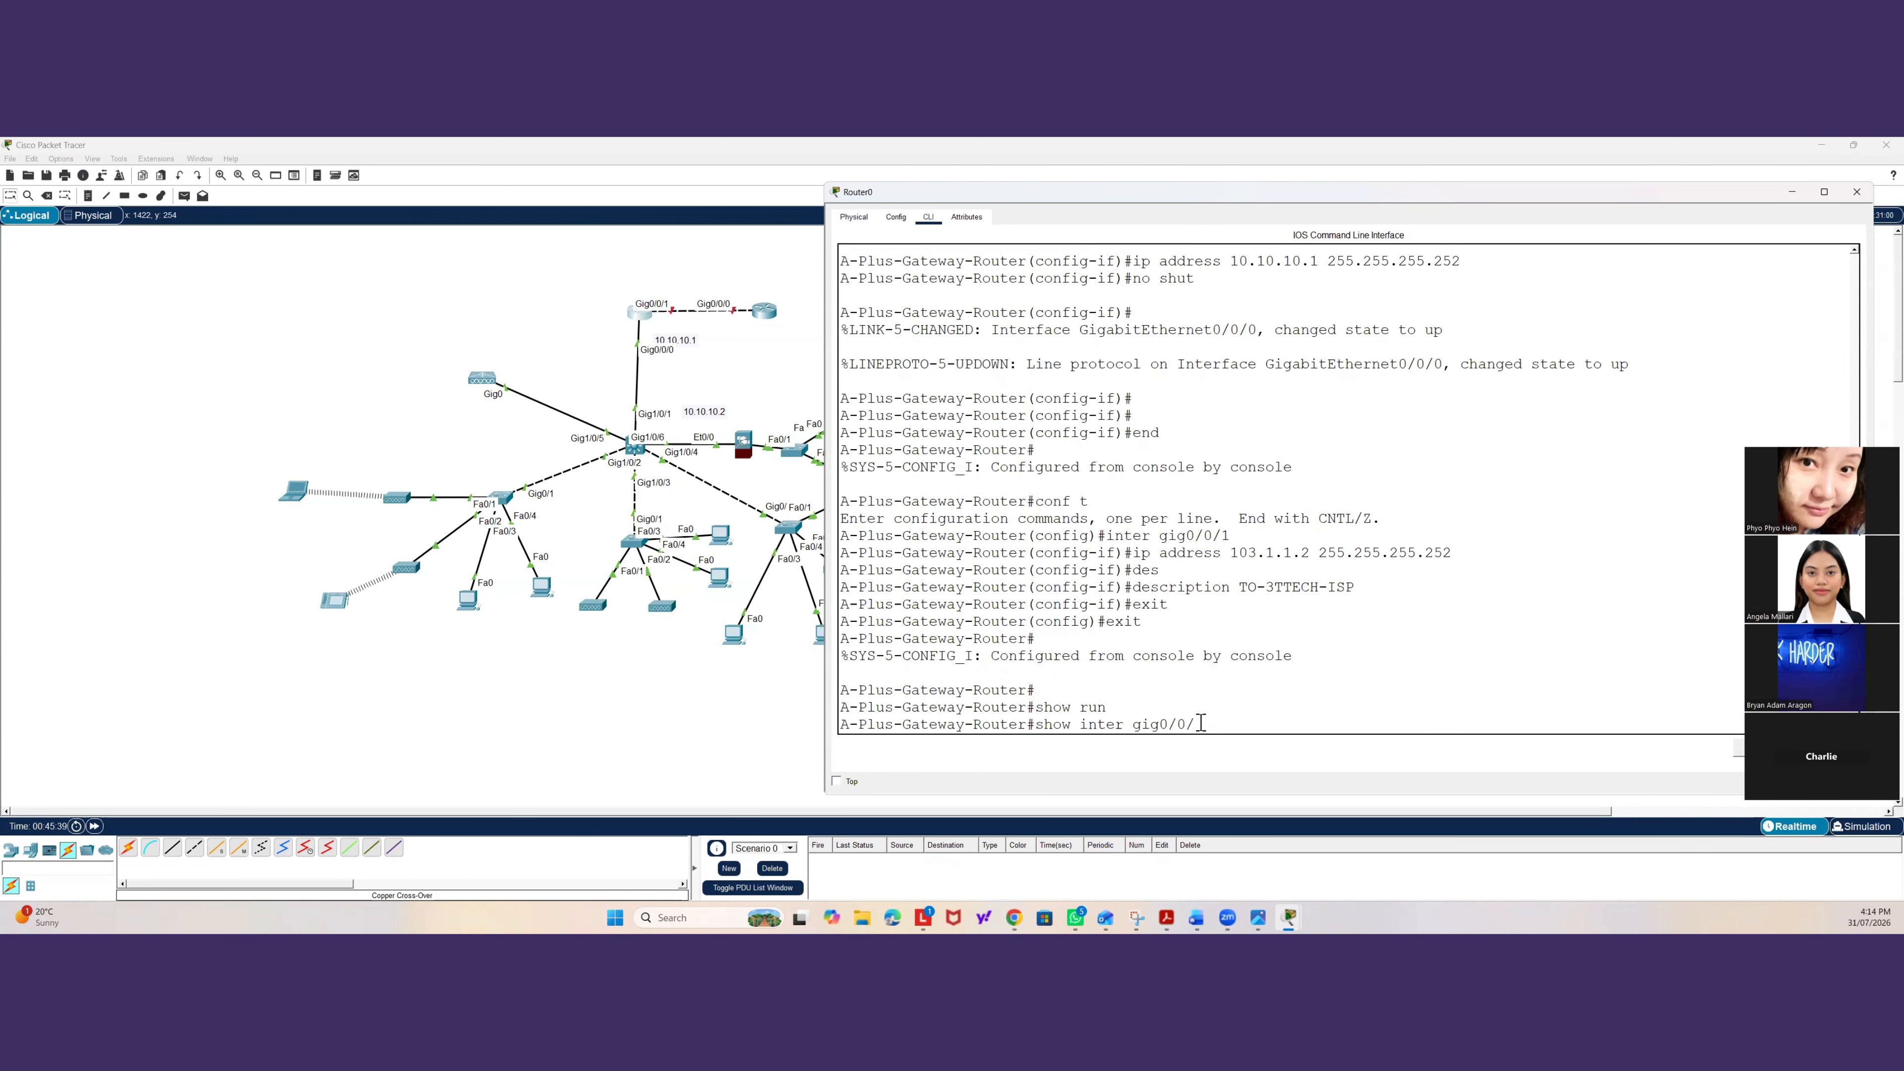
text(1)
key(Return)
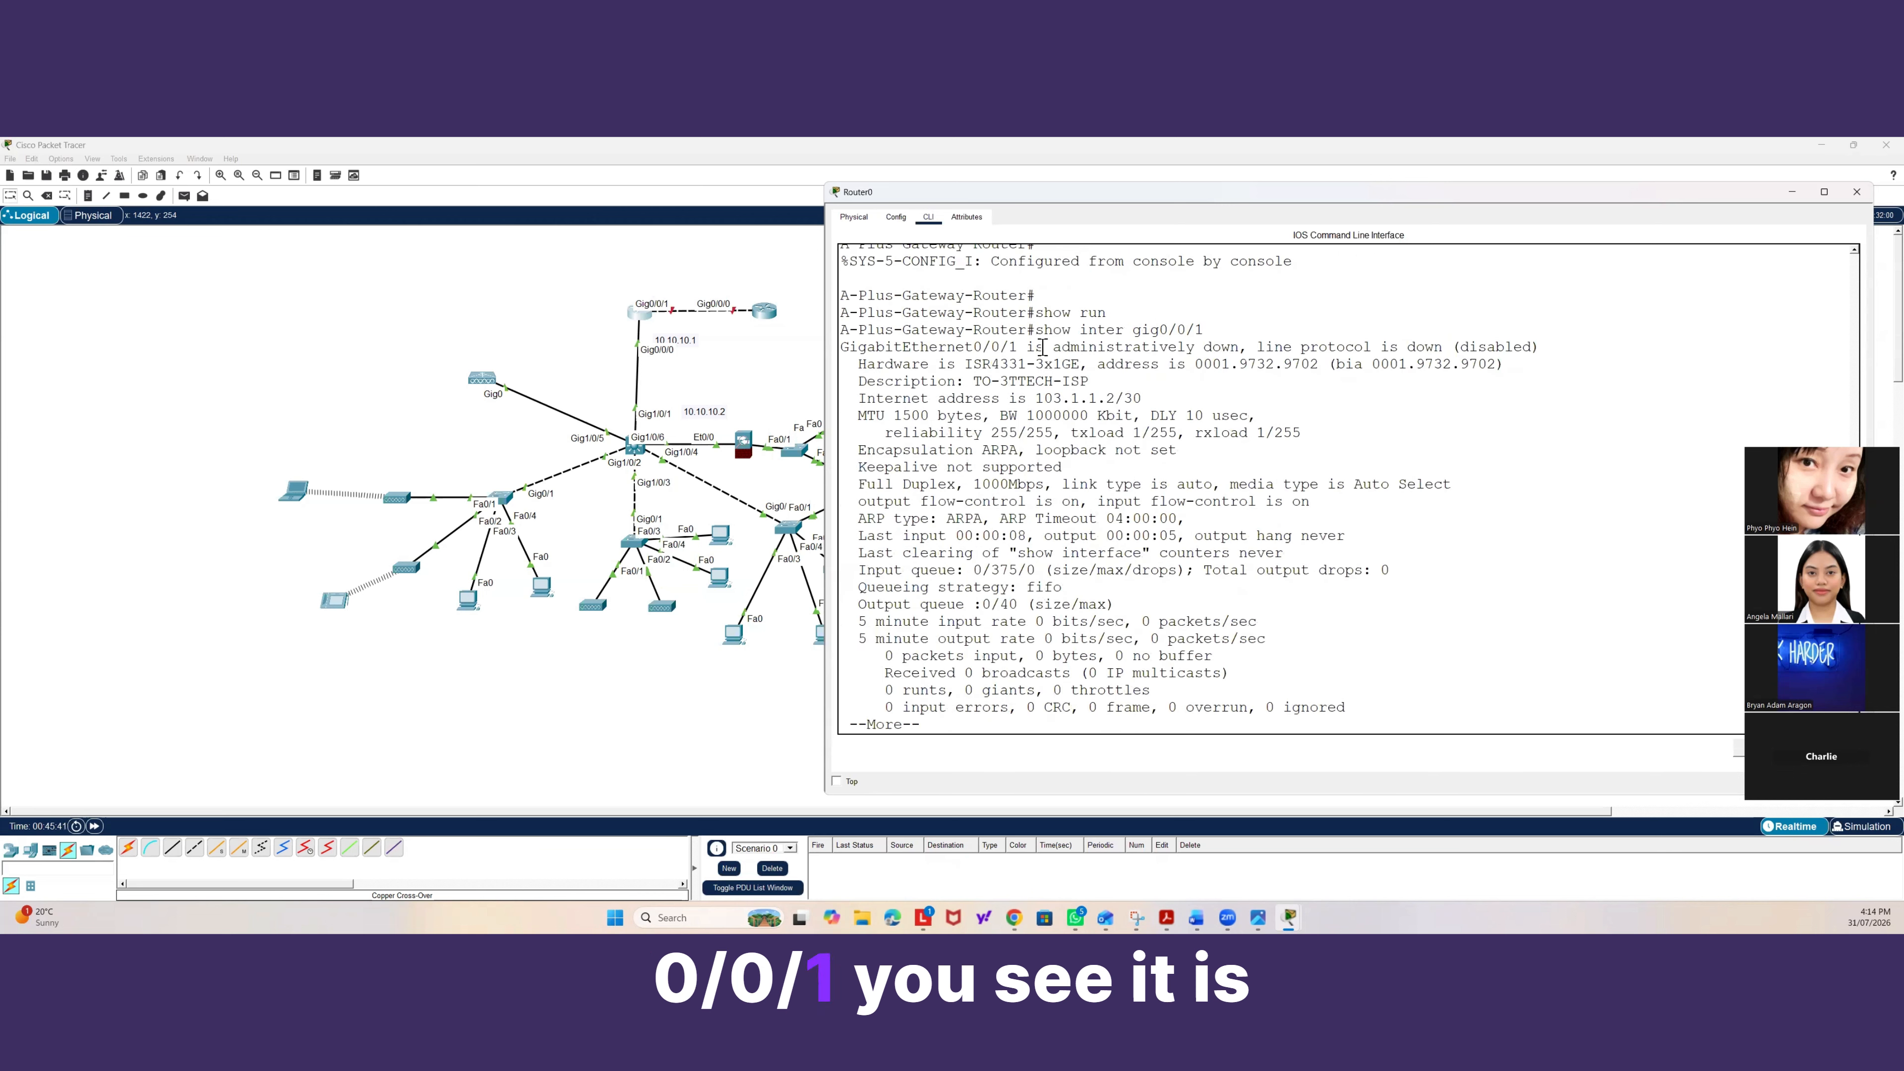
drag(1048, 347, 1510, 364)
text(q)
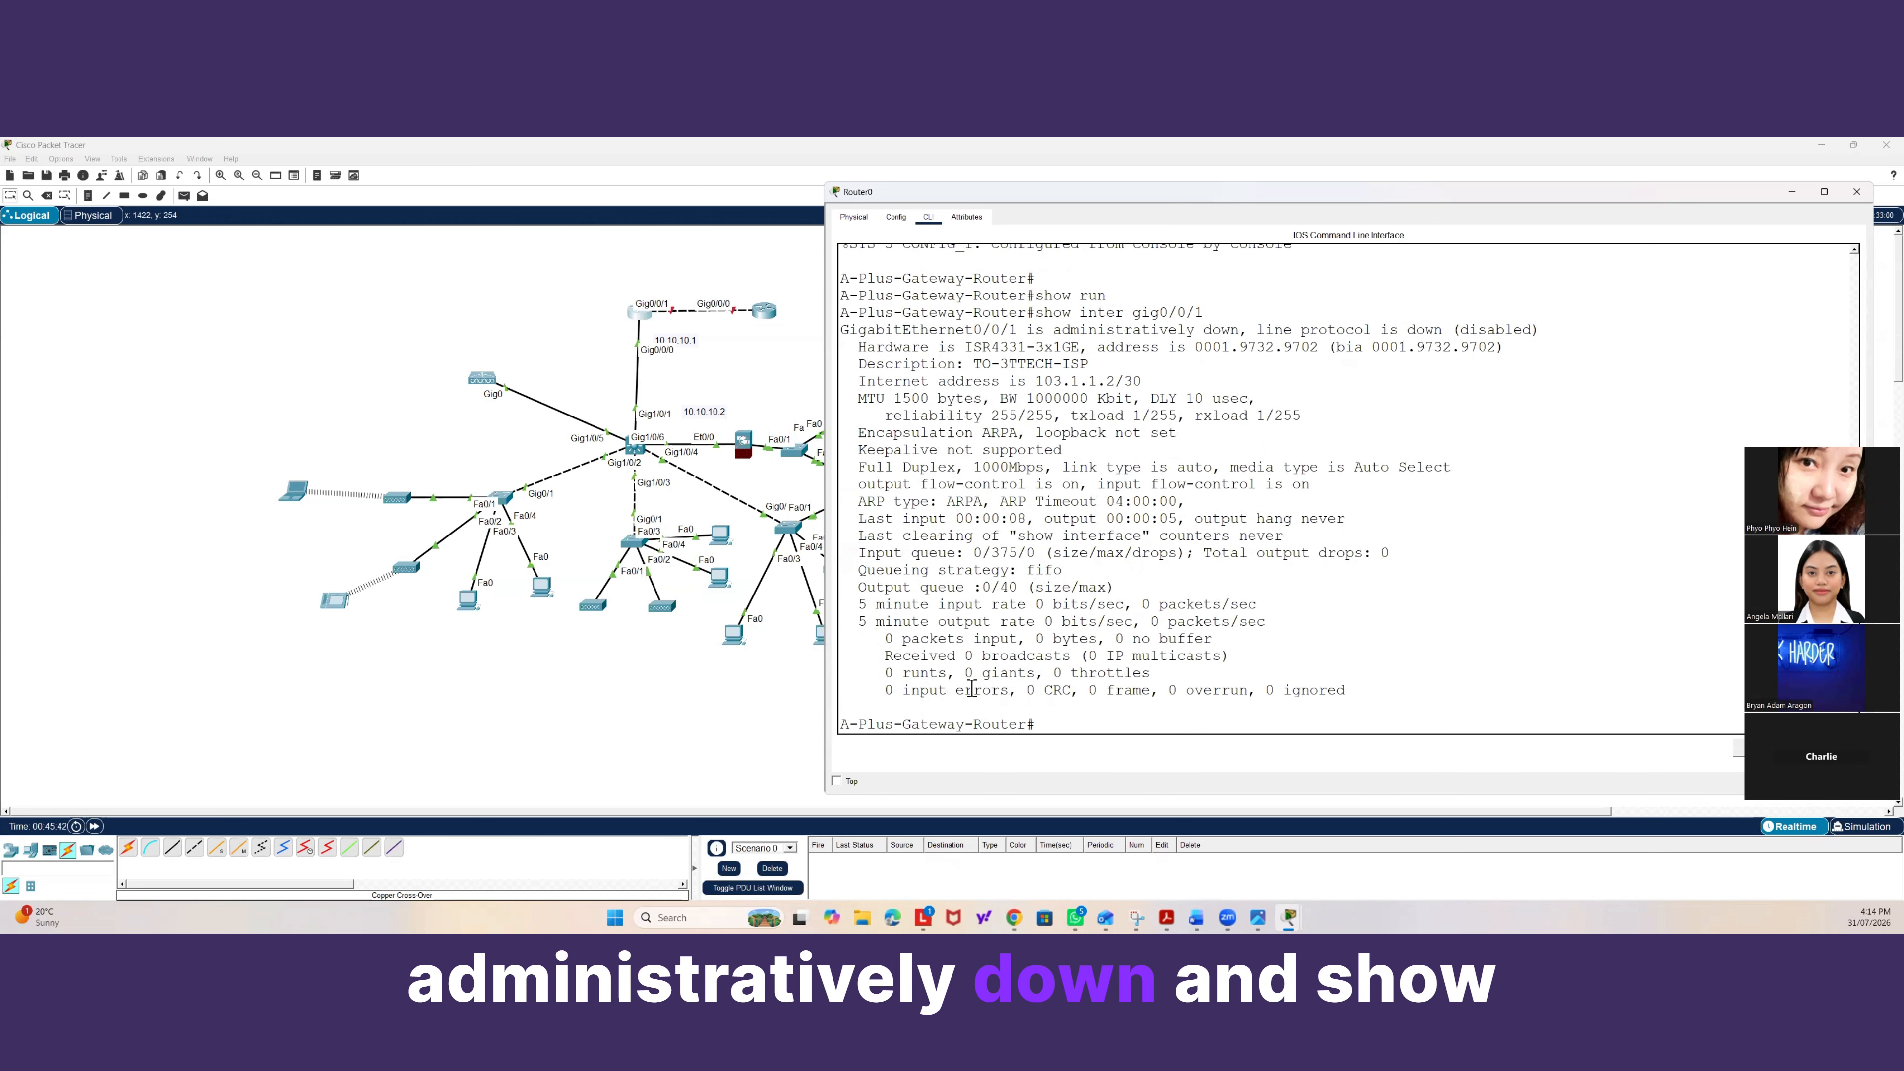
text(show ip i)
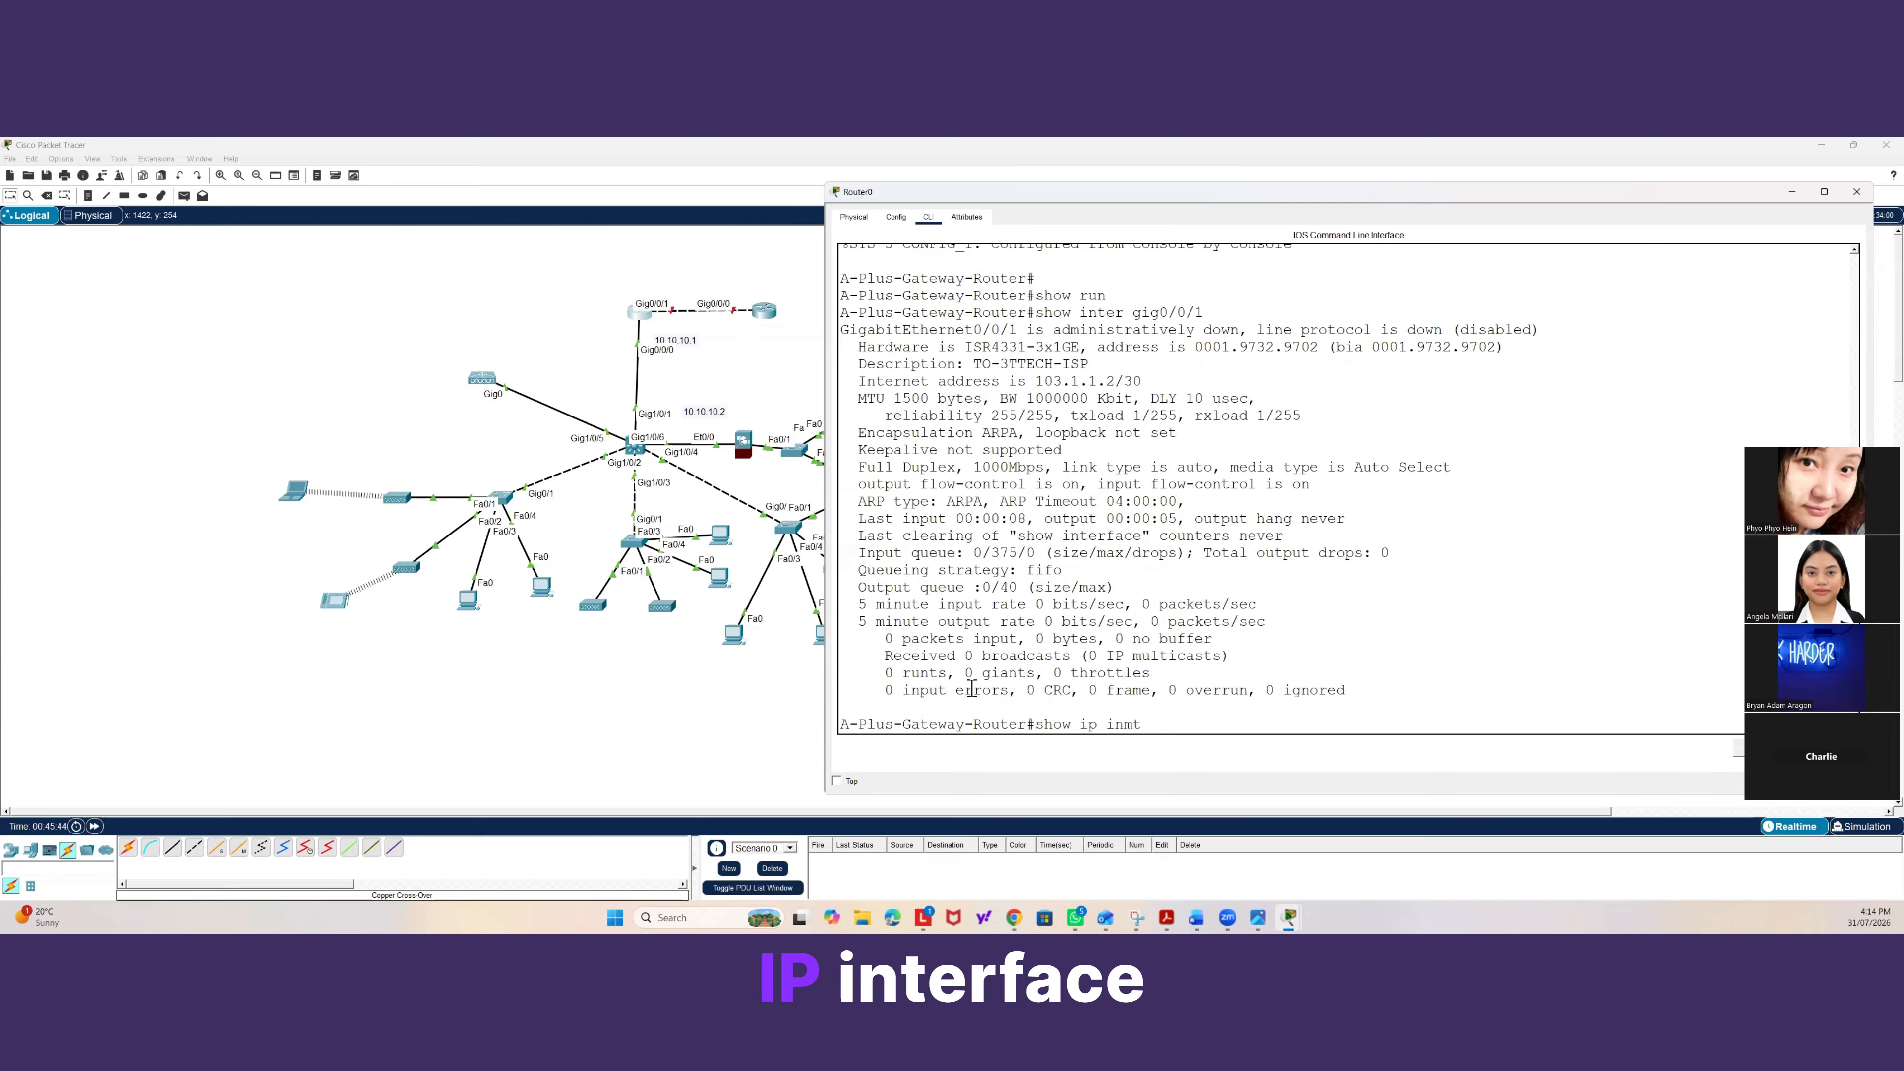
text(nter )
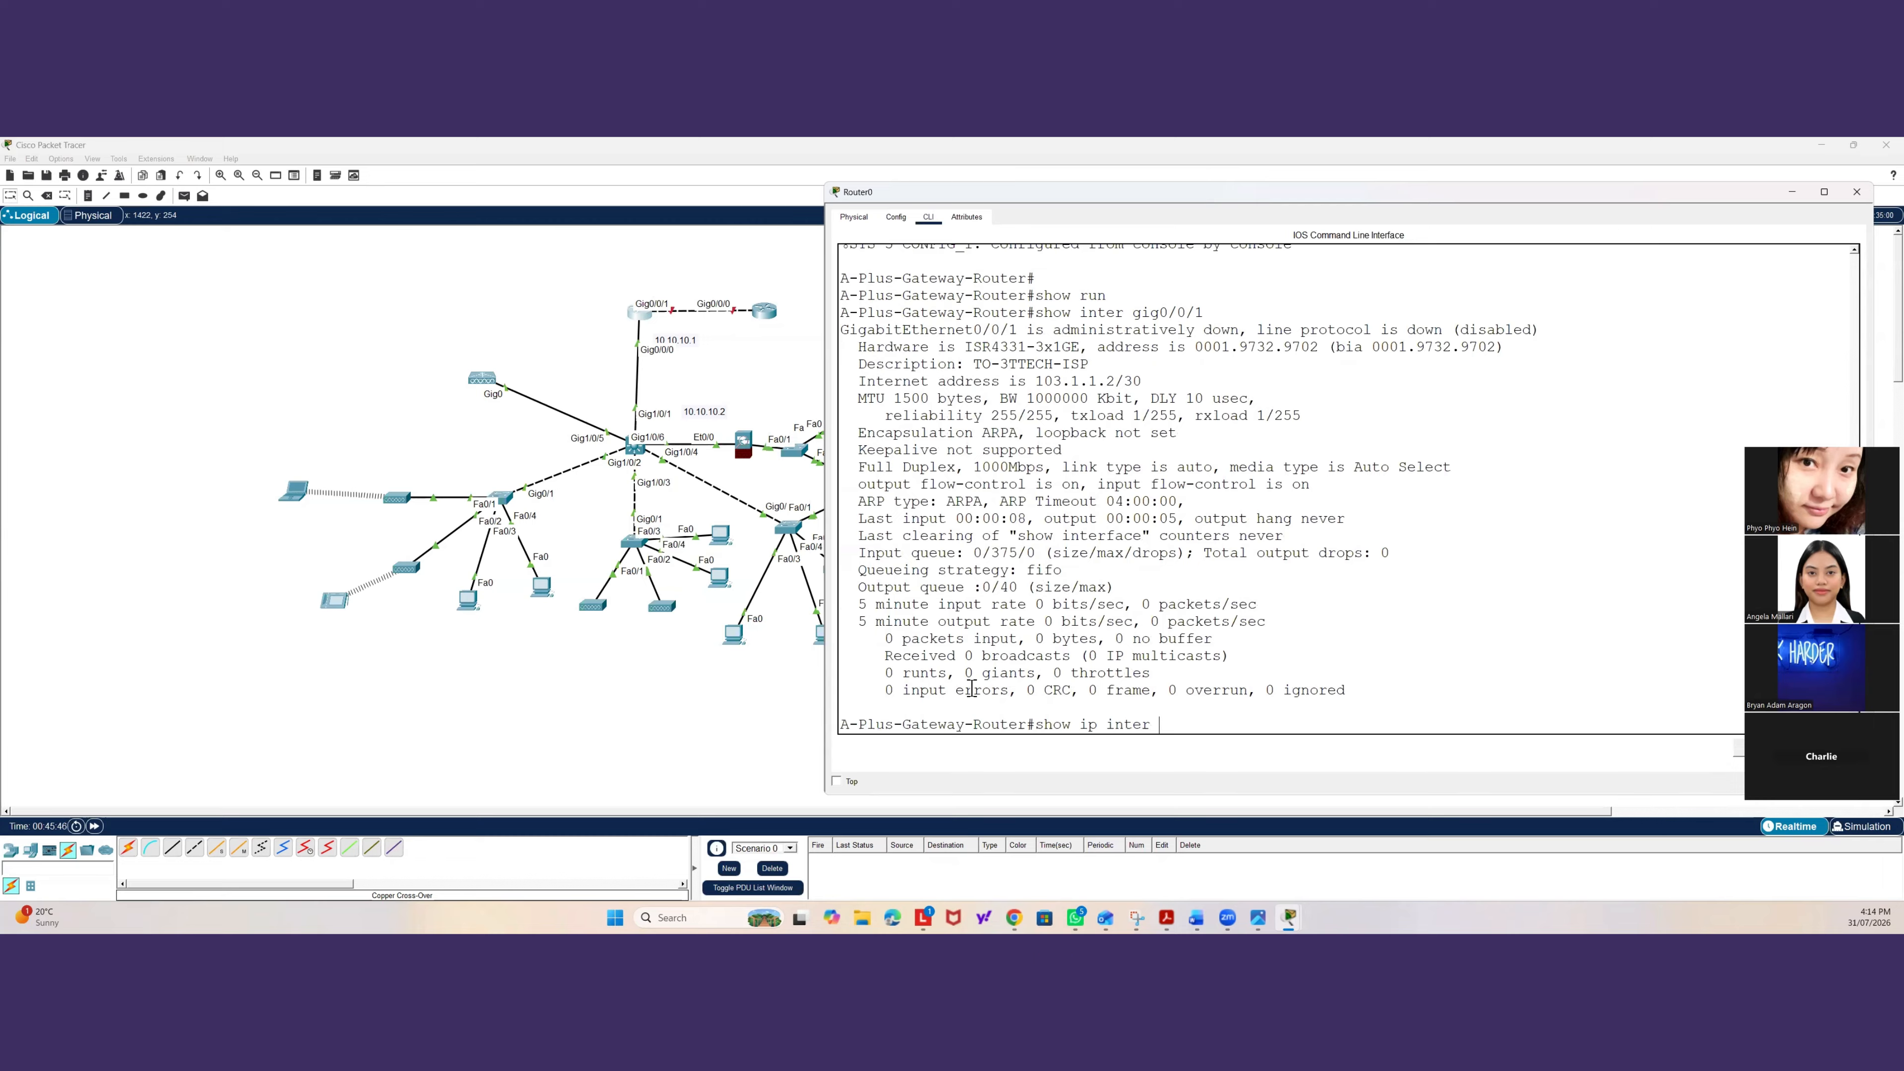
text(brief)
Show the brief IP interface summary and examine which interfaces are administratively down.
key(Return)
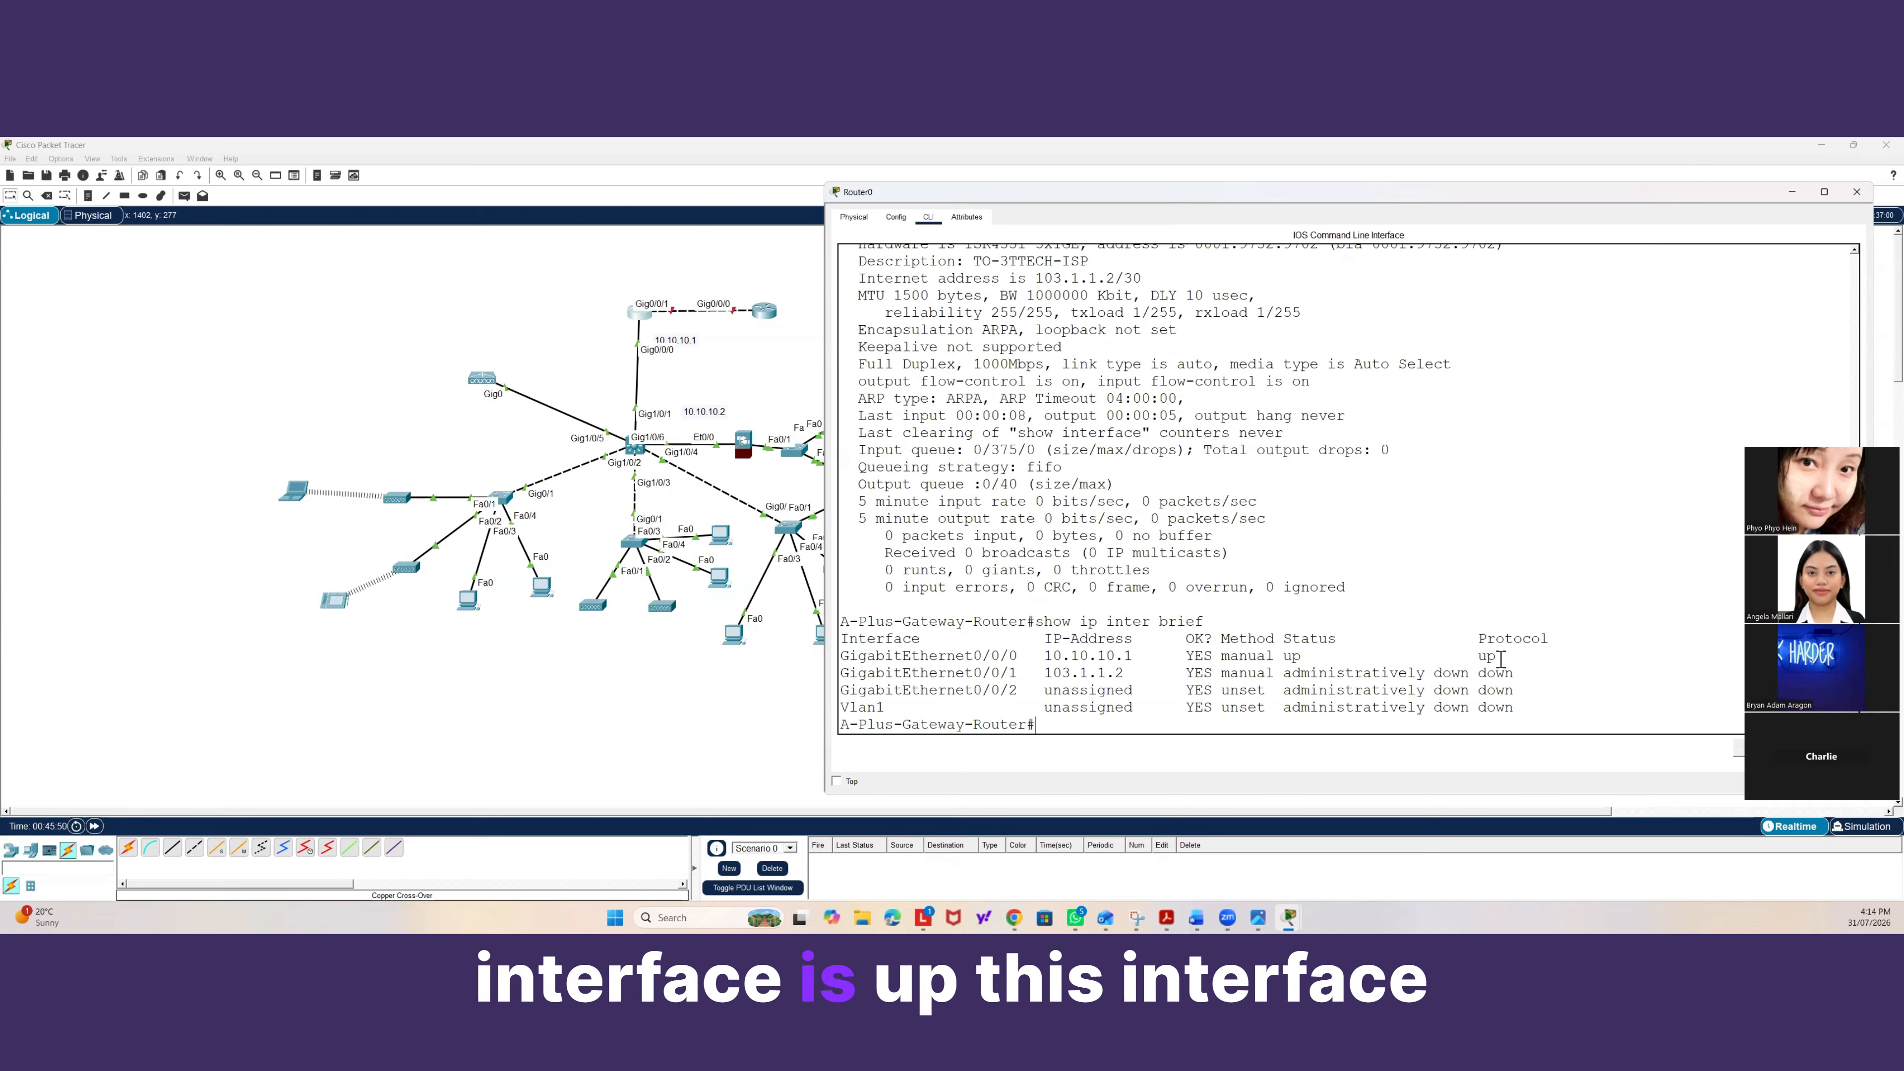
drag(1503, 659, 1378, 659)
drag(964, 672, 1526, 692)
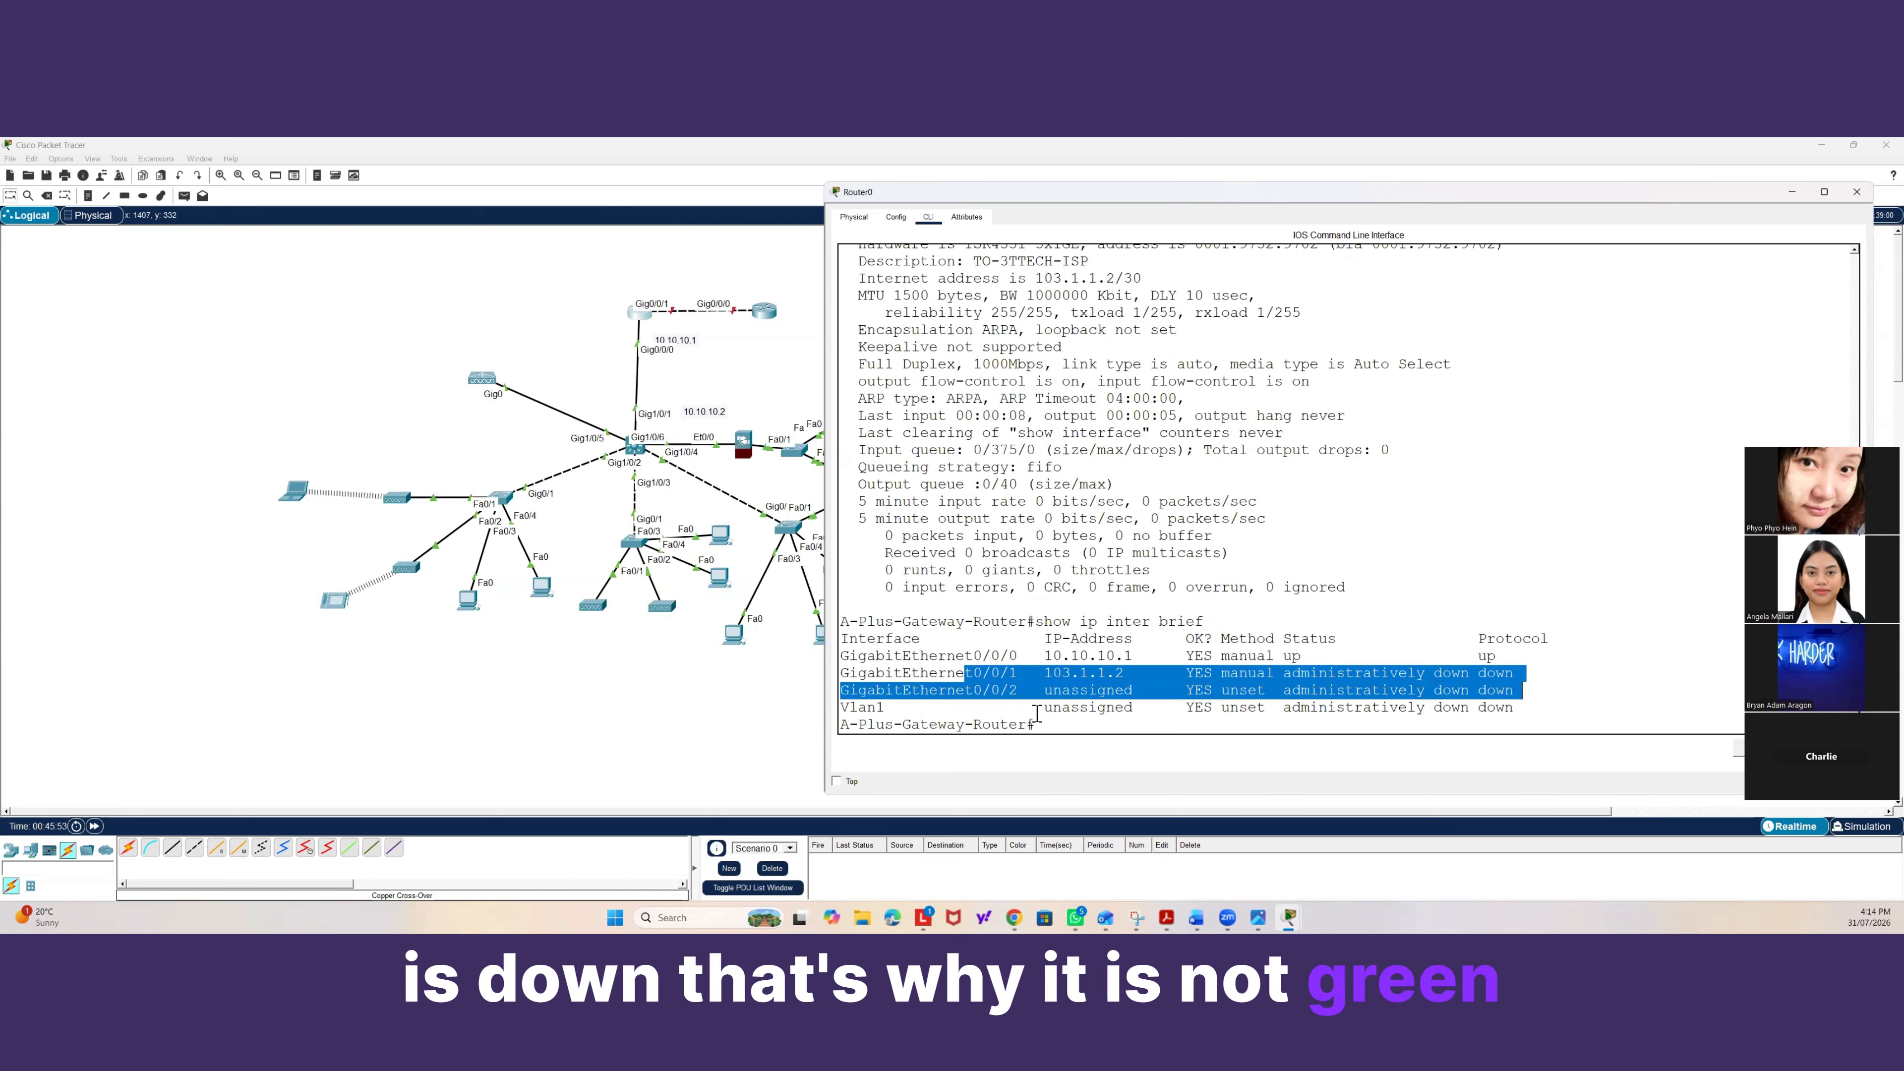
drag(1040, 711, 1037, 719)
click(1303, 671)
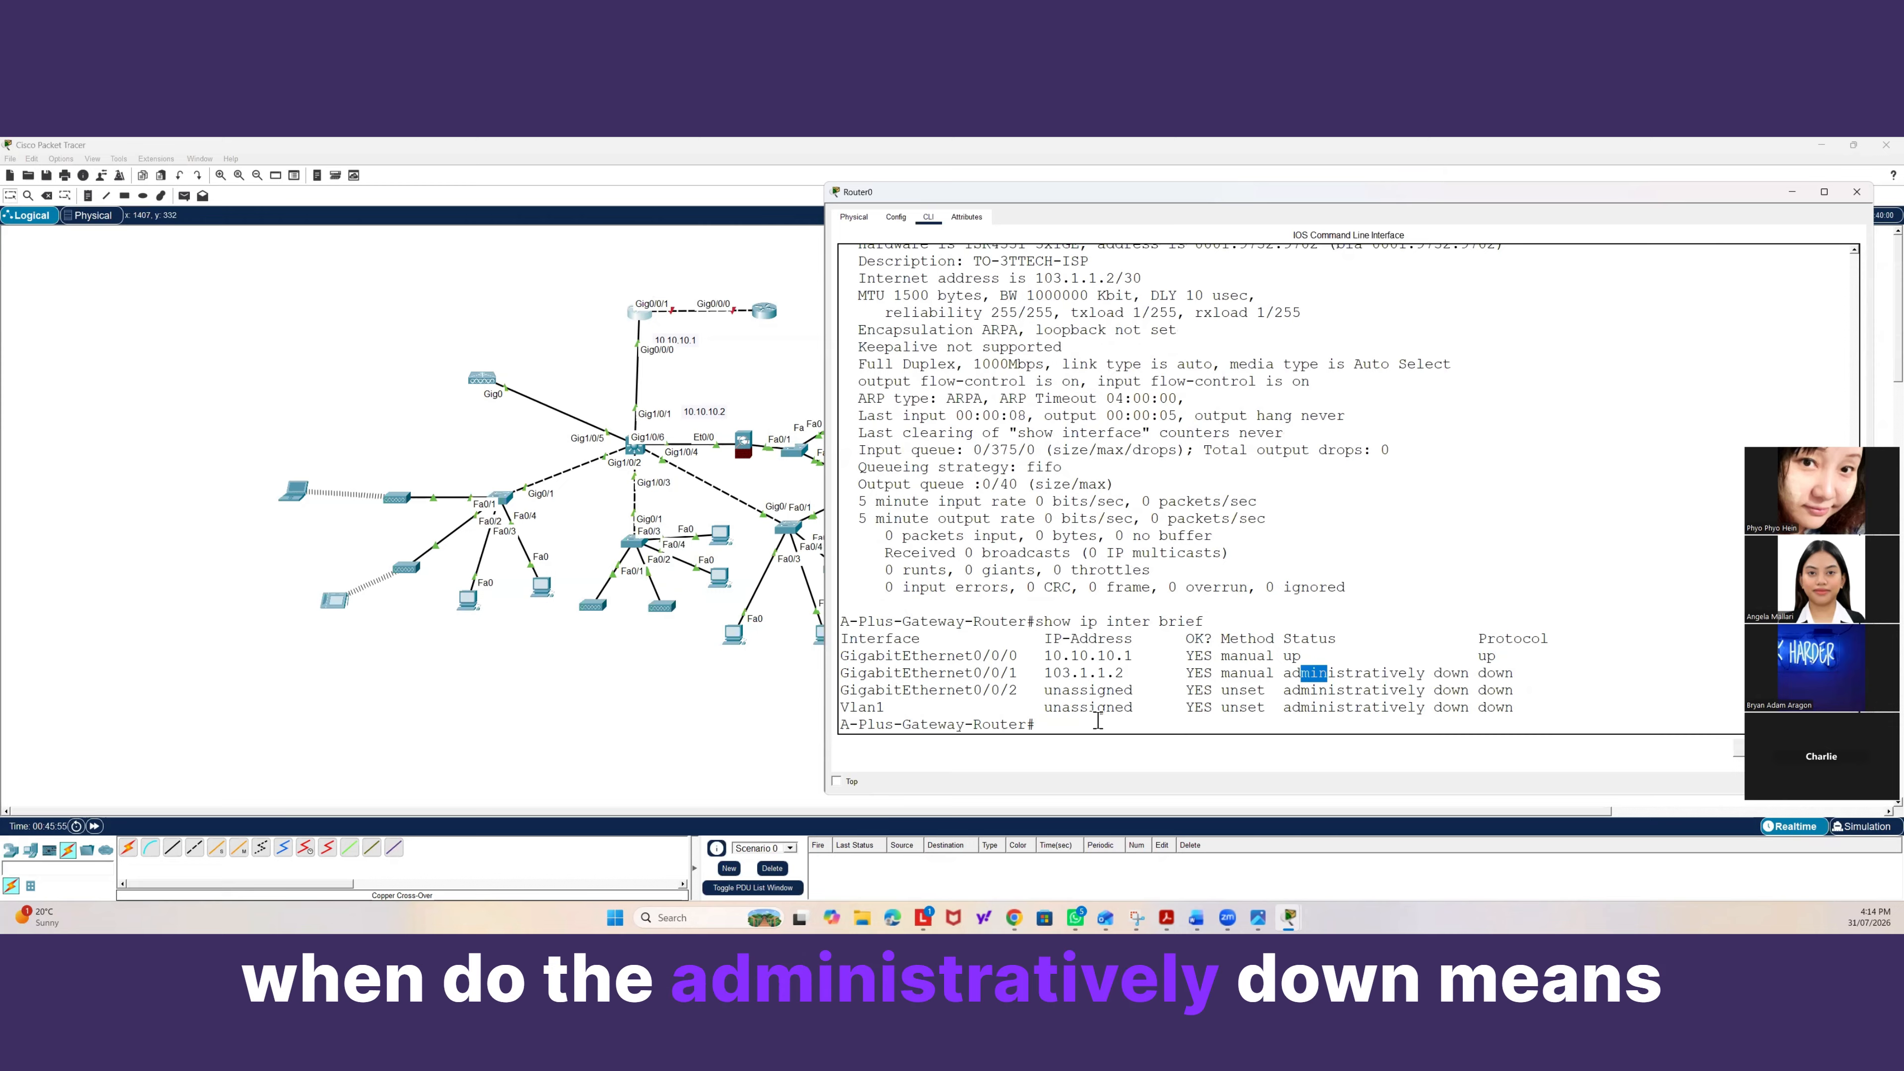
Enable the gateway router's Gig0/0/1 interface with no shutdown and return to privileged mode.
text(conf t)
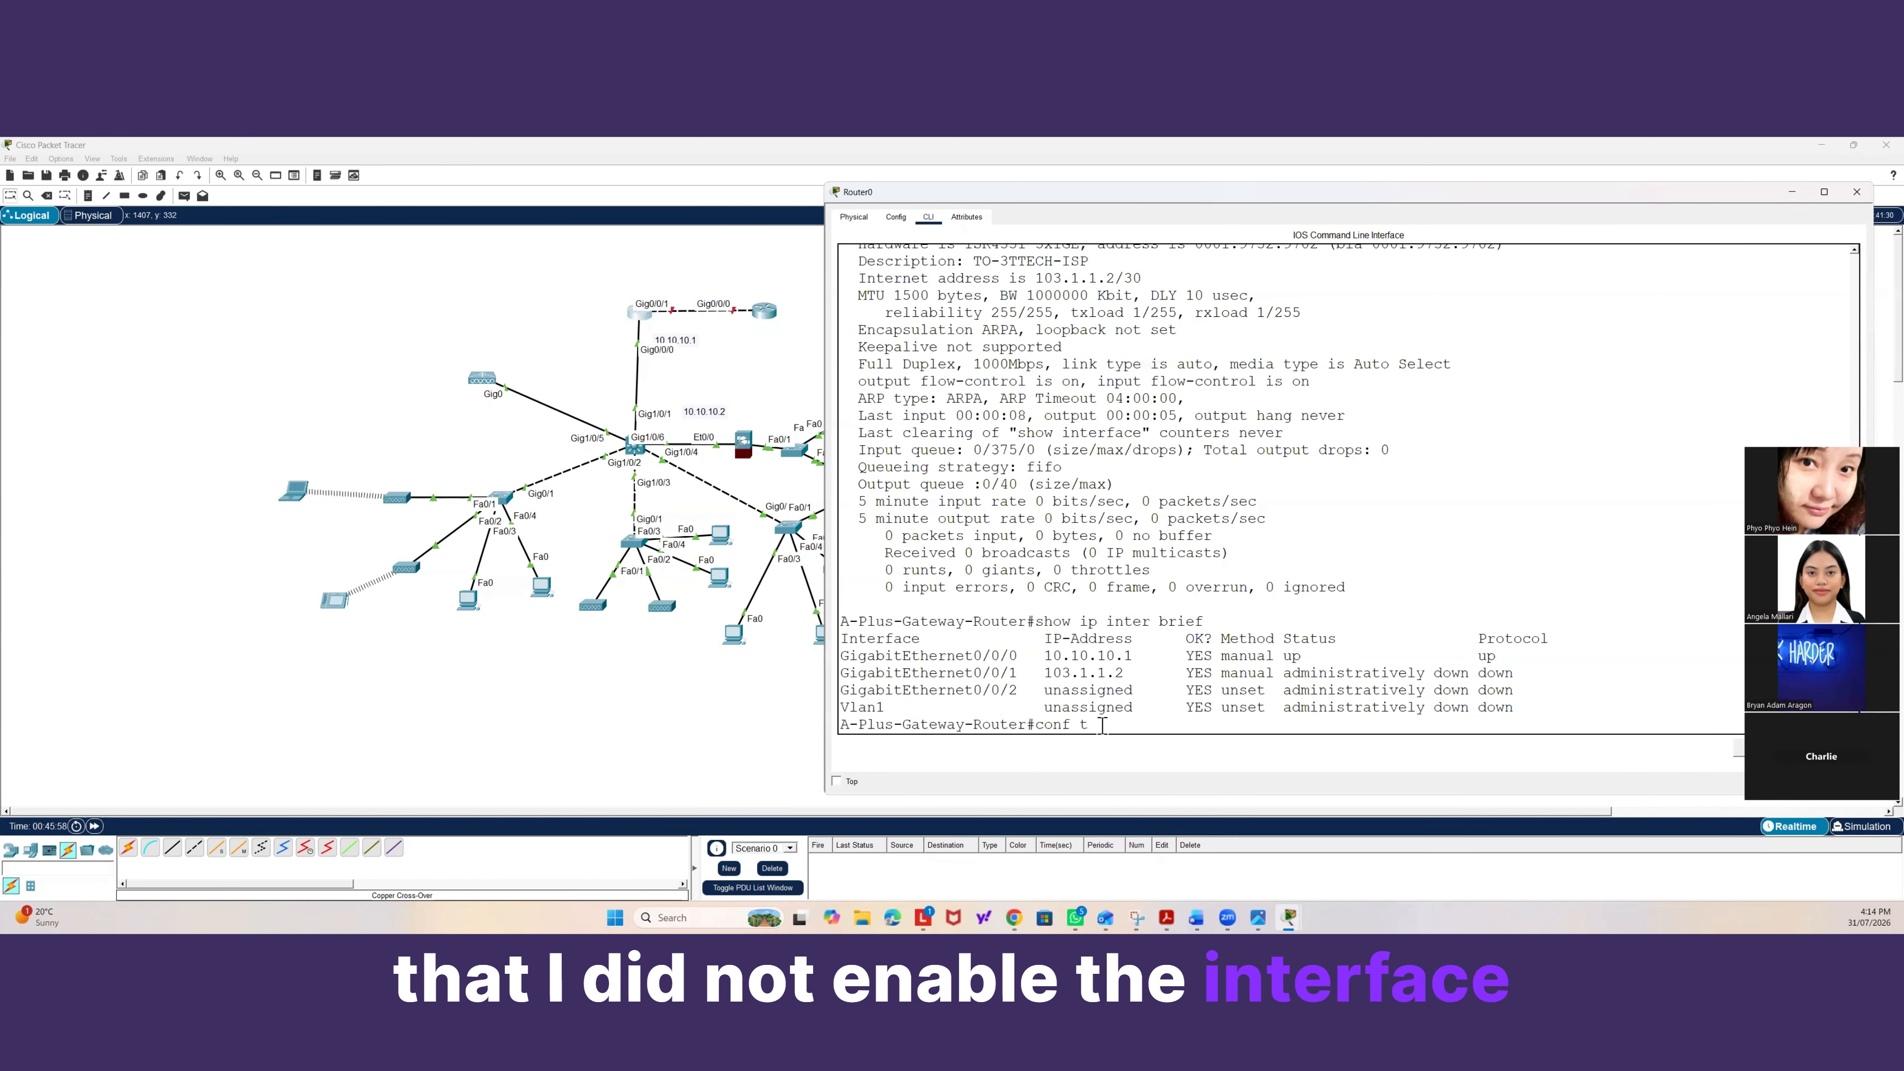
key(Return)
text(in)
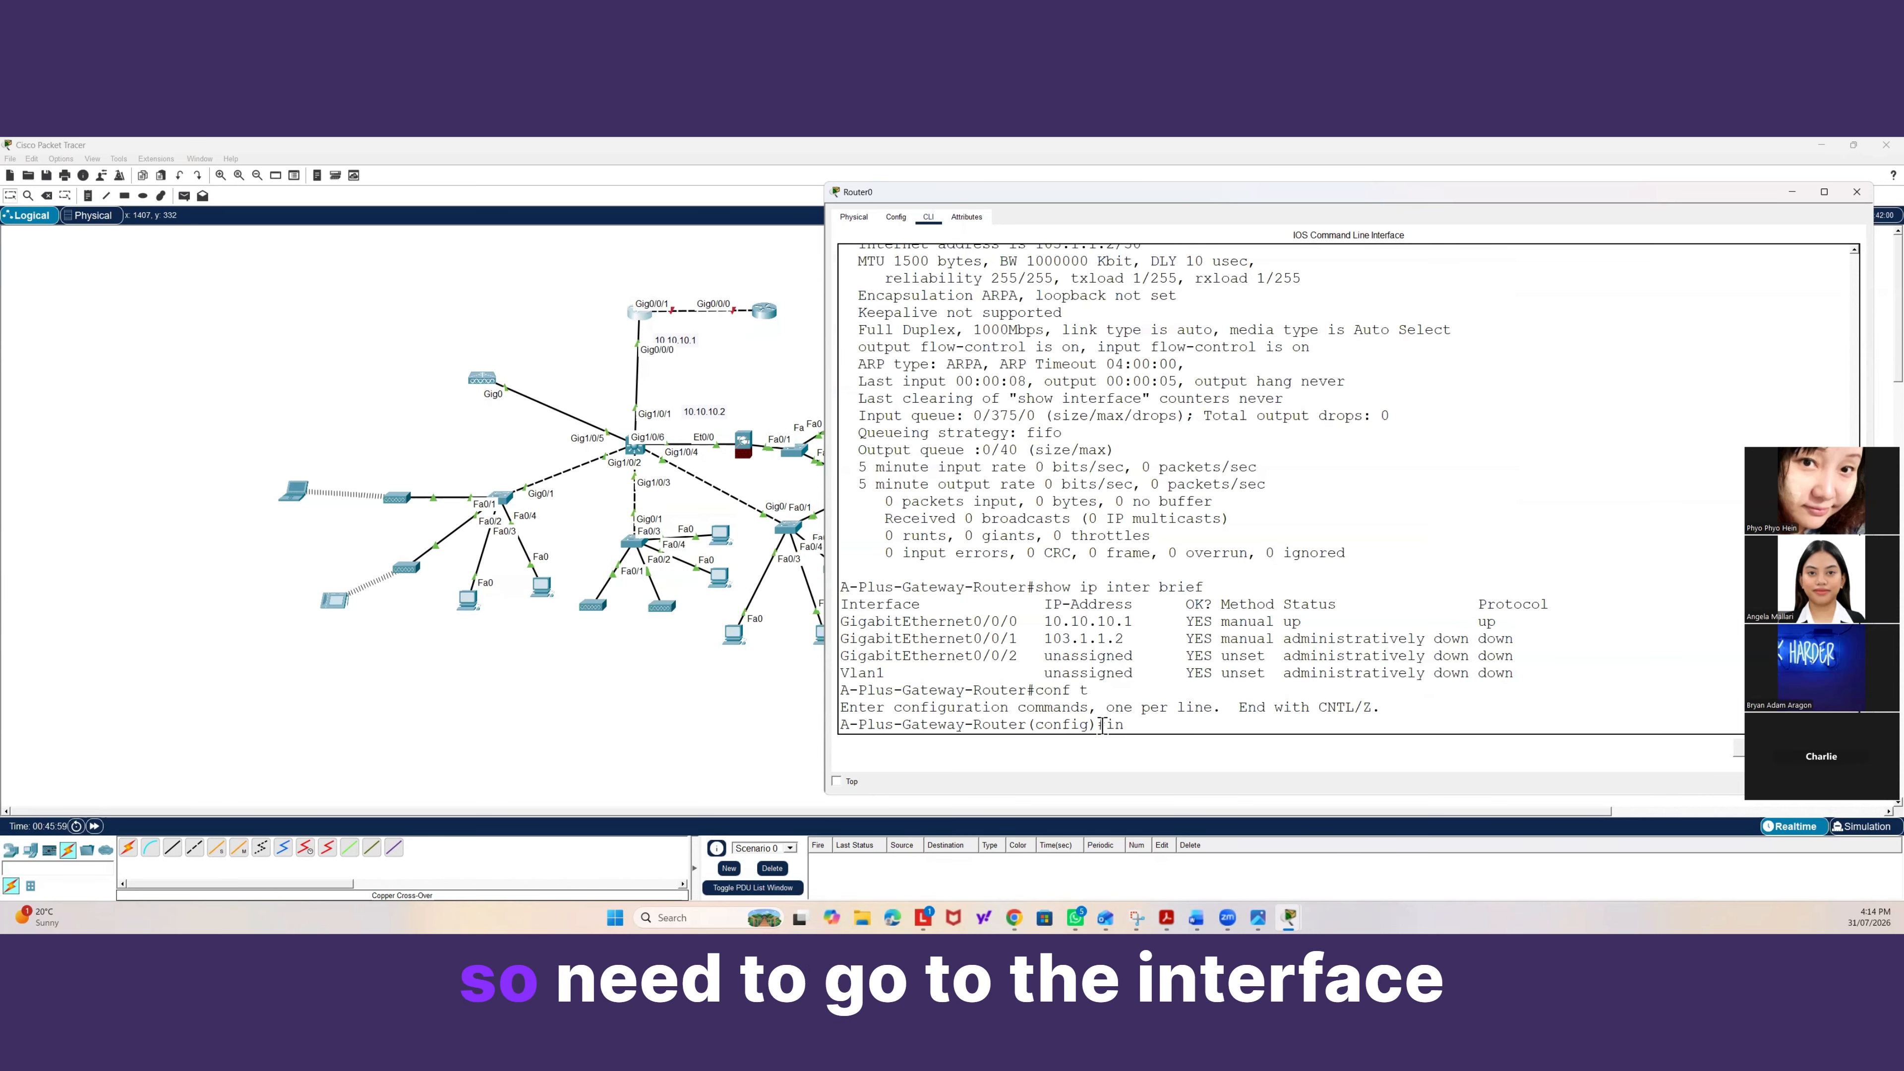
text(ter gig0/0/1)
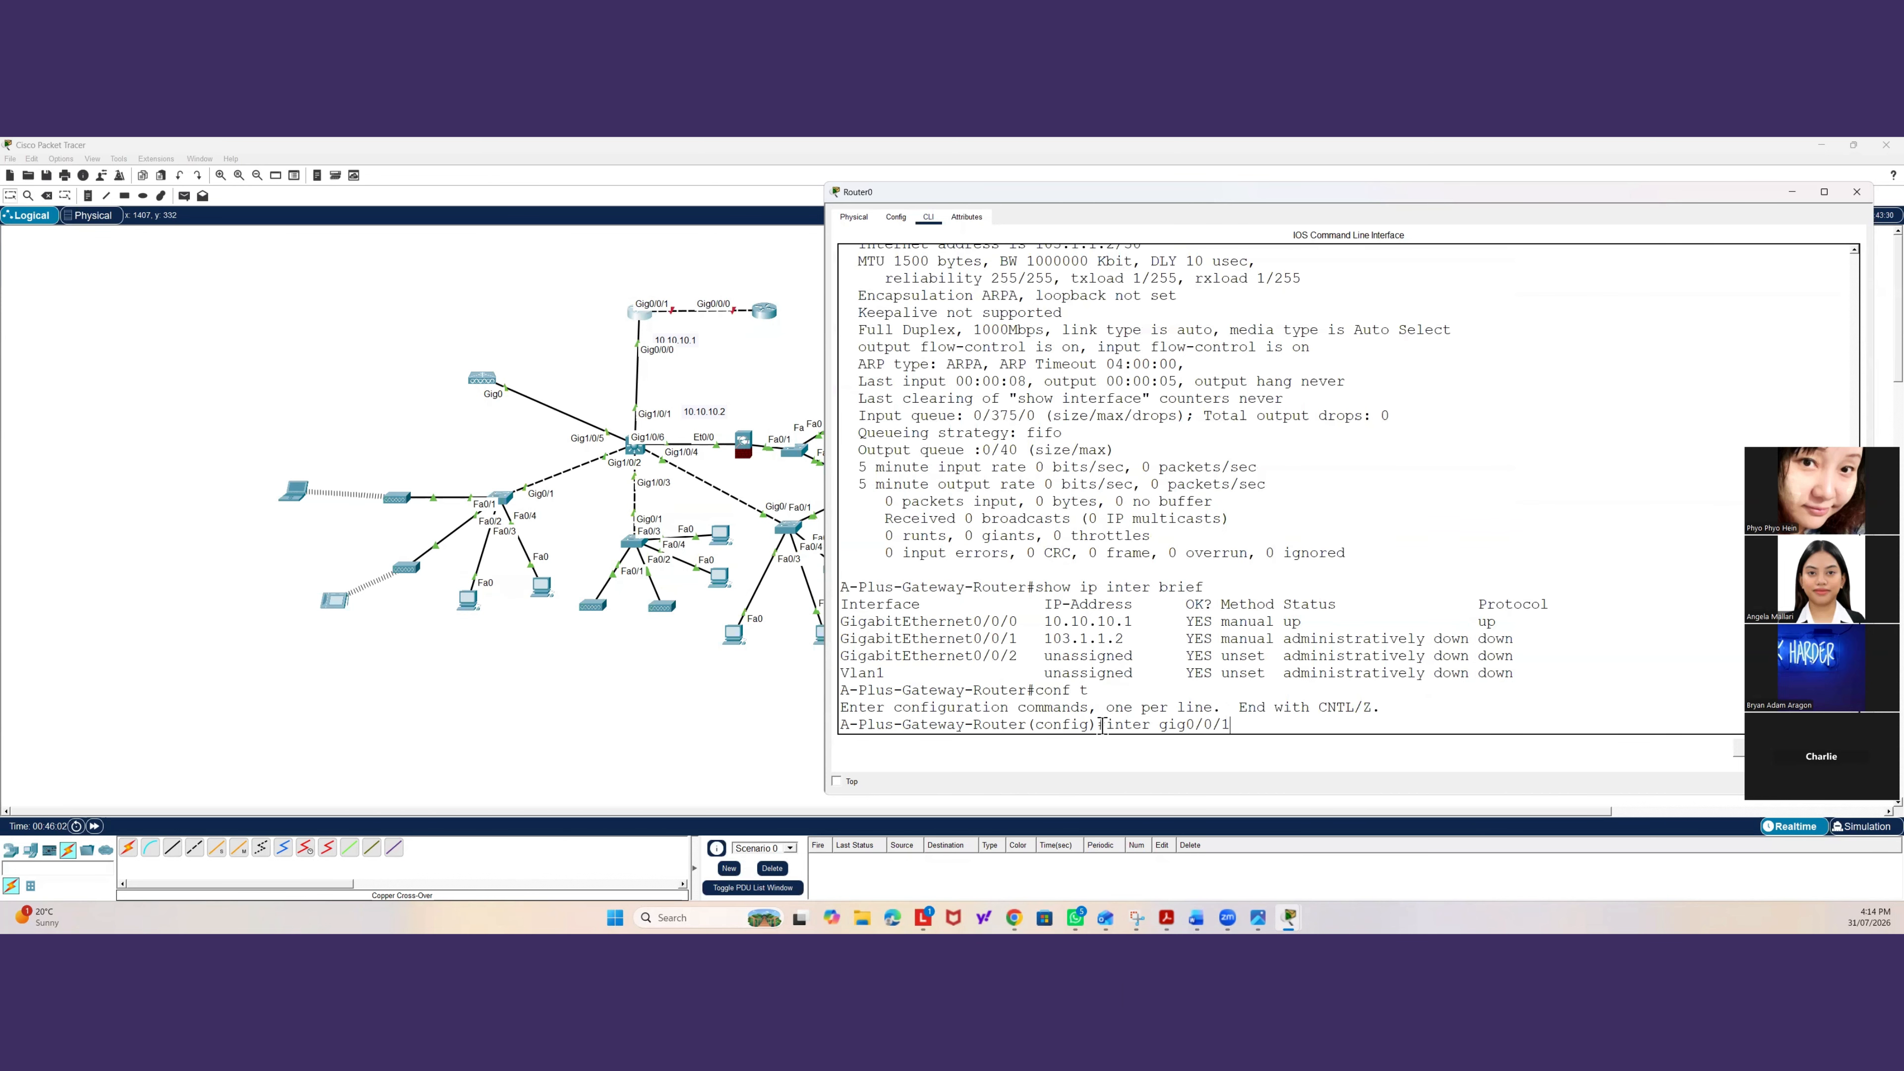
key(Return)
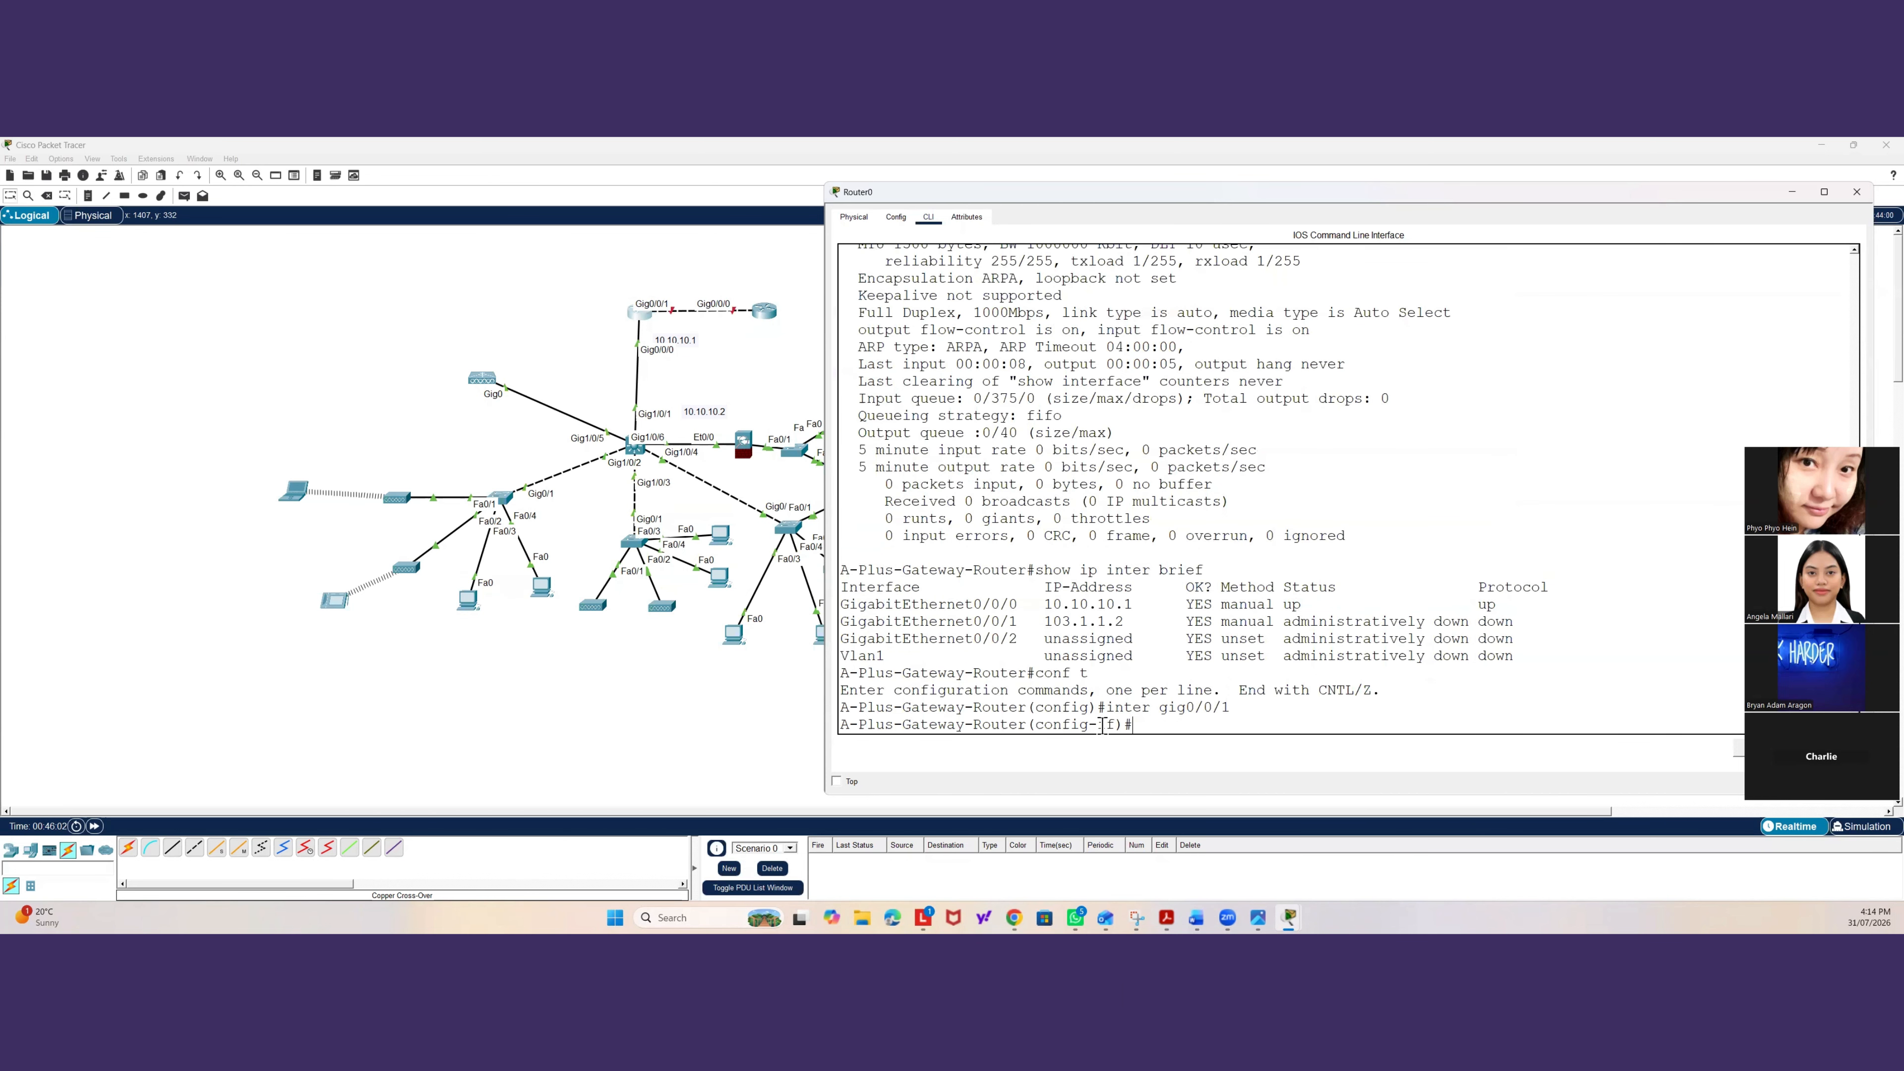
text(no shutd)
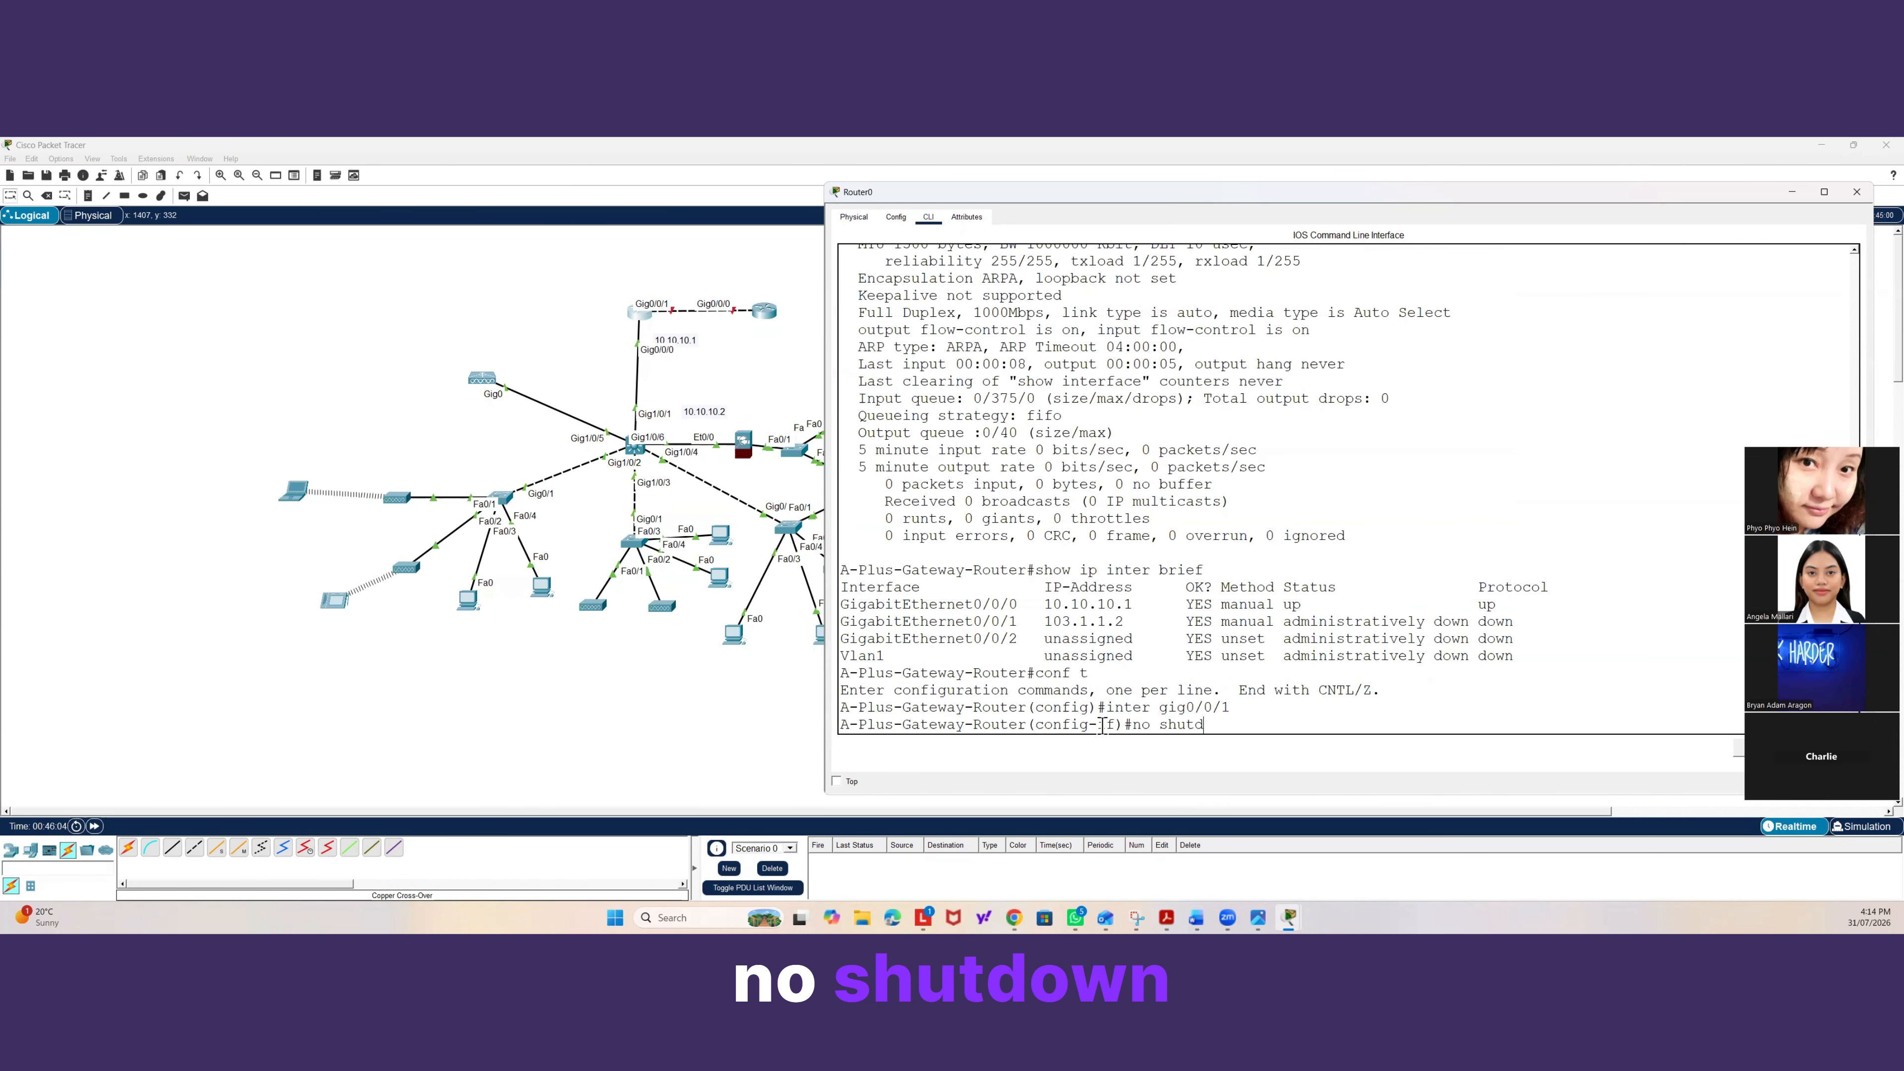
text(o)
key(Tab)
key(Return)
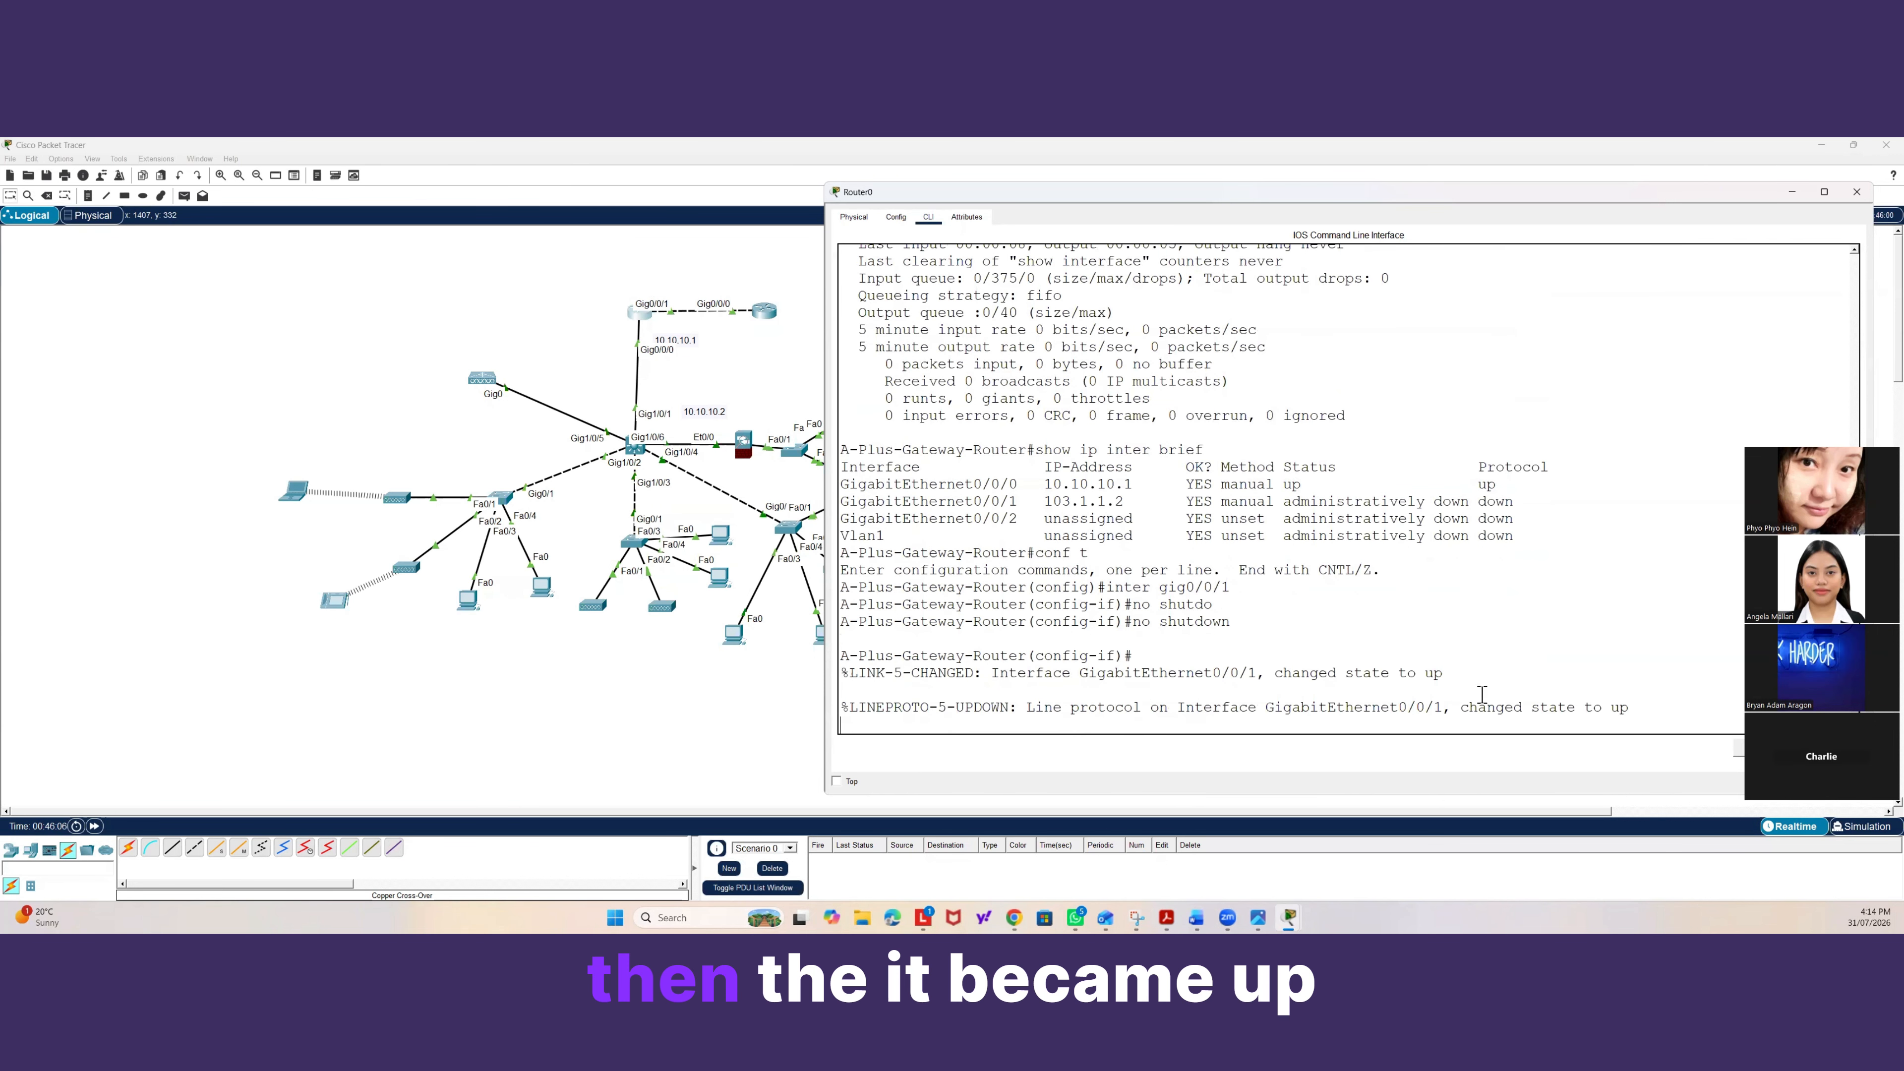
drag(1655, 708, 1451, 709)
click(1419, 725)
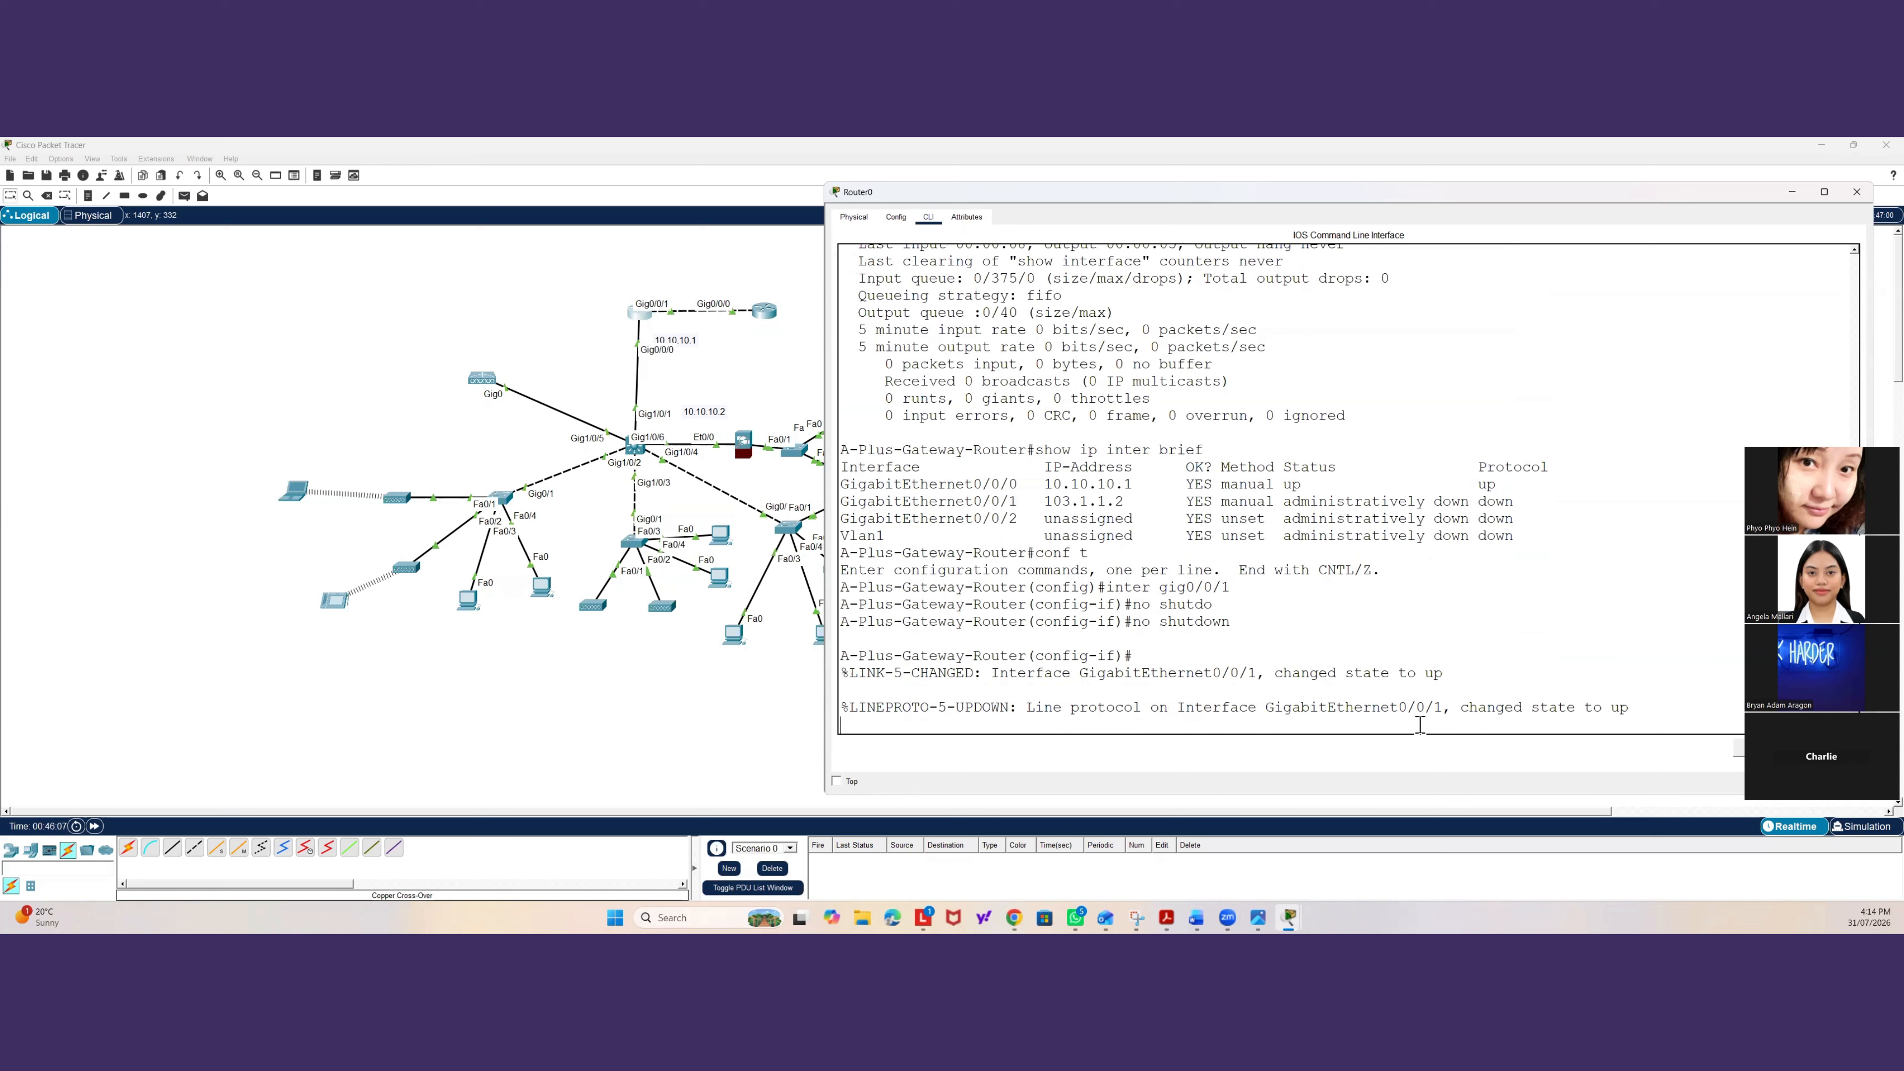
key(Return)
text(eway-Router(config-if)#e)
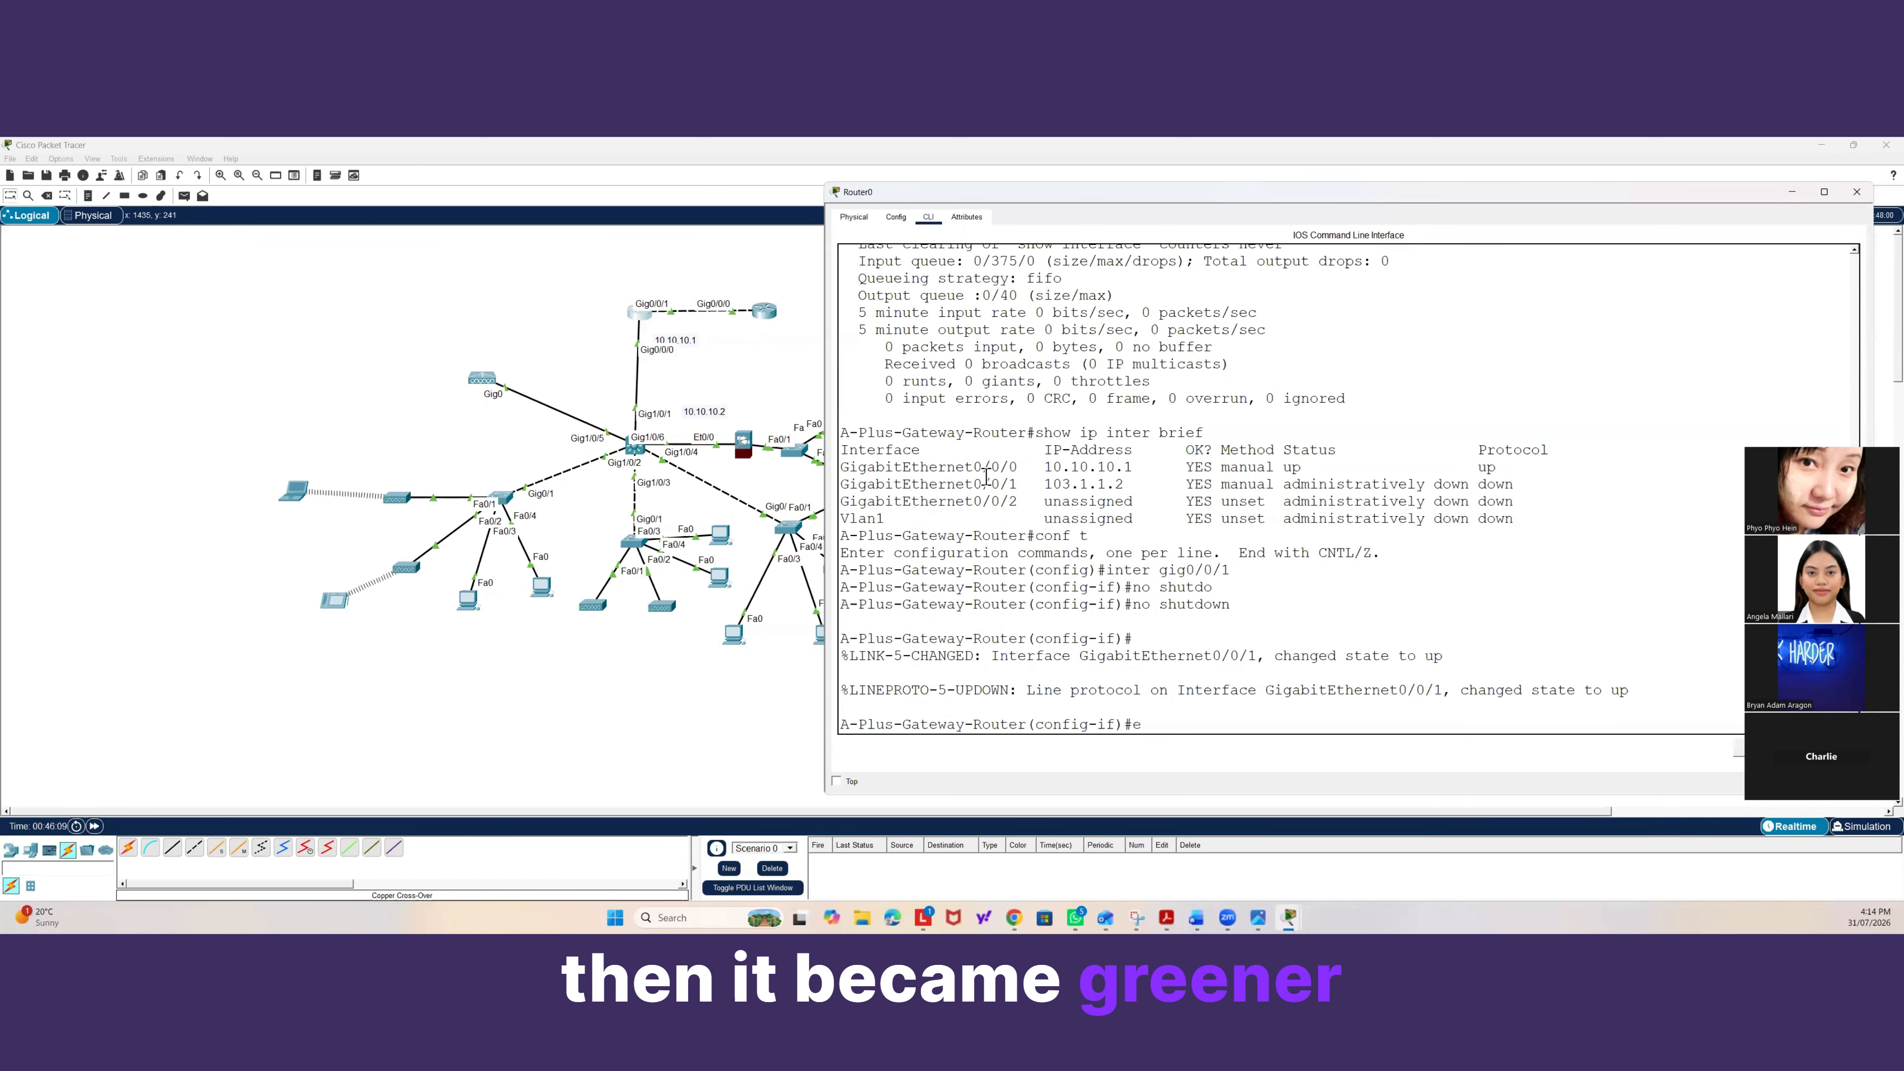
text(nd)
key(Return)
Show the brief IP interface summary again to check Gig0/0/1's status.
text(s-Gateway-Router#show)
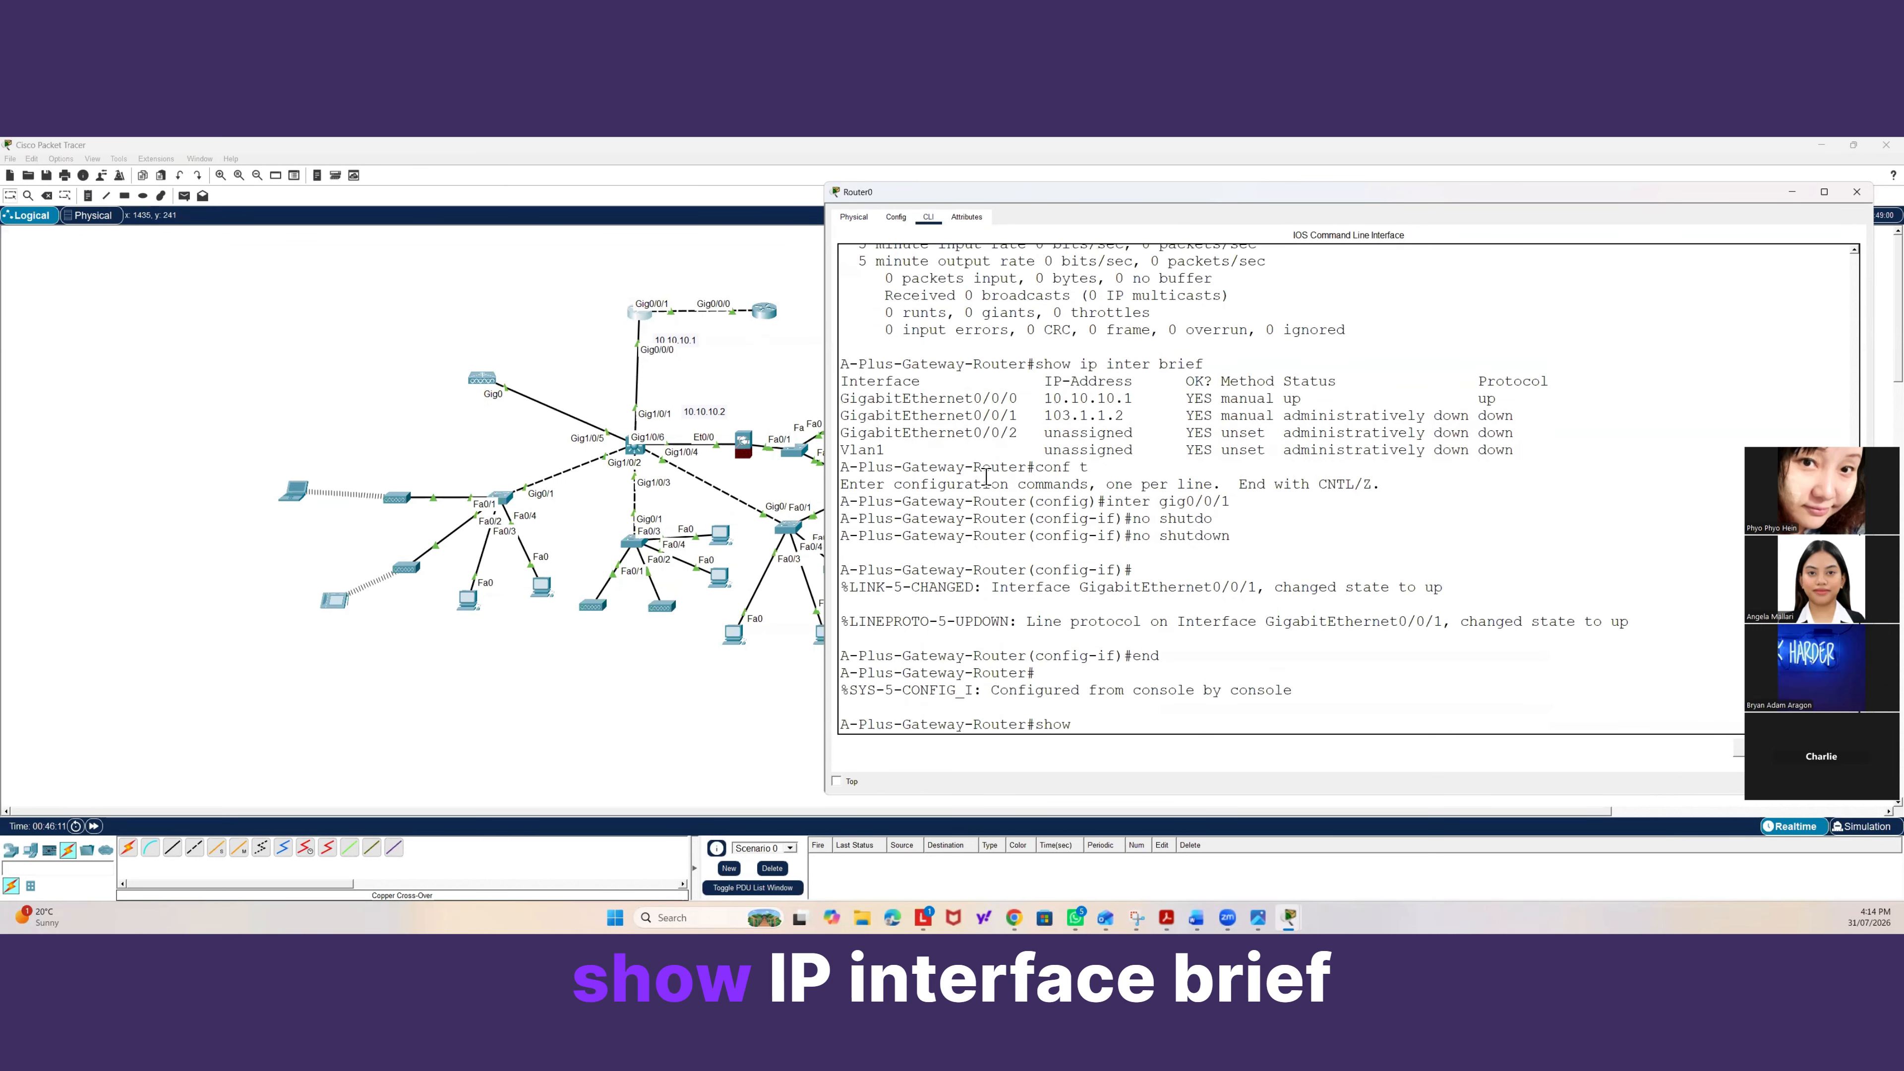
text( ip inter br)
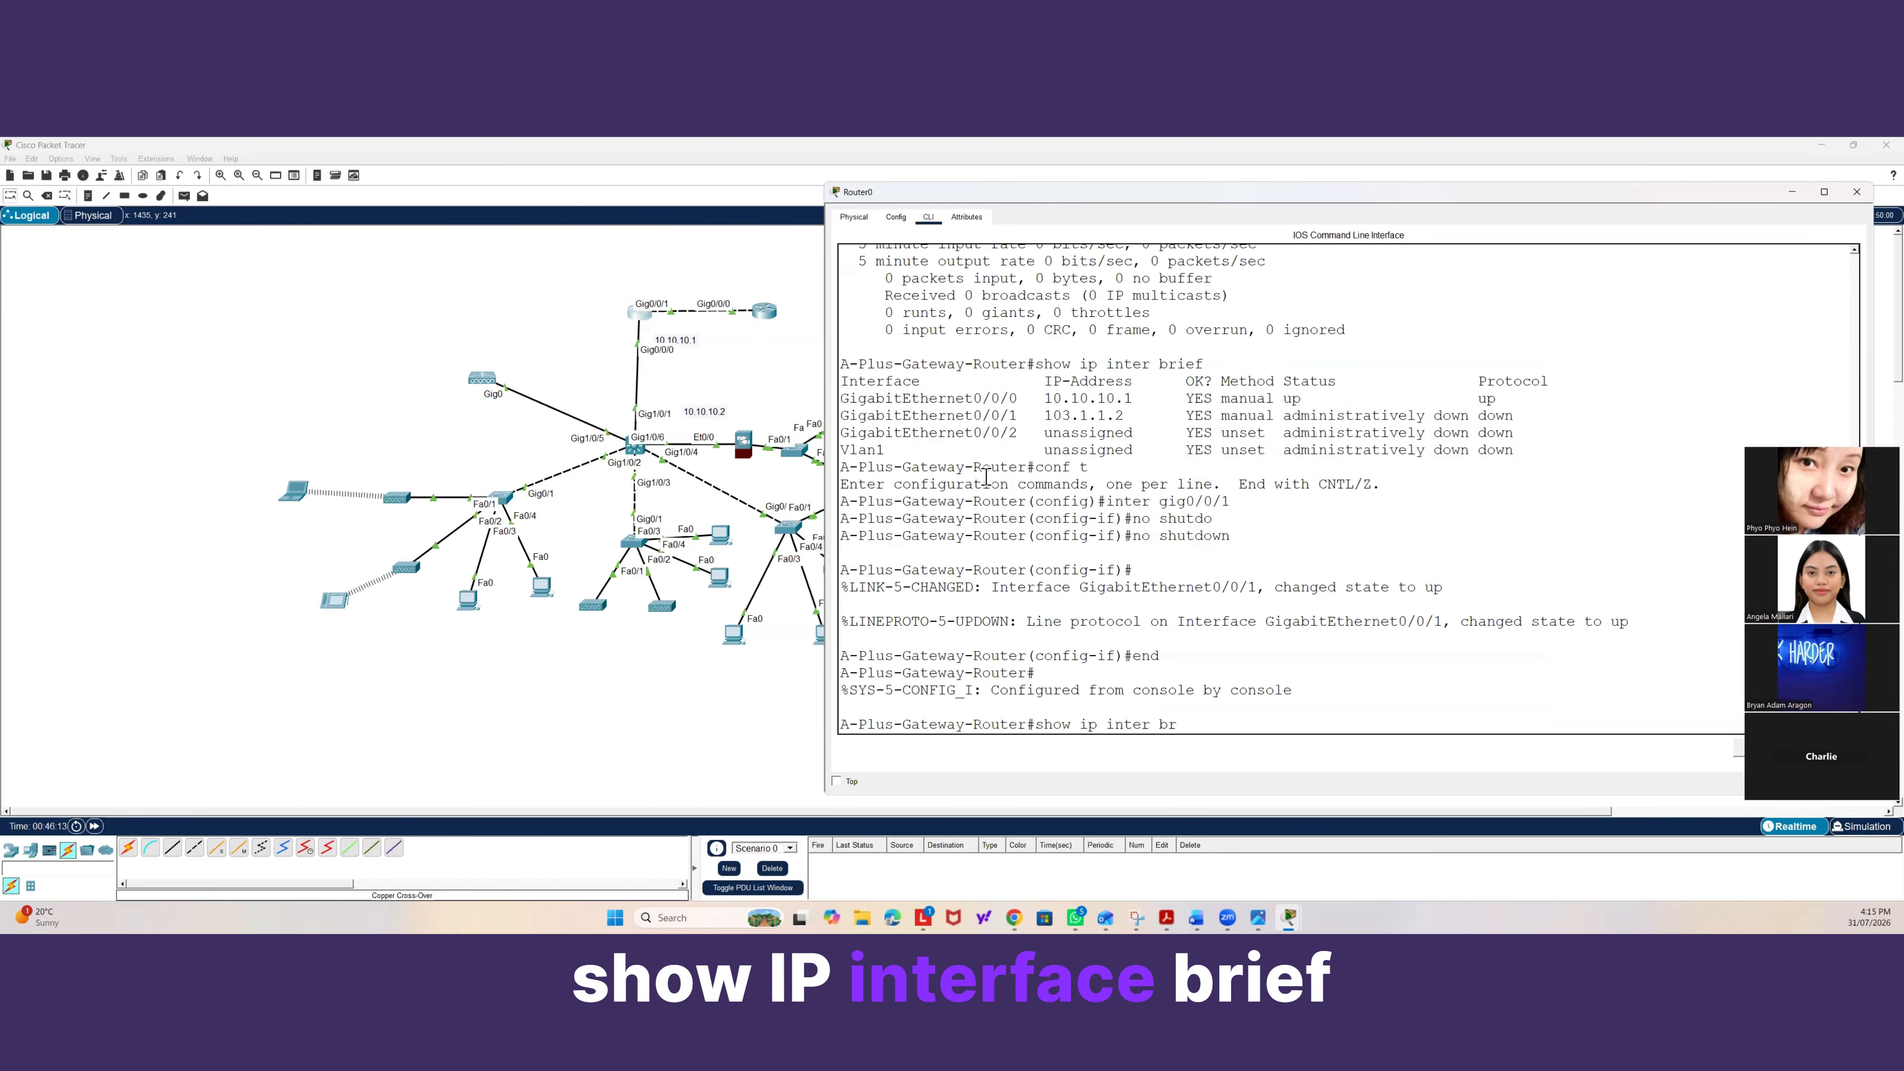
text(ief)
key(Return)
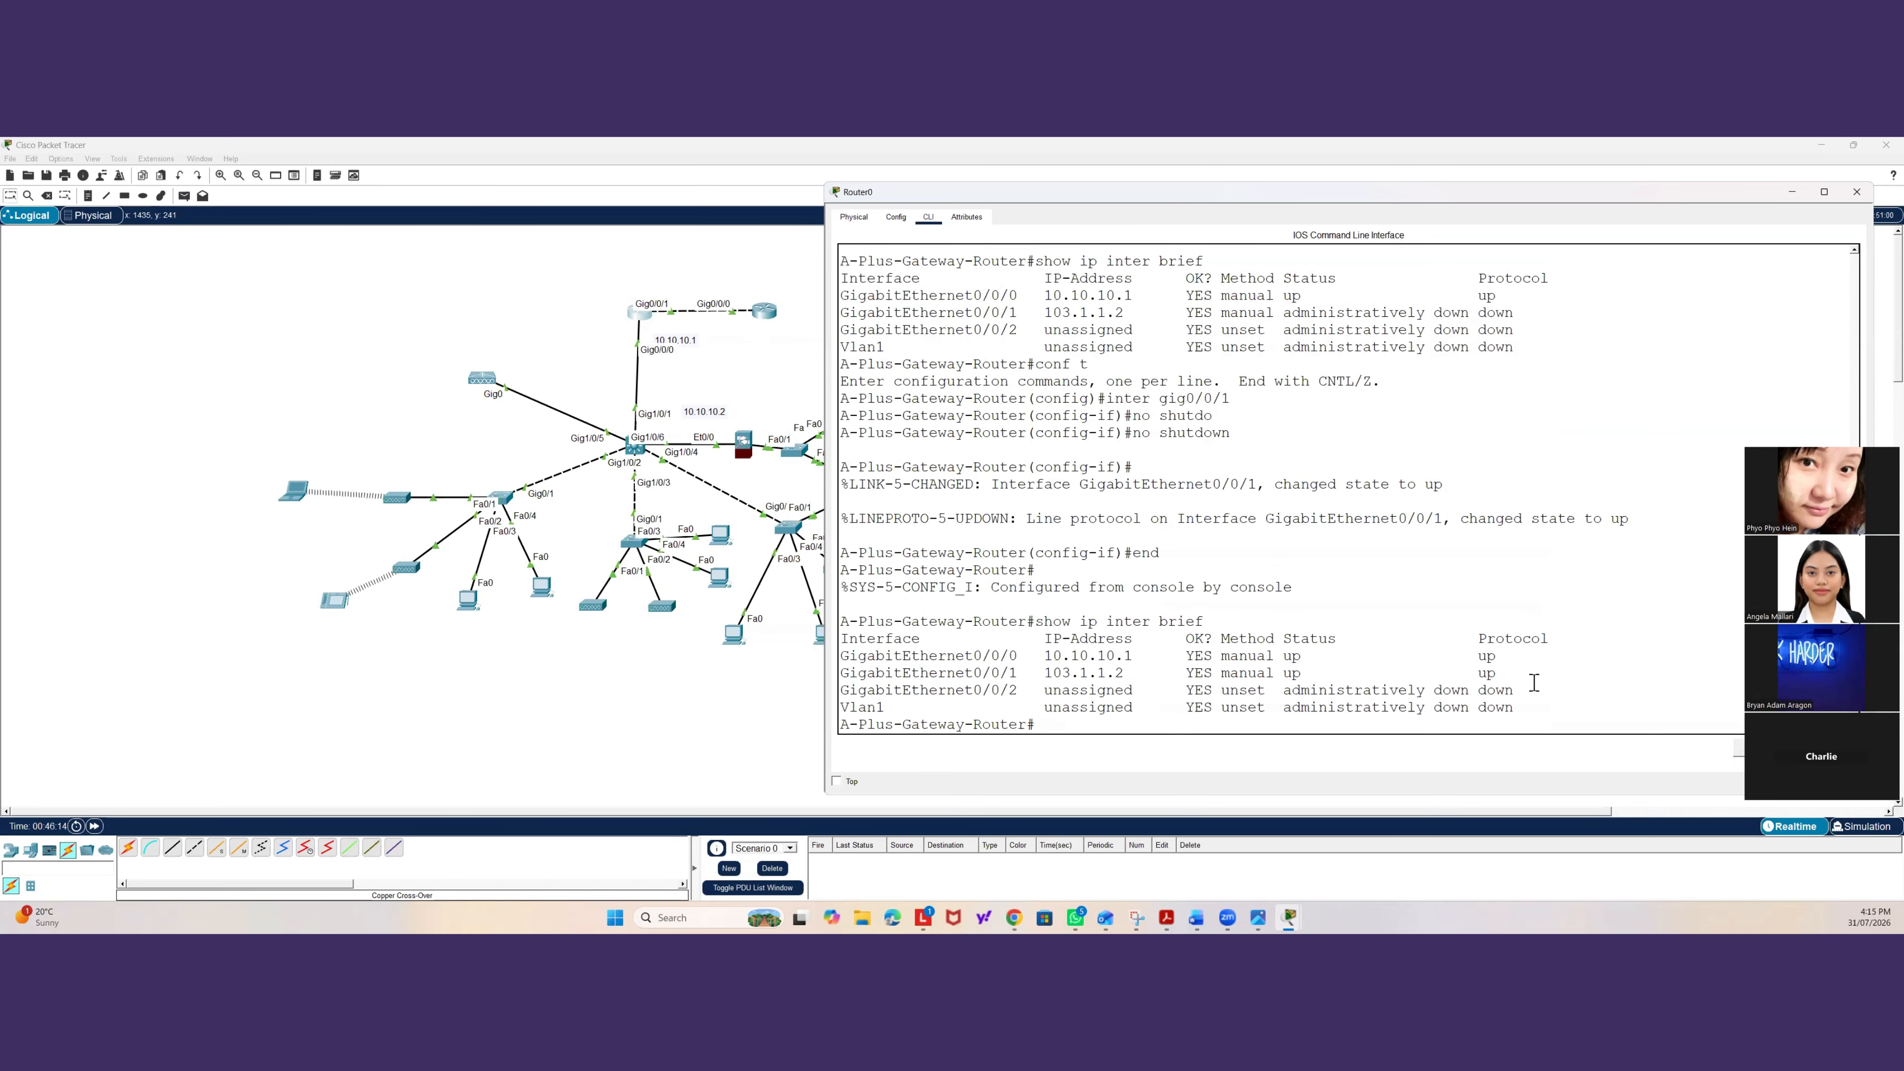
drag(1517, 655, 841, 656)
click(1070, 728)
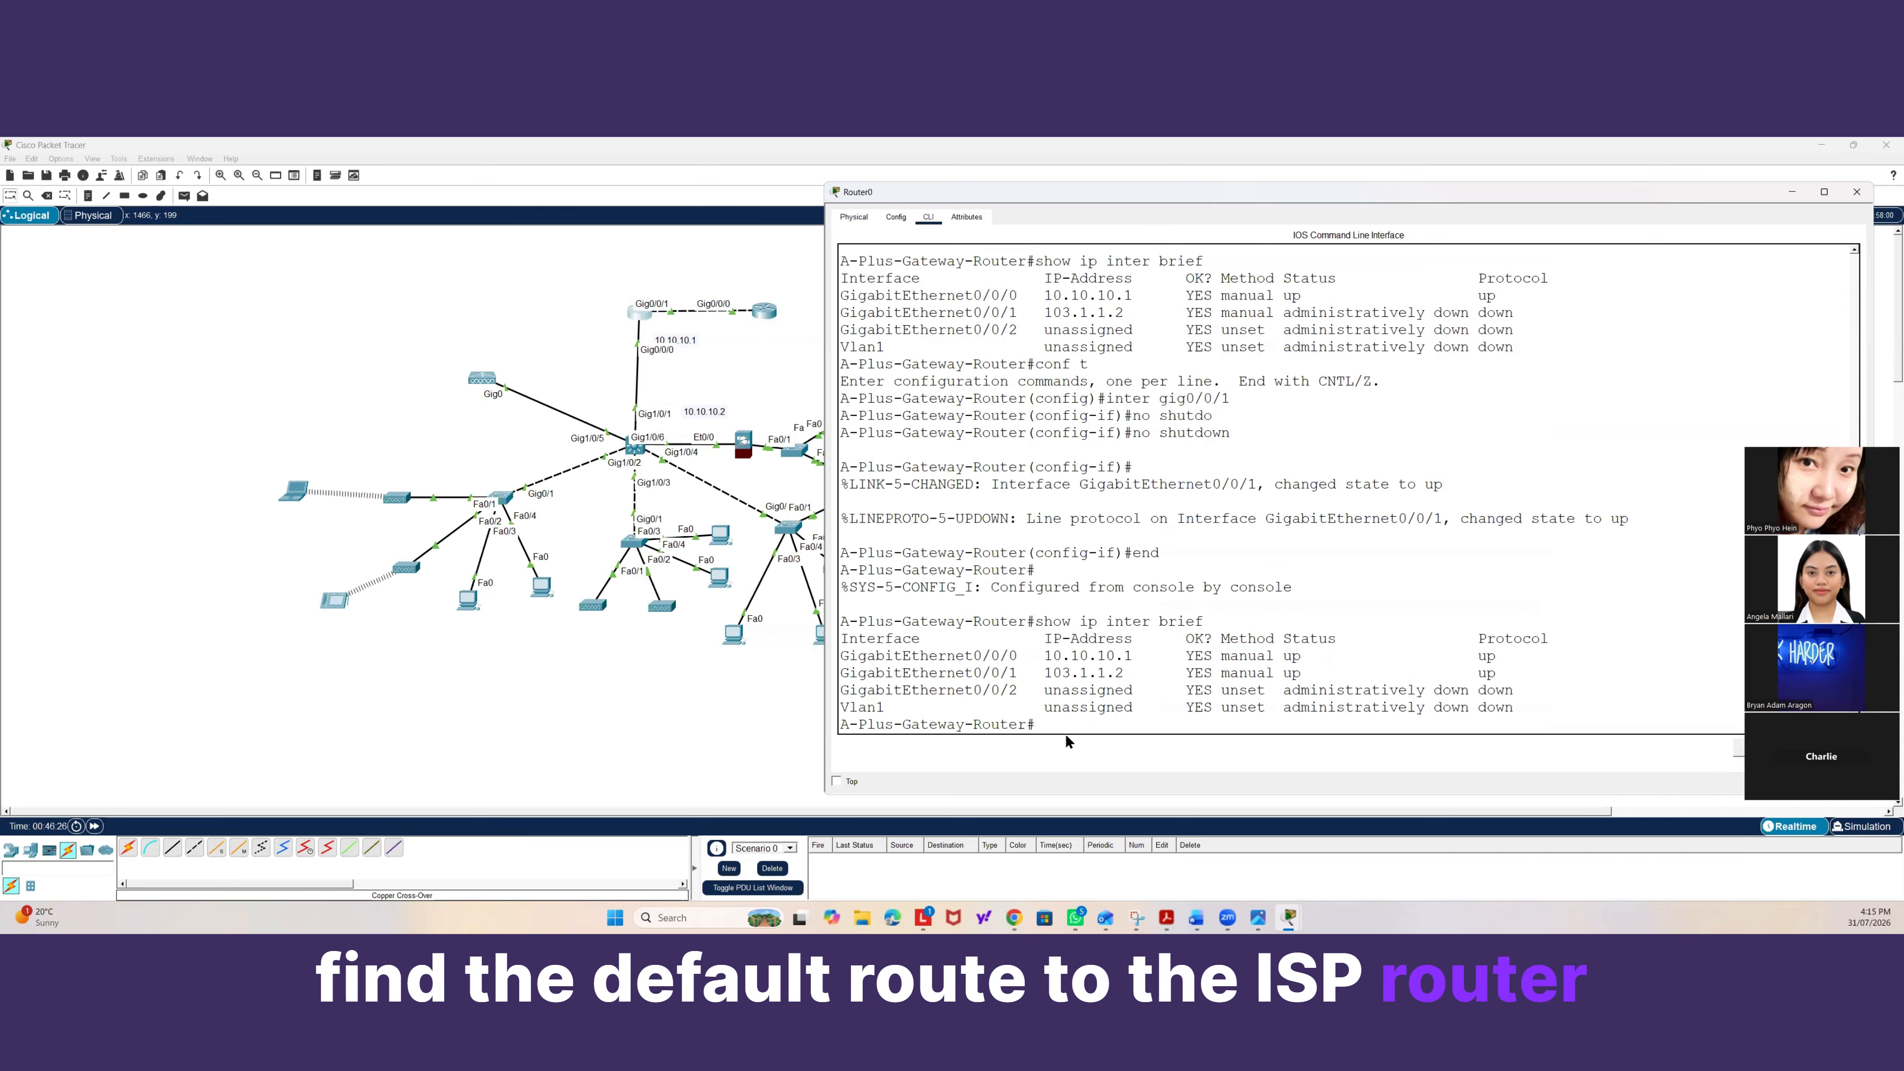
Configure a static default route 0.0.0.0 0.0.0.0 via next hop 103.1.1.1 on the gateway router, then exit configuration mode.
text(conf t)
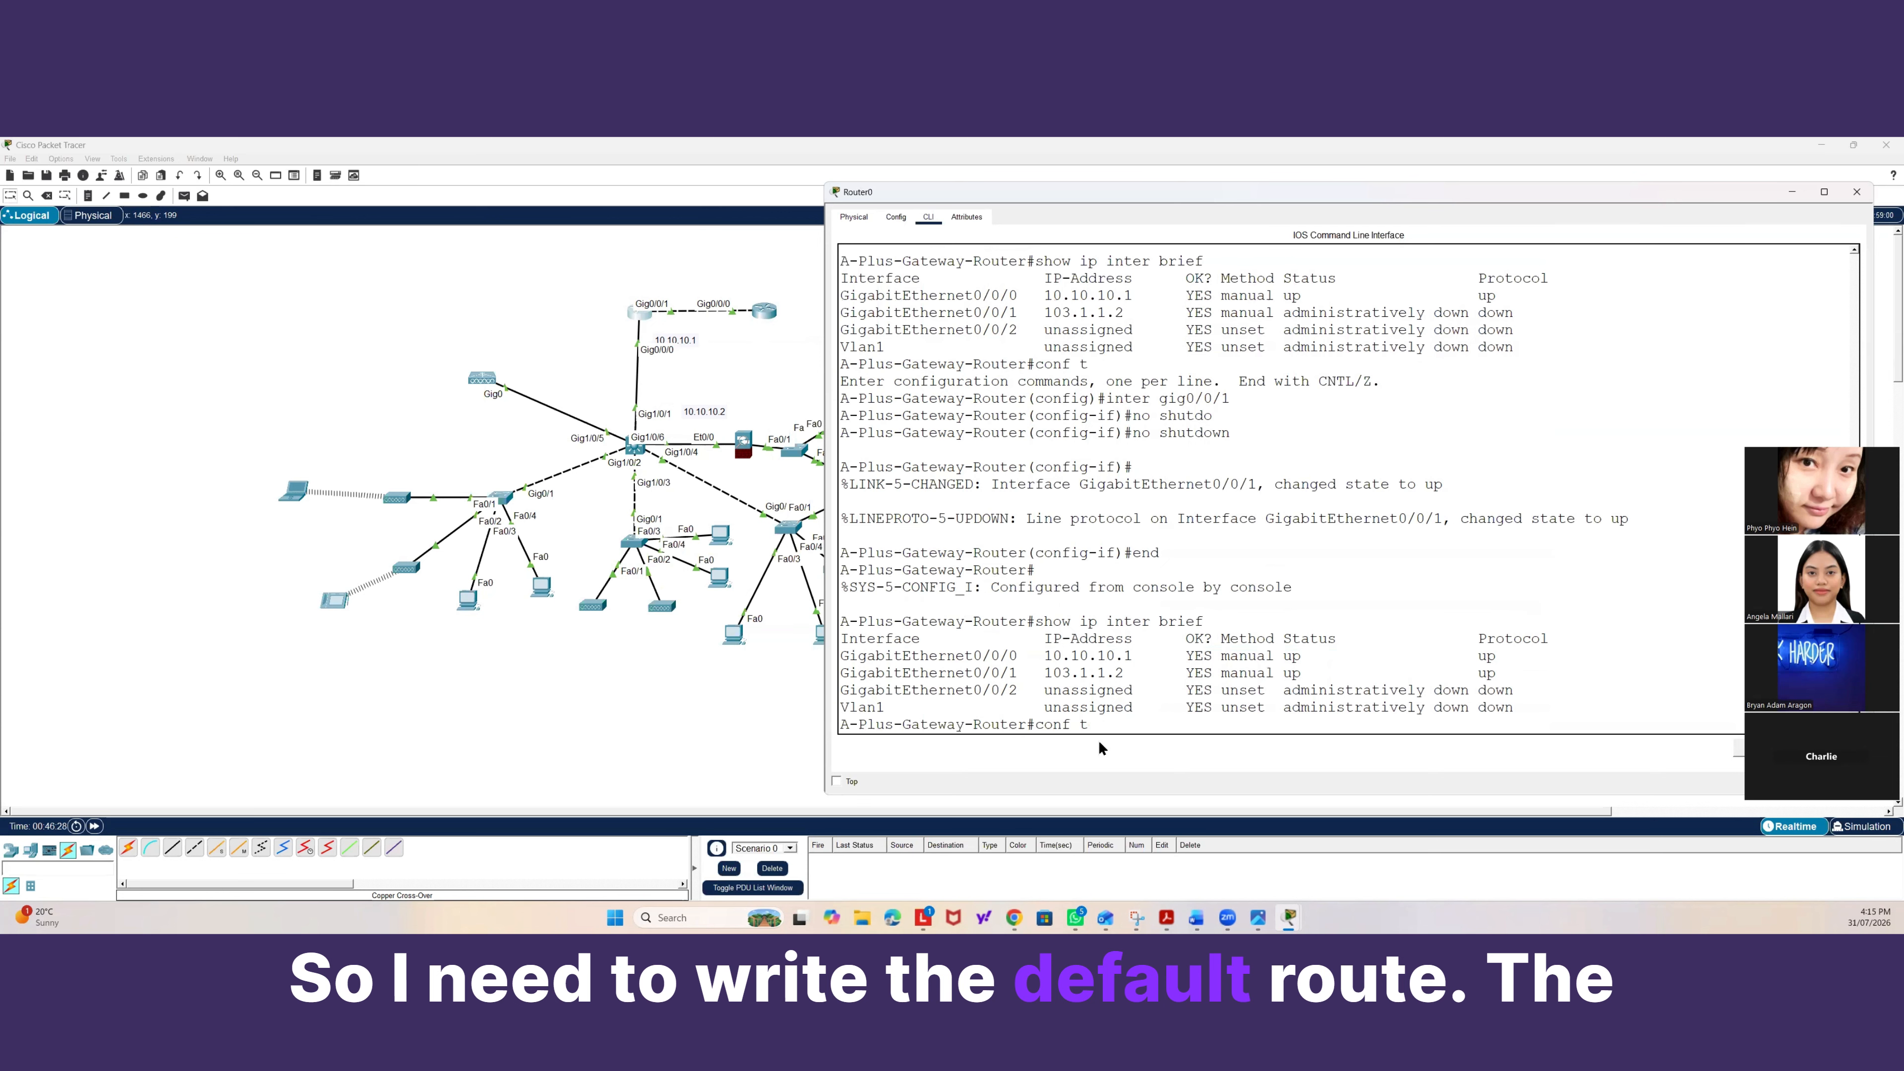
key(Return)
text(ip route)
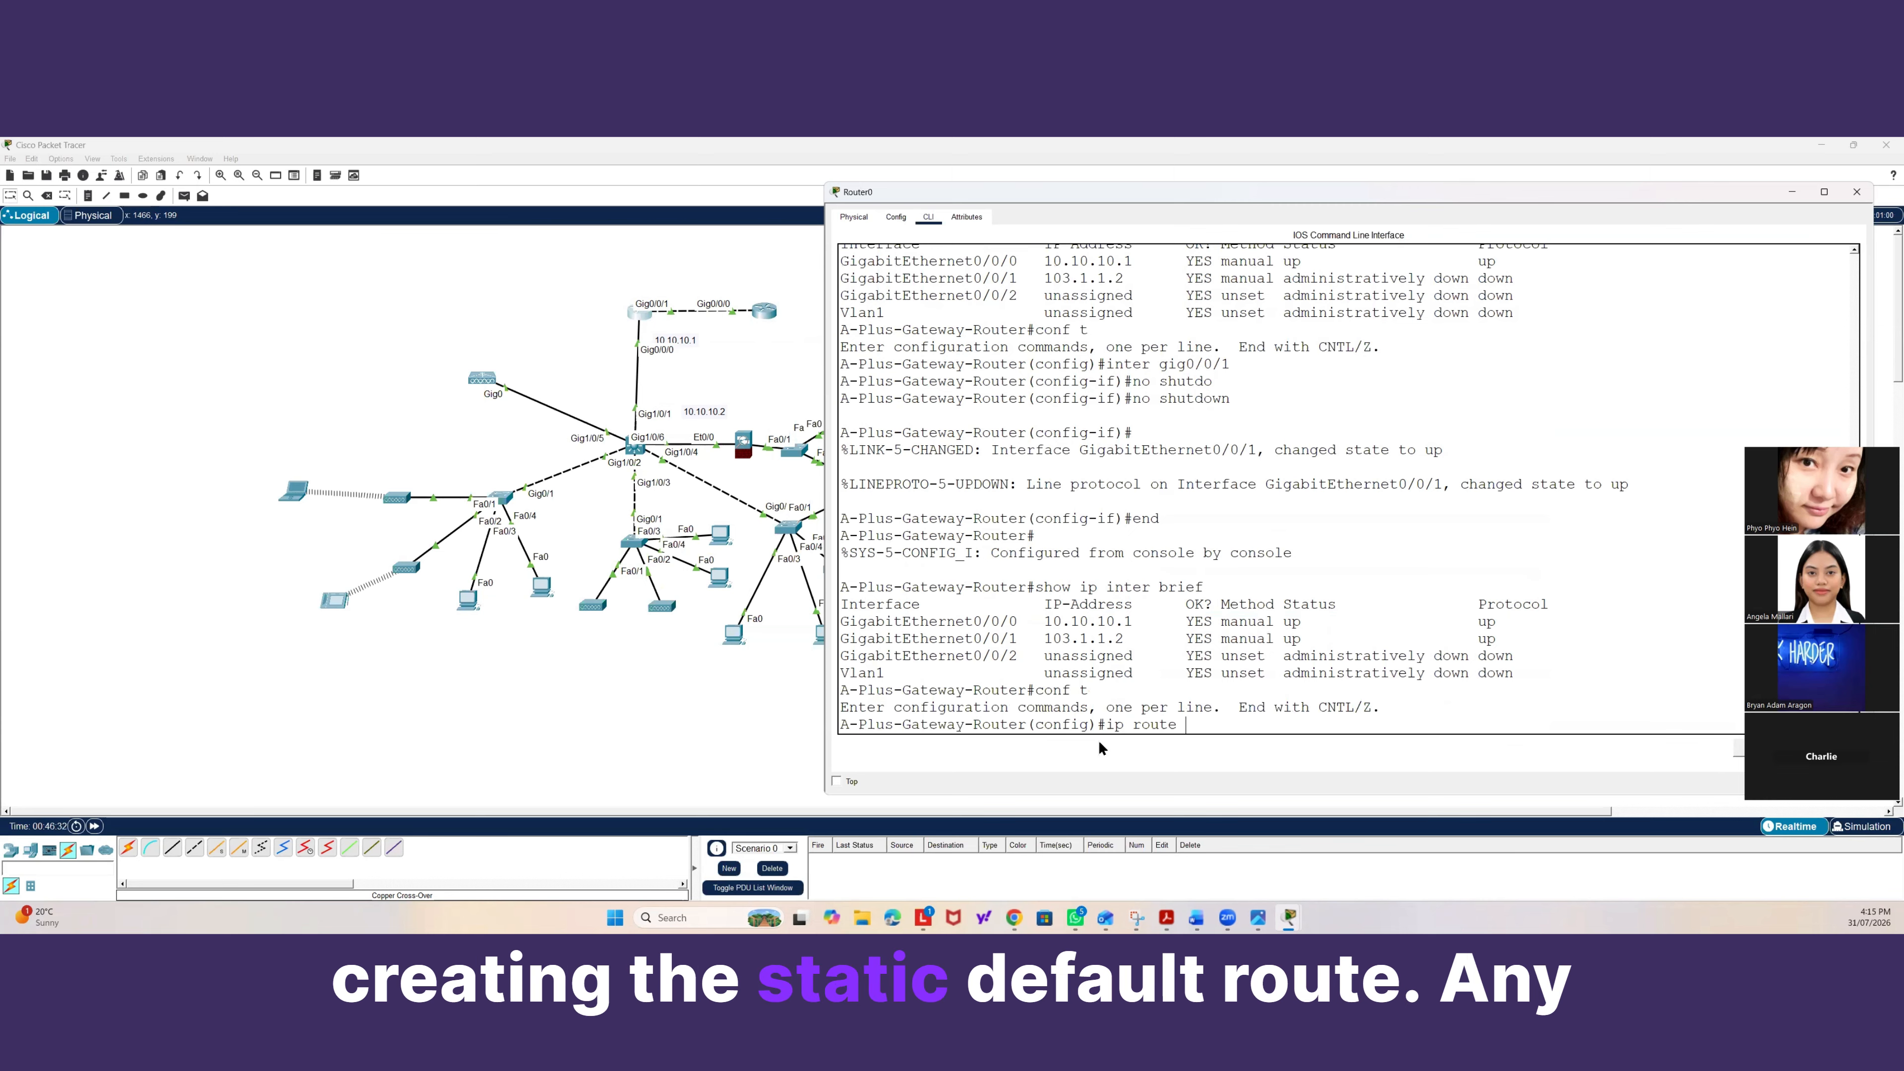
text( 0.0.0.0)
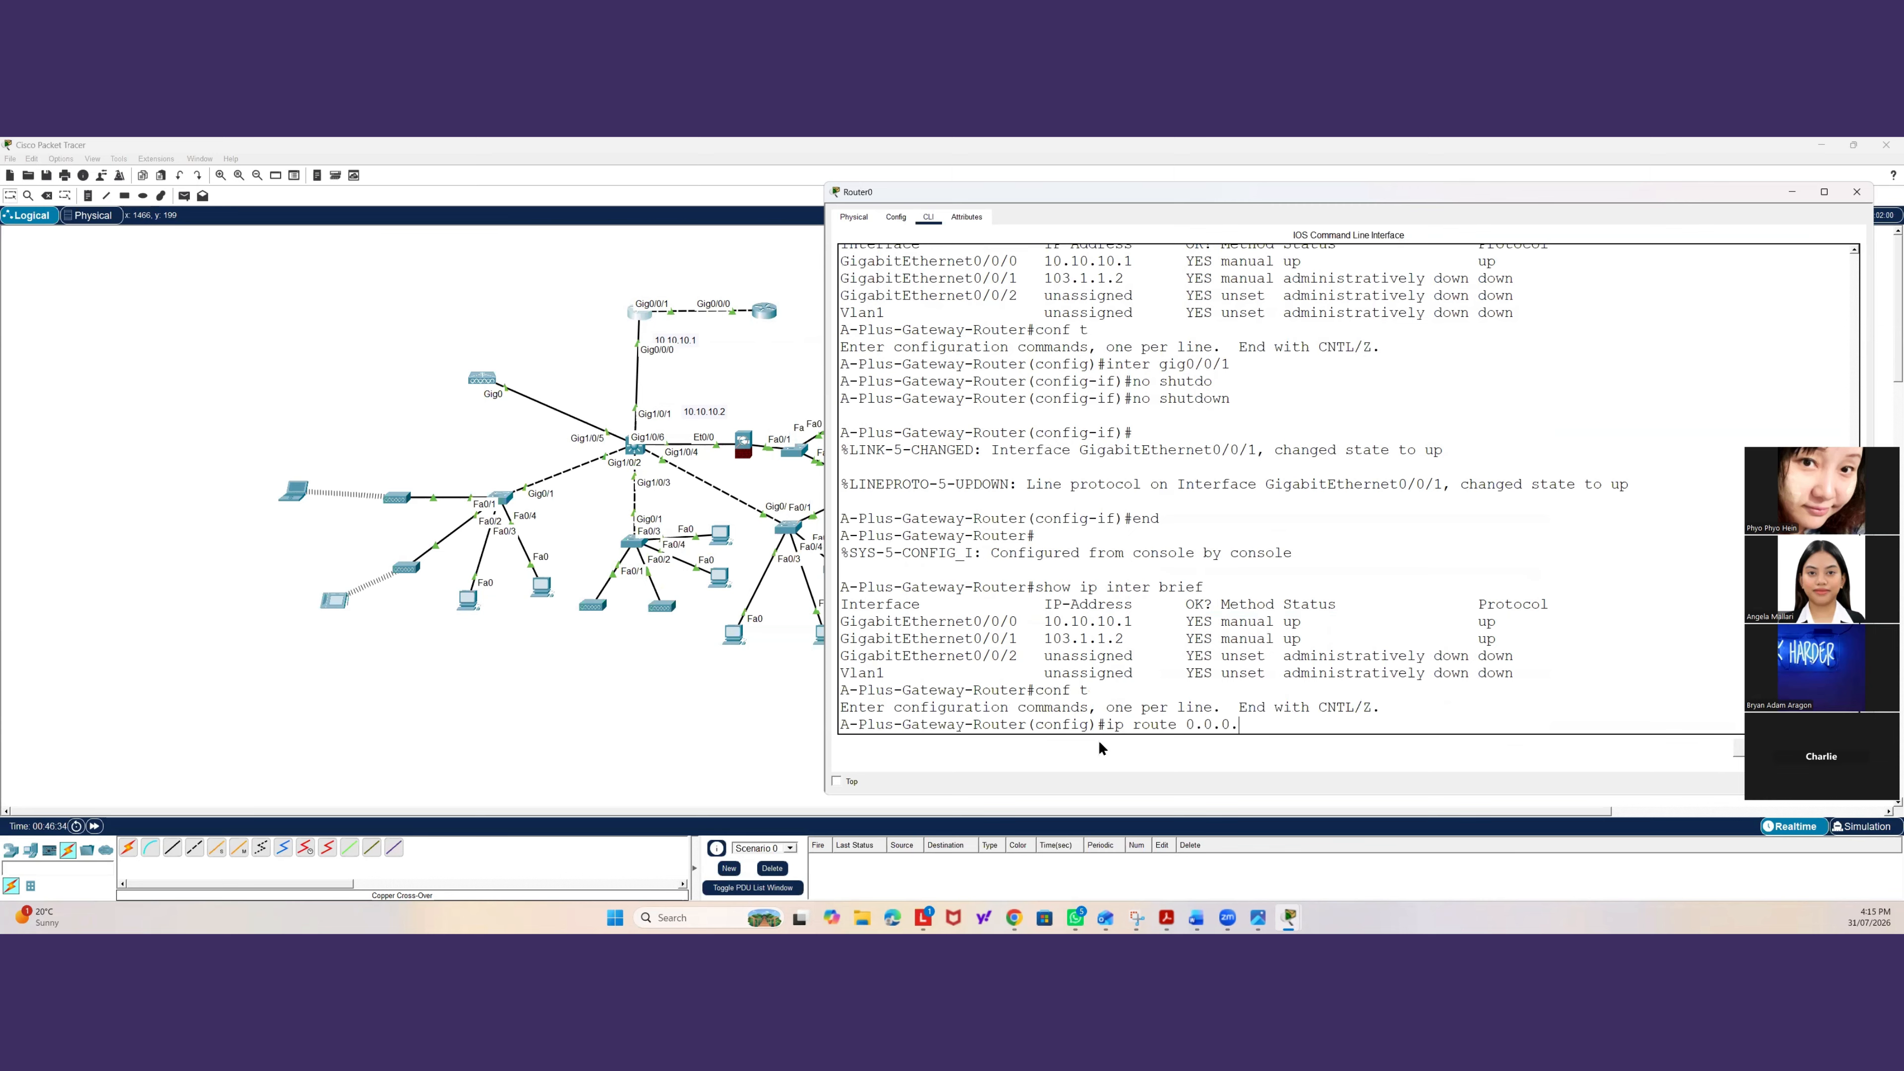
text( ?)
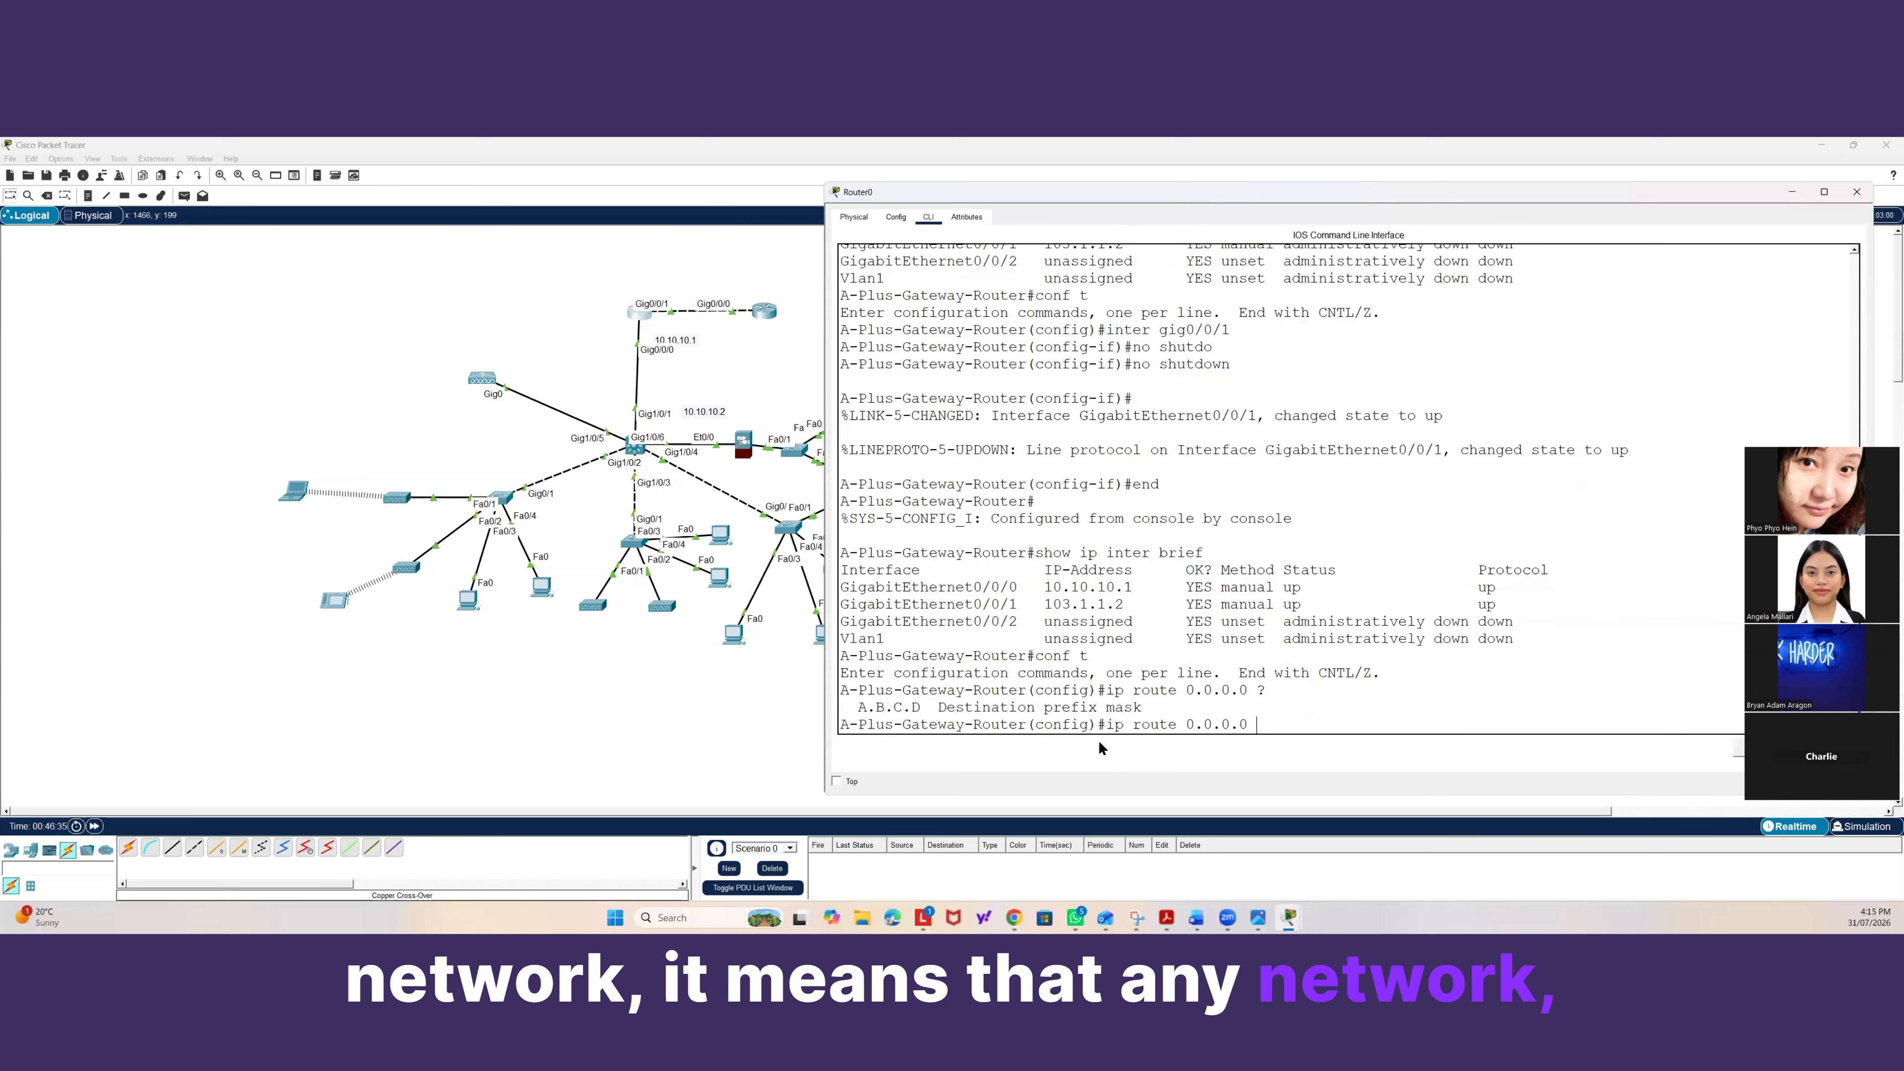
text( 0.)
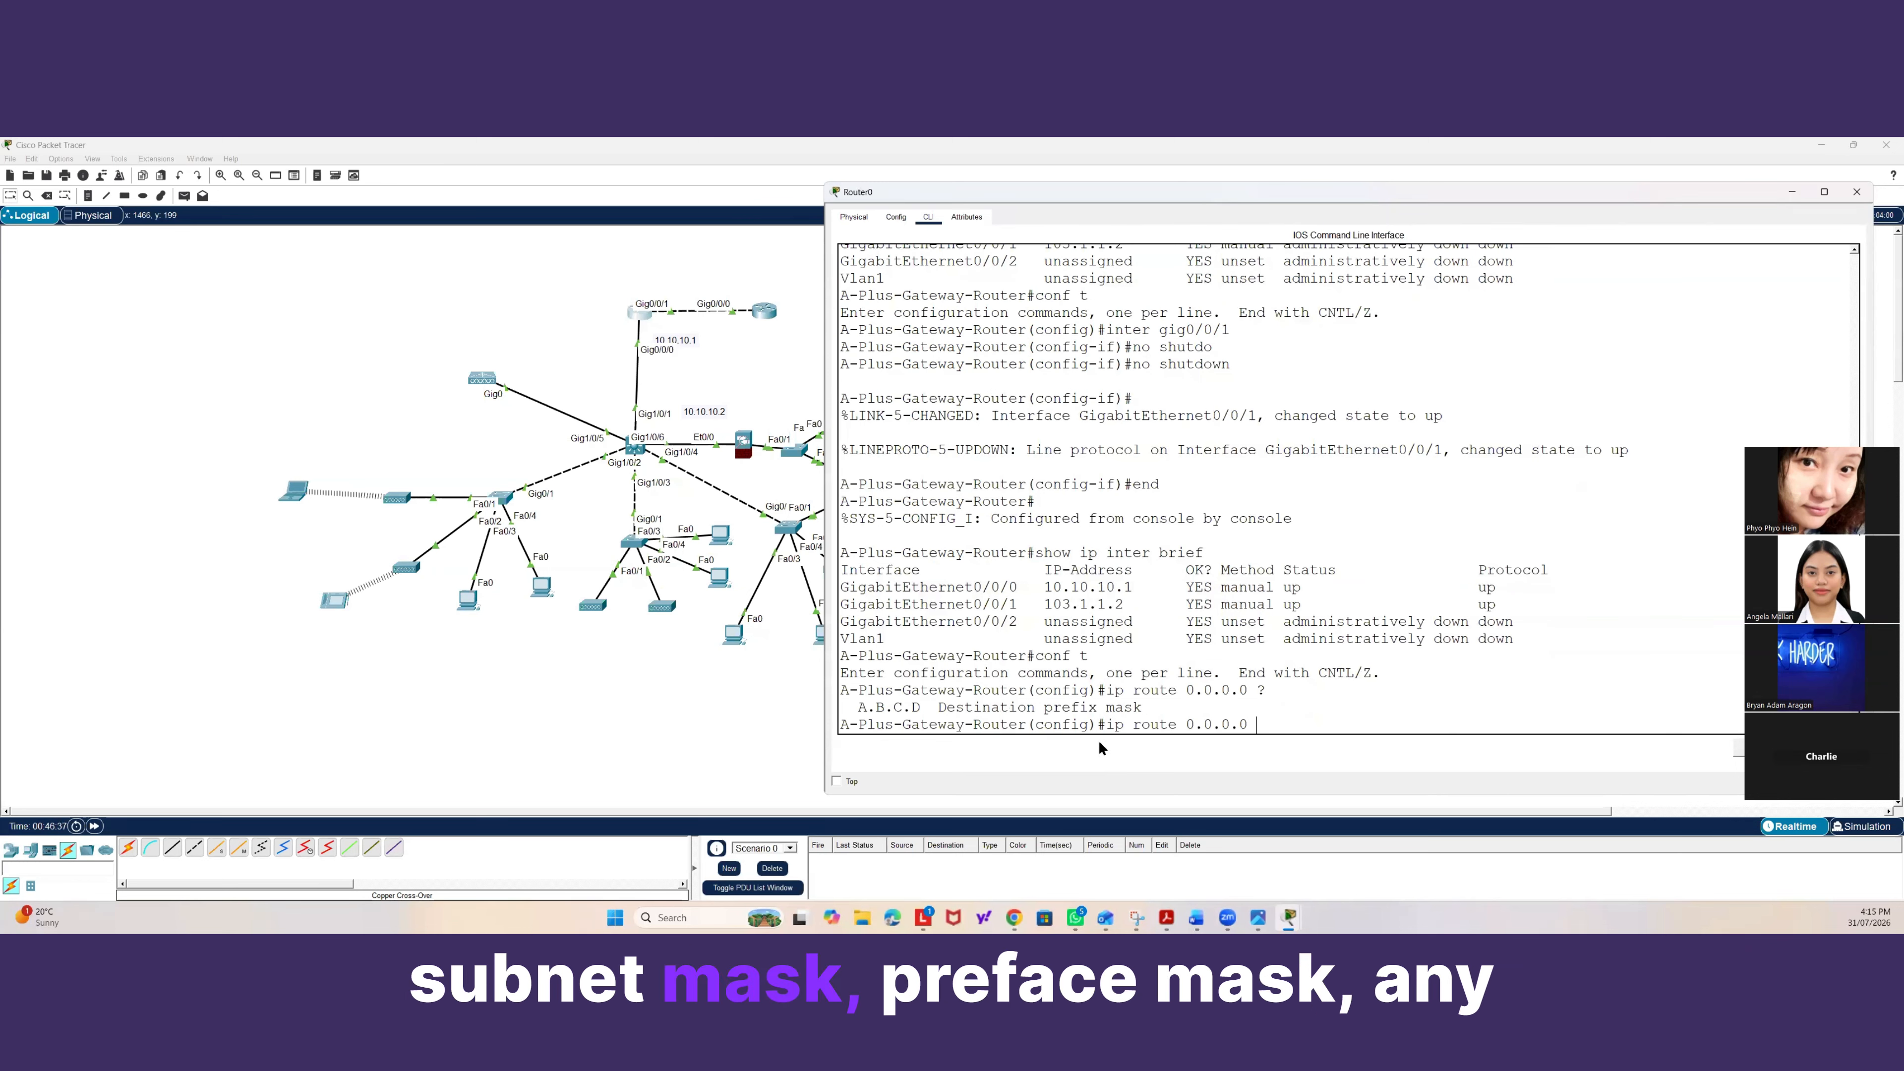
text(0.0.0)
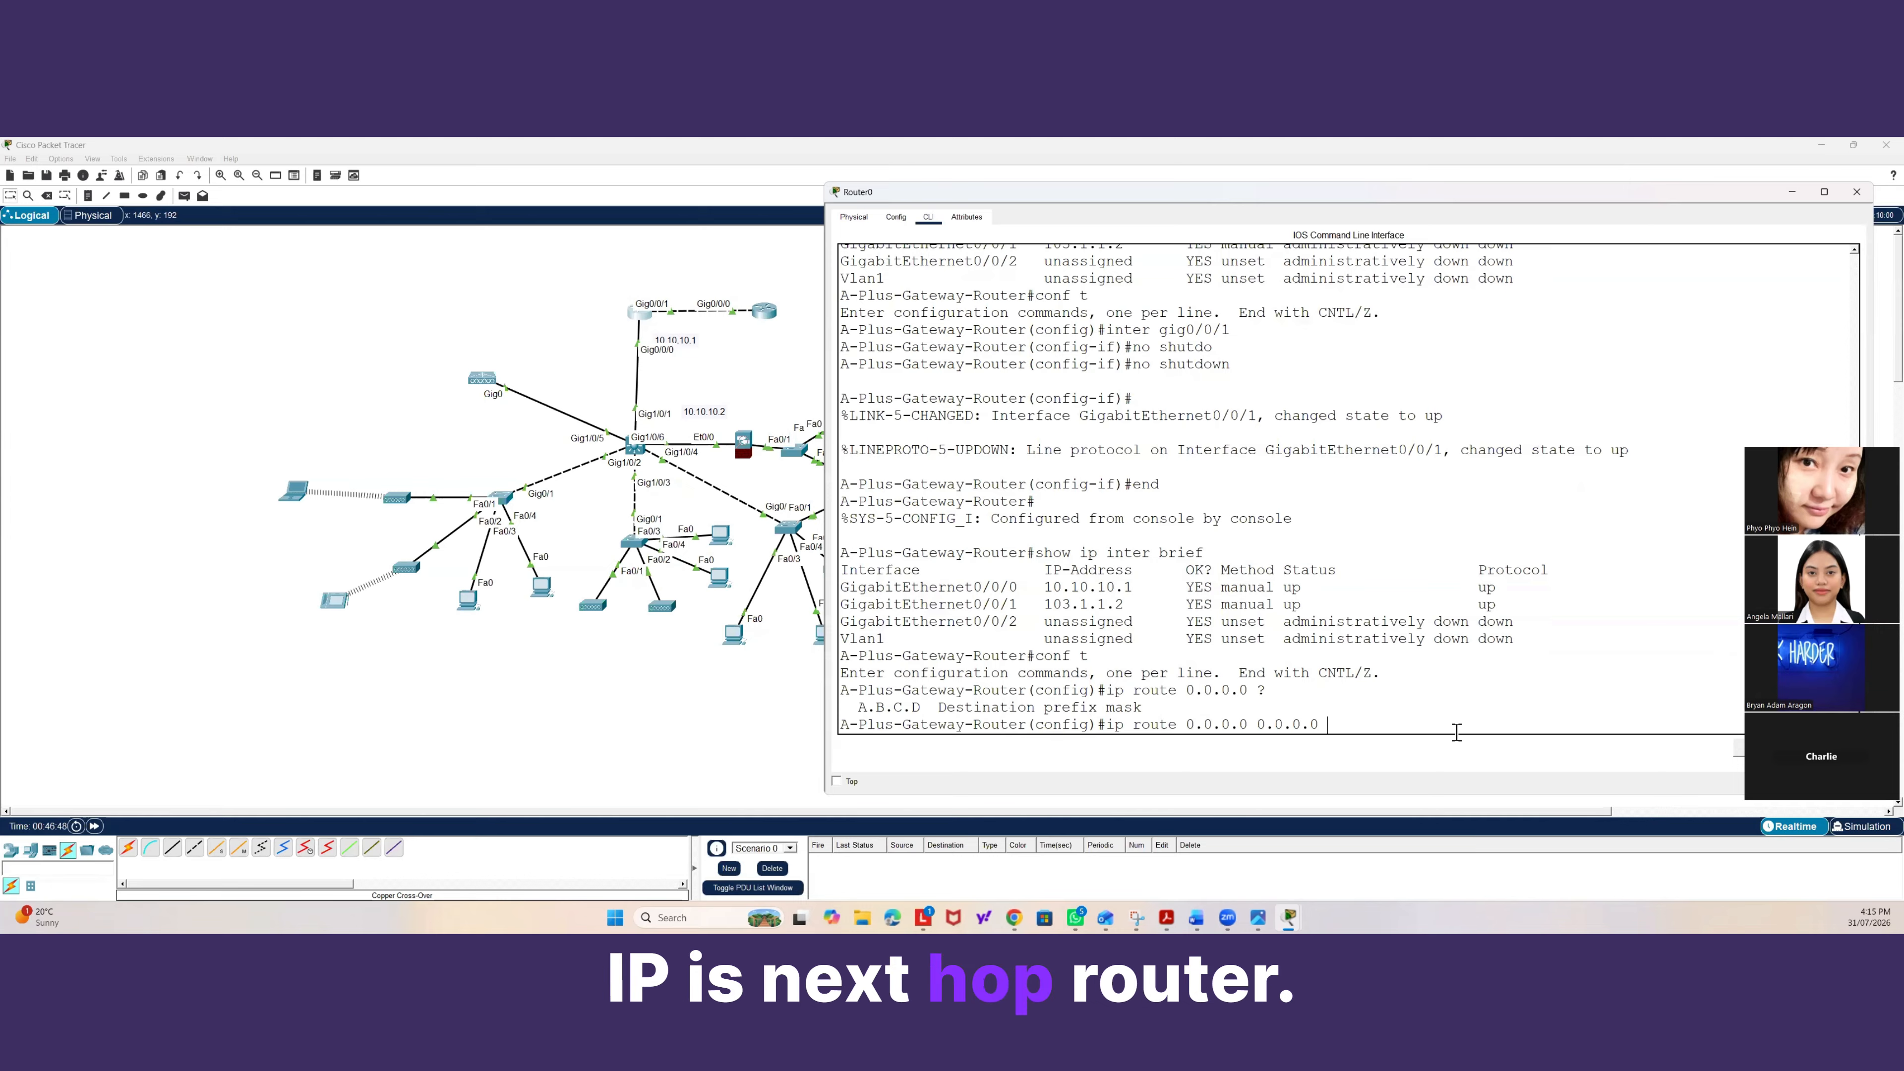
text(?)
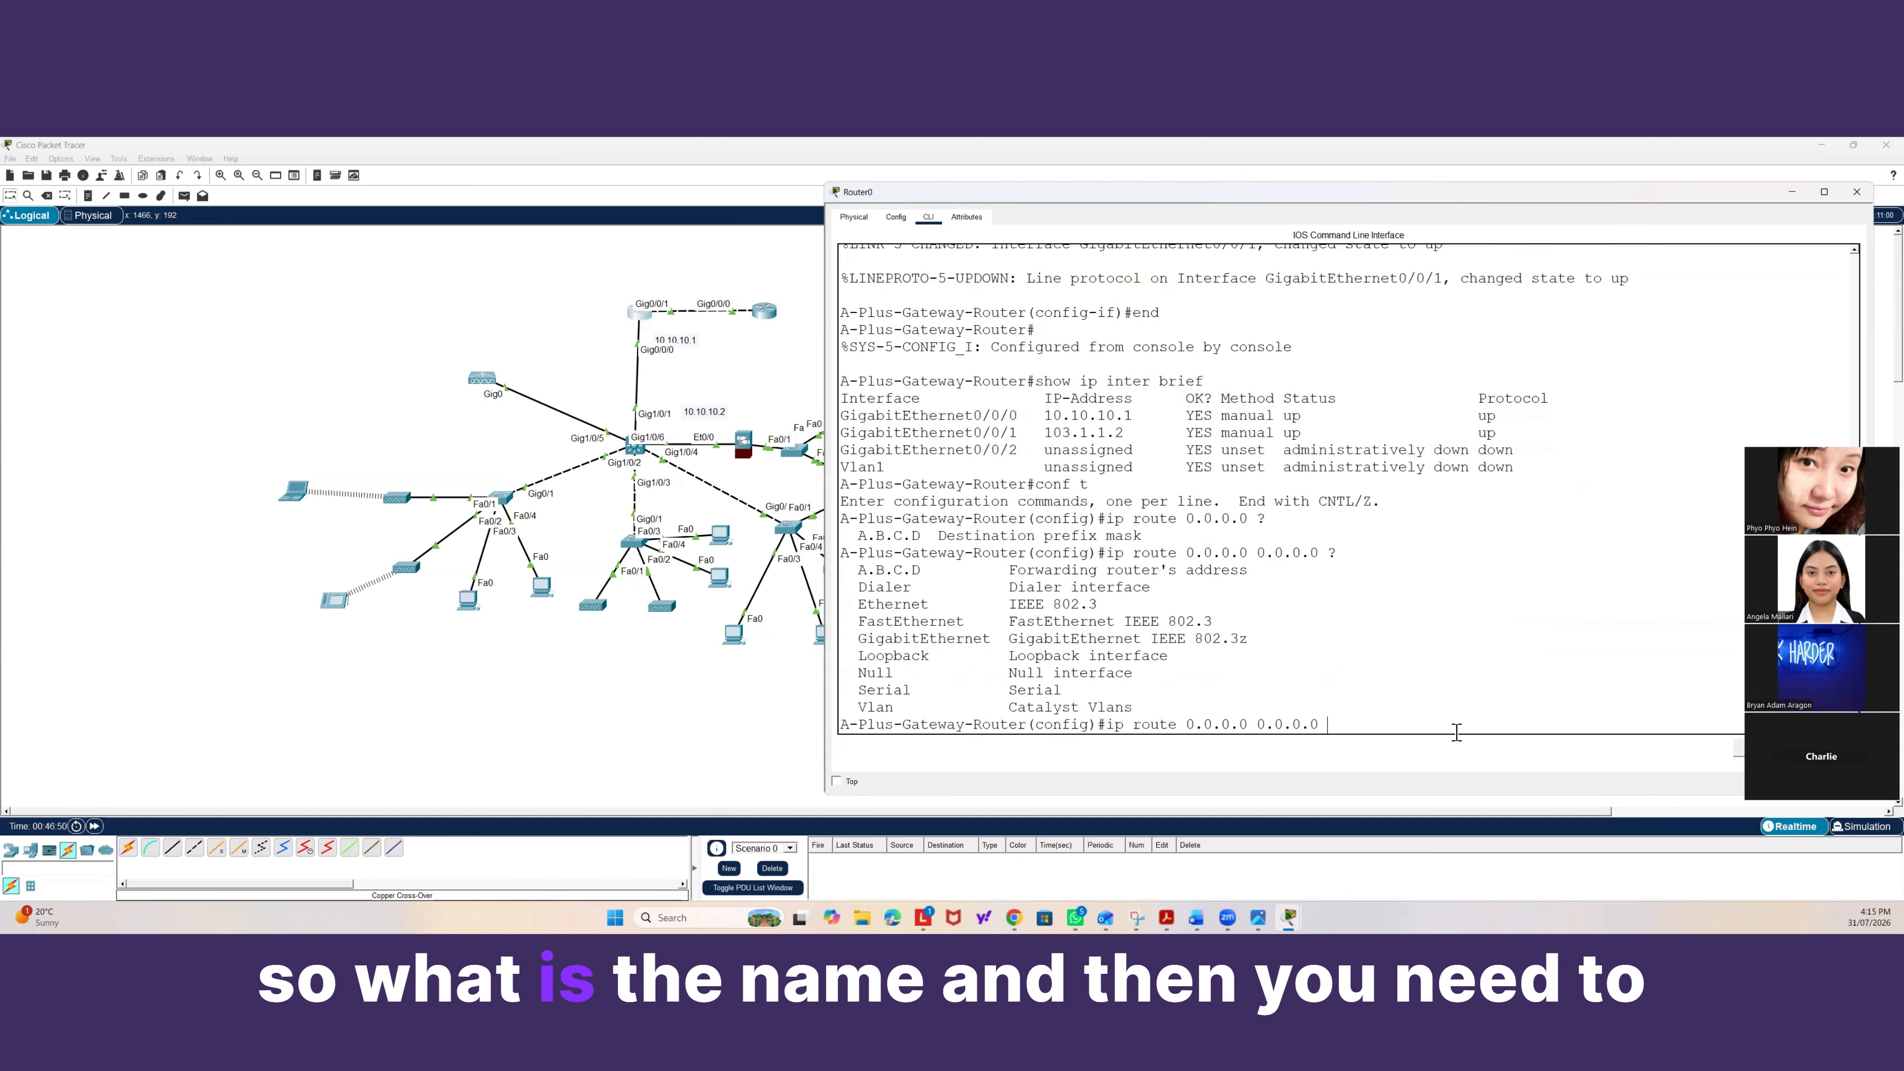
drag(1248, 570, 1027, 570)
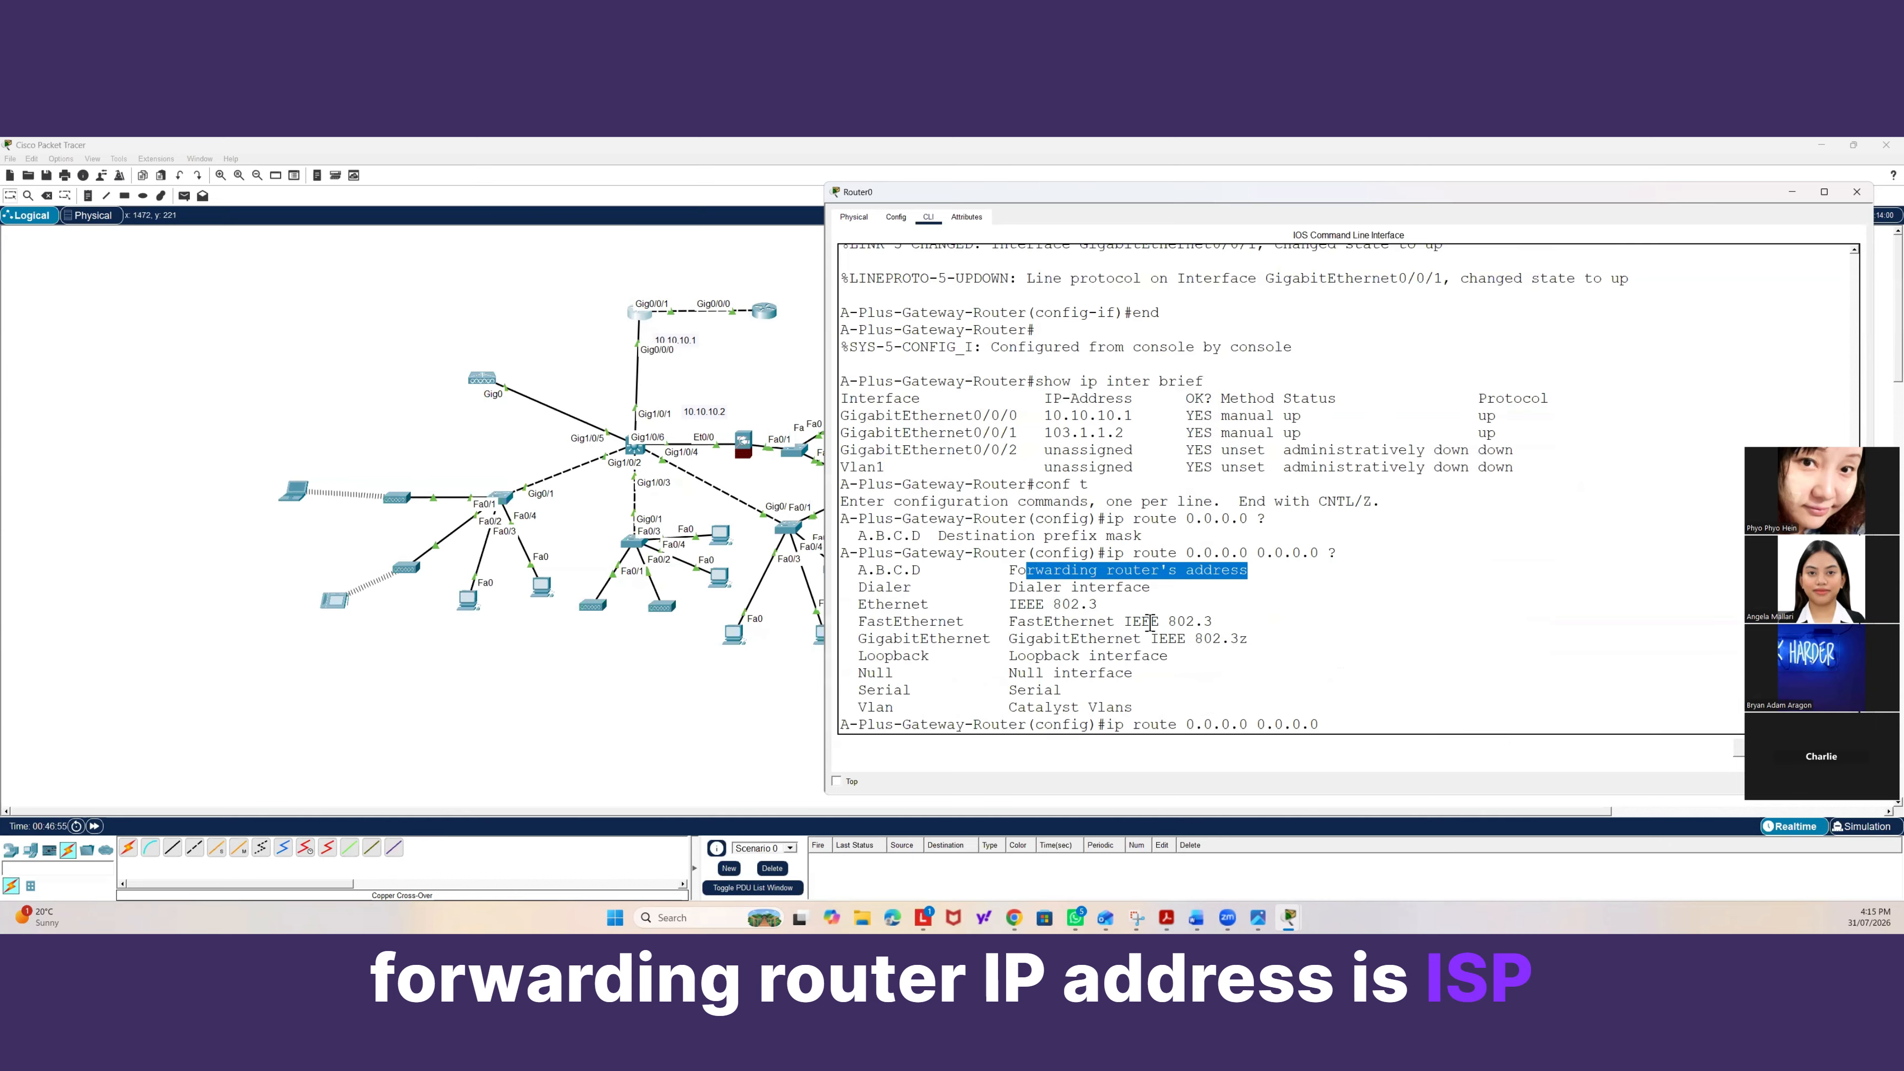
click(1362, 713)
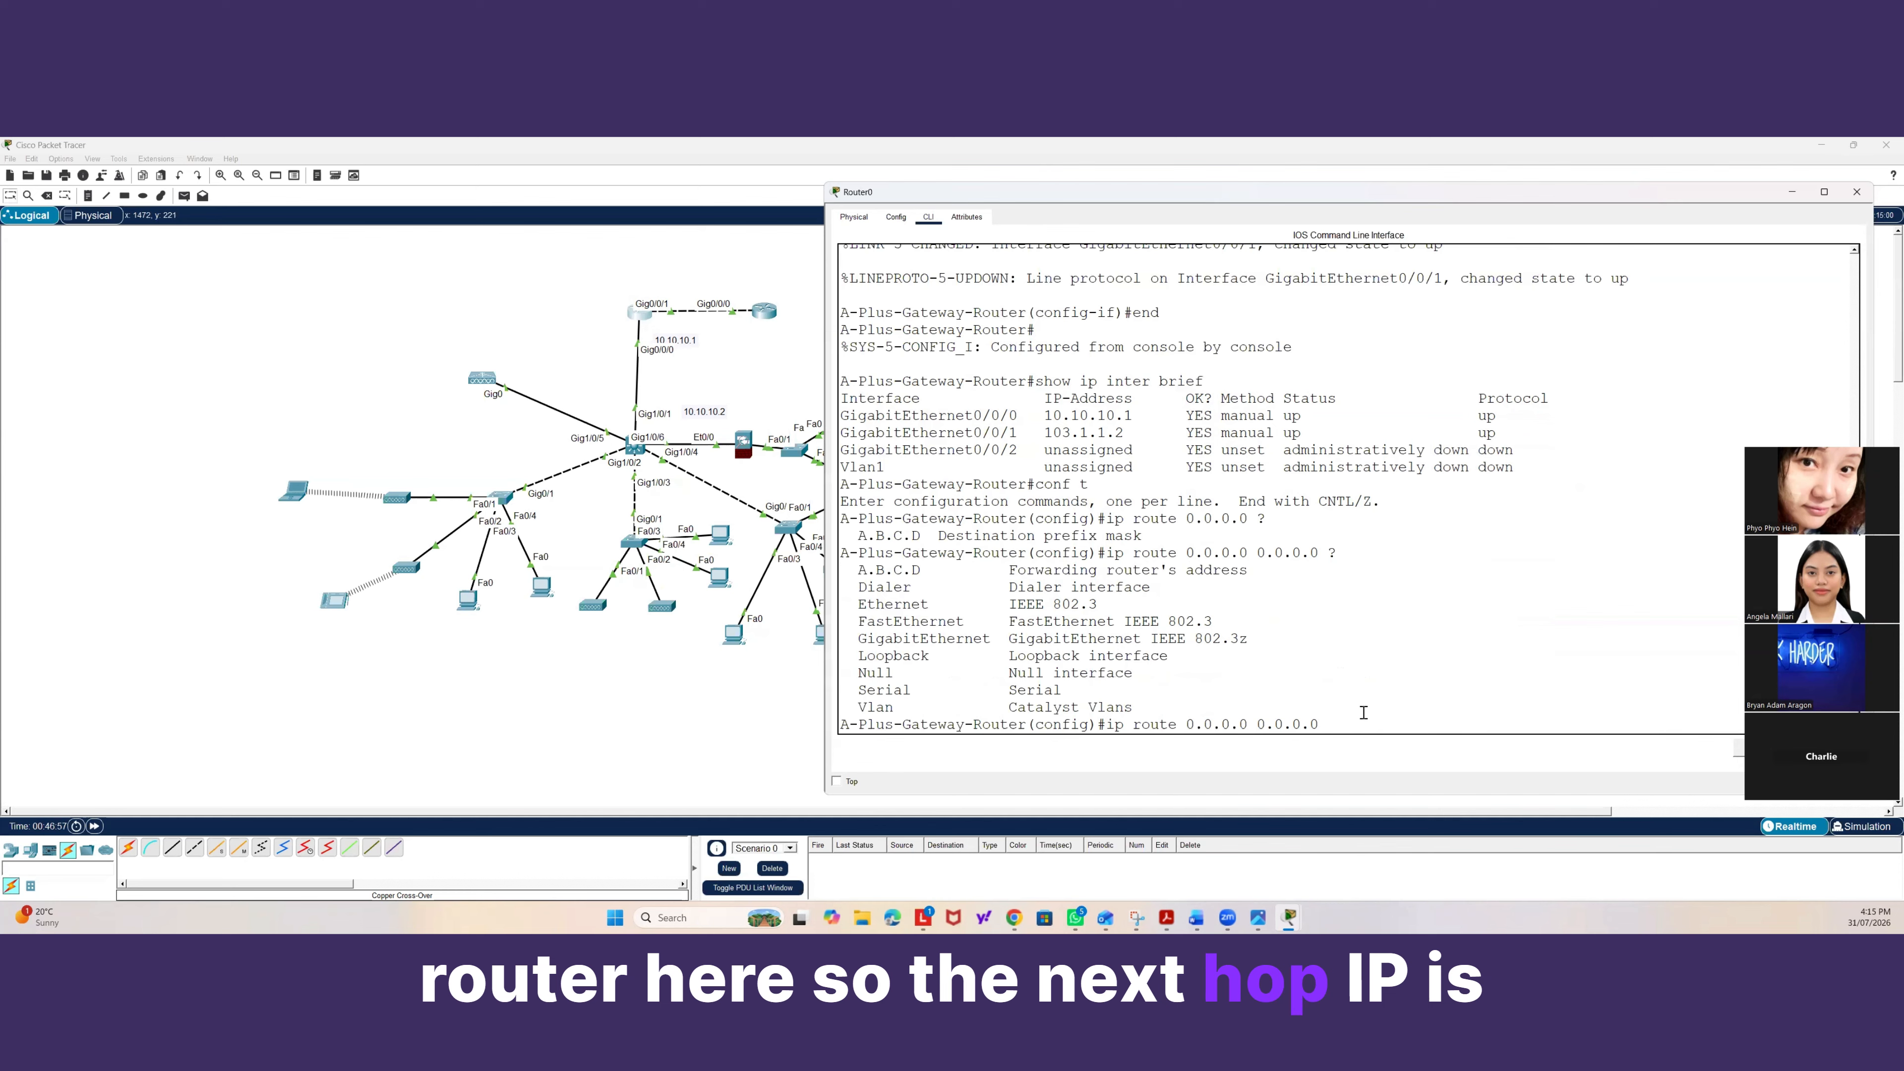
text(103.)
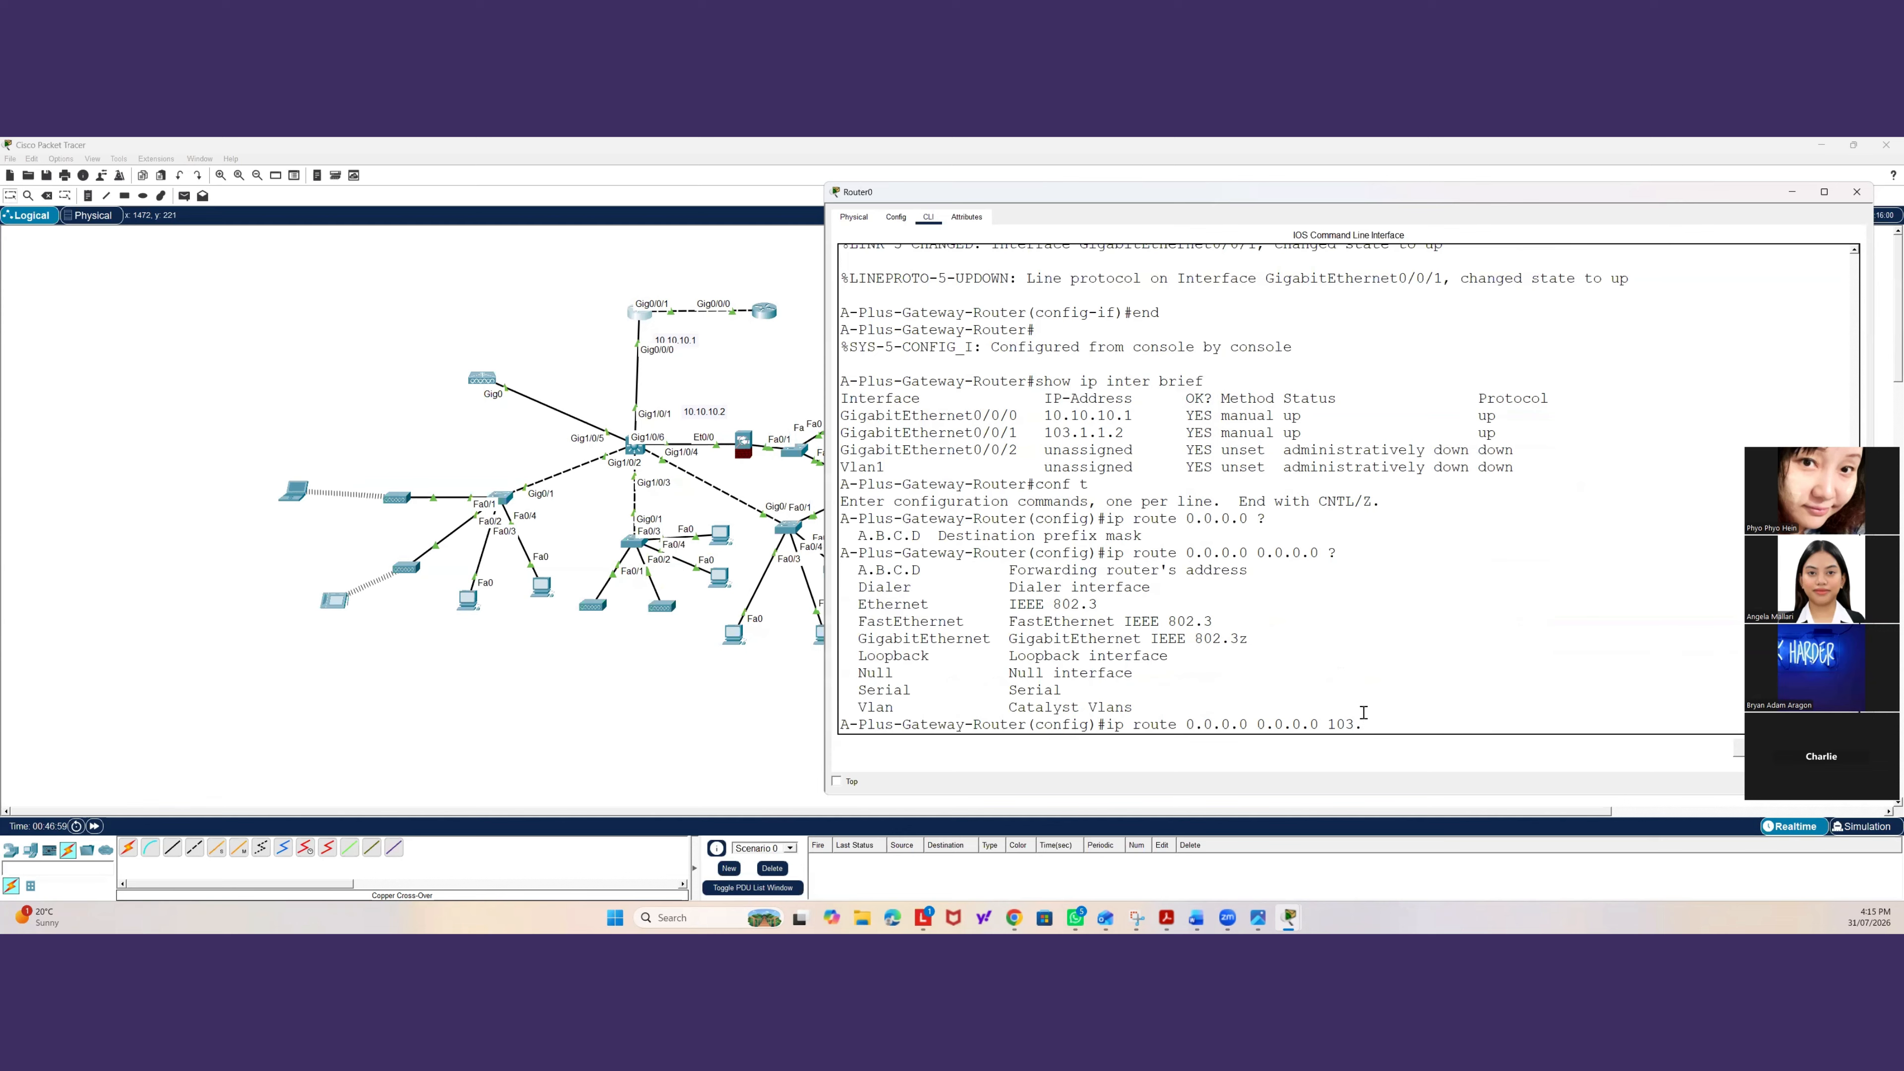
text(1.1.1)
key(Return)
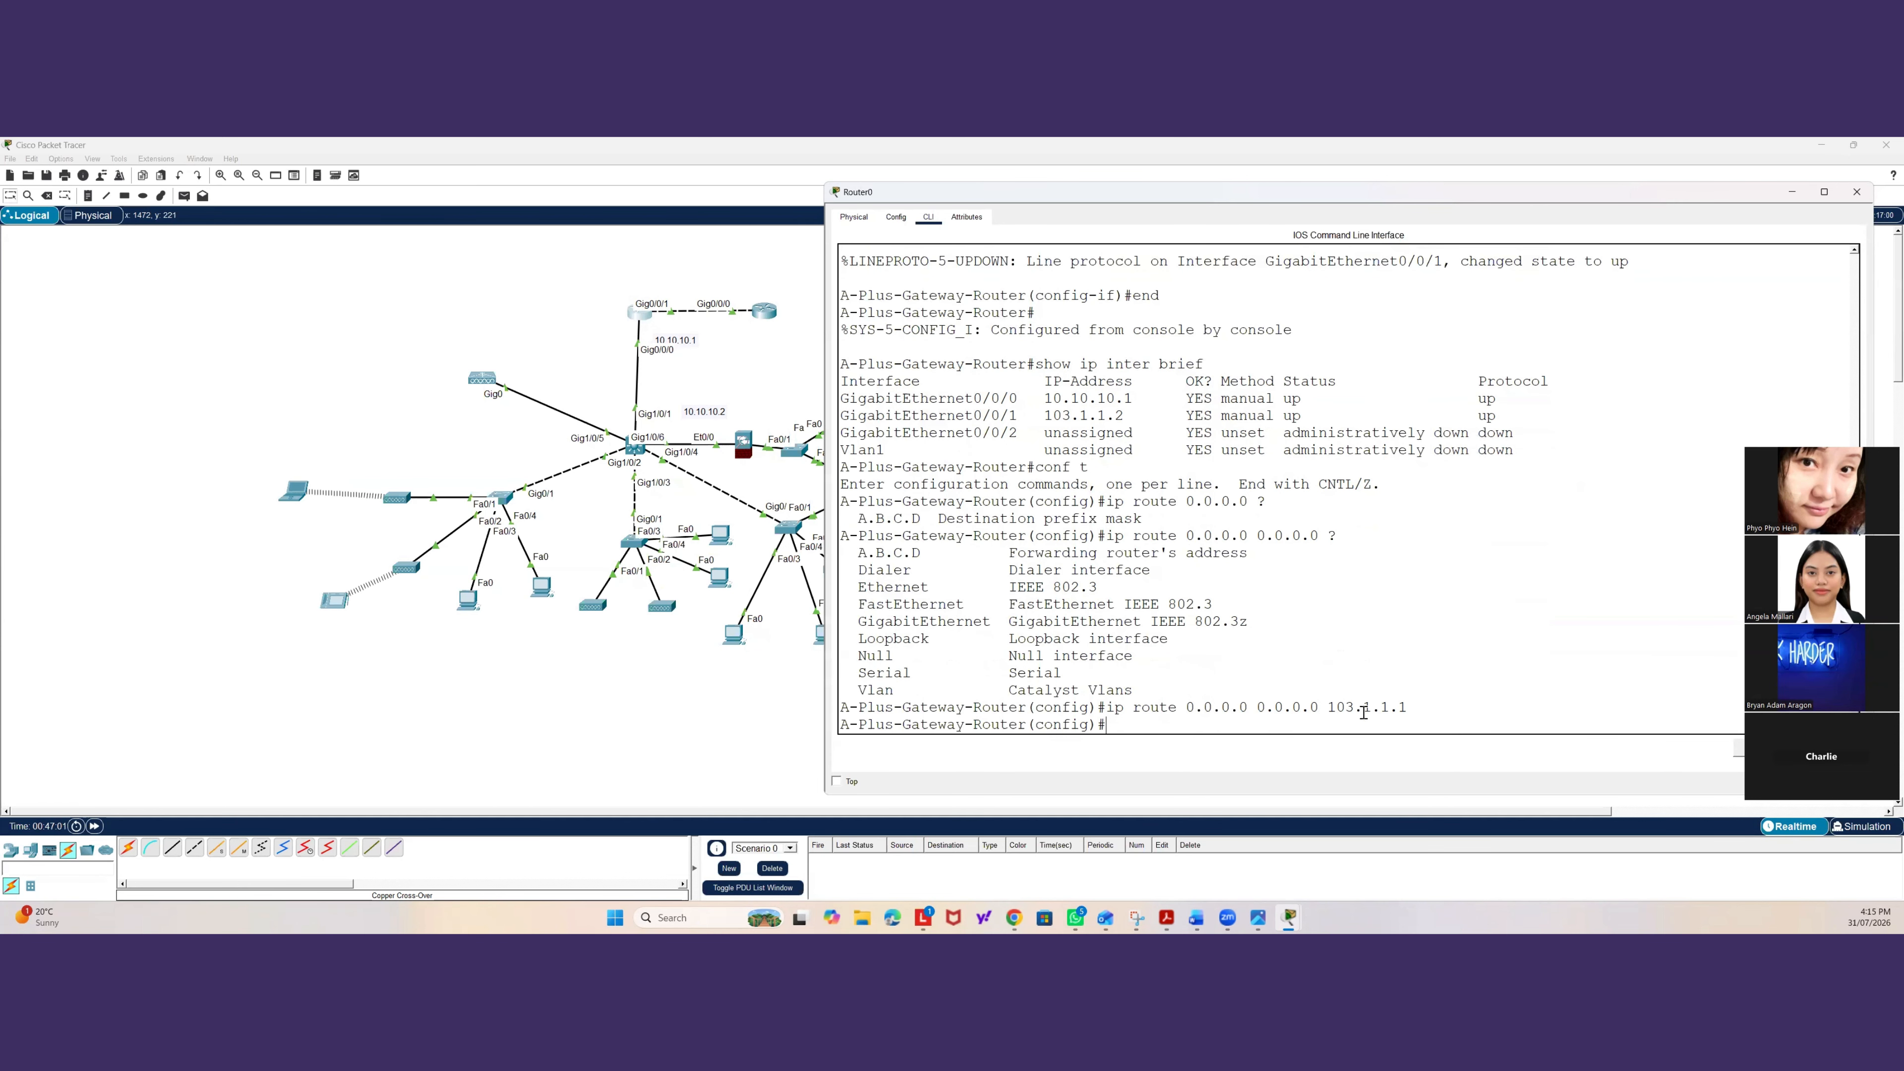
text(exit)
key(Return)
key(Return)
key(Return)
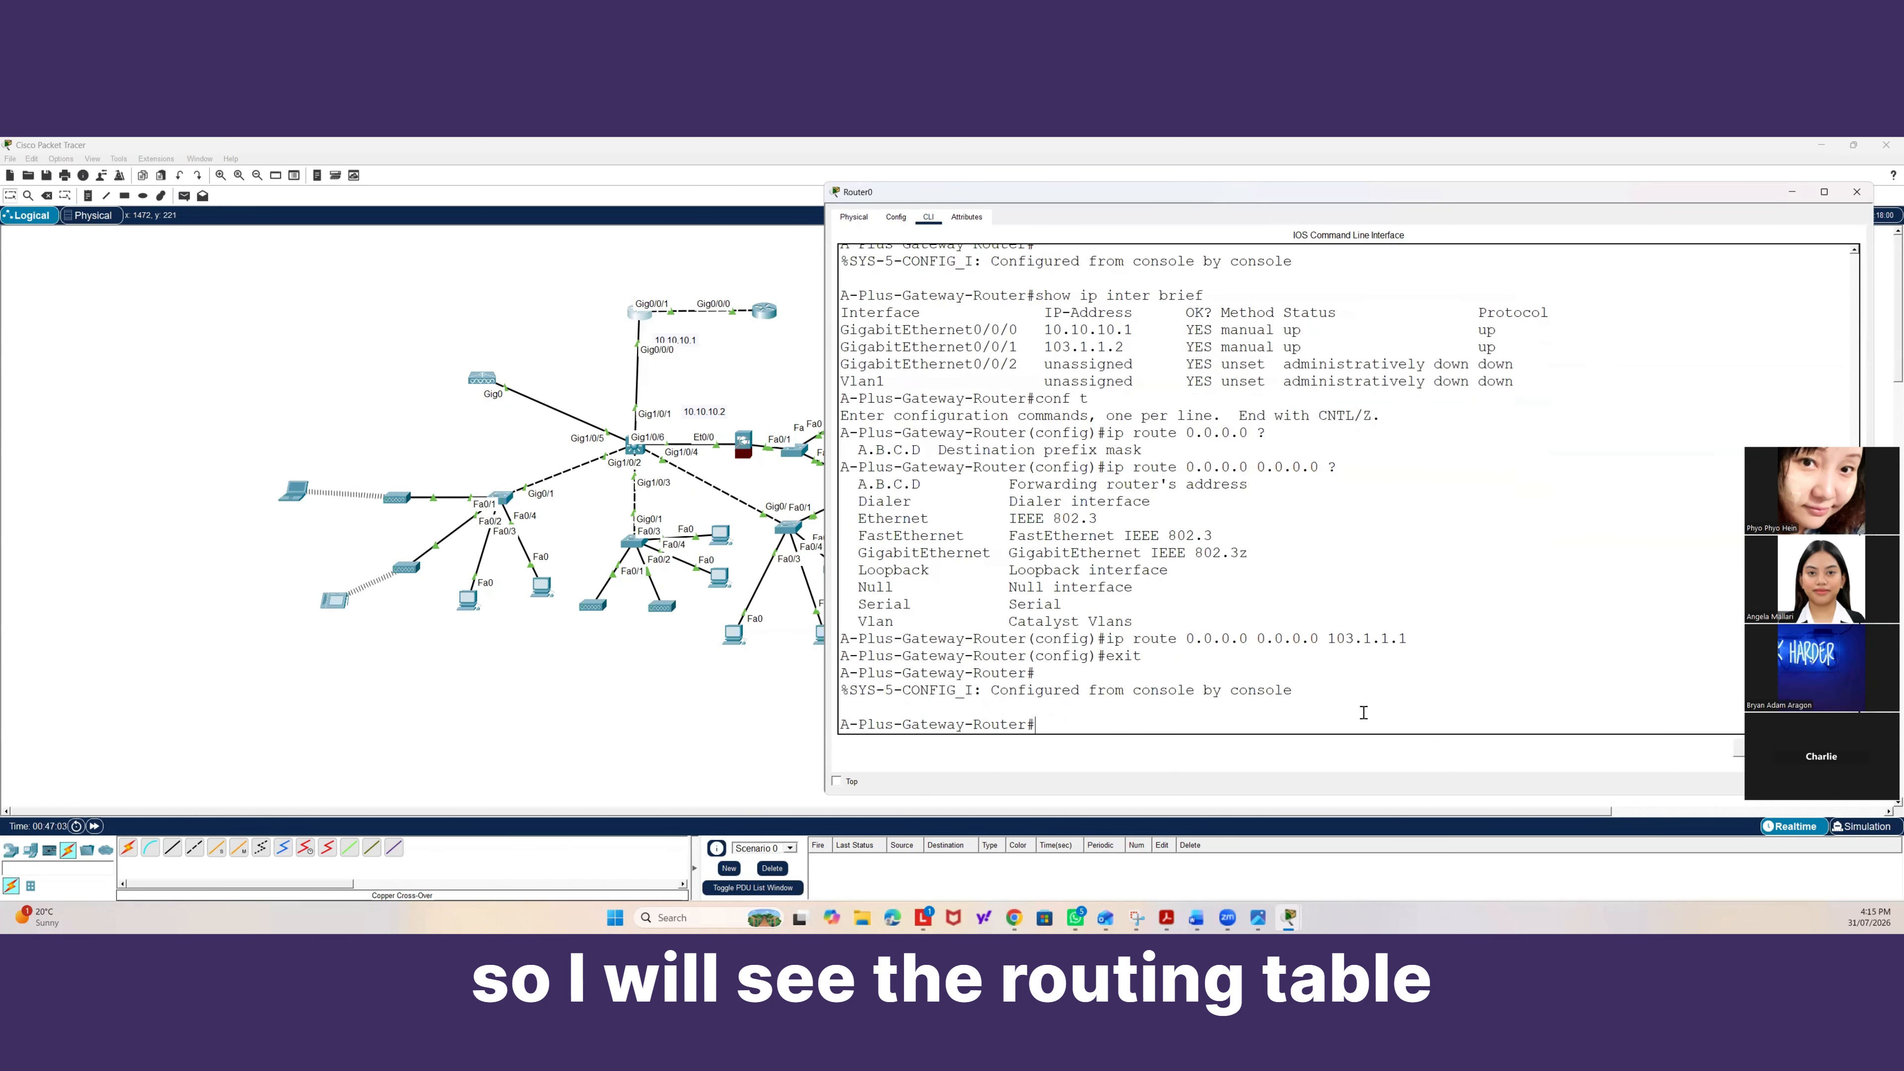
Display the gateway router's IP routing table and examine the gateway of last resort and default route entries.
text(show ro)
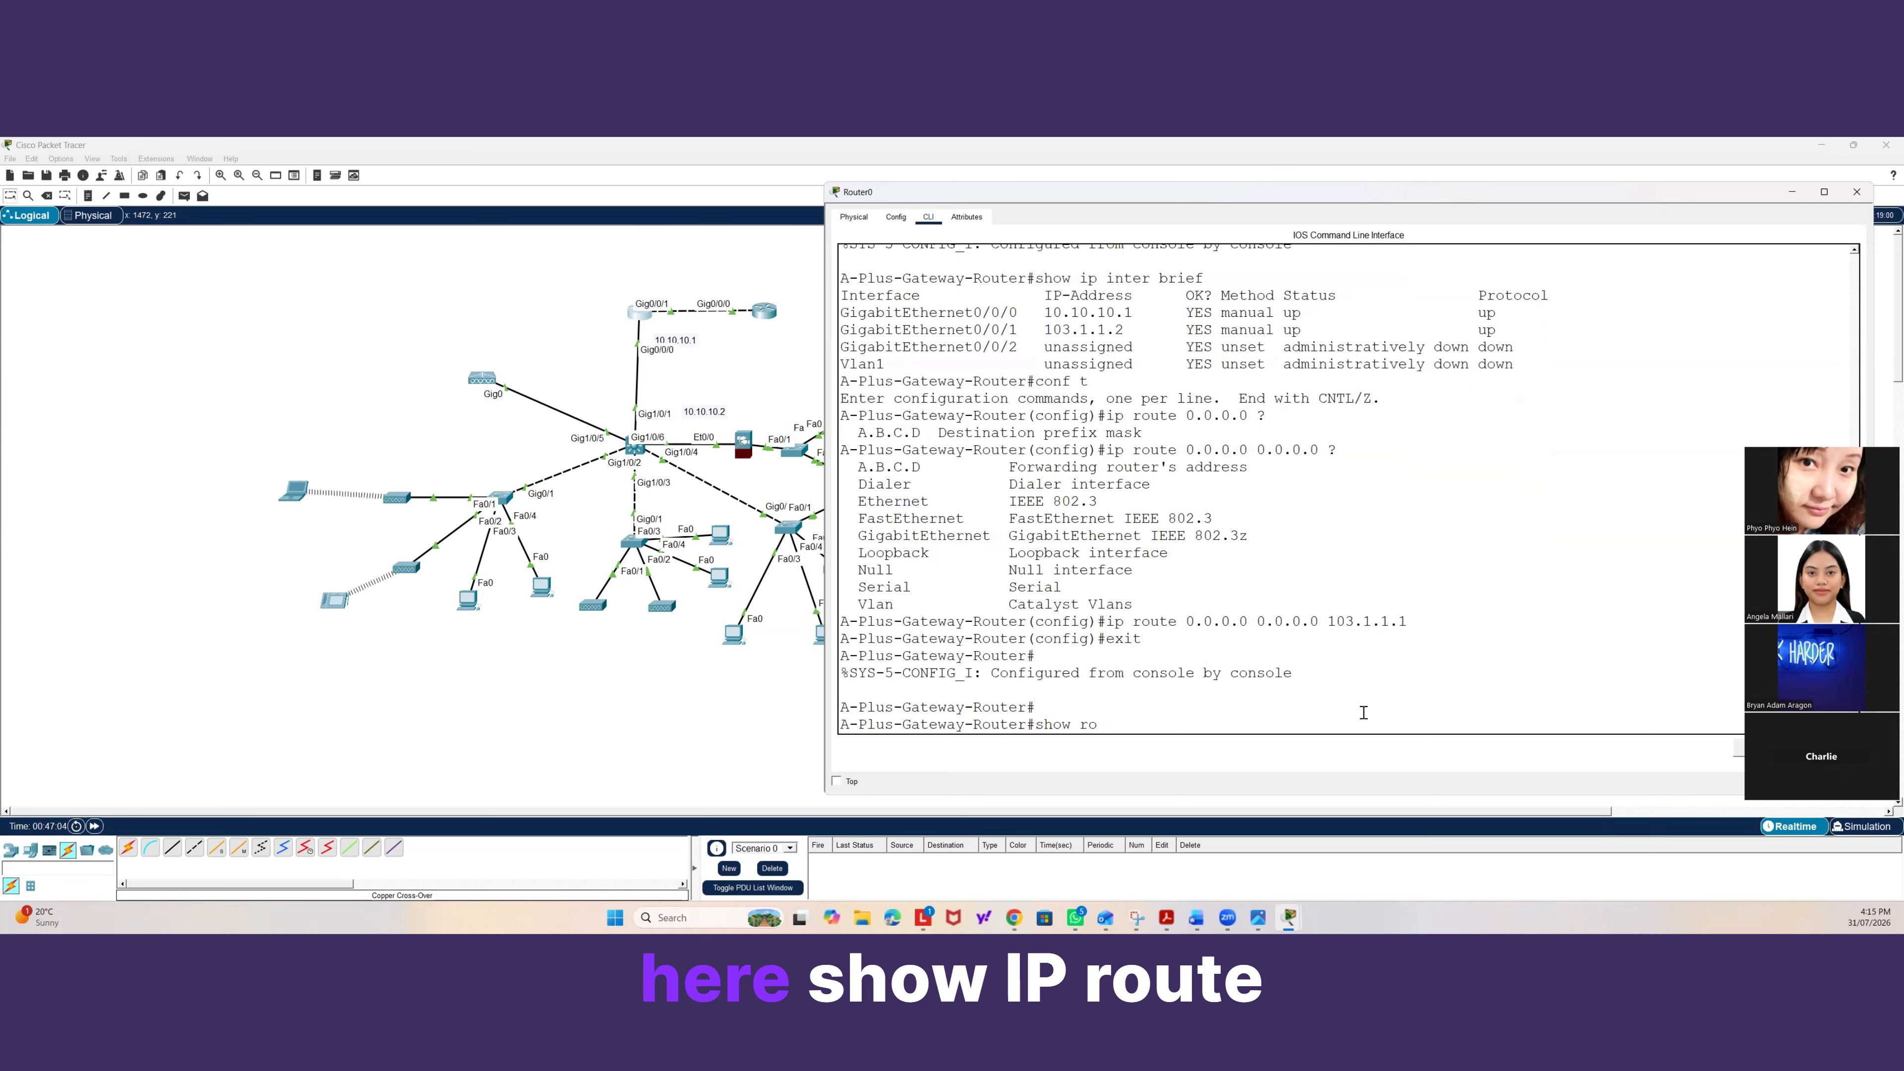
key(BackSpace)
text(ip route)
key(Return)
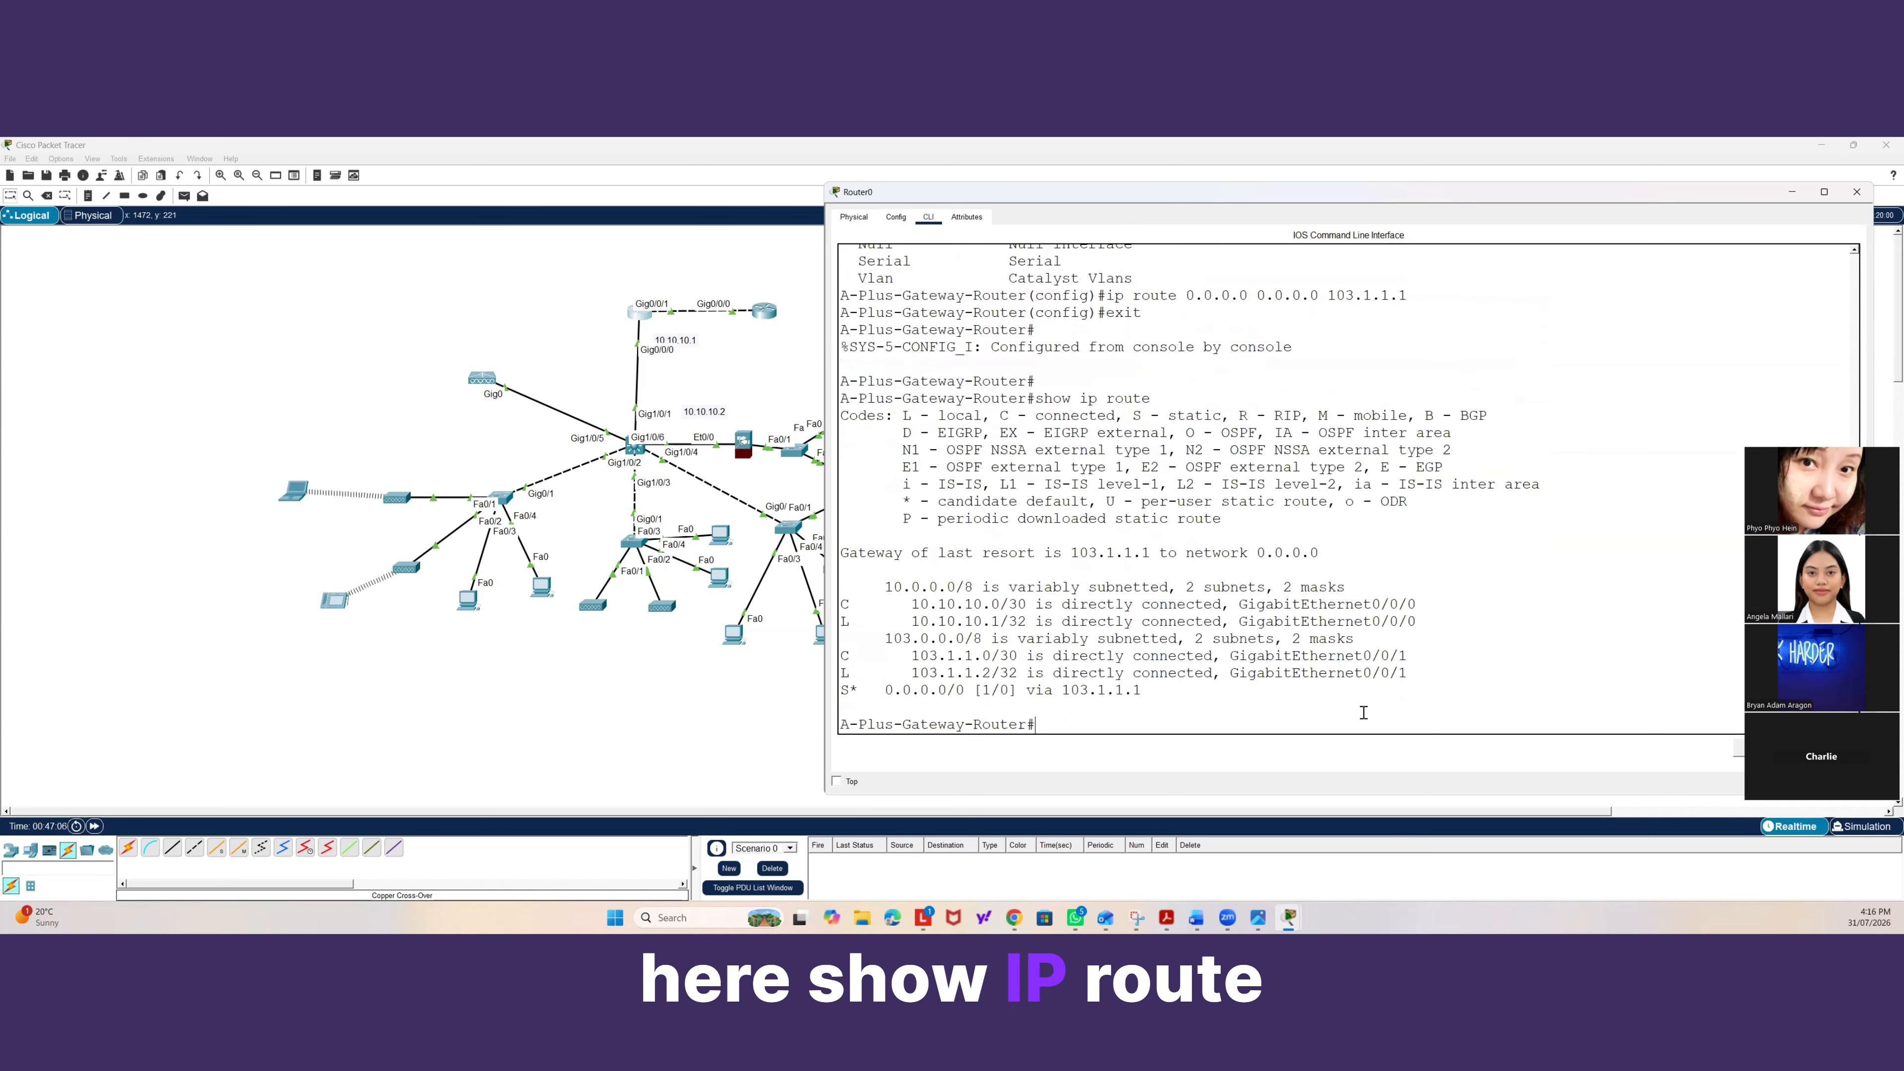
drag(1319, 553, 841, 553)
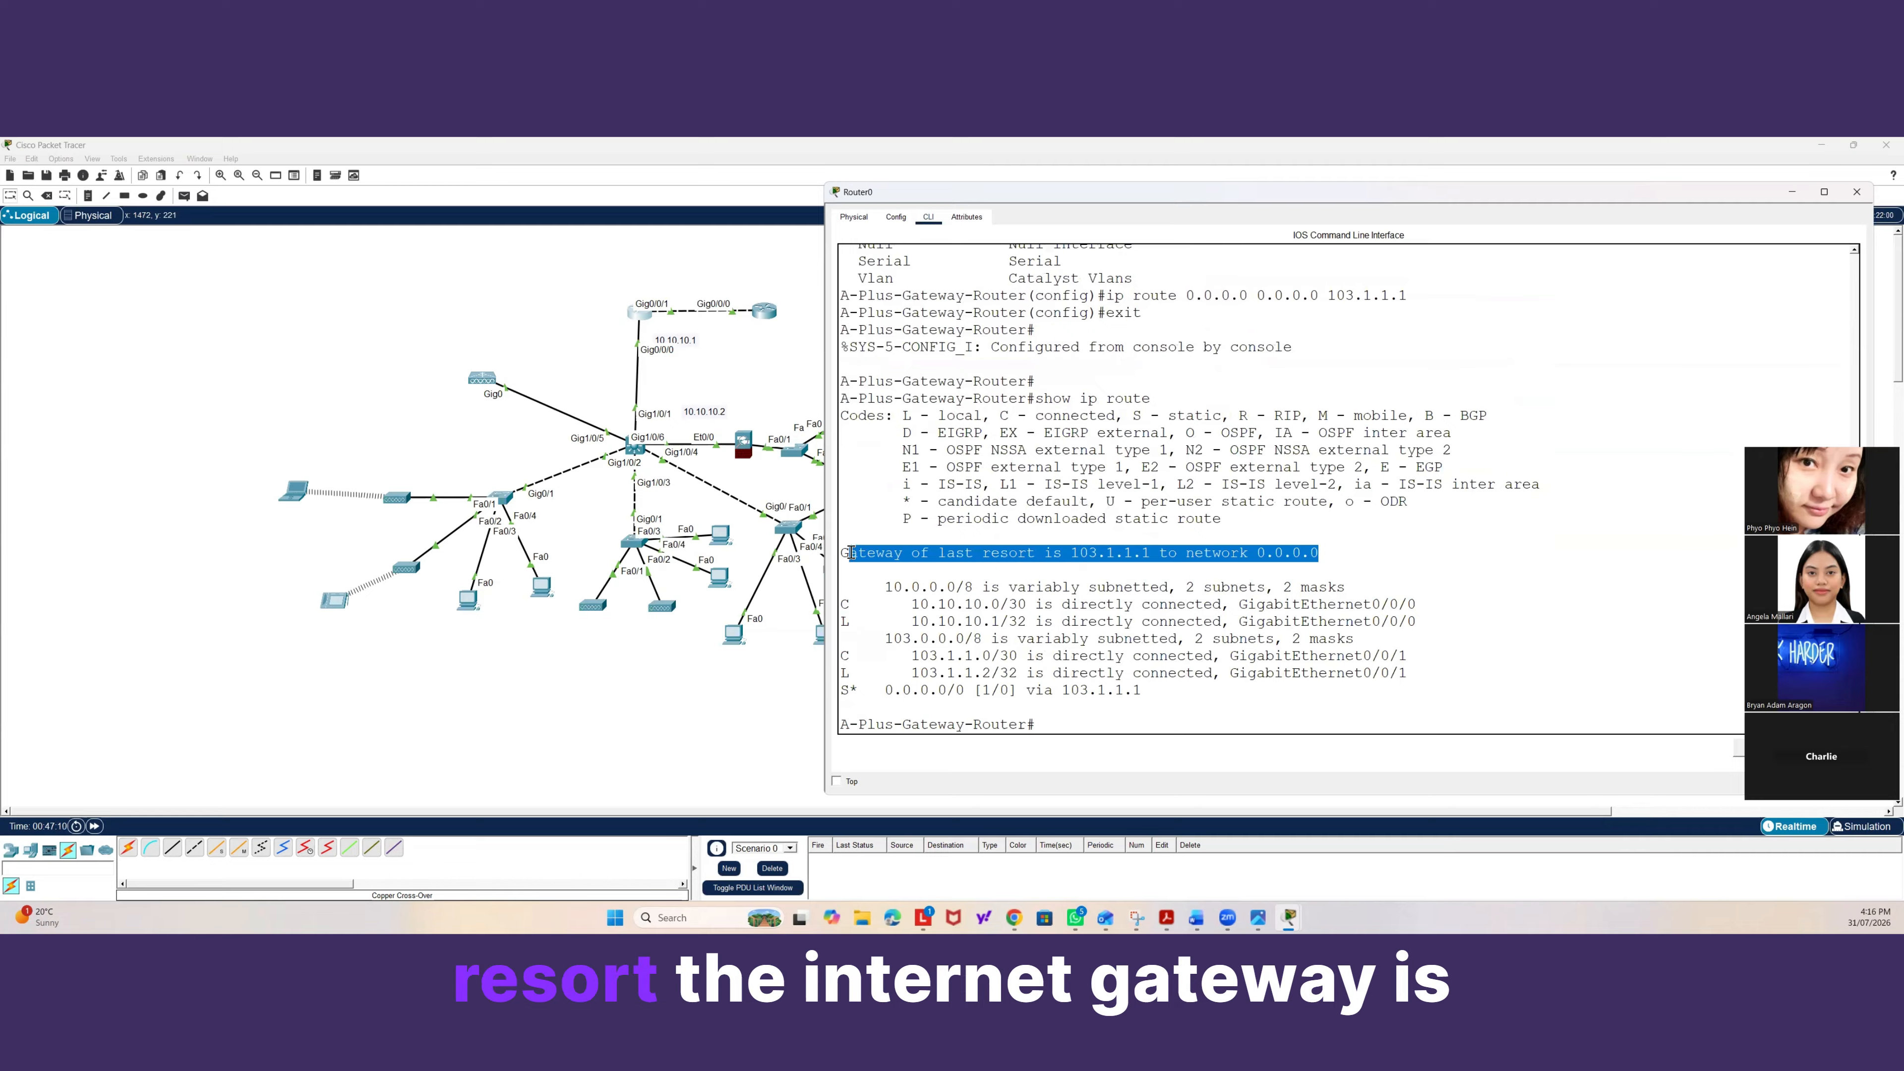
click(1050, 537)
drag(1144, 686, 856, 690)
click(853, 690)
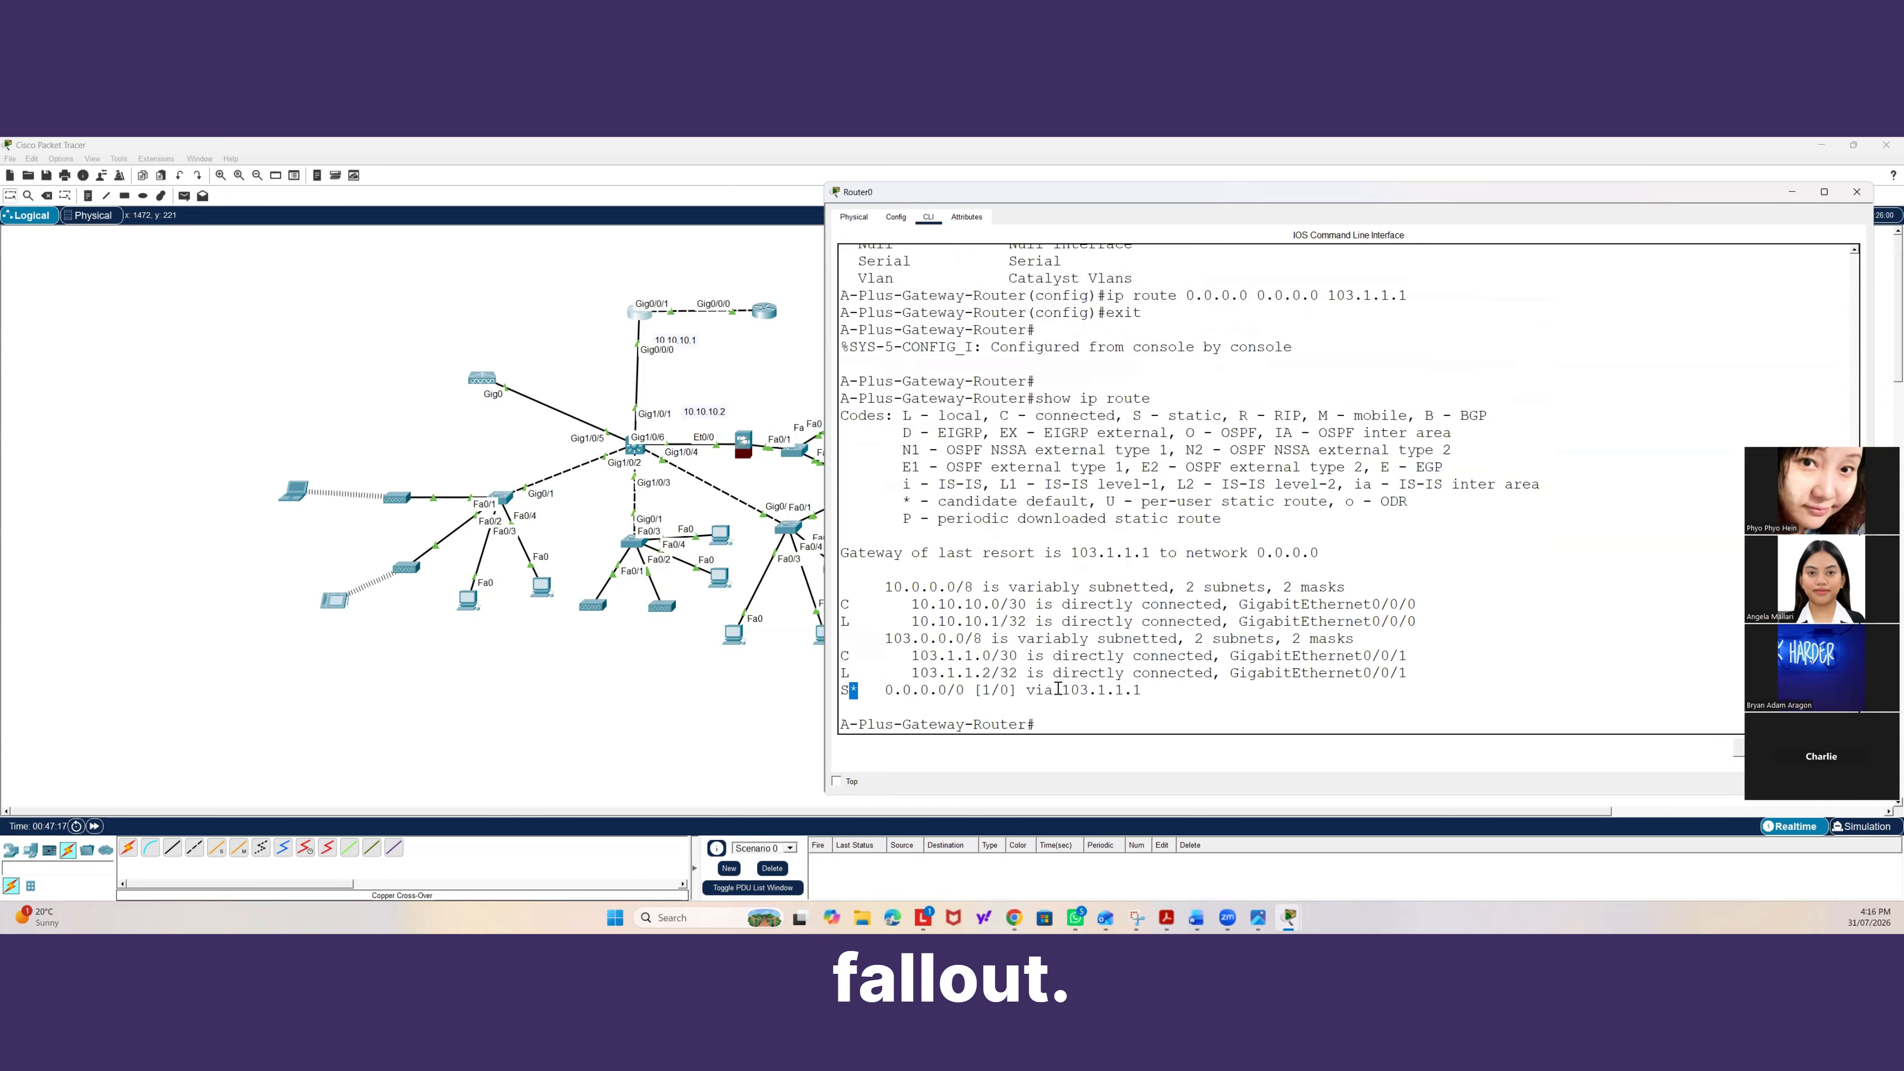
click(1088, 692)
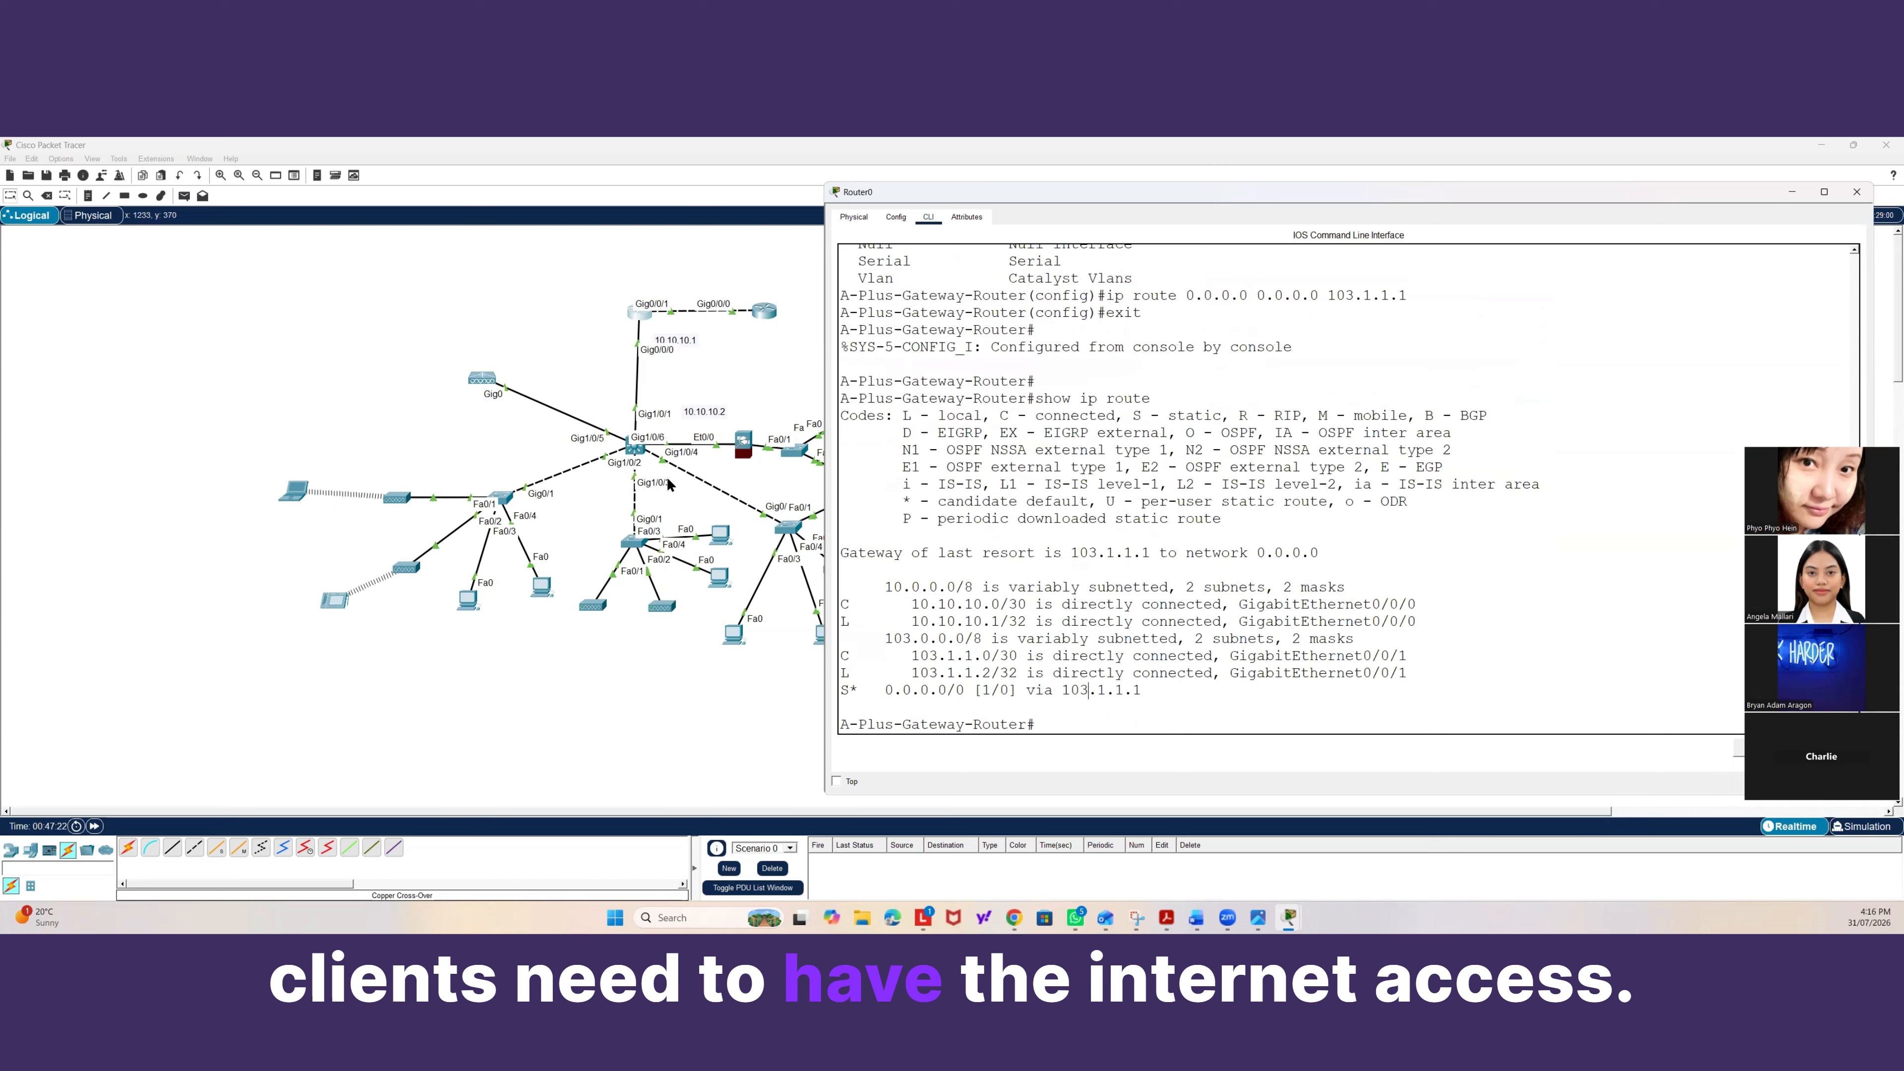
Open the core multilayer switch's command line and start OSPF routing process 1 in global configuration.
click(713, 360)
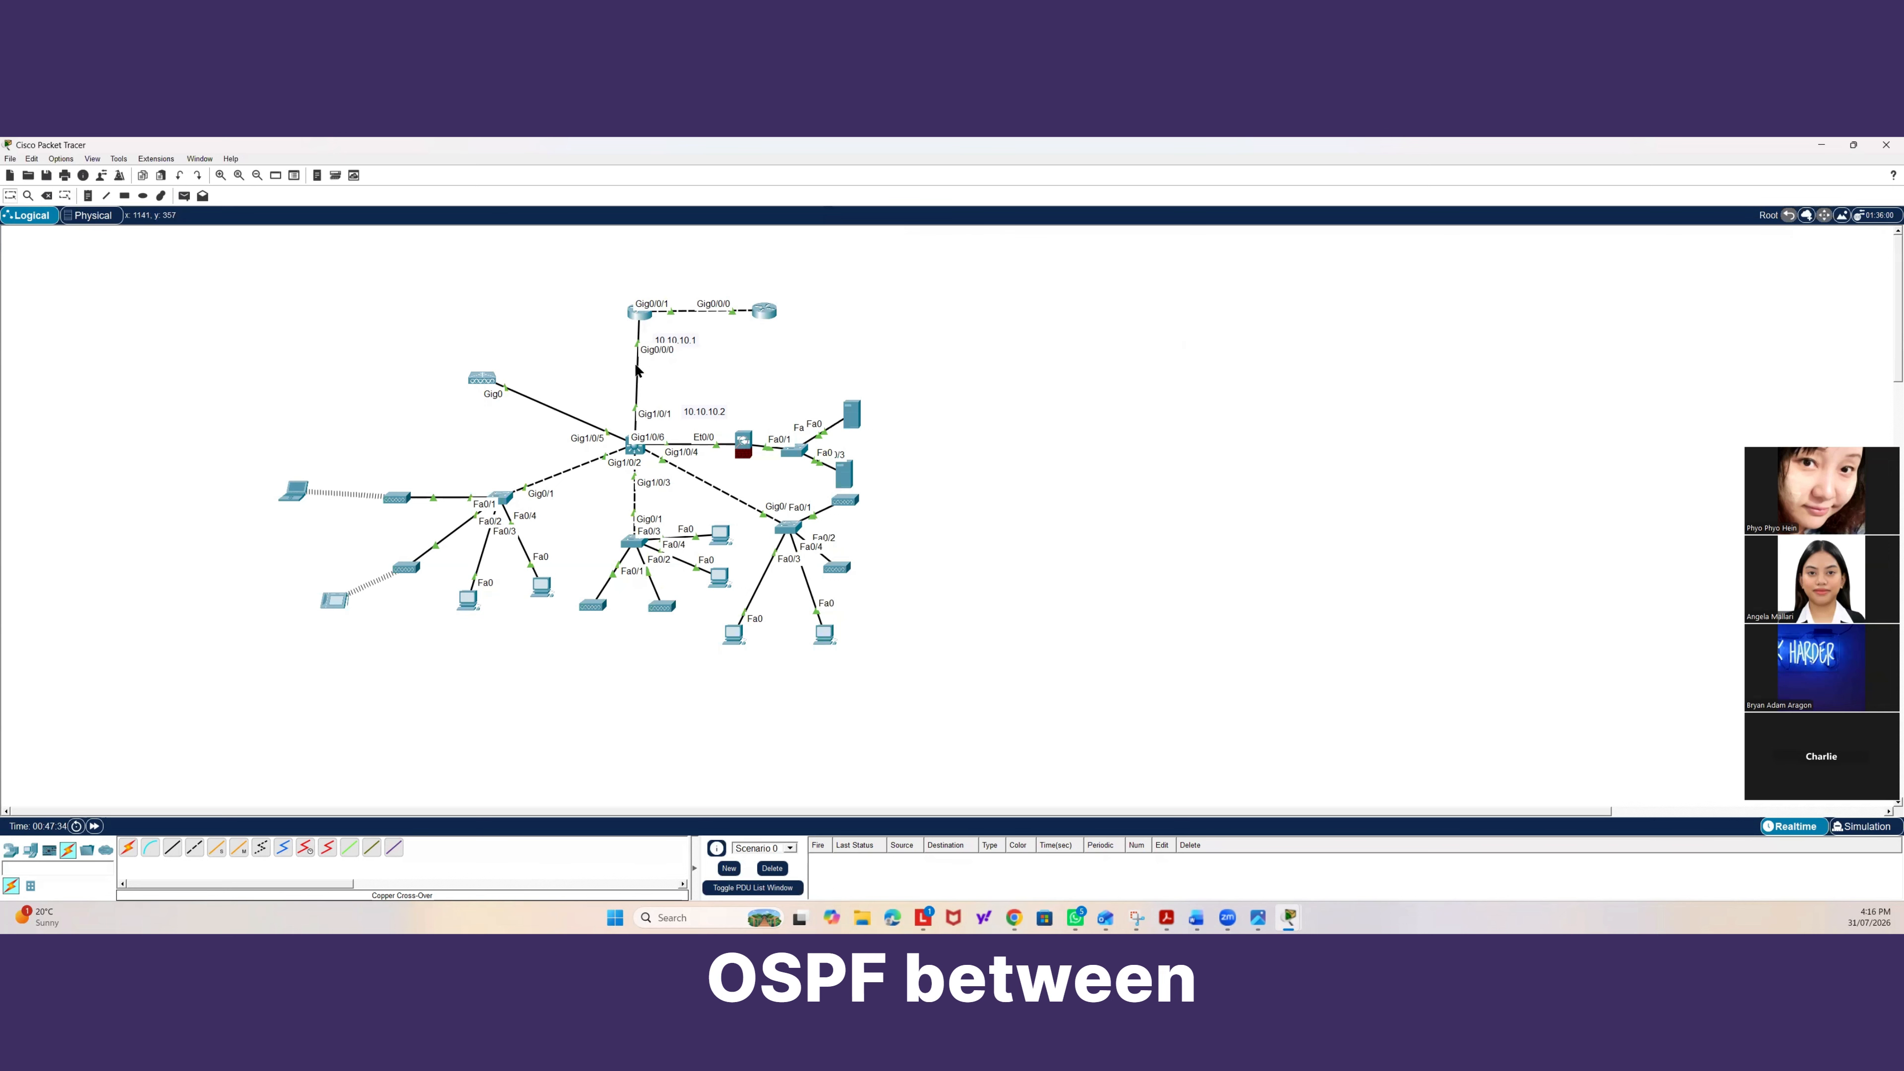
click(633, 450)
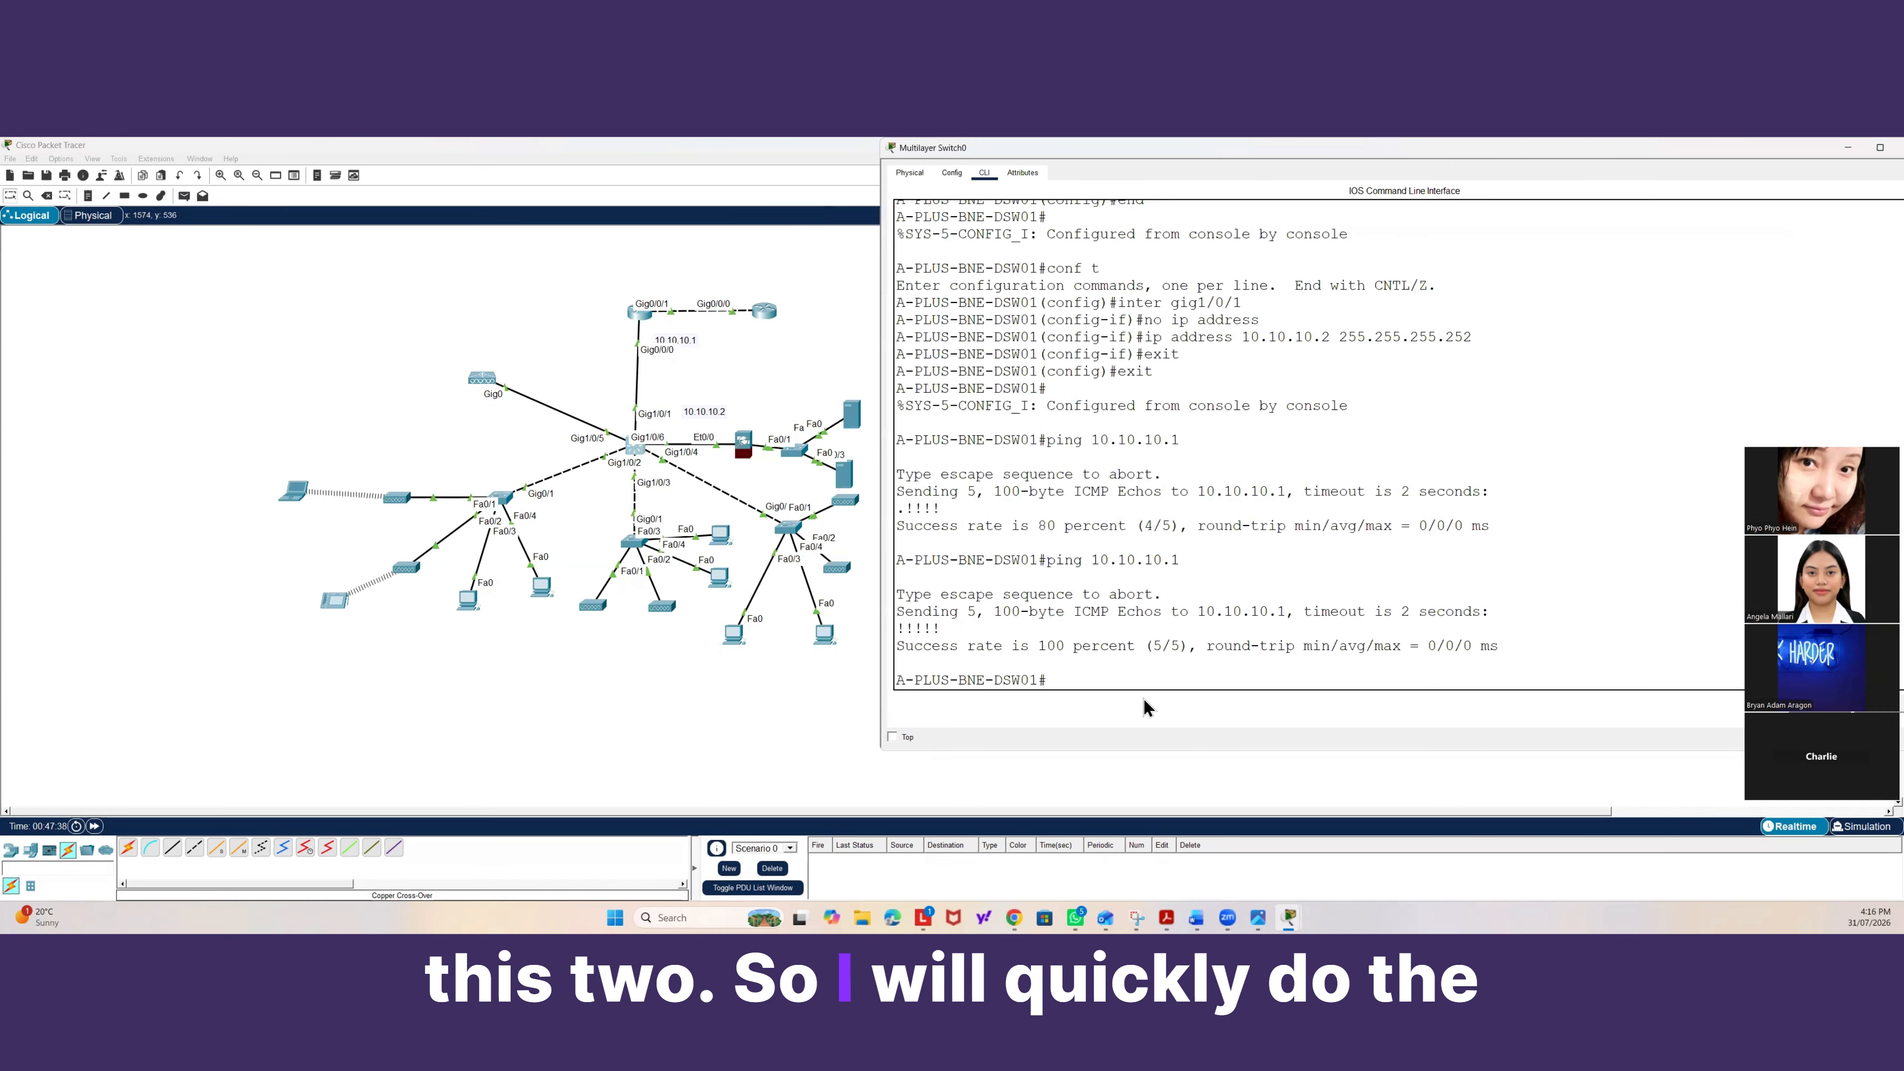
text(conf t)
key(Return)
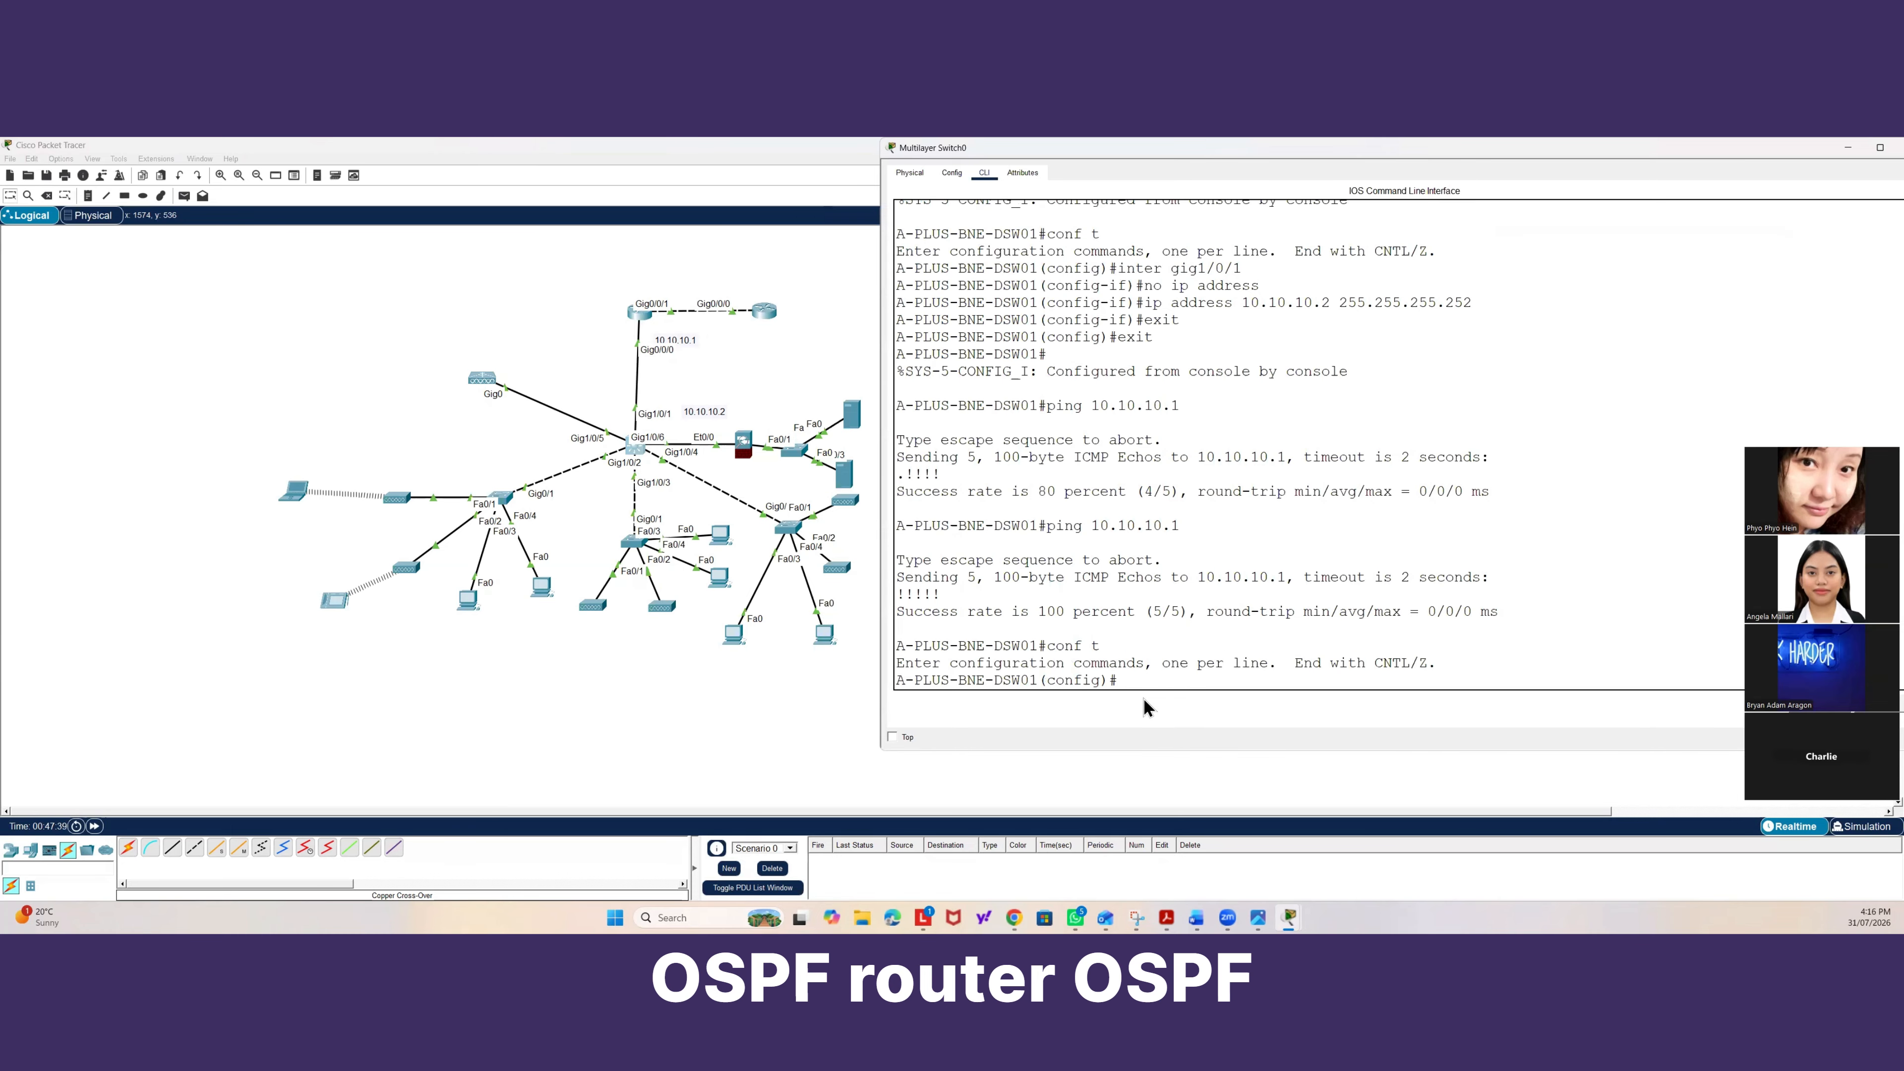
text(router ospf 1)
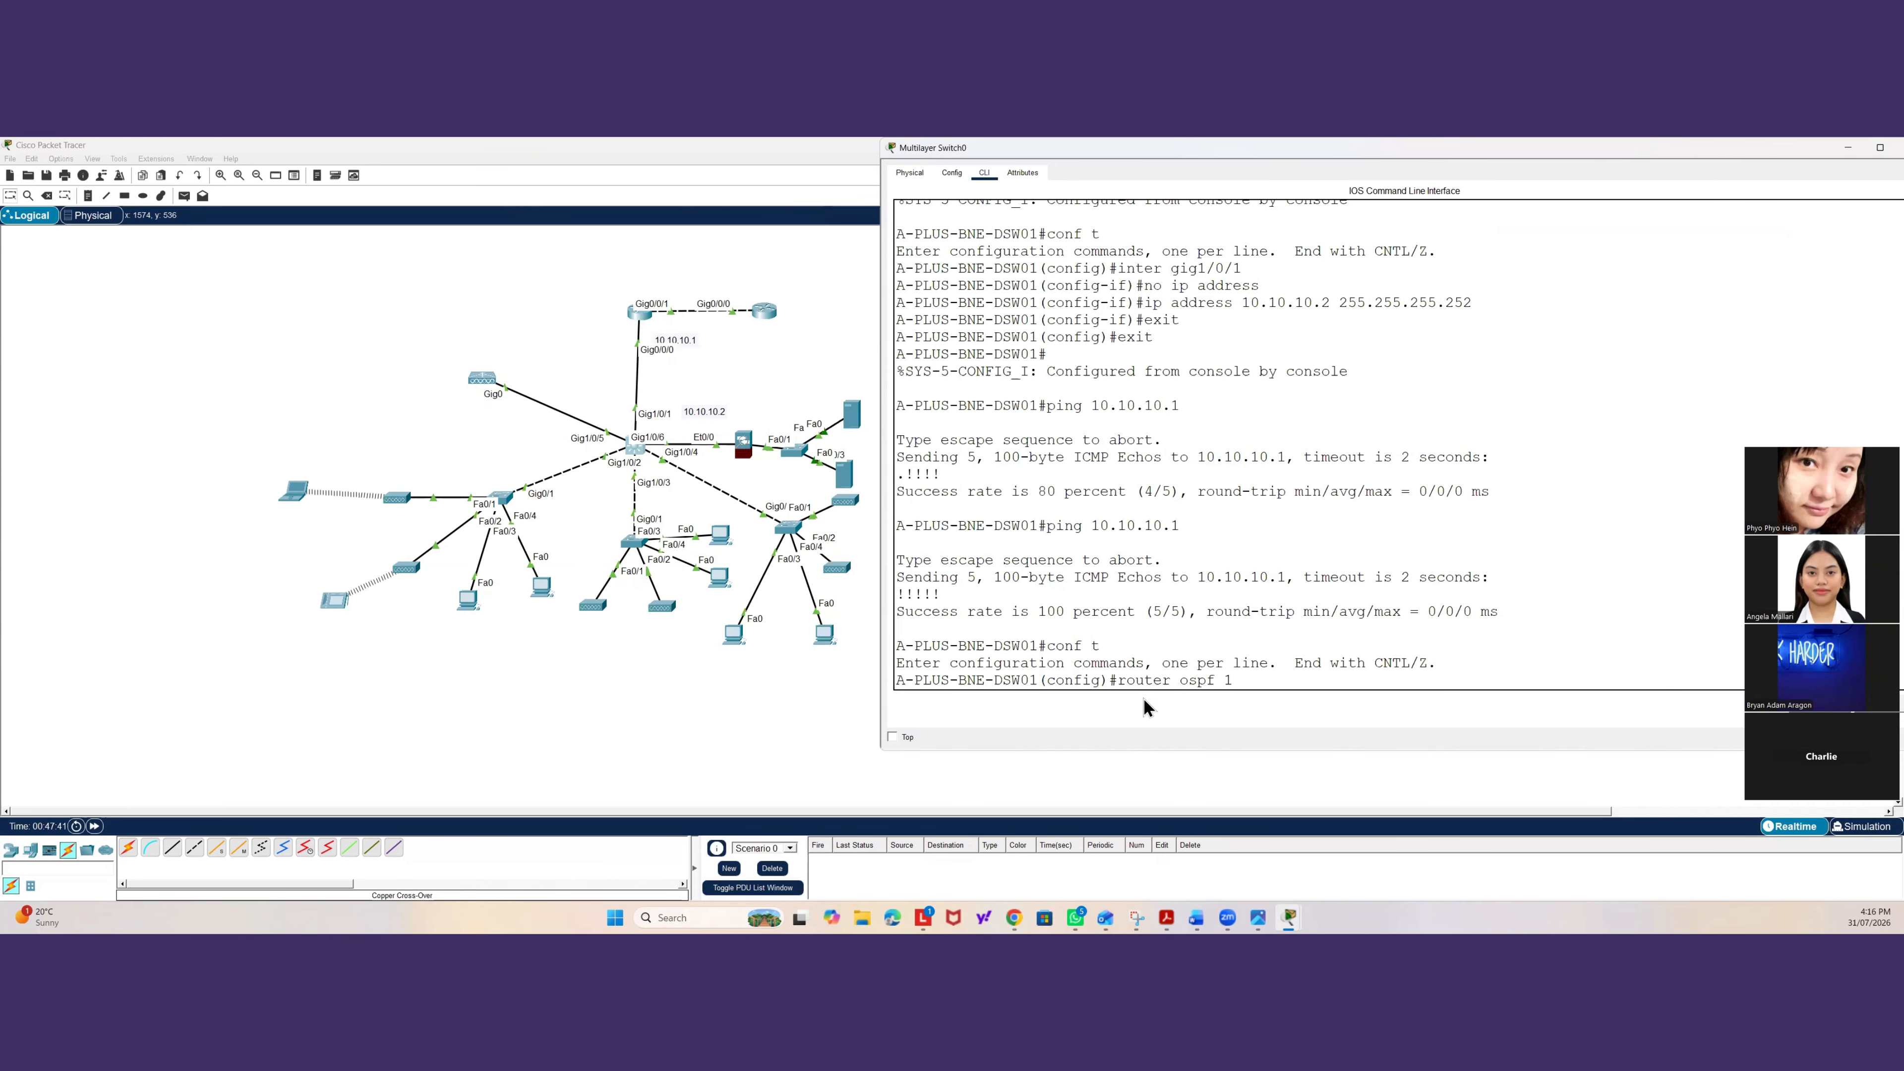
key(Return)
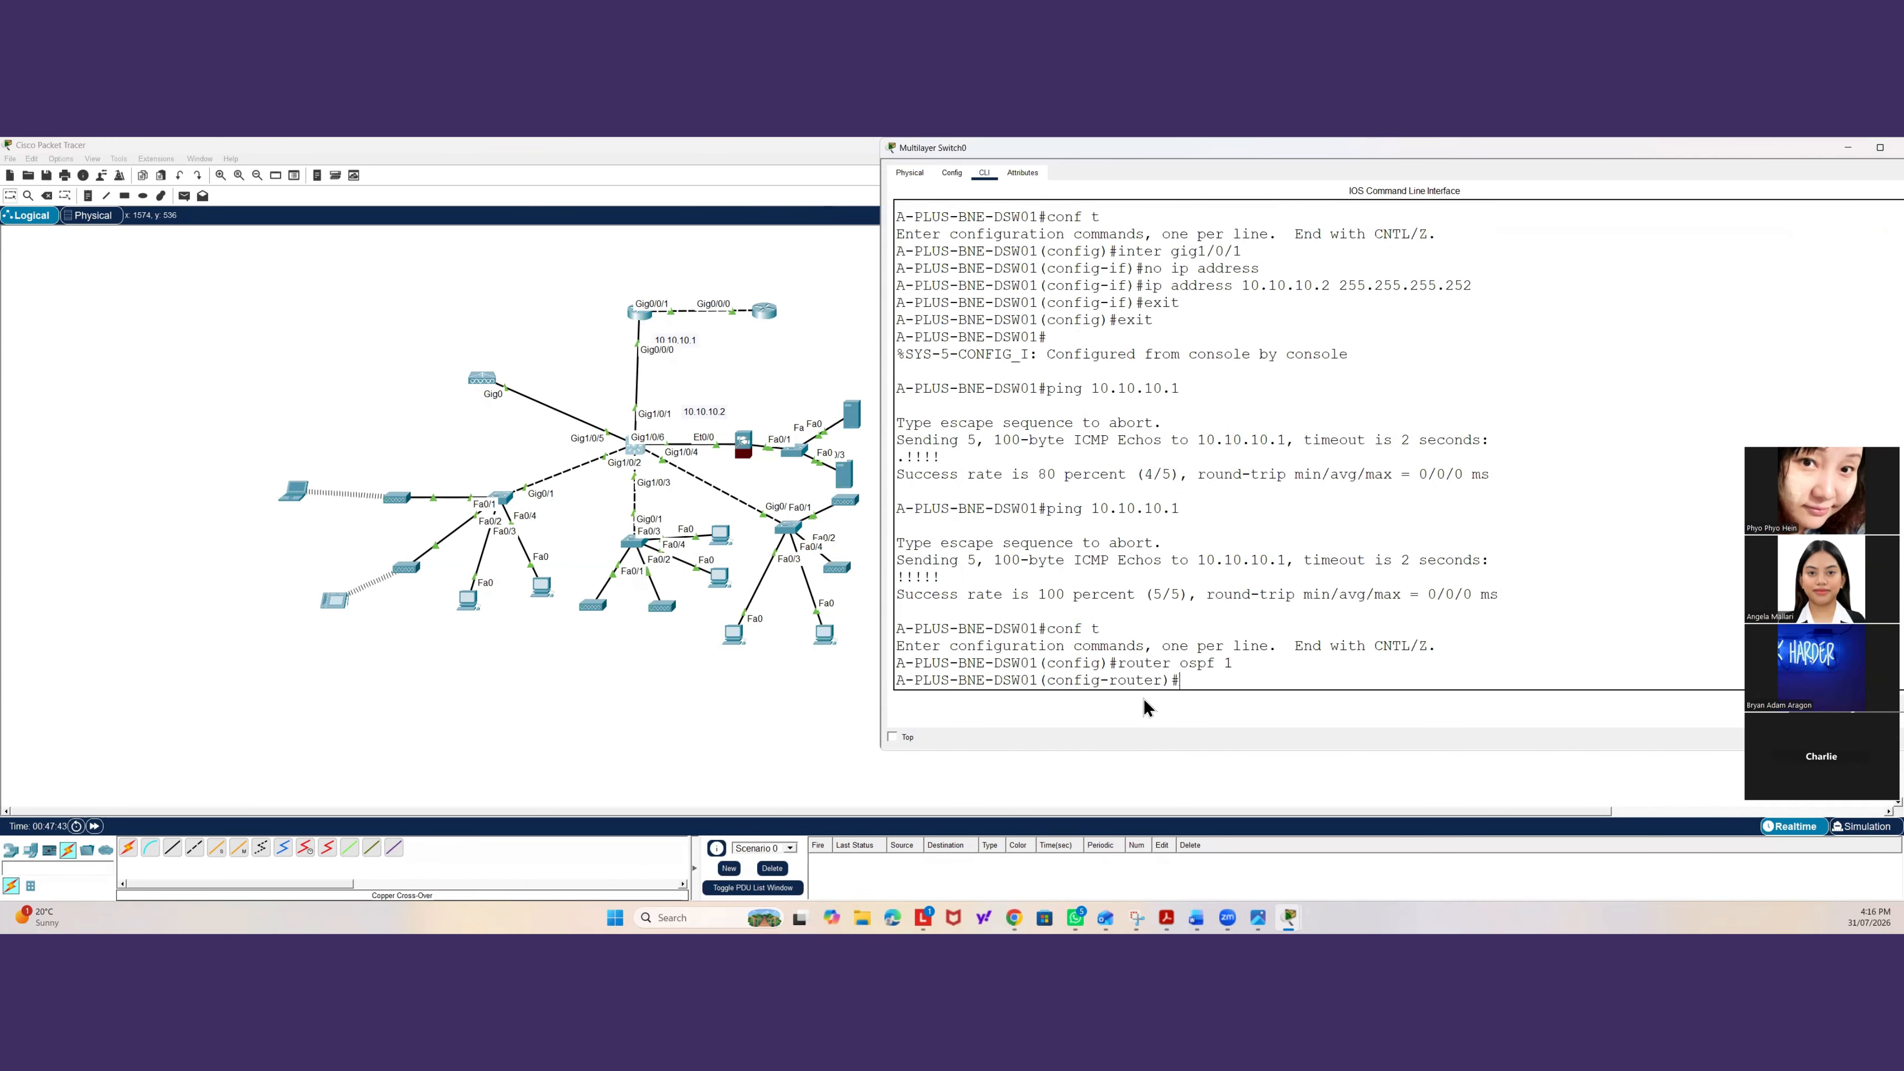
Advertise network 192.168.10.0 with wildcard 0.0.0.255 in OSPF area 0.
text(network)
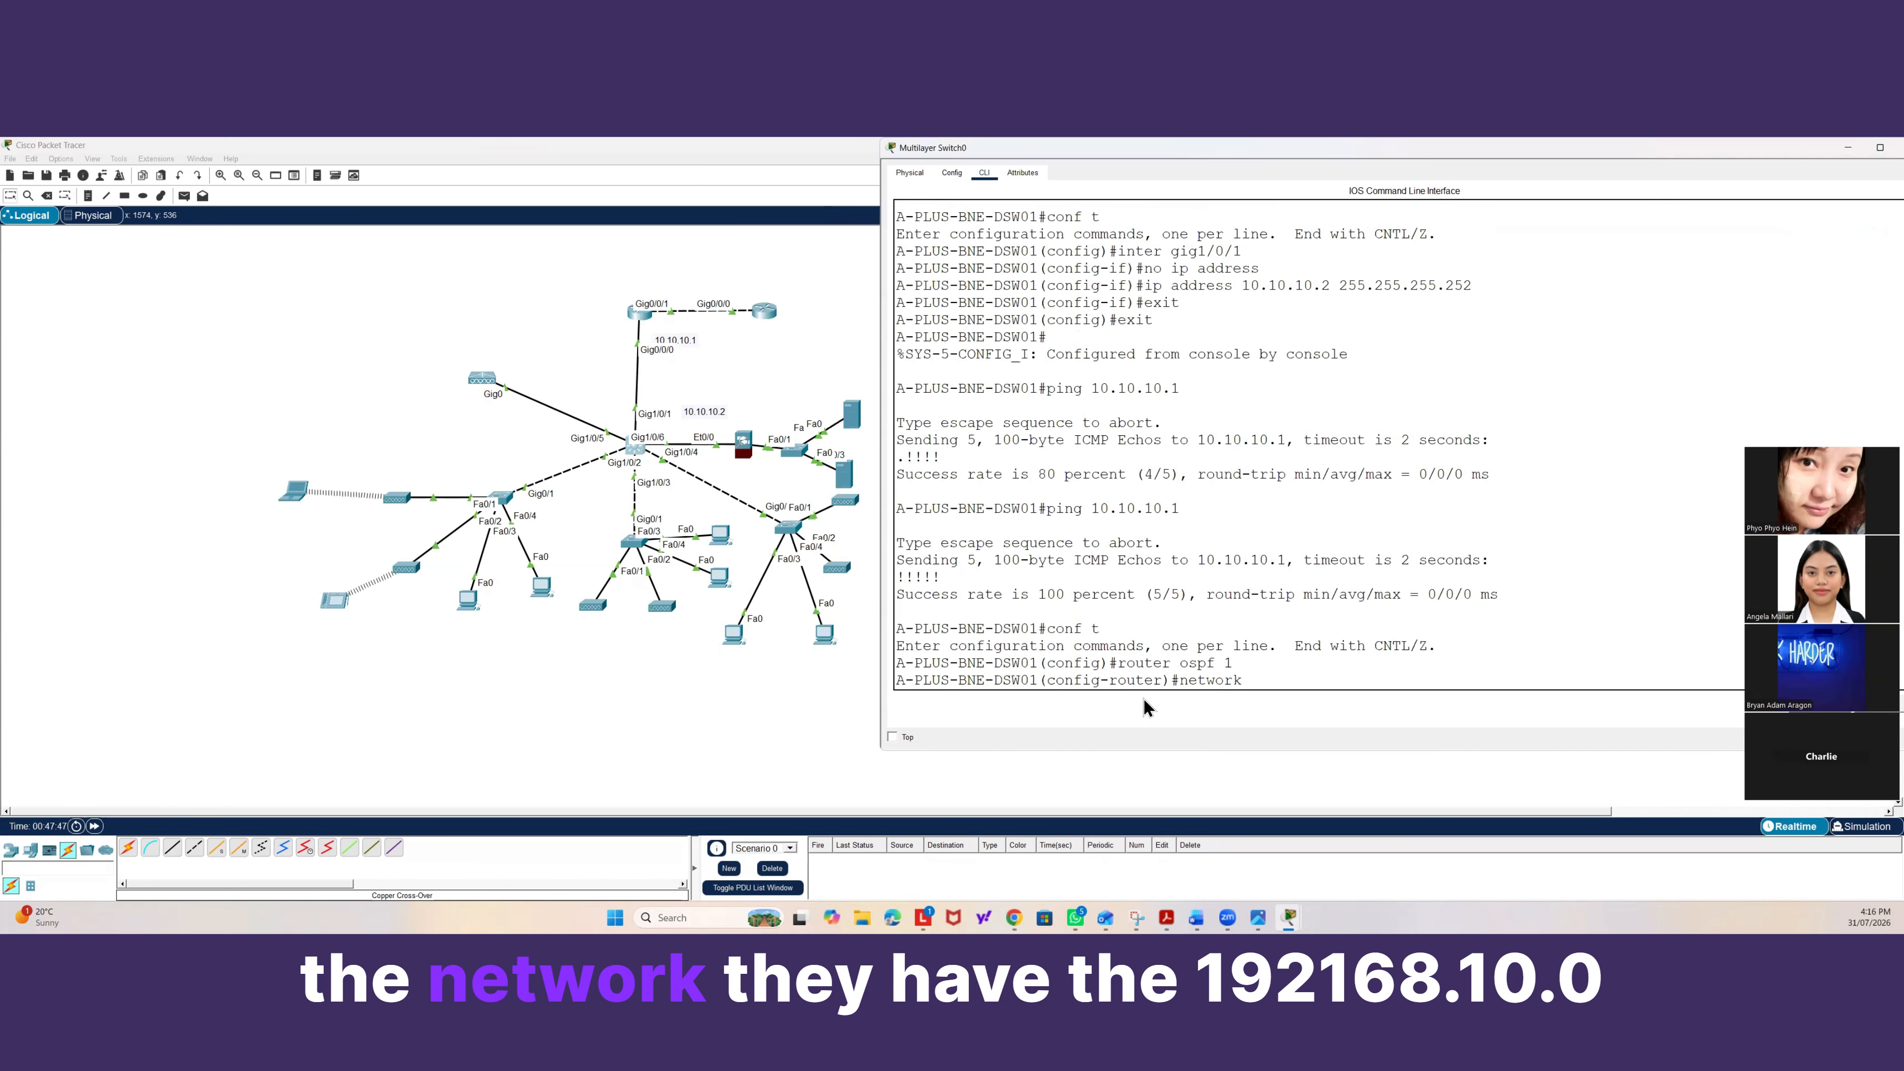
text( 192.168)
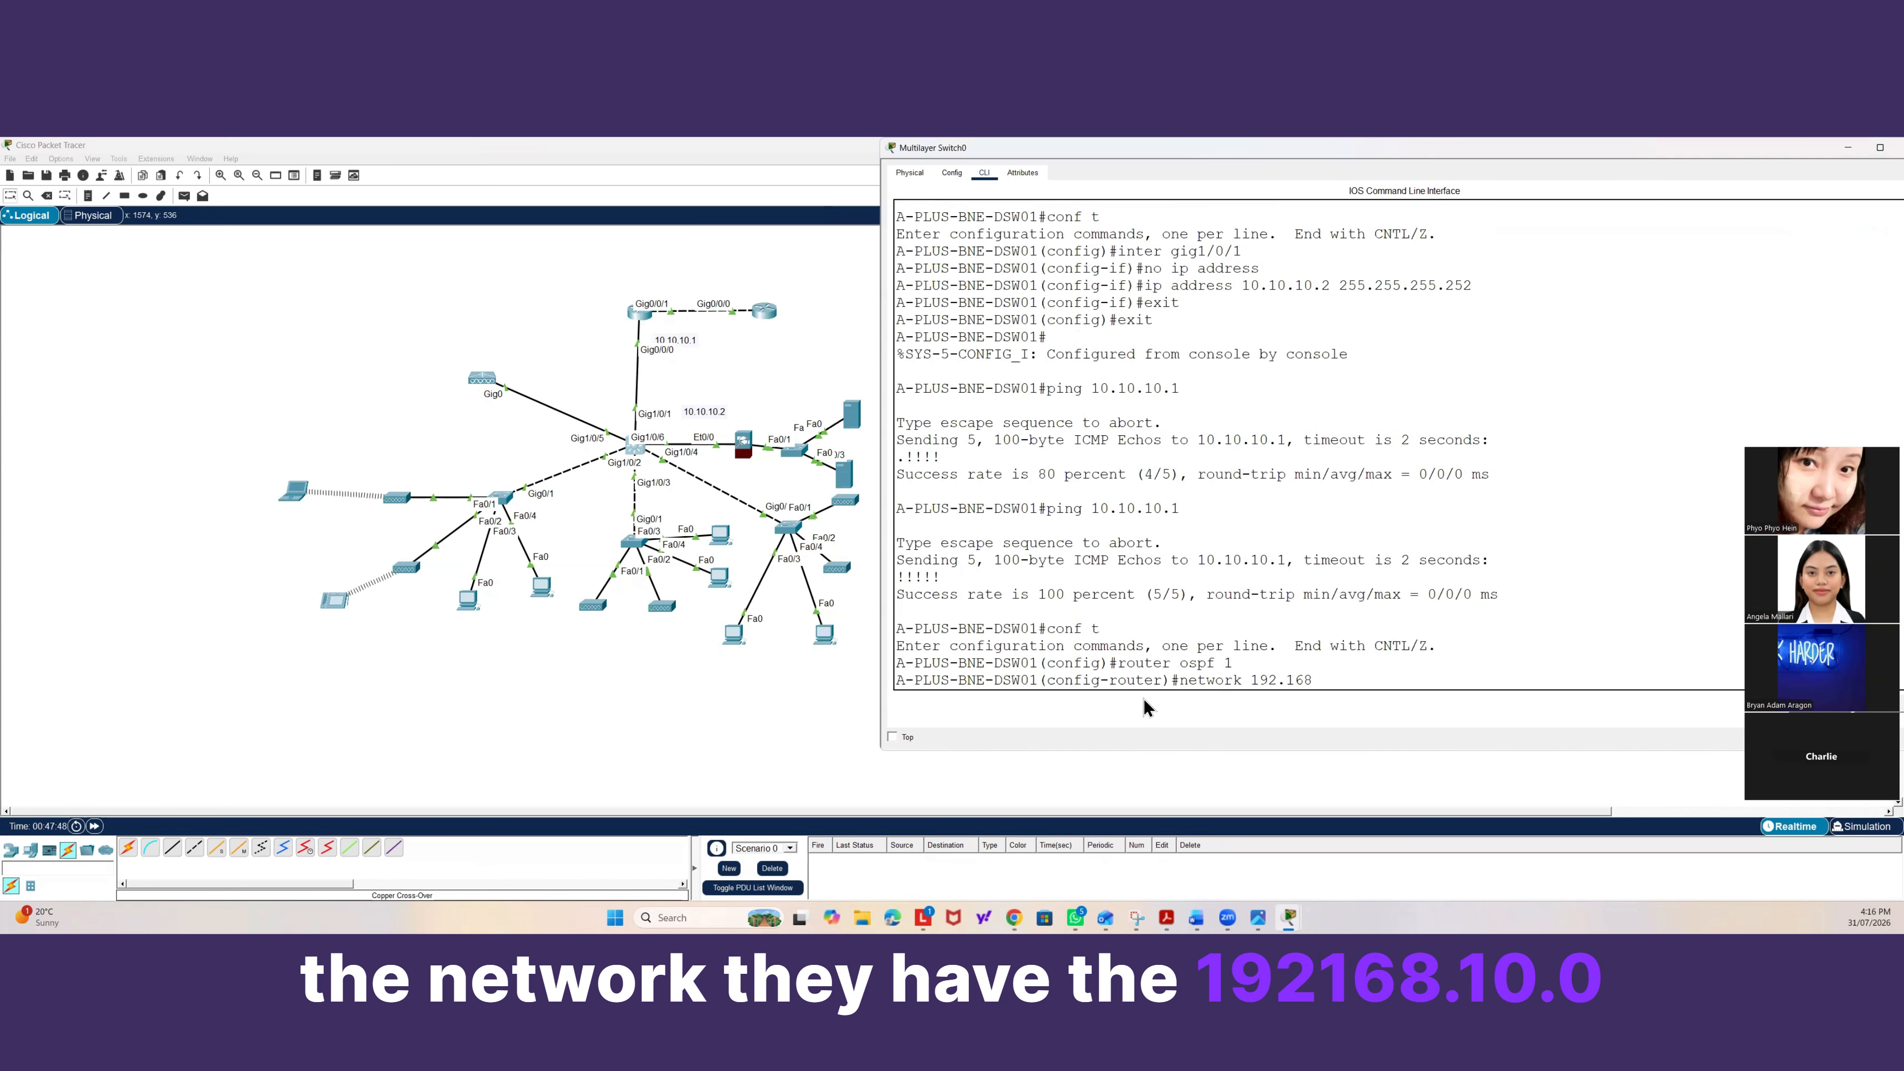
text(.10.)
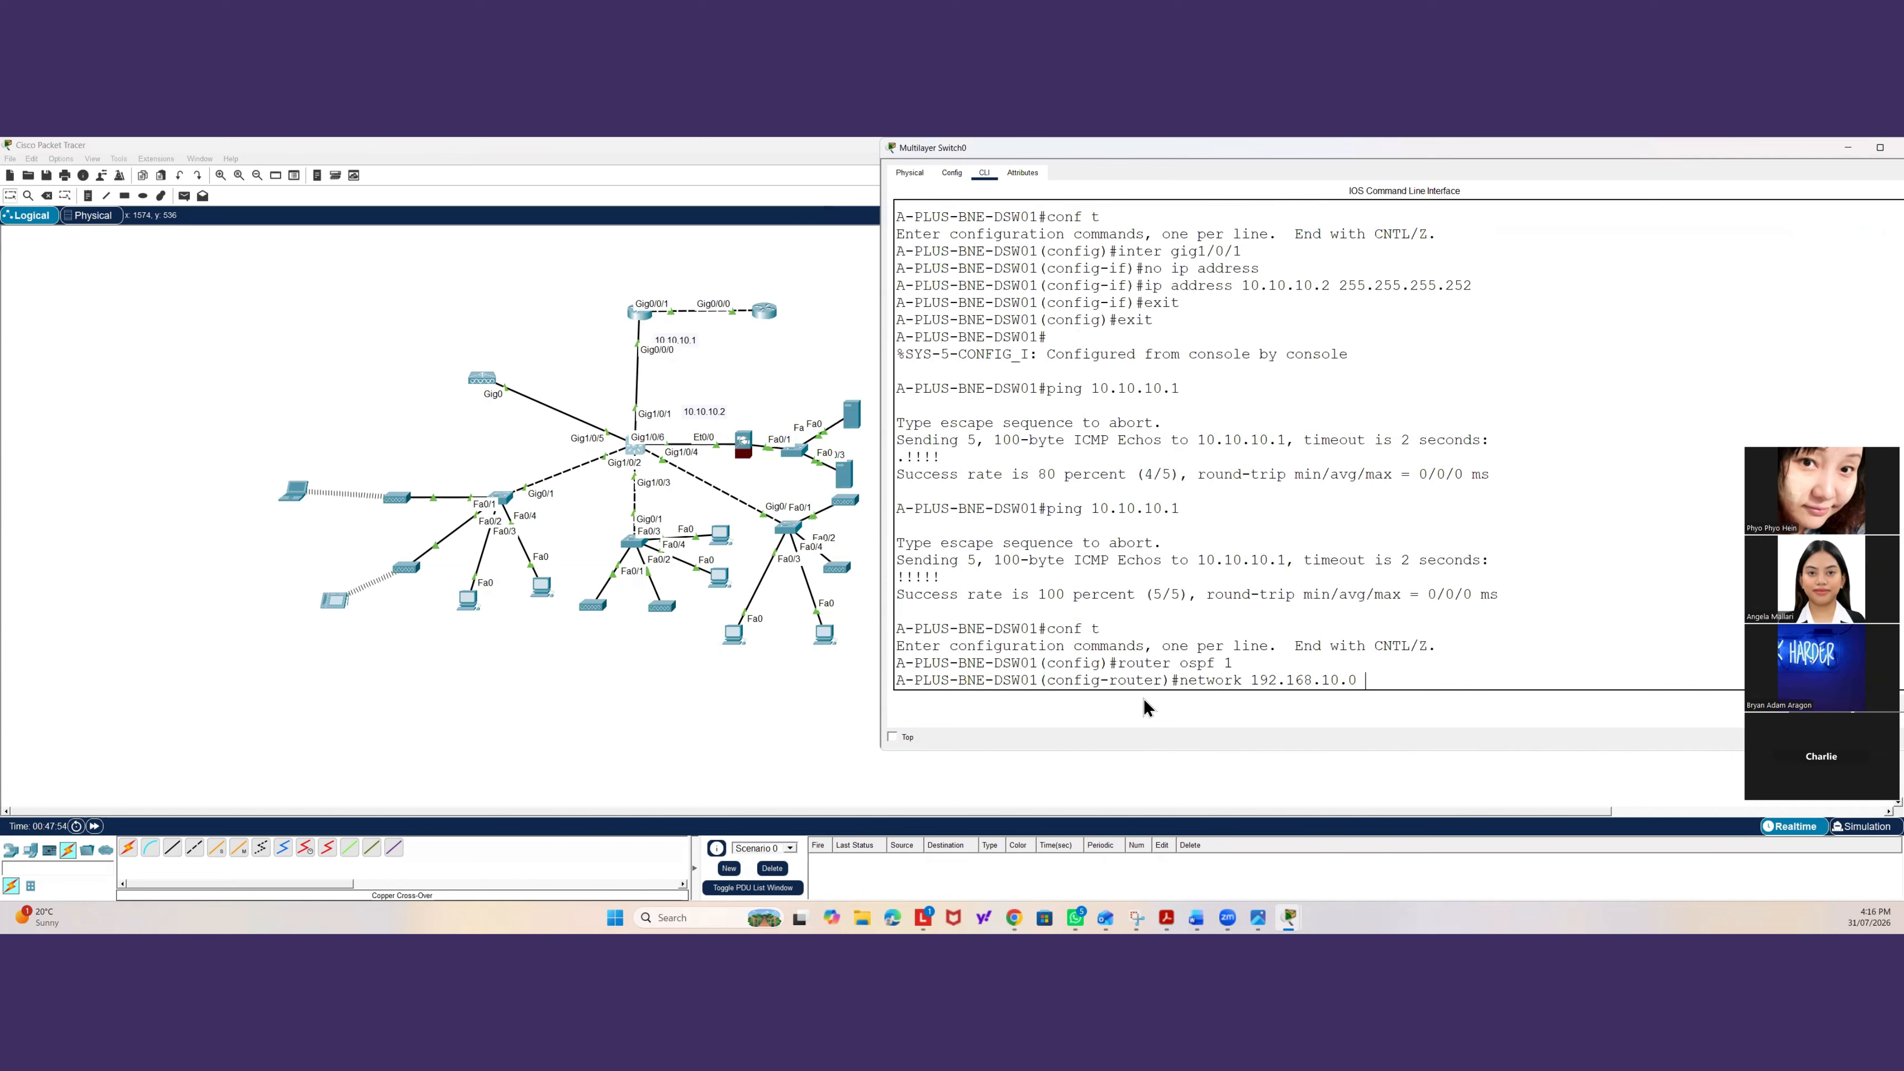
text(0 ?)
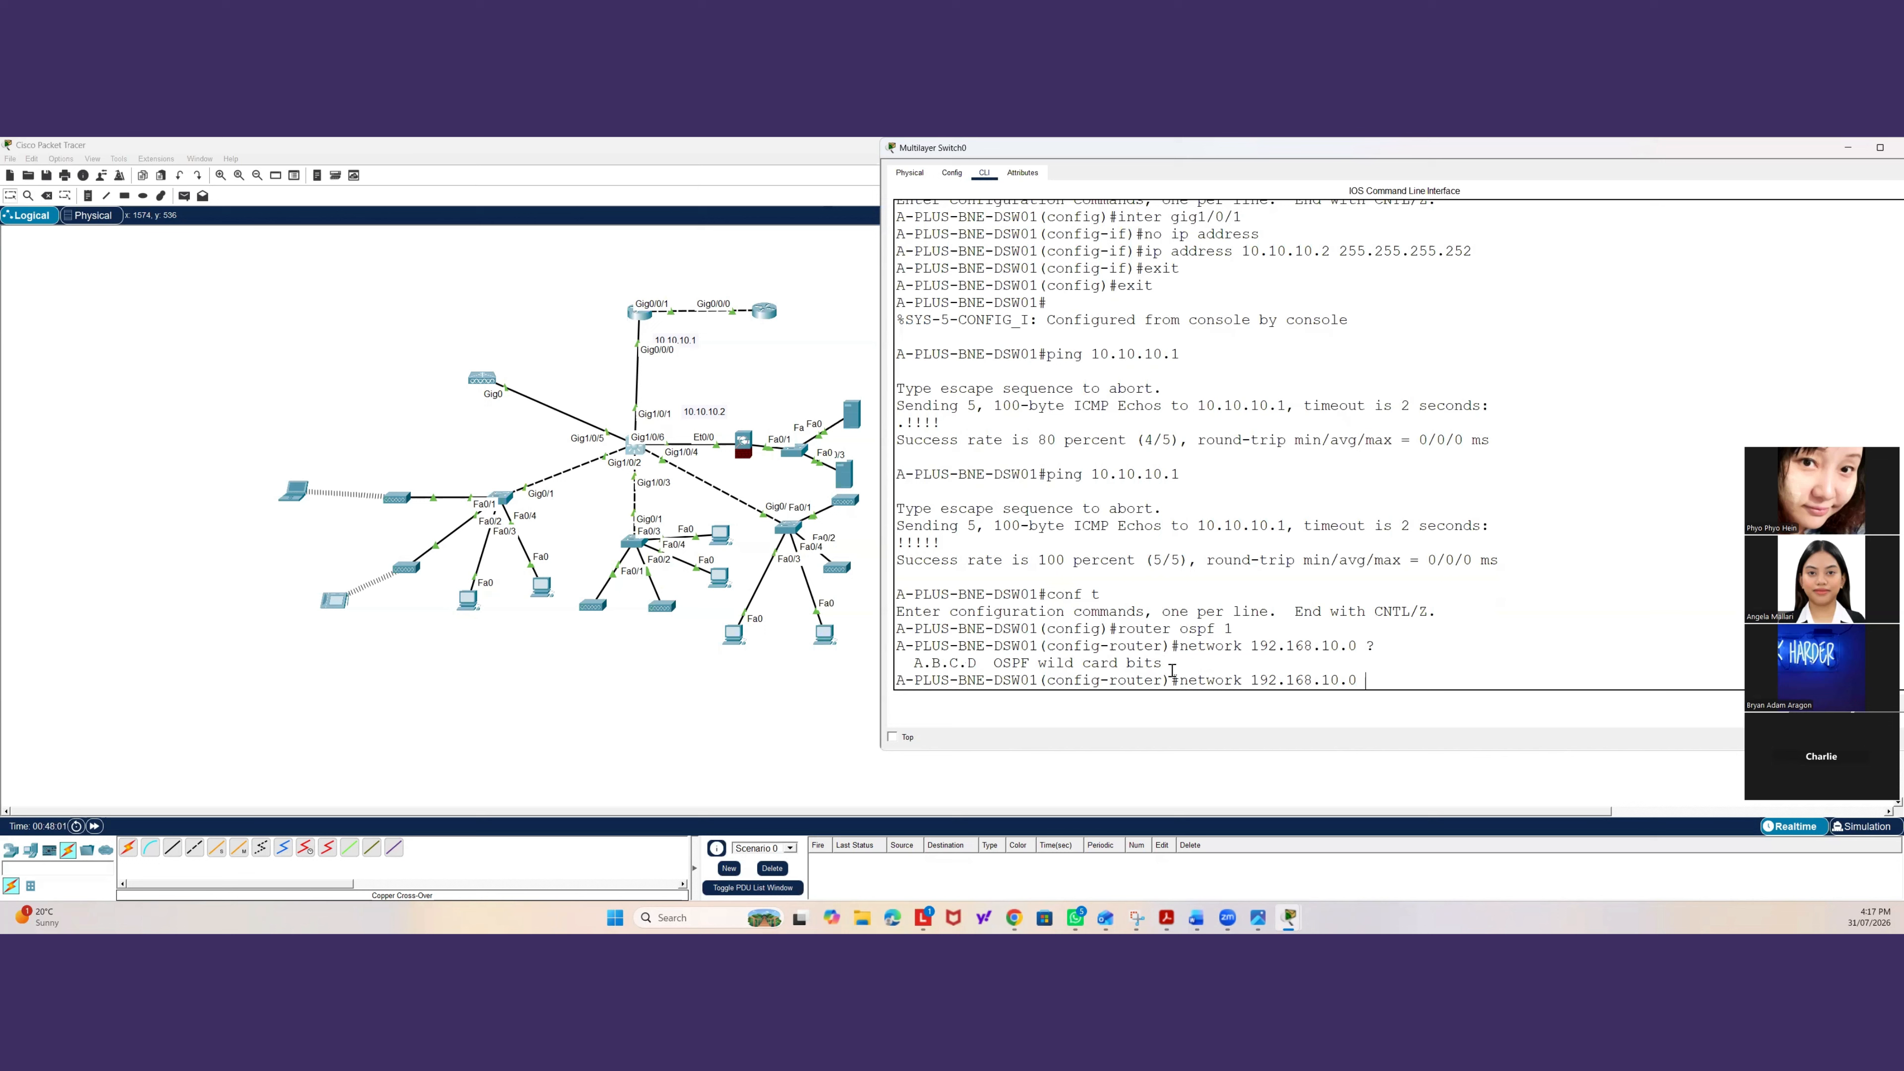
drag(1170, 665, 1091, 664)
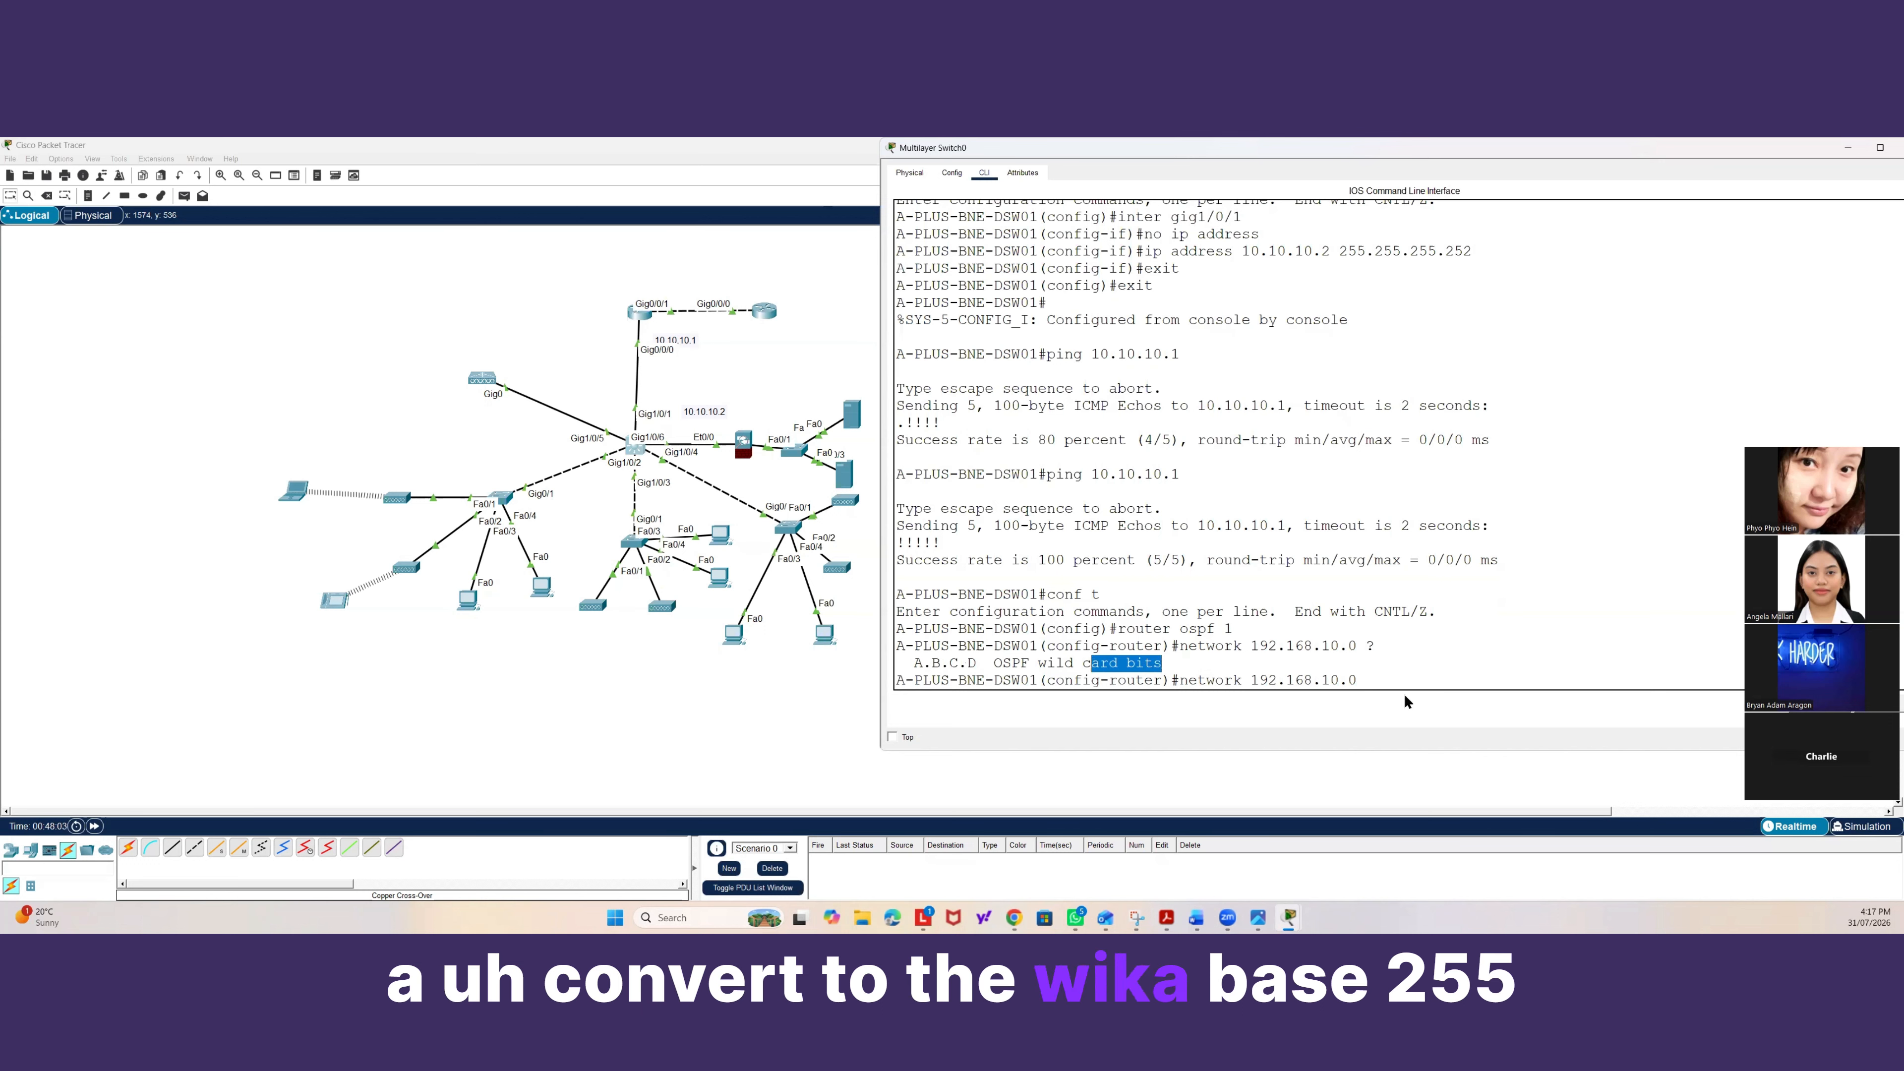
click(1377, 679)
text(0)
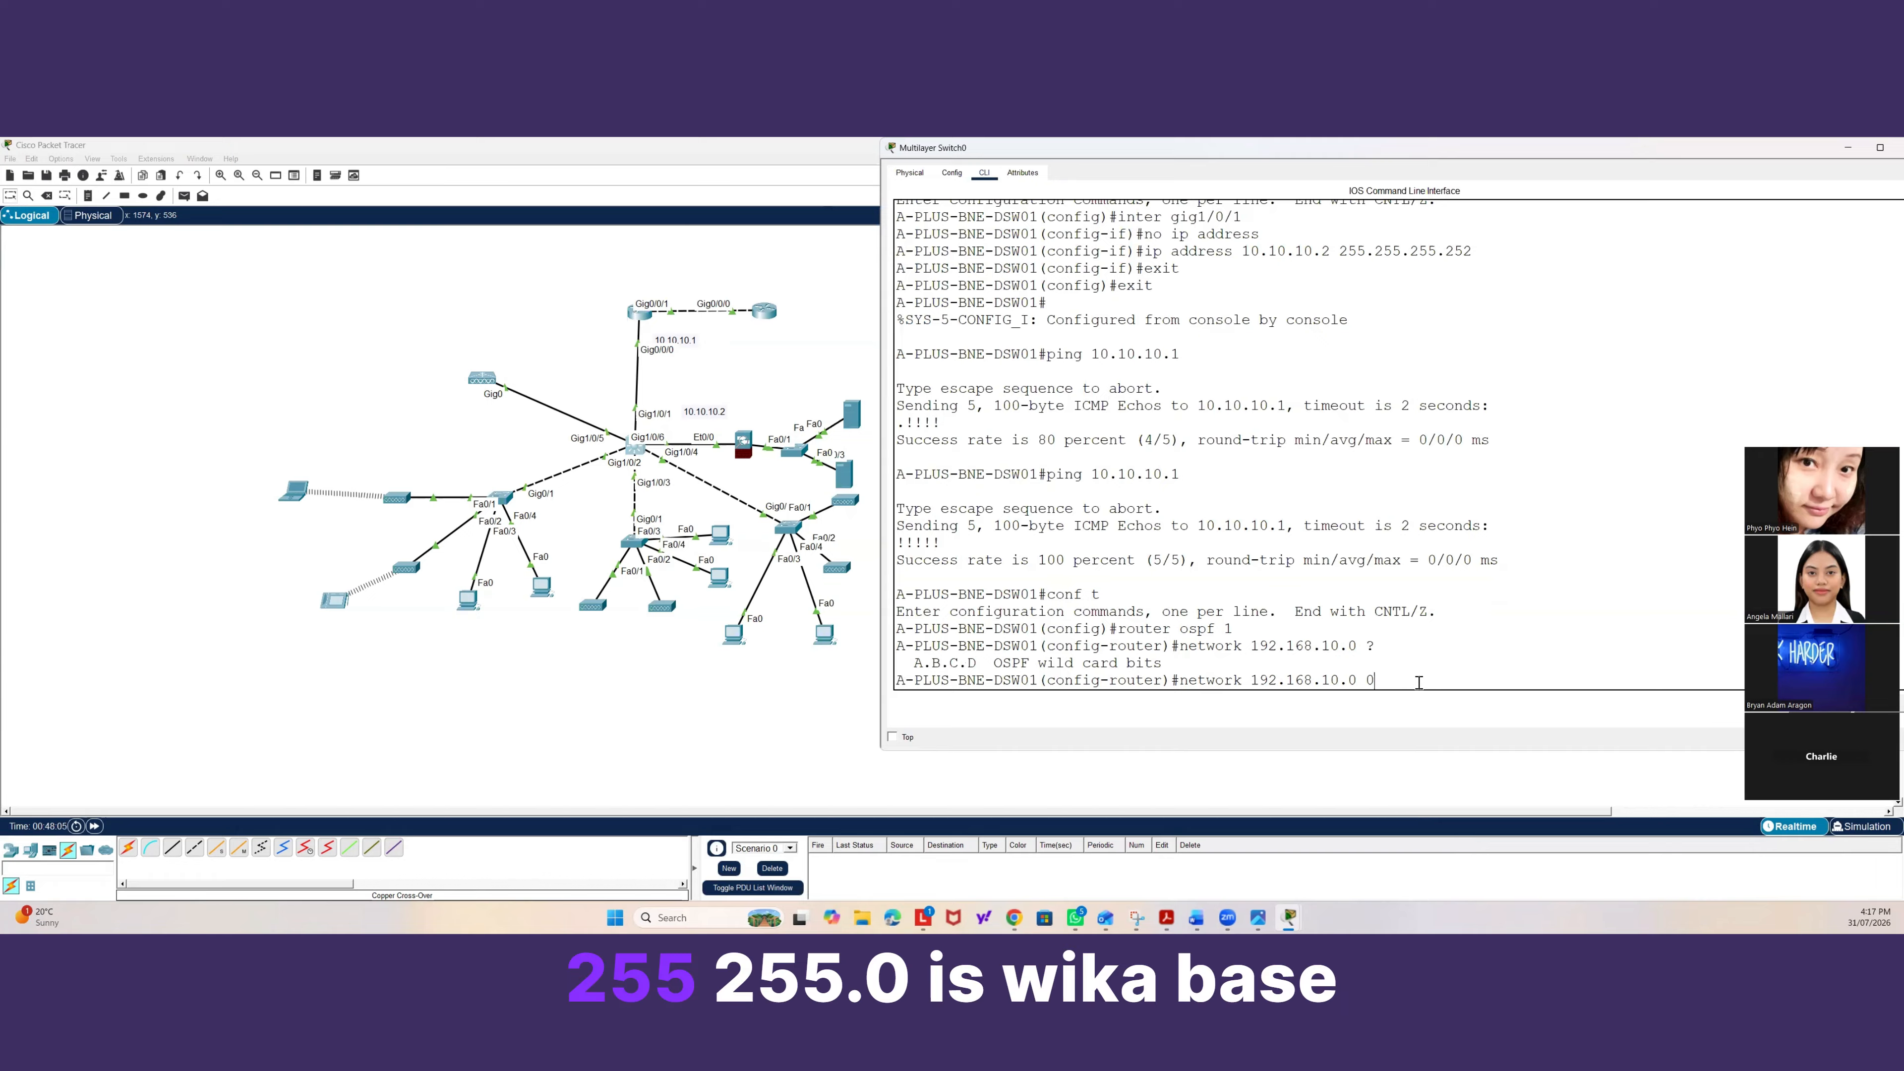
text(.0.0.2)
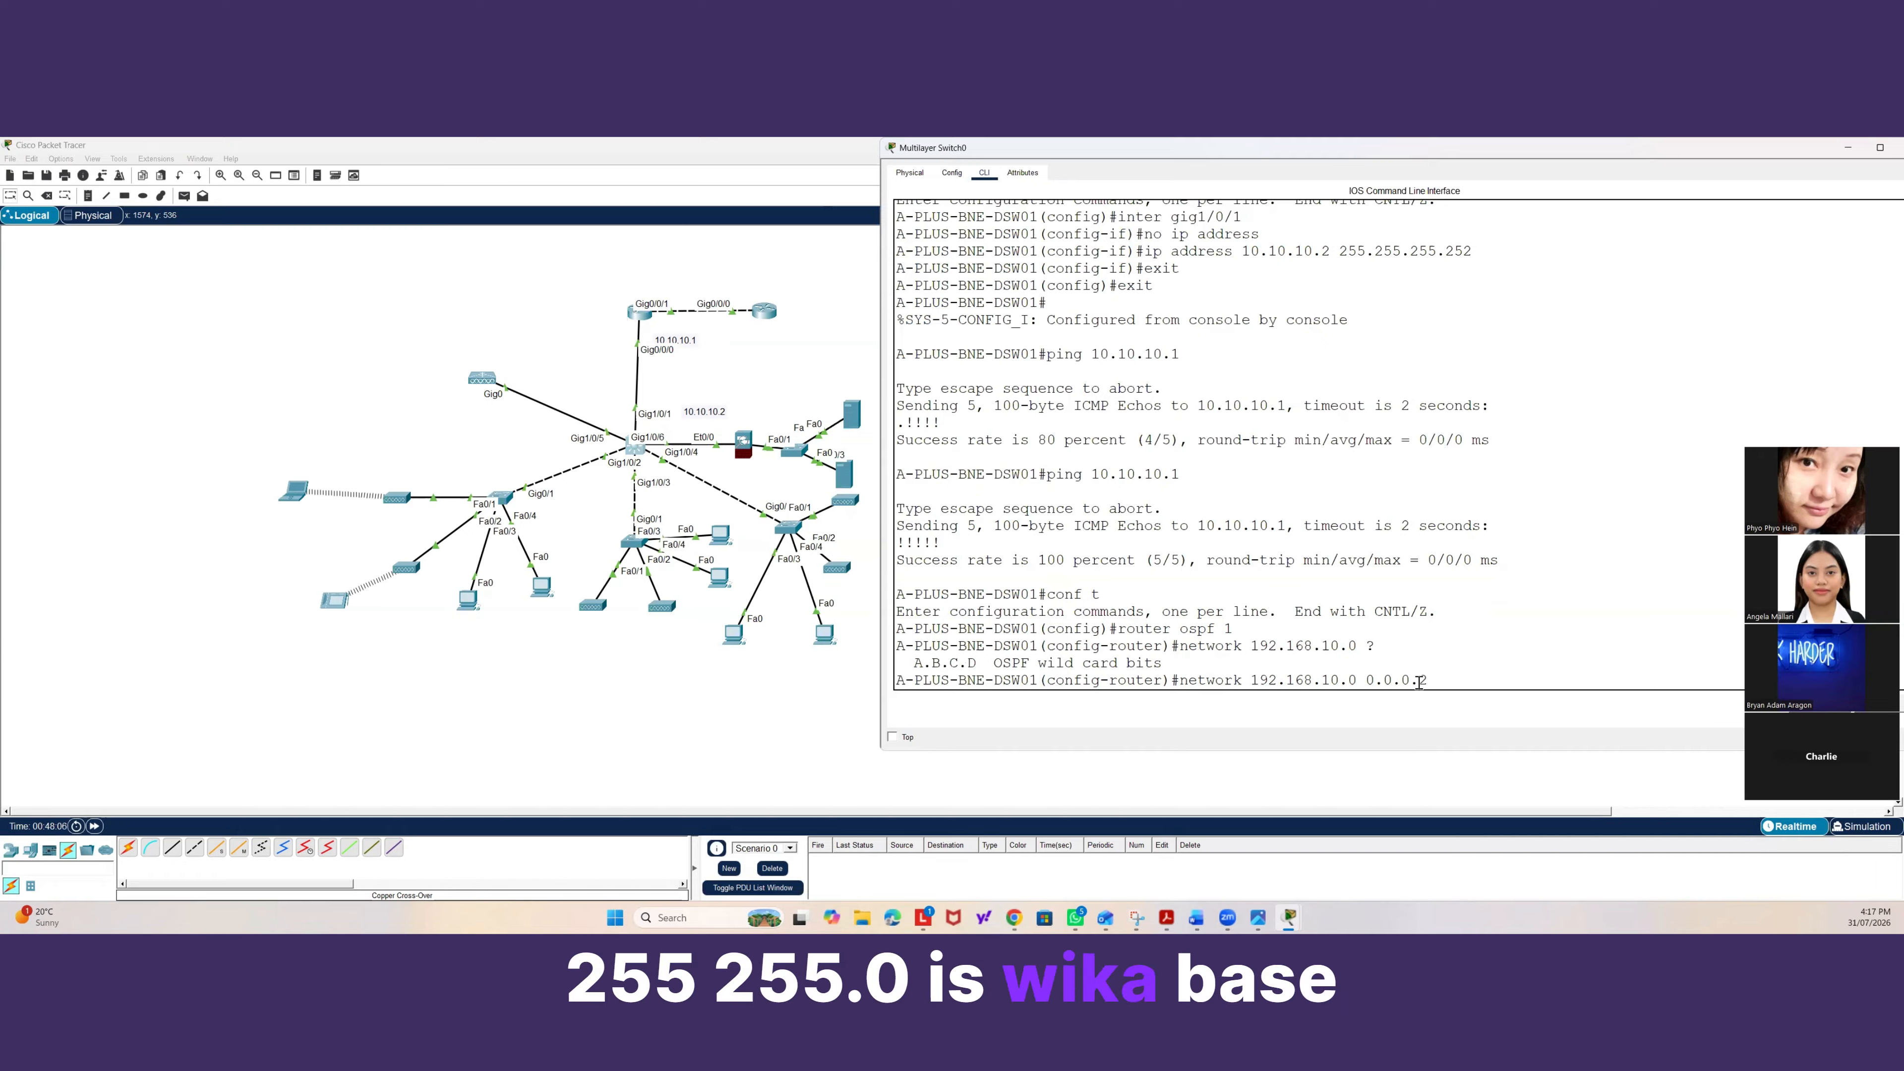
text(55)
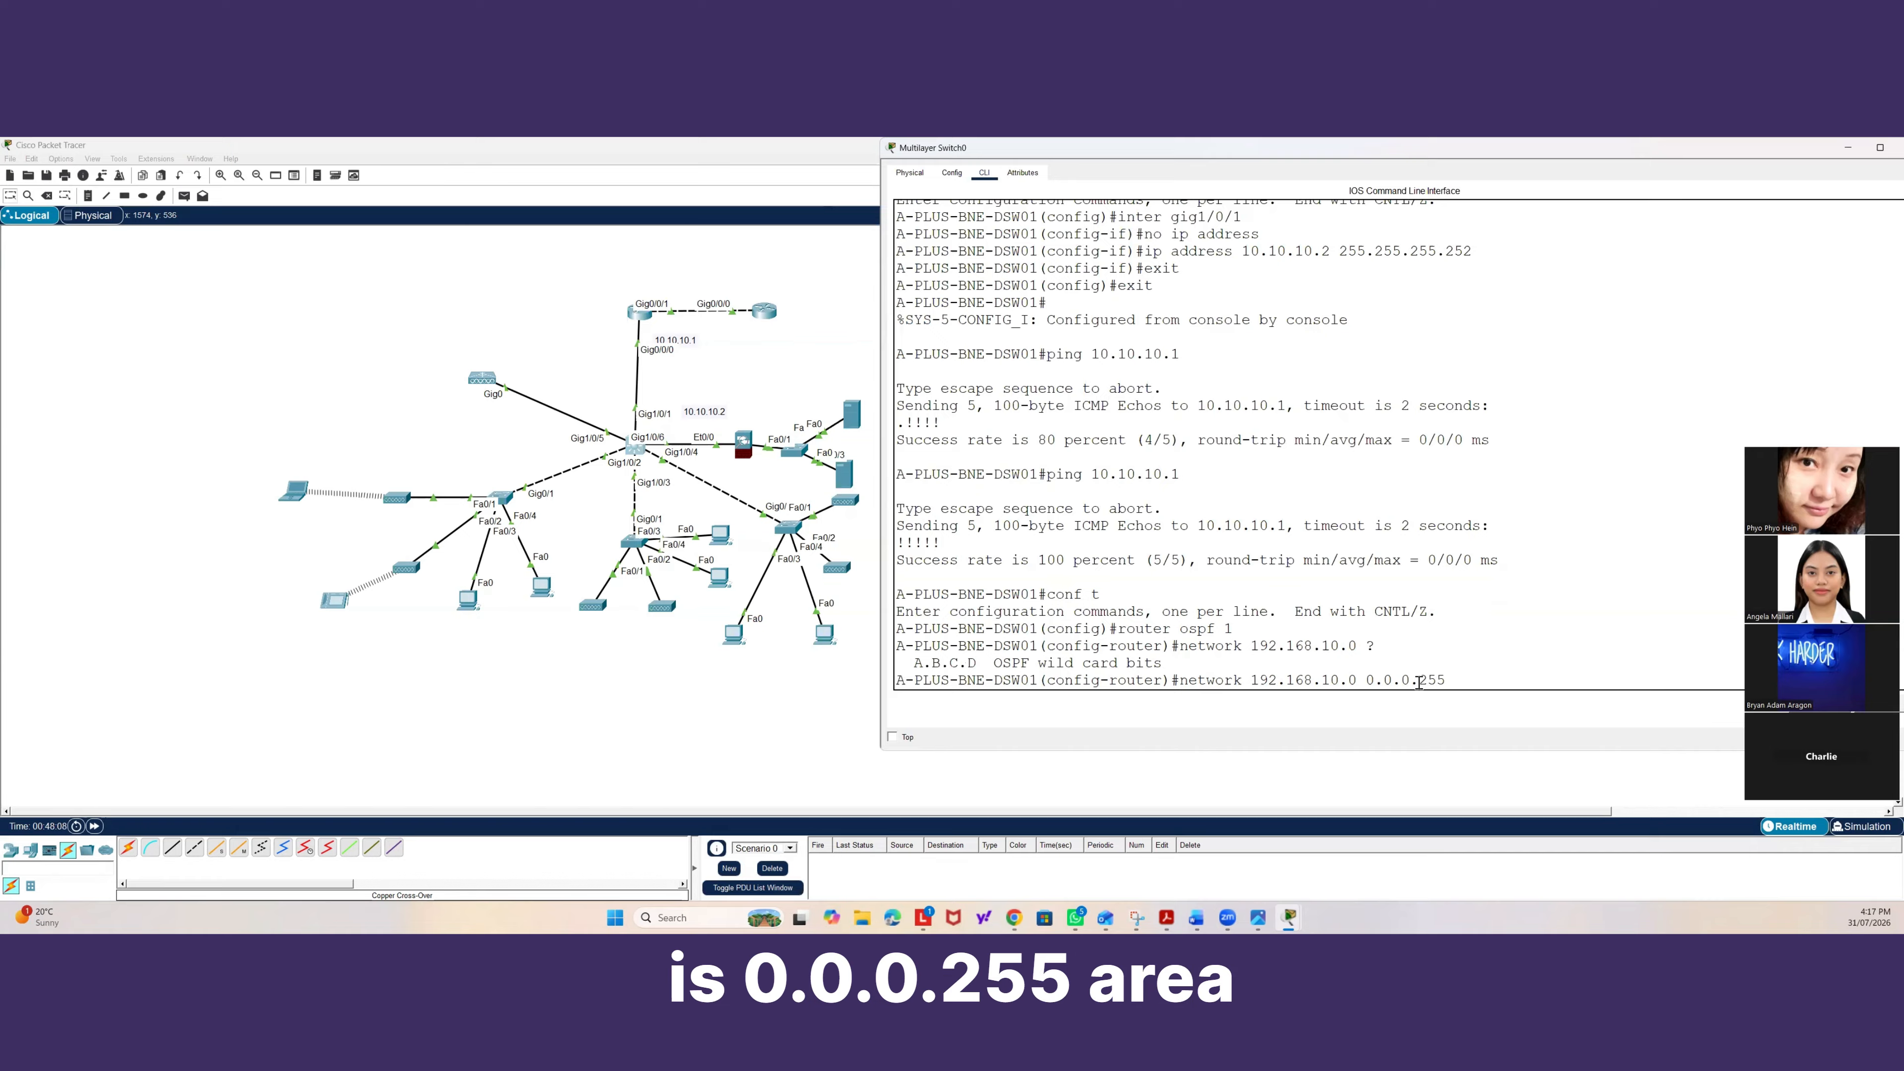
text( area 0)
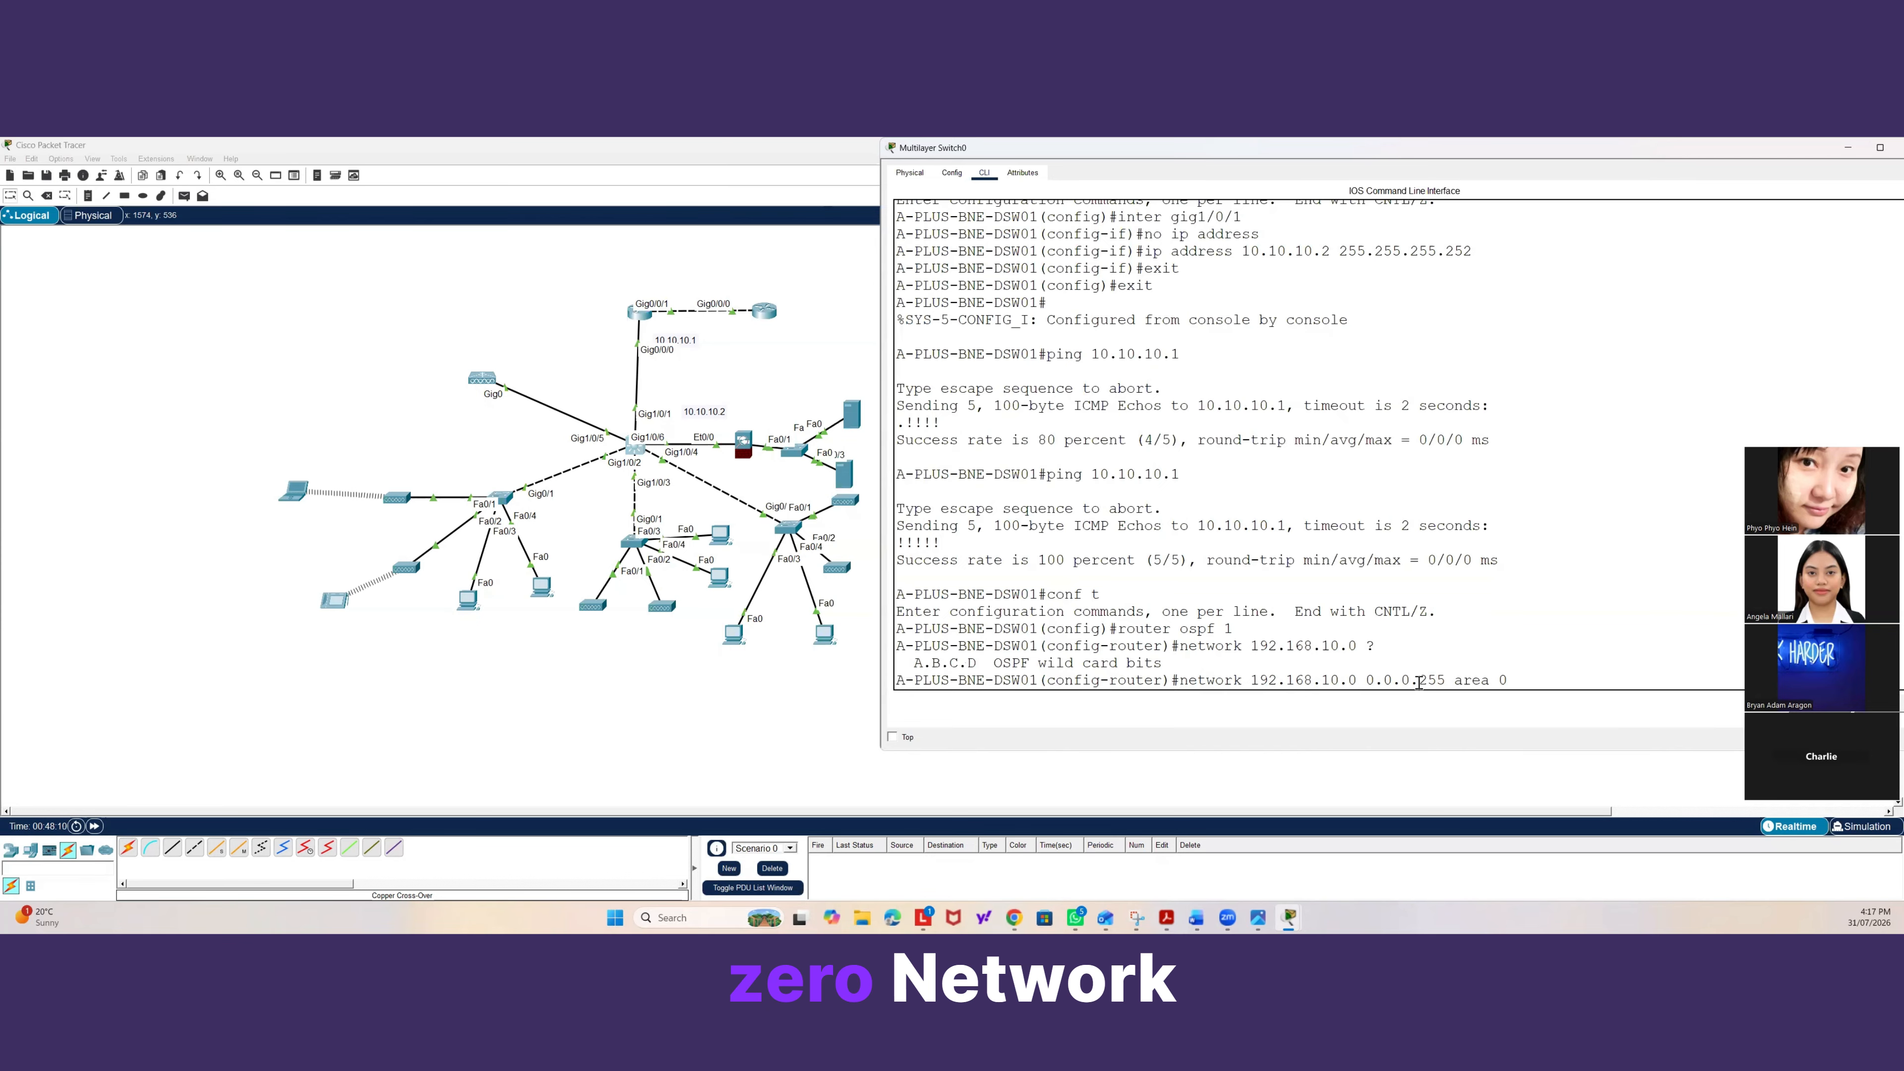
key(Return)
Advertise network 192.168.20.0 with wildcard 0.0.0.255 in OSPF area 0.
text(network 1)
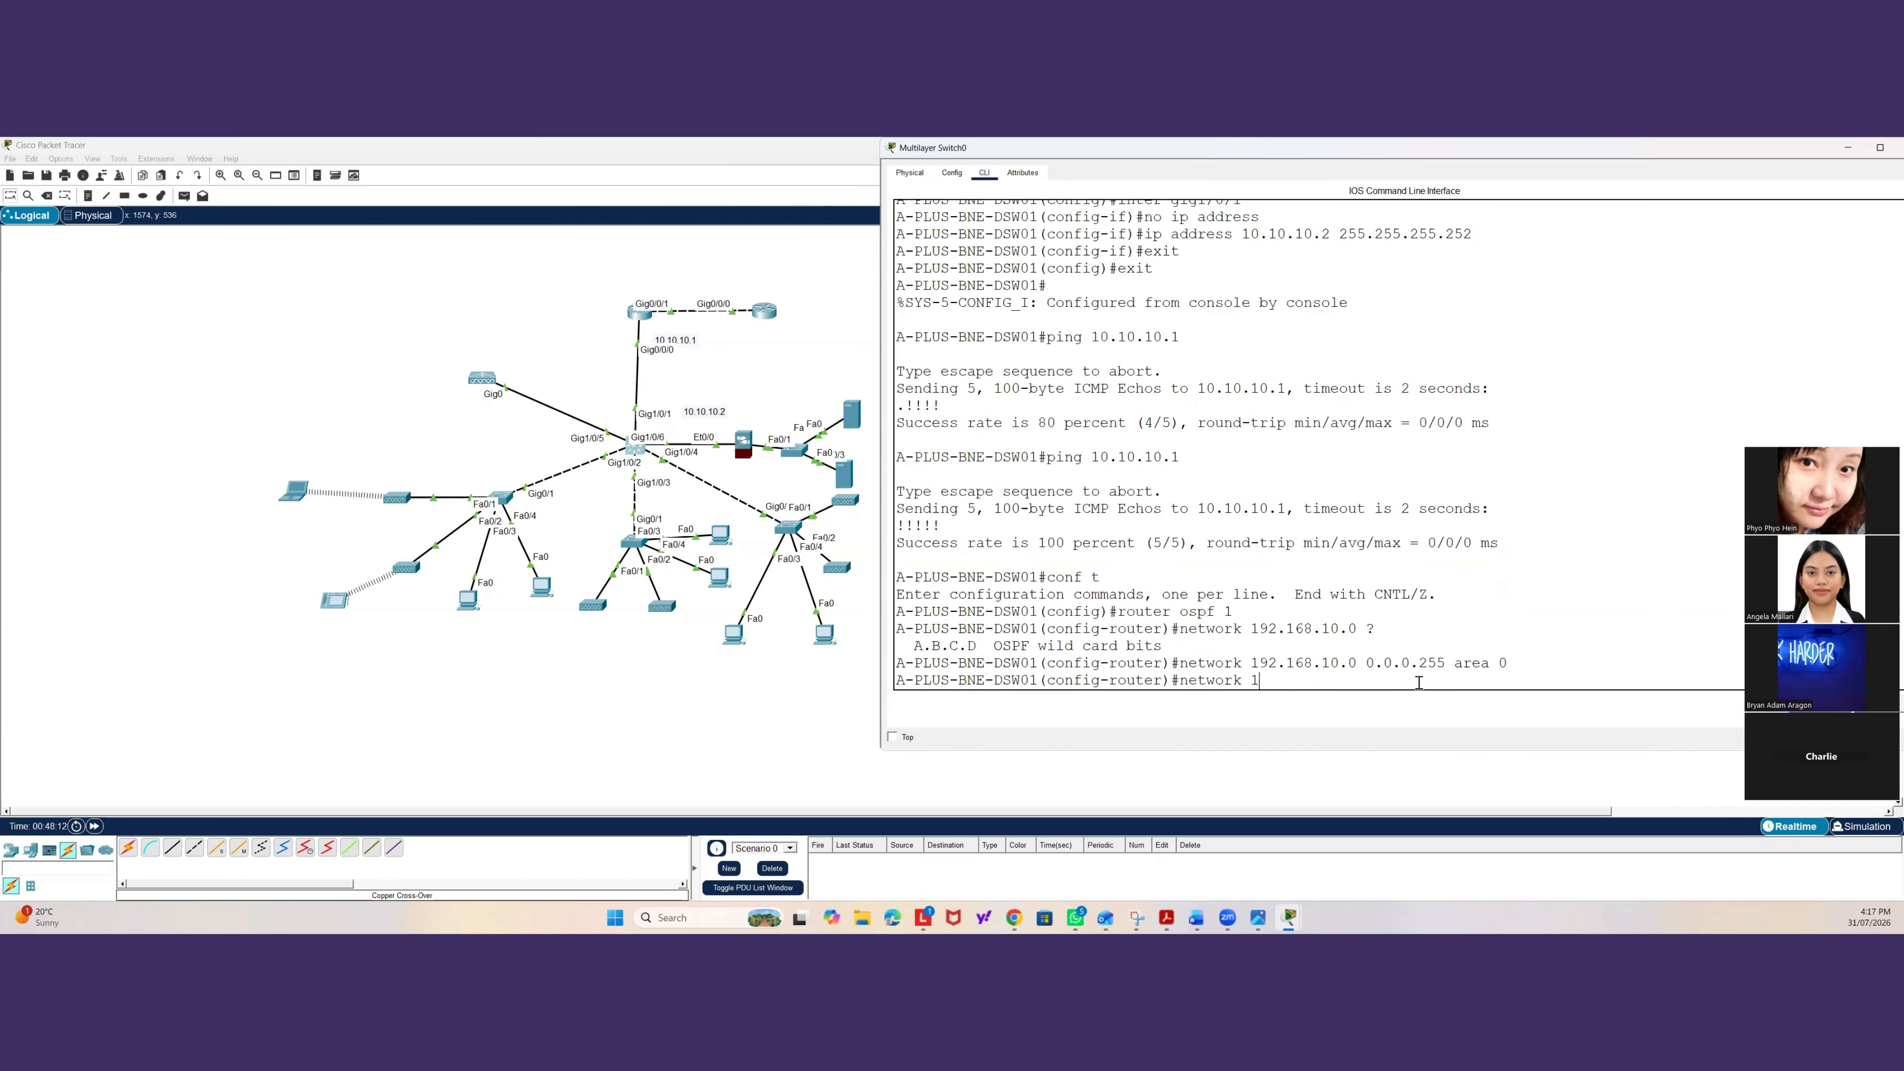
text(92.168.20.)
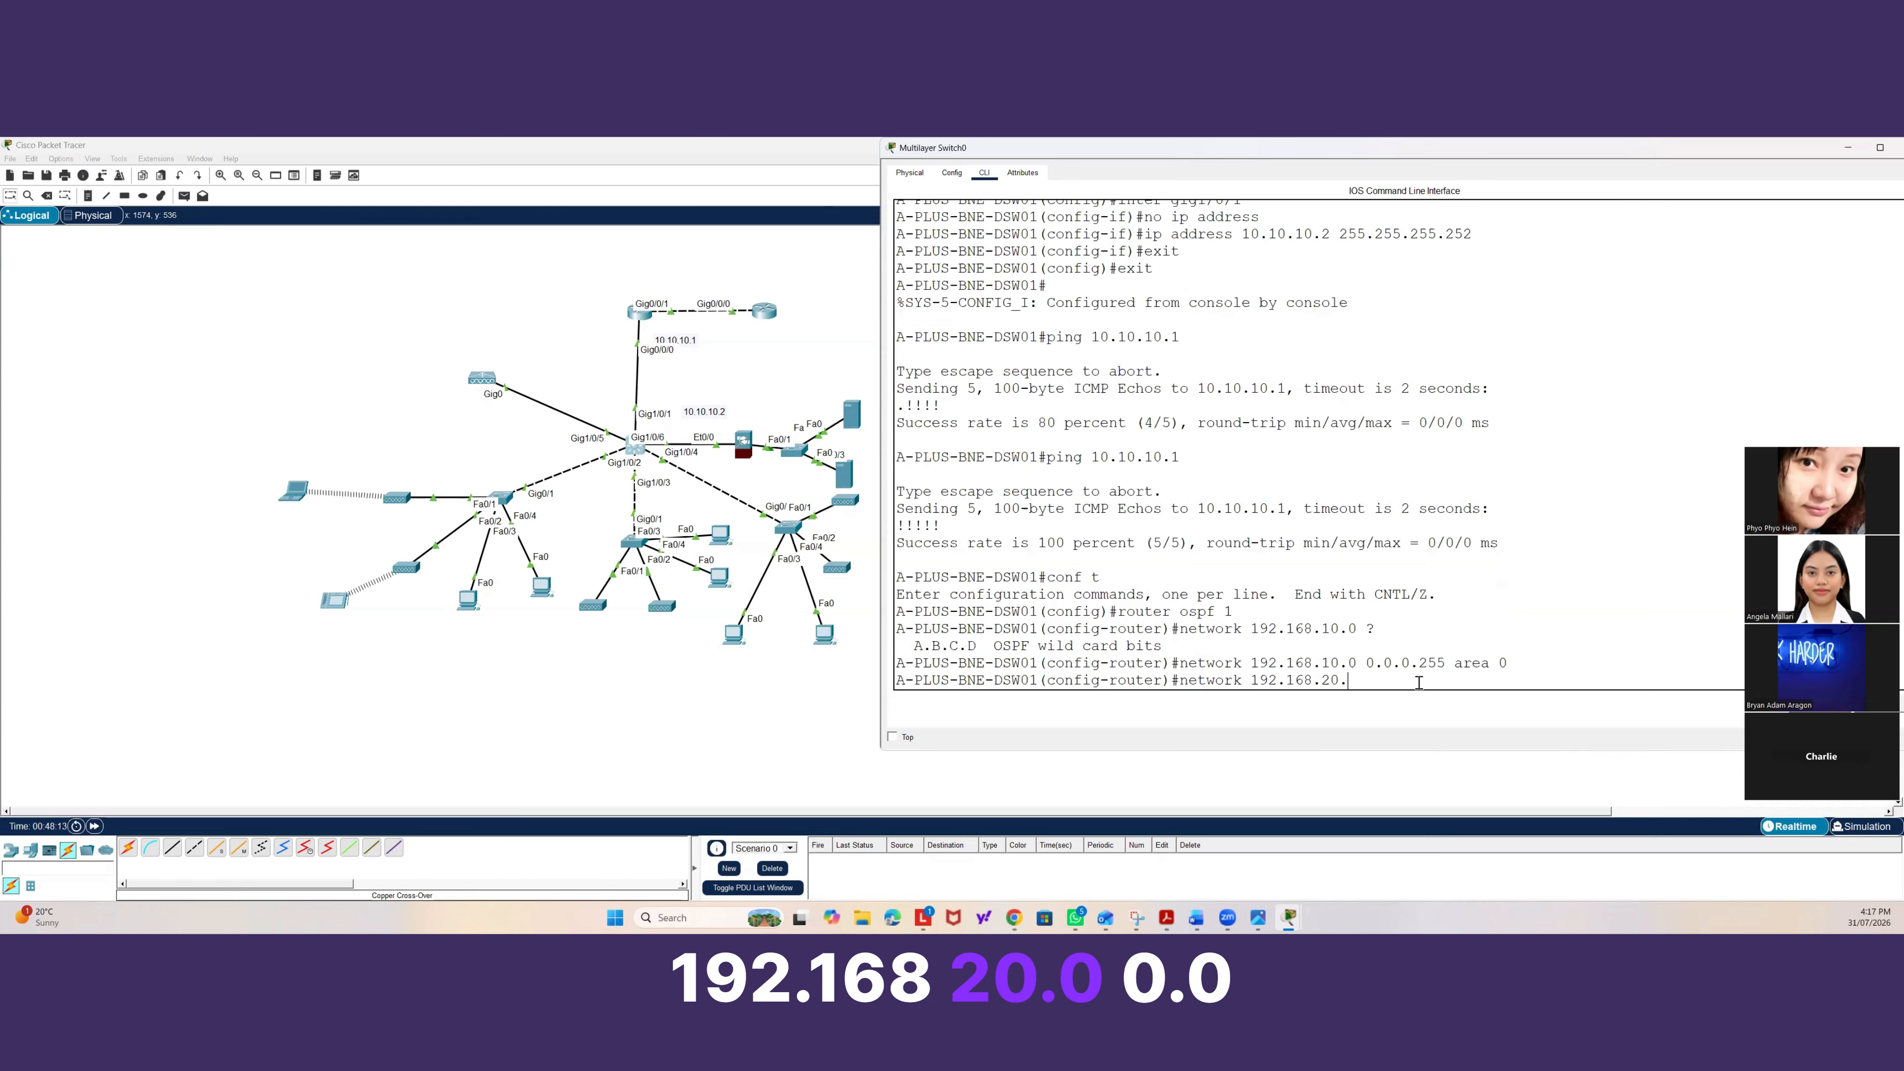
text(0 0.0.0.25)
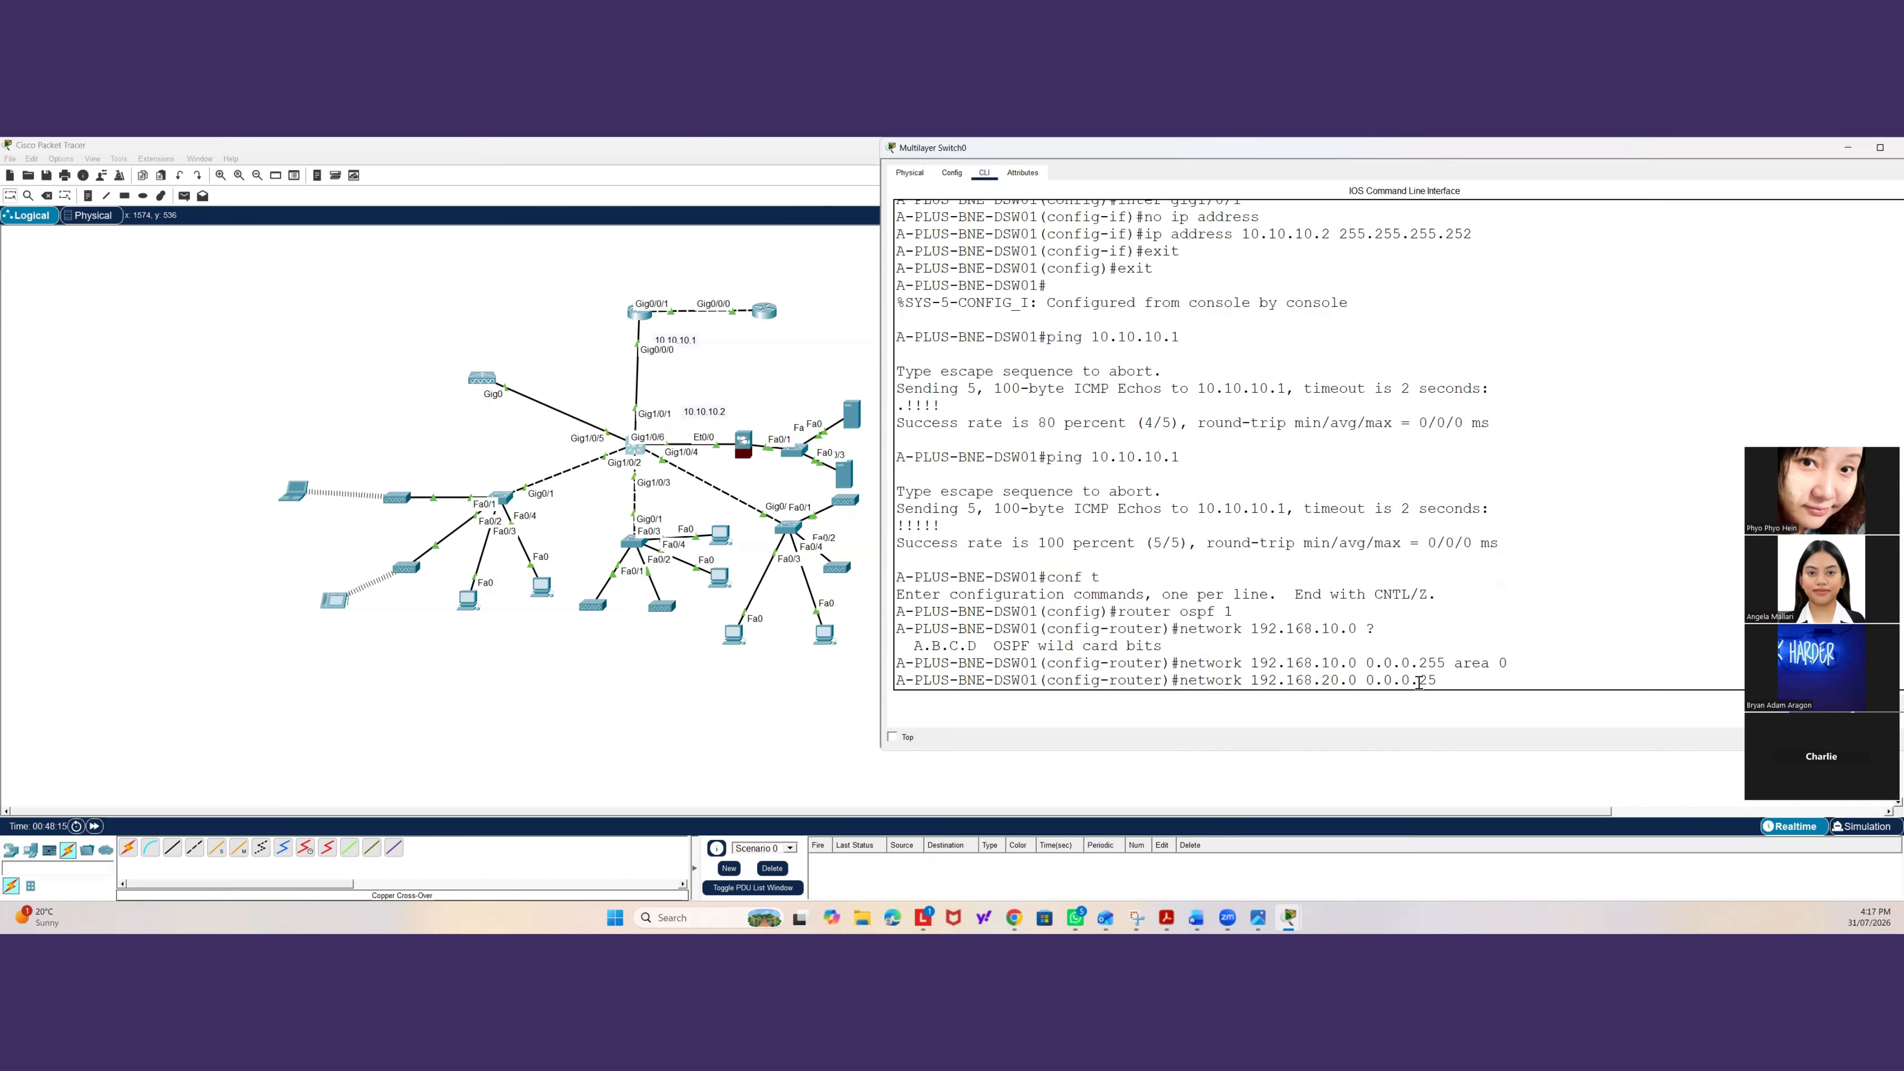
text(5 area 0)
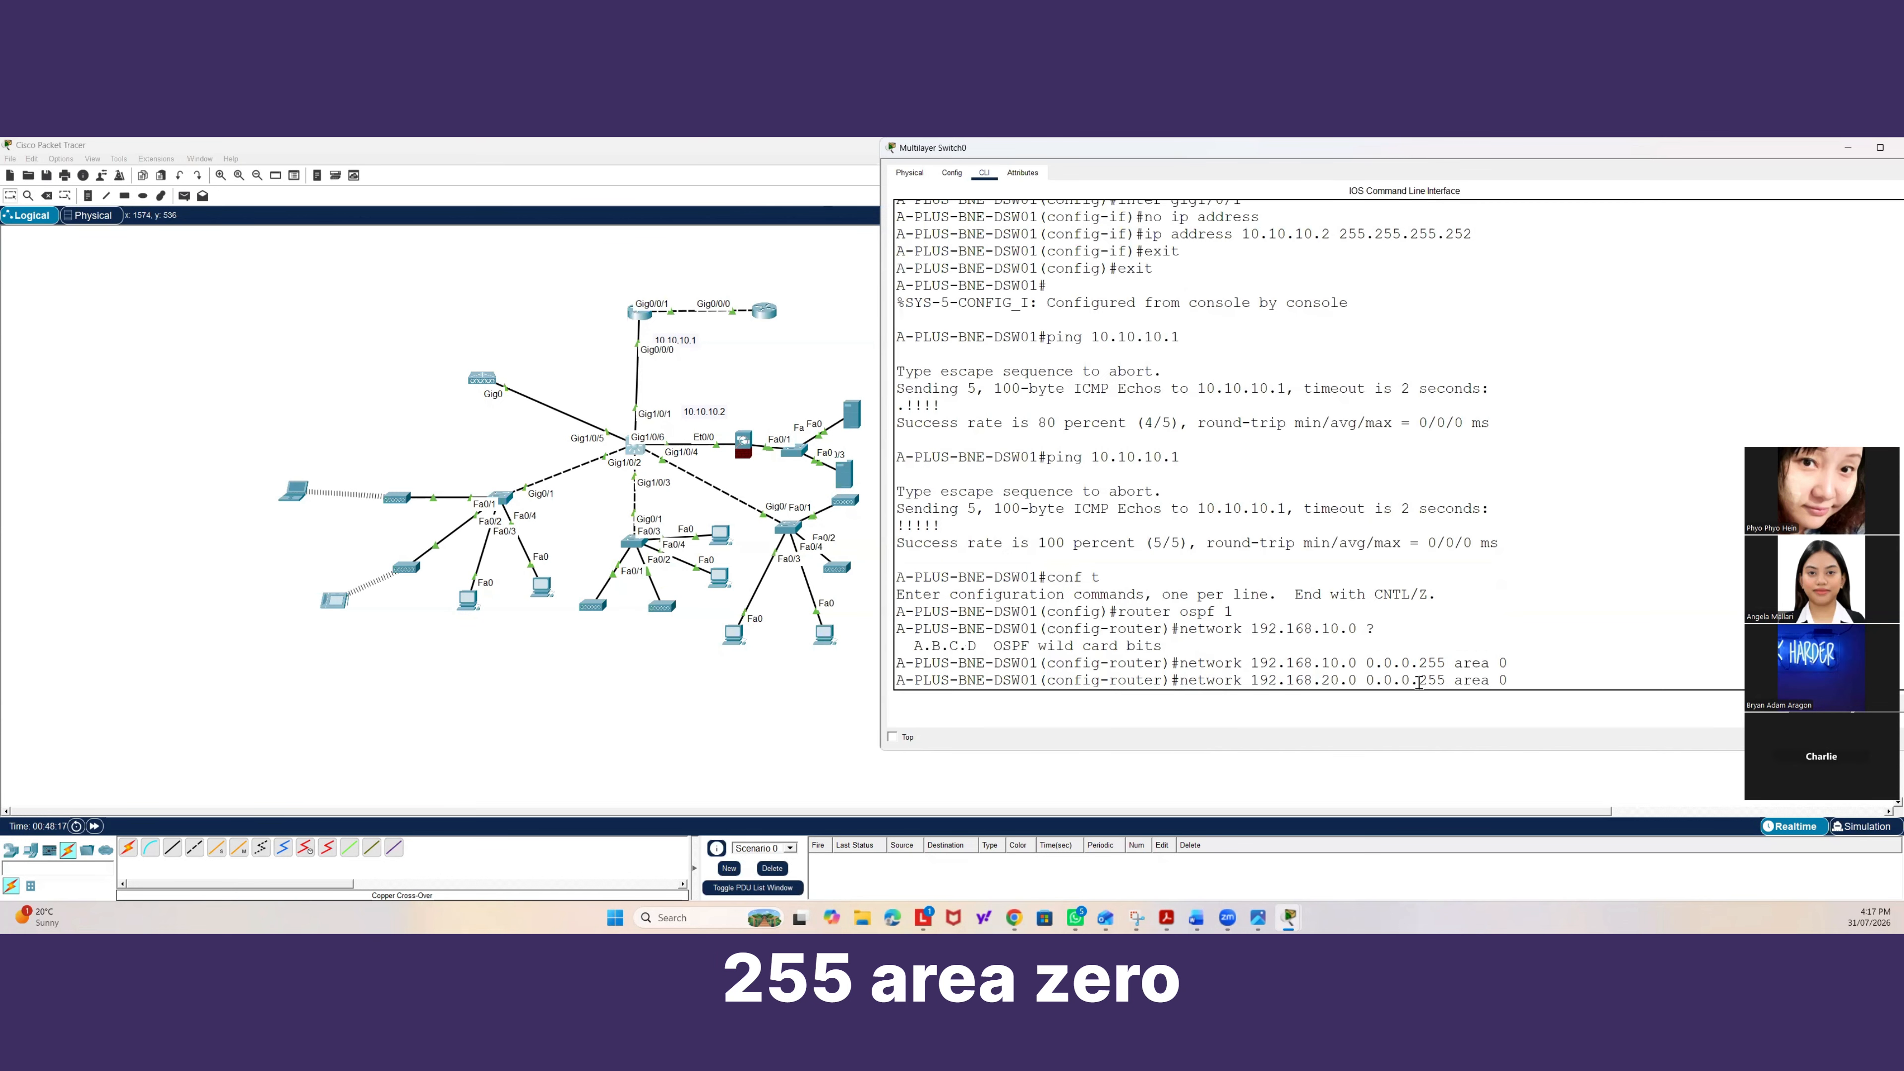
key(Return)
Advertise network 192.168.99.0 with wildcard 0.0.0.255 in OSPF area 0.
text(network )
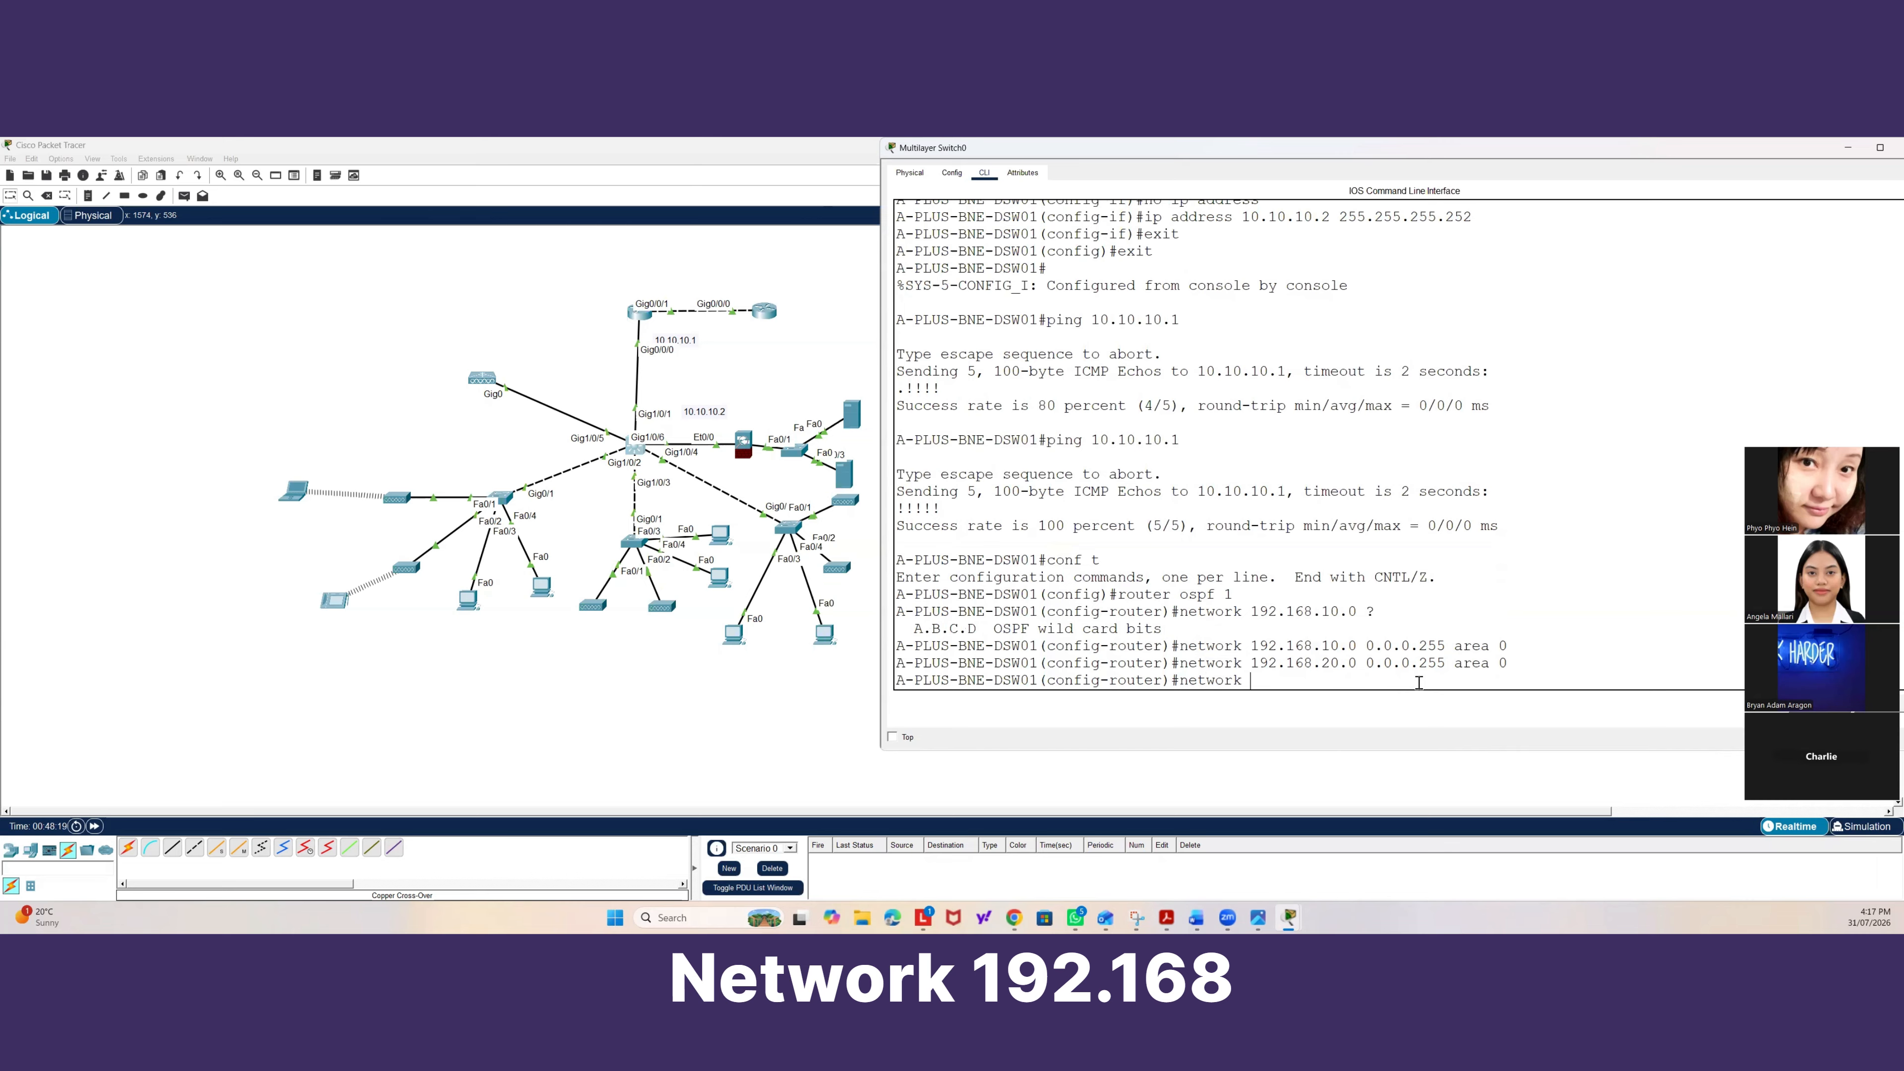
text(192.168.)
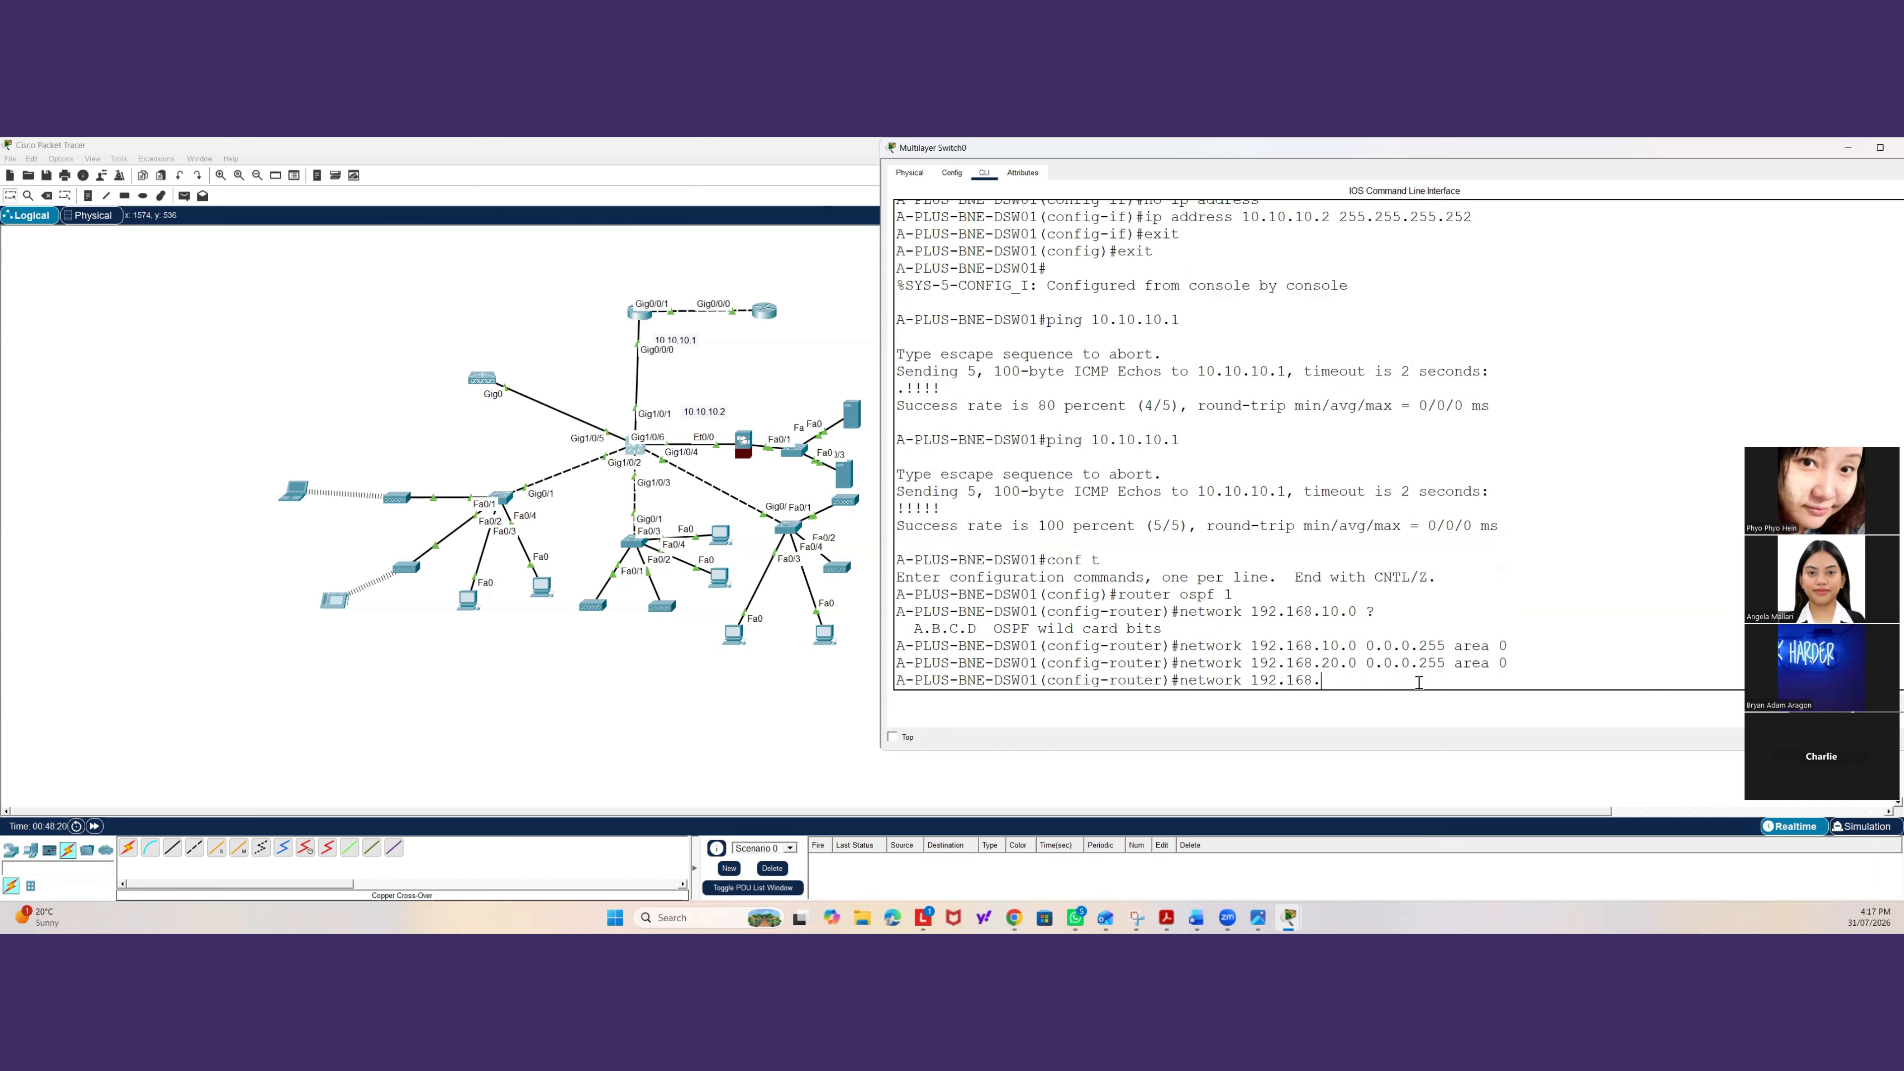
text(99.0 0.0.0.)
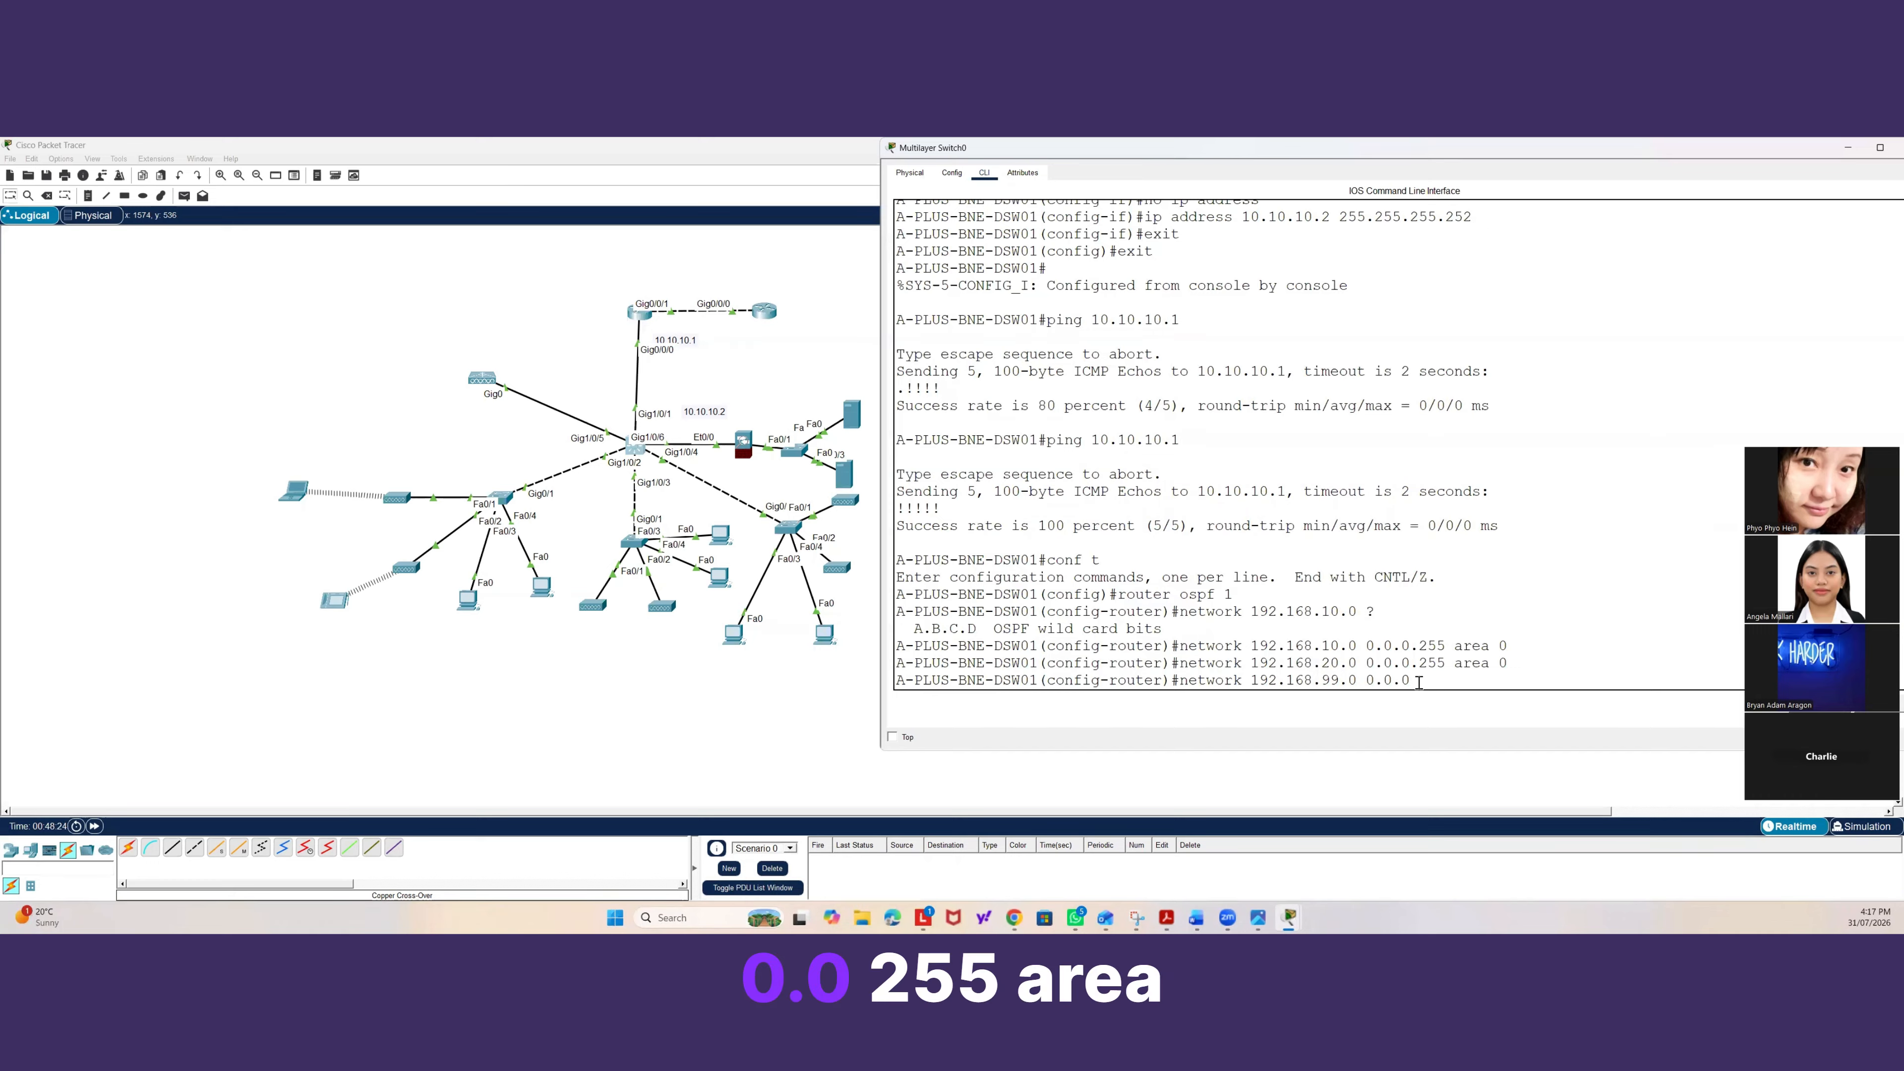
text(255 area 0)
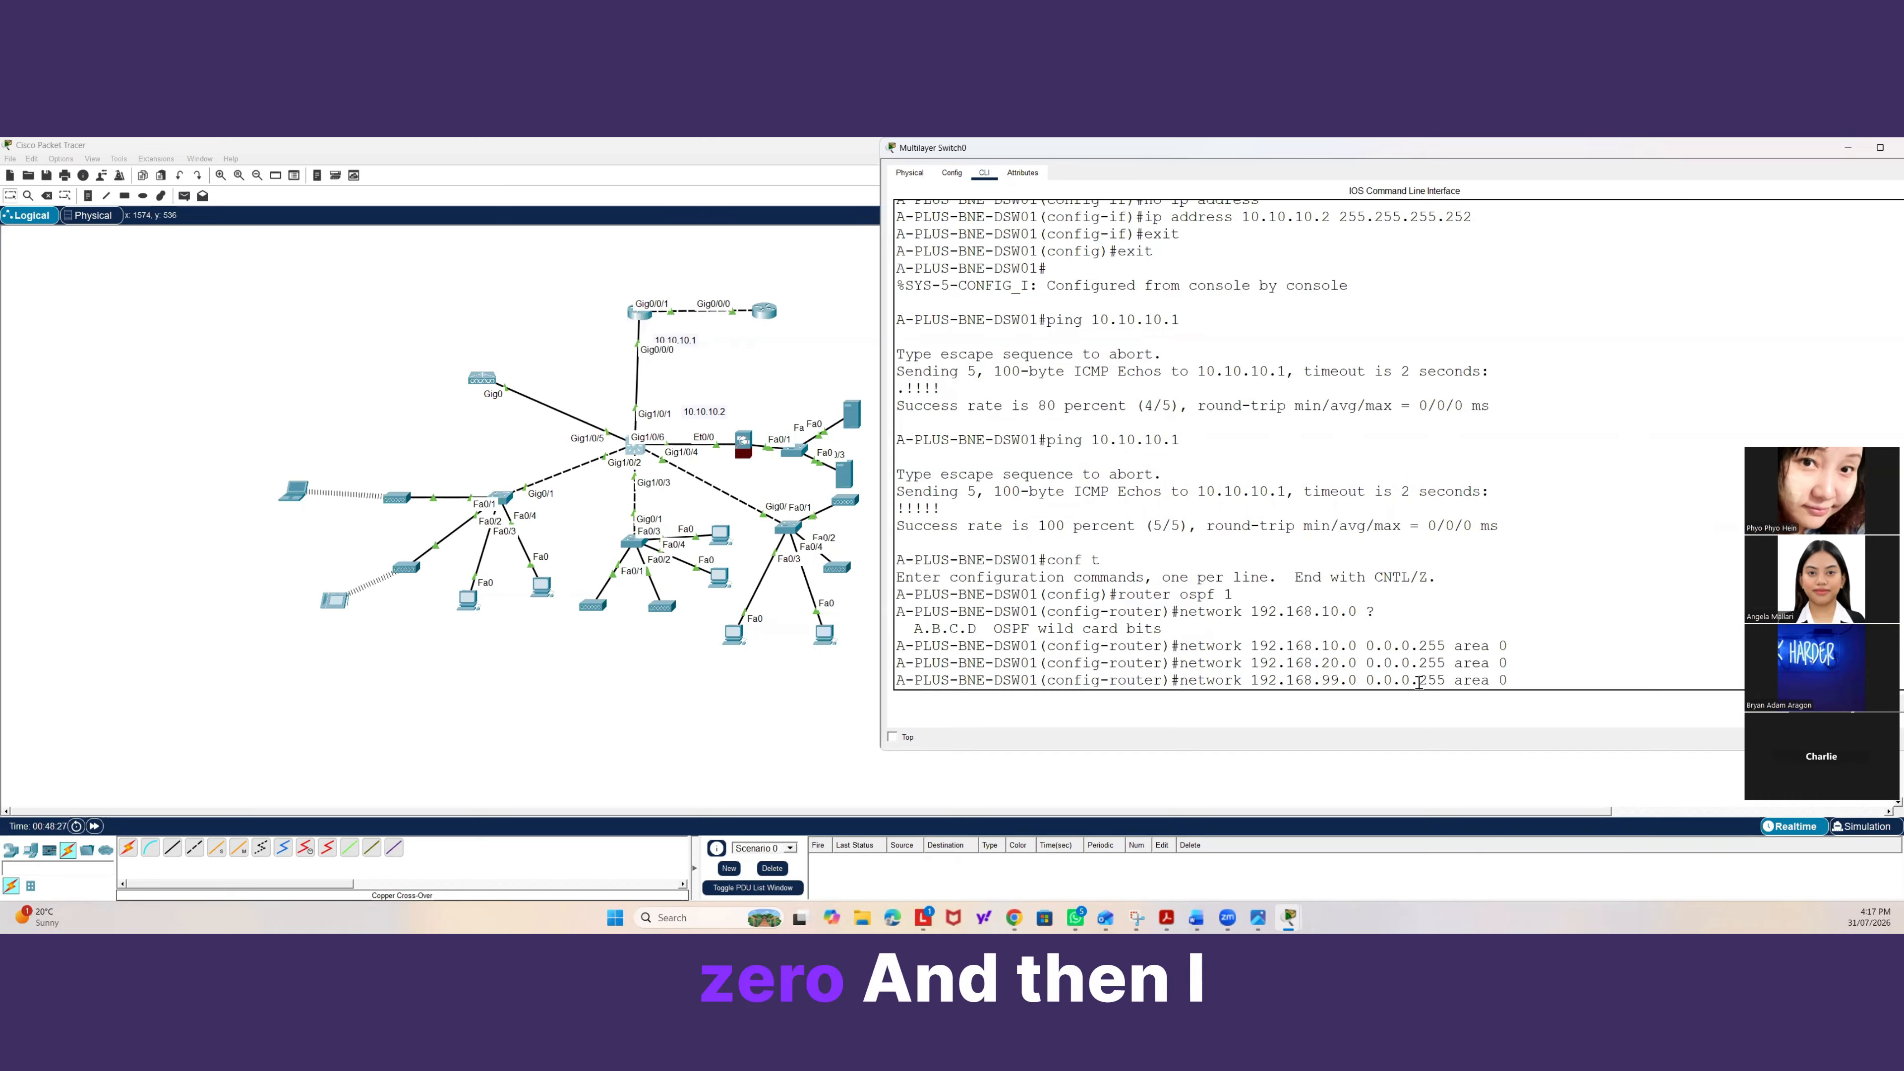
key(Return)
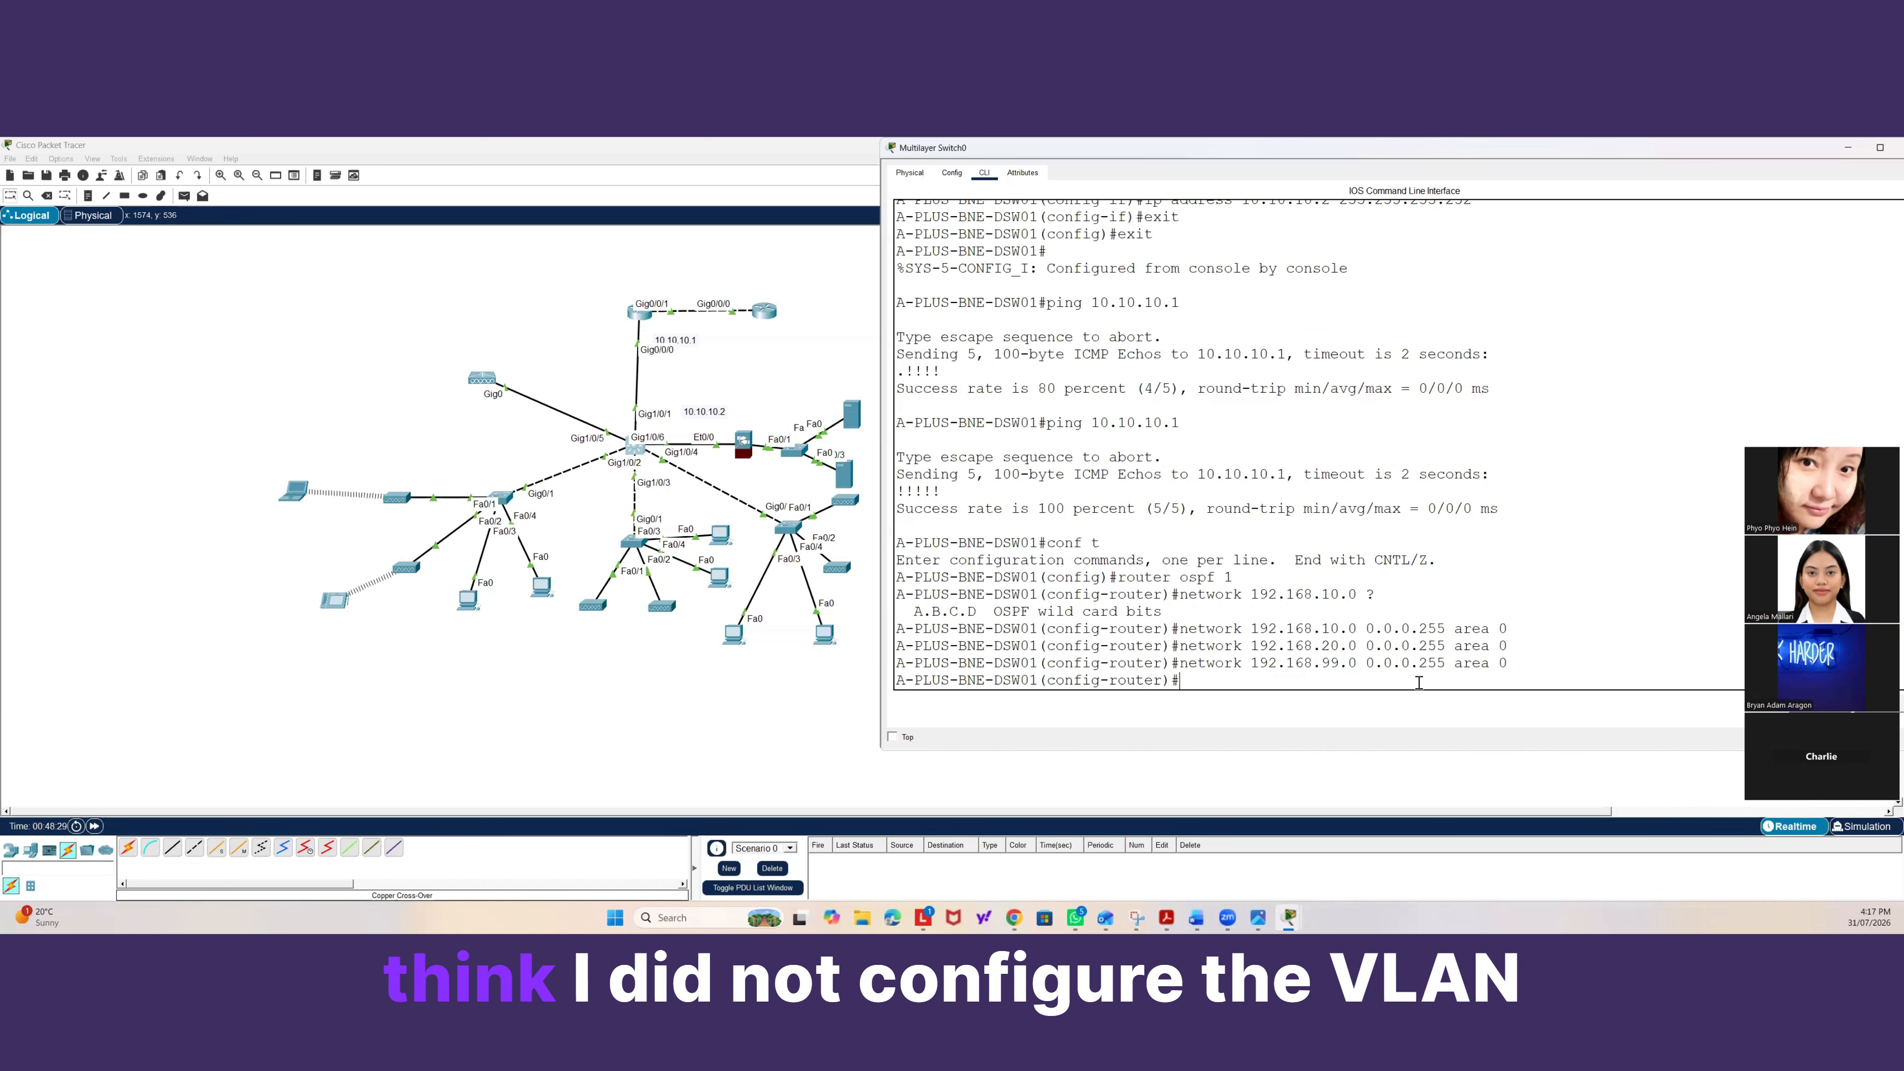
Advertise network 192.168.30.0 with wildcard 0.0.0.255 in OSPF area 0.
text(networ)
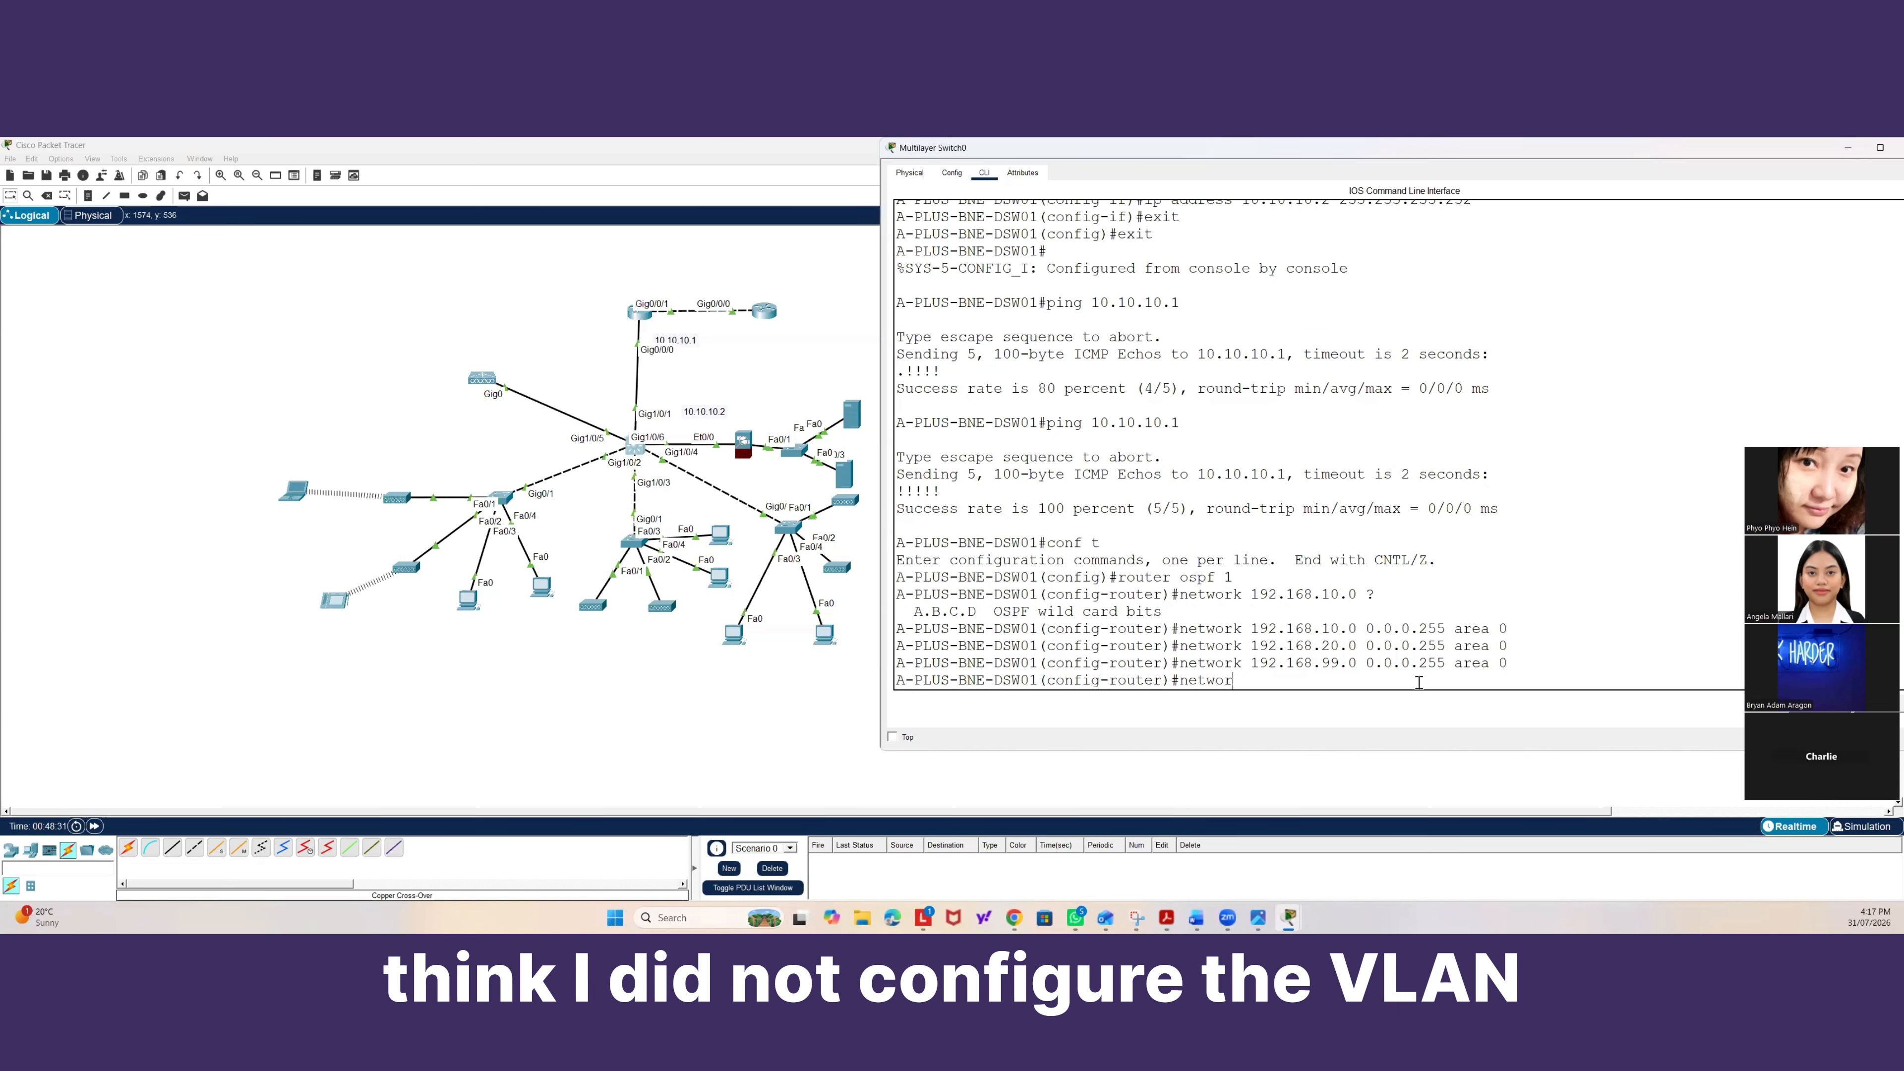
text(k 192)
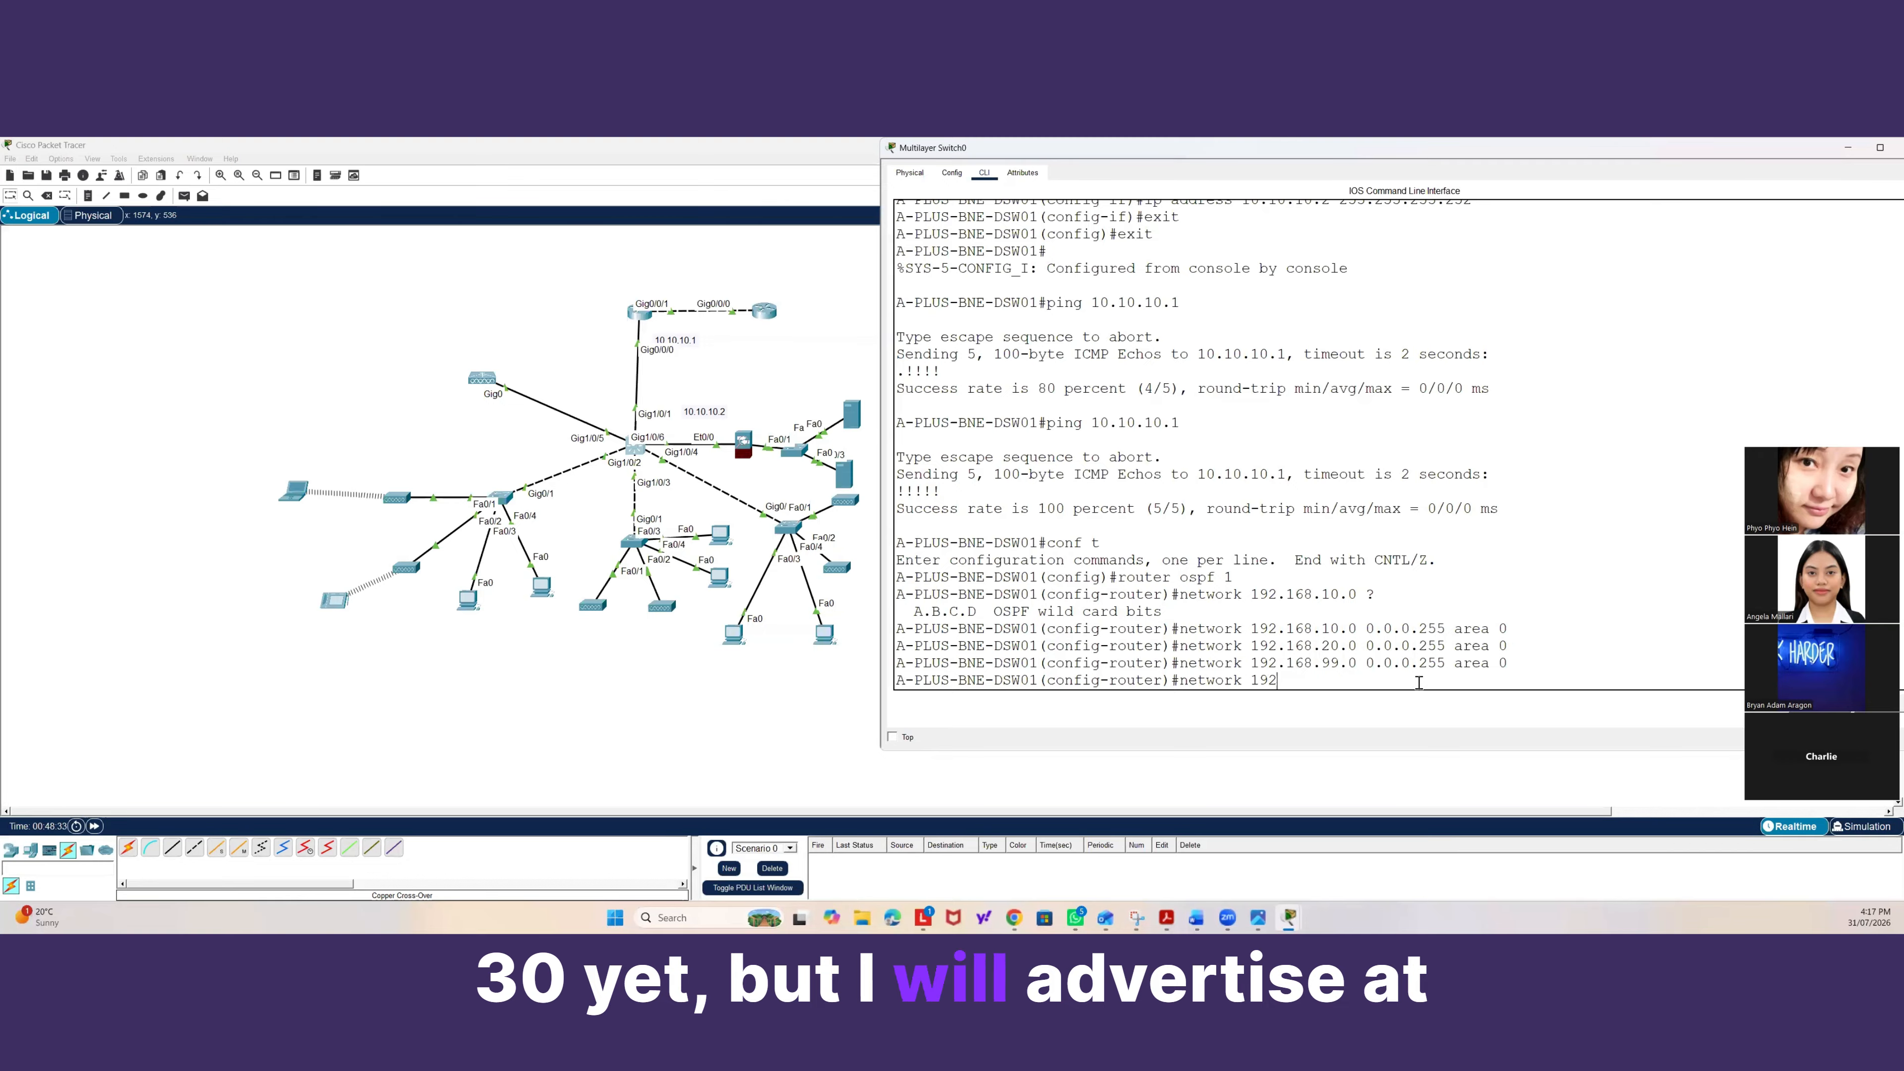
text(.168.30)
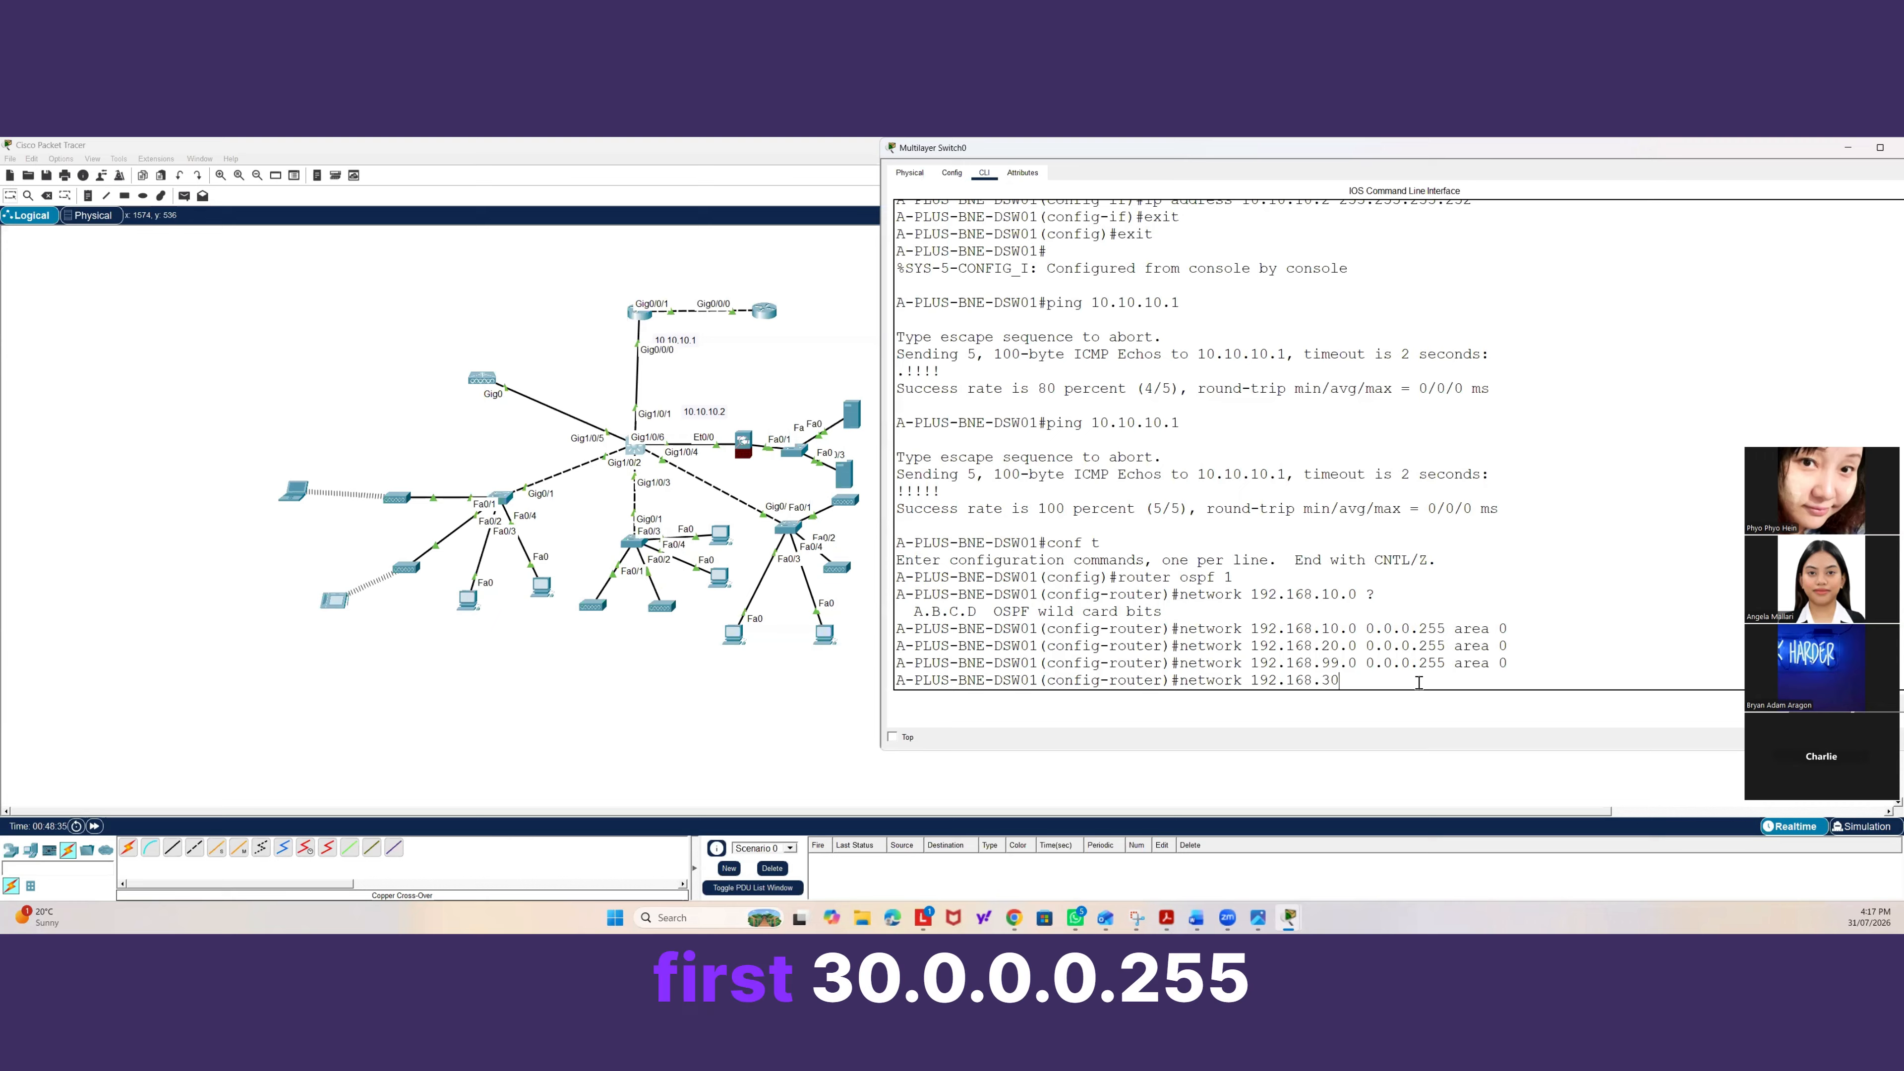
text(.0 0.0.0.25)
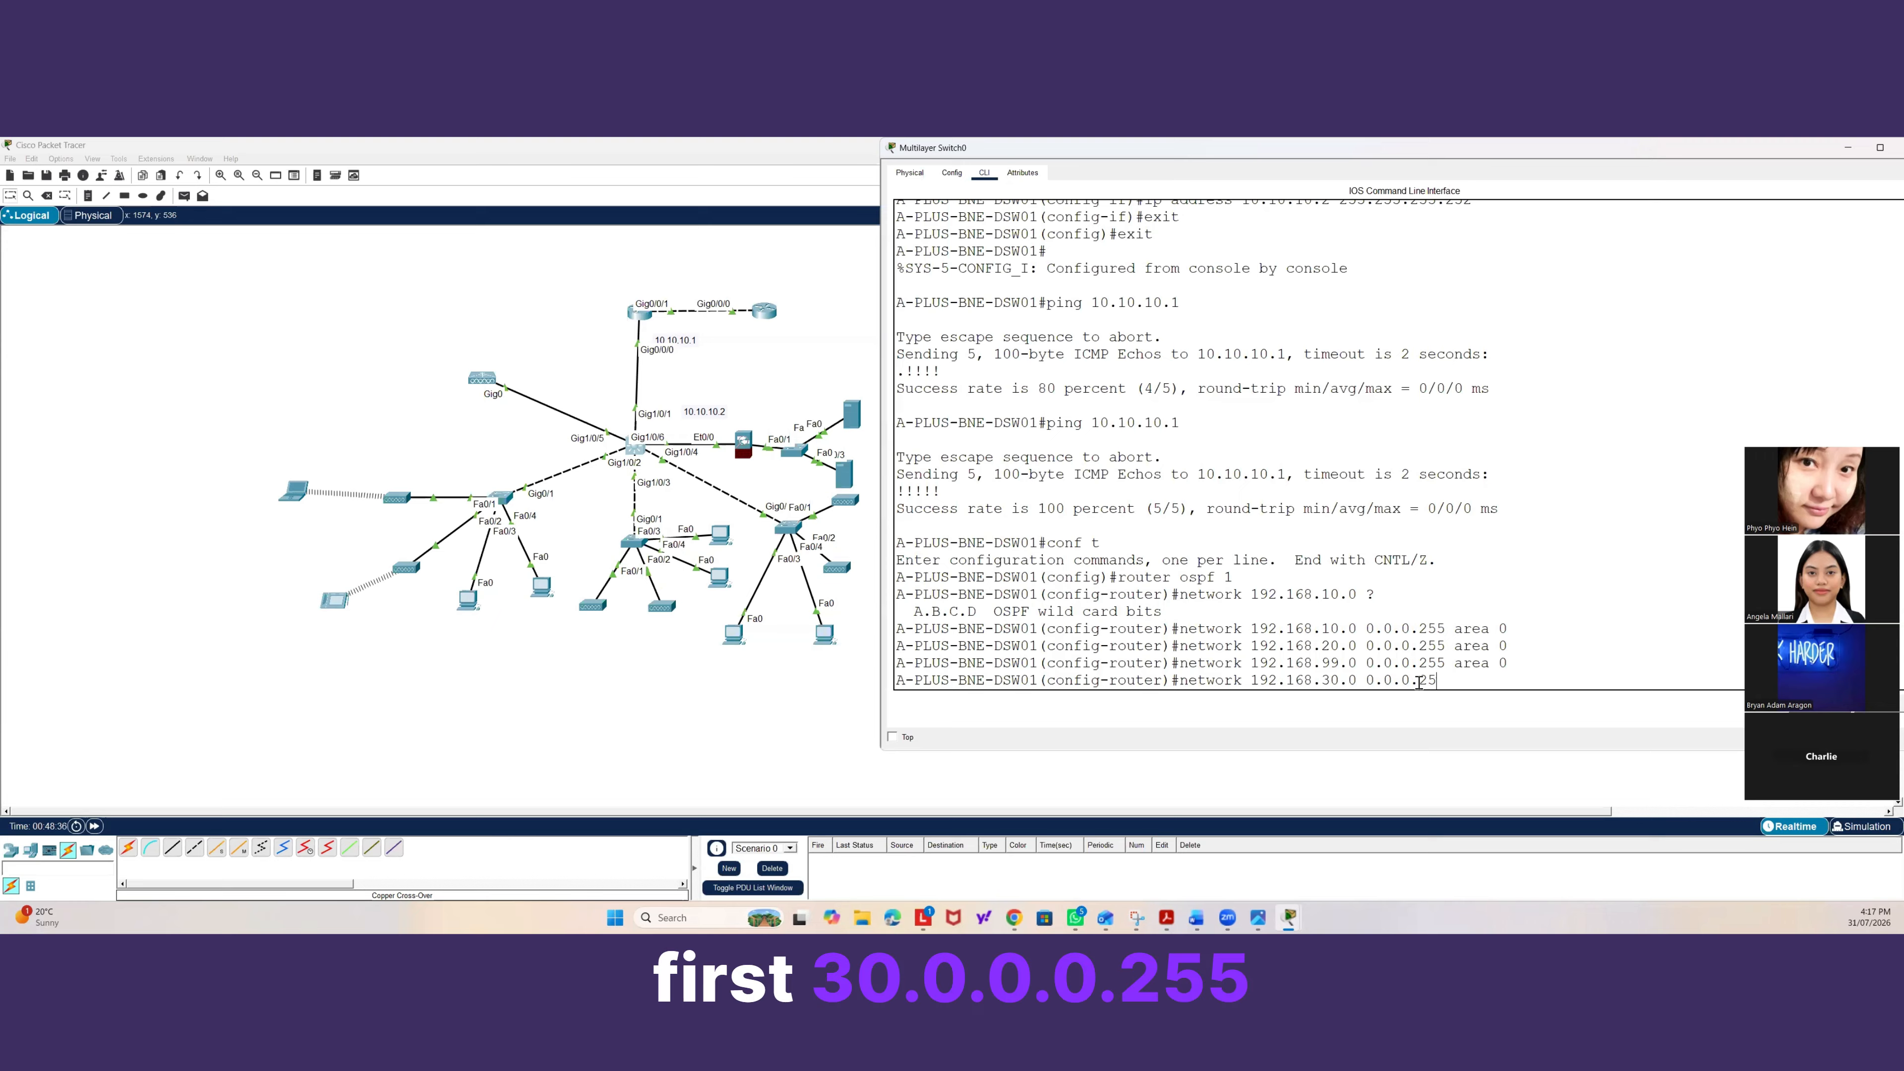
text(5 area 0)
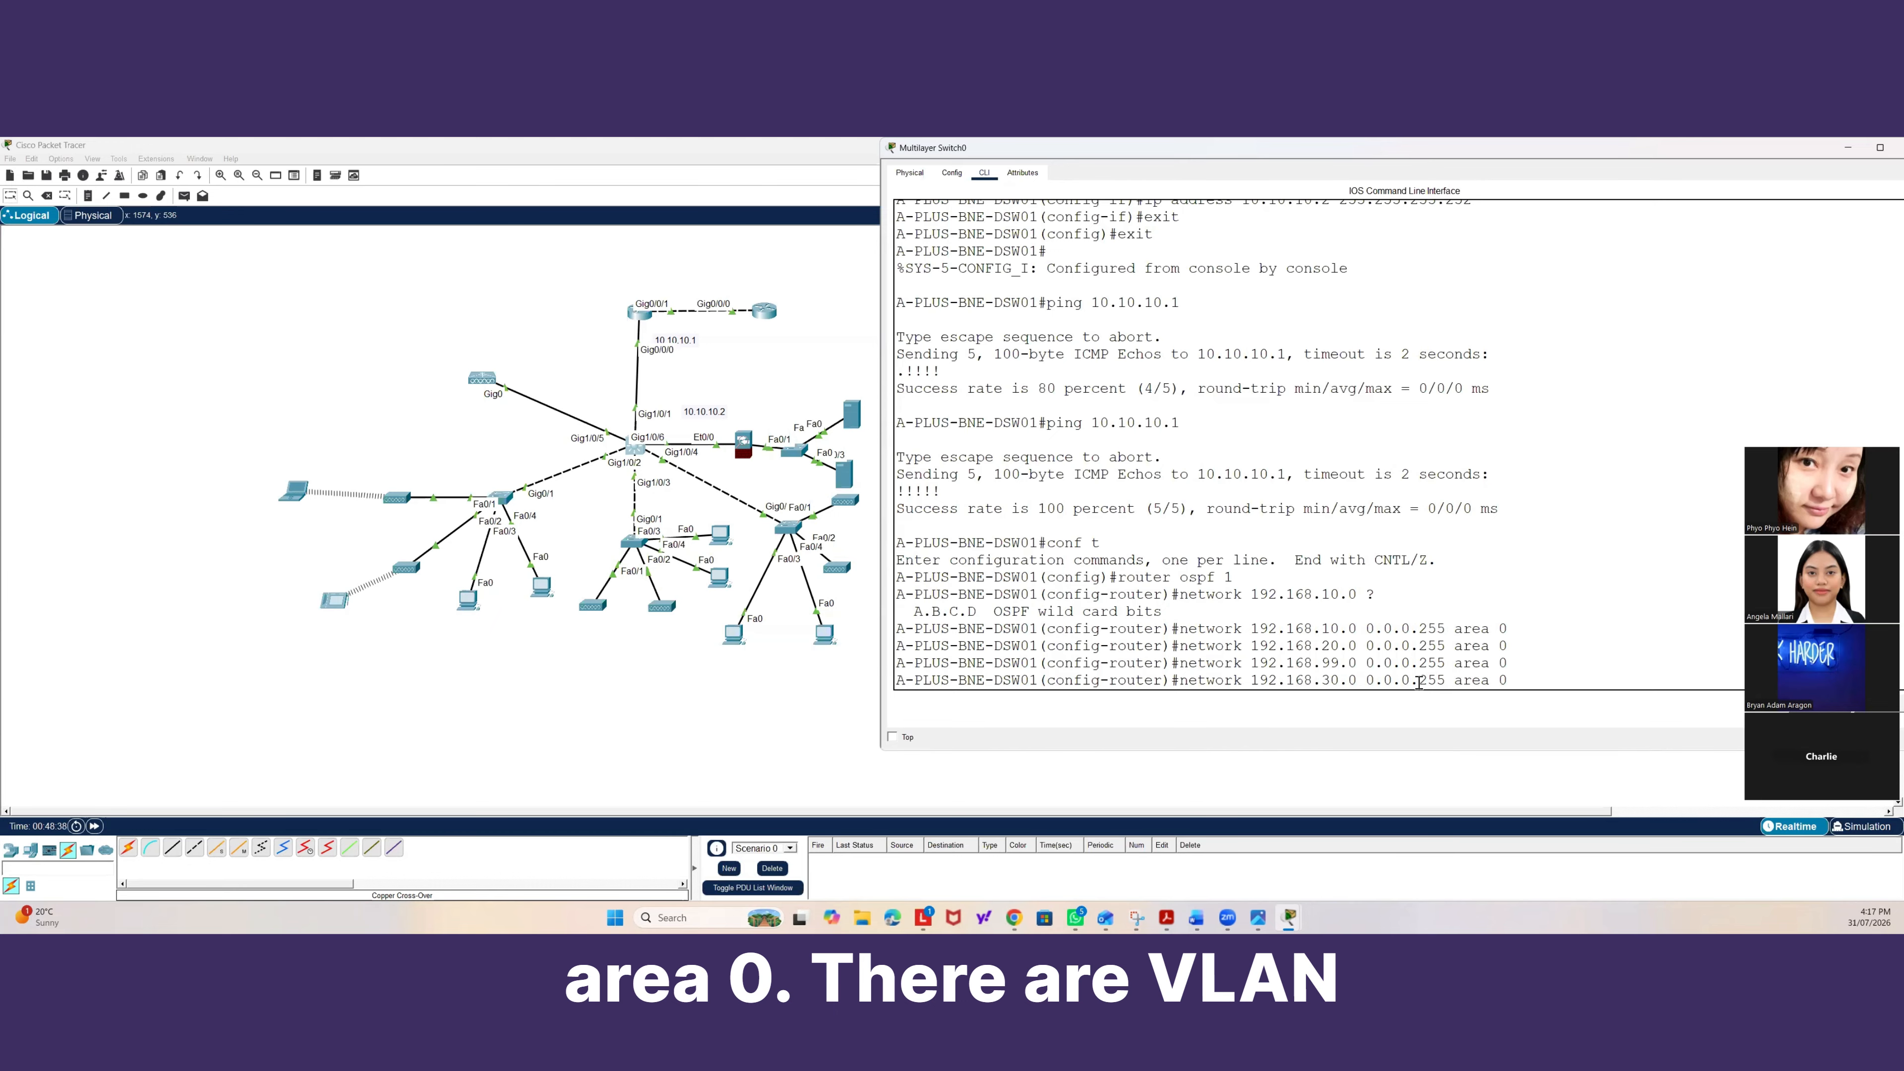
key(Return)
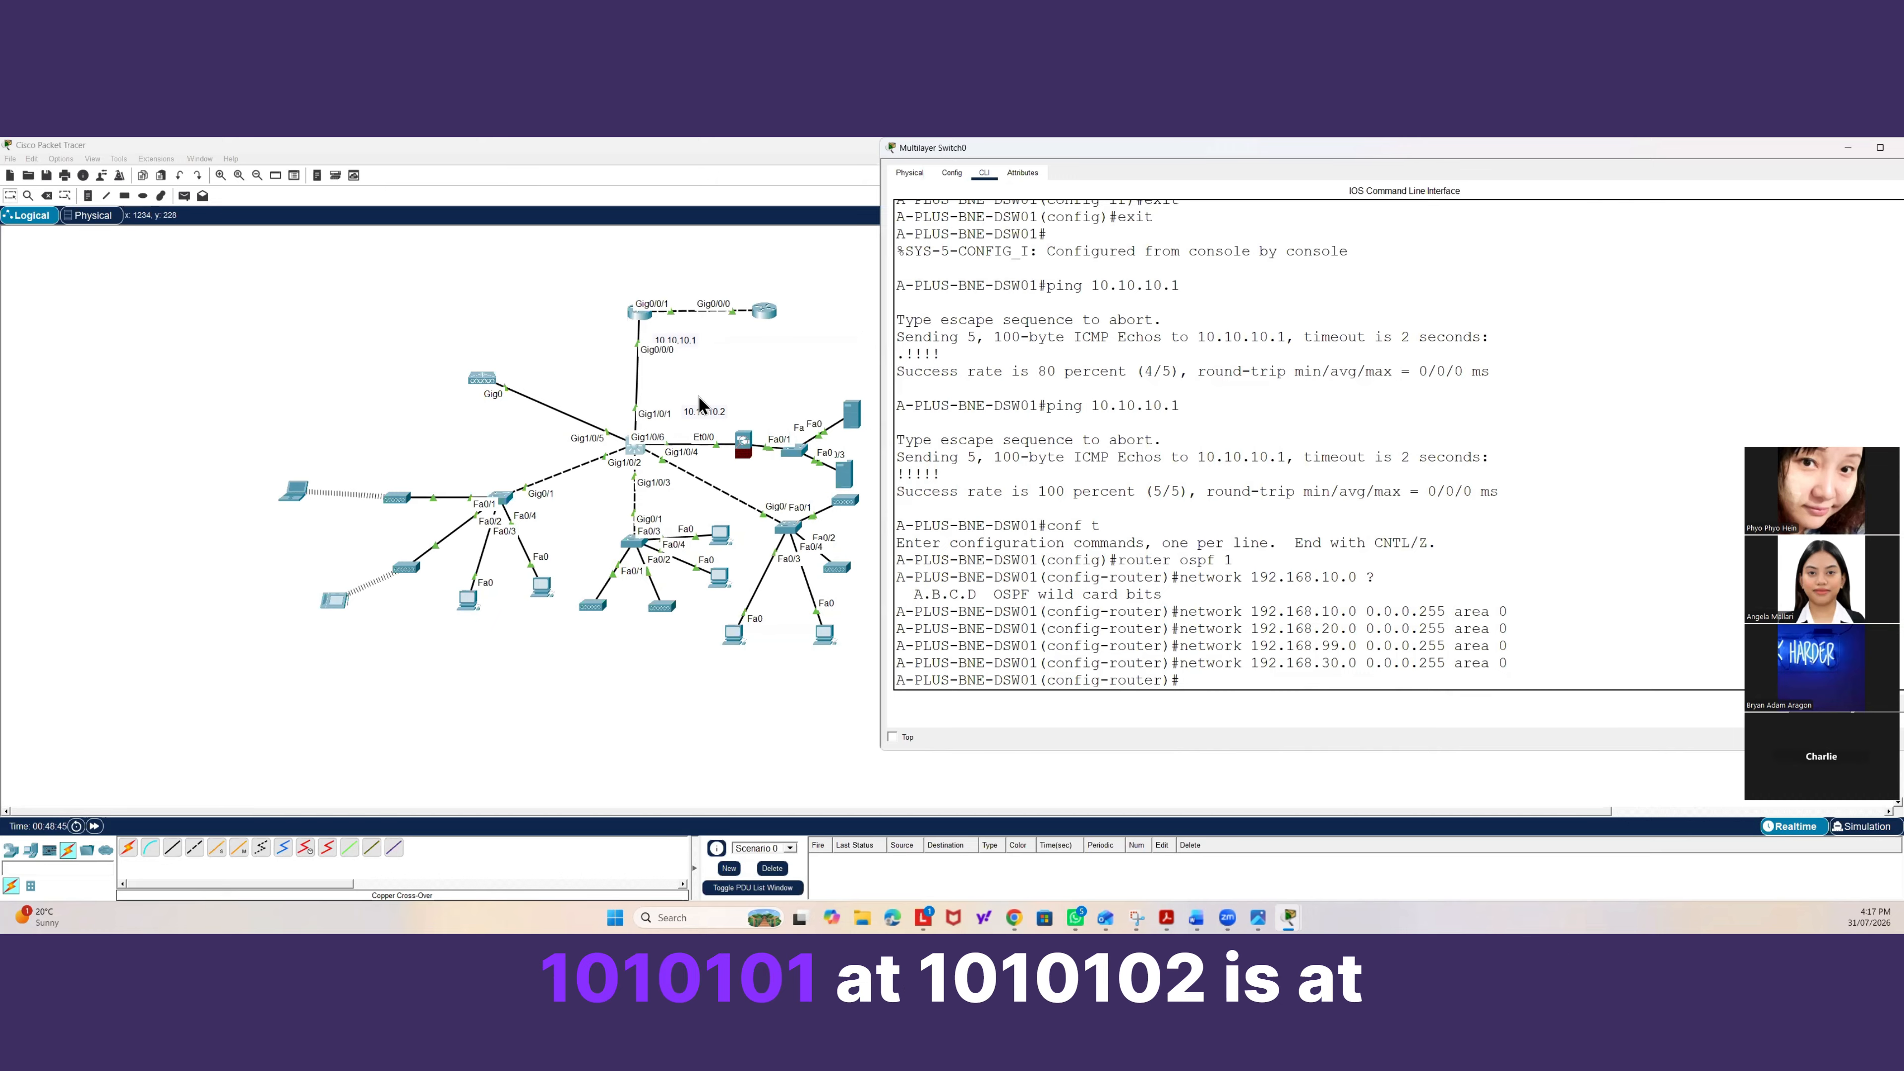
Begin advertising the 10.10.10.0 link network to the gateway router in OSPF.
click(1263, 683)
text(network )
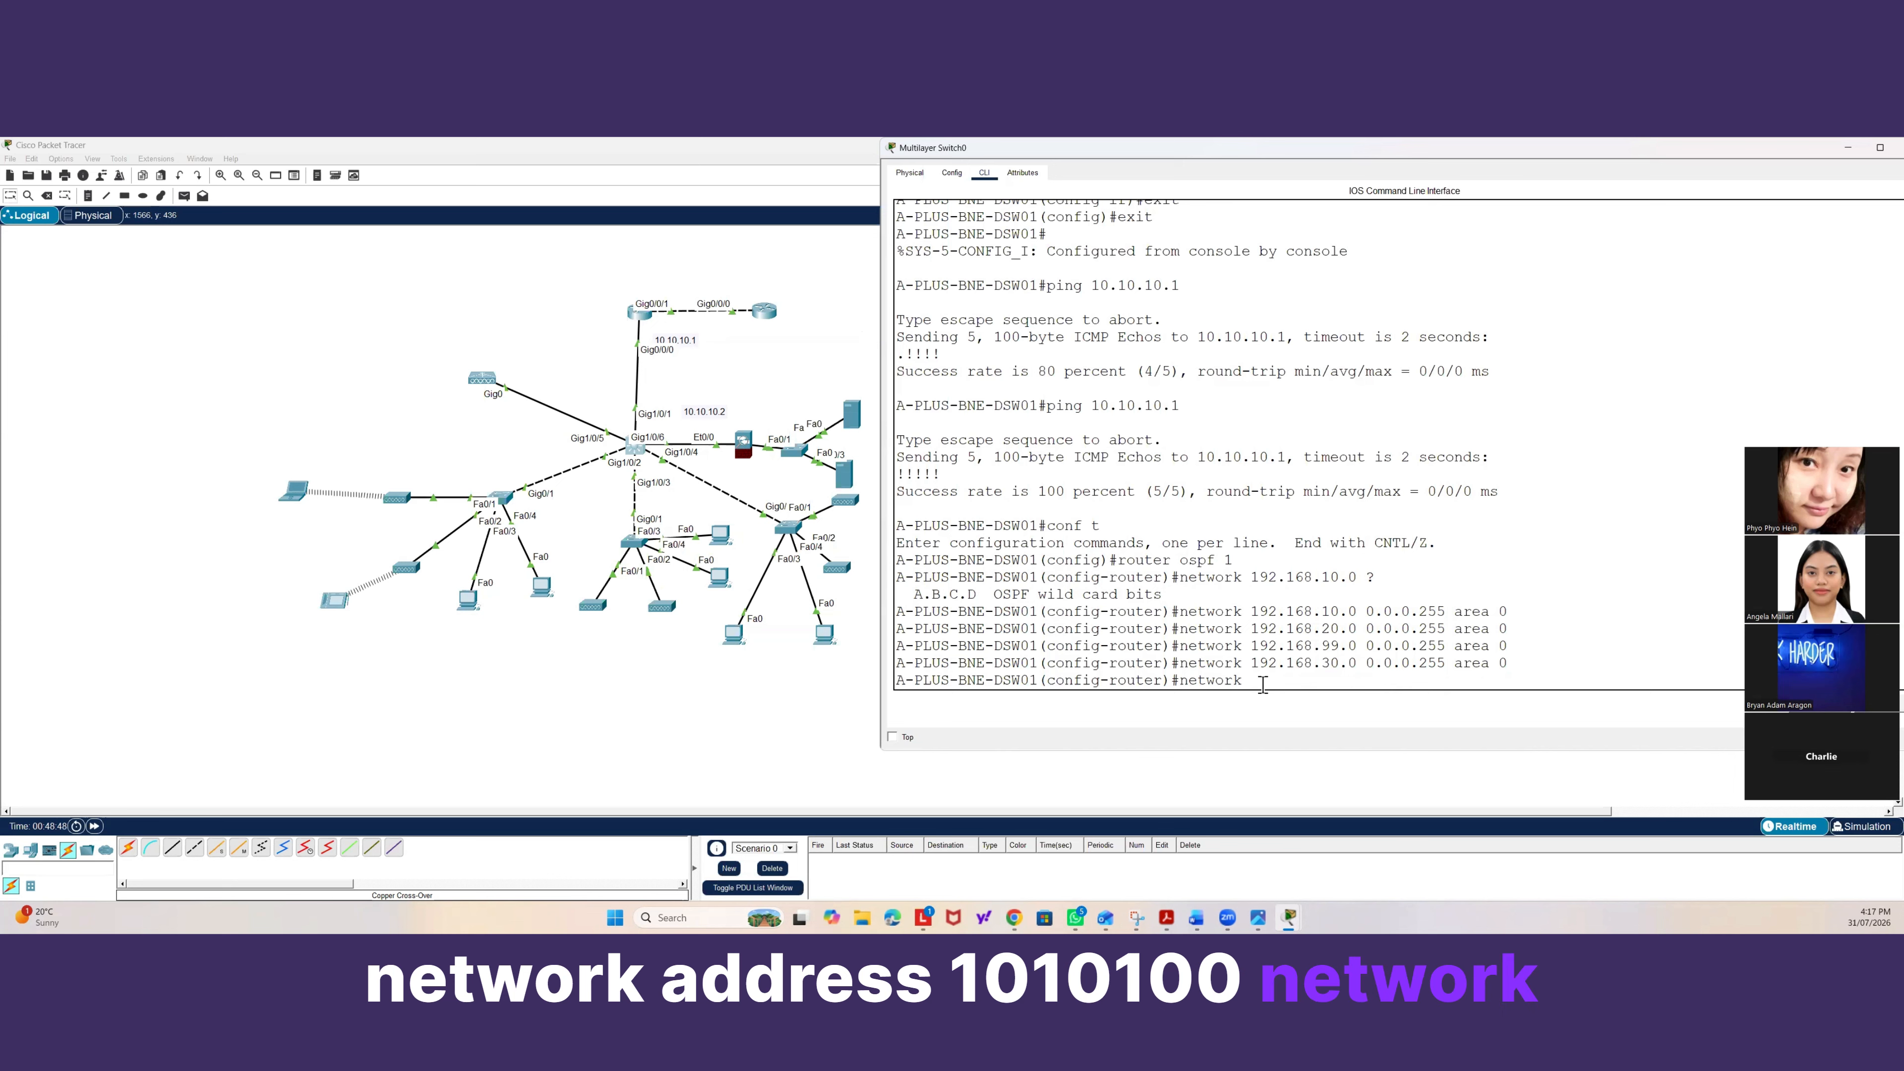
text(10.10.10.)
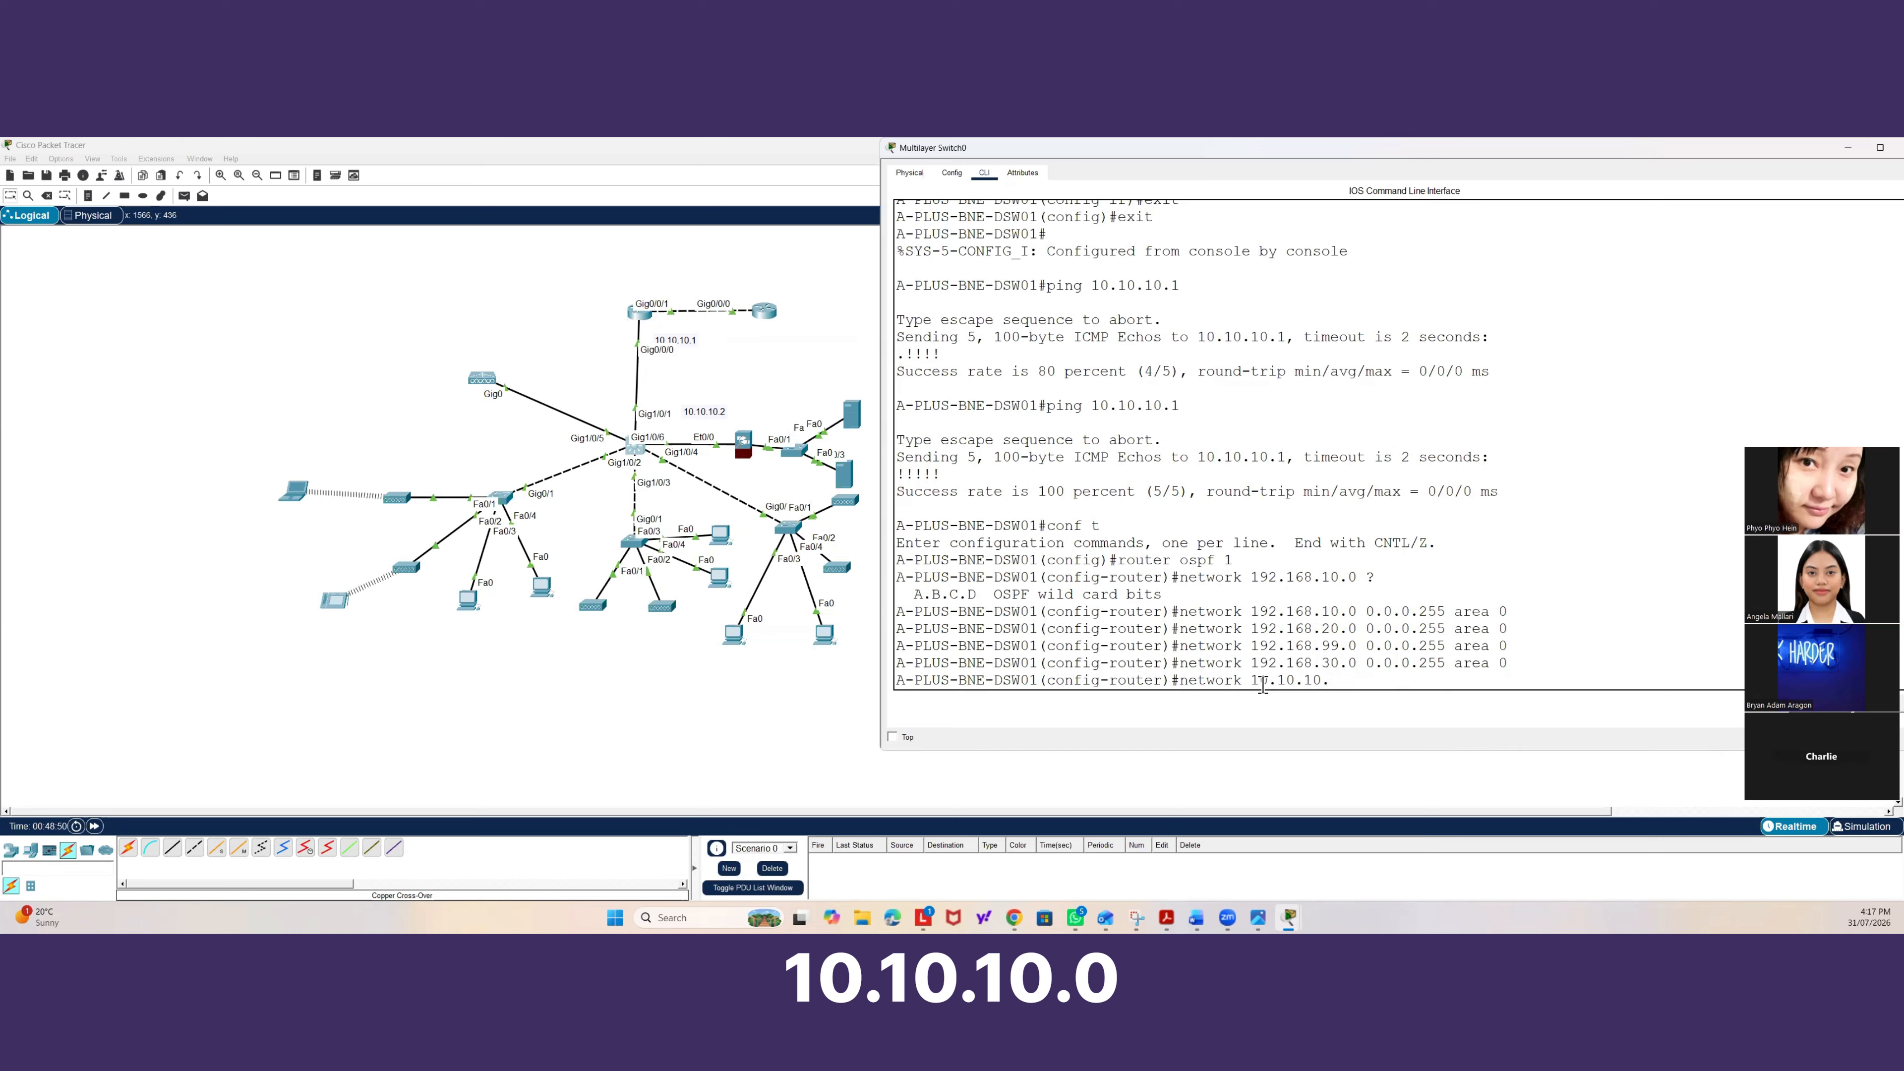
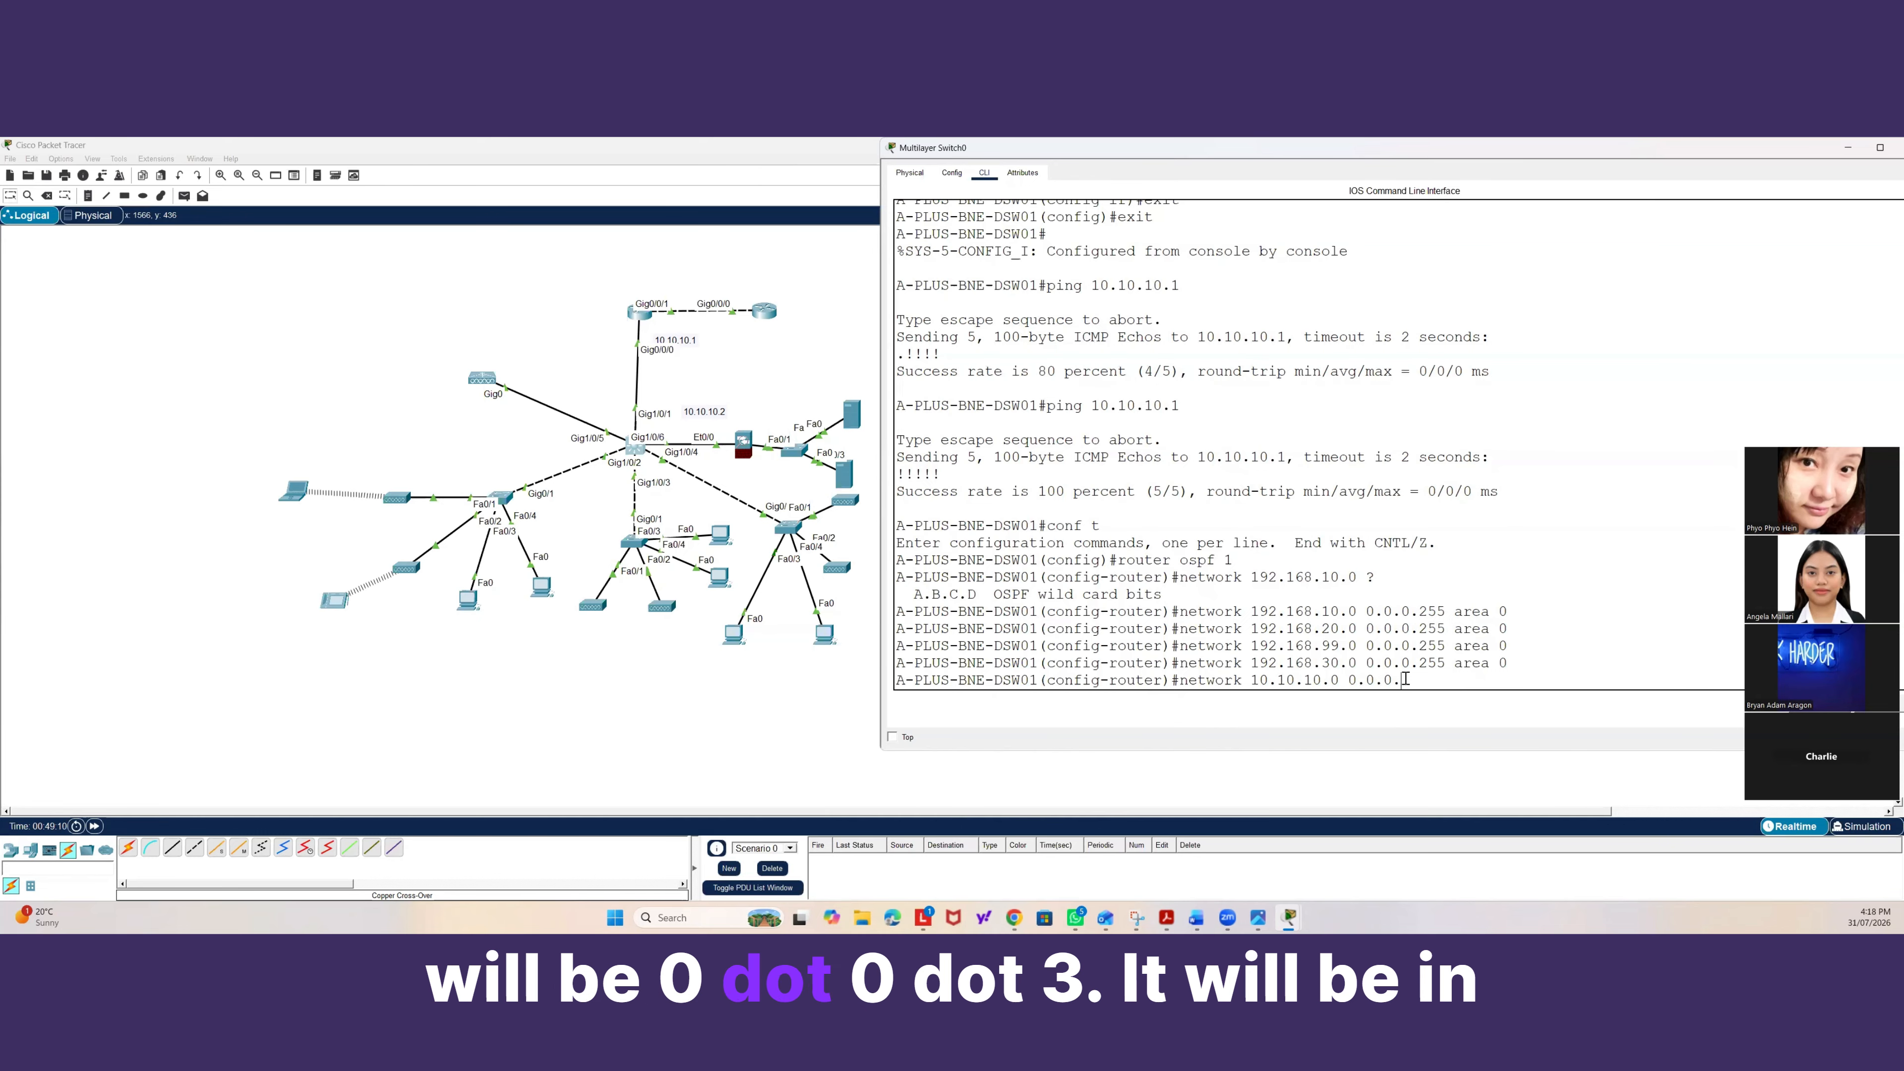
Advertise network 10.10.10.0 0.0.0.3 in OSPF area 0 on the multilayer switch and leave router configuration.
text(area 0)
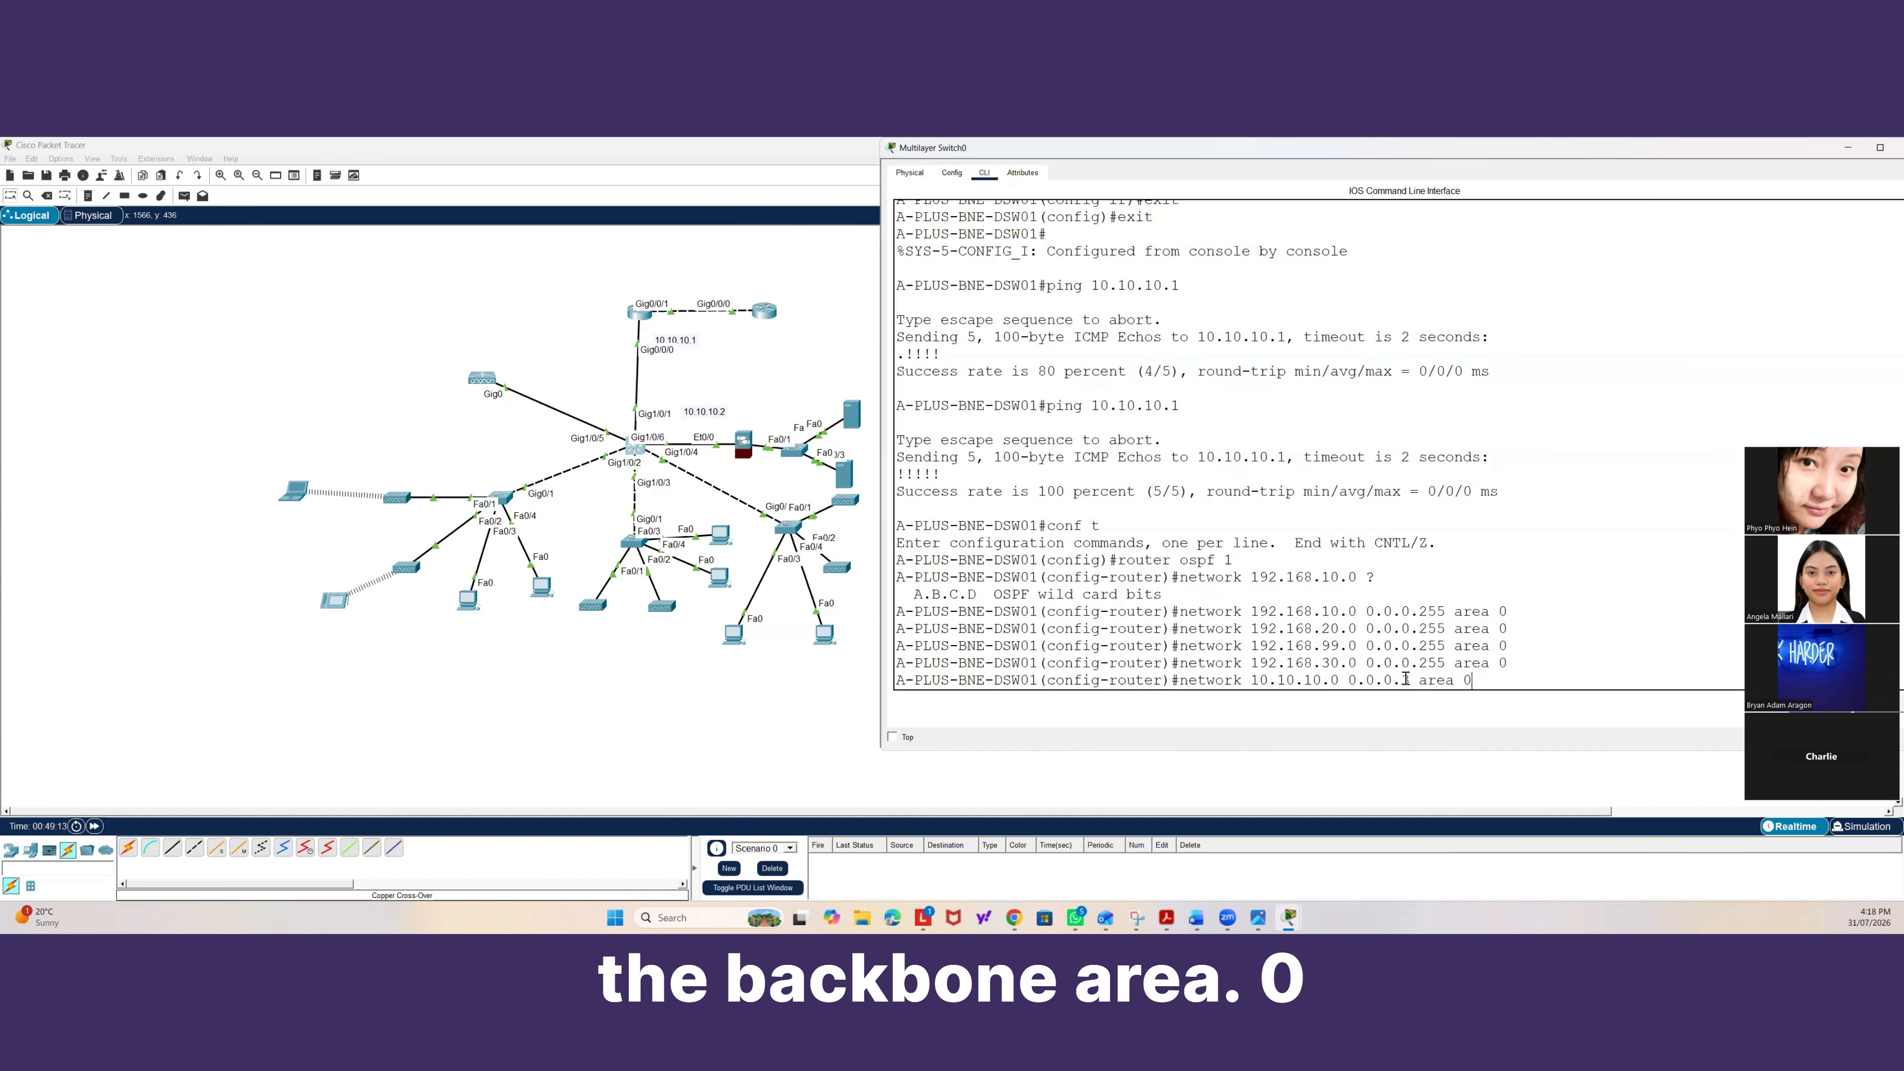
key(Return)
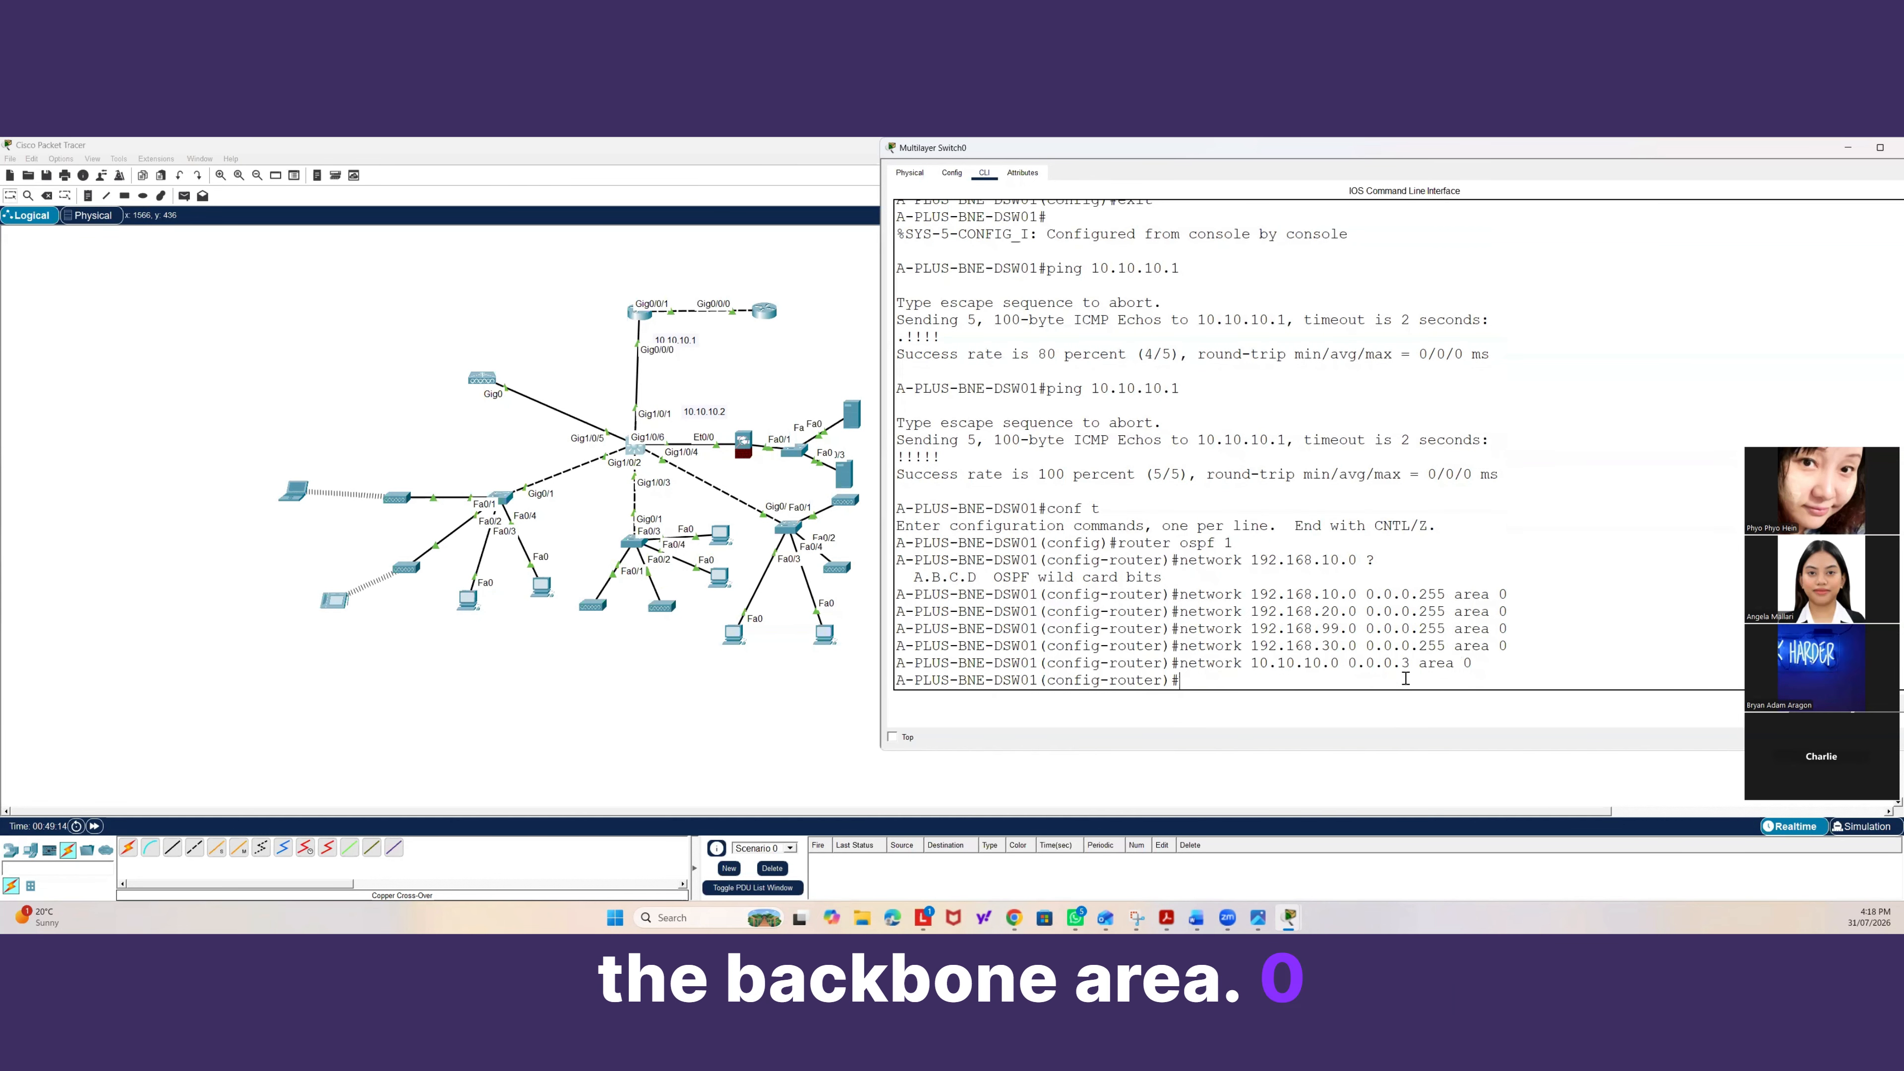
text(exit)
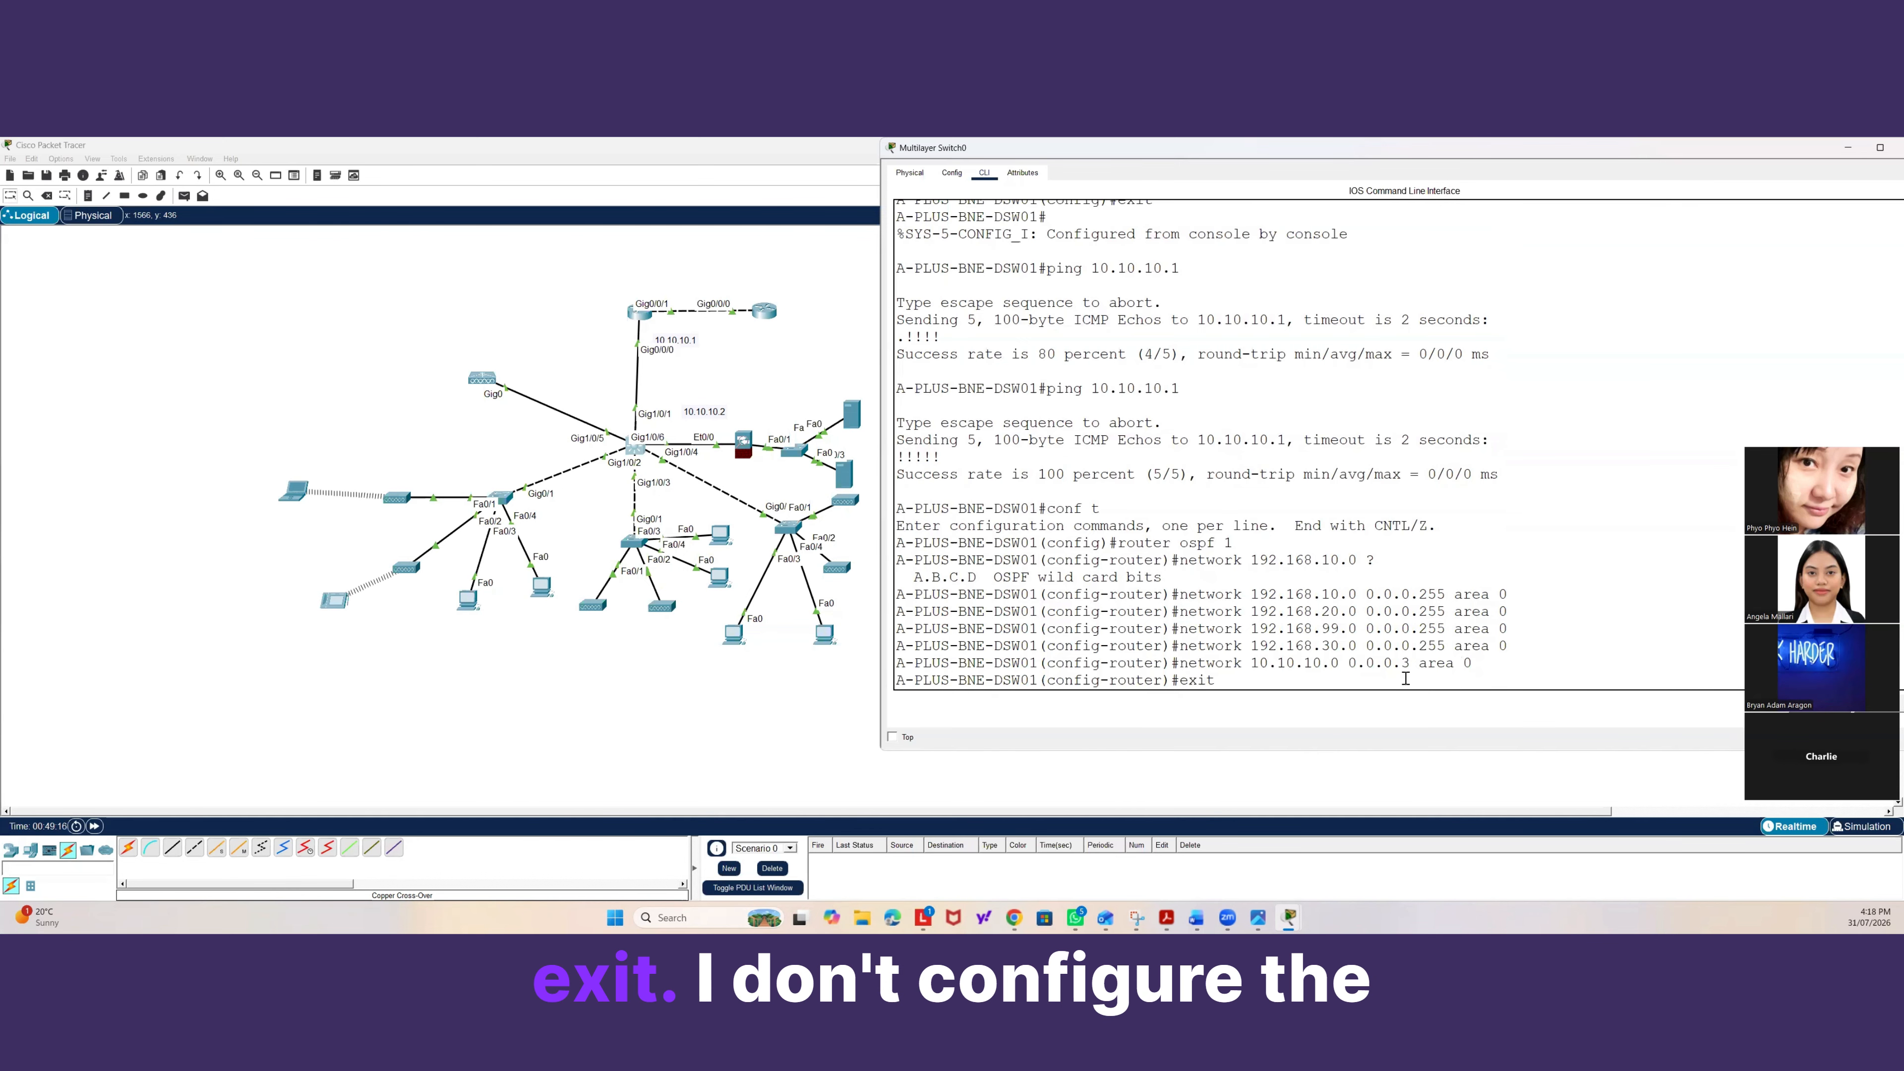
key(Return)
Open interface VLAN 30 on the switch and assign it IP address 192.168.30.1 with mask 255.255.255.0.
text(inter vbla)
key(BackSpace)
key(BackSpace)
key(BackSpace)
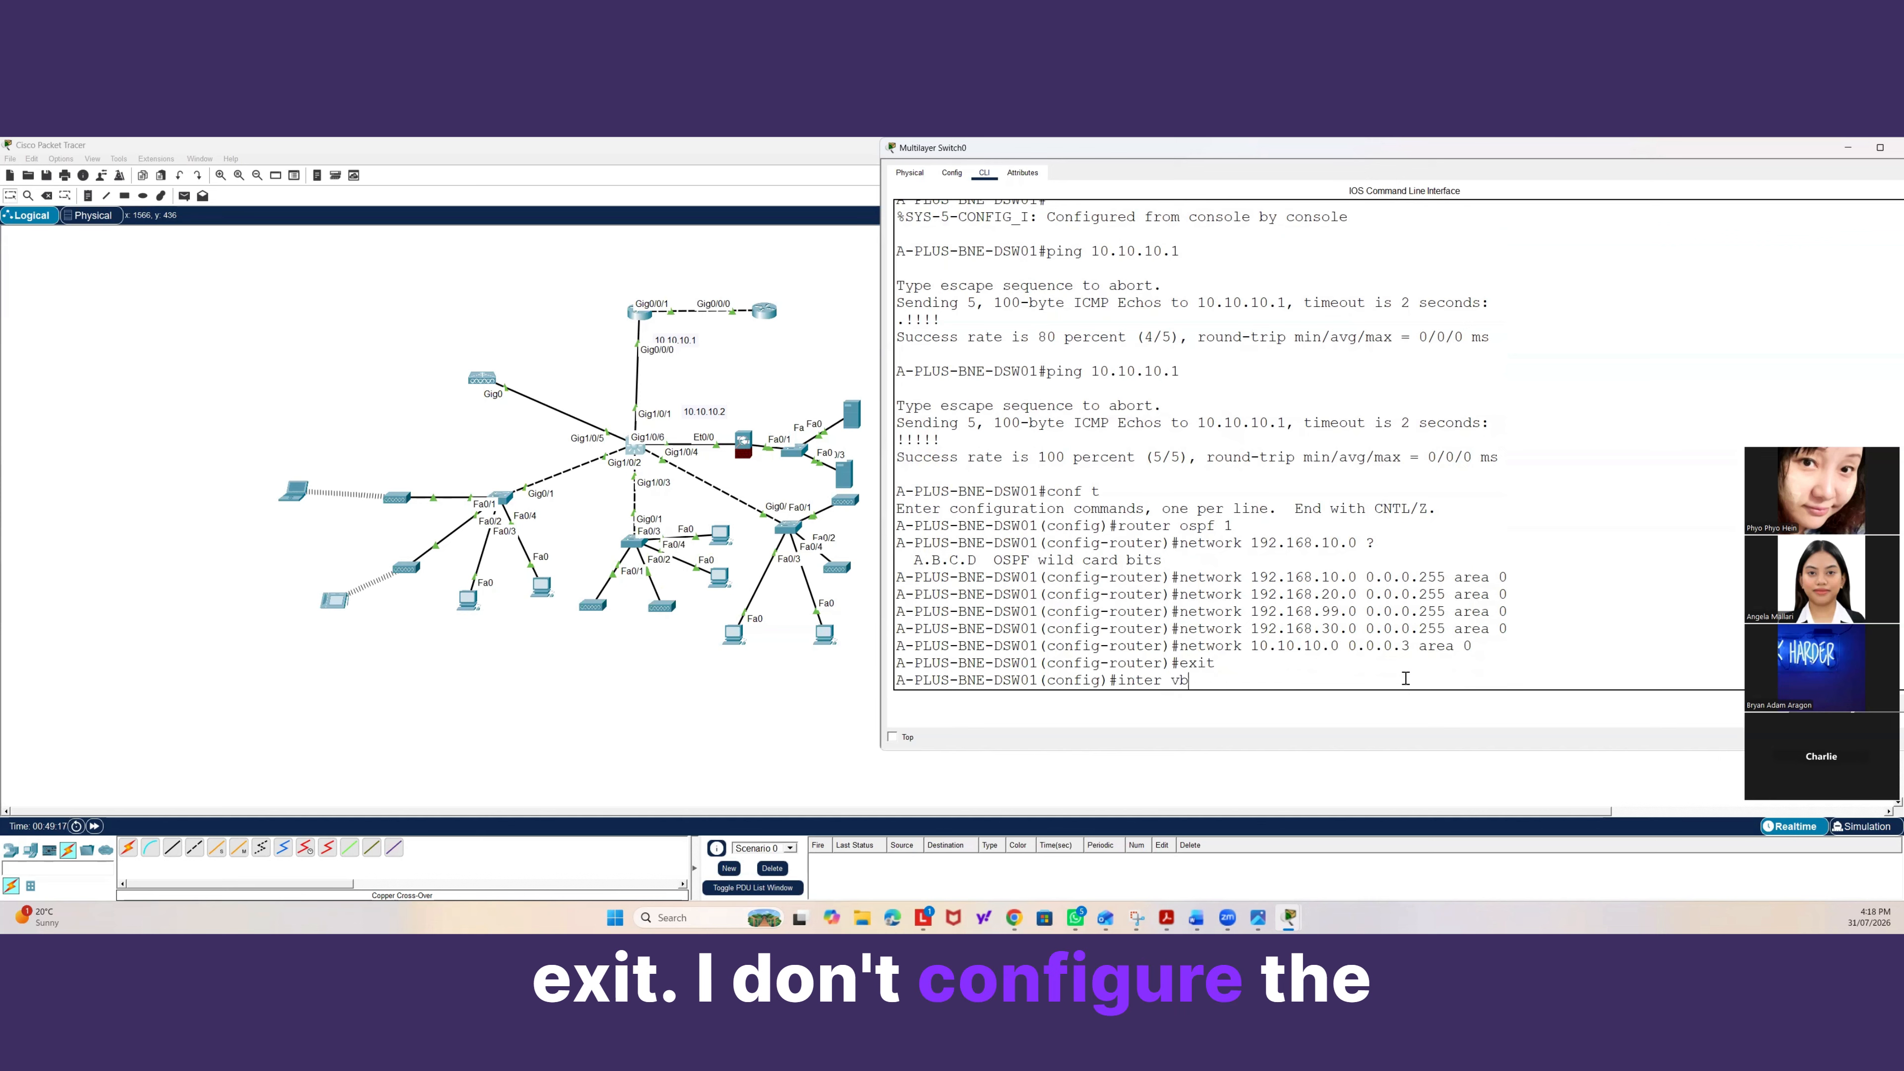
text(lan 30)
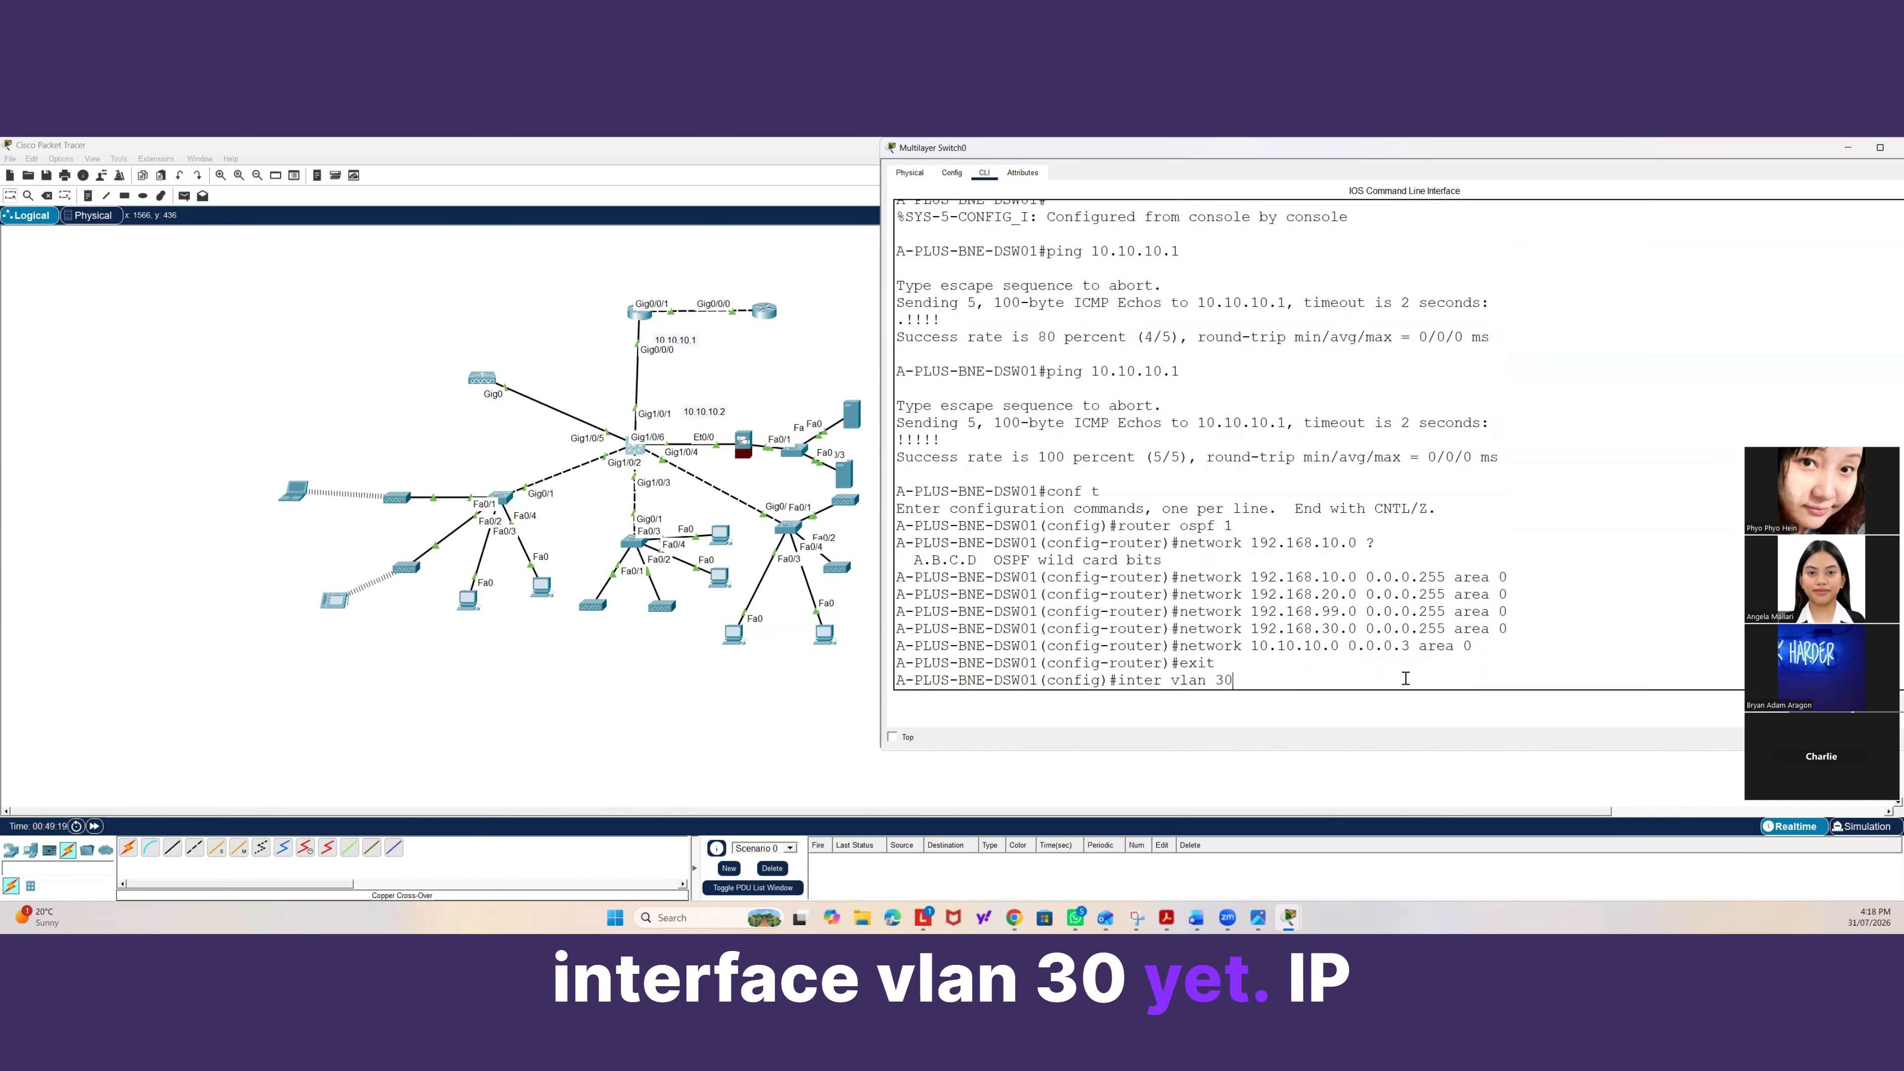
key(Return)
text(ip address )
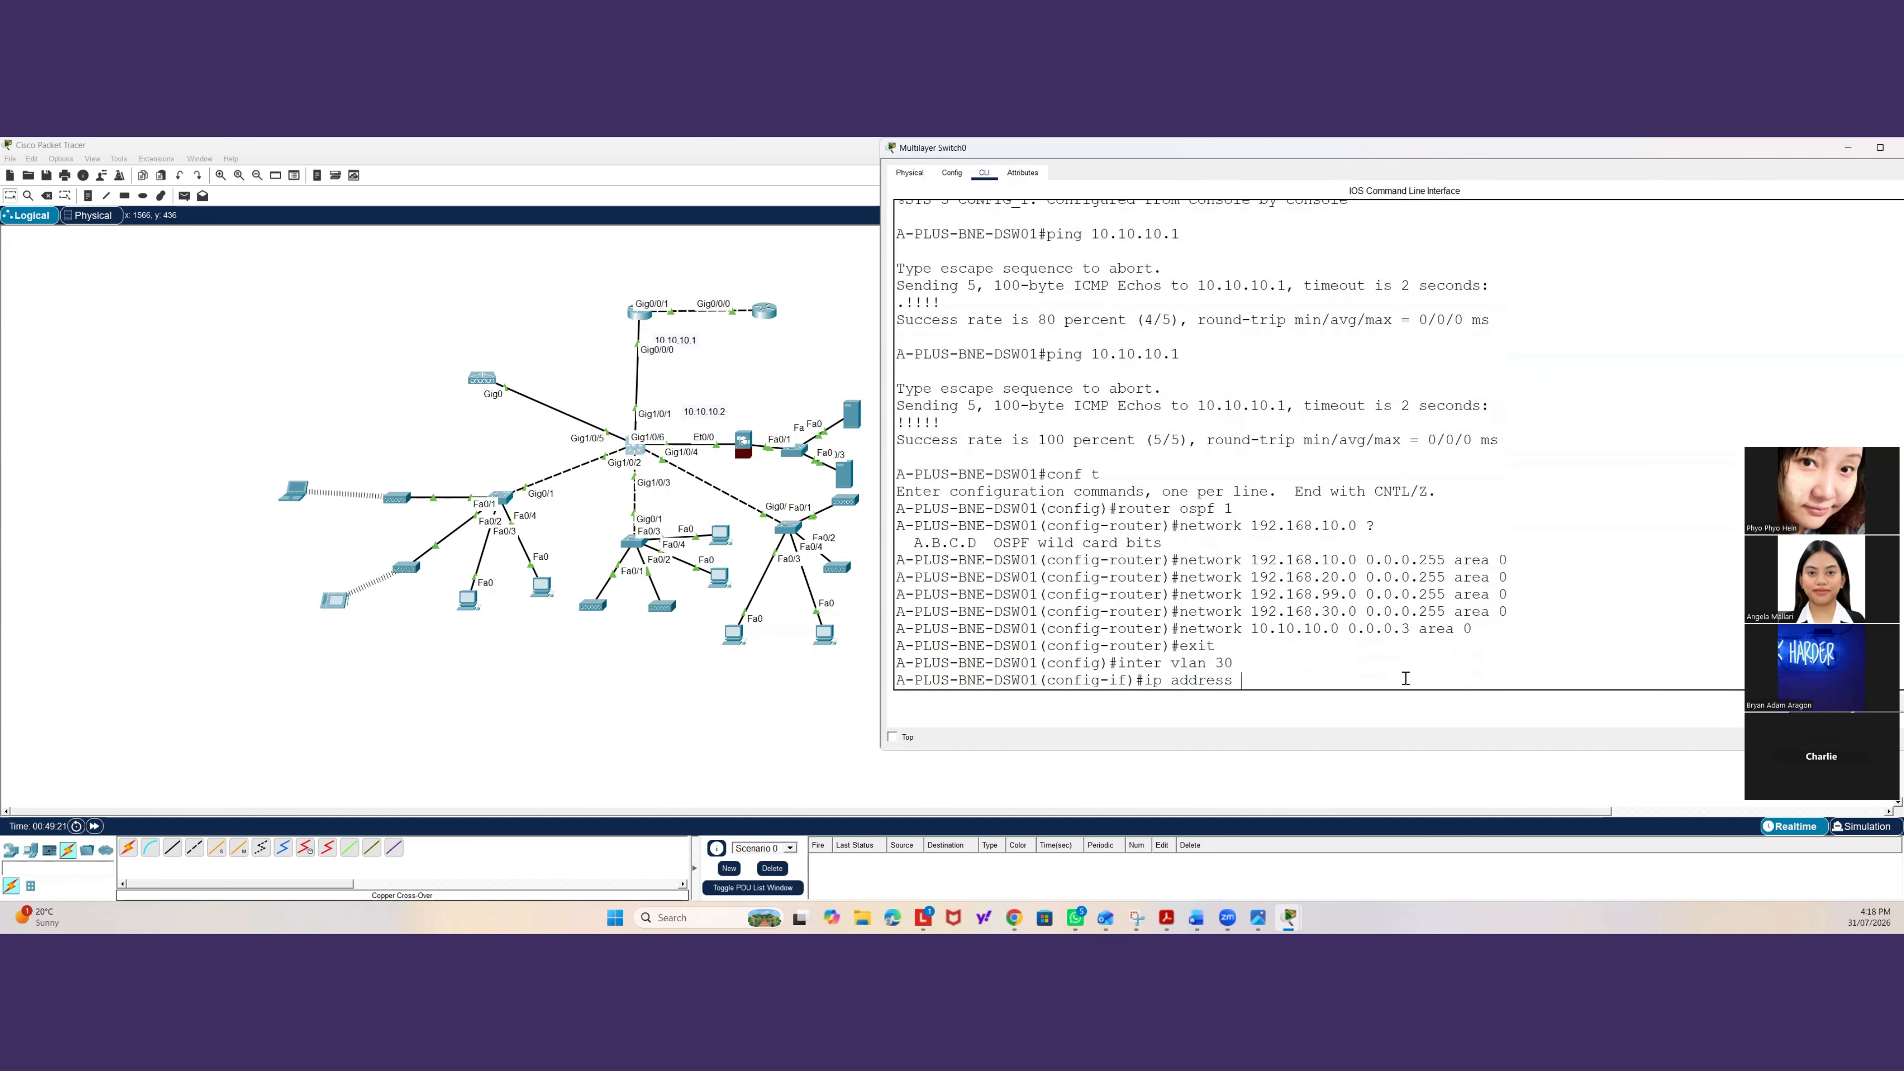
text(192.168.3)
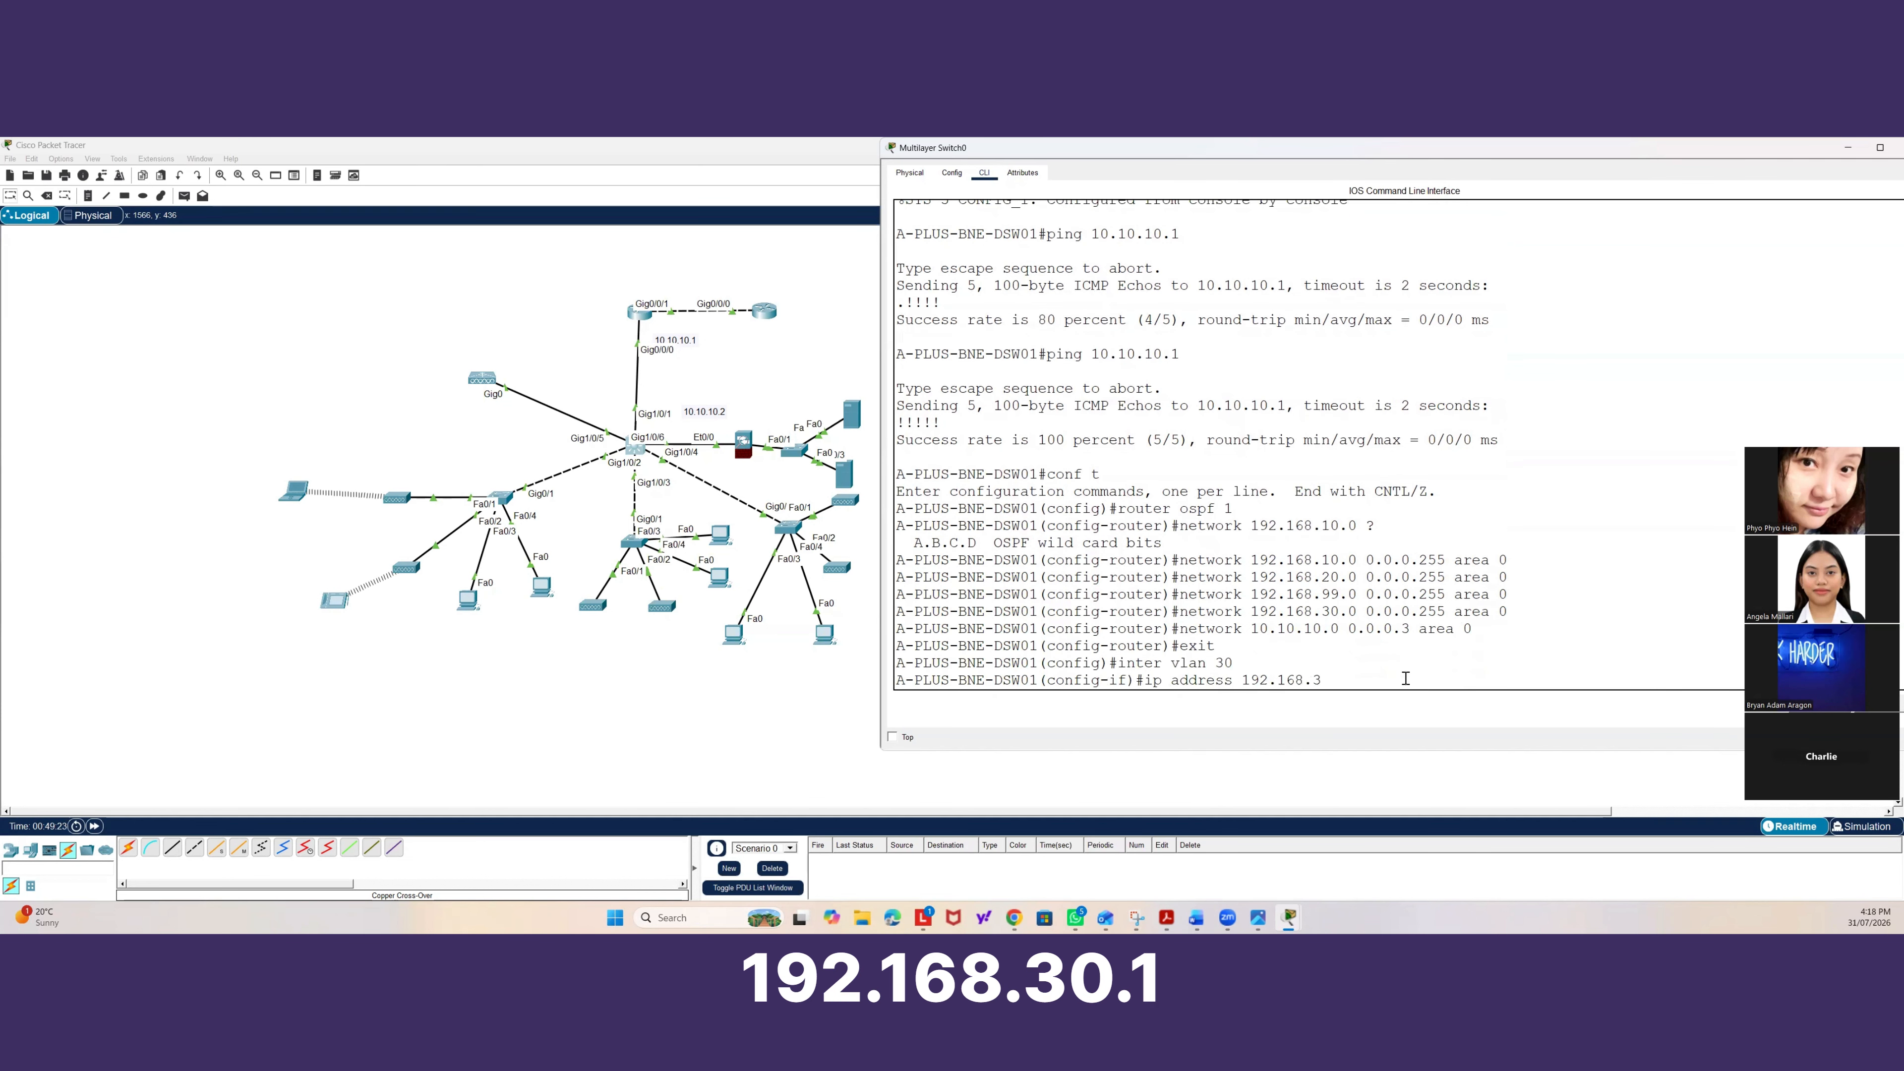
text(0.1 255.255)
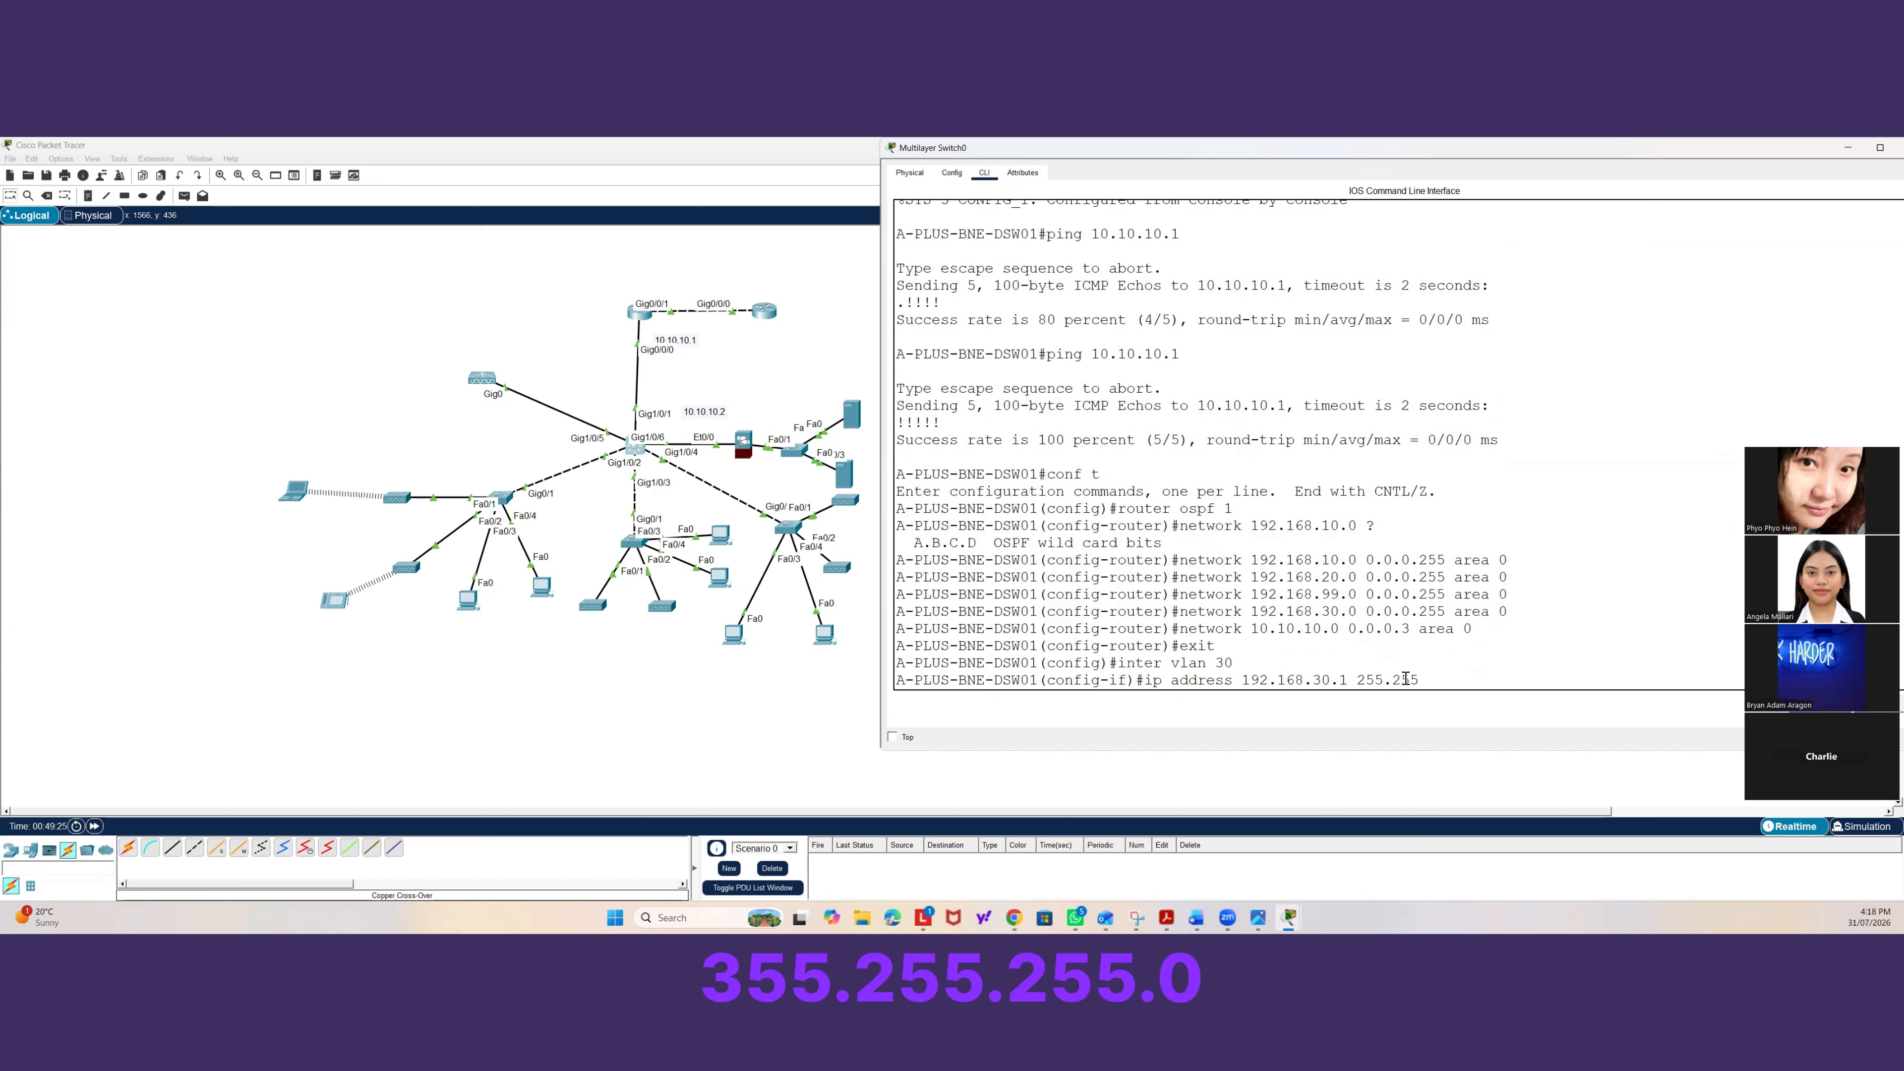
text(.255.0)
key(Return)
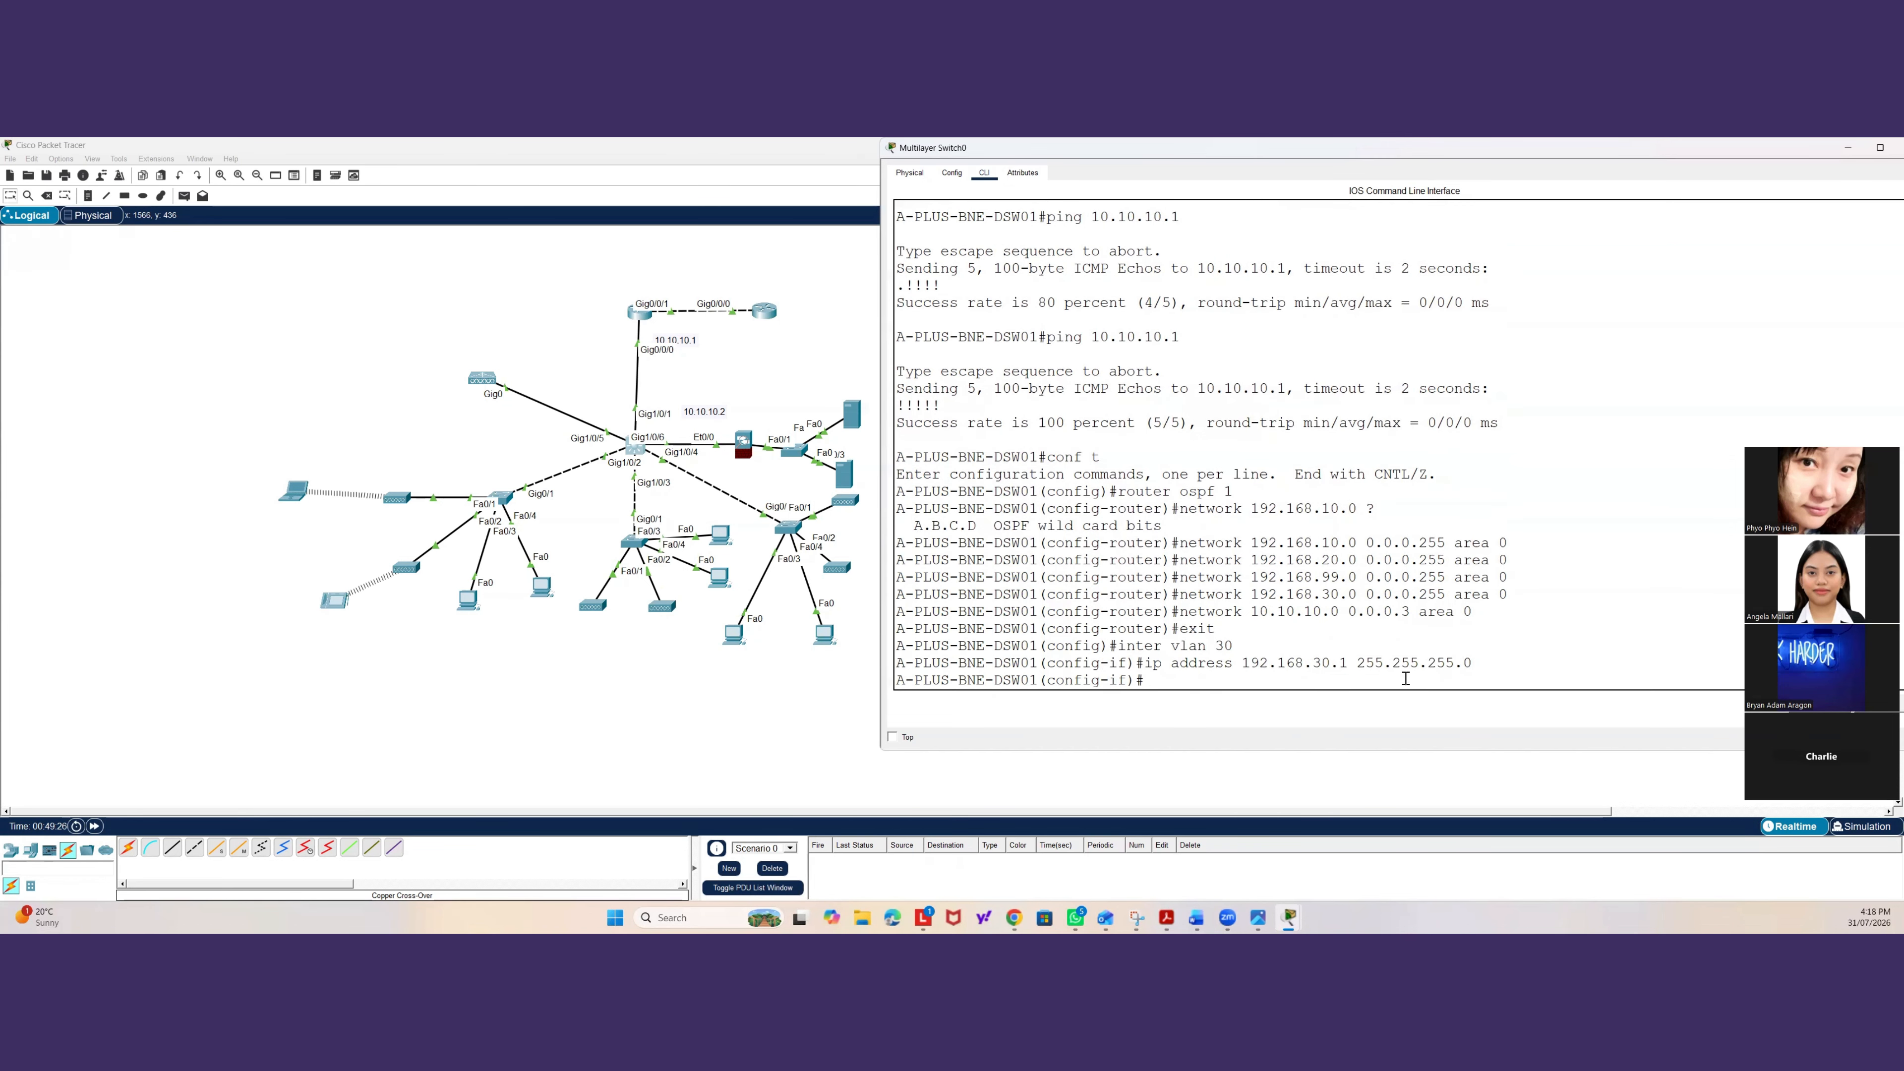
Enable the VLAN 30 interface with no shutdown and exit back to privileged mode.
text(no shut)
key(Return)
text(exit)
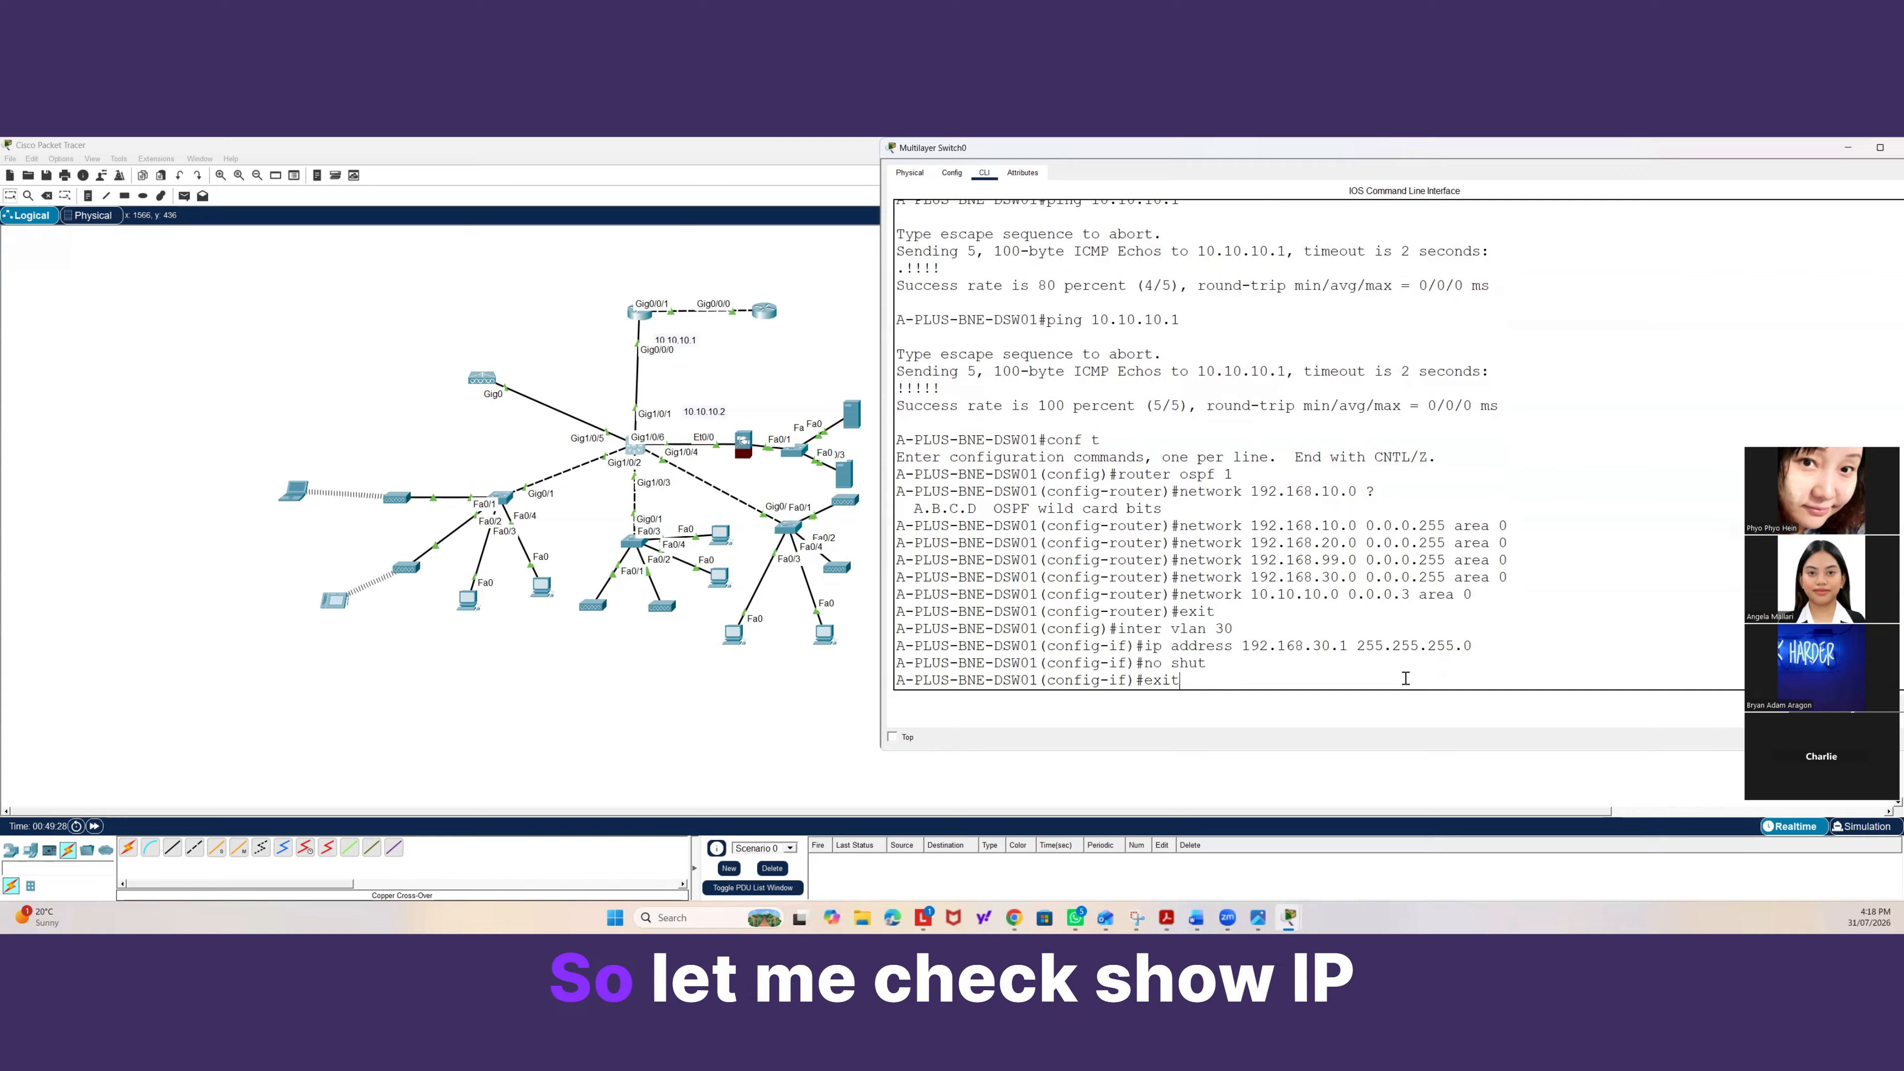
key(Return)
text(exit)
key(Return)
key(Return)
Display the switch's IP interface brief summary and review the VLAN interface addresses.
text(show i)
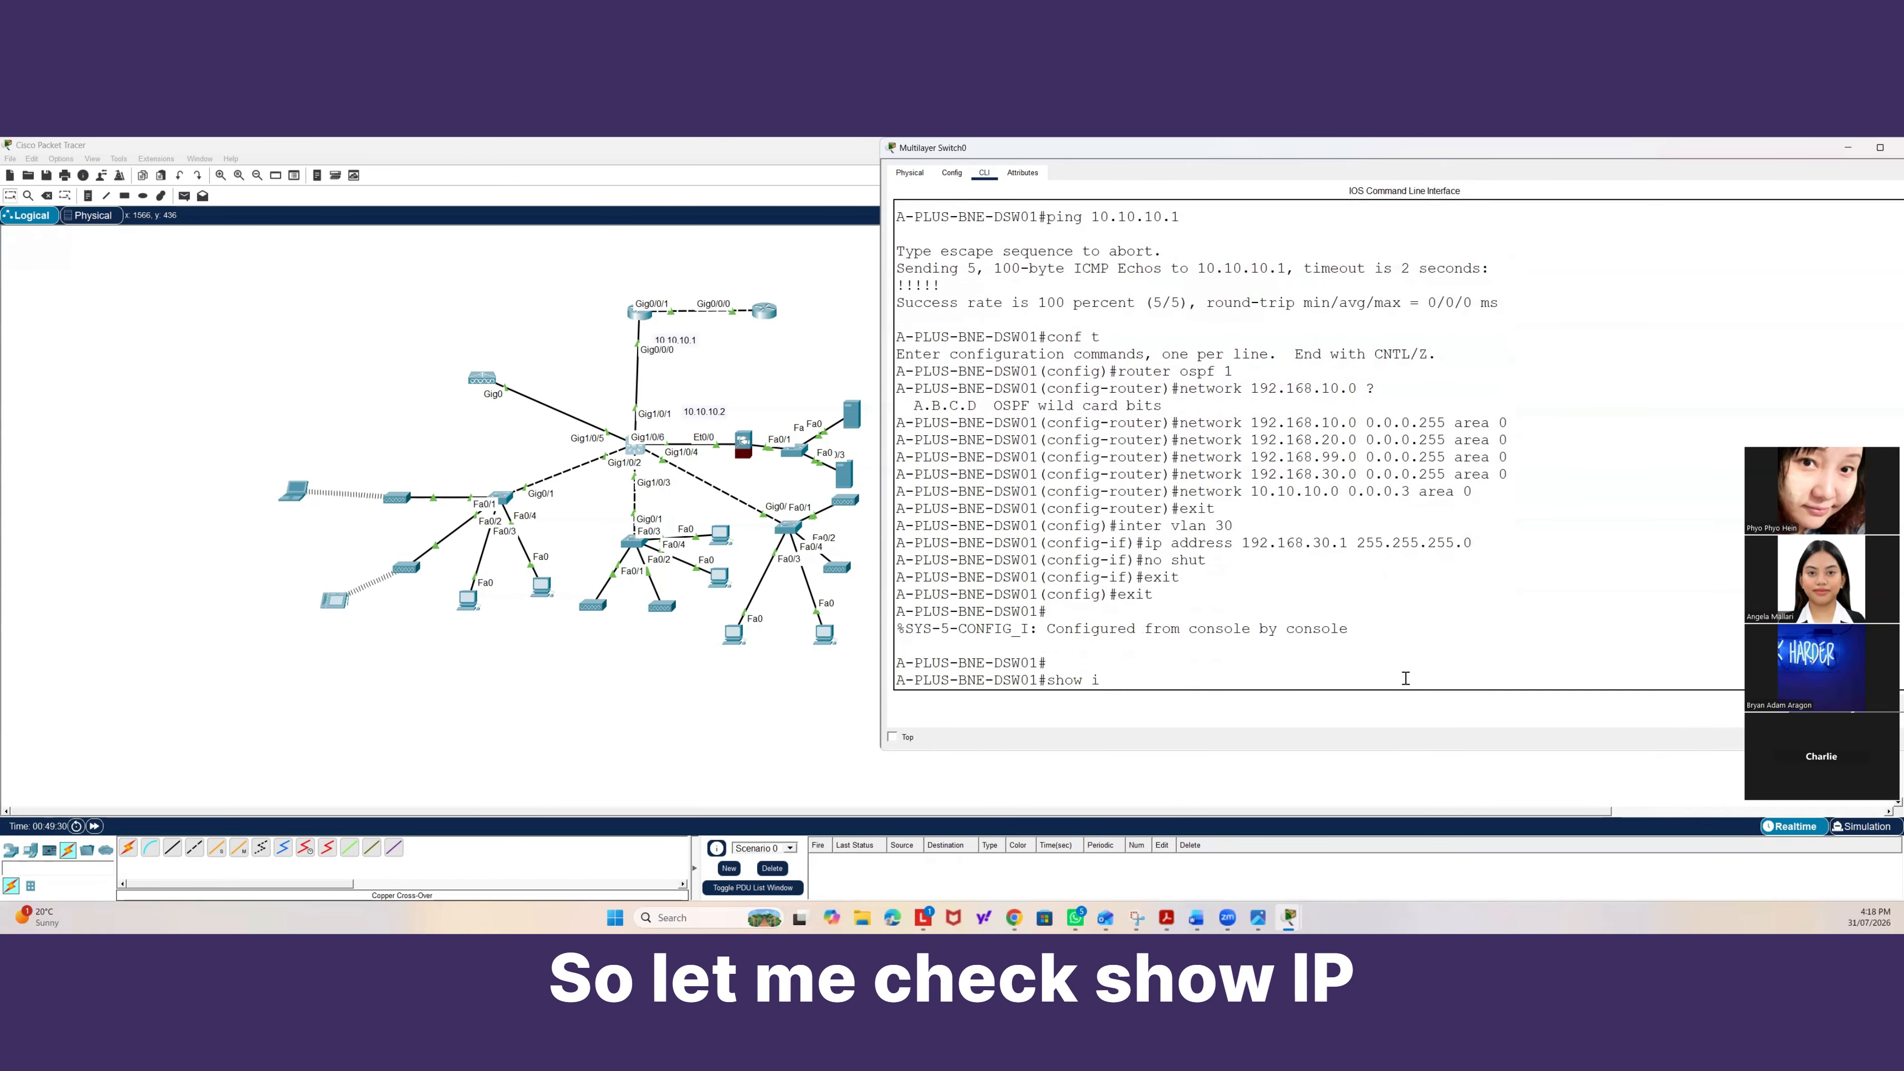
text(p rinter brief)
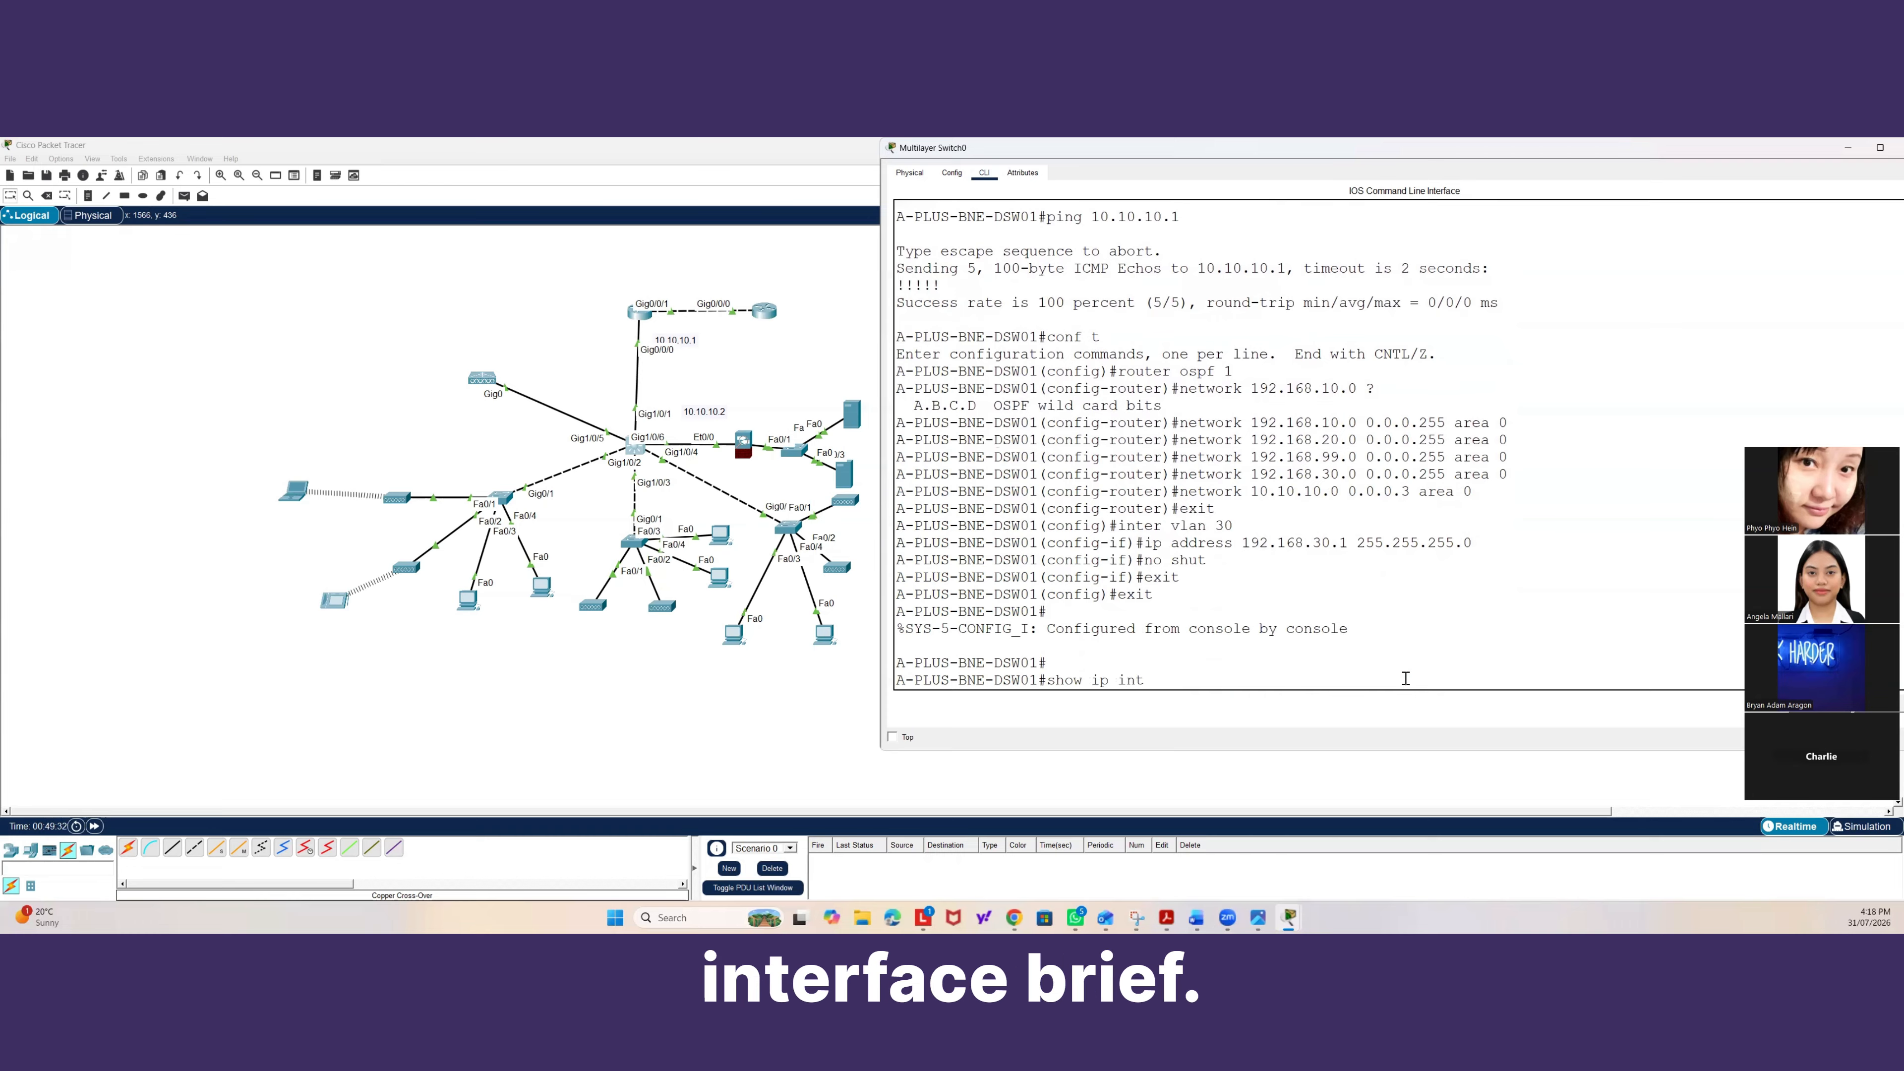
key(Return)
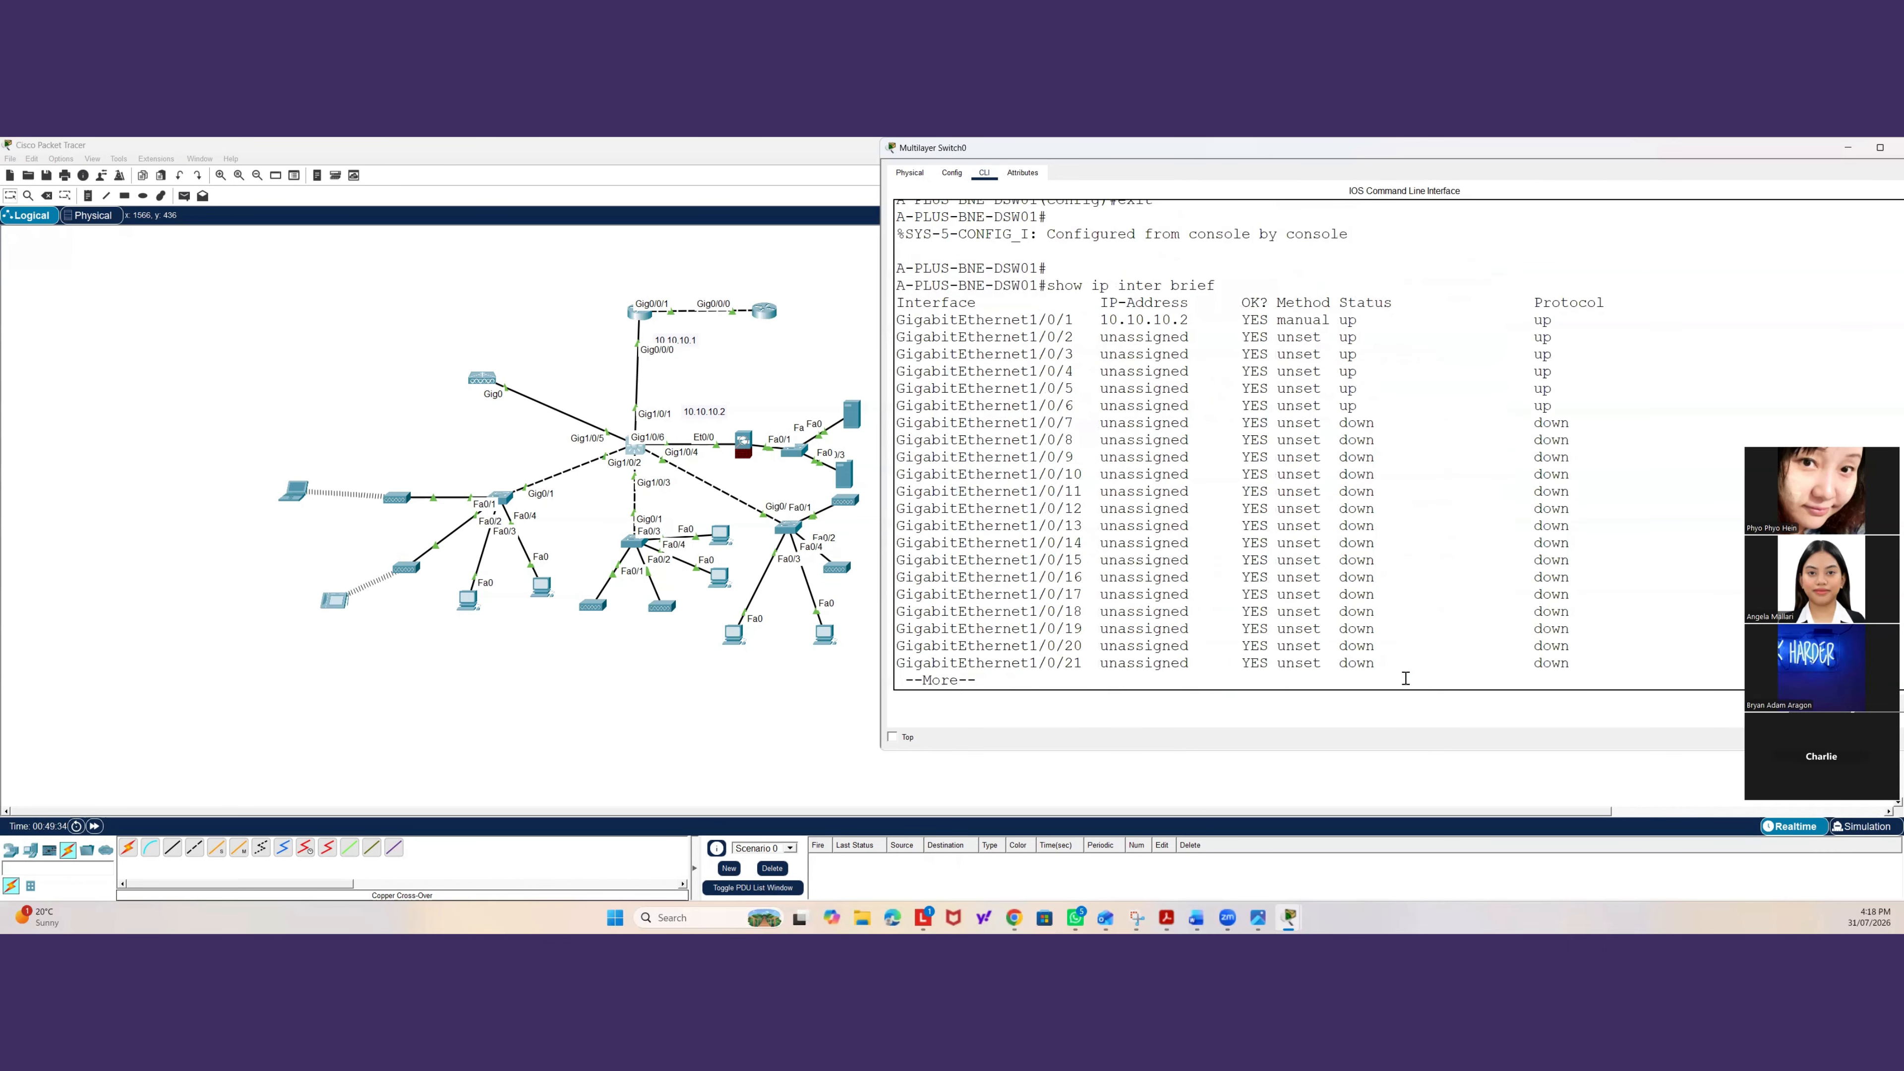
key(space)
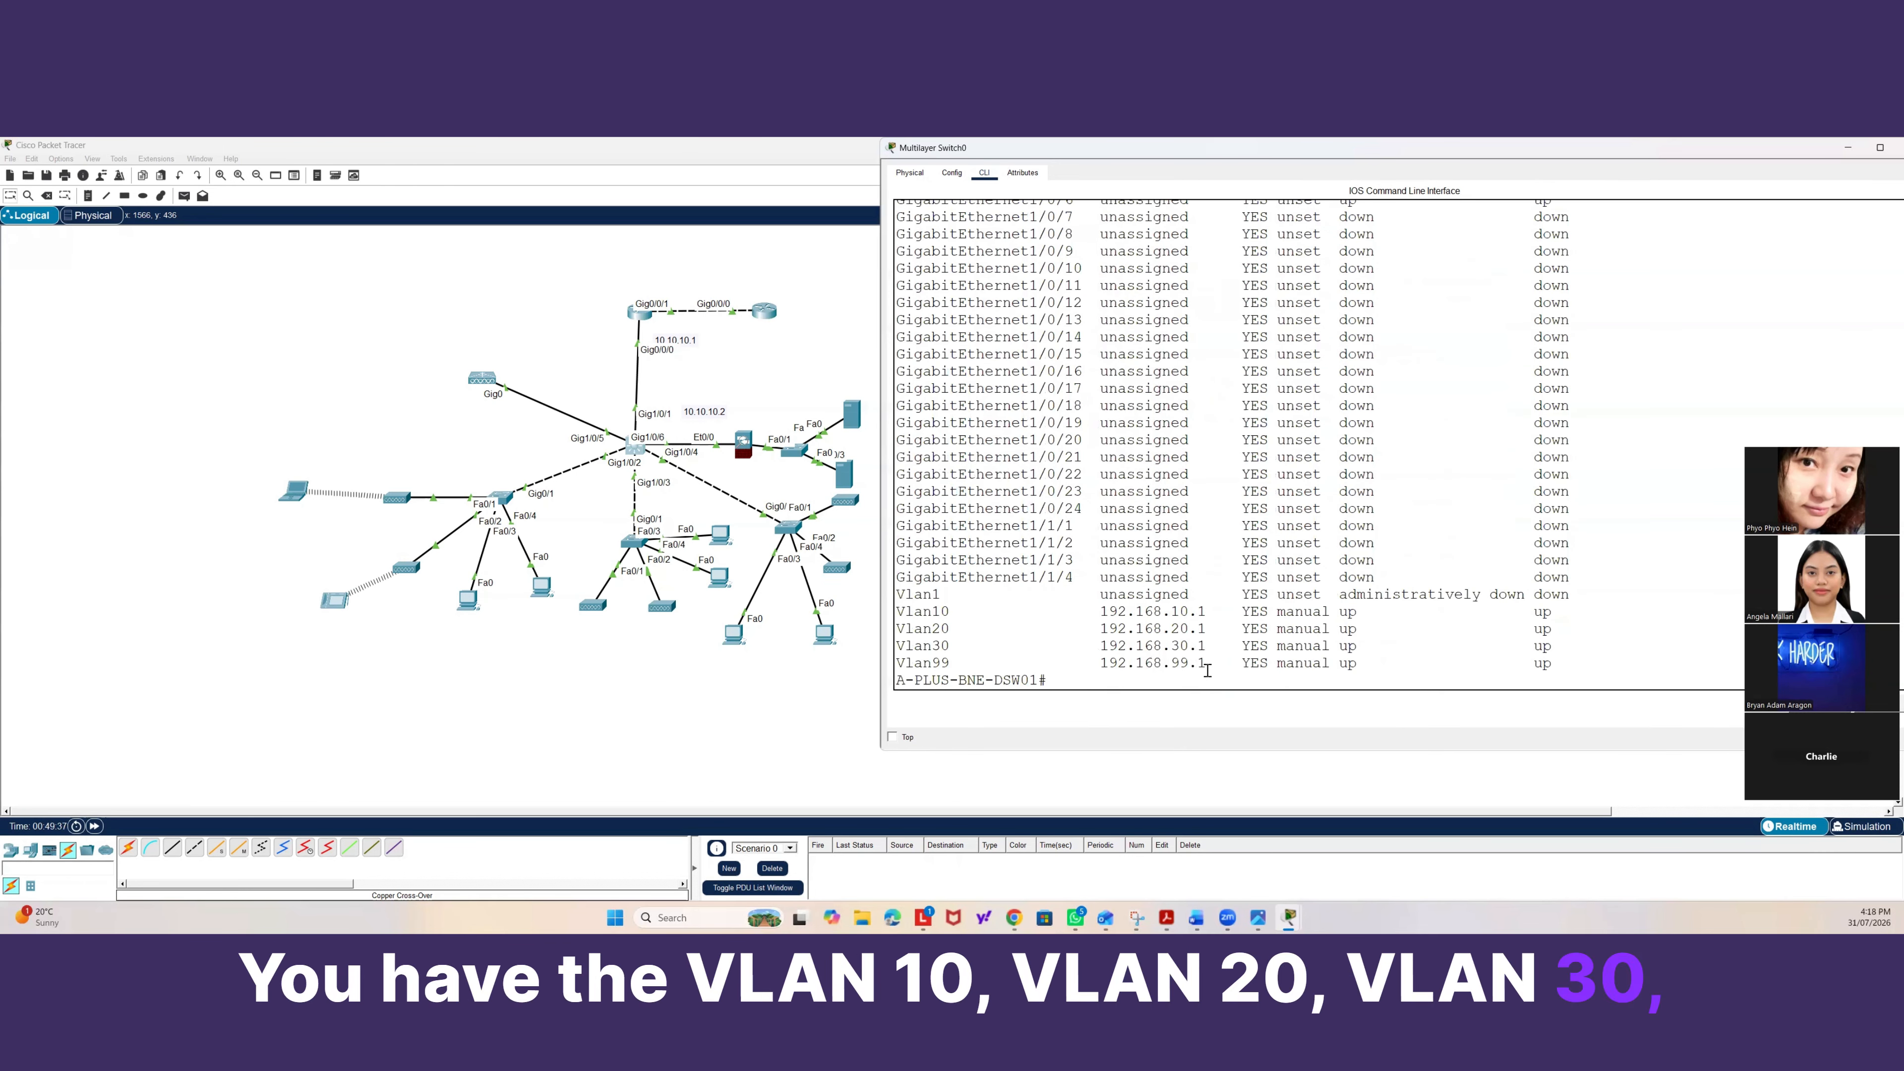
scroll(1202, 665, up, 10)
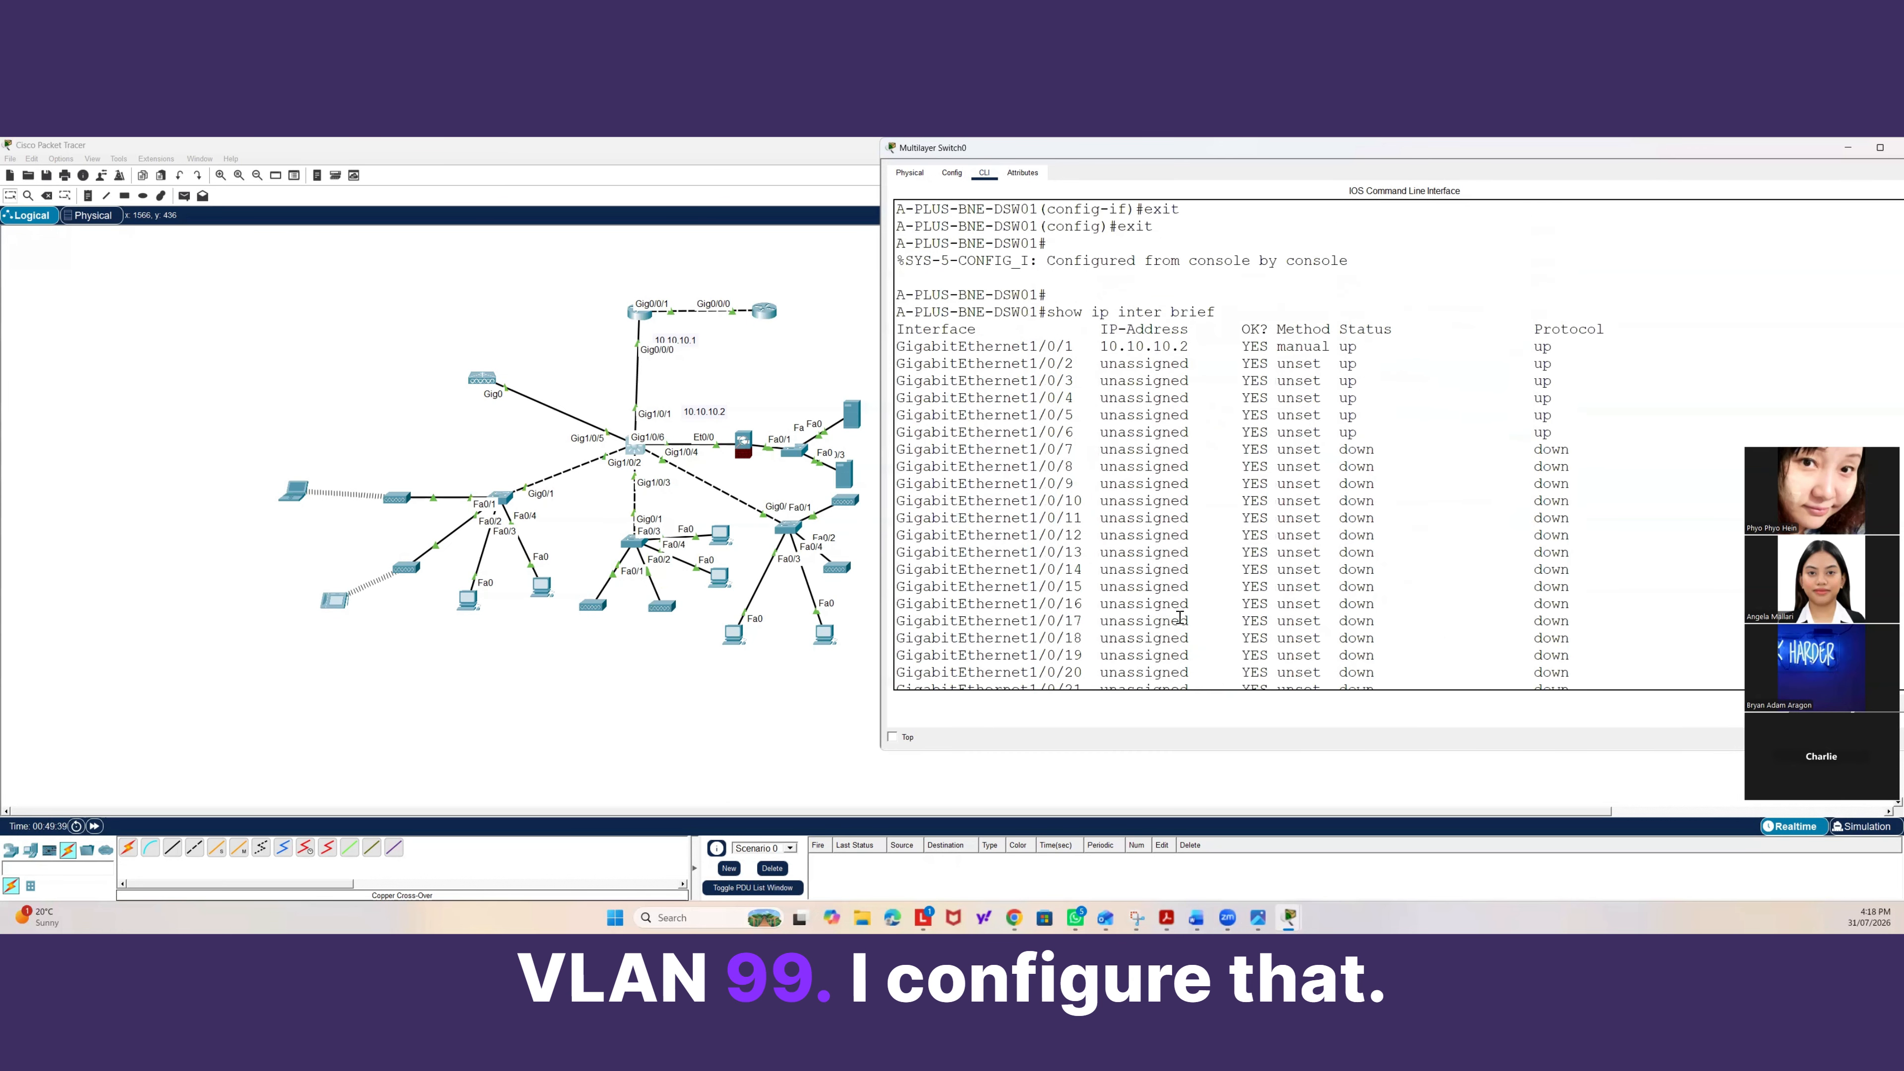
scroll(1177, 576, down, 10)
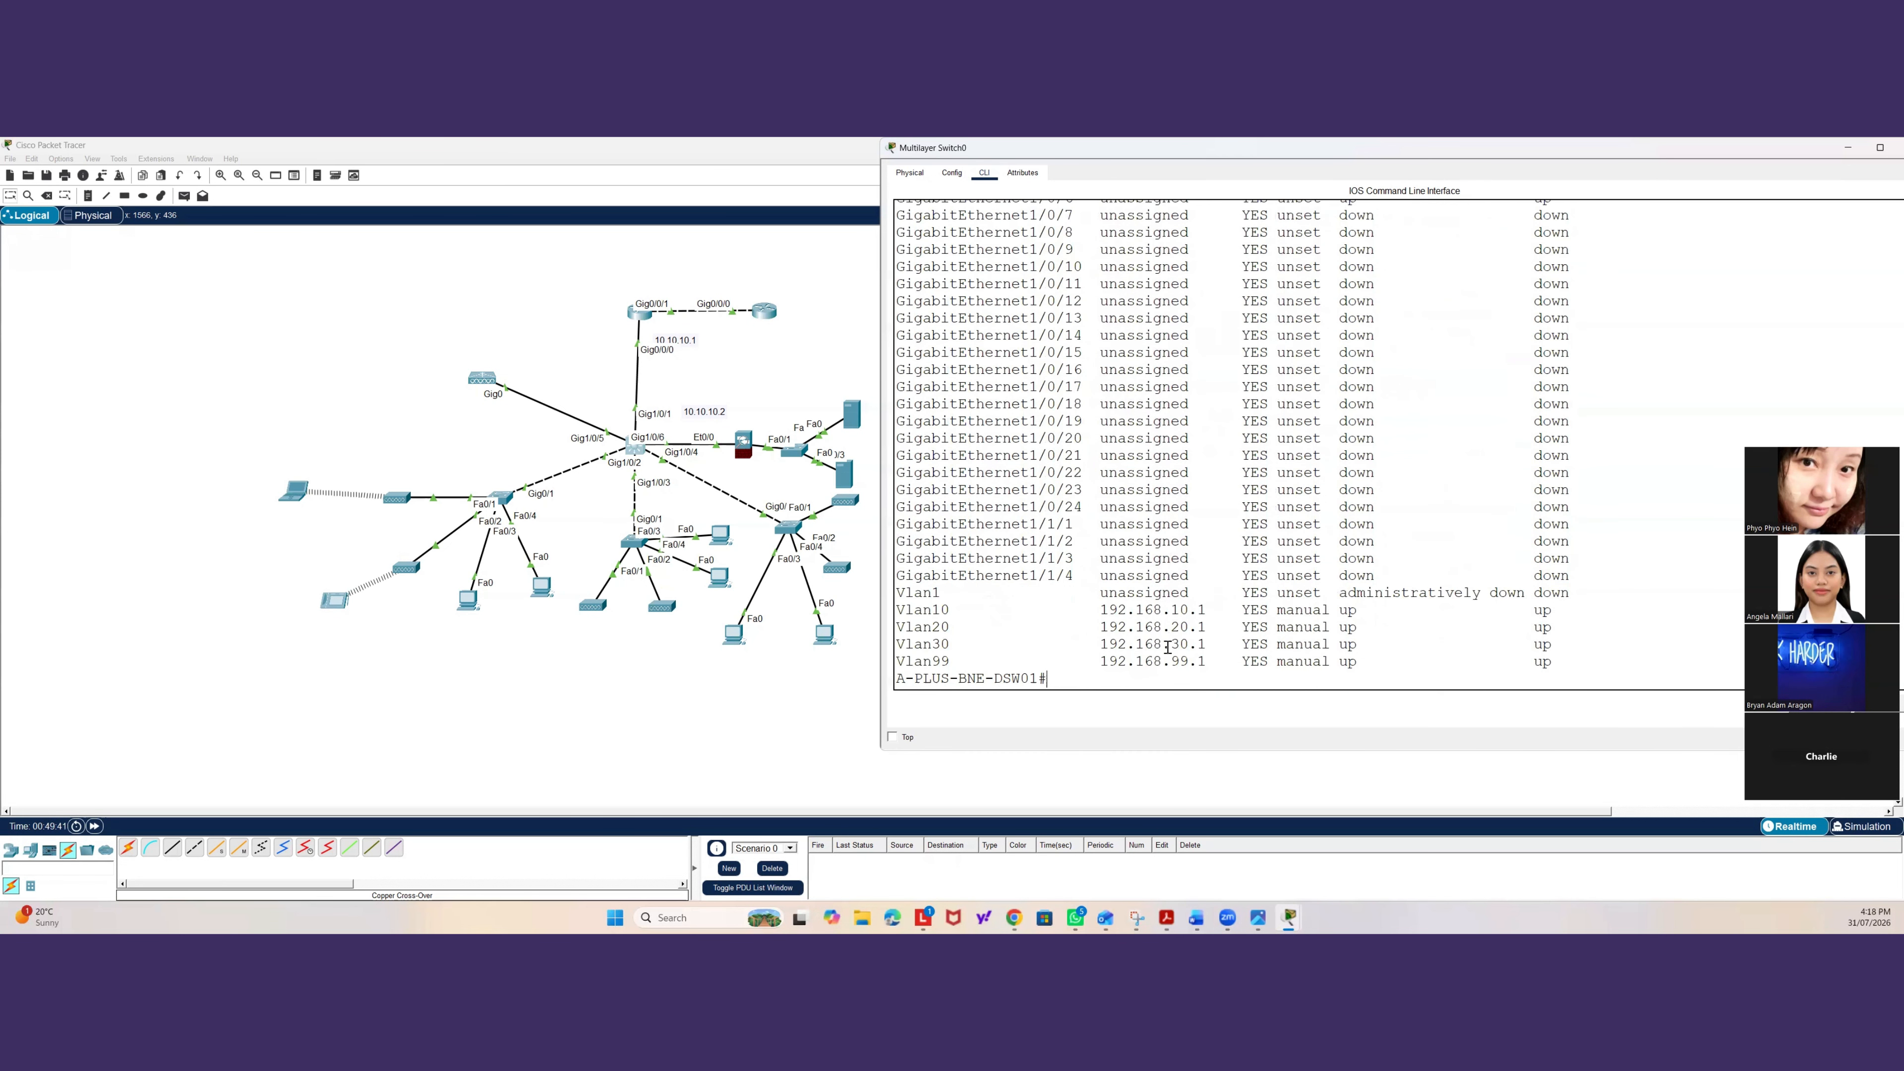
Switch to the gateway router's CLI, enter global configuration and start OSPF process 1.
text(sho)
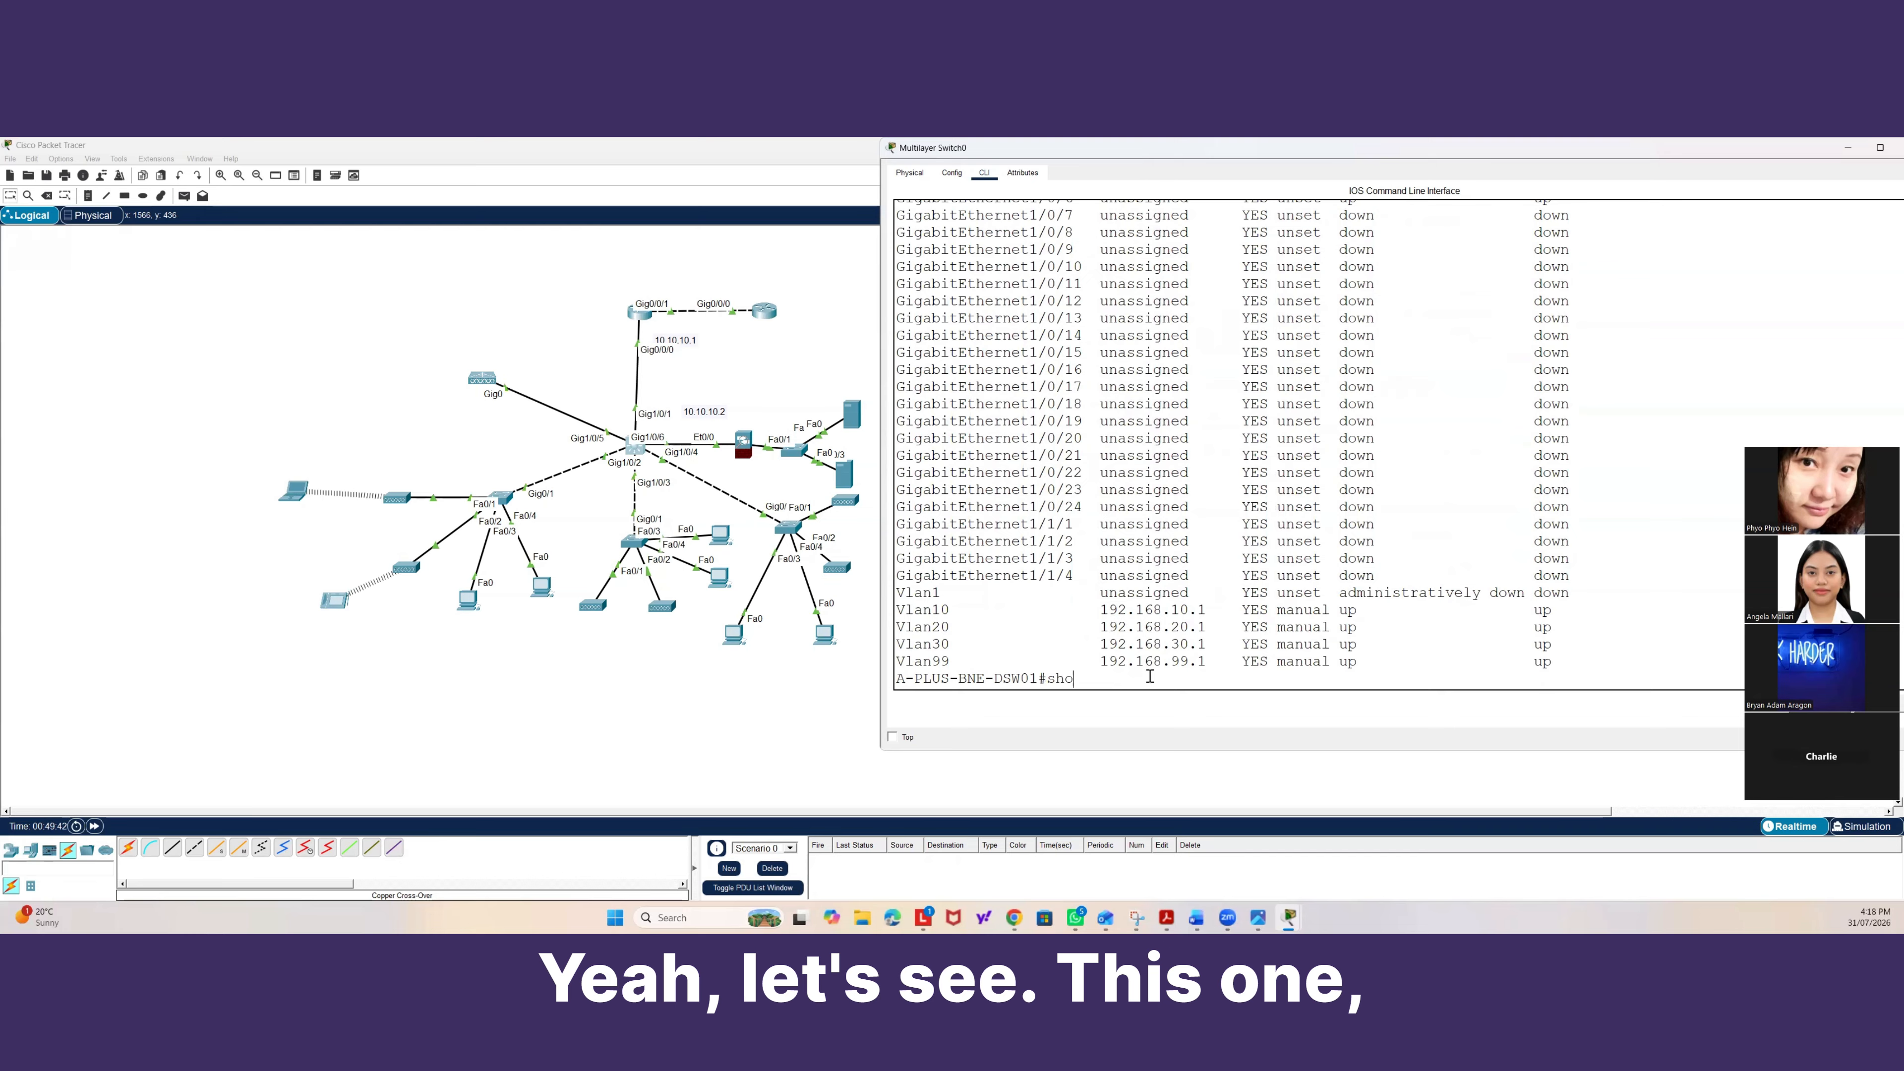
click(639, 312)
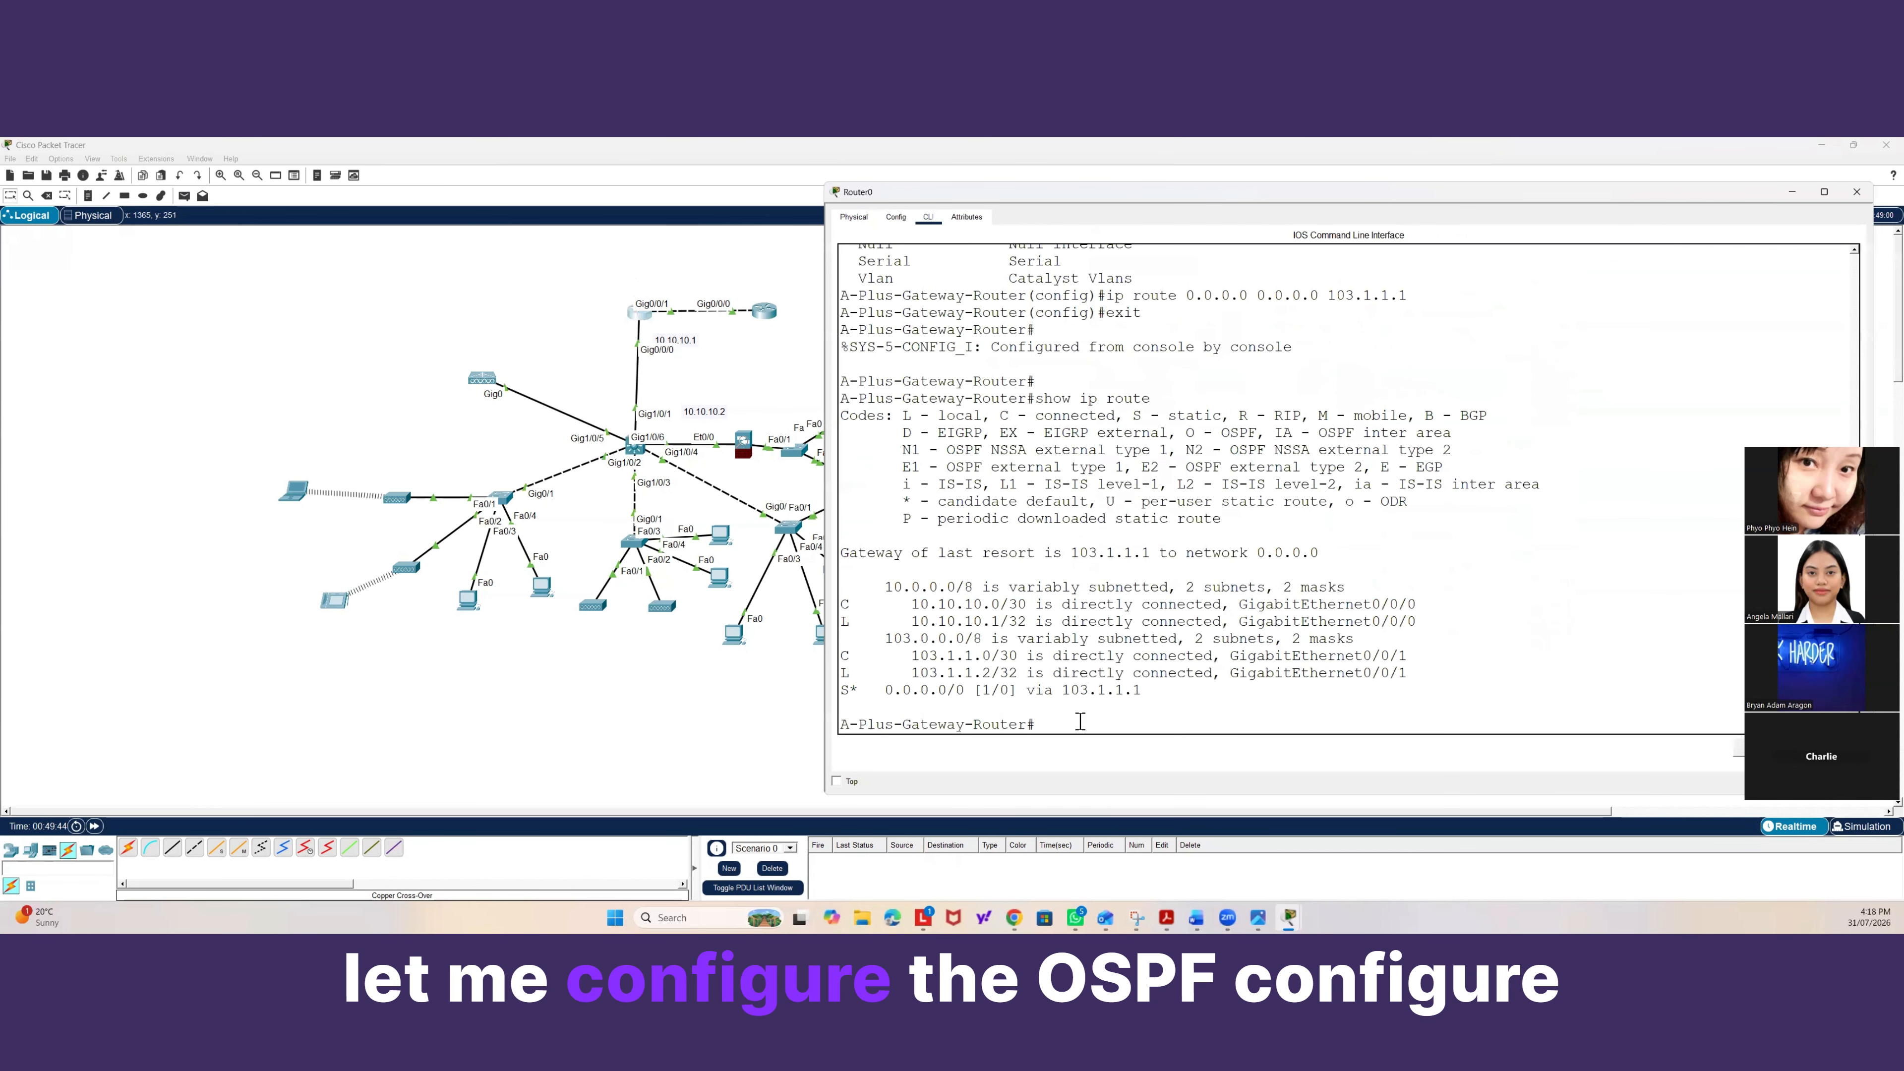
text(conf t)
key(Return)
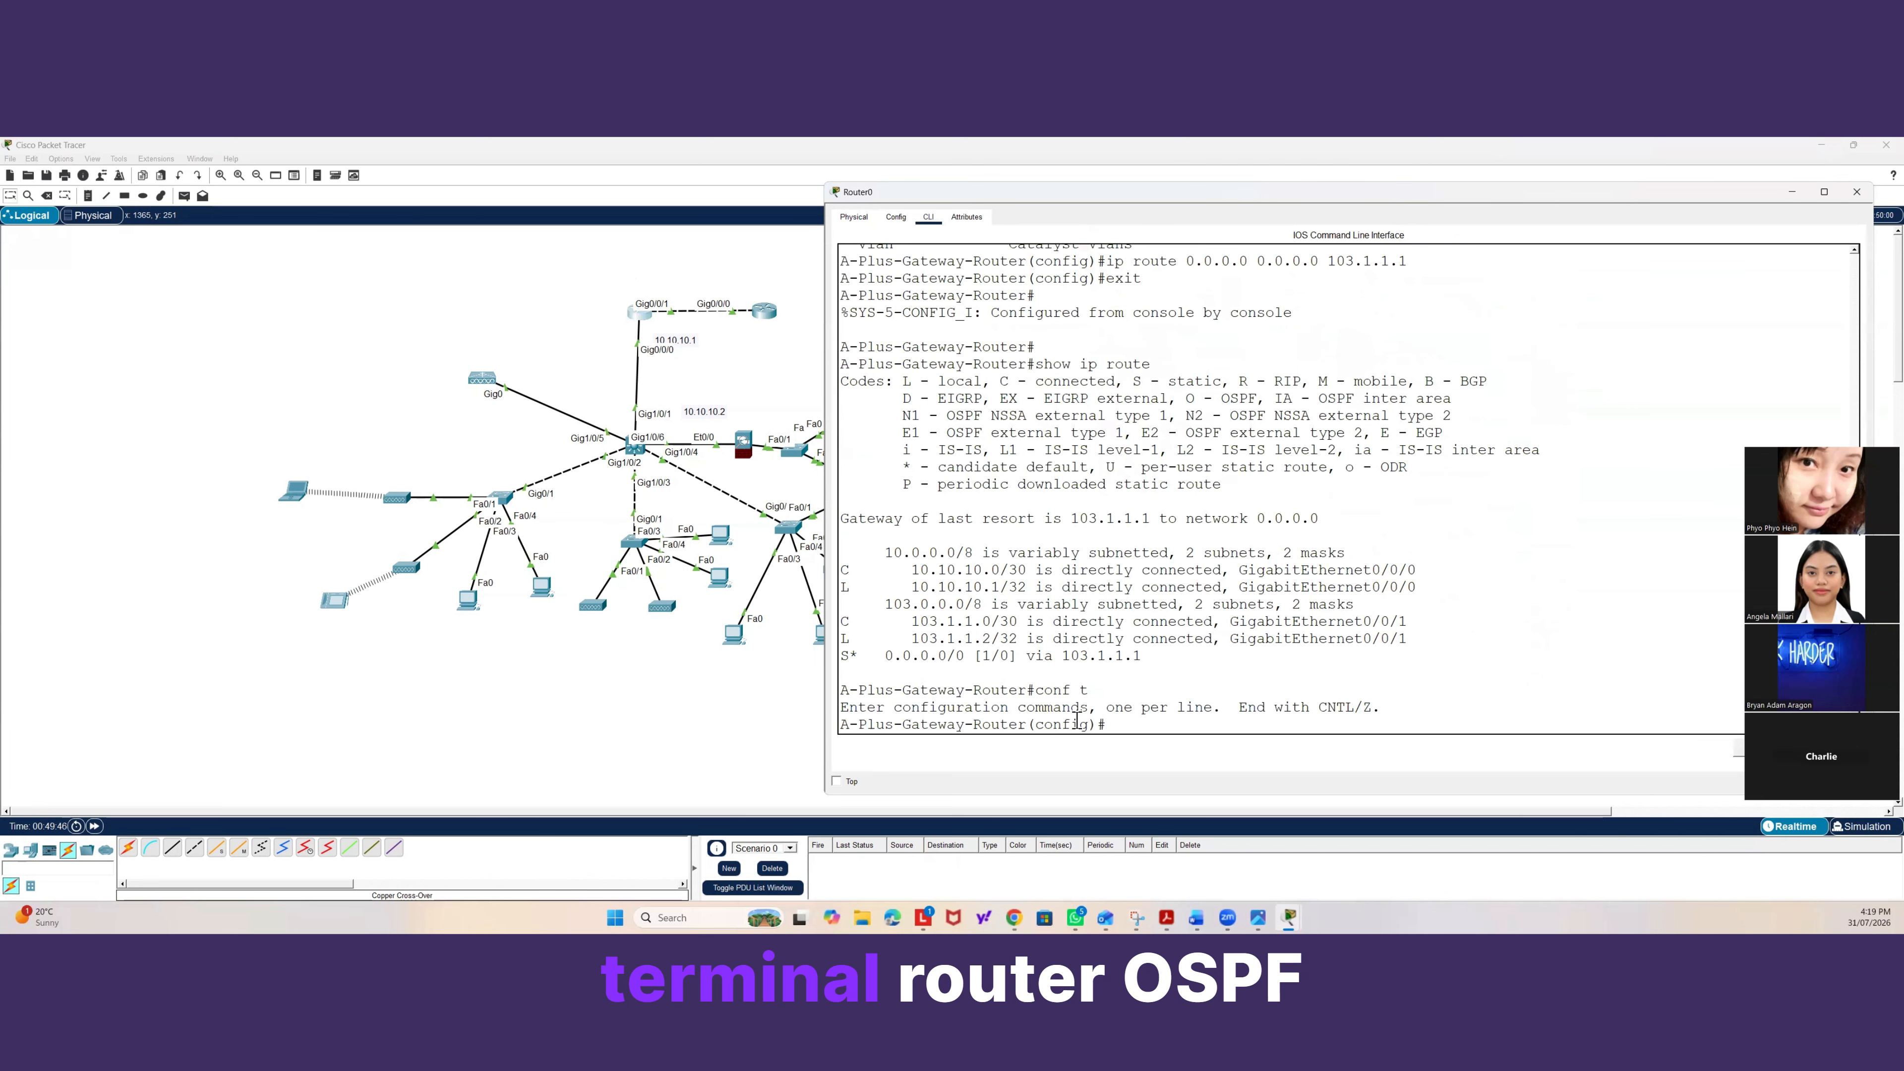
text(router osp)
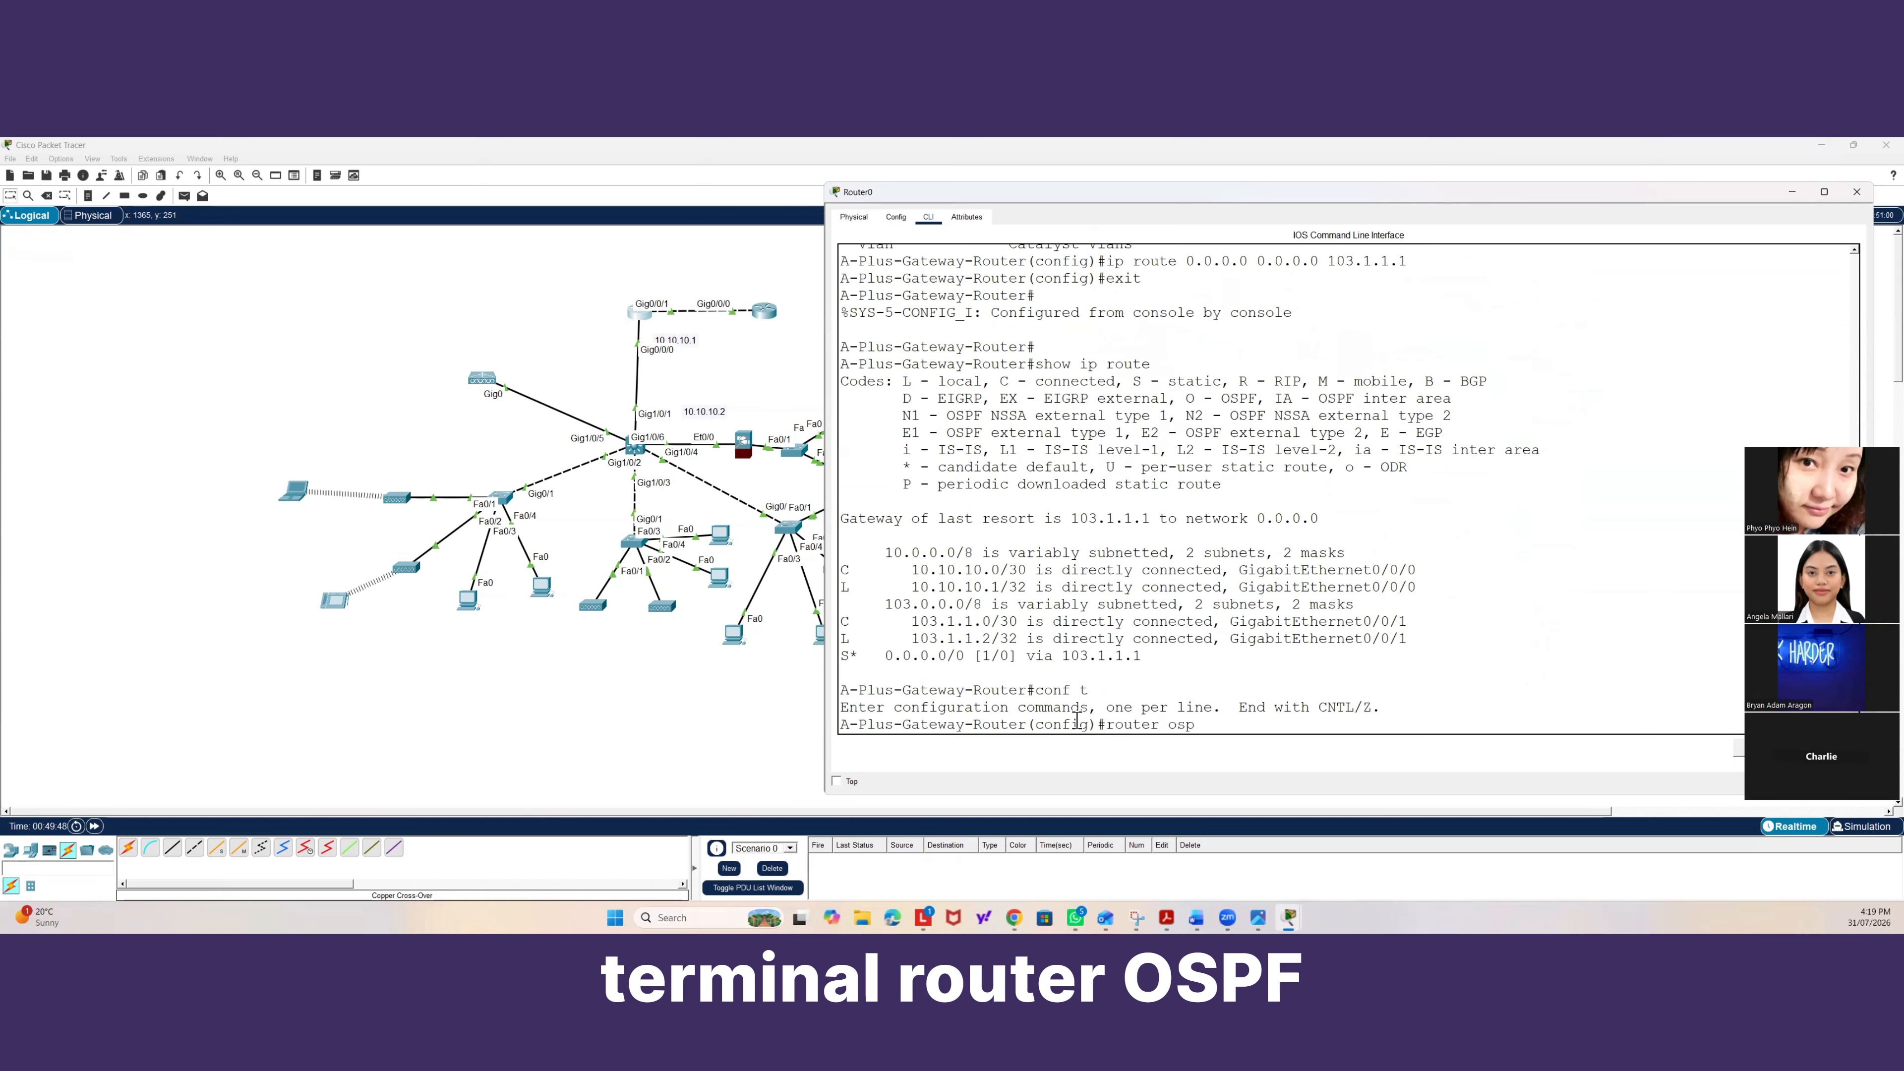
text(f 1)
key(Return)
Advertise network 10.10.10.0 with wildcard 0.0.0.3 in OSPF area 0 on the gateway router.
text(network)
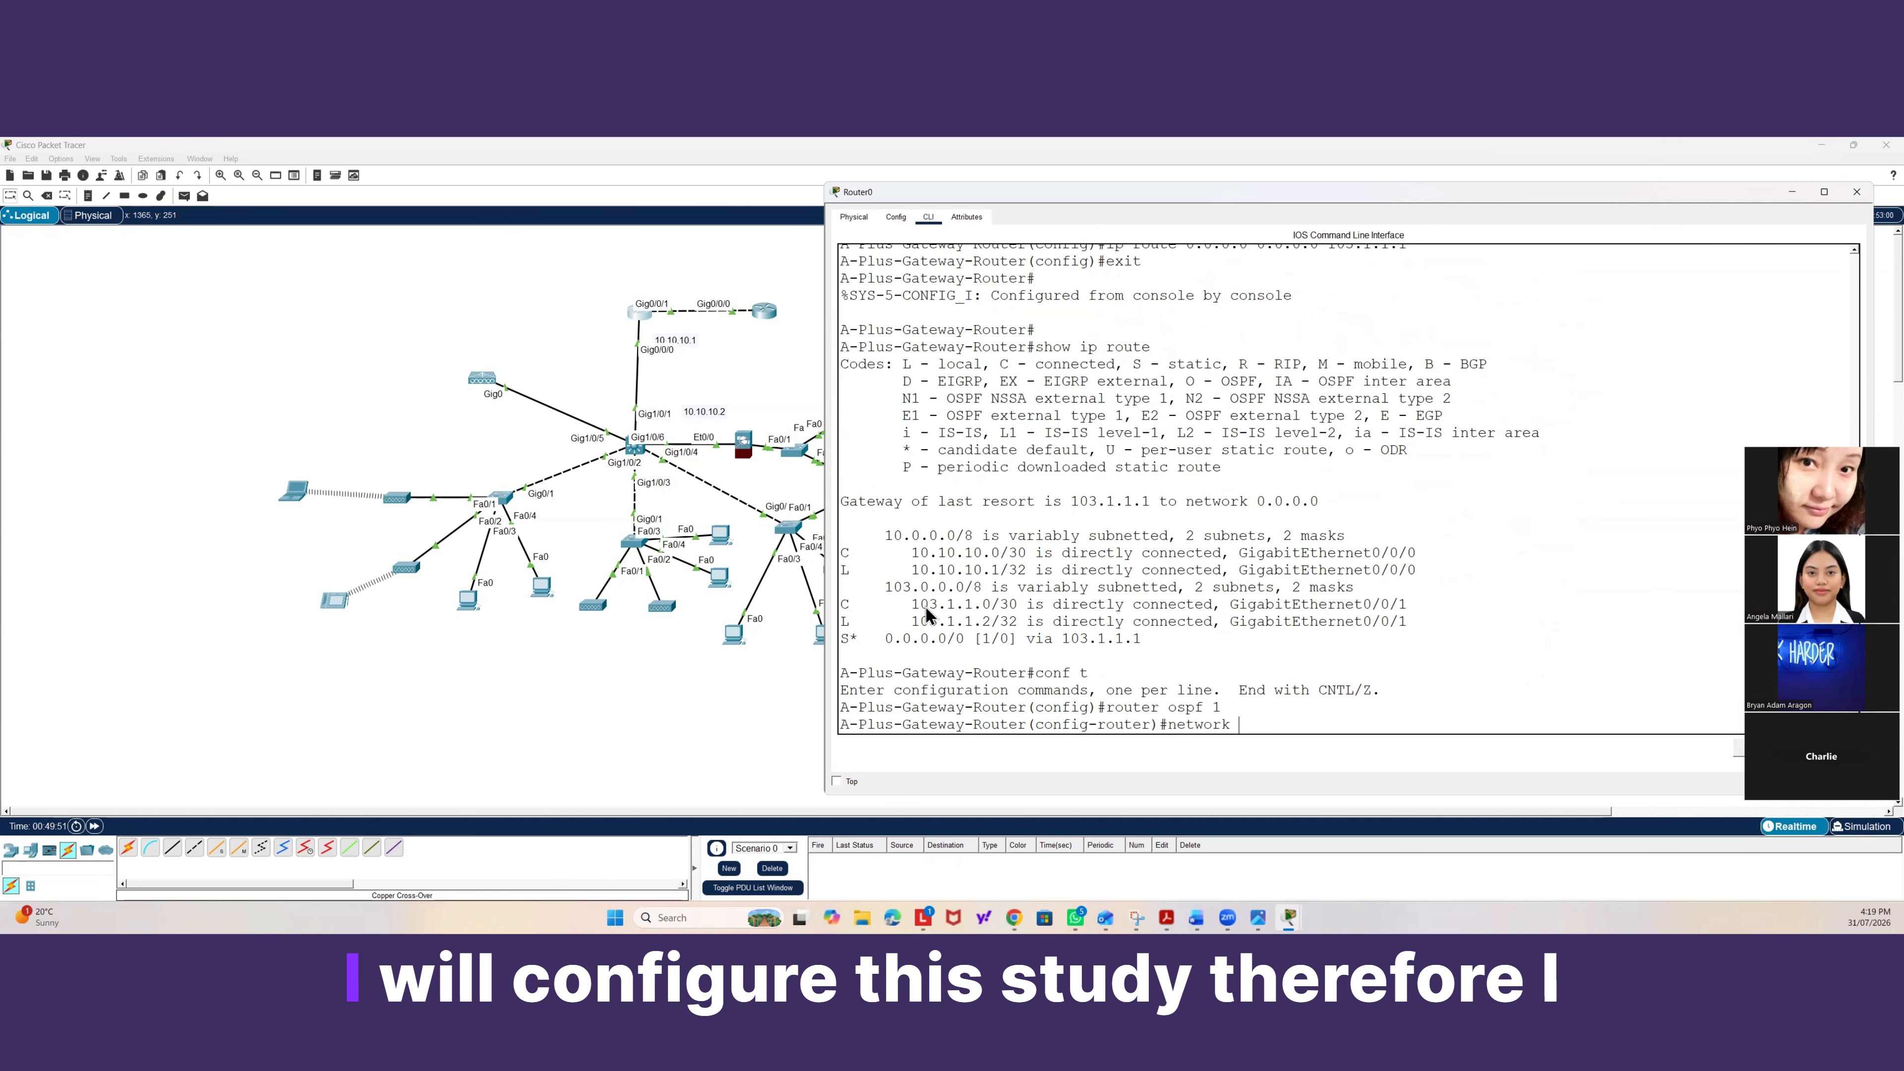
drag(911, 622, 988, 622)
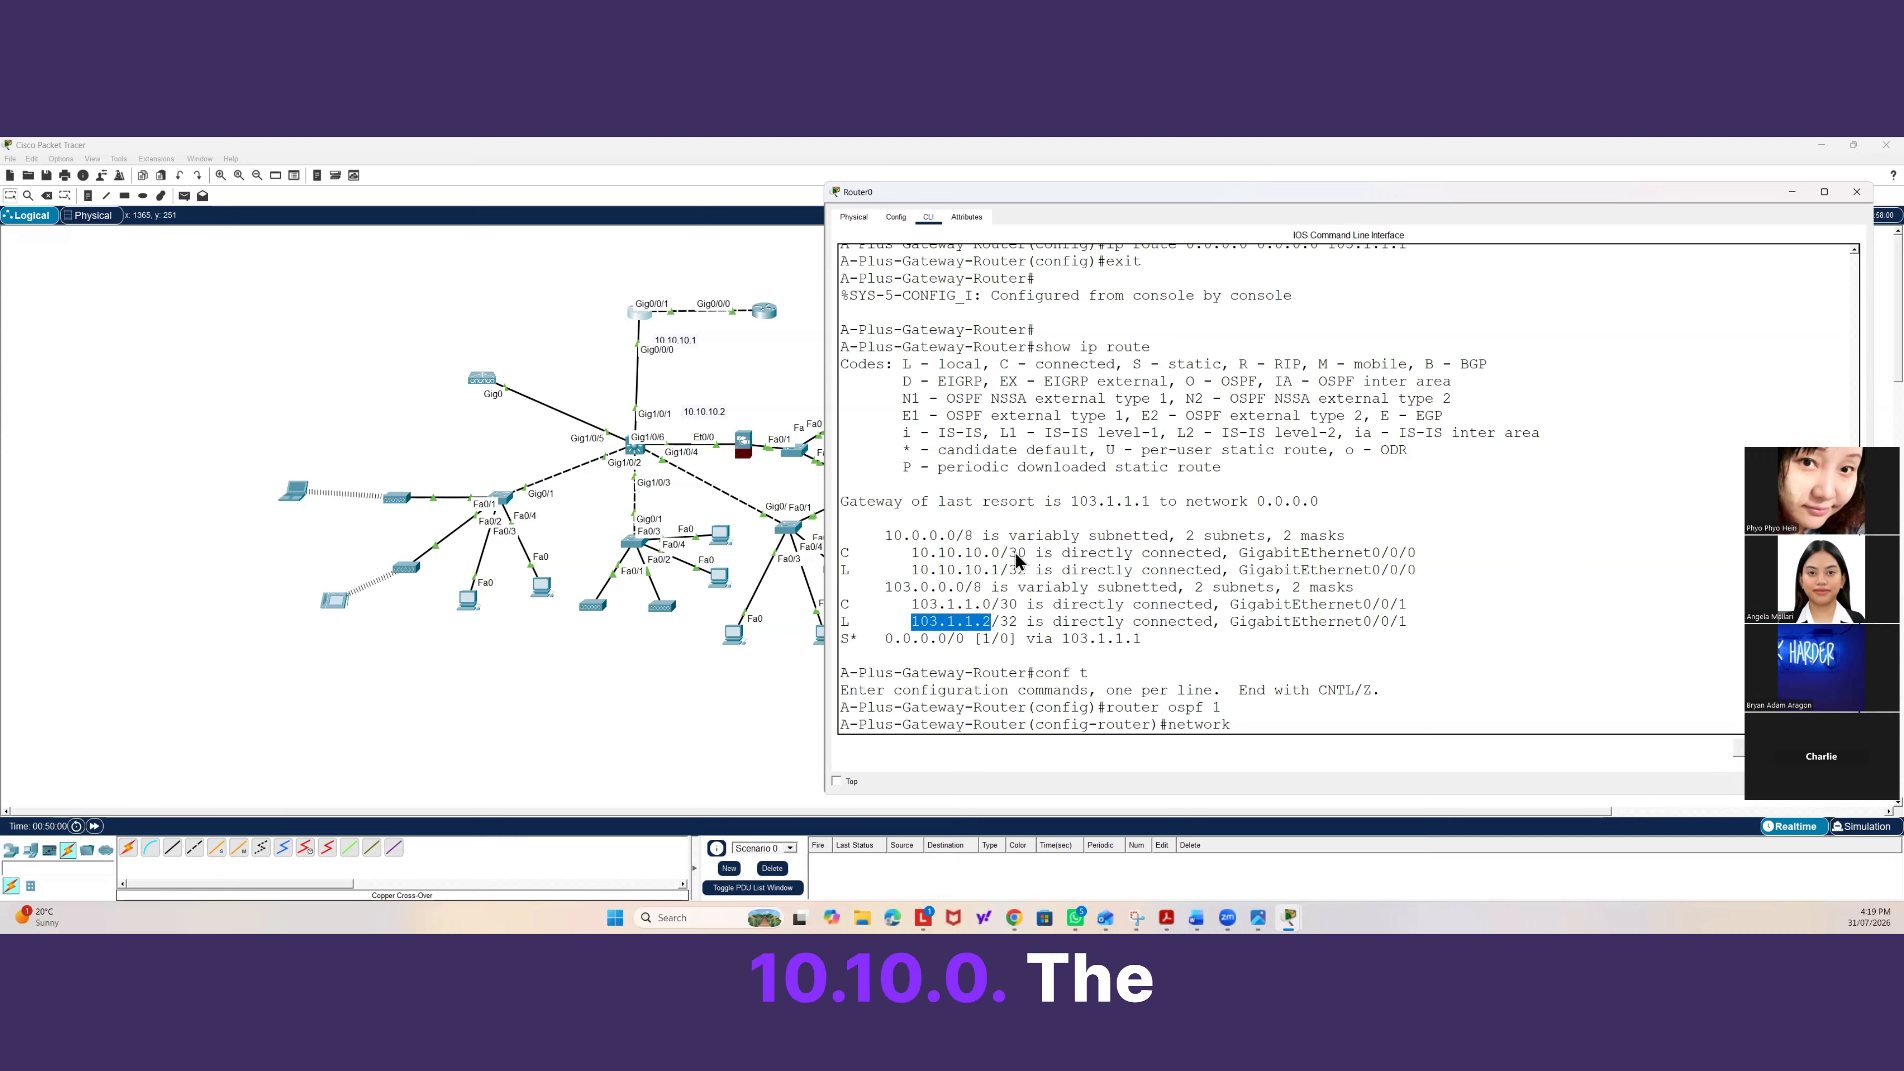
drag(1026, 553, 998, 552)
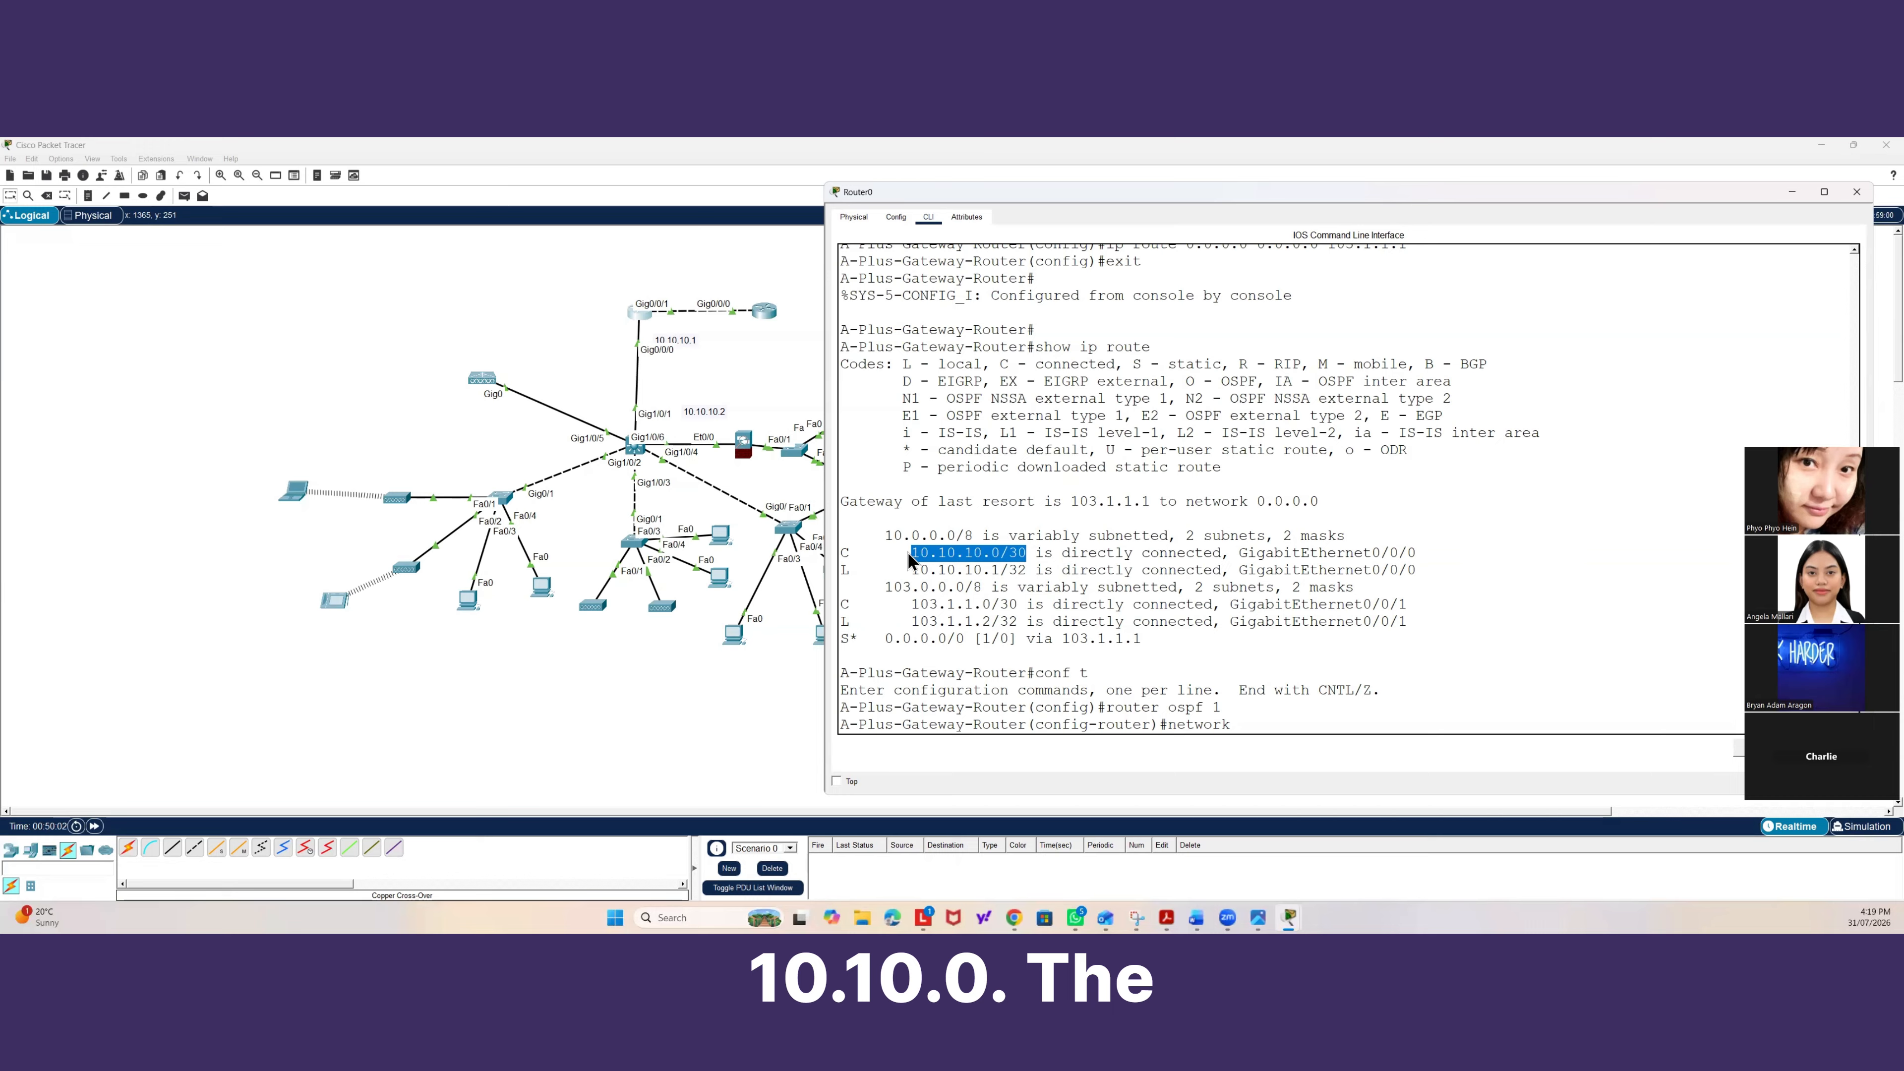
click(1247, 725)
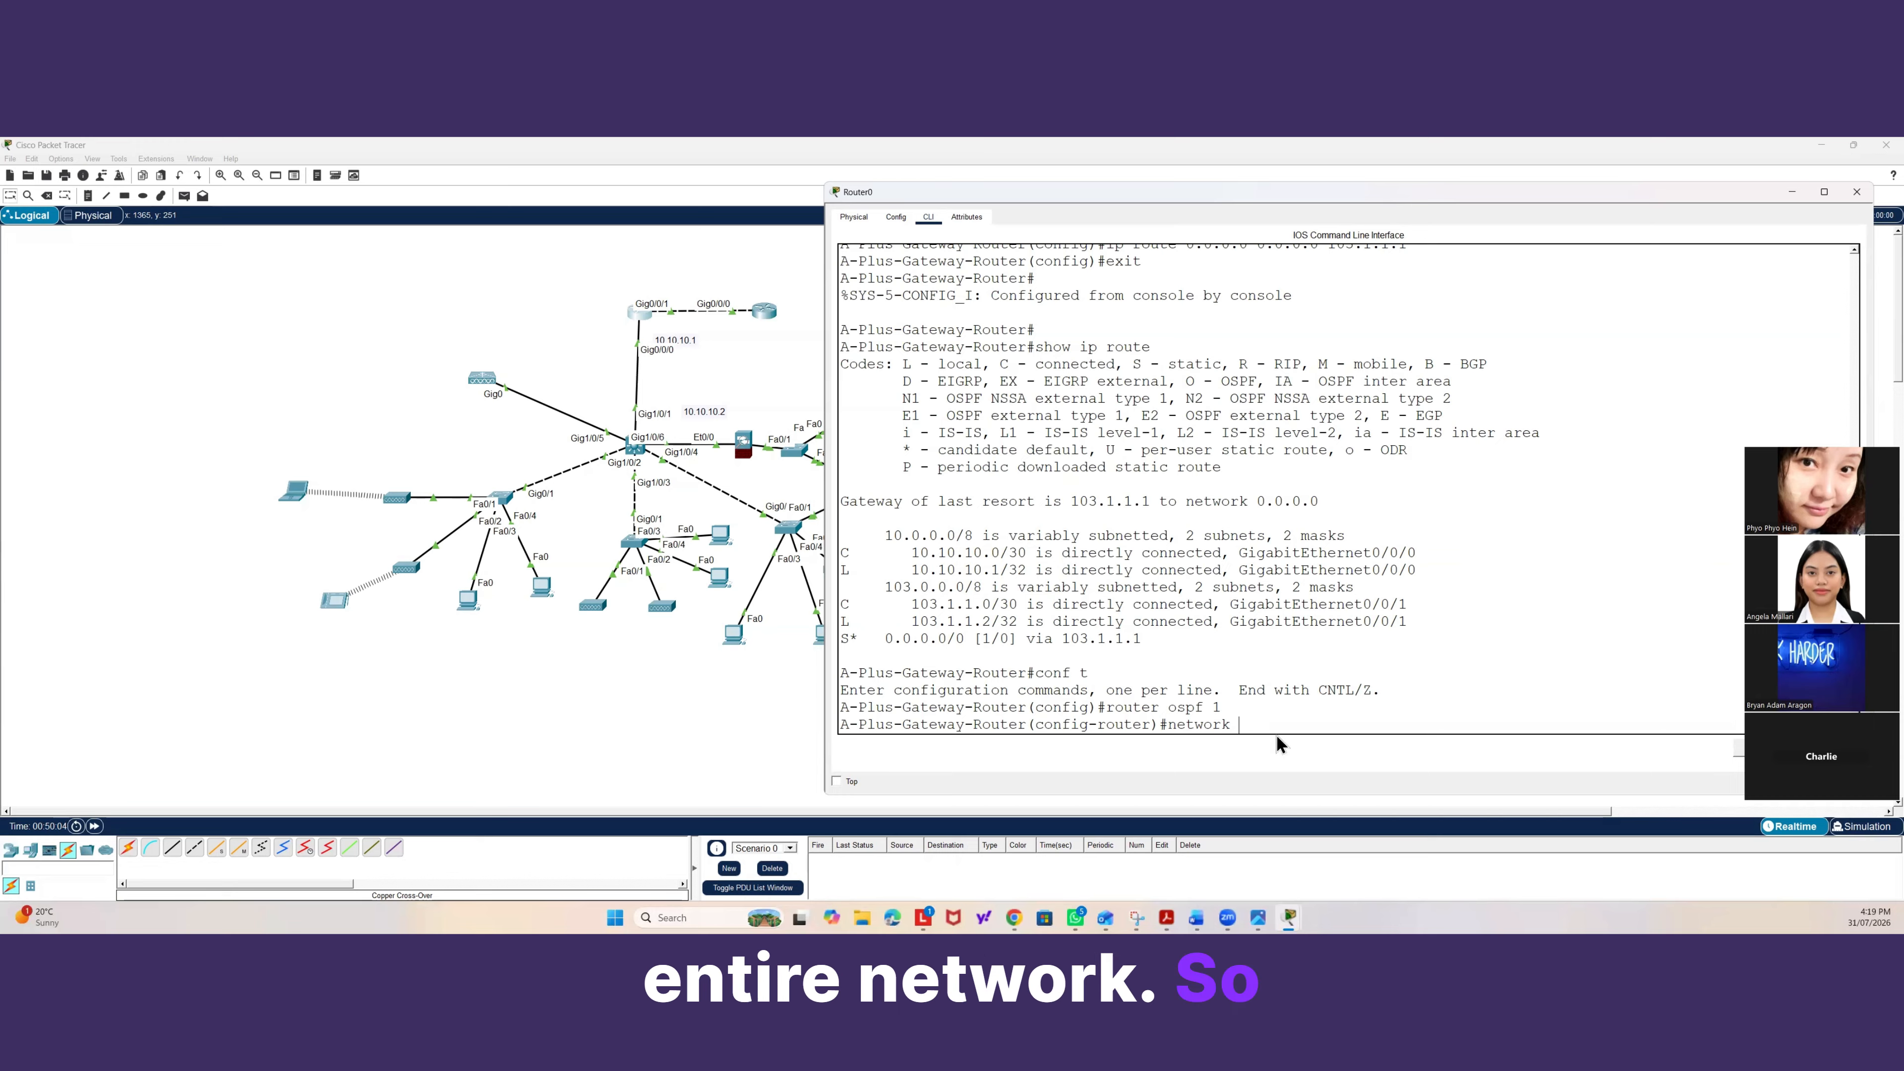
text(10.10.10.)
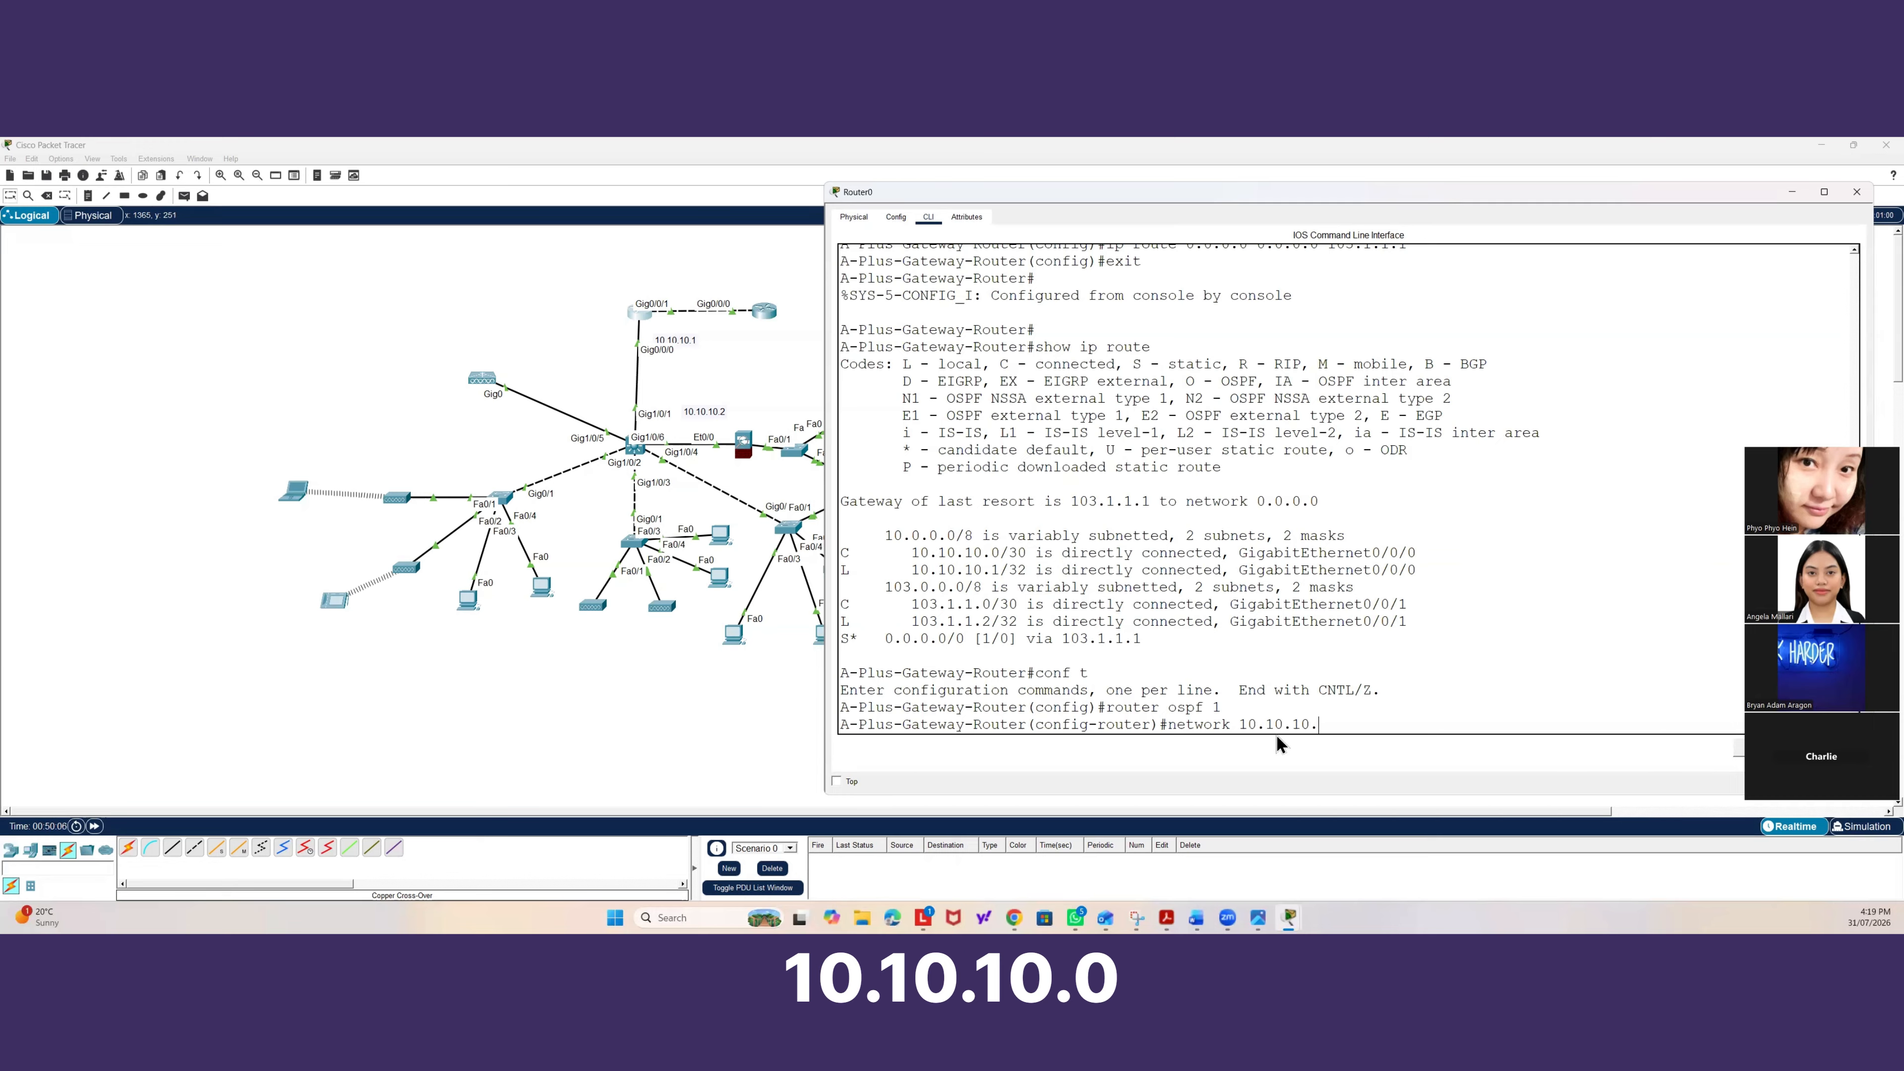
text(0 0.0.0.3)
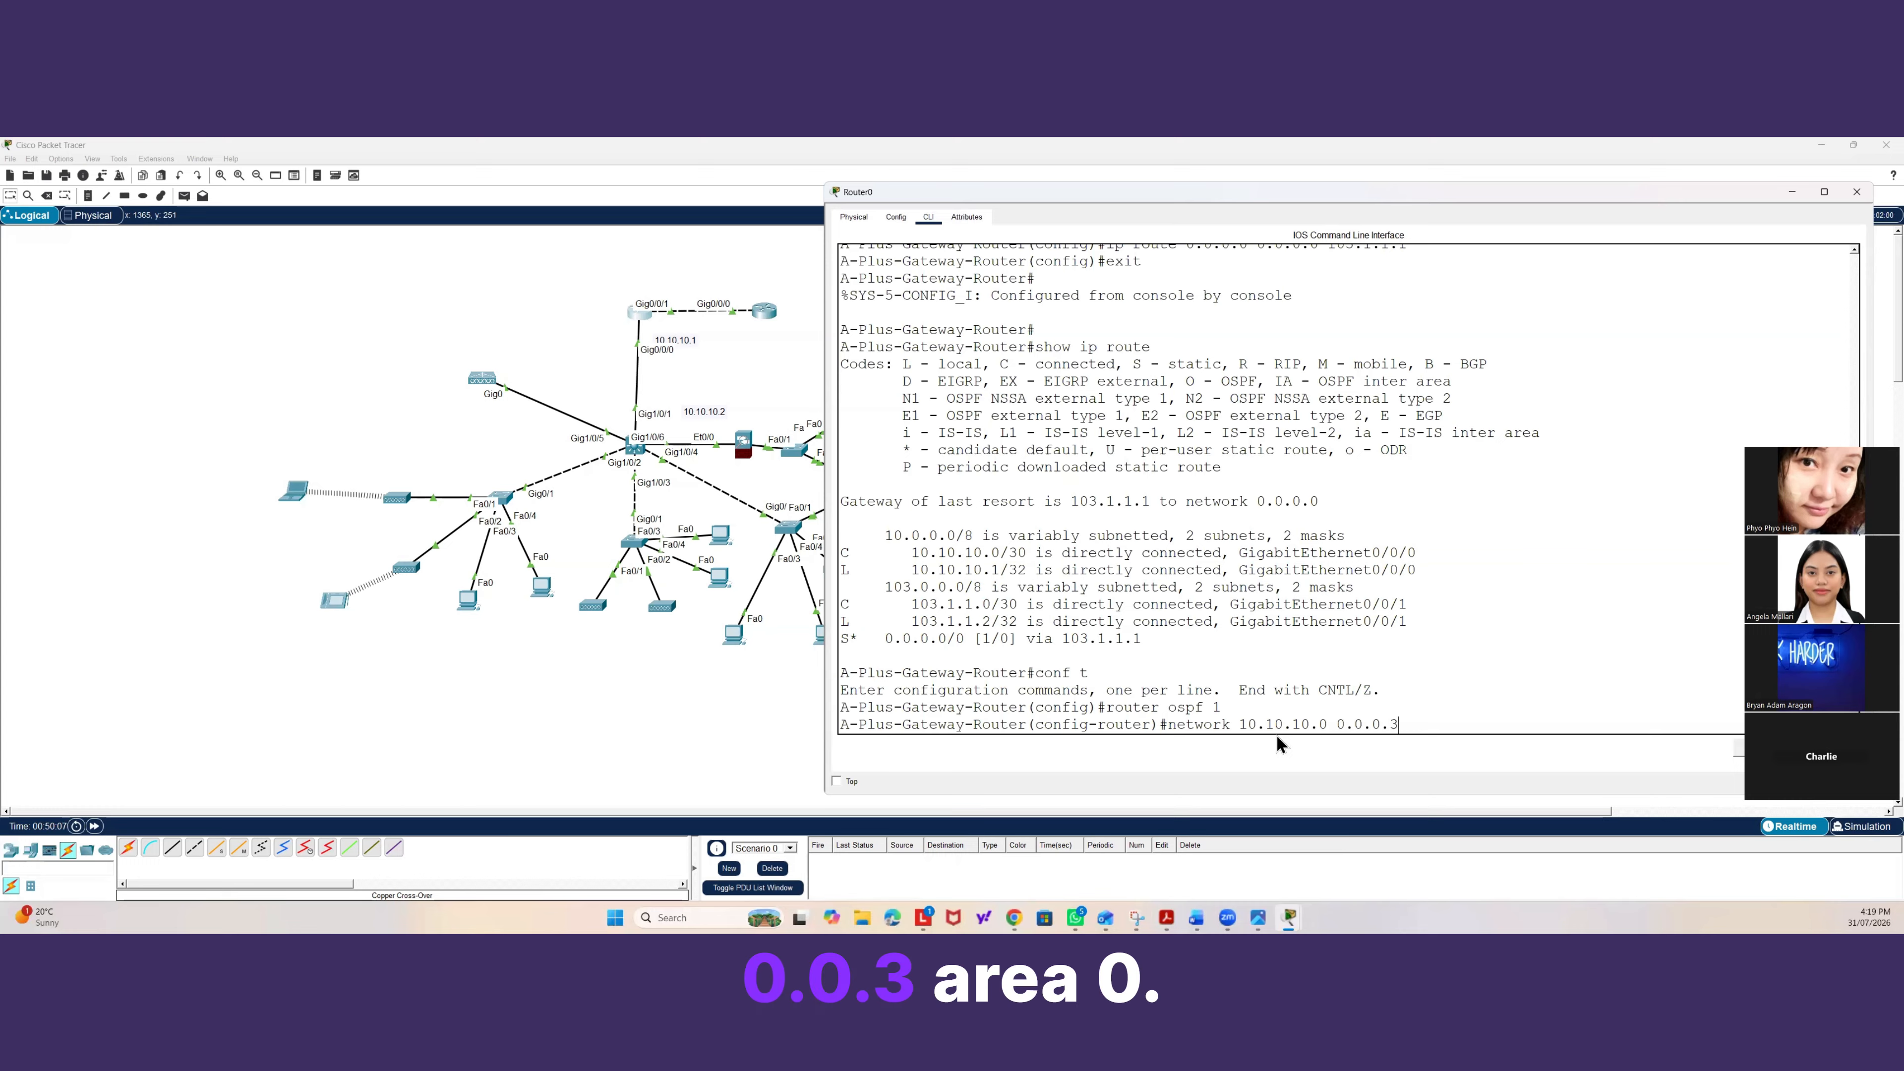
text( area 0)
key(Return)
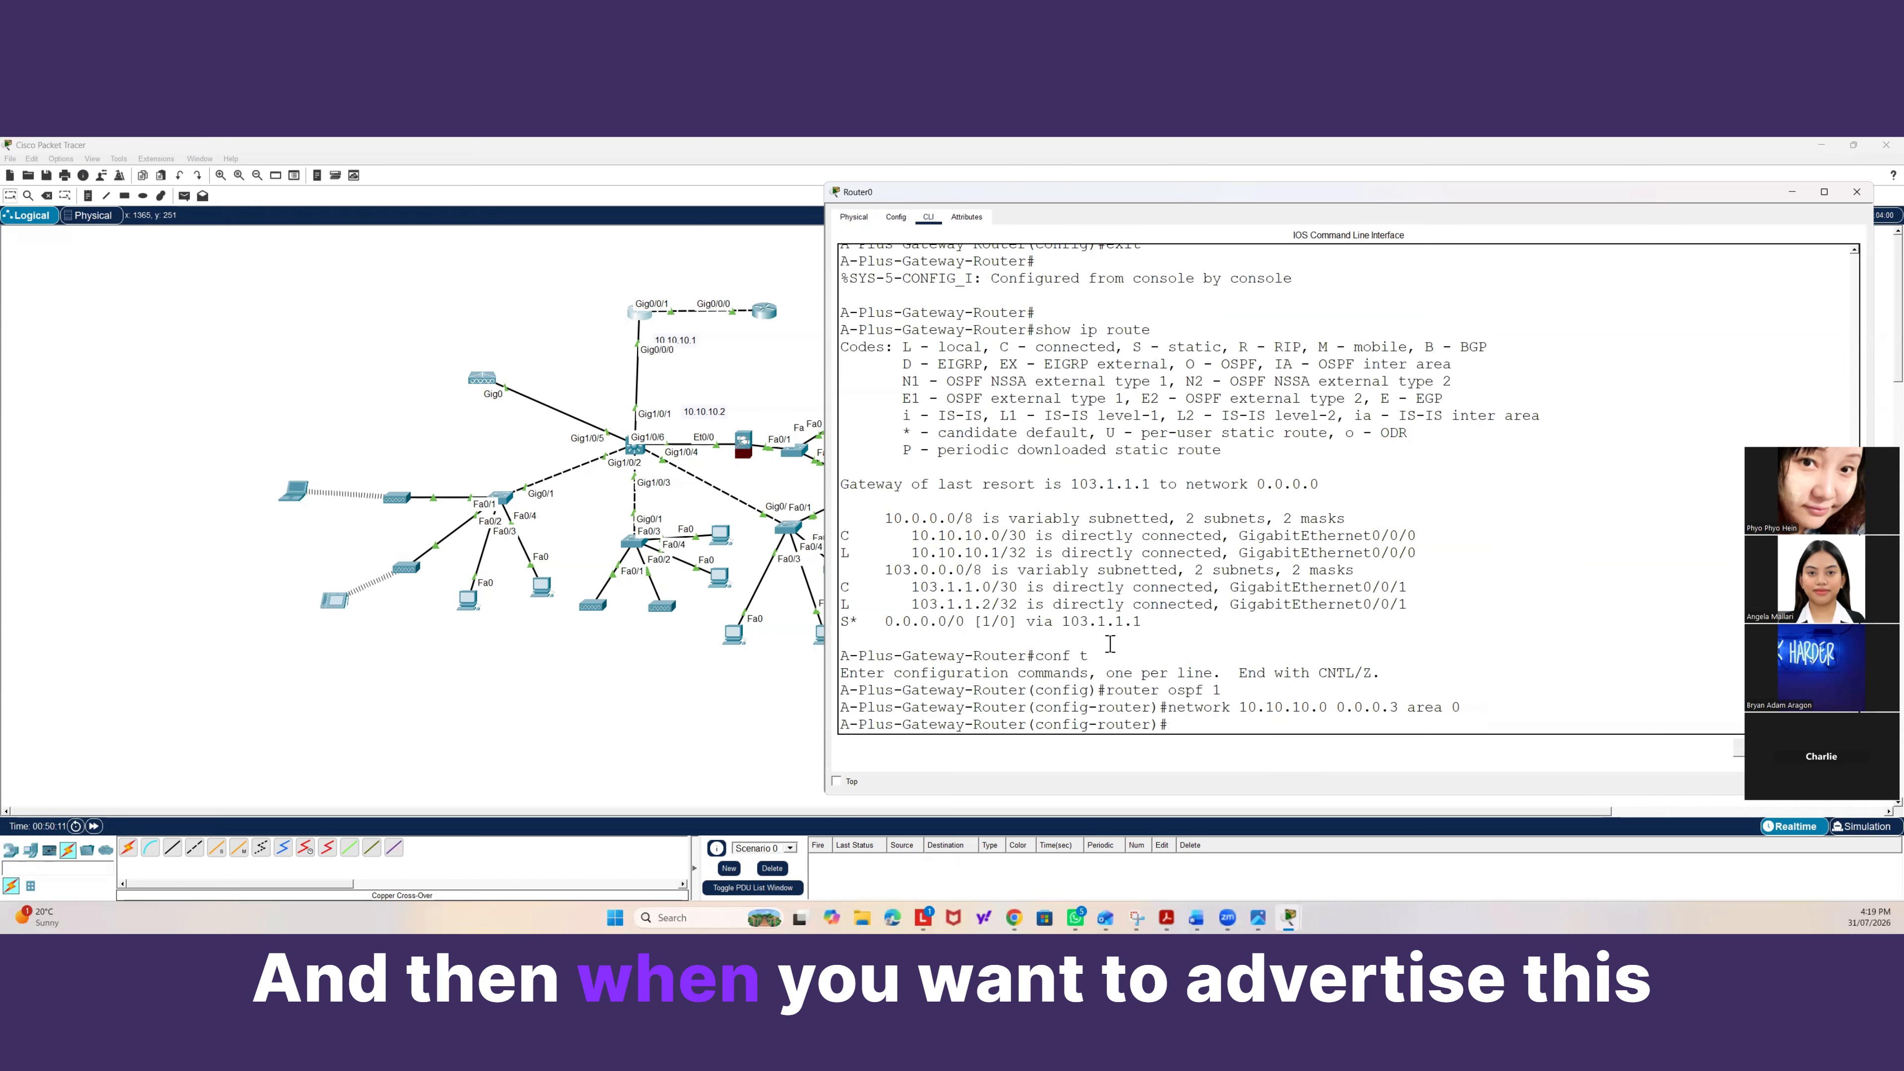
Configure OSPF on the gateway router to advertise its default route with default-information originate.
drag(1142, 622, 878, 627)
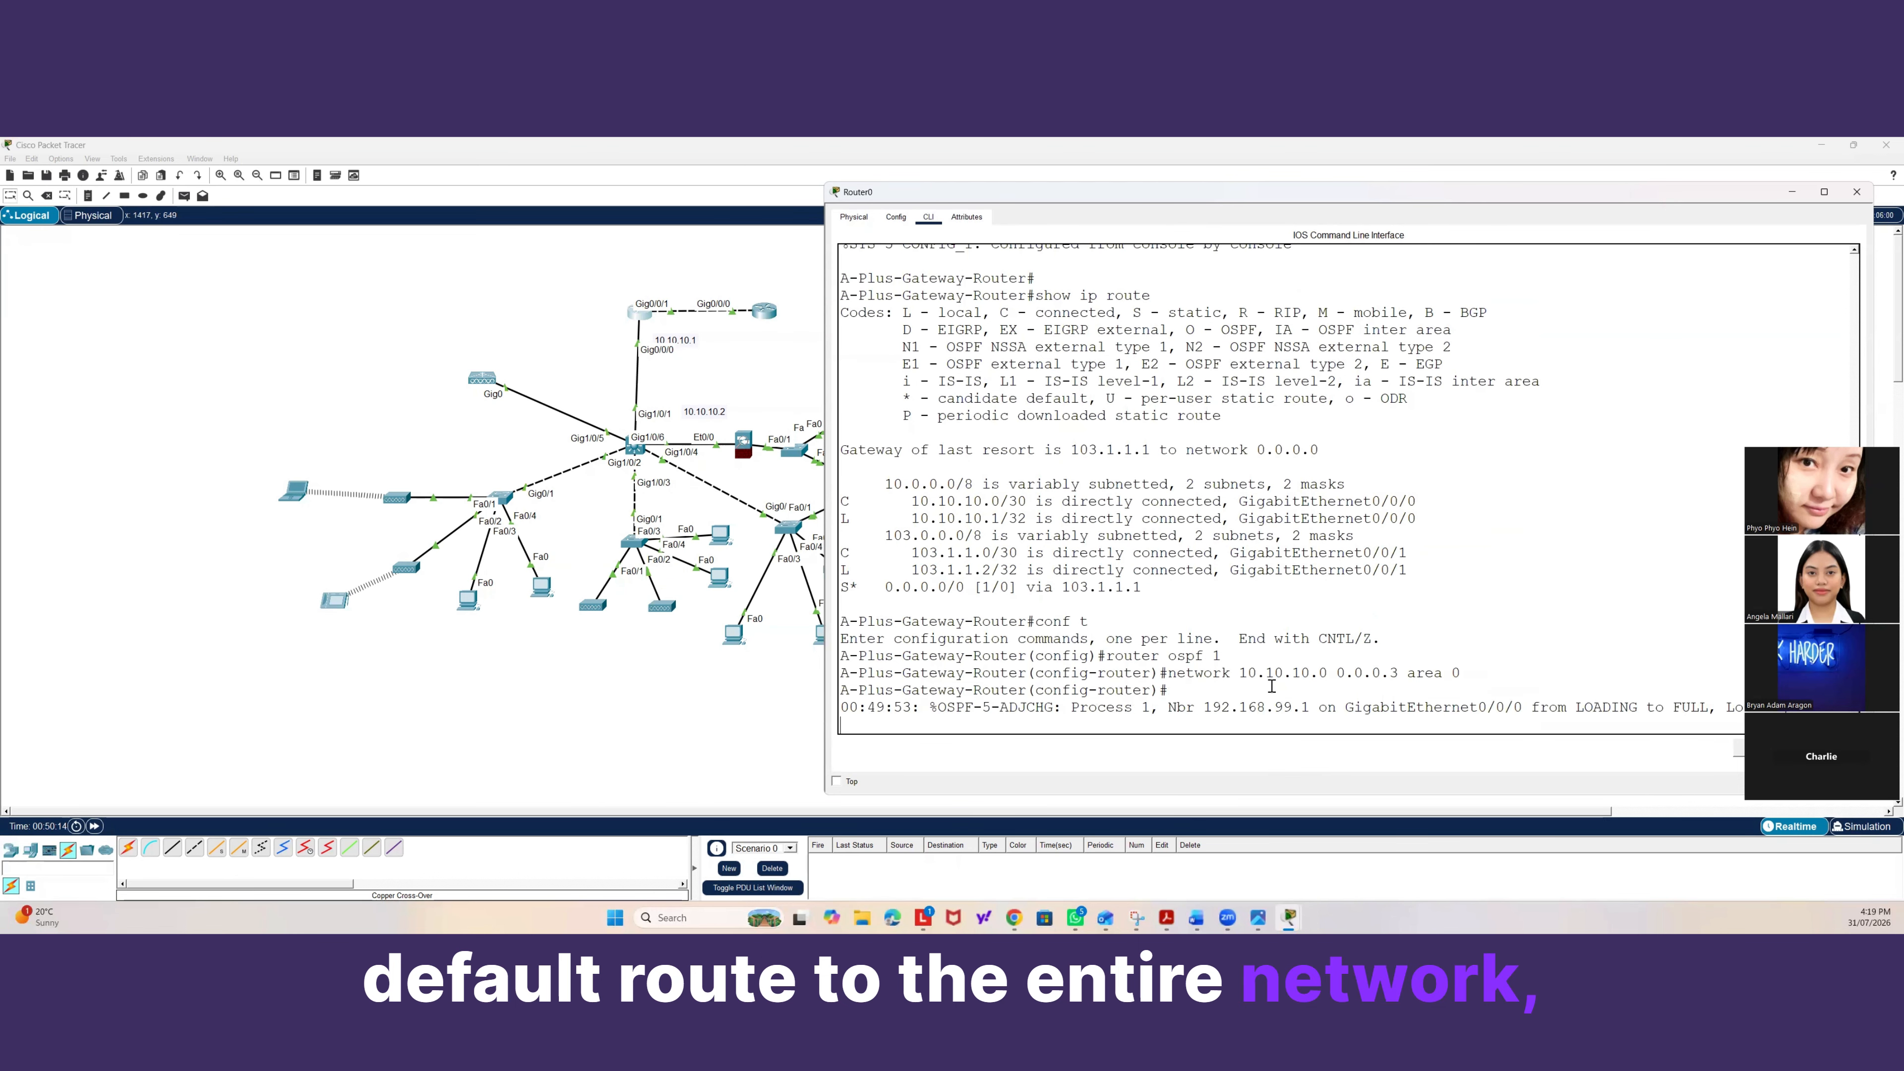
key(Return)
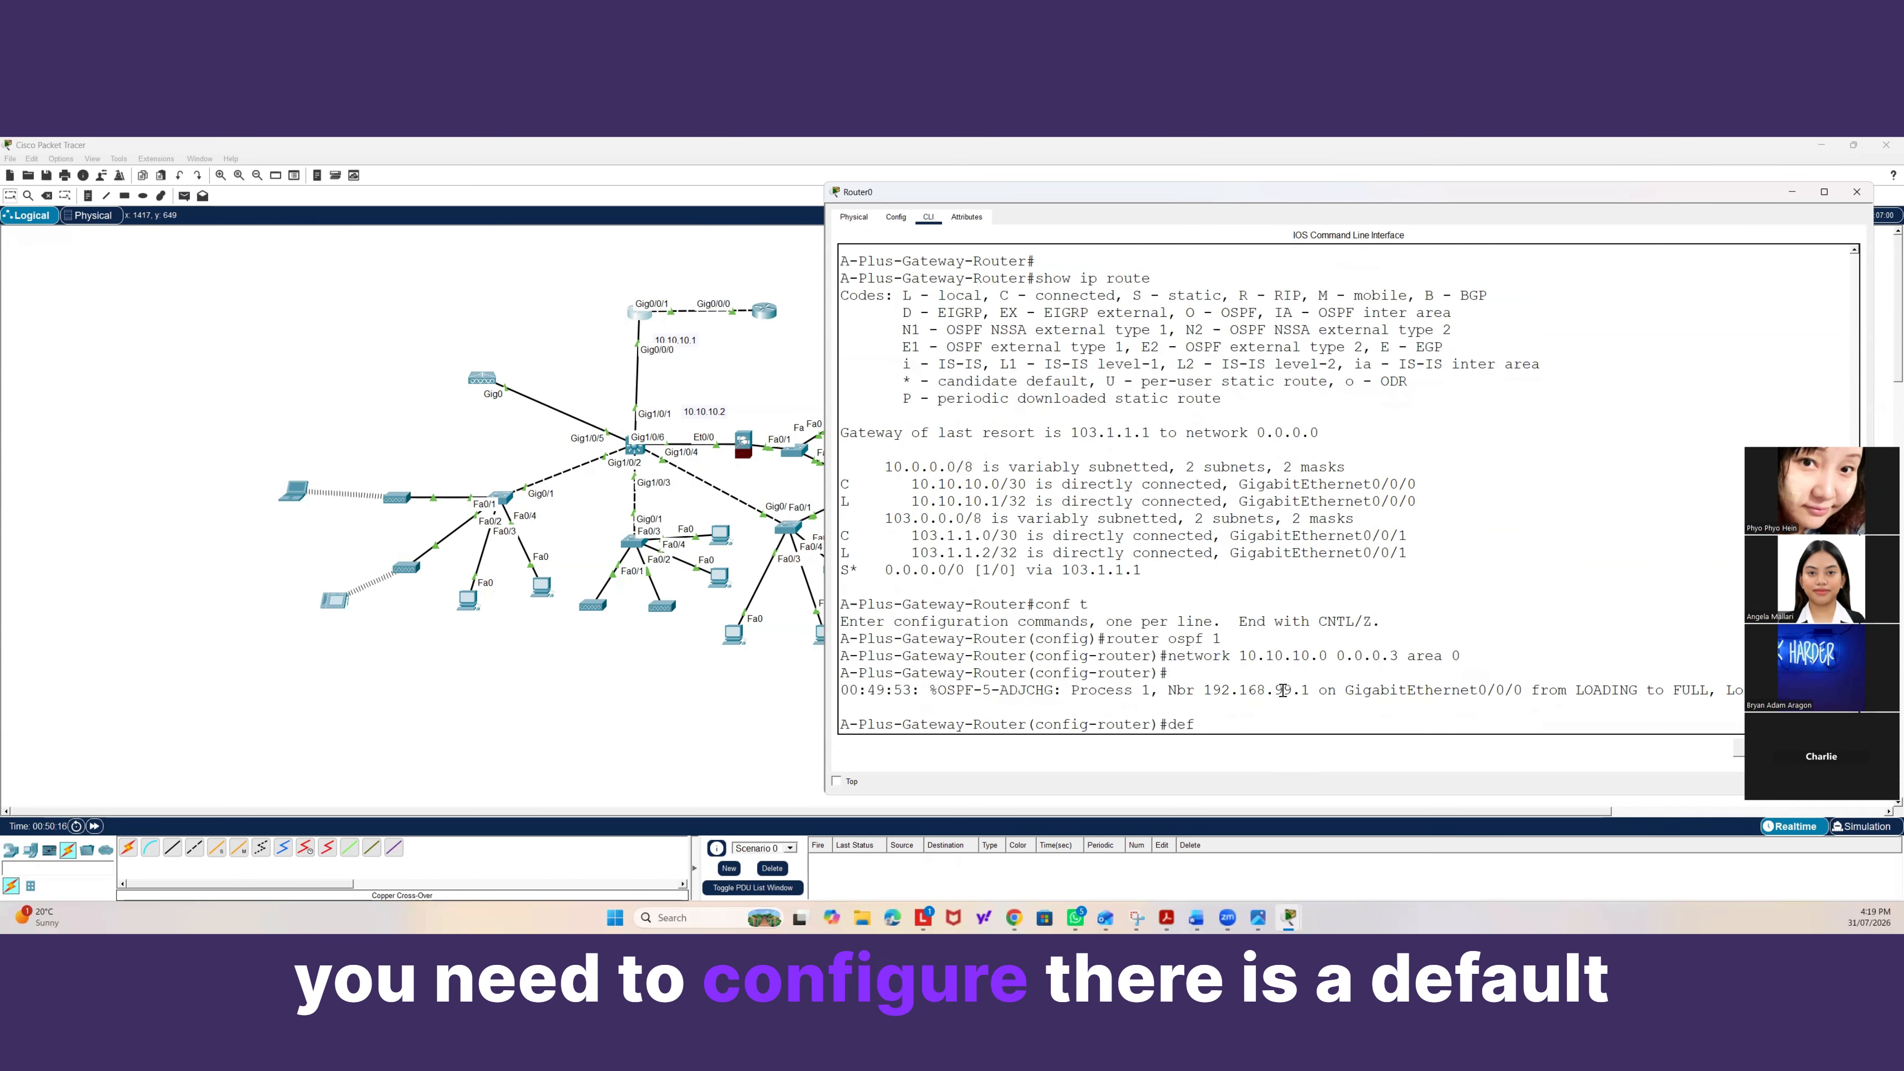
text(a)
key(Tab)
text(ult-information ori)
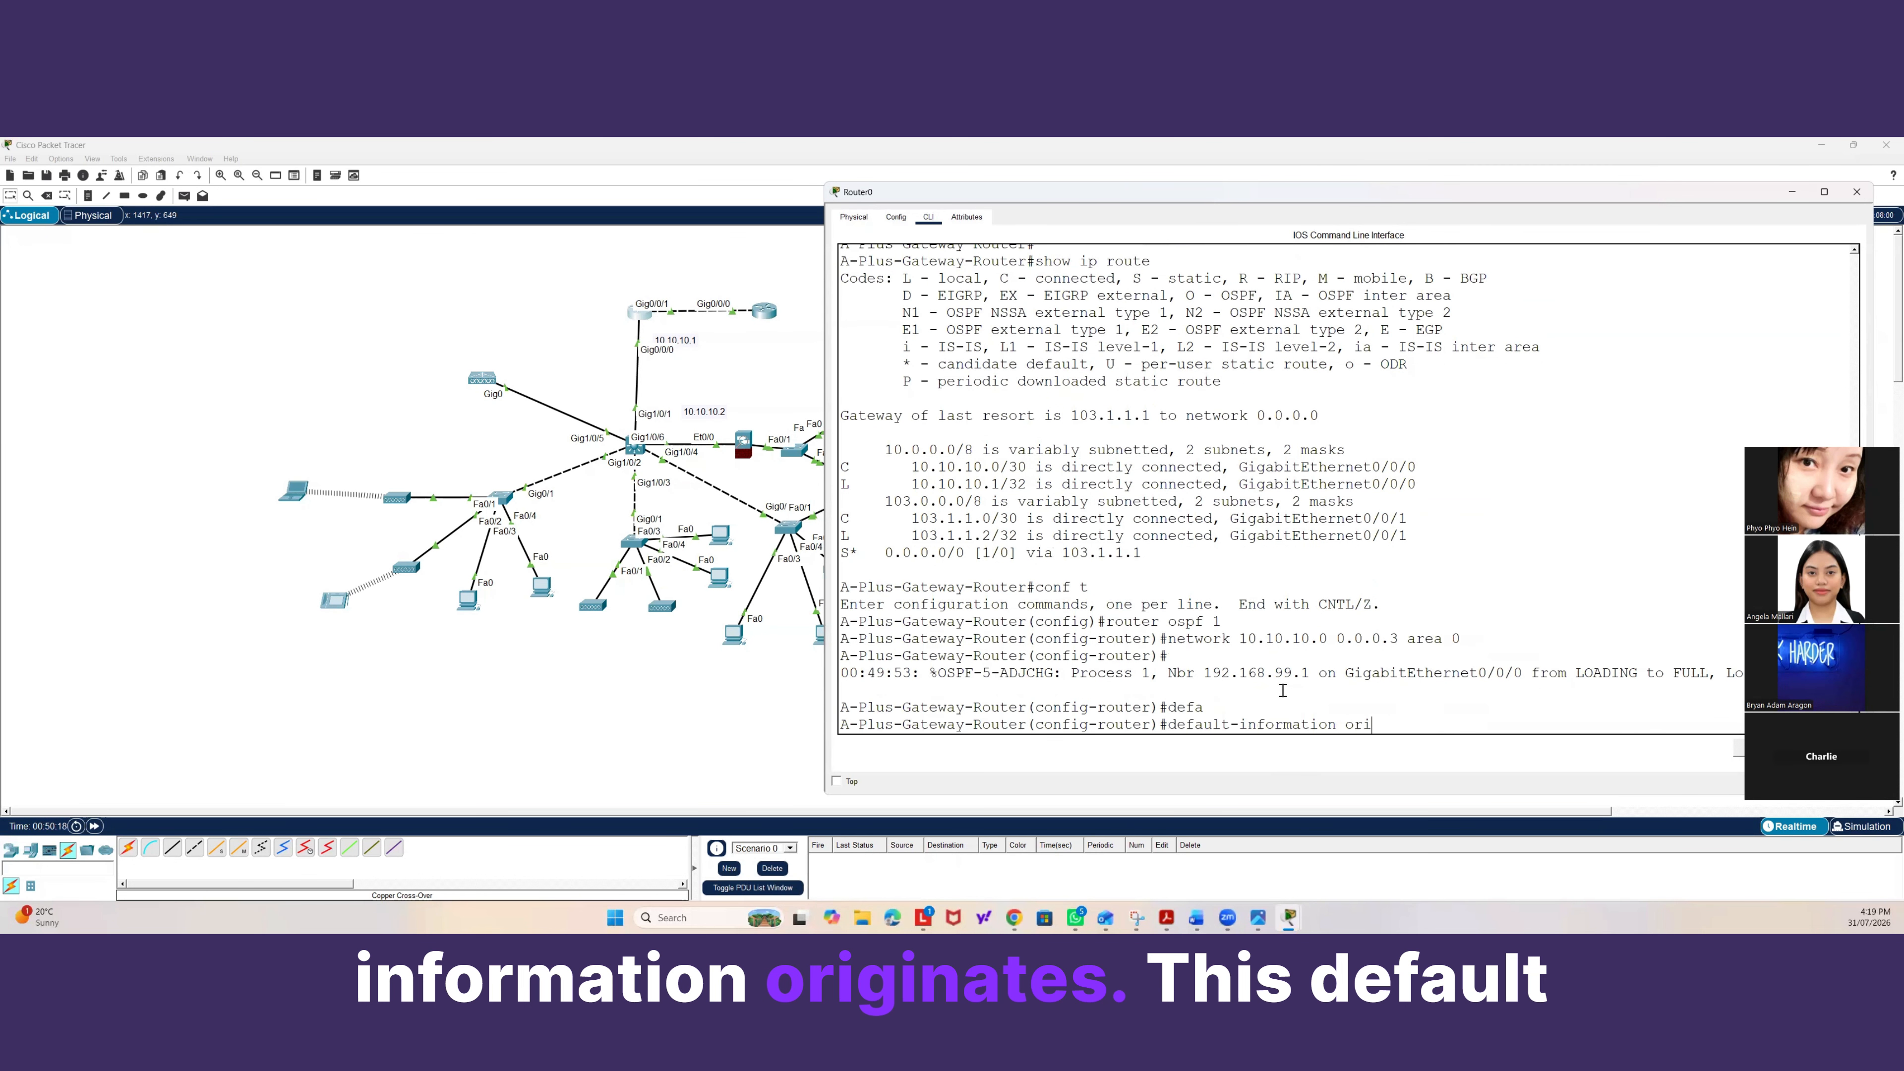
key(Tab)
key(Return)
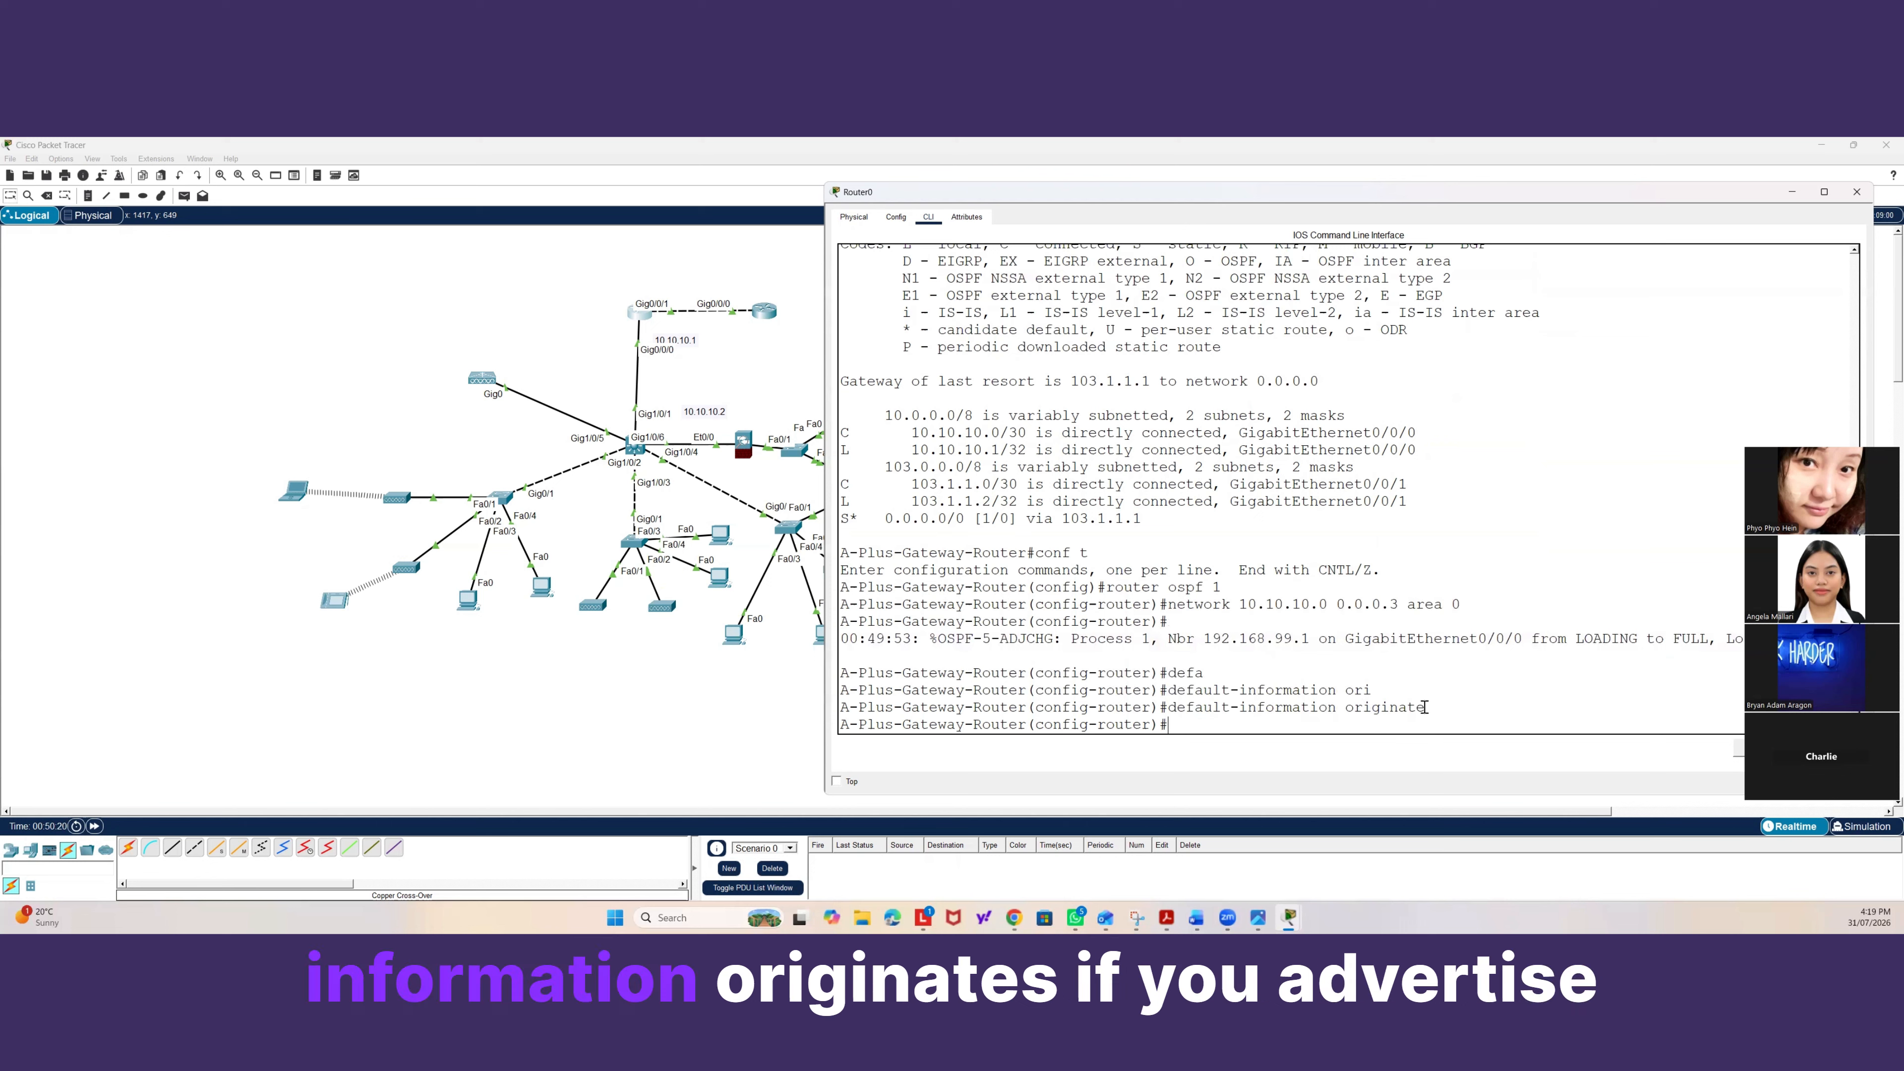
drag(1424, 707, 1169, 707)
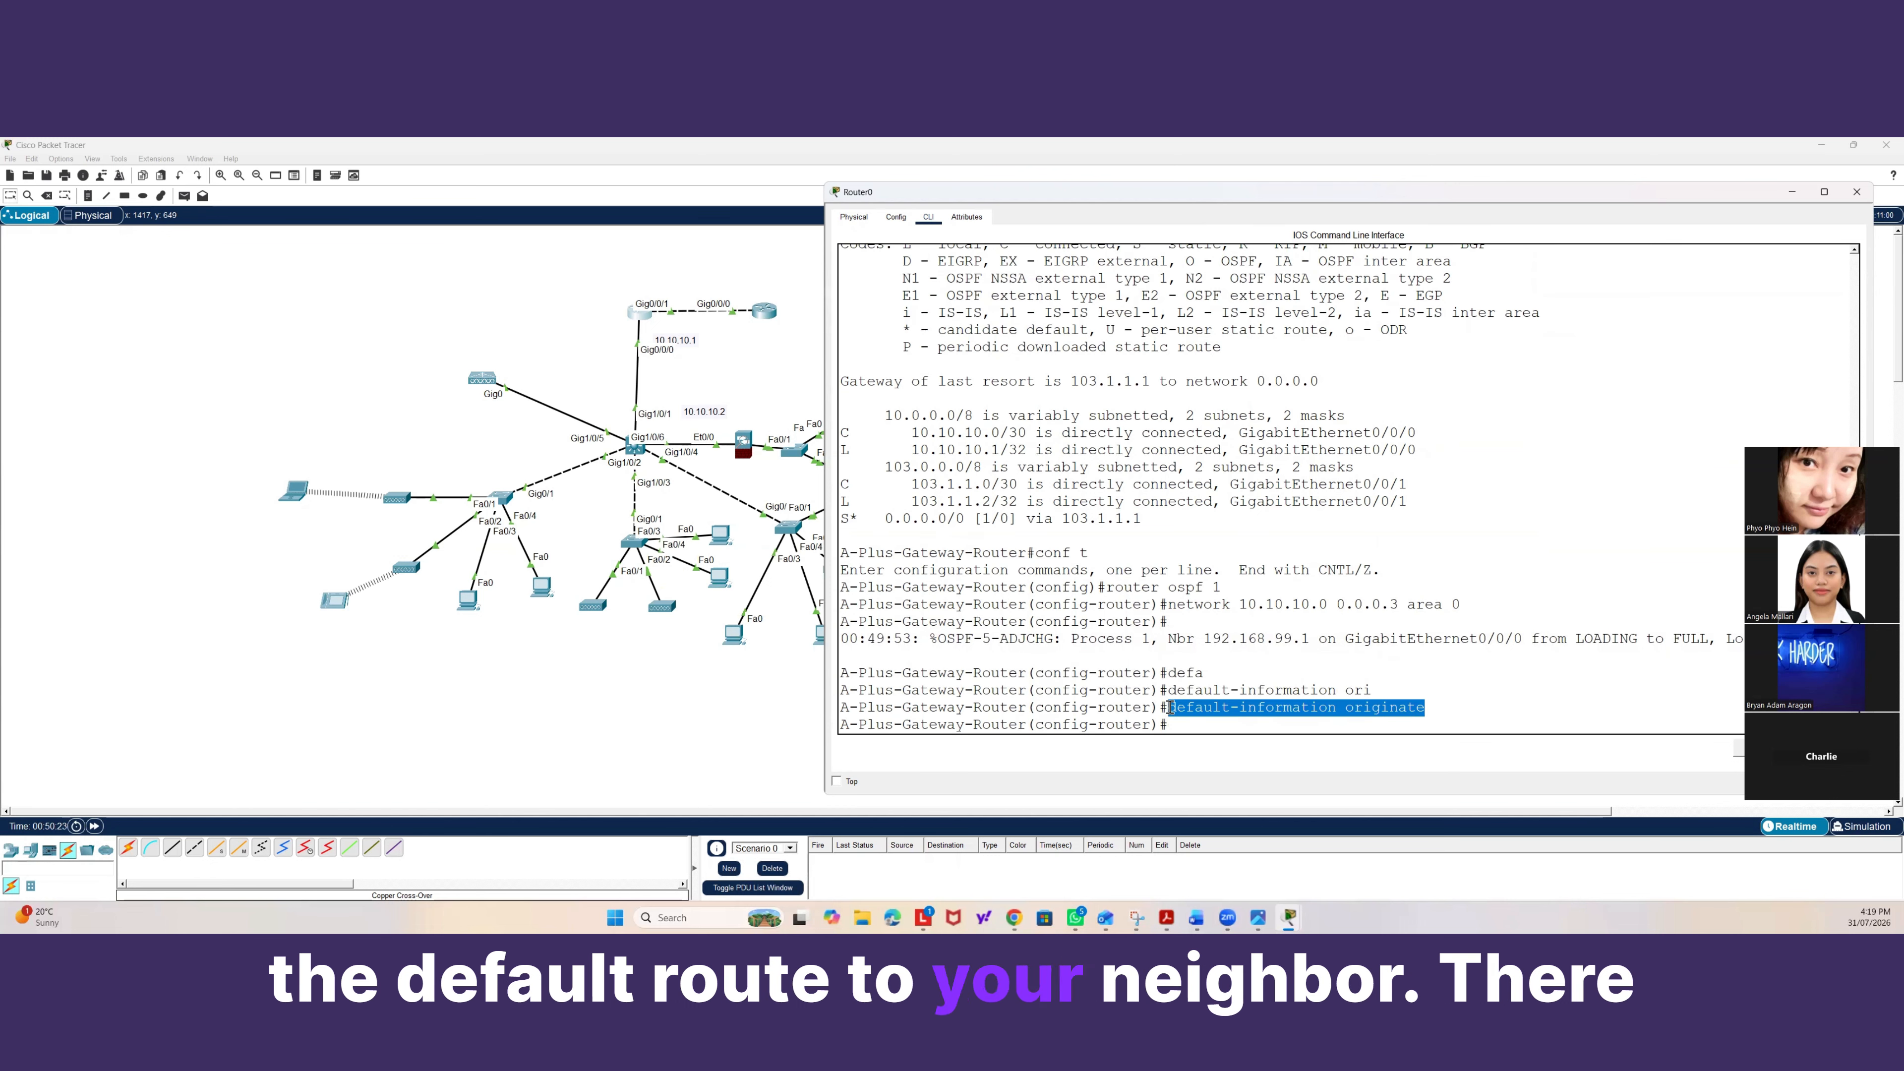
drag(1141, 518, 850, 518)
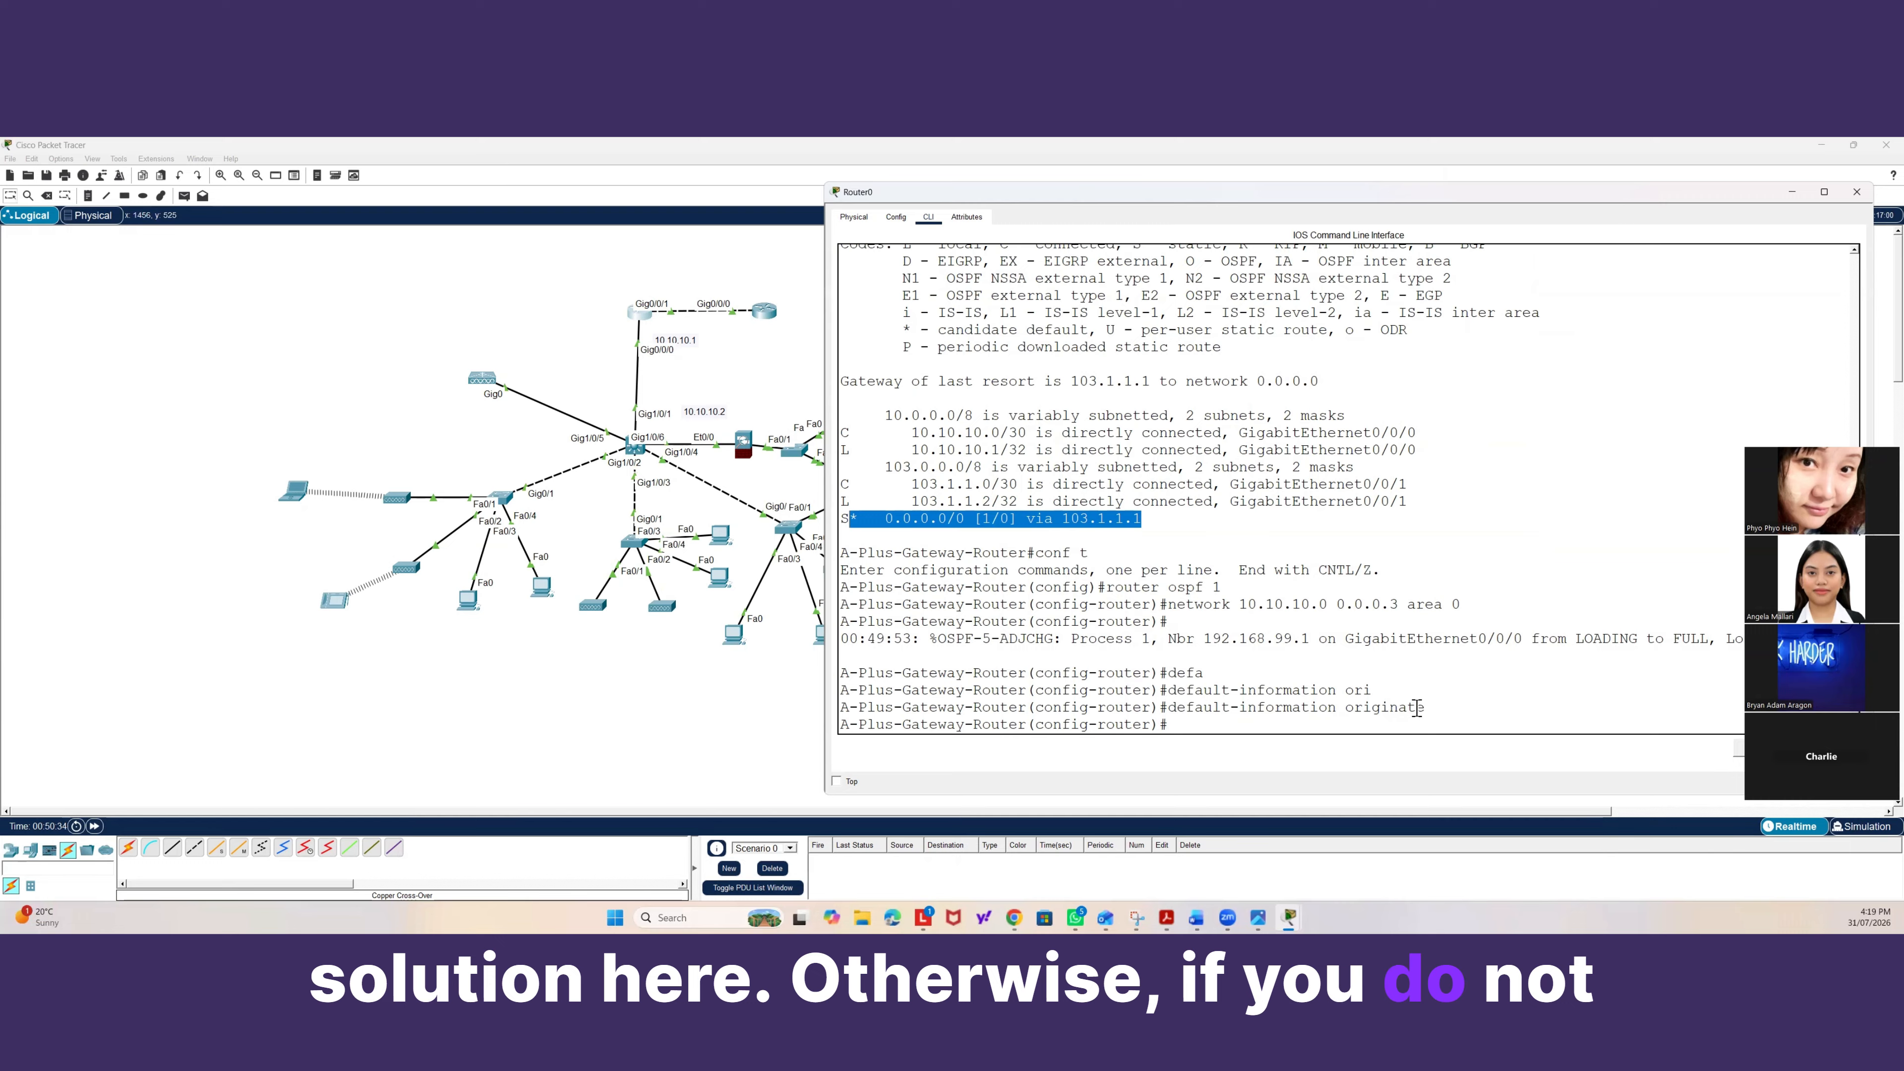
drag(1415, 707, 1180, 705)
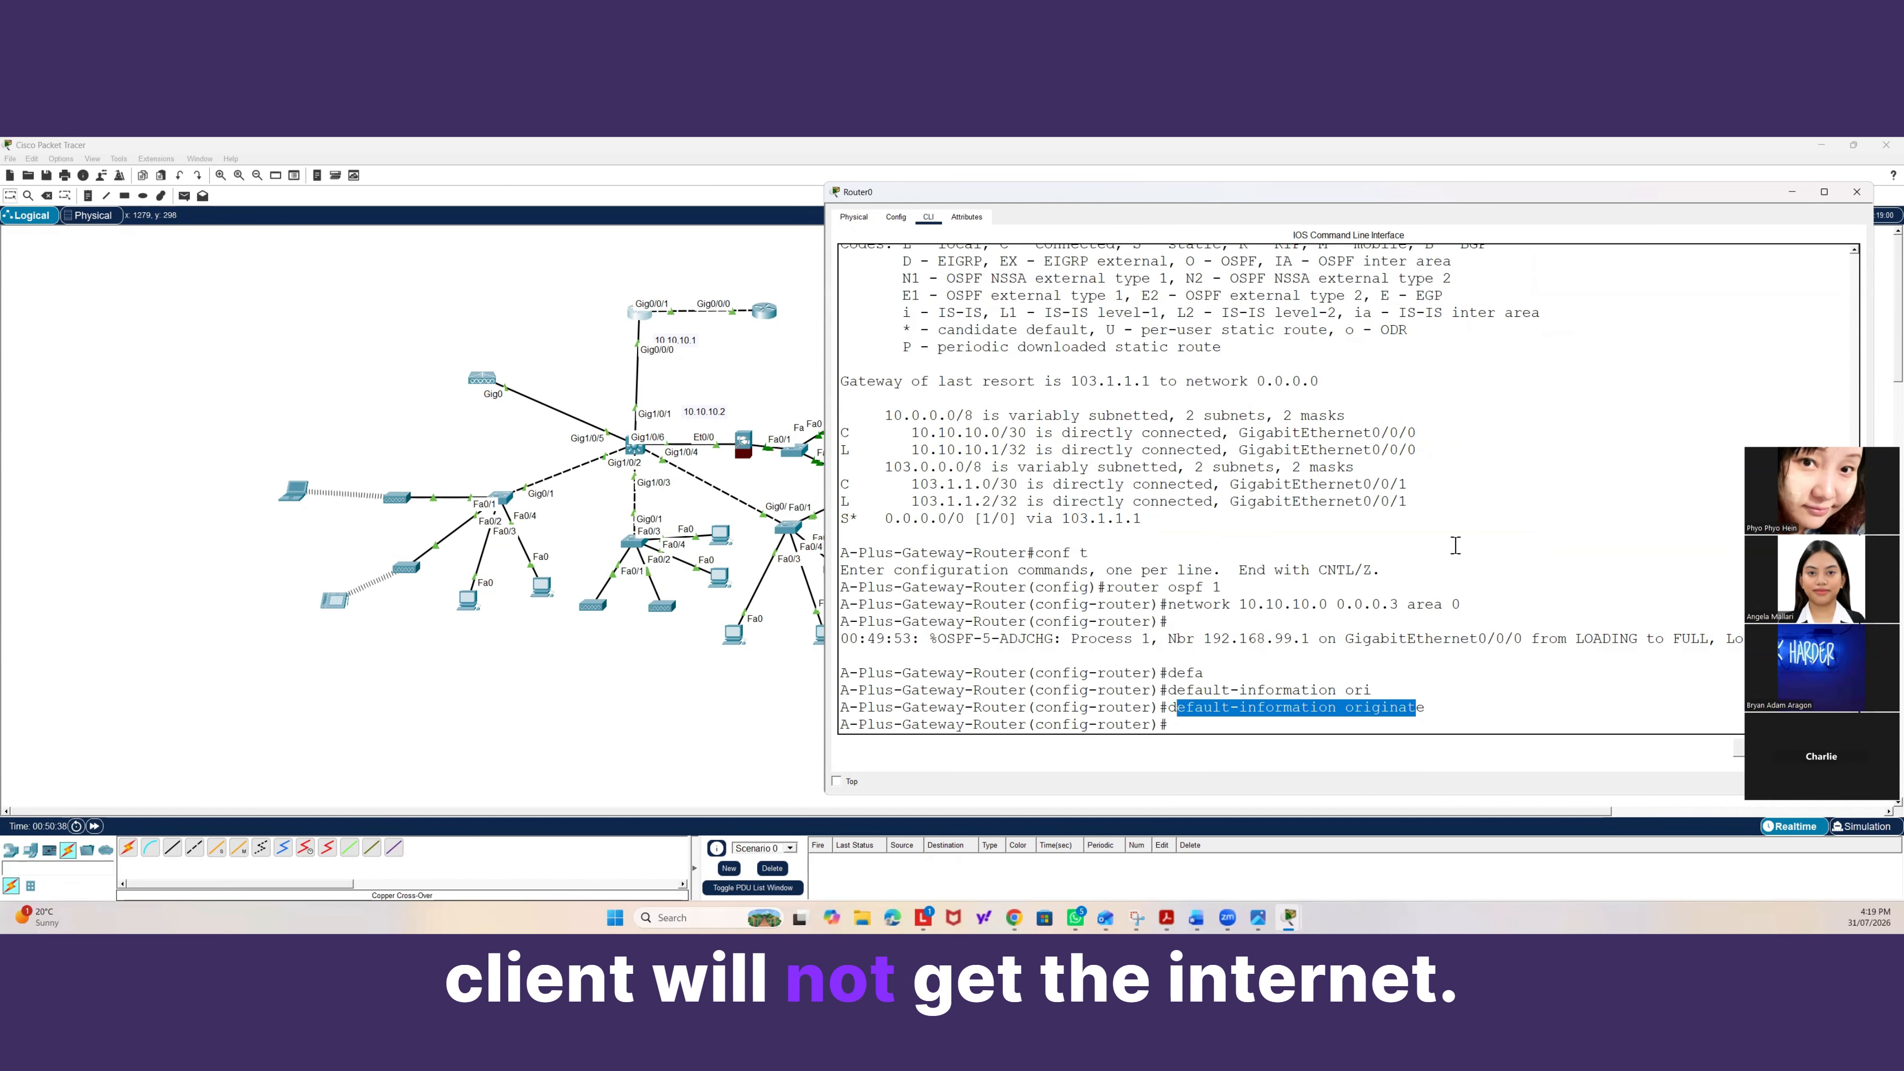
click(1254, 724)
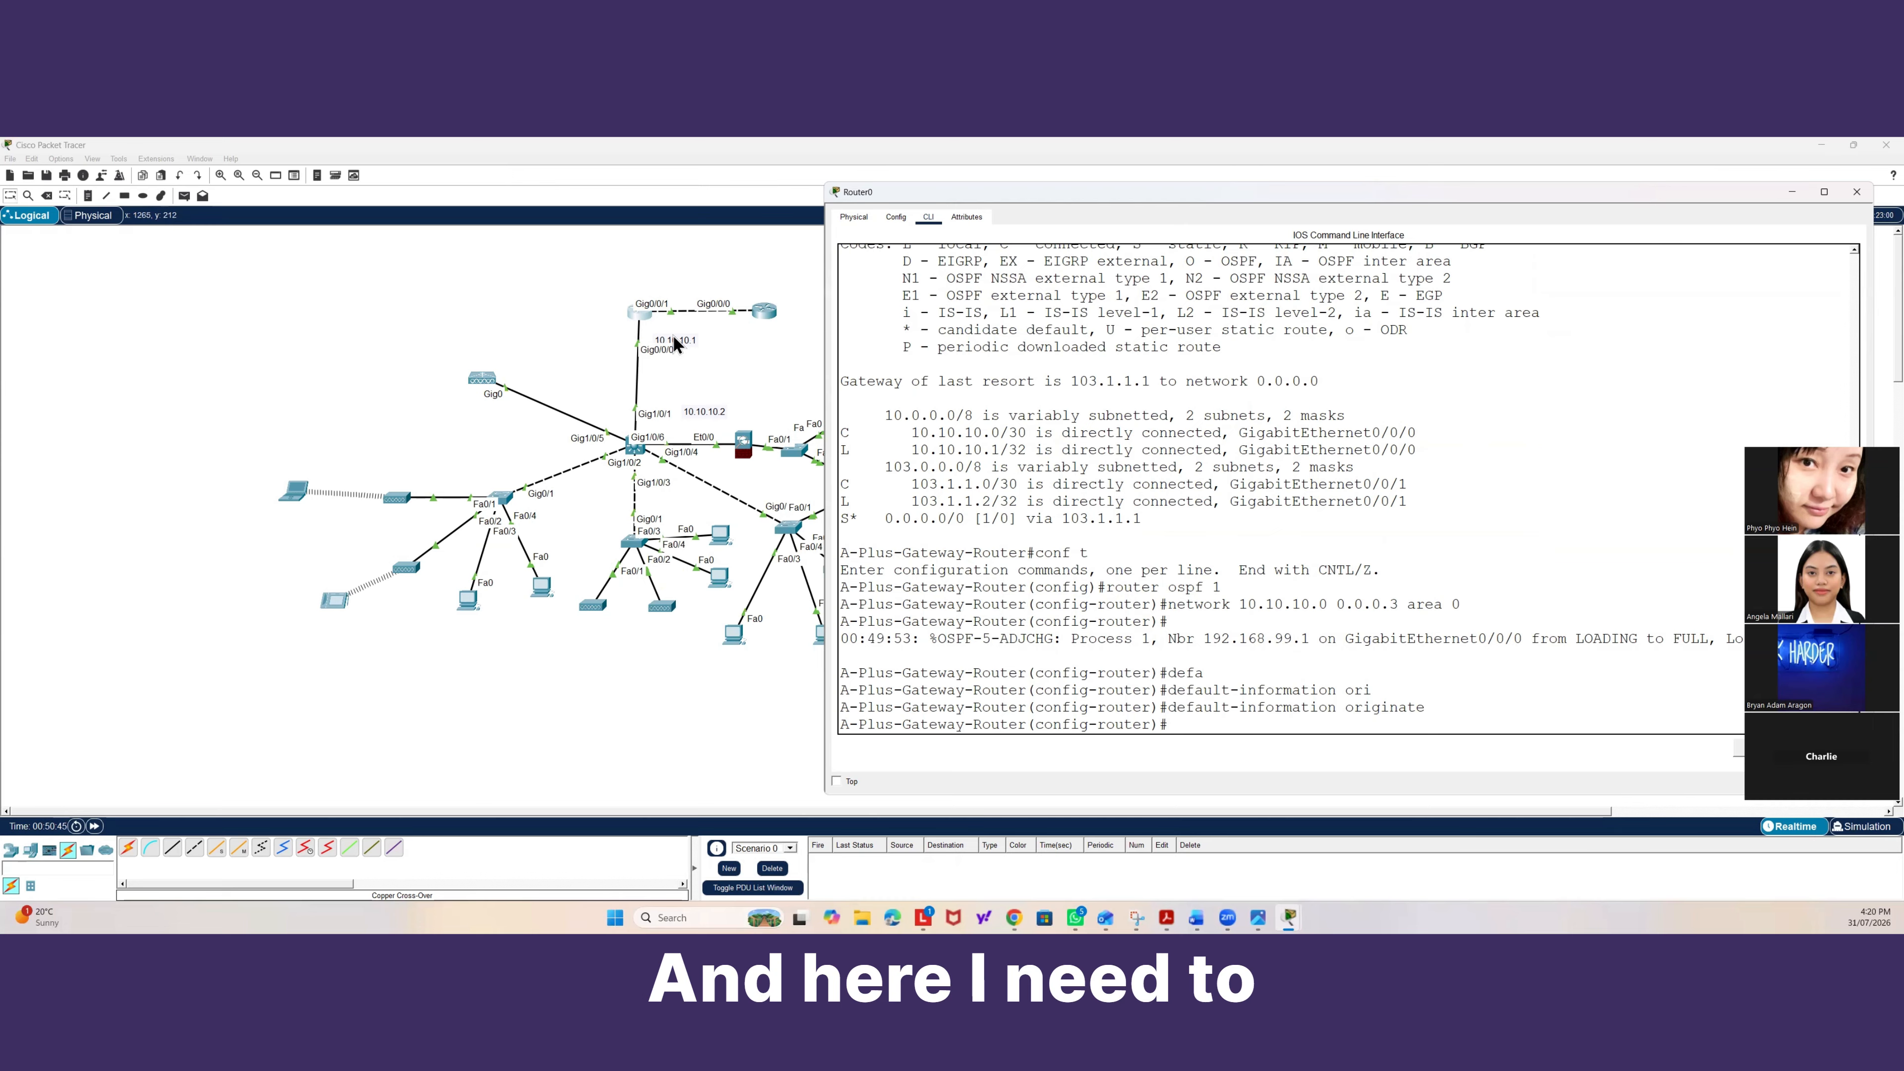
Leave OSPF router configuration and return the gateway router's CLI to privileged EXEC mode.
click(641, 314)
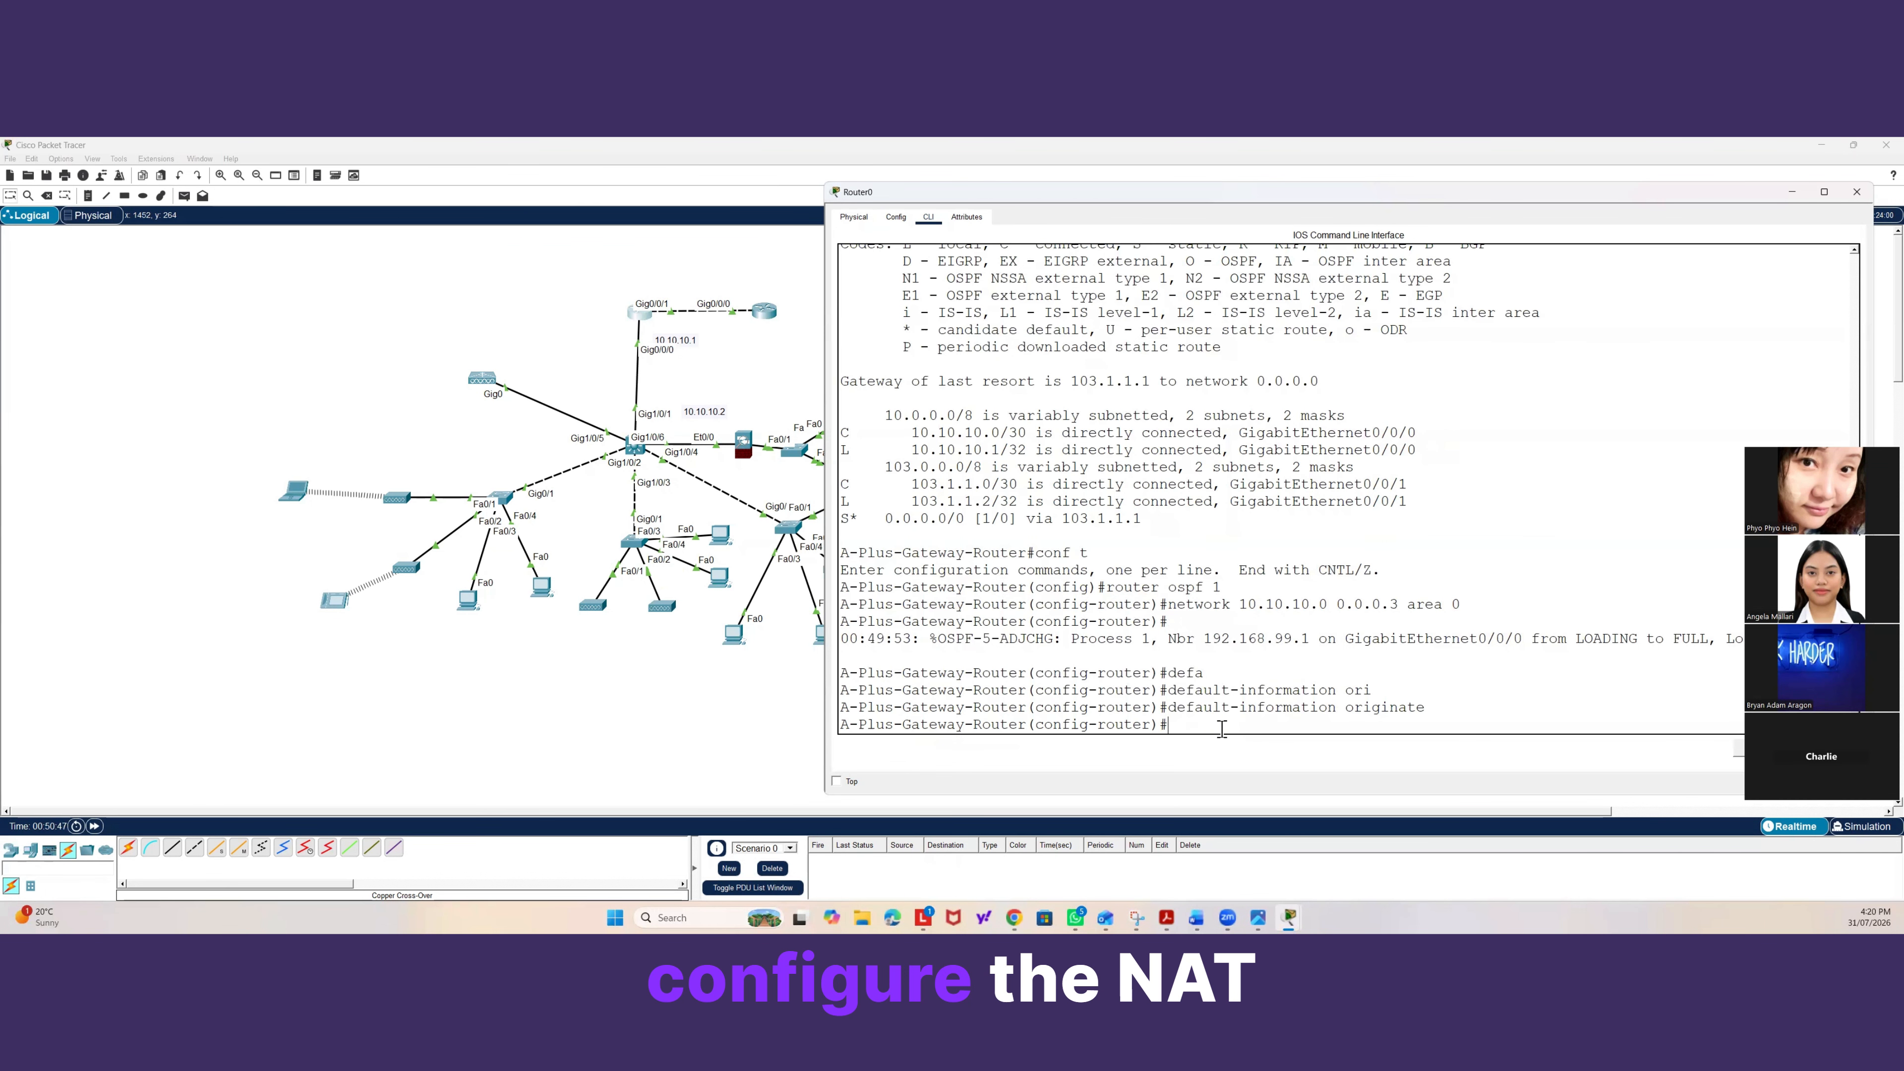
text(exit)
key(Return)
key(Return)
key(Return)
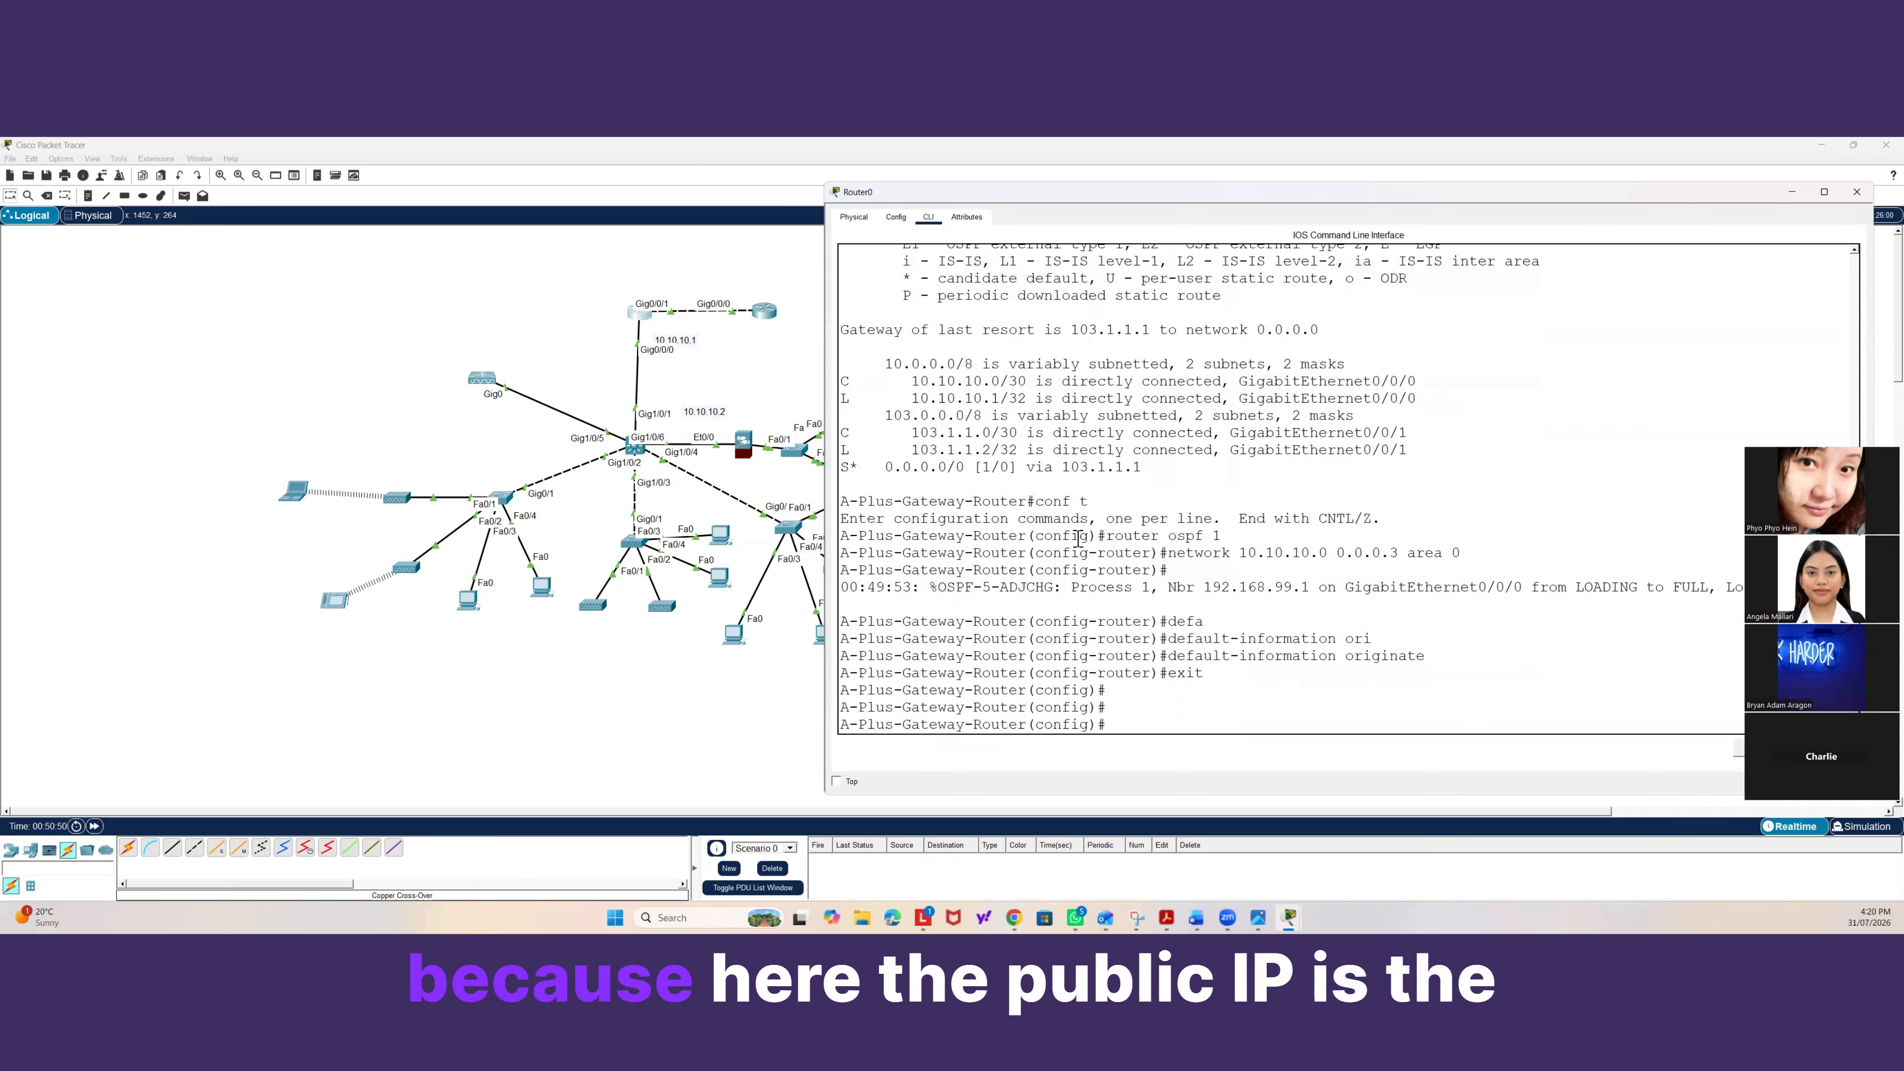
scroll(1009, 432, up, 1)
scroll(1009, 433, down, 1)
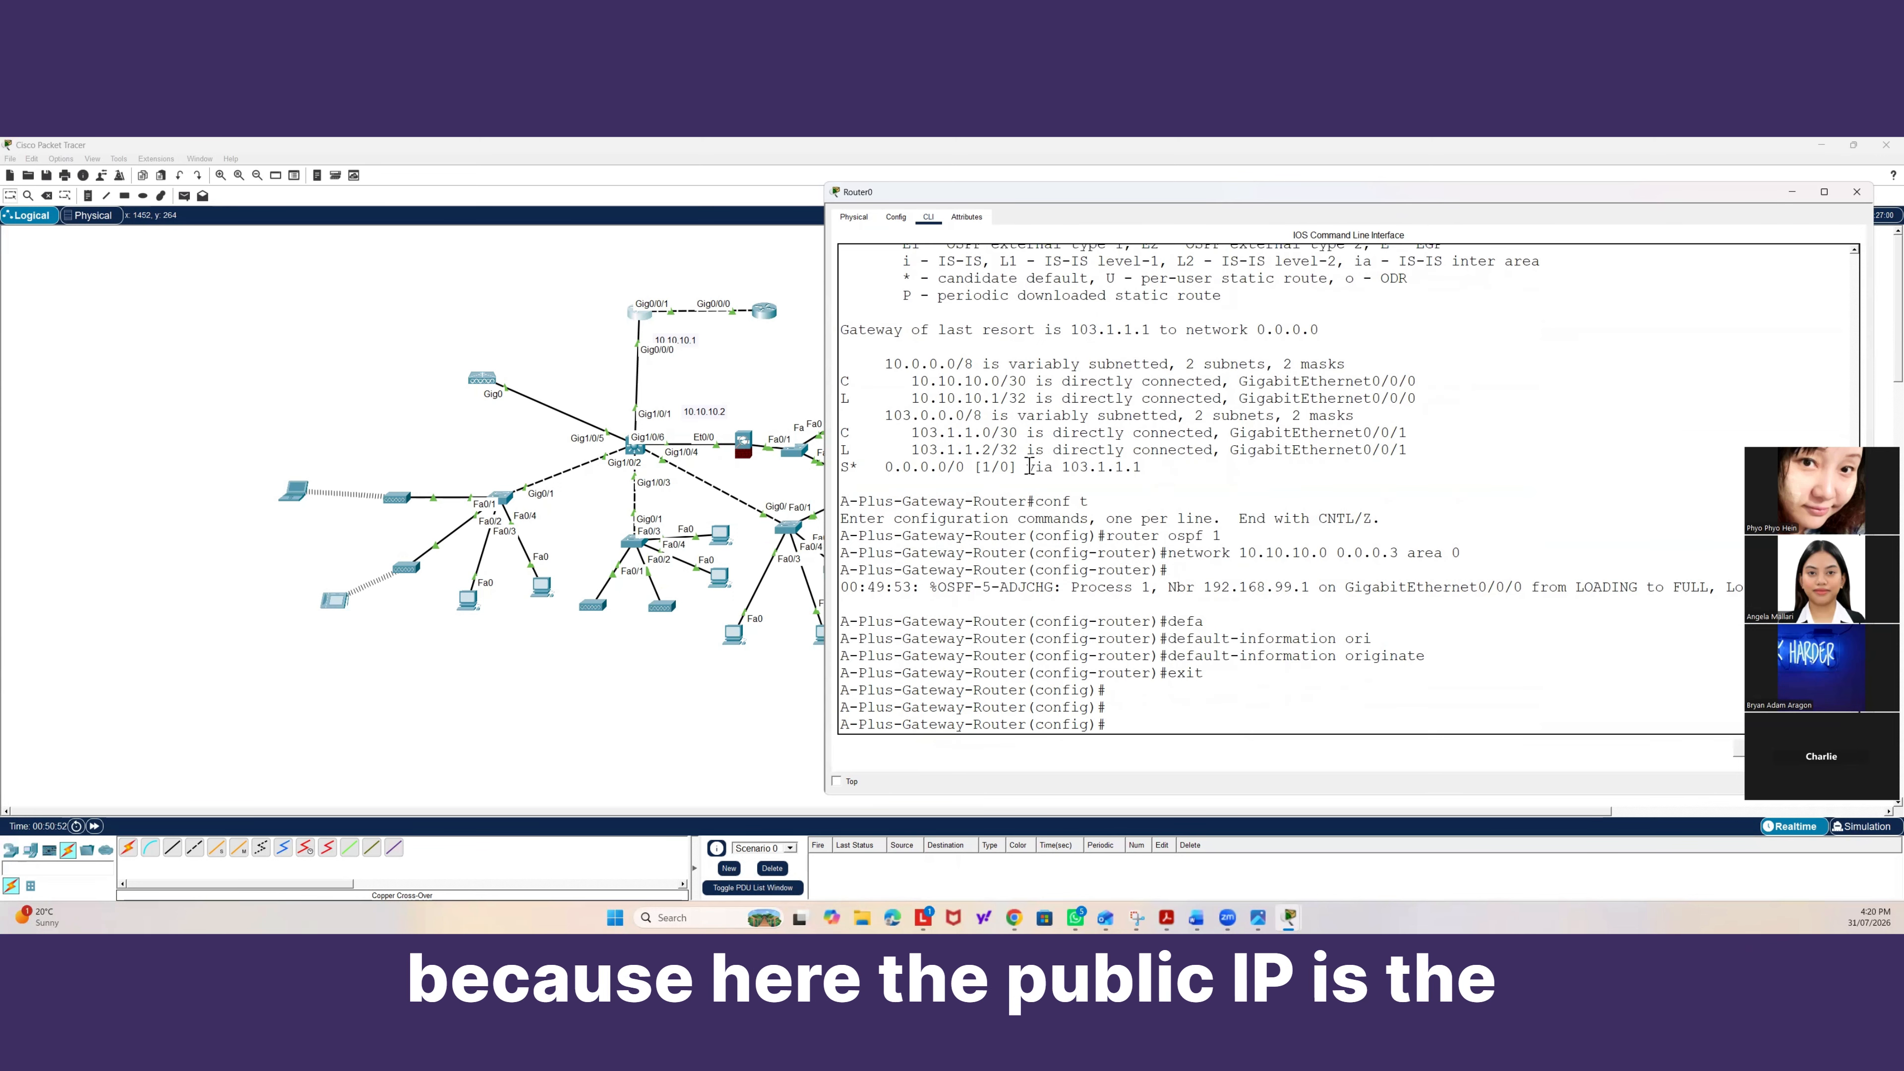
text(exit)
key(Return)
key(Return)
key(Return)
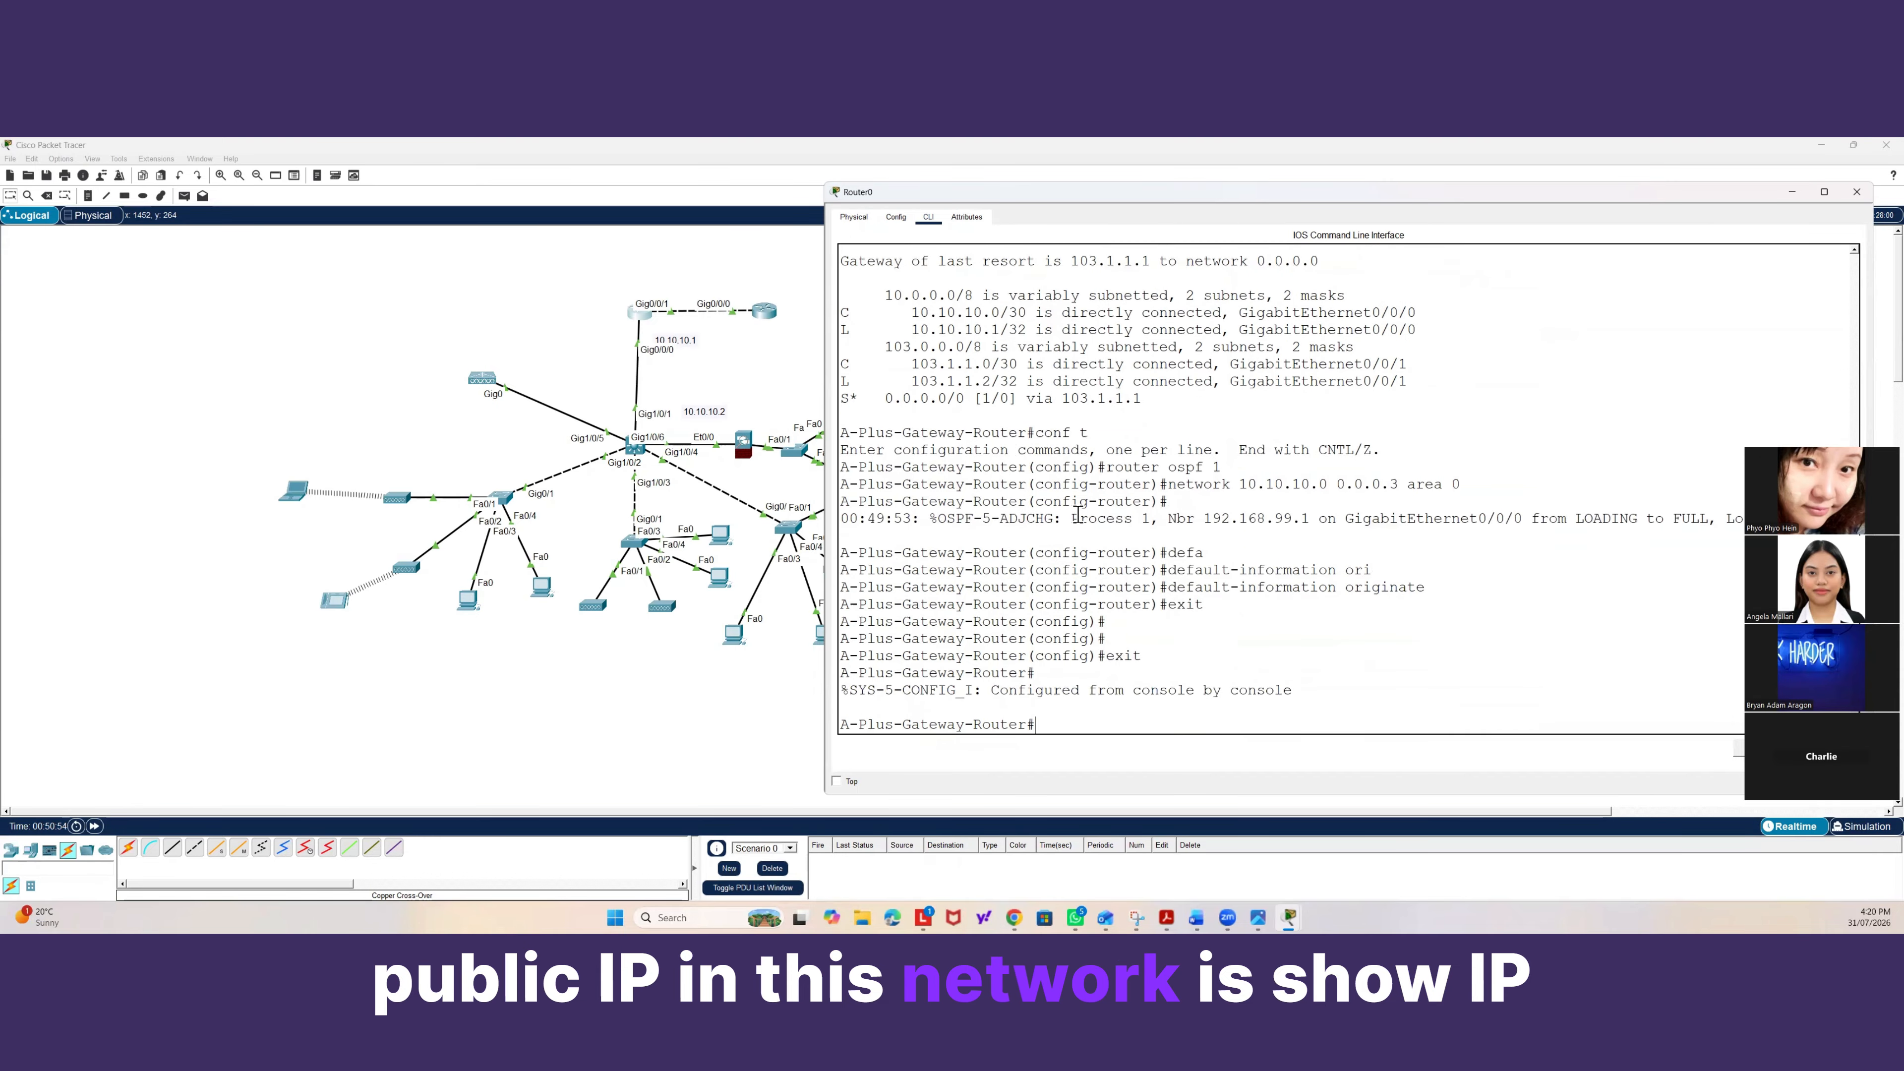
Display the gateway router's IP interface brief summary and examine which interface holds the public address.
text(show ip inter br)
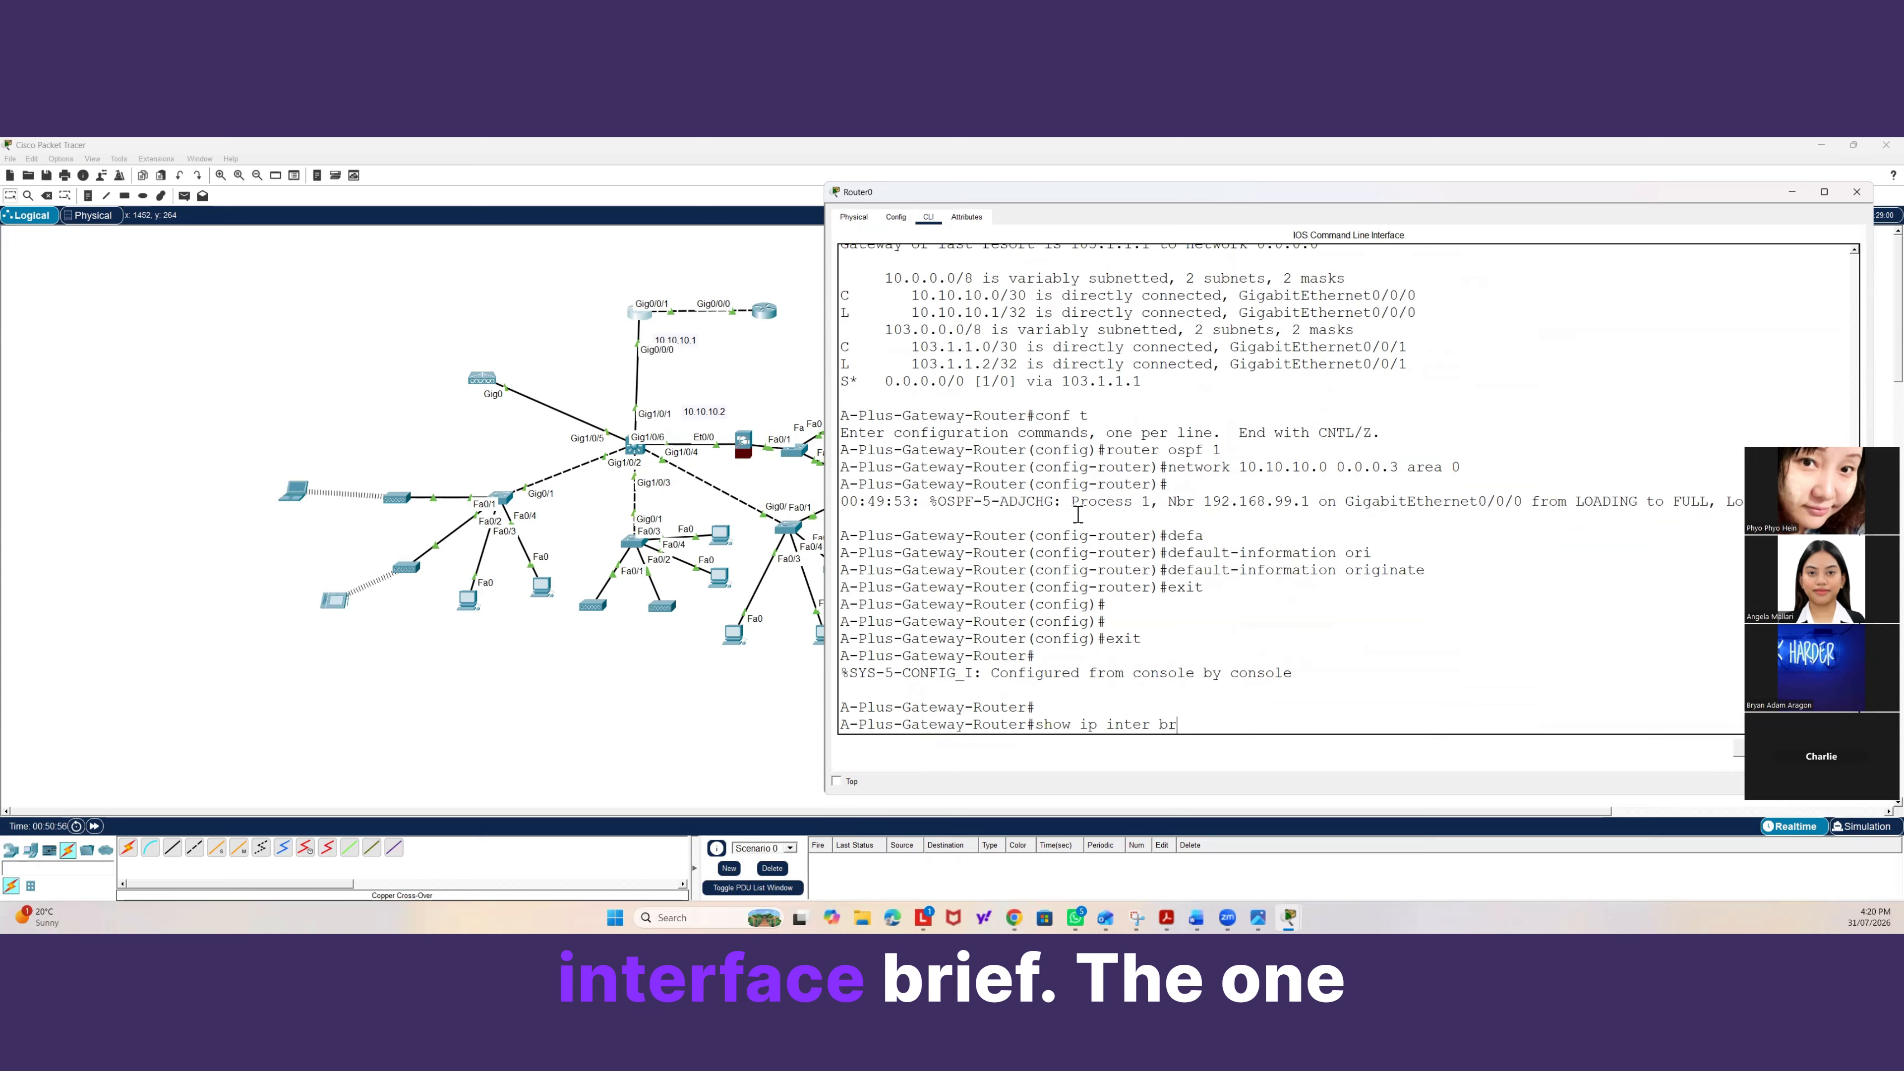
text(ief)
key(Return)
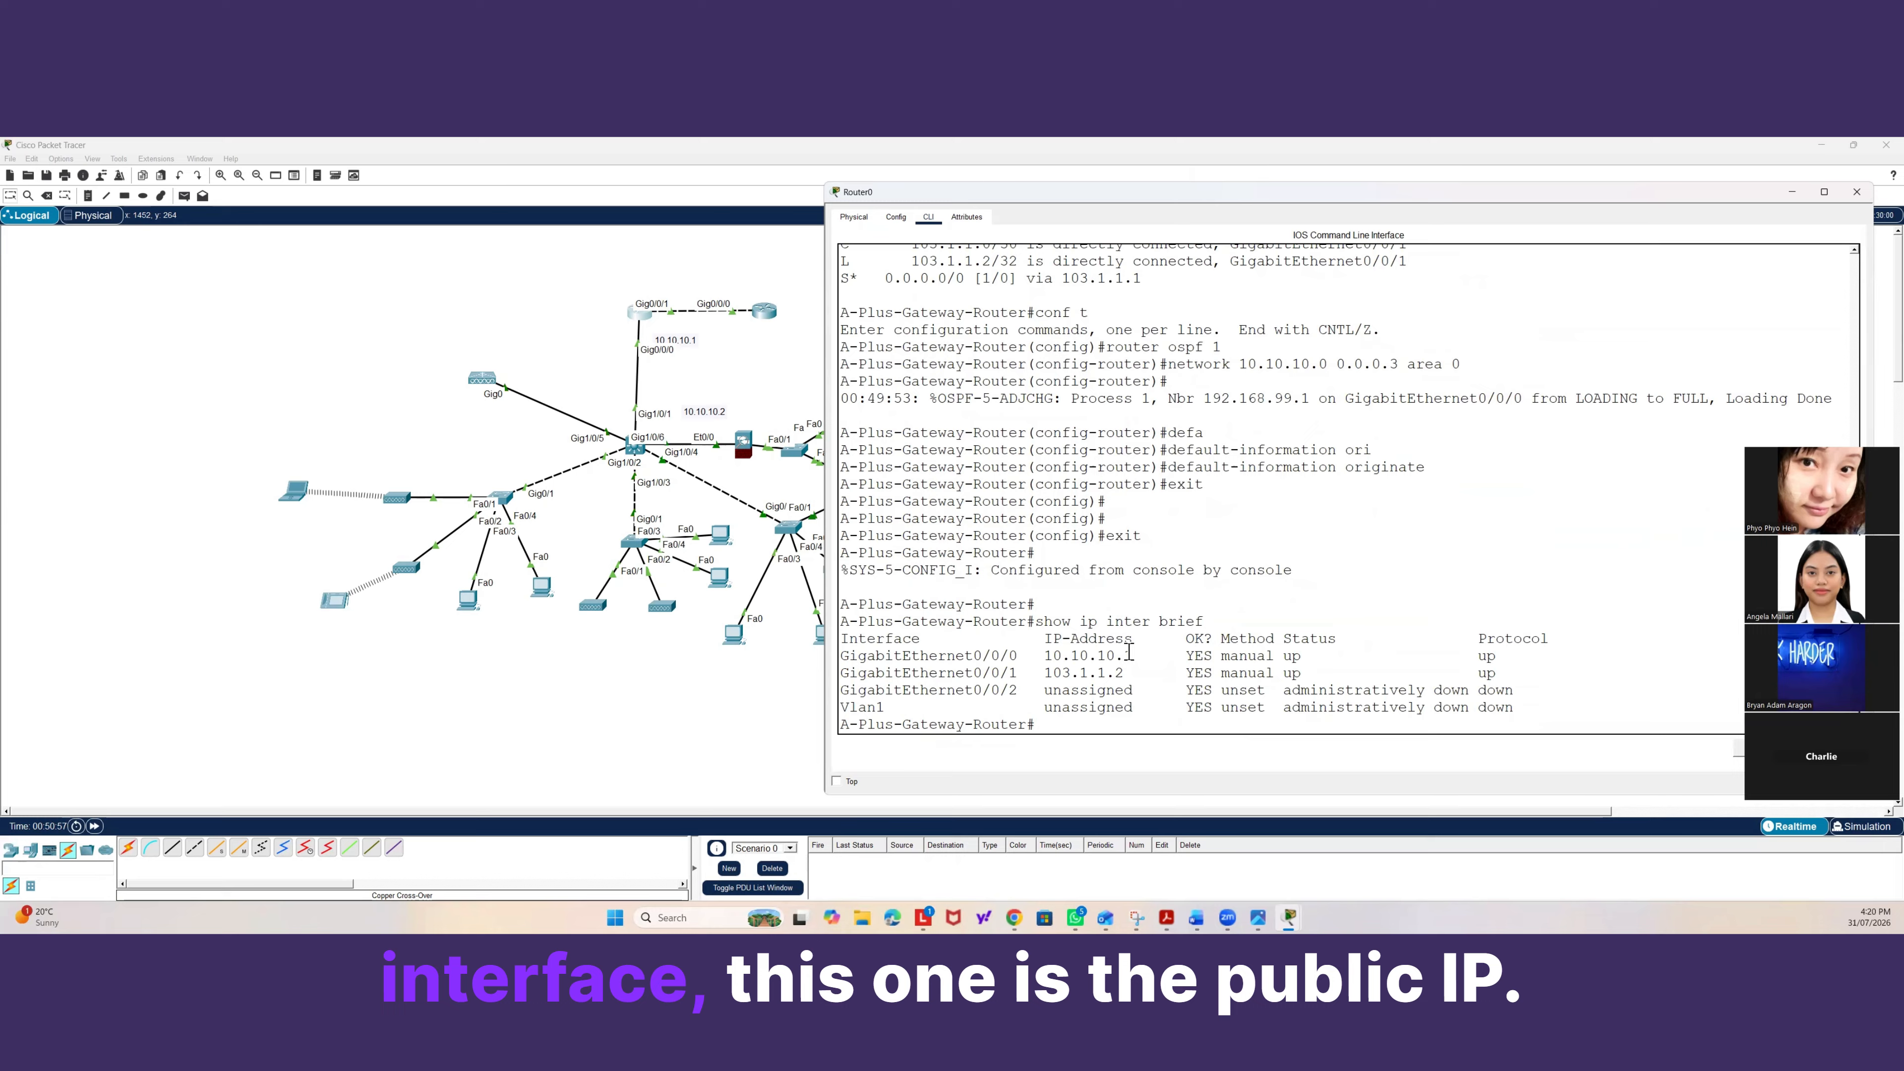
drag(1132, 669, 842, 669)
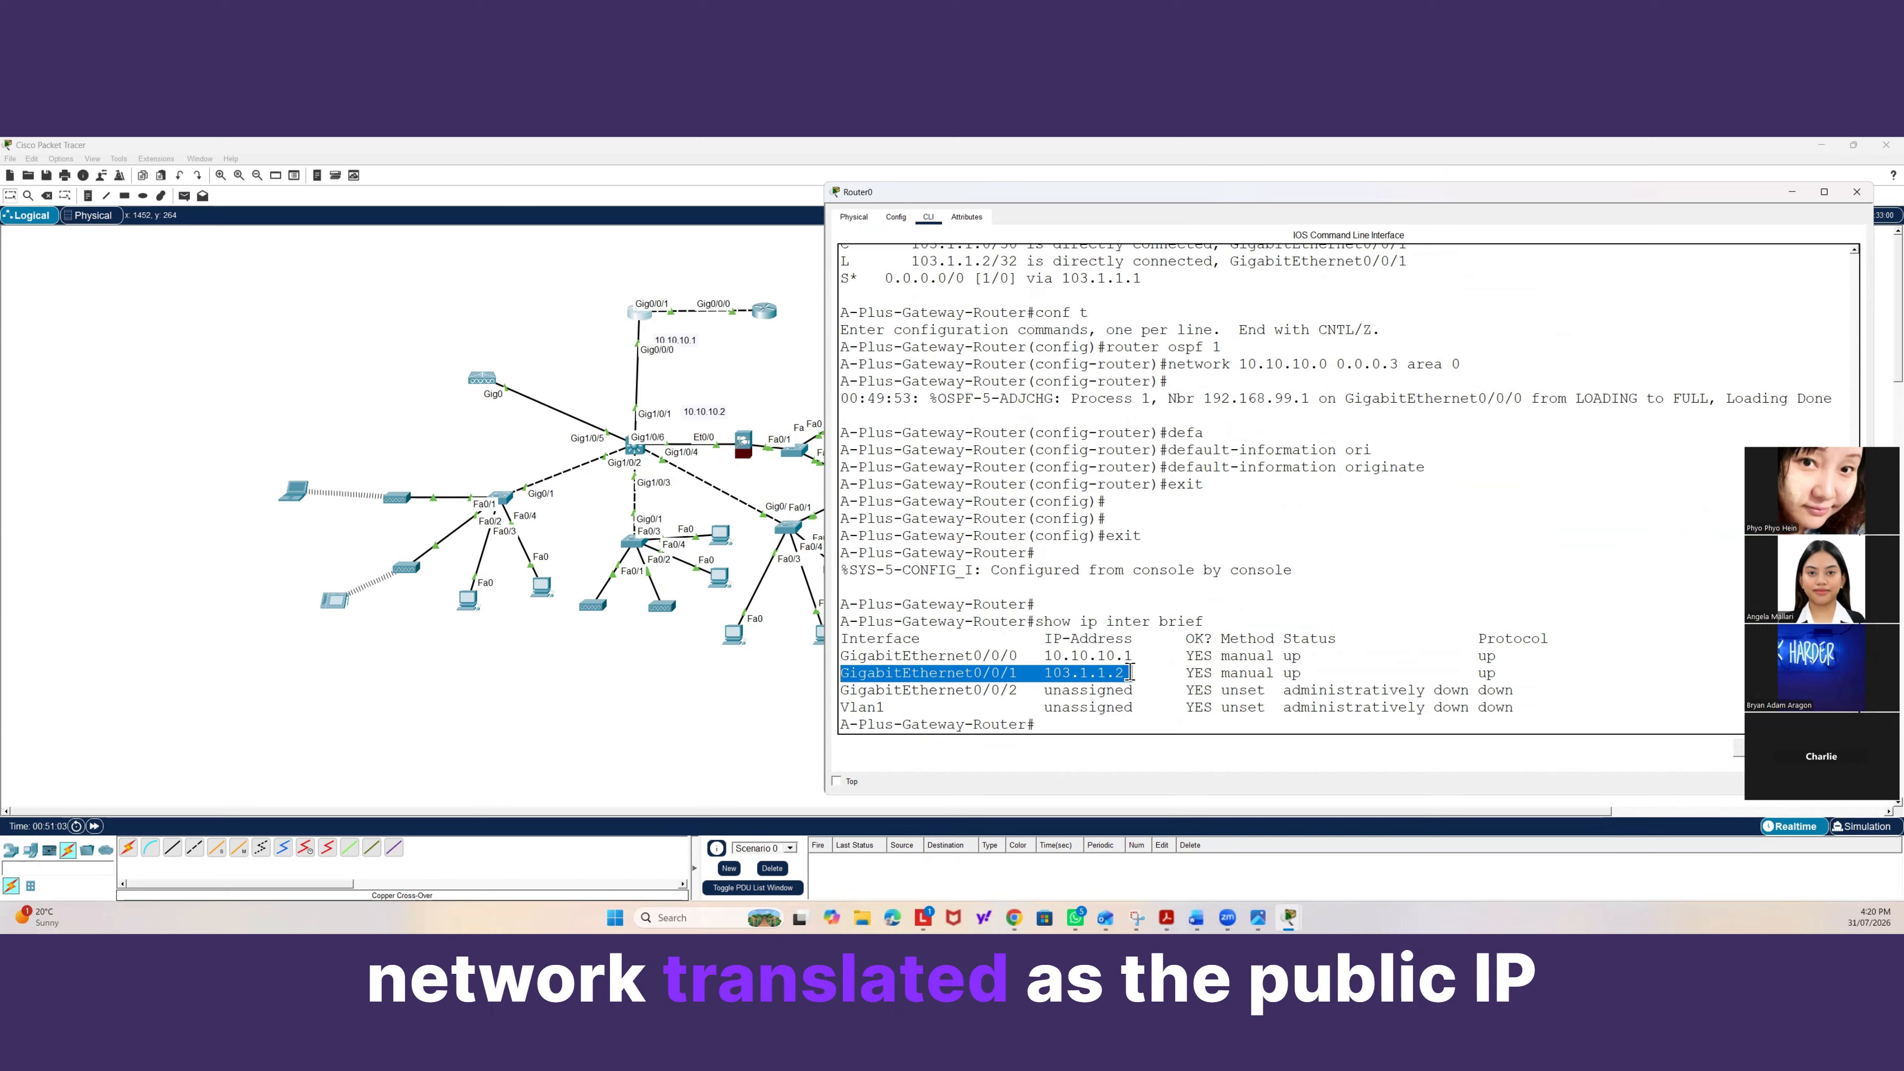
drag(1130, 673, 837, 671)
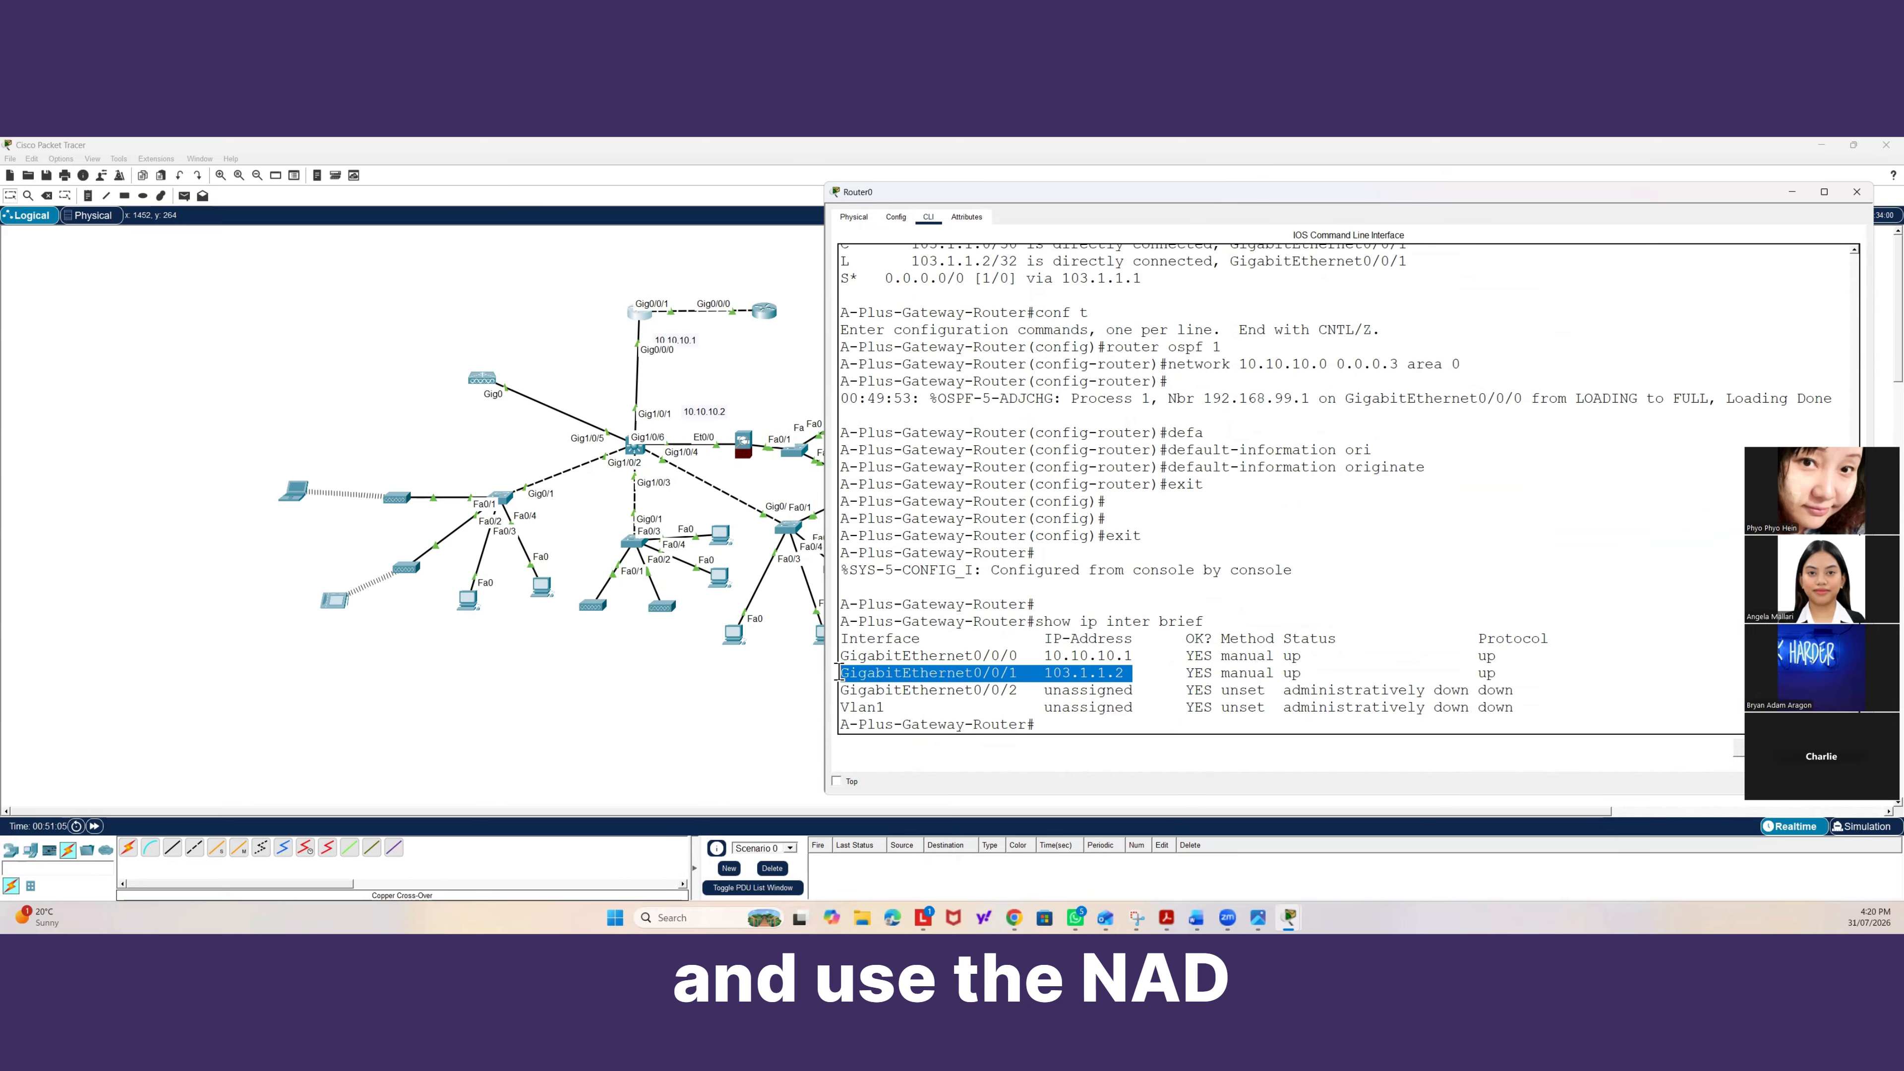
click(1057, 714)
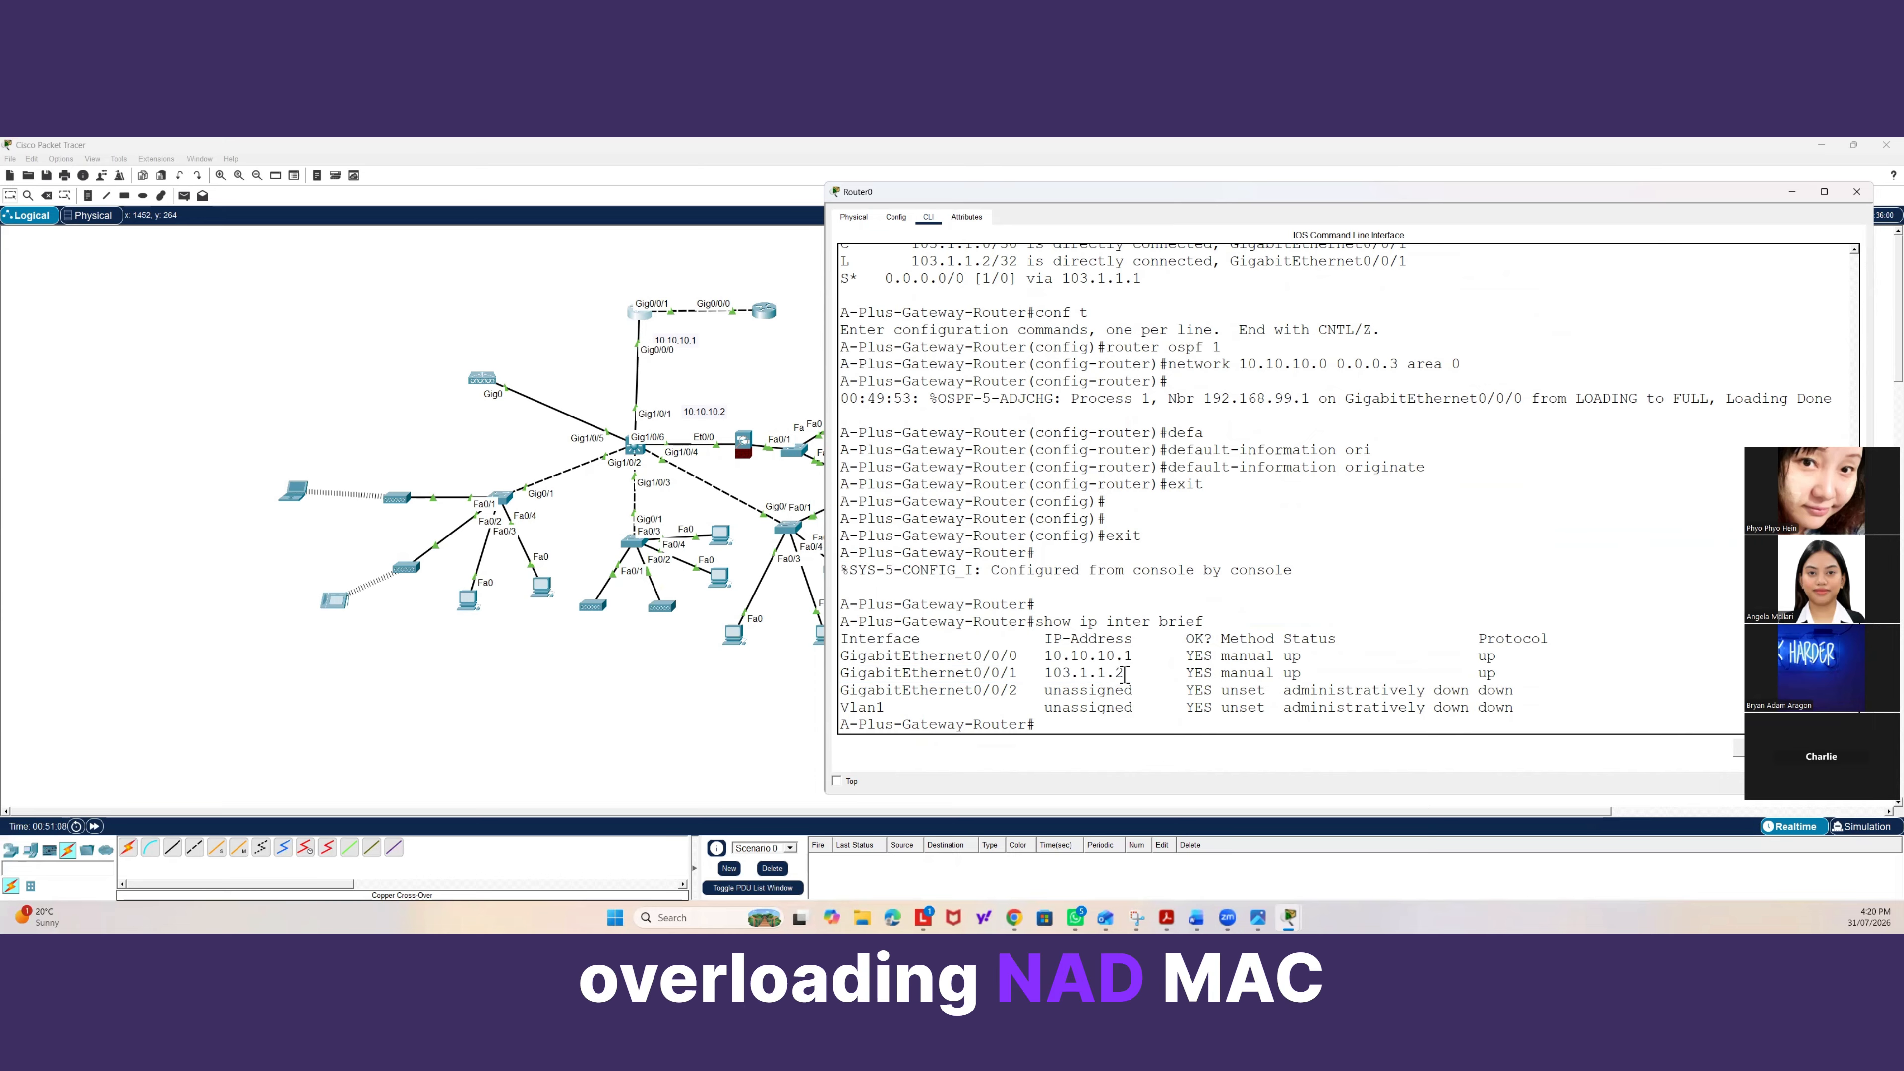
drag(1124, 673, 839, 673)
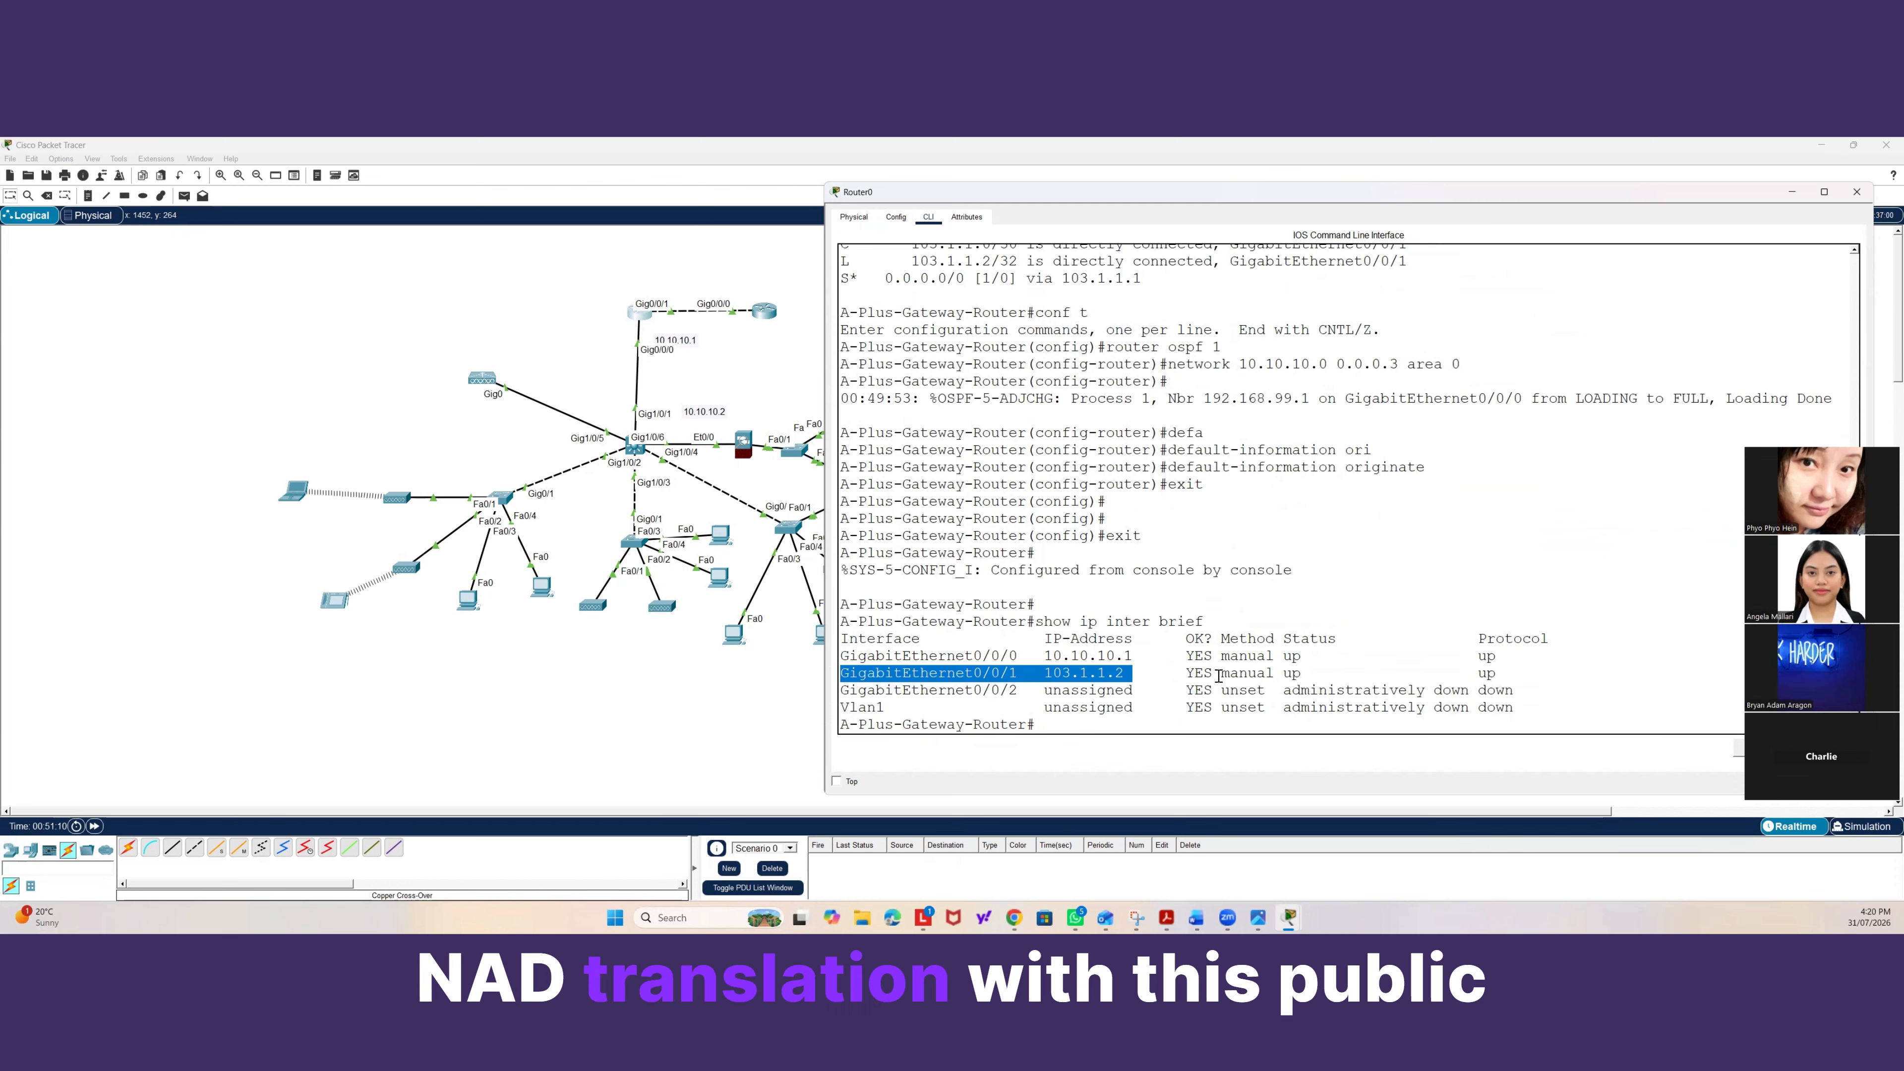
drag(1151, 673, 852, 672)
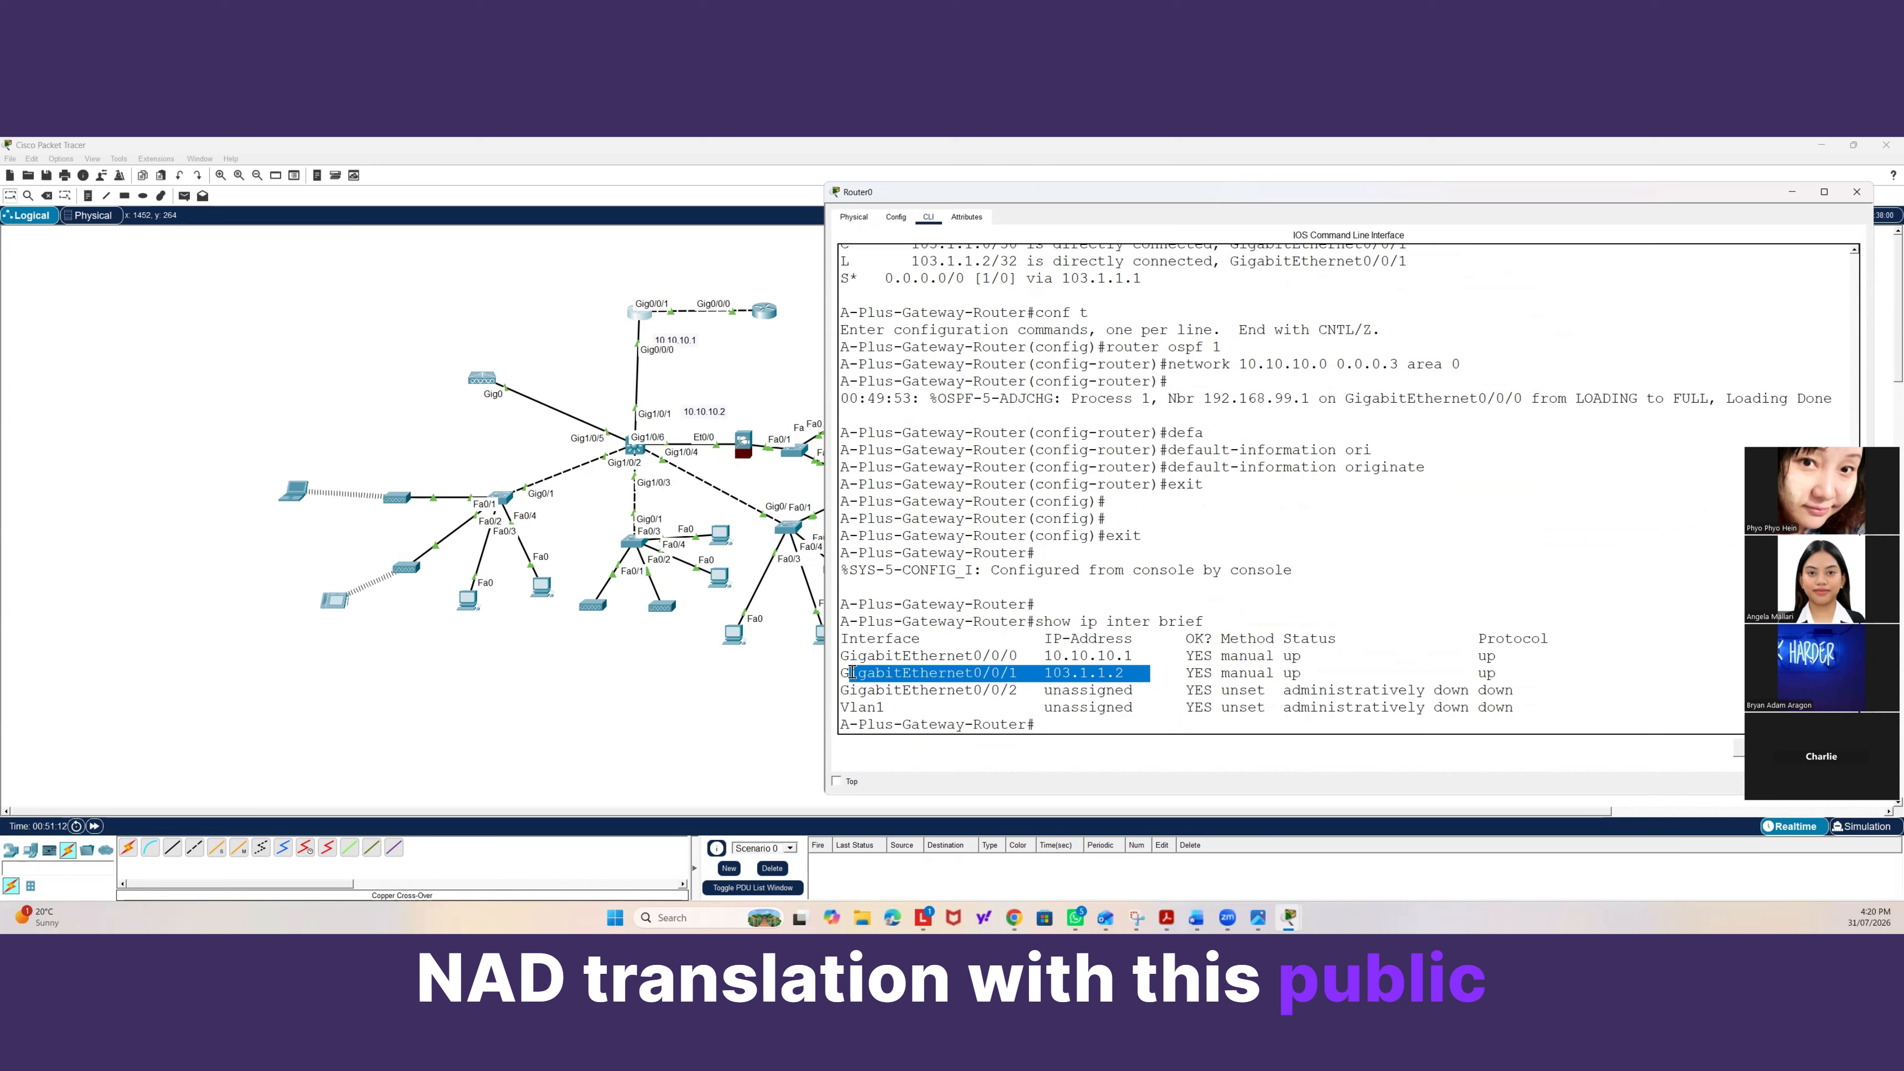
click(1054, 726)
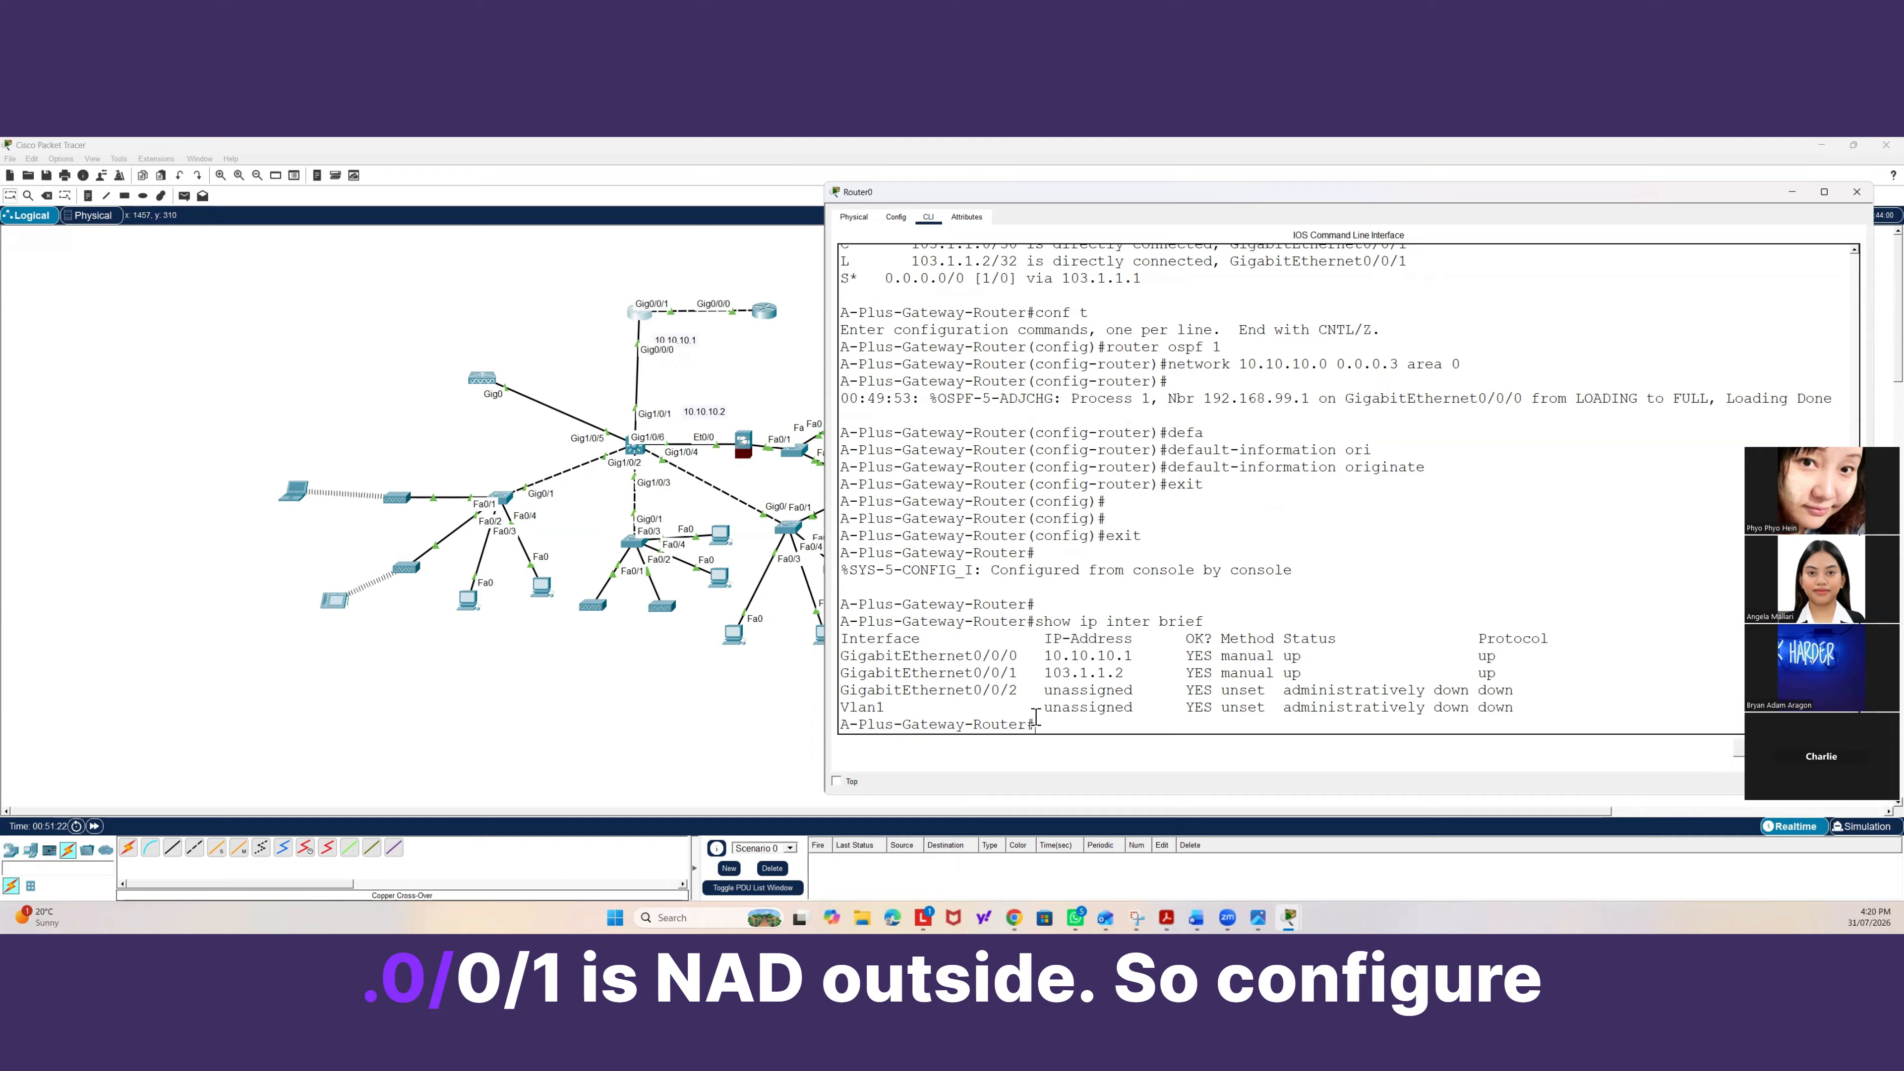
Enter global configuration and set GigabitEthernet0/0/0 as the NAT inside interface.
text(conf t)
key(Return)
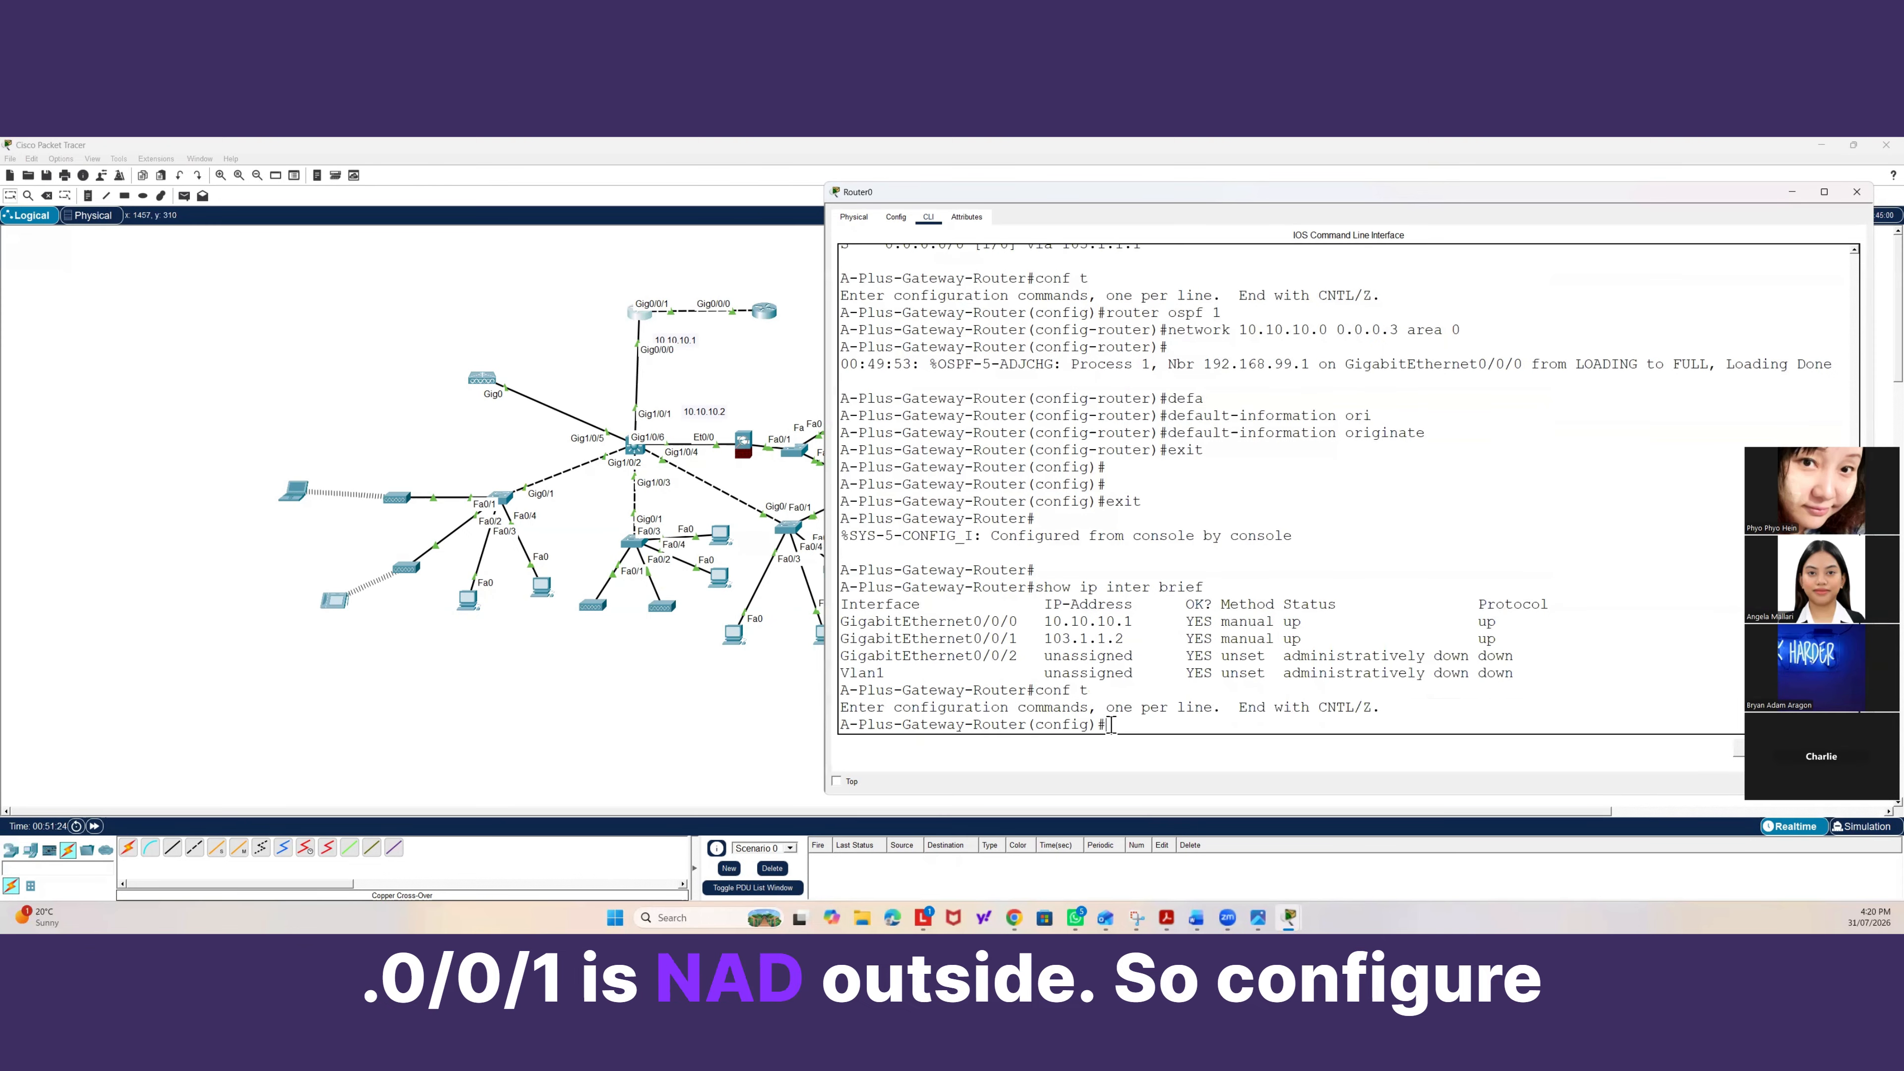
text(inter gi)
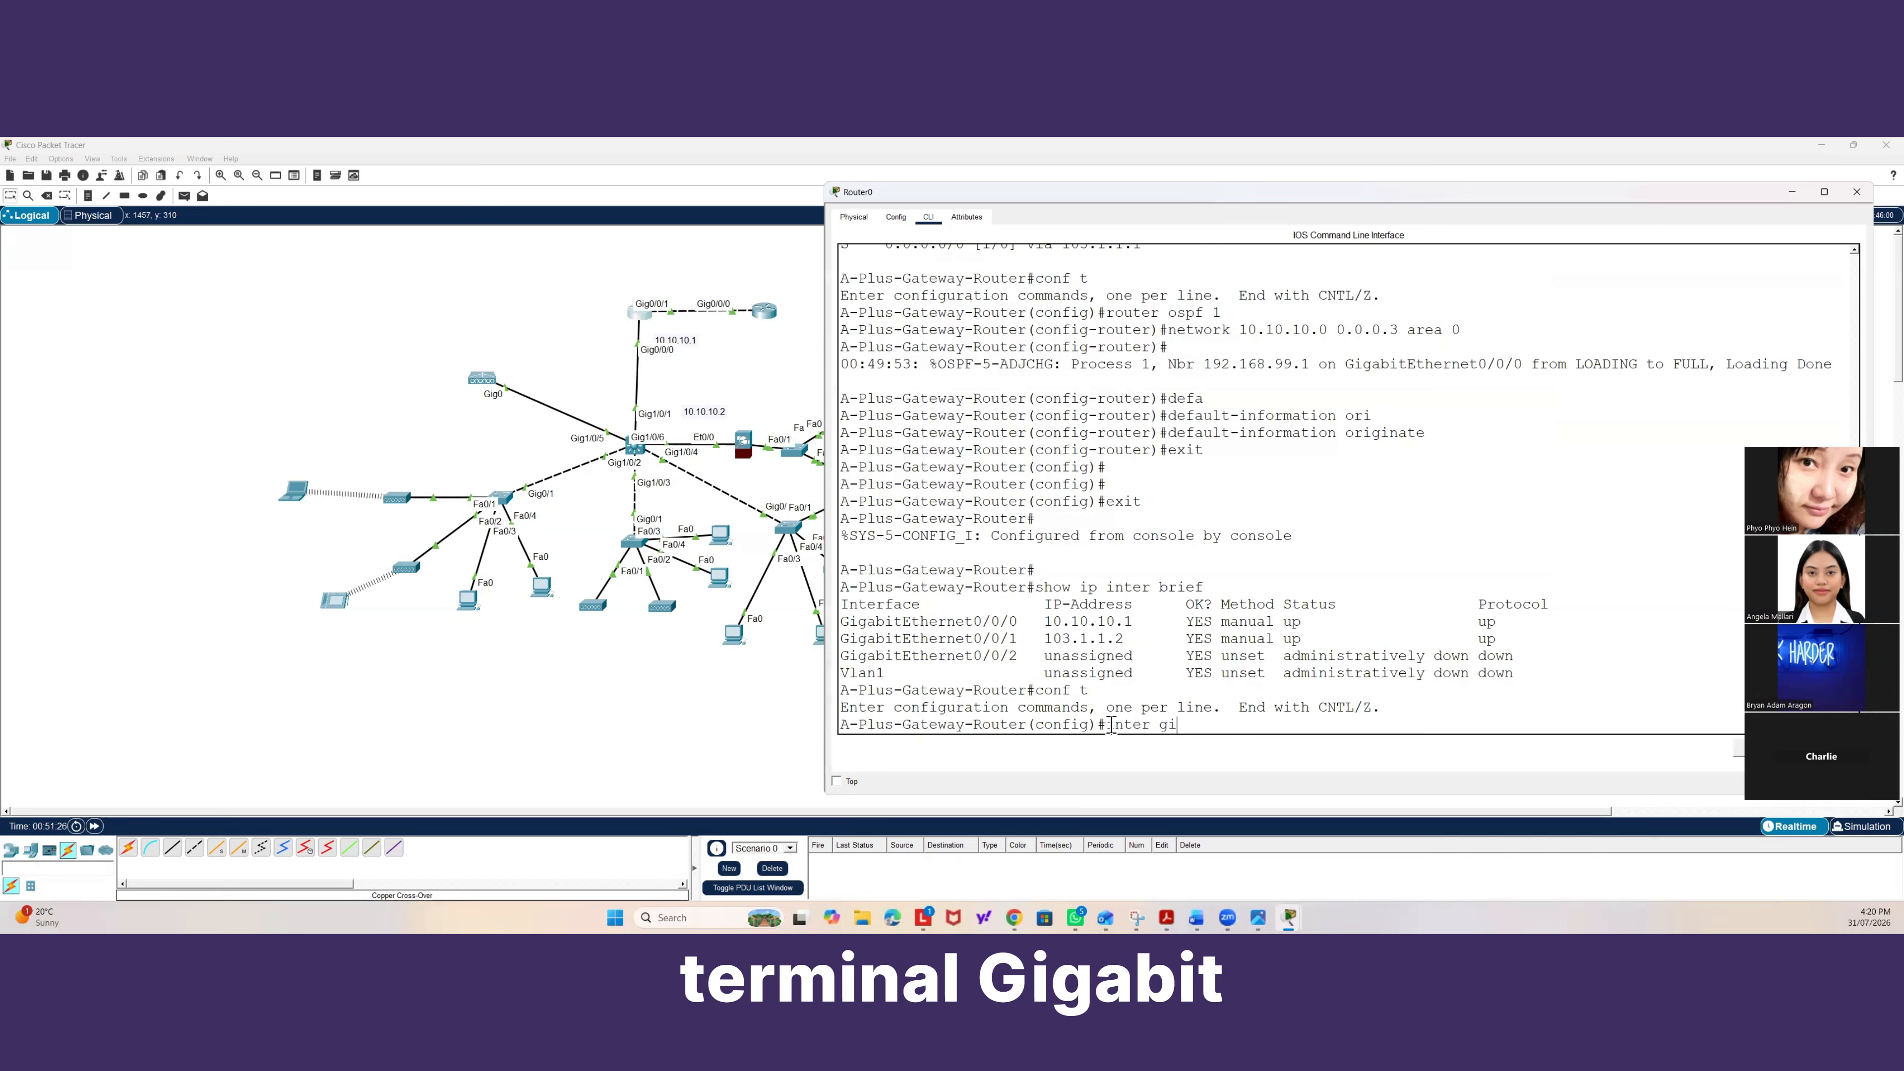
text(g0/0/0)
key(Return)
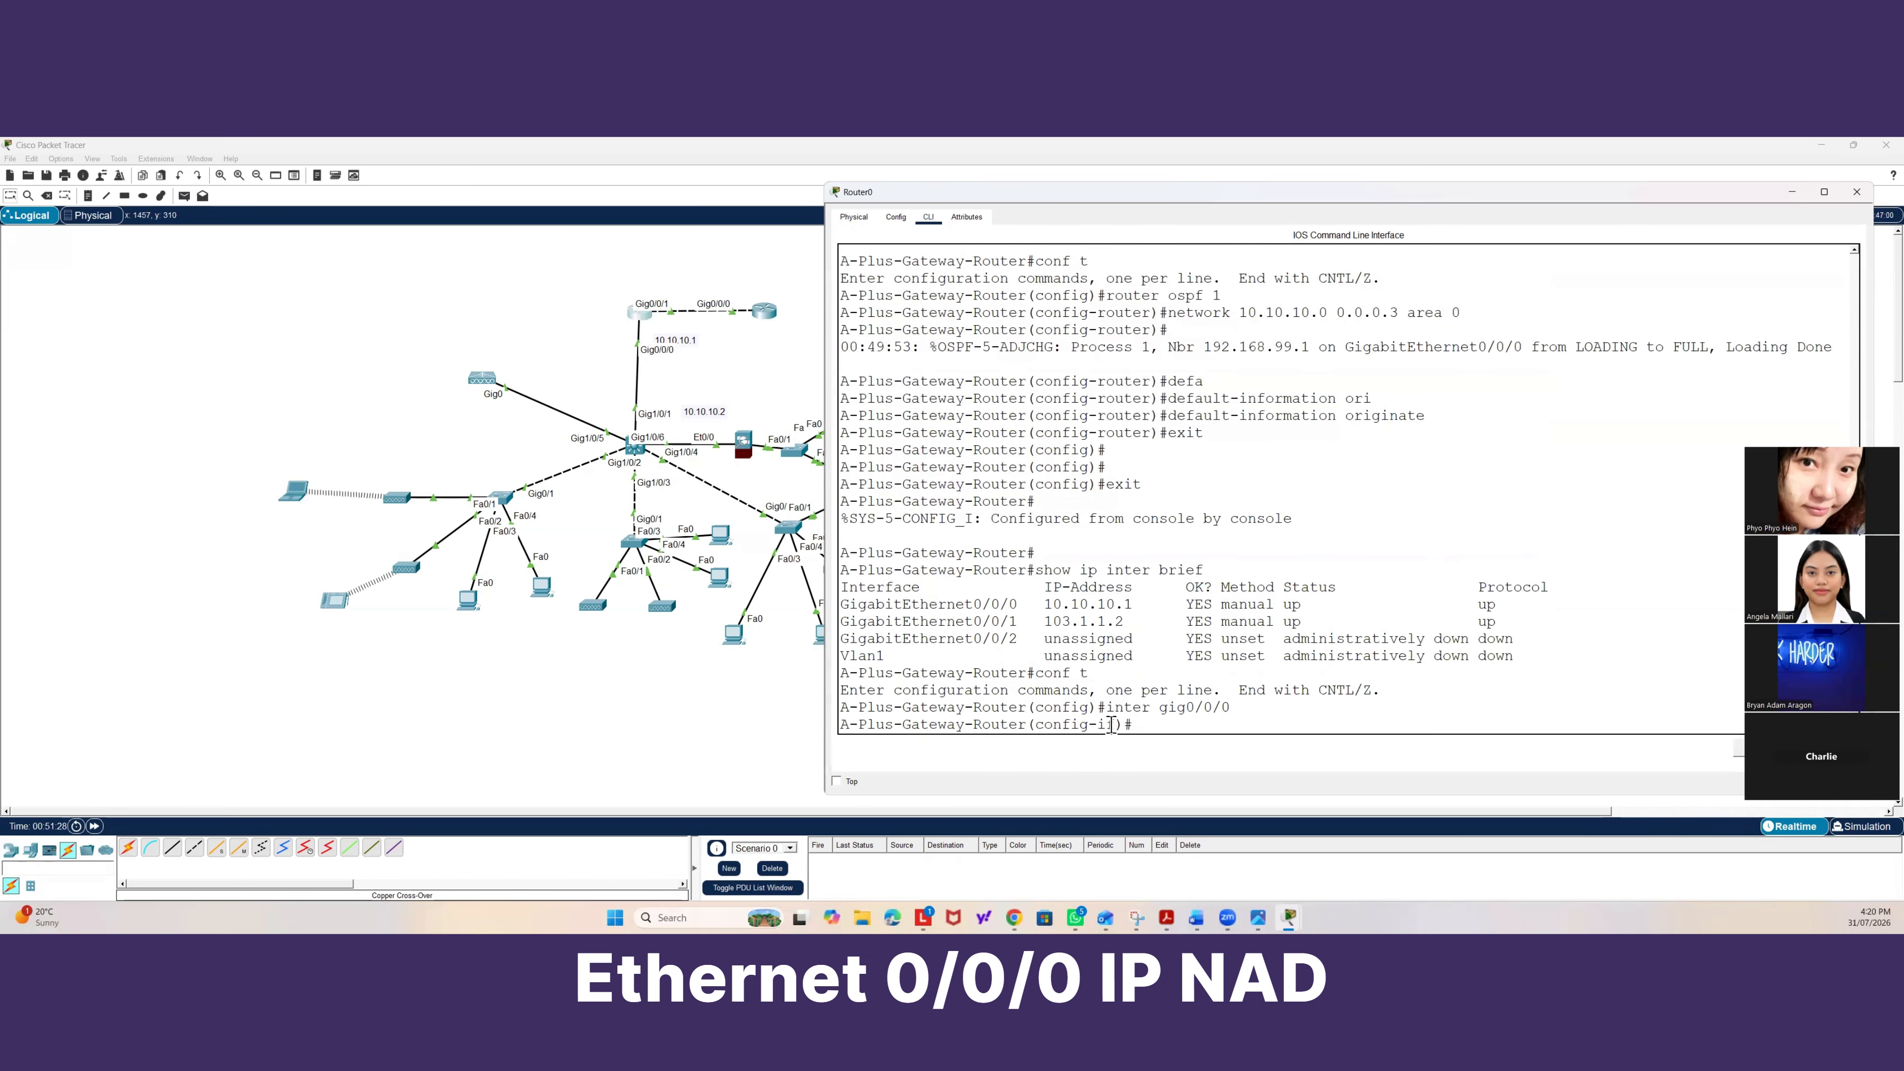
text(ip nat inside)
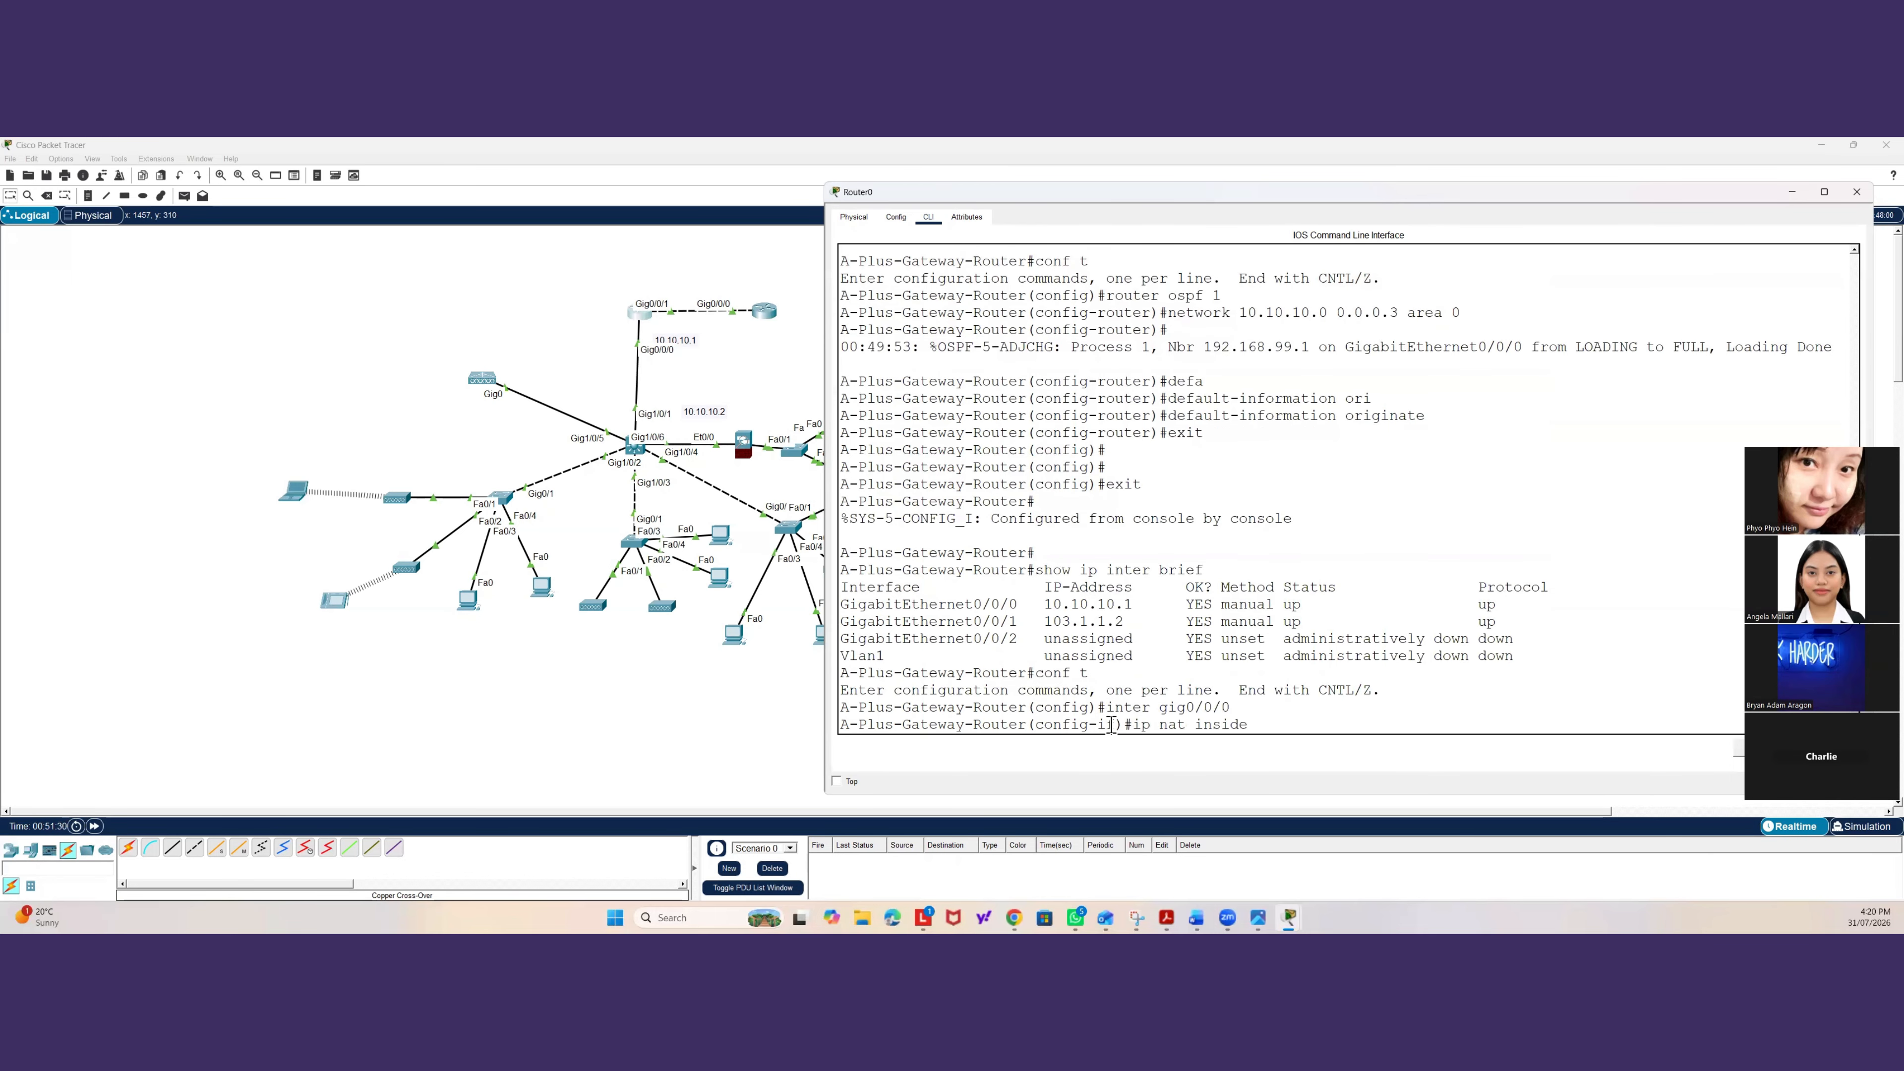
key(Return)
Set GigabitEthernet0/0/1 as the NAT outside interface and leave interface configuration.
text(inter gig0/0/)
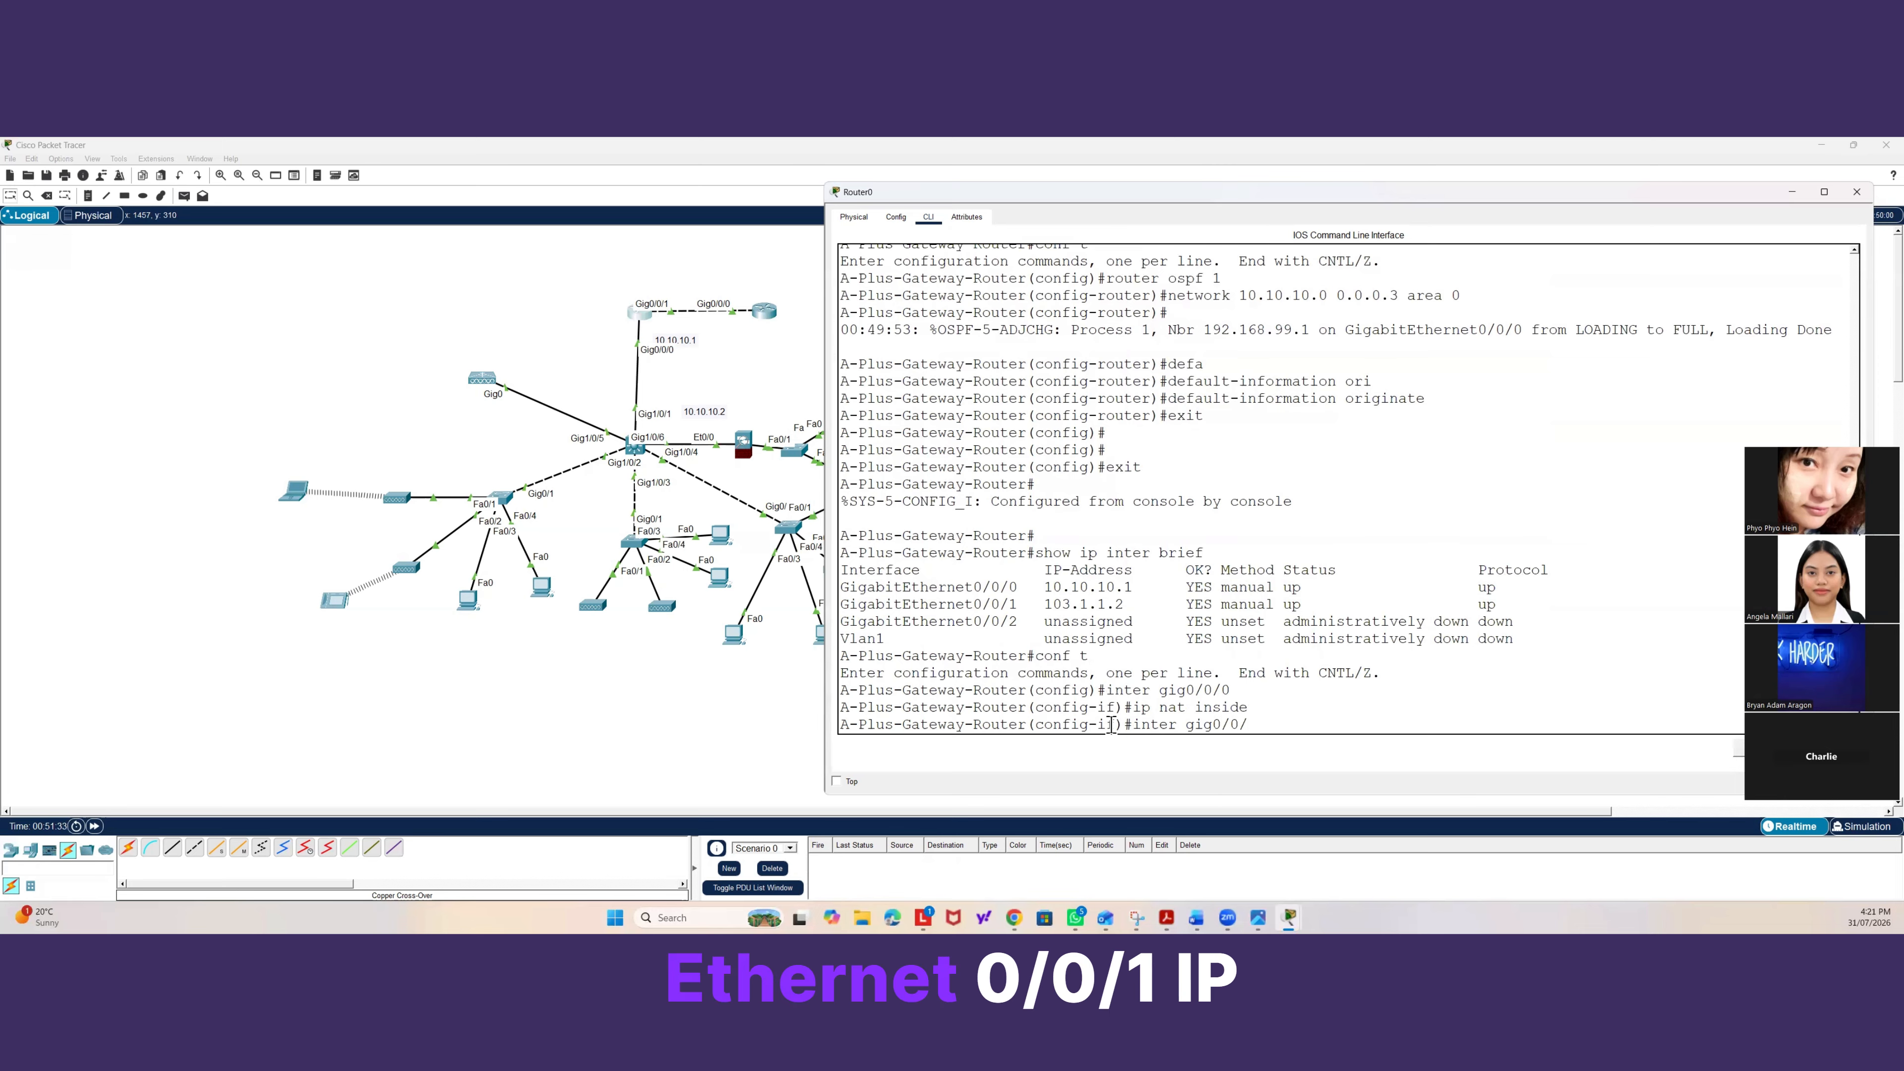
text(1)
key(Return)
text(ip nat)
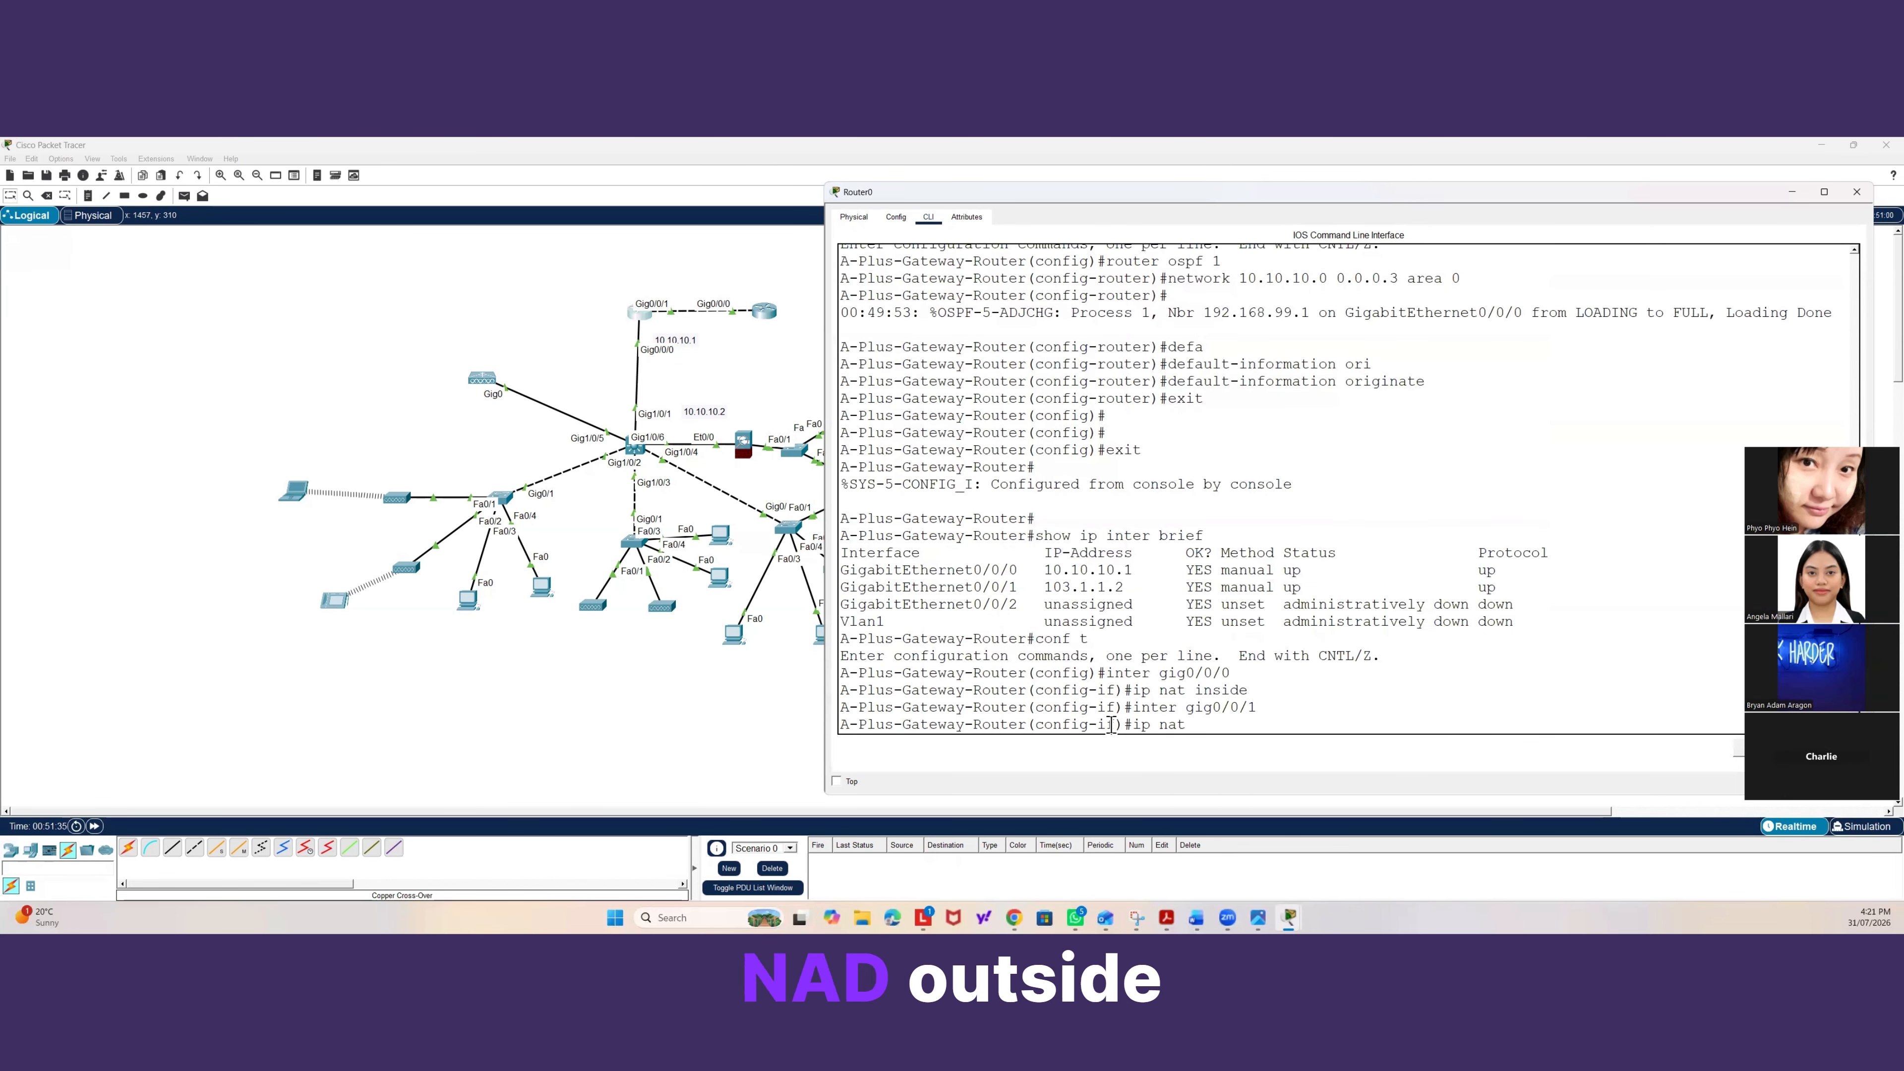
text( outside)
key(Return)
text(eway-Router(config-if)#e)
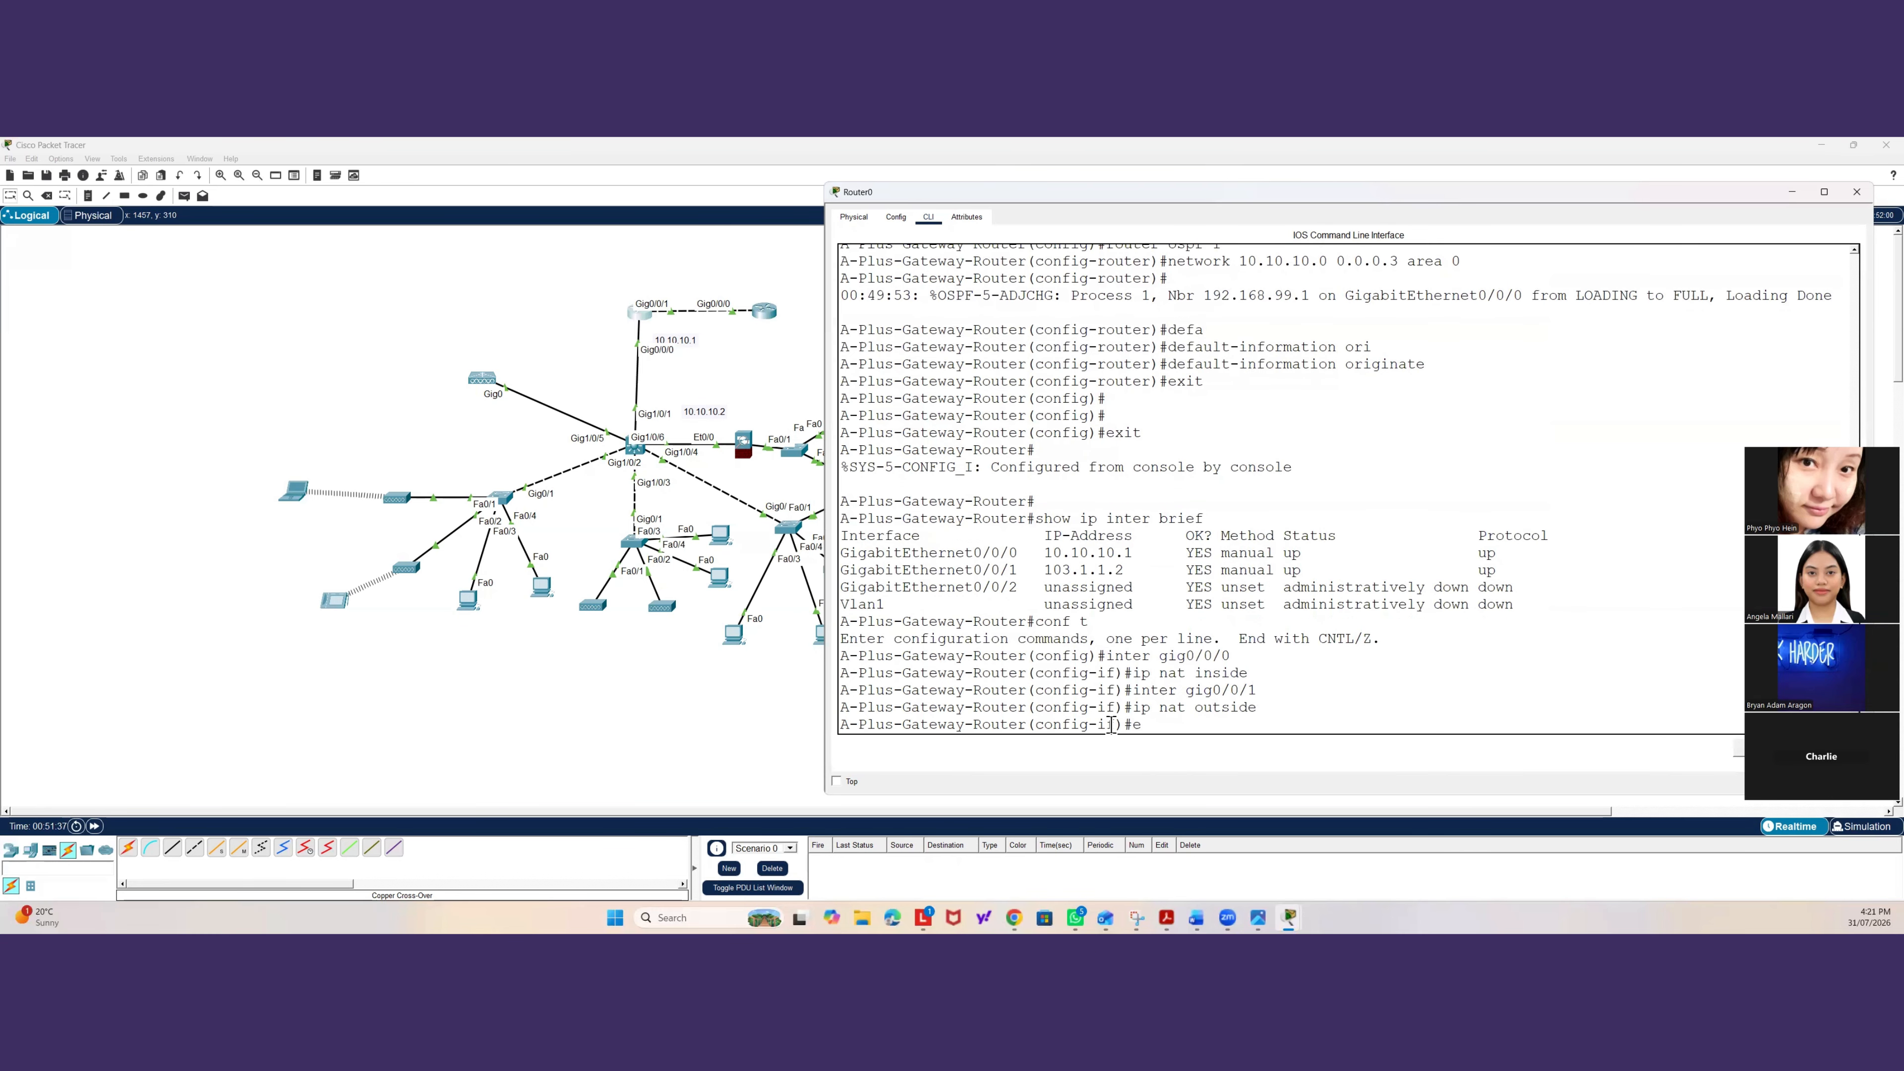
text(xit)
key(Return)
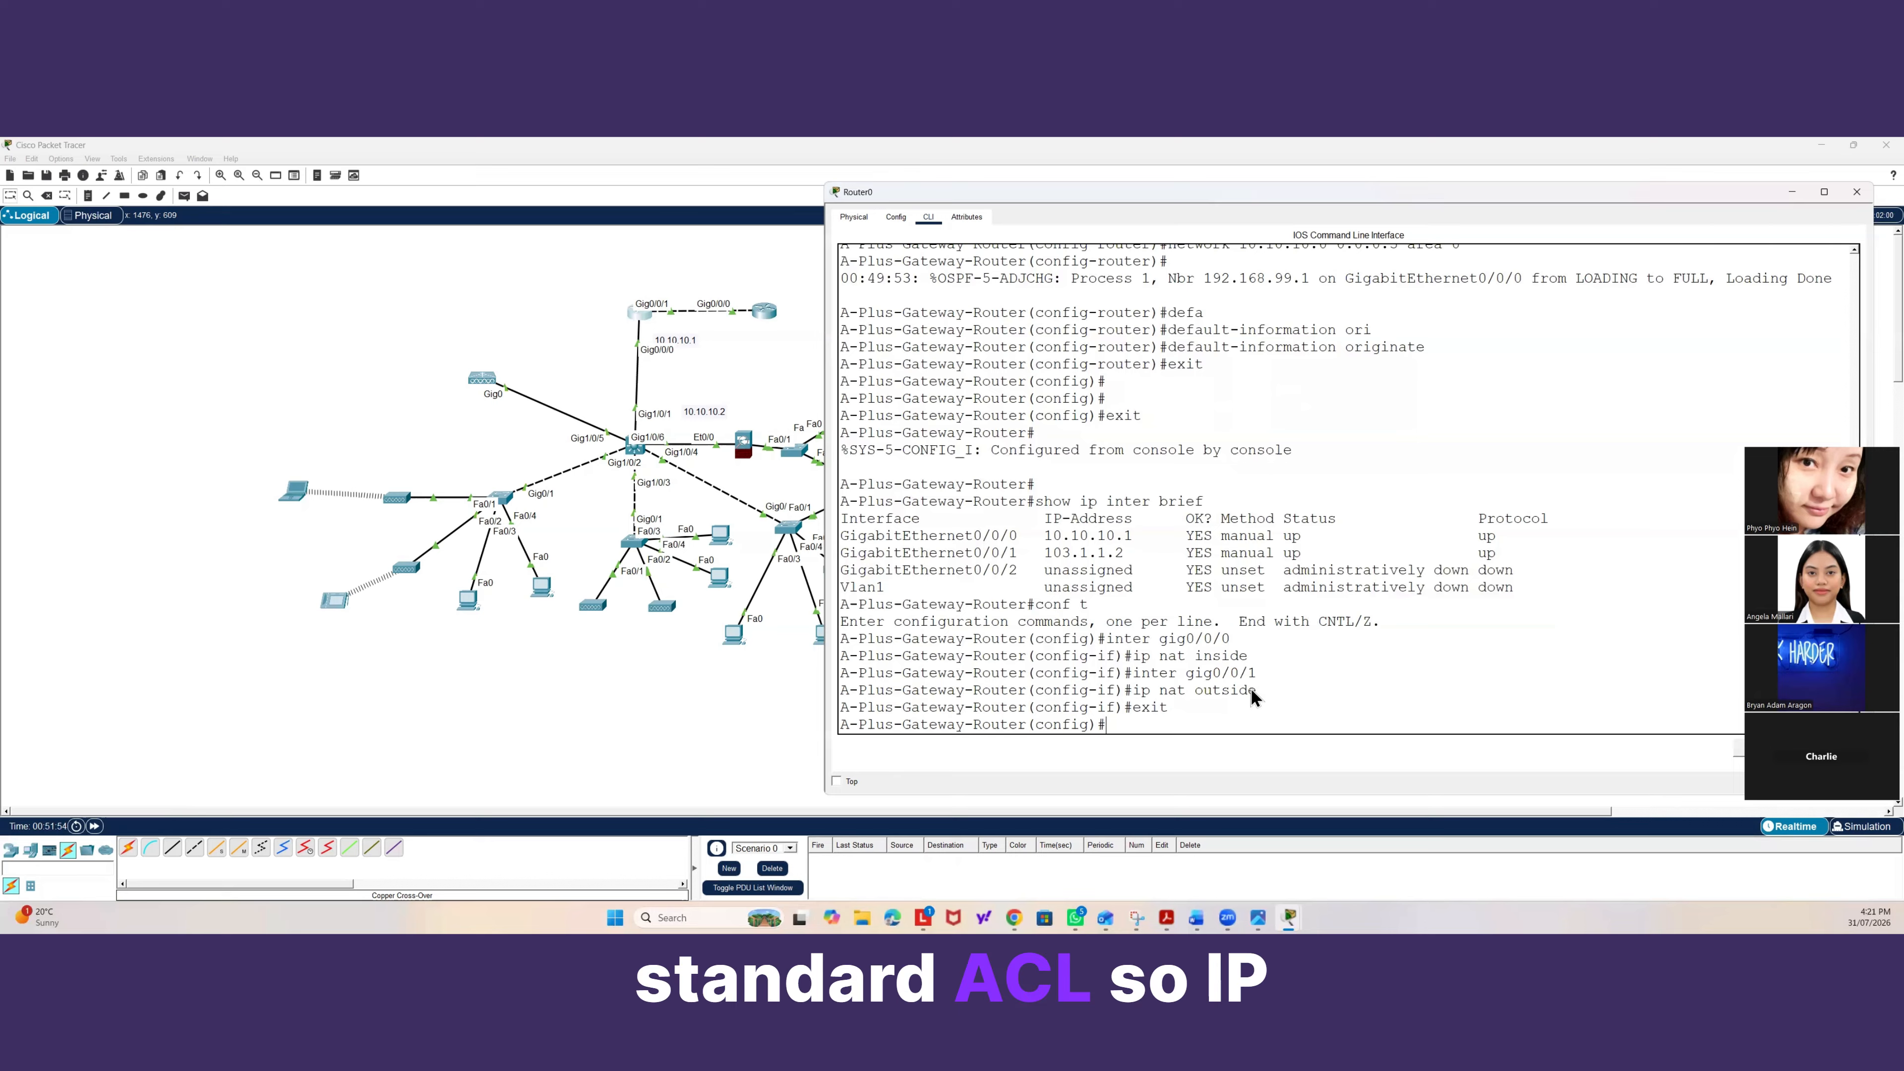
Create a standard named access list called ALLOW-INTERNET on the gateway router.
text(ip acc)
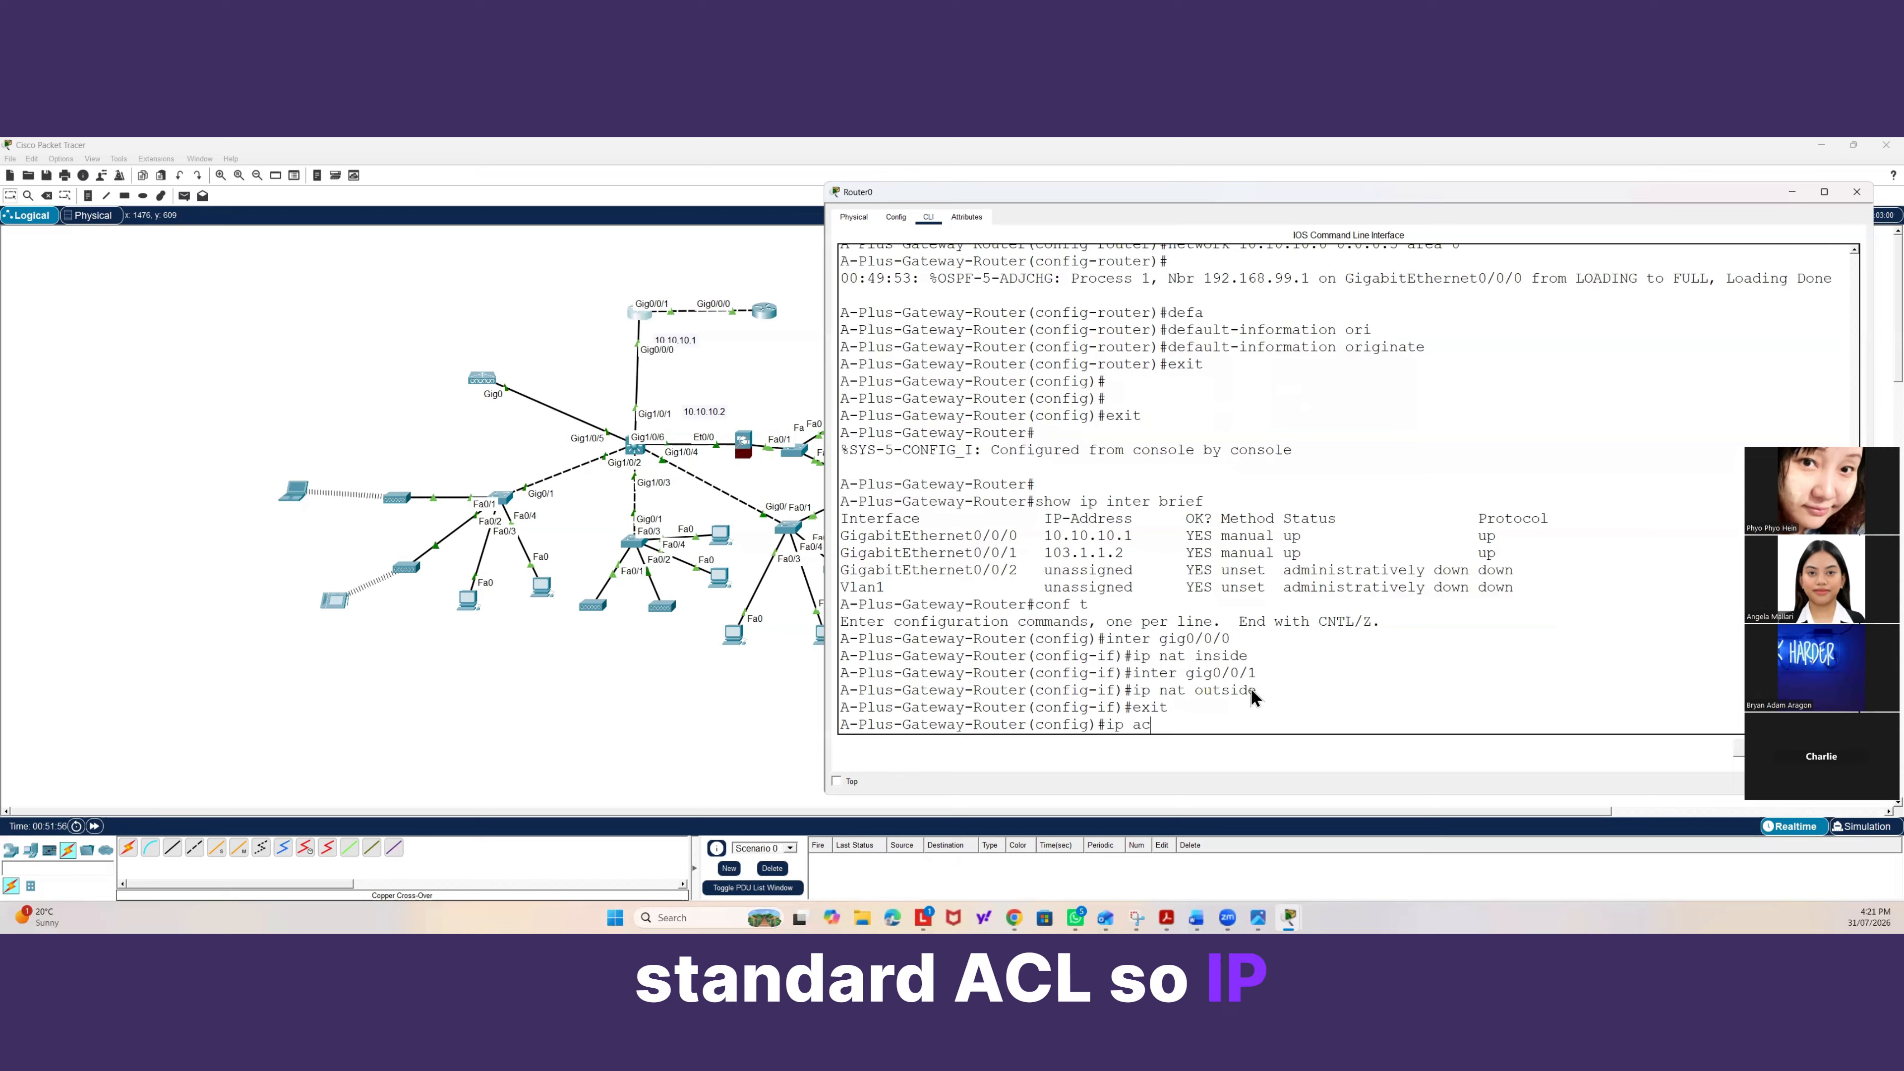
key(Tab)
text(sta)
key(Tab)
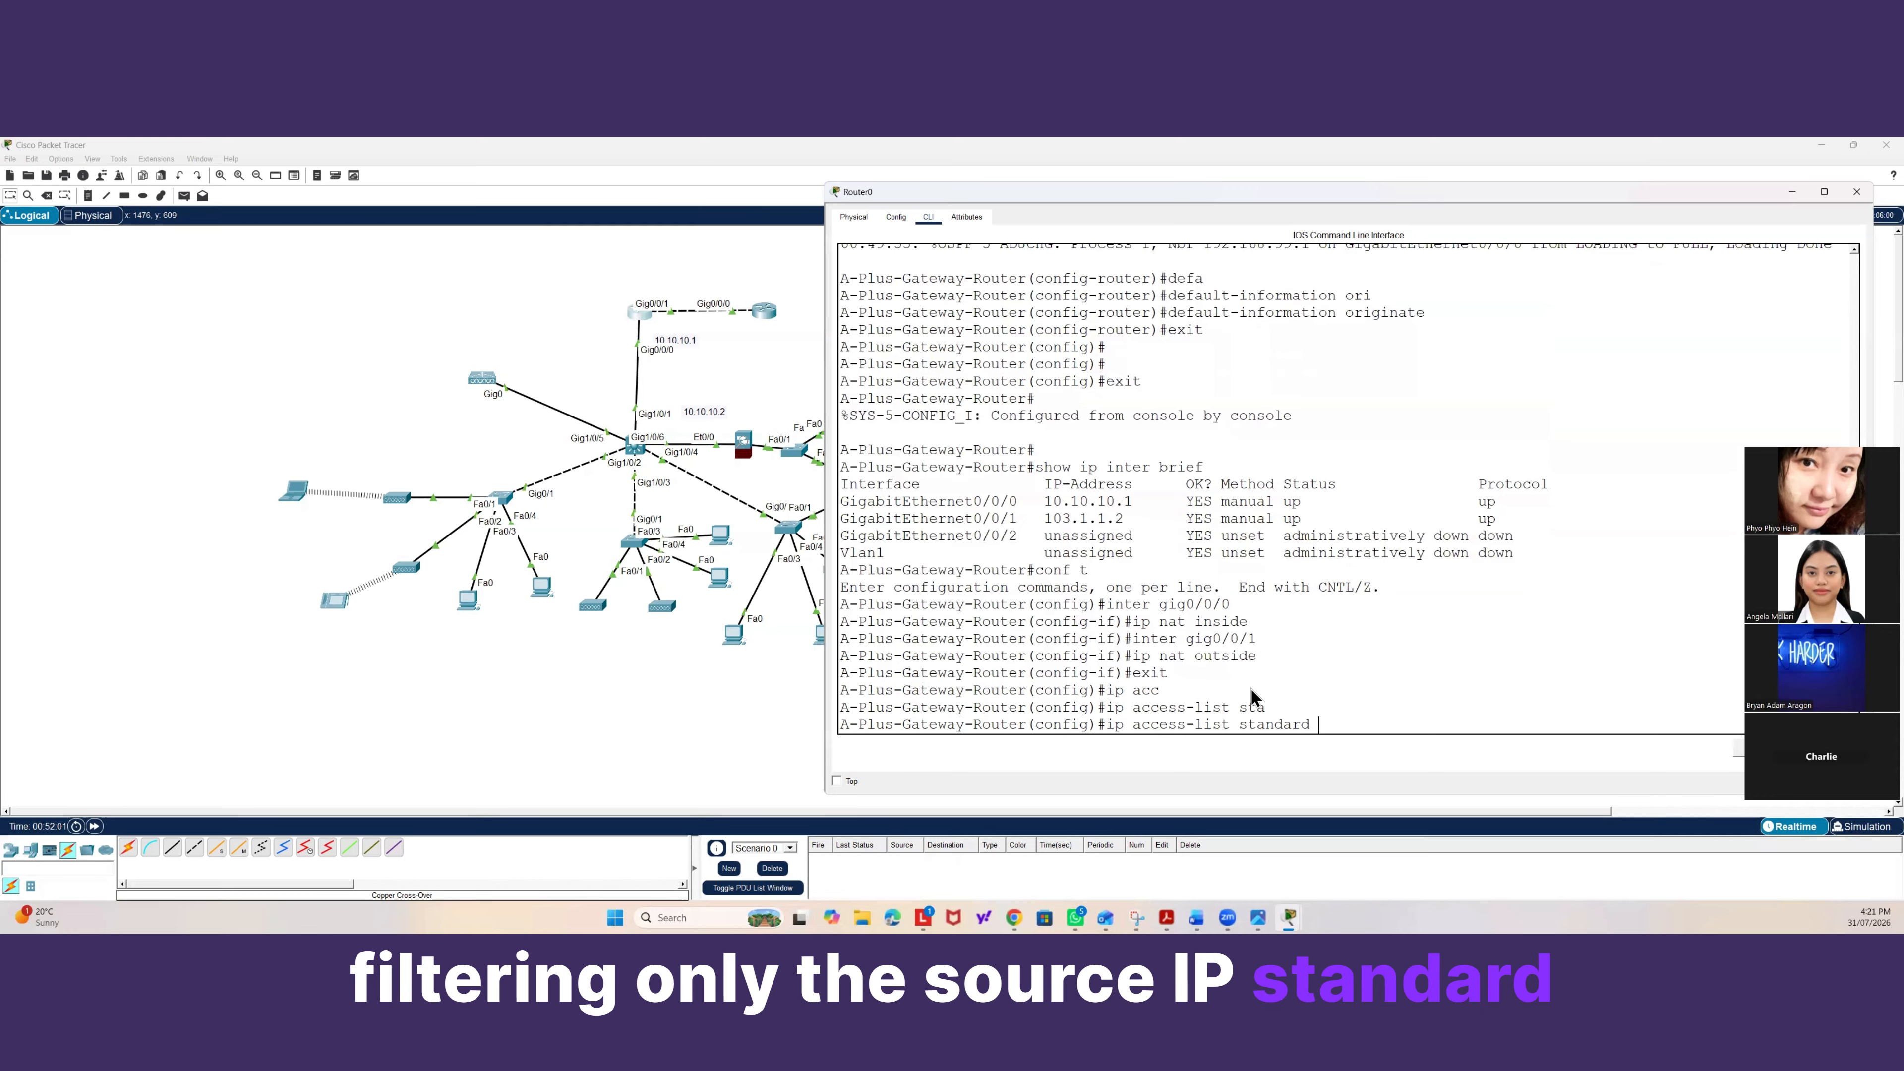
text(ALL)
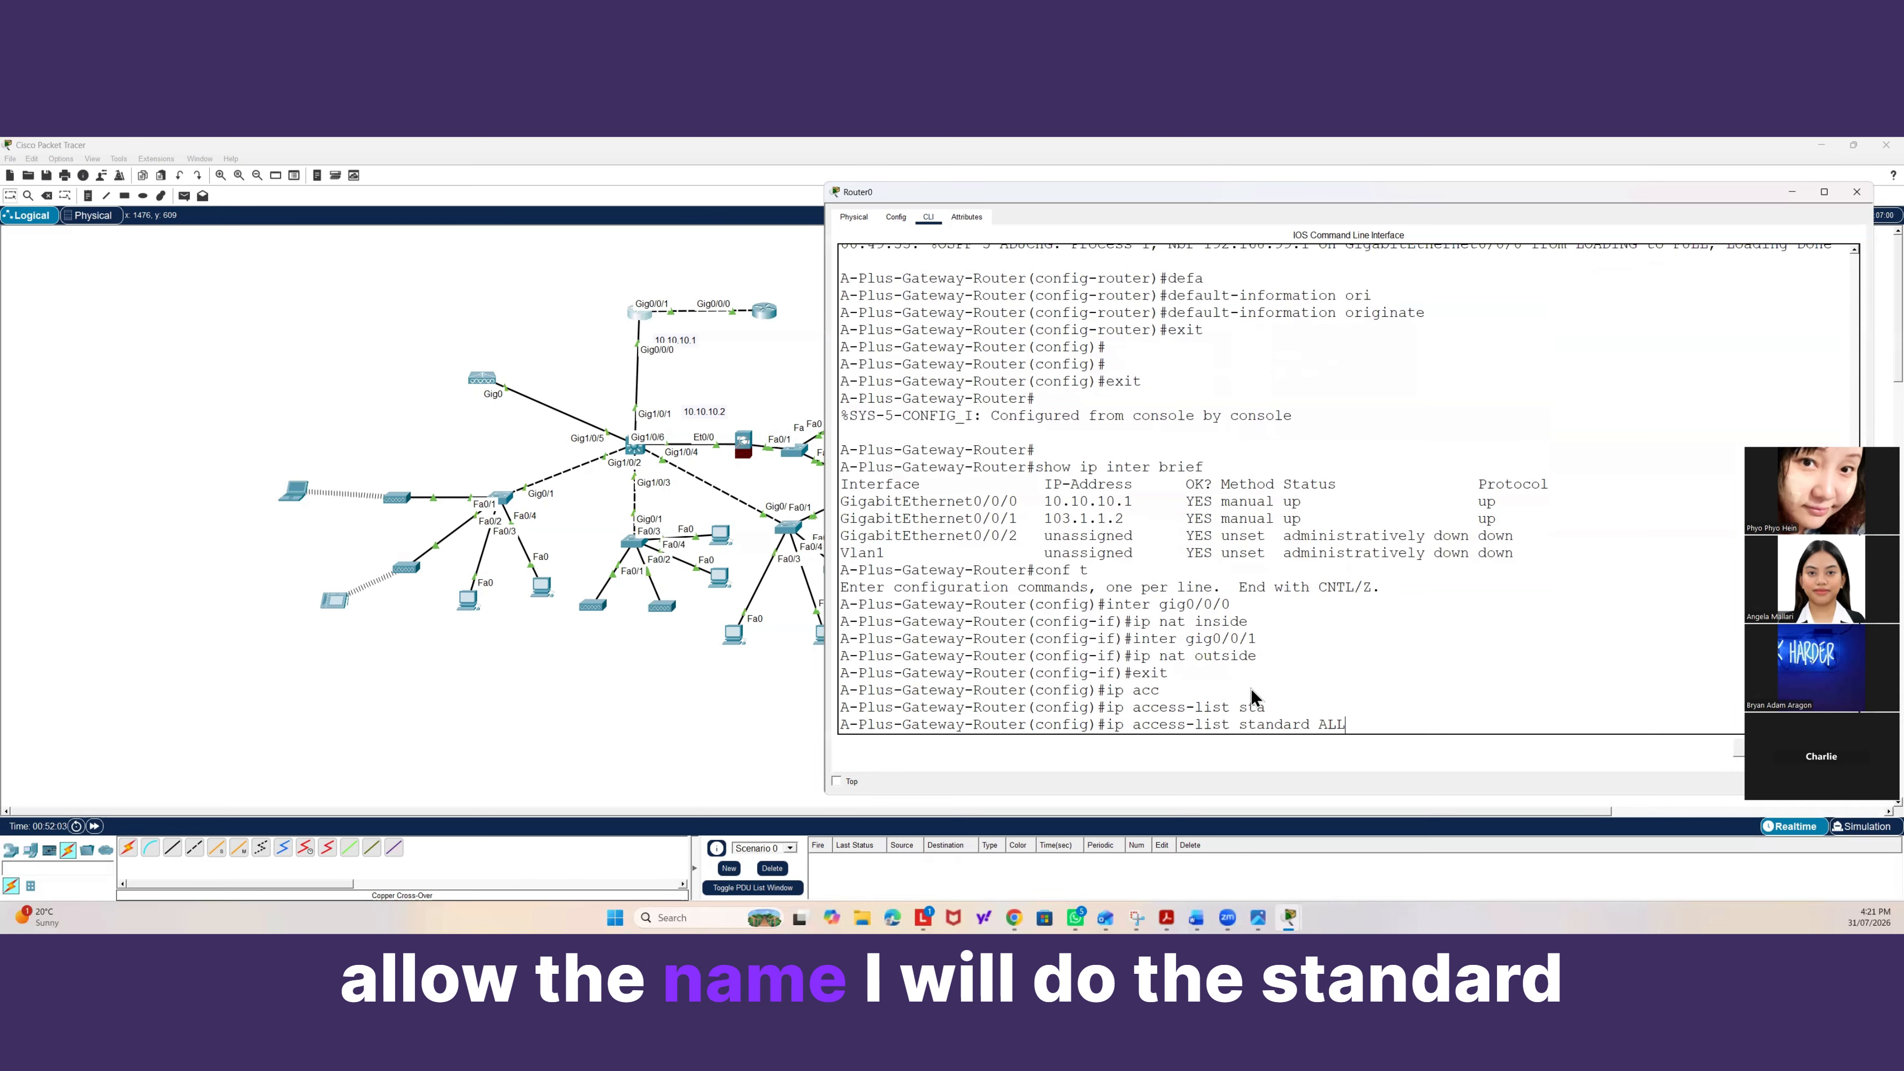
text(OW-AC)
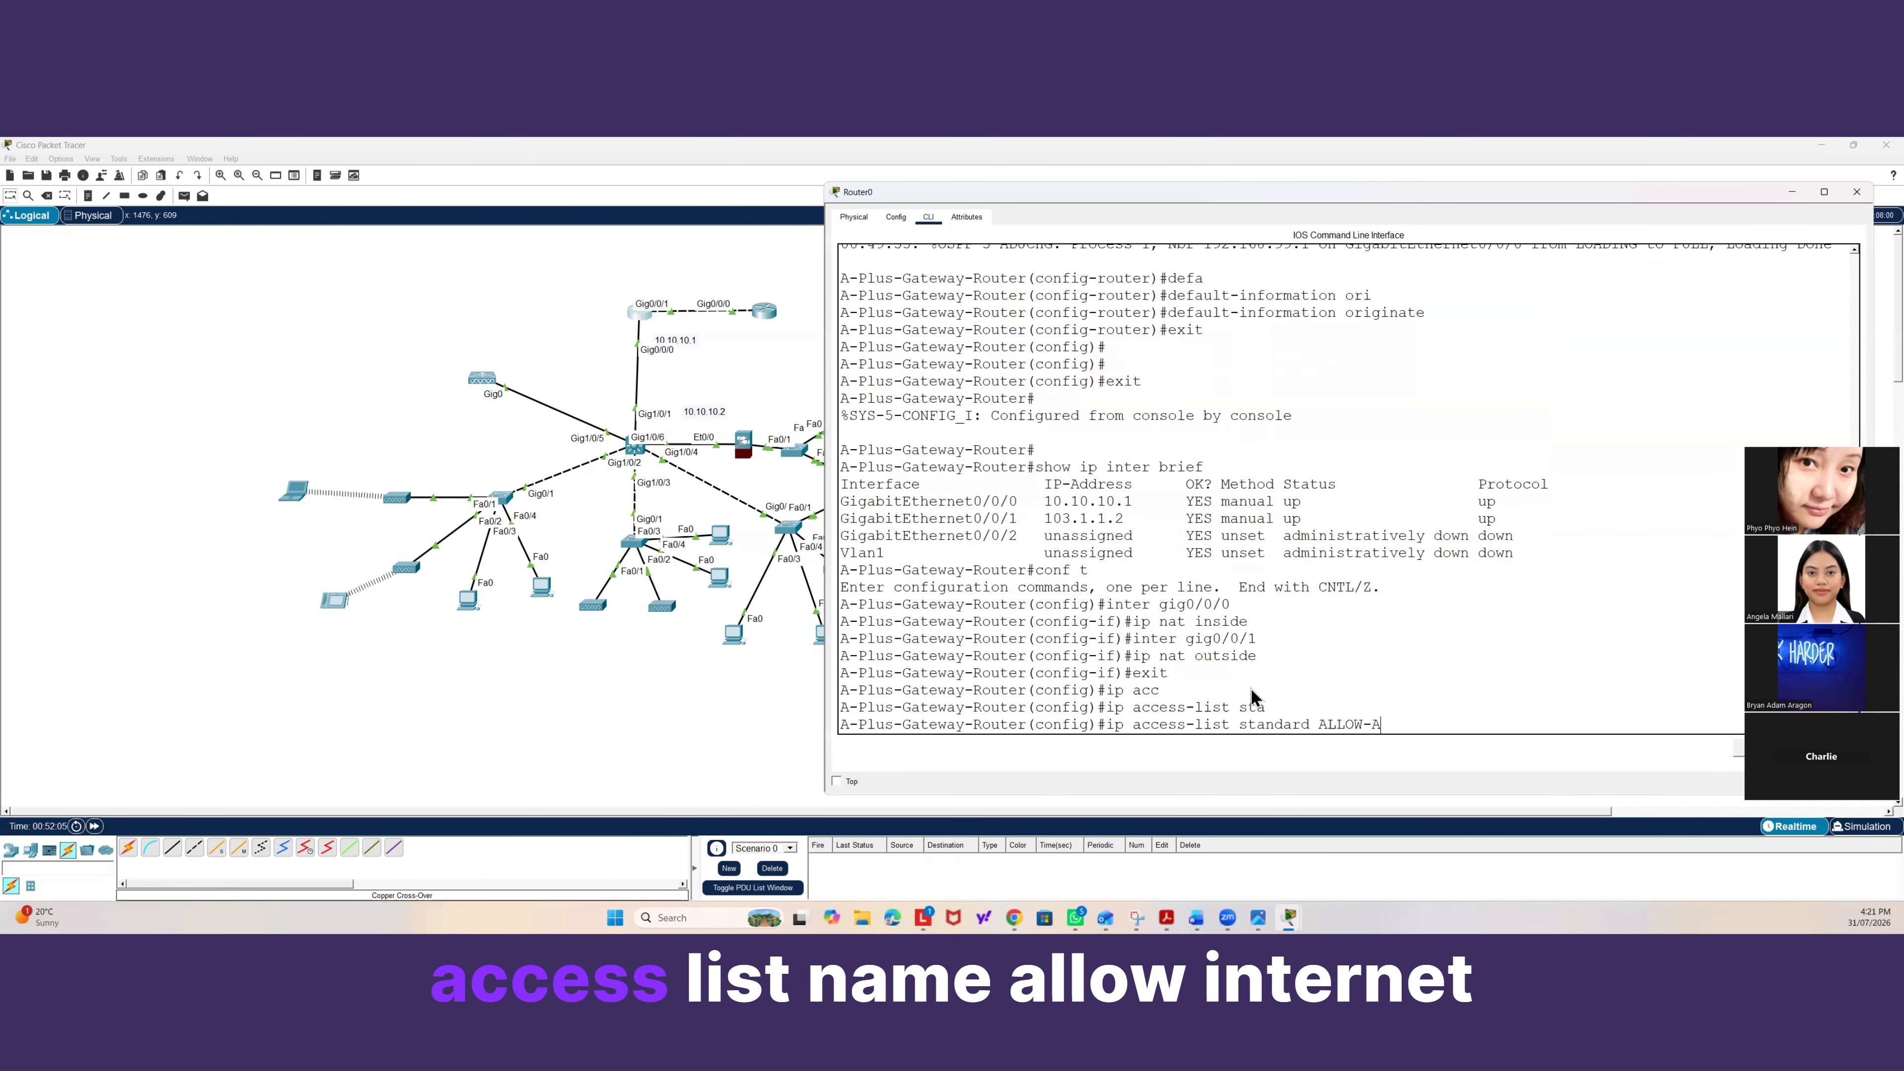
key(BackSpace)
key(BackSpace)
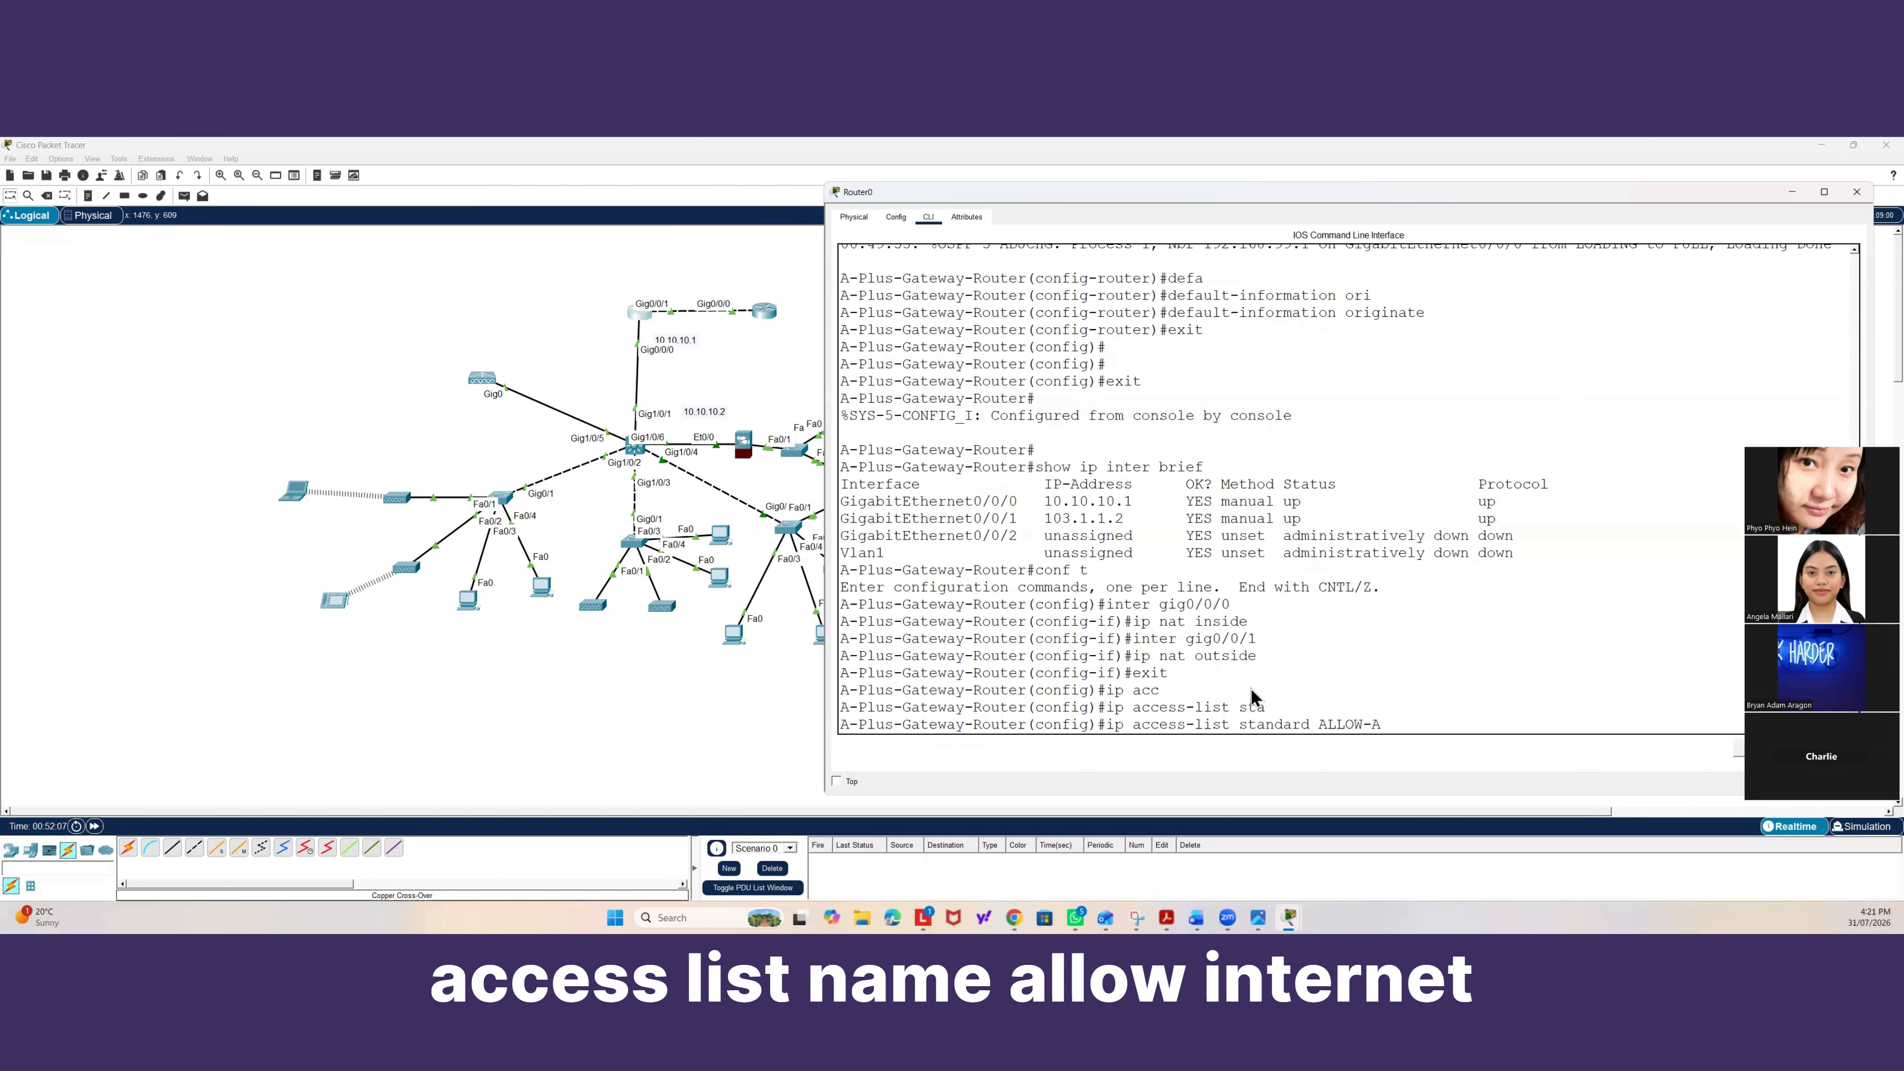
text(INTERNET)
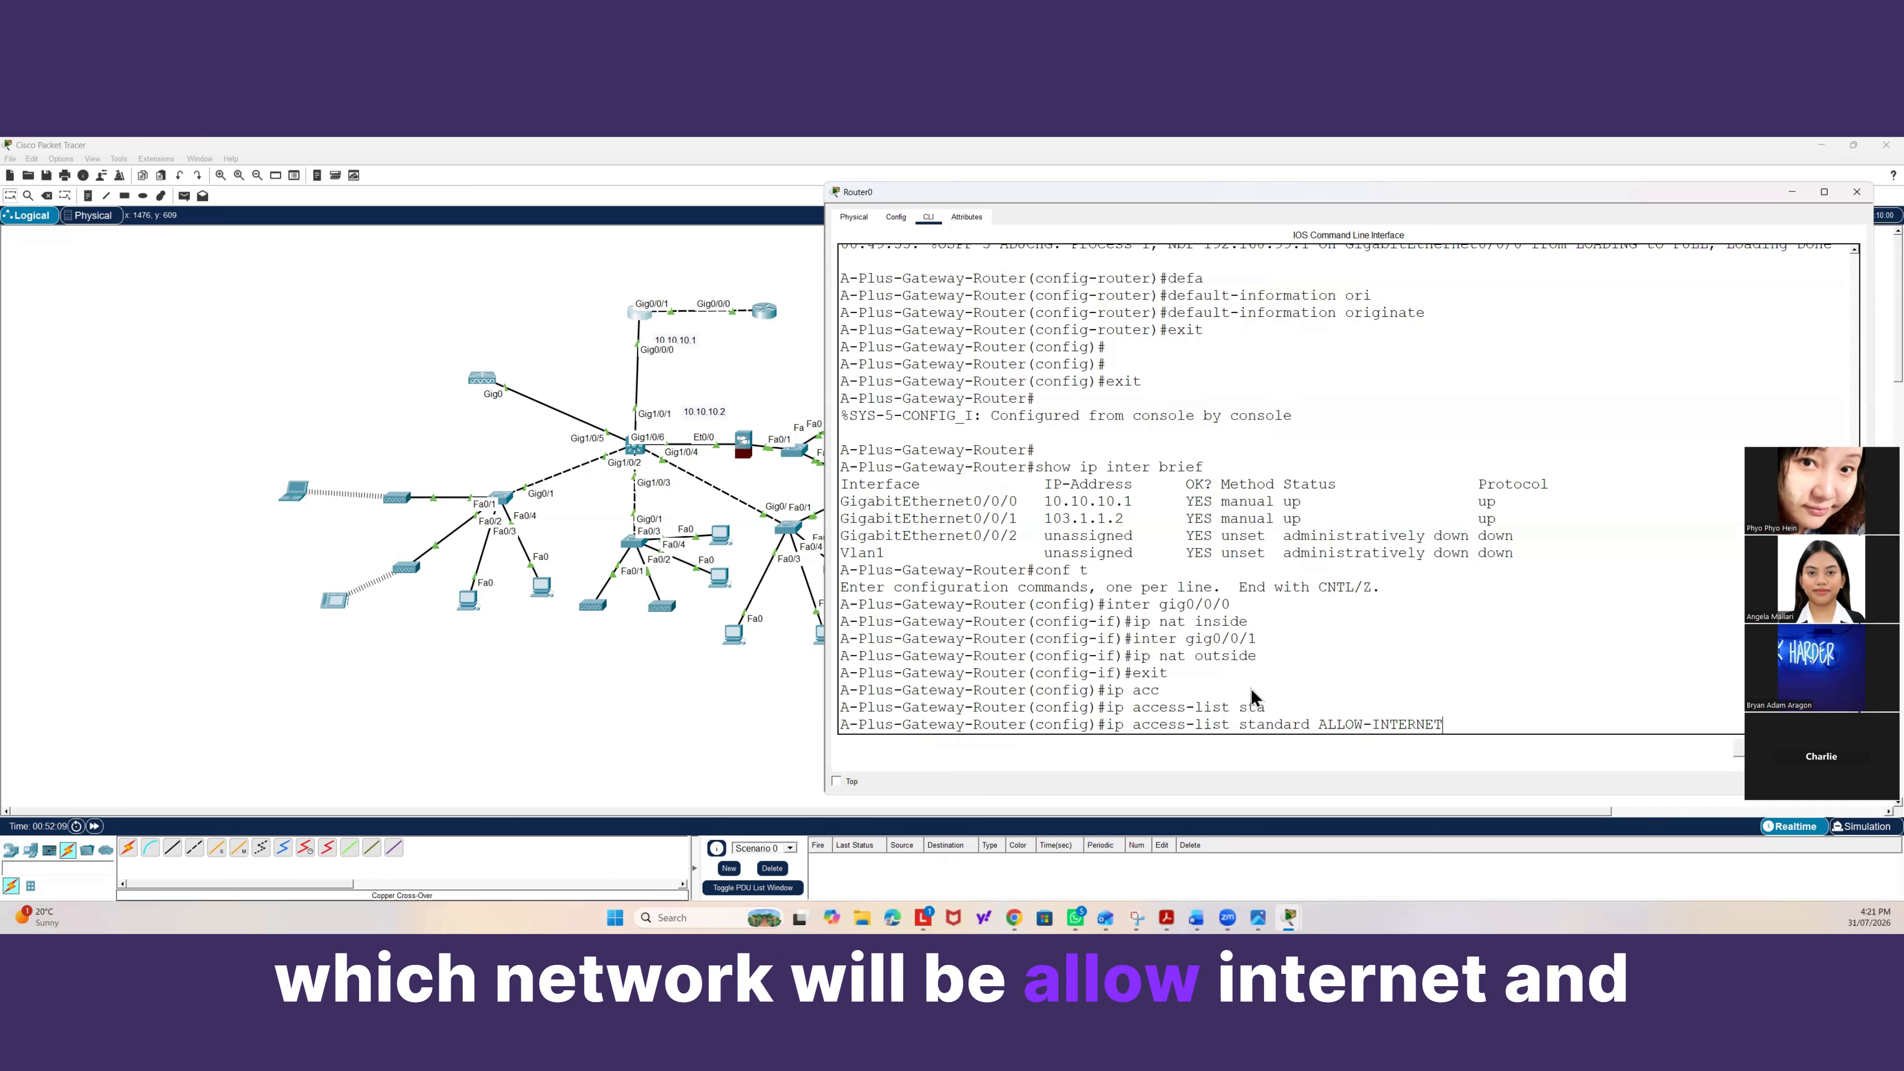
key(Return)
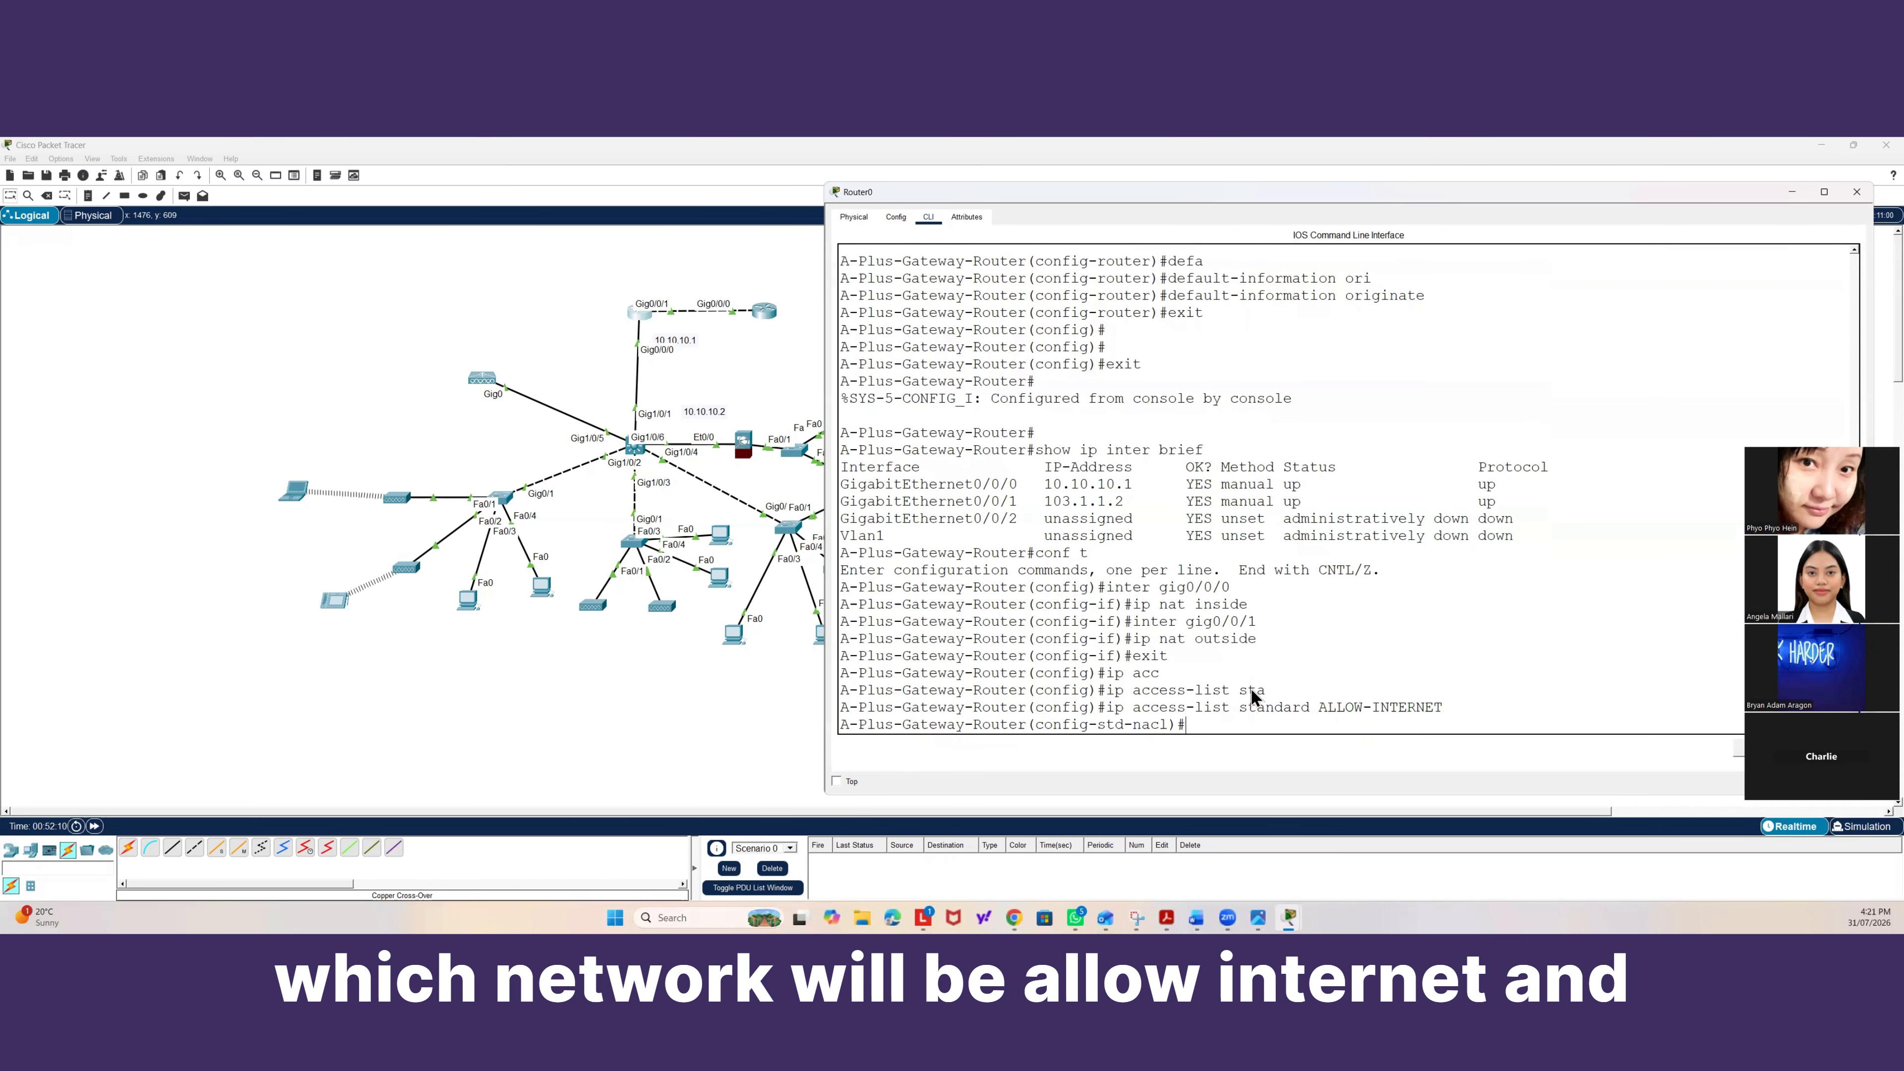
Add ACL entry 10 permitting network 192.168.10.0 with wildcard 0.0.0.255 to ALLOW-INTERNET.
text(10 )
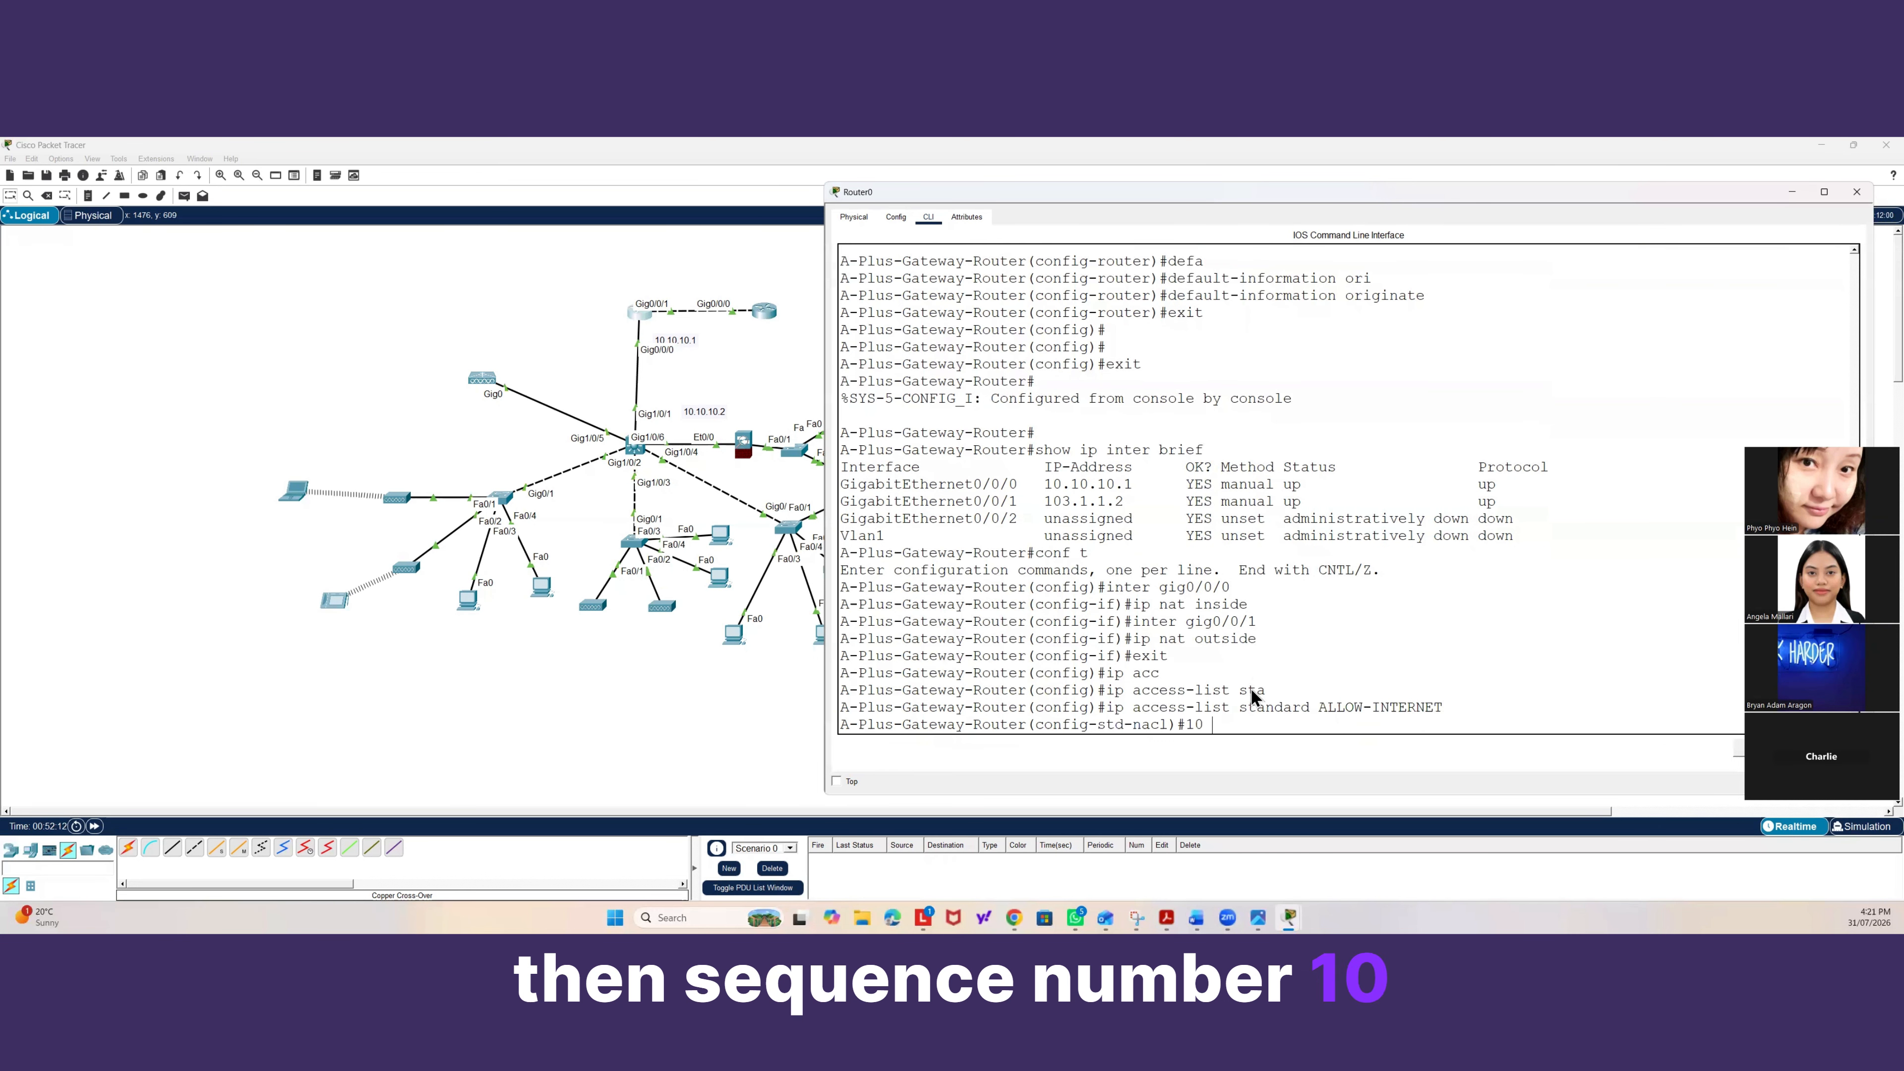
text(per)
key(Tab)
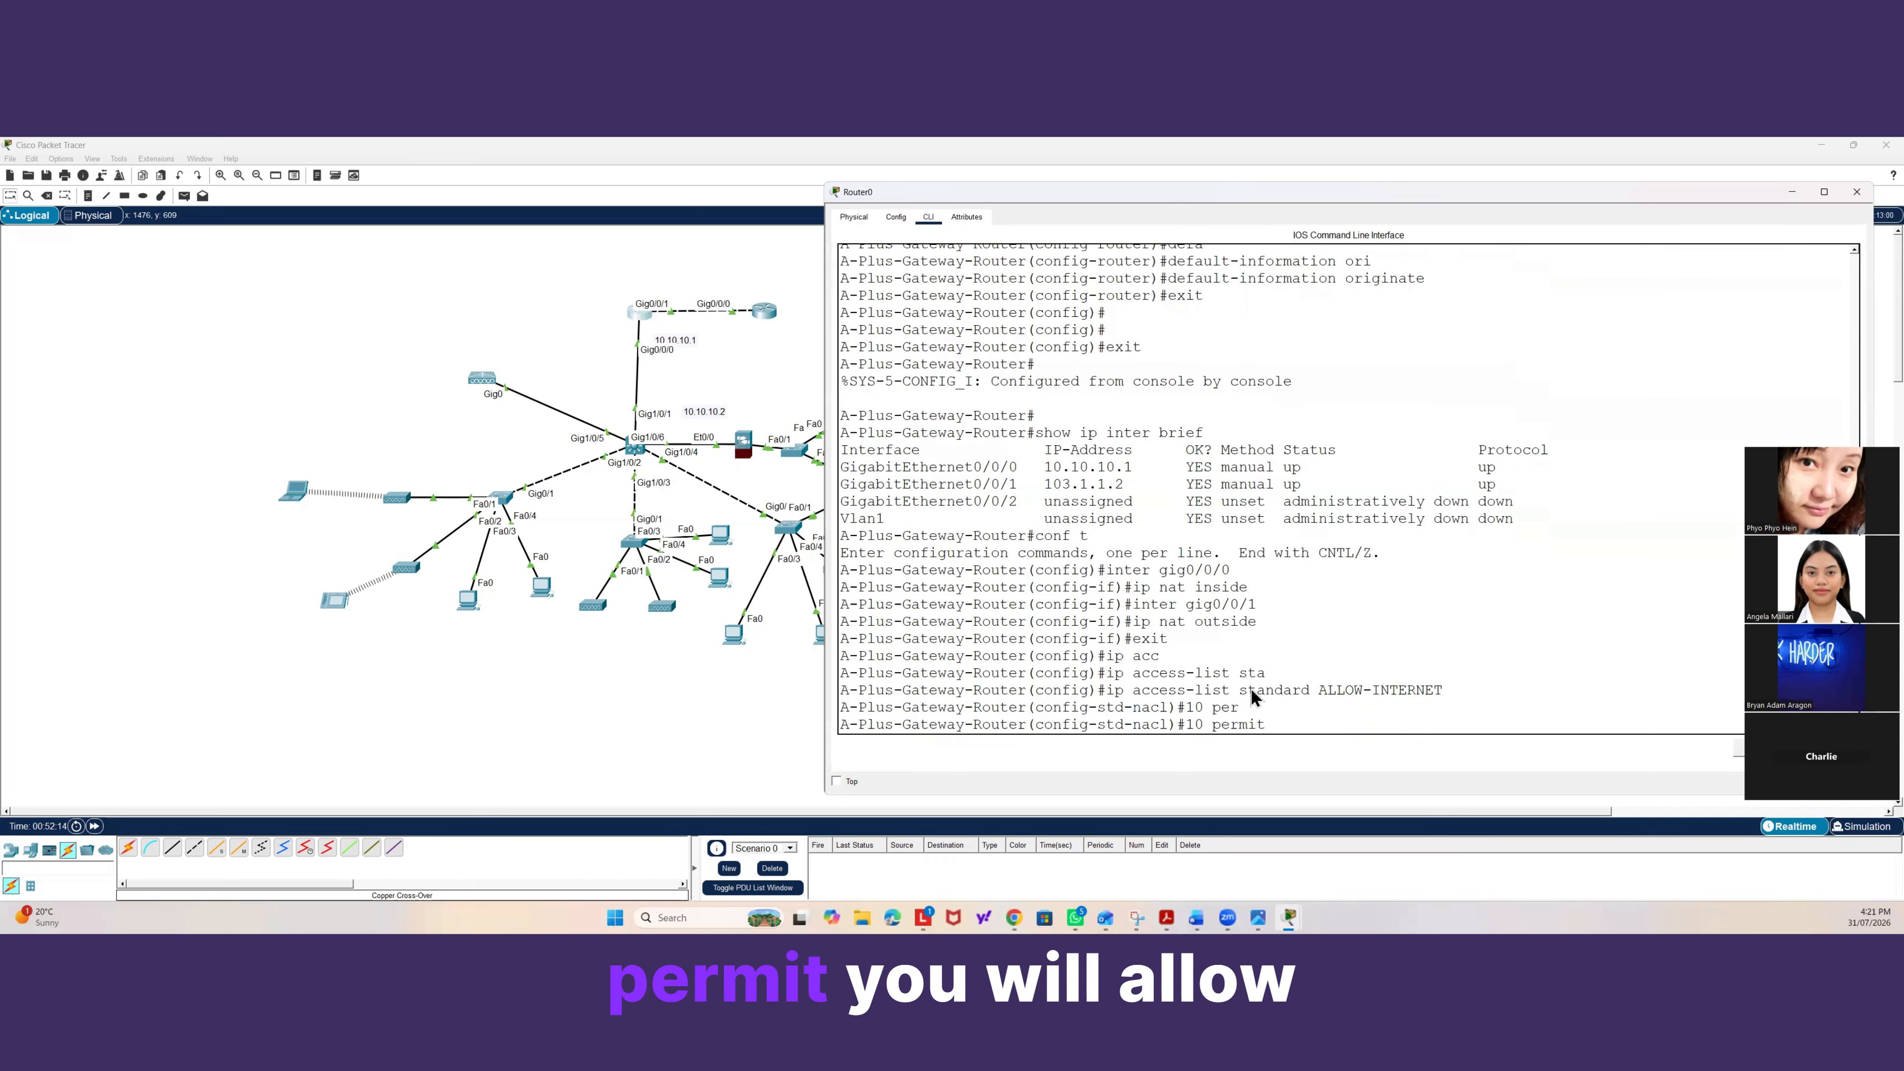
text(192.168)
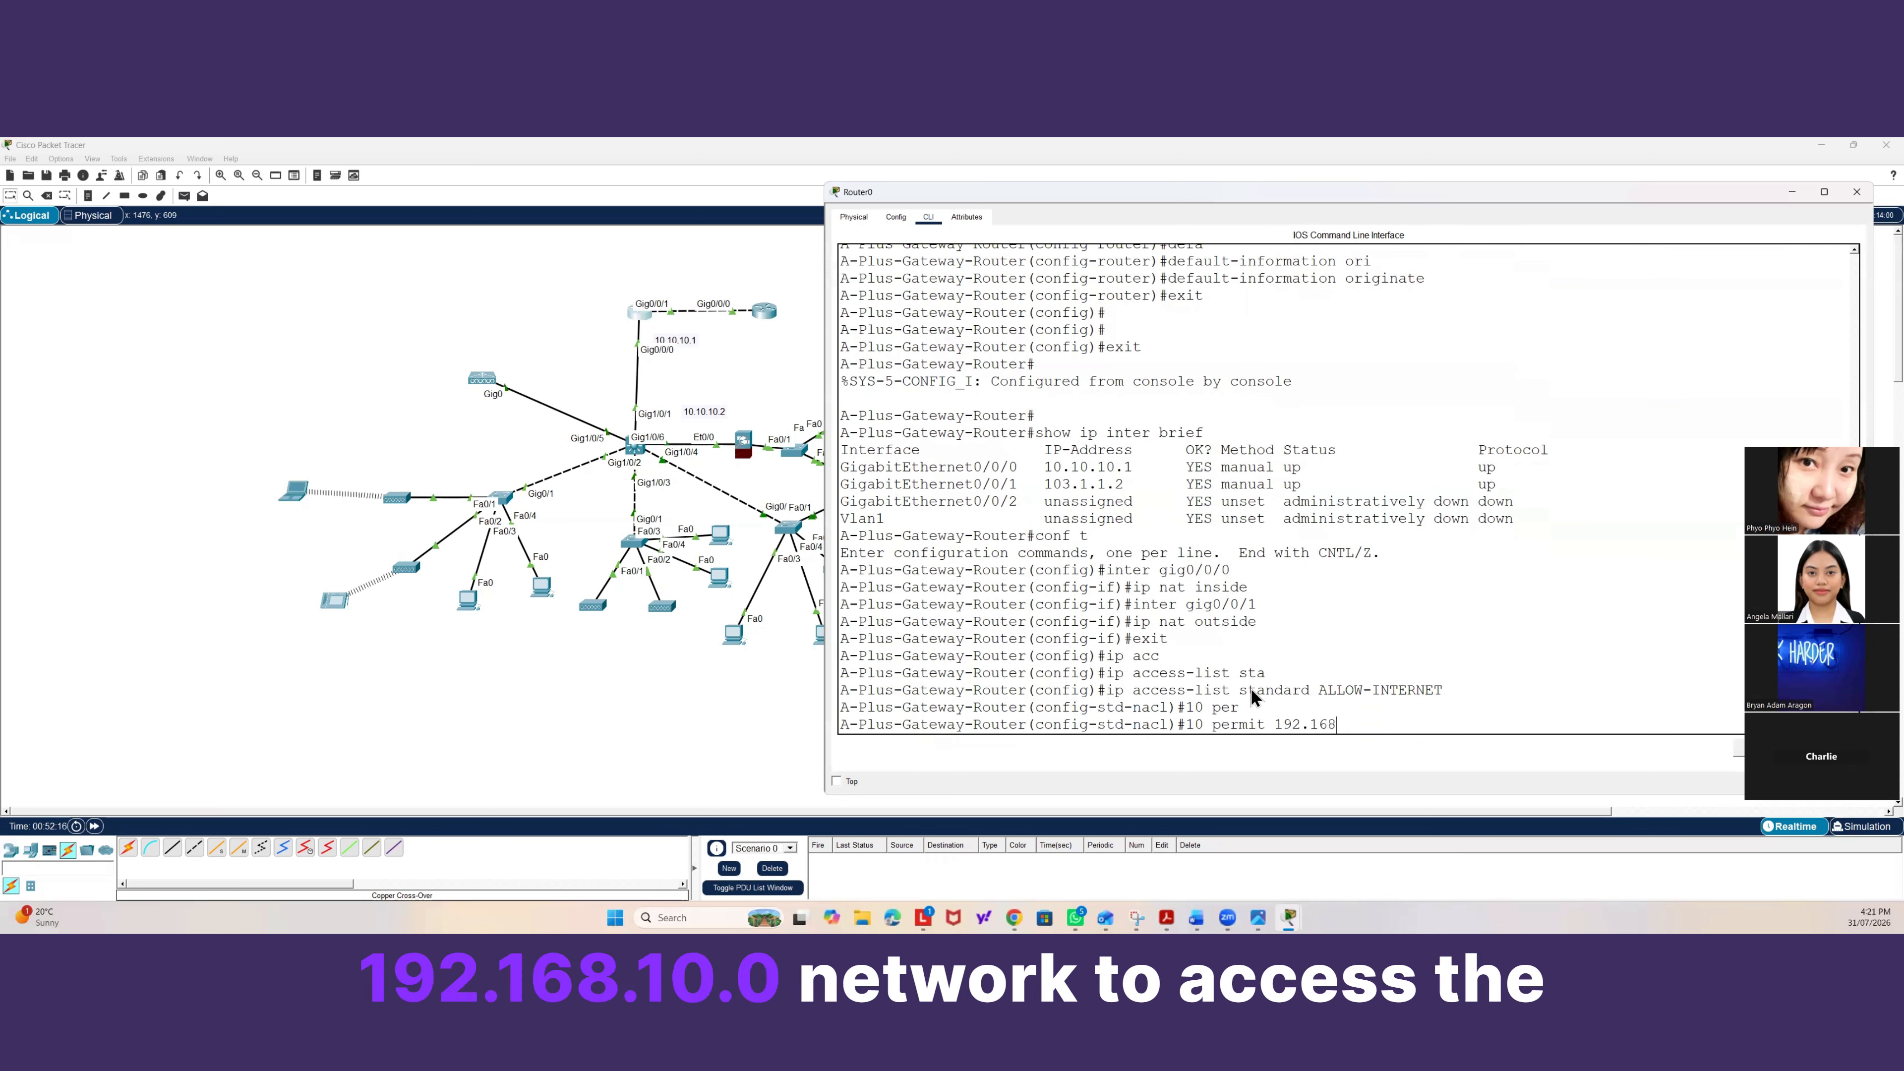
text(.10.0 0.0)
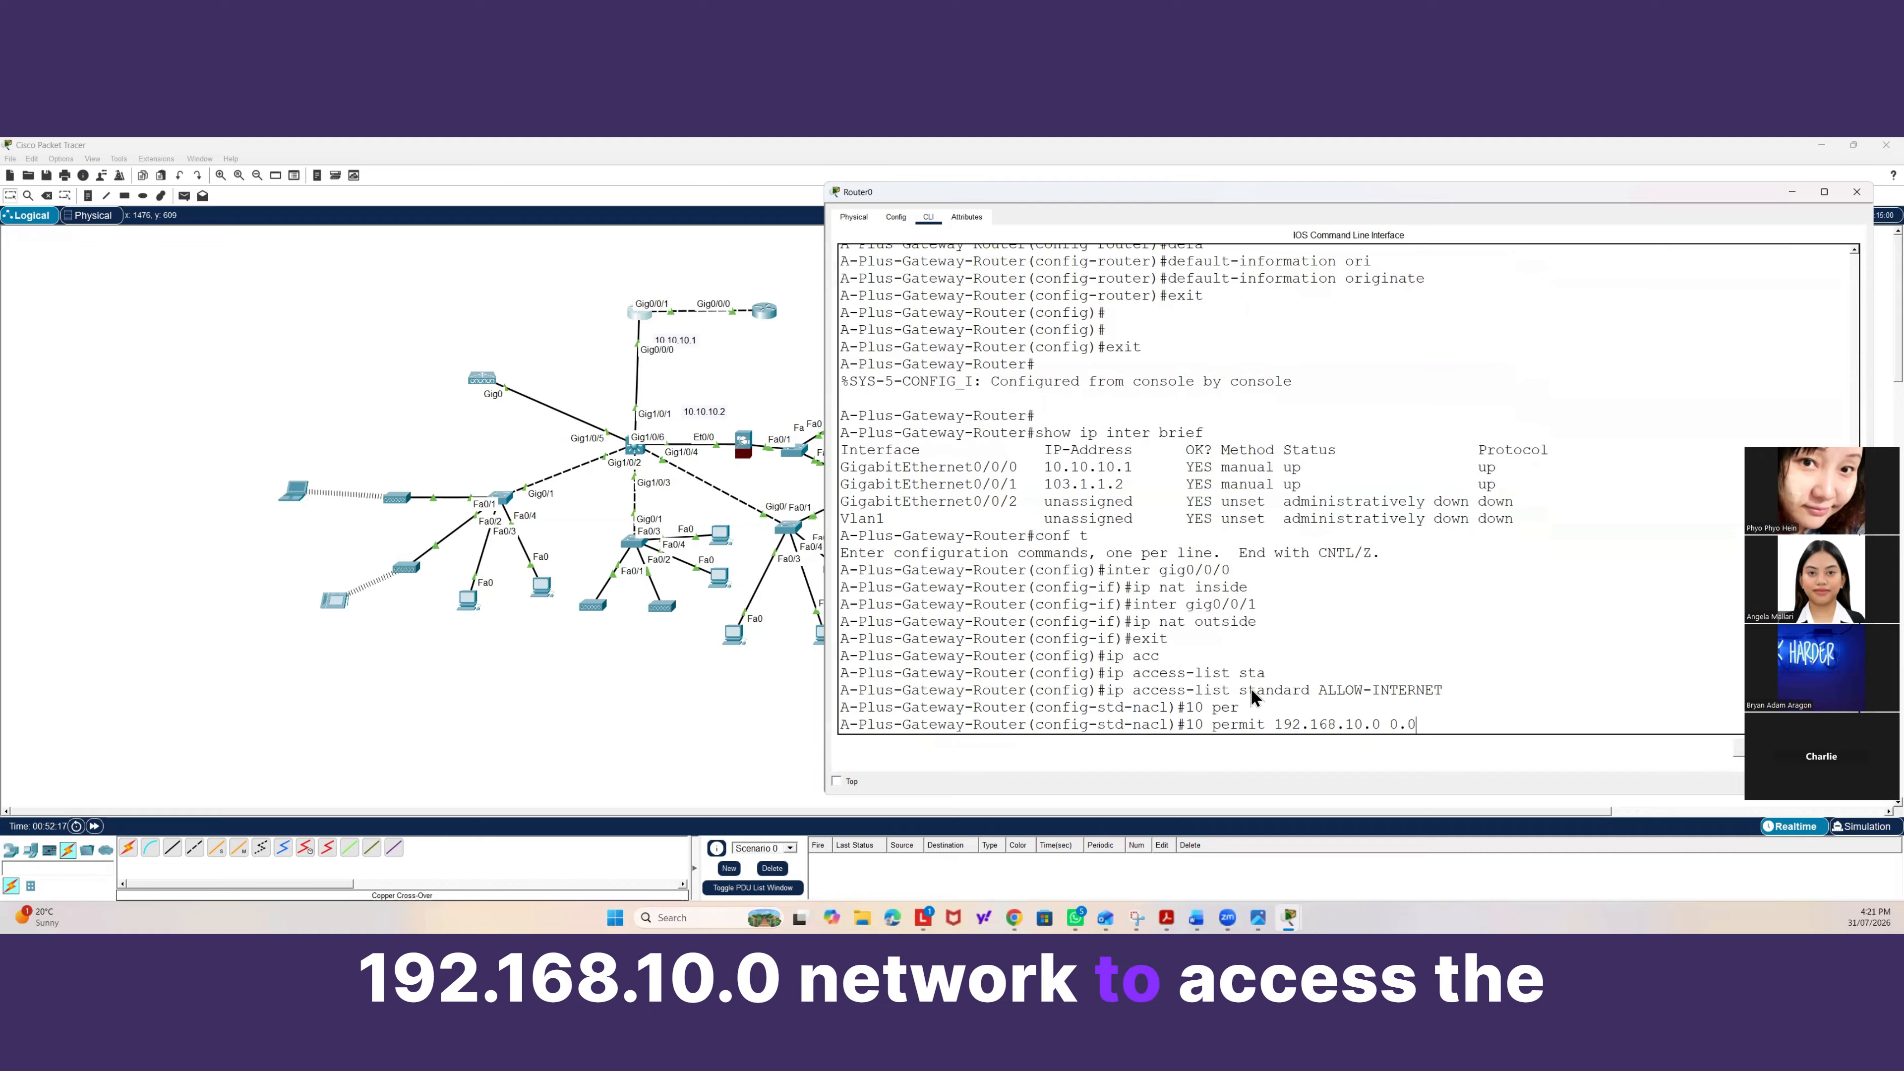
text(.0.2)
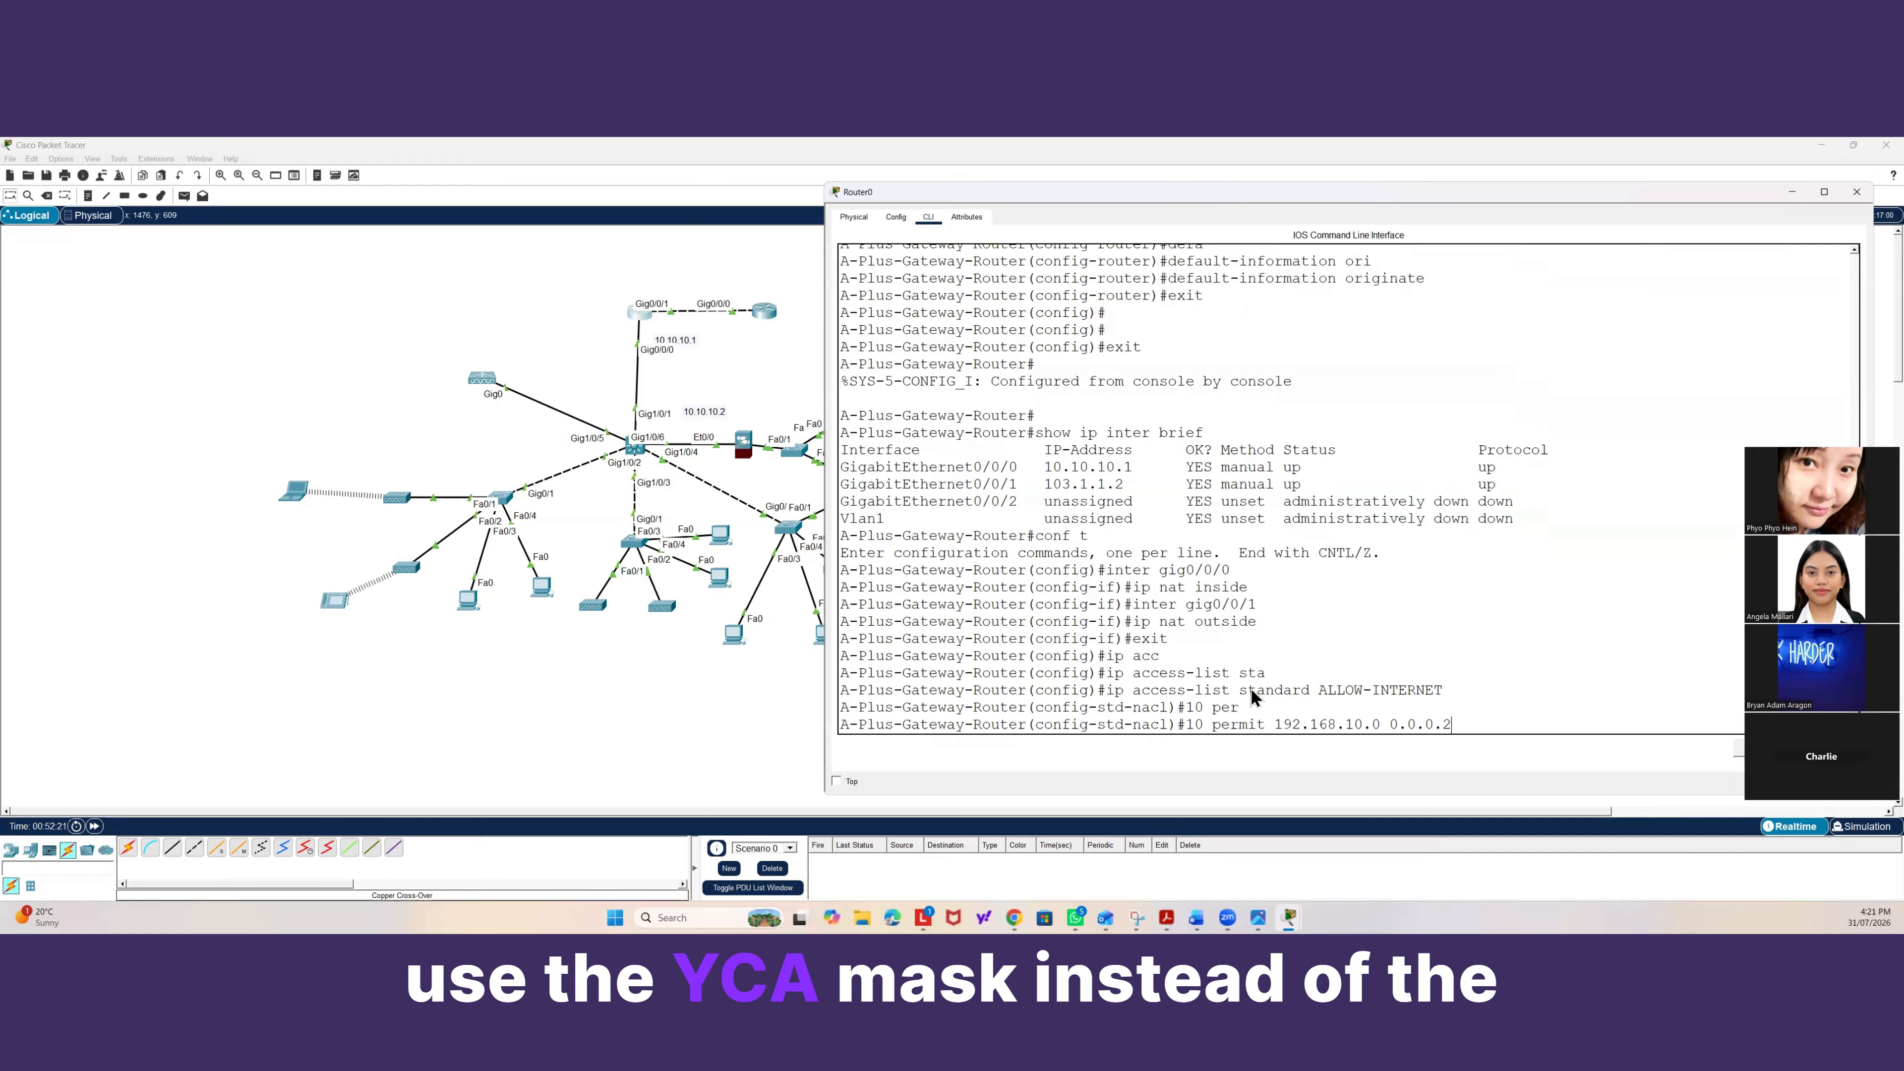
text(55)
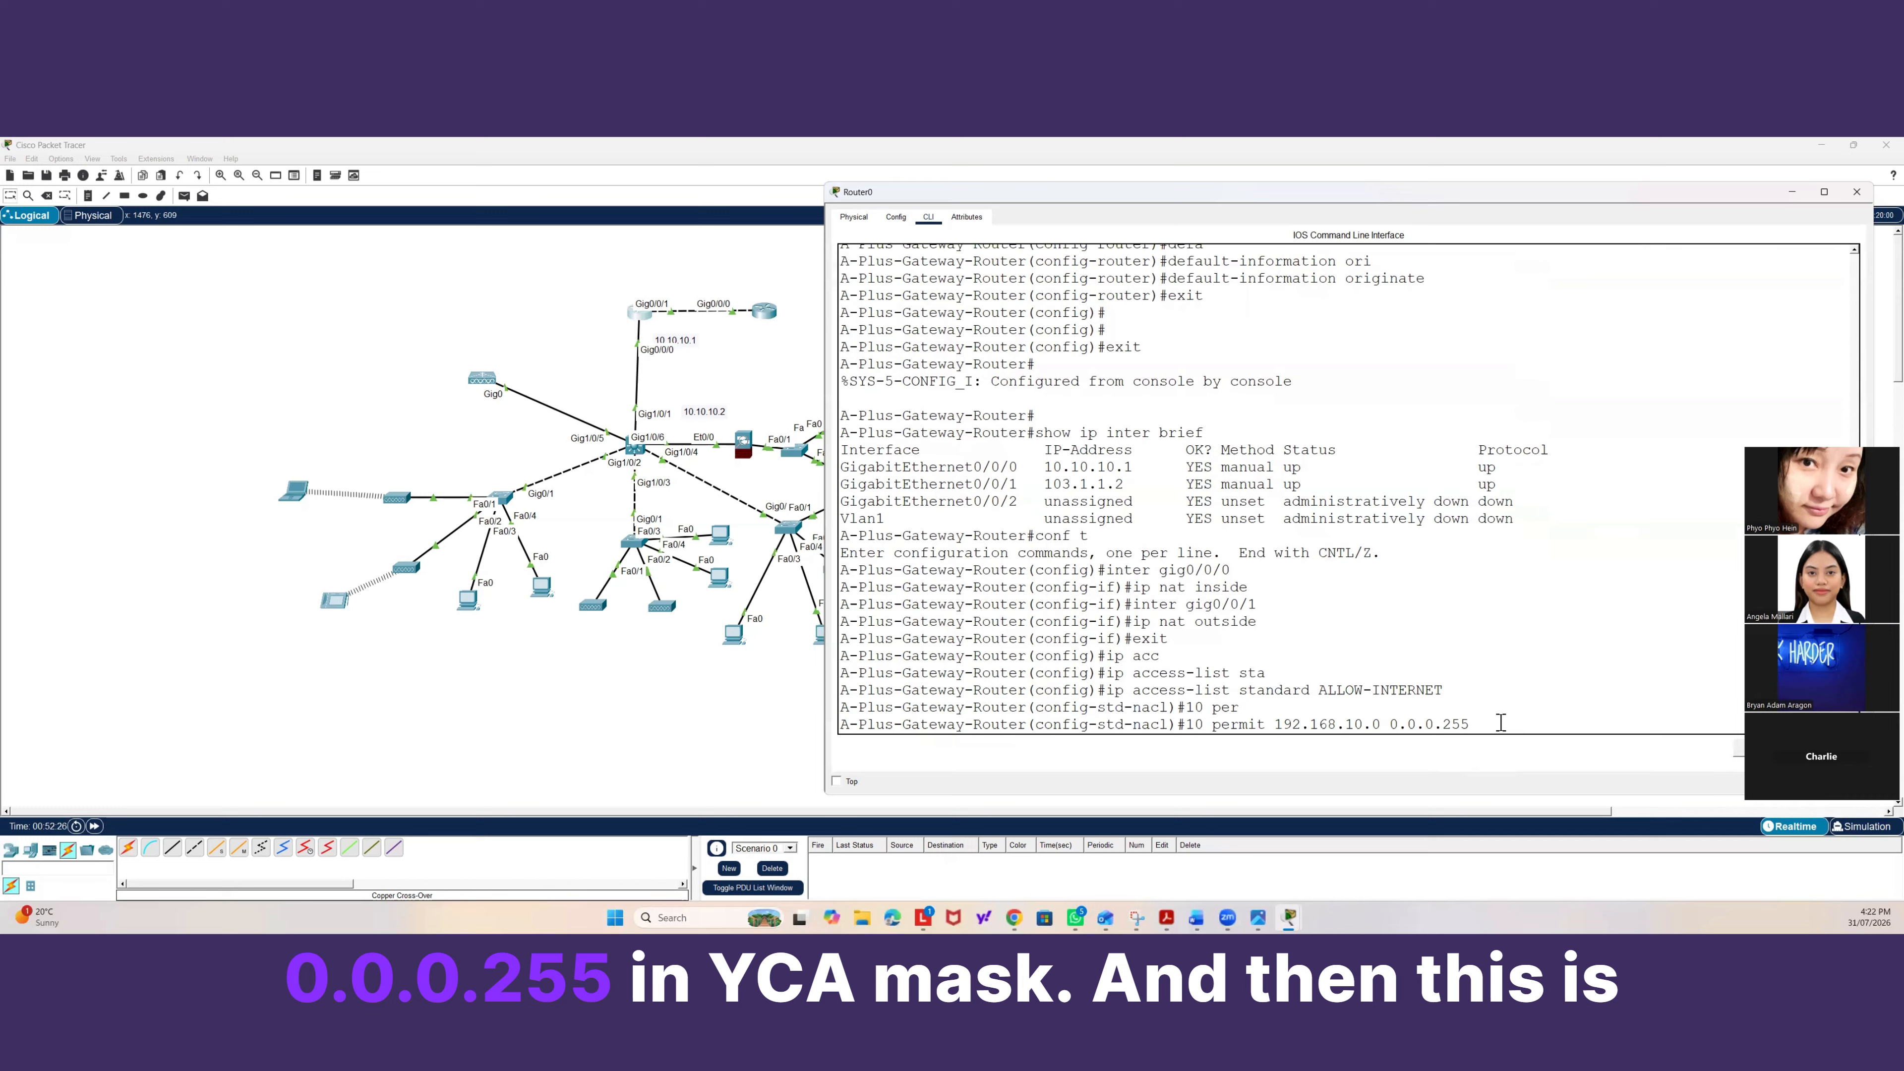
key(Return)
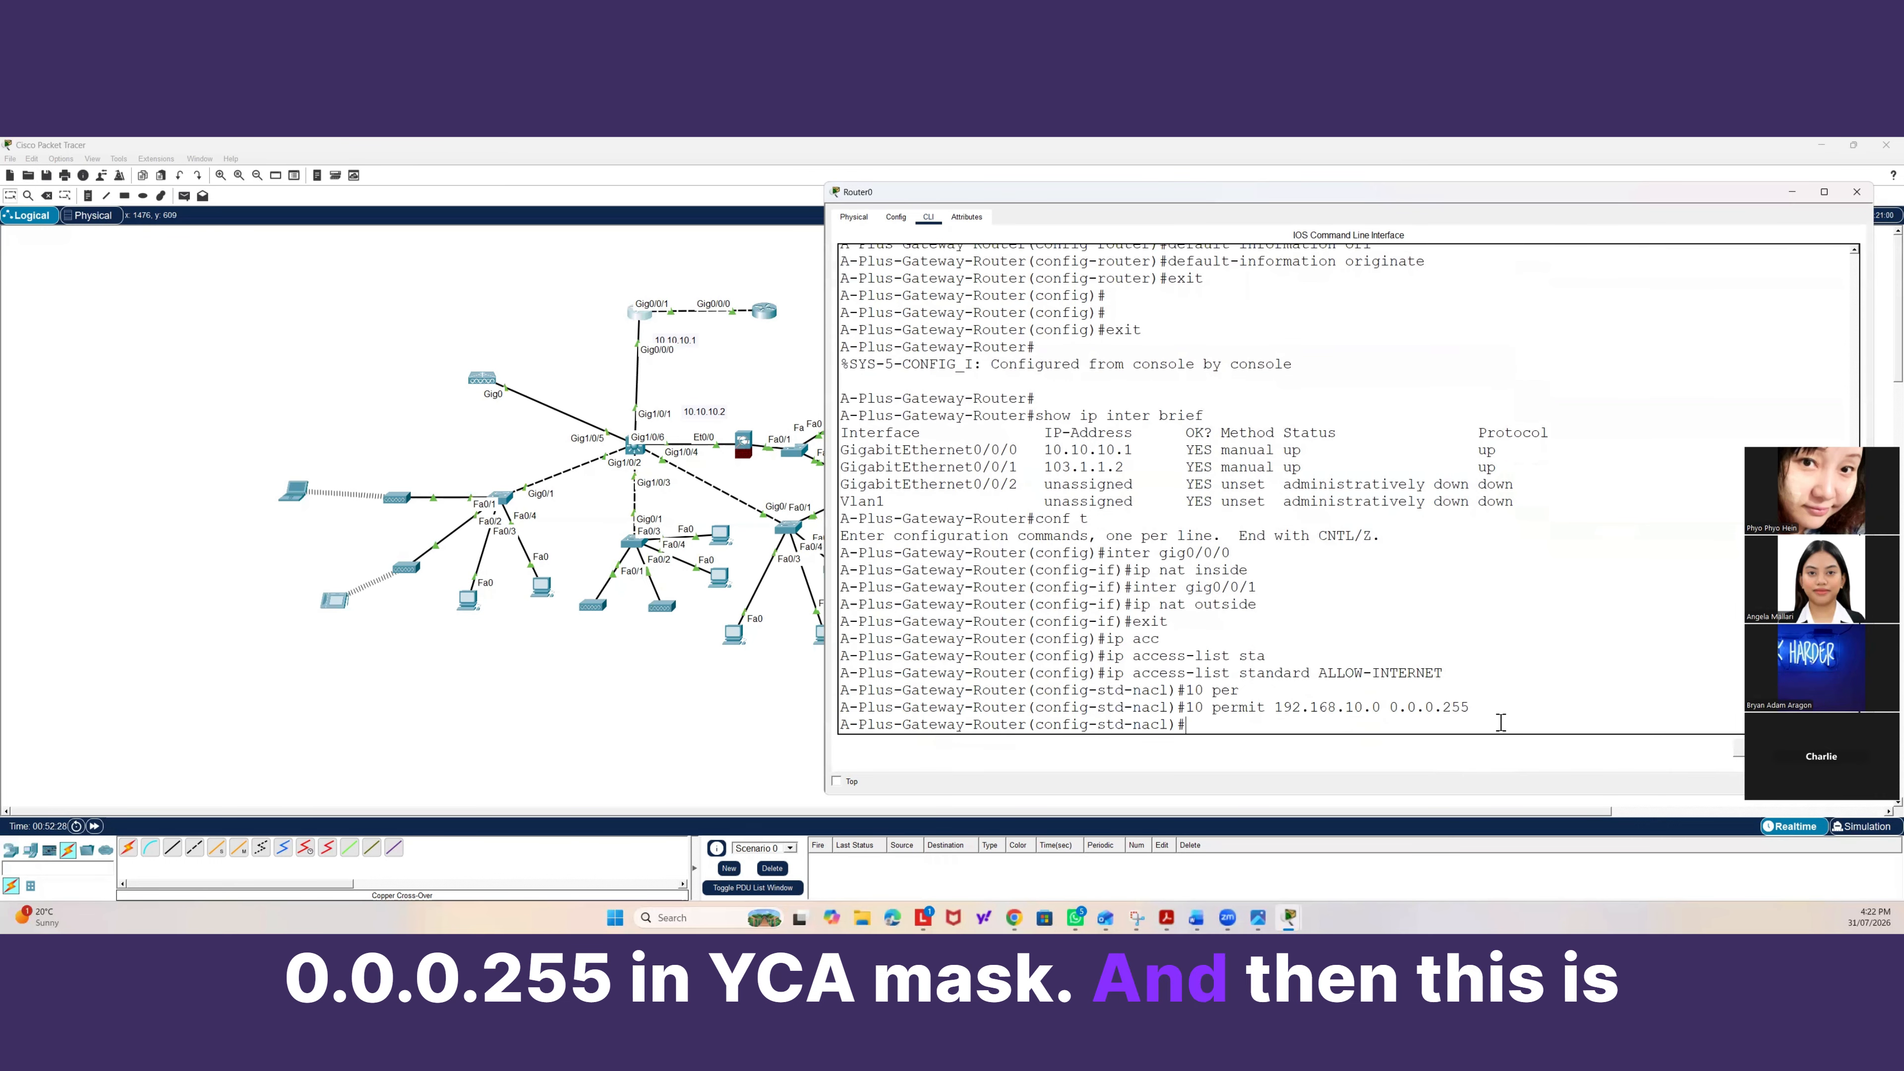
Add ACL entry 20 permitting network 192.168.20.0 with wildcard 0.0.0.255 to ALLOW-INTERNET.
text(20)
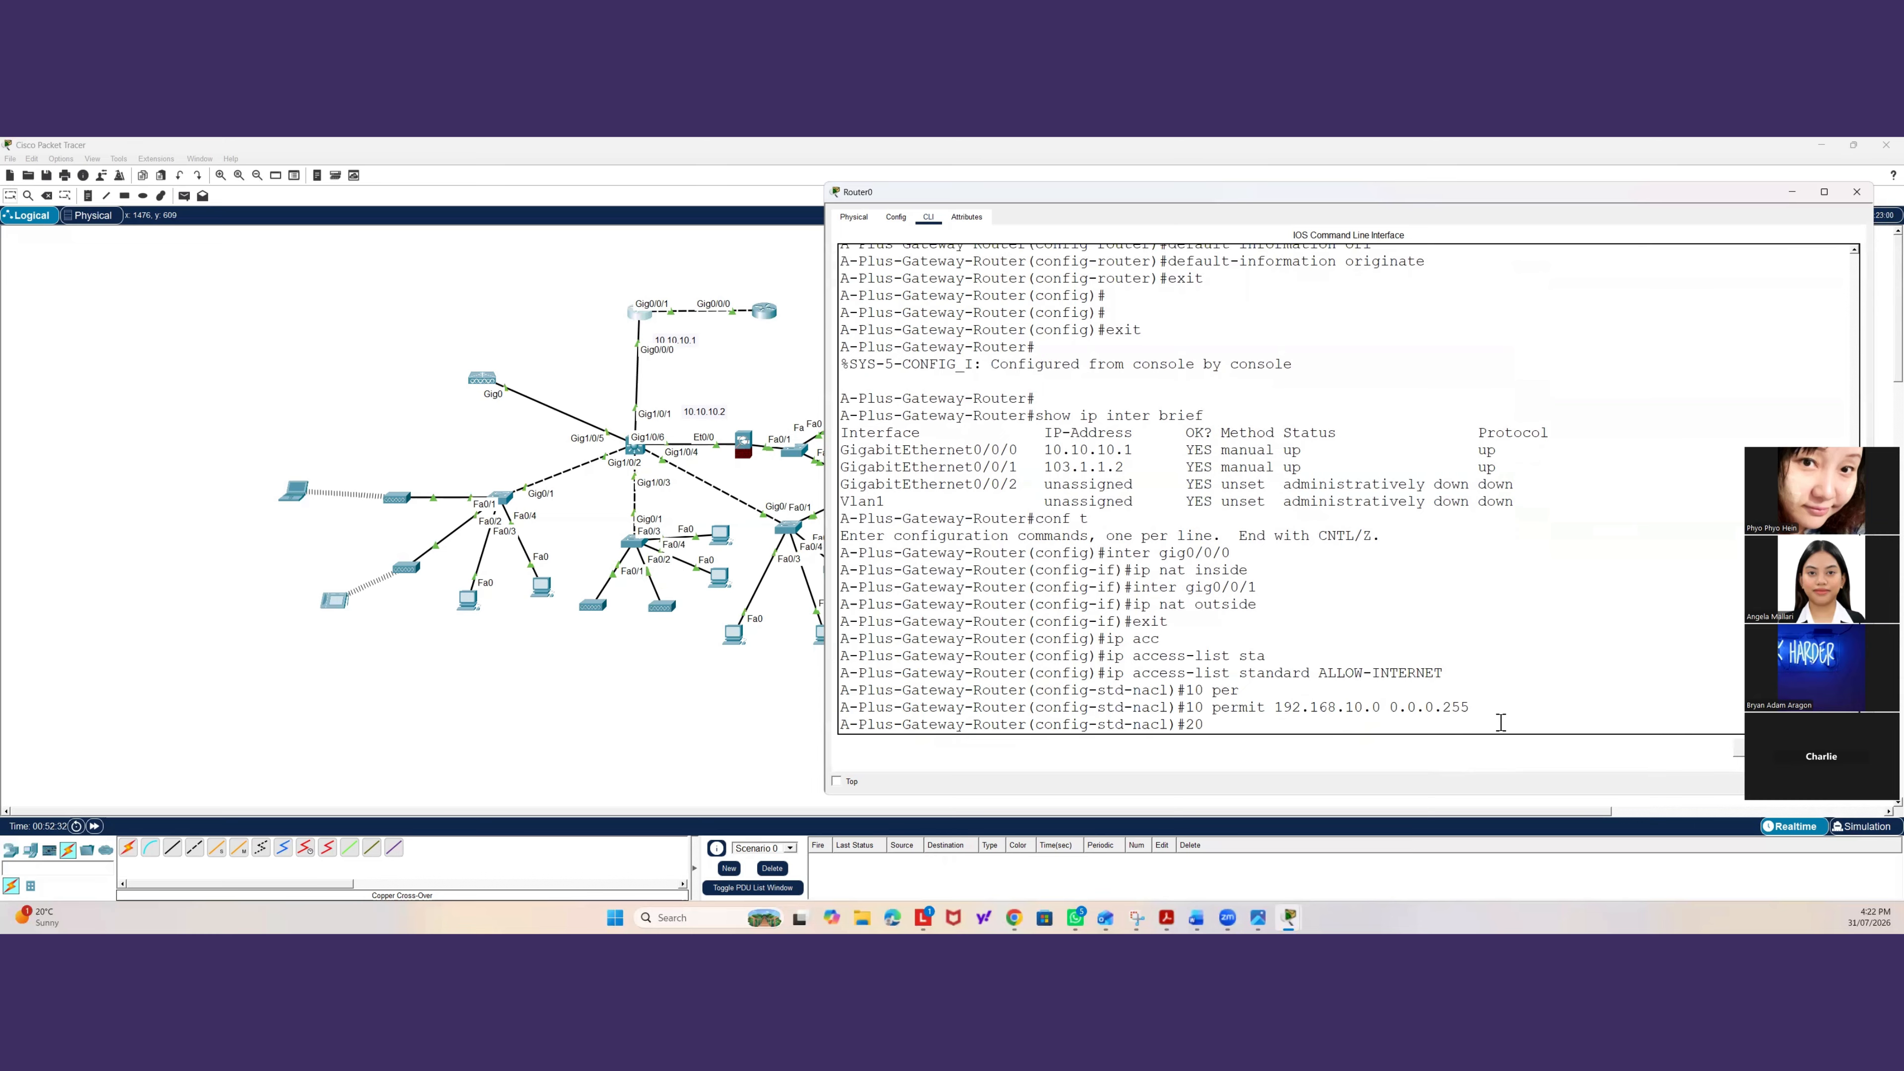
text( permit 192.168.20.0 0.0.0.255)
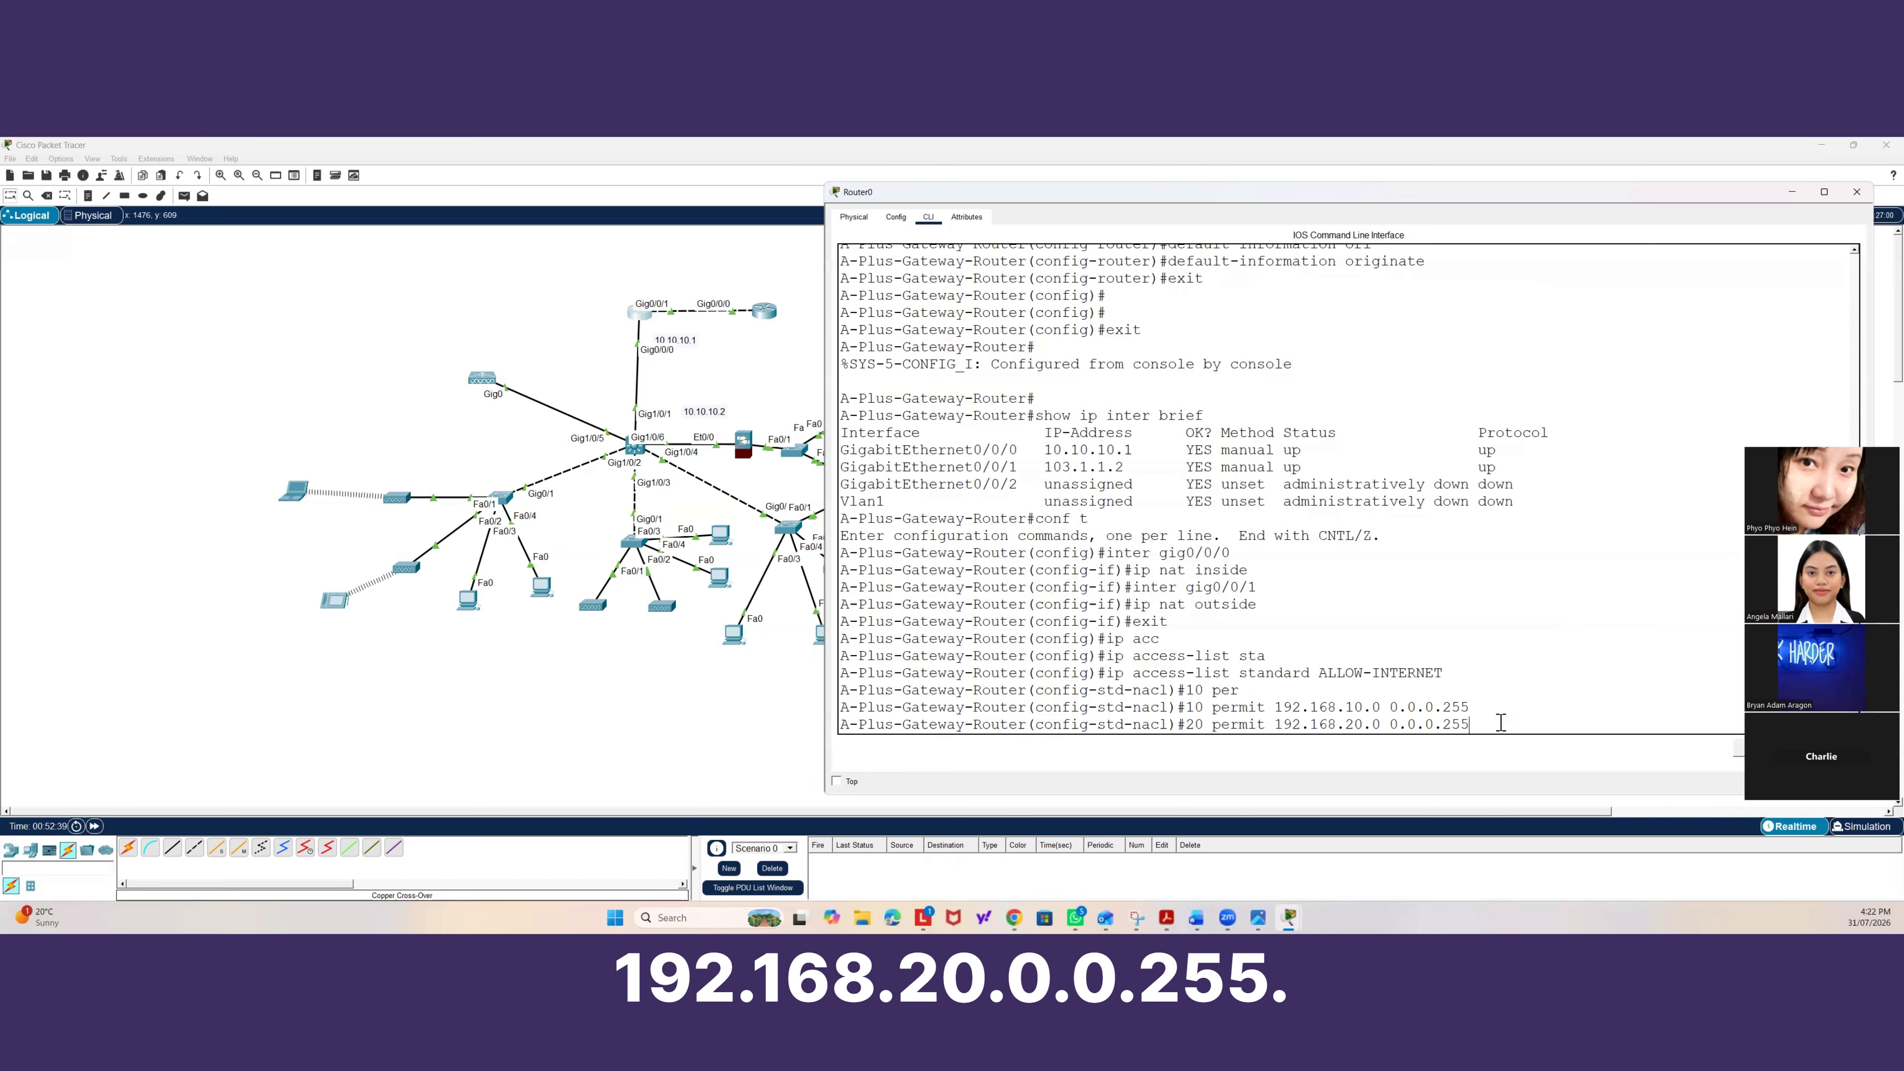
key(Return)
Add ACL entry 30 permitting network 192.168.30.0 with wildcard 0.0.0.255 to ALLOW-INTERNET.
text(30)
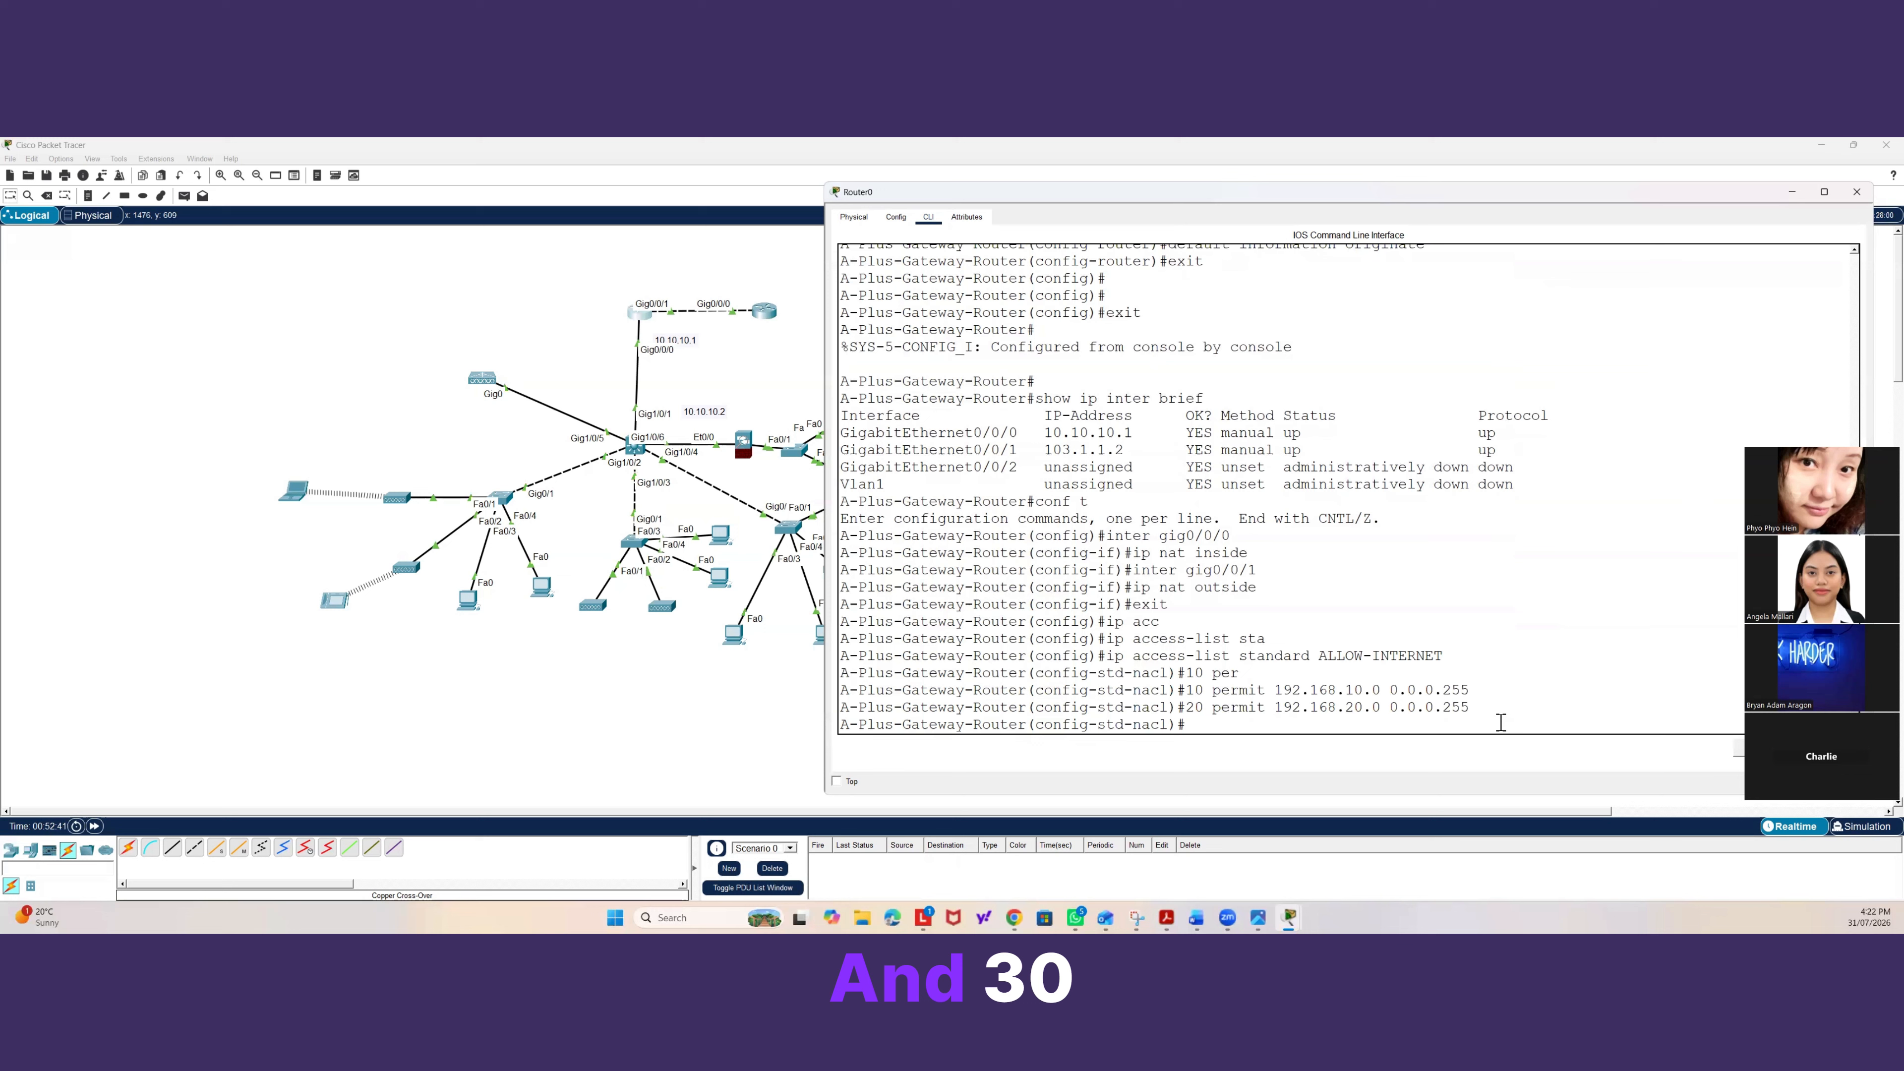
text( pe)
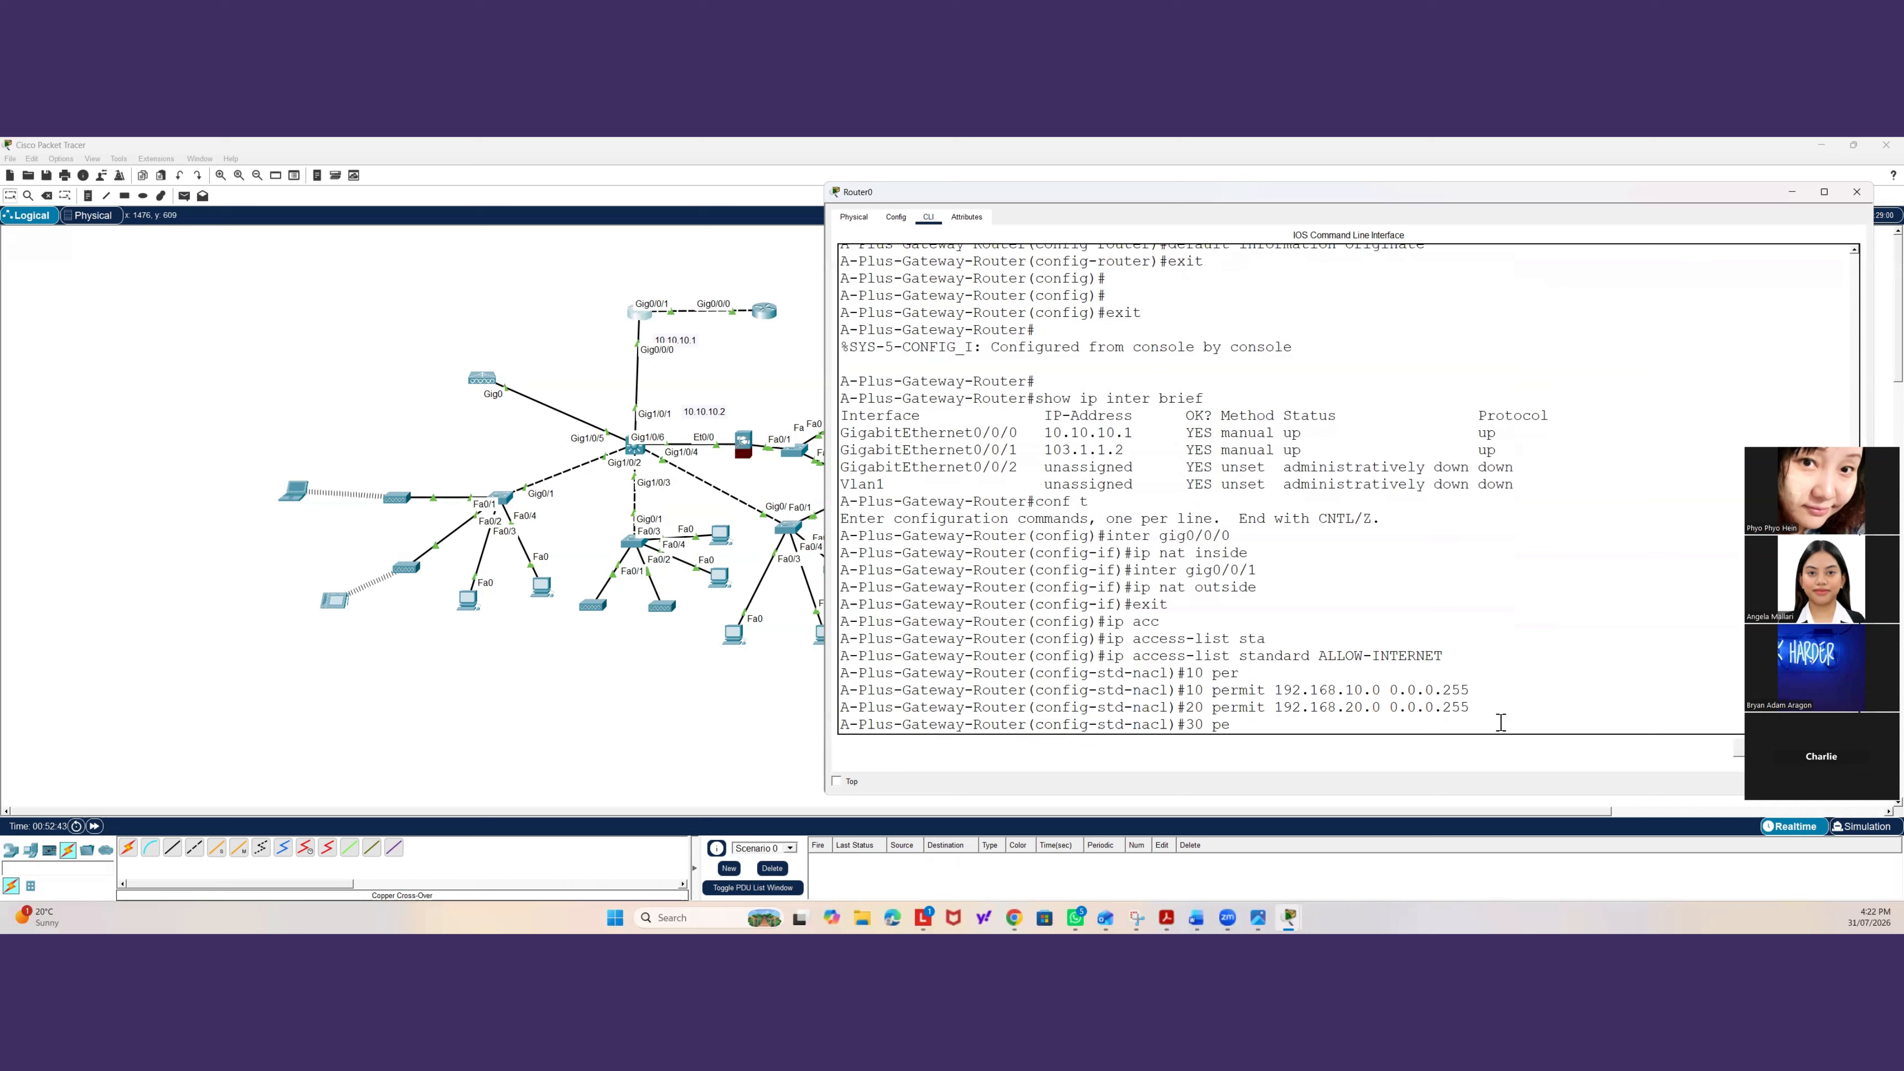
text(rmit 192.)
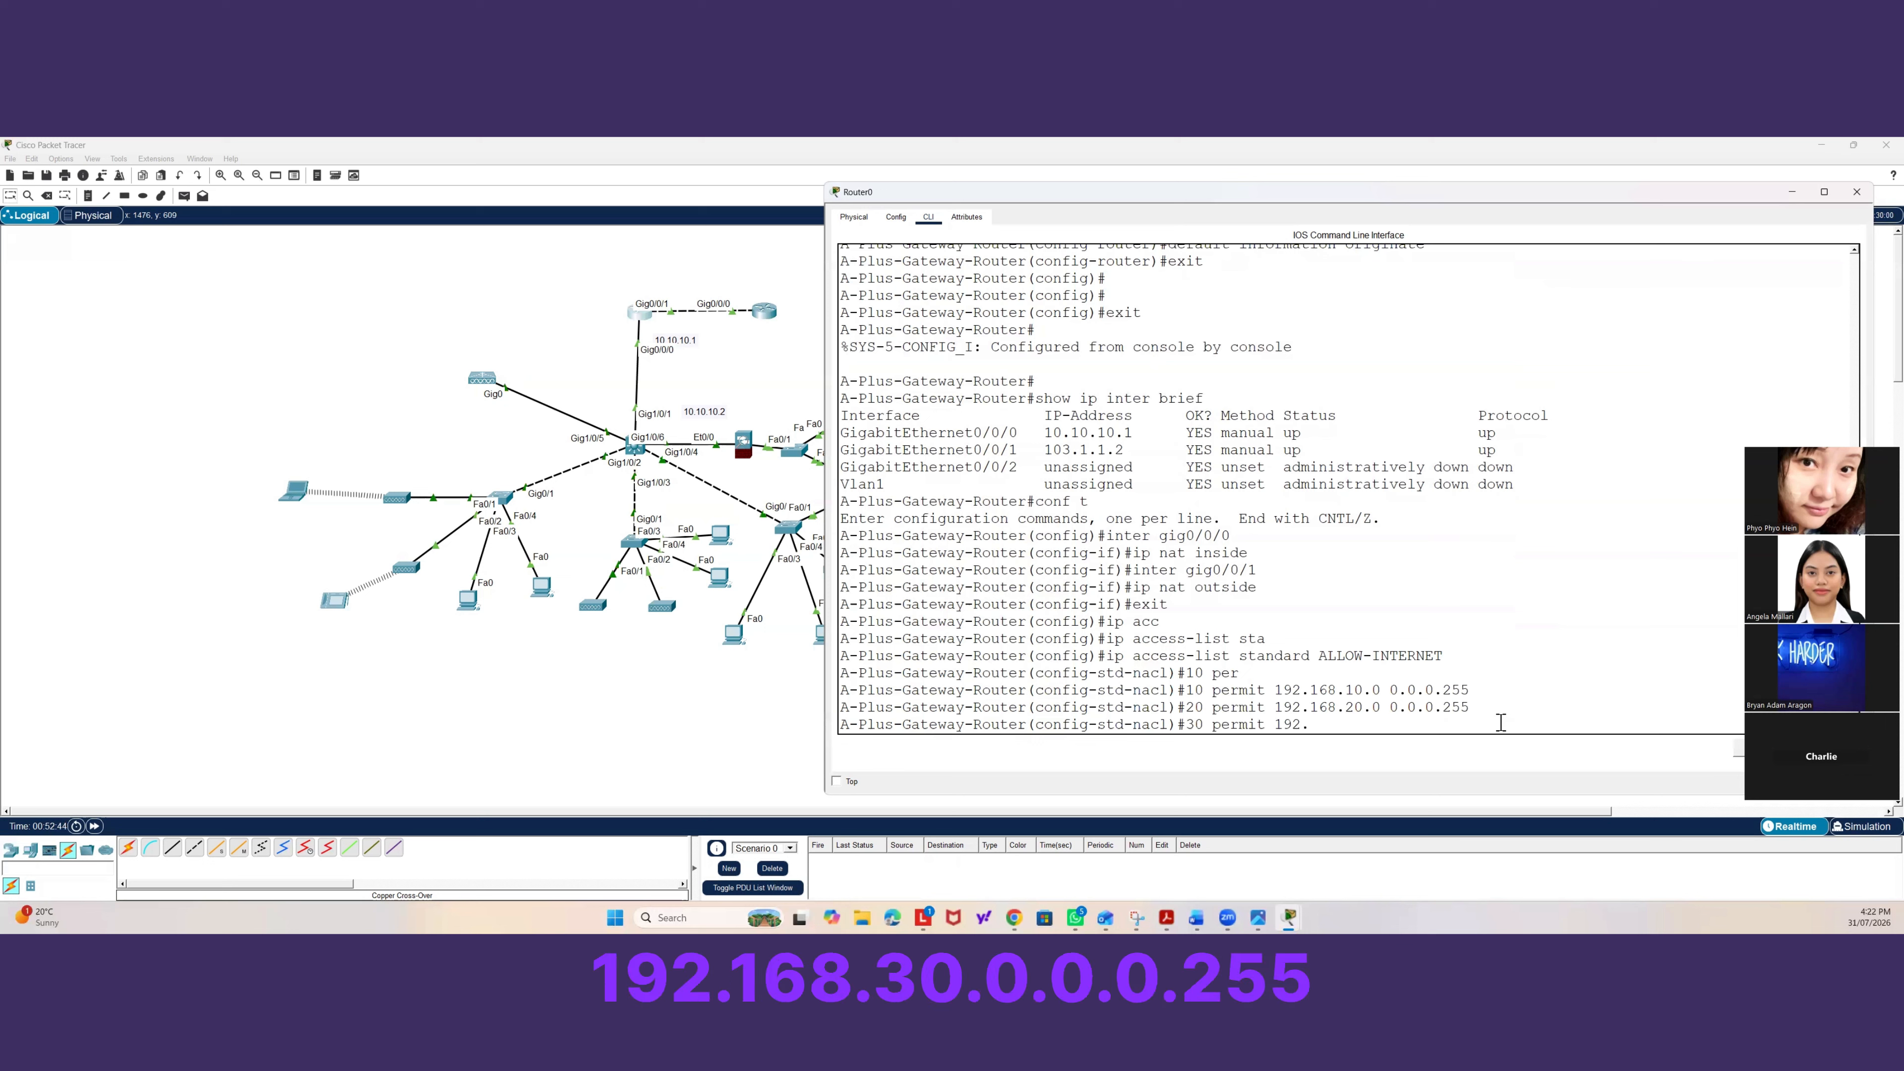
text(16)
key(BackSpace)
key(BackSpace)
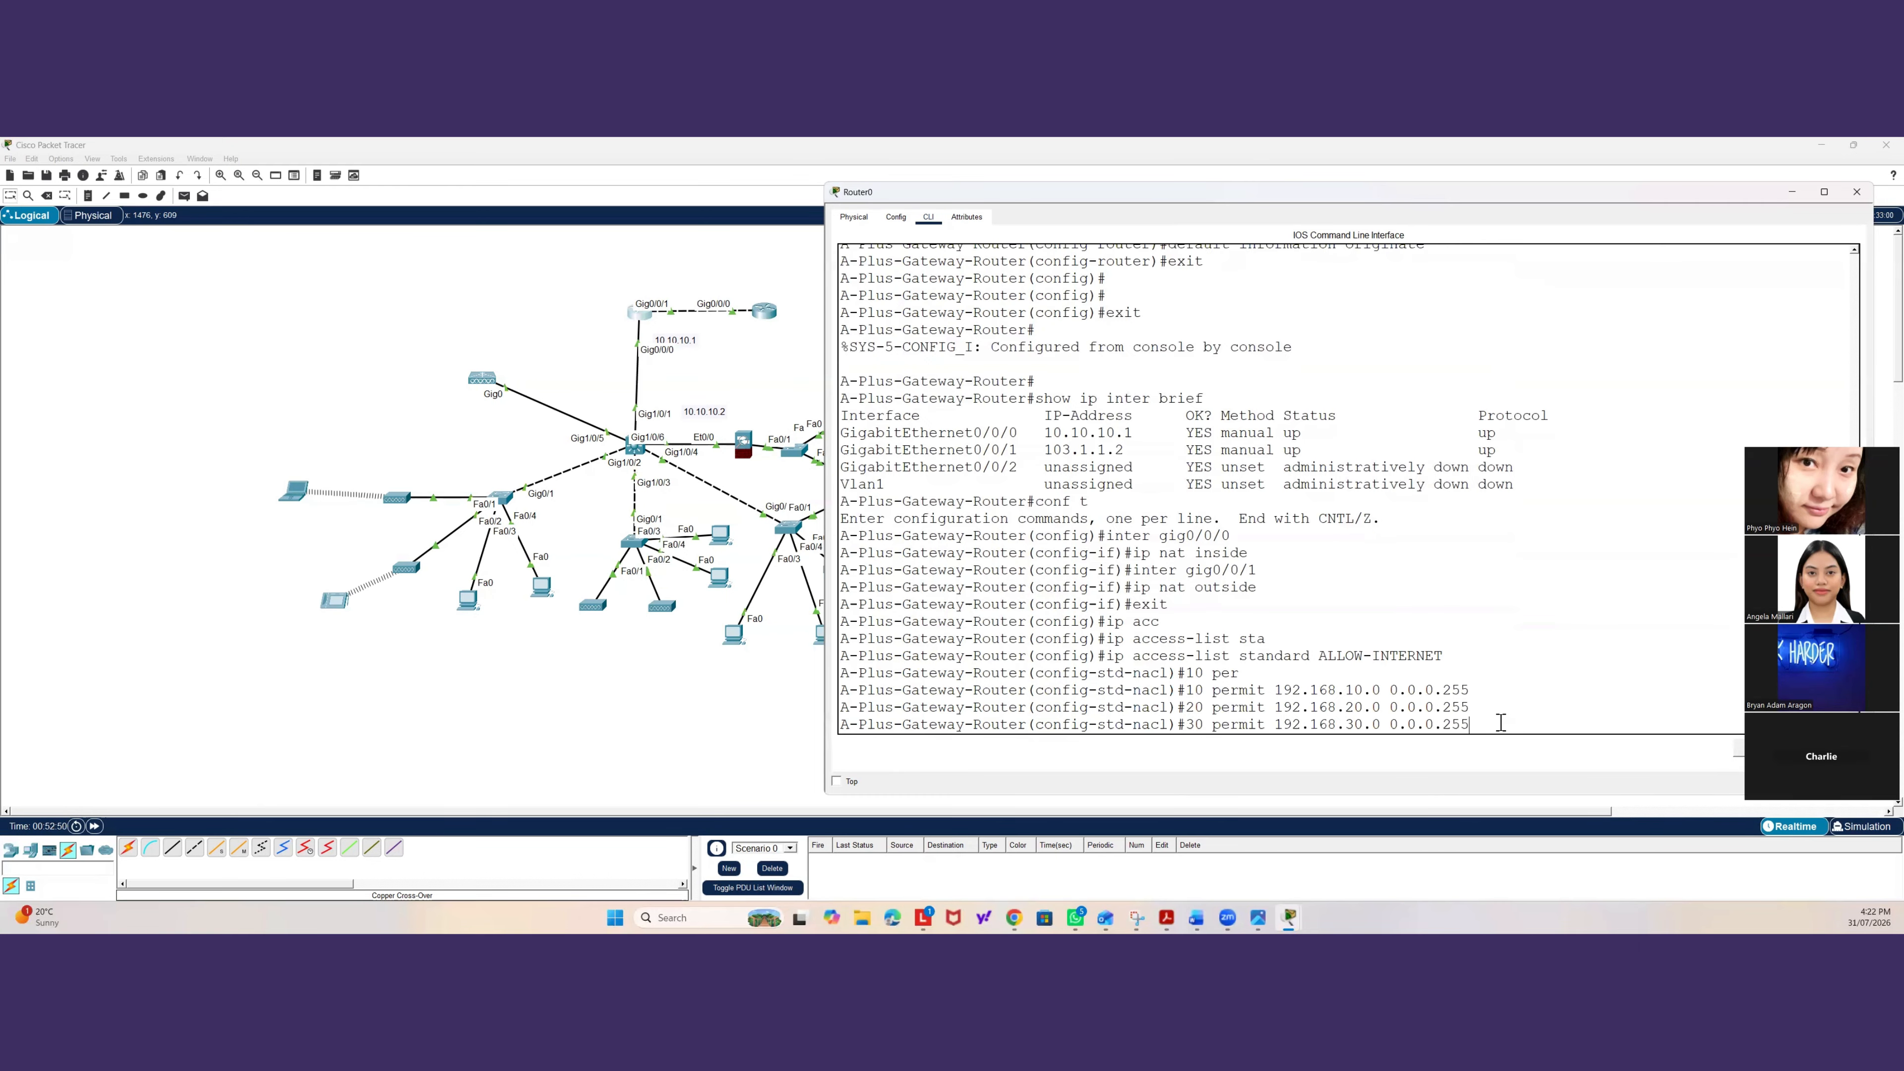
key(Return)
Add ACL entry 40 permitting network 192.168.99.0 with wildcard 0.0.0.255 and leave the access list configuration.
text(40)
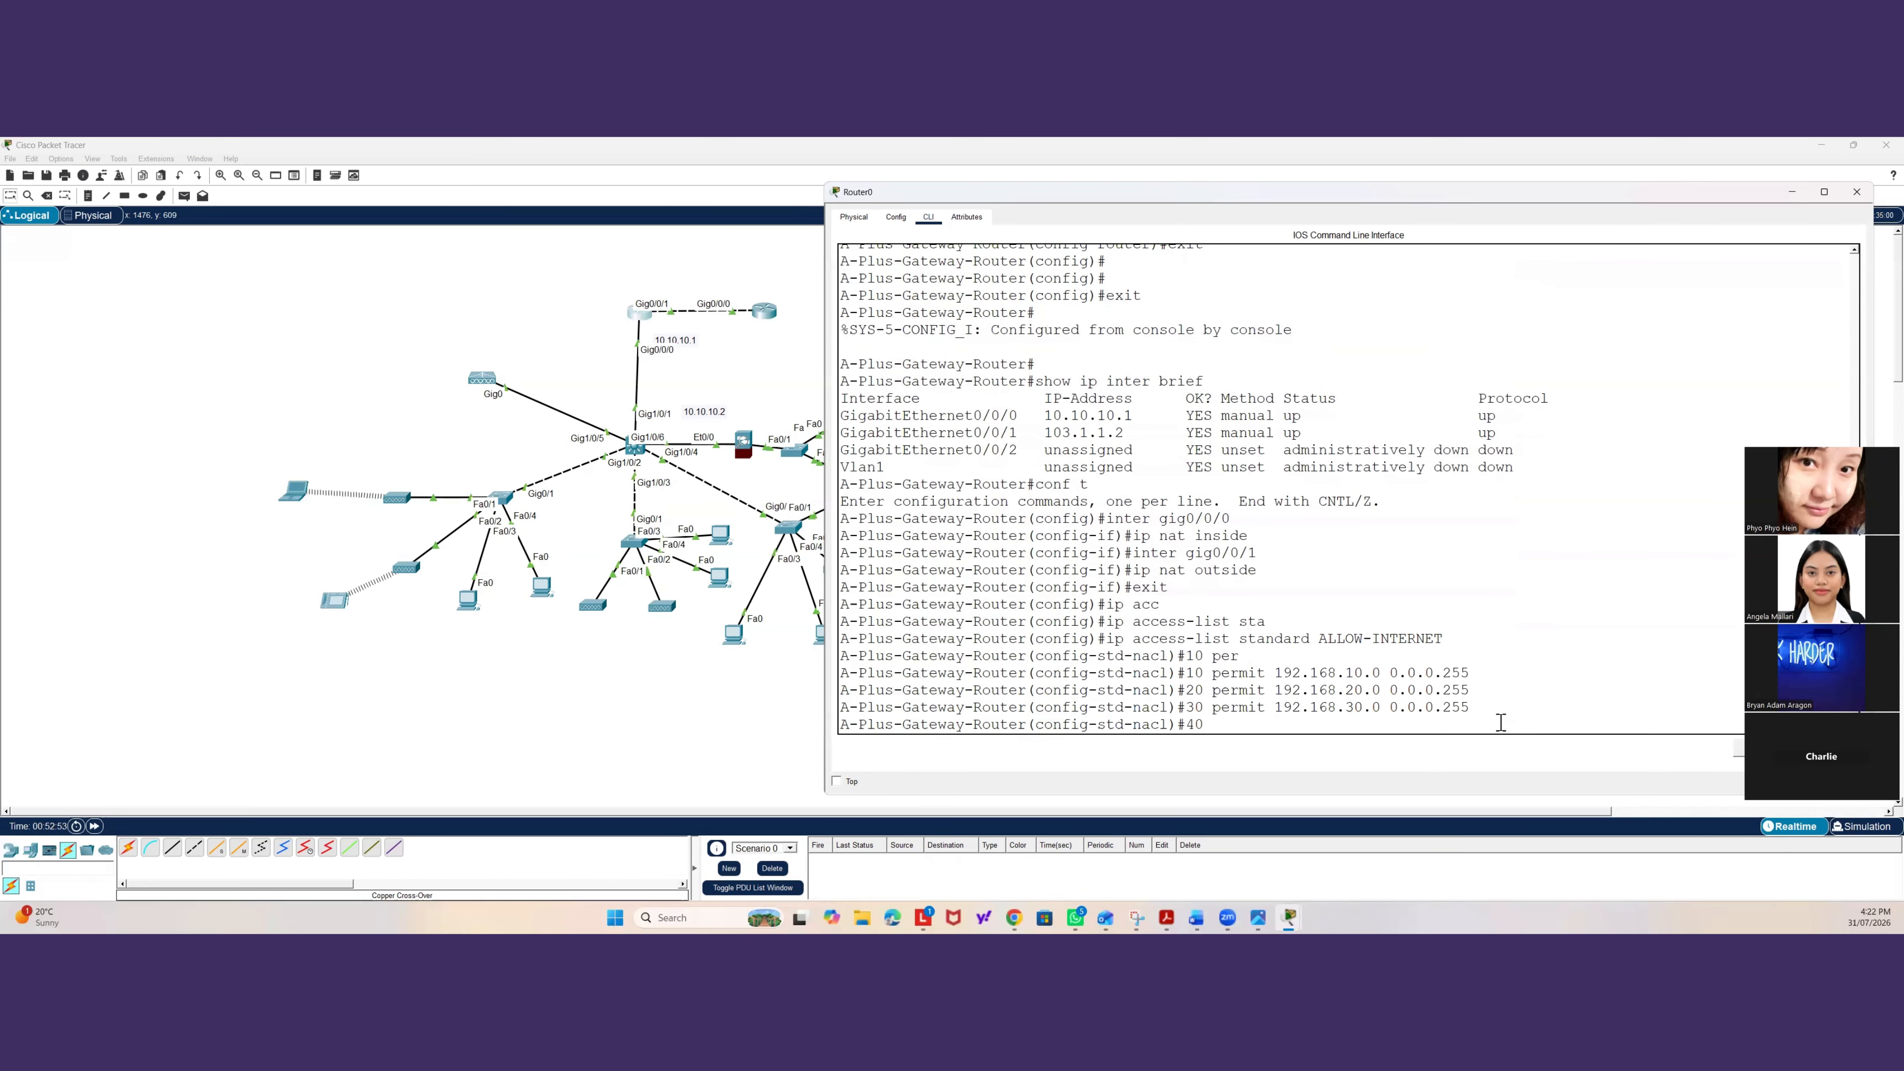
text( permit 192.168.99.0 0.0.0.255)
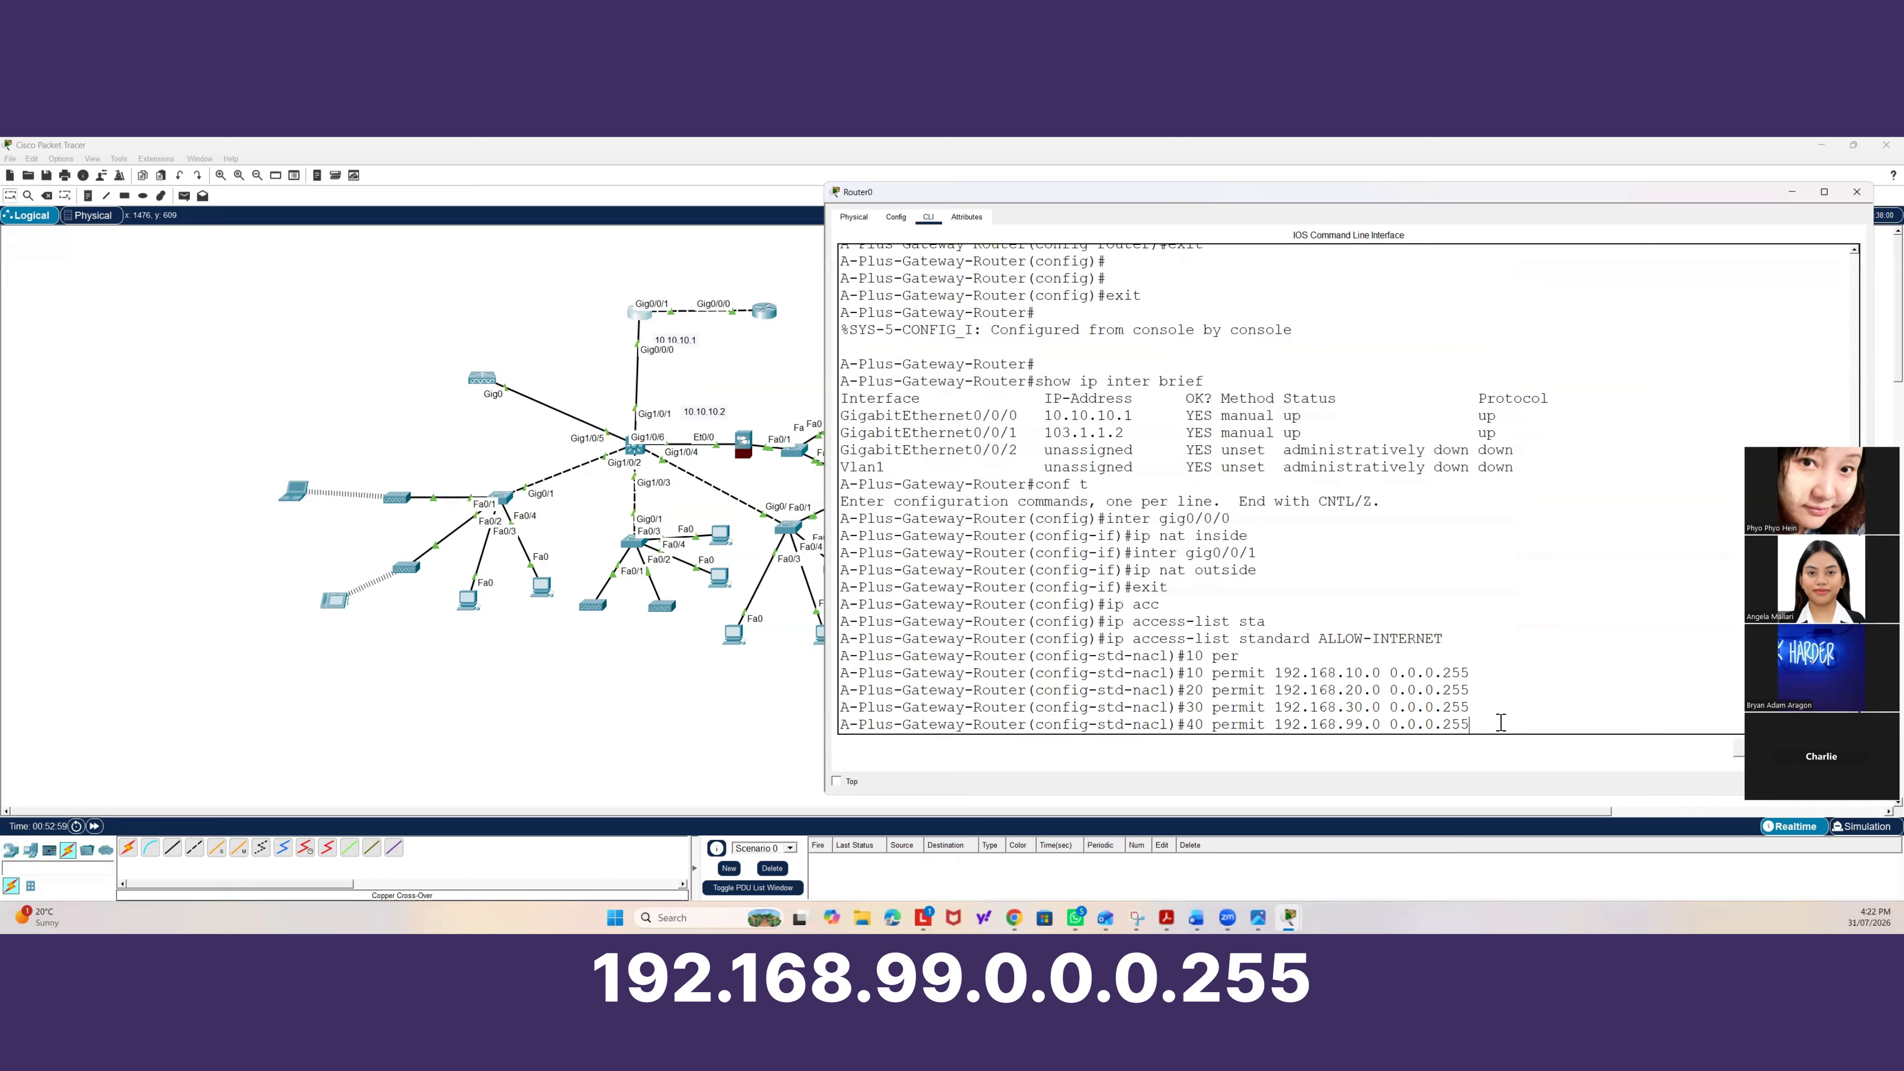
key(Return)
text(exit)
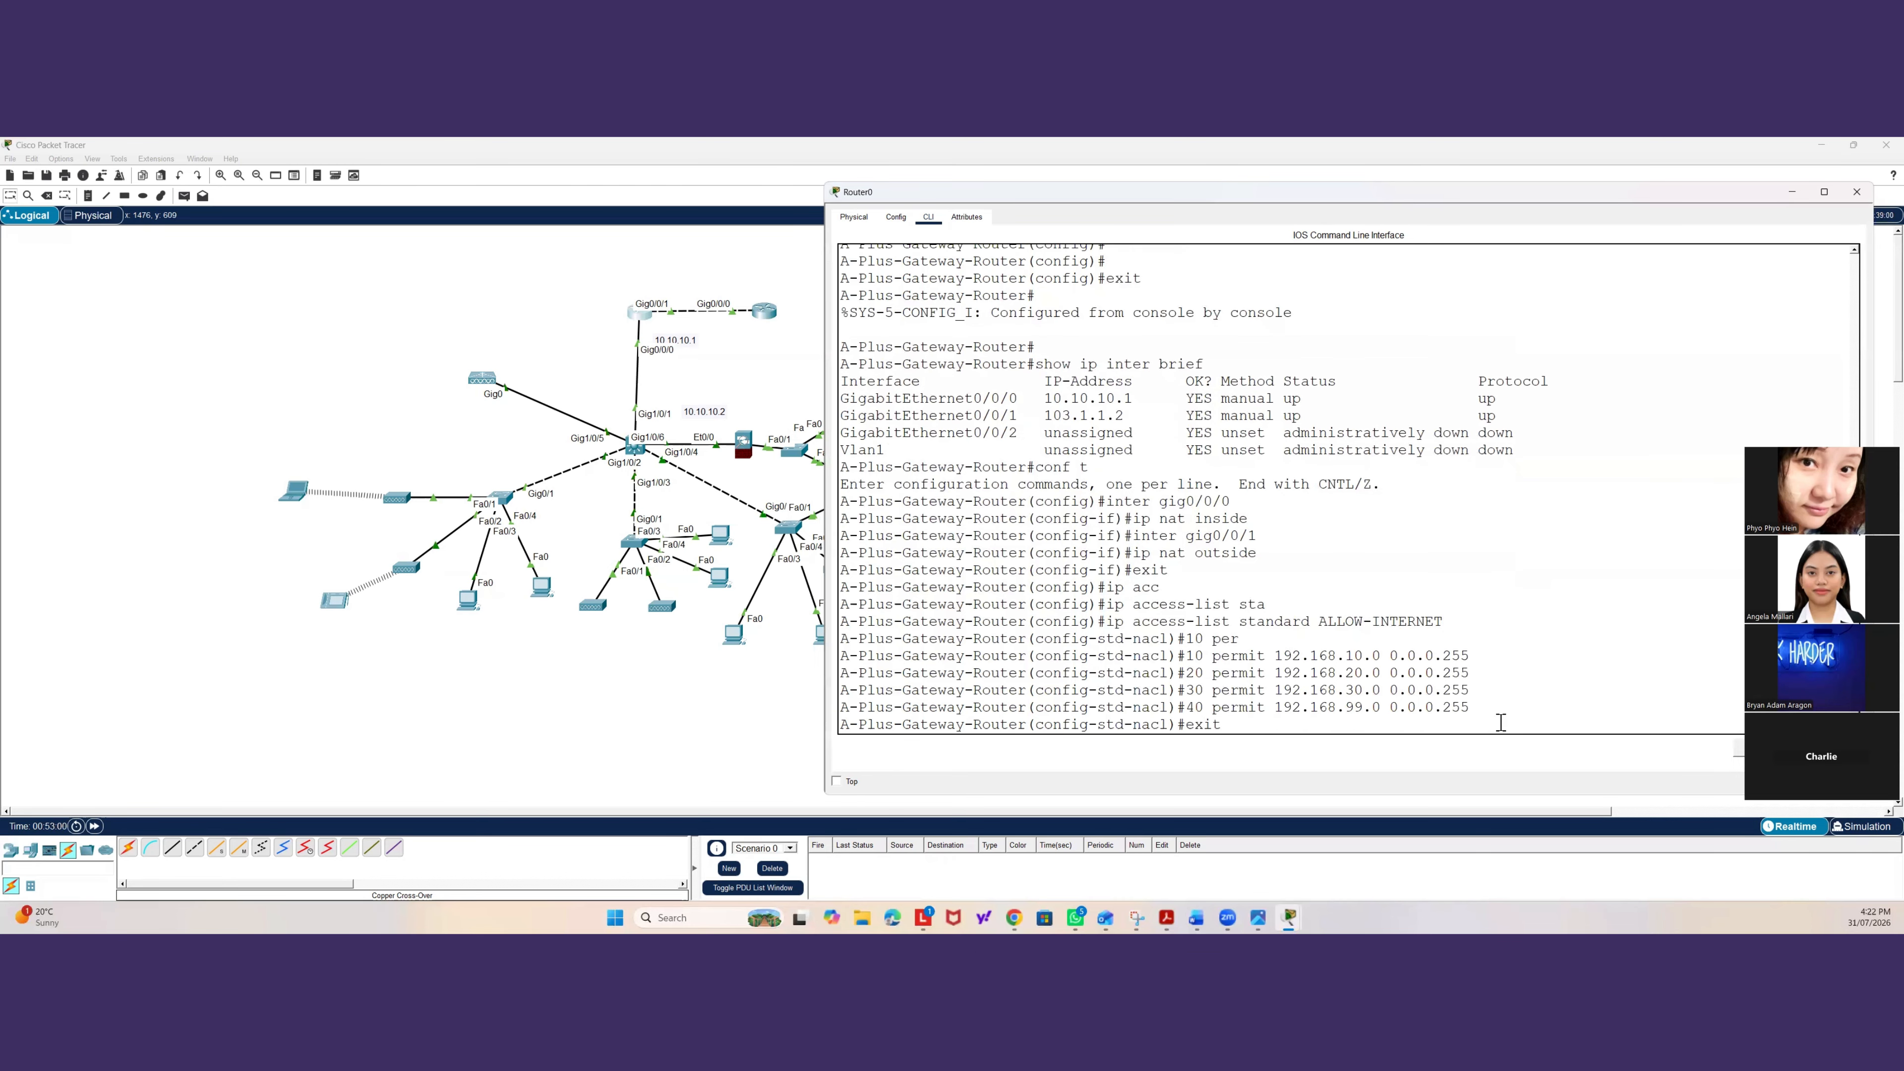
key(Return)
Return to privileged mode and display the configured access lists to review the ALLOW-INTERNET entries.
text(exit)
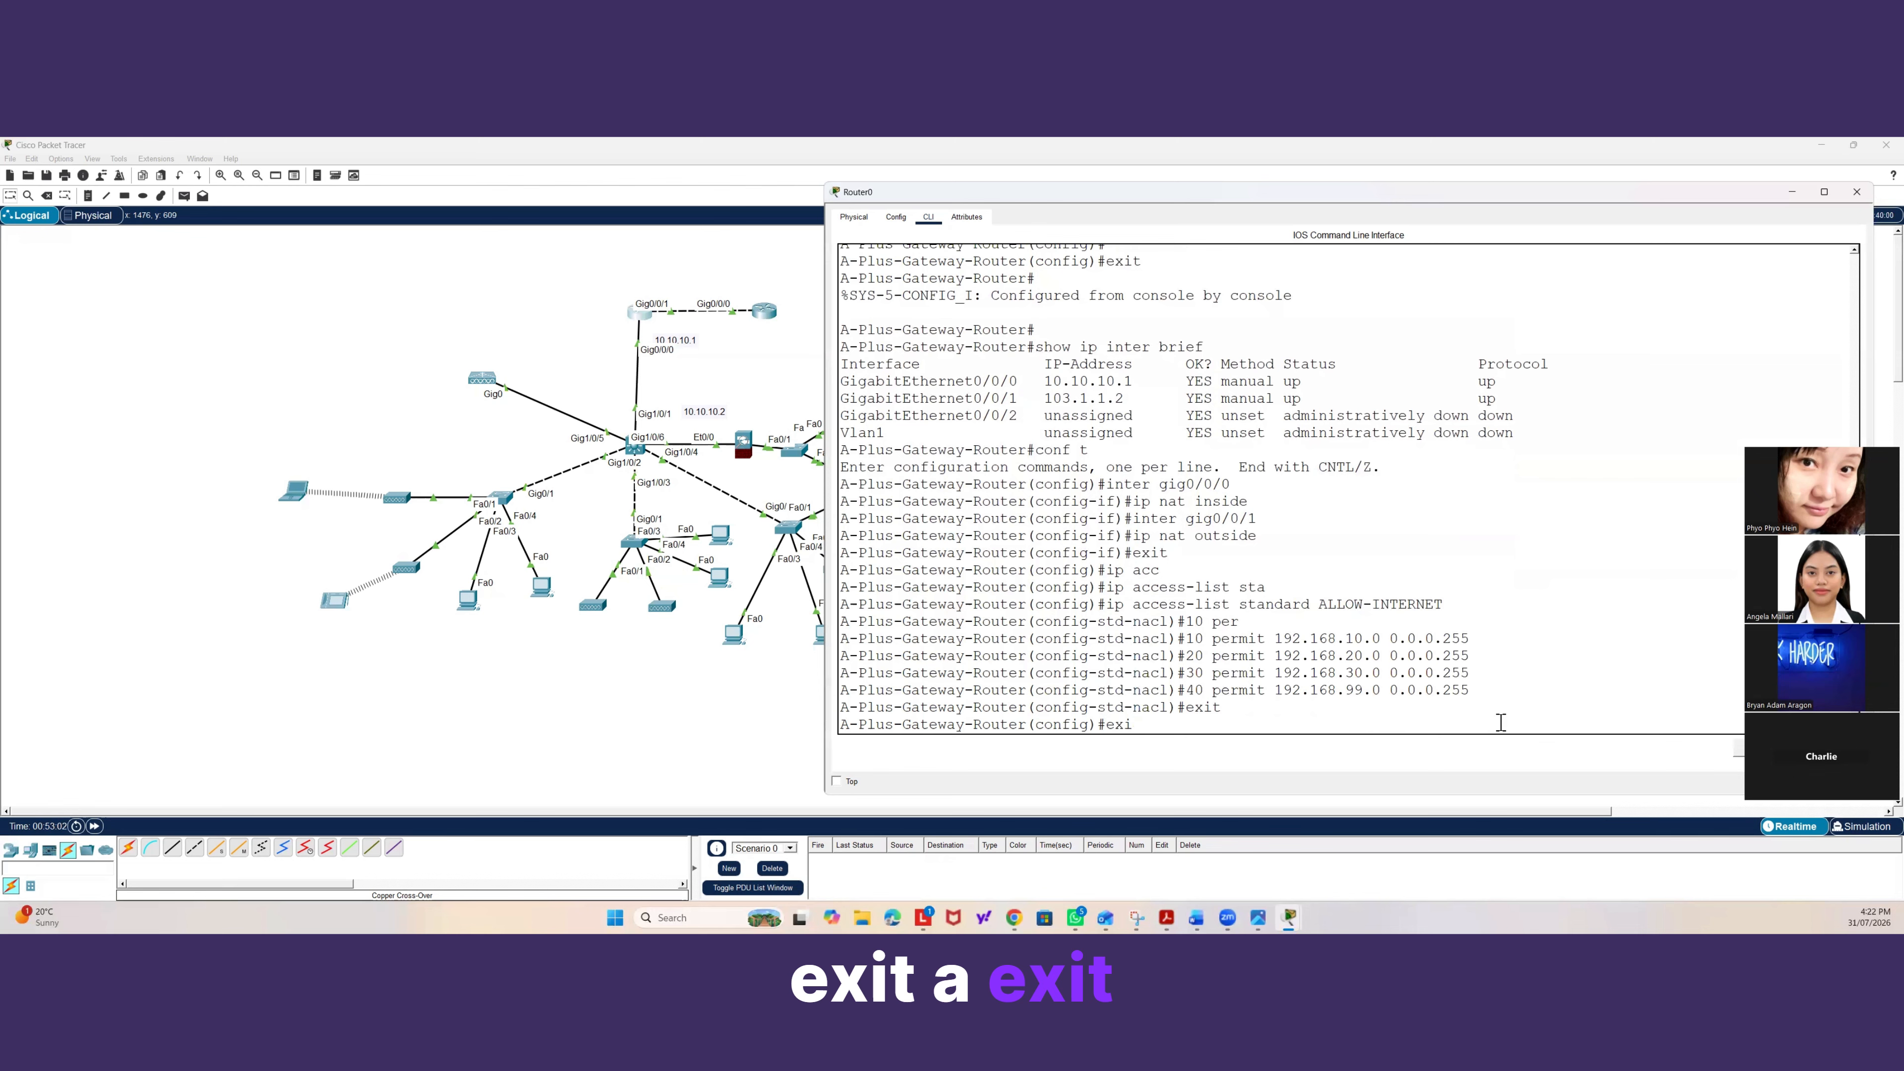
key(Return)
key(Return)
text(show ac)
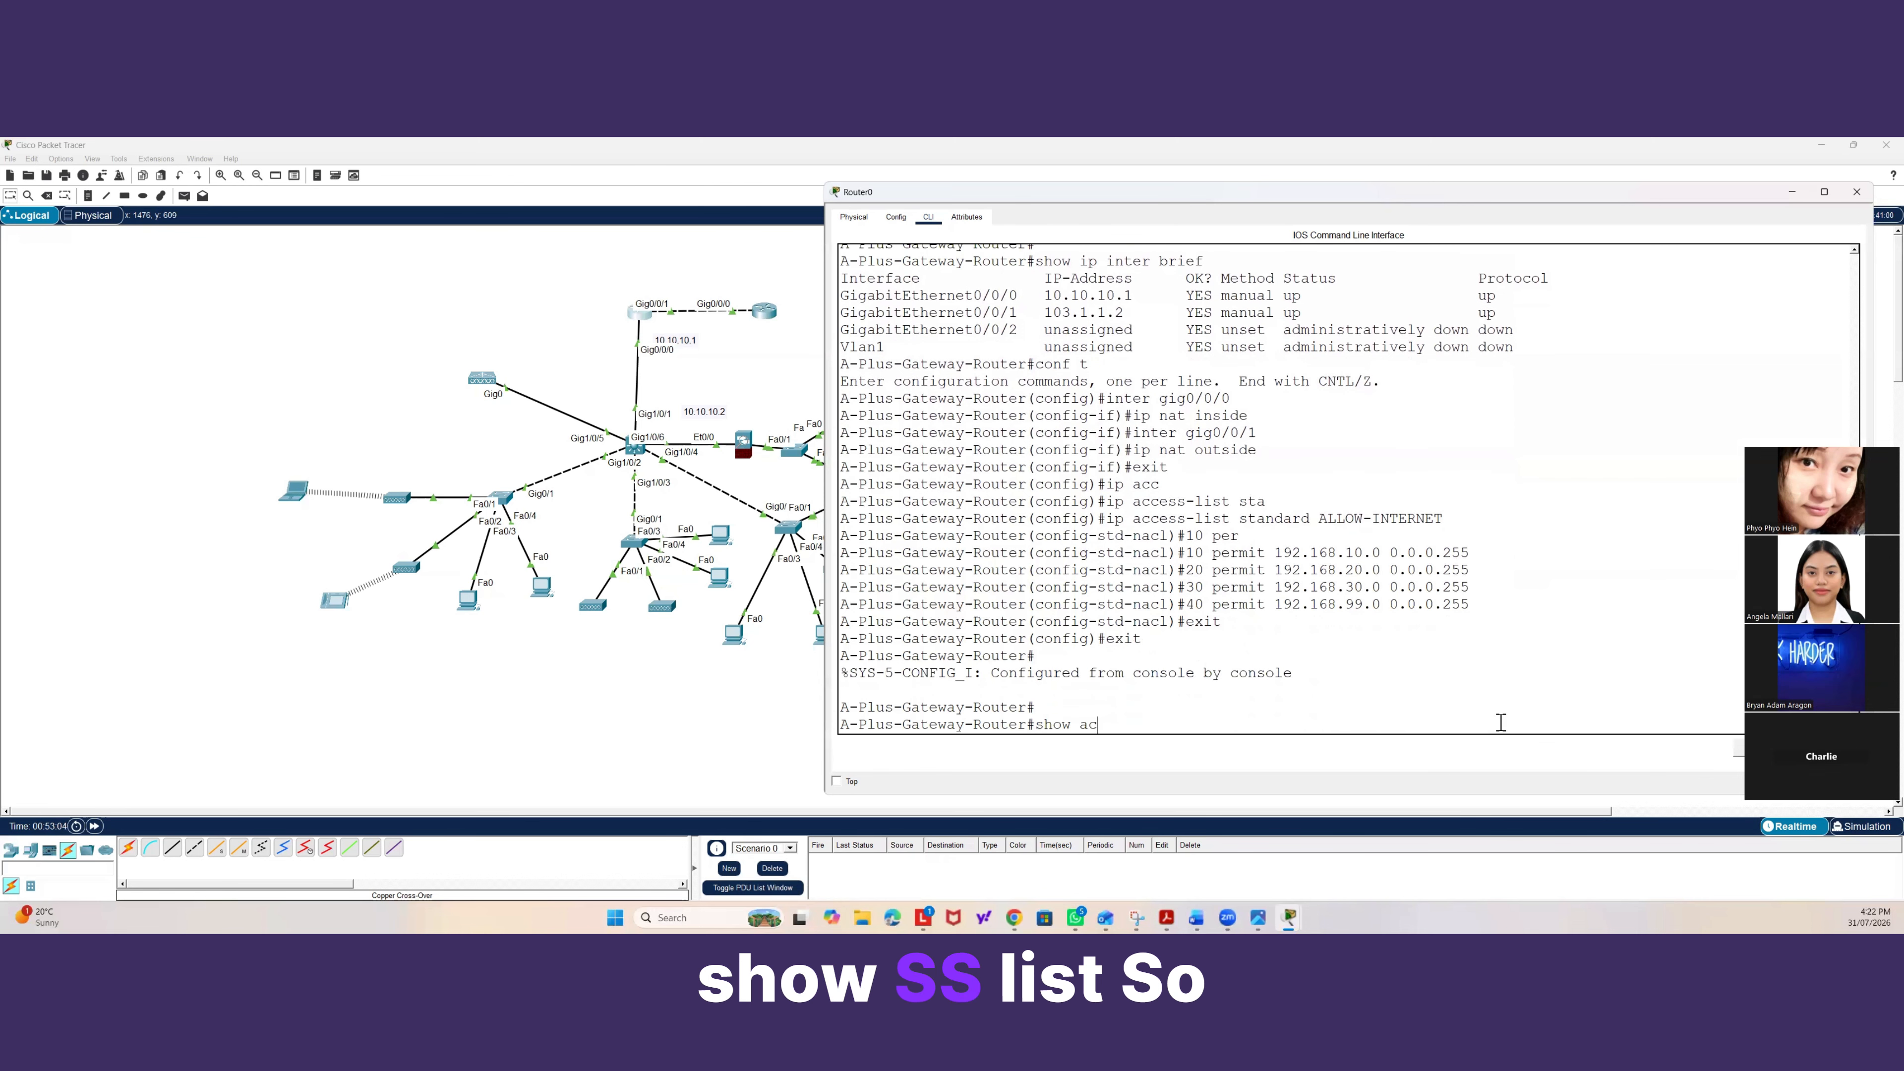
key(Tab)
key(Return)
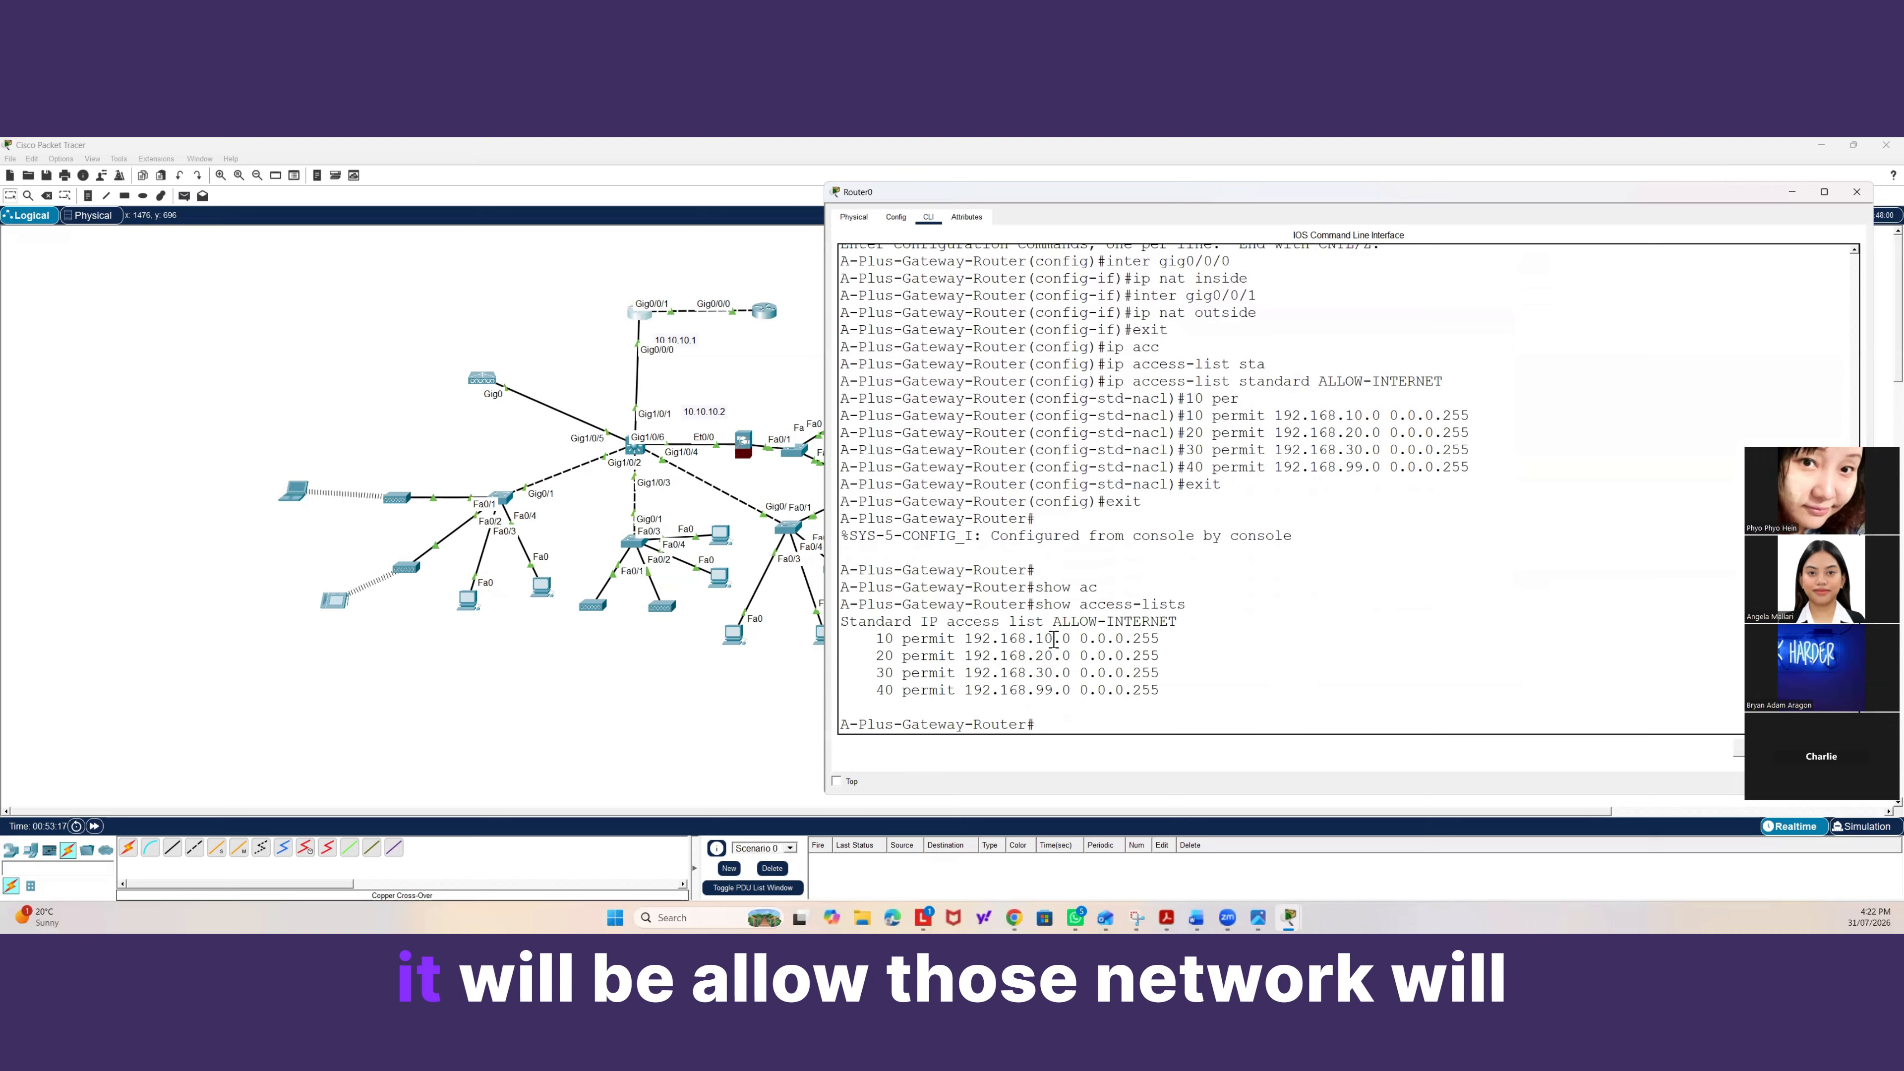
drag(1150, 690, 912, 627)
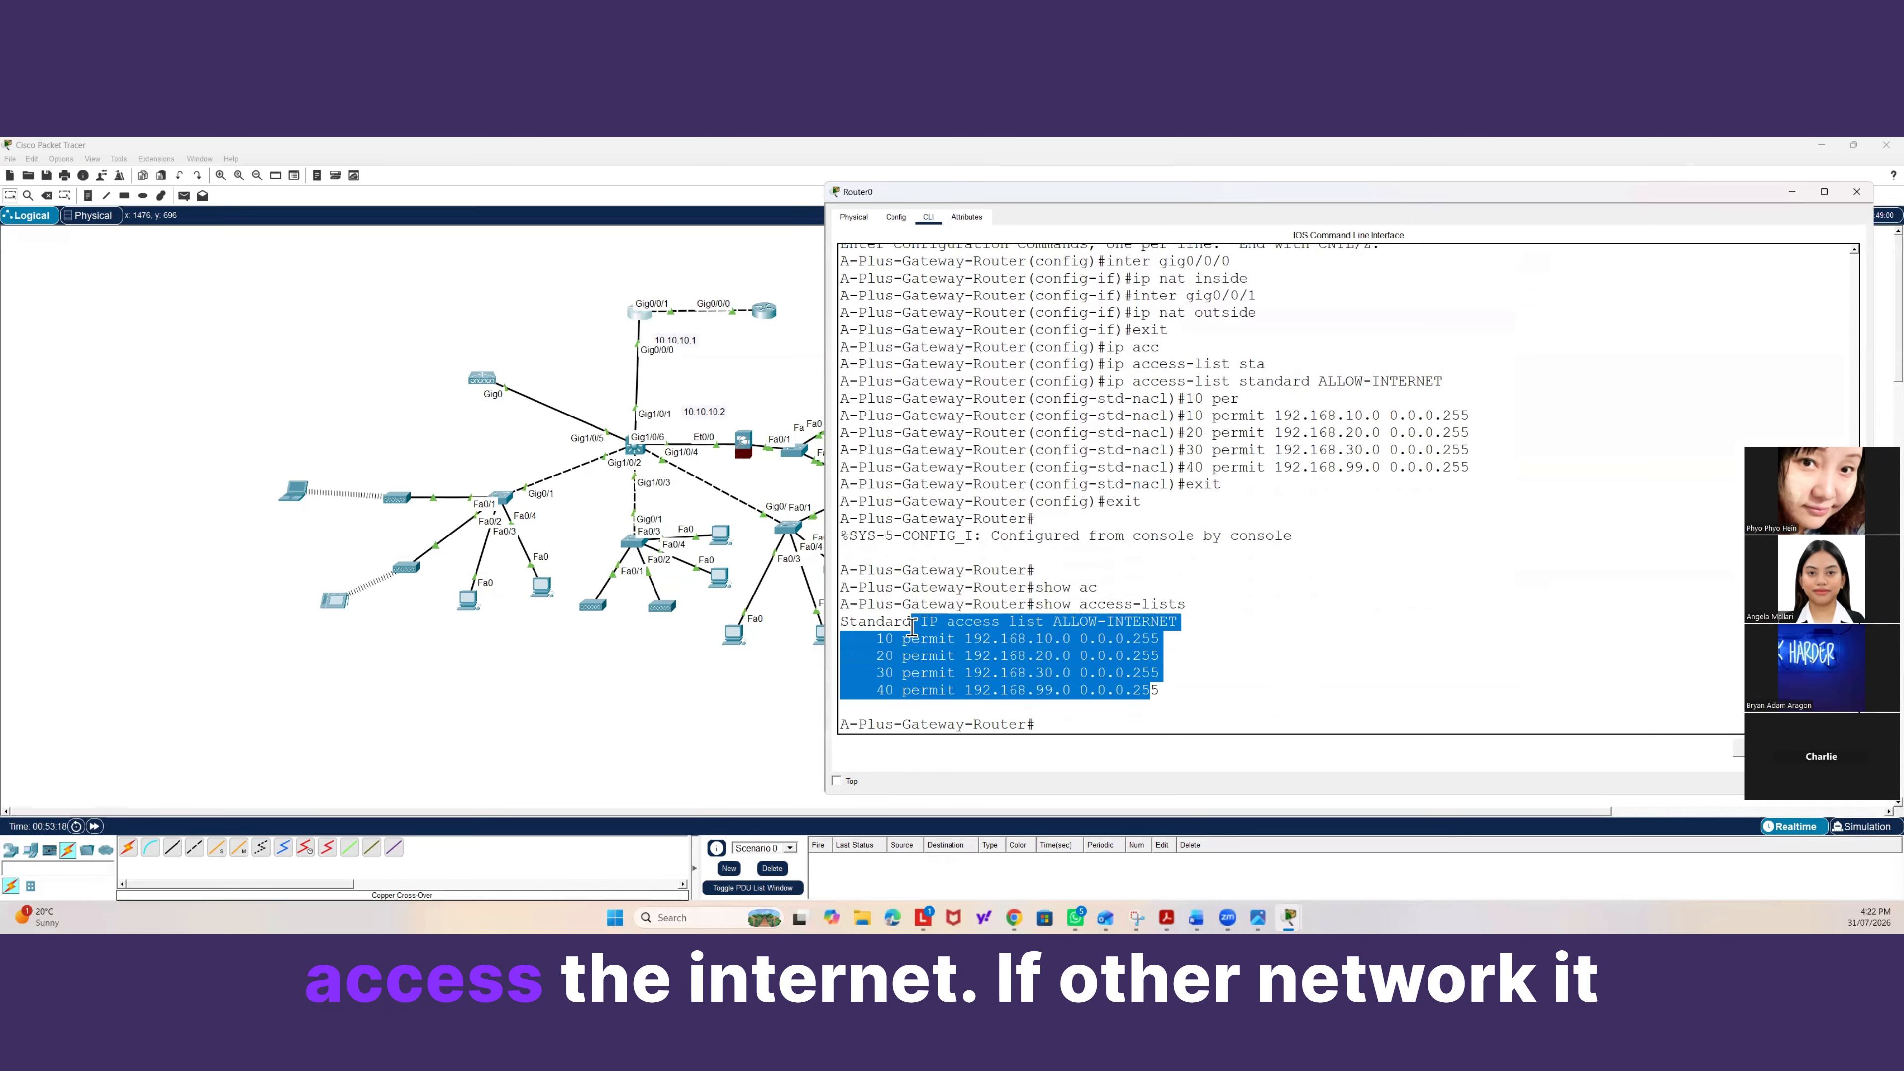
click(1042, 699)
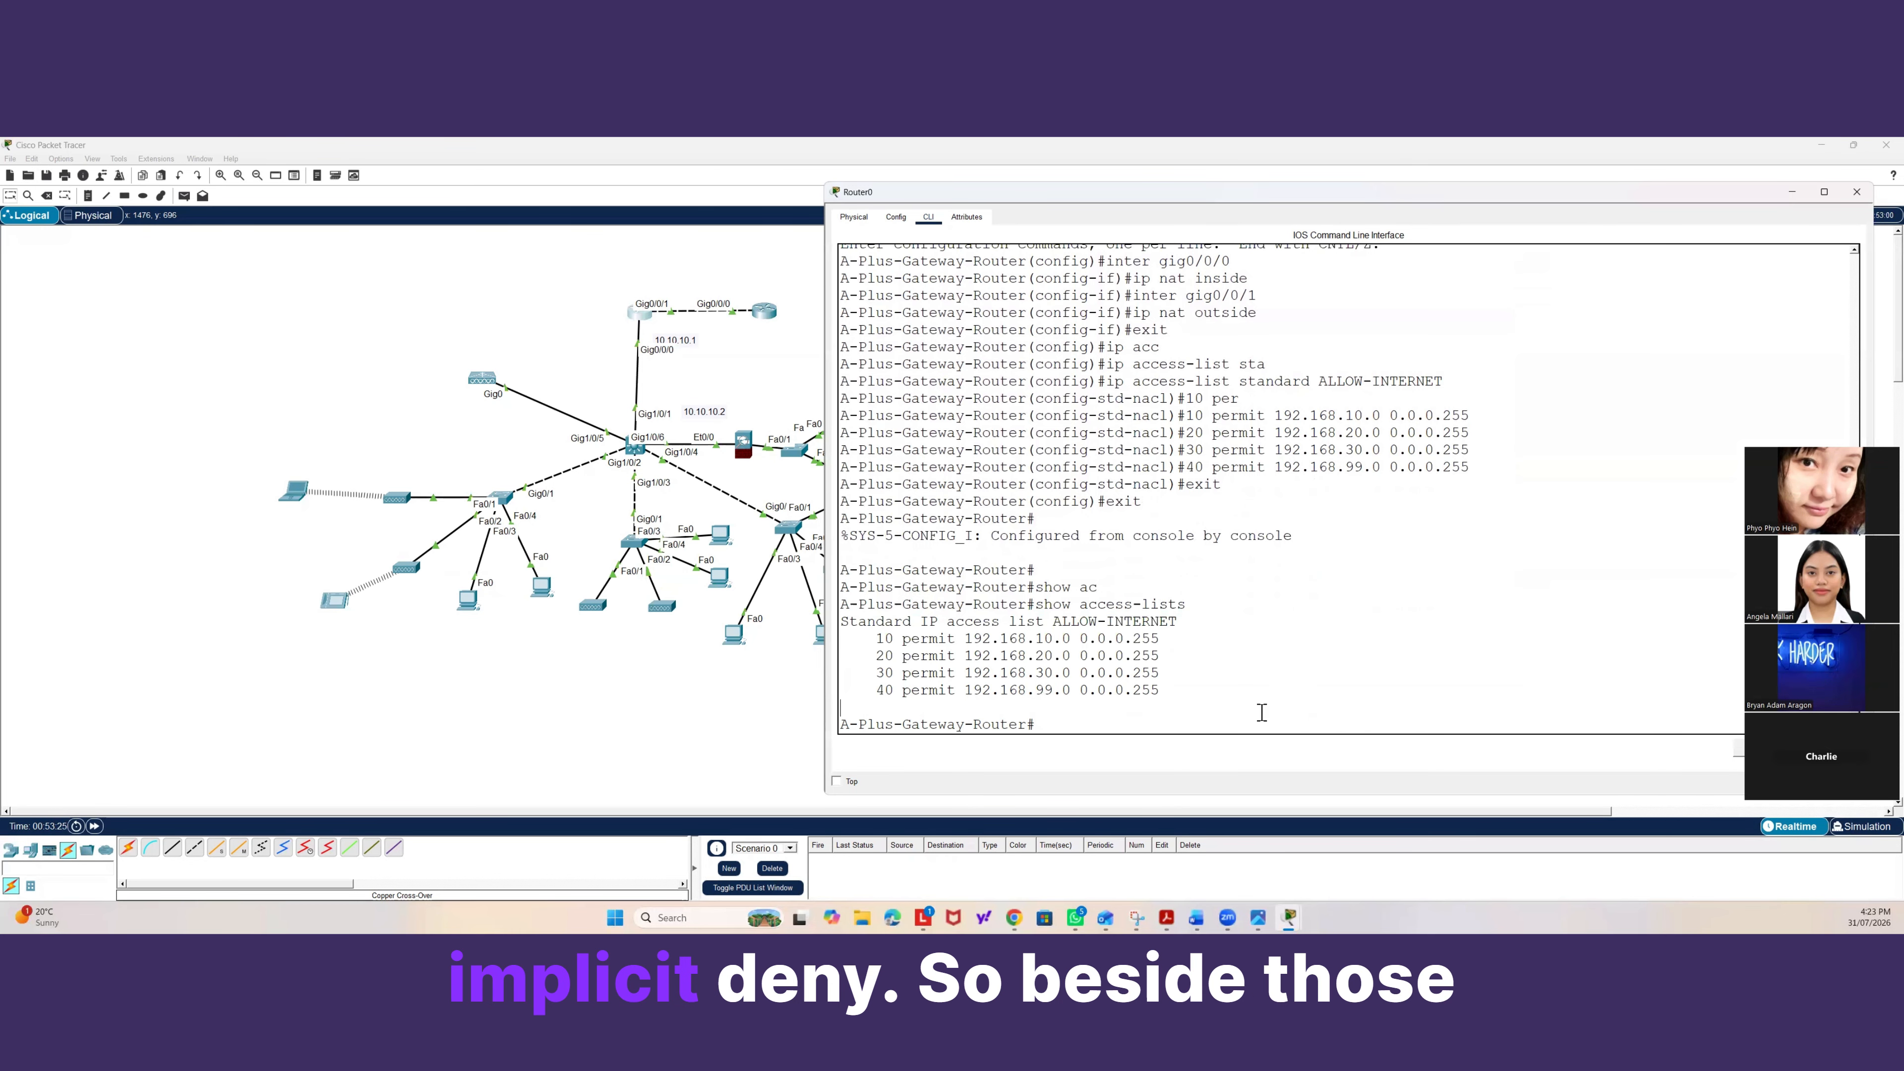
drag(1151, 690, 867, 638)
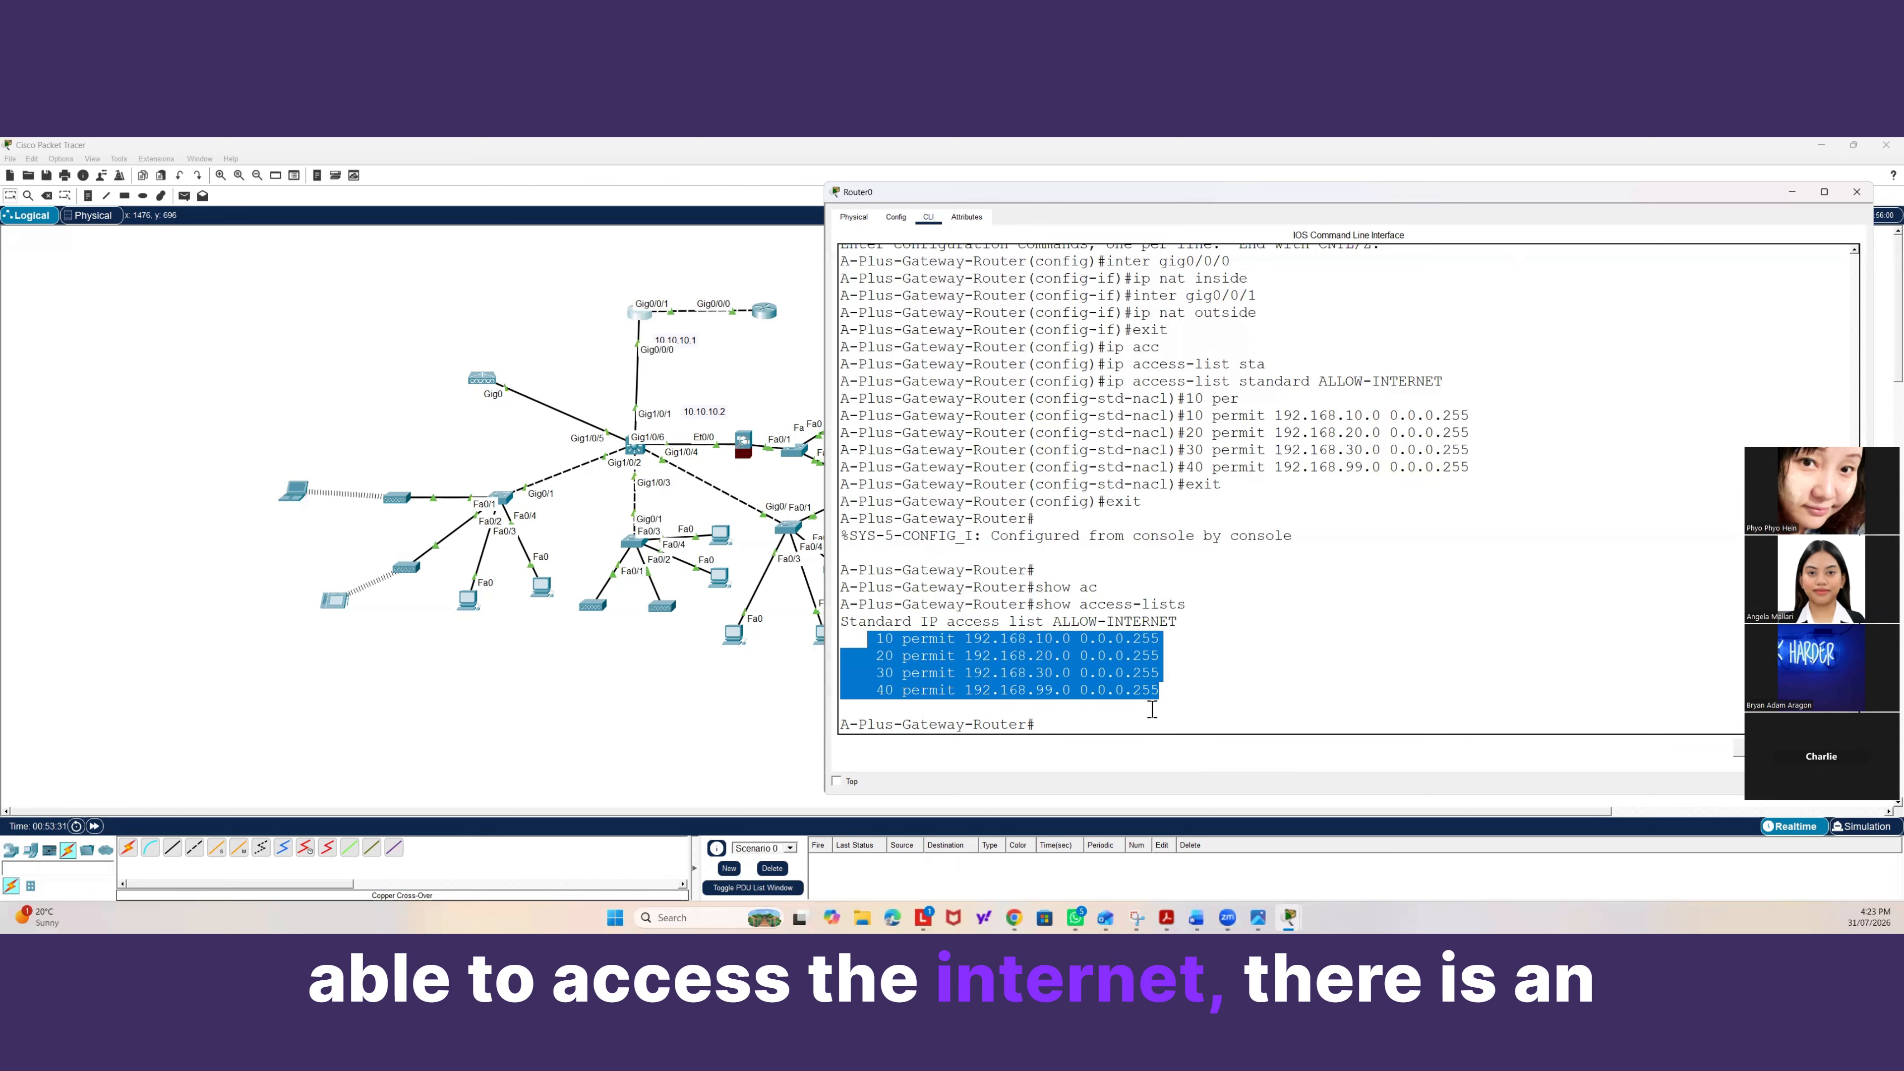
Enter global configuration mode on the gateway router again.
click(1146, 728)
text(conf)
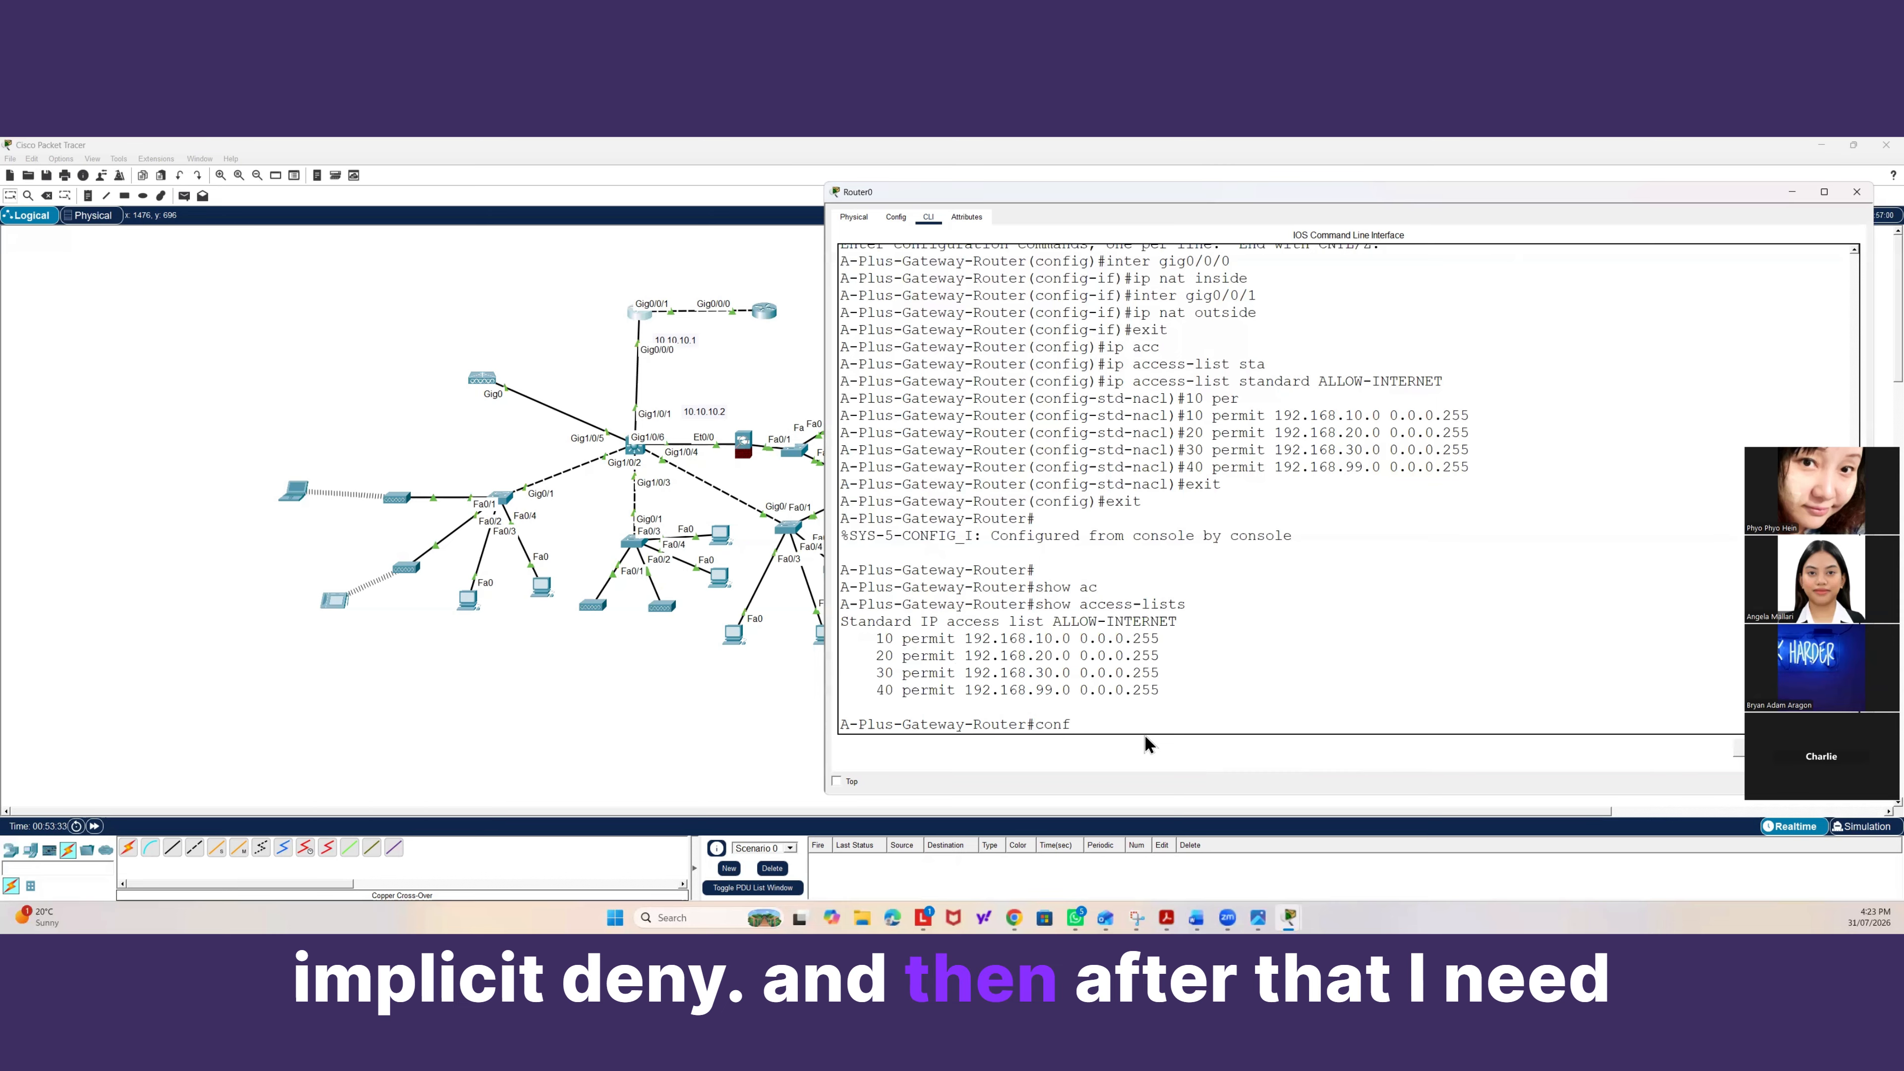
text( t)
key(Return)
text(ip)
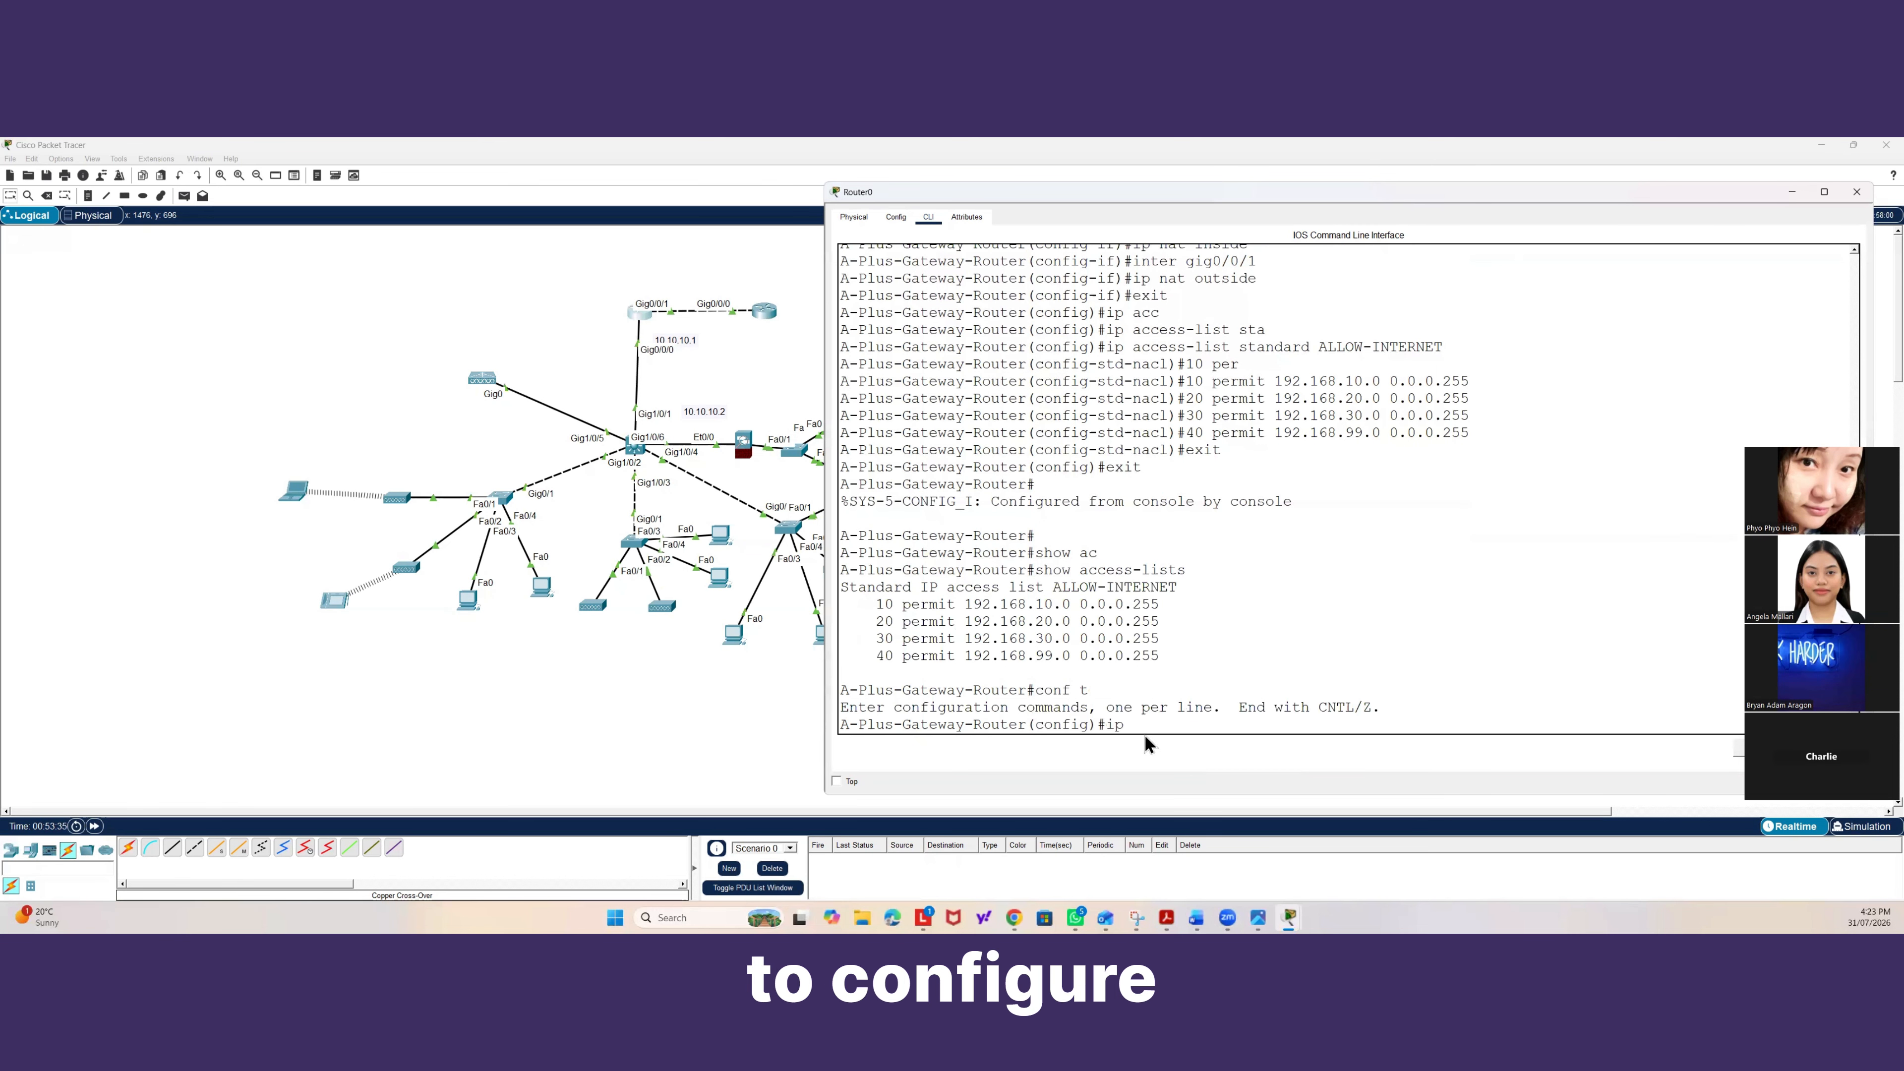
text( nat)
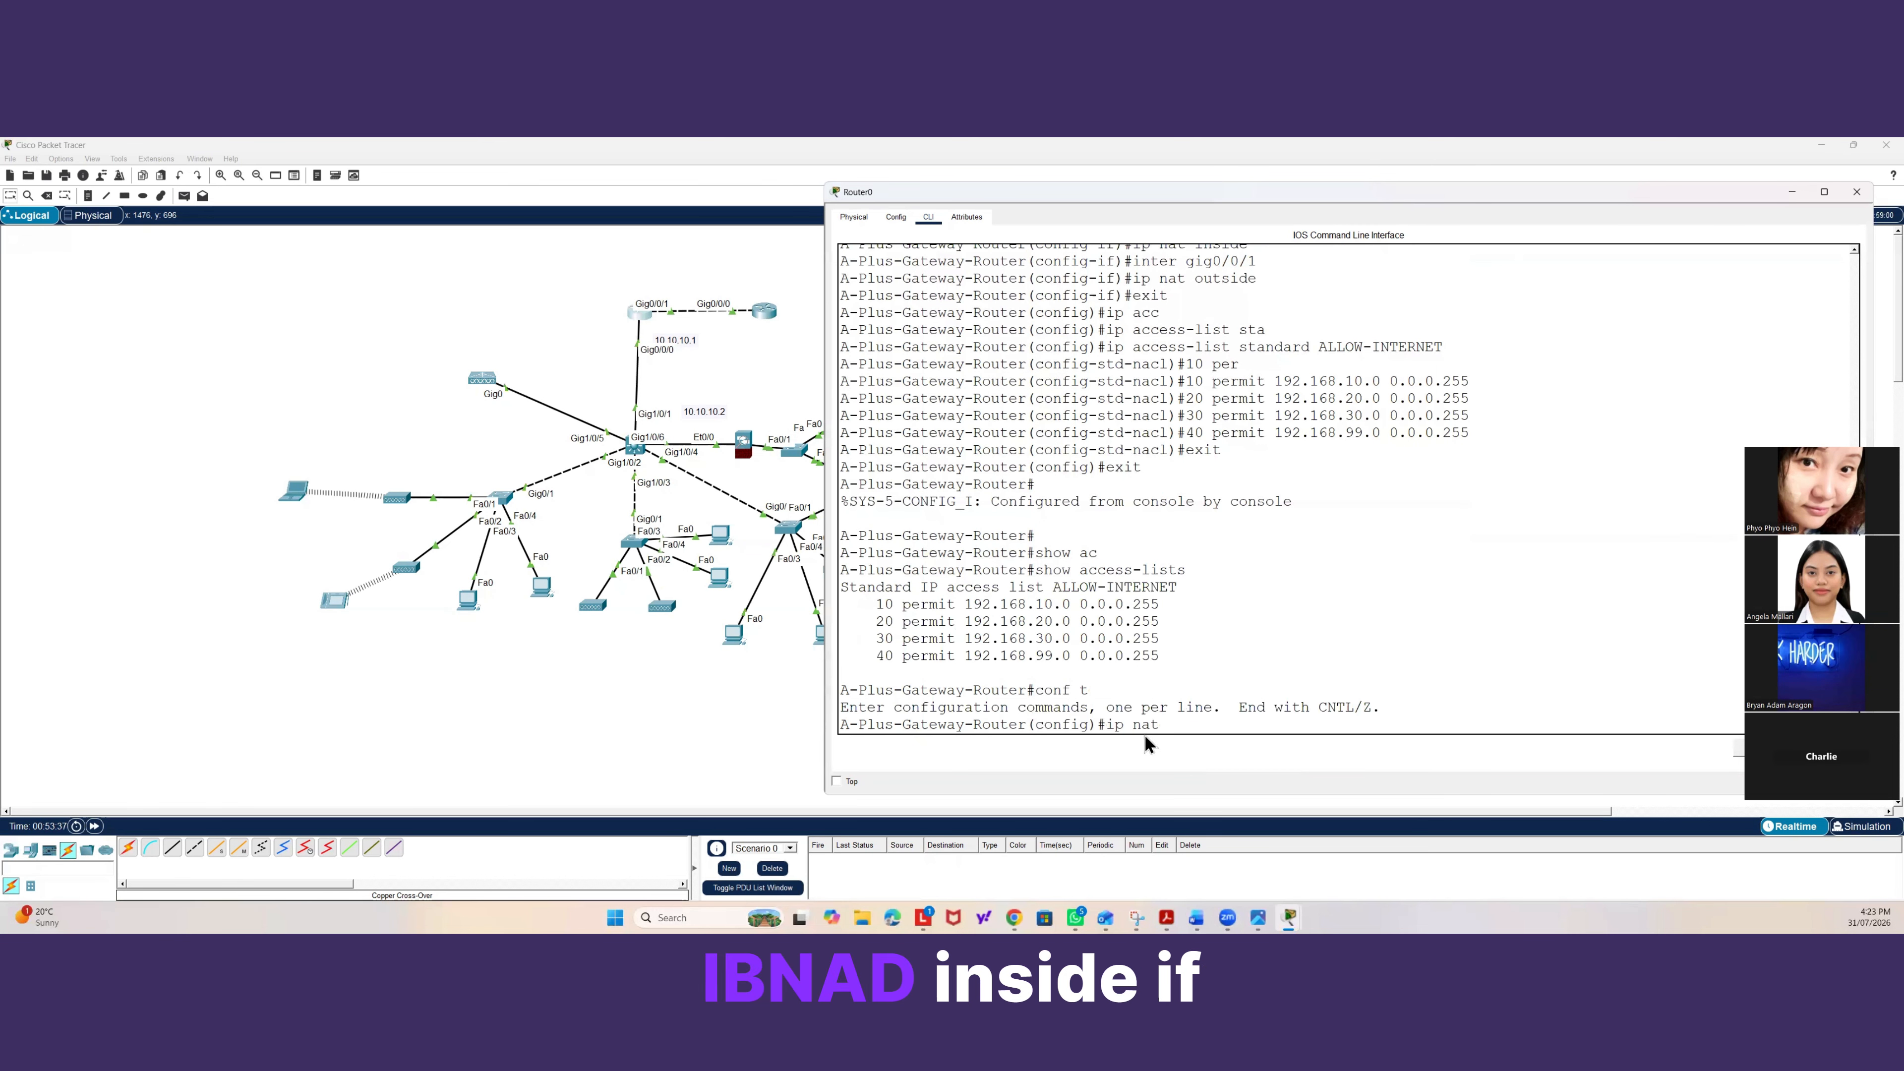
text( inside)
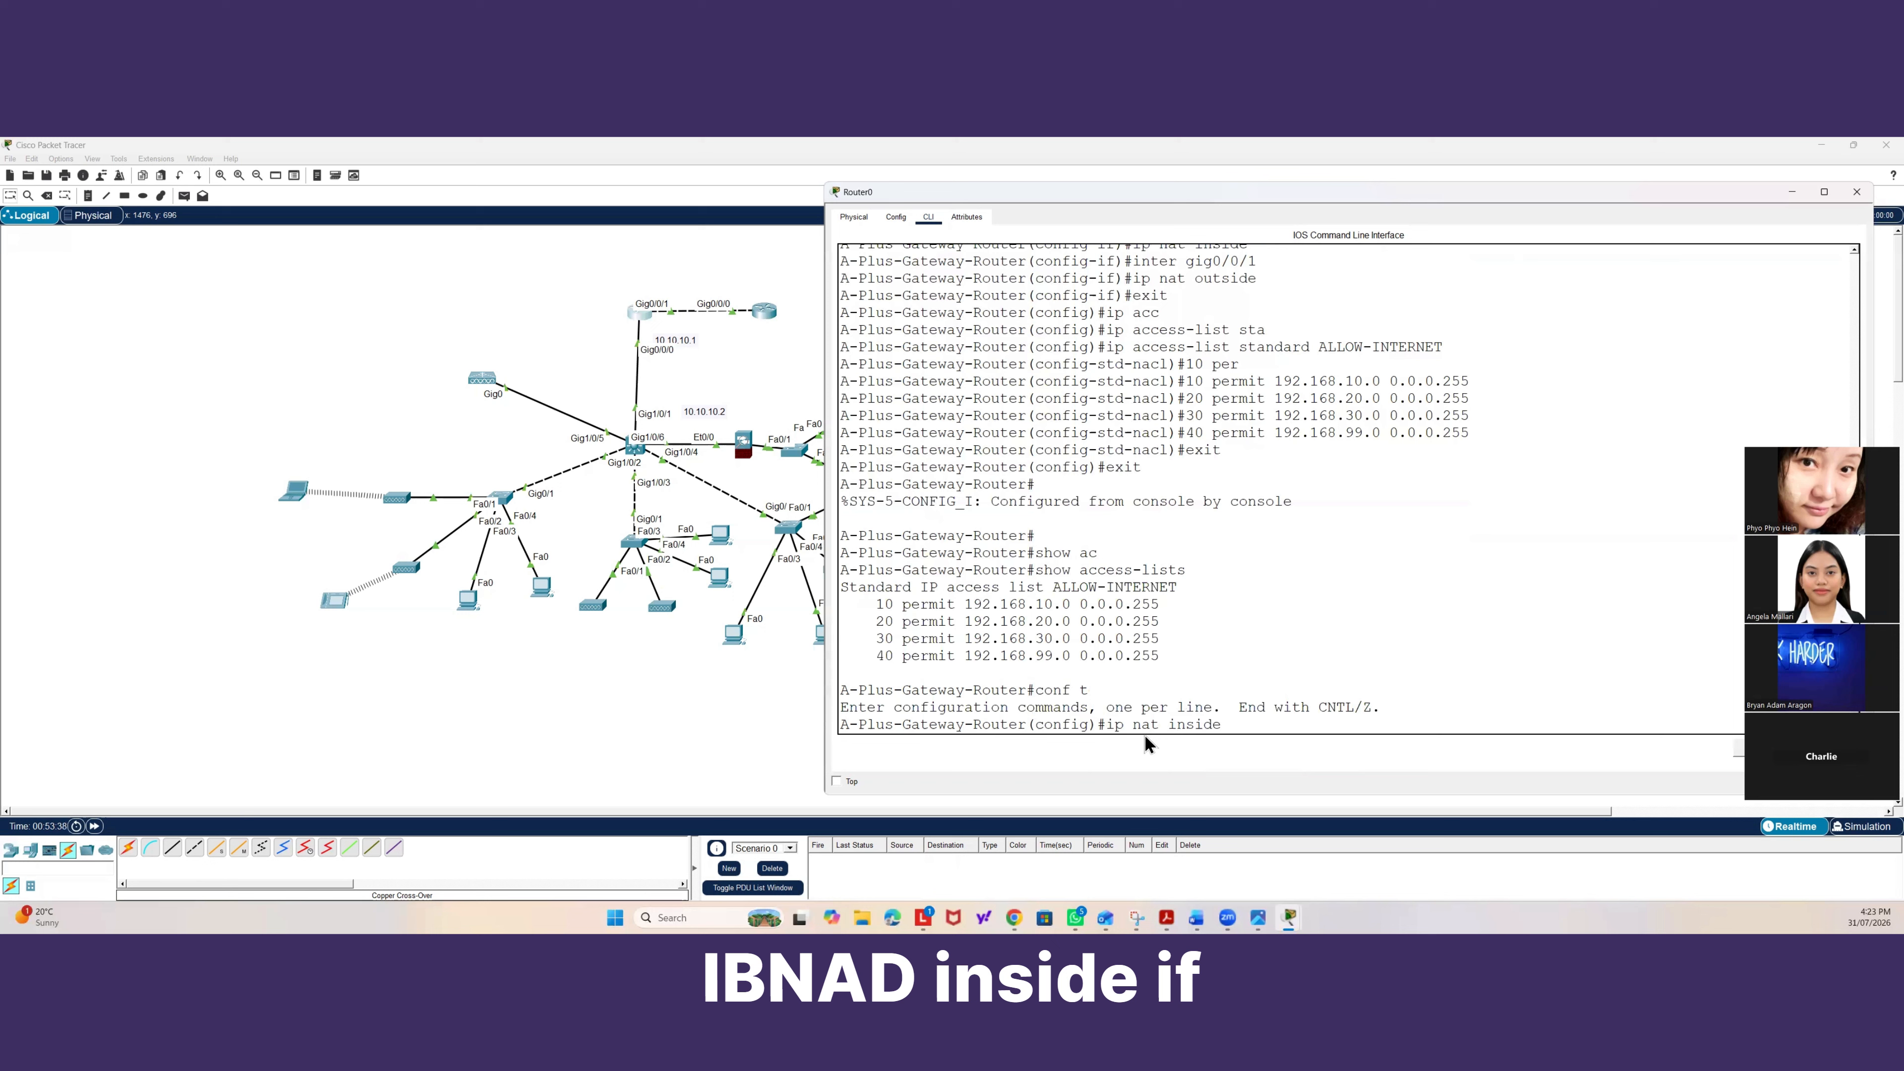
text( list )
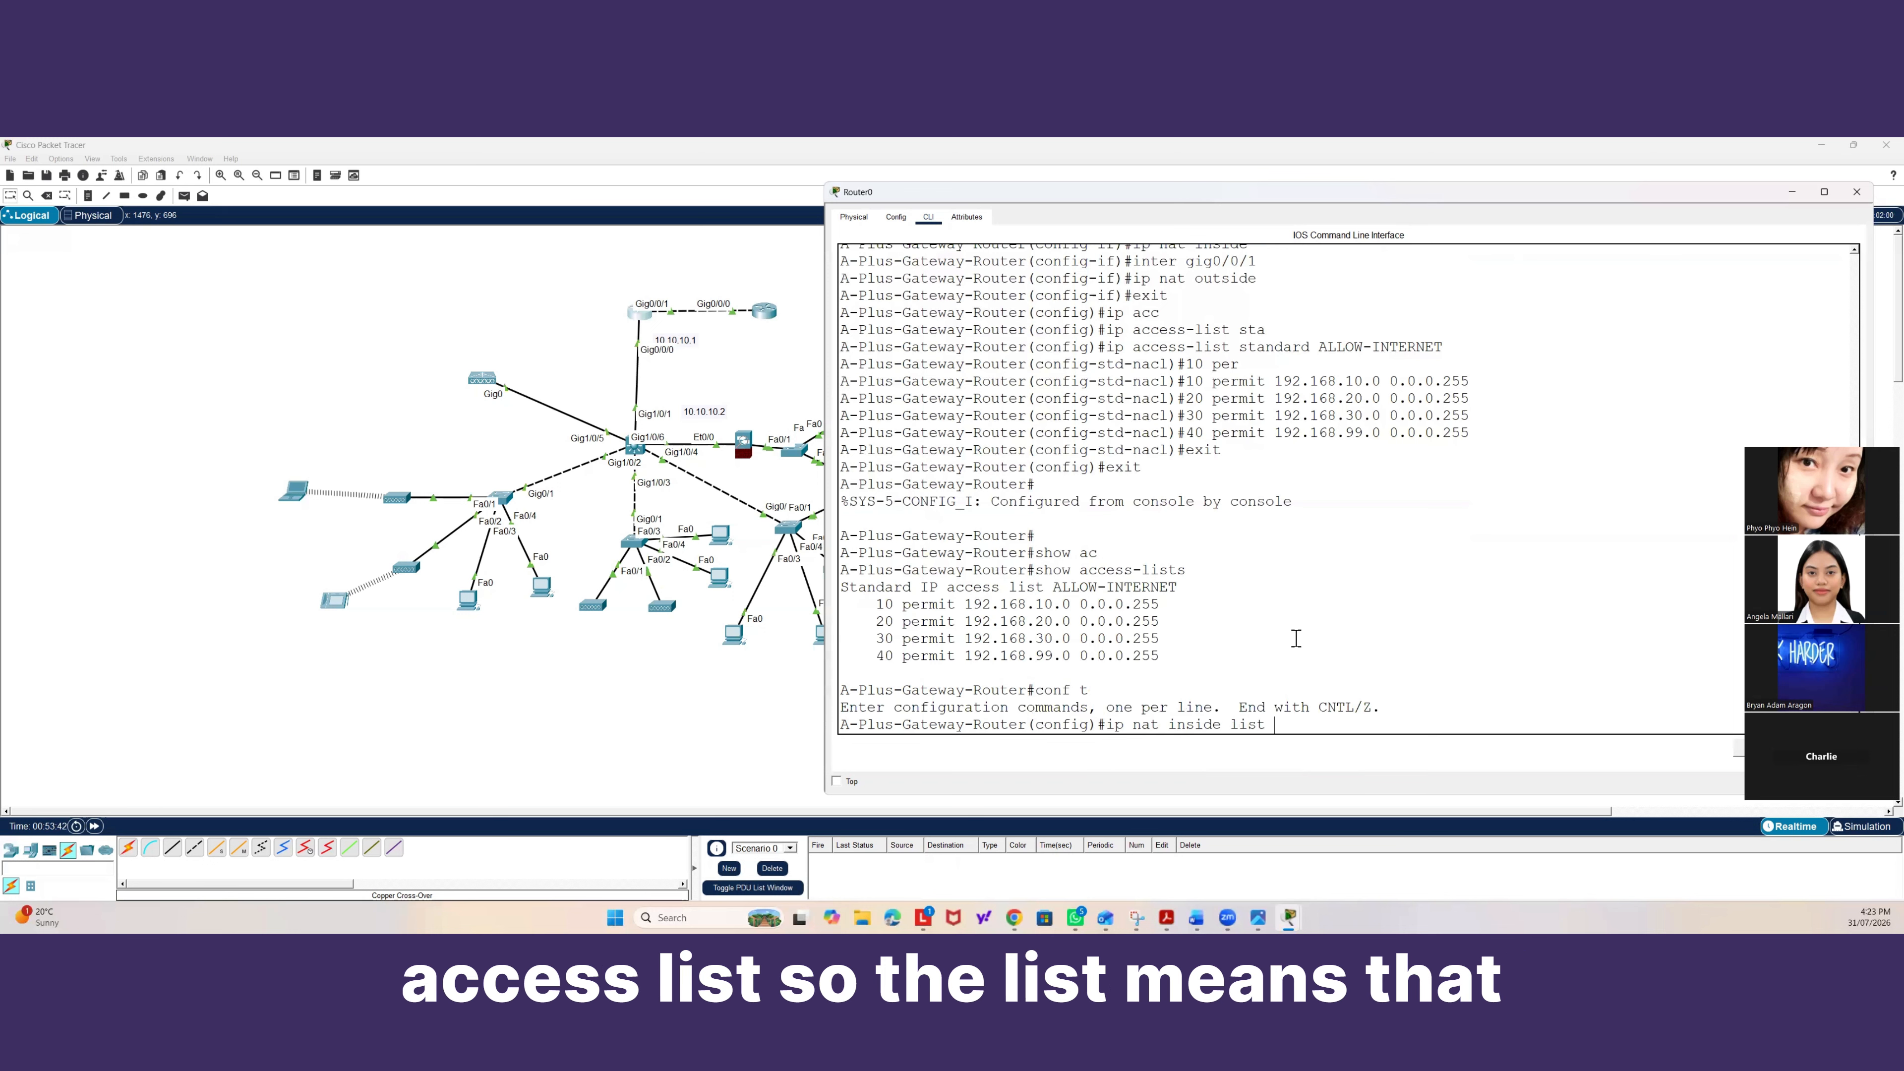
text(?)
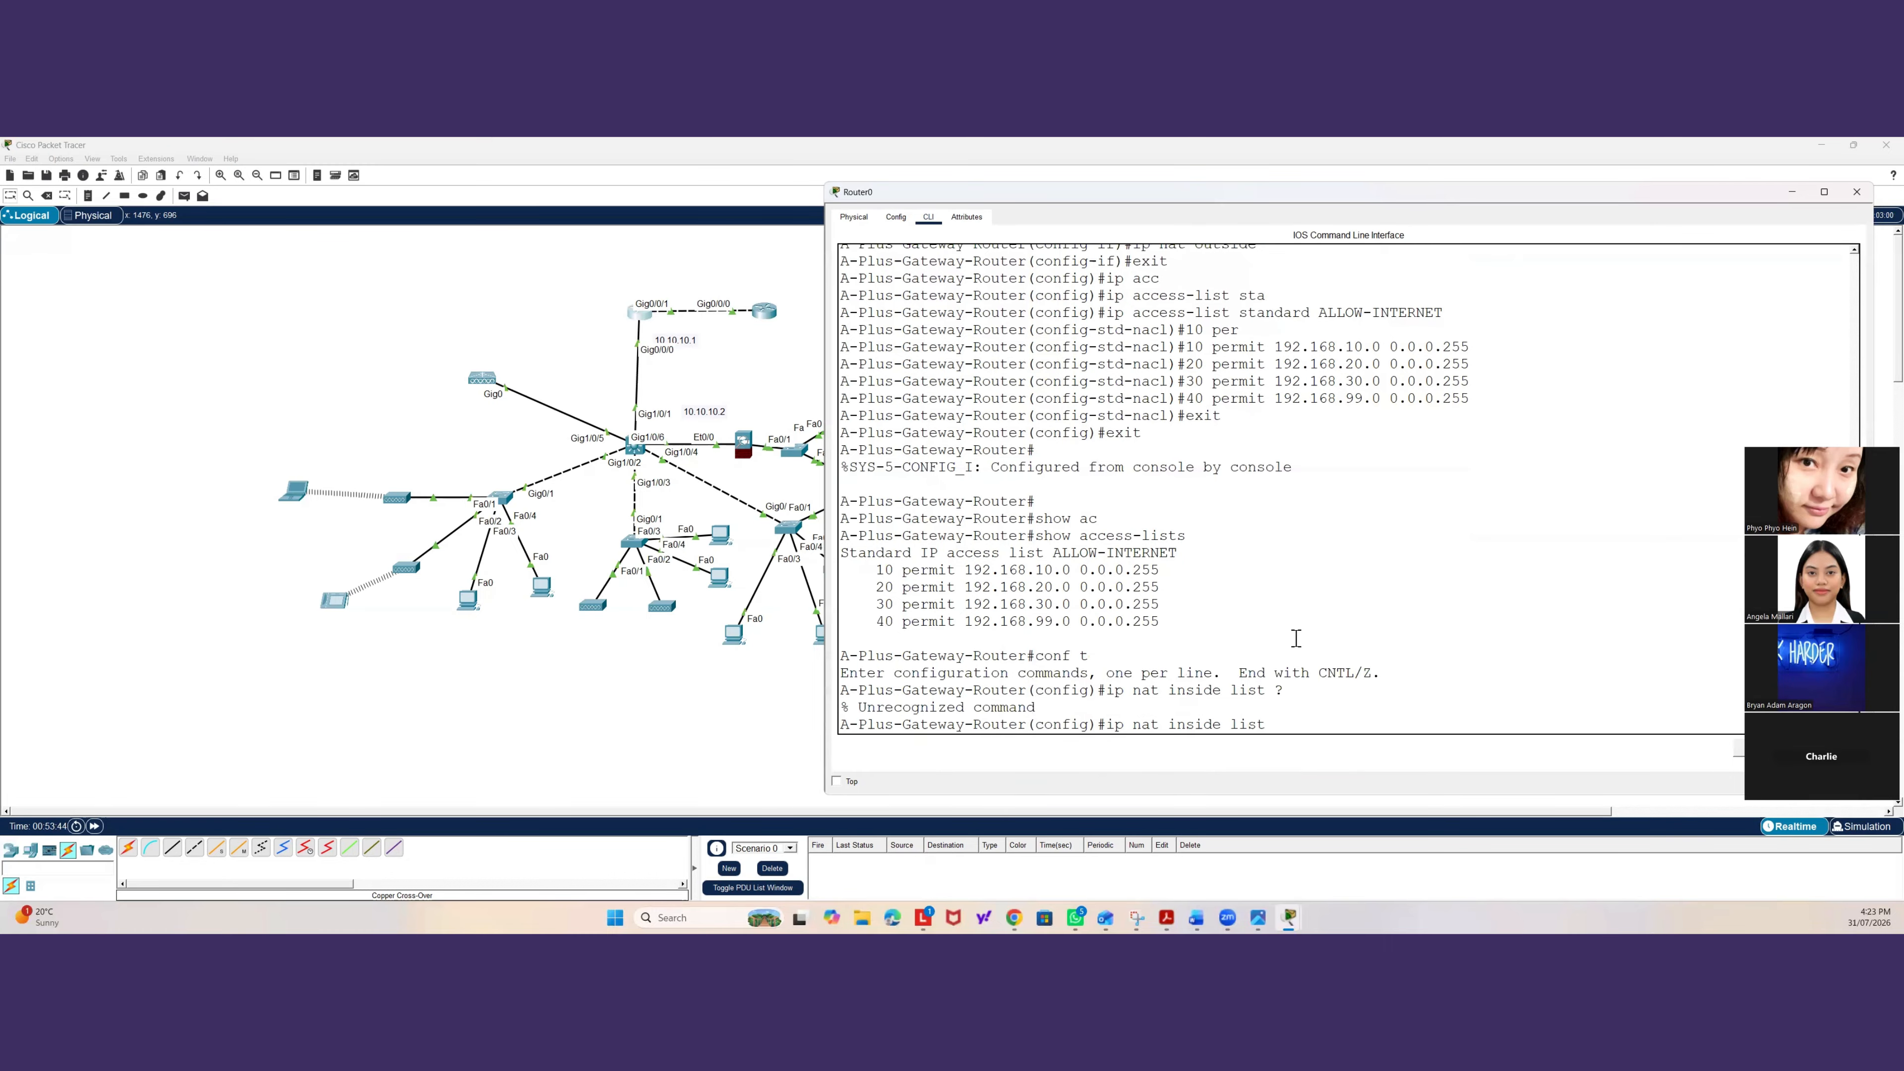
key(BackSpace)
key(BackSpace)
key(BackSpace)
key(BackSpace)
key(BackSpace)
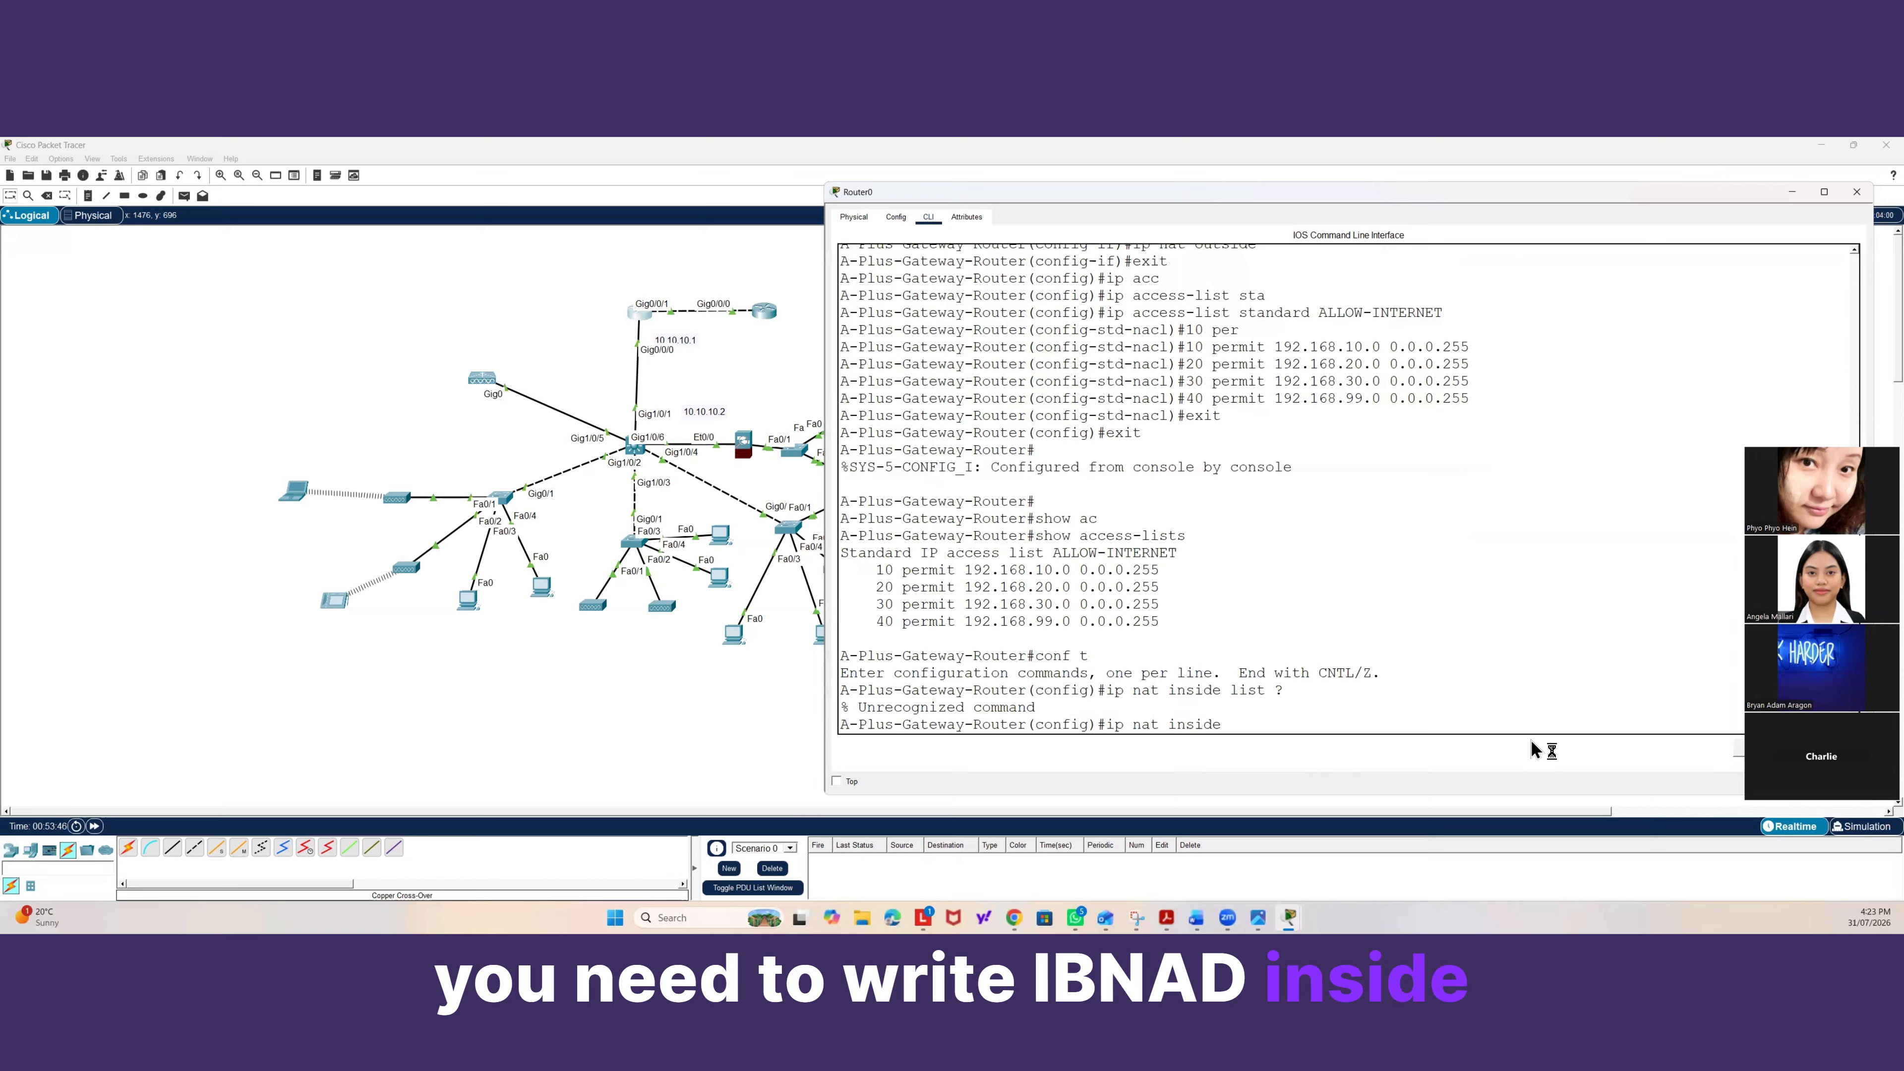
Build the NAT command ip nat inside source list, pasting the ALLOW-INTERNET access list name into it.
text(sour)
key(Tab)
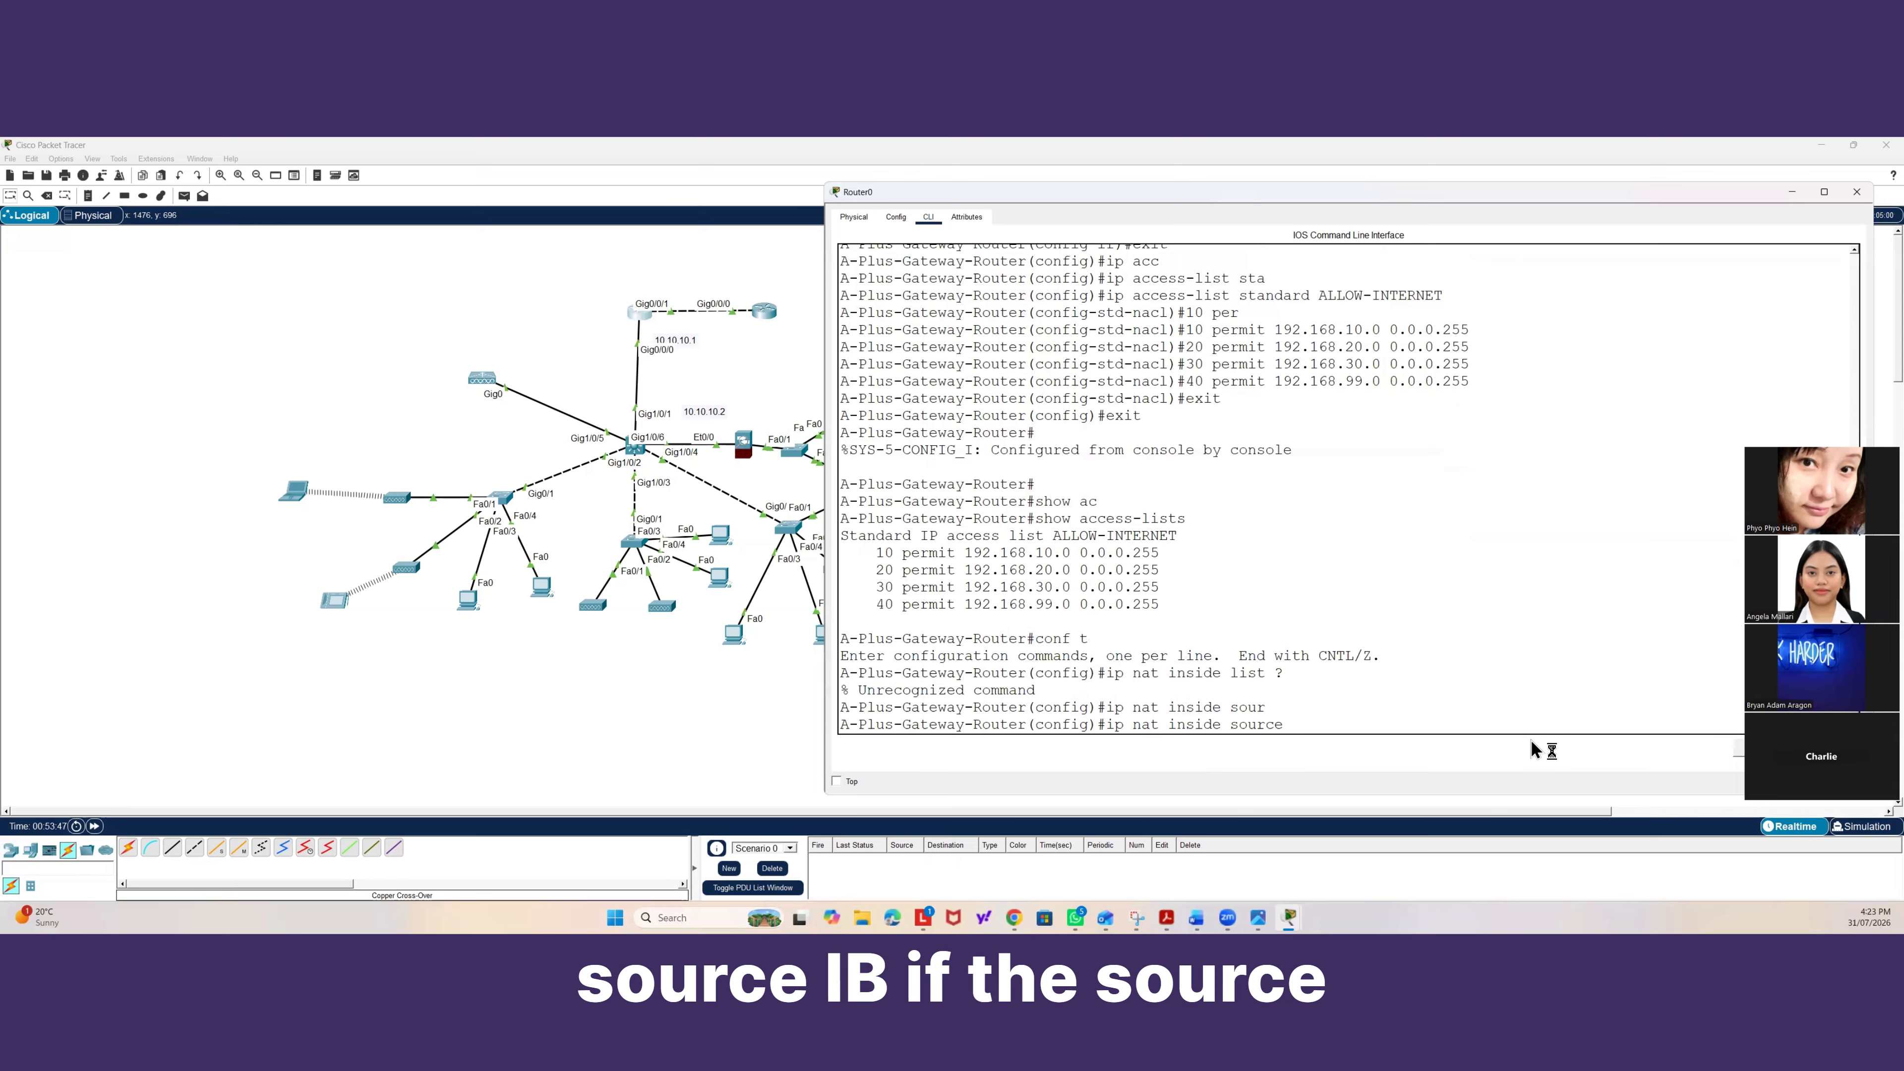
text(li)
key(Tab)
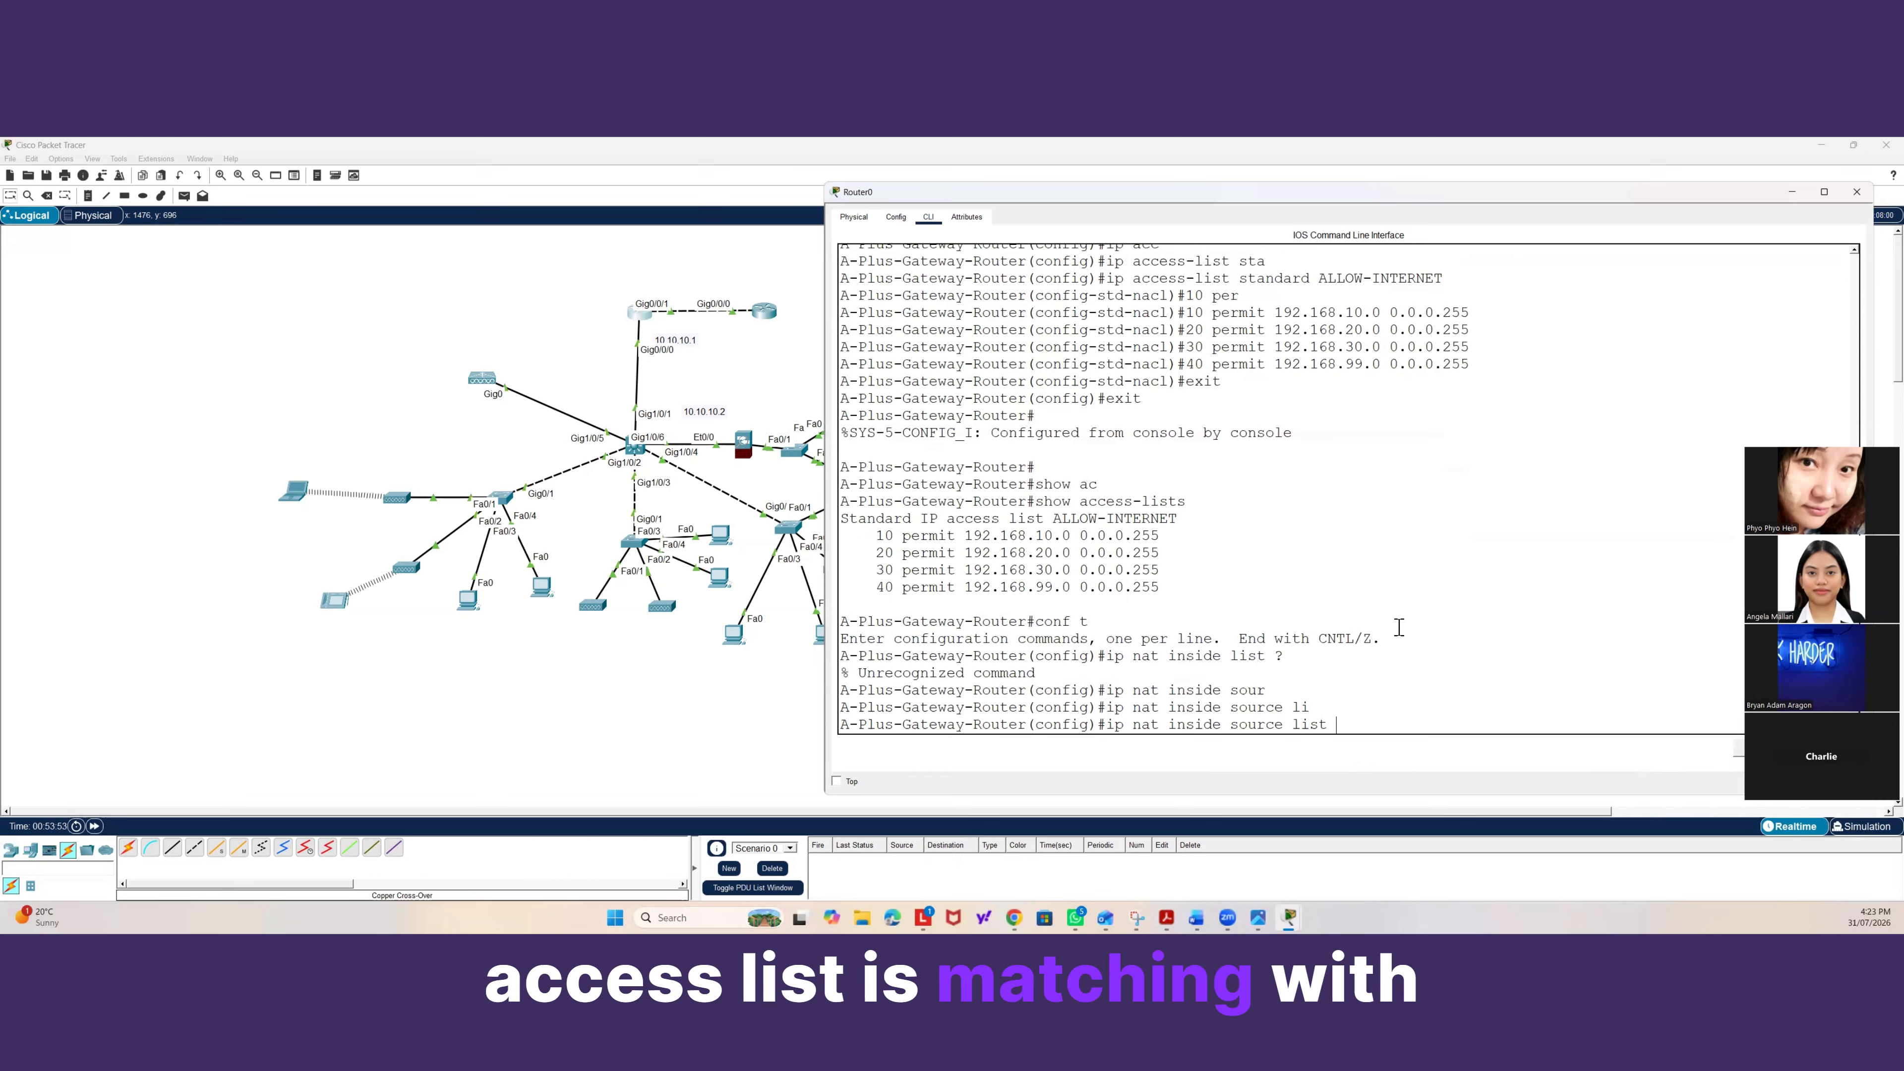
text(?)
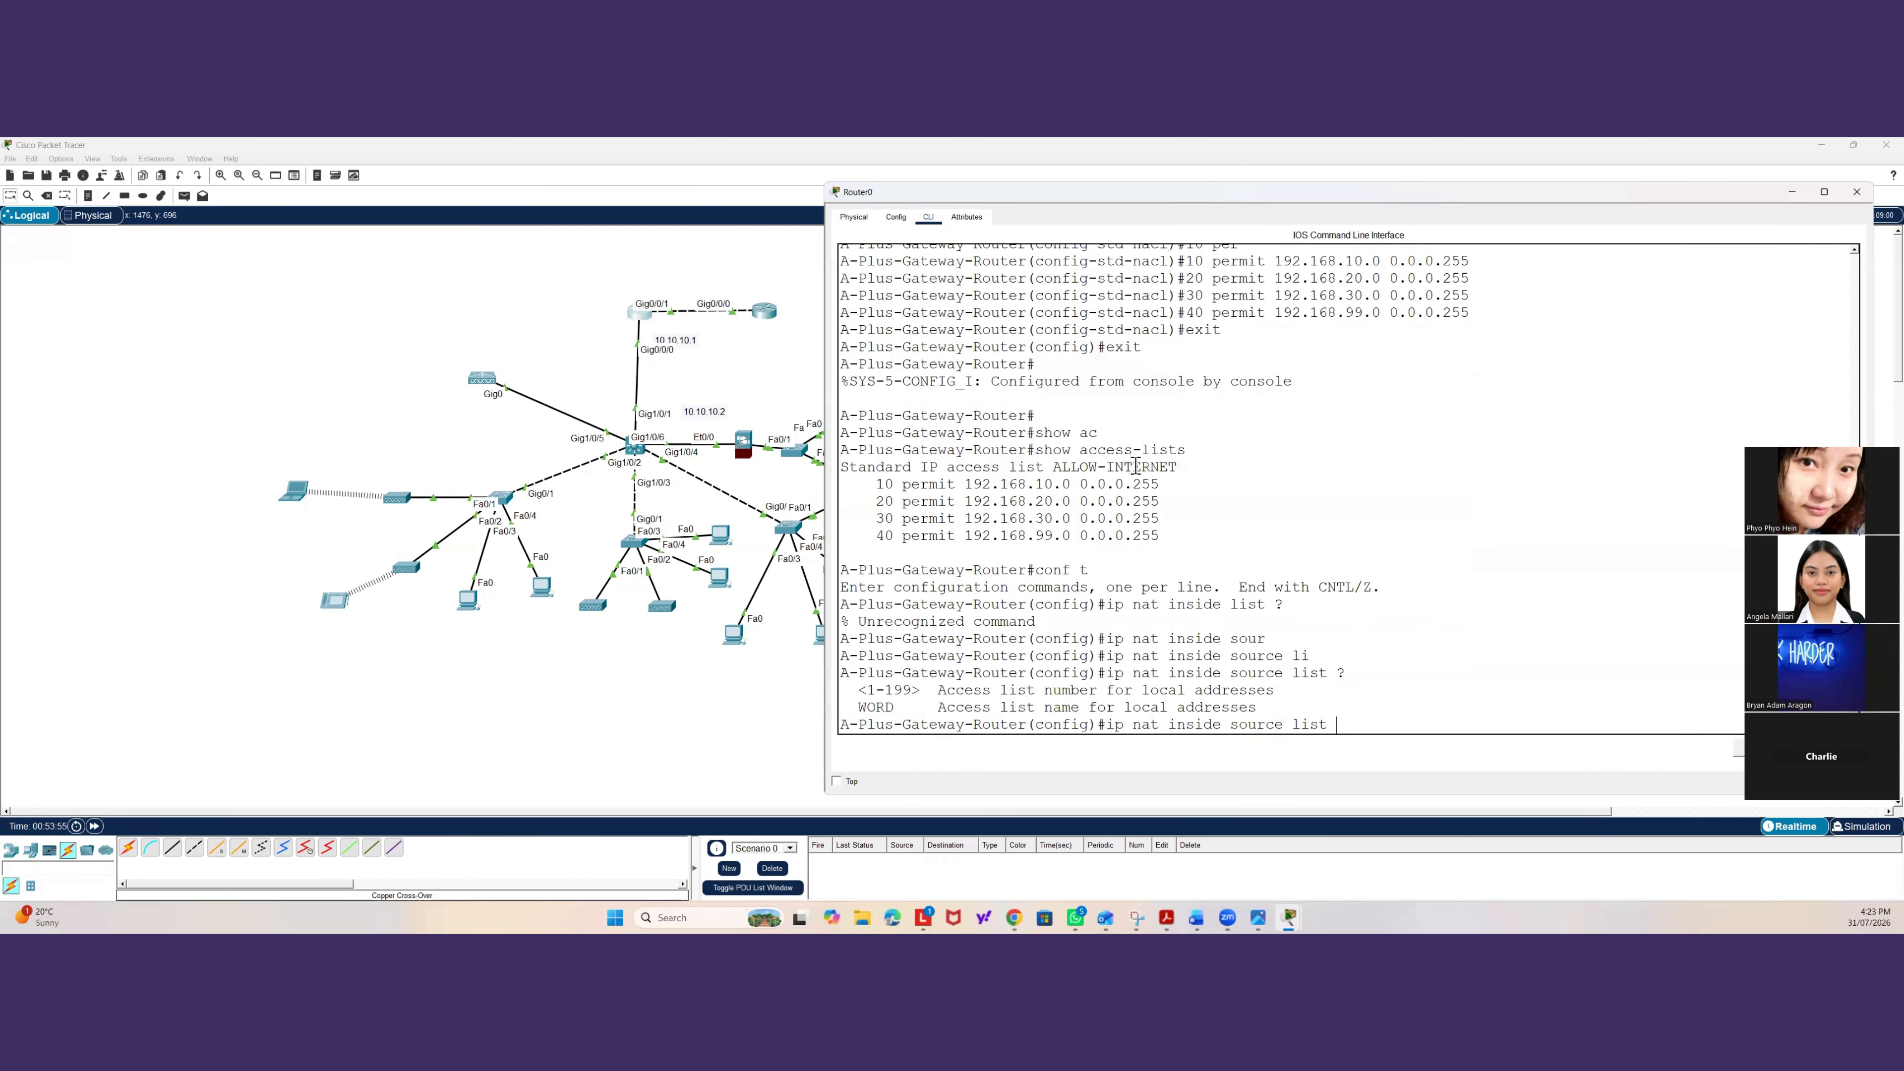
mouse_move(1177, 467)
mouse_down()
mouse_move(1056, 466)
mouse_move(1158, 463)
mouse_up()
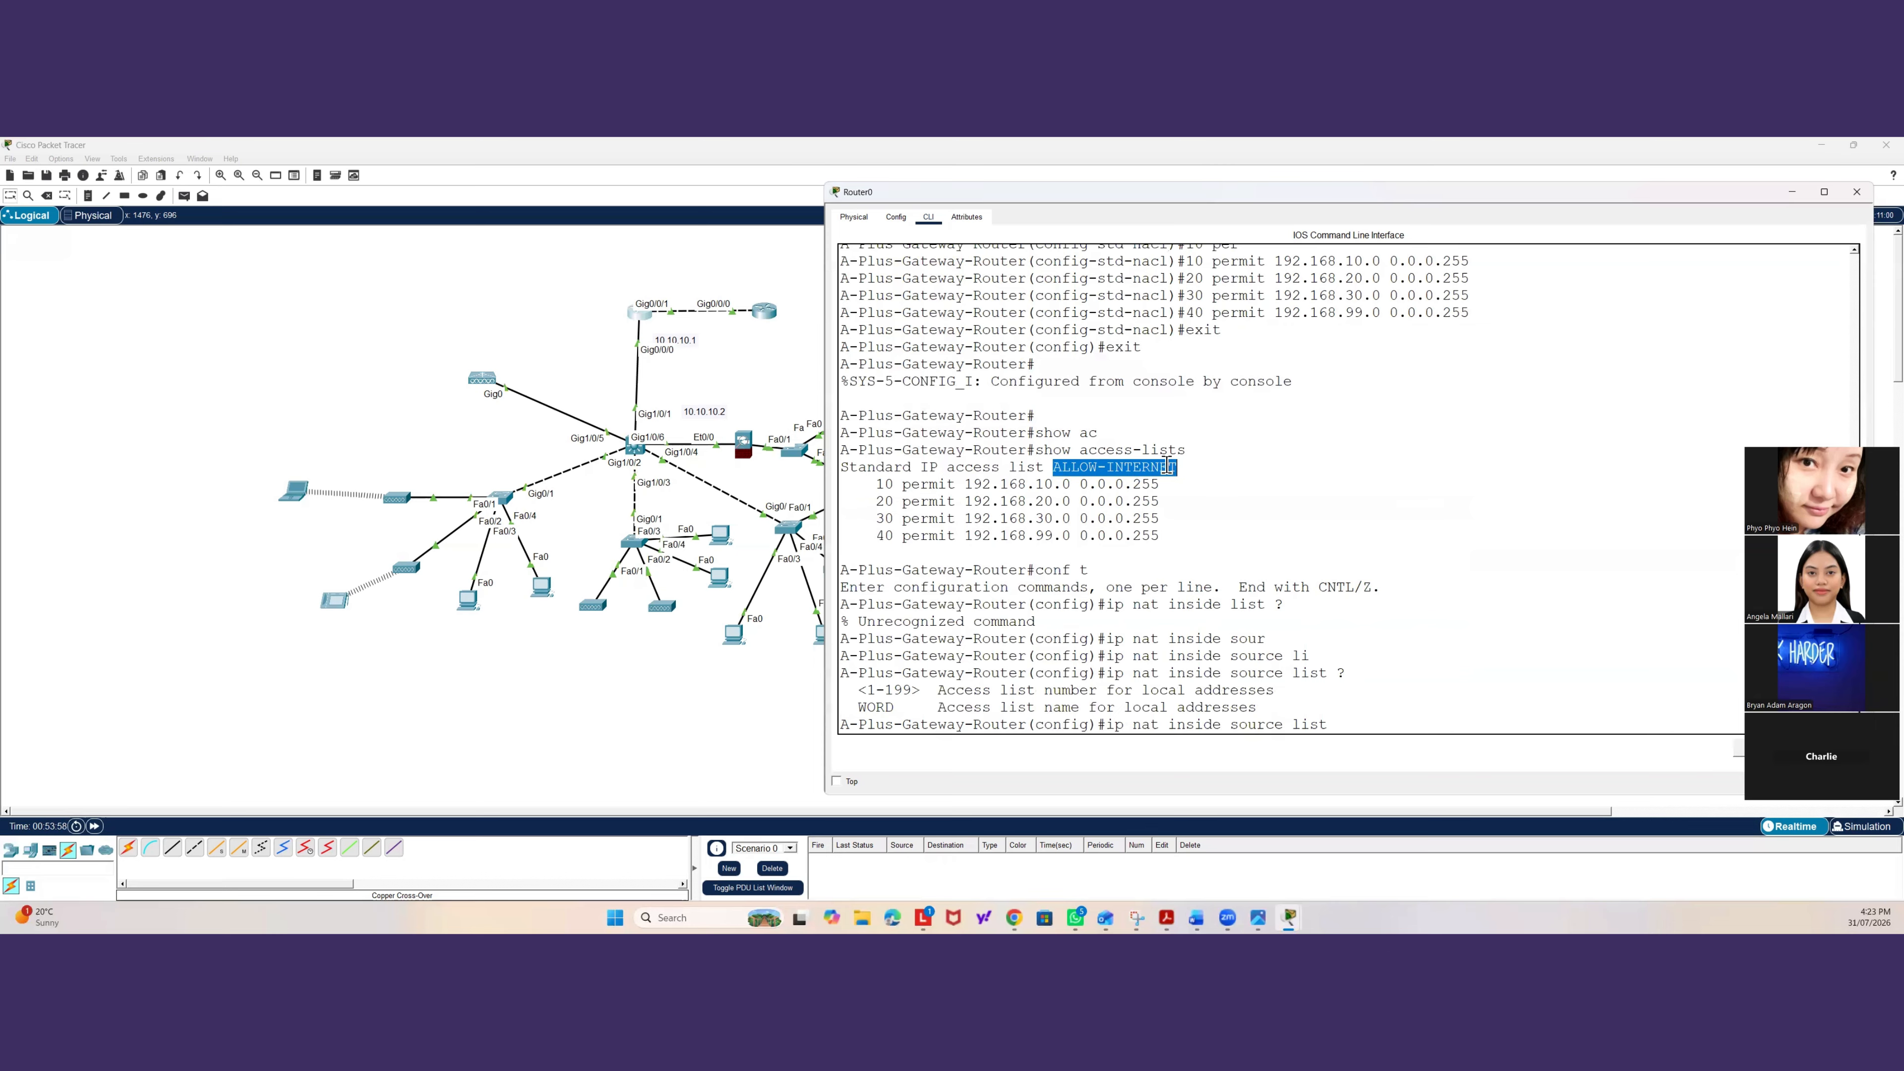
right_click(1167, 466)
click(1182, 478)
click(1346, 717)
right_click(1345, 722)
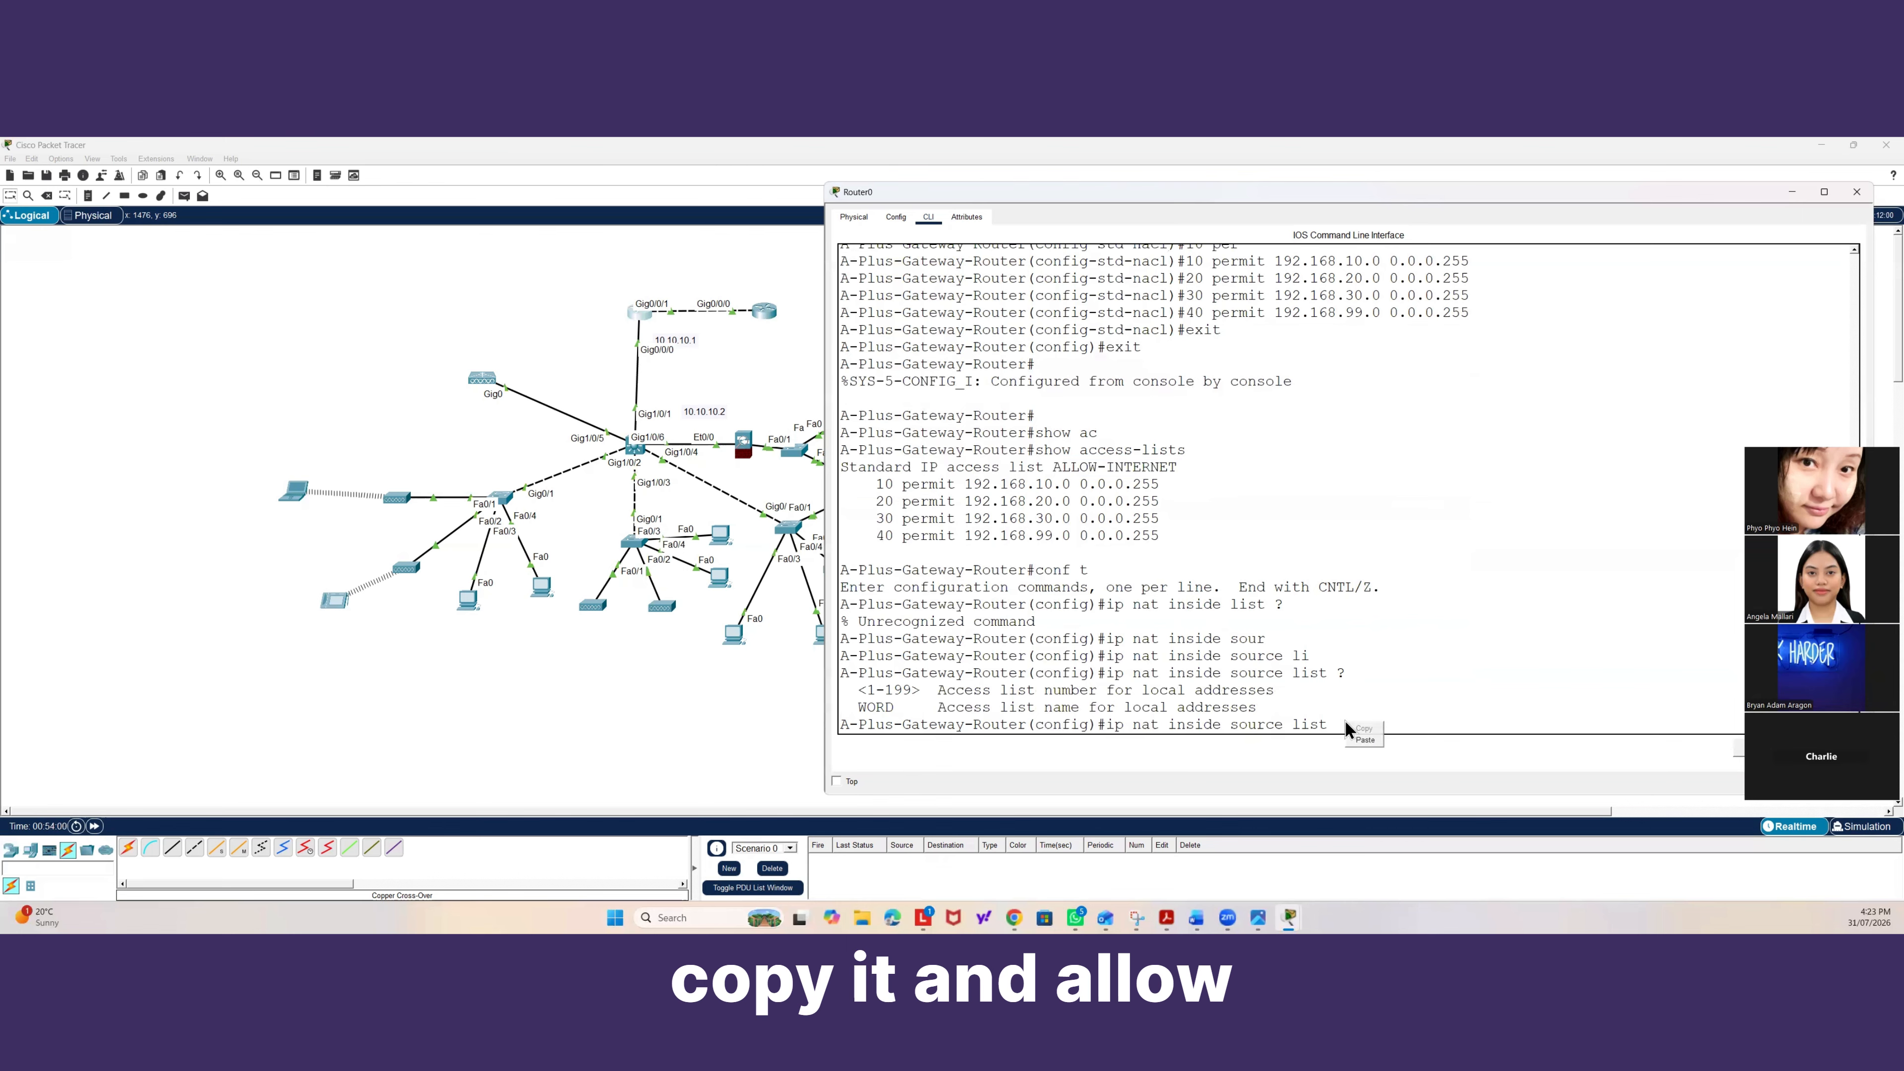
click(1364, 740)
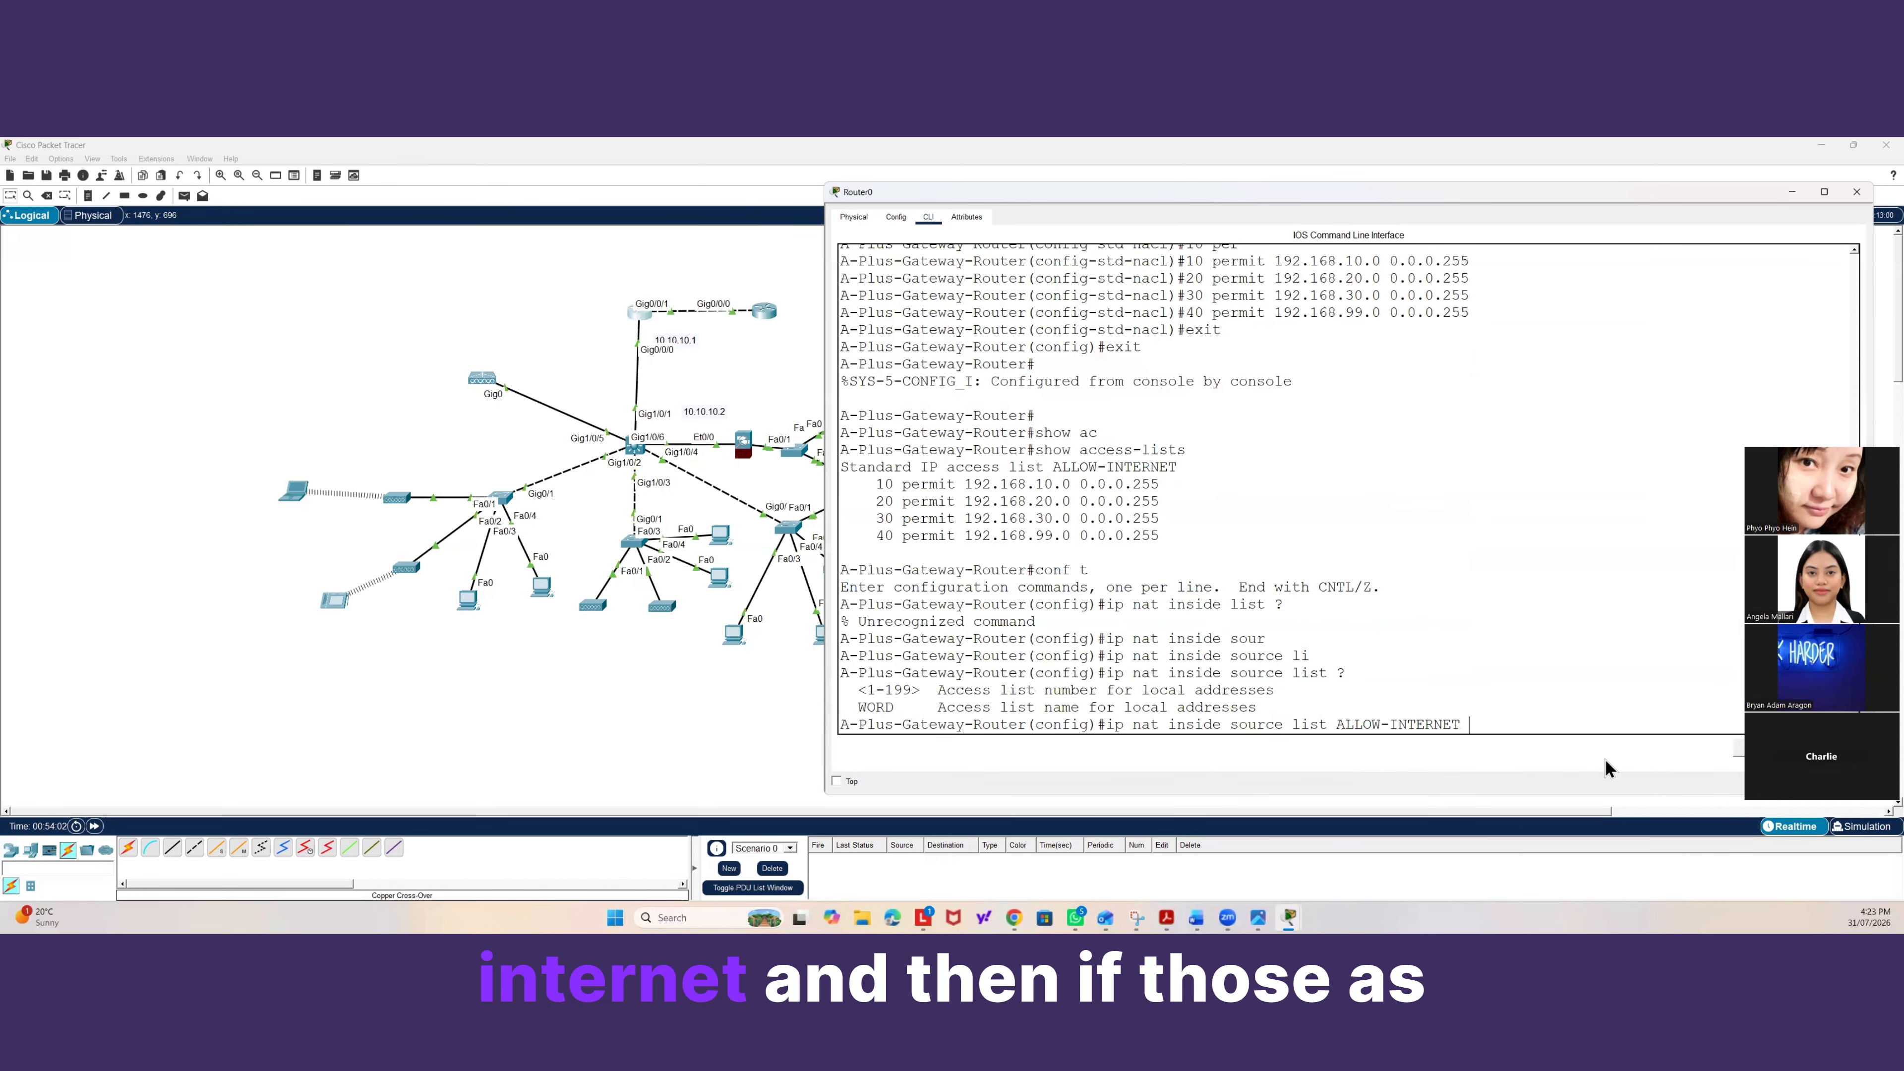
Extend the NAT command by specifying interface GigabitEthernet 0/0/1 after the ALLOW-INTERNET list.
text(?)
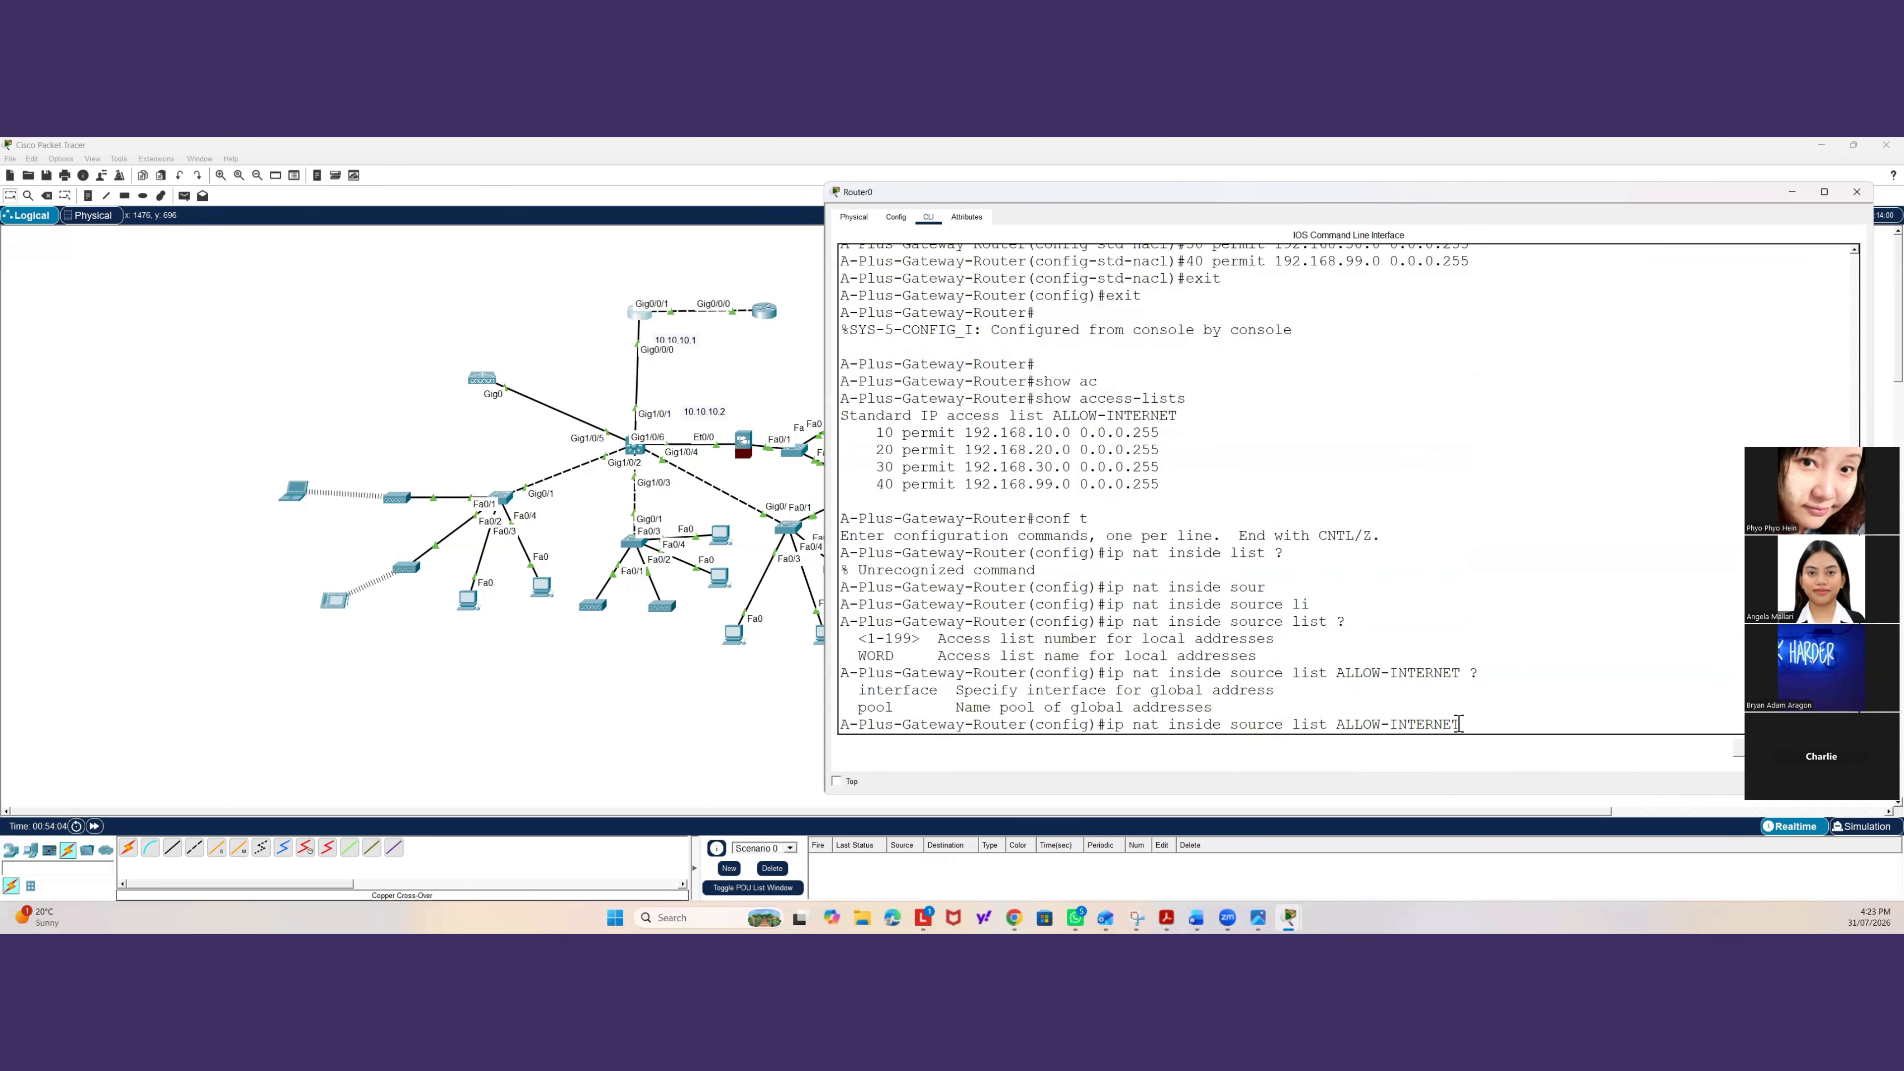
drag(1459, 724, 1337, 726)
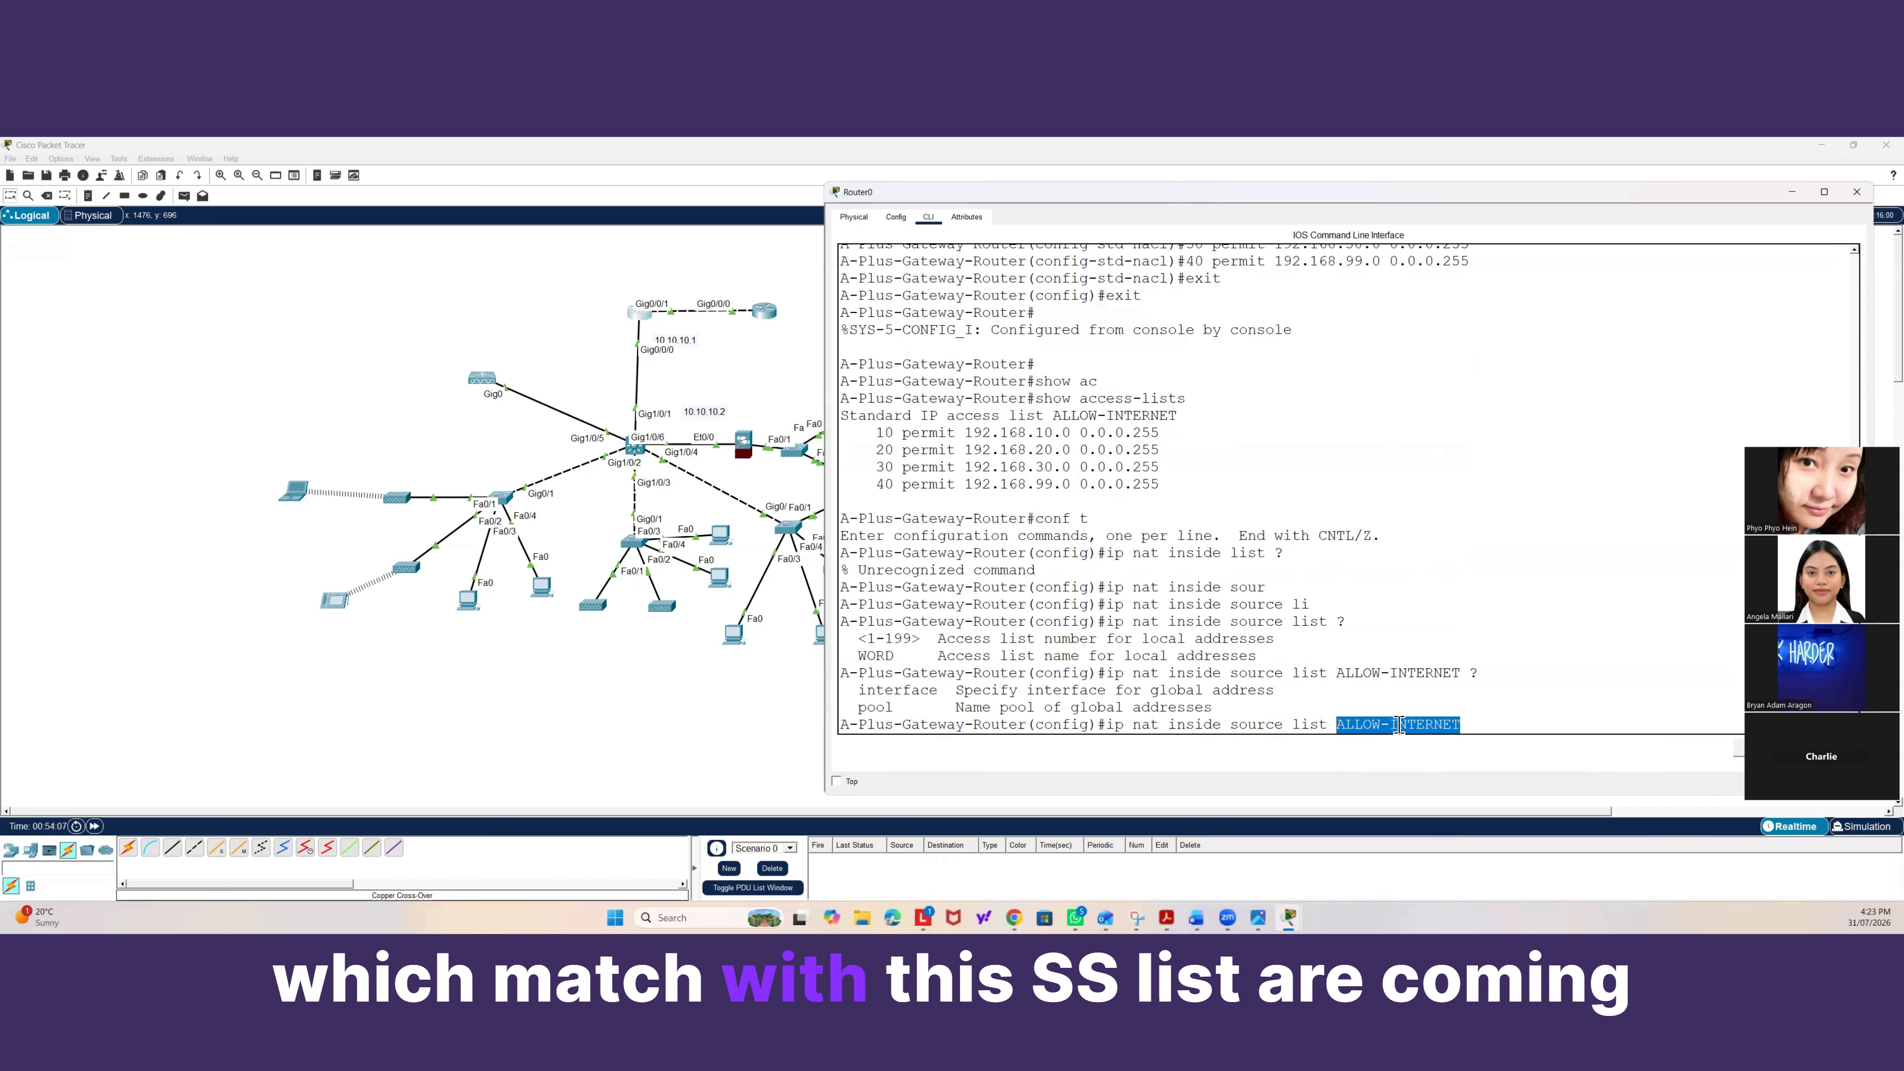
click(1483, 724)
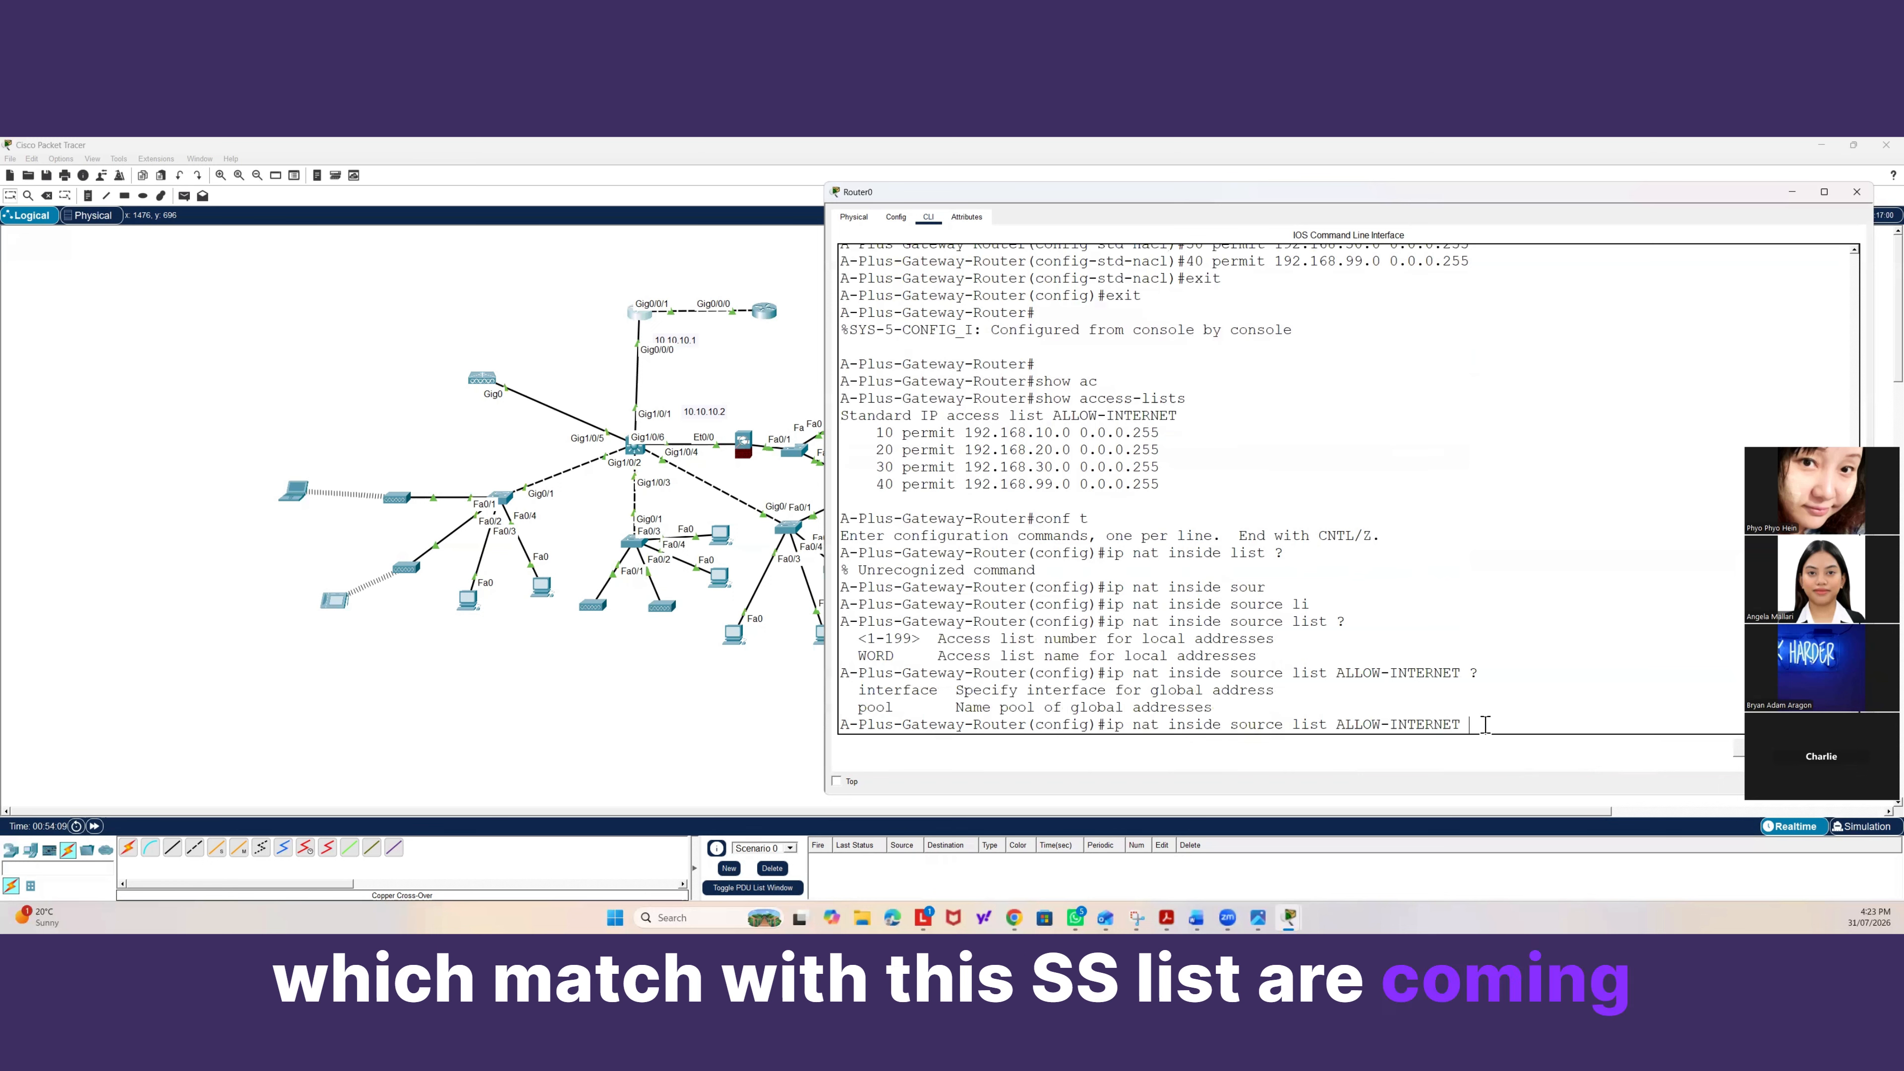
text(in)
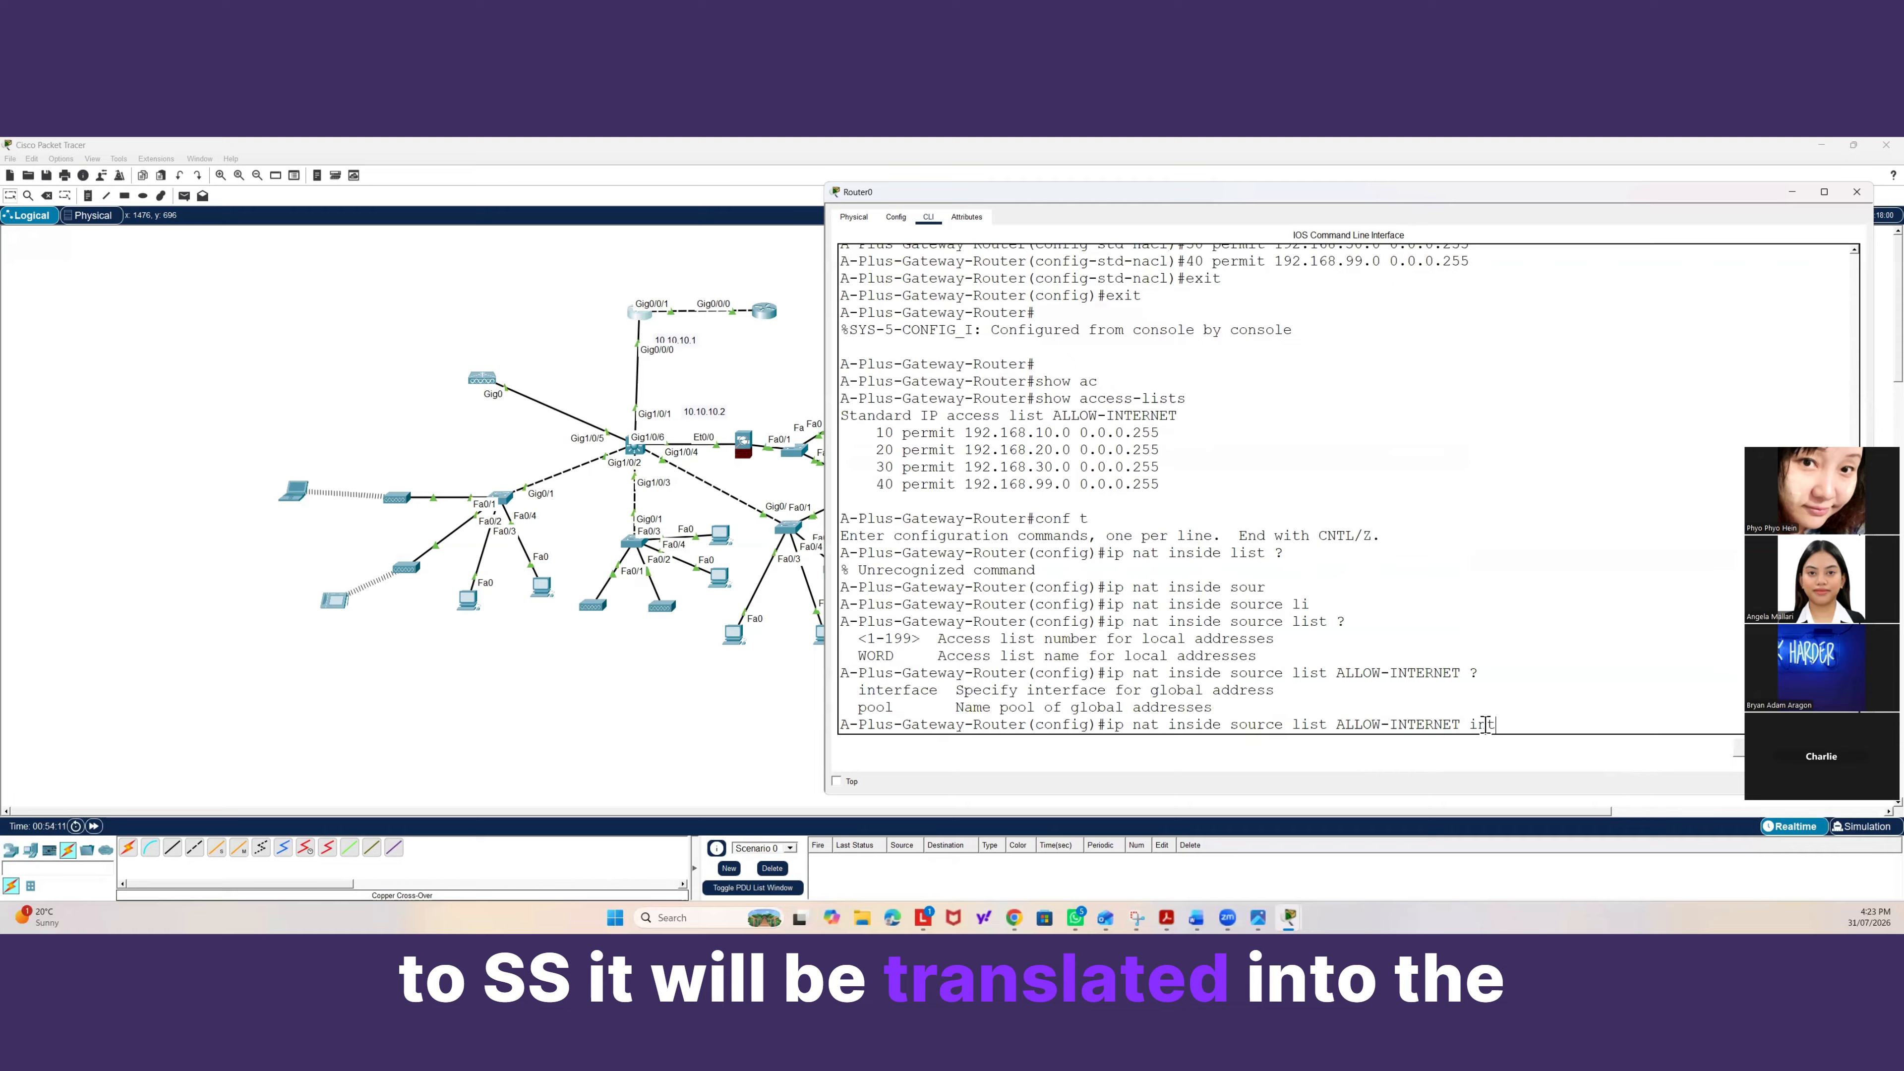
text(t)
key(Tab)
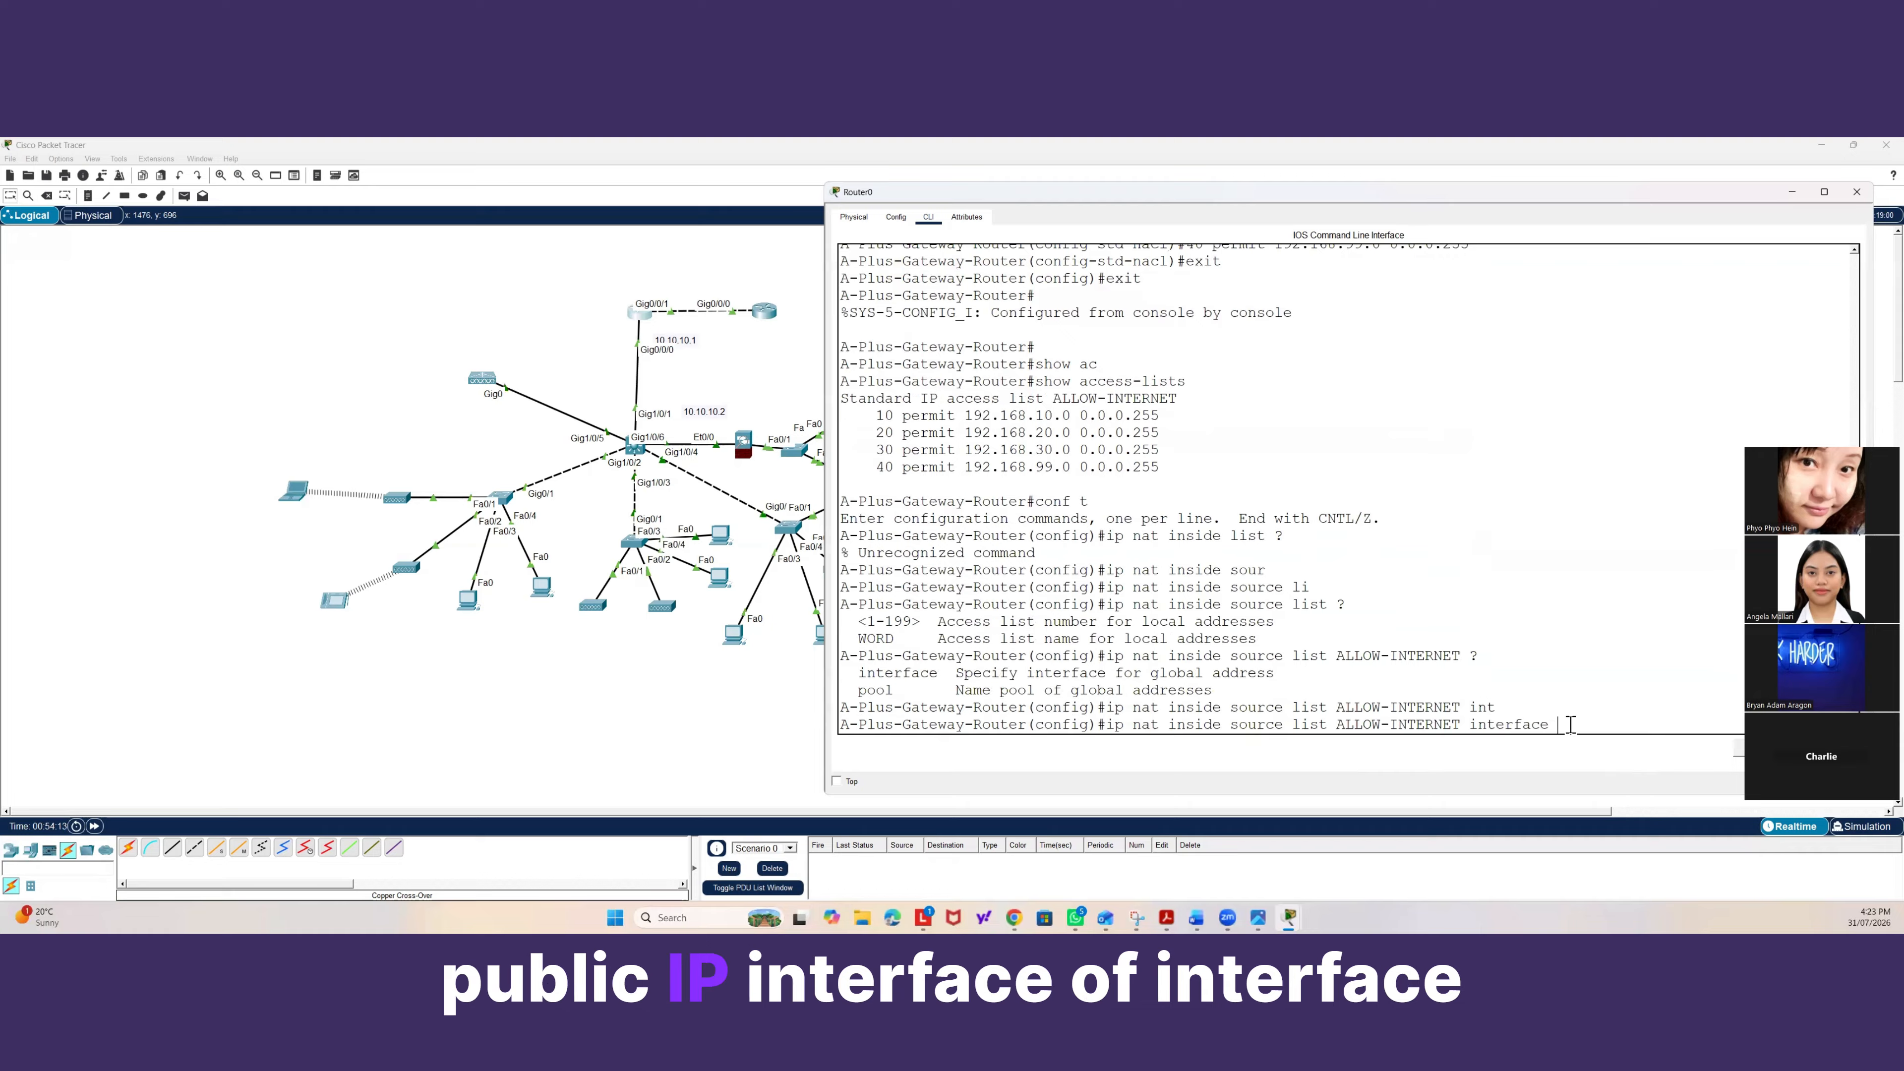
text(G)
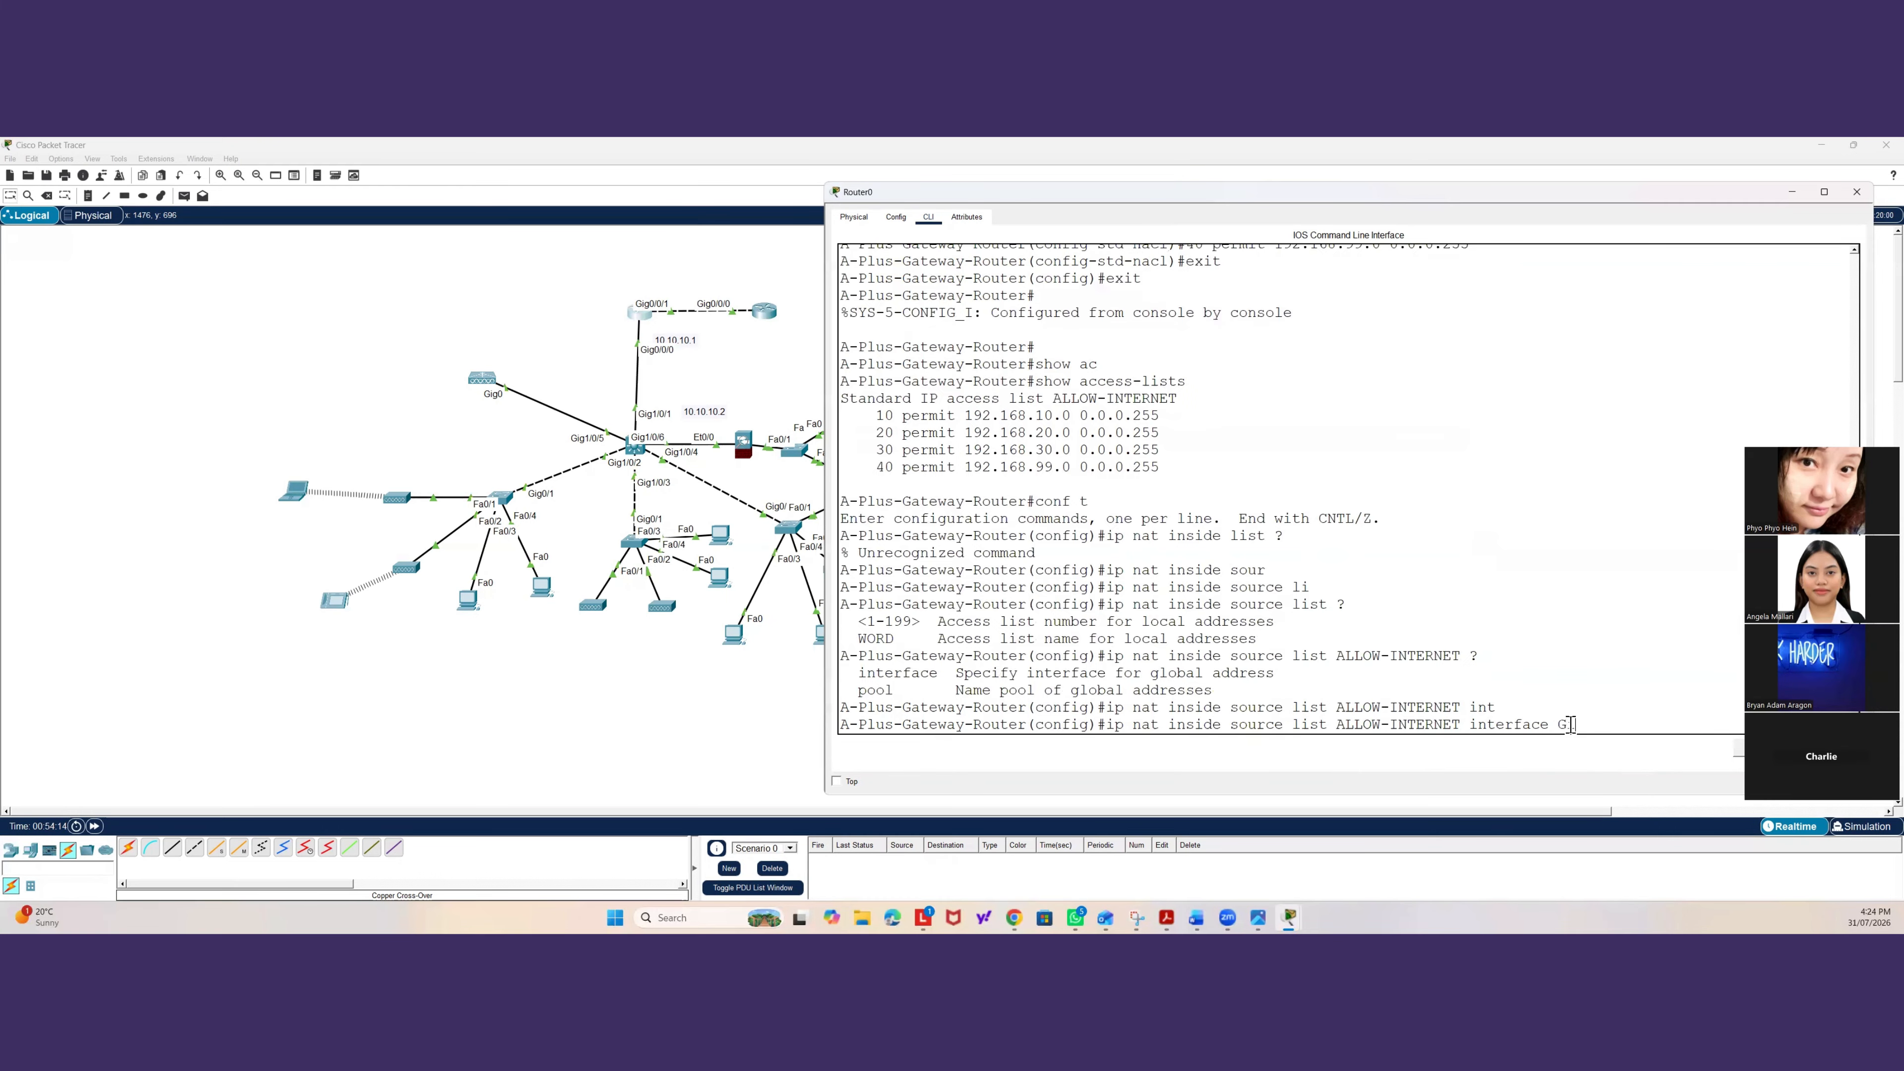
text(i)
key(Tab)
text(0/)
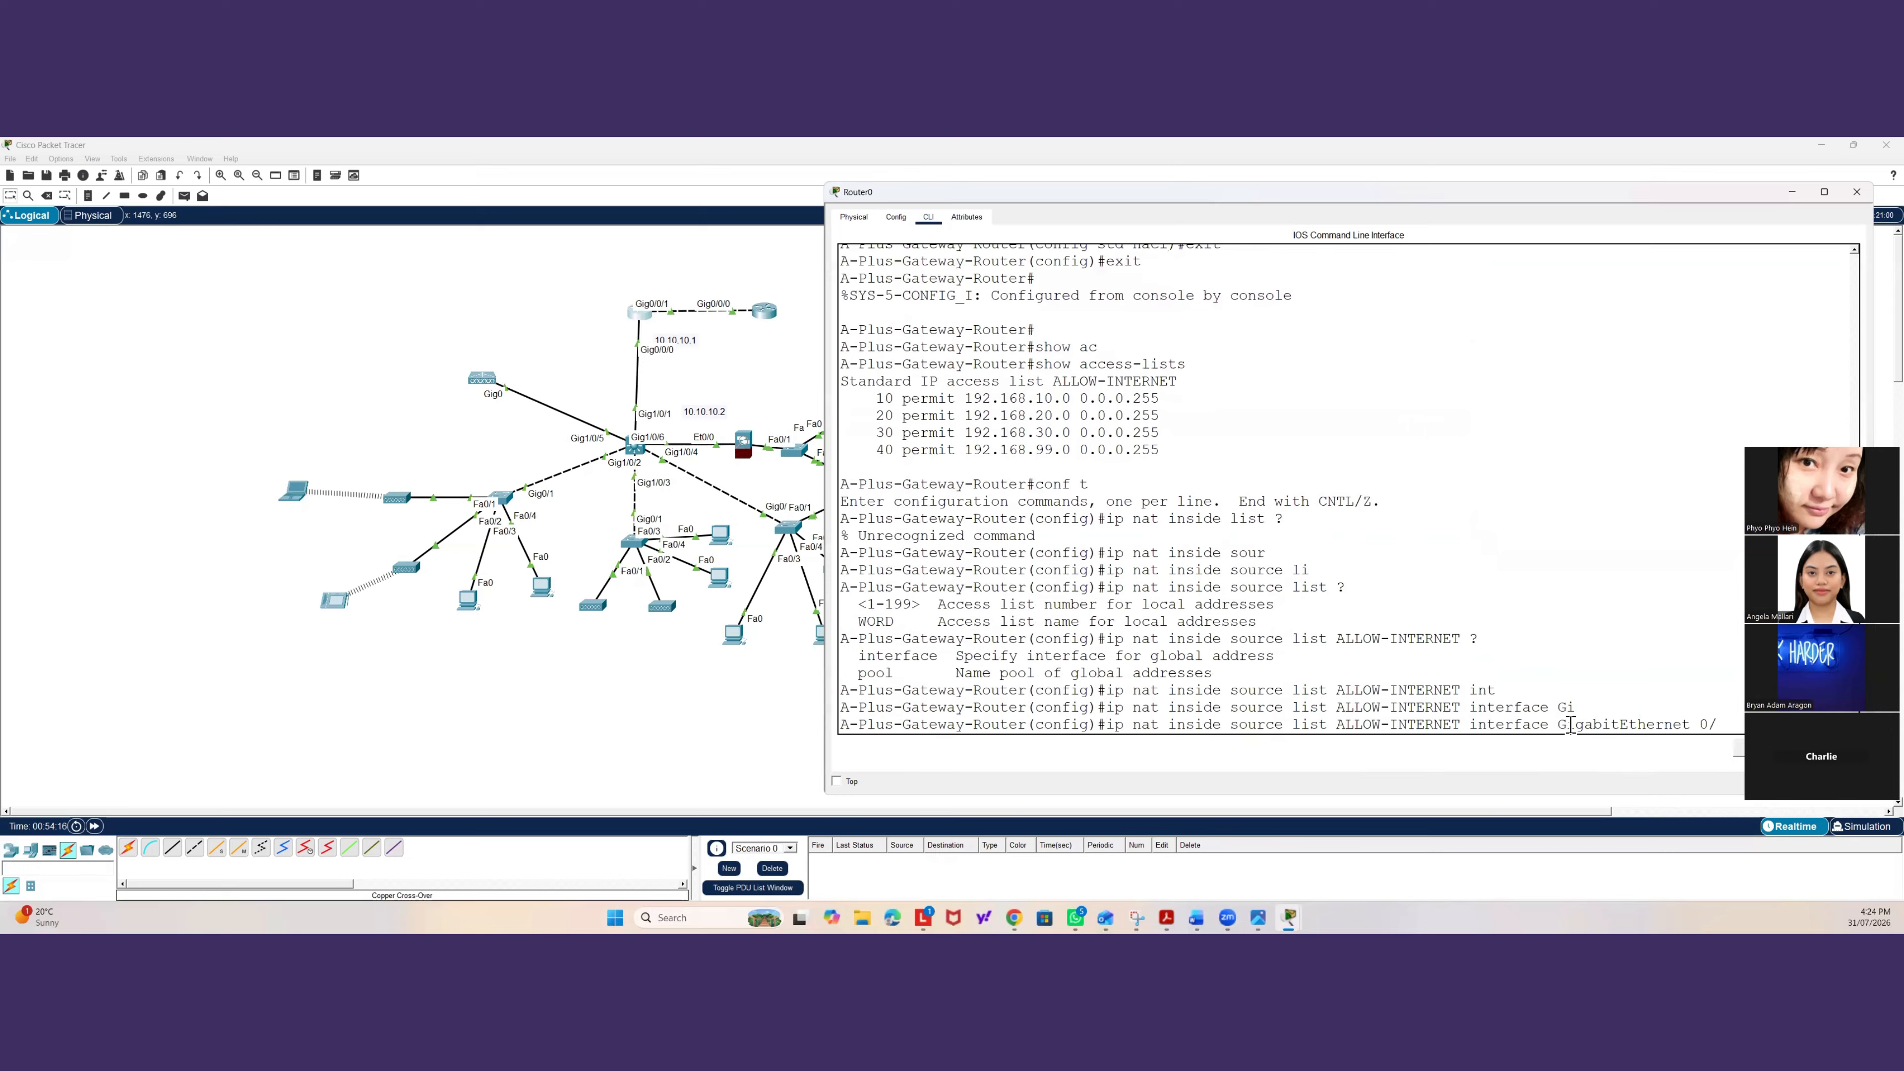
text(0/1)
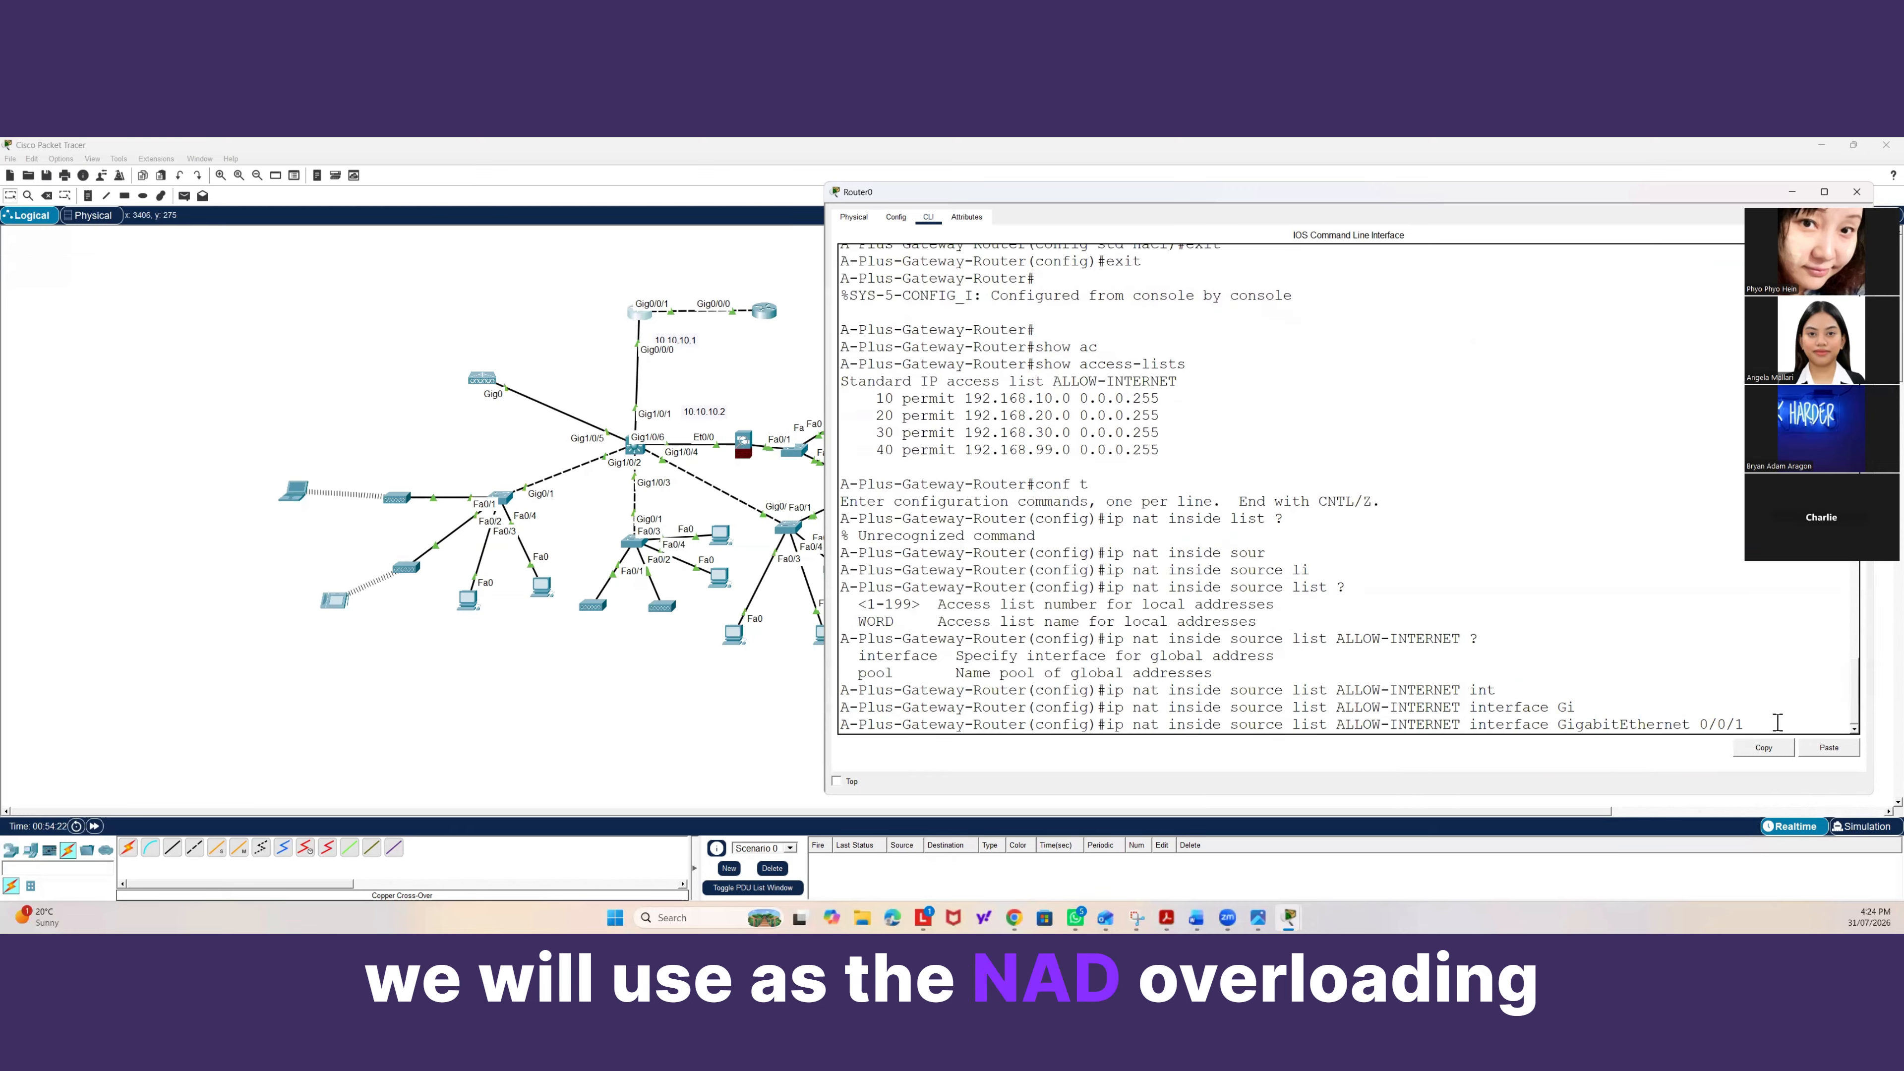
text( overl)
Finish the NAT command with the overload keyword and apply it.
key(Tab)
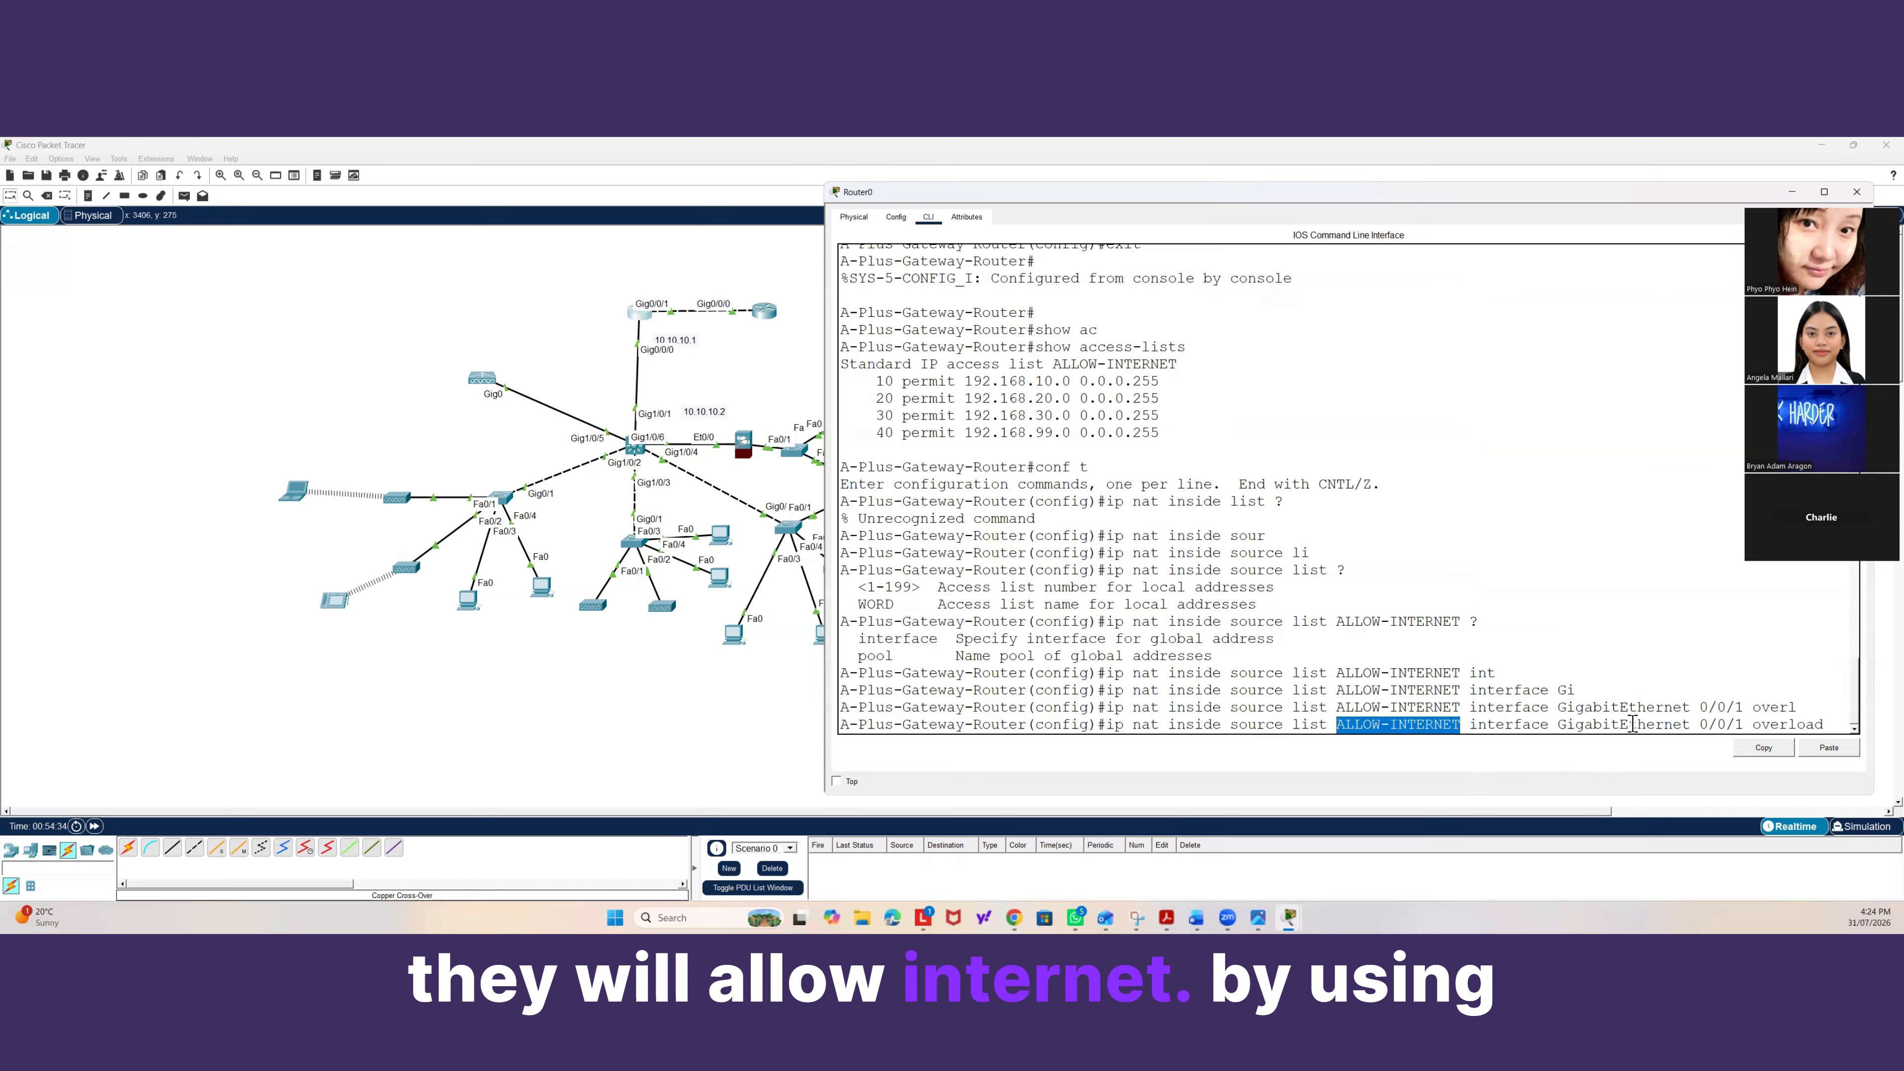
drag(1567, 724, 1740, 724)
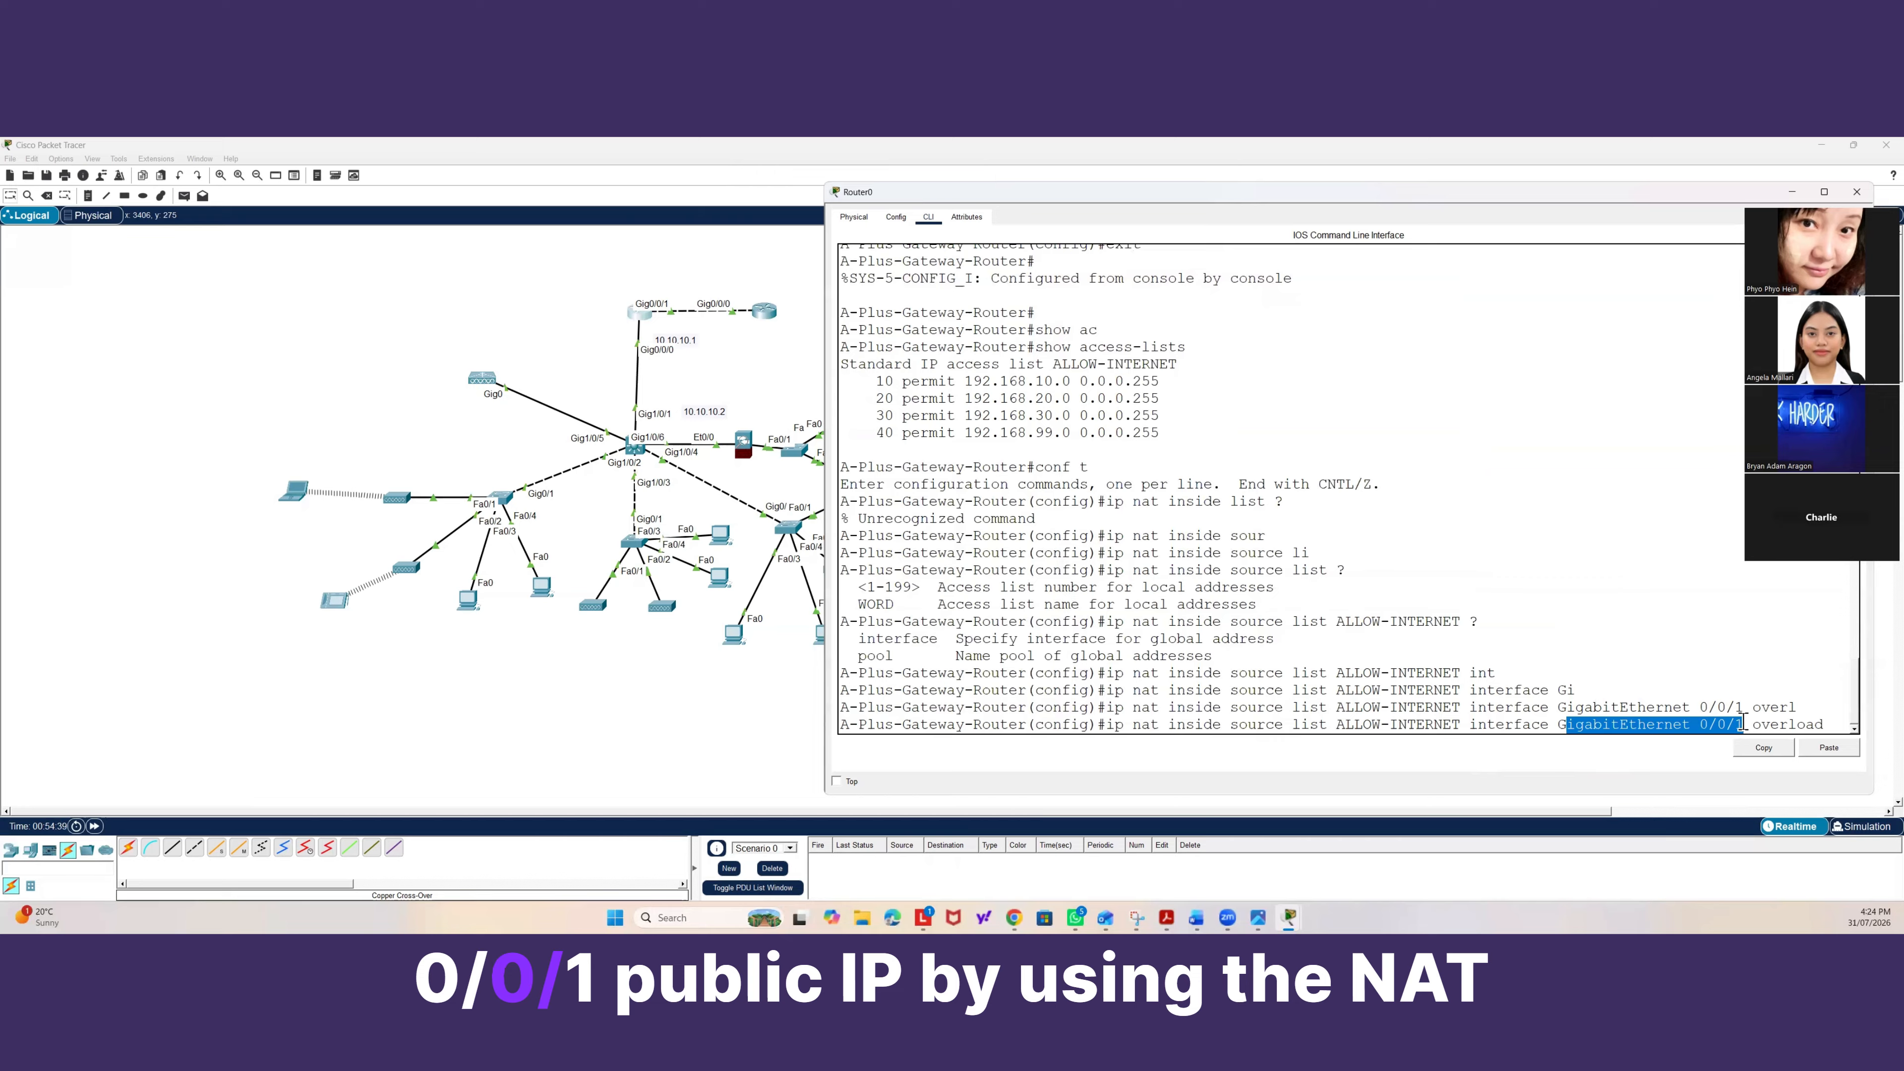
drag(1752, 725, 1832, 722)
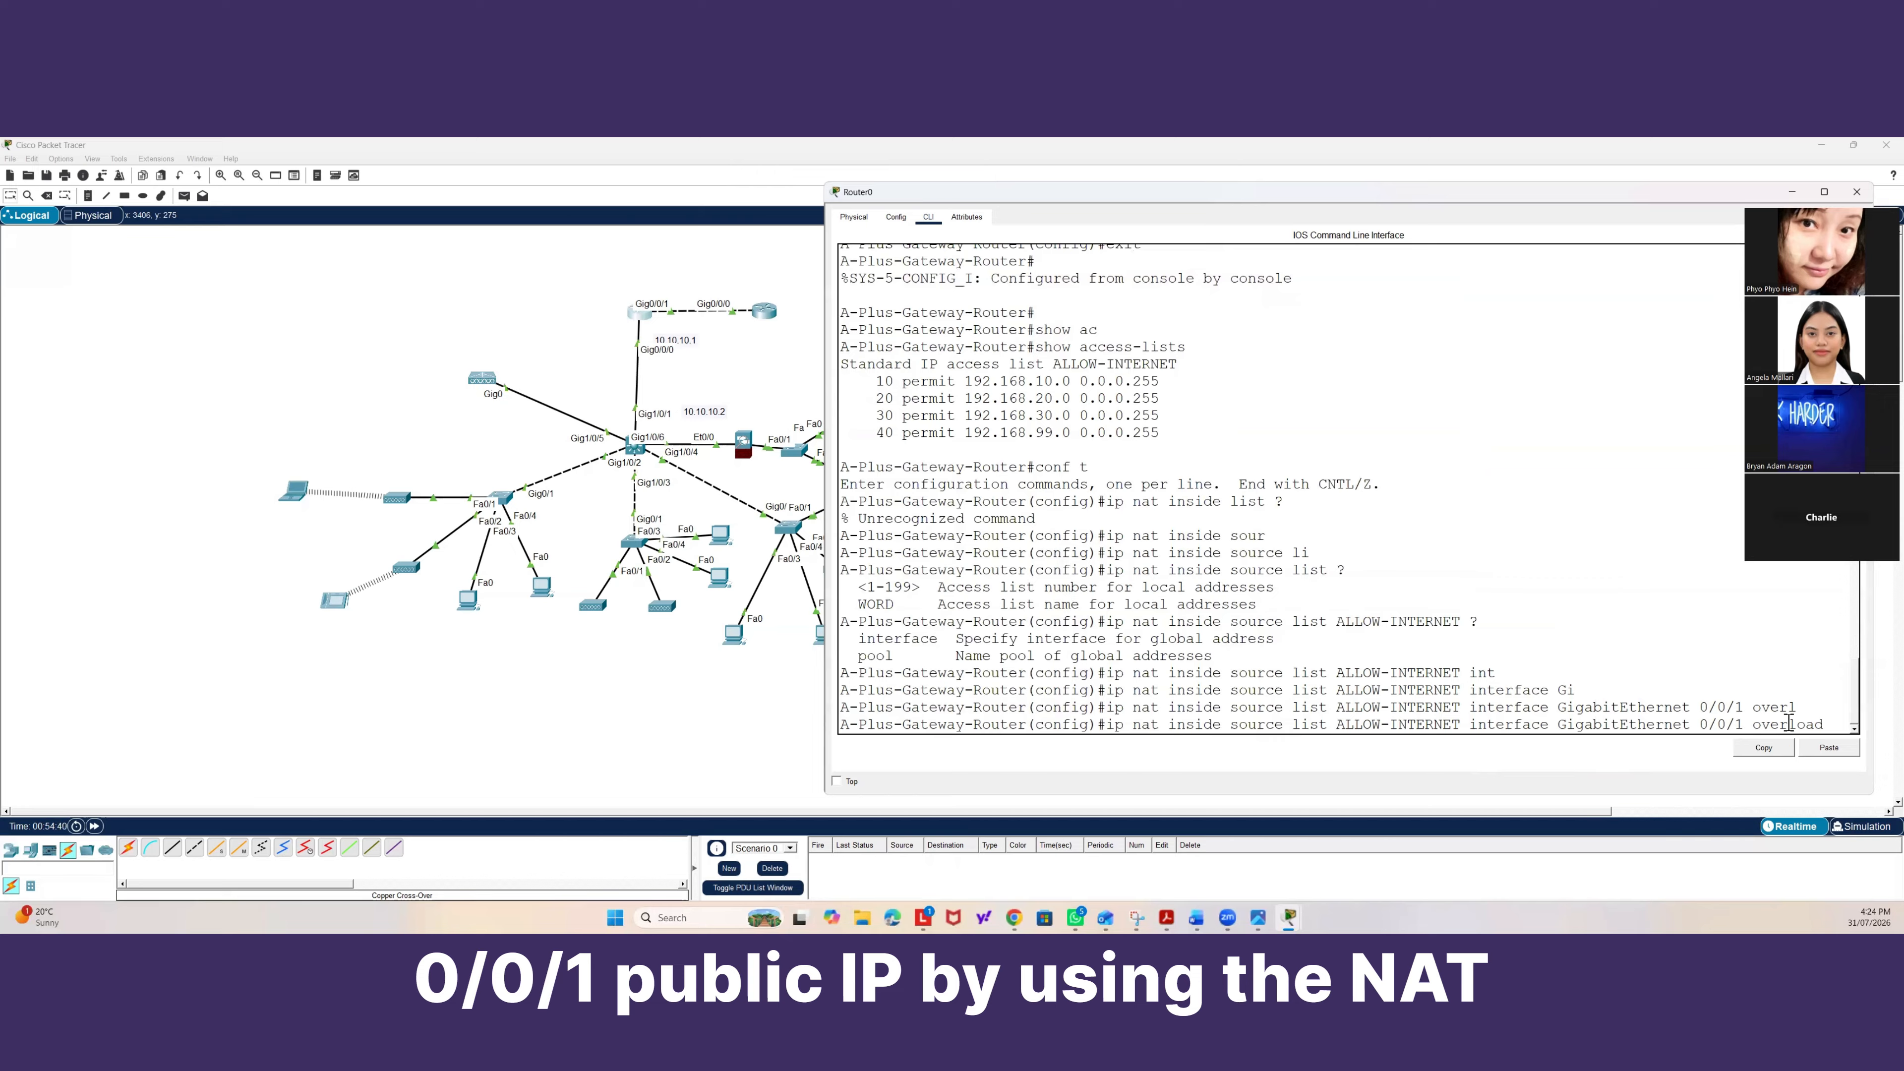
click(1833, 723)
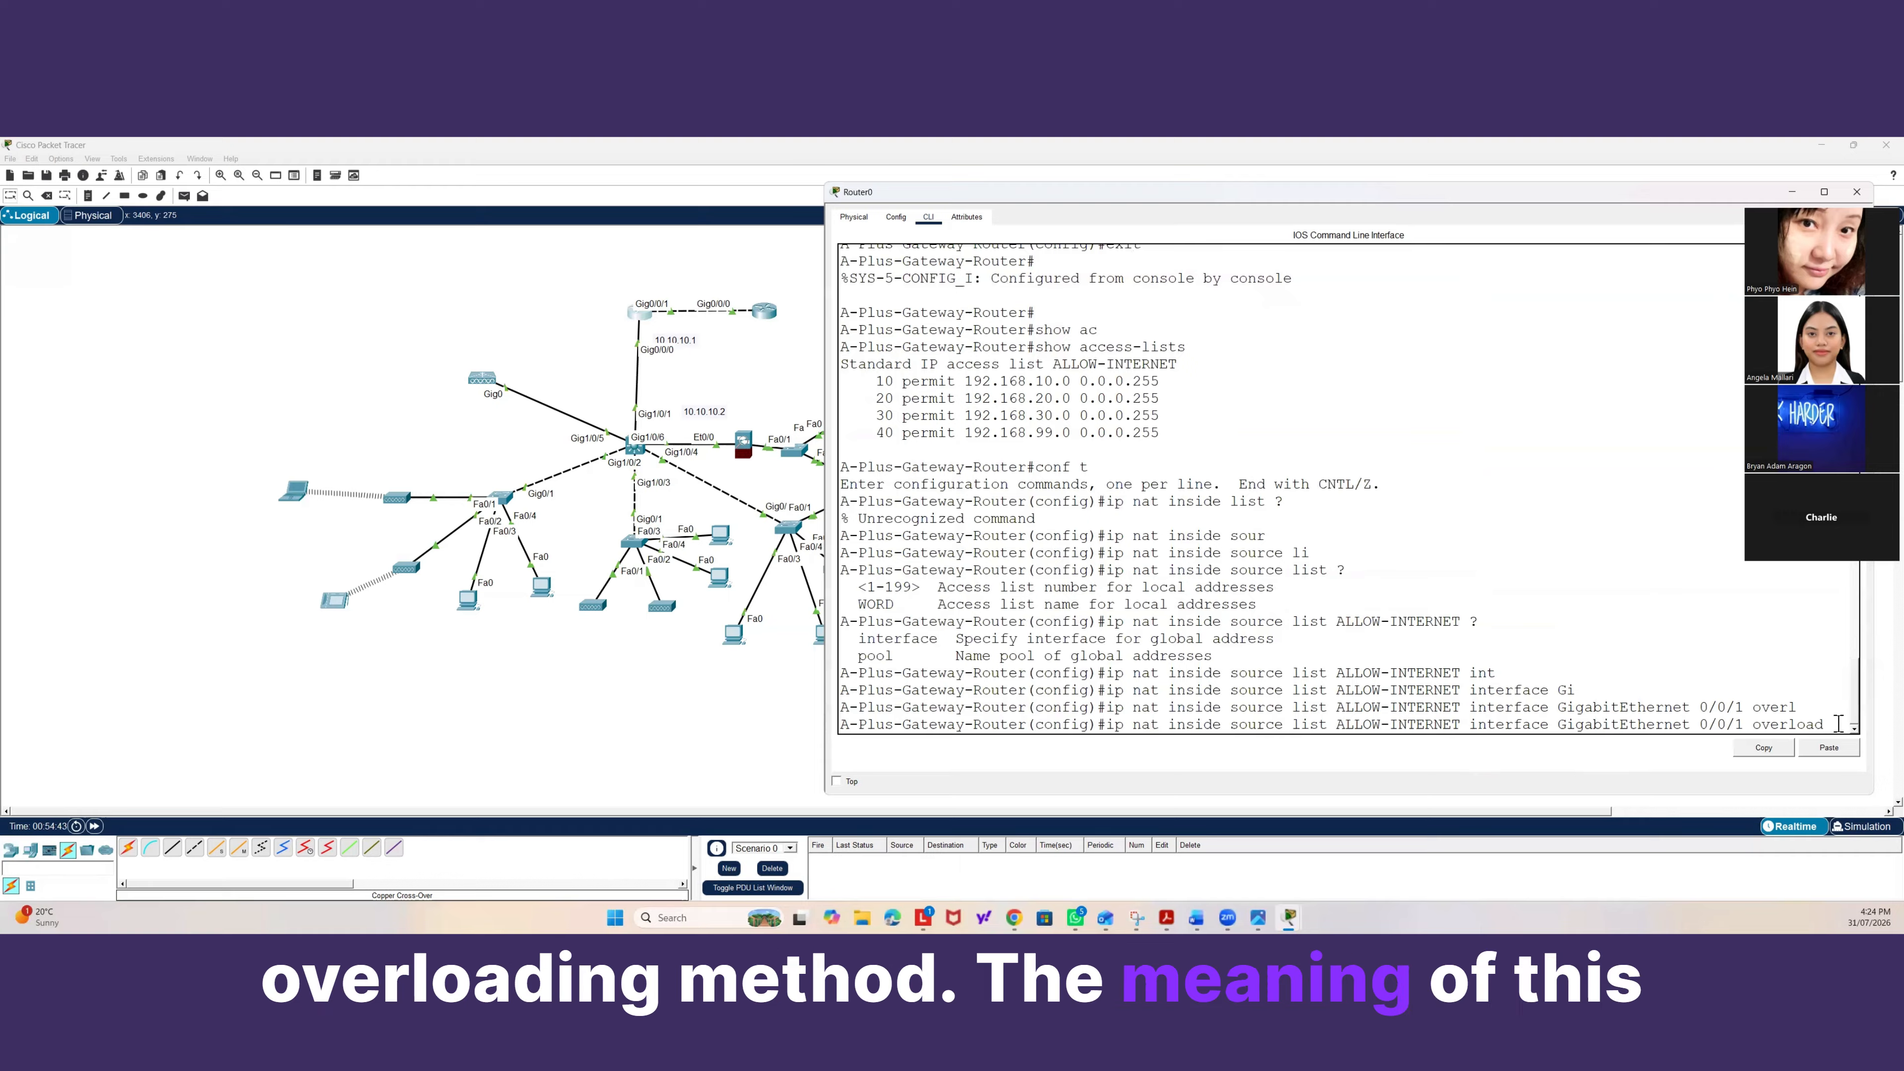
key(Return)
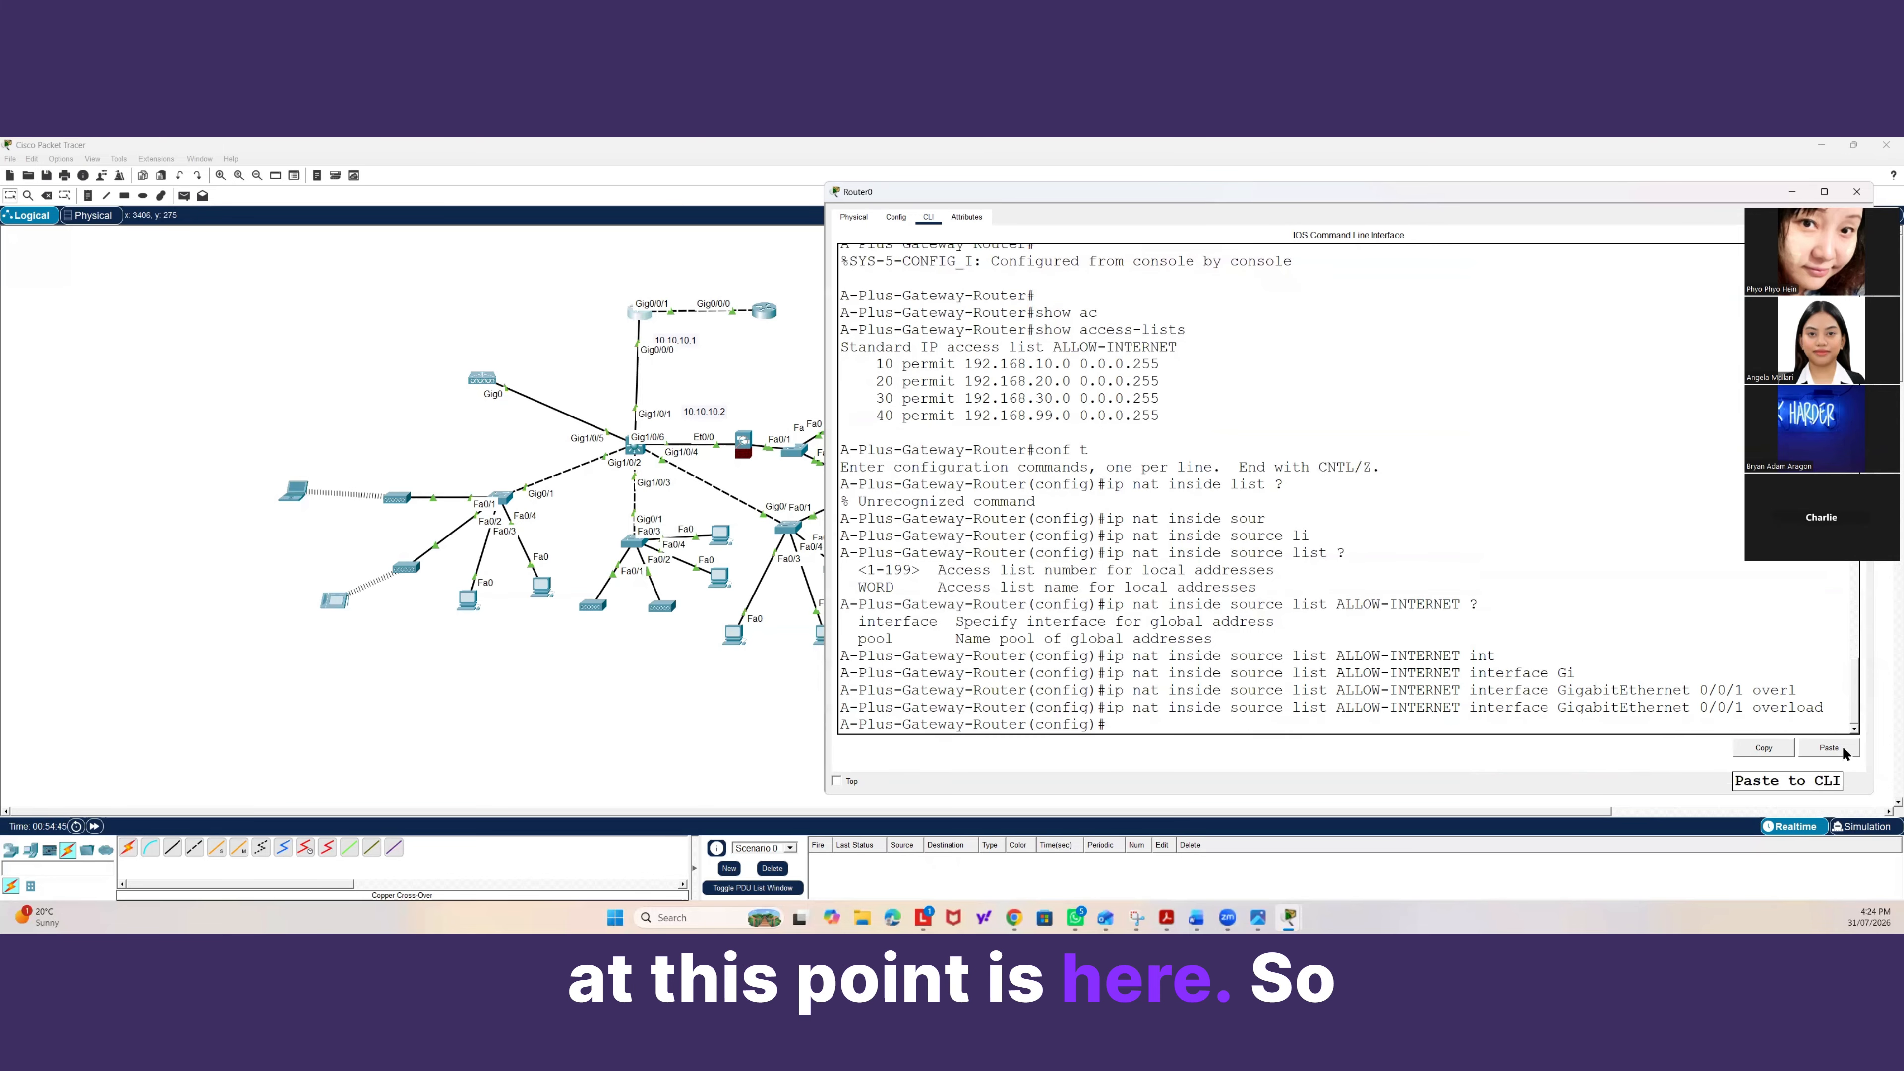
Leave configuration mode and save the running configuration with wr mem.
text(exit)
key(Return)
key(Return)
key(Return)
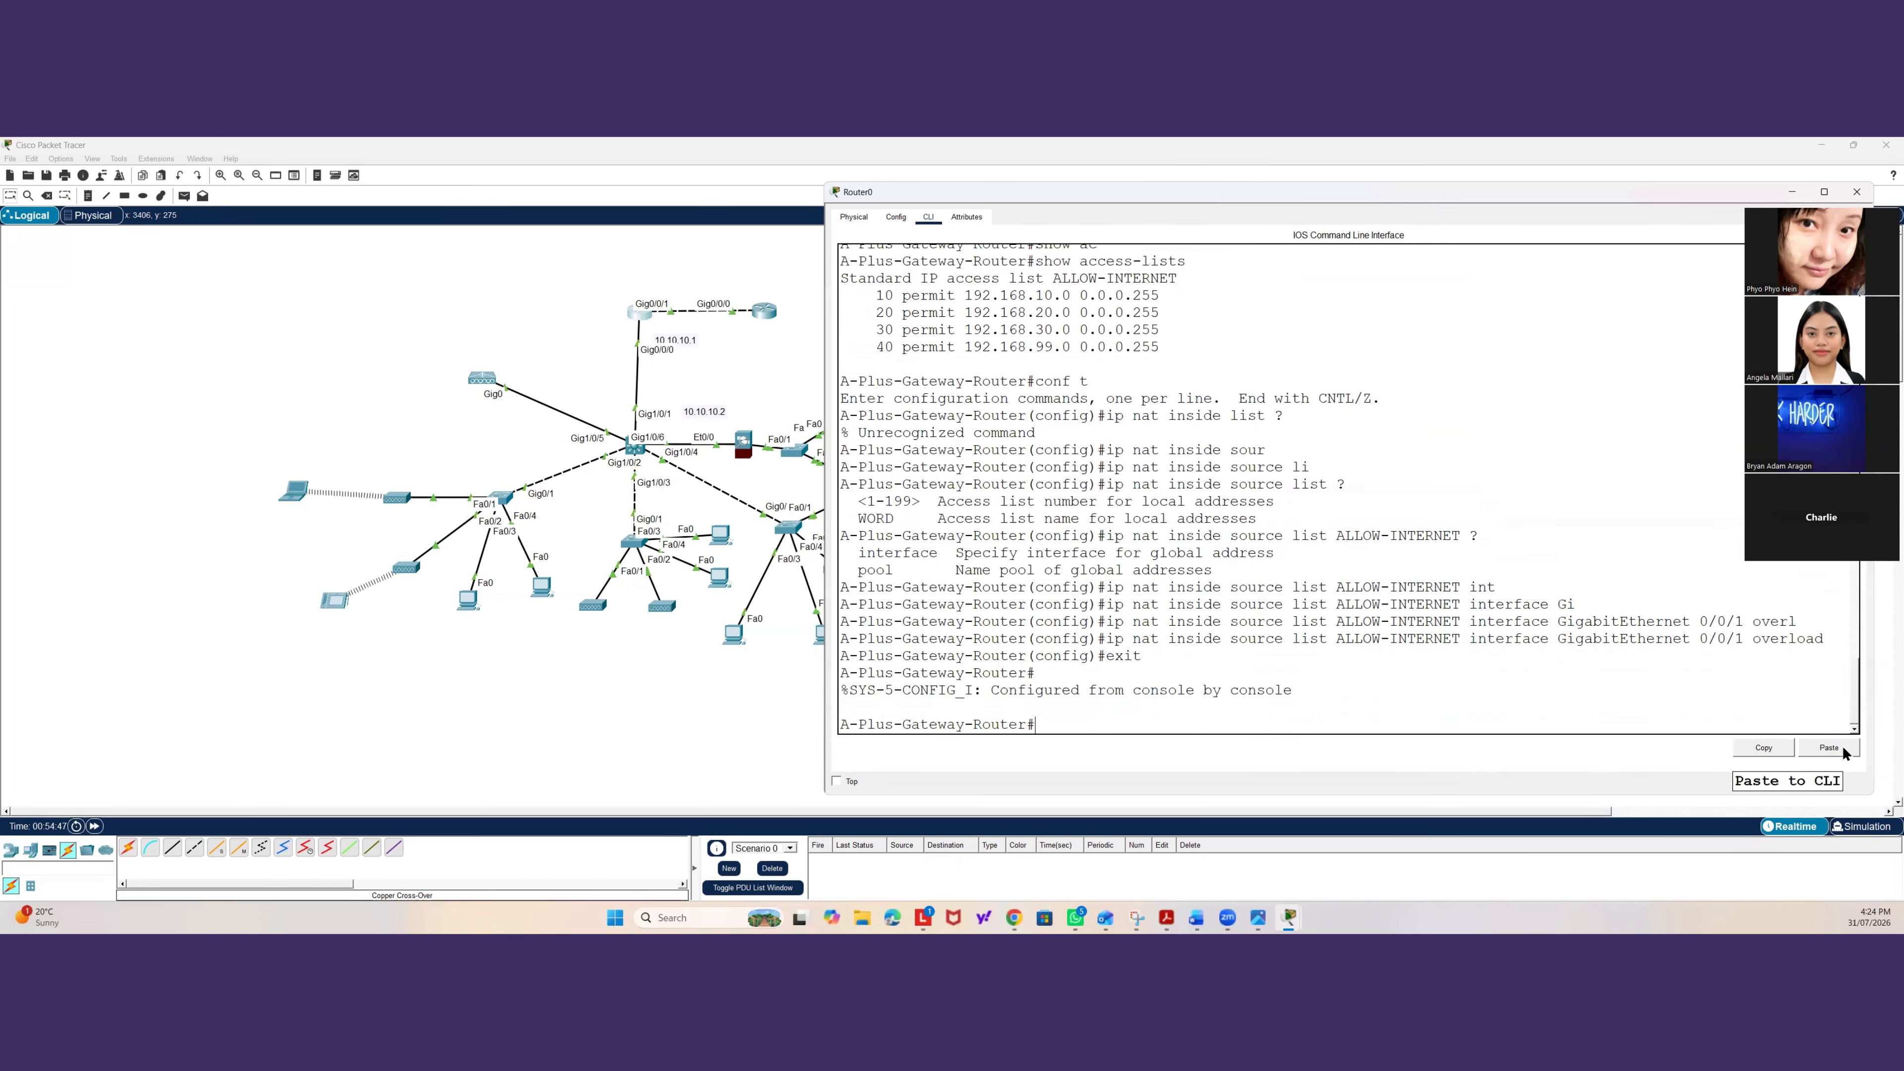
text(wr mem)
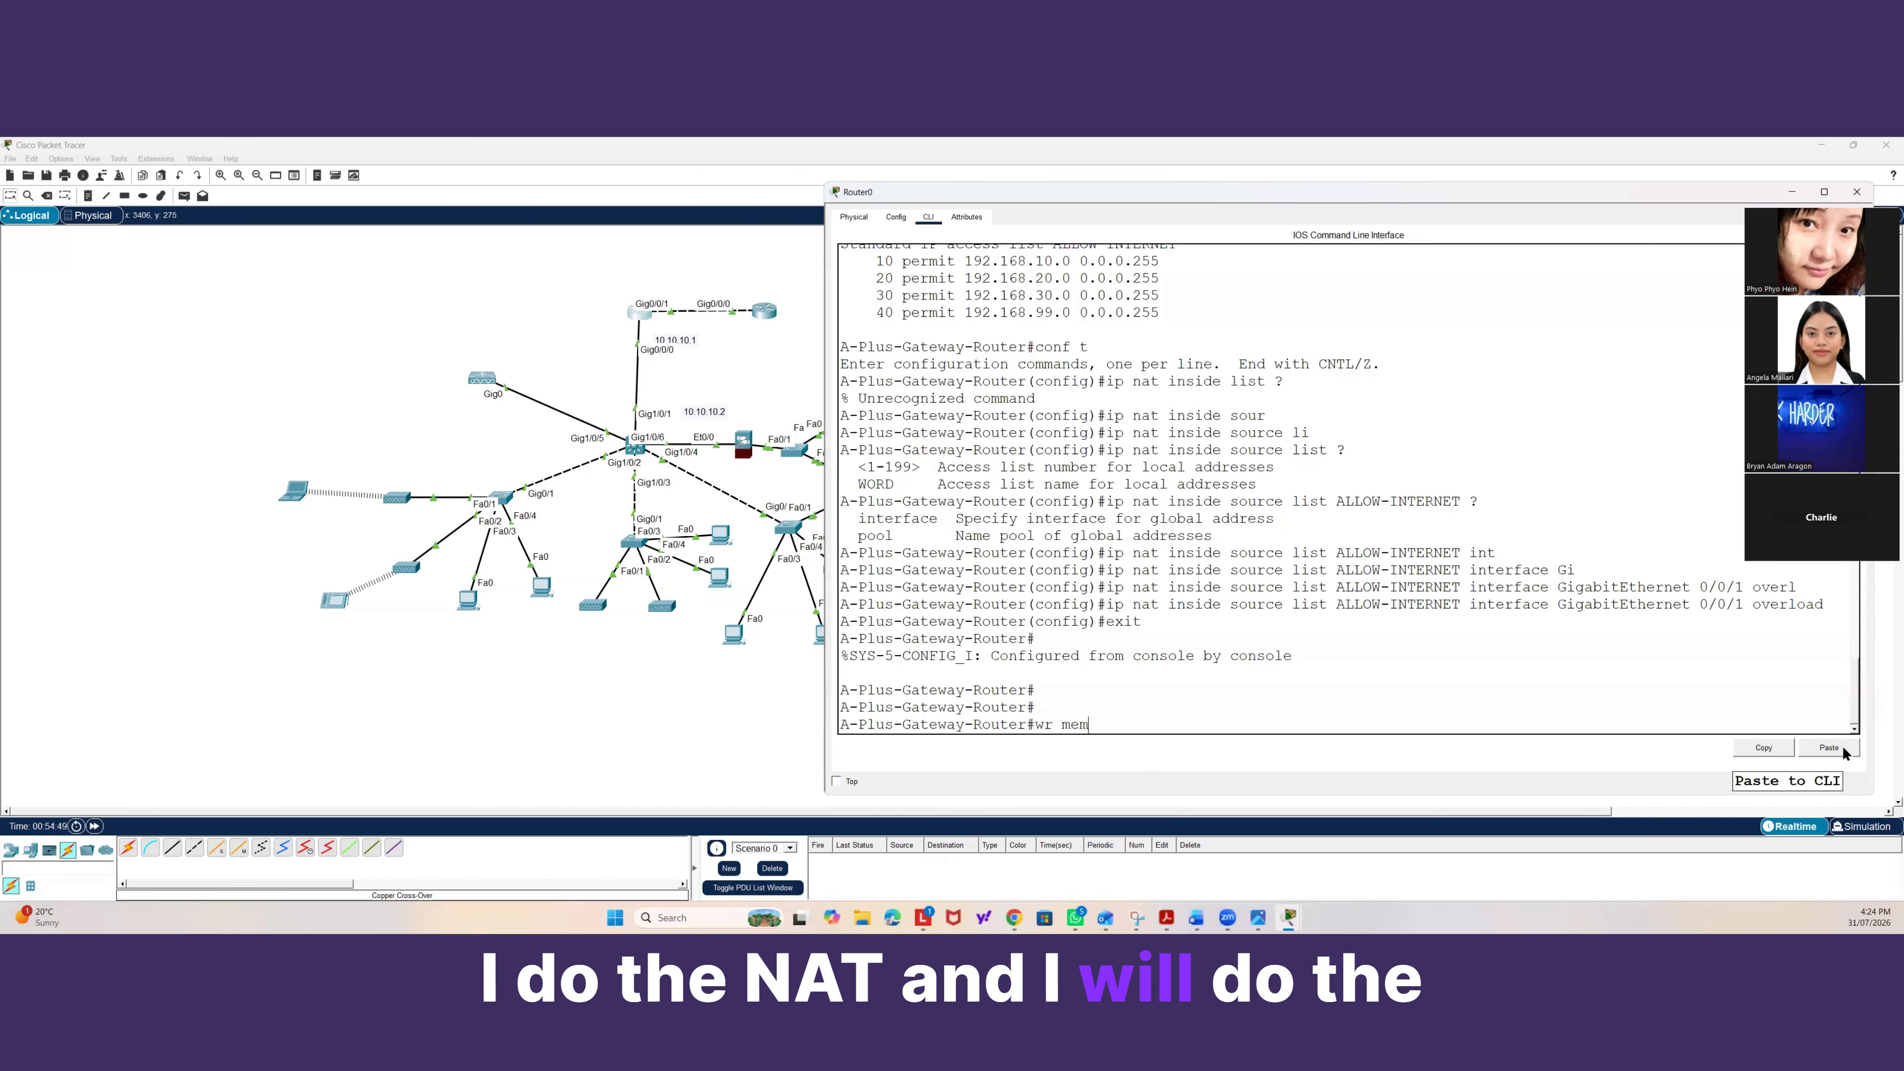
key(Return)
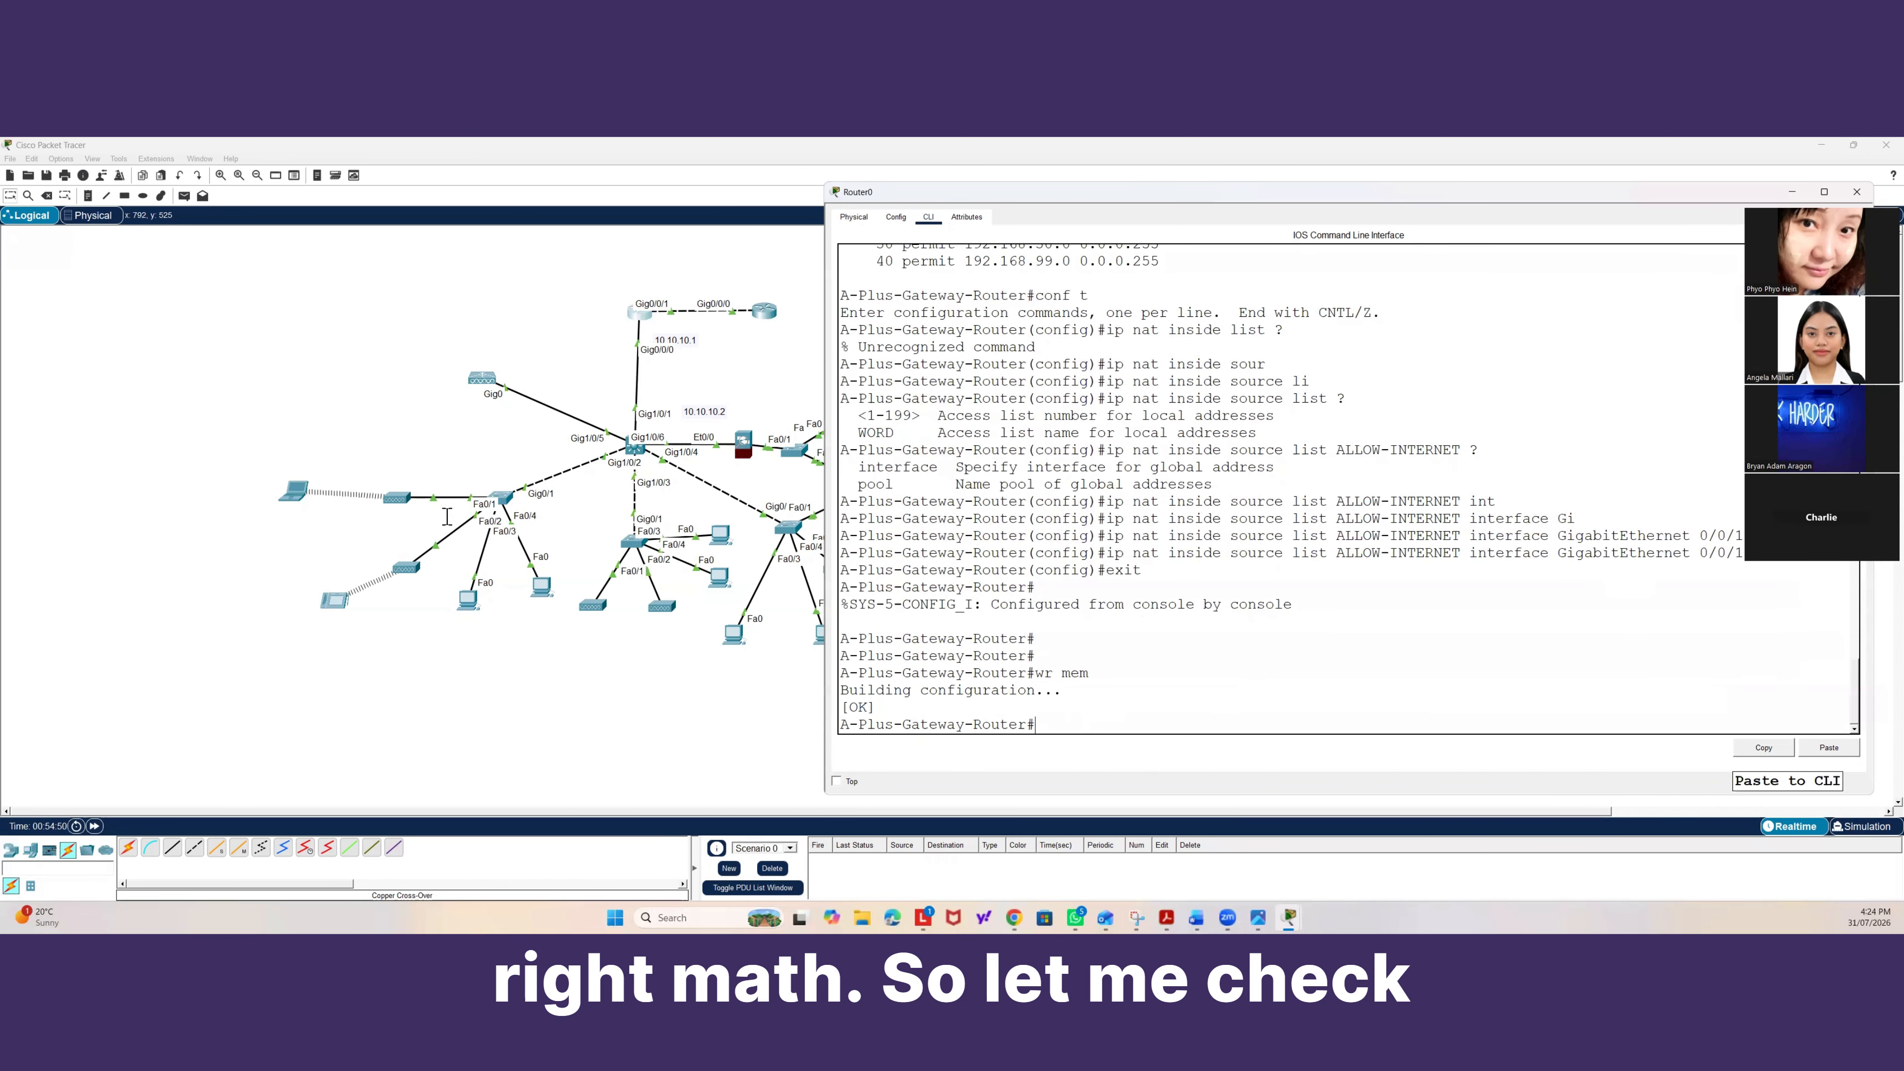
Open Laptop0's desktop command prompt.
click(293, 492)
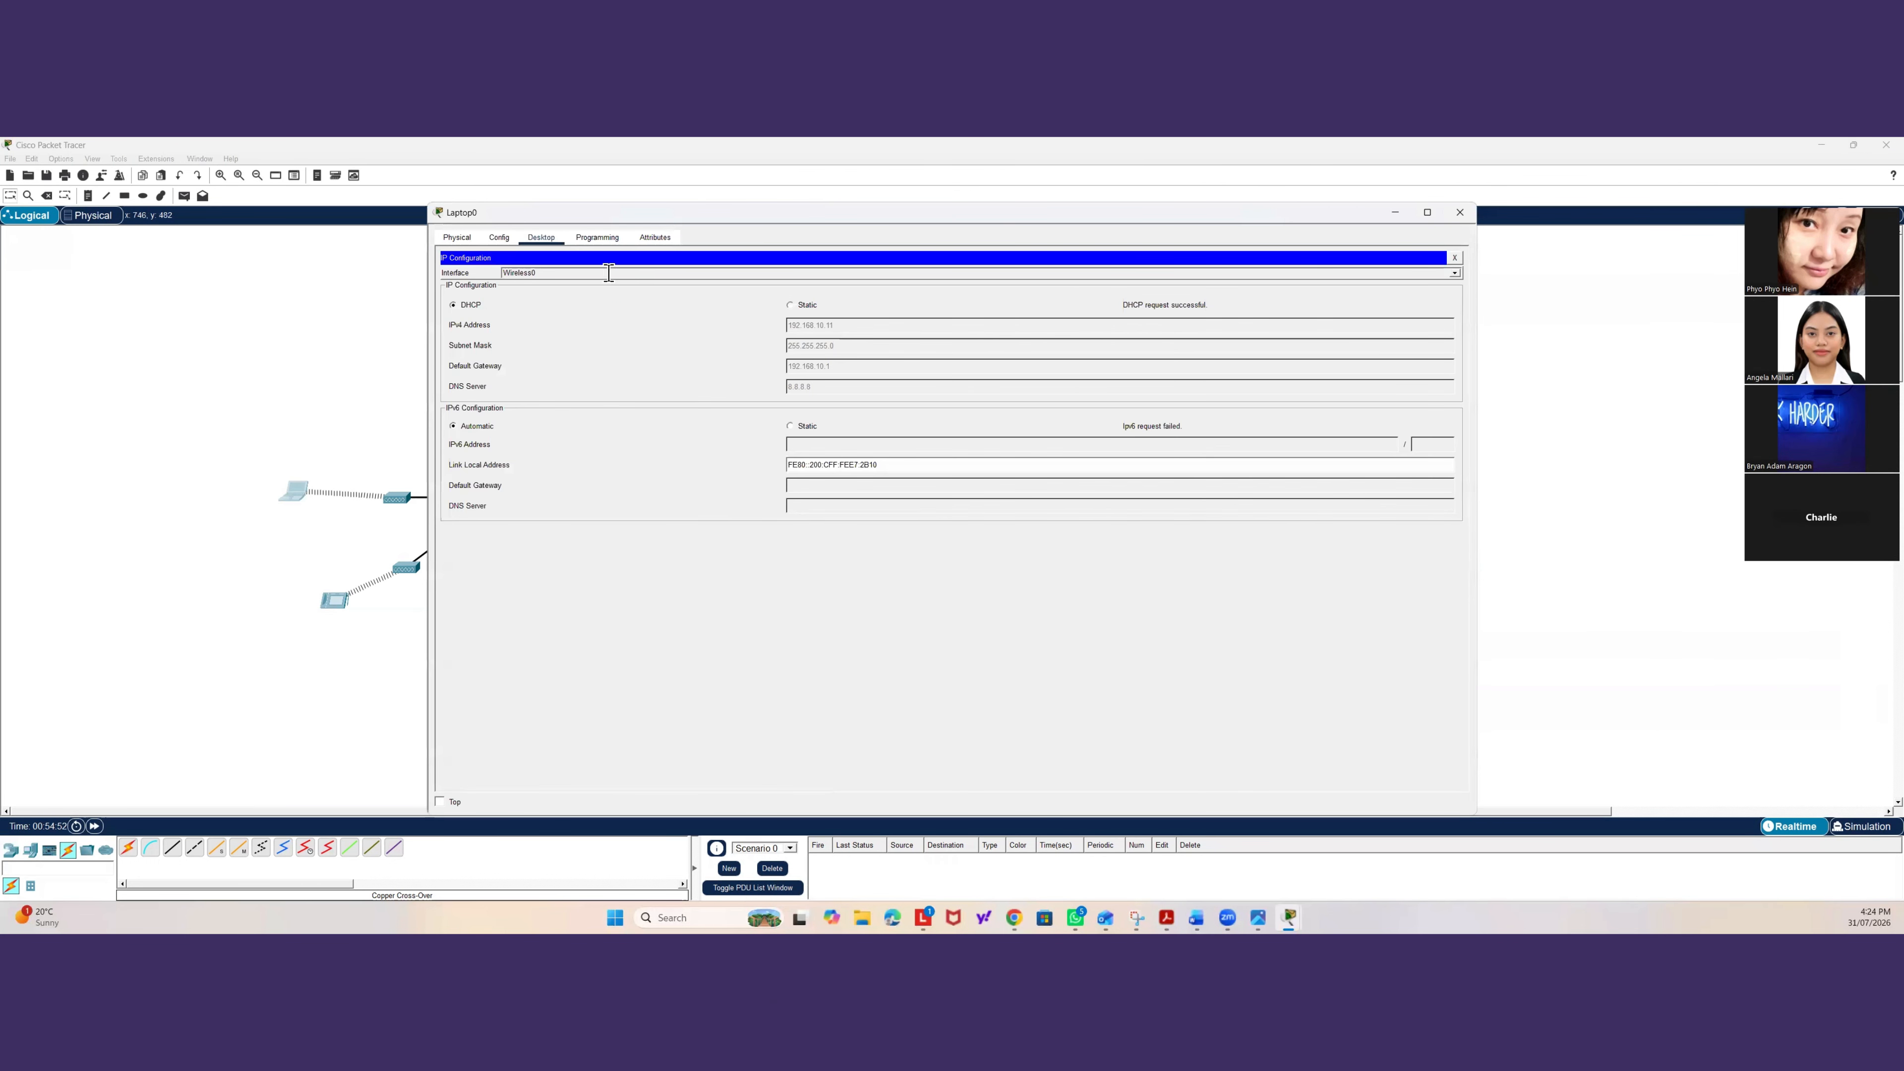
click(538, 235)
click(595, 237)
click(504, 239)
click(456, 236)
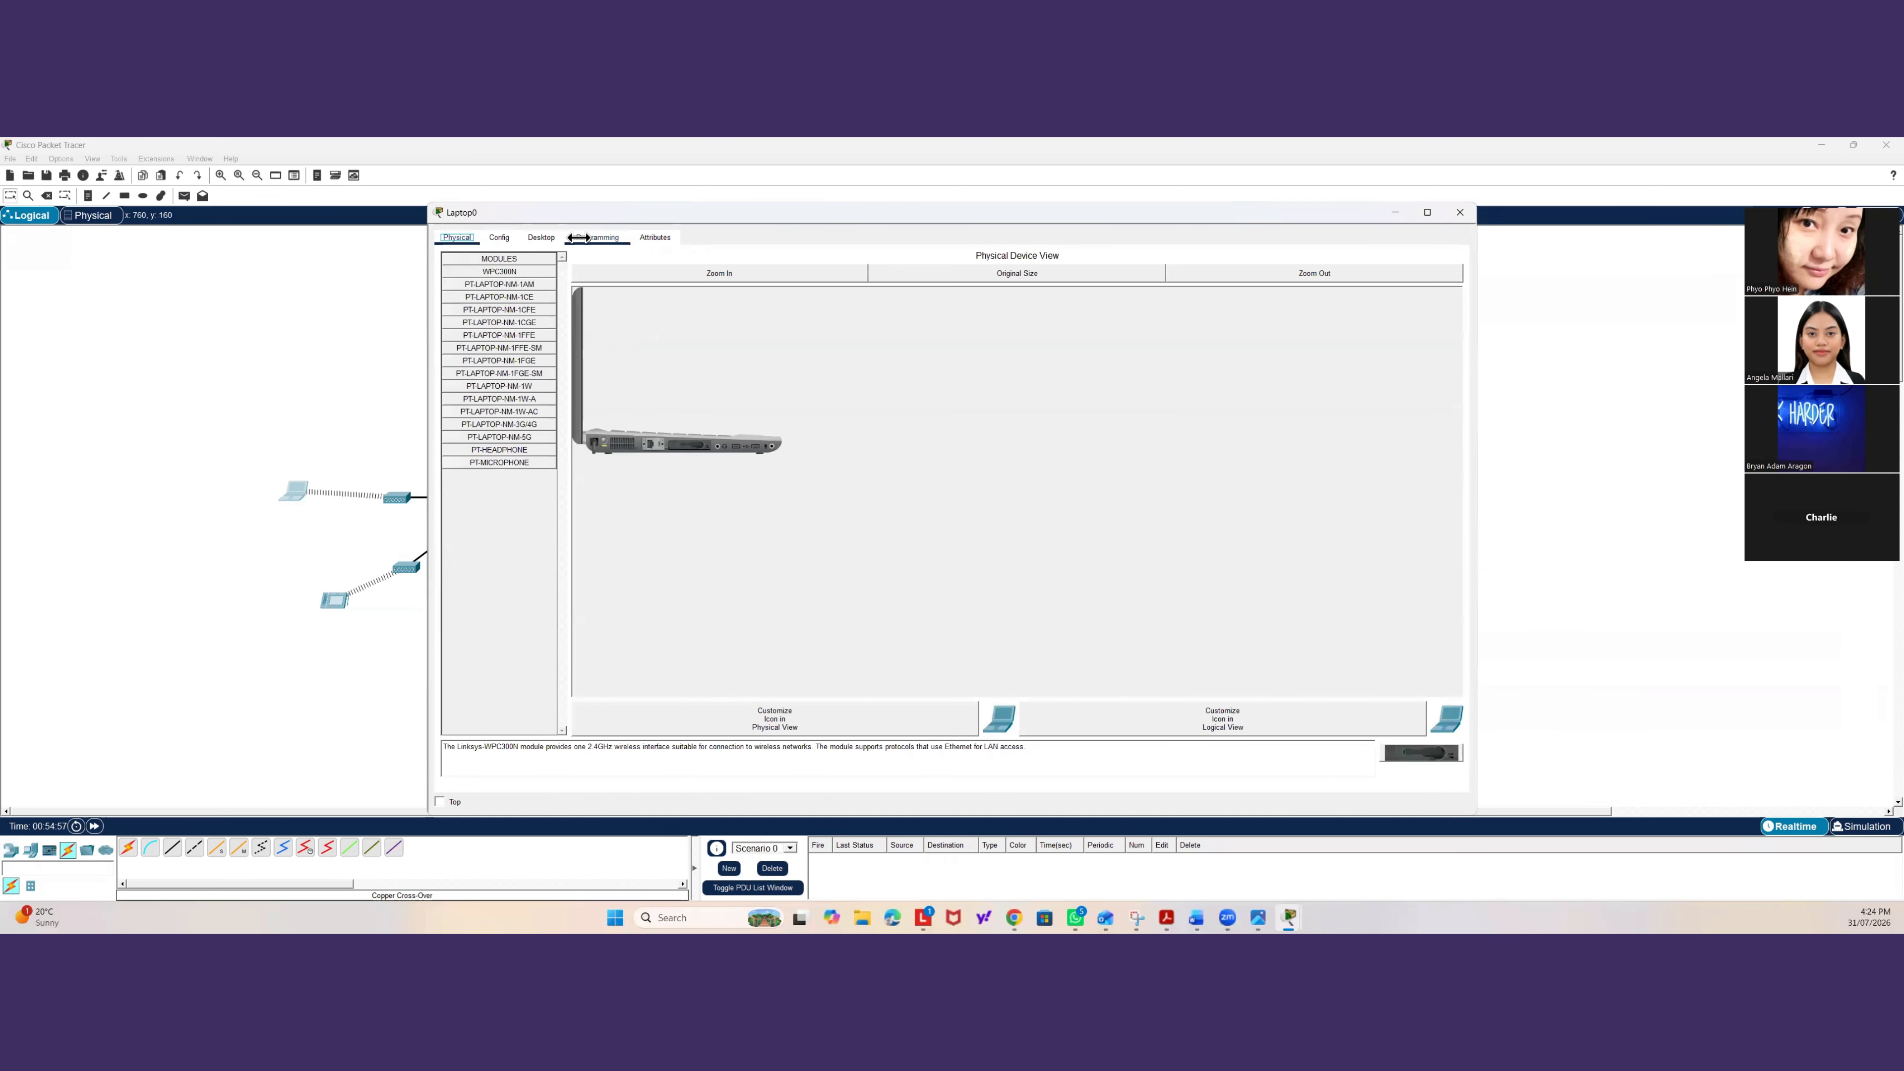
click(541, 237)
click(1176, 281)
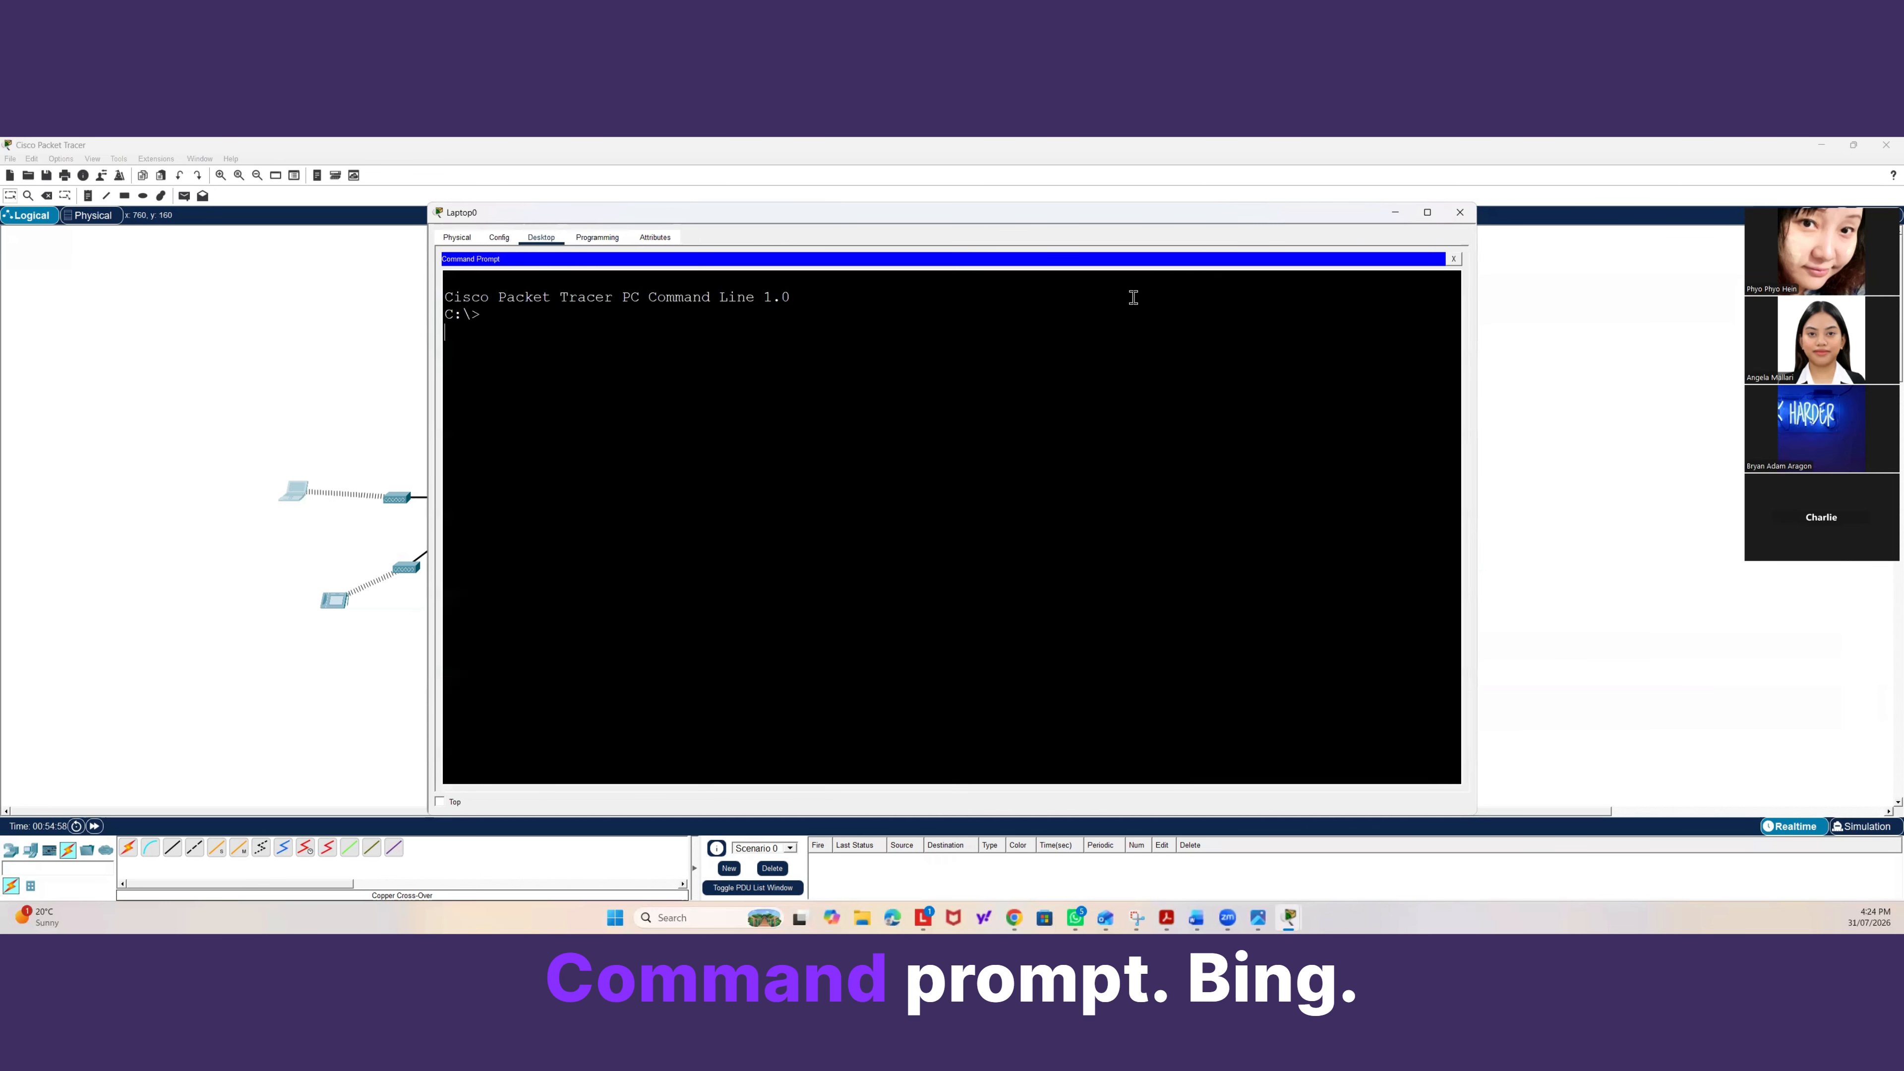
Ping 103.1.1.2 from the laptop to test reachability of the ISP.
text(ping)
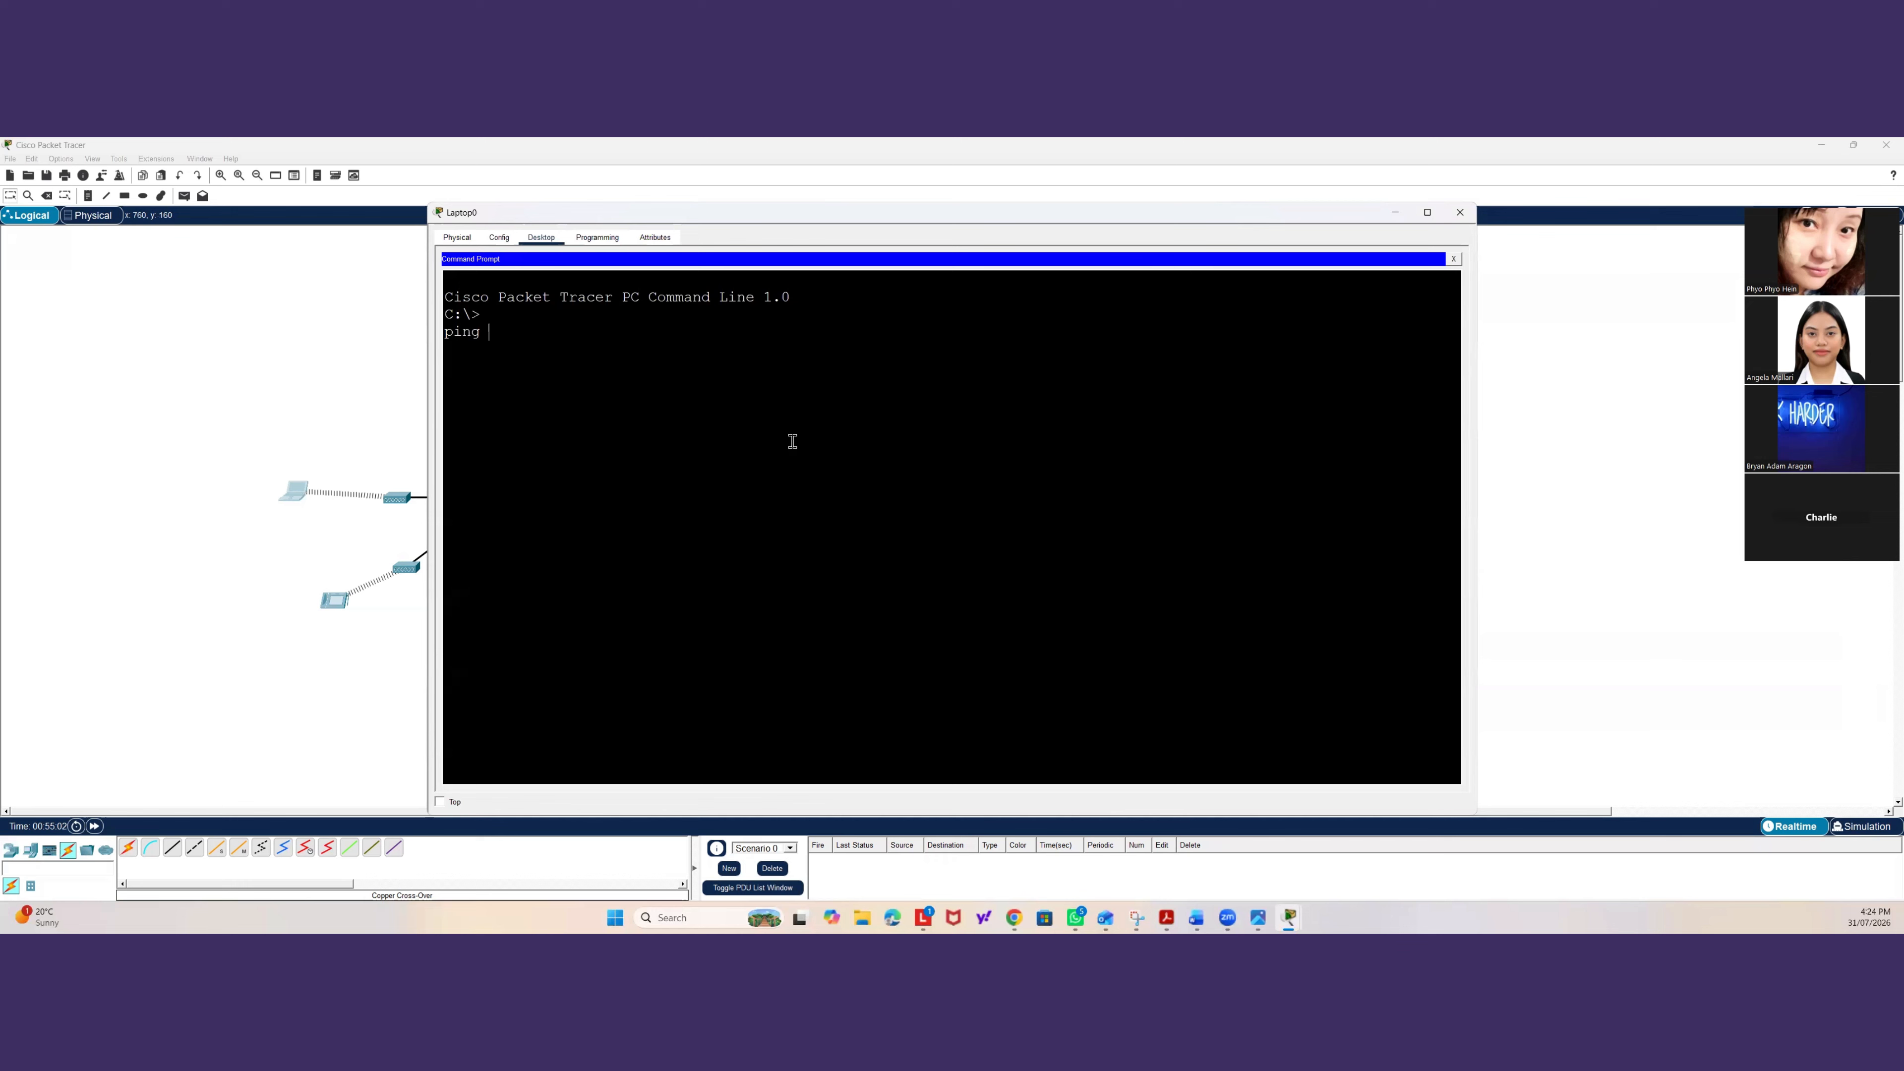
text( 103.1)
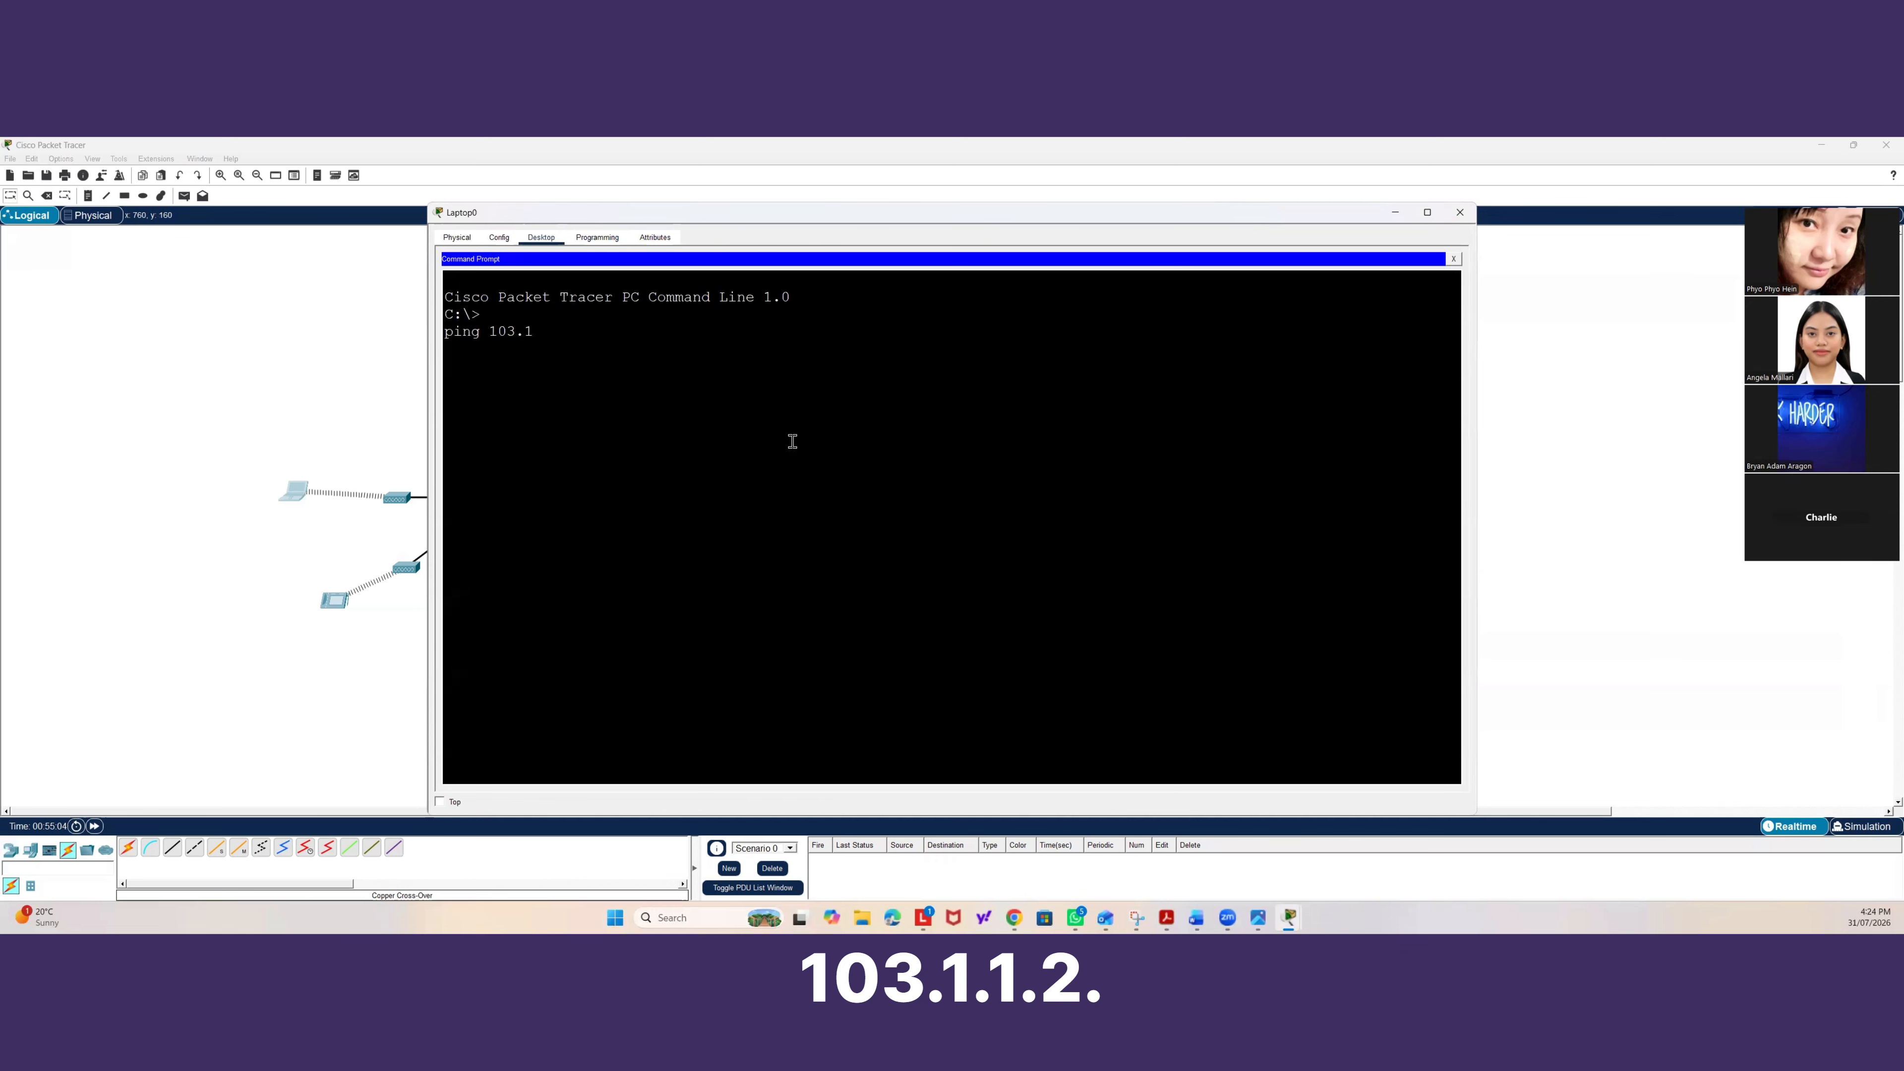
text(.1.2)
key(Return)
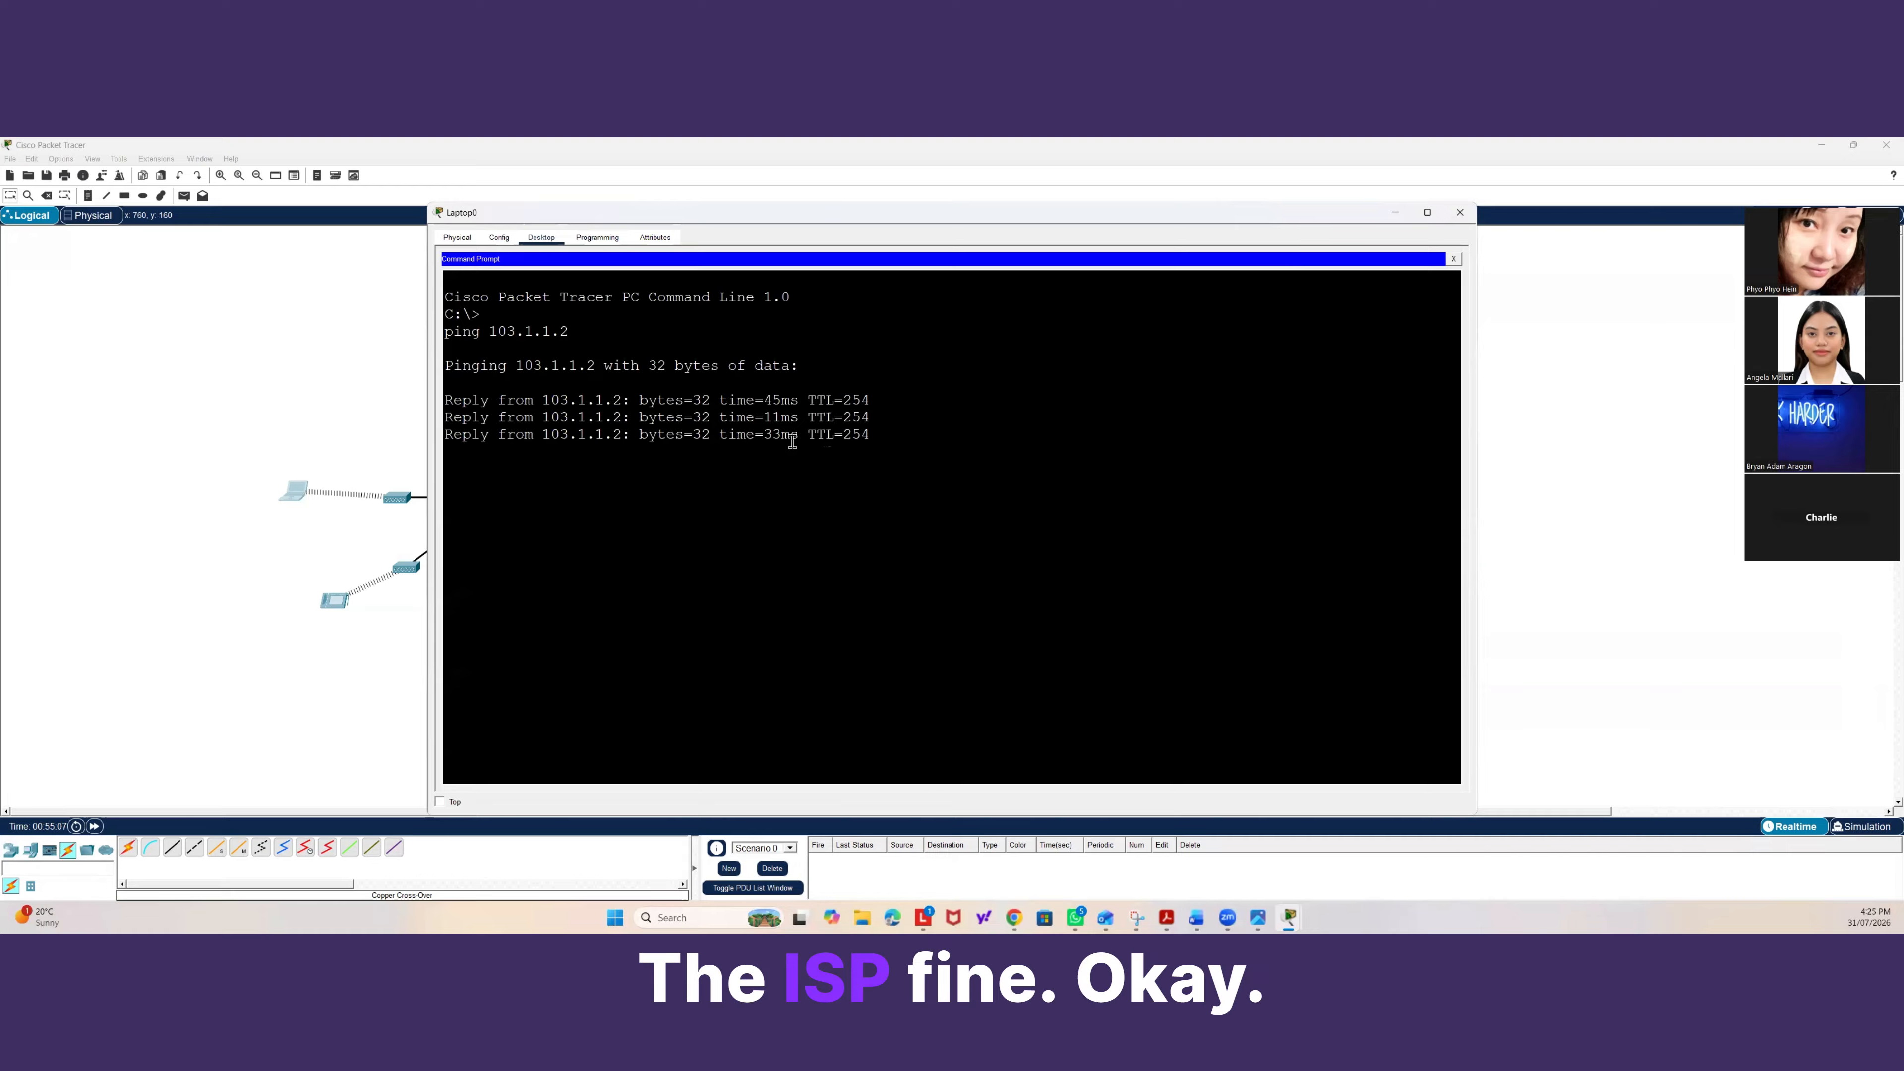
Ping 8.8.8.8 from the laptop to test internet access.
text(p)
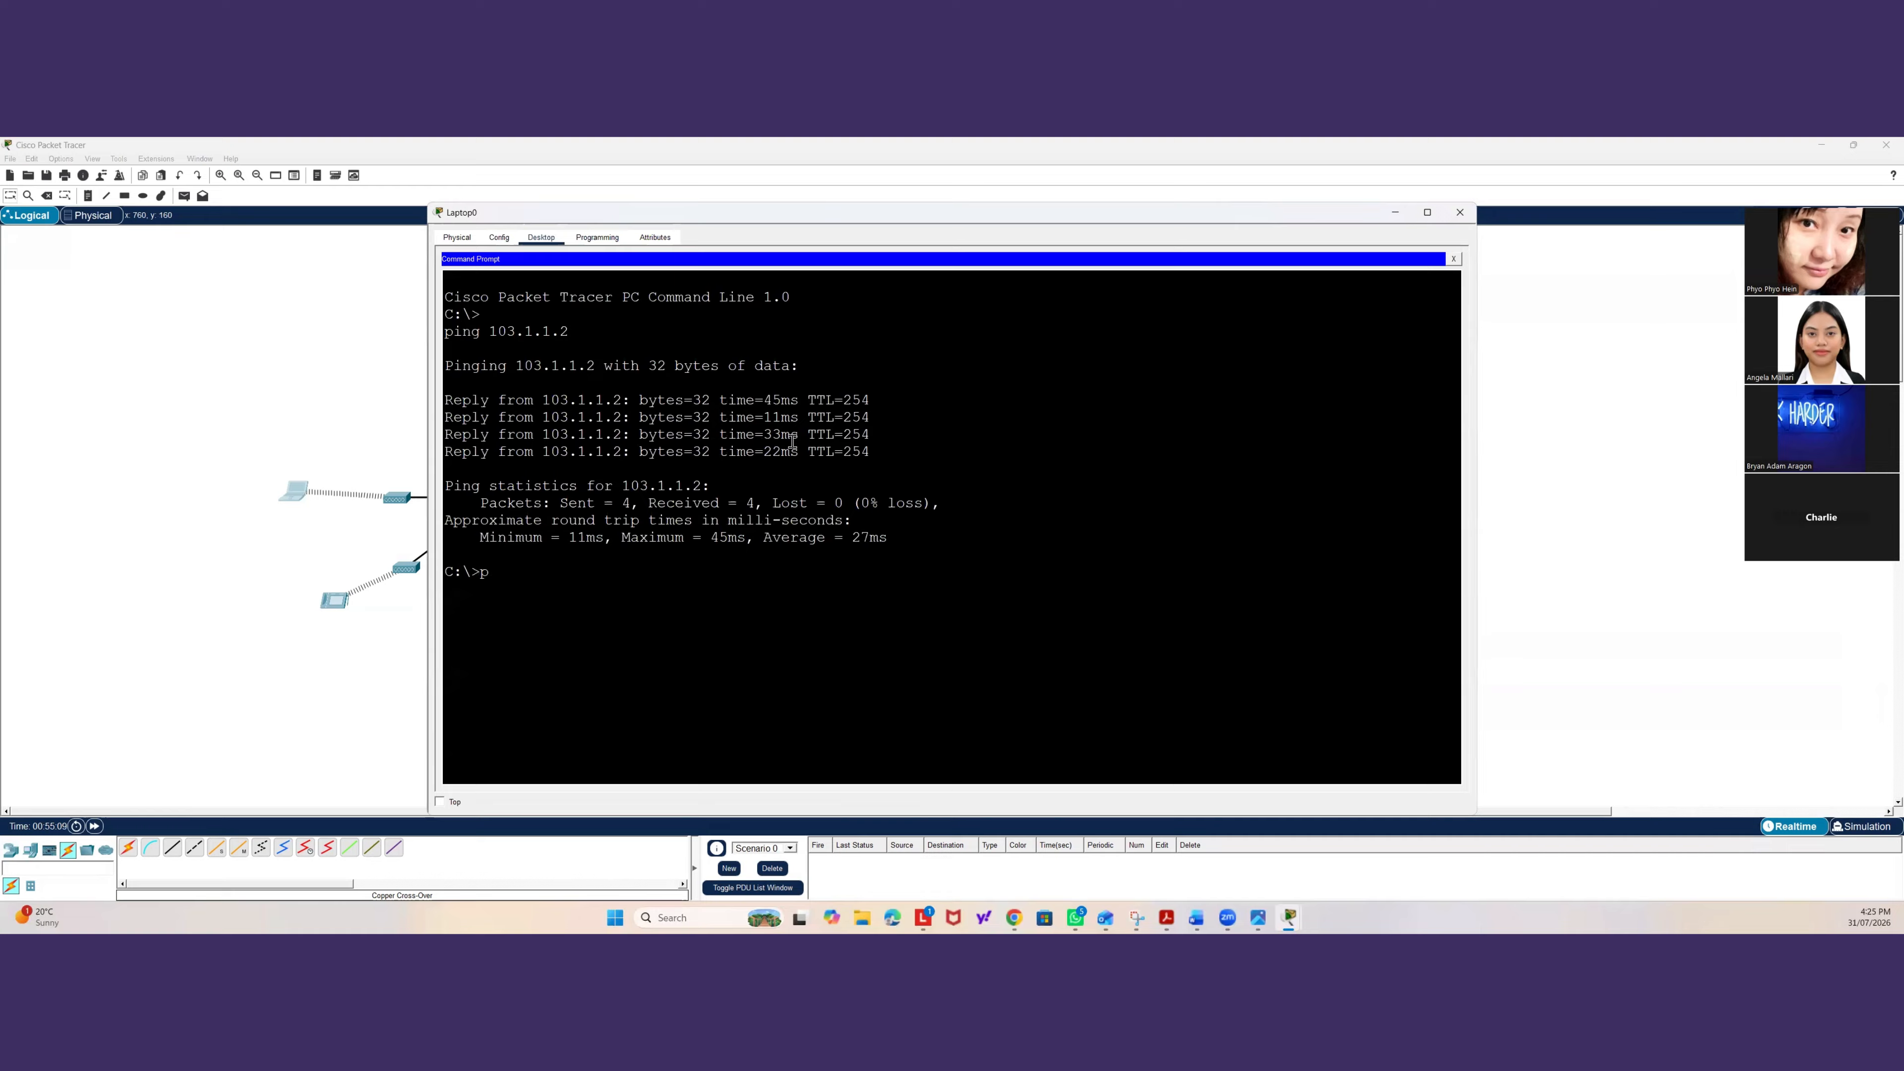
text(ing 8.8.)
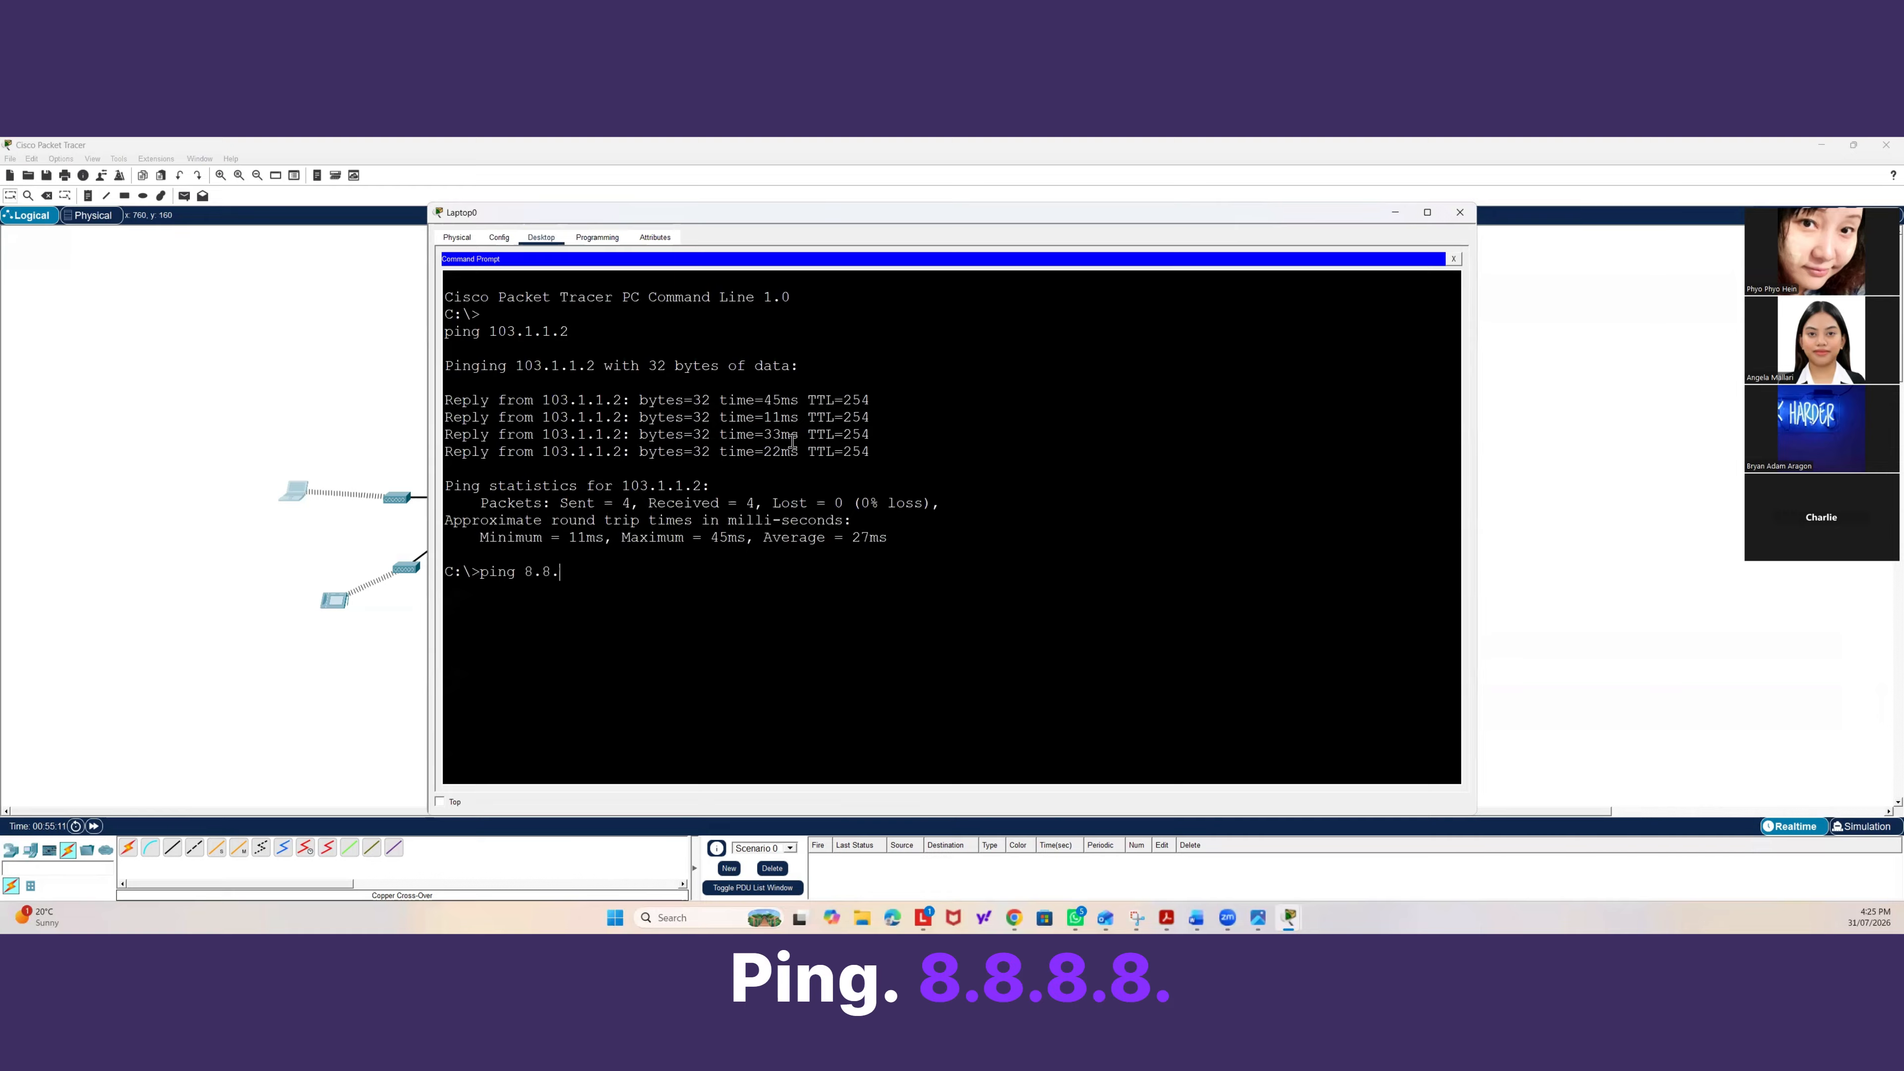
text(8.8)
key(Return)
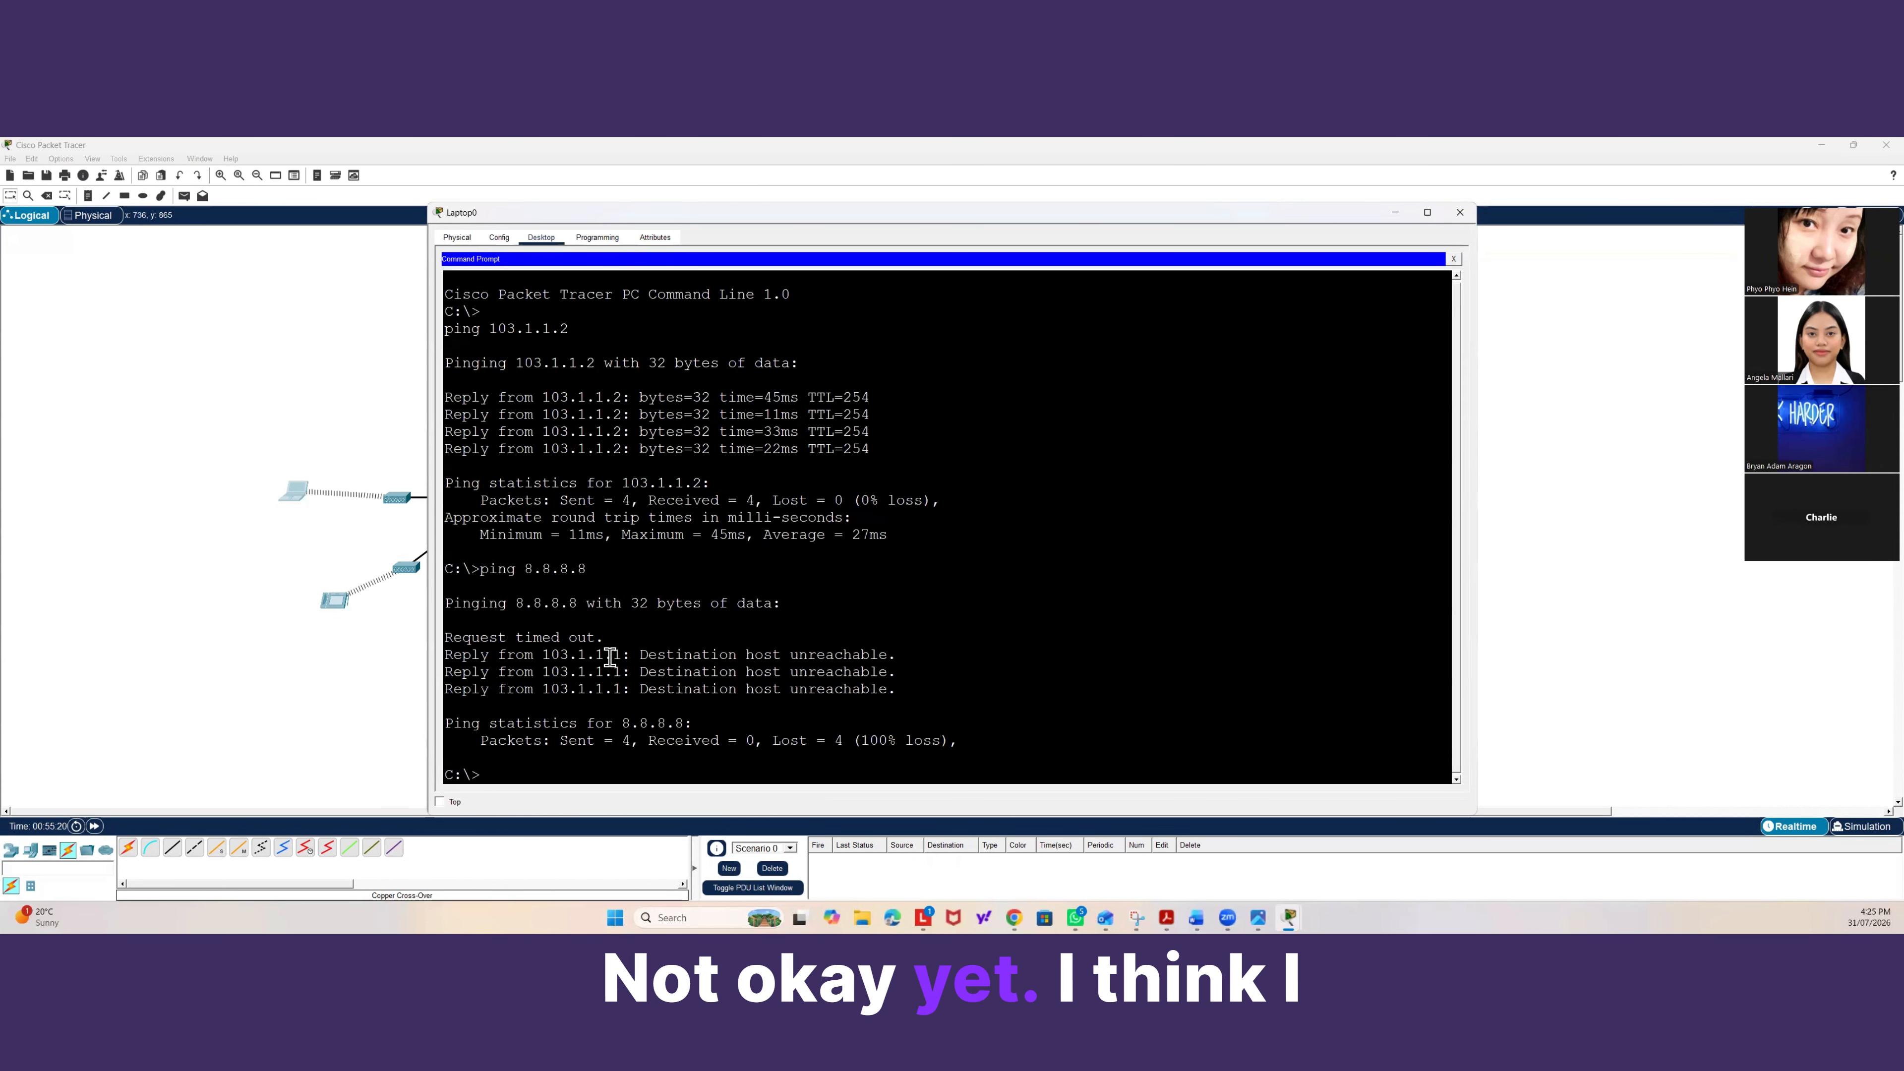
Open the gateway router's CLI and enter global configuration mode.
click(302, 441)
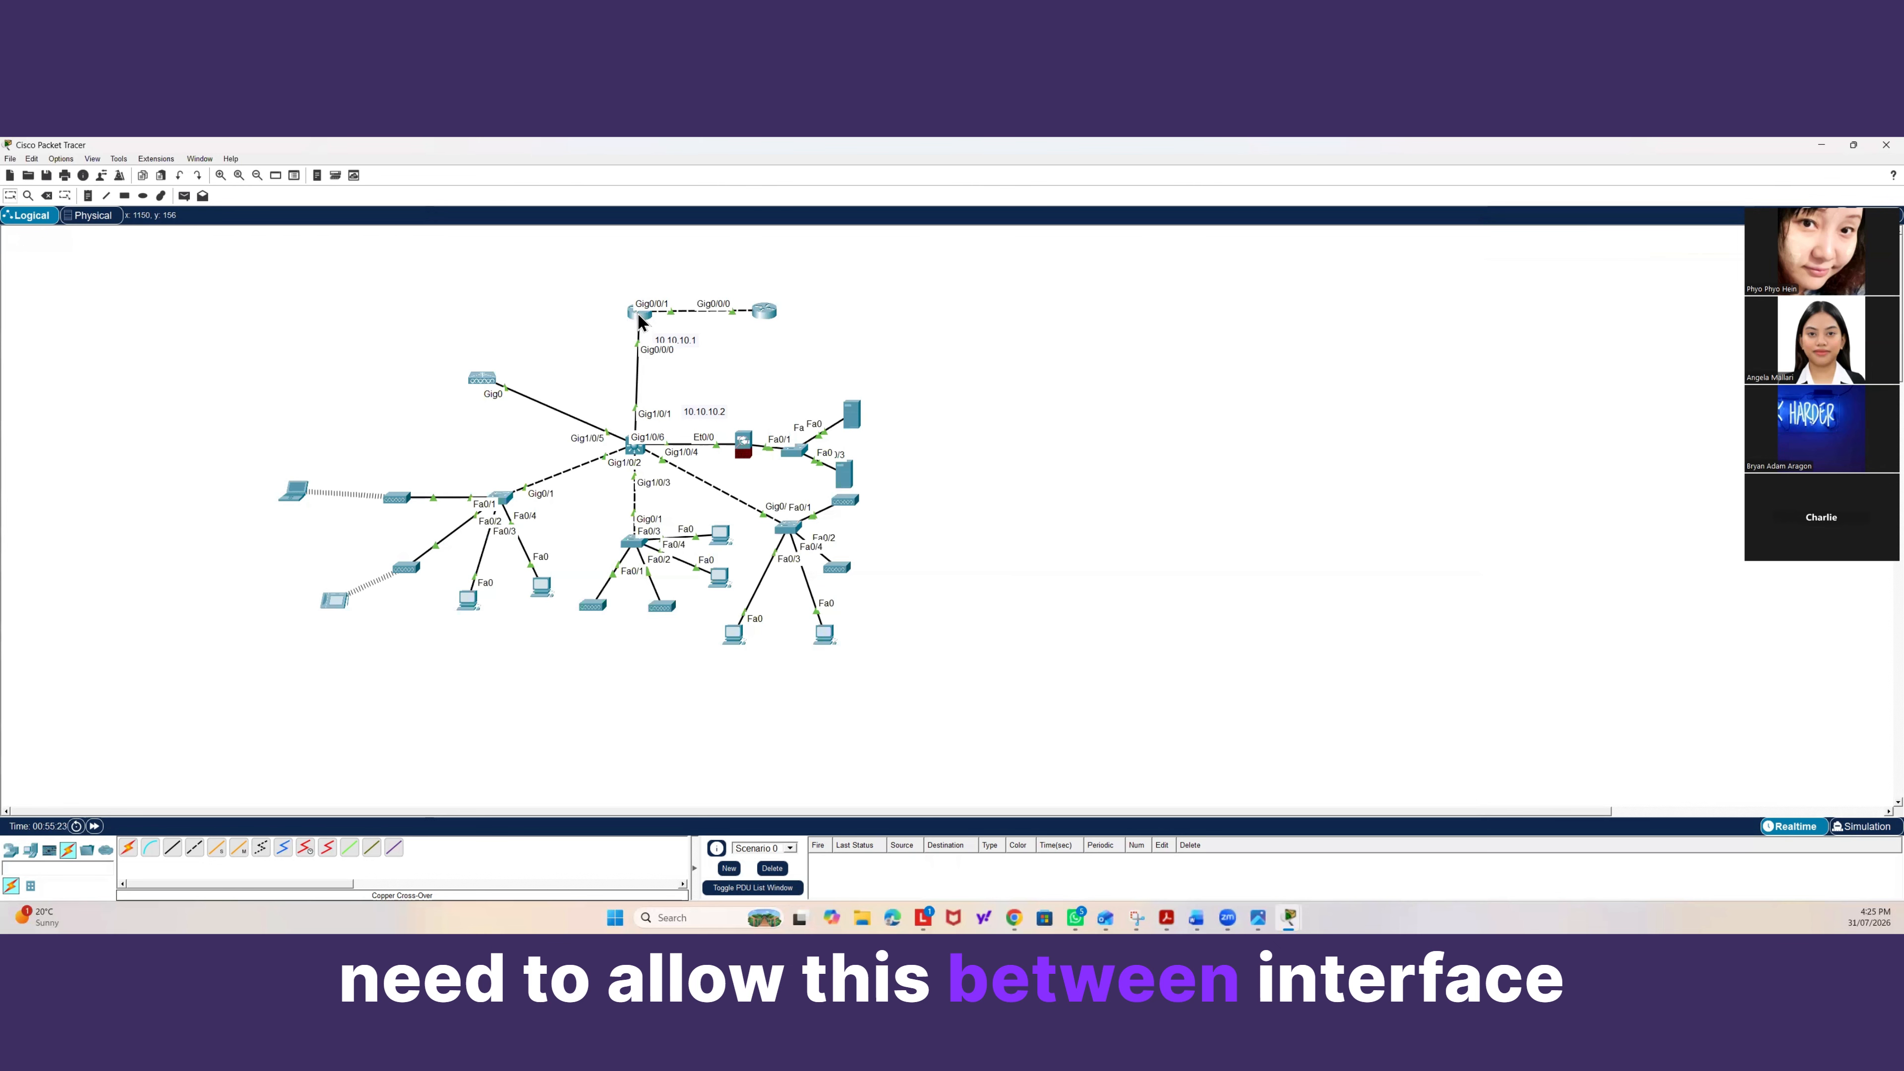
drag(639, 313, 639, 302)
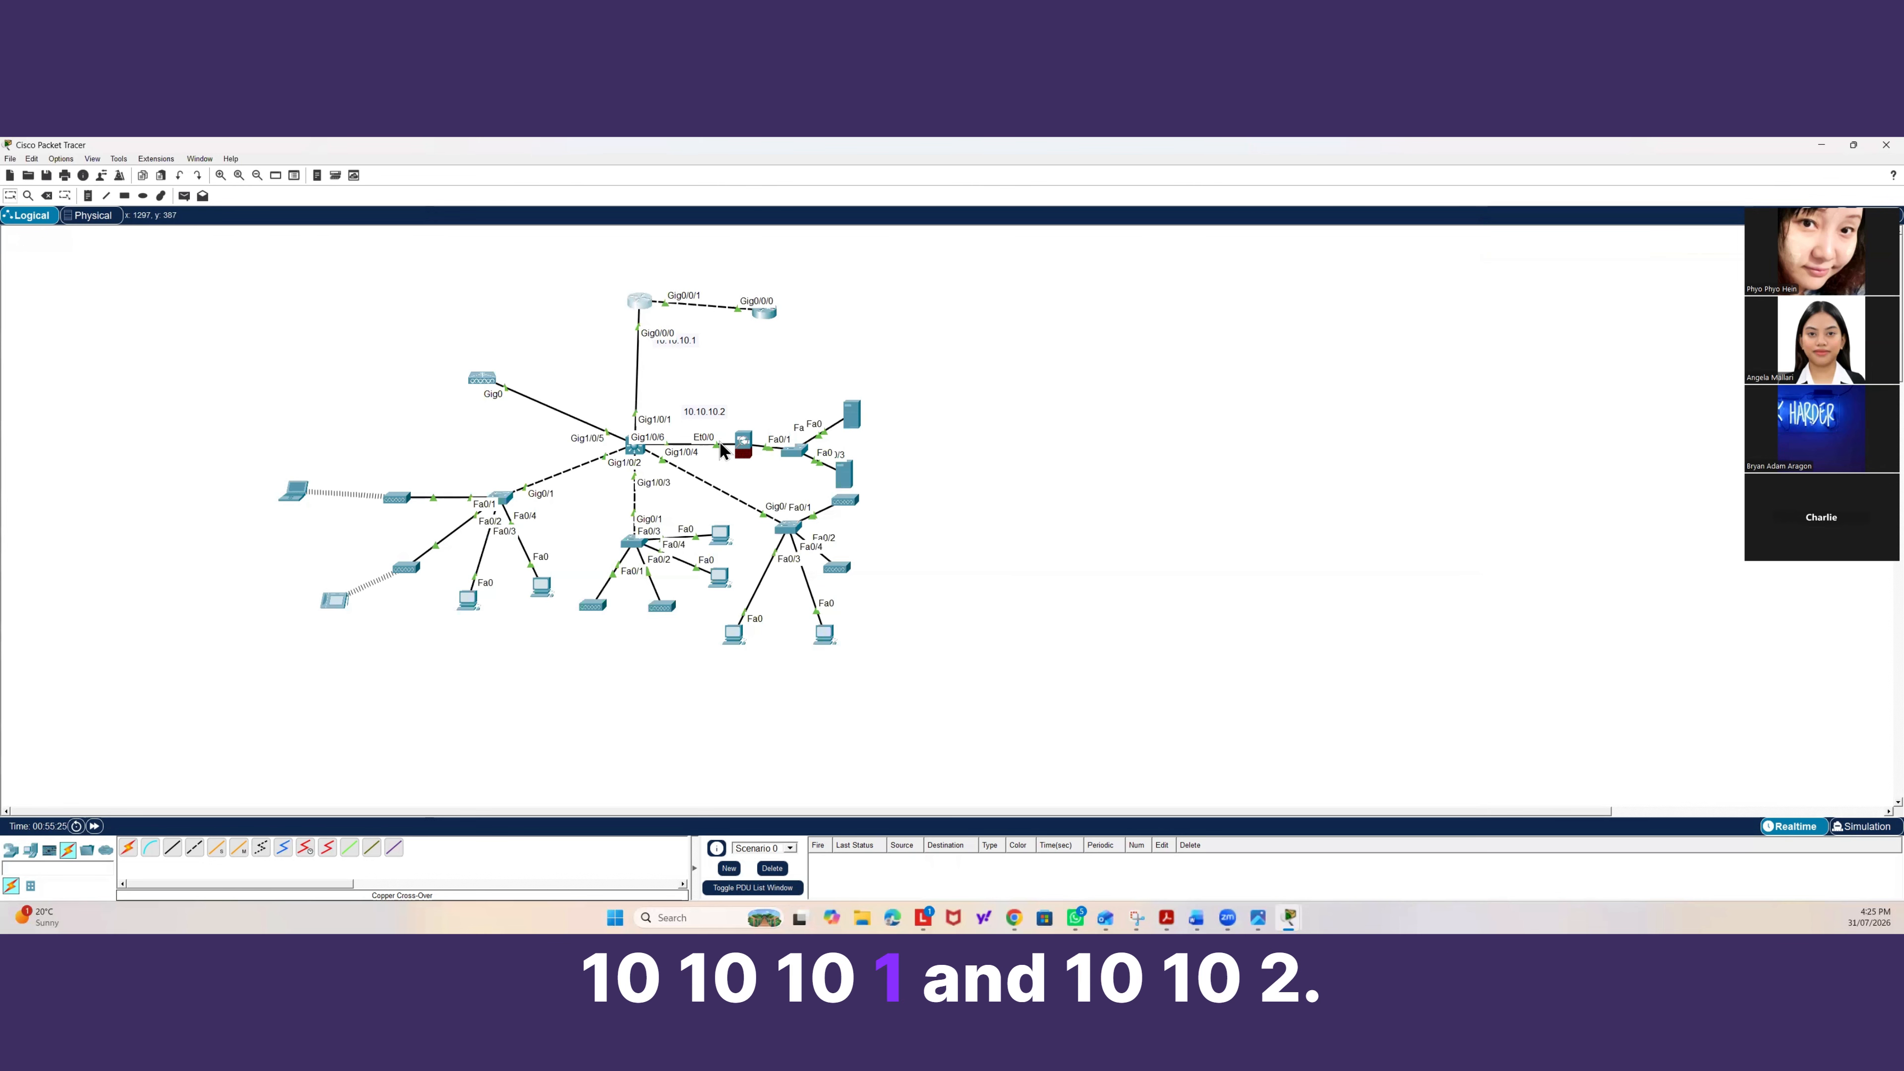
click(639, 309)
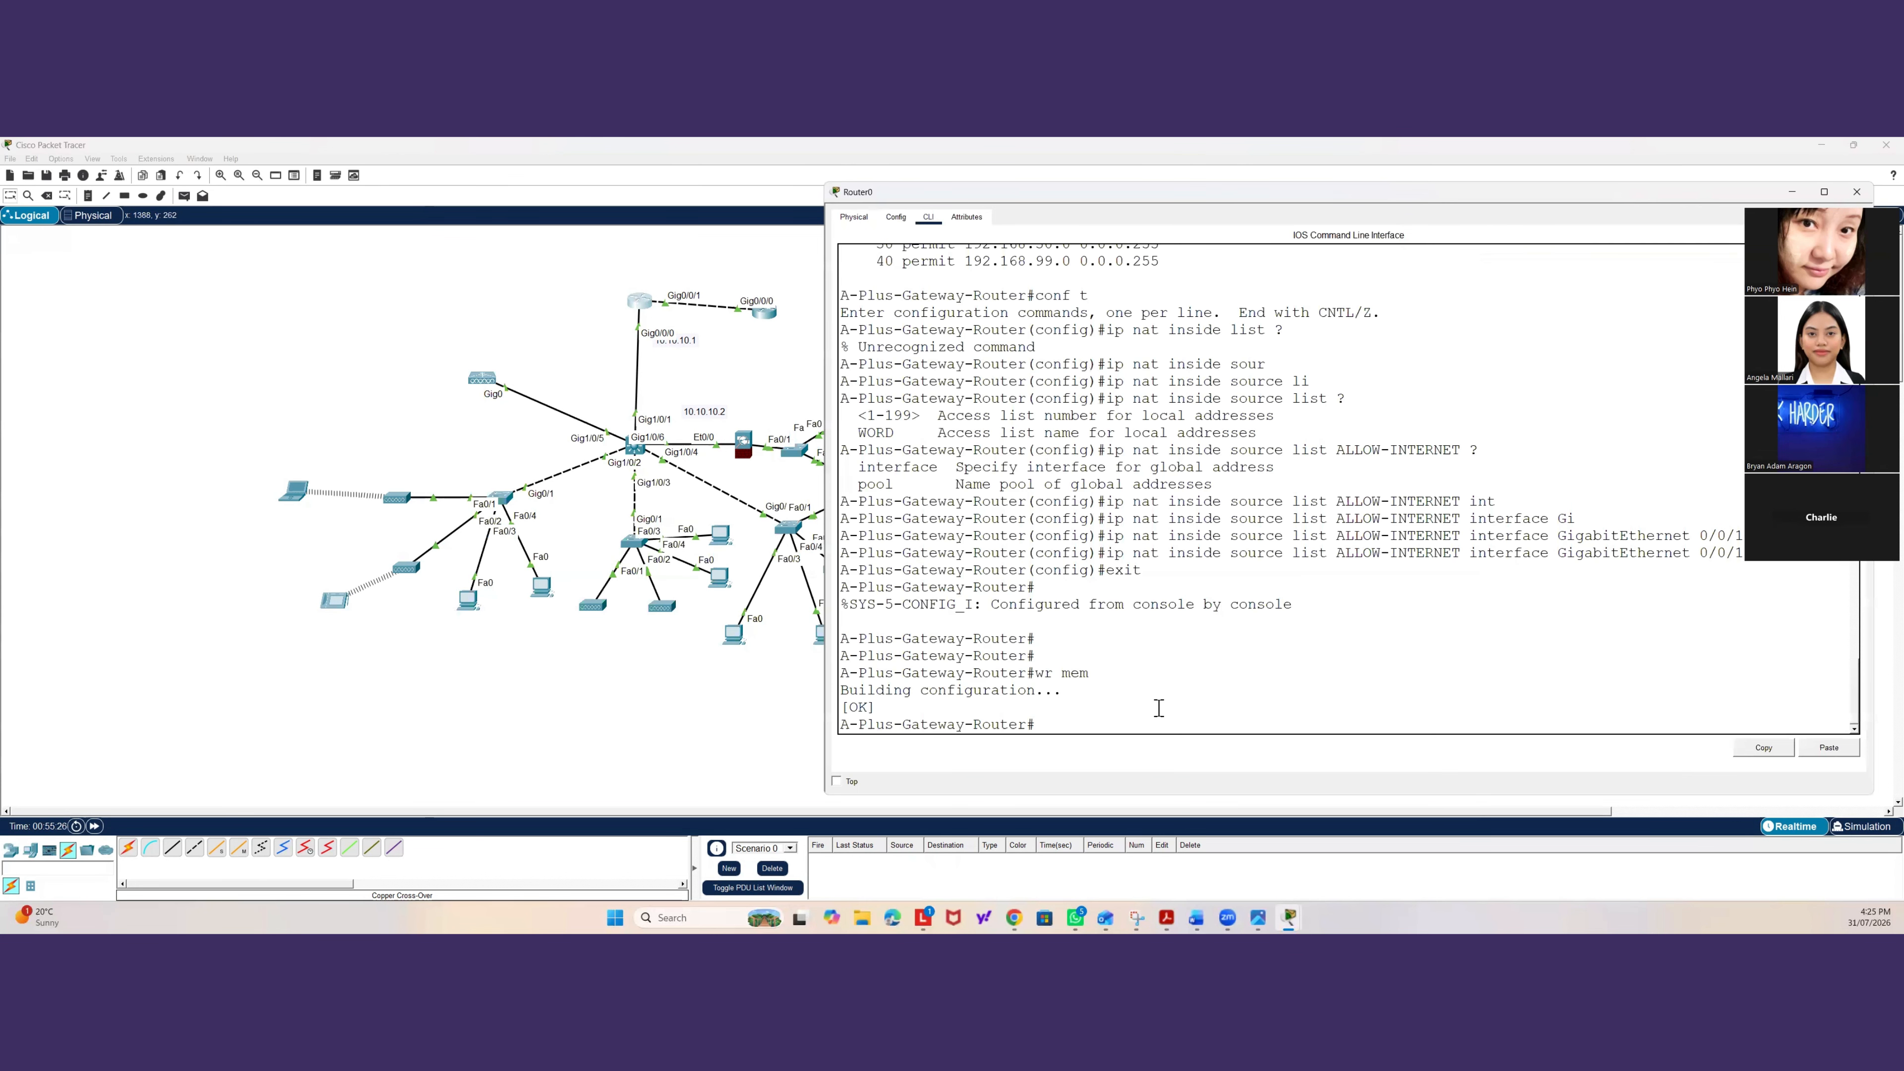
text(conf t)
key(Return)
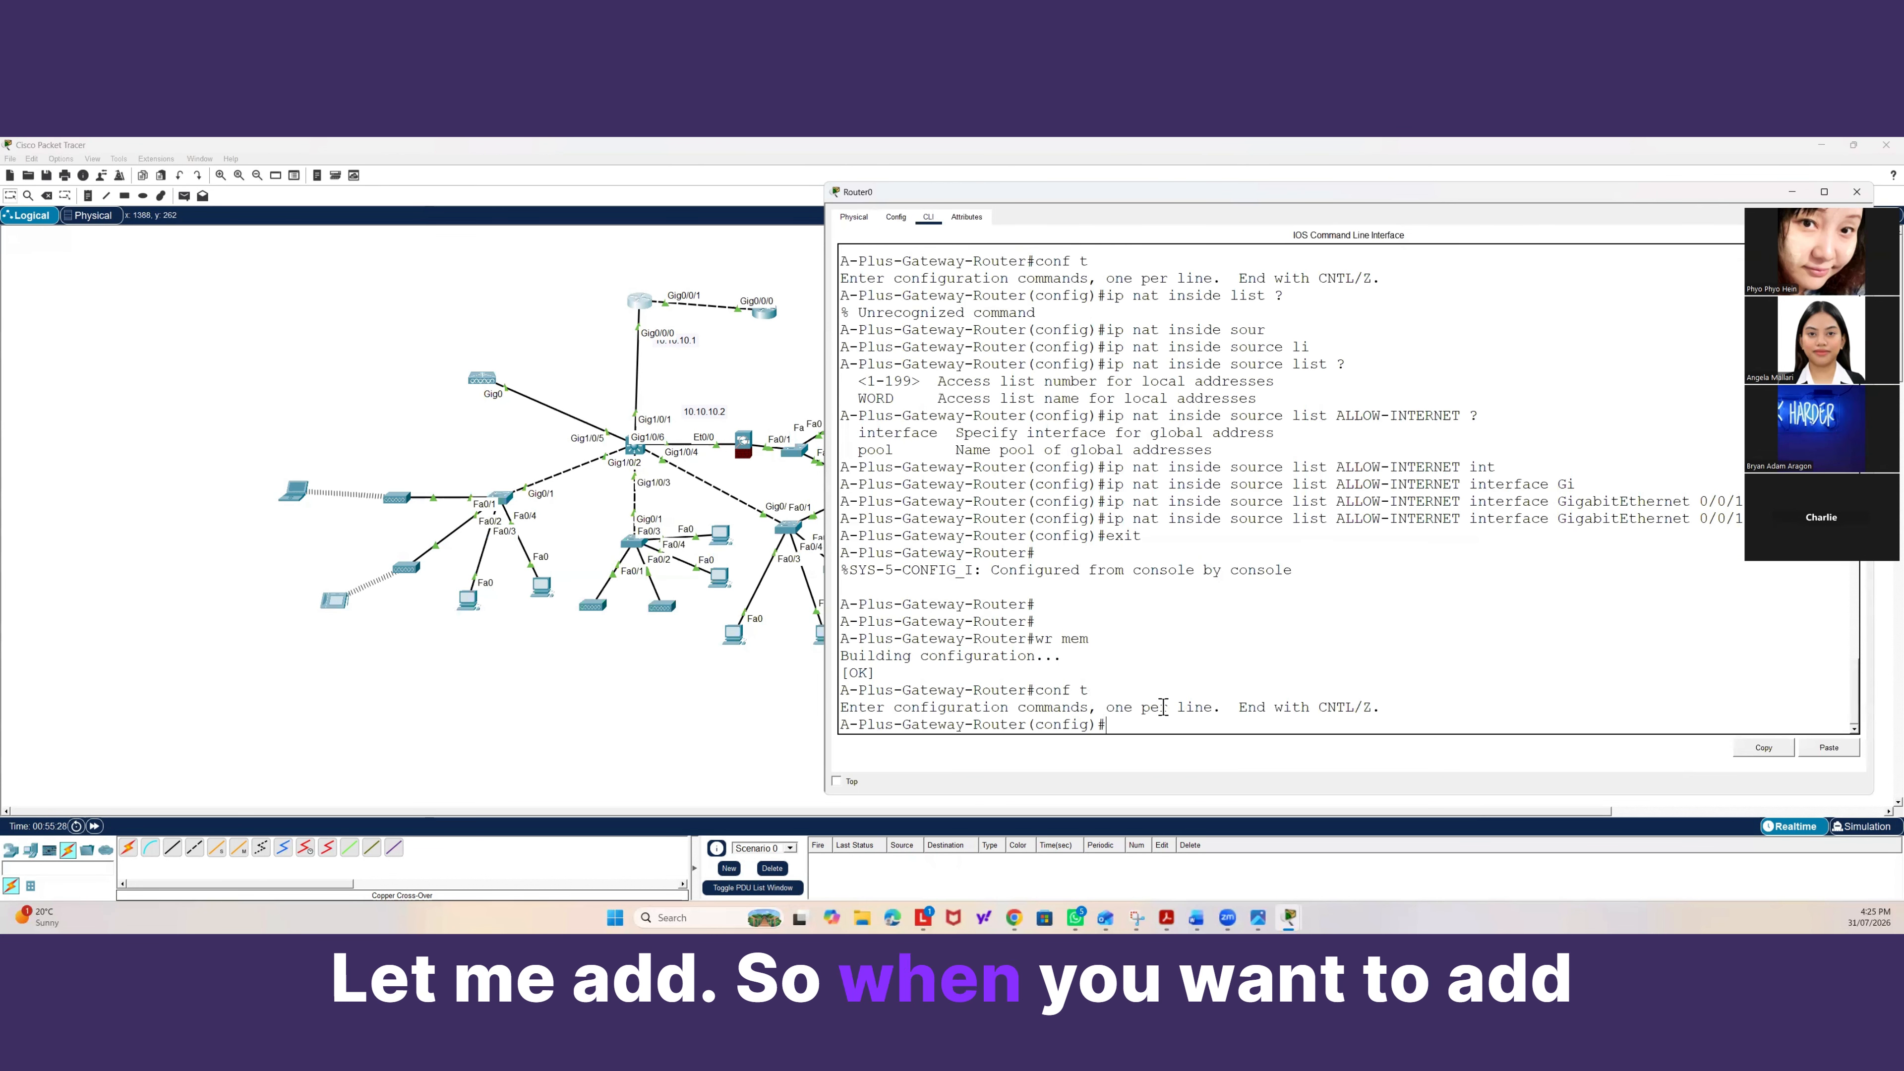
Create the standard access list ALLOW-INTERNET on the gateway router and enter its configuration mode.
text(a)
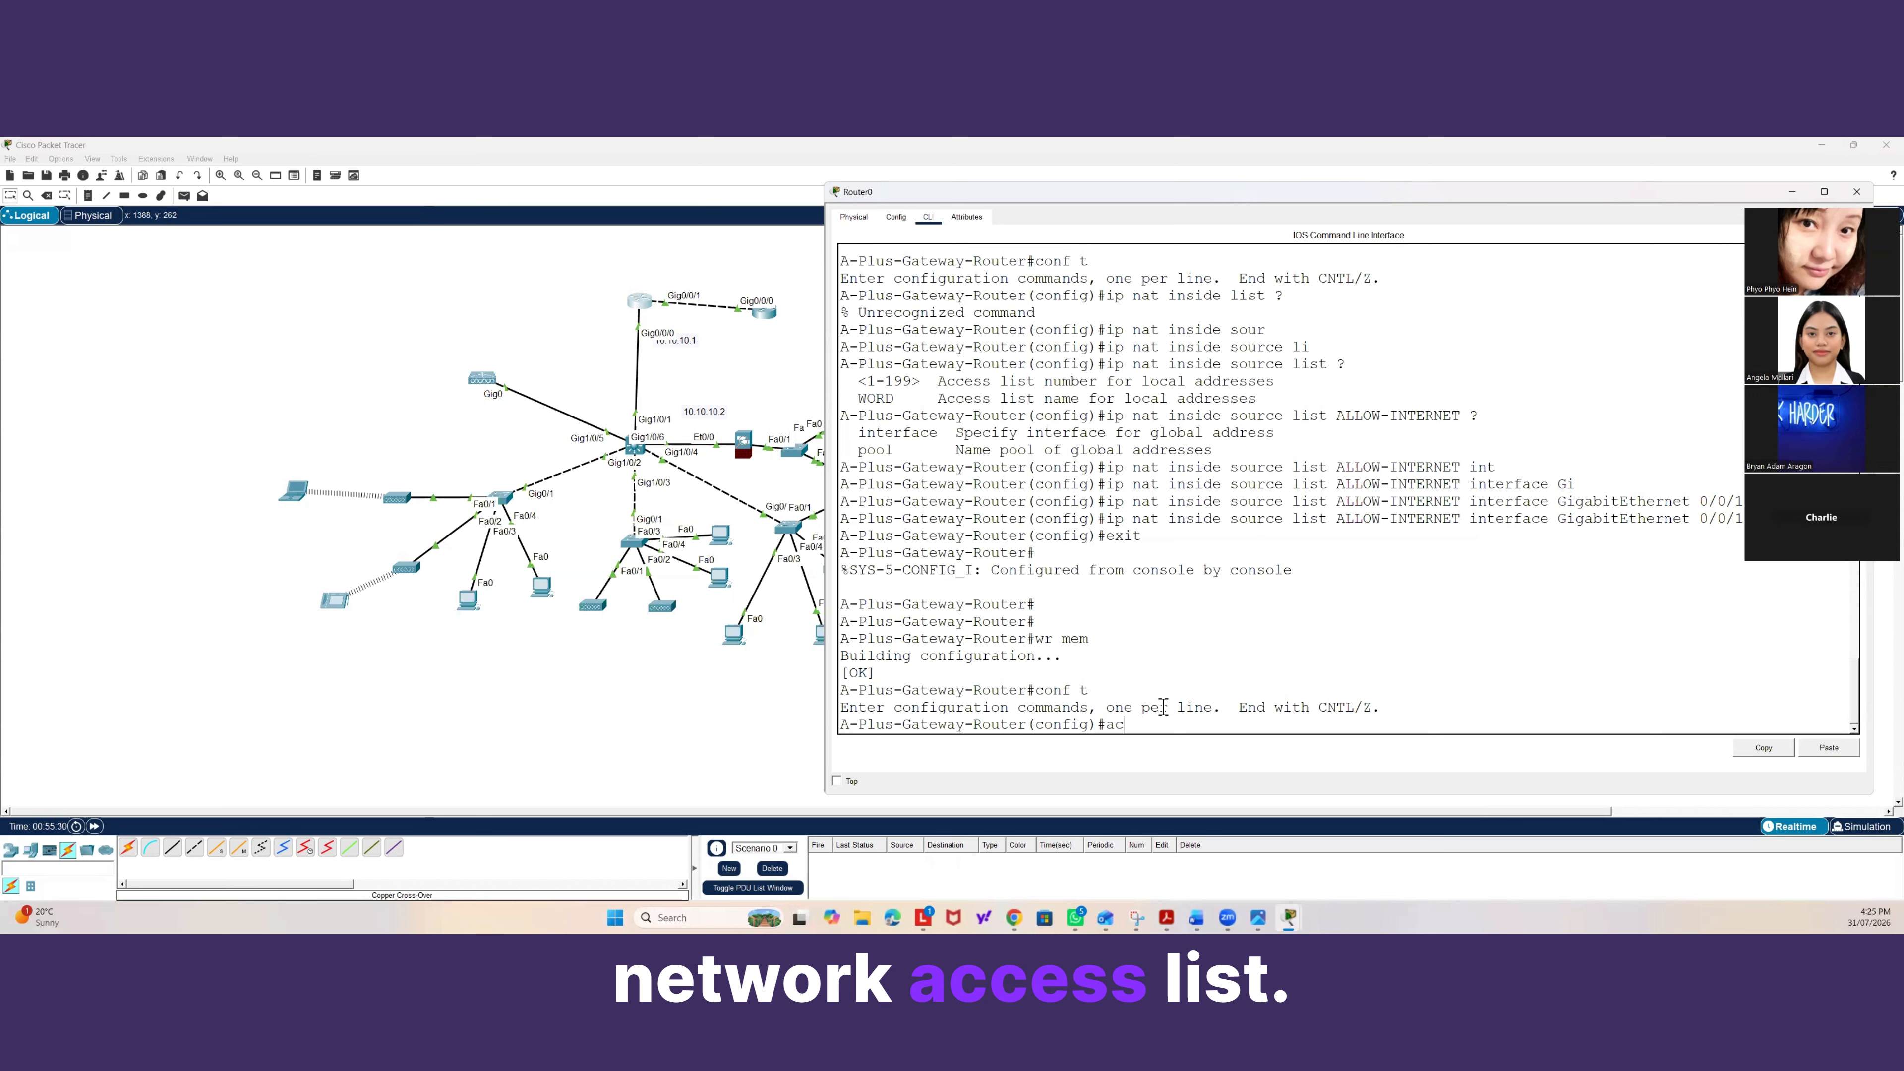
text(c)
key(Tab)
text(ip)
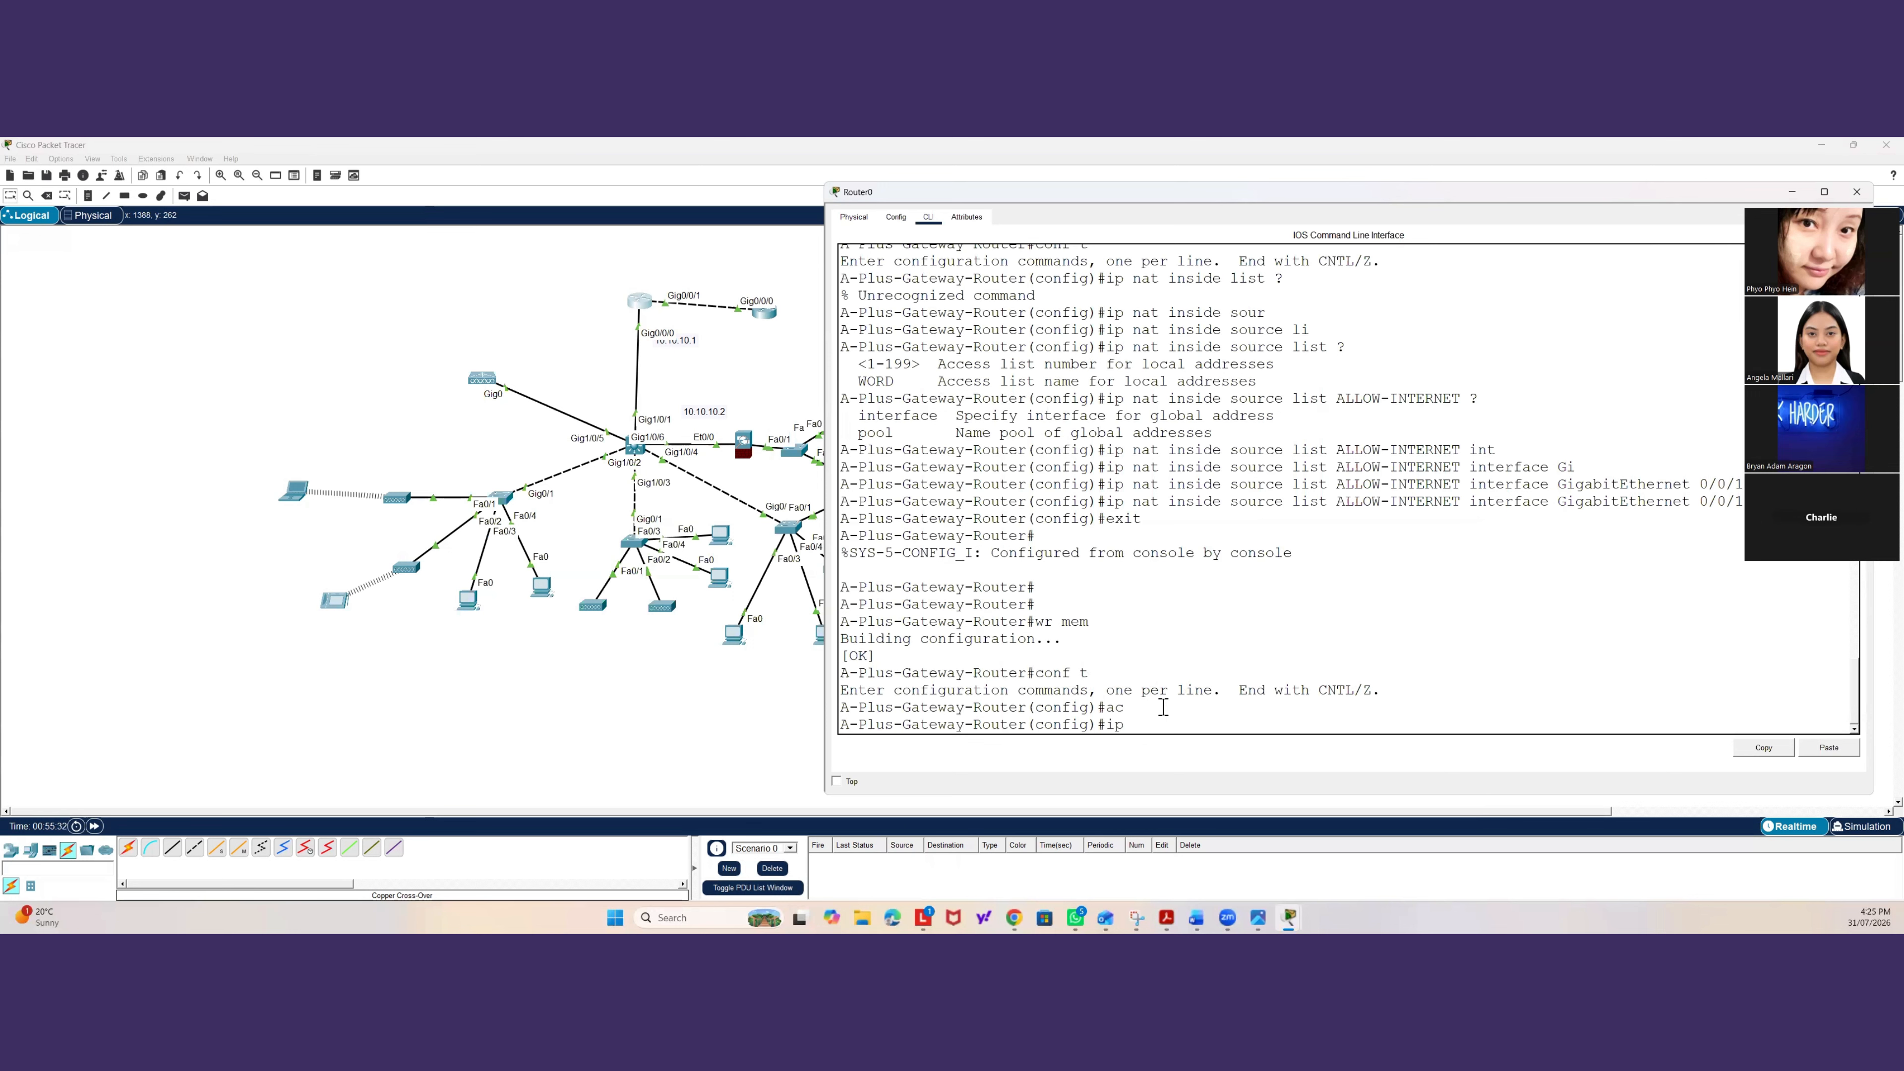
text( ad)
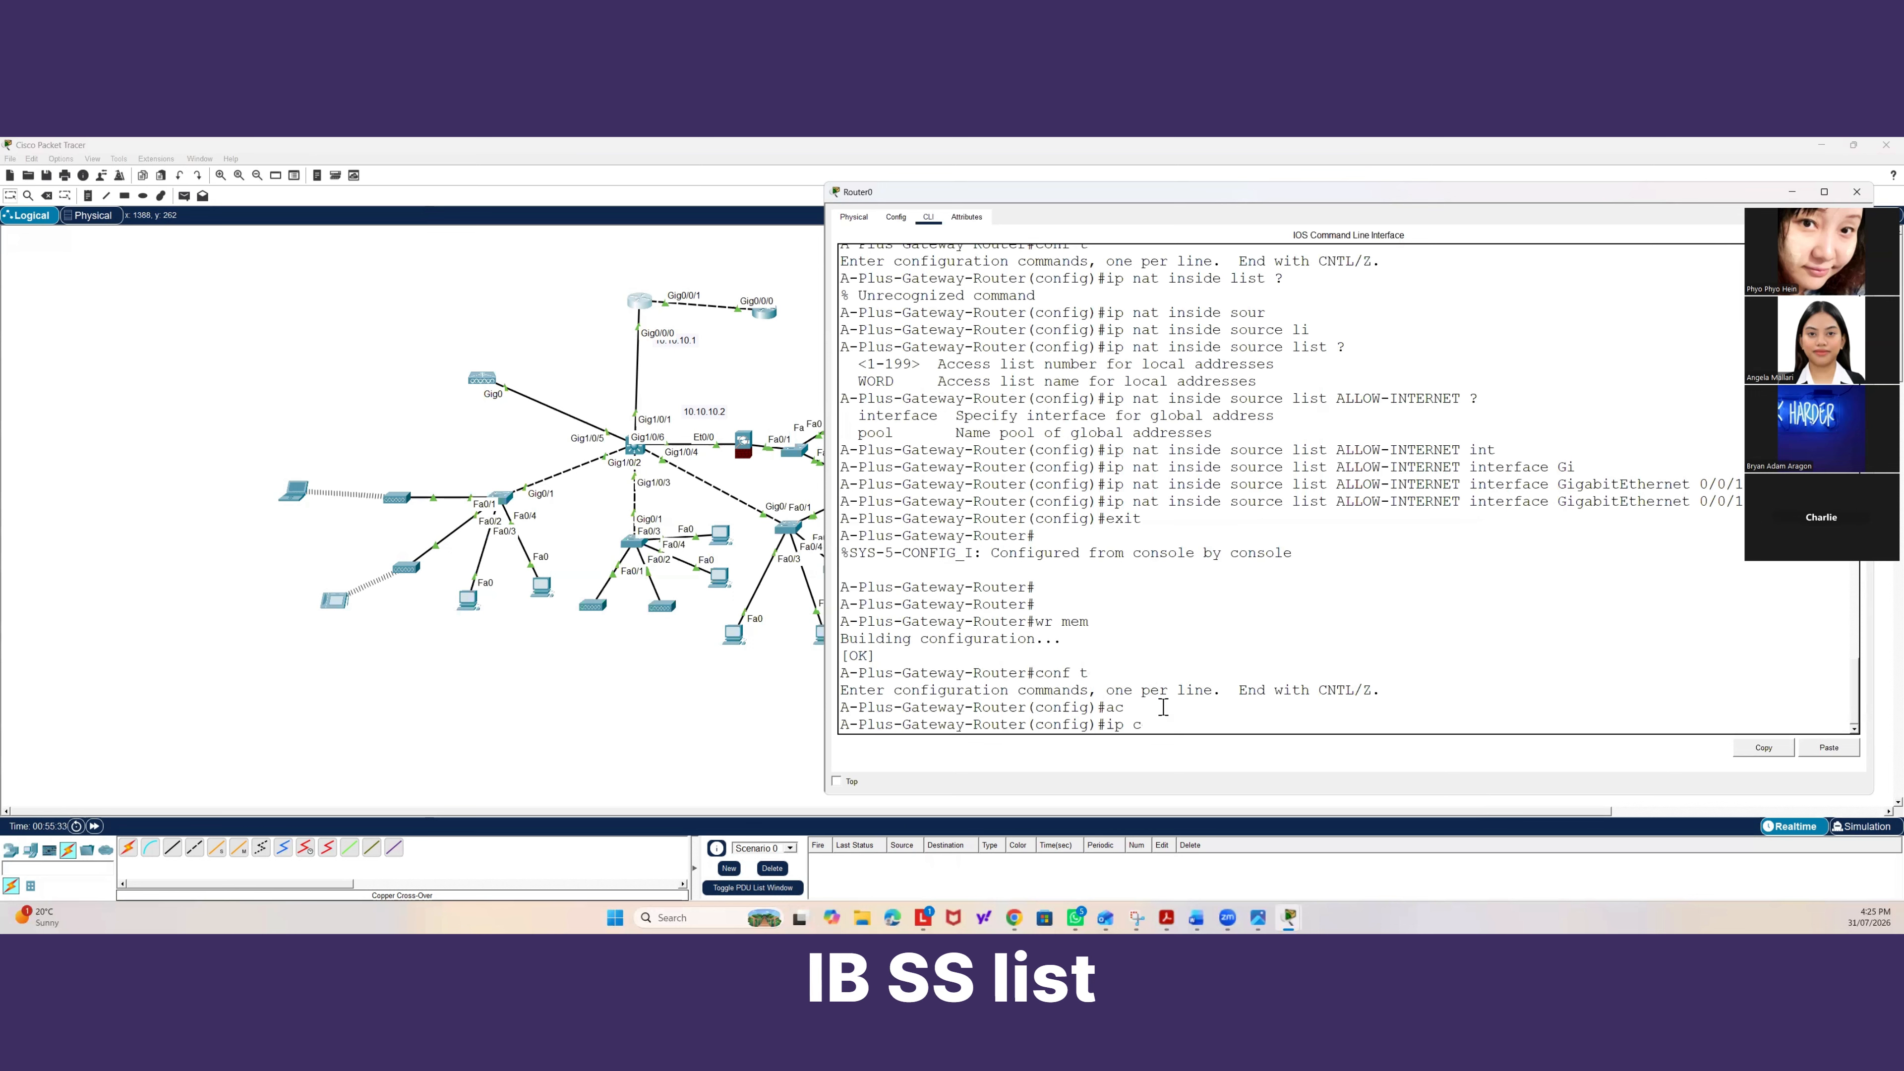
key(Tab)
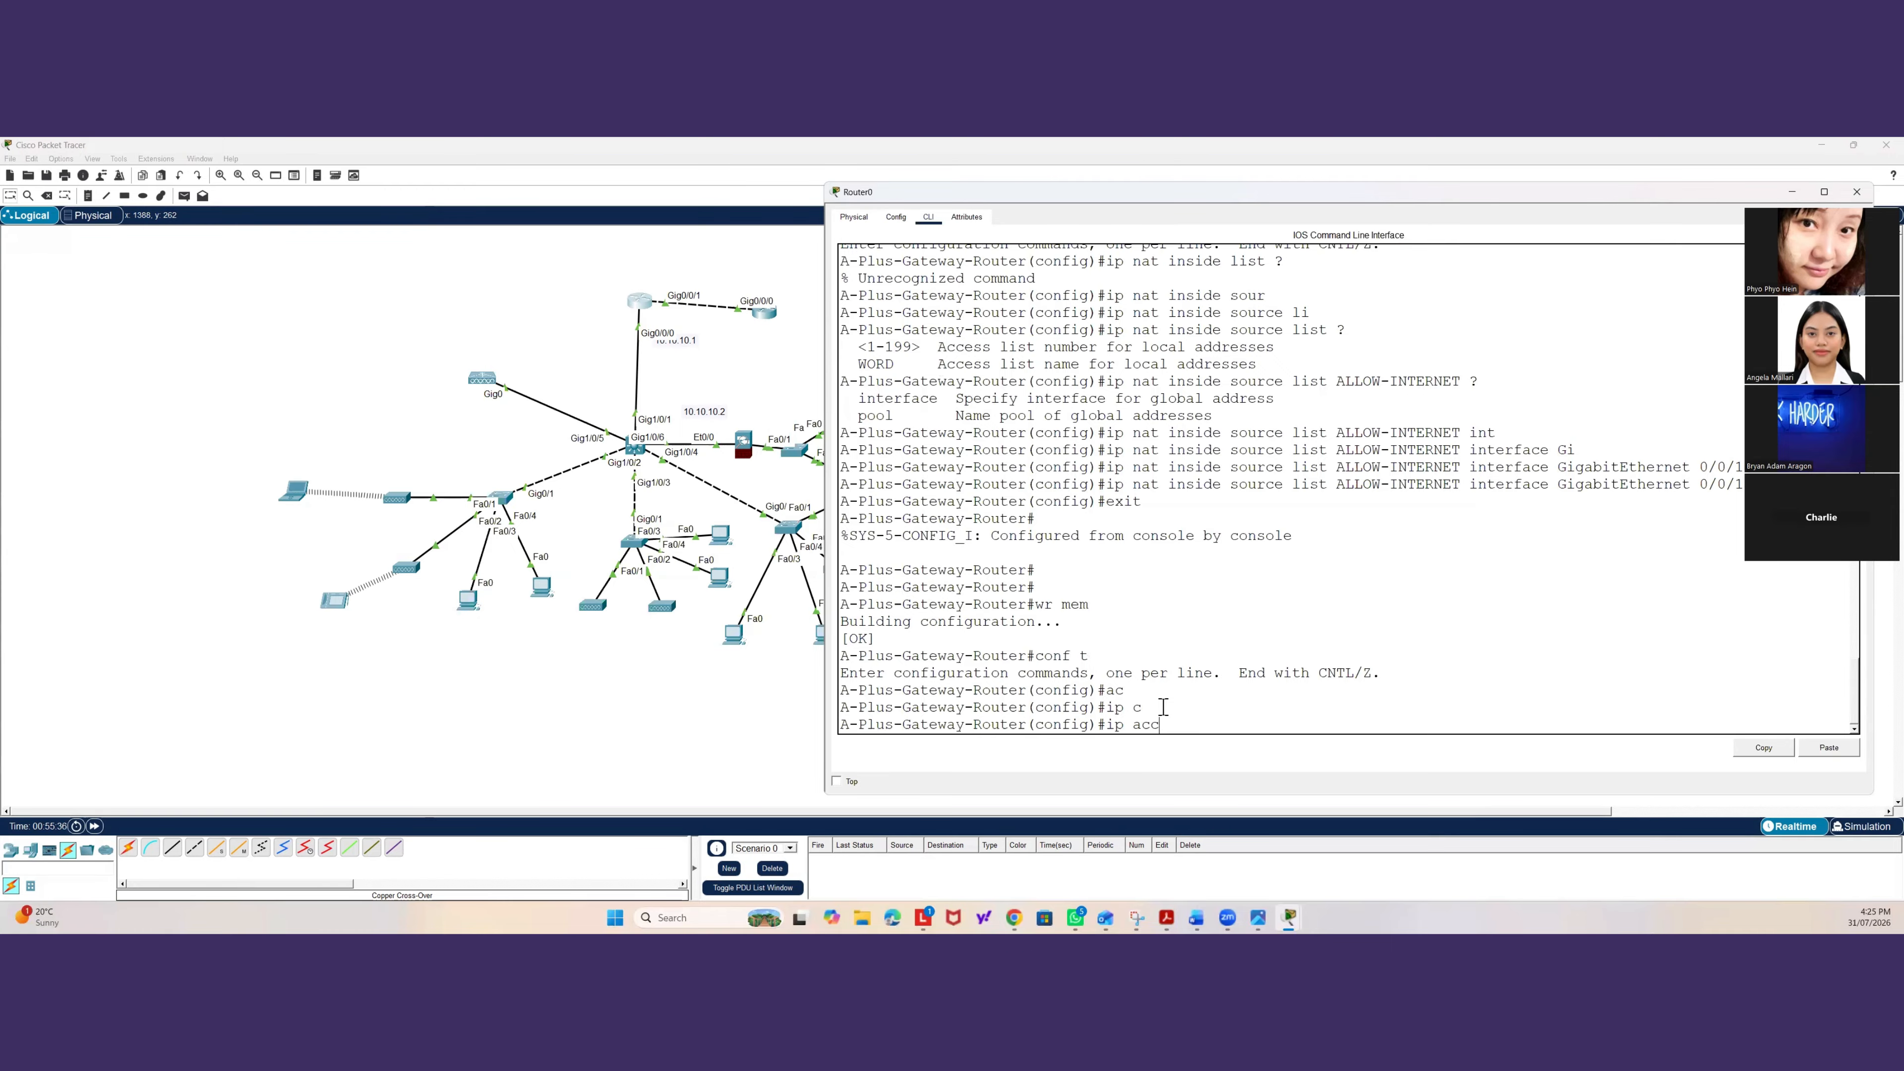
text(acc)
key(Tab)
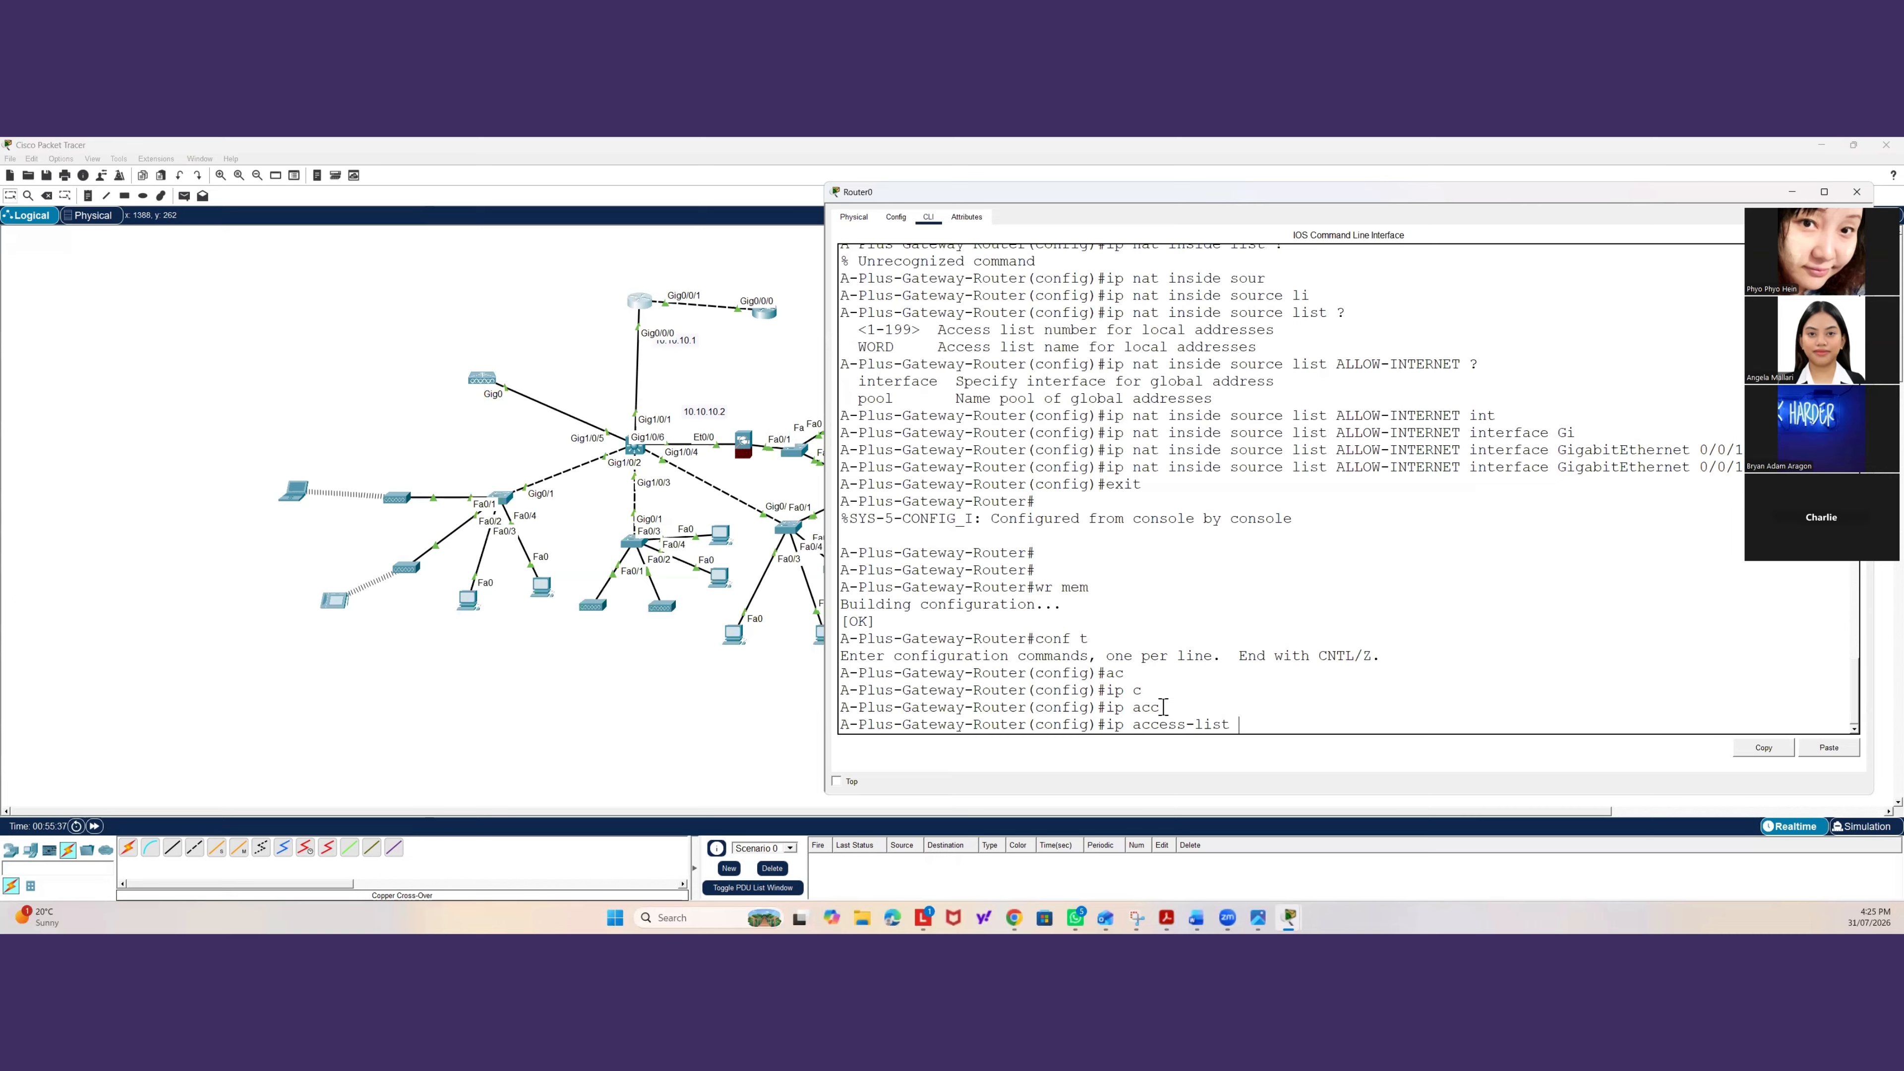
text(sta)
key(Tab)
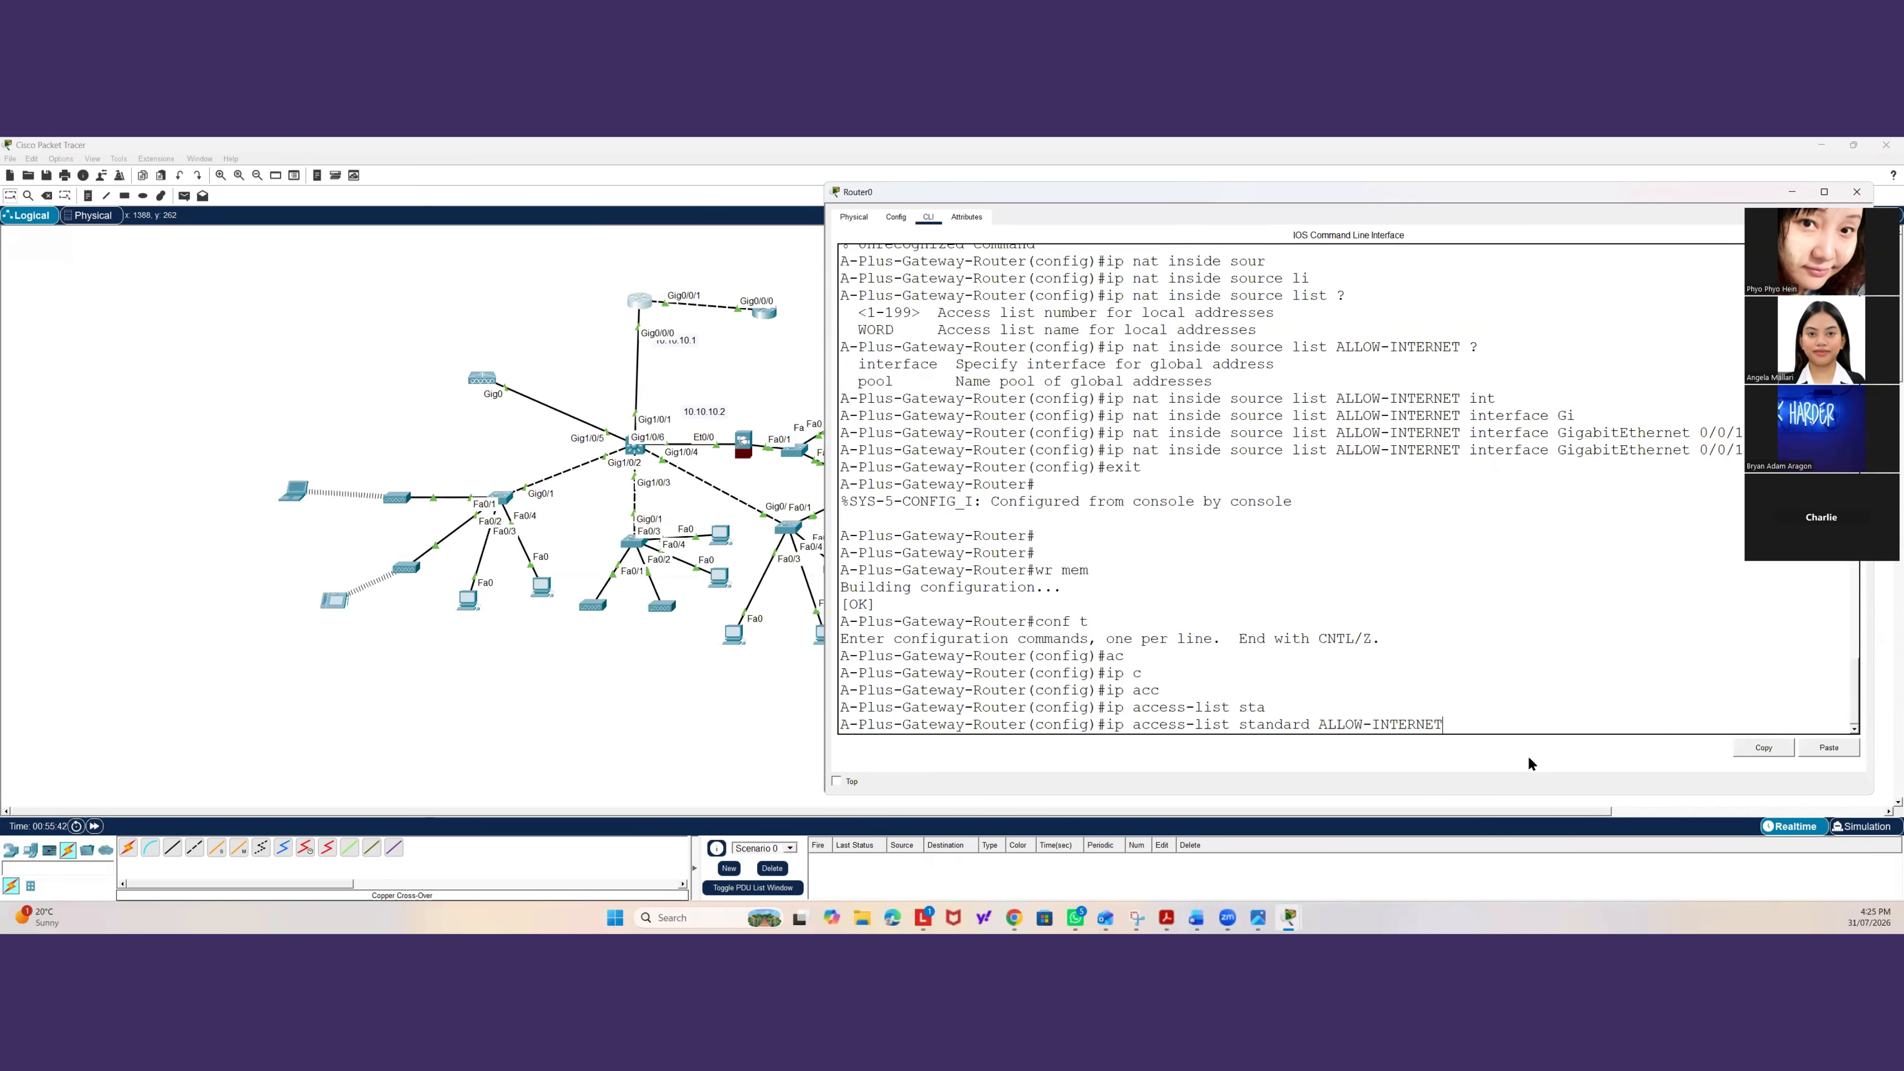
text(ALLOW-INTERNET)
key(Return)
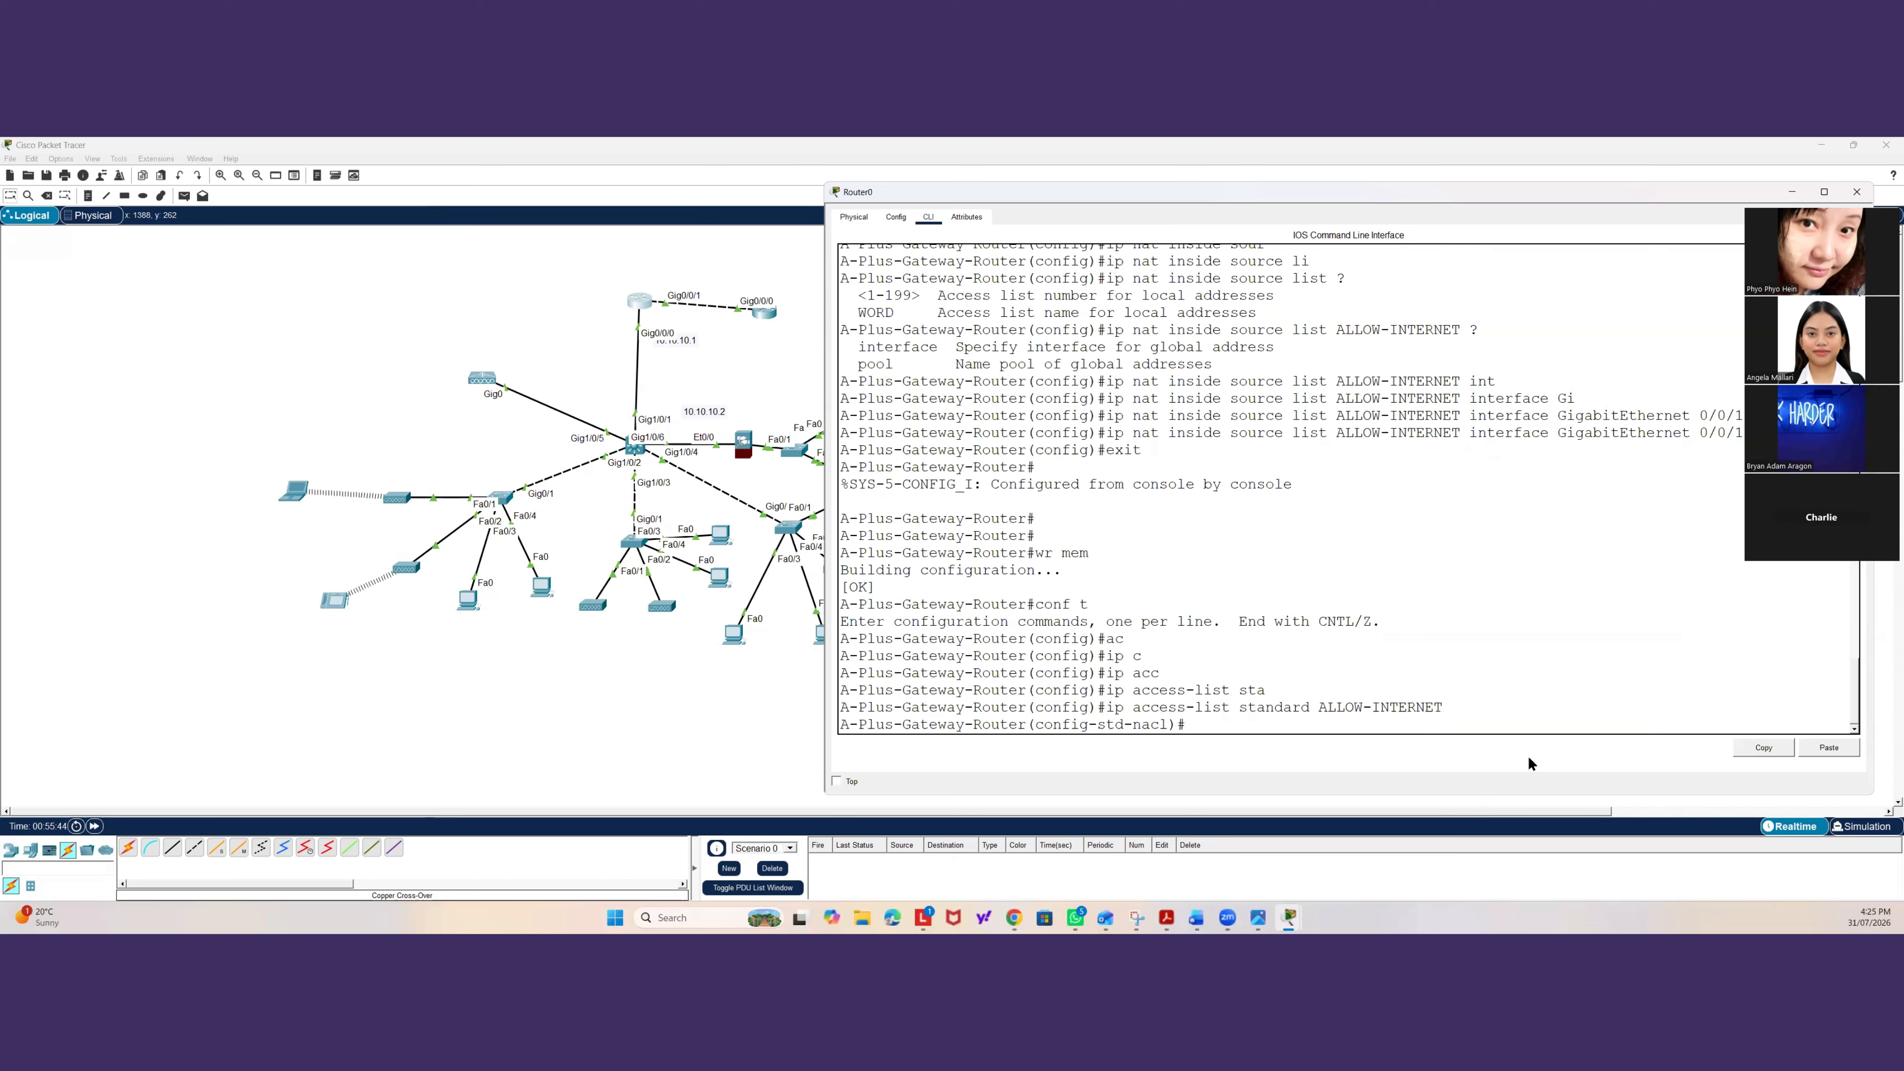
Add entry 50 permitting 10.10.10.0 0.0.0.3 to ALLOW-INTERNET, then leave configuration mode.
text(50 pe)
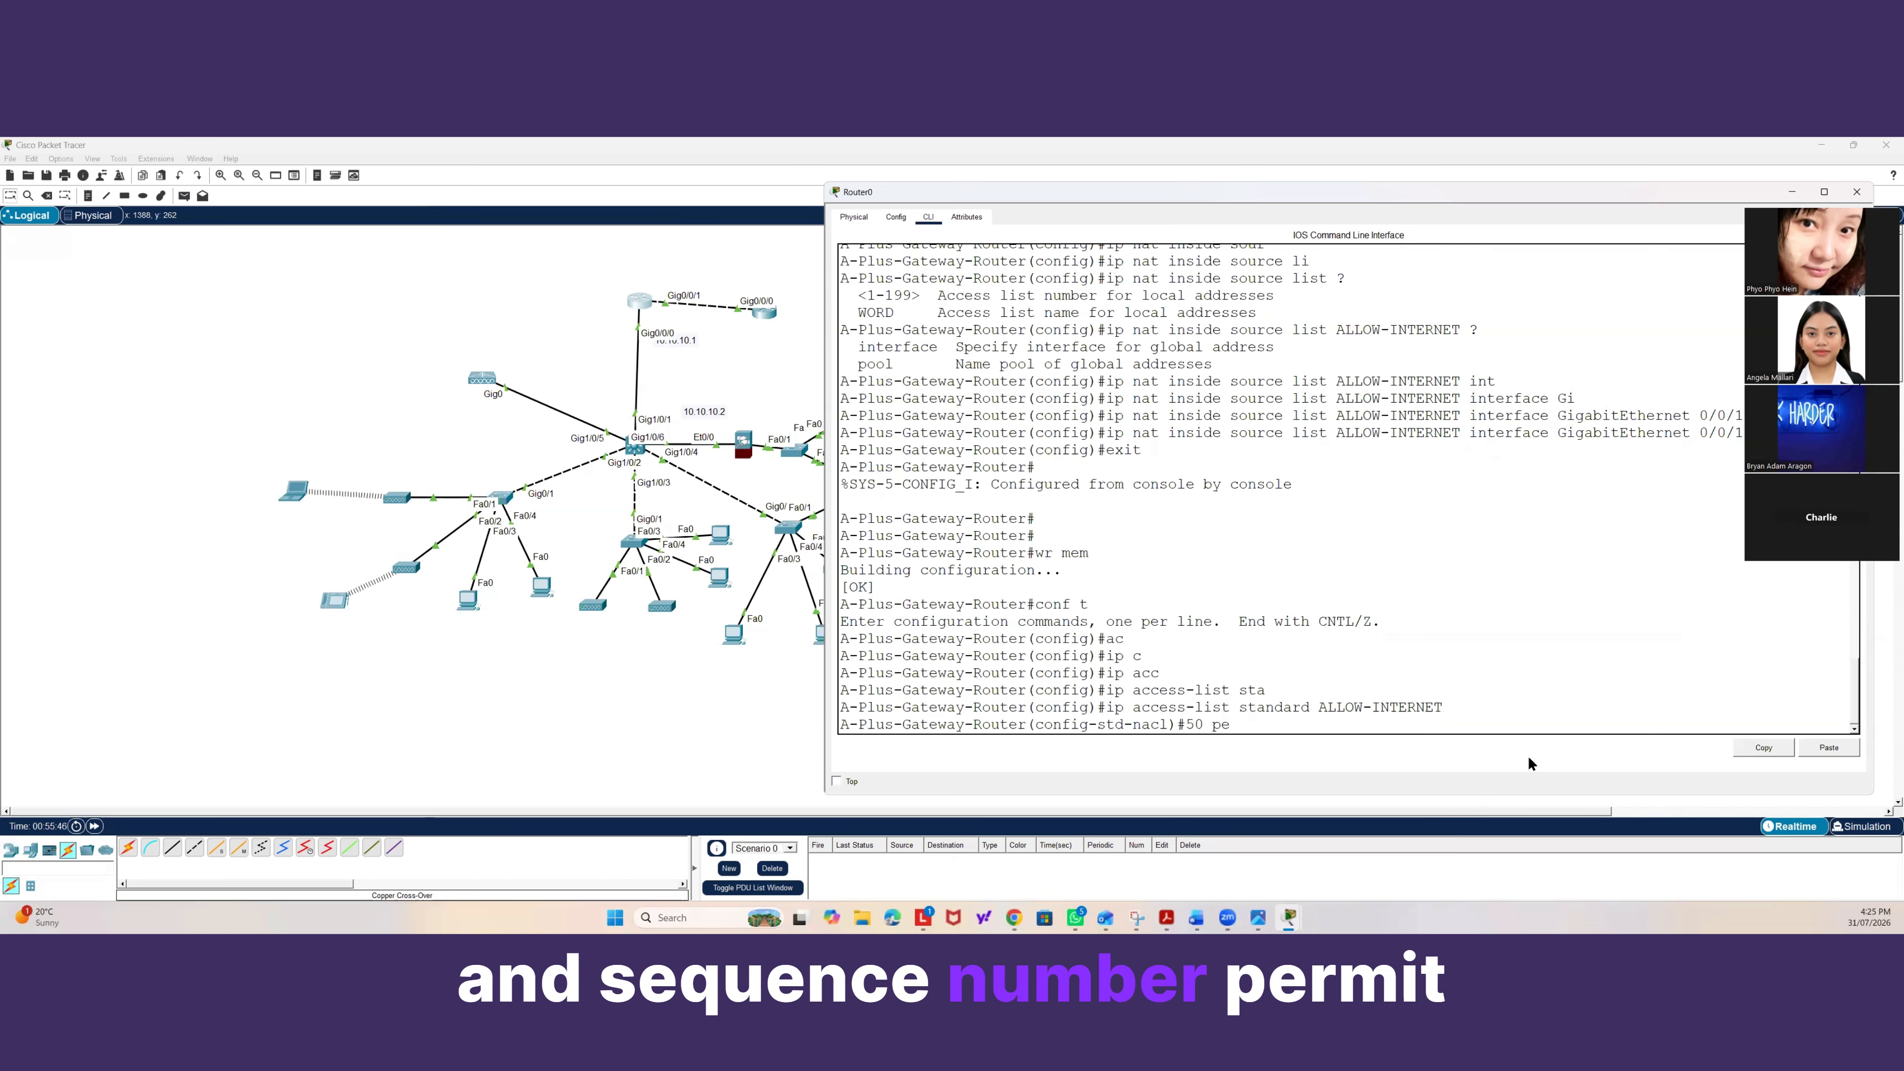
text(rmit 10.)
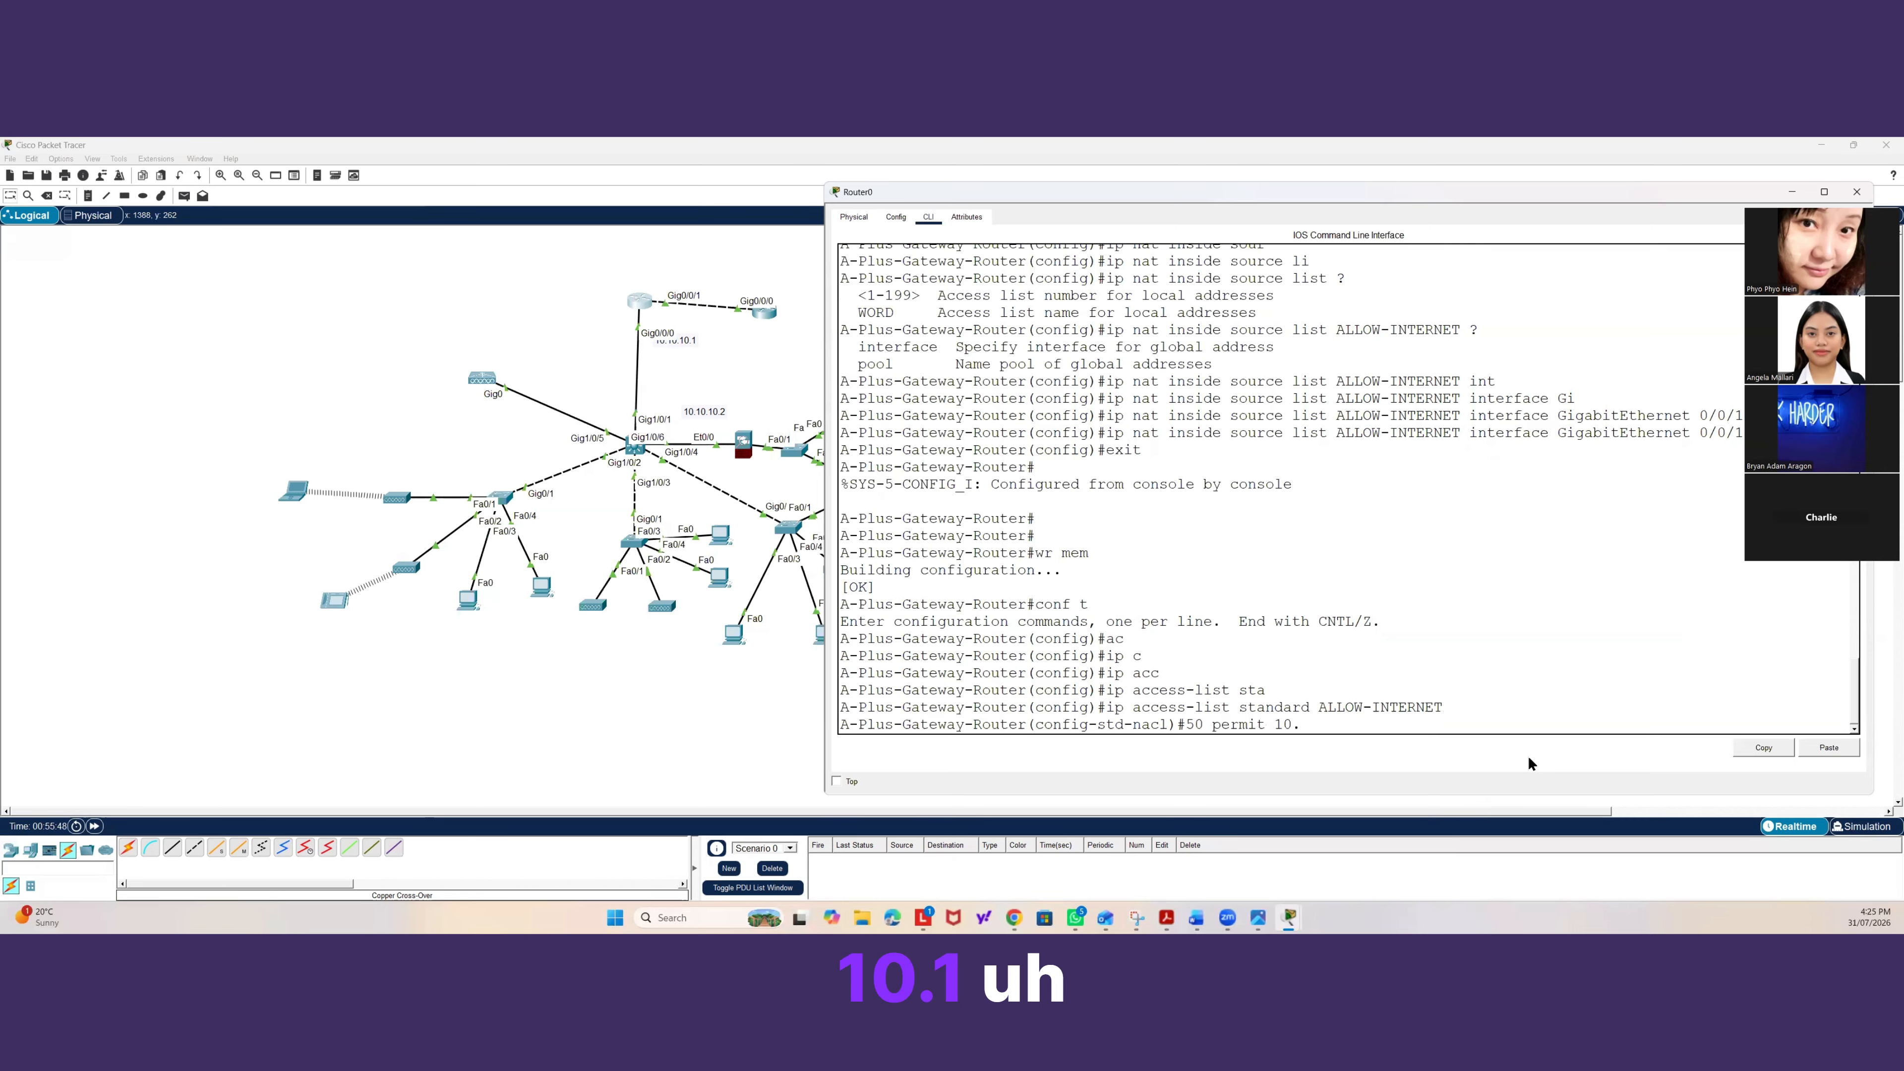
text(10.10)
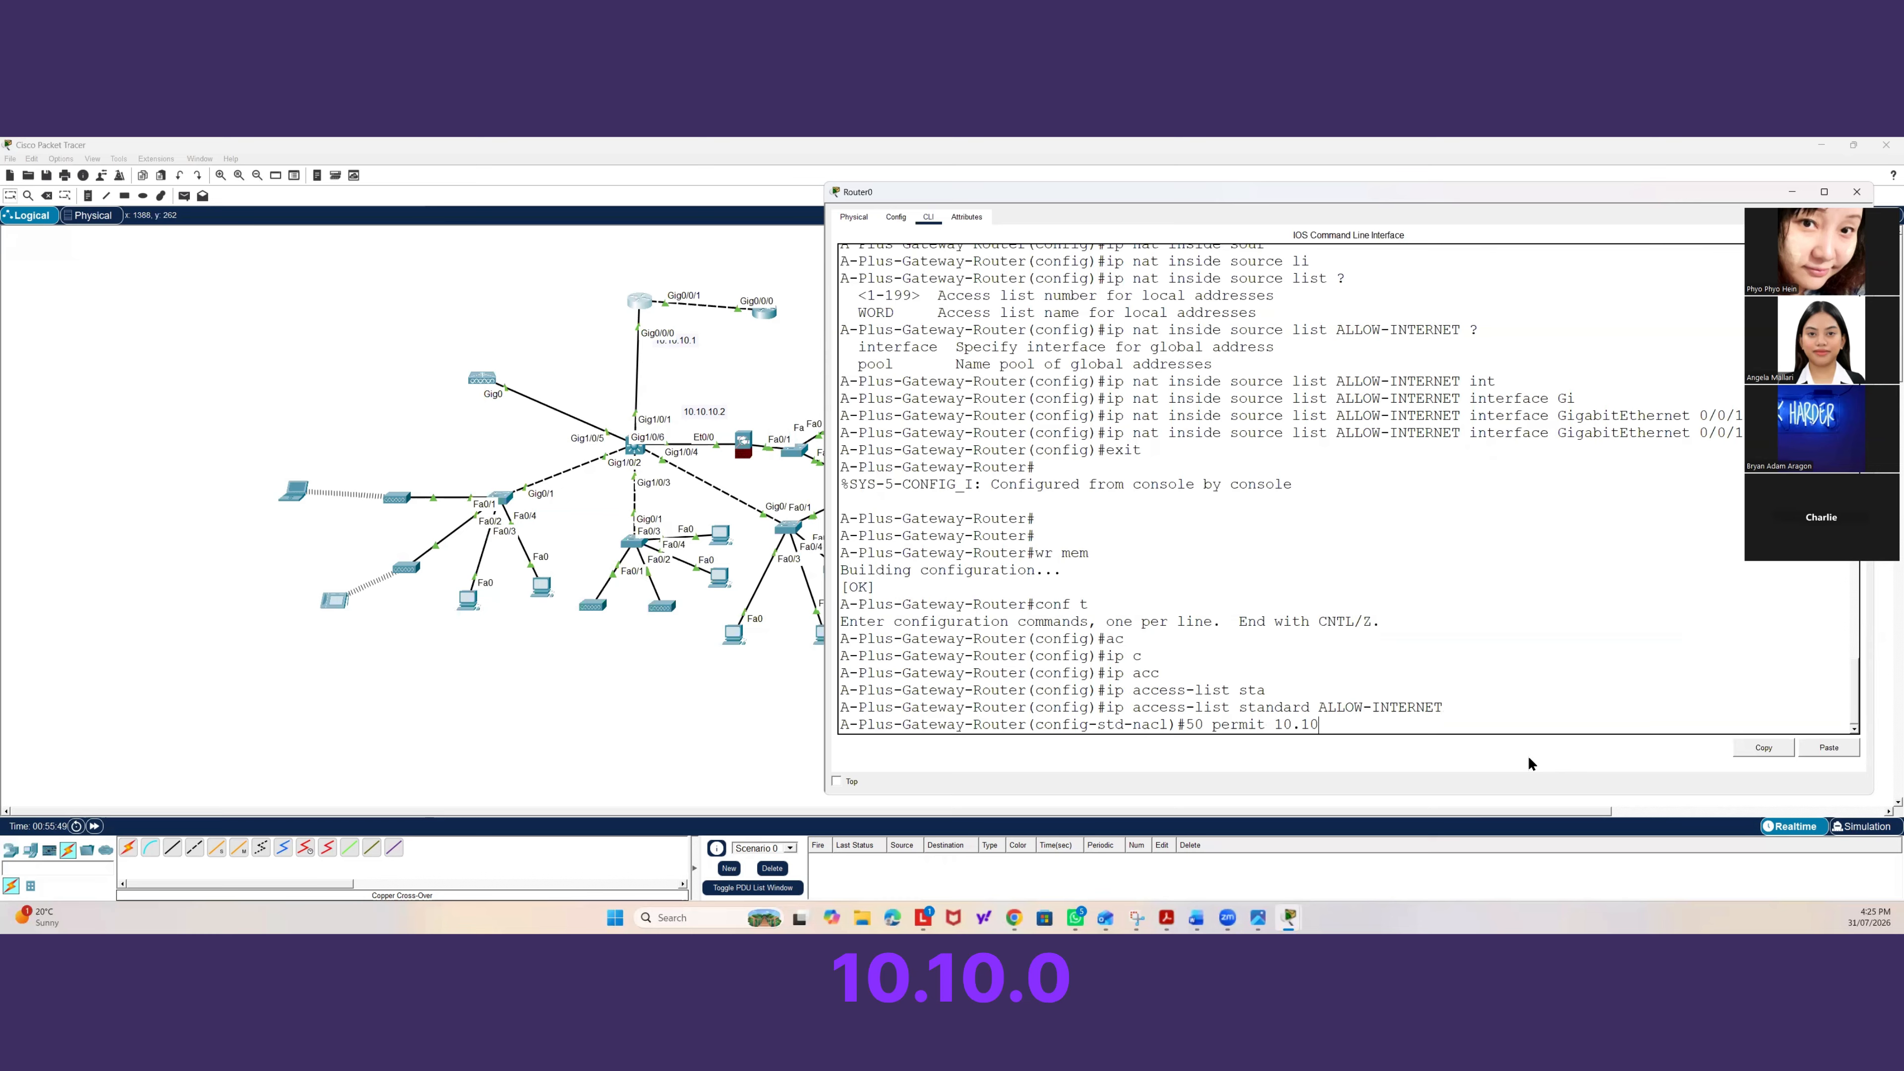
text(.10.0 0.0)
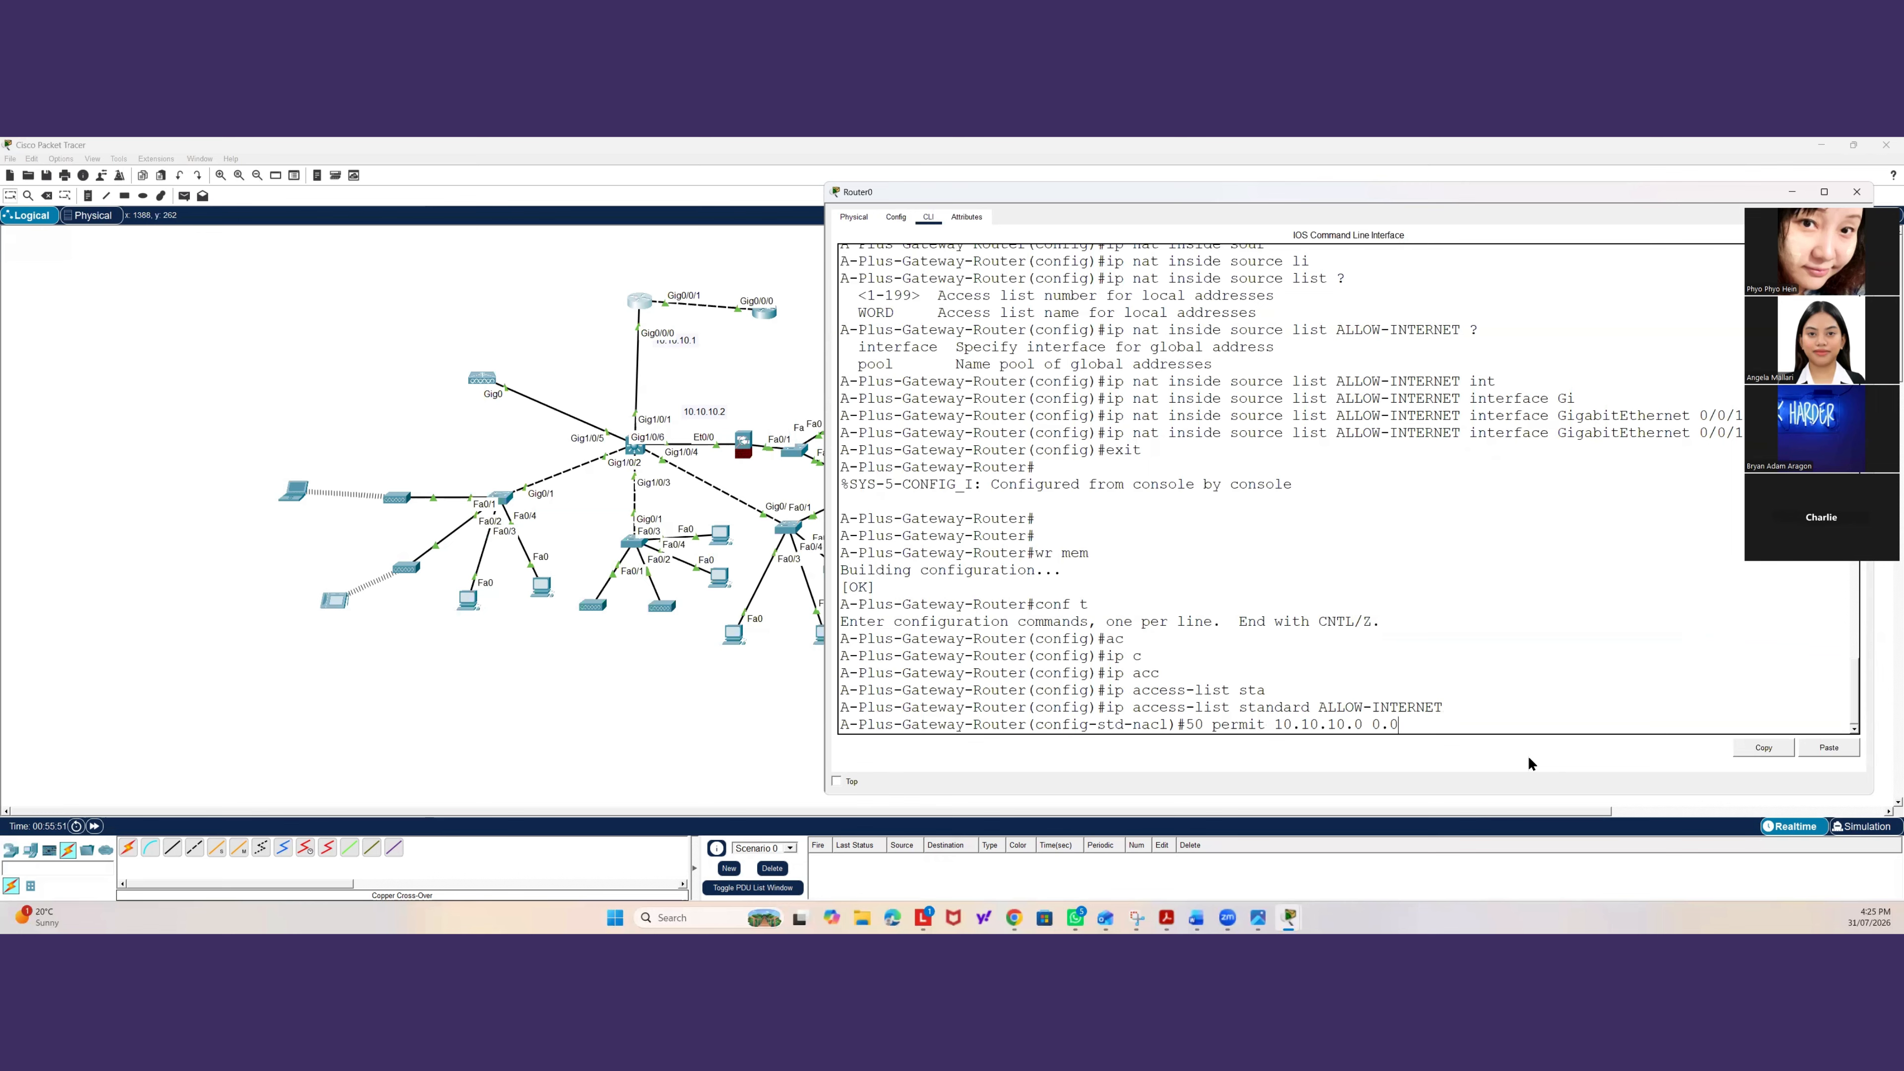
text(.0.3 area)
key(BackSpace)
key(BackSpace)
key(Return)
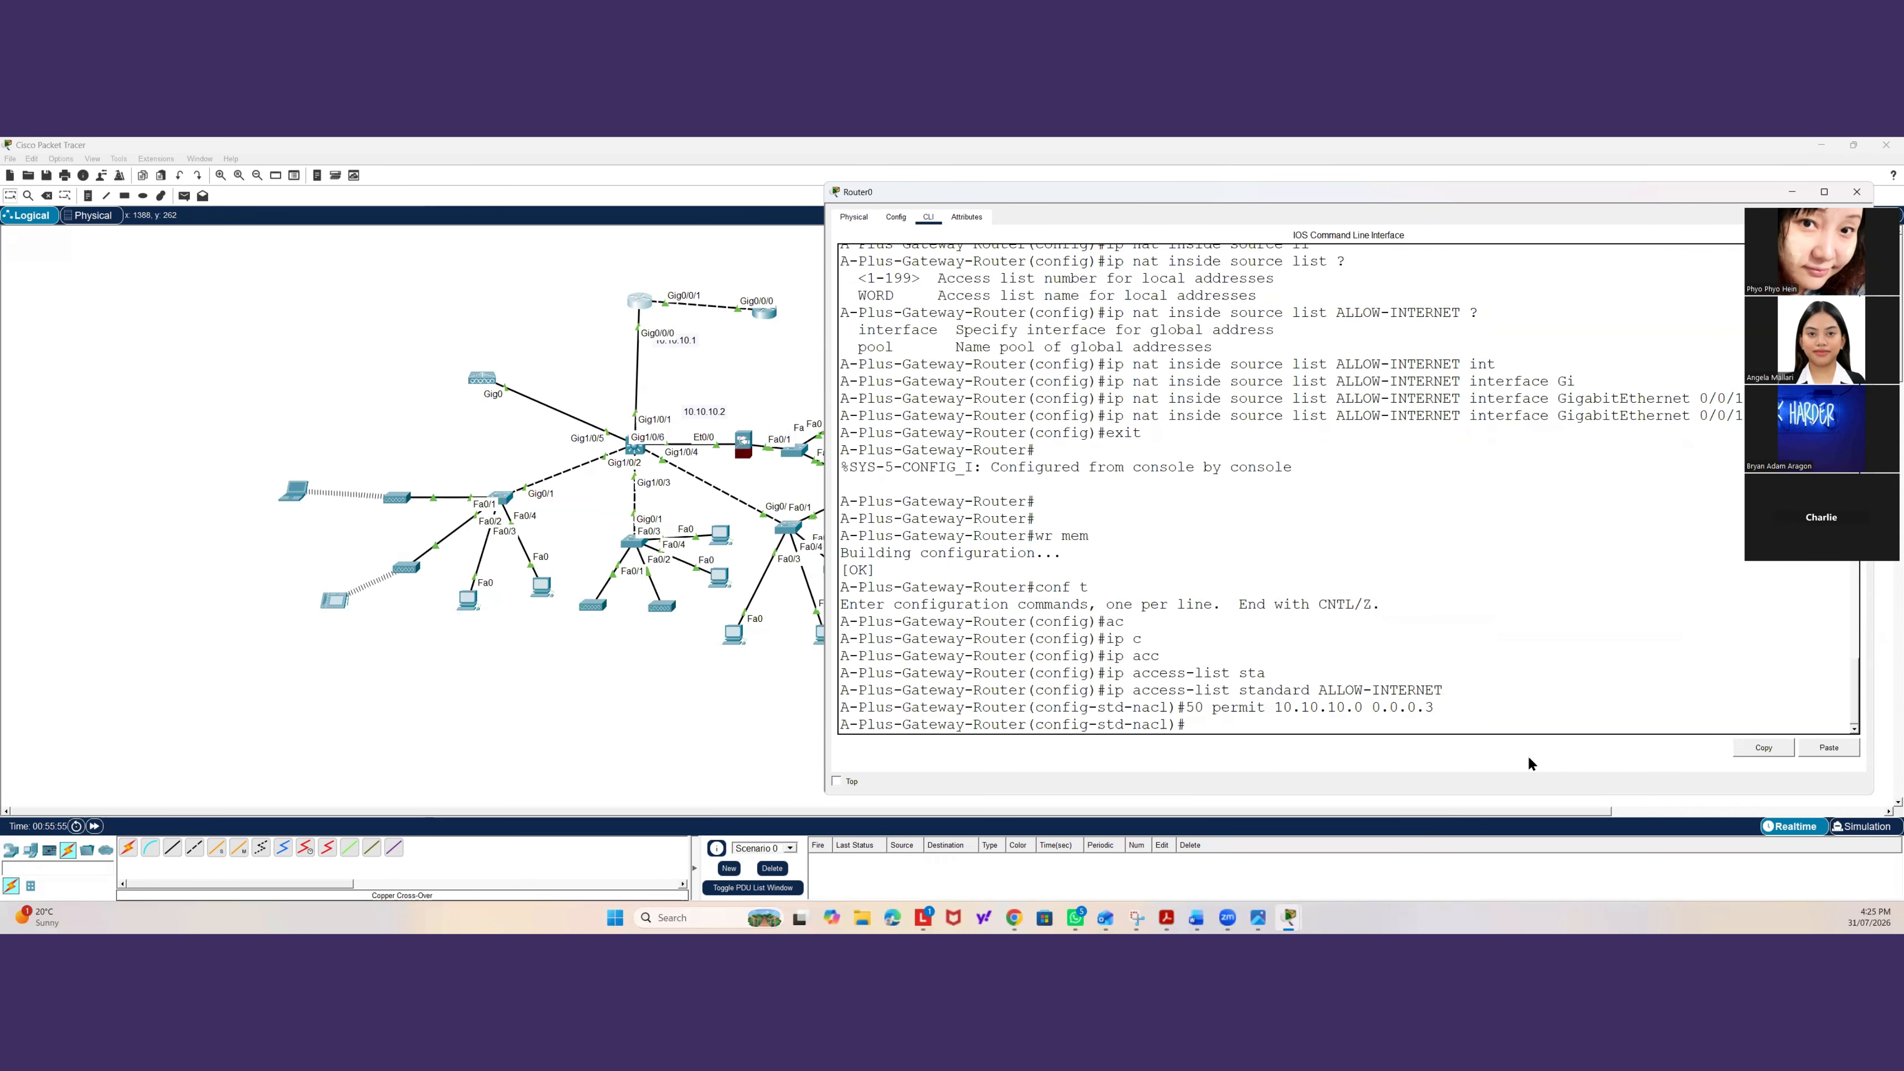
text(exit)
key(Return)
text(exi)
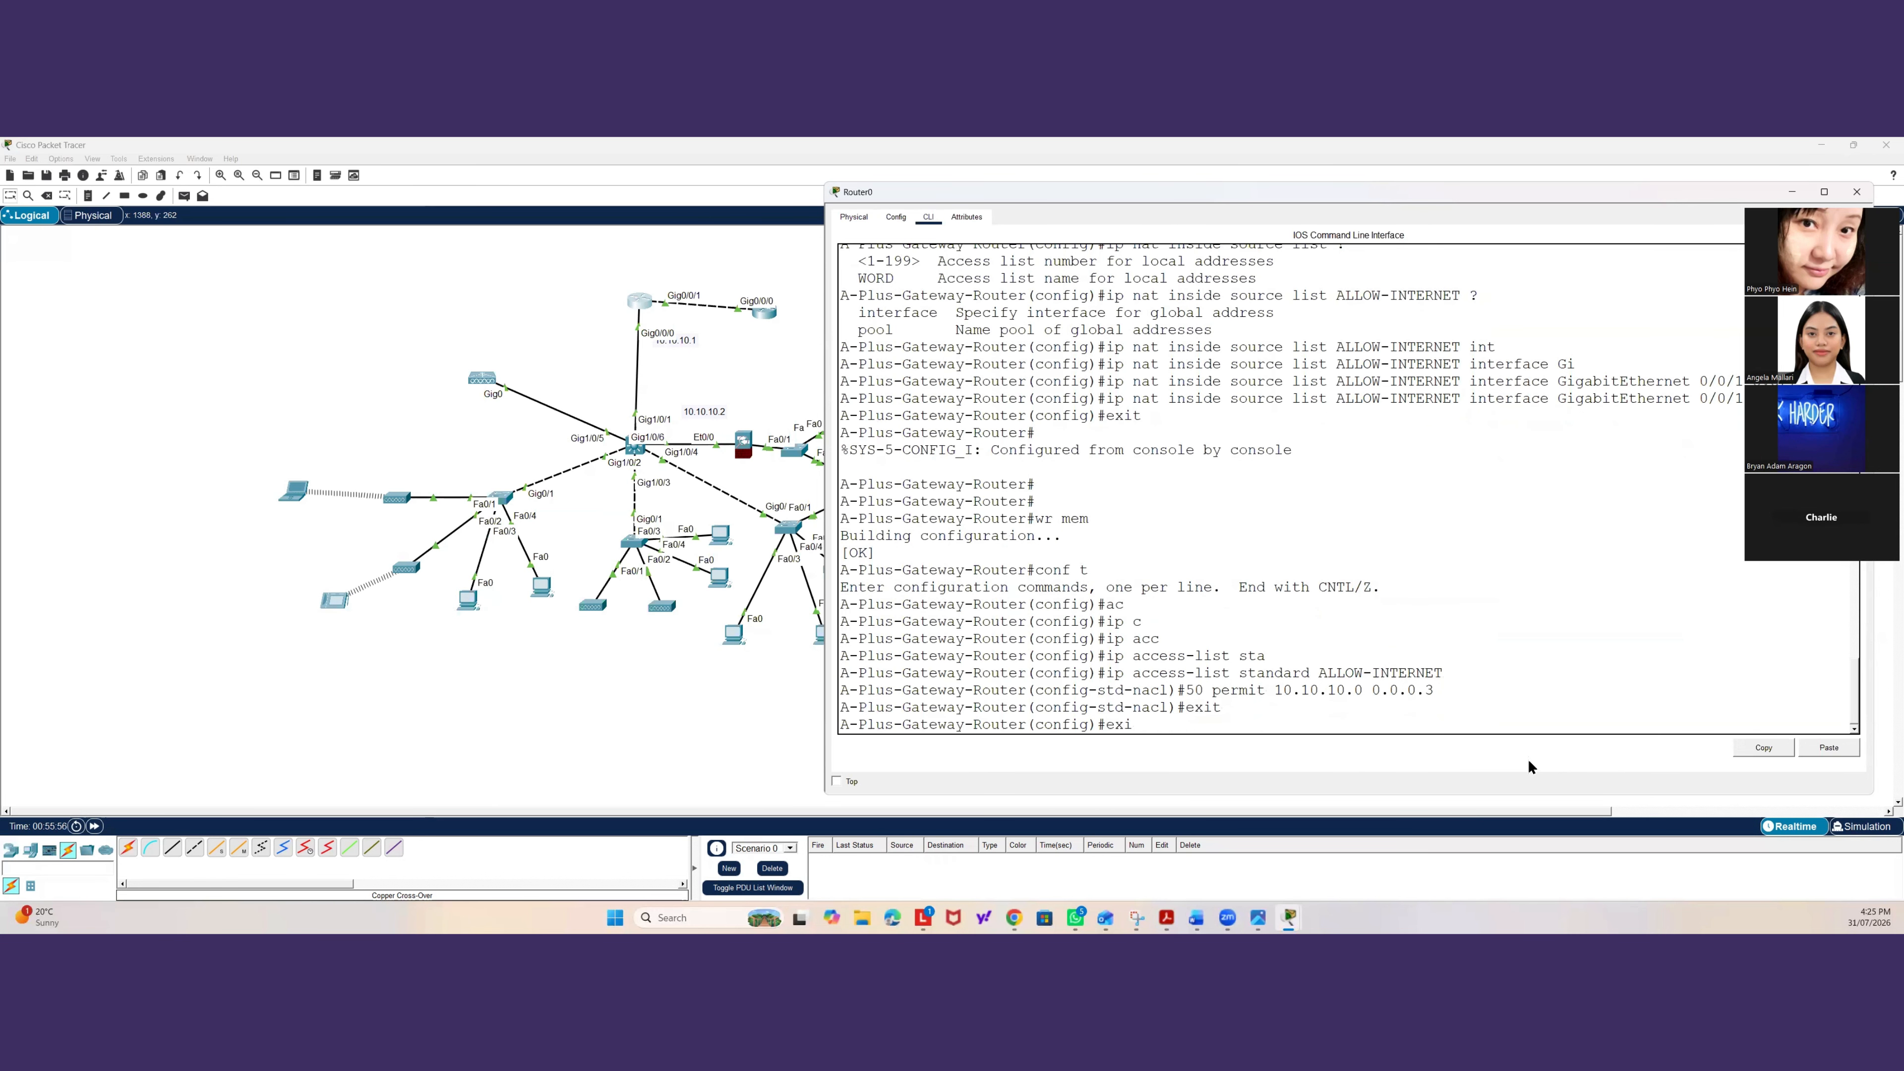
text(t)
key(Return)
Display the router's access lists to check the ALLOW-INTERNET entries.
key(Return)
text(show ac)
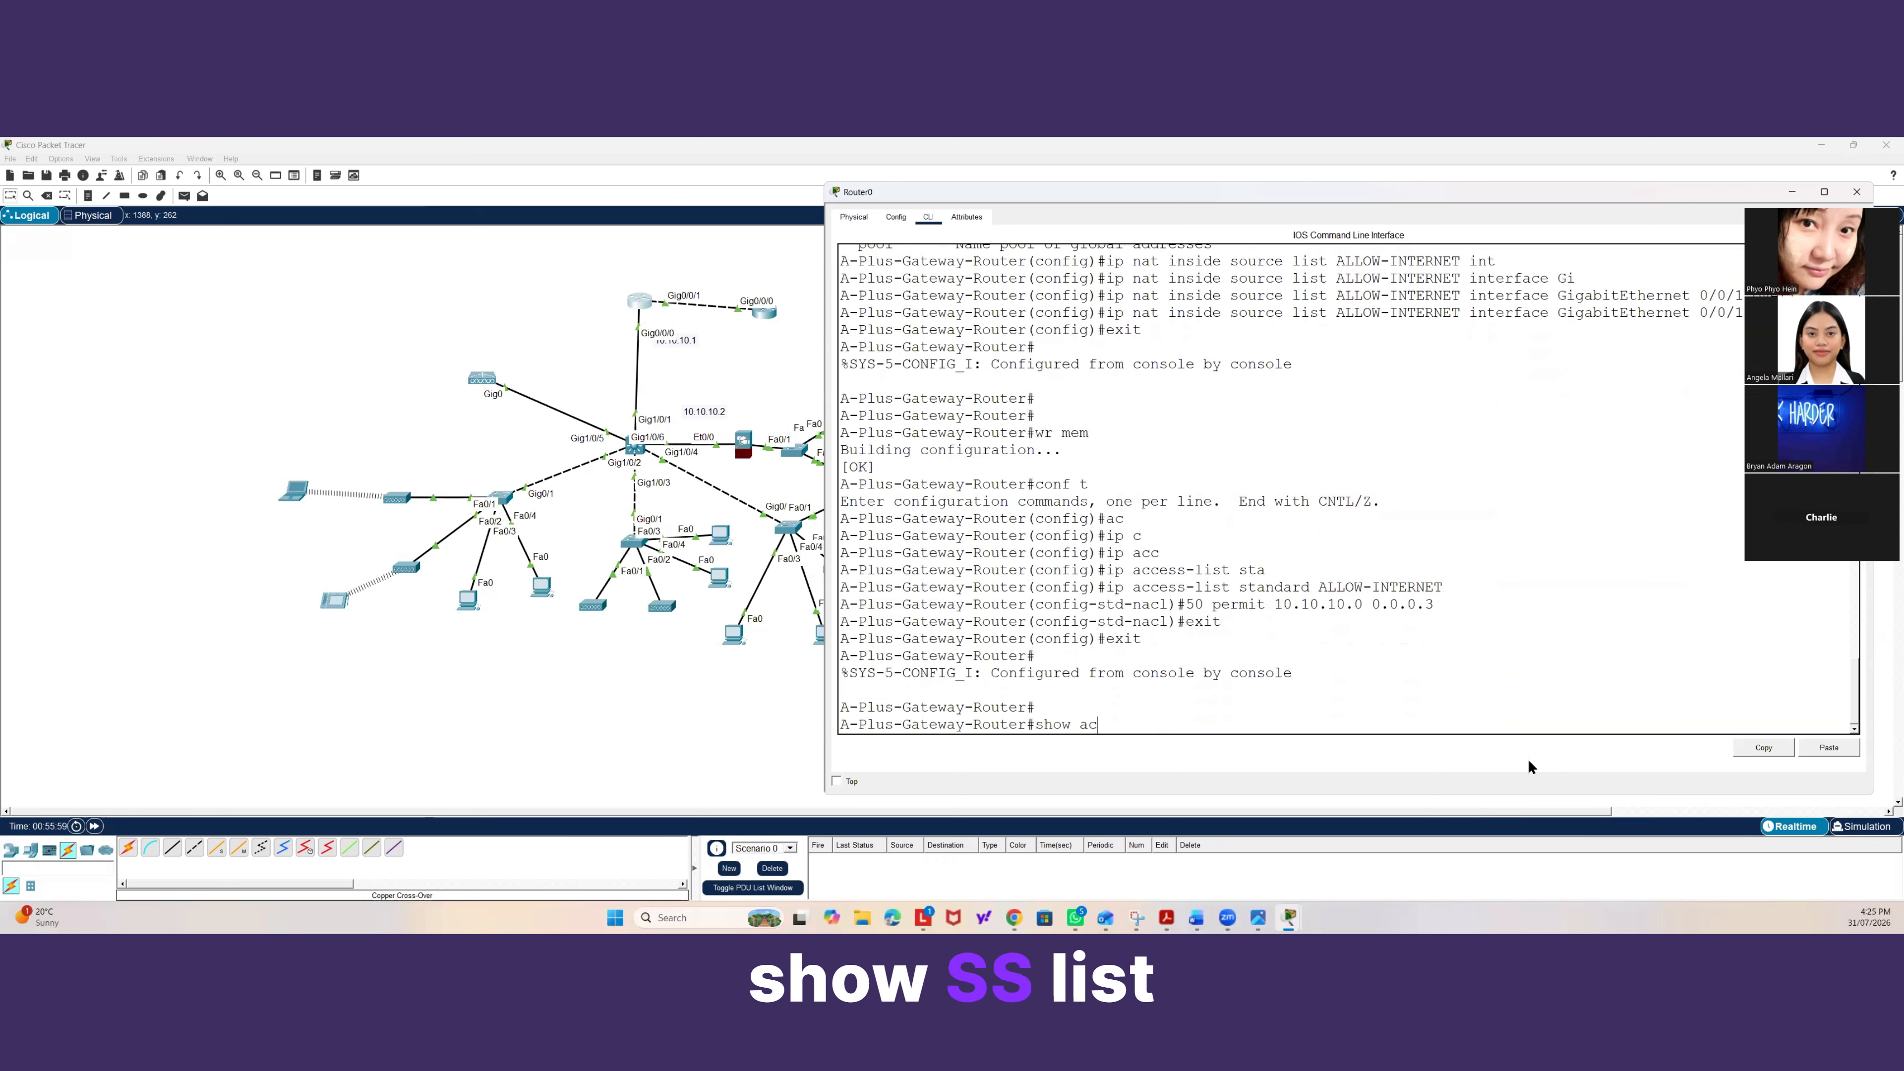
key(Tab)
key(Return)
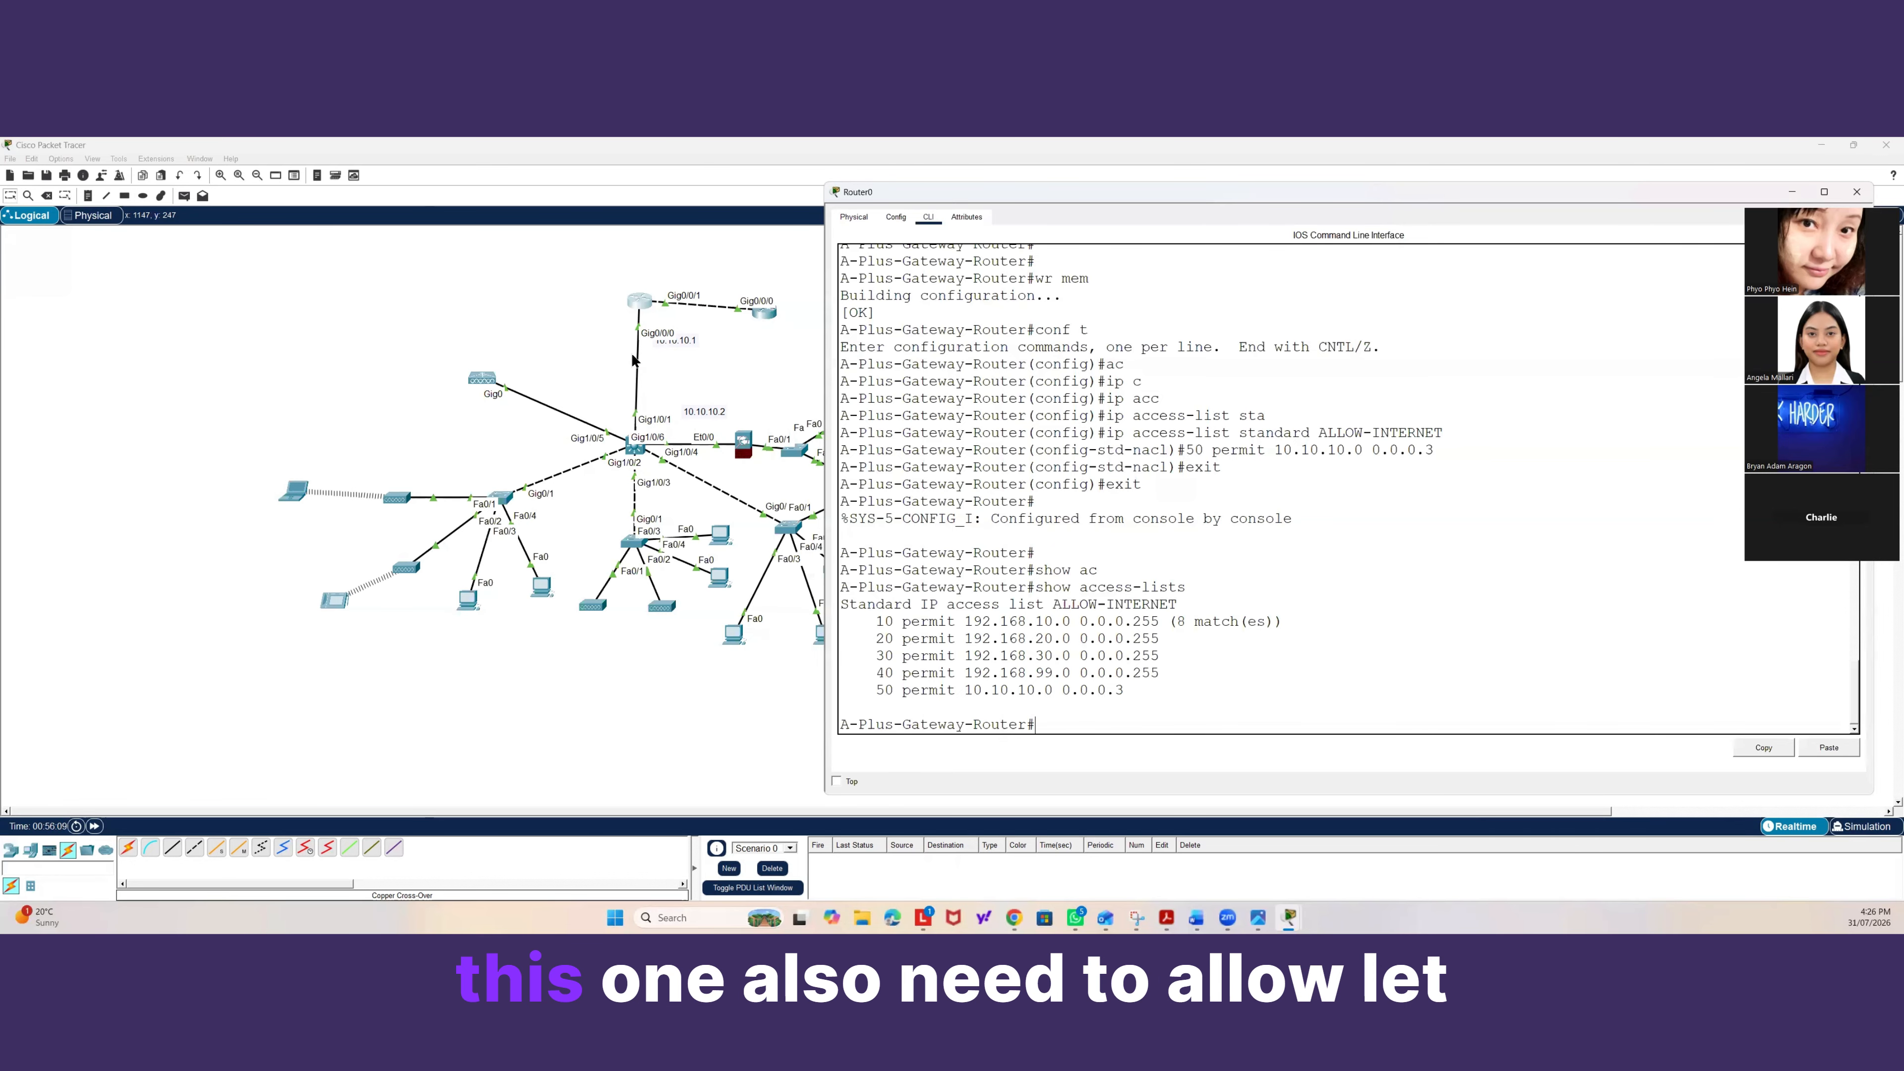
Return to the gateway router's CLI and display the NAT translations.
click(294, 492)
click(972, 692)
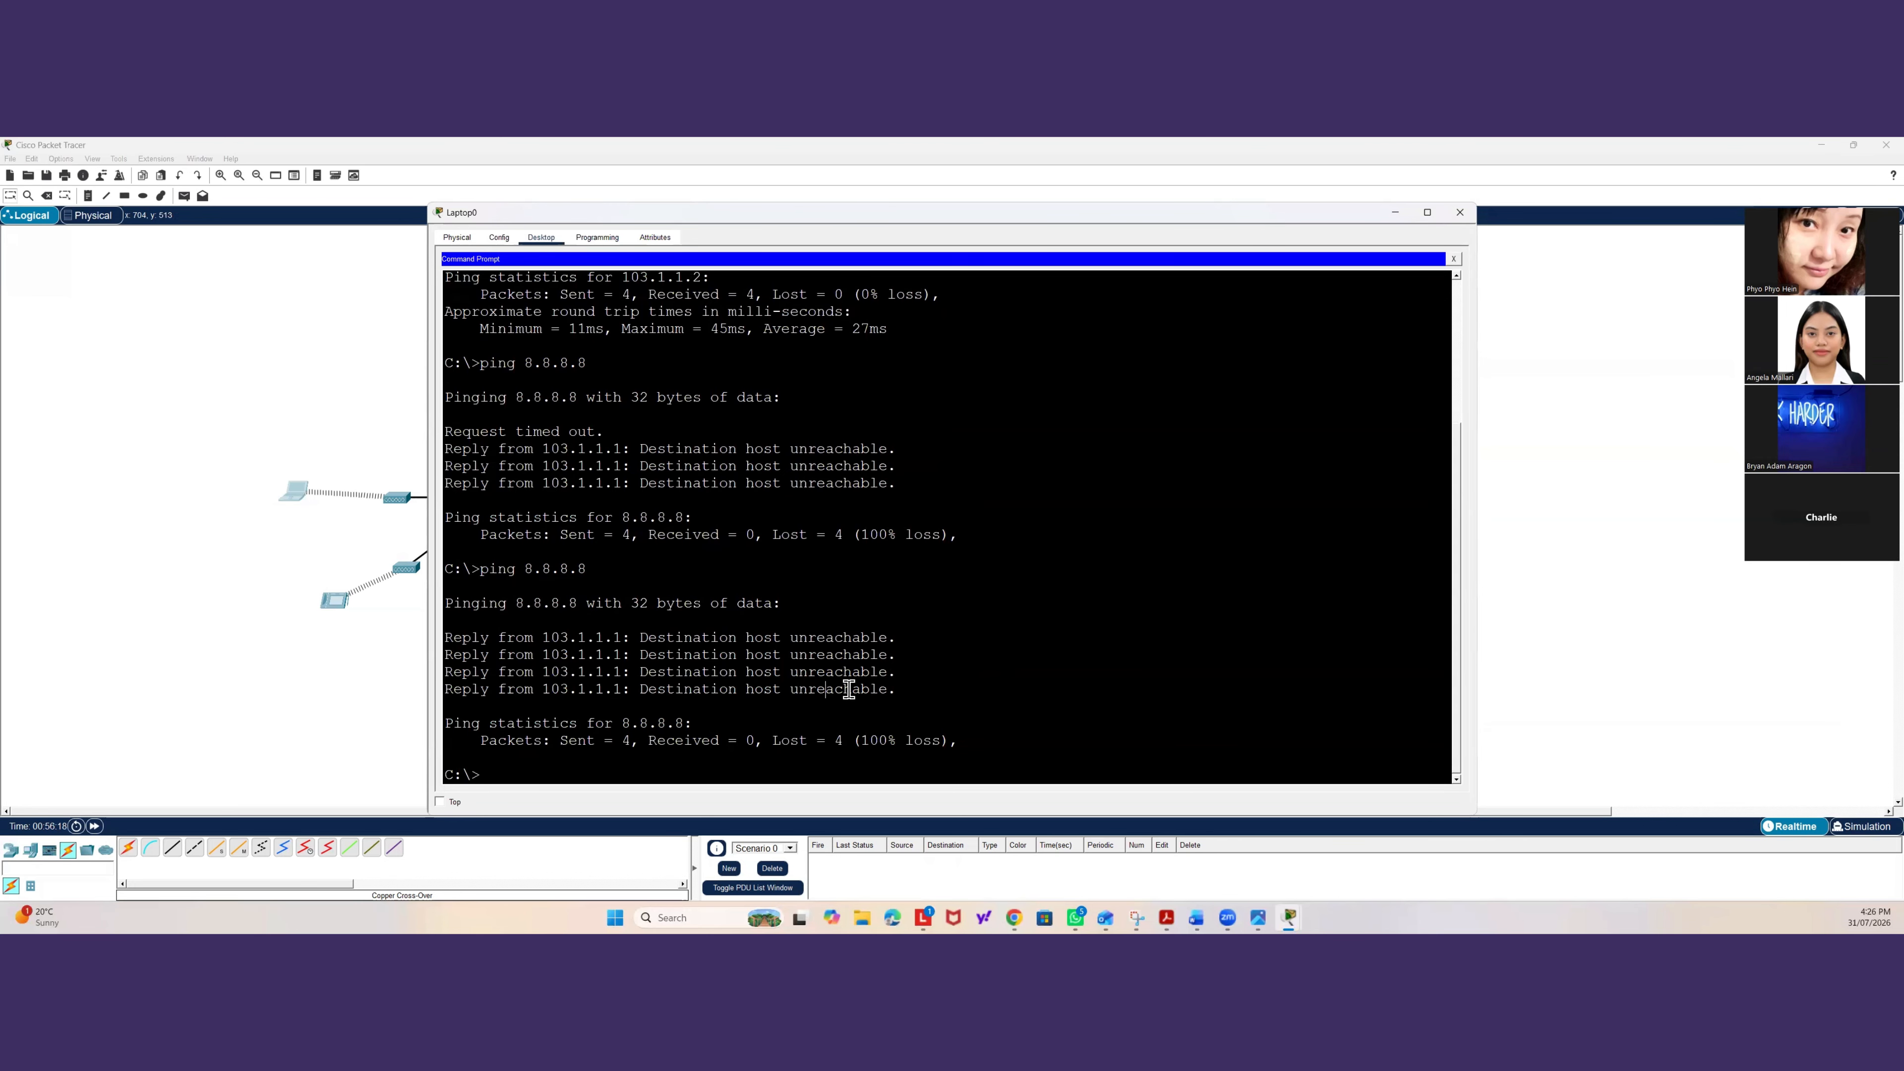
click(366, 457)
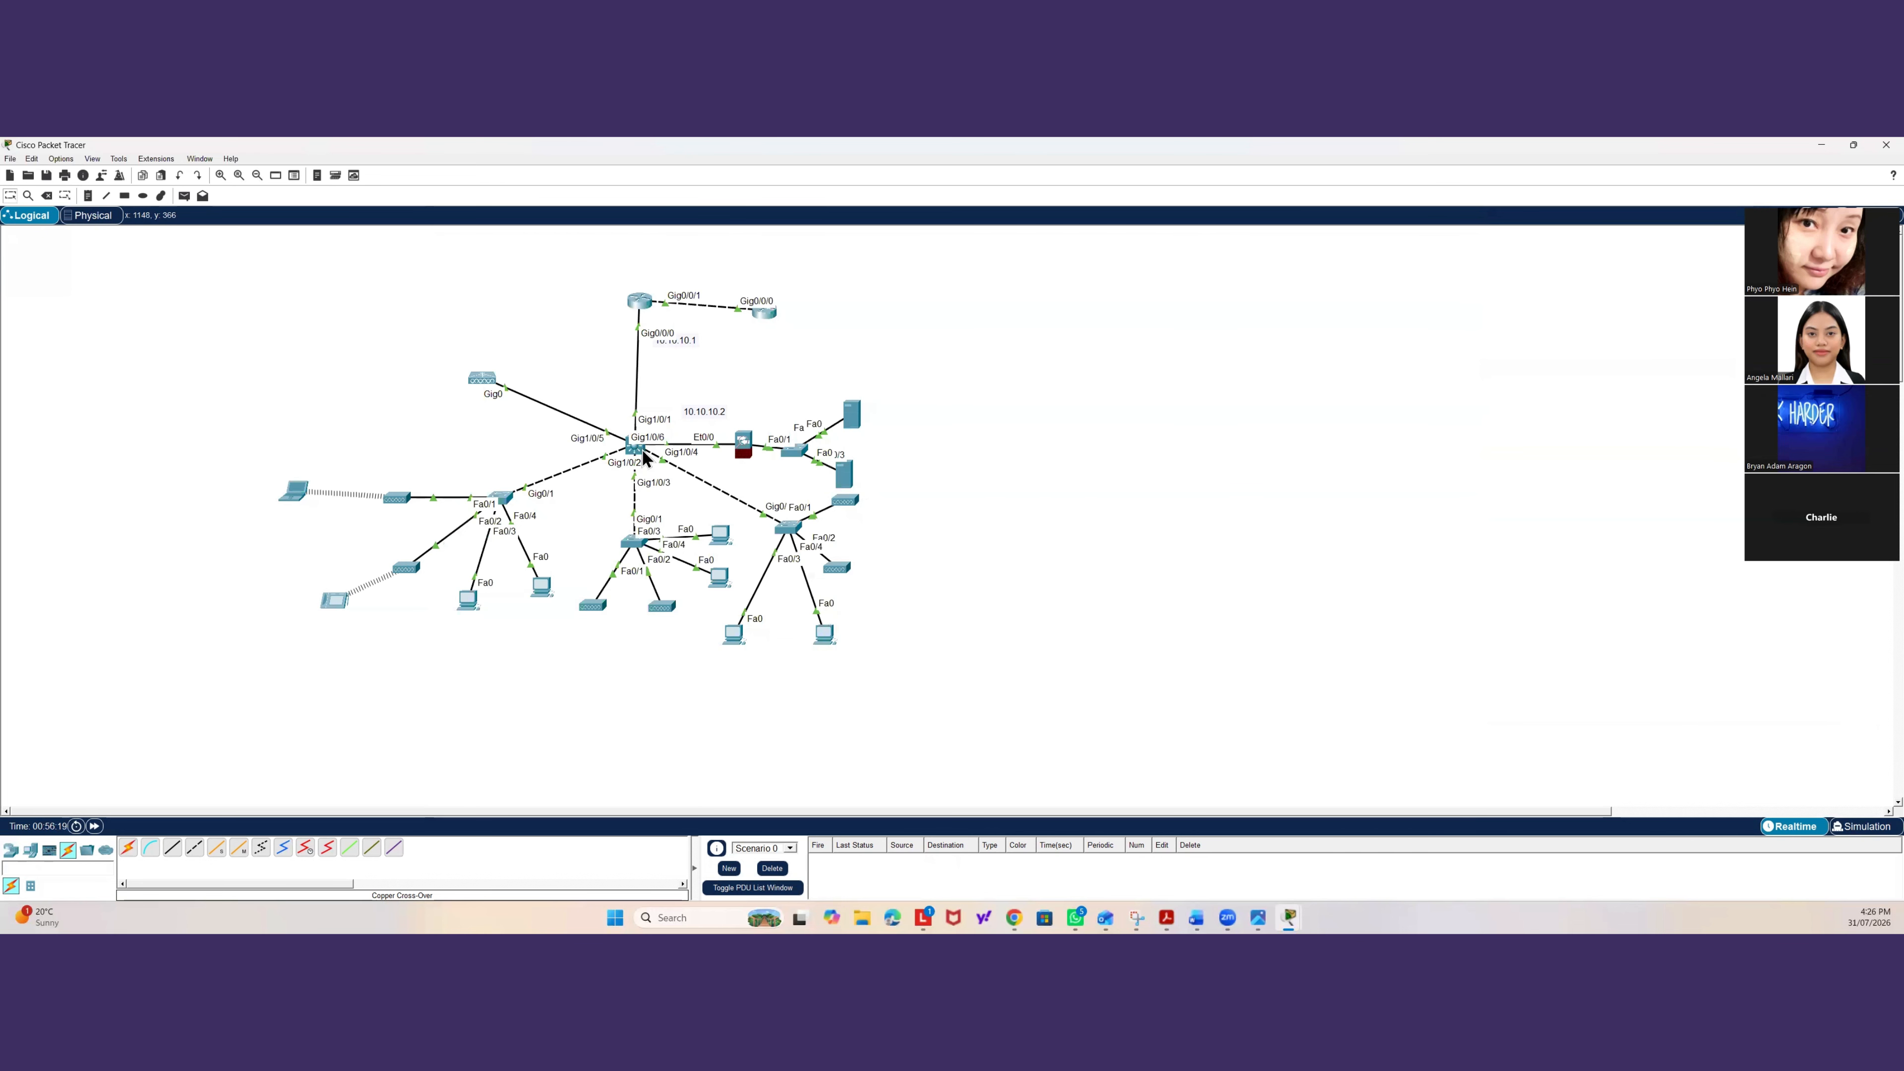
click(641, 302)
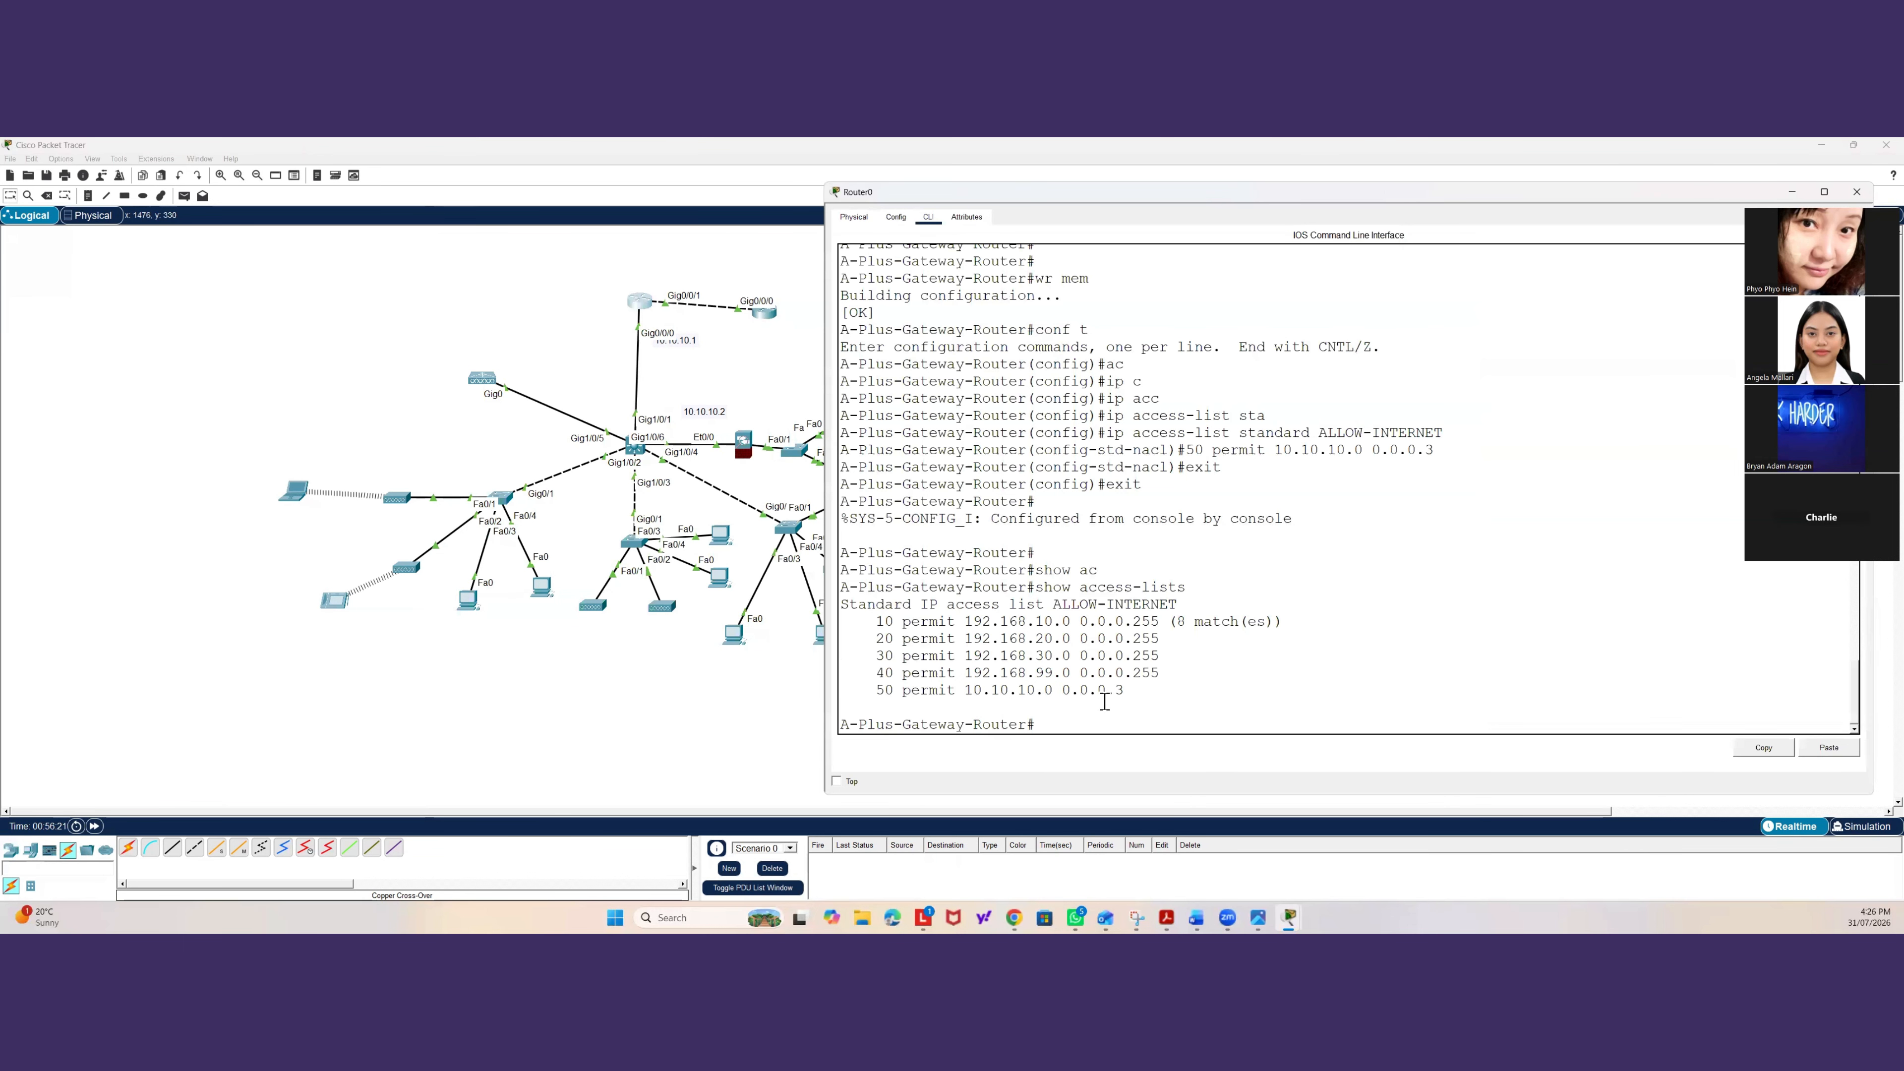
text(show ip )
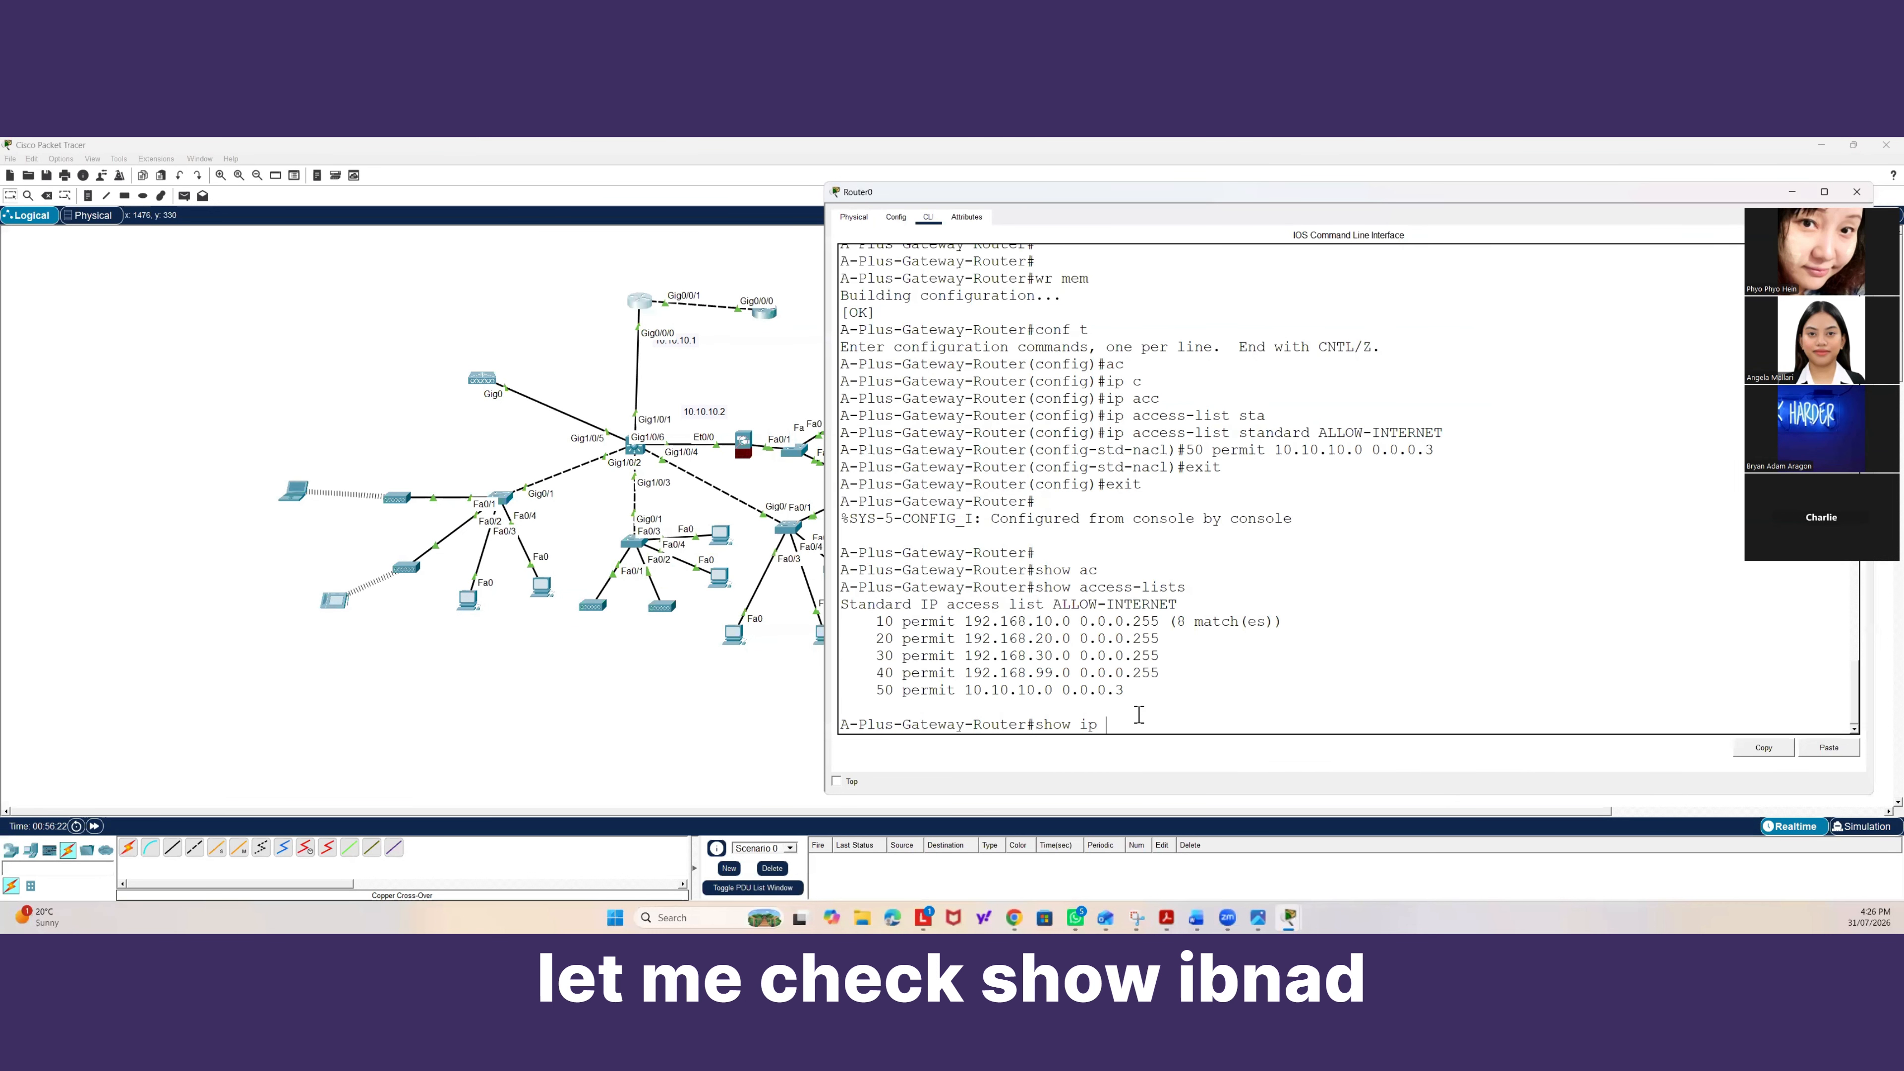
text(nat tr)
key(Tab)
key(Return)
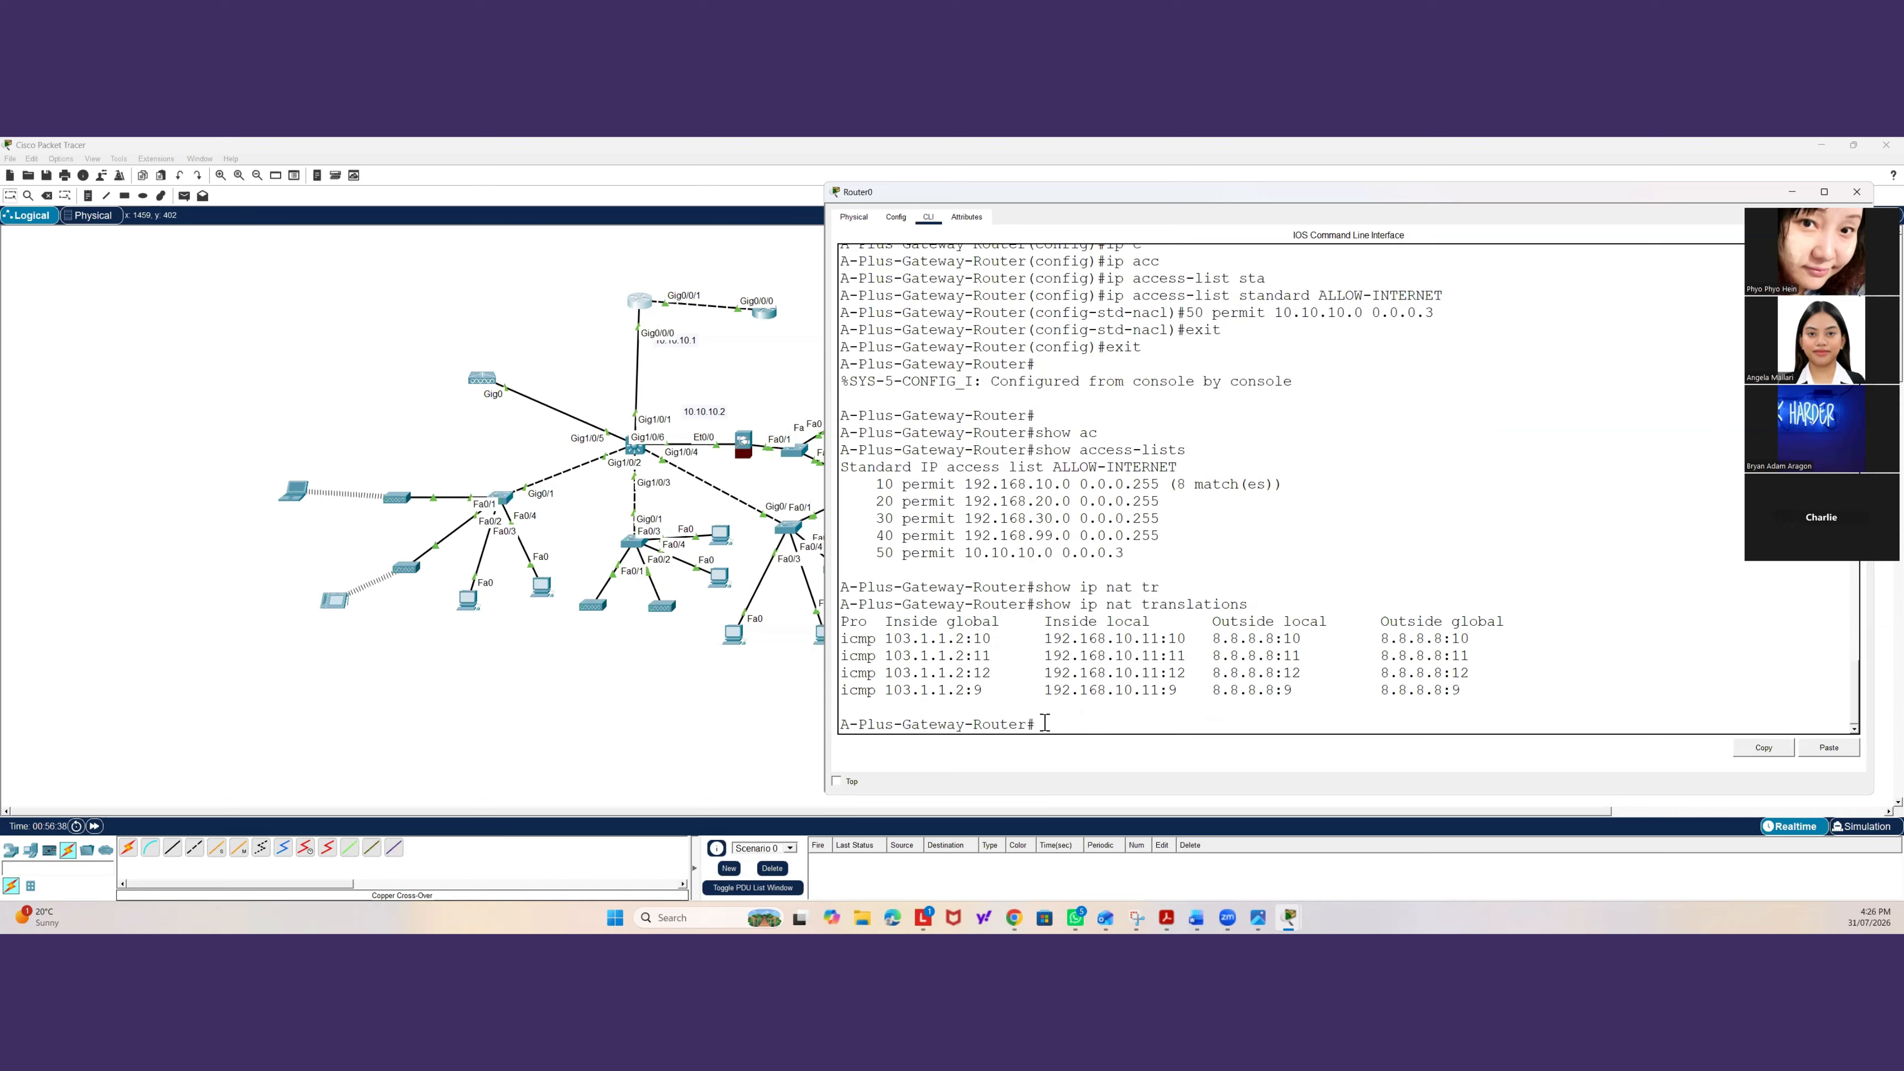
Display the running configuration and page through the interface, OSPF, NAT and access list settings.
text(how run)
key(Tab)
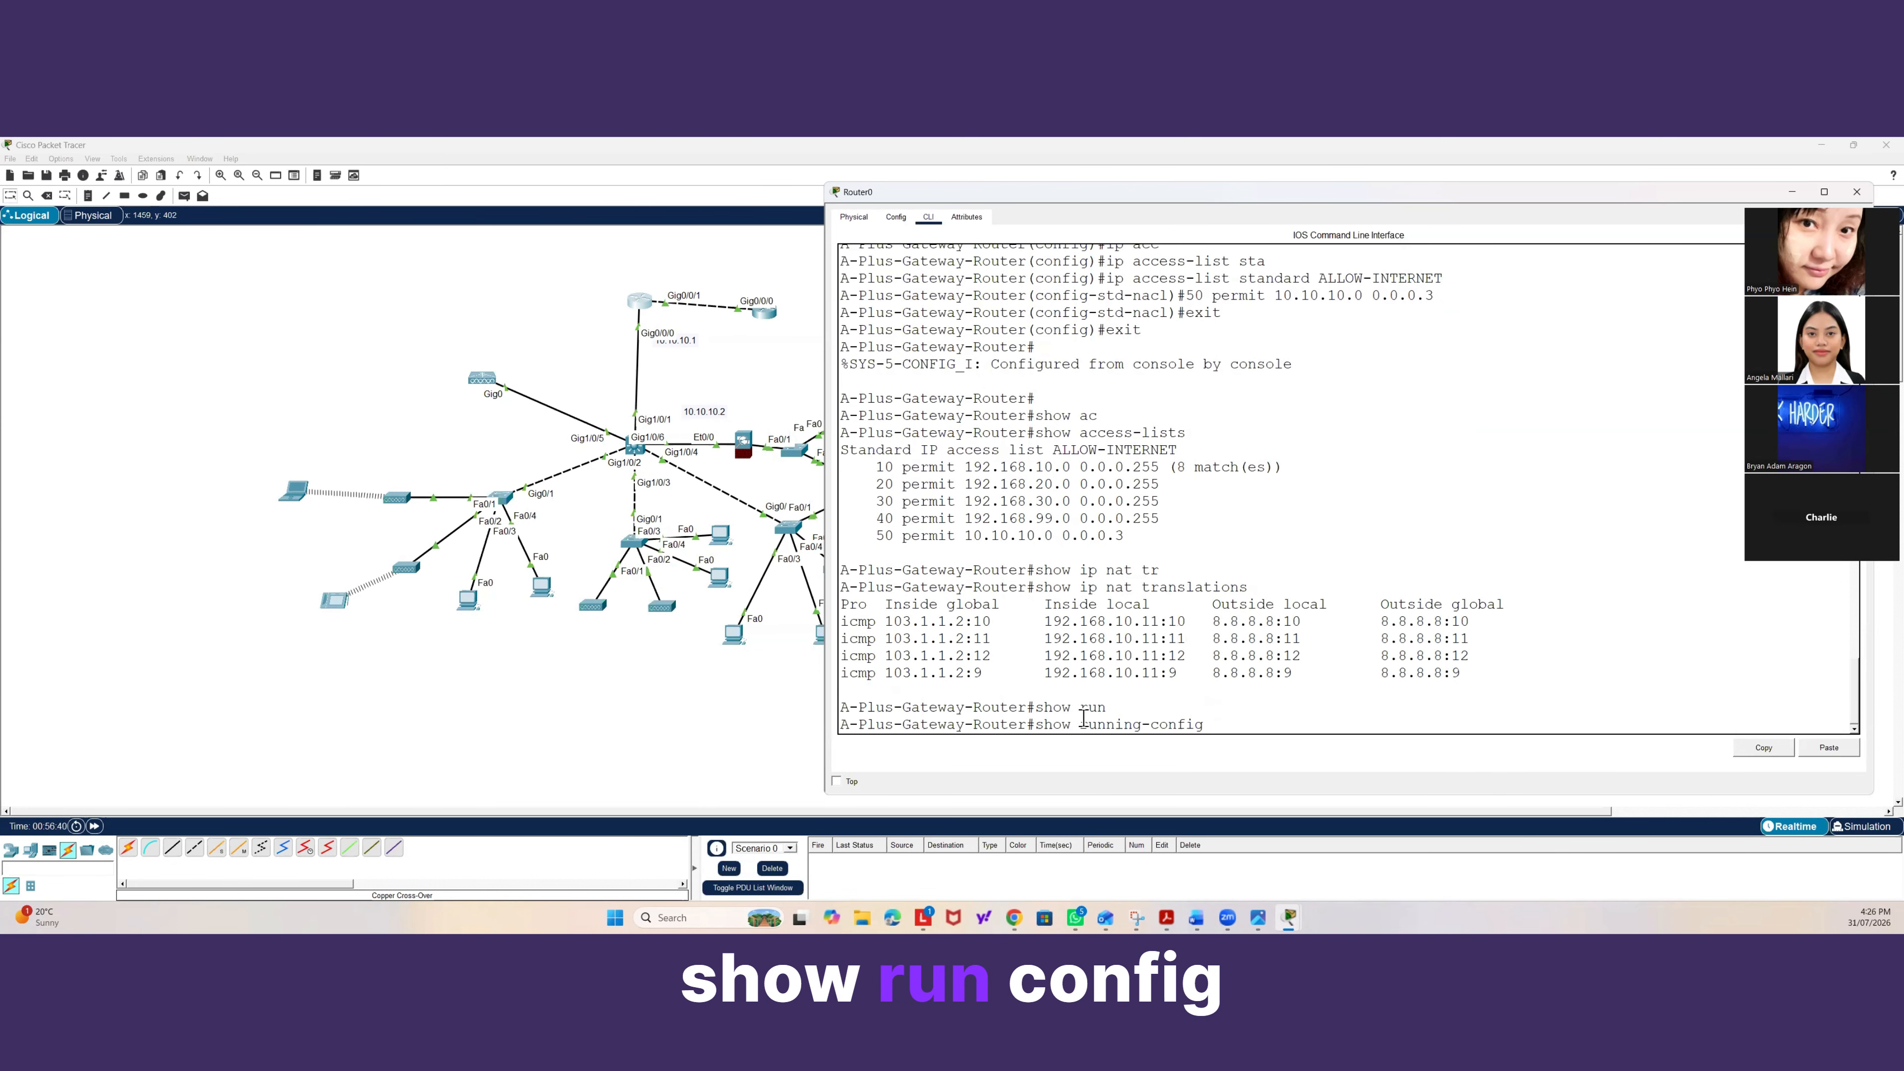
key(Return)
key(space)
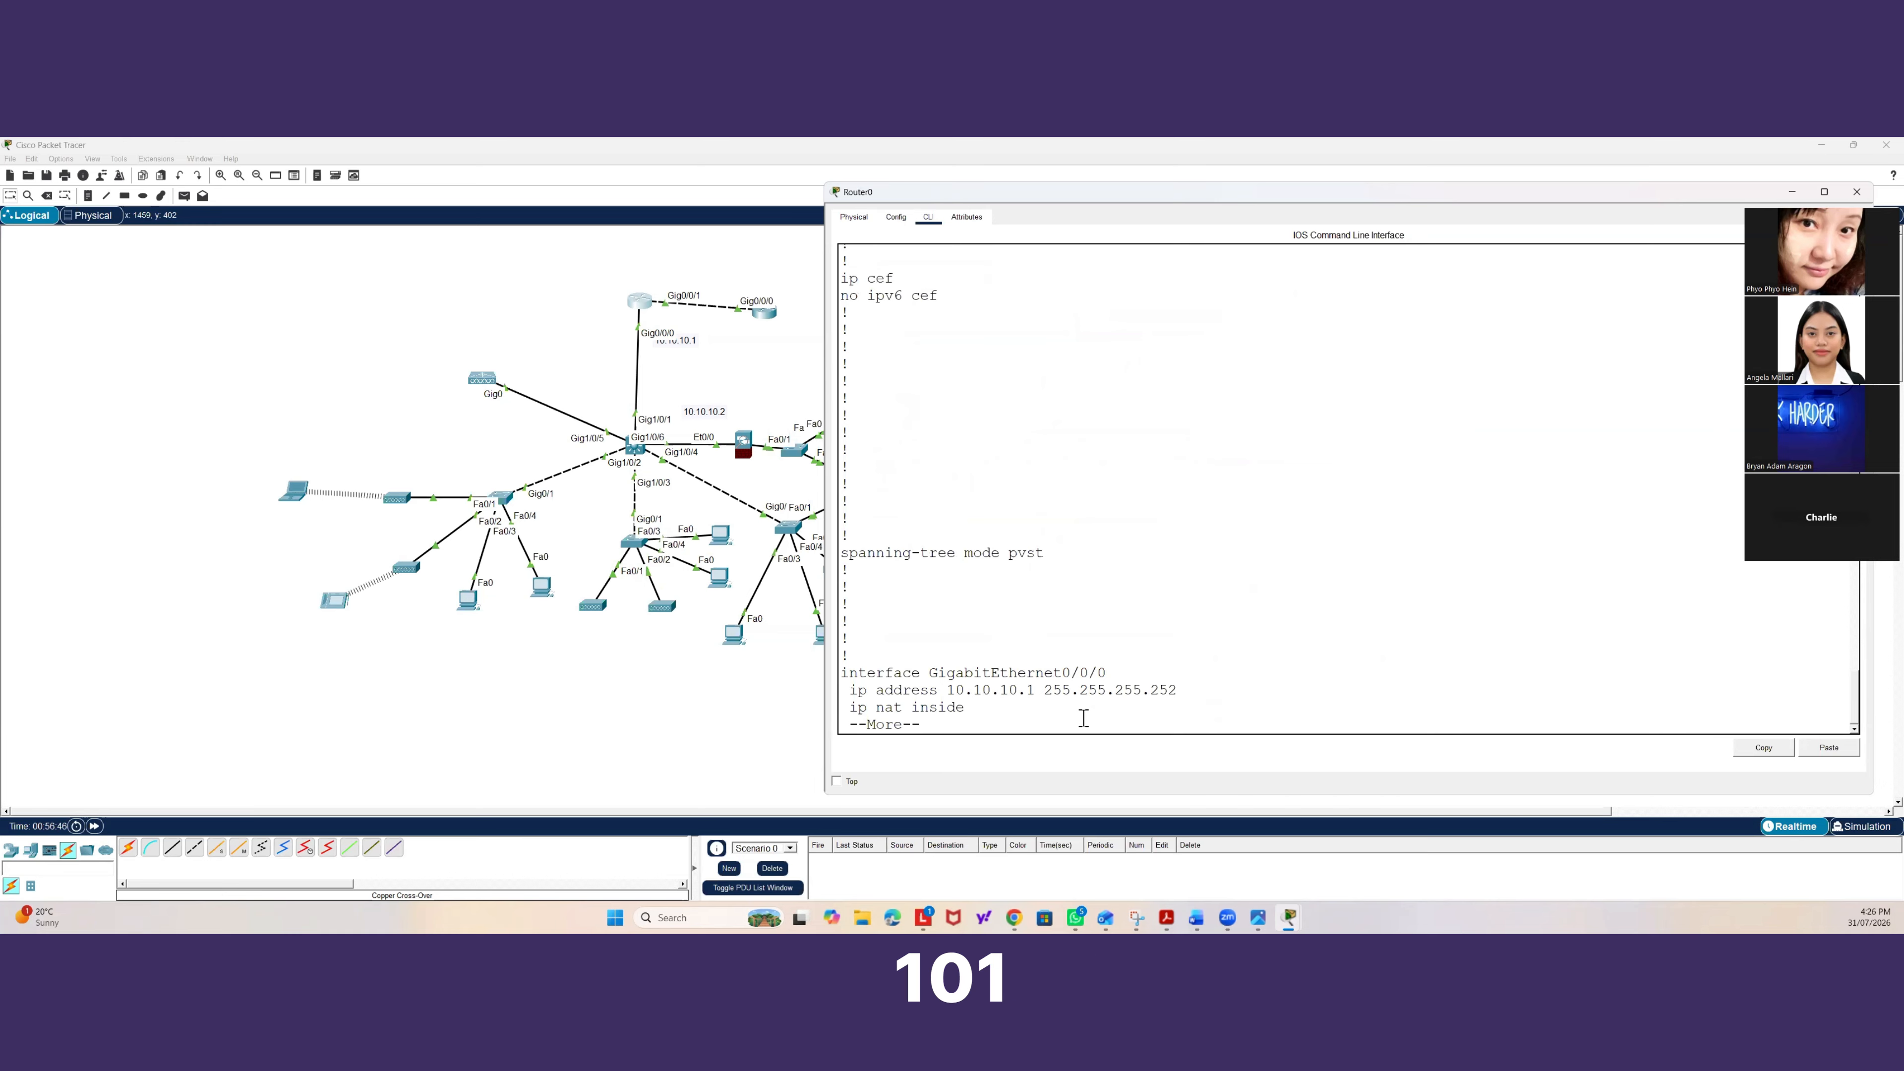
key(space)
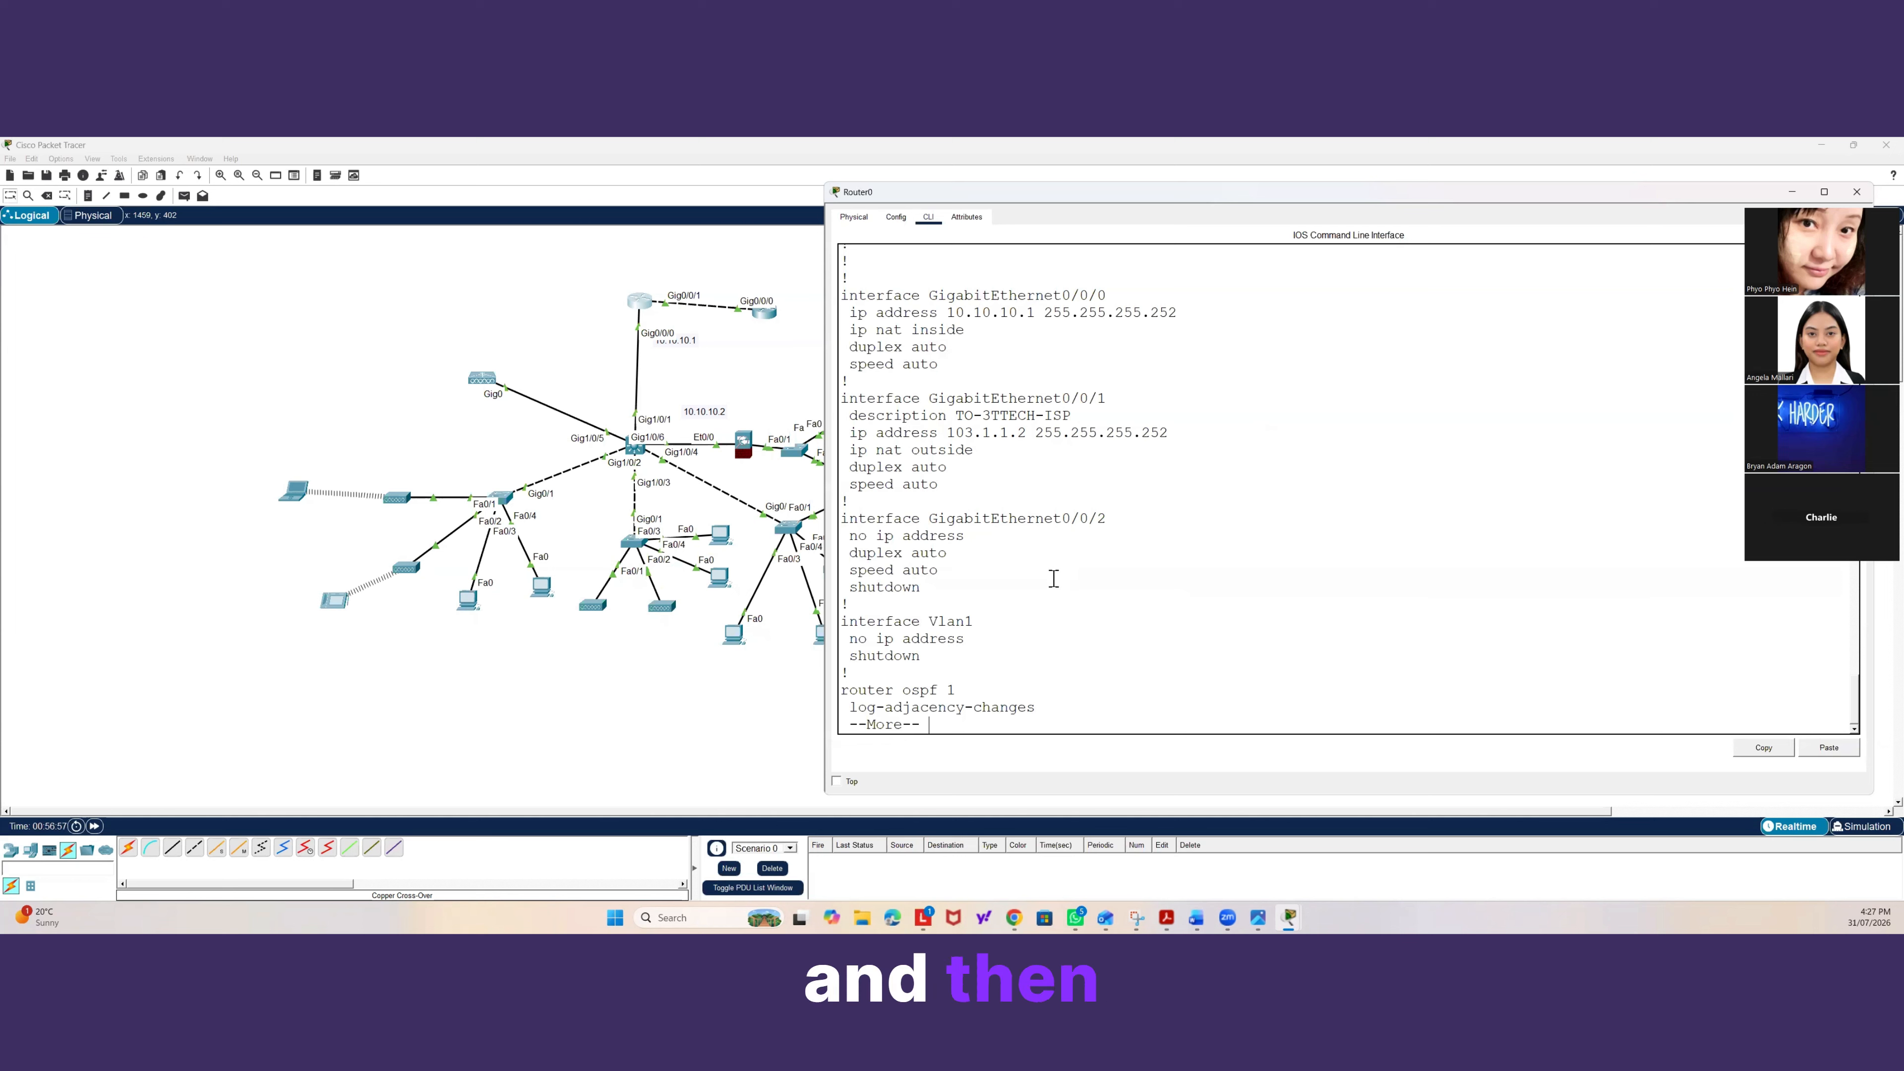
key(space)
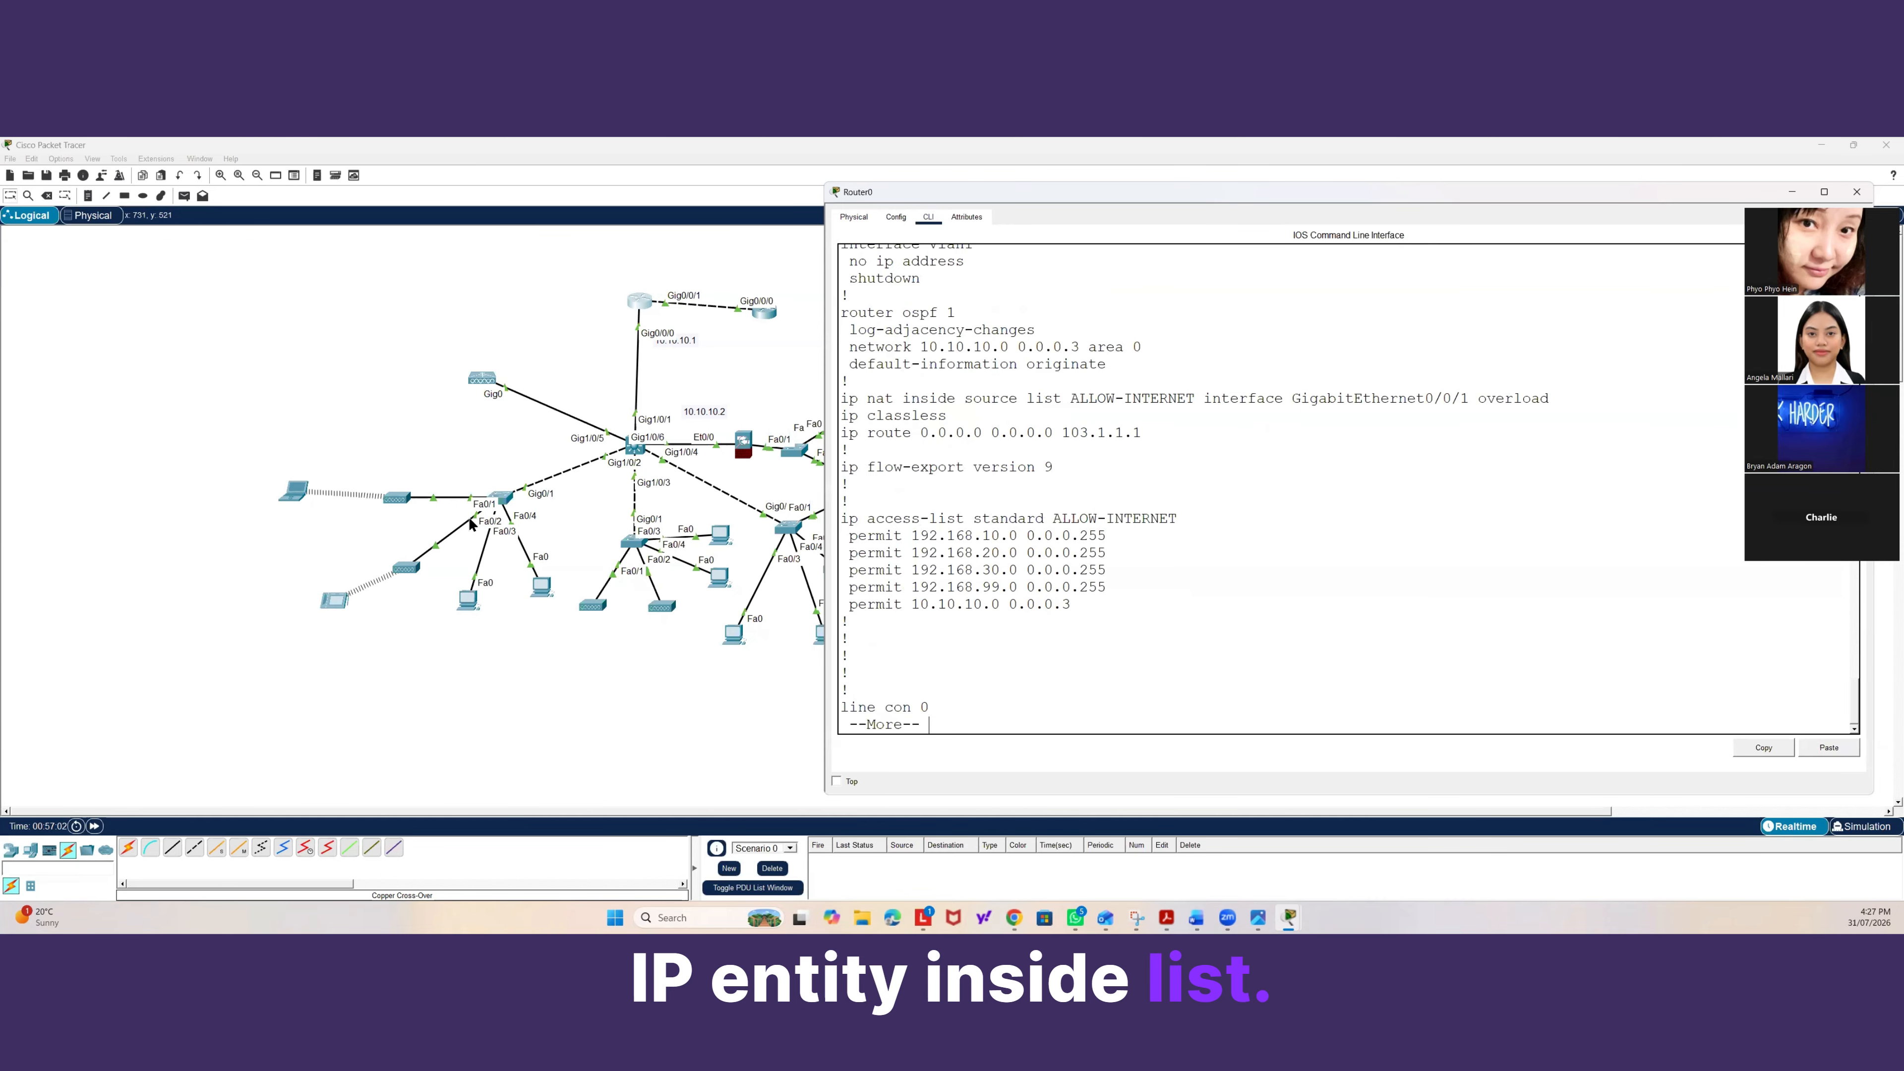
Check Laptop0's IP addressing in its settings and with ipconfig at the command prompt.
click(284, 493)
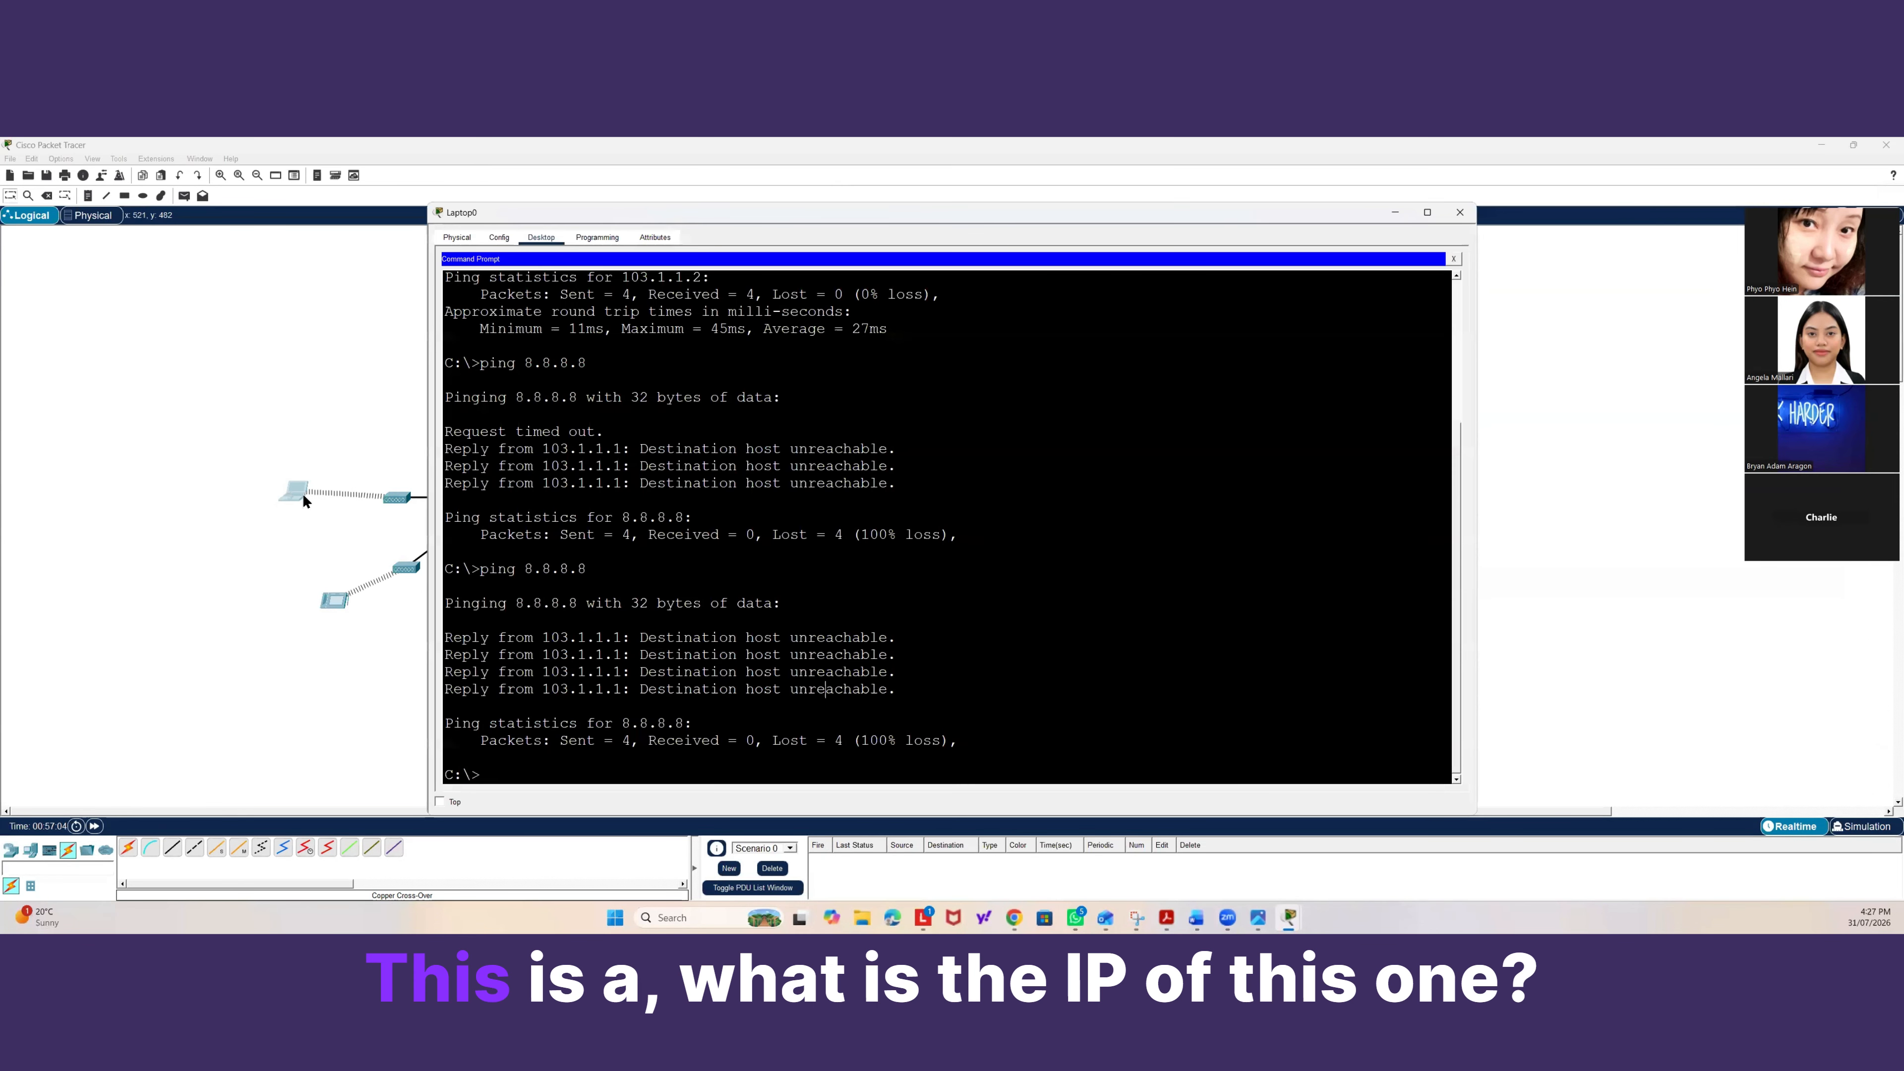
click(499, 237)
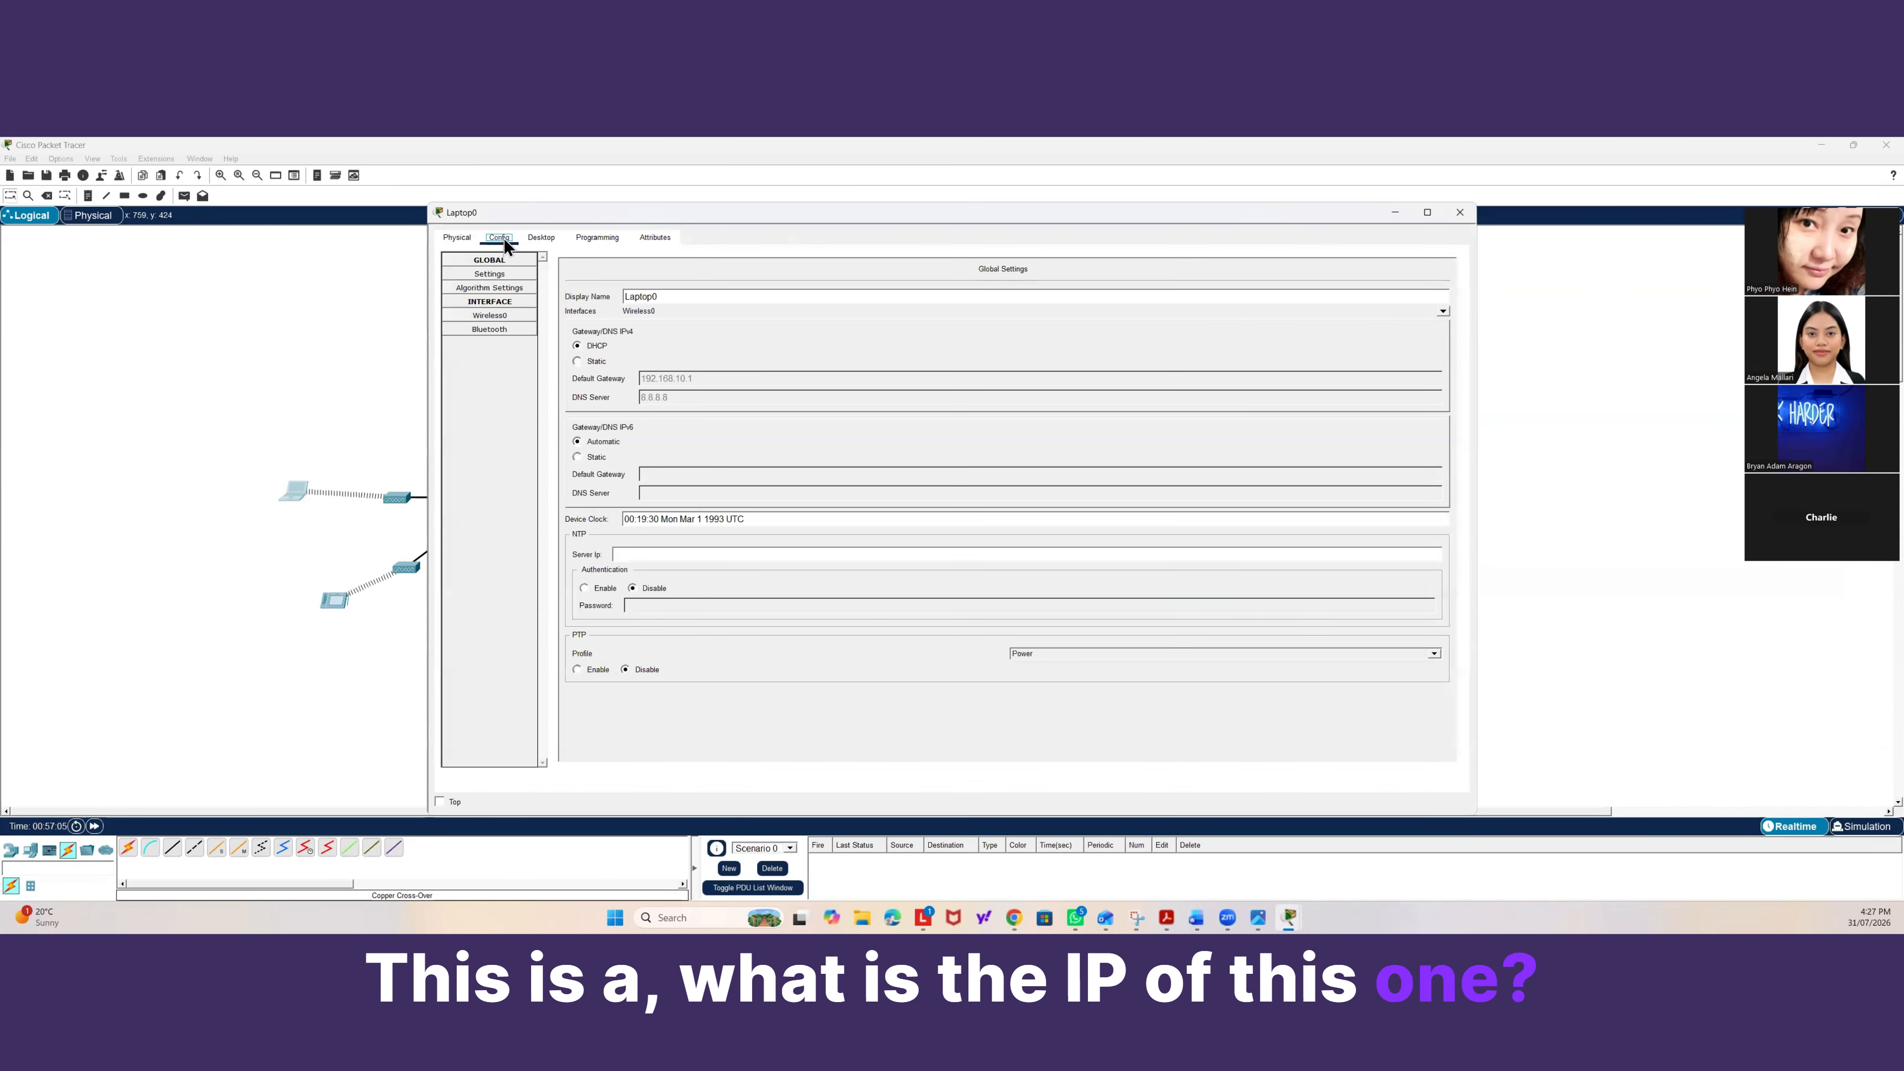
click(542, 237)
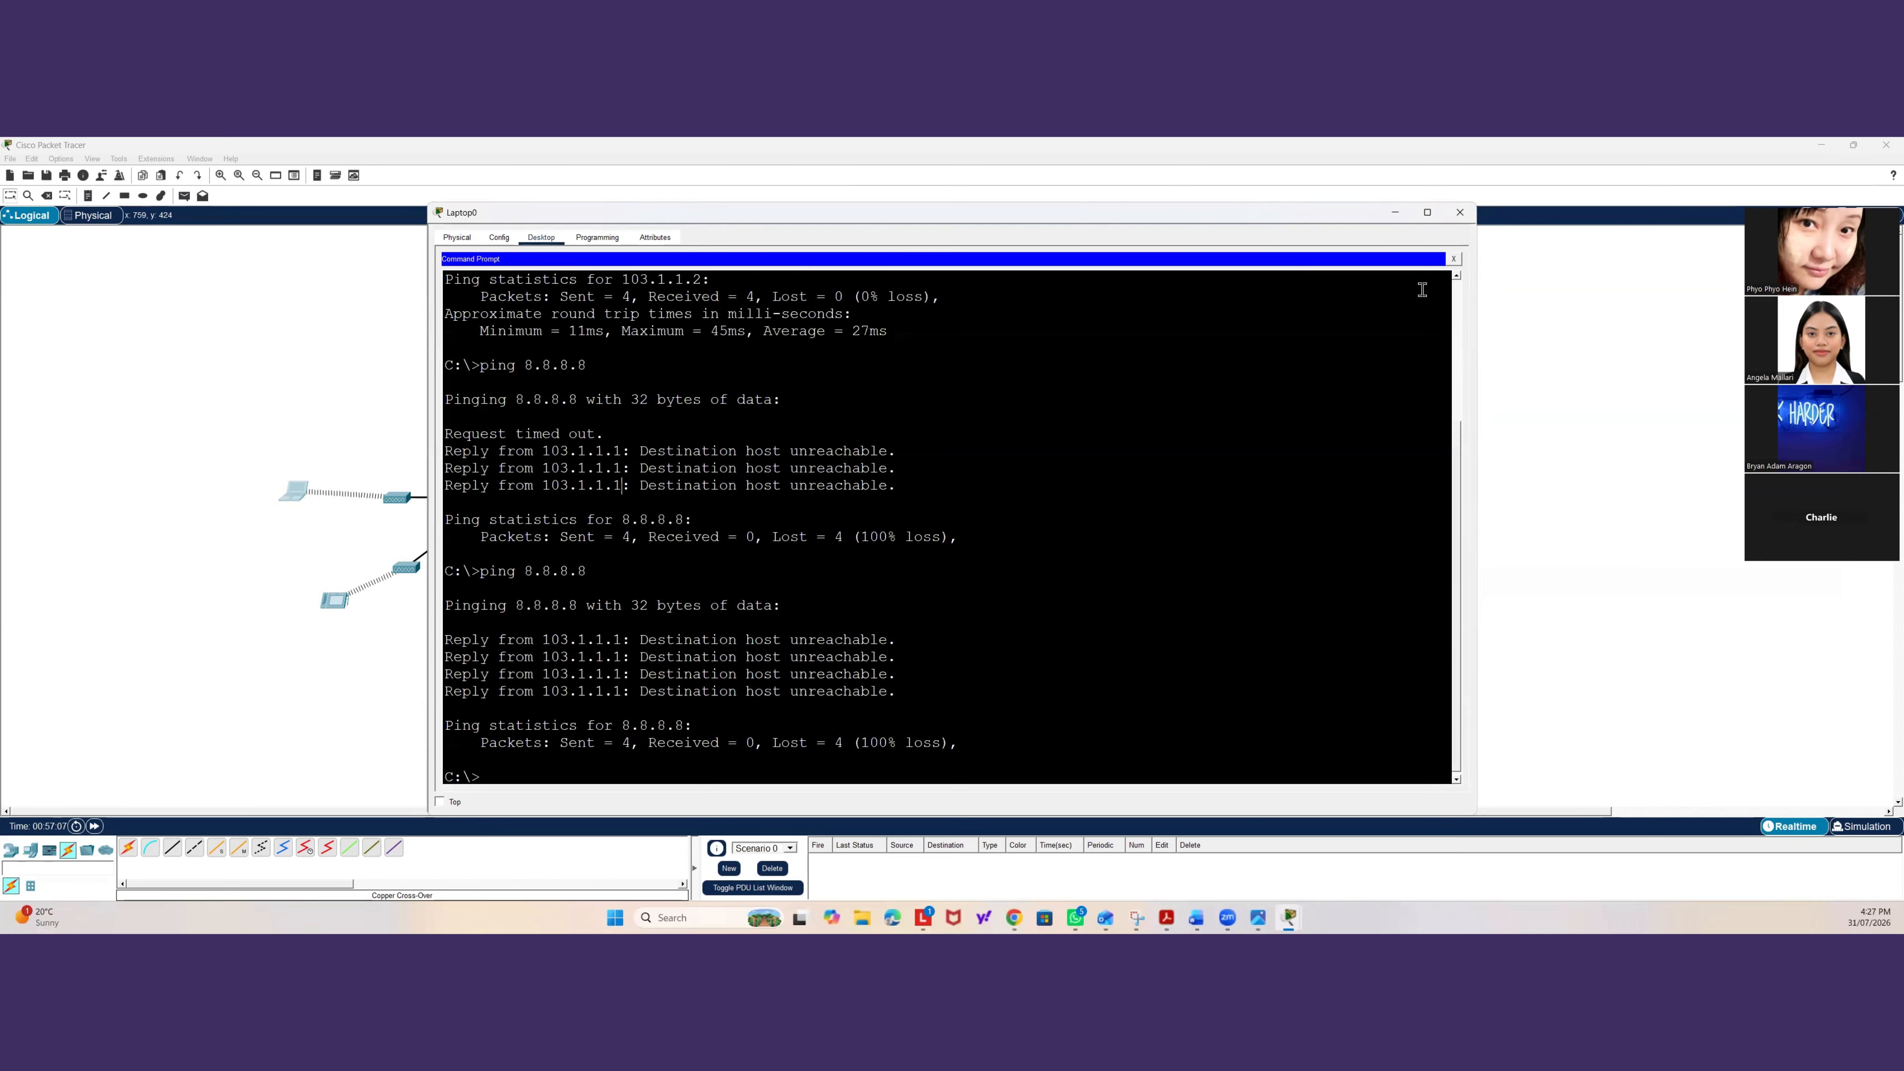
text(ipconfi)
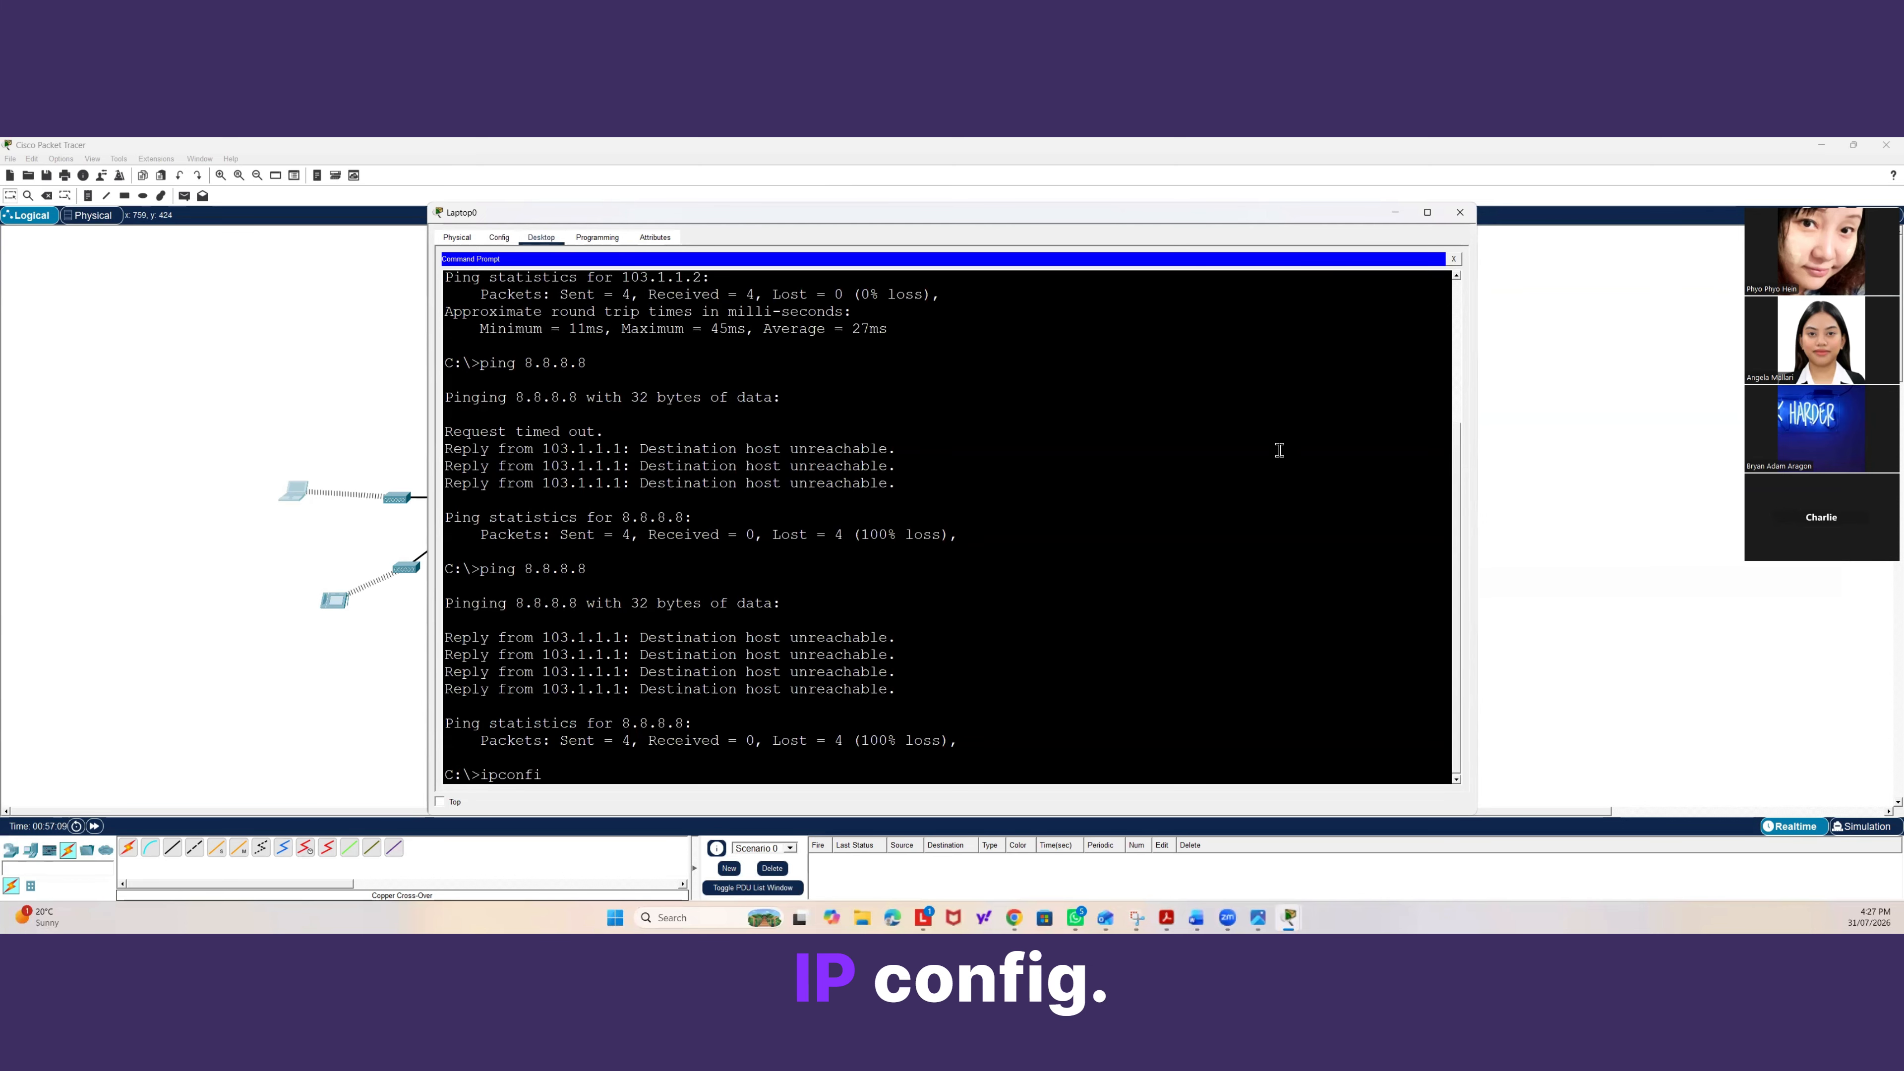
text(g)
key(Return)
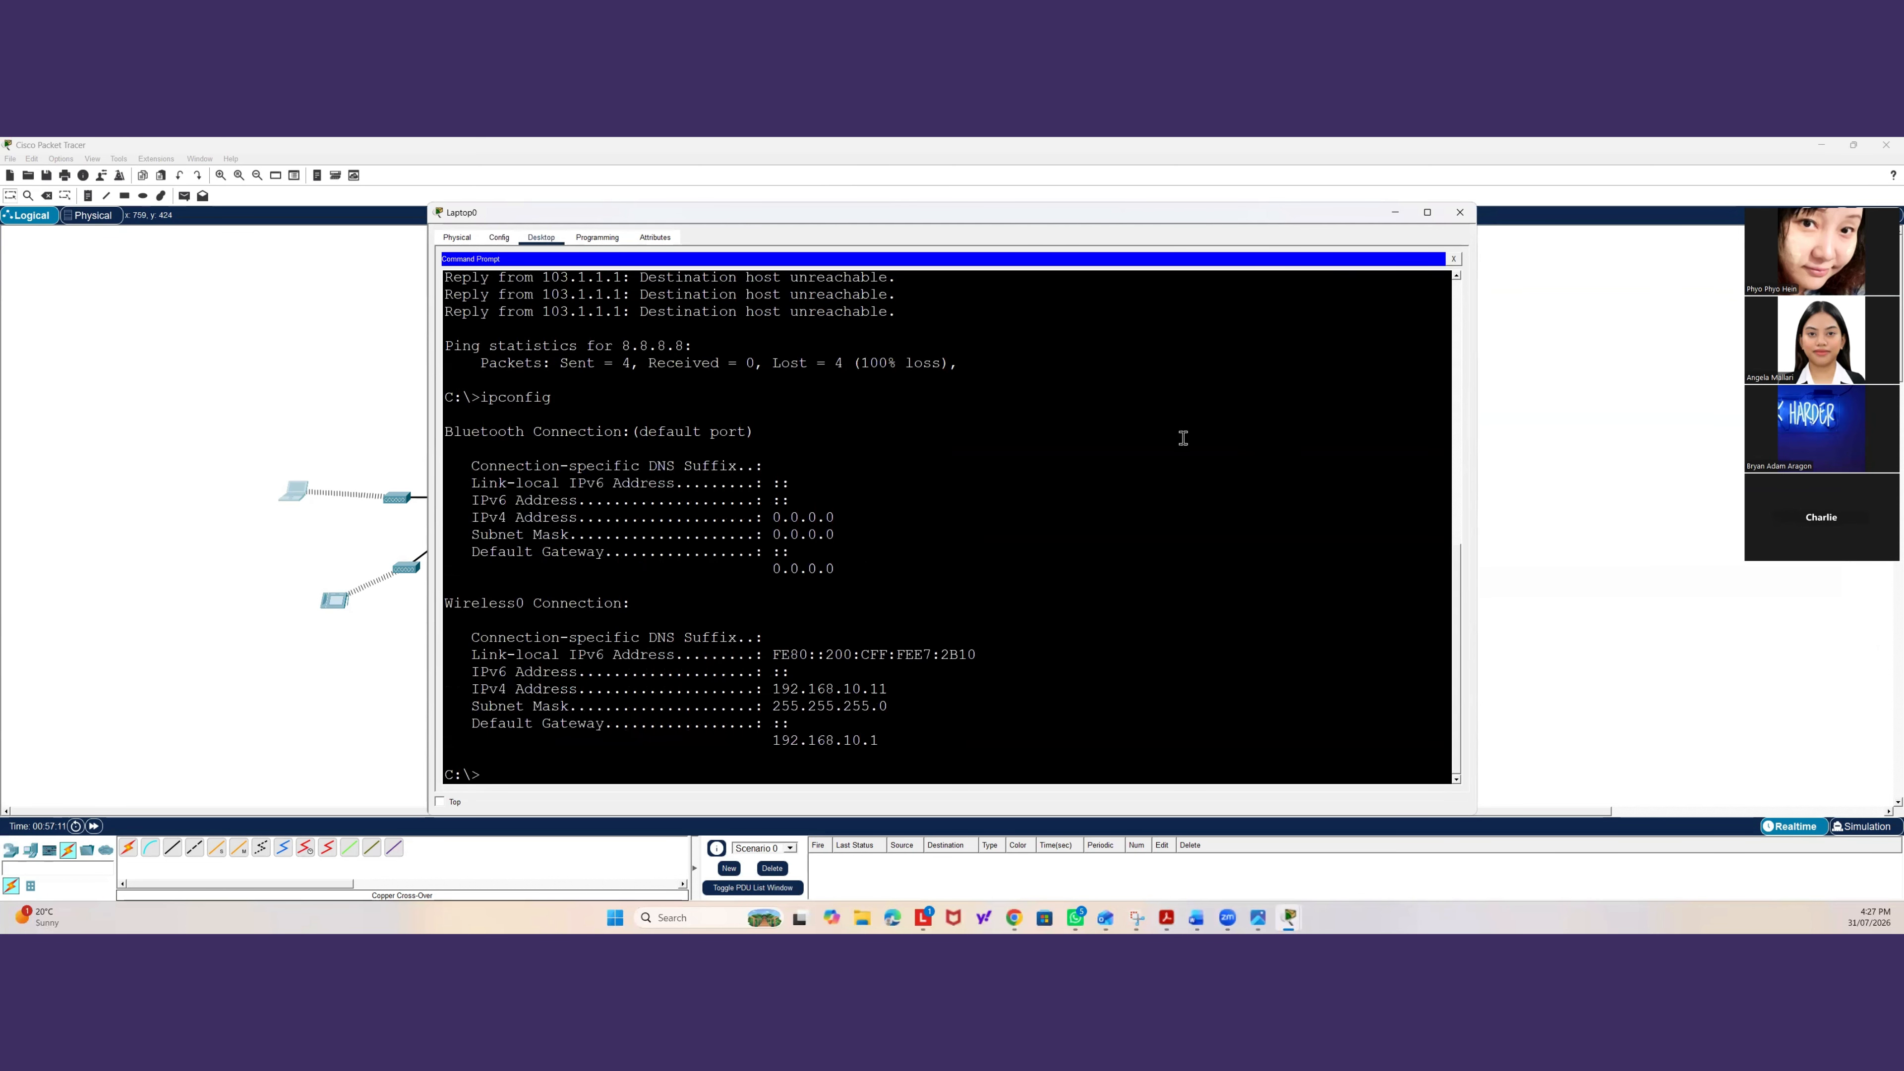
Open PC0's IP Configuration to examine its DHCP-assigned address, then close it.
click(382, 413)
click(639, 301)
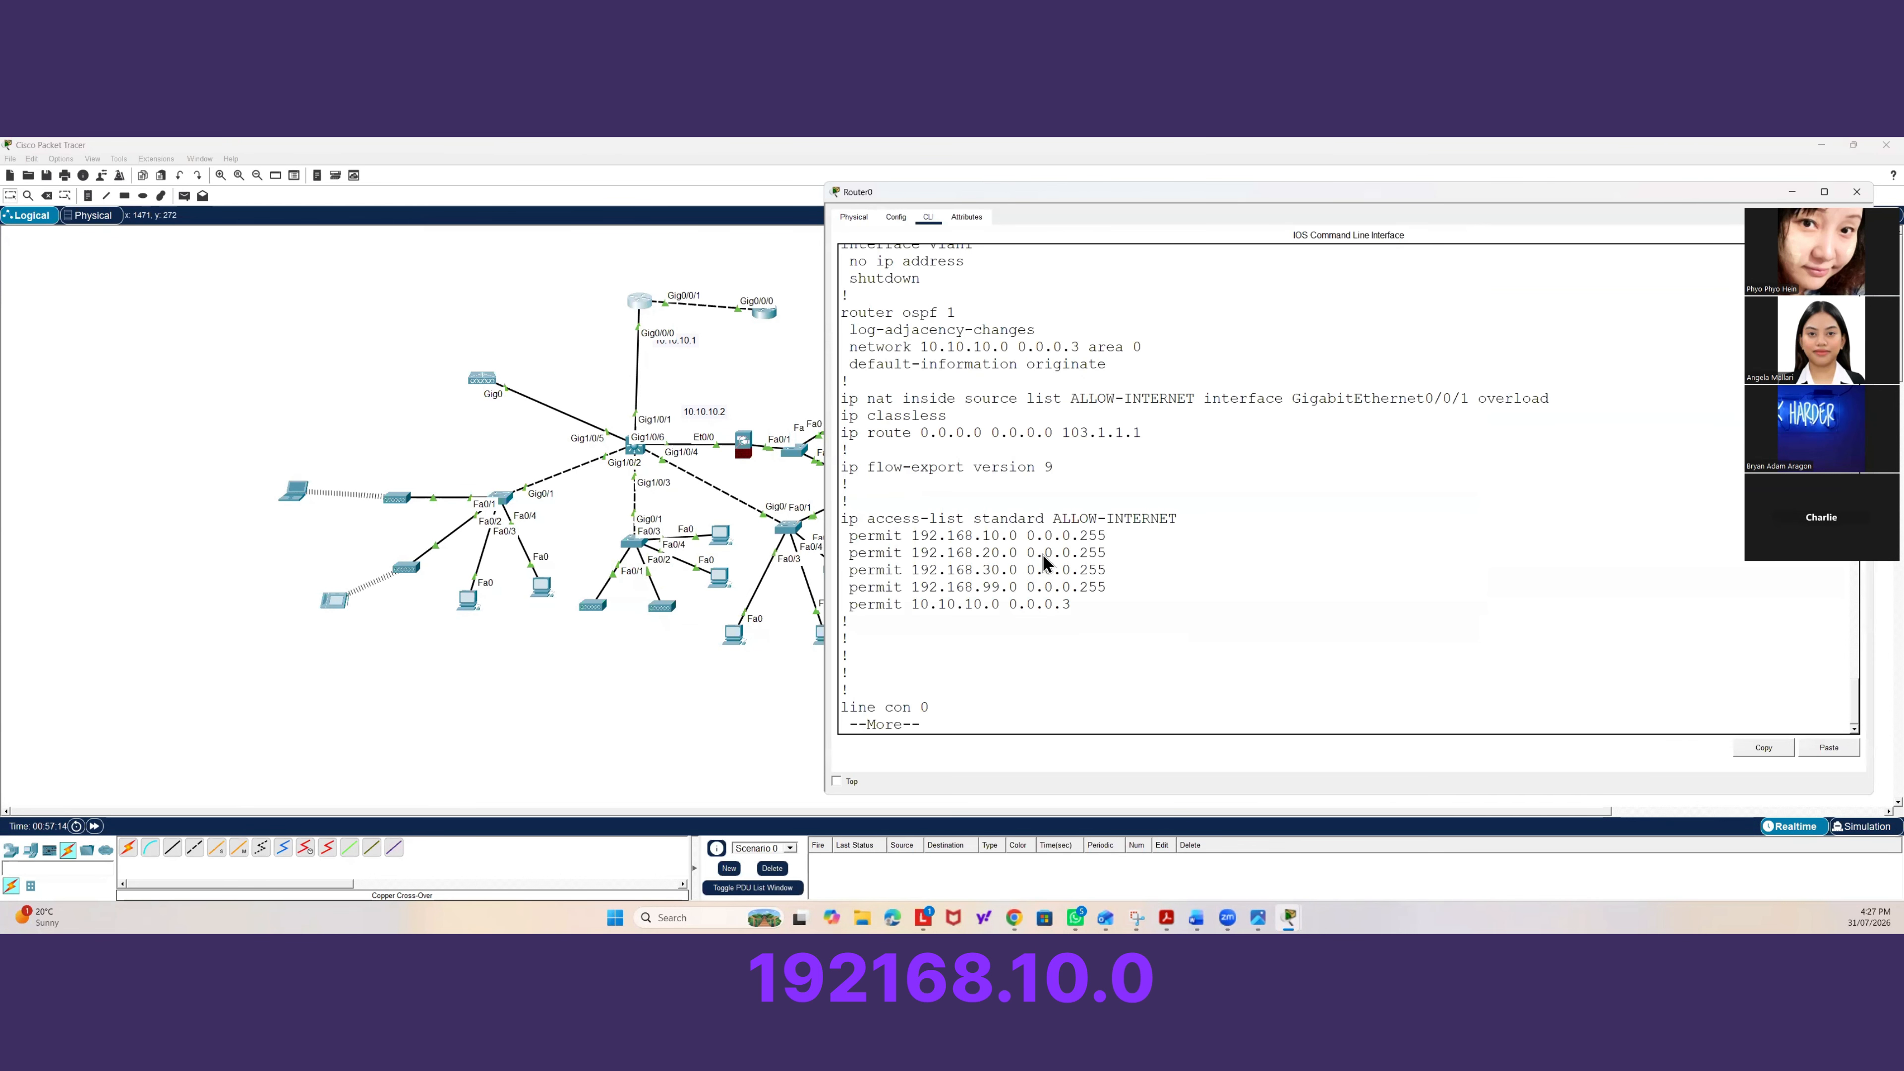
click(467, 598)
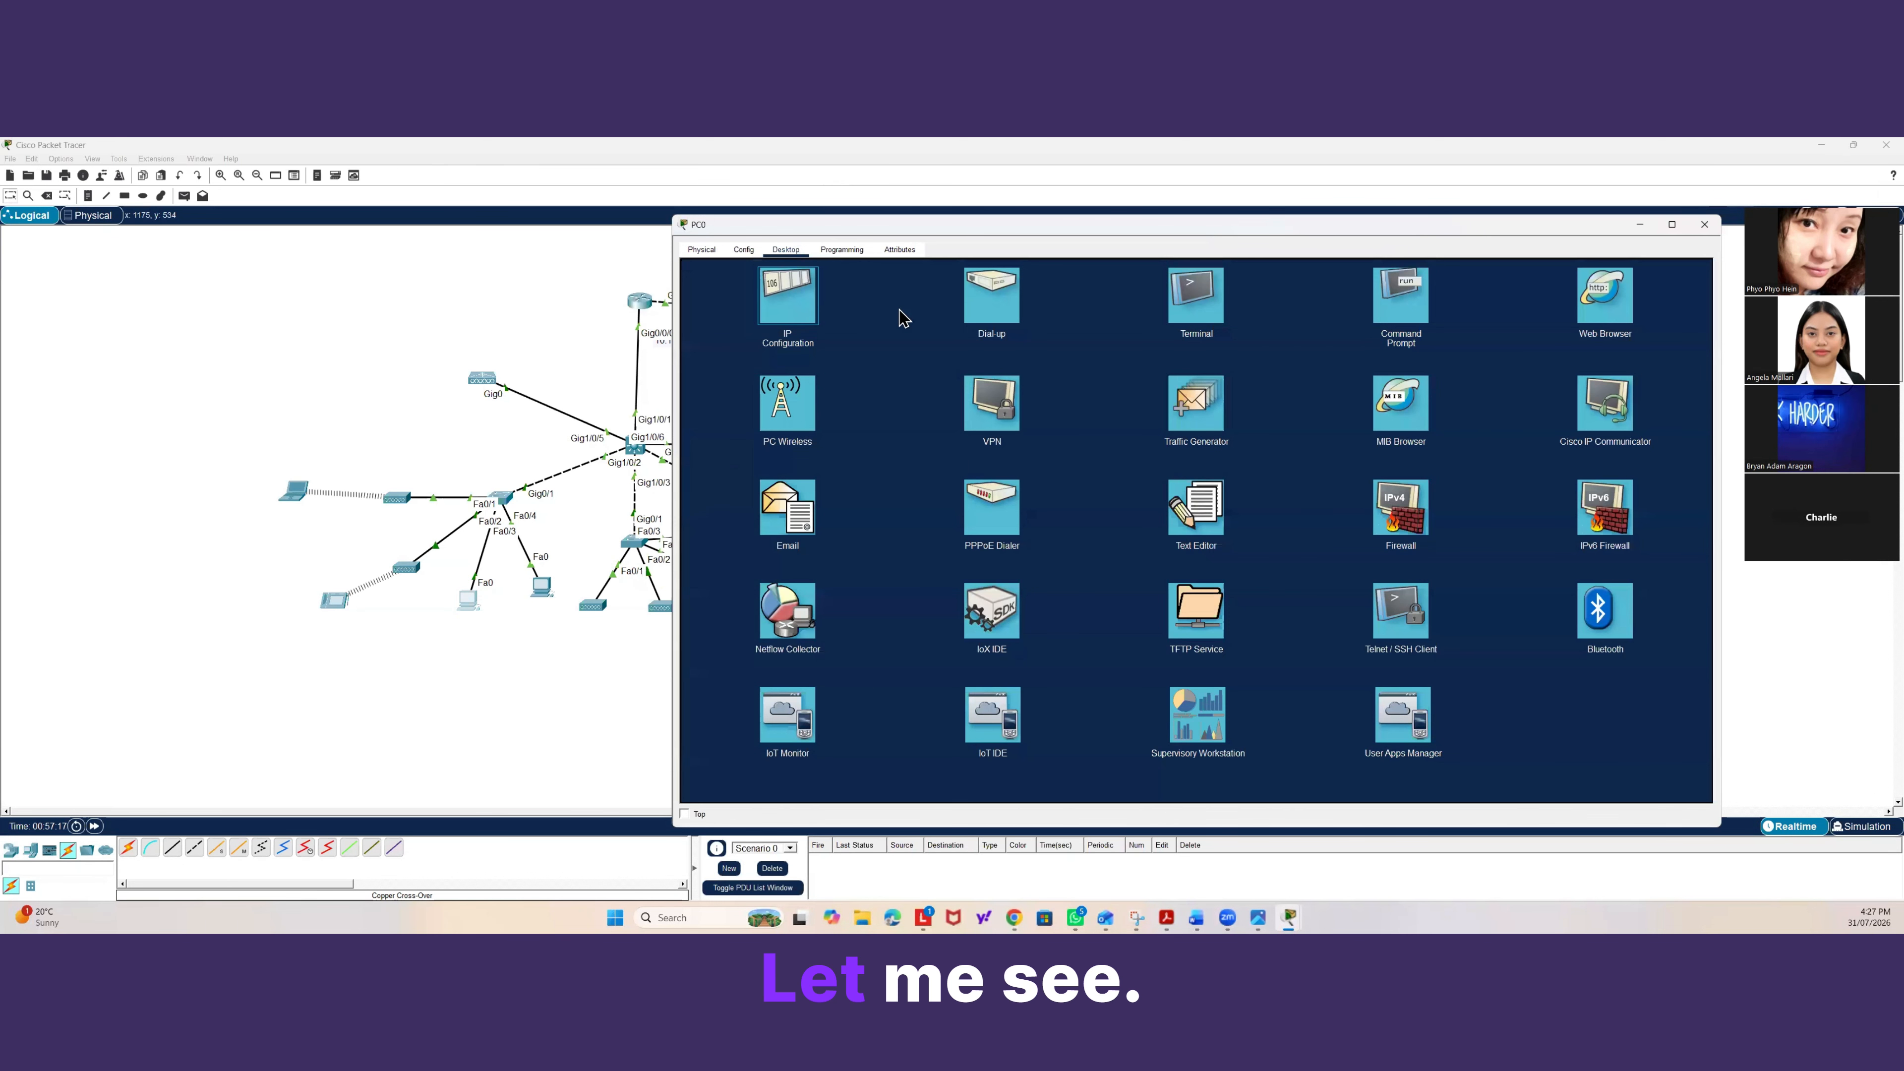
click(791, 300)
click(699, 317)
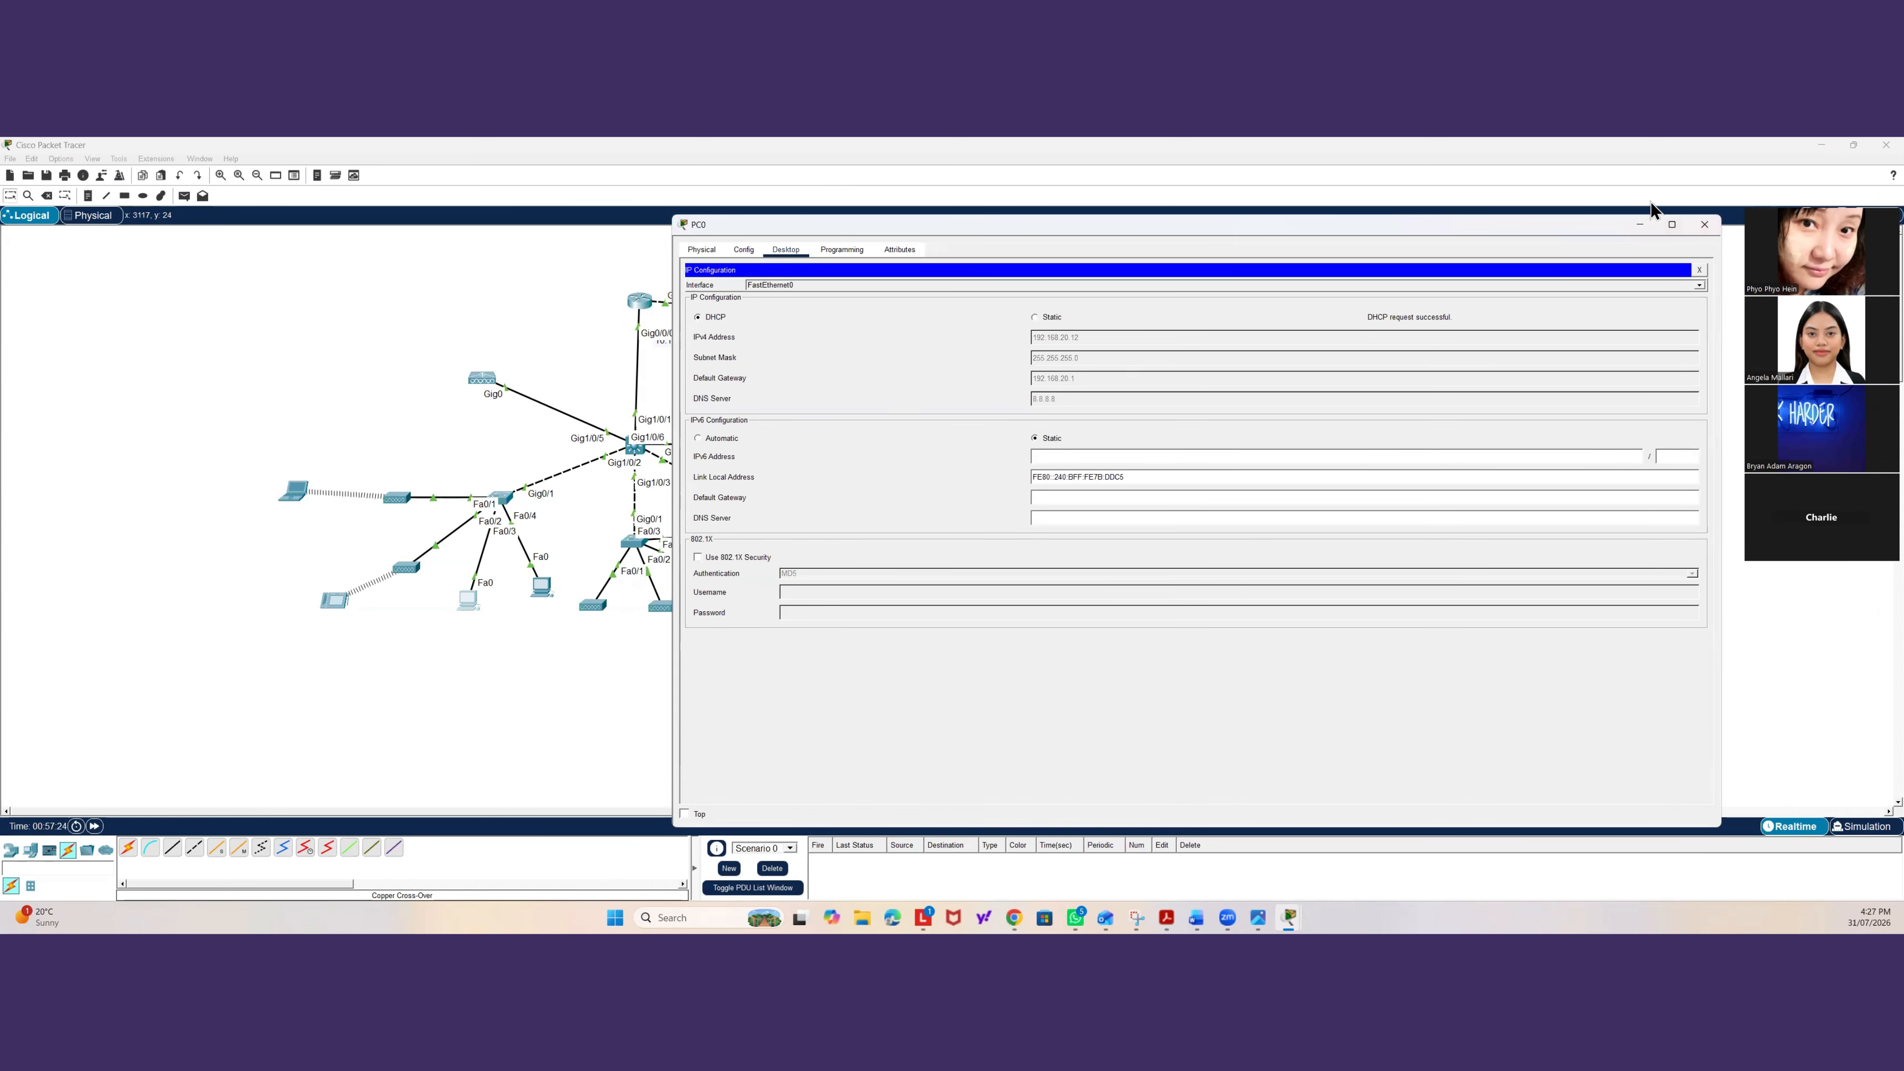
click(1699, 269)
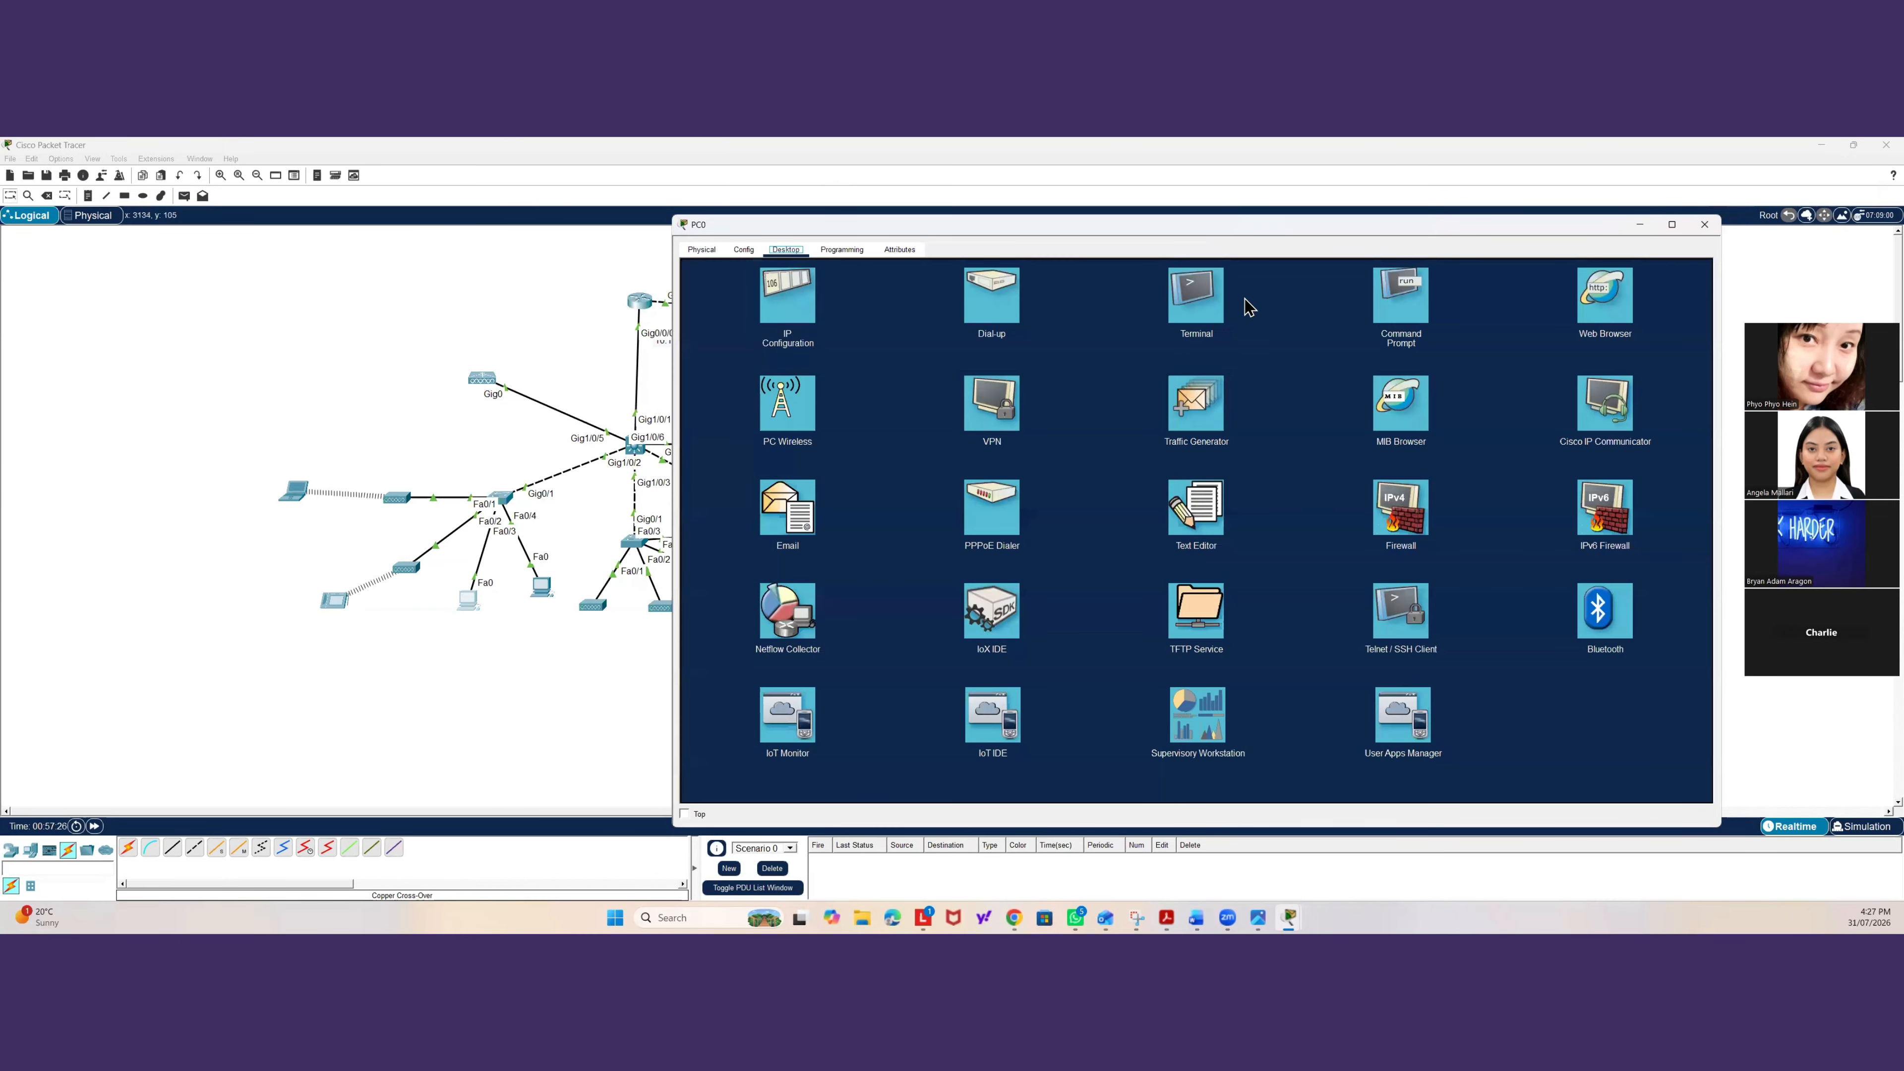
Ping 8.8.8.8 from PC0's command prompt.
click(1425, 303)
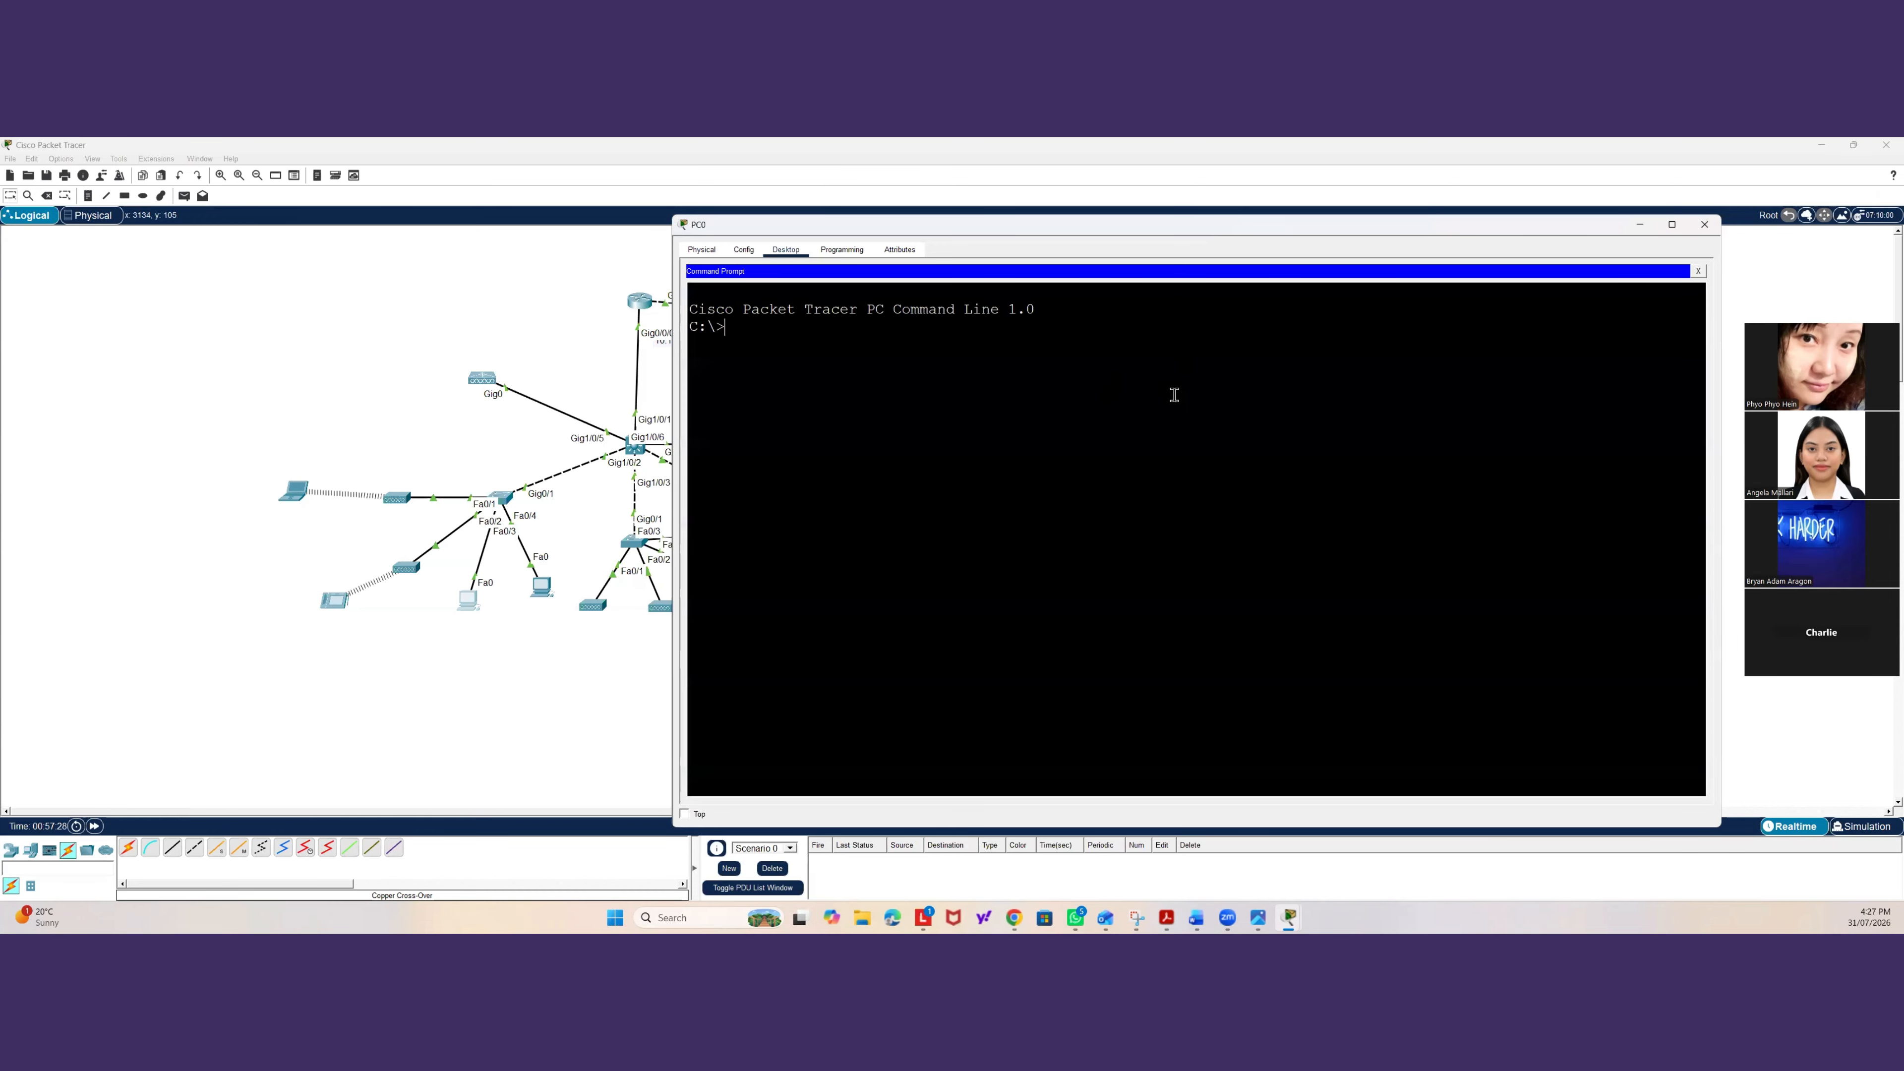
text(ping 8.8.8.8)
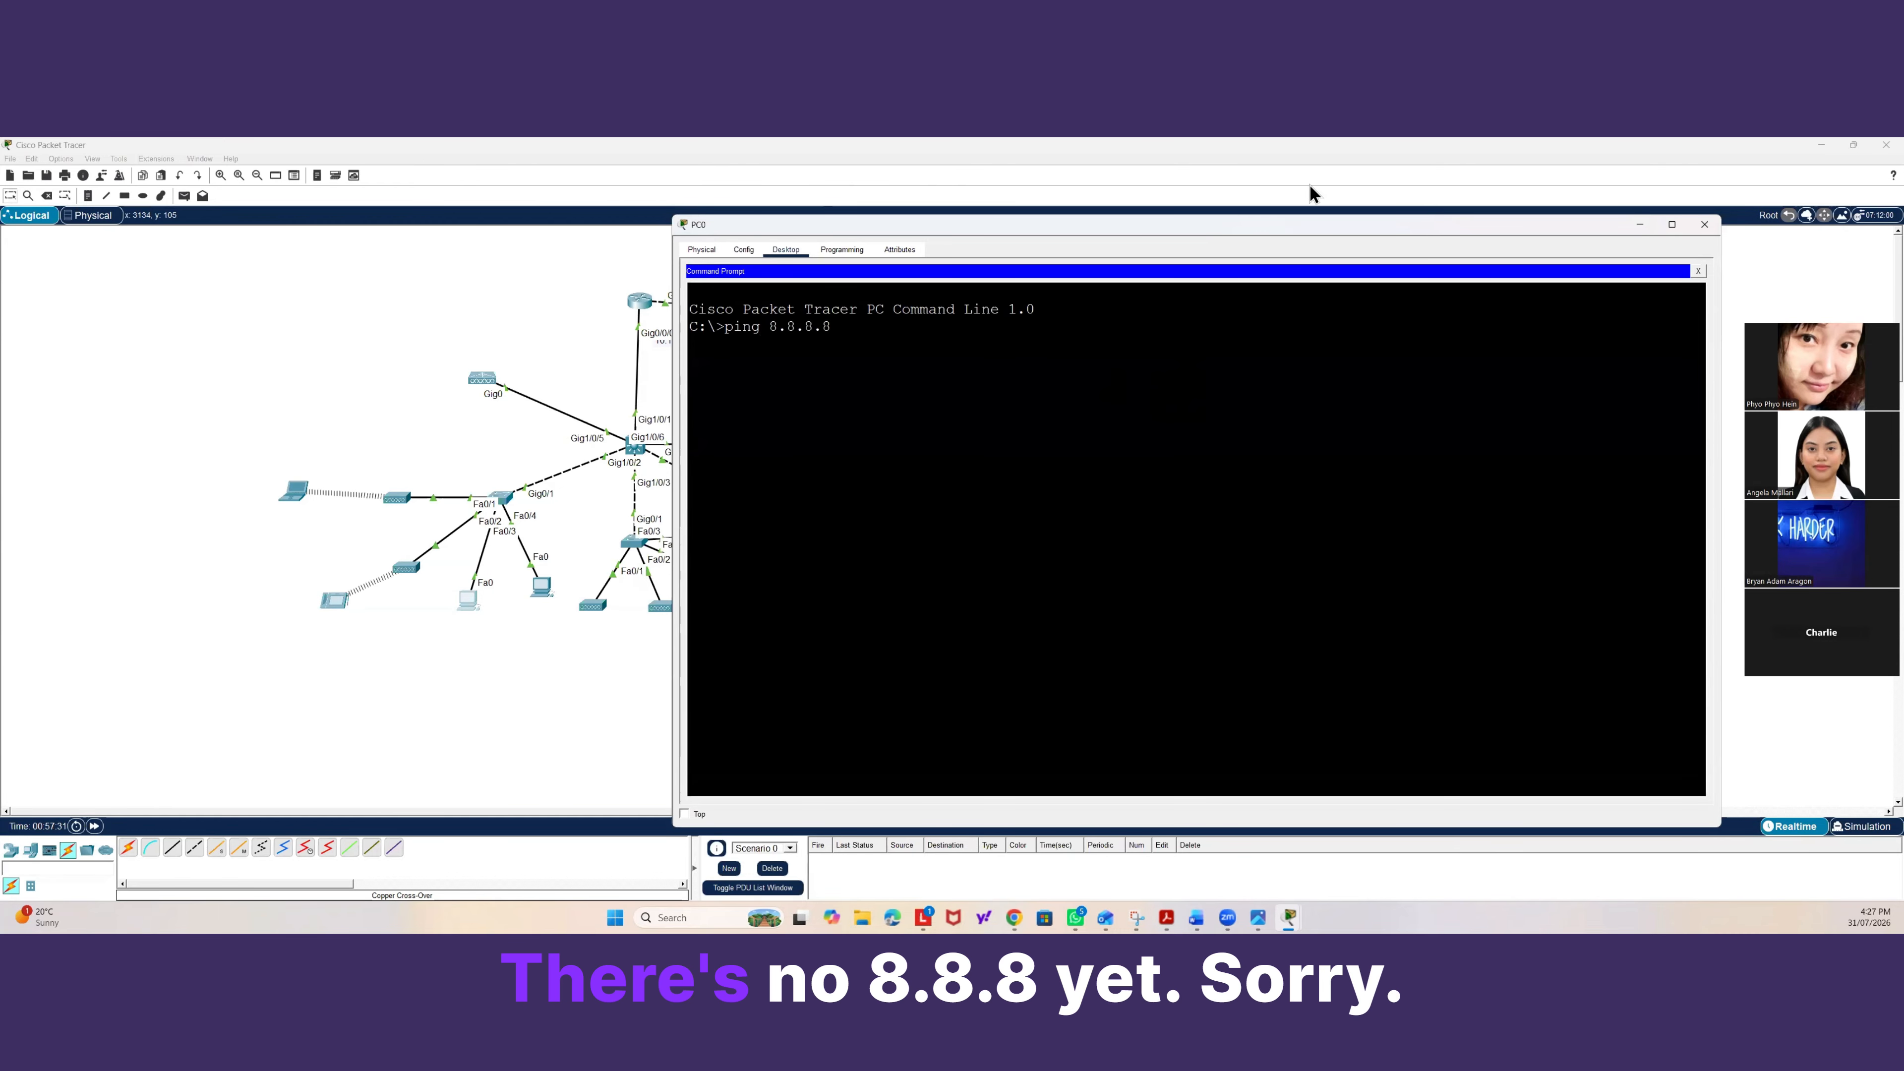
click(595, 307)
Place a new server beside the ISP router in the topology.
drag(763, 313, 772, 310)
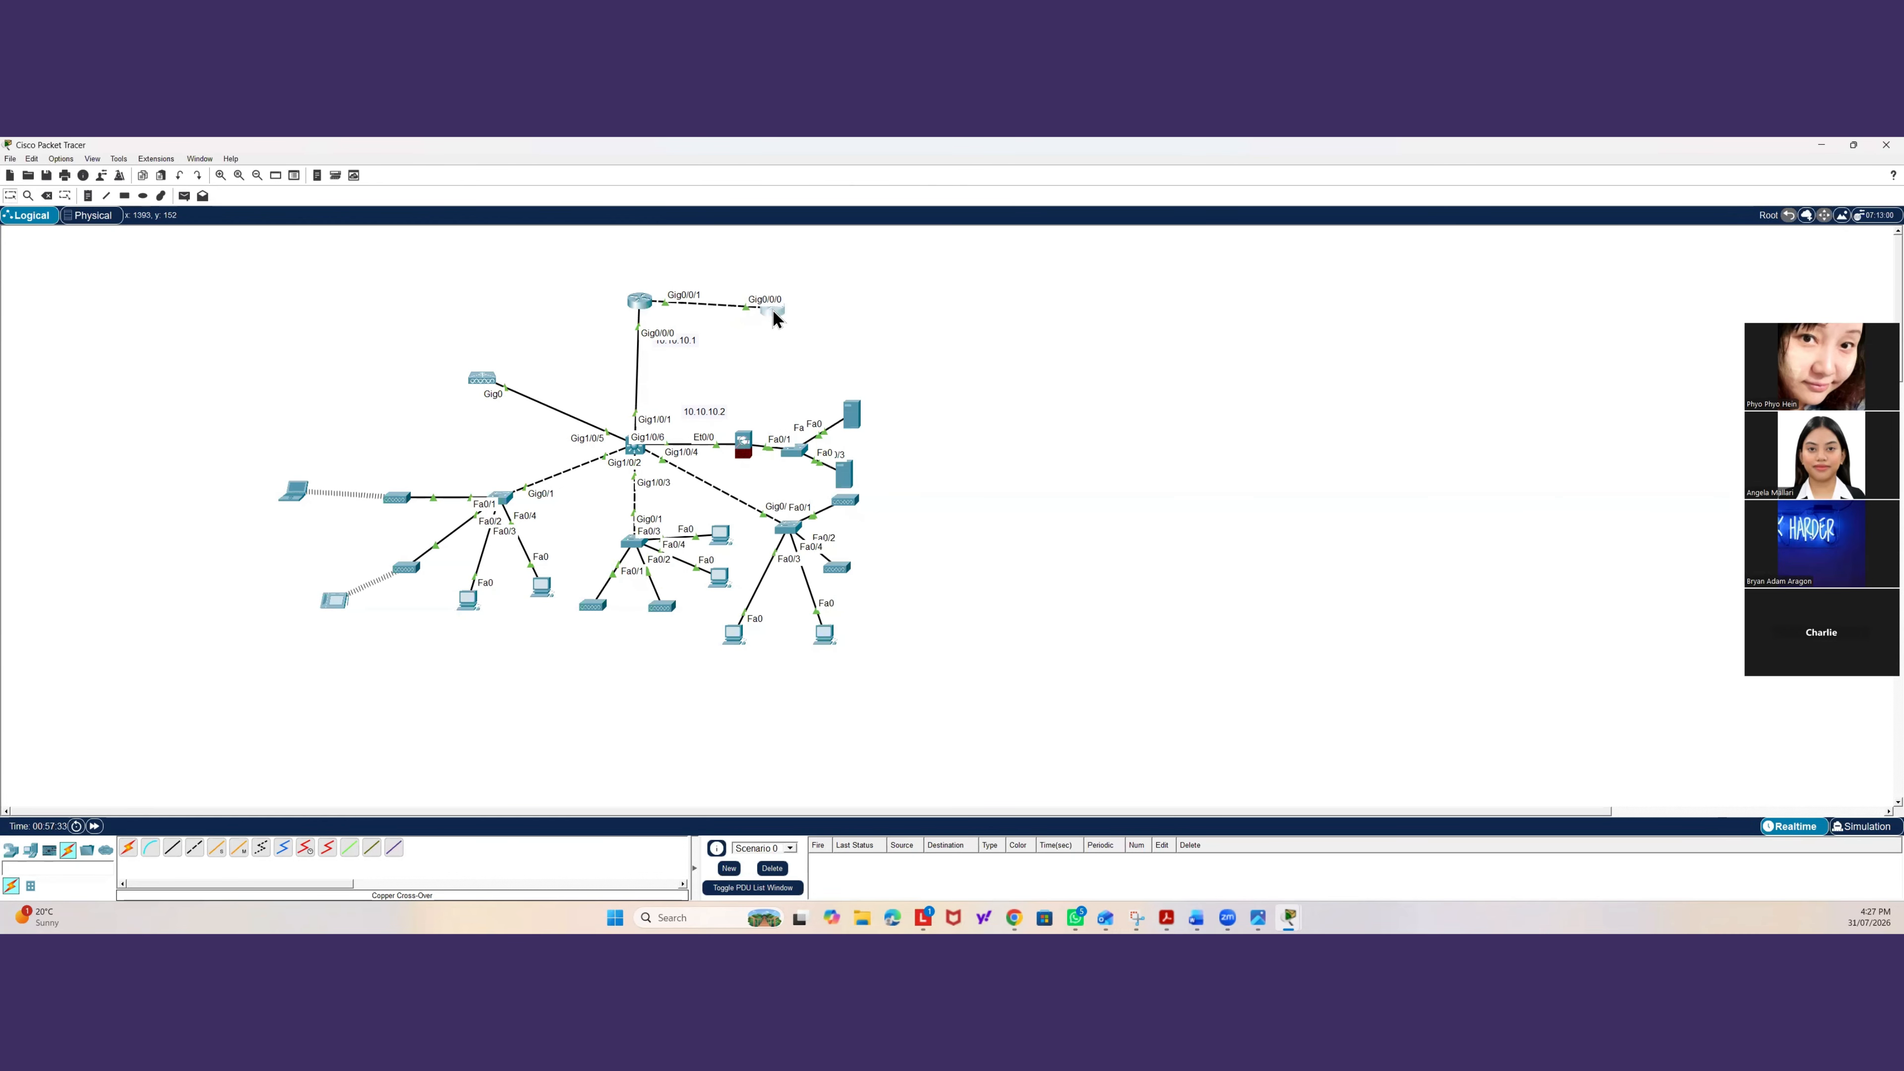
click(772, 310)
click(777, 345)
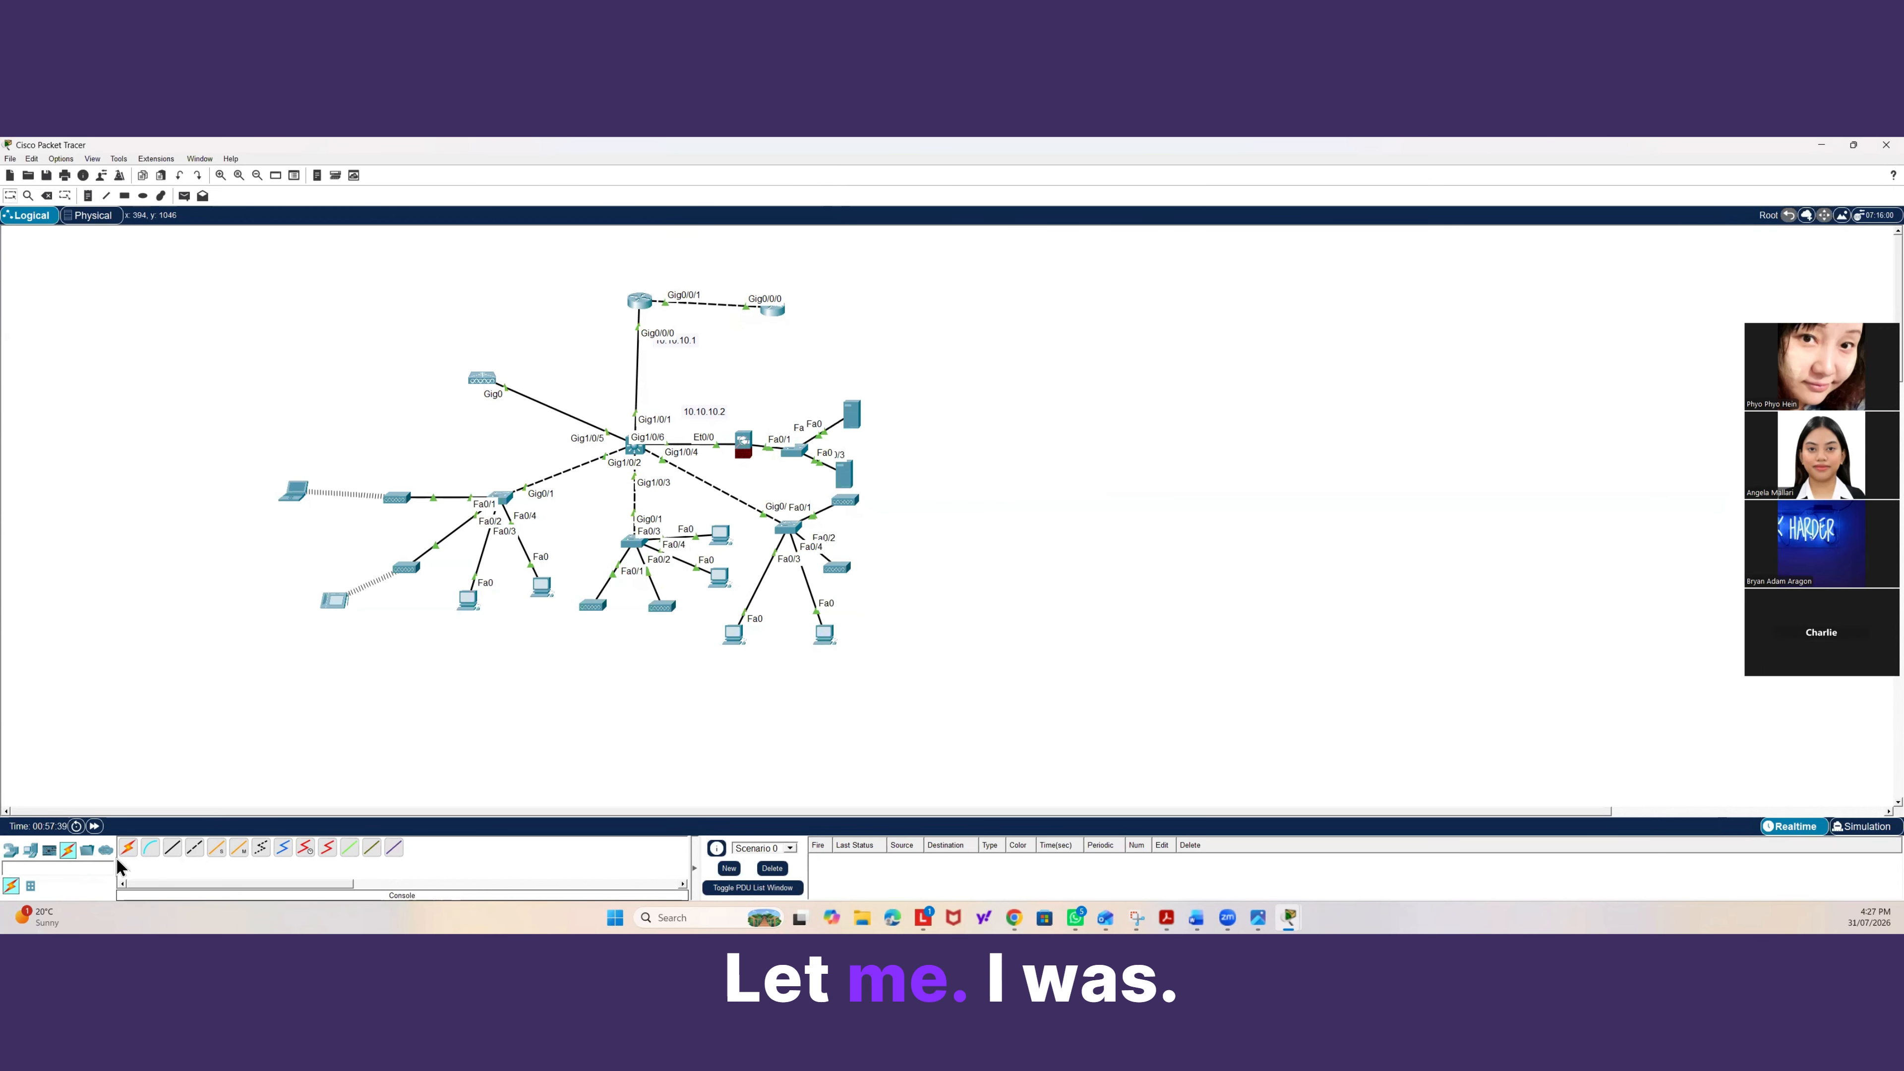
click(32, 851)
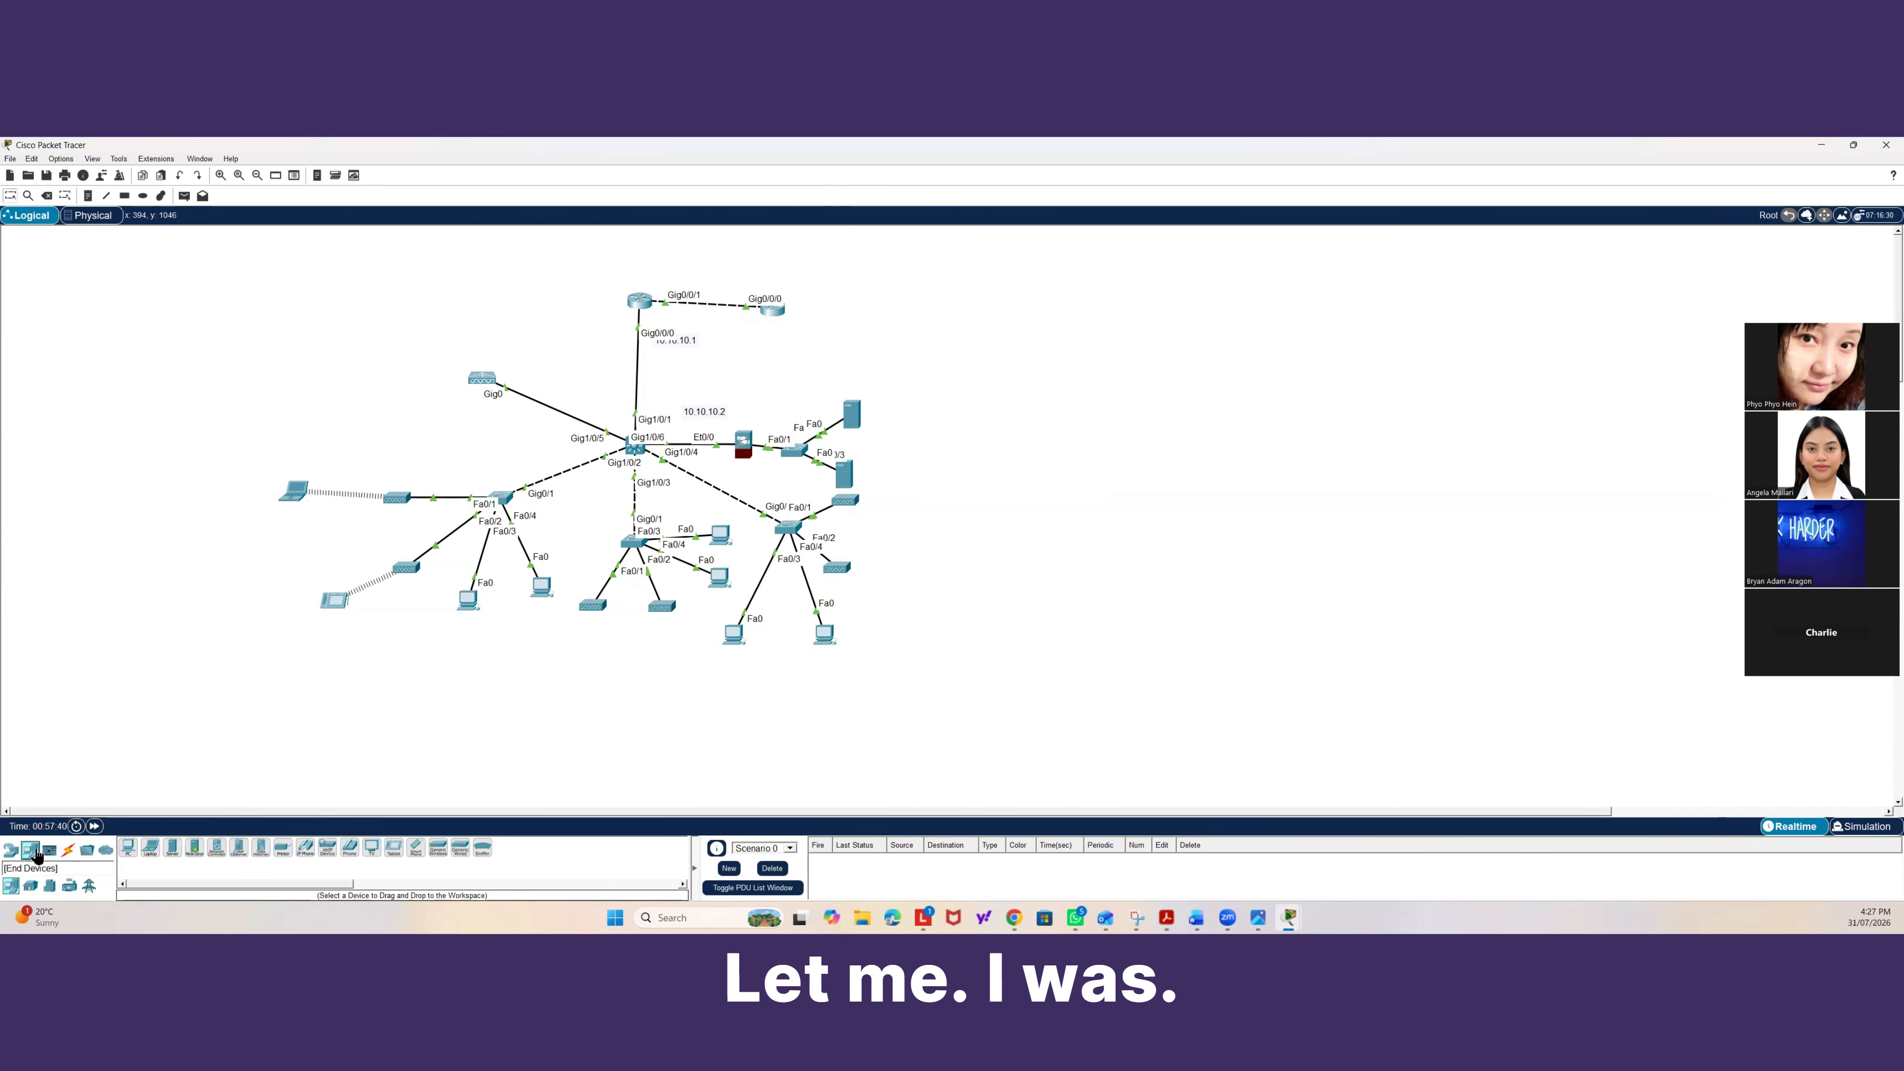
click(173, 848)
click(851, 304)
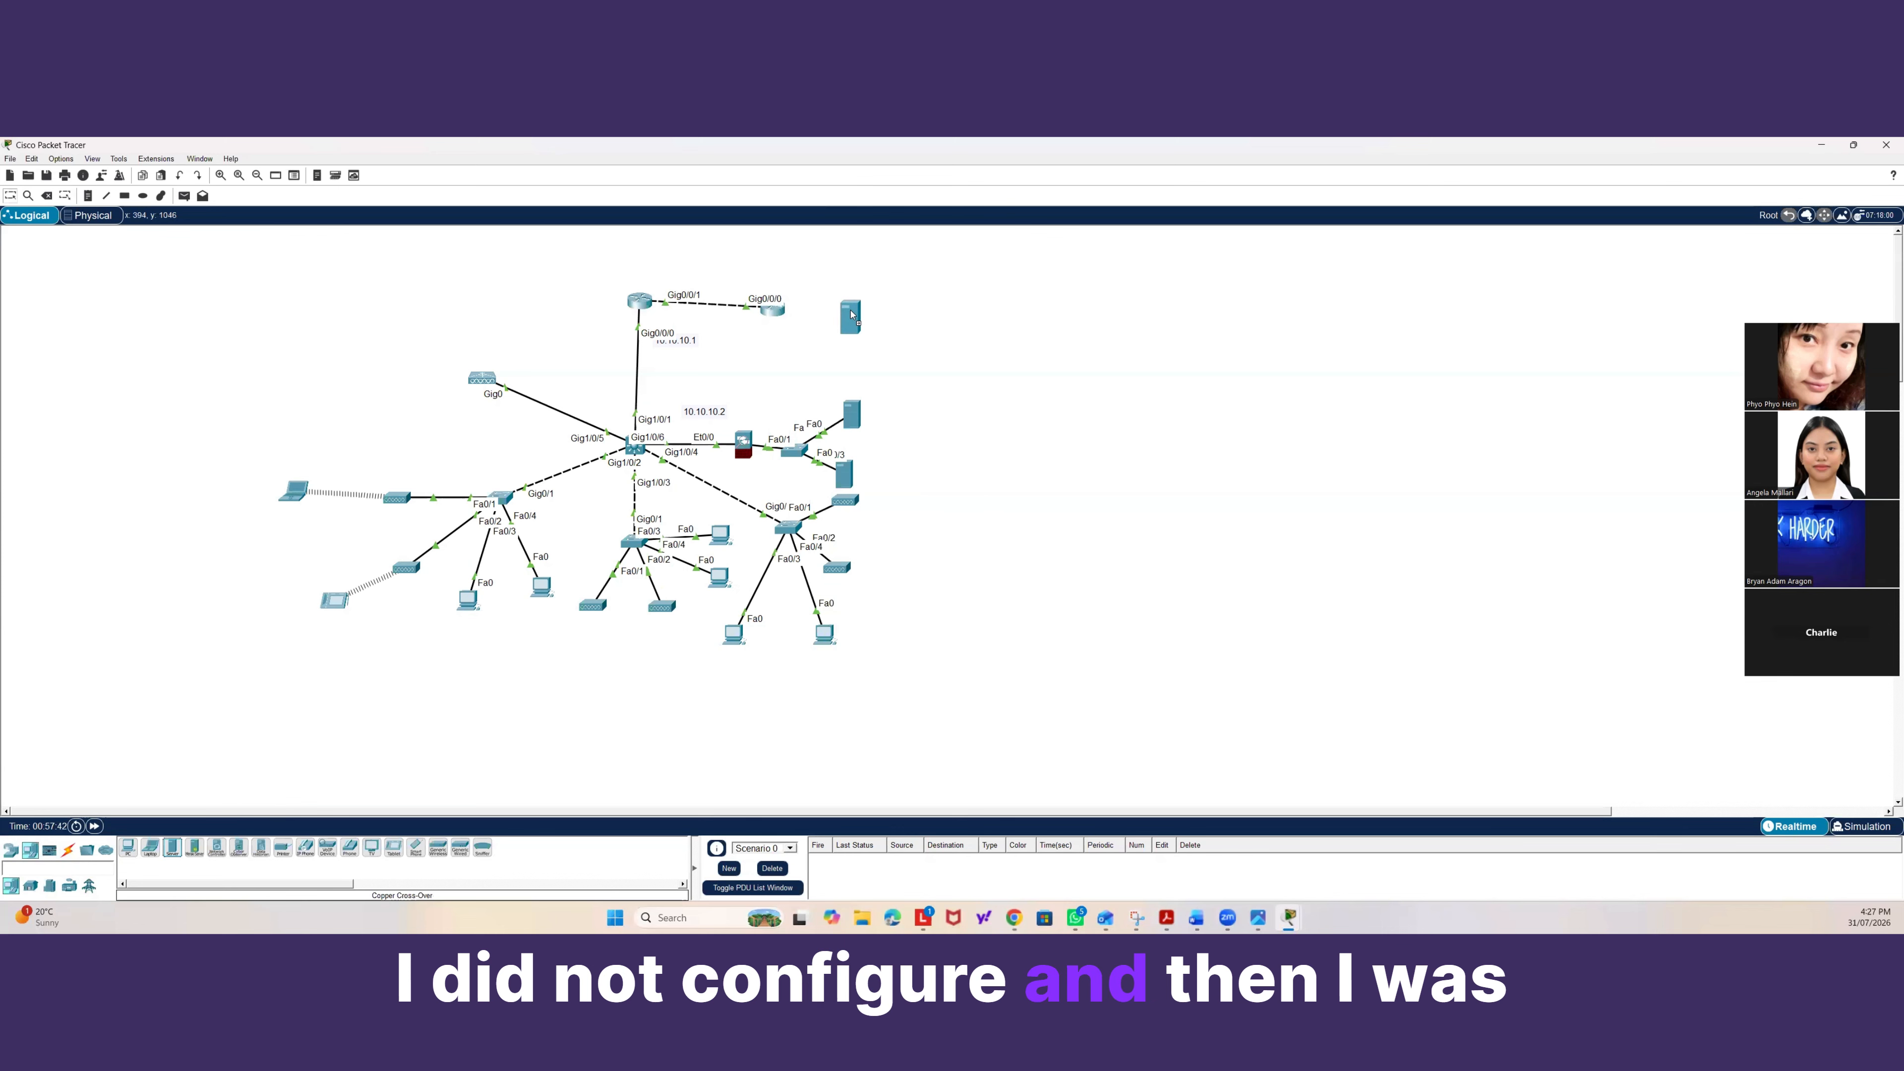
Connect the ISP router's Gig0/0/1 port to the server's Fa0 port with a copper cross-over cable.
click(68, 851)
click(68, 851)
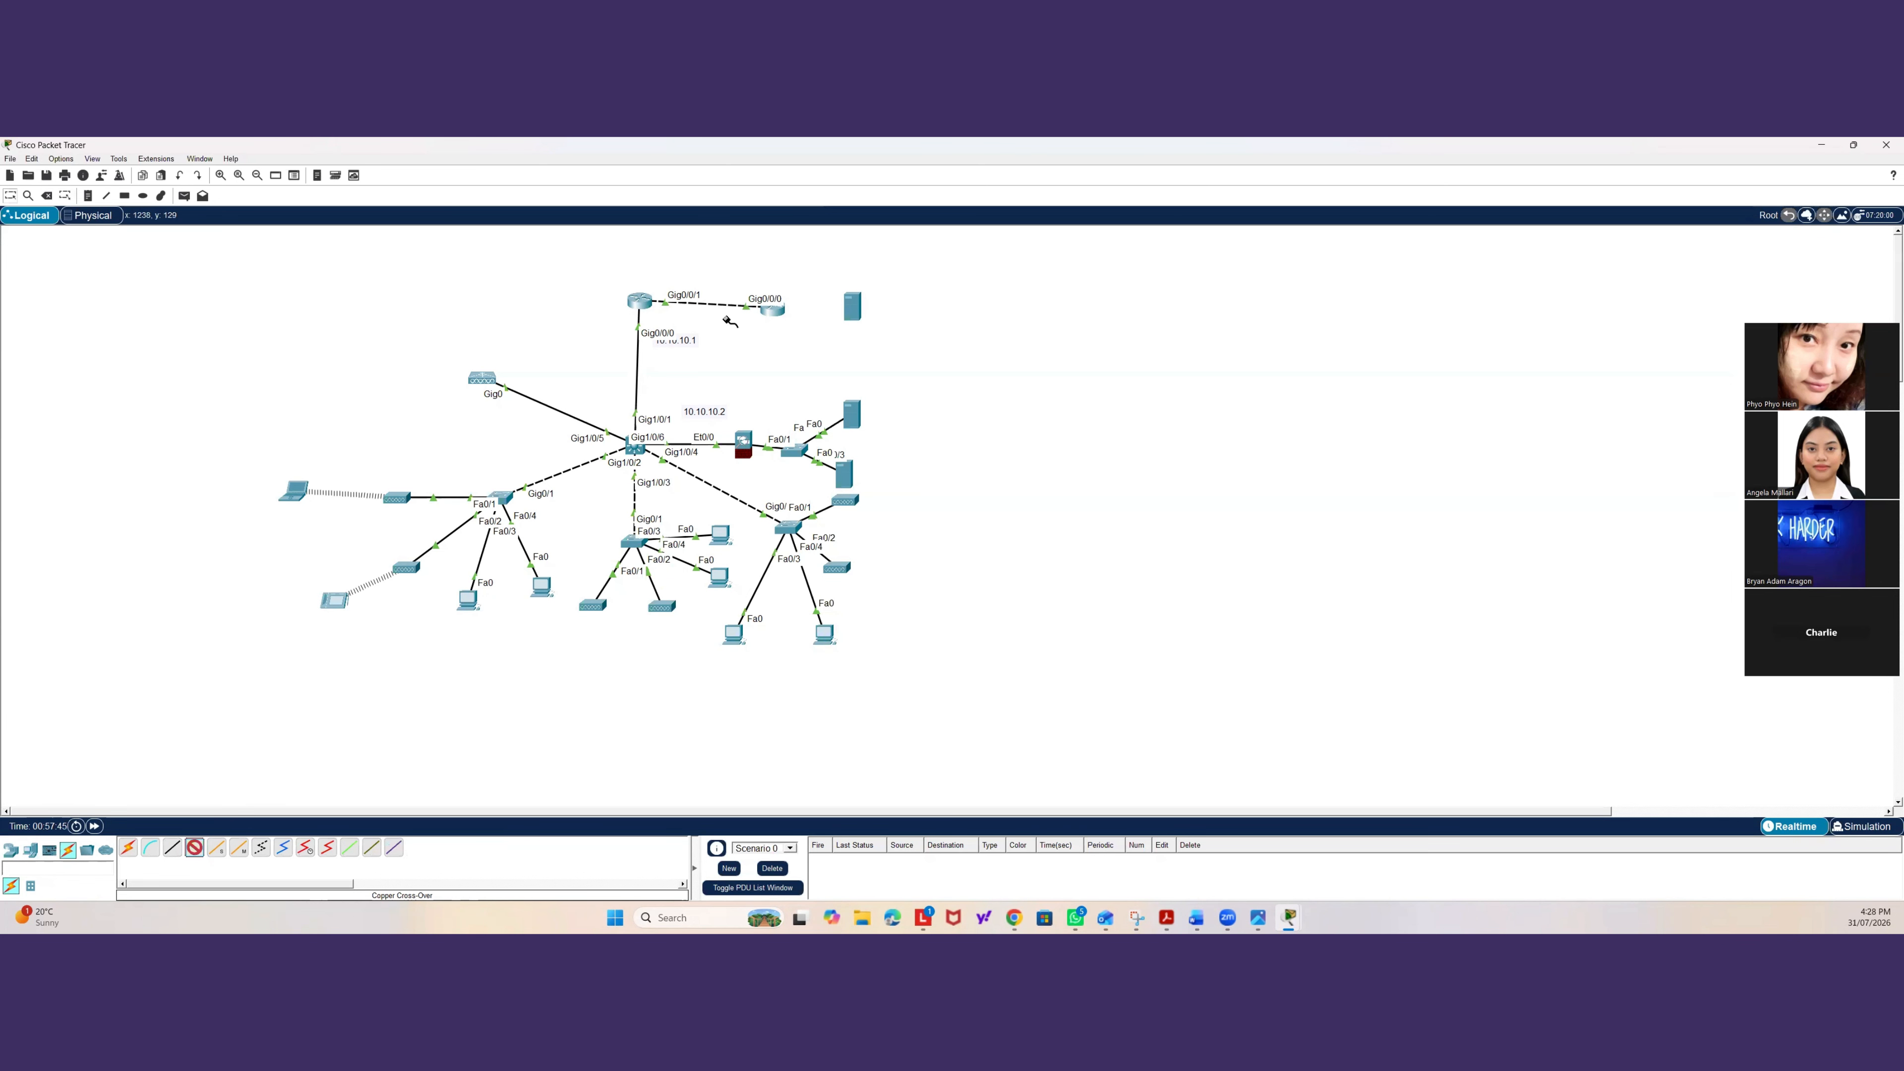
click(774, 310)
click(824, 369)
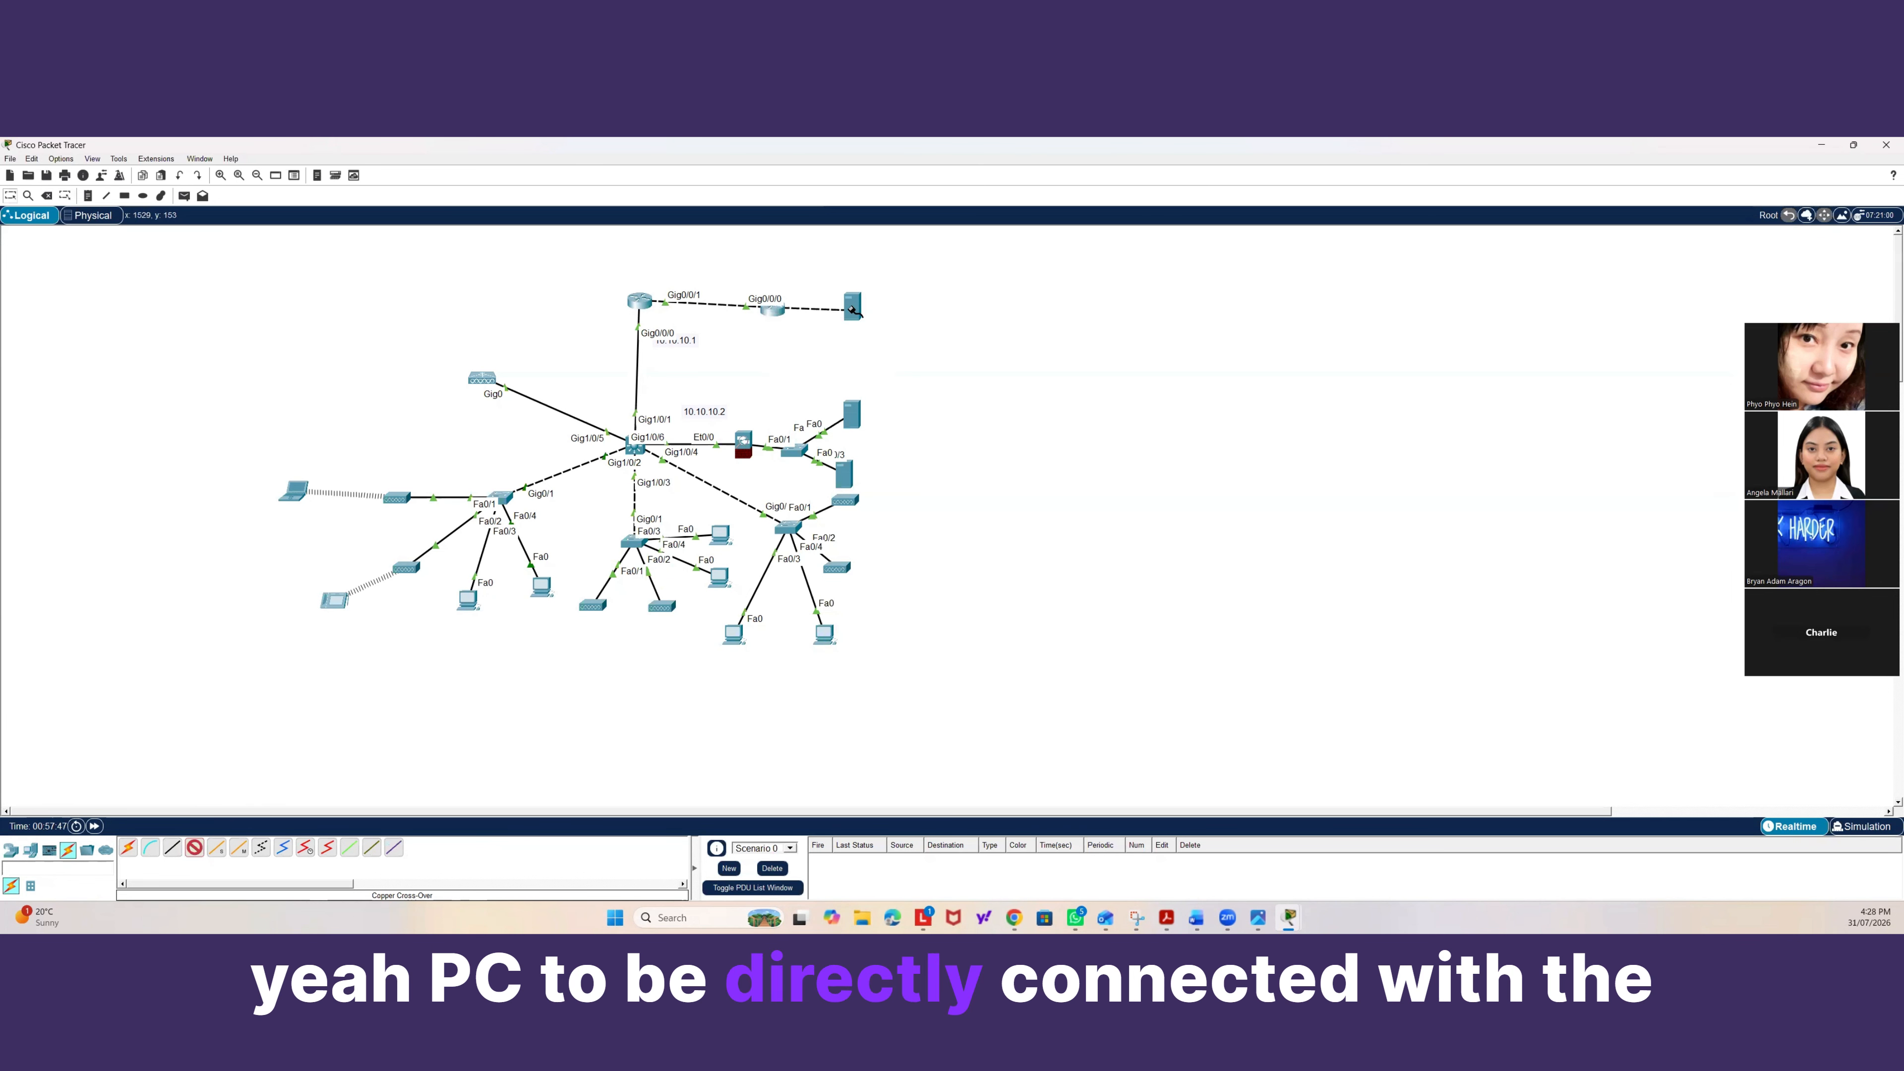
click(853, 307)
click(861, 316)
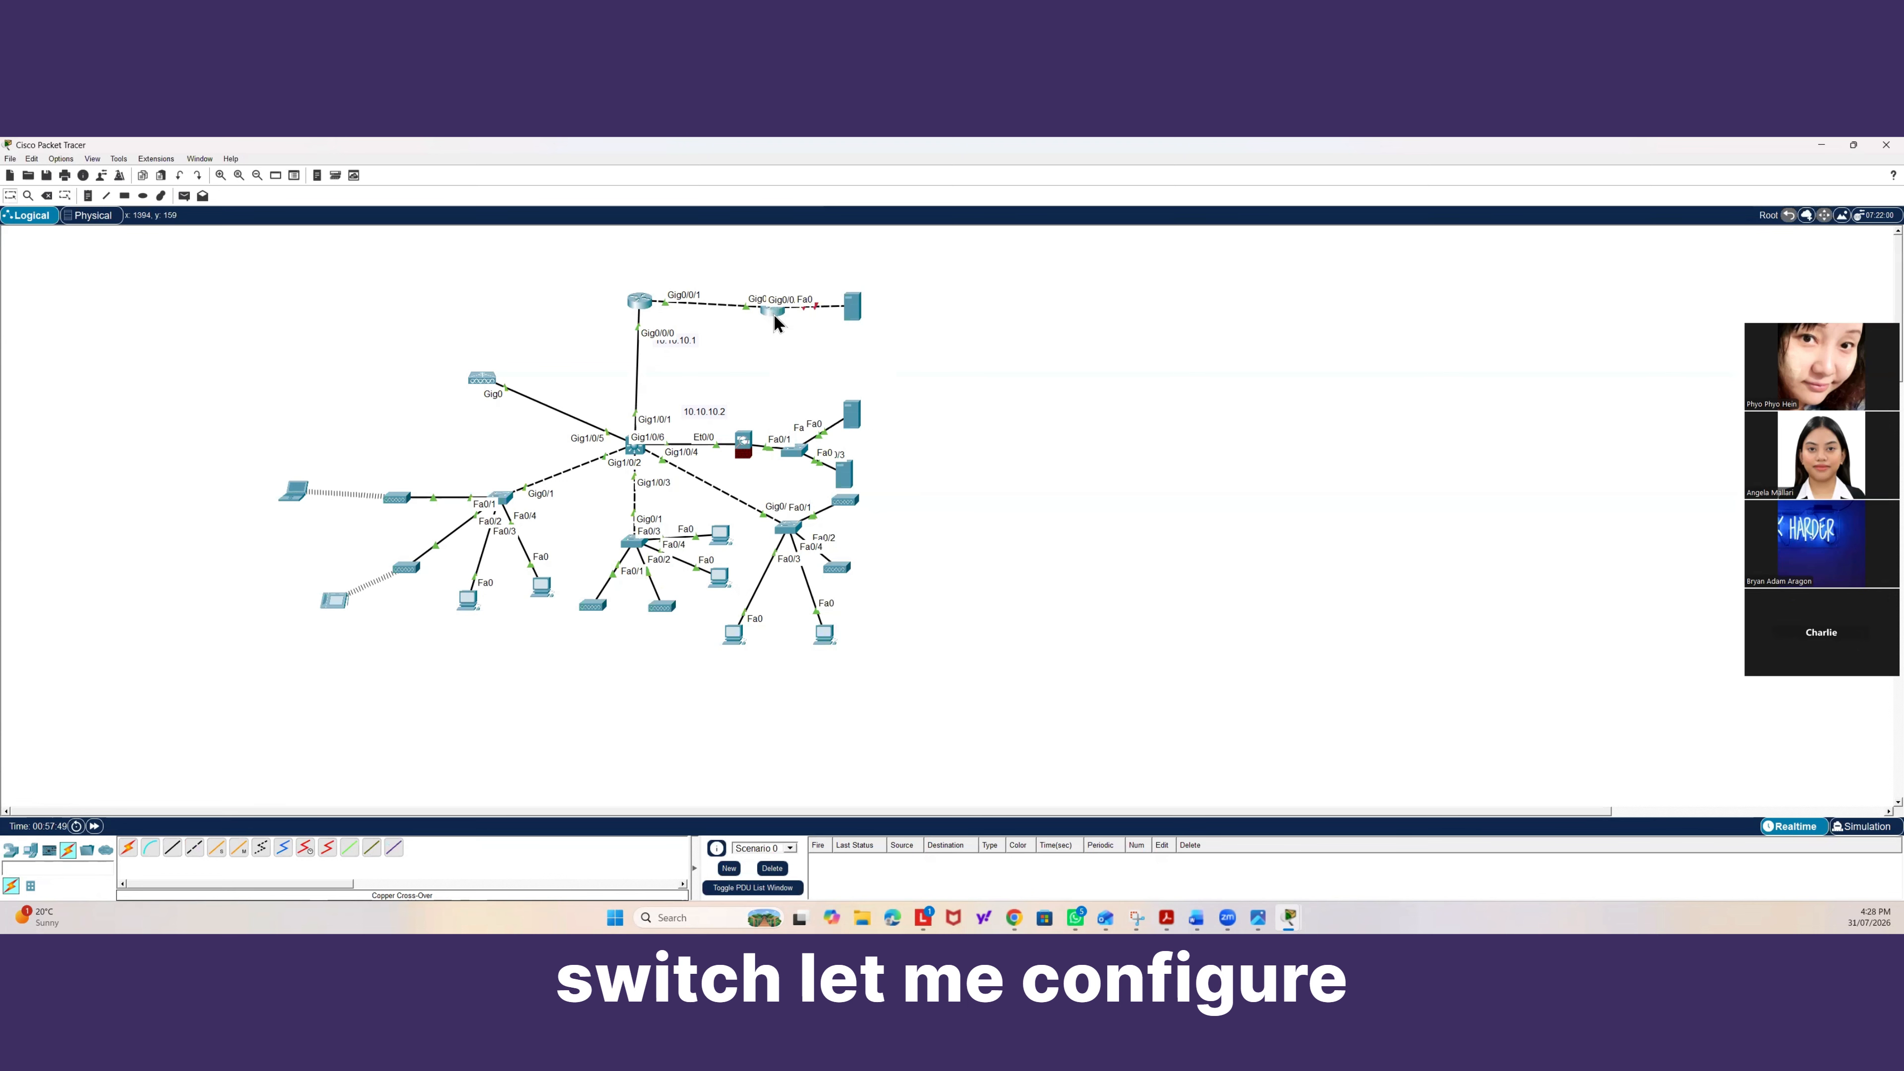
Open the ISP router's CLI and enter privileged and global configuration mode.
click(773, 315)
text(ena)
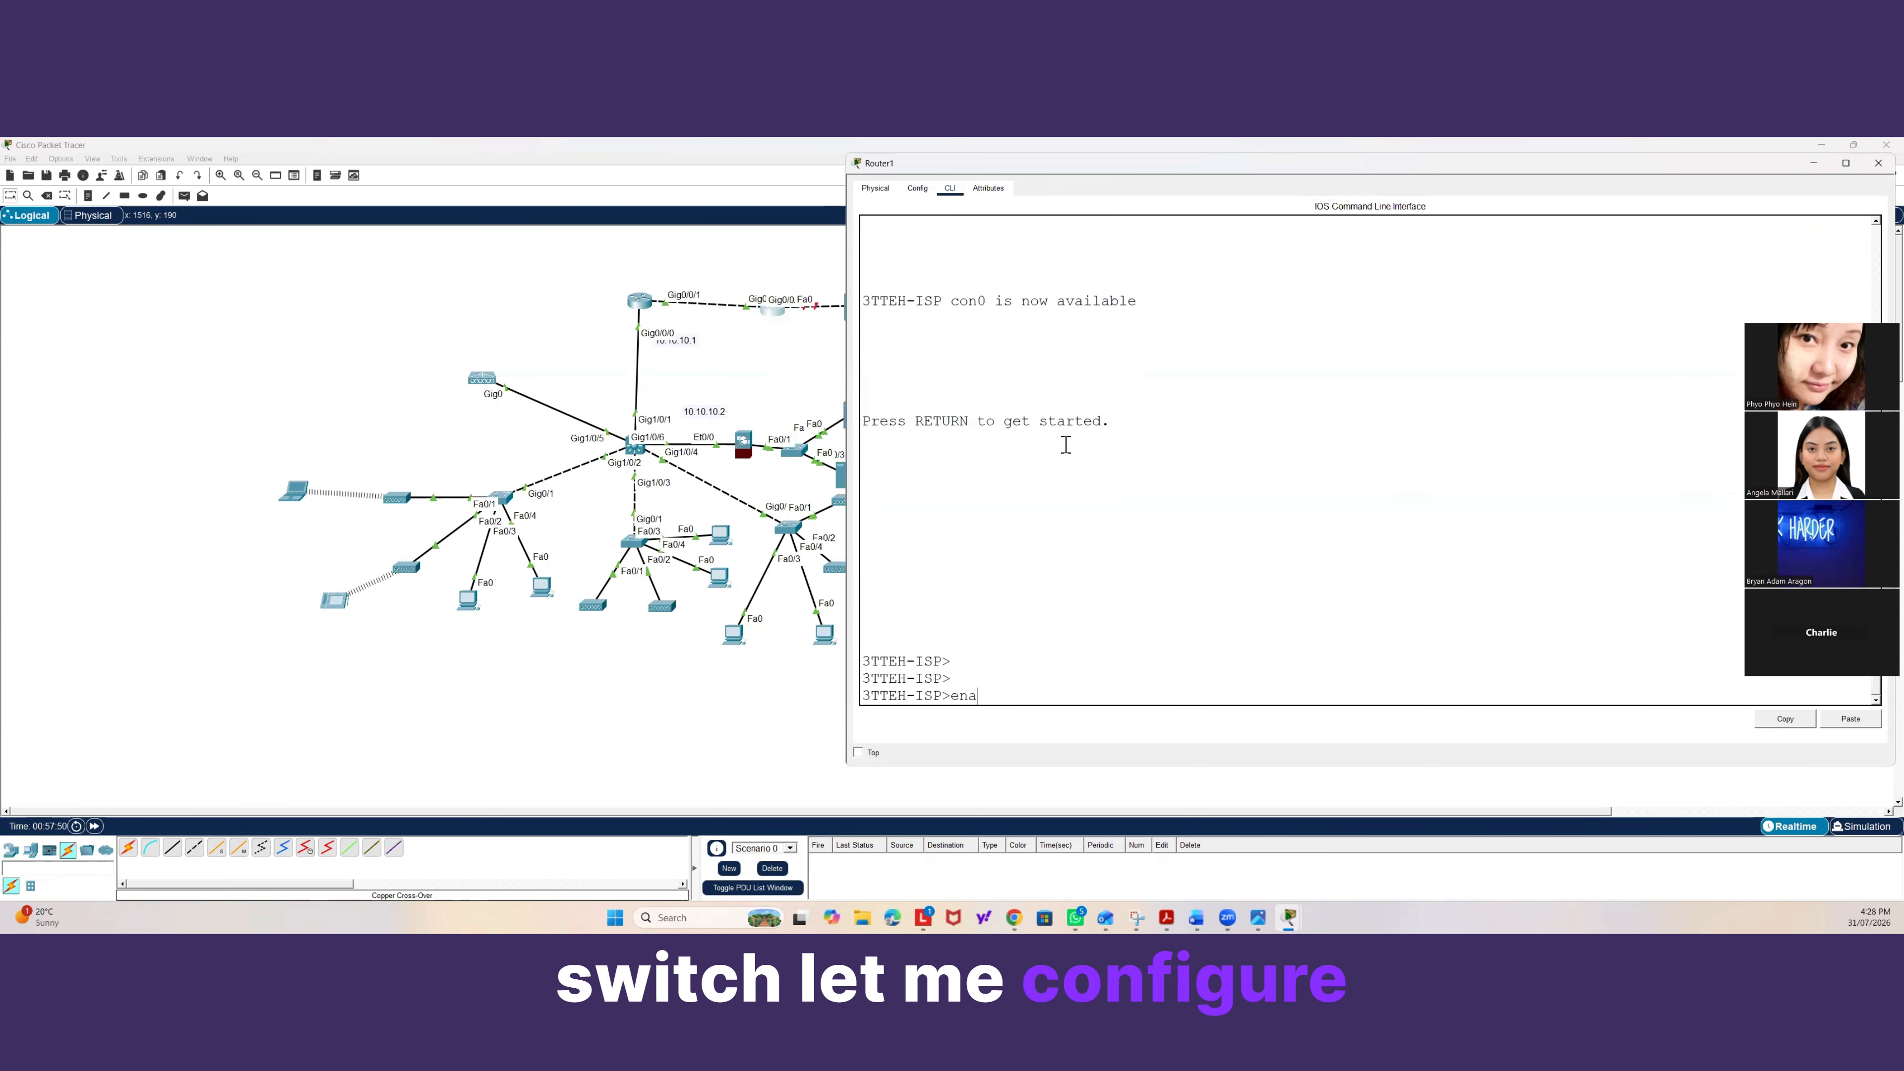
key(Return)
text(conf t)
key(Return)
text(ig)#i)
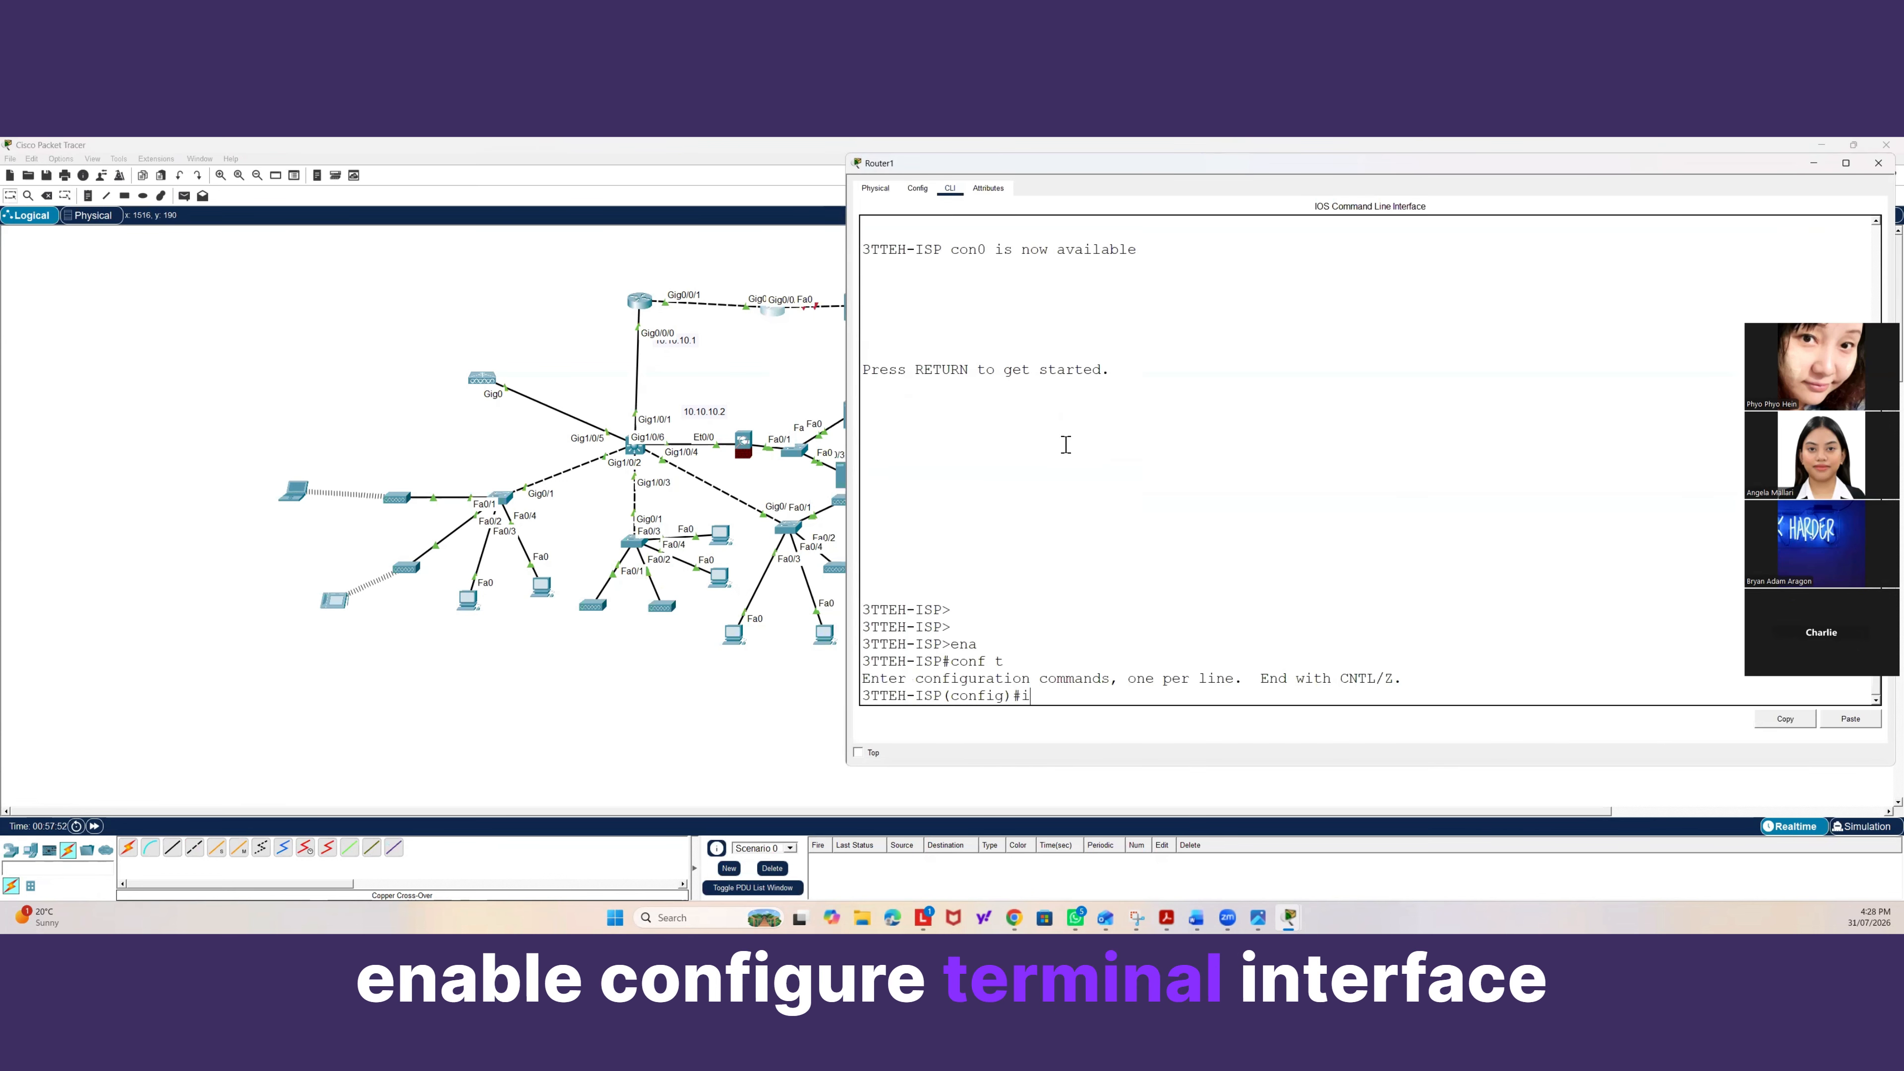
text(nter)
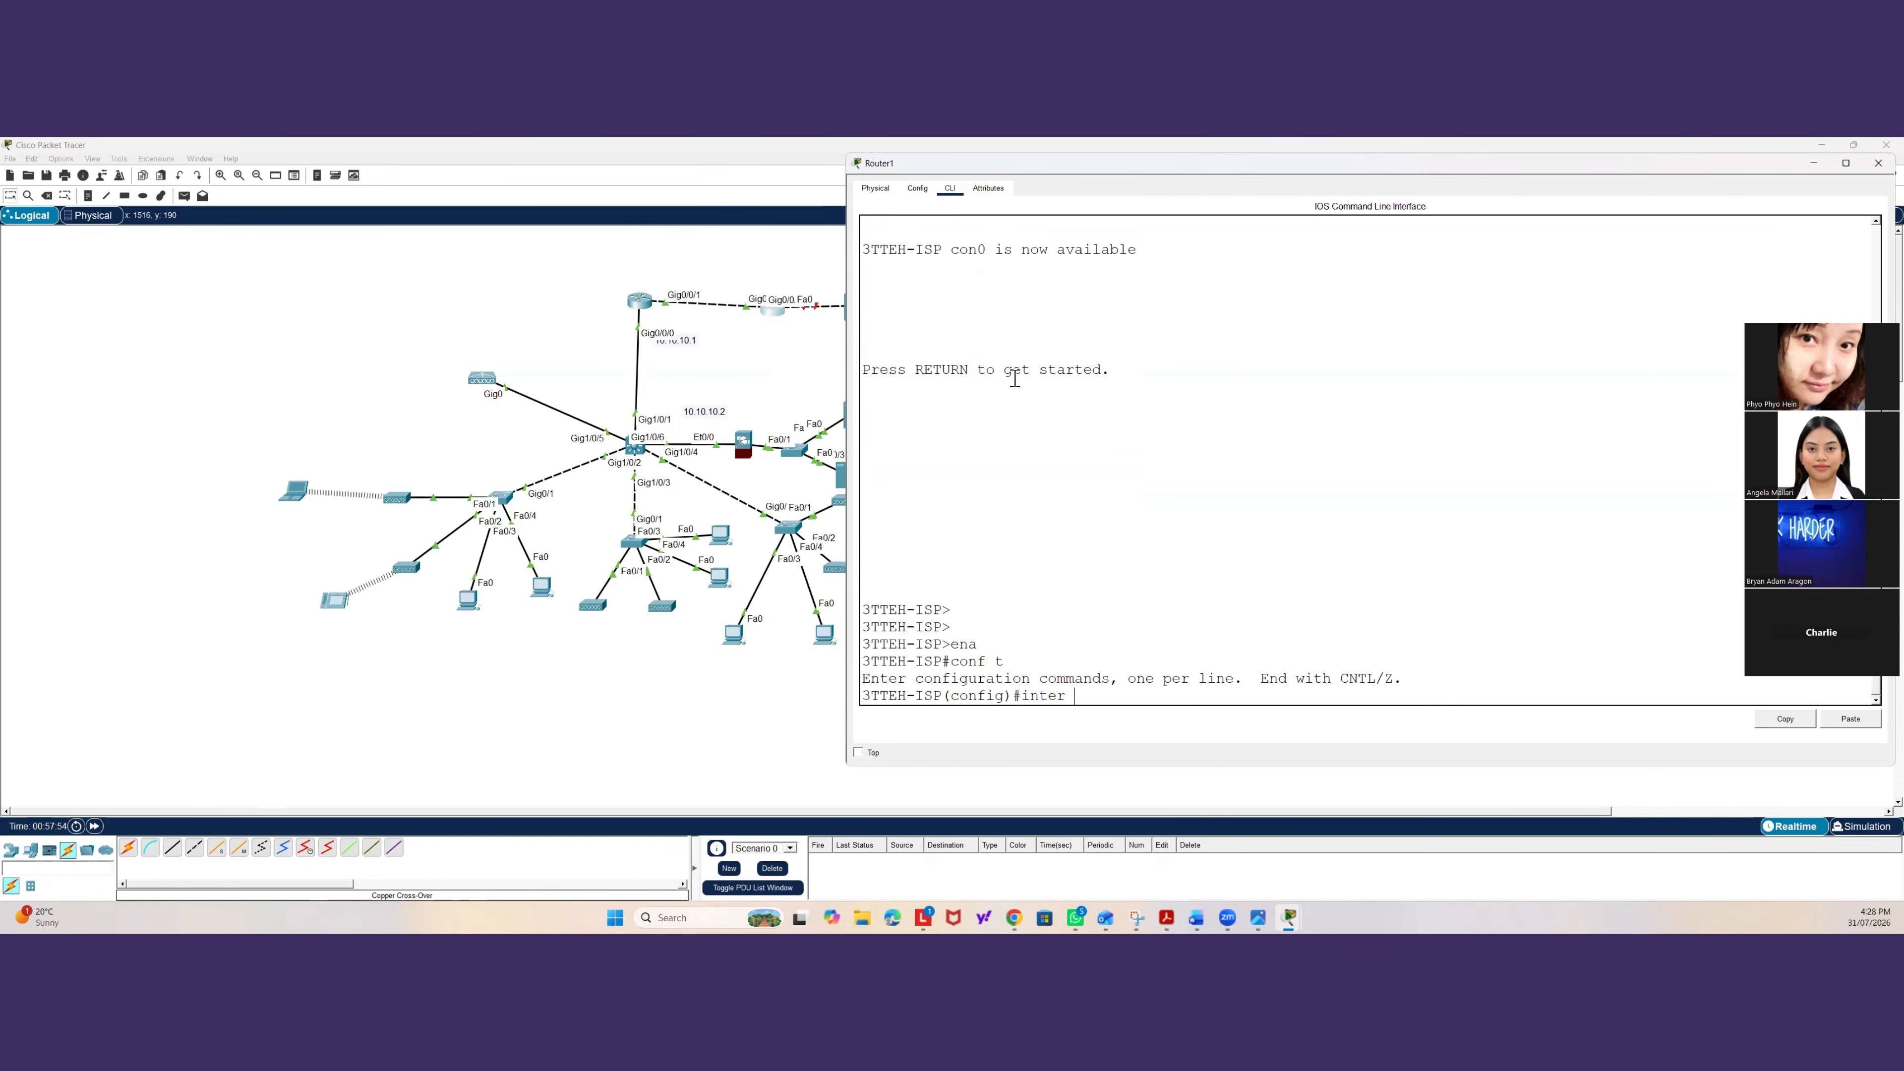
click(836, 282)
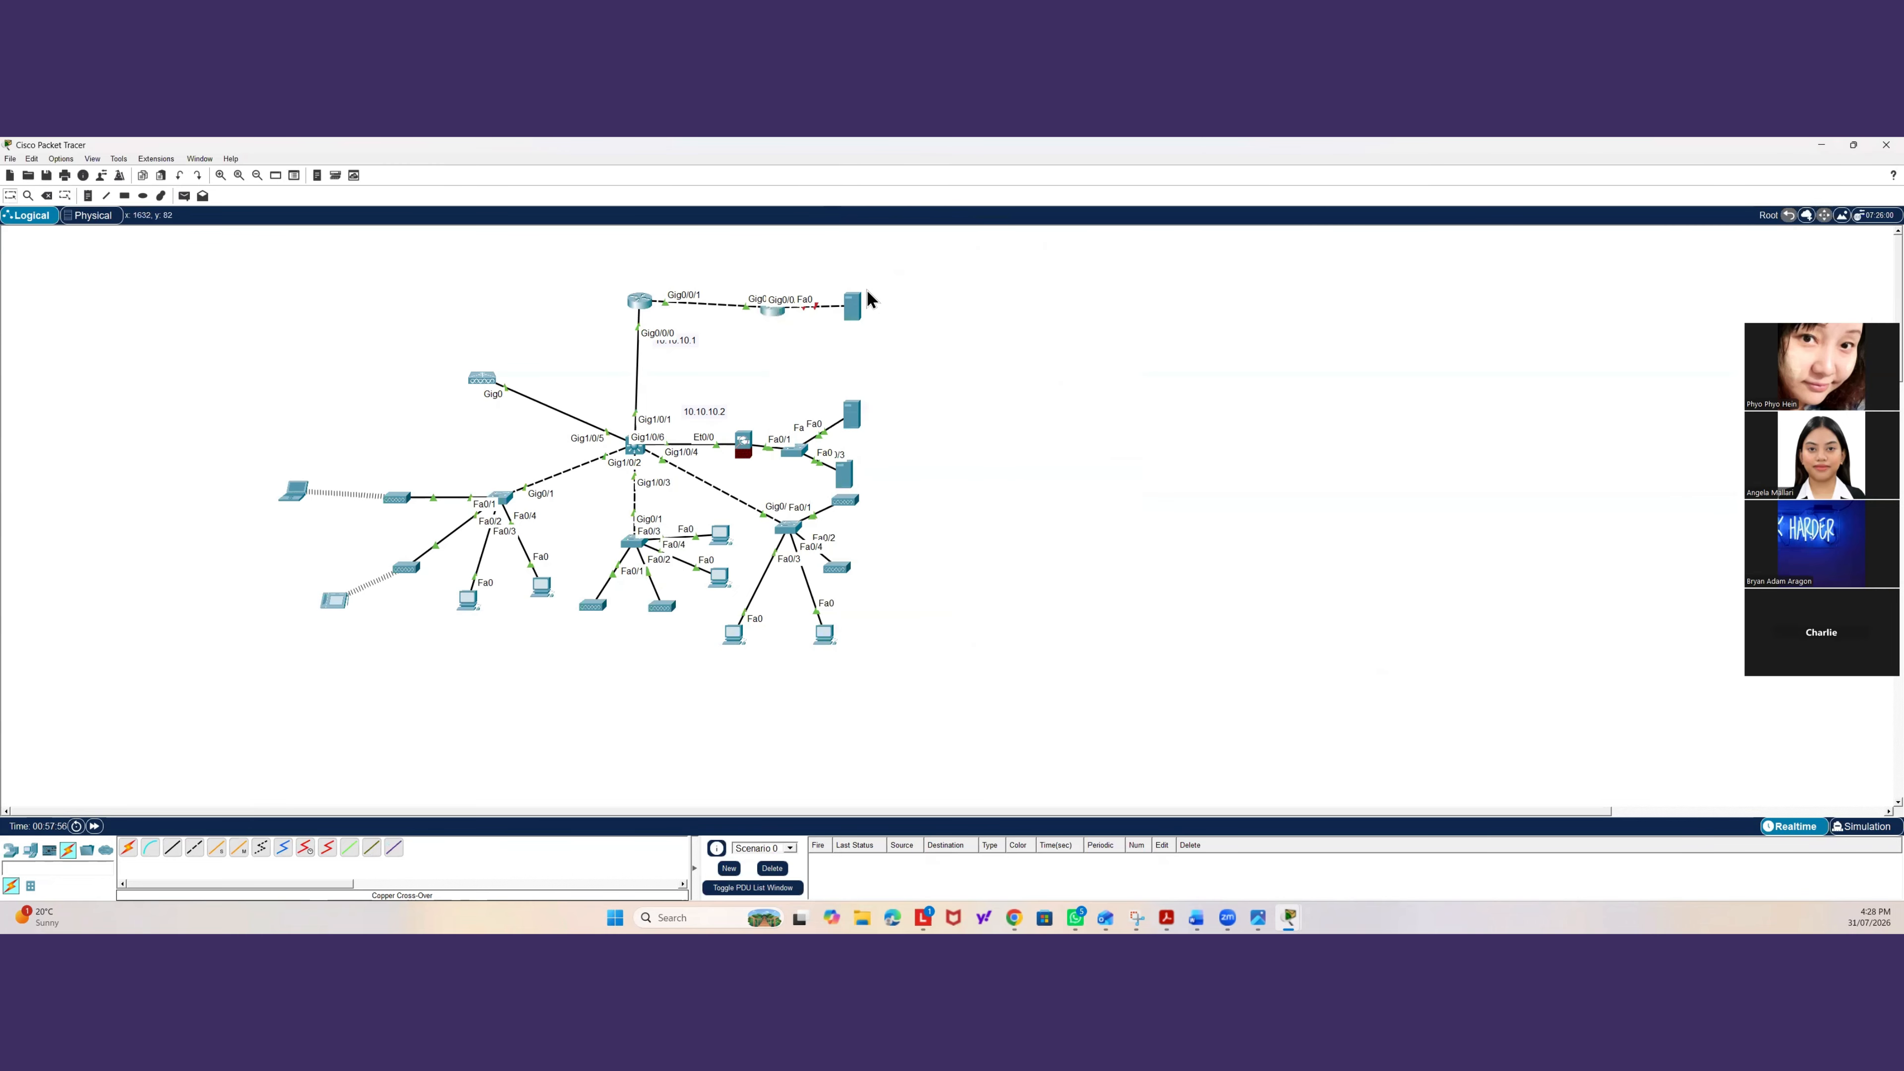
drag(911, 259, 909, 319)
click(777, 313)
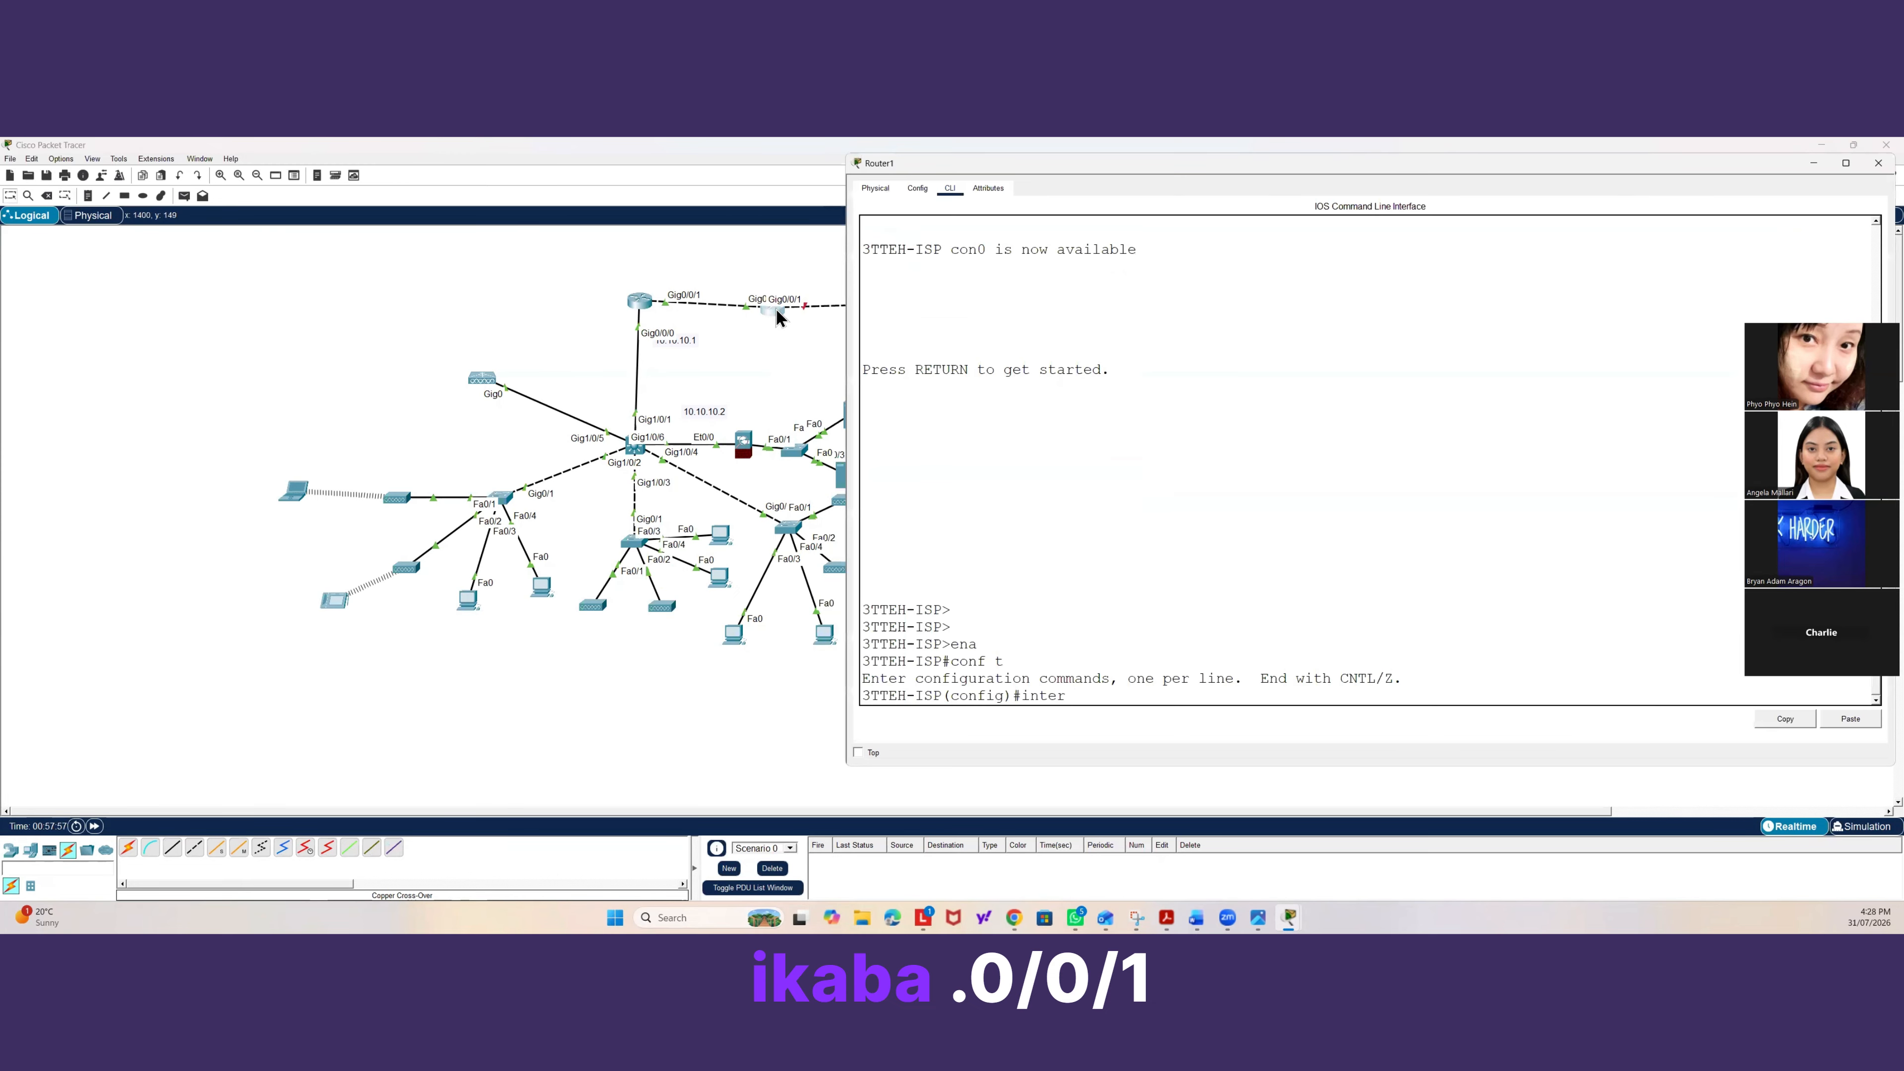
Configure interface gi0/0/1 with IP address 8.8.8.1 255.255.255.0 and enable it with no shut.
text(gi)
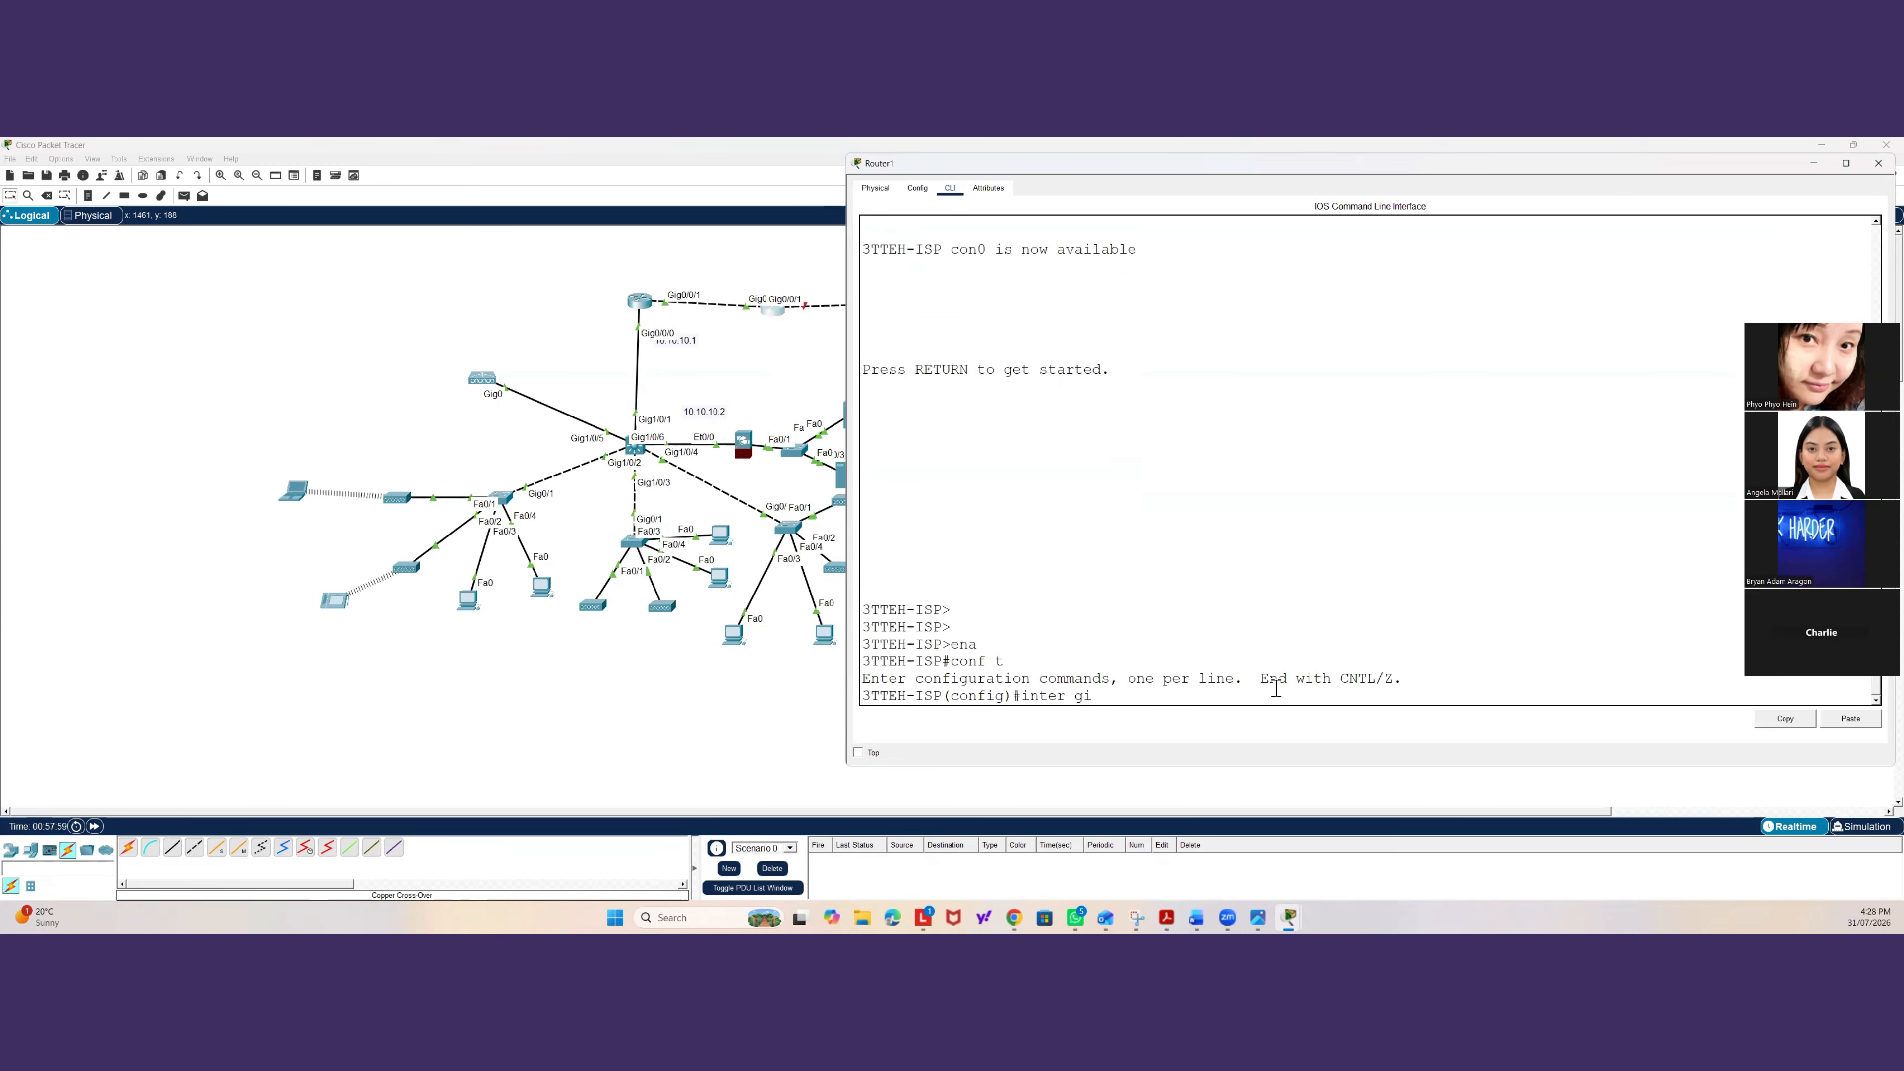
text(g)
key(BackSpace)
key(BackSpace)
text(0/0/1)
key(Return)
text(ip addres)
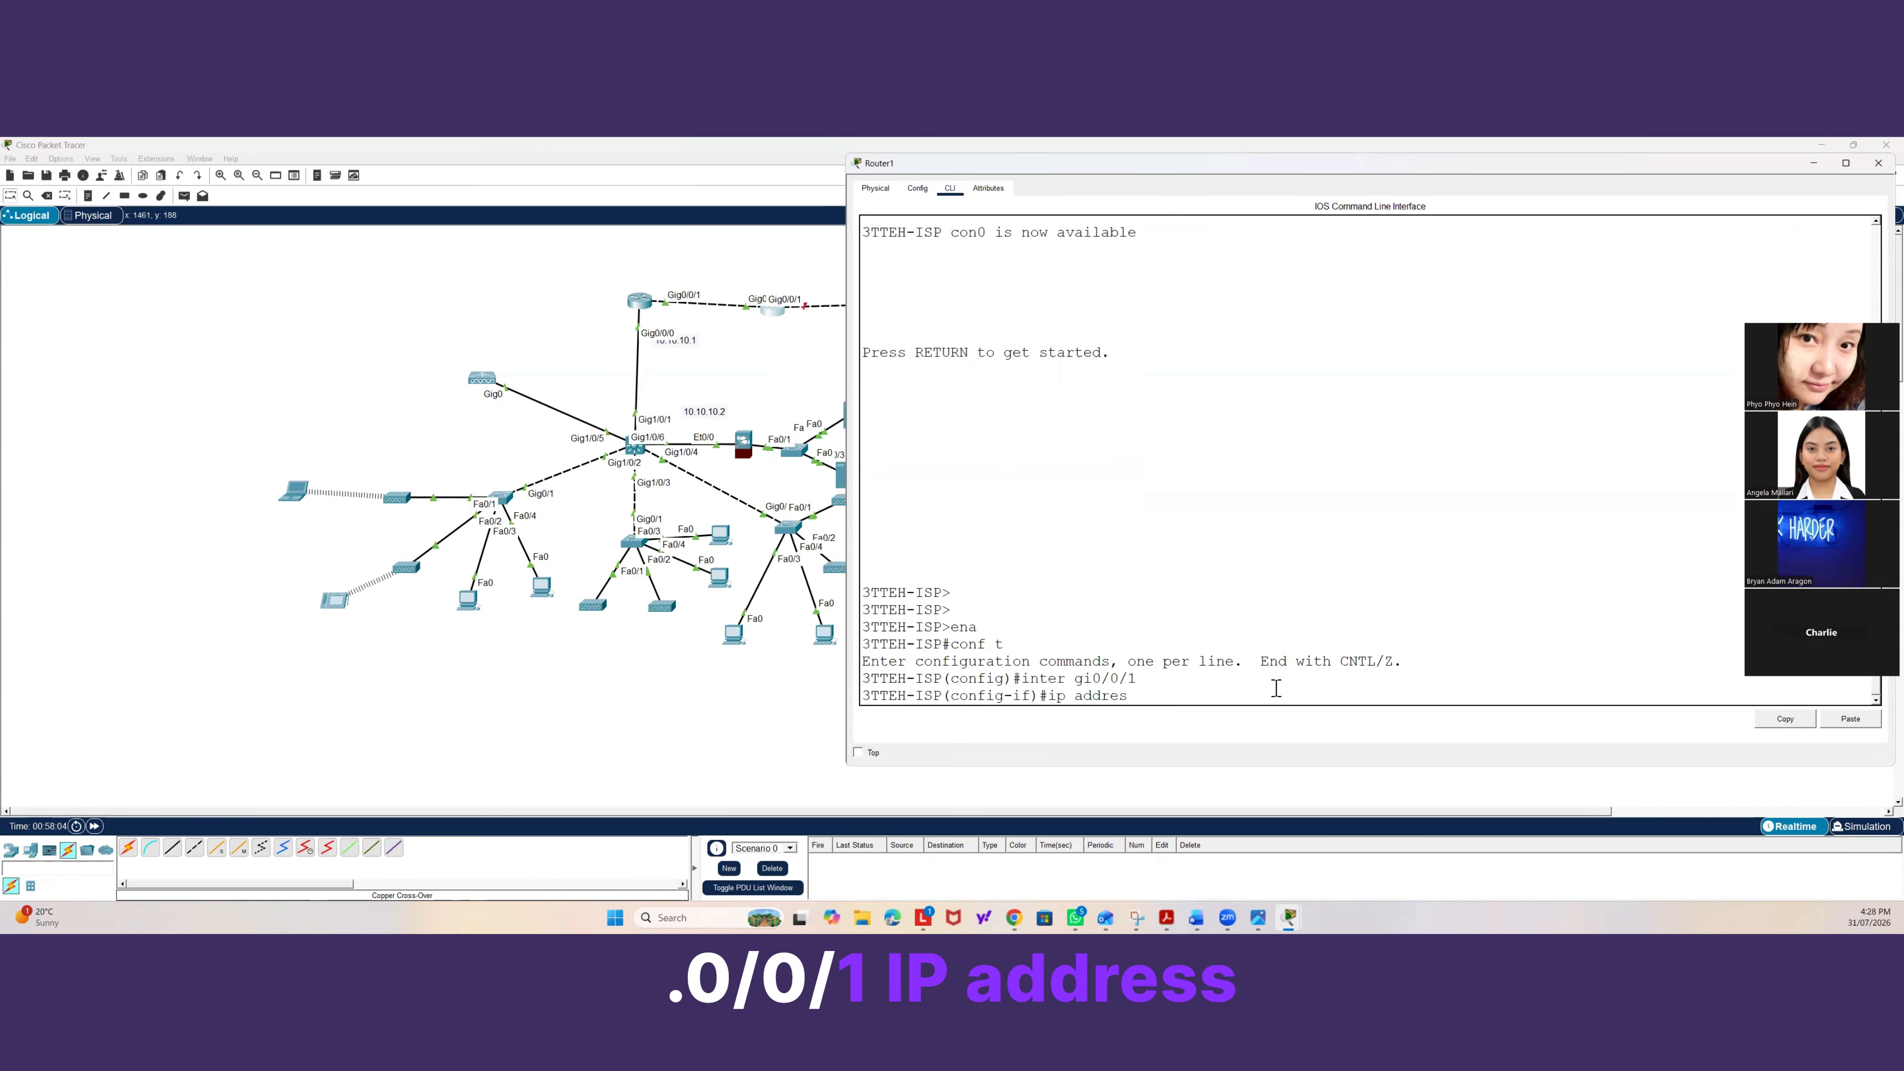
text(s 8.8.8.)
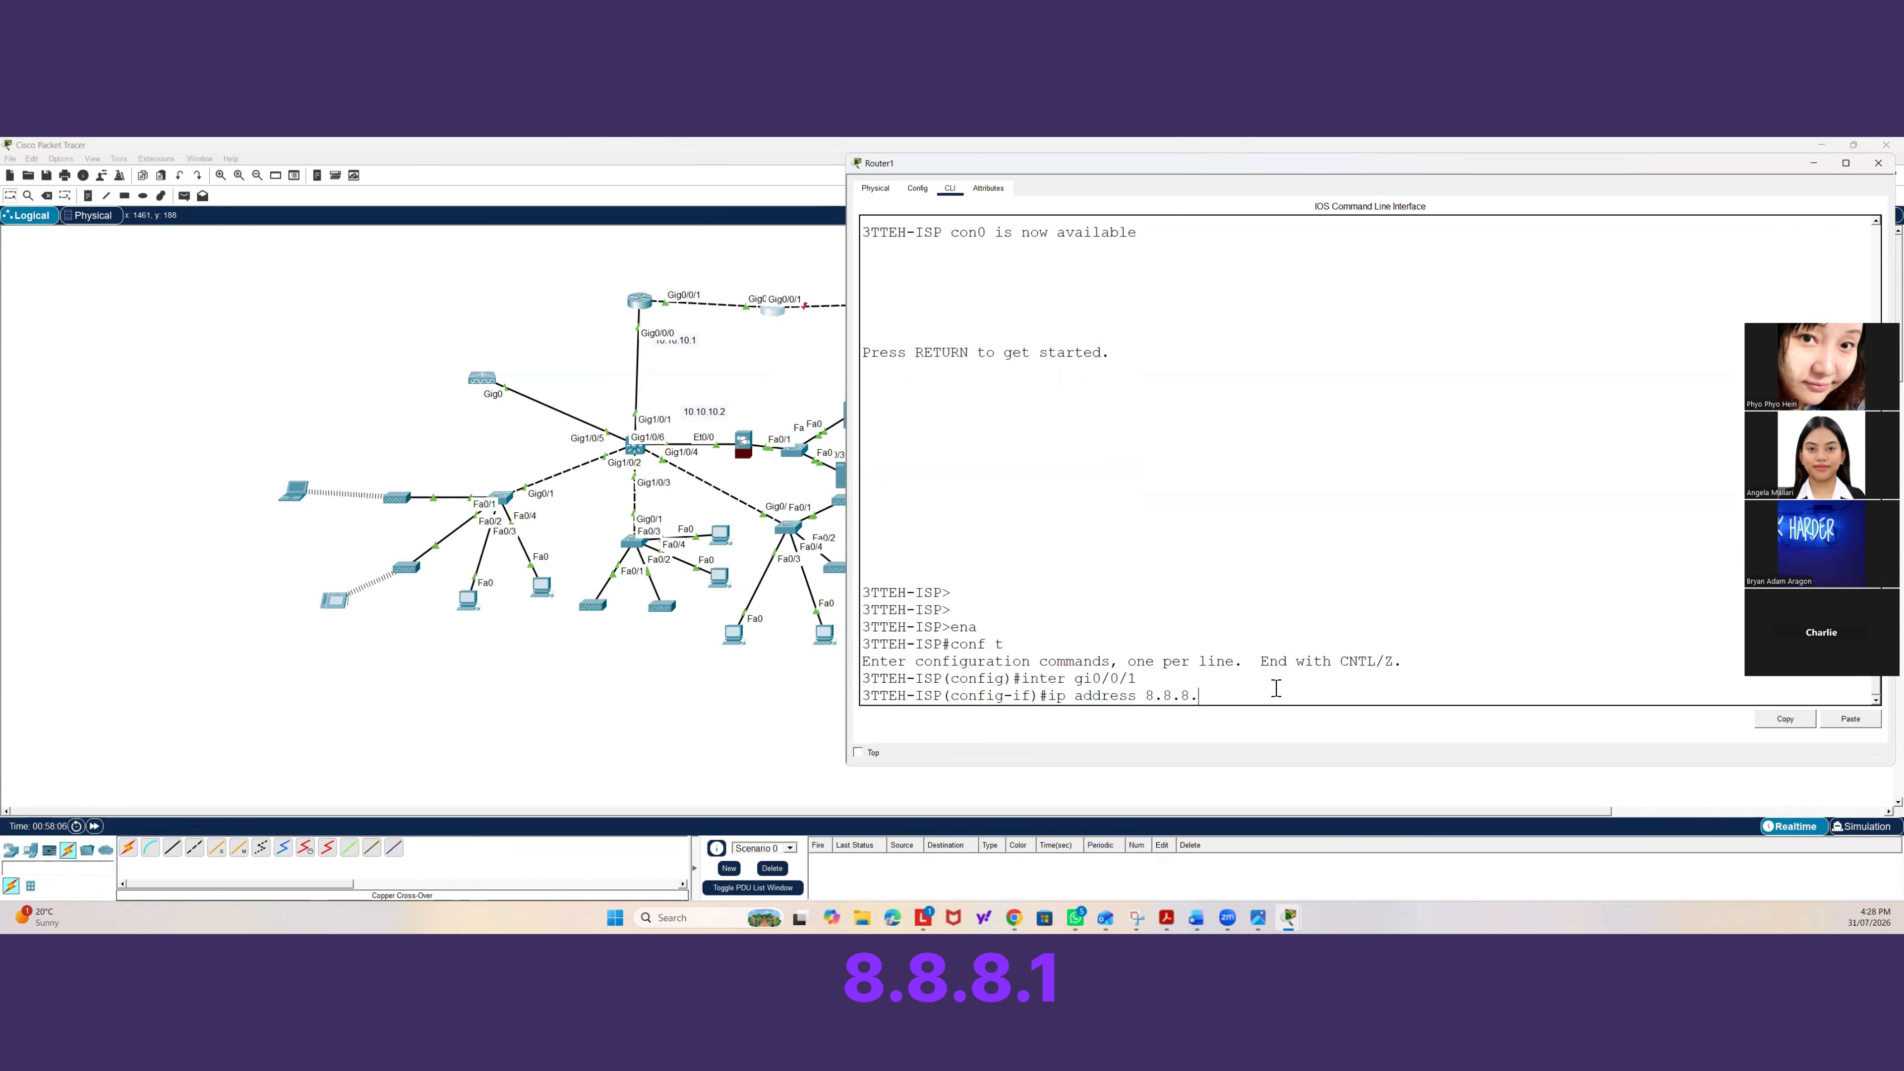
text(1 255.255.2)
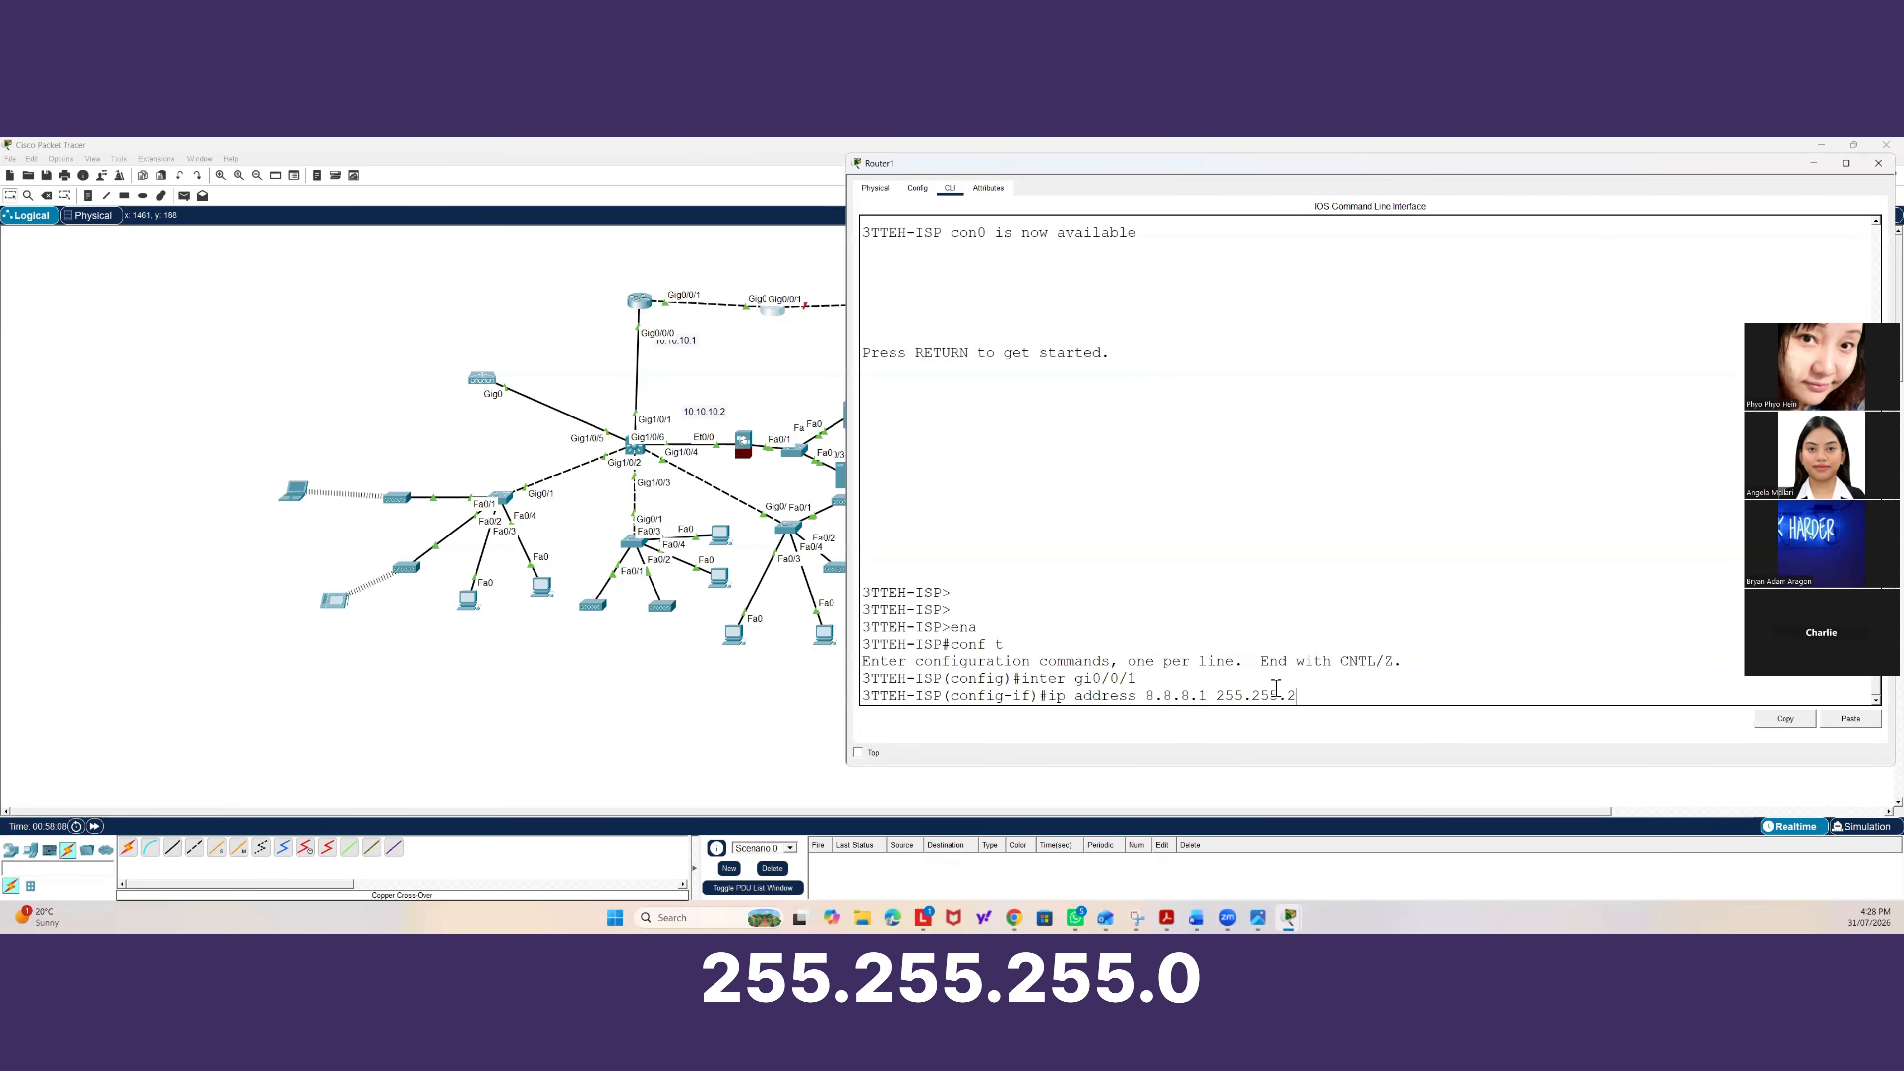
text(55.0)
key(Return)
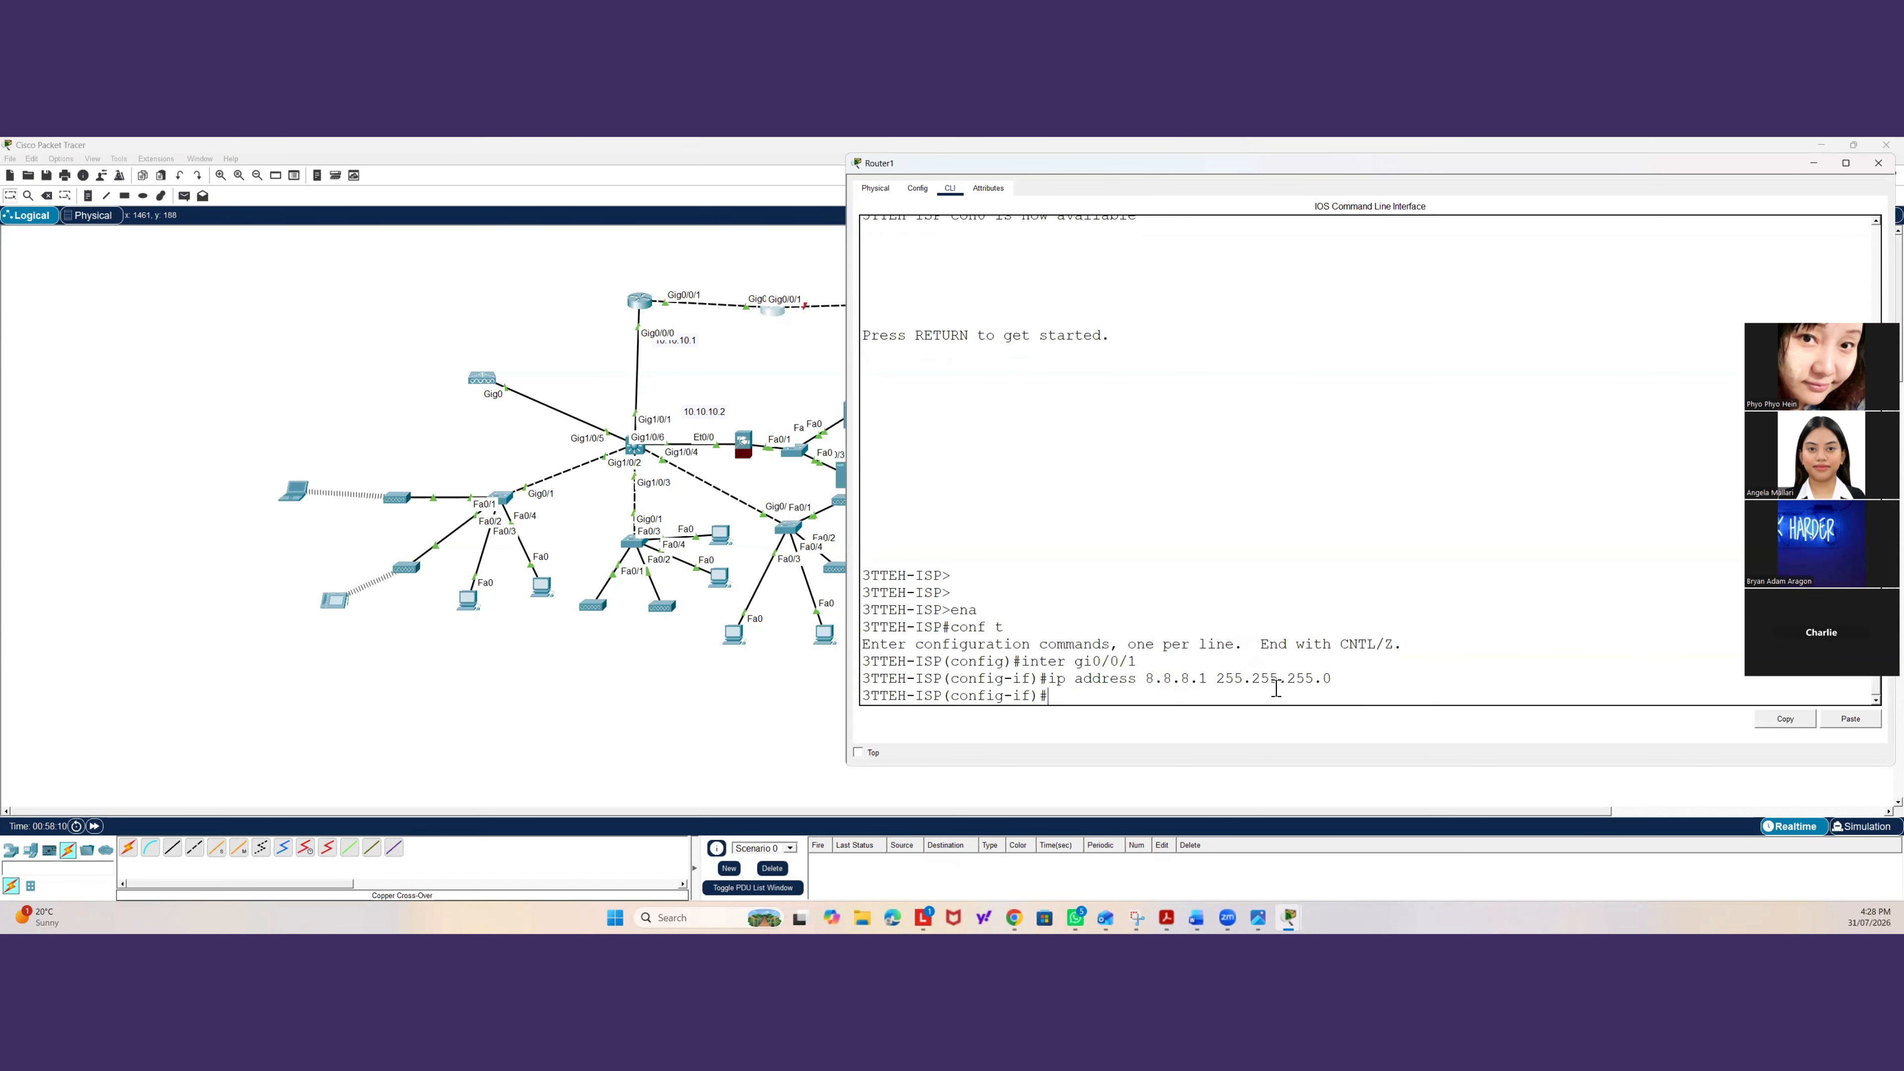
text(no shut)
key(Return)
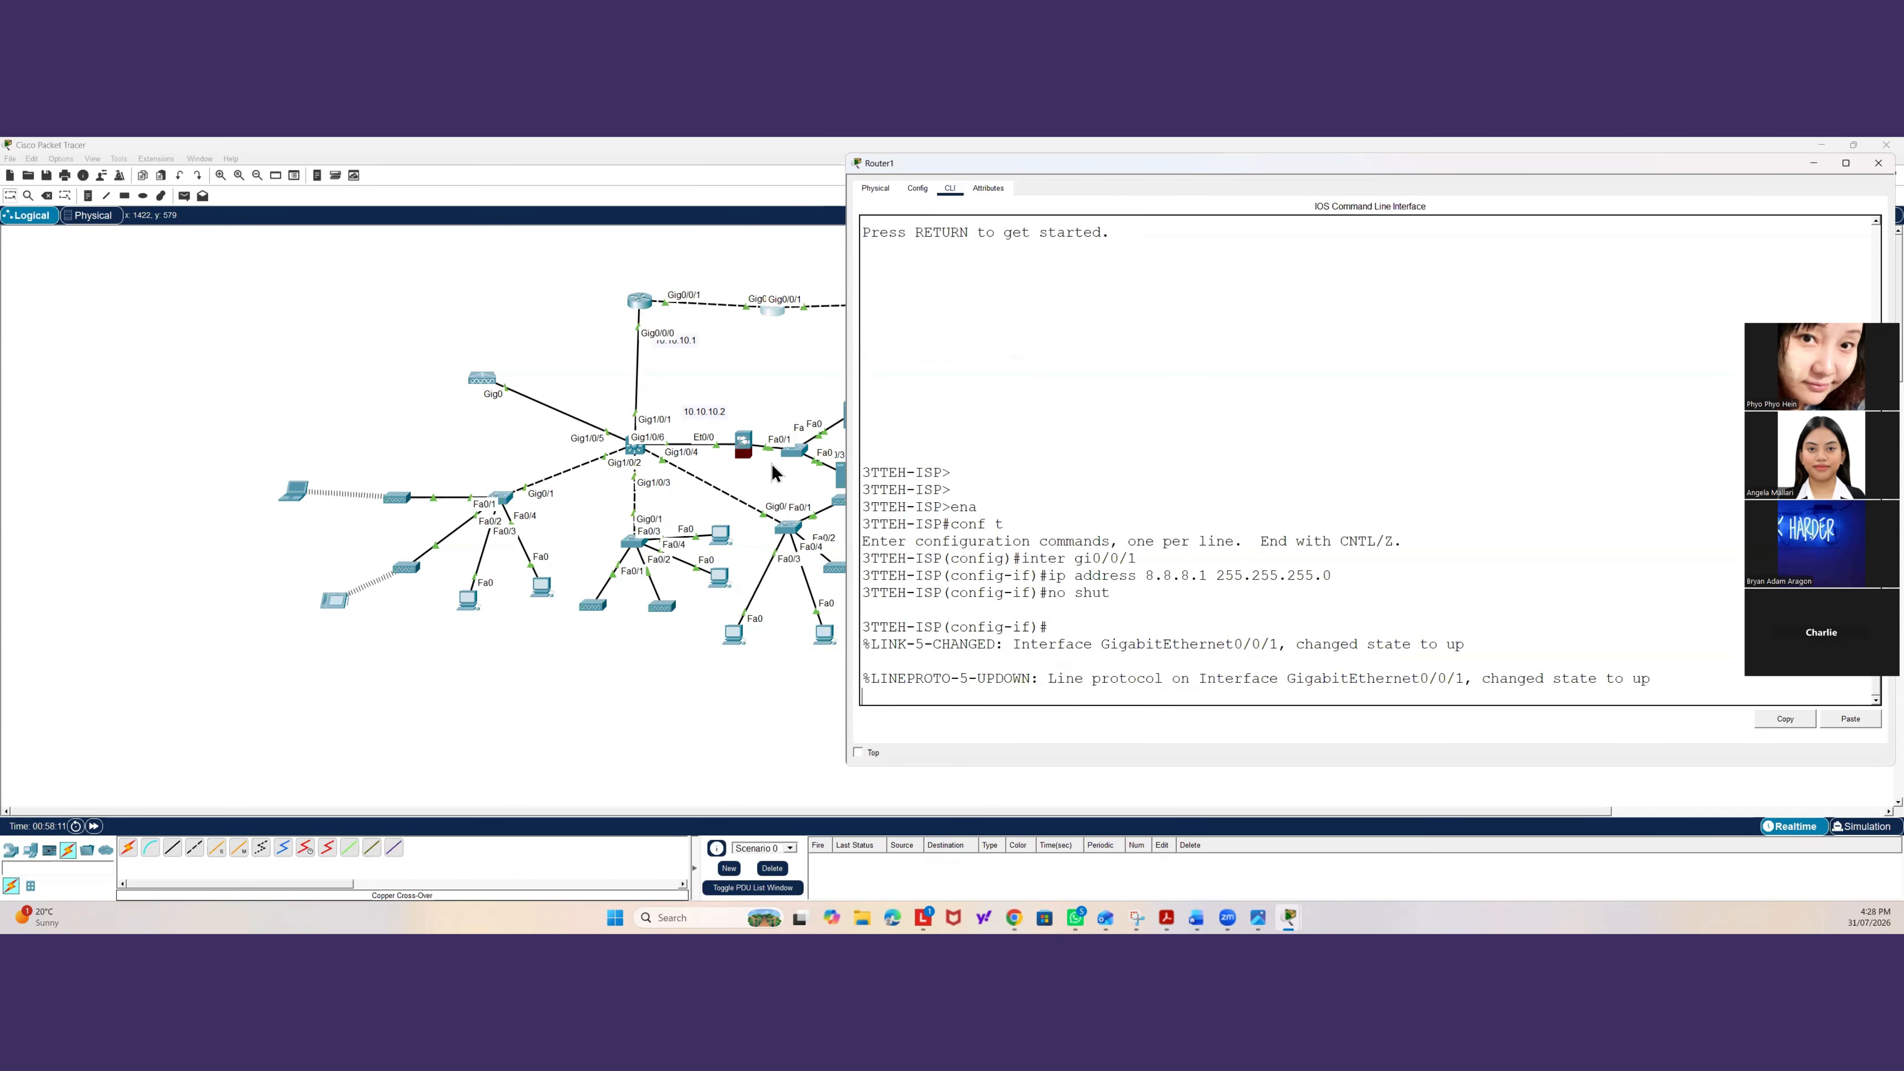
Set the server's static IPv4 address to 8.8.8.8 with subnet mask 255.255.255.0.
click(774, 472)
click(909, 308)
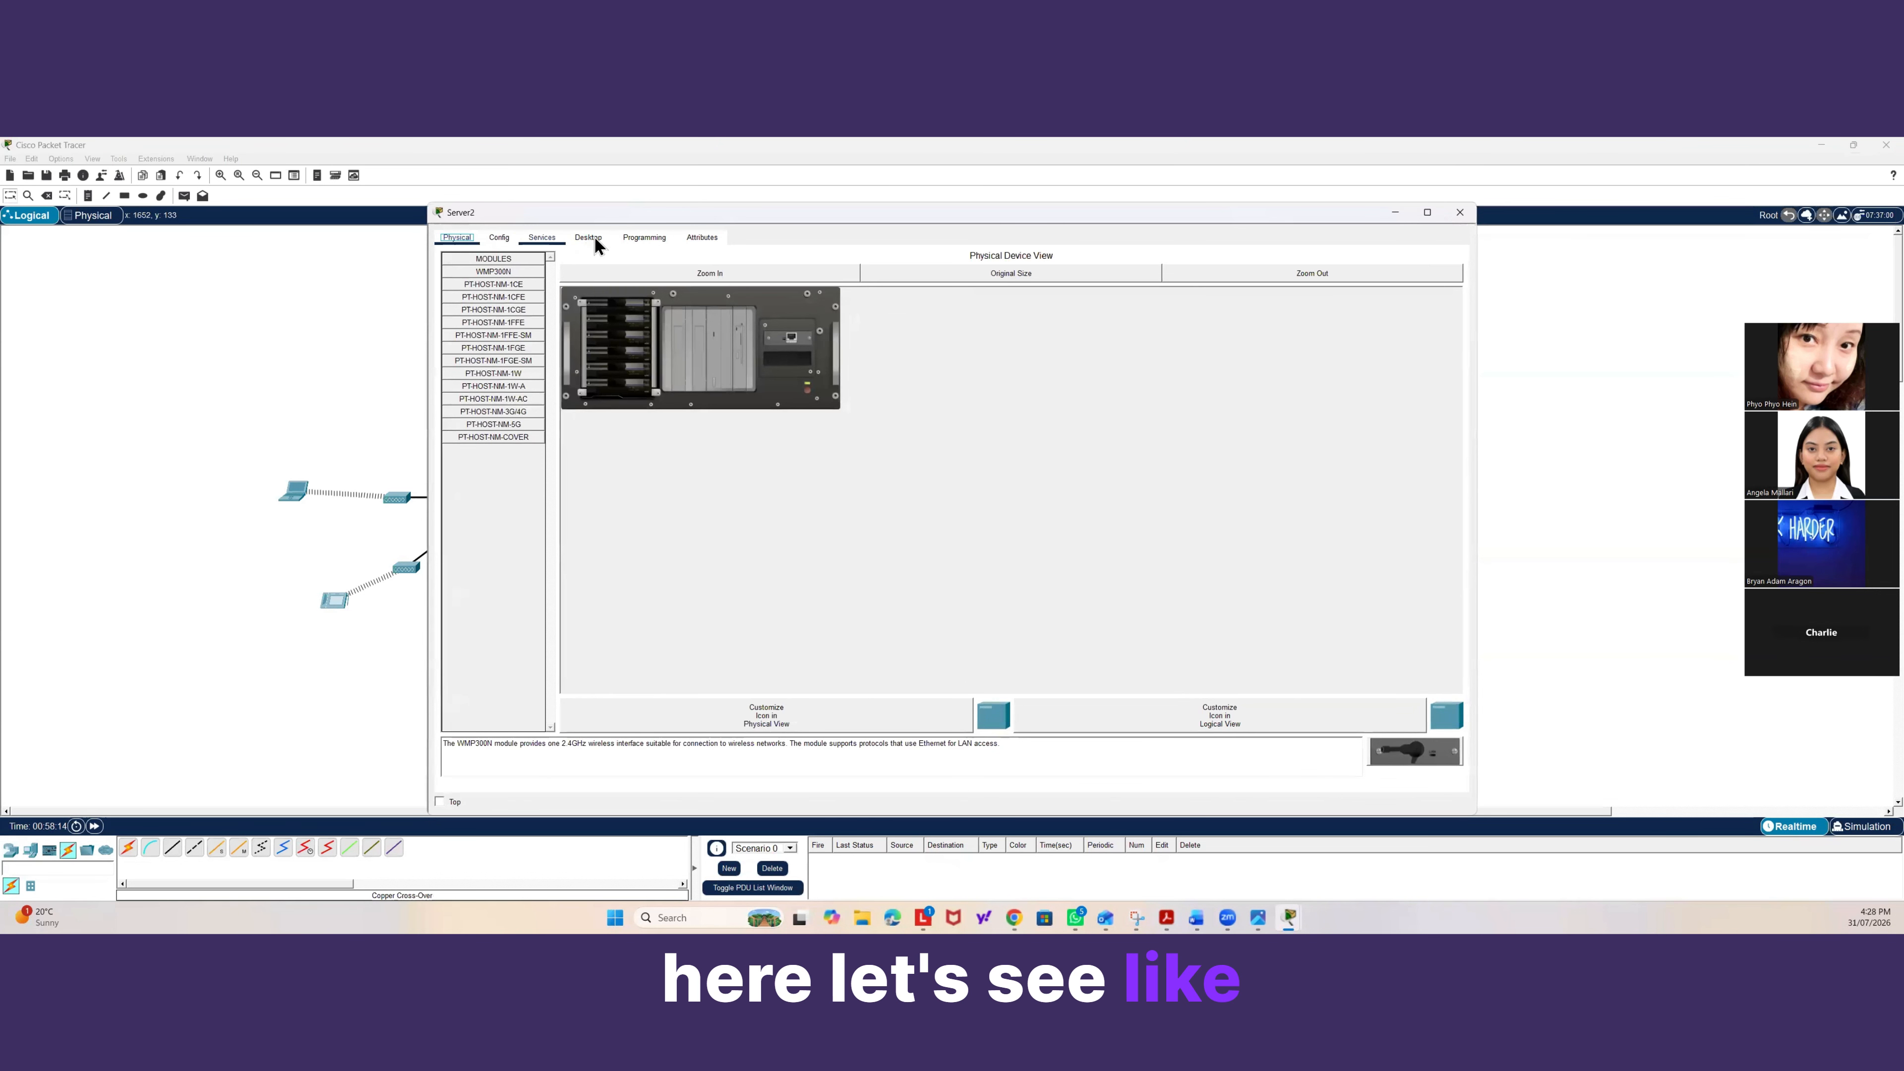
click(594, 245)
click(544, 288)
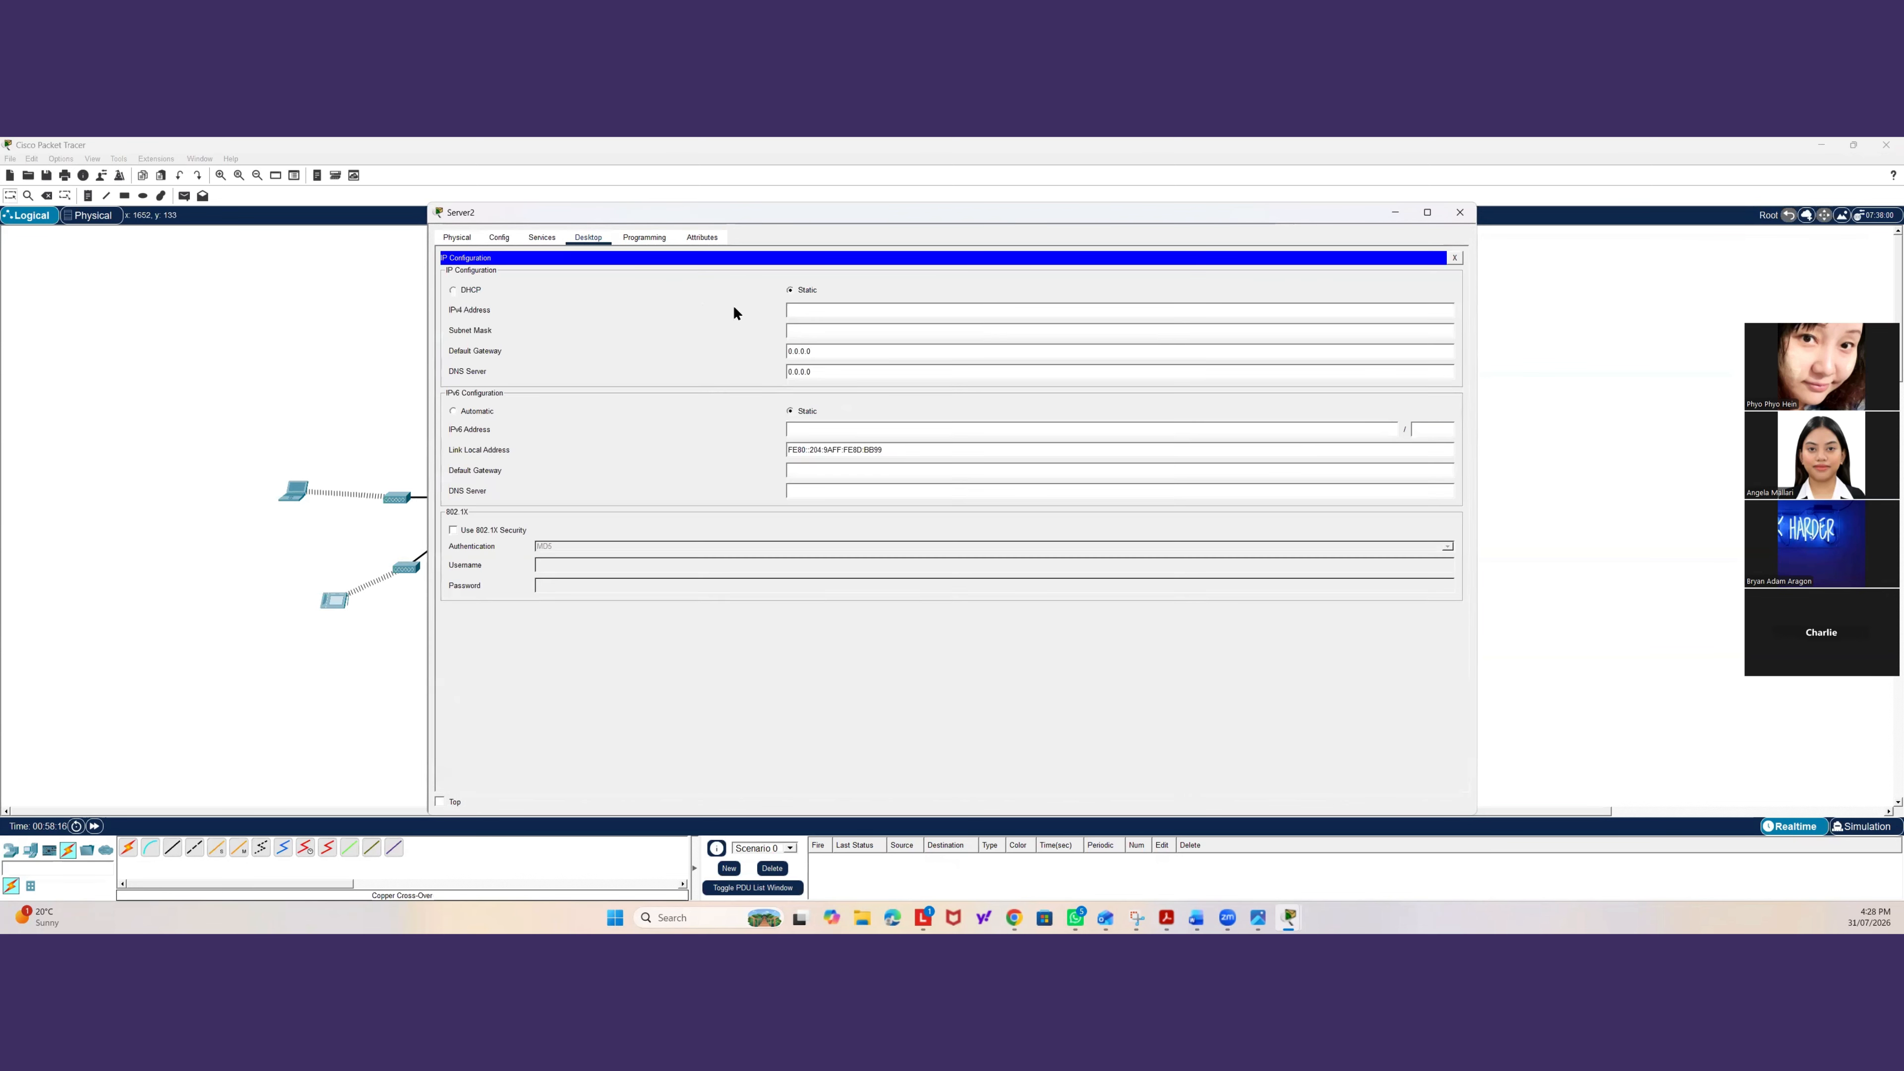
click(789, 307)
text(8.8)
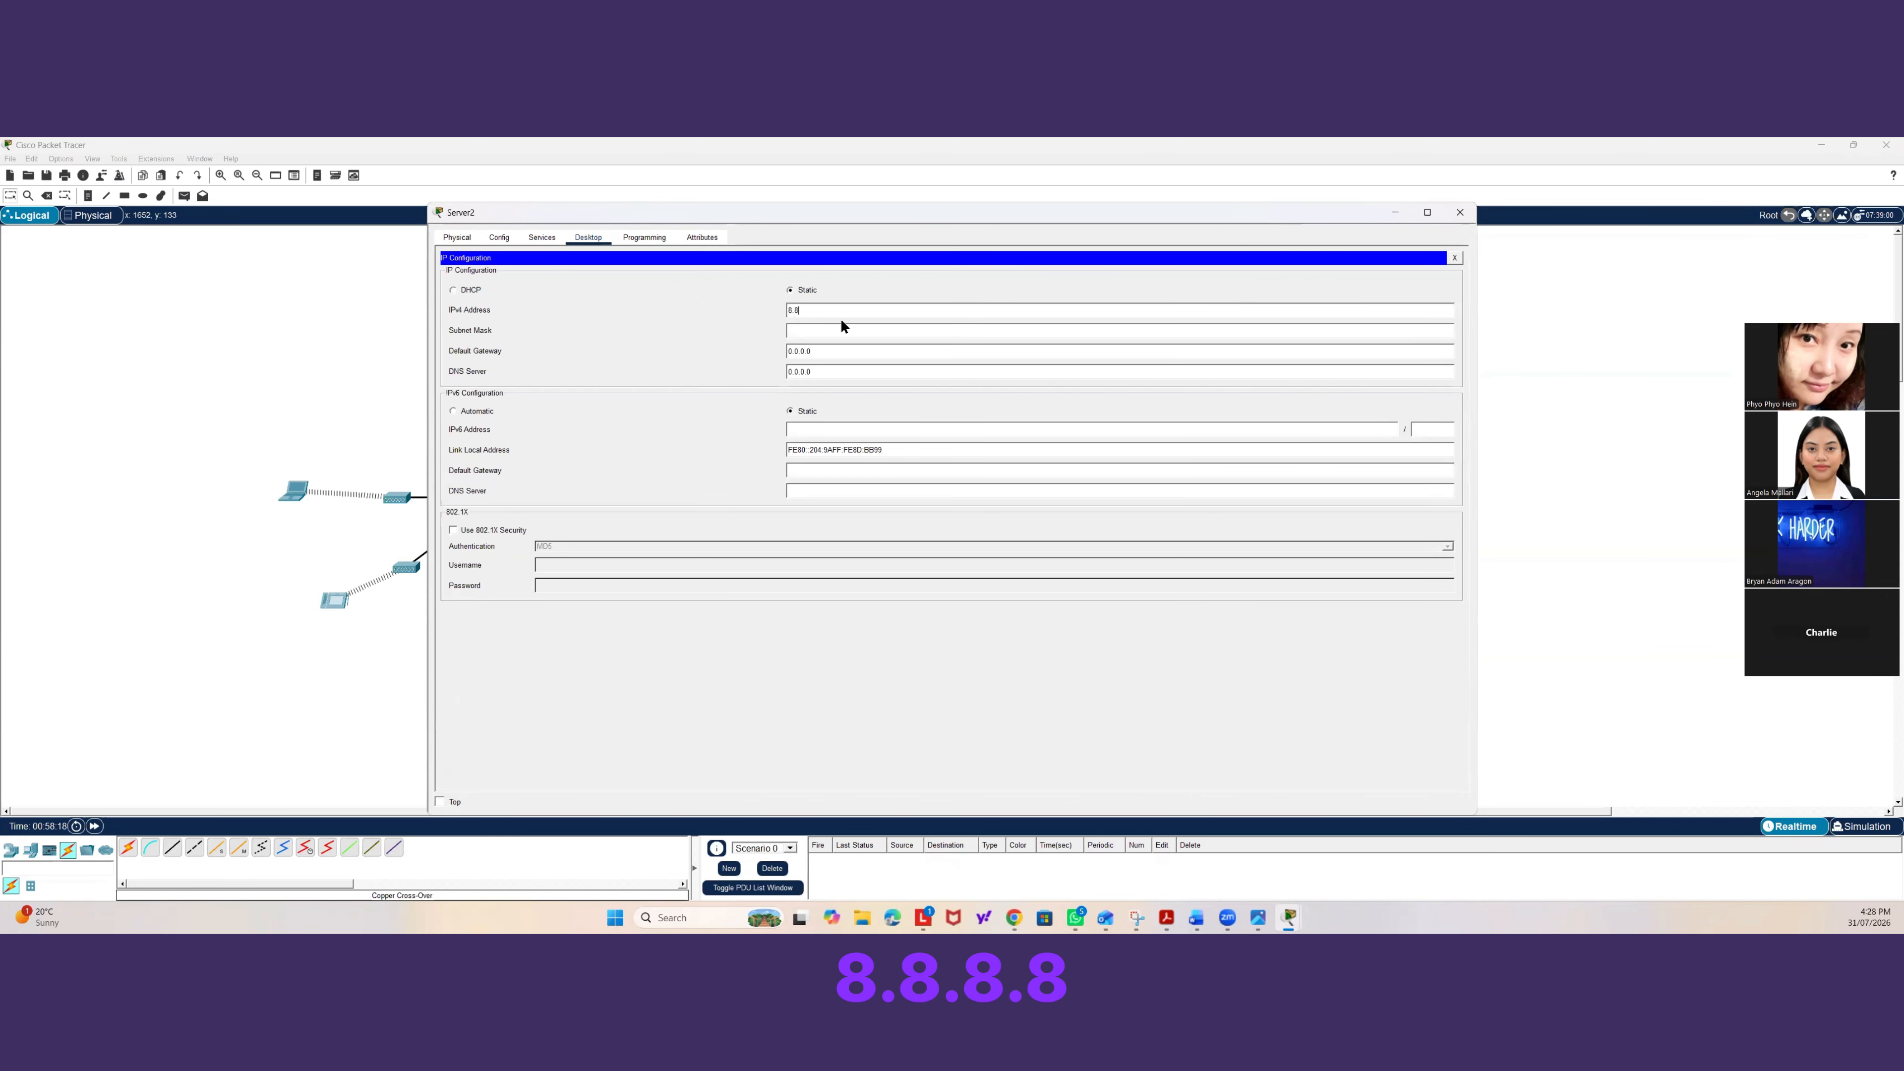
text(.8.8)
click(809, 330)
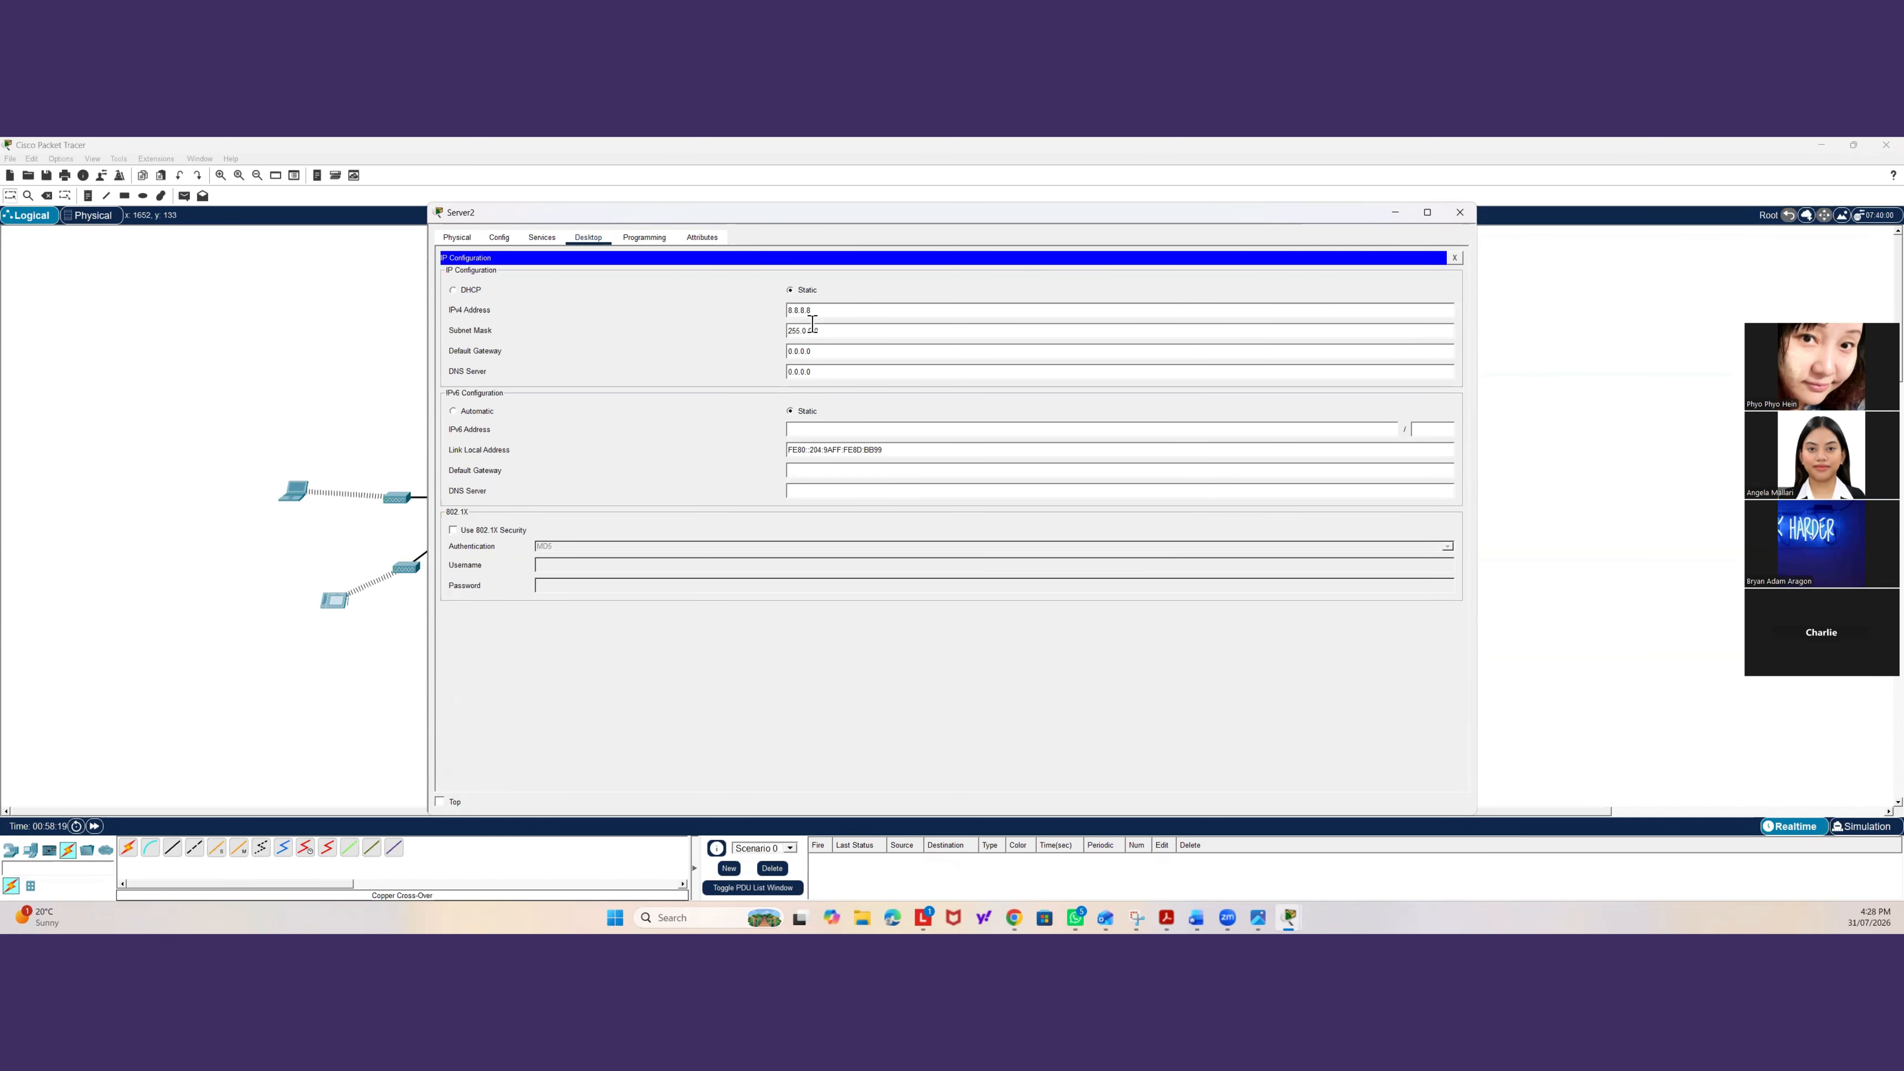
text(255.255.255)
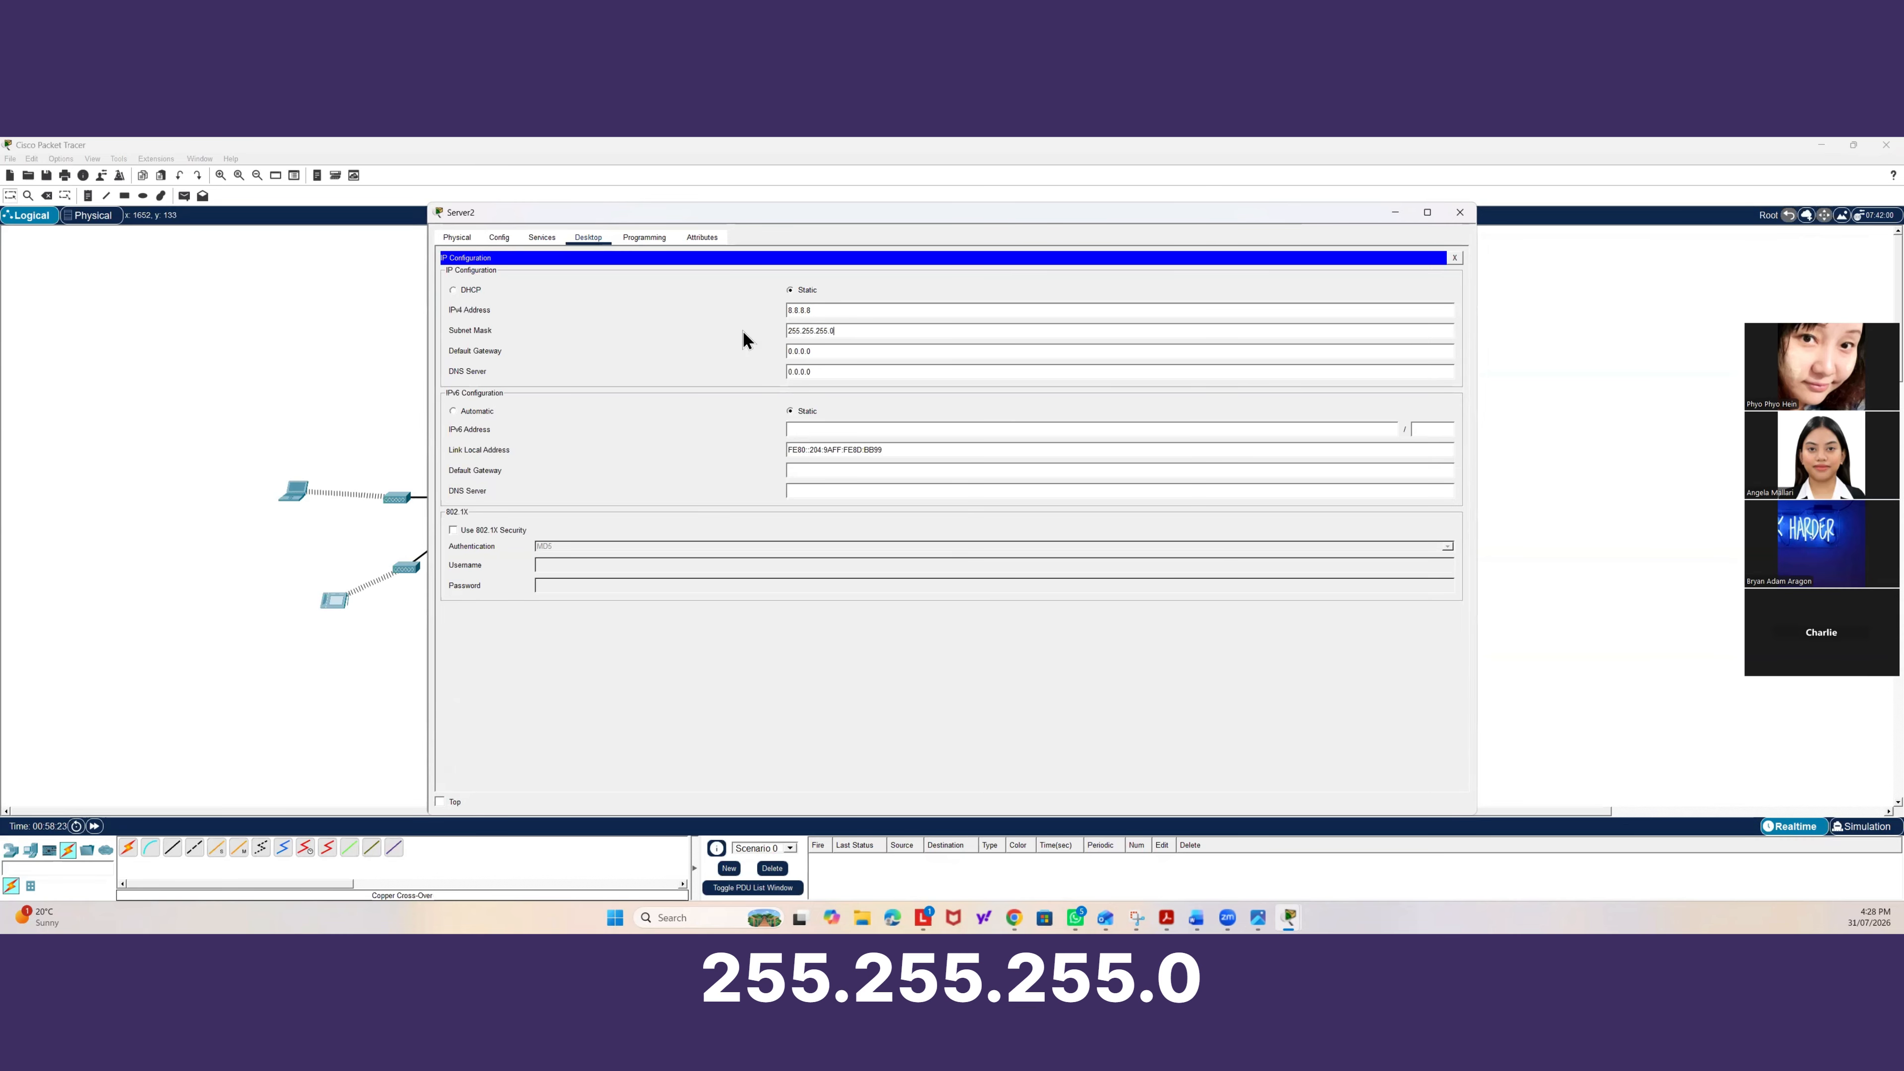
Set the server's default gateway to 8.8.8.1 and DNS server to 8.8.8.8, then close IP Configuration.
click(789, 354)
text(8)
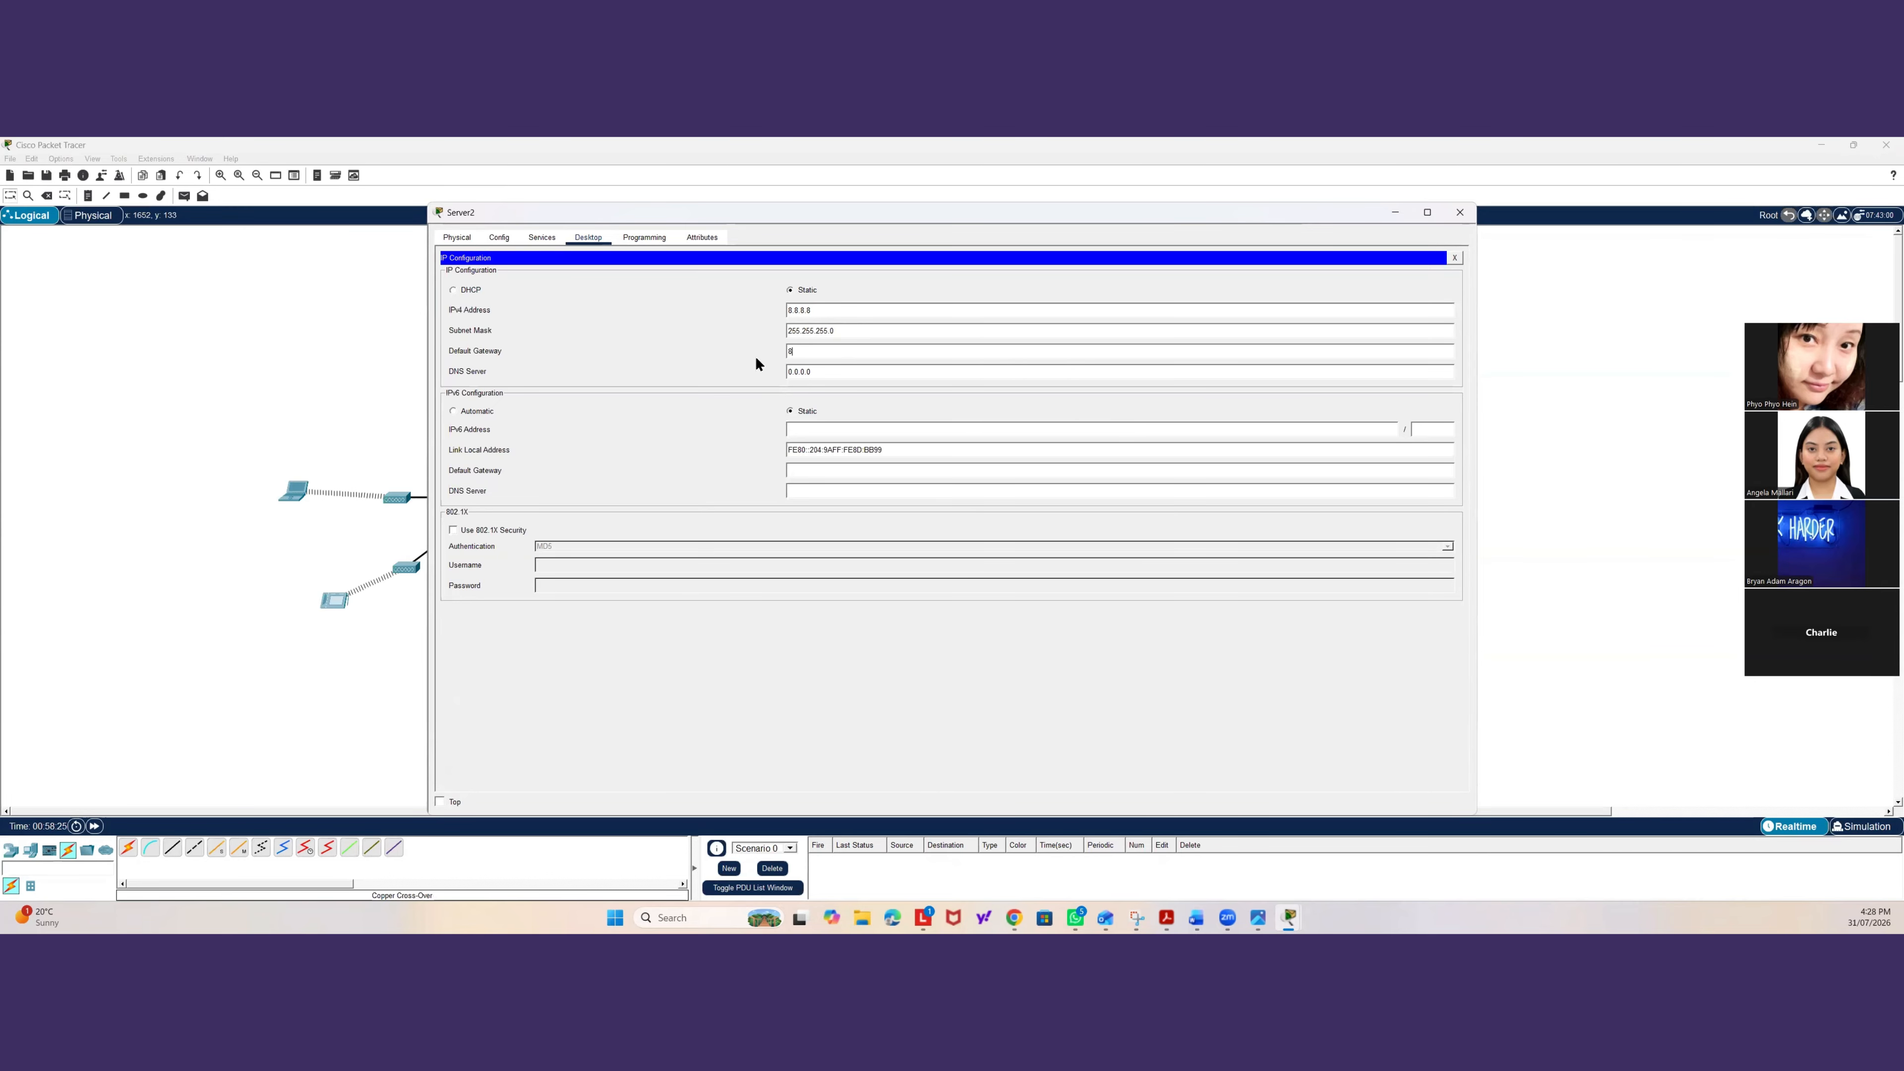
text(.8.8.1)
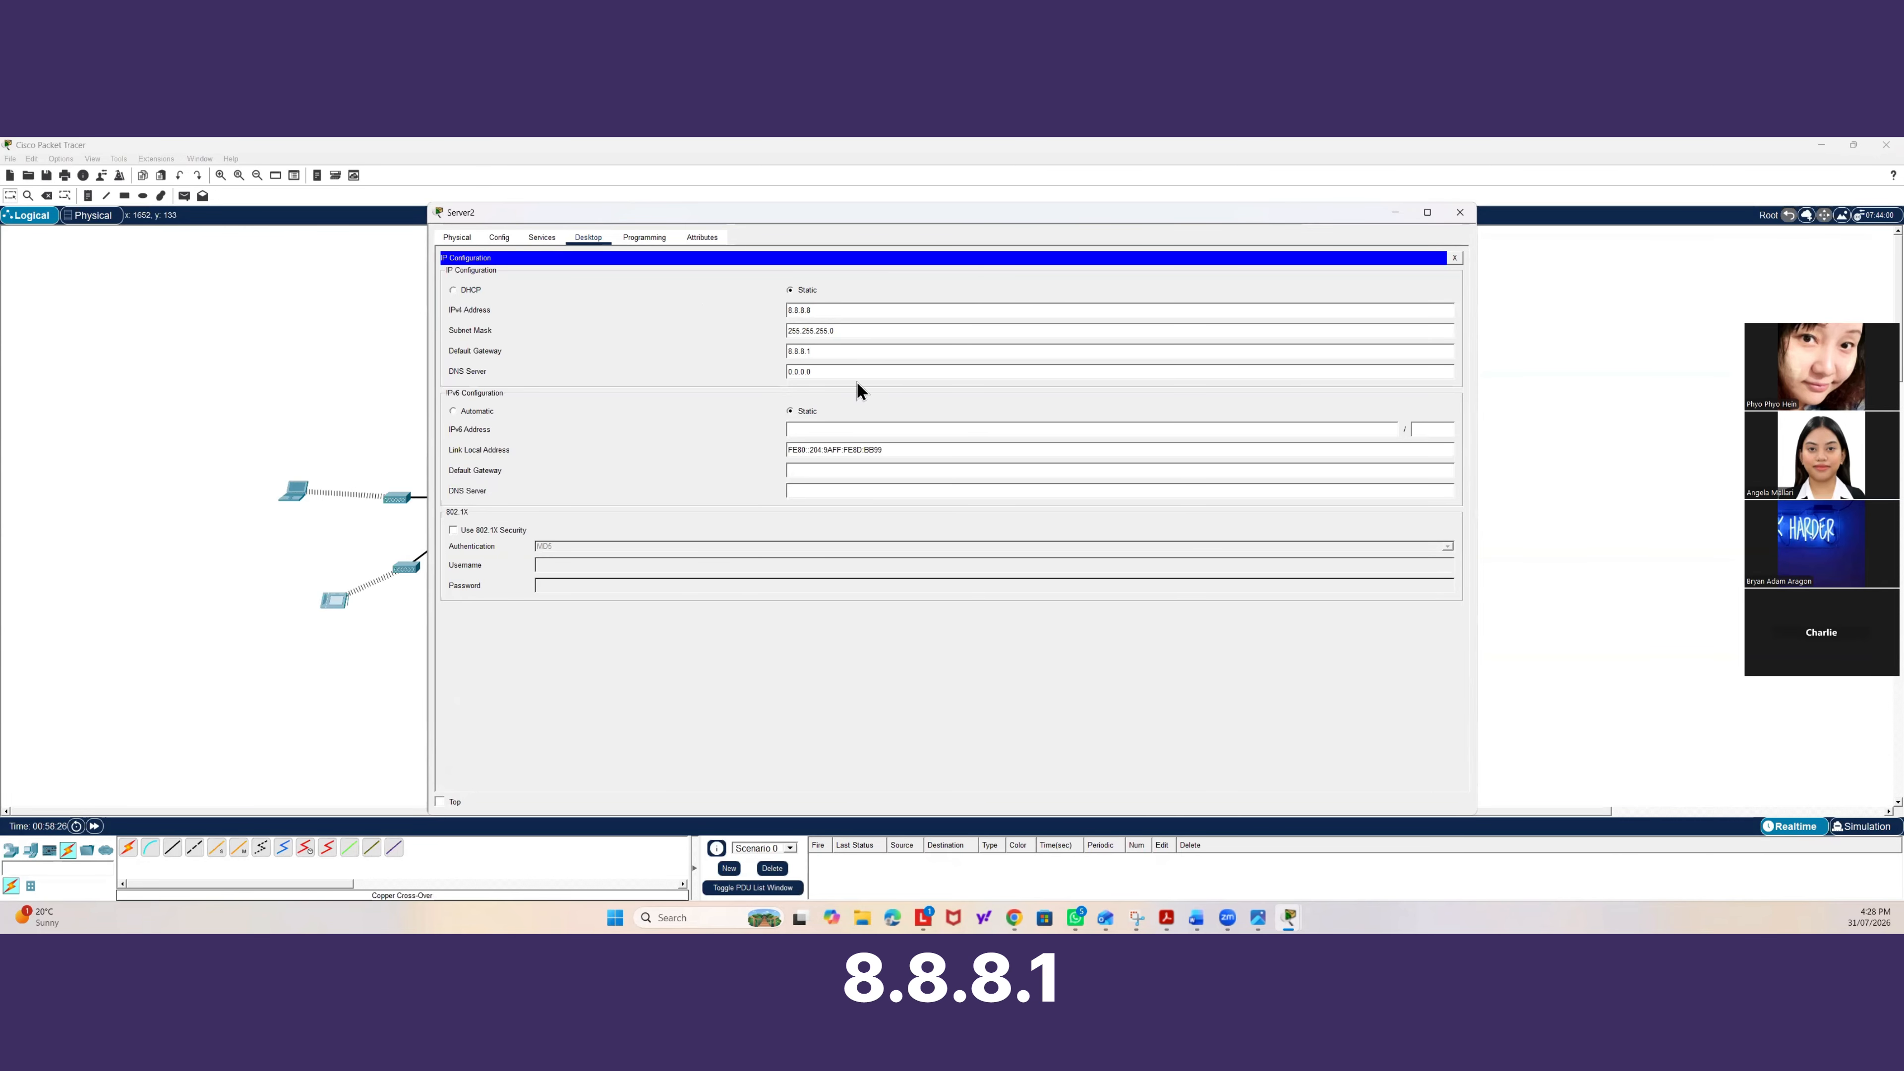
key(Tab)
text(8.8.8)
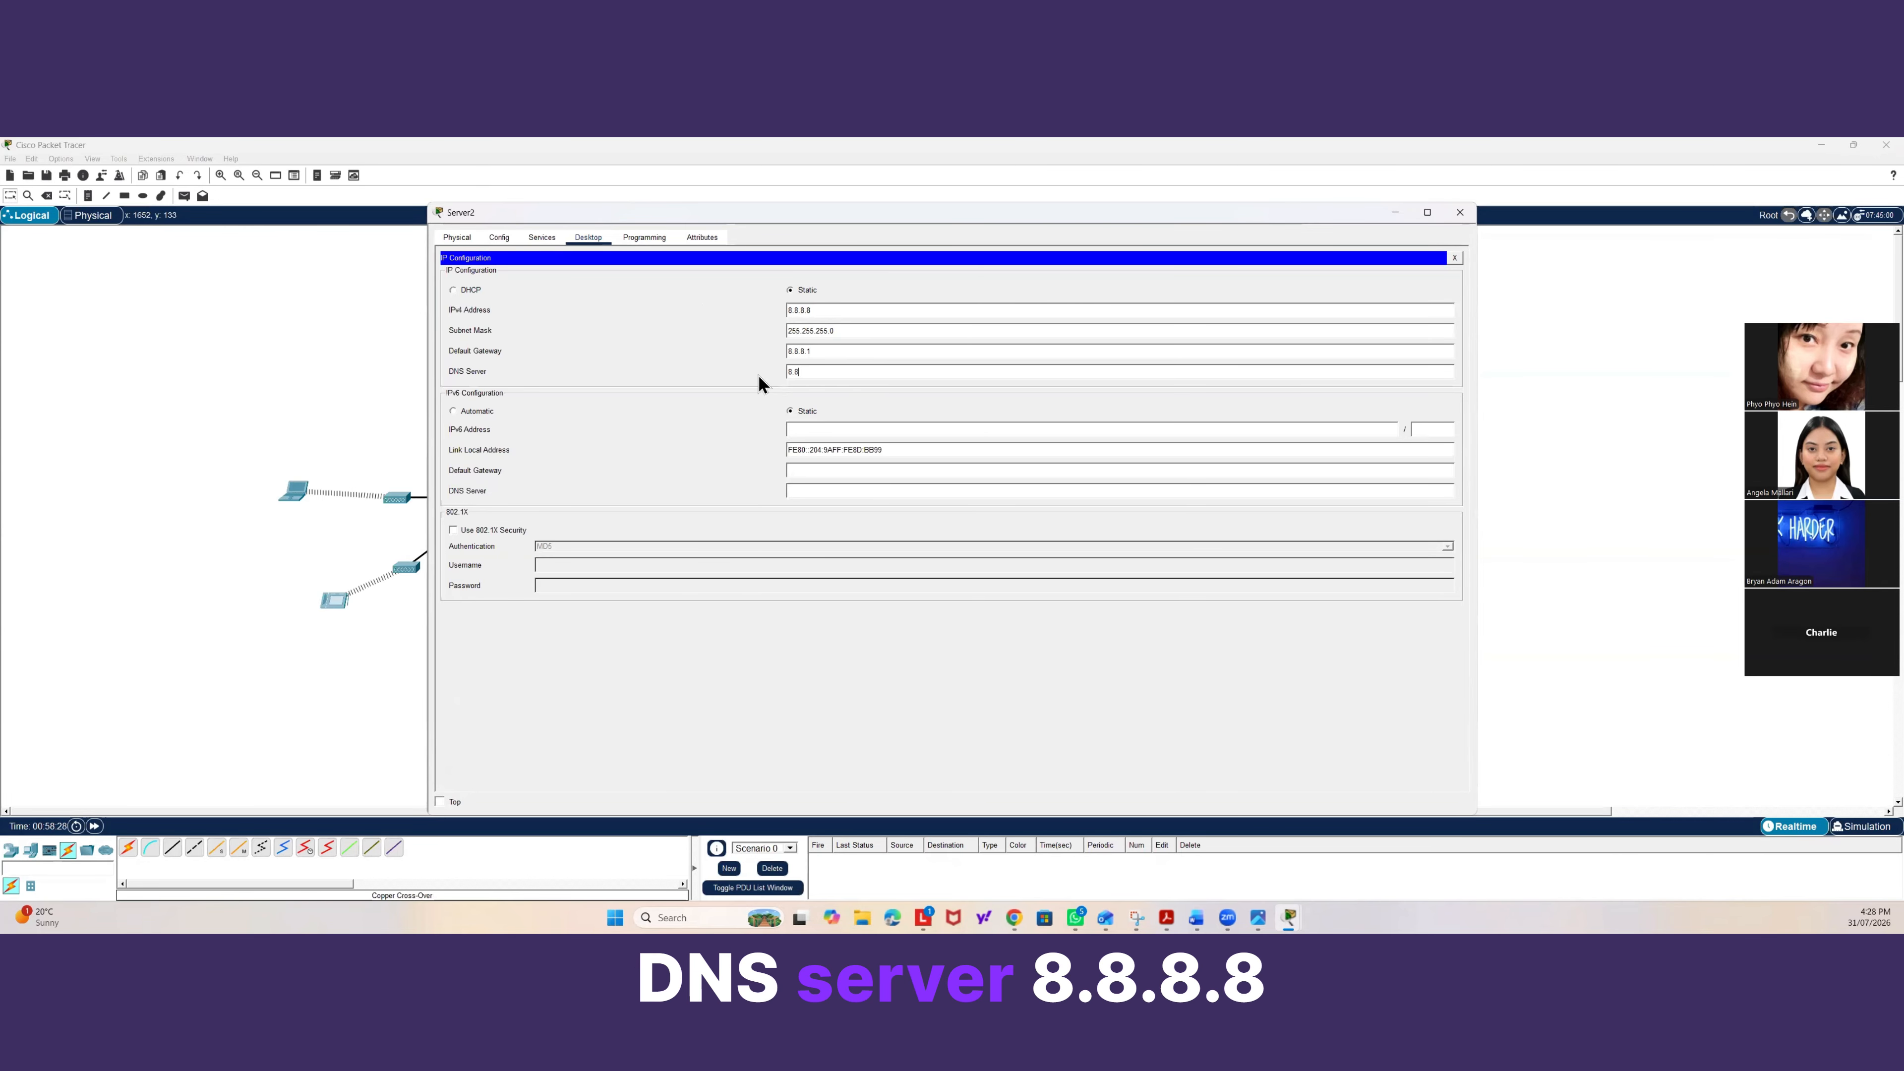
click(1454, 258)
click(541, 238)
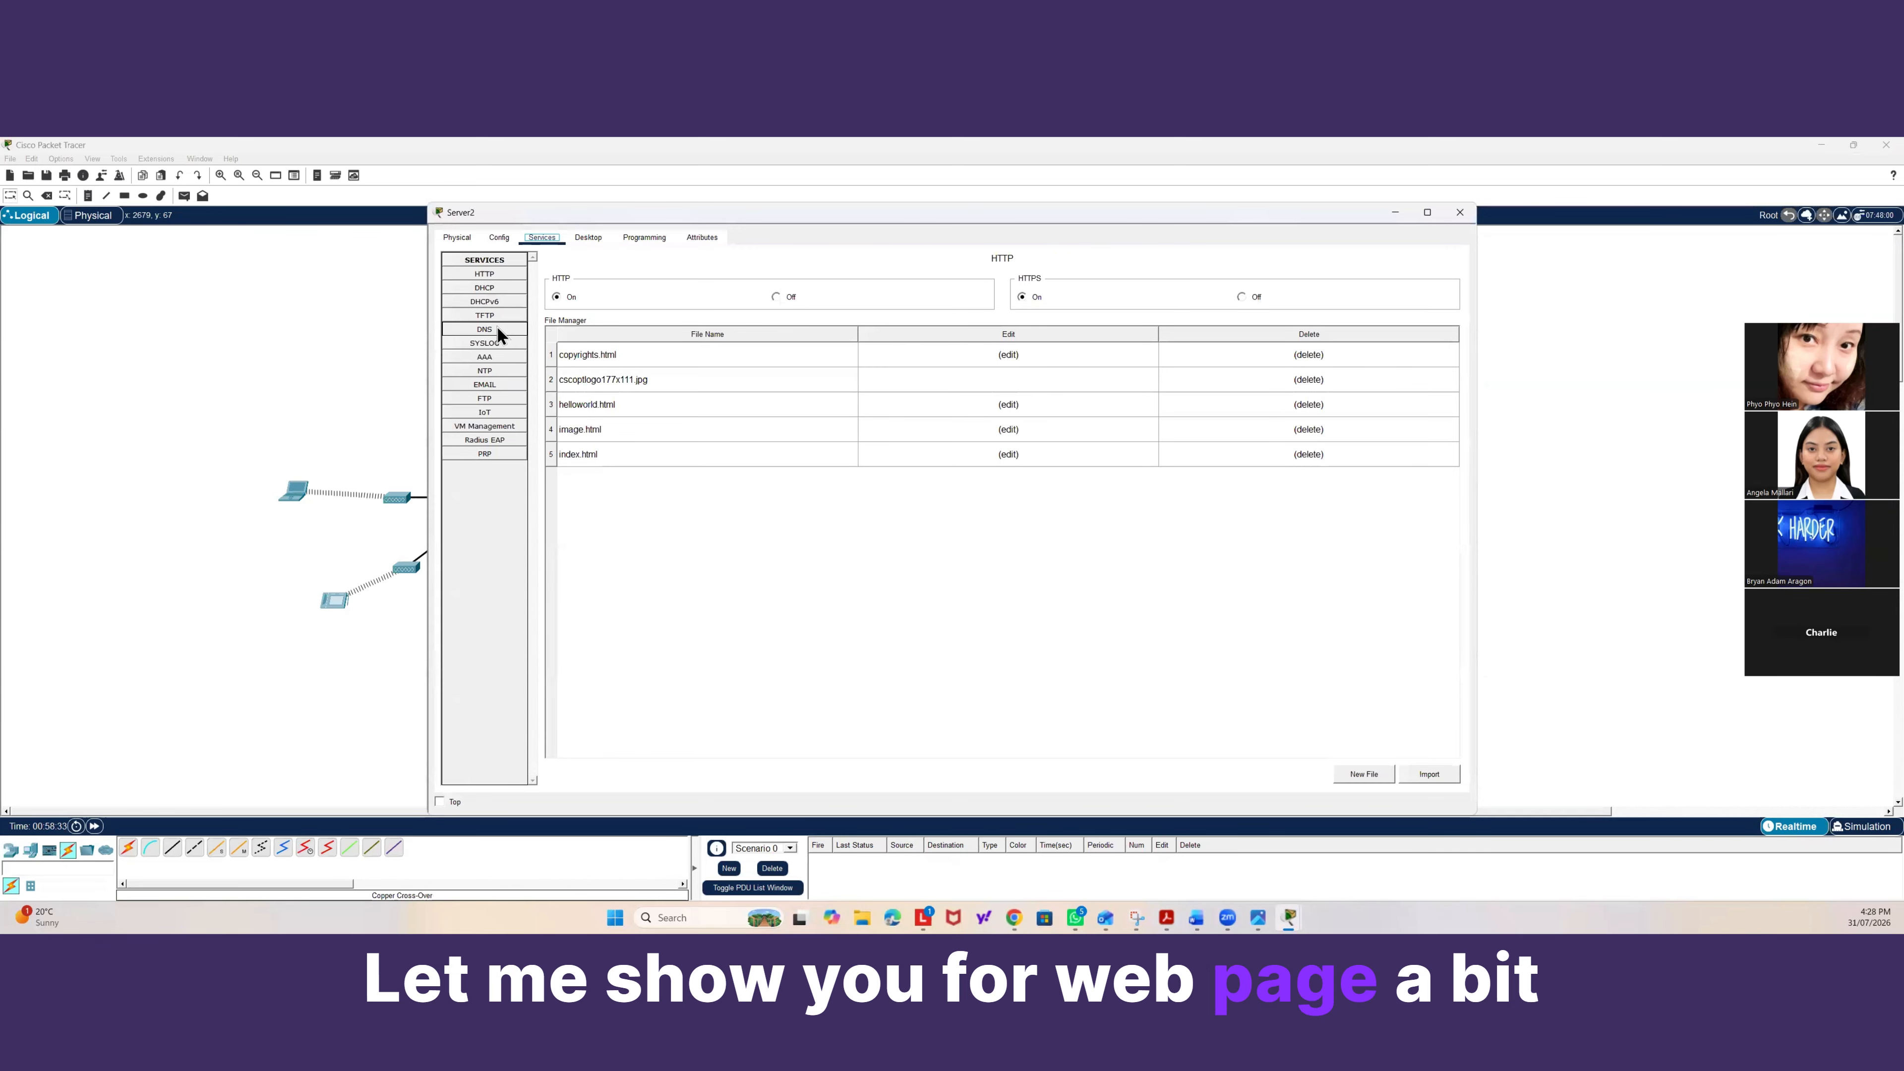
click(500, 332)
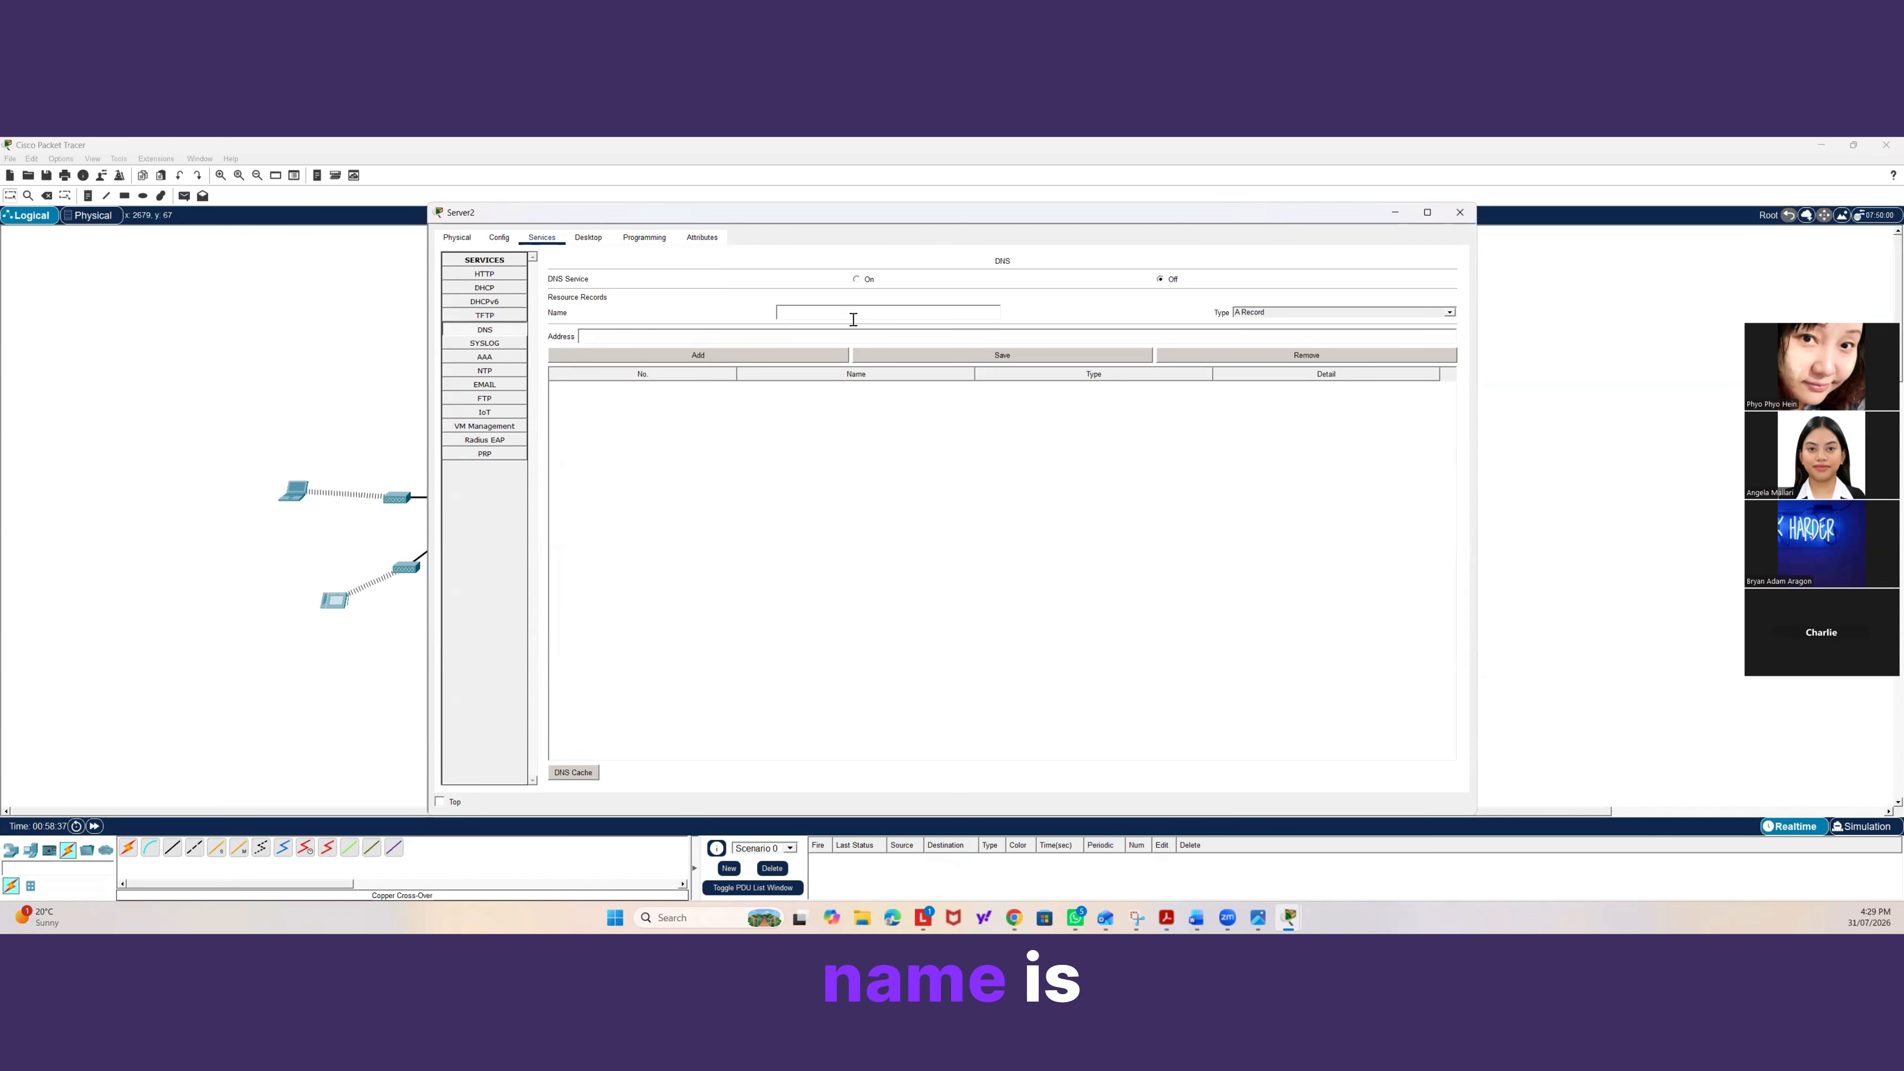
text(w)
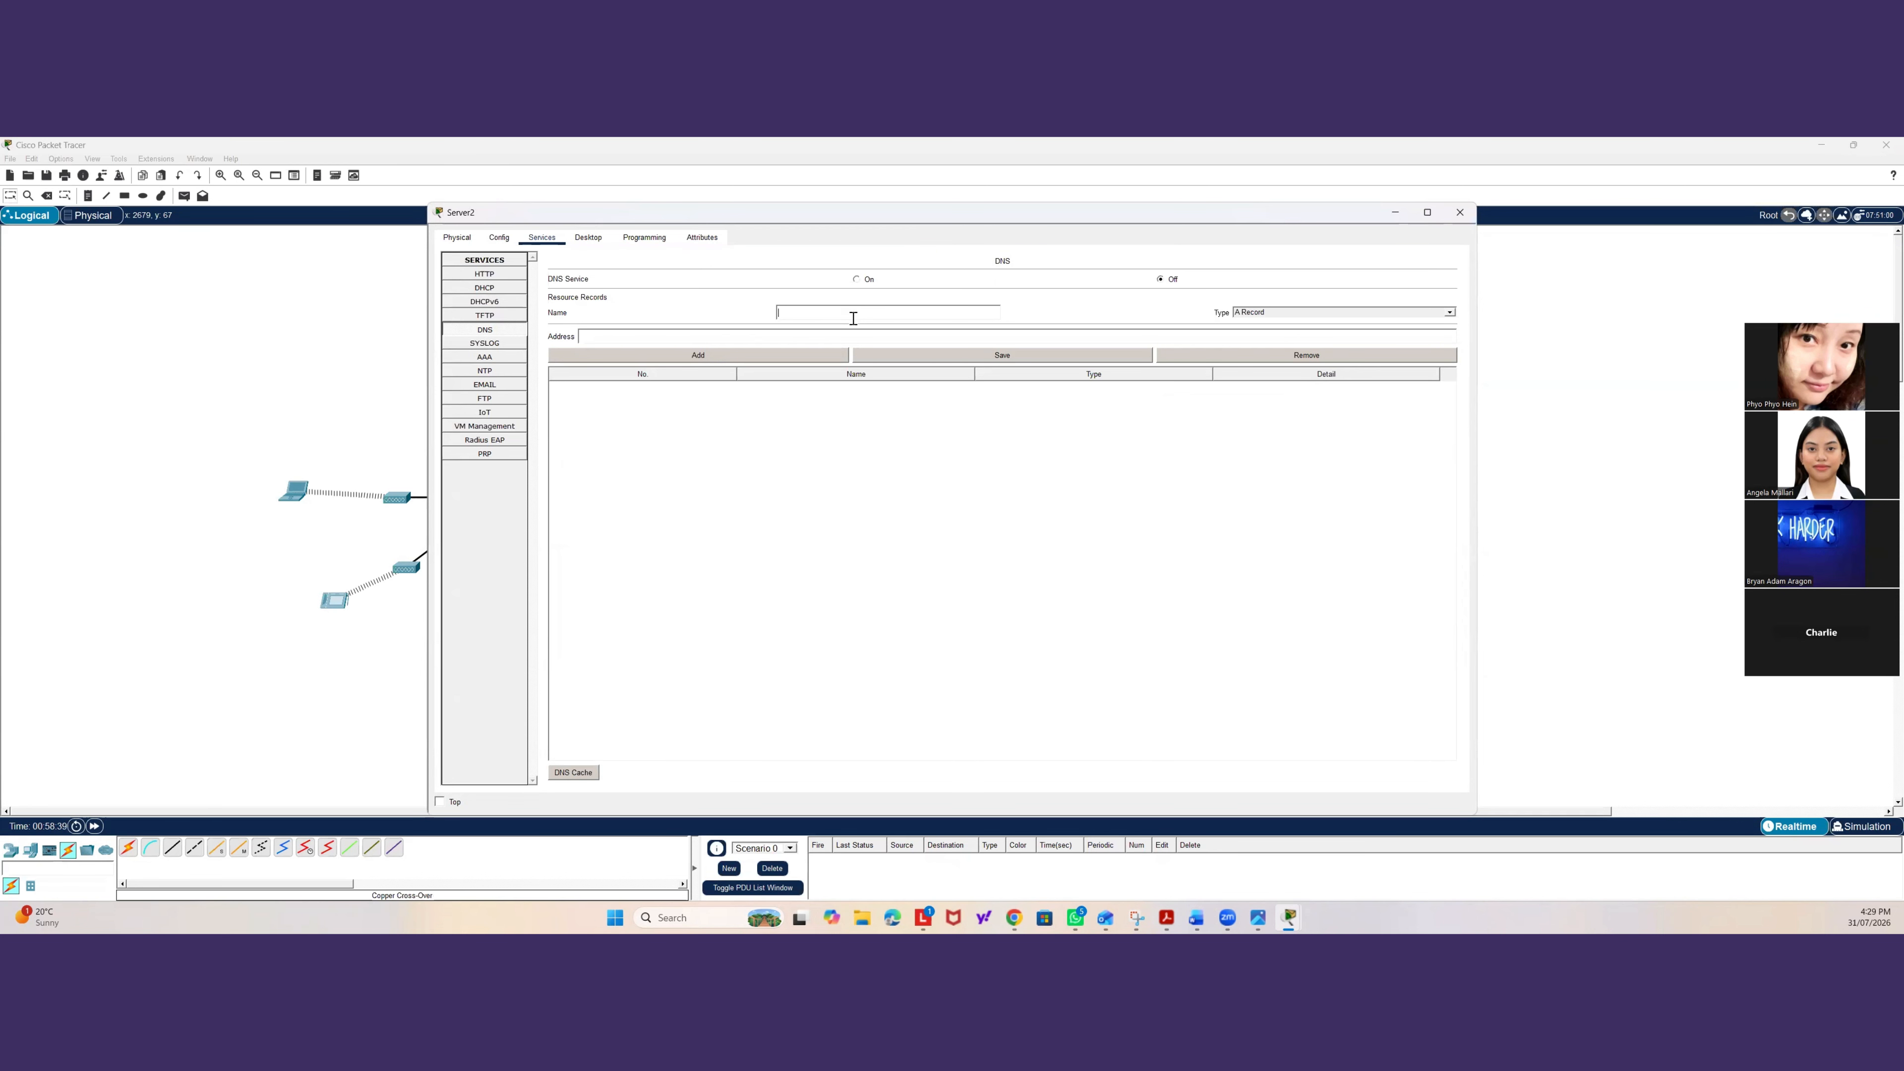
text(ww)
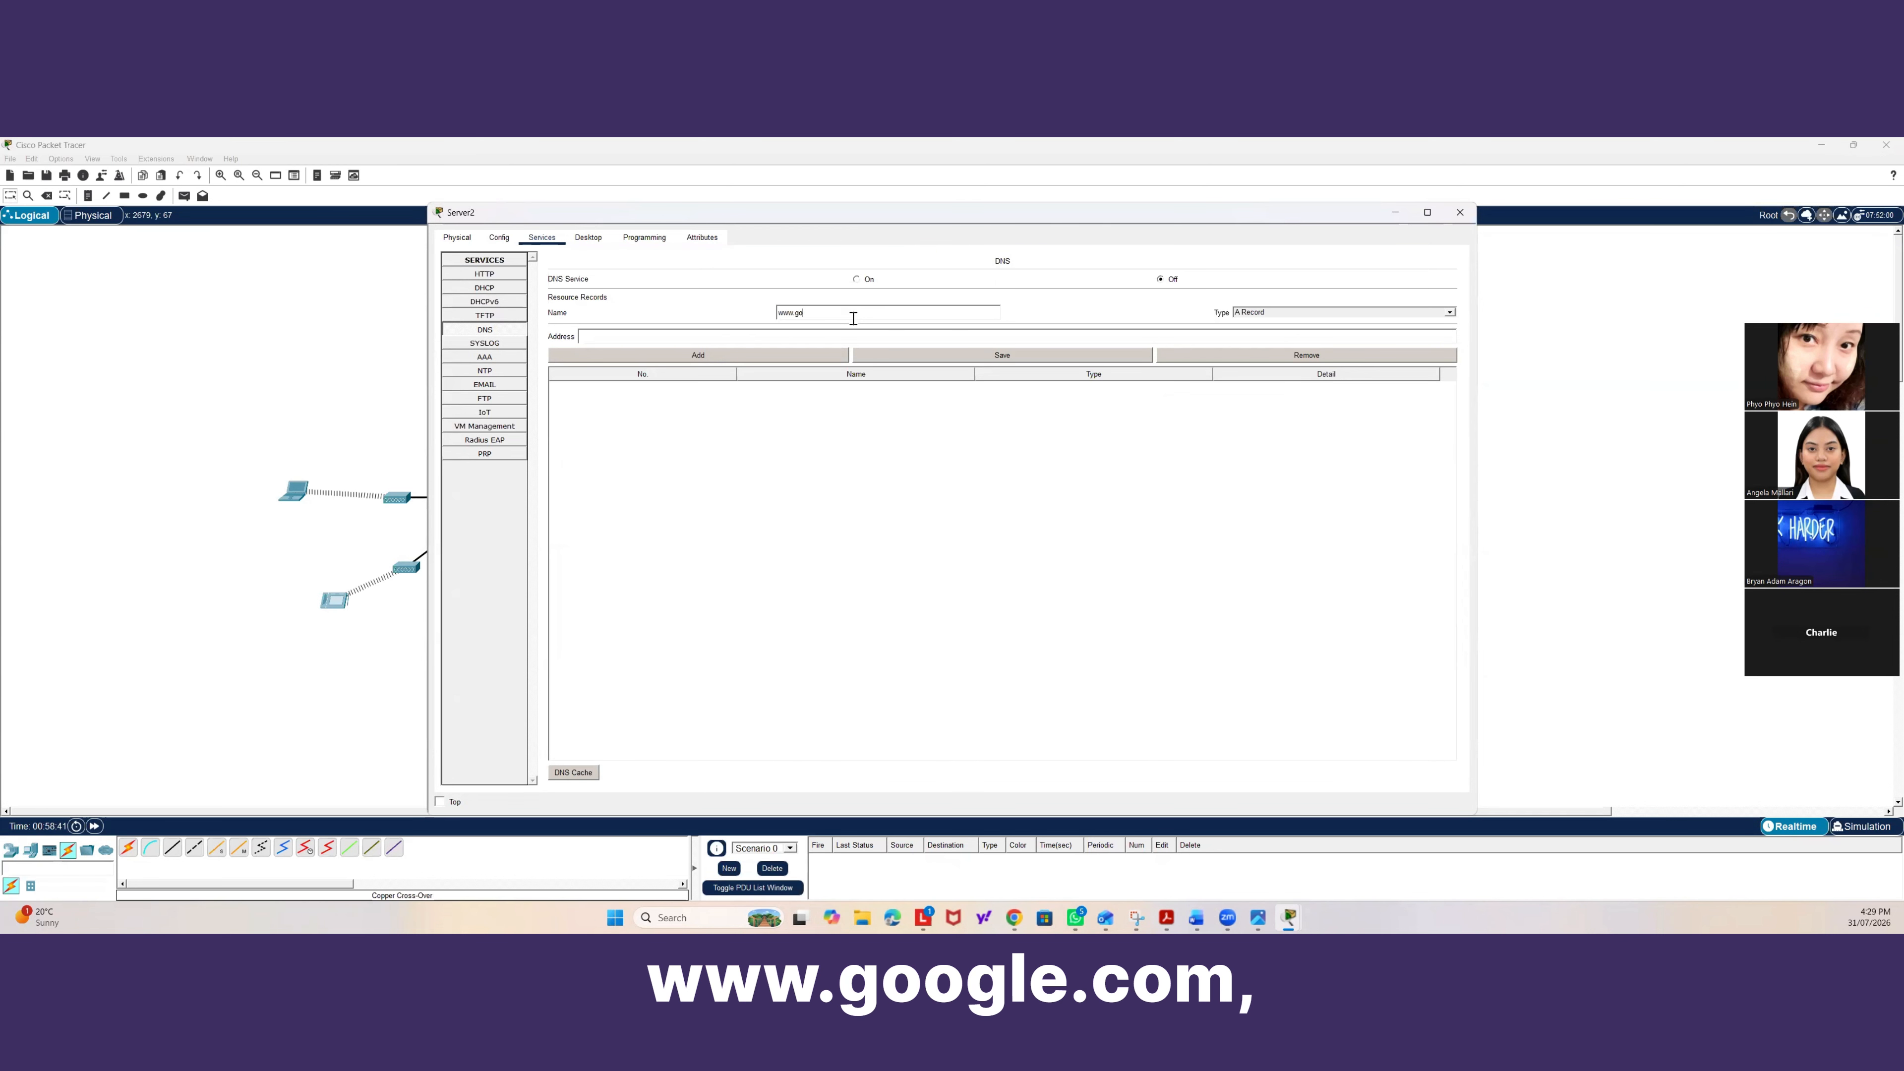
click(798, 335)
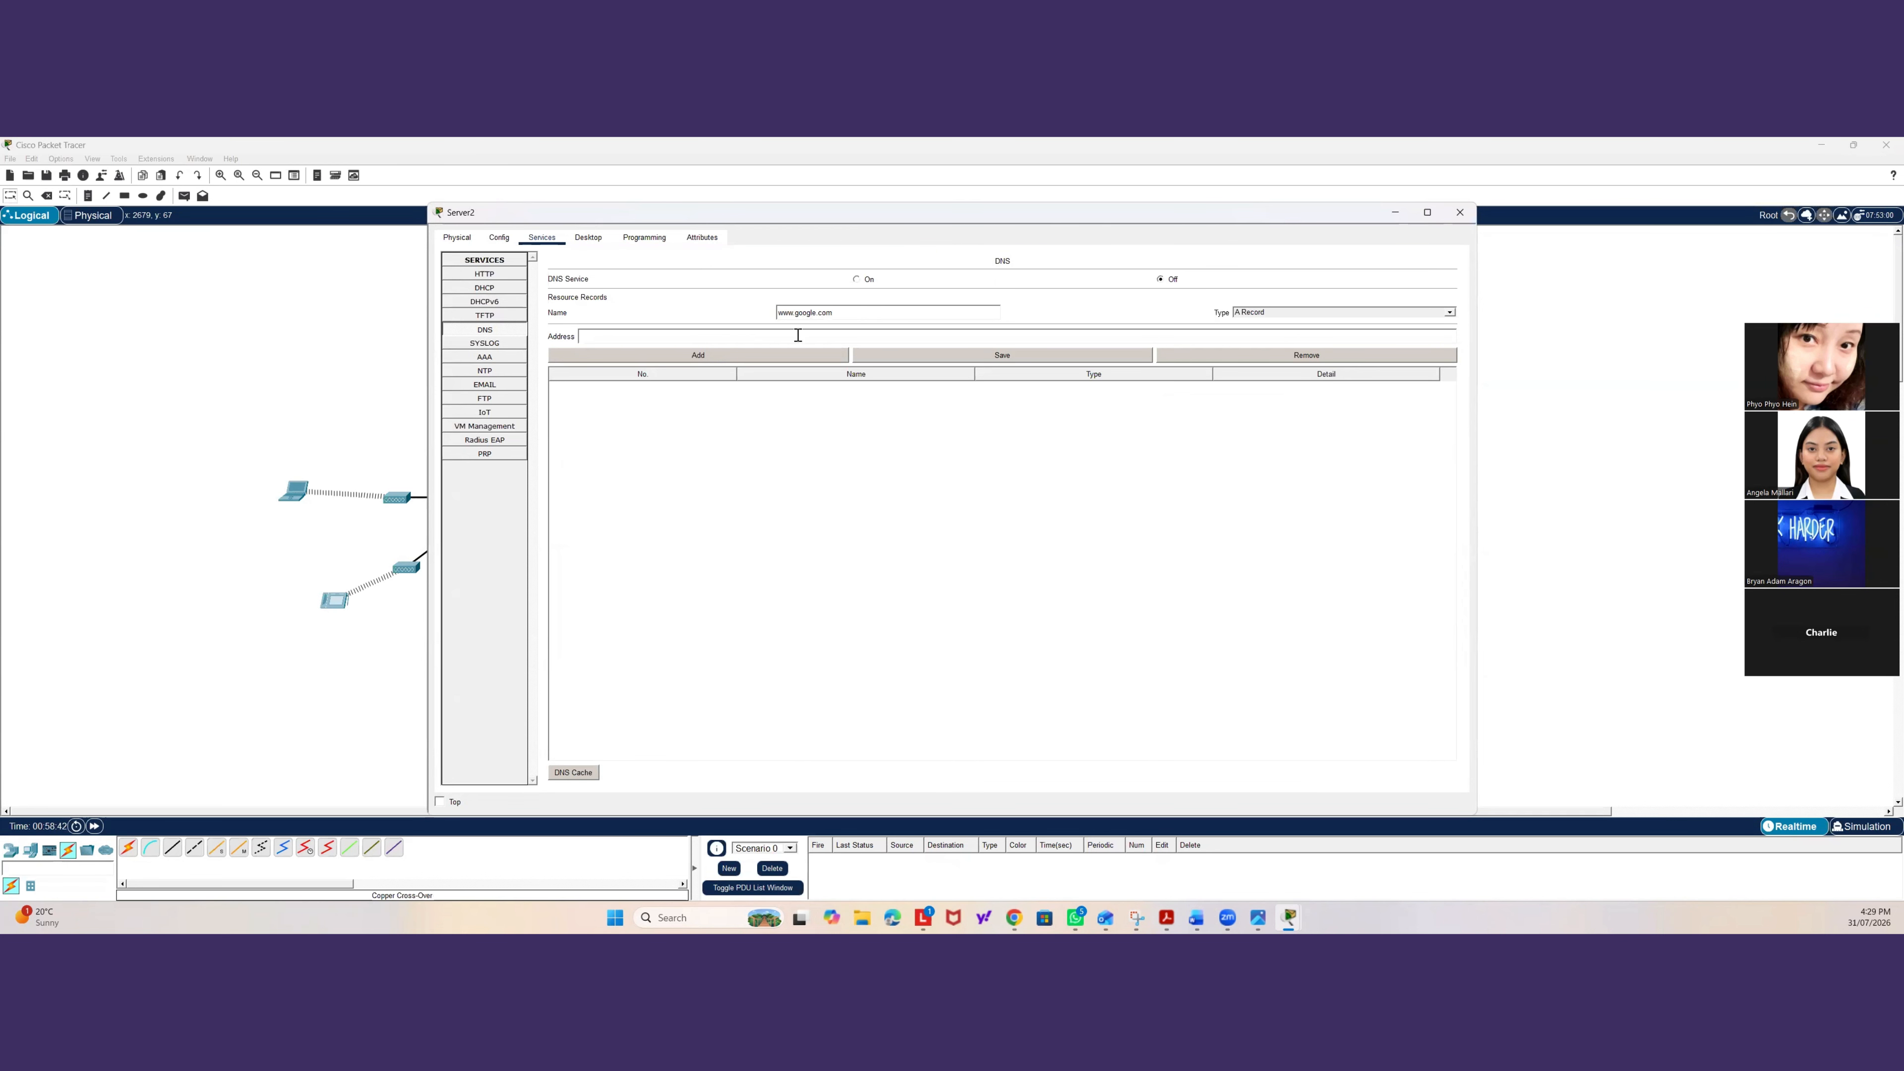
text(8.8.8.8)
click(716, 356)
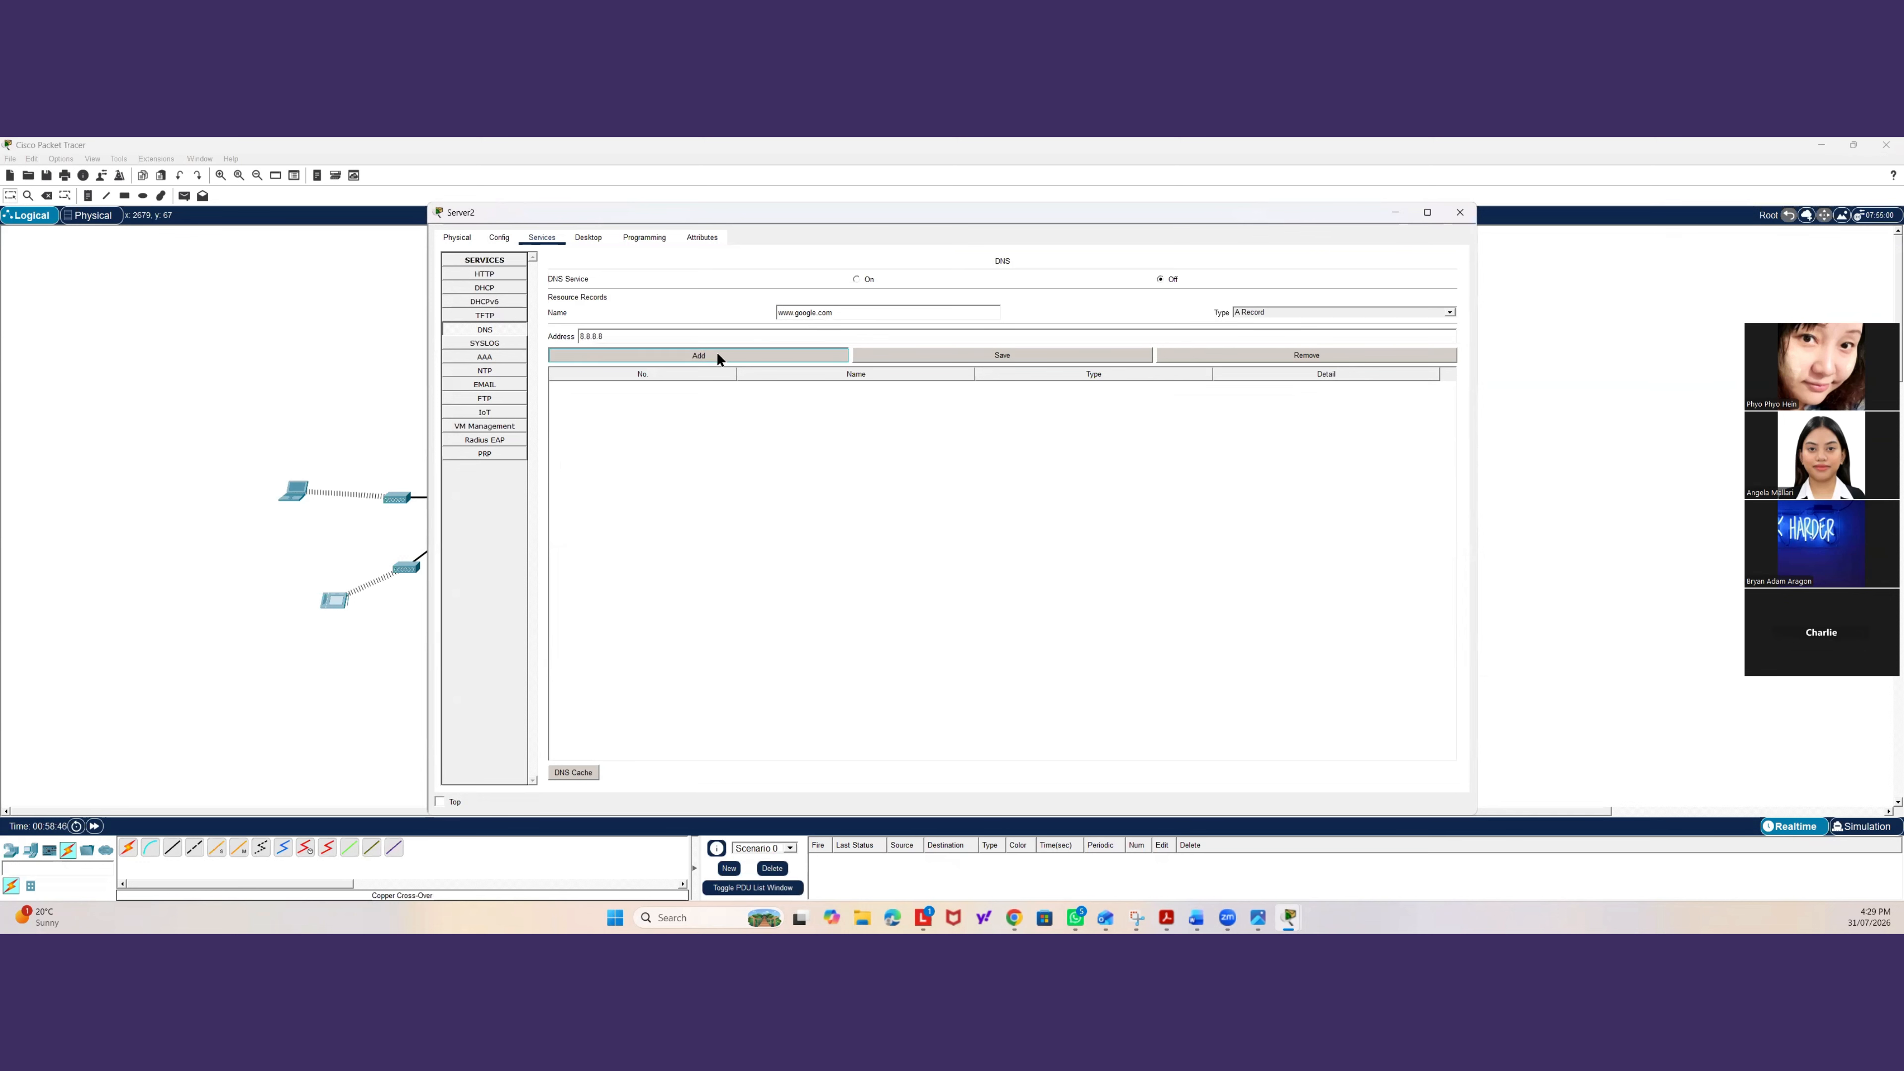
Edit the server's HTTP index.html, replacing the welcome line with "Google Website. This is Google", and close the server window.
click(502, 276)
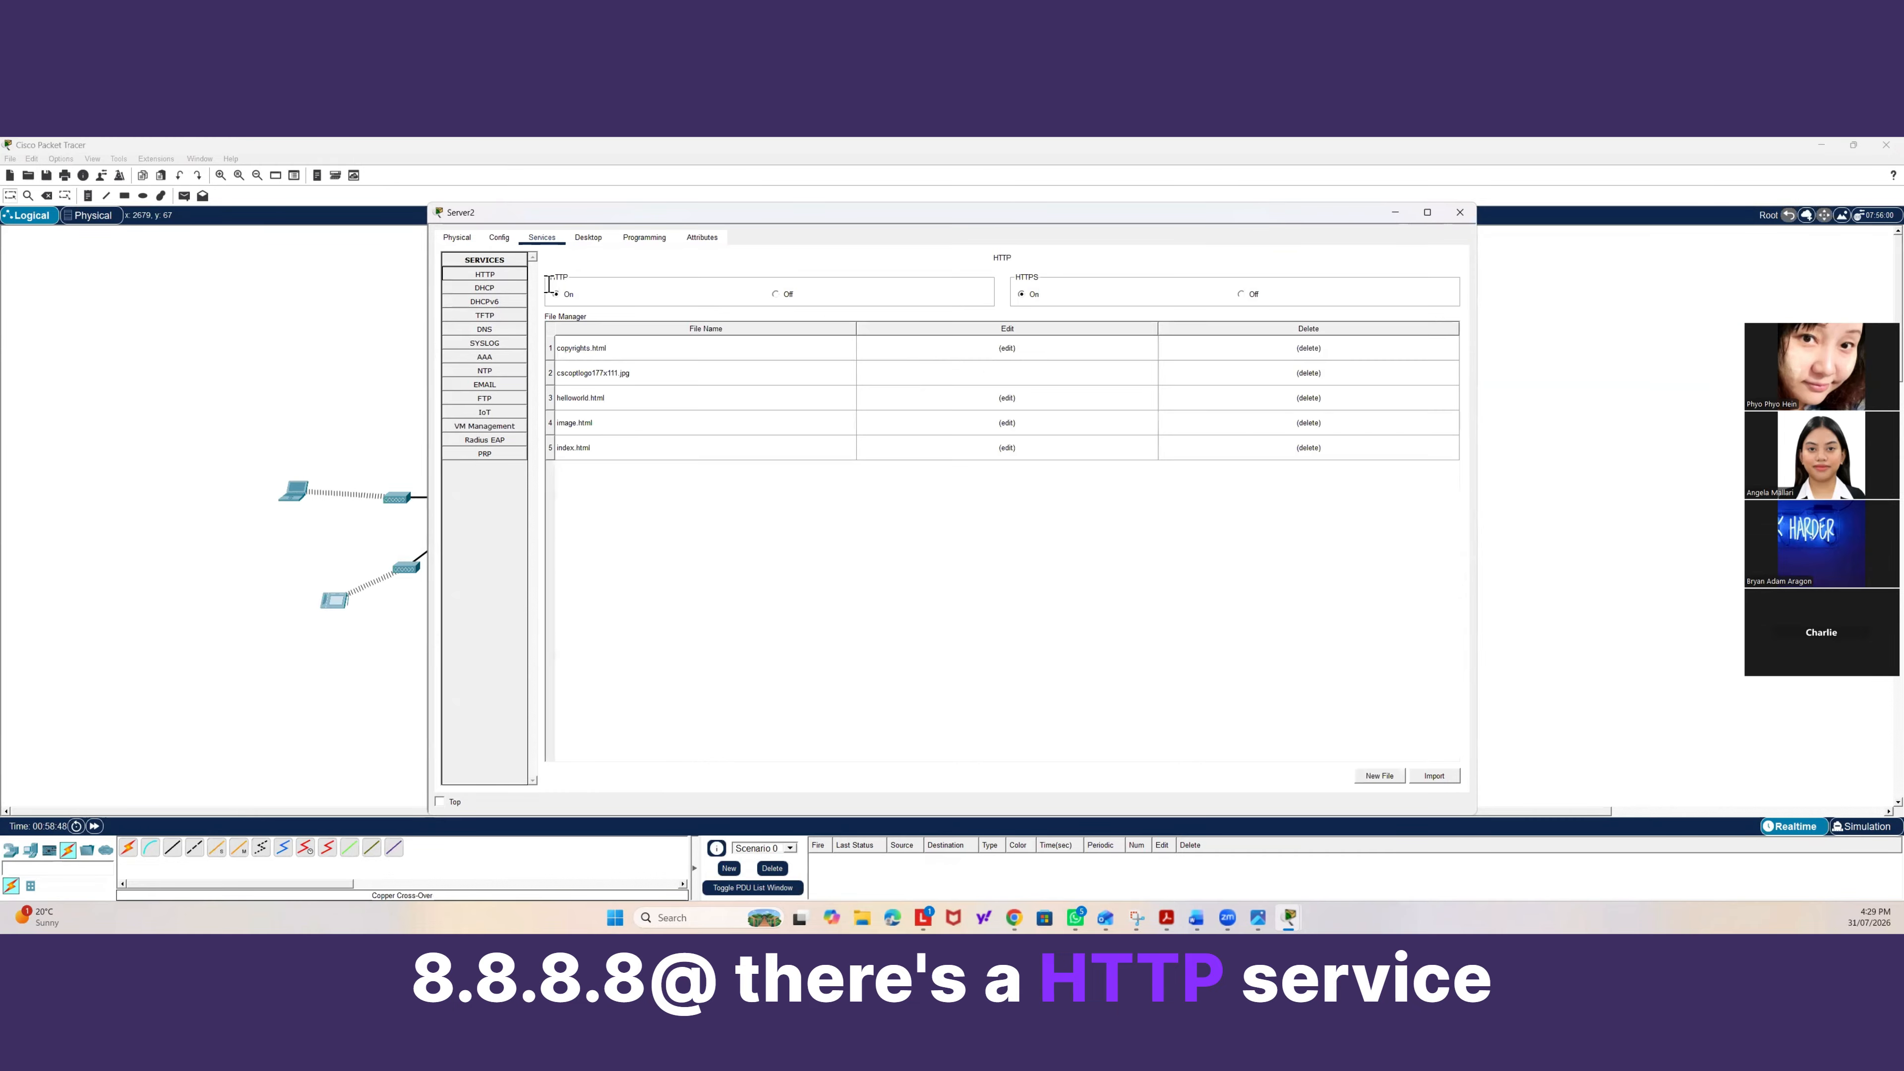
click(1007, 448)
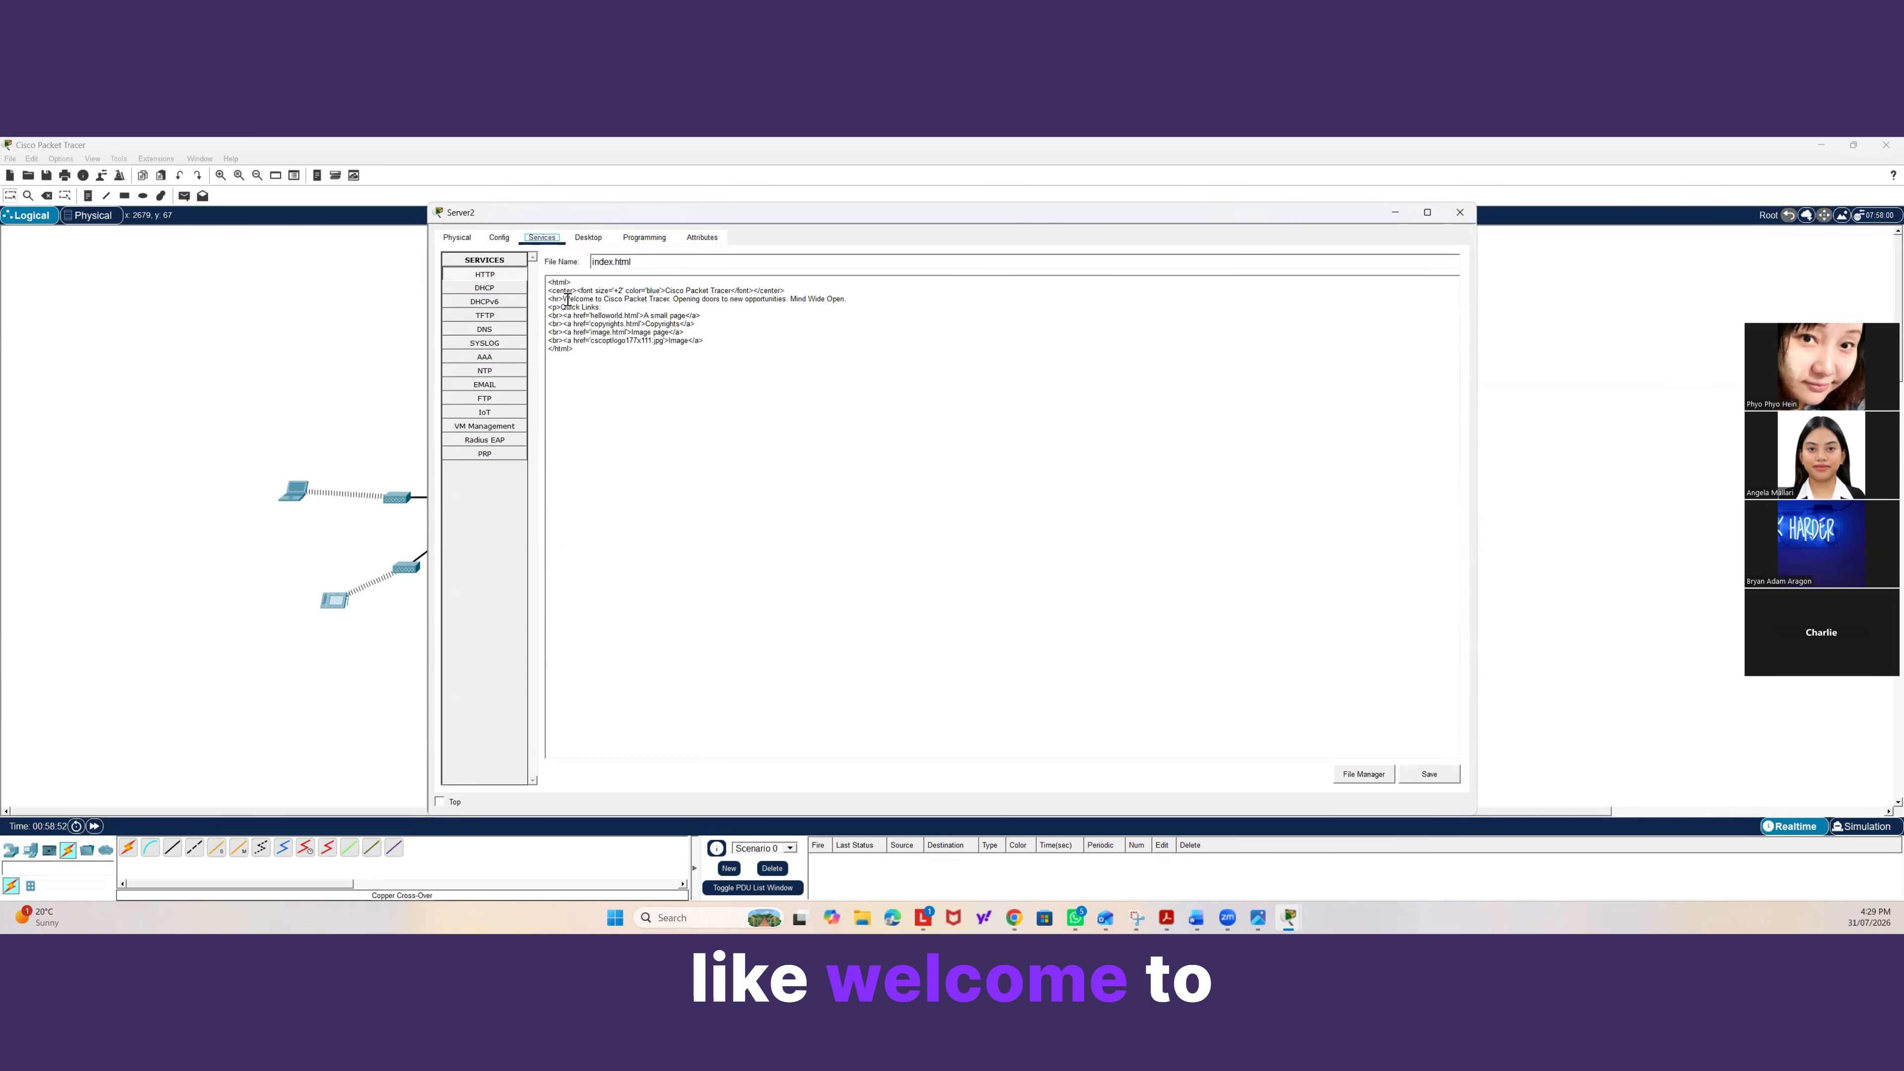
drag(563, 300, 843, 299)
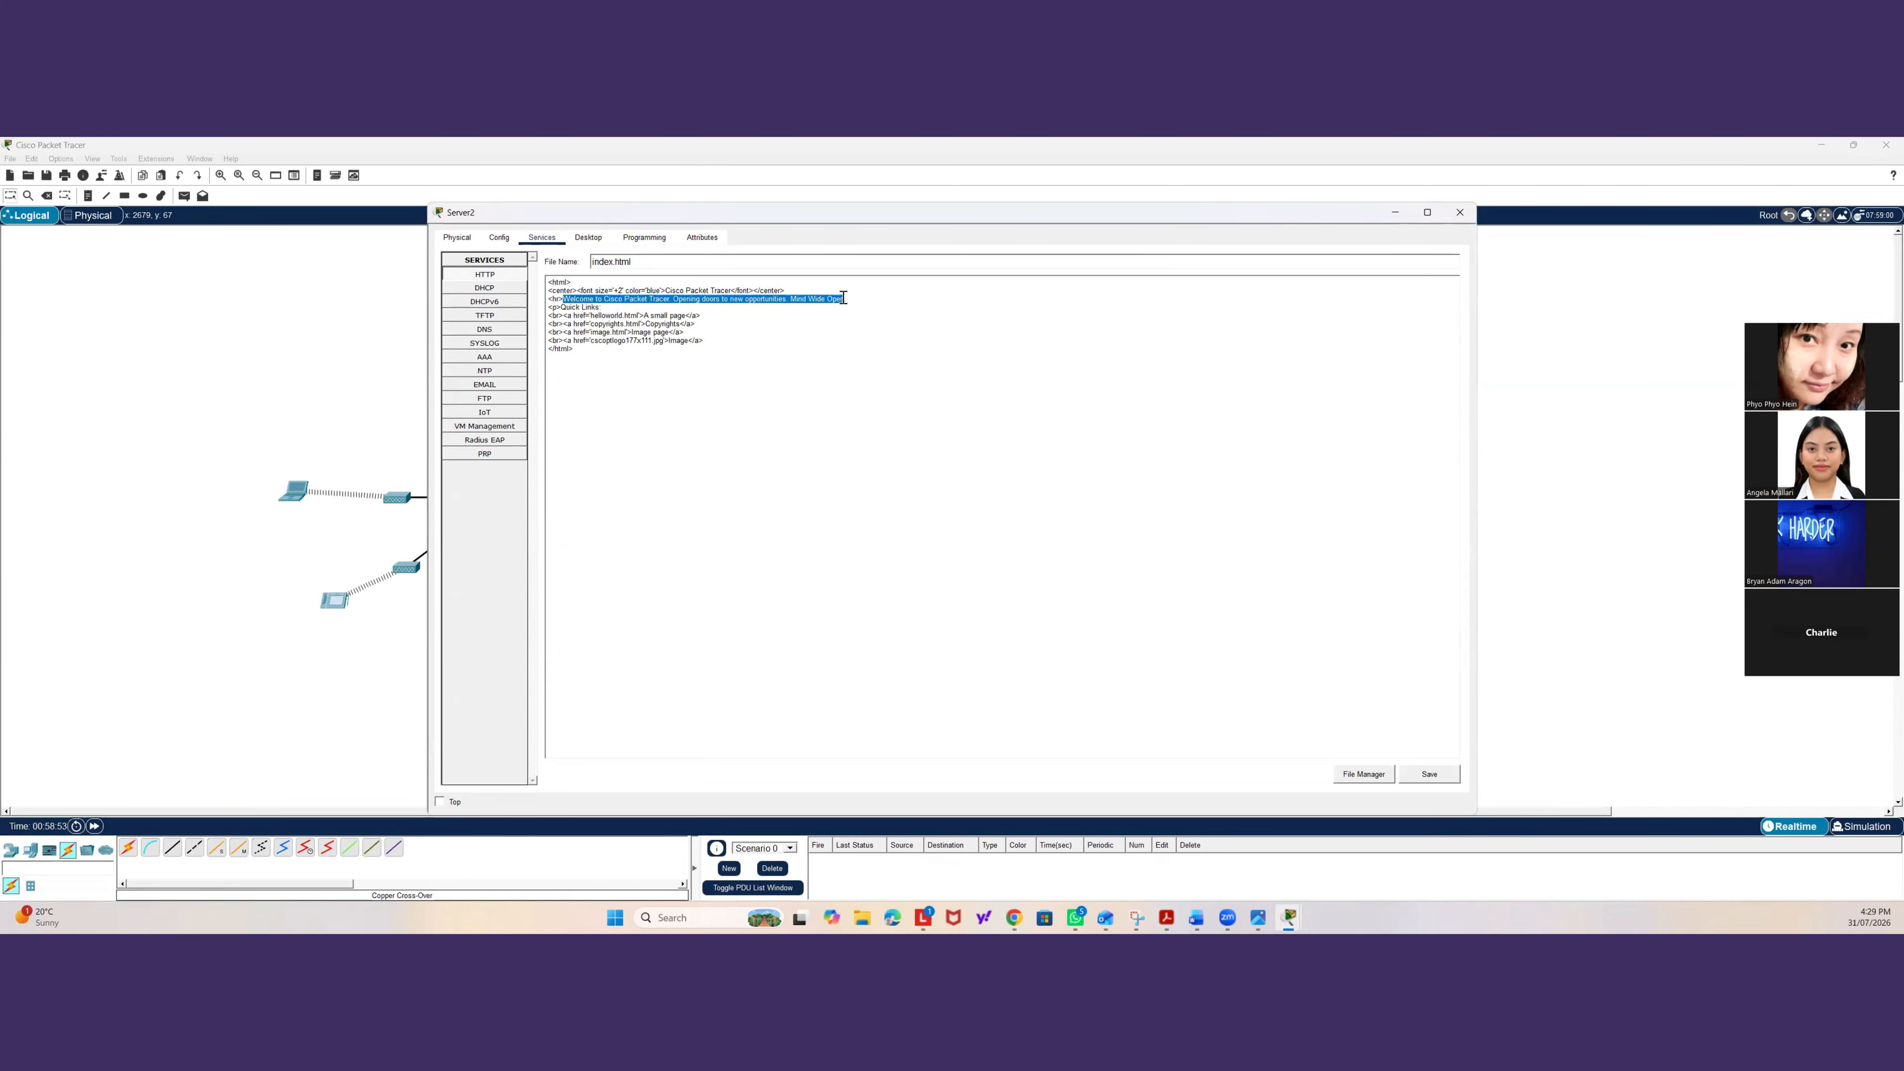
text(Goo)
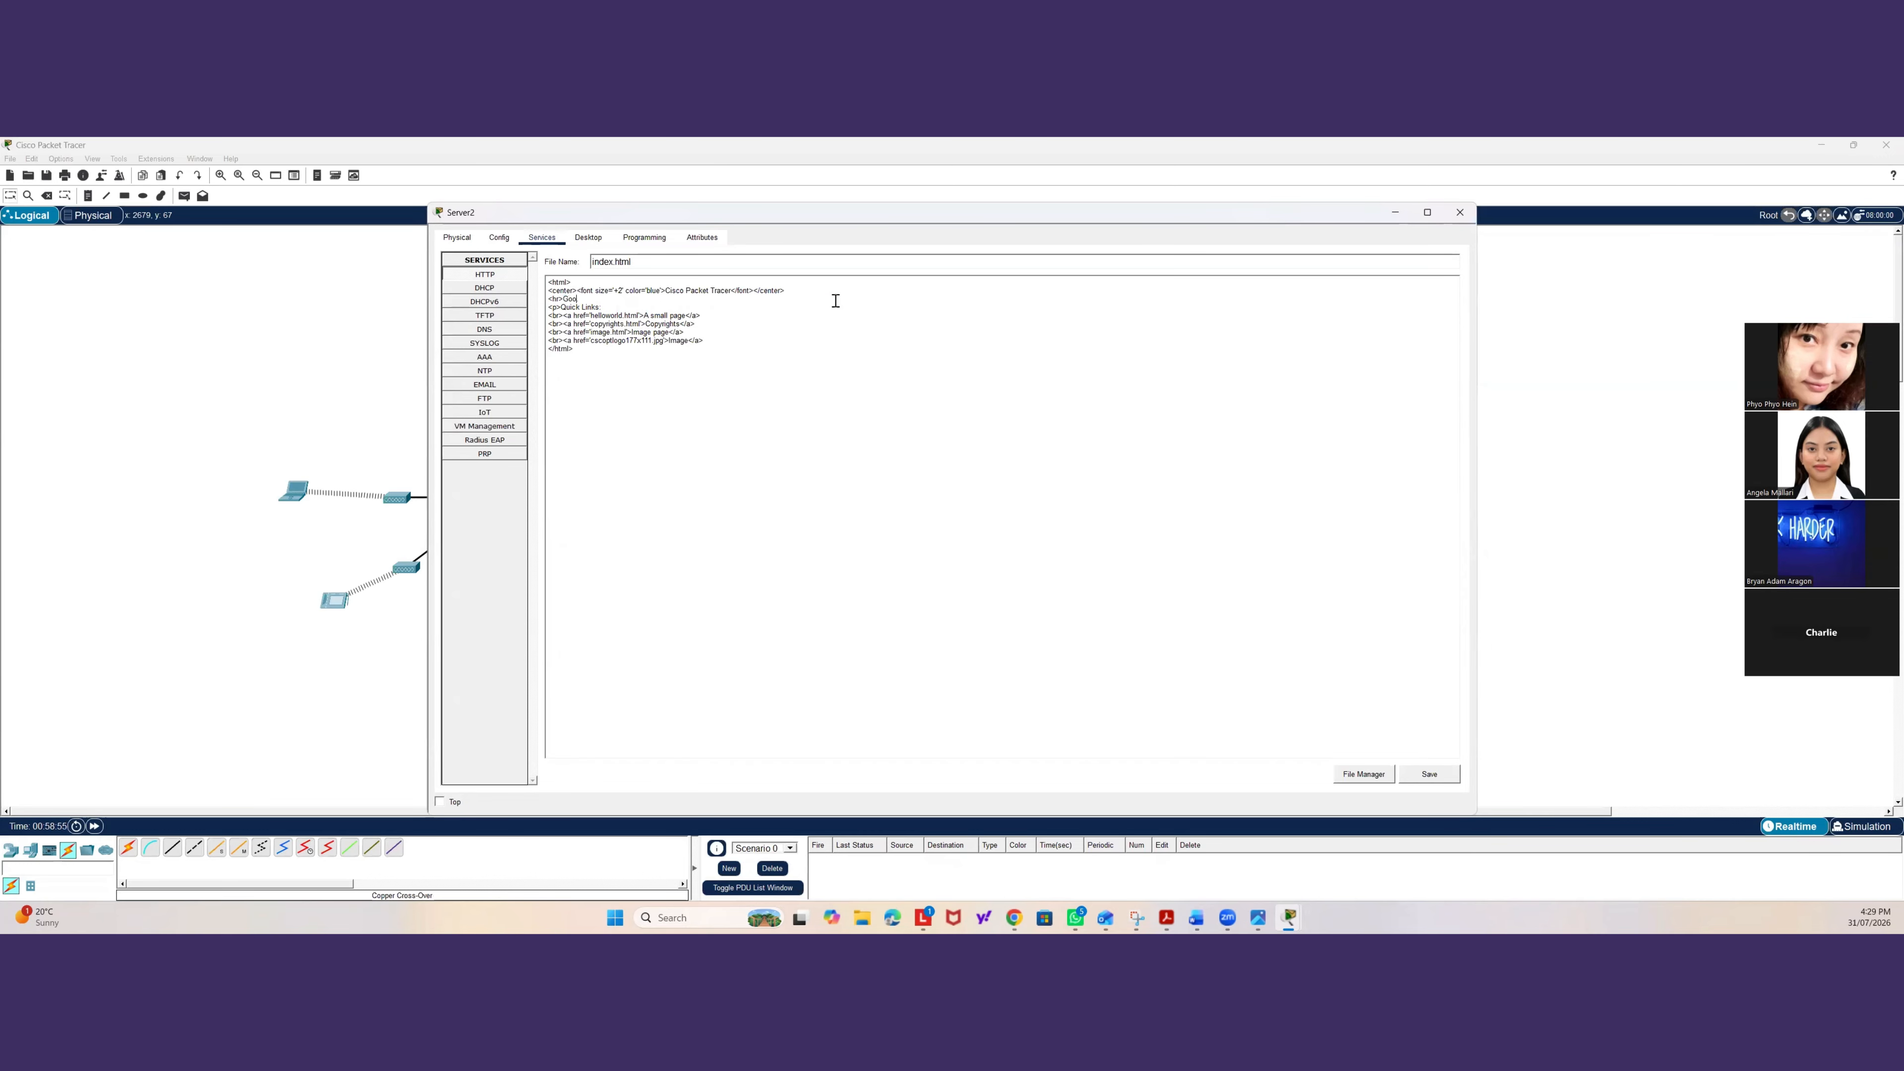
text(gle Web)
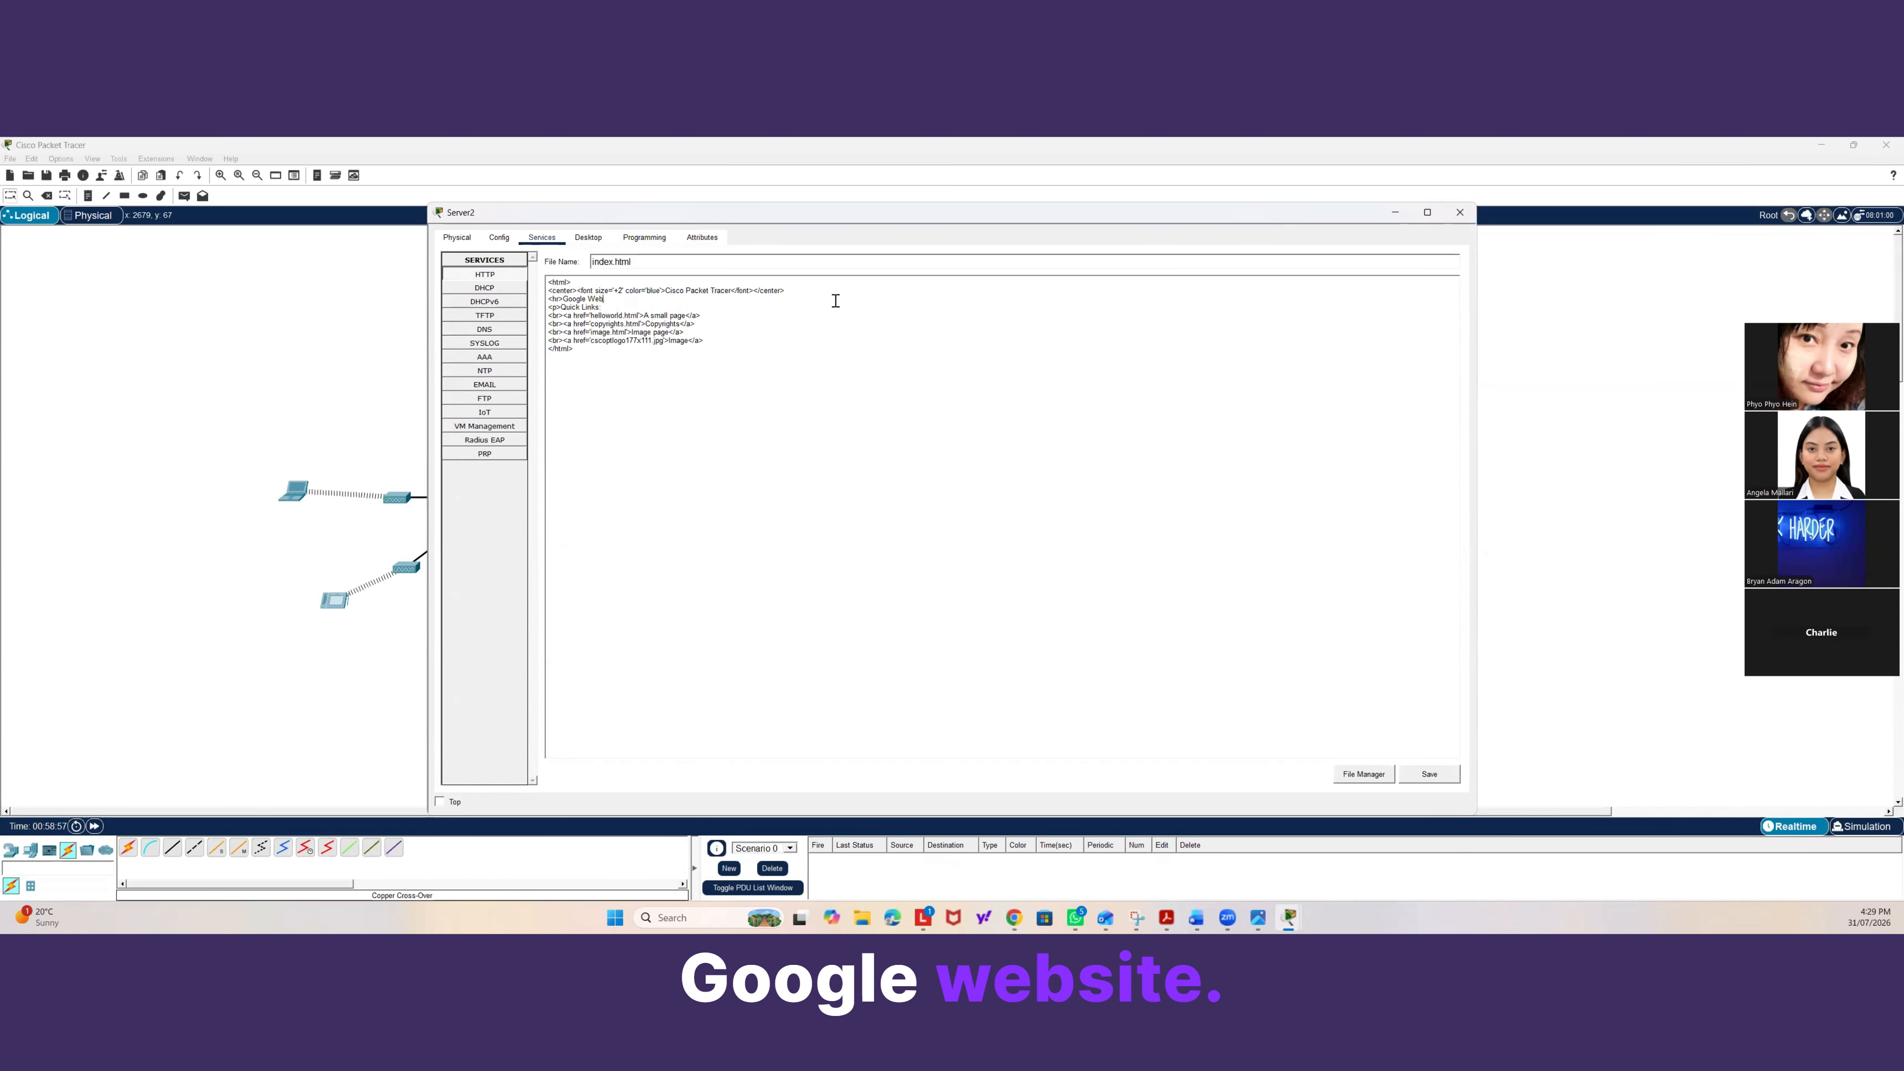
text(sit. This is Google.)
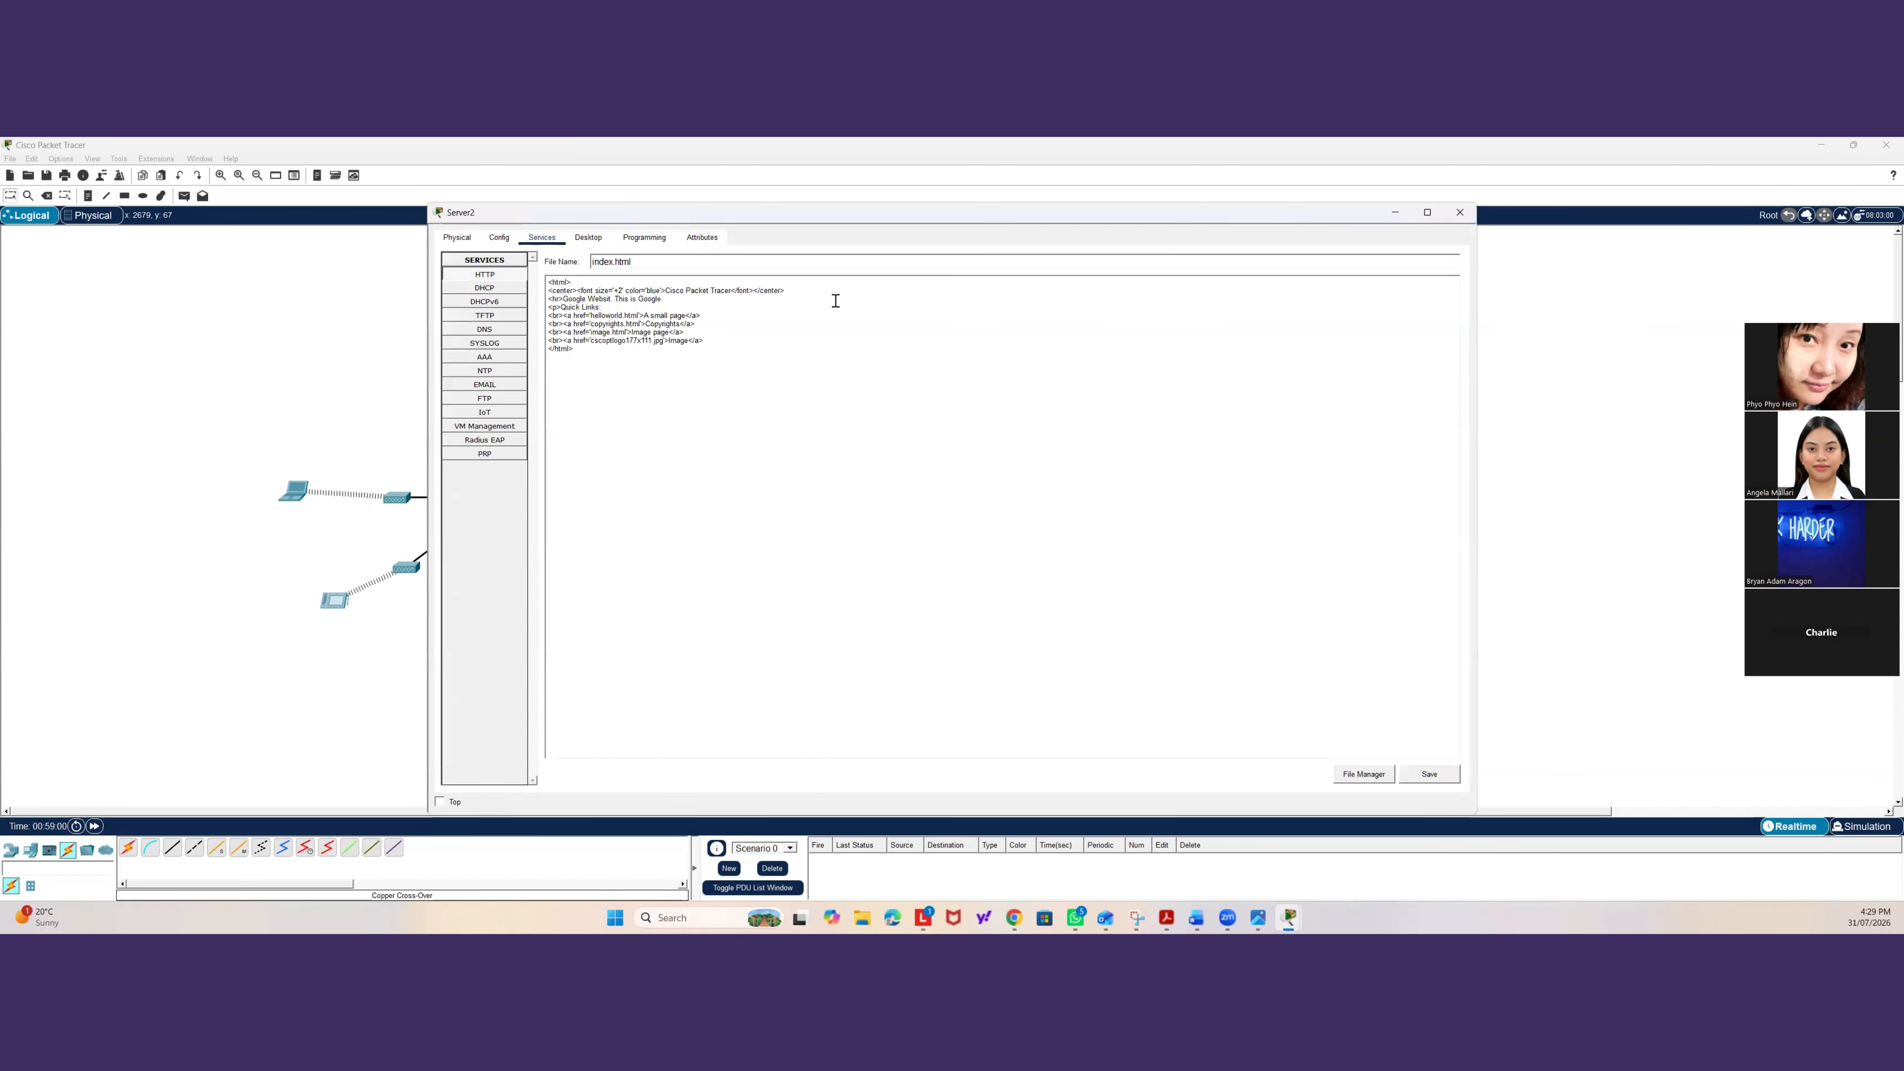
click(1459, 213)
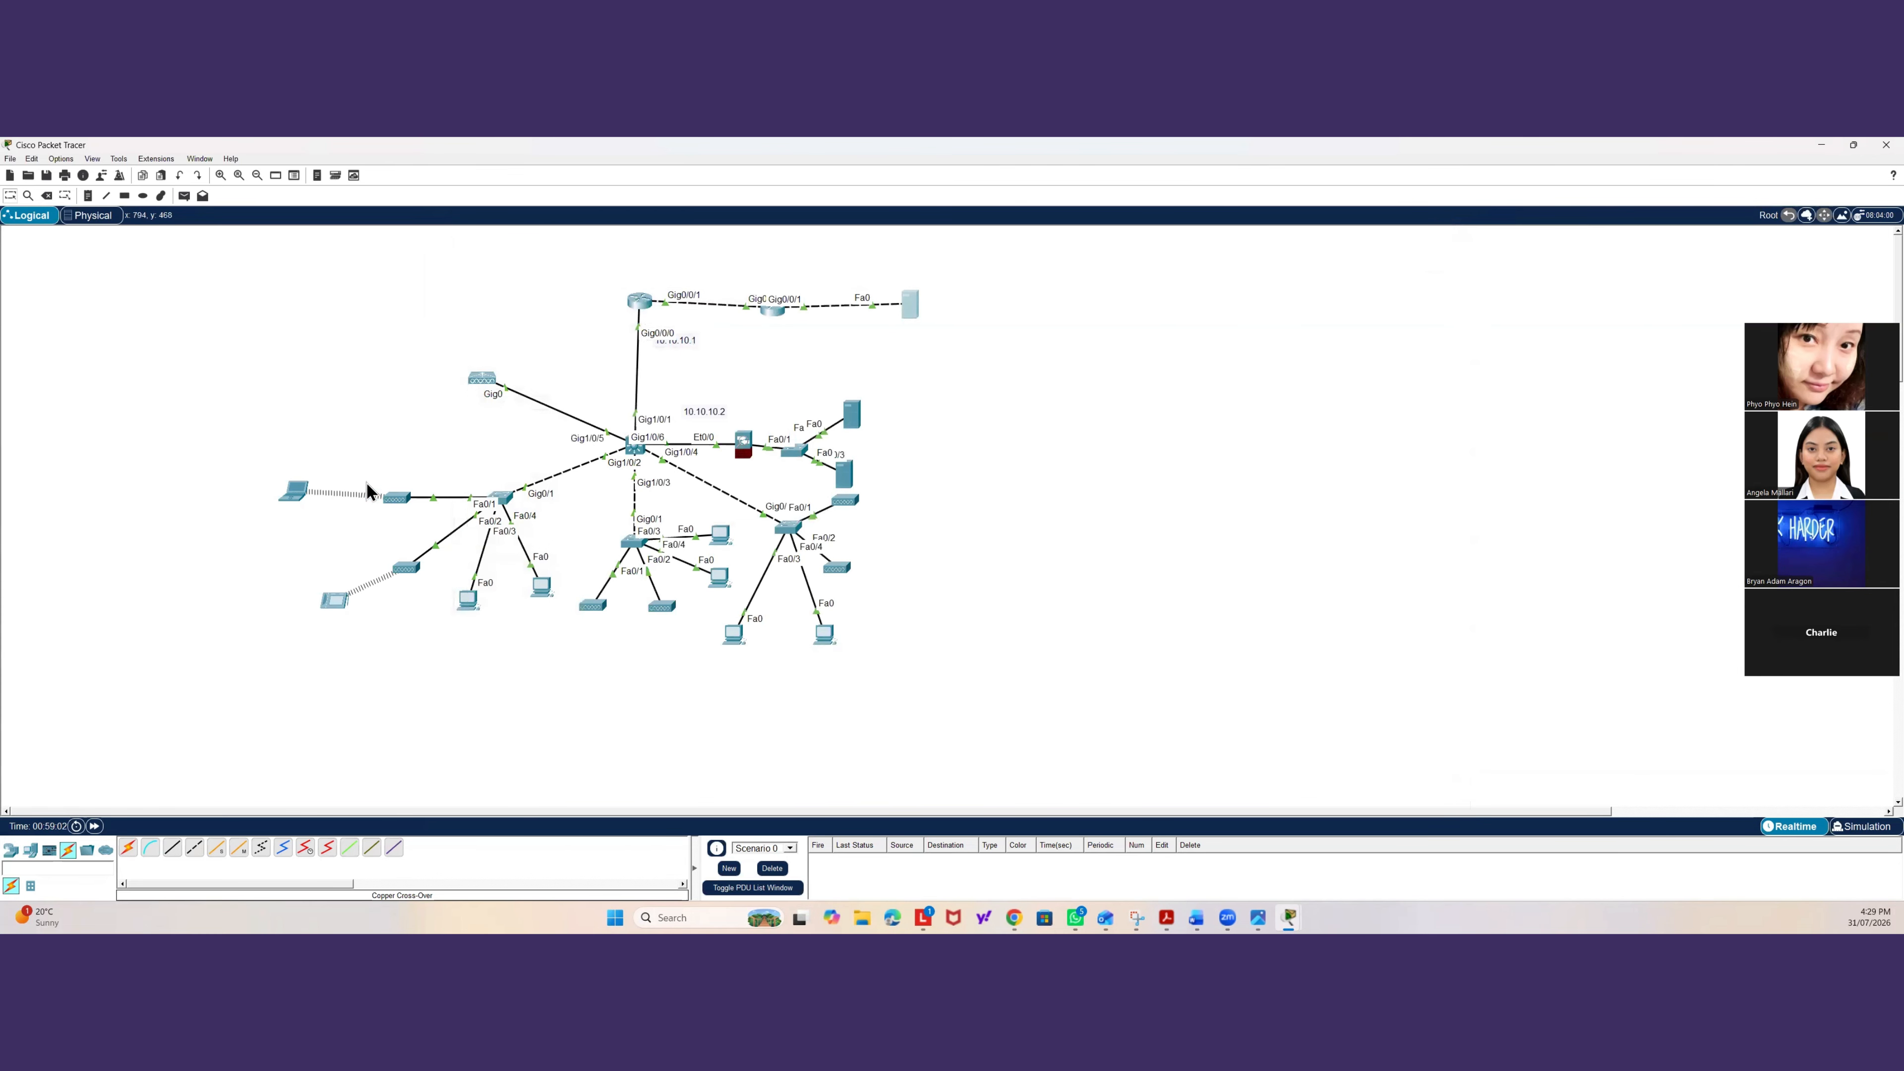
Ping 8.8.8.8 from Laptop0's command prompt.
click(294, 492)
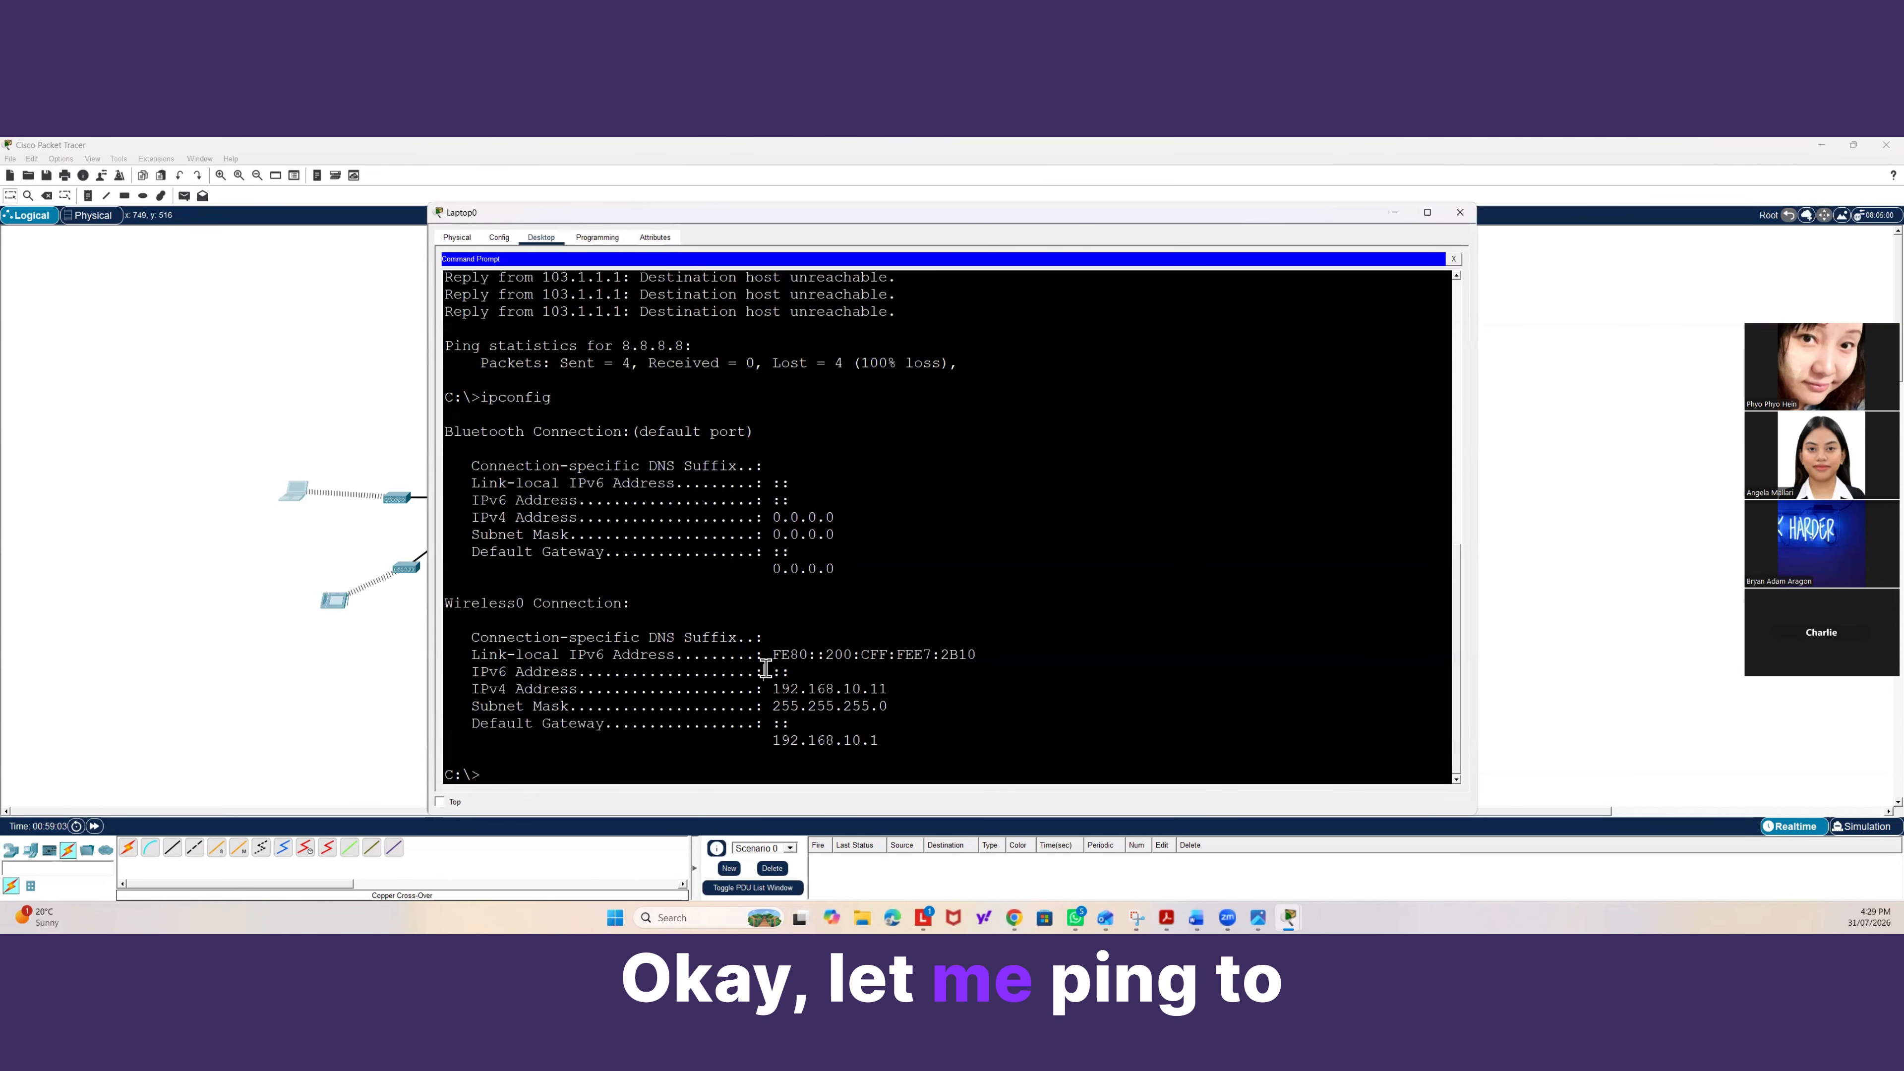
key(Return)
key(Return)
text(ping )
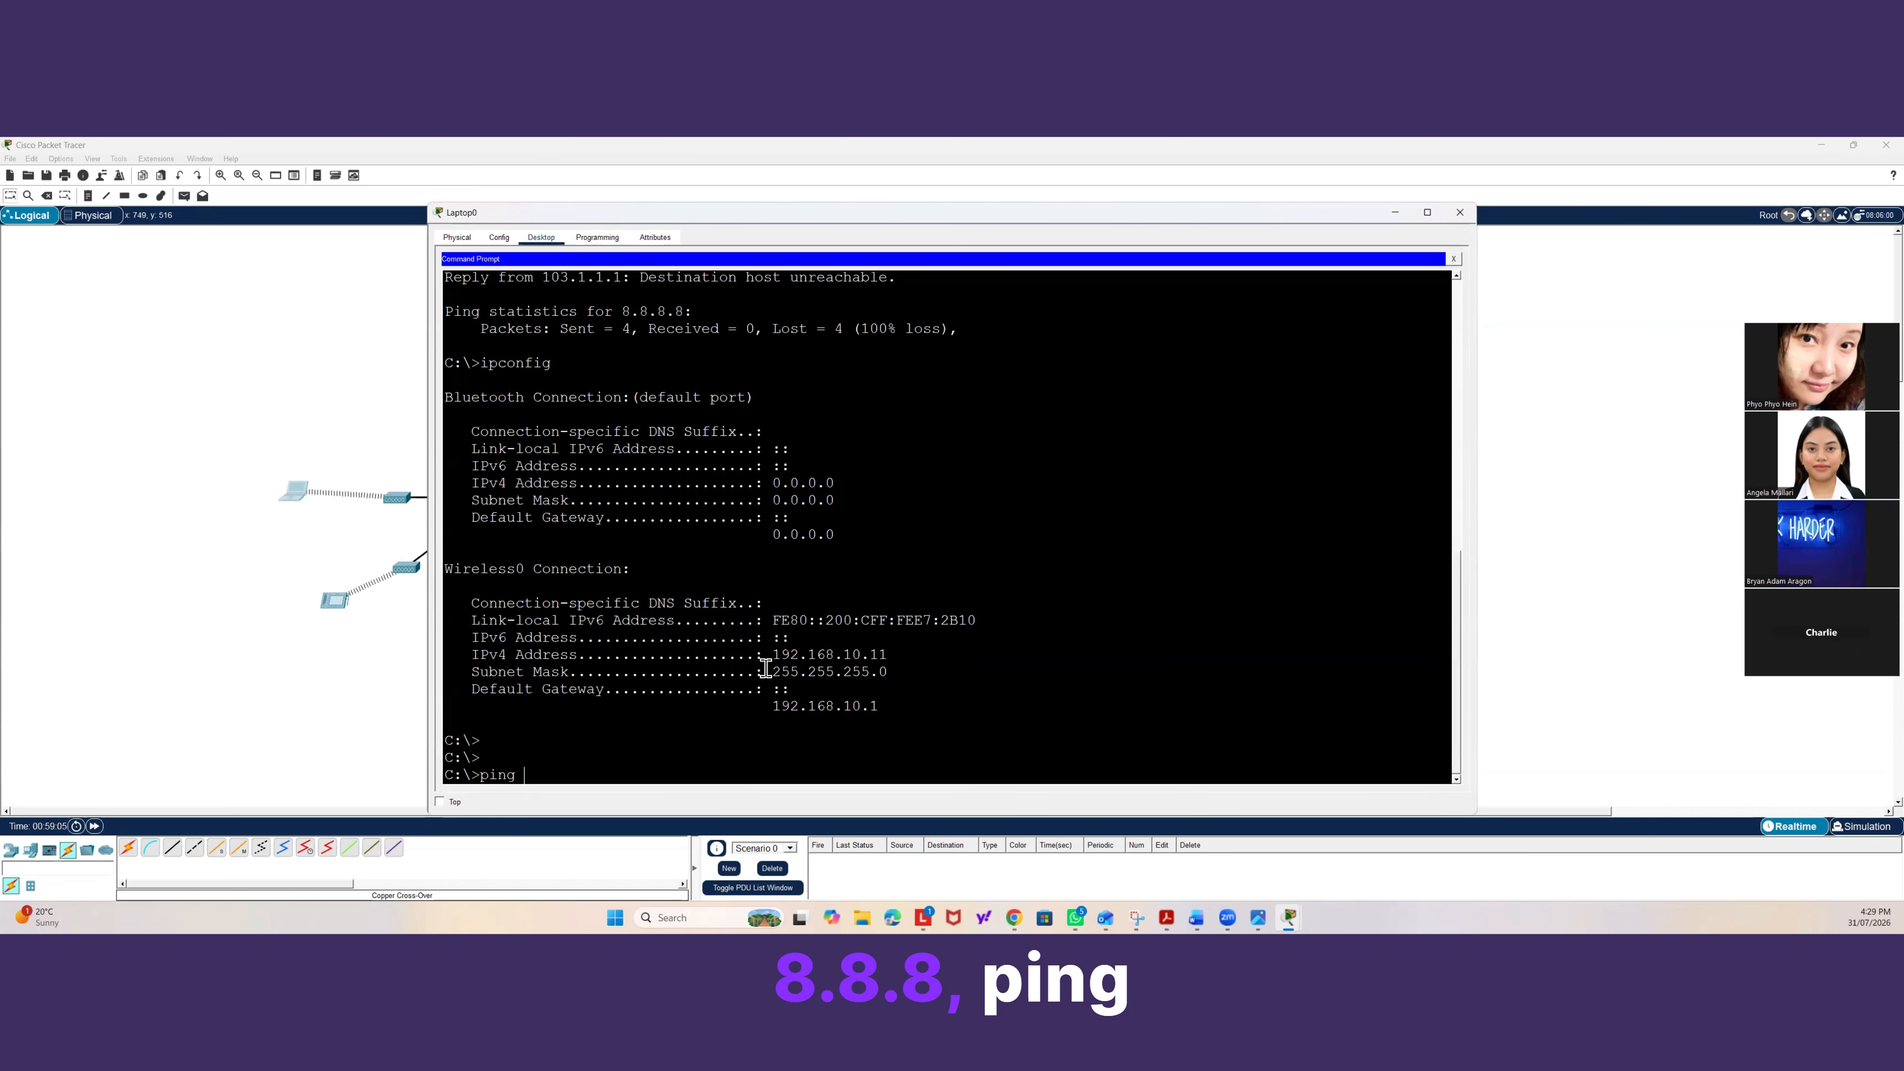
text(8.8)
text(.8.8)
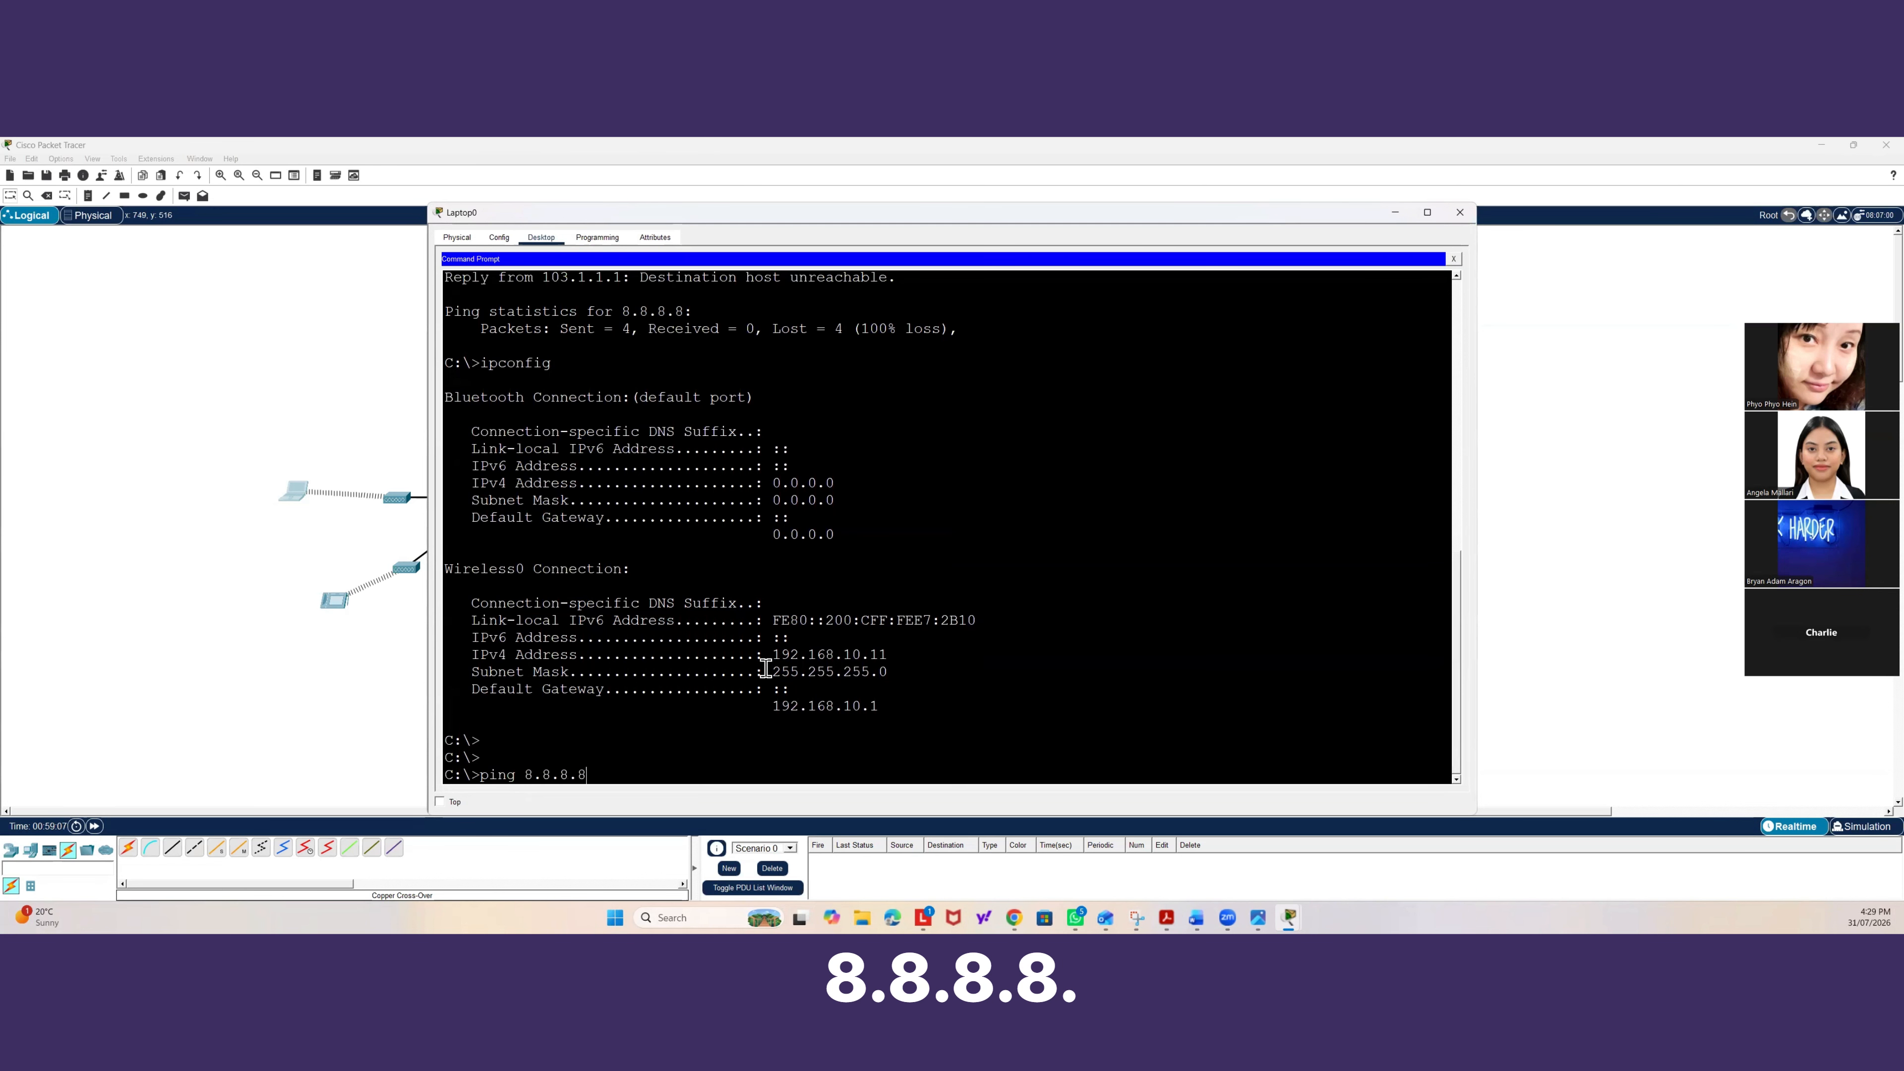
key(Return)
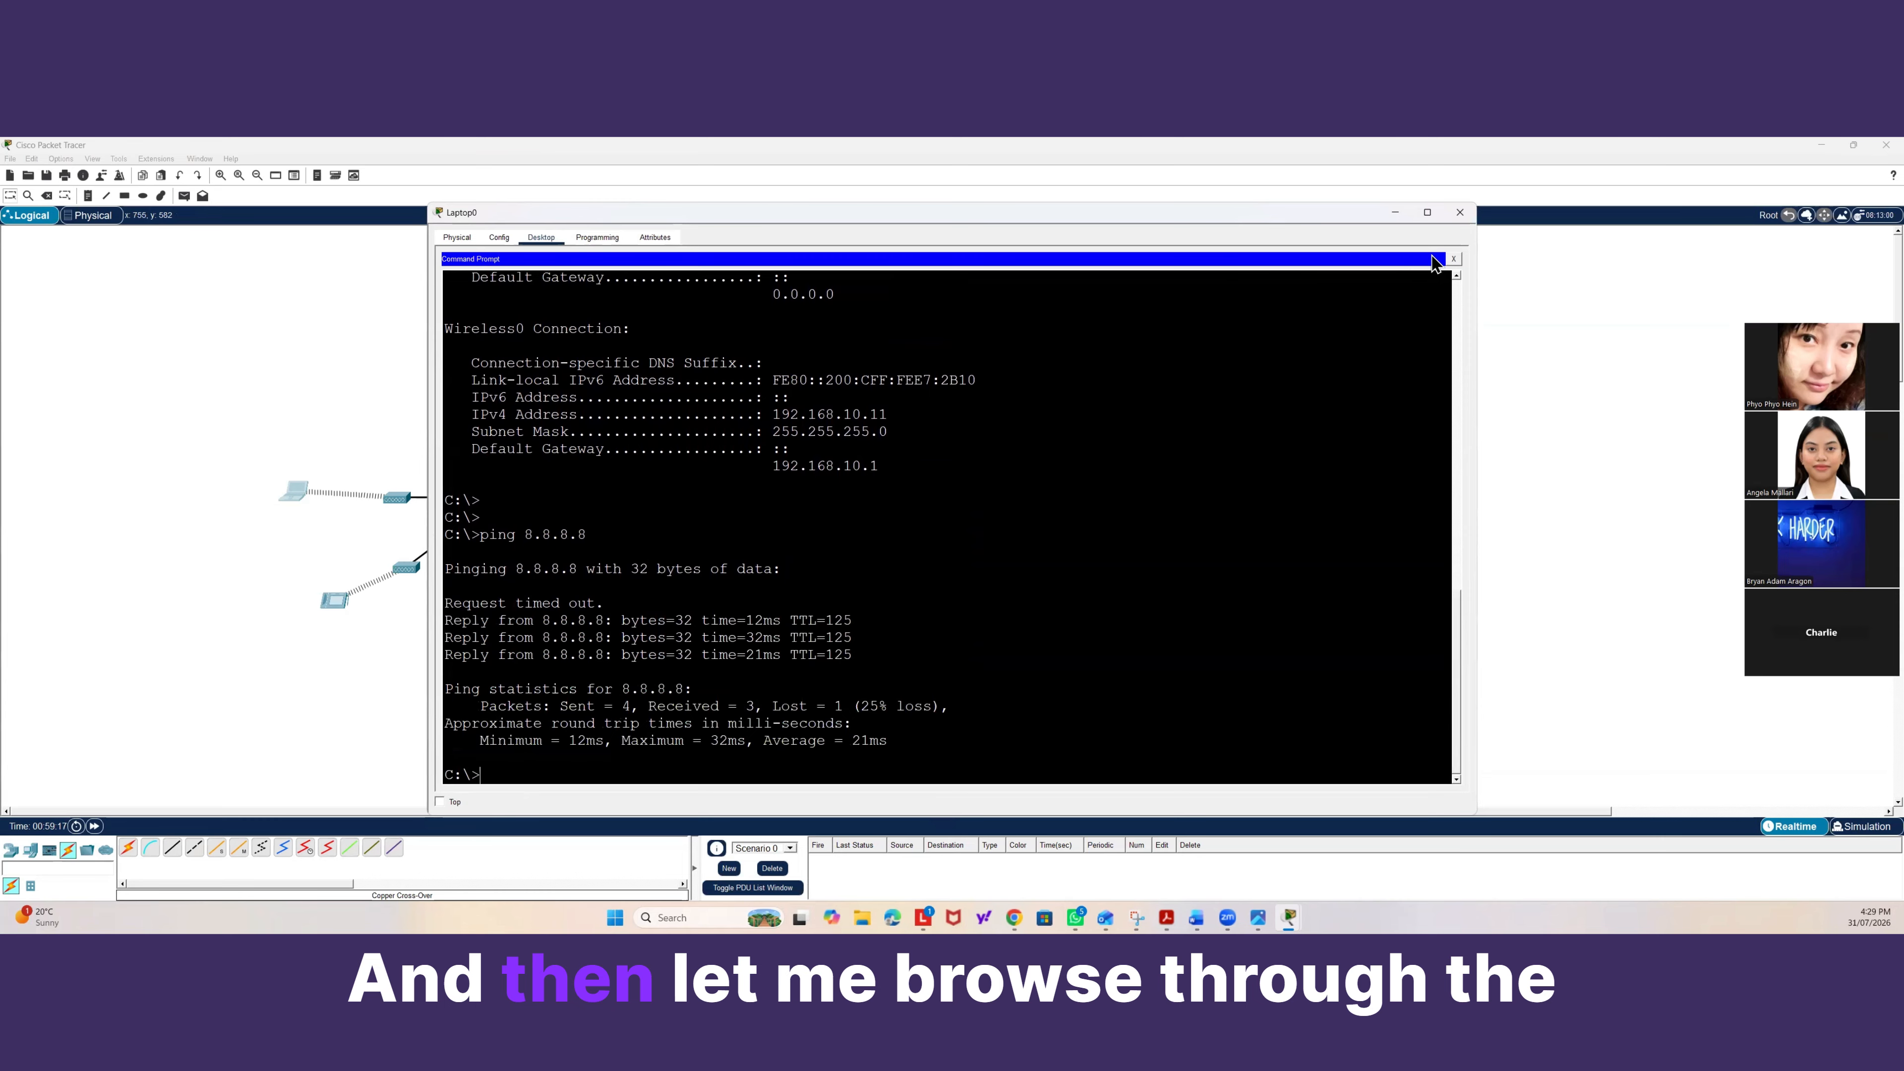
click(1453, 259)
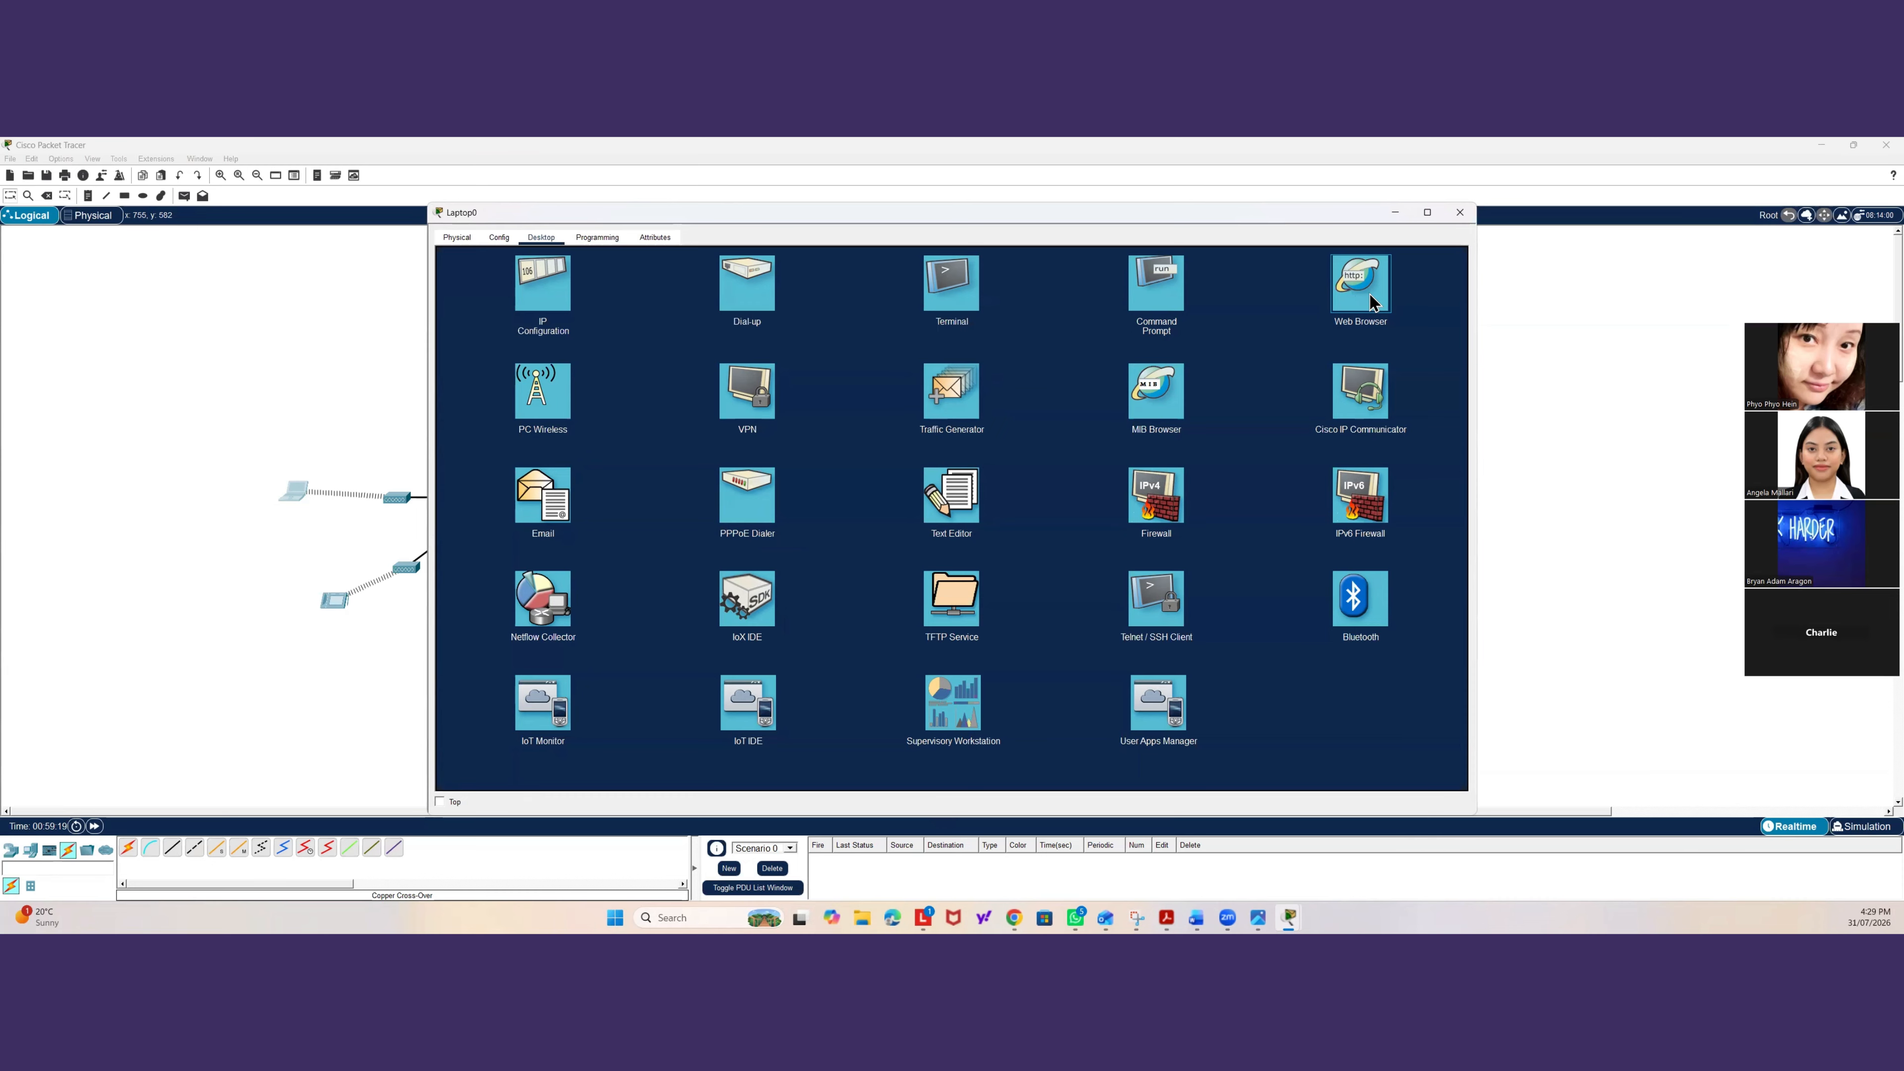
click(1357, 309)
text(www)
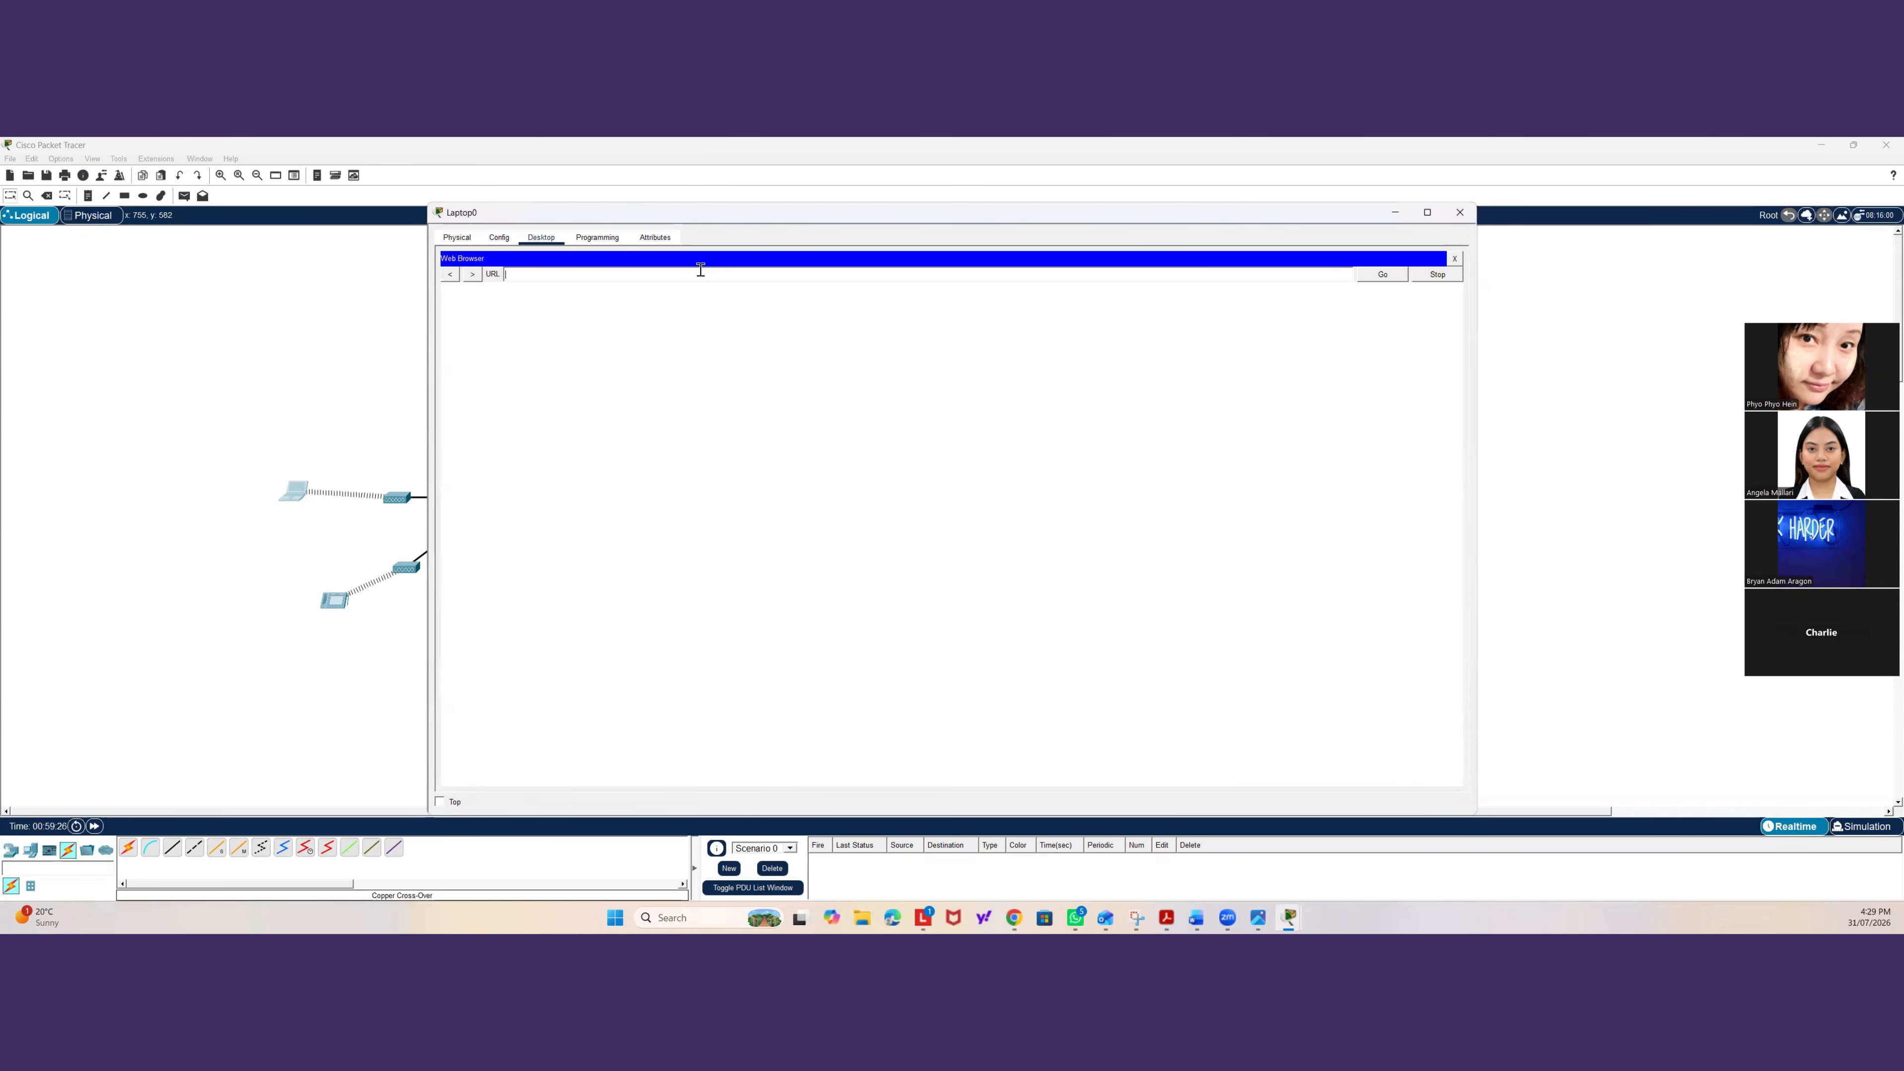
text(.google.com)
key(Return)
click(354, 346)
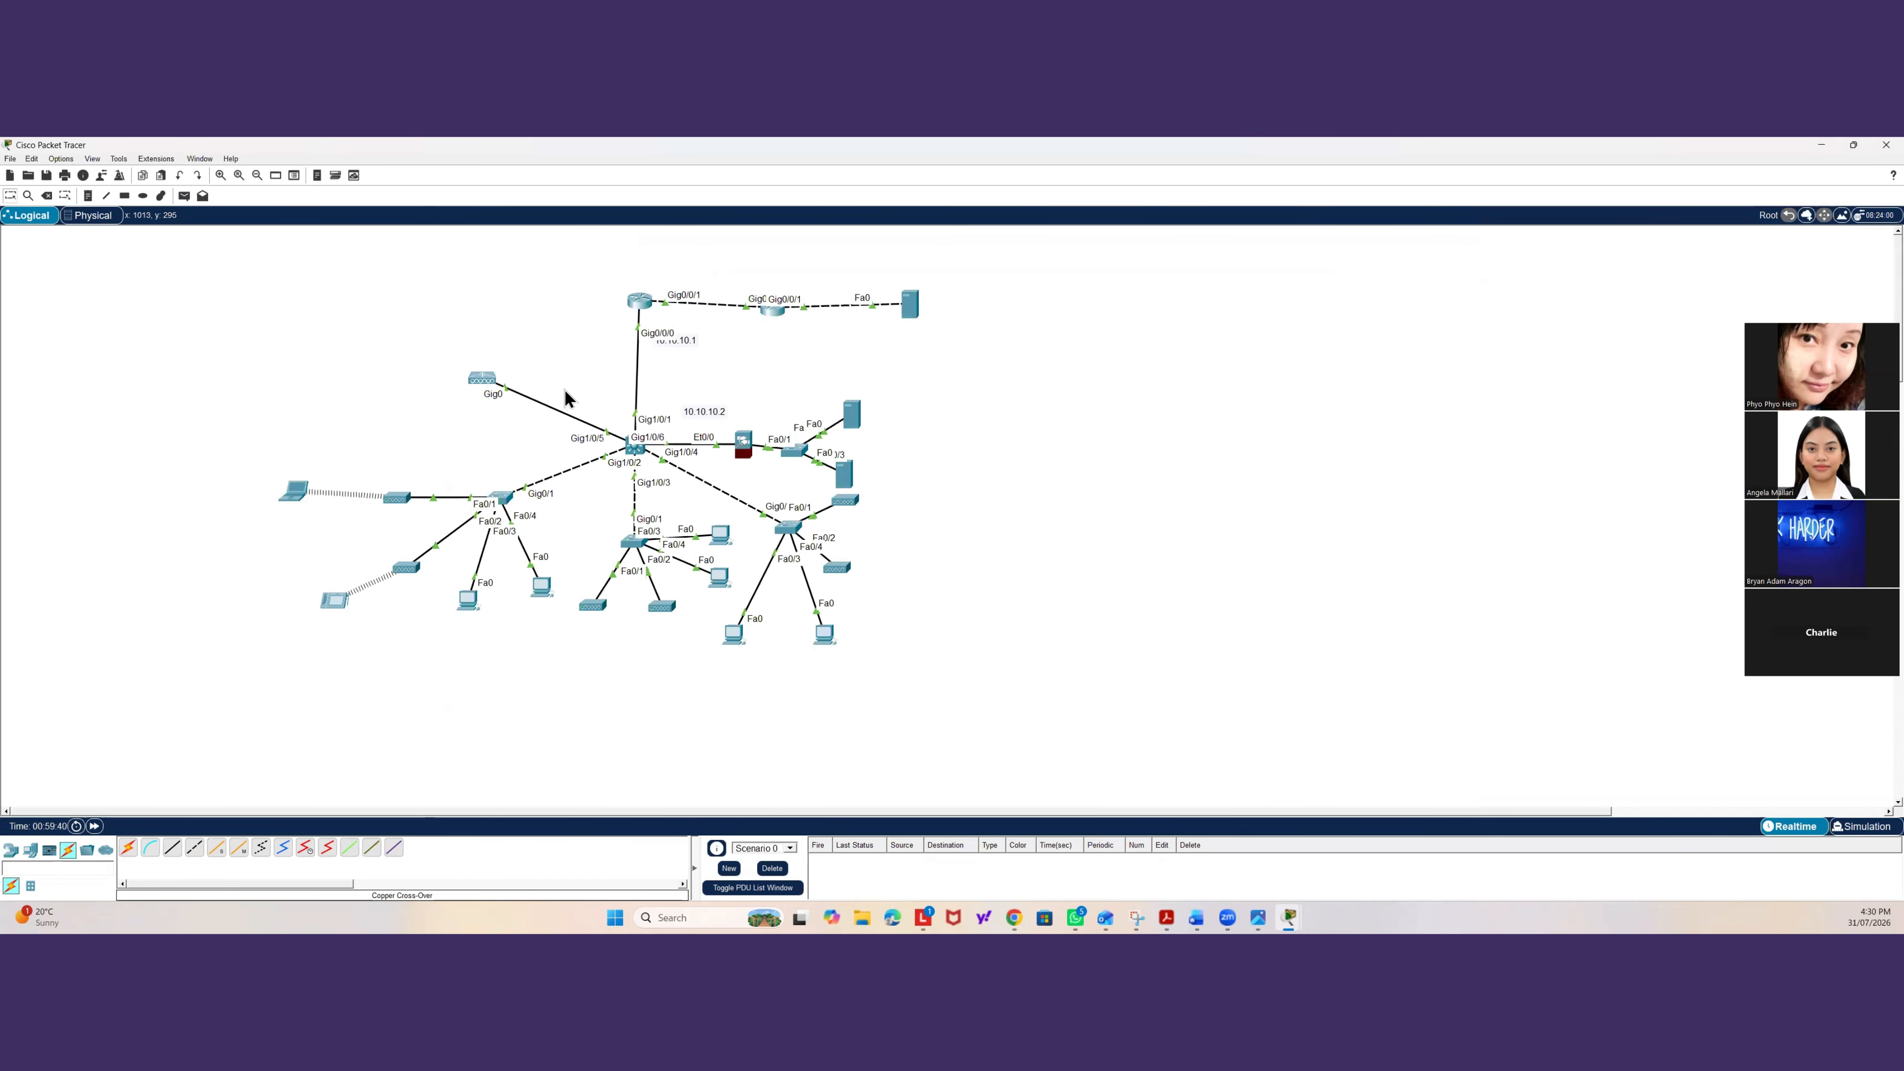
click(290, 487)
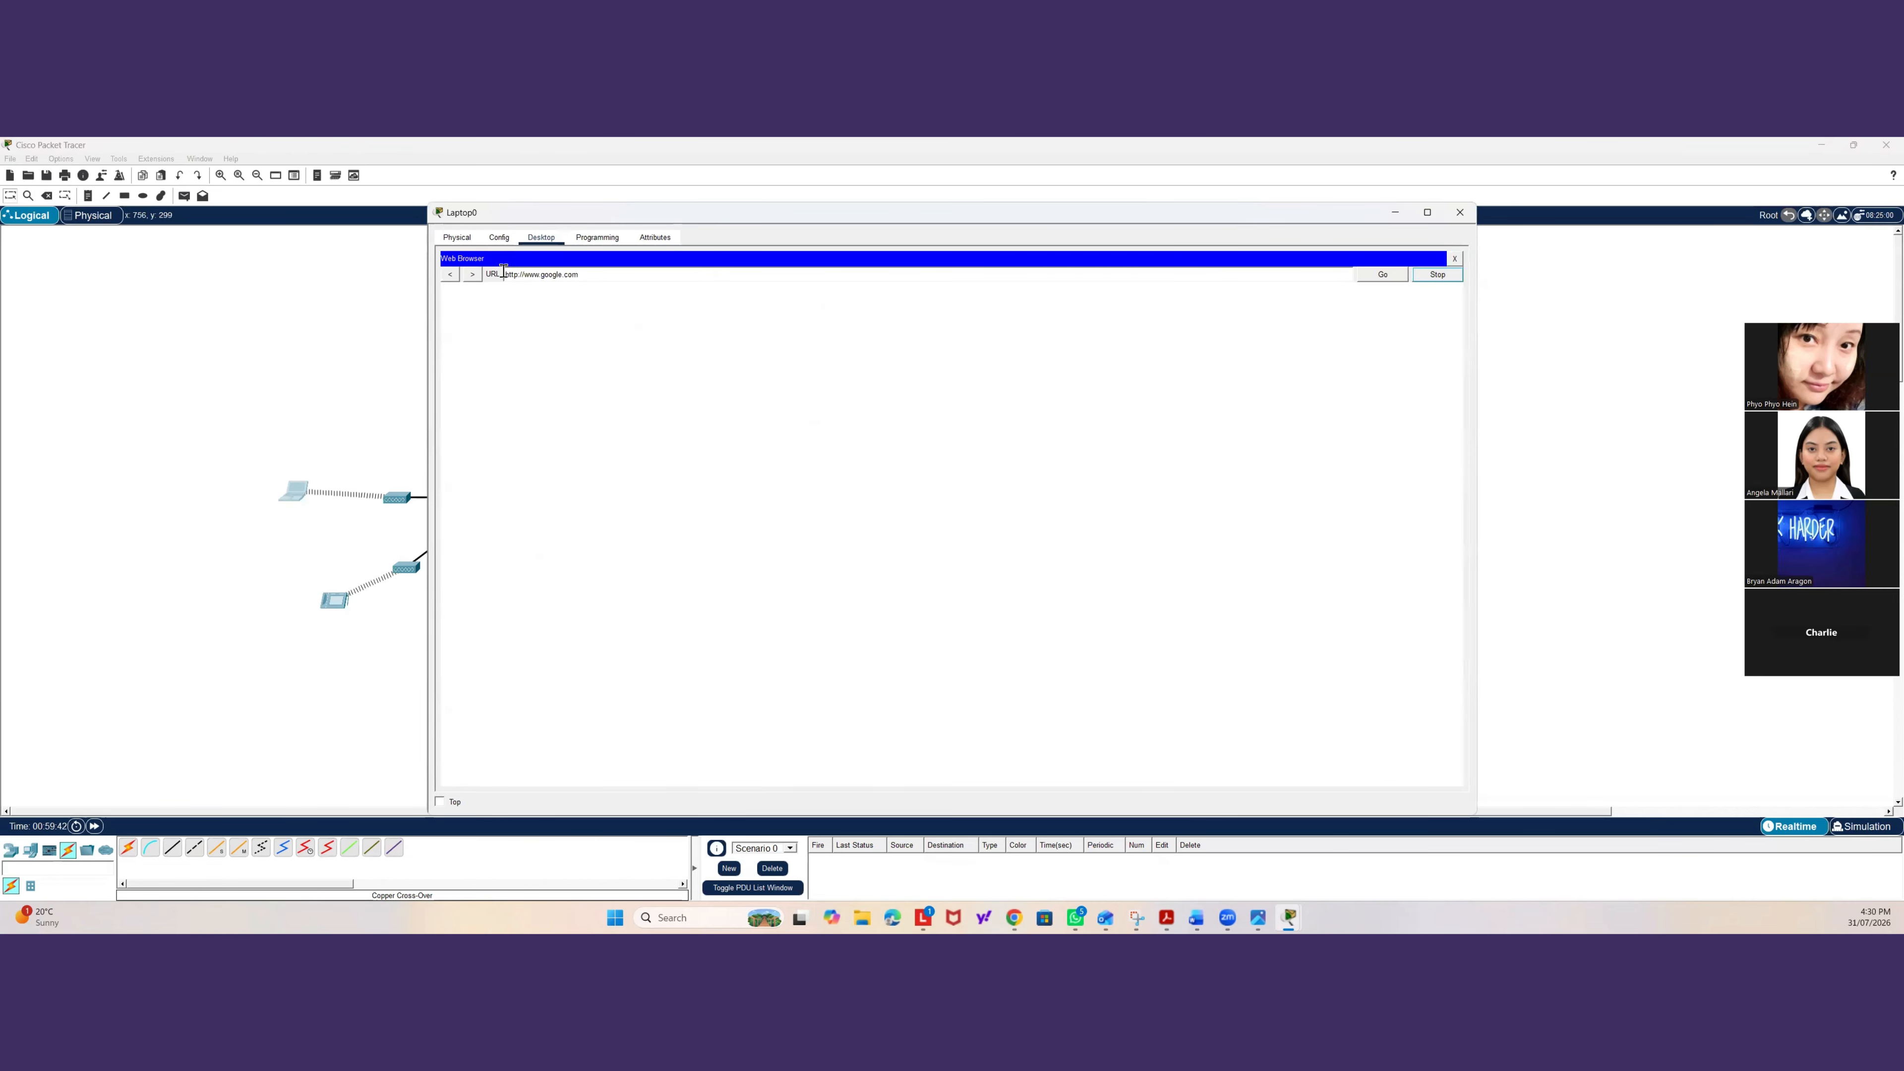
click(341, 336)
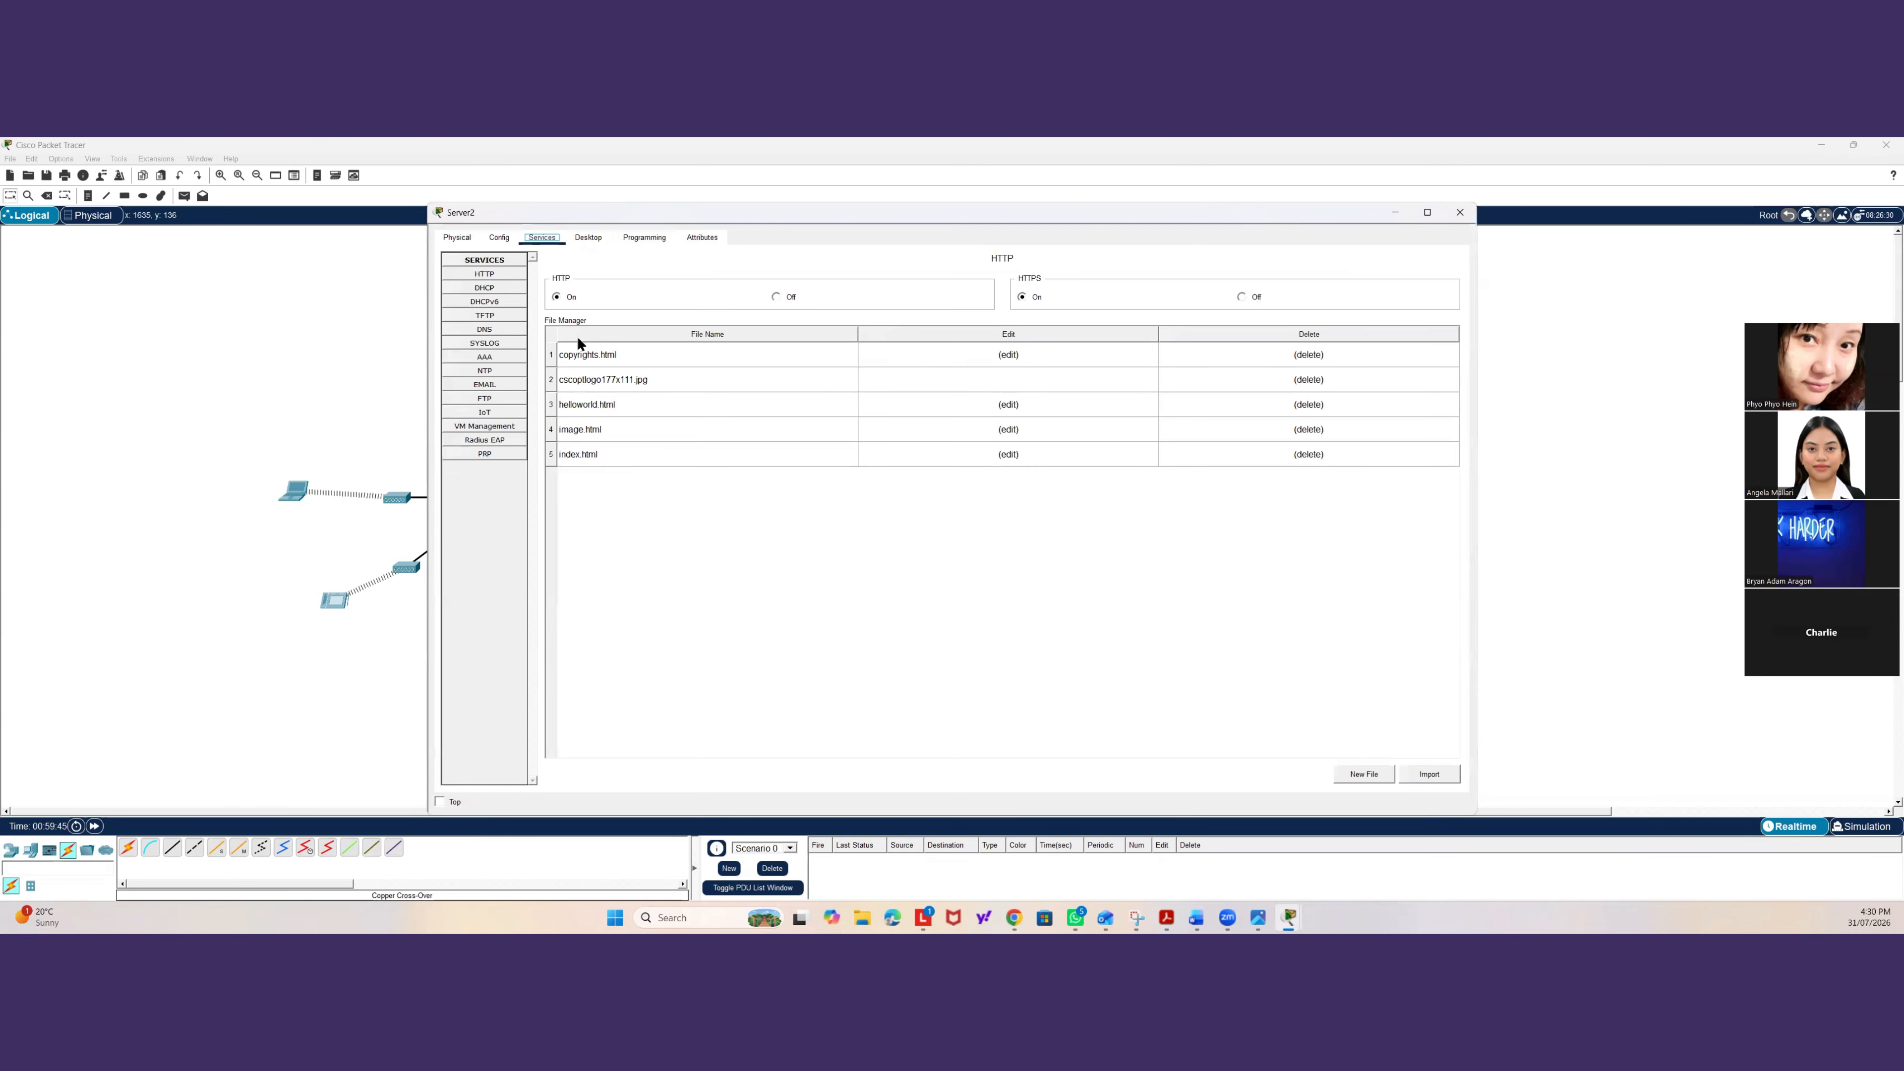
click(512, 335)
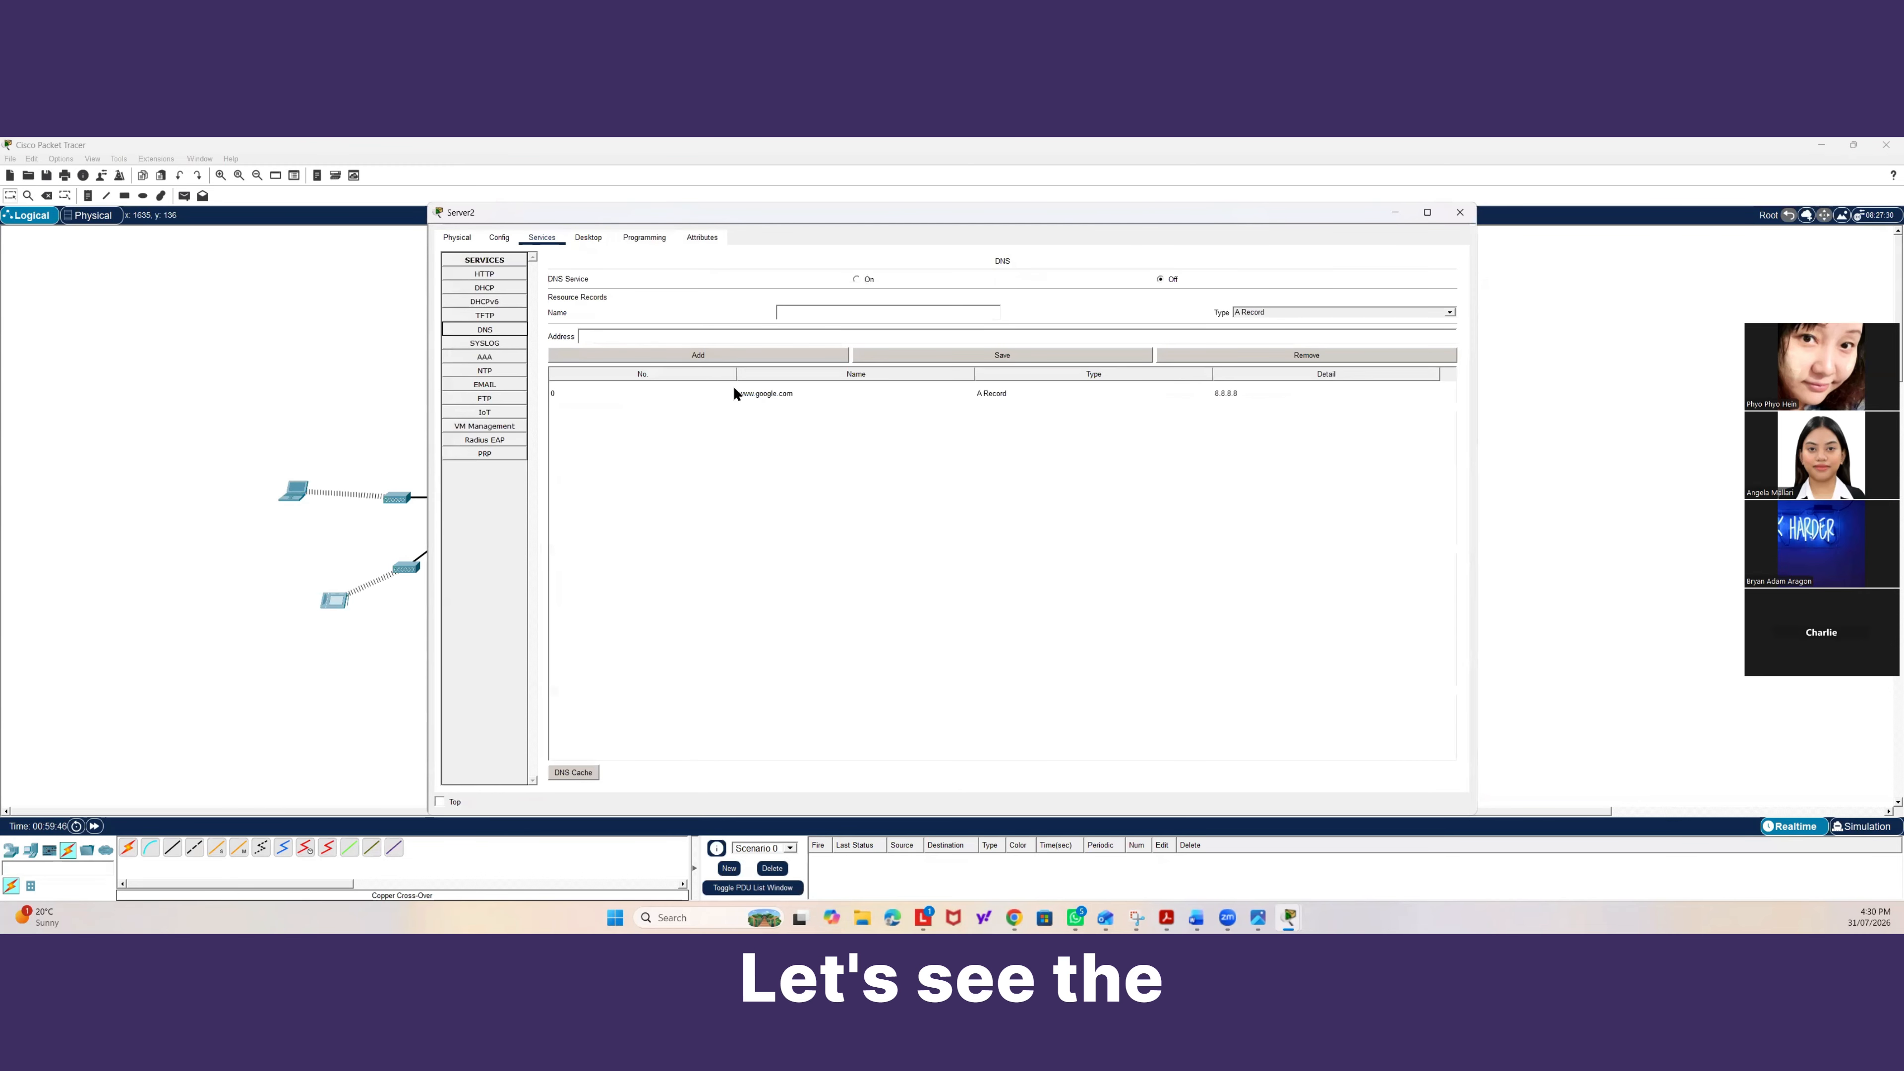
click(734, 393)
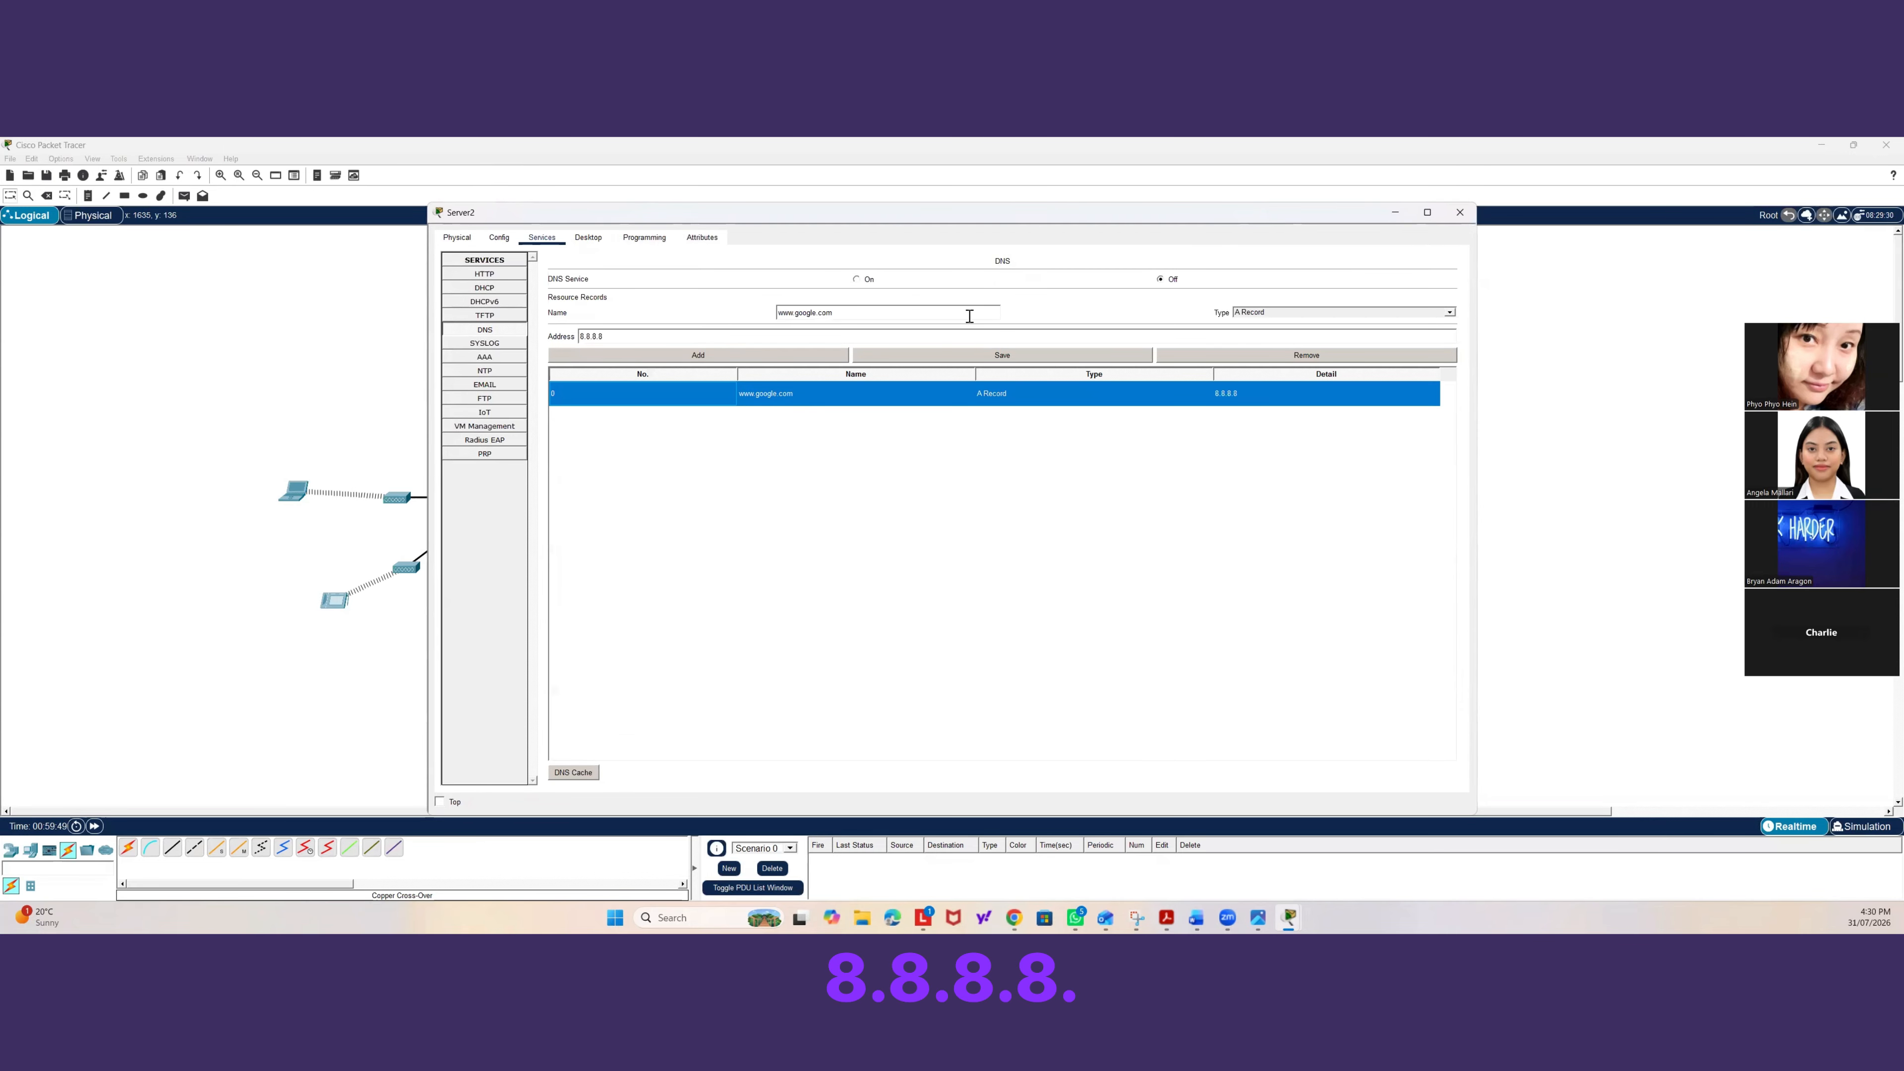
click(284, 491)
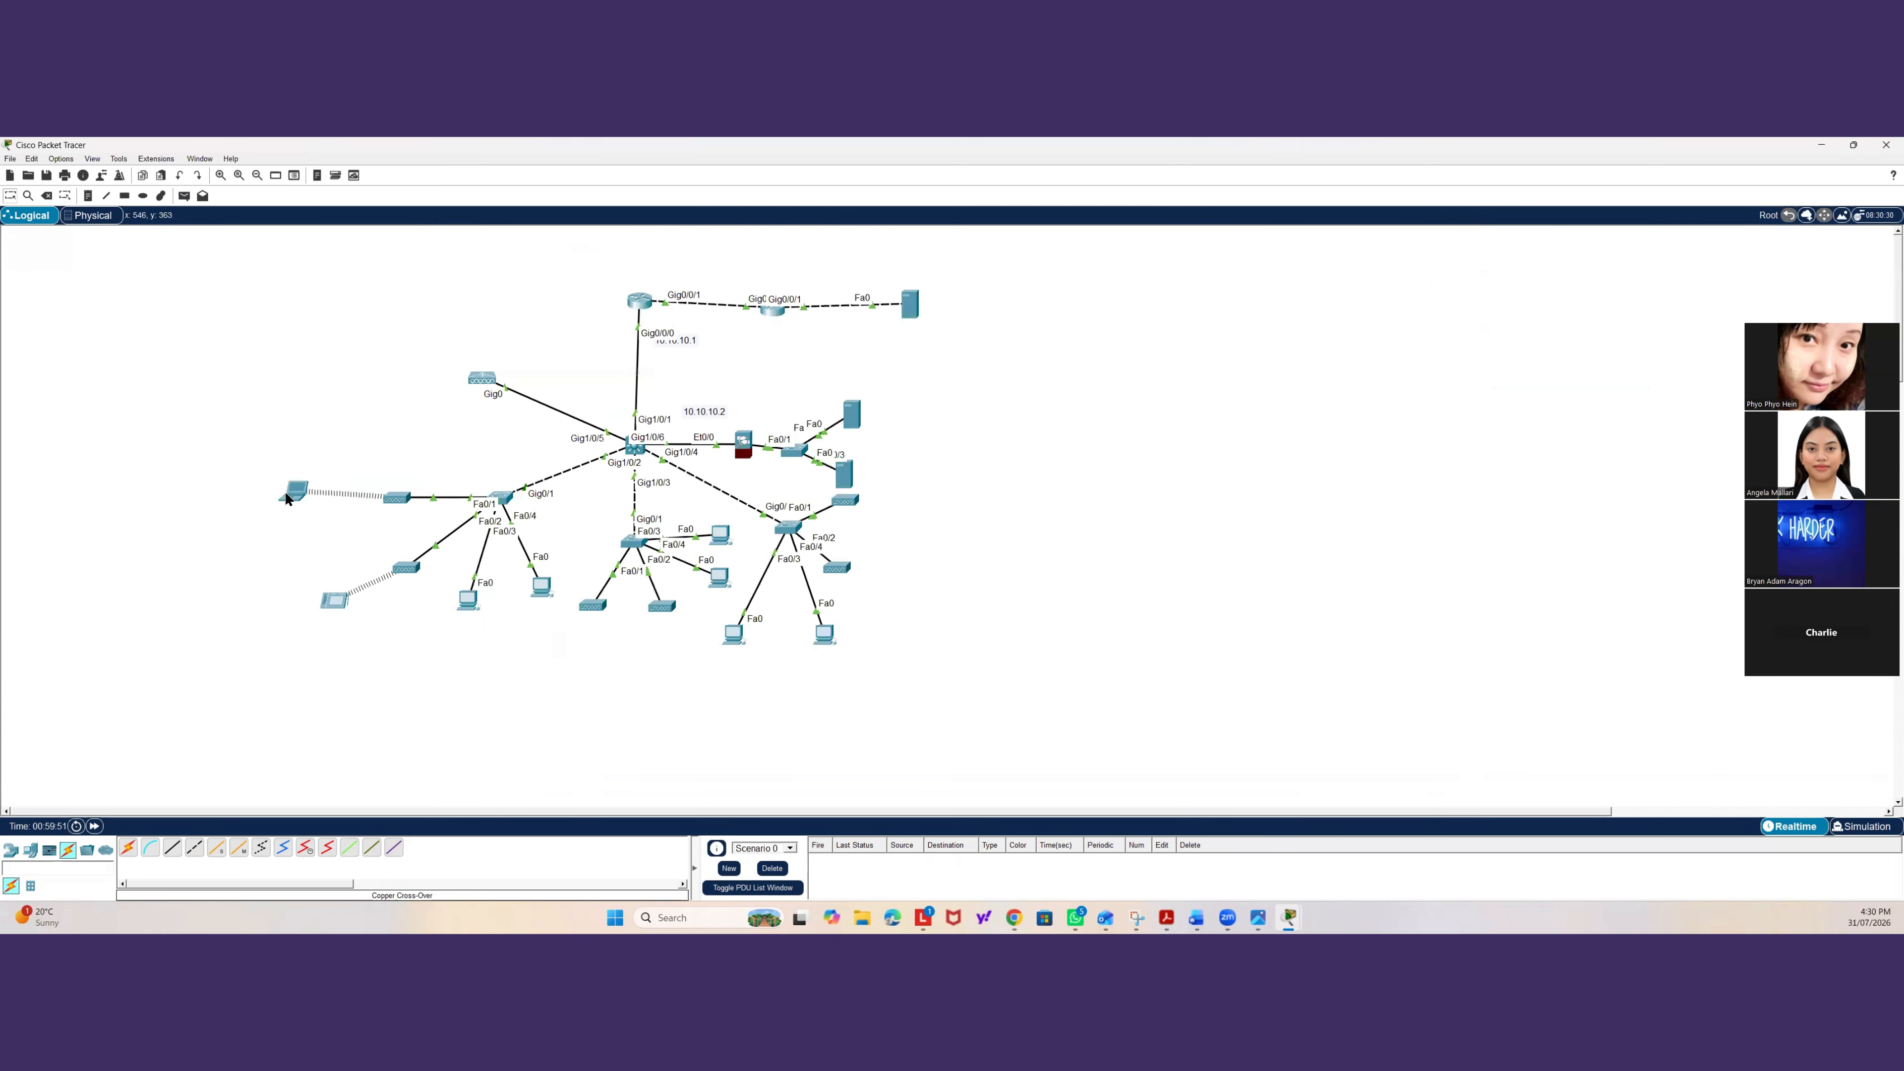
click(285, 497)
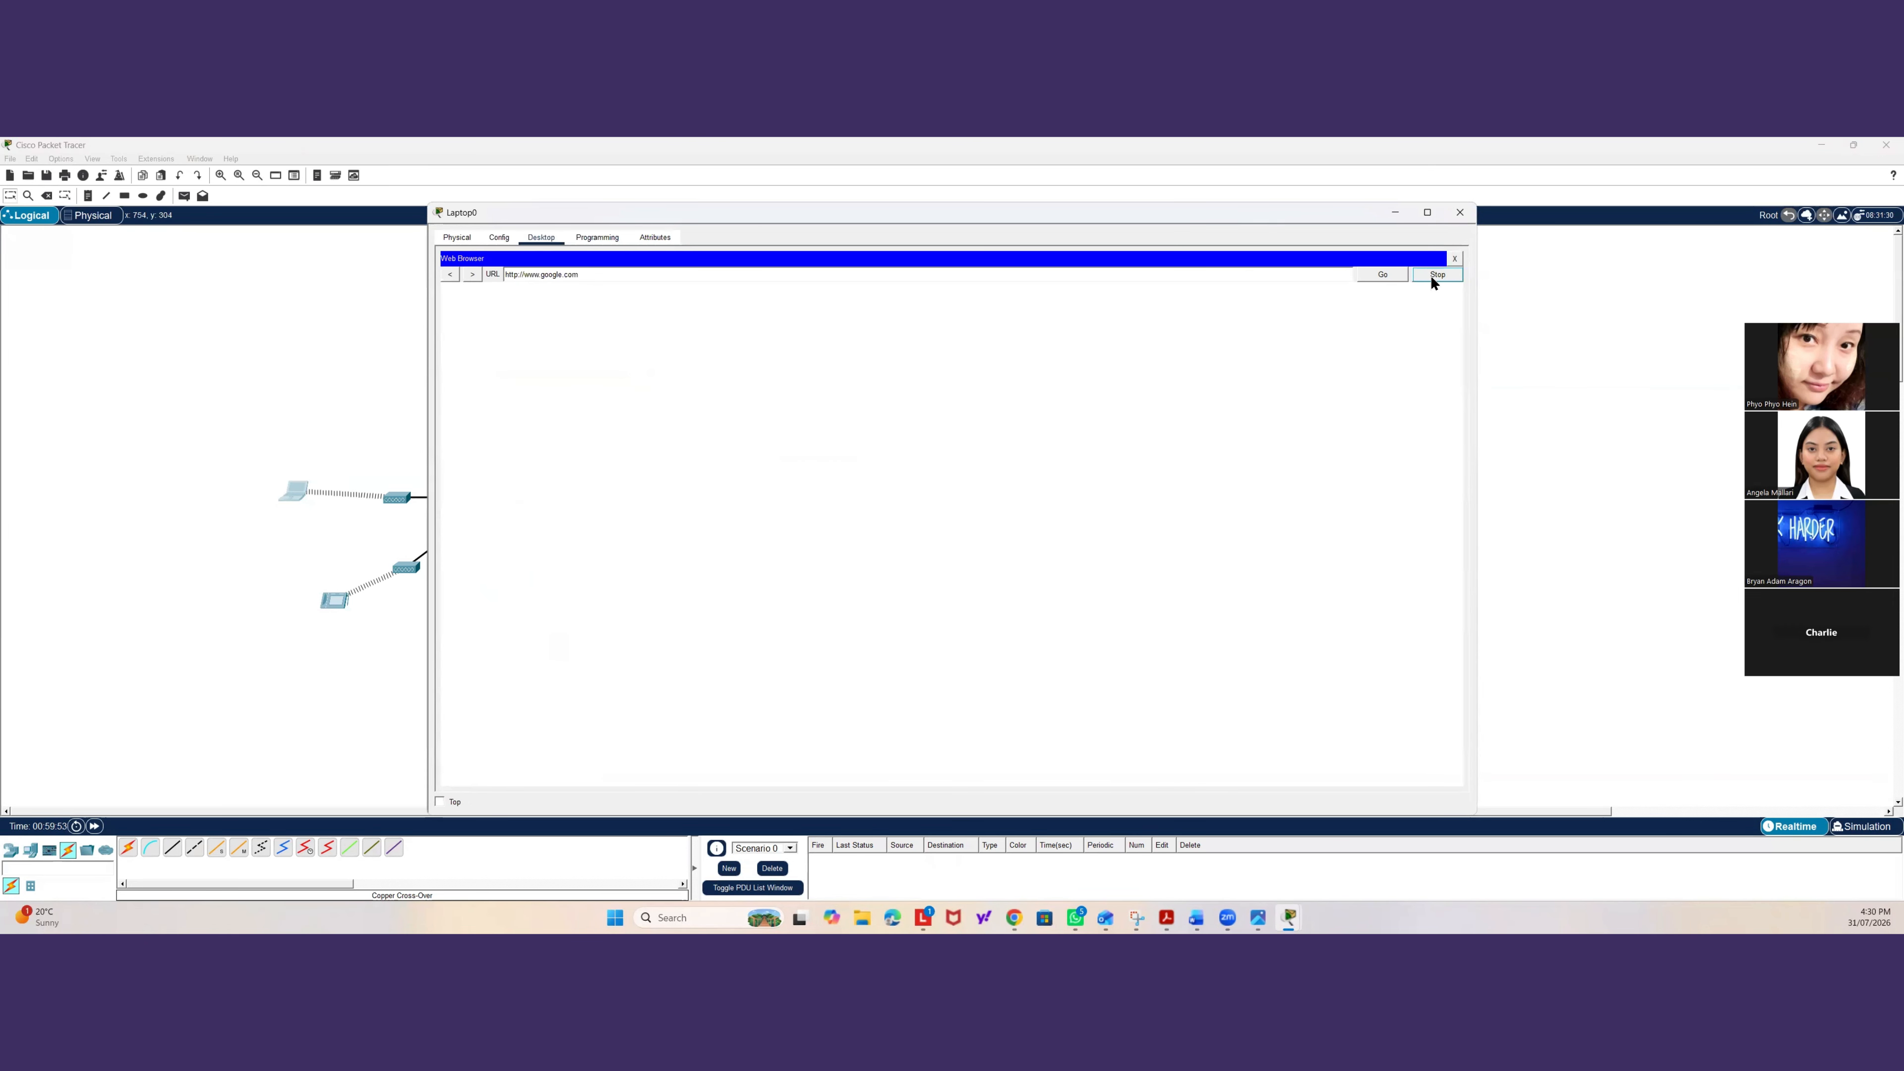
Open Tablet PC0 and ping 8.8.8.8 from its command prompt.
click(335, 599)
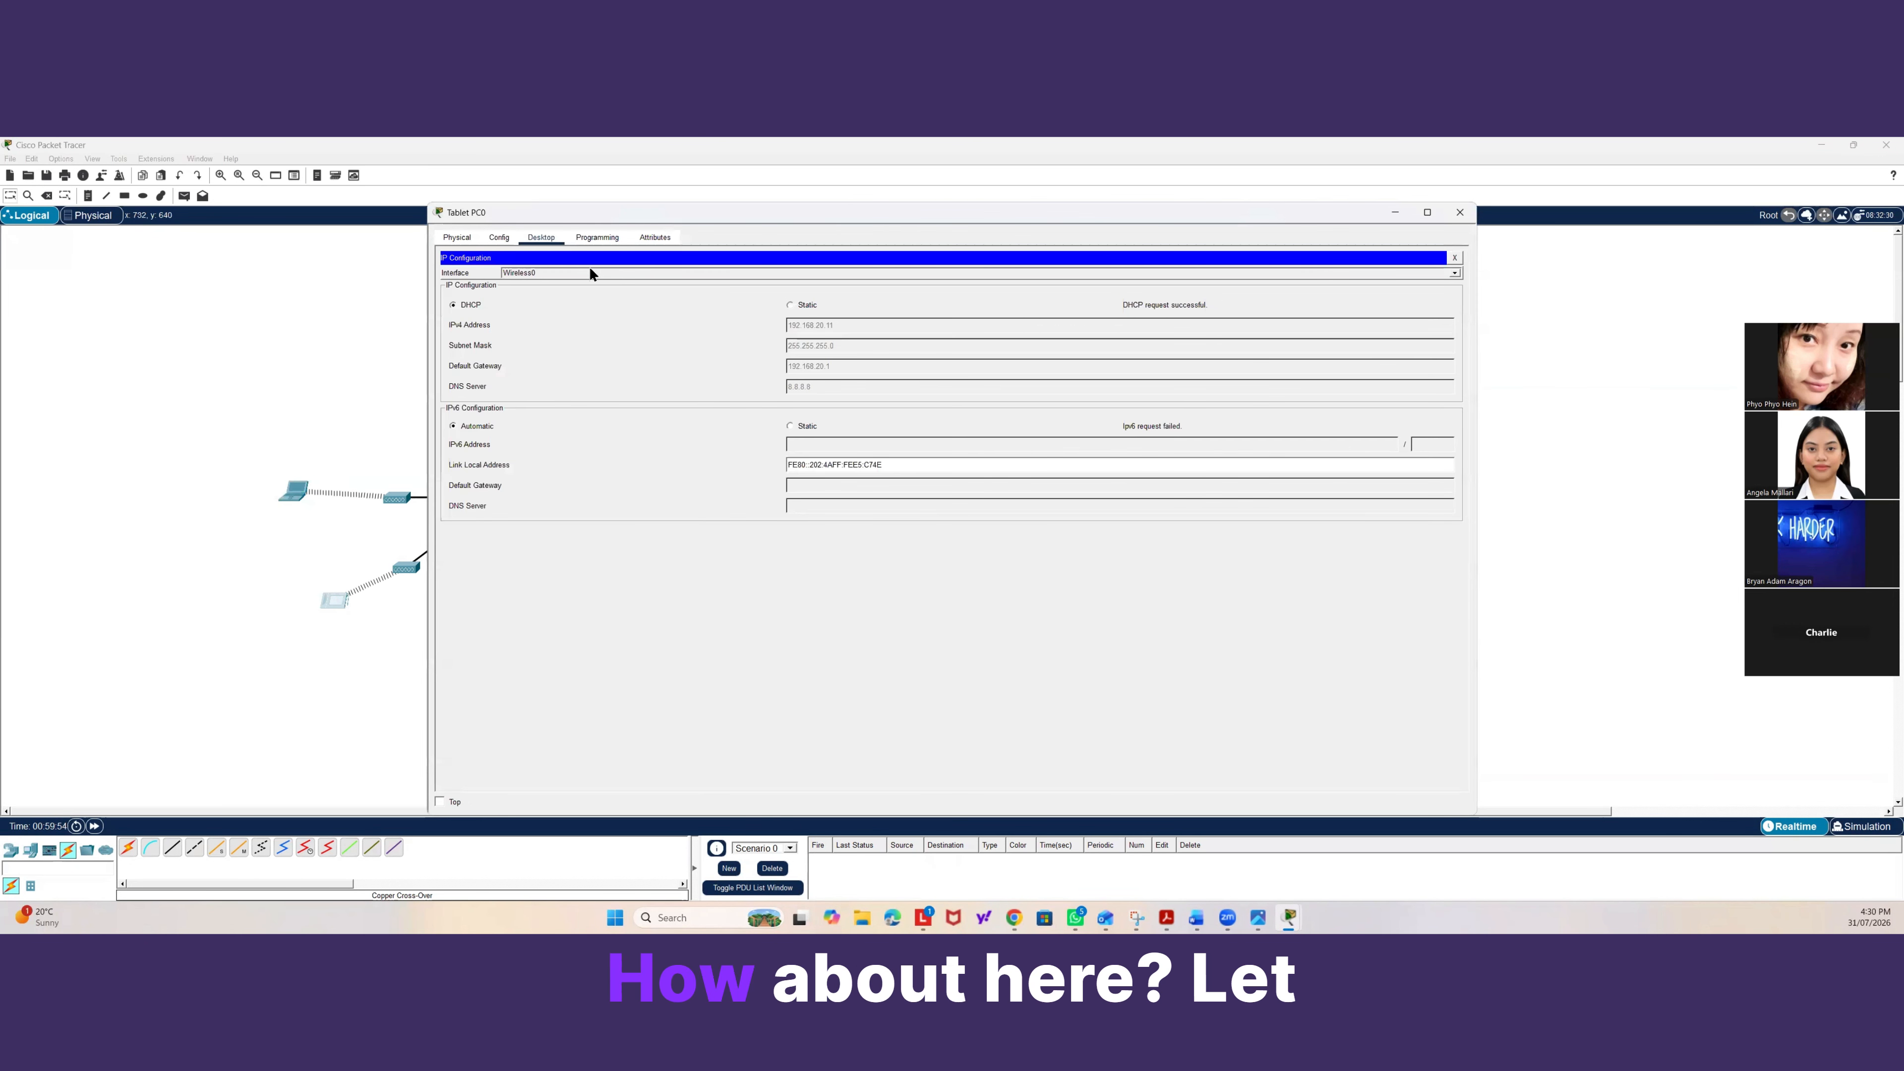
click(499, 237)
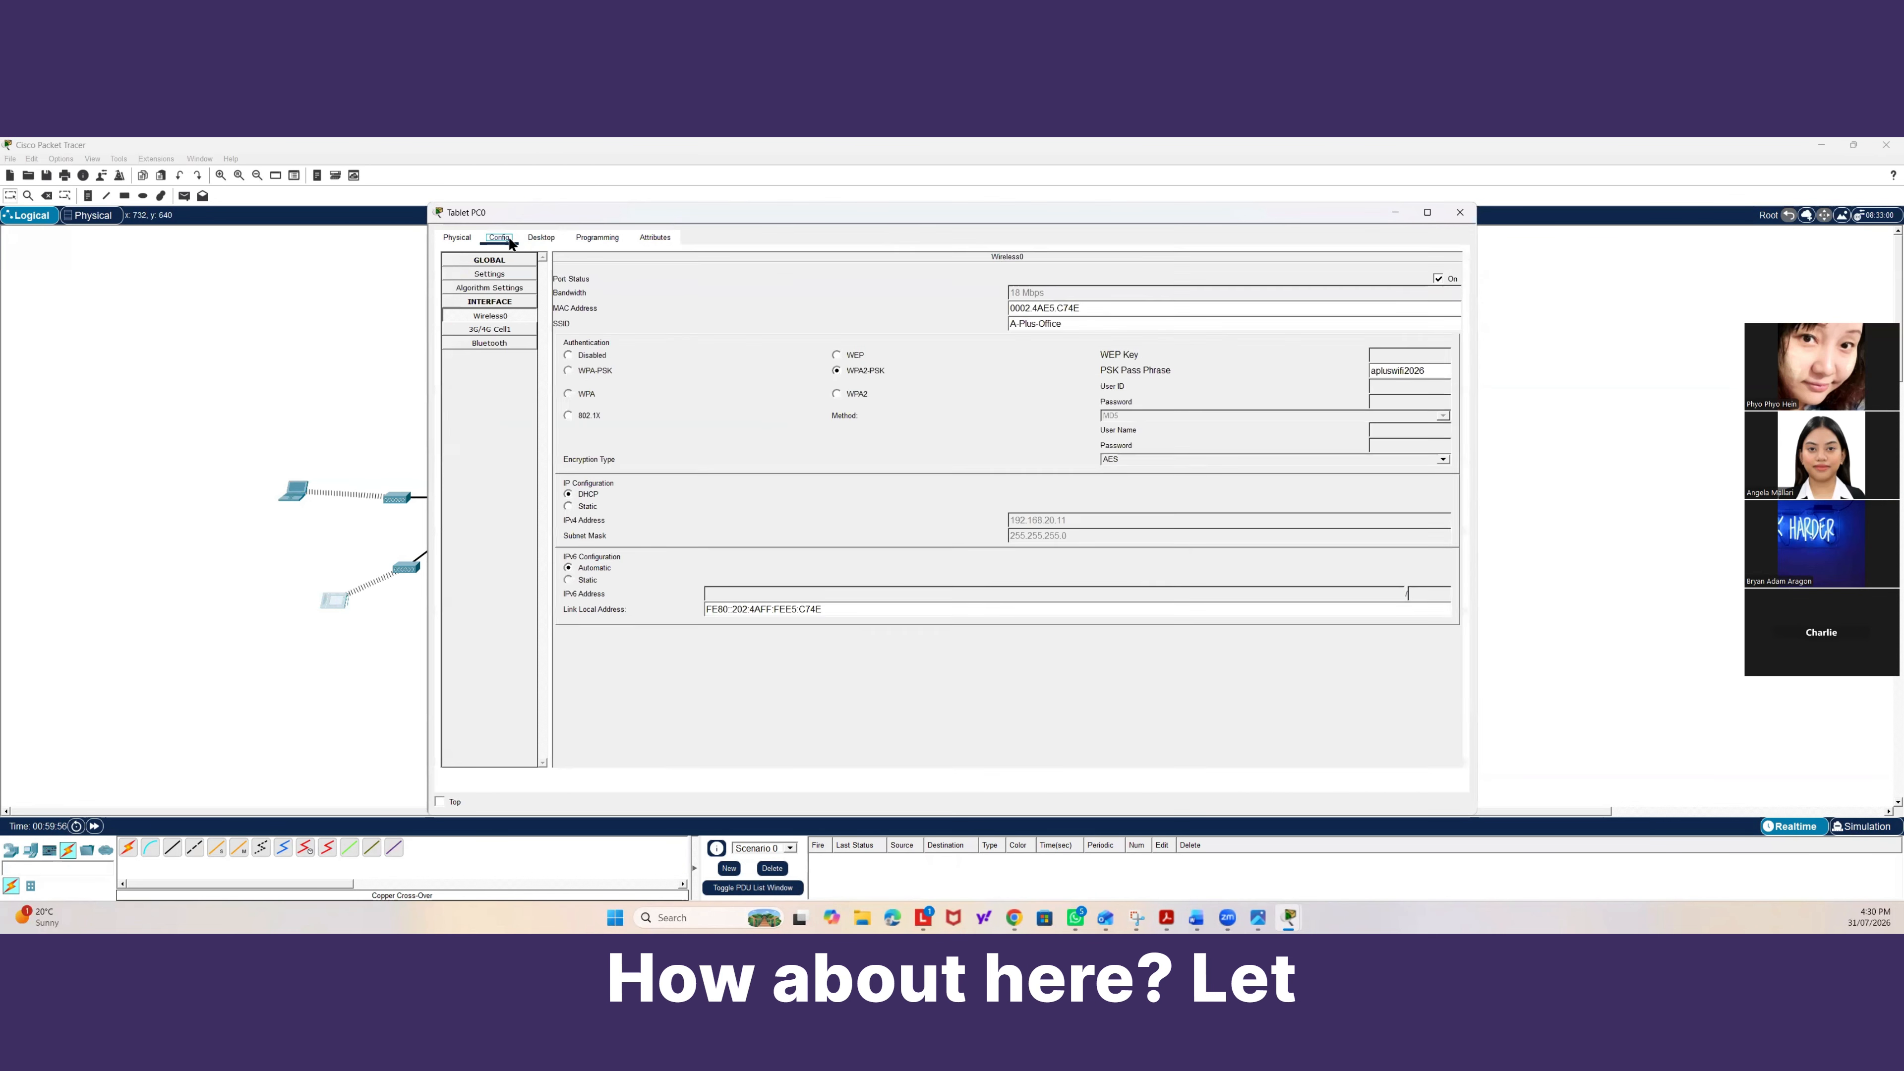
click(597, 237)
click(541, 237)
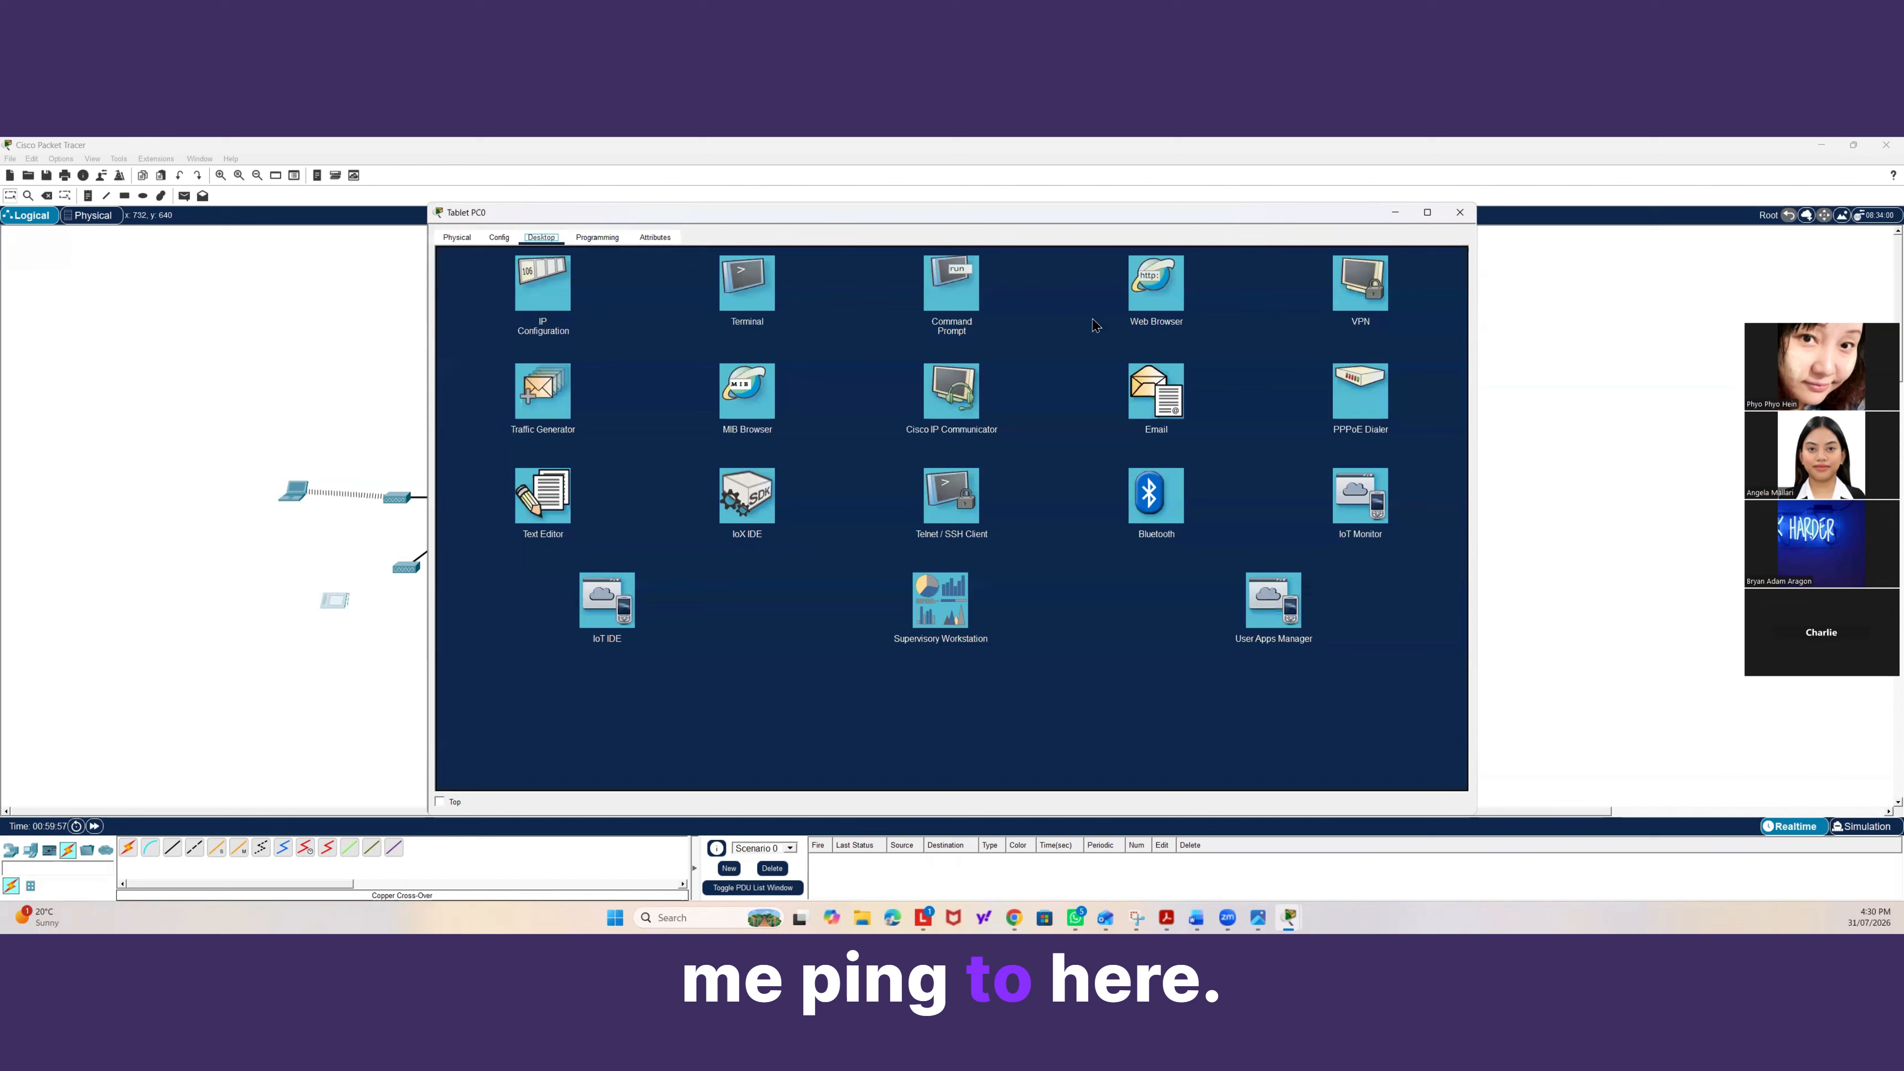
click(948, 292)
text(ping )
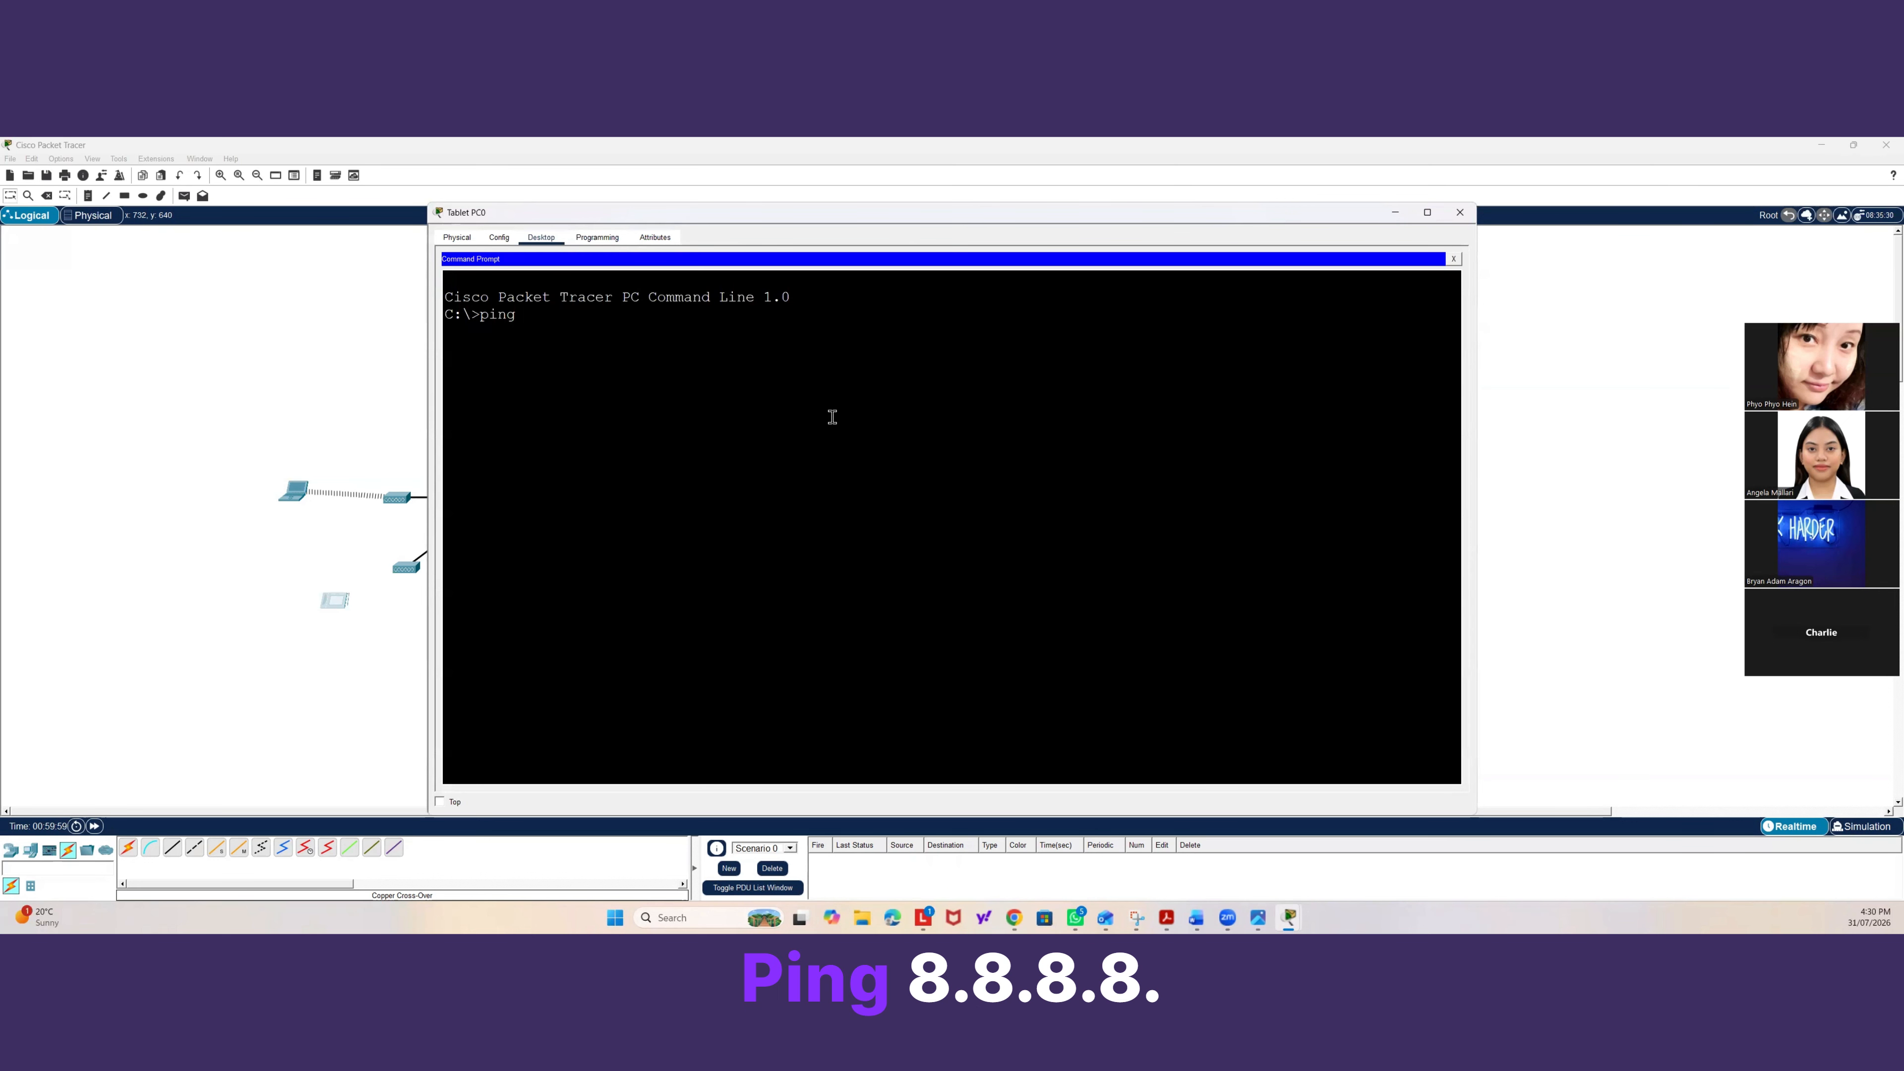
text(8.8.8.)
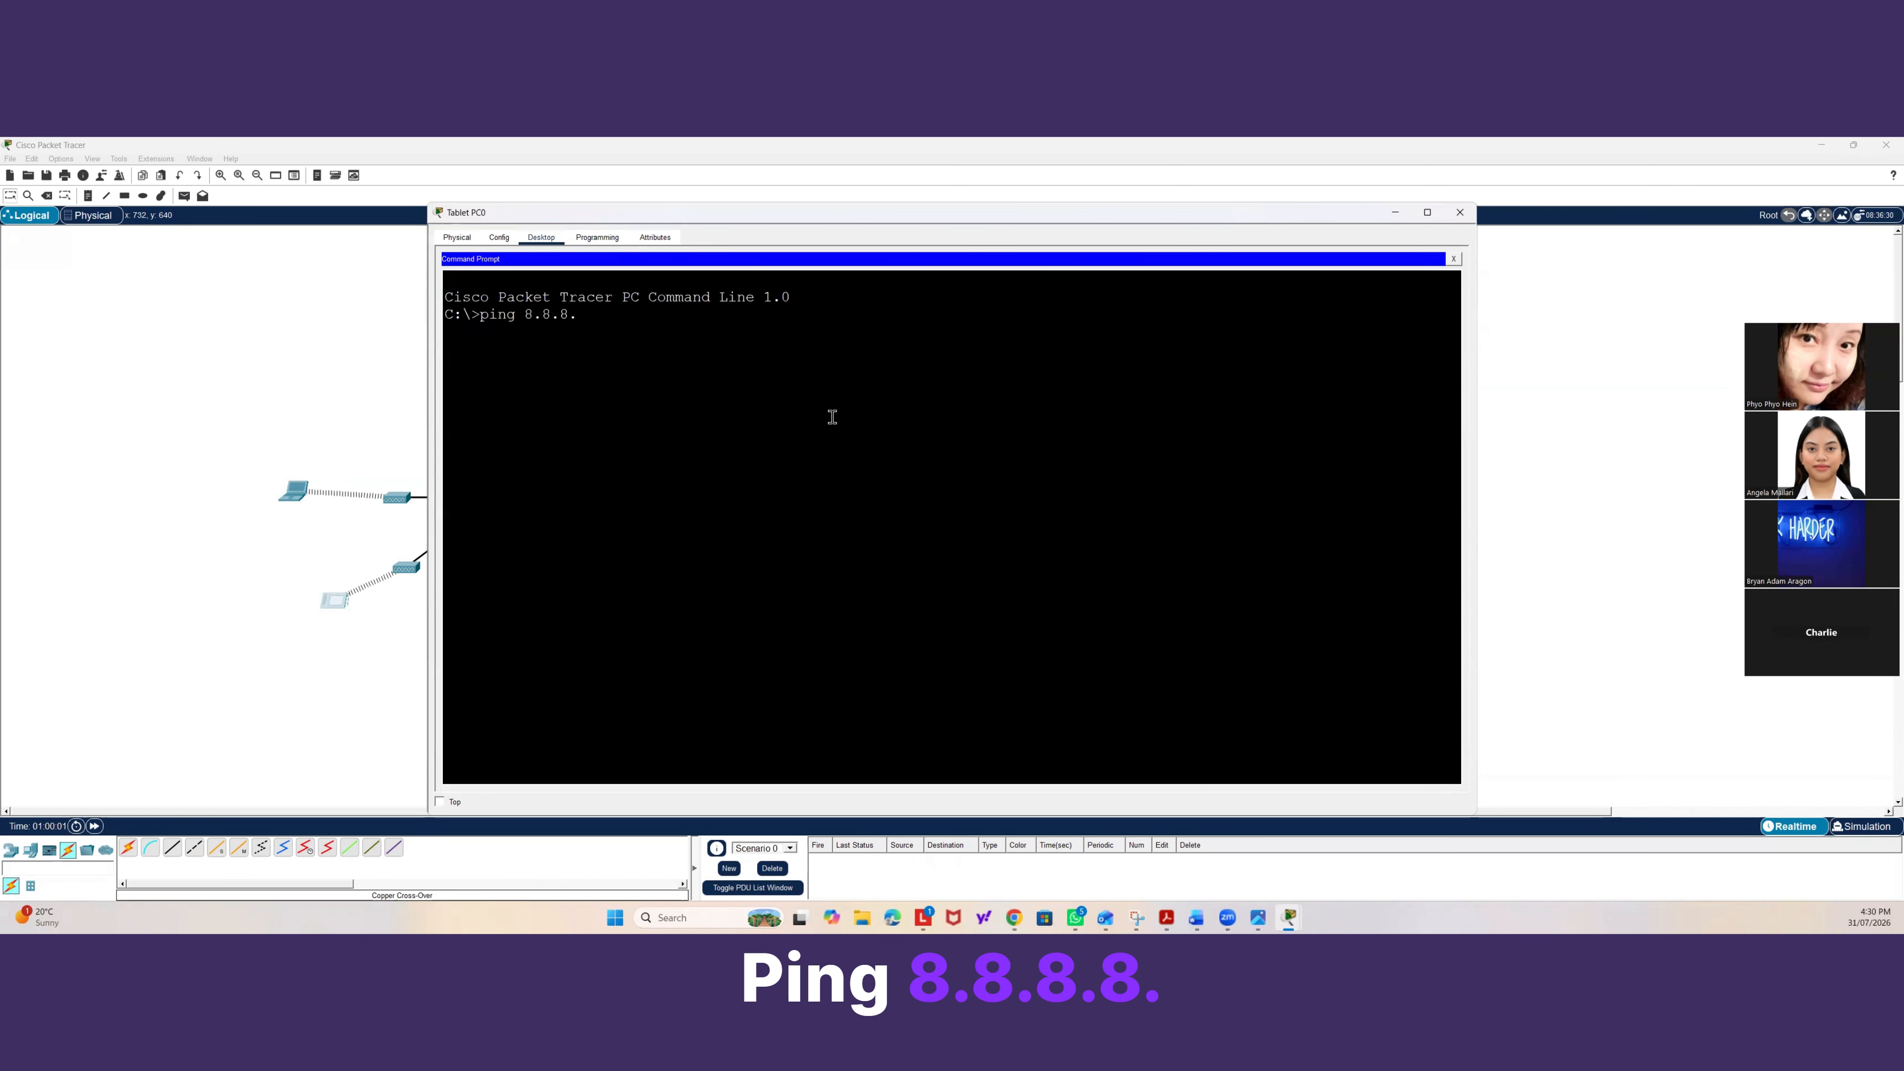
text(8)
key(Return)
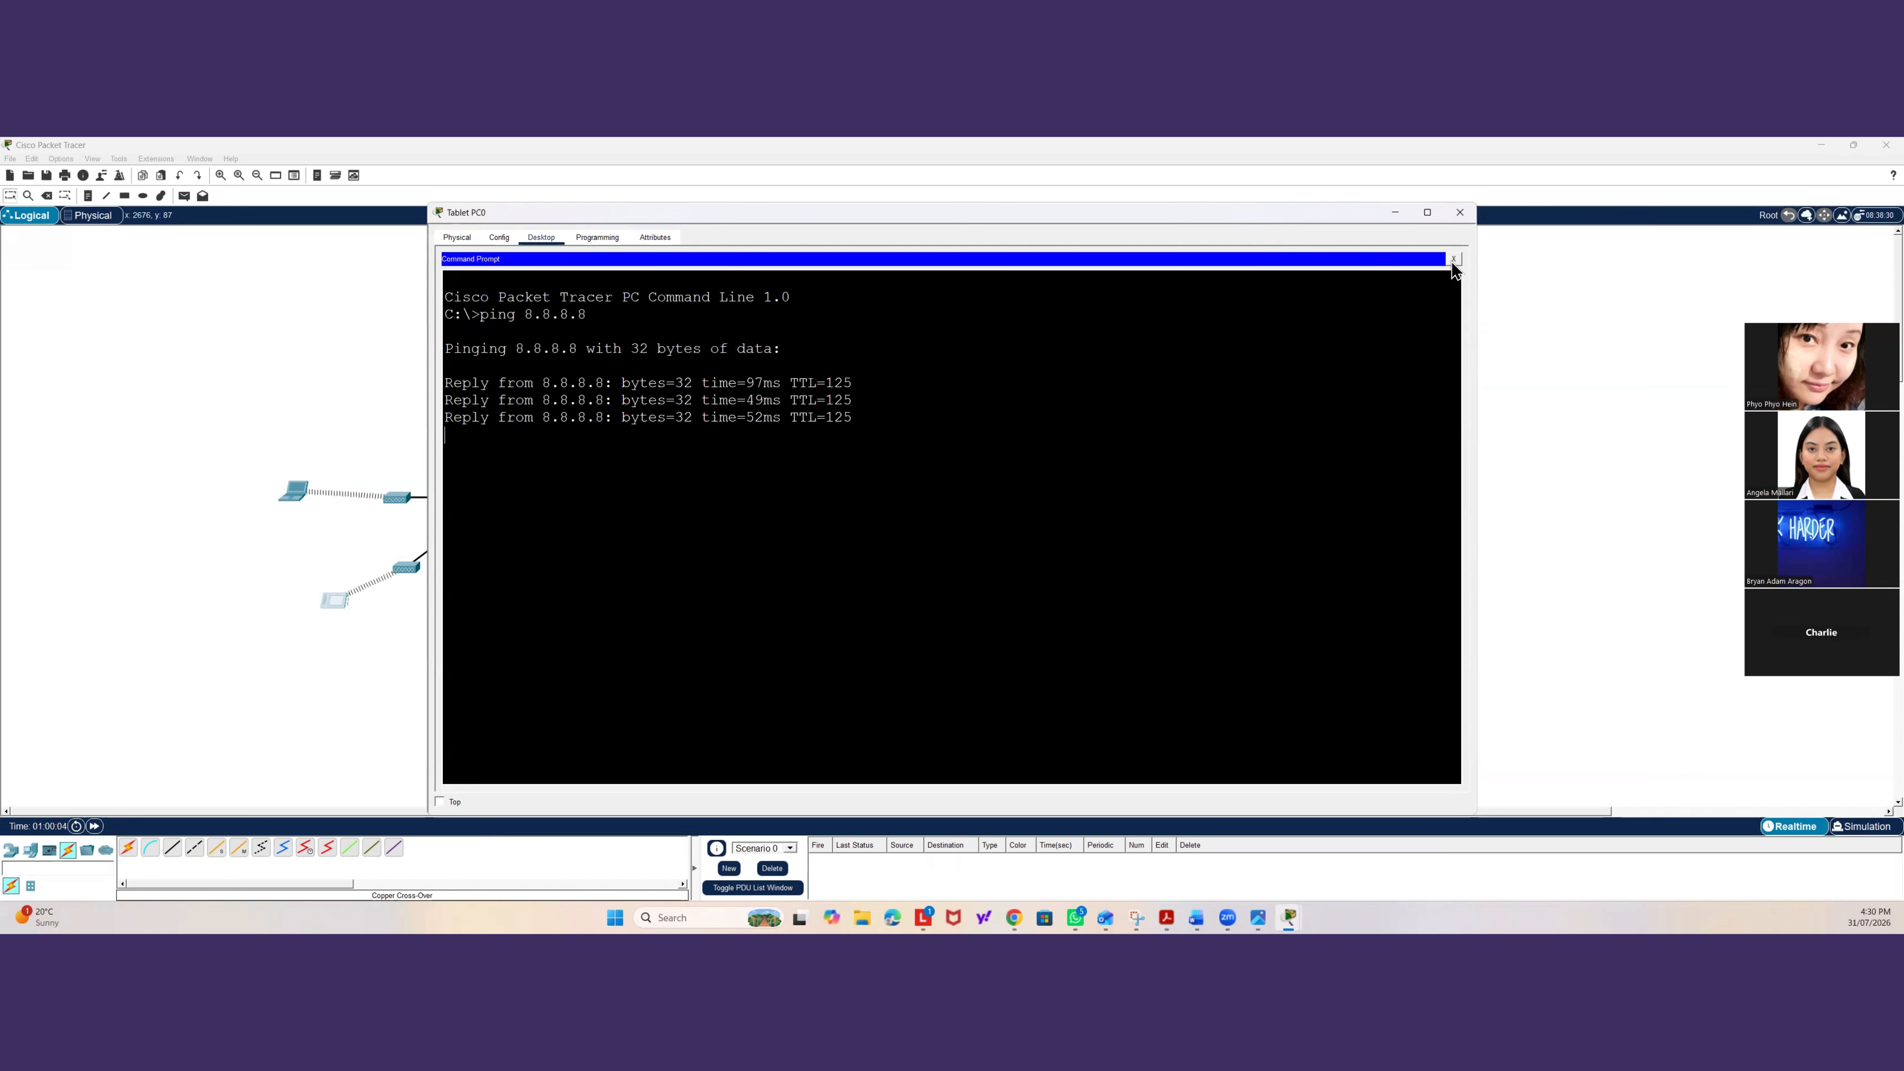
click(1453, 261)
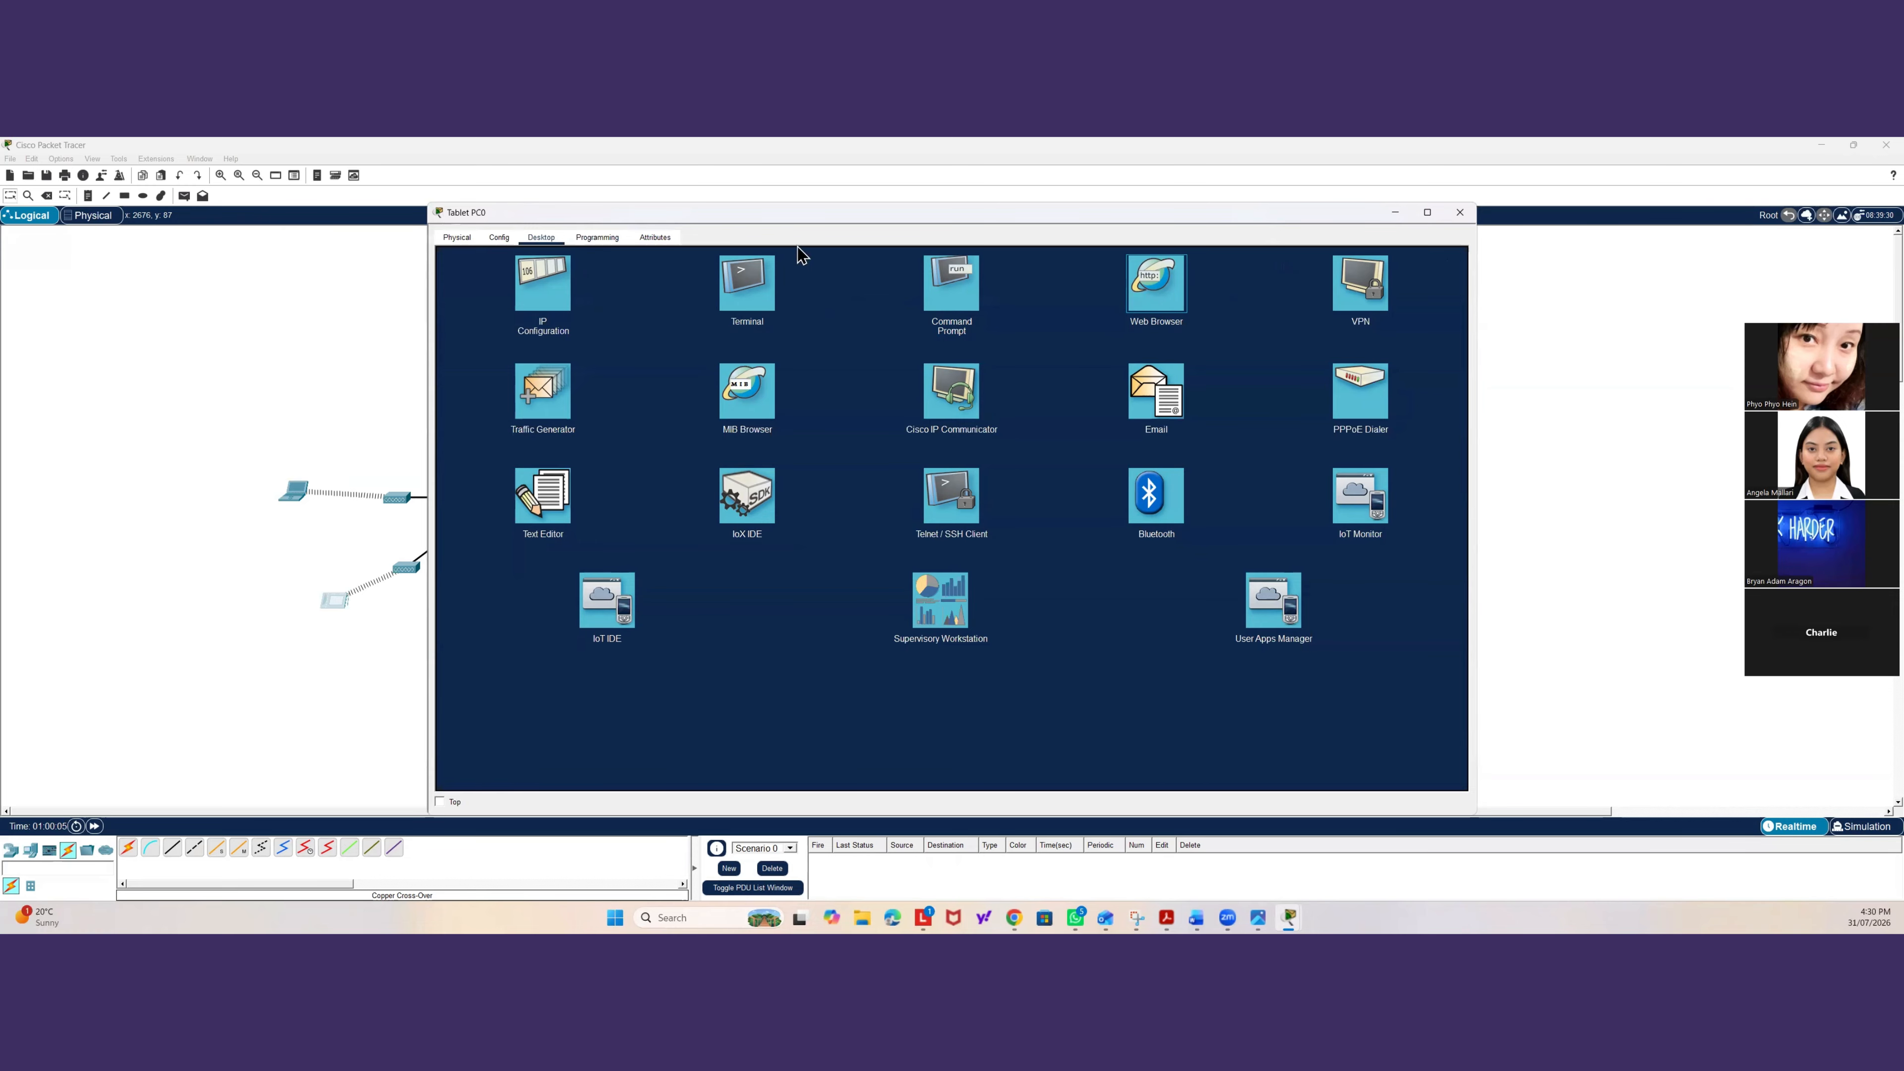
click(414, 293)
double_click(293, 488)
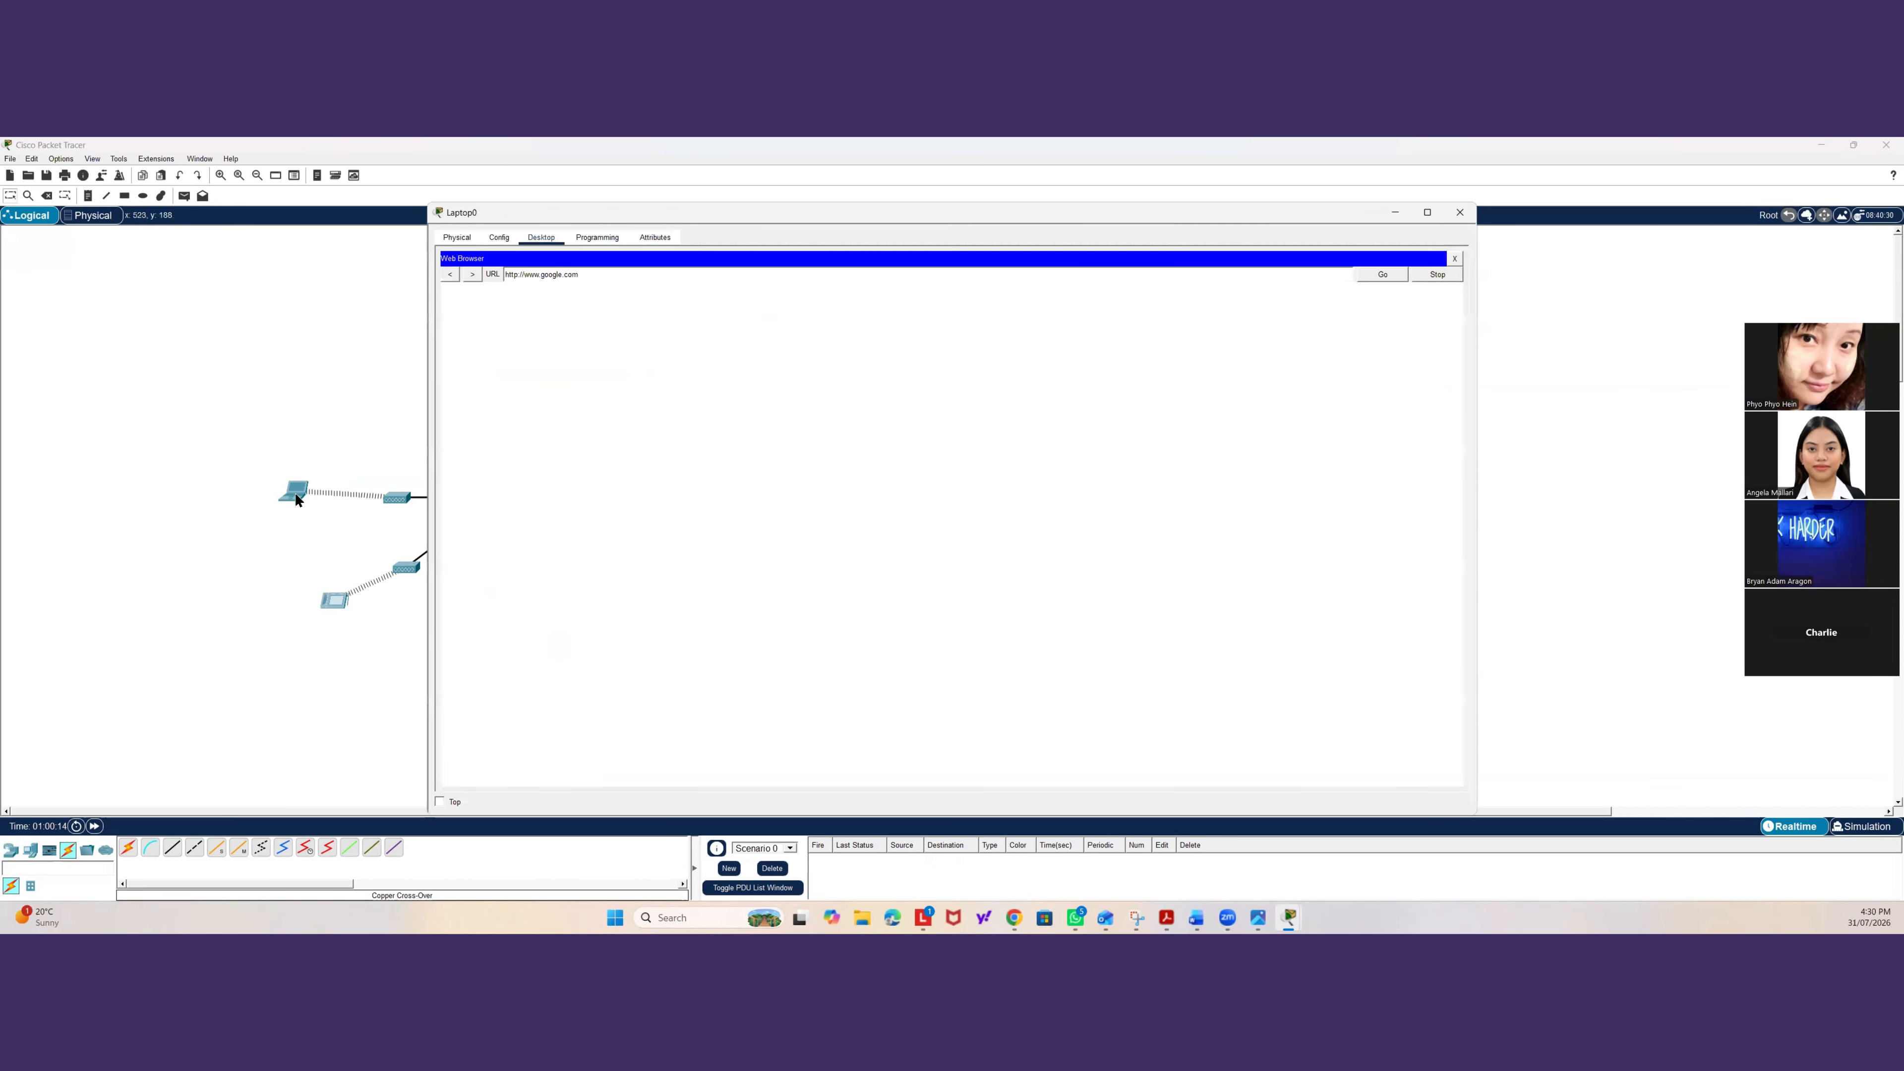
click(1454, 262)
click(1453, 259)
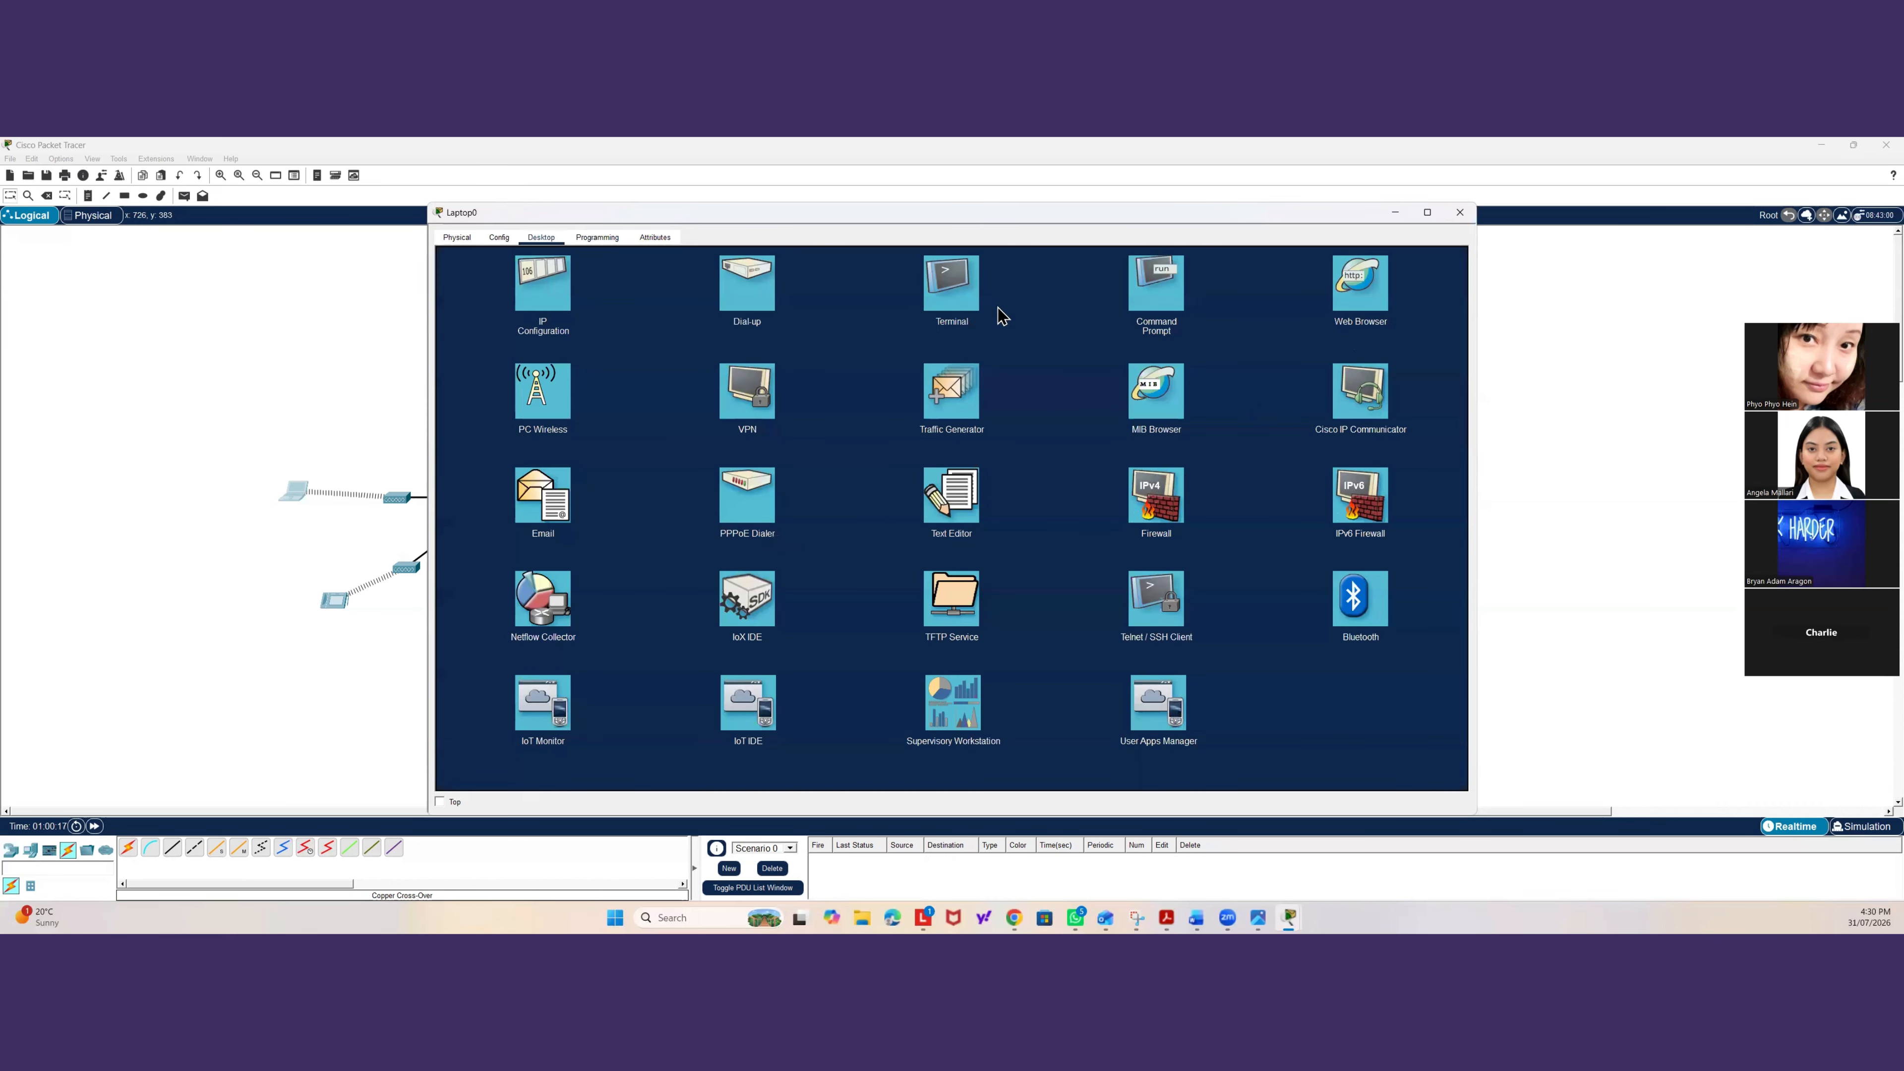
click(1142, 289)
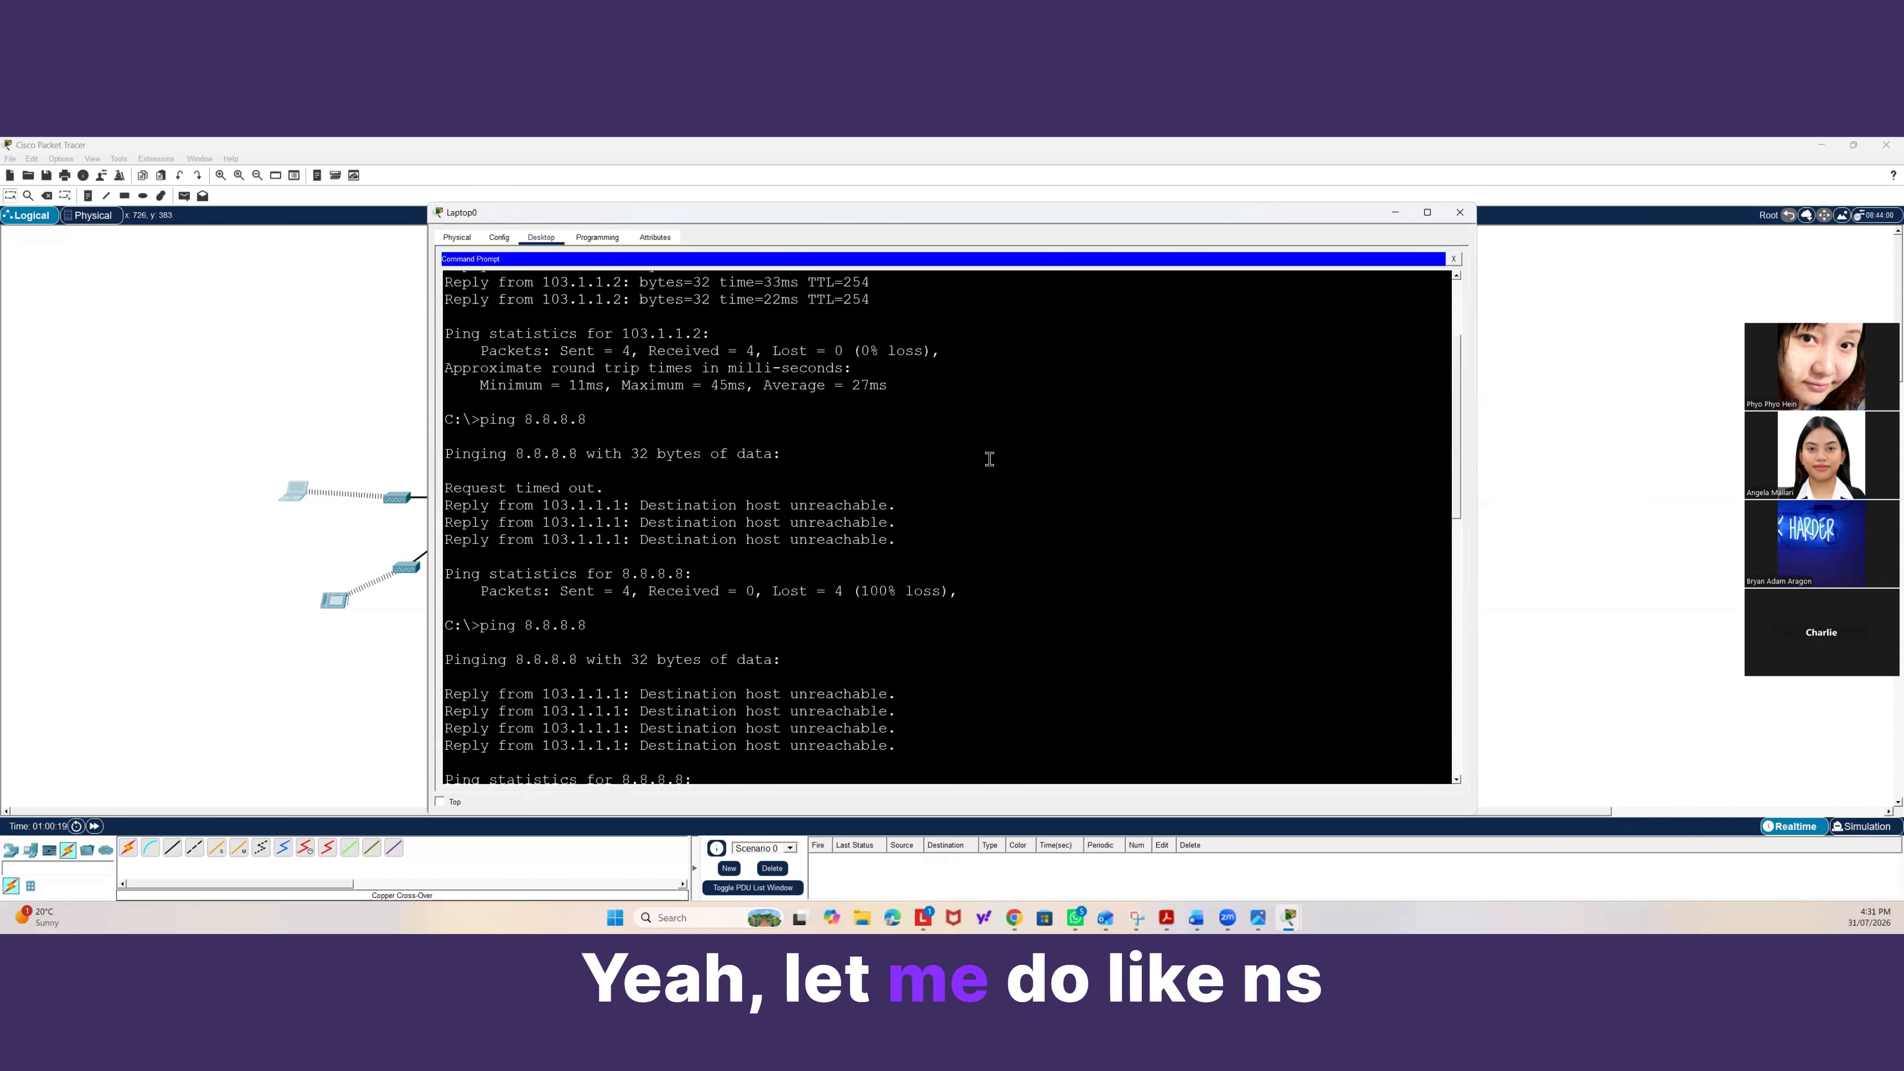
key(Return)
key(Return)
text(nslo)
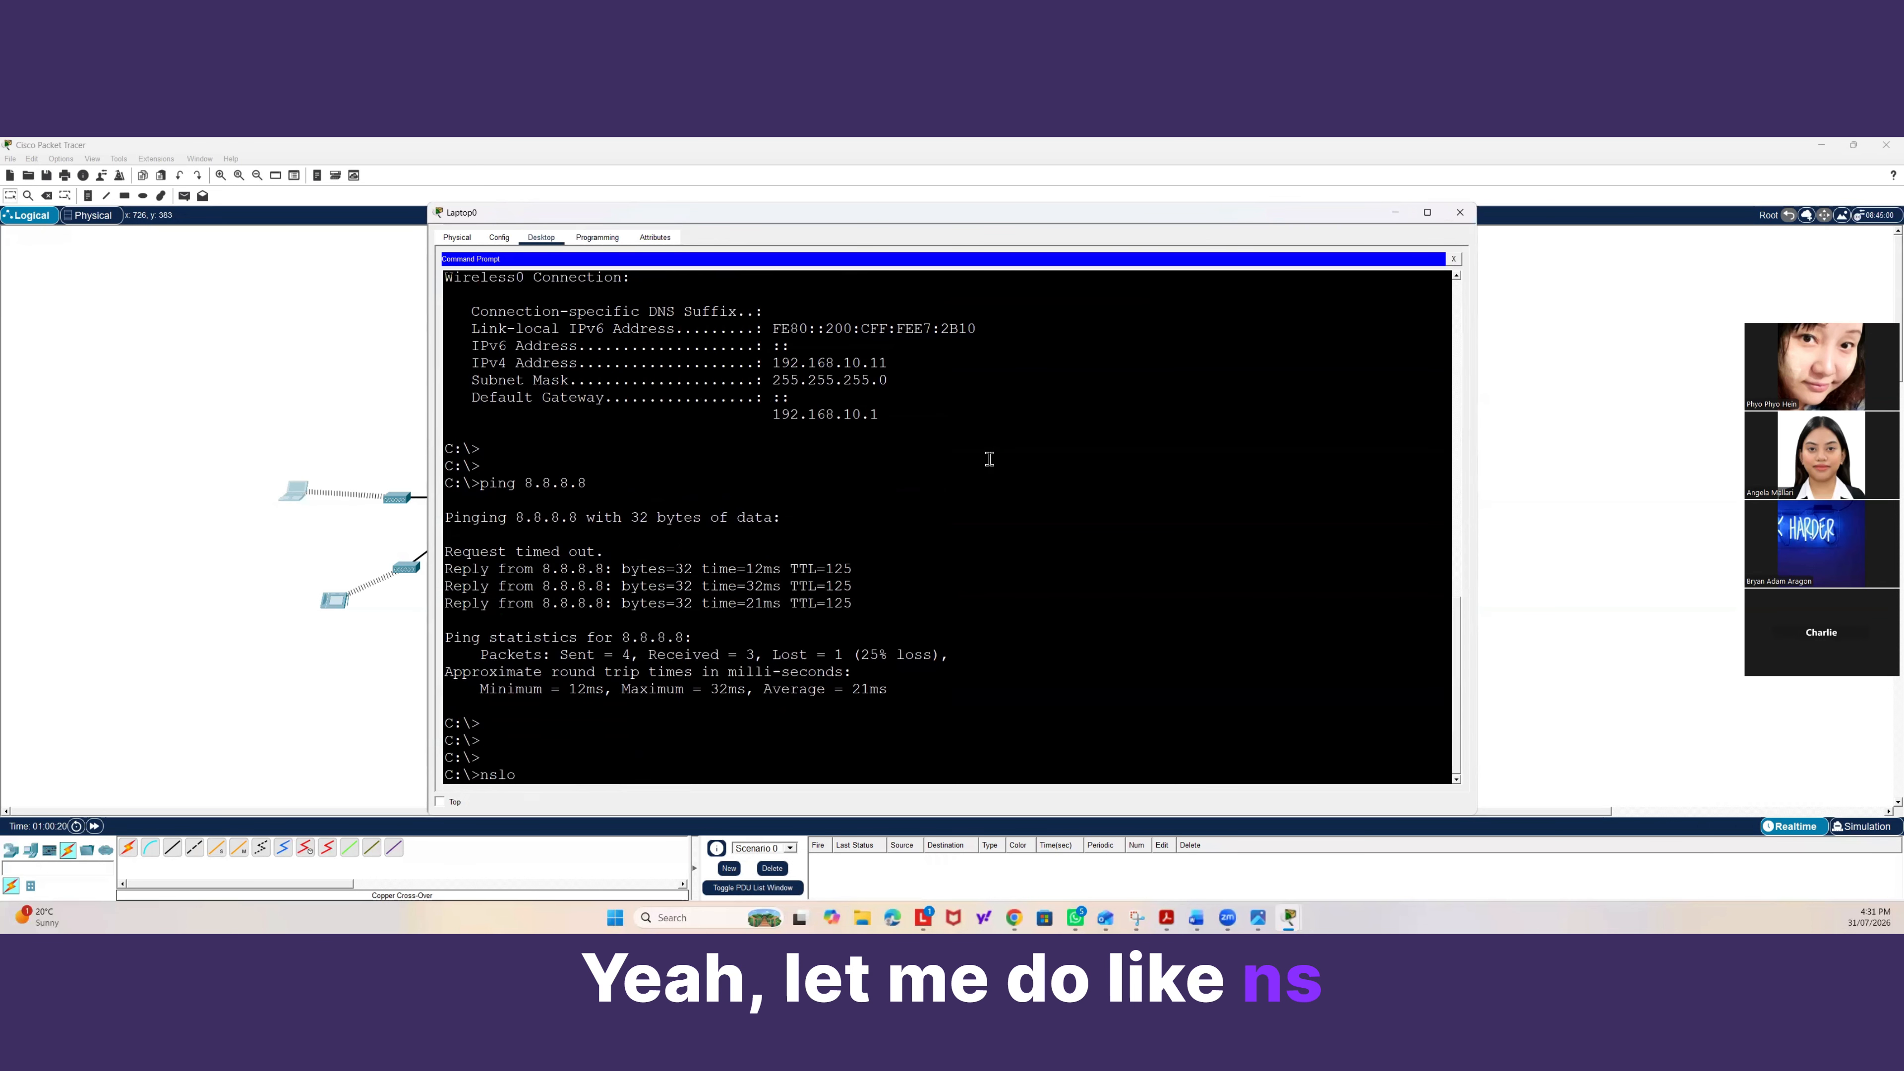
text(okup www.g)
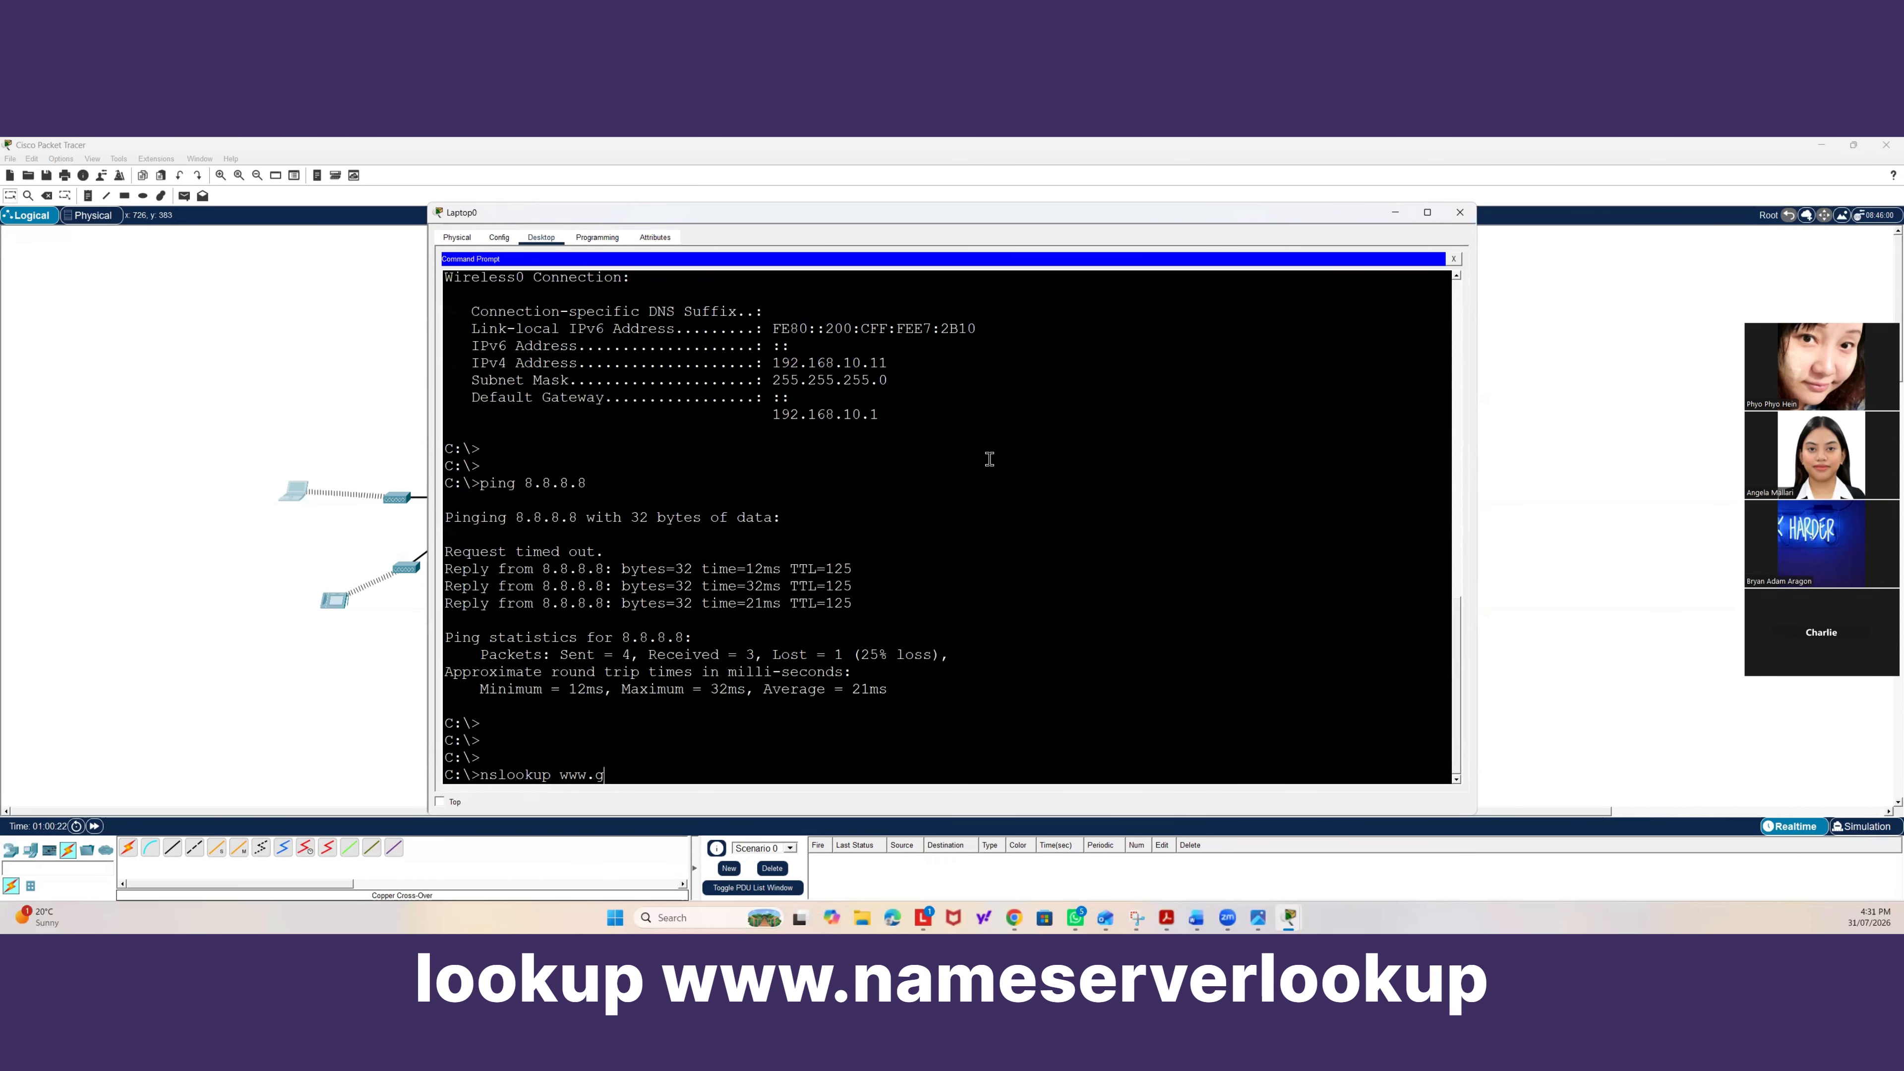
text(oogle.com)
key(Return)
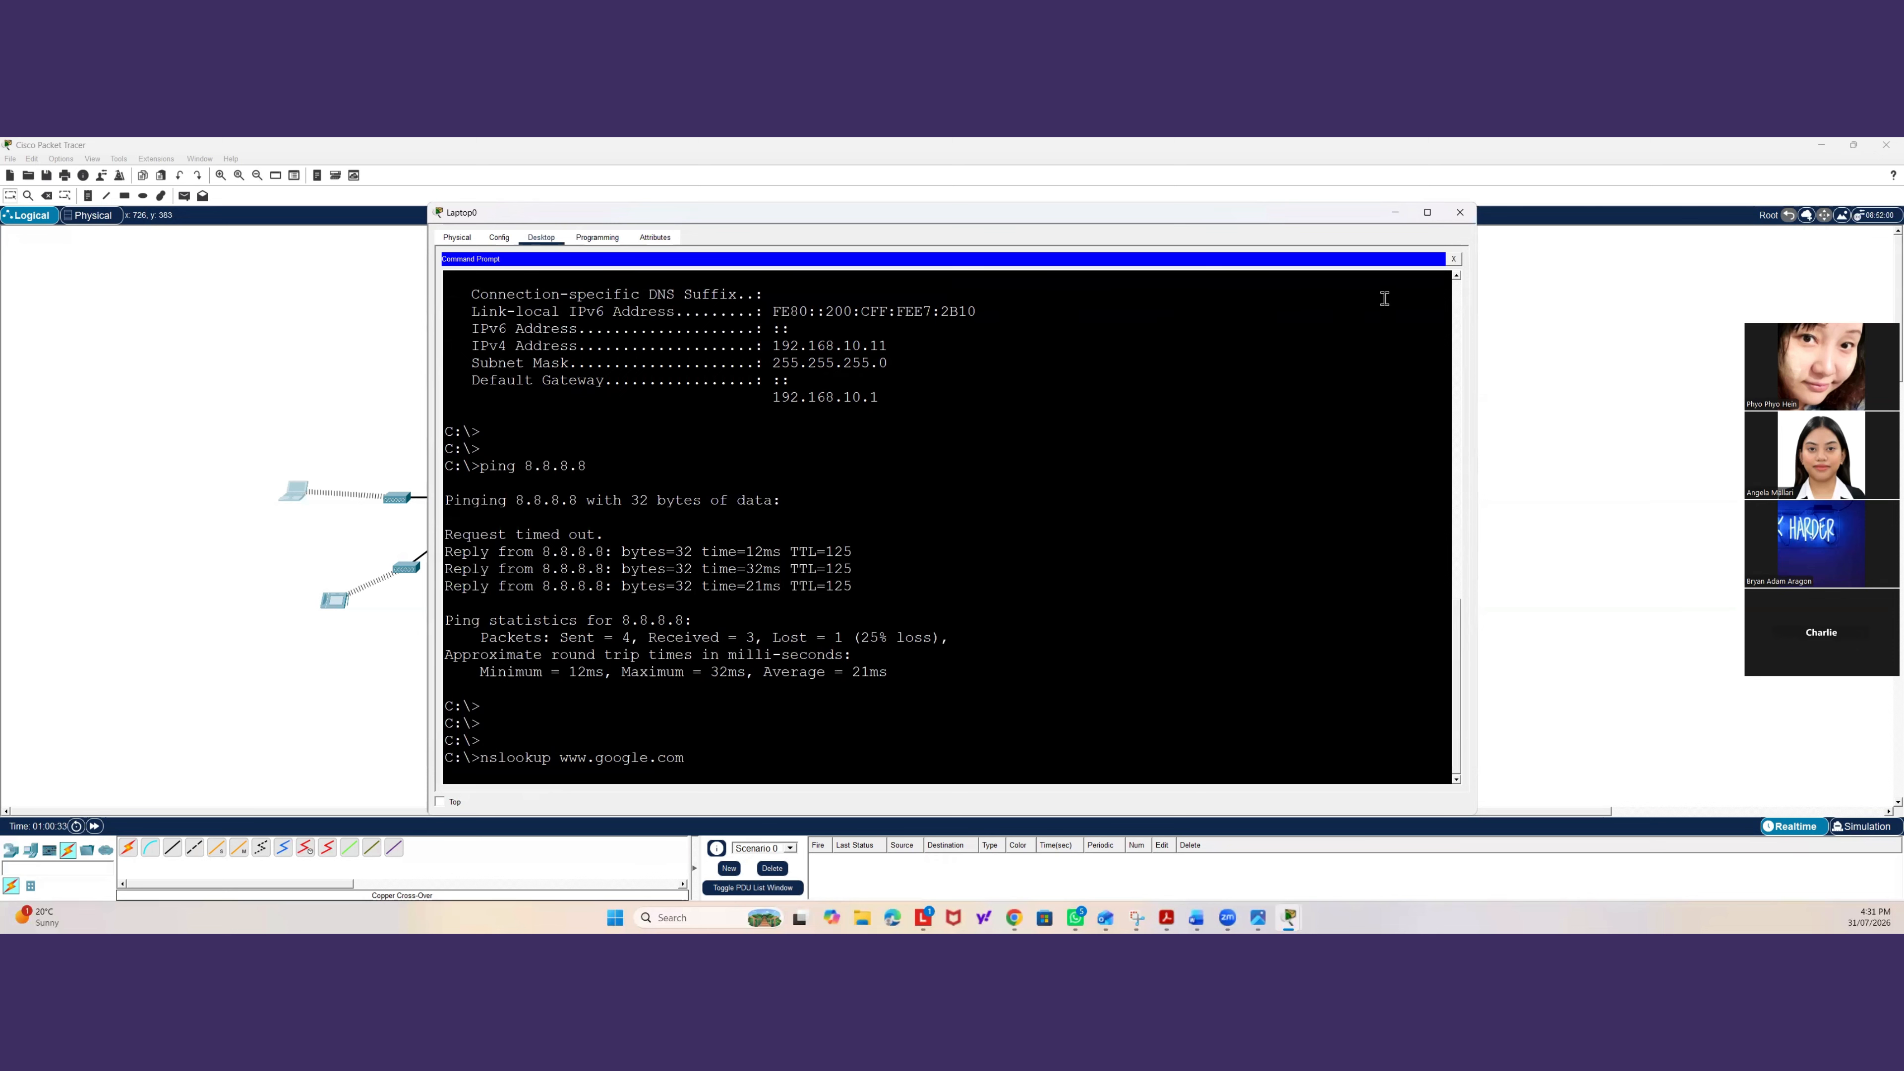
click(1453, 258)
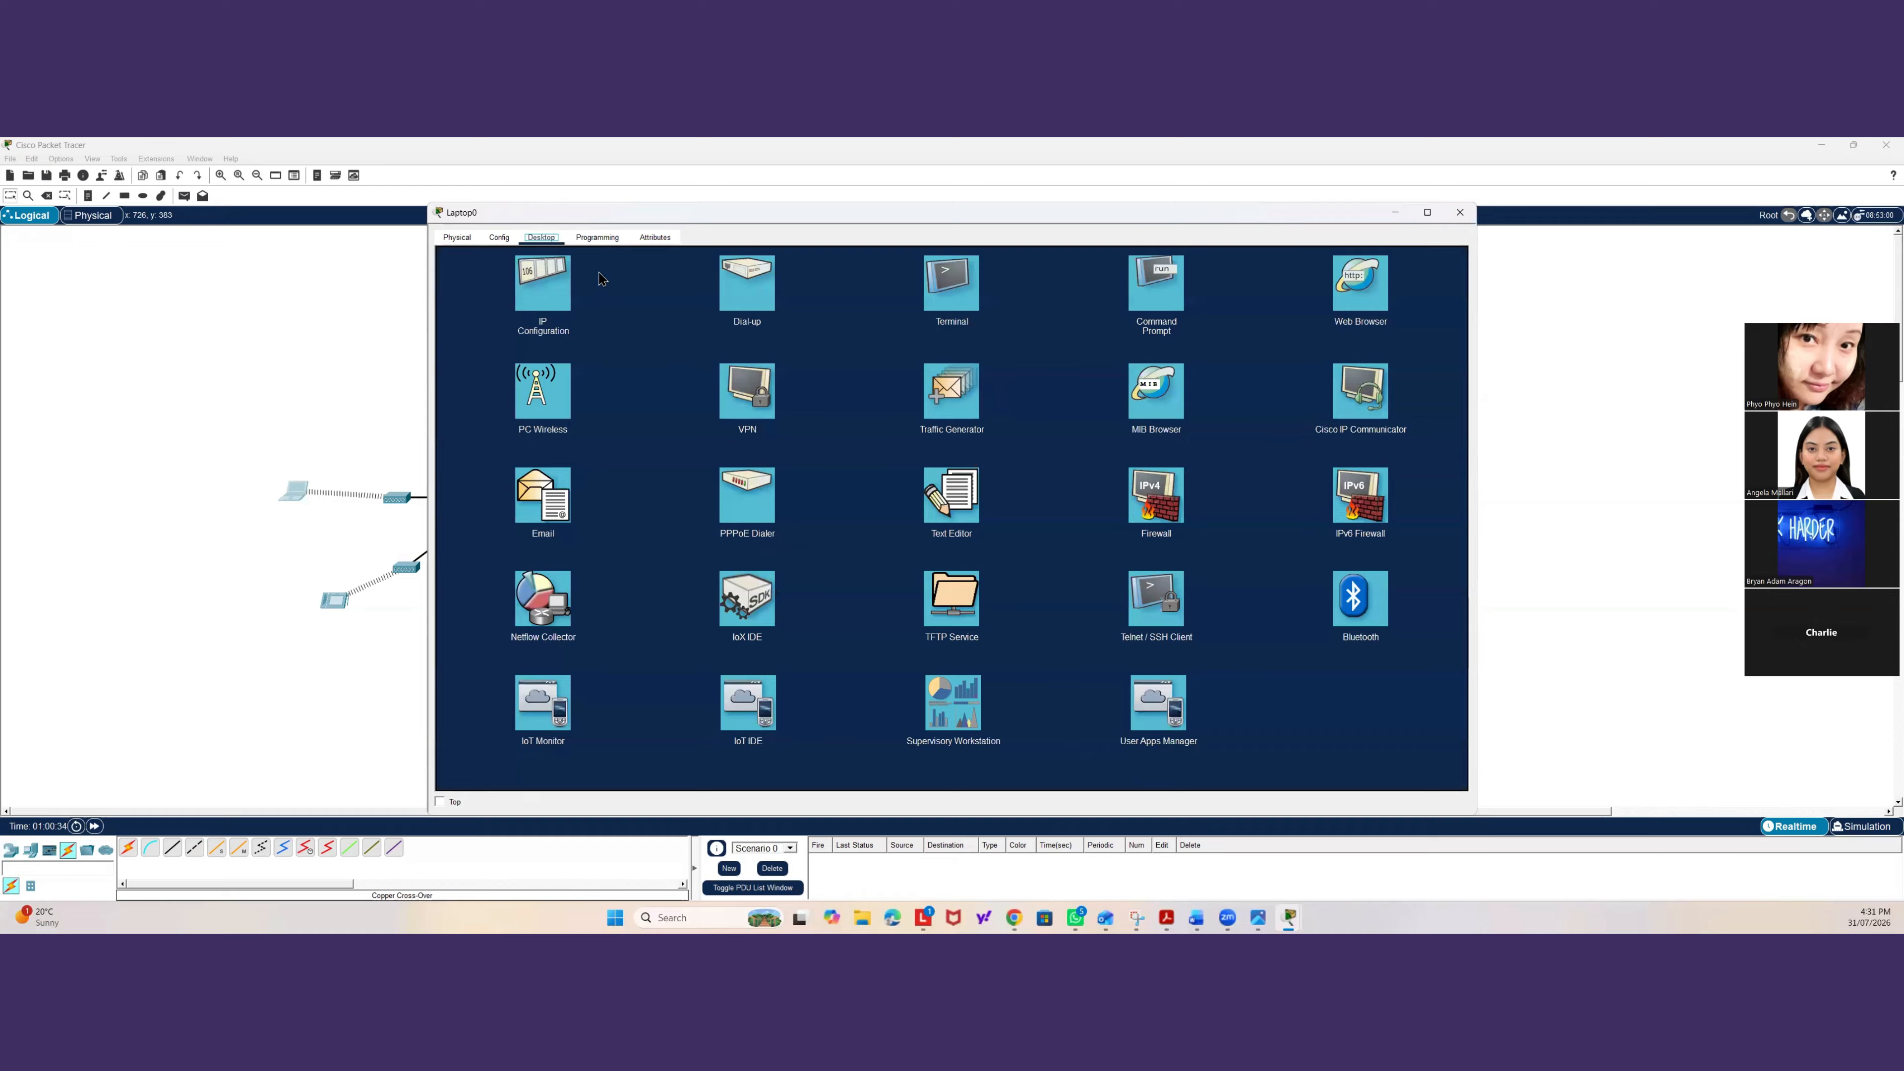
click(543, 285)
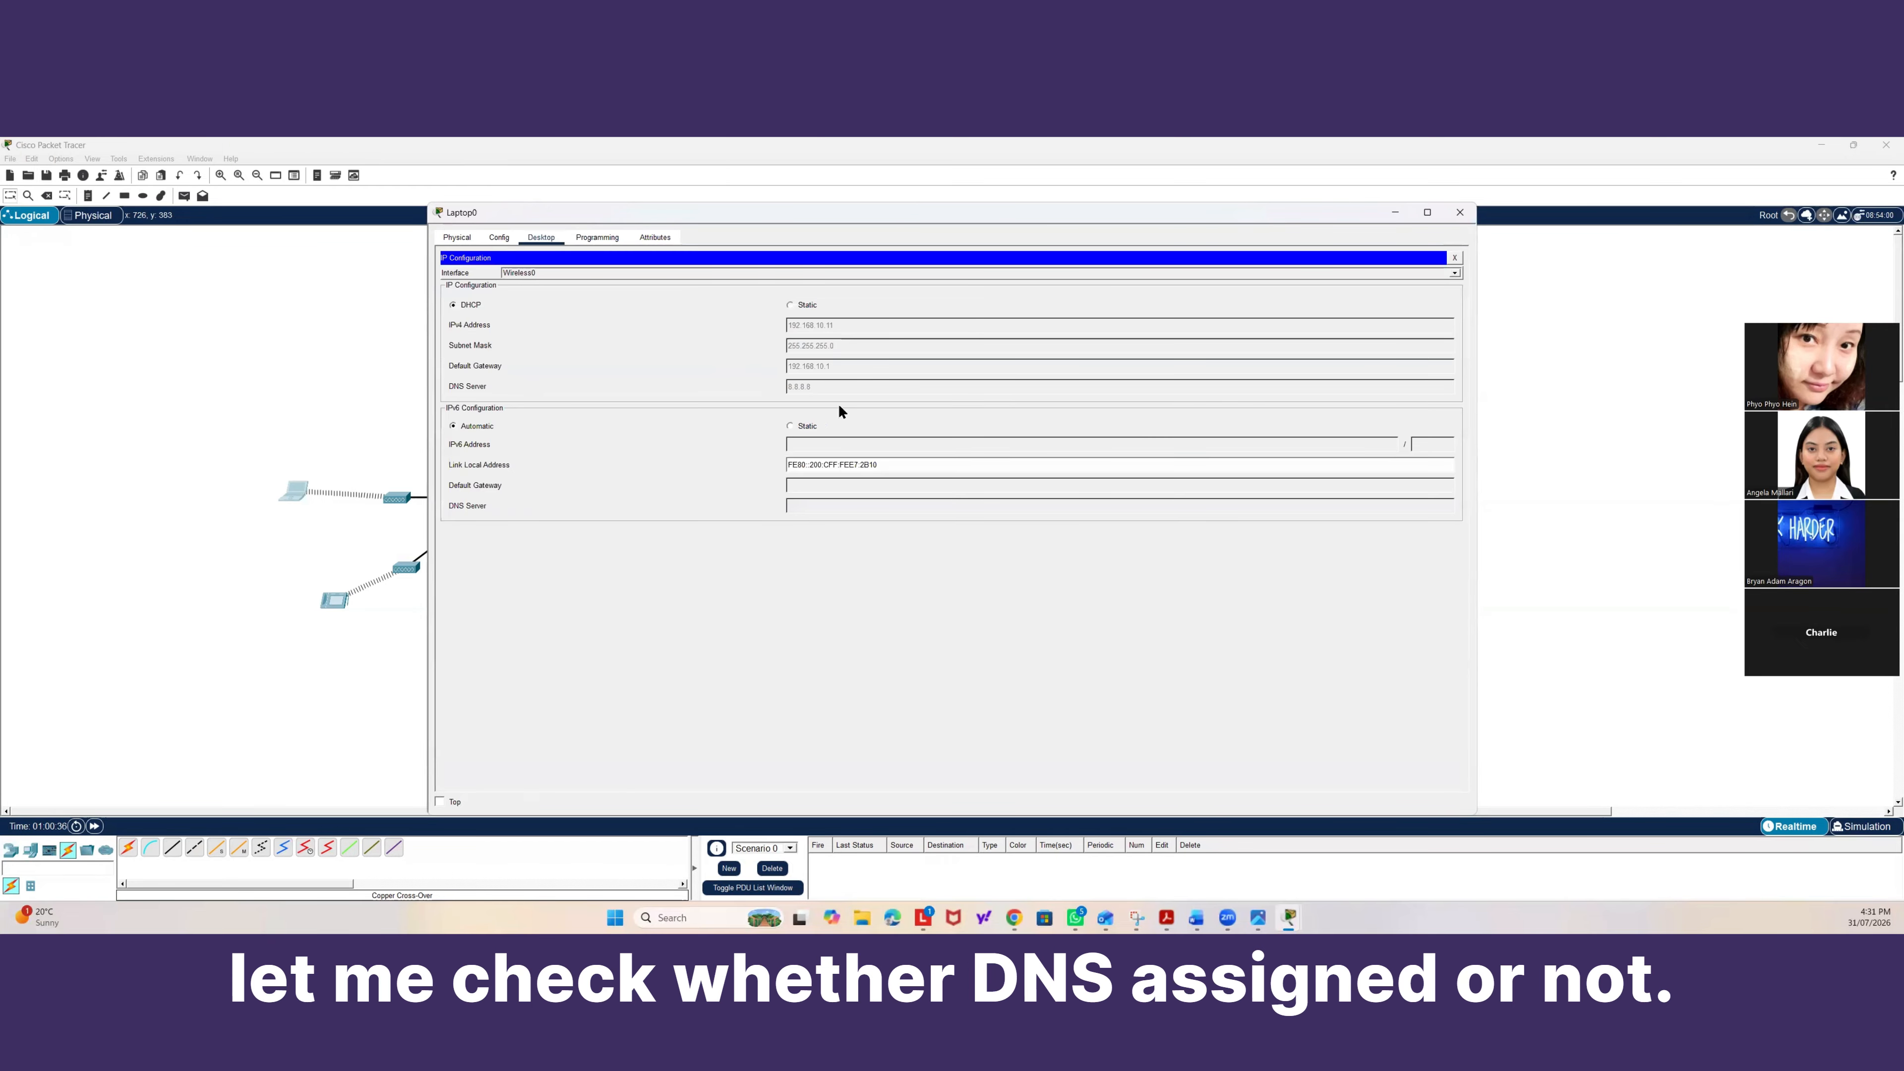
Turn on the DNS service on the internet server.
click(1455, 259)
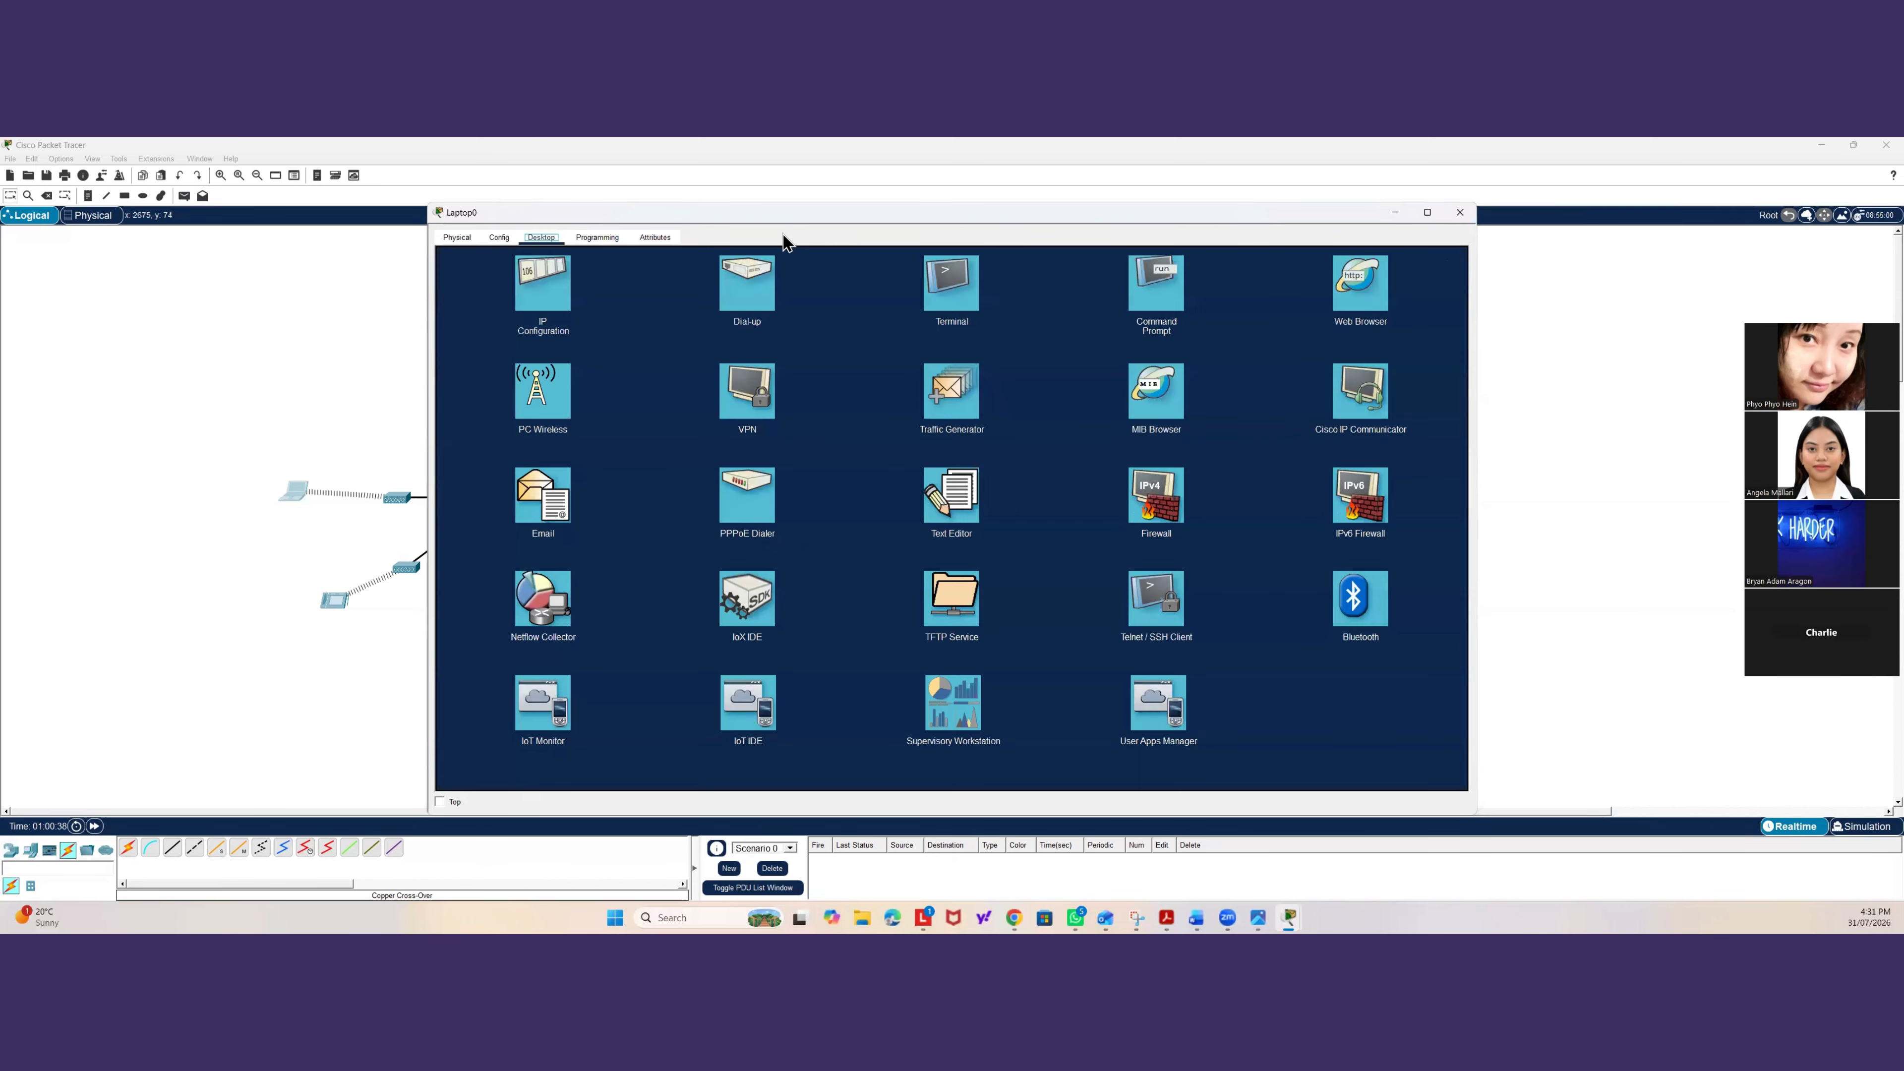
click(255, 340)
click(899, 300)
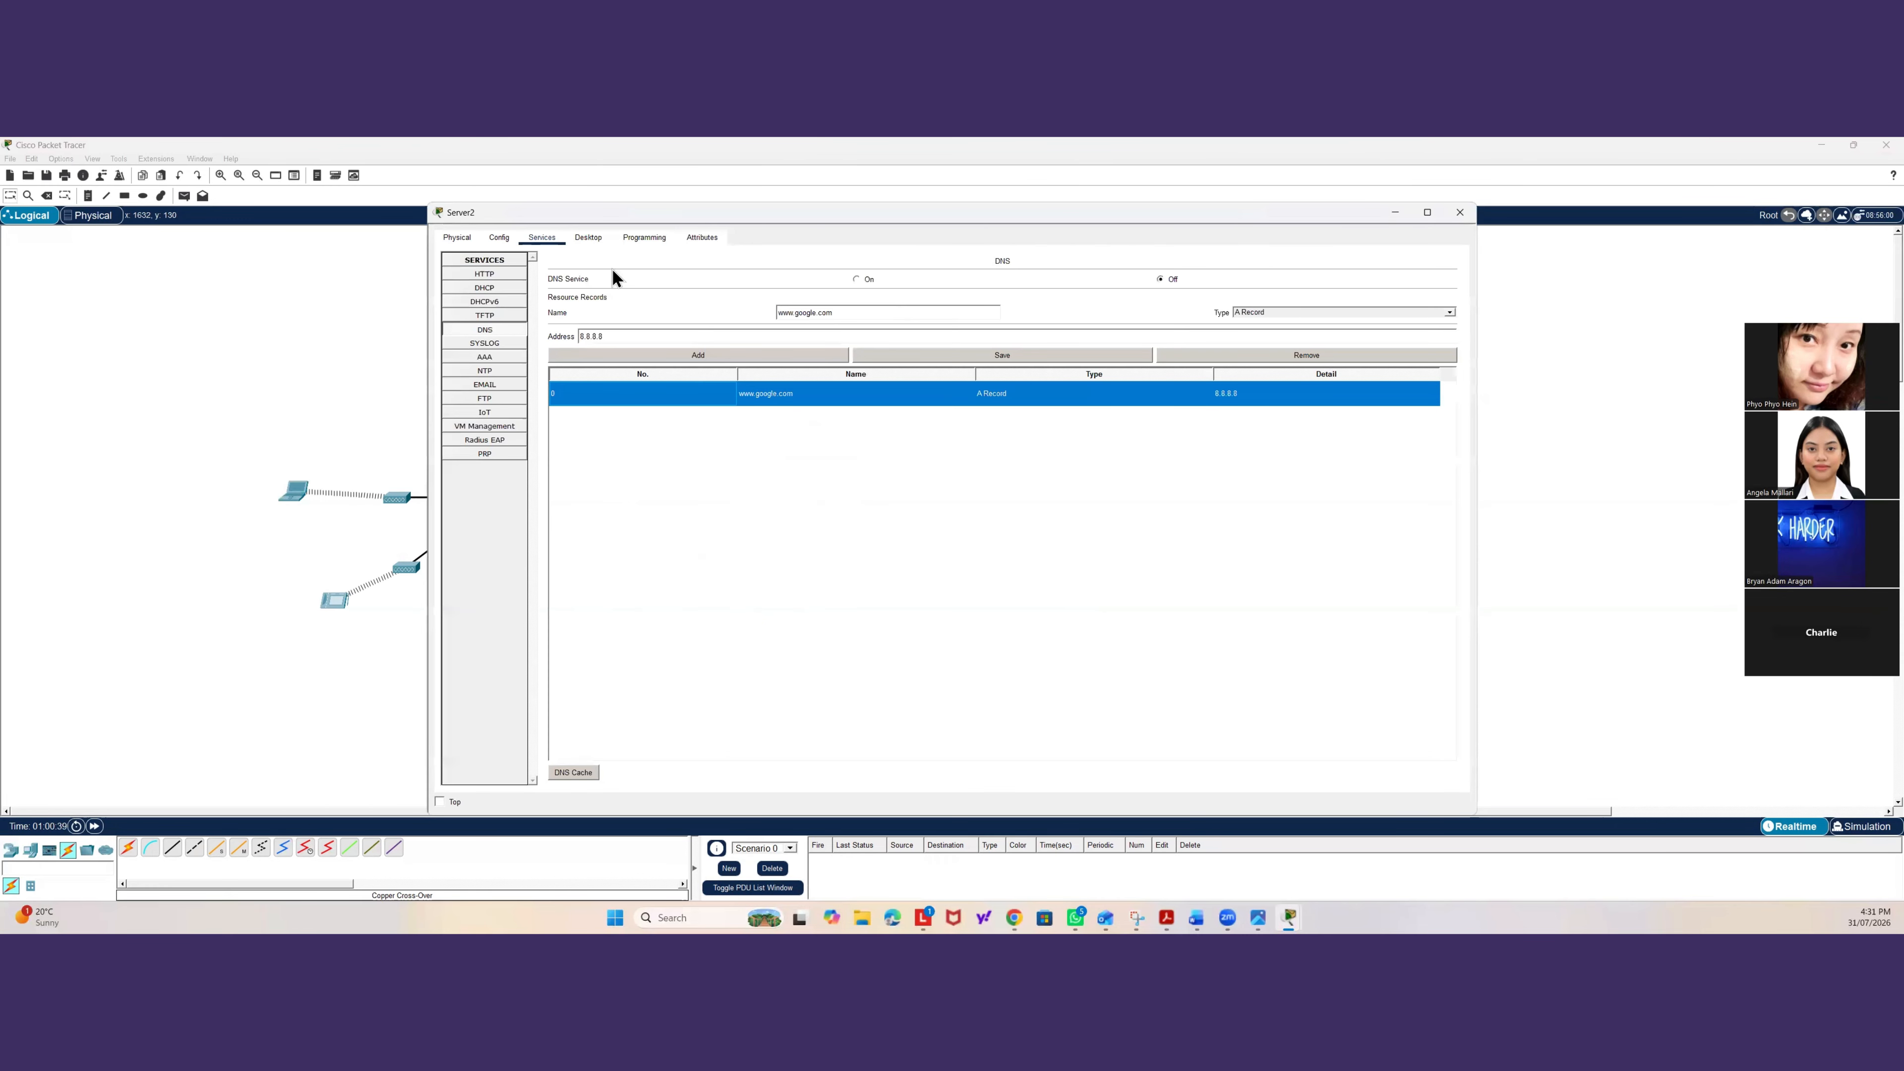
click(855, 279)
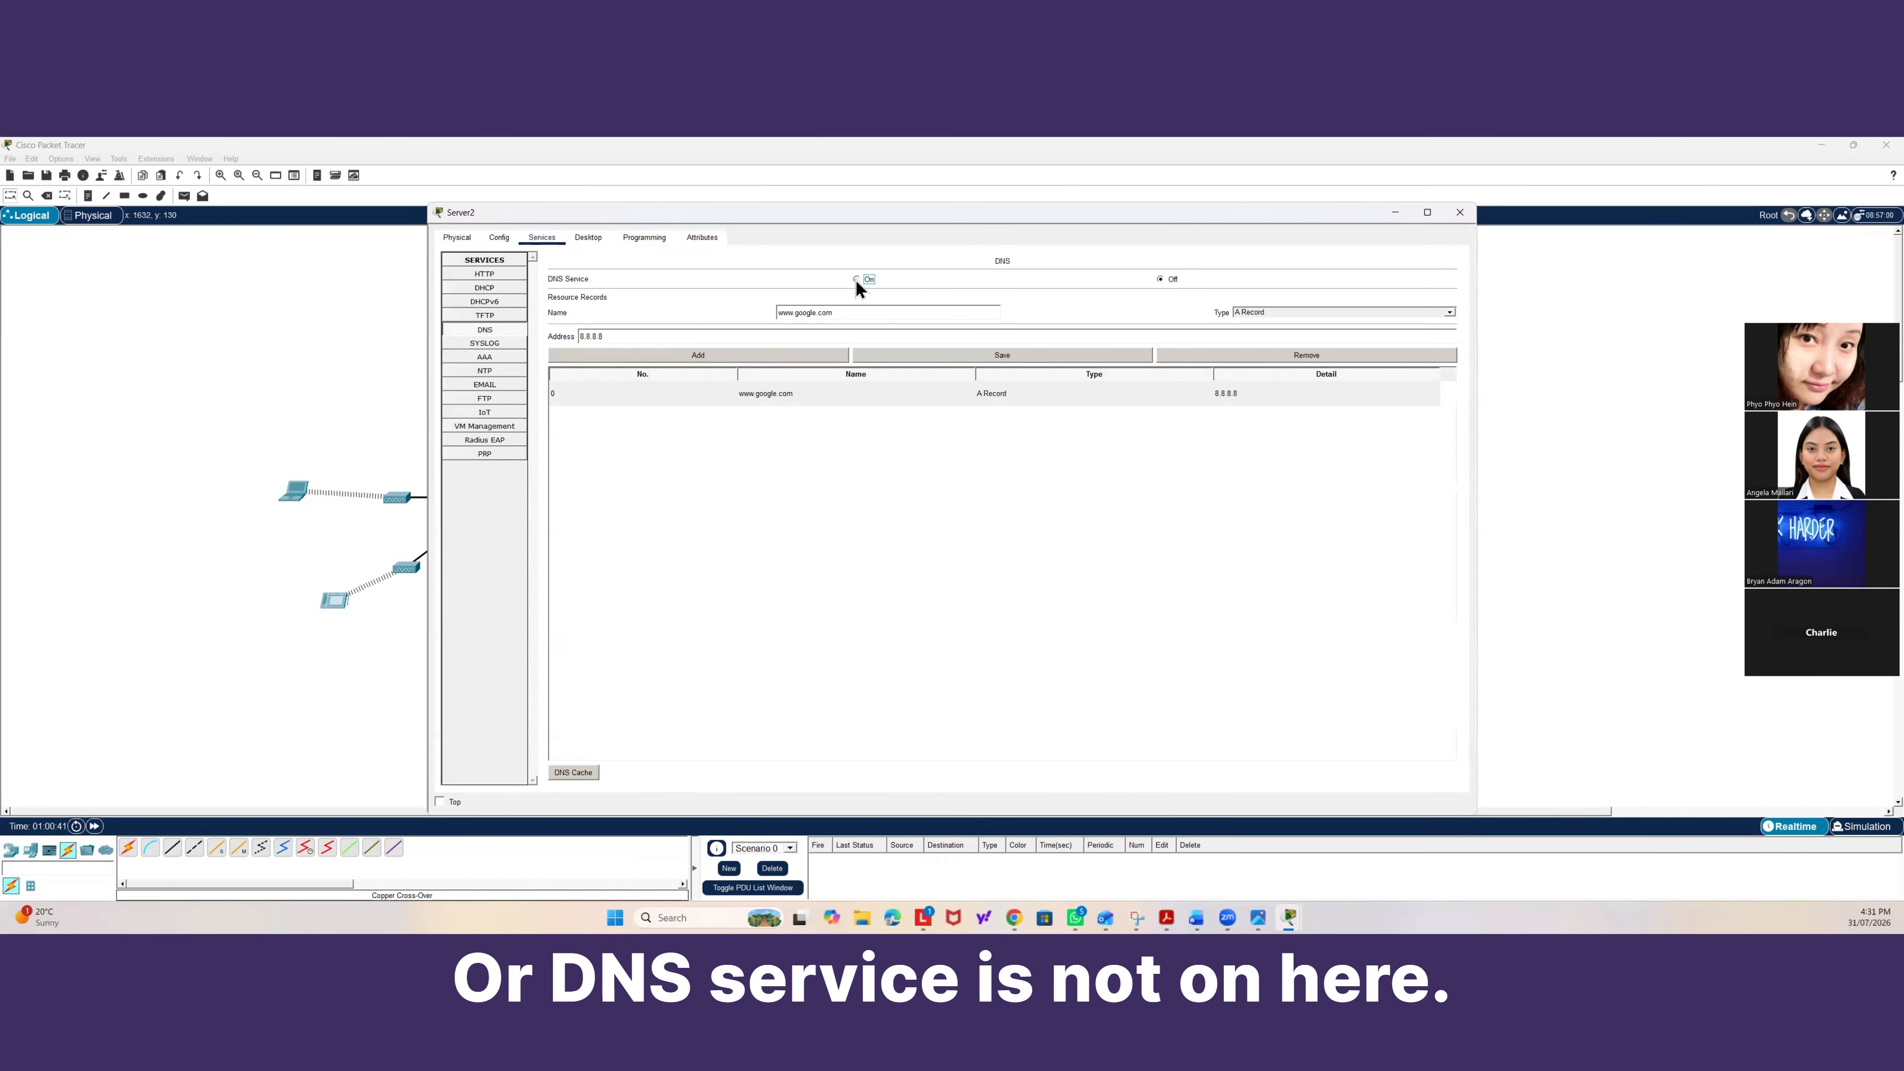
click(1459, 212)
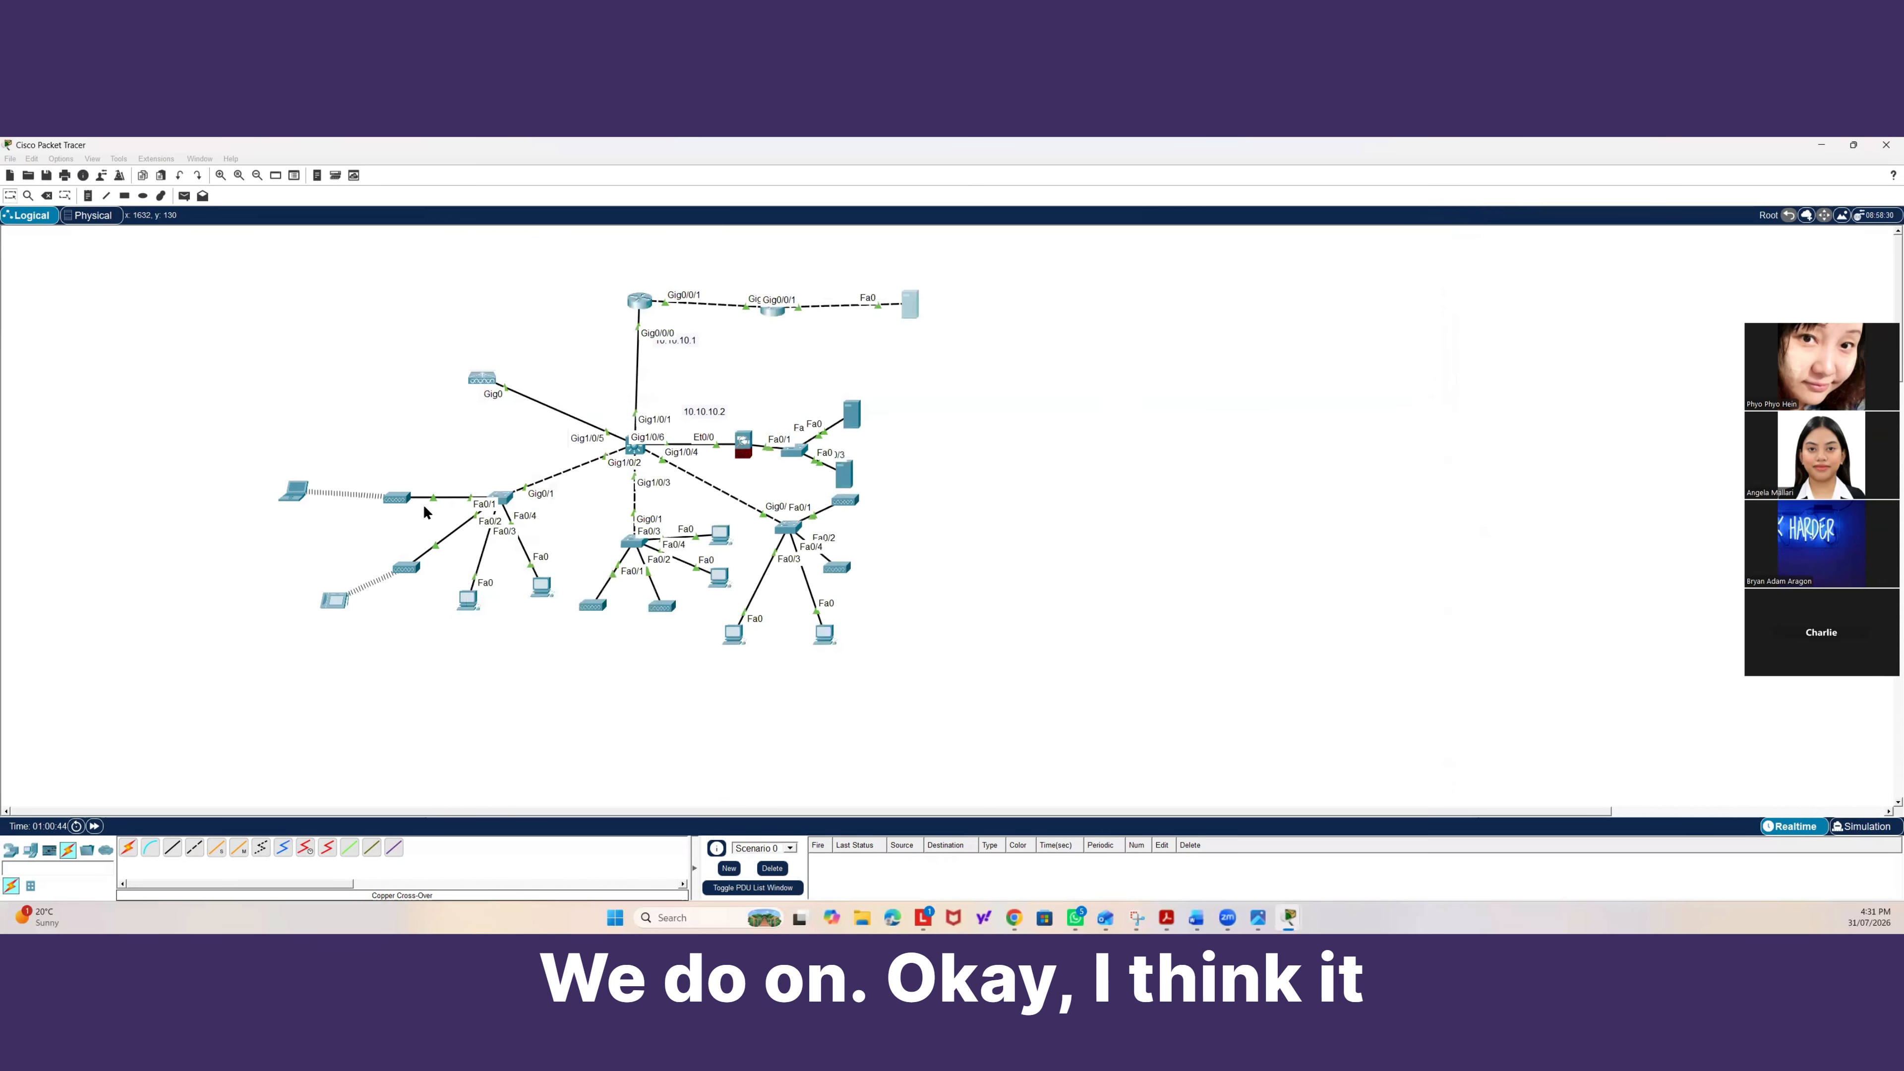
click(293, 492)
click(1173, 300)
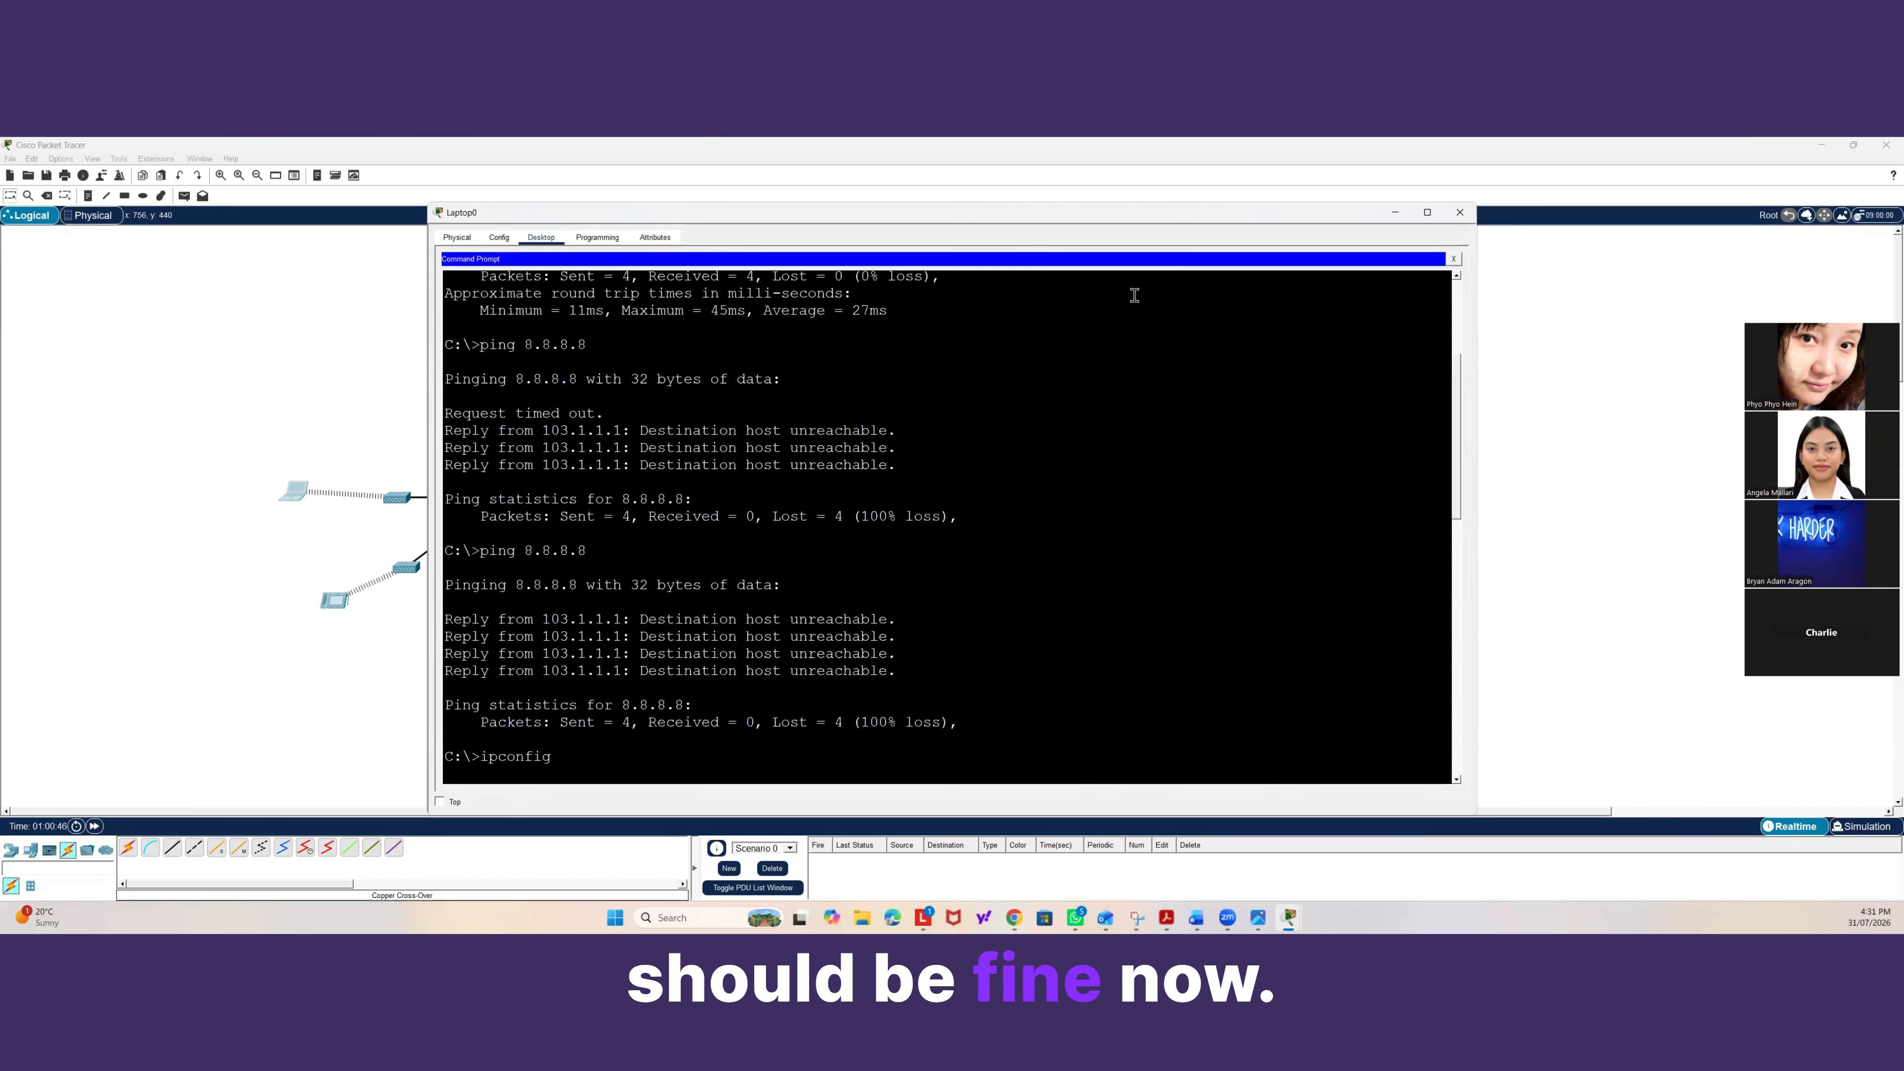
click(1453, 259)
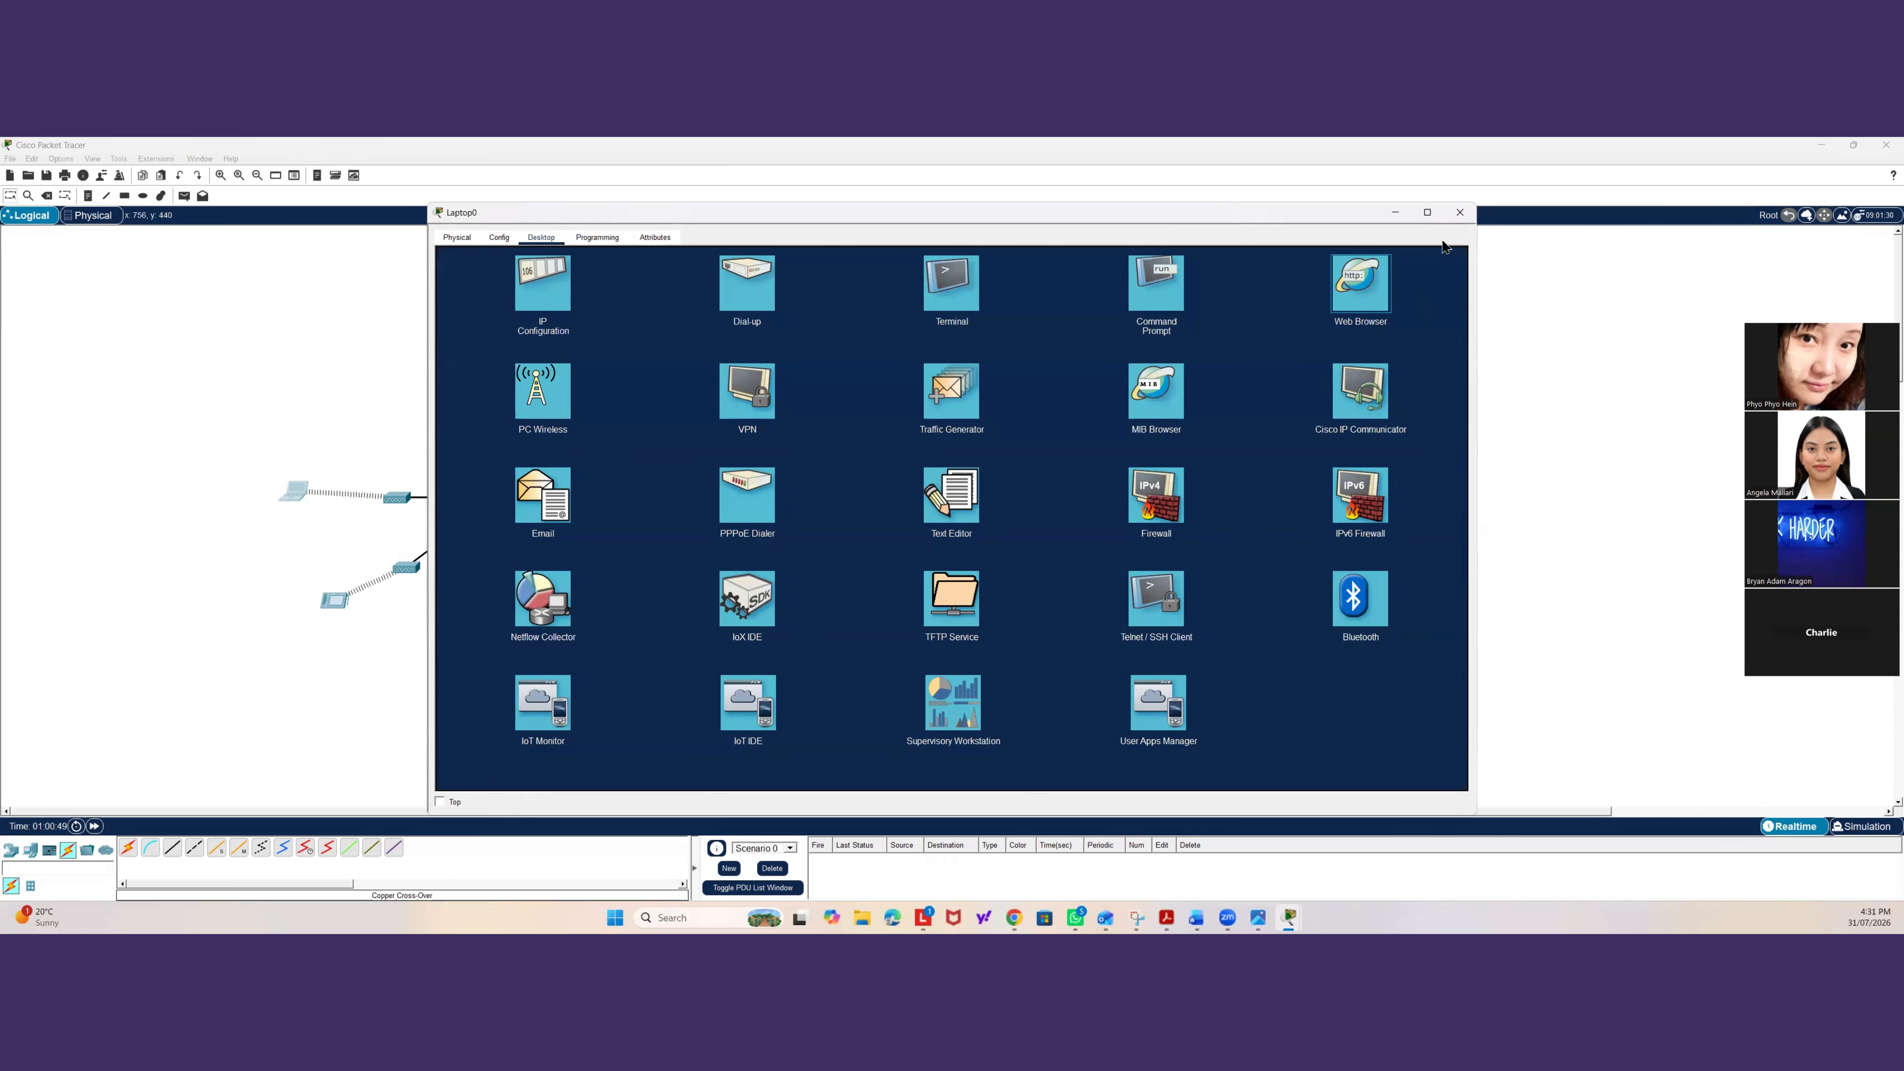
click(382, 675)
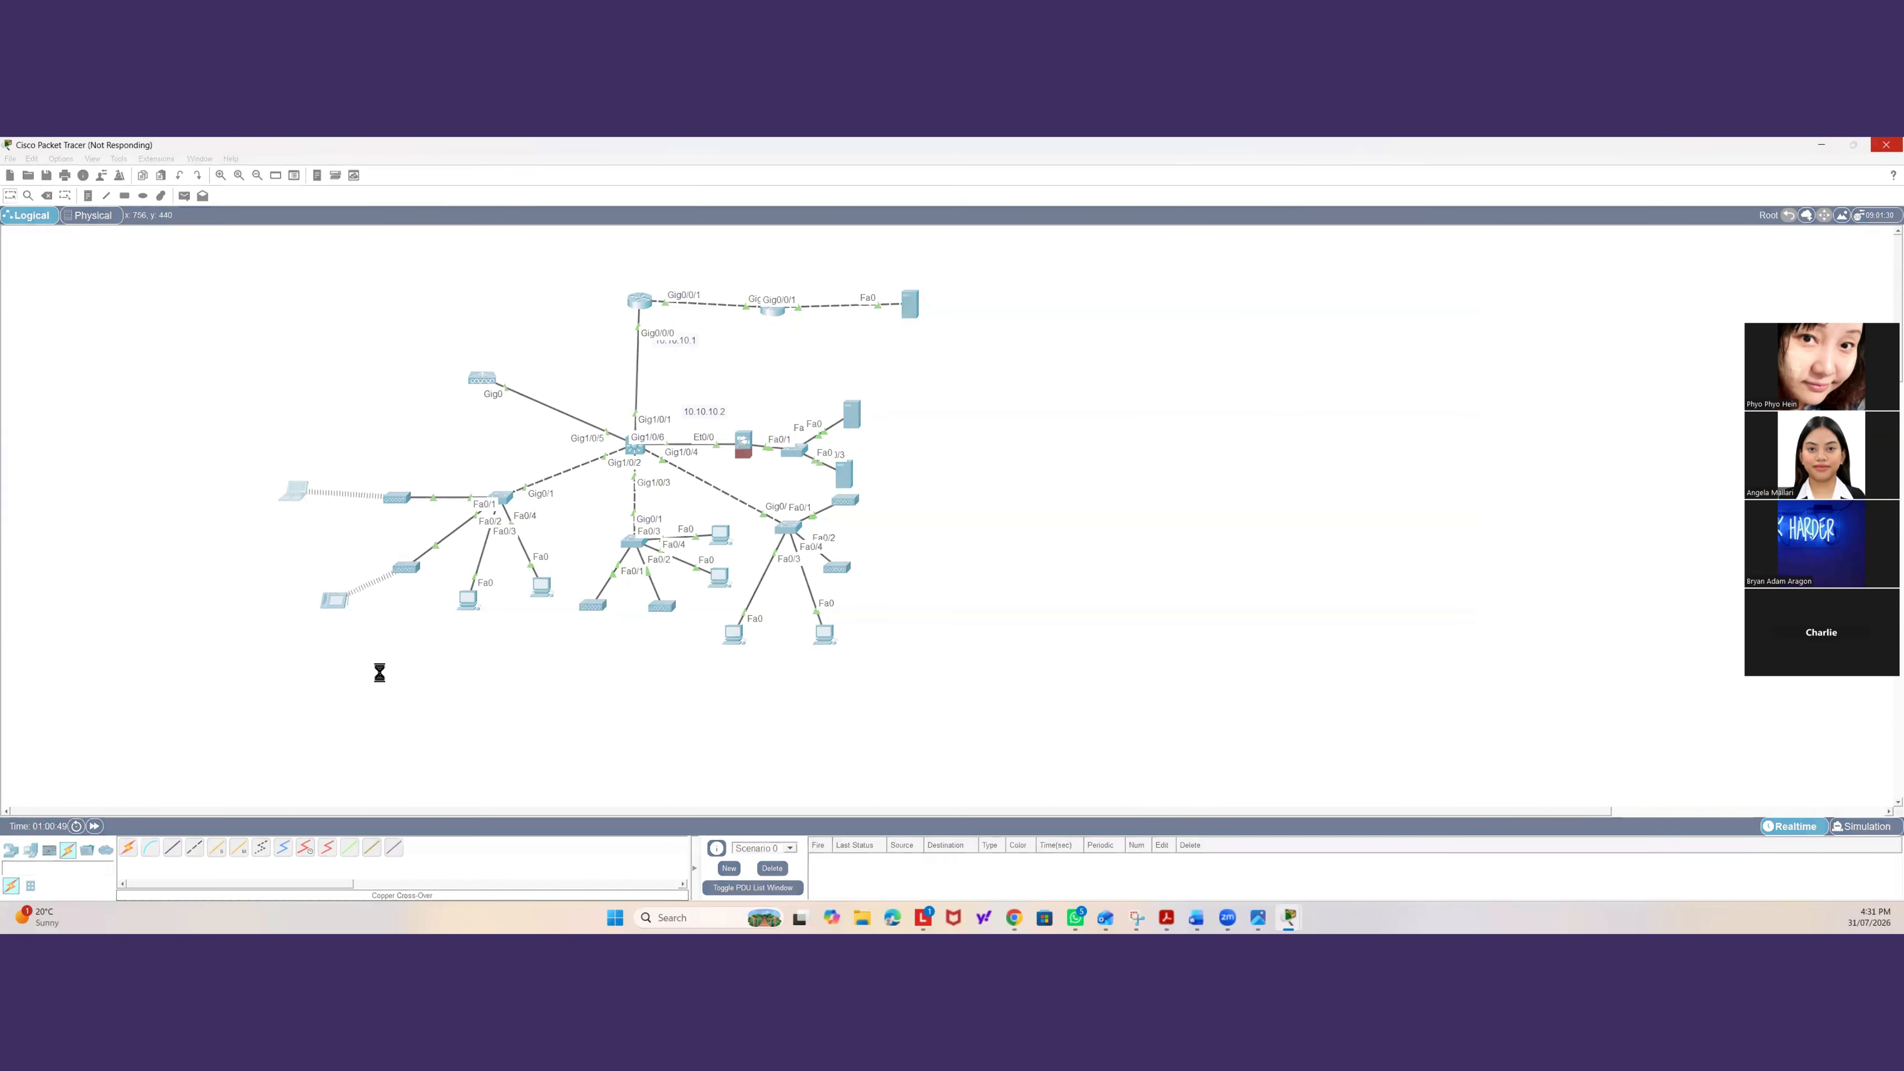
click(335, 601)
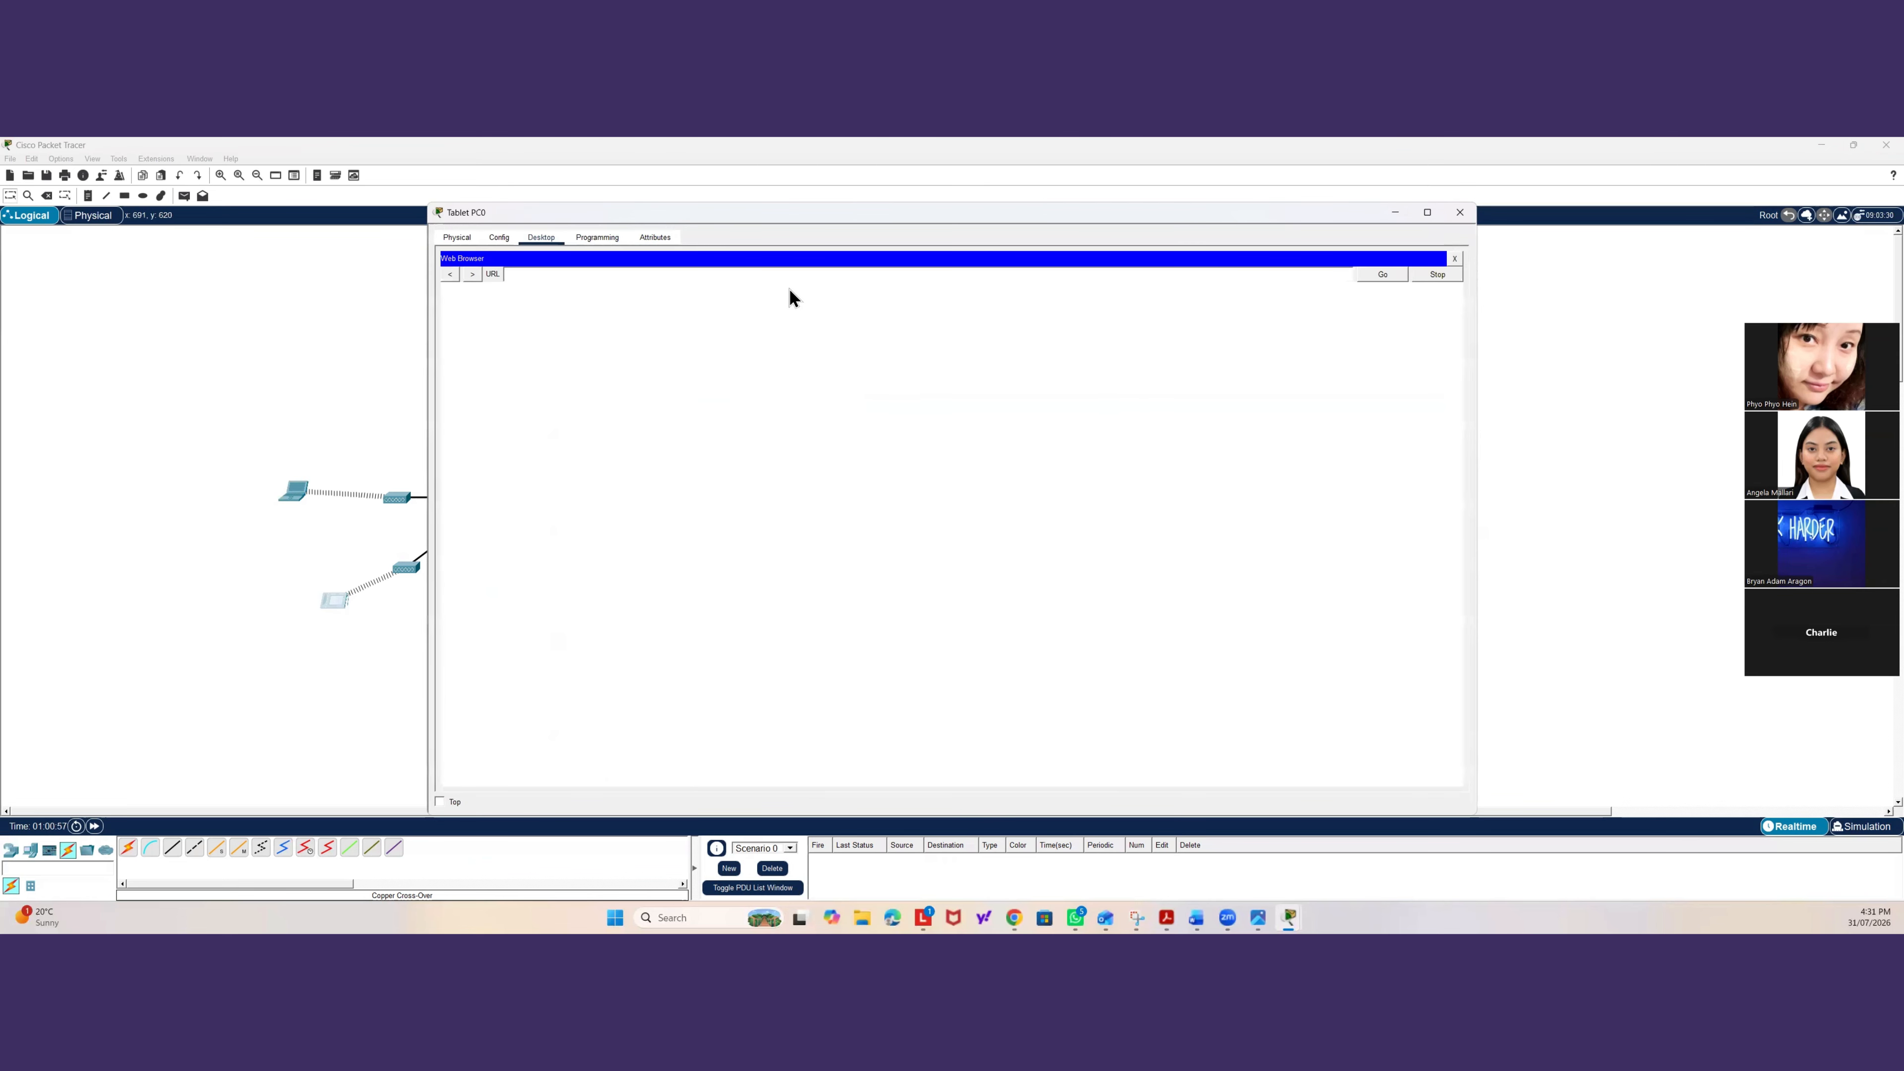
click(987, 271)
text(www.google.com)
key(Return)
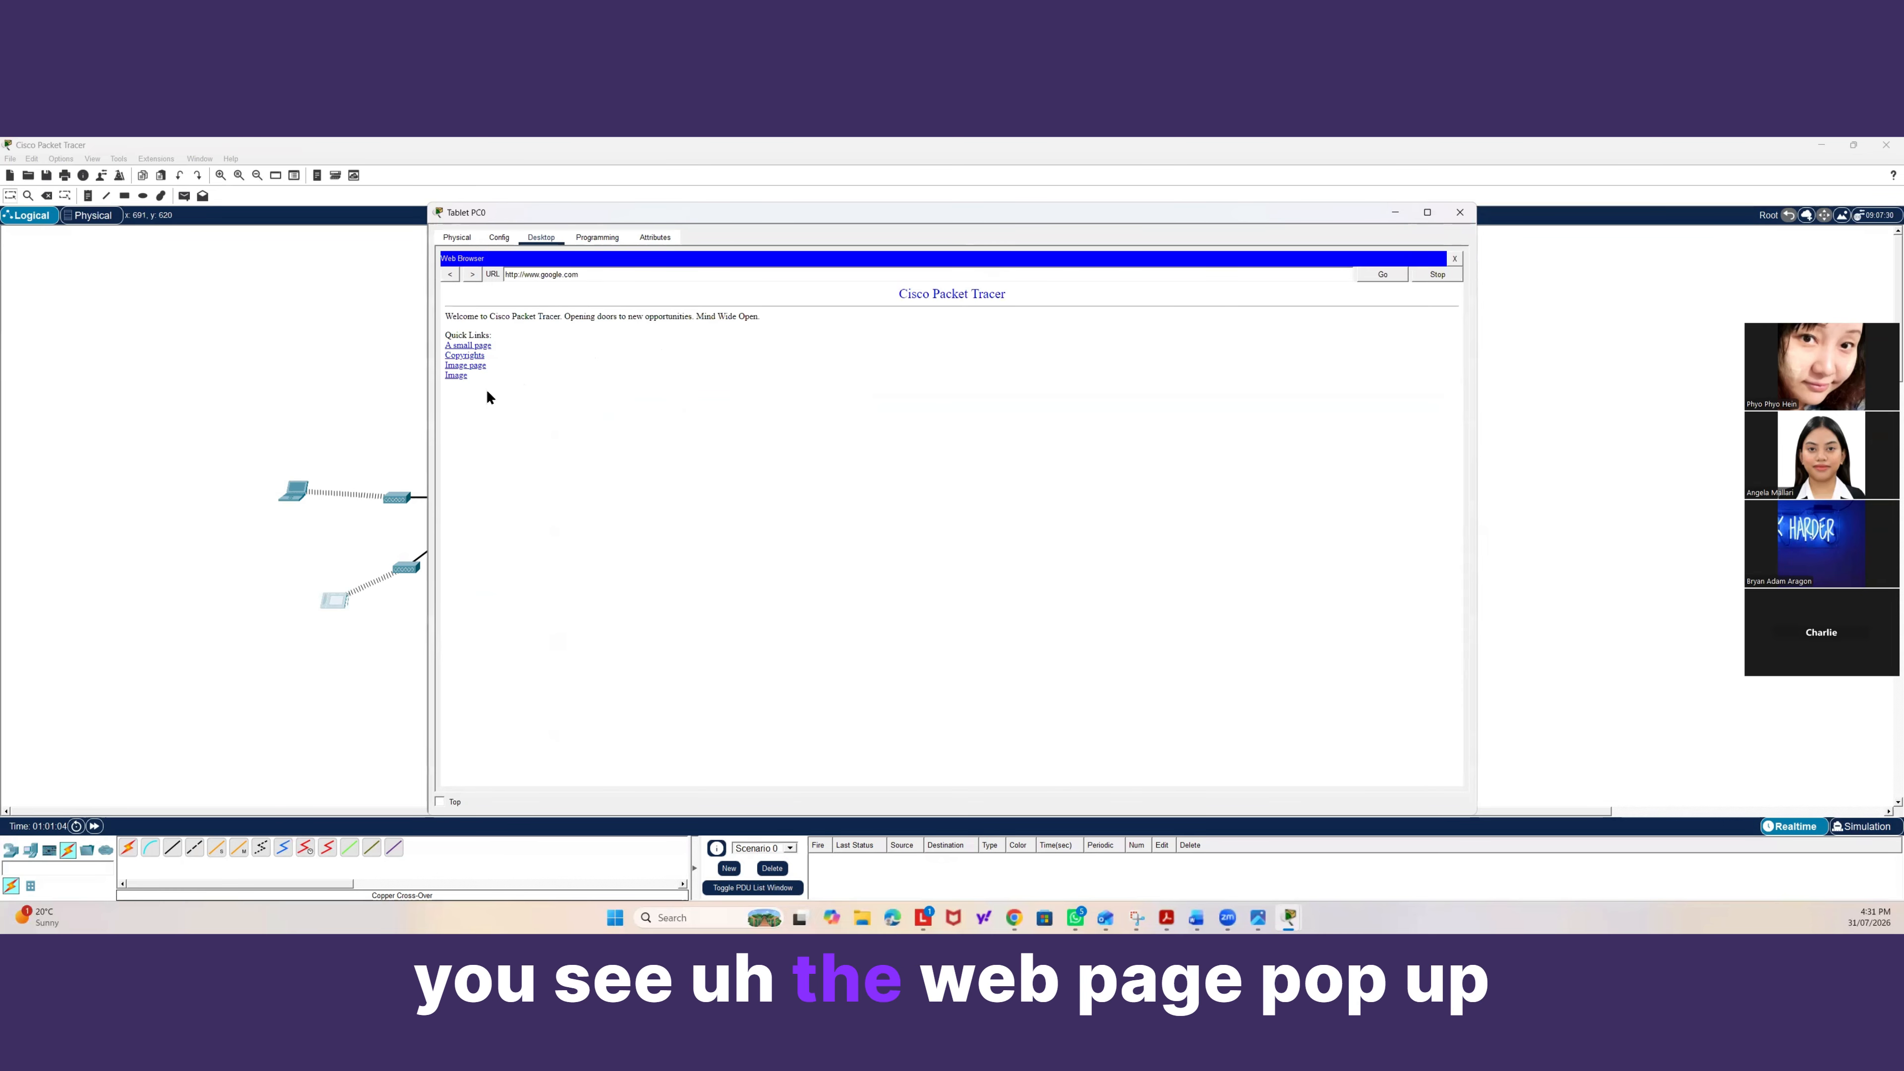
drag(487, 388, 422, 294)
click(907, 384)
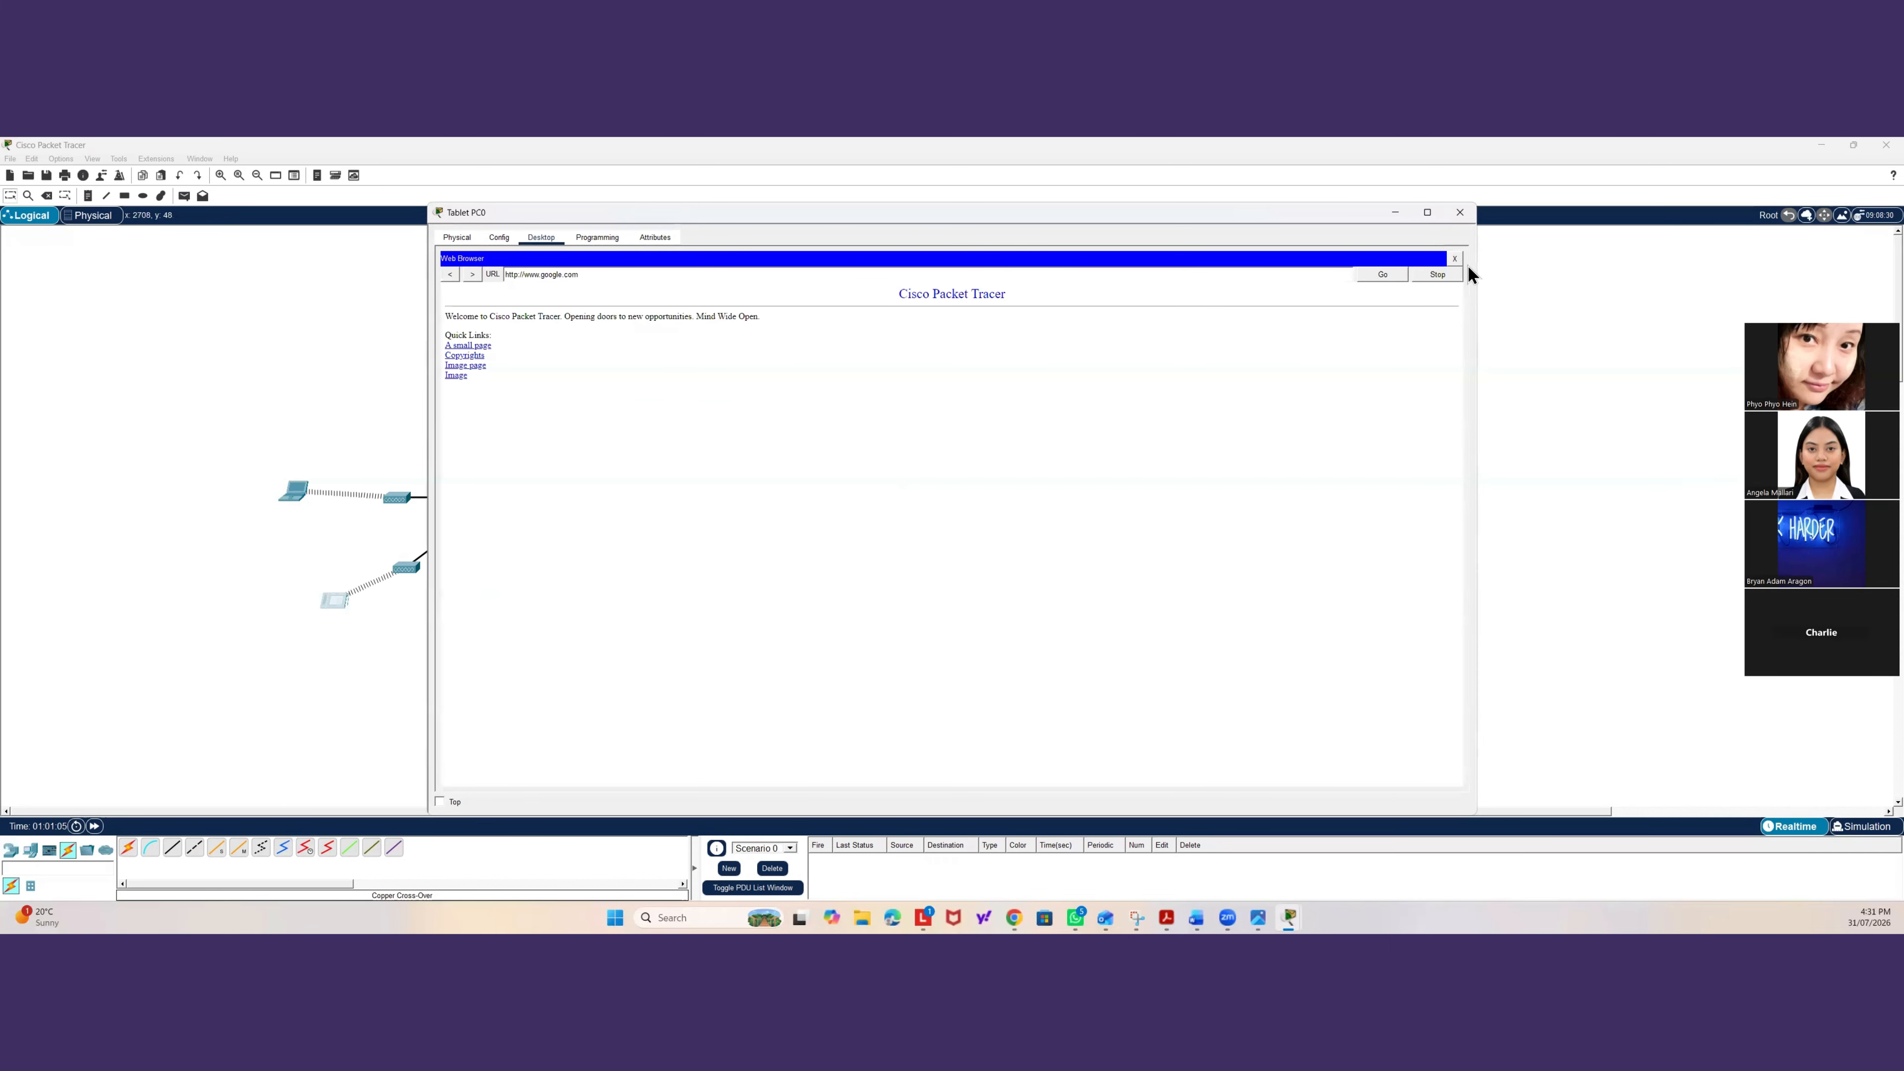
click(1454, 261)
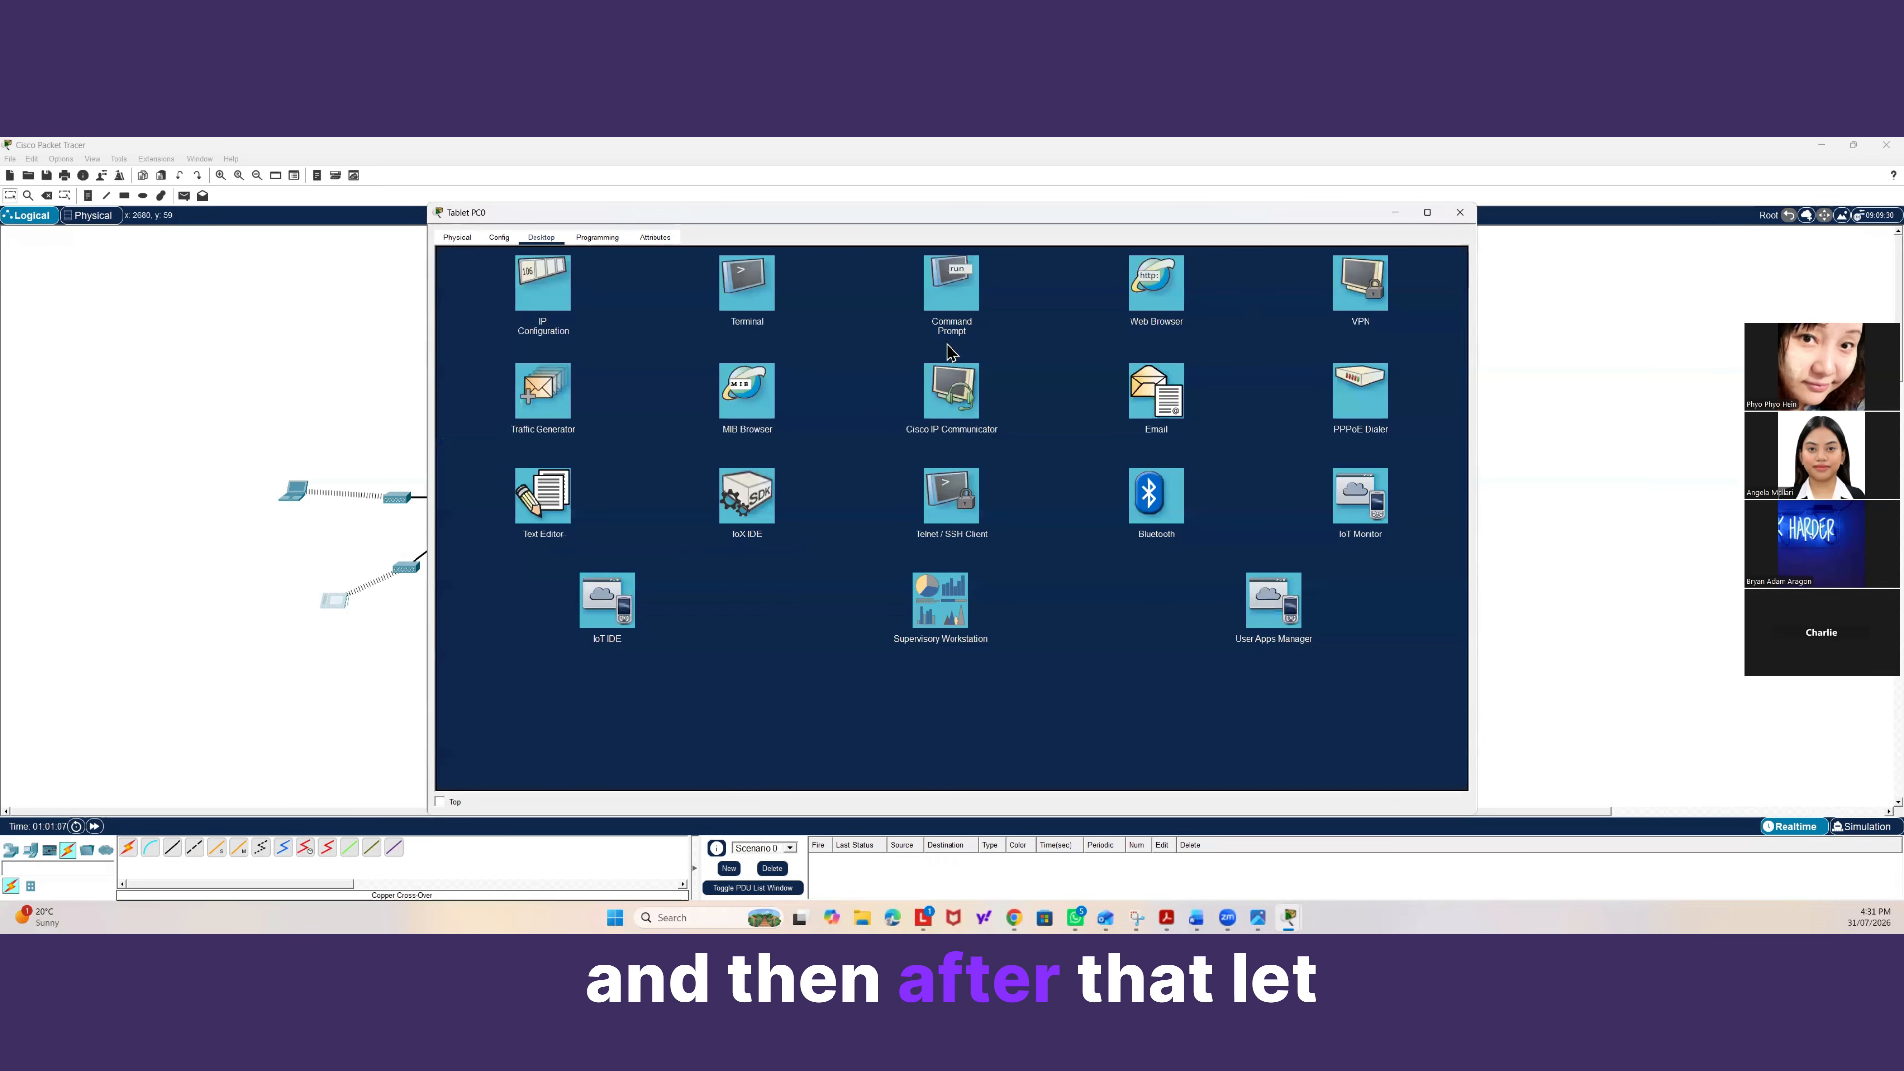
click(965, 291)
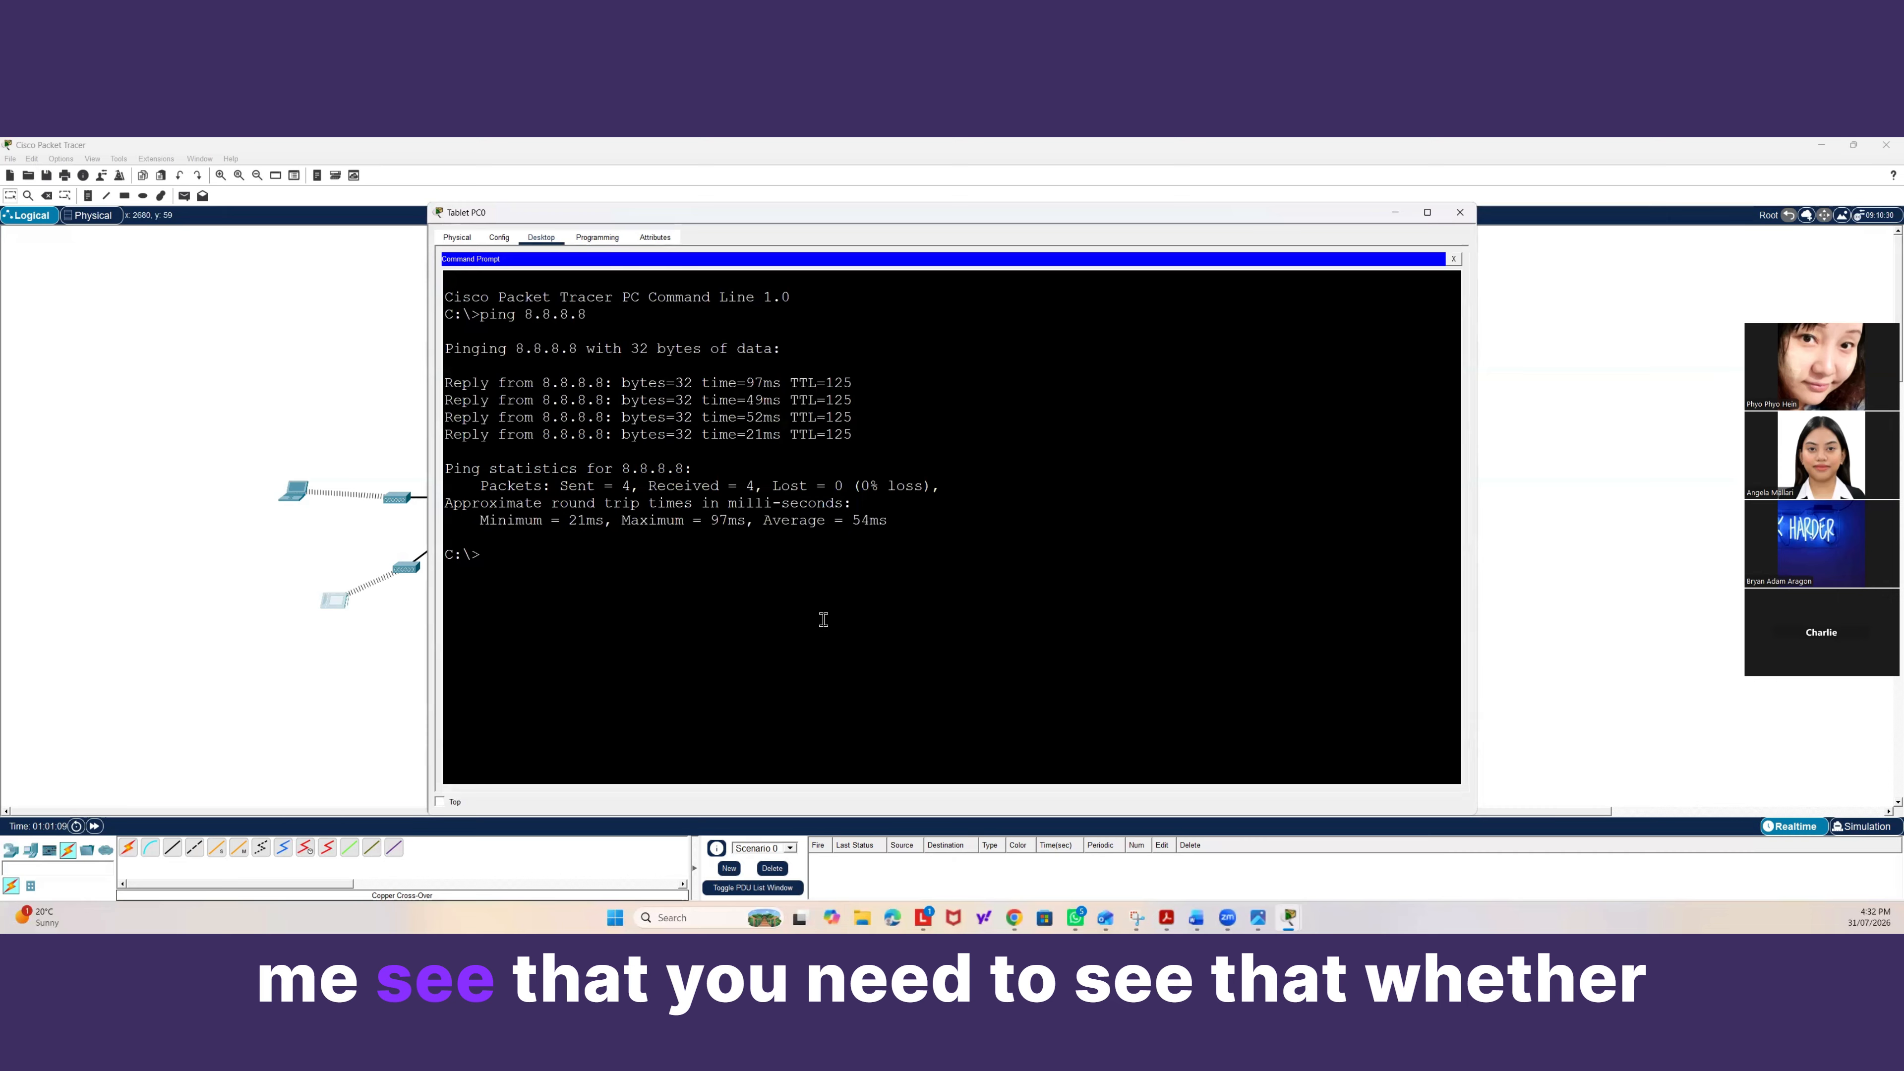
text(nsloo)
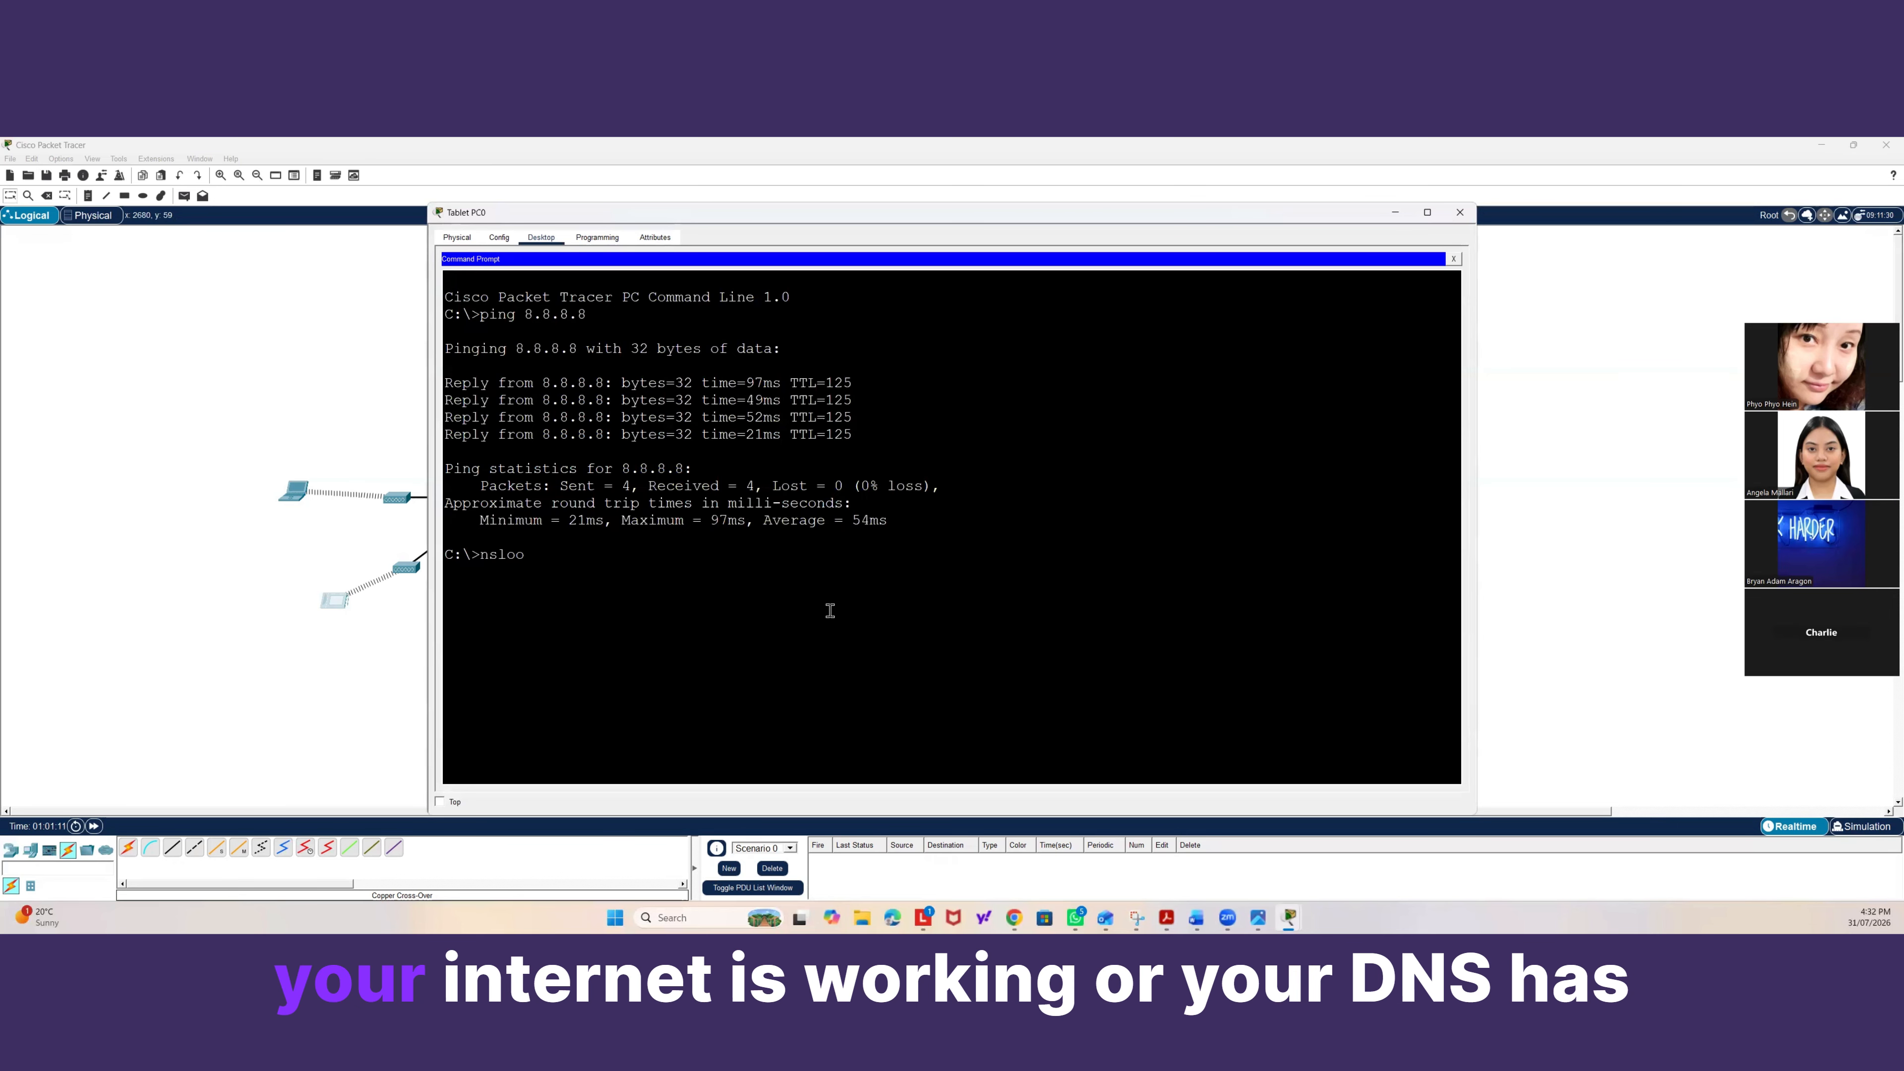
text(kup )
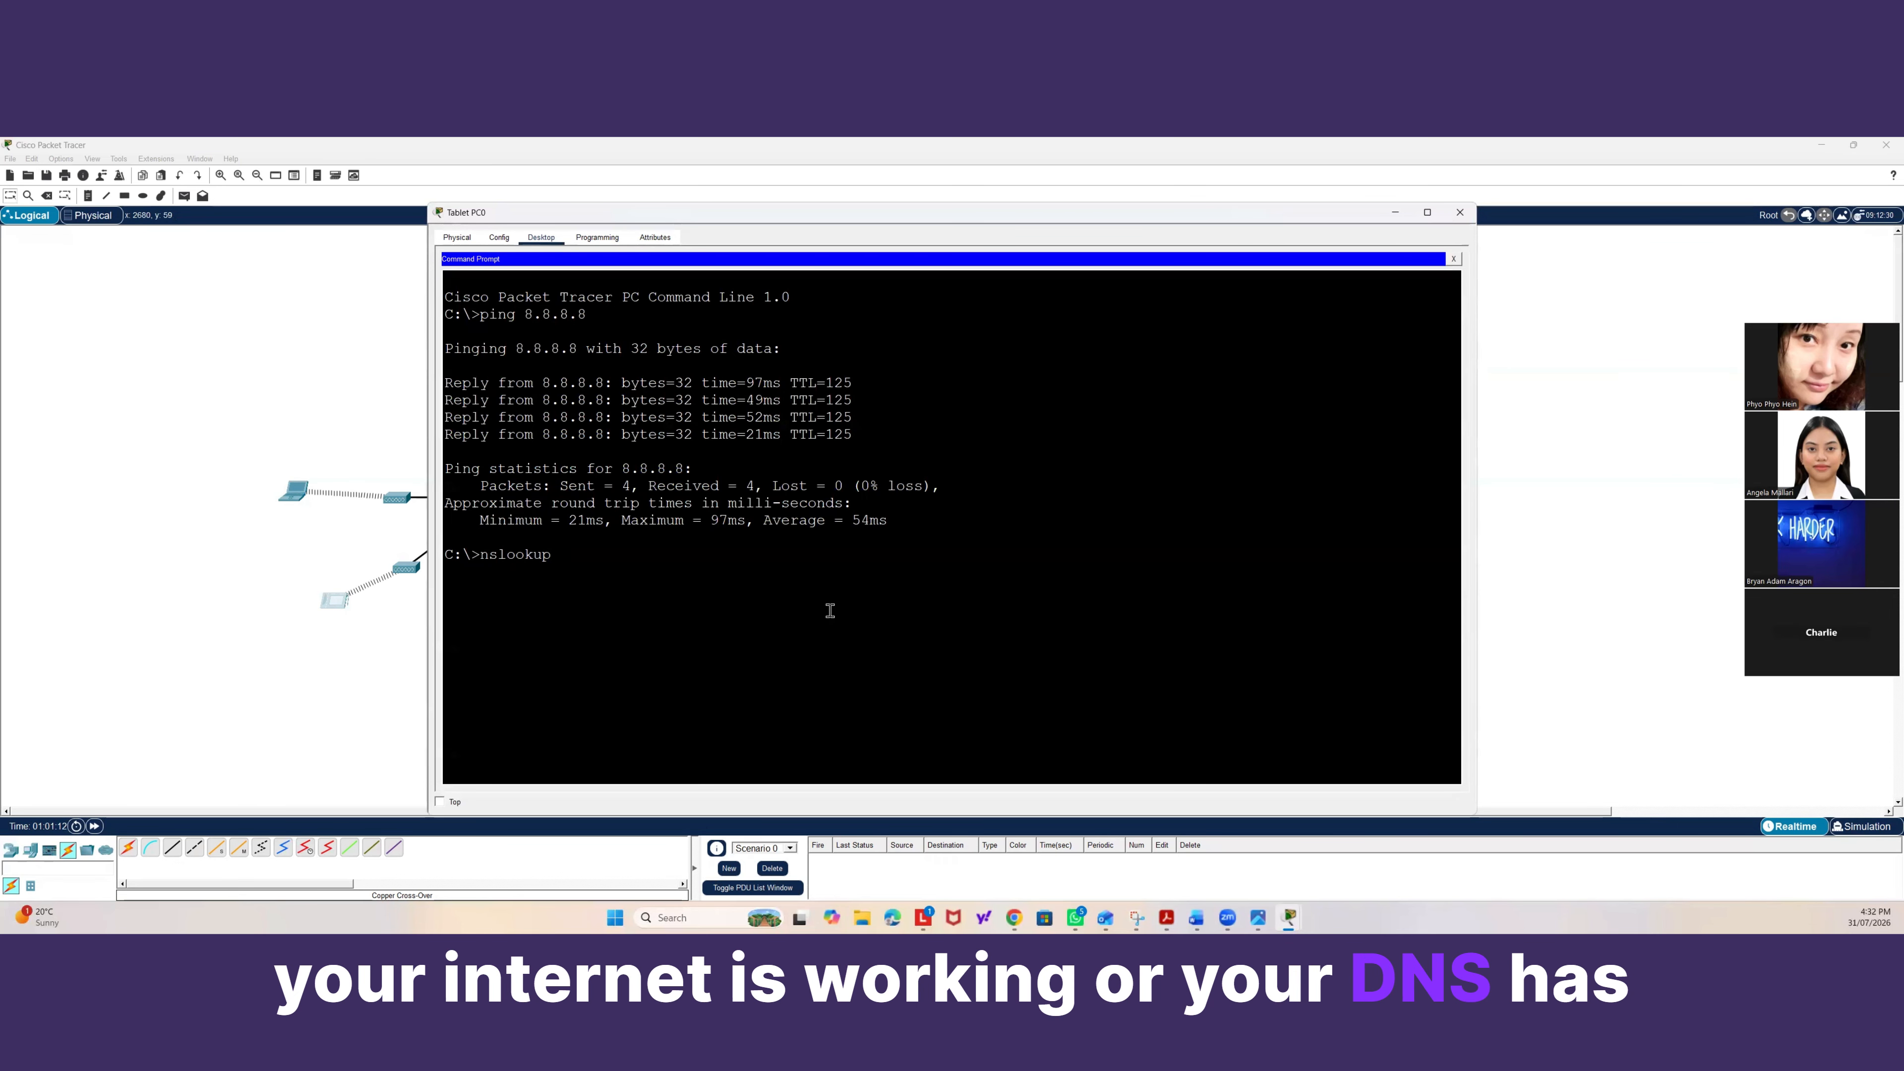
text(www.)
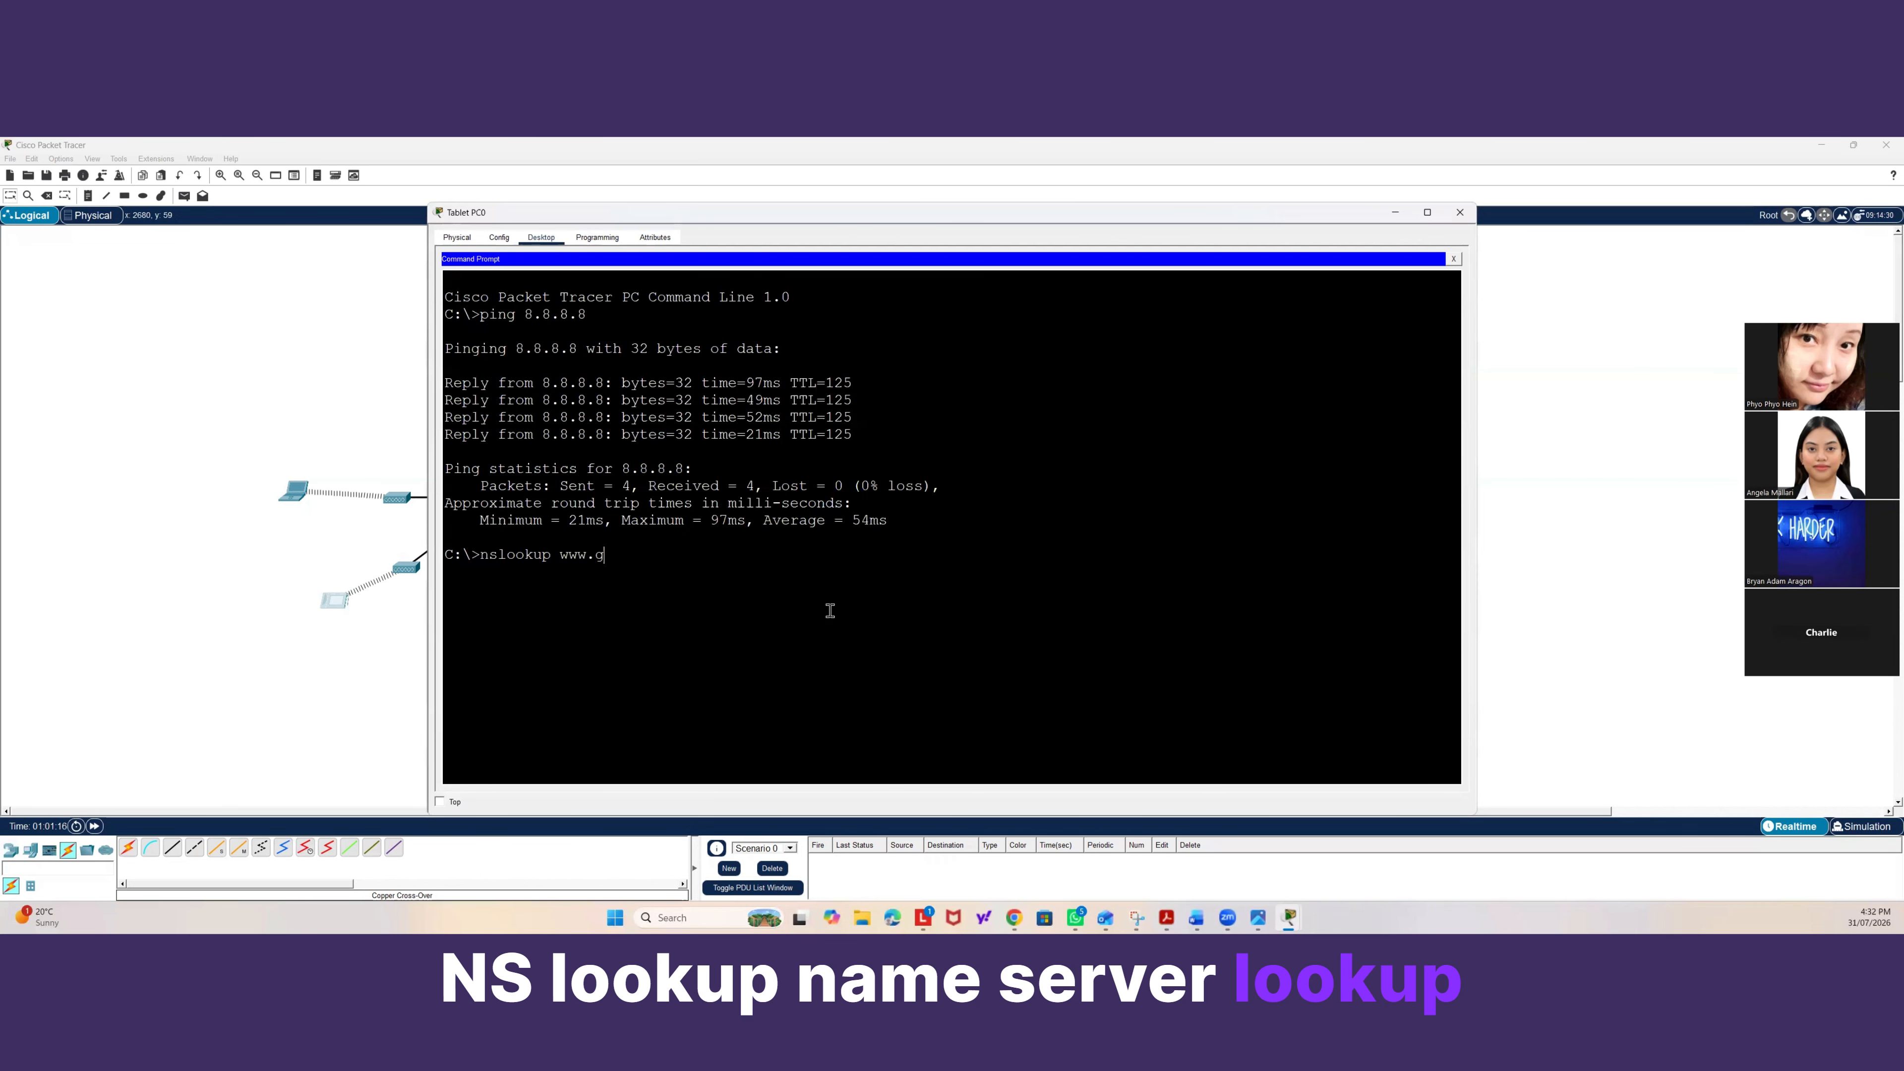
text(google.com)
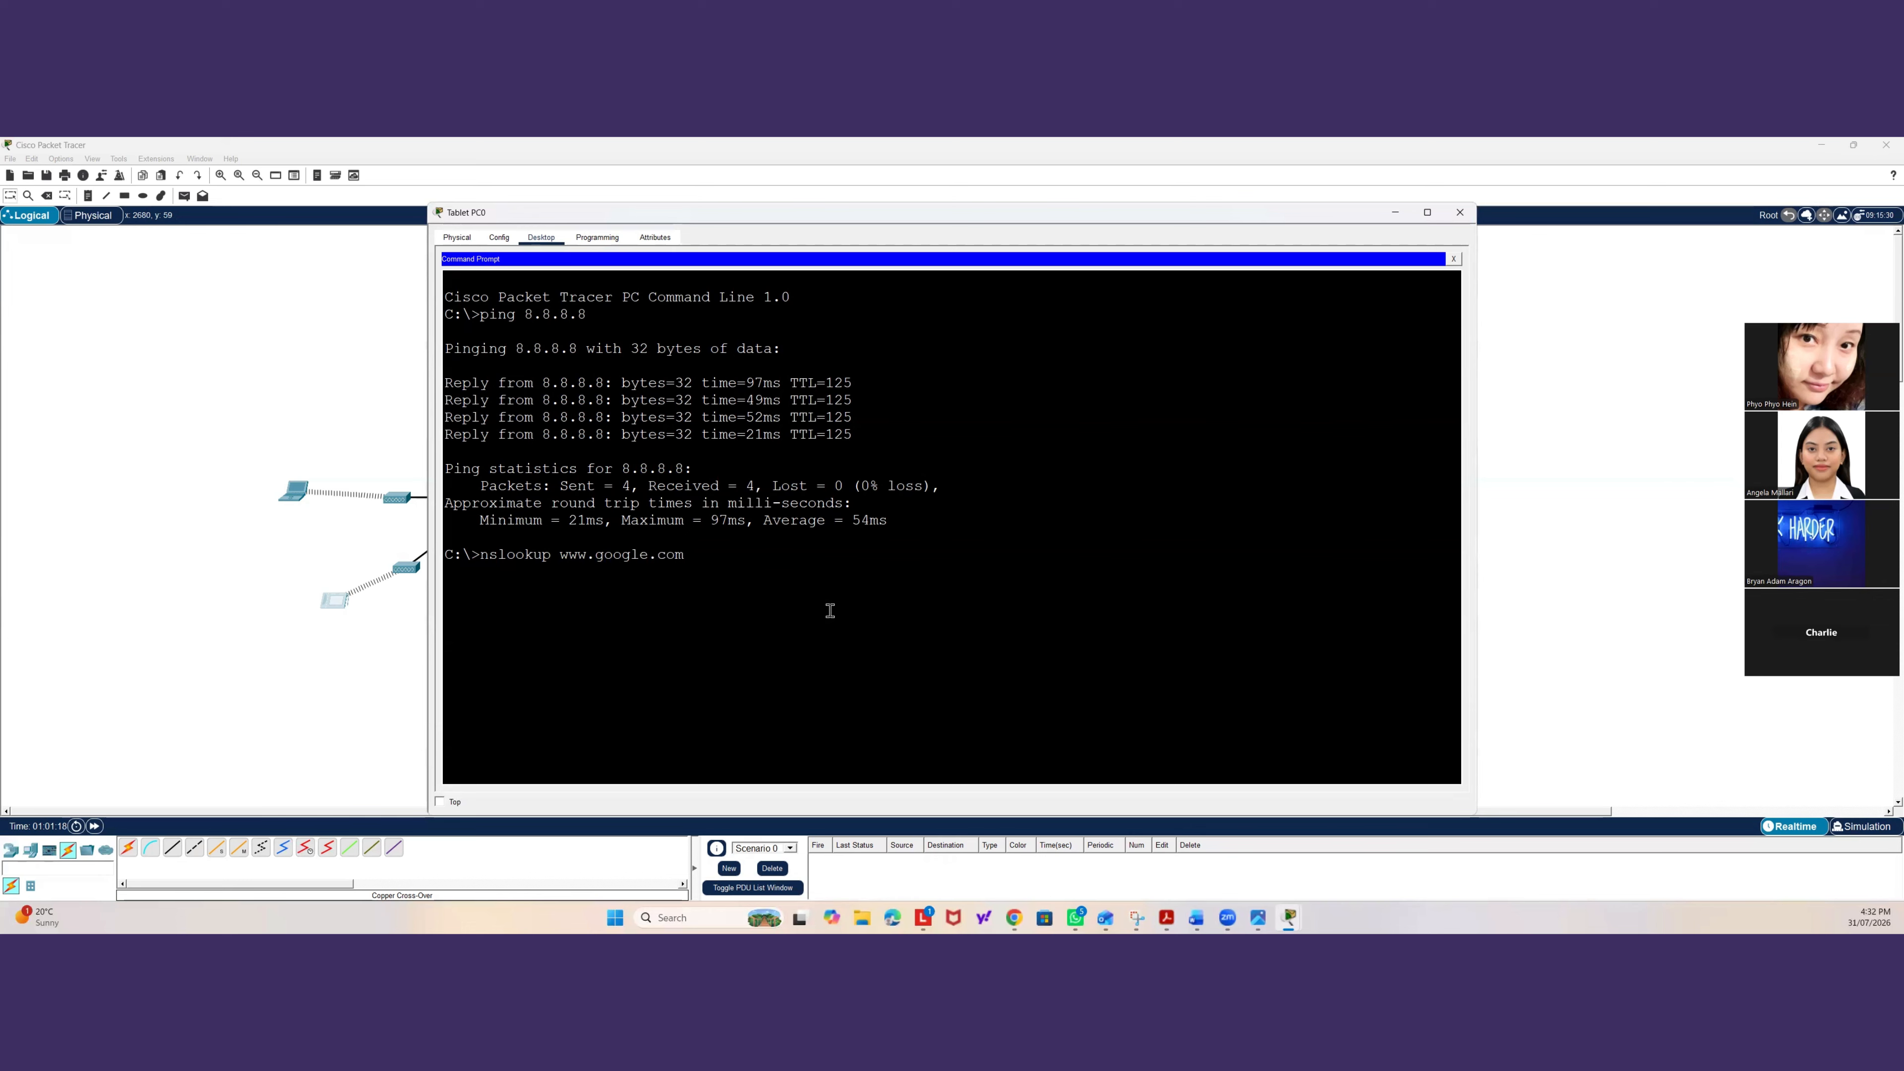
key(Return)
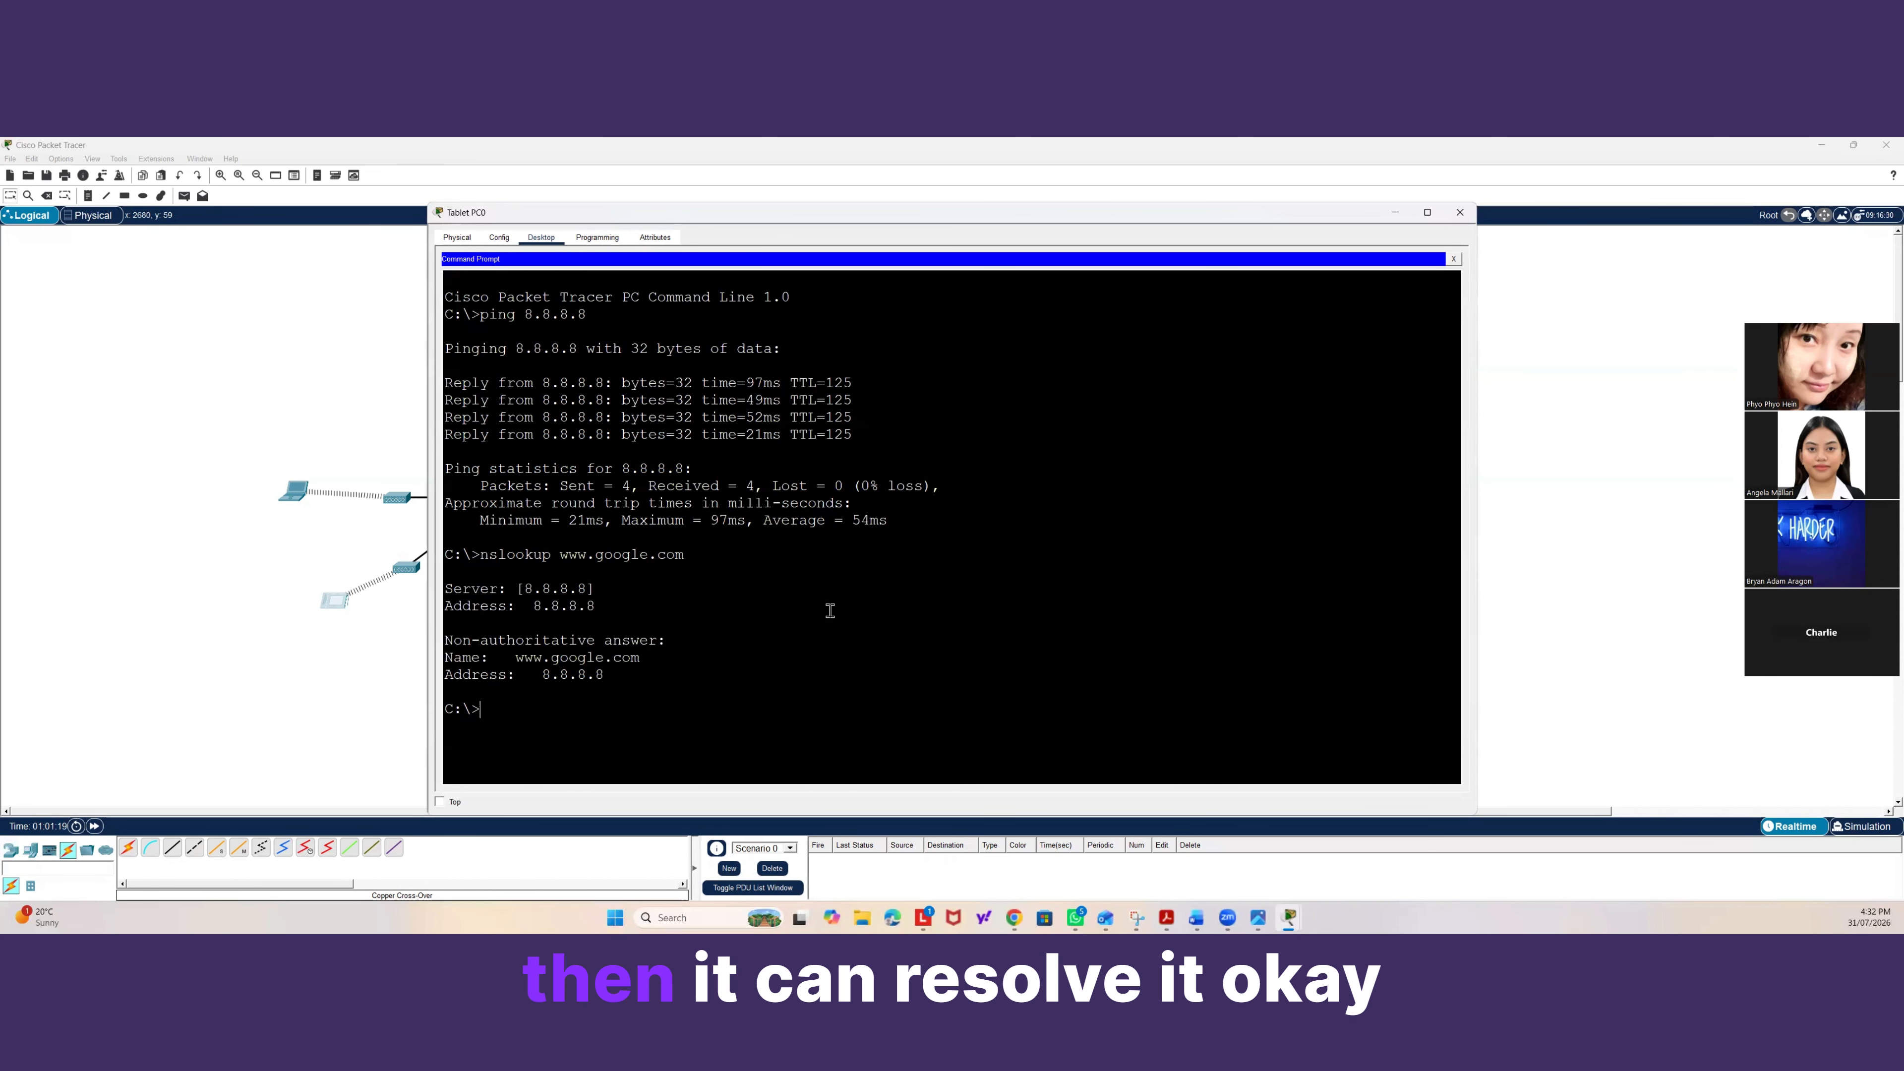
drag(604, 675, 558, 673)
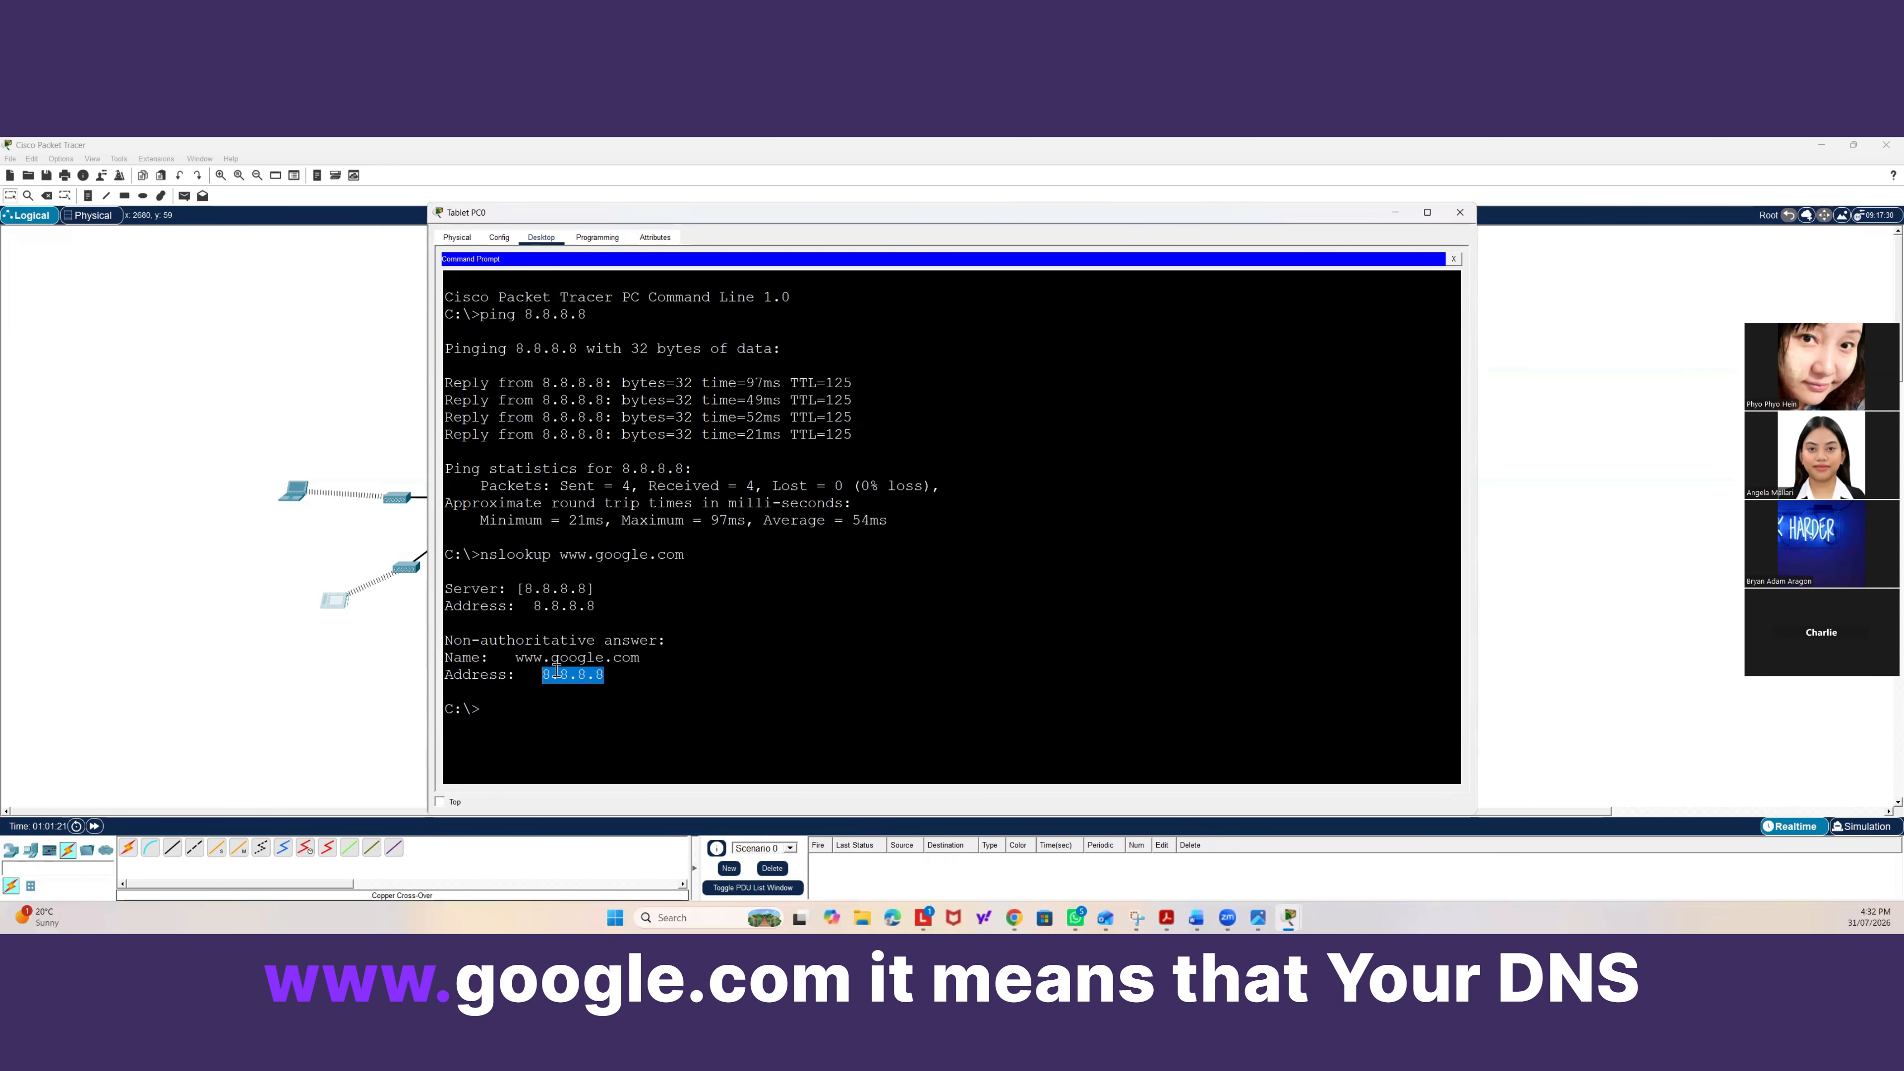
click(618, 705)
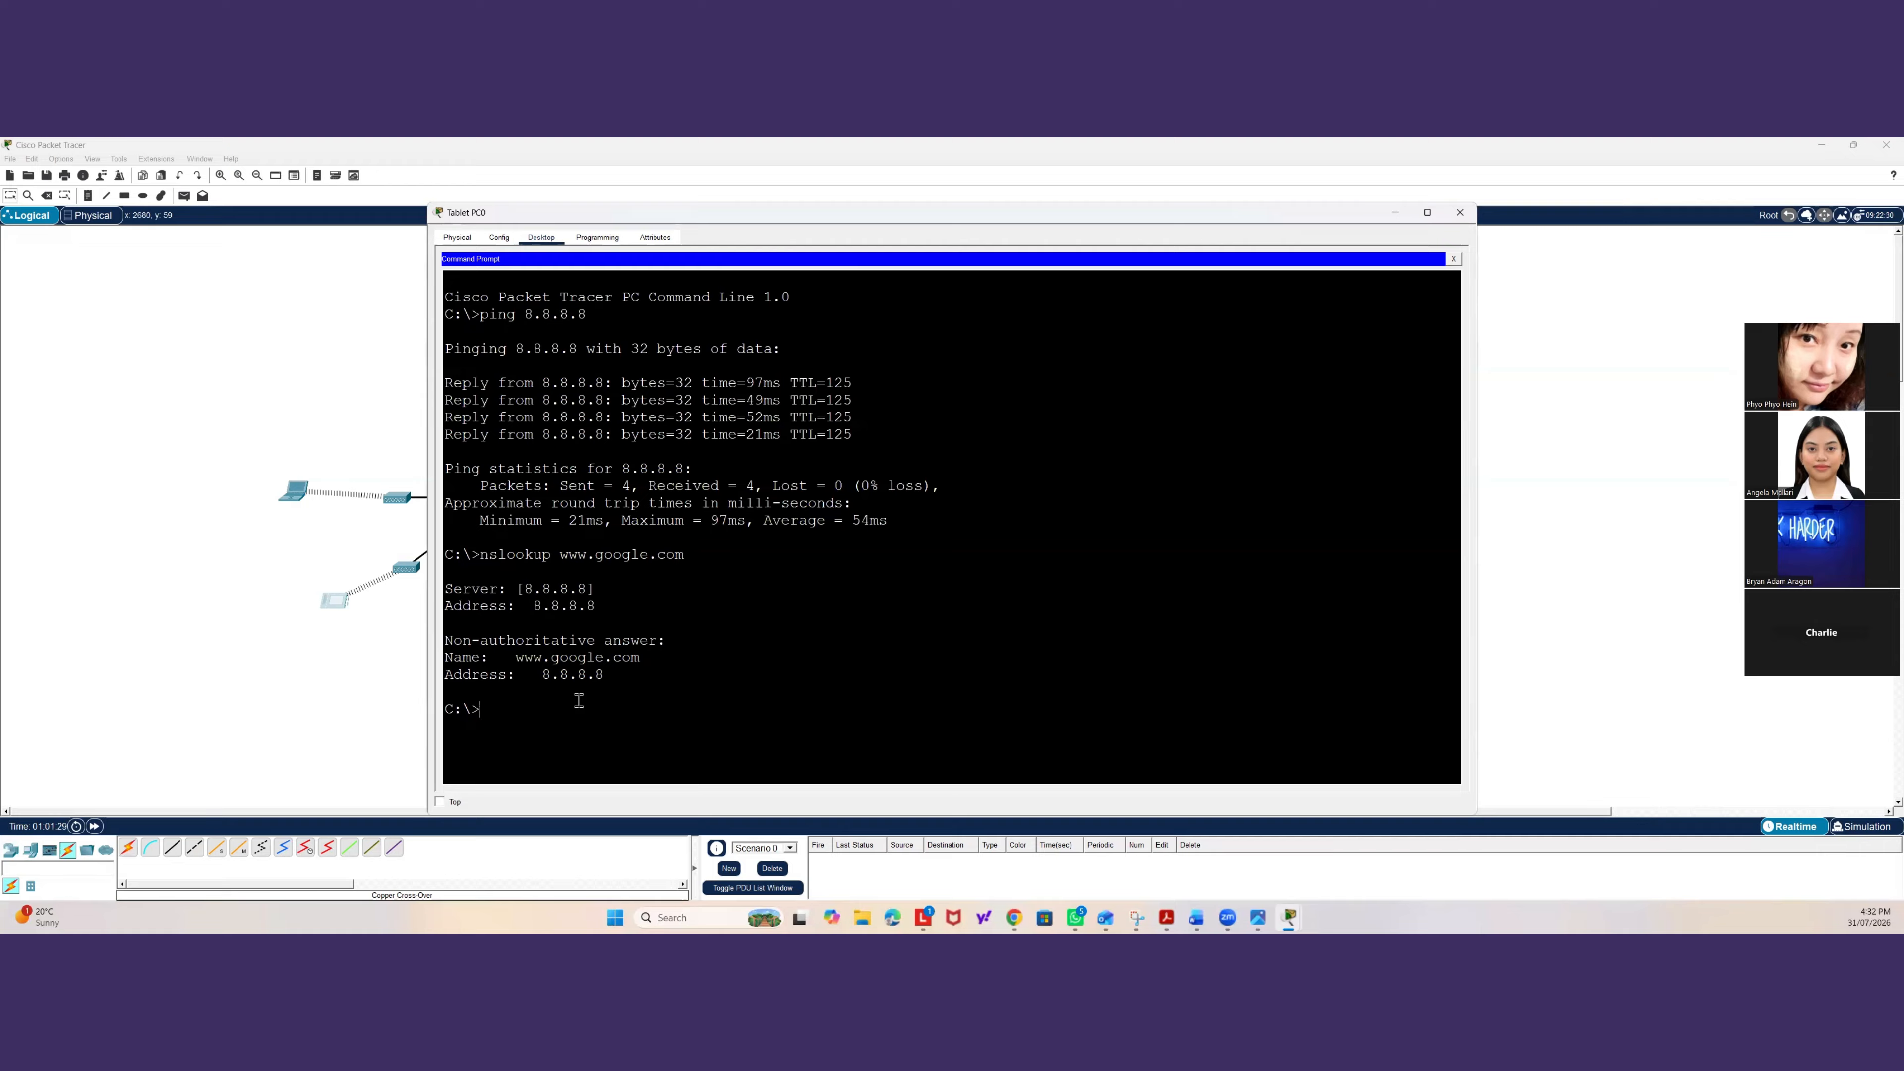
text(ping)
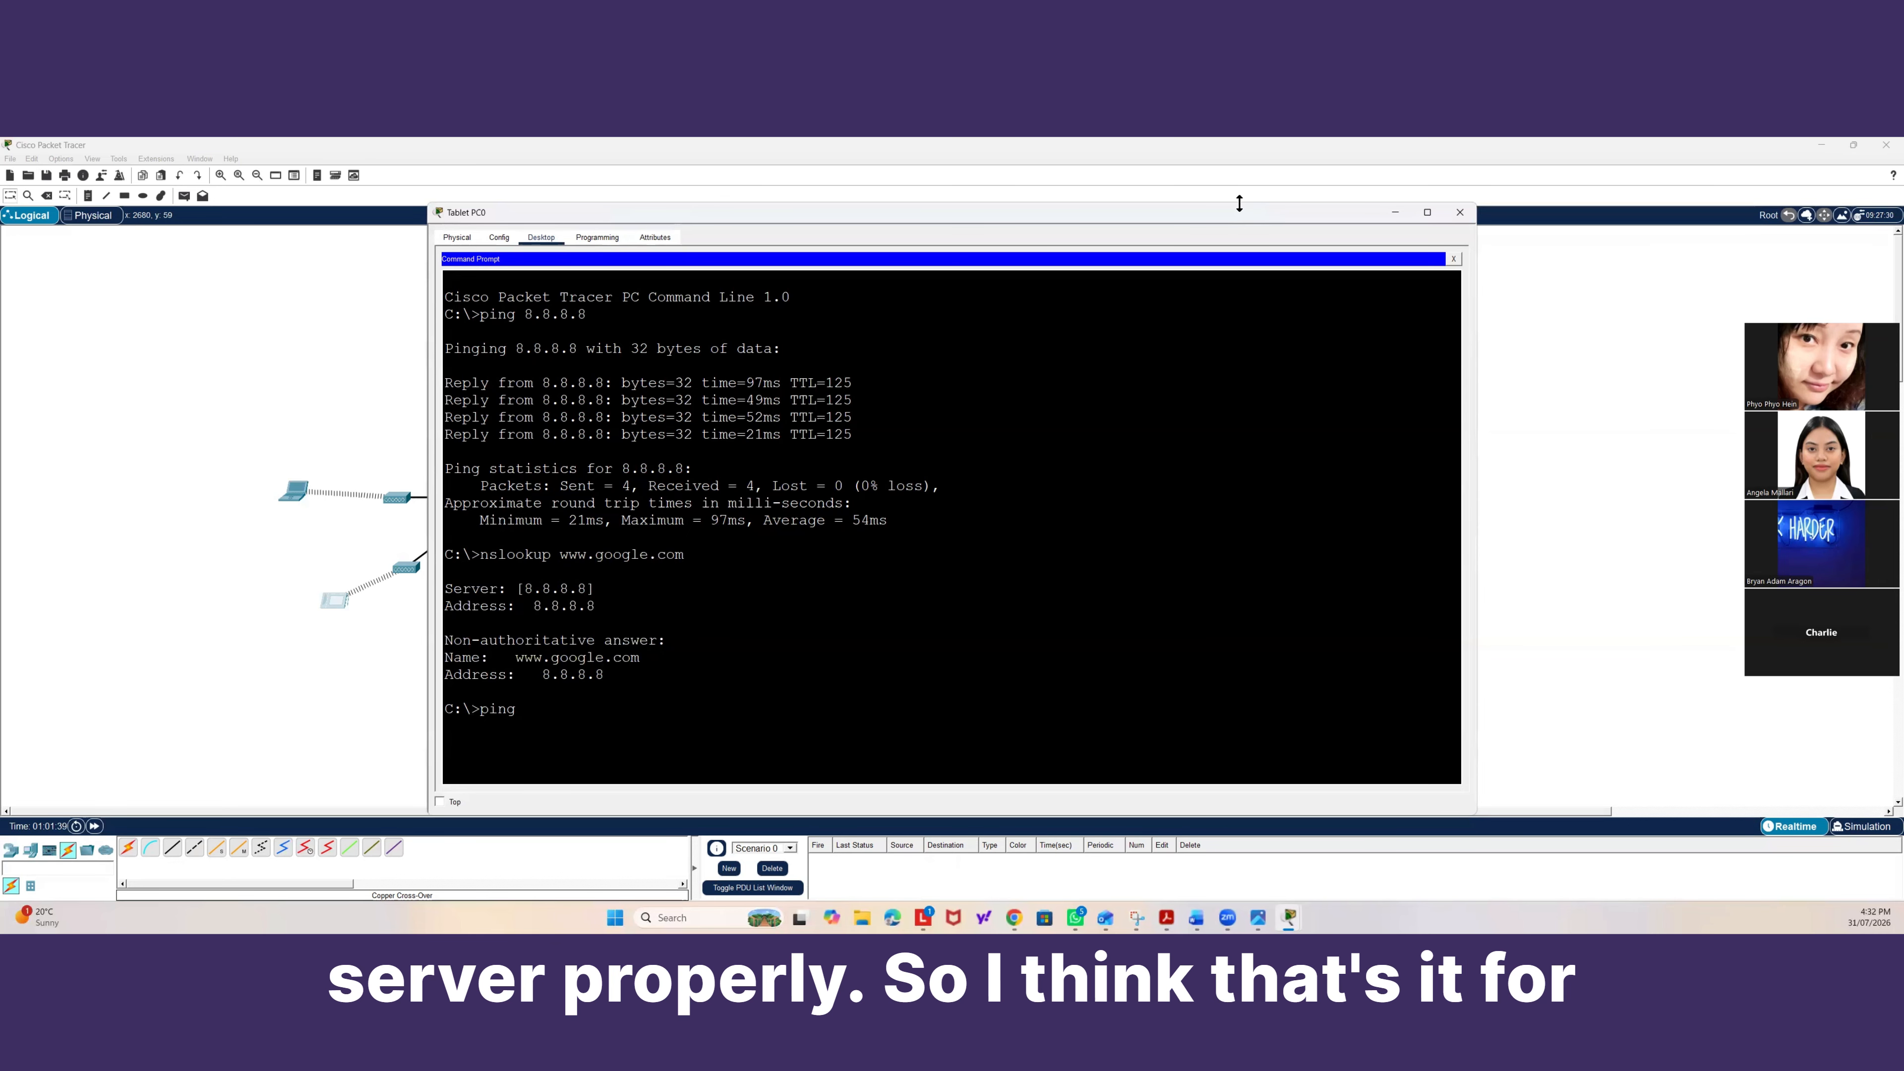
click(1460, 212)
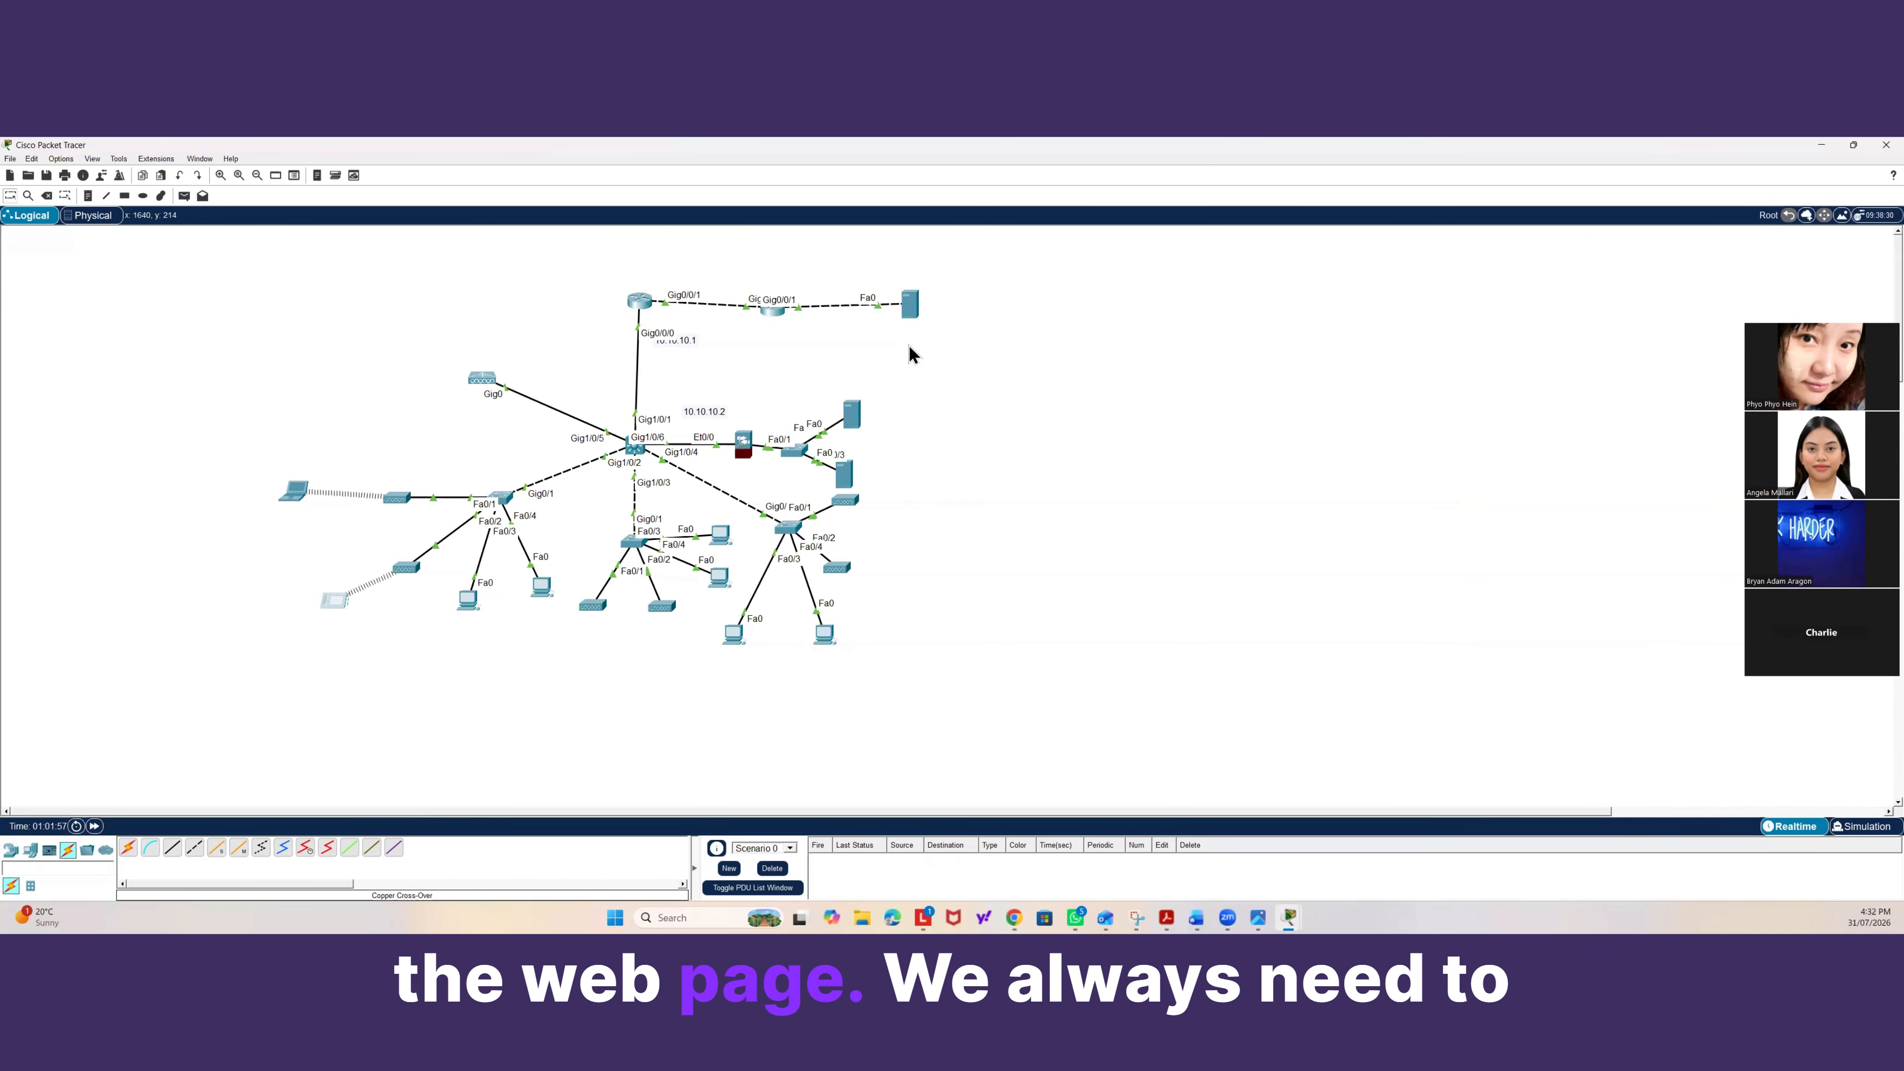
Review the web files in the internet server's HTTP service.
click(907, 306)
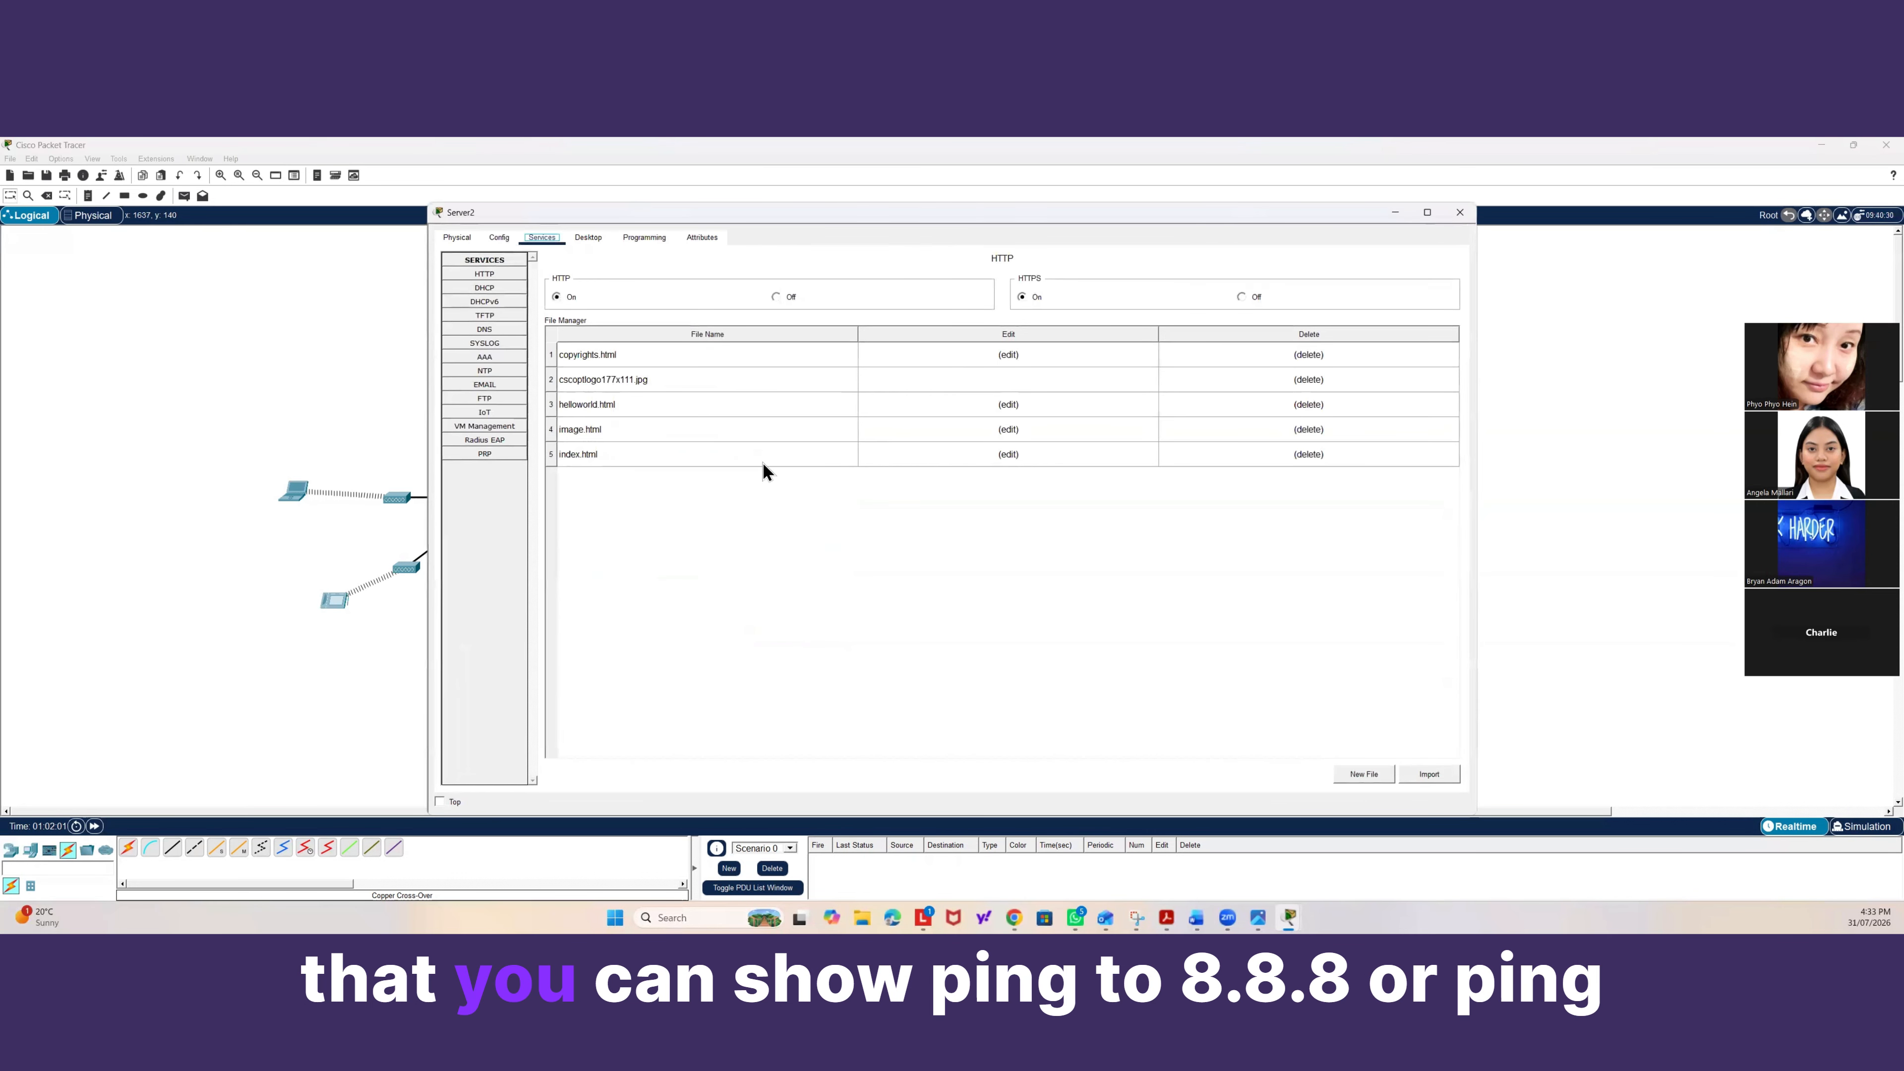
click(386, 397)
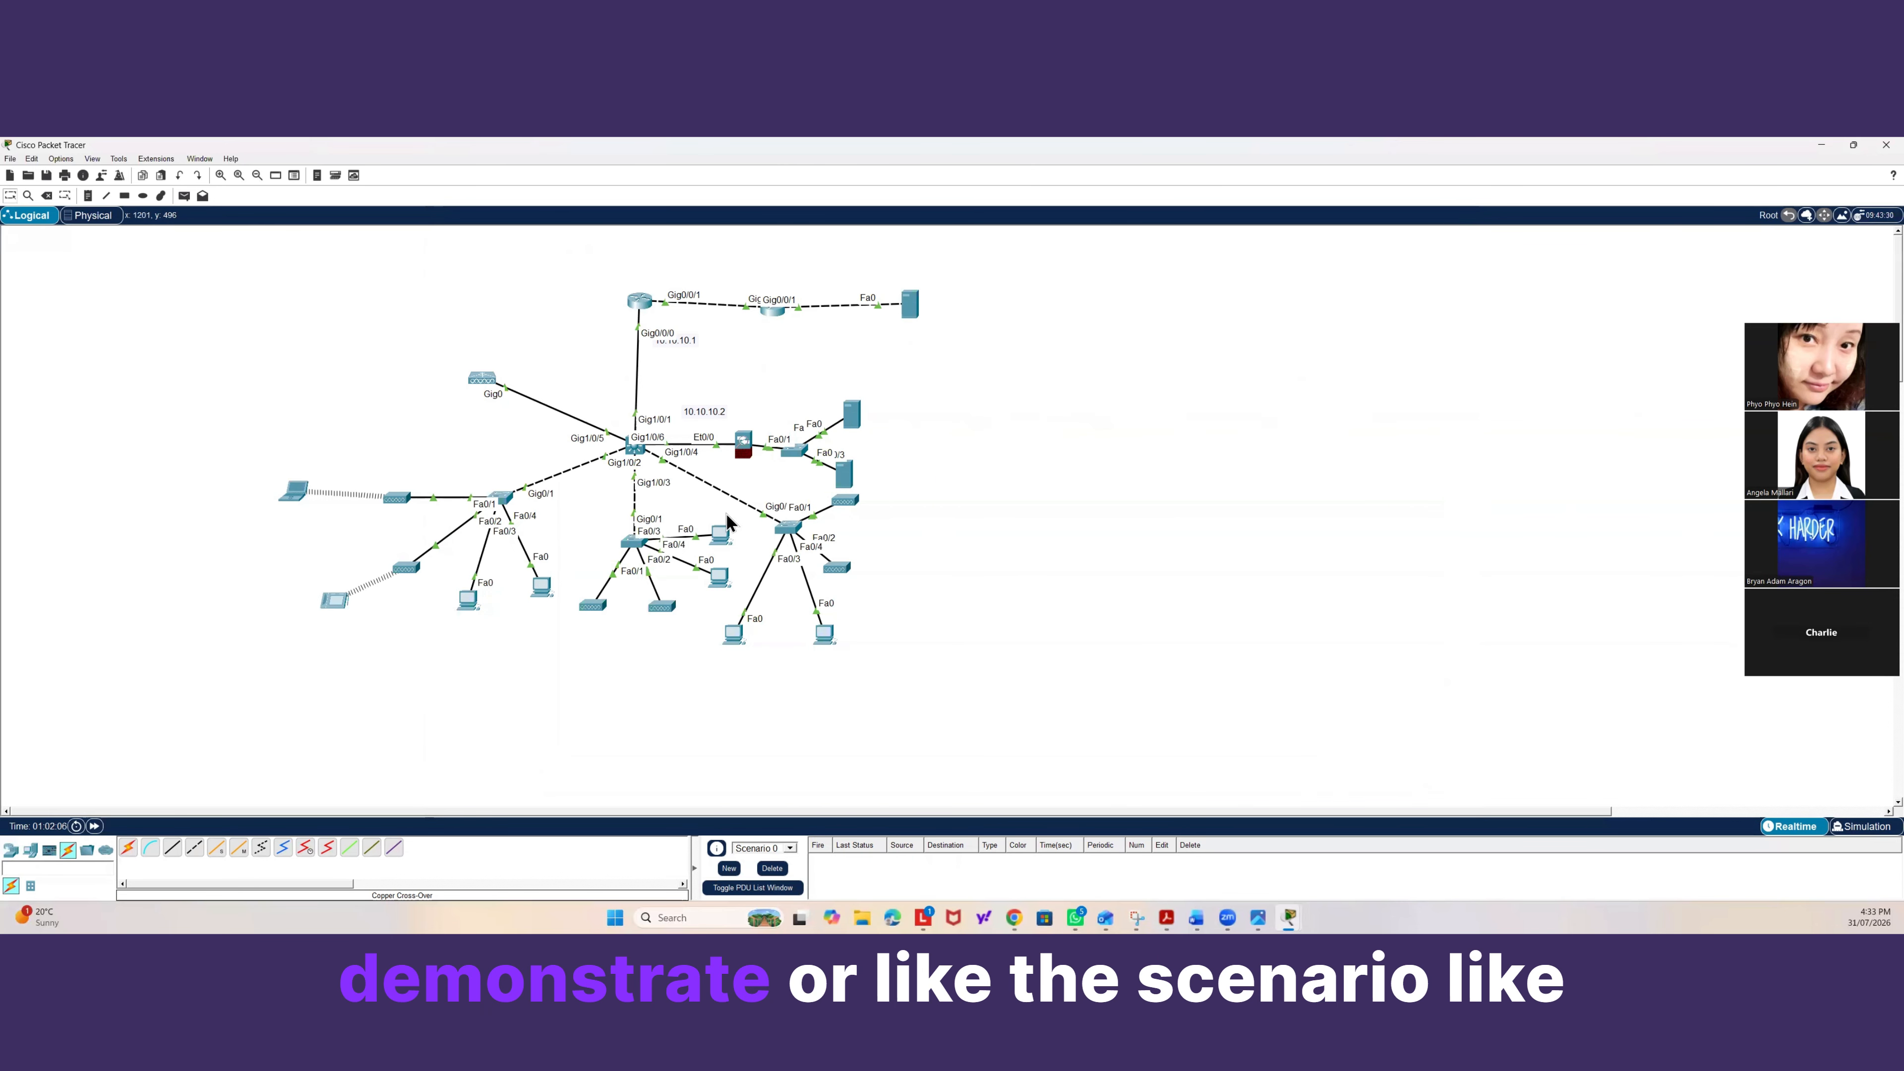
mouse_move(861, 424)
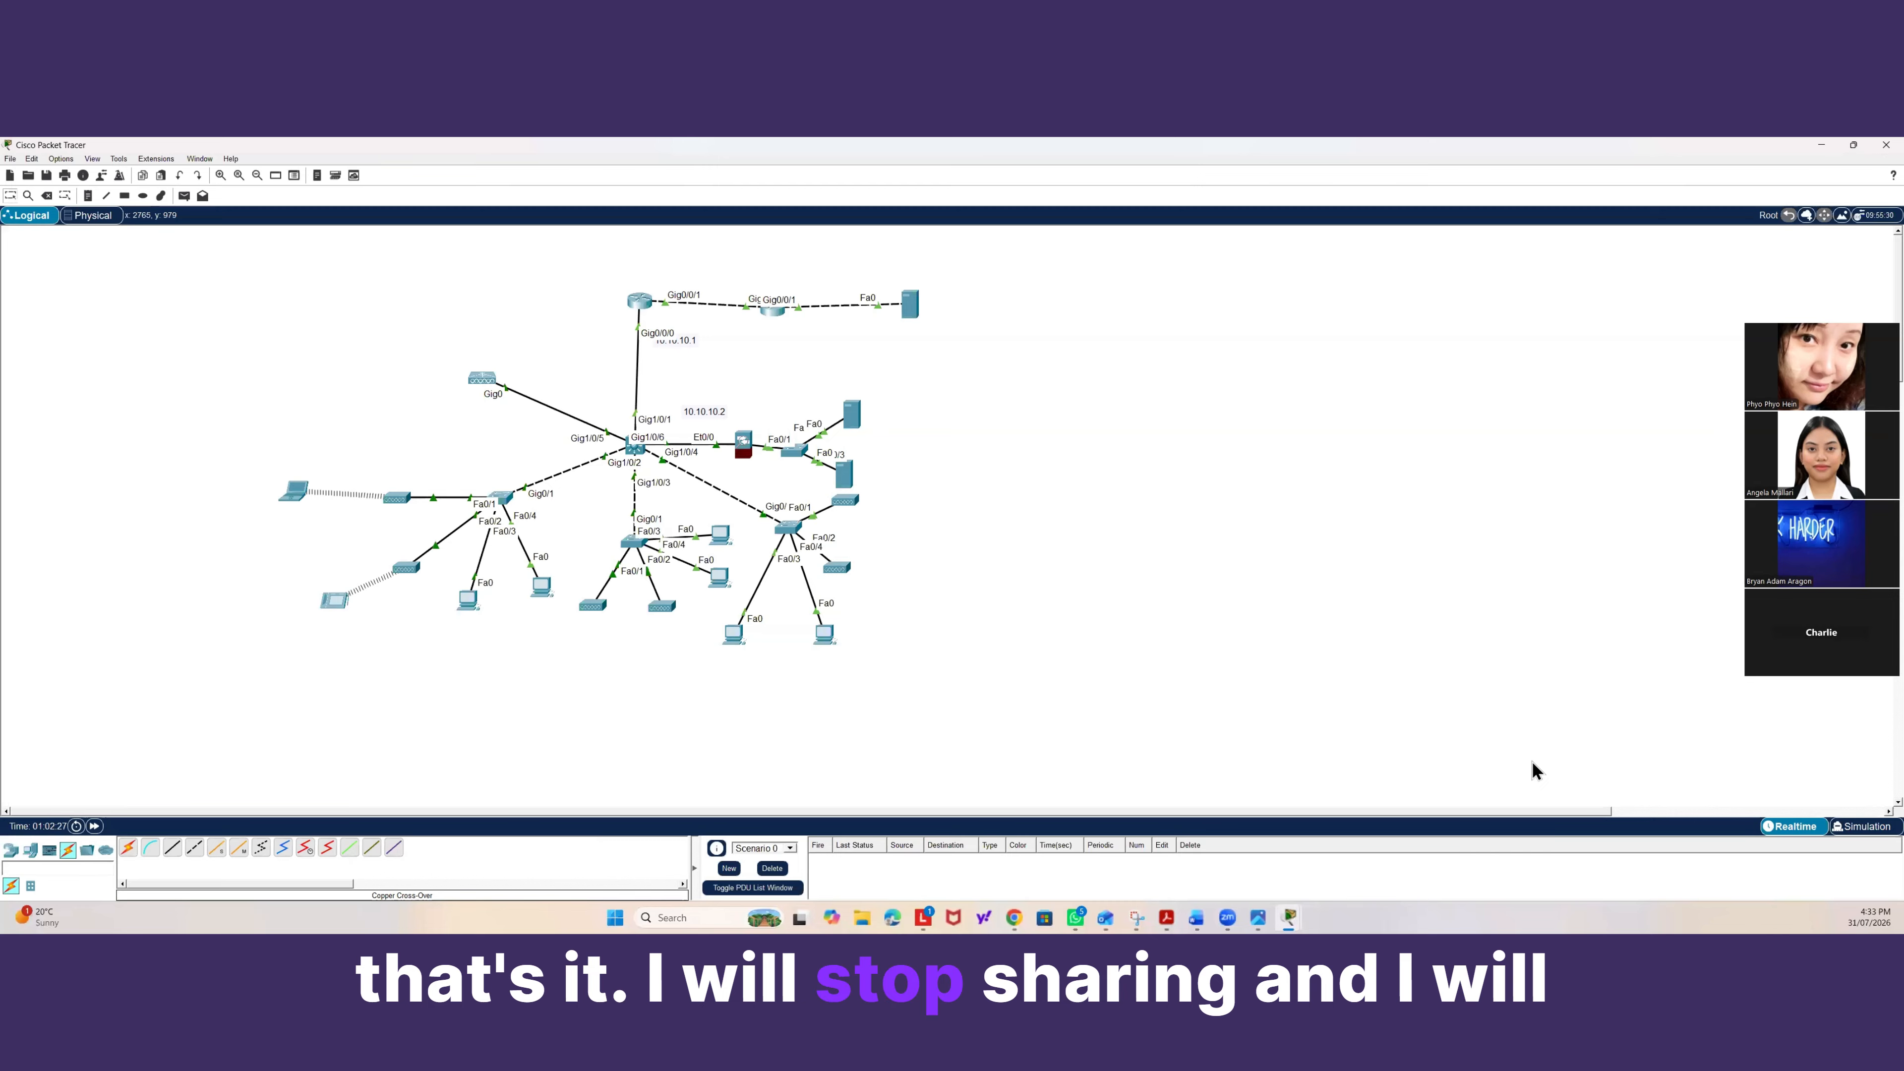
click(1762, 785)
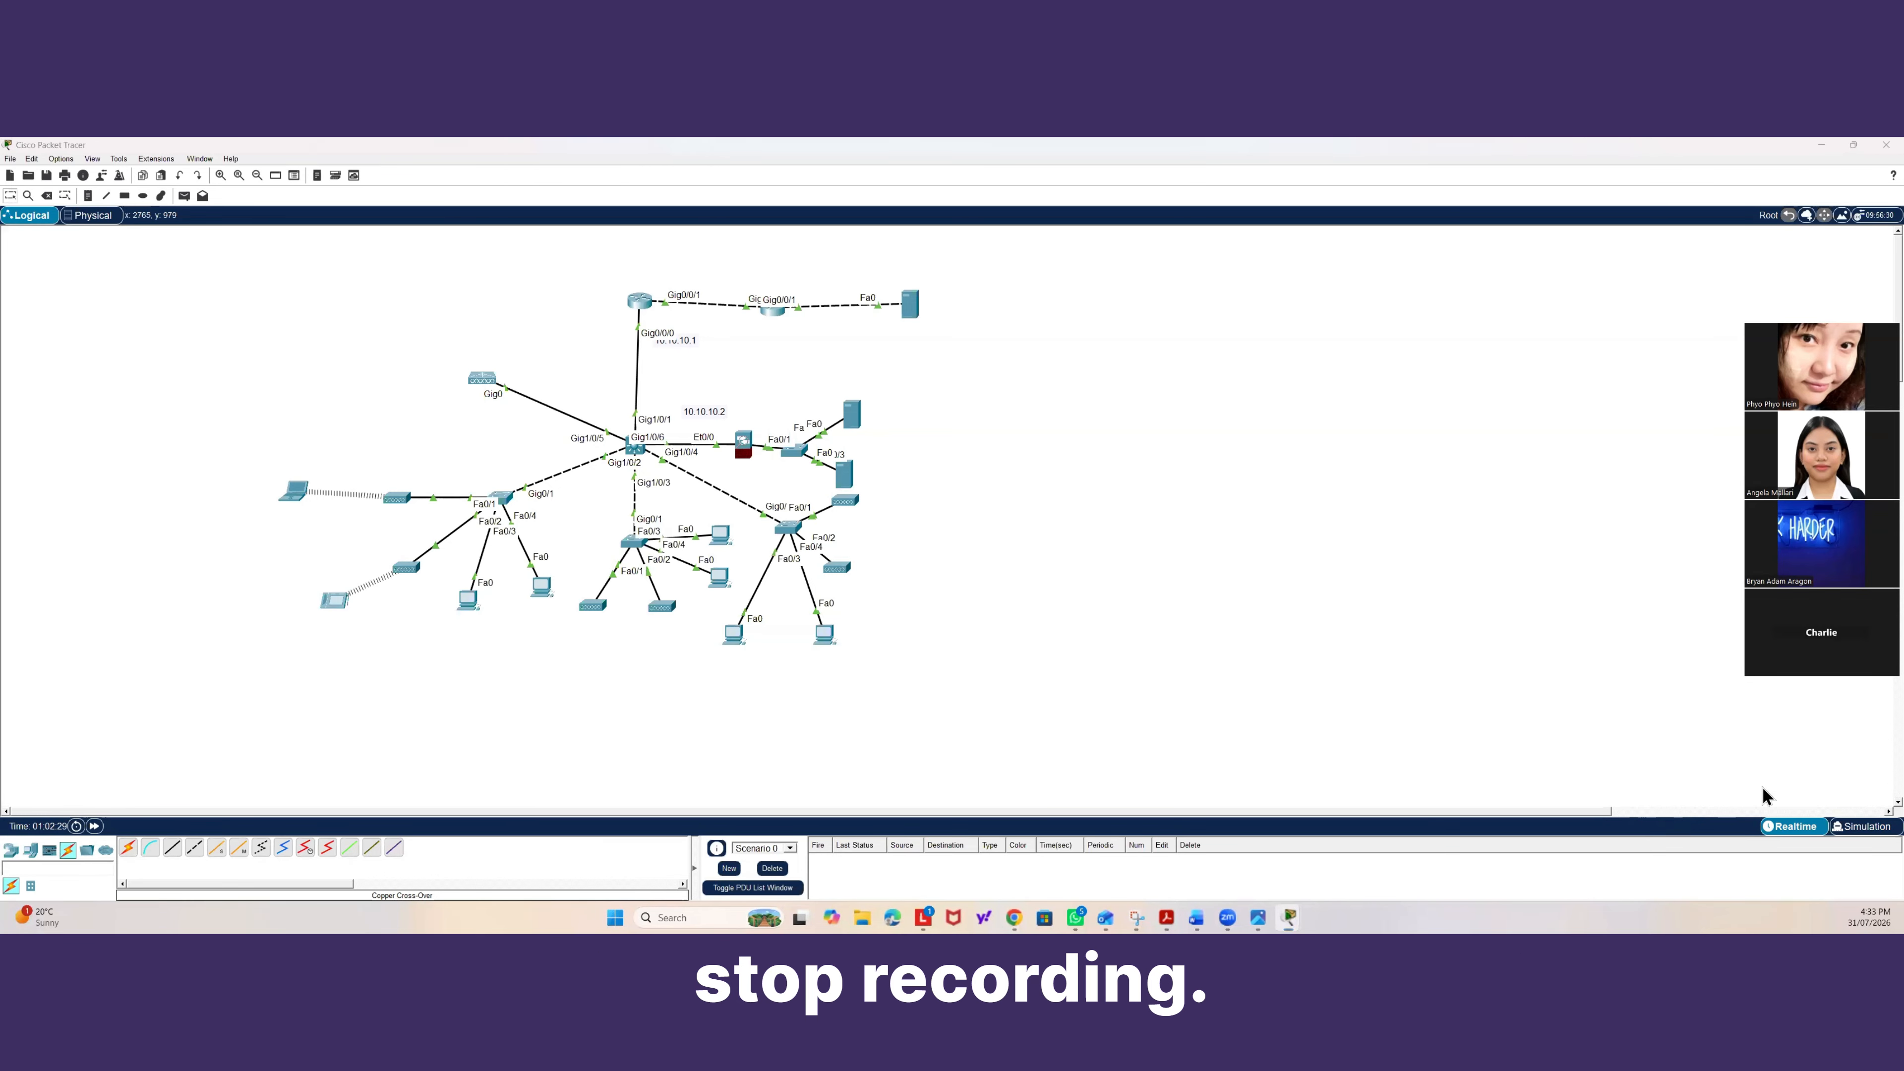
click(1755, 689)
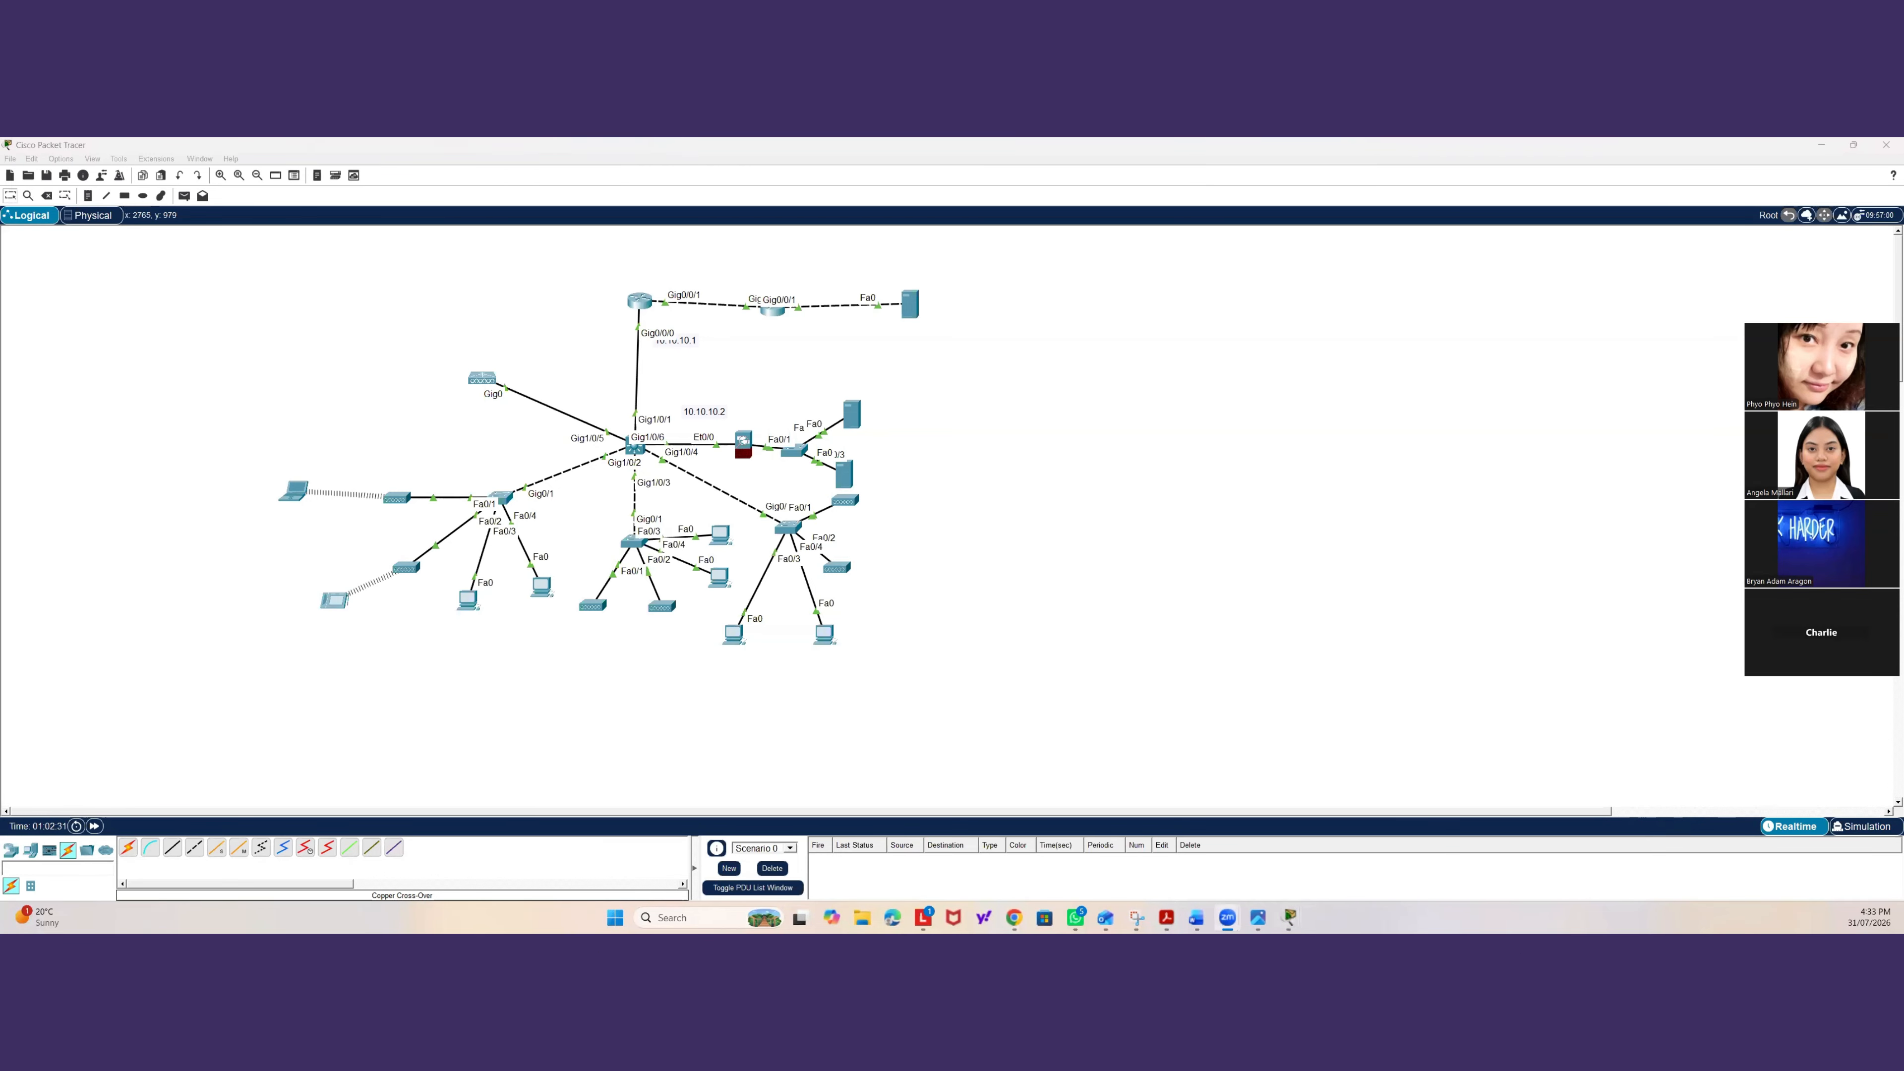